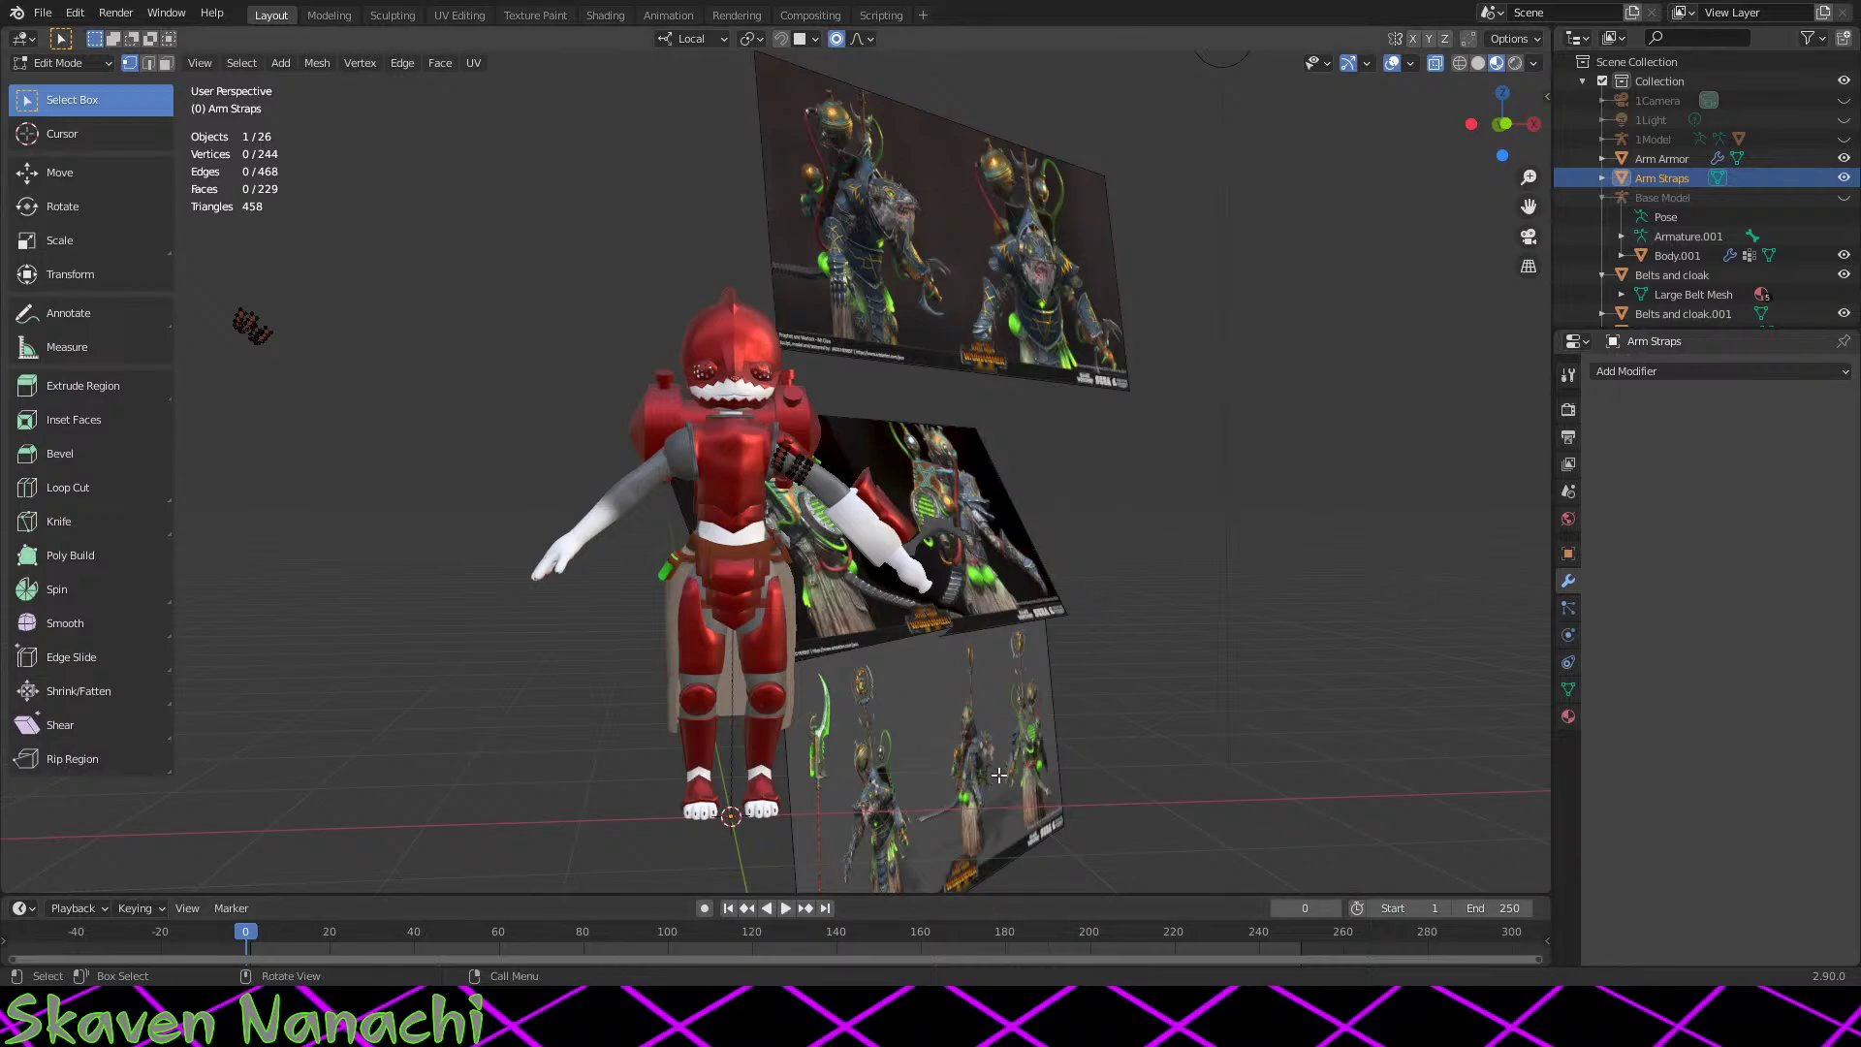
Step: Finish editing the Arm Straps mesh and deselect everything in the scene
middle_click_drag(1051, 655, 967, 673)
scroll(967, 673, "up", 3)
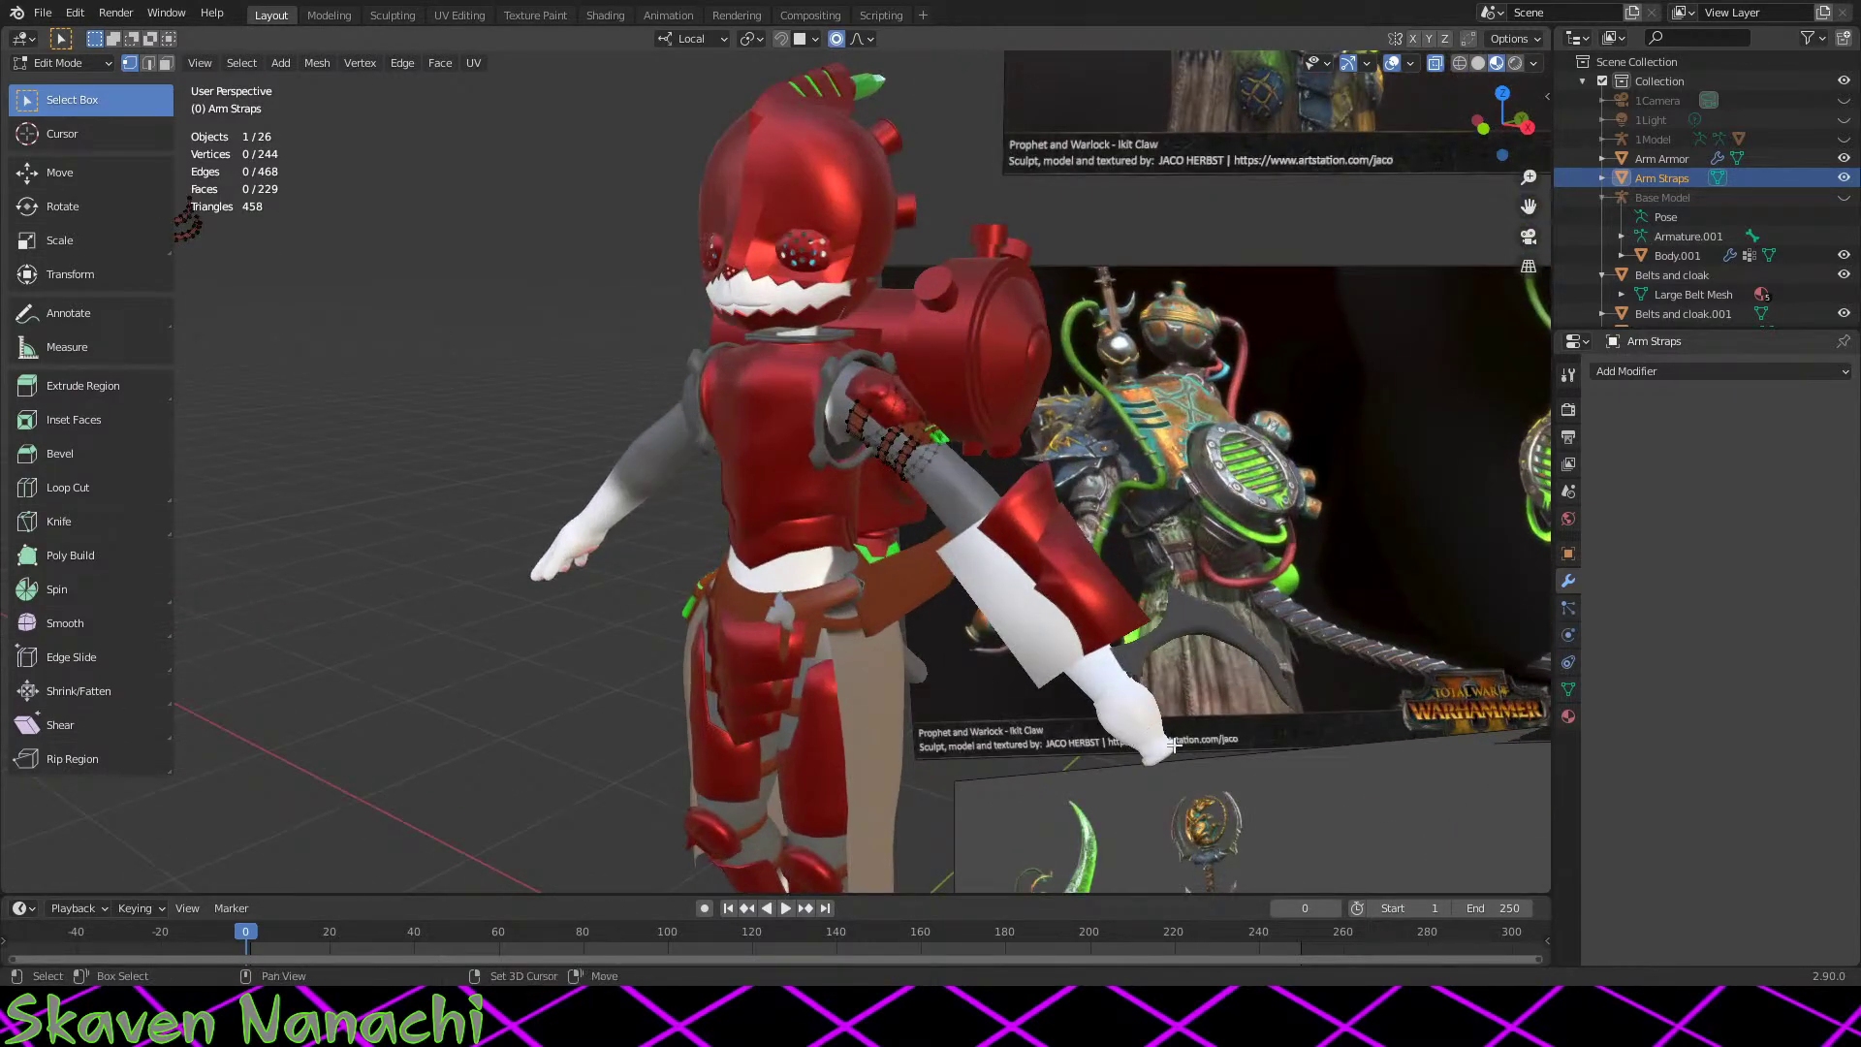
middle_click_drag(1240, 824, 1166, 732)
key("Tab")
left_click(1218, 694)
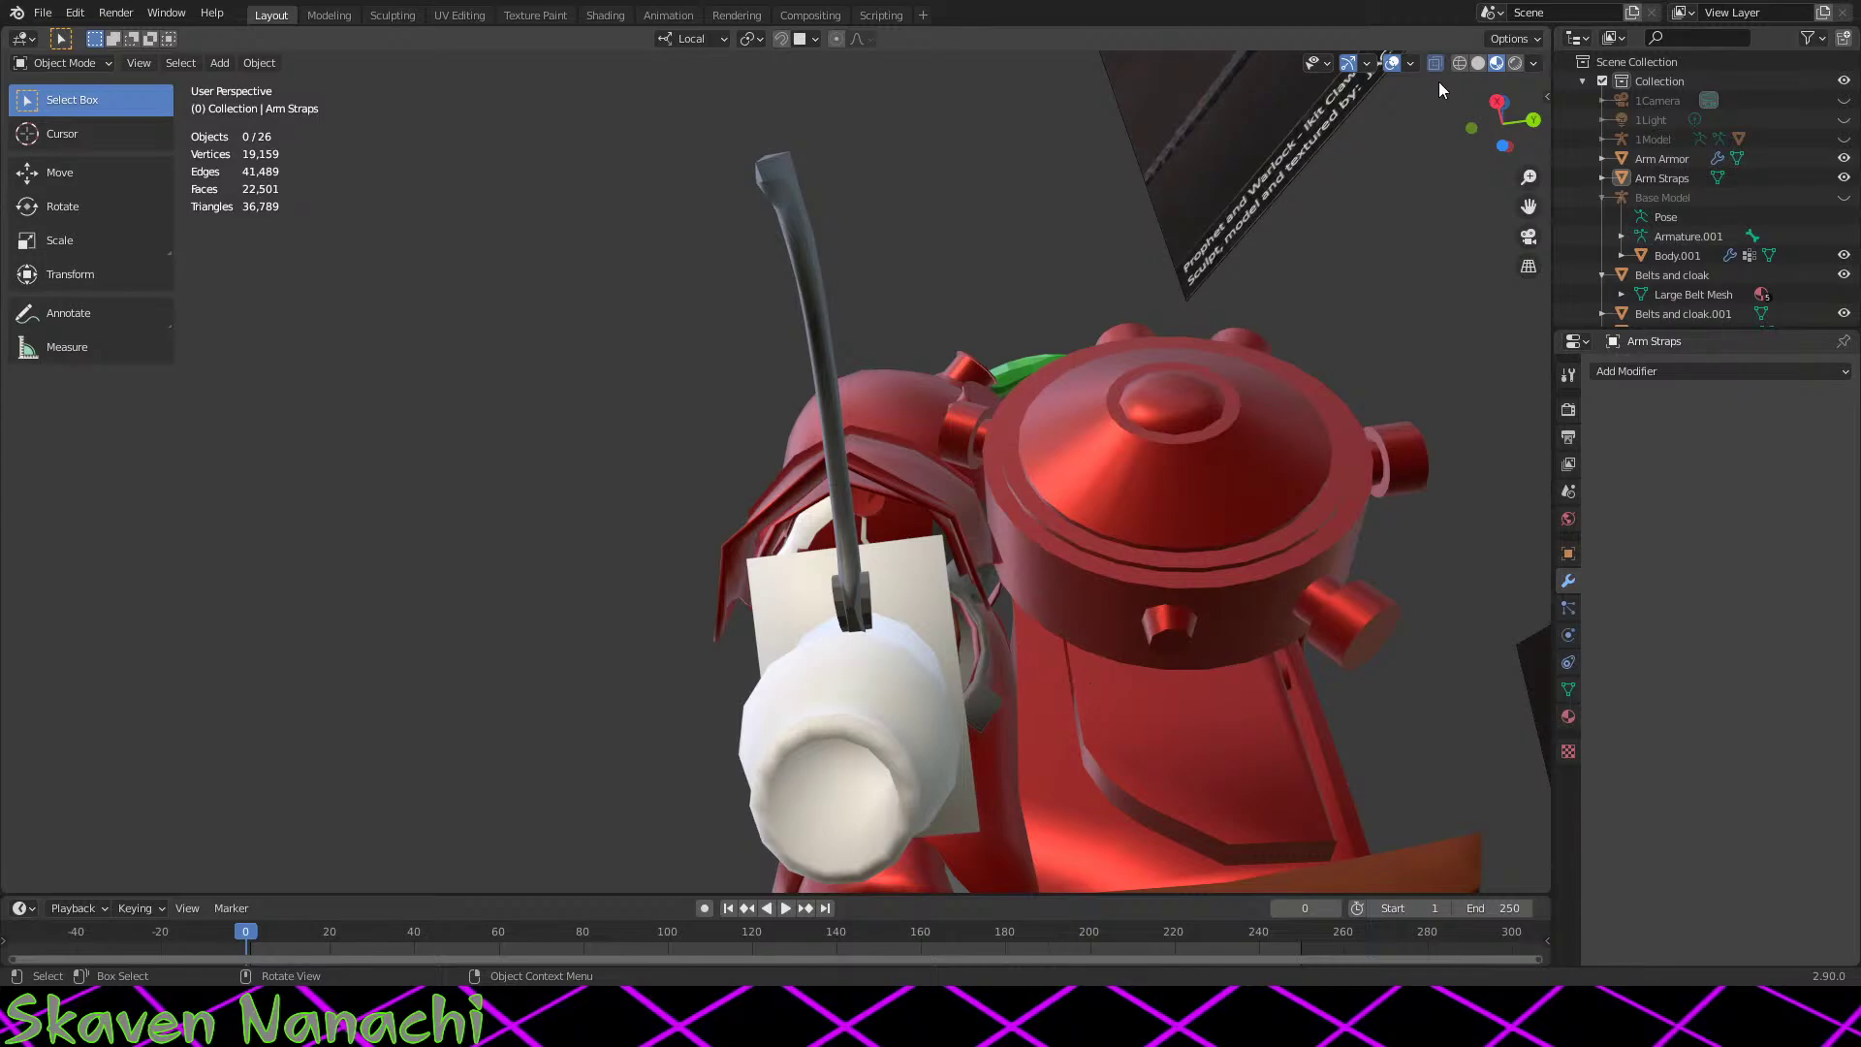
left_click(1547, 96)
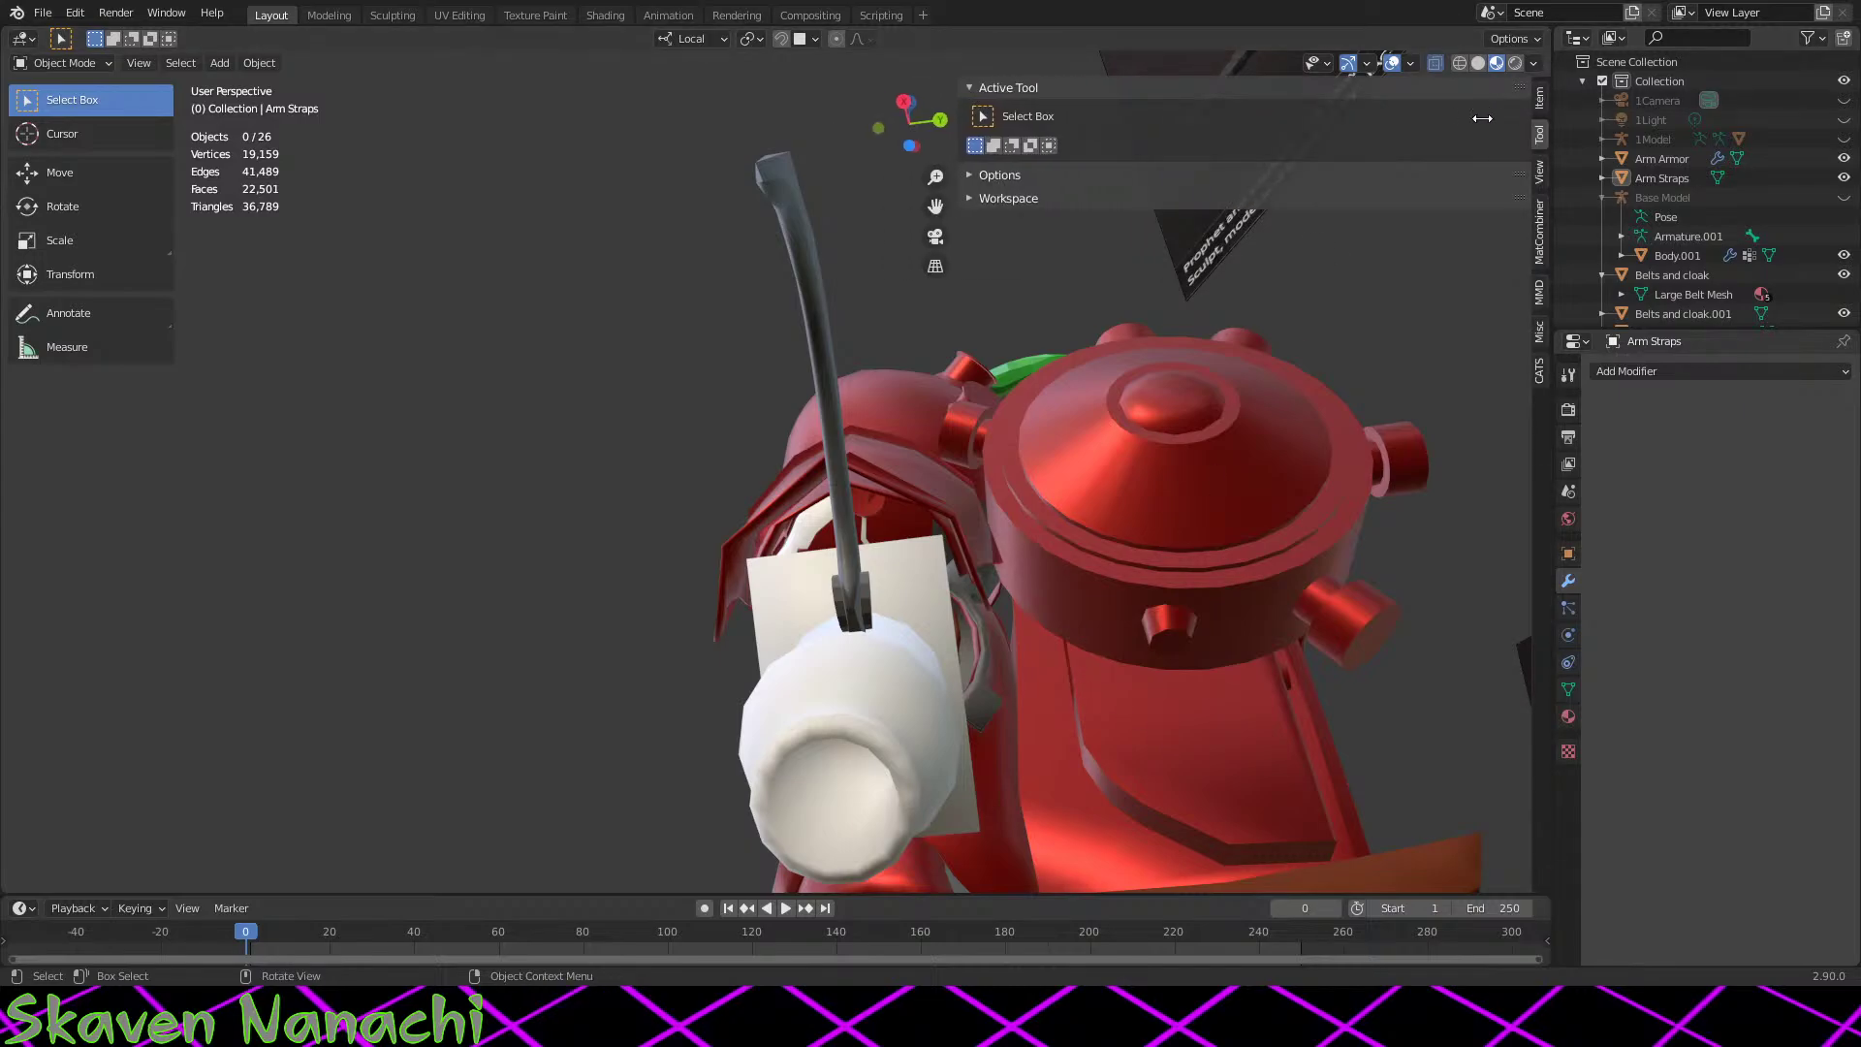
left_click(1540, 181)
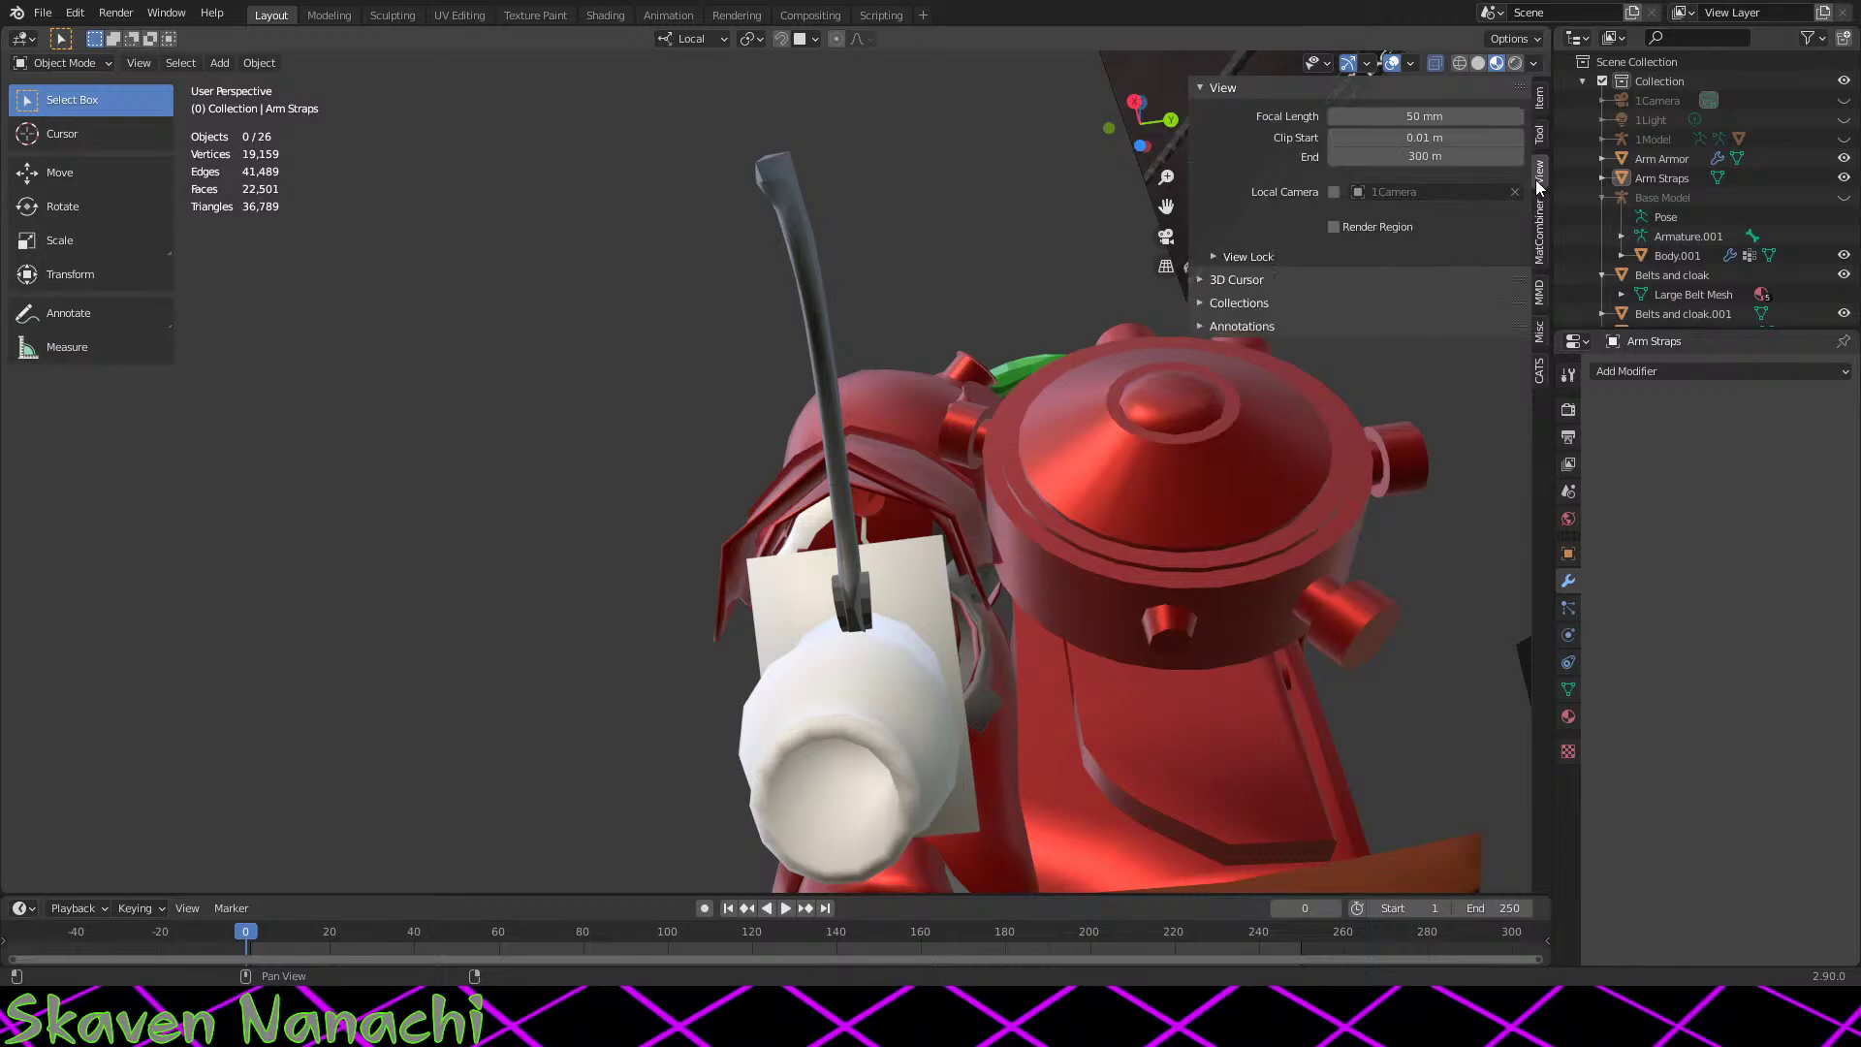
left_click(1187, 84)
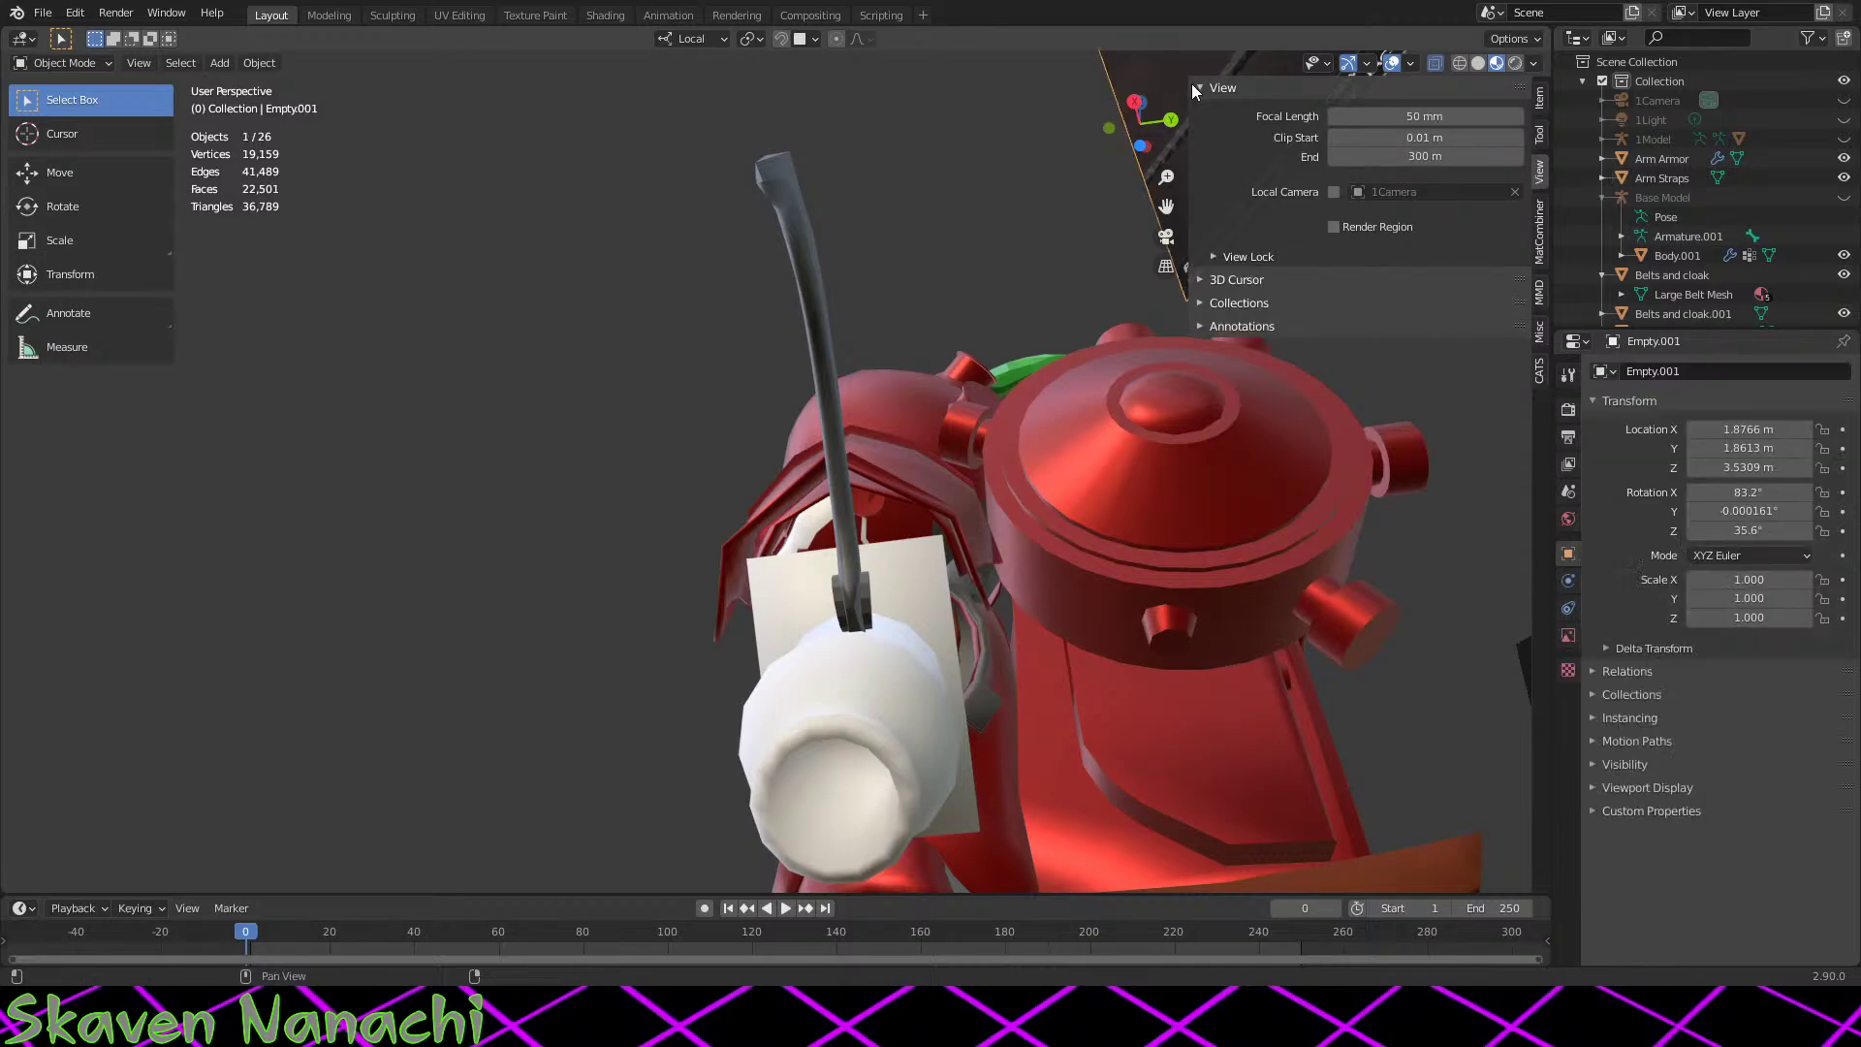
key("n")
left_click(1412, 64)
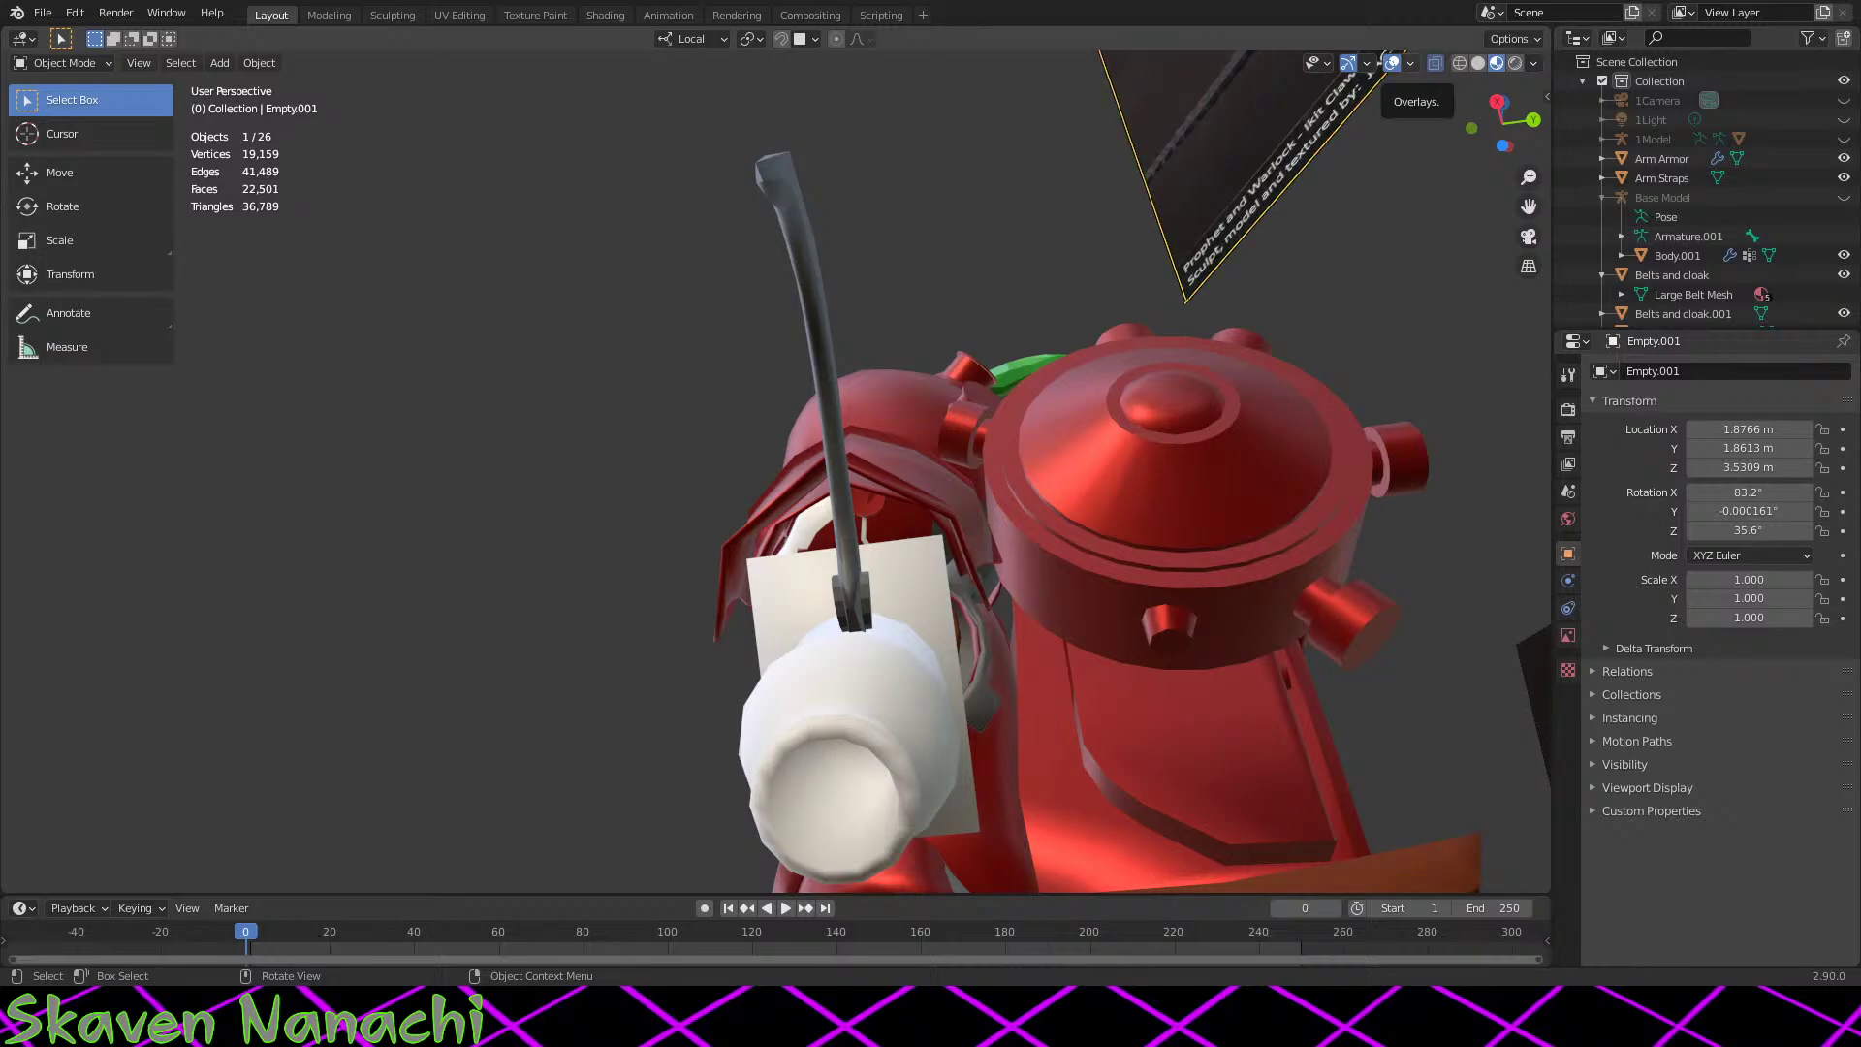
left_click(1412, 65)
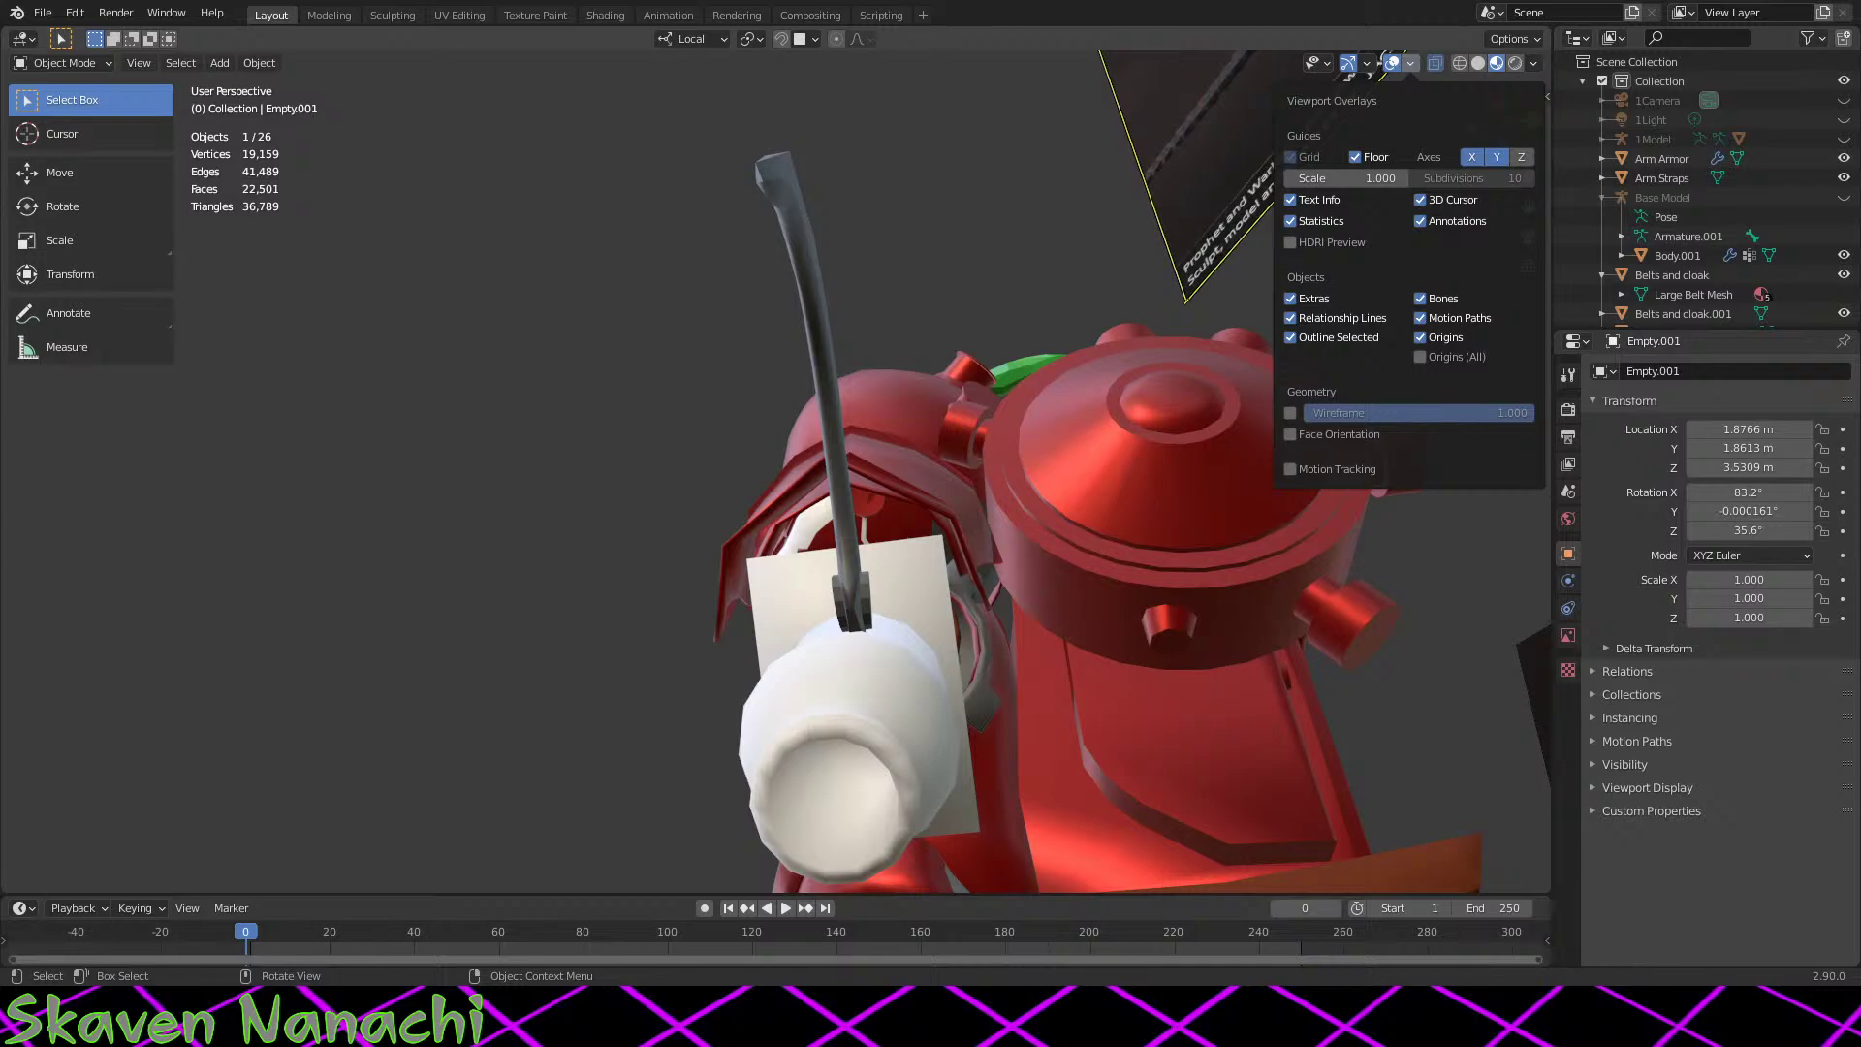
left_click(1386, 53)
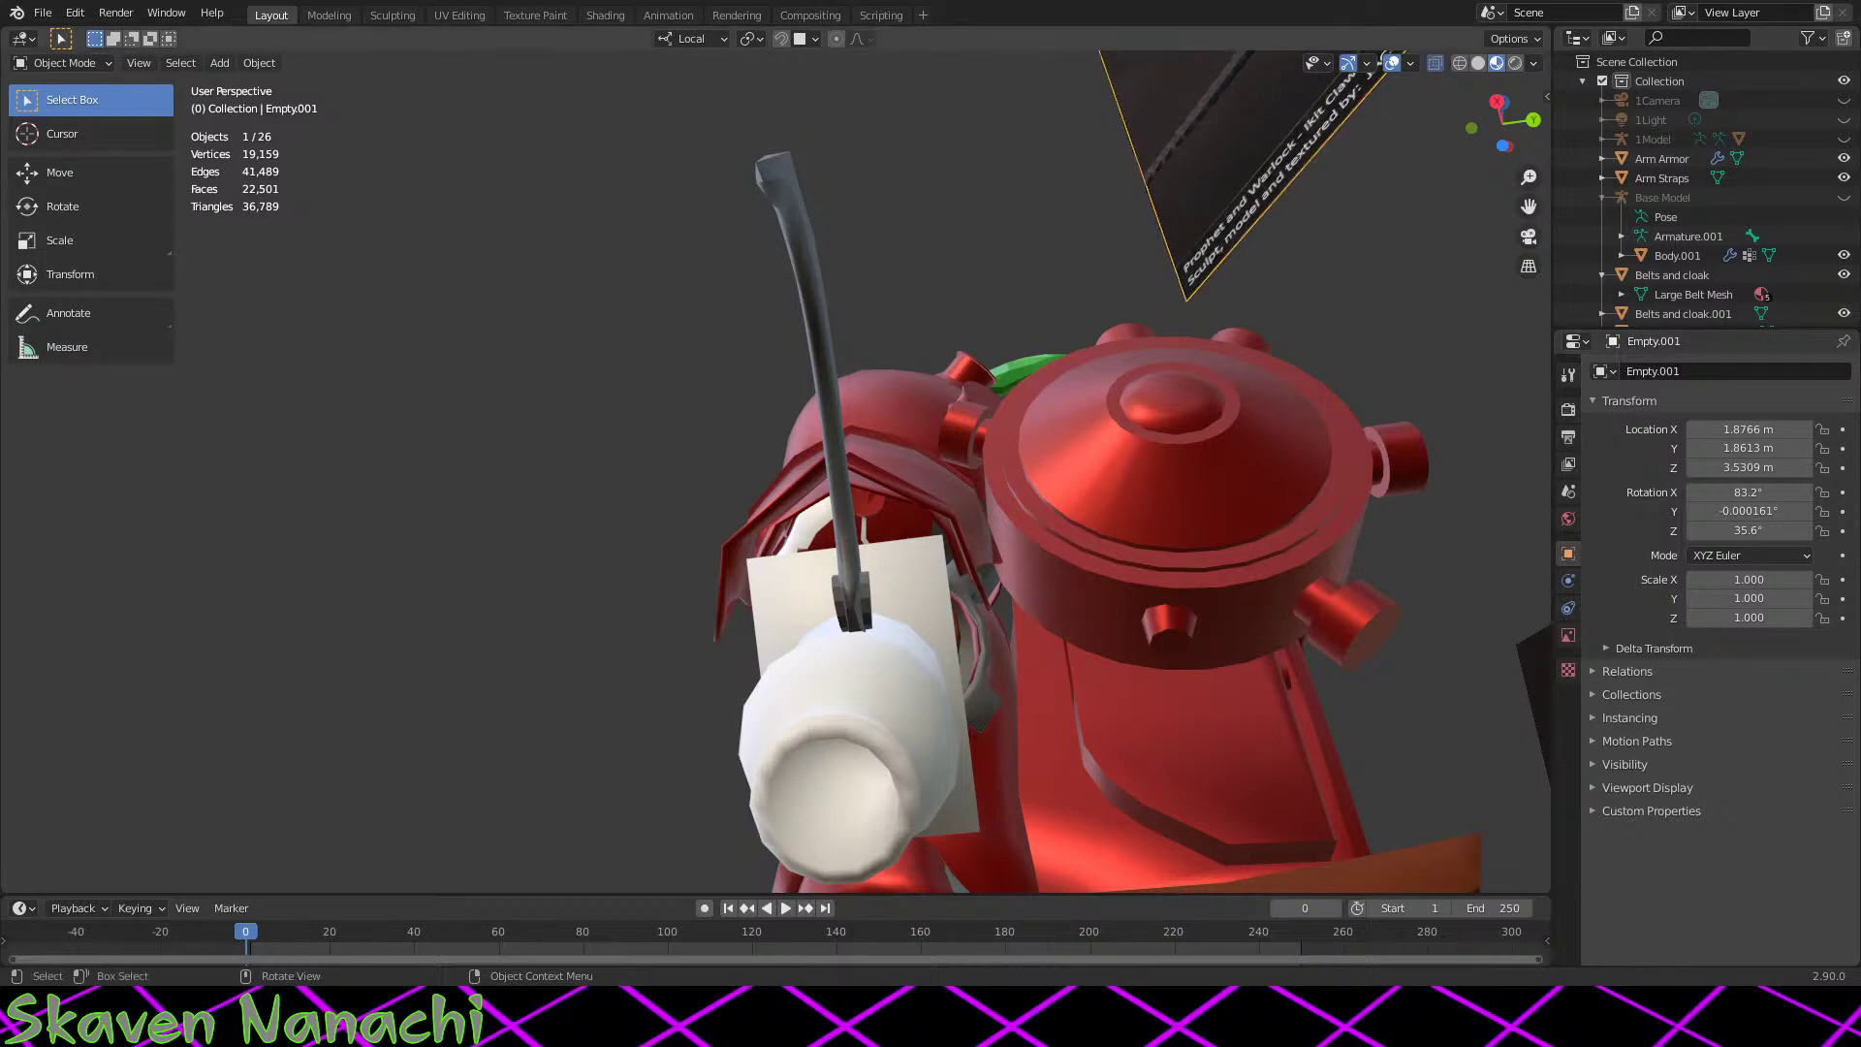
left_click(404, 523)
Step: Edit the claw blade above the forearm, selecting all its geometry and nudging it sideways by about 0.006 m
middle_click_drag(647, 518, 667, 506, "shift")
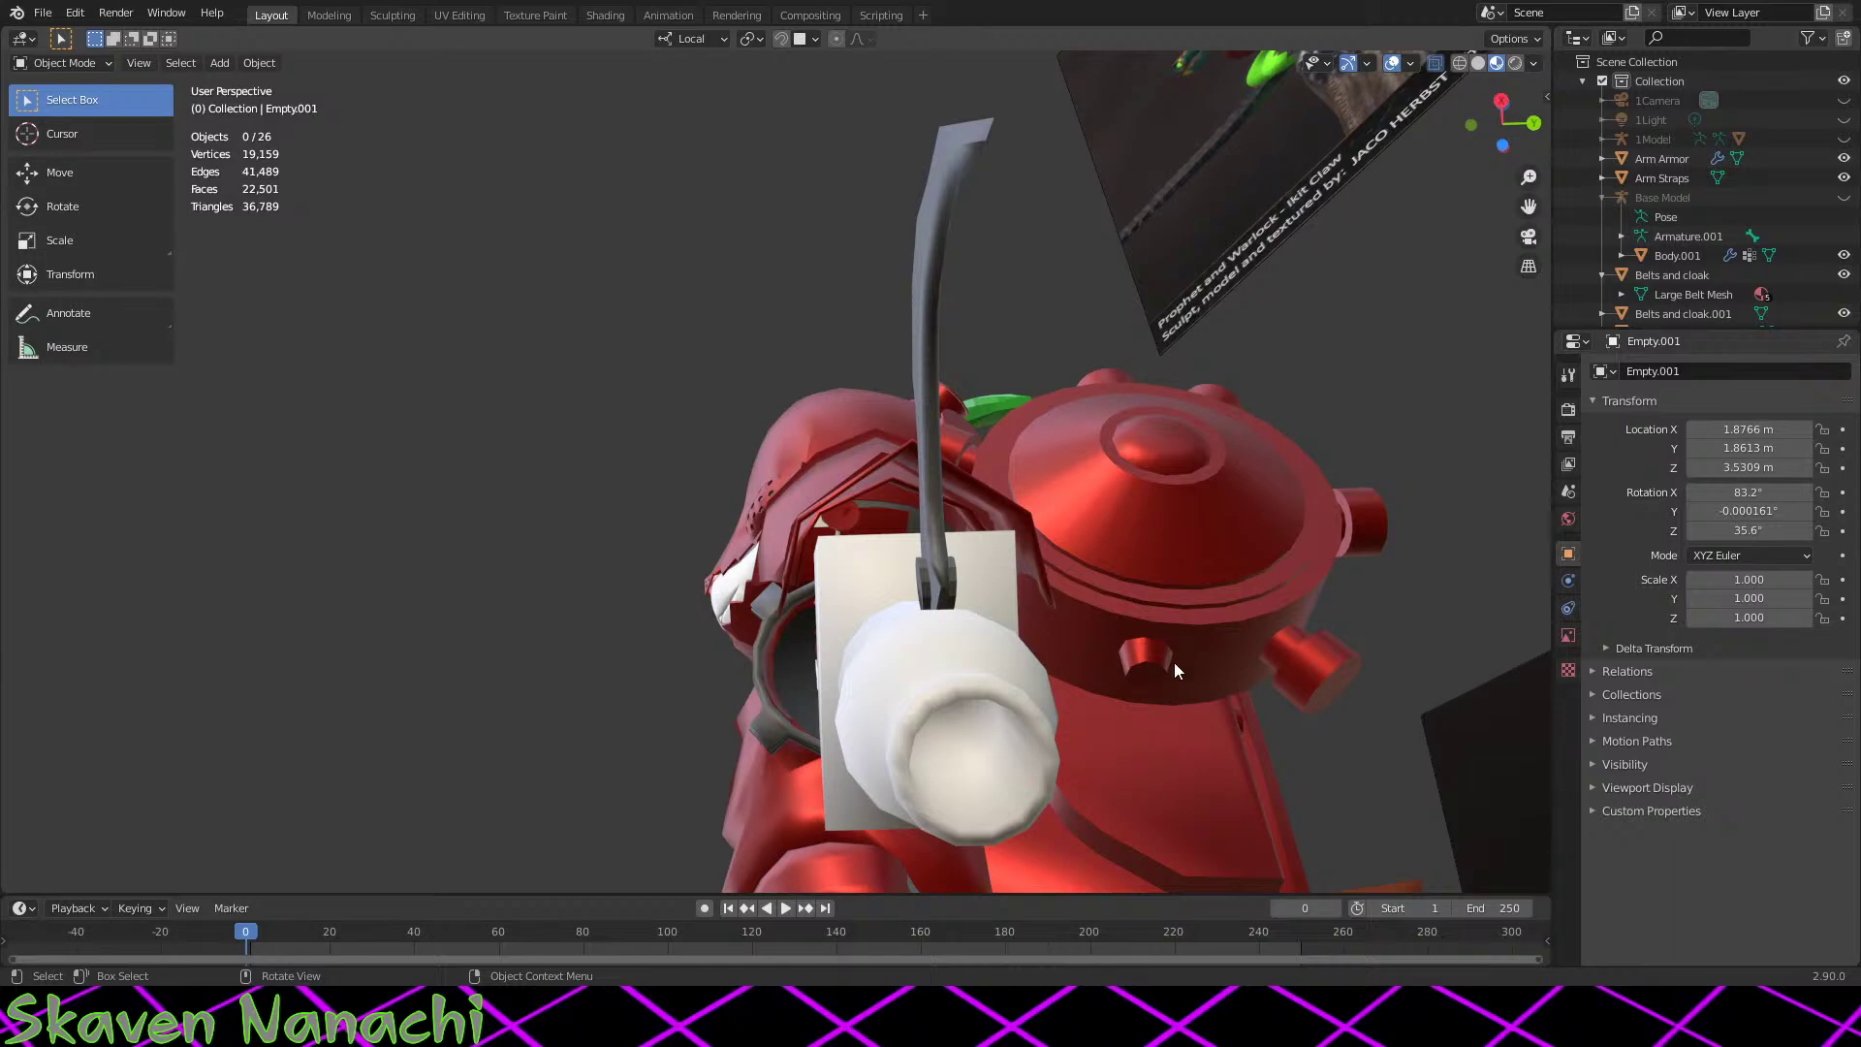
middle_click_drag(1175, 669, 1157, 729)
left_click(842, 406)
key("Tab")
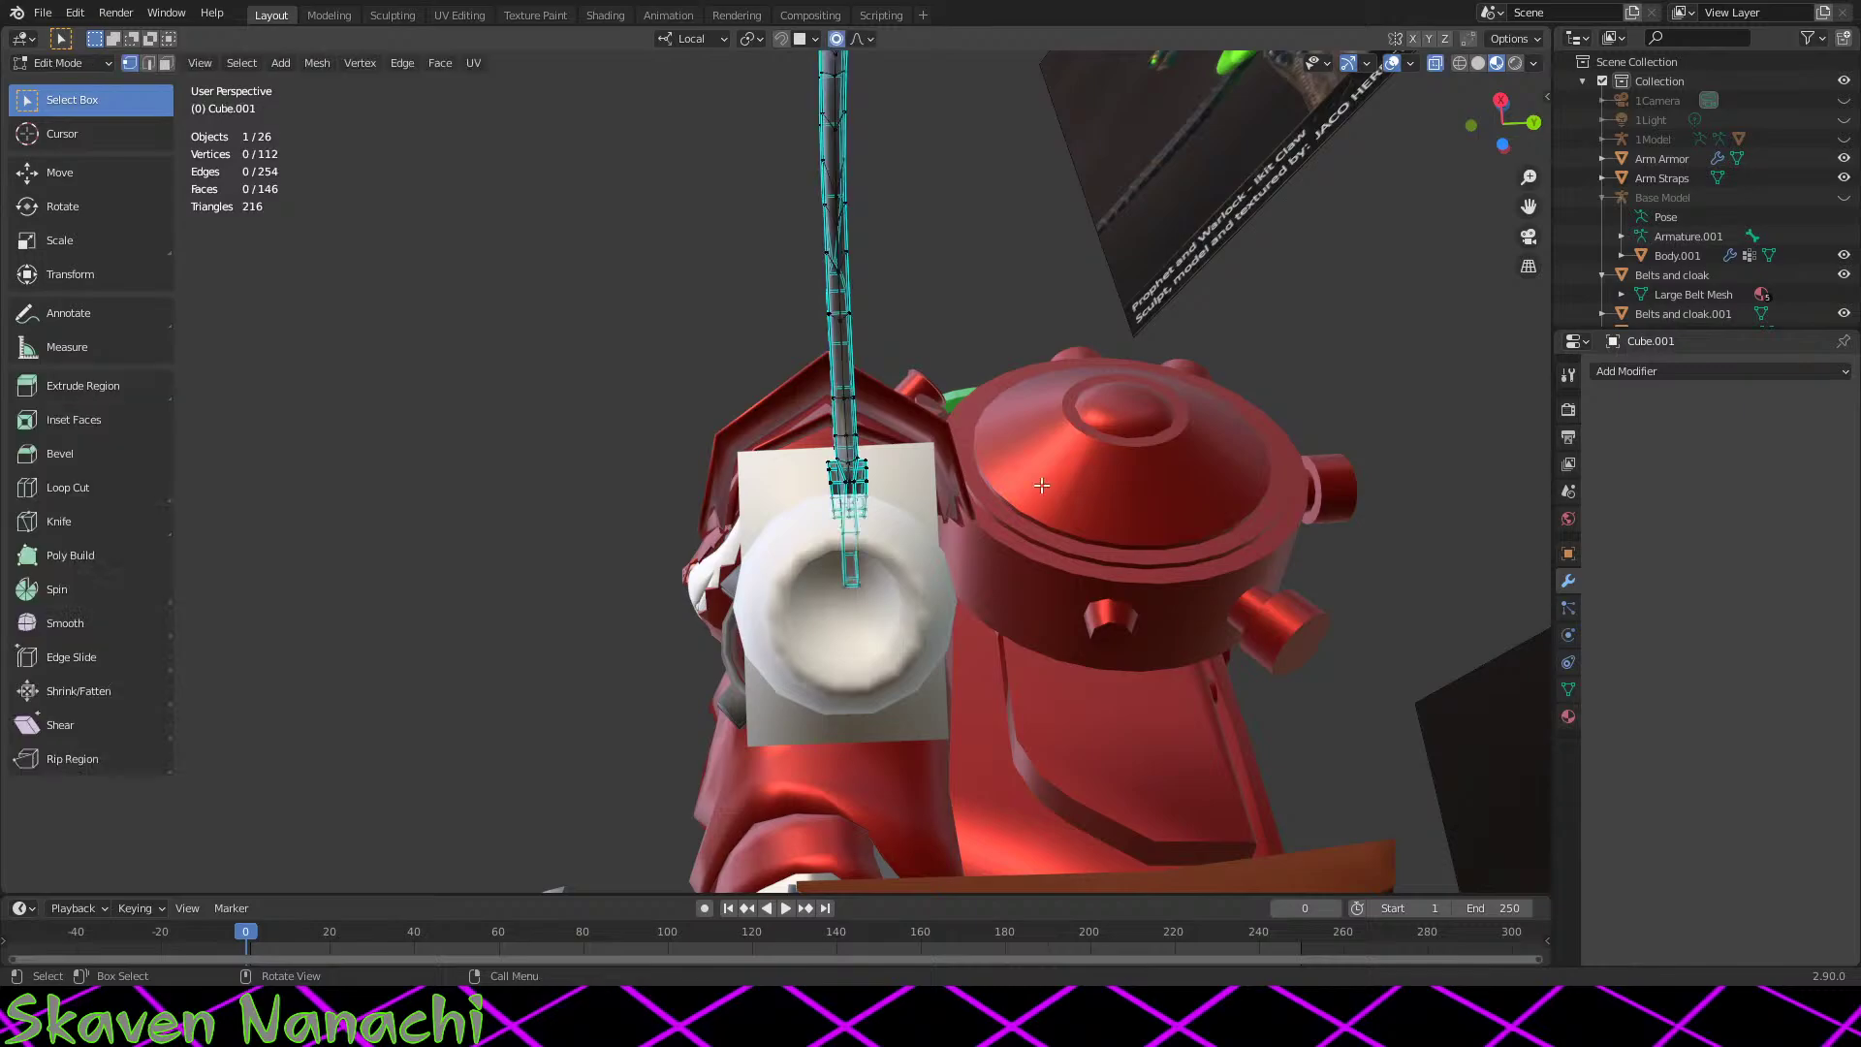
scroll(1041, 484, "down", 3)
left_click_drag(881, 215, 775, 562)
scroll(1131, 553, "up", 4)
key("g")
left_click(1166, 569)
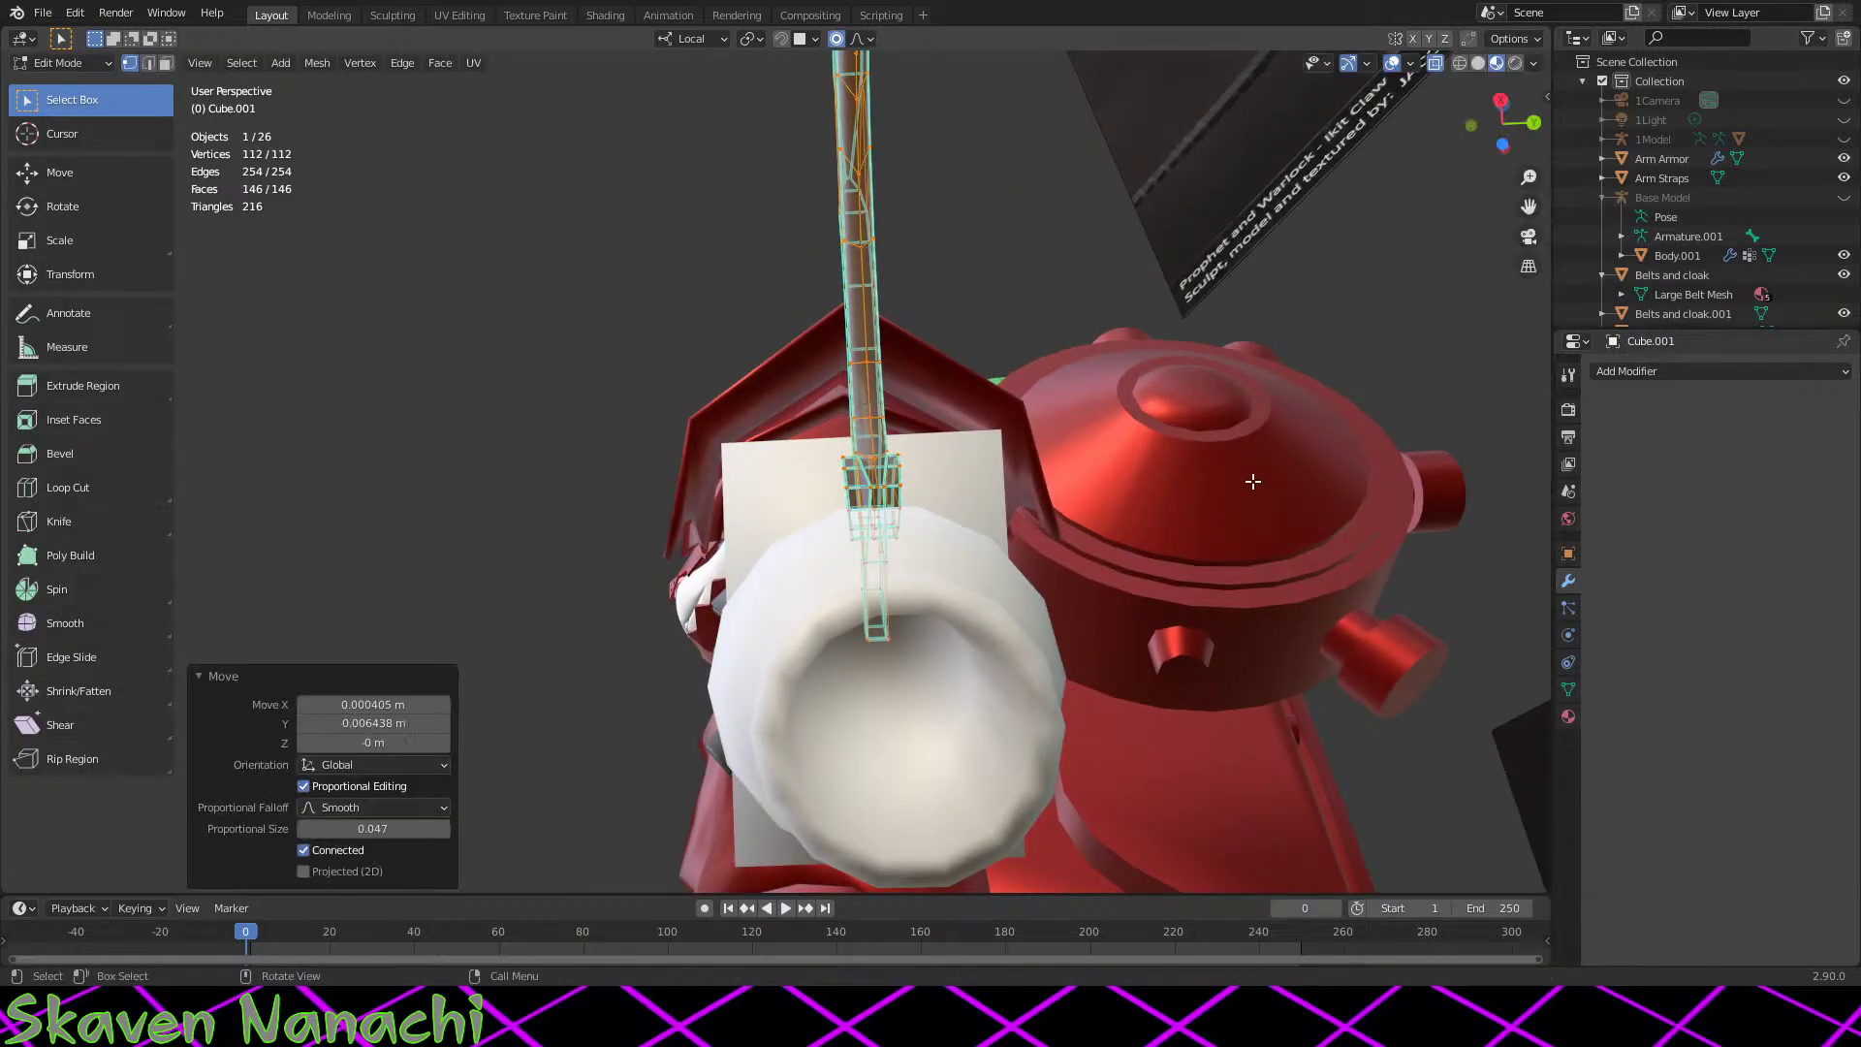
Step: Fine-tune the blade's sideways position with small moves to centre it on the forearm armor
middle_click_drag(1247, 485, 957, 548)
scroll(1180, 491, "up", 2)
key("g")
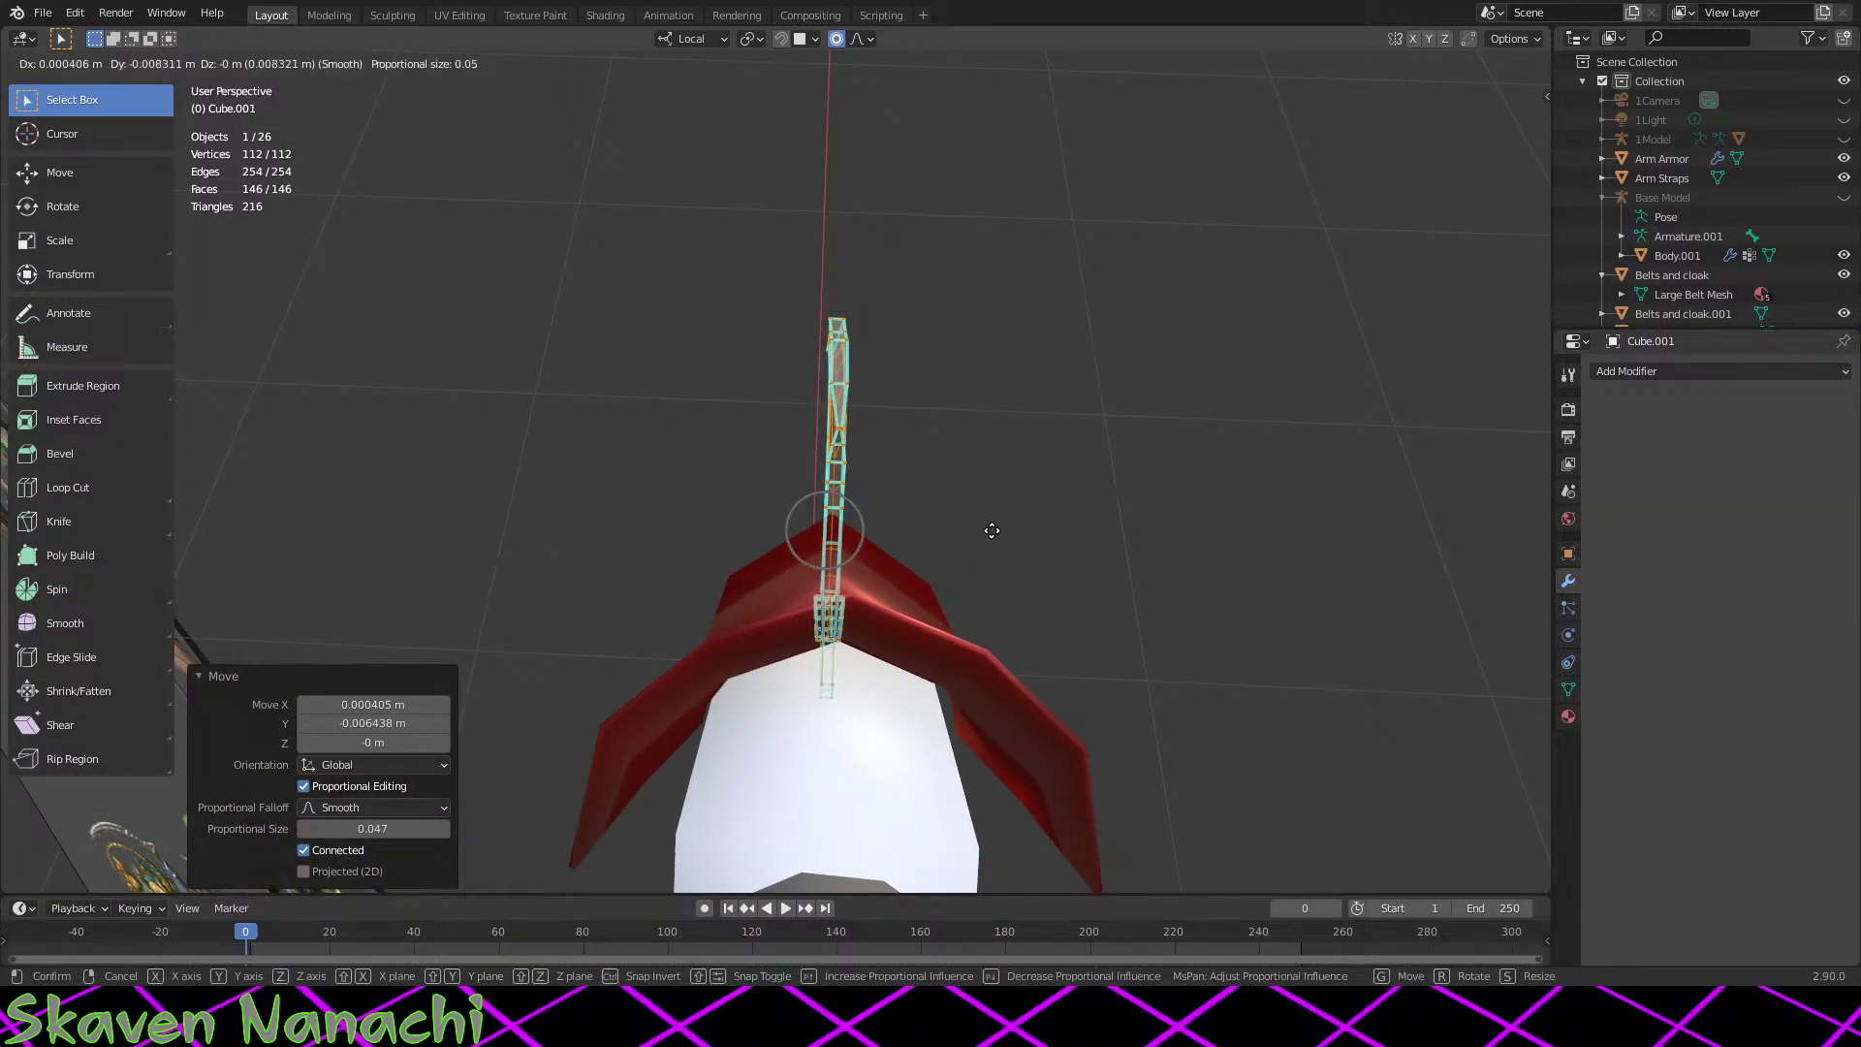
left_click(997, 530)
middle_click_drag(1172, 532, 973, 323)
key("g")
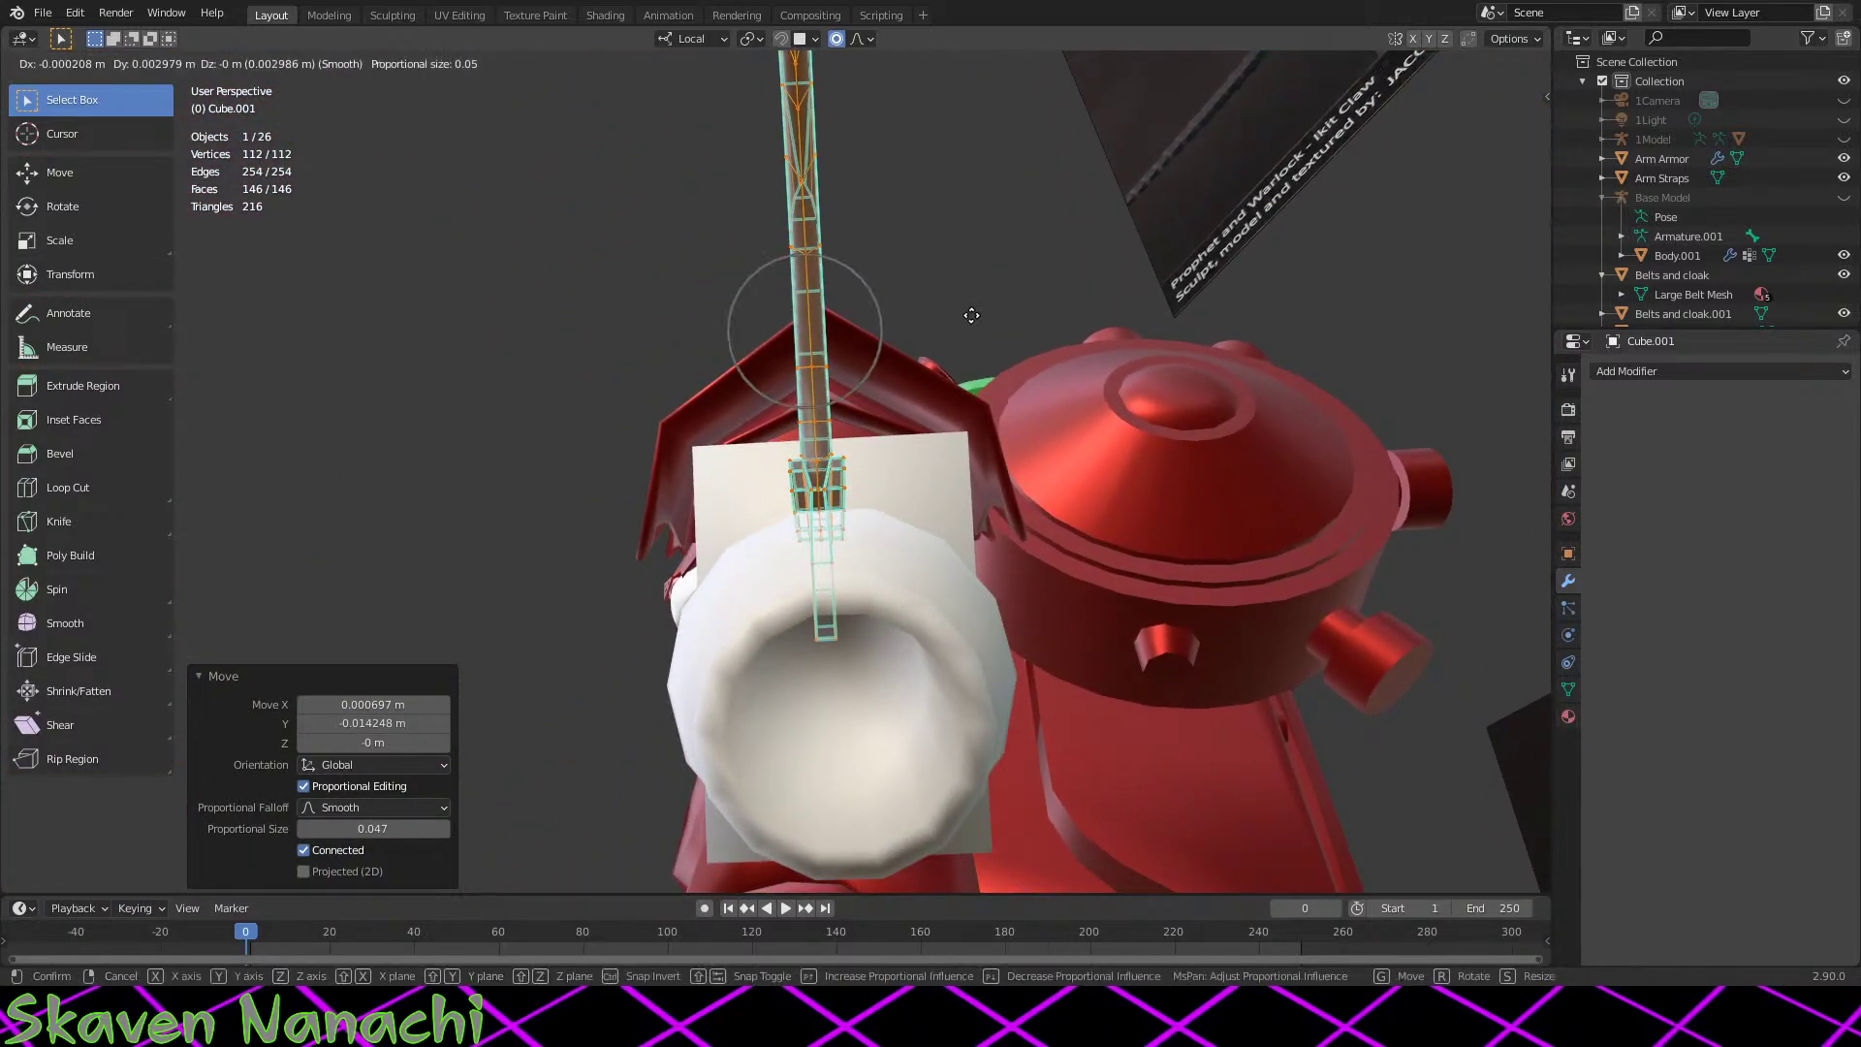
left_click(974, 315)
left_click(1114, 288)
middle_click_drag(1114, 288, 1026, 473)
Step: Duplicate the whole blade and place the copy beside it toward the backpack, about 0.046 m along Y
left_click_drag(962, 190, 782, 844)
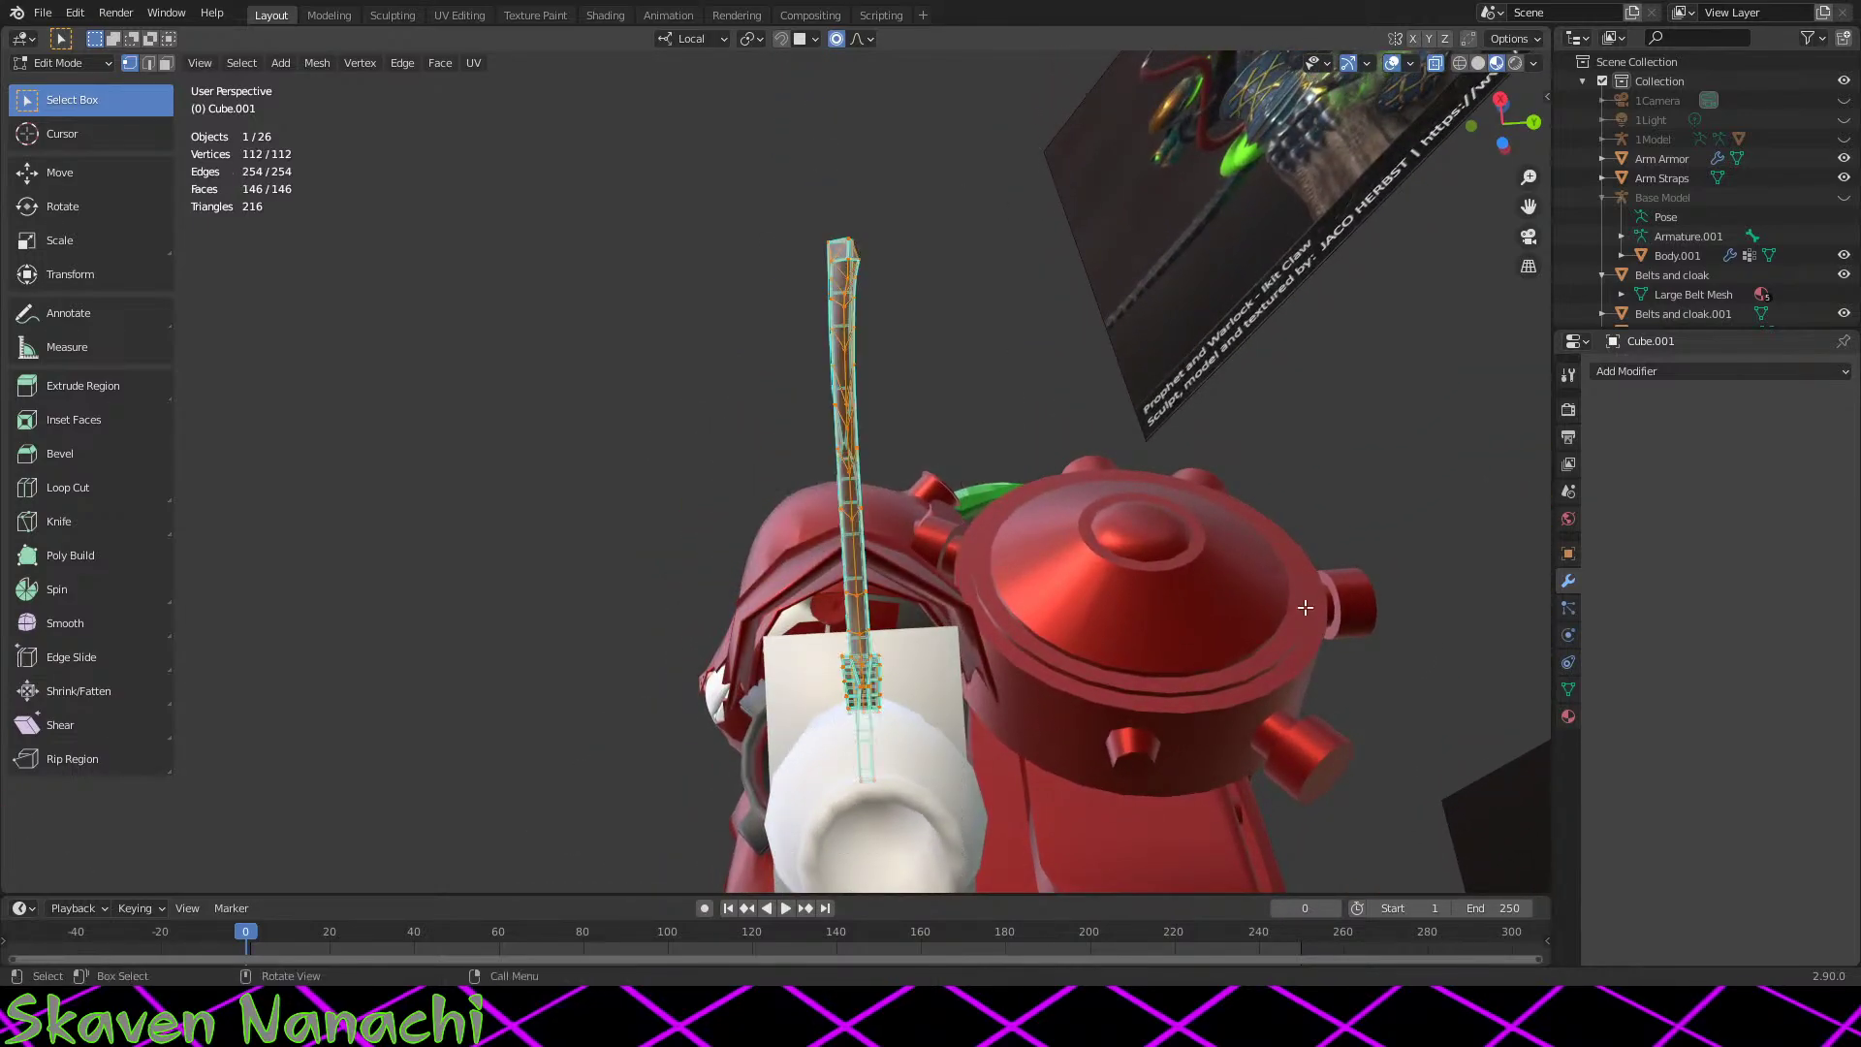
middle_click_drag(1066, 659, 1260, 545)
key("shift+d")
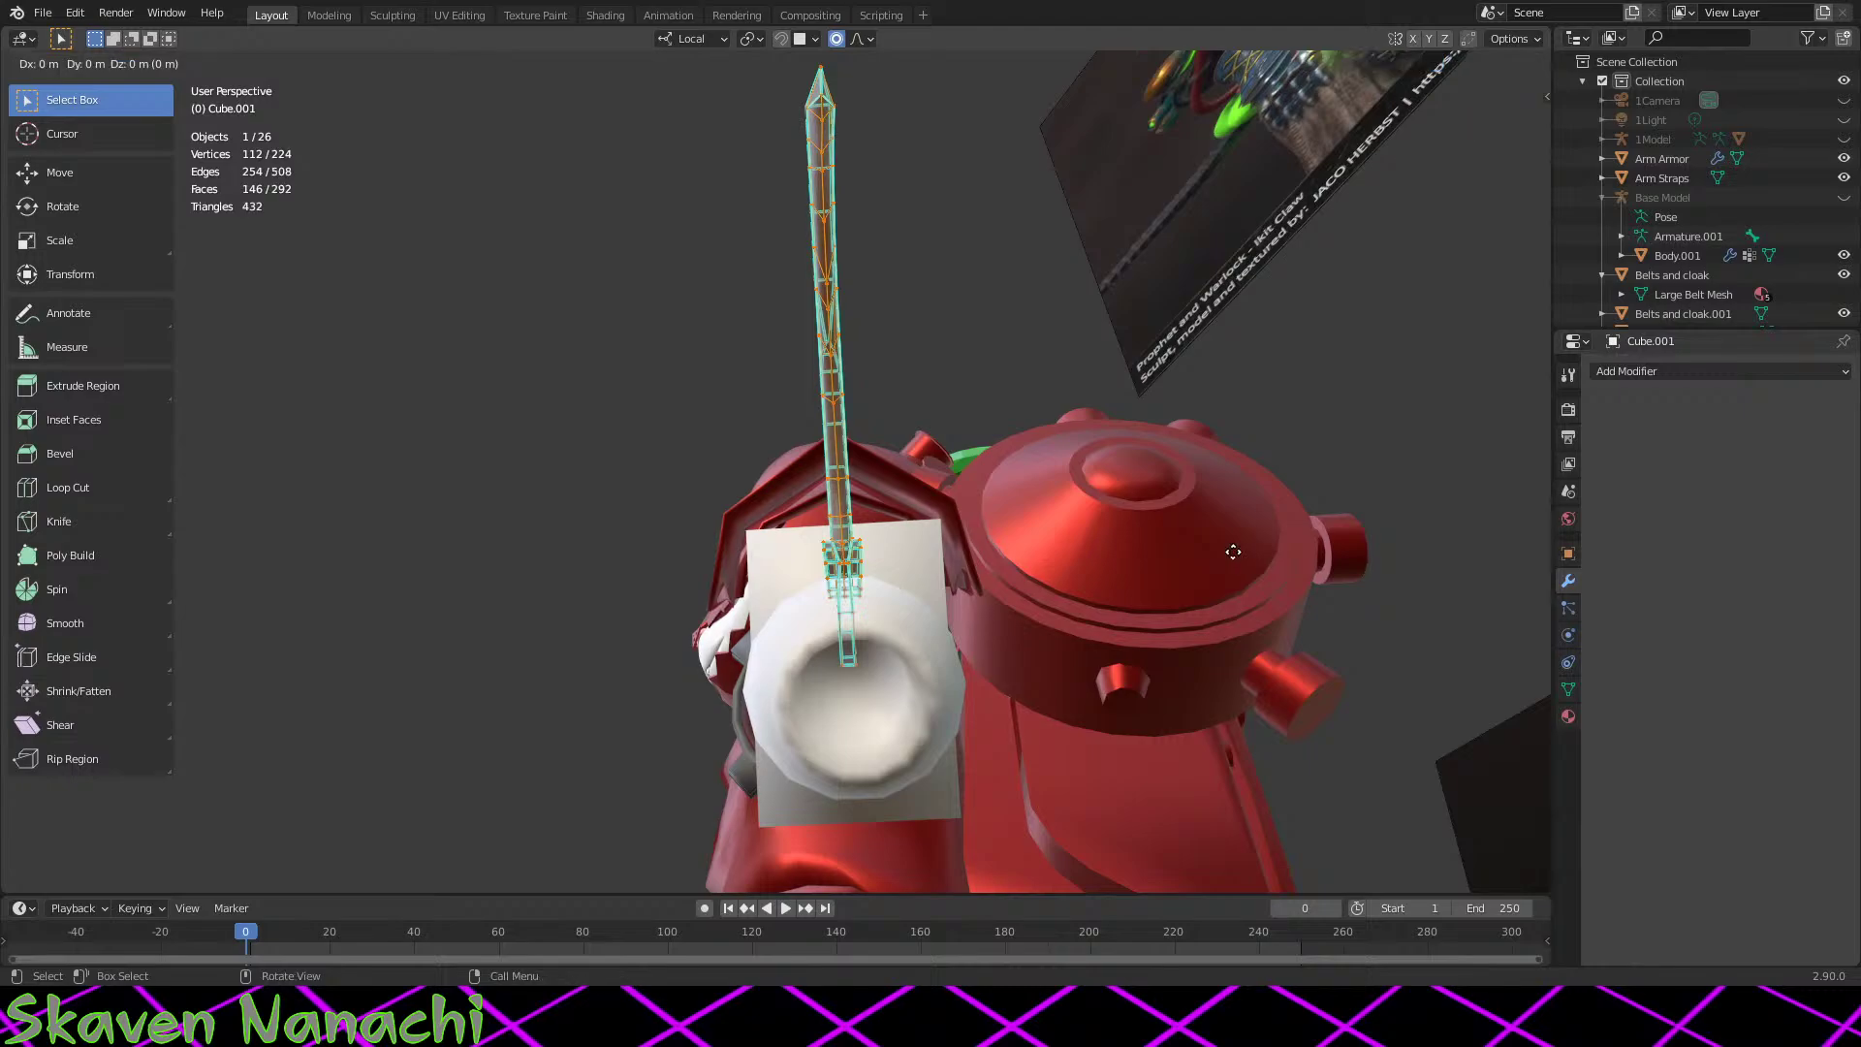
left_click(1284, 550)
key("r")
key("x")
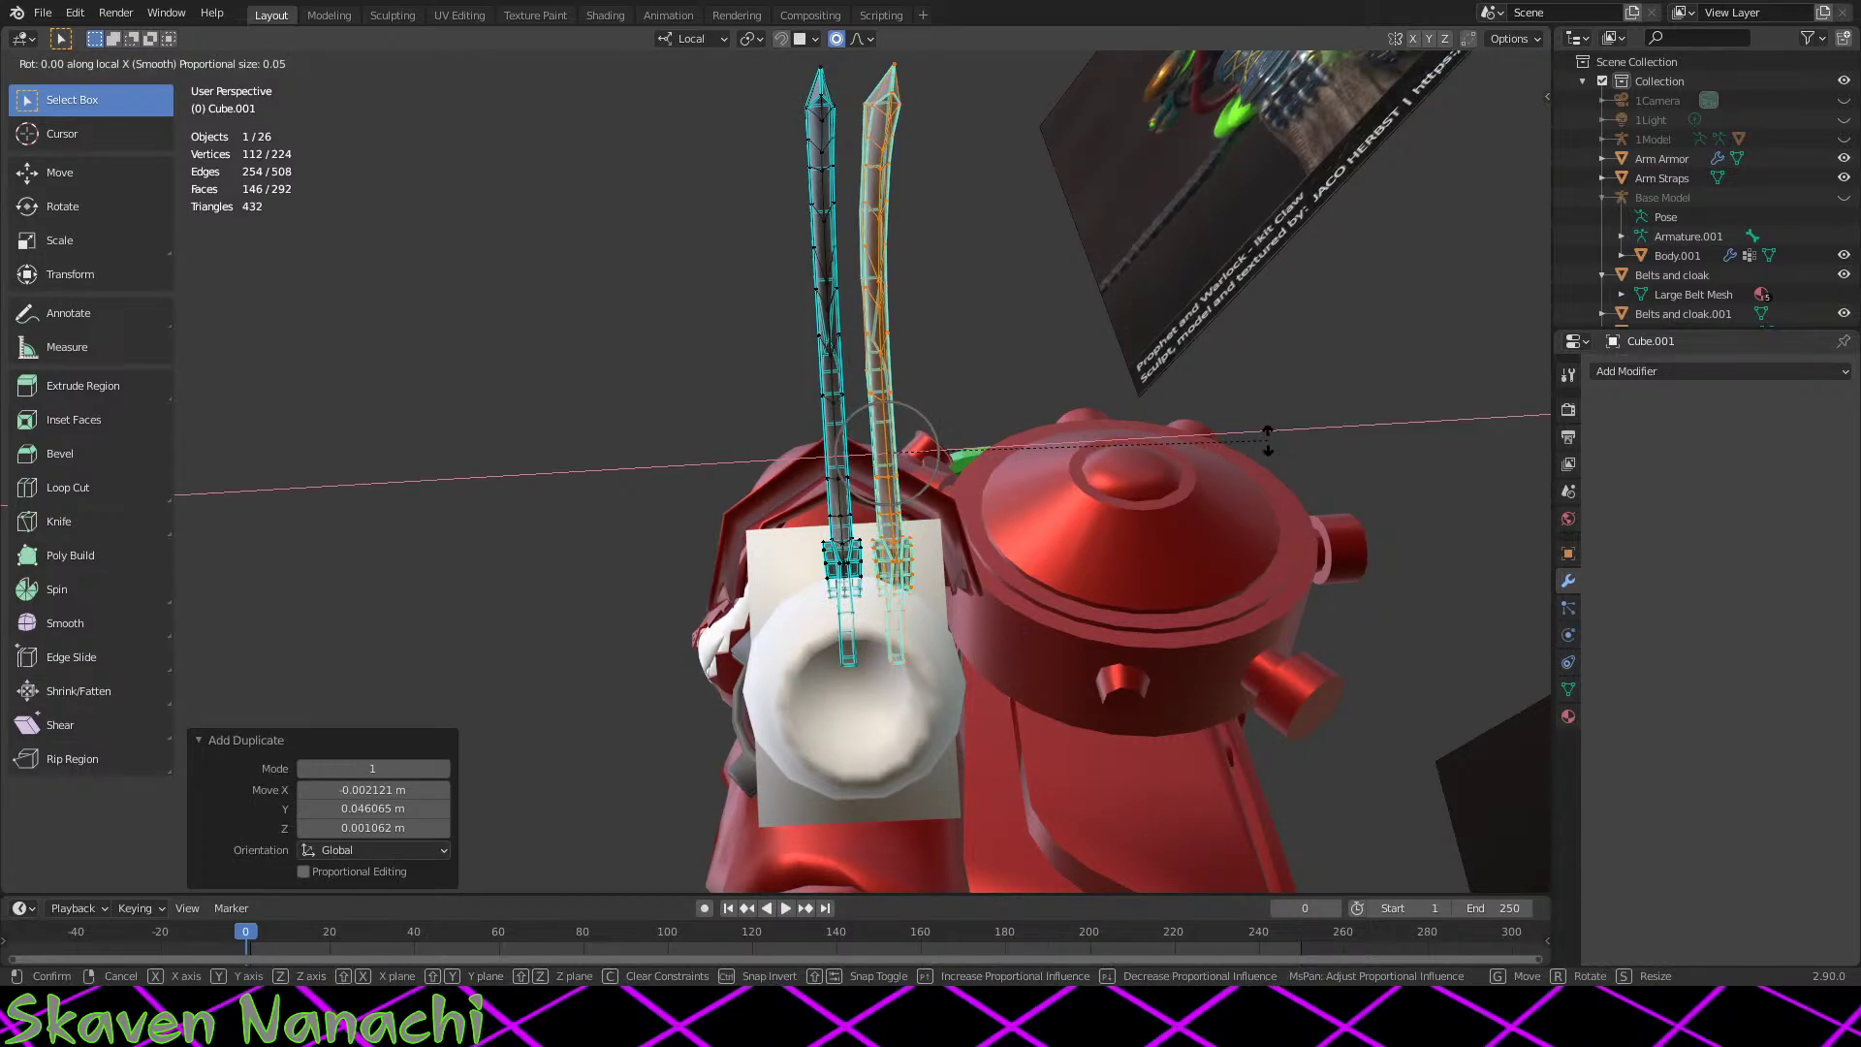
key("y")
left_click(1267, 439)
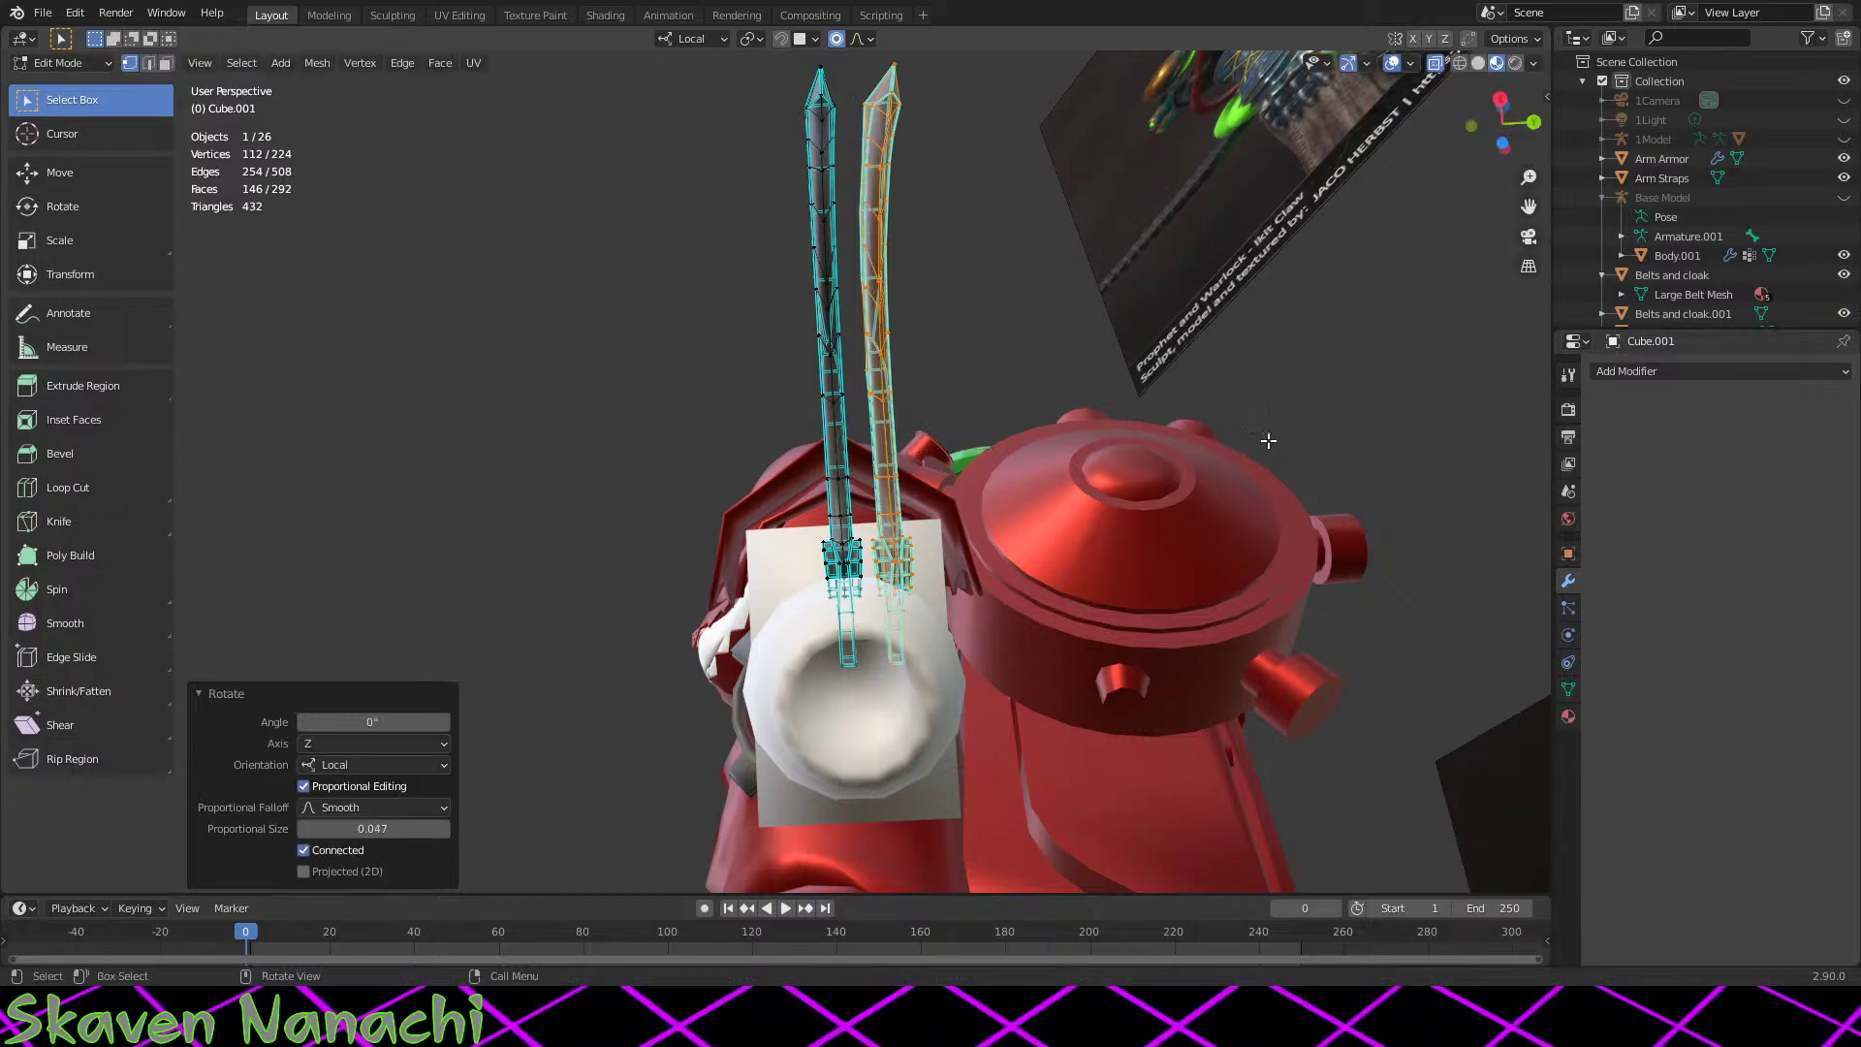
Step: Try rotating the duplicated blade about the global X and Z axes, and restore the Local transform orientation
left_click(700, 44)
left_click(713, 94)
key("r")
key("x")
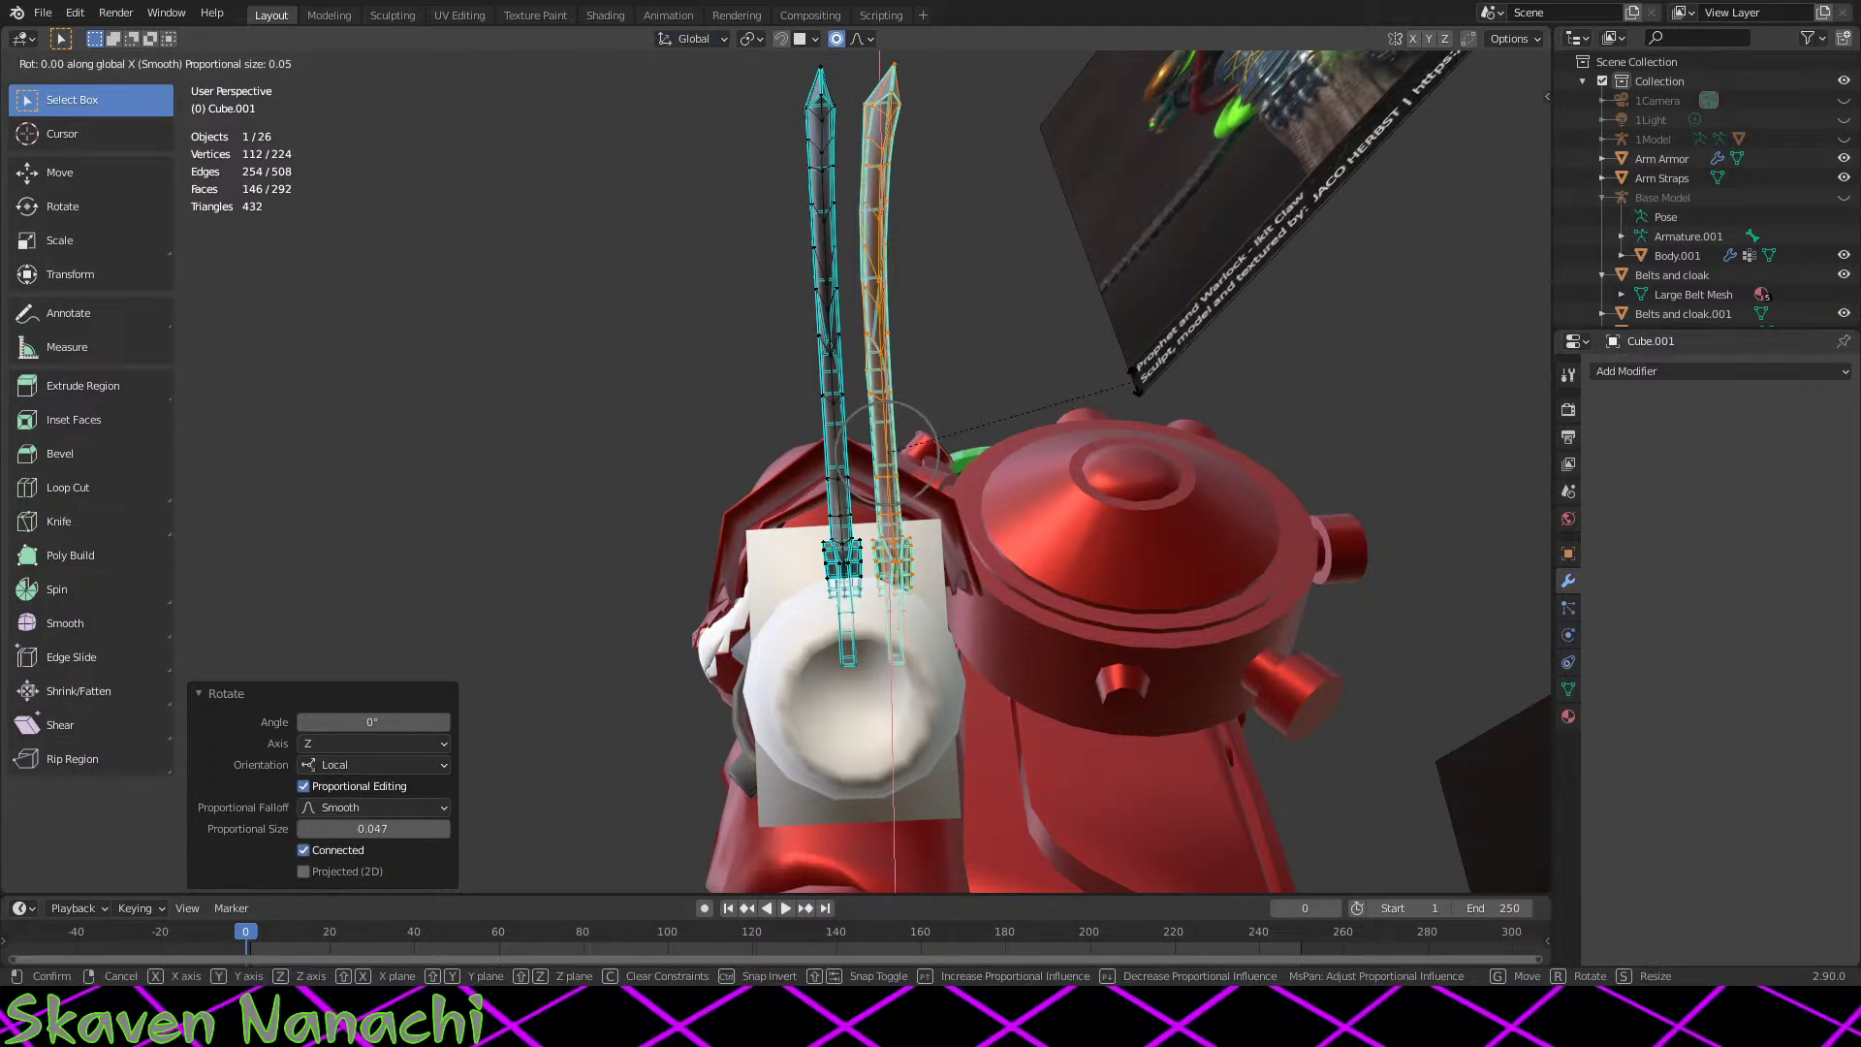
key("Escape")
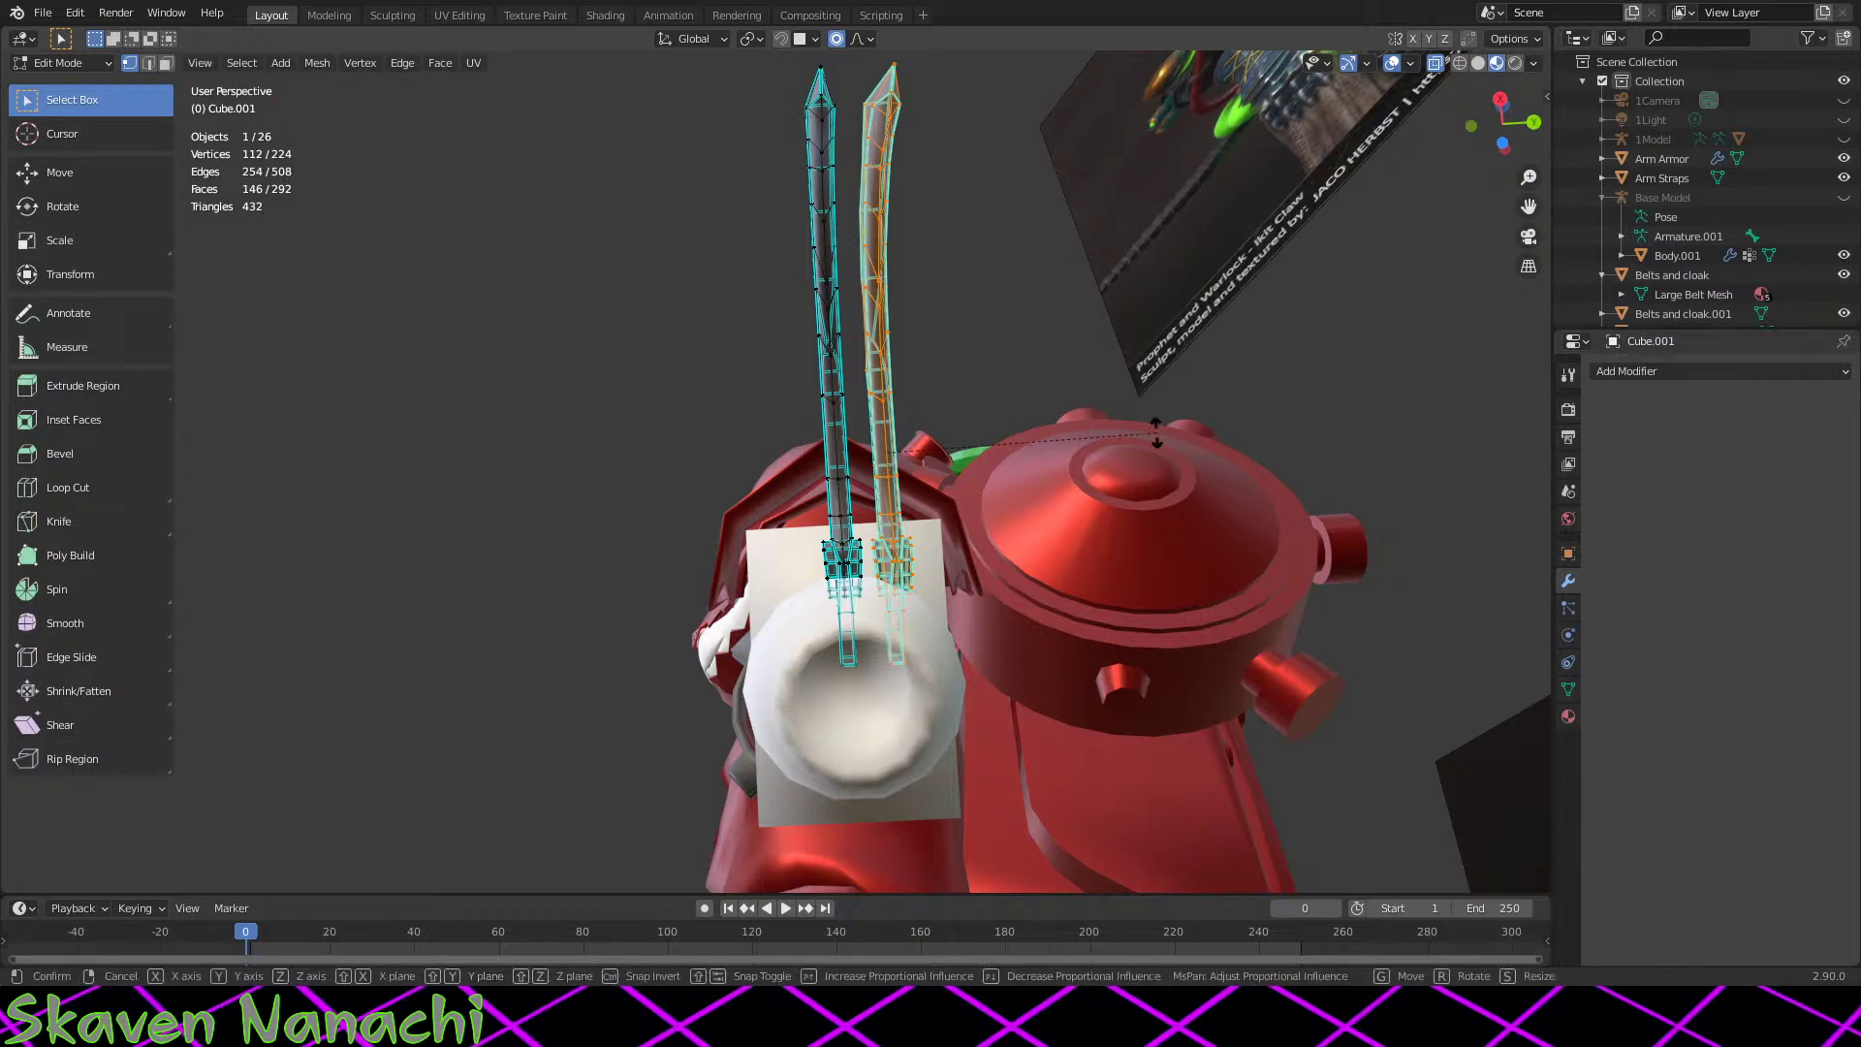
left_click(1156, 444)
key("ctrl+z")
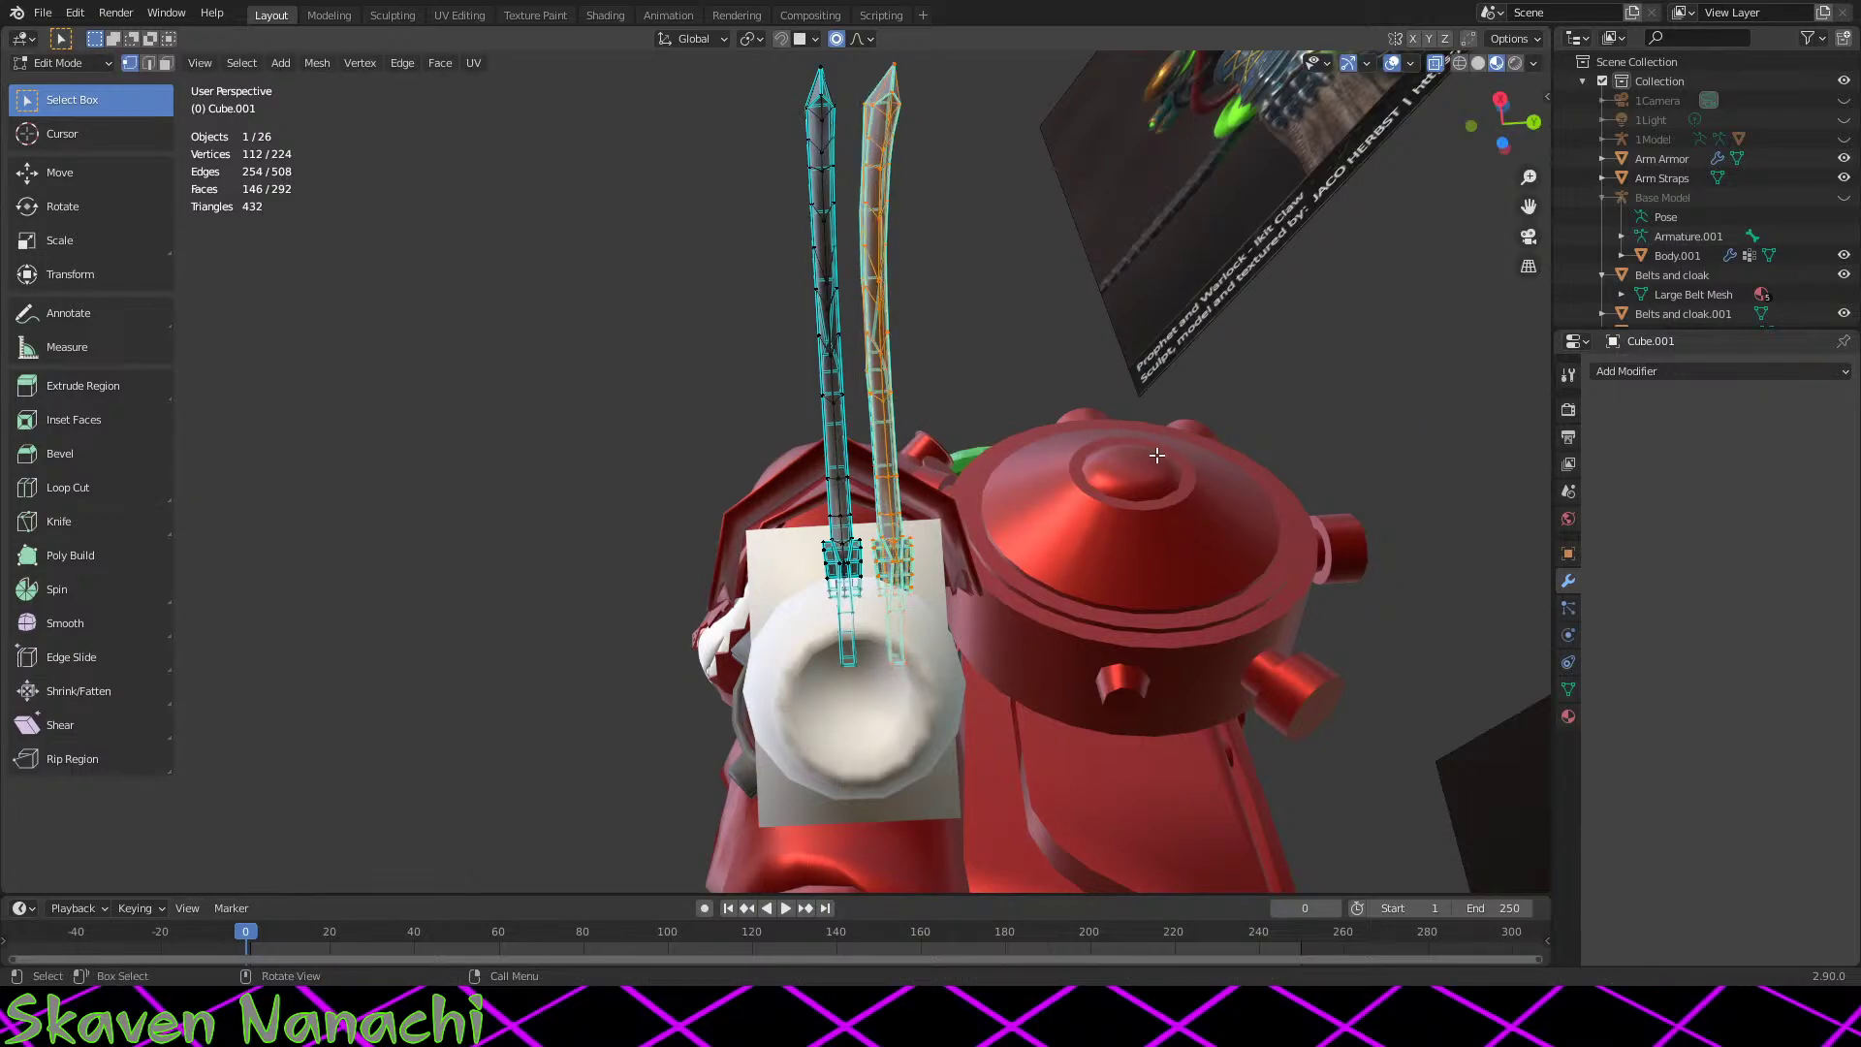
key("r")
key("z")
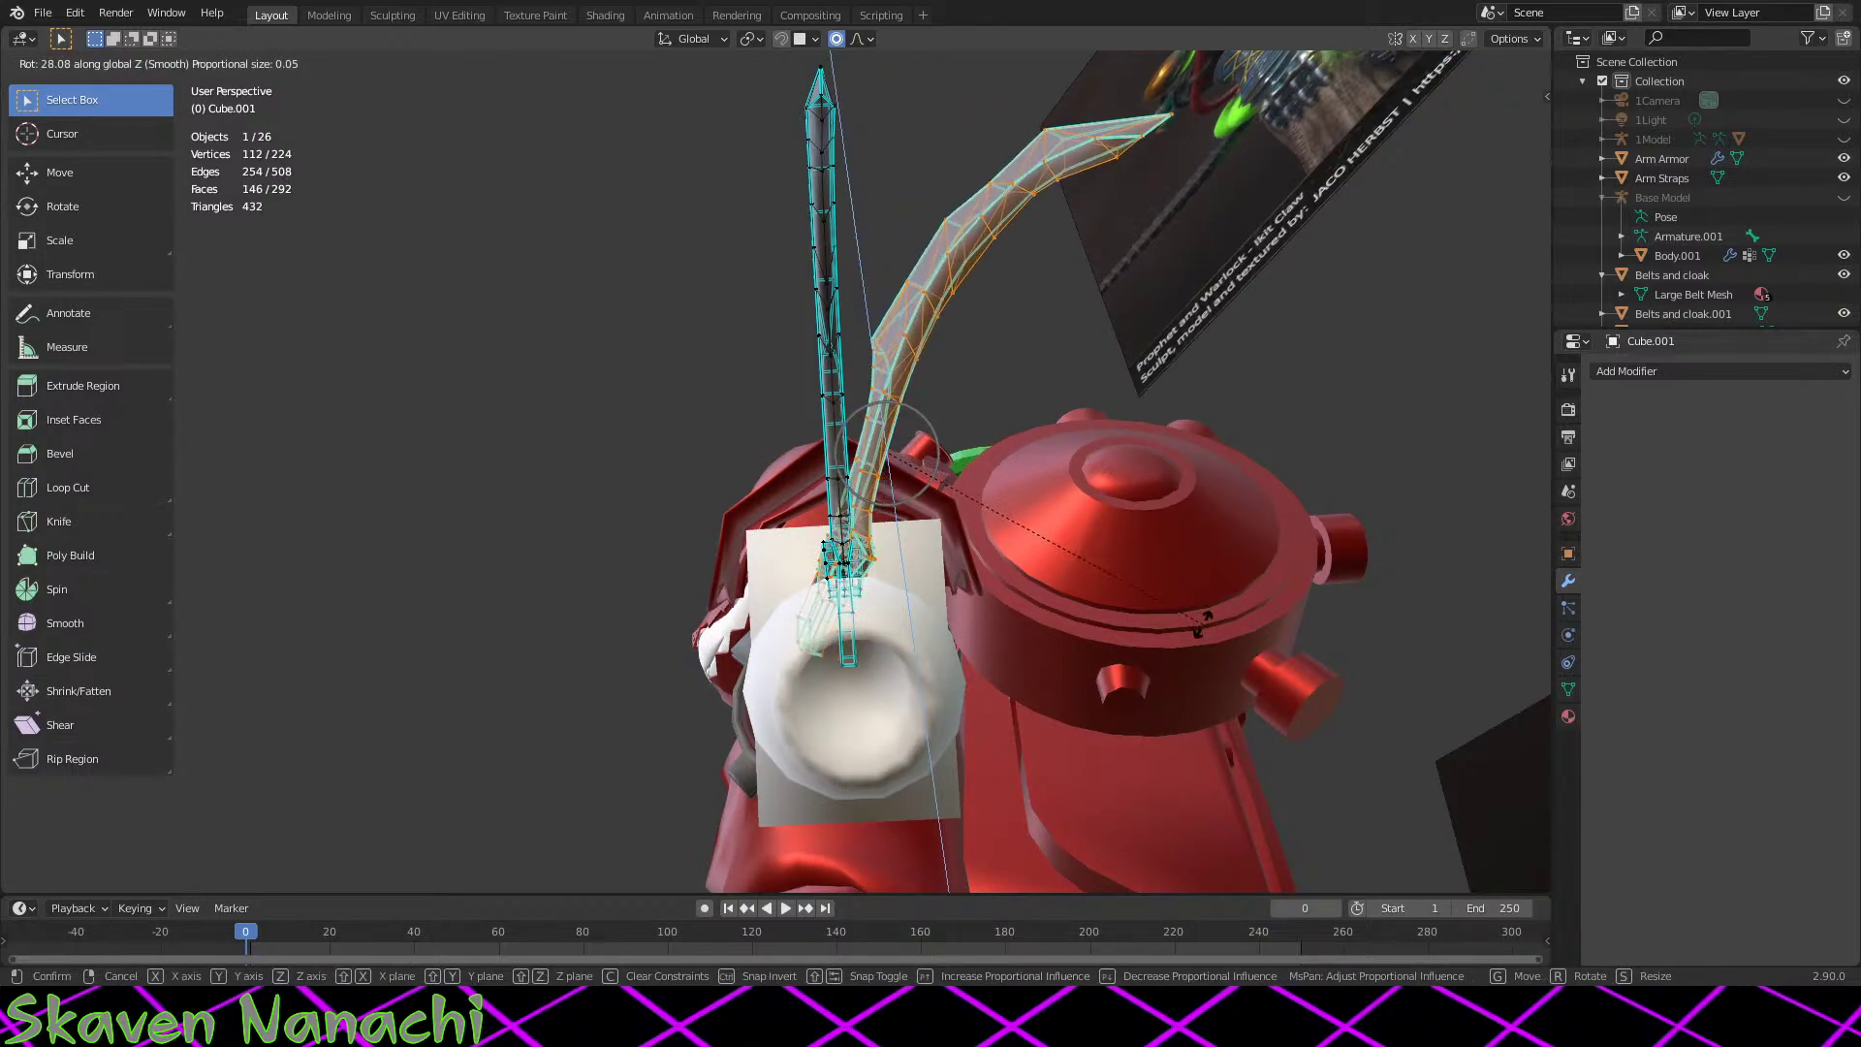
left_click(1201, 621)
key("ctrl+z")
left_click(723, 38)
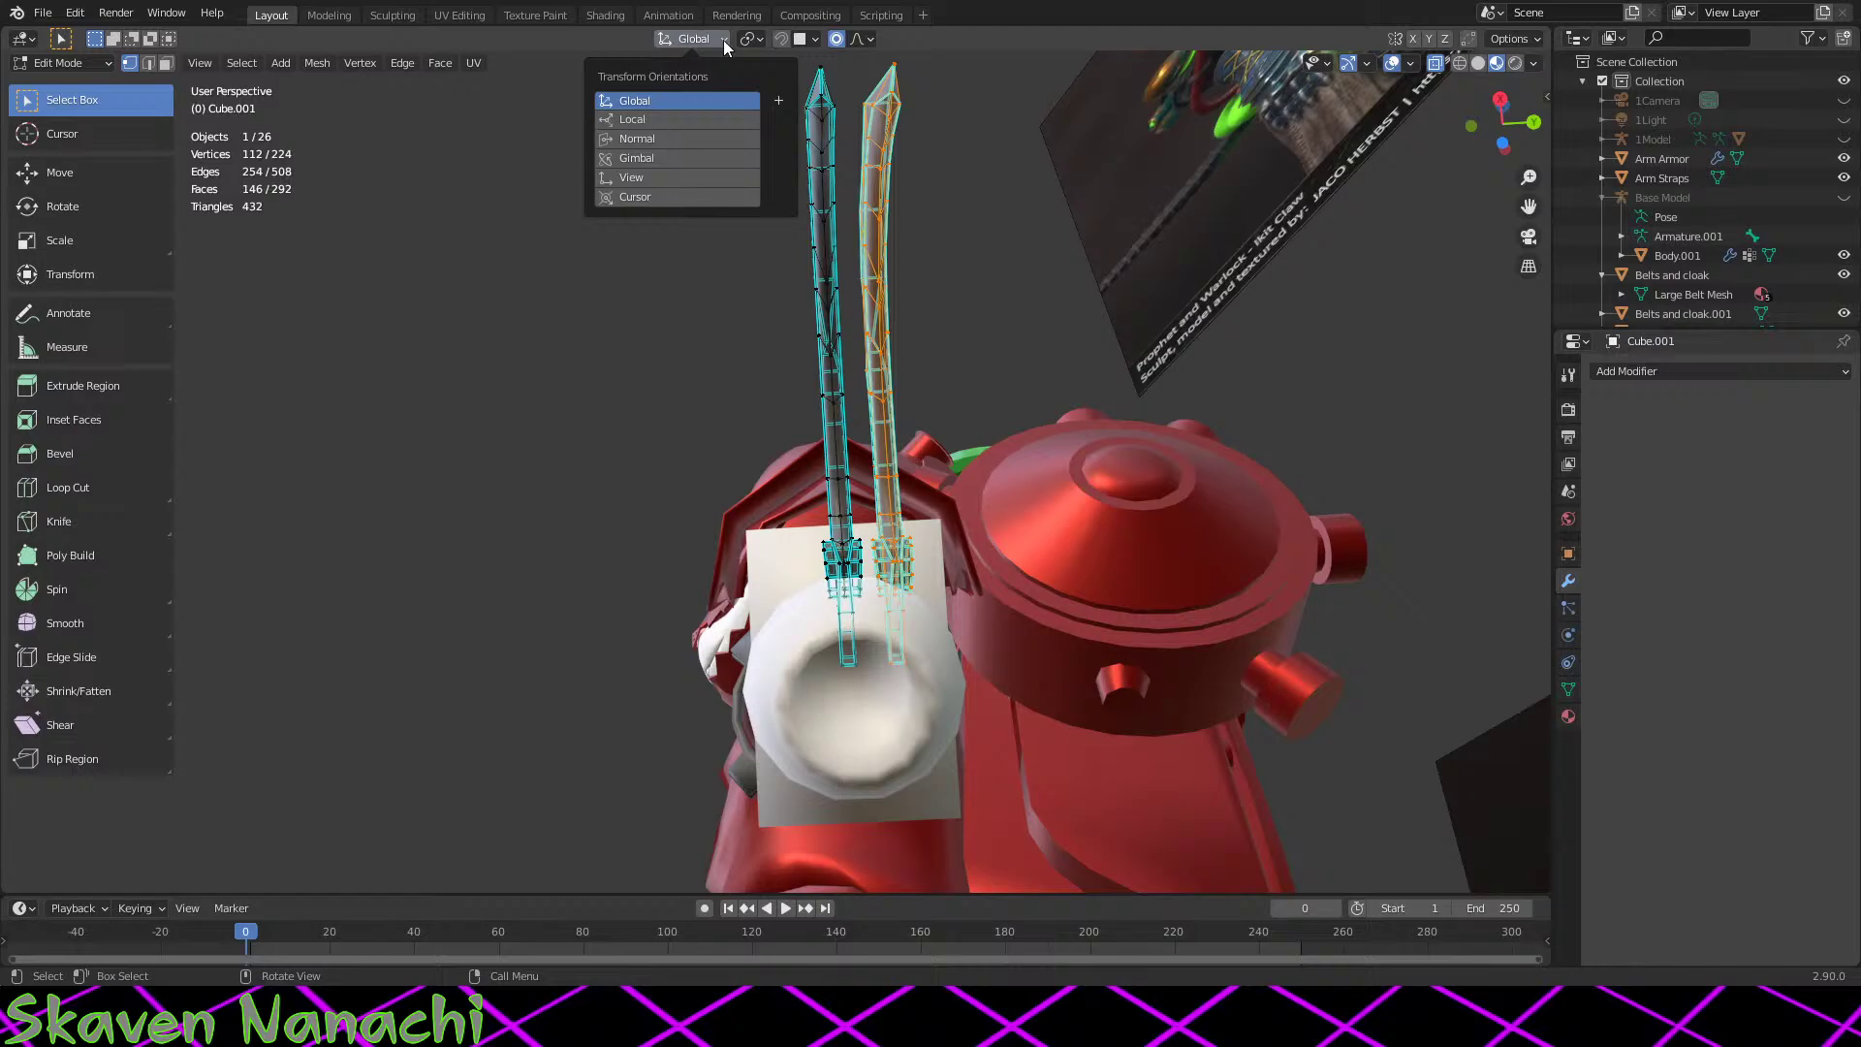
left_click(676, 118)
Step: Rotate the duplicated blade about -32.5° around its local Y axis so it leans toward the backpack
middle_click_drag(1236, 630, 1013, 387)
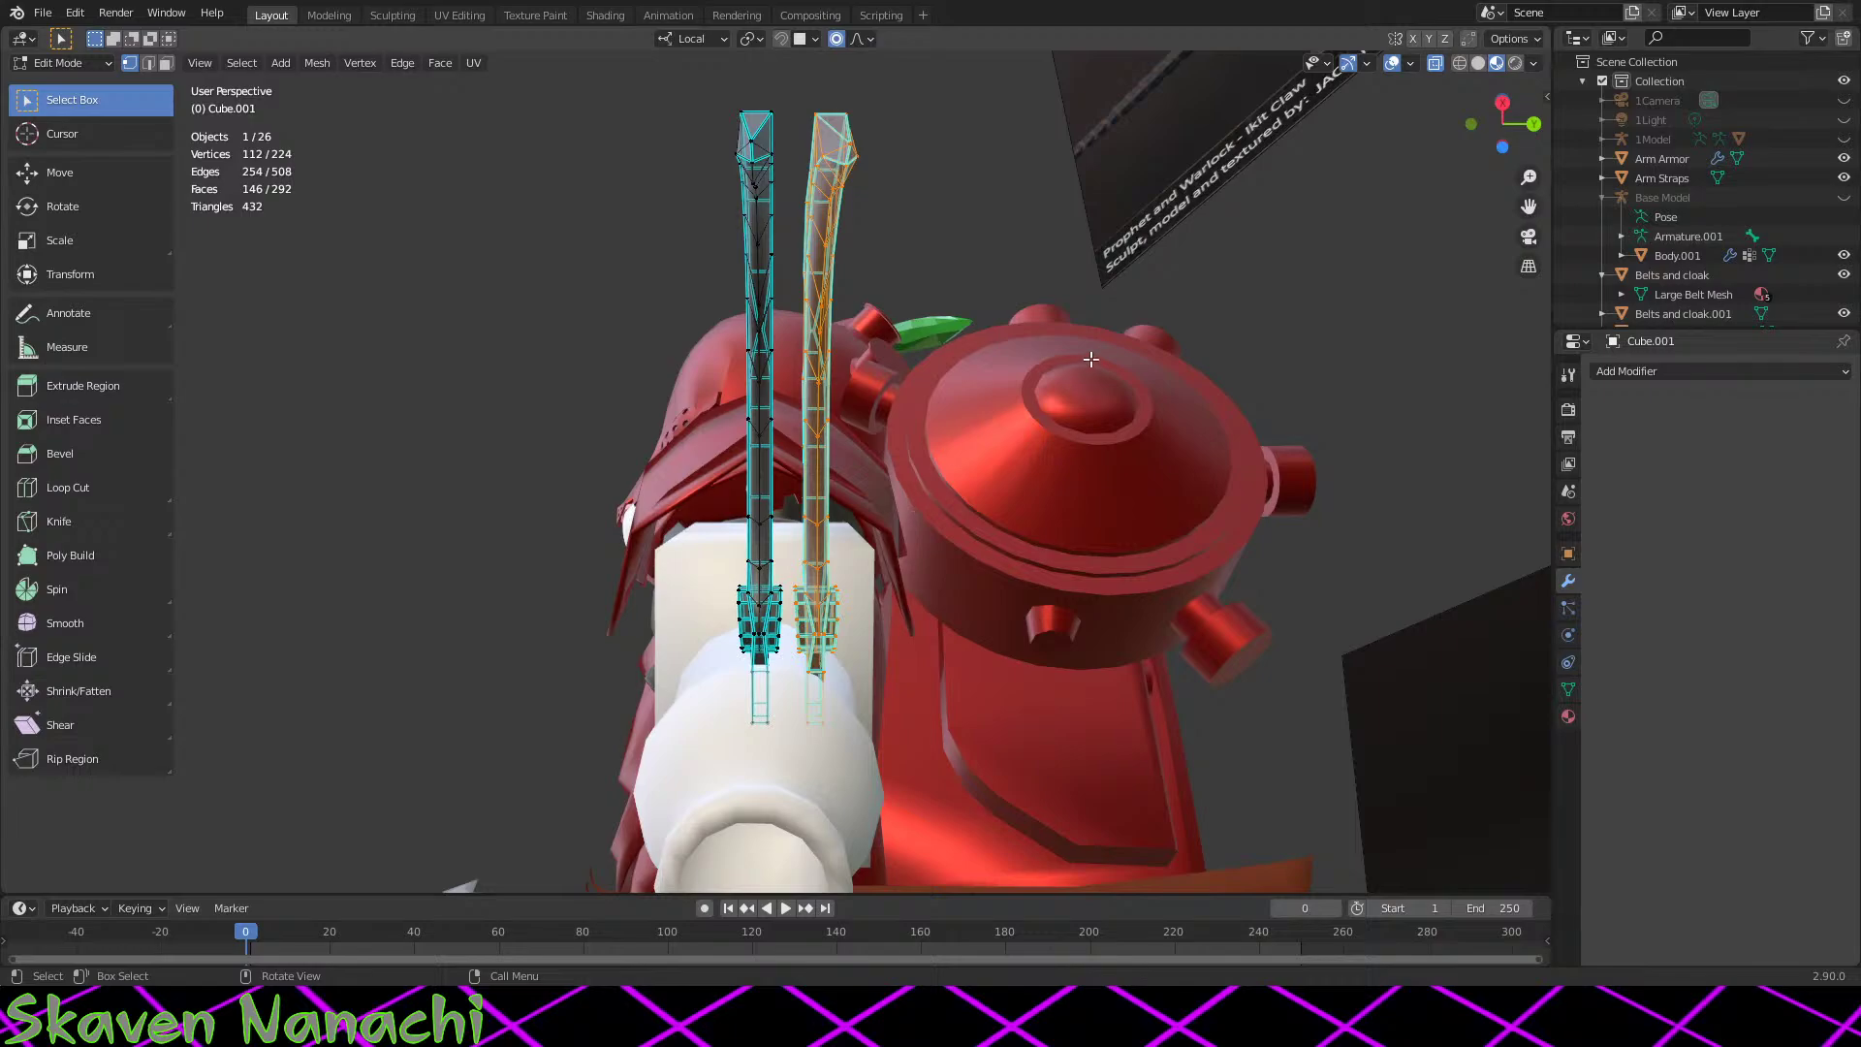
key("r")
key("x")
key("y")
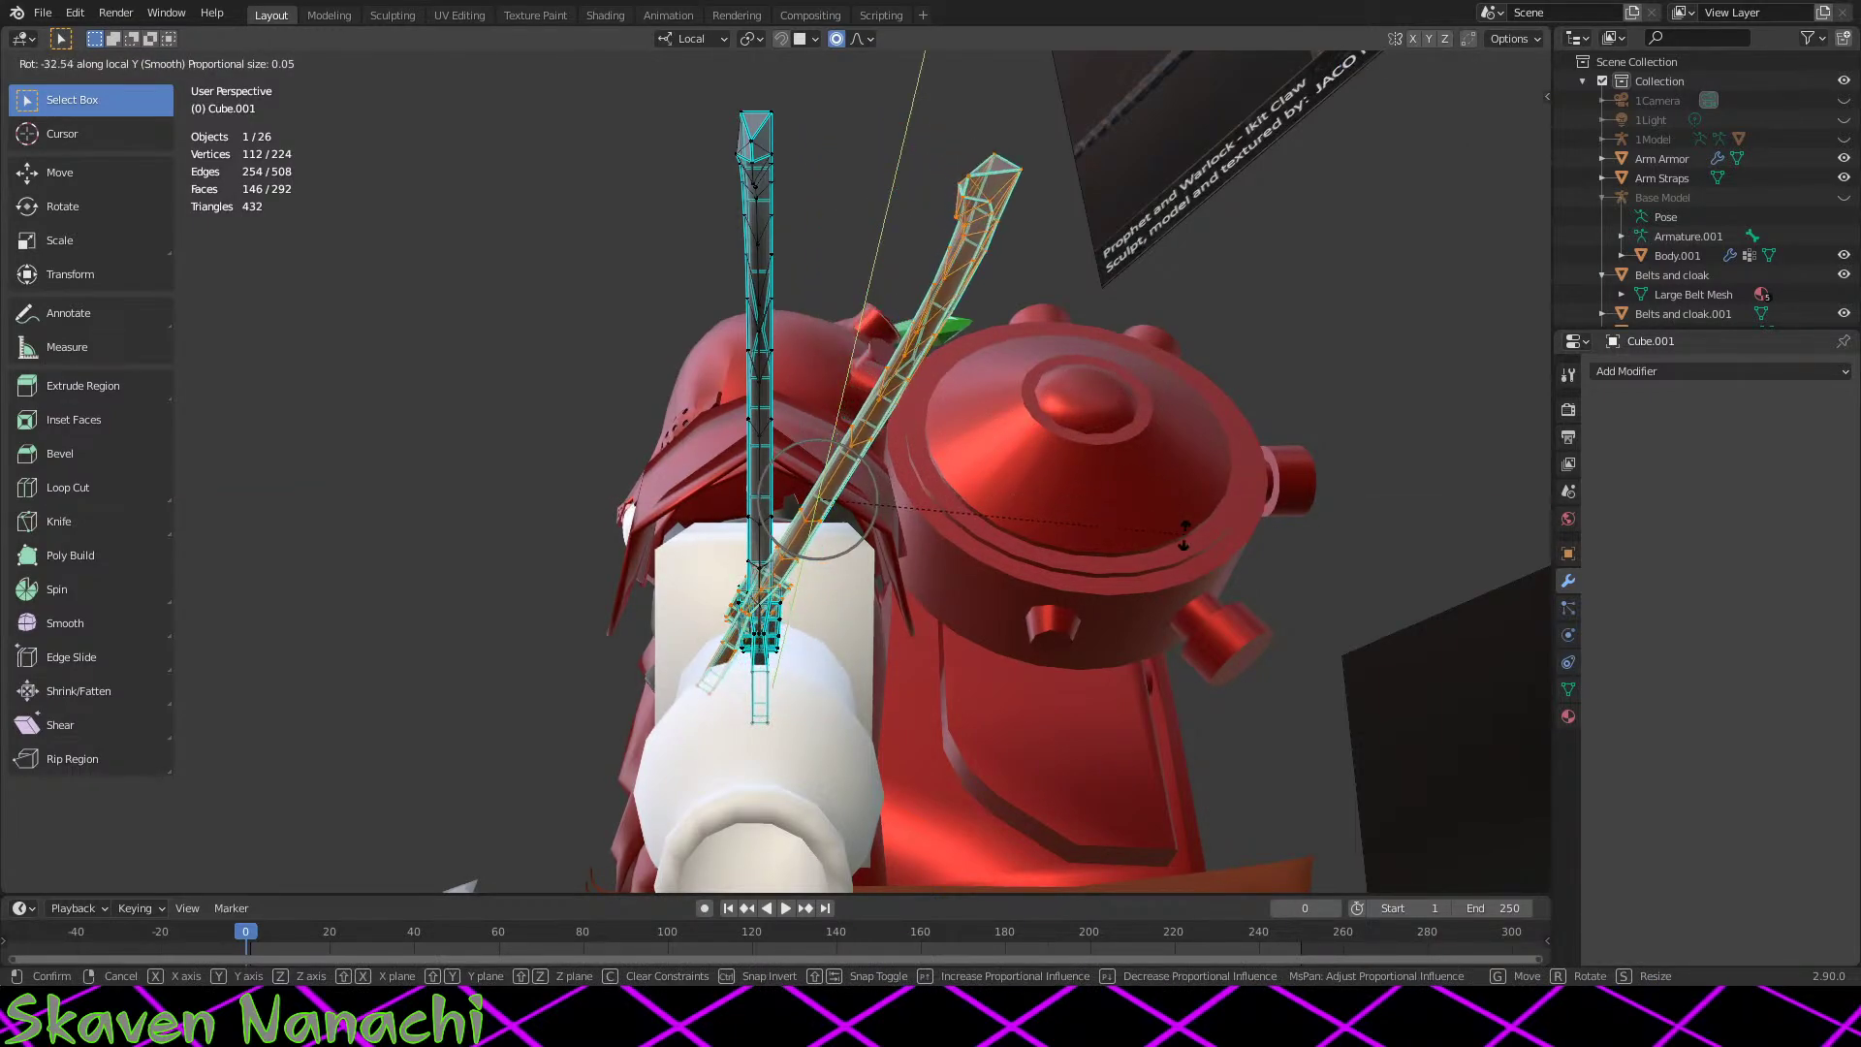
left_click(893, 534)
Step: Move the tilted blade to the backpack side of the forearm and rotate it about 3° in the view plane
middle_click_drag(893, 535, 930, 659)
key("g")
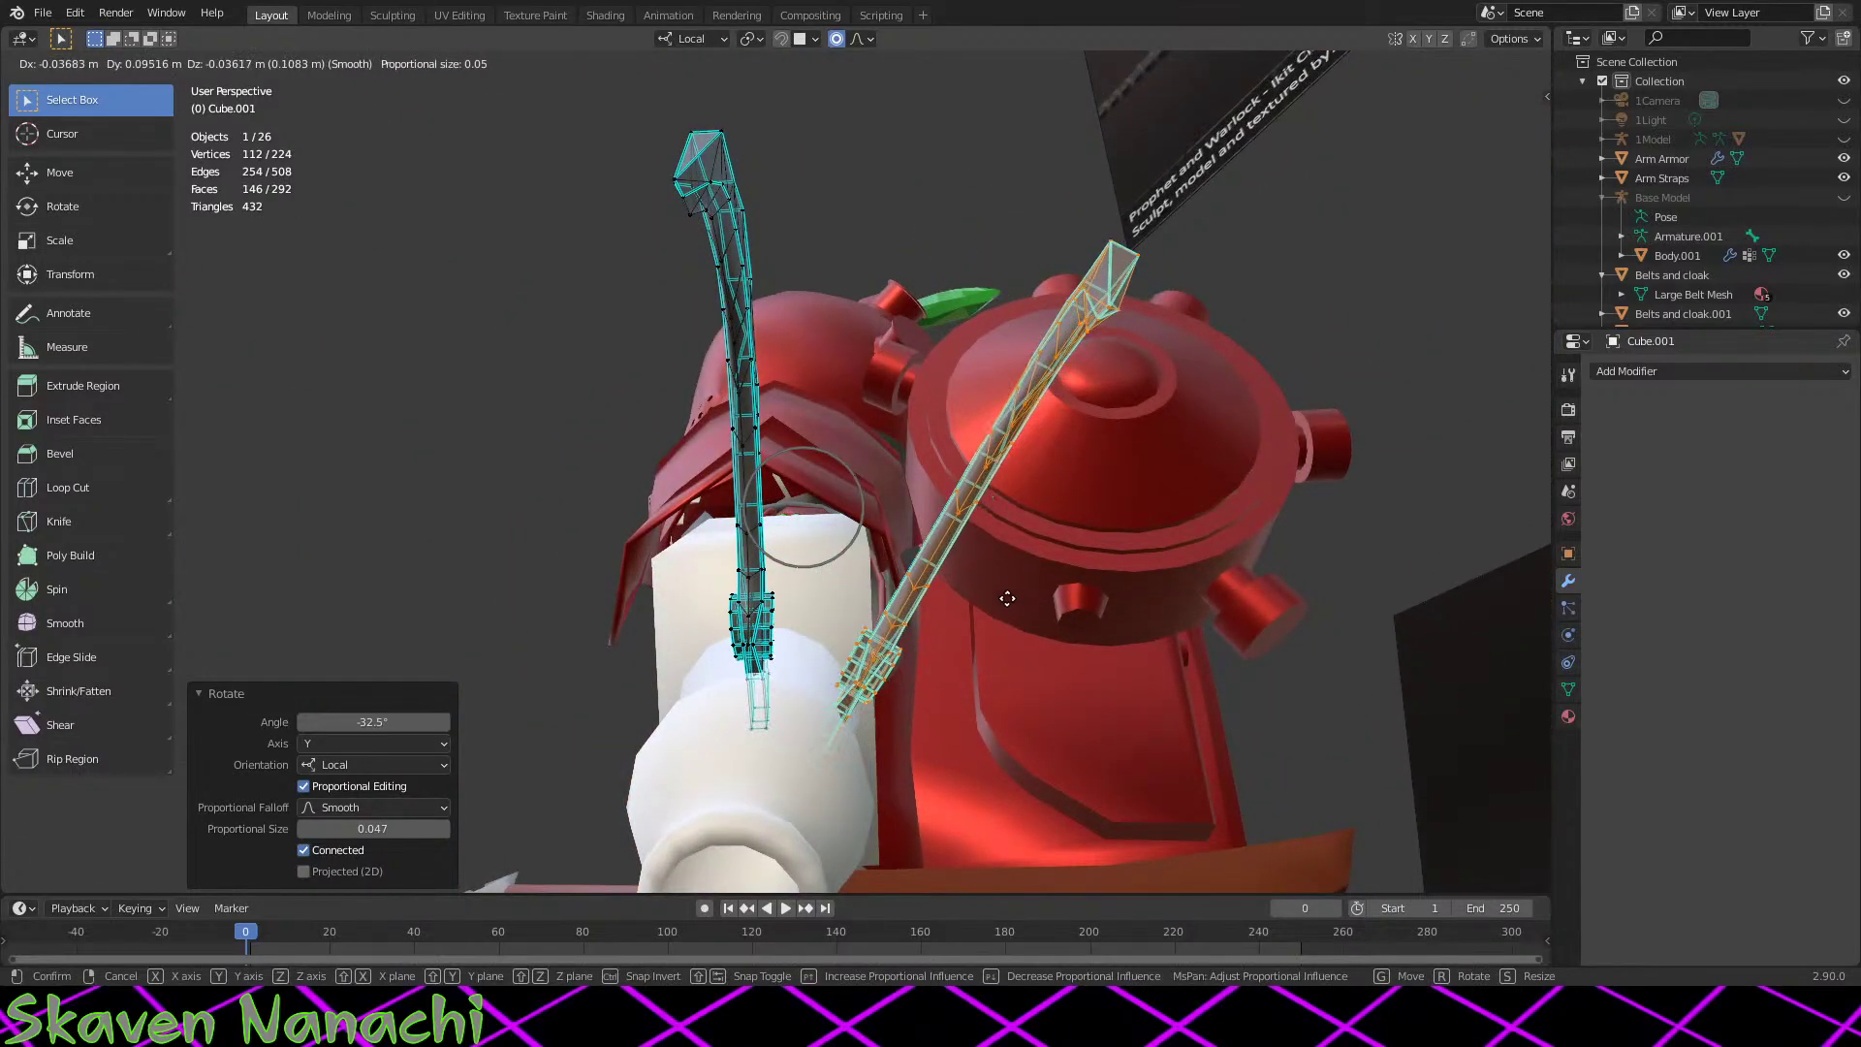
left_click(1113, 664)
middle_click_drag(1113, 665, 948, 554)
key("r")
left_click(936, 552)
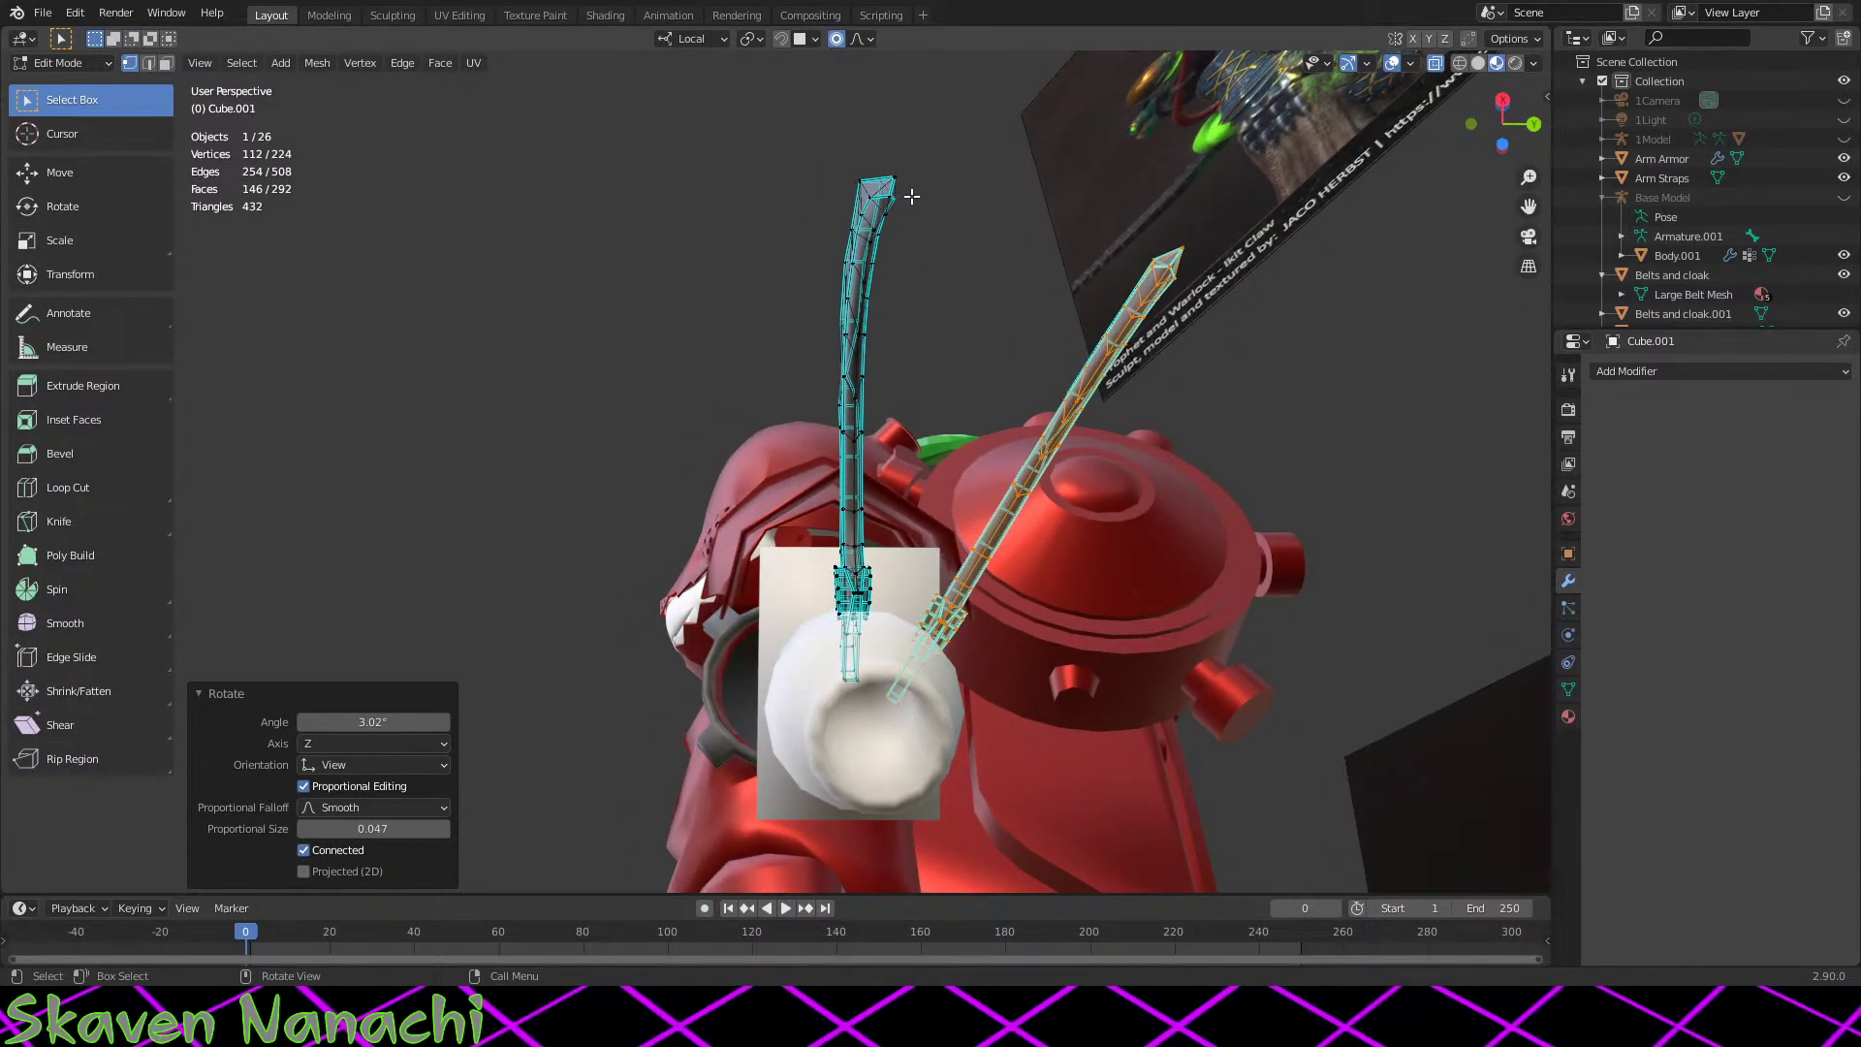
Step: Duplicate the upright middle blade and place the copy on its opposite side, about 0.06 m away
middle_click_drag(905, 191, 885, 191)
left_click_drag(878, 136, 752, 703)
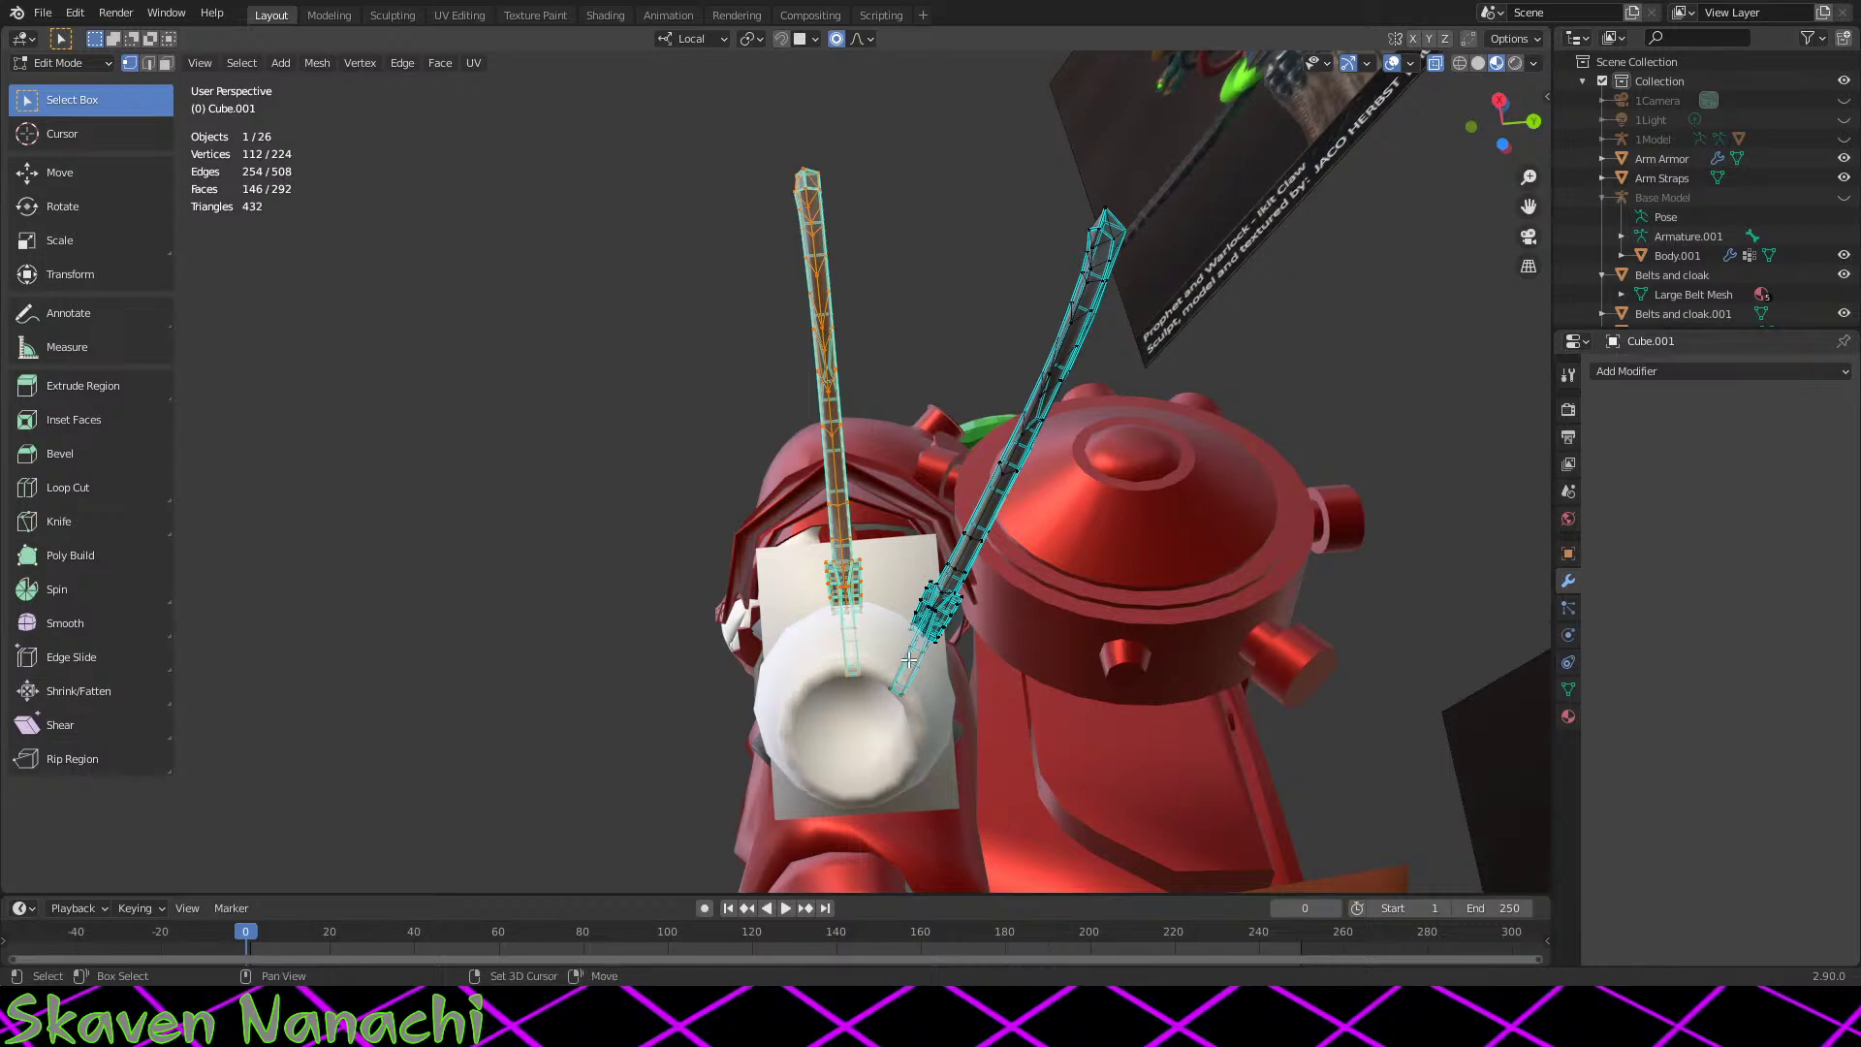
key("shift+d")
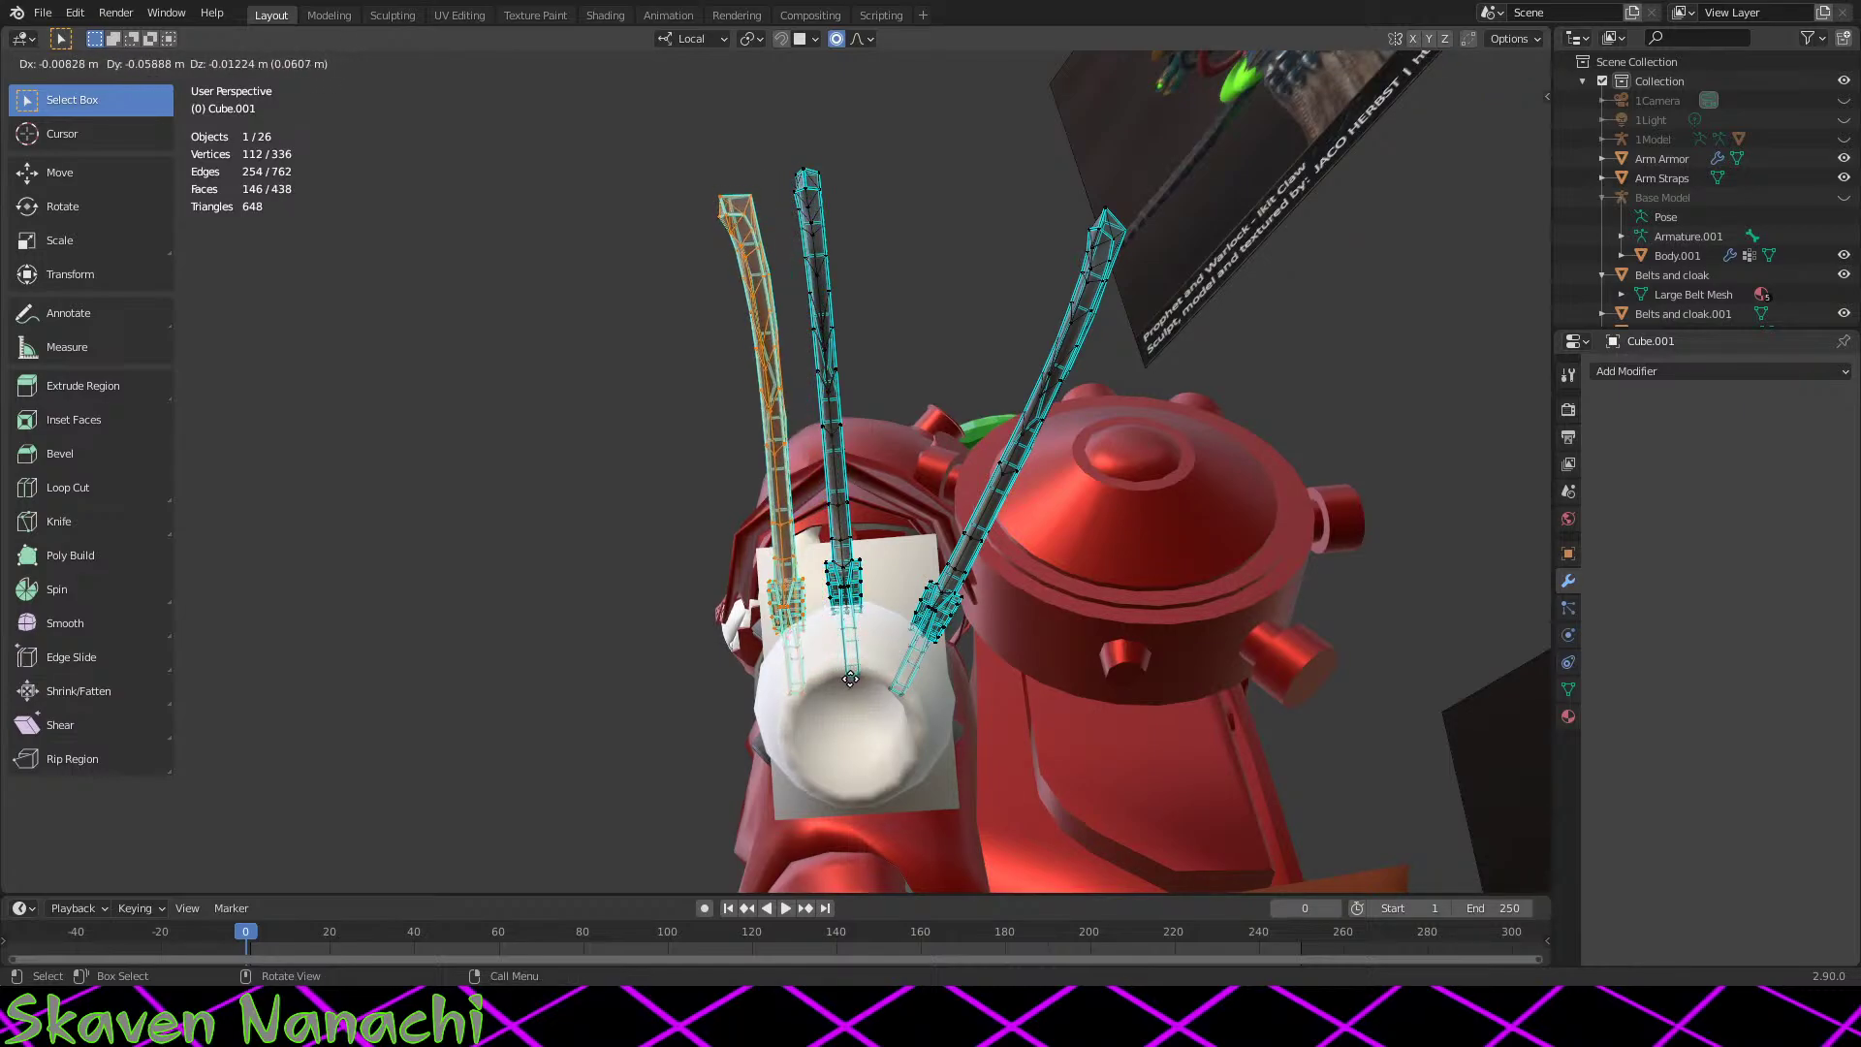
left_click(842, 672)
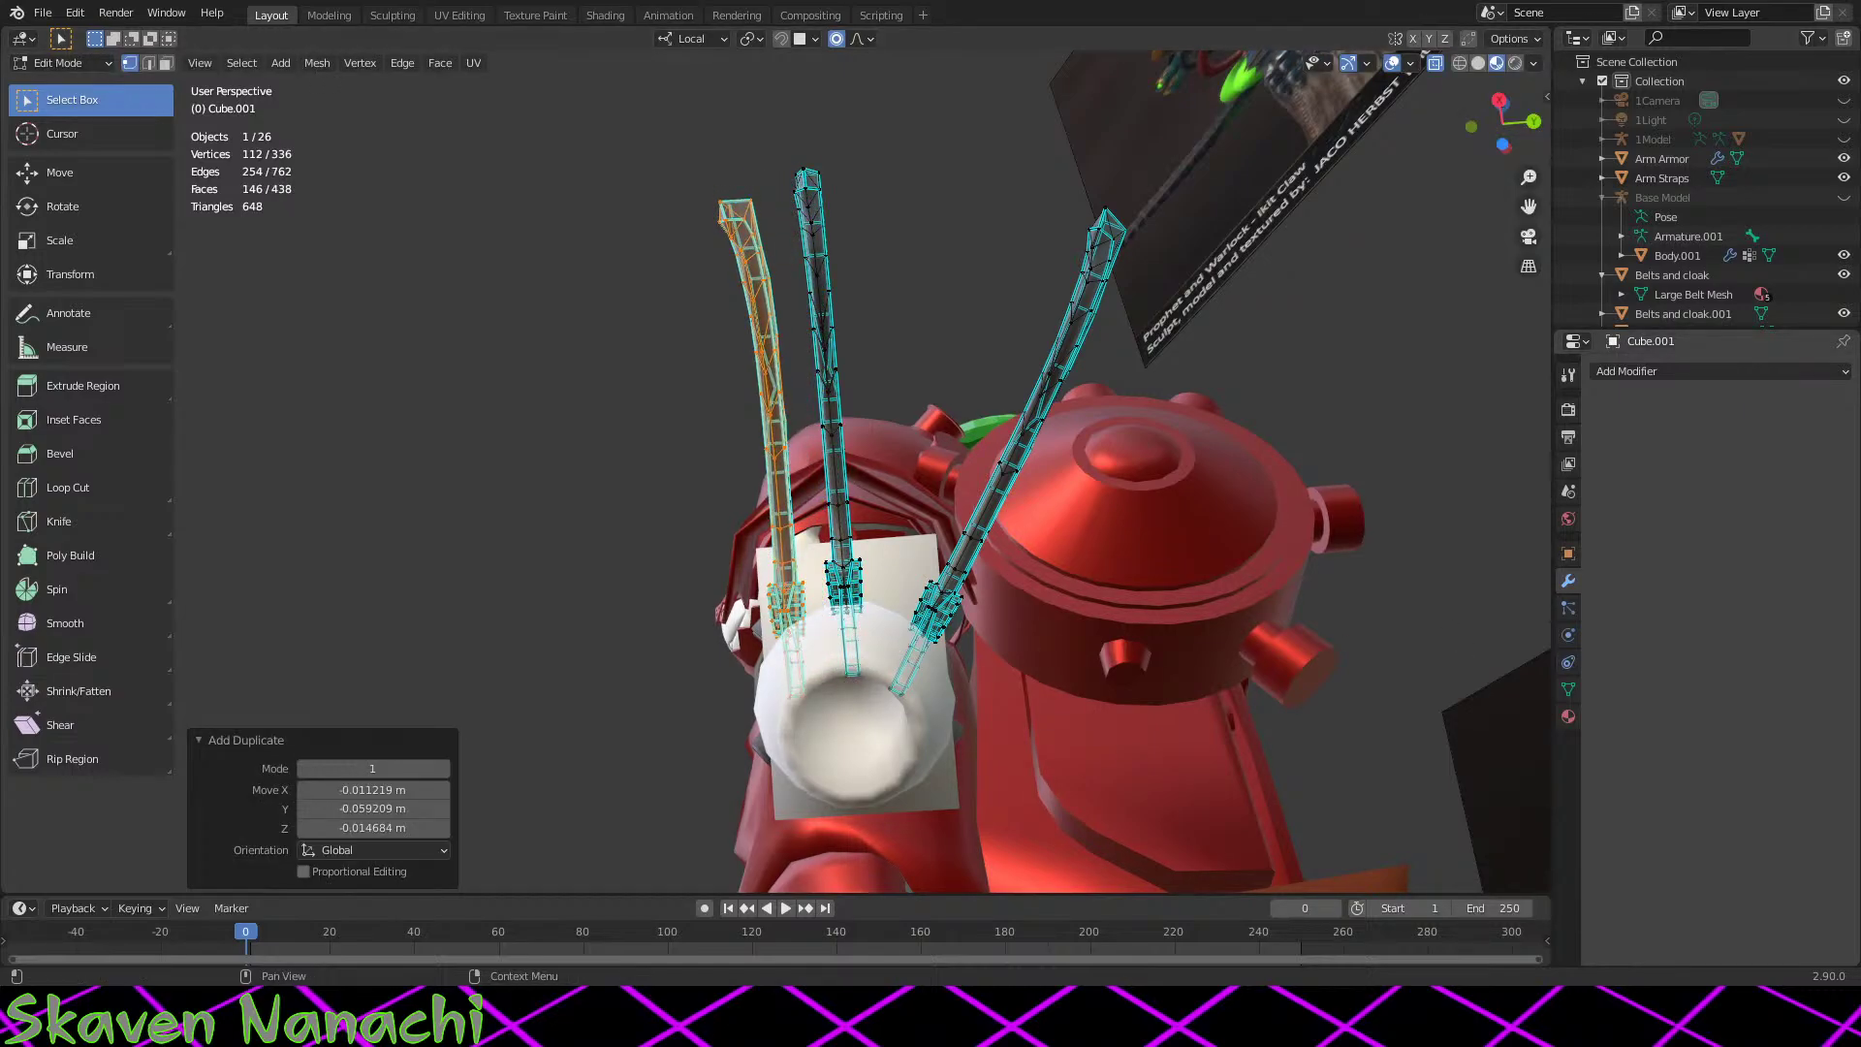
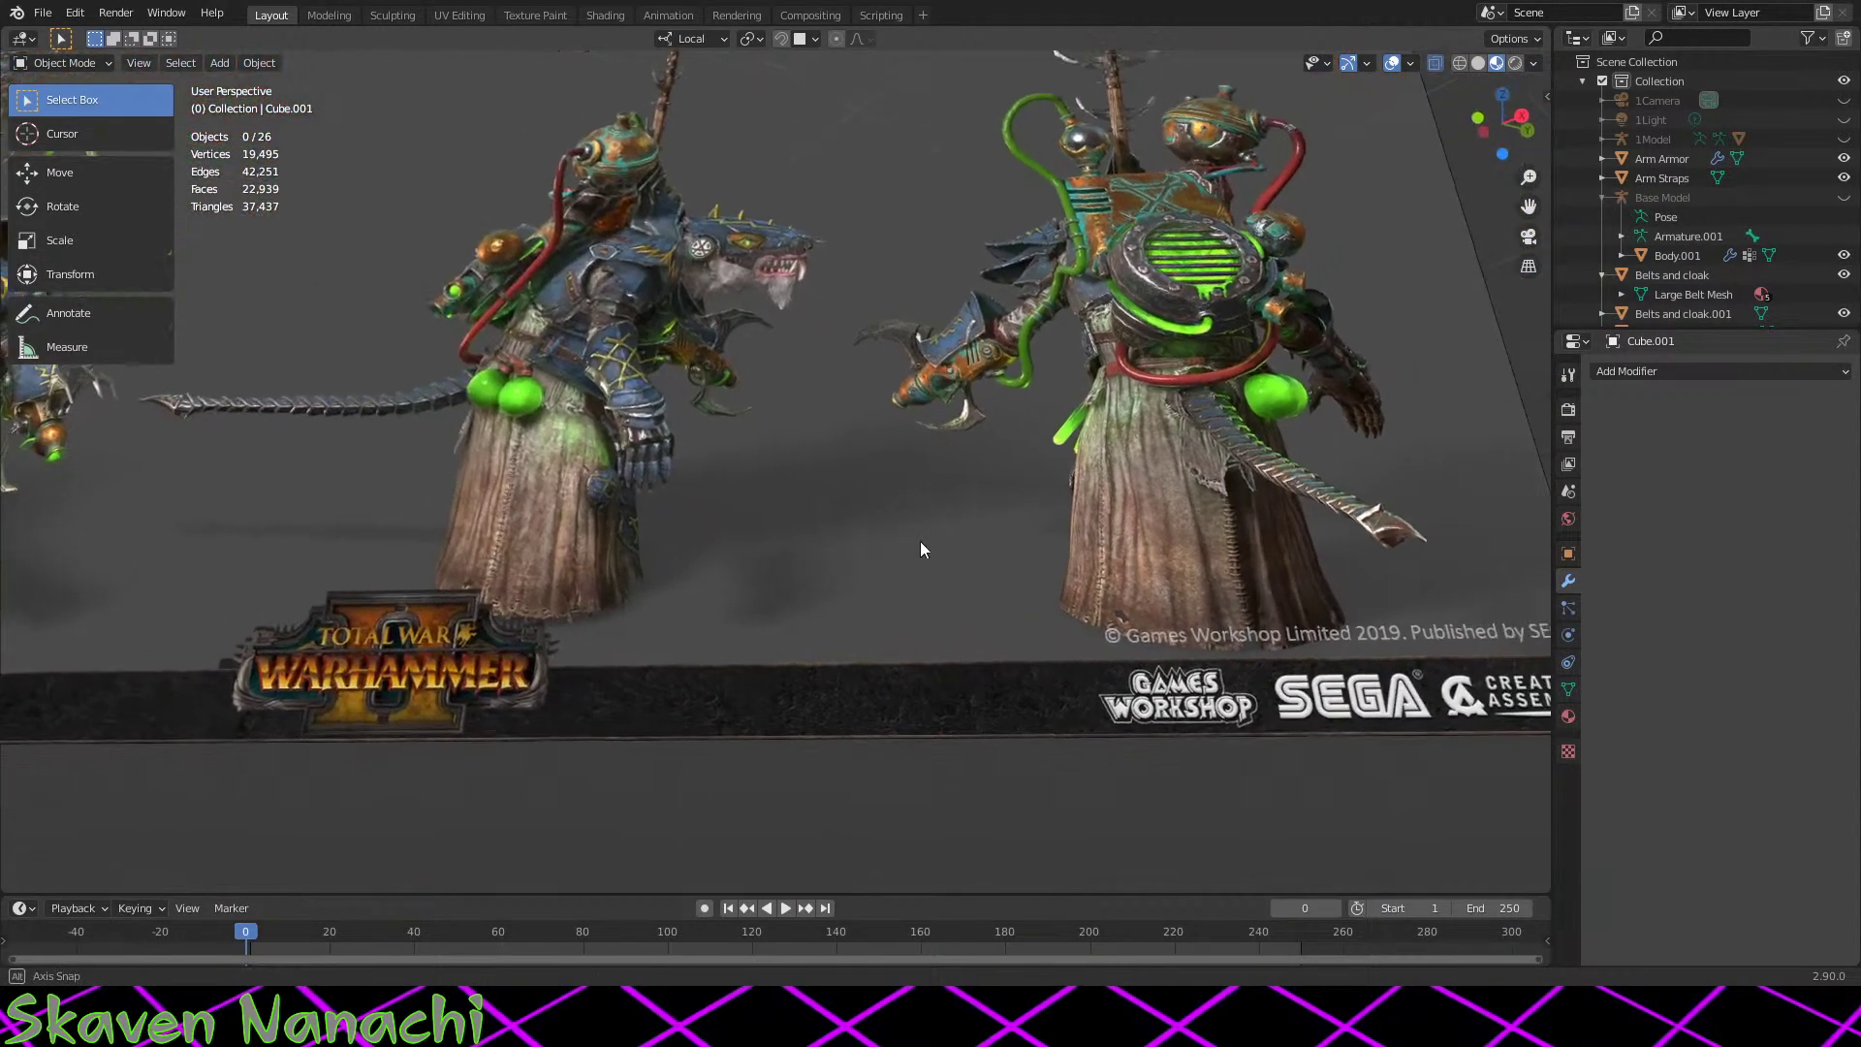
Step: Examine the claw blades around the weapon arm in the Total War: Warhammer II reference artwork
scroll(986, 610, "up", 6)
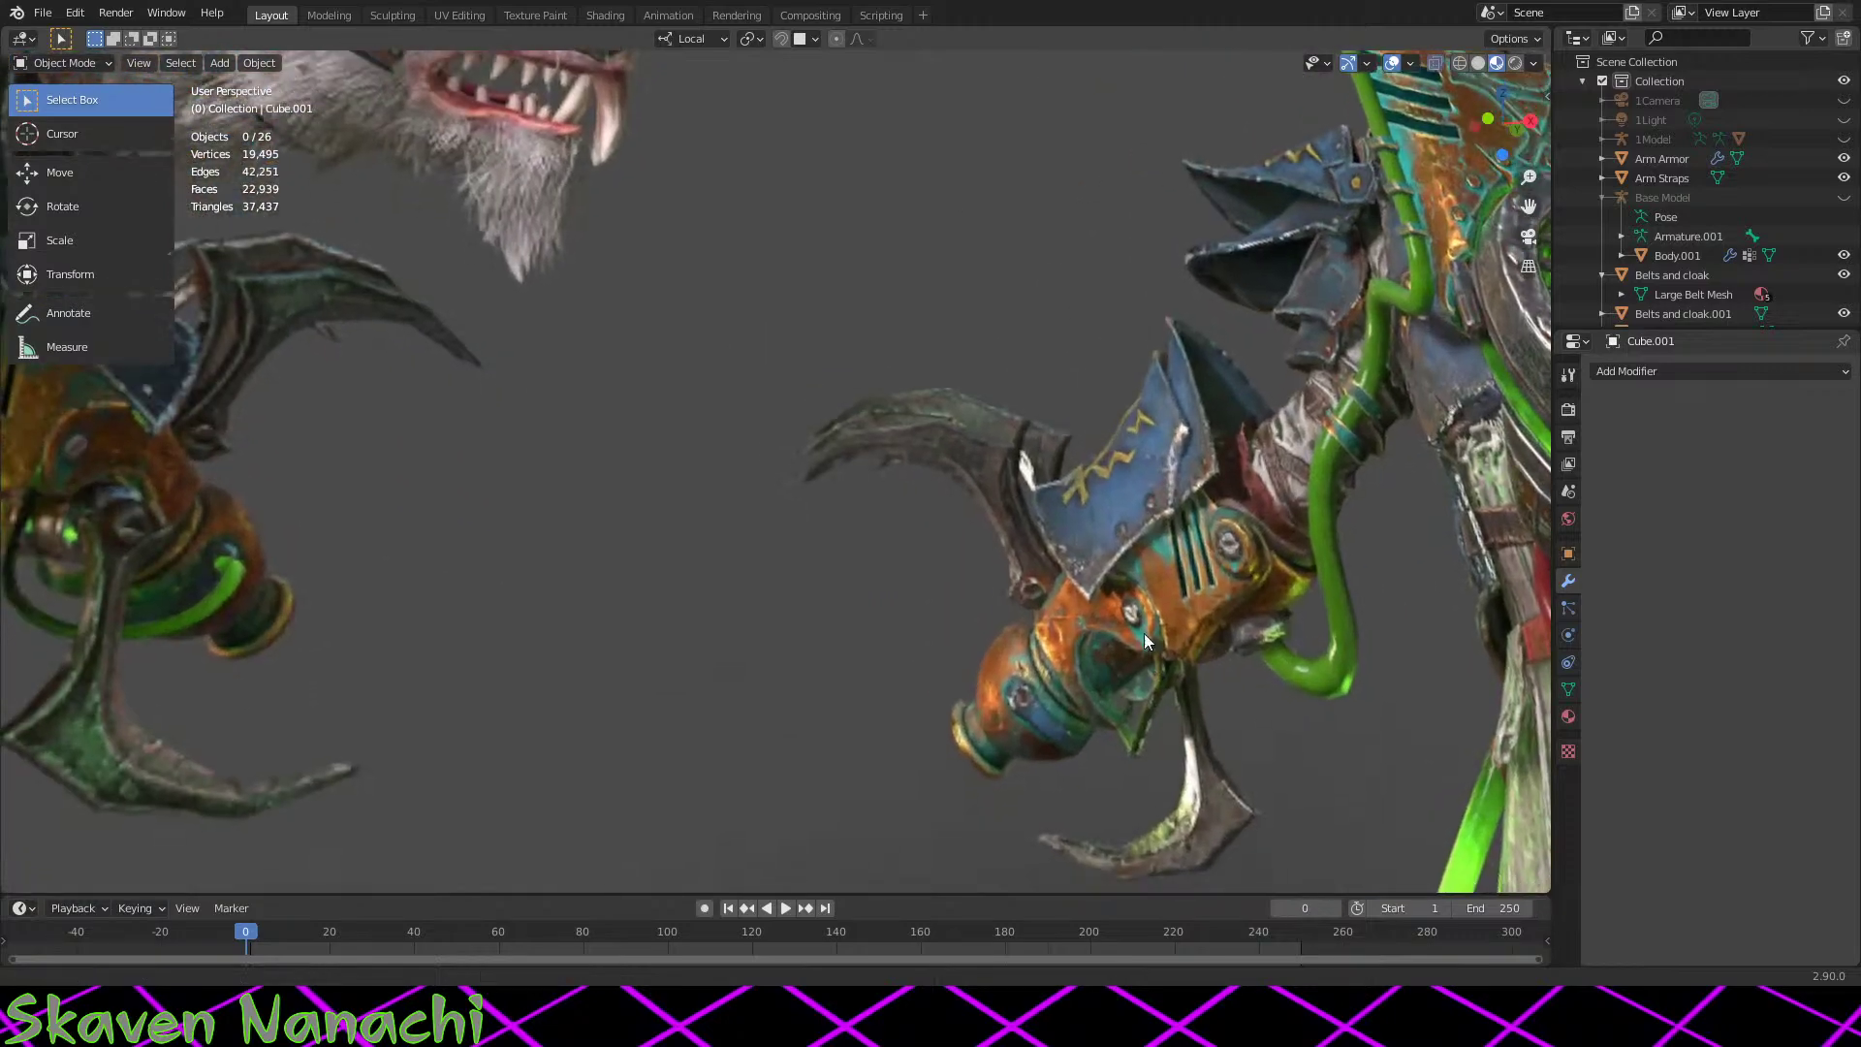
middle_click_drag(1143, 632, 954, 554)
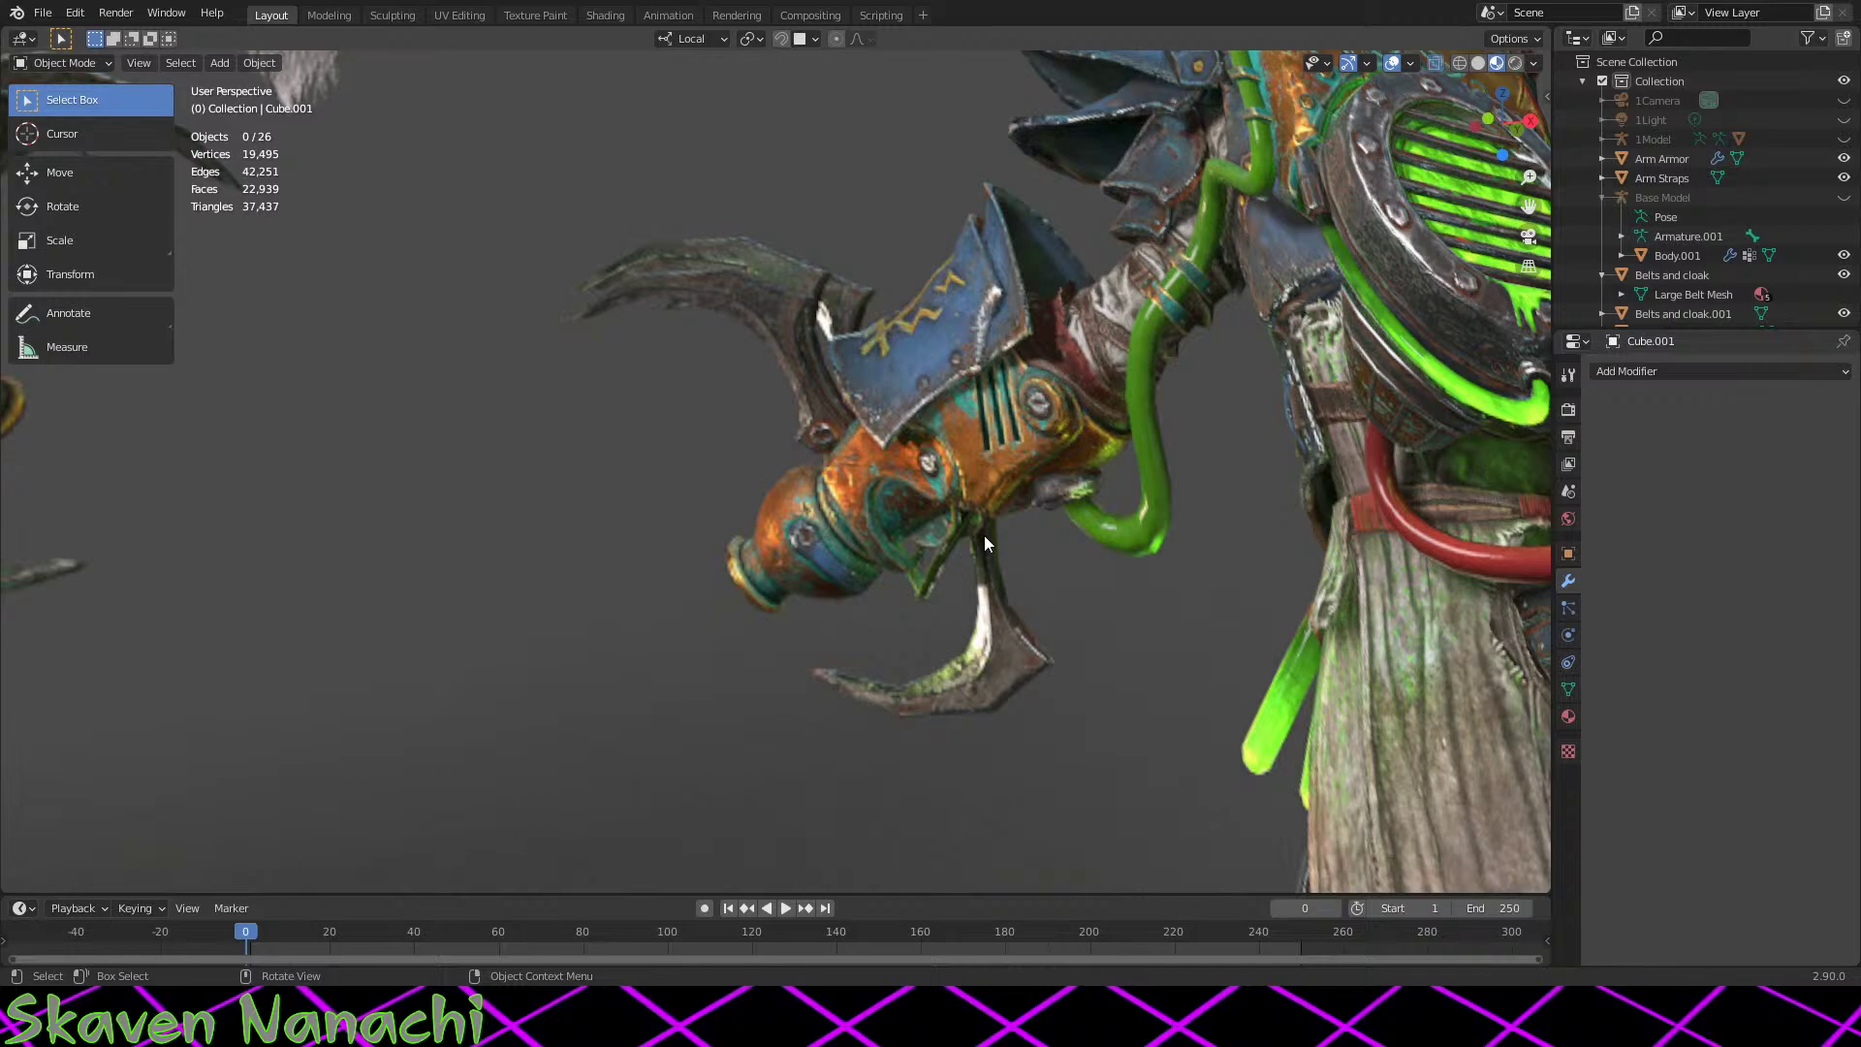
middle_click_drag(858, 754, 852, 408)
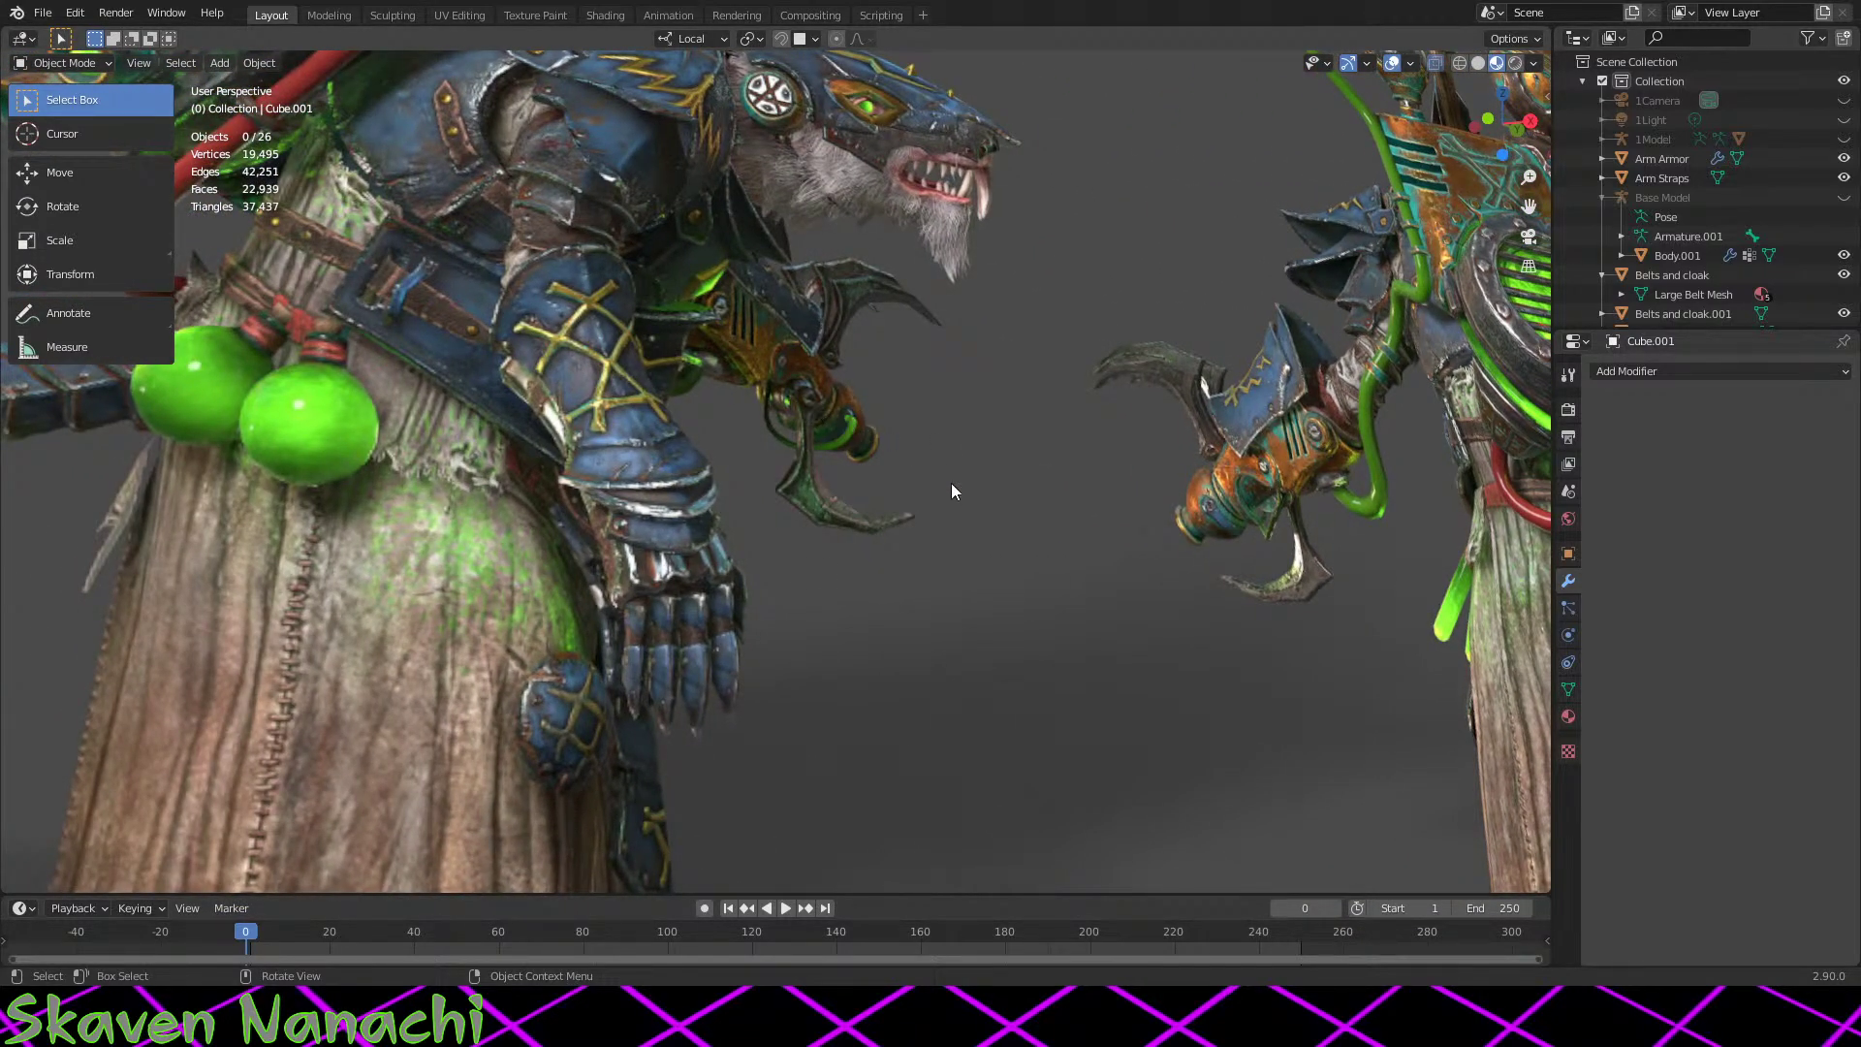
scroll(951, 485, "down", 2)
middle_click_drag(951, 489, 1355, 671)
middle_click_drag(1142, 516, 731, 324)
Step: Select the entire lower claw blade and move it toward the gun hand by about 0.046 m X, 0.014 m Y and 0.007 m Z
key("Tab")
left_click_drag(766, 266, 718, 799)
middle_click_drag(964, 789, 997, 622)
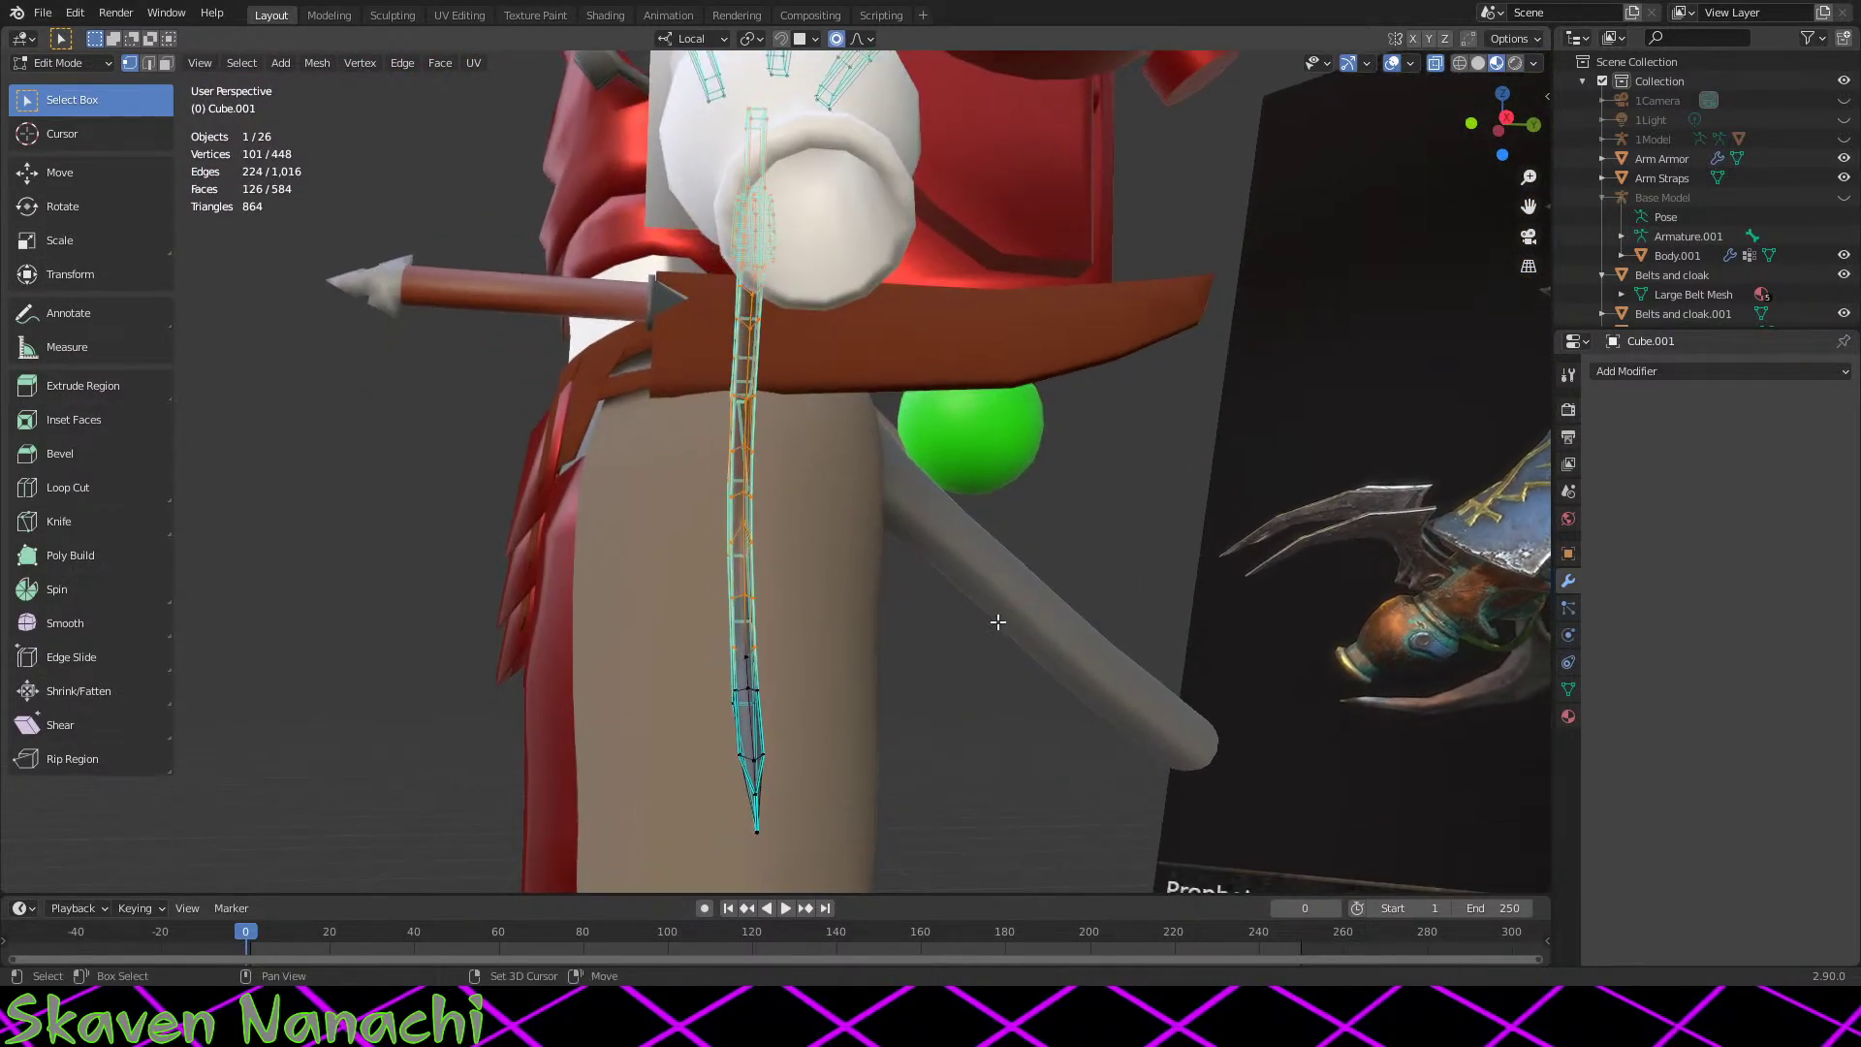
left_click_drag(913, 249, 670, 865)
key("g")
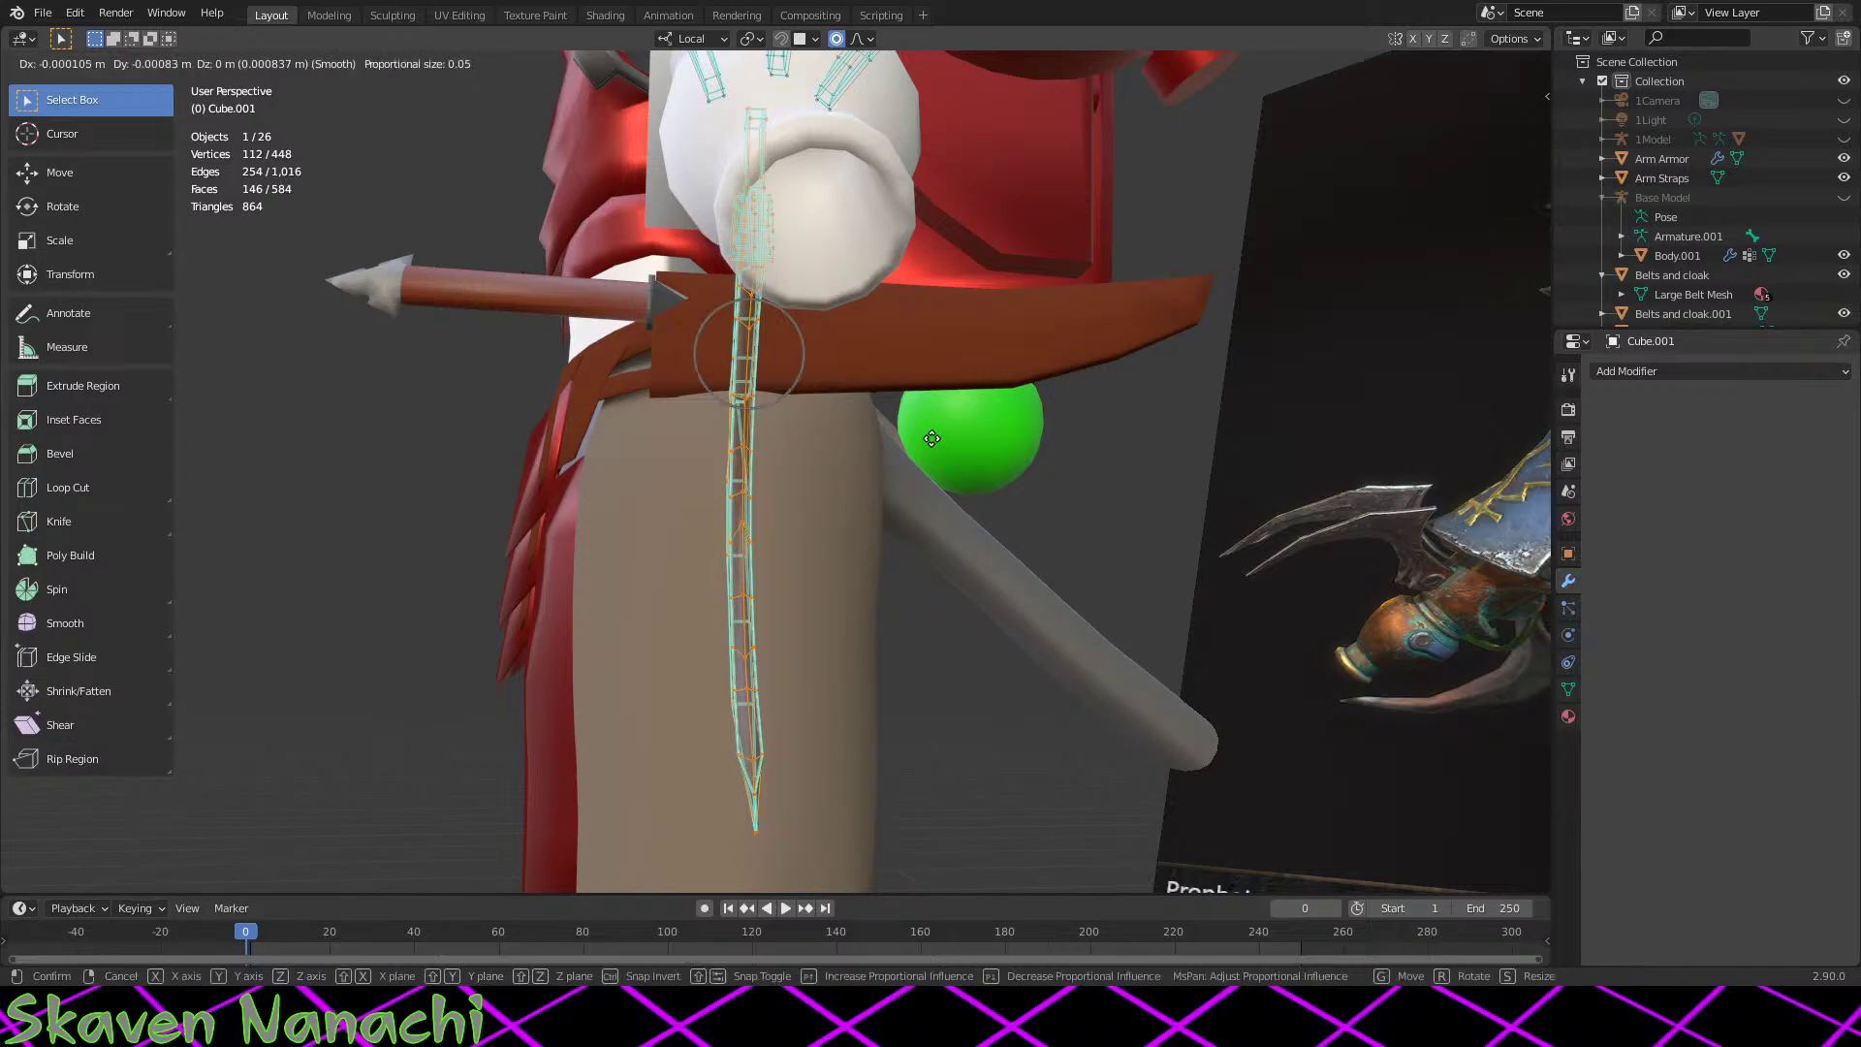
left_click(780, 348)
middle_click_drag(773, 368, 1165, 605)
key("g")
left_click(1008, 467)
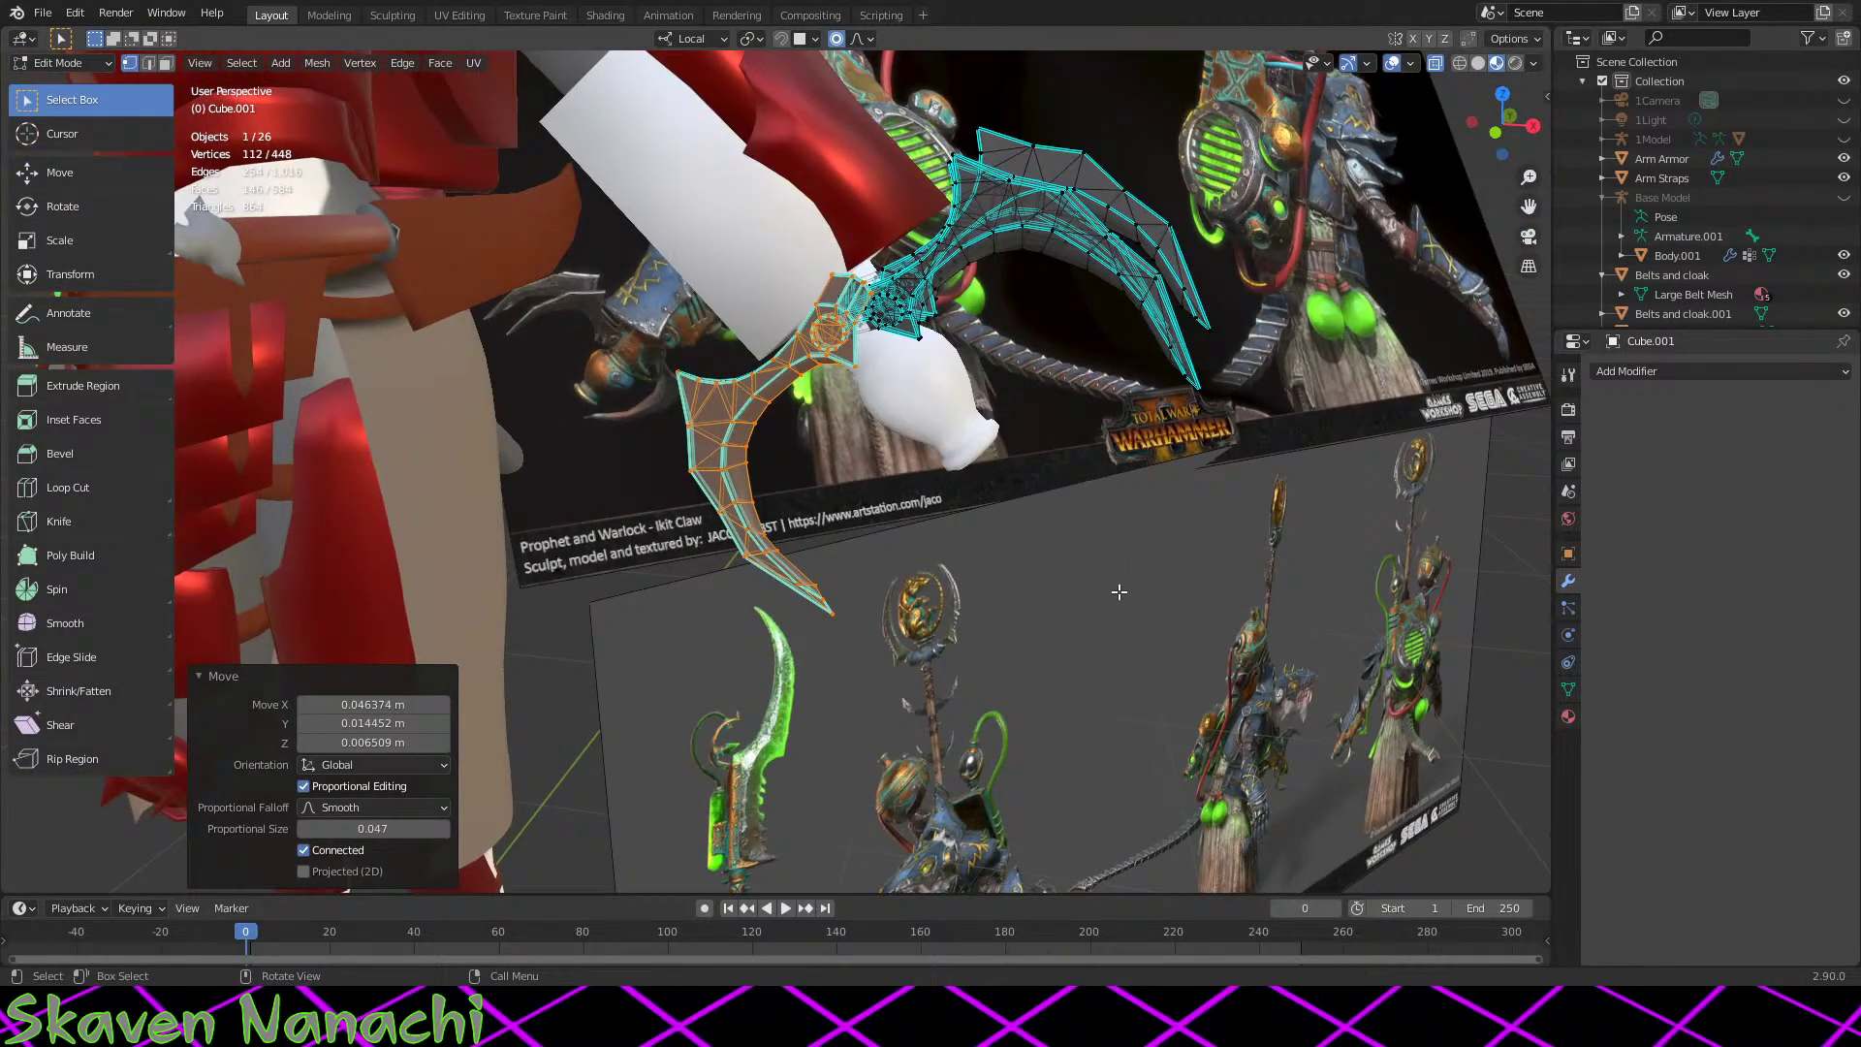
Step: Move the lower claw blade away from the gun hand, back toward the character's body
scroll(1124, 571, "up", 2)
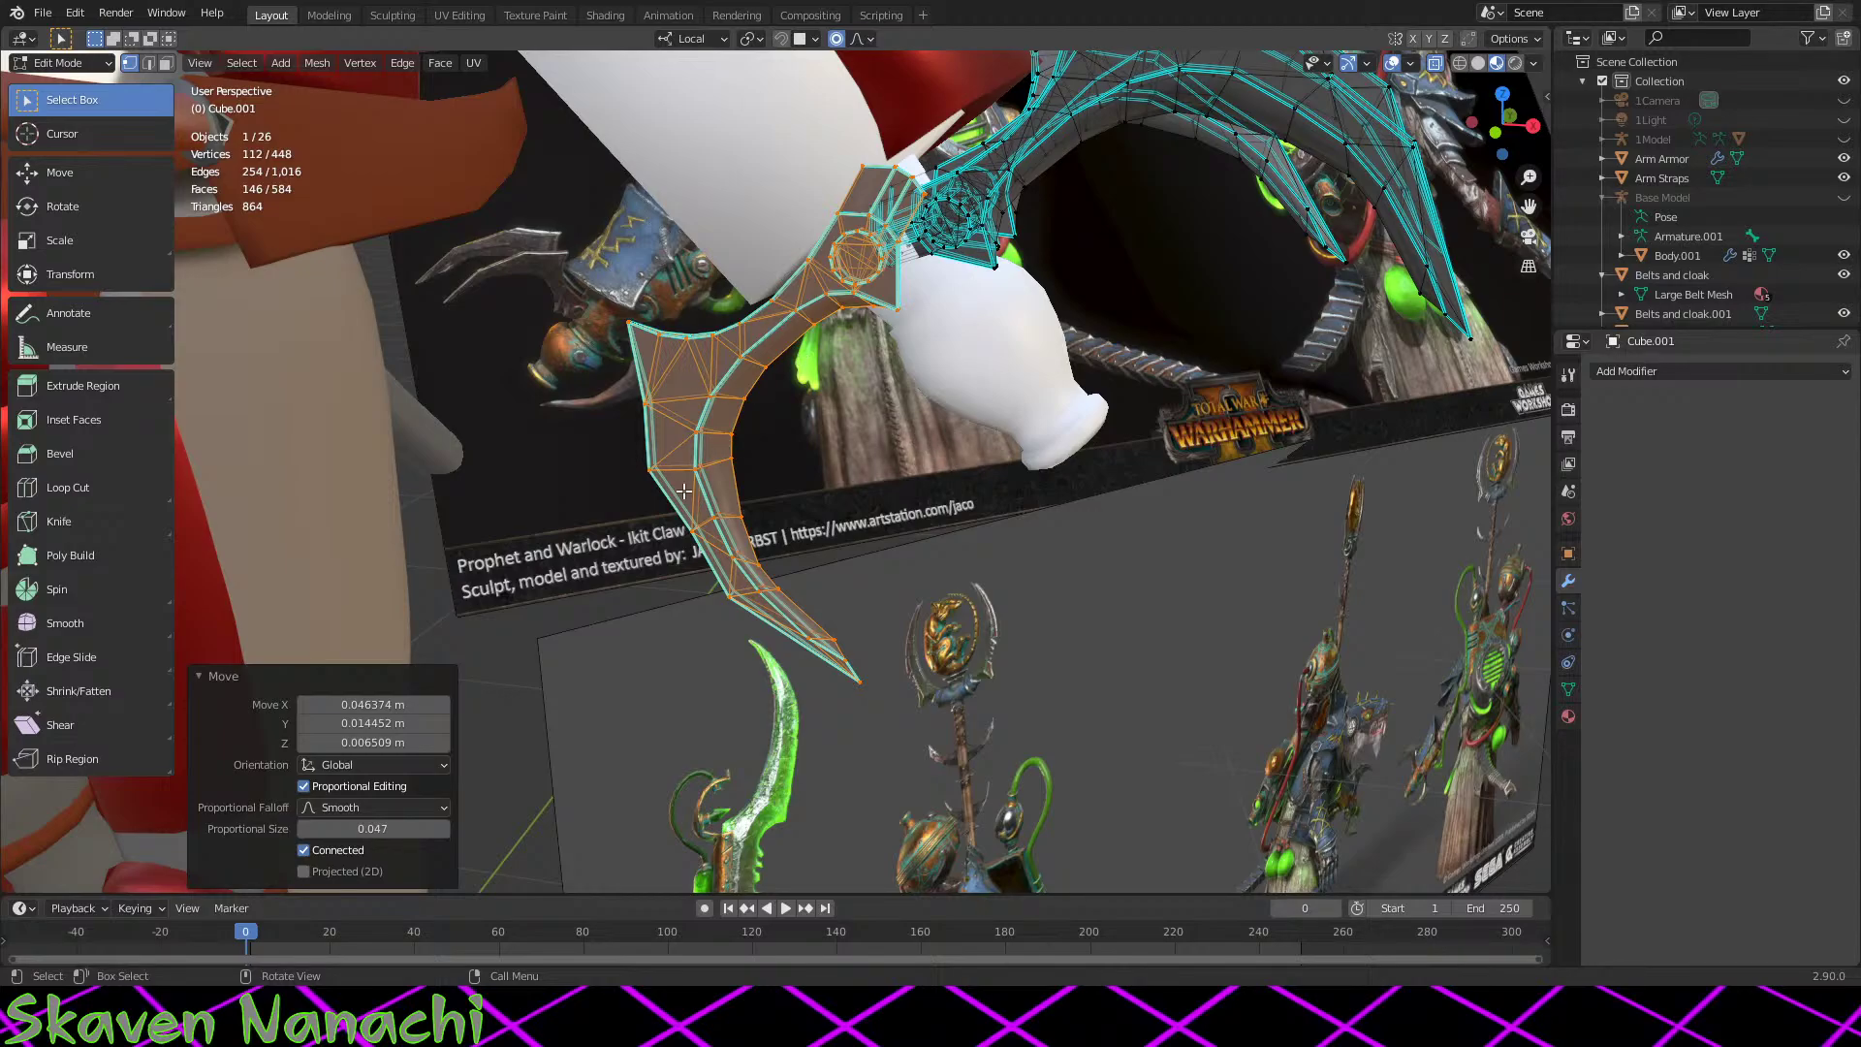
scroll(841, 465, "down", 4)
middle_click_drag(1115, 455, 774, 494)
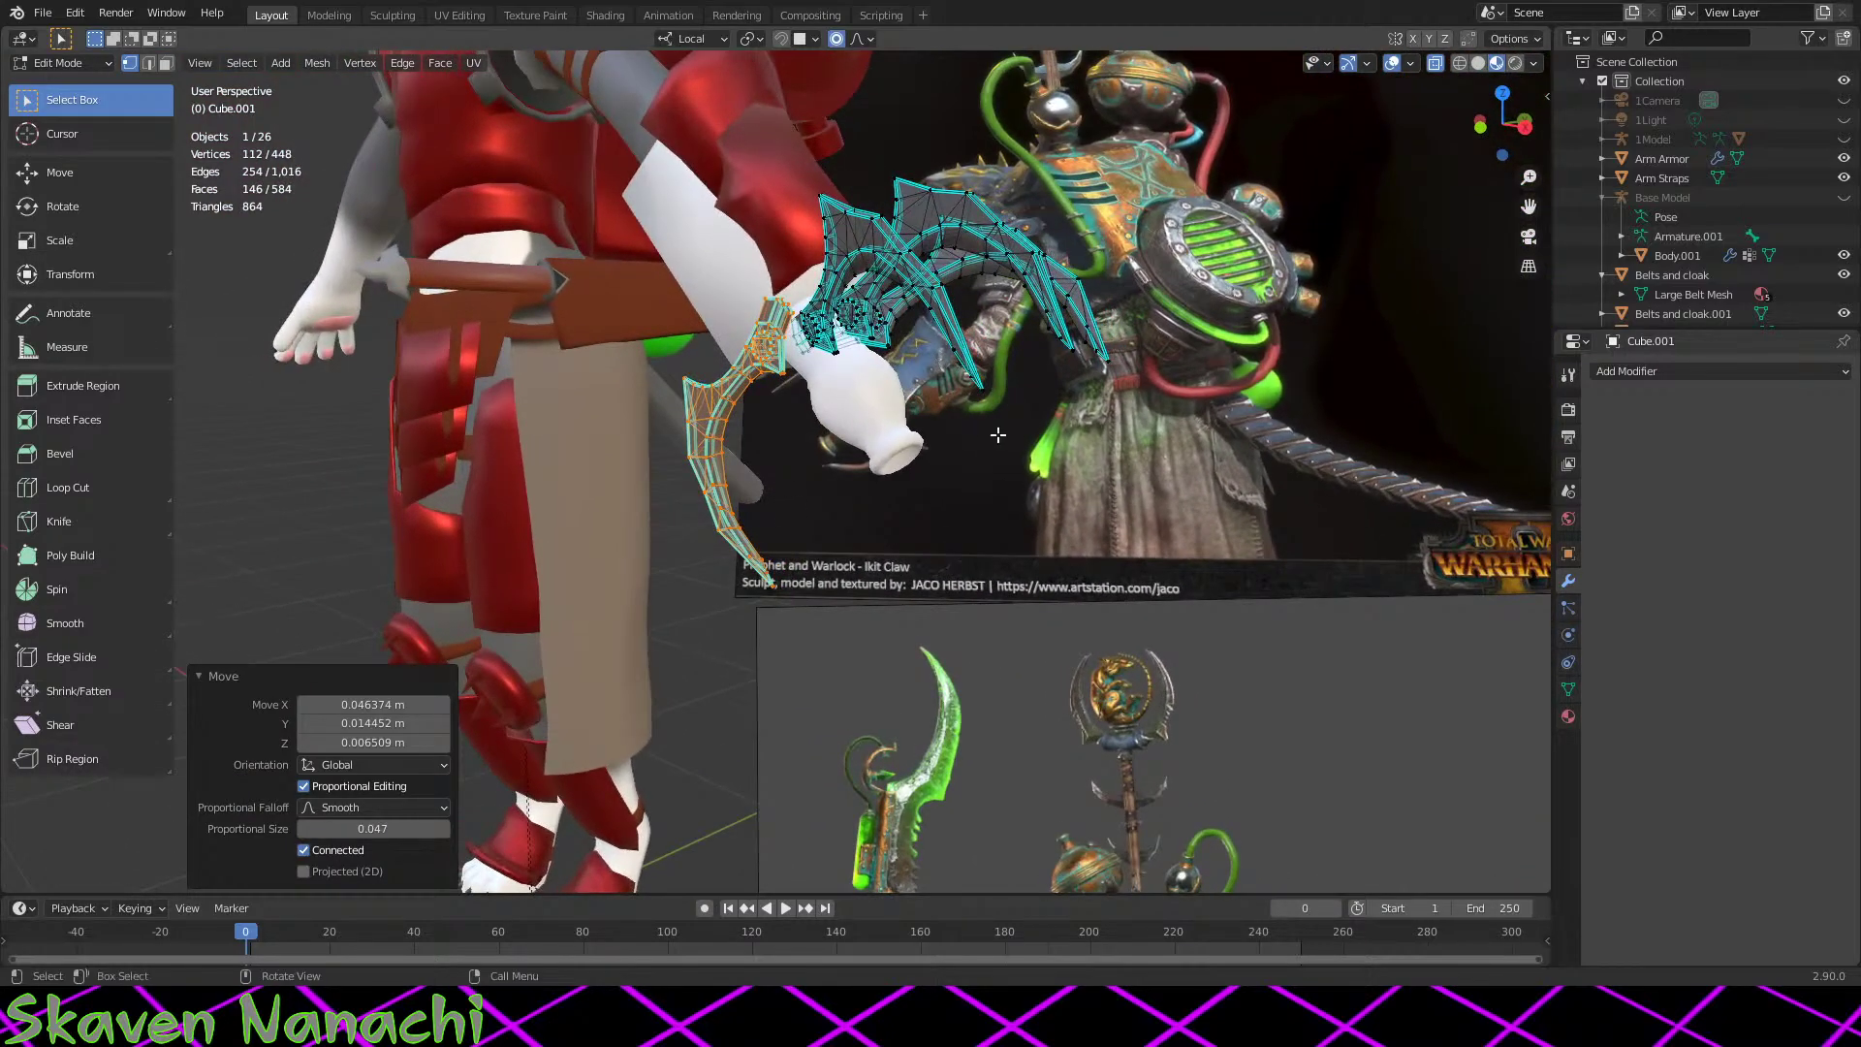
key("g")
left_click(937, 431)
Step: Select the three upper claw blades and scale them to 0.9 on the X, Y and Z axes
left_click_drag(1224, 156, 778, 459)
key("s")
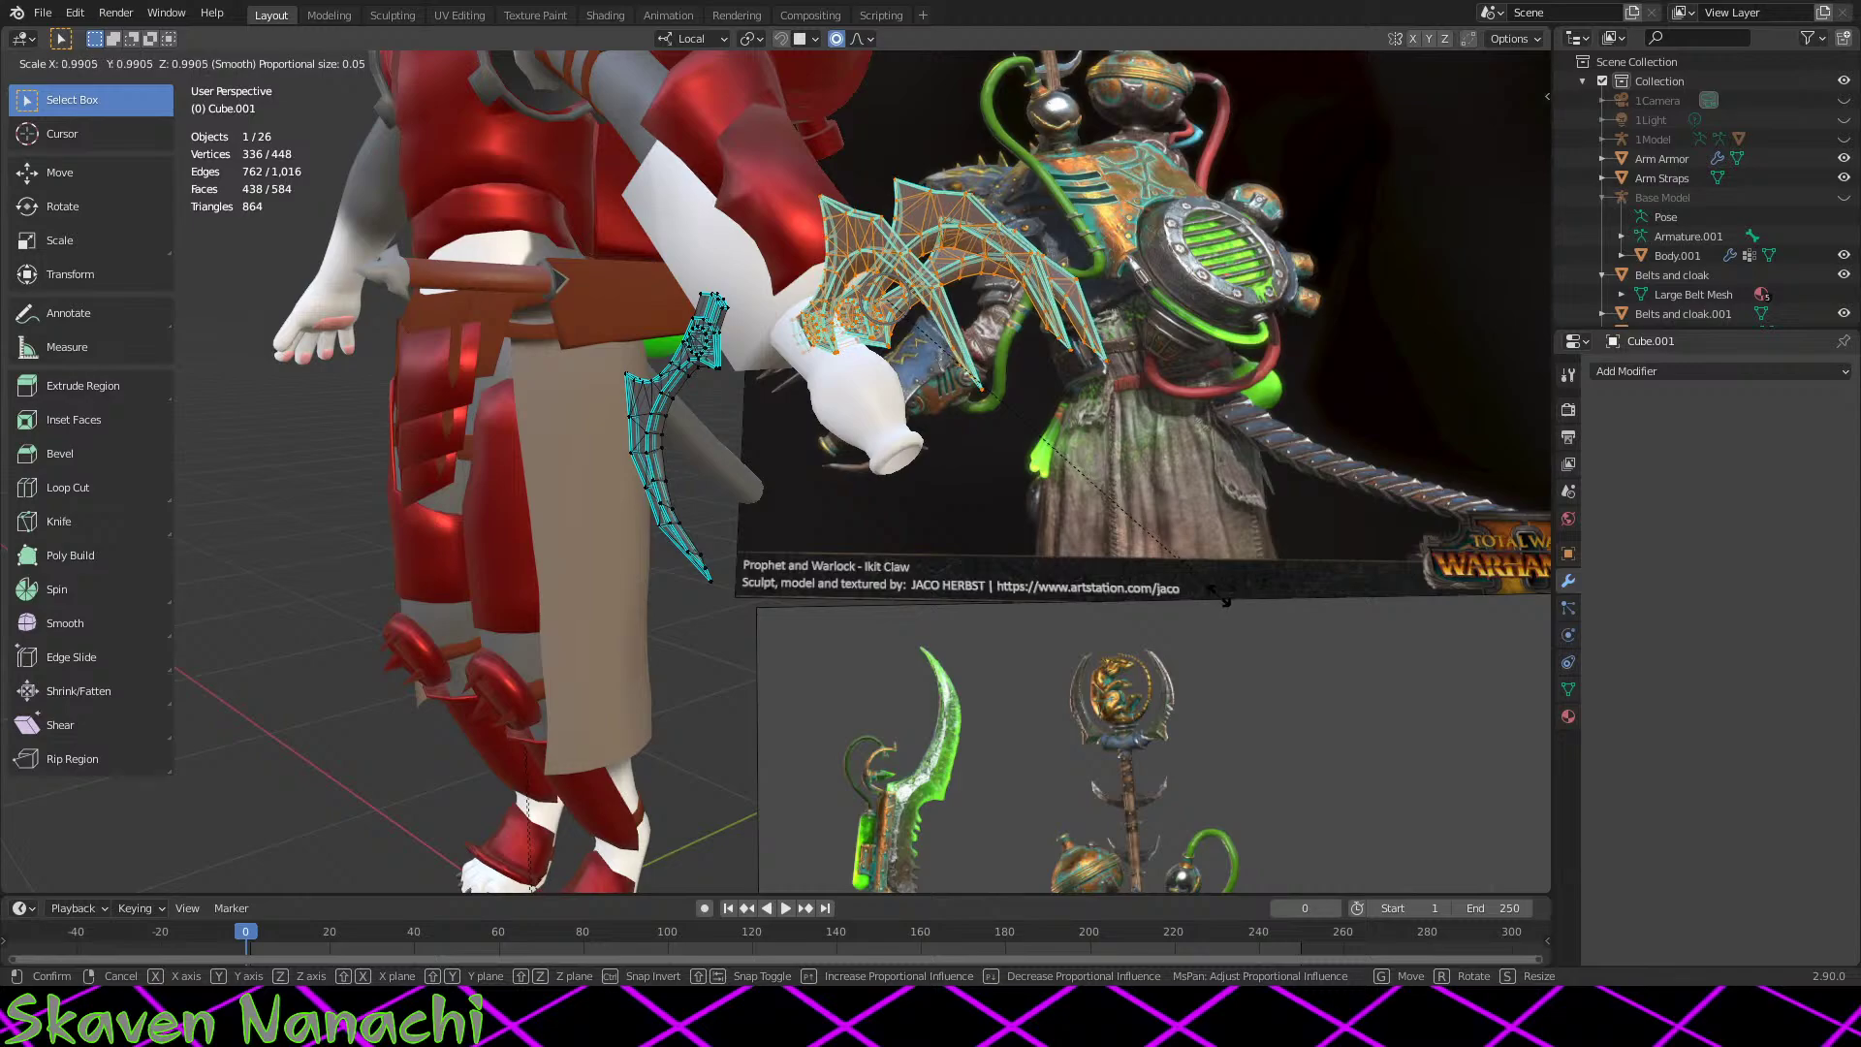
left_click(1199, 584)
left_click(373, 705)
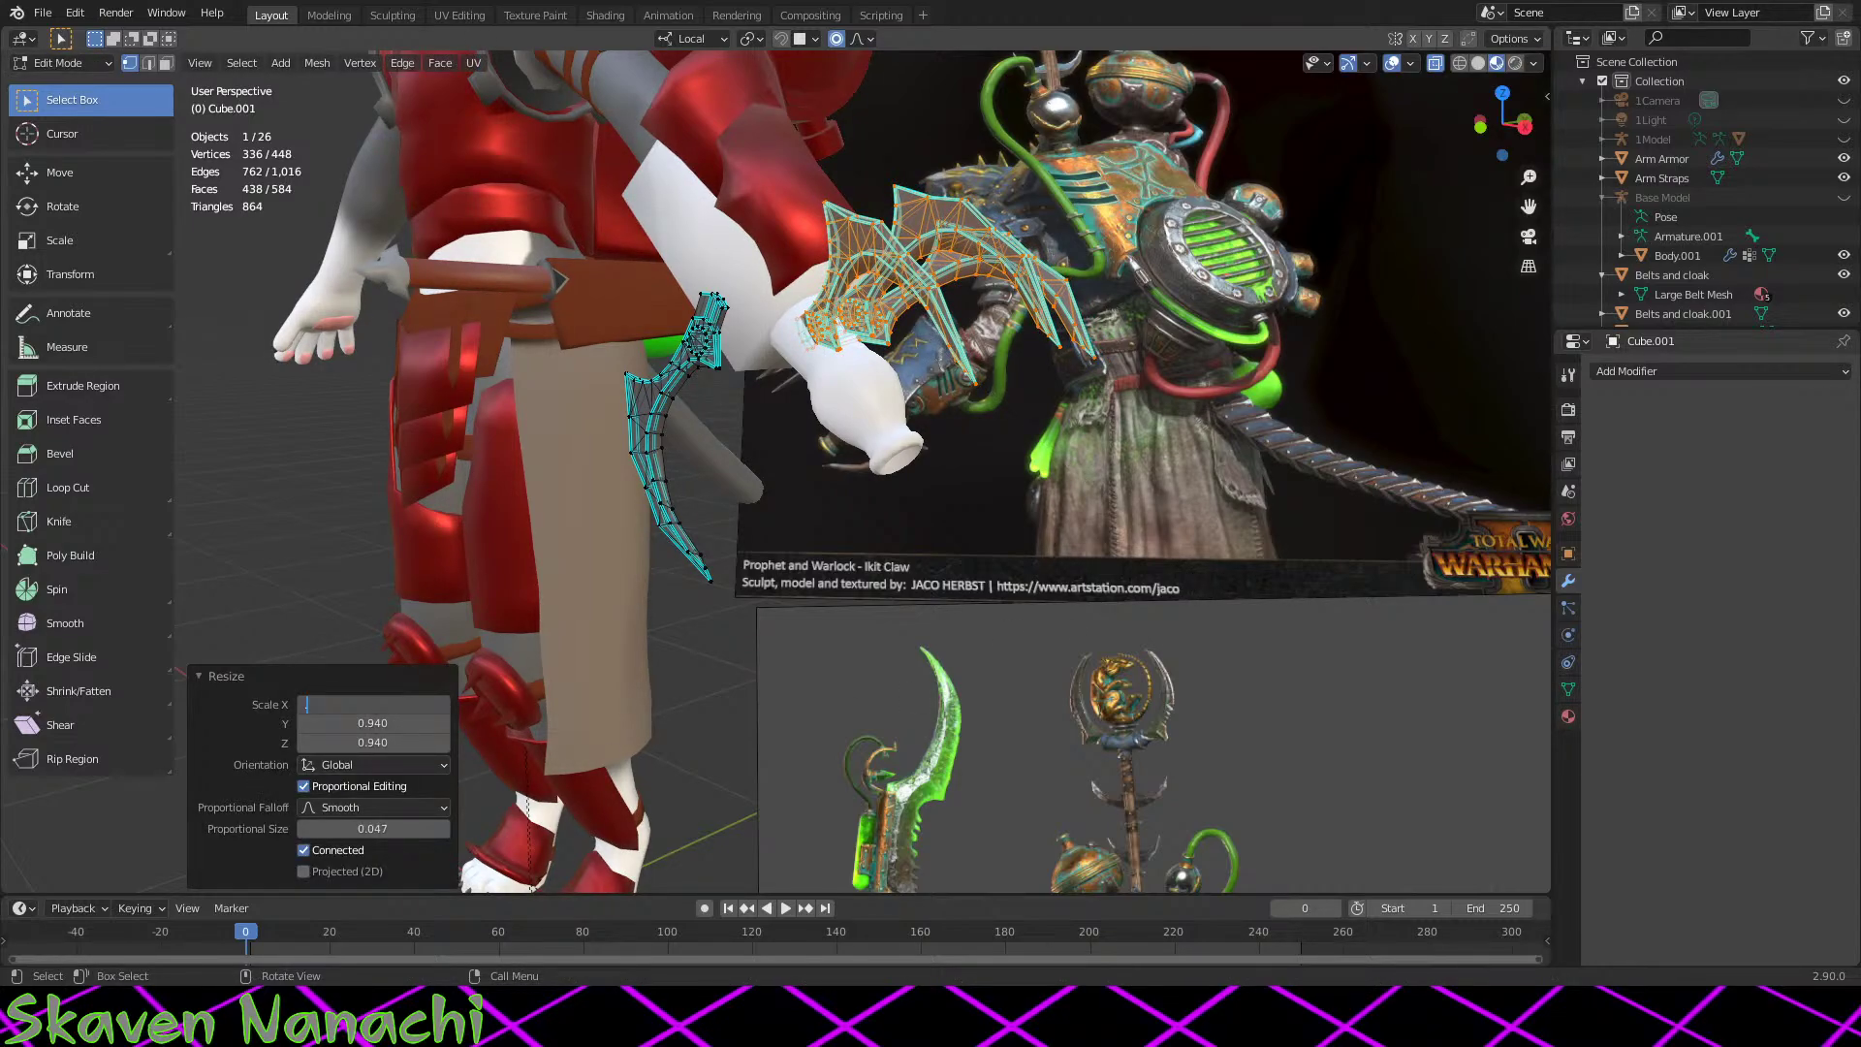
key("Tab")
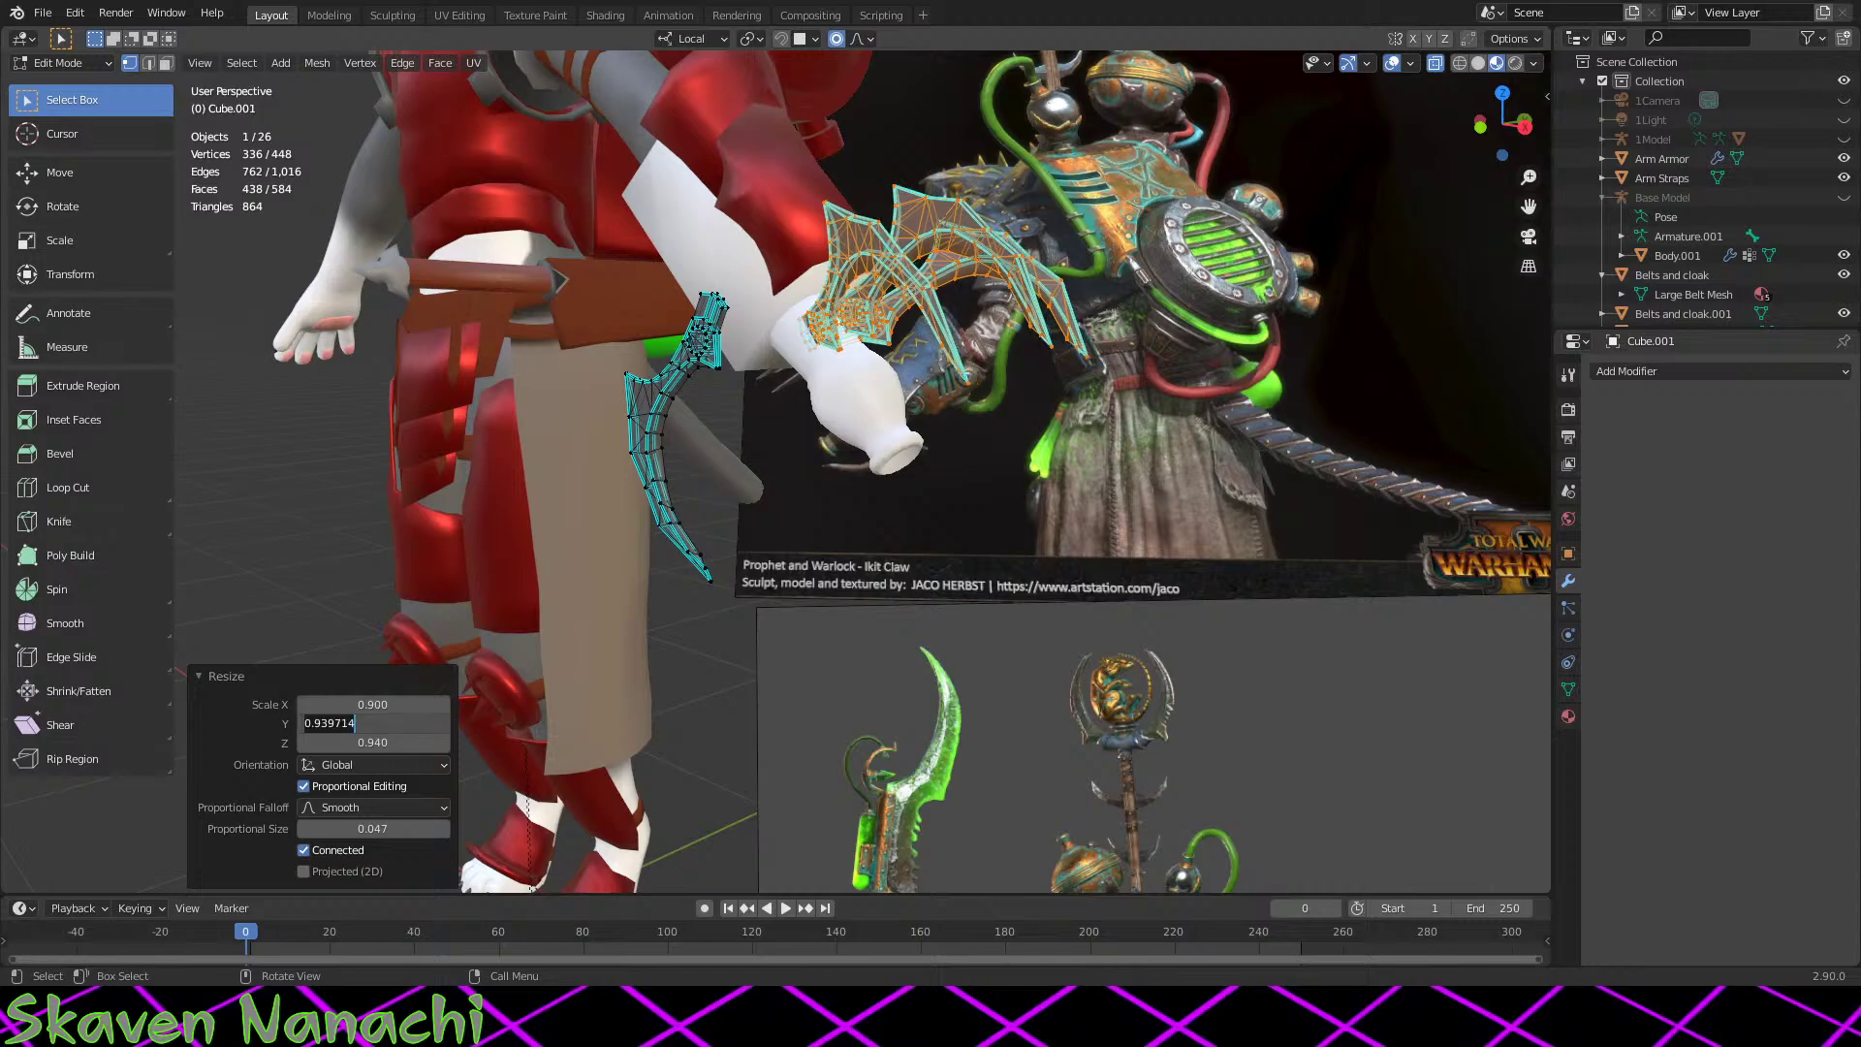
key("Tab")
key("BackSpace")
key("Return")
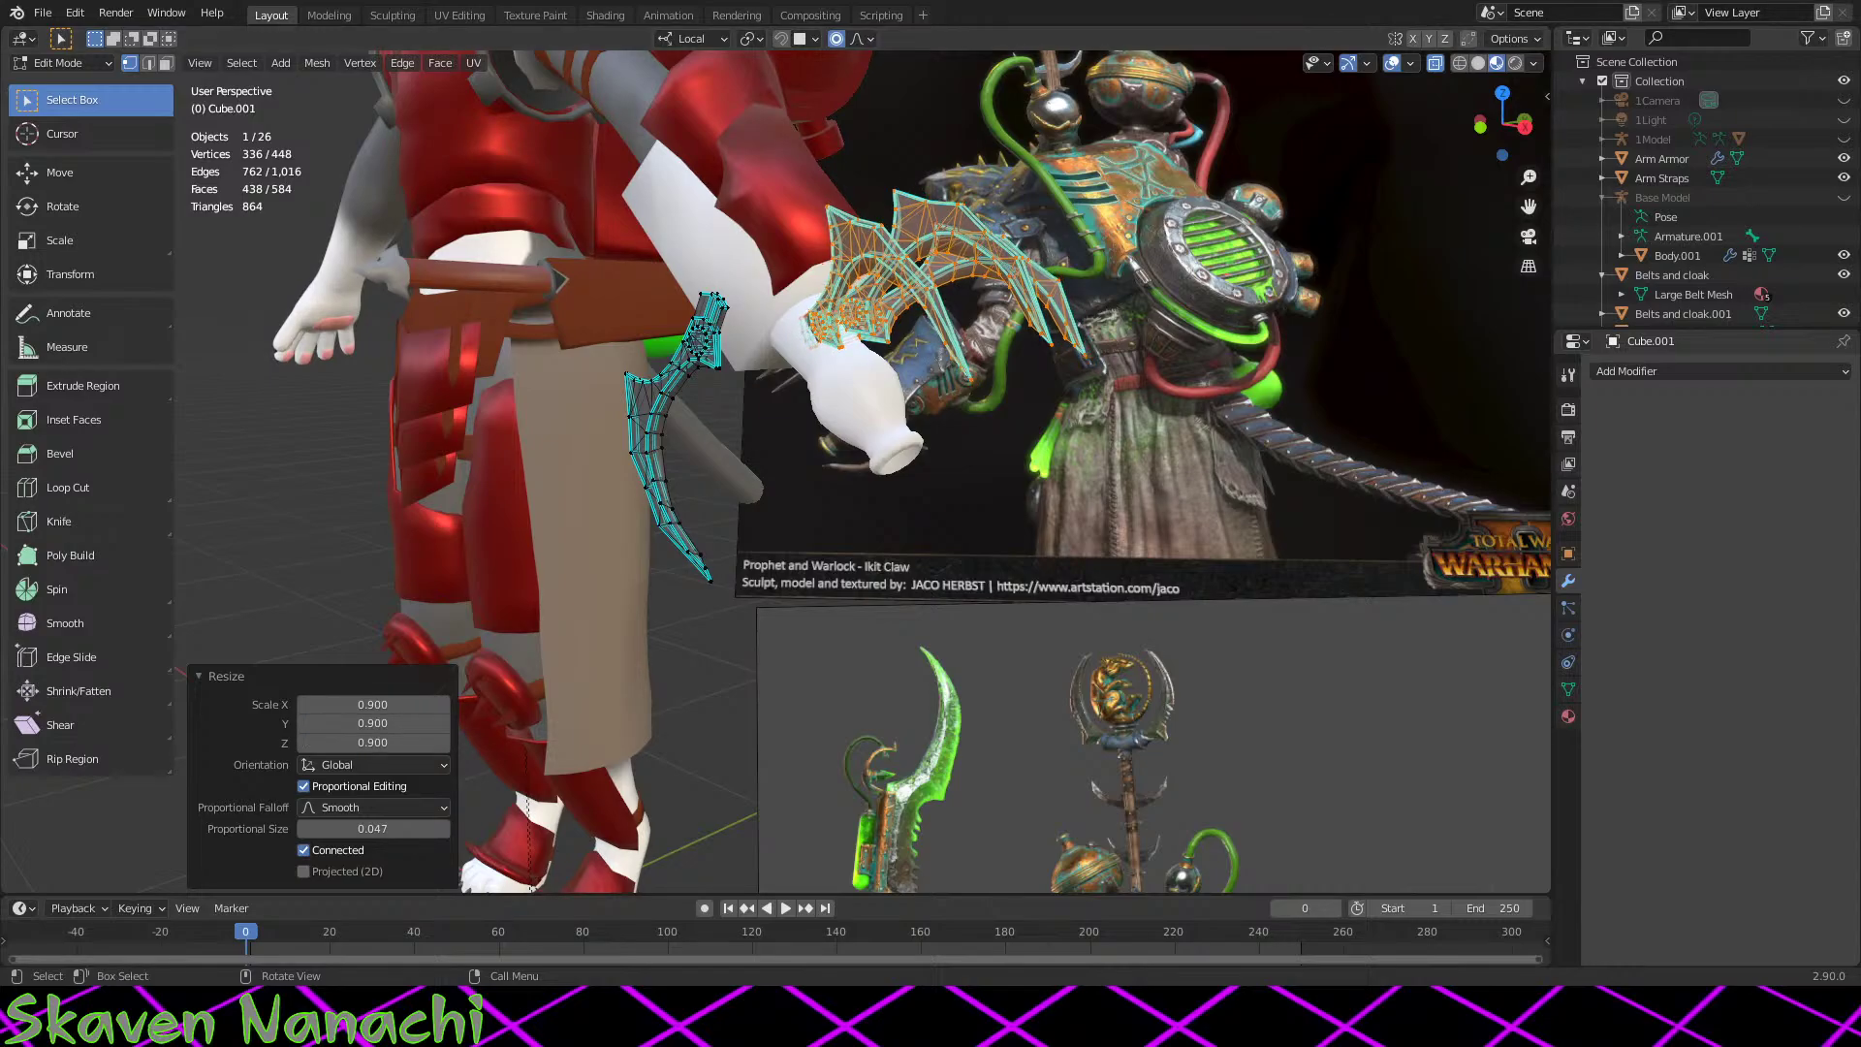
left_click(718, 674)
Step: Select all the geometry of the lower claw blade on its own
scroll(1022, 532, "up", 2)
middle_click_drag(1022, 532, 881, 770)
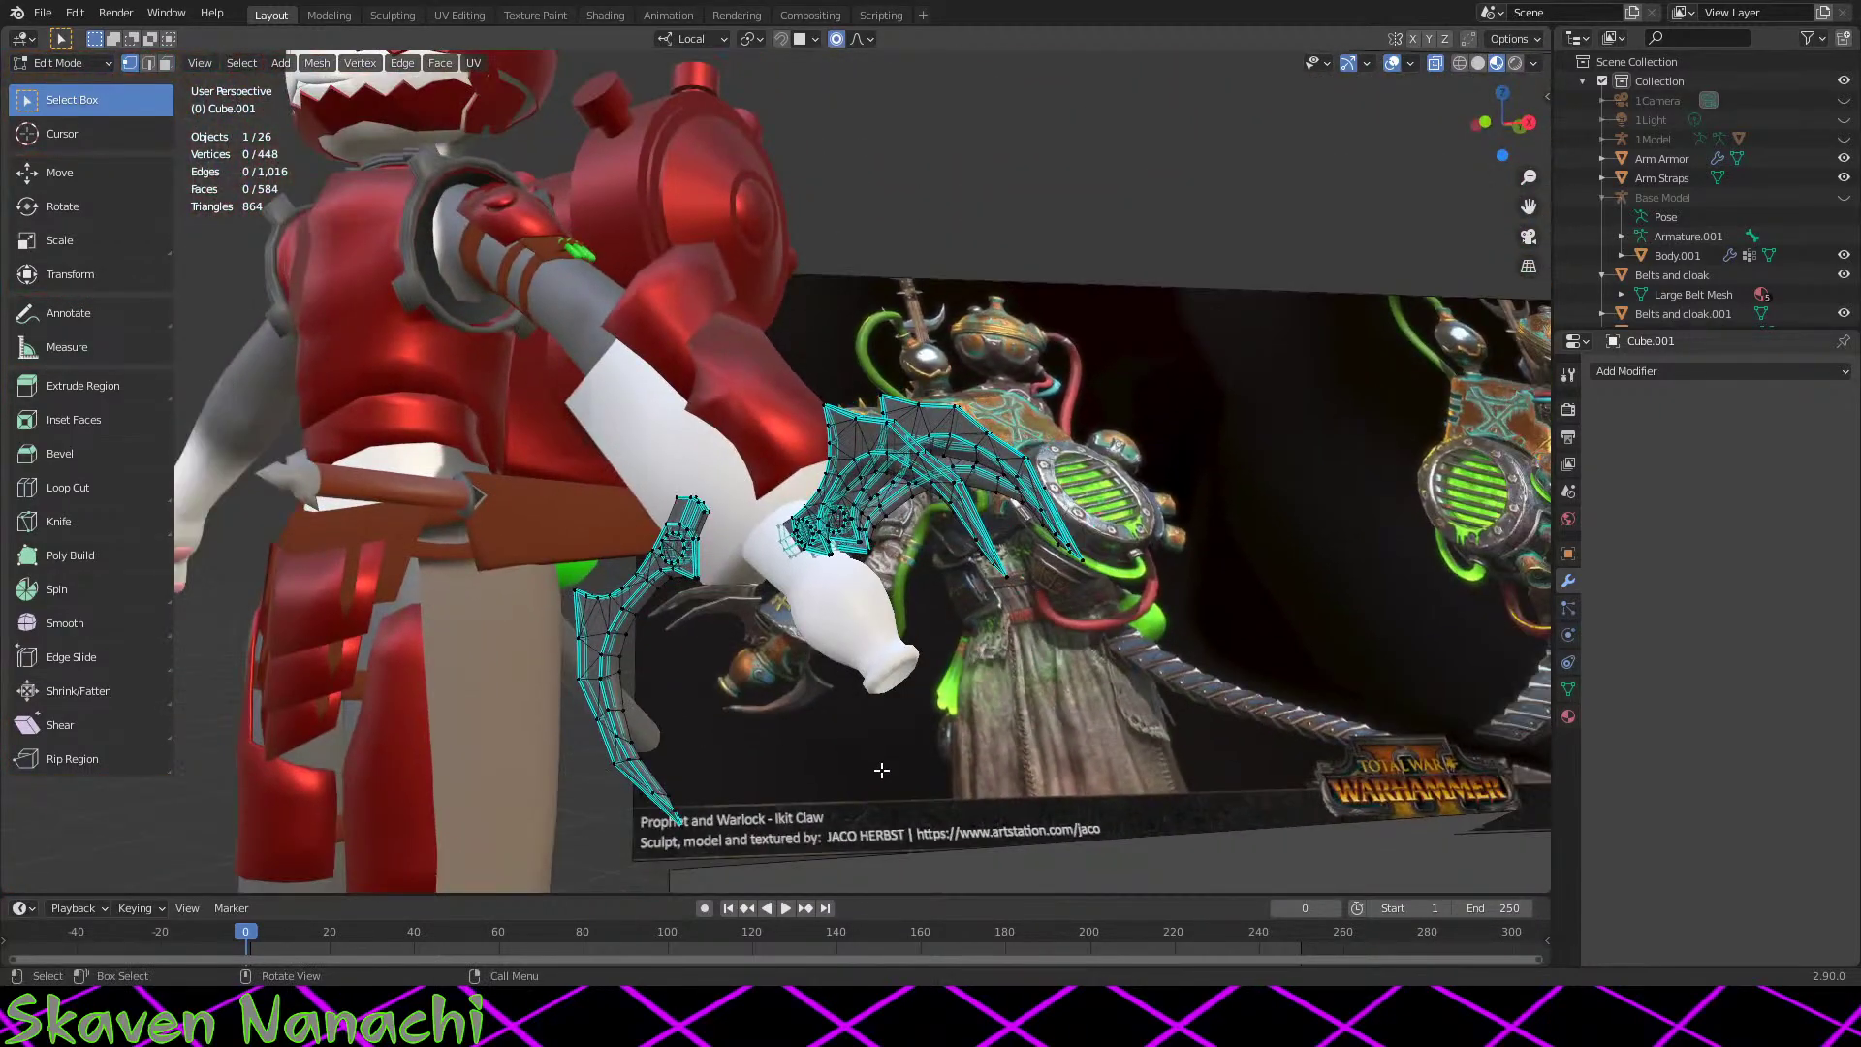
left_click_drag(742, 476, 512, 852)
Step: Examine how the lower claw sits beside the gun barrel in the front and side views of the Ikit Claw reference art
middle_click_drag(774, 782, 970, 543)
scroll(1057, 441, "up", 4)
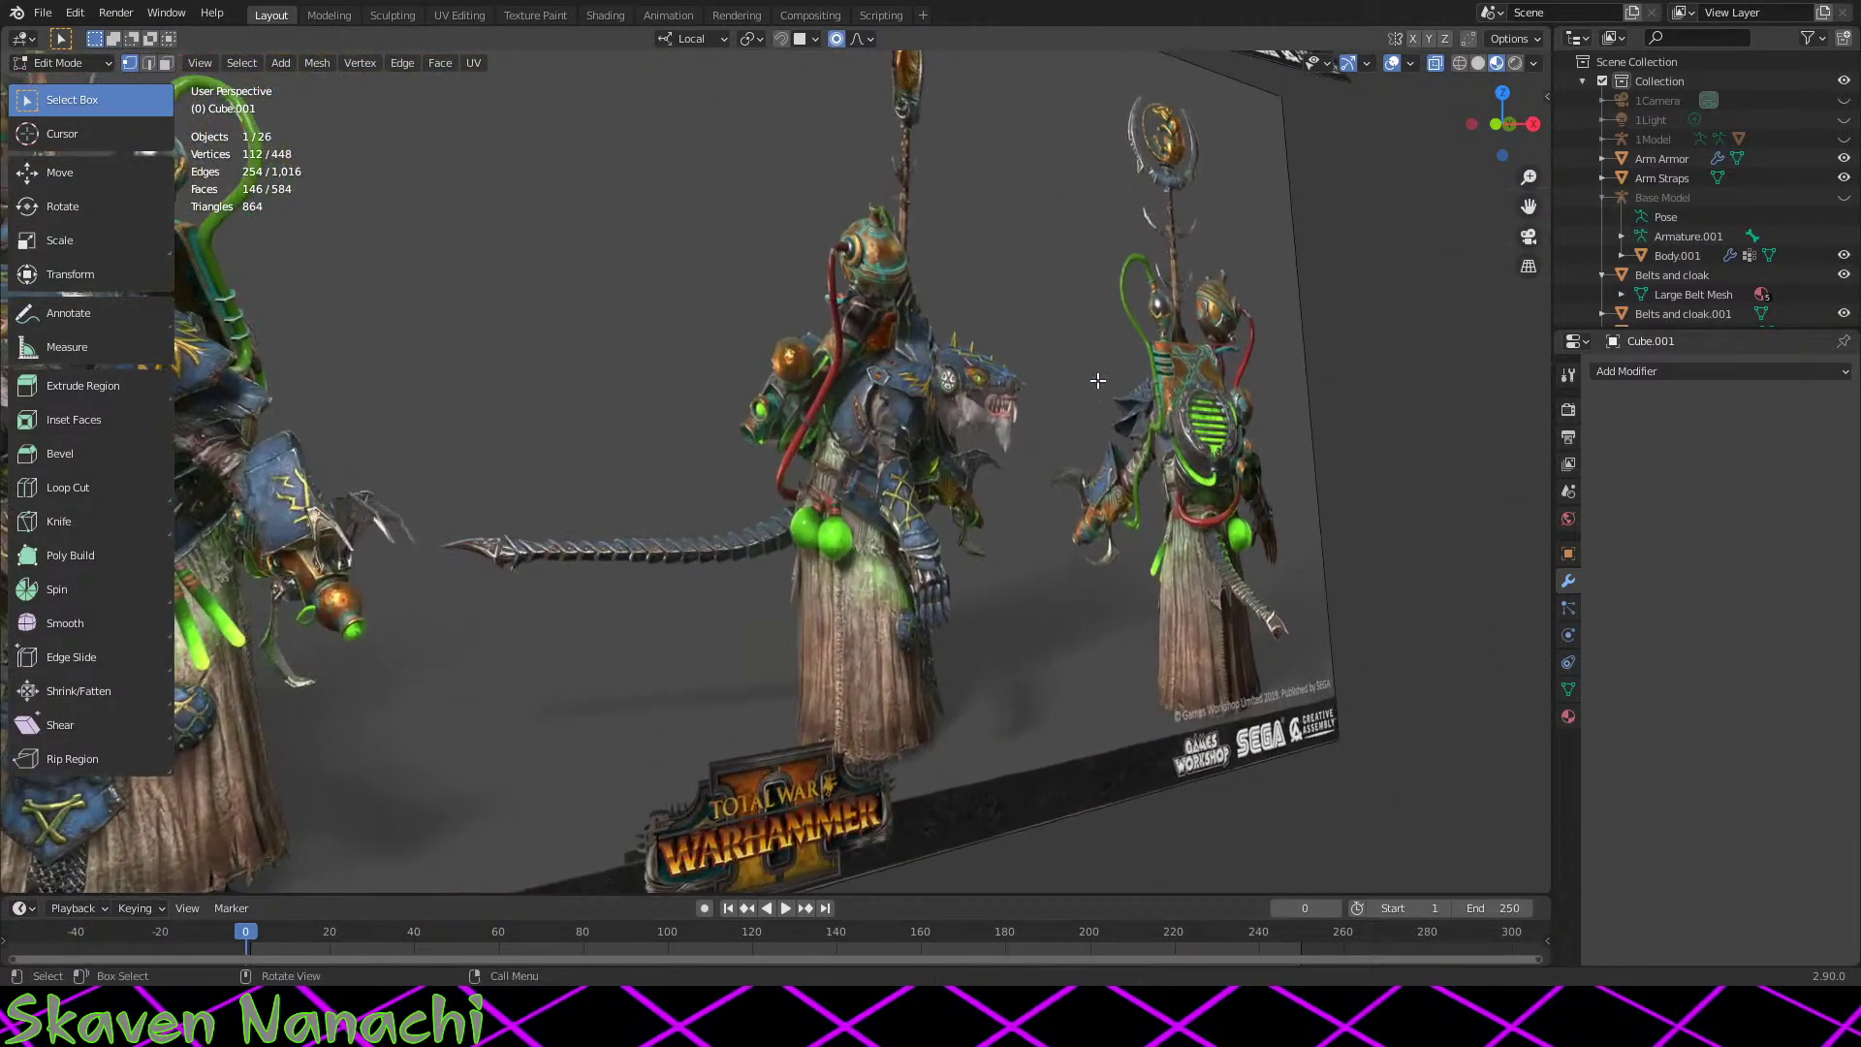
middle_click_drag(1058, 441, 1073, 554)
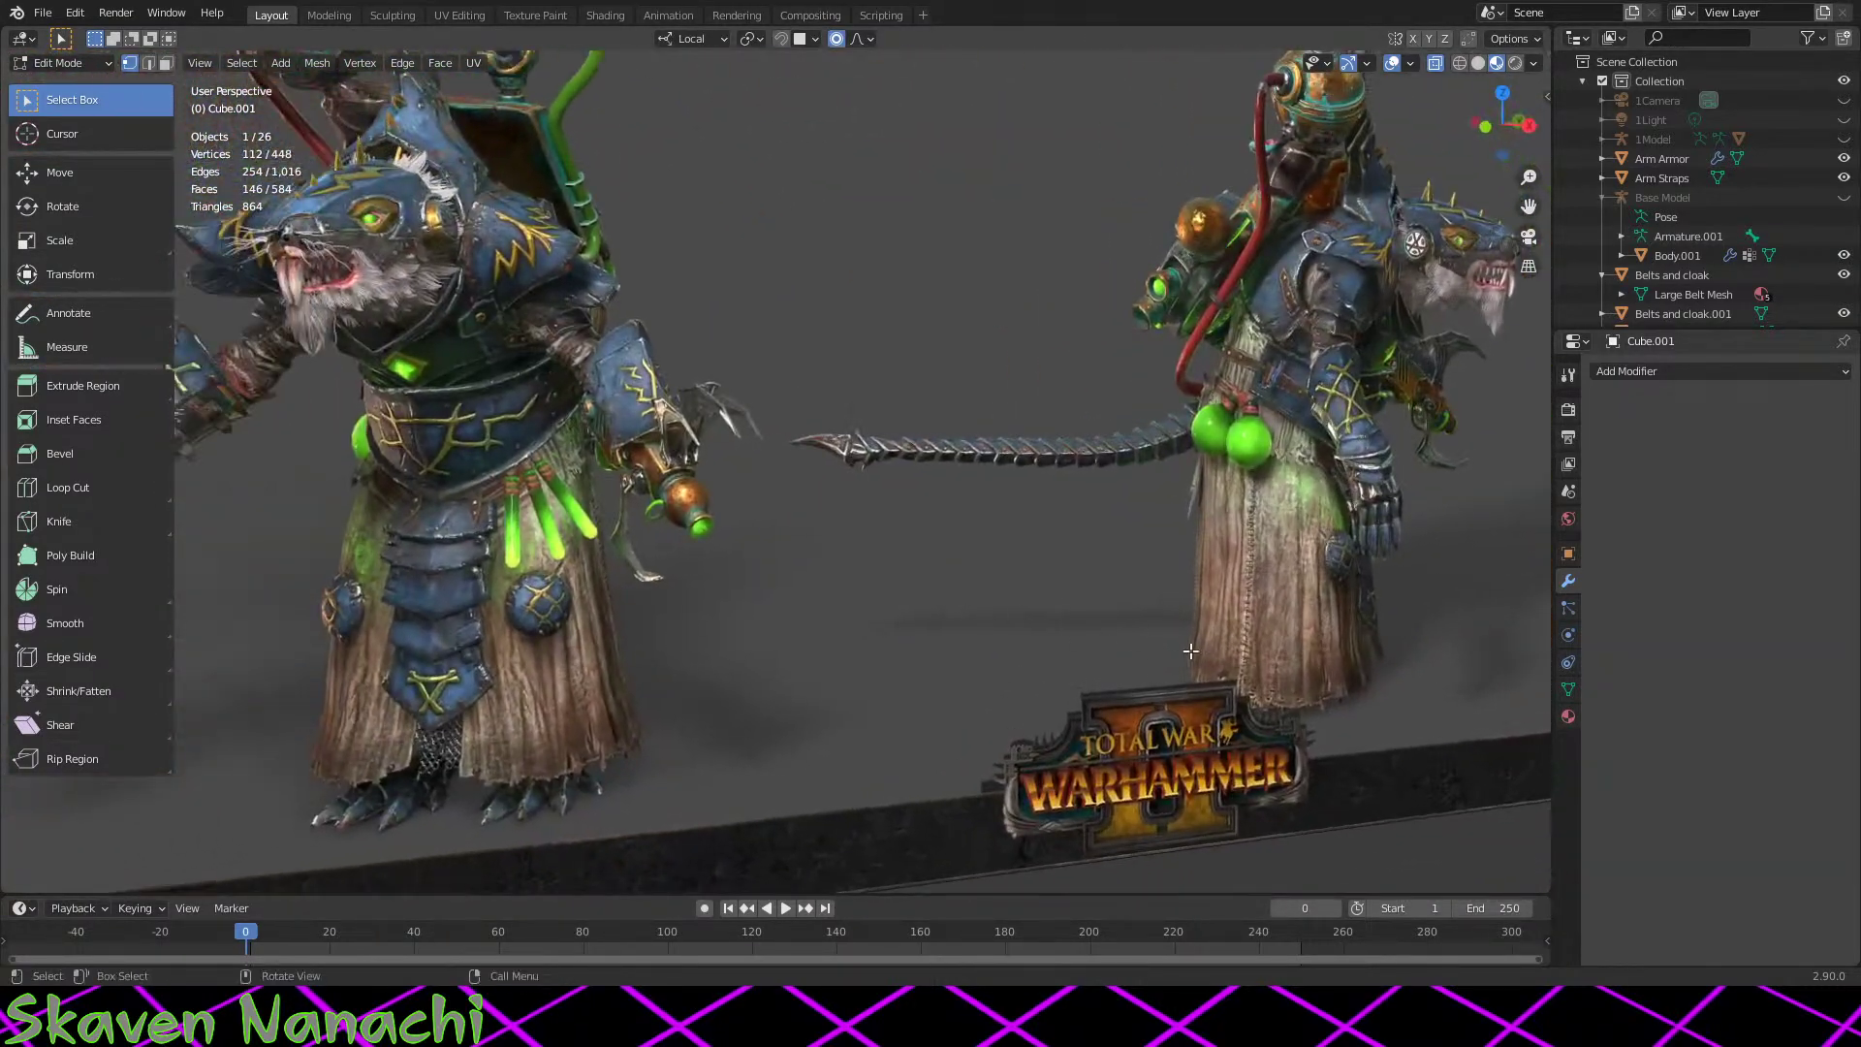
middle_click(646, 491, "alt")
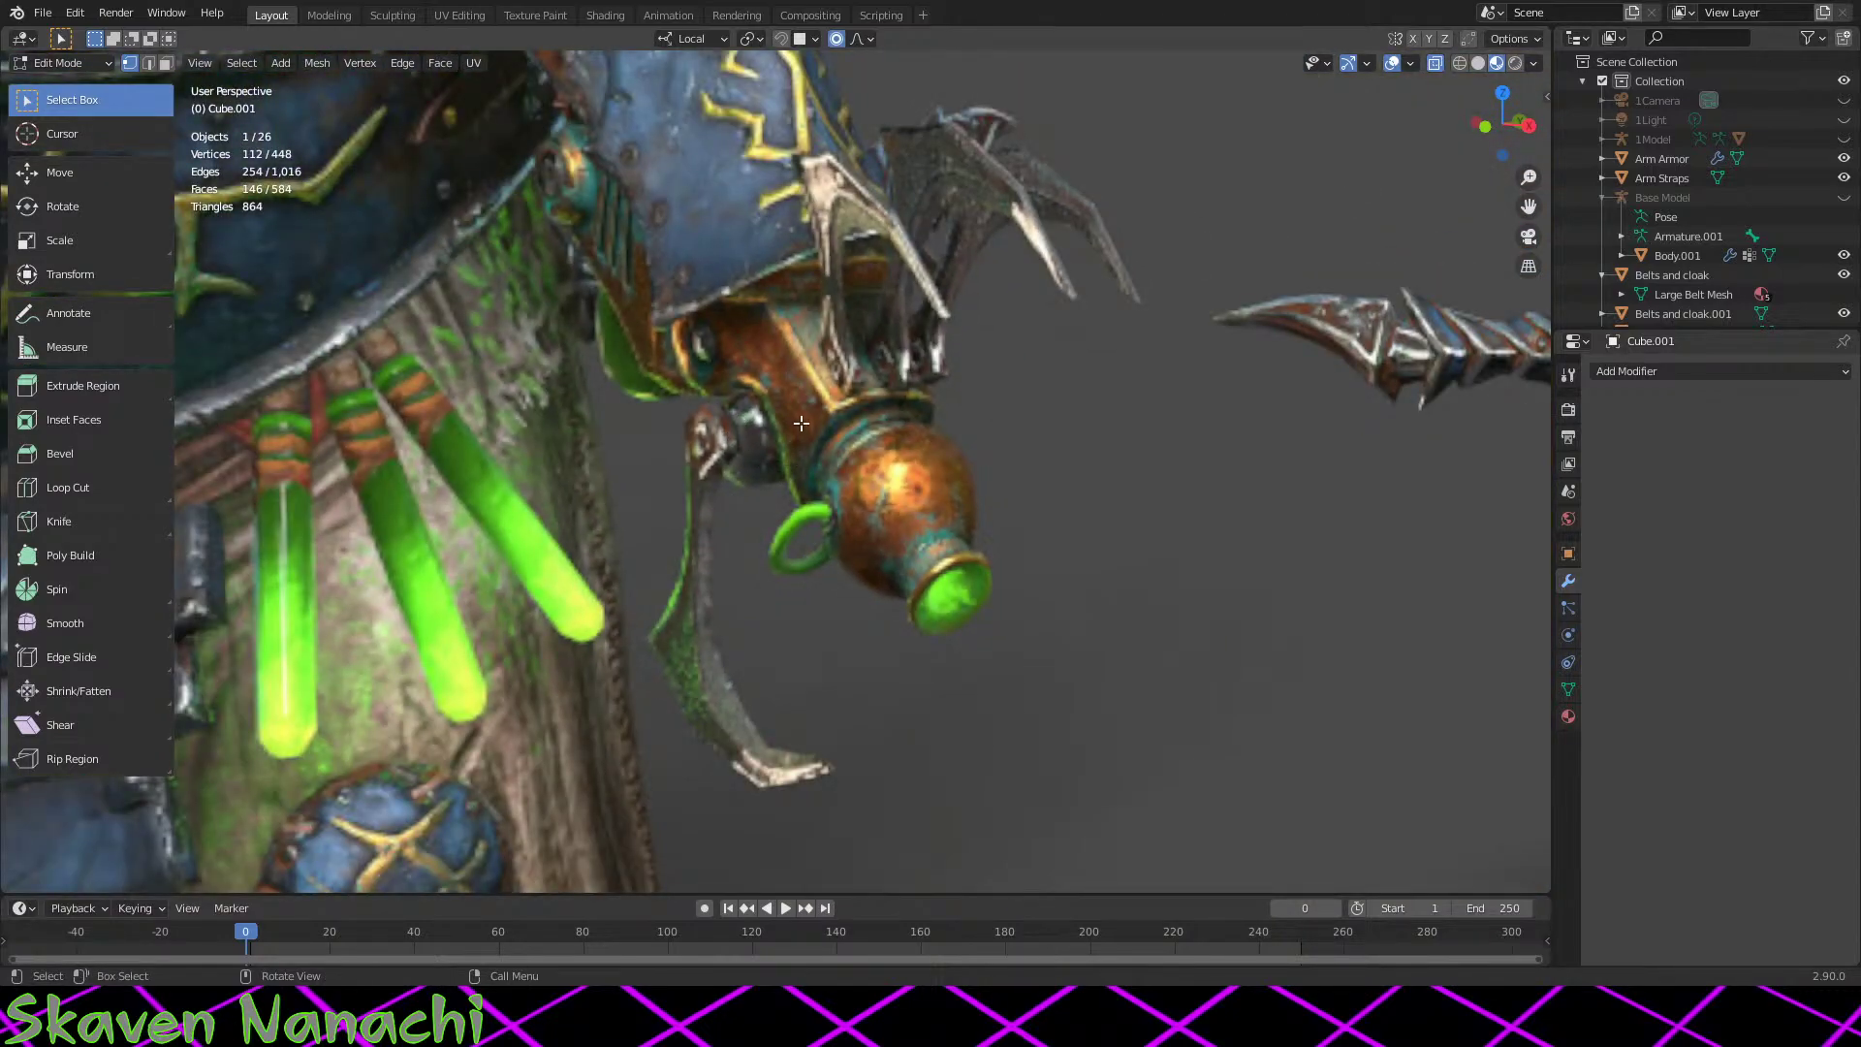
scroll(885, 466, "down", 8)
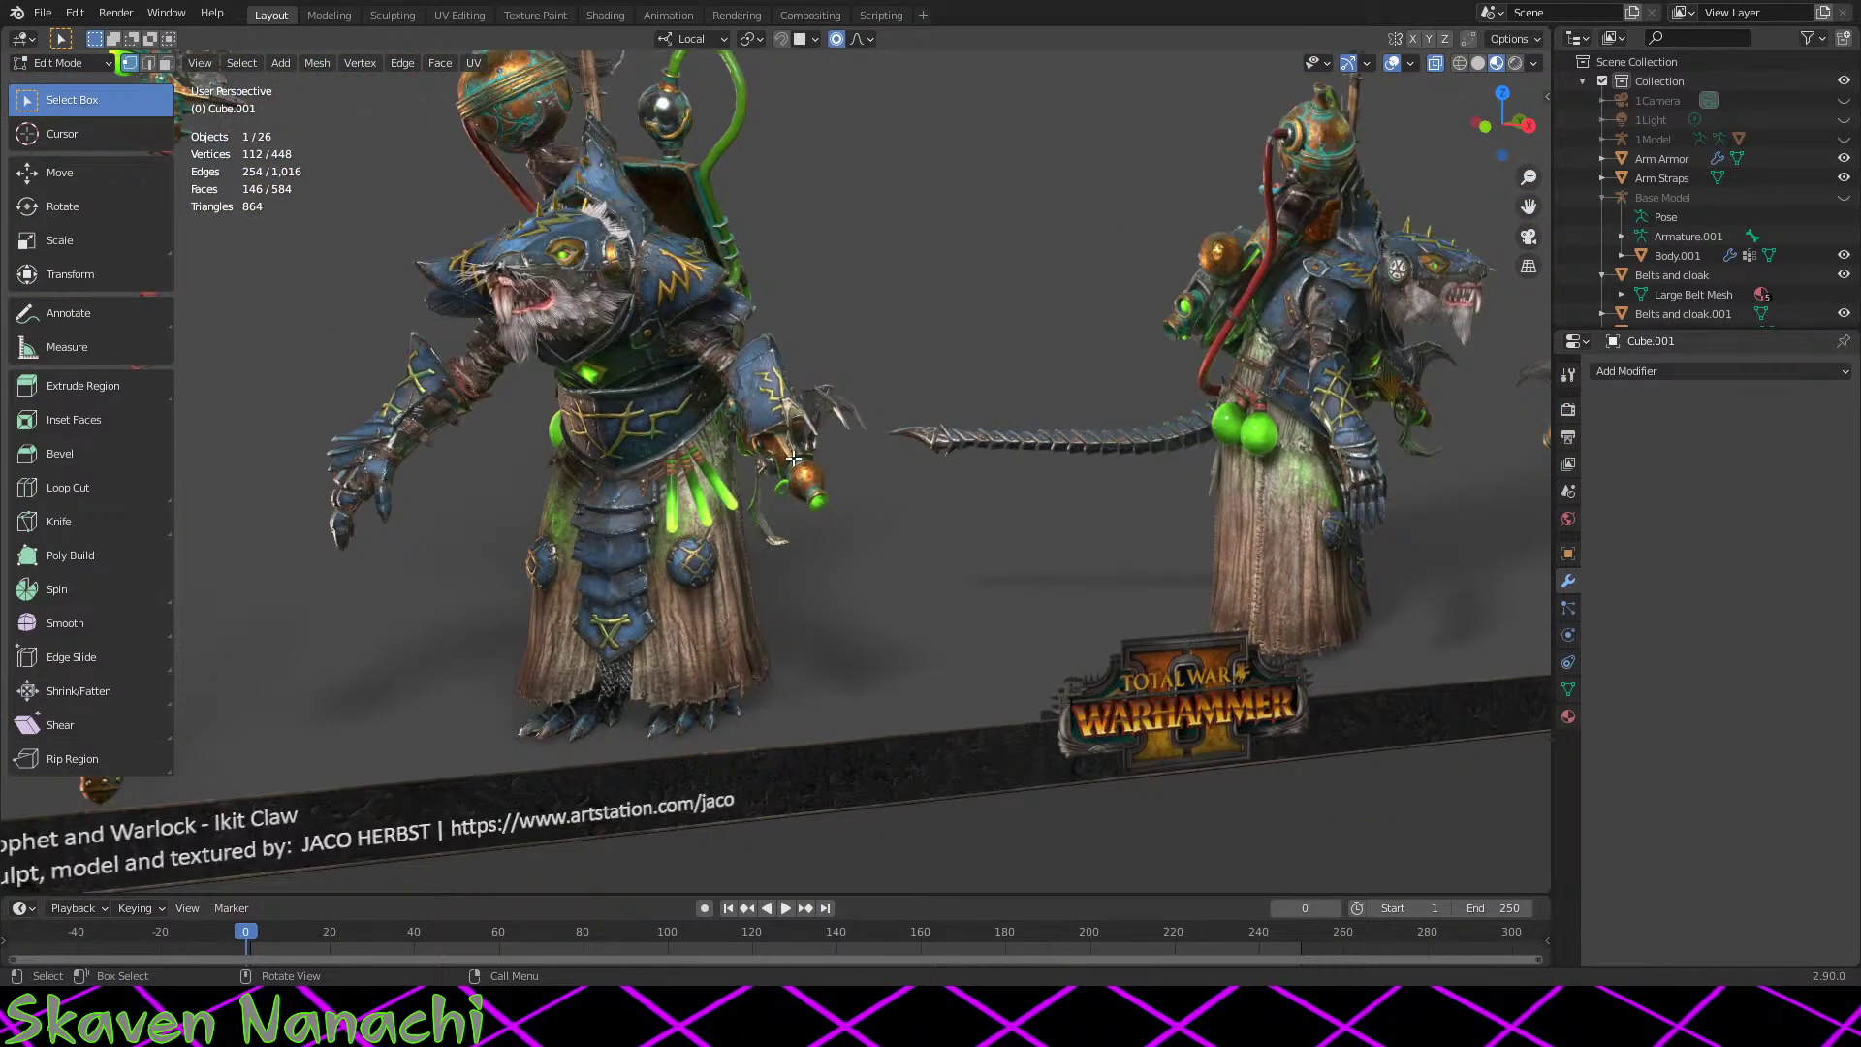
scroll(821, 607, "down", 6)
middle_click_drag(566, 414, 828, 831, "shift")
scroll(828, 831, "up", 8)
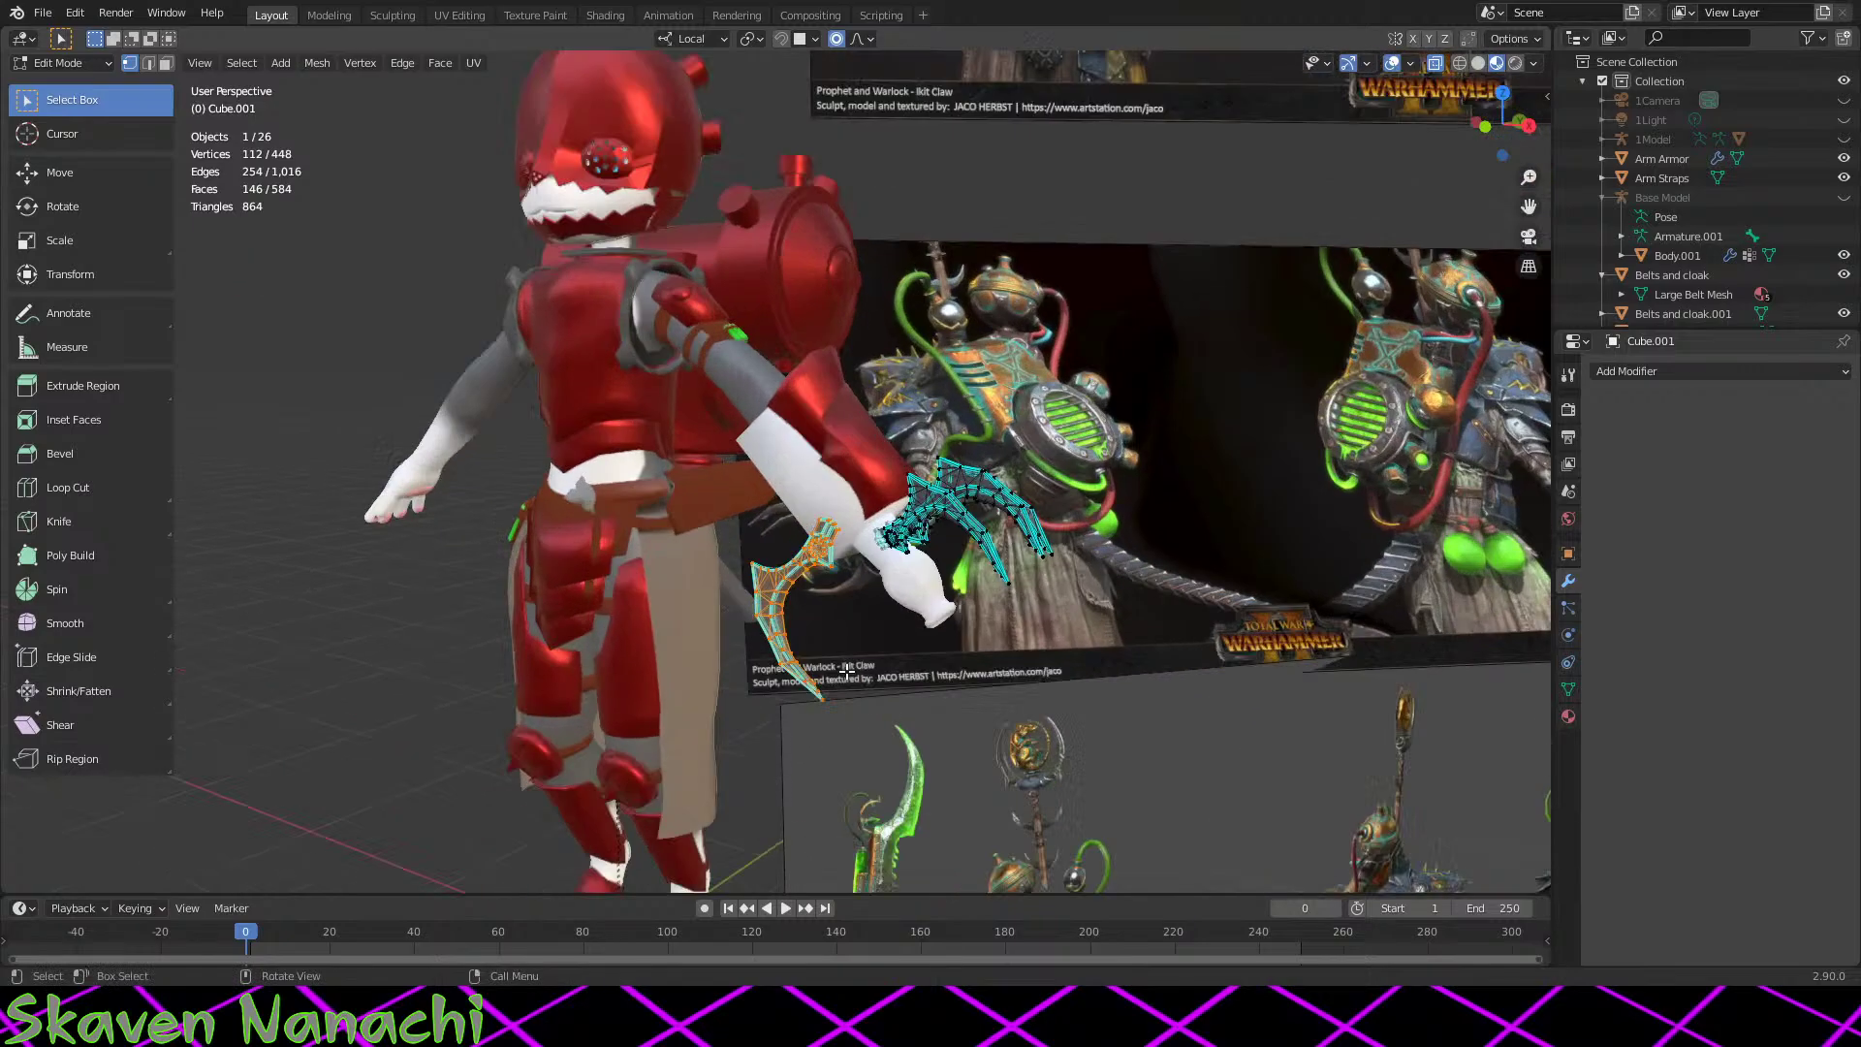
scroll(1172, 795, "down", 4)
middle_click_drag(1173, 795, 885, 462, "shift")
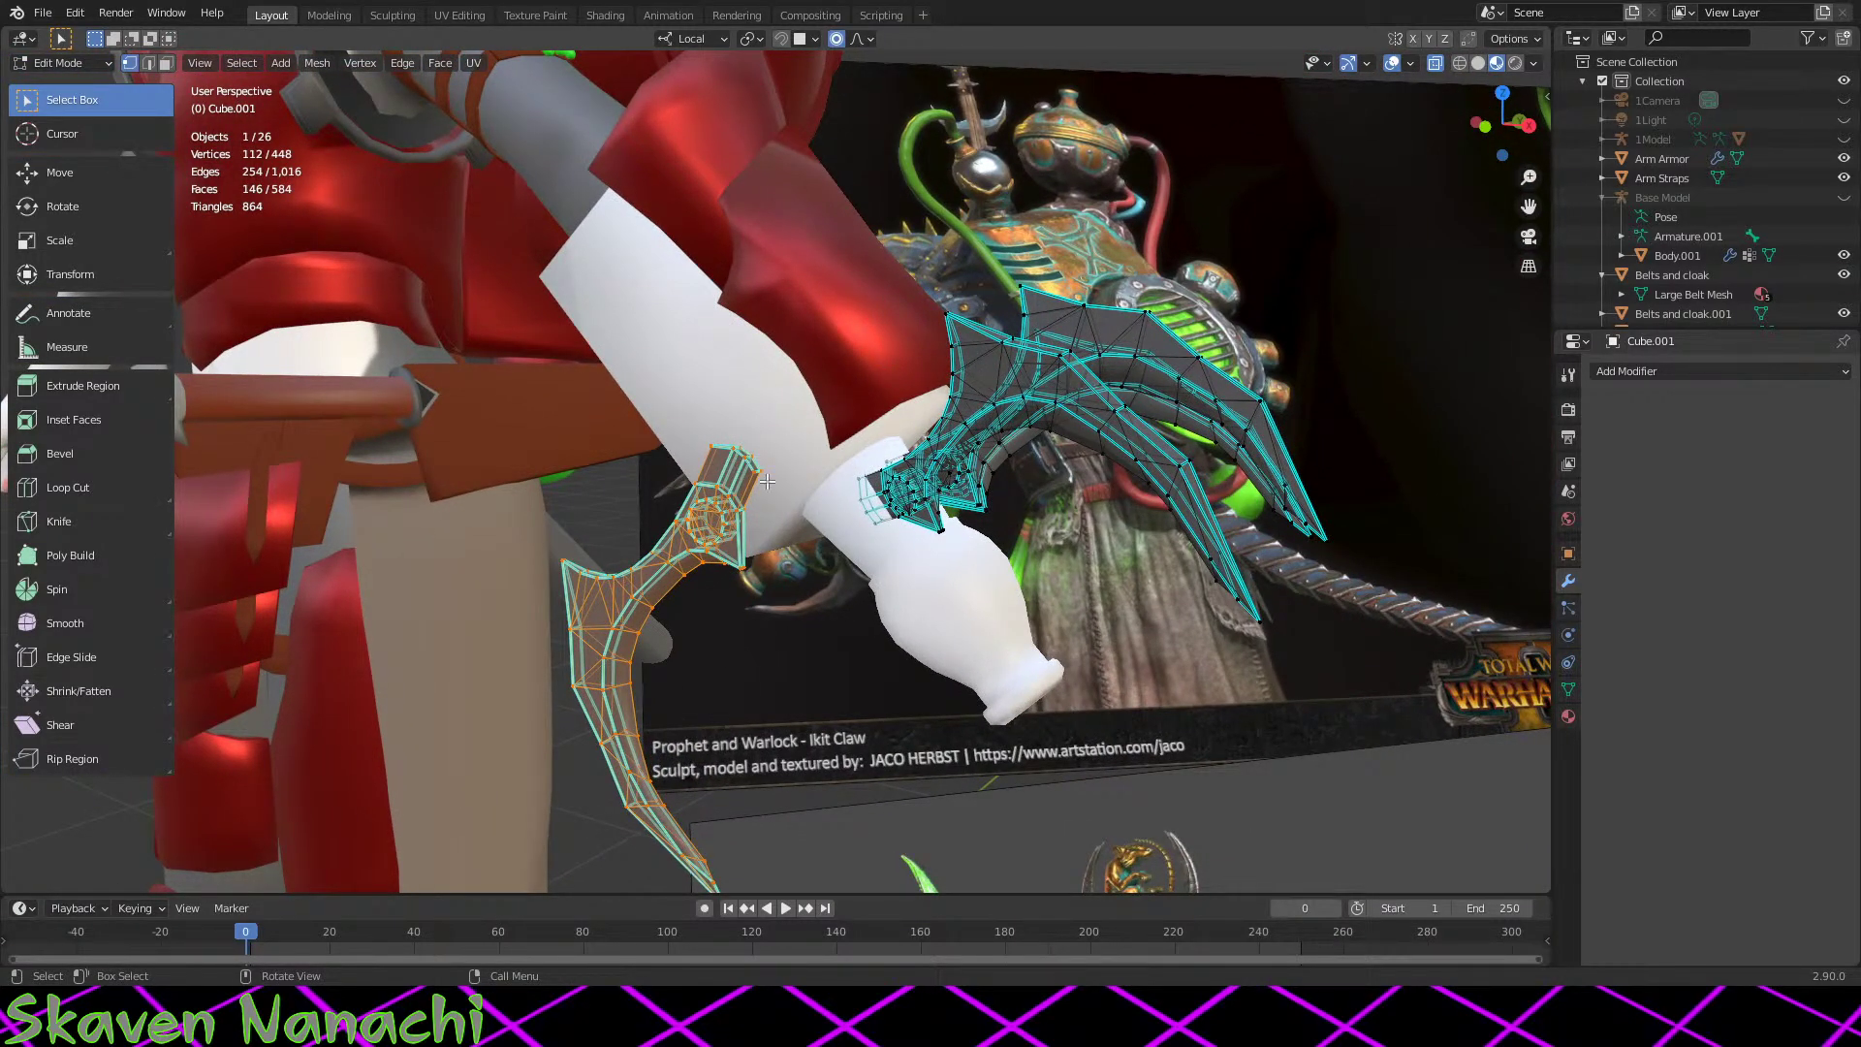
Step: Move the lower claw blade against the underside of the forearm, about 0.099 m X, 0.019 m Y and -0.018 m Z
middle_click_drag(712, 532, 1023, 586)
scroll(1020, 596, "up", 2)
middle_click_drag(1219, 729, 891, 509, "shift")
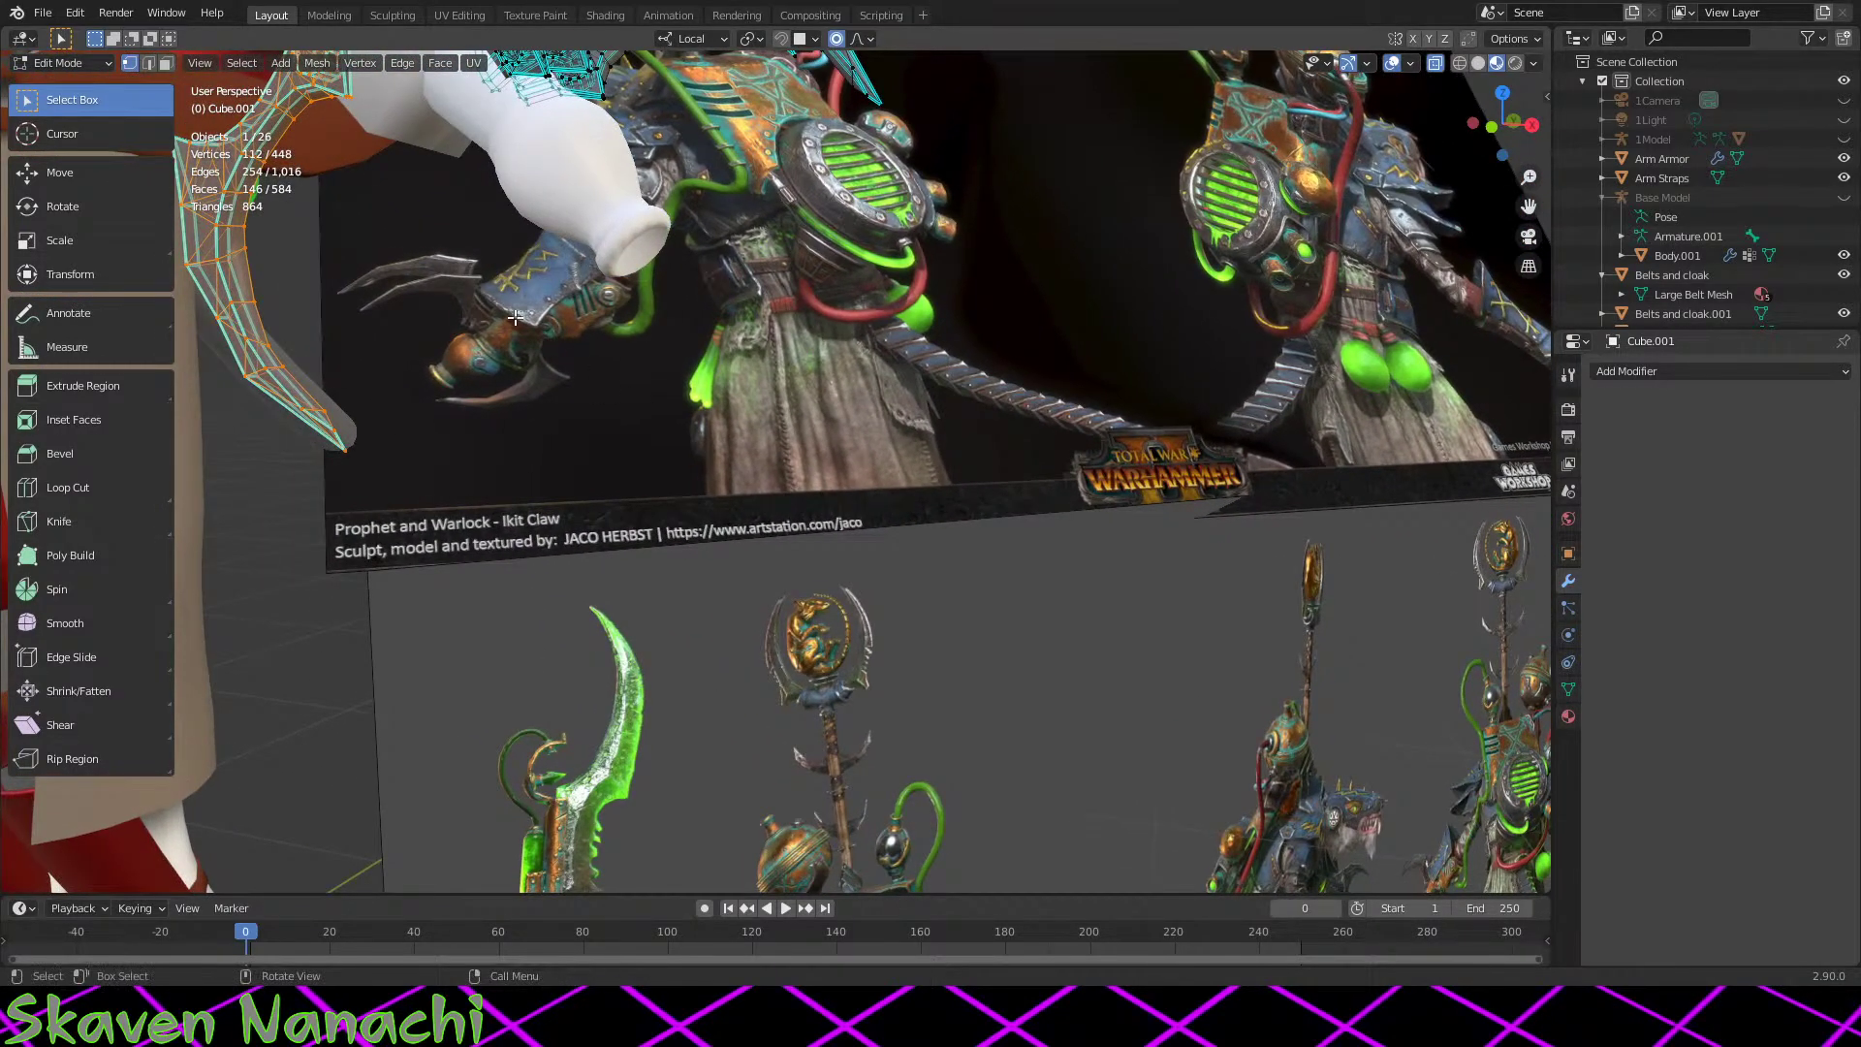
middle_click_drag(725, 492, 520, 459)
key("g")
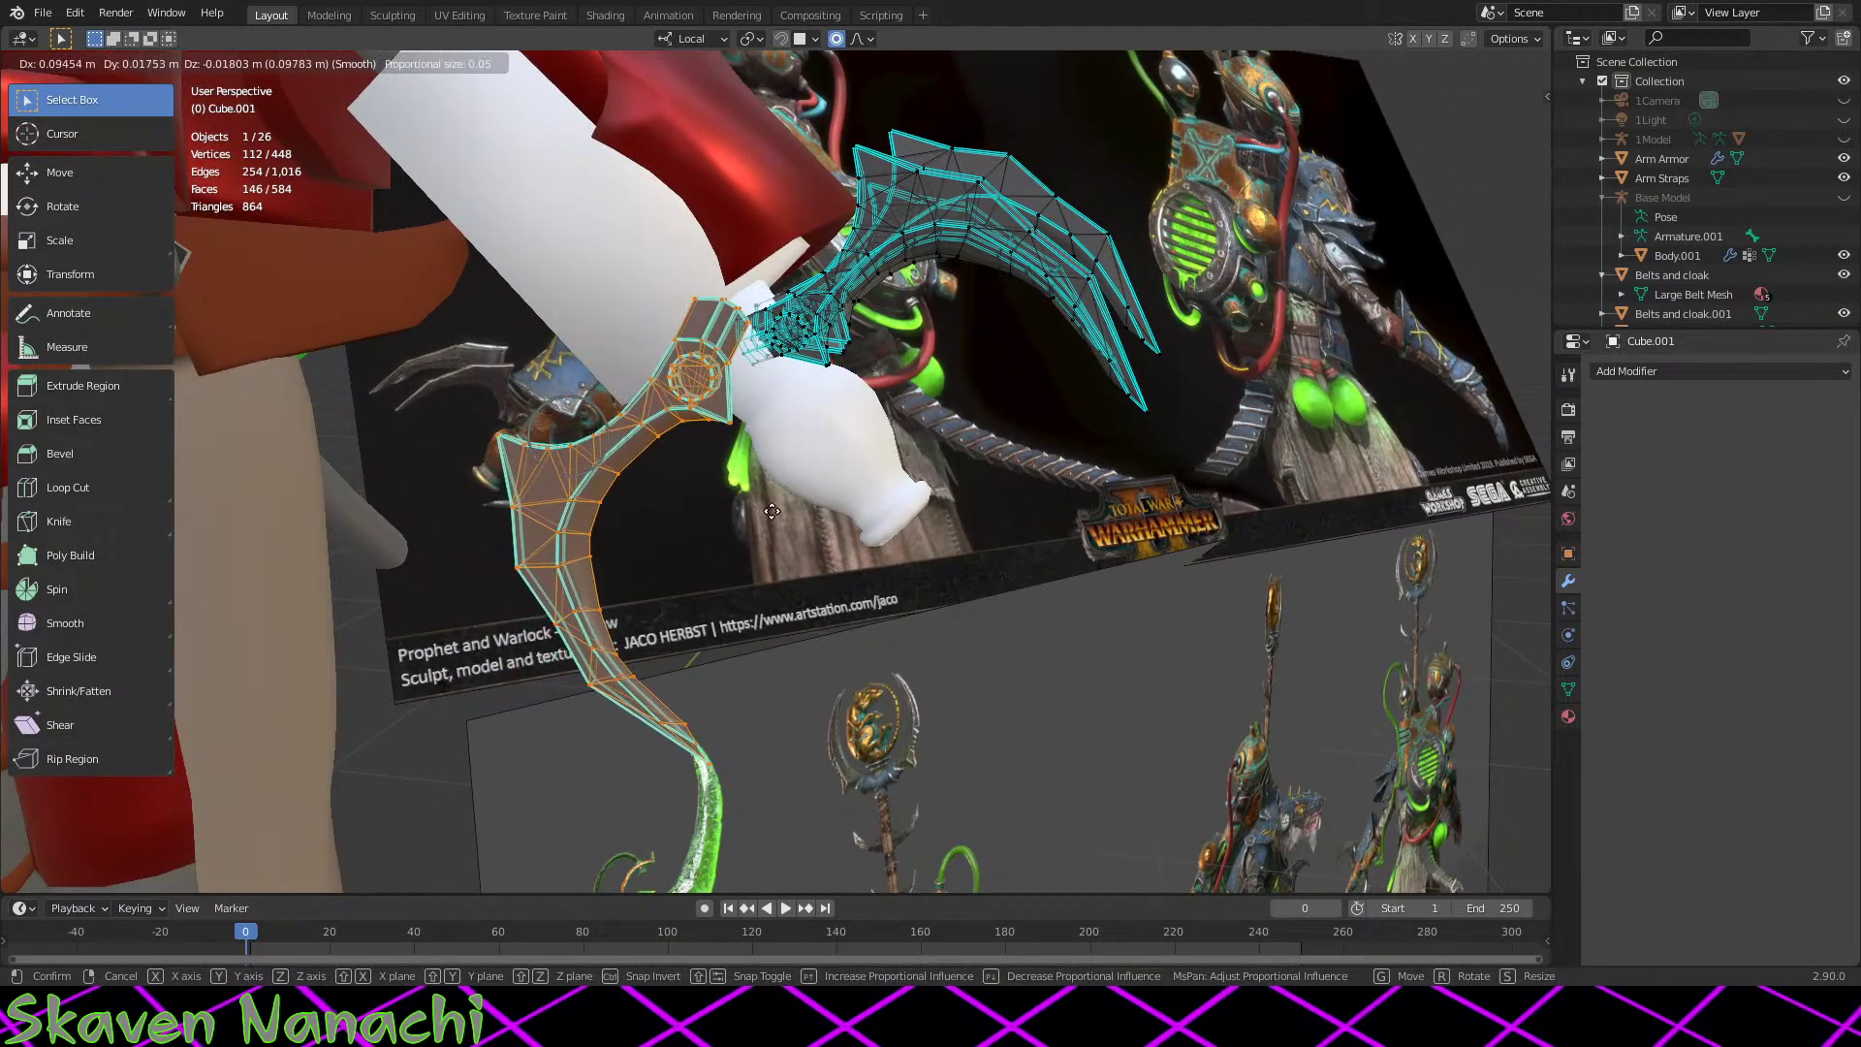
left_click(776, 512)
Step: Examine the lower claw's mounting point under the weapon forearm in the back-view reference art
middle_click_drag(916, 648, 999, 219)
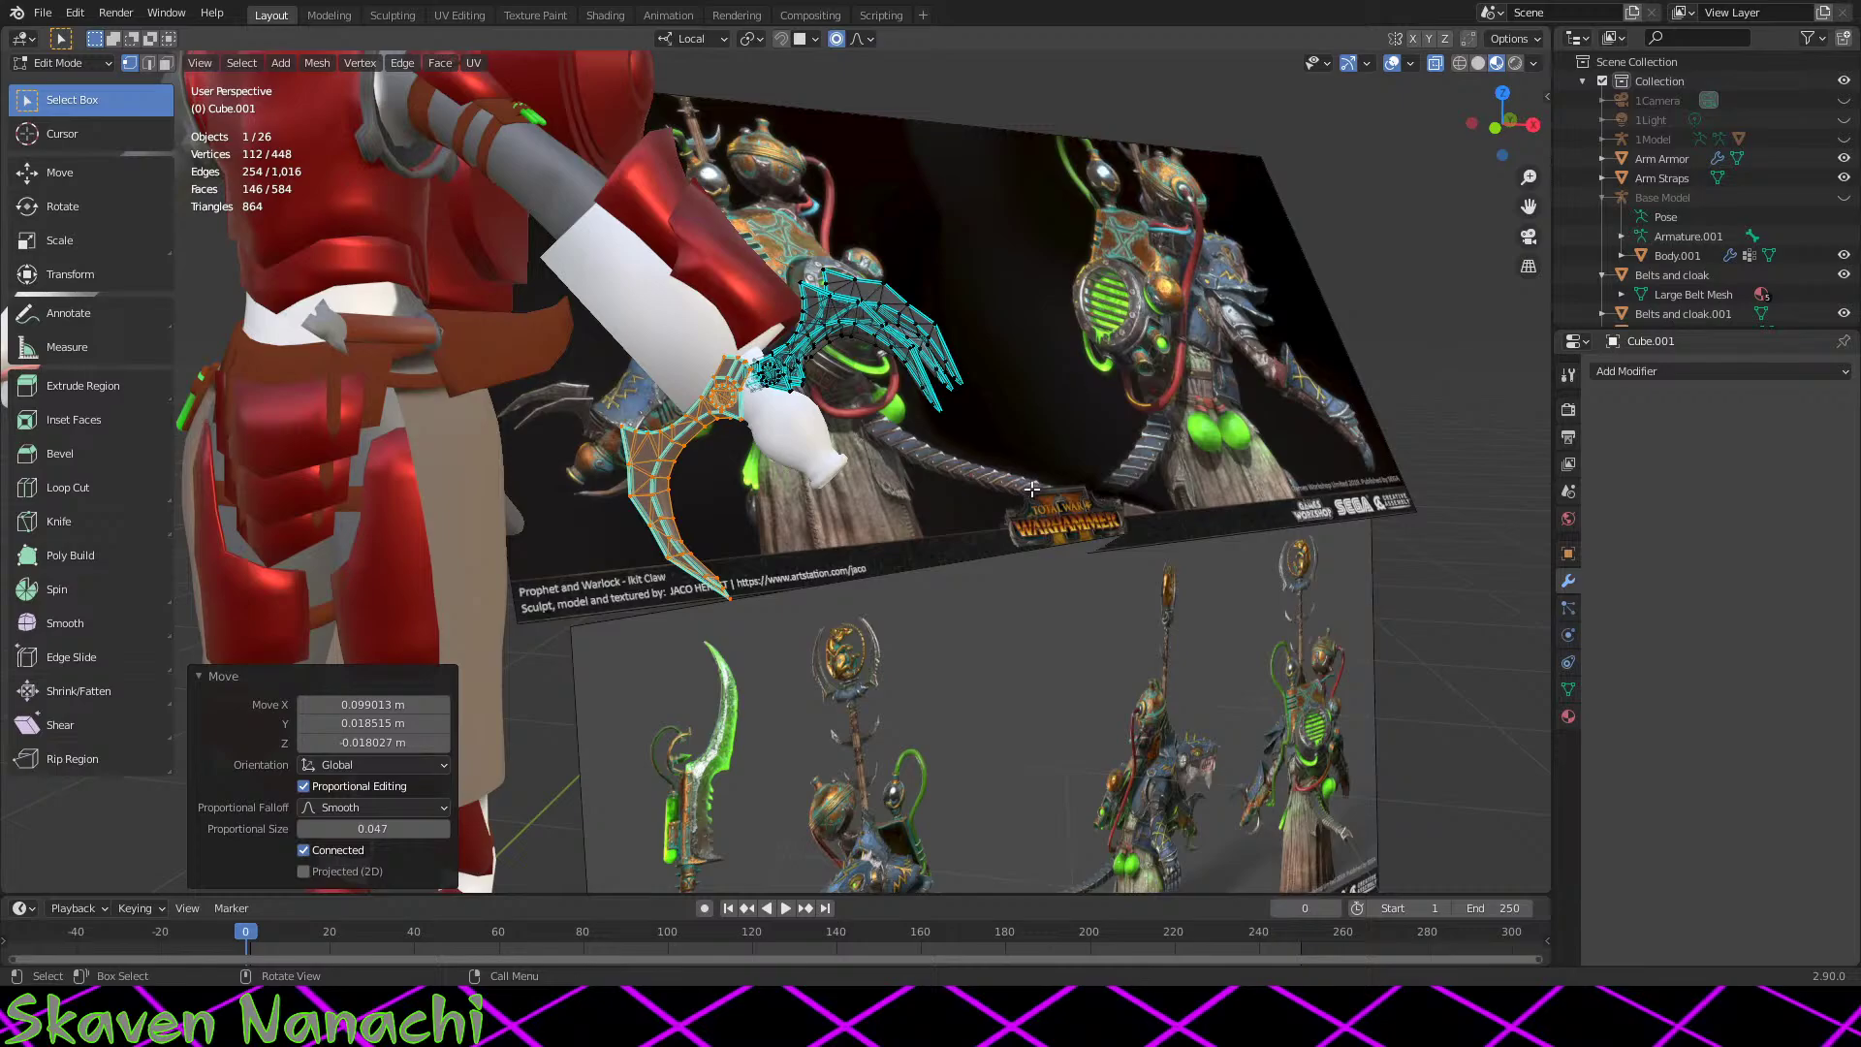
middle_click_drag(1032, 490, 928, 649)
scroll(511, 502, "up", 5)
scroll(922, 552, "up", 3)
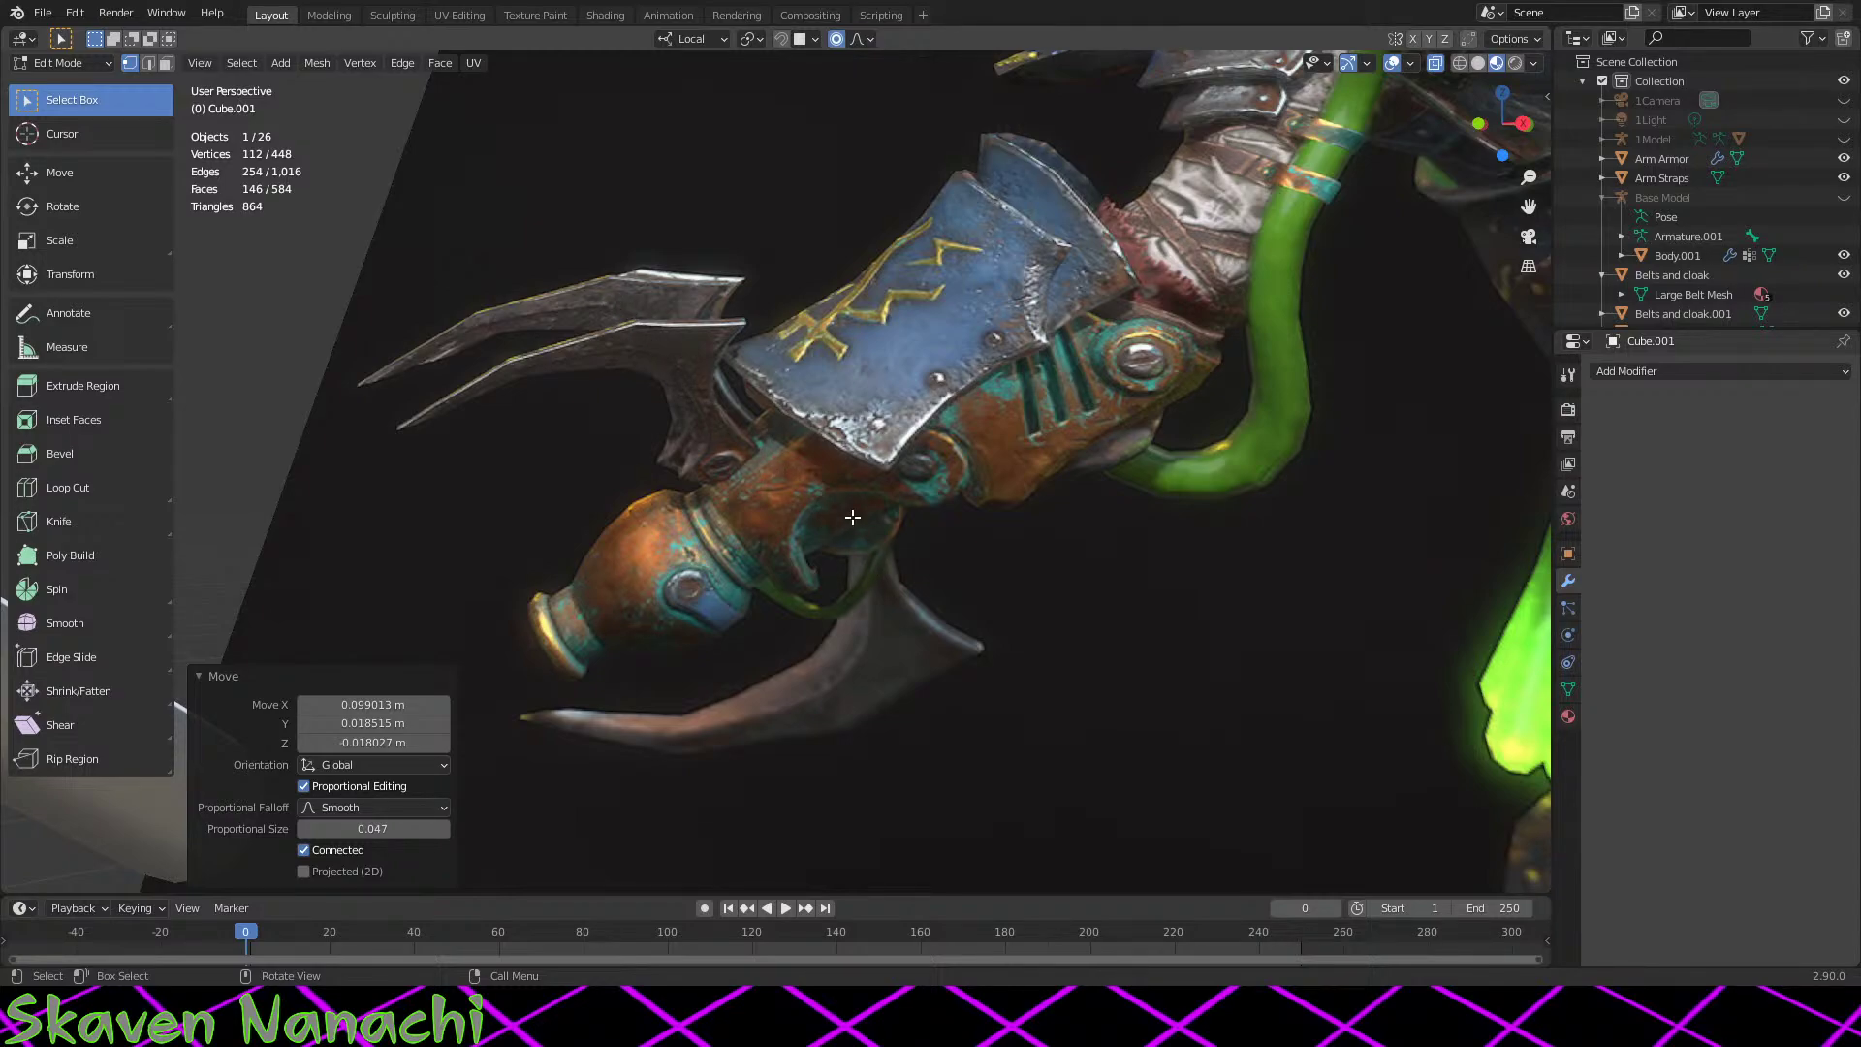
middle_click_drag(732, 512, 791, 526)
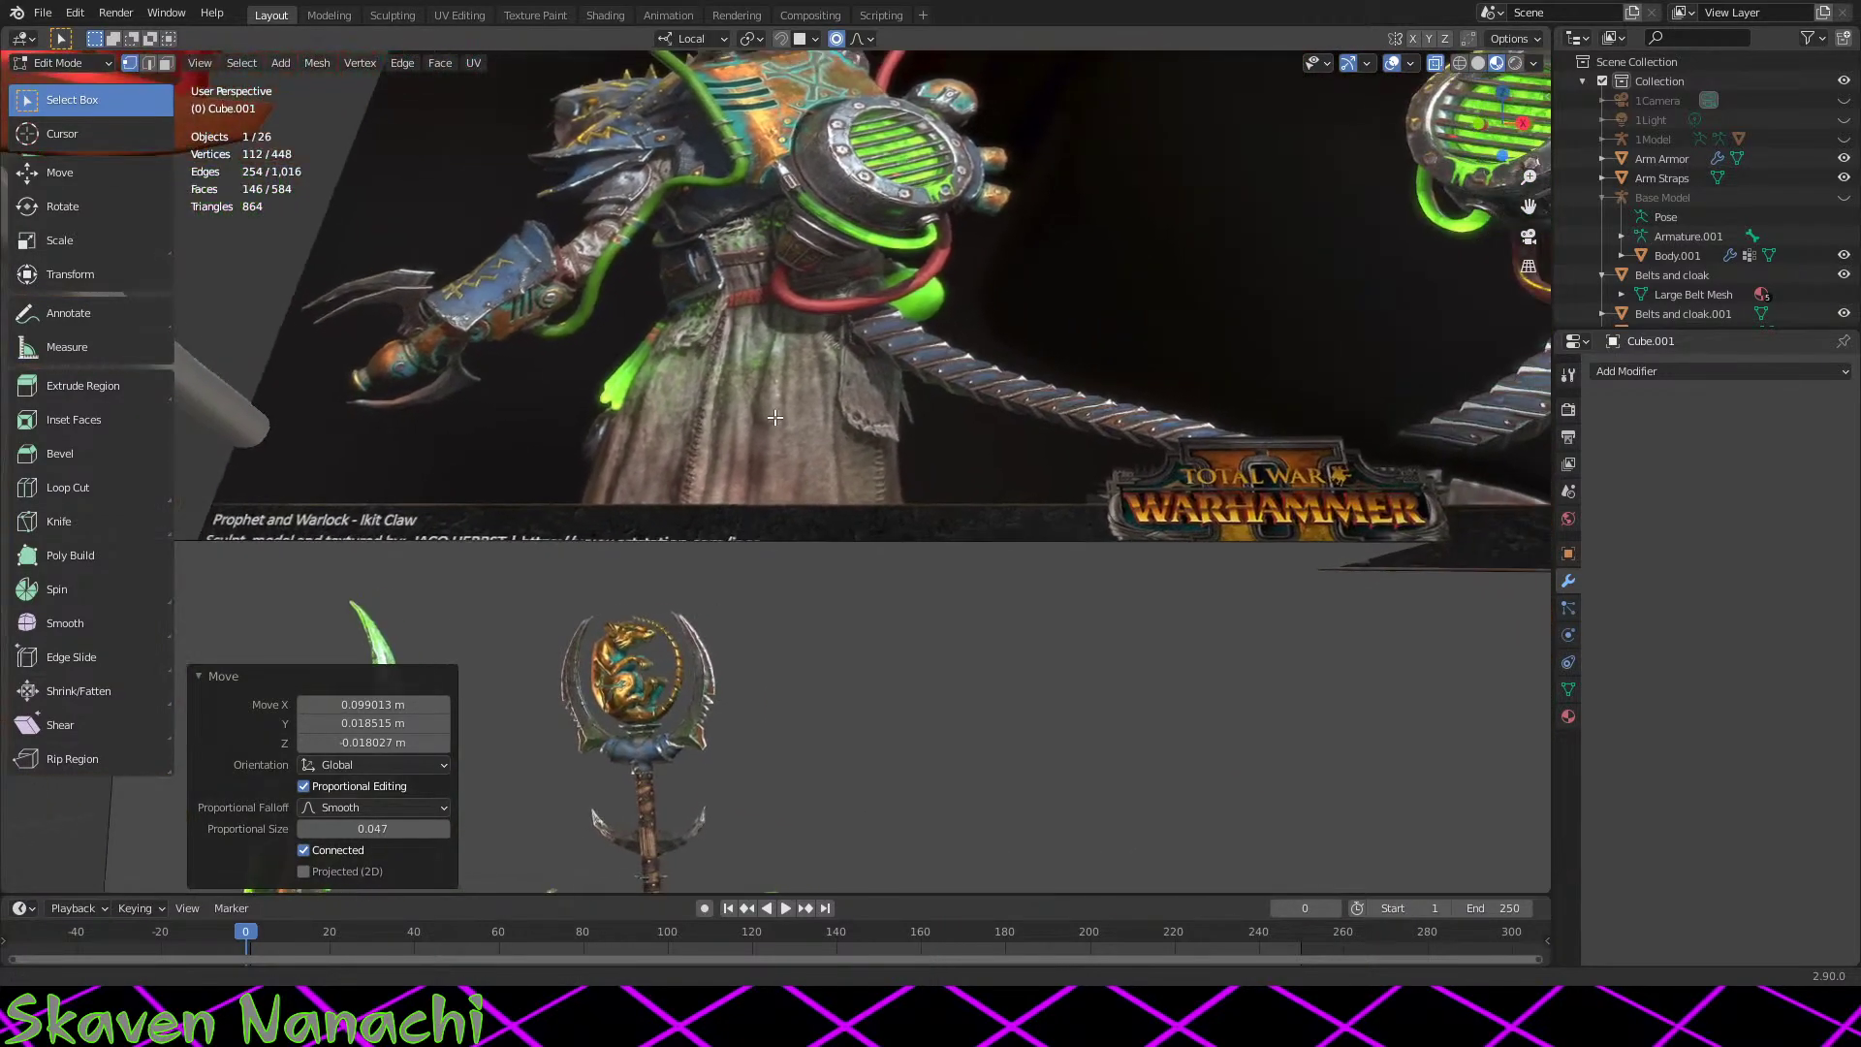
middle_click_drag(776, 417, 848, 482)
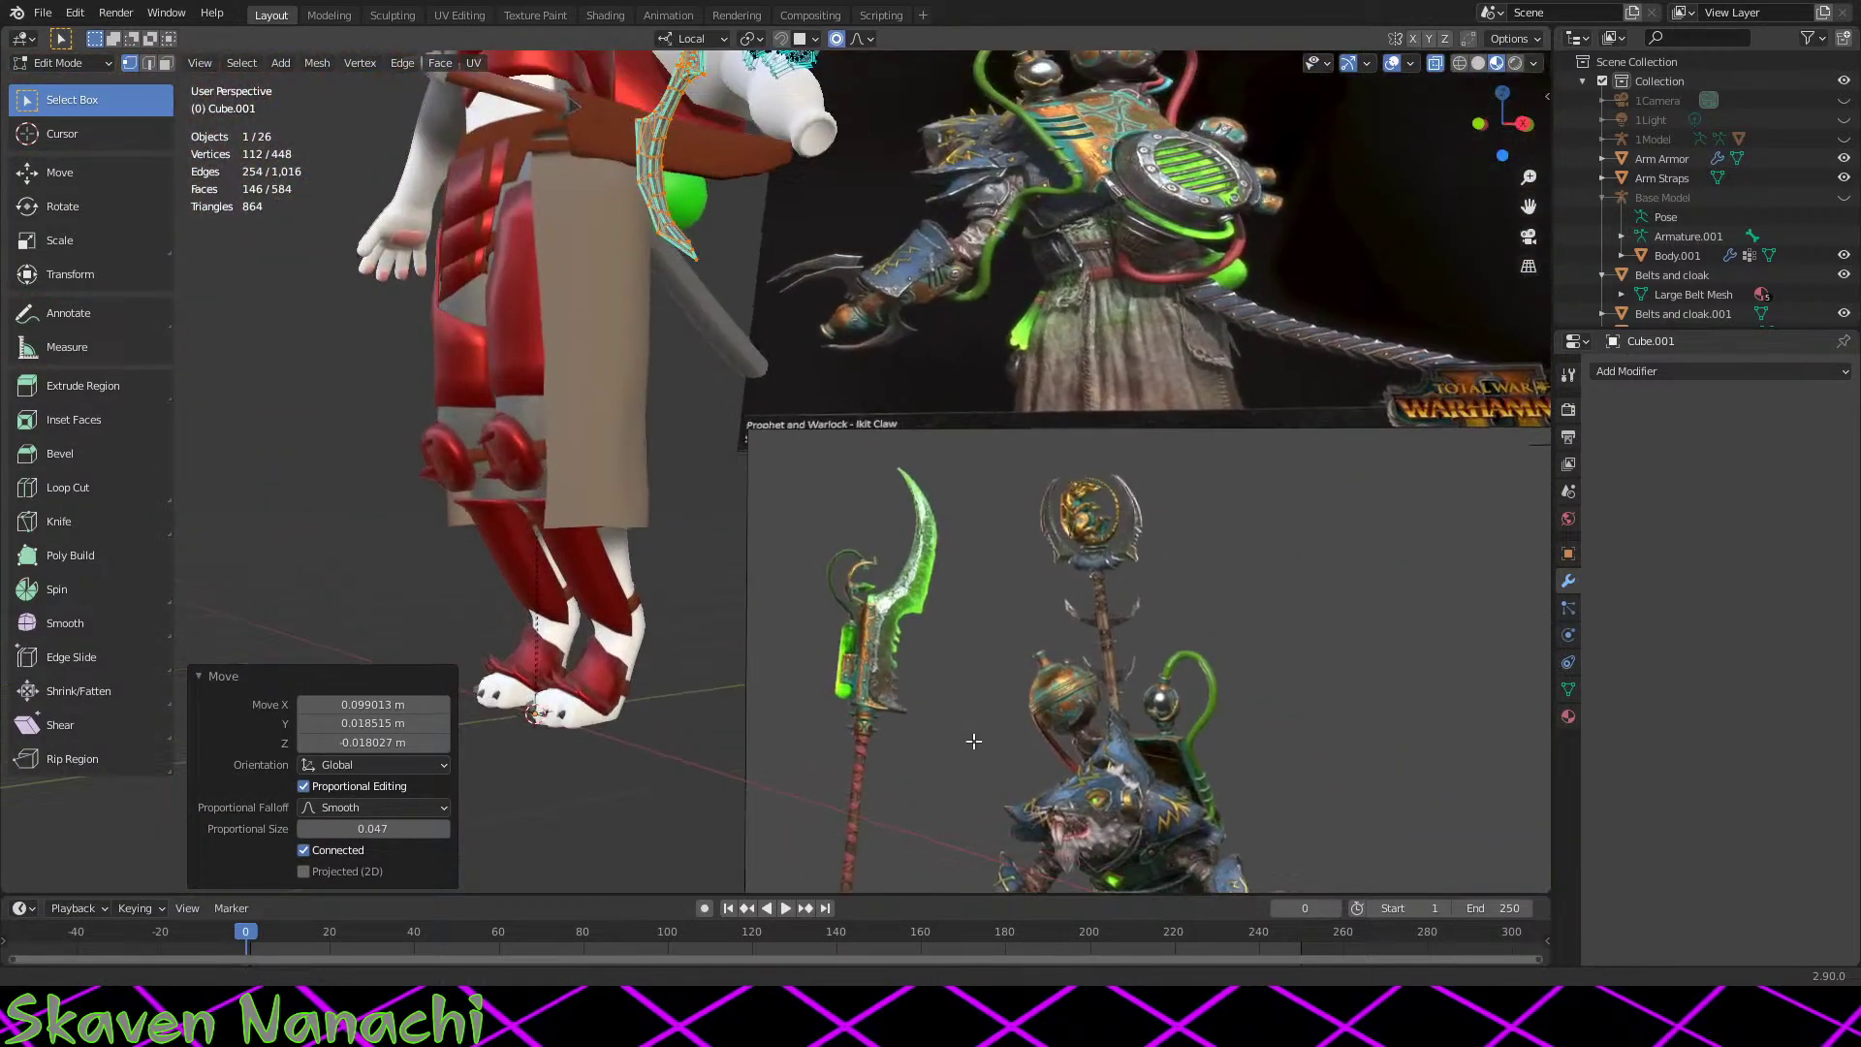
scroll(882, 479, "up", 5)
Step: Leave mesh editing of the claw object and inspect all four blades from the muzzle end of the gun arm
key("Tab")
middle_click_drag(882, 471, 565, 439)
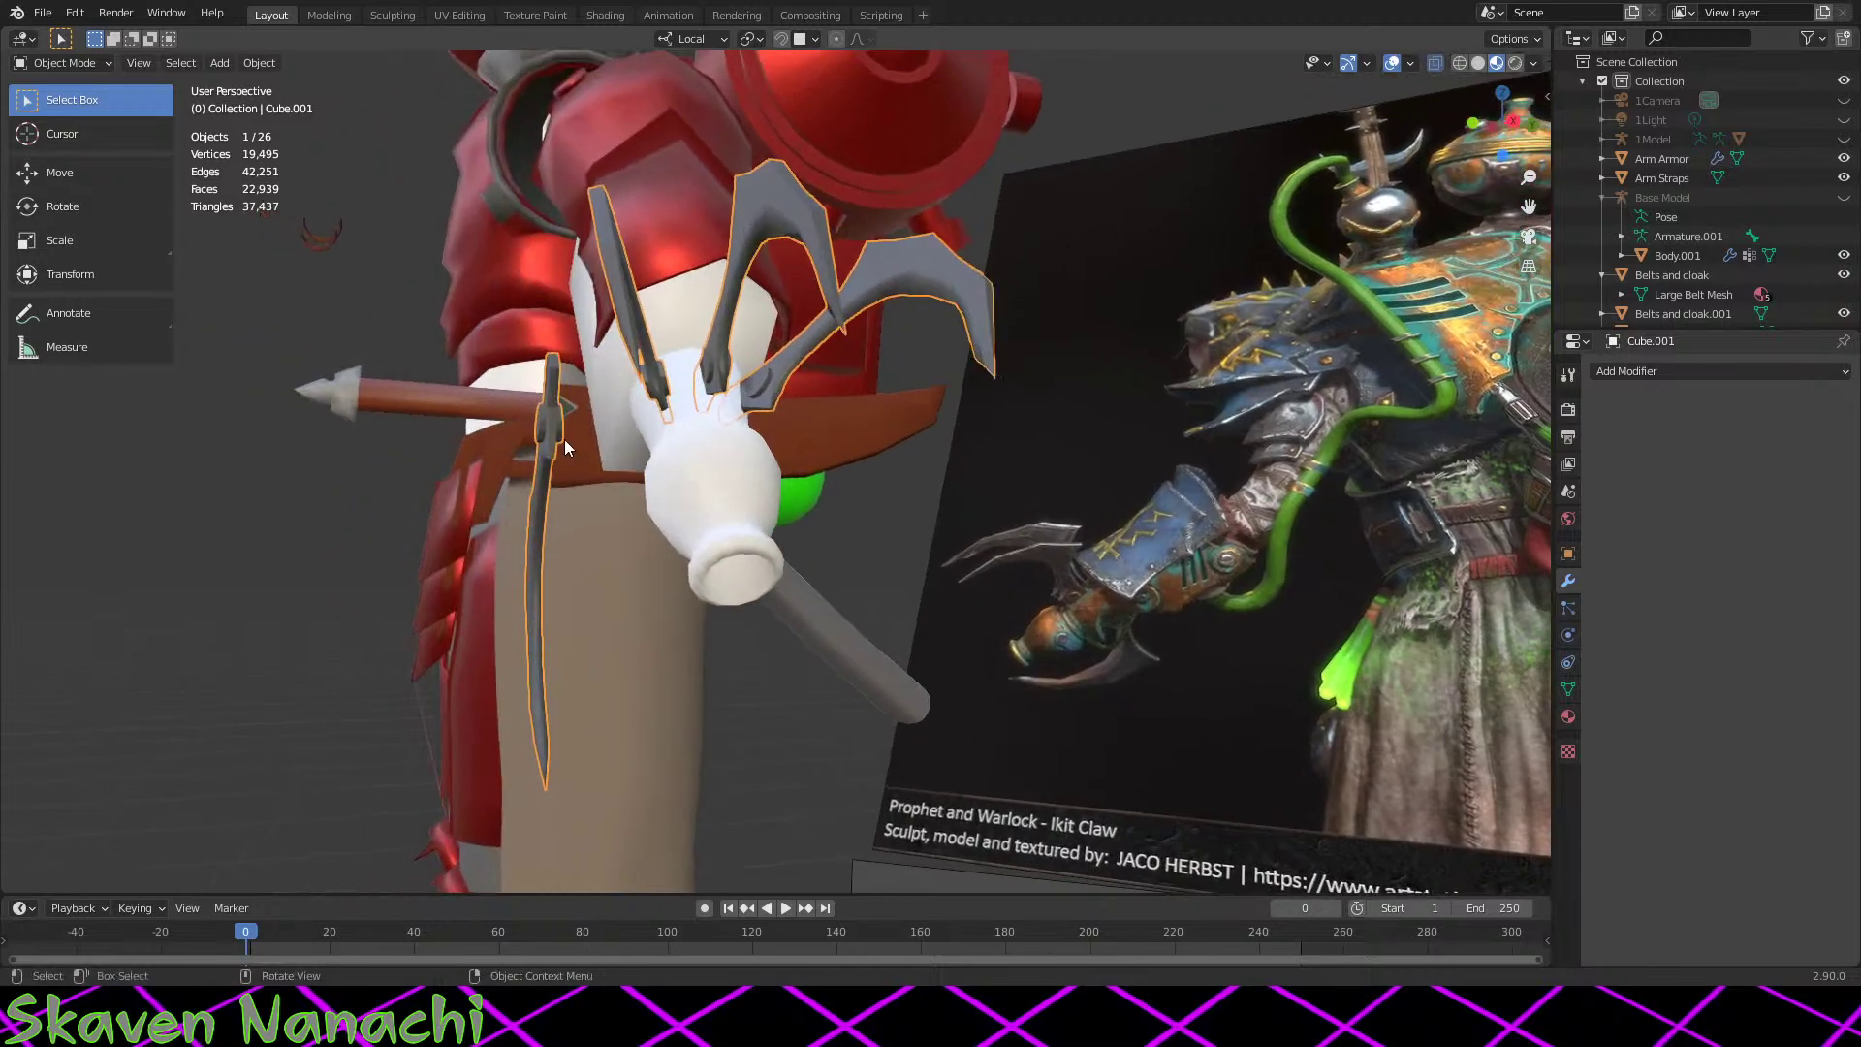
left_click(563, 432)
left_click(549, 479)
key("Tab")
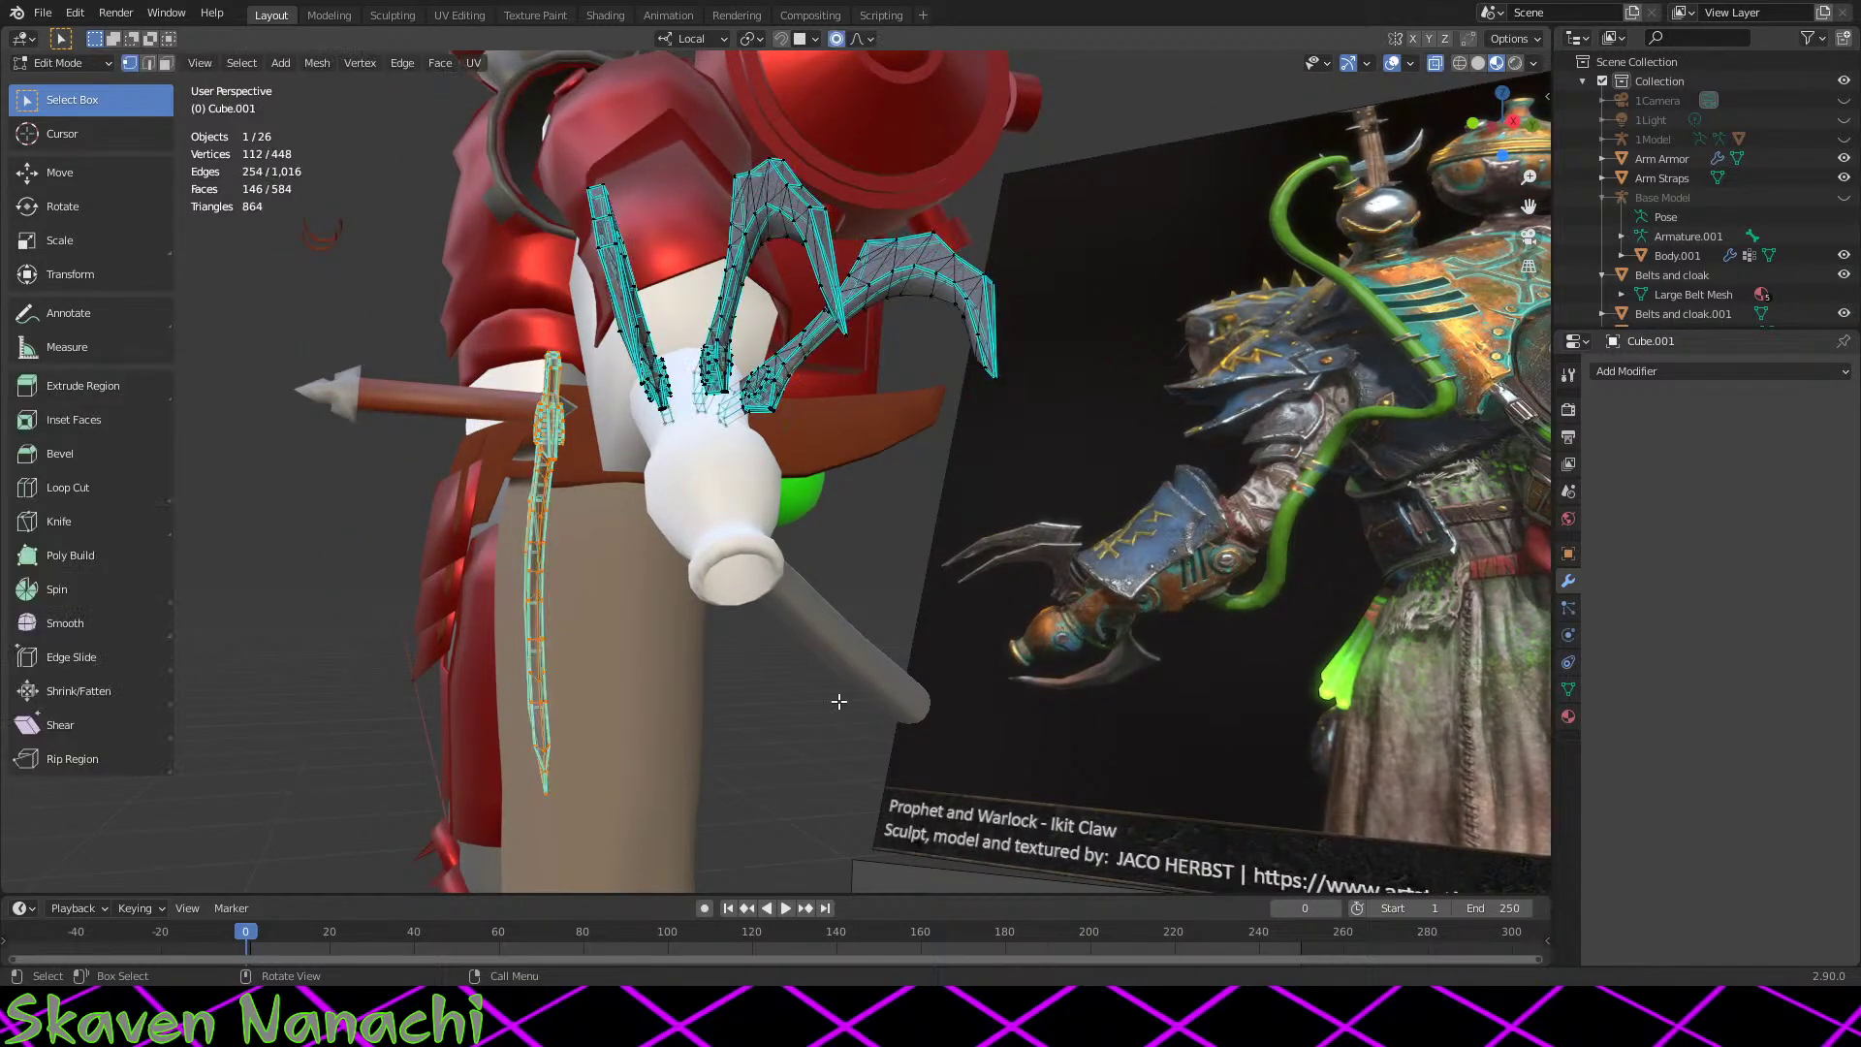
key("Tab")
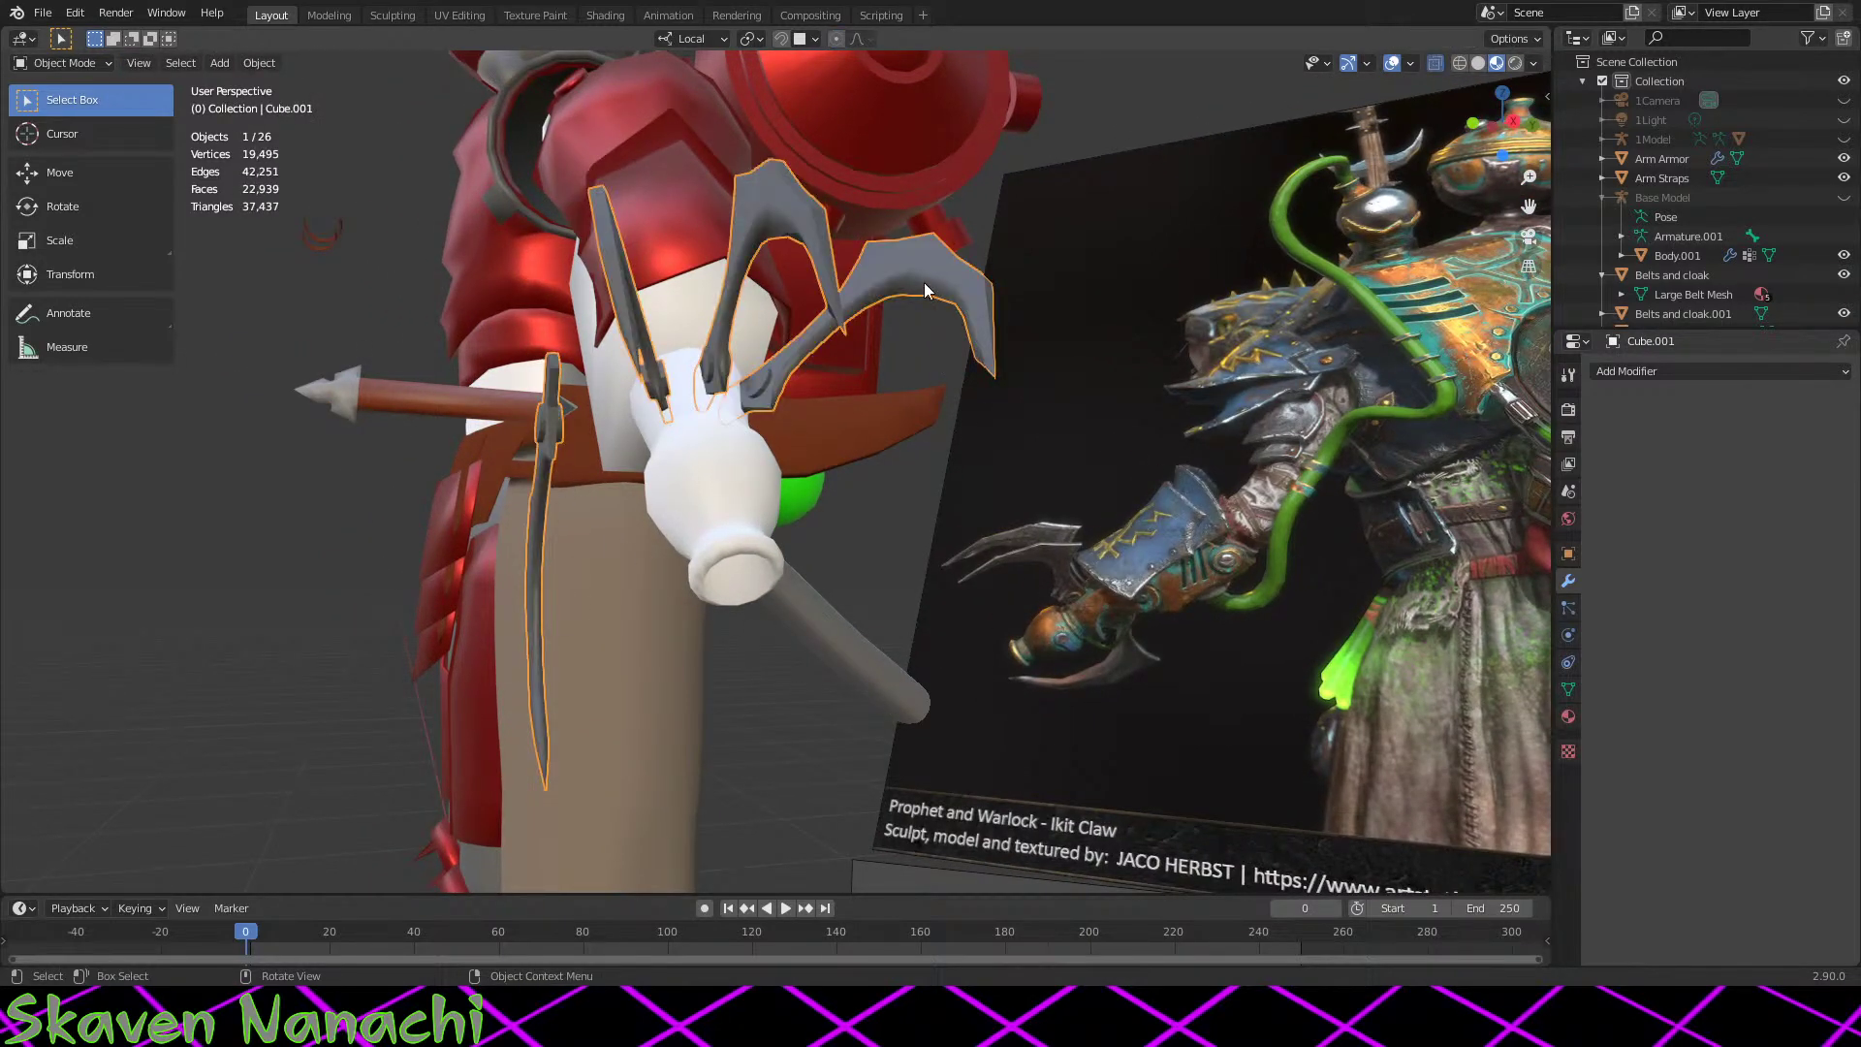
Step: Rename the claw blade object Cube.001 as Claws
scroll(1735, 232, "down", 5)
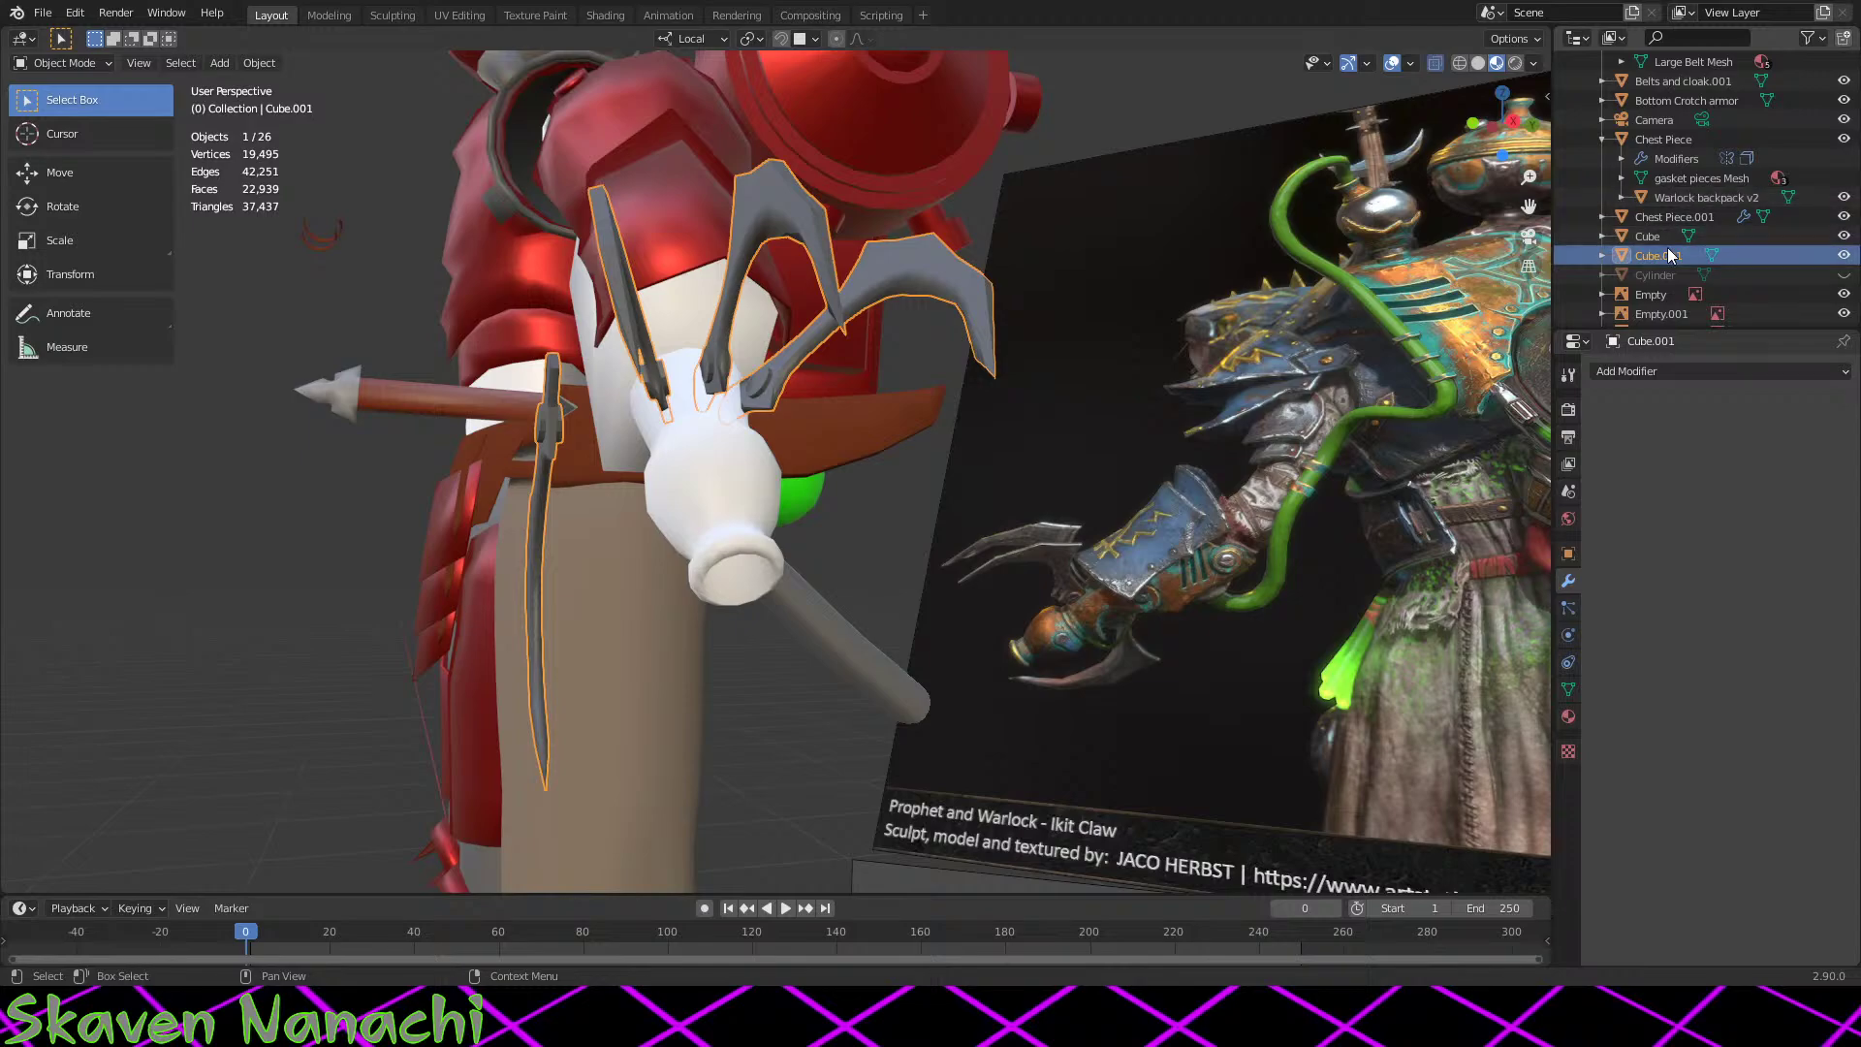
double_click(1660, 254)
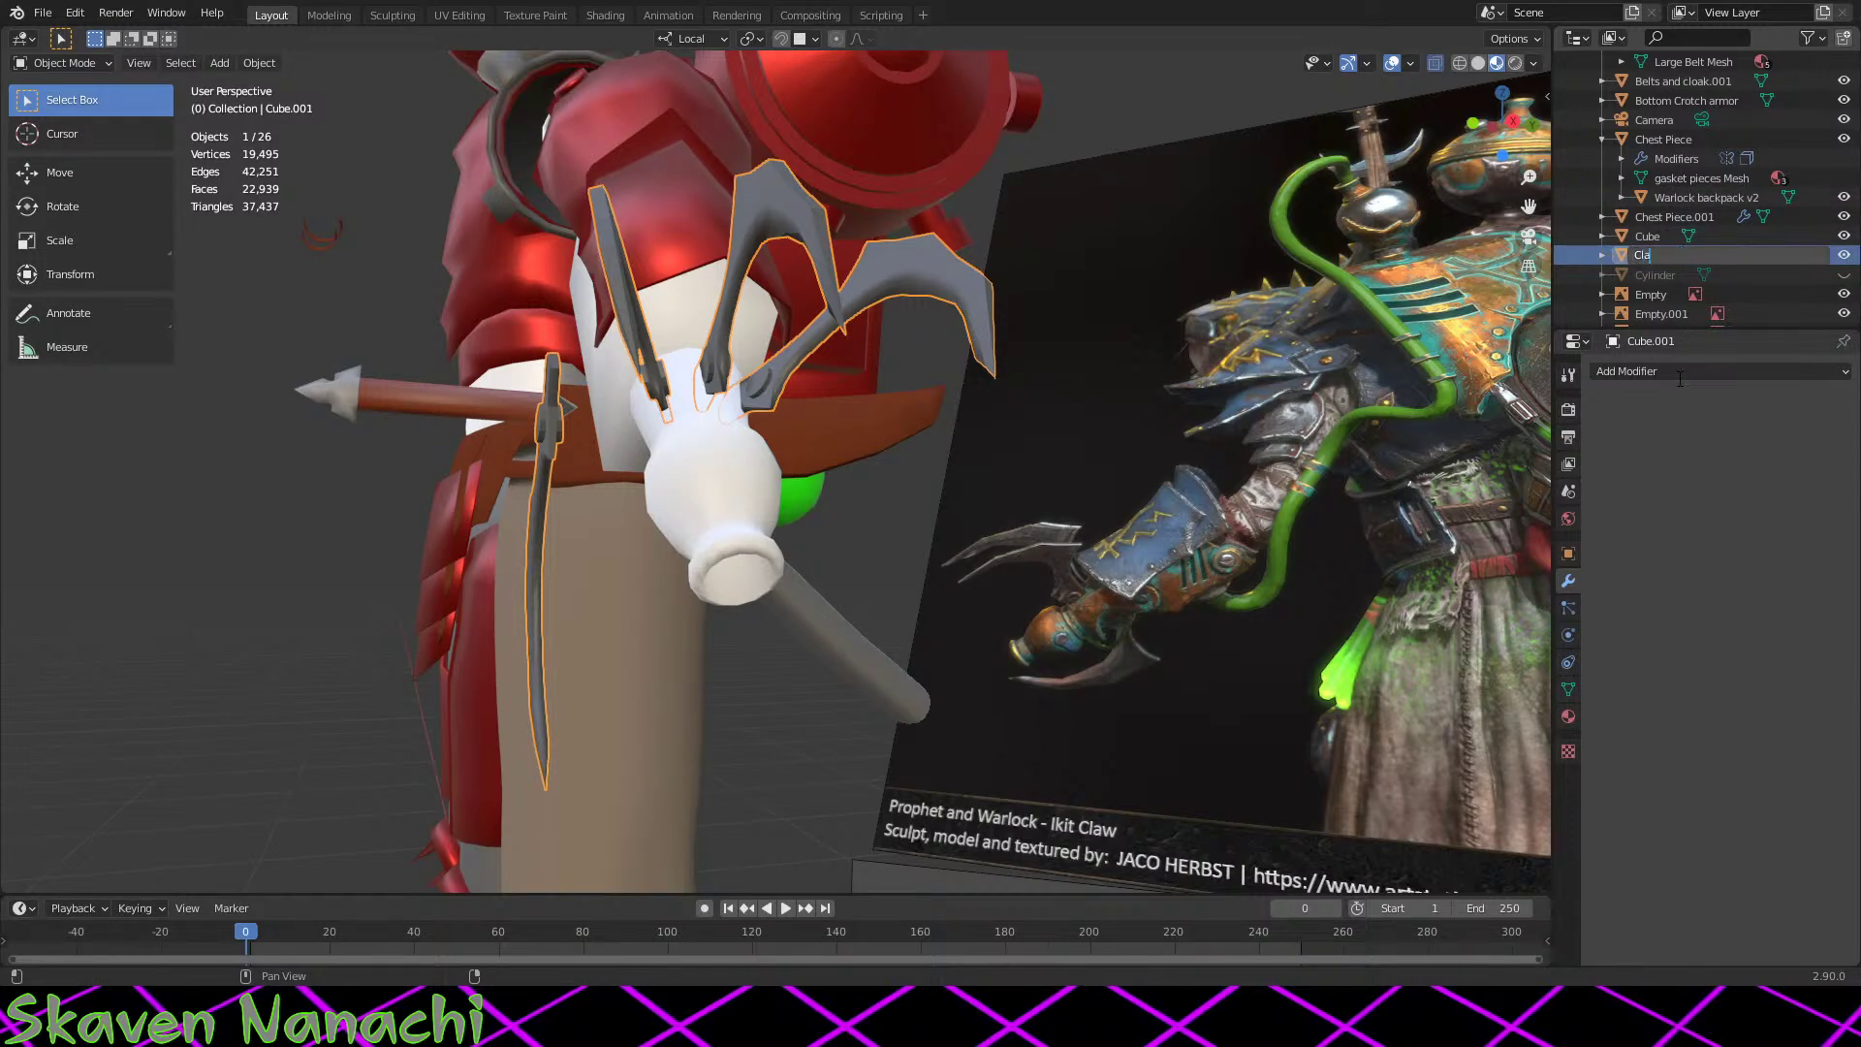
key("Return")
Step: Rename the white forearm and barrel object Cube as Gun Hand
left_click(1644, 256)
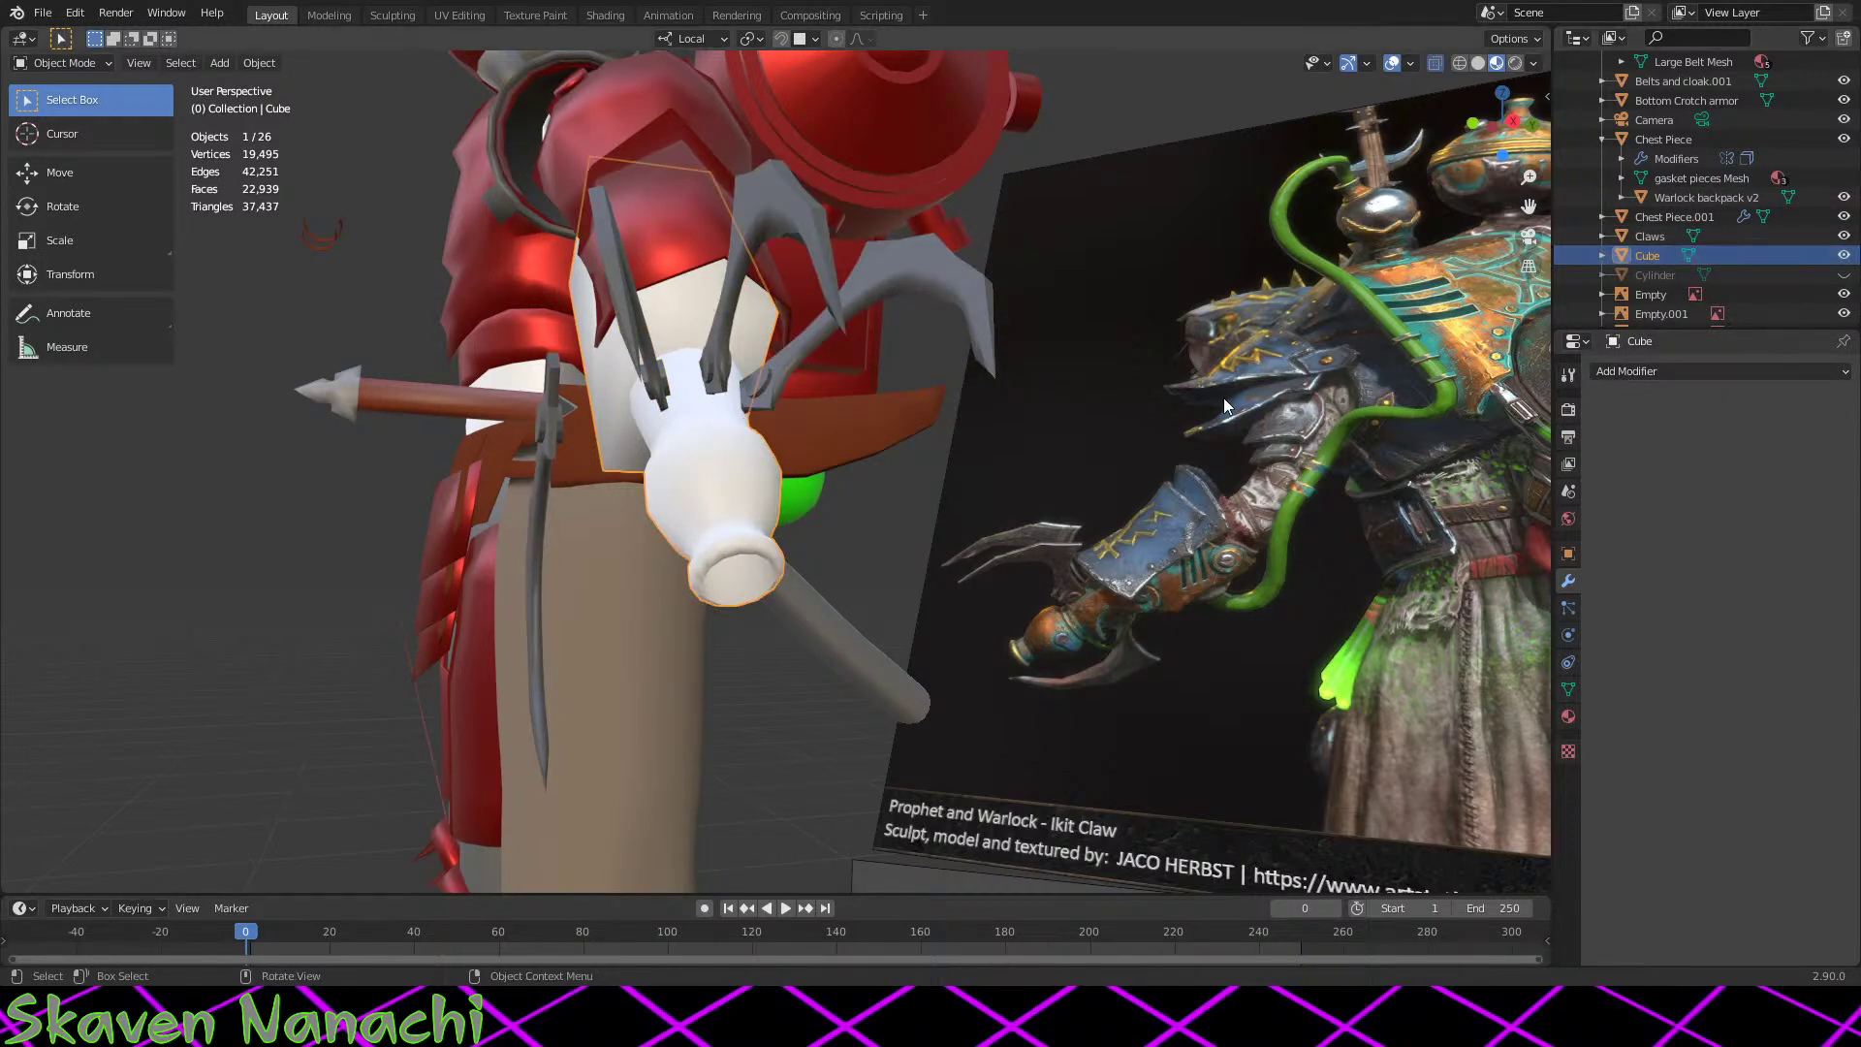
double_click(1661, 256)
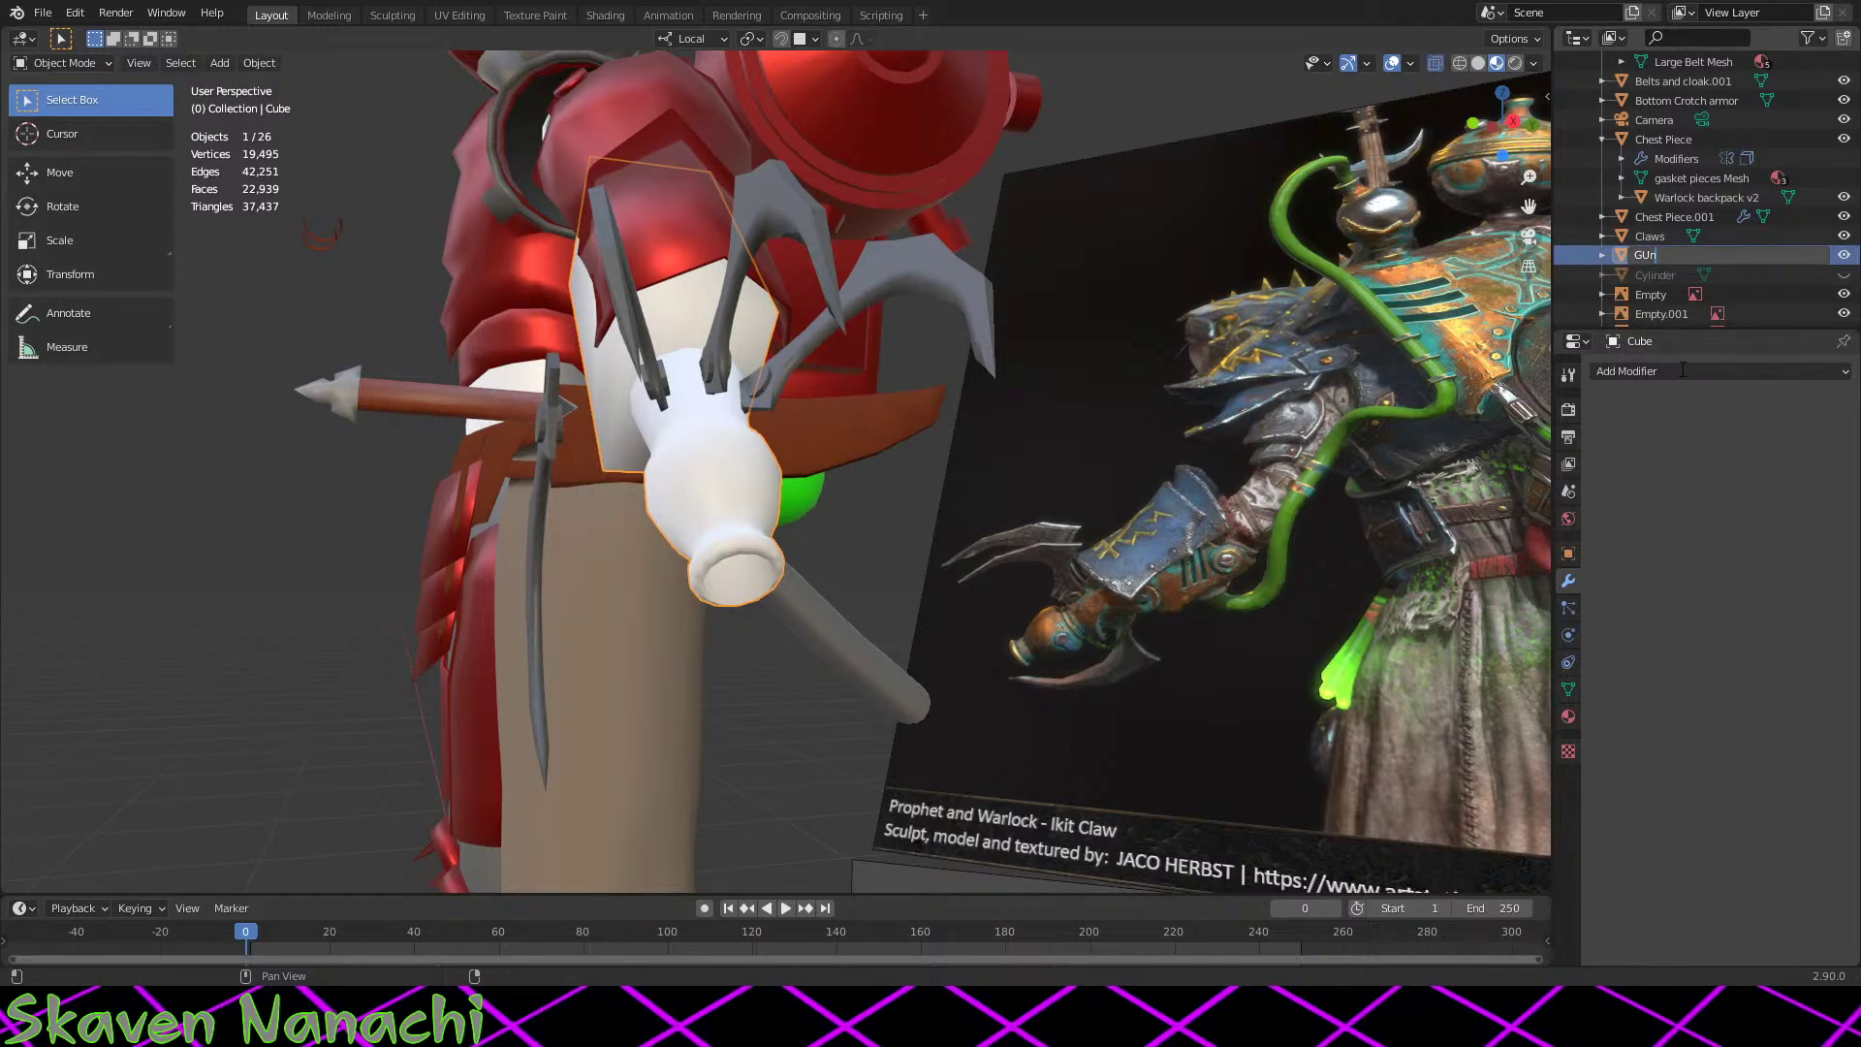
type("Gun Hand")
key("Return")
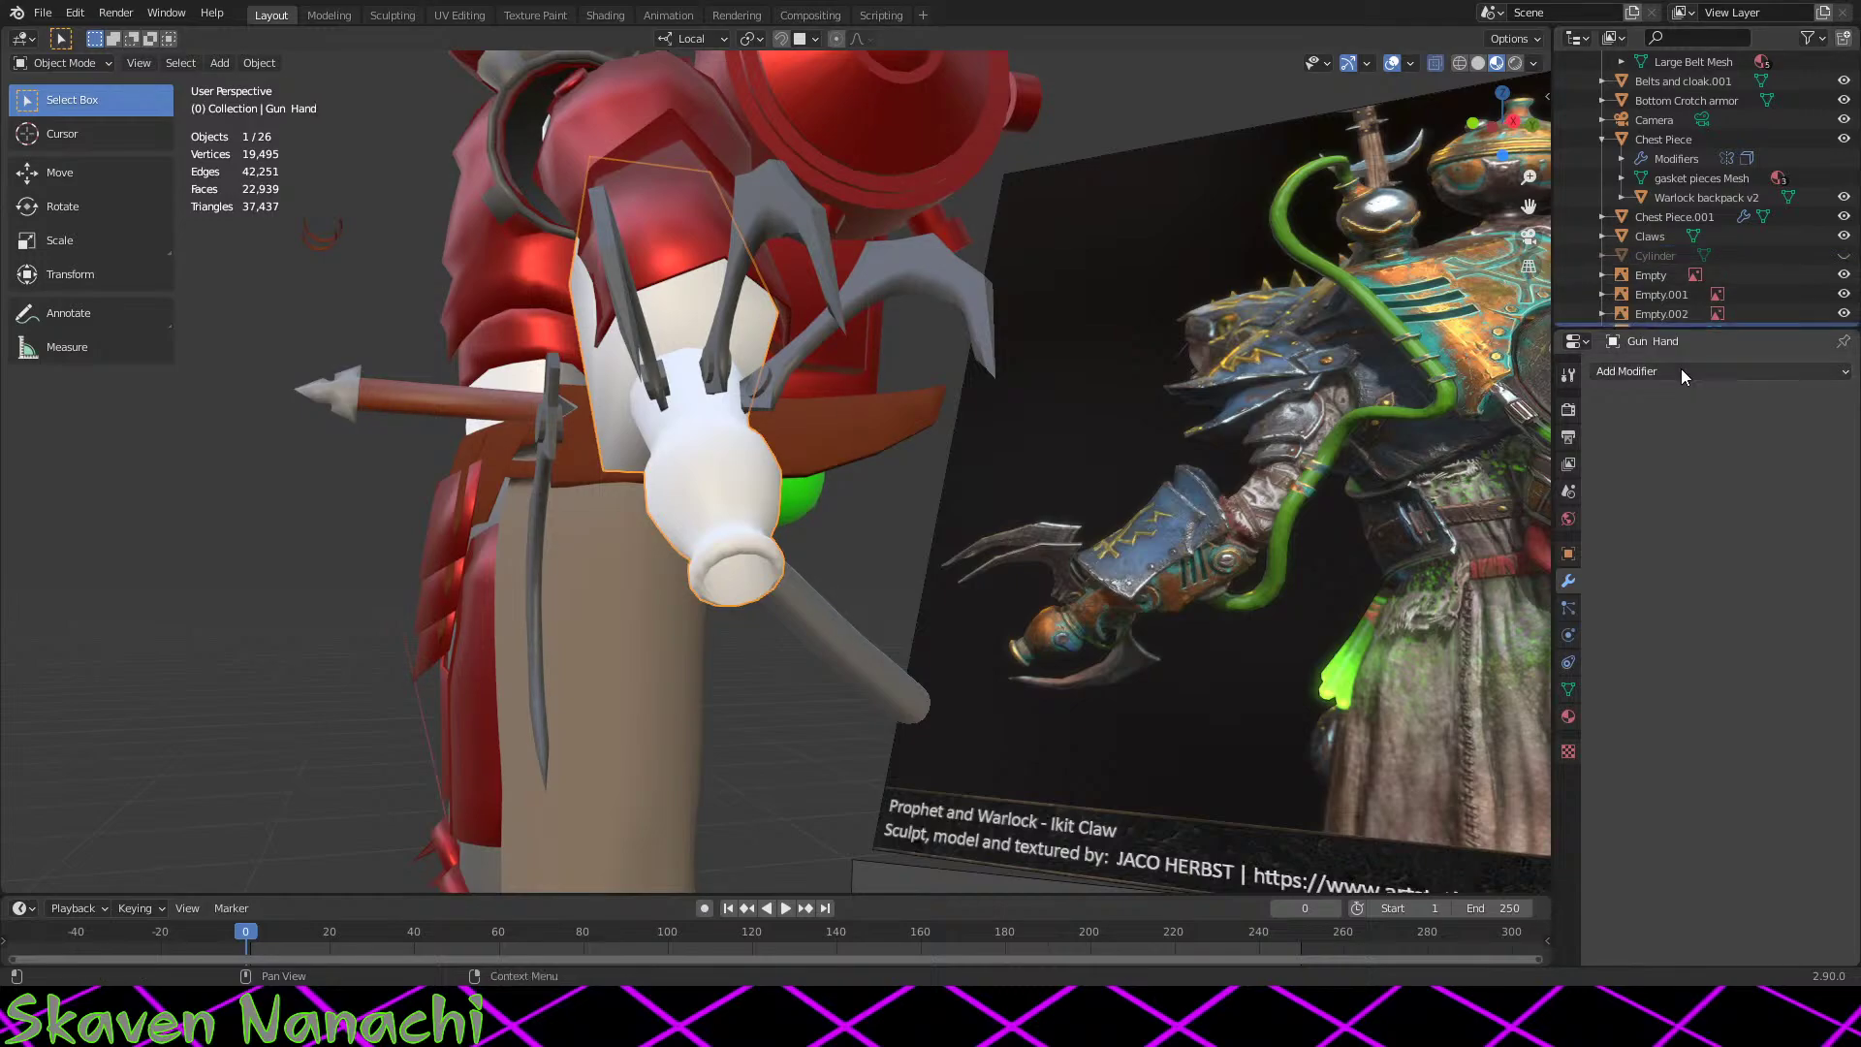
Step: Move the three reference images Empty, Empty.001 and Empty.002 into Collection 2 and collapse that collection
scroll(1667, 194, "down", 3)
left_click(1660, 158)
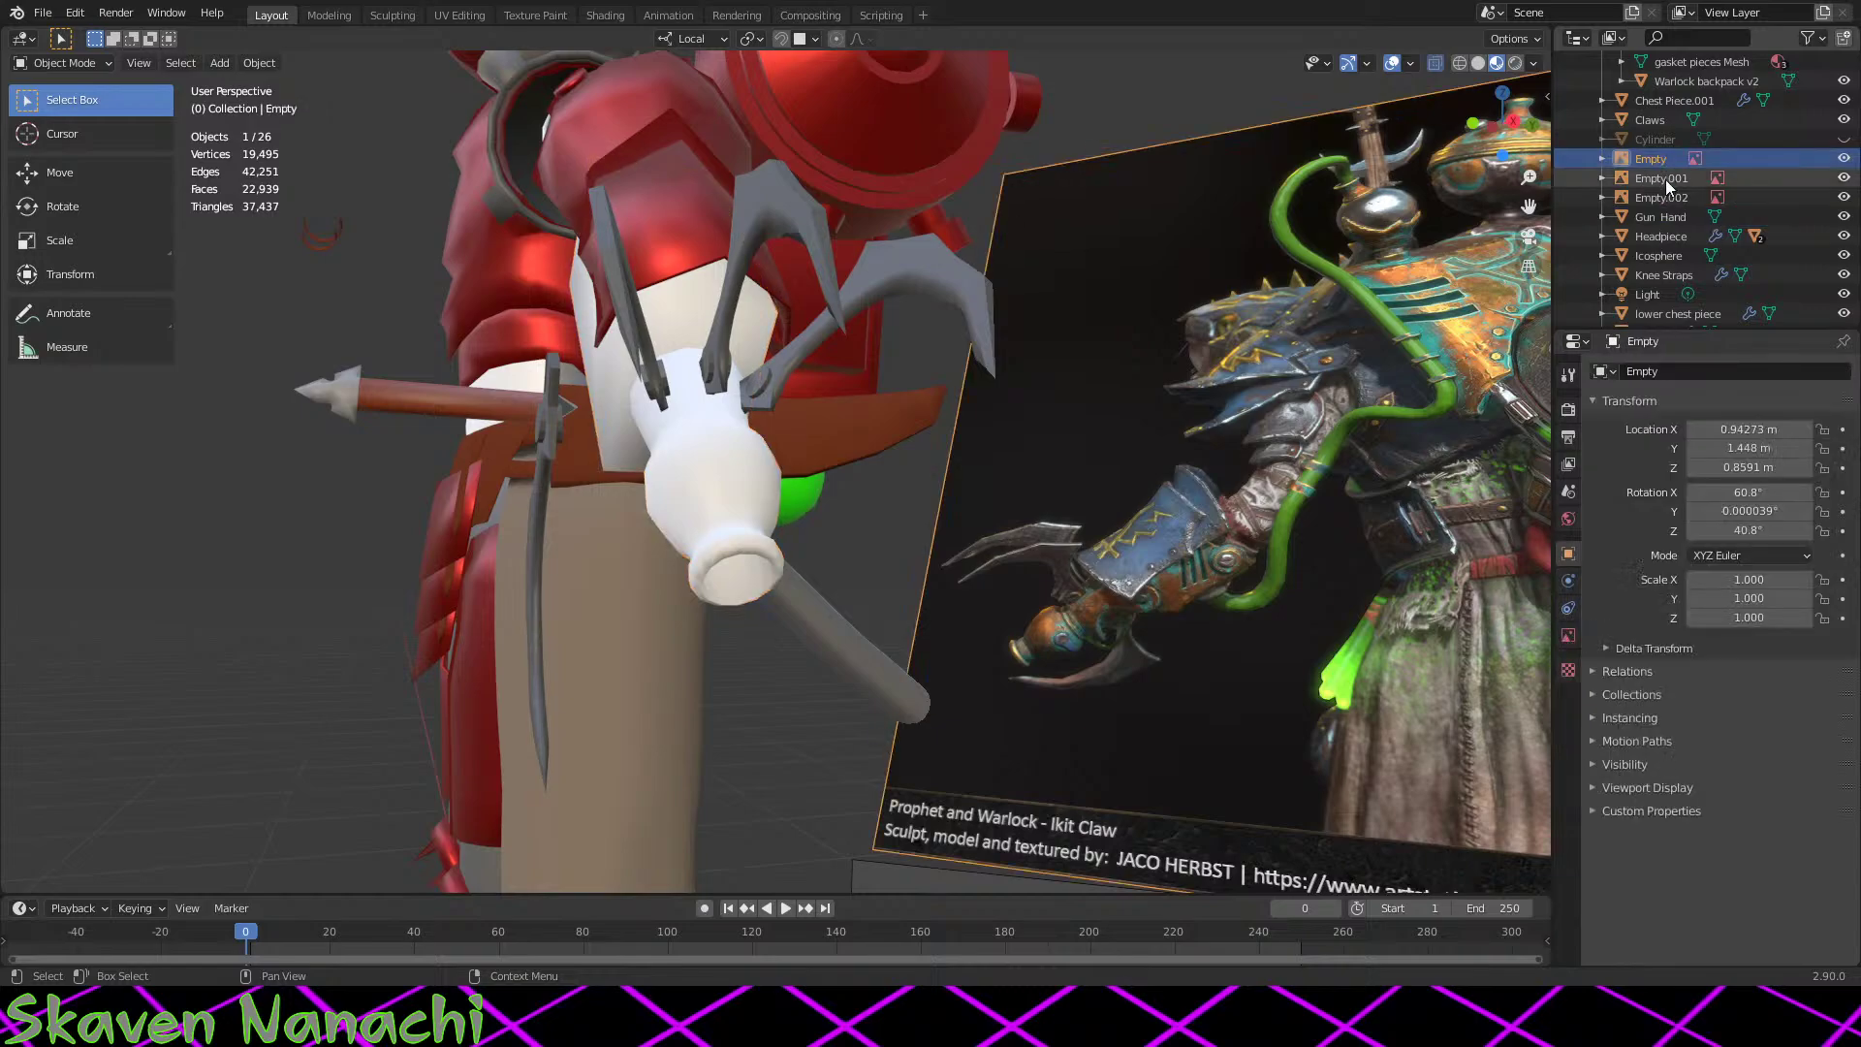
left_click(1672, 197)
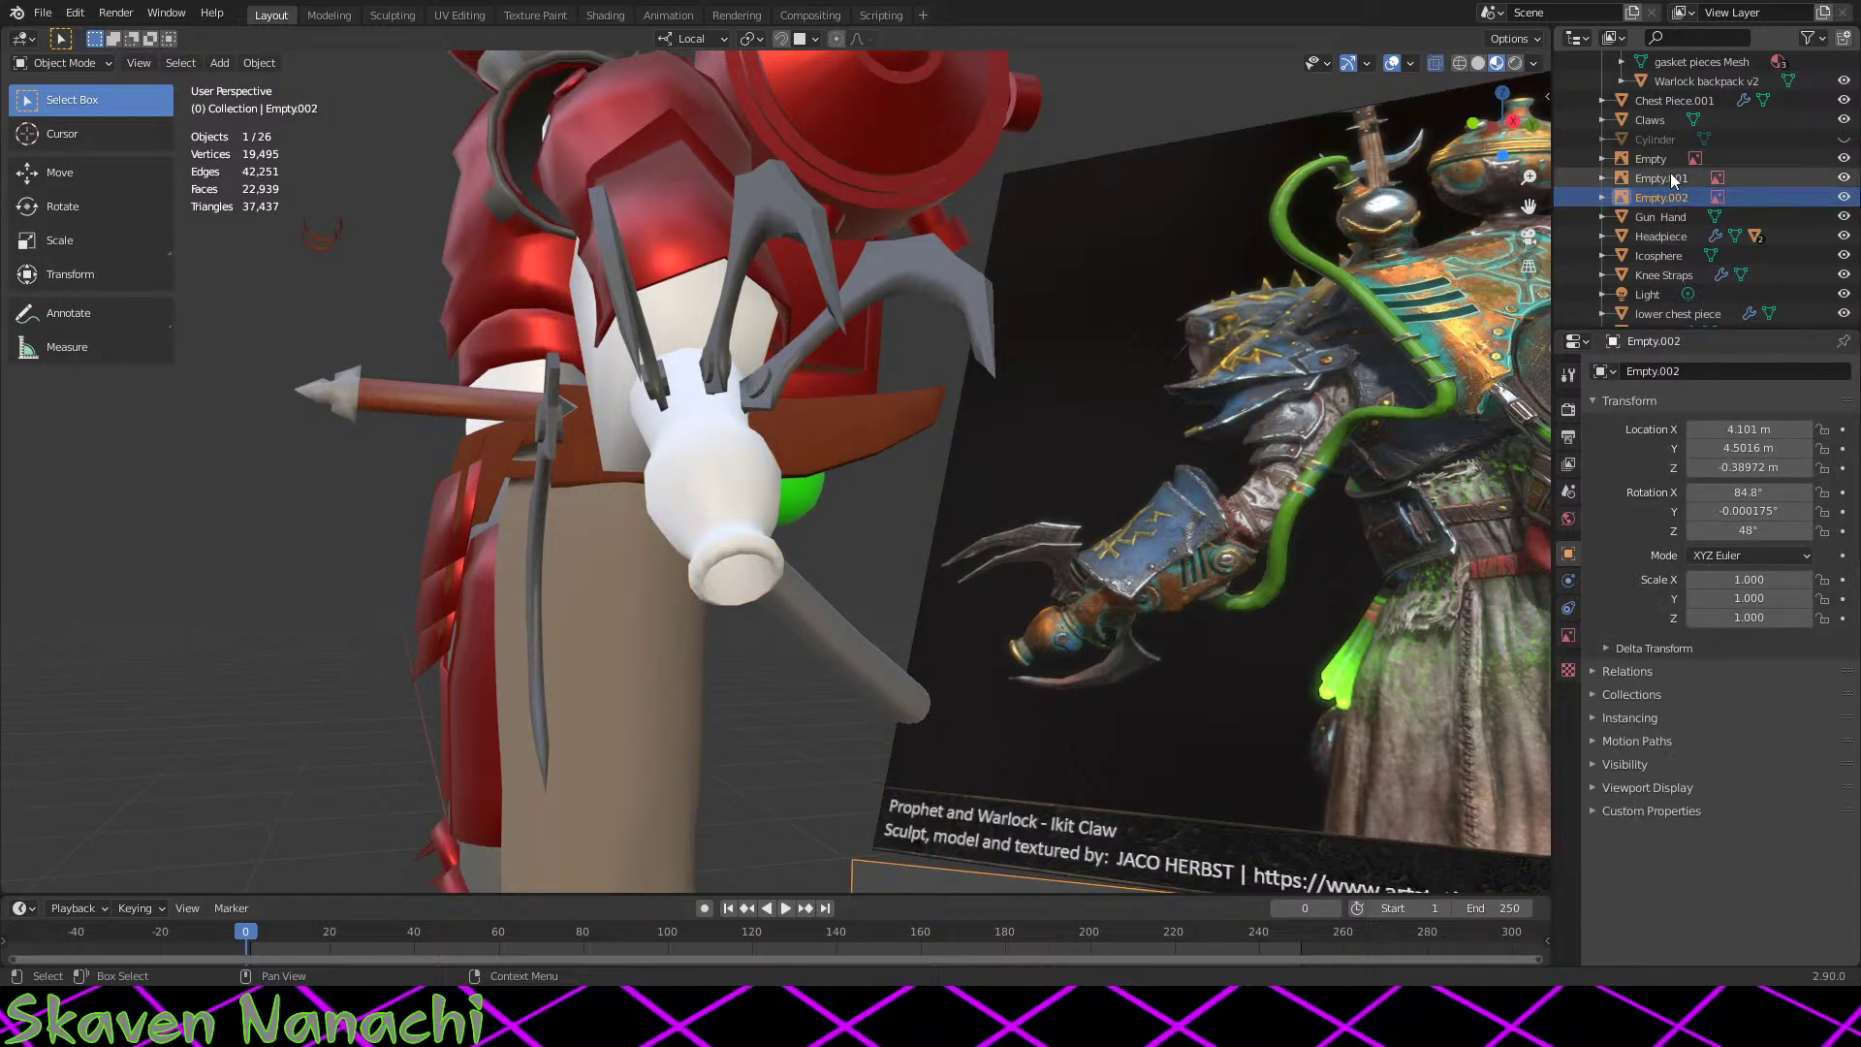
left_click(1663, 163)
left_click(1665, 182, "ctrl")
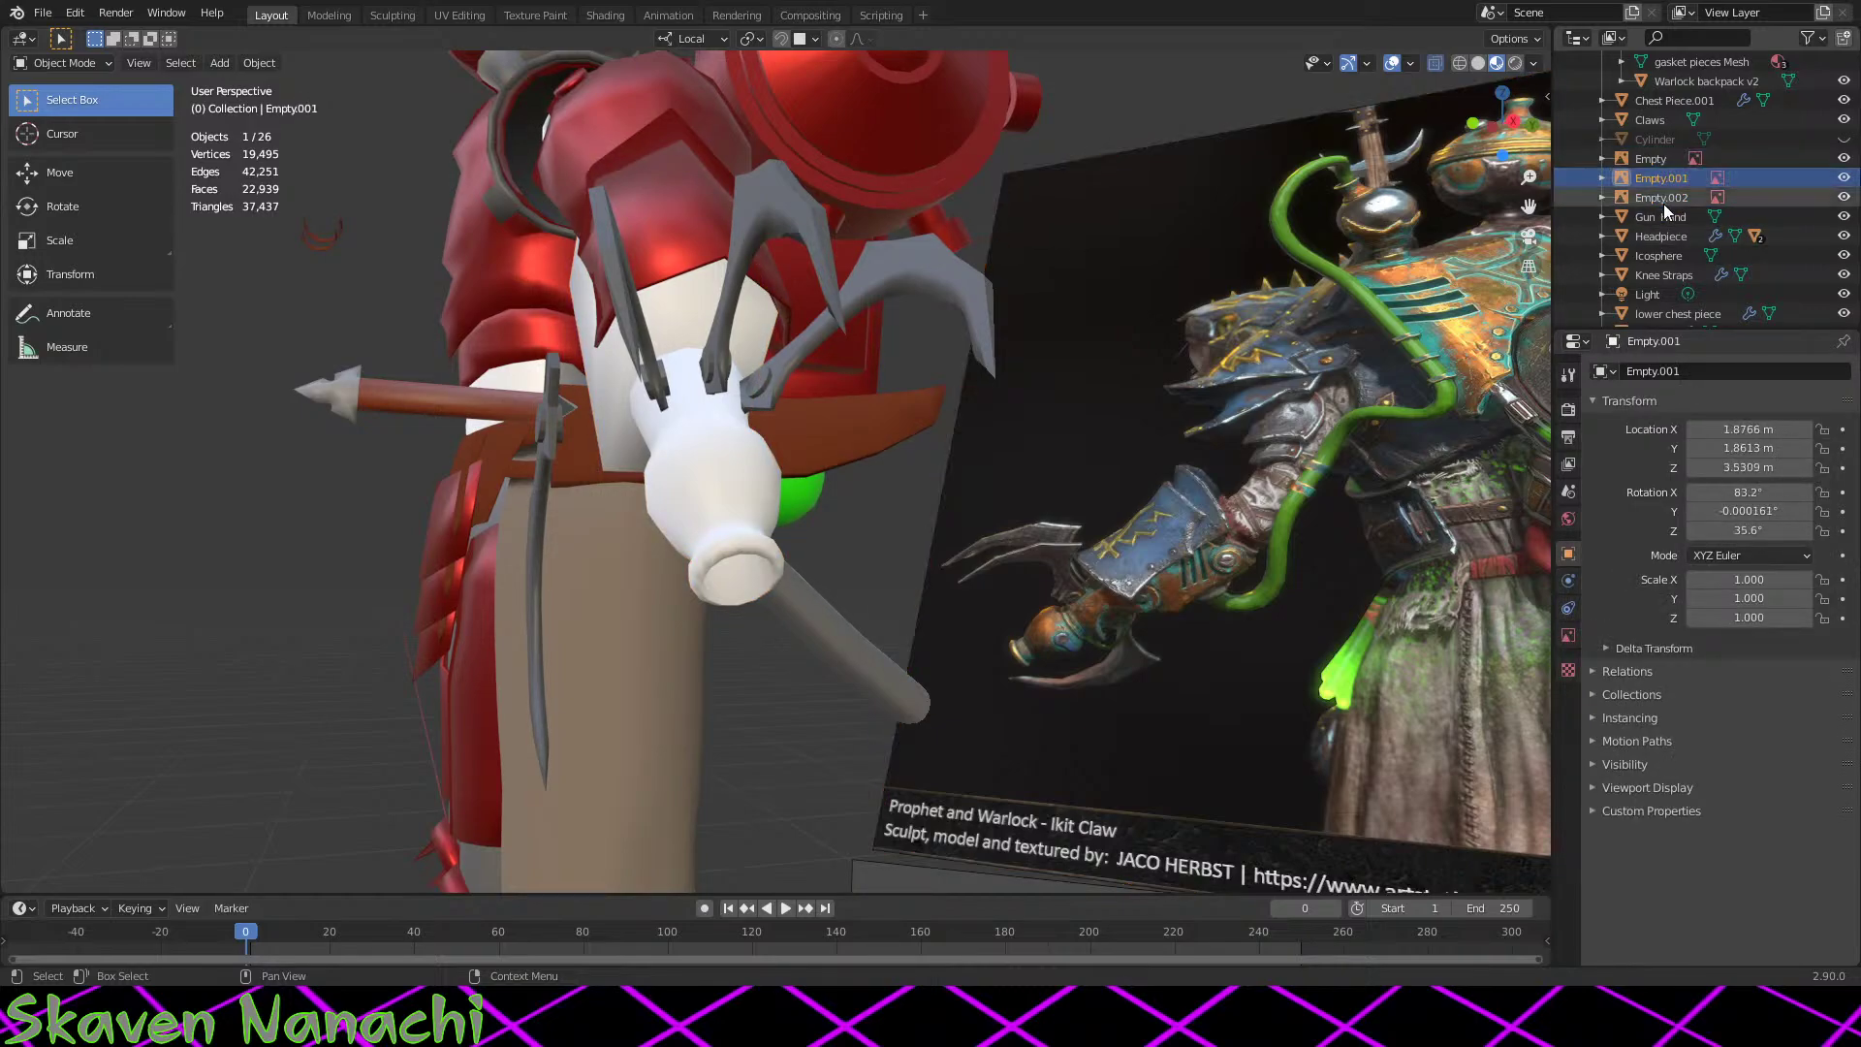
left_click(1663, 199, "ctrl")
scroll(1659, 223, "down", 3)
scroll(1666, 230, "up", 10)
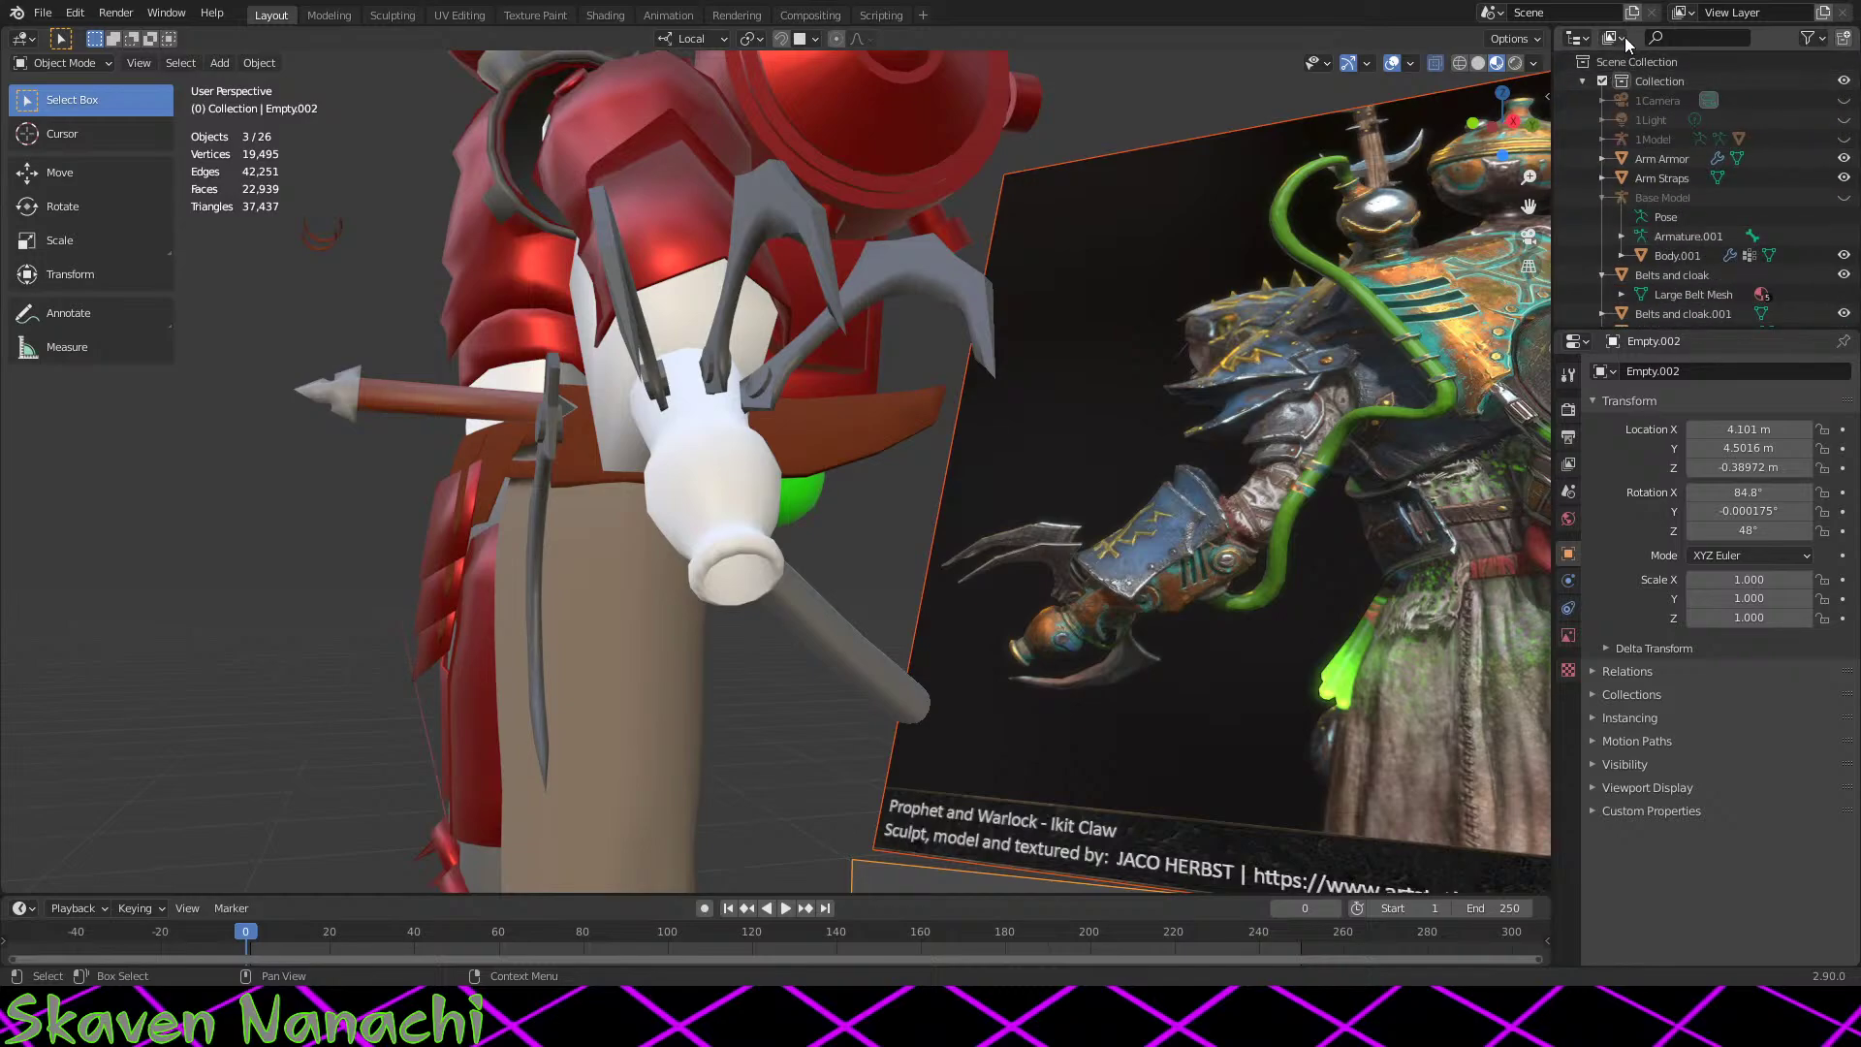
scroll(1631, 80, "down", 10)
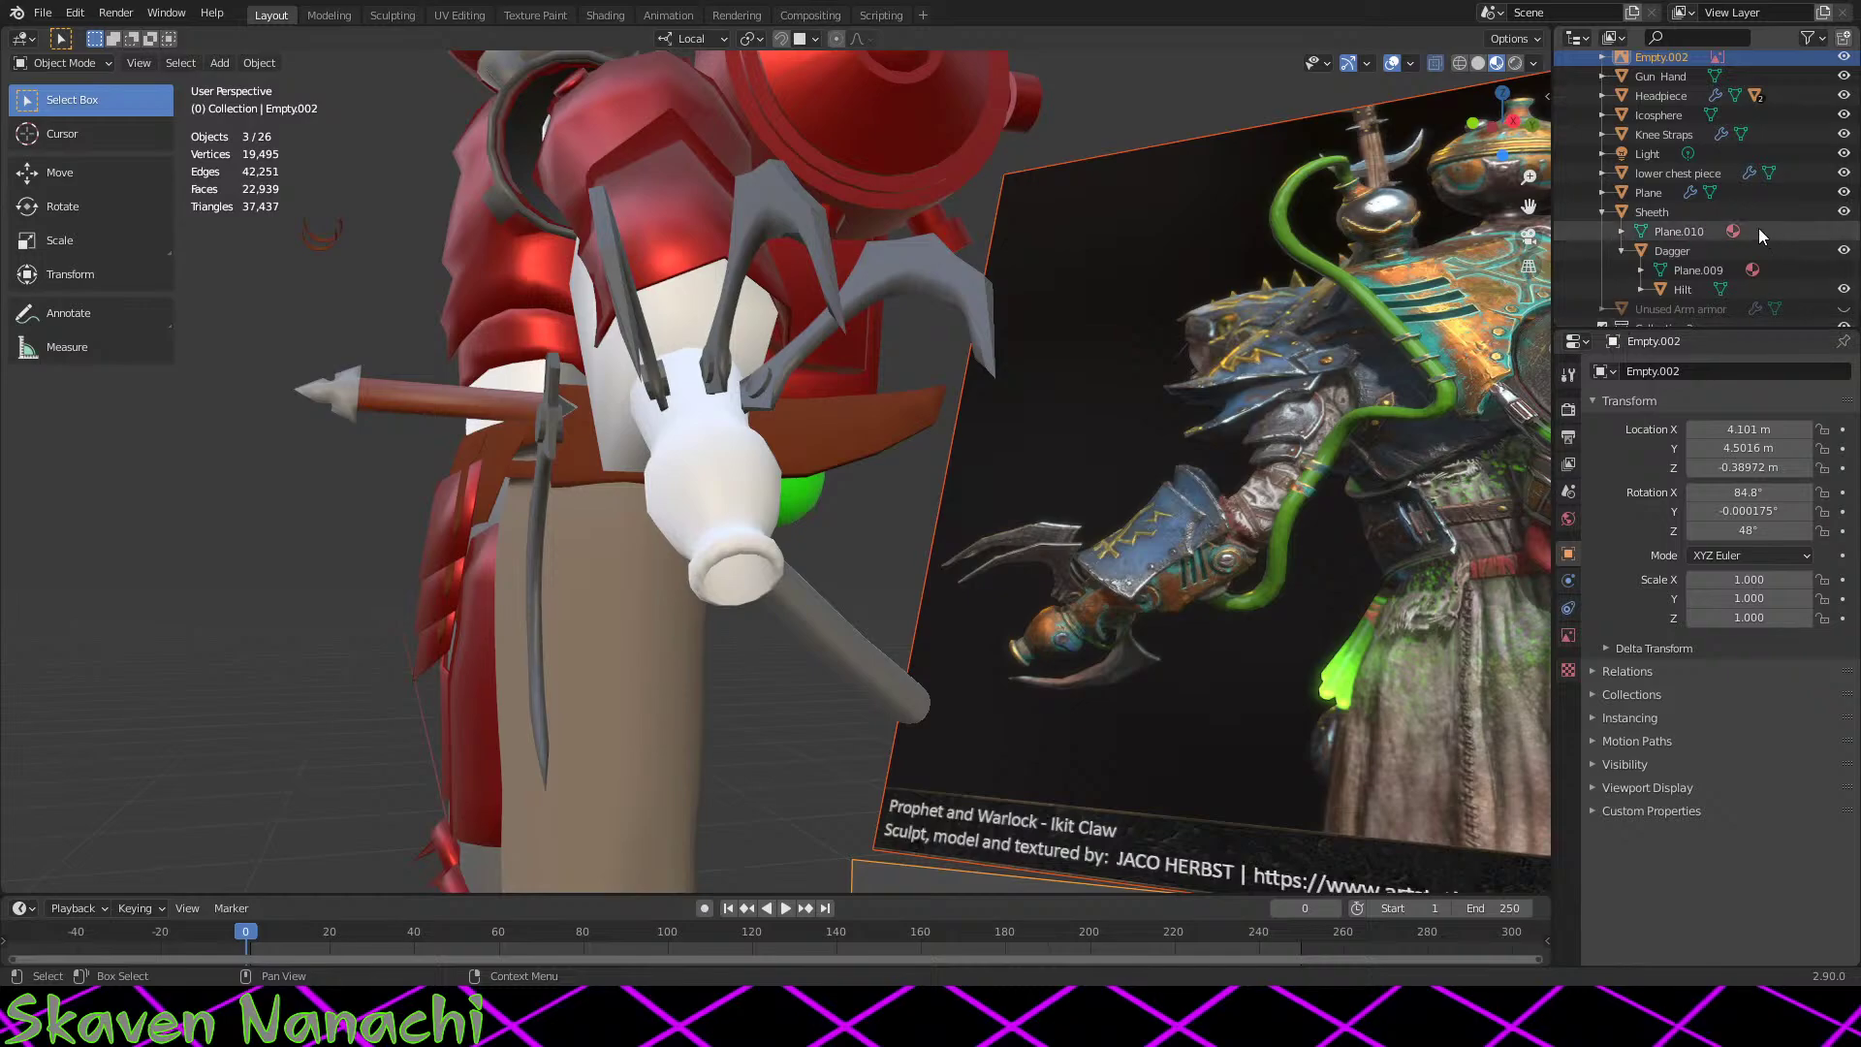
scroll(1706, 208, "up", 4)
left_click_drag(1660, 188, 1643, 305)
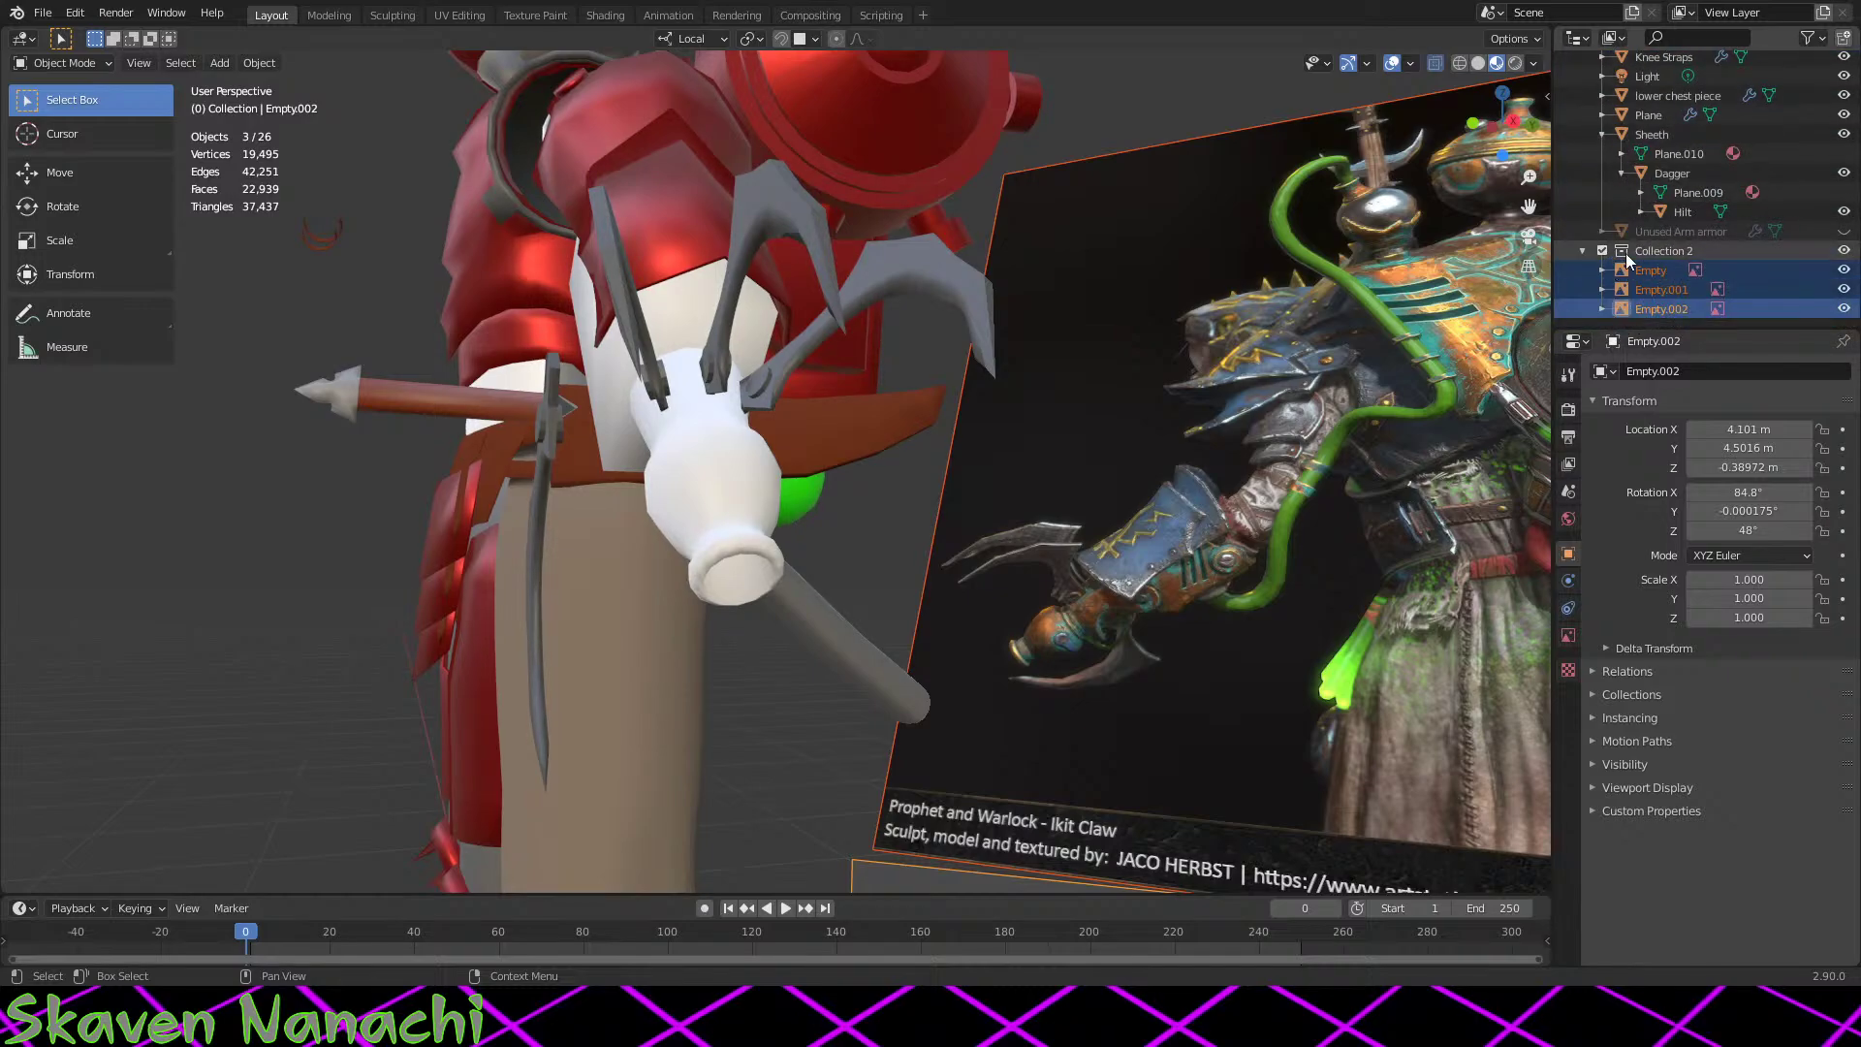
left_click(1657, 250)
left_click(1583, 250)
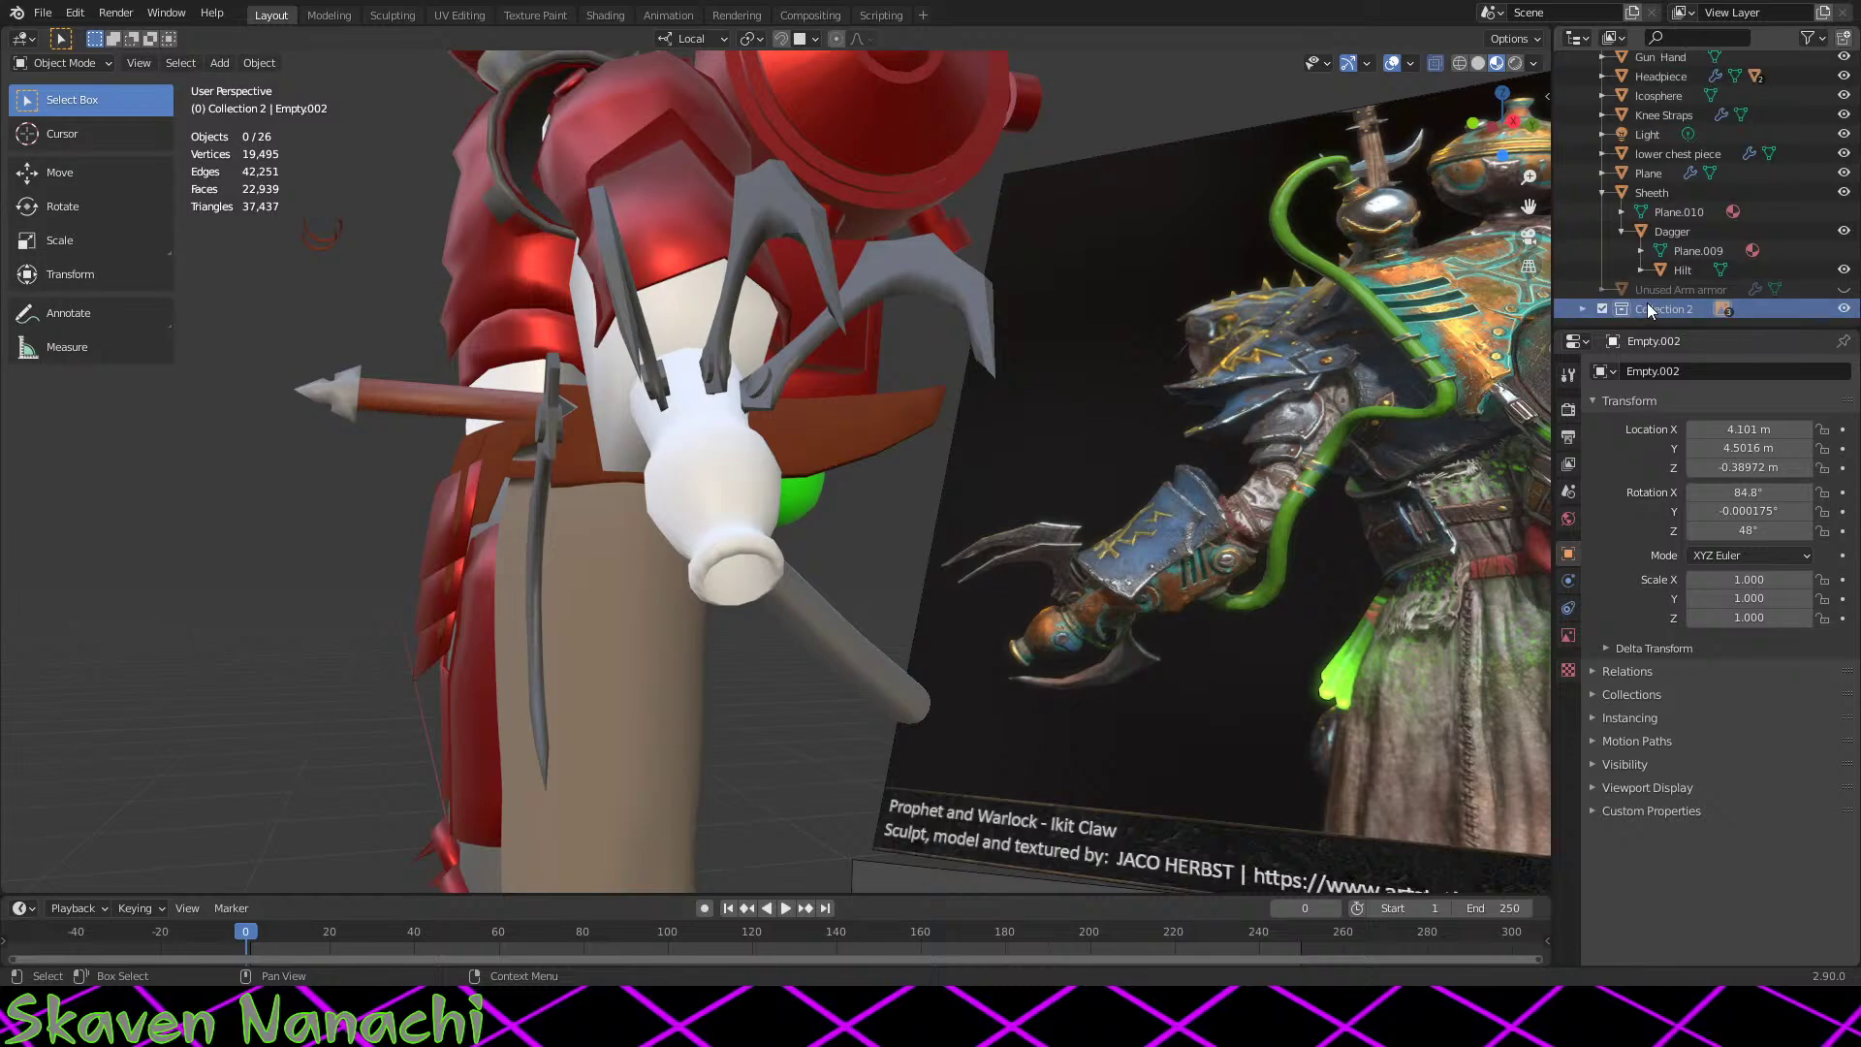
Step: Toggle Collection 2's visibility off and on to check that it controls the reference images together
left_click(1844, 309)
scroll(1306, 477, "down", 8)
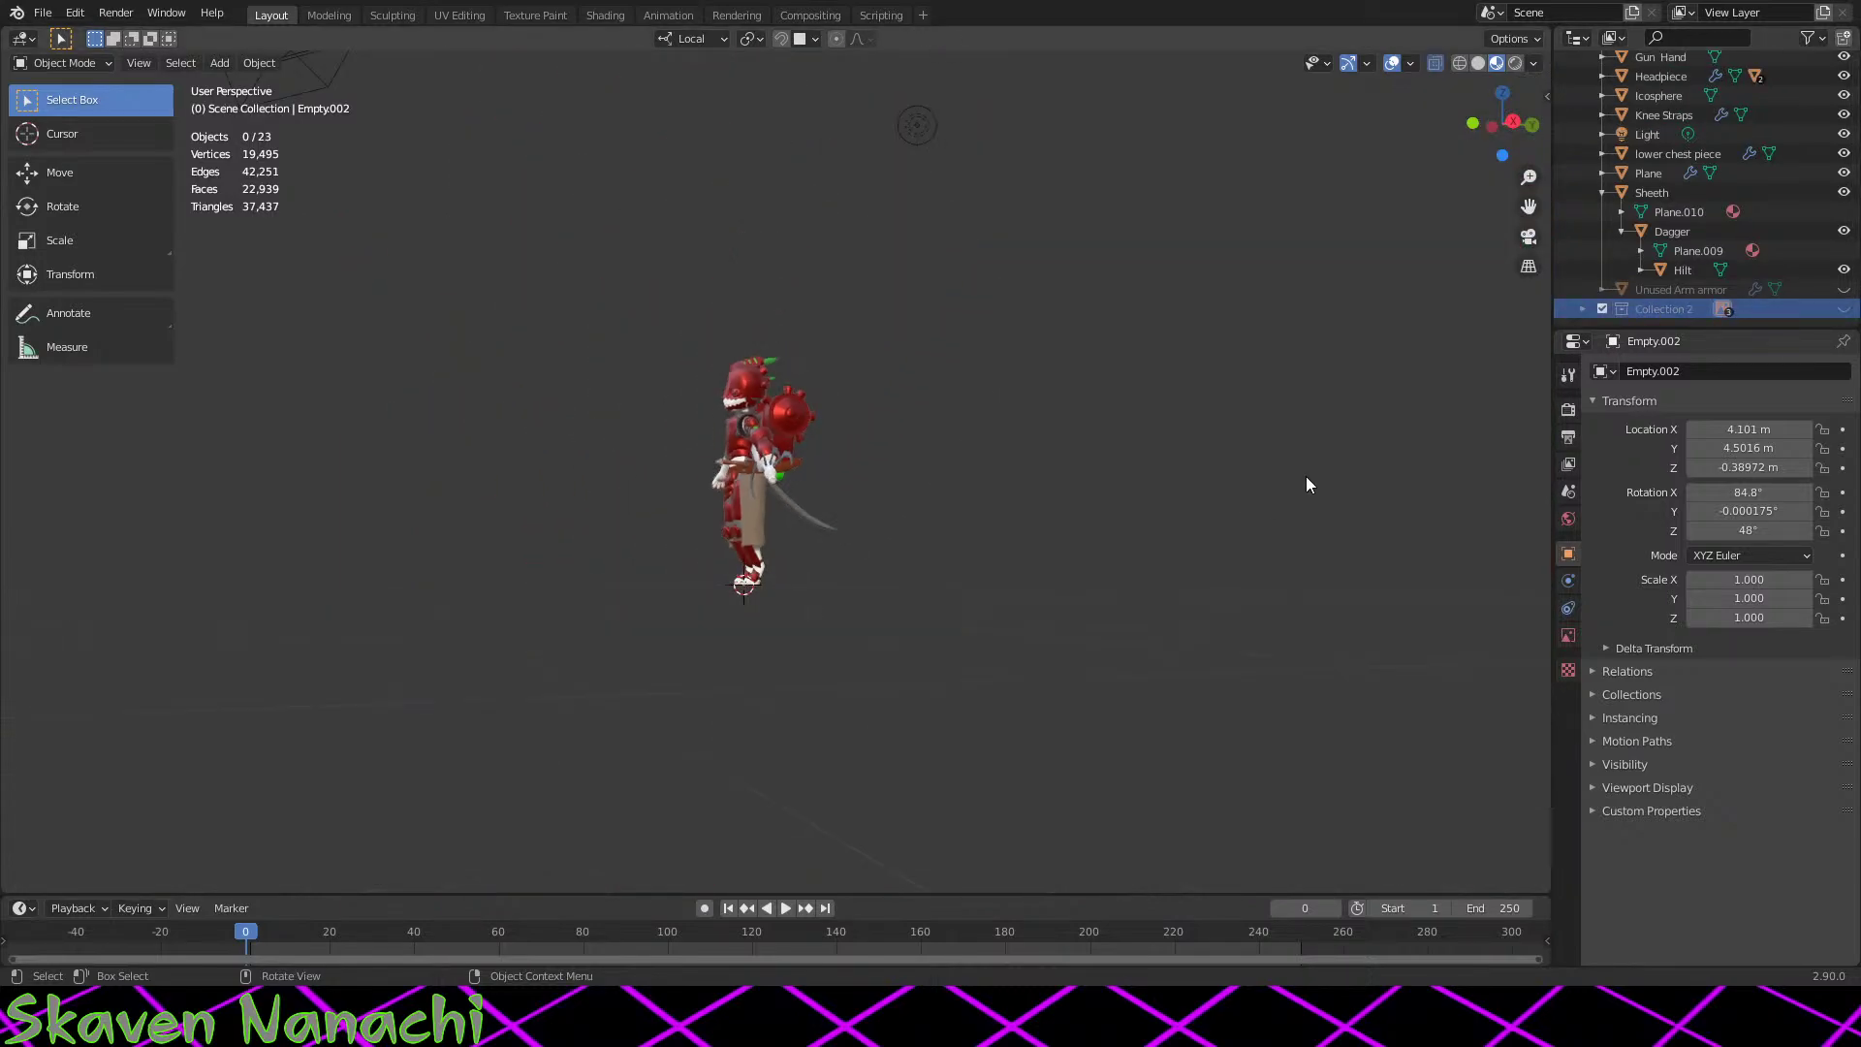
scroll(1306, 477, "up", 4)
scroll(1305, 484, "up", 5)
left_click(1844, 309)
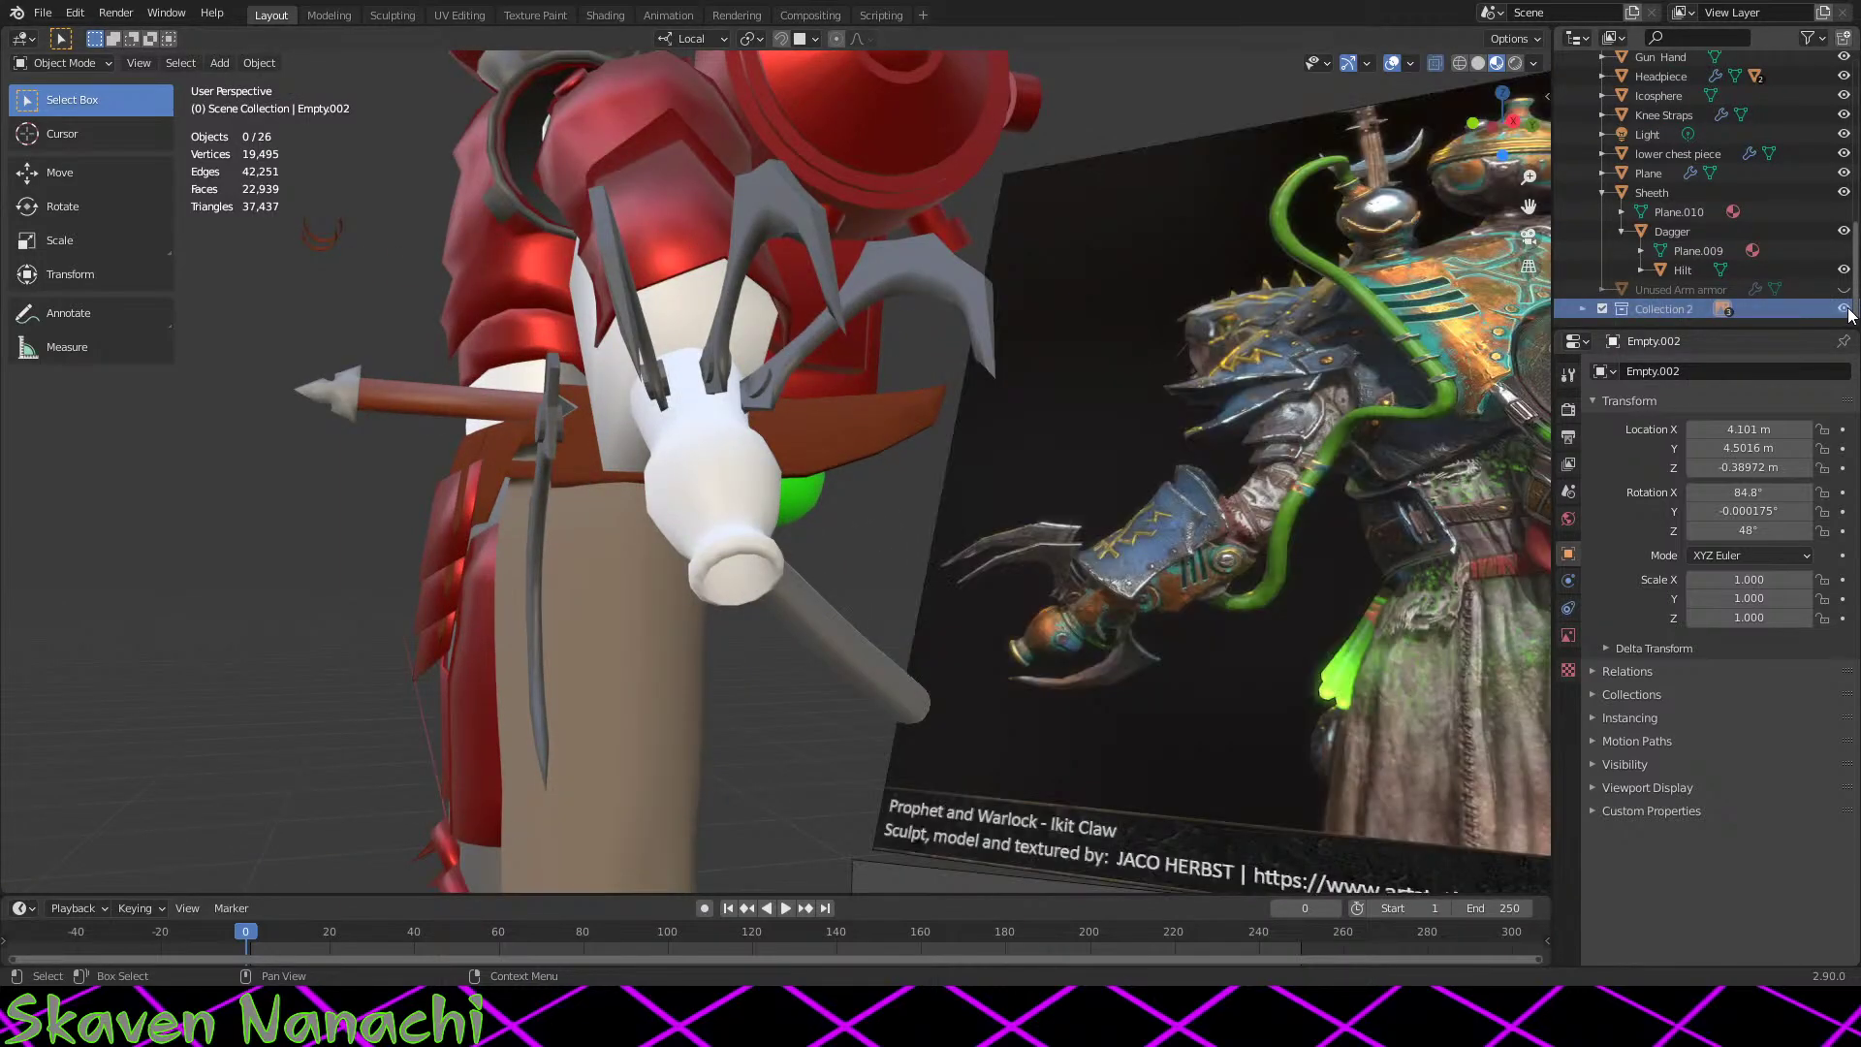
left_click(1844, 309)
left_click(1844, 309)
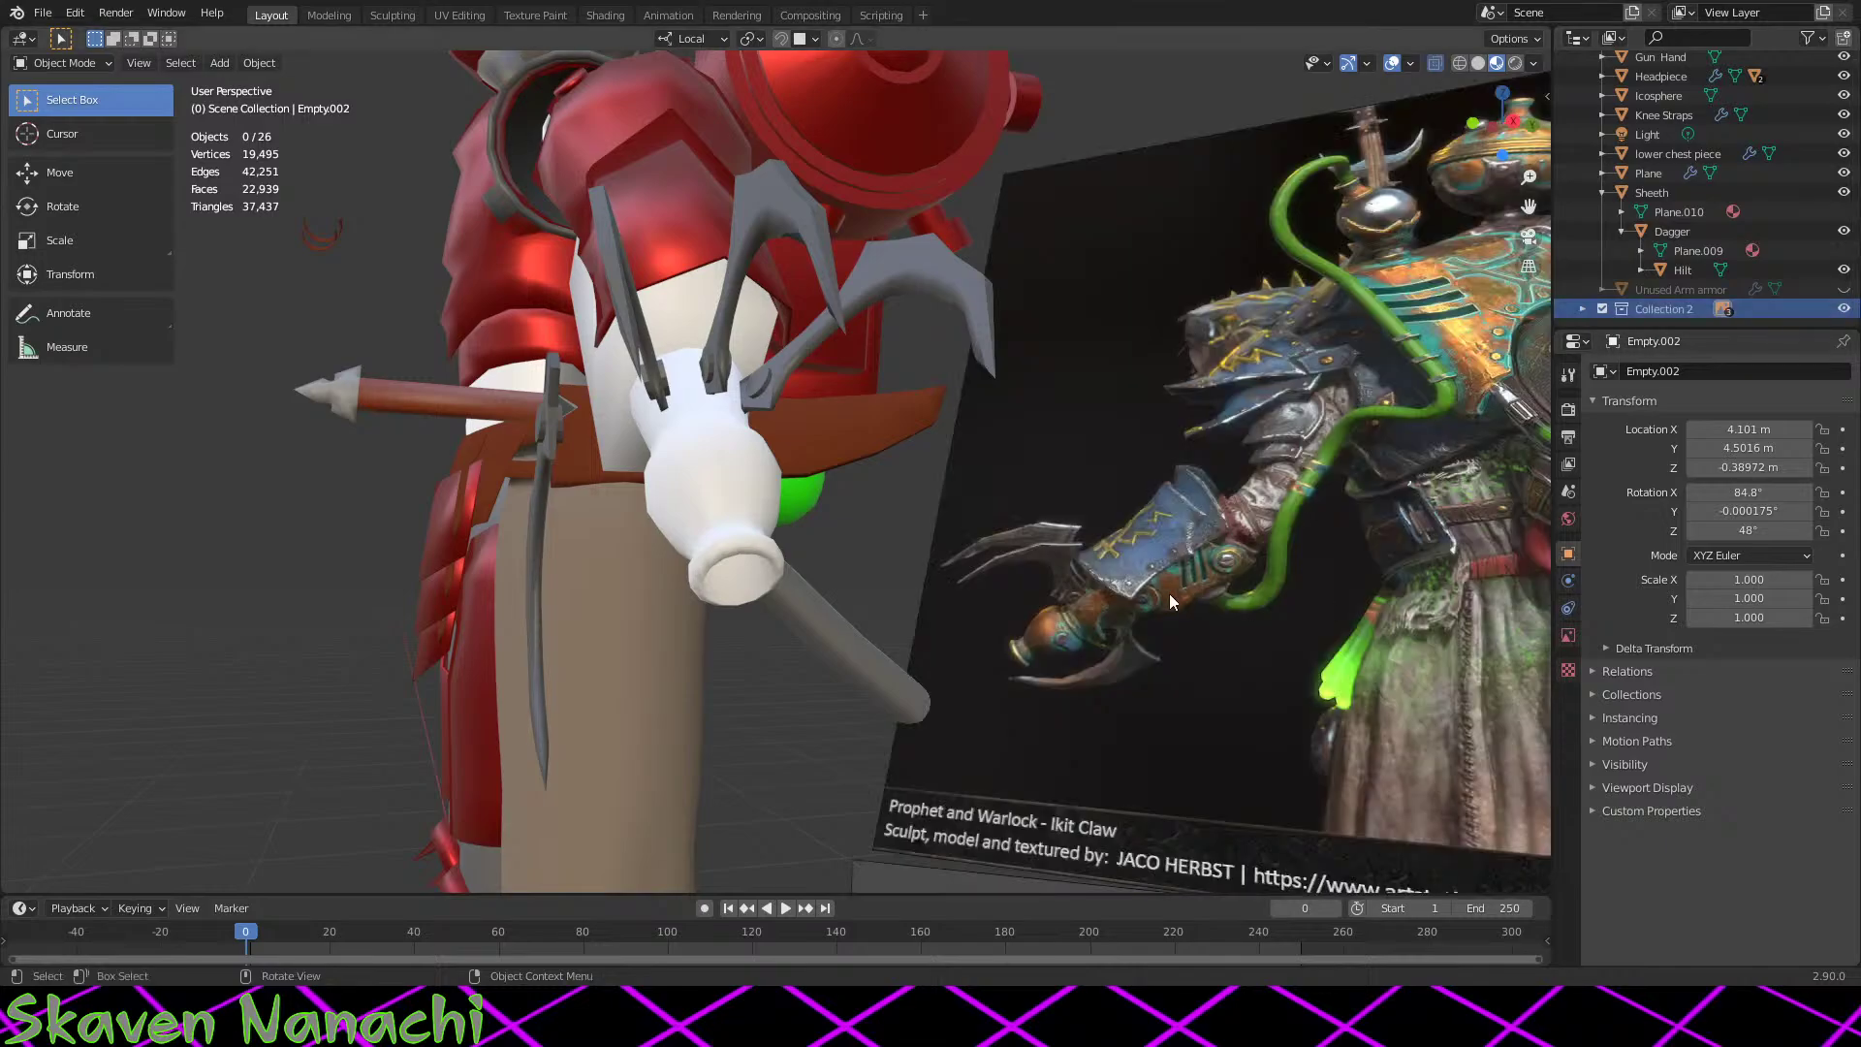
Step: Rename Collection 2 as Stuff for reference
scroll(1136, 555, "down", 6)
scroll(1136, 554, "up", 4)
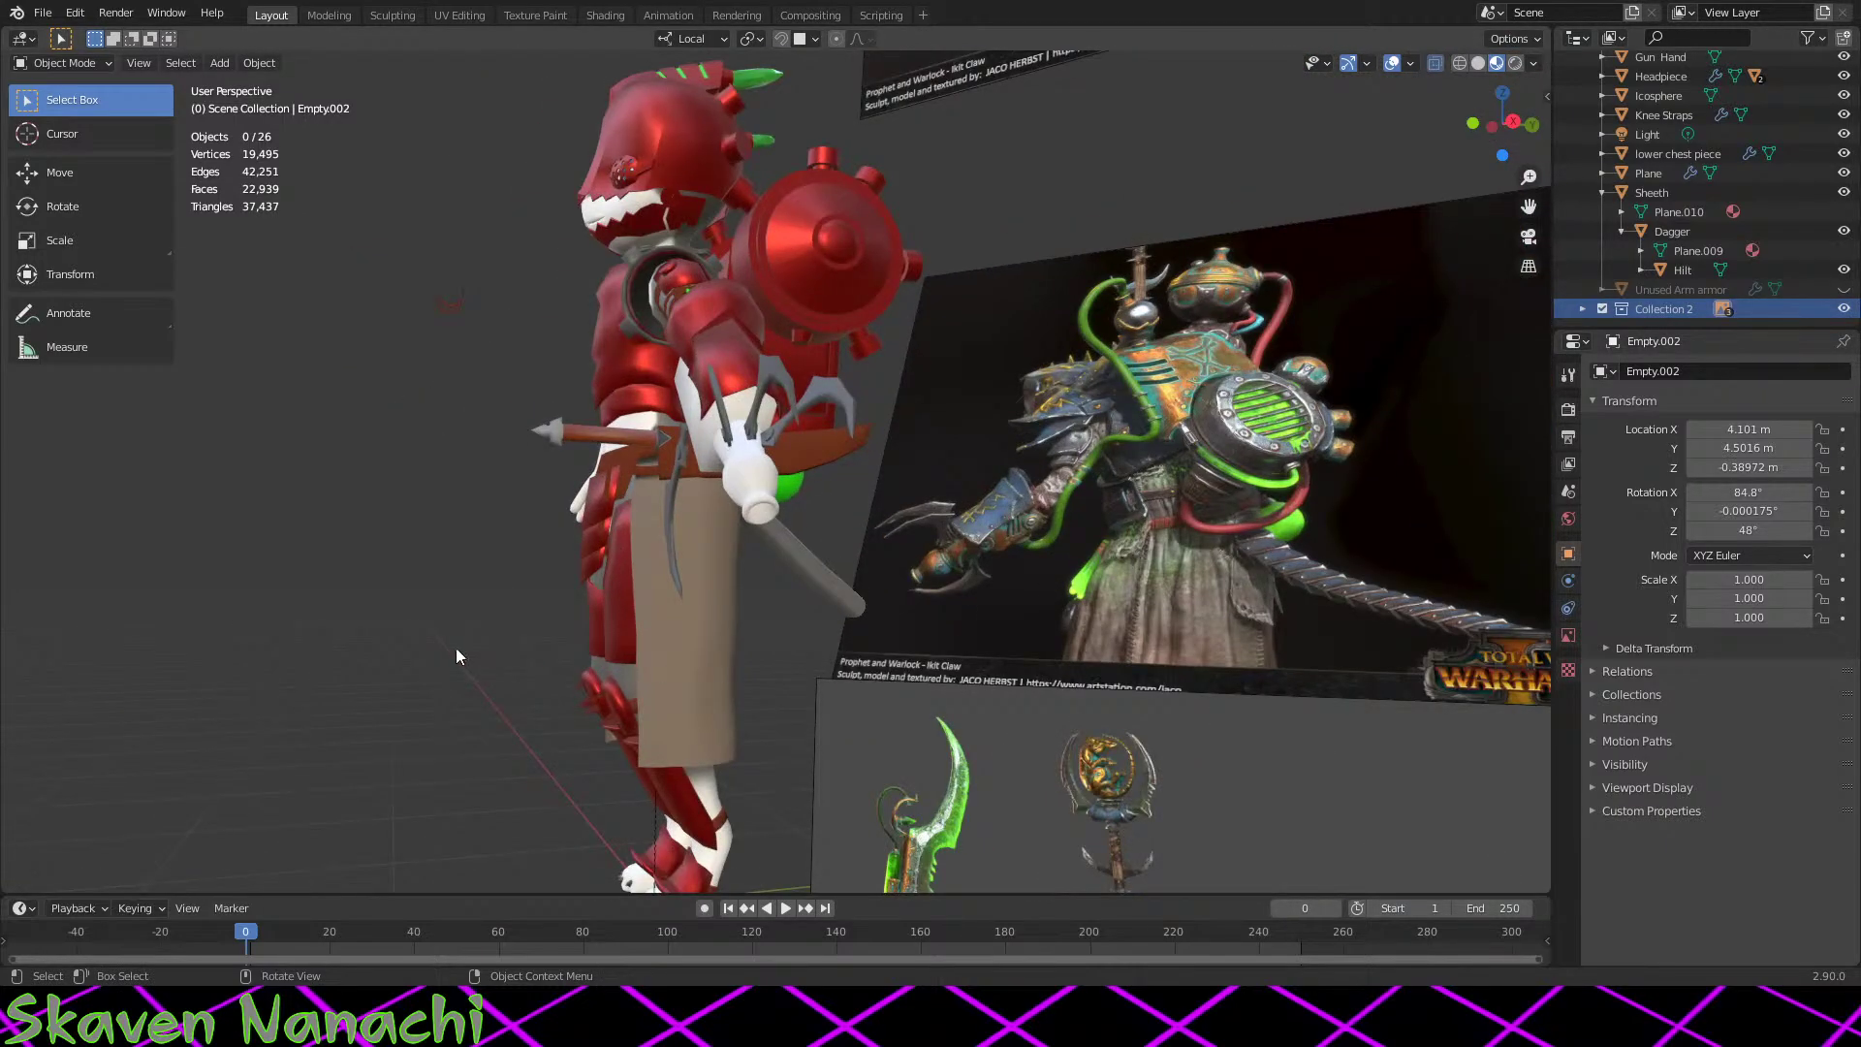
scroll(1711, 304, "up", 4)
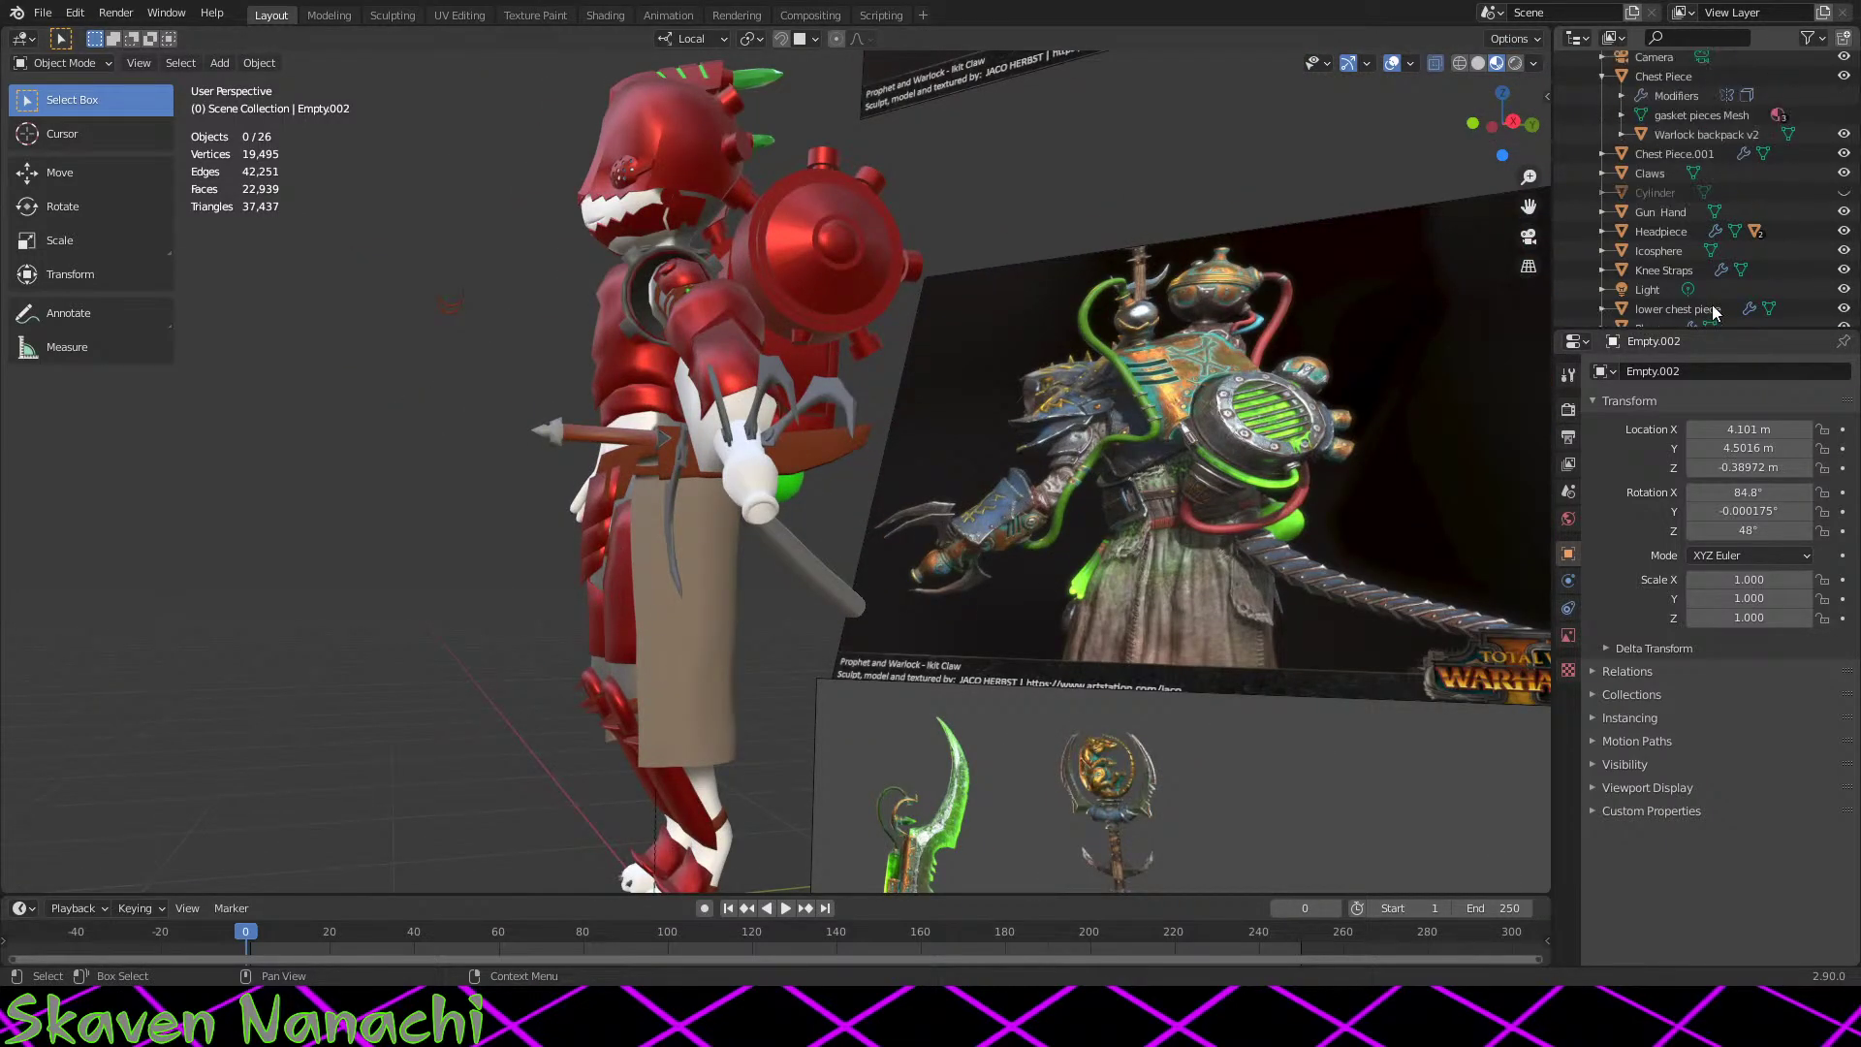
scroll(1711, 310, "up", 6)
scroll(1708, 305, "down", 10)
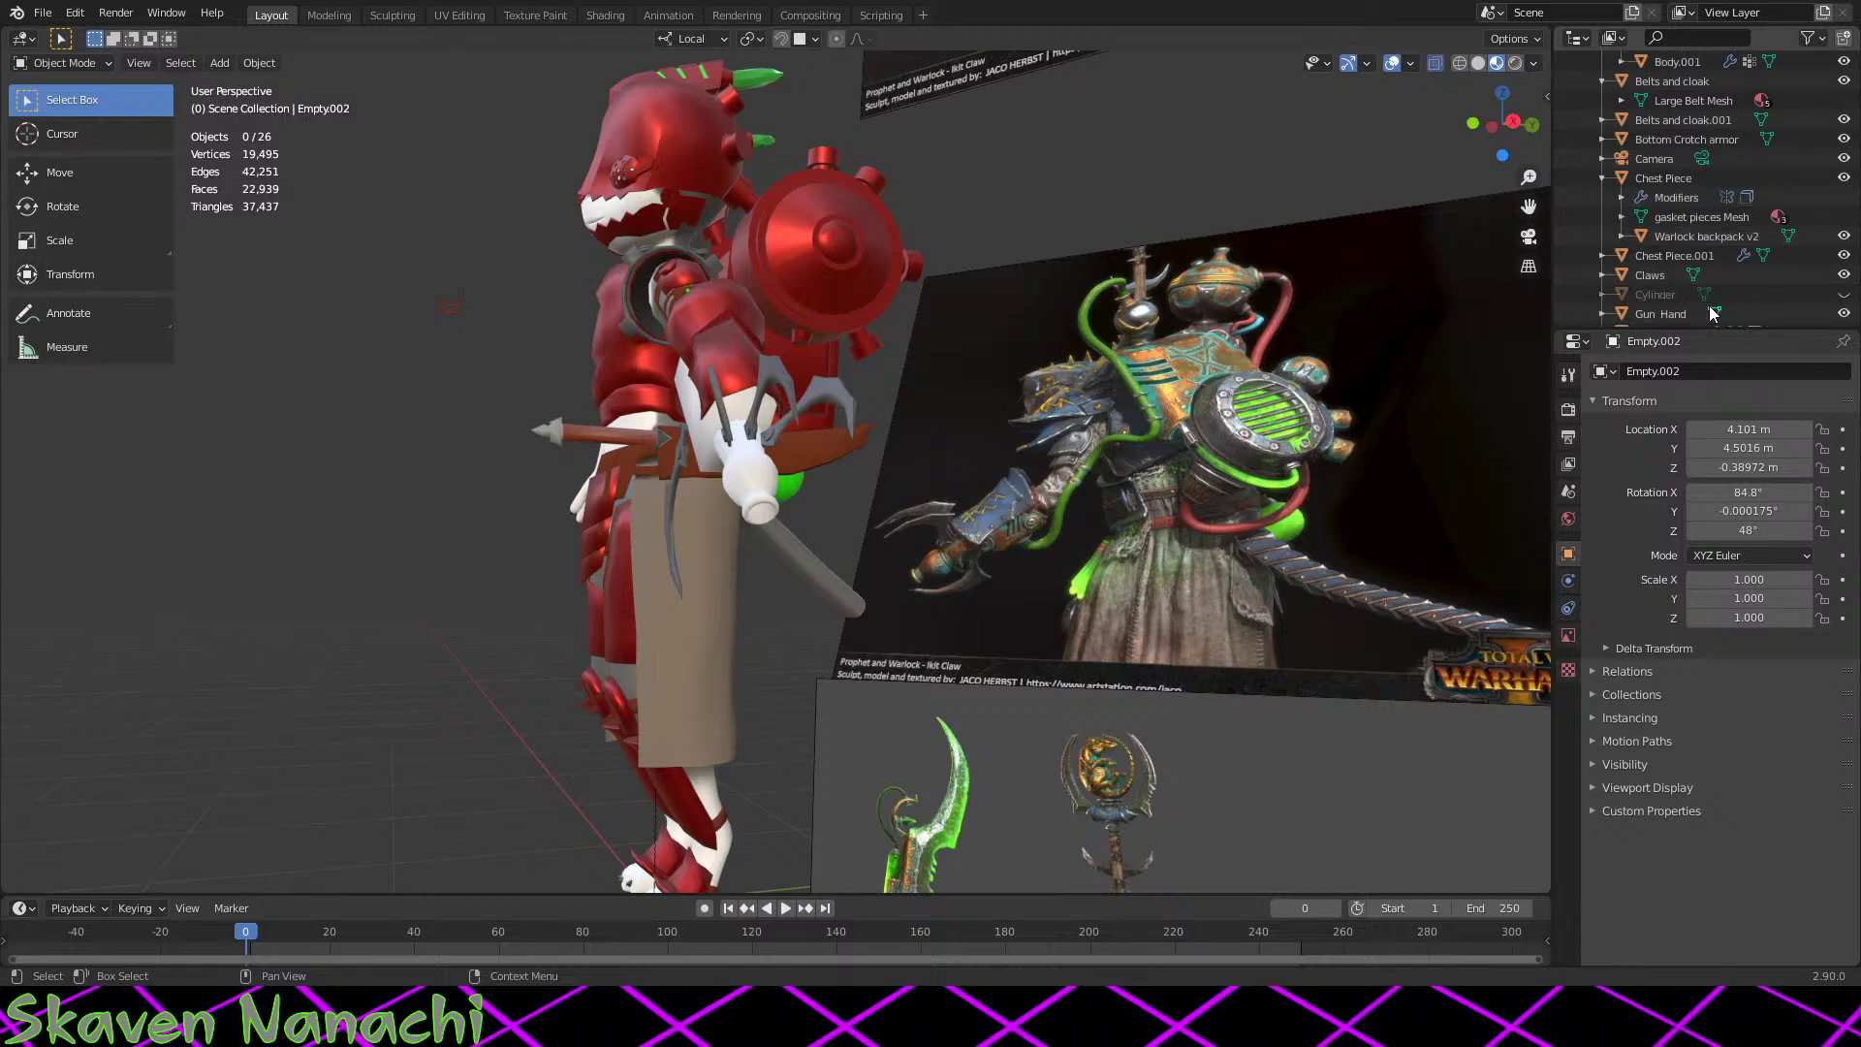
double_click(1656, 308)
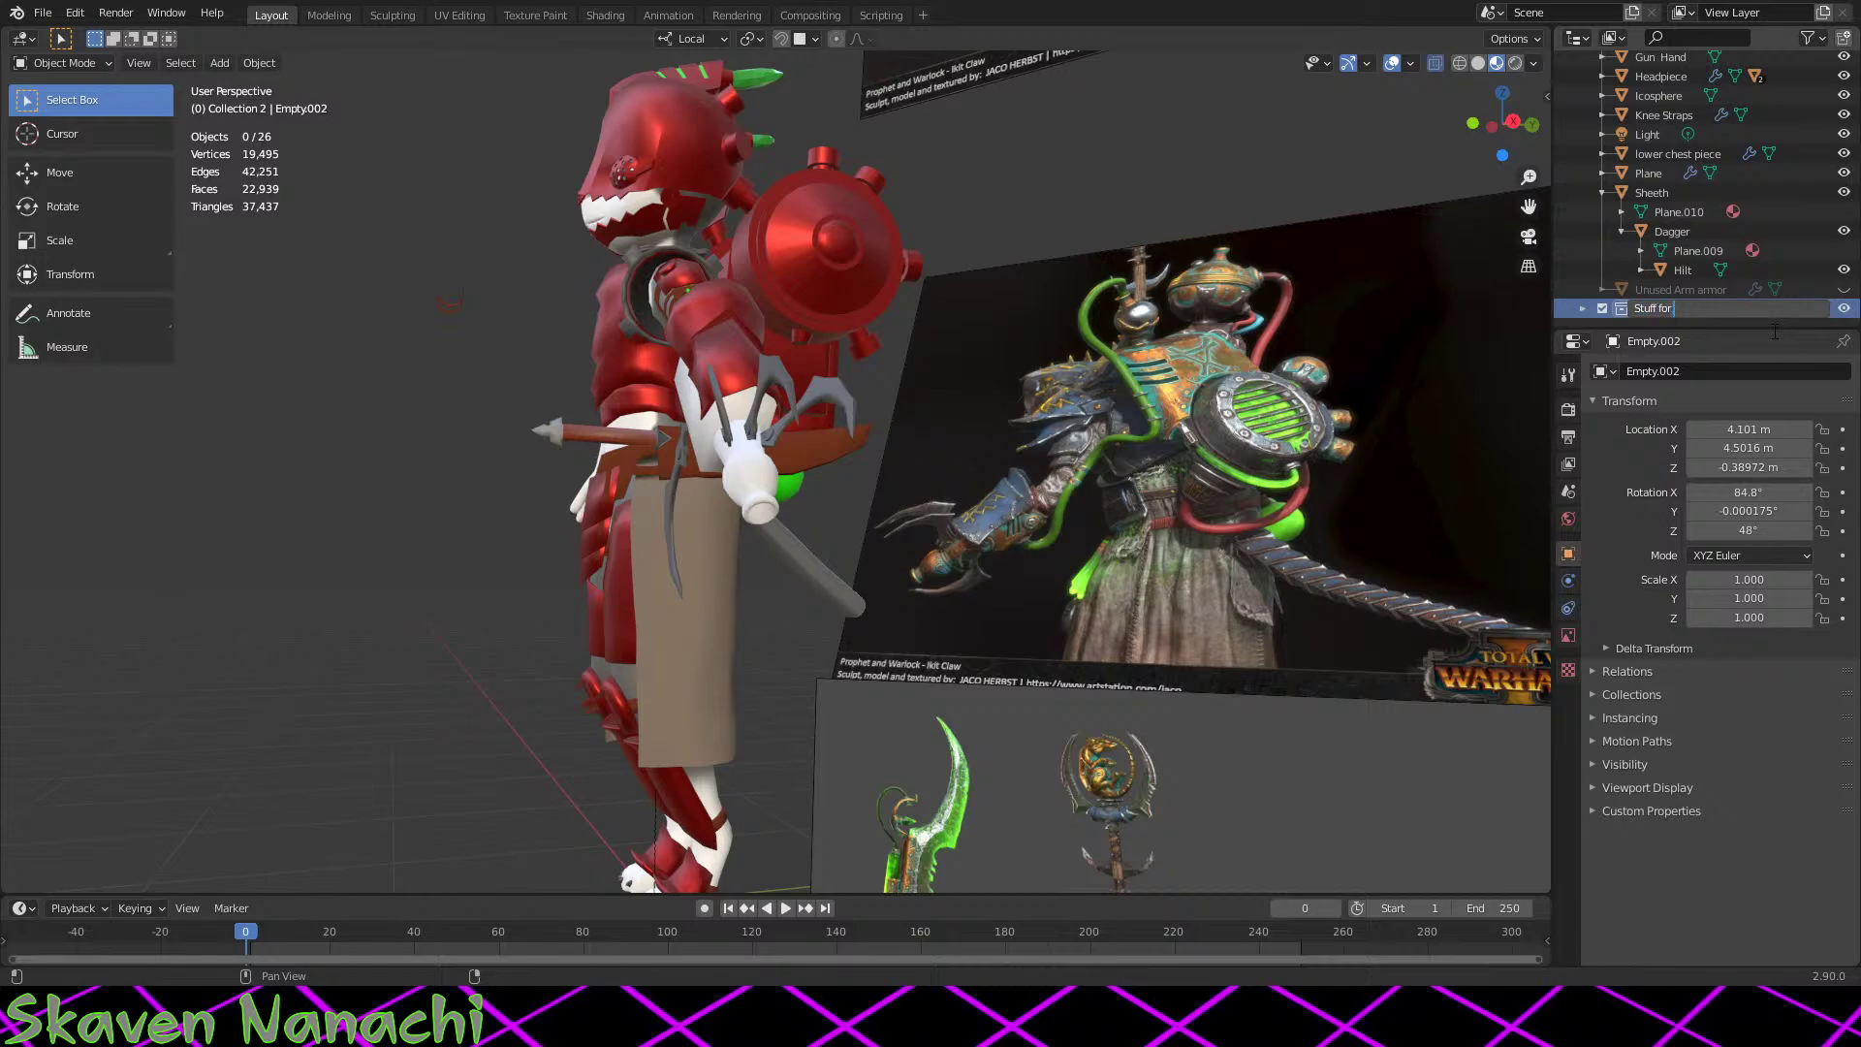
type("reference")
key("Return")
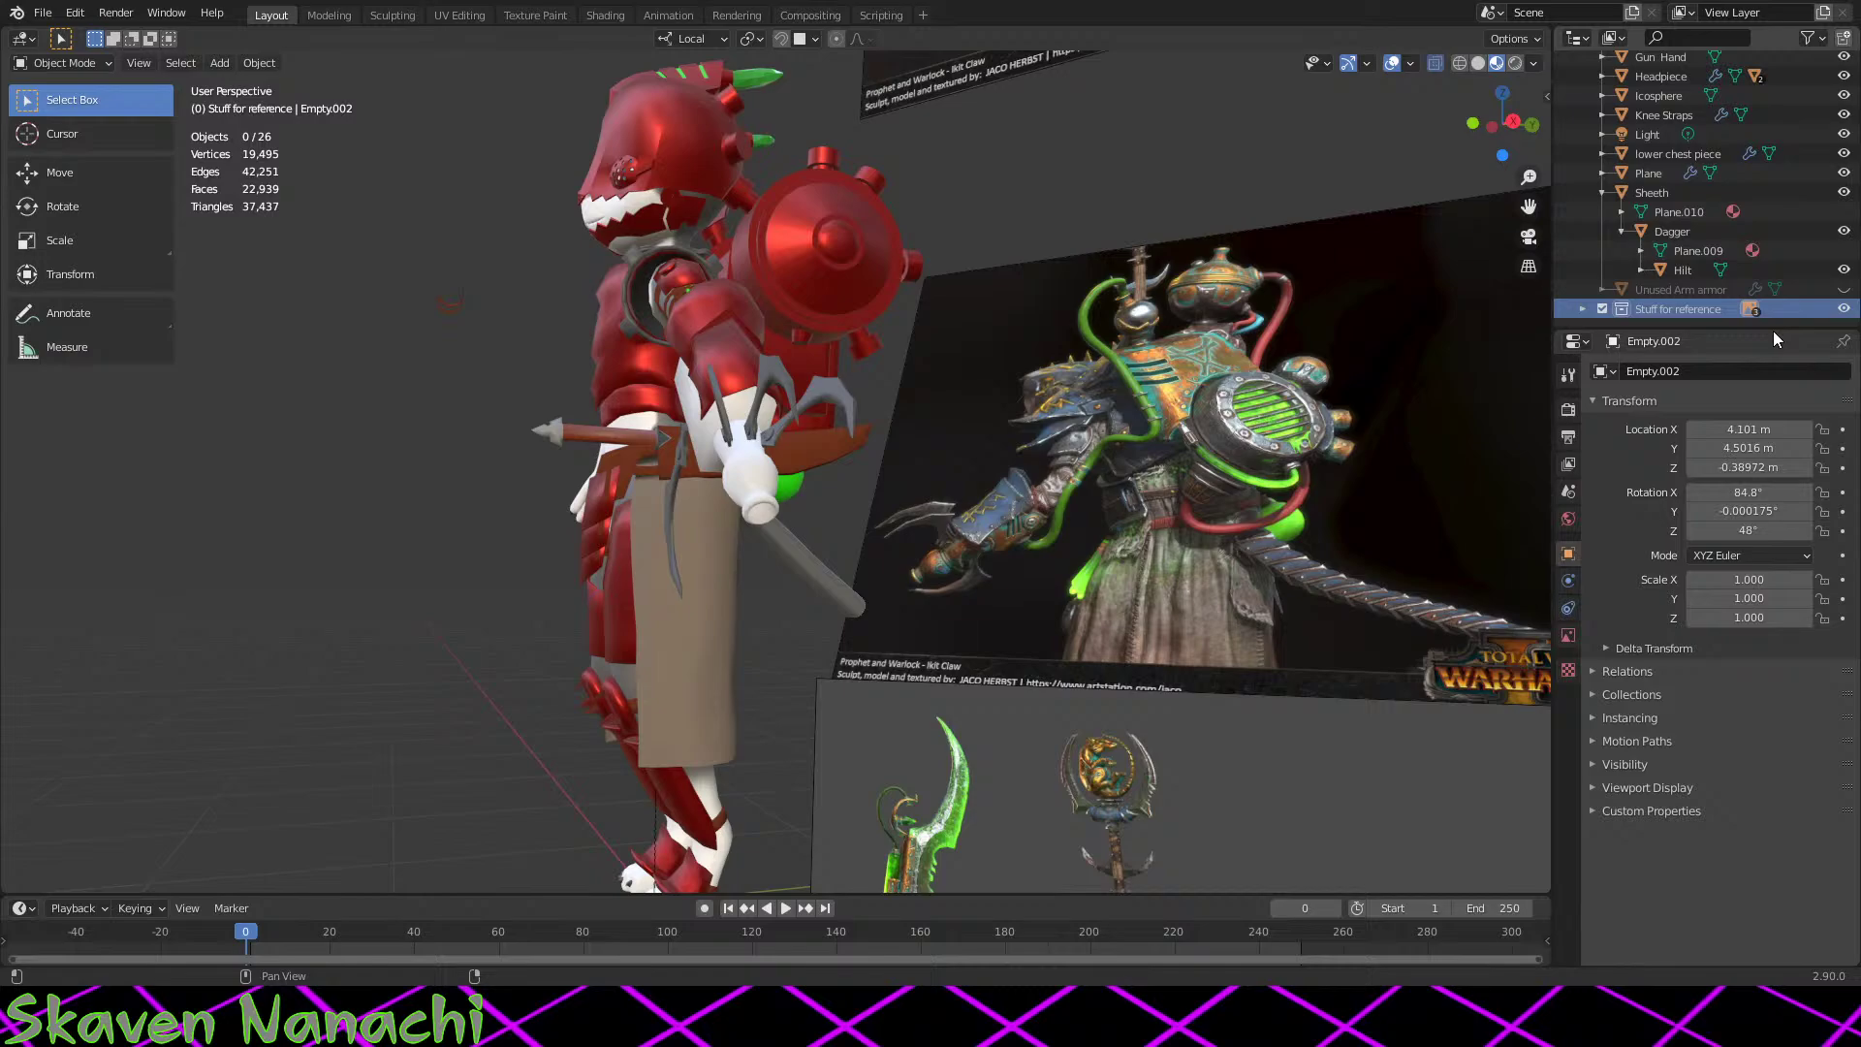
Step: In mesh editing of the Claws object, move the lower claw about 0.07 m along Y and 0.035 m down toward the gun barrel
scroll(677, 428, "up", 6)
middle_click_drag(800, 446, 901, 541)
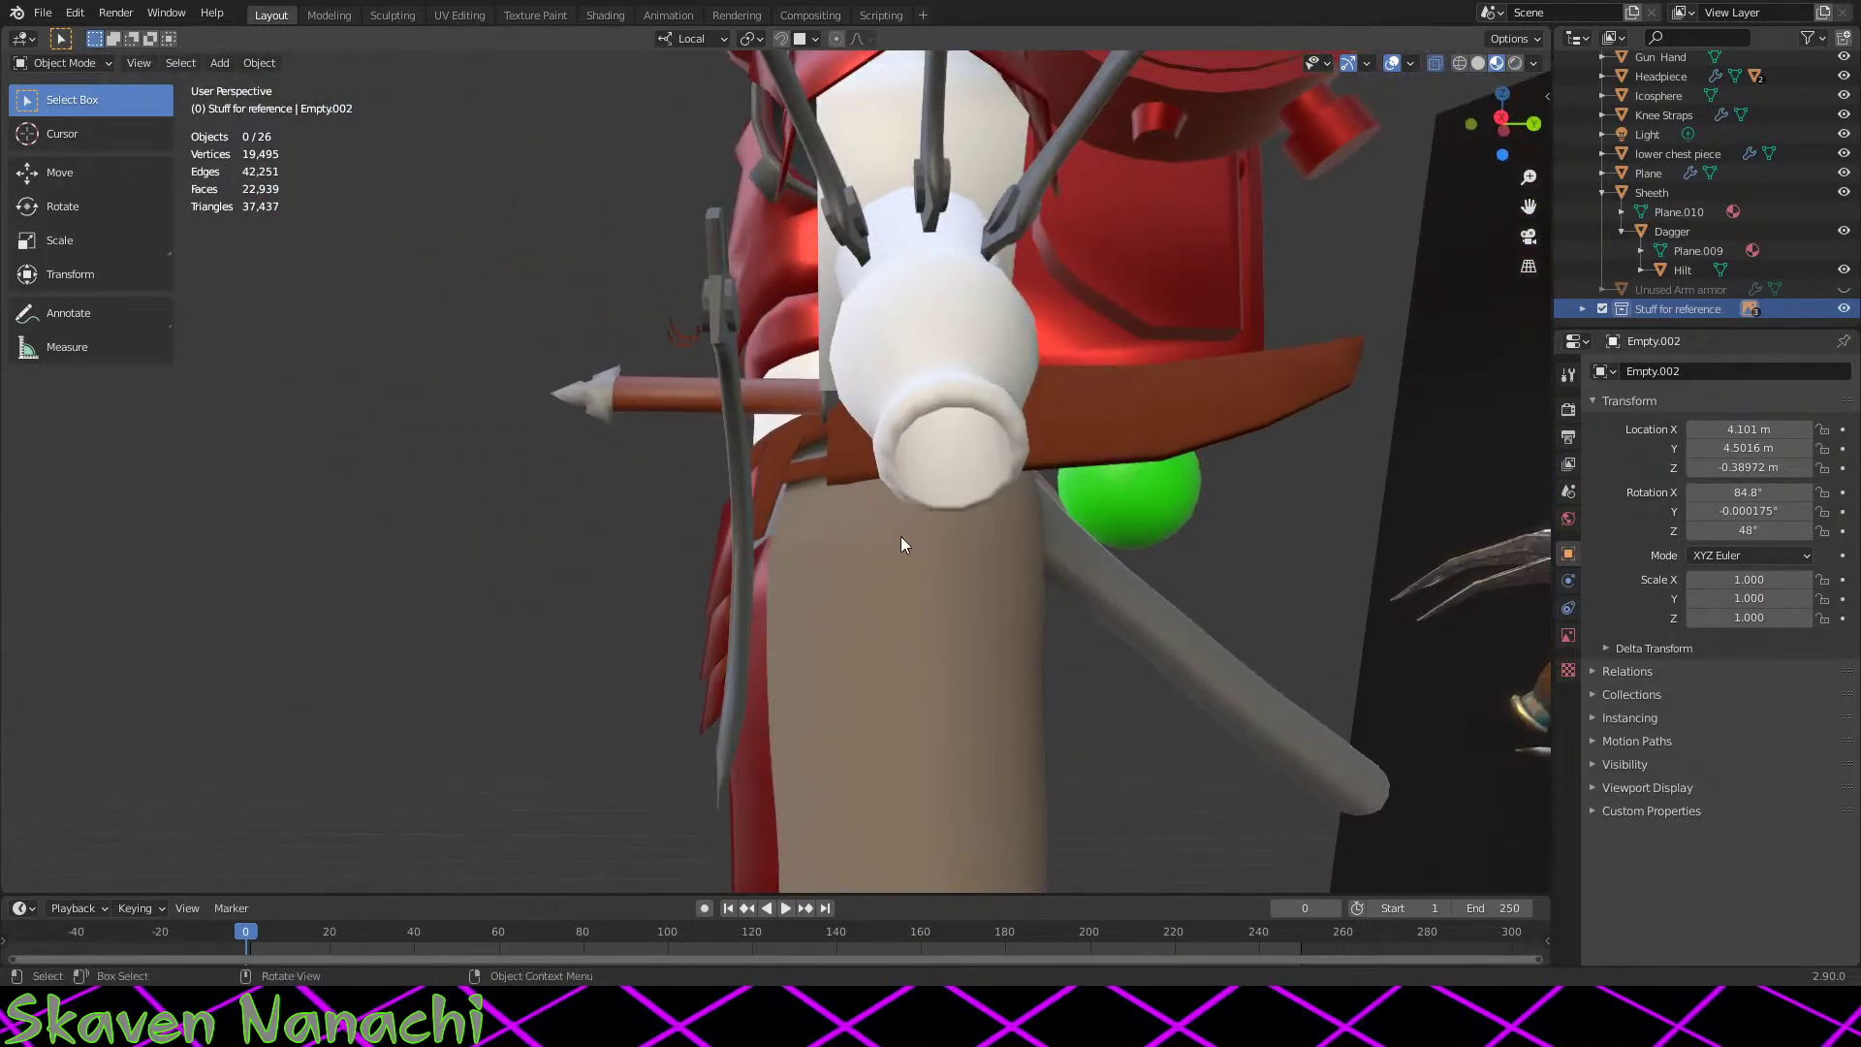
left_click(744, 472)
key("Tab")
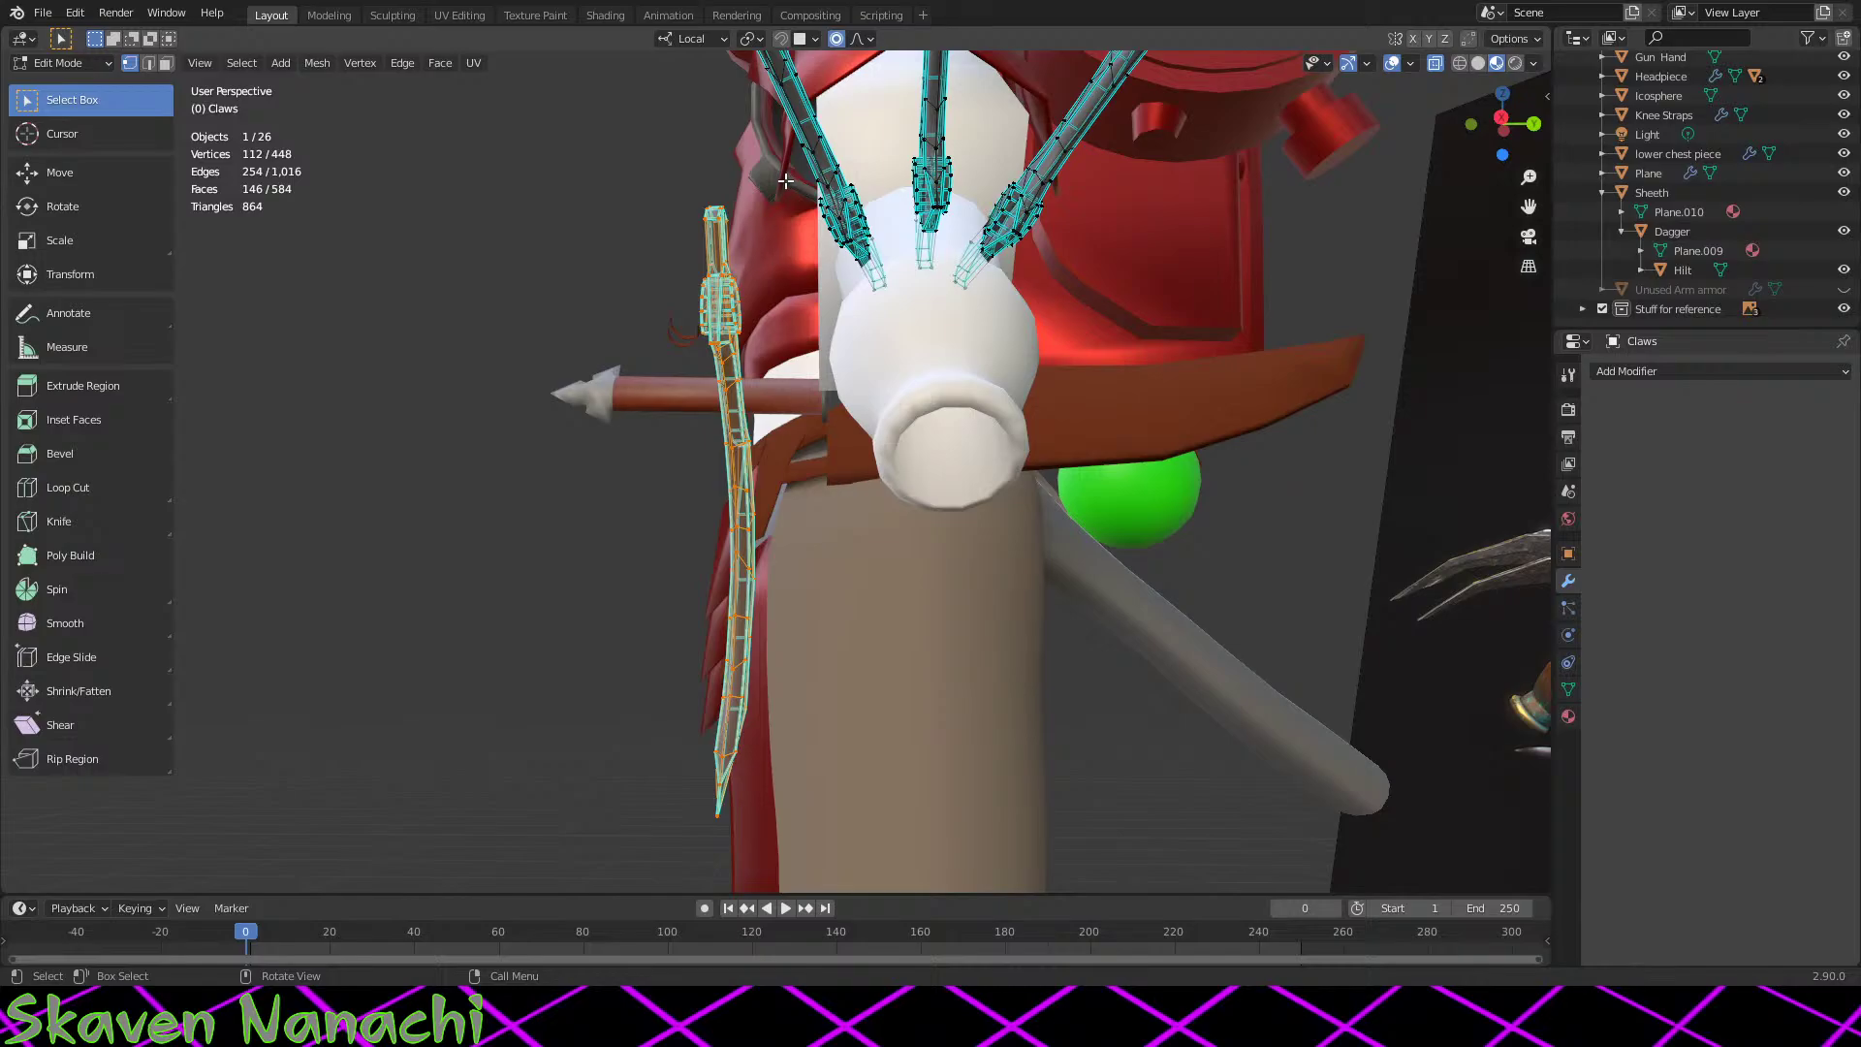
key("g")
left_click(989, 564)
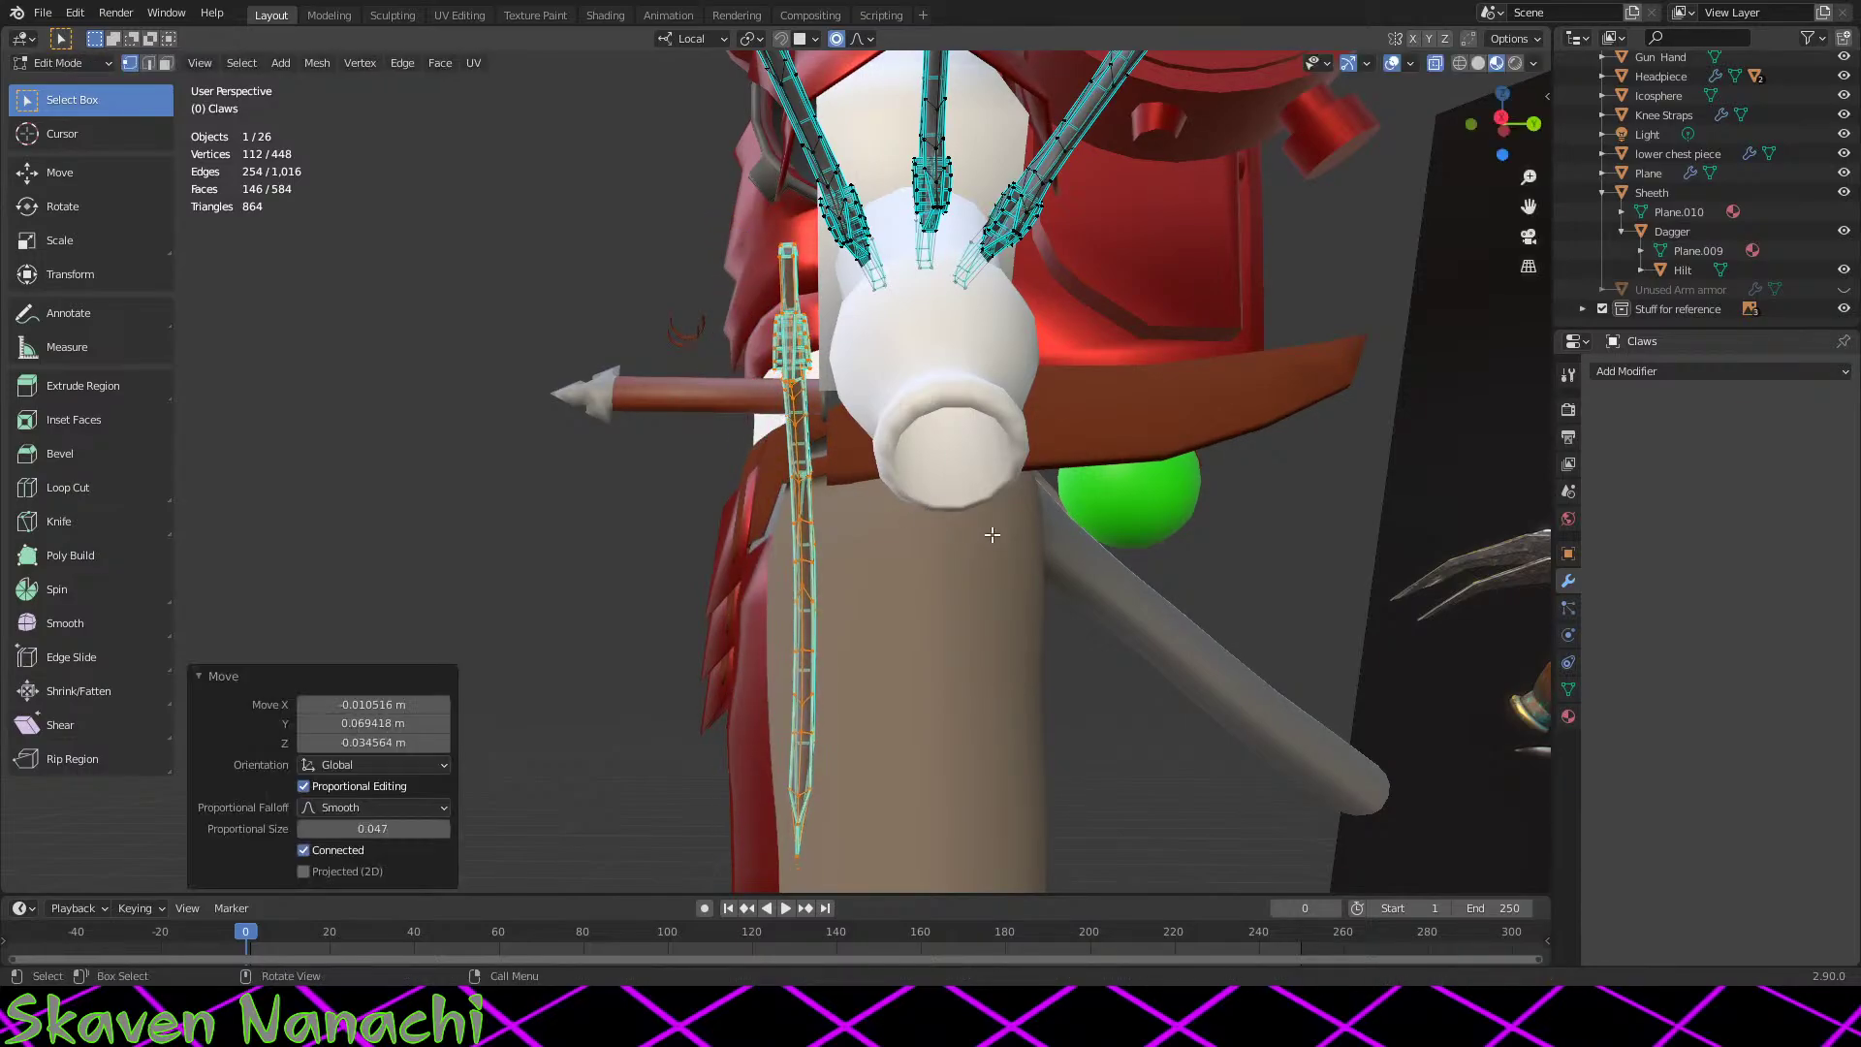
Step: Nudge the lower claw about 0.005 m along Y and compare its placement with the reference art
middle_click_drag(991, 535, 1193, 620)
scroll(1097, 580, "down", 3)
scroll(1137, 617, "up", 3)
key("g")
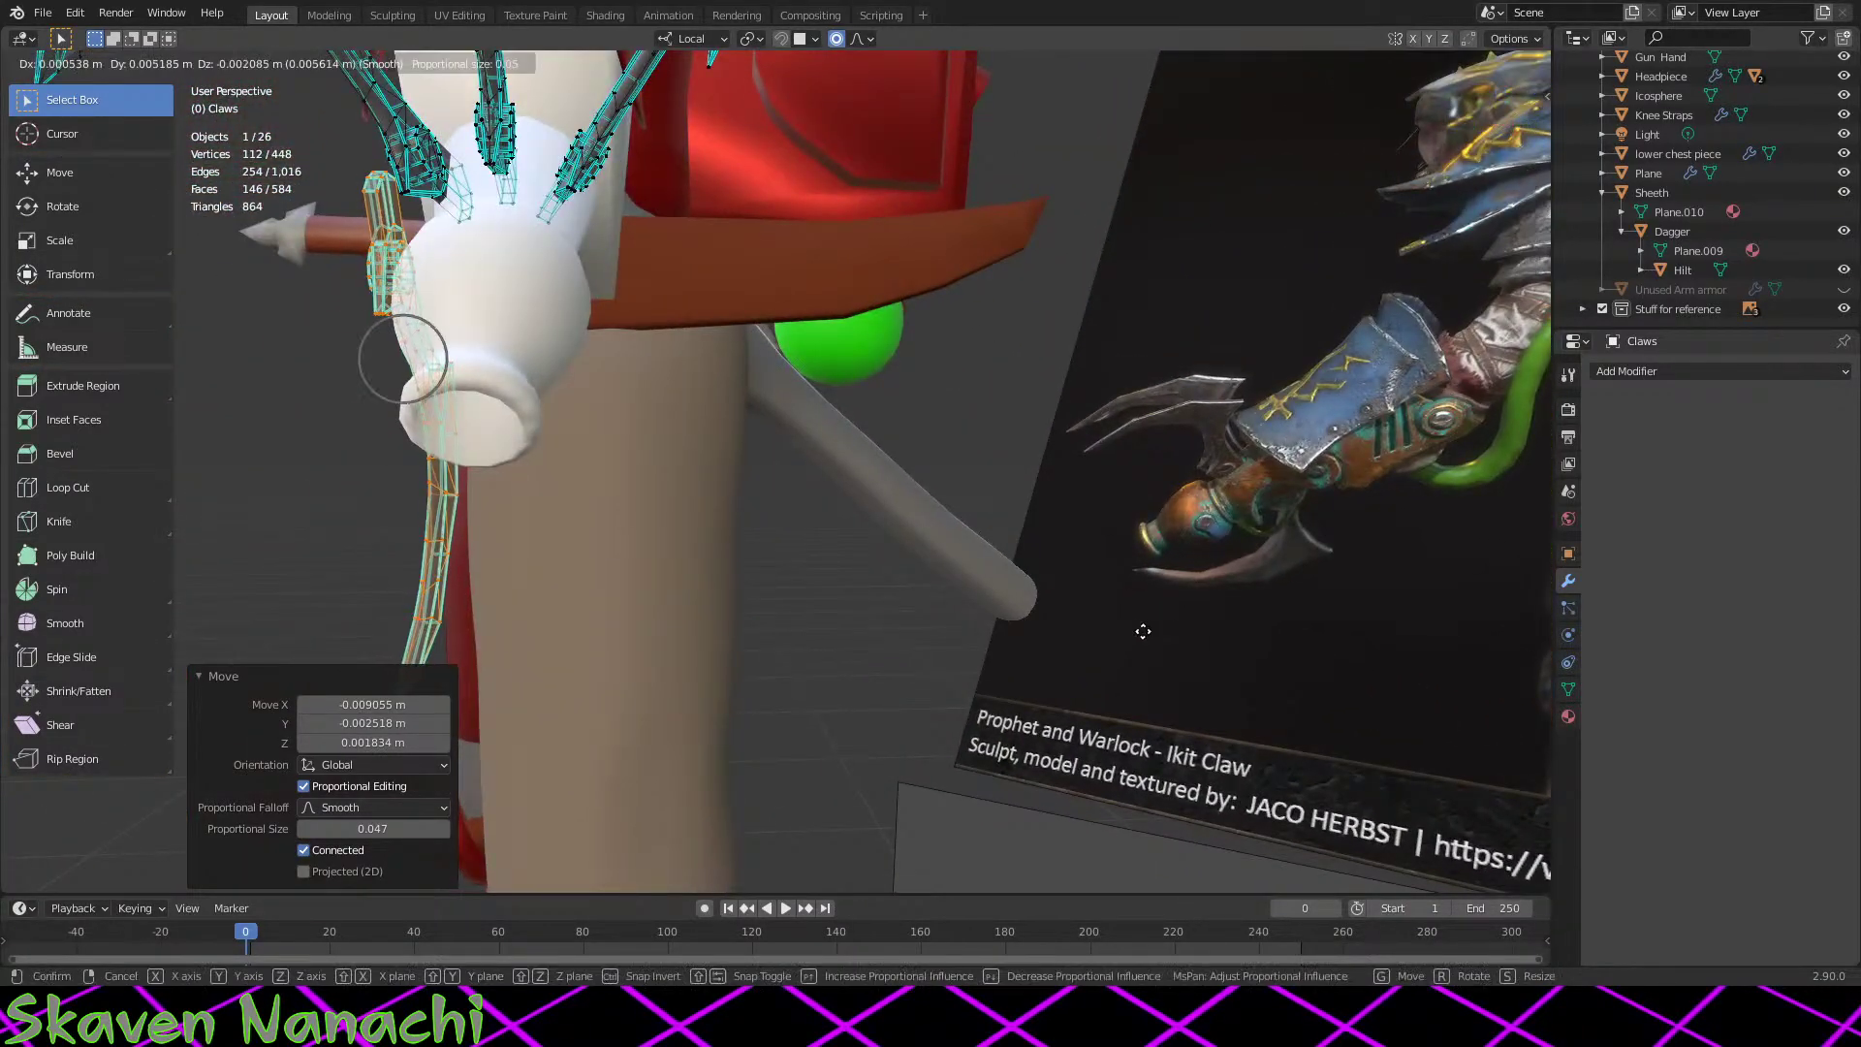
left_click(1142, 631)
middle_click_drag(928, 605, 1016, 589)
middle_click_drag(1072, 515, 1084, 620, "shift")
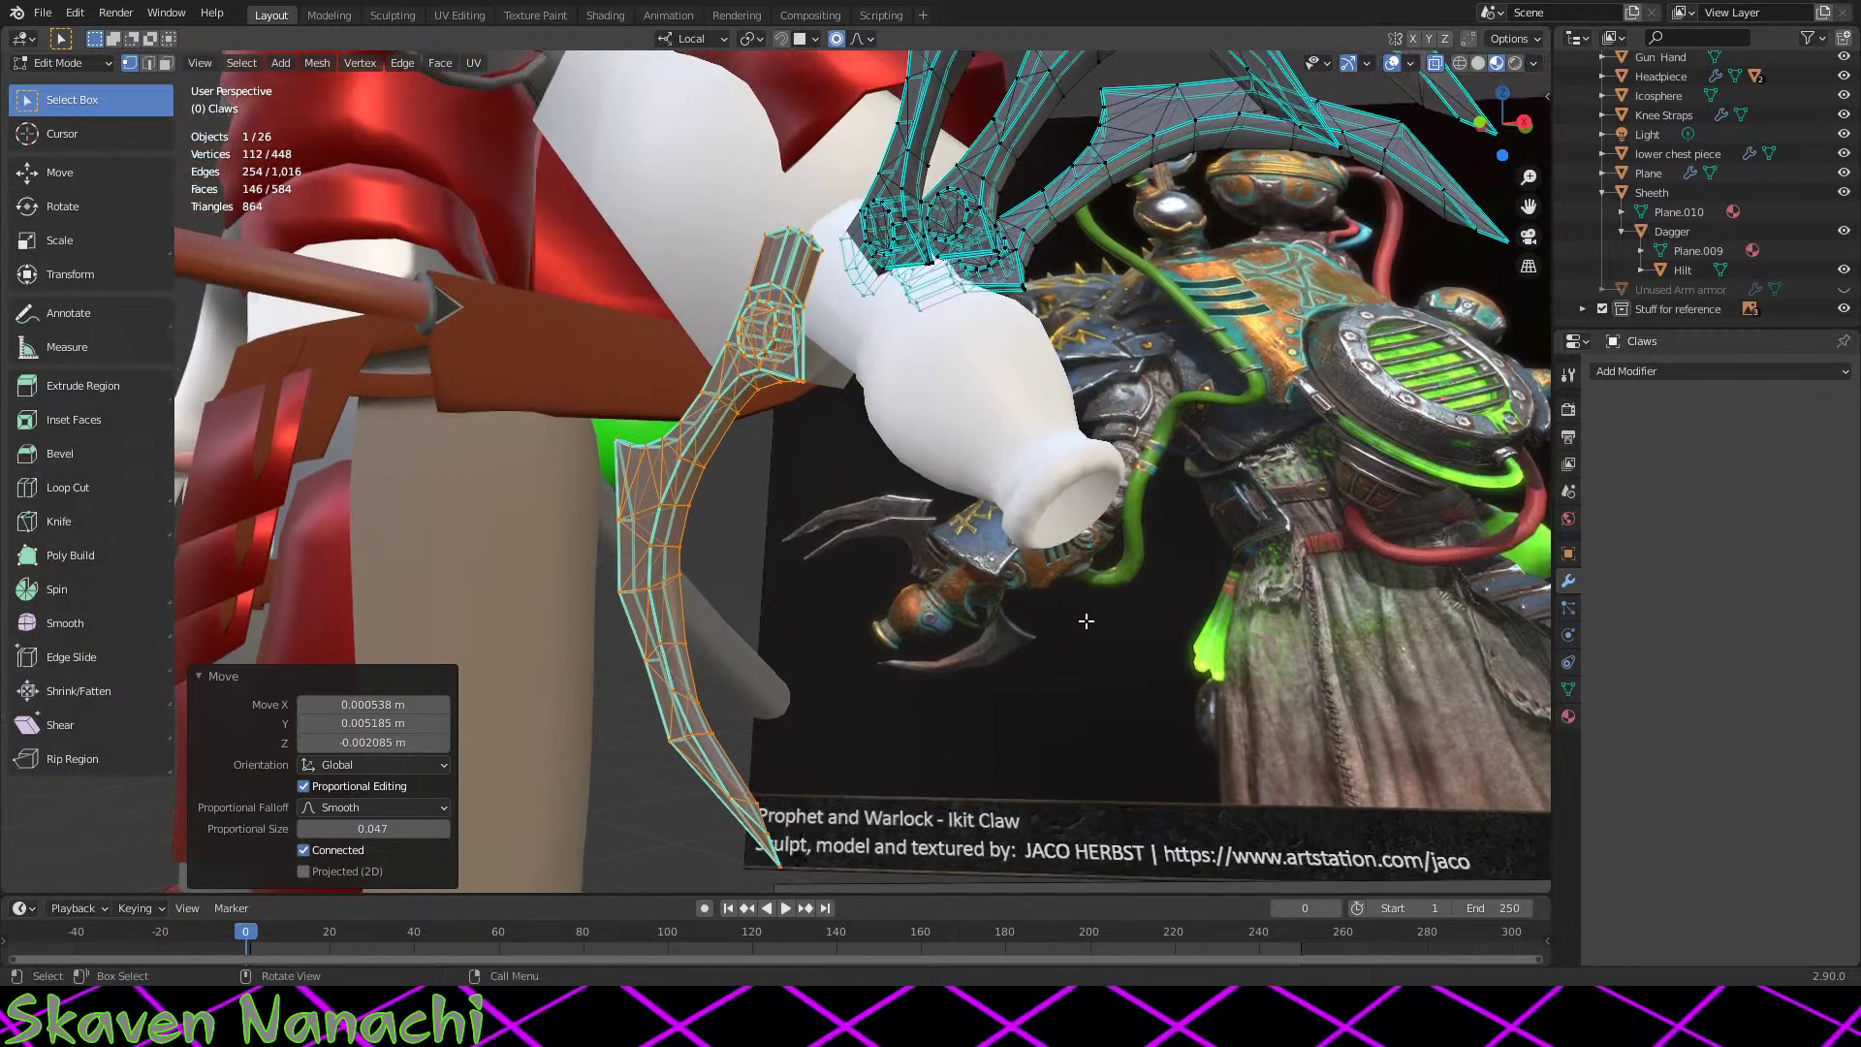
scroll(955, 665, "down", 3)
scroll(939, 665, "up", 4)
Step: Leave mesh editing and hide the Claws object so only the bare gun hand remains
scroll(1776, 304, "up", 8)
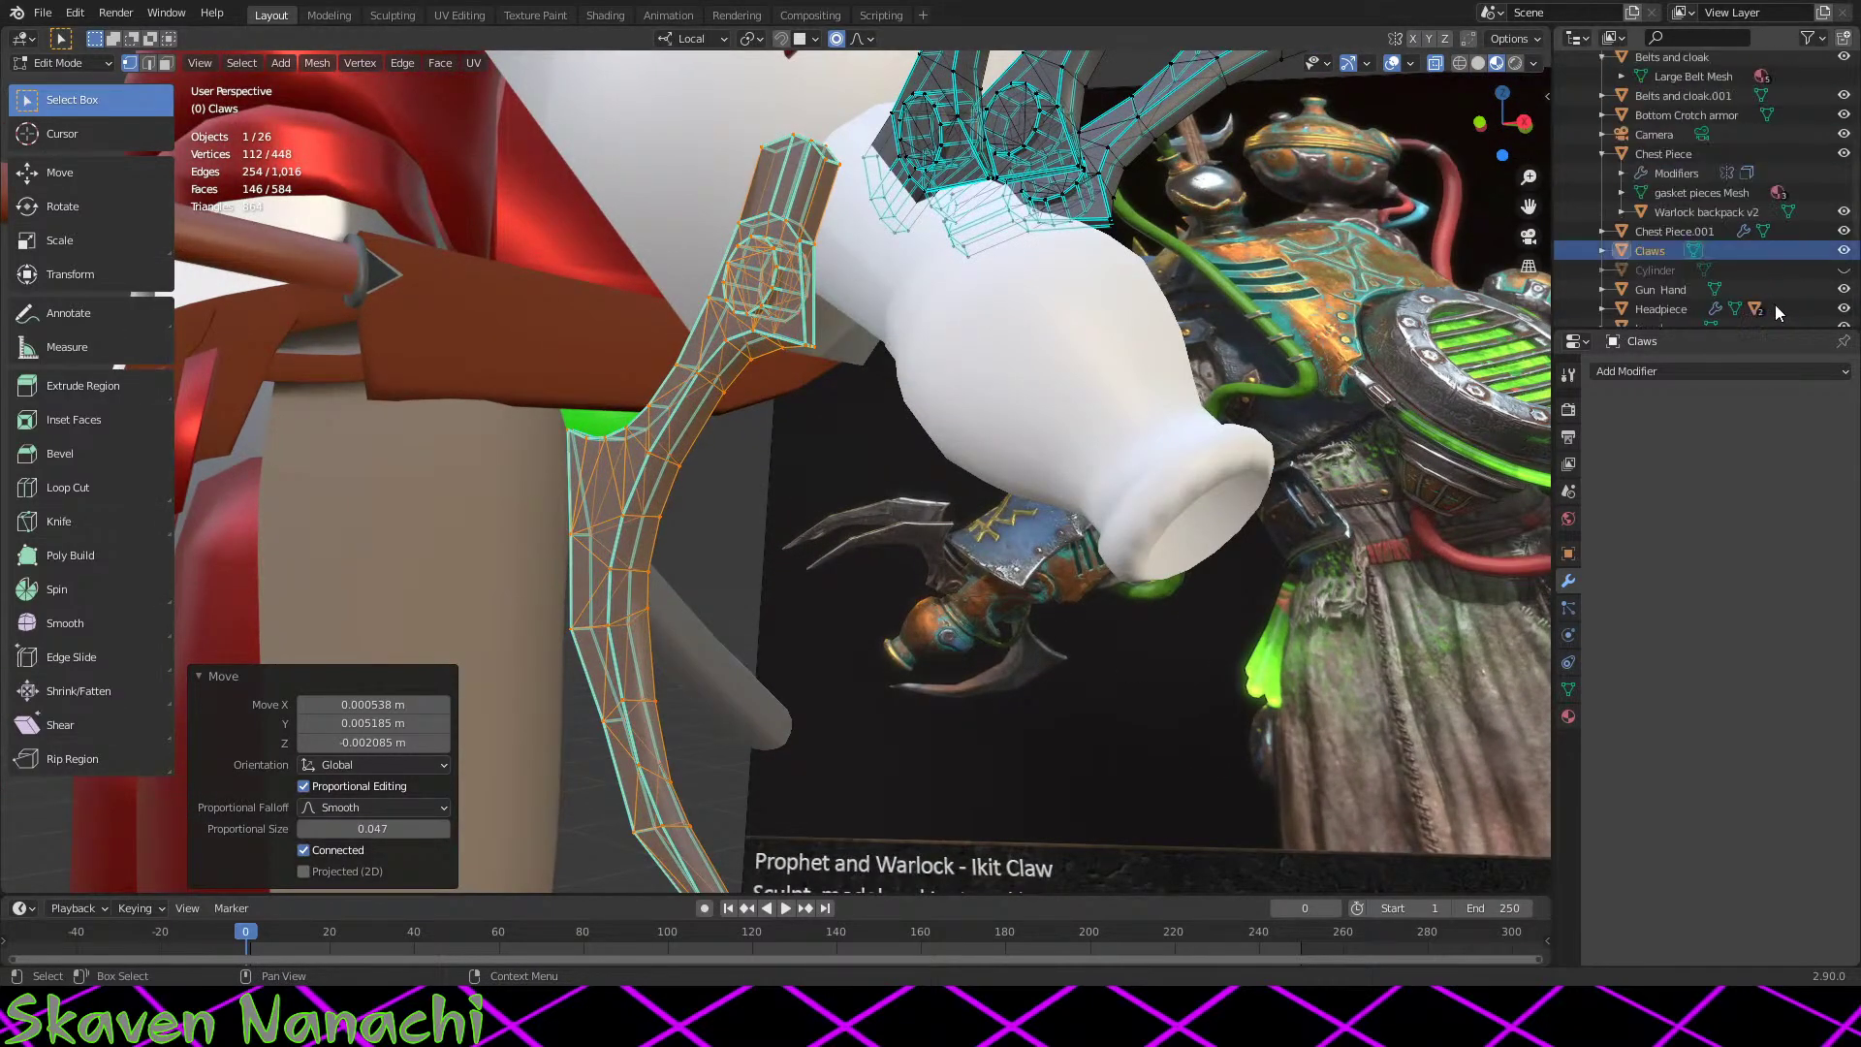
scroll(1764, 309, "down", 2)
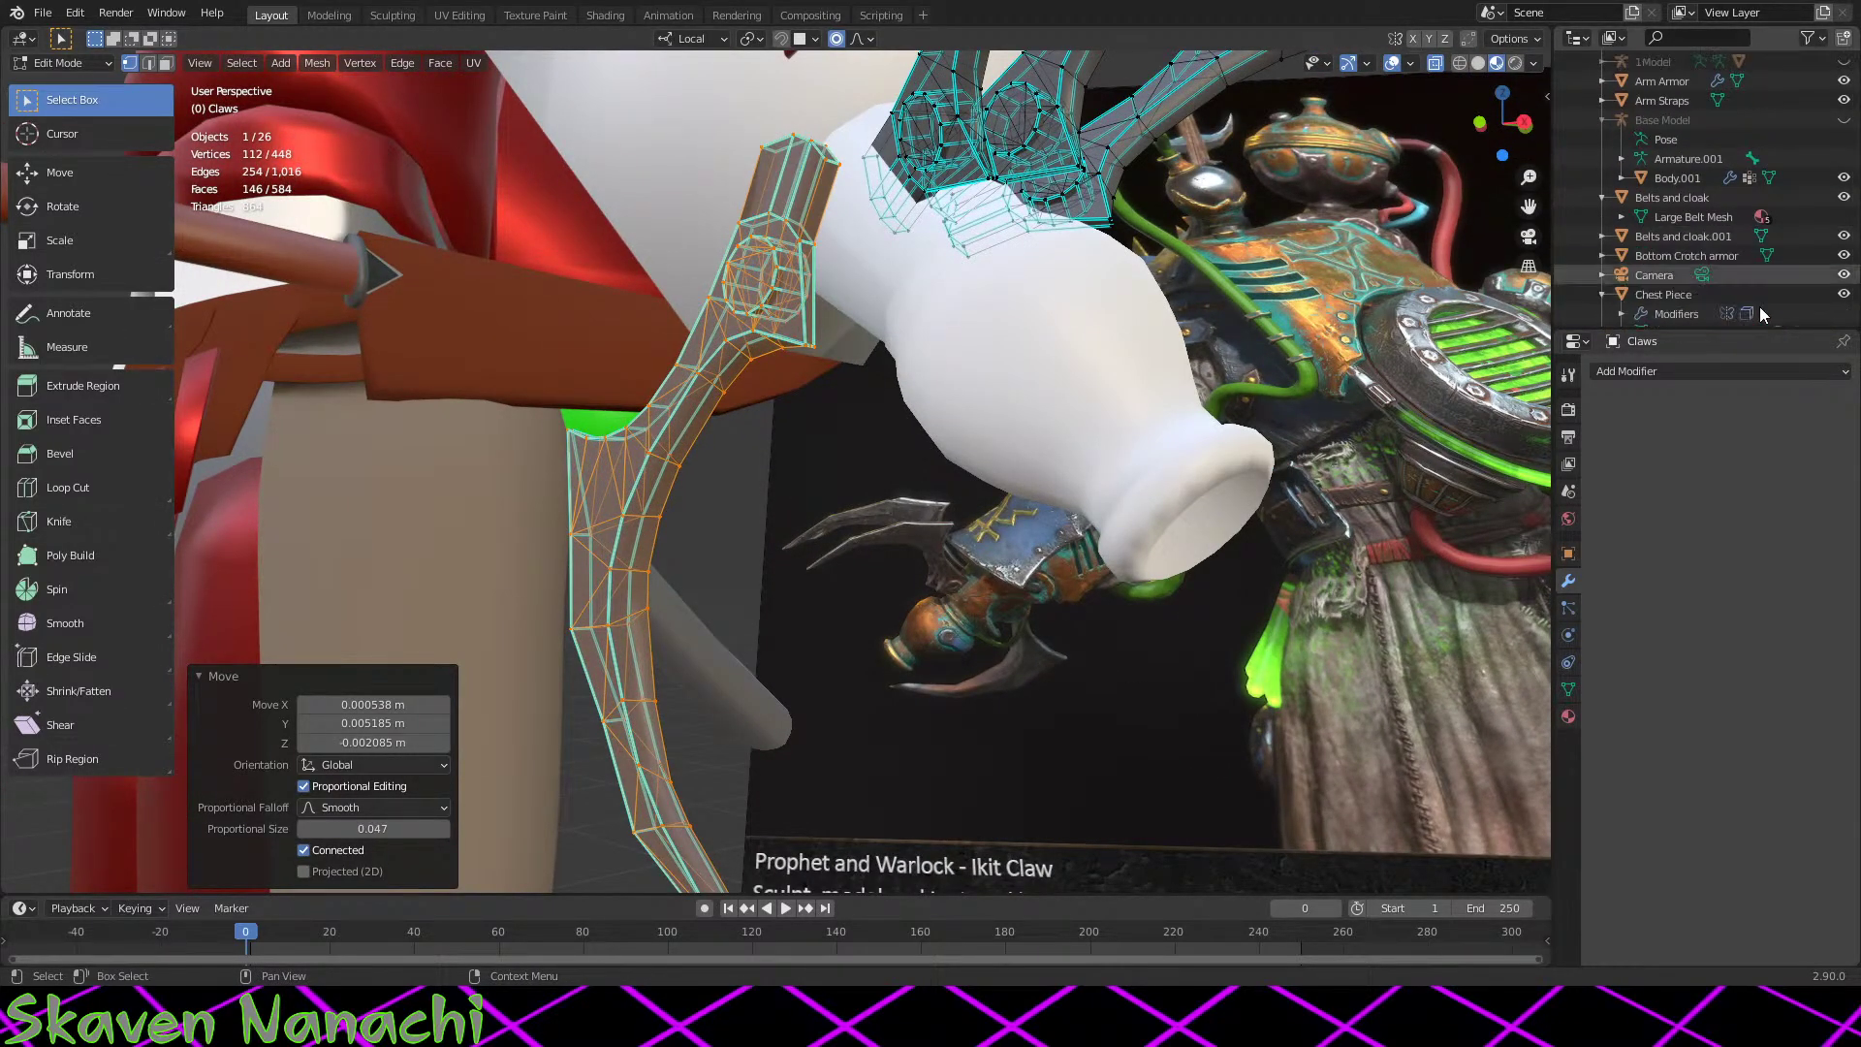
left_click(1708, 182)
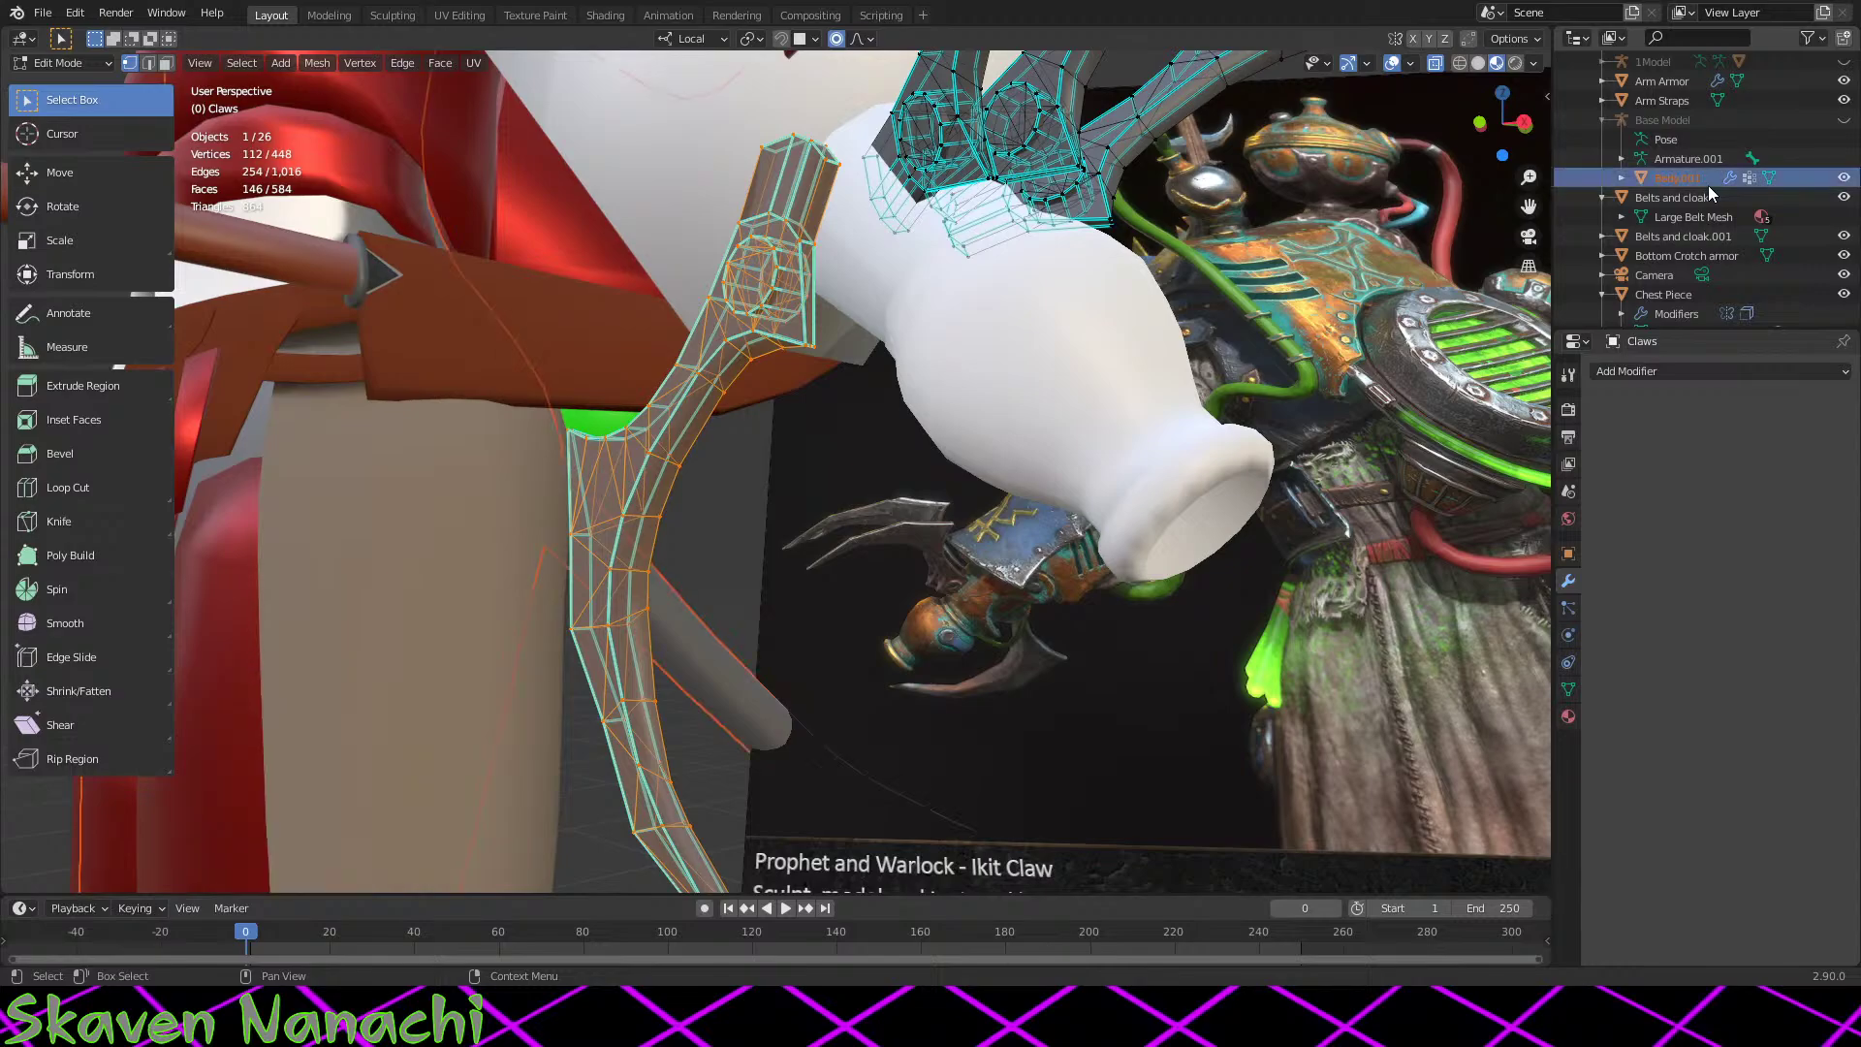
scroll(972, 463, "down", 5)
scroll(972, 462, "up", 5)
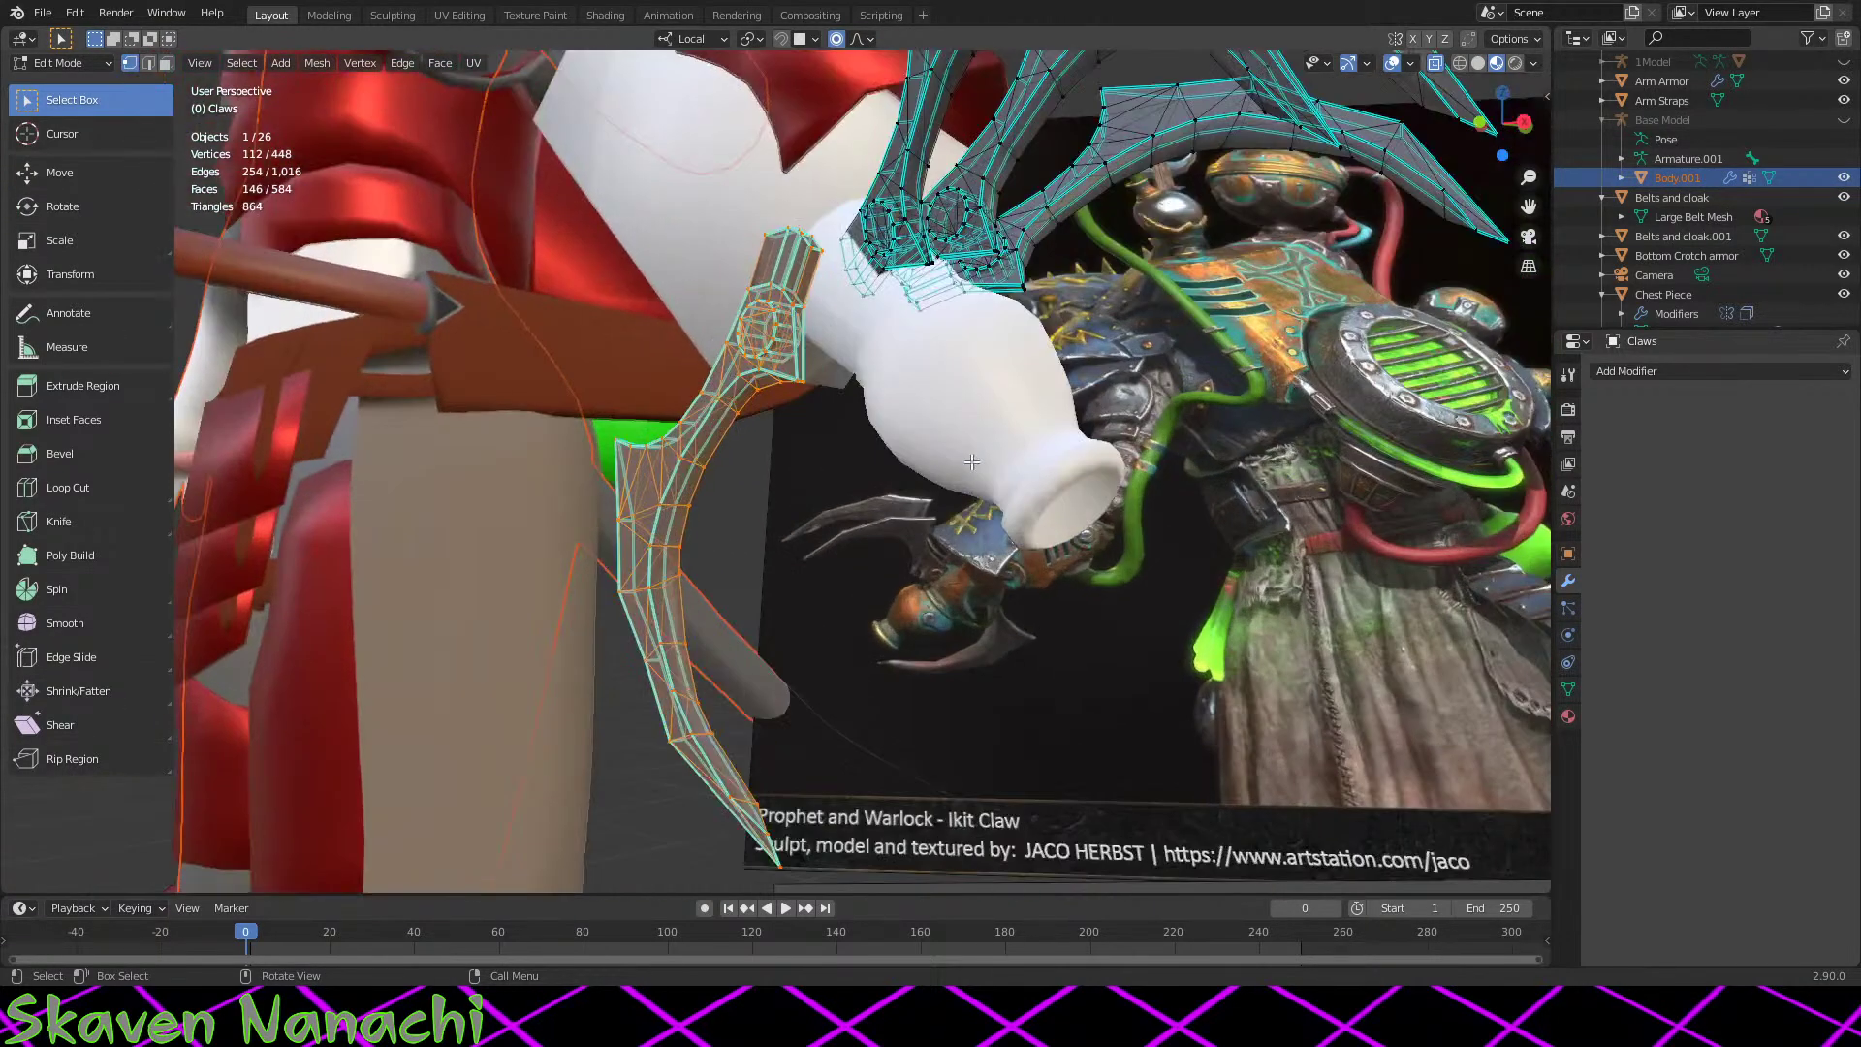
scroll(1706, 257, "down", 4)
left_click(1650, 240)
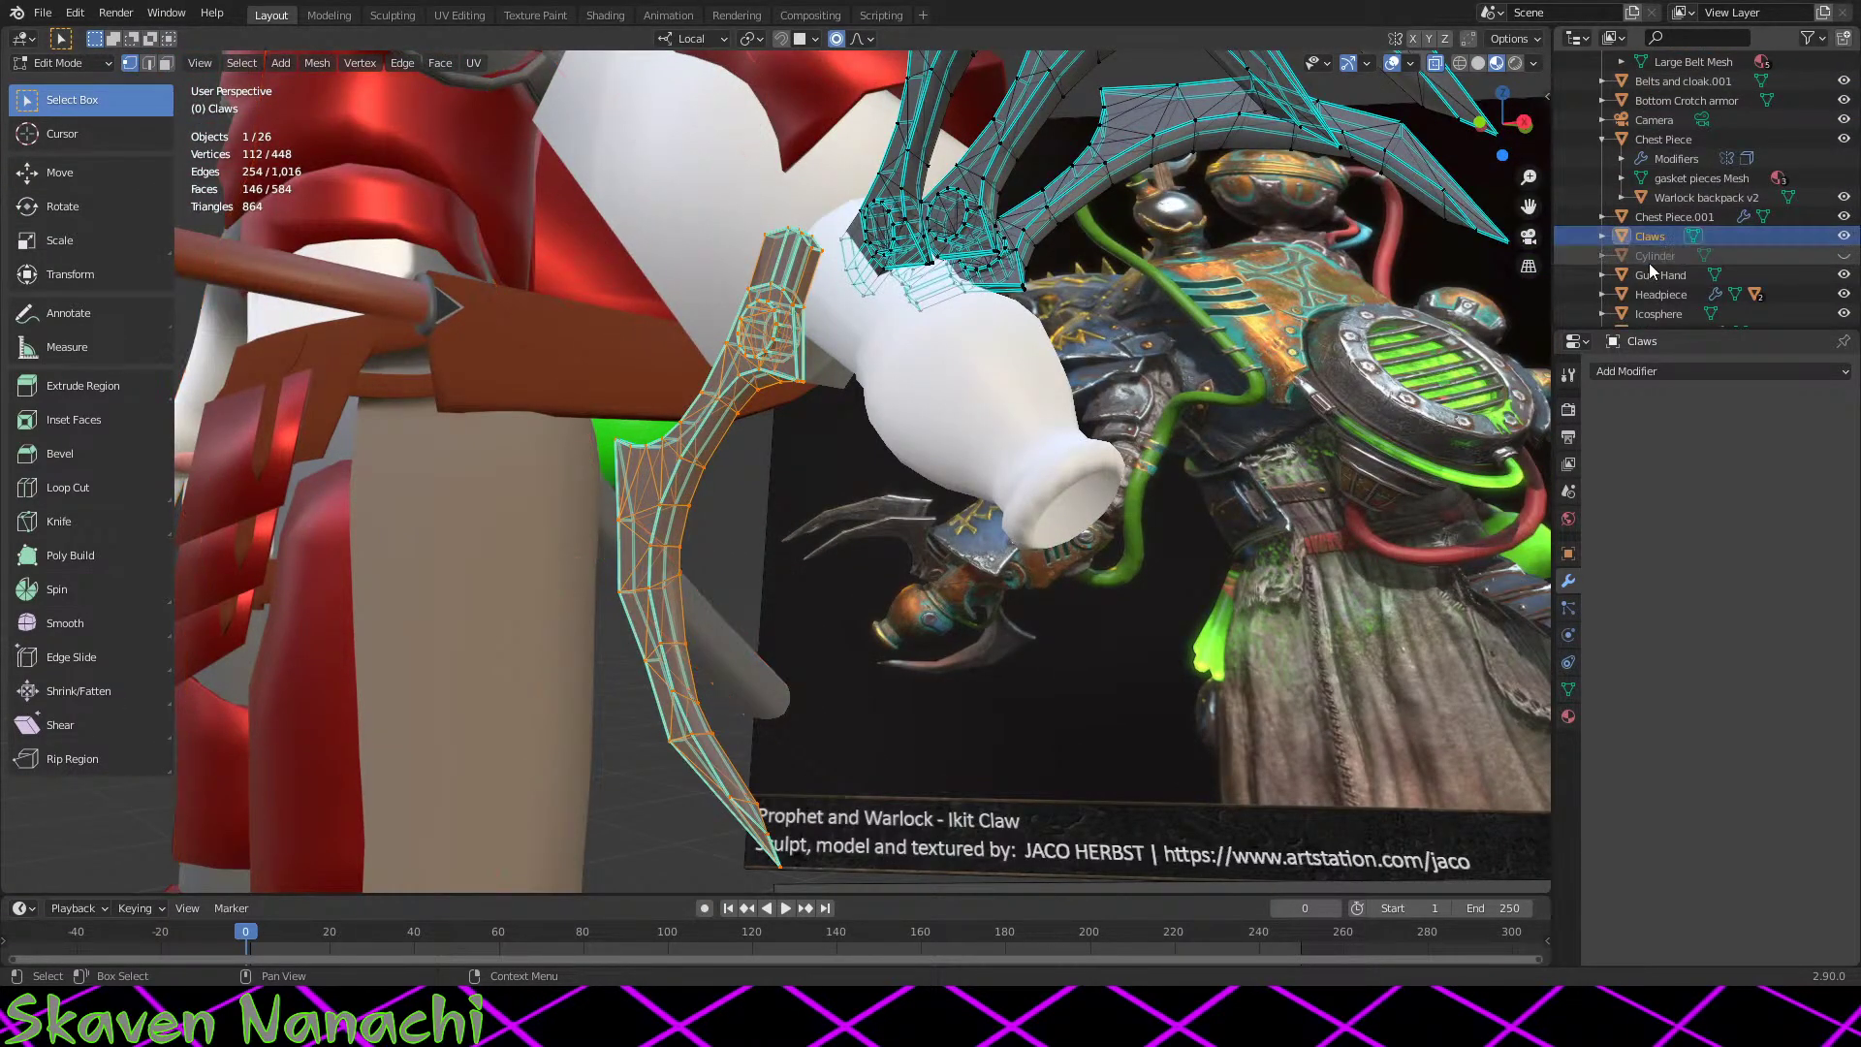
middle_click_drag(1034, 645, 979, 636)
key("Tab")
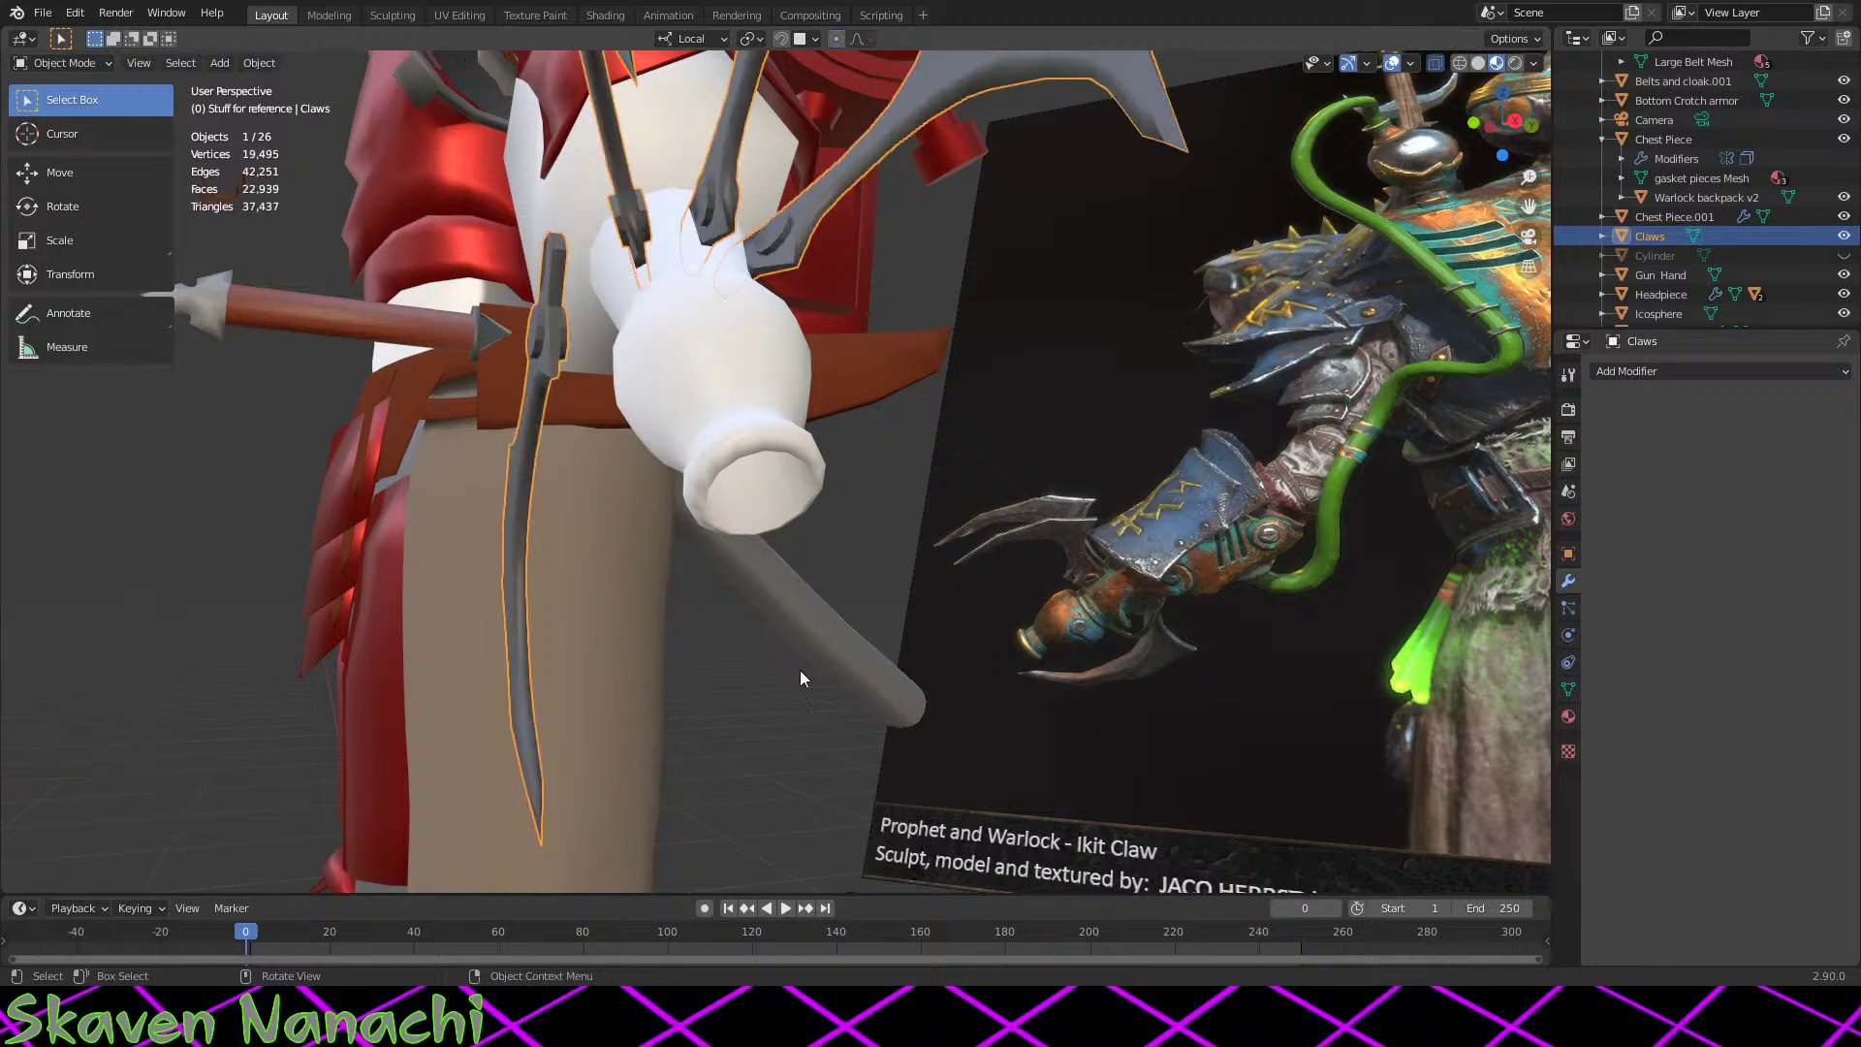
left_click(1844, 234)
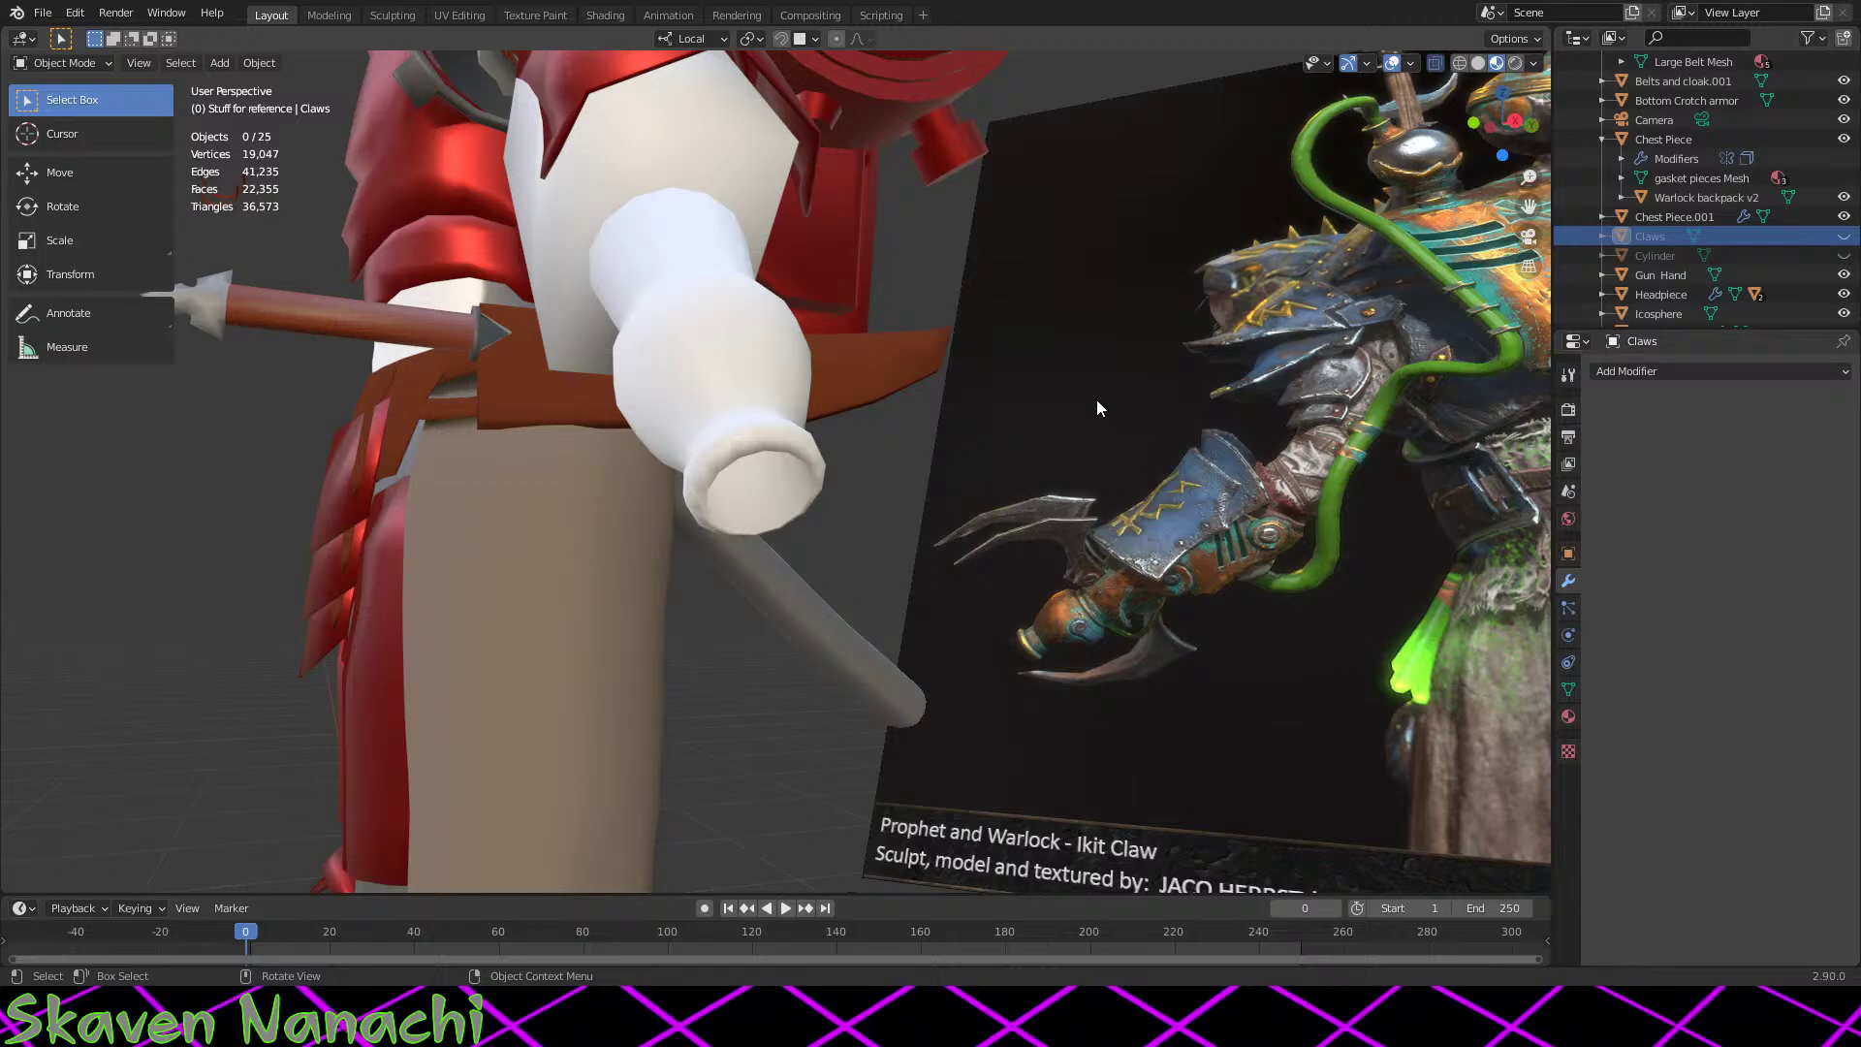
Step: Compare the bare gun forearm and barrel with the armour and lower claw mount in the Ikit Claw reference art
middle_click_drag(1096, 399, 194, 514)
scroll(203, 511, "up", 5)
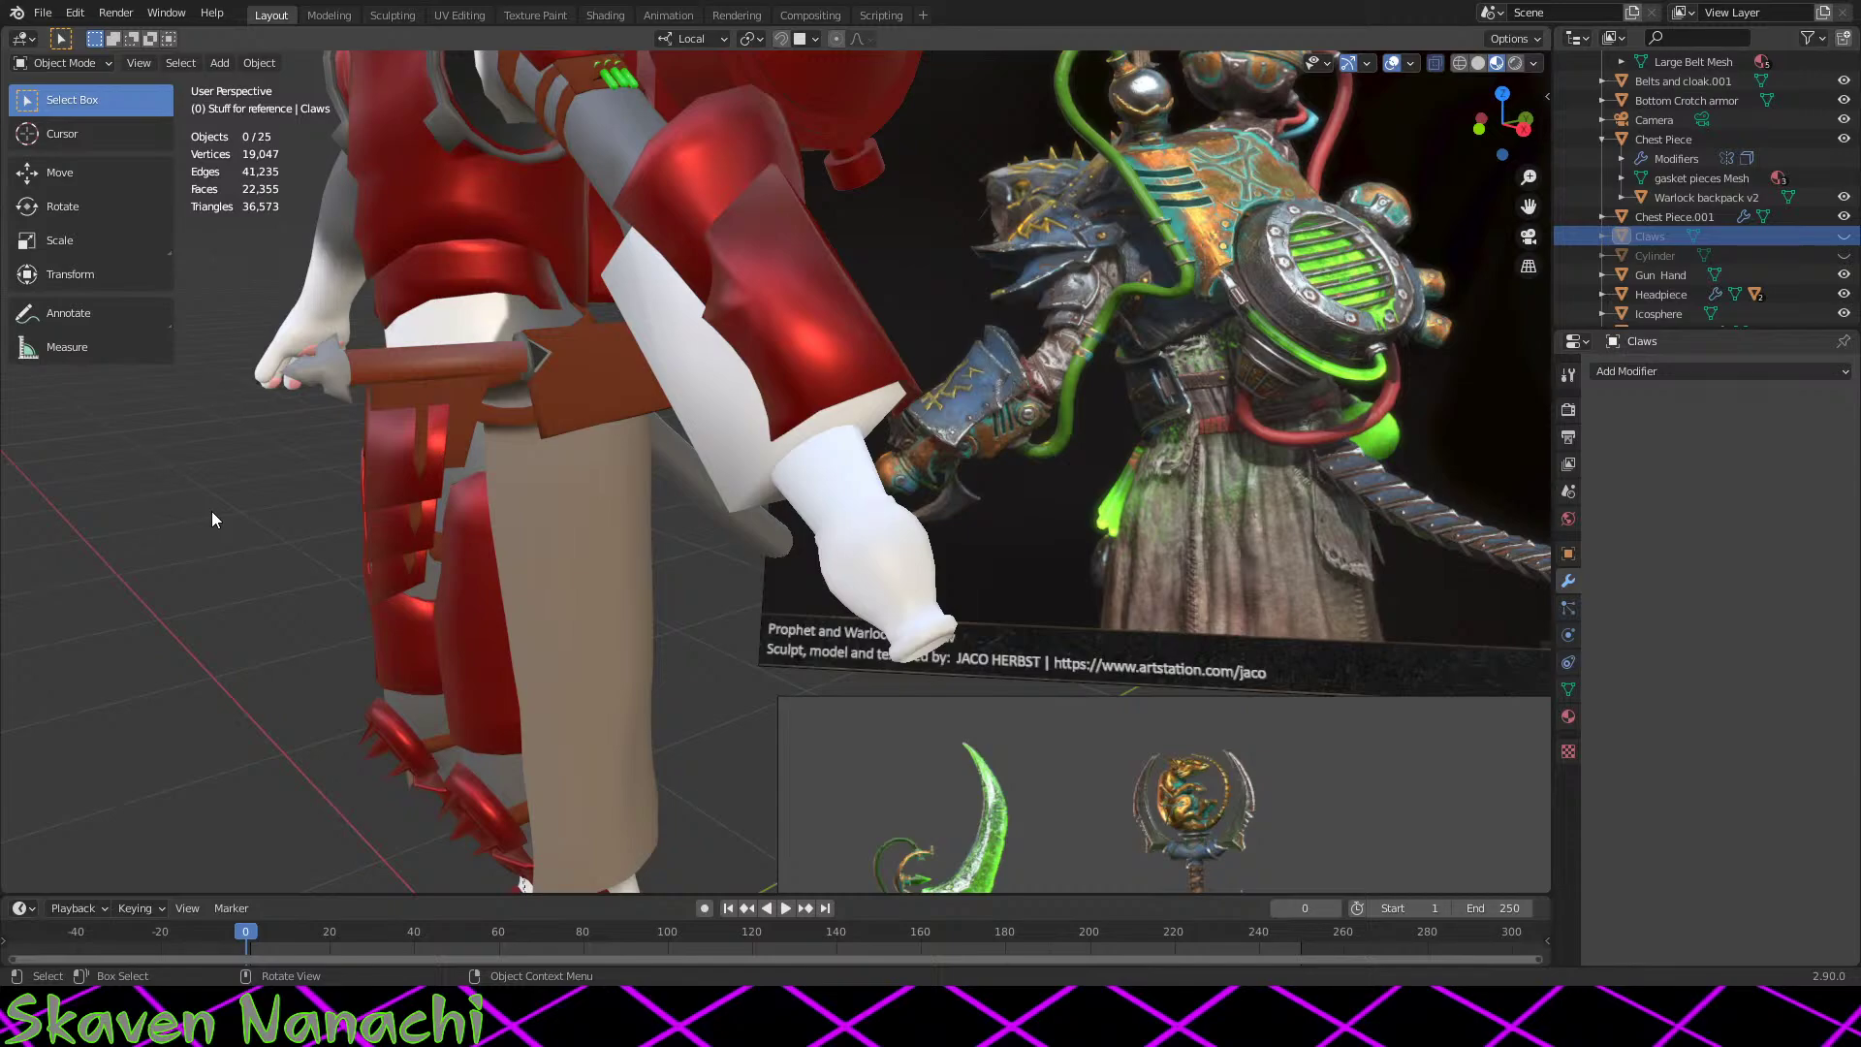
scroll(648, 624, "up", 4)
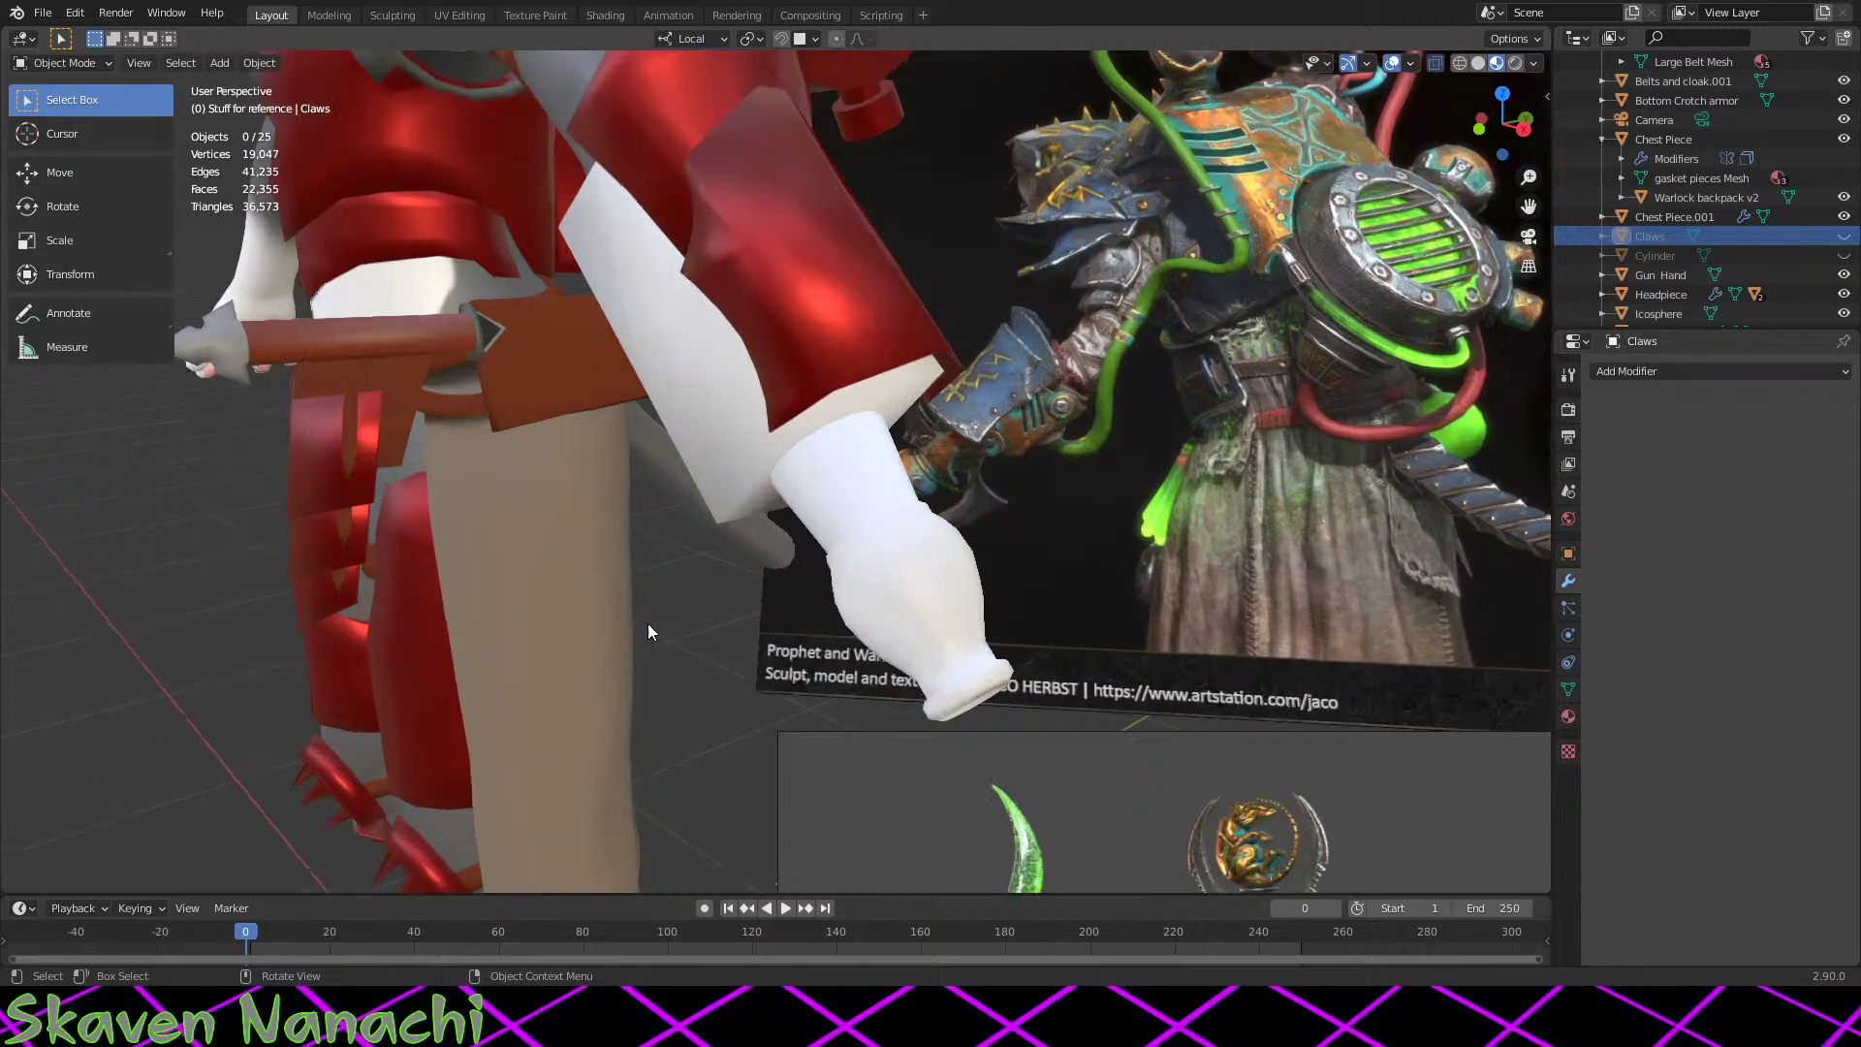
middle_click_drag(647, 625, 995, 669)
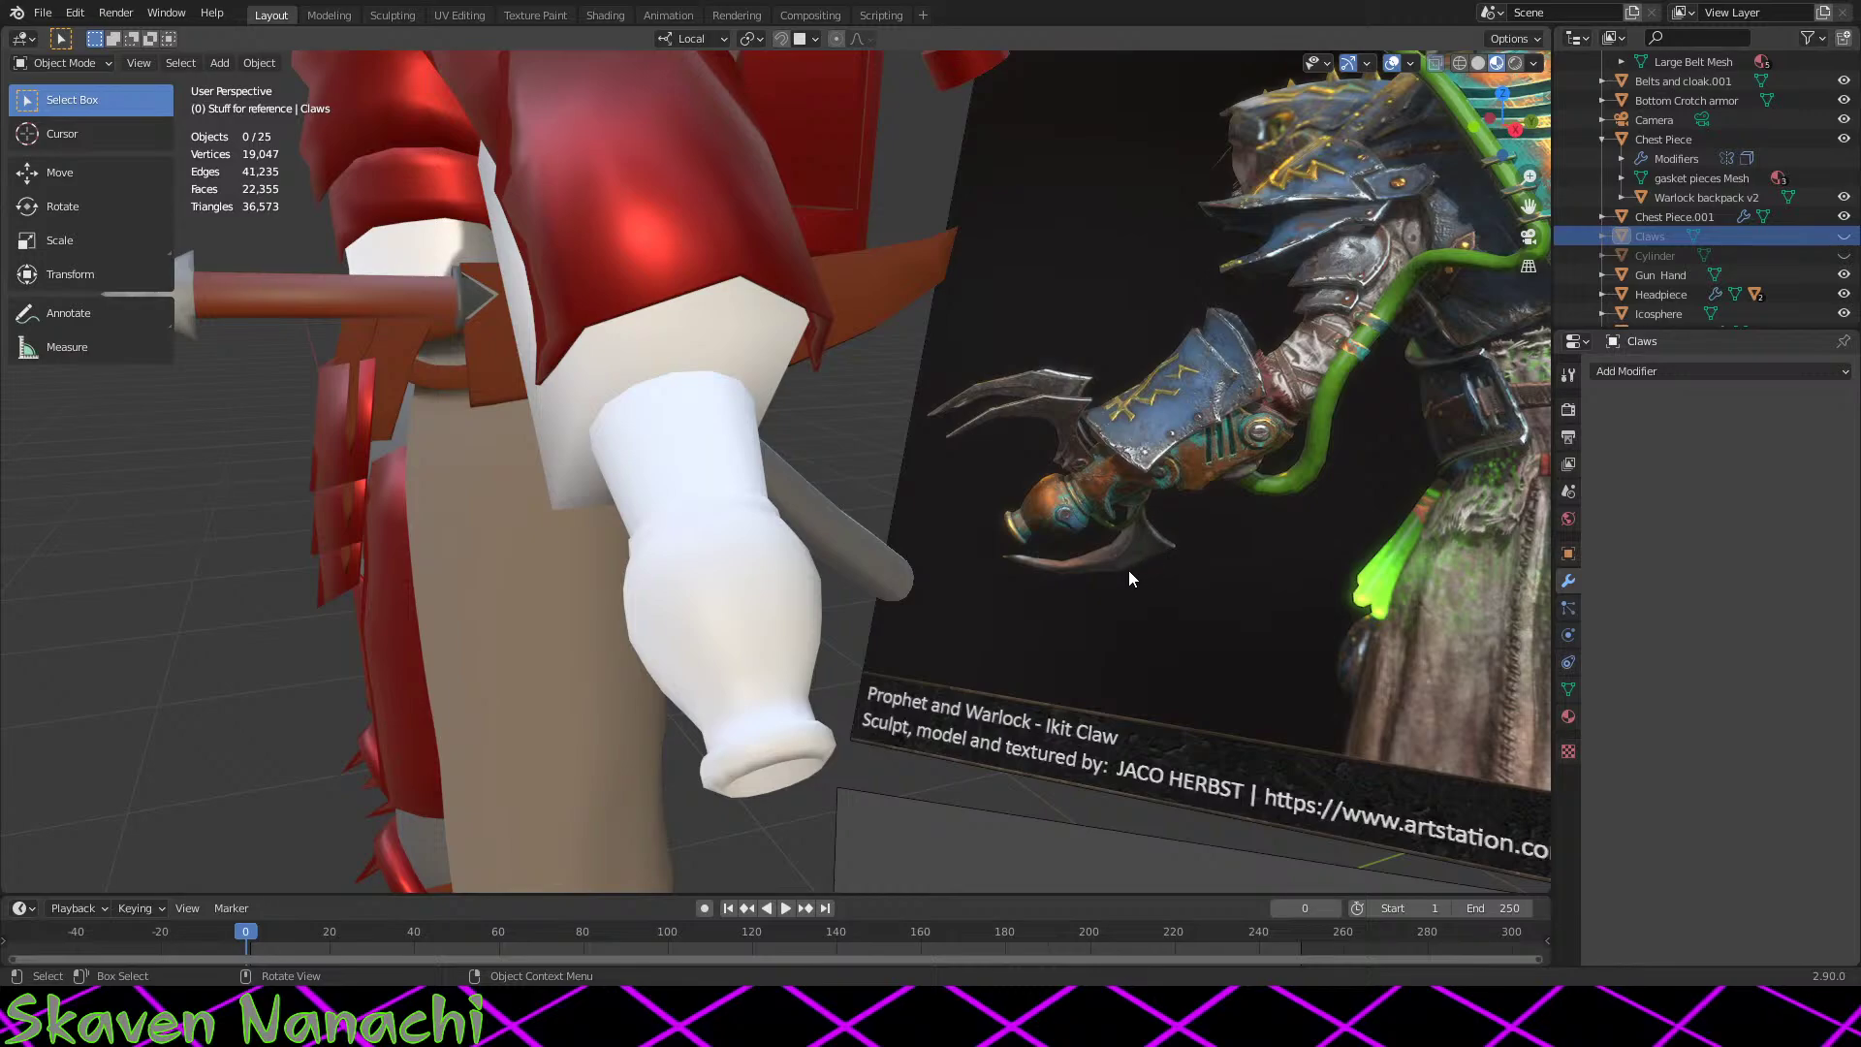
scroll(1129, 572, "down", 4)
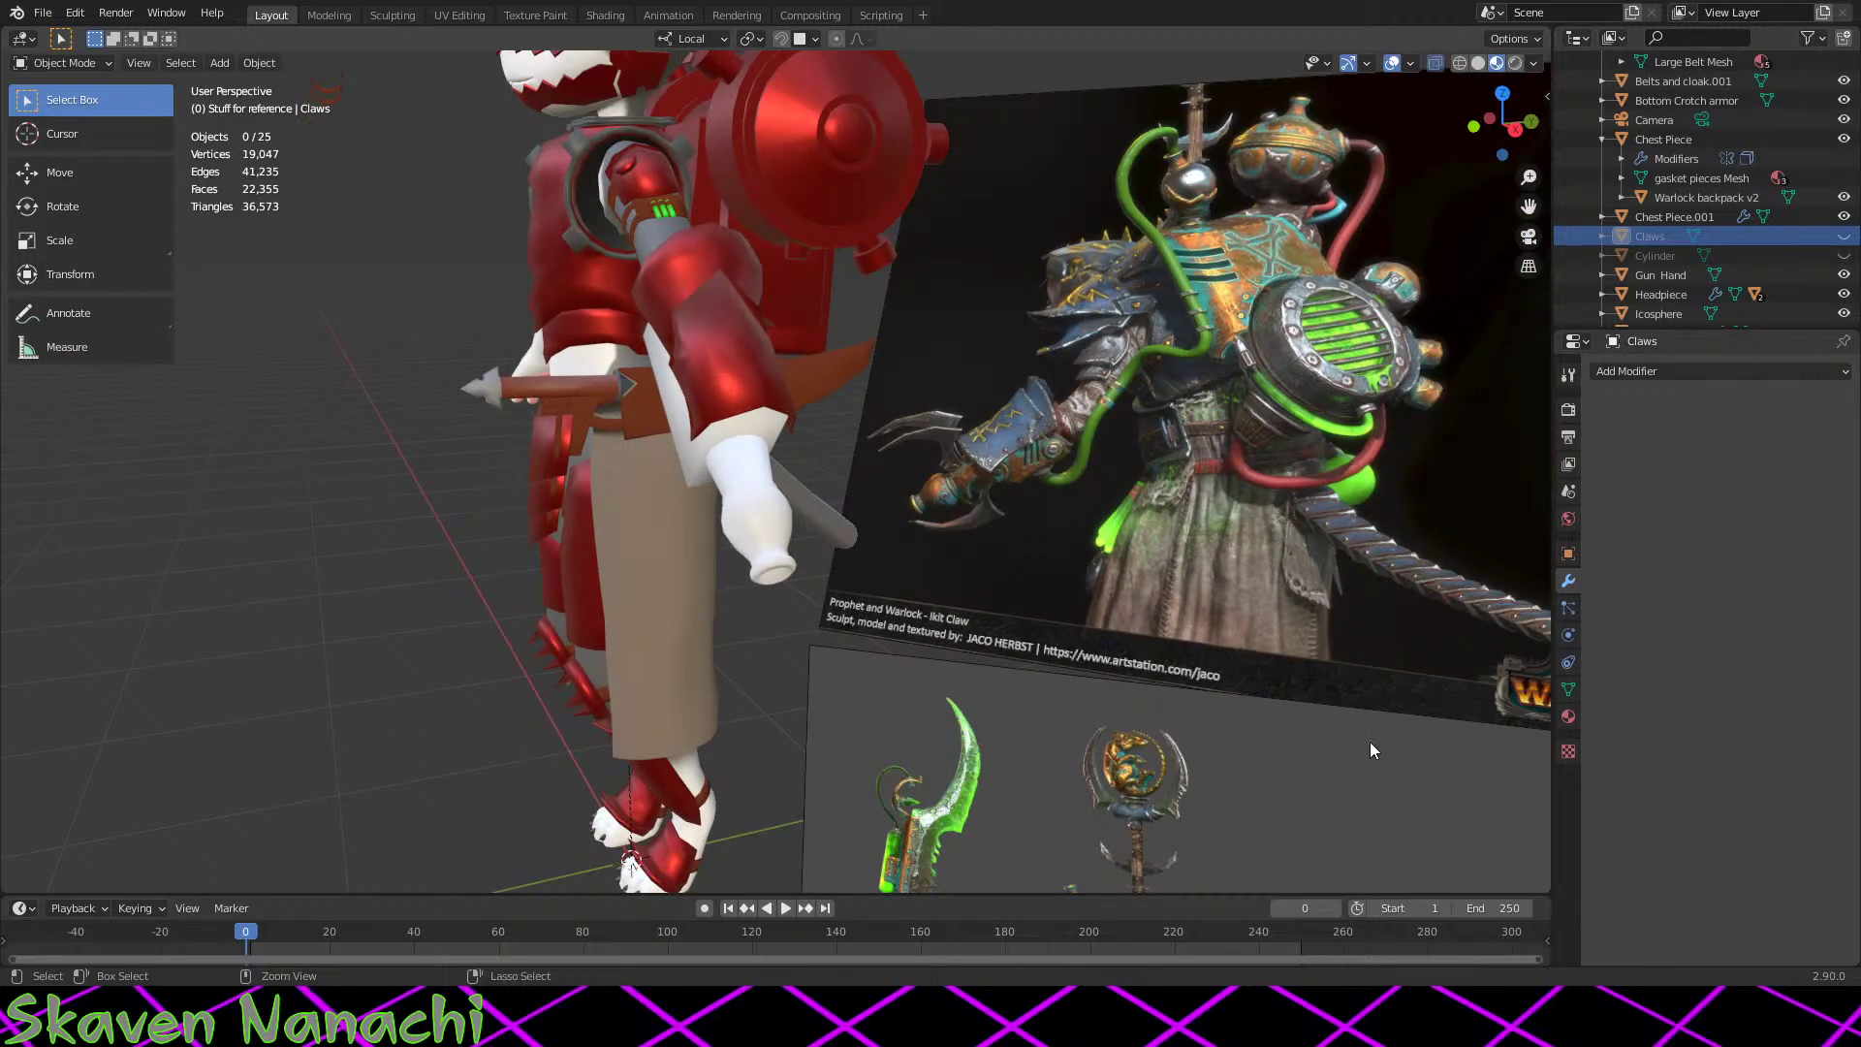
middle_click_drag(1370, 742, 1195, 230, "shift")
scroll(914, 545, "up", 8)
scroll(916, 597, "down", 5)
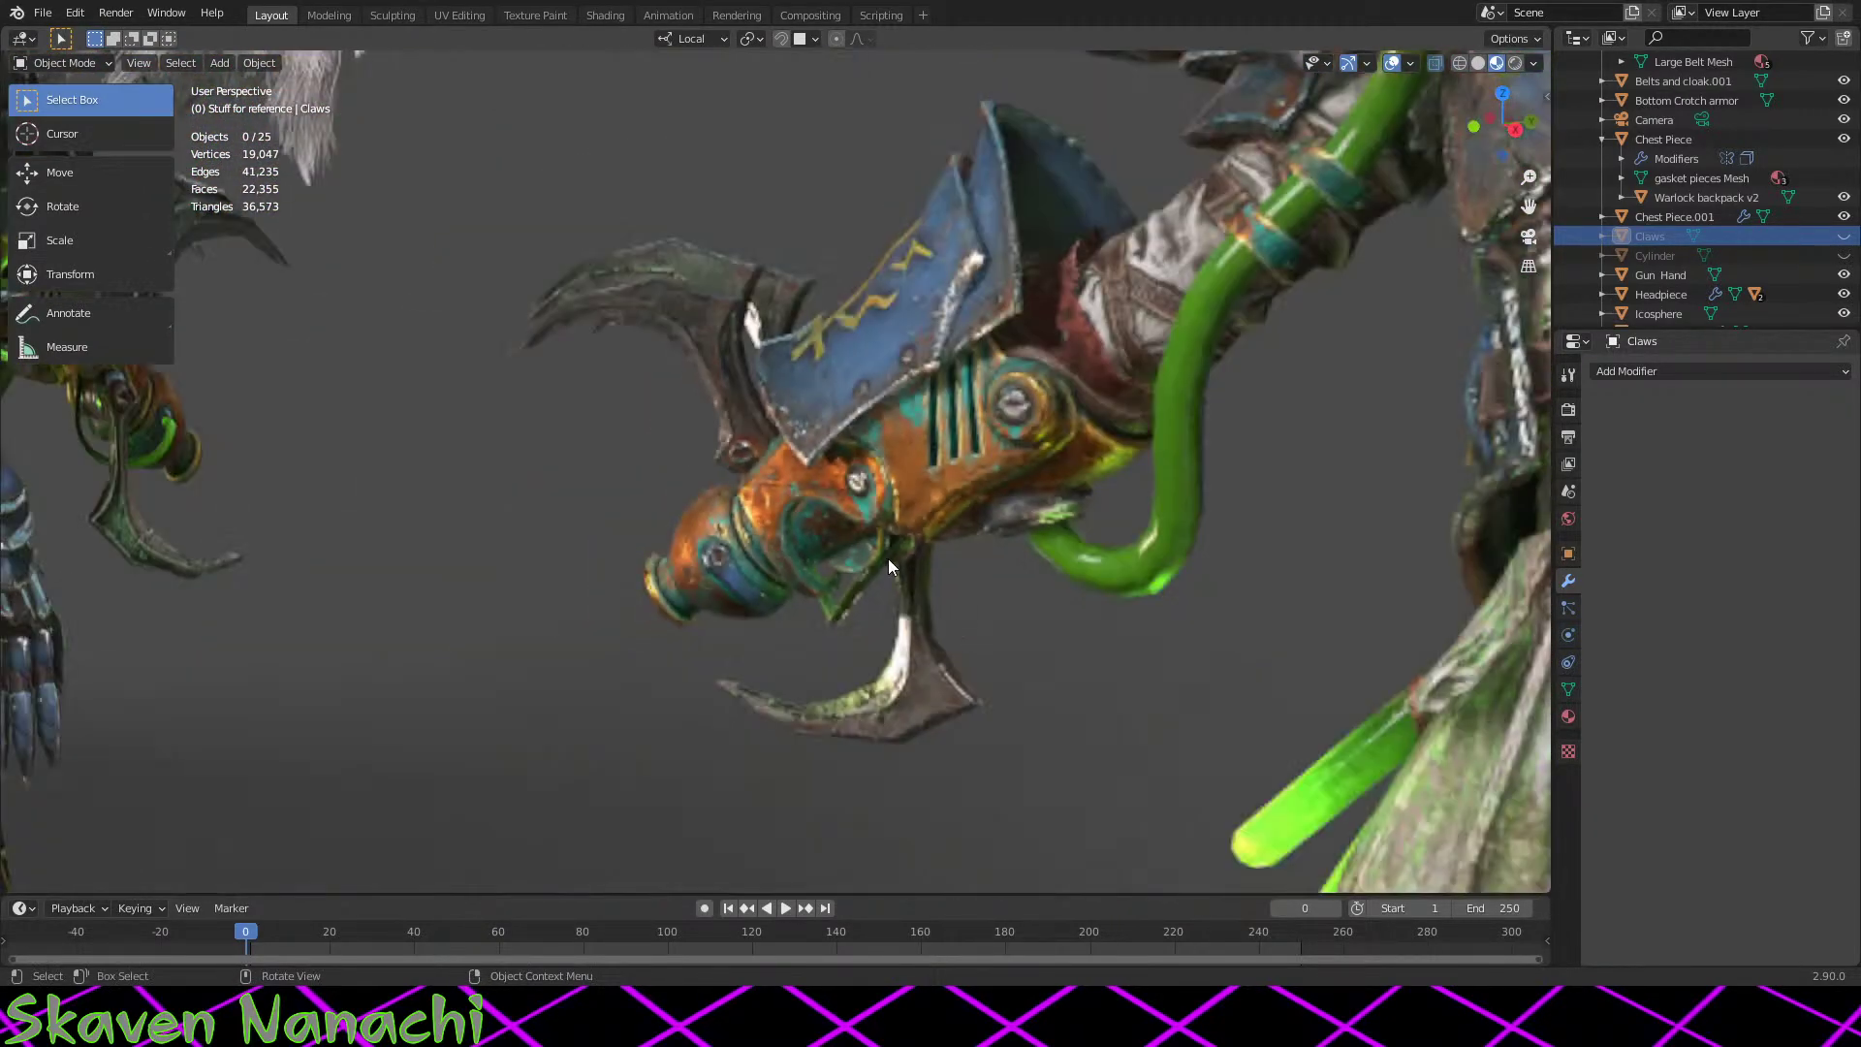
middle_click_drag(845, 520, 746, 332, "shift")
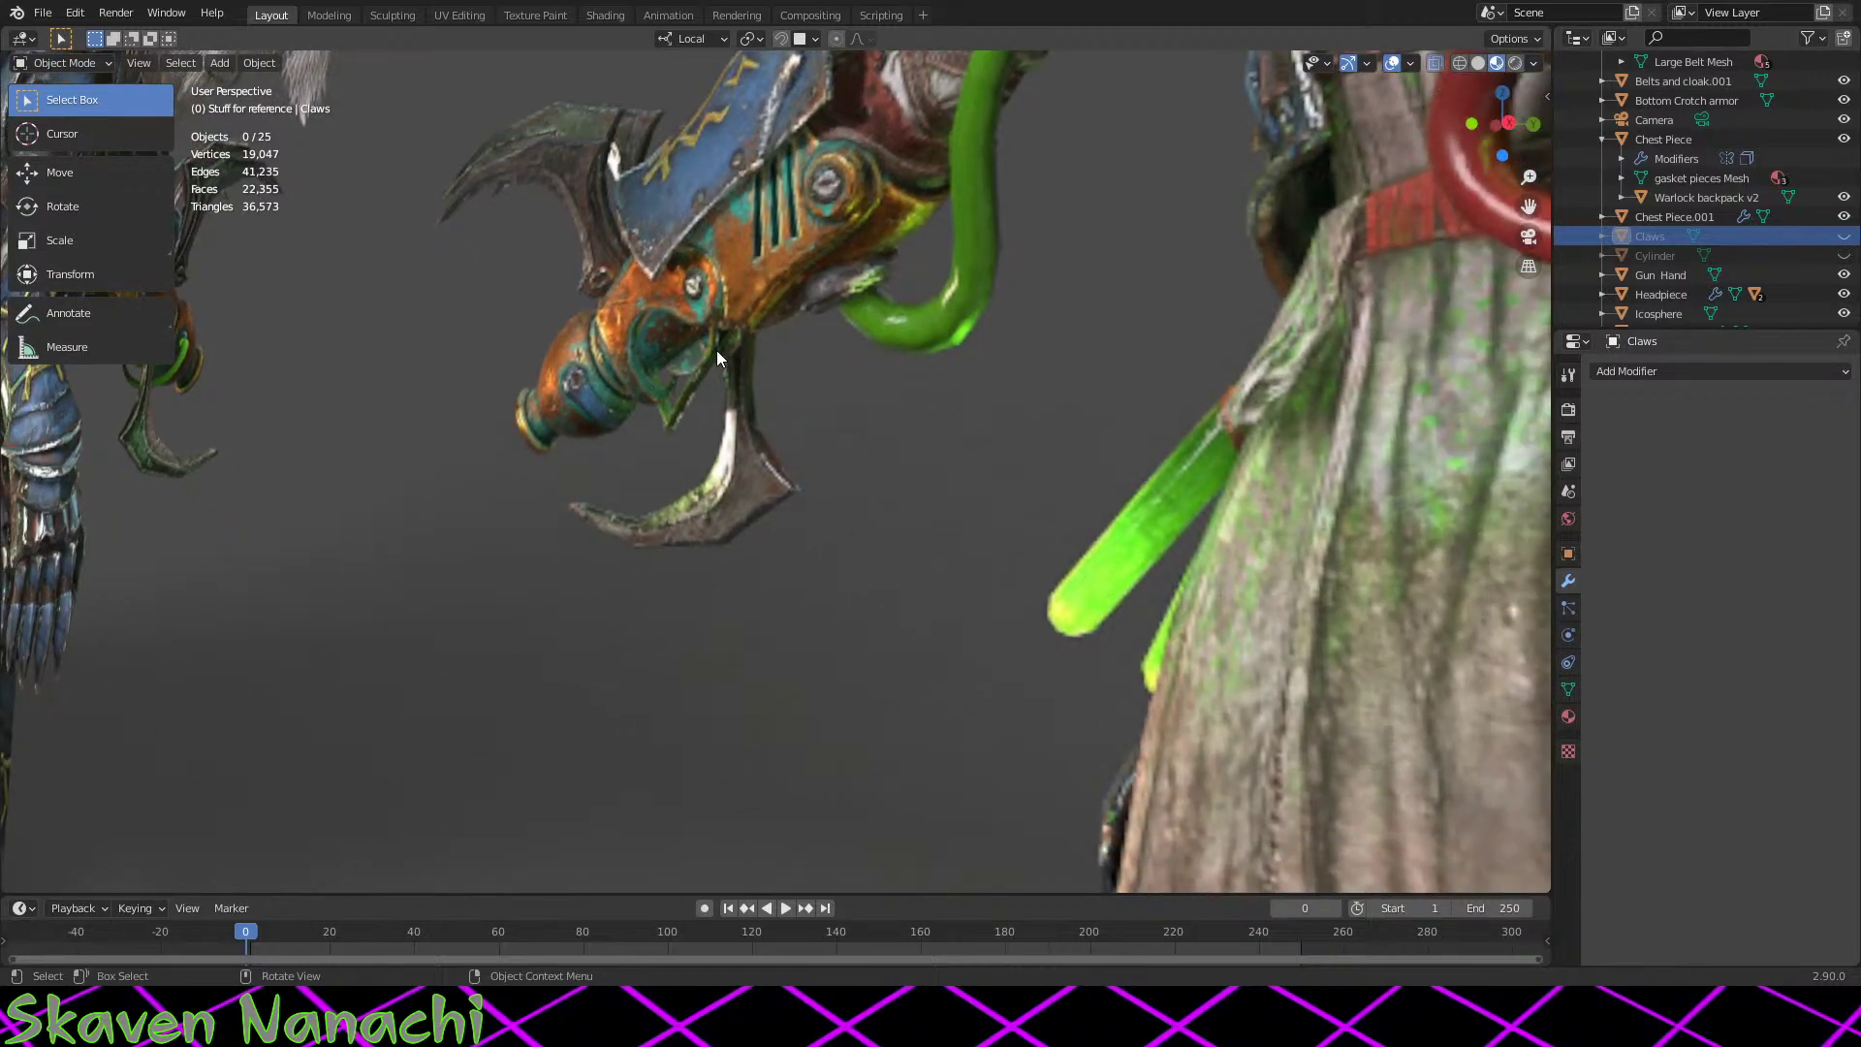
middle_click_drag(674, 436, 813, 681)
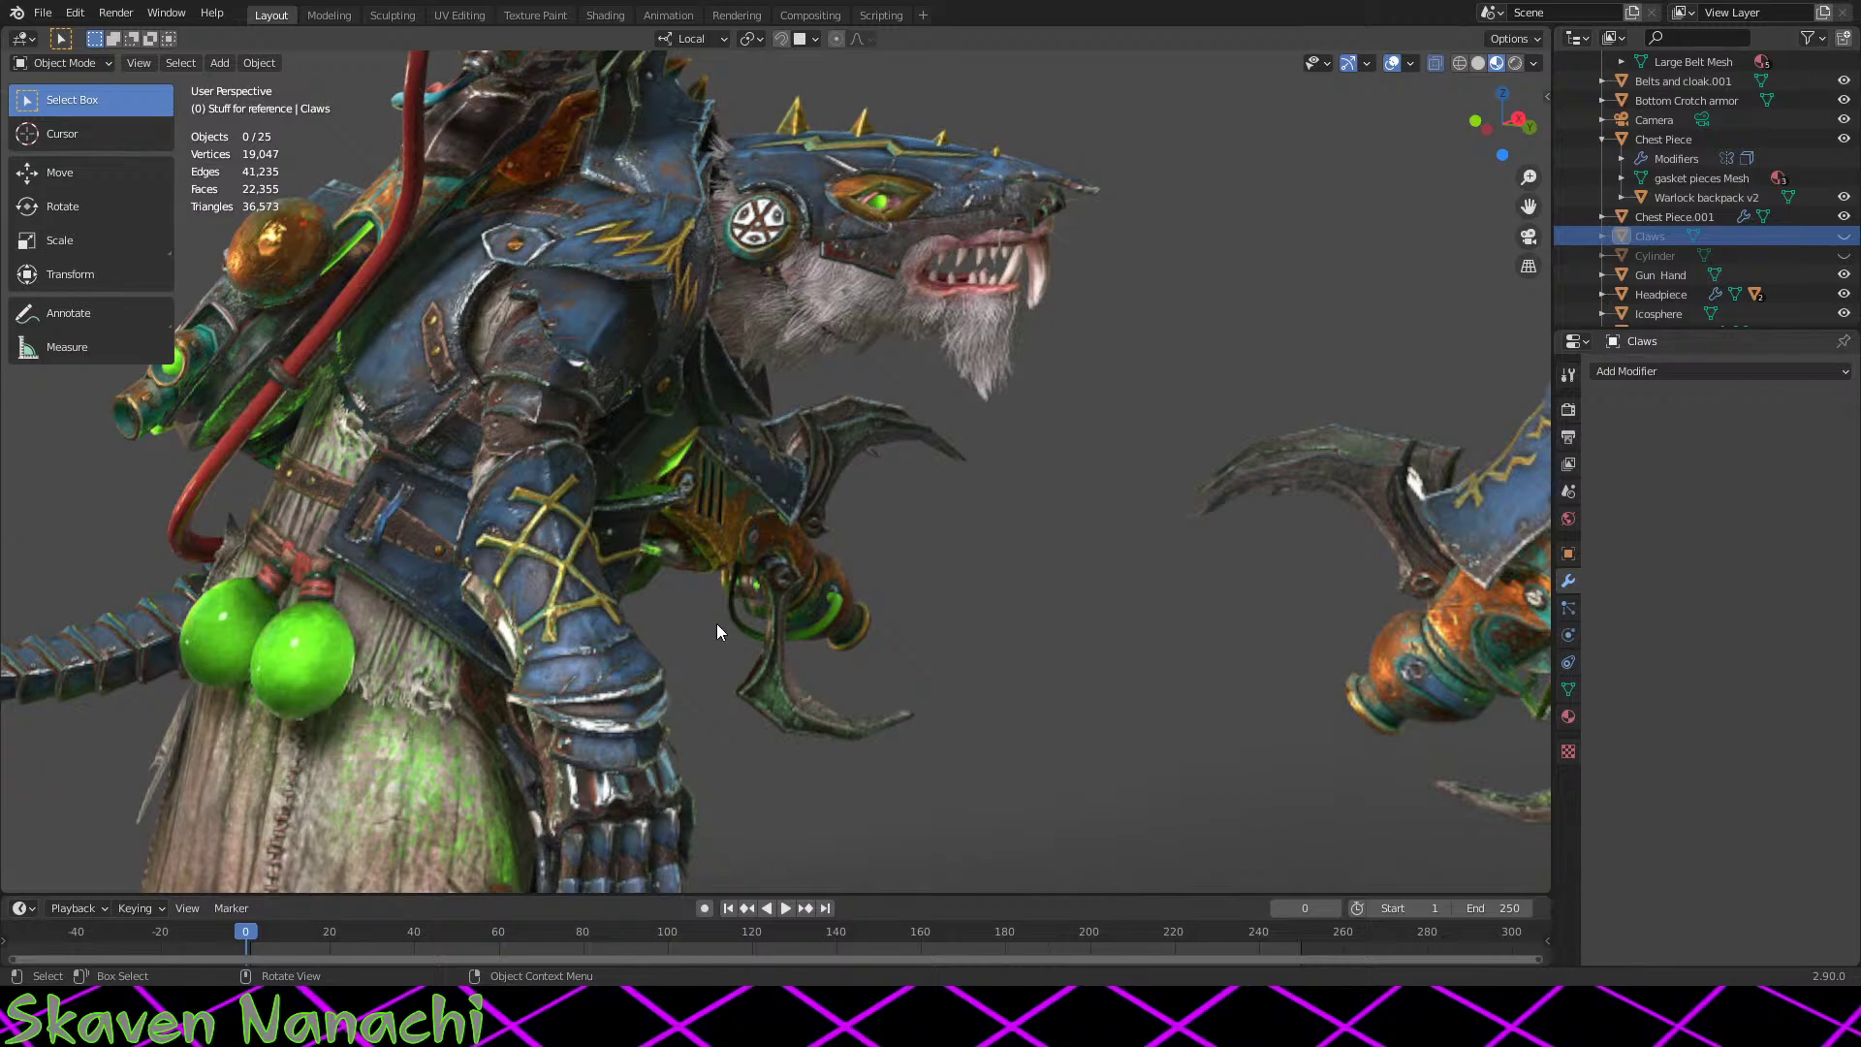
middle_click_drag(781, 609, 1124, 615)
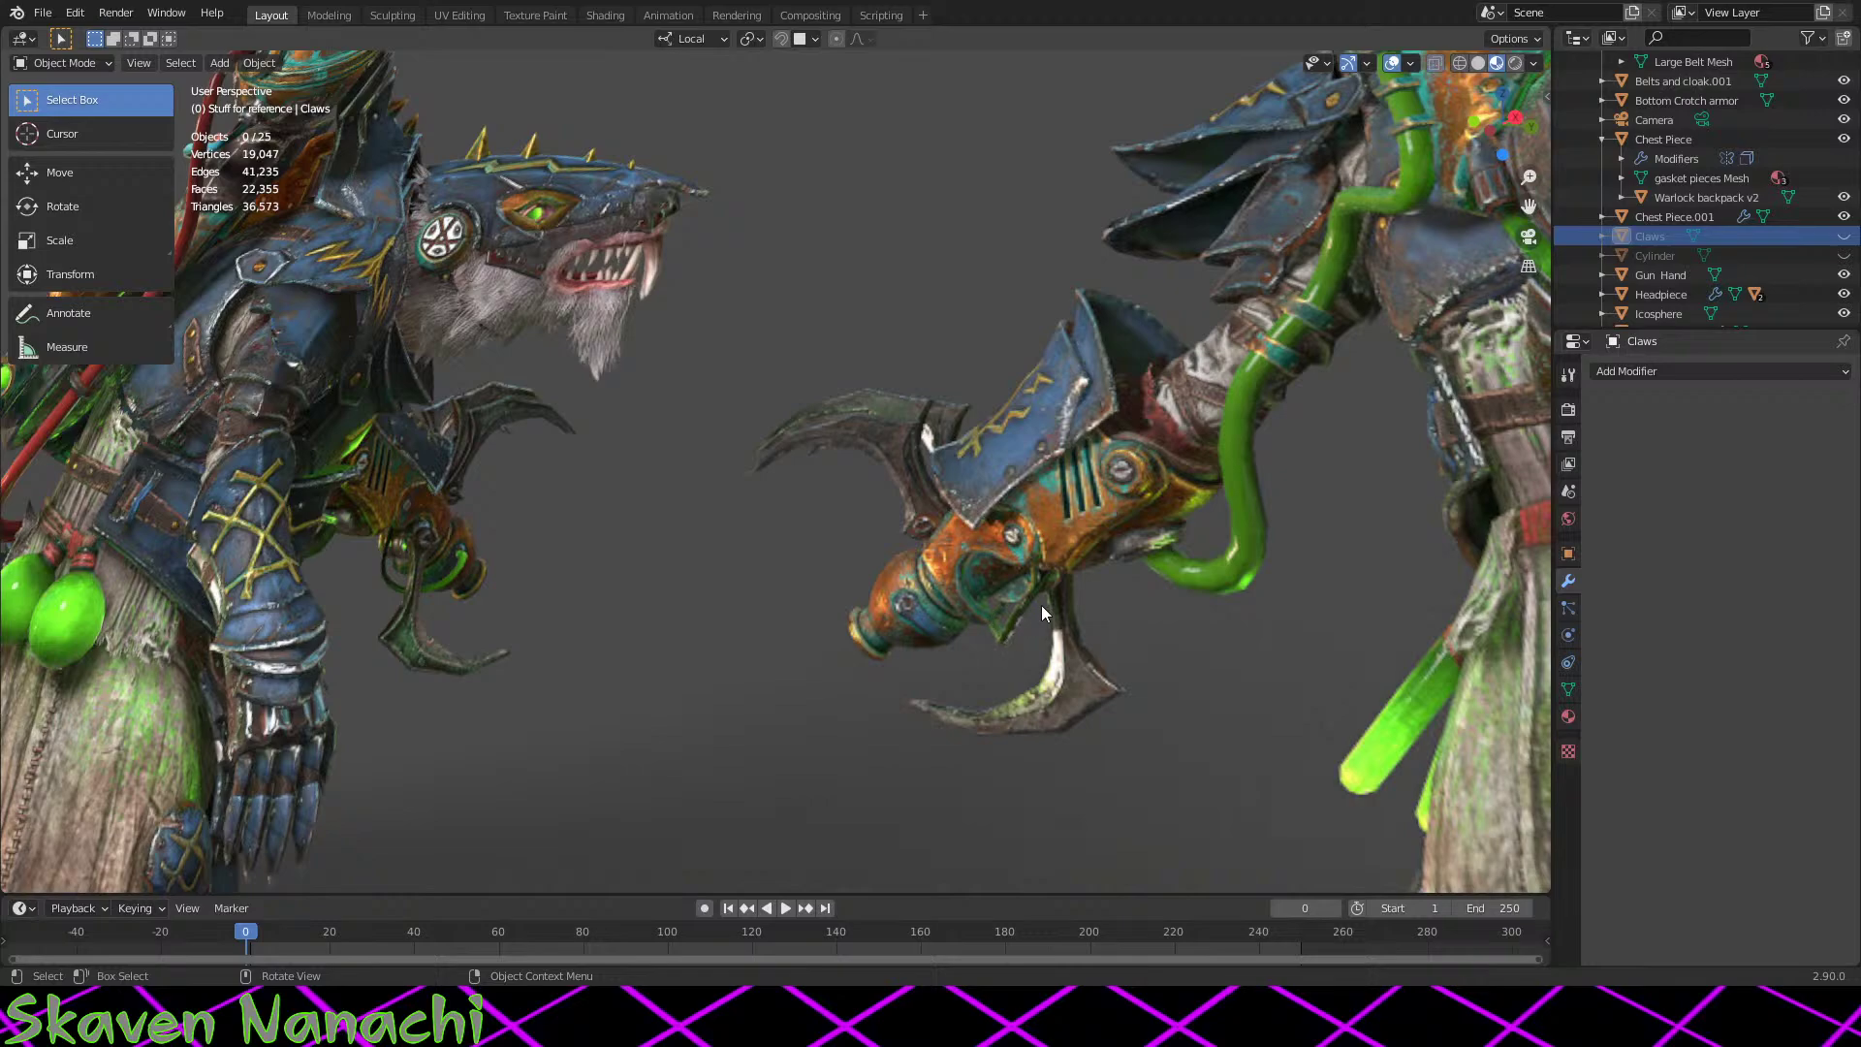
Step: Examine the Ikit Claw's gun arm in several reference views and compare its barrel and armour with the model's gun hand
scroll(764, 756, "down", 1)
scroll(765, 756, "down", 3)
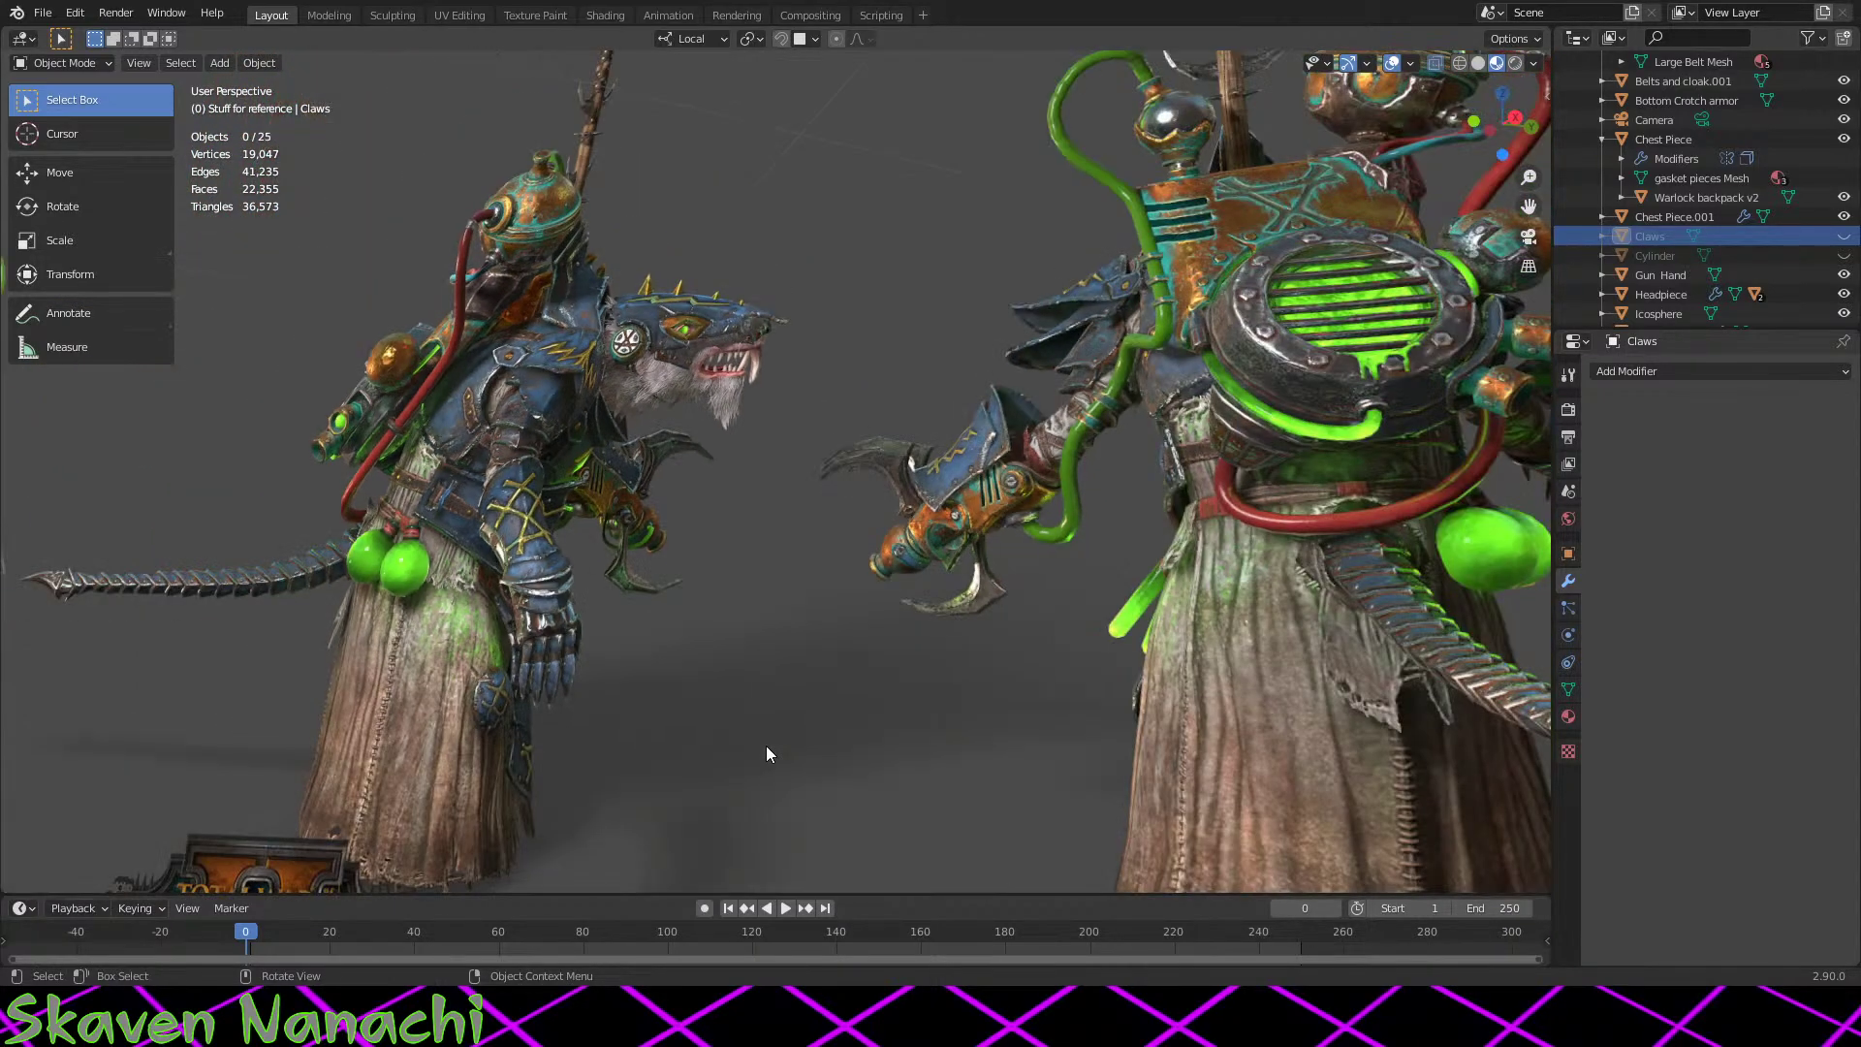
middle_click_drag(653, 739, 790, 539)
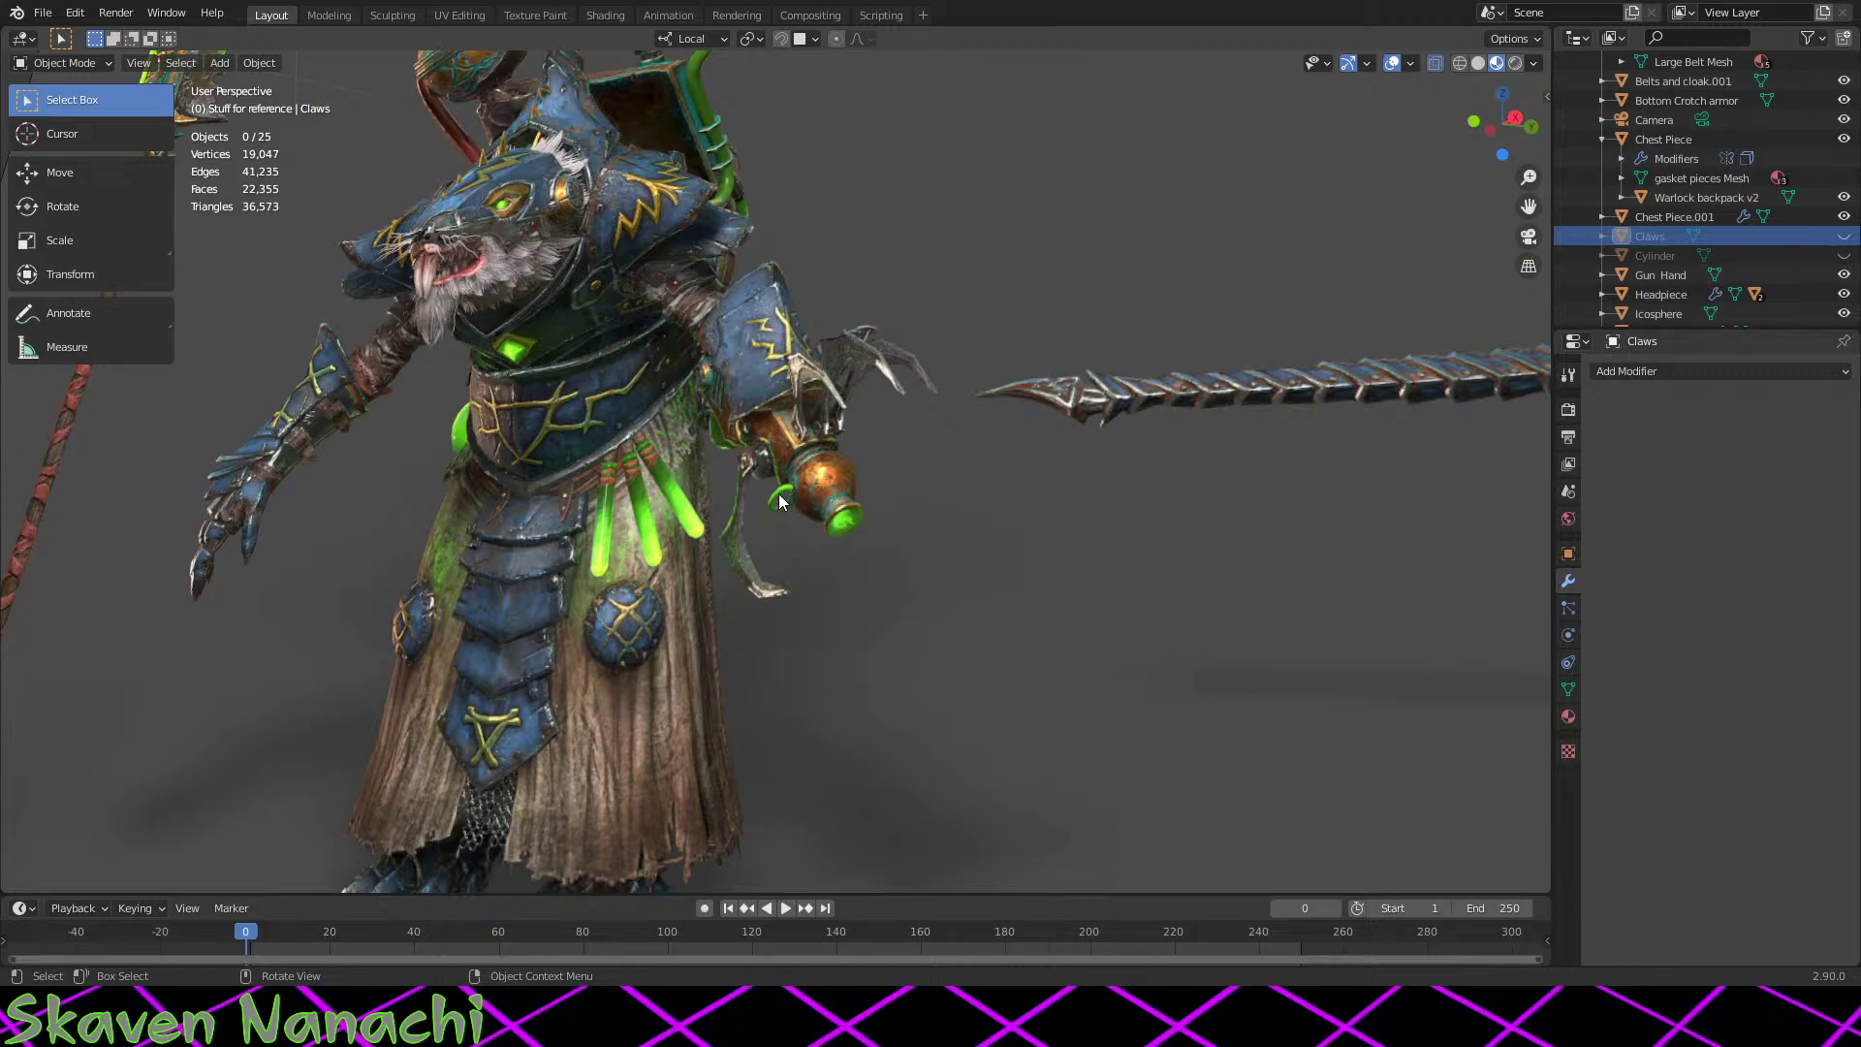
middle_click_drag(890, 506, 1712, 527)
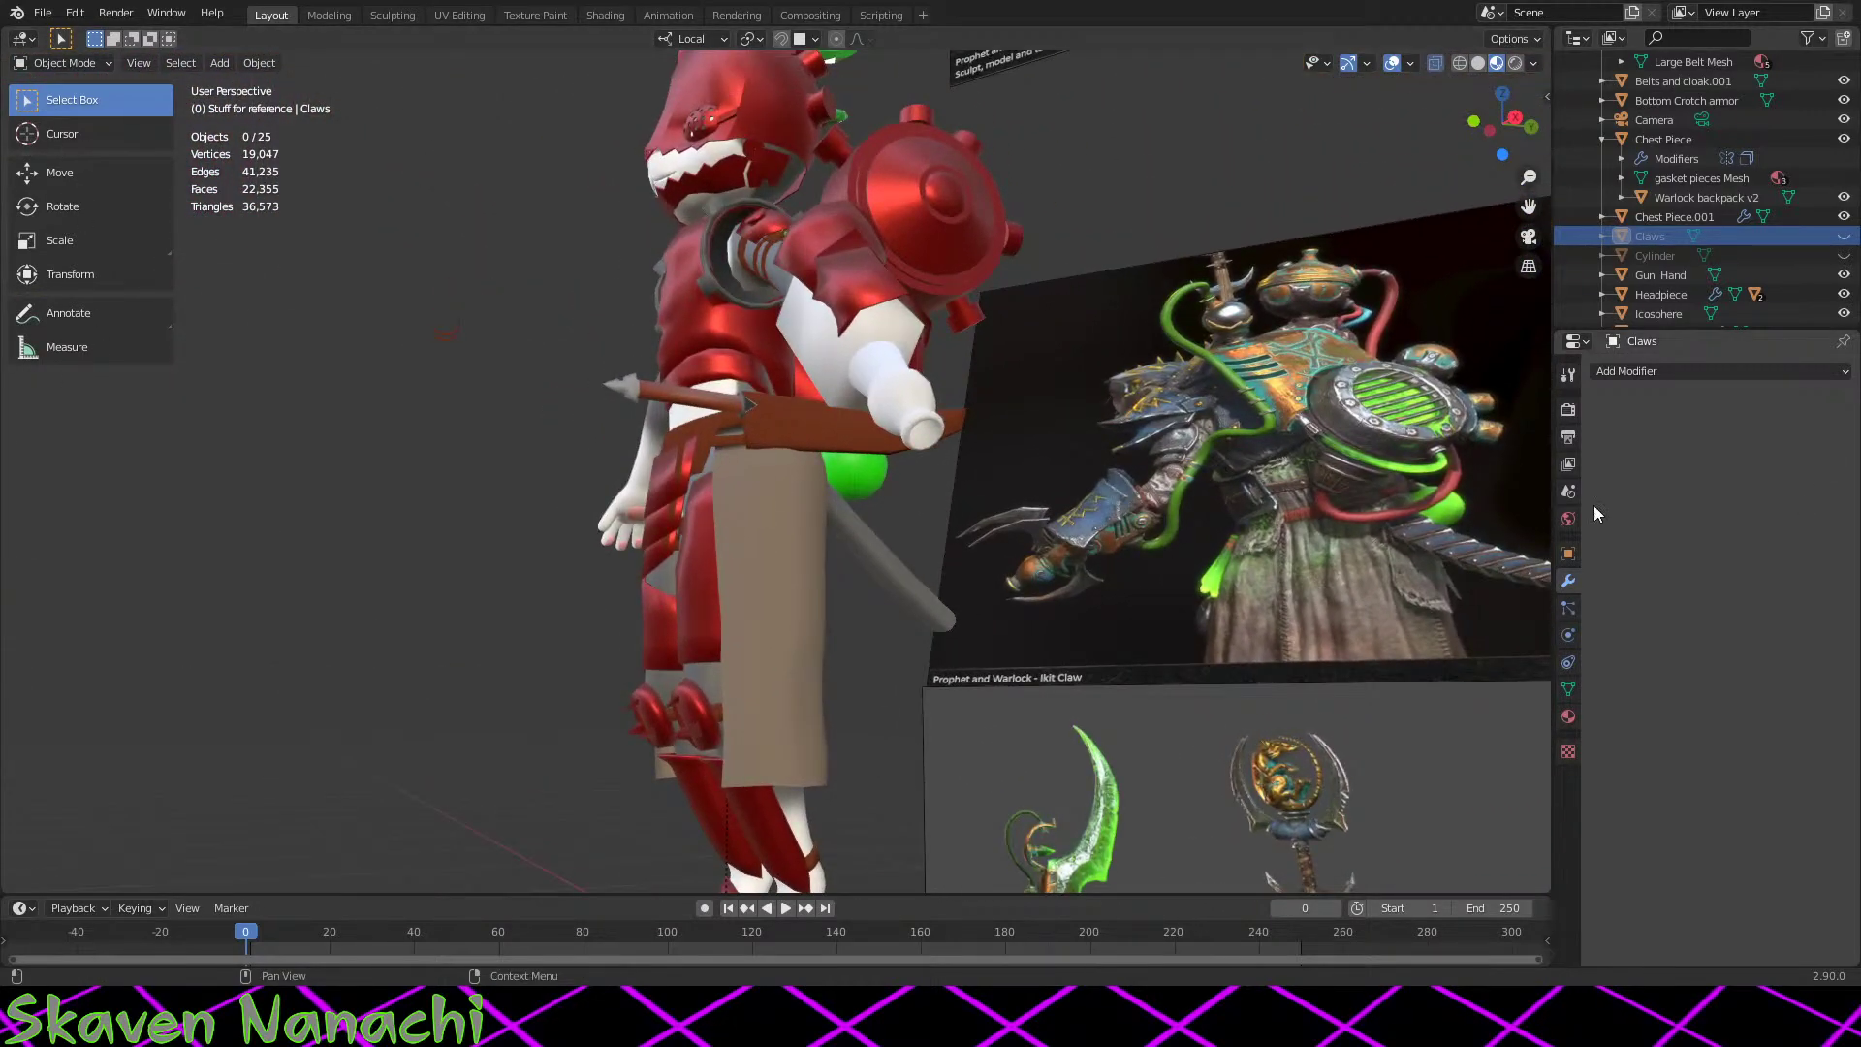
scroll(1150, 382, "up", 5)
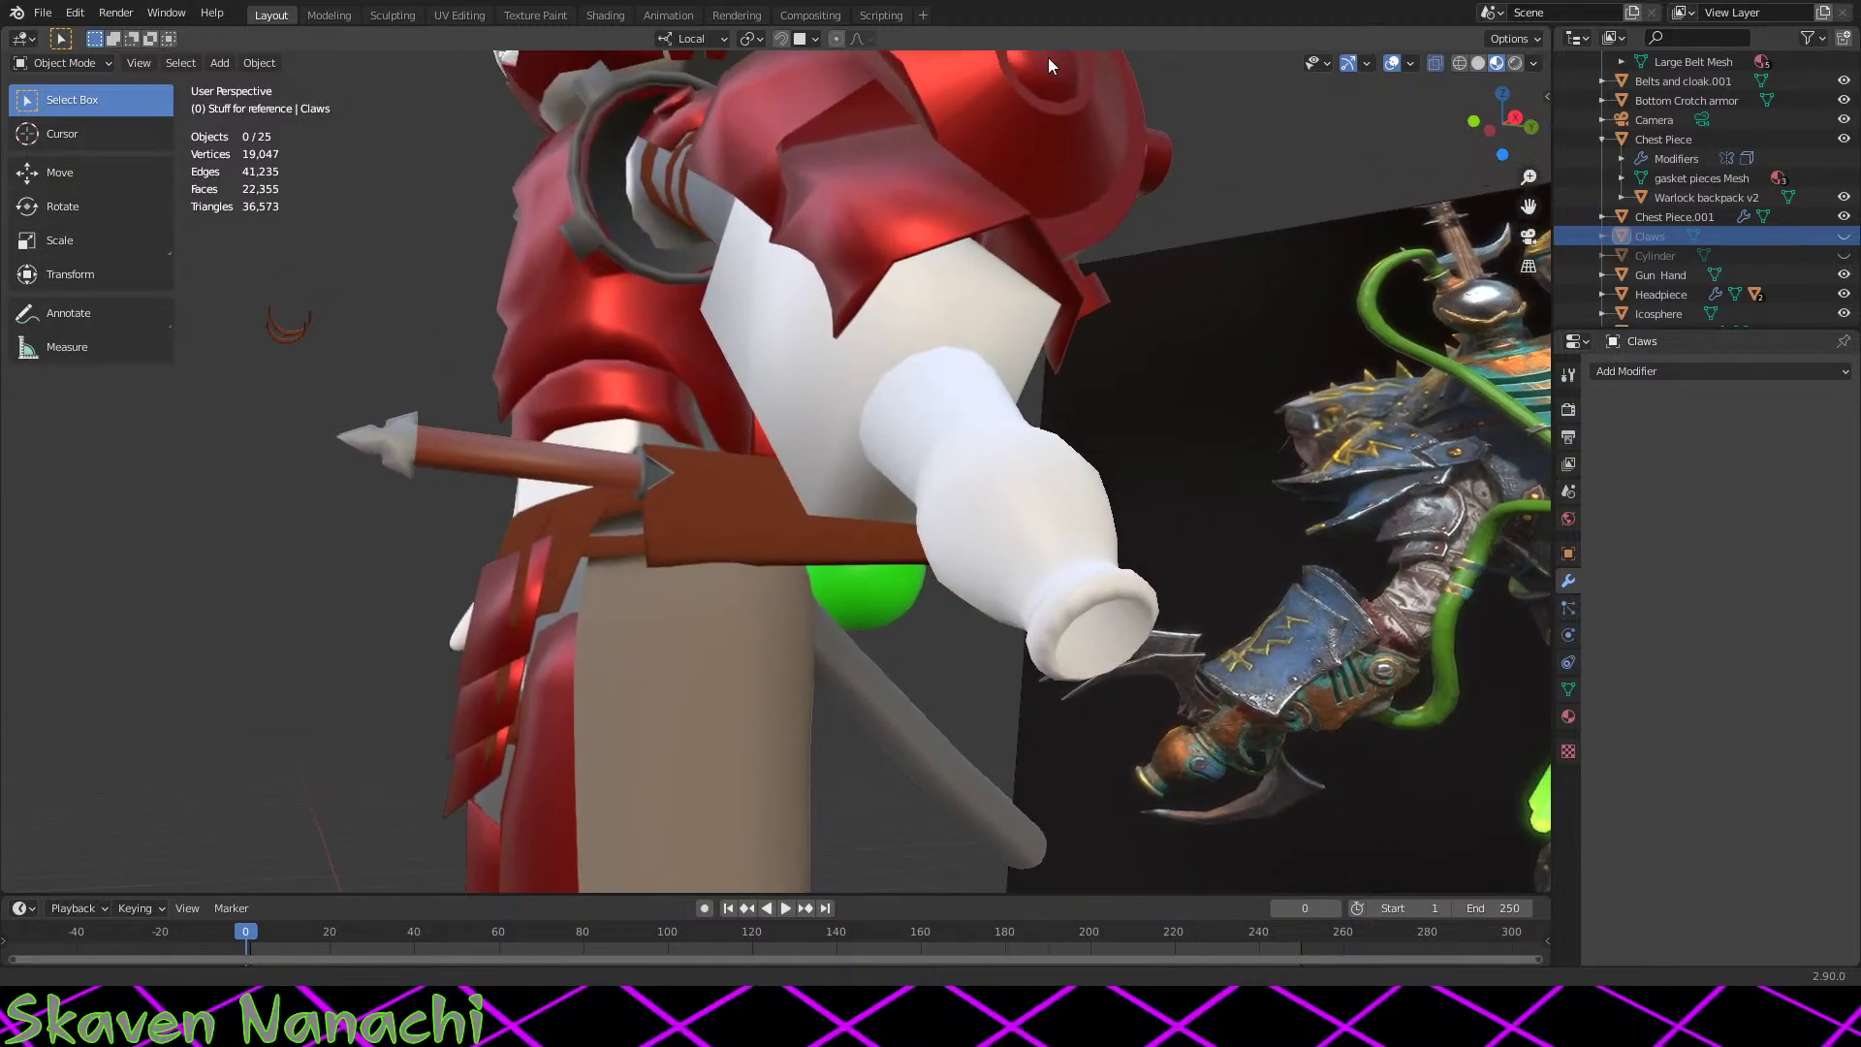
middle_click_drag(1049, 56, 595, 131)
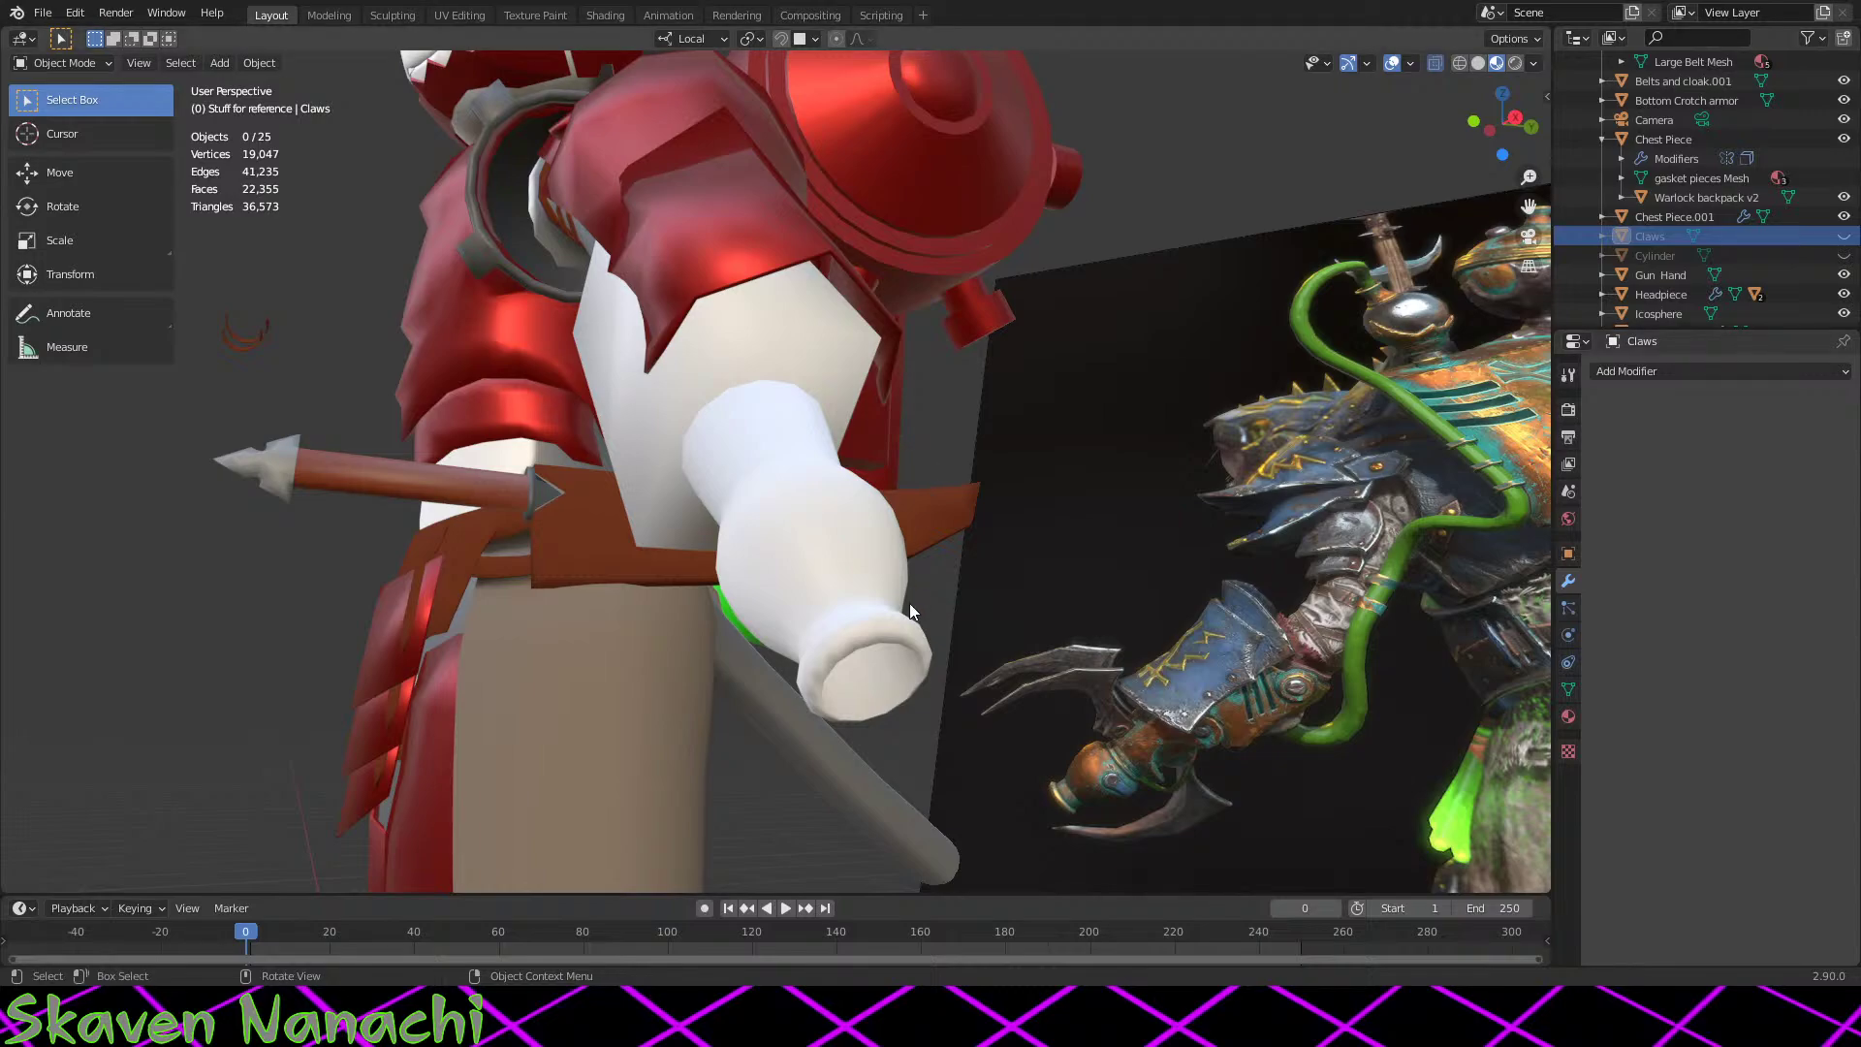
middle_click_drag(910, 611, 475, 610)
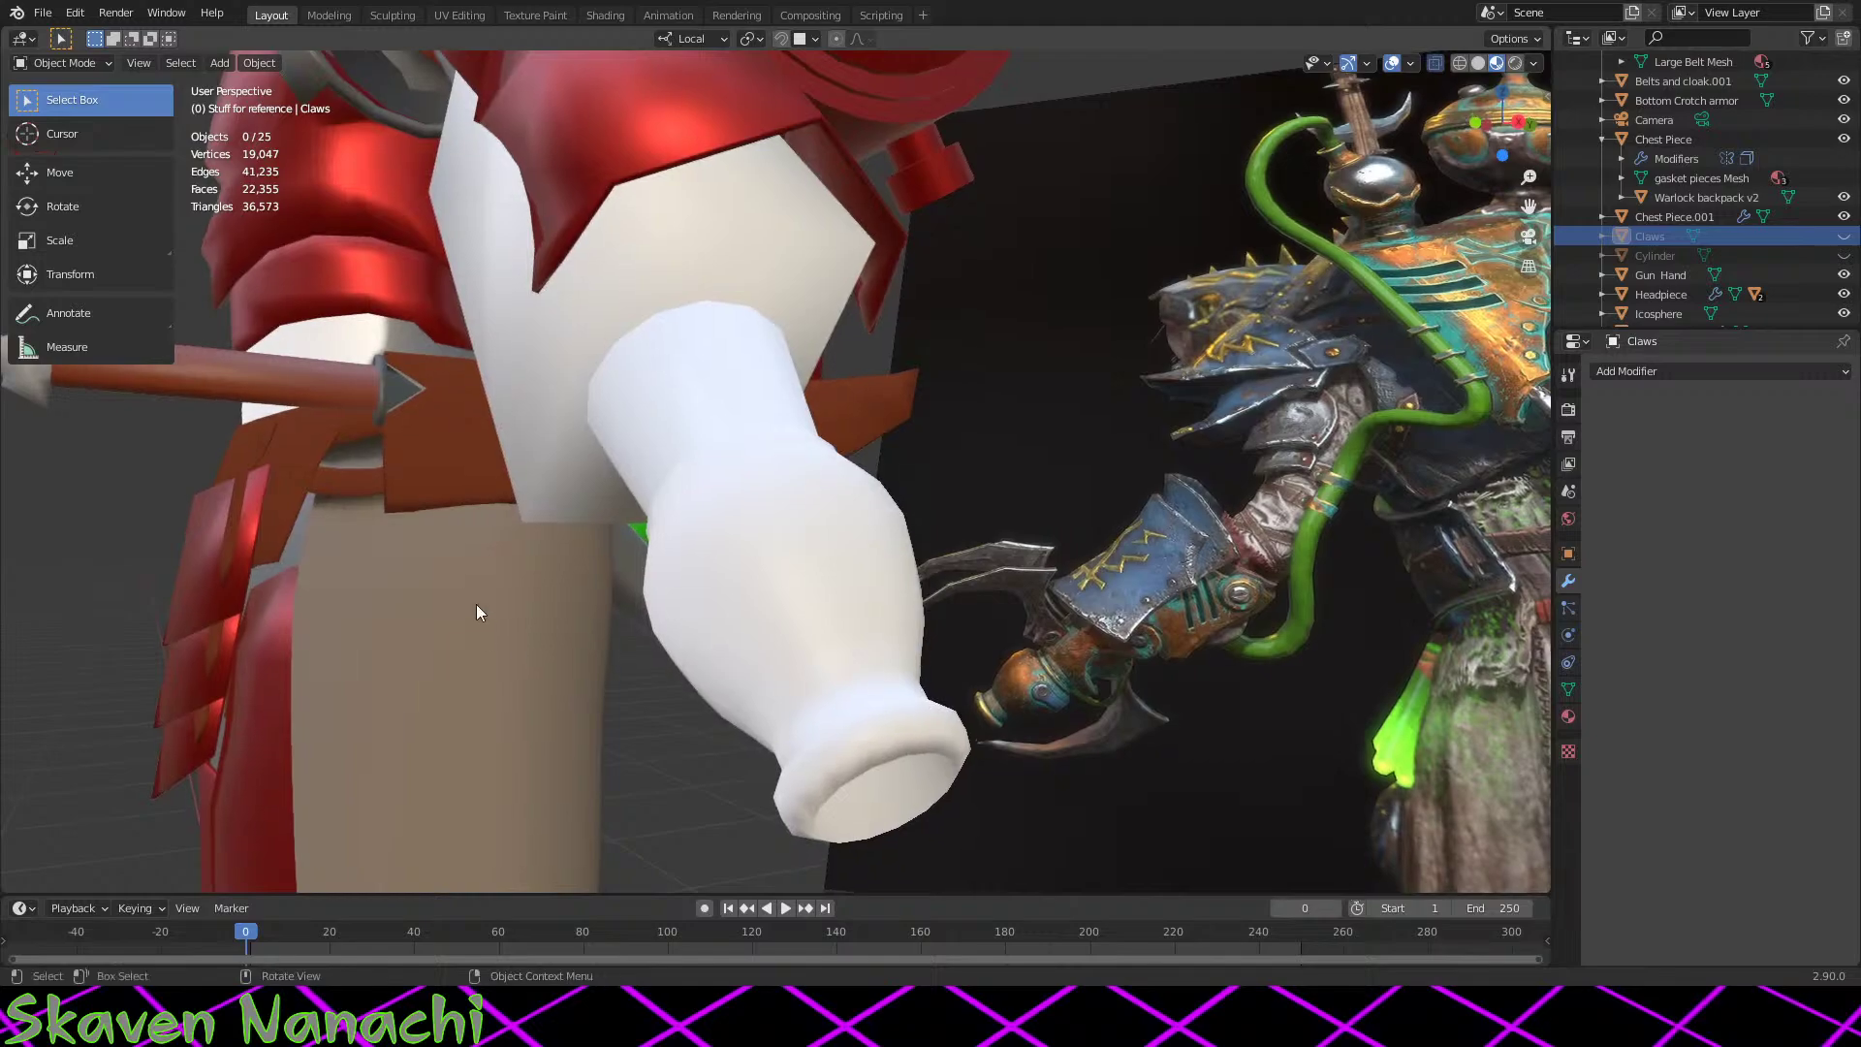
Step: Add a mesh cylinder at the scene origin with 18 vertices
scroll(475, 611, "down", 1)
scroll(733, 789, "down", 5)
key("shift+a")
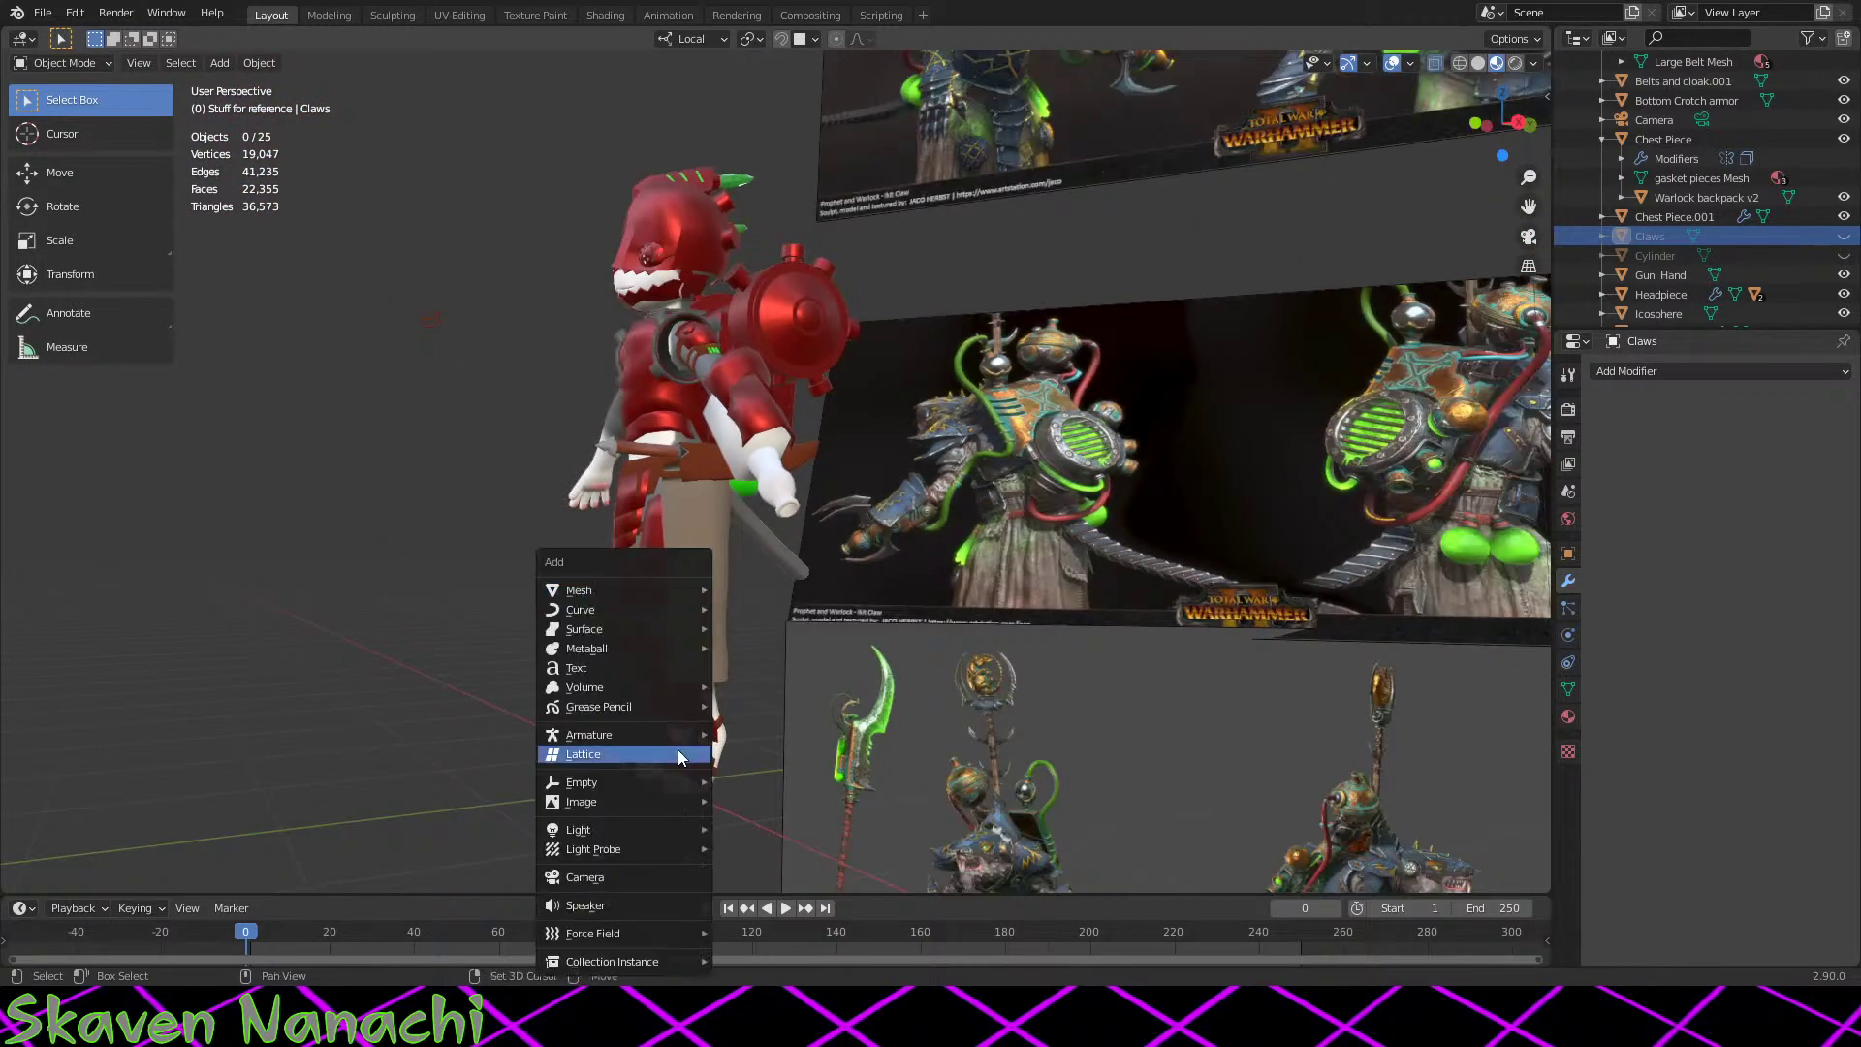
mouse_move(687, 589)
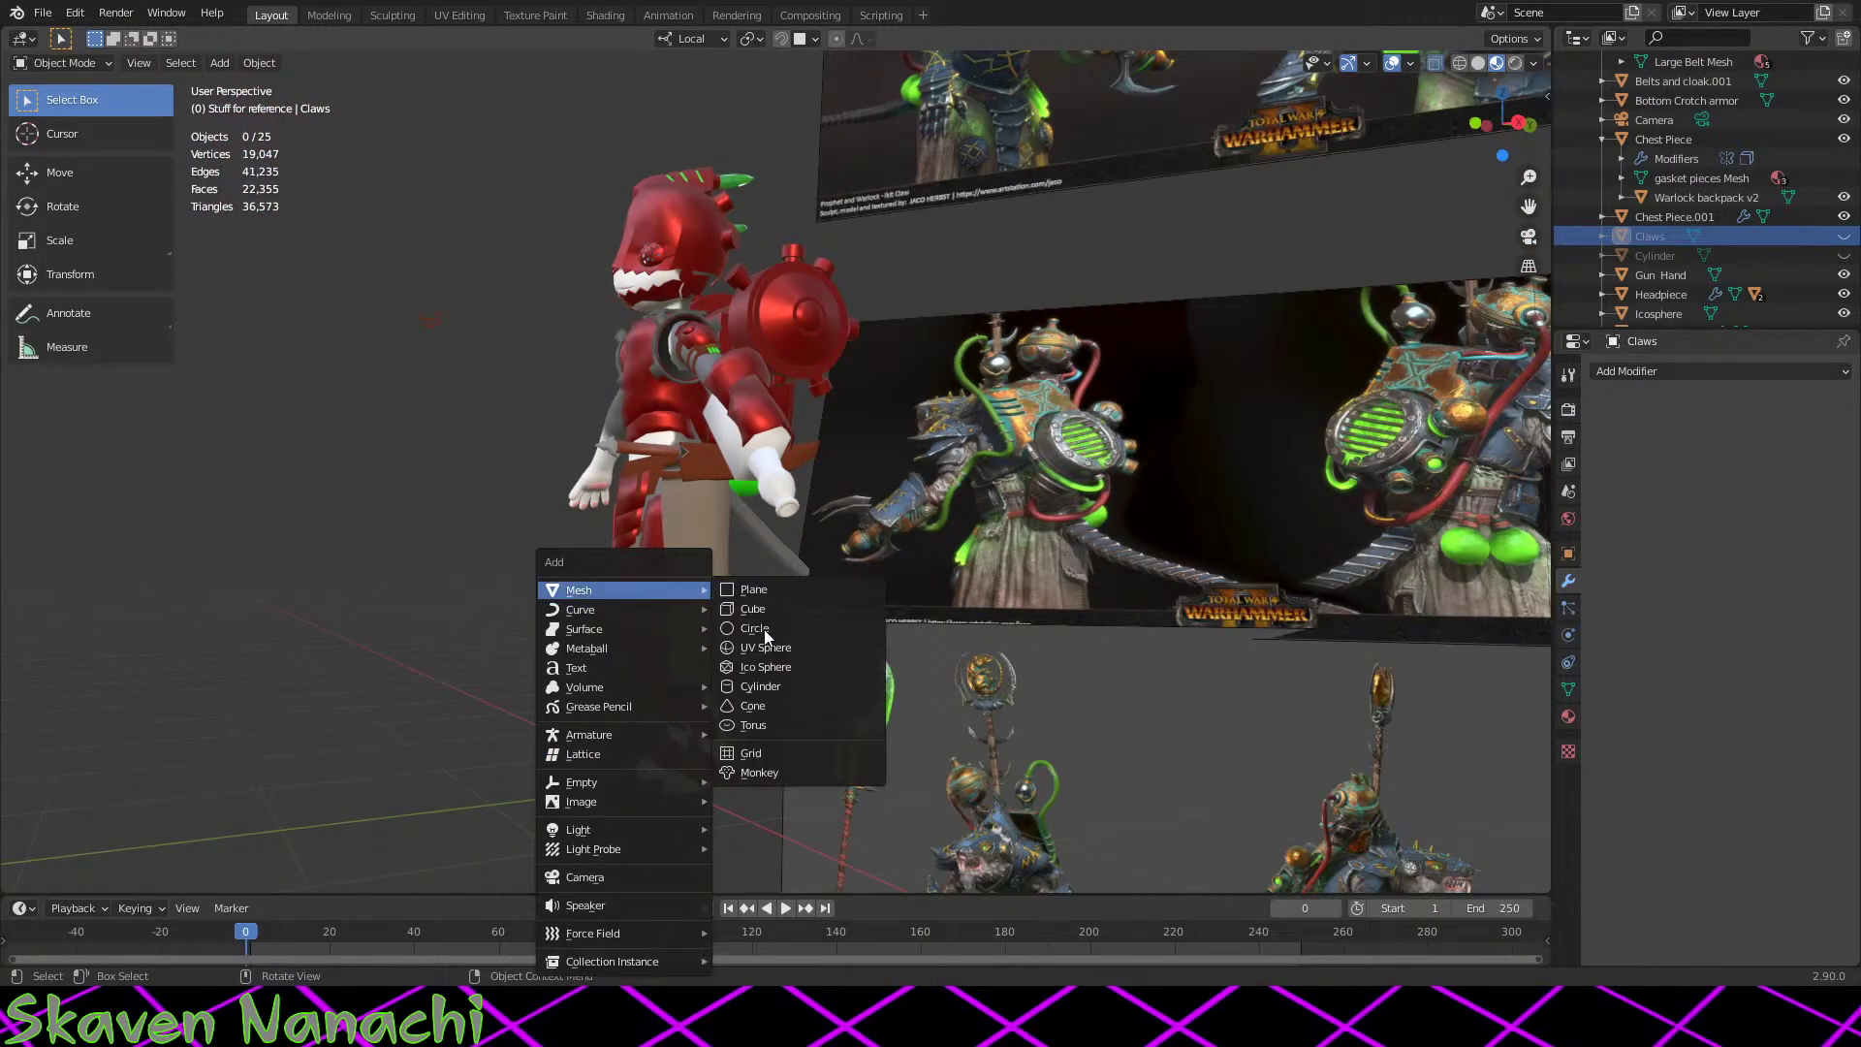
left_click(760, 688)
scroll(776, 707, "down", 2)
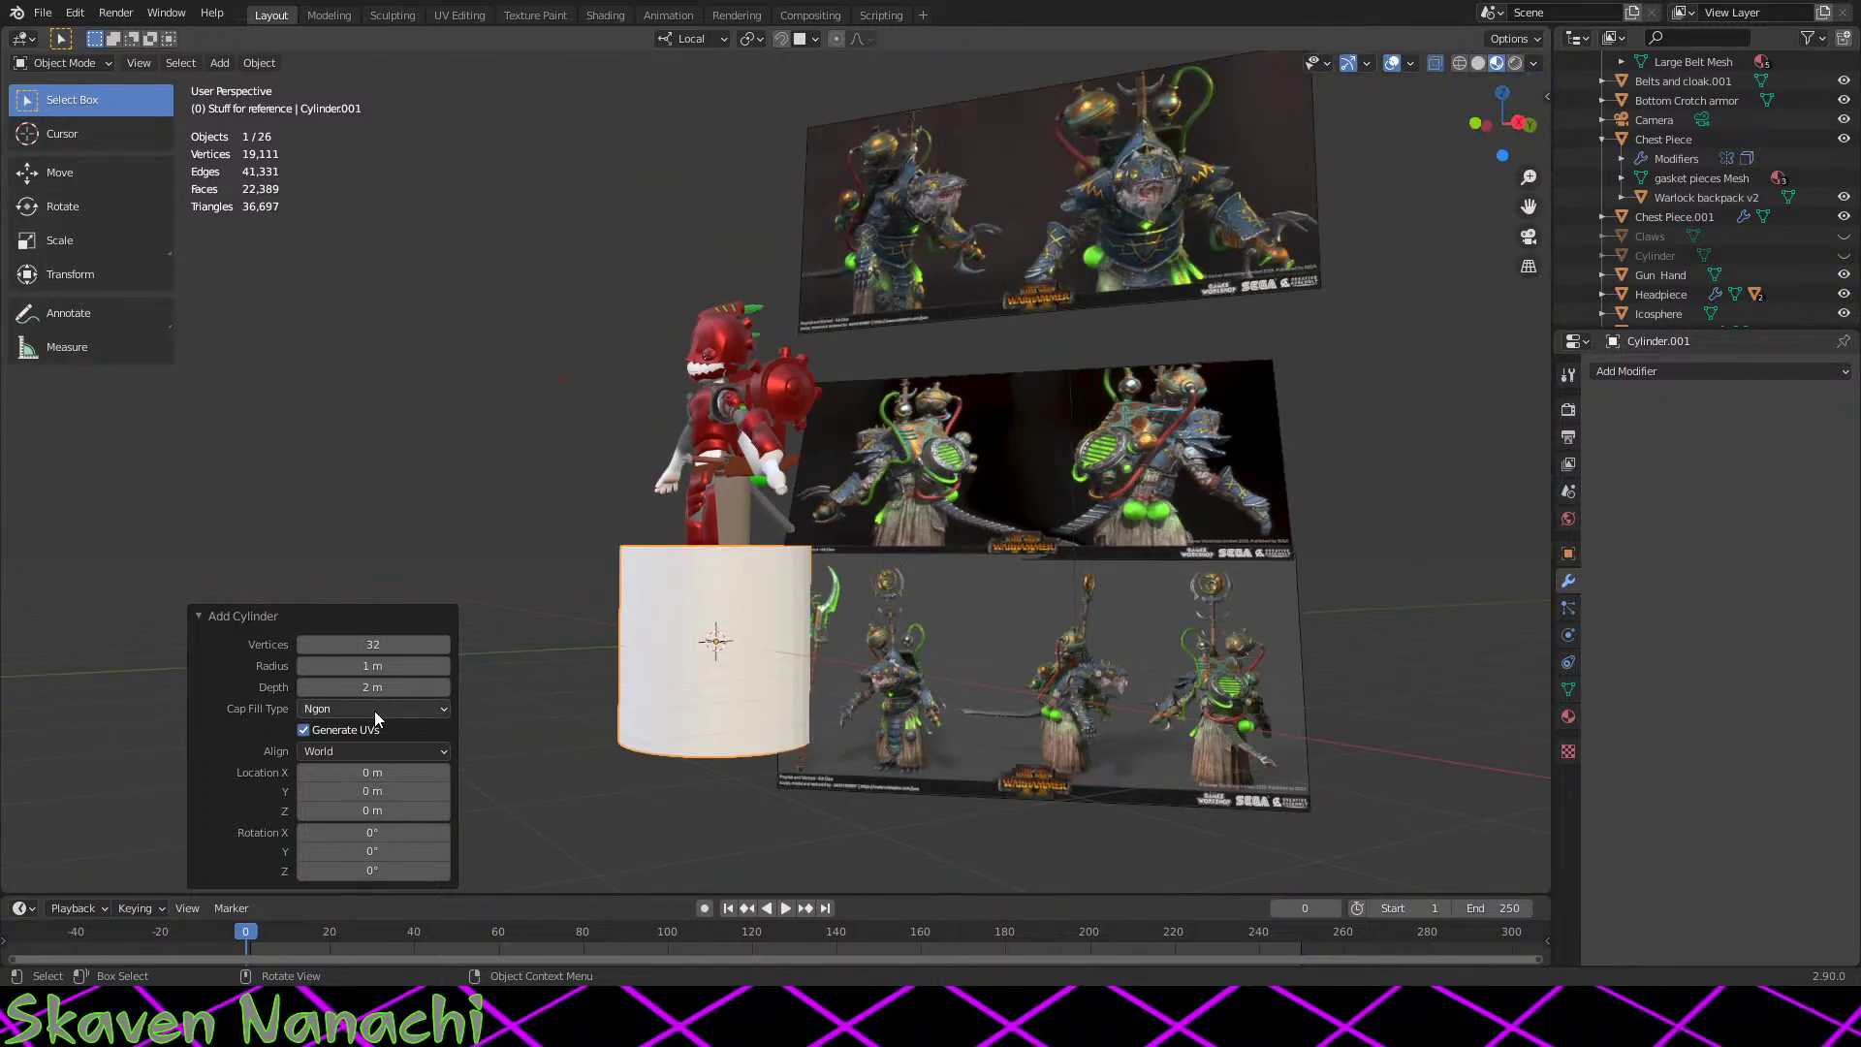
left_click_drag(379, 643, 334, 644)
mouse_move(679, 678)
middle_mouse_down()
mouse_move(848, 519)
mouse_move(834, 608)
mouse_move(805, 620)
middle_mouse_up()
Step: Set the new cylinder's radius to 0.1 m and its depth to 0.25 m
left_click(387, 666)
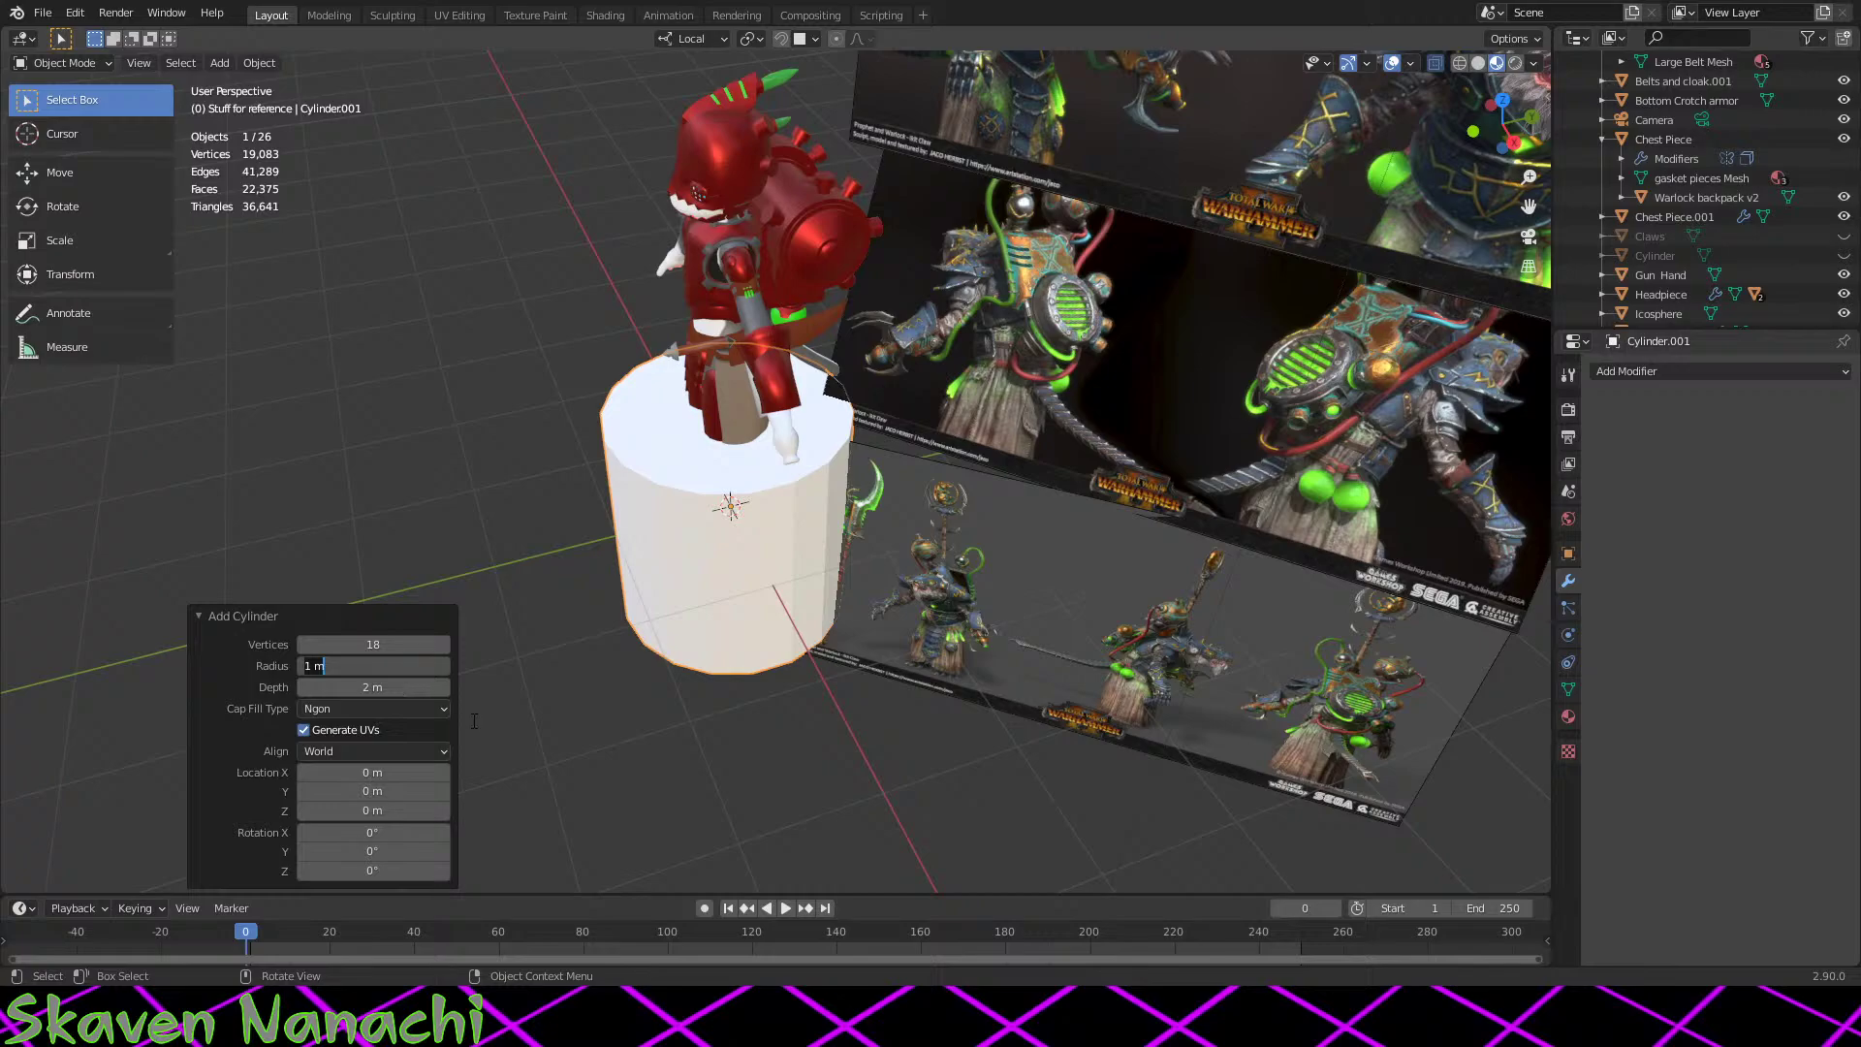
type("0.1")
key("Tab")
type("1")
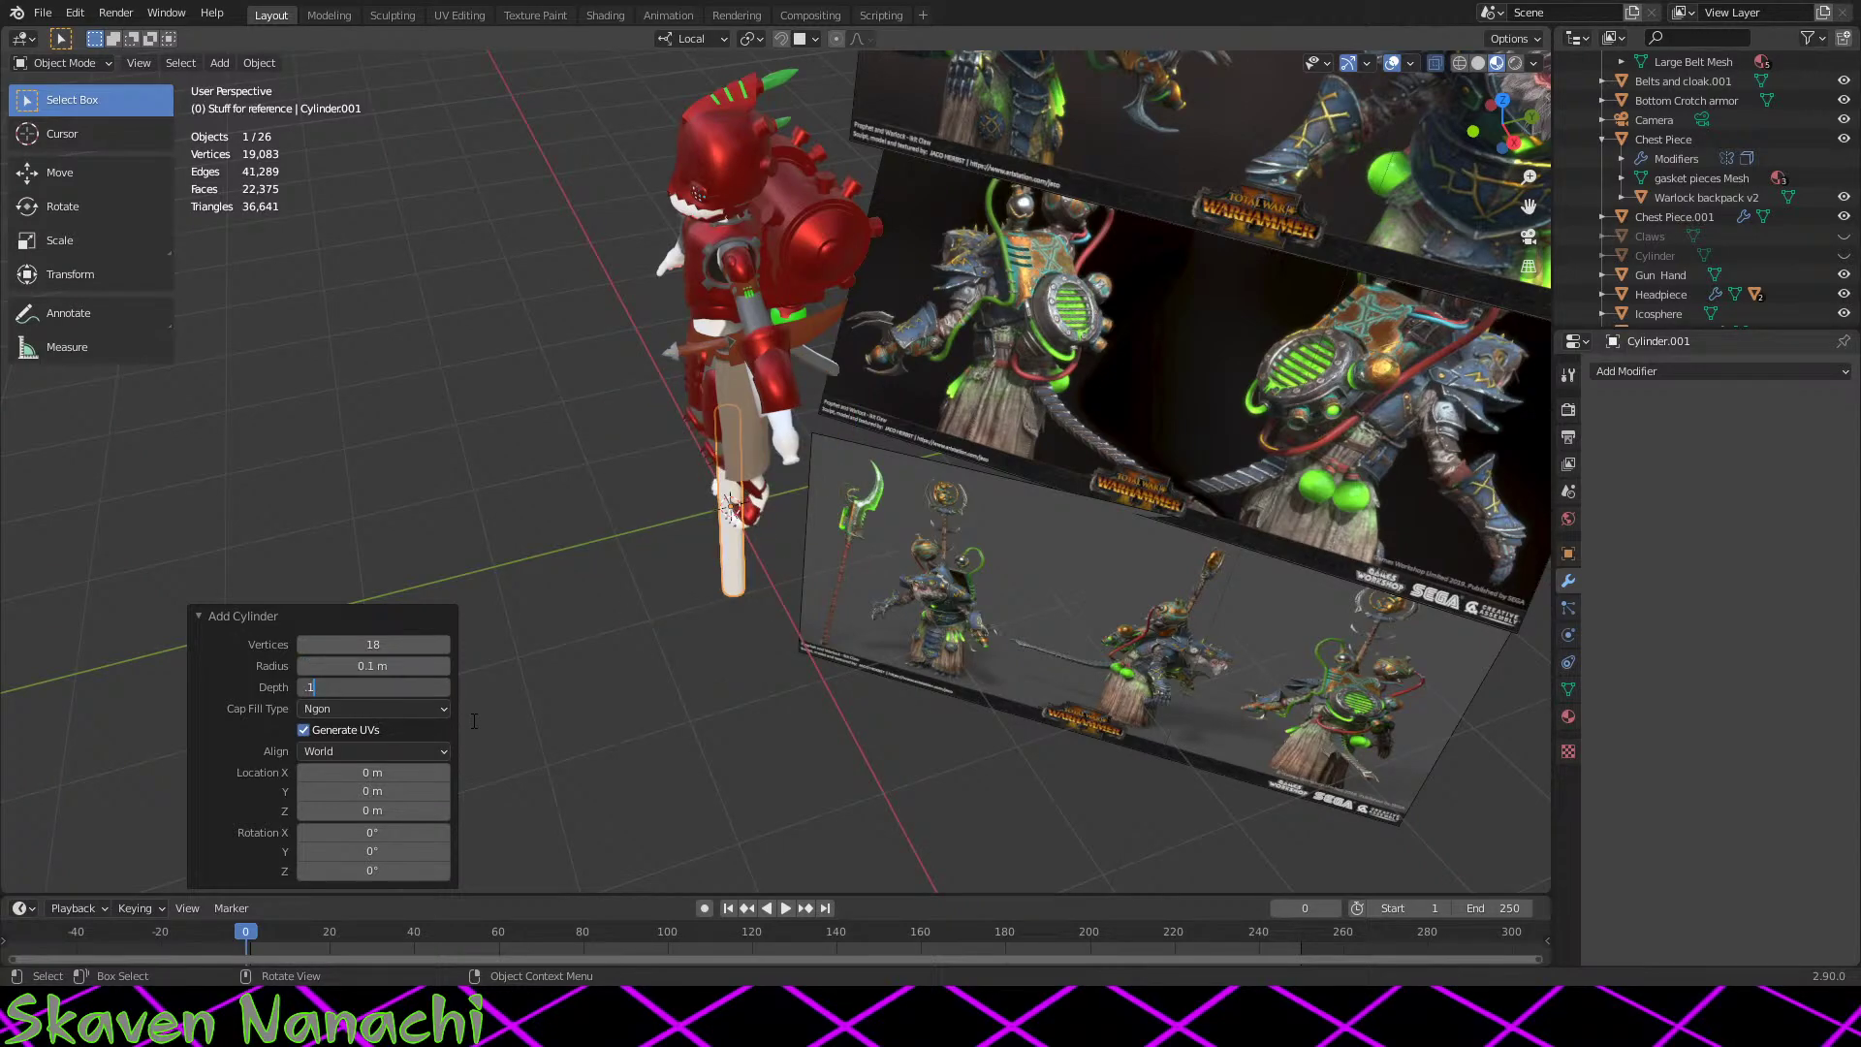
key("BackSpace")
key("BackSpace")
type(".25")
key("Tab")
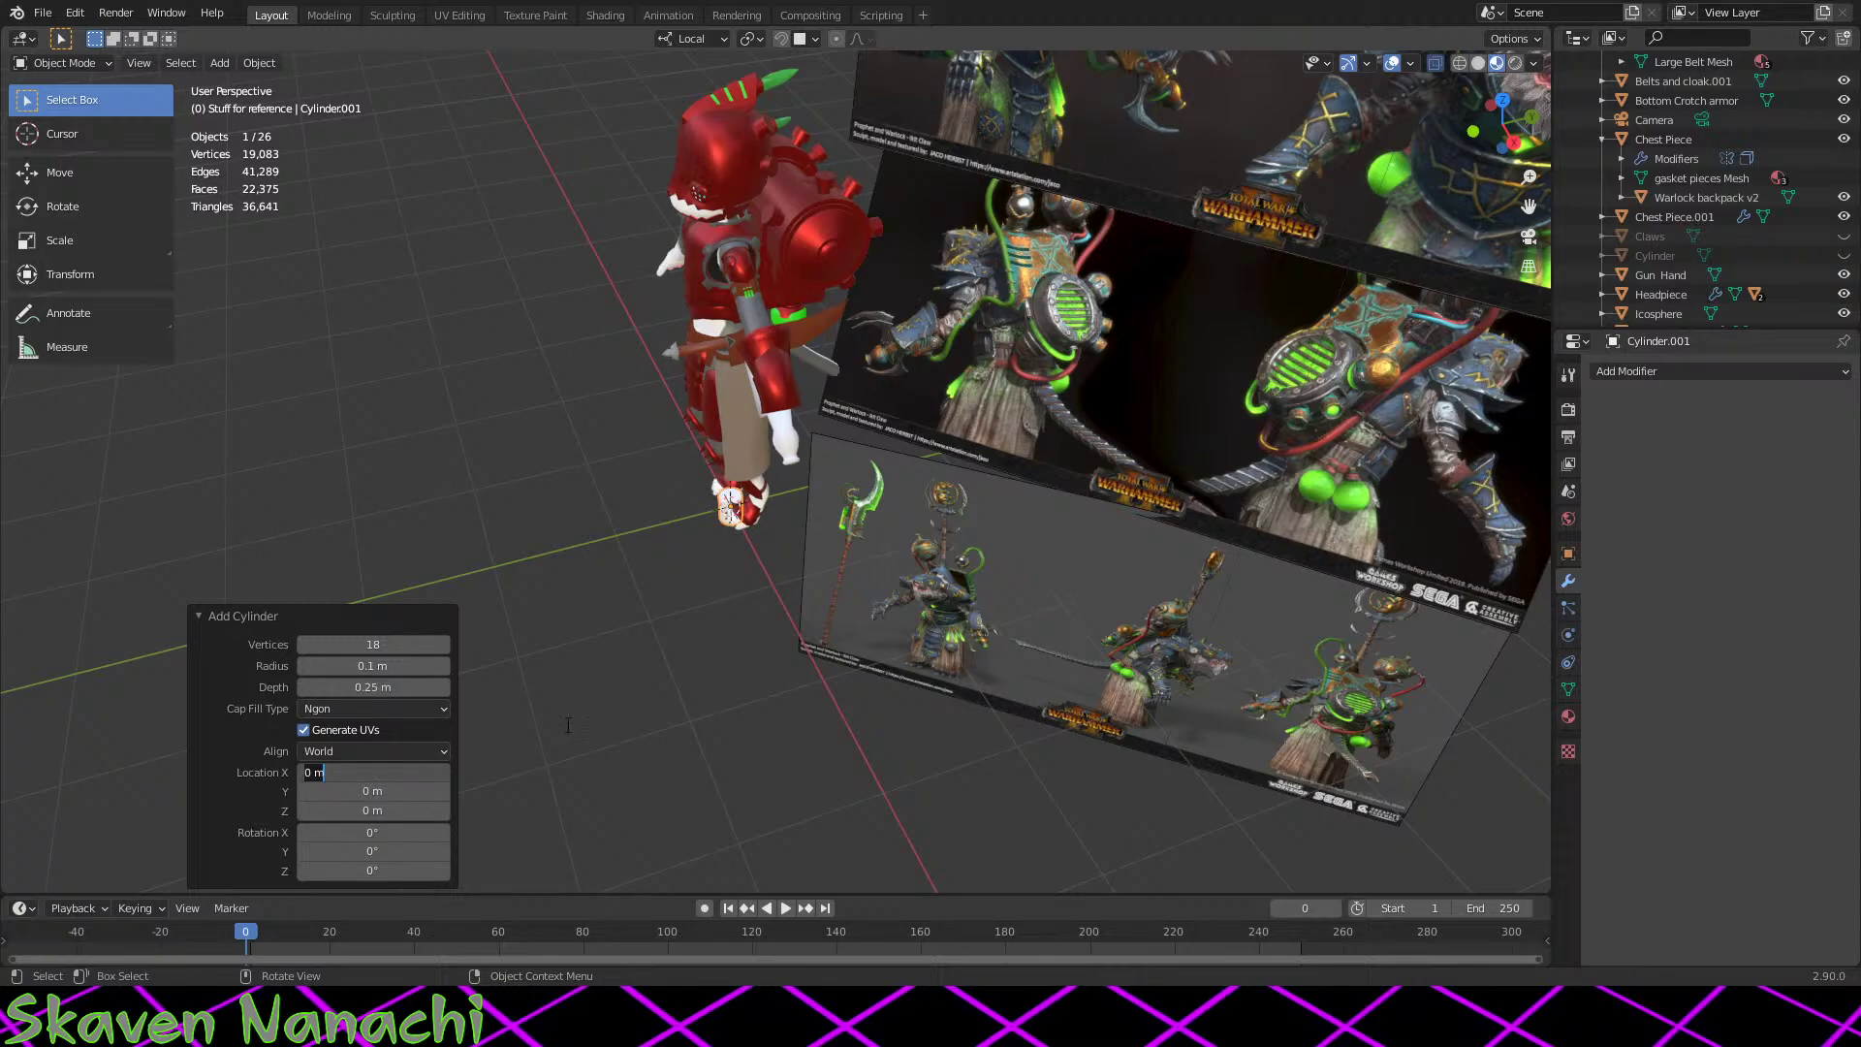
key("Return")
Step: Shade the new cylinder between the feet smooth and check its surface
scroll(696, 608, "up", 6)
middle_click_drag(696, 615, 1113, 345)
middle_click_drag(798, 422, 946, 434)
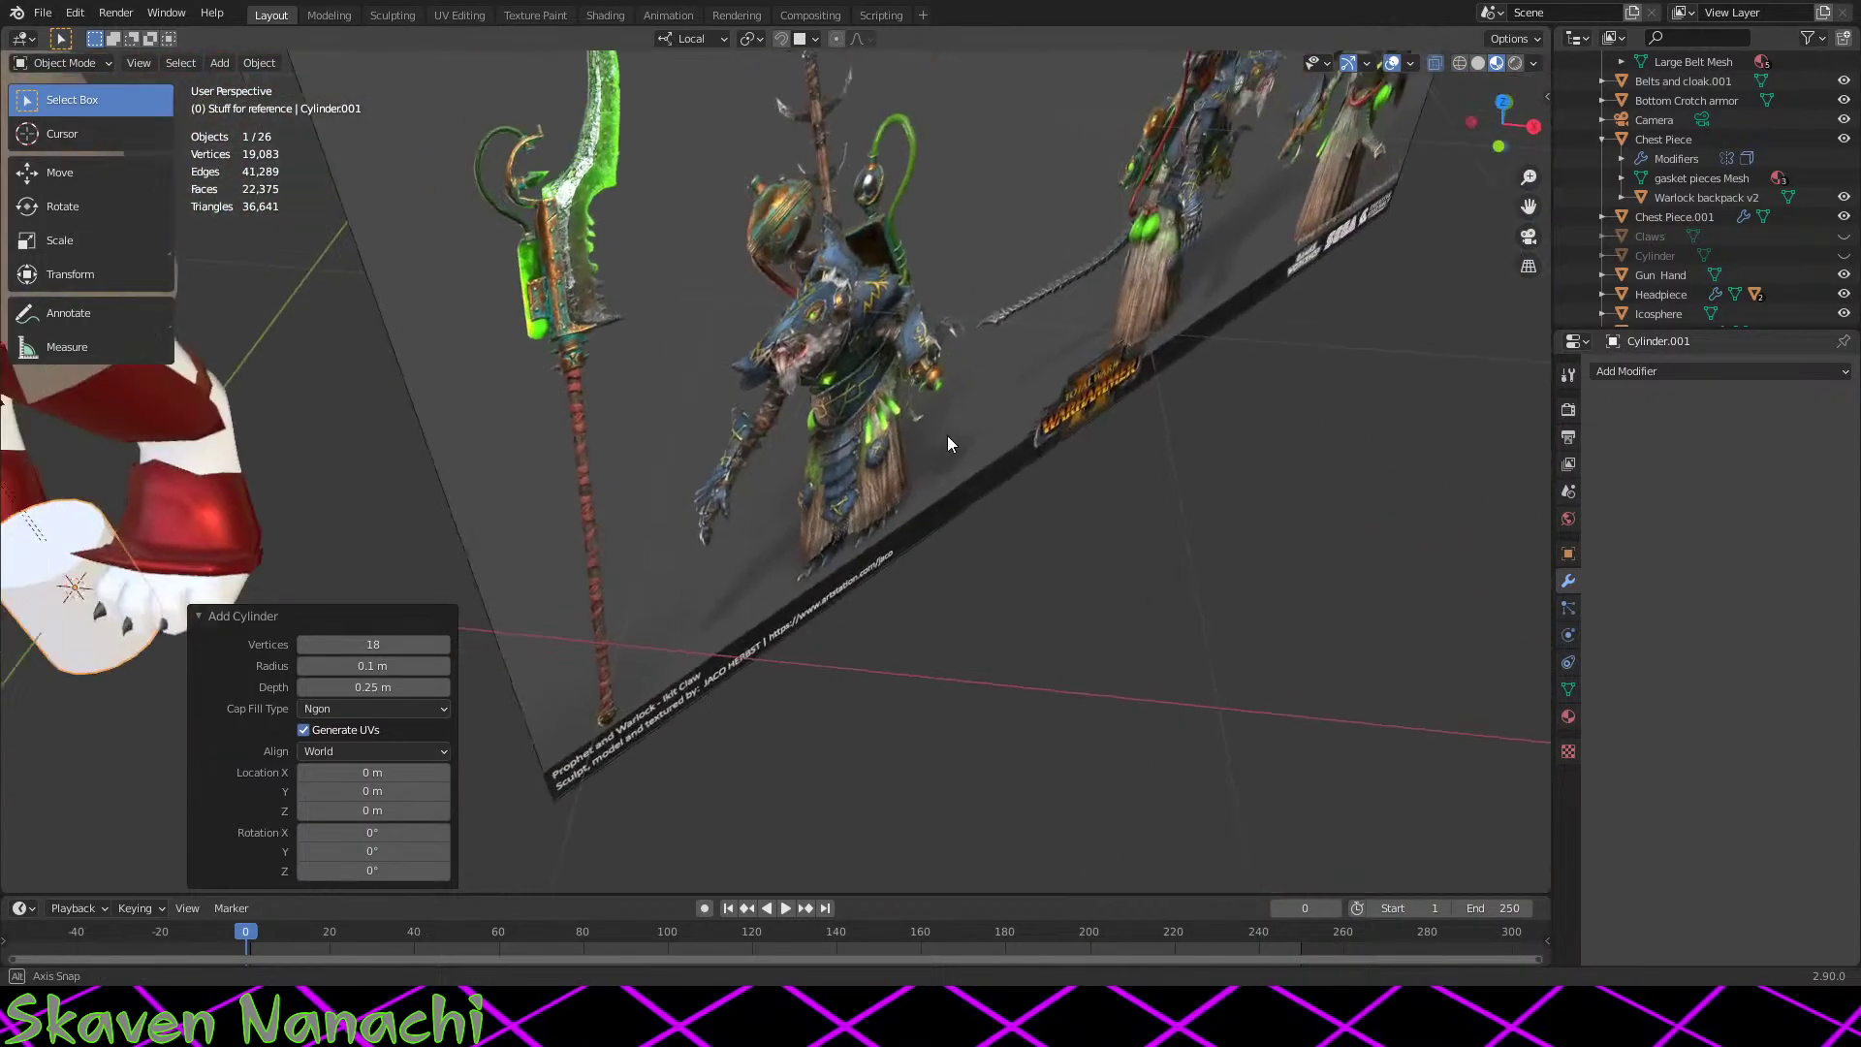
middle_click_drag(66, 552, 490, 551, "alt")
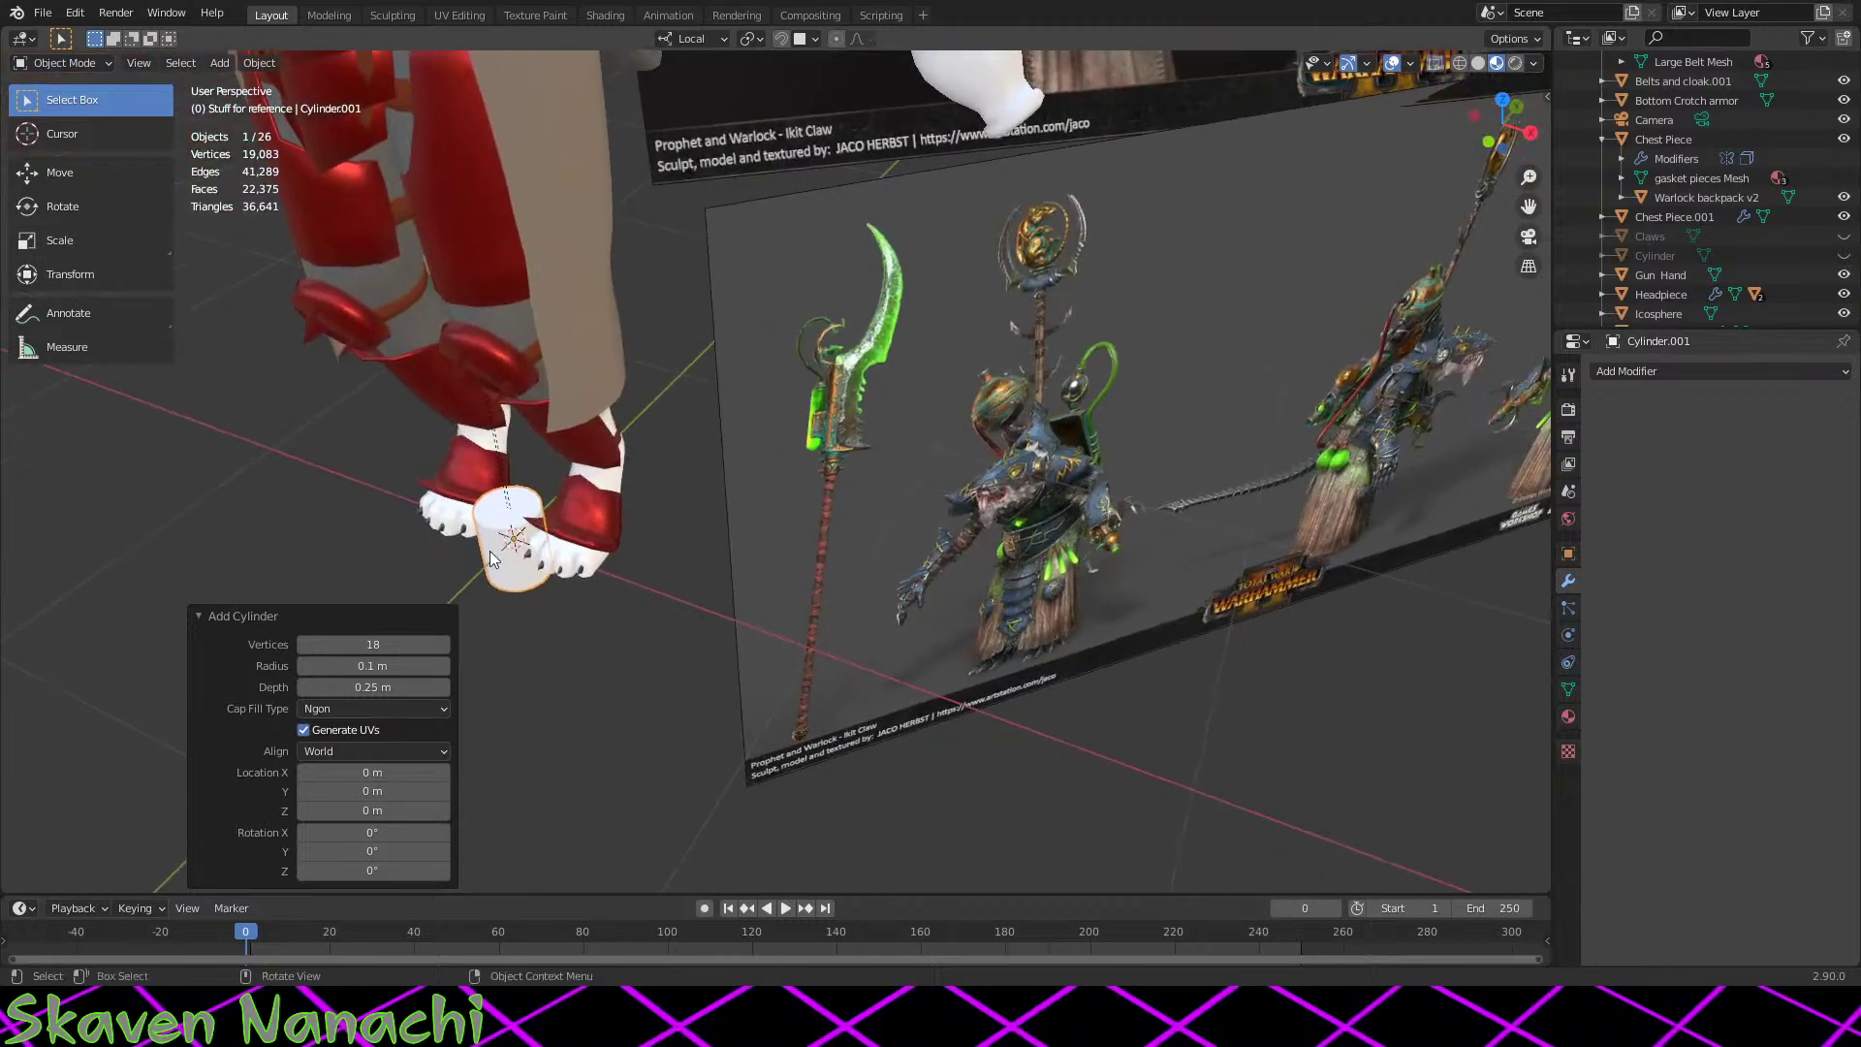
key("KP_Decimal")
scroll(886, 671, "up", 4)
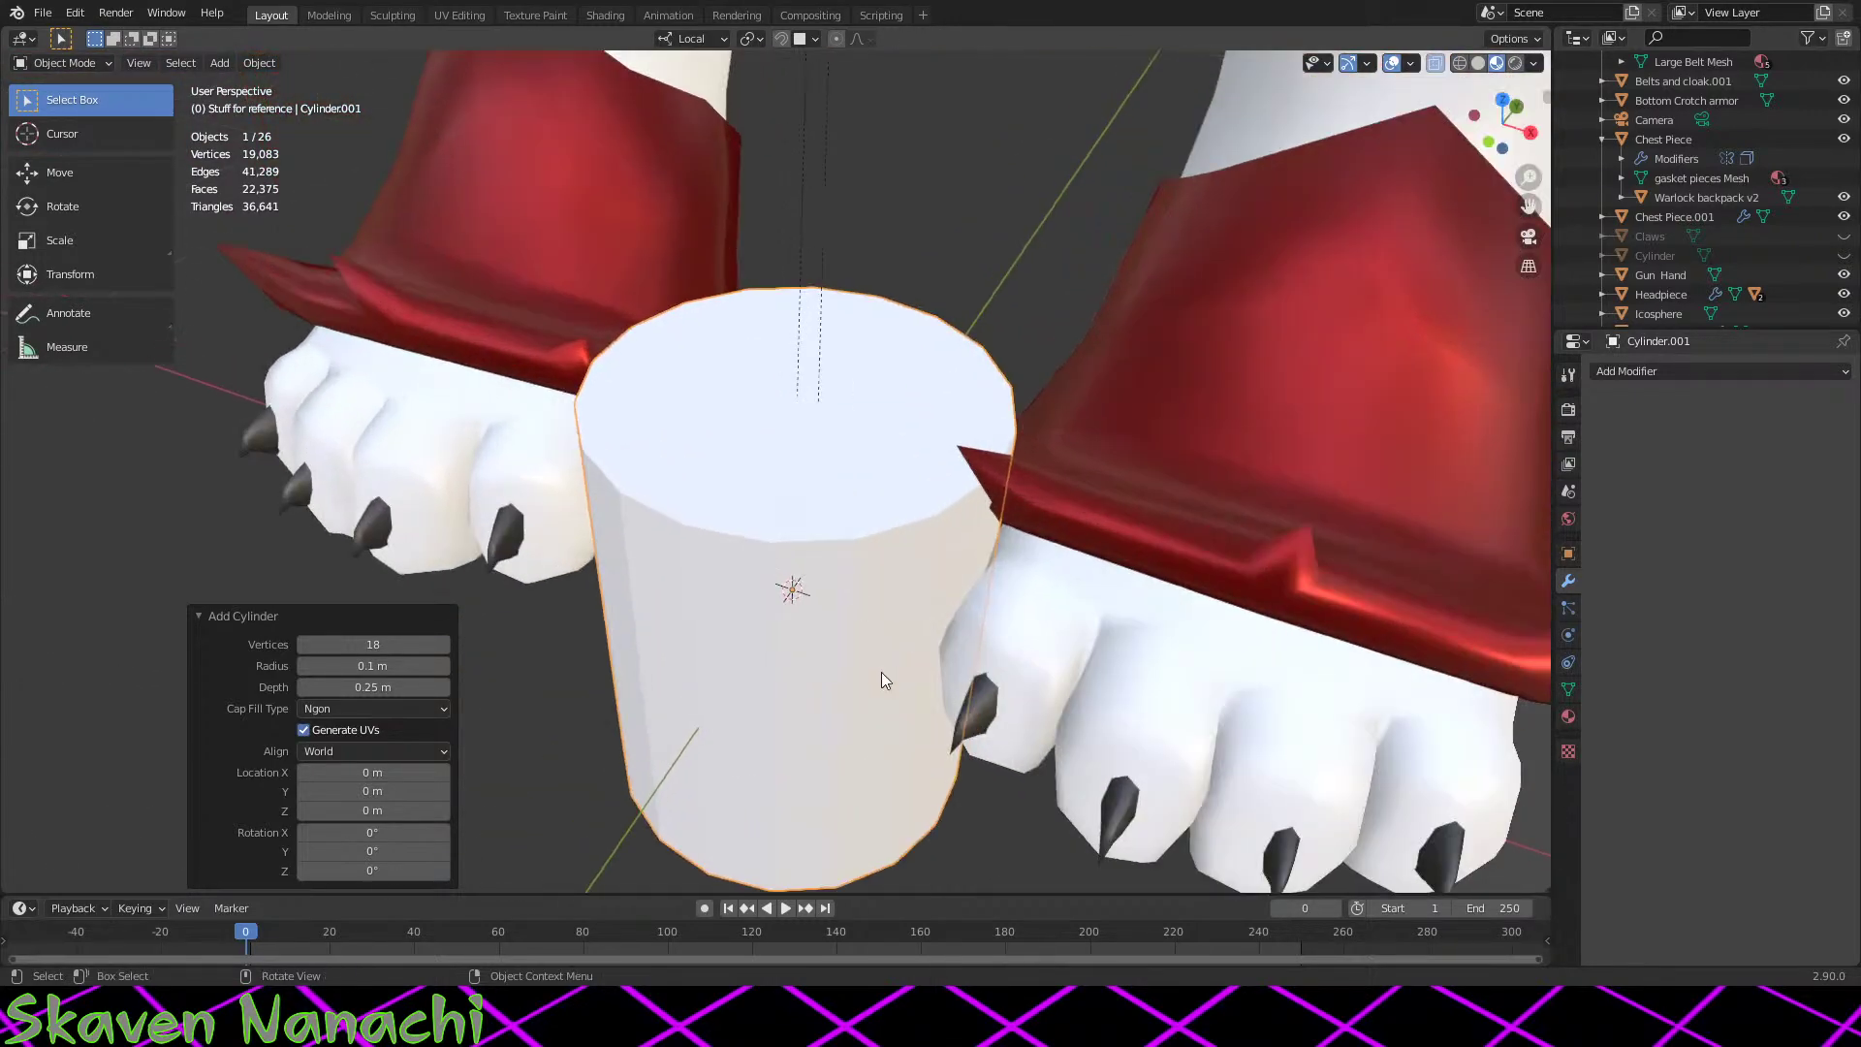
middle_click_drag(892, 671, 955, 606, "alt")
right_click(770, 572)
left_click(783, 578)
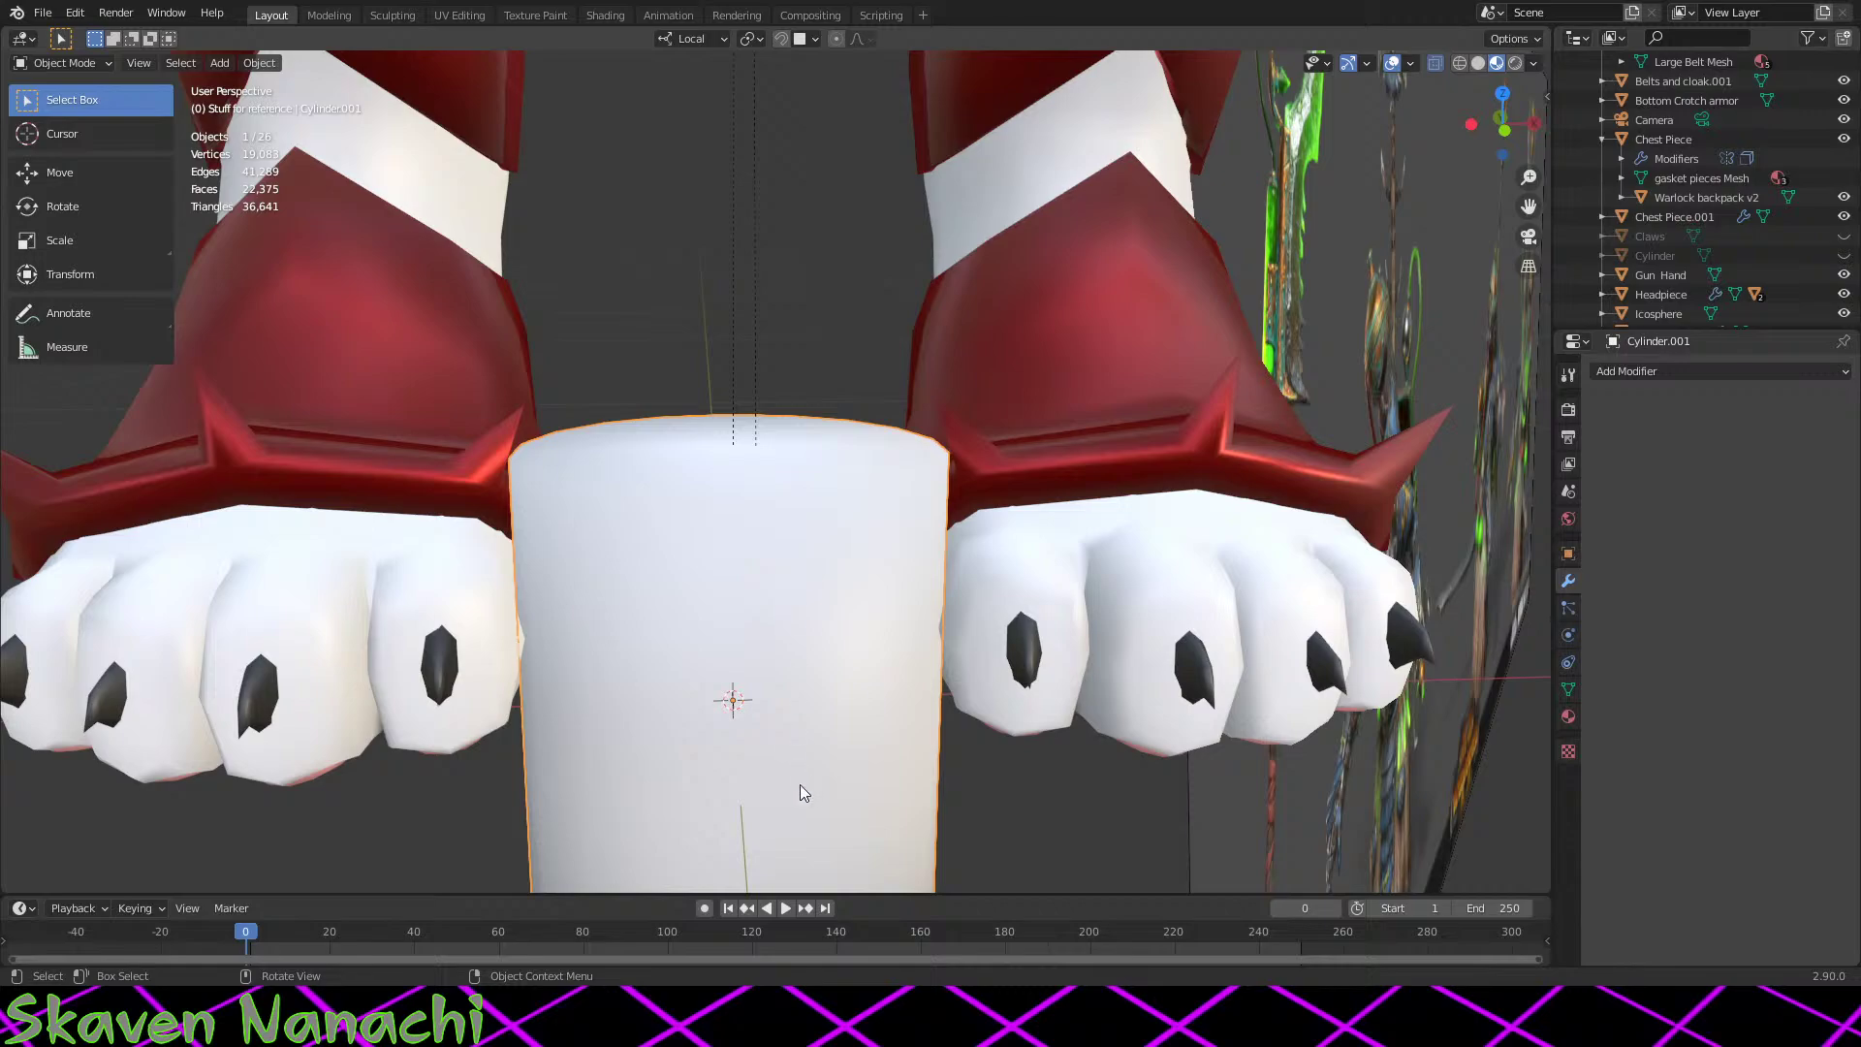
middle_click_drag(799, 784, 1022, 619, "alt")
scroll(1022, 619, "down", 3)
scroll(1021, 619, "up", 1)
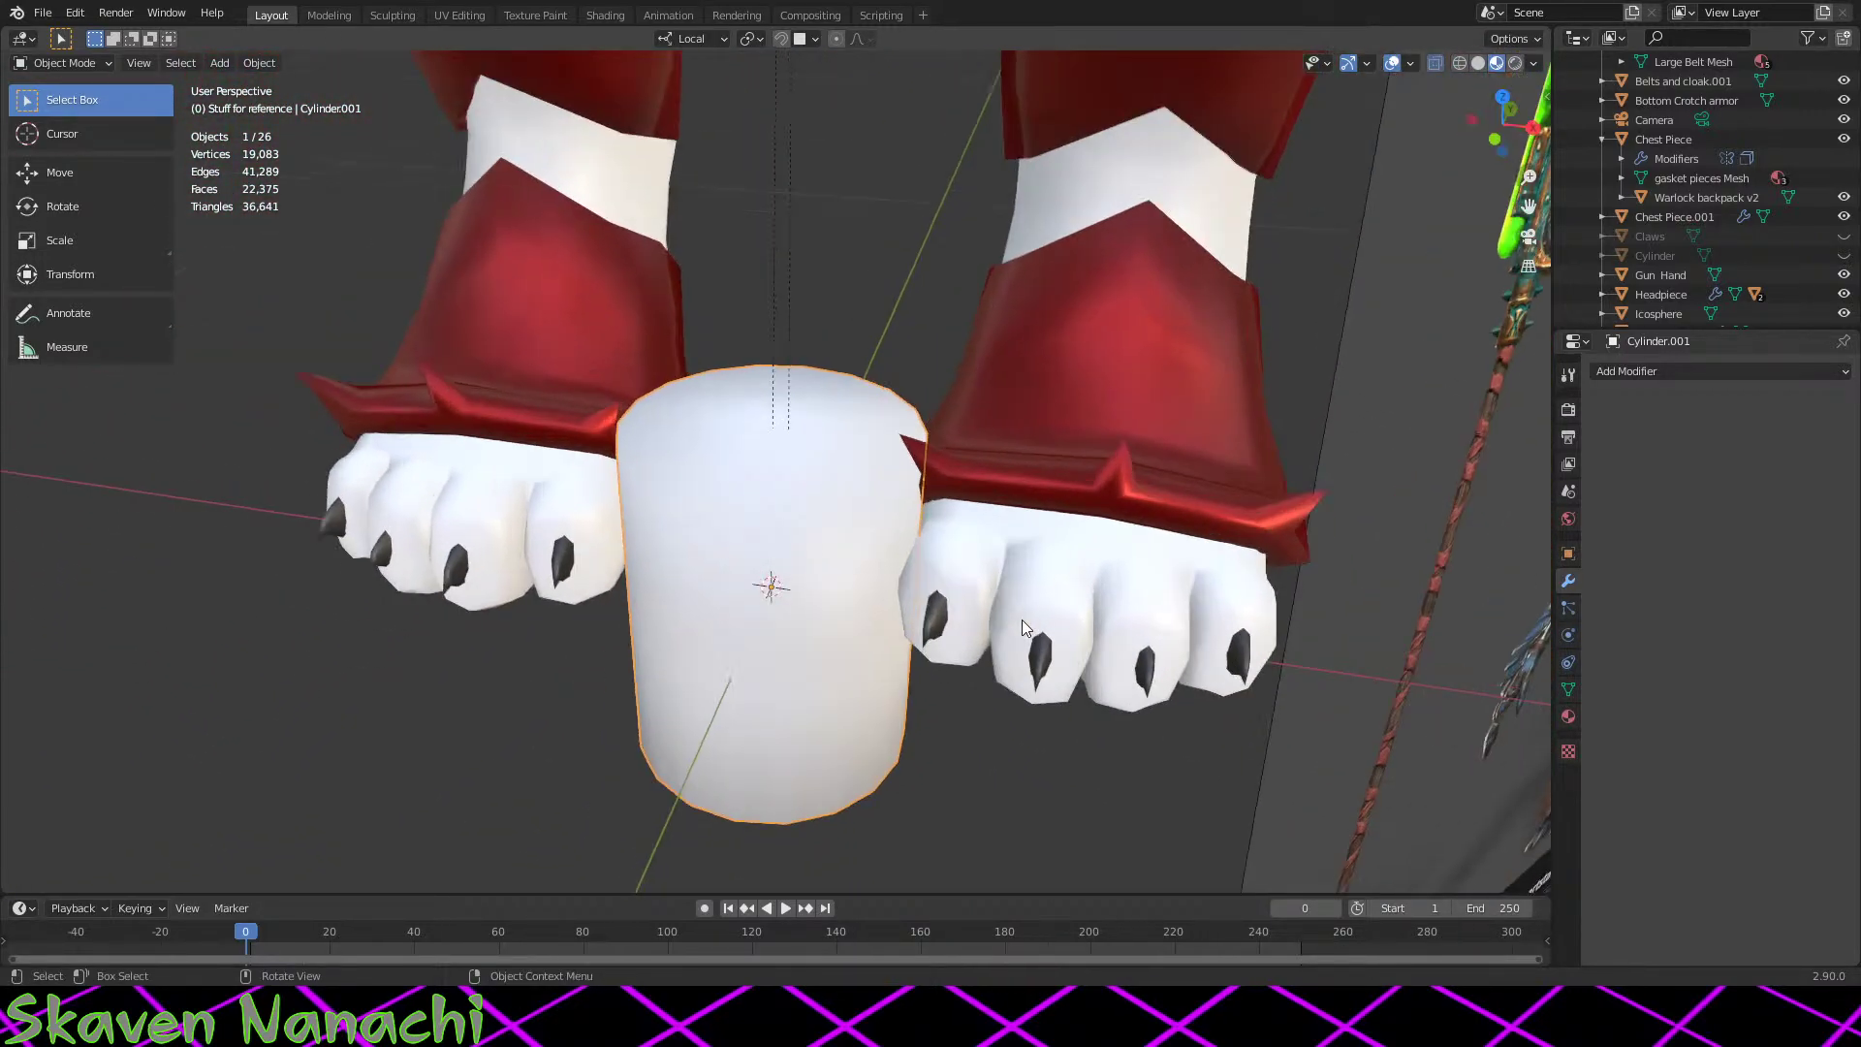
Step: In mesh editing of the cylinder, raise all its geometry about 2.165 m along Z to torso height
scroll(1010, 631, "down", 5)
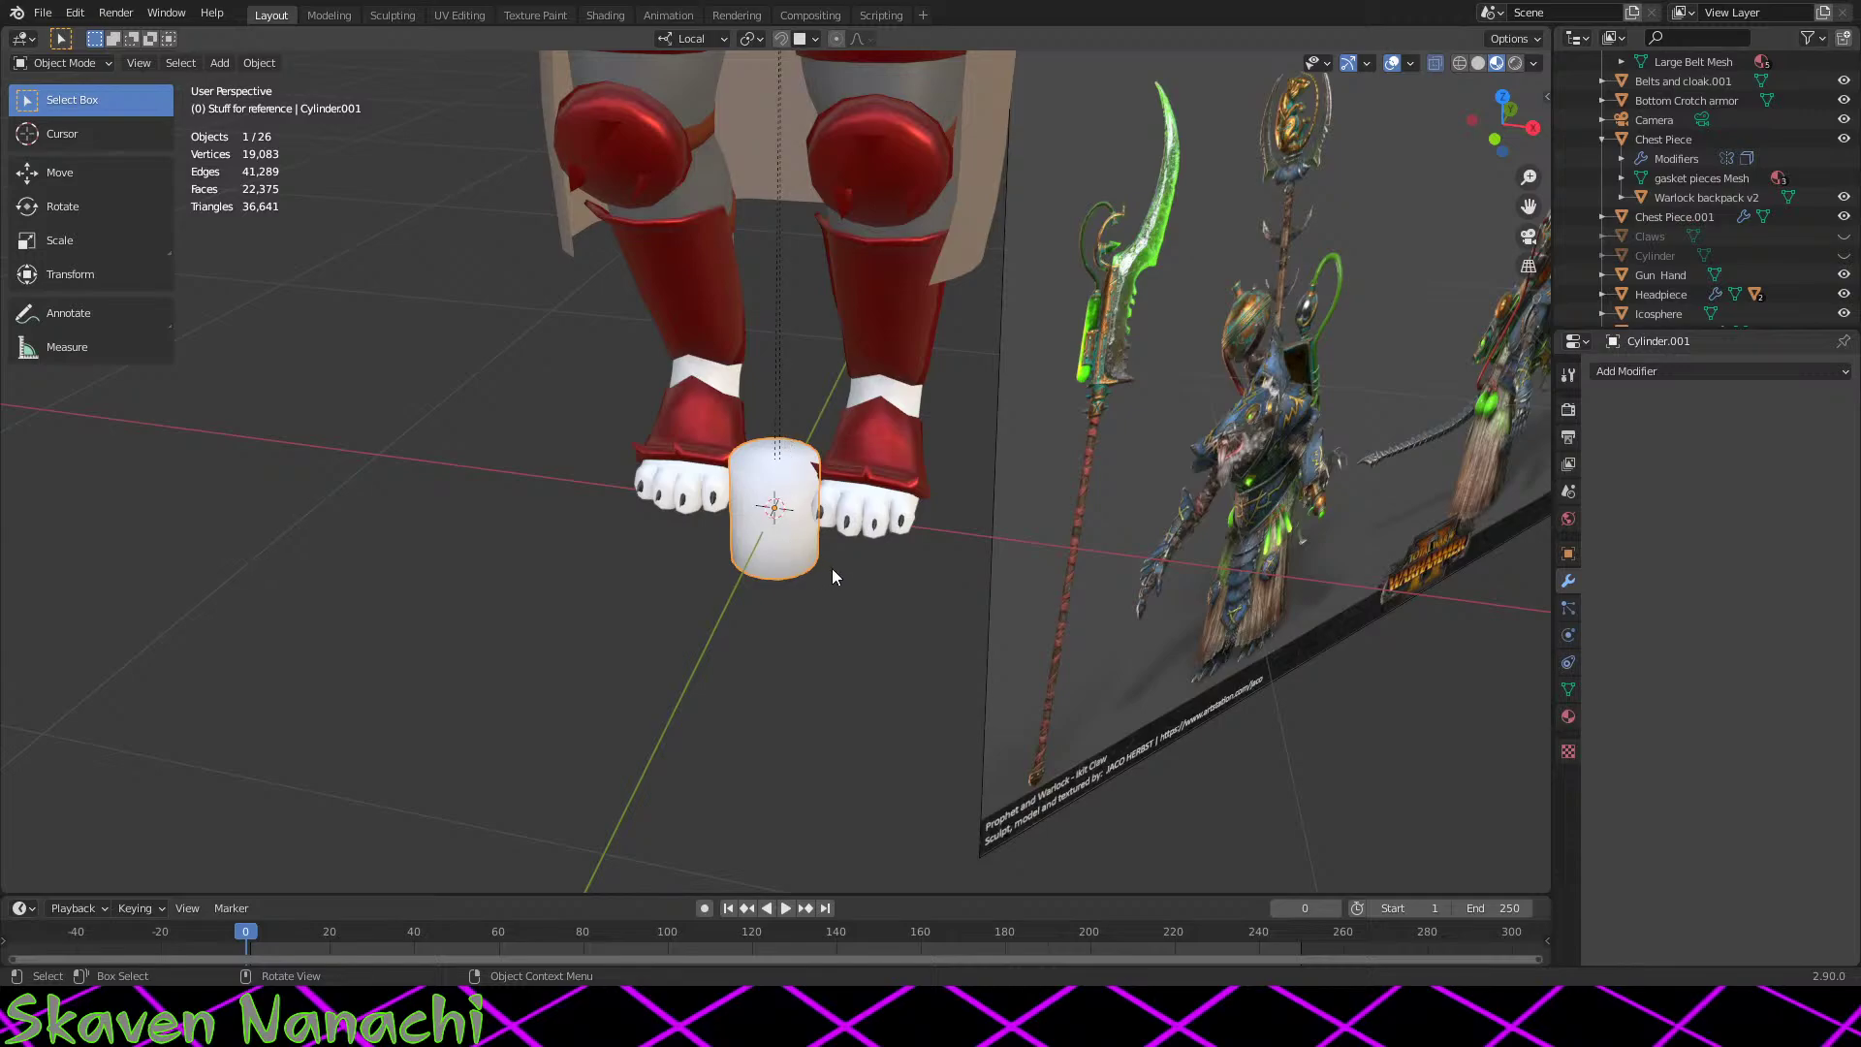
scroll(831, 568, "down", 3)
middle_click_drag(907, 444, 923, 508)
scroll(922, 508, "up", 4)
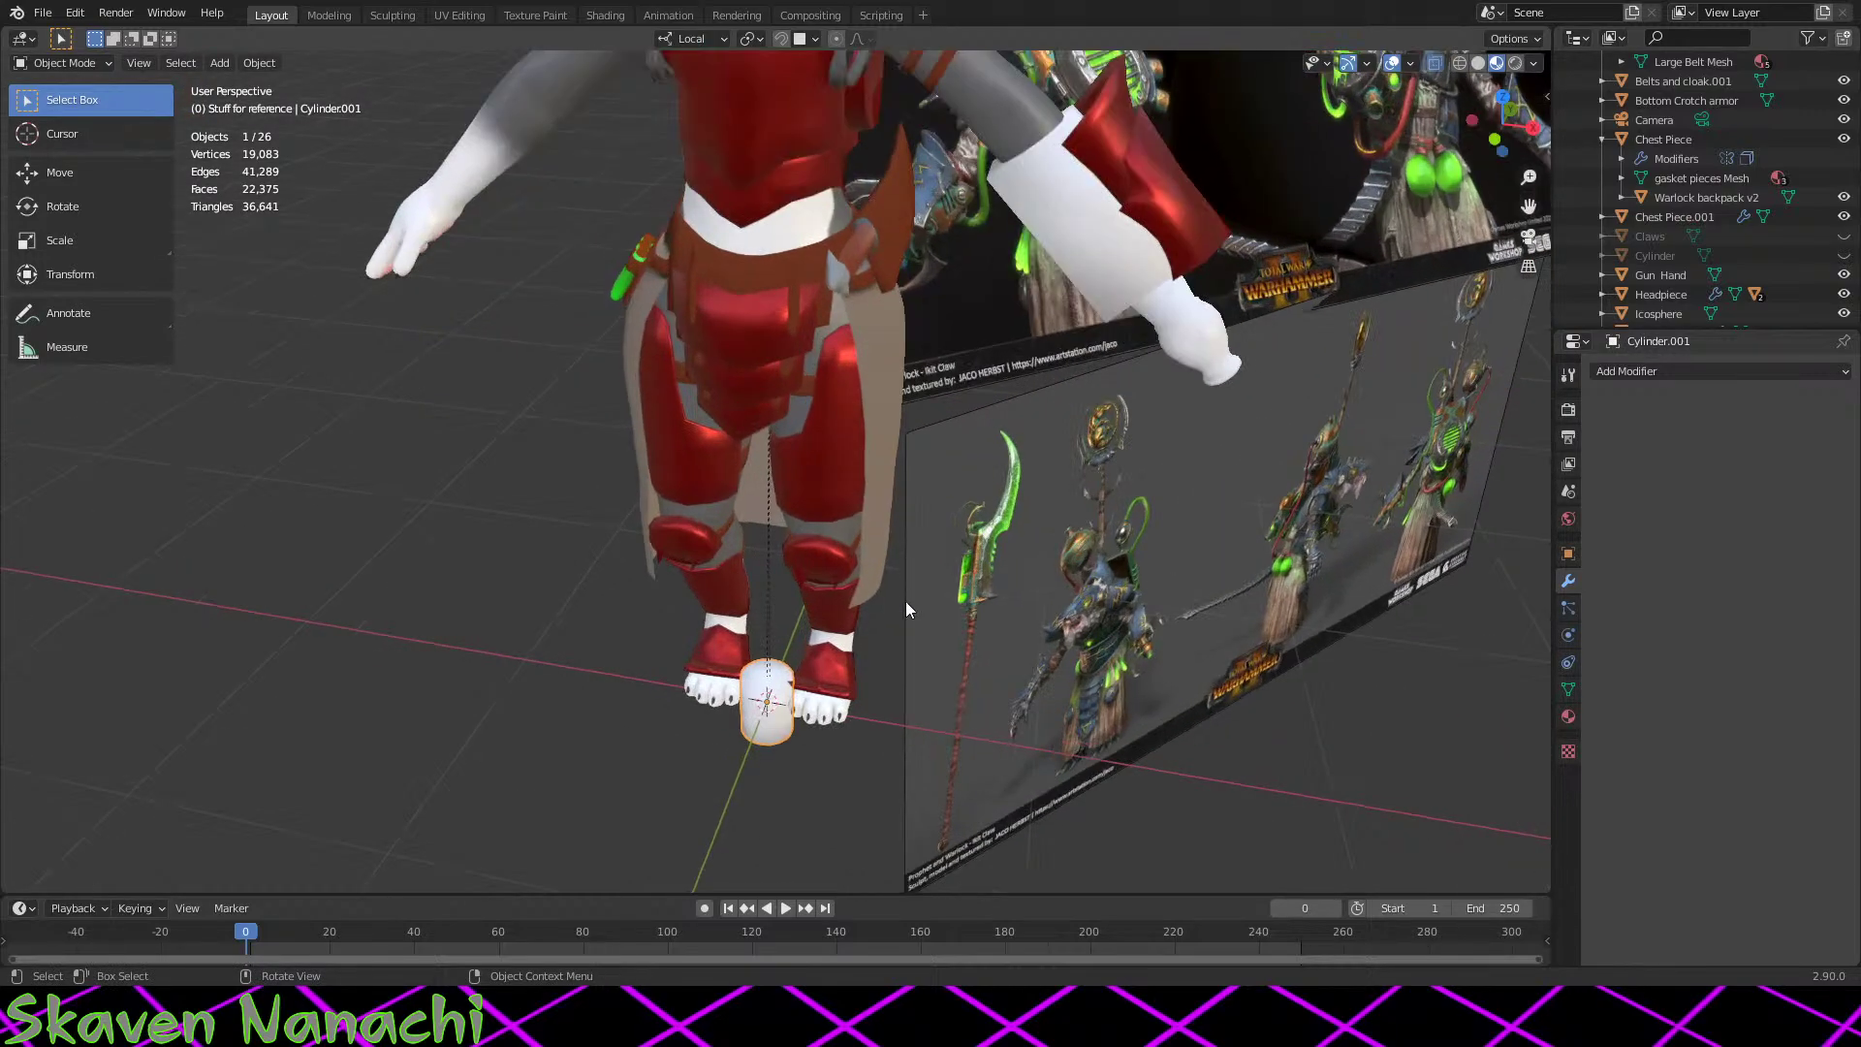
key("g")
key("z")
left_click(905, 601)
key("Tab")
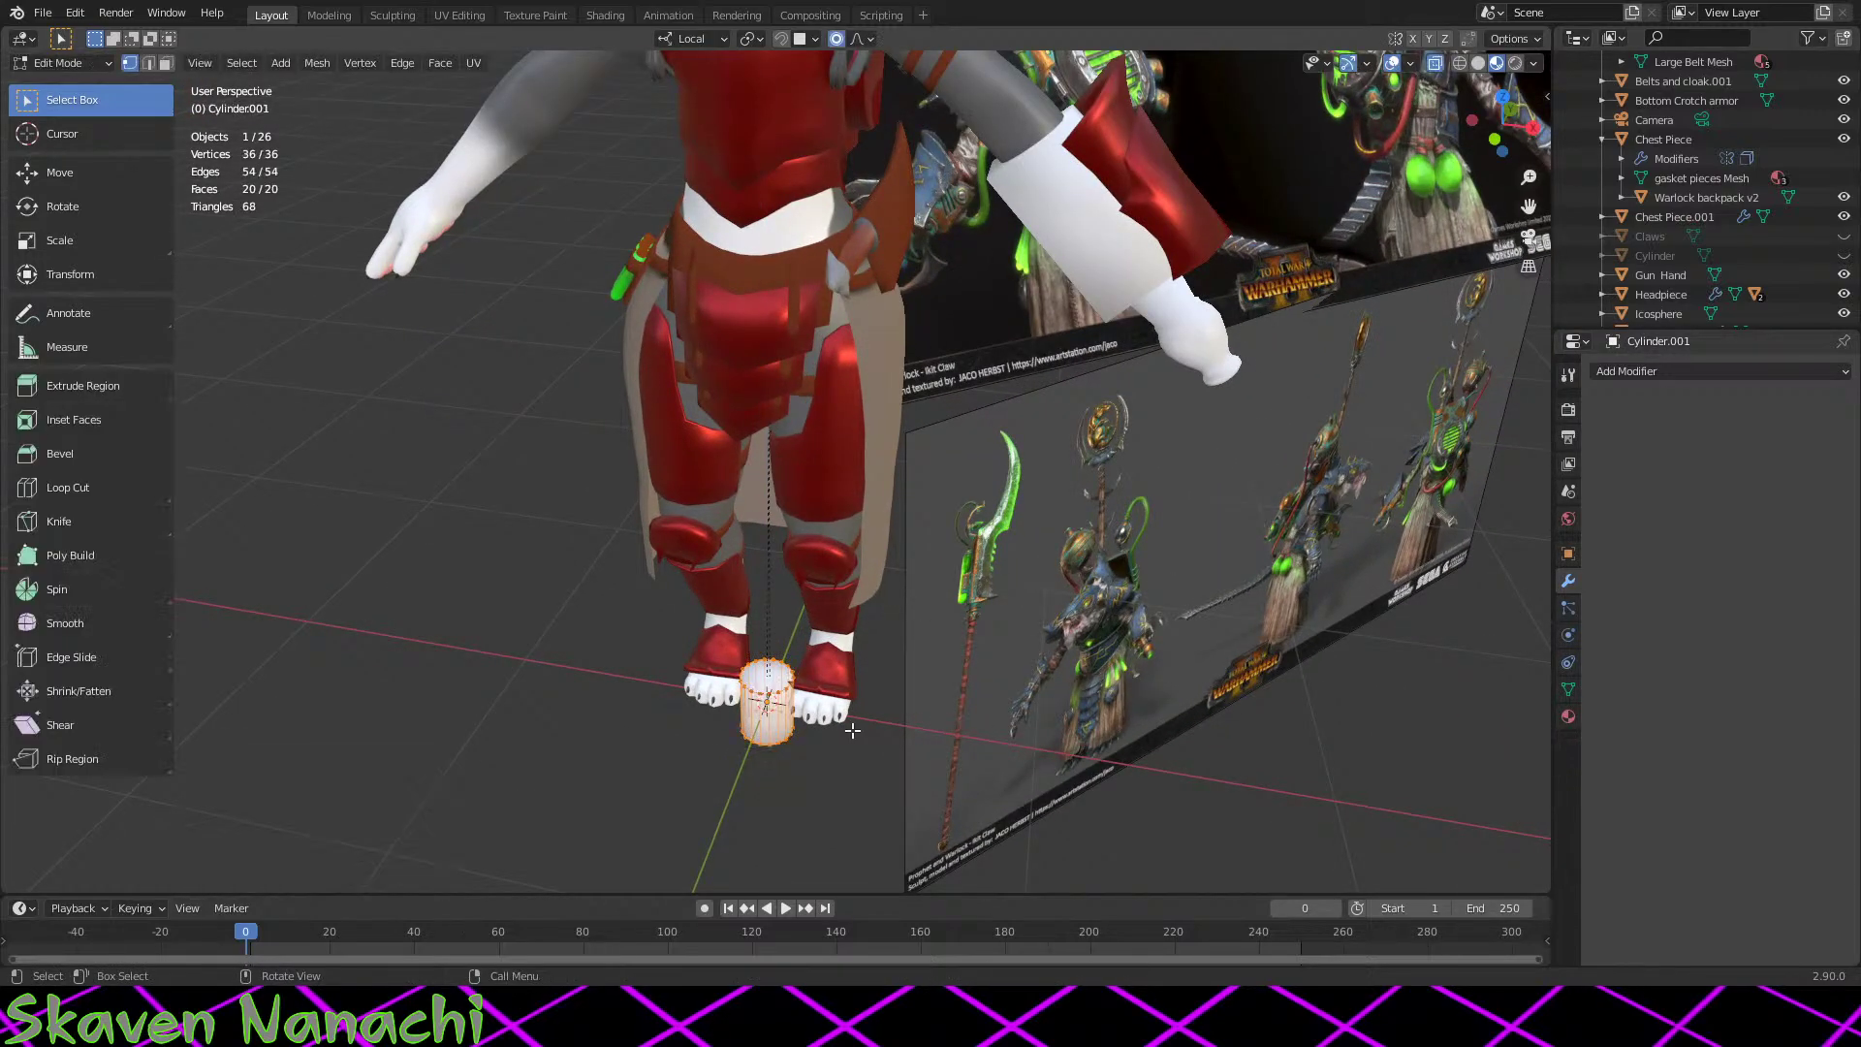
key("g")
key("z")
key("o")
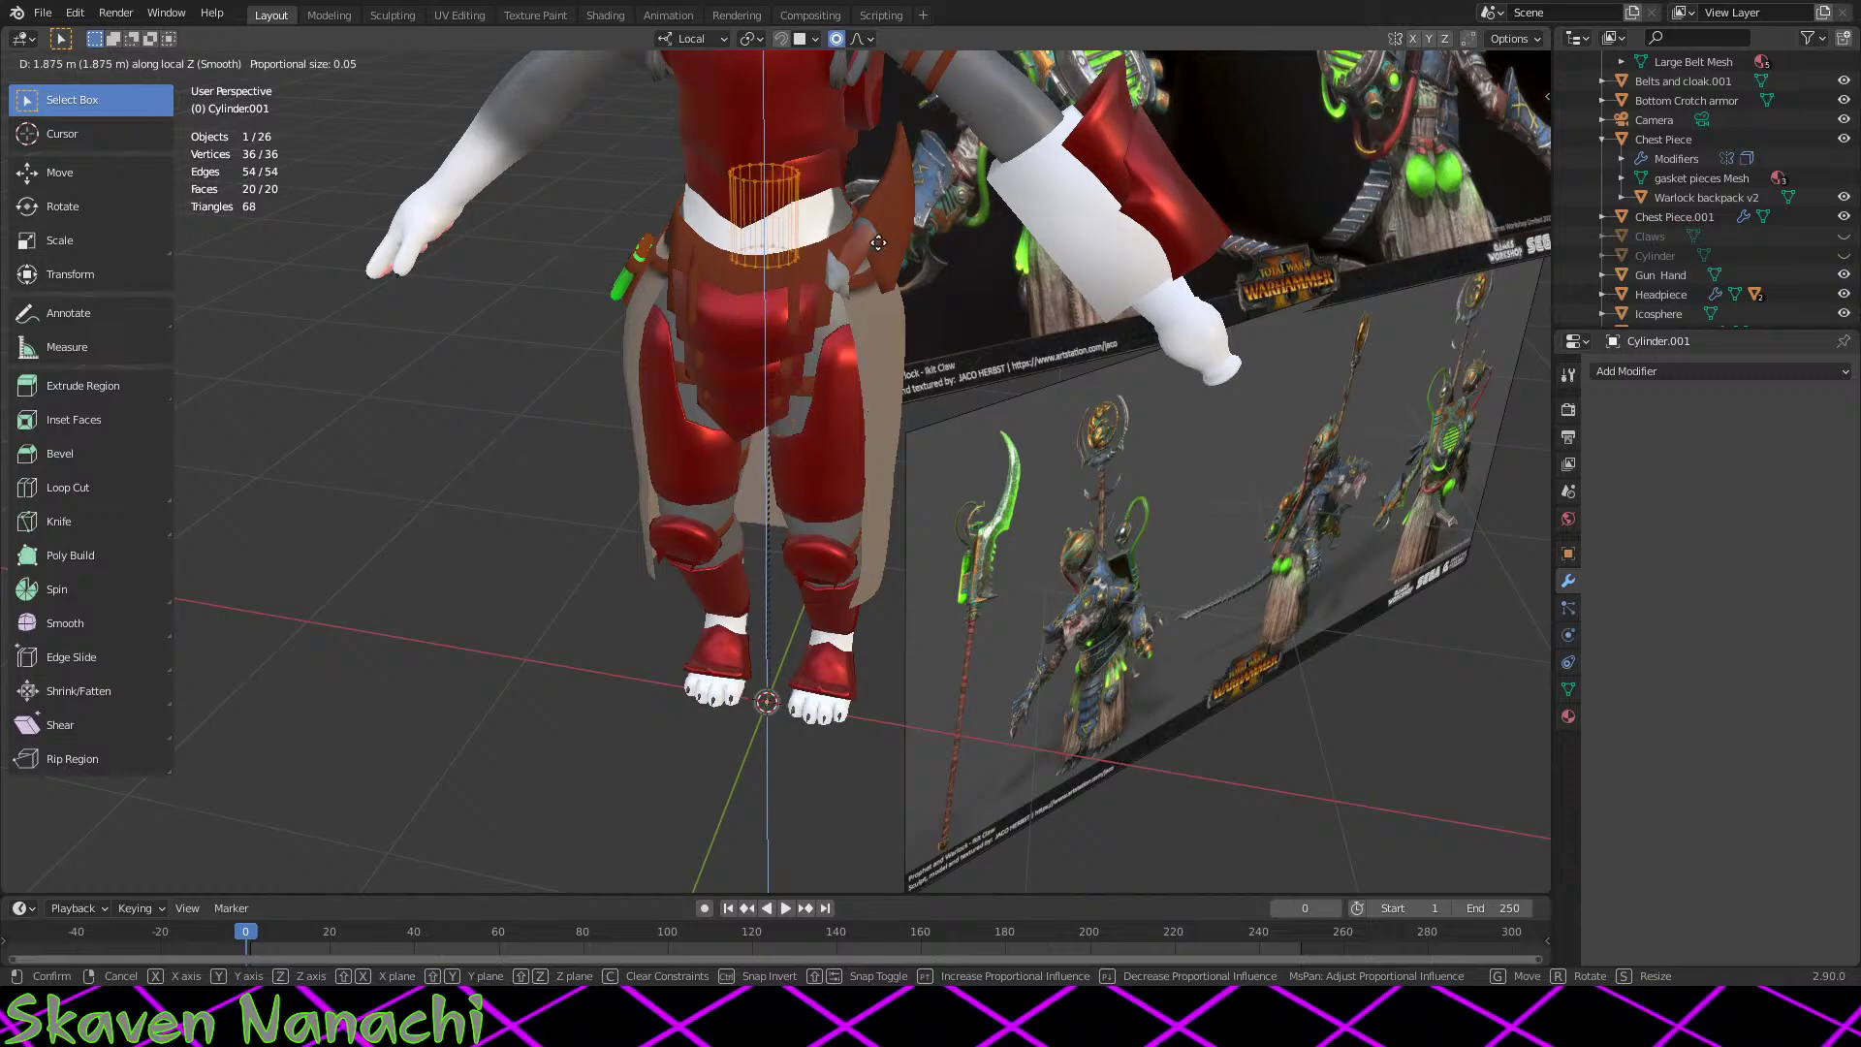
left_click(931, 238)
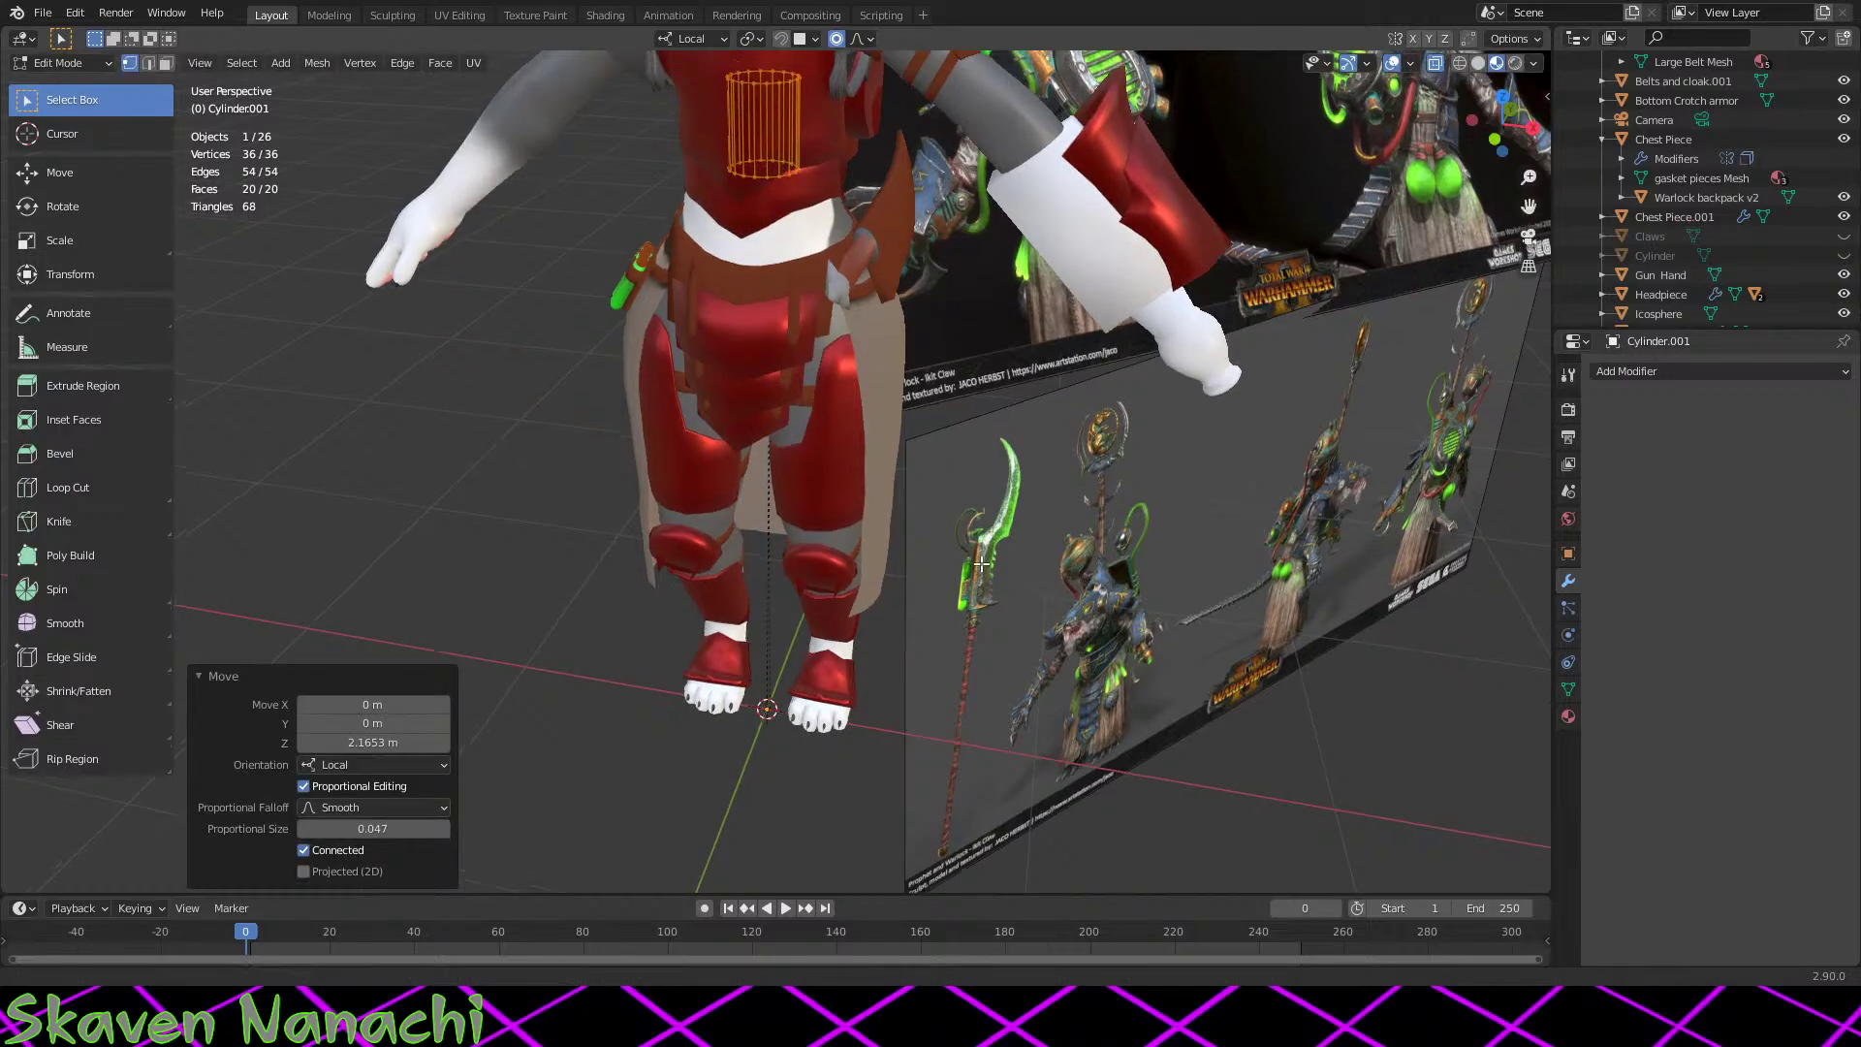
Step: Rotate the cylinder mesh about 131° around its local Y axis to match the slope of the gun arm
middle_click_drag(931, 238, 1120, 692)
middle_click_drag(1124, 738, 1071, 506)
scroll(1052, 587, "up", 4)
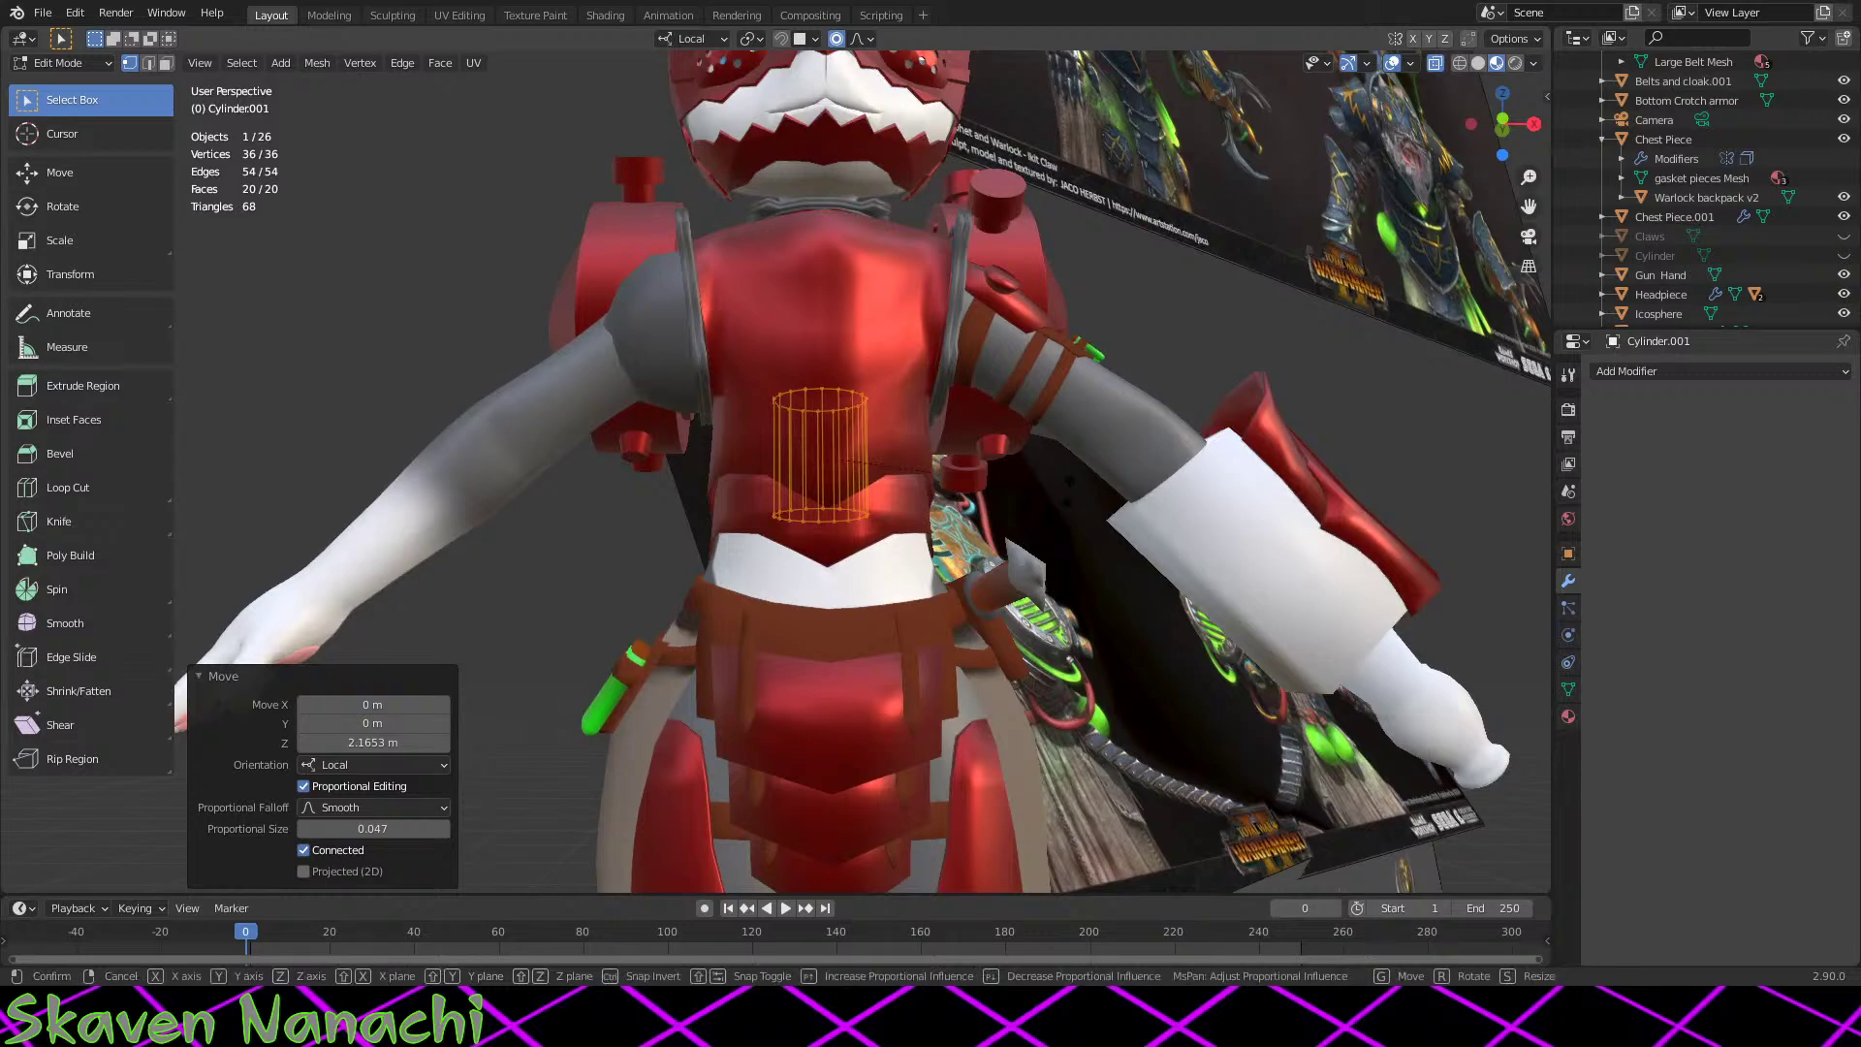
key("r")
key("x")
key("y")
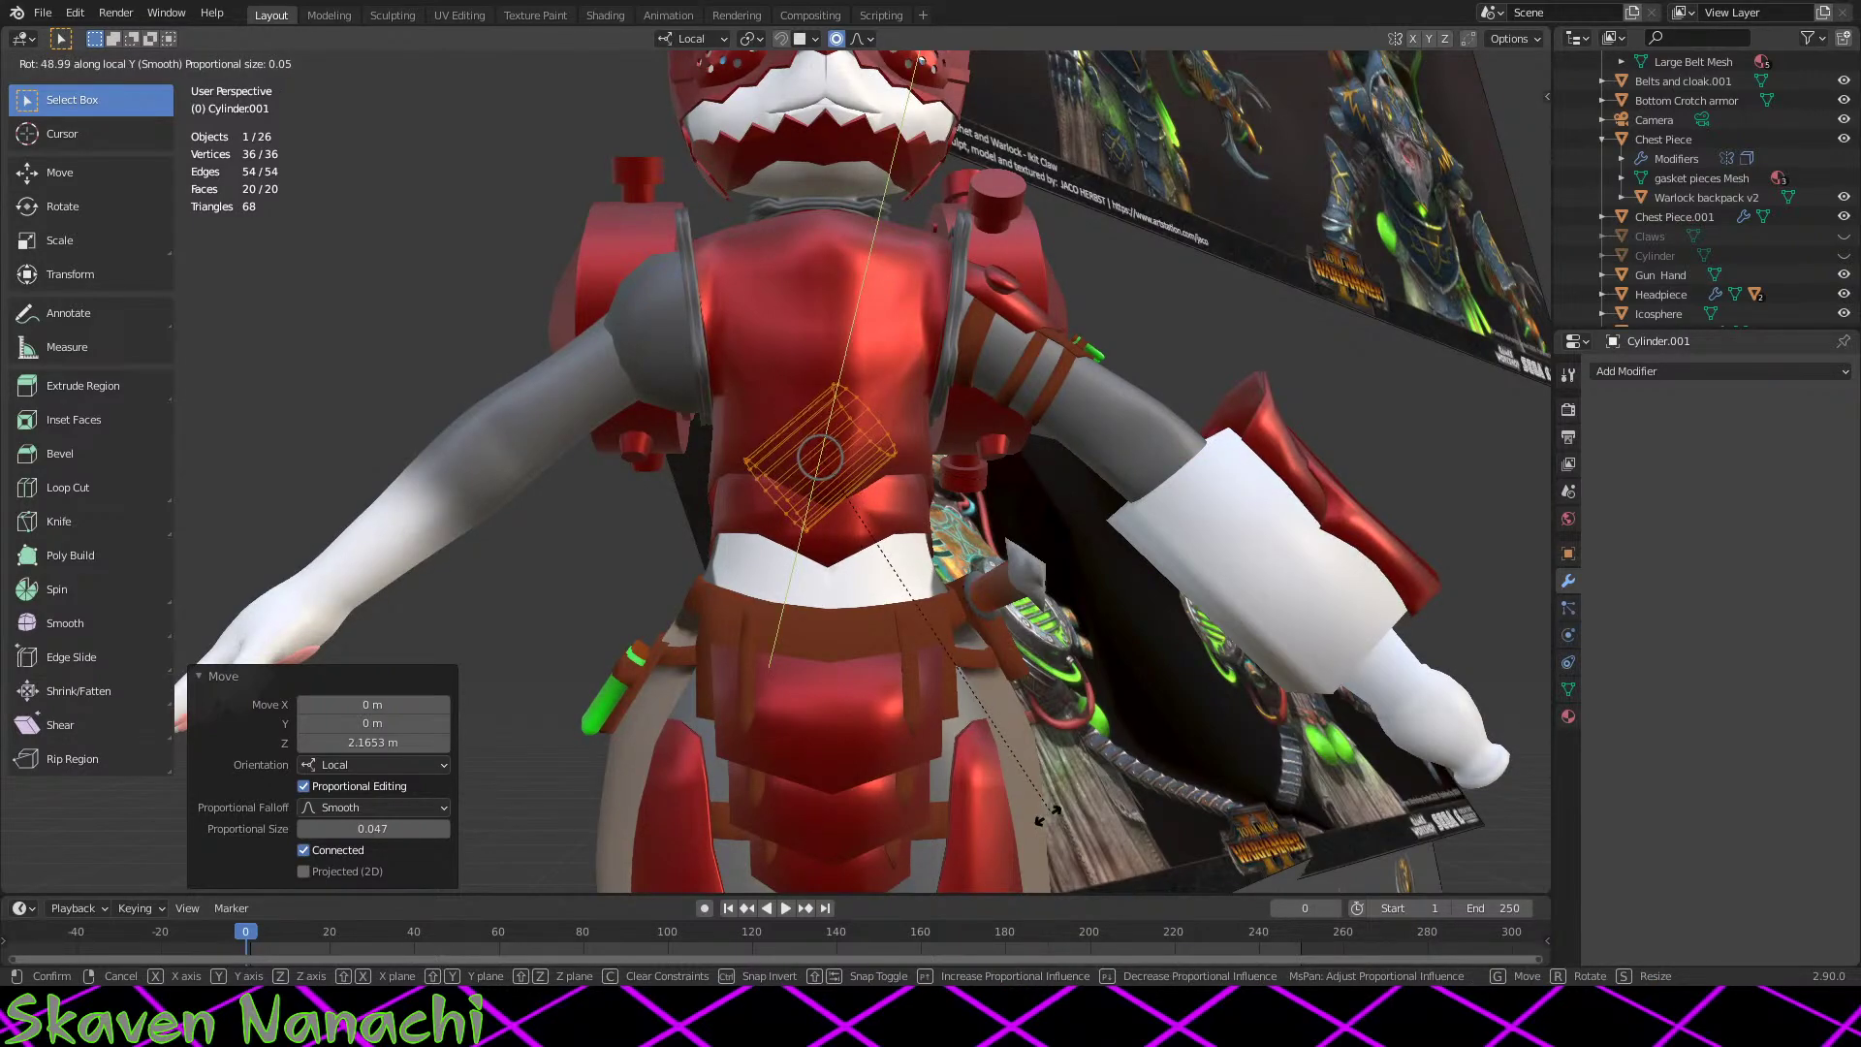
left_click(537, 705)
Step: Move the cylinder mesh onto the gun barrel, about 1.31 m along X, 0.09 m along Y and 0.545 m down
key("g")
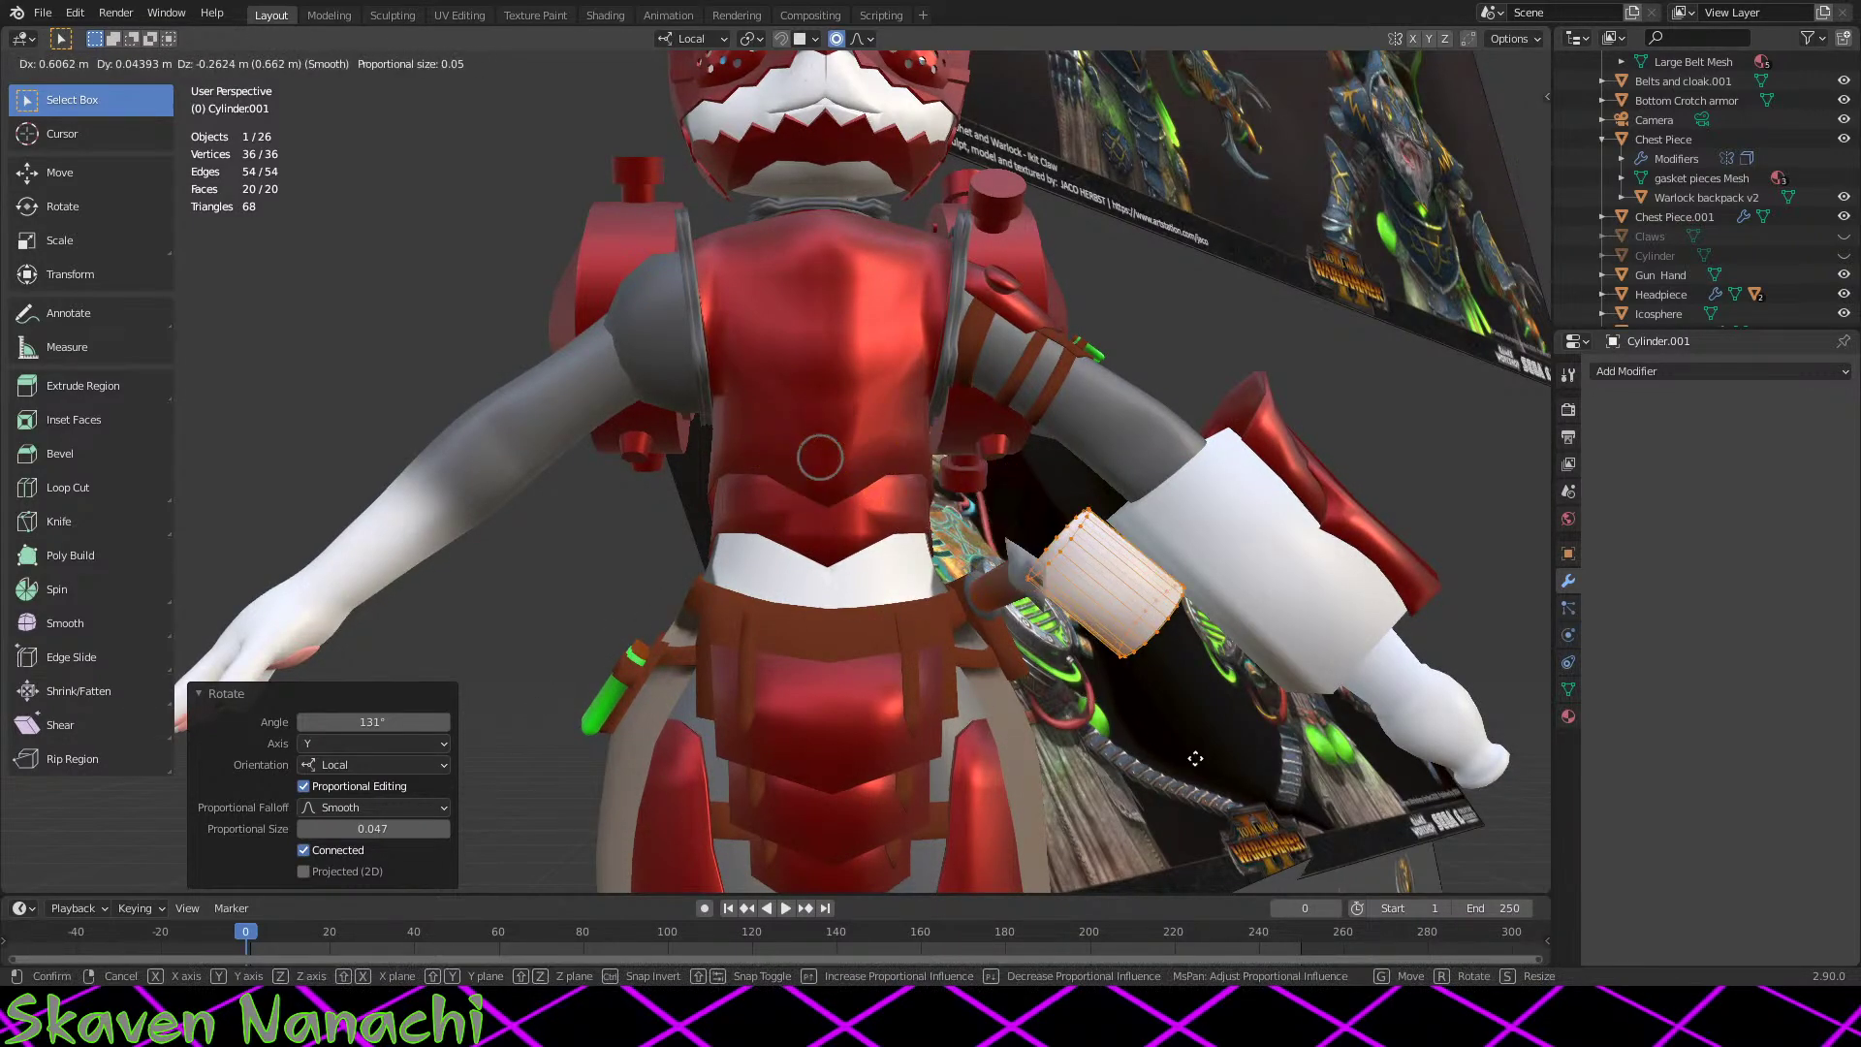
left_click(1500, 879)
middle_click_drag(1501, 879, 802, 652)
scroll(1002, 682, "up", 2)
scroll(1002, 682, "up", 2)
middle_click_drag(1002, 681, 1239, 649, "shift")
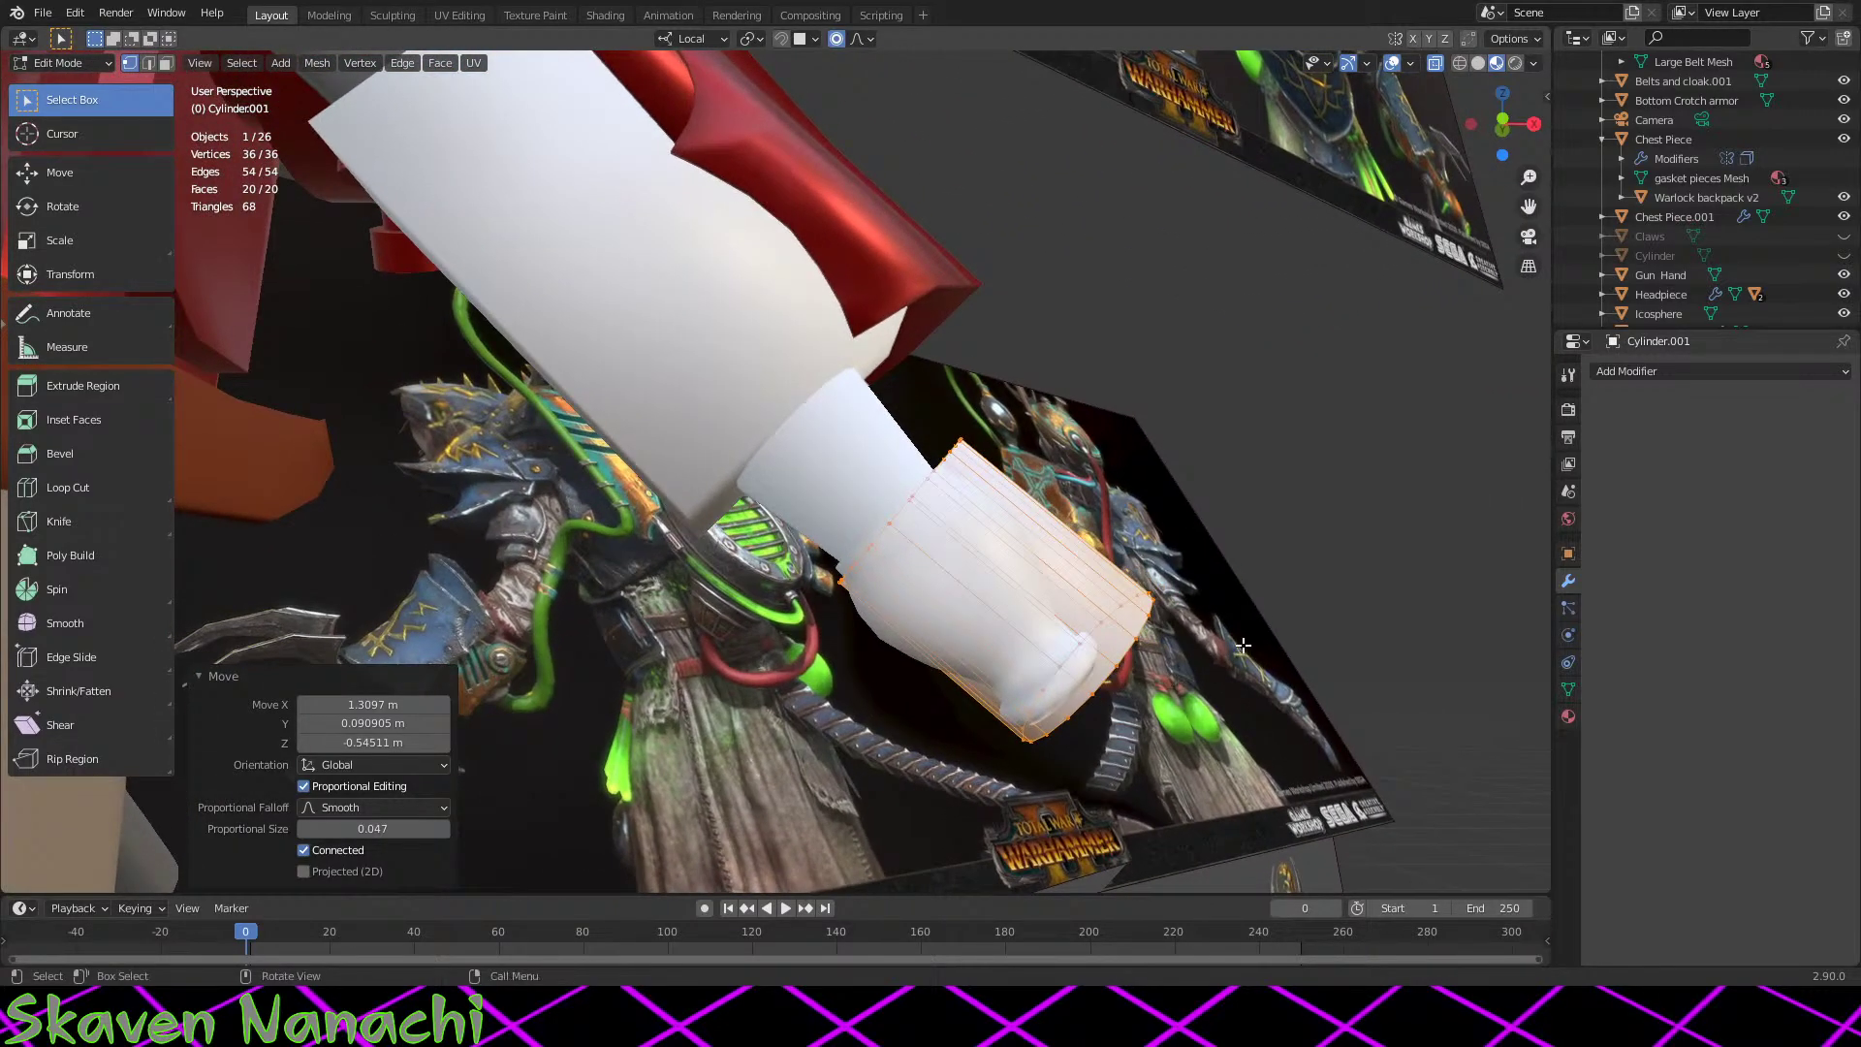
Step: Rotate the cylinder mesh slightly around the global Y axis's local counterpart to align it with the gun barrel
key("r")
key("y")
key("y")
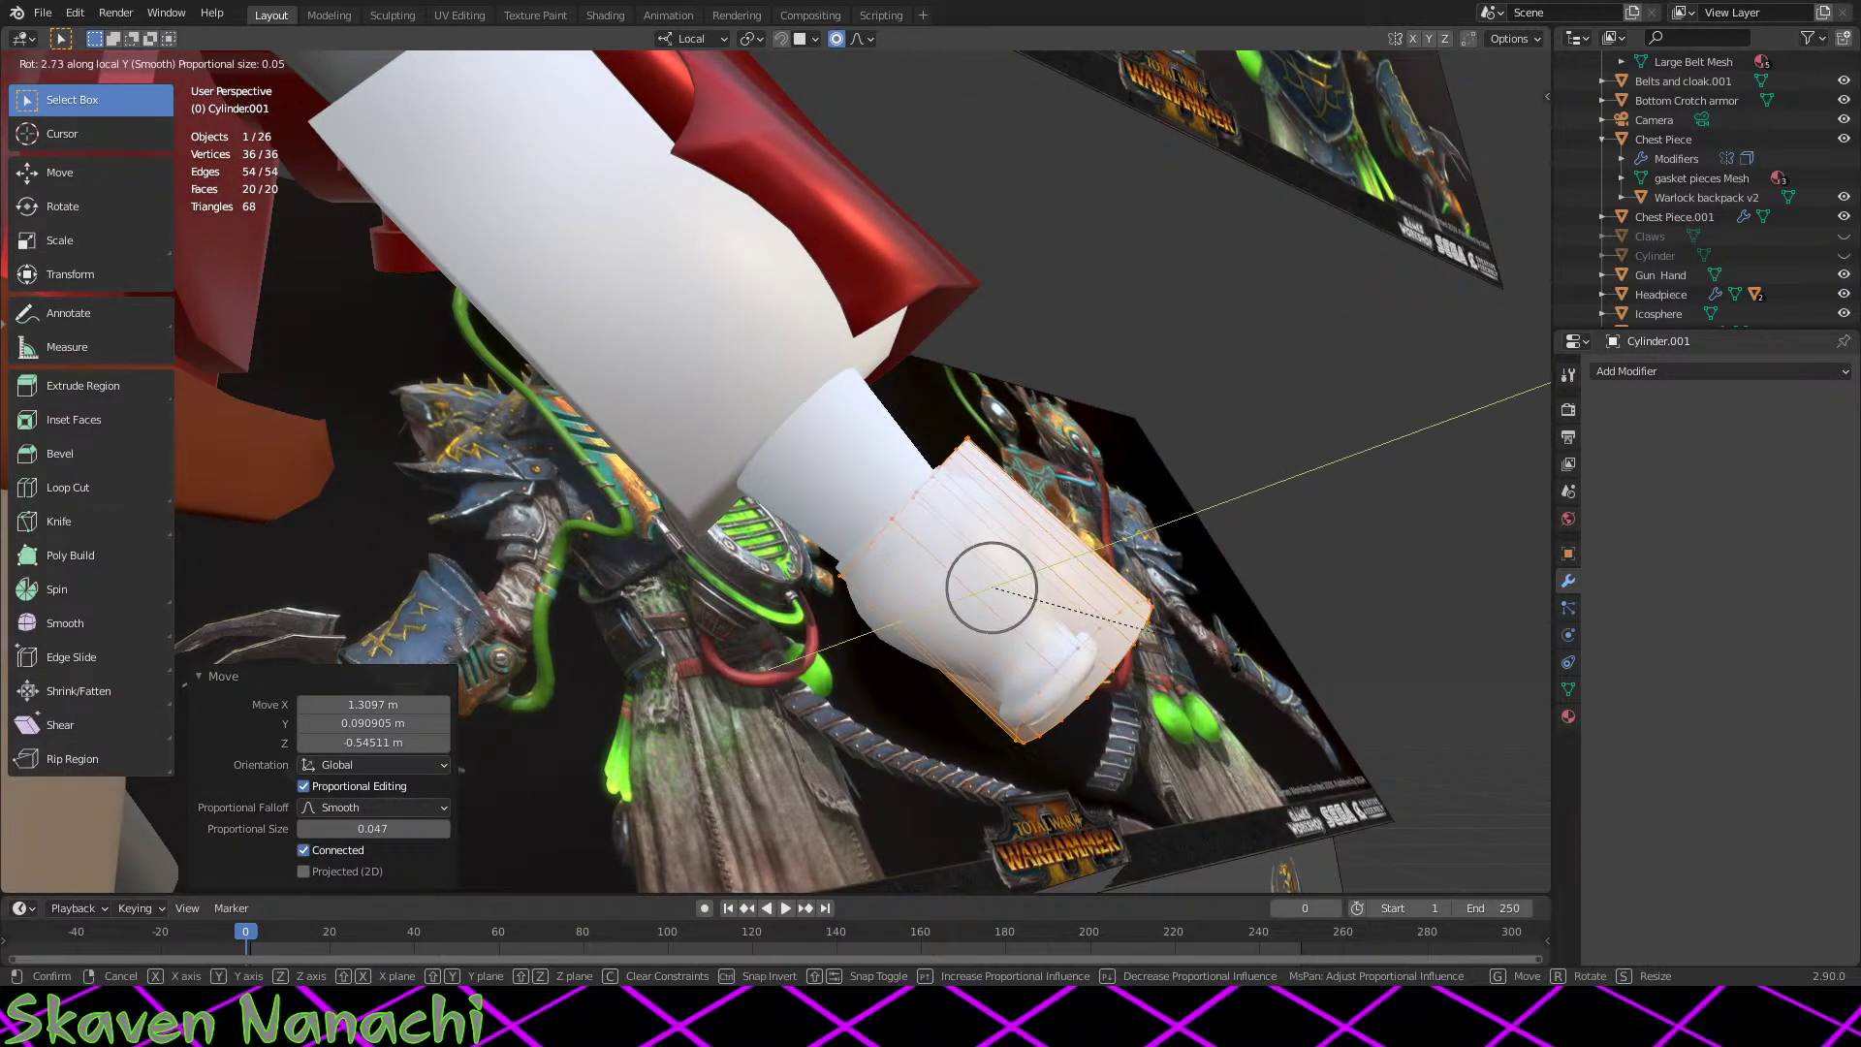
left_click(1252, 666)
Step: Check the barrel without the cylinder mesh, and shift the cylinder up the arm about -0.17 m in X and 0.128 m in Z
key("h")
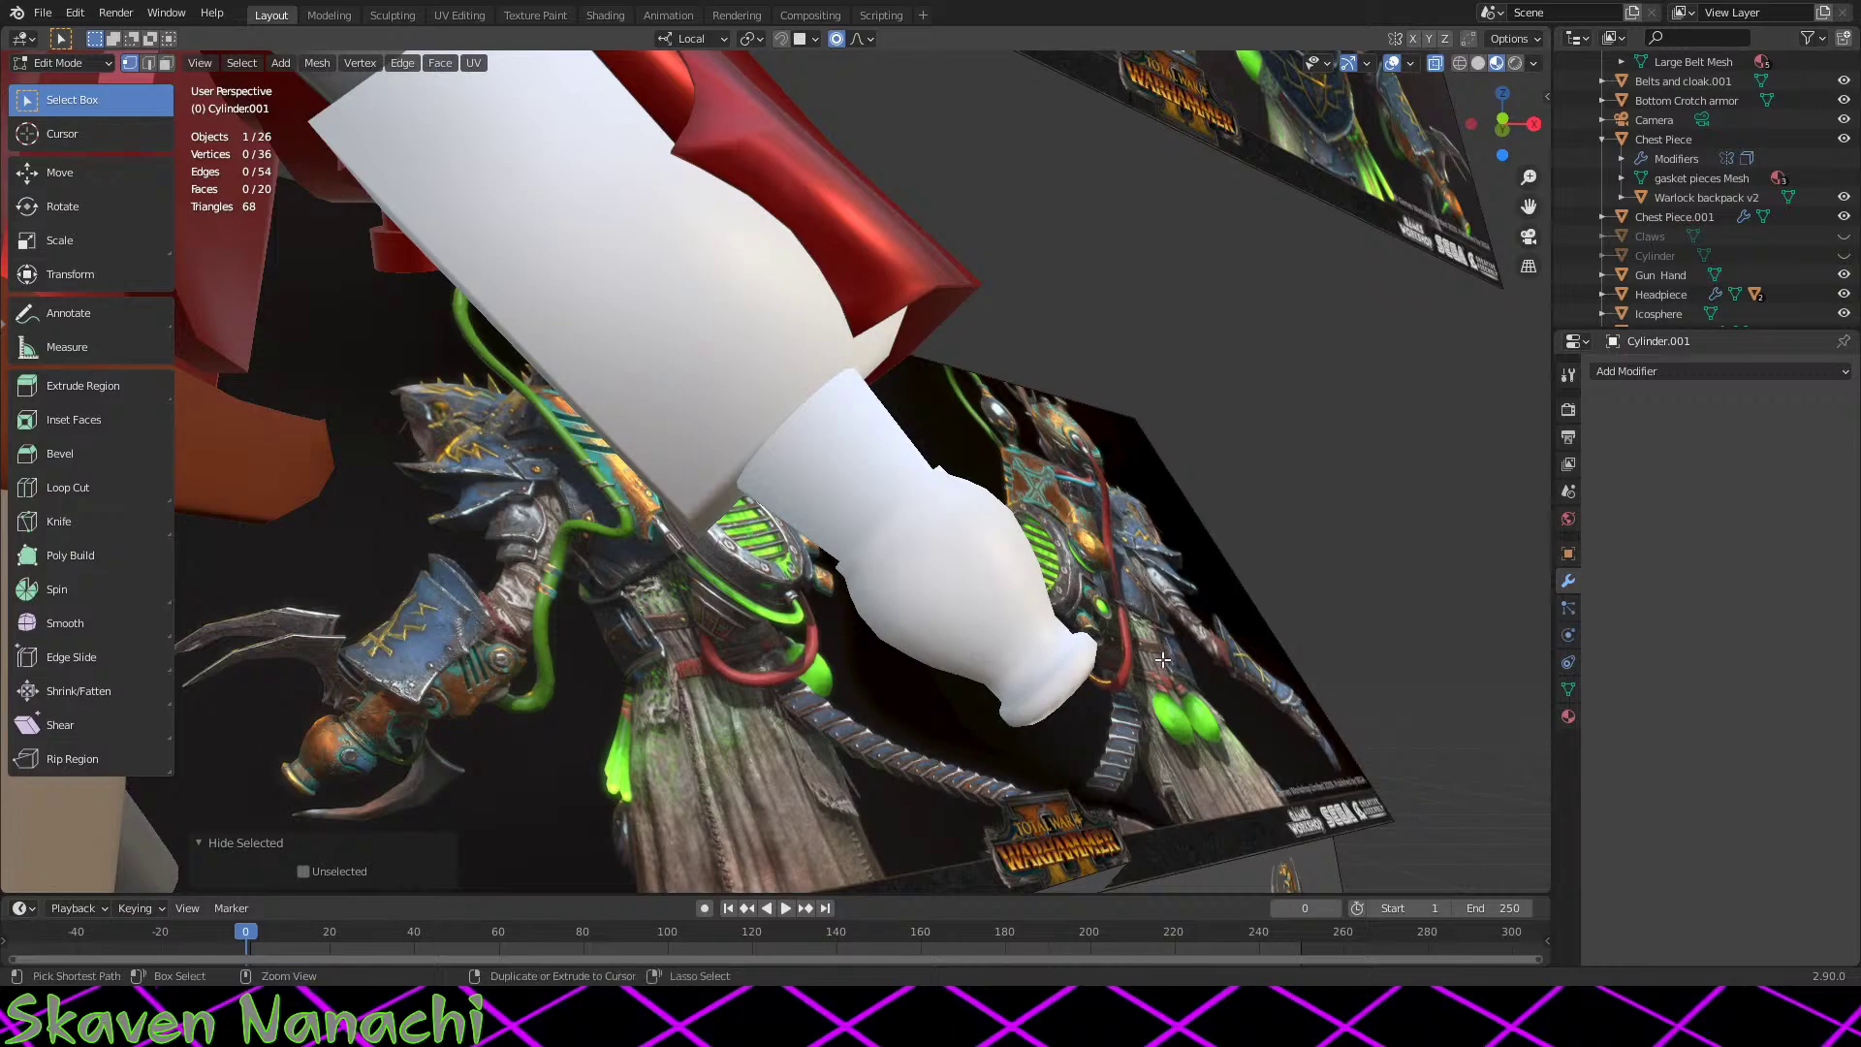
key("alt+h")
key("g")
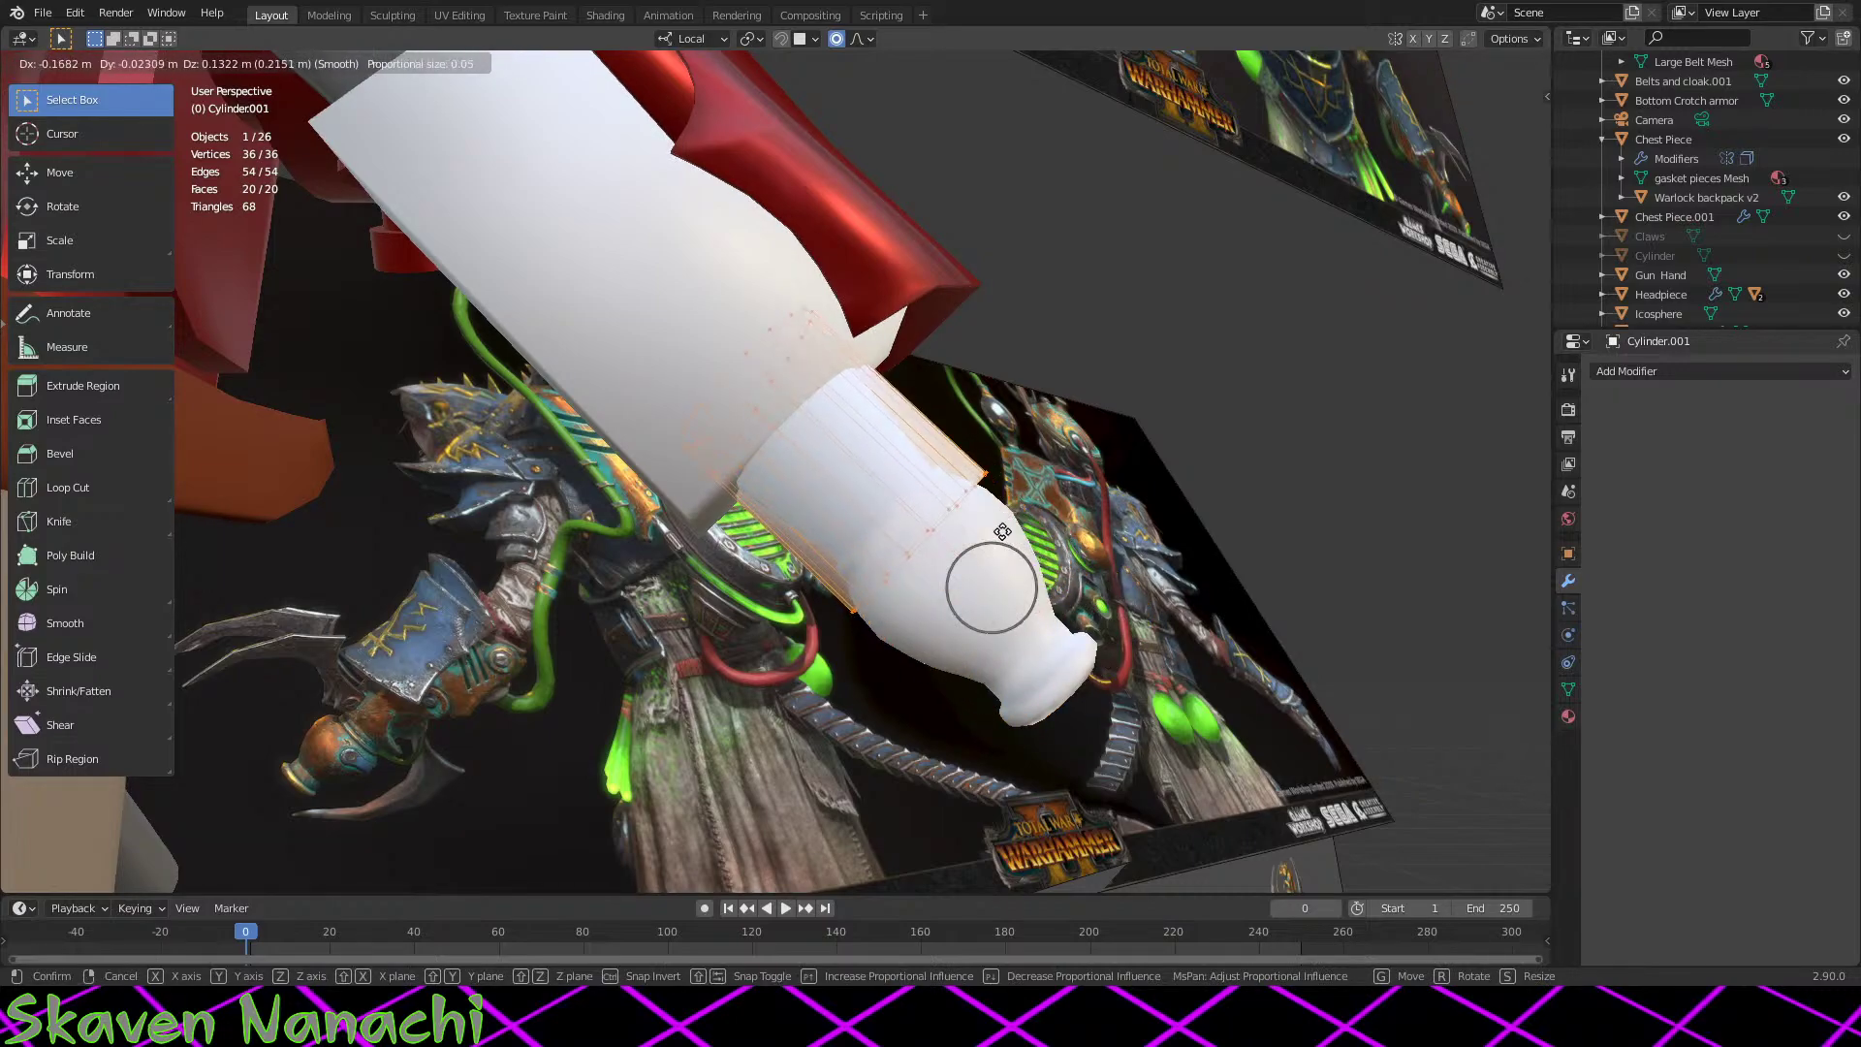
left_click(1001, 536)
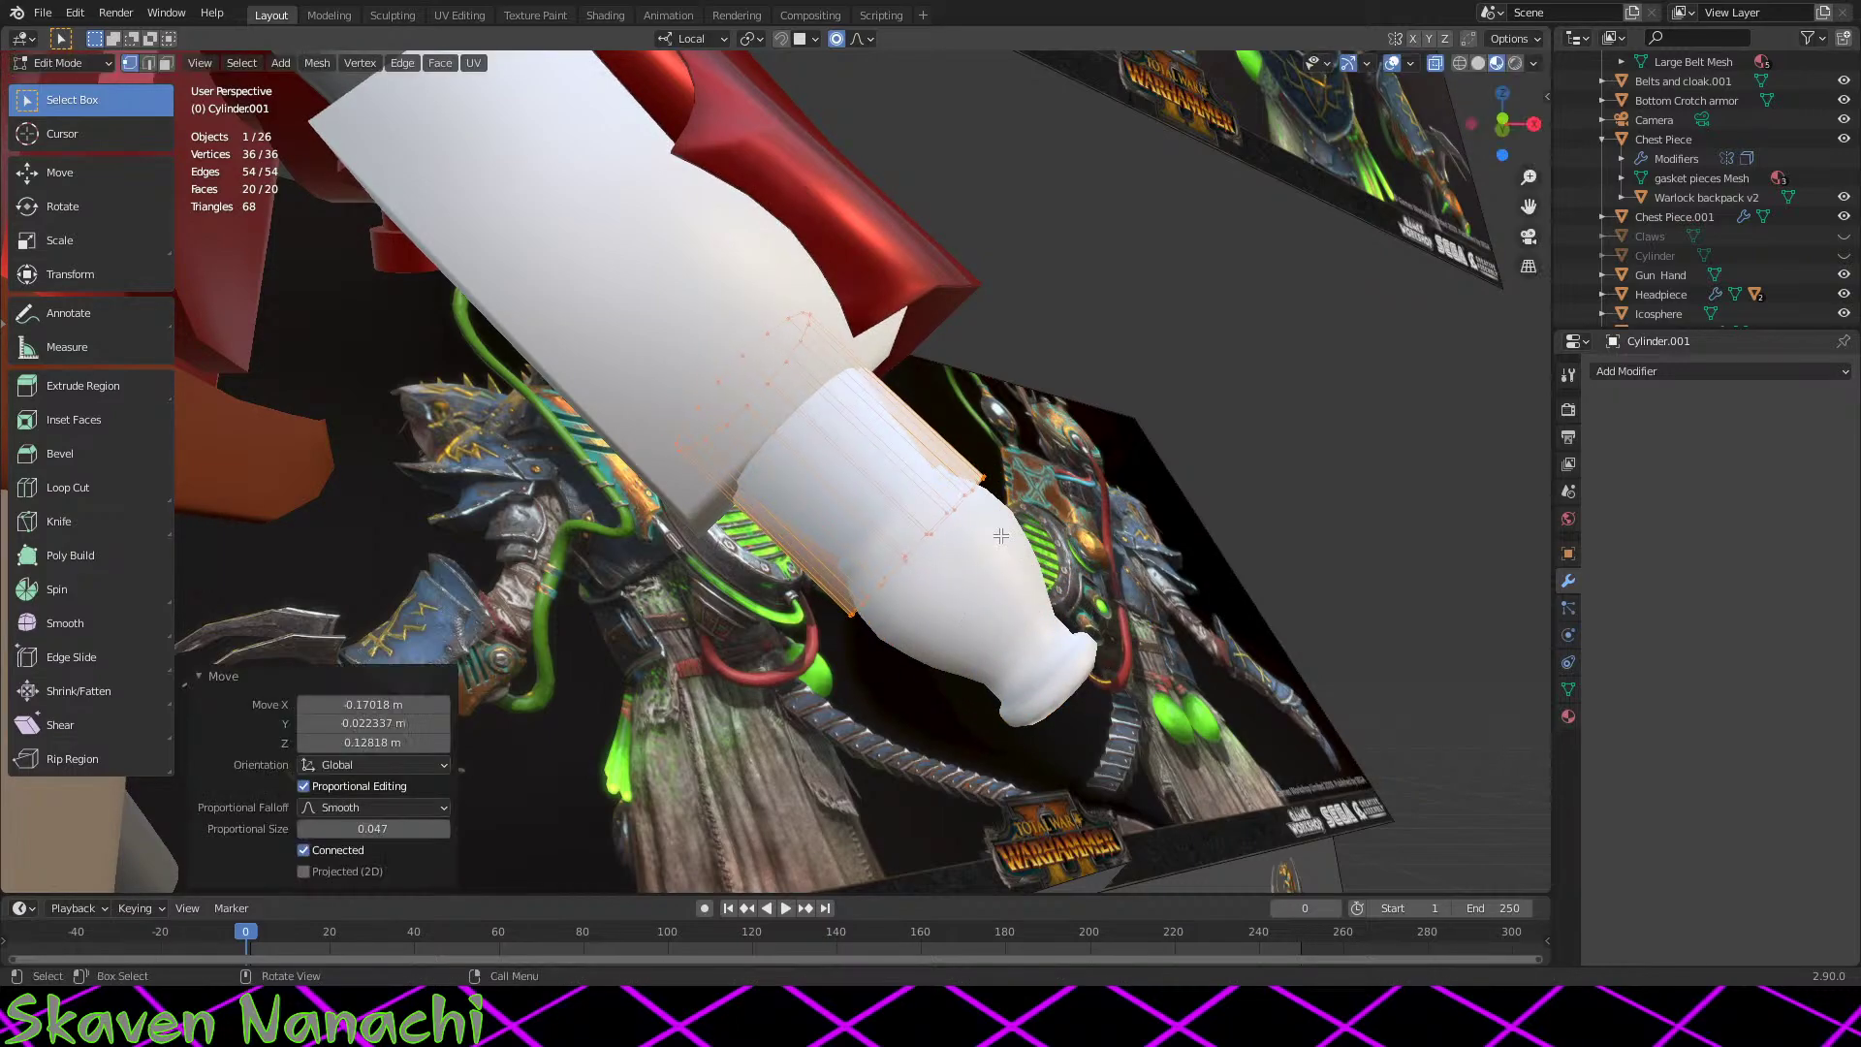
Step: Nudge the cylinder mesh further into the forearm, about -0.033 m in X and 0.025 m in Z, and fine-tune its placement
mouse_move(1088, 660)
middle_mouse_down()
mouse_move(999, 651)
mouse_move(1053, 660)
middle_mouse_up()
key("g")
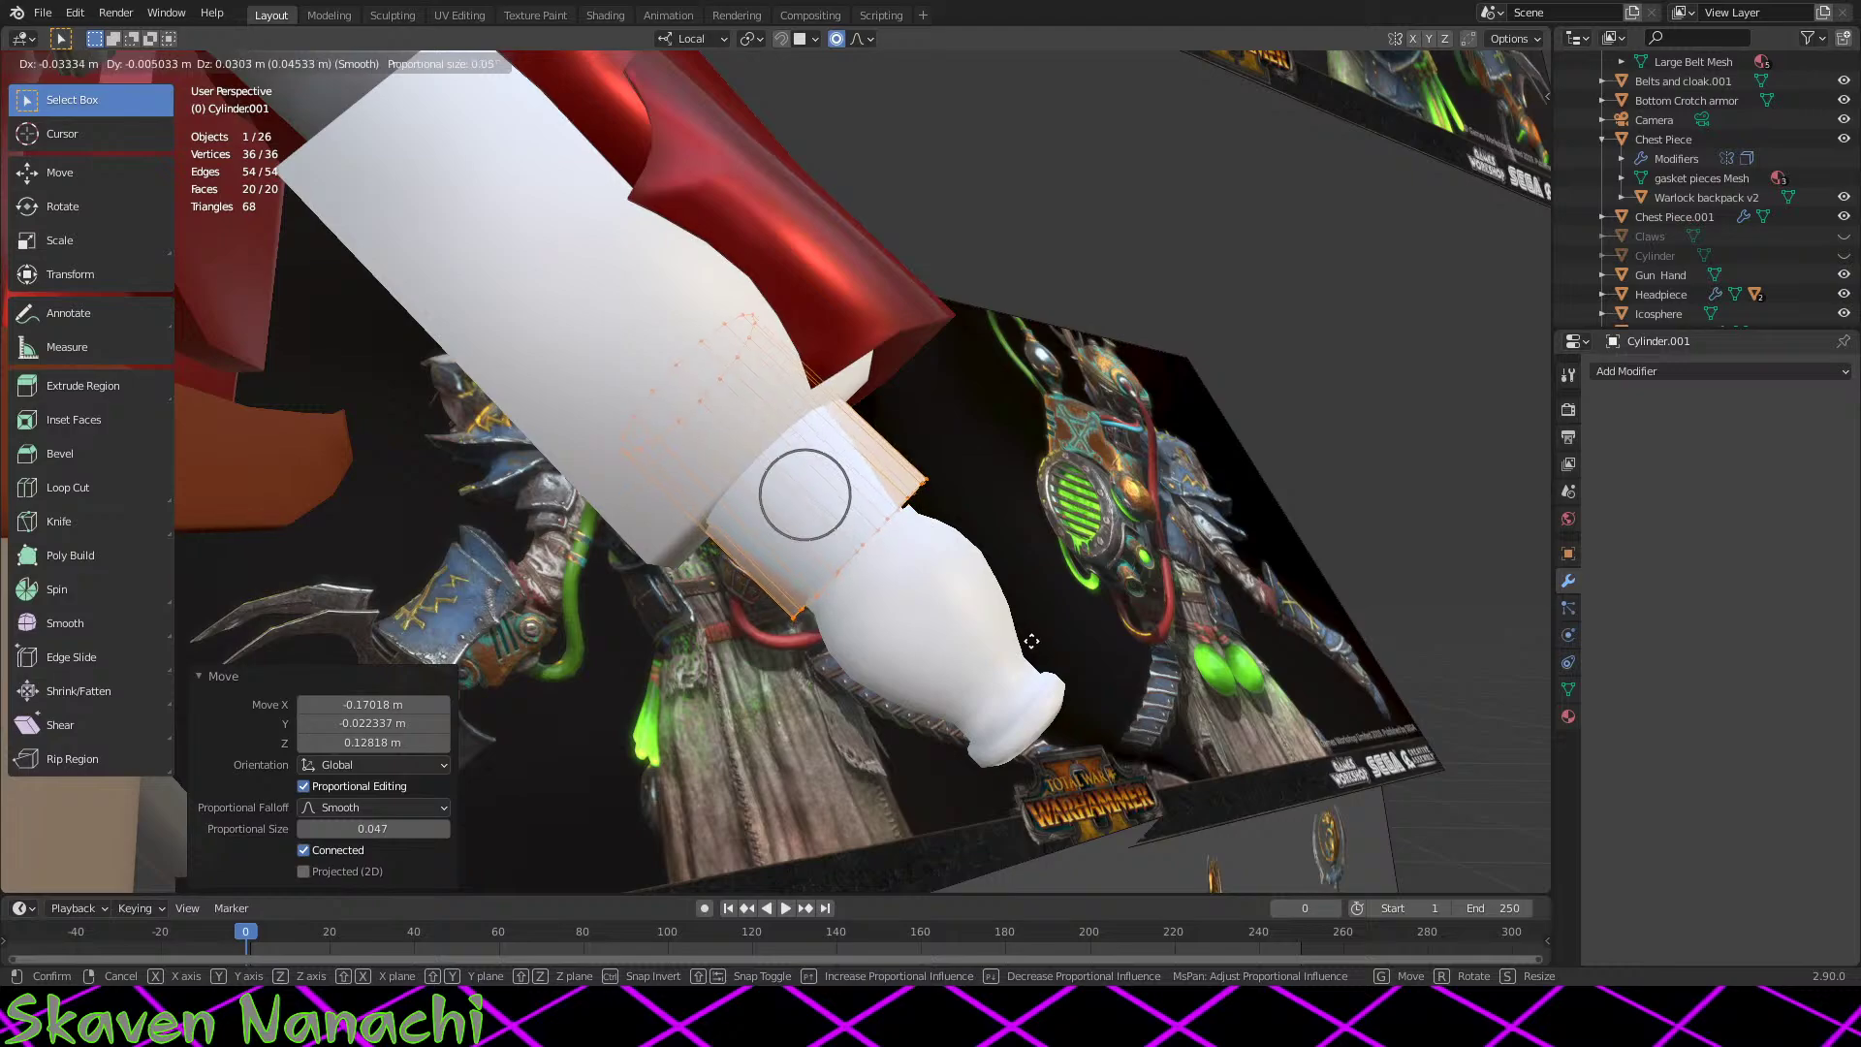
left_click(1032, 645)
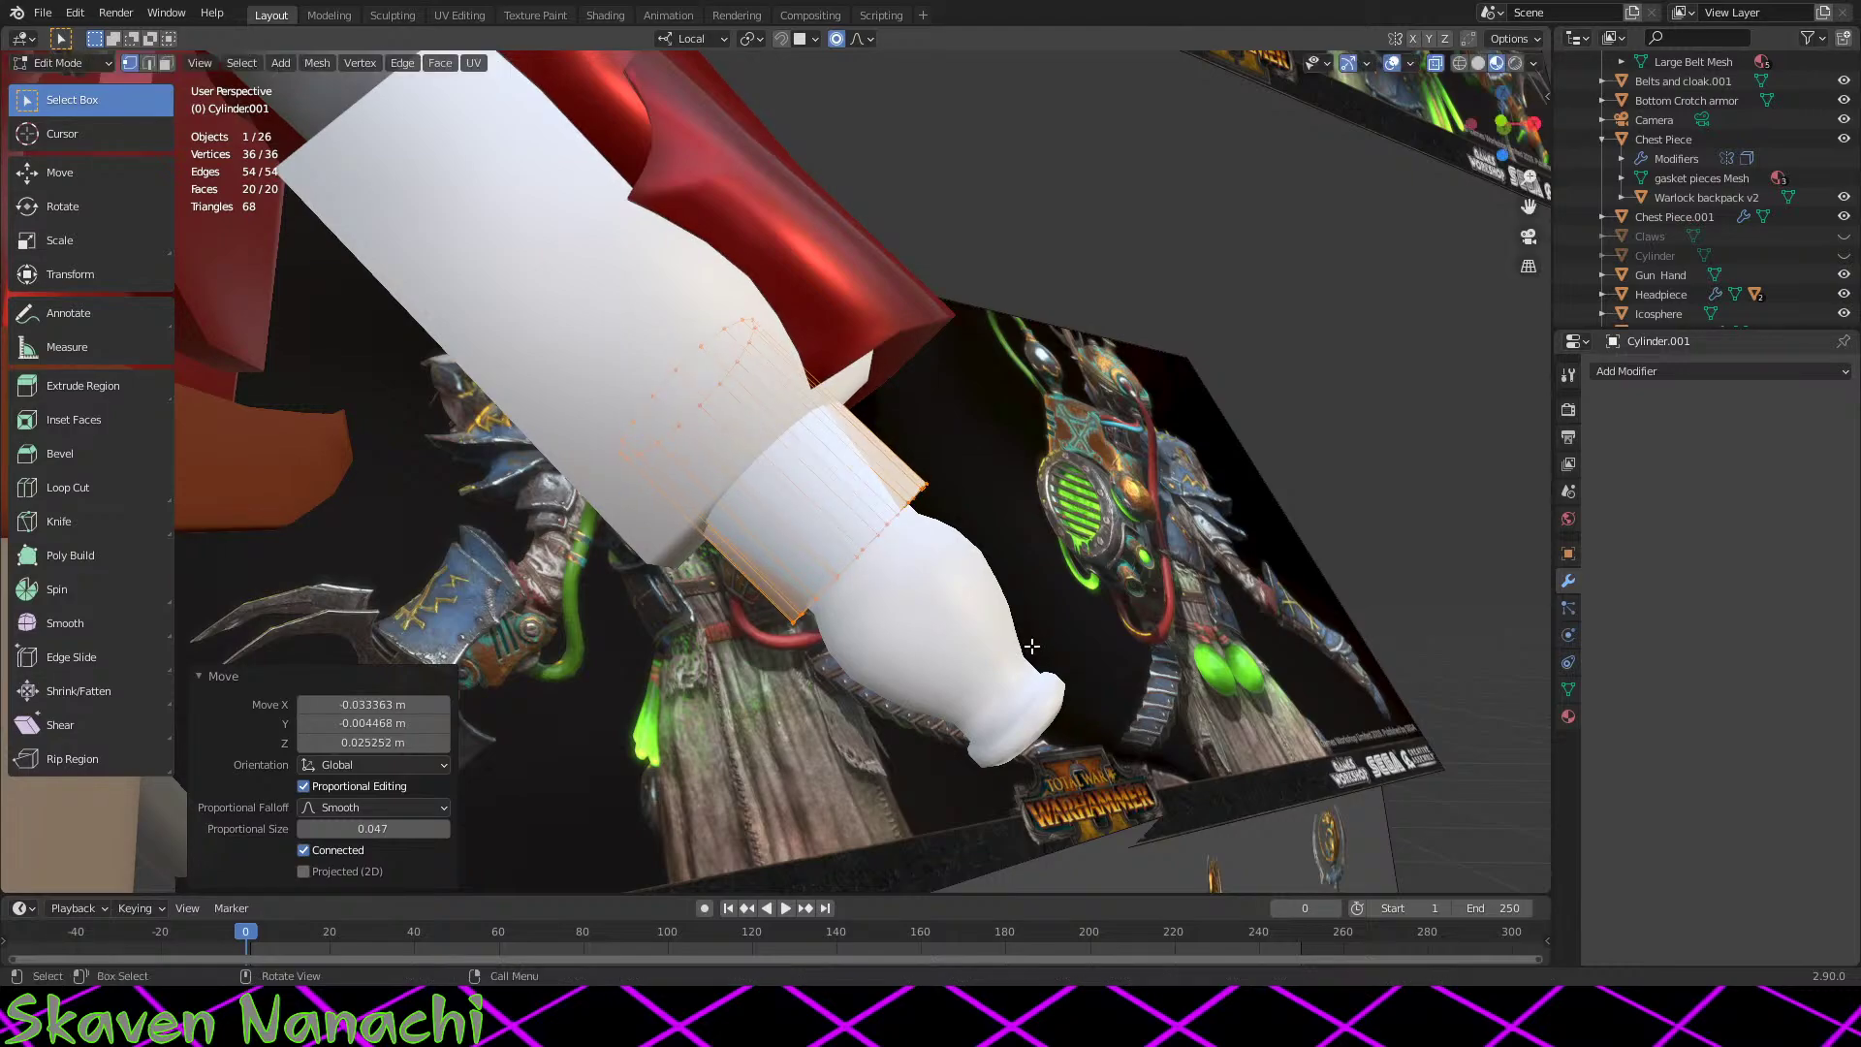
middle_click_drag(1128, 713, 1073, 638)
key("g")
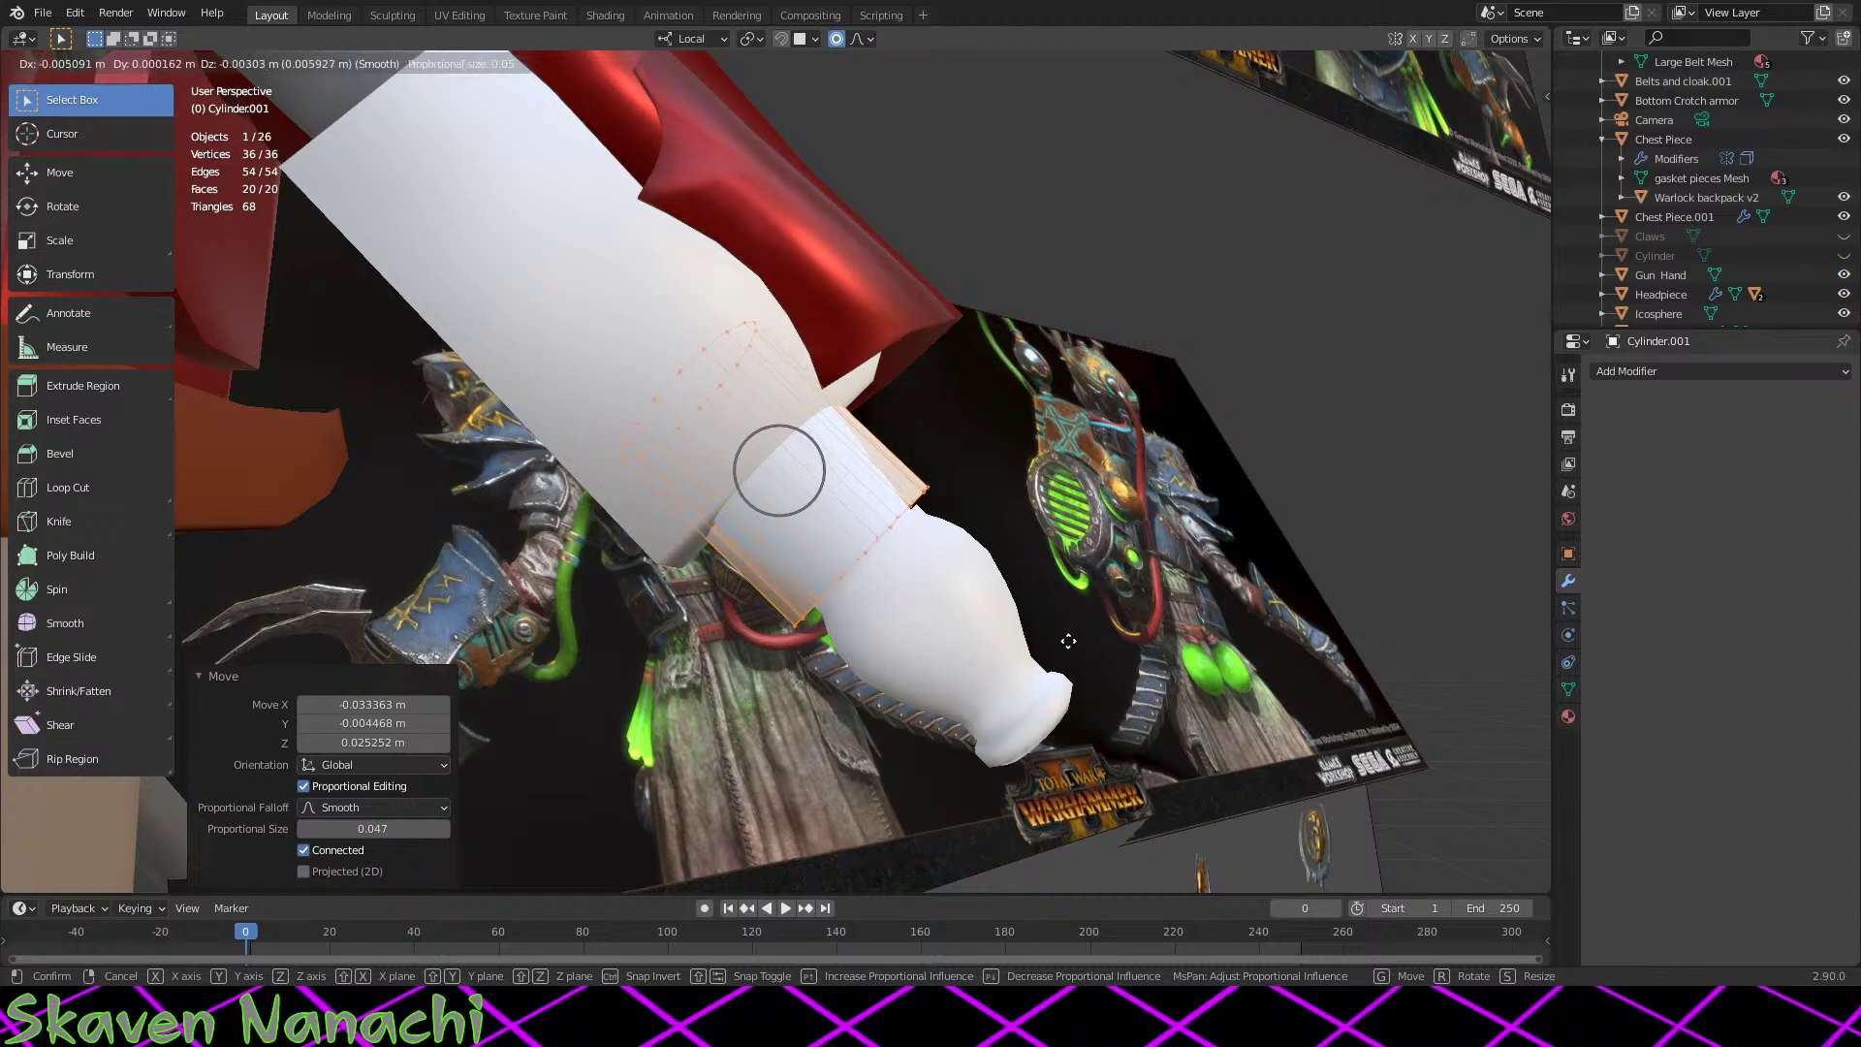
left_click(1069, 640)
Step: Move the cylinder mesh sideways to centre it on the gun barrel, about -0.05 m along Y
middle_click_drag(1069, 640, 867, 669)
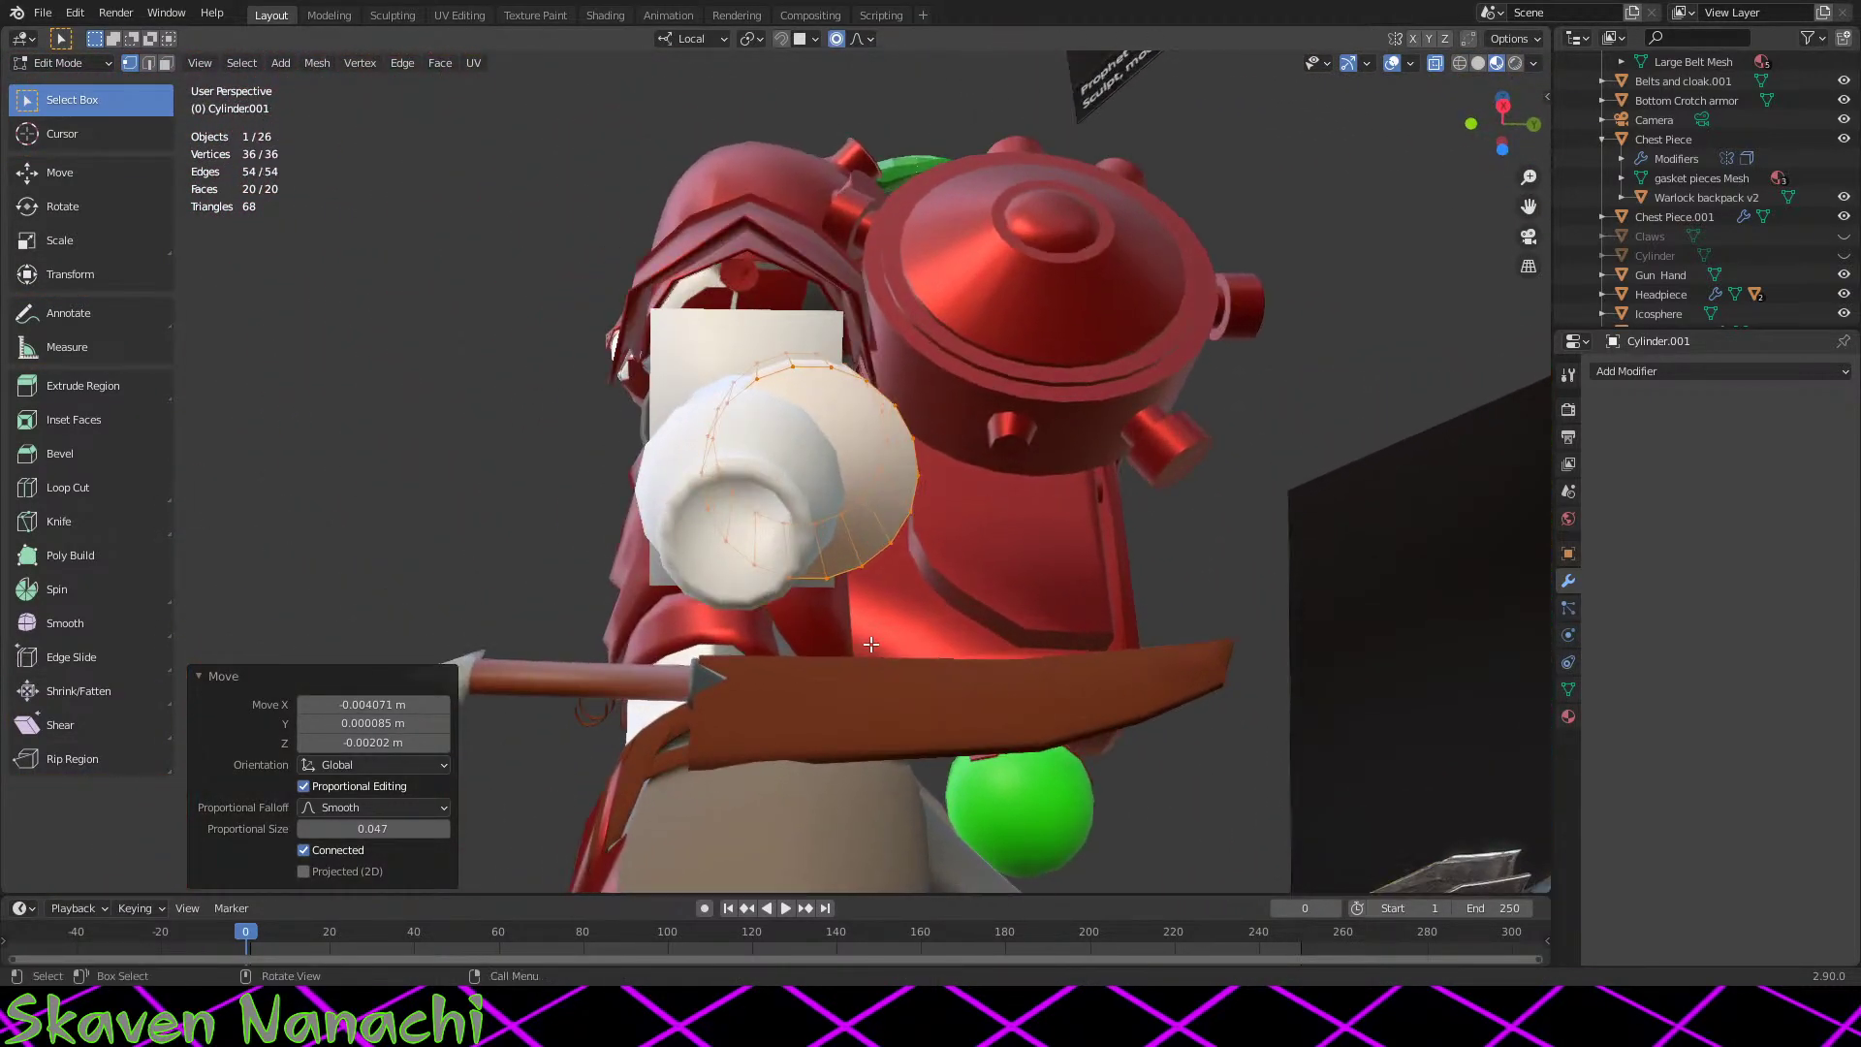
scroll(997, 636, "up", 3)
middle_click_drag(998, 636, 1070, 656, "shift")
key("g")
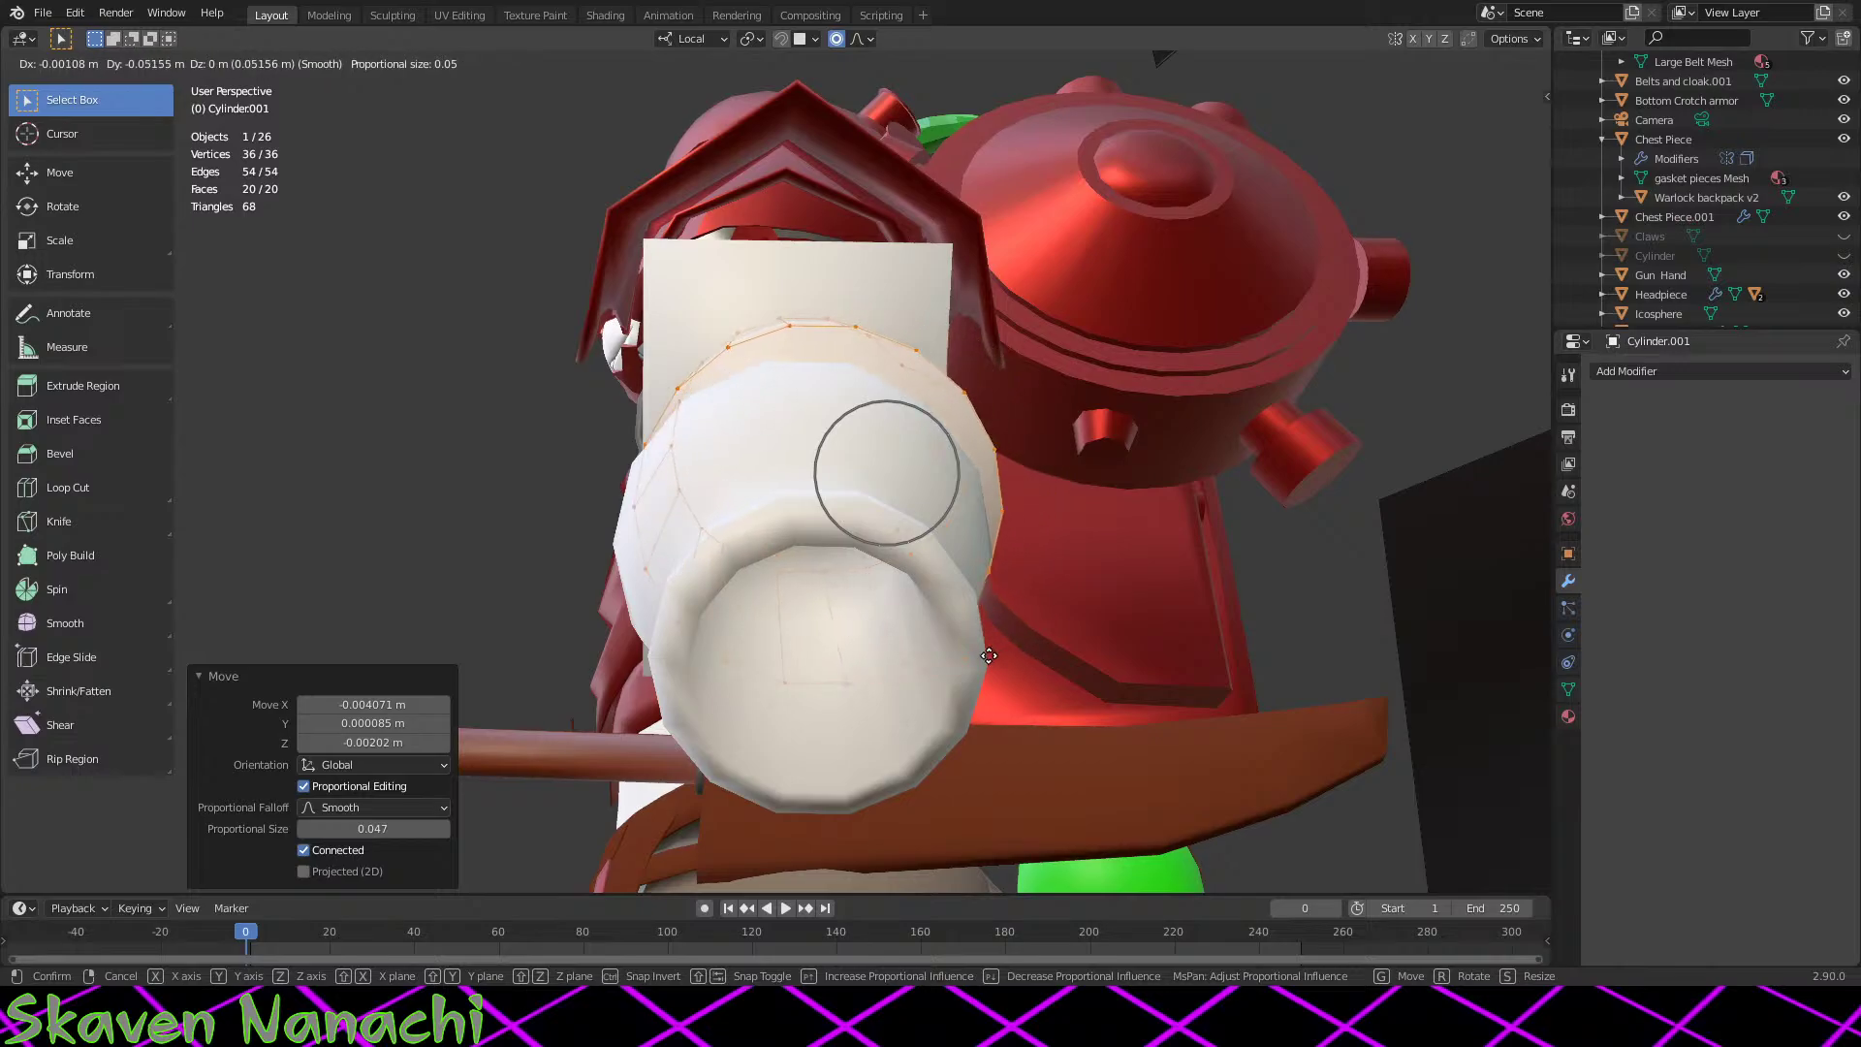
left_click(973, 673)
middle_click_drag(973, 673, 844, 692)
Step: Scale the cylinder mesh down twice, by about 0.987 and about 0.98, and finish editing it
key("s")
left_click(1067, 677)
key("s")
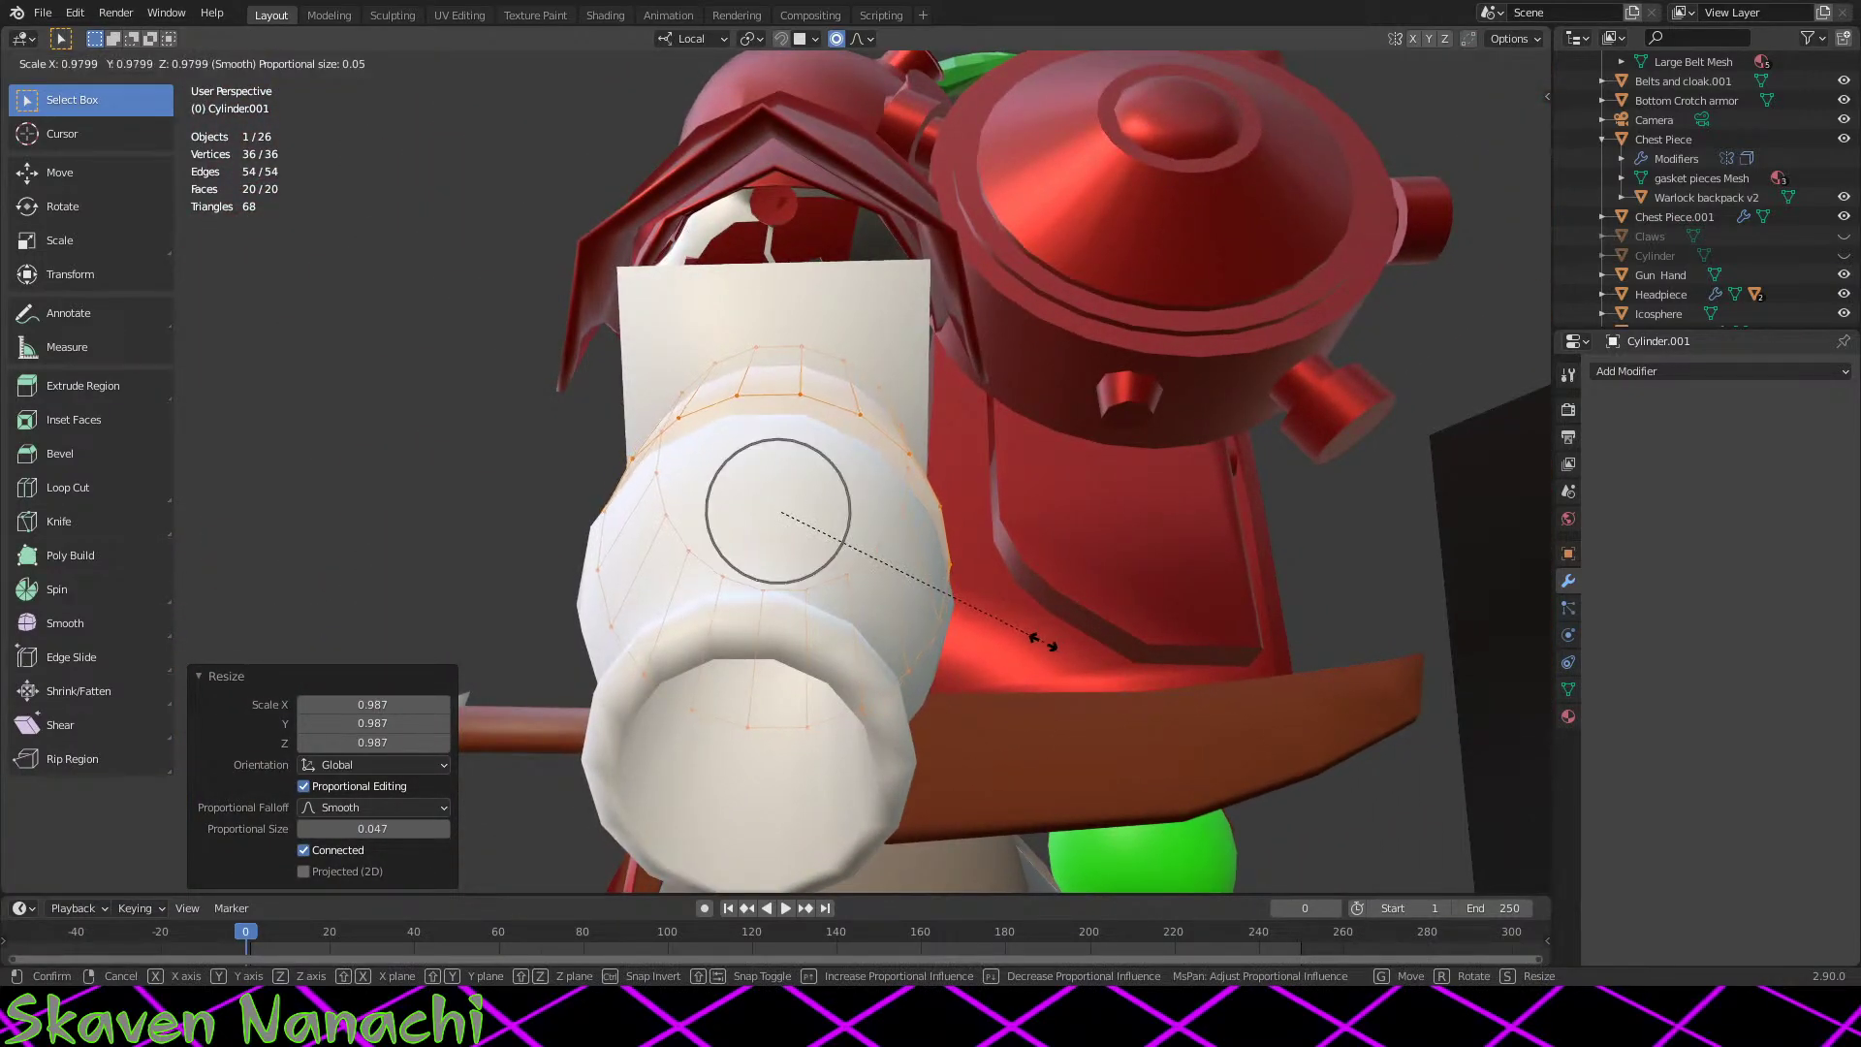
left_click(1043, 640)
middle_click_drag(1044, 640, 804, 560)
key("Tab")
Step: Examine the barrel sleeve's fit and proportions on the whole character against the Ikit Claw reference
scroll(1236, 674, "down", 6)
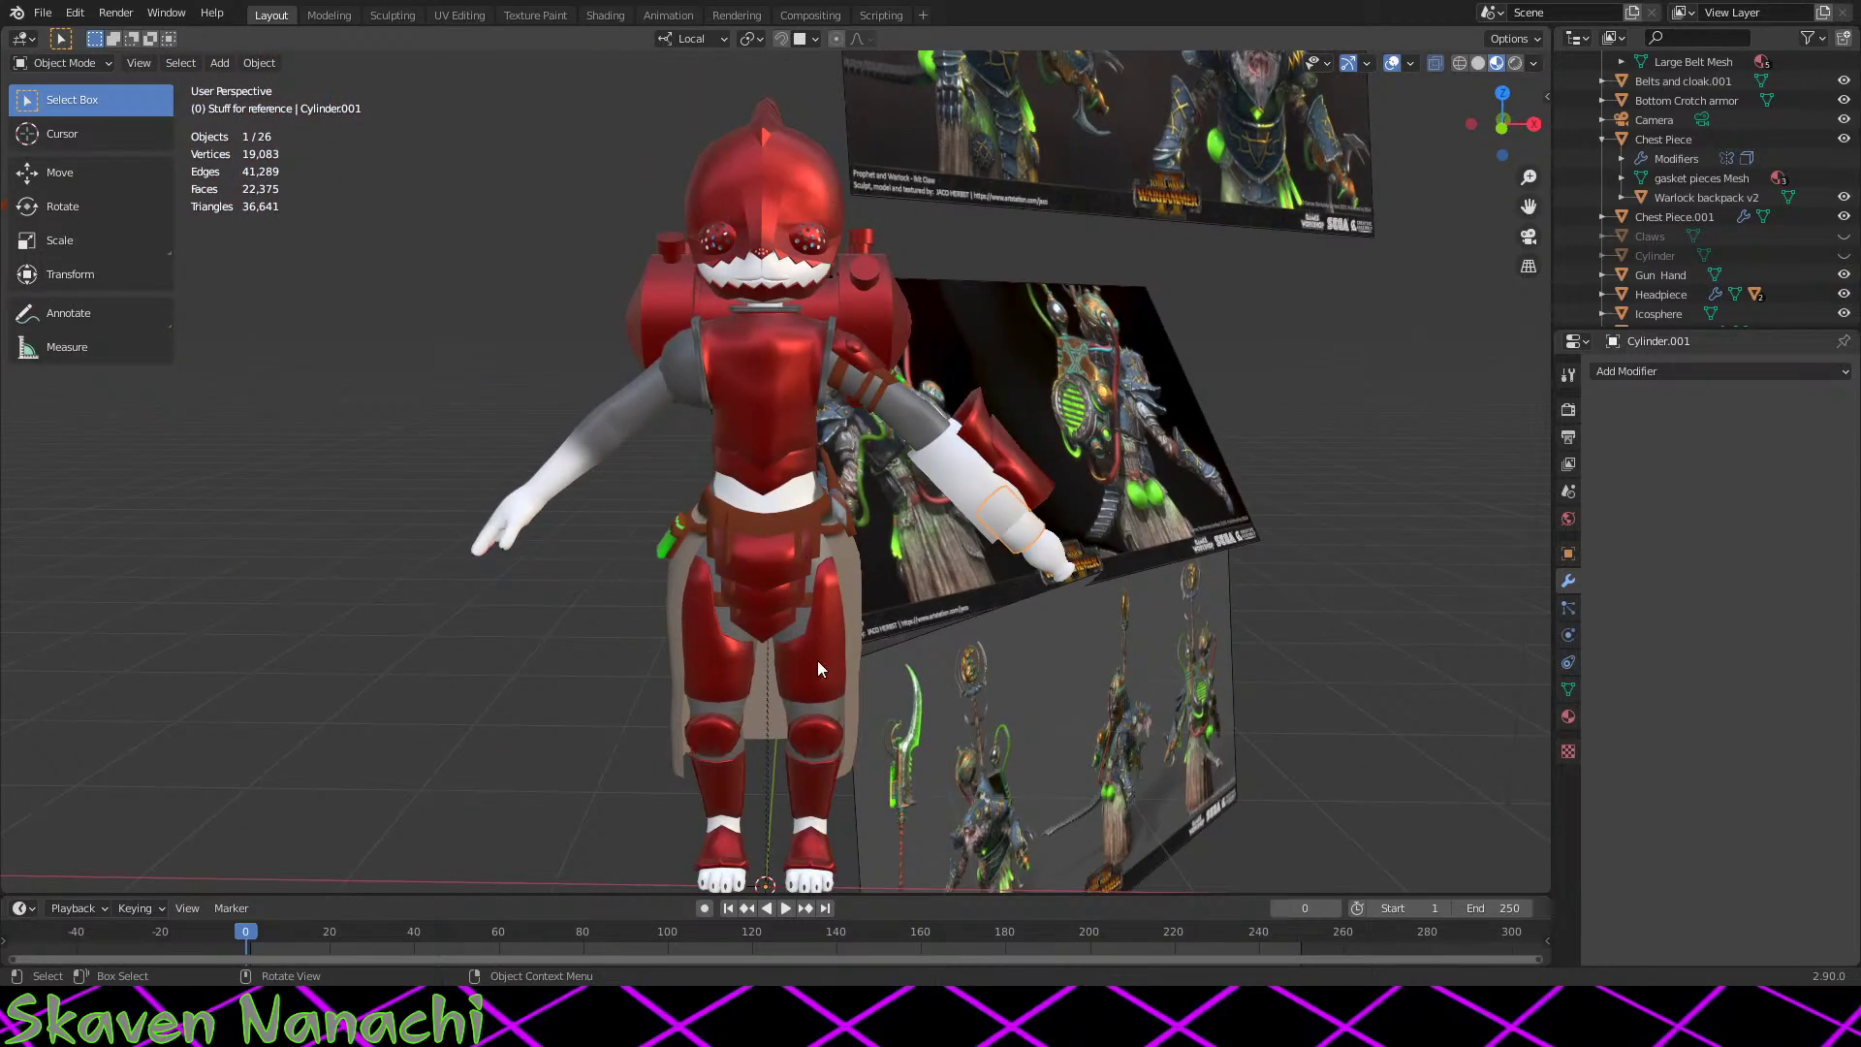
middle_click_drag(817, 660, 995, 696)
scroll(1018, 613, "up", 5)
scroll(997, 636, "down", 8)
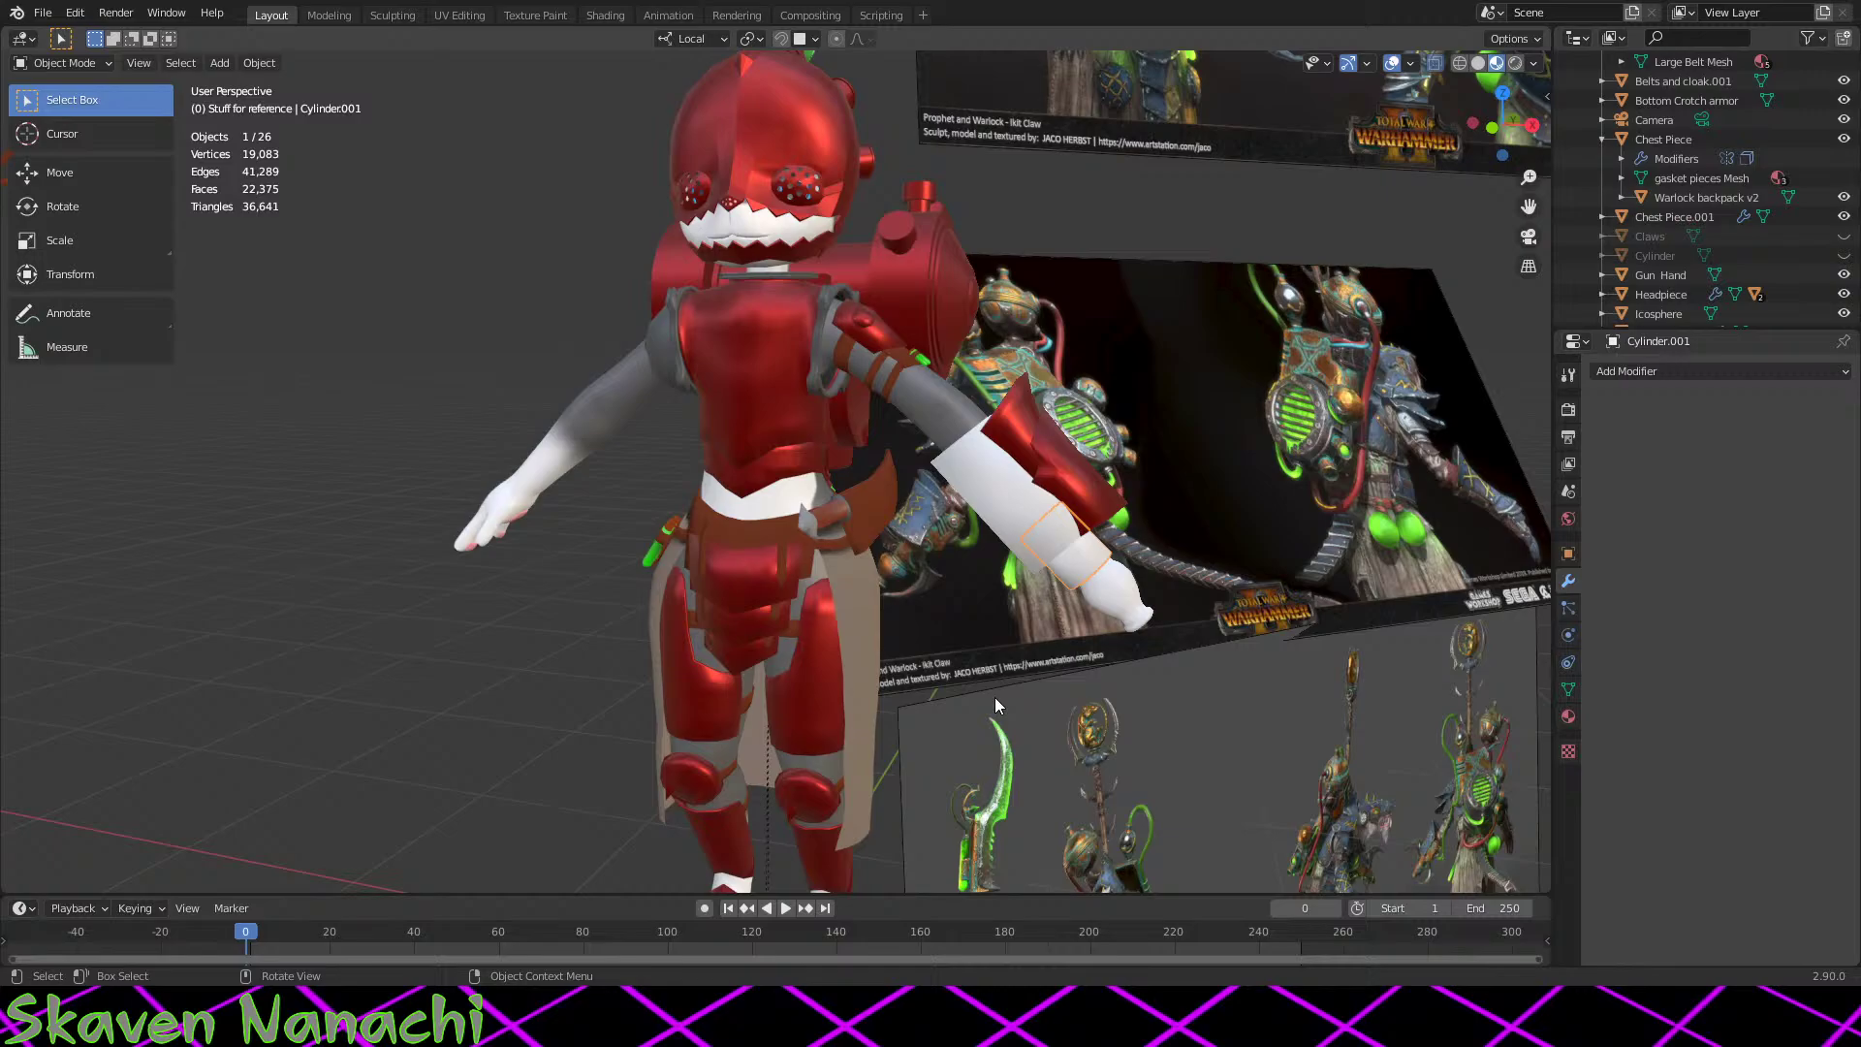
scroll(906, 698, "up", 6)
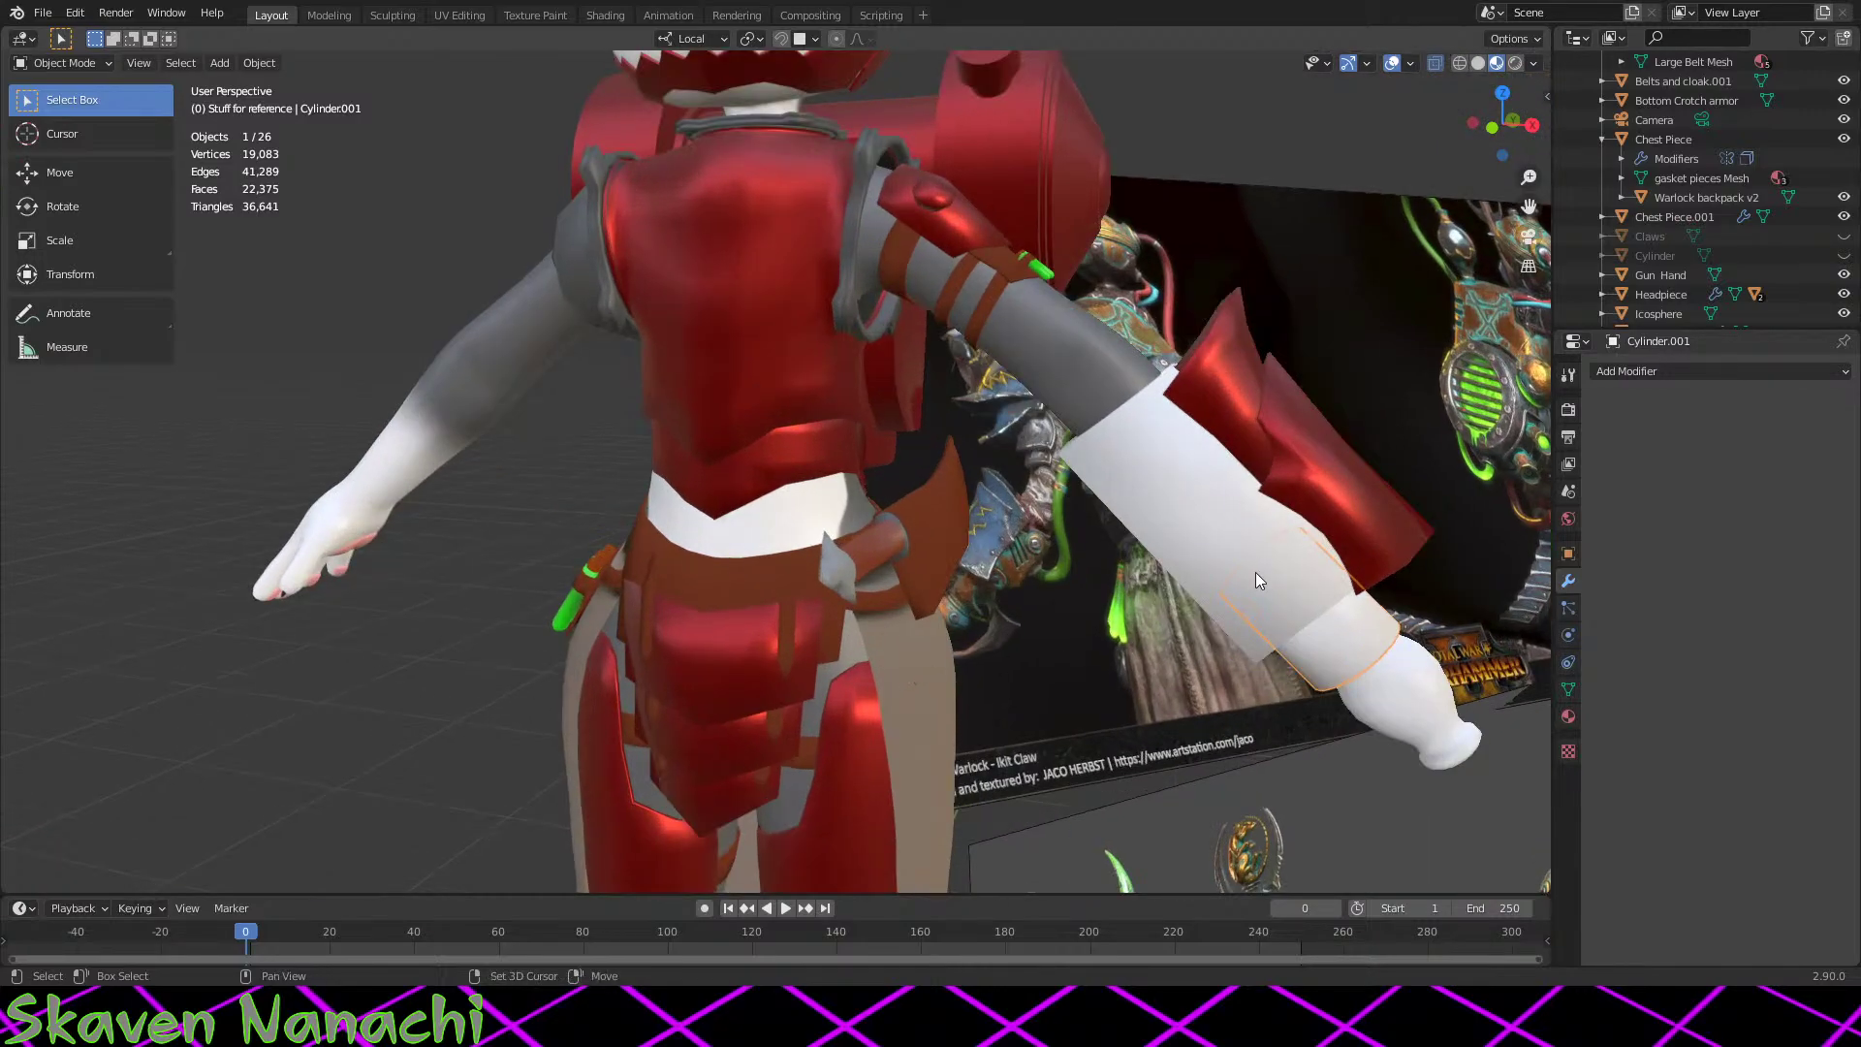
middle_click_drag(906, 630, 950, 649)
scroll(950, 648, "up", 3)
Step: Slide the sleeve's upper end ring along its edges toward the barrel to shorten the part inside the forearm
middle_click_drag(987, 578, 1039, 654, "shift")
key("Tab")
scroll(929, 580, "down", 3)
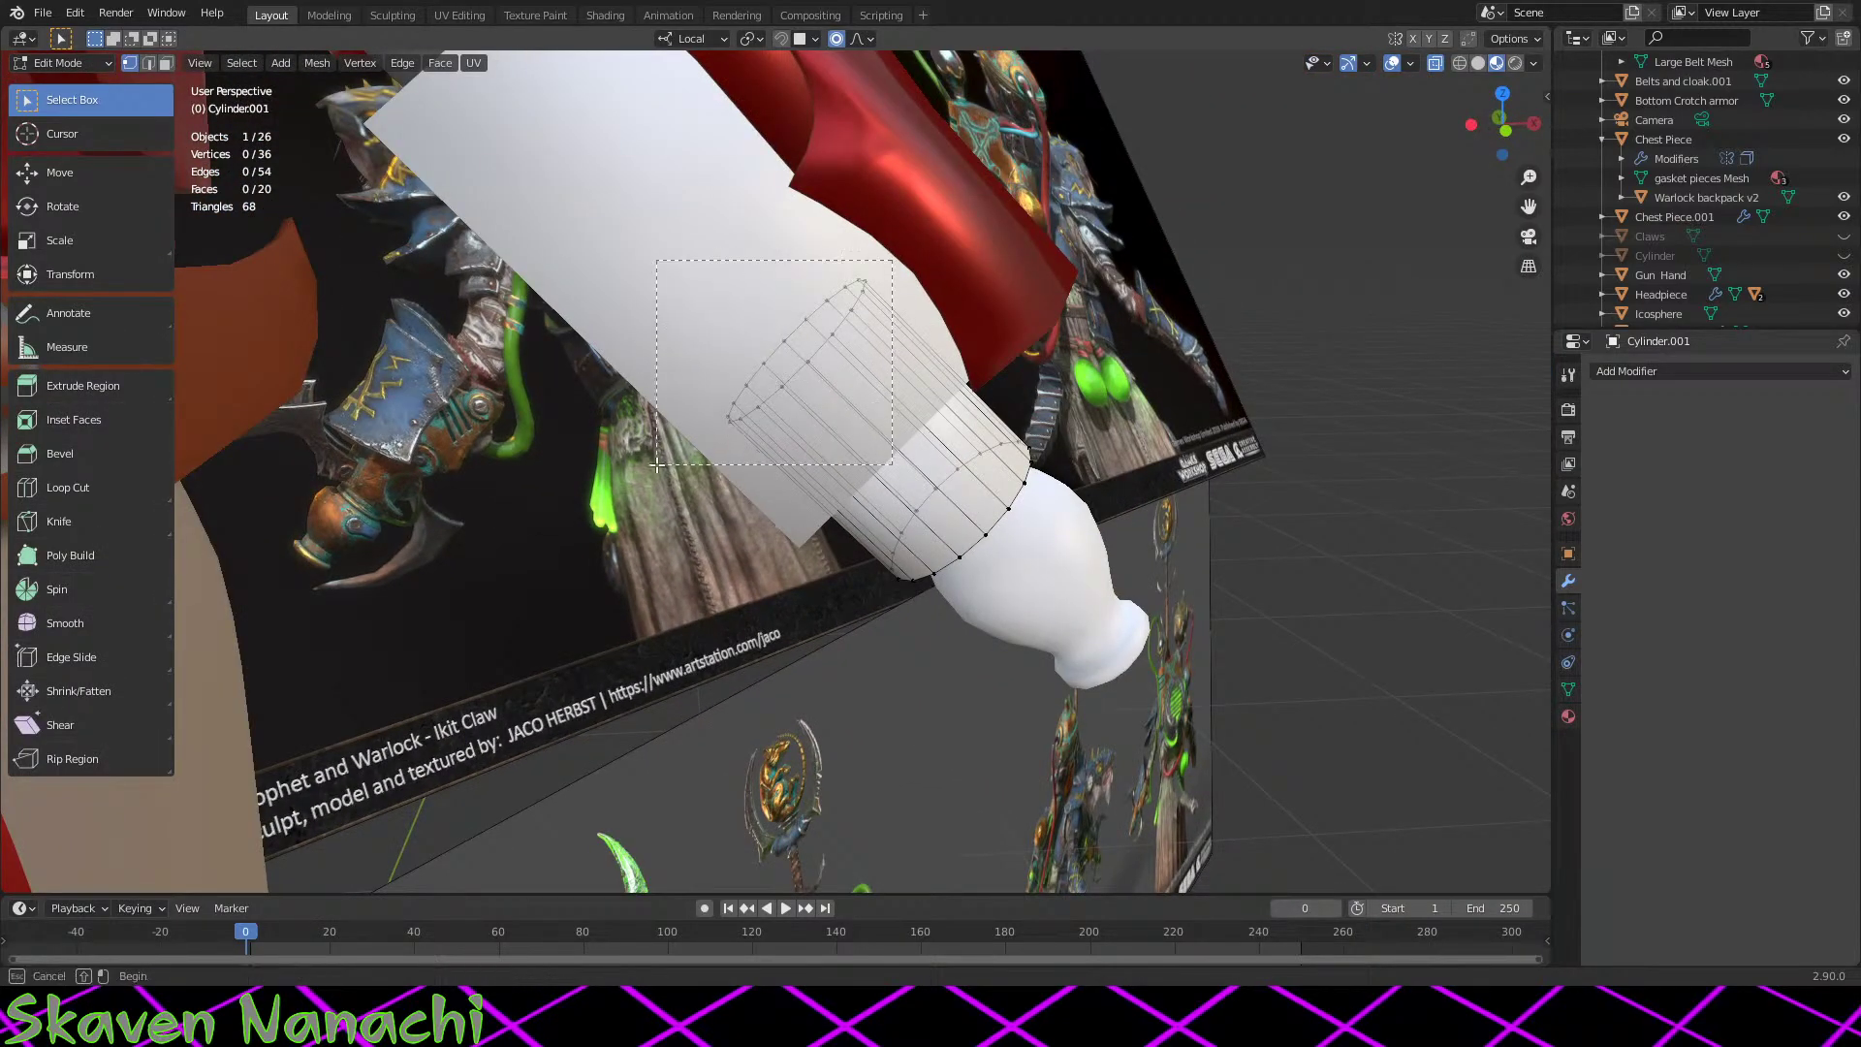
left_click_drag(656, 465, 656, 465)
middle_click_drag(679, 456, 1115, 485)
key("g")
key("g")
left_click(986, 448)
key("Tab")
Step: Inspect the shortened sleeve on the arm and look through the scene's object list
scroll(1260, 568, "up", 3)
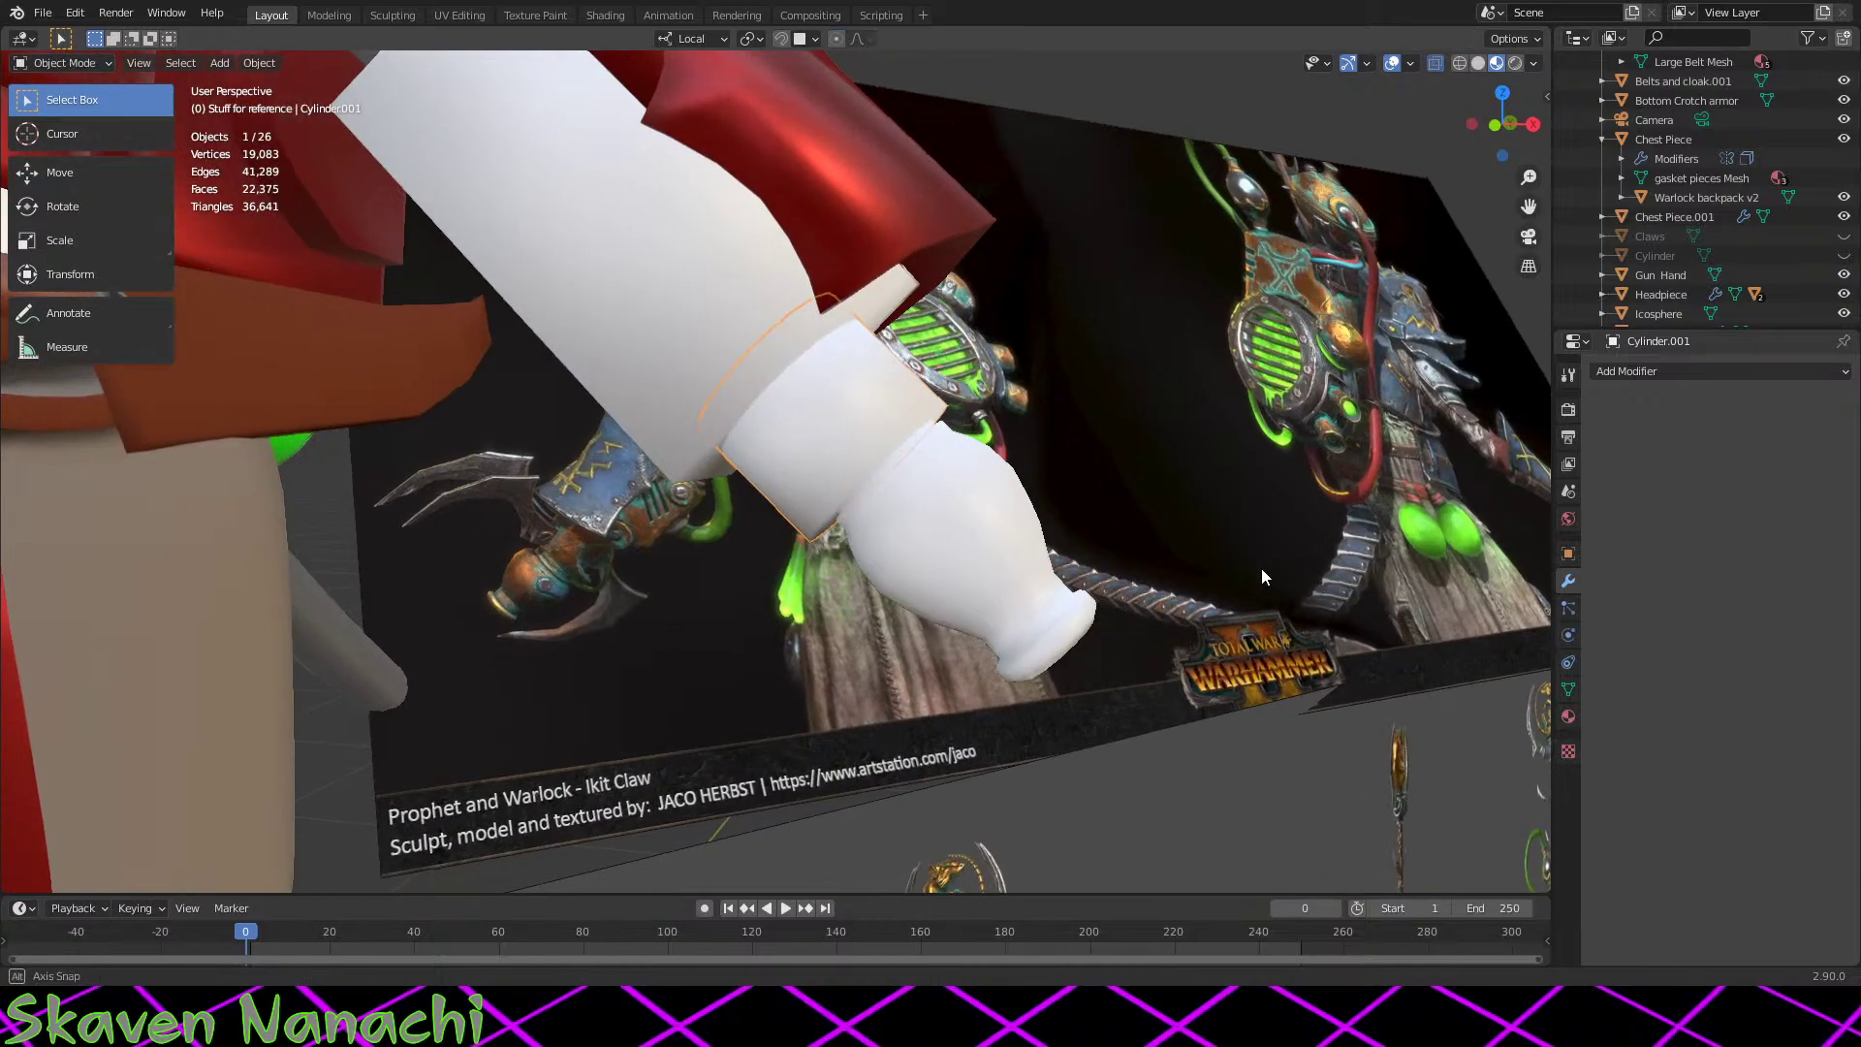
mouse_move(1260, 568)
middle_mouse_down()
mouse_move(1067, 555)
mouse_move(1260, 566)
mouse_move(1241, 584)
middle_mouse_up()
scroll(1241, 583, "down", 4)
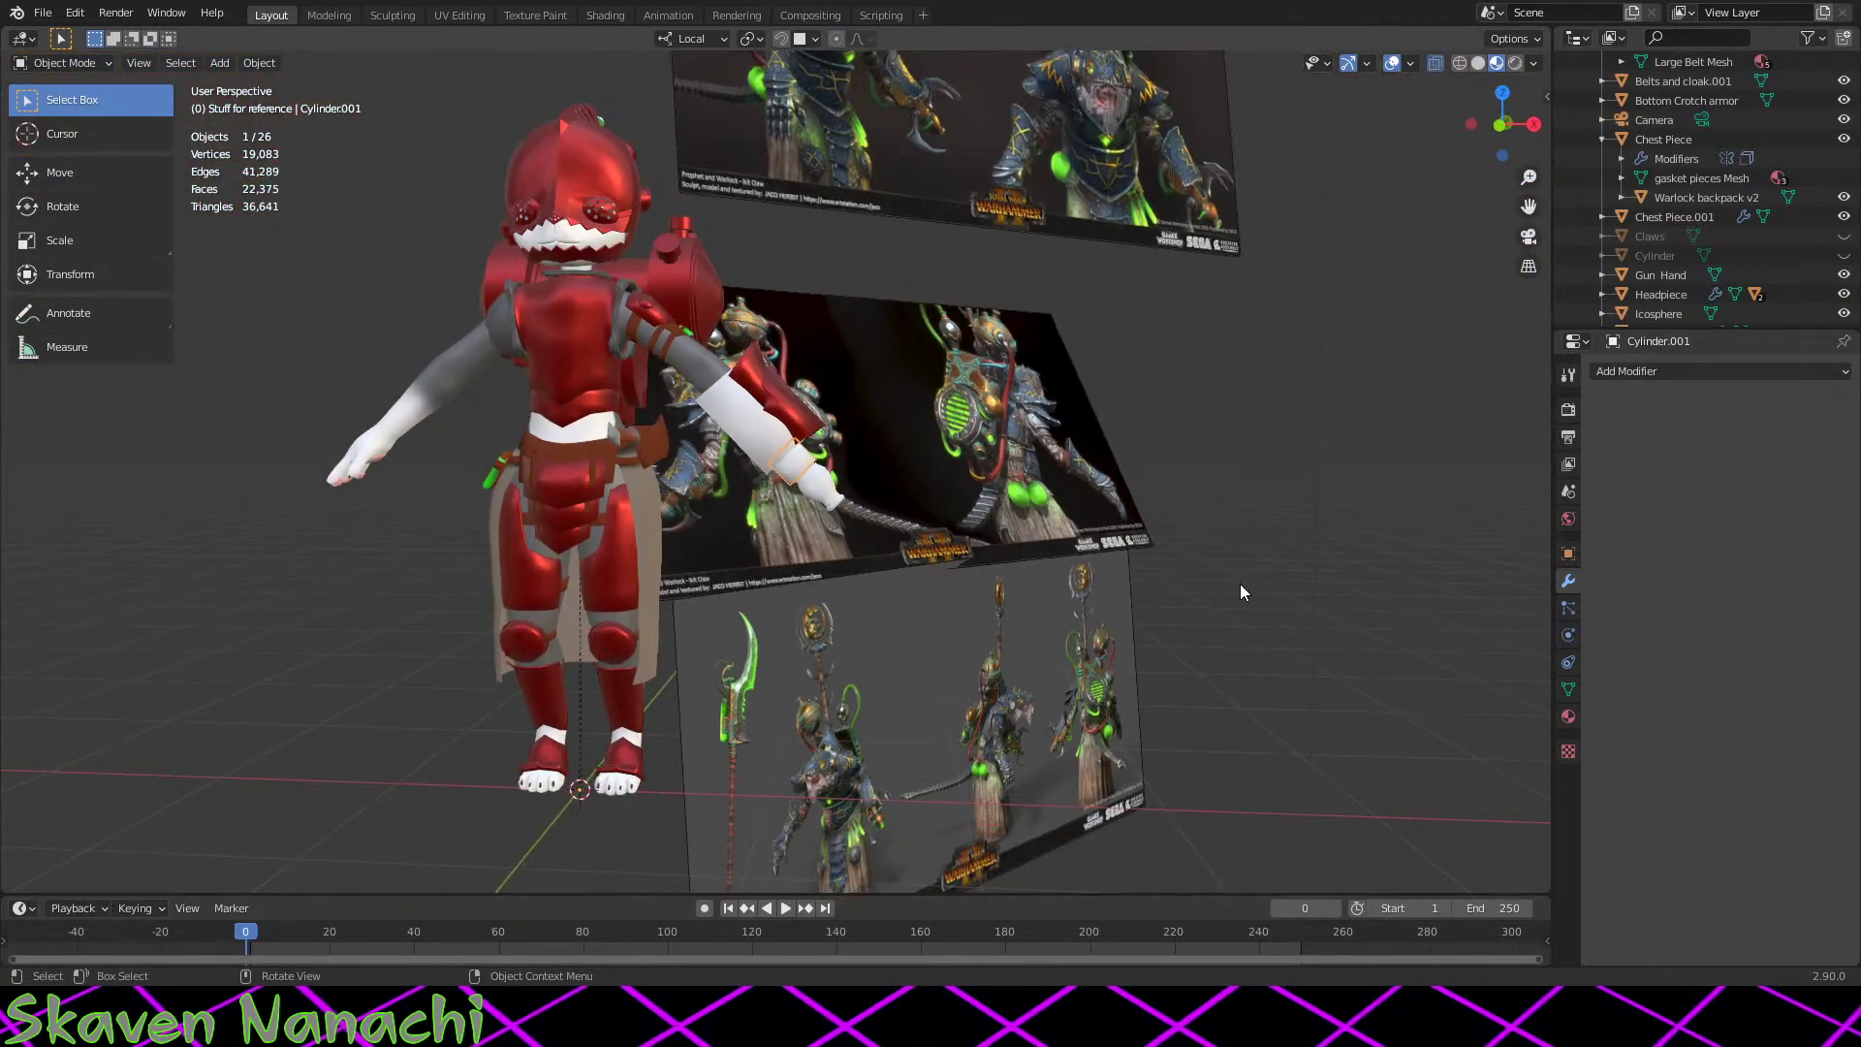
scroll(1241, 583, "up", 4)
scroll(1240, 584, "up", 1)
scroll(1599, 303, "down", 5)
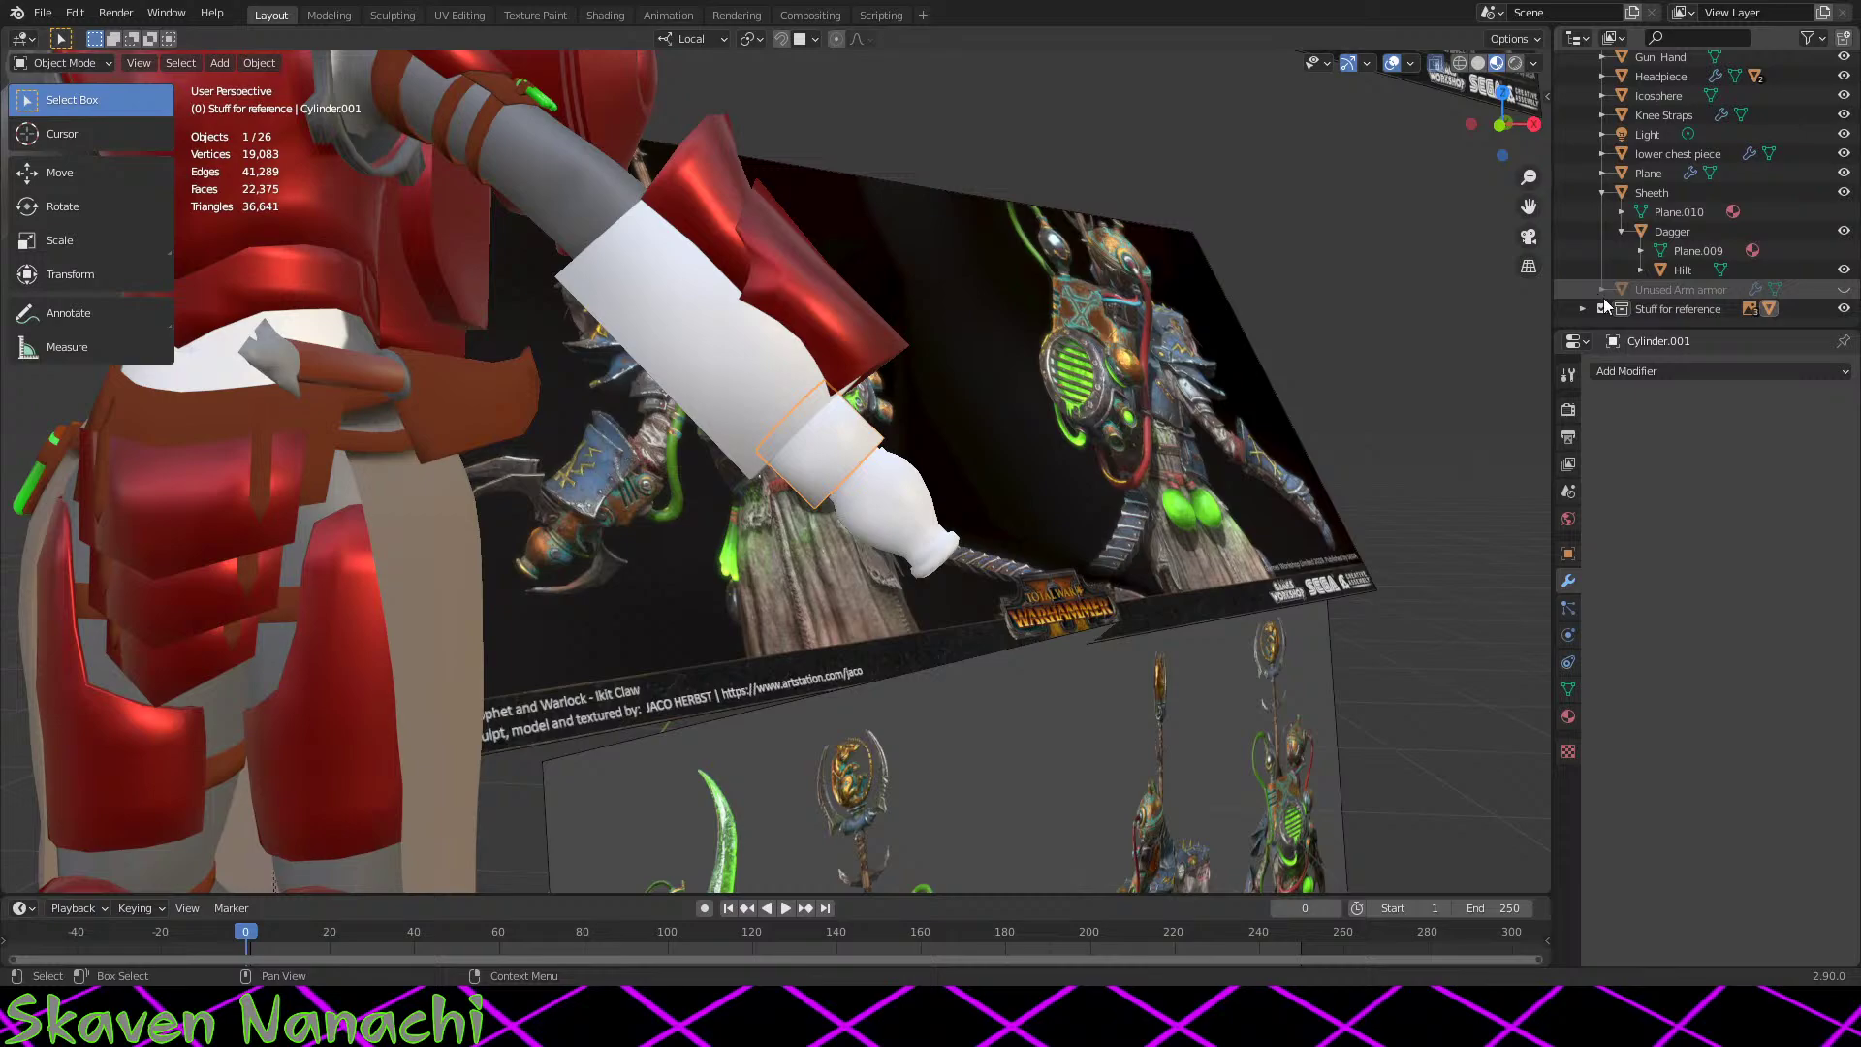
scroll(1604, 304, "up", 5)
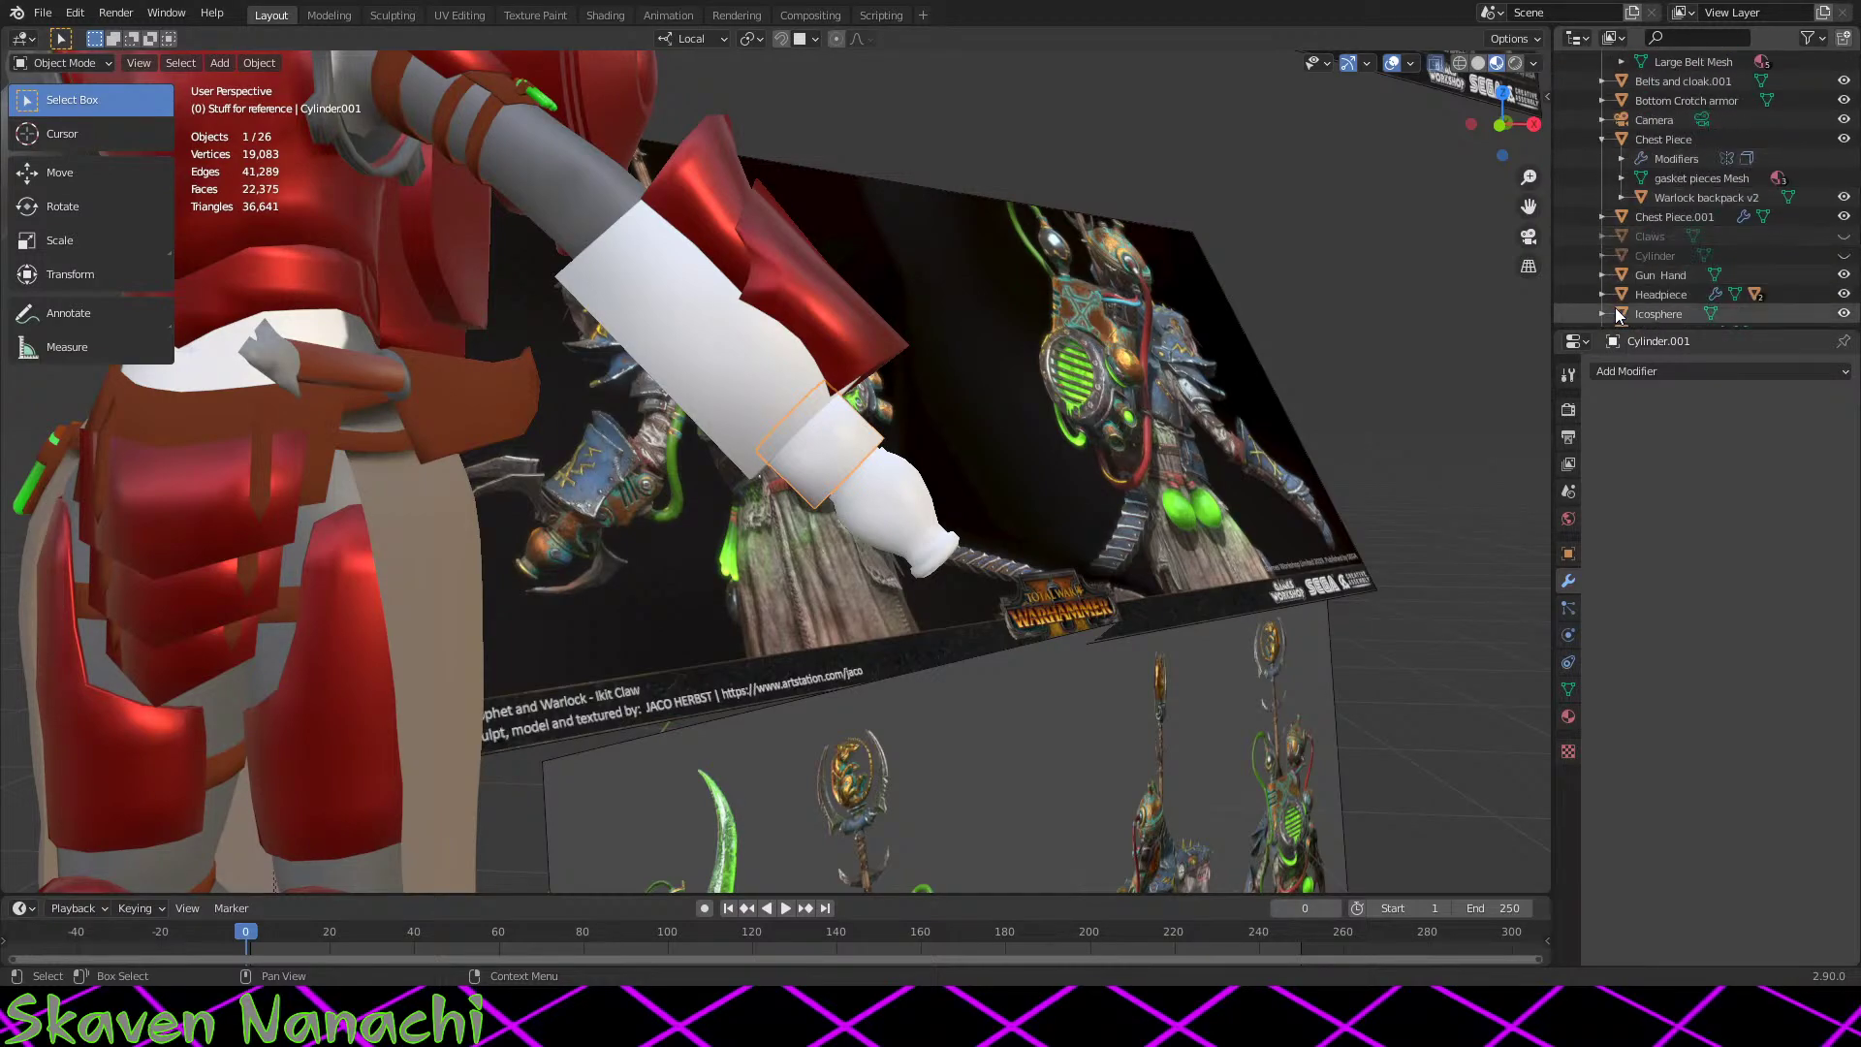
scroll(1615, 306, "down", 5)
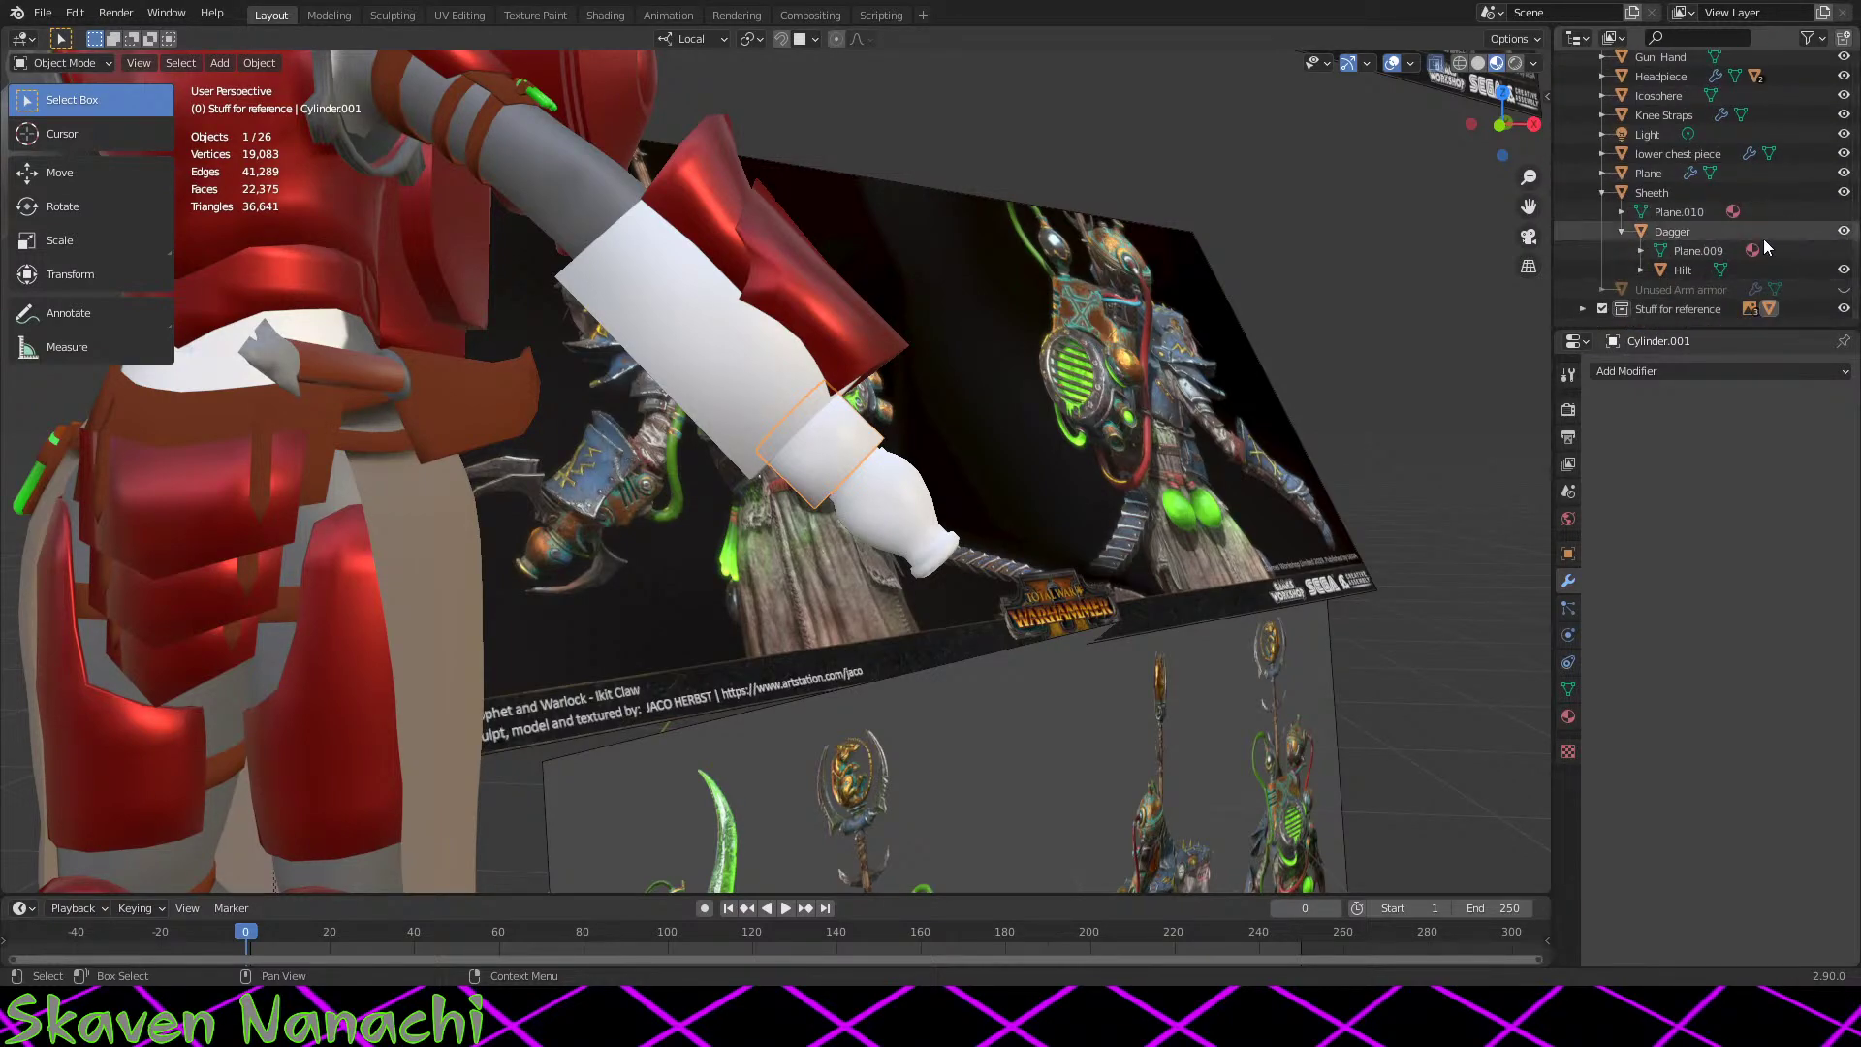
scroll(1710, 217, "up", 5)
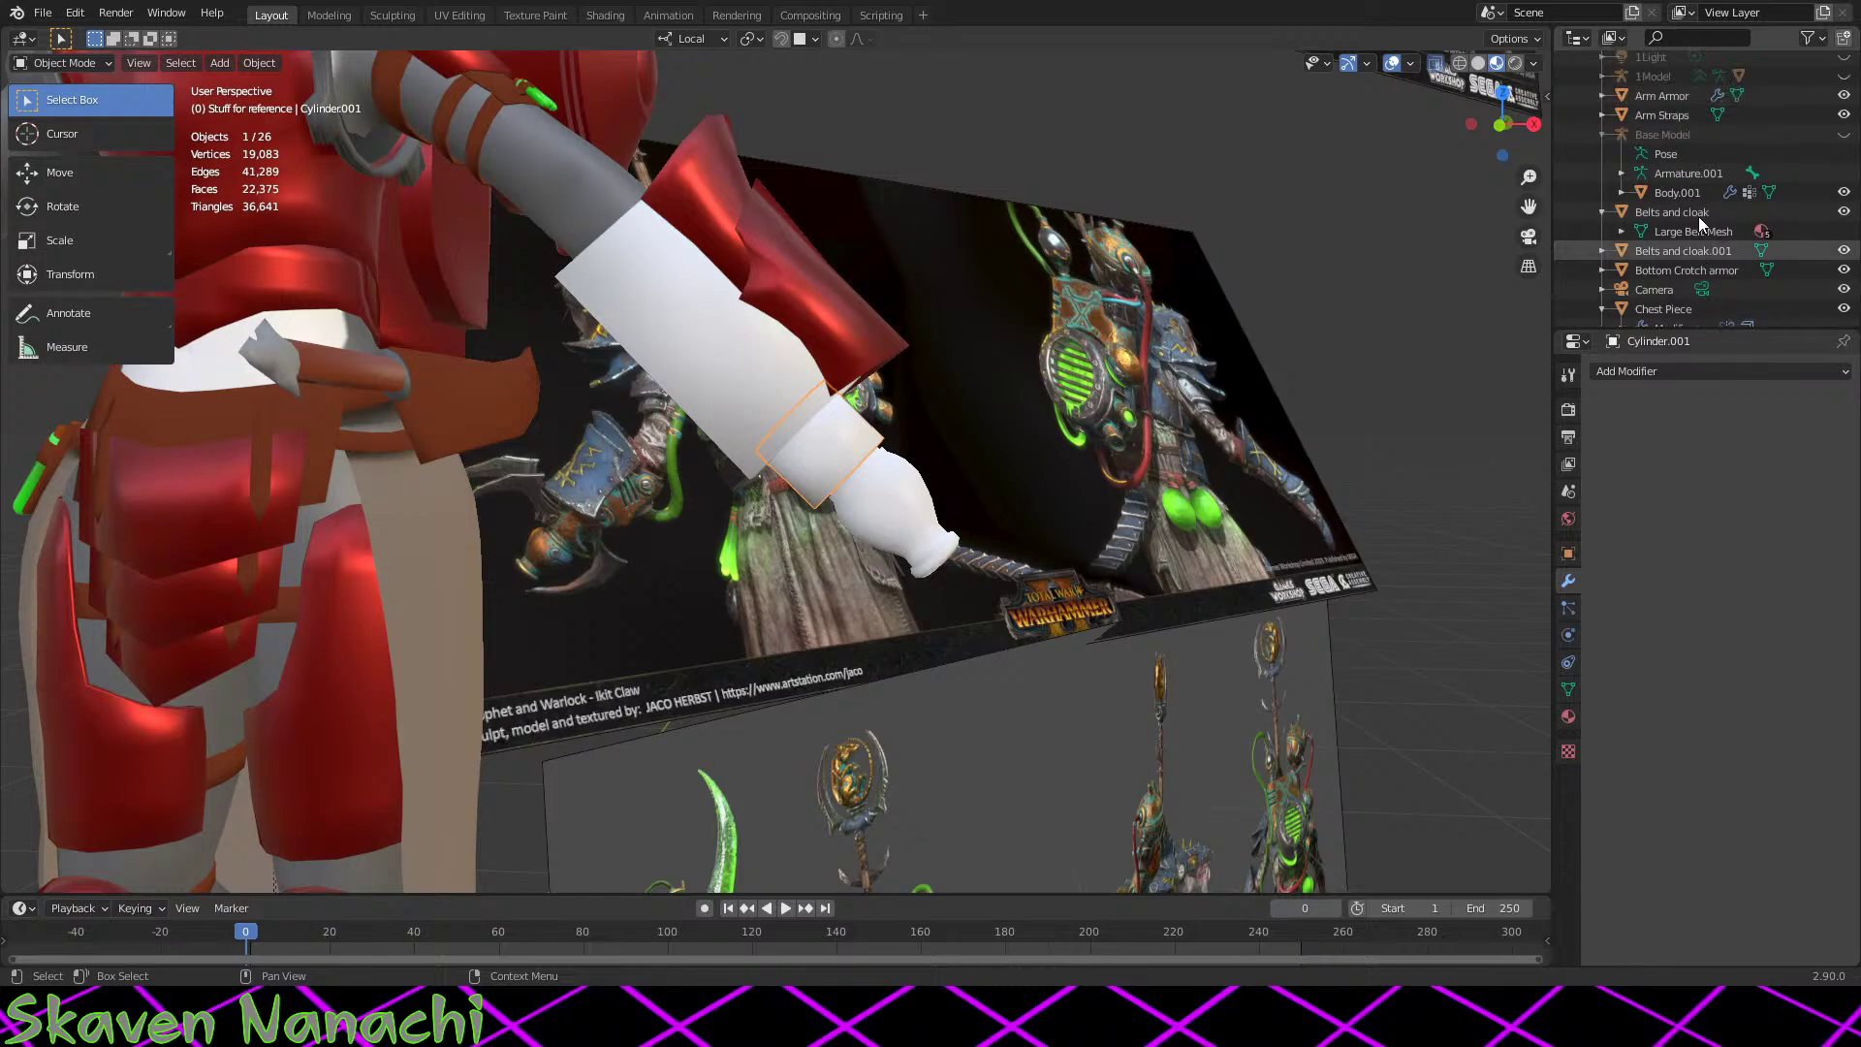
scroll(1698, 217, "up", 2)
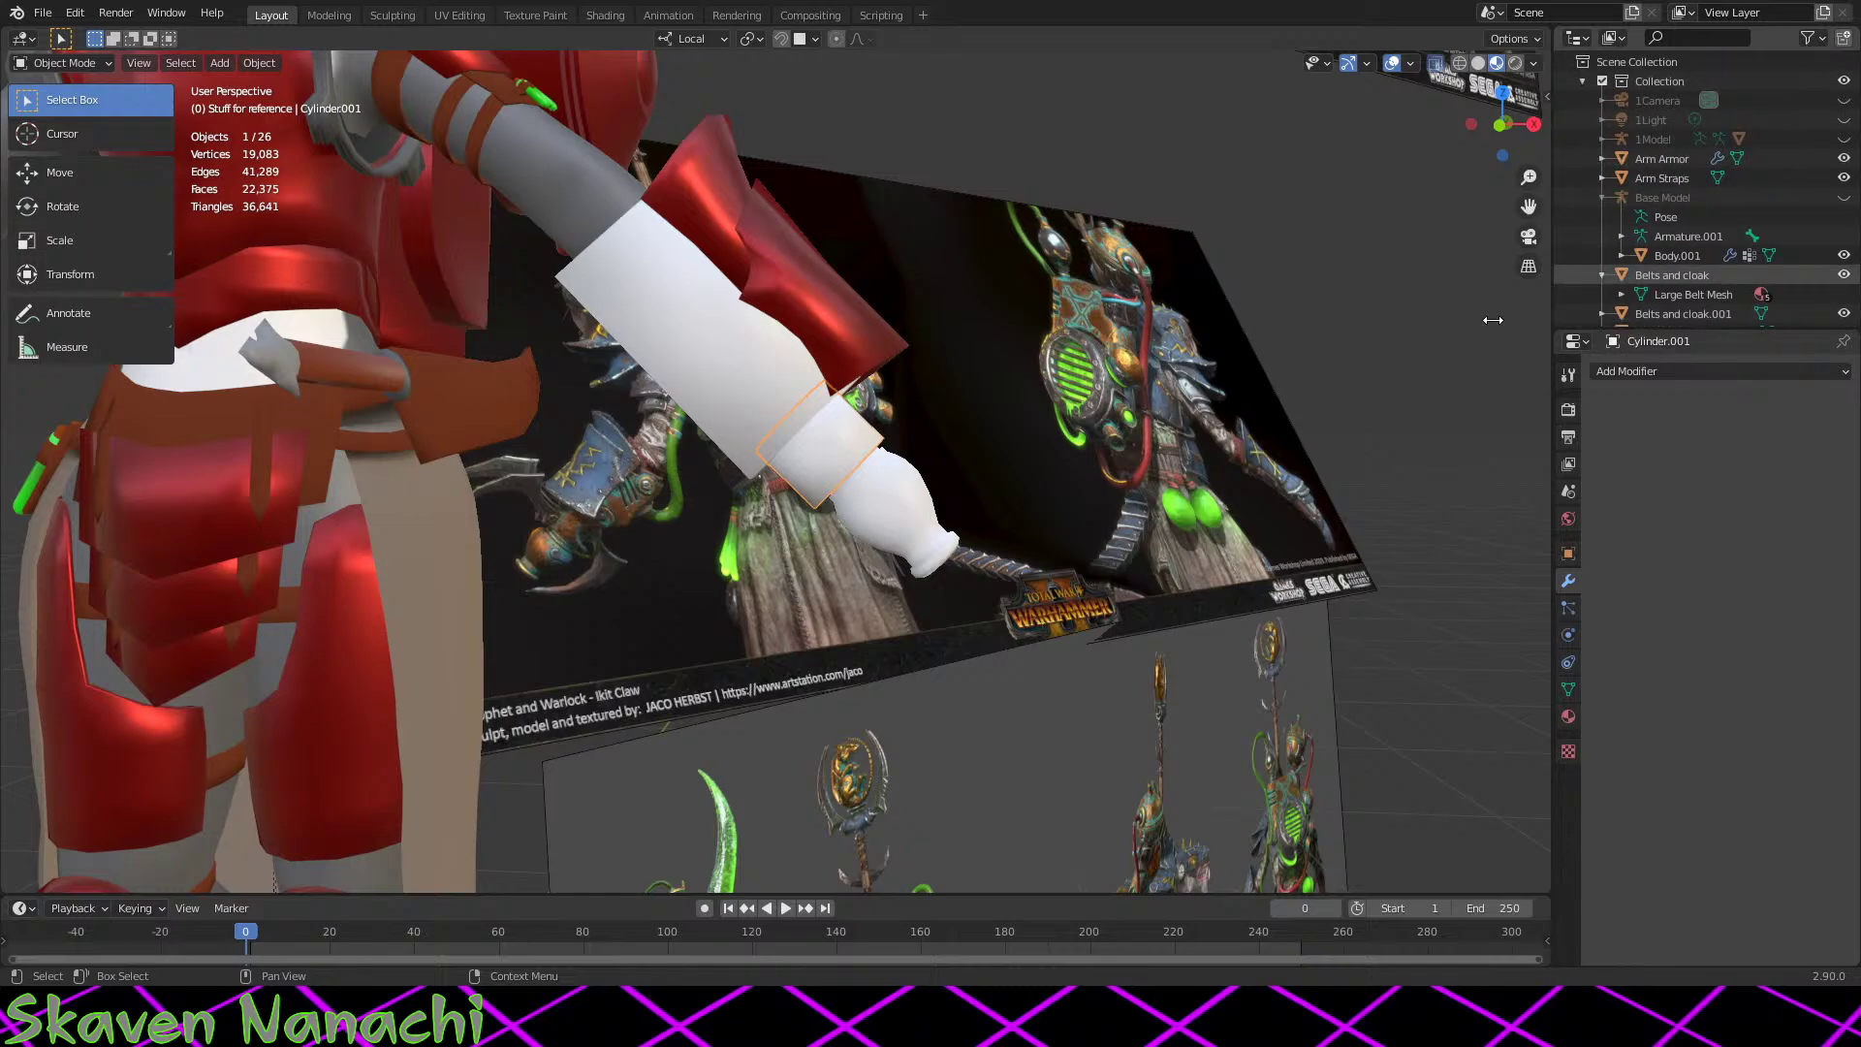
left_click(822, 468)
scroll(1637, 202, "down", 7)
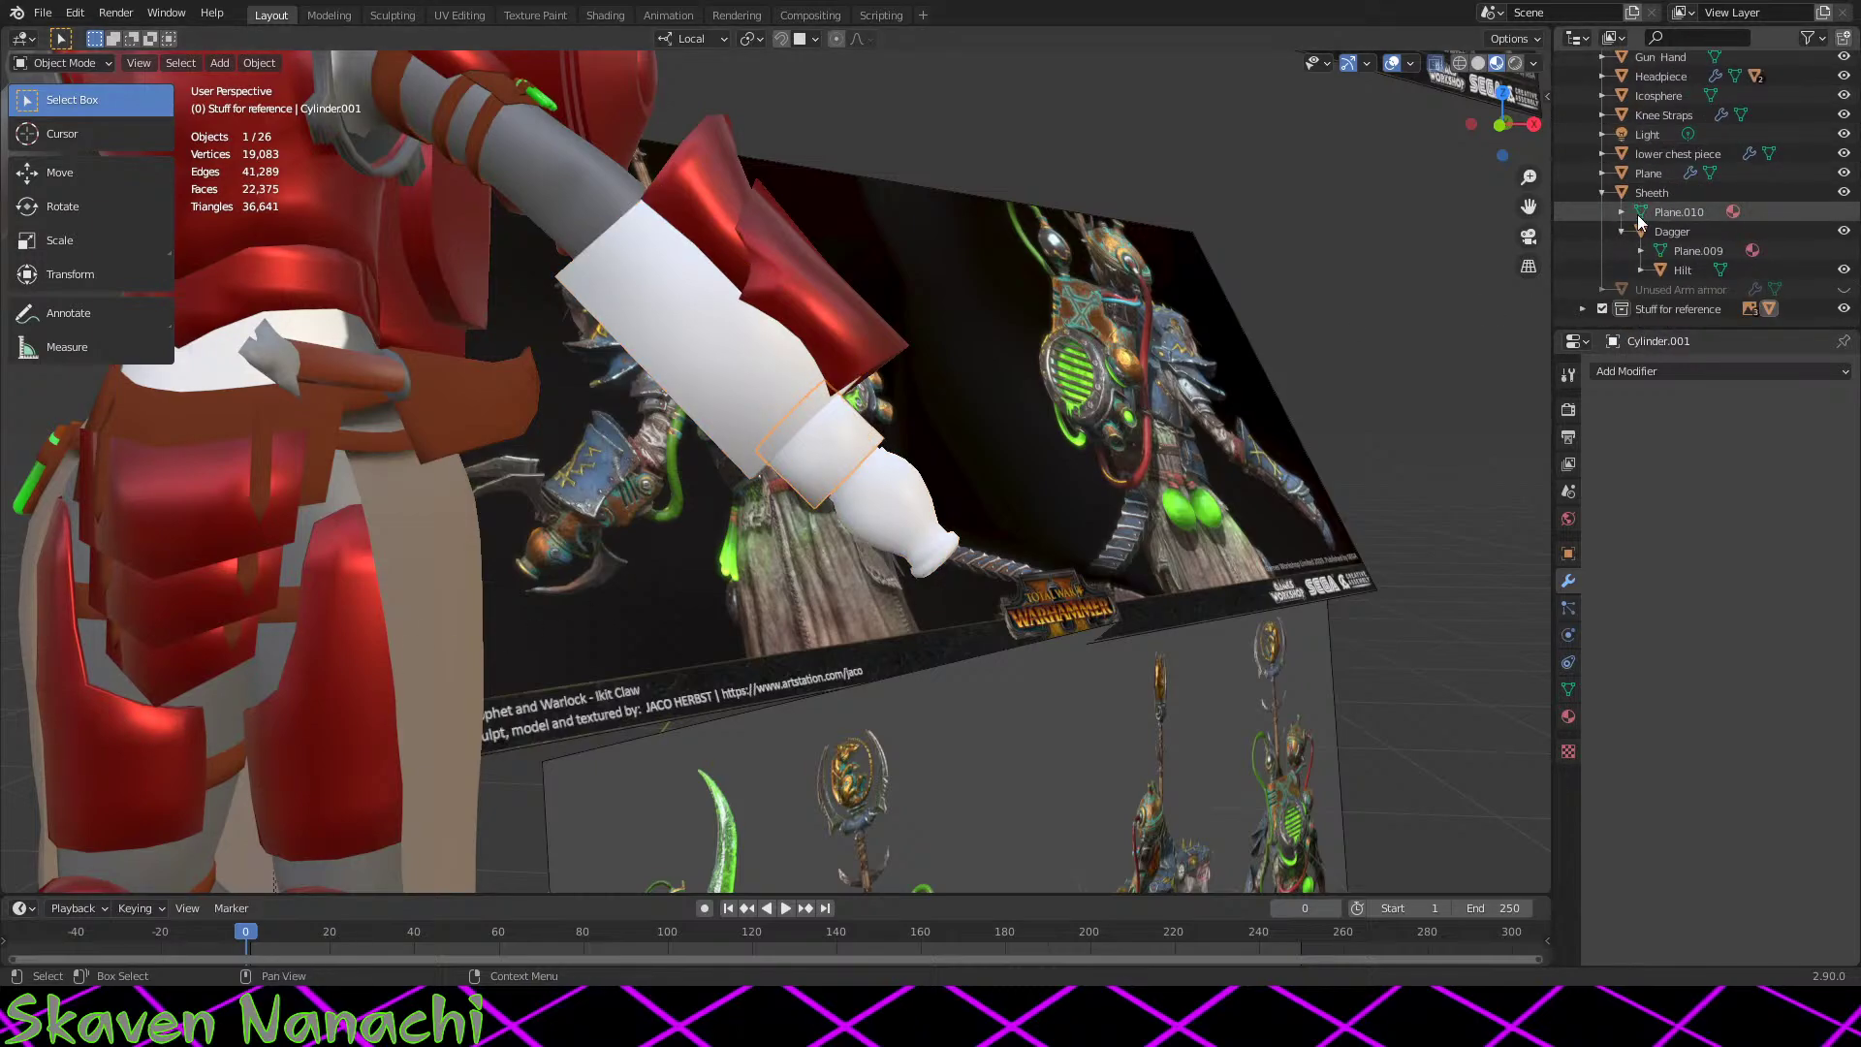
scroll(1653, 211, "up", 7)
scroll(1713, 209, "down", 7)
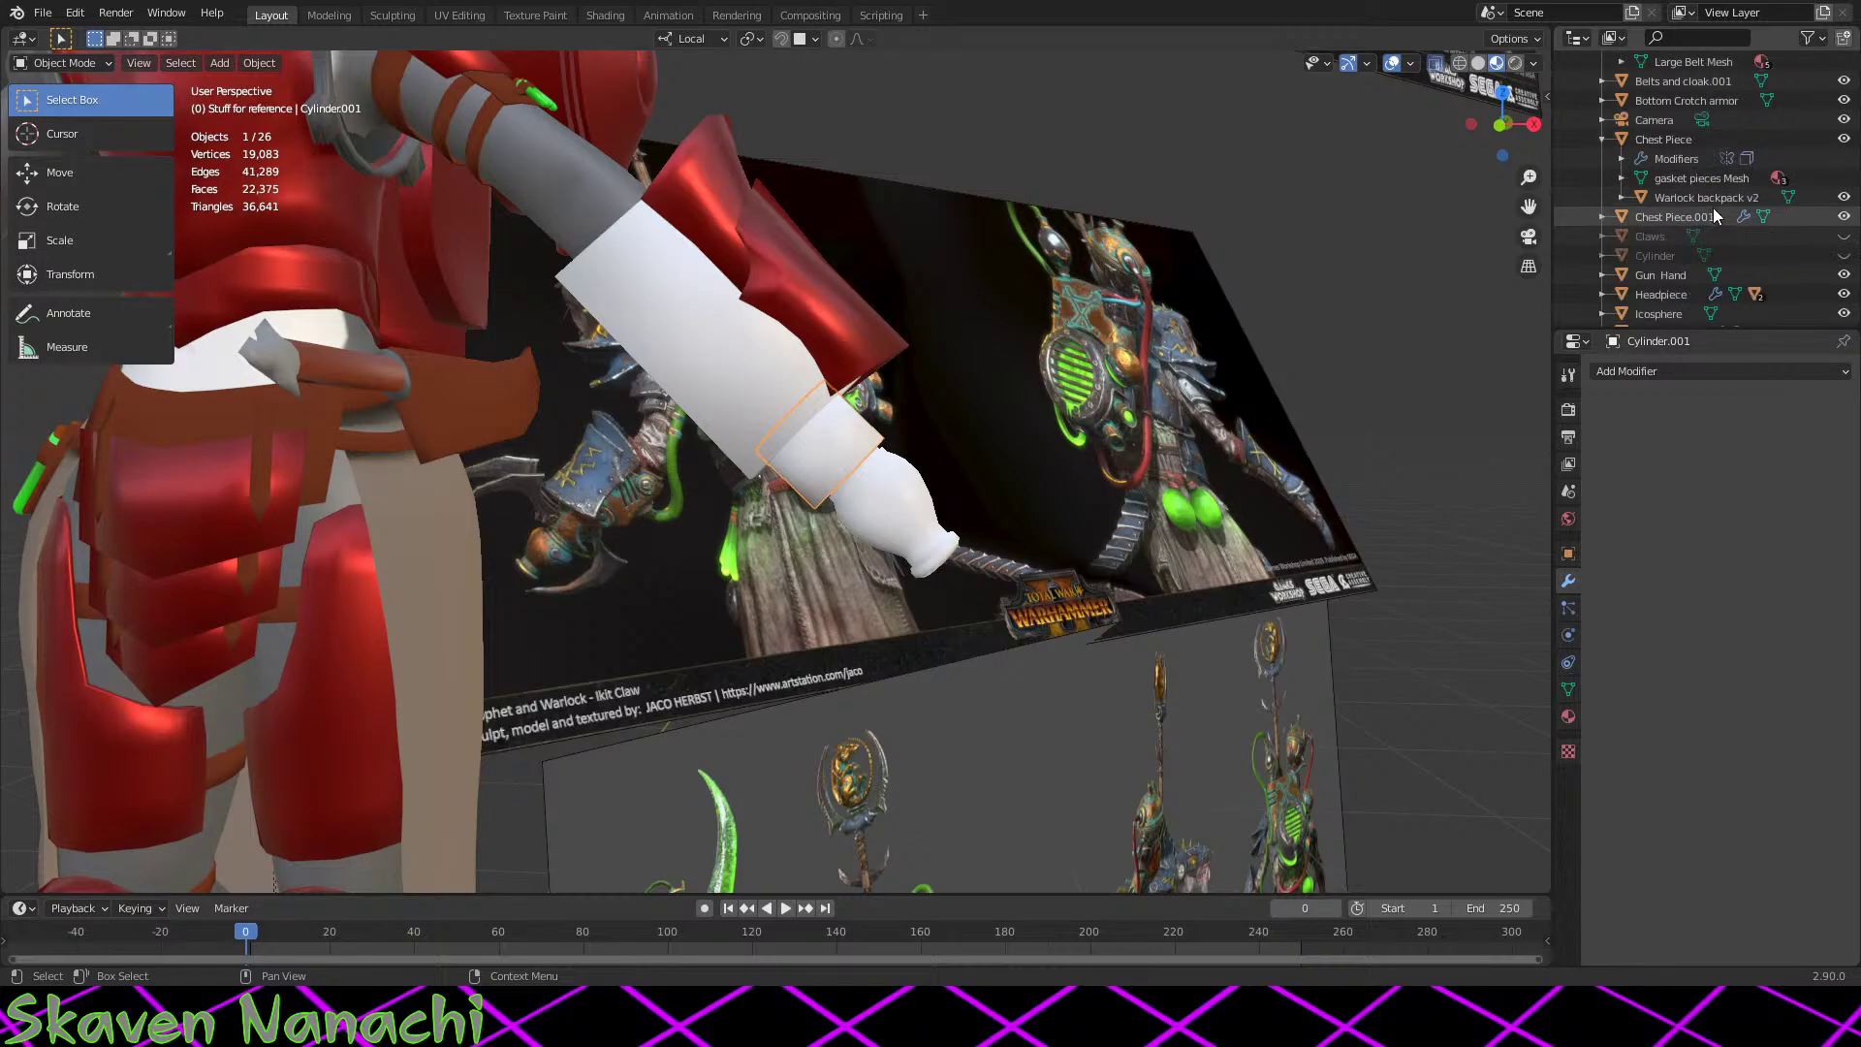
scroll(1713, 215, "down", 3)
scroll(1172, 467, "down", 6)
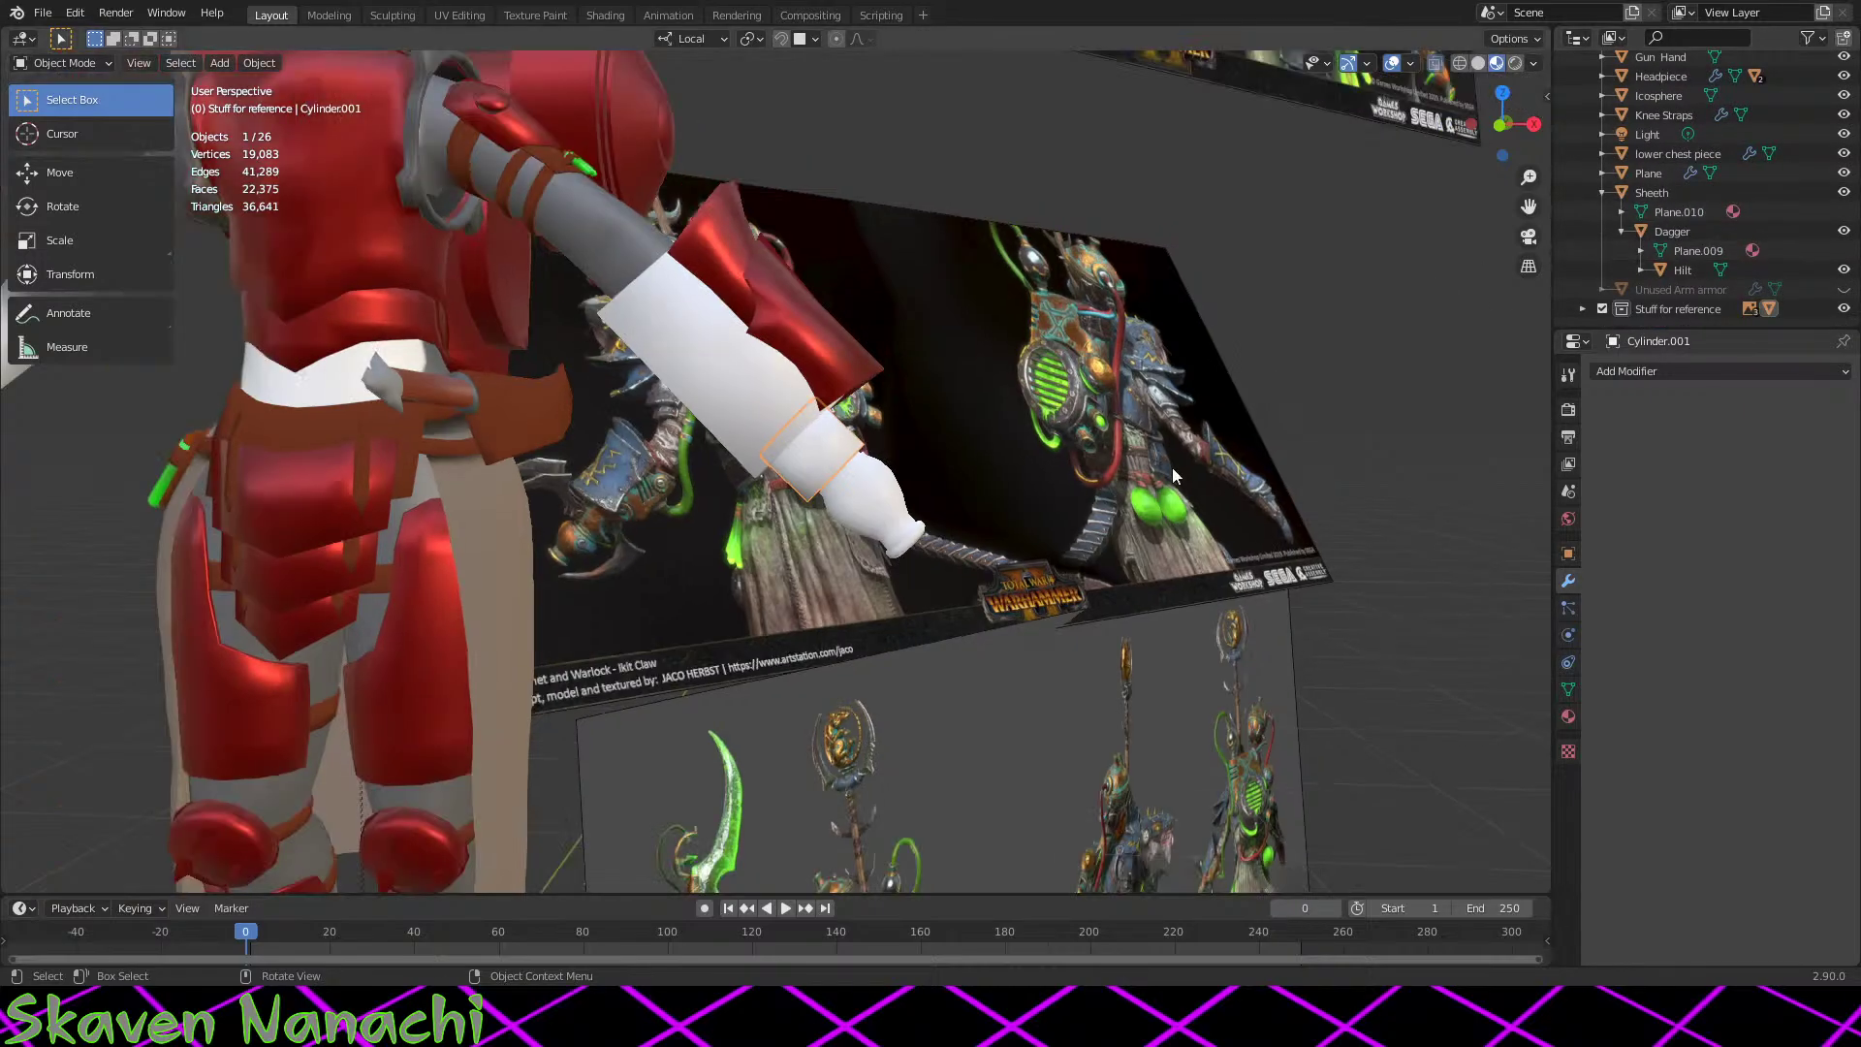
scroll(1068, 521, "up", 6)
Step: Deselect the sleeve, compare the gun hand with the reference's rear view, and add a new cylinder mesh
mouse_move(1068, 521)
middle_mouse_down()
mouse_move(1178, 557)
mouse_move(1062, 557)
middle_mouse_up()
left_click(683, 730)
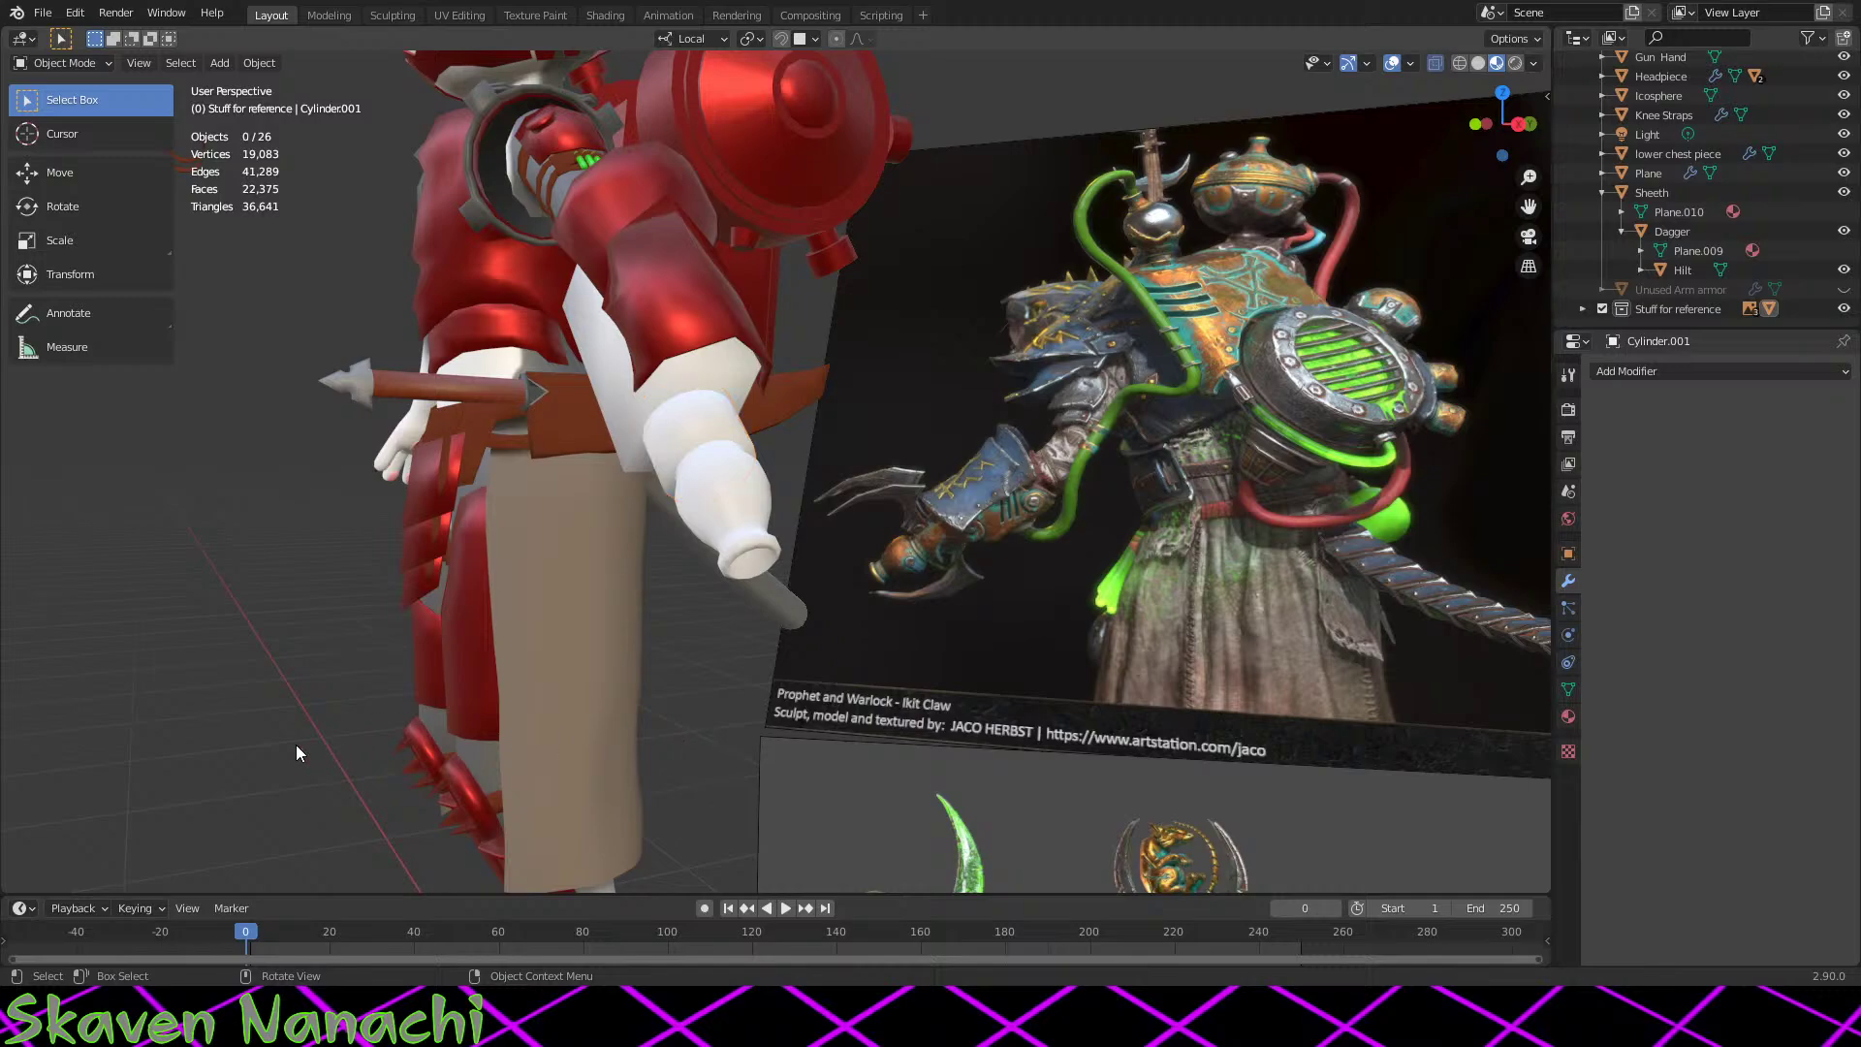
scroll(504, 725, "up", 3)
middle_click_drag(504, 725, 991, 587, "shift")
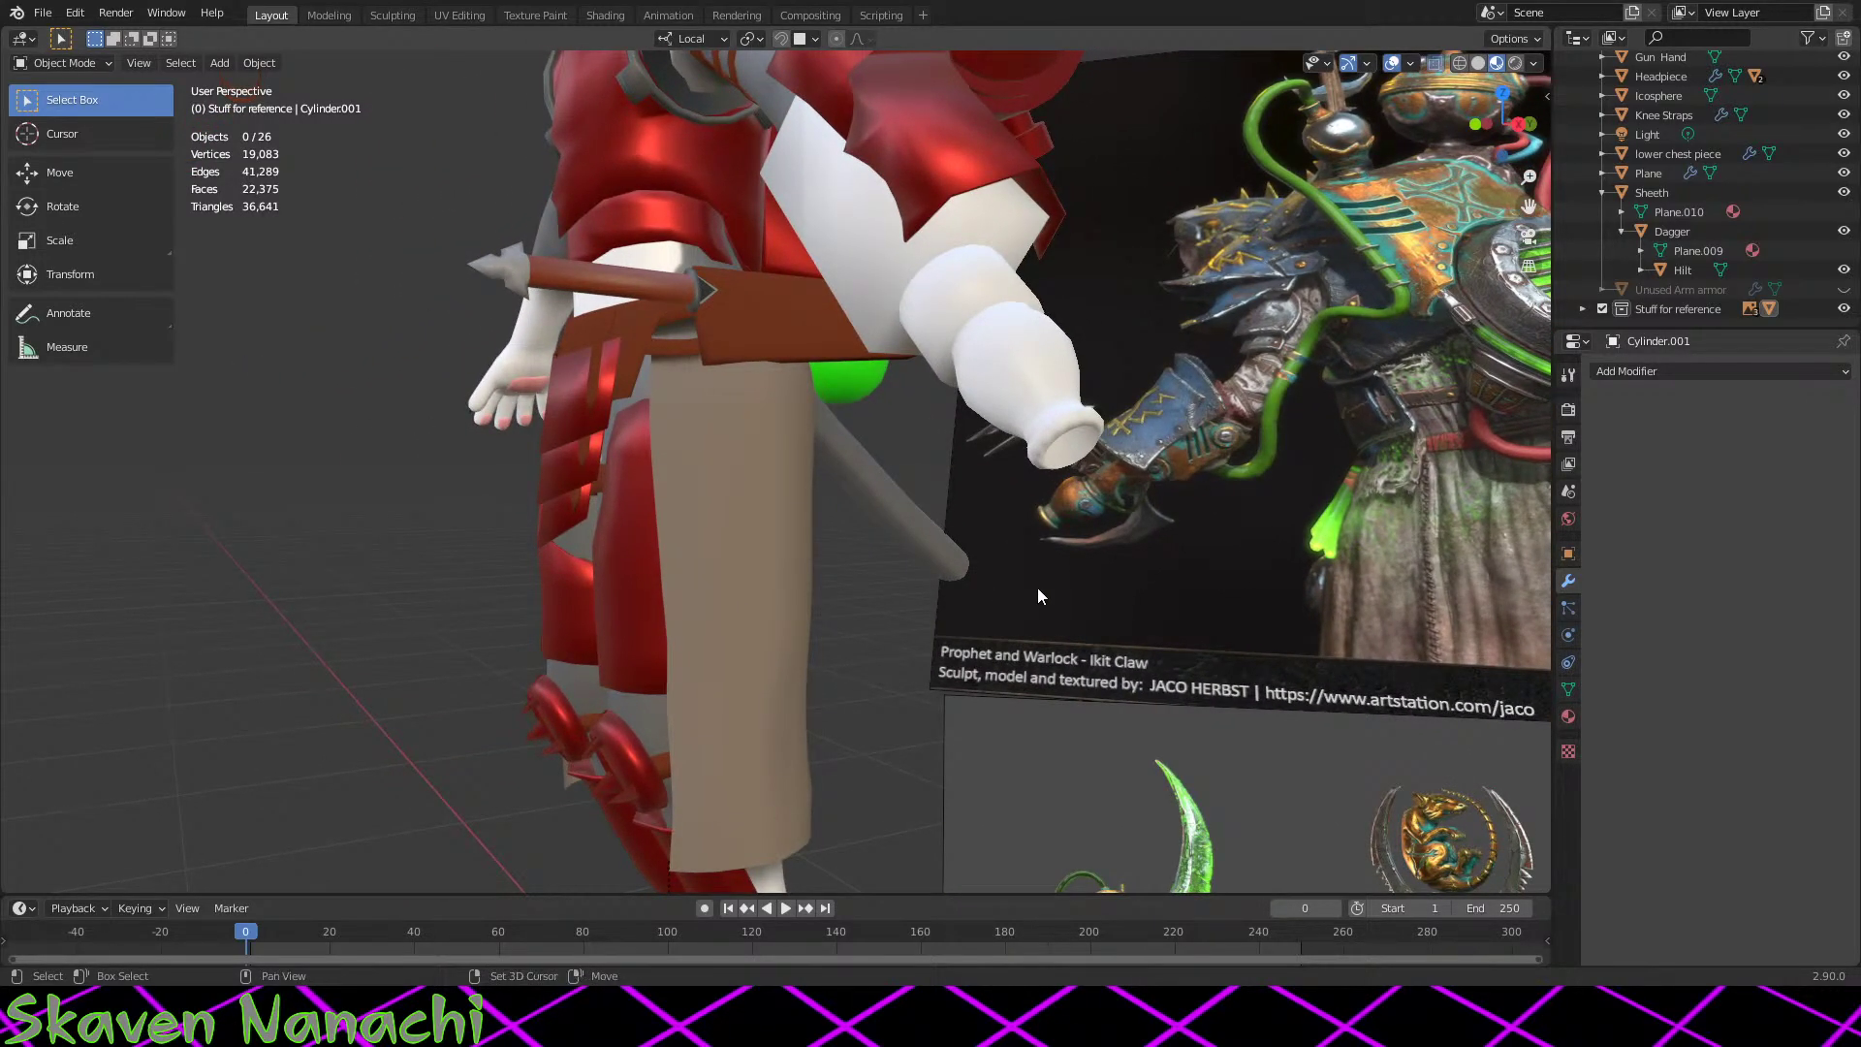
key("shift+a")
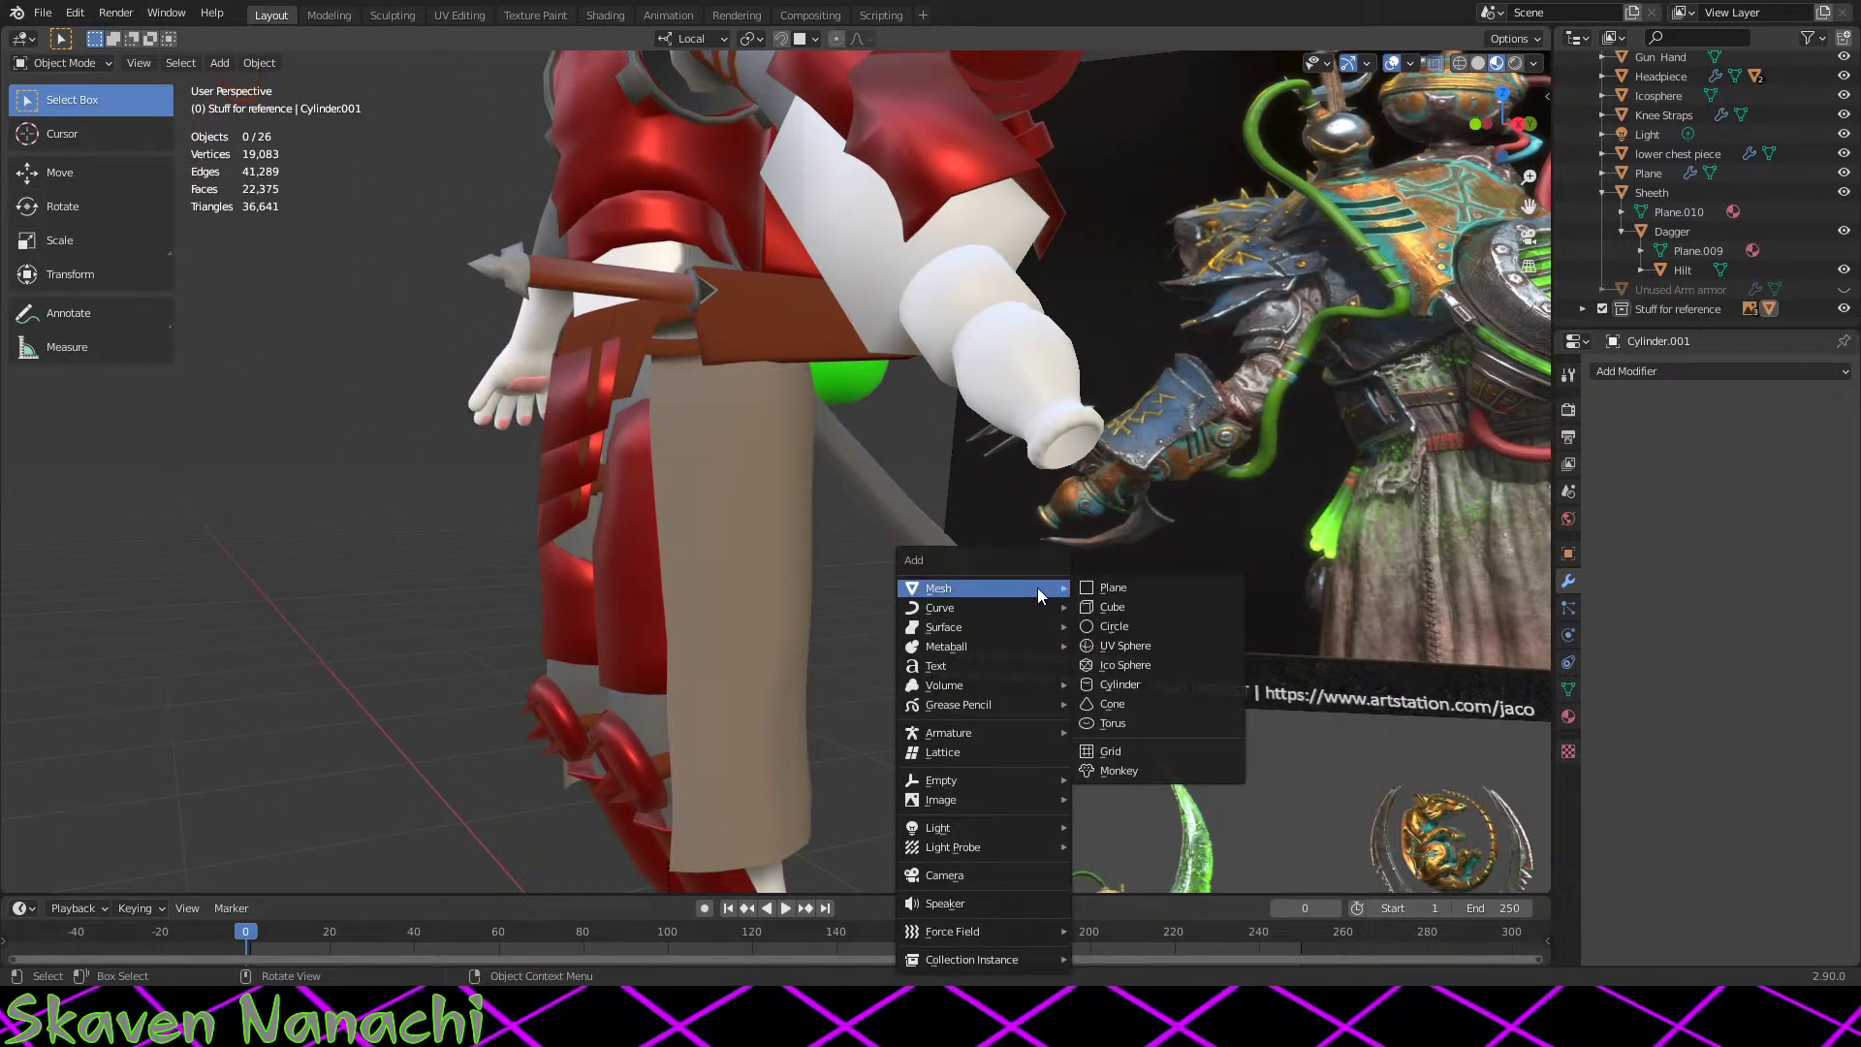
left_click(1124, 686)
scroll(1062, 689, "down", 4)
middle_click_drag(930, 736, 821, 772)
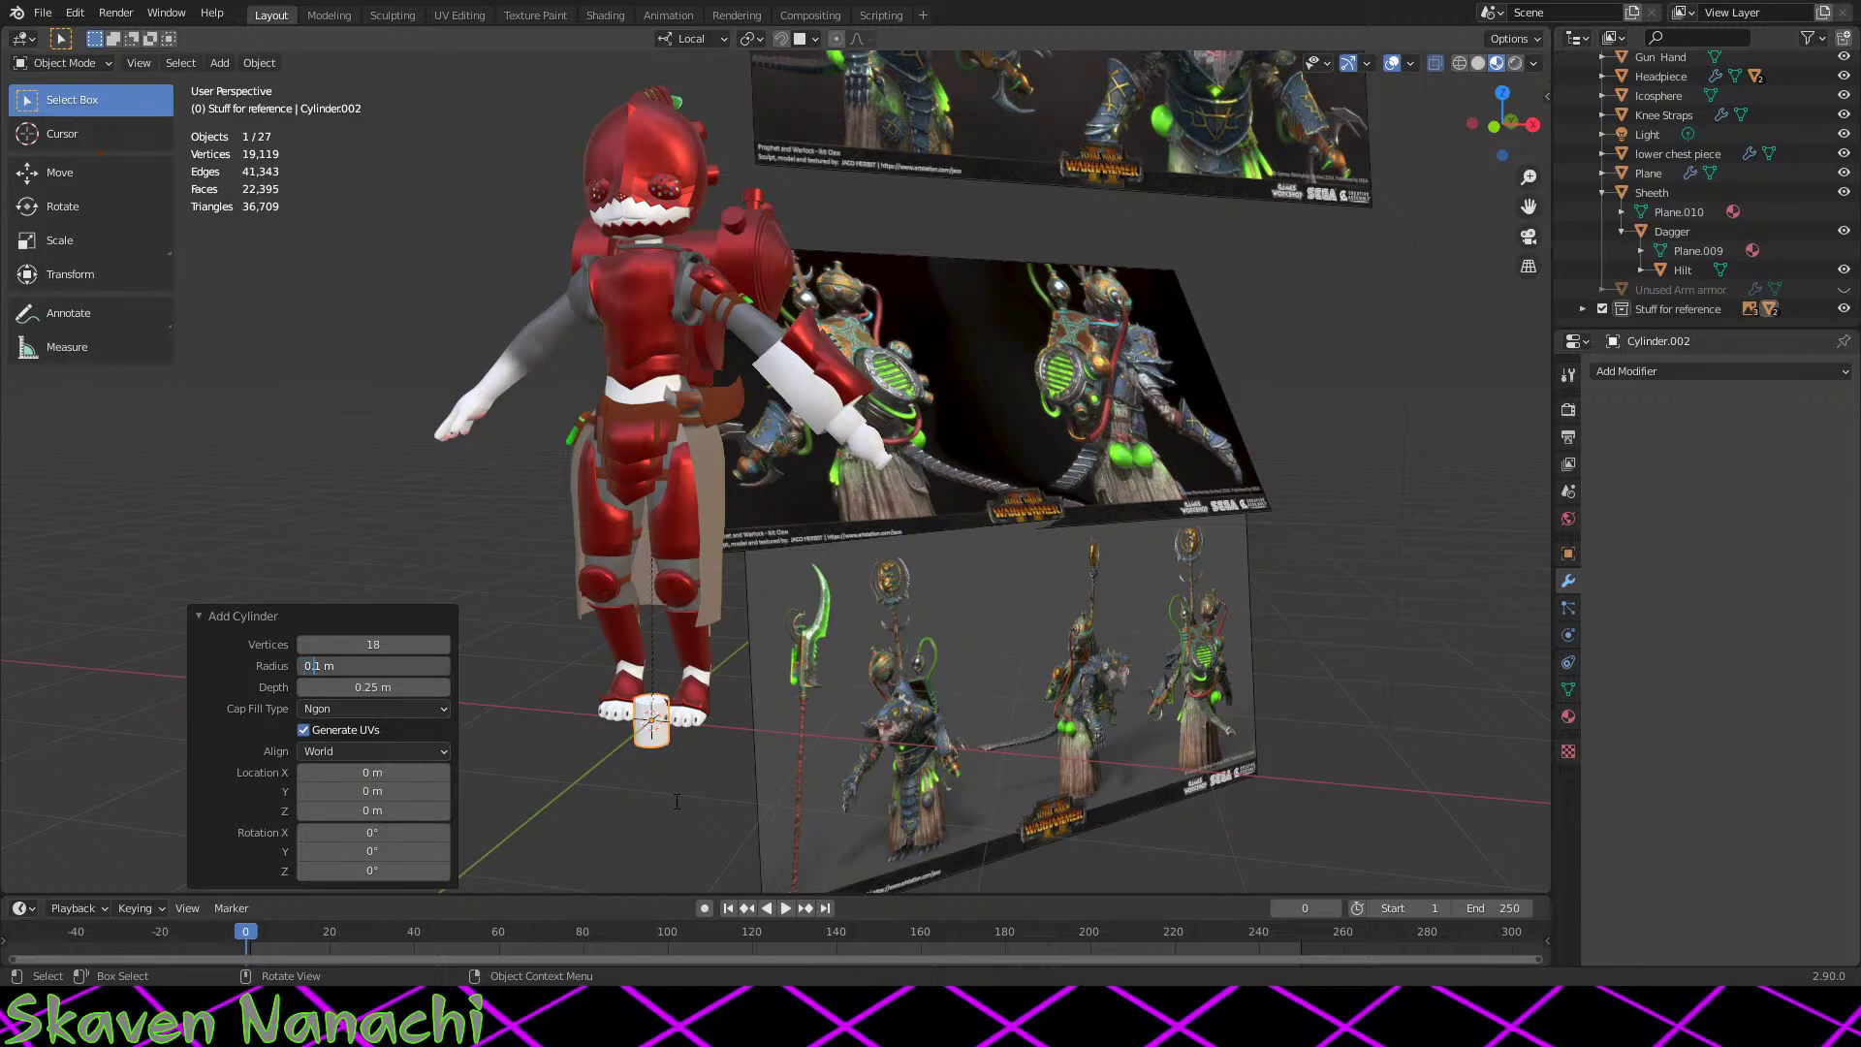
Step: Set the new cylinder's radius to 0.075 m and its depth to 0.2 m
type("1")
key("Tab")
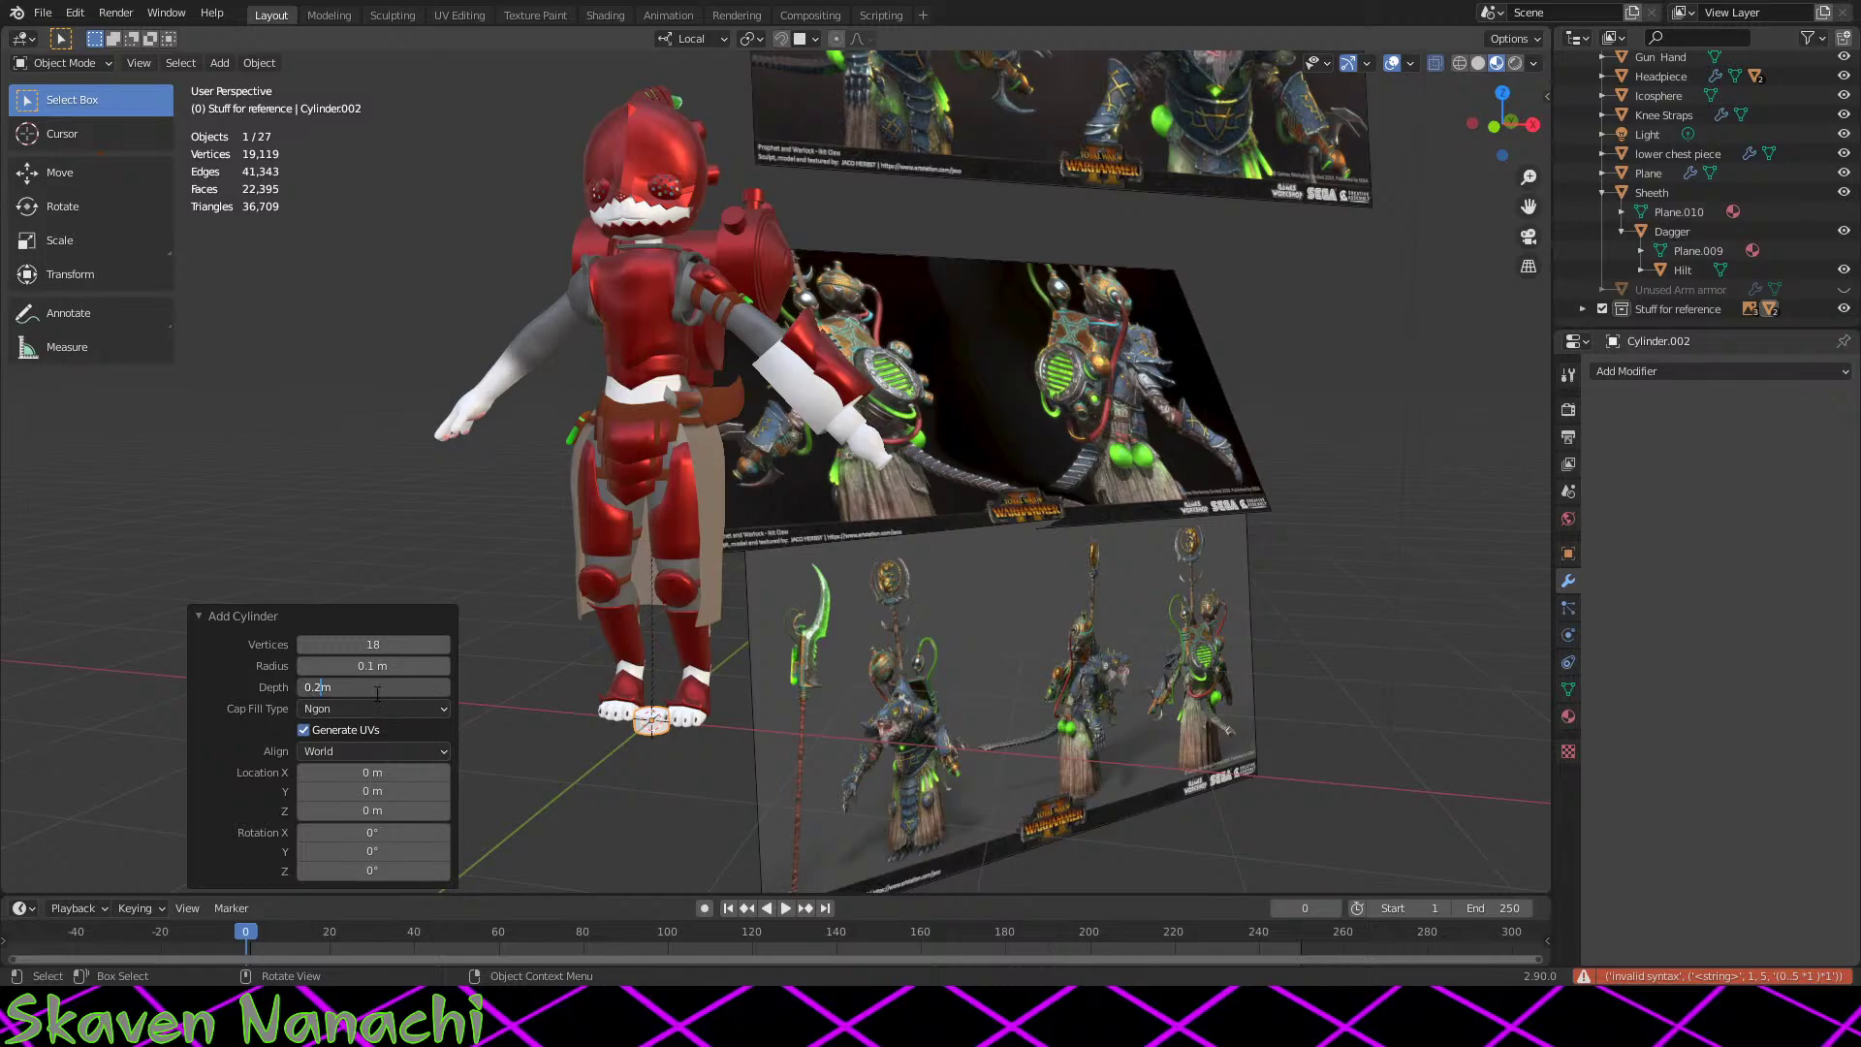
key("Return")
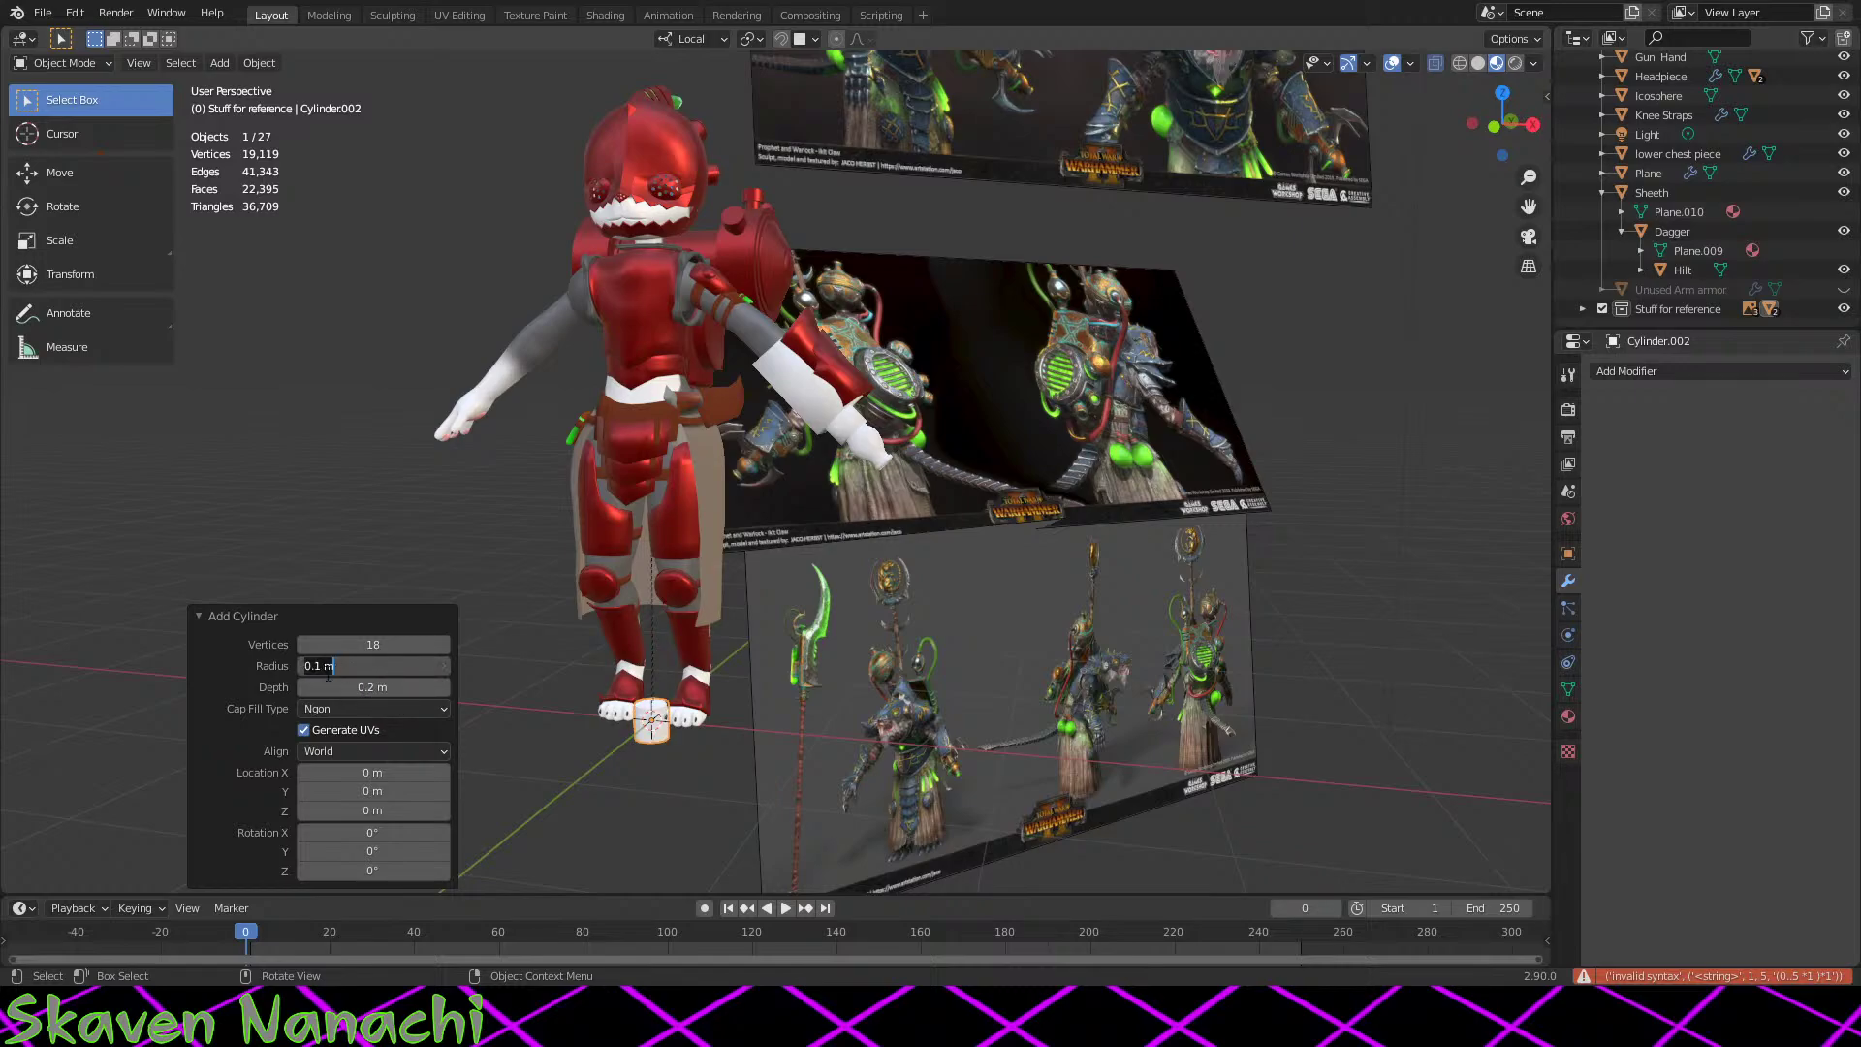
key("BackSpace")
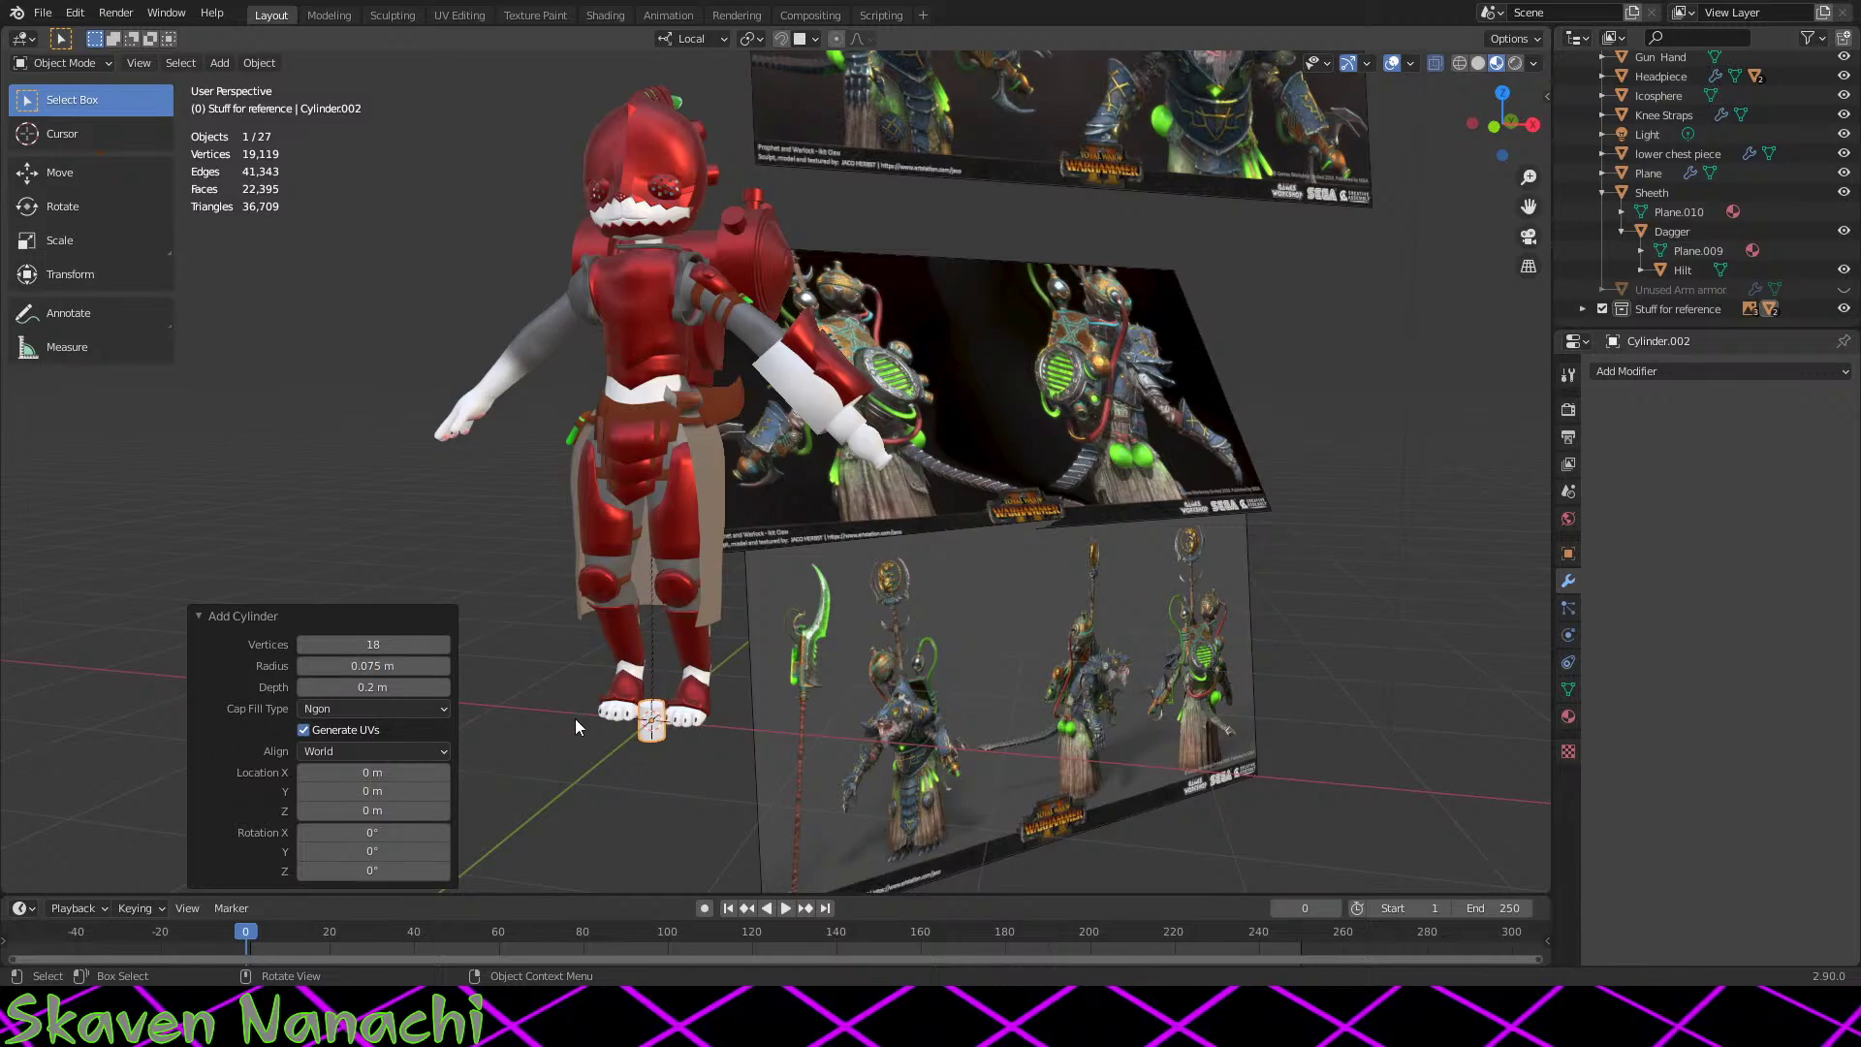
Step: Move the new cylinder up beside the gun barrel, about 1.02 m in X, -0.16 m in Y and 1.59 m in Z
left_click(715, 782)
left_click(654, 743)
middle_click_drag(654, 743, 807, 725)
key("g")
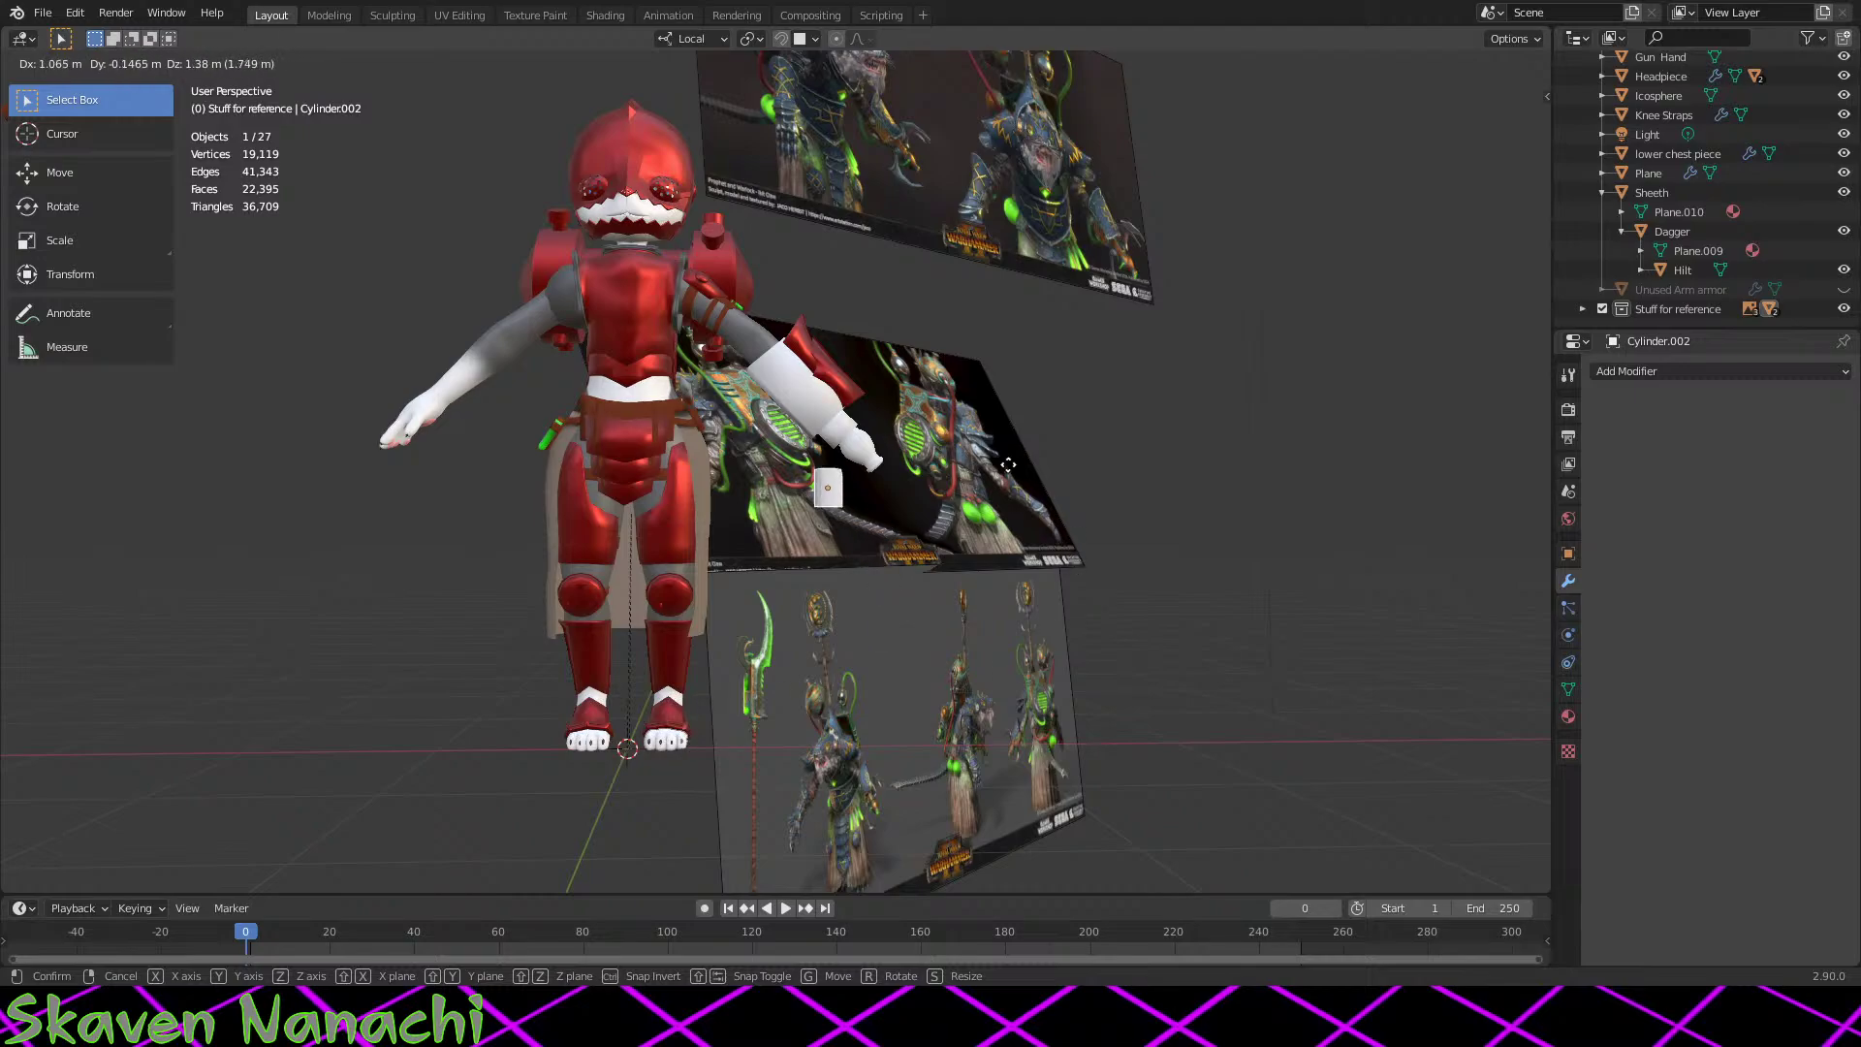
left_click(1000, 428)
scroll(1008, 497, "up", 10)
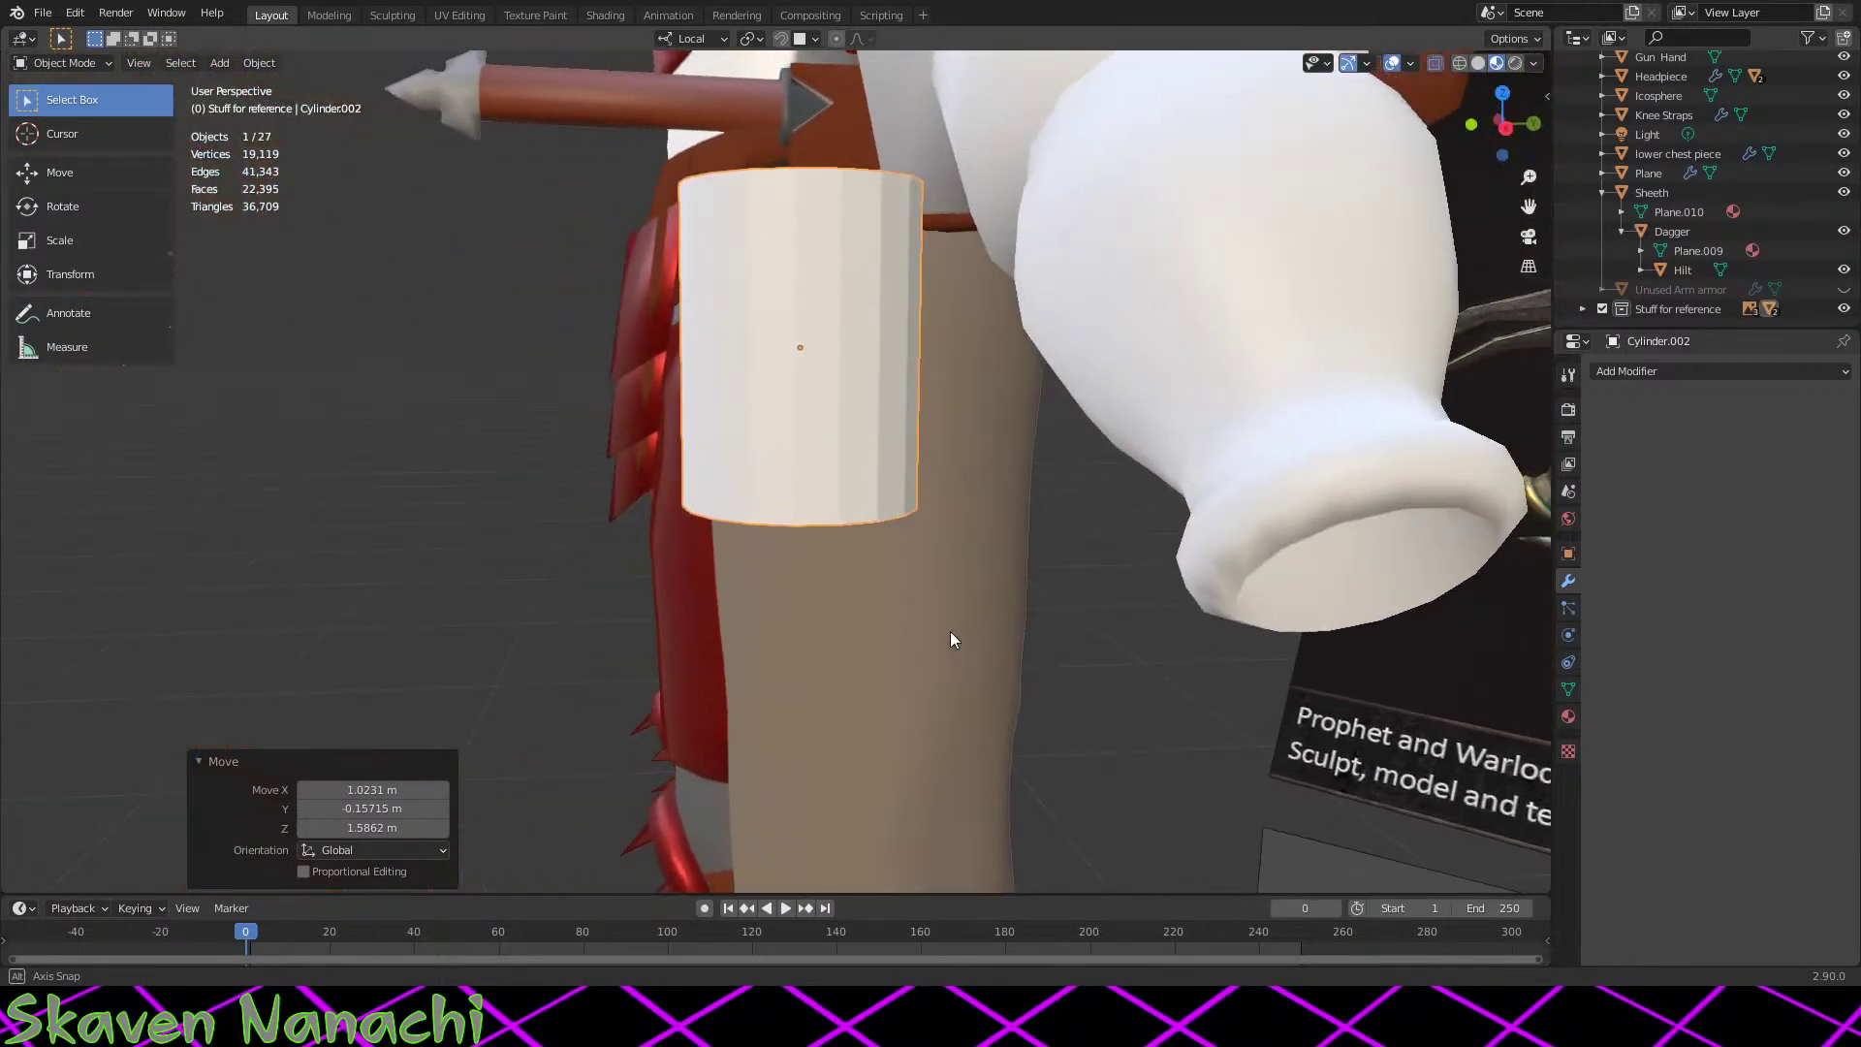
Step: Rotate the new cylinder -90° around its local X axis so it lies horizontally
middle_click_drag(949, 640, 1226, 503)
key("r")
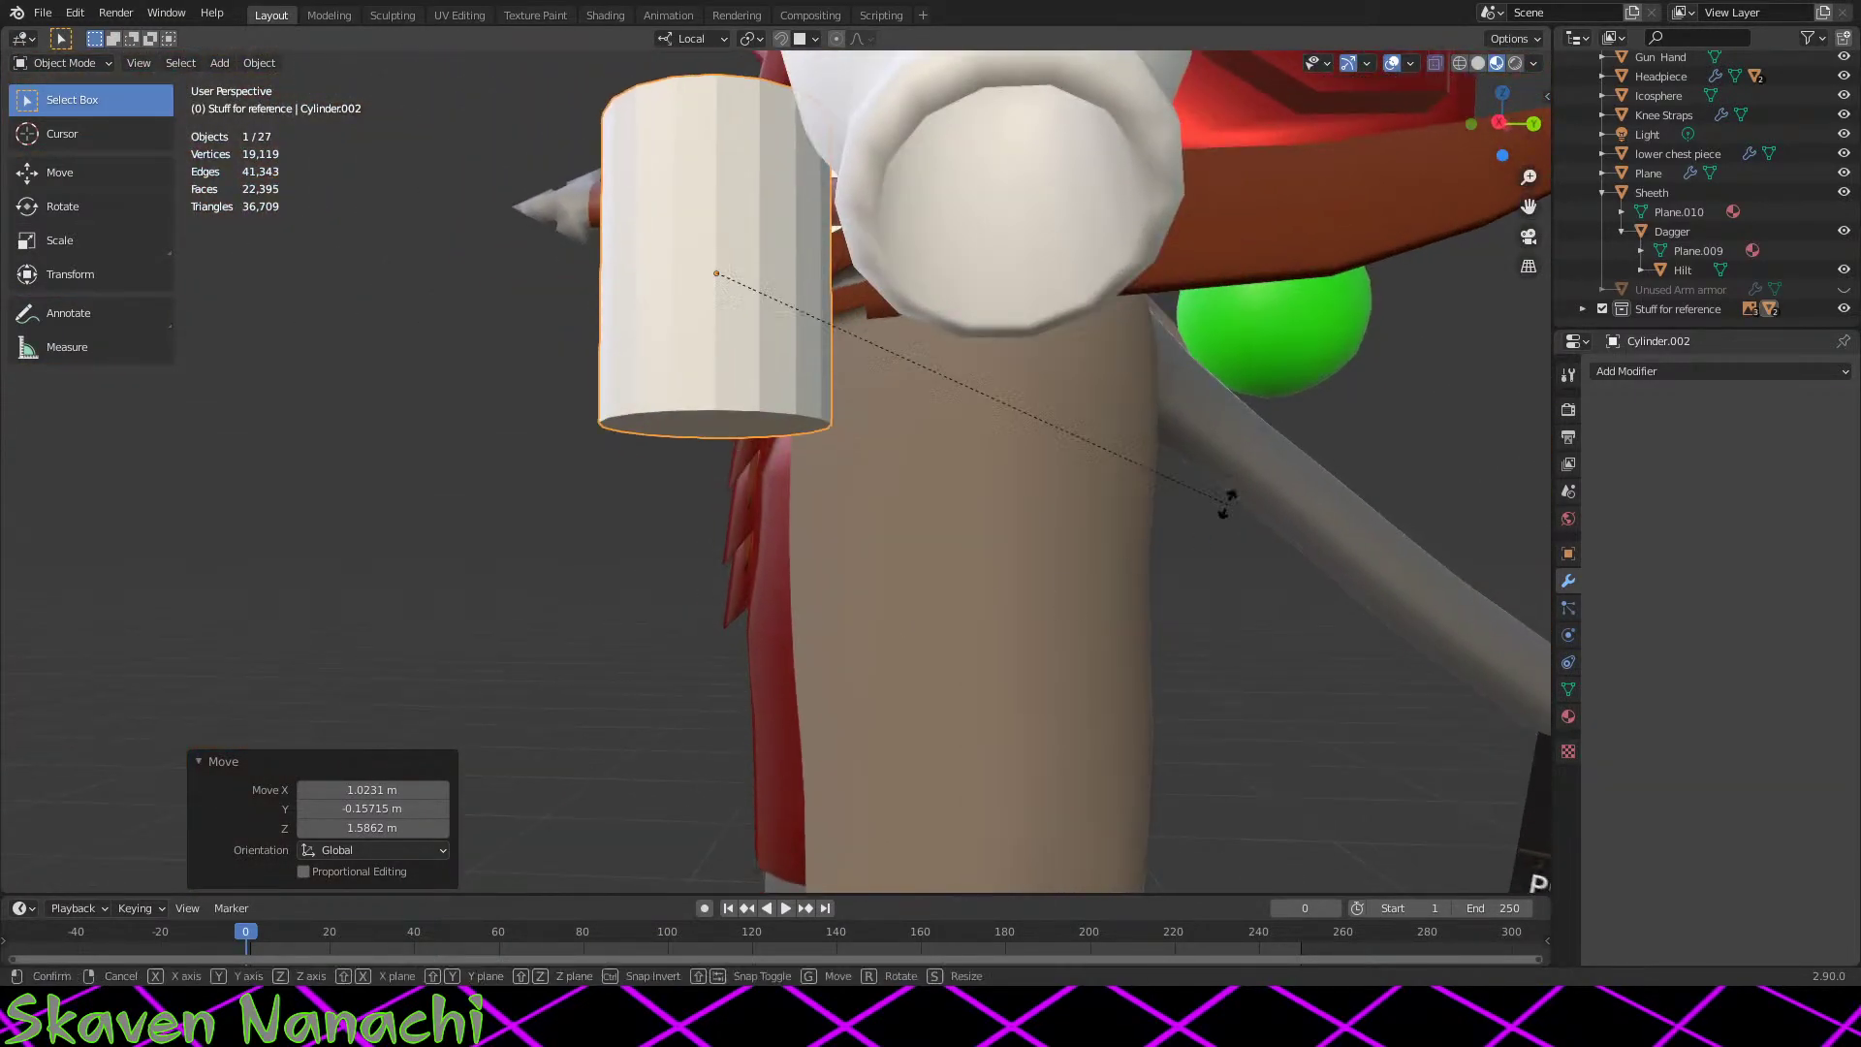
key("x")
key("x")
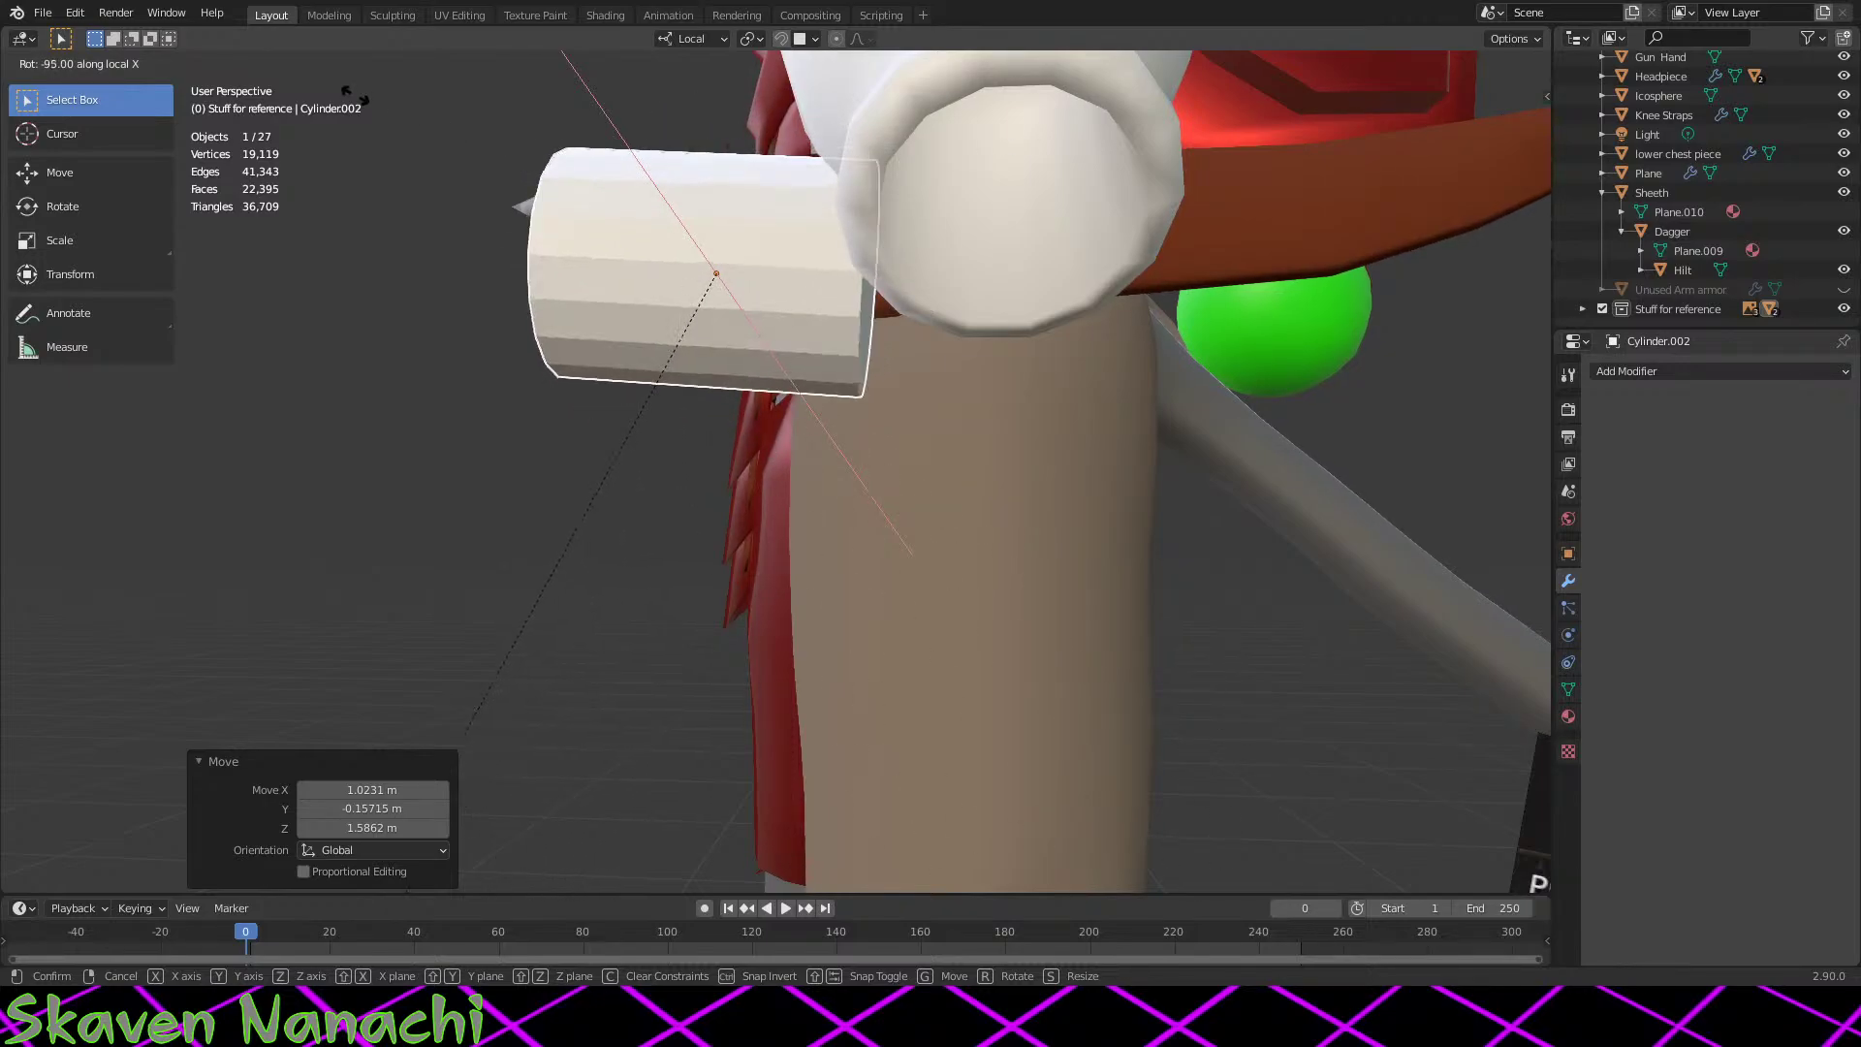
left_click(477, 138)
Step: Move the horizontal cylinder toward the arm, about 0.011 m in X, 0.161 m in Y and 0.03 m in Z
middle_click_drag(950, 407, 1012, 442)
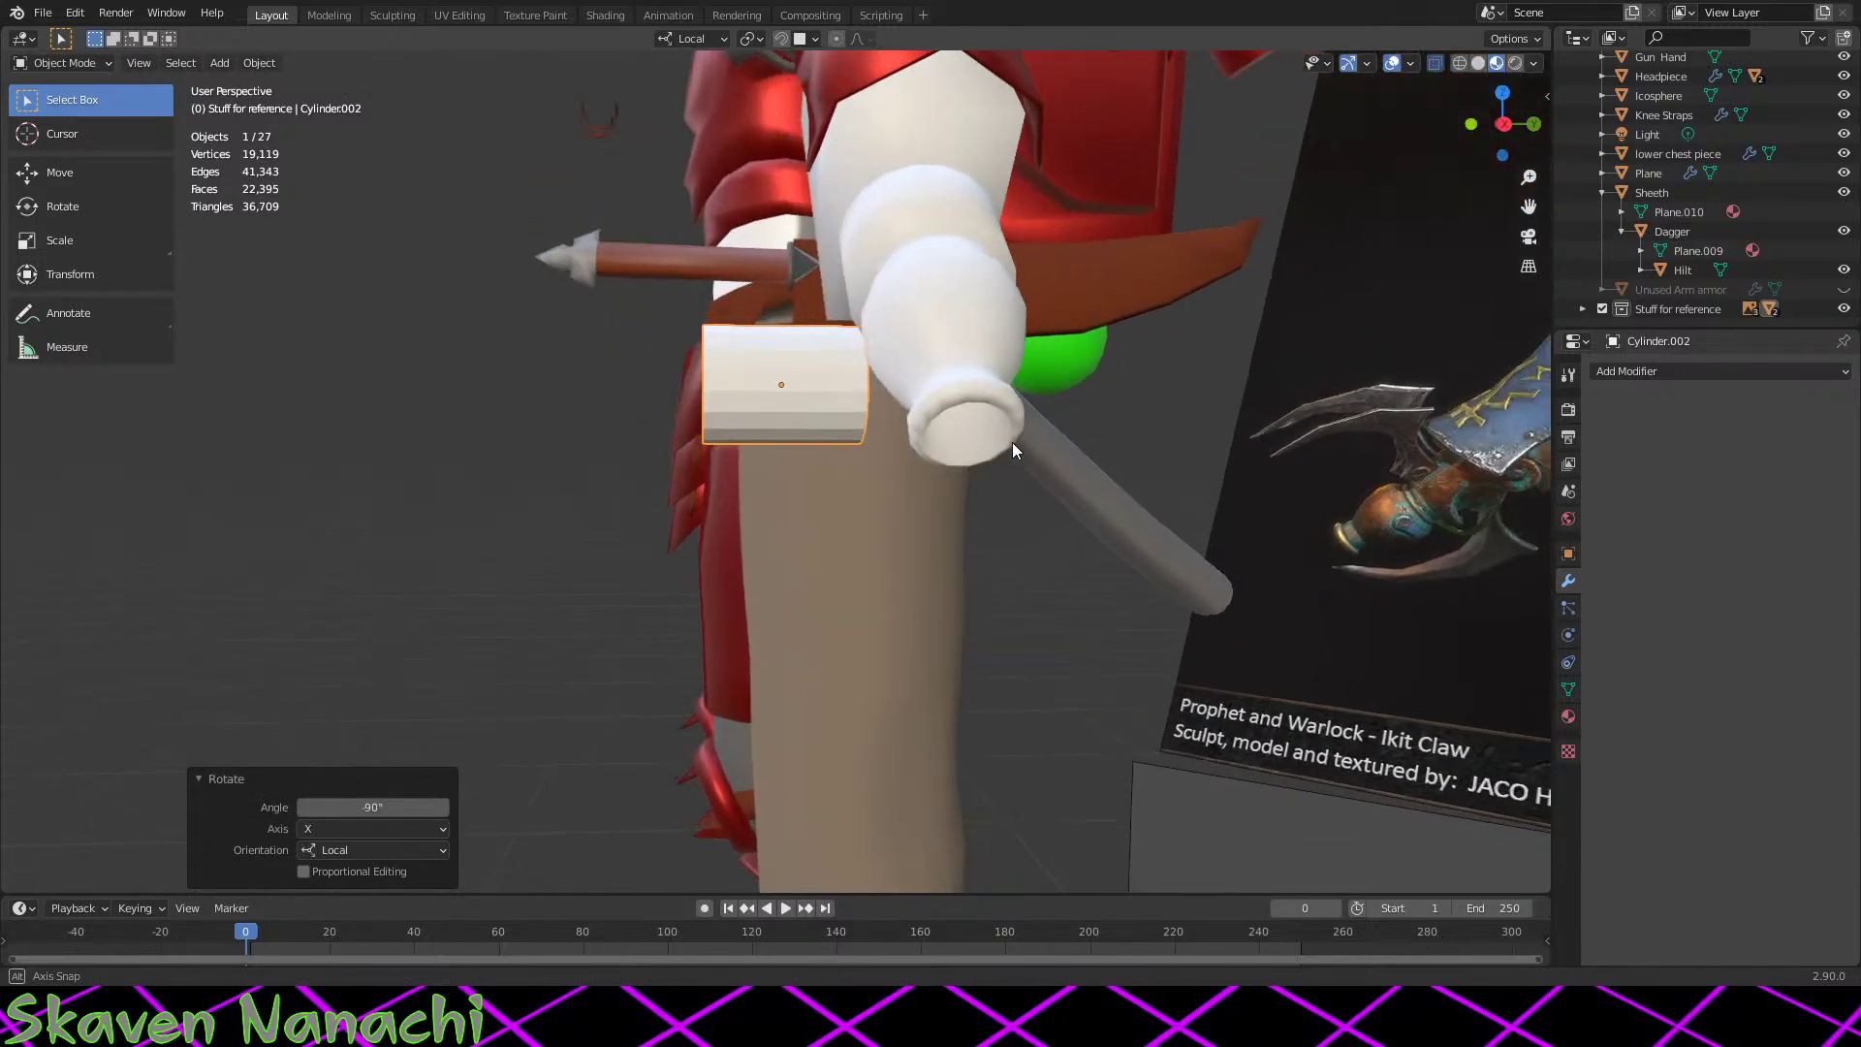
key("g")
left_click(1117, 427)
middle_click_drag(932, 512, 882, 560)
Step: Scale the horizontal cylinder down to about 0.8 and shift it into the sleeve, about 0.033 m in X and 0.035 m in Z
scroll(1035, 541, "up", 3)
key("s")
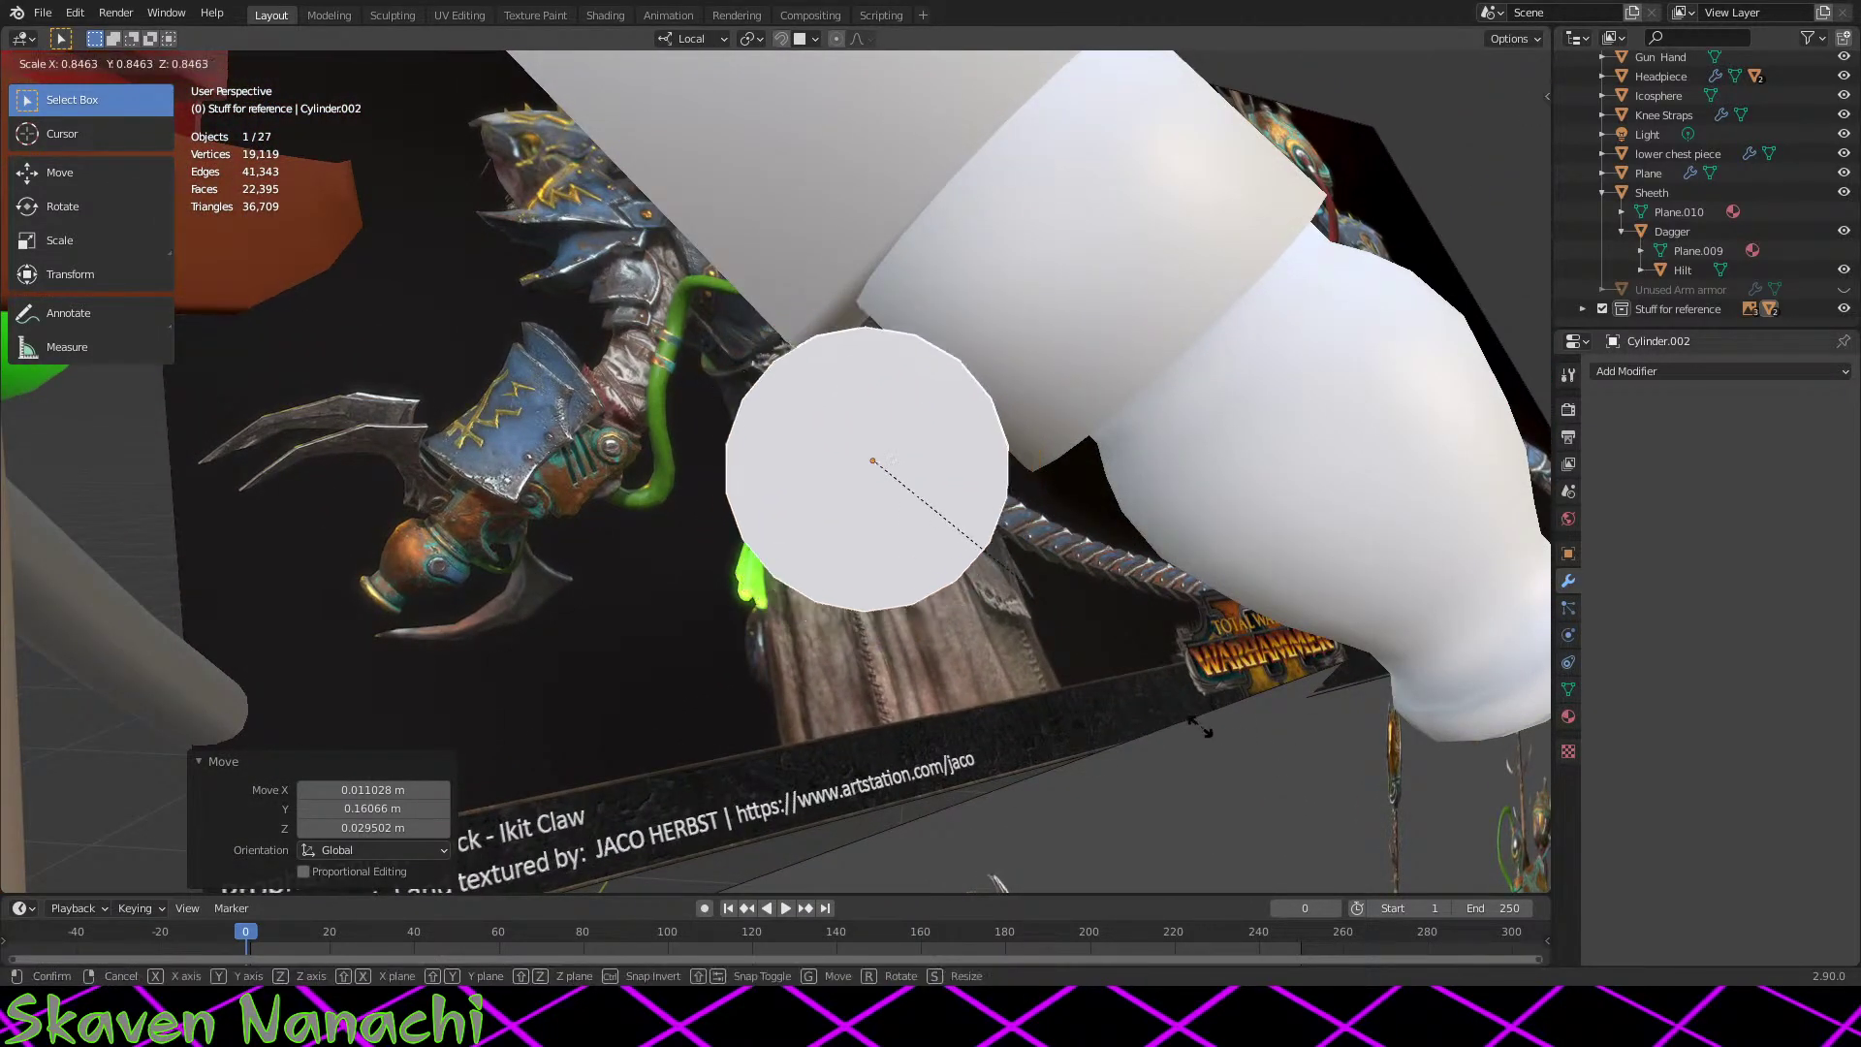
left_click(1163, 712)
key("g")
left_click(1224, 650)
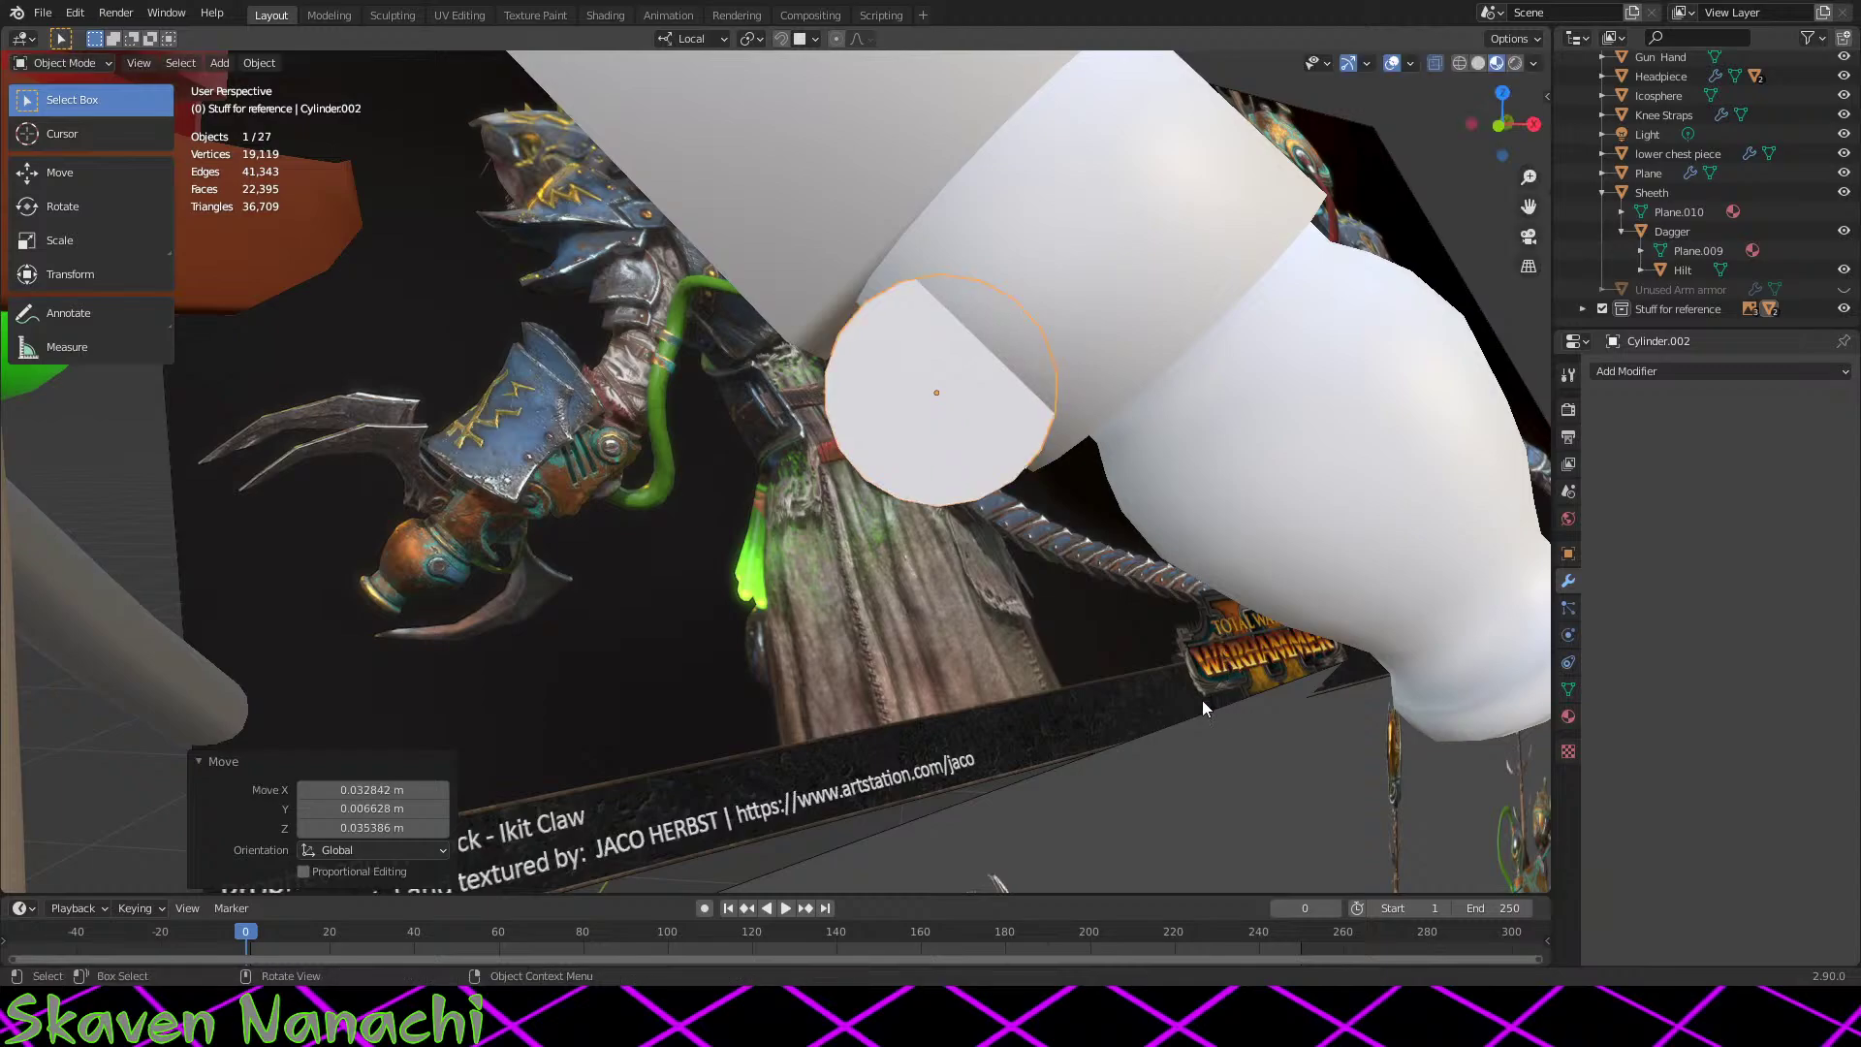
middle_click_drag(1202, 700, 1026, 661)
mouse_move(1140, 576)
middle_mouse_down()
mouse_move(1063, 575)
mouse_move(1108, 581)
middle_mouse_up()
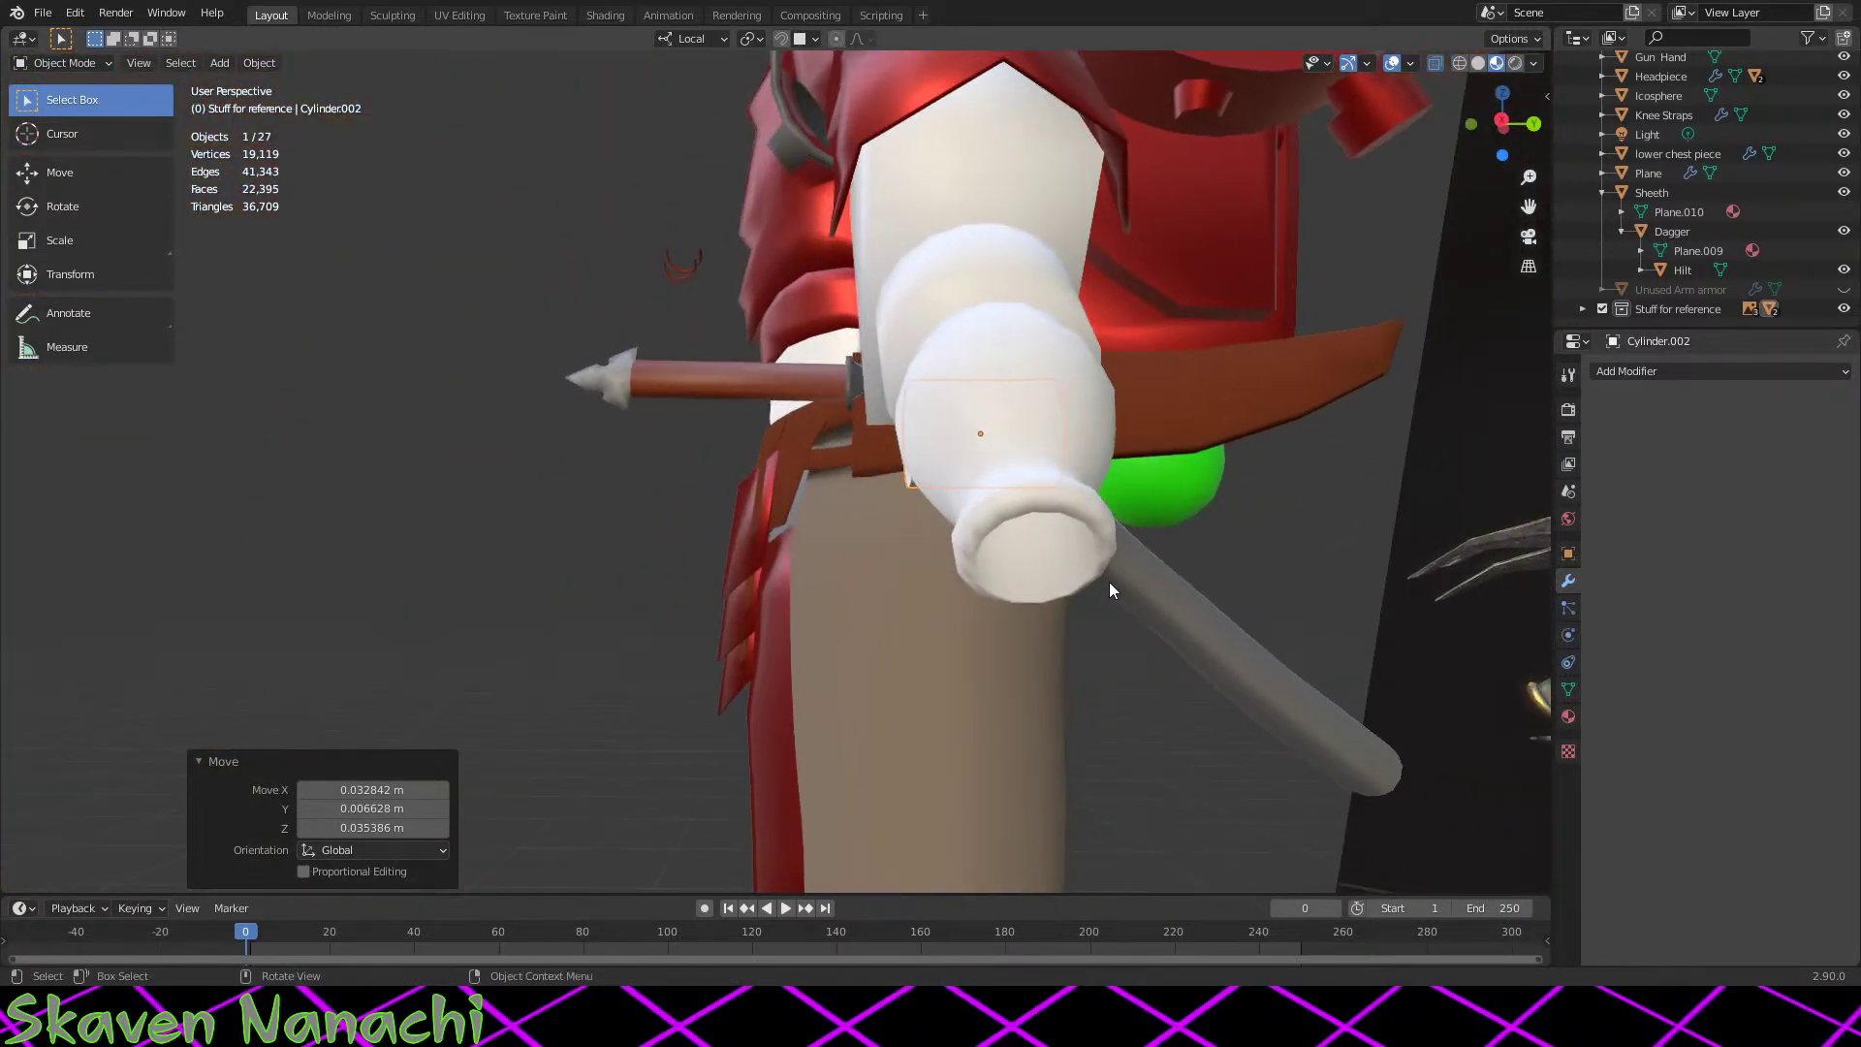
key("x")
left_click(860, 569)
left_click(973, 460)
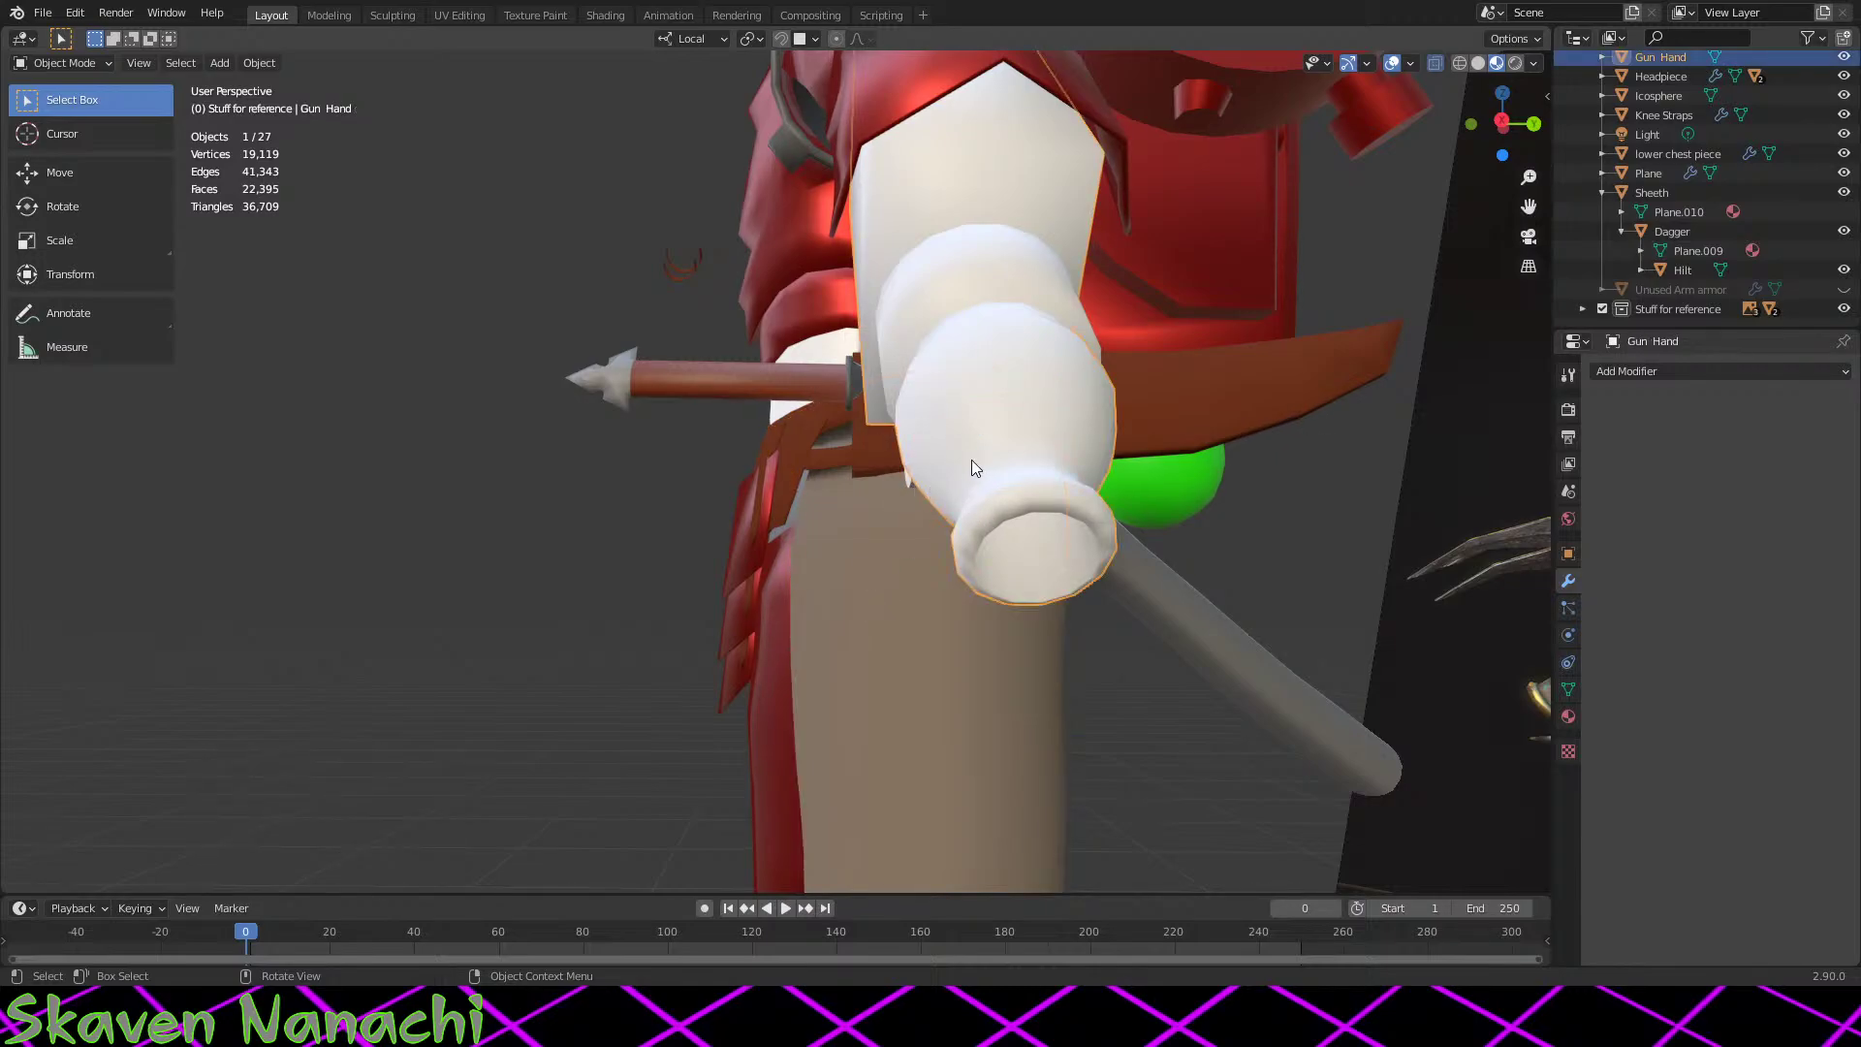
Step: Lengthen the cross cylinder by moving its end face outward along the local Z axis, past the side of the barrel sleeve
left_click(905, 479)
key("Tab")
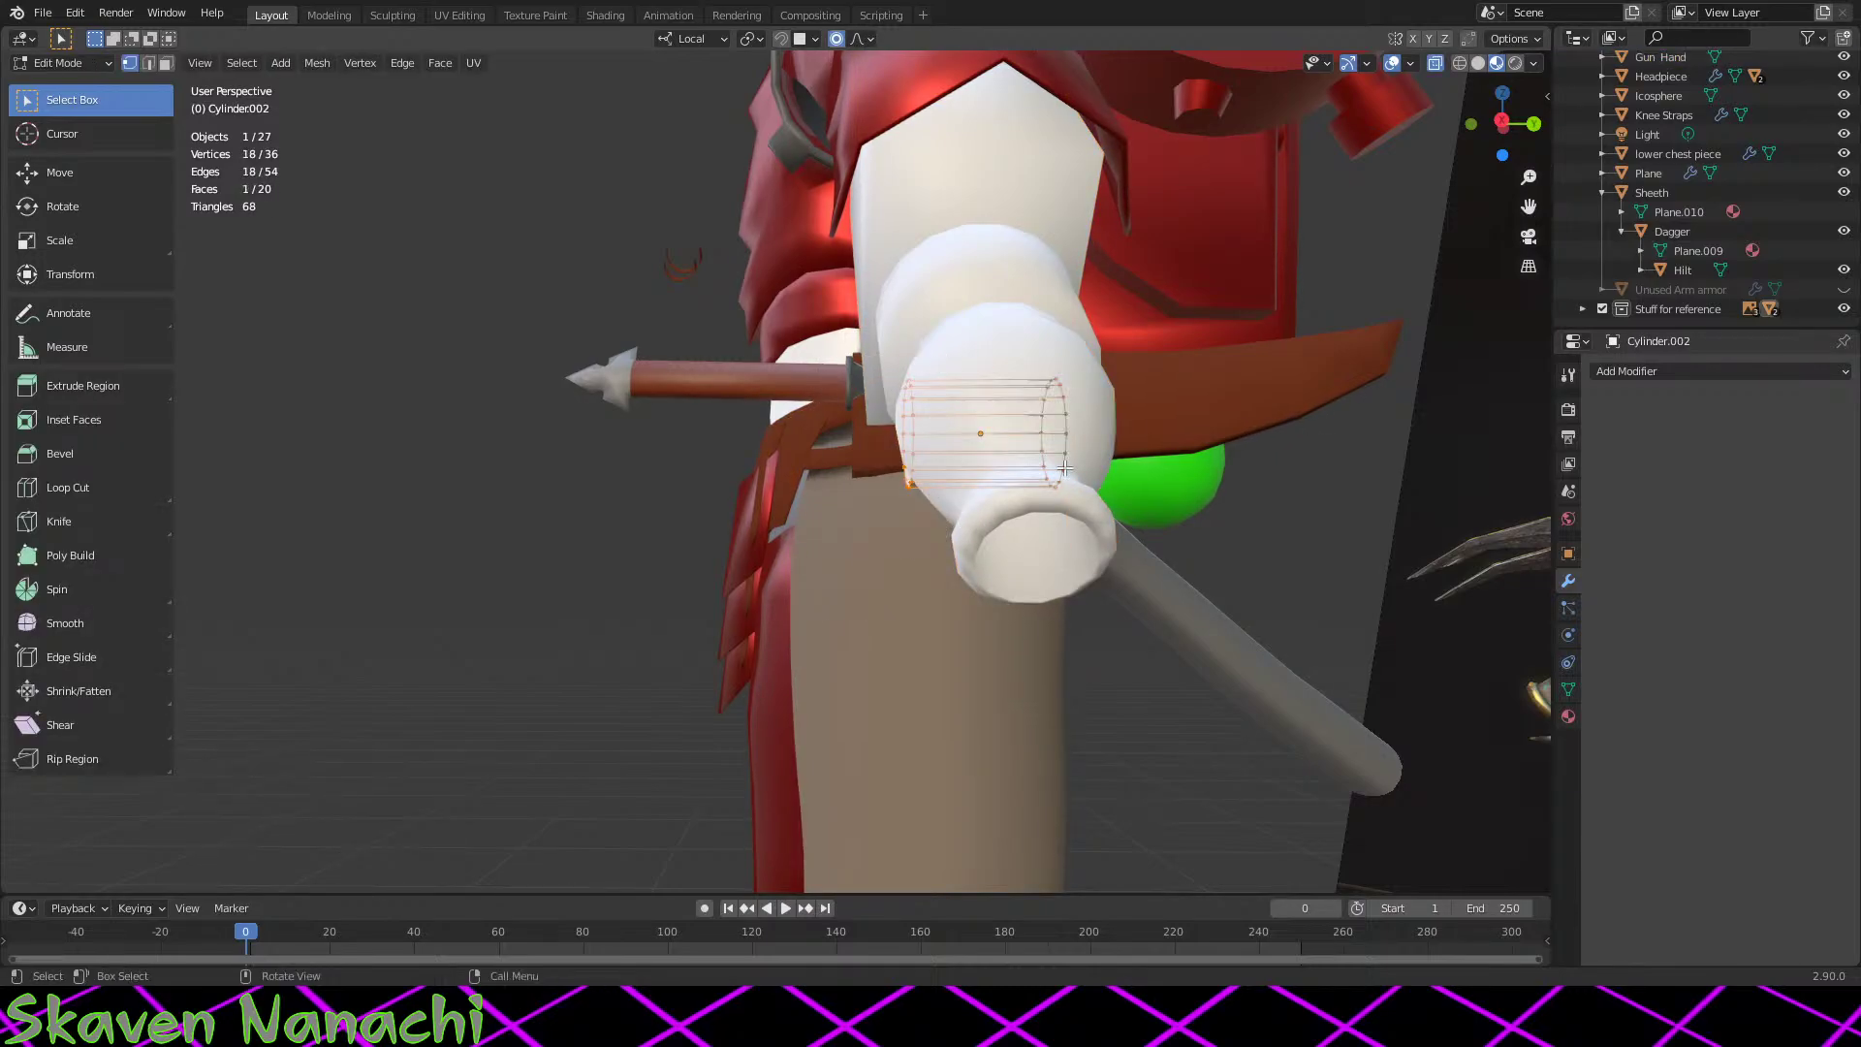
key("g")
key("x")
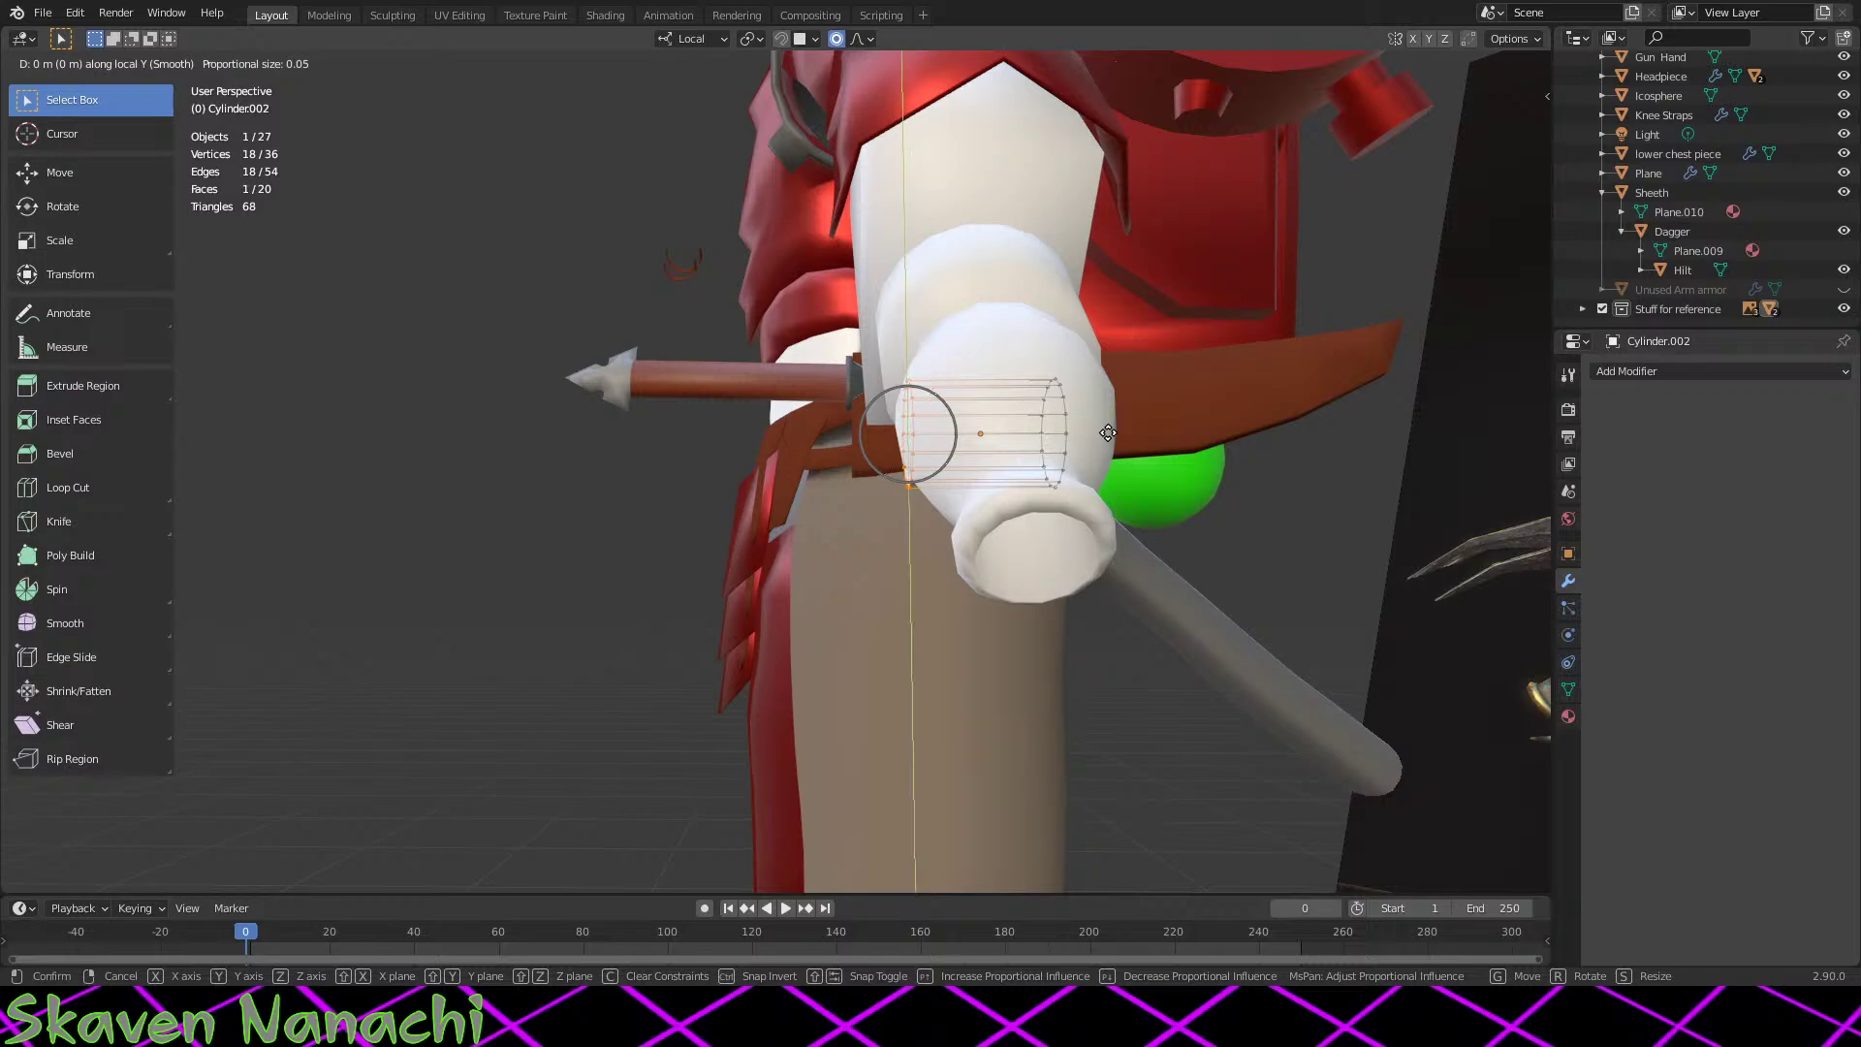
key("z")
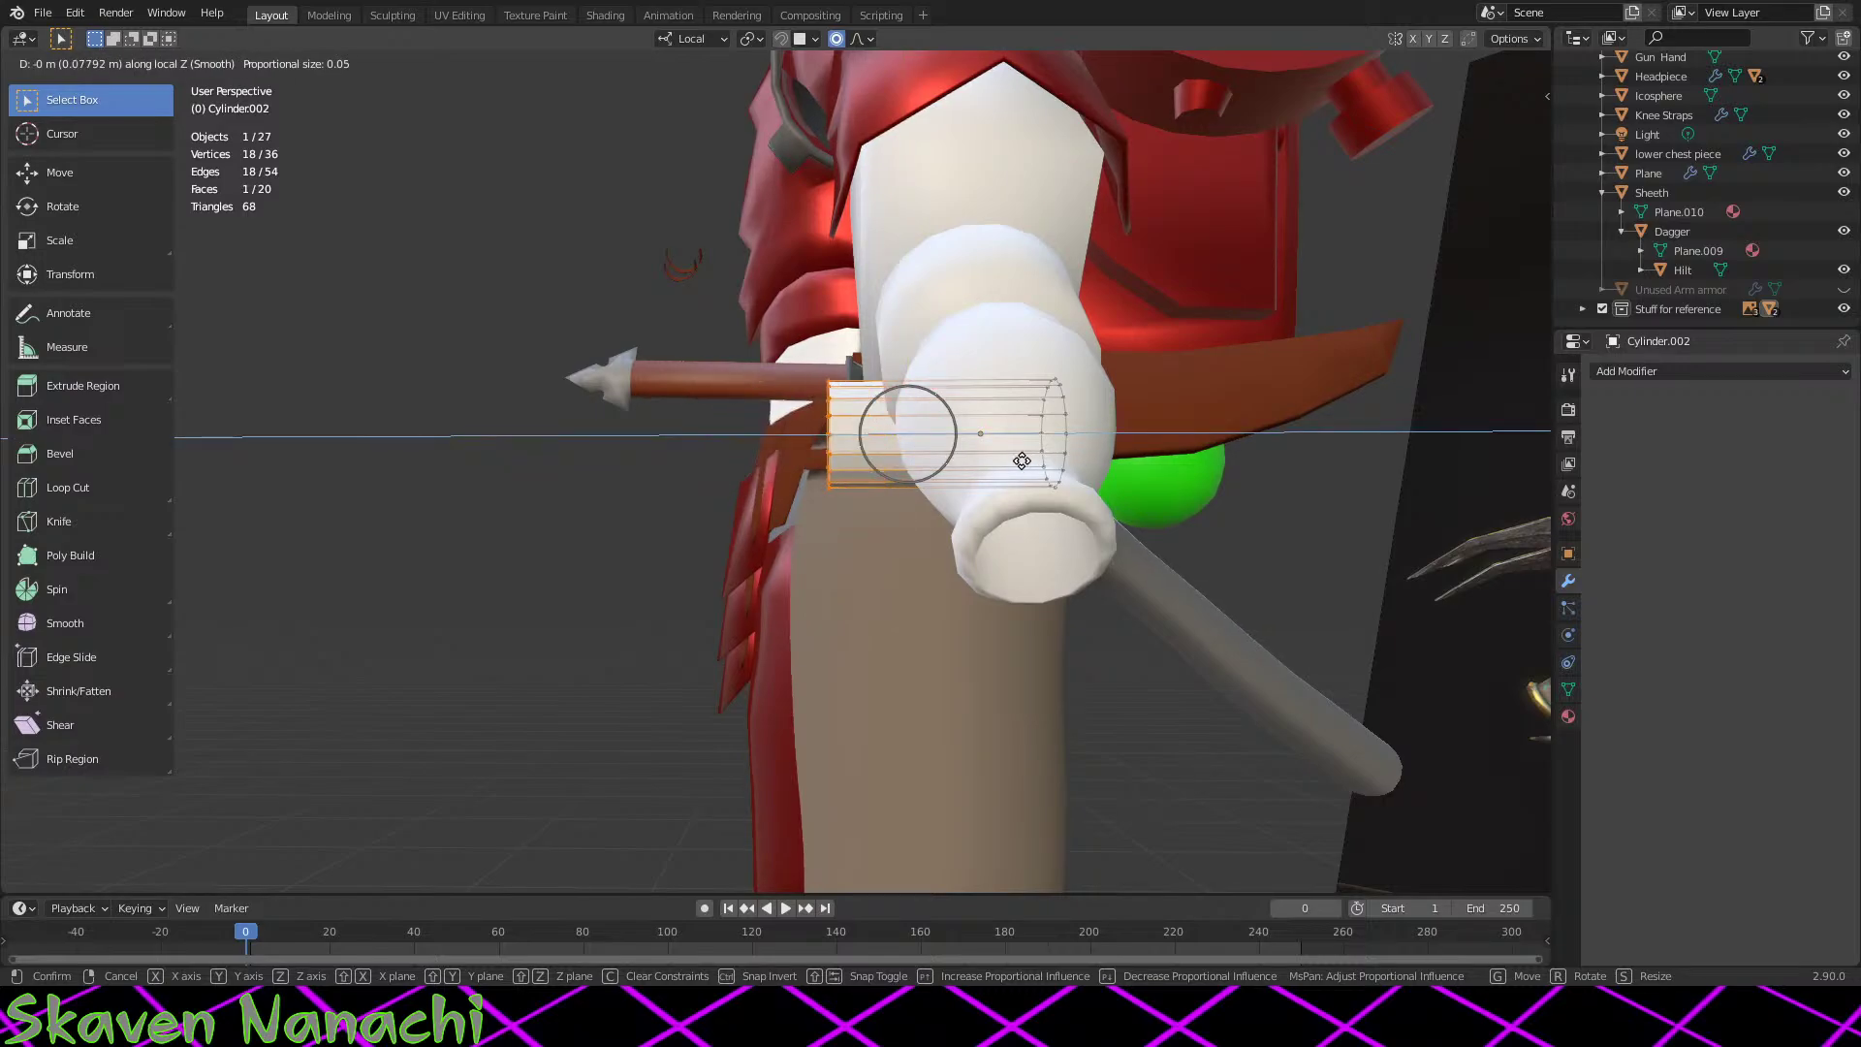
left_click(1008, 461)
Step: Move the cross cylinder's opposite end outward about 0.134 m along the local Z axis
key("g")
key("z")
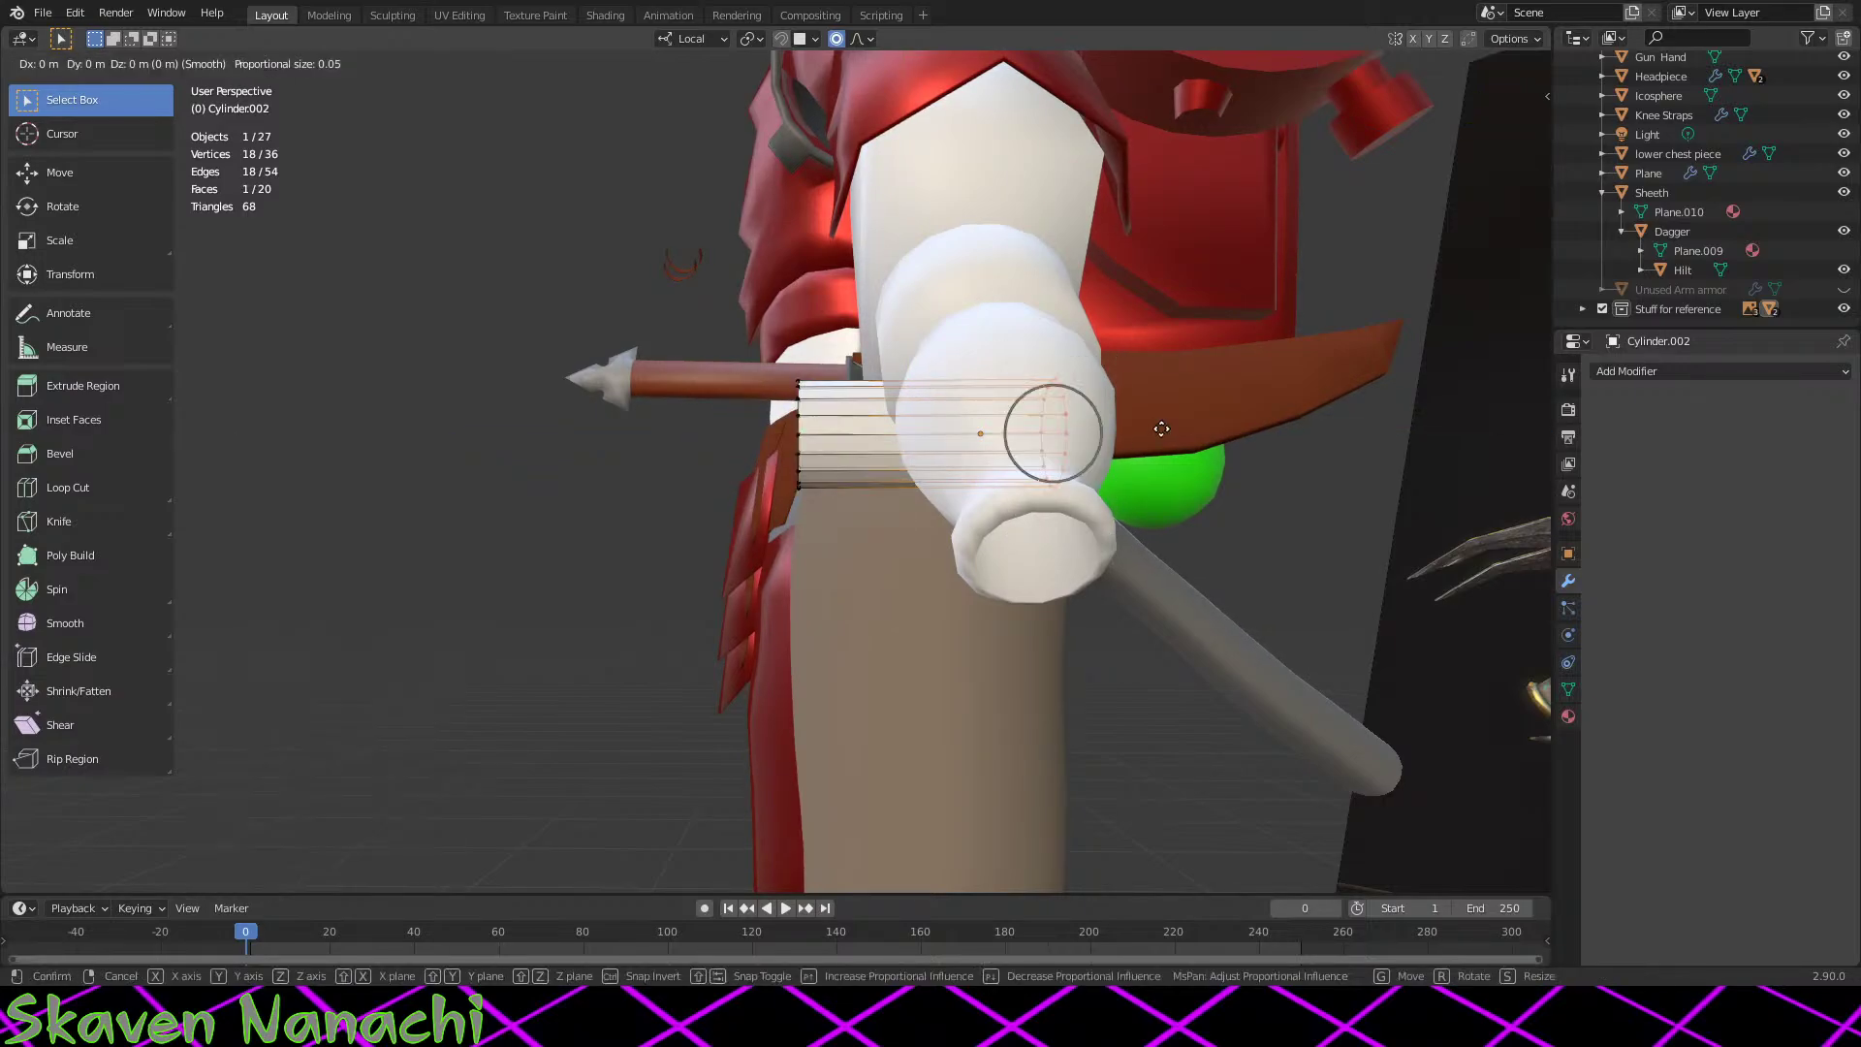
left_click(1067, 432)
middle_click_drag(1066, 432, 818, 631)
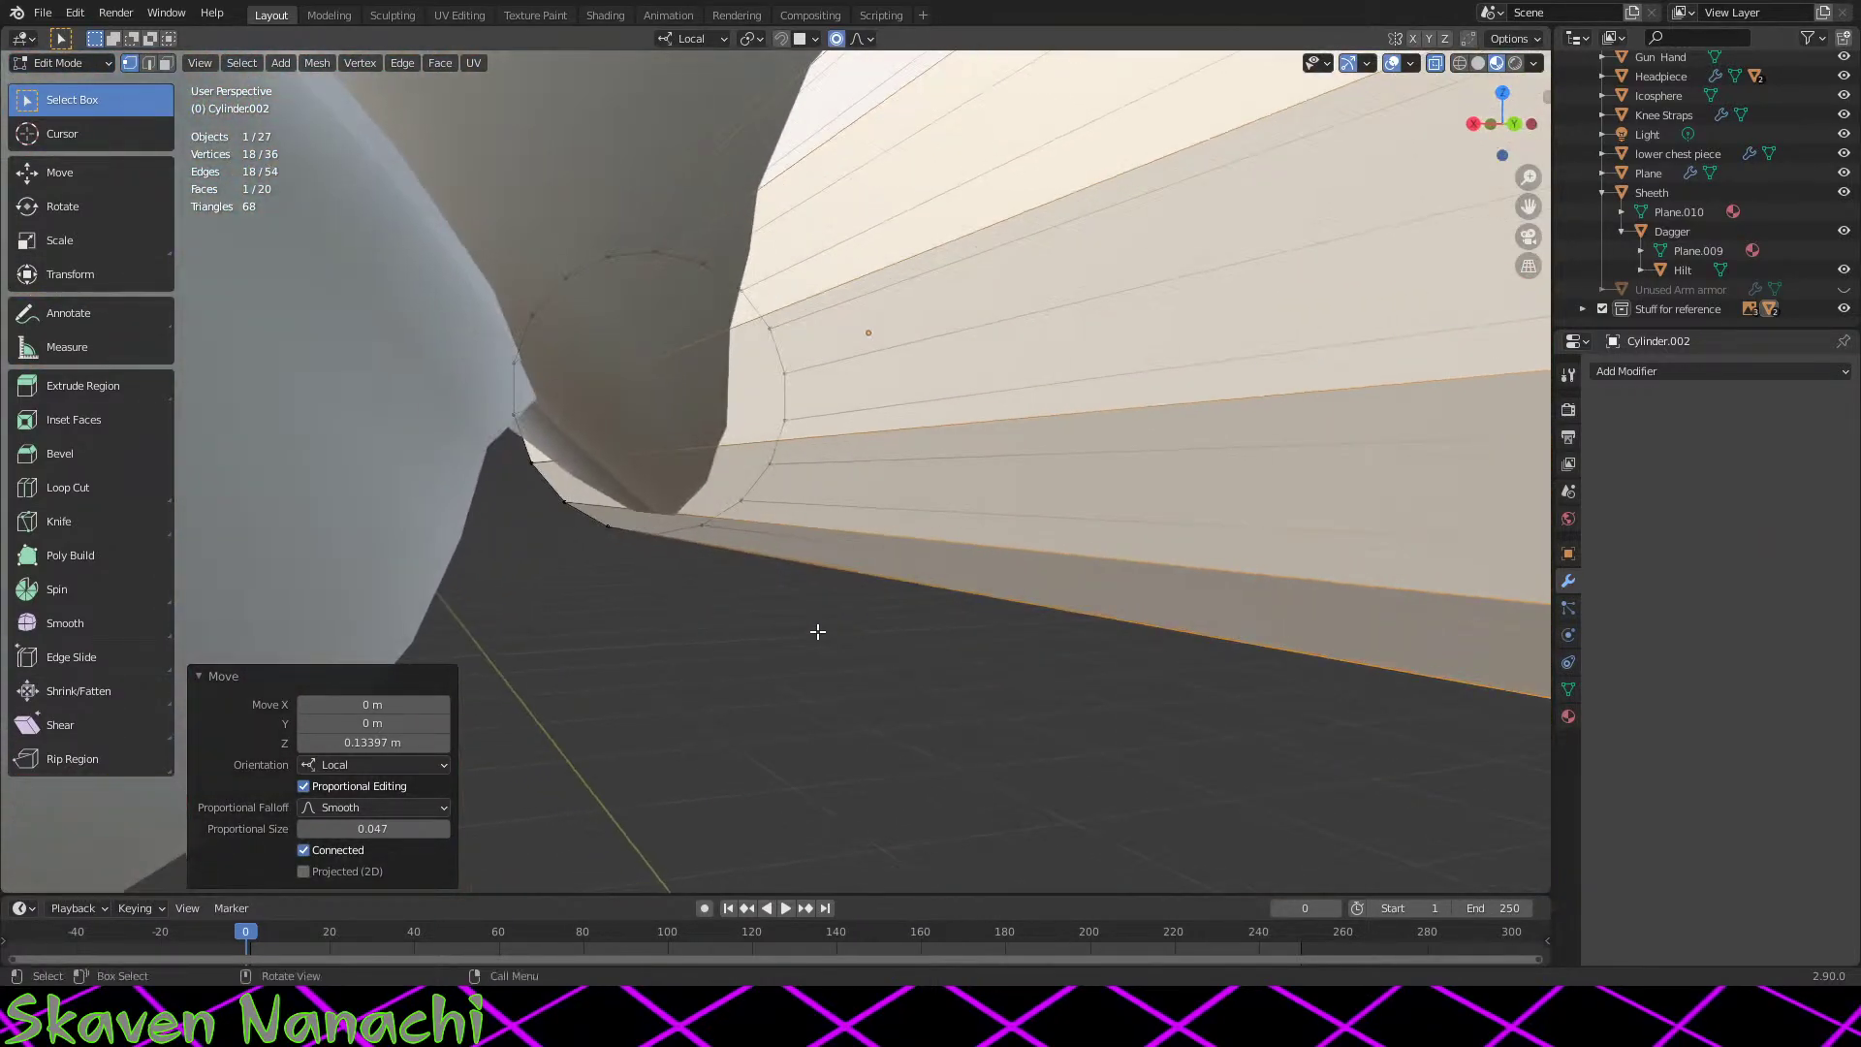
Step: Examine the gun arm in the Ikit Claw reference image and compare it with the sleeve and cross cylinder
scroll(761, 772, "down", 5)
middle_click_drag(761, 773, 775, 698)
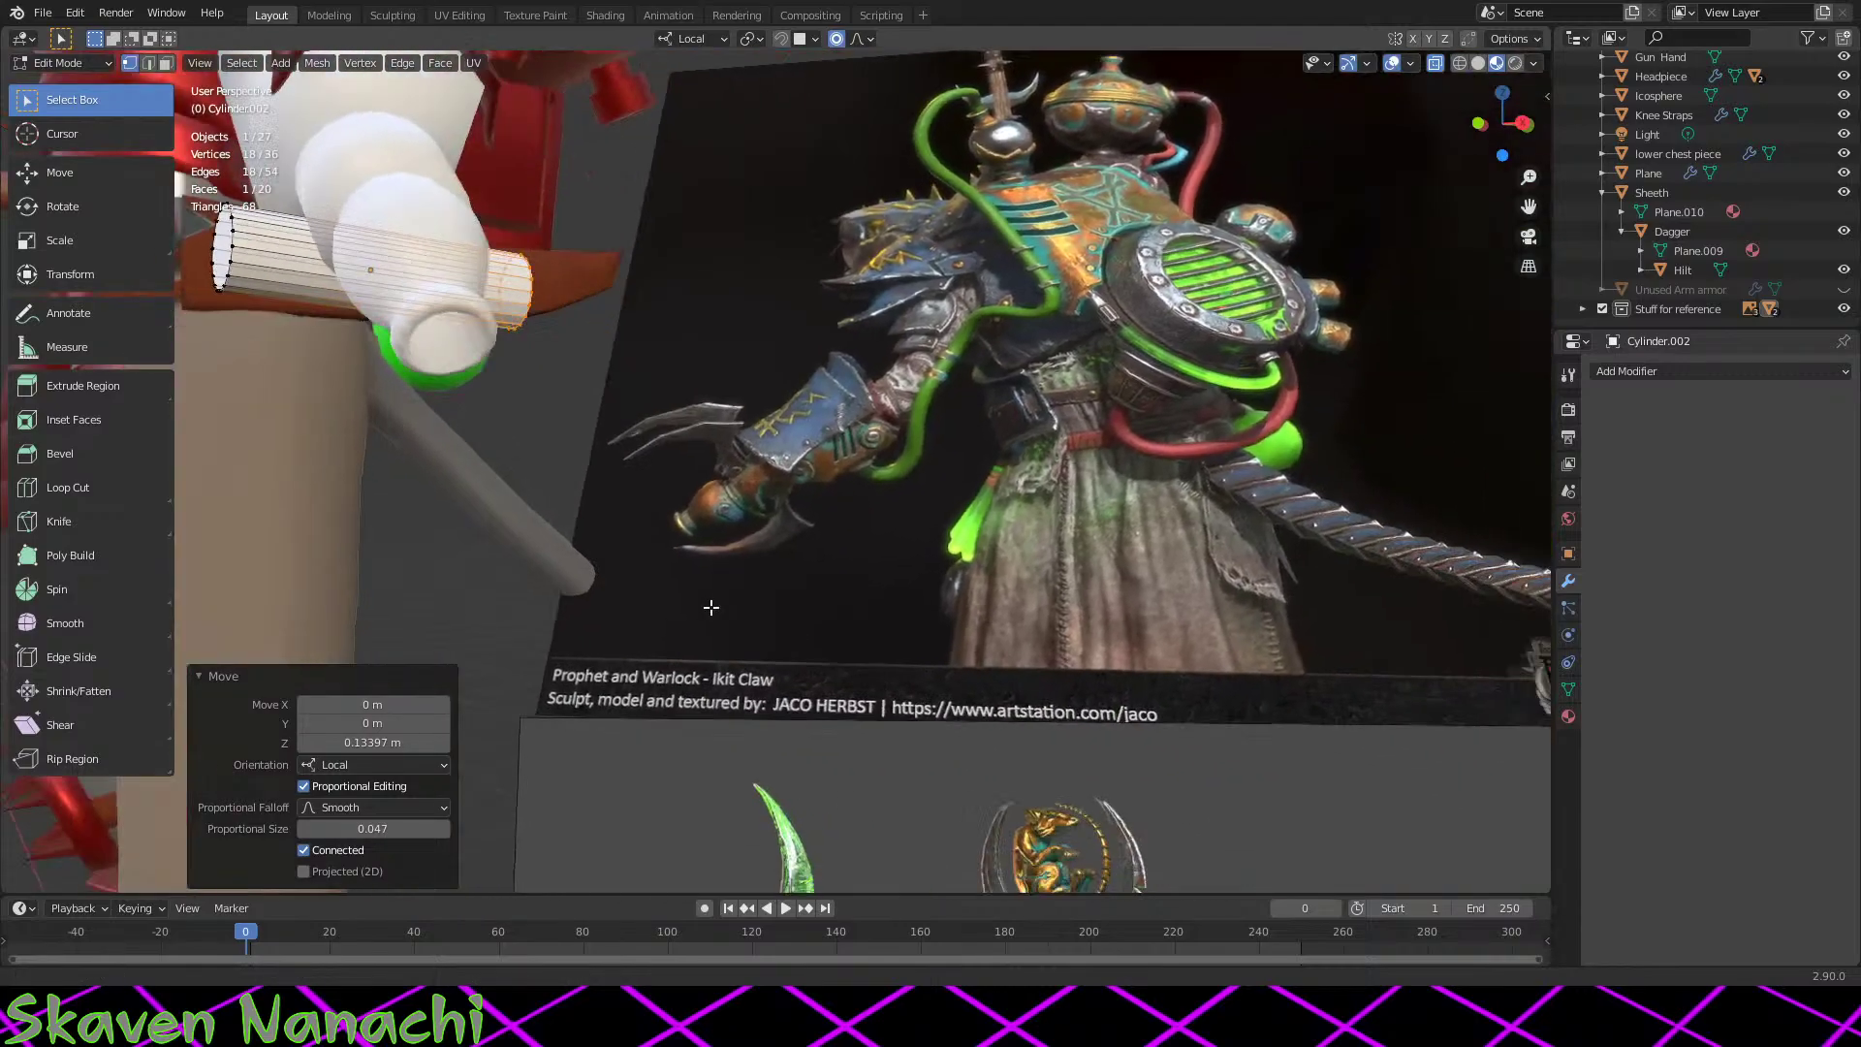
scroll(643, 644, "up", 6)
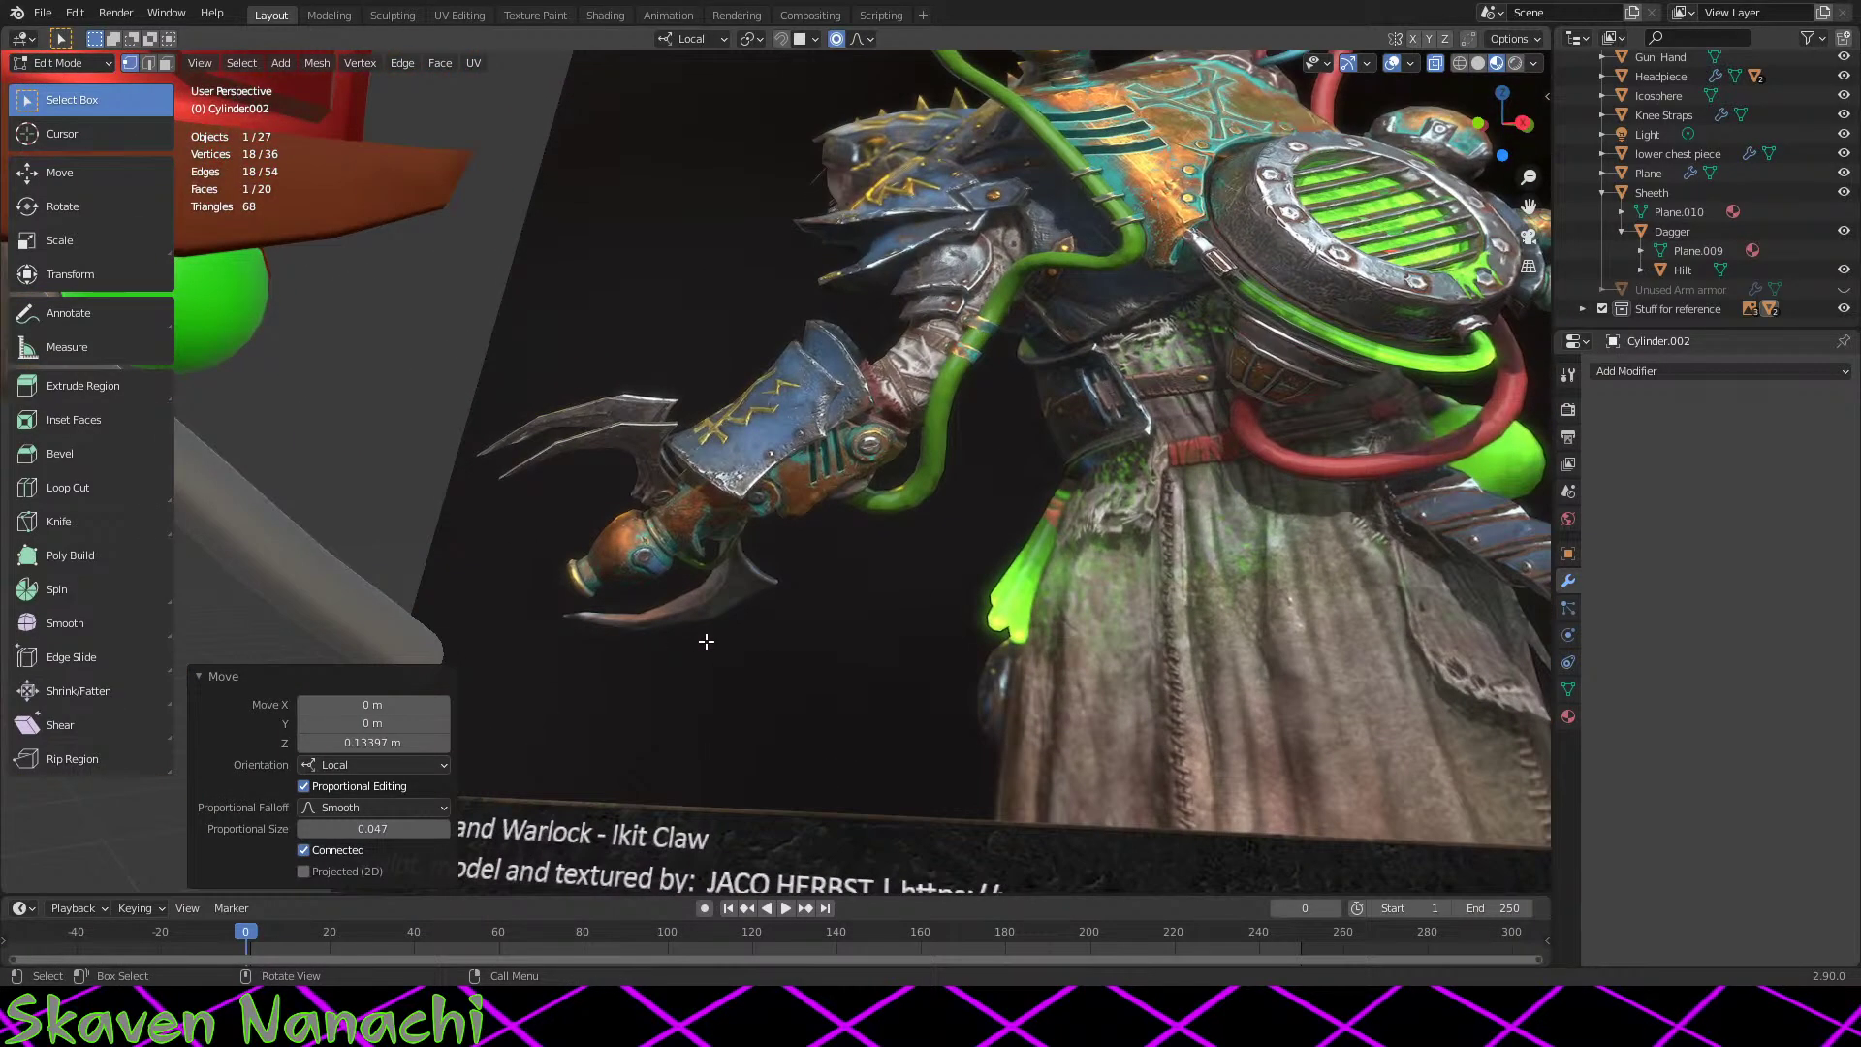
scroll(707, 642, "down", 4)
middle_click_drag(585, 673, 776, 588)
scroll(775, 589, "up", 2)
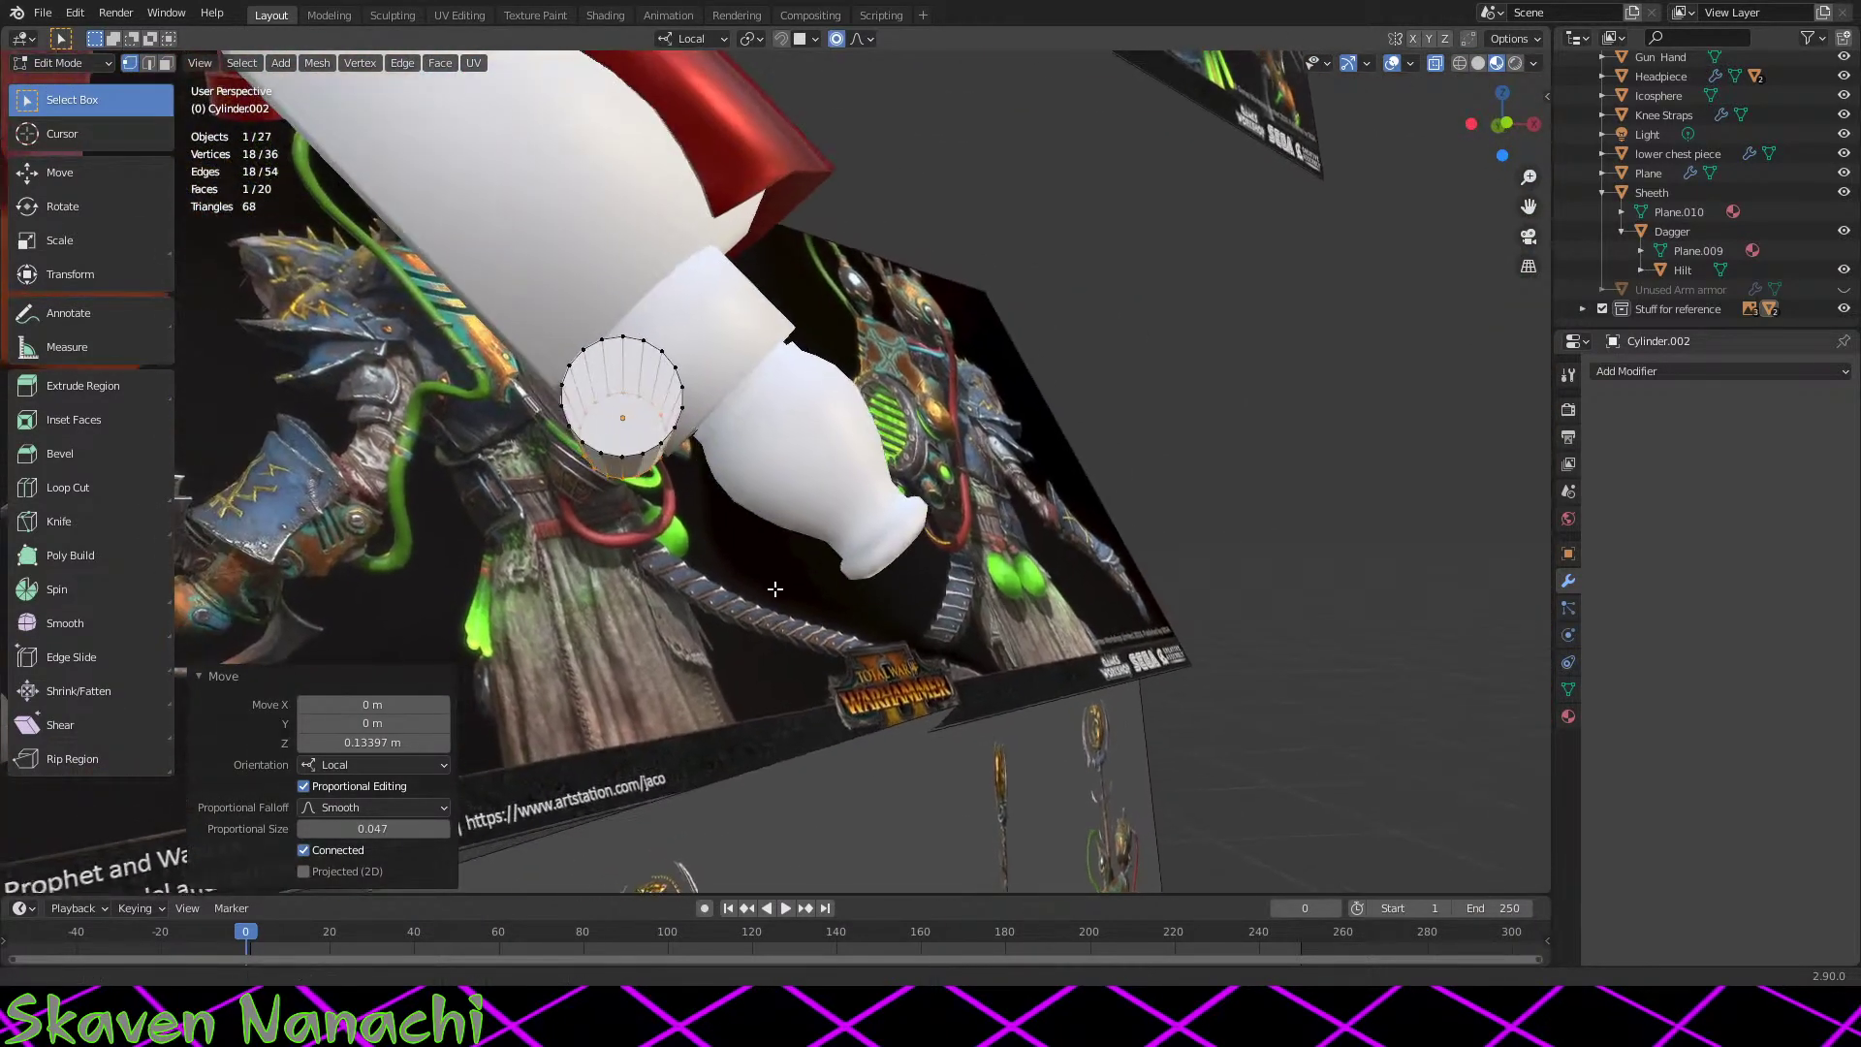
scroll(775, 588, "up", 4)
scroll(801, 632, "down", 2)
Step: Scale the cross cylinder's entire mesh to 0.975 and return to Object Mode
middle_click_drag(555, 691, 679, 543)
scroll(694, 504, "down", 2)
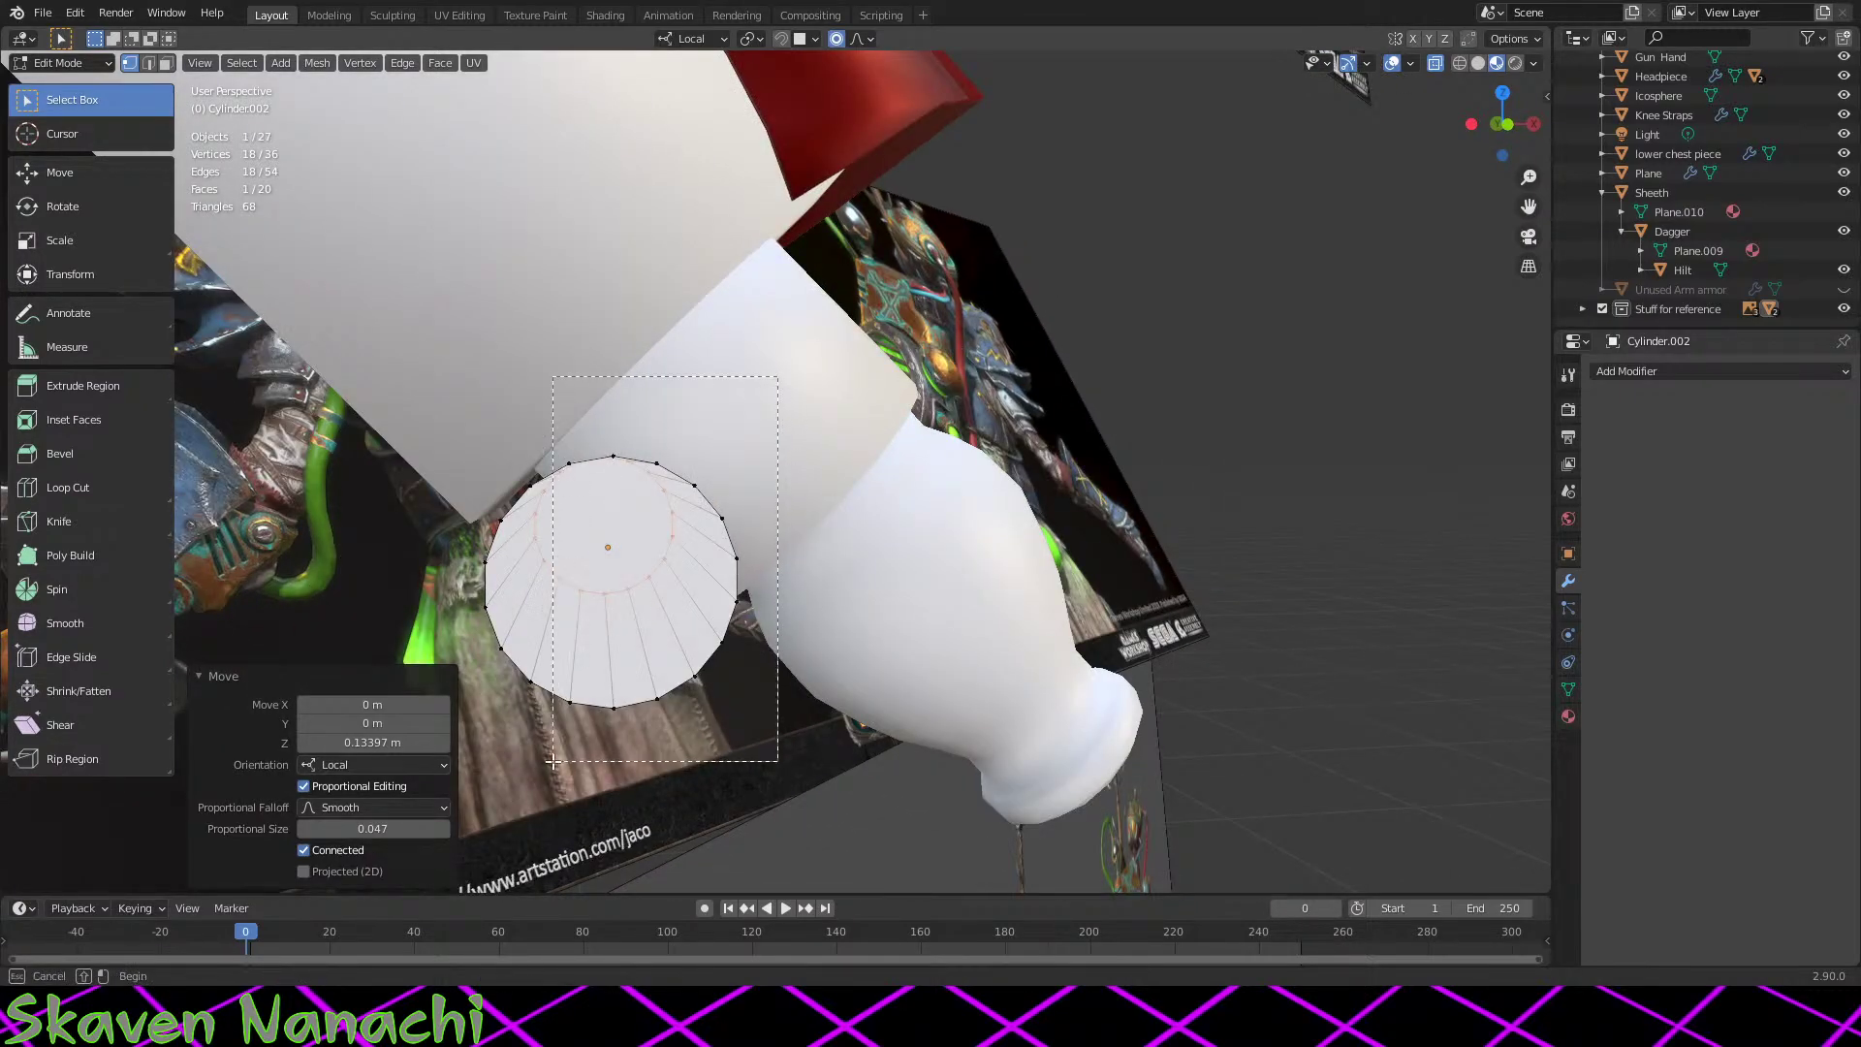
key("a")
key("s")
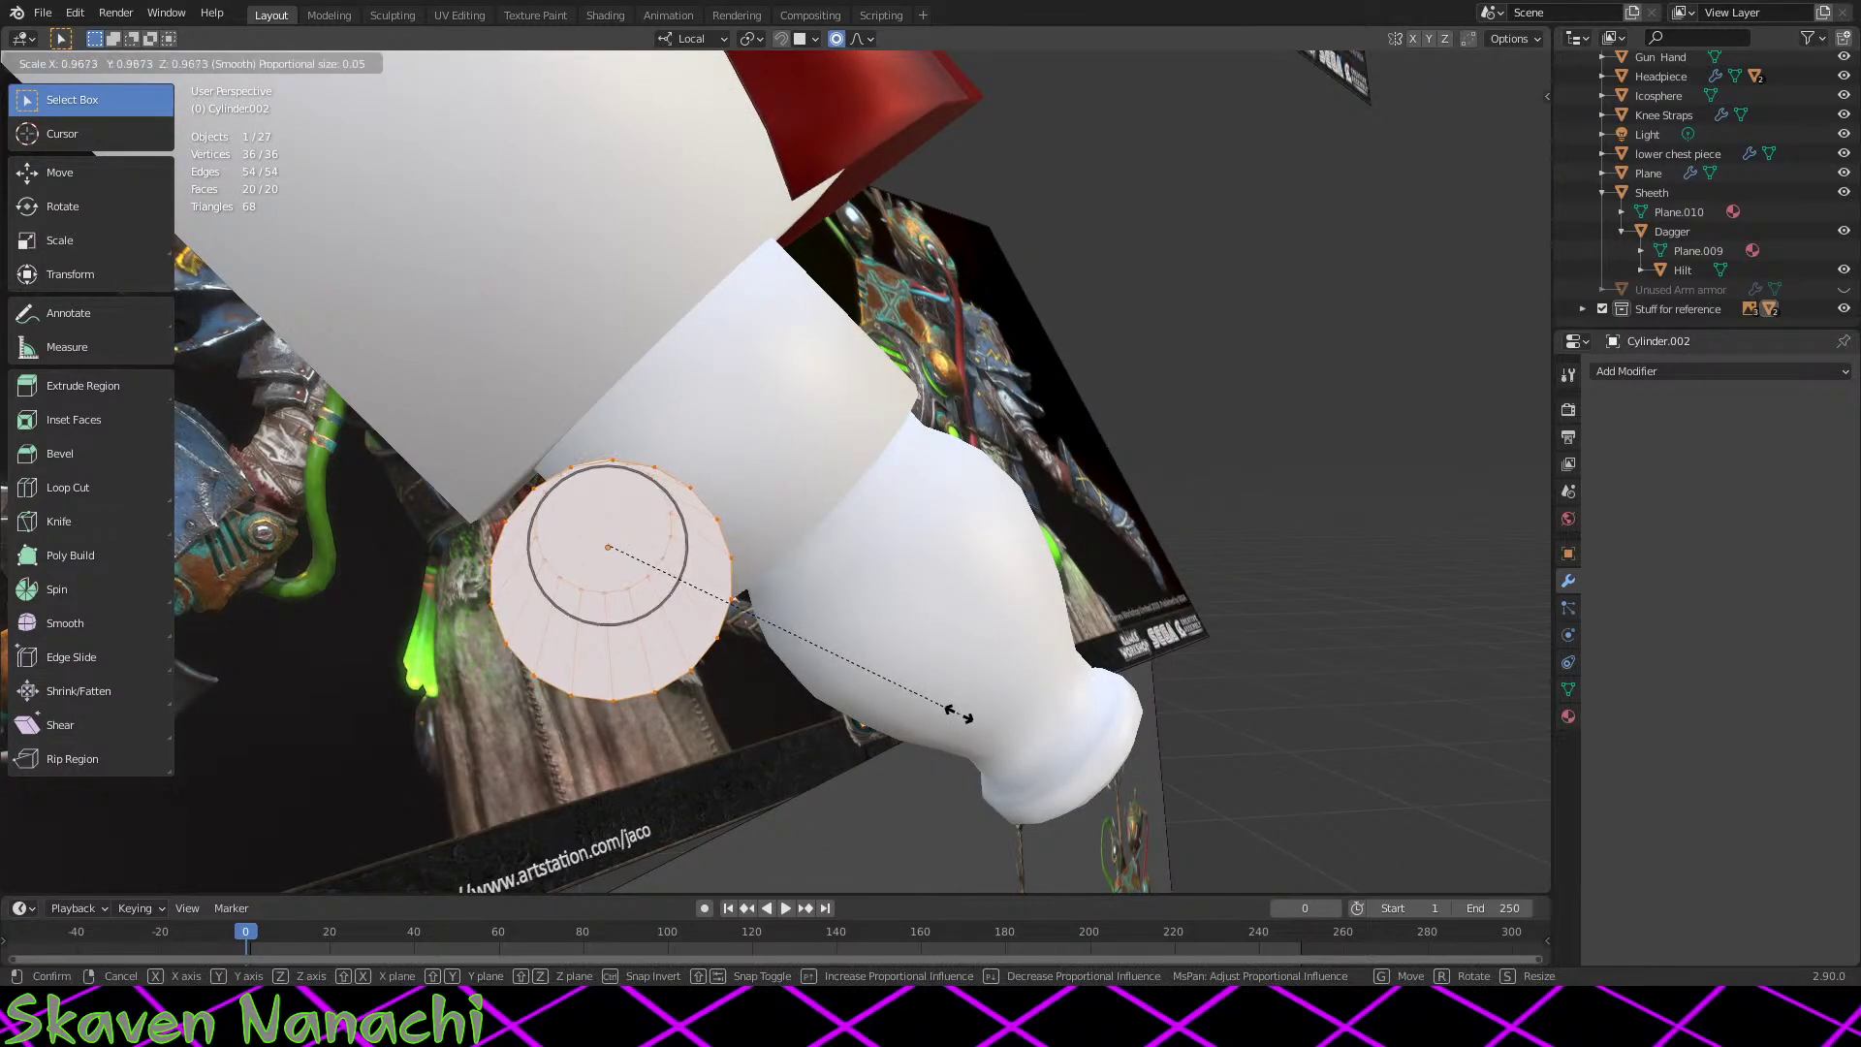
right_click(960, 714)
middle_click_drag(948, 762, 1093, 717)
key("s")
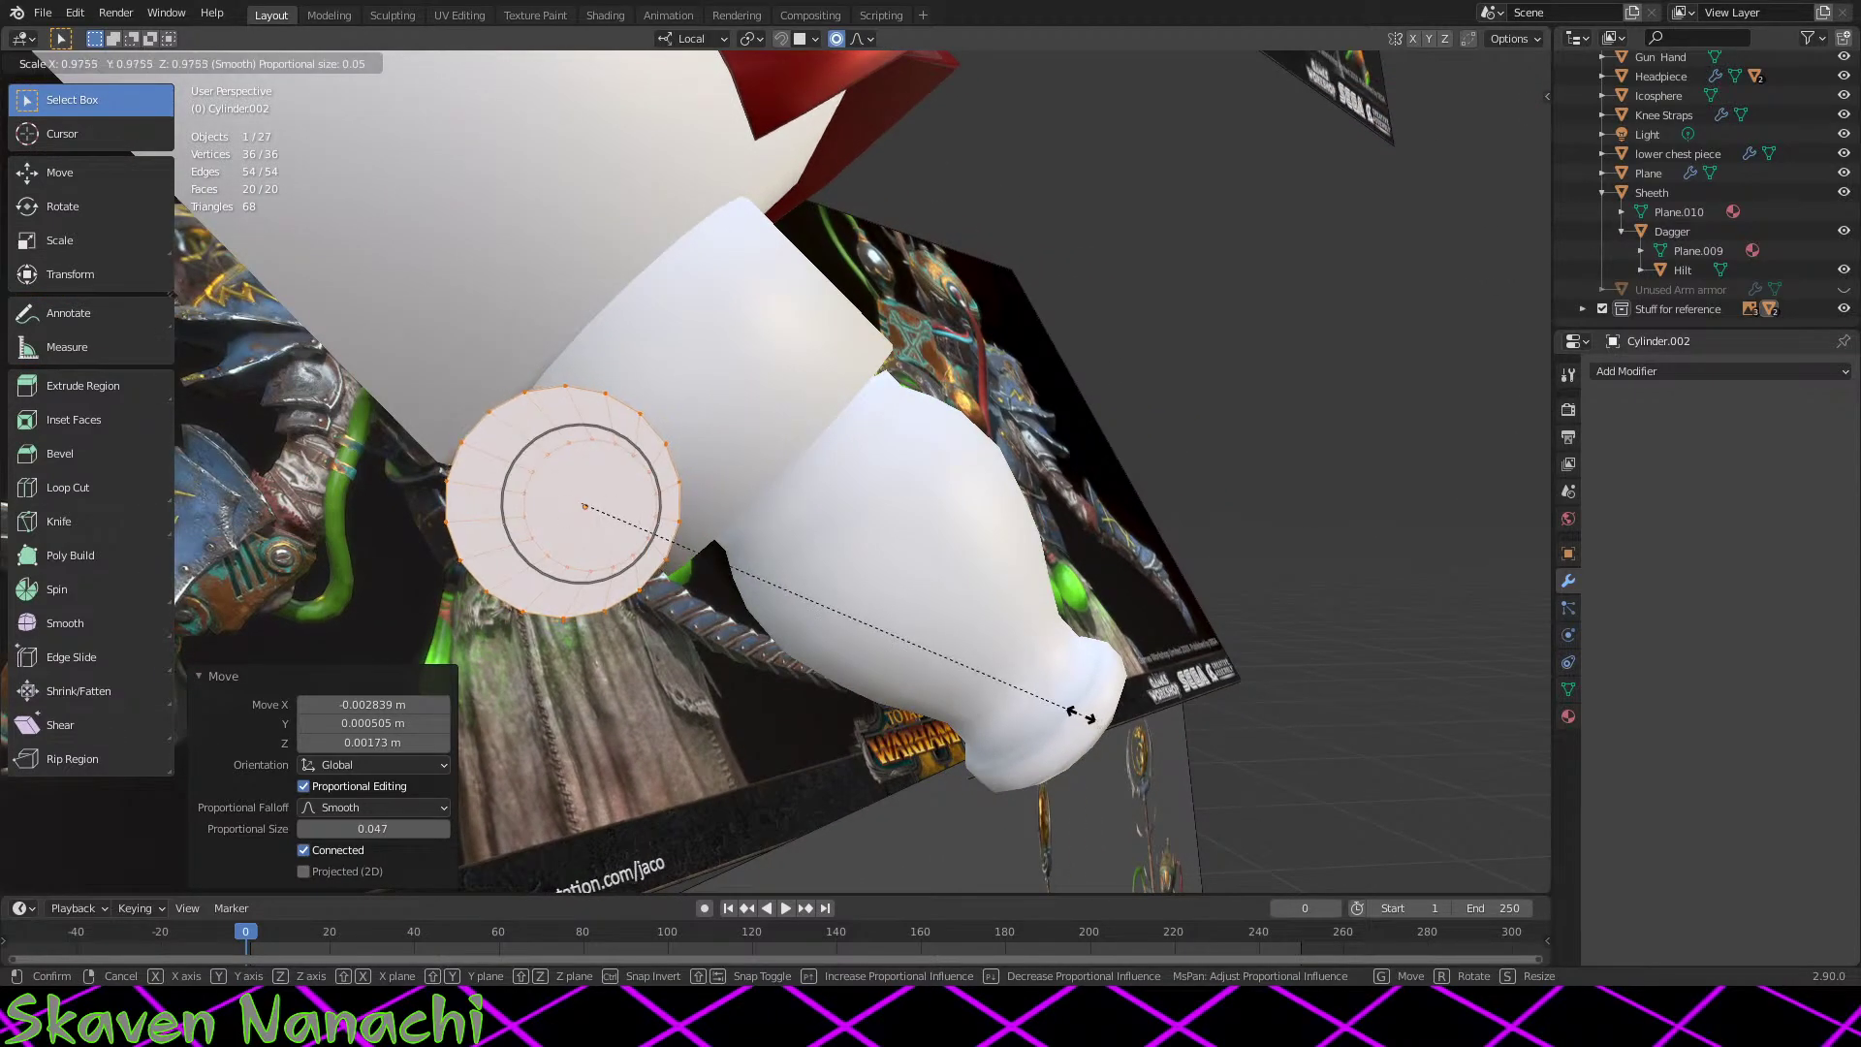
left_click(1076, 715)
middle_click_drag(465, 774, 467, 766)
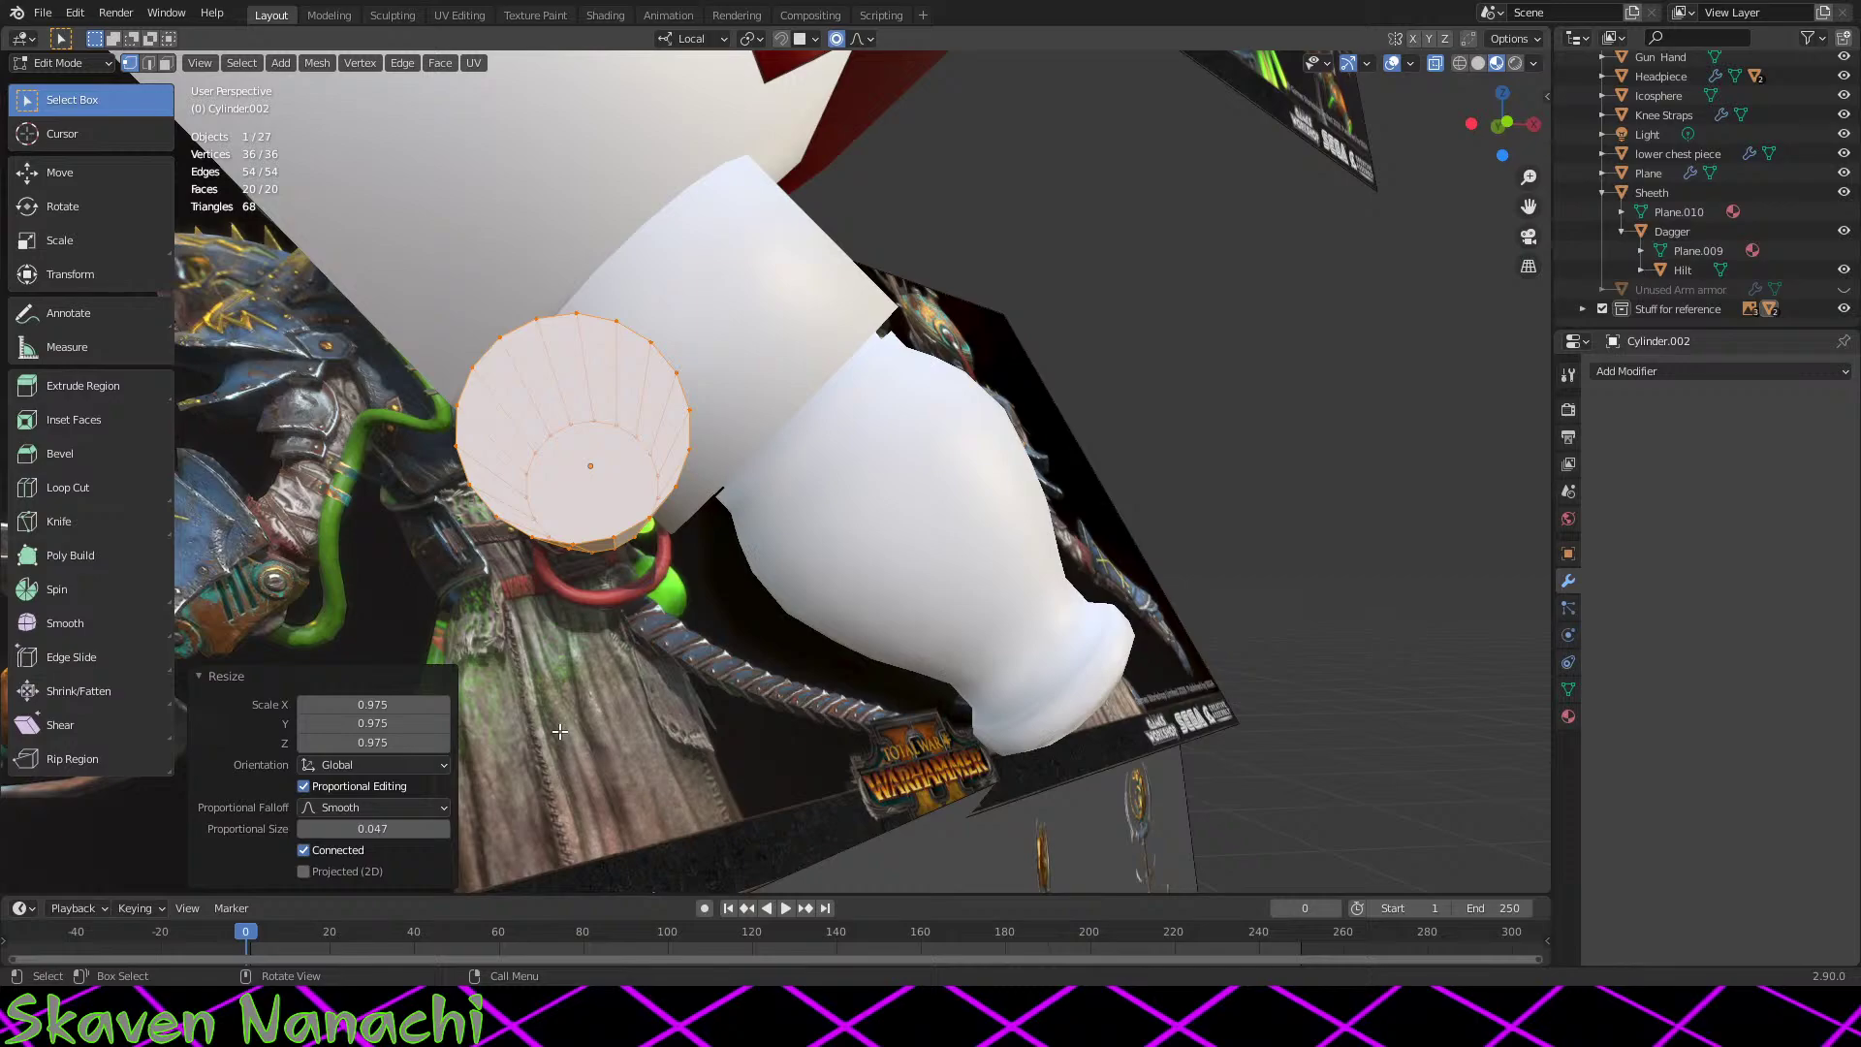
middle_click_drag(521, 463, 729, 539)
key("Tab")
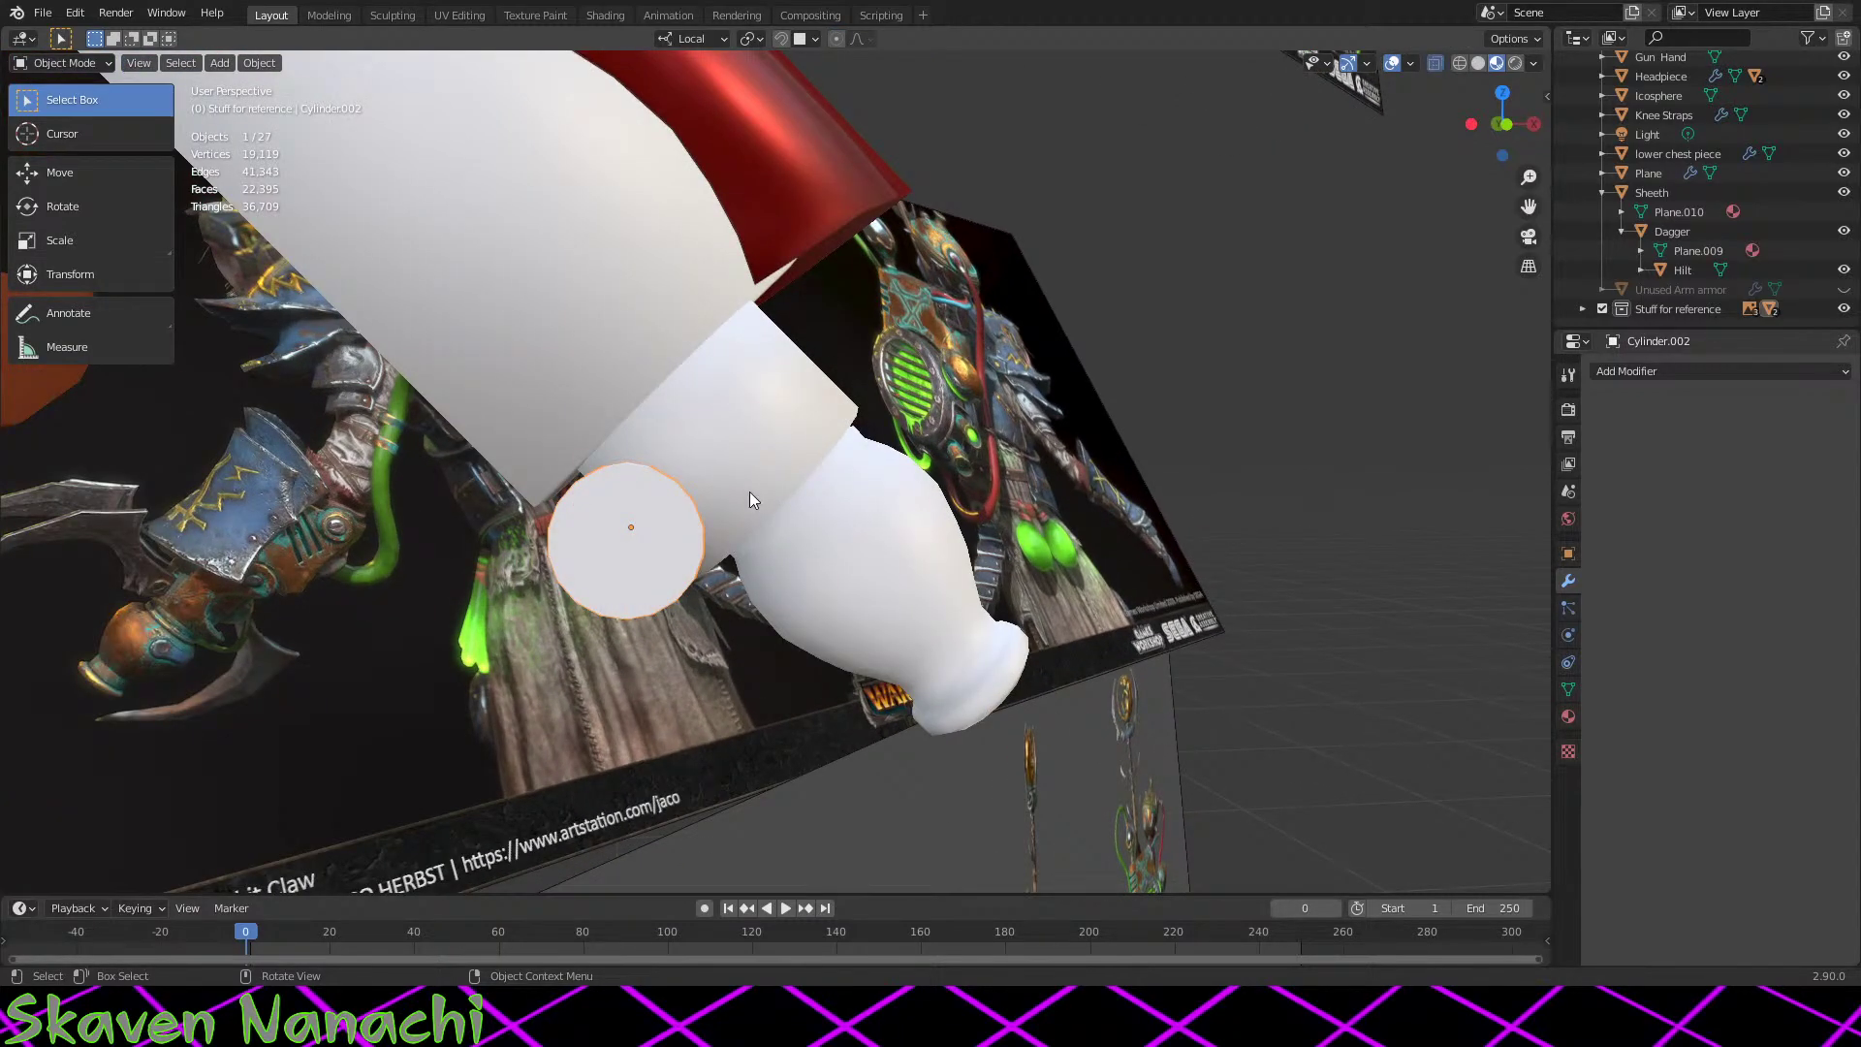
left_click(748, 516)
left_click(642, 597, "shift")
right_click(712, 510)
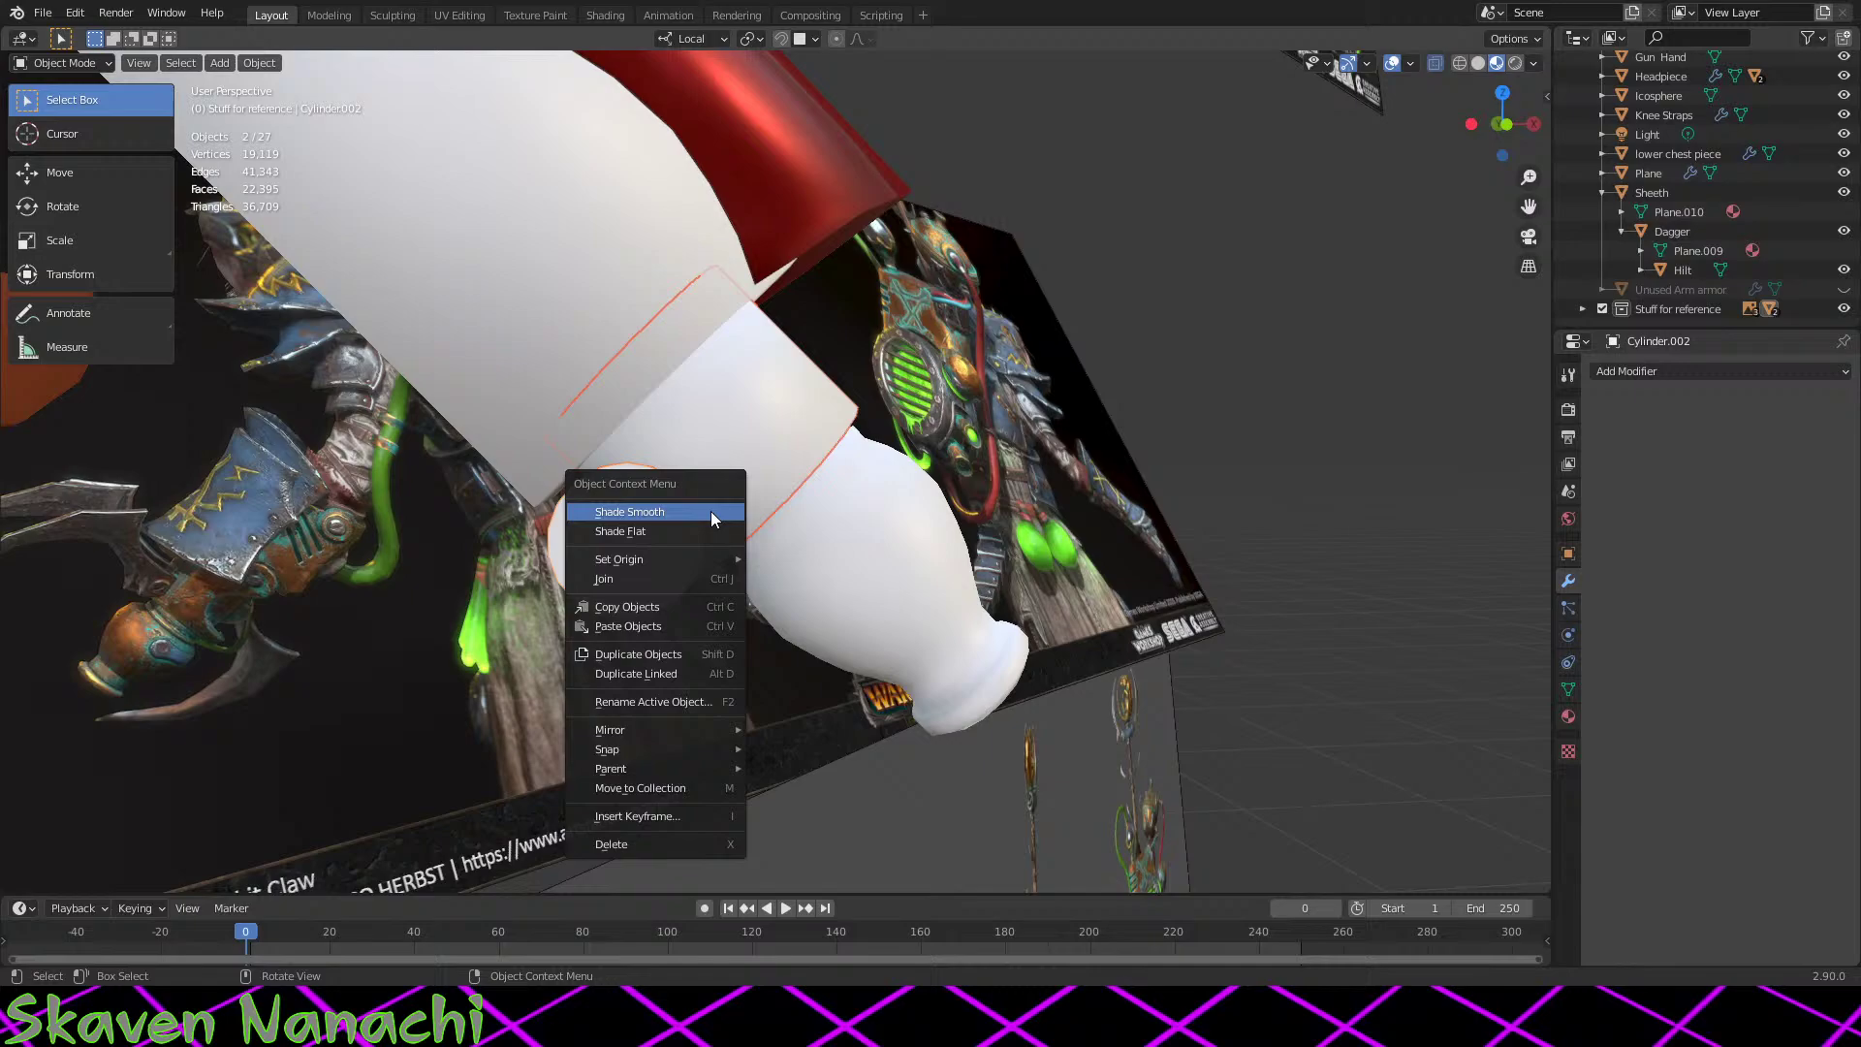
Step: Add a Boolean modifier set to Difference on the barrel sleeve, with the cross cylinder Cylinder.002 as the cutting object
left_click(756, 457)
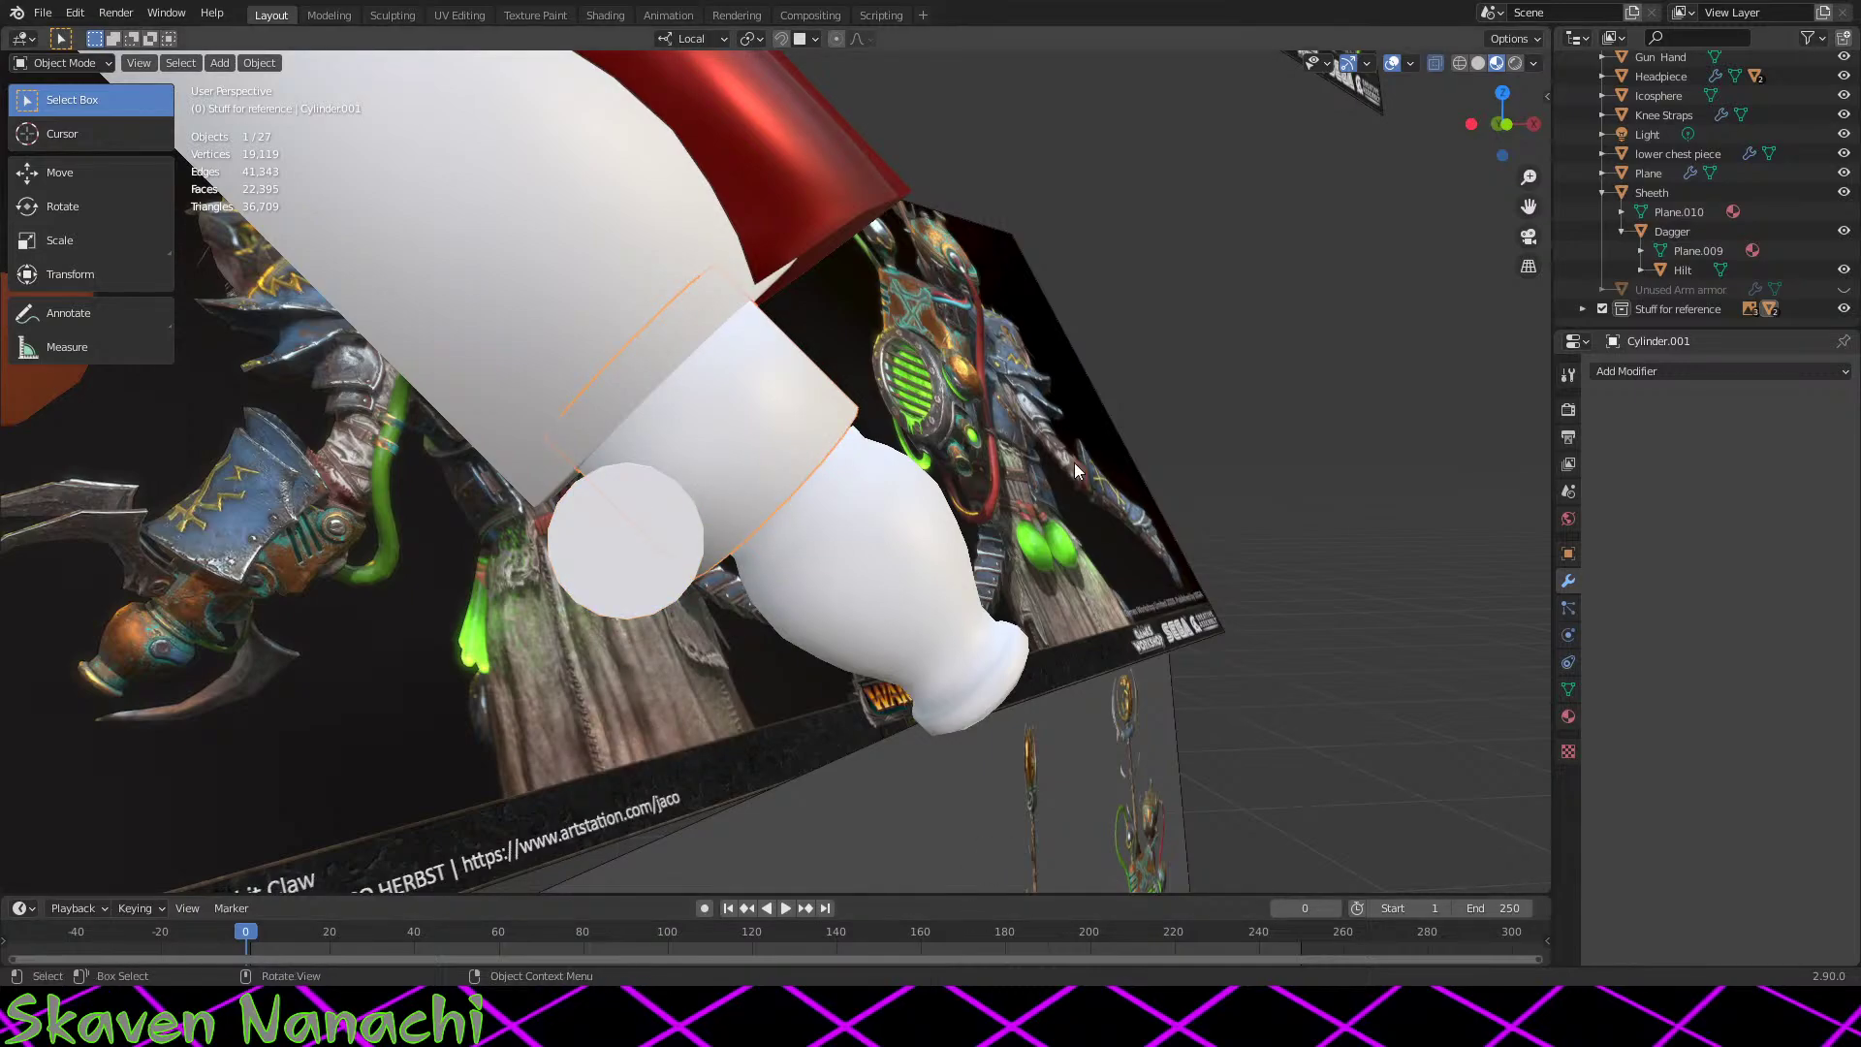
left_click(258, 63)
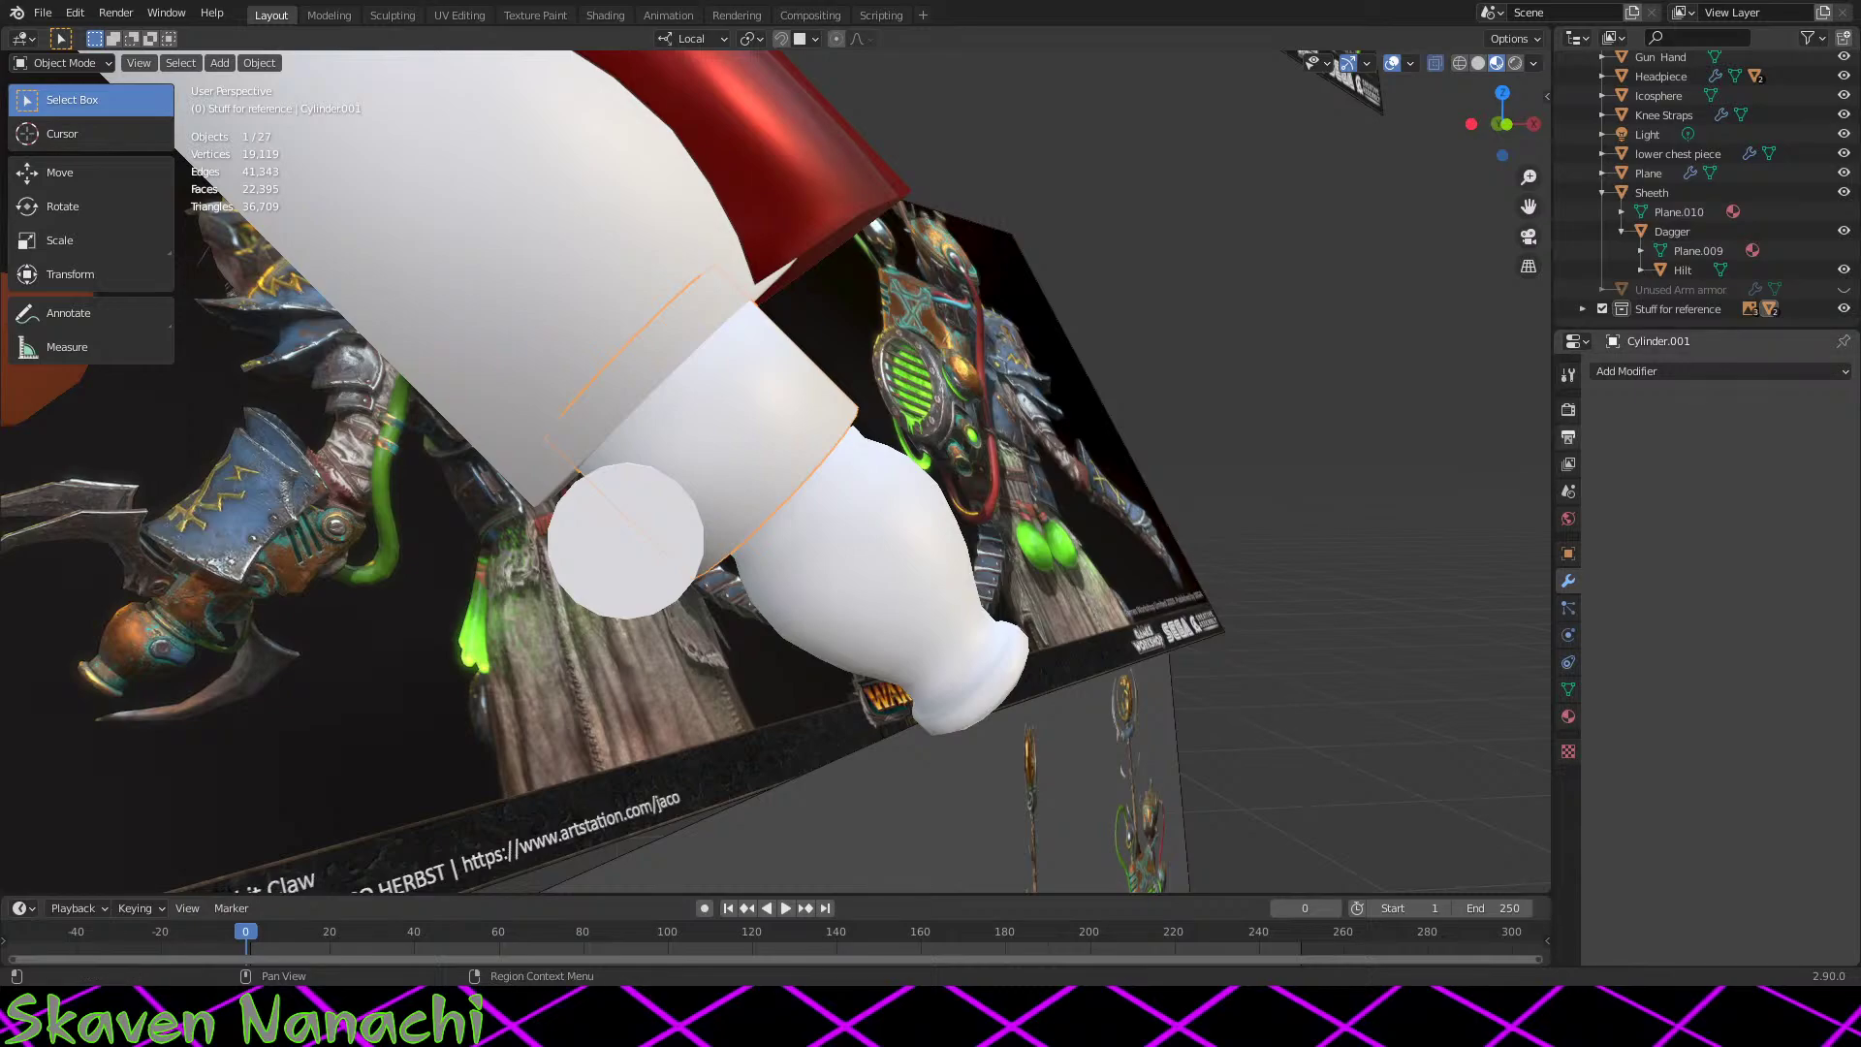
left_click(1683, 371)
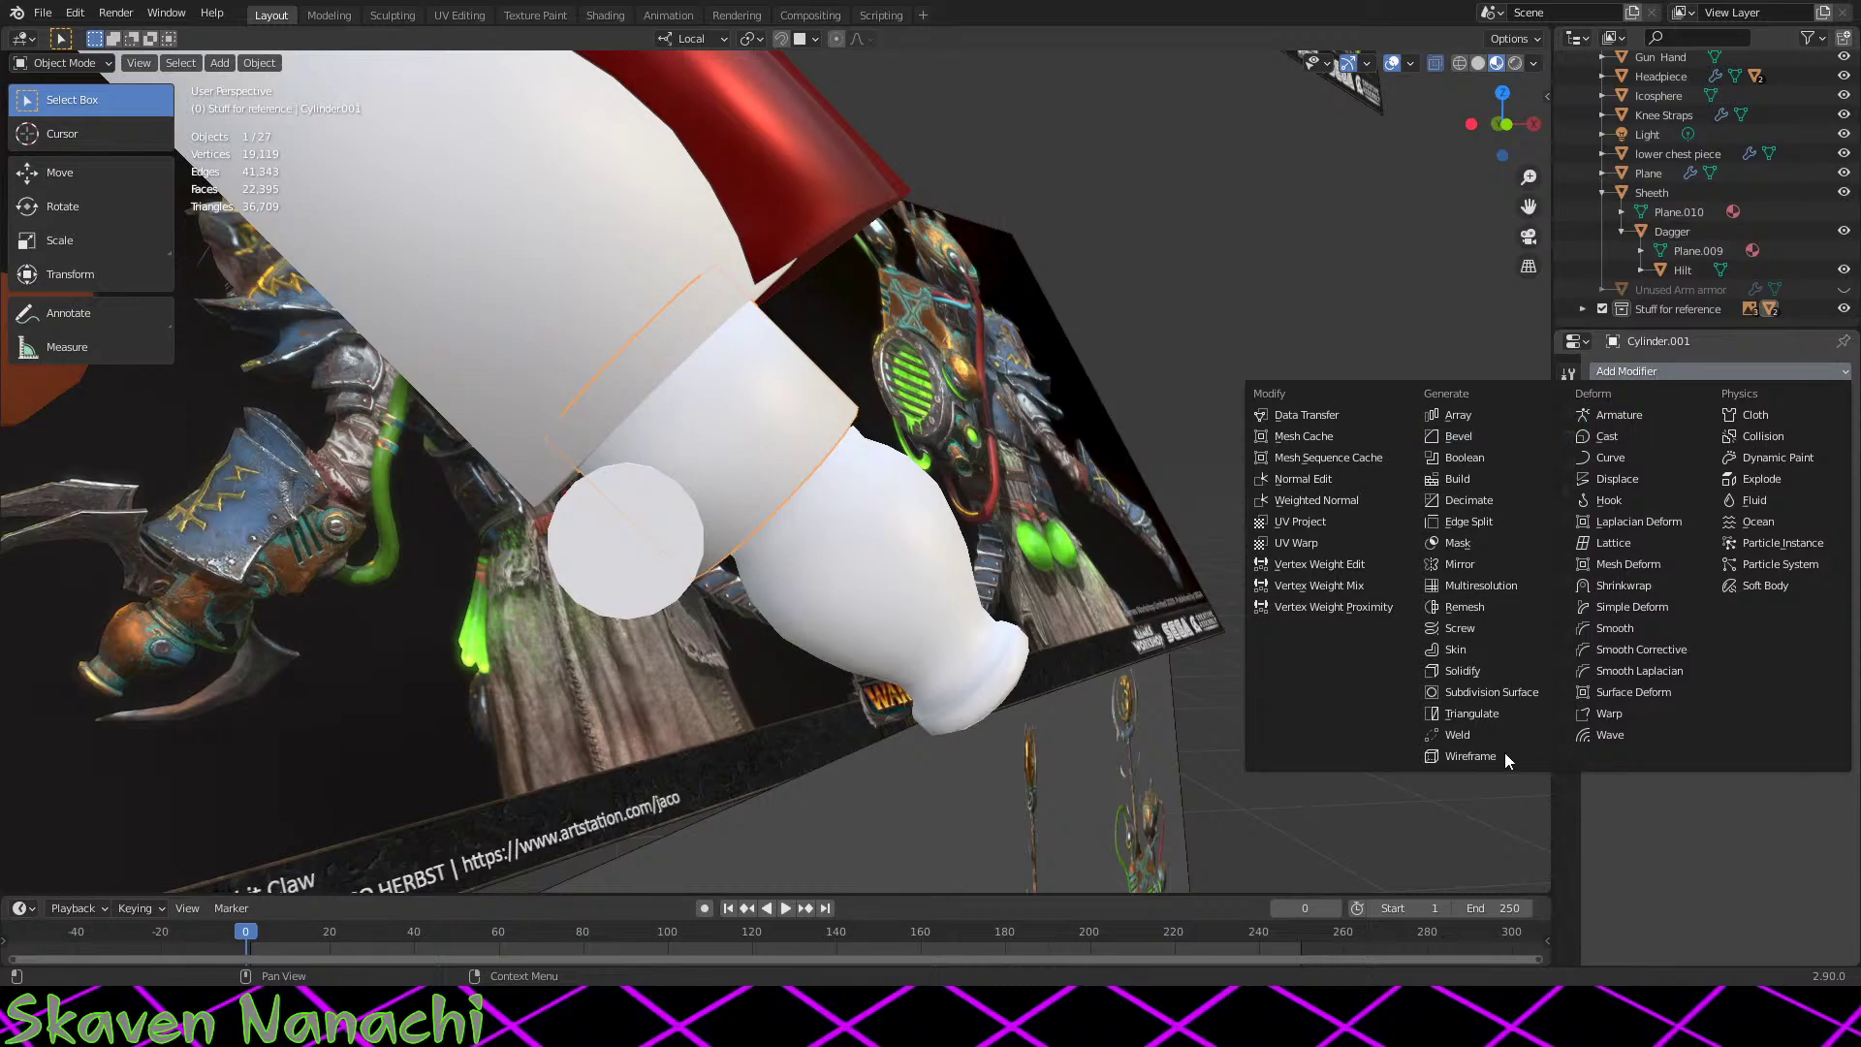
left_click(1481, 458)
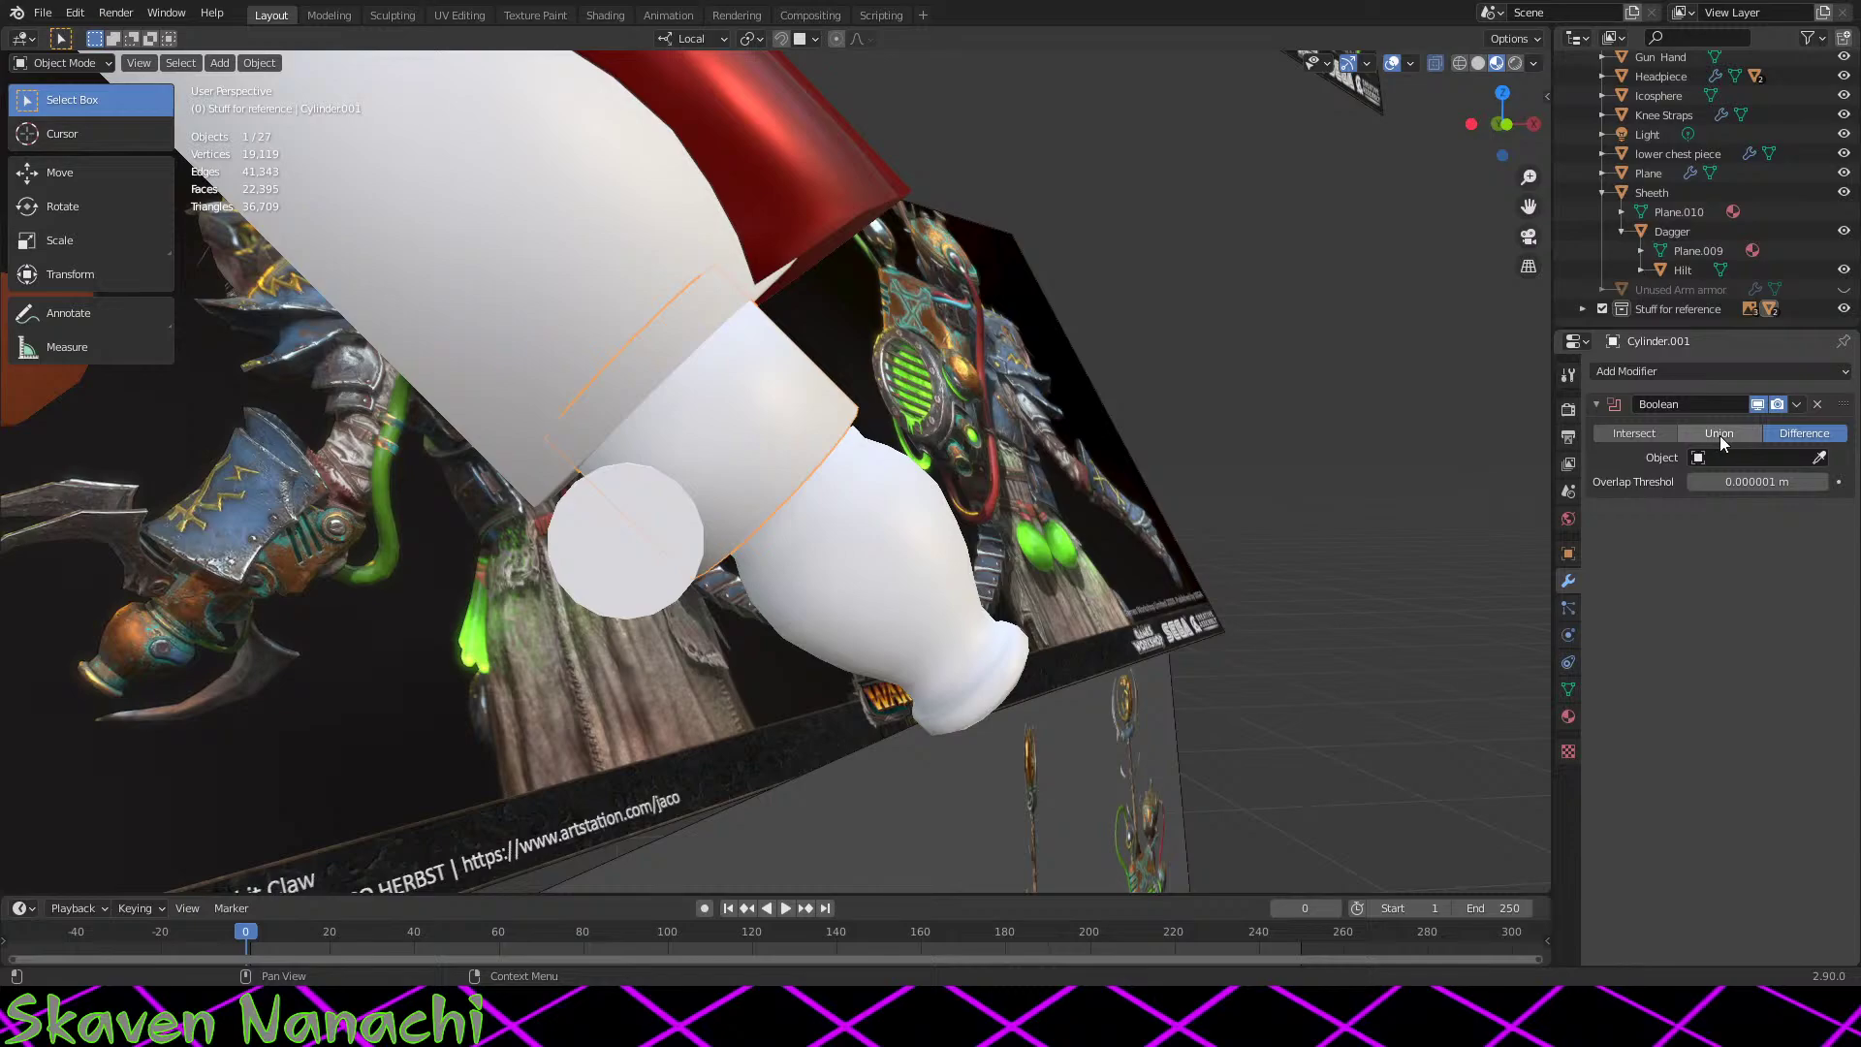
left_click(1656, 434)
left_click(1818, 457)
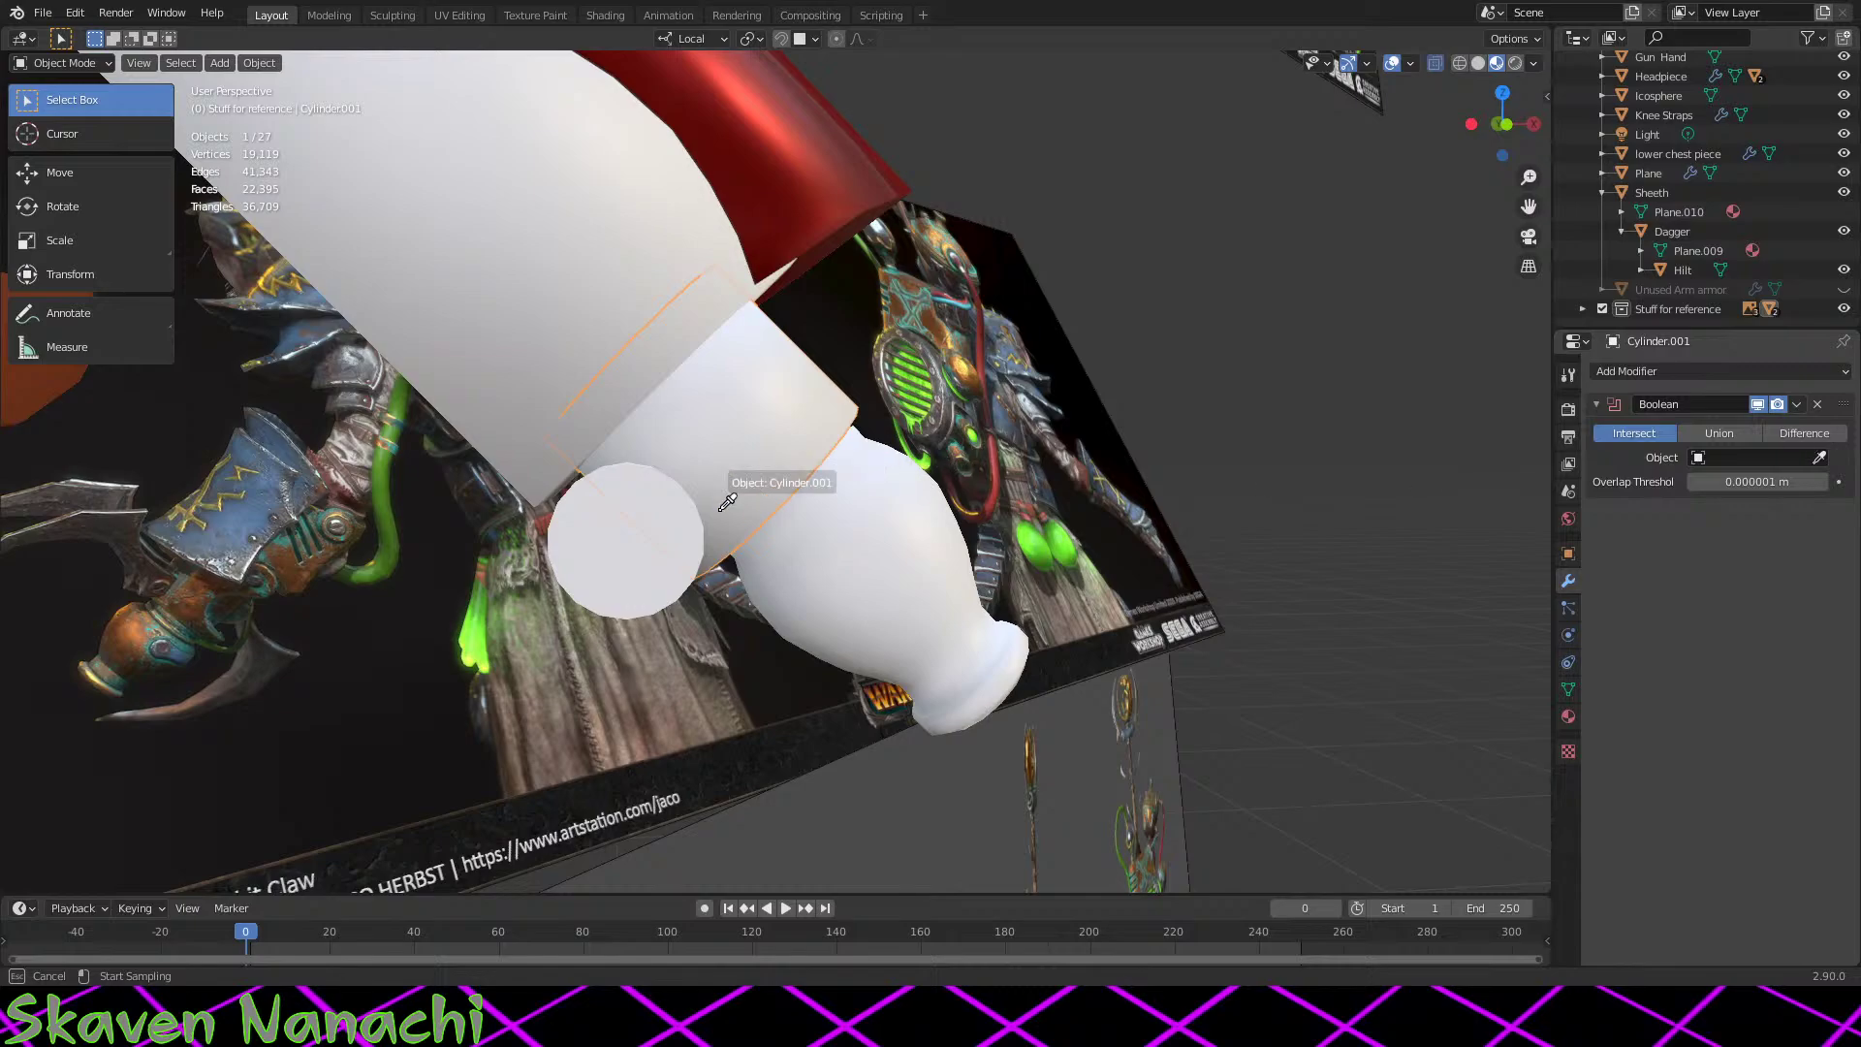
key("Escape")
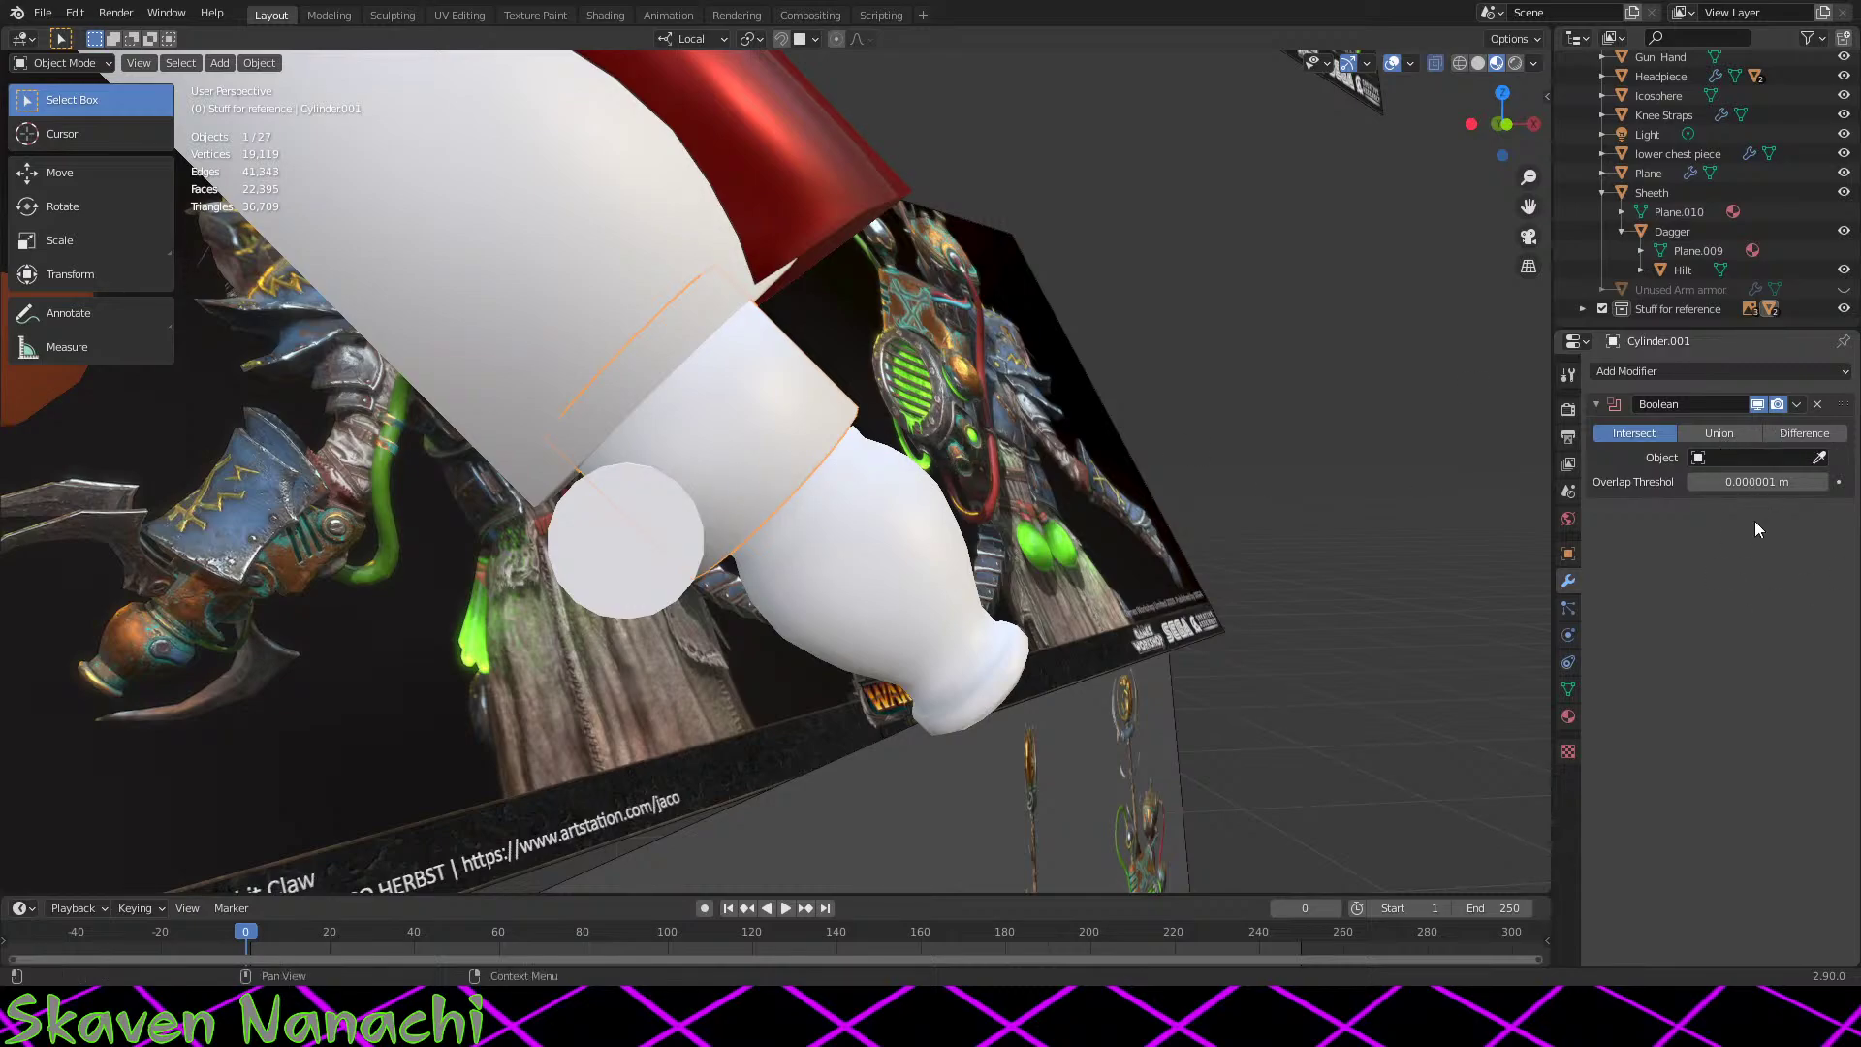
left_click(1800, 435)
left_click(1819, 458)
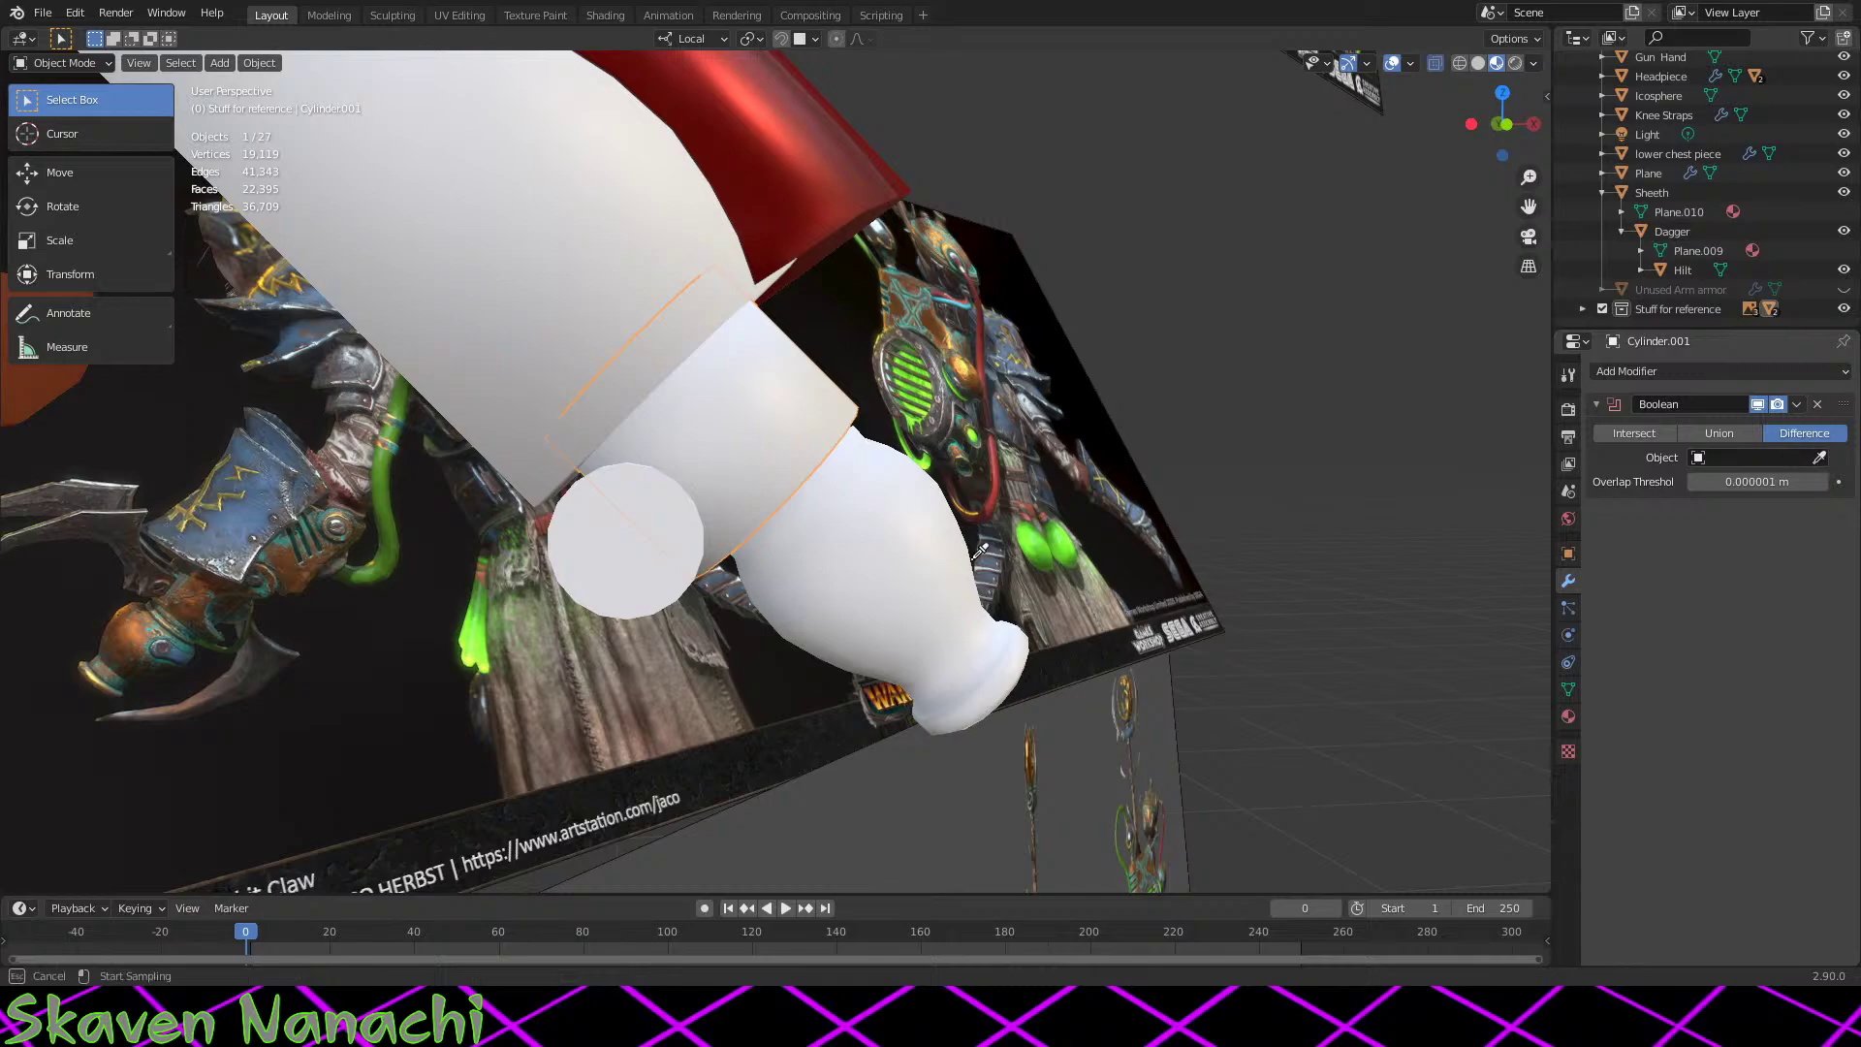
left_click(649, 562)
Step: Delete the cross cylinder to expose the Boolean cut in the barrel sleeve
mouse_move(813, 668)
middle_mouse_down()
mouse_move(787, 667)
mouse_move(805, 667)
middle_mouse_up()
left_click(591, 526)
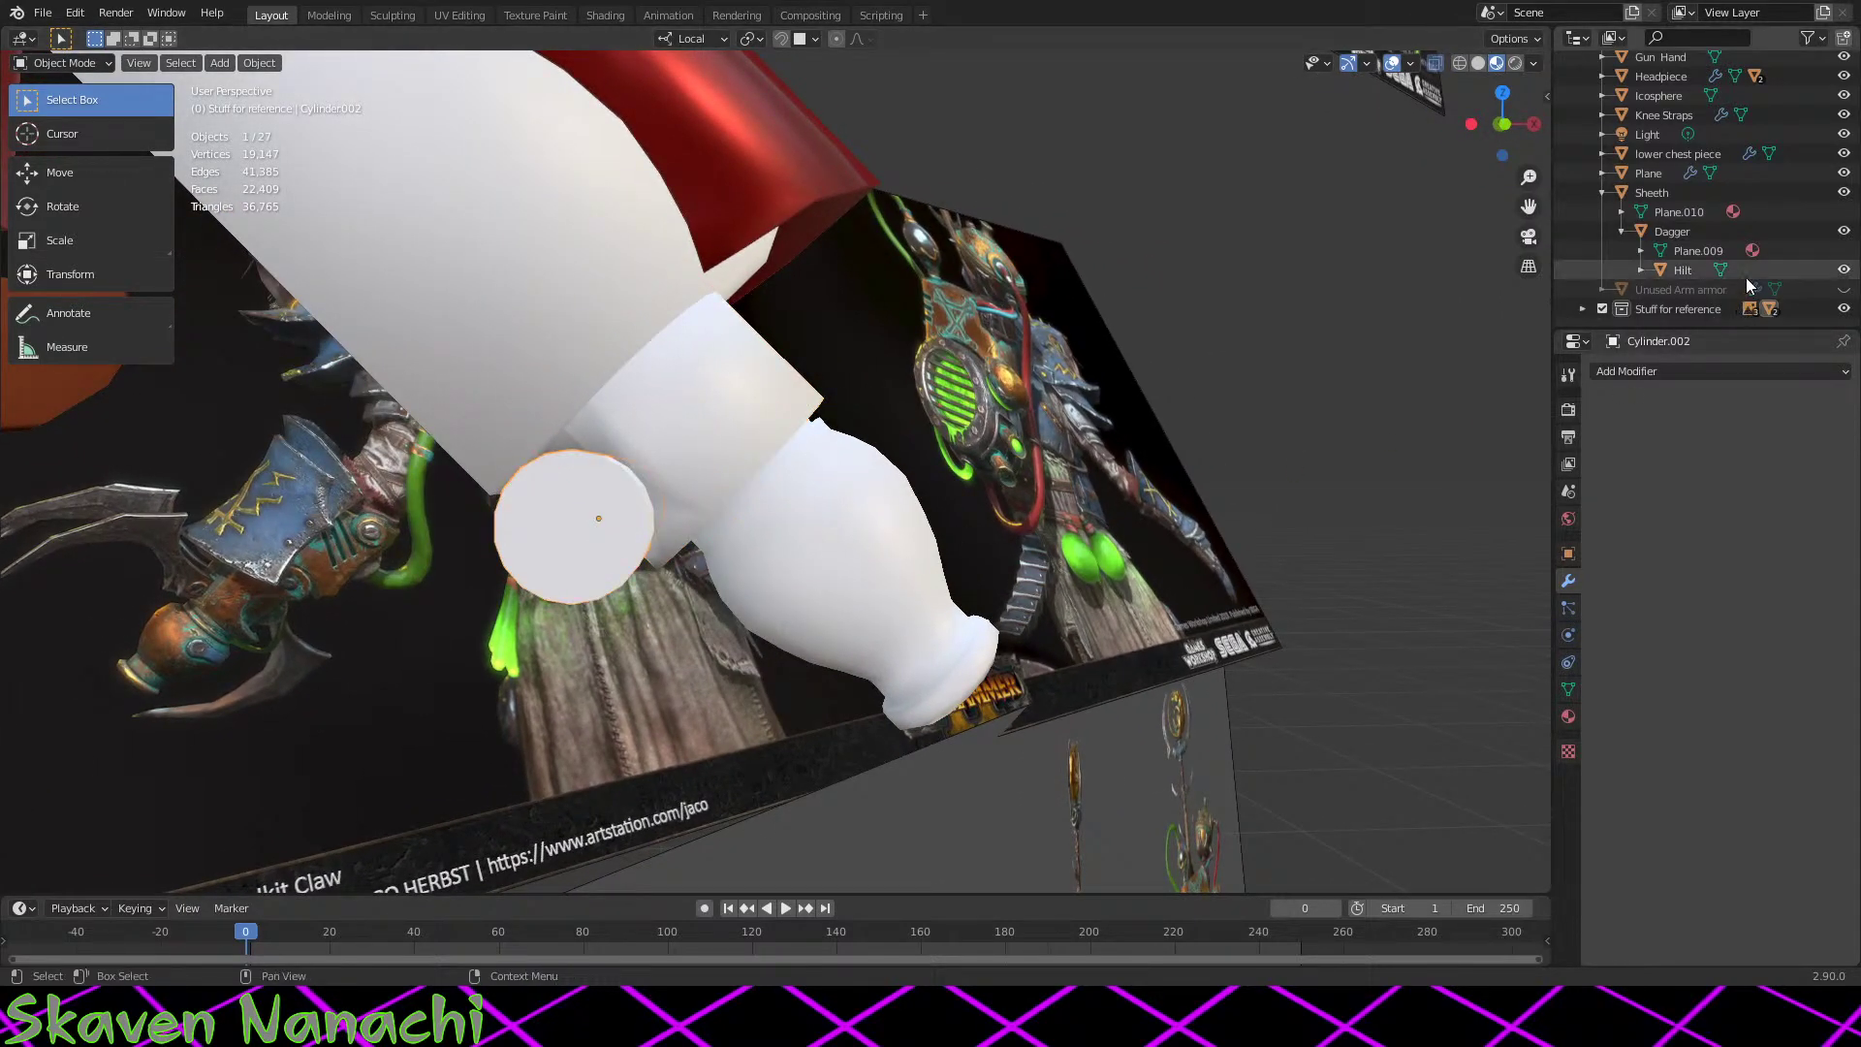
key("Delete")
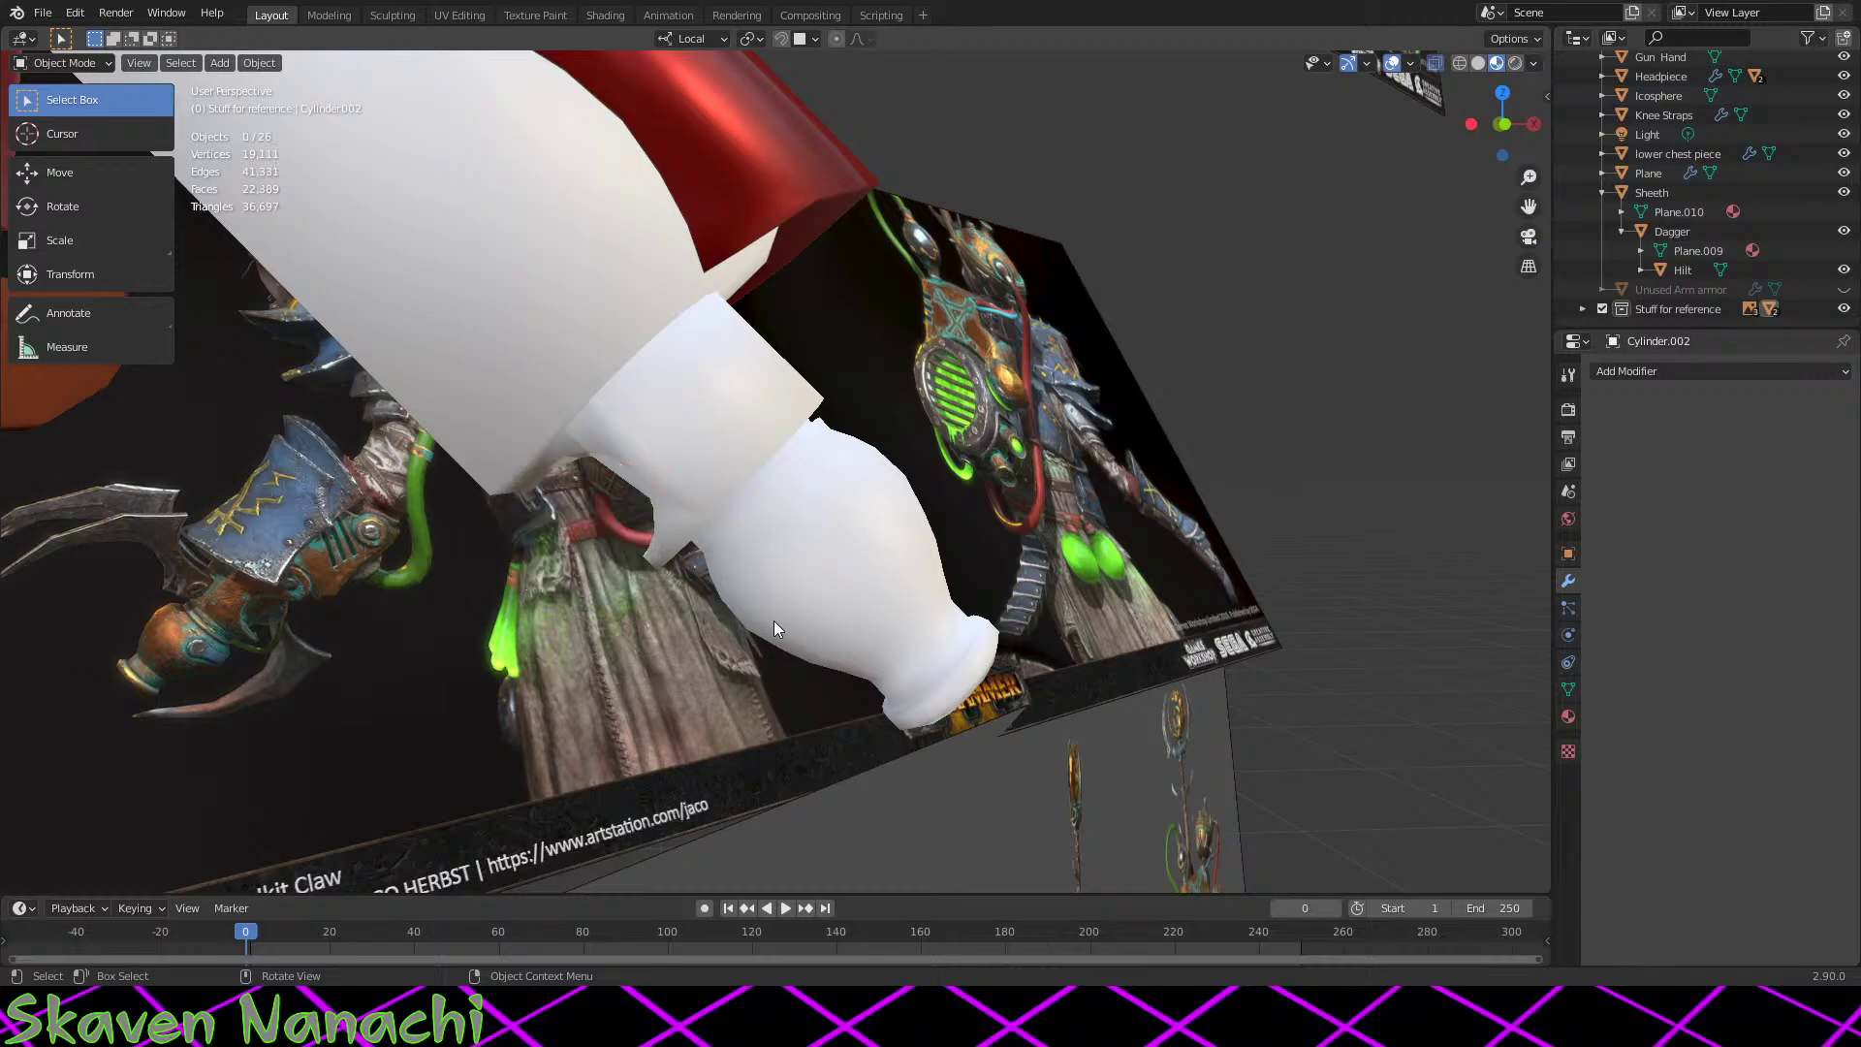
Step: Examine the round cutout in the barrel sleeve from several angles against the reference image
middle_click_drag(774, 620, 984, 520)
scroll(945, 591, "up", 3)
scroll(907, 664, "up", 2)
middle_click_drag(907, 664, 705, 504)
scroll(705, 504, "up", 3)
scroll(706, 503, "up", 3)
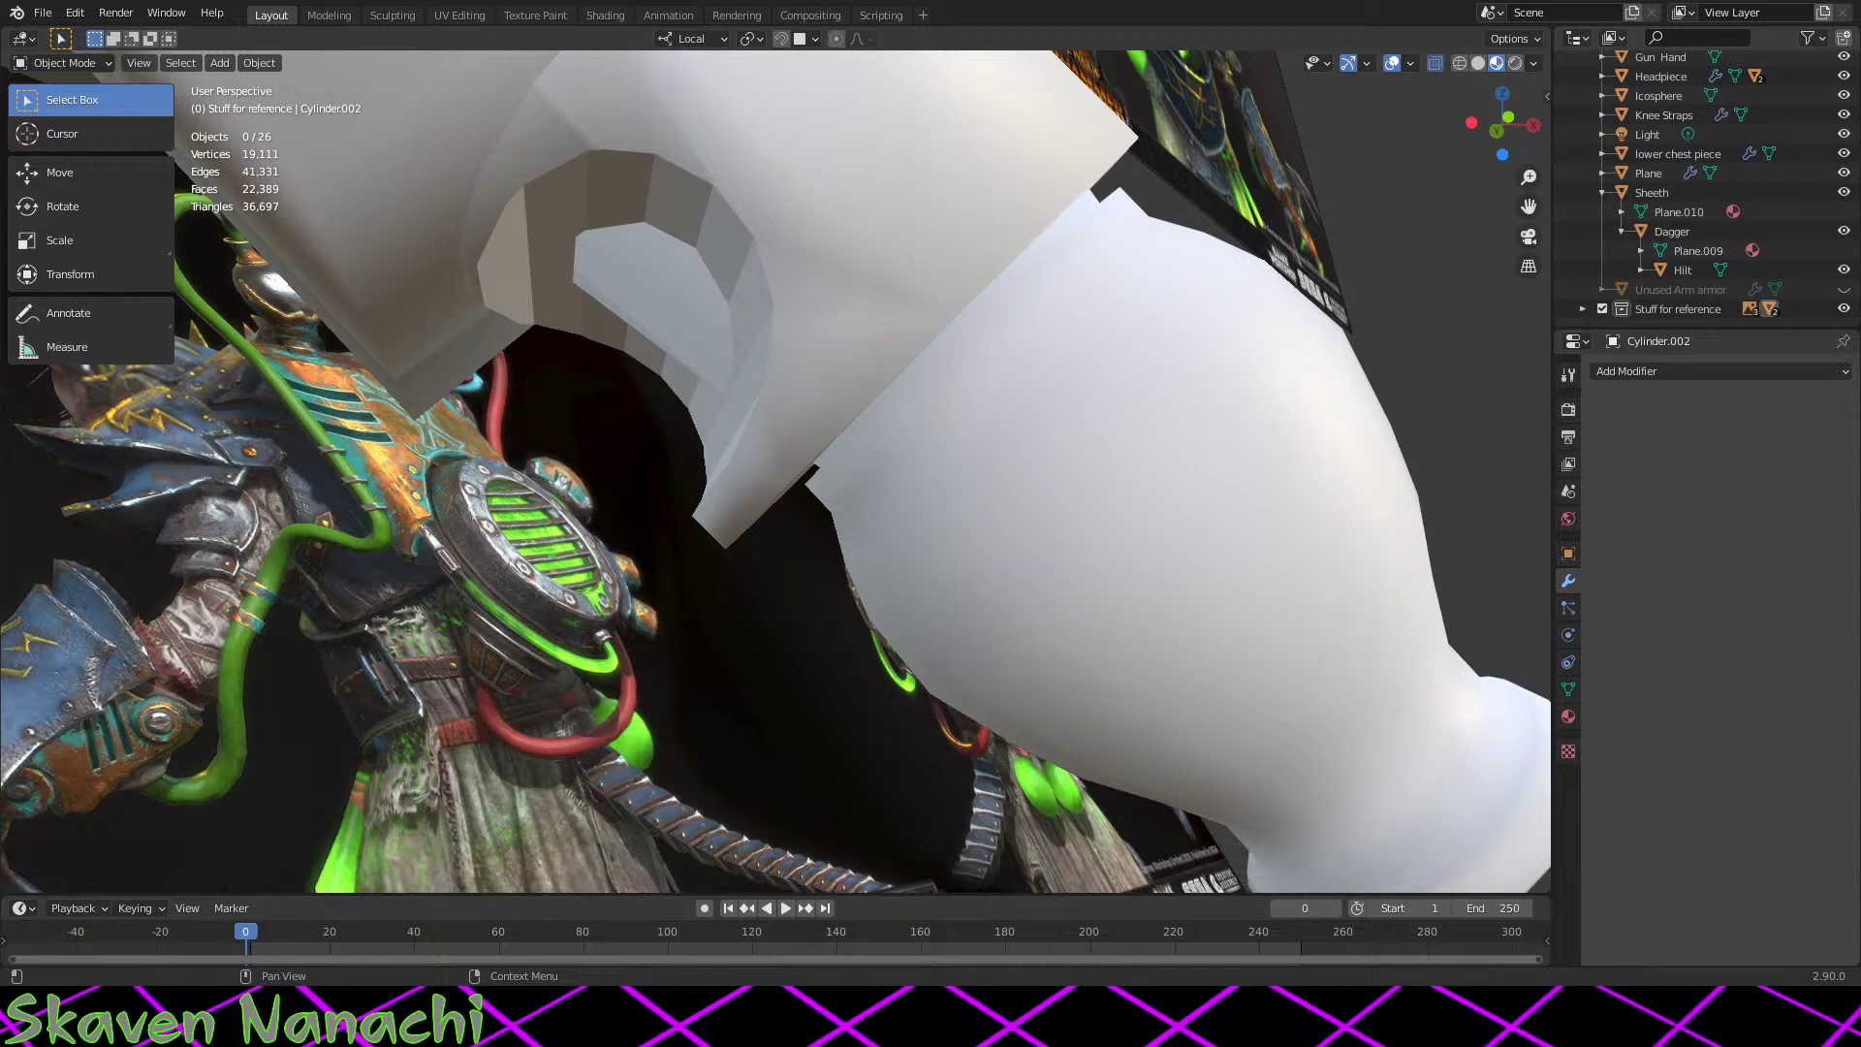
middle_click_drag(1376, 708, 1037, 649)
scroll(1166, 649, "down", 3)
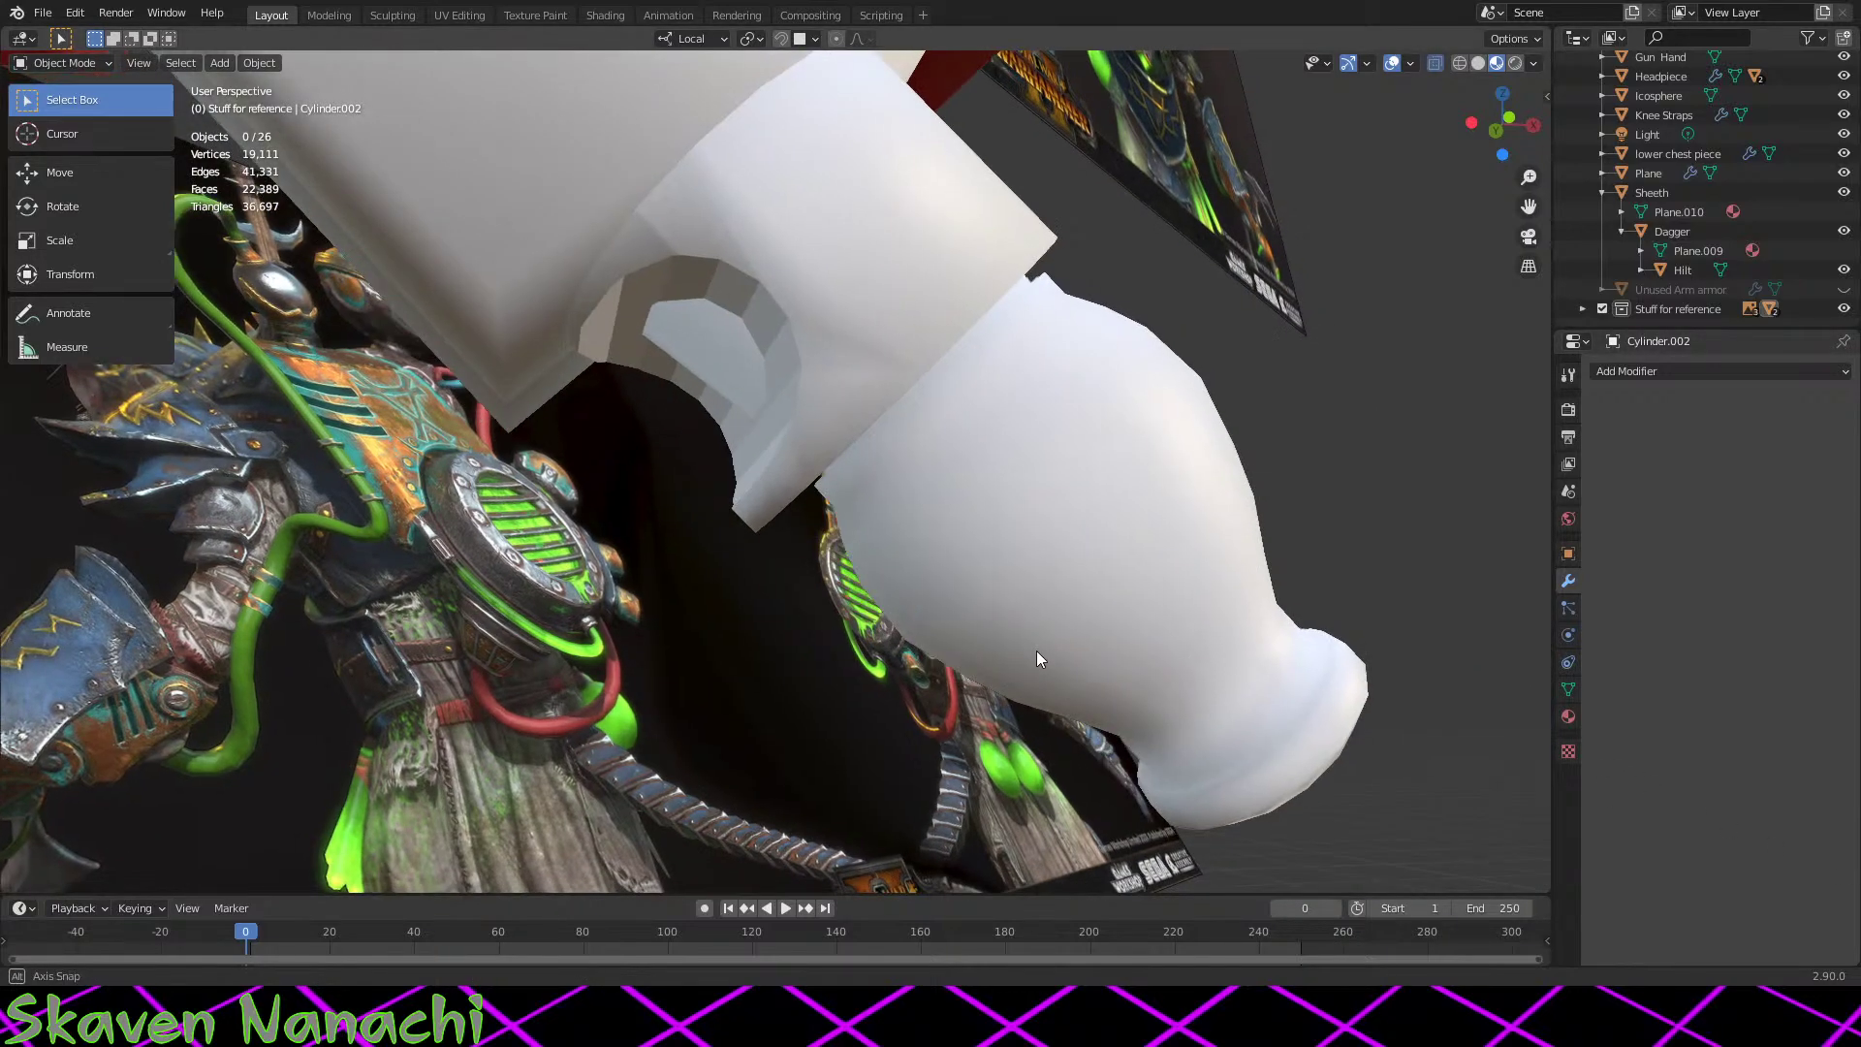
scroll(1037, 649, "up", 3)
key("shift")
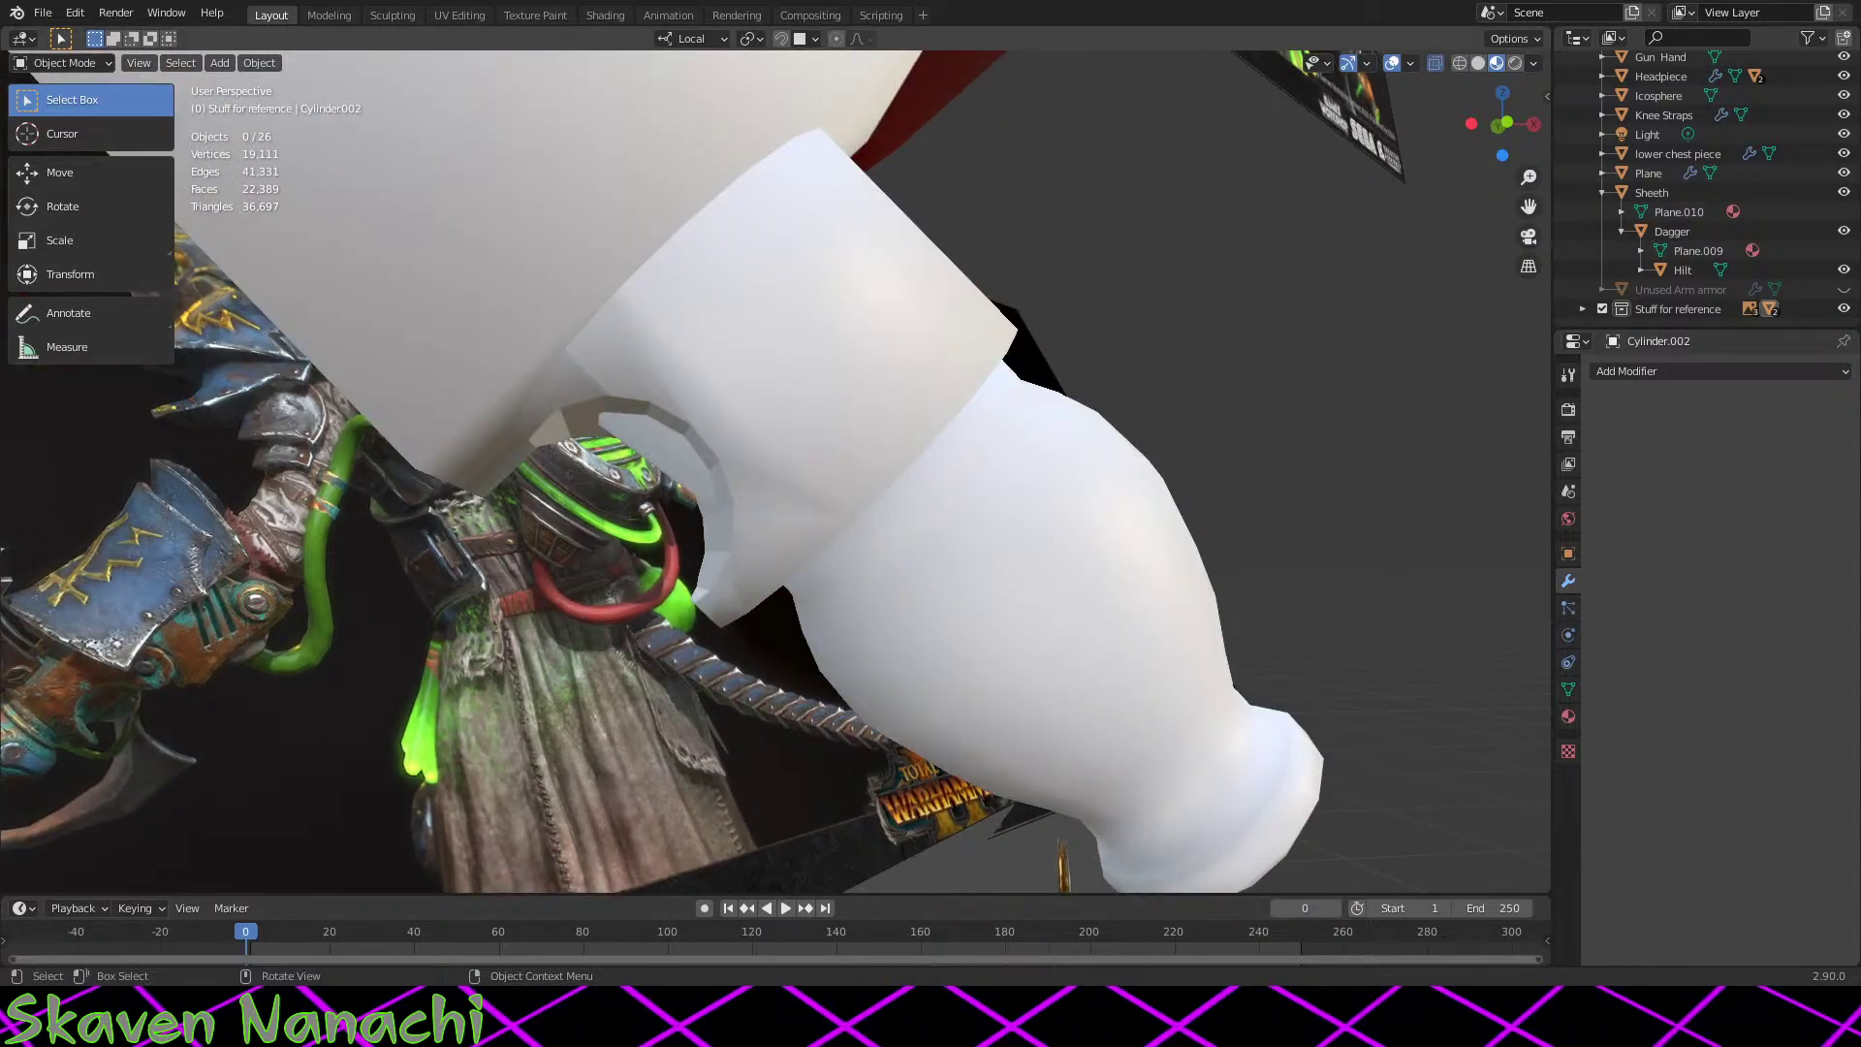
middle_click_drag(853, 582, 946, 675, "shift")
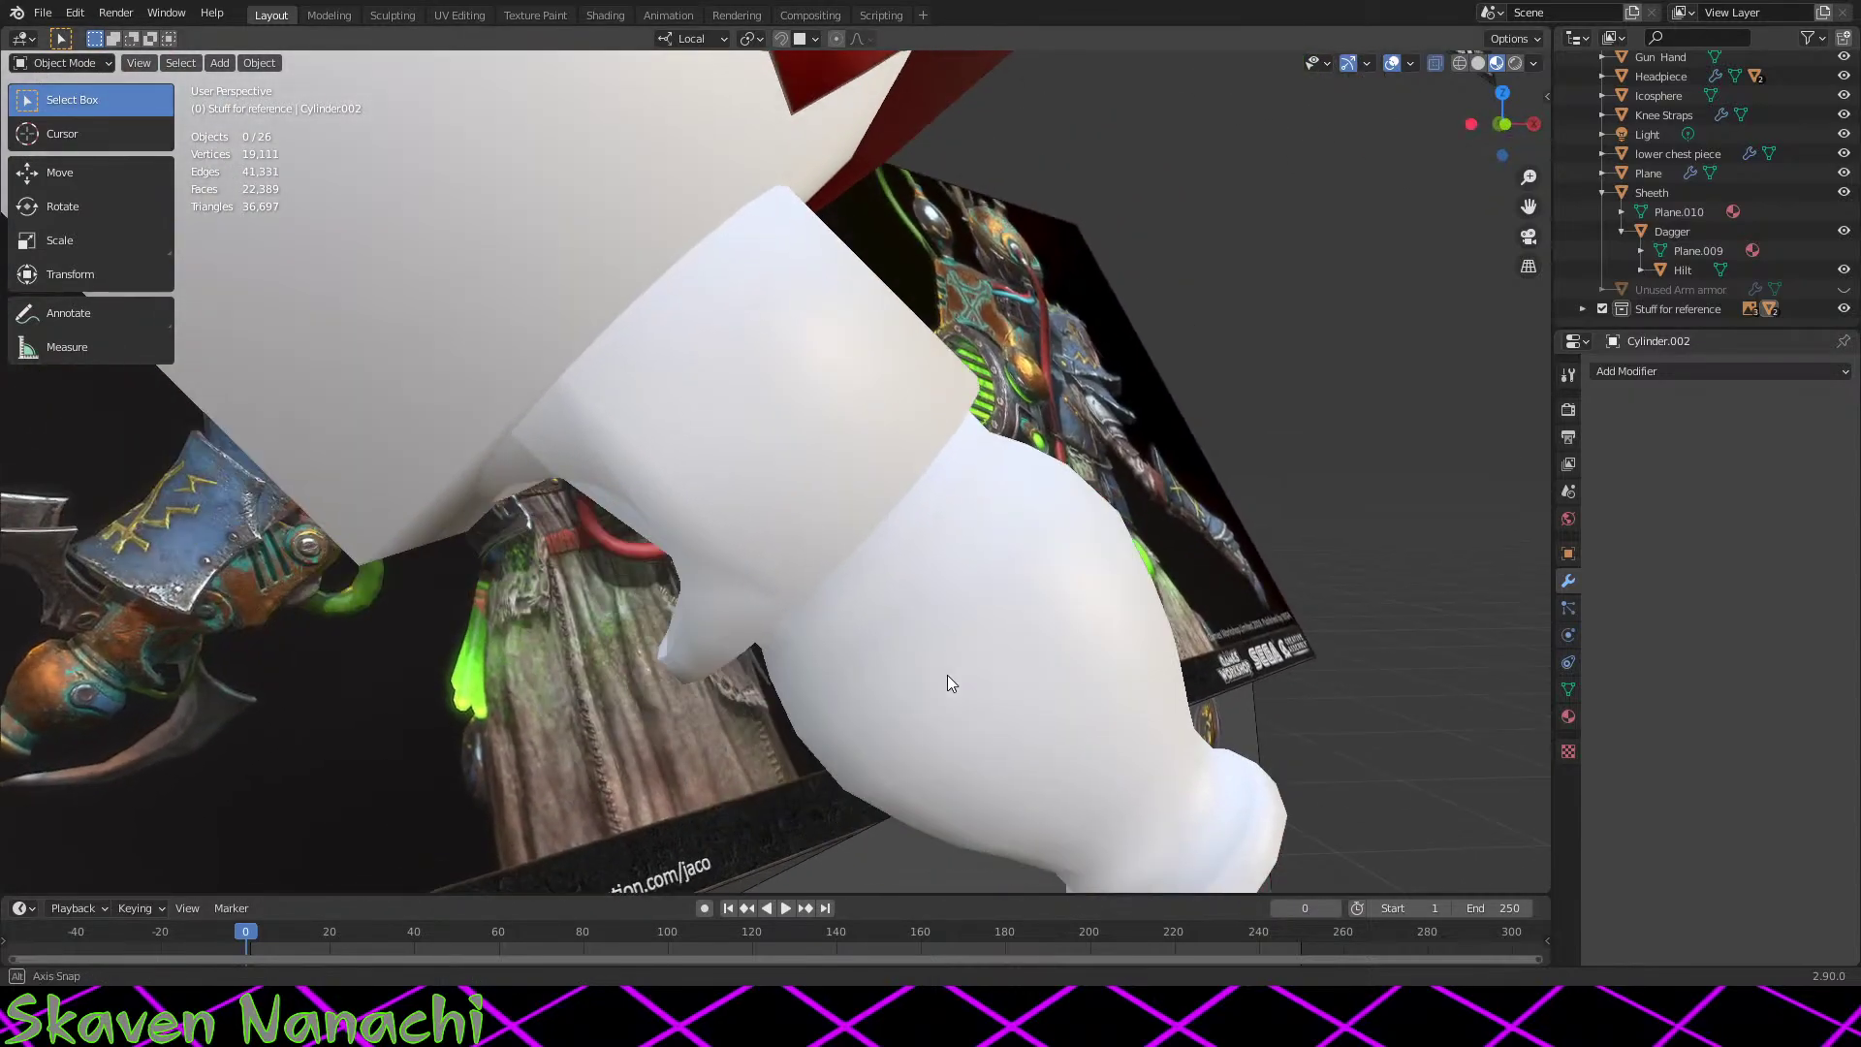
scroll(920, 717, "down", 1)
scroll(713, 574, "down", 1)
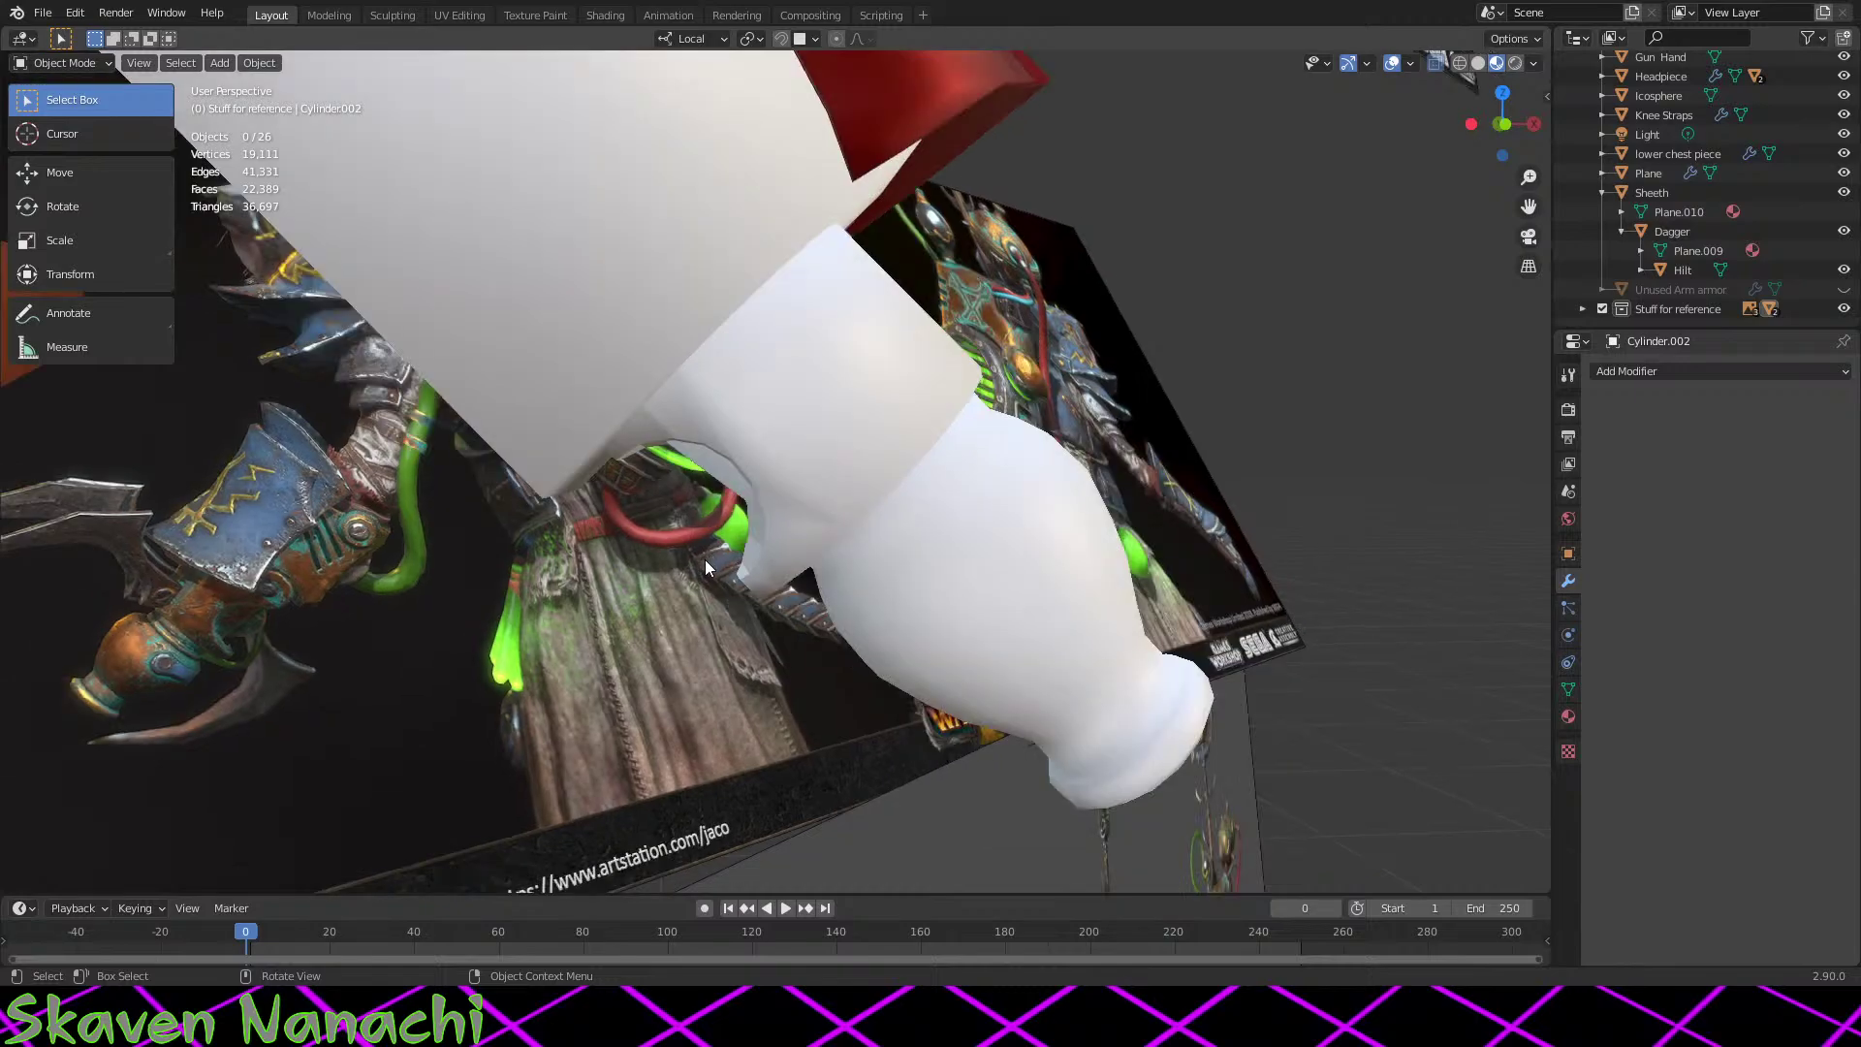
Step: Undo the deletion of the cross cylinder
key("shift+r")
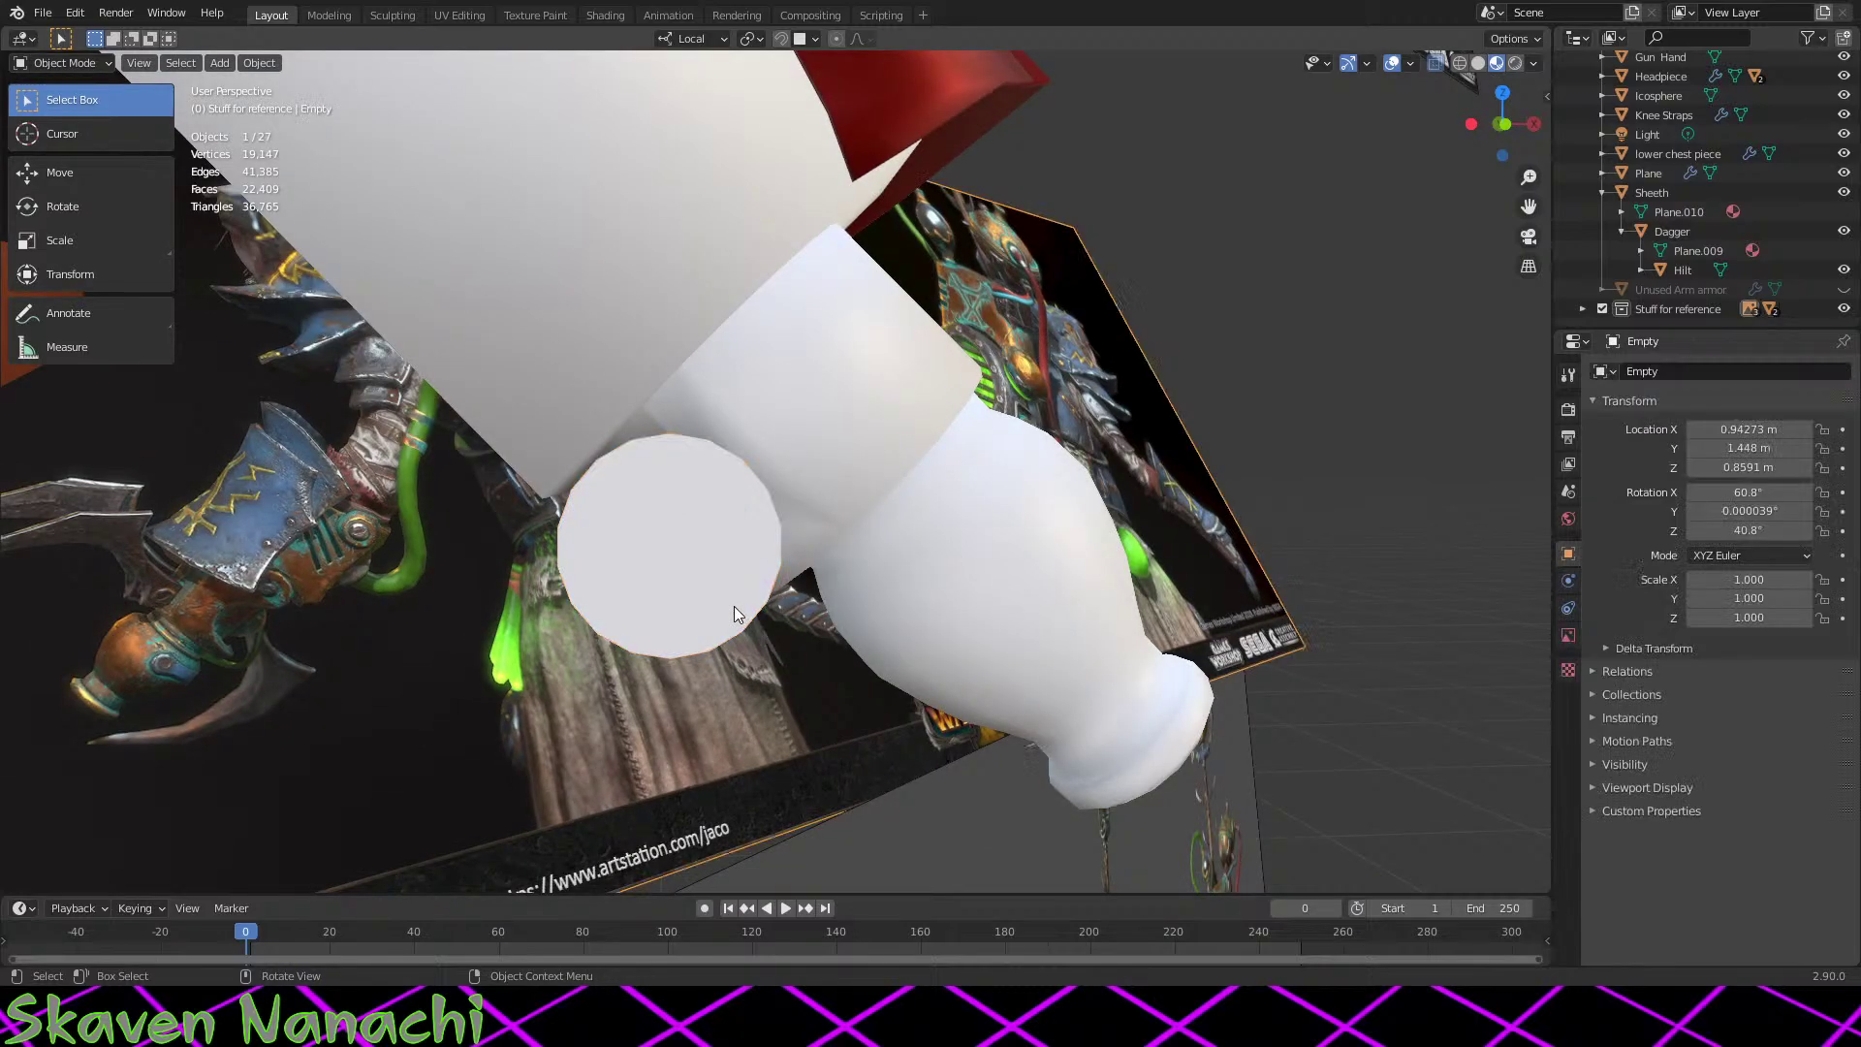
Step: Move Cylinder.001 and Cylinder.002 out of the Stuff for reference collection into the collection holding the character's parts
scroll(1576, 262, "up", 6)
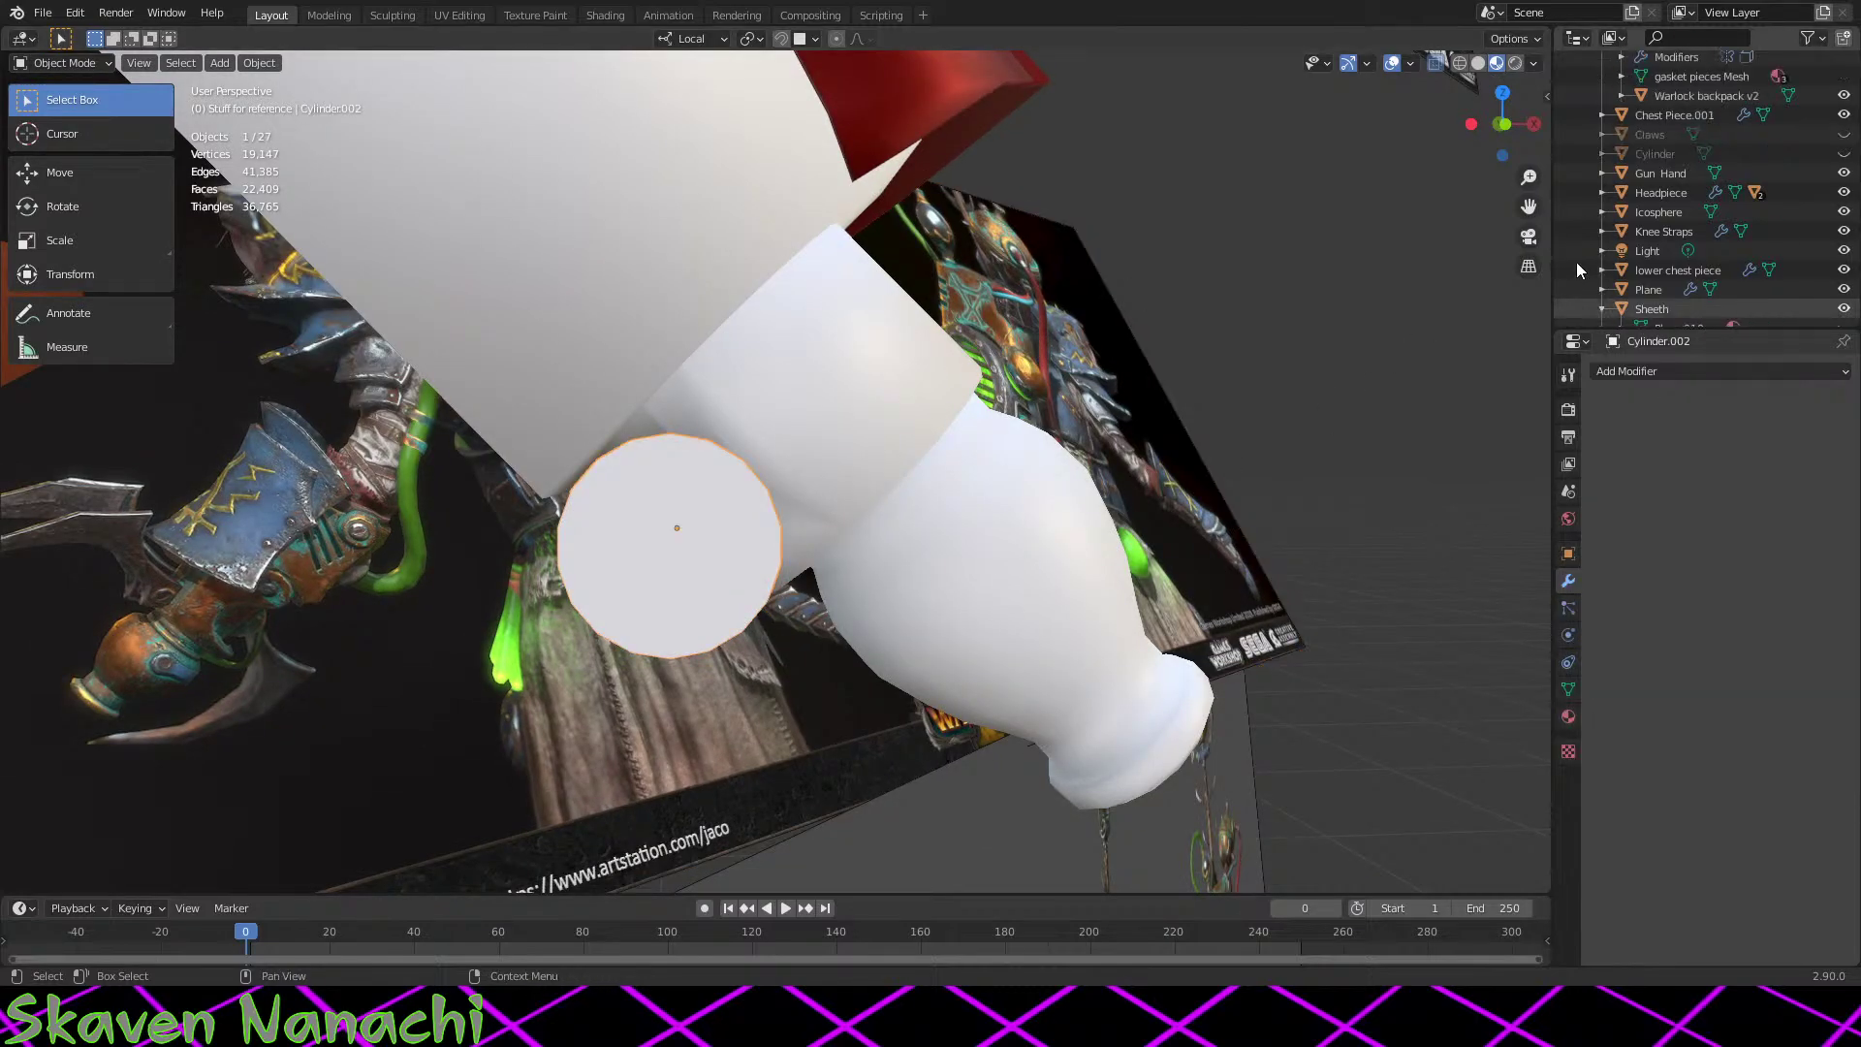
scroll(1638, 240, "down", 8)
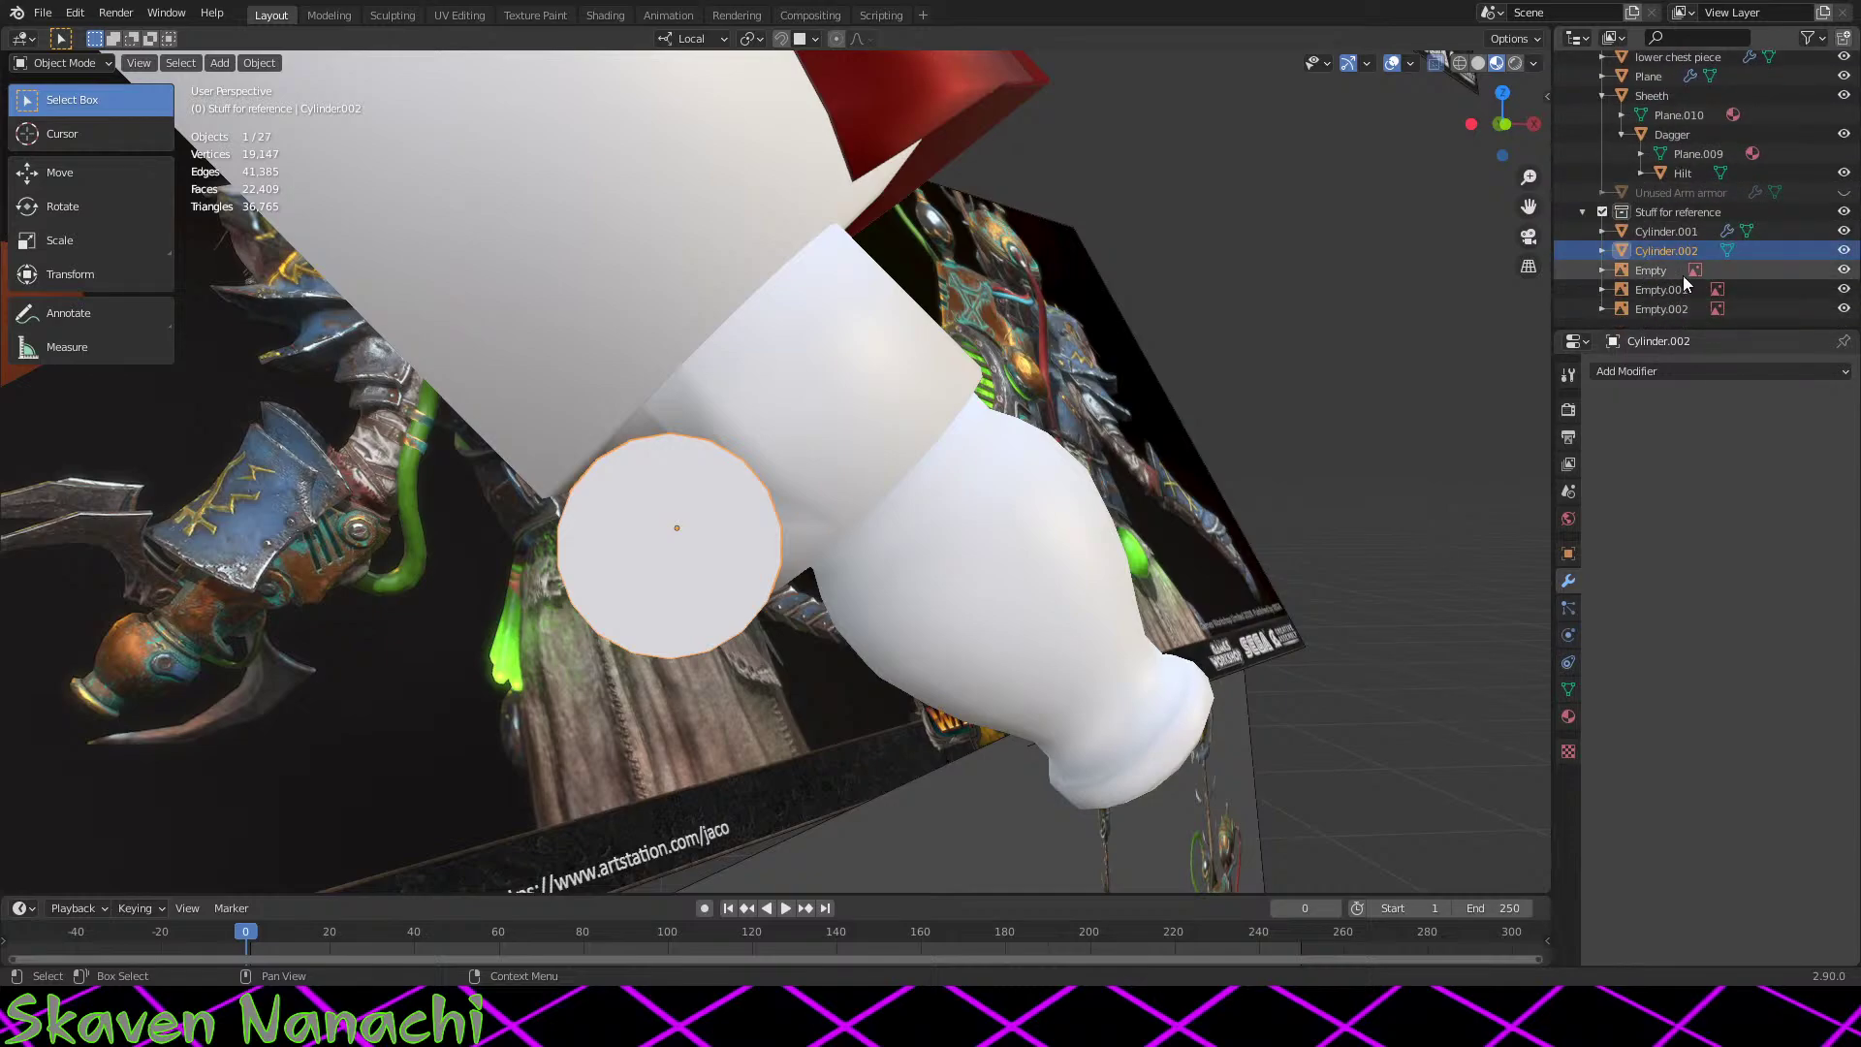
left_click(1683, 235)
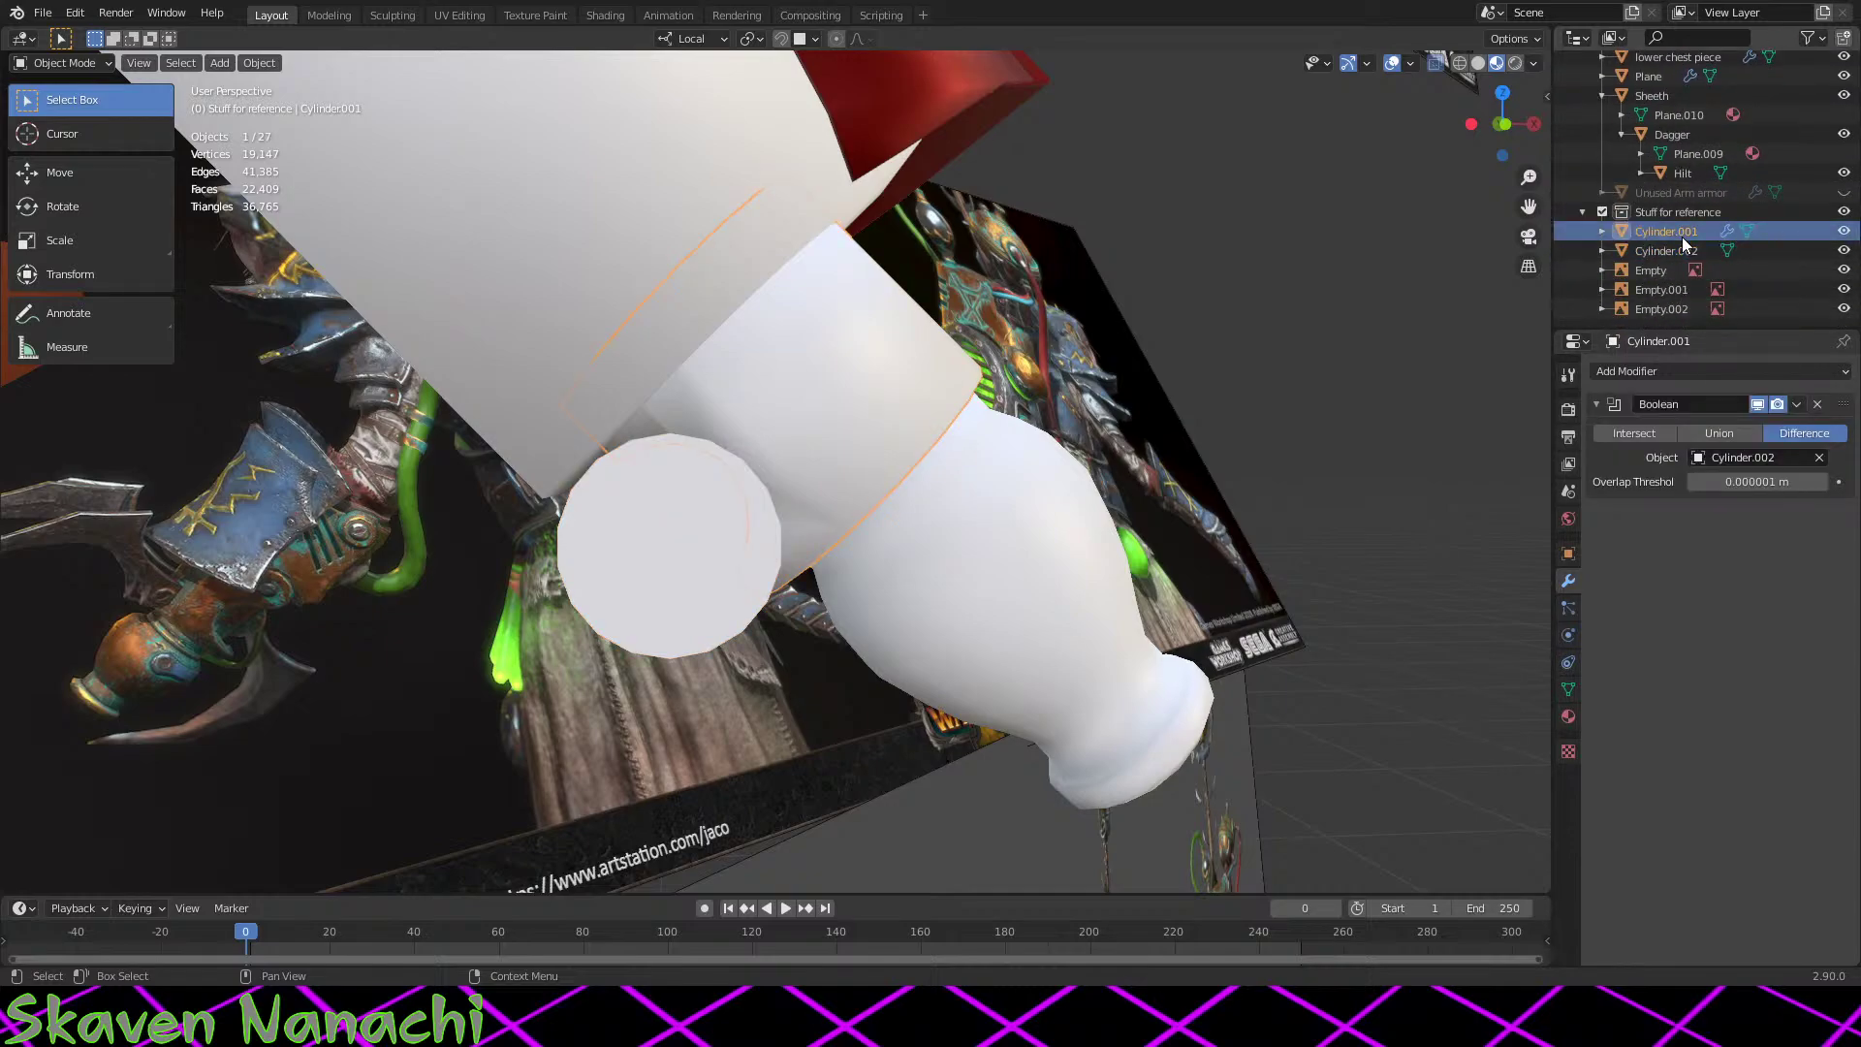
left_click_drag(1683, 237, 1572, 182)
left_click_drag(1644, 255, 1556, 183)
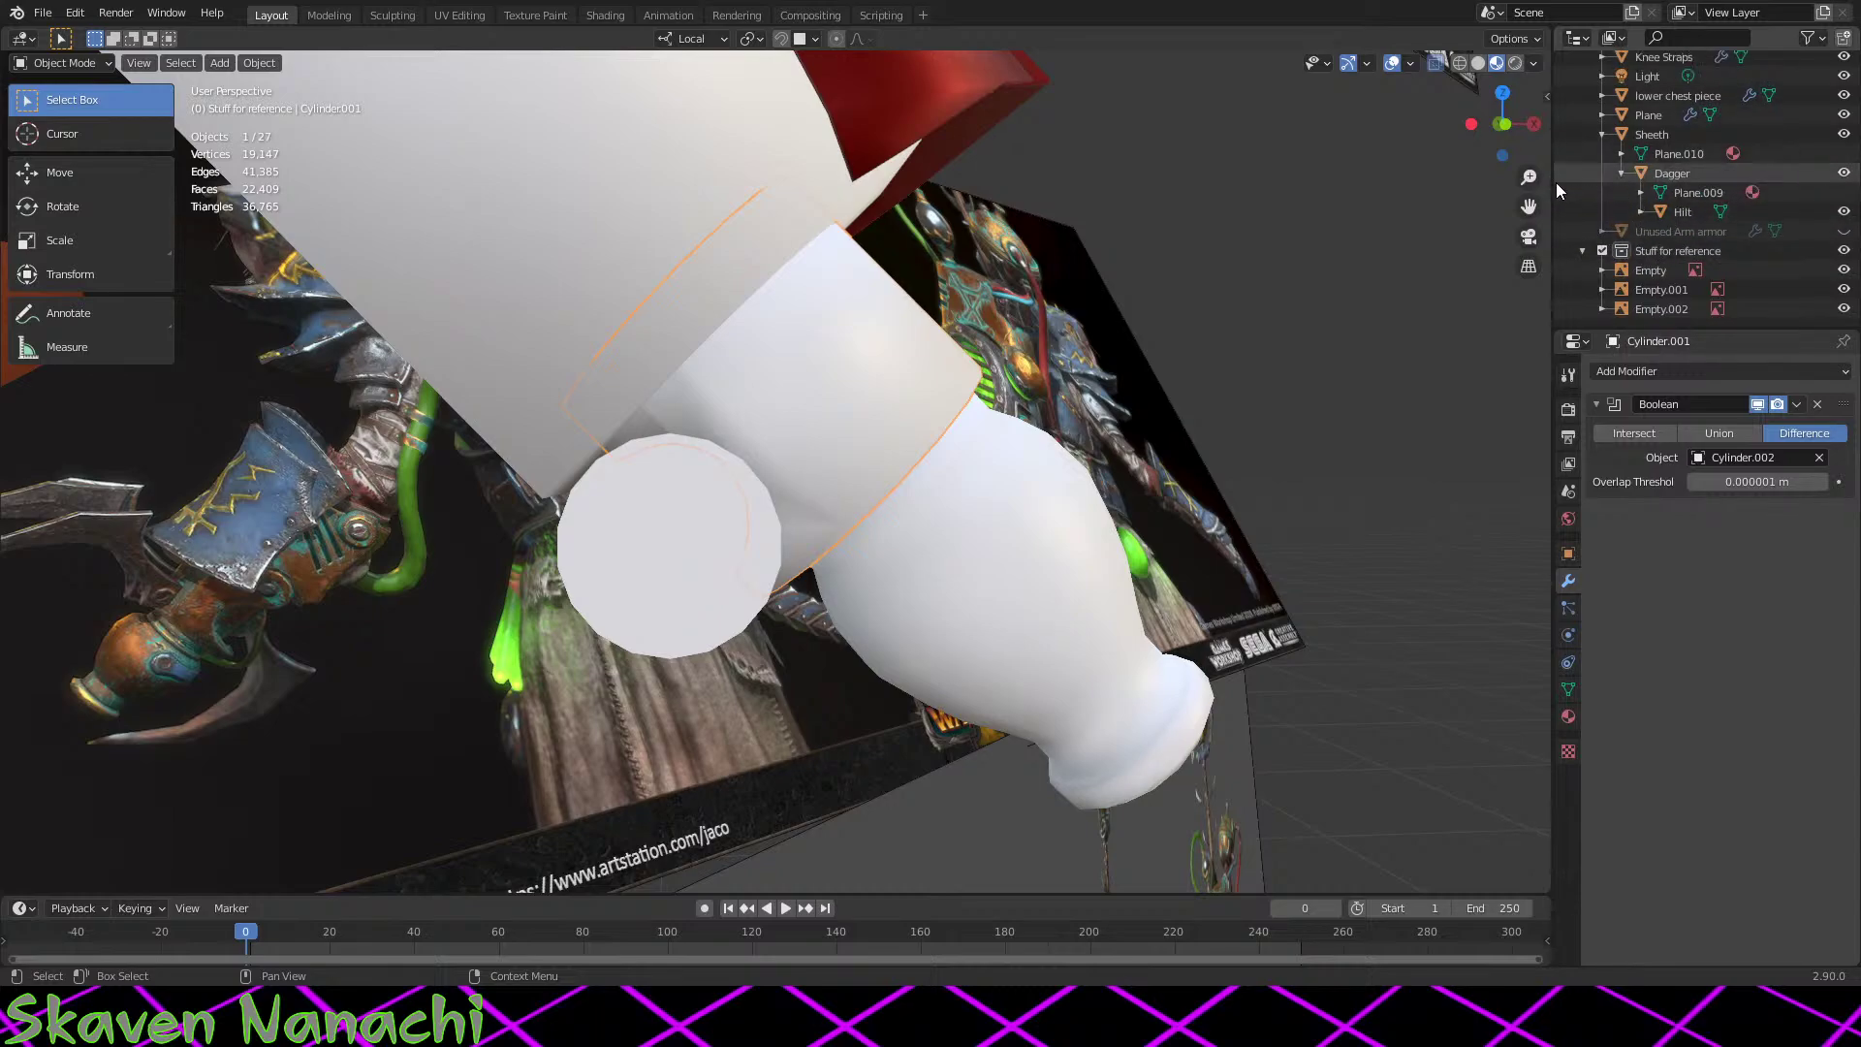
Step: Rename Cylinder.001 as "Gun arm claw connetion"
scroll(1617, 266, "up", 5)
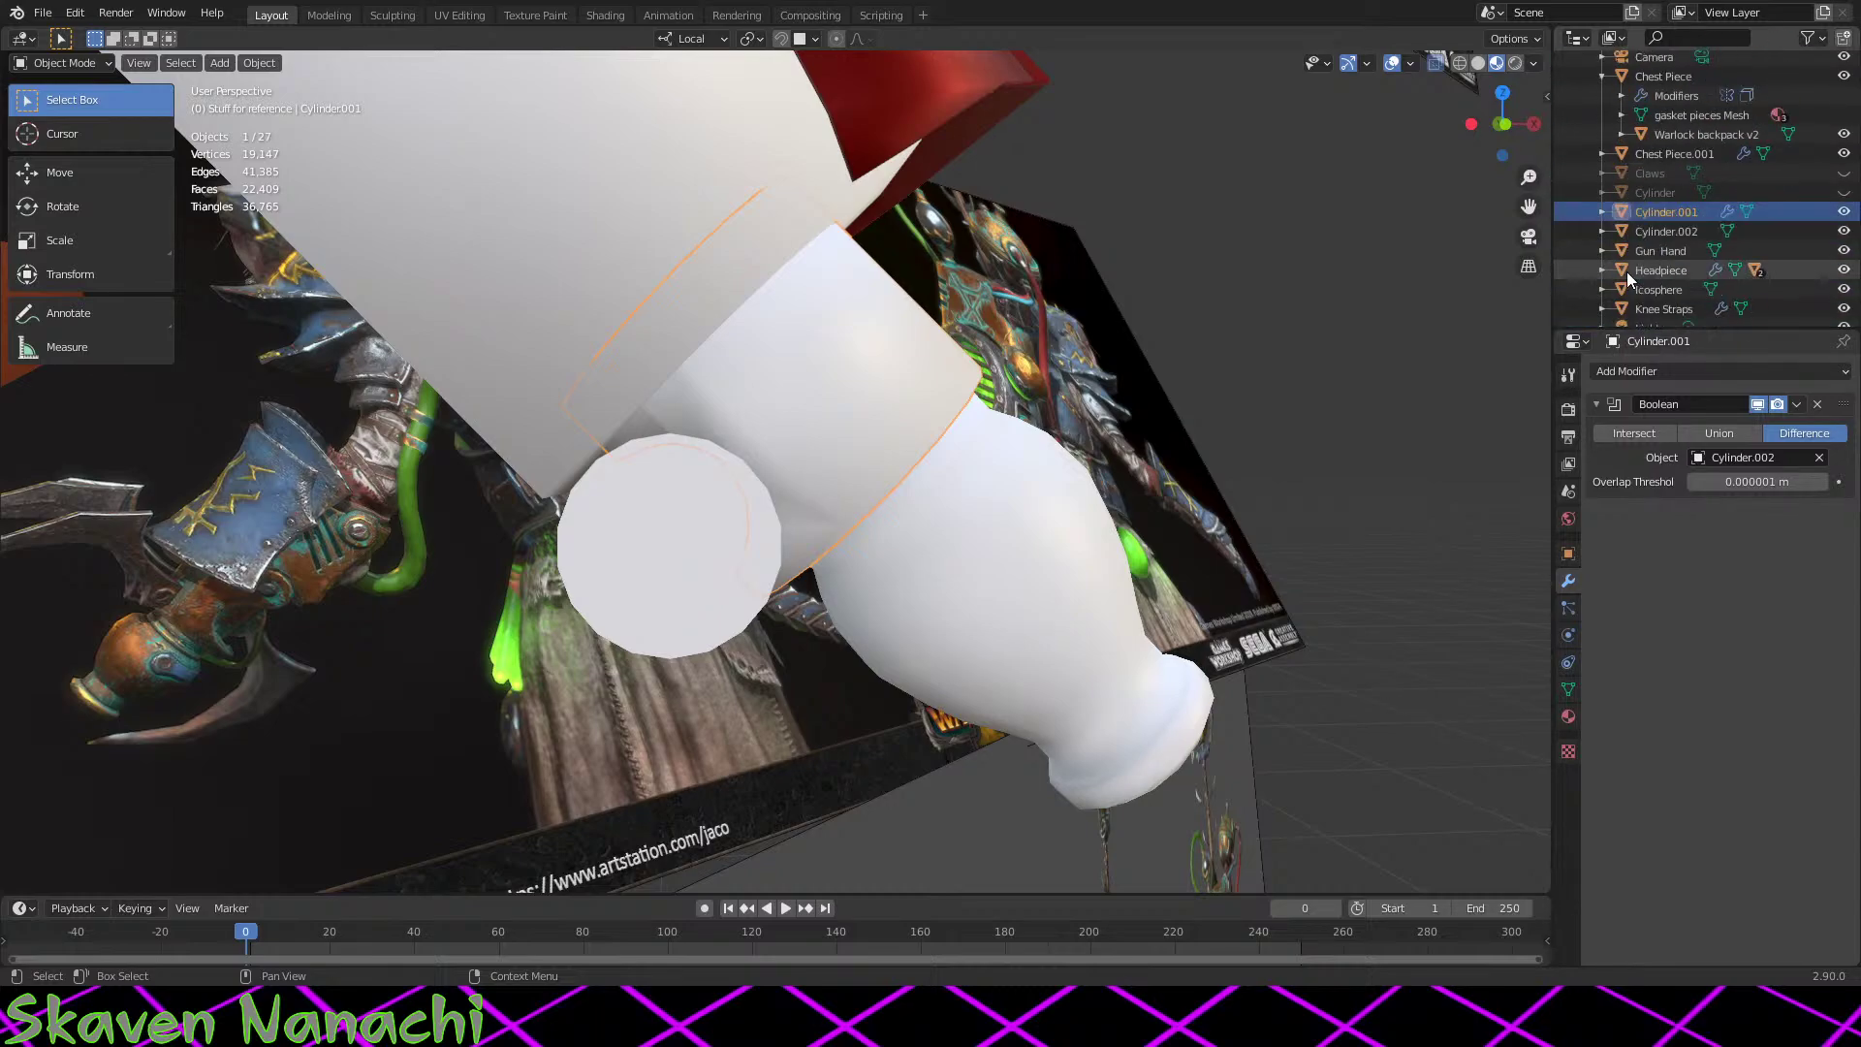
double_click(1666, 212)
type("Gun arm claw connetion")
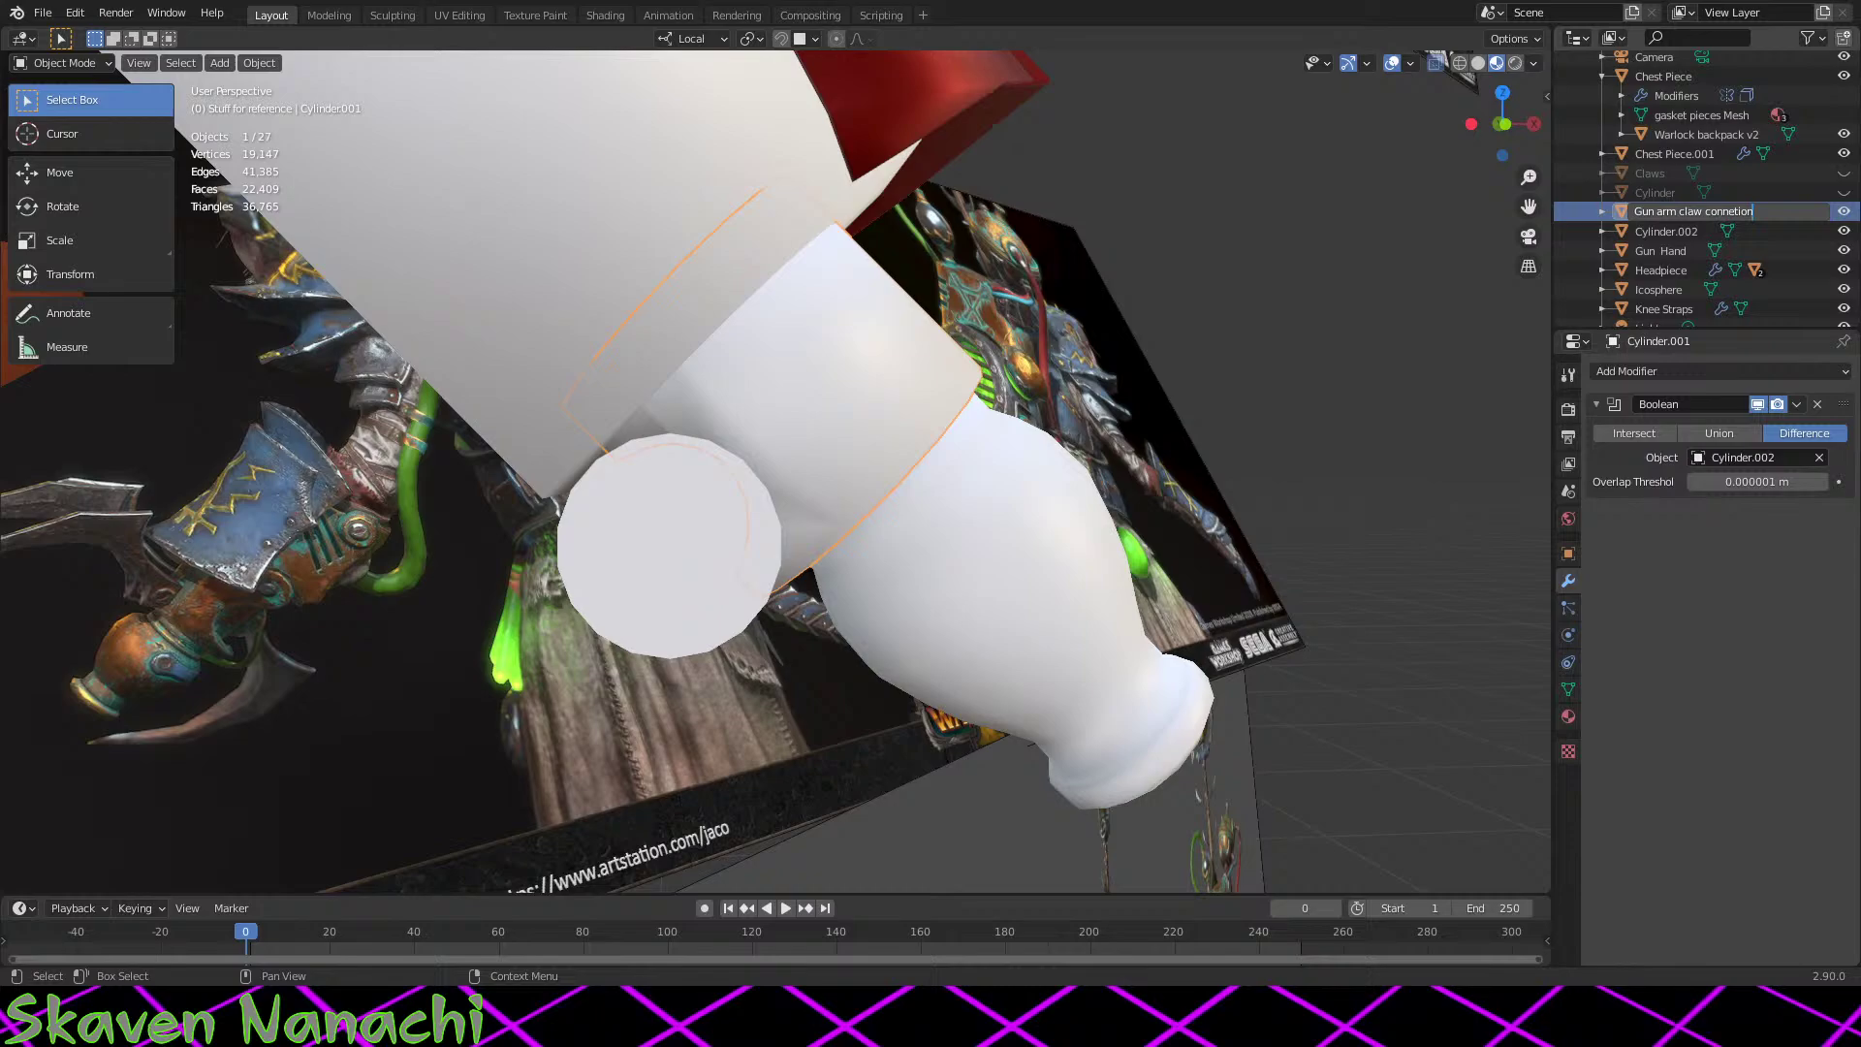
key("Return")
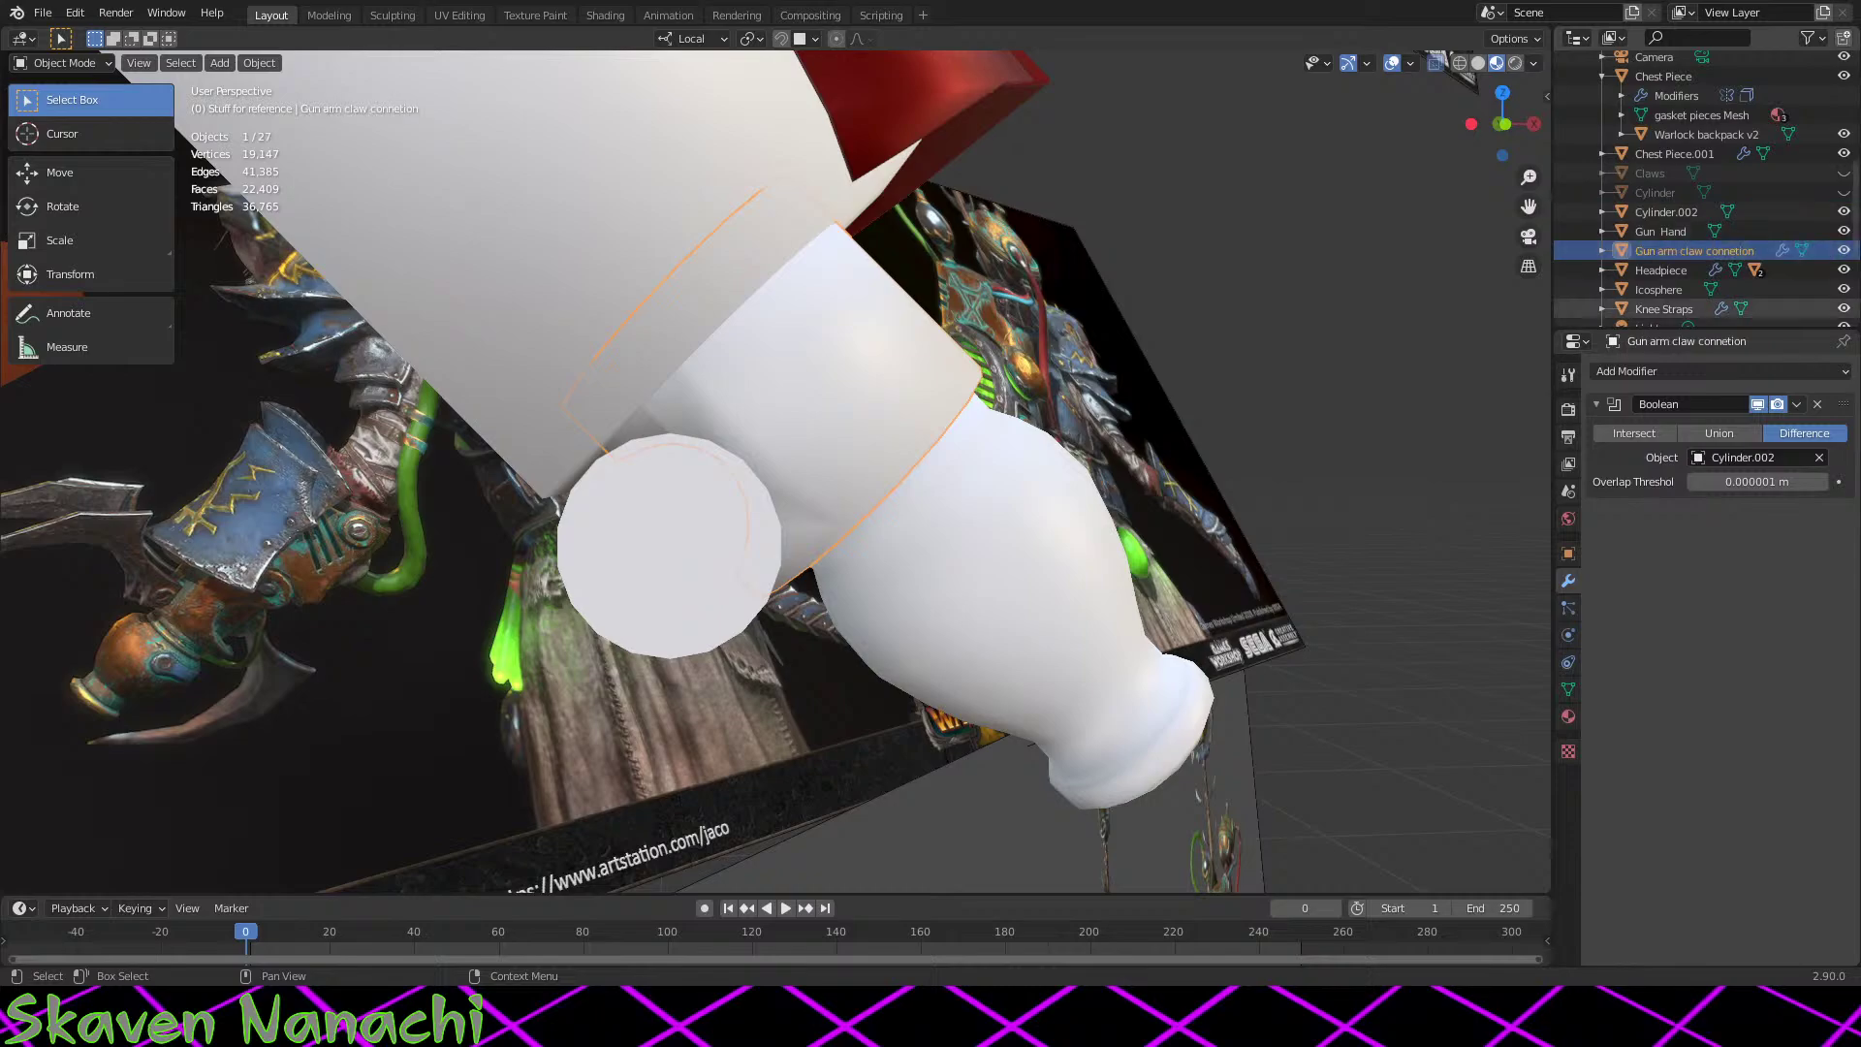
left_click(1762, 214)
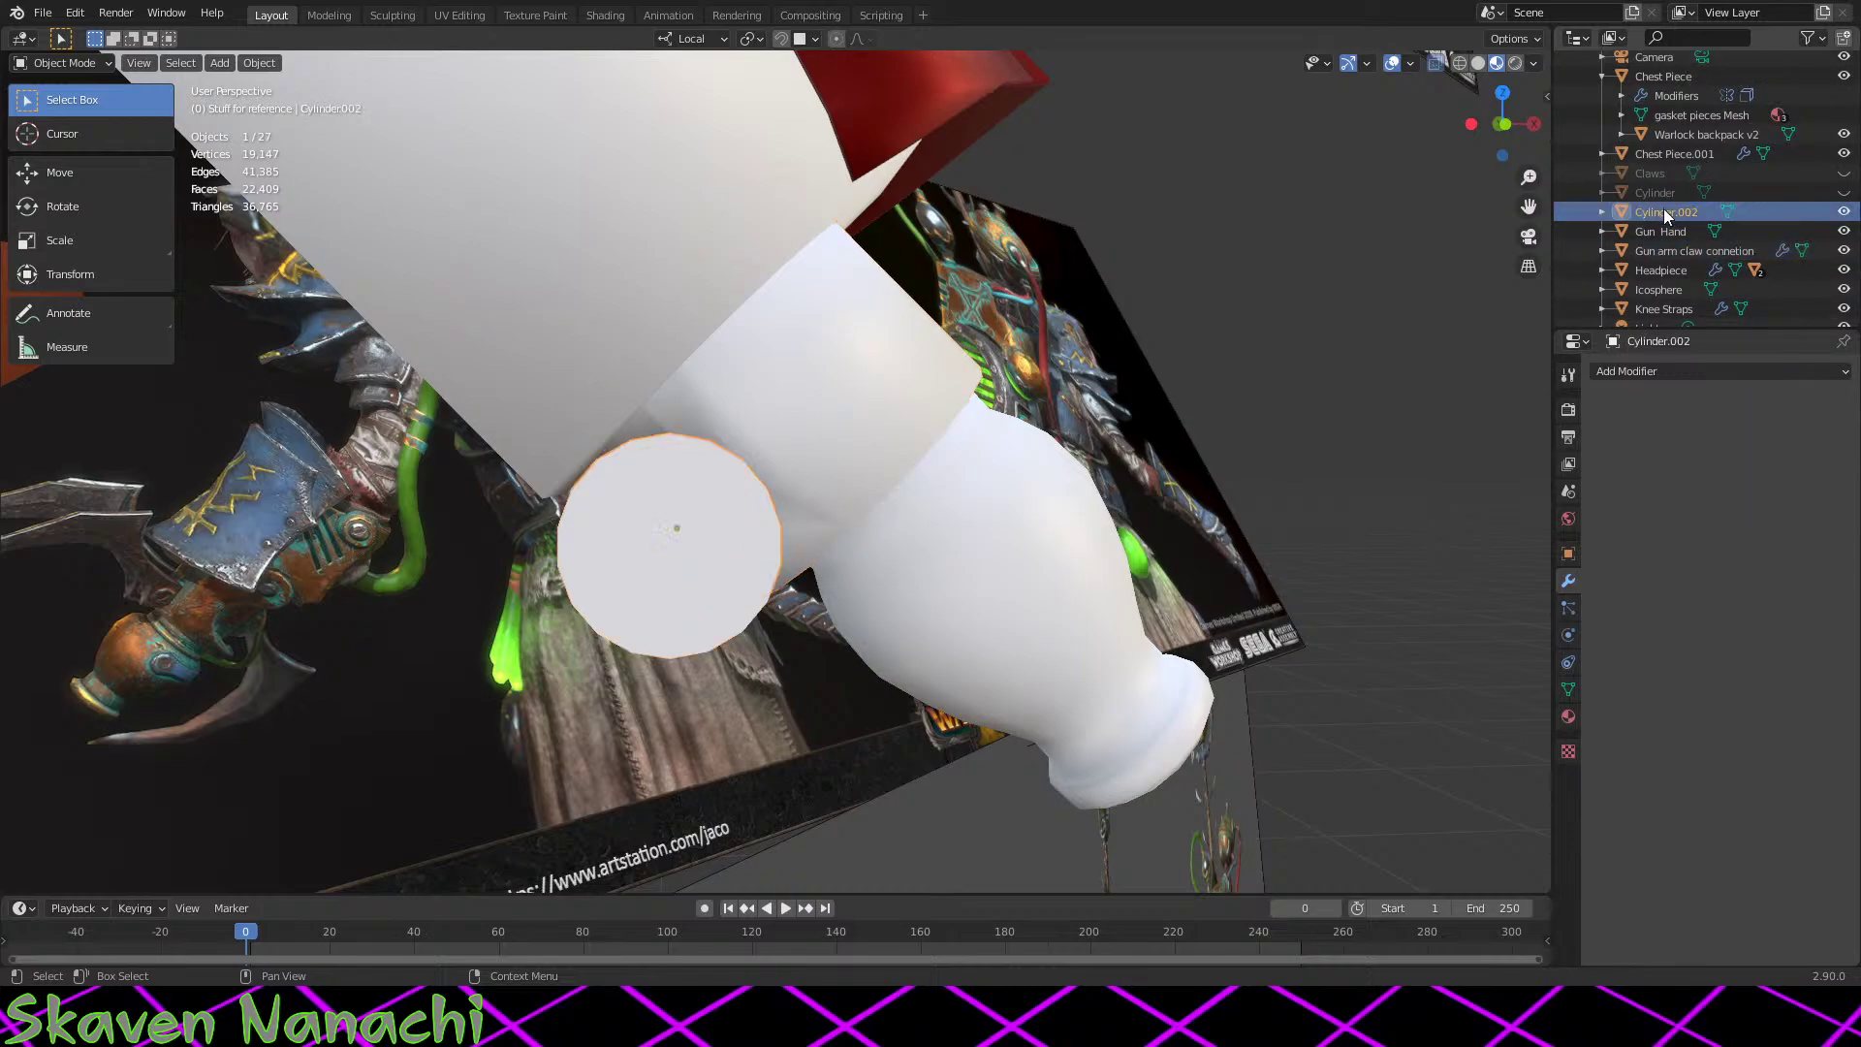
left_click(1843, 212)
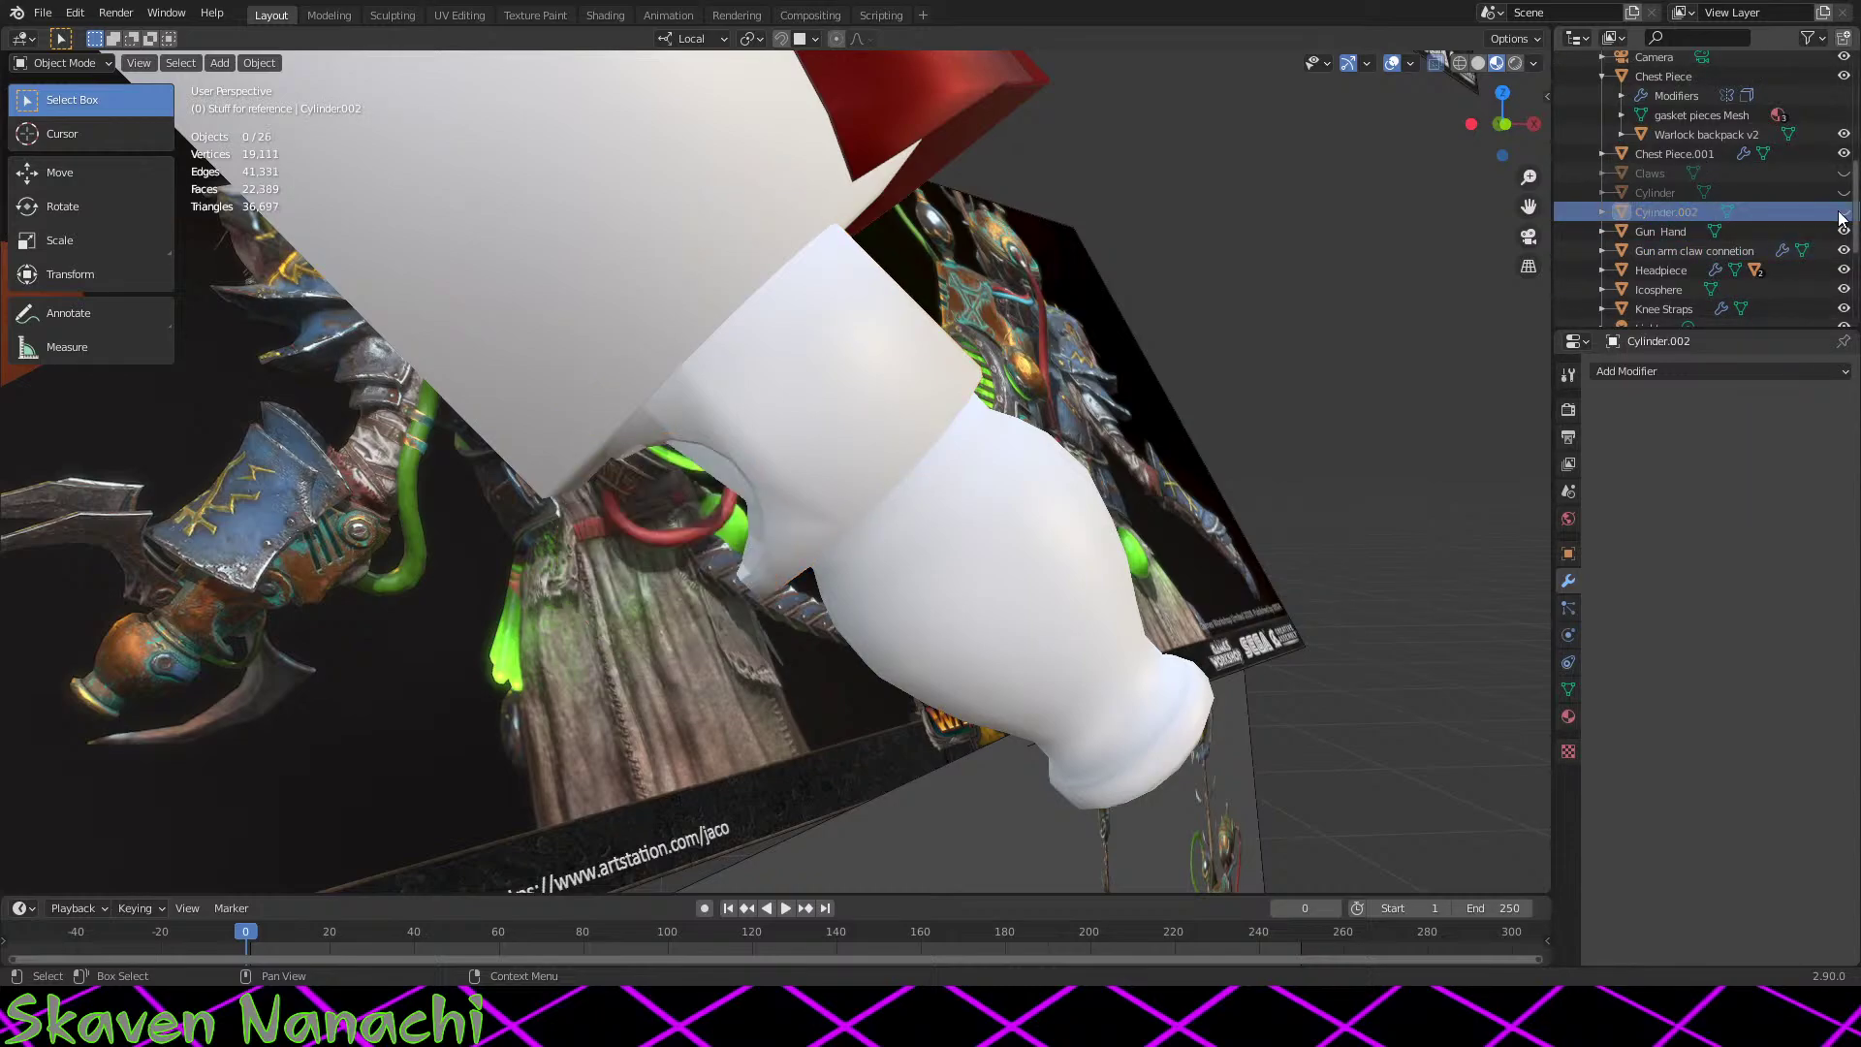
double_click(1659, 212)
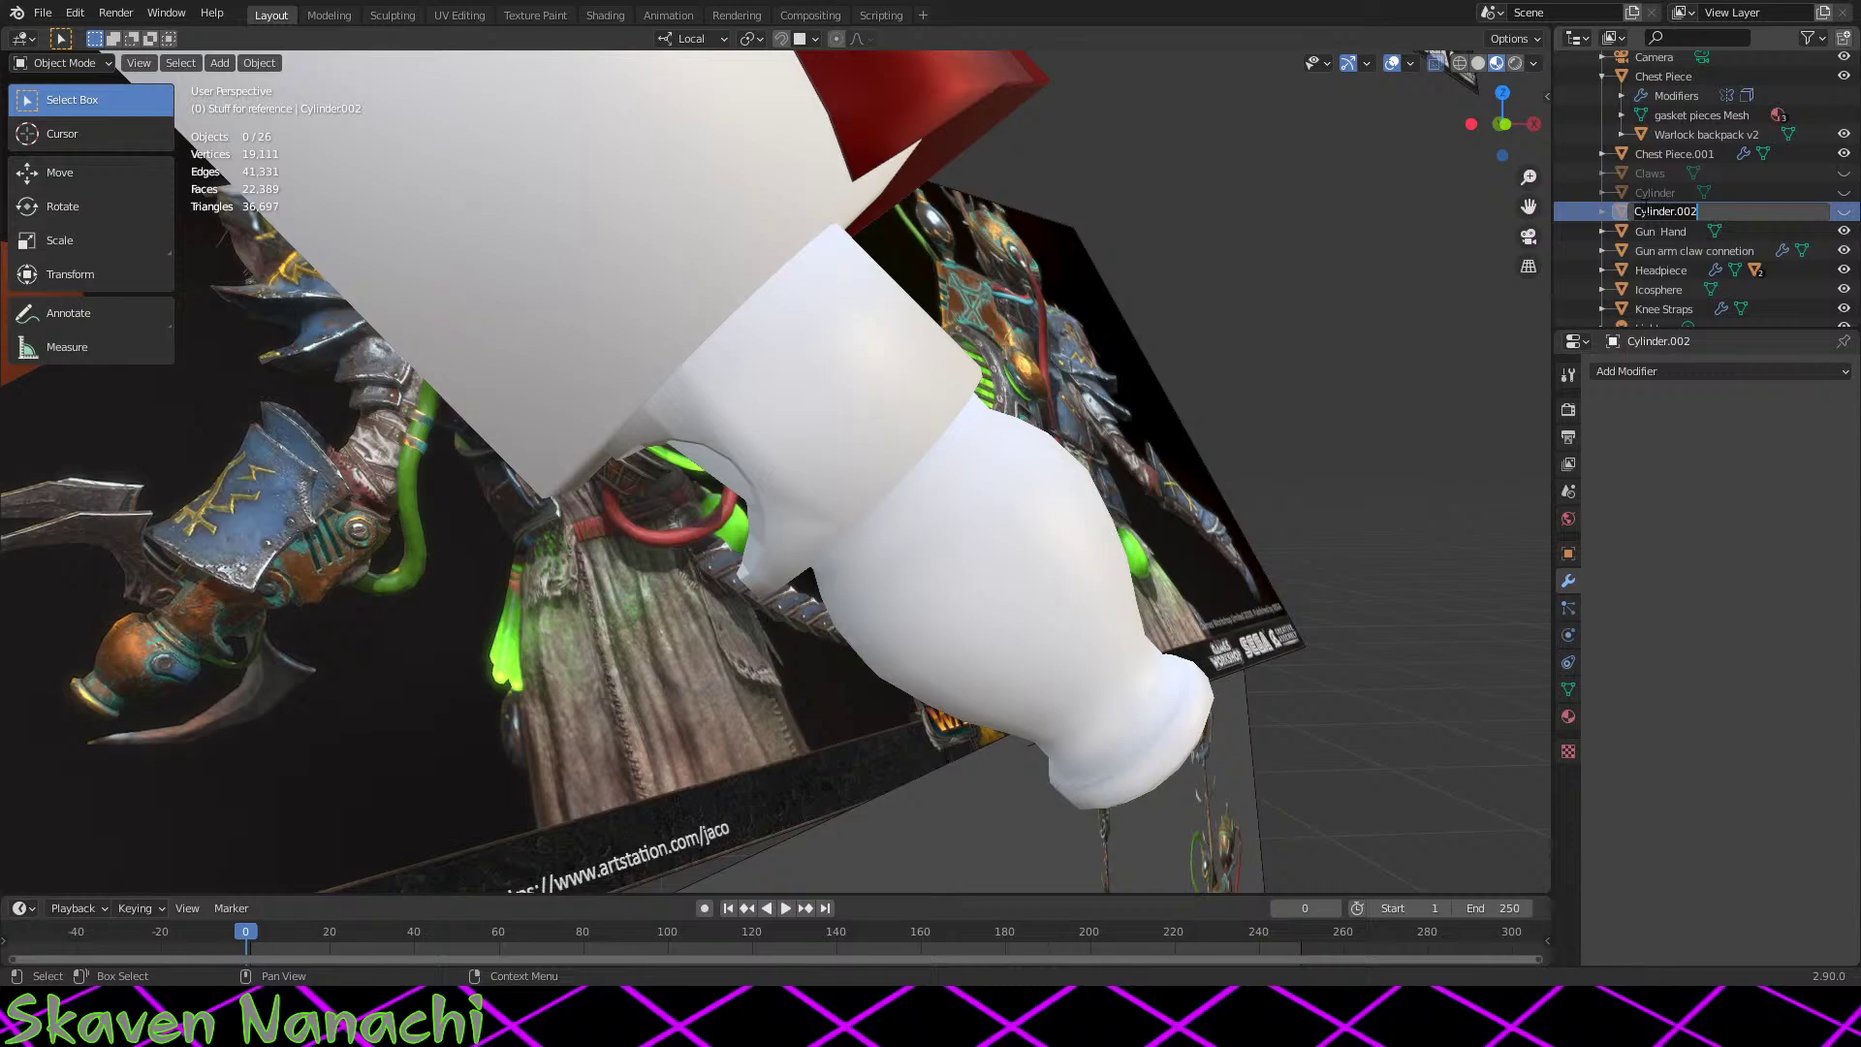
key("Escape")
left_click(1843, 212)
Step: Move Cylinder.002 back into the Stuff for reference collection
scroll(1687, 233, "down", 2)
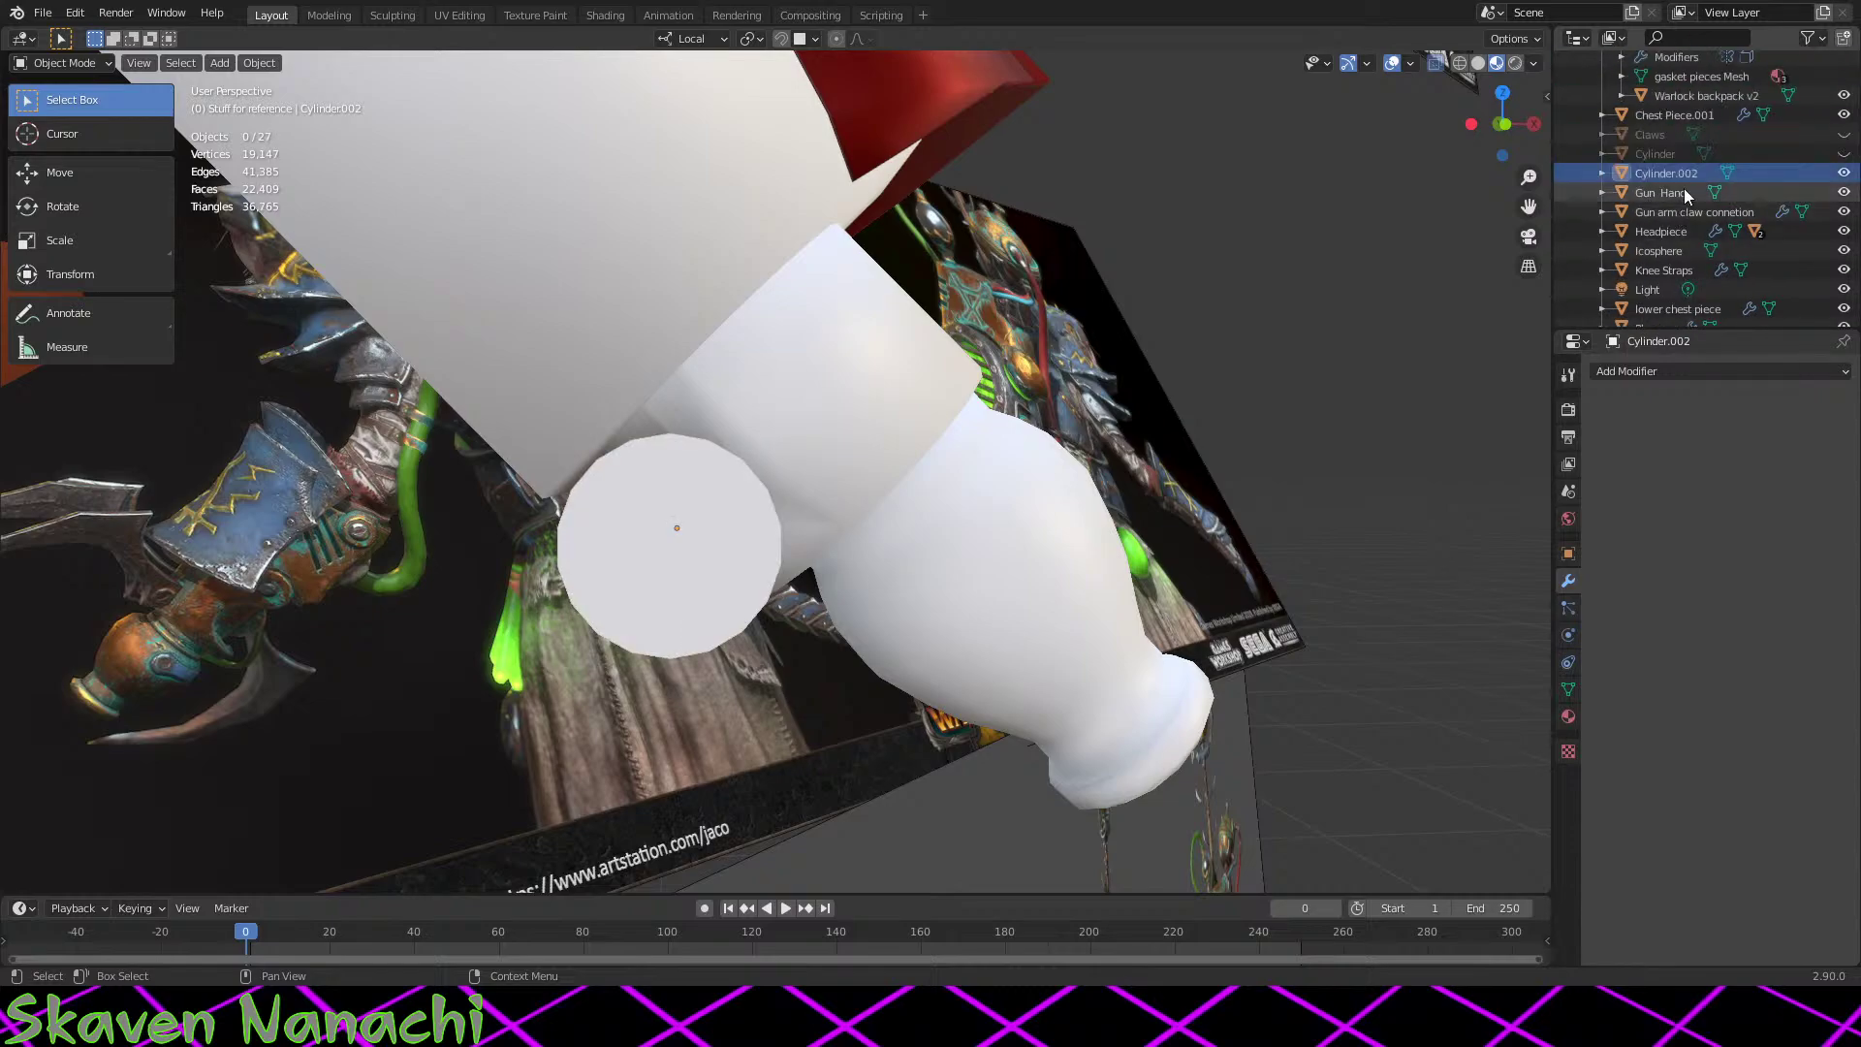
scroll(1684, 199, "down", 4)
left_click_drag(1689, 177, 1641, 308)
scroll(1713, 263, "up", 4)
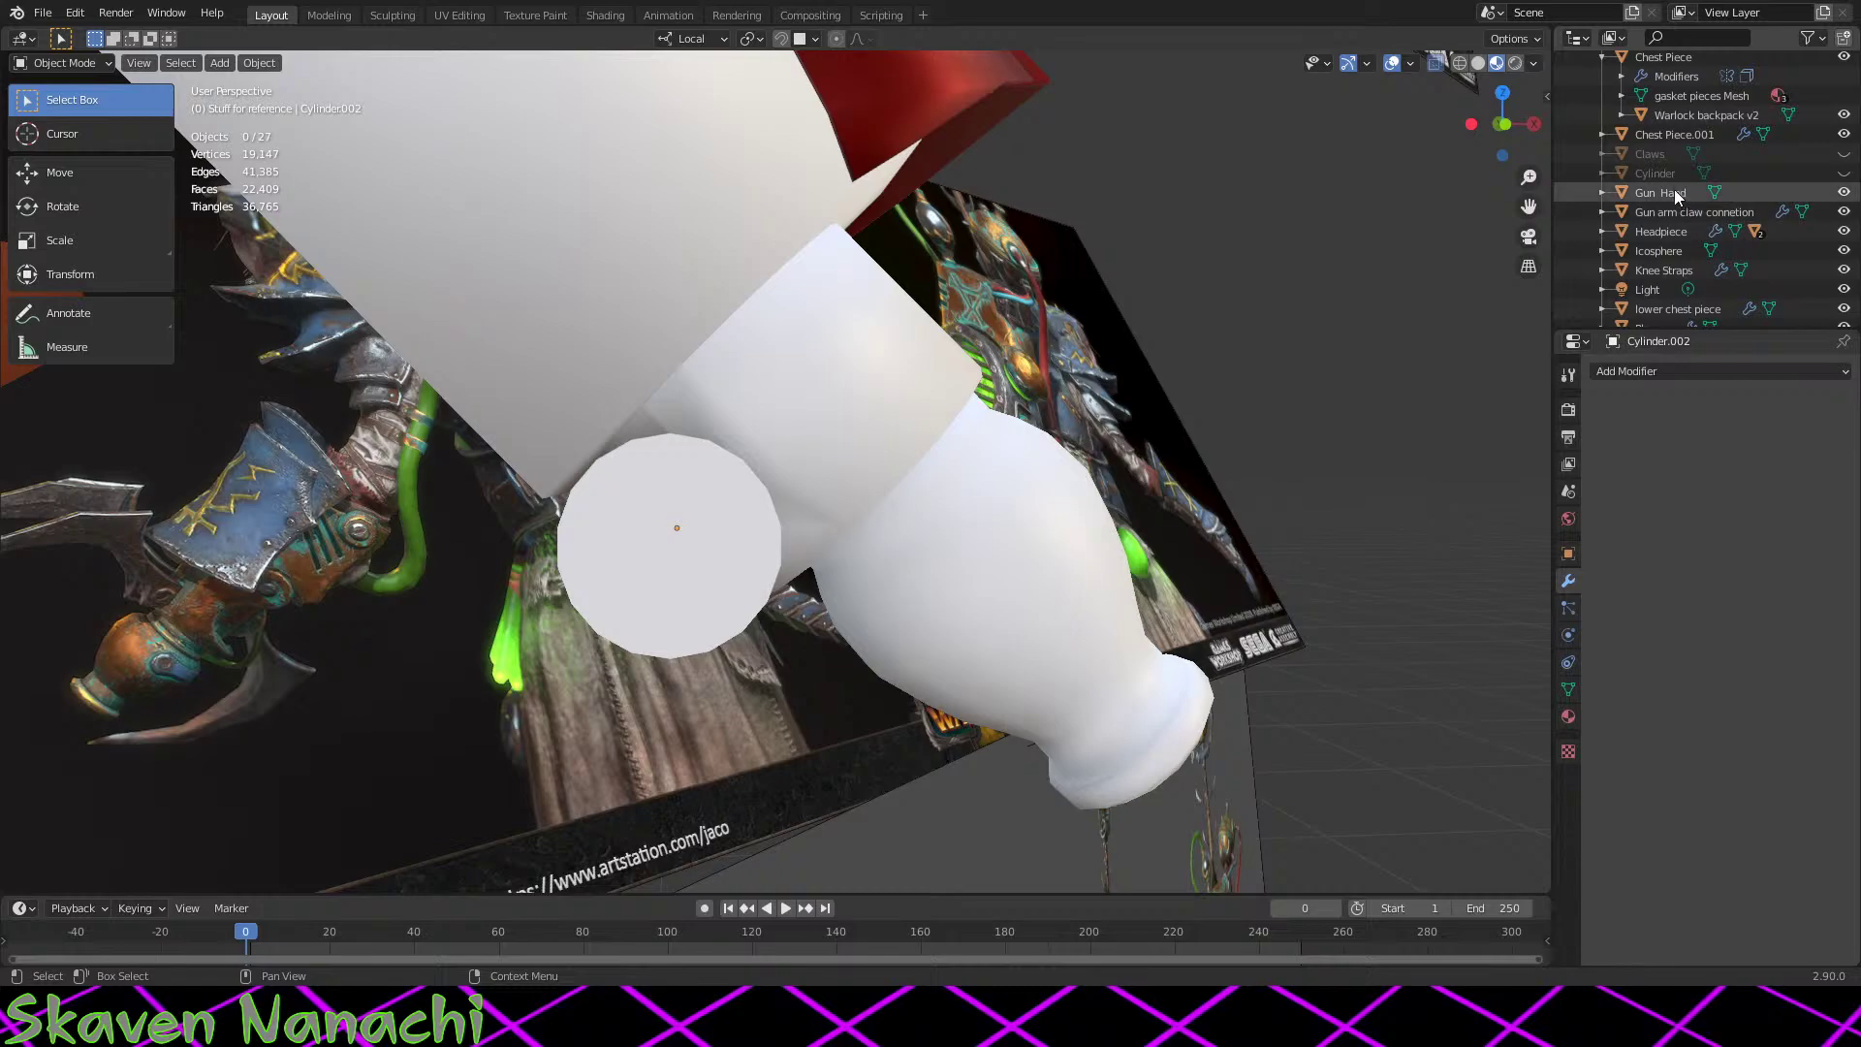
Step: Unhide the object named Cylinder and toggle its visibility to examine what it does at the headpiece's eye
left_click(1666, 177)
key("Home")
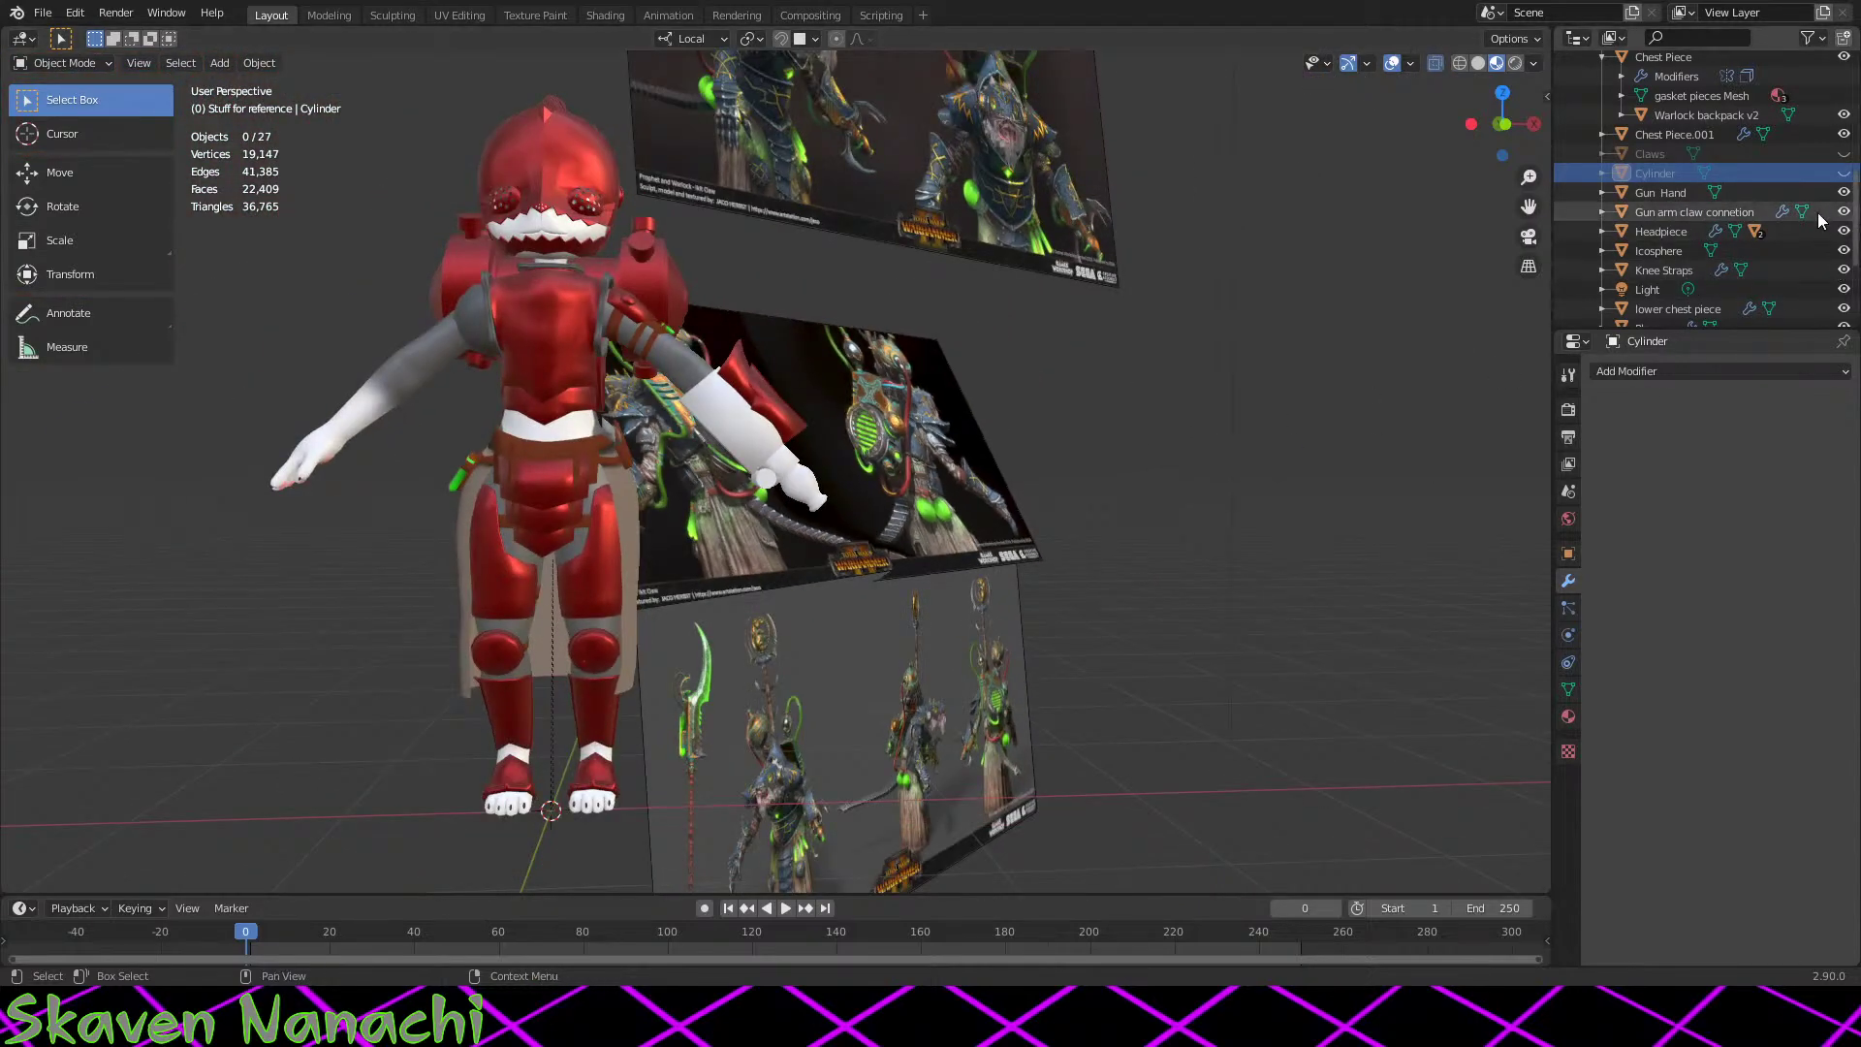
left_click(1844, 173)
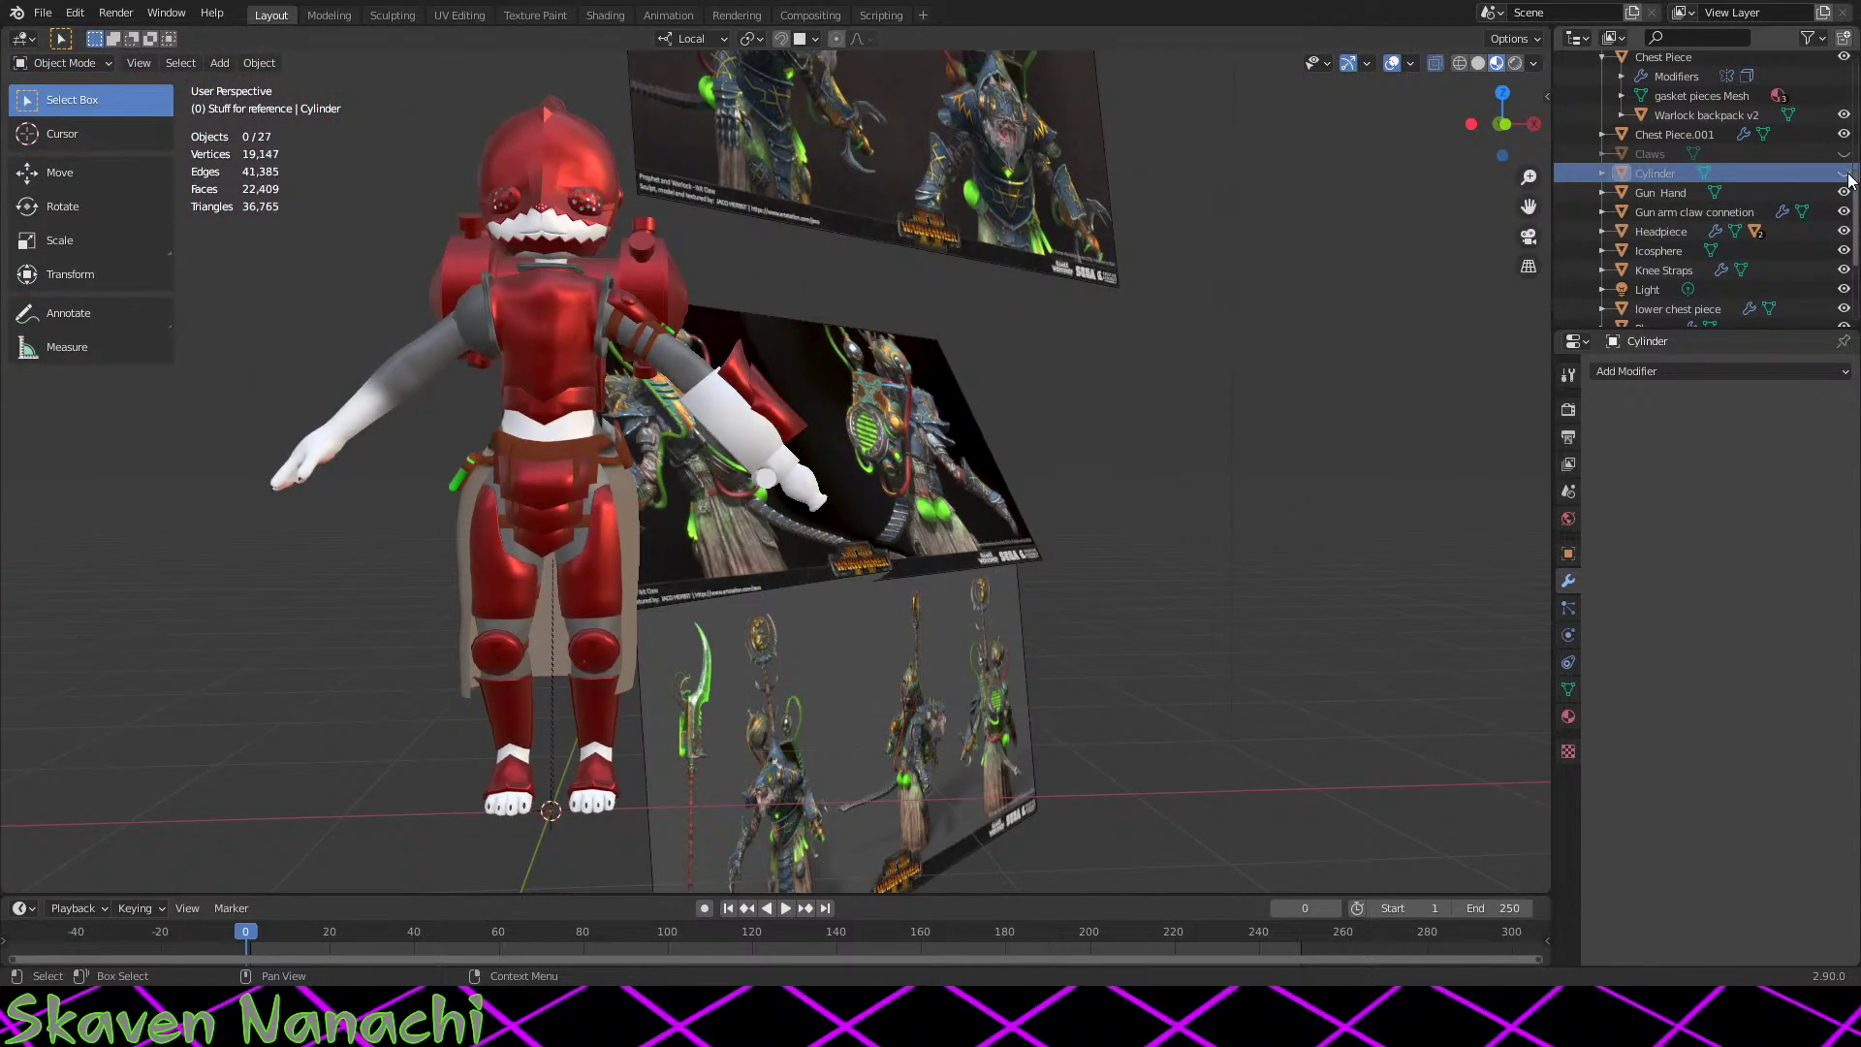
middle_click_drag(811, 363, 1008, 440, "shift")
scroll(1080, 618, "up", 7)
scroll(1009, 440, "down", 2)
middle_click_drag(810, 221, 899, 387, "shift")
scroll(899, 387, "up", 2)
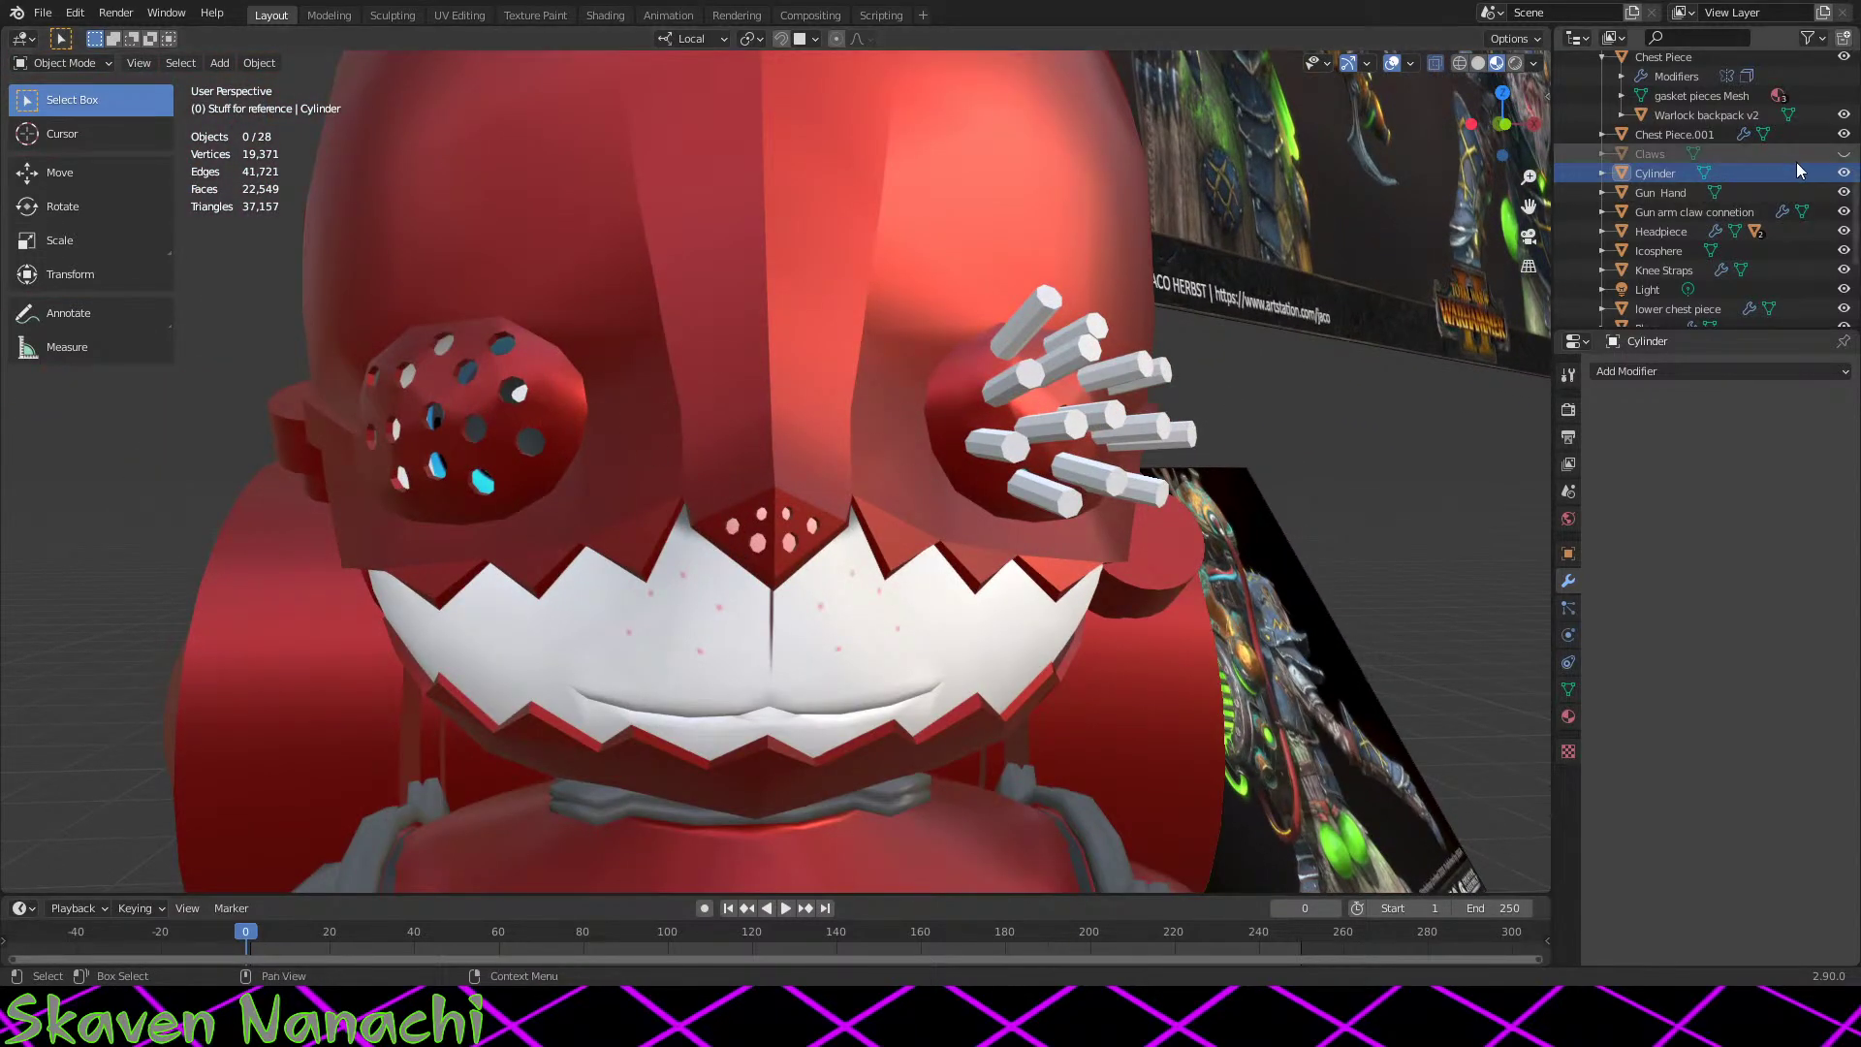
left_click(1845, 173)
left_click(1845, 173)
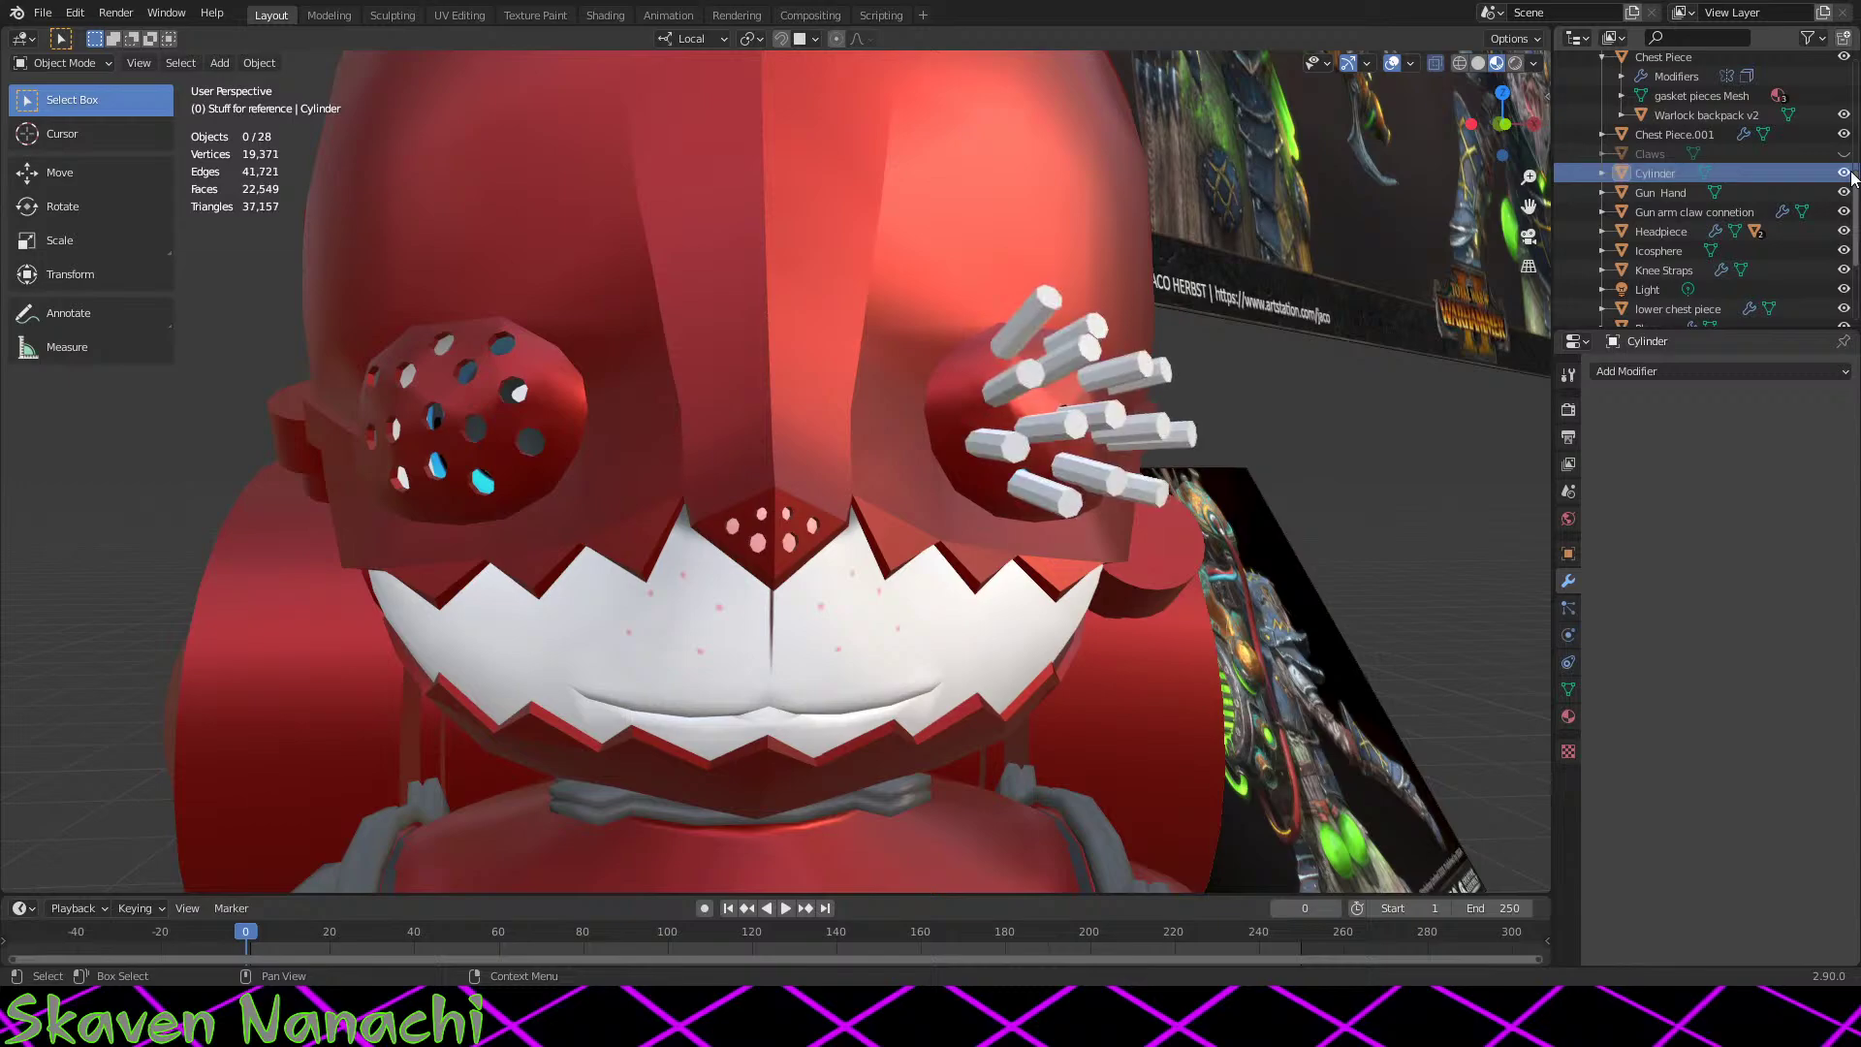
left_click(1844, 173)
left_click(1844, 172)
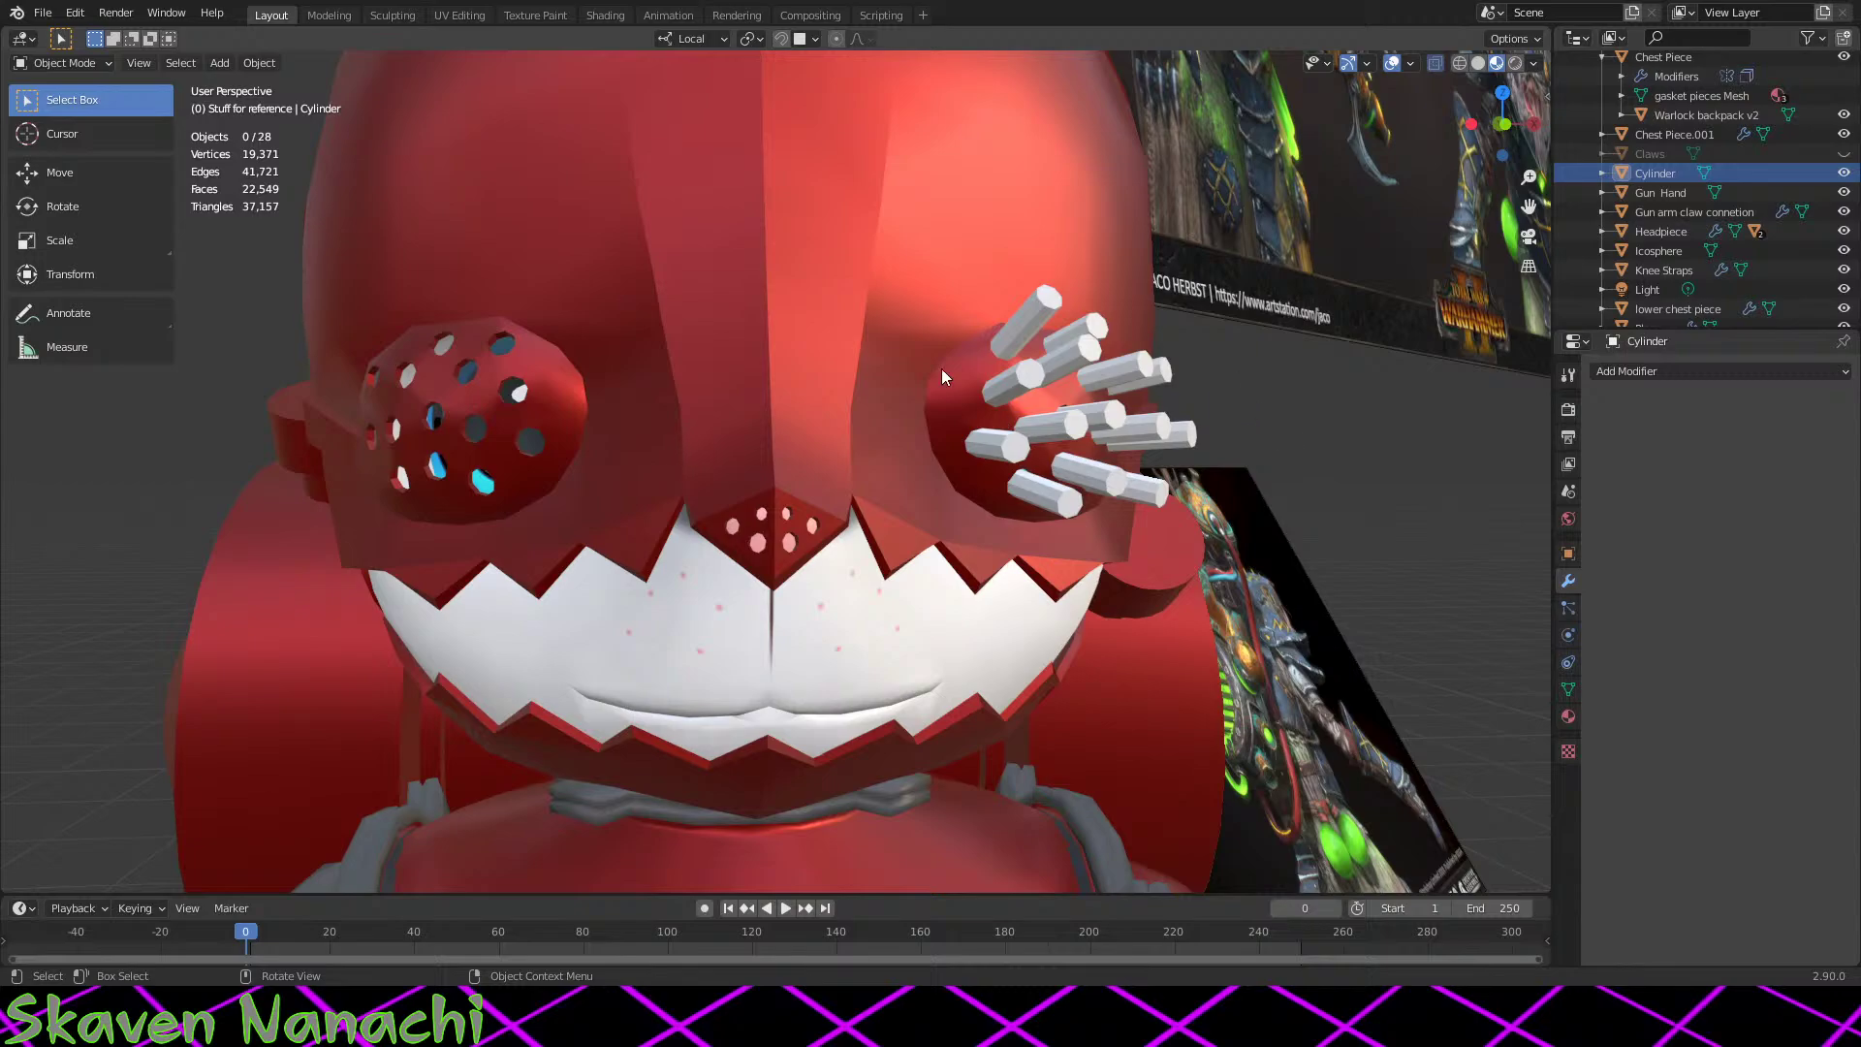
Step: Move Cylinder into the Stuff for reference collection and hide both it and Cylinder.002
left_click_drag(1668, 172, 1638, 306)
scroll(1660, 233, "down", 3)
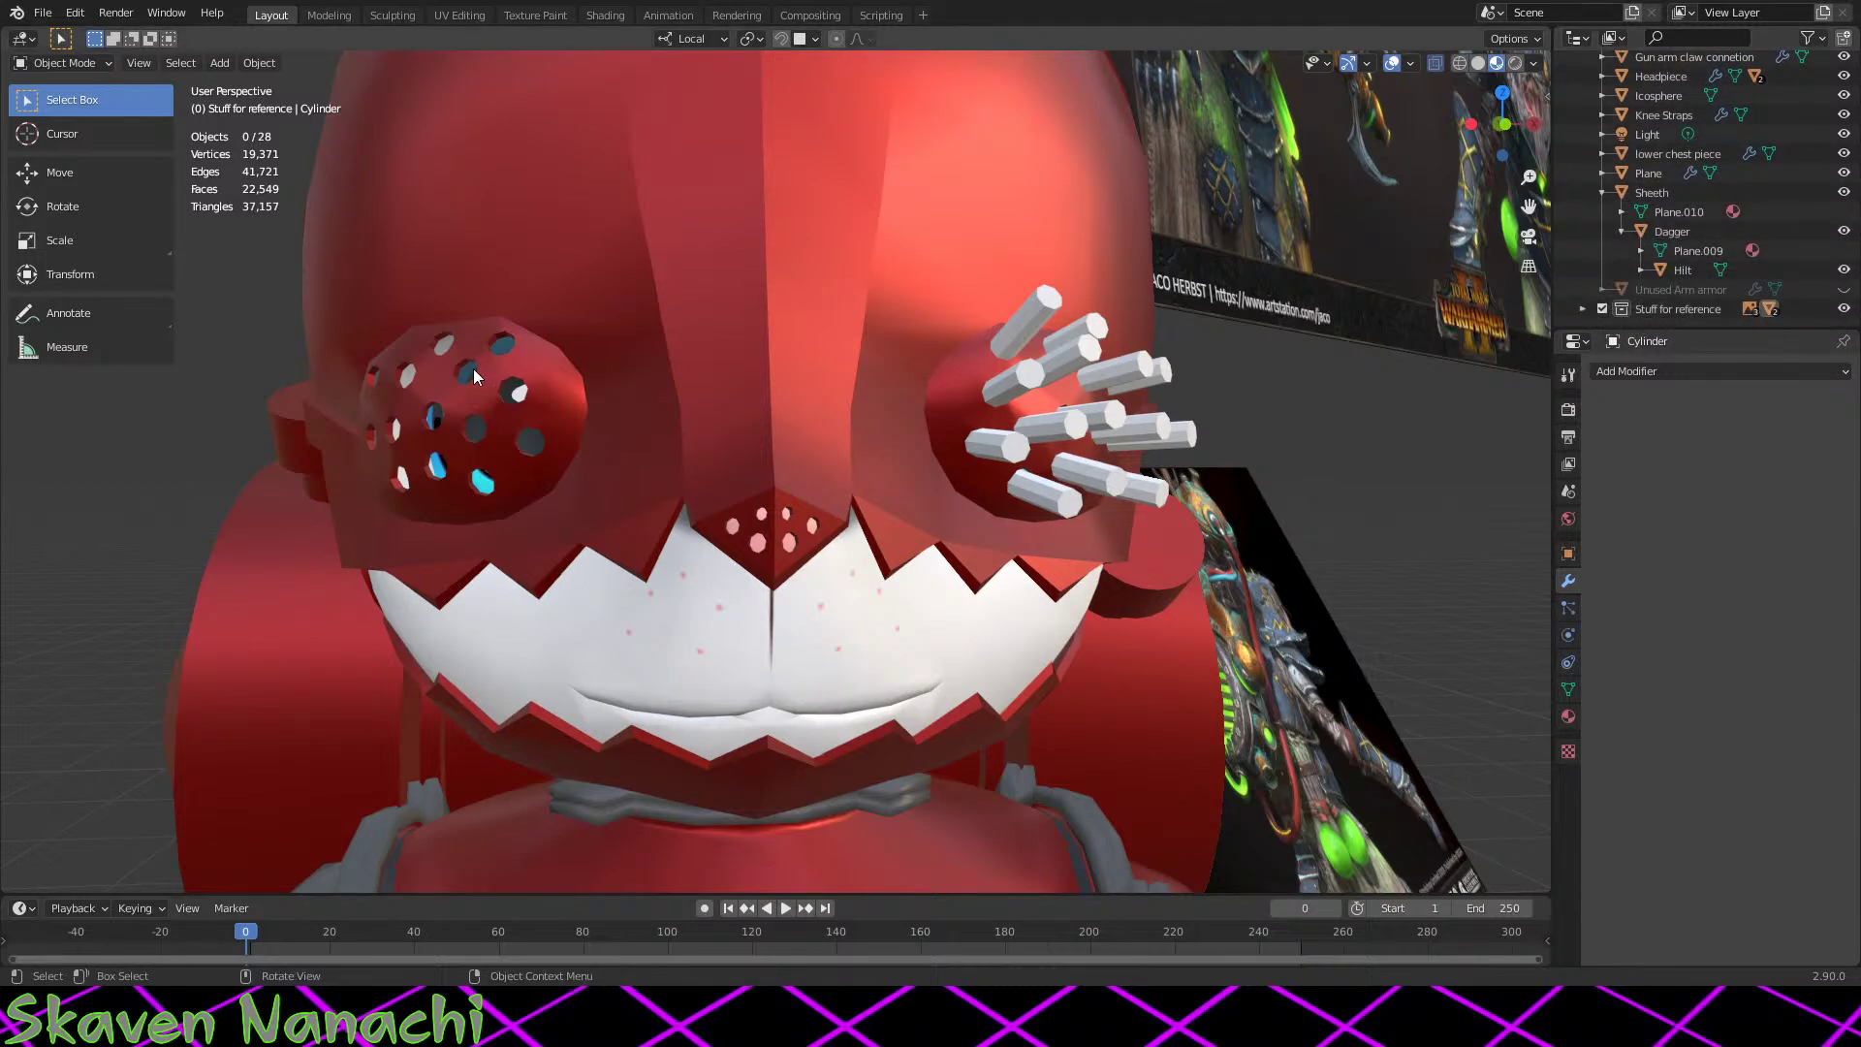
left_click(1582, 308)
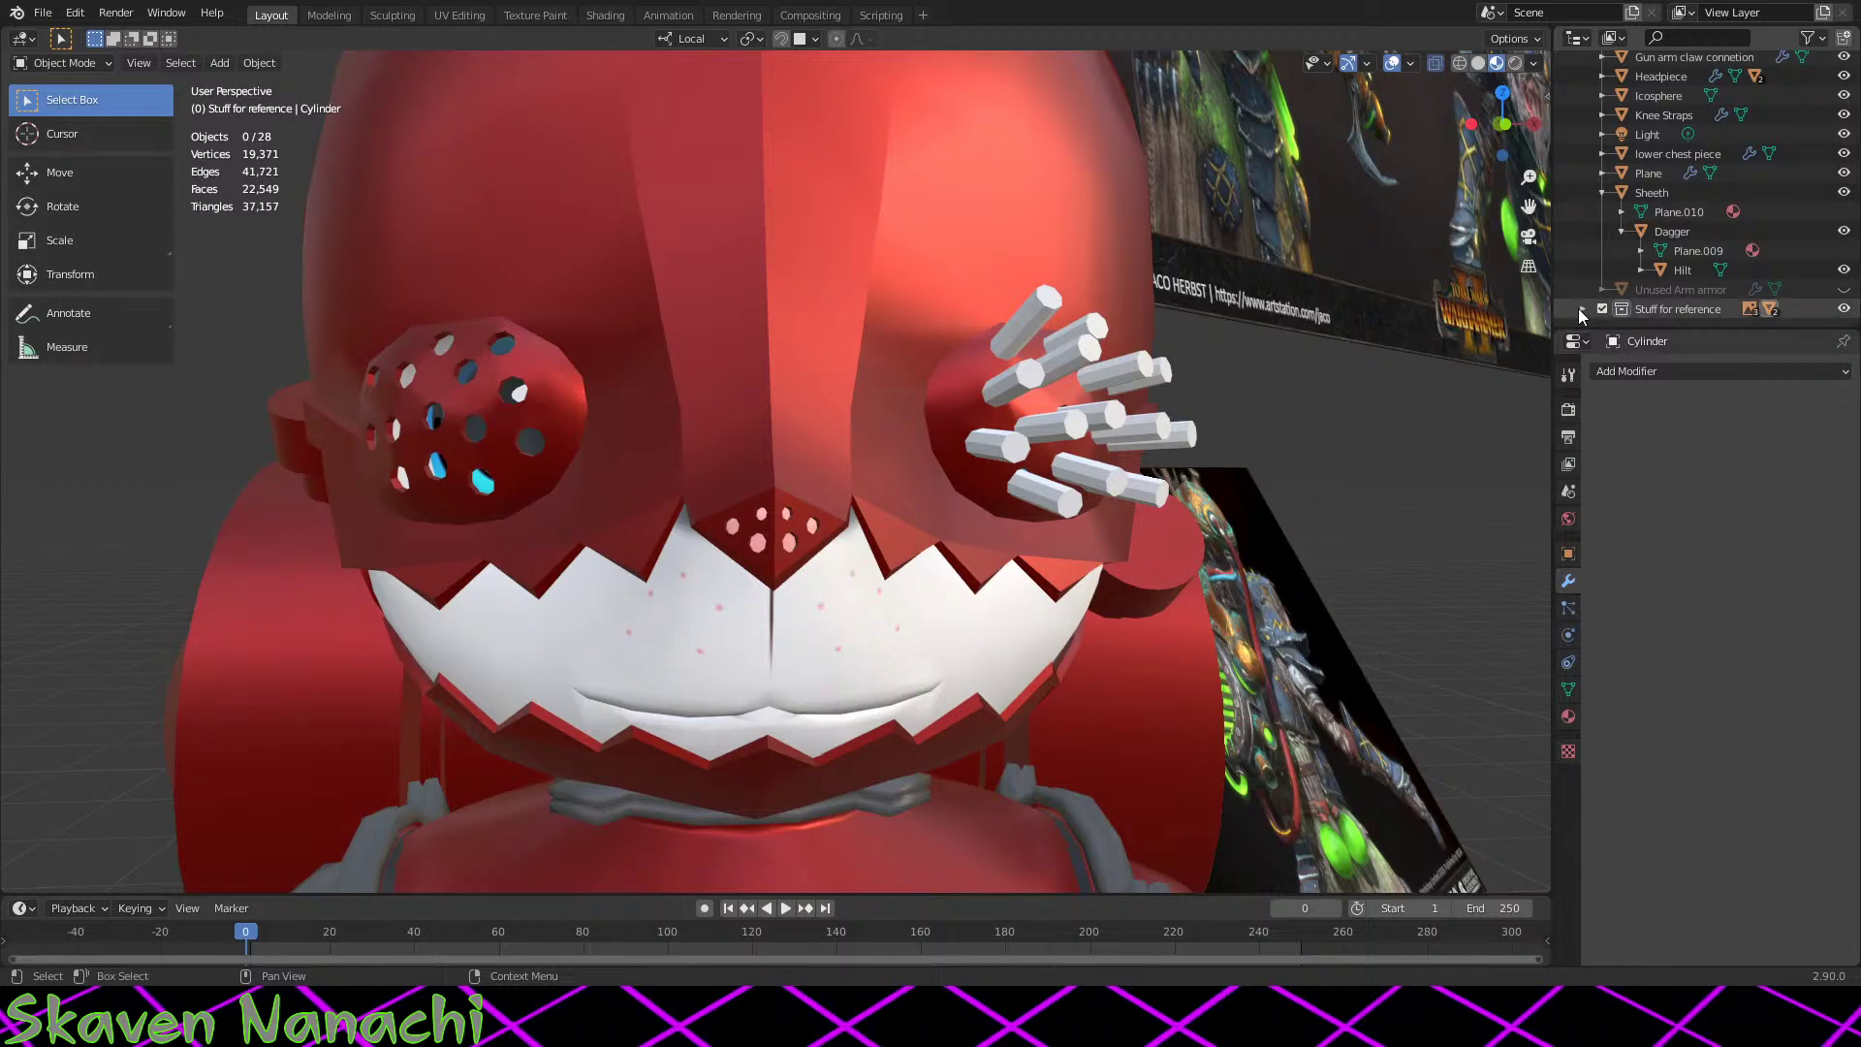
scroll(1782, 312, "down", 2)
scroll(1781, 312, "down", 3)
left_click(1845, 231)
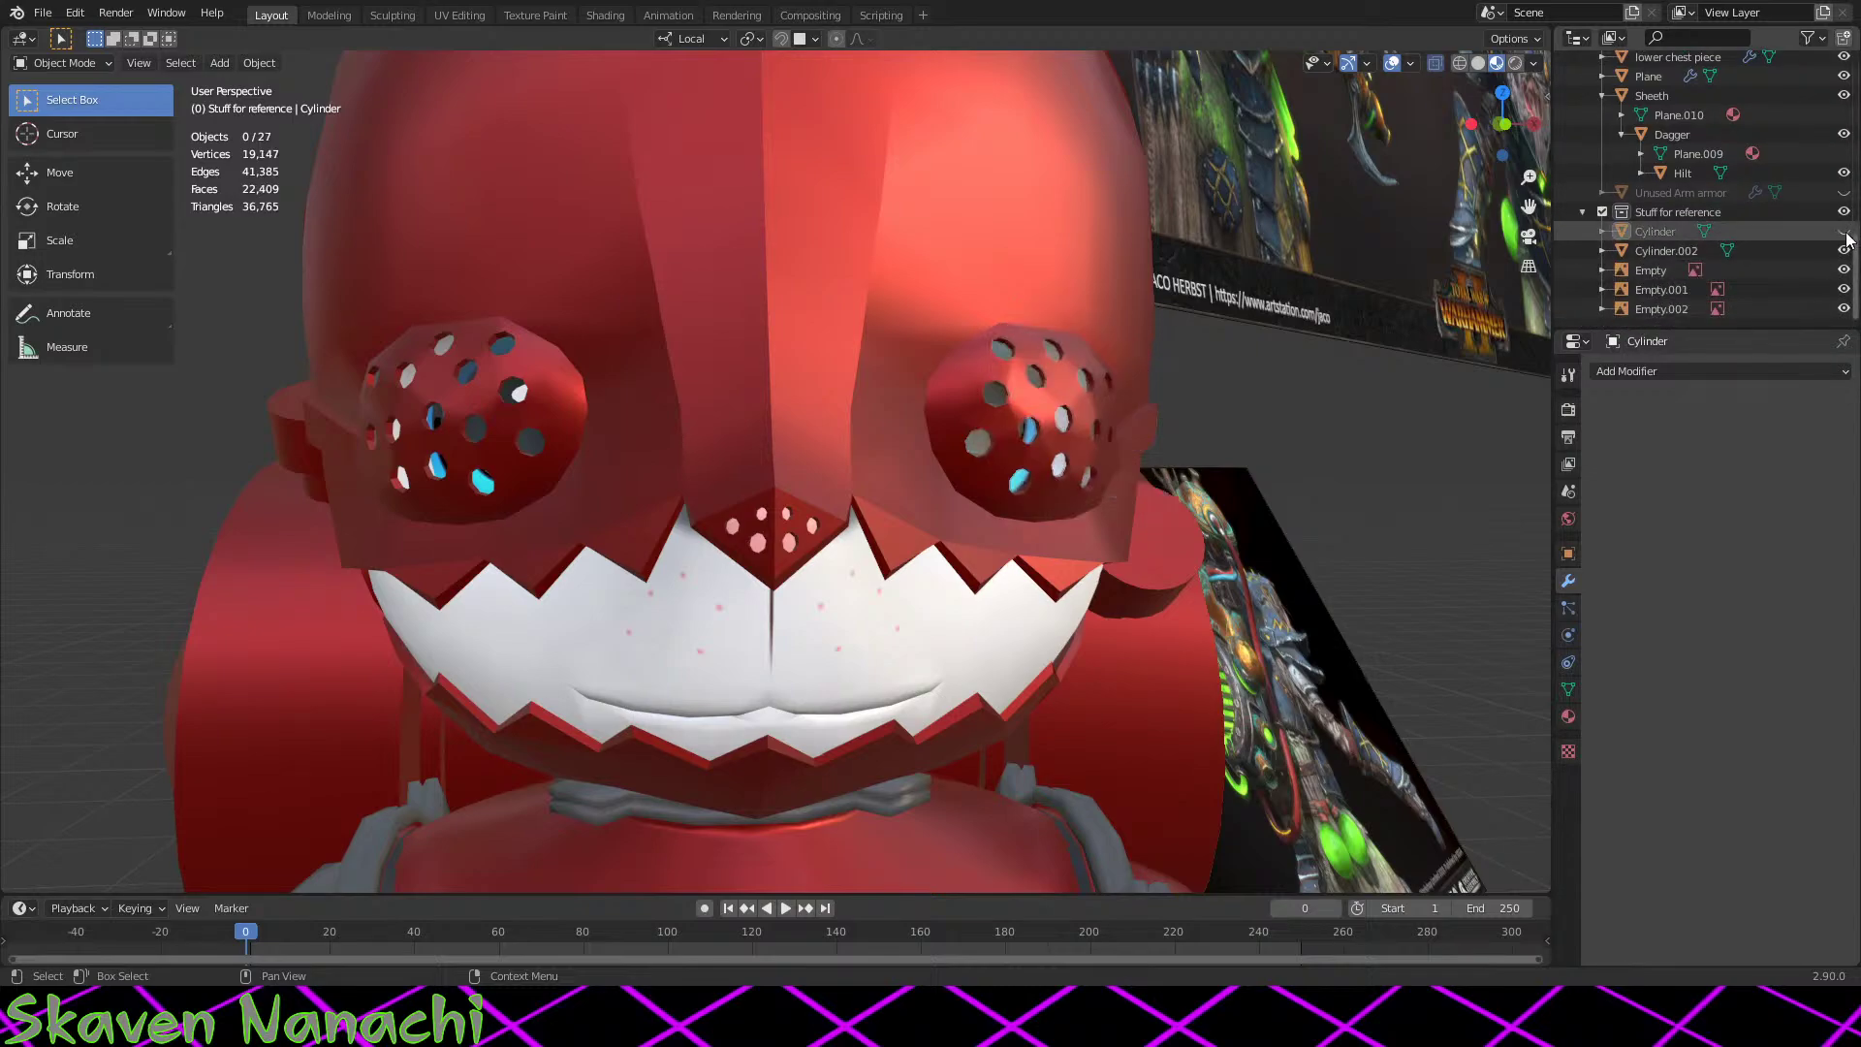
left_click(1845, 250)
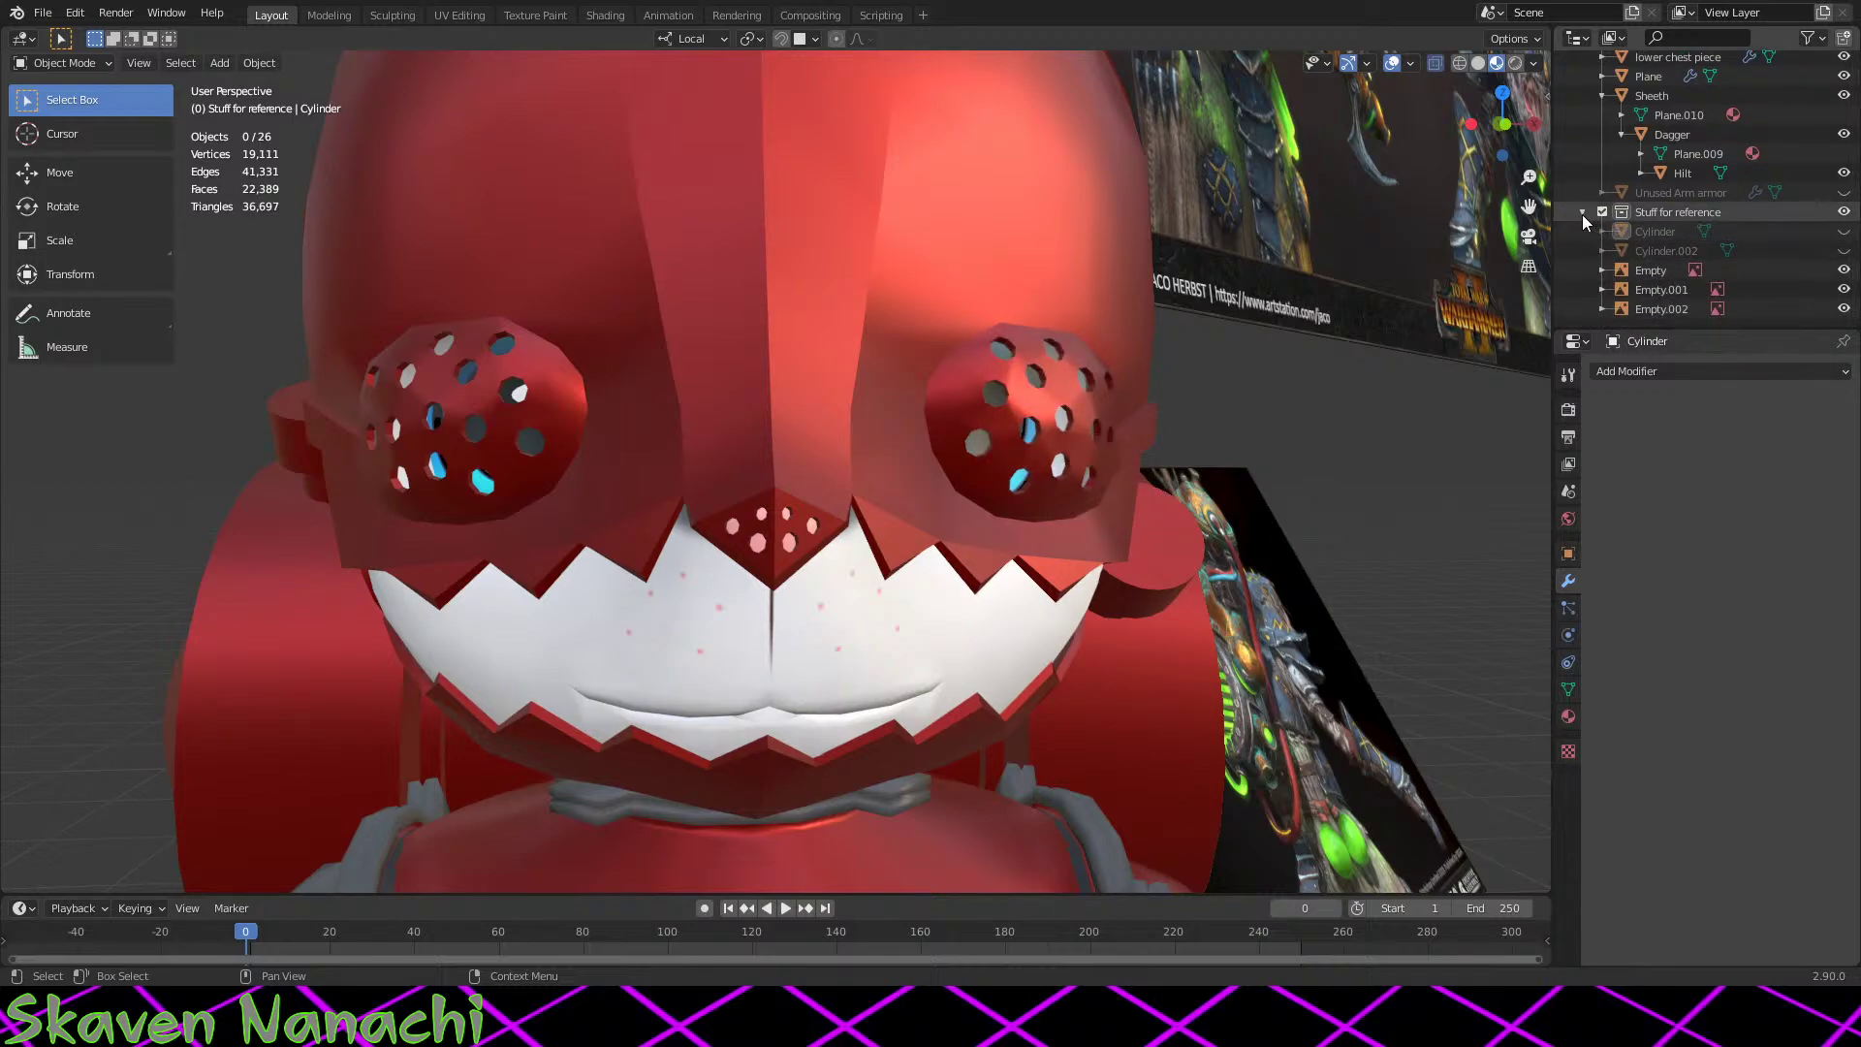
scroll(1600, 243, "up", 12)
left_click(1653, 175)
scroll(1744, 194, "up", 6)
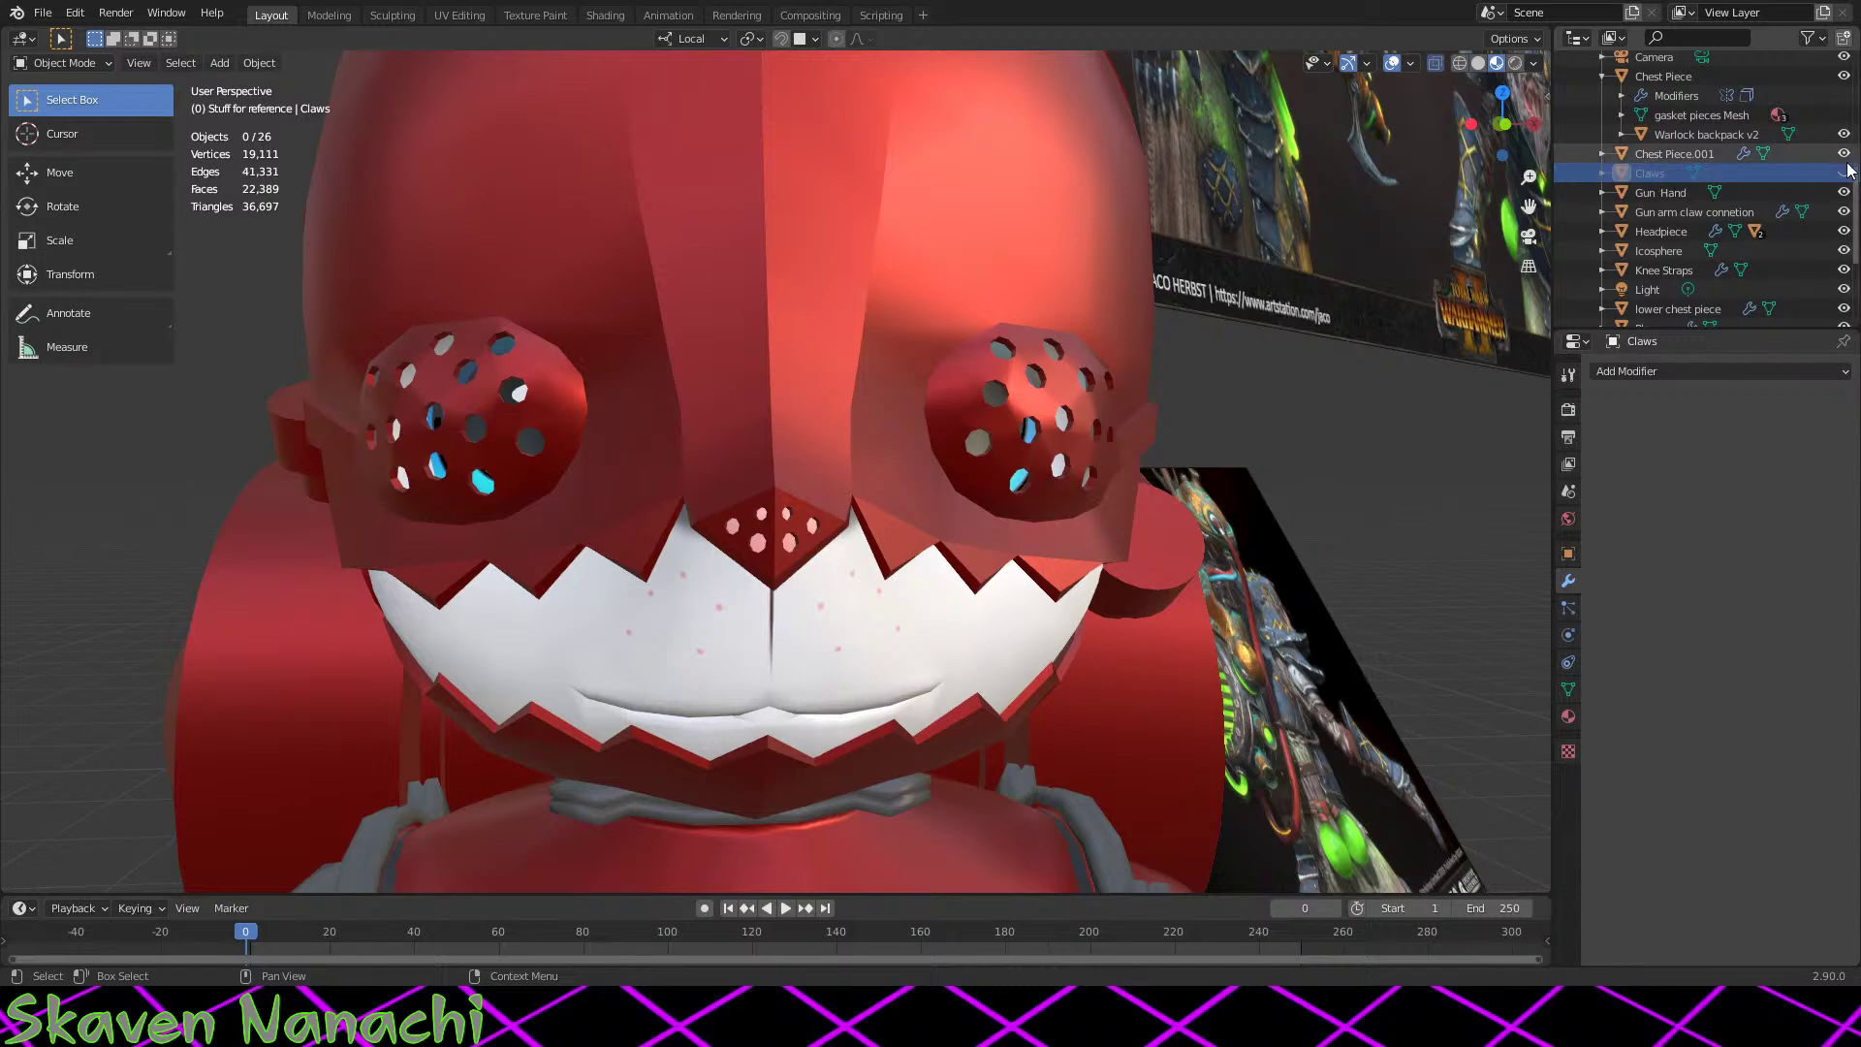
scroll(1812, 199, "up", 8)
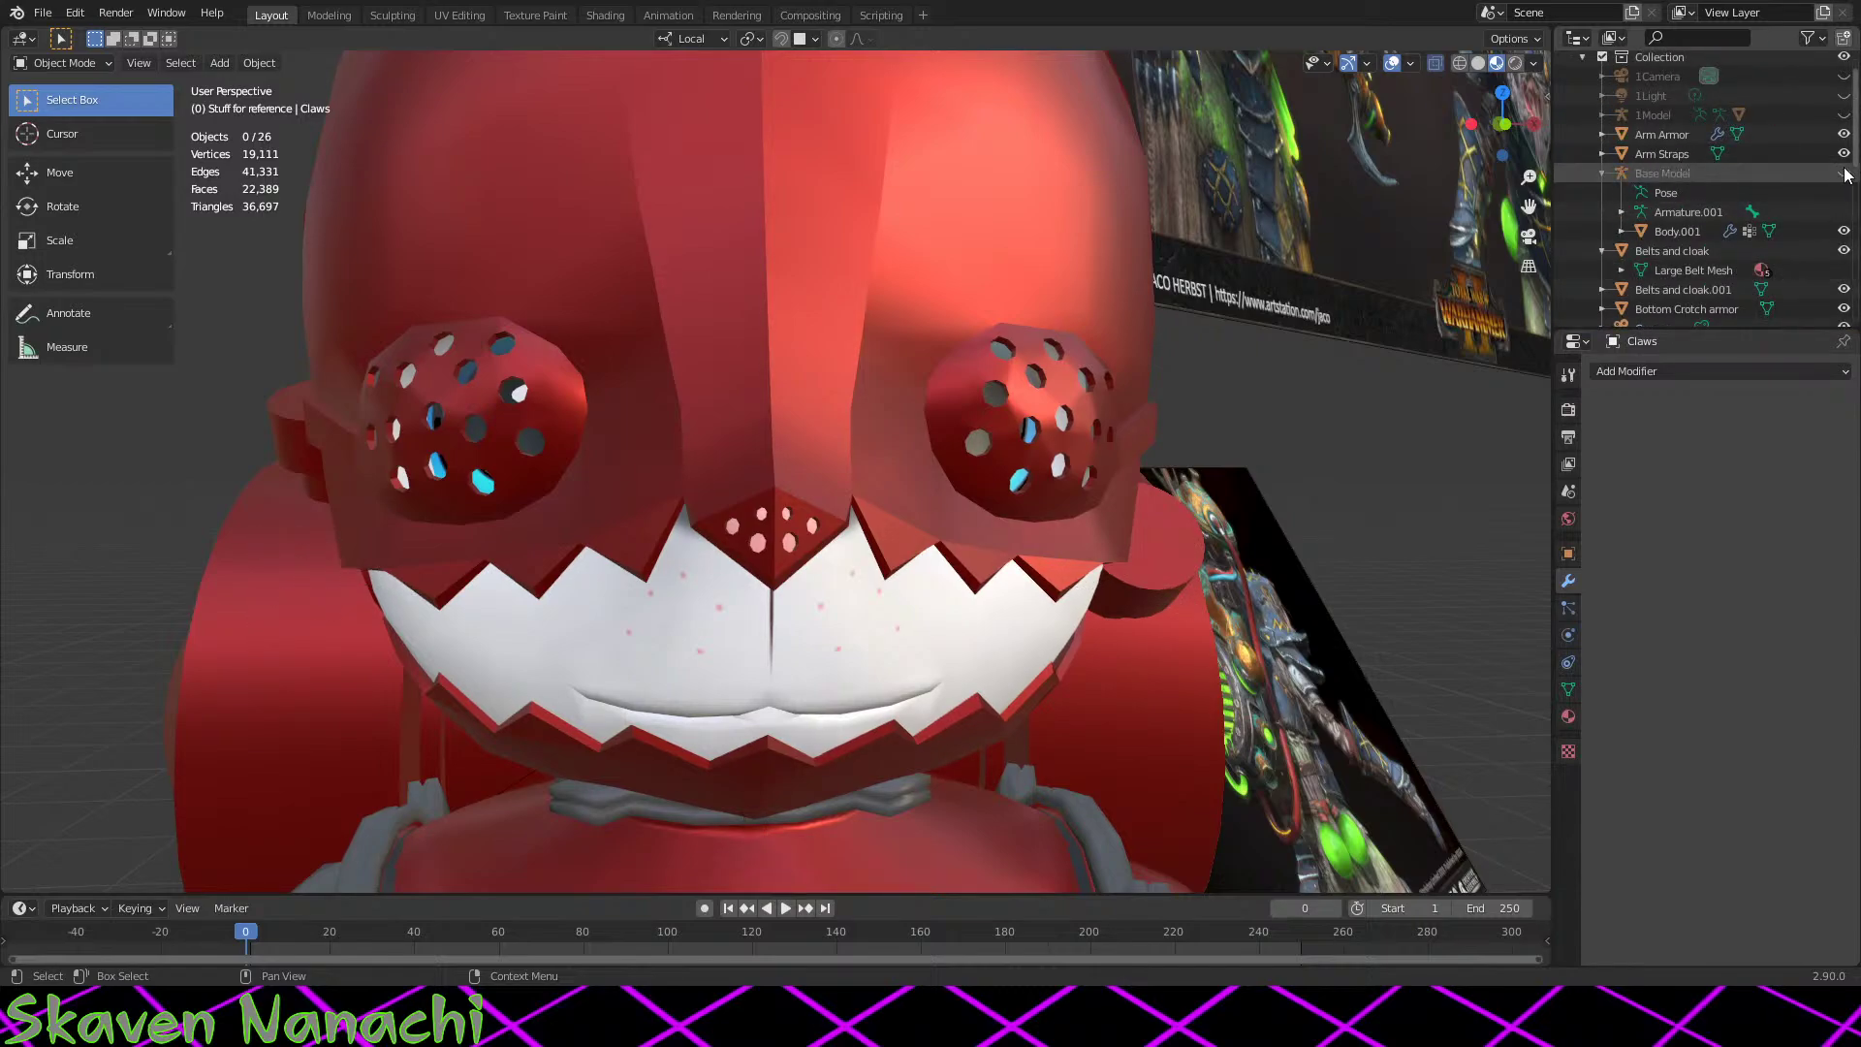
scroll(1848, 175, "up", 1)
left_click(1845, 198)
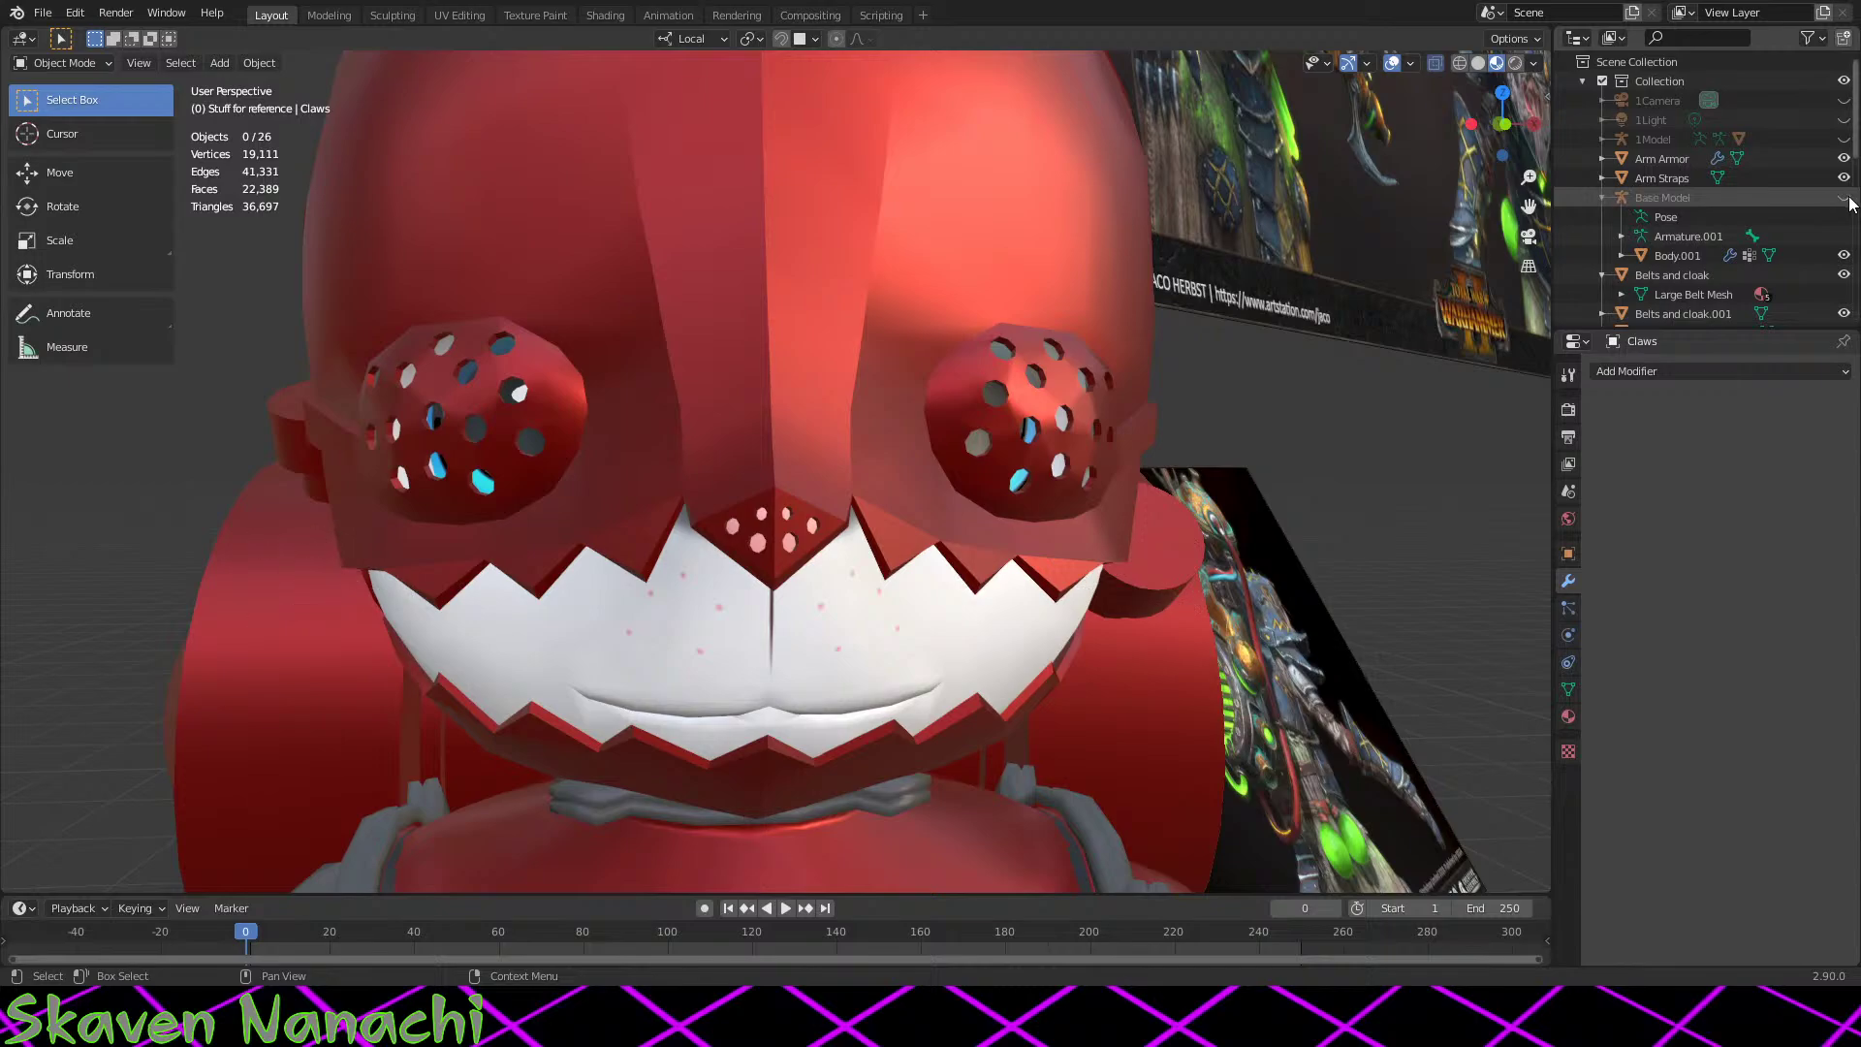
left_click(1844, 197)
Step: Examine the gun forearm, its claw connection sleeve and the barrel from several angles beside the rear-view reference image
scroll(1221, 682, "down", 5)
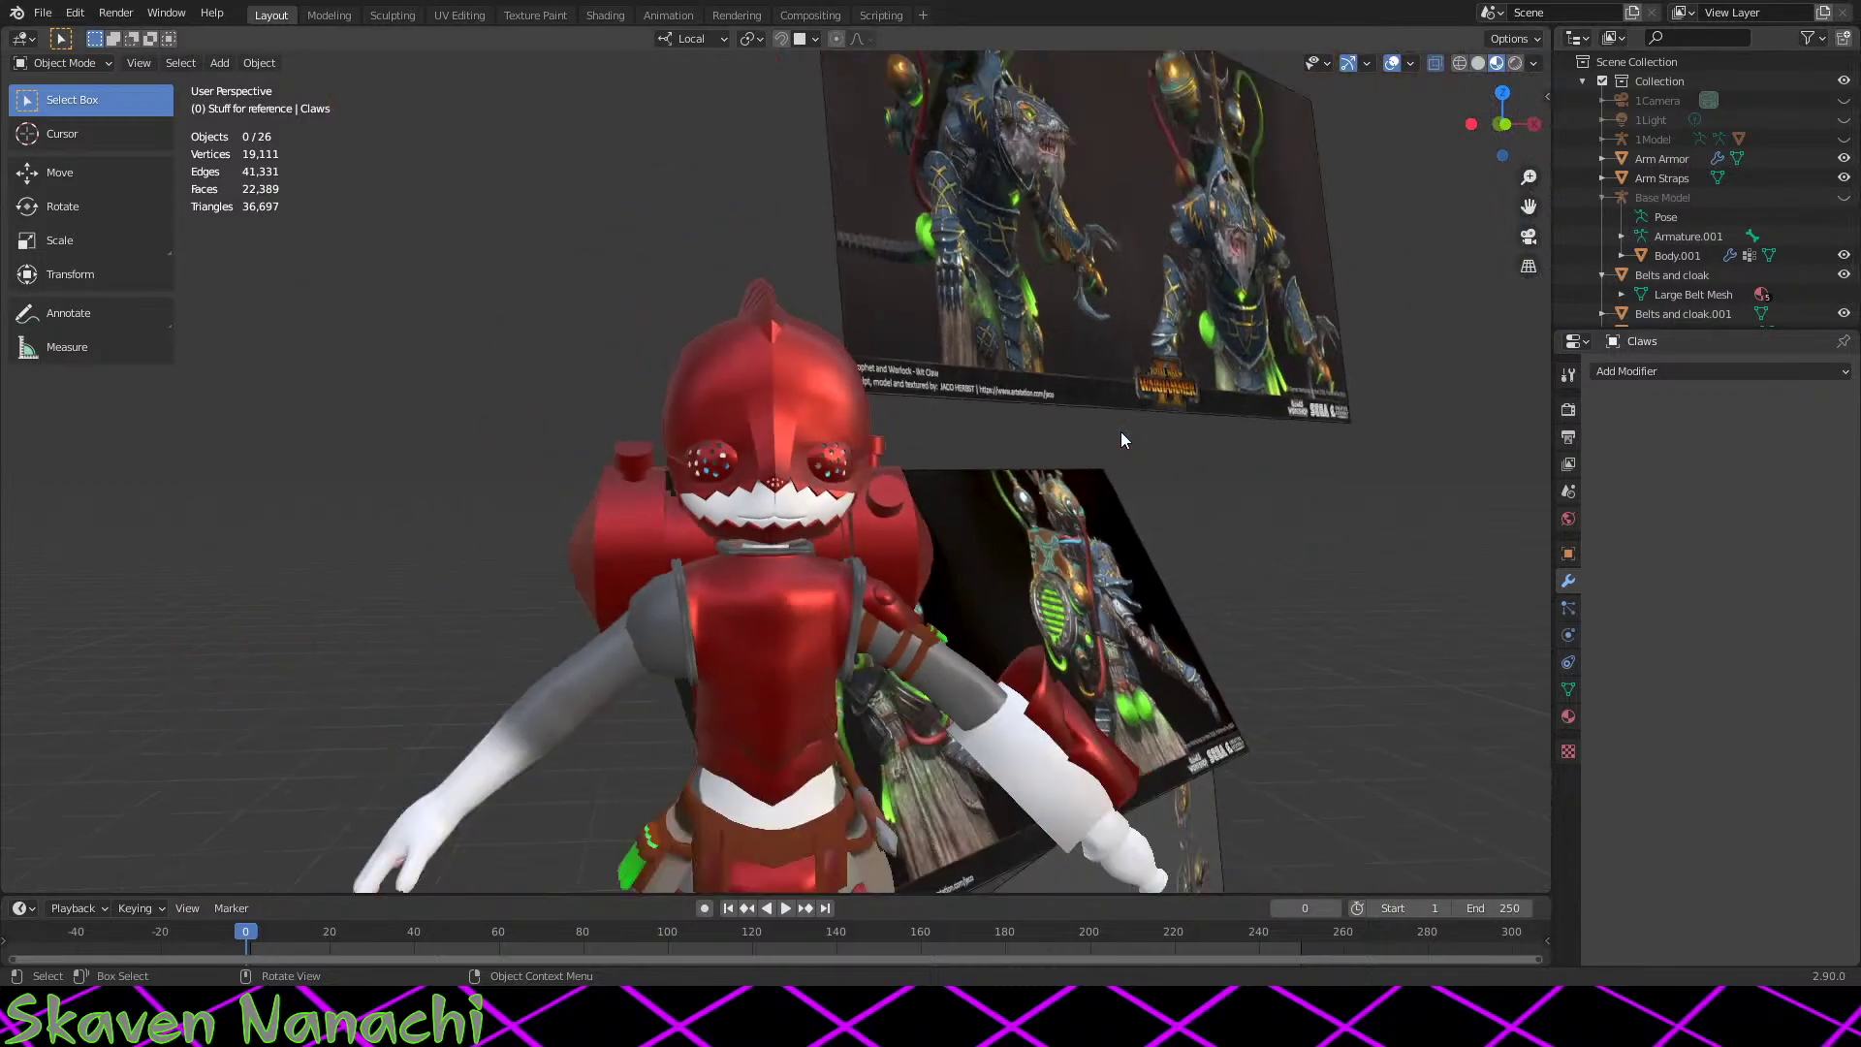
middle_click_drag(1221, 682, 1186, 415, "shift")
scroll(1220, 560, "up", 3)
middle_click_drag(1219, 561, 1136, 573)
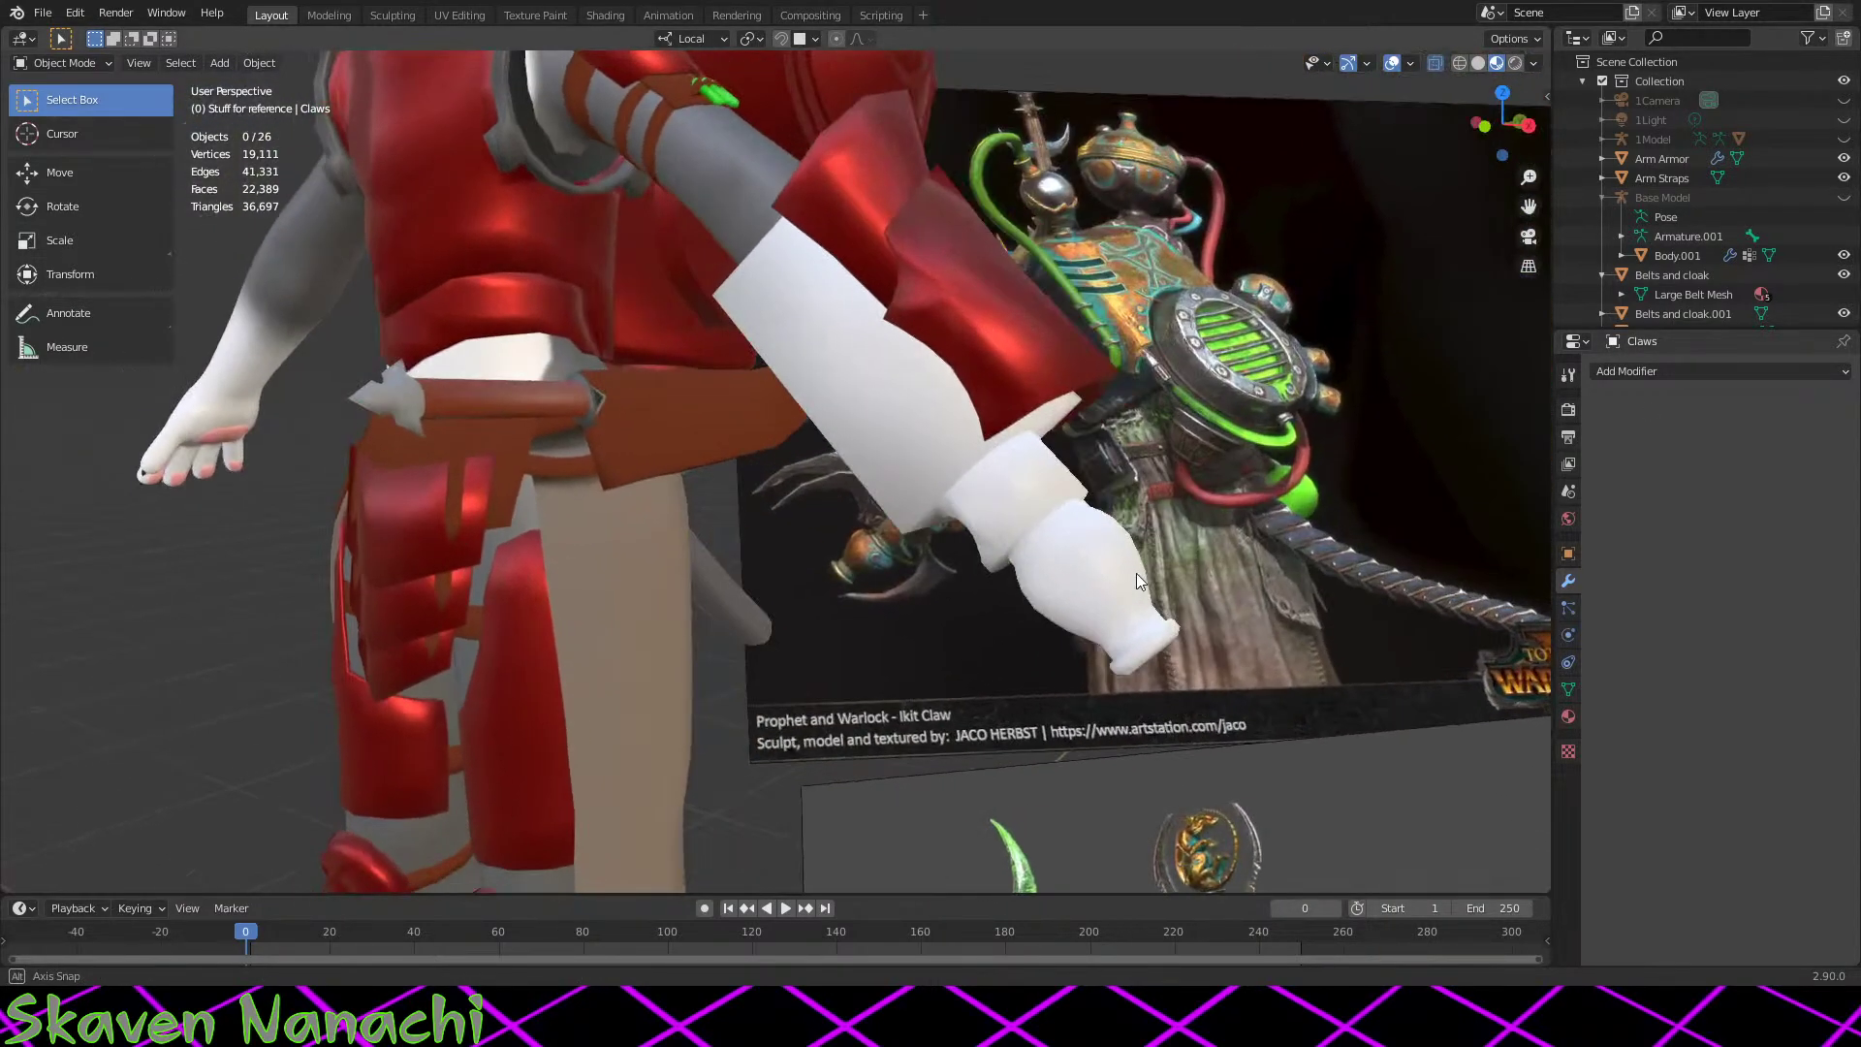
scroll(1136, 573, "up", 1)
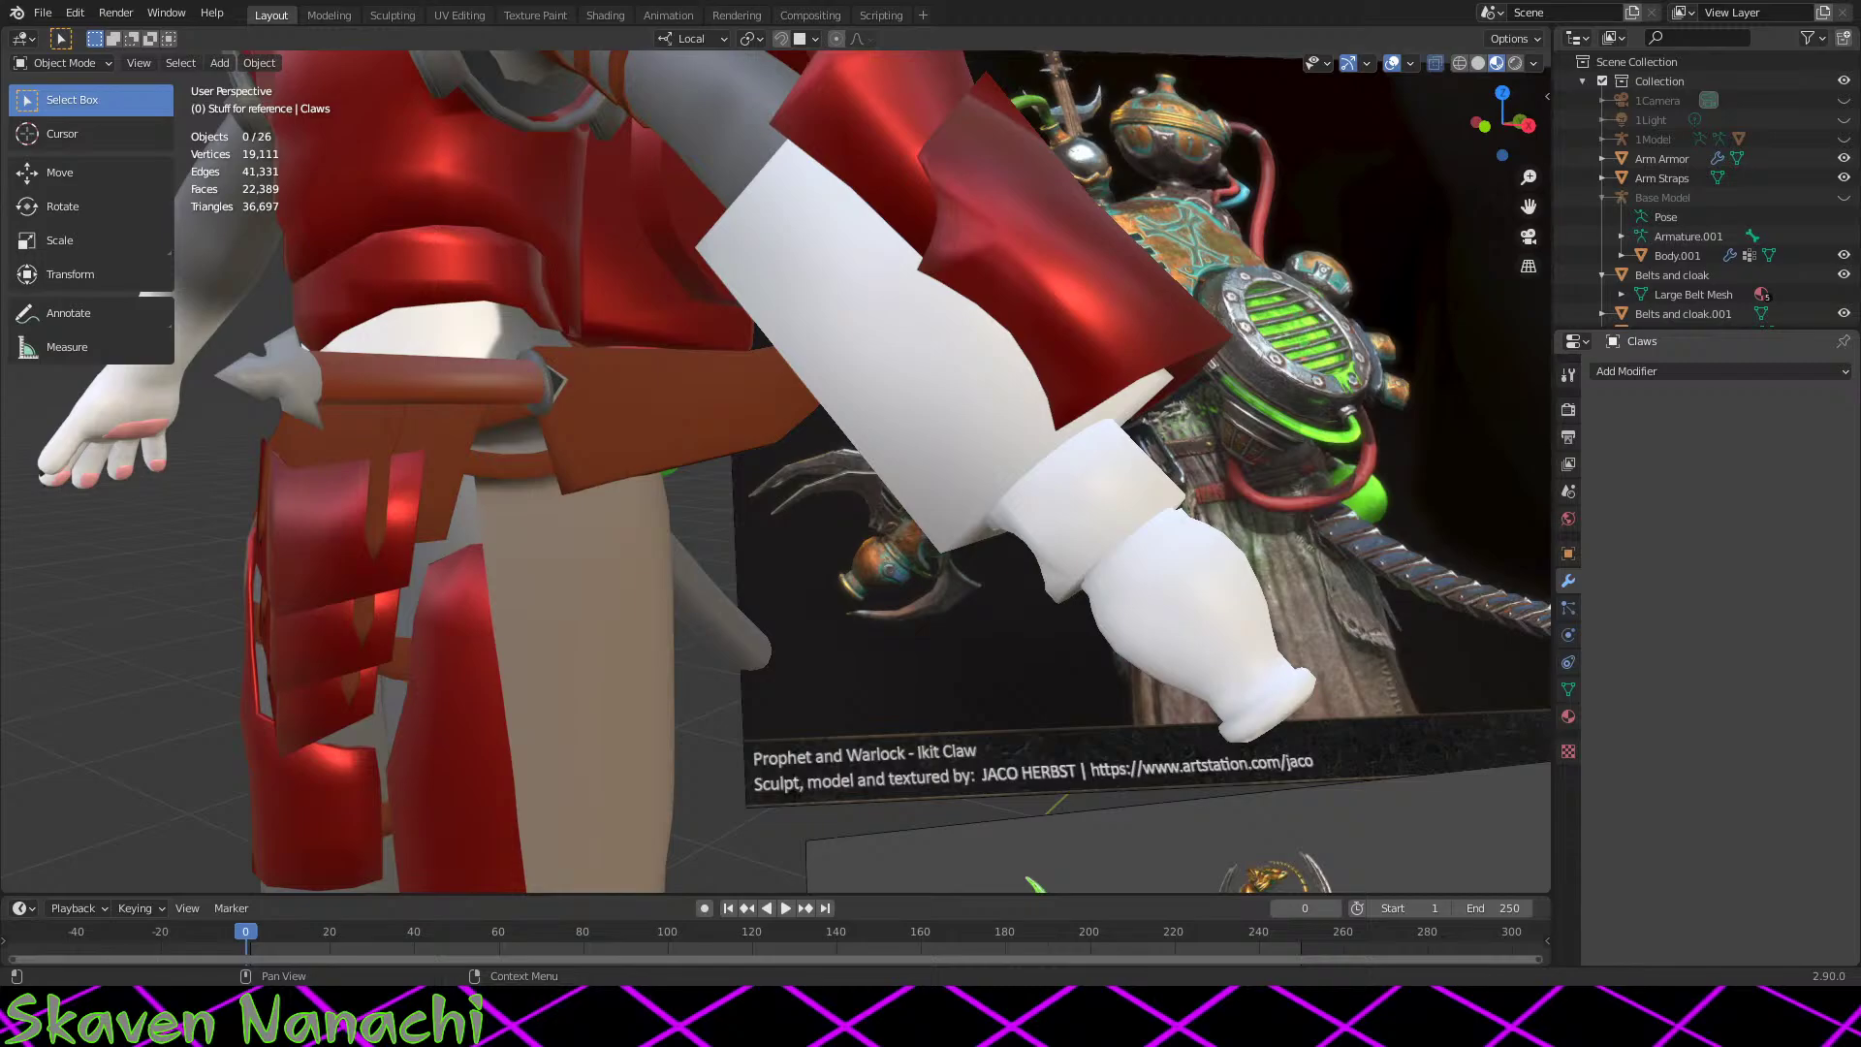
middle_click_drag(1231, 510, 1341, 630)
scroll(957, 545, "up", 3)
scroll(906, 577, "up", 2)
scroll(870, 387, "down", 5)
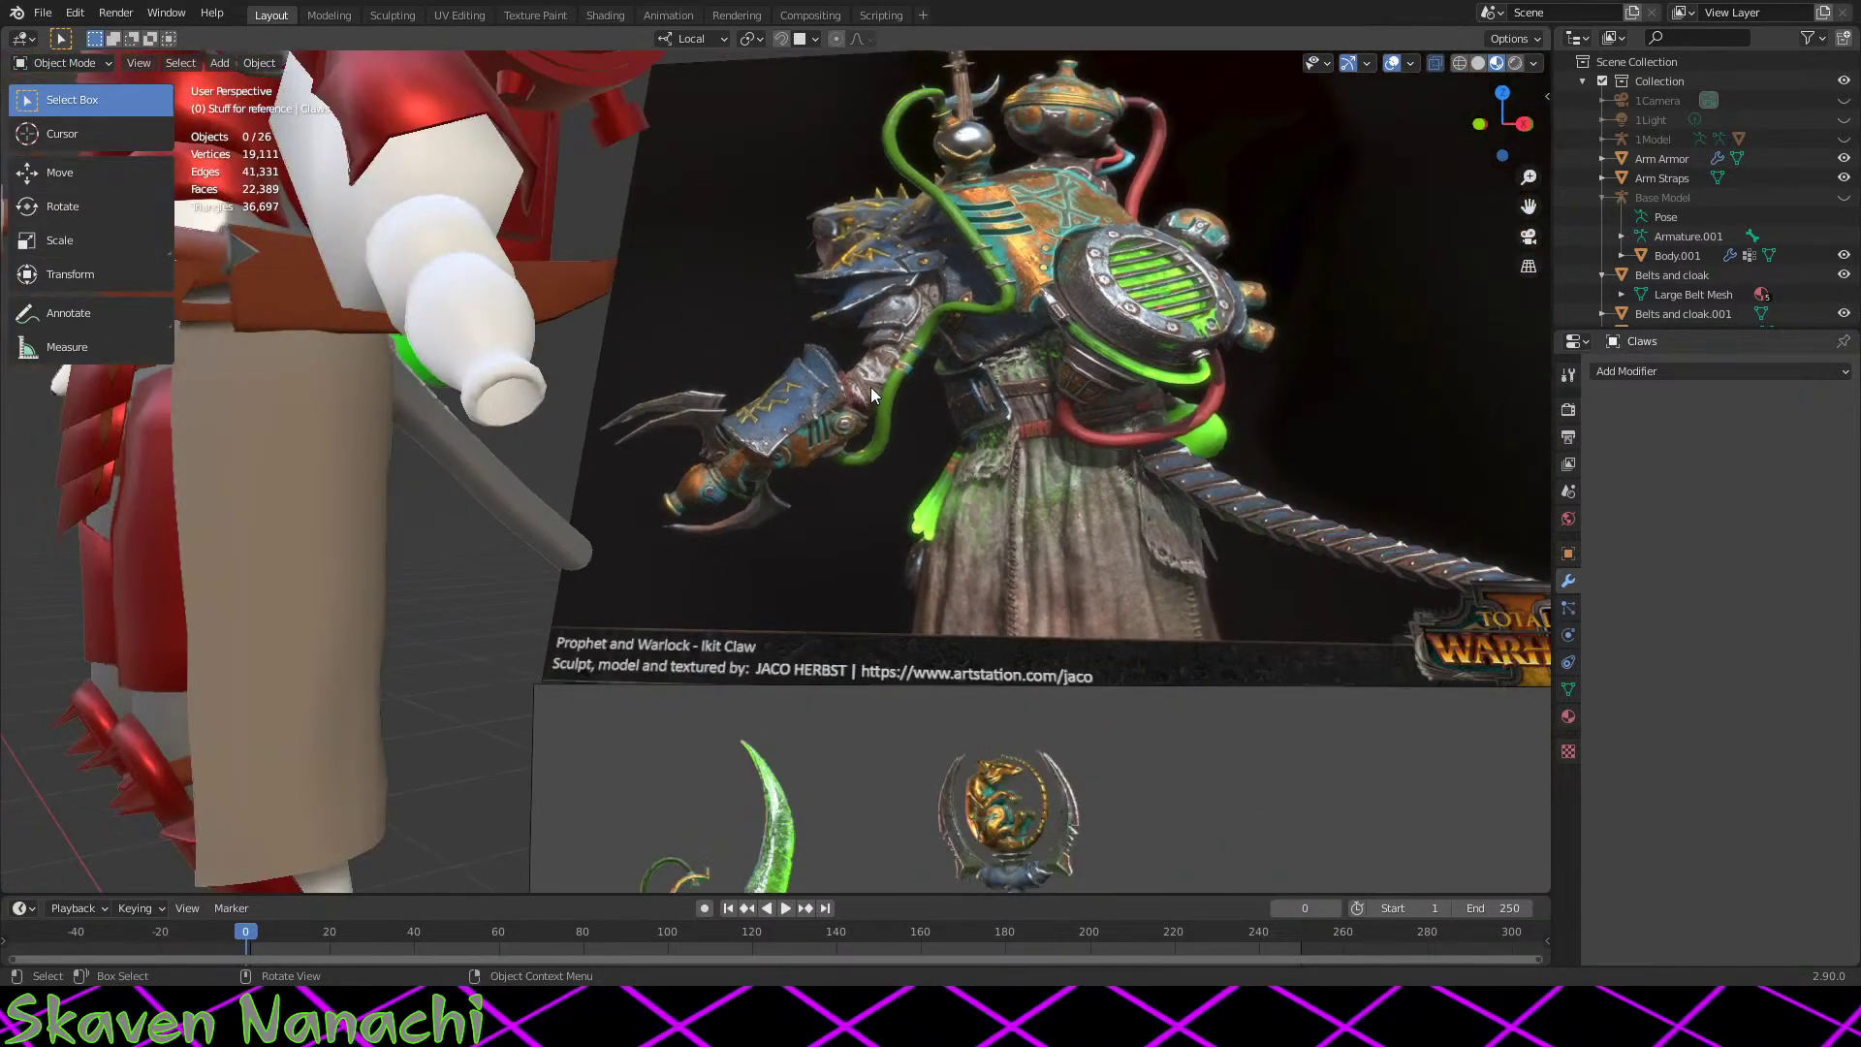
Step: Examine the gun arm's claw attachment and barrel up close in the other Ikit Claw reference views
middle_click_drag(938, 430, 1037, 481)
scroll(1039, 482, "up", 10)
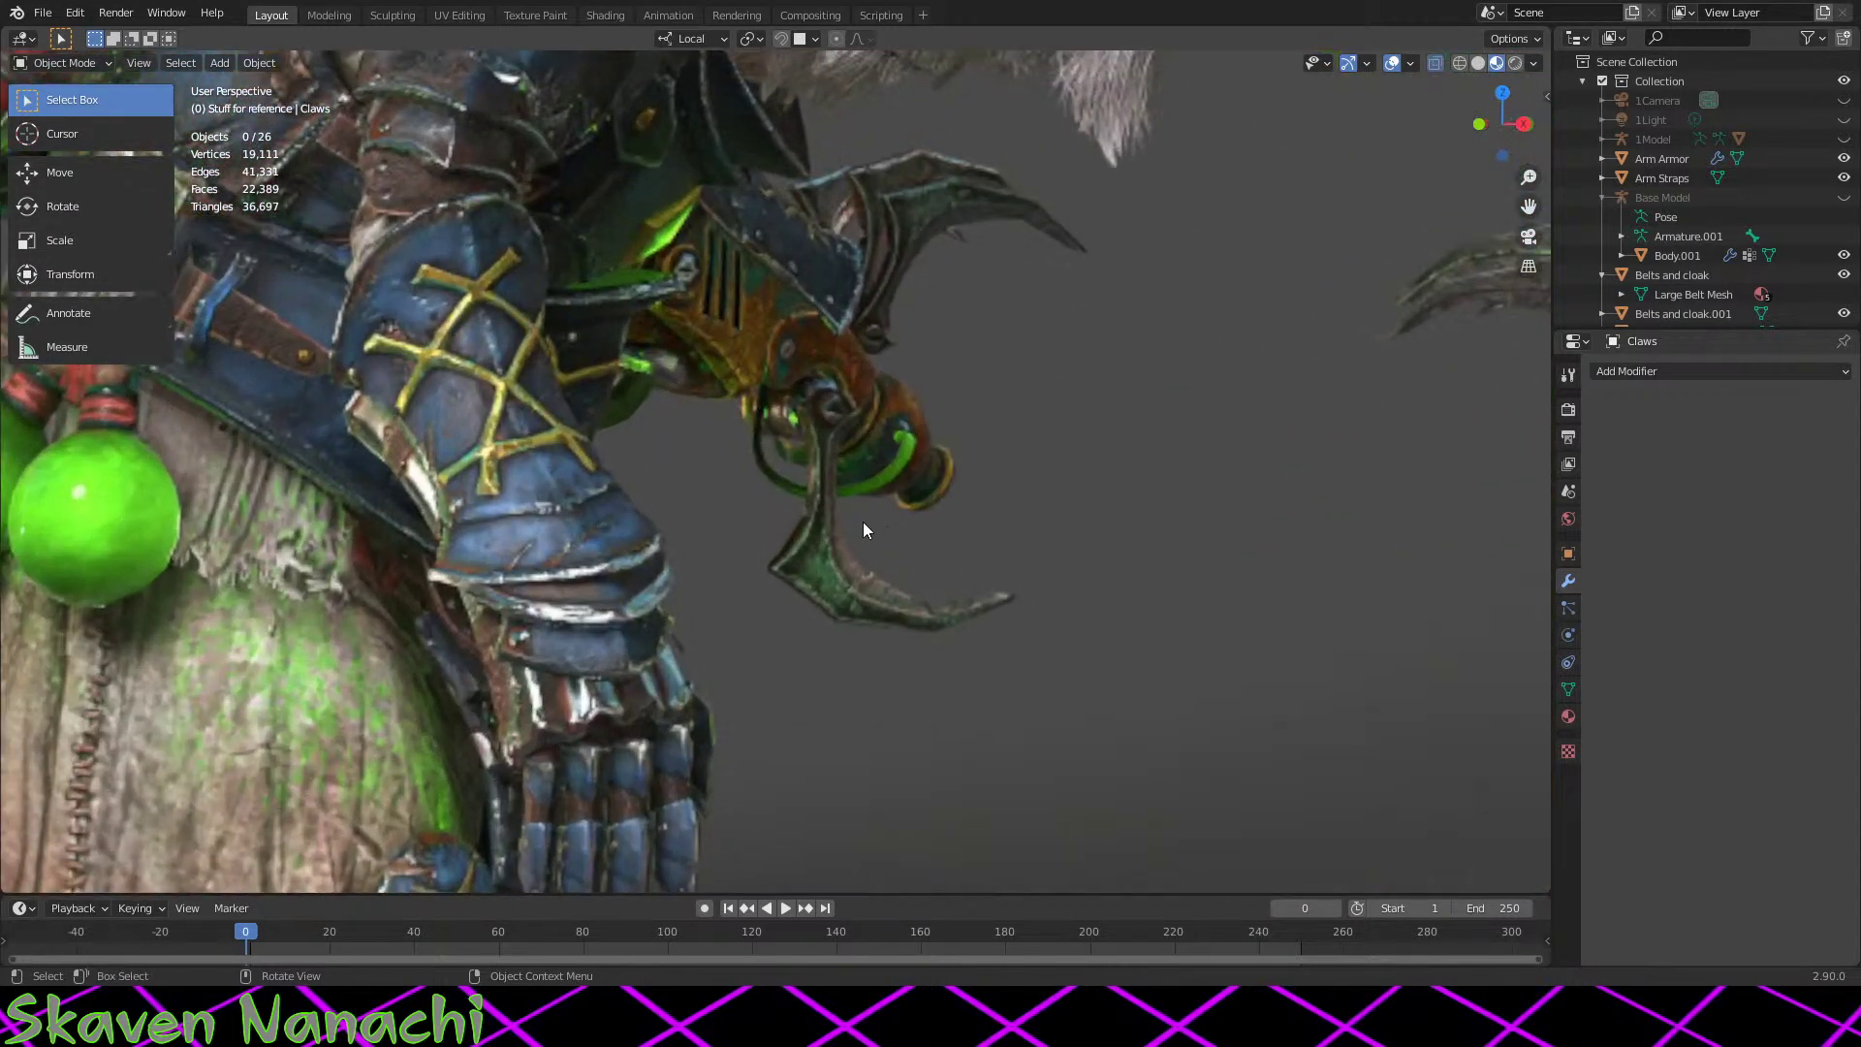
middle_click_drag(862, 521, 1066, 625)
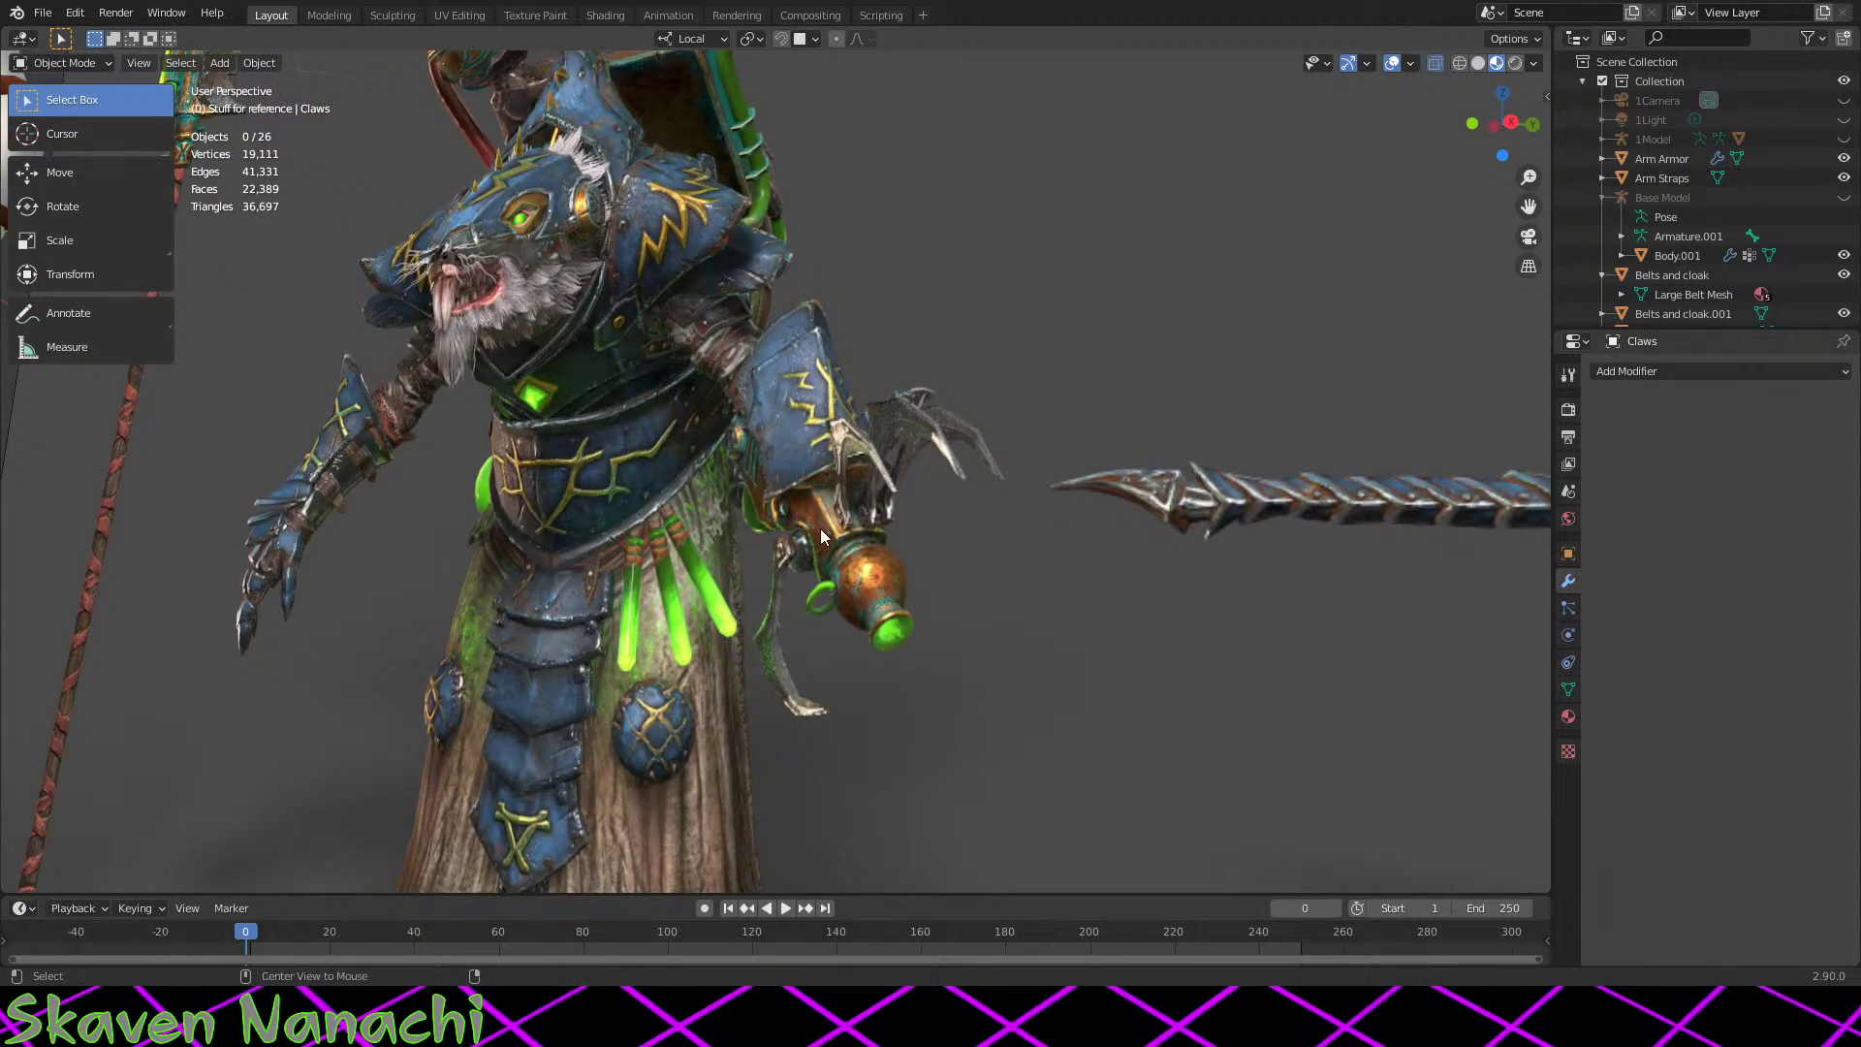
scroll(846, 525, "up", 3)
middle_click(846, 525, "alt")
middle_click_drag(880, 596, 818, 543)
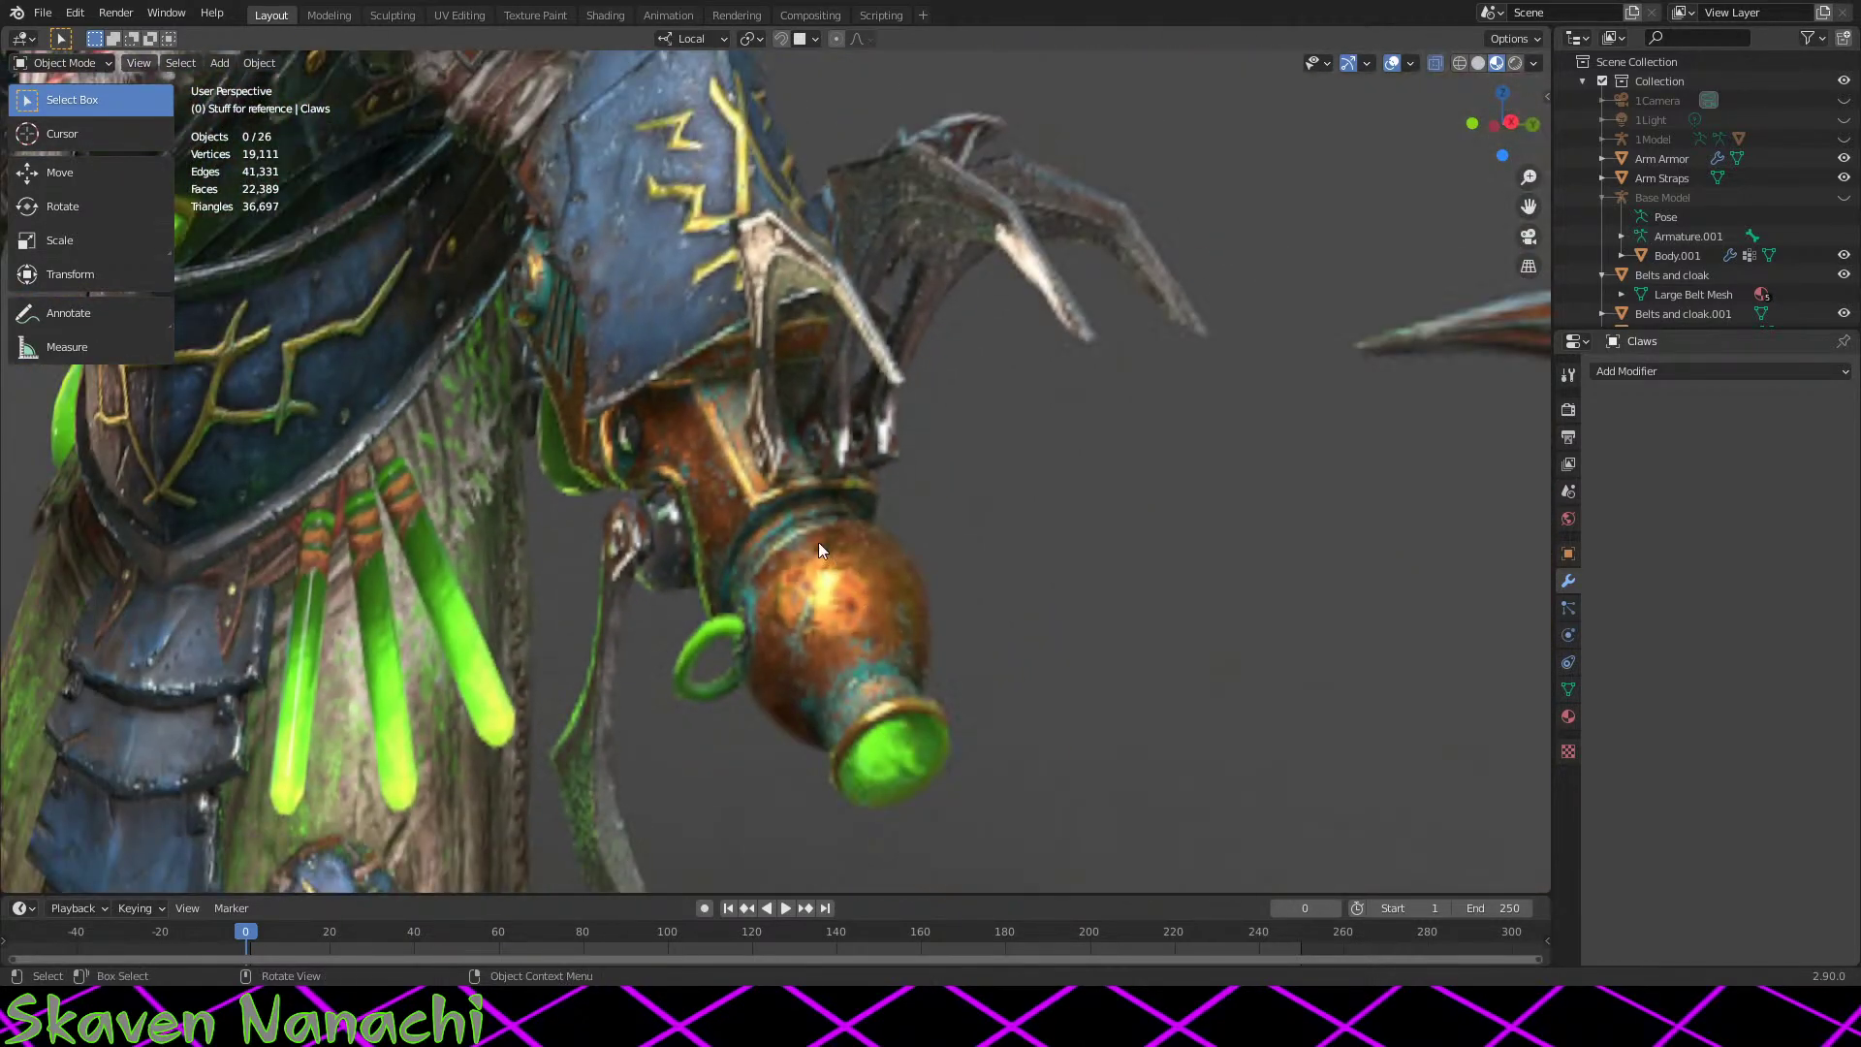
scroll(979, 615, "down", 5)
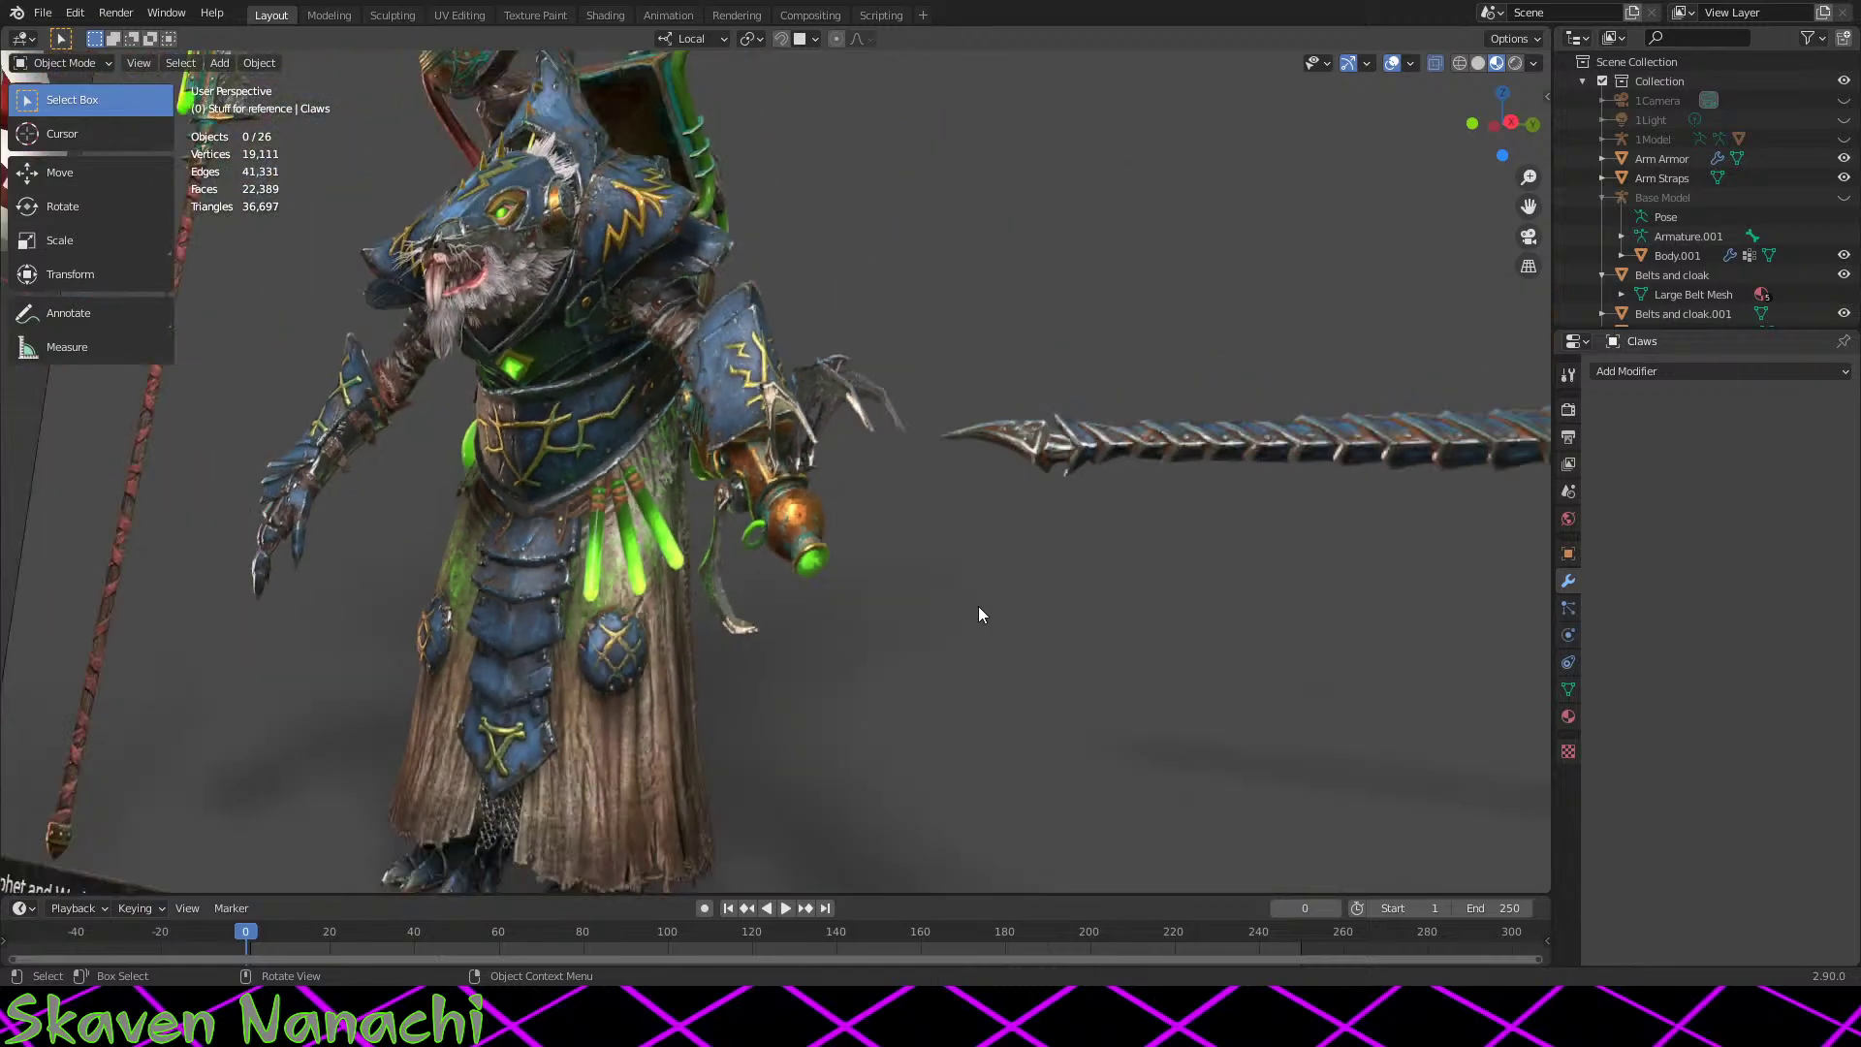
scroll(931, 627, "down", 4)
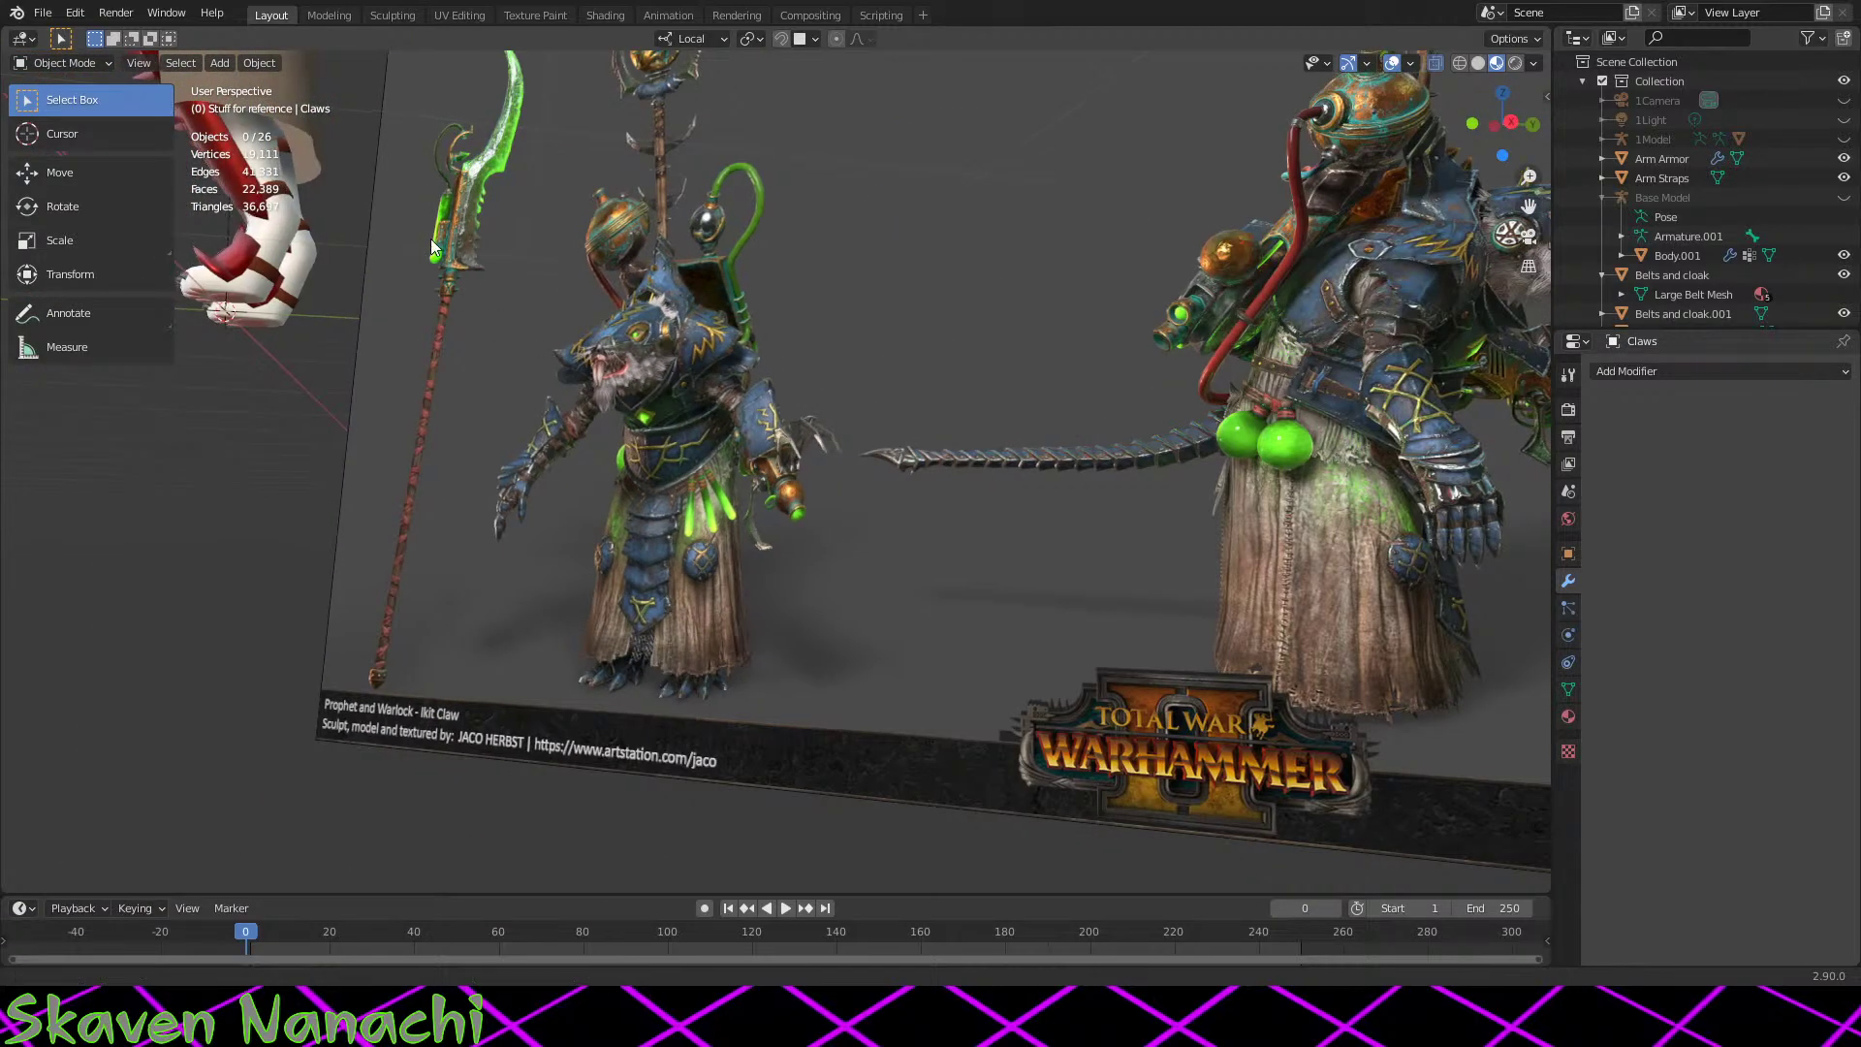
Step: Open the Gun arm claw connetion mesh for editing and select the two topmost vertices of its forearm-side rim
middle_click_drag(824, 527, 1022, 395)
scroll(1016, 740, "up", 5)
left_click(1084, 427)
key("Tab")
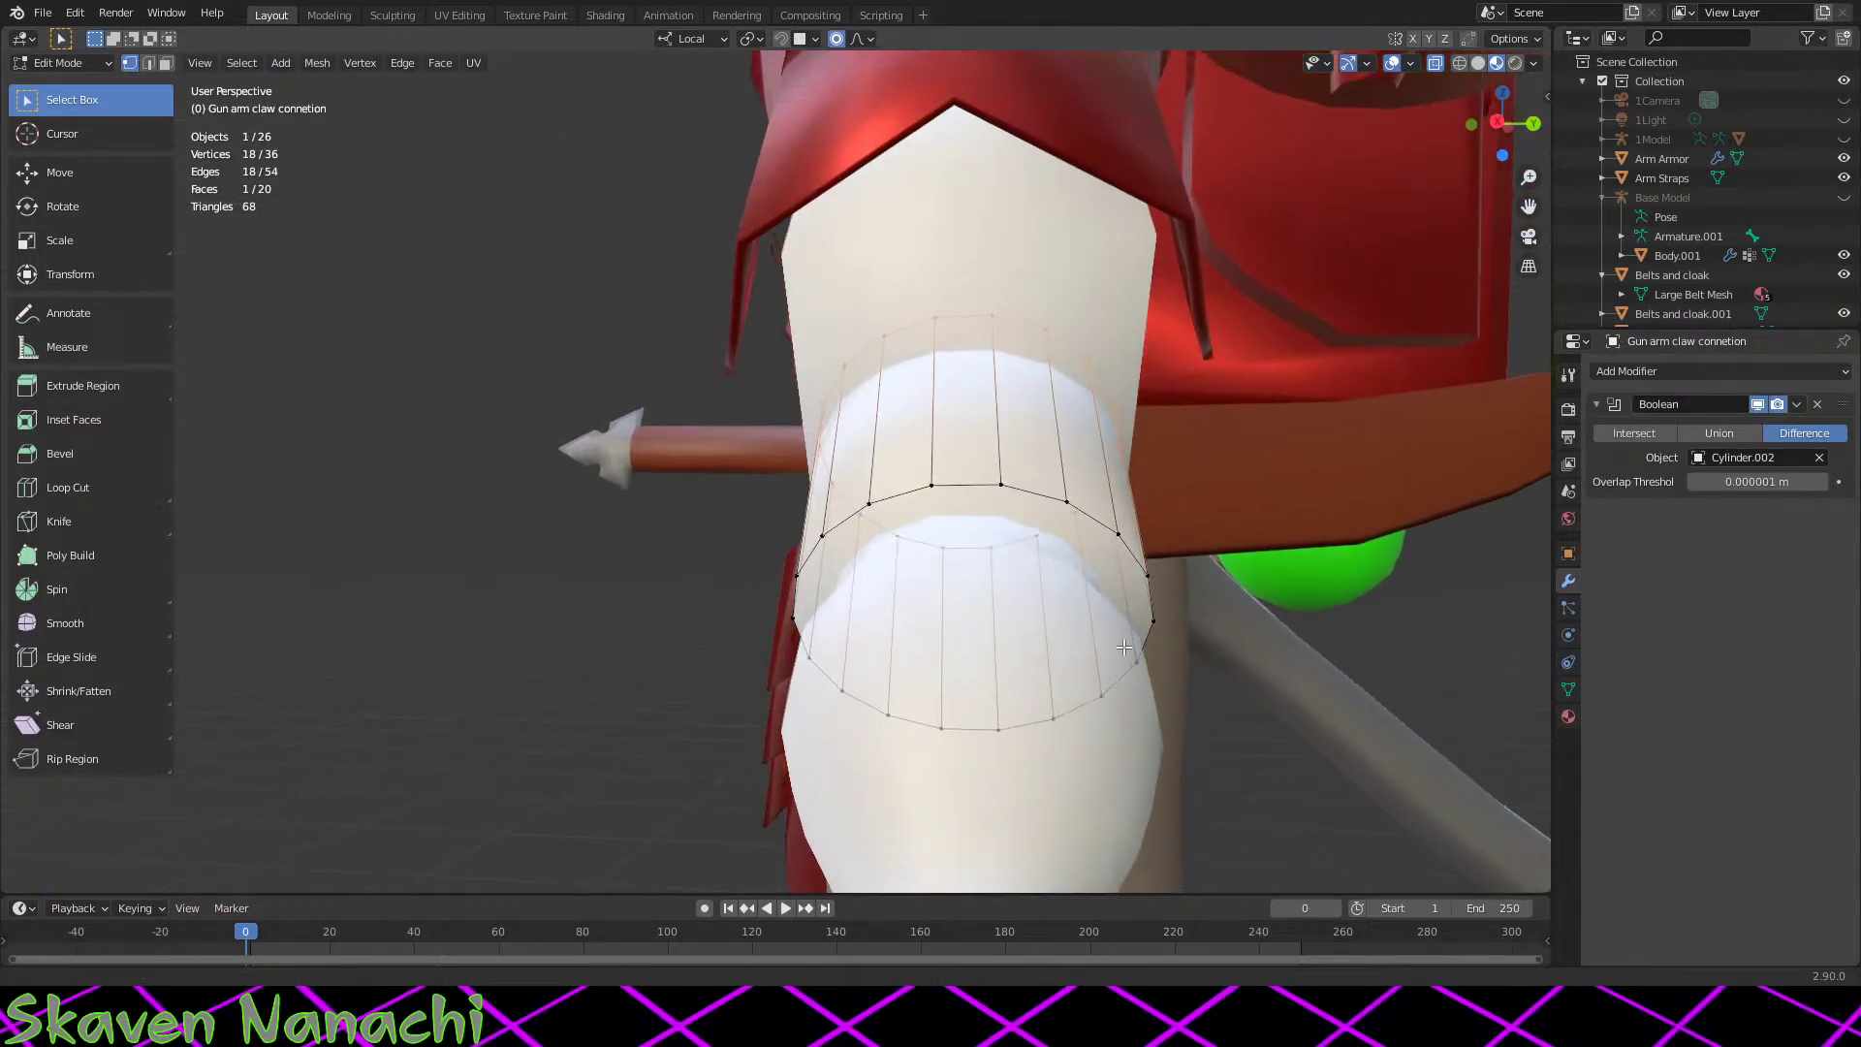
left_click_drag(1008, 303, 925, 329)
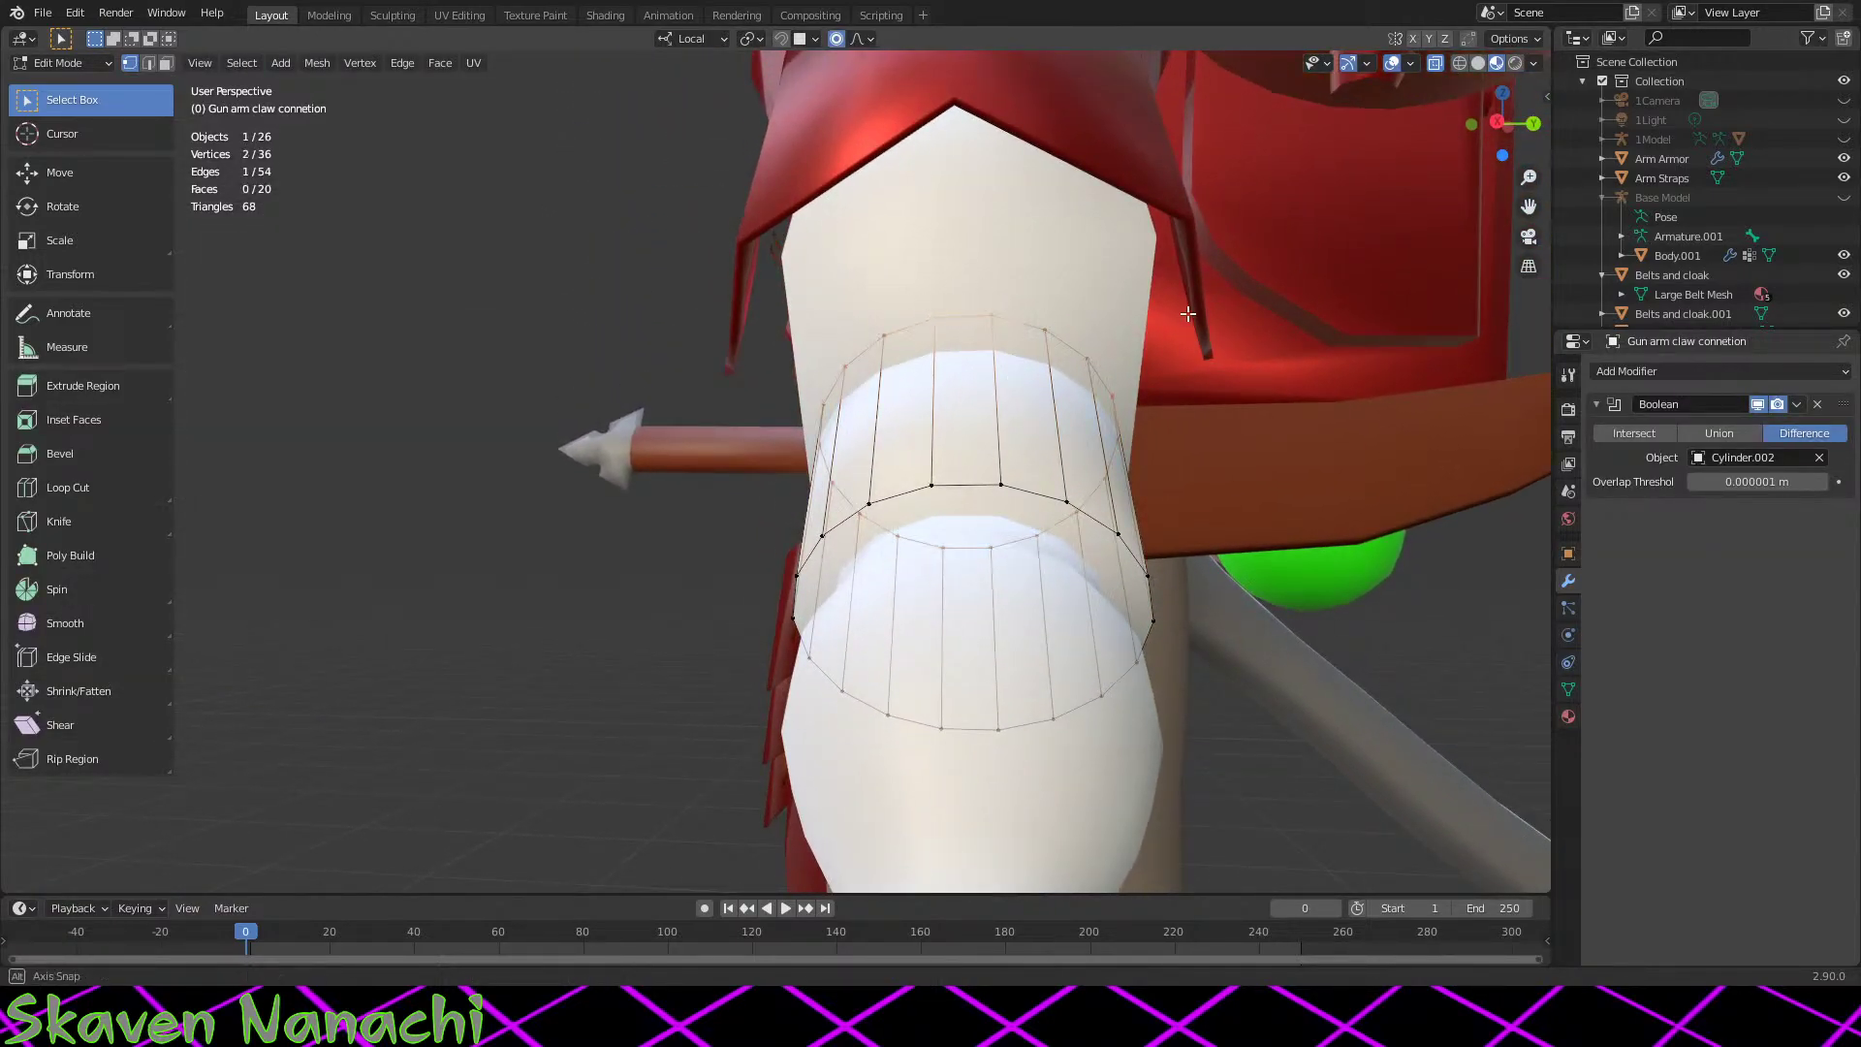
middle_click_drag(926, 329, 1325, 529)
scroll(1135, 588, "up", 5)
scroll(1135, 588, "down", 3)
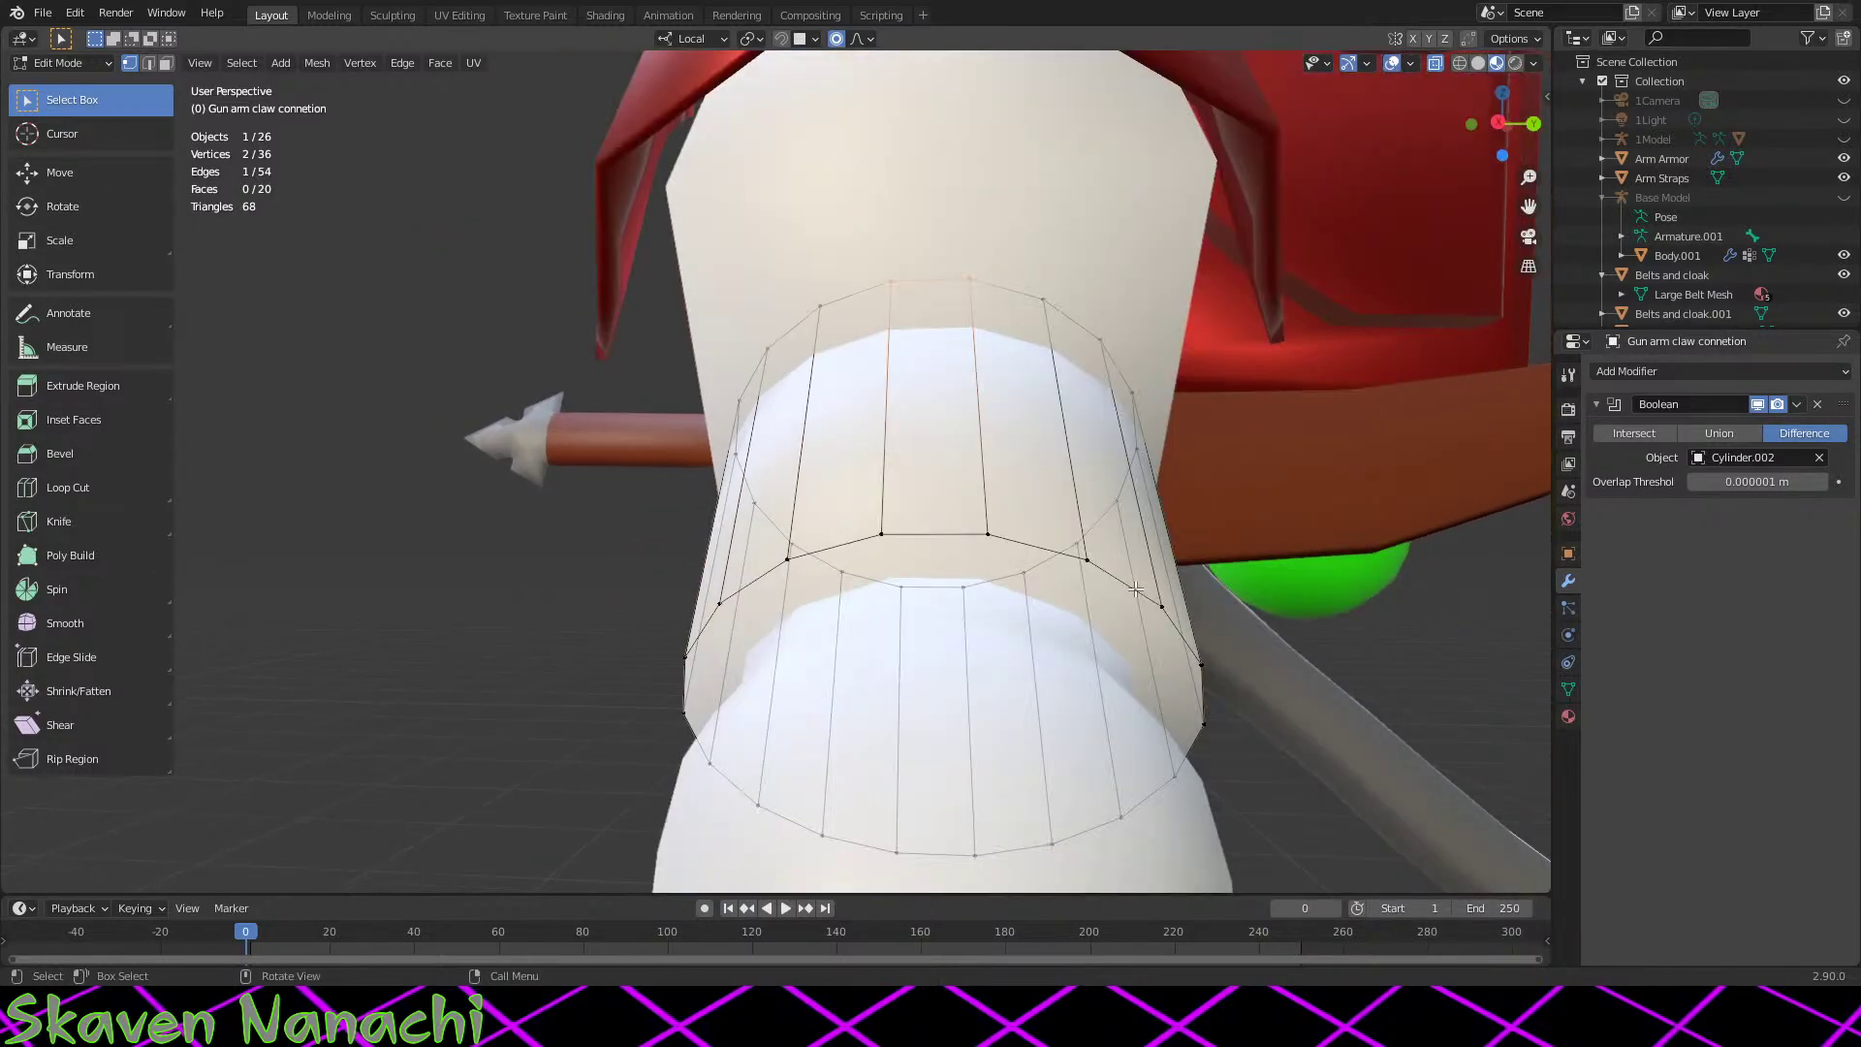
Step: Turn off X-ray and knife-cut a line across the sleeve's three topmost faces just behind the barrel-side rim
left_click(69, 522)
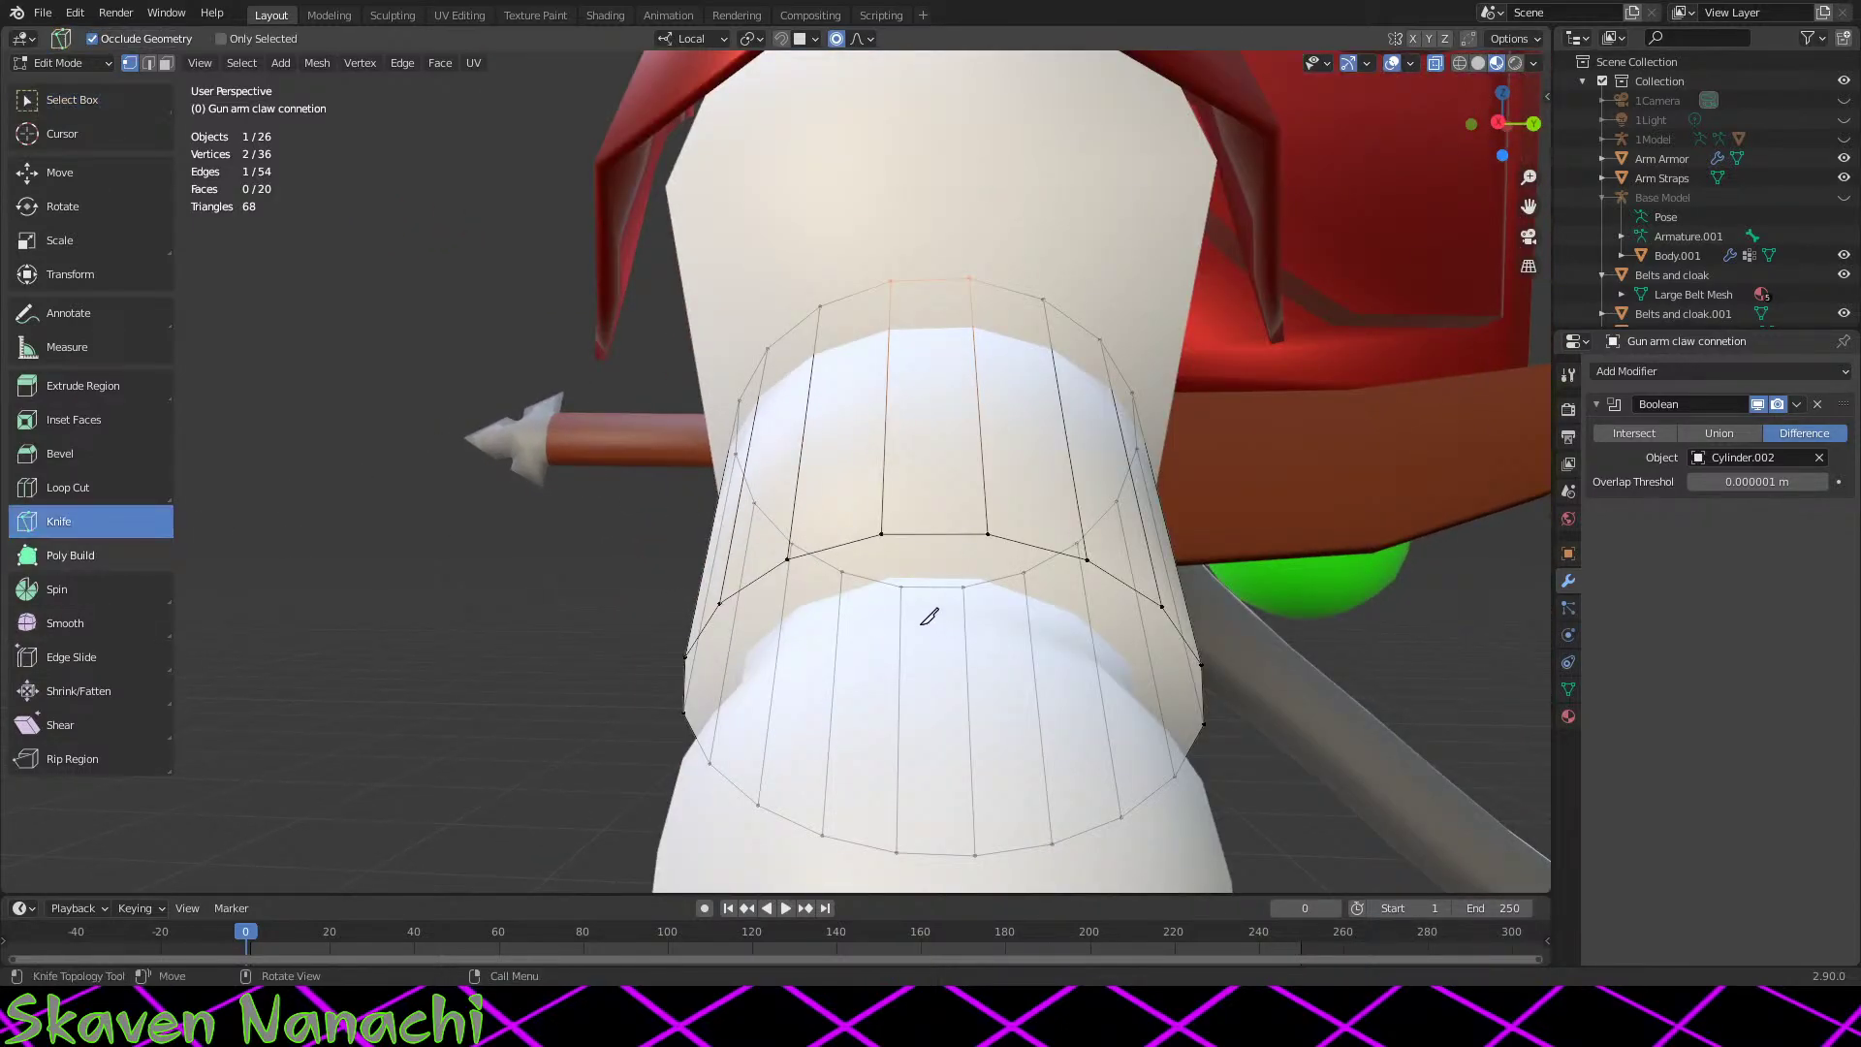
left_click(1434, 63)
left_click(789, 559)
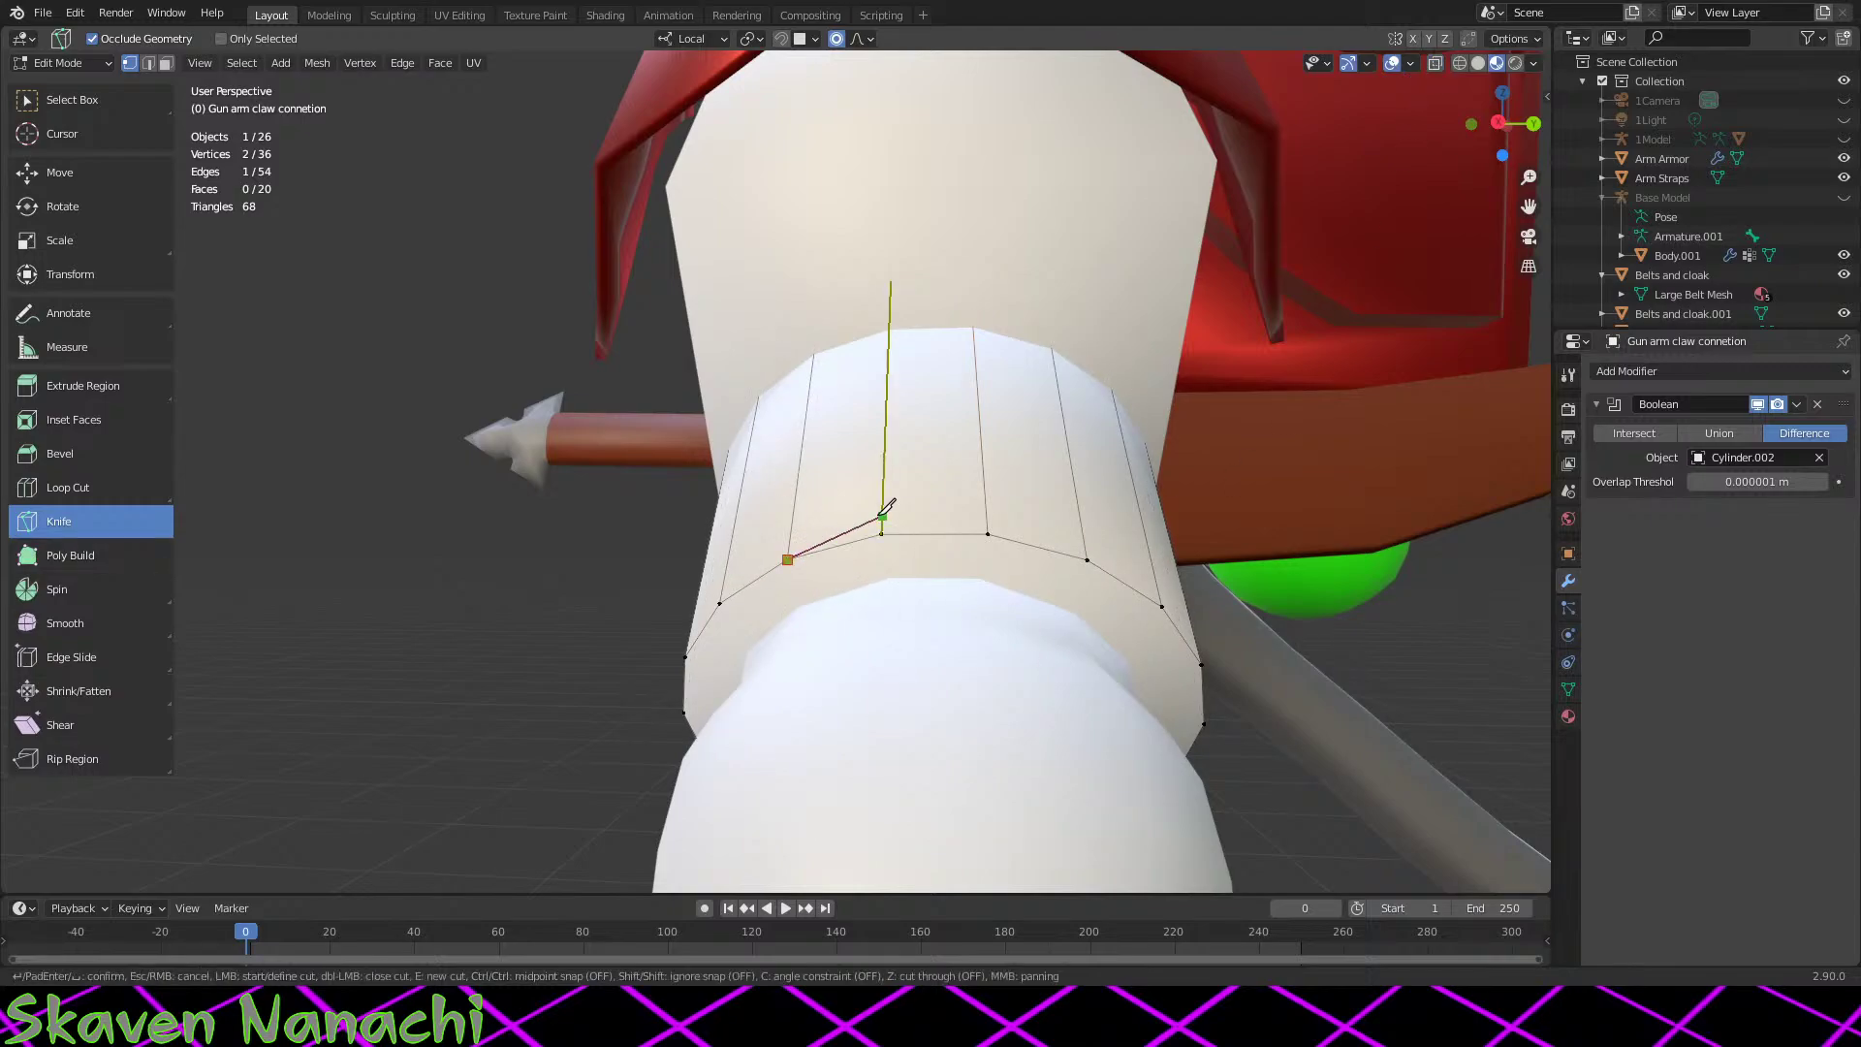
left_click(881, 517)
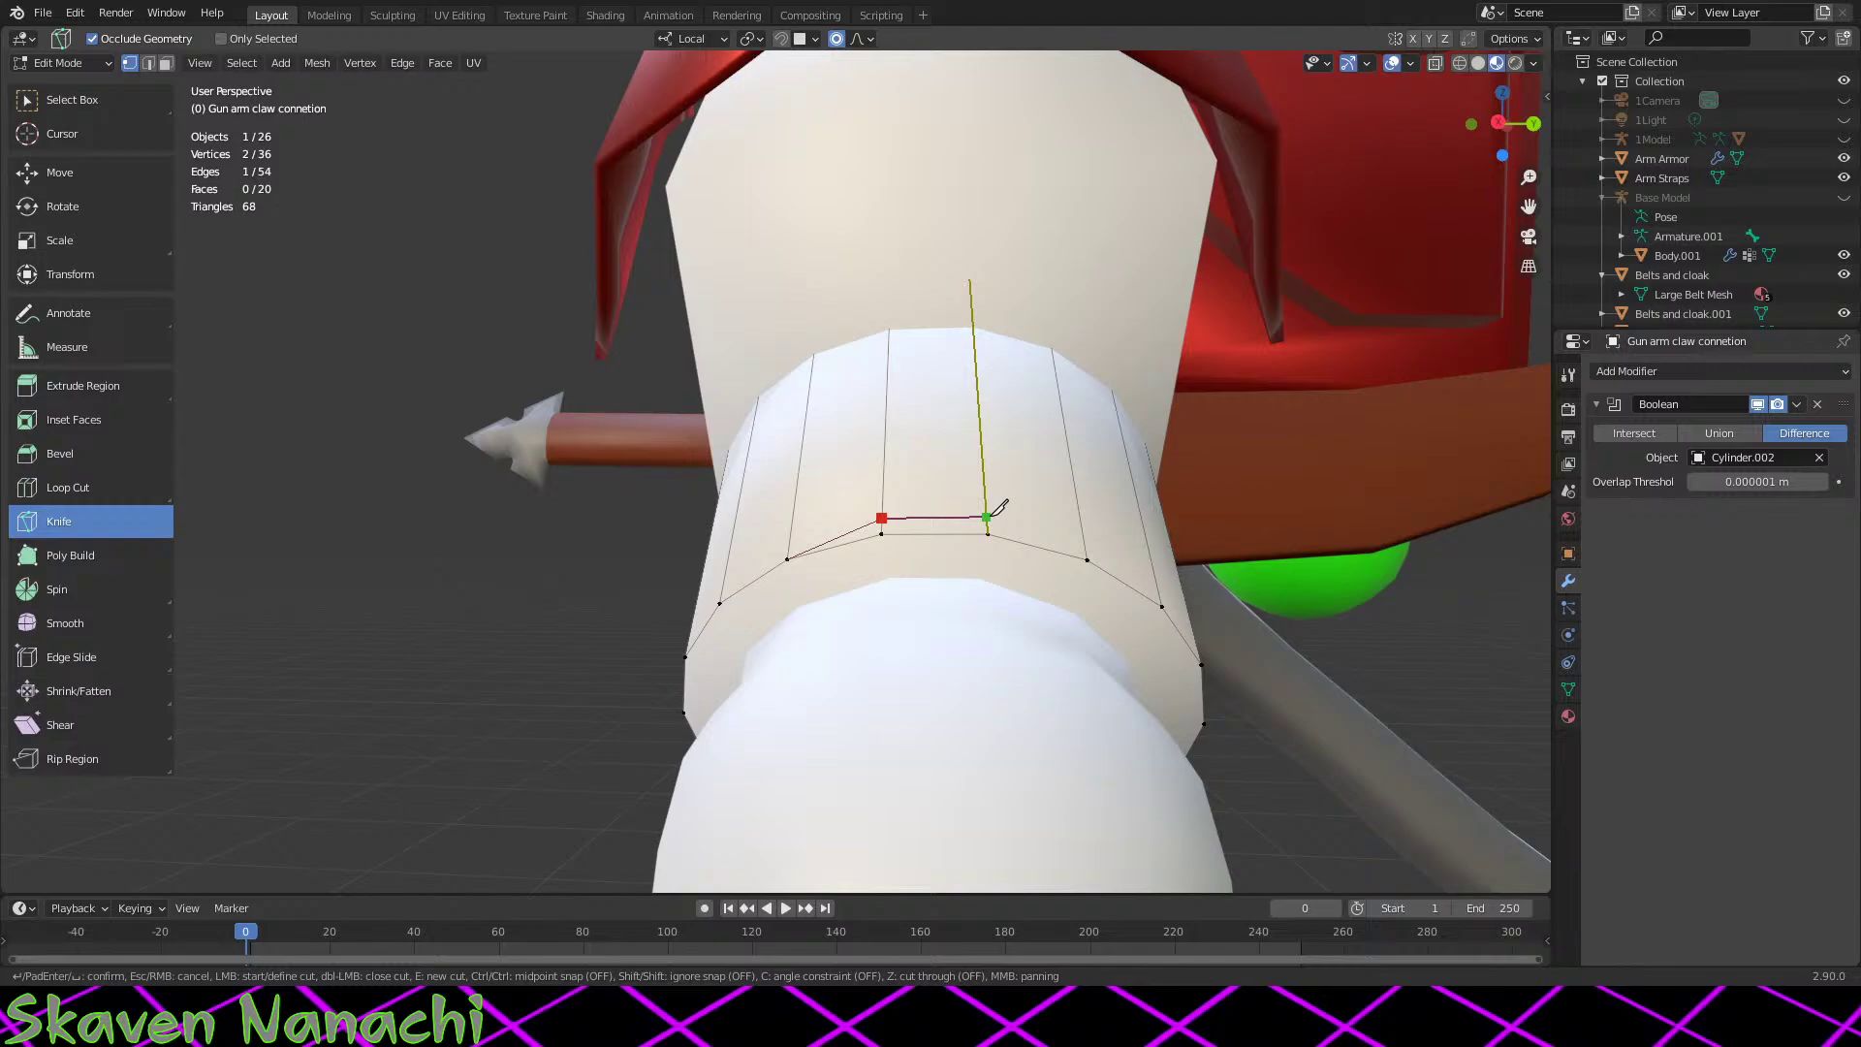
left_click(987, 518)
left_click(1087, 559)
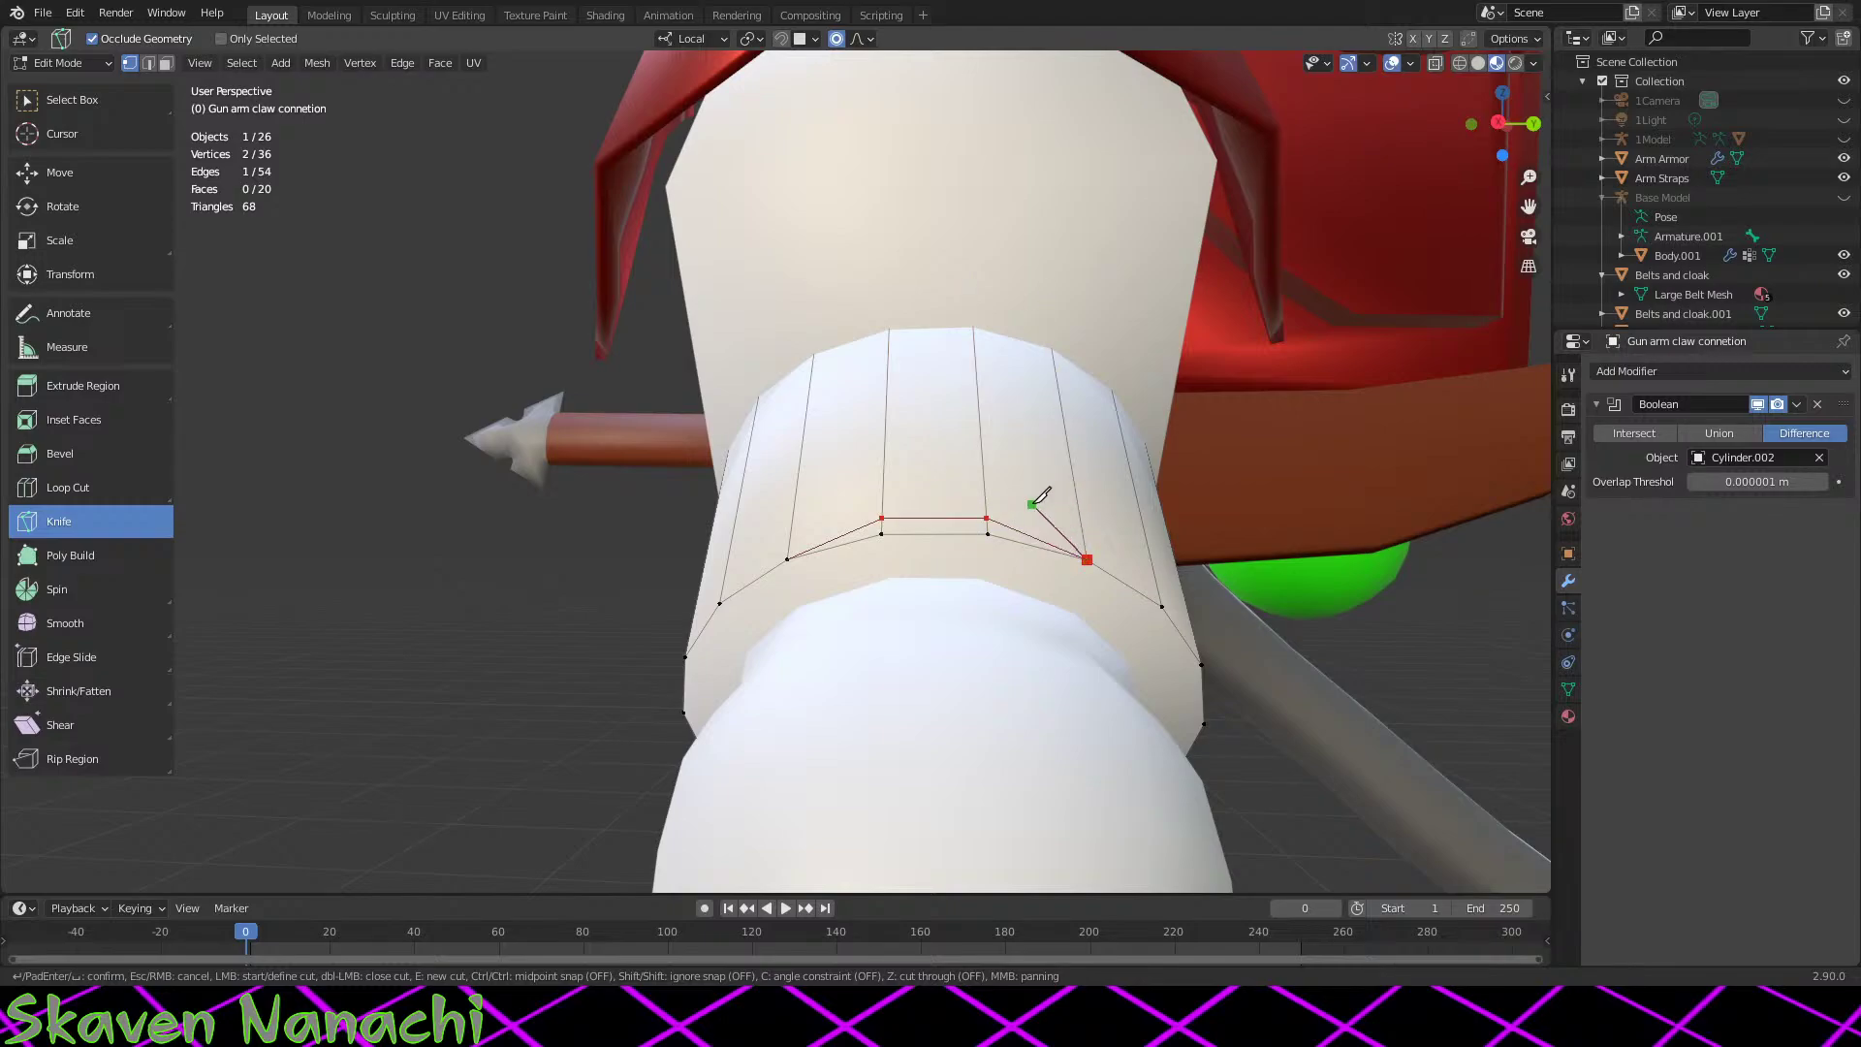
key("Return")
Step: Select the two new knife-cut vertices near the barrel-side rim and try to move them along local X
left_click(97, 107)
middle_click_drag(630, 426, 891, 413)
key("b")
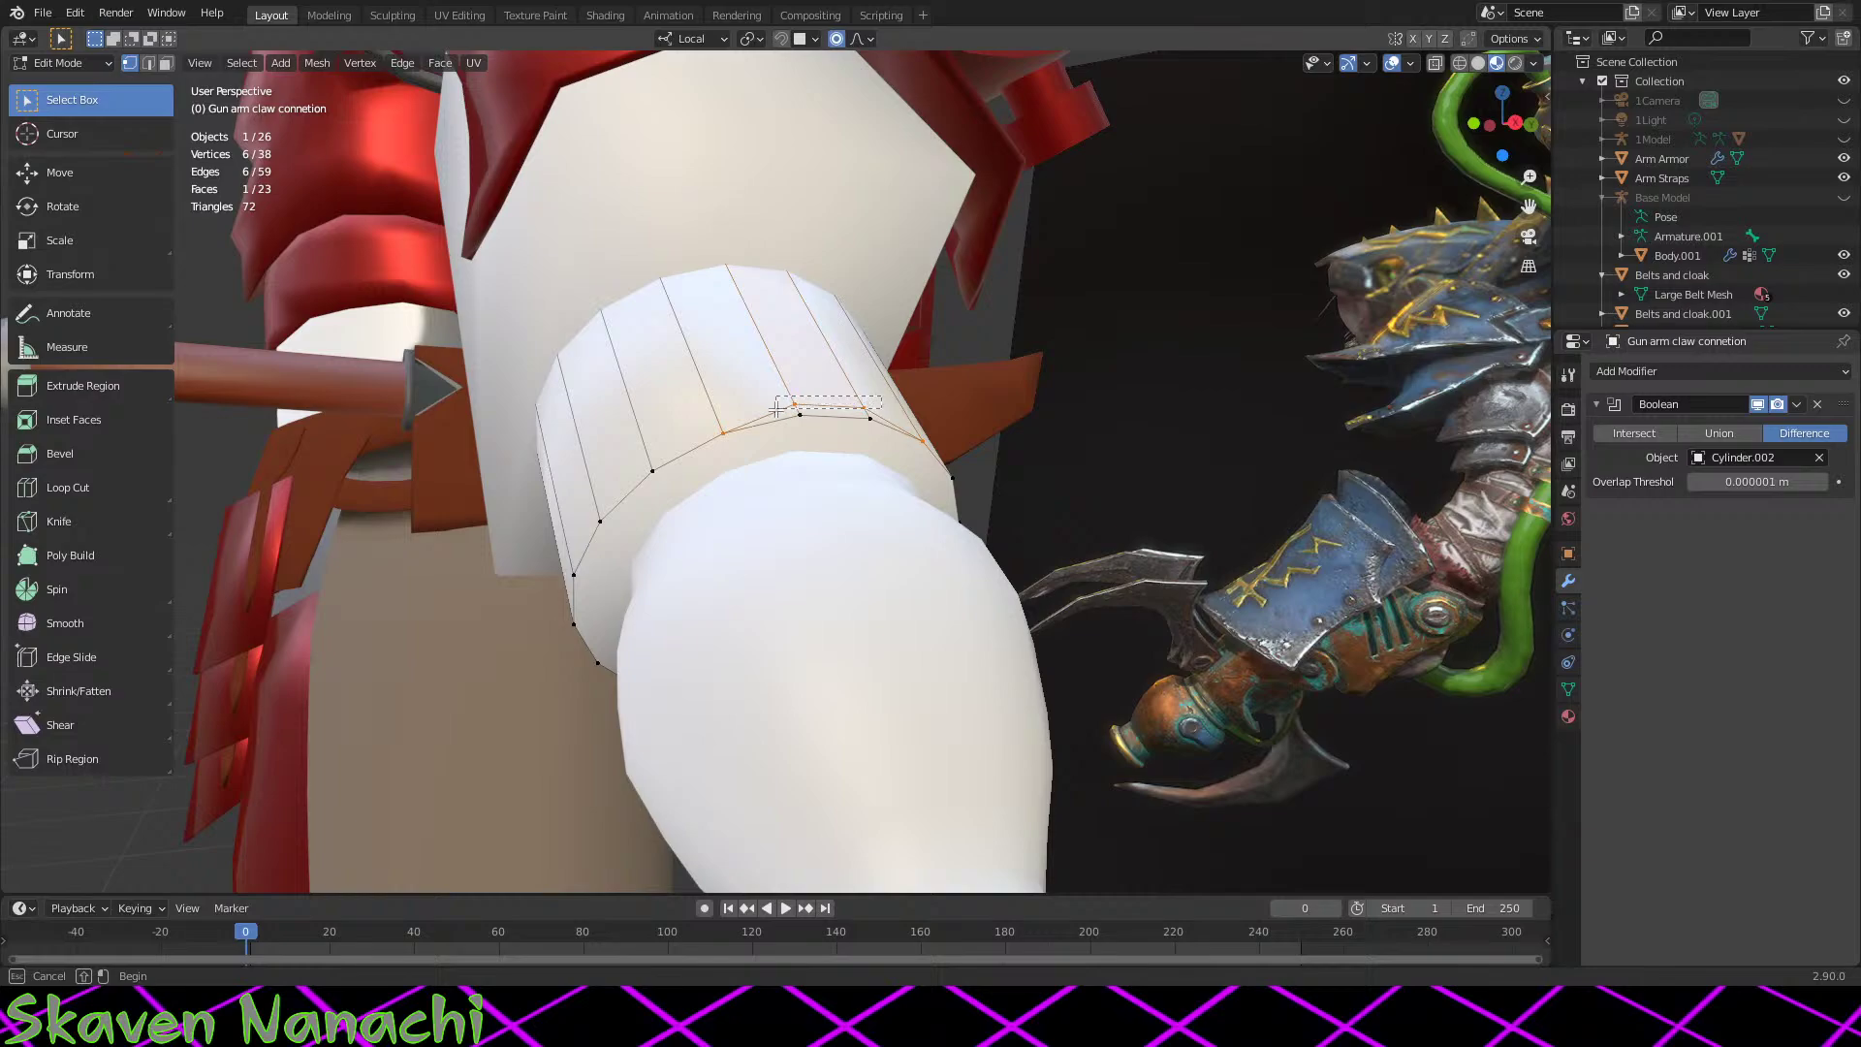
left_click_drag(776, 409, 776, 417)
left_click(800, 415, "shift")
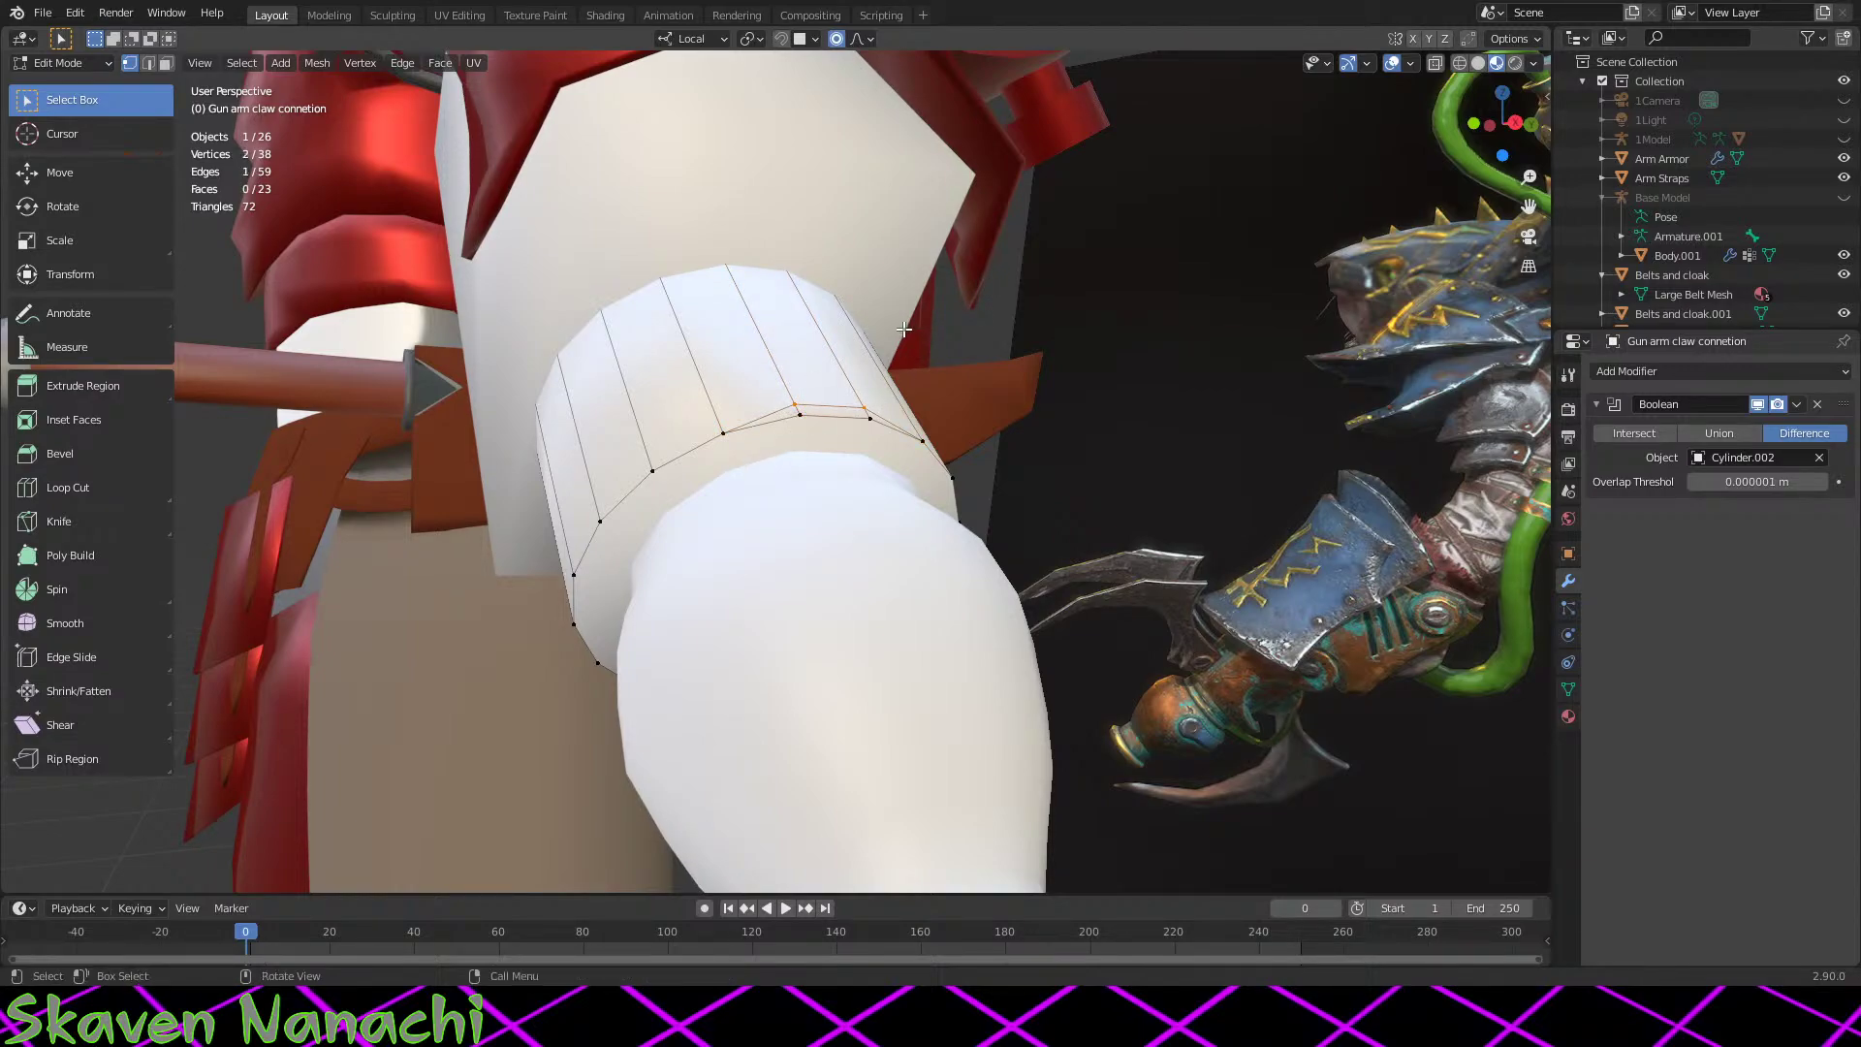
key("g")
key("x")
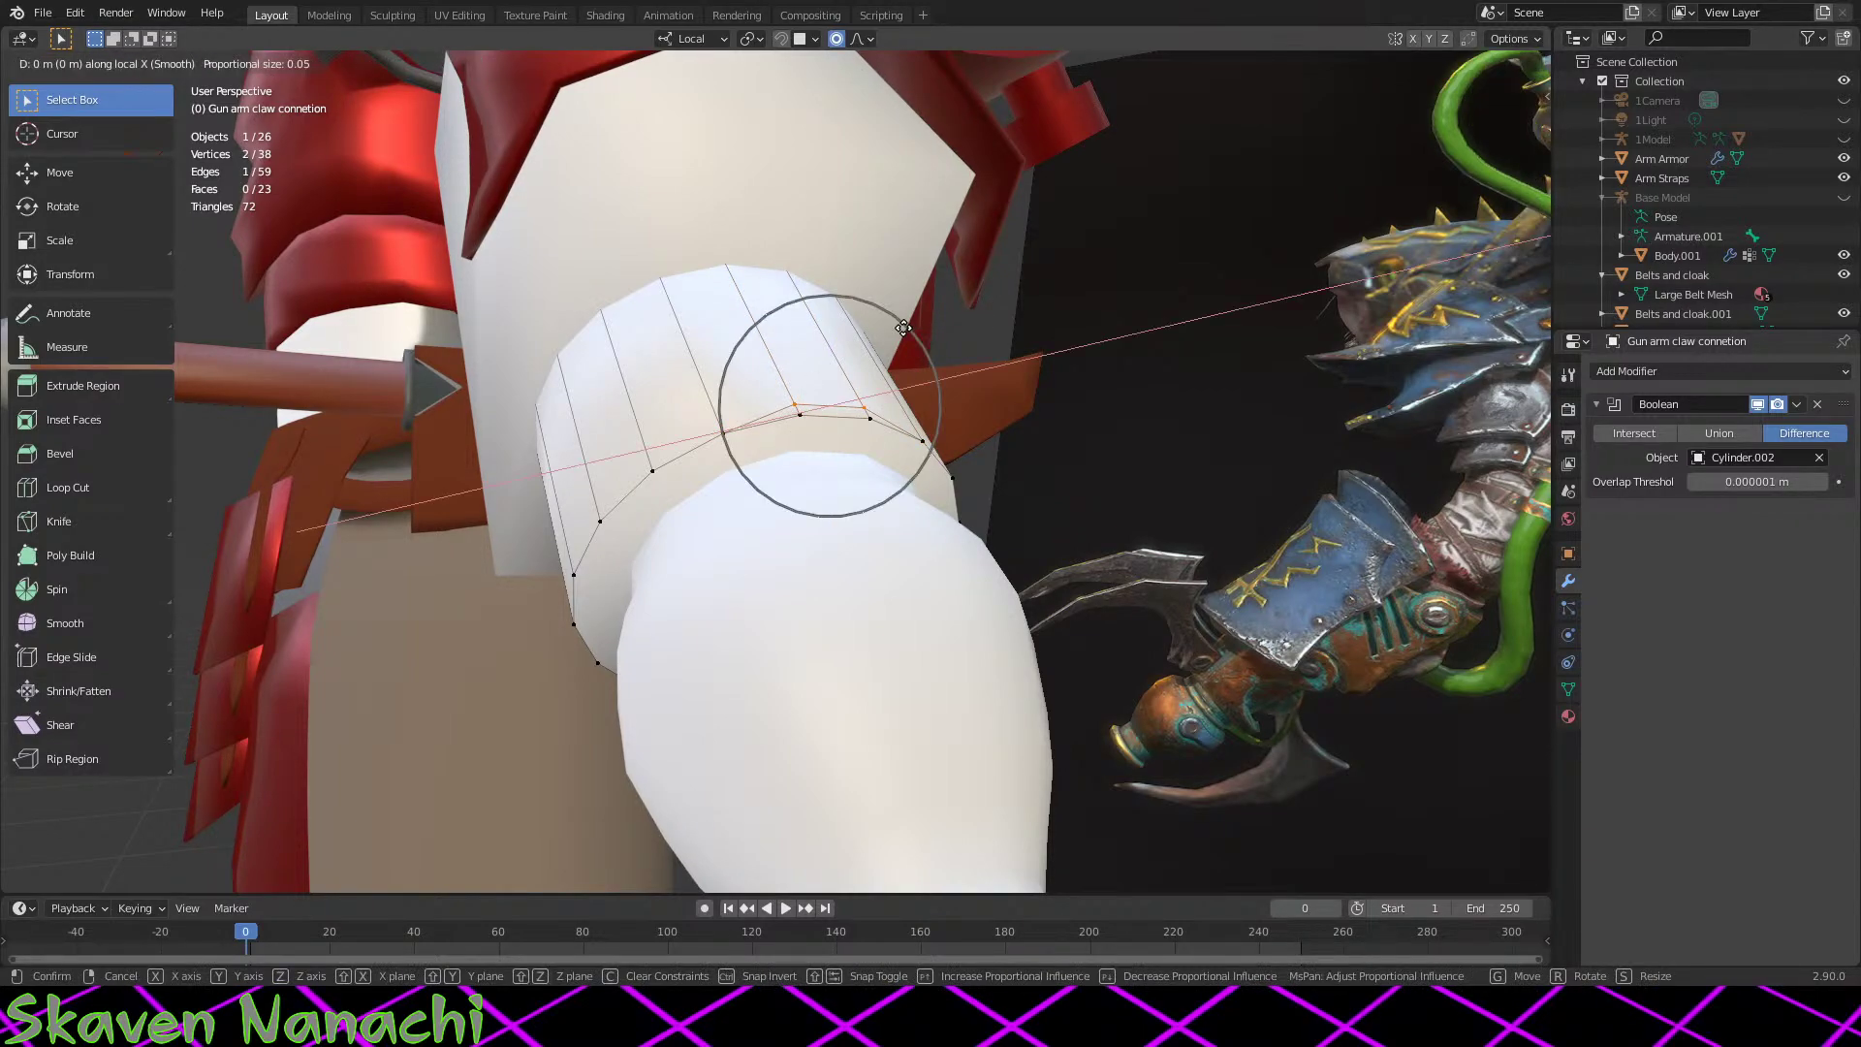
left_click(903, 328)
Step: Turn off proportional editing and move the two cut vertices about -0.003 m in X and -0.006 m in Z
middle_click_drag(902, 328, 1163, 608)
scroll(1079, 663, "up", 3)
key("g")
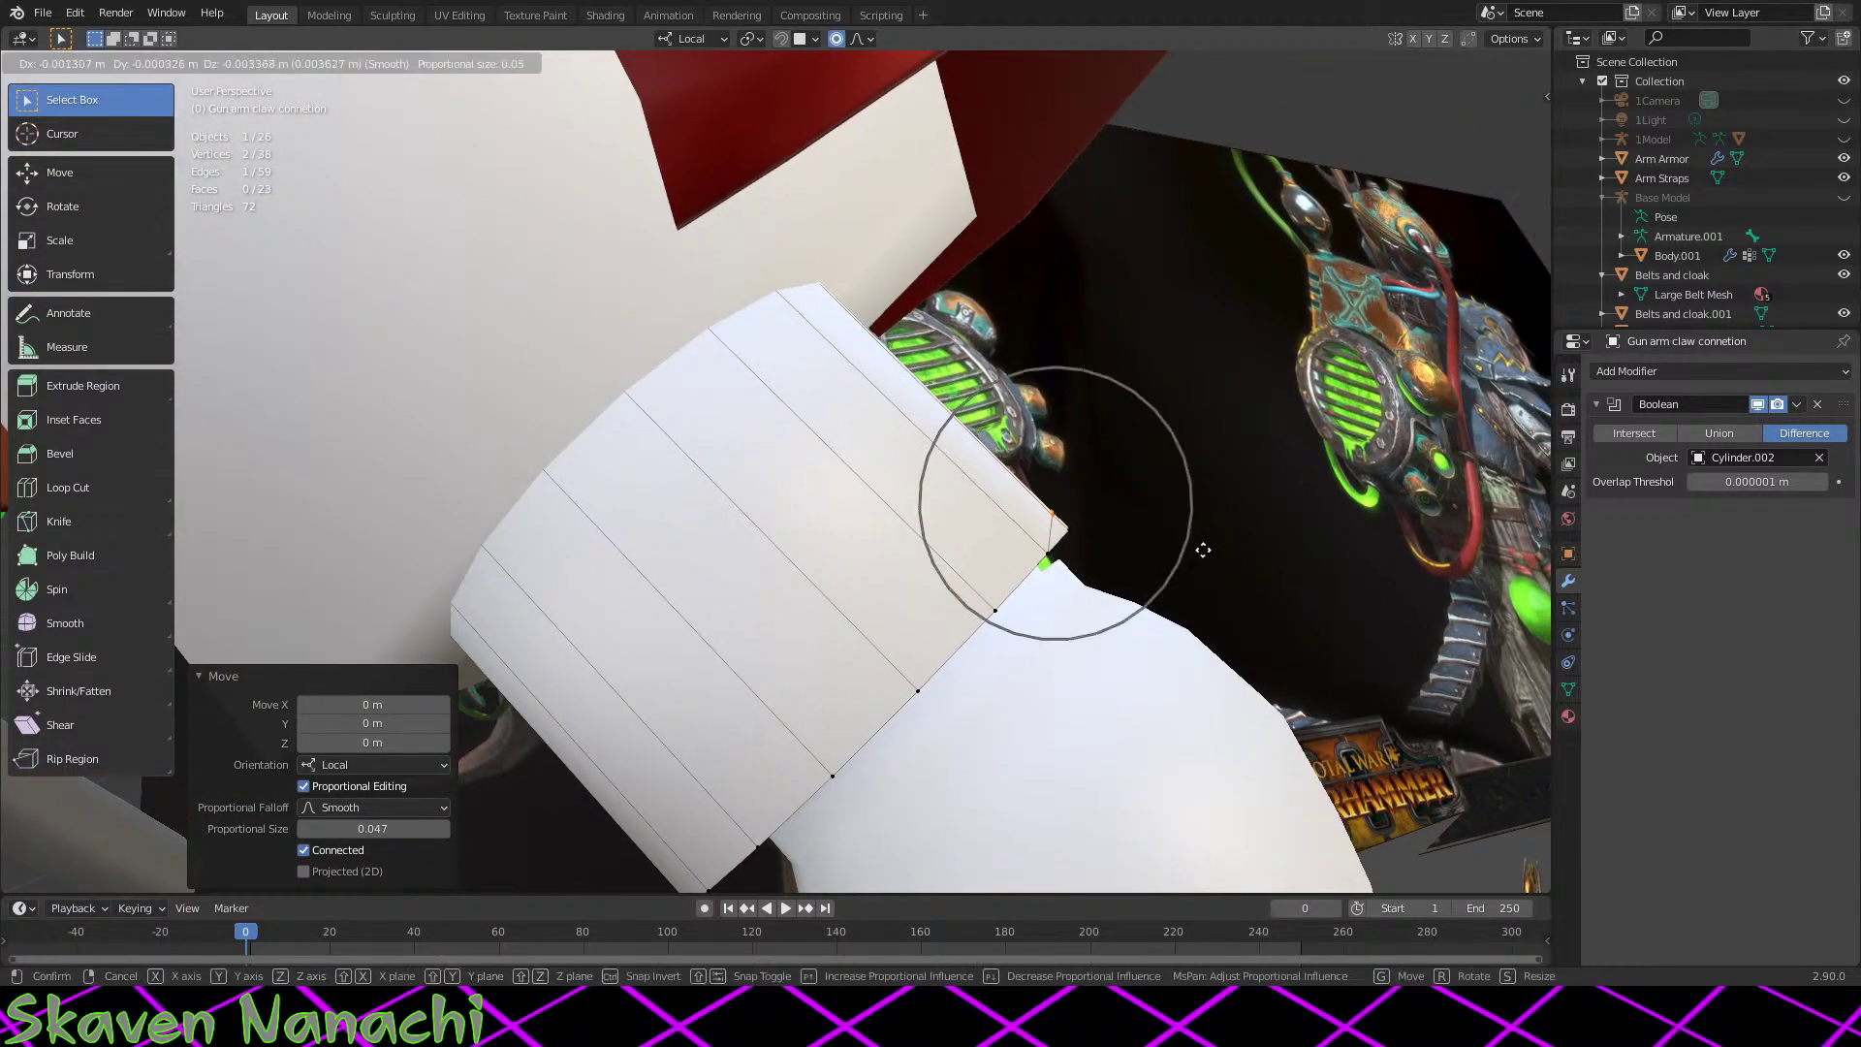
right_click(1179, 562)
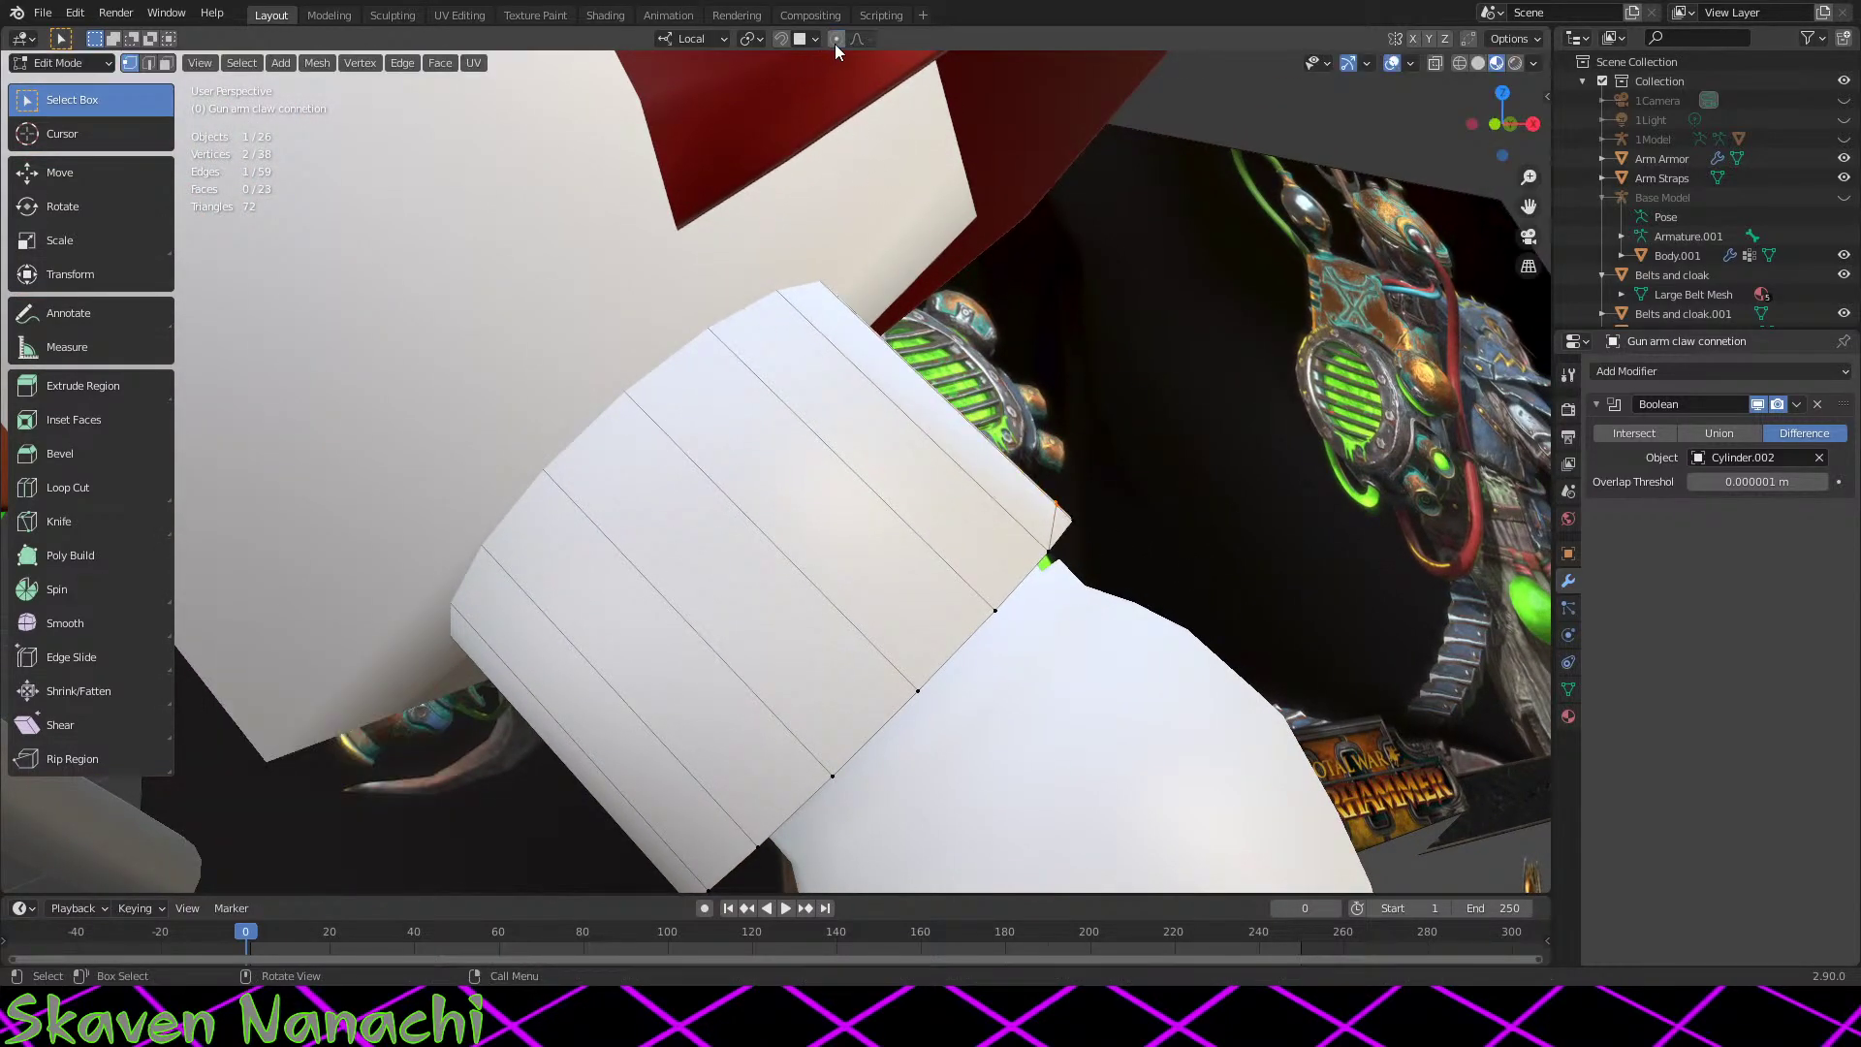
key("g")
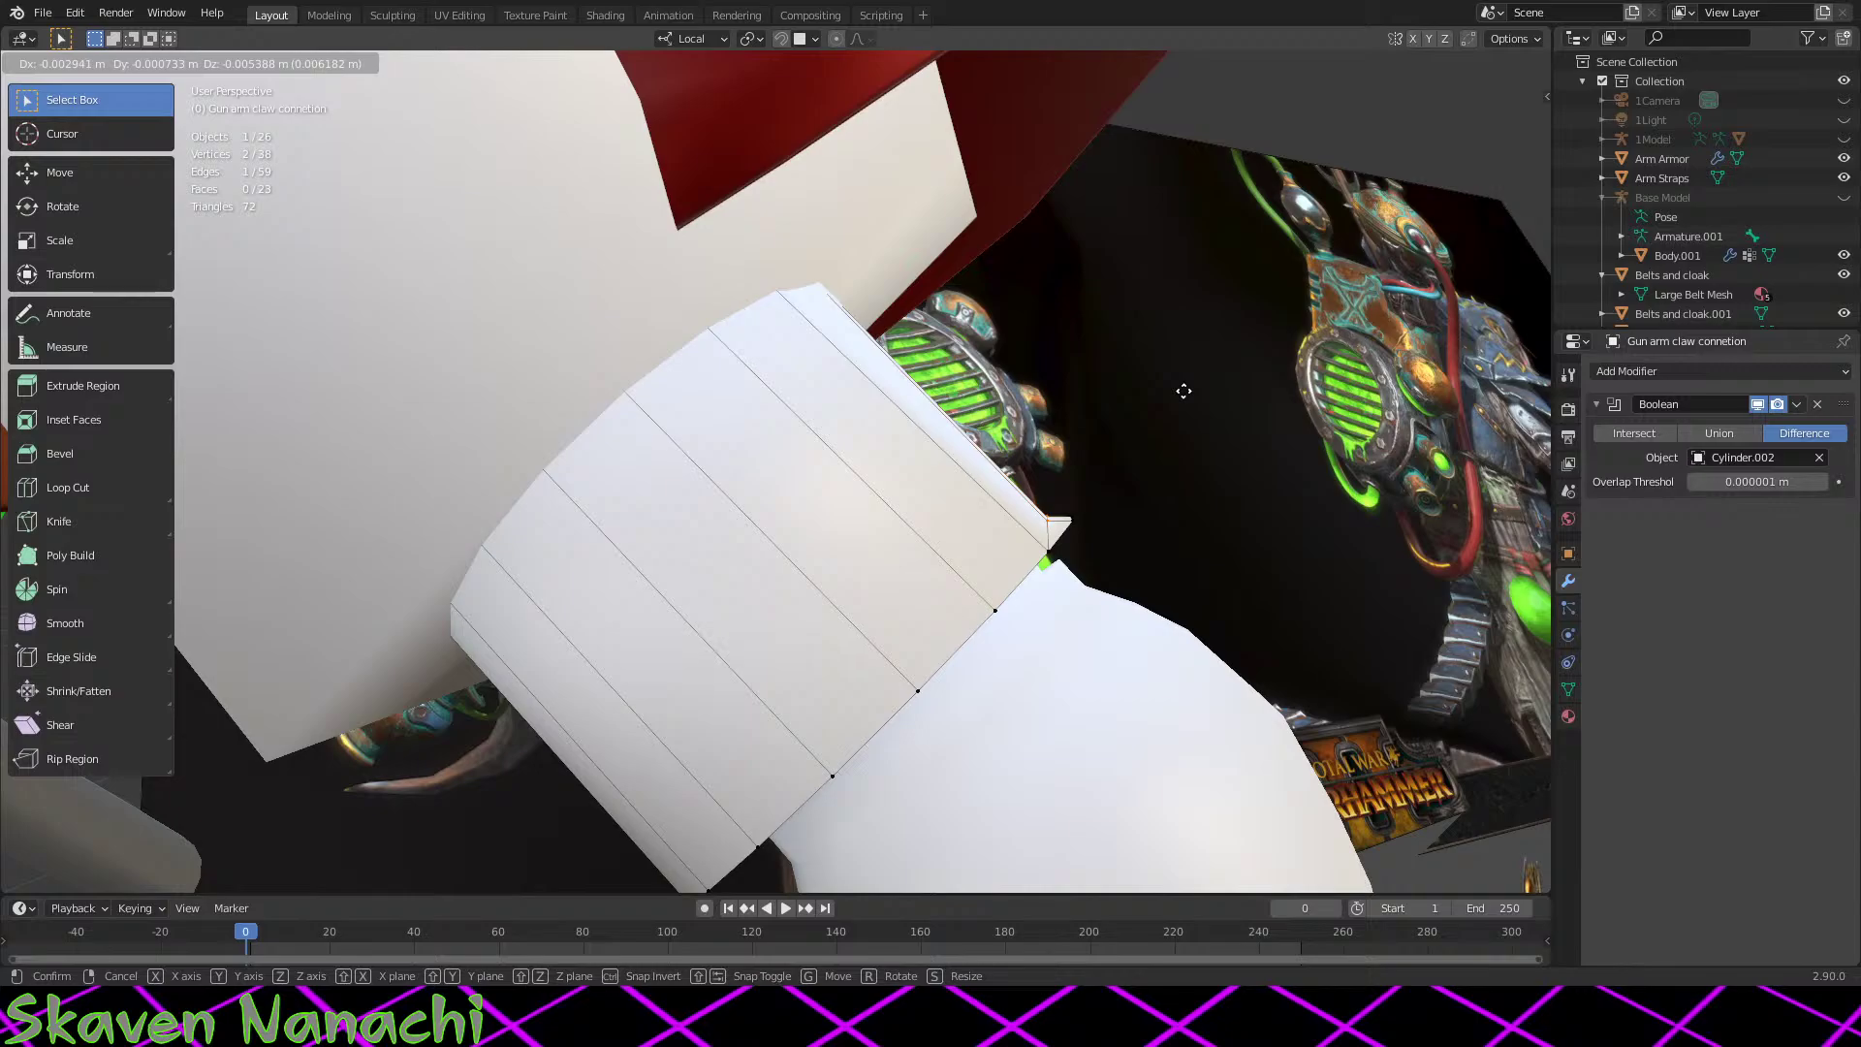
left_click(1184, 392)
Step: Try moving the two topmost barrel-side rim vertices about -0.003 m in X and -0.004 m in Z
mouse_move(1183, 393)
middle_mouse_down()
mouse_move(1126, 403)
mouse_move(1187, 401)
middle_mouse_up()
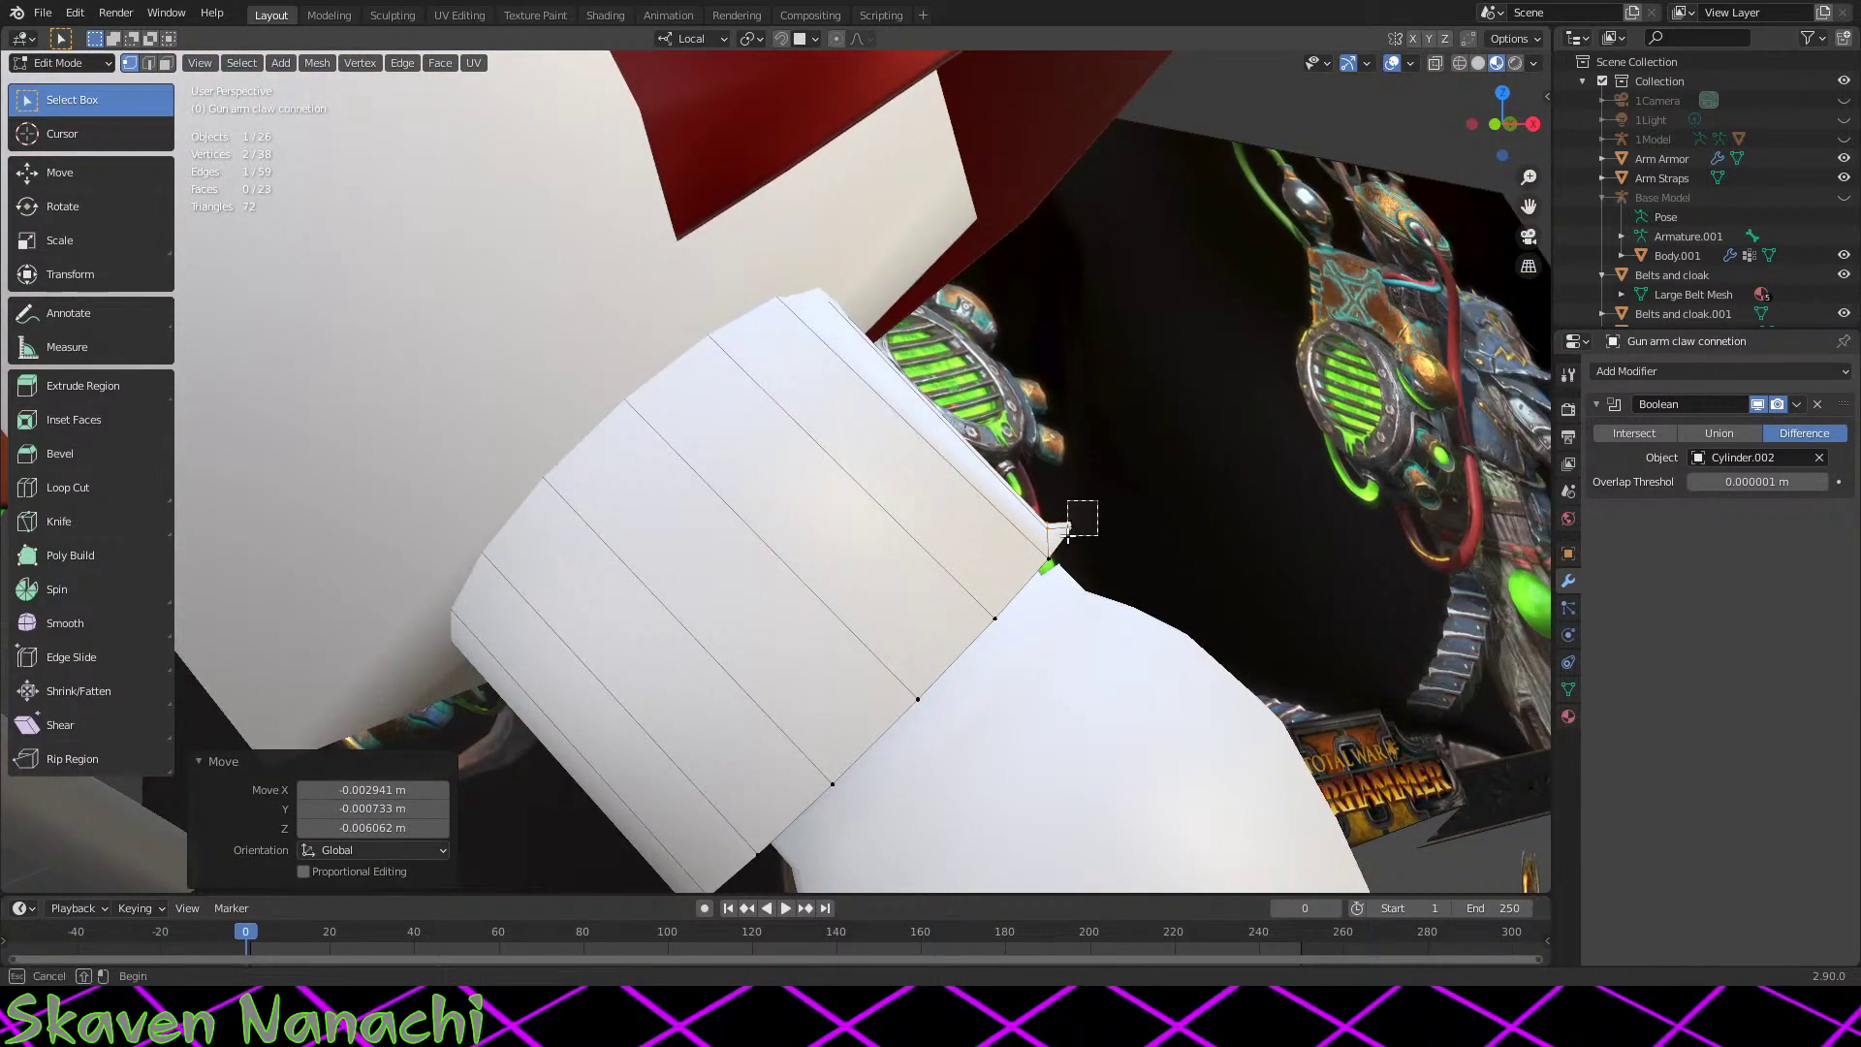
left_click(1072, 523)
key("g")
left_click(1219, 318)
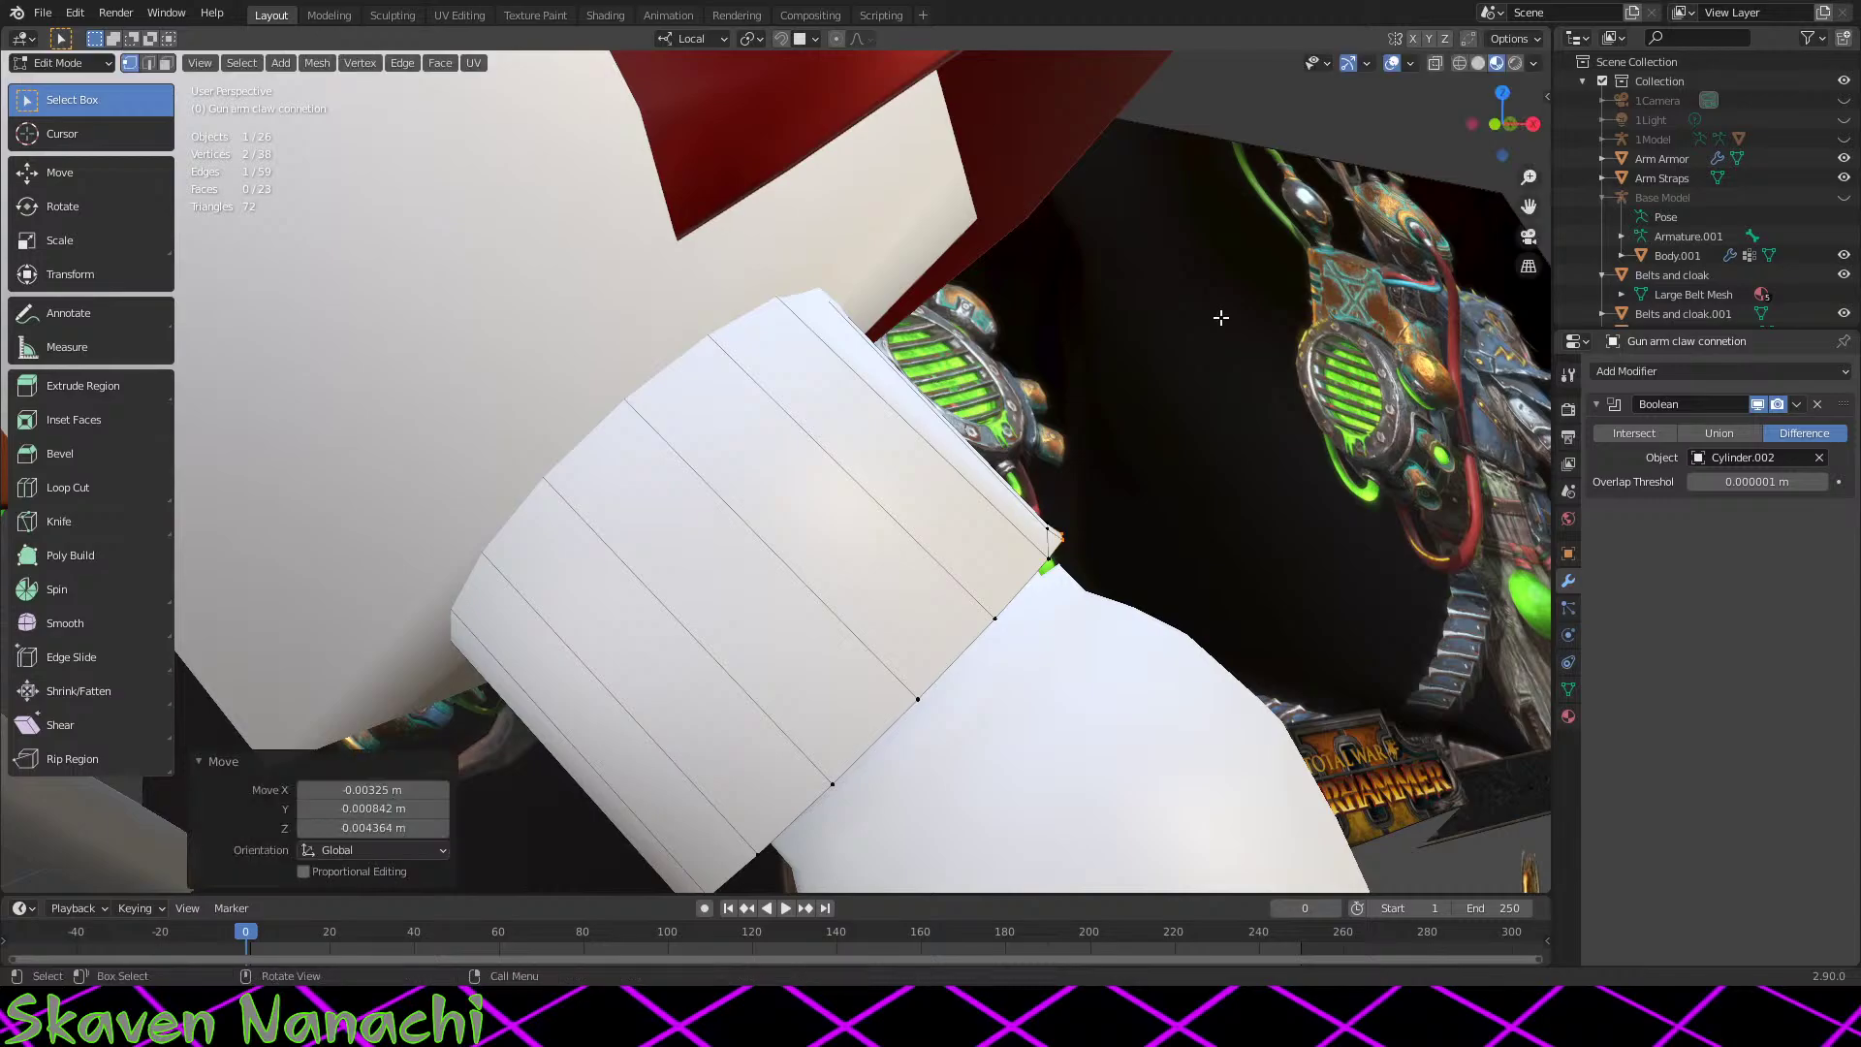
middle_click_drag(1220, 318, 1080, 686)
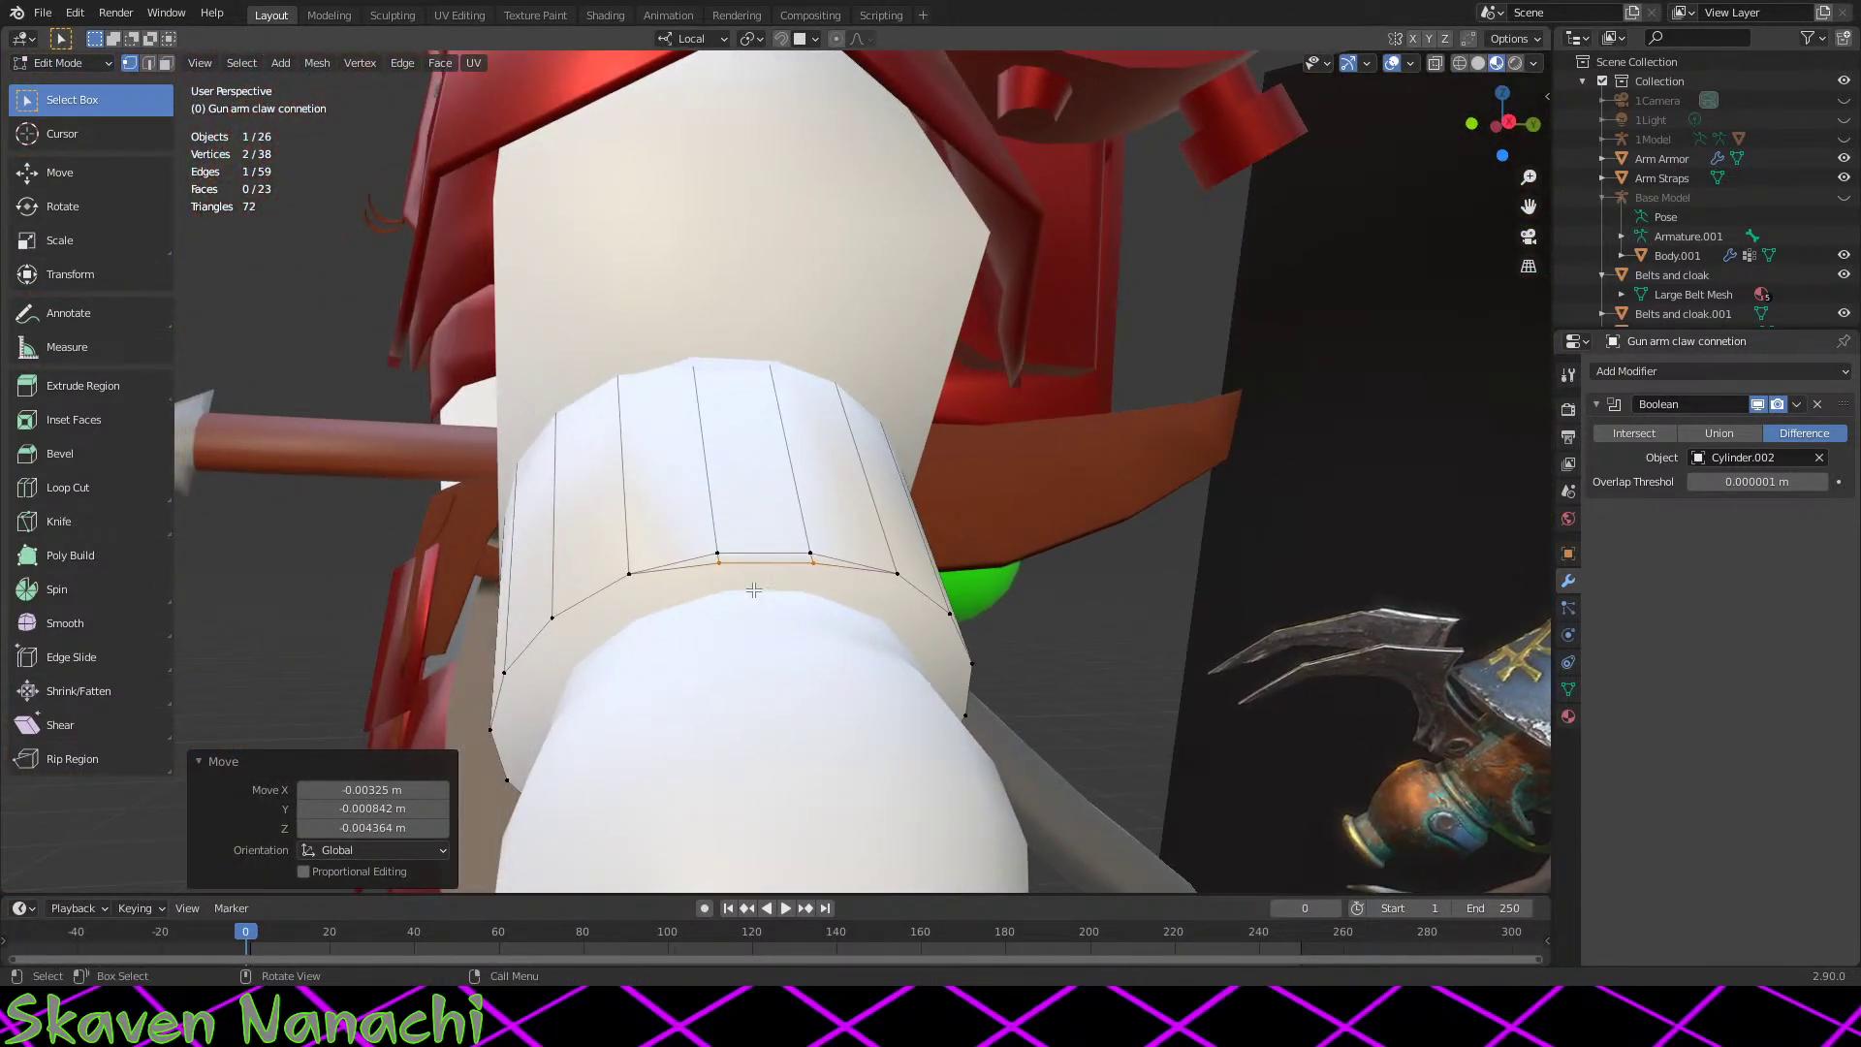
Step: Undo the recent vertex moves and dissolve the two knife-cut vertices
key("ctrl+z")
key("ctrl+z")
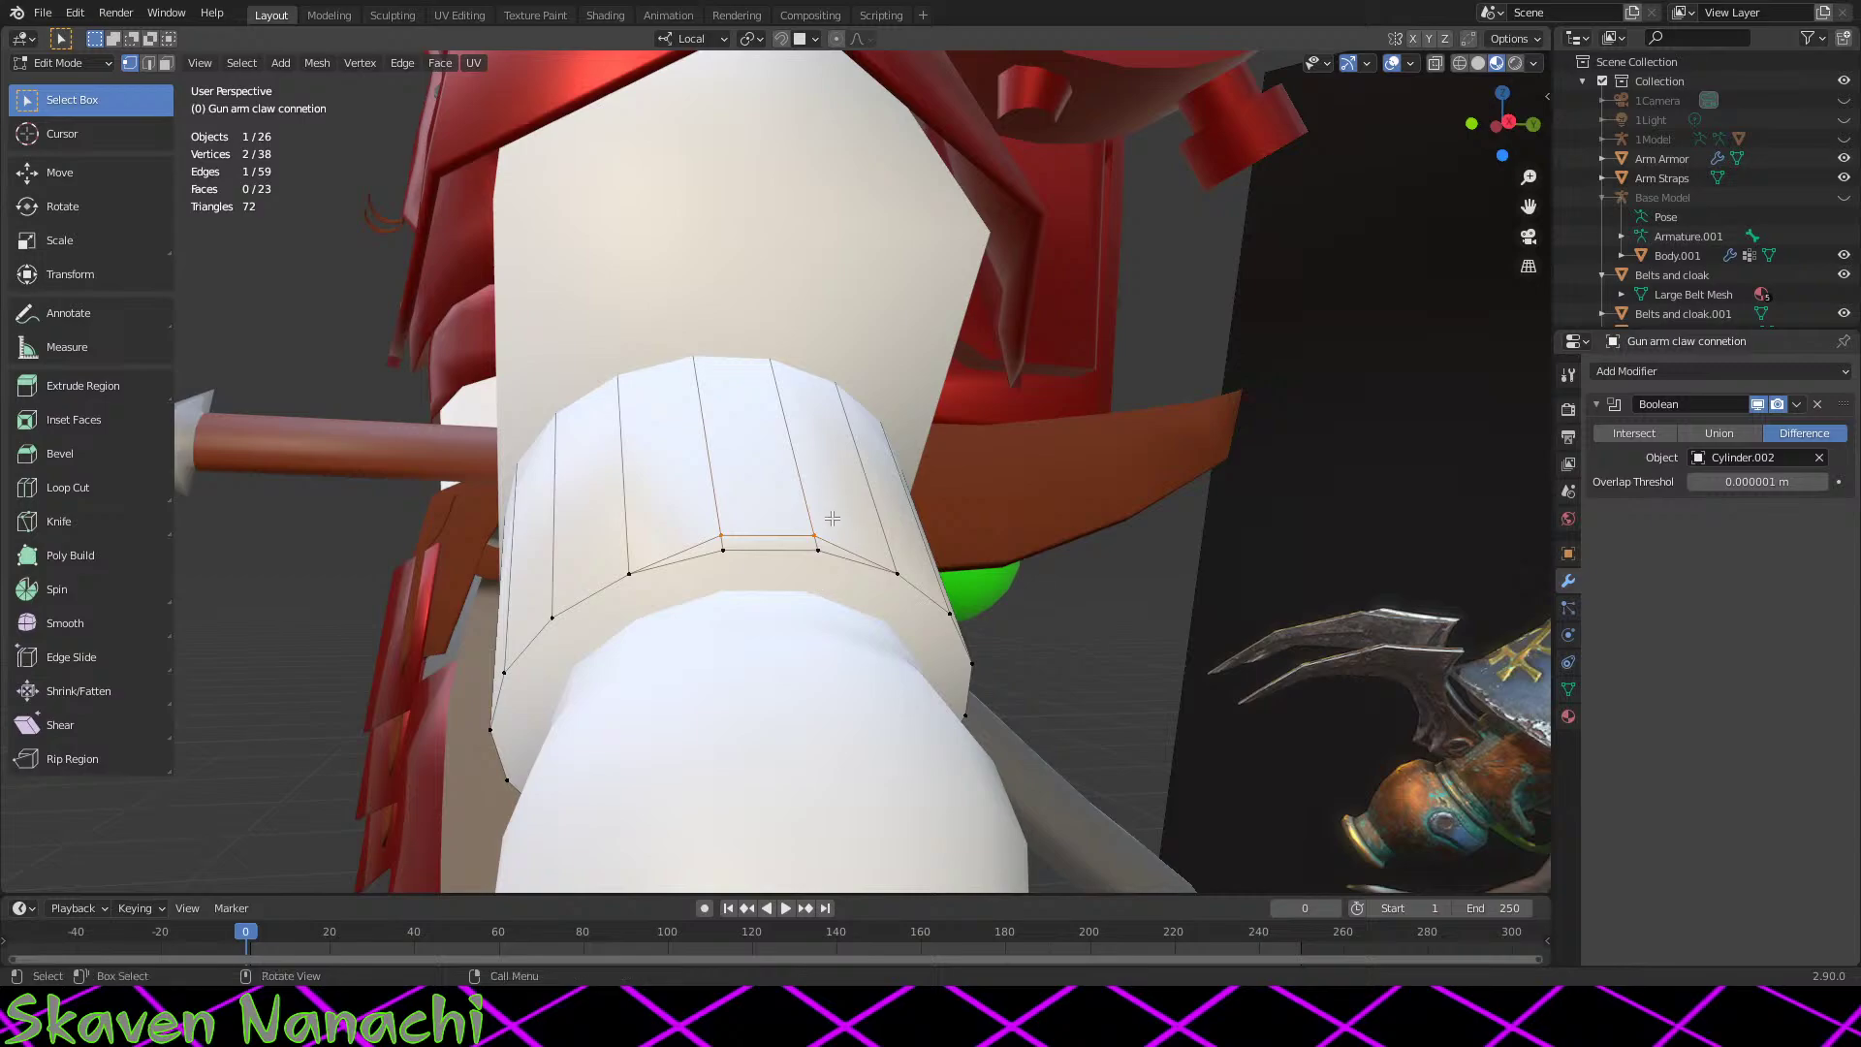
right_click(728, 539)
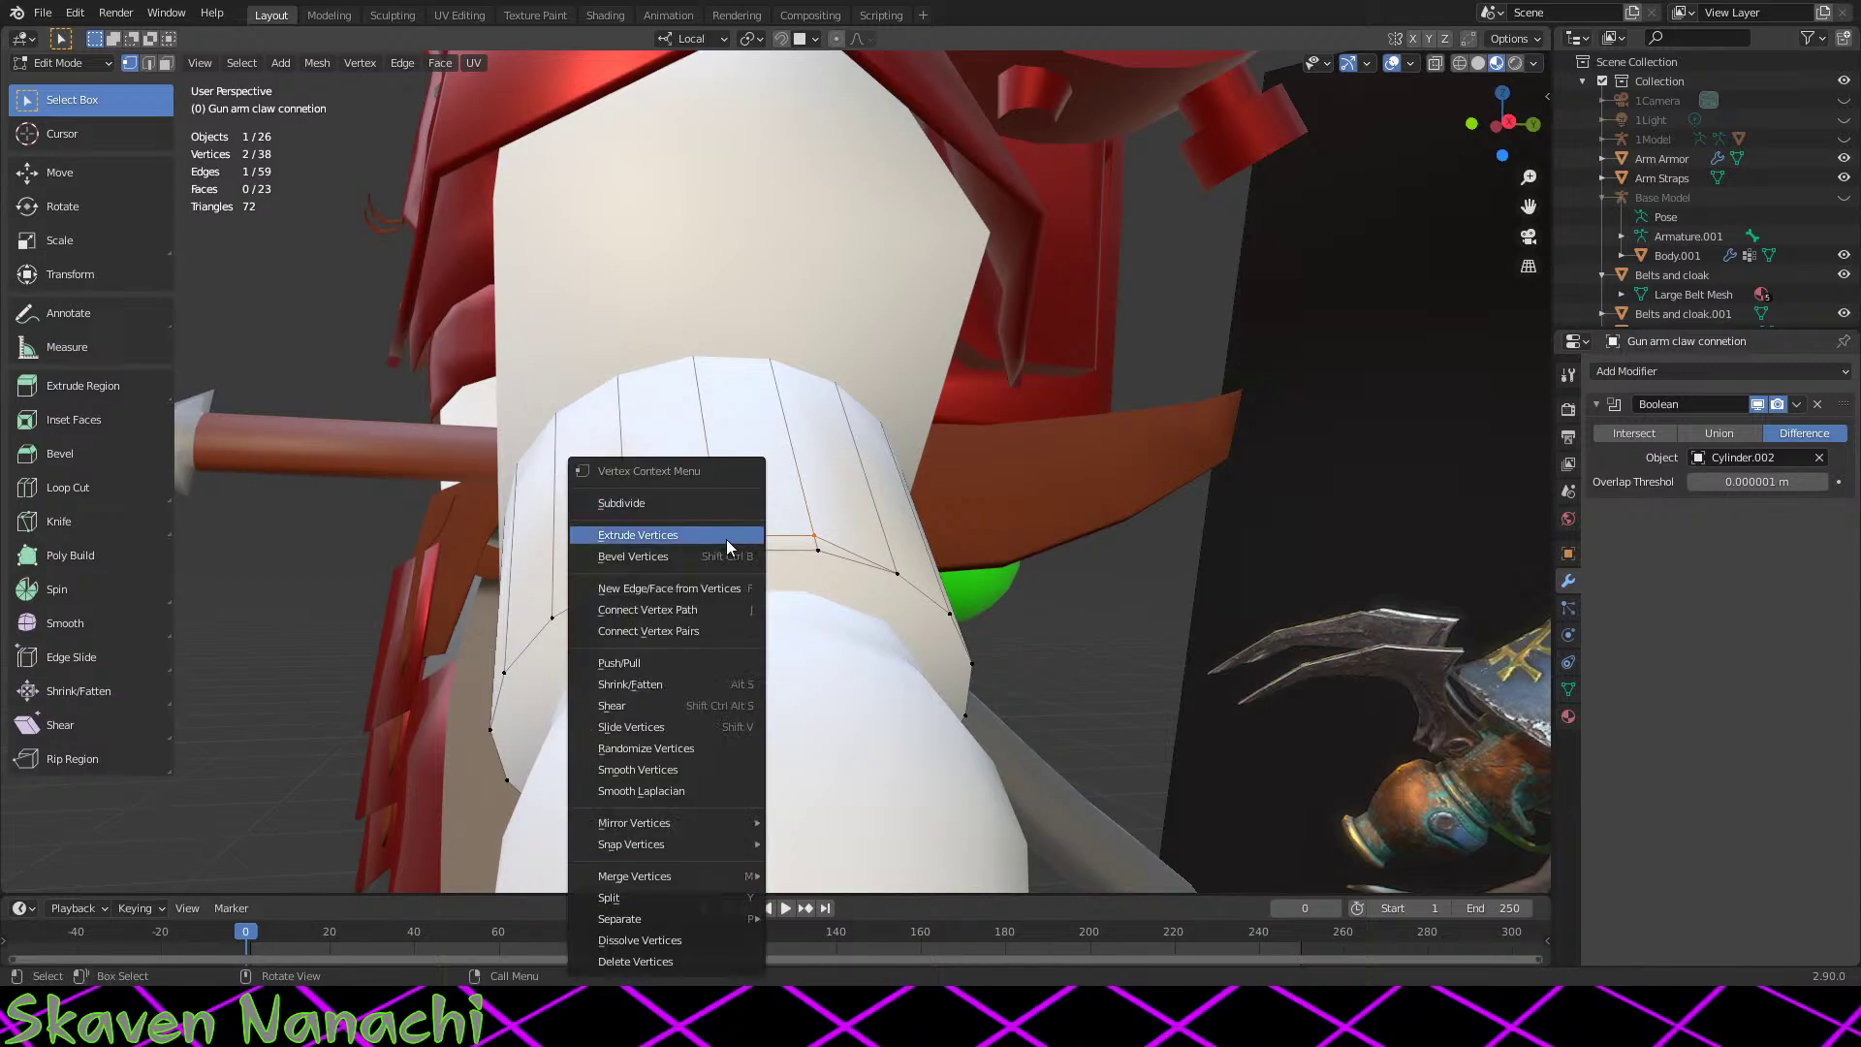
left_click(741, 940)
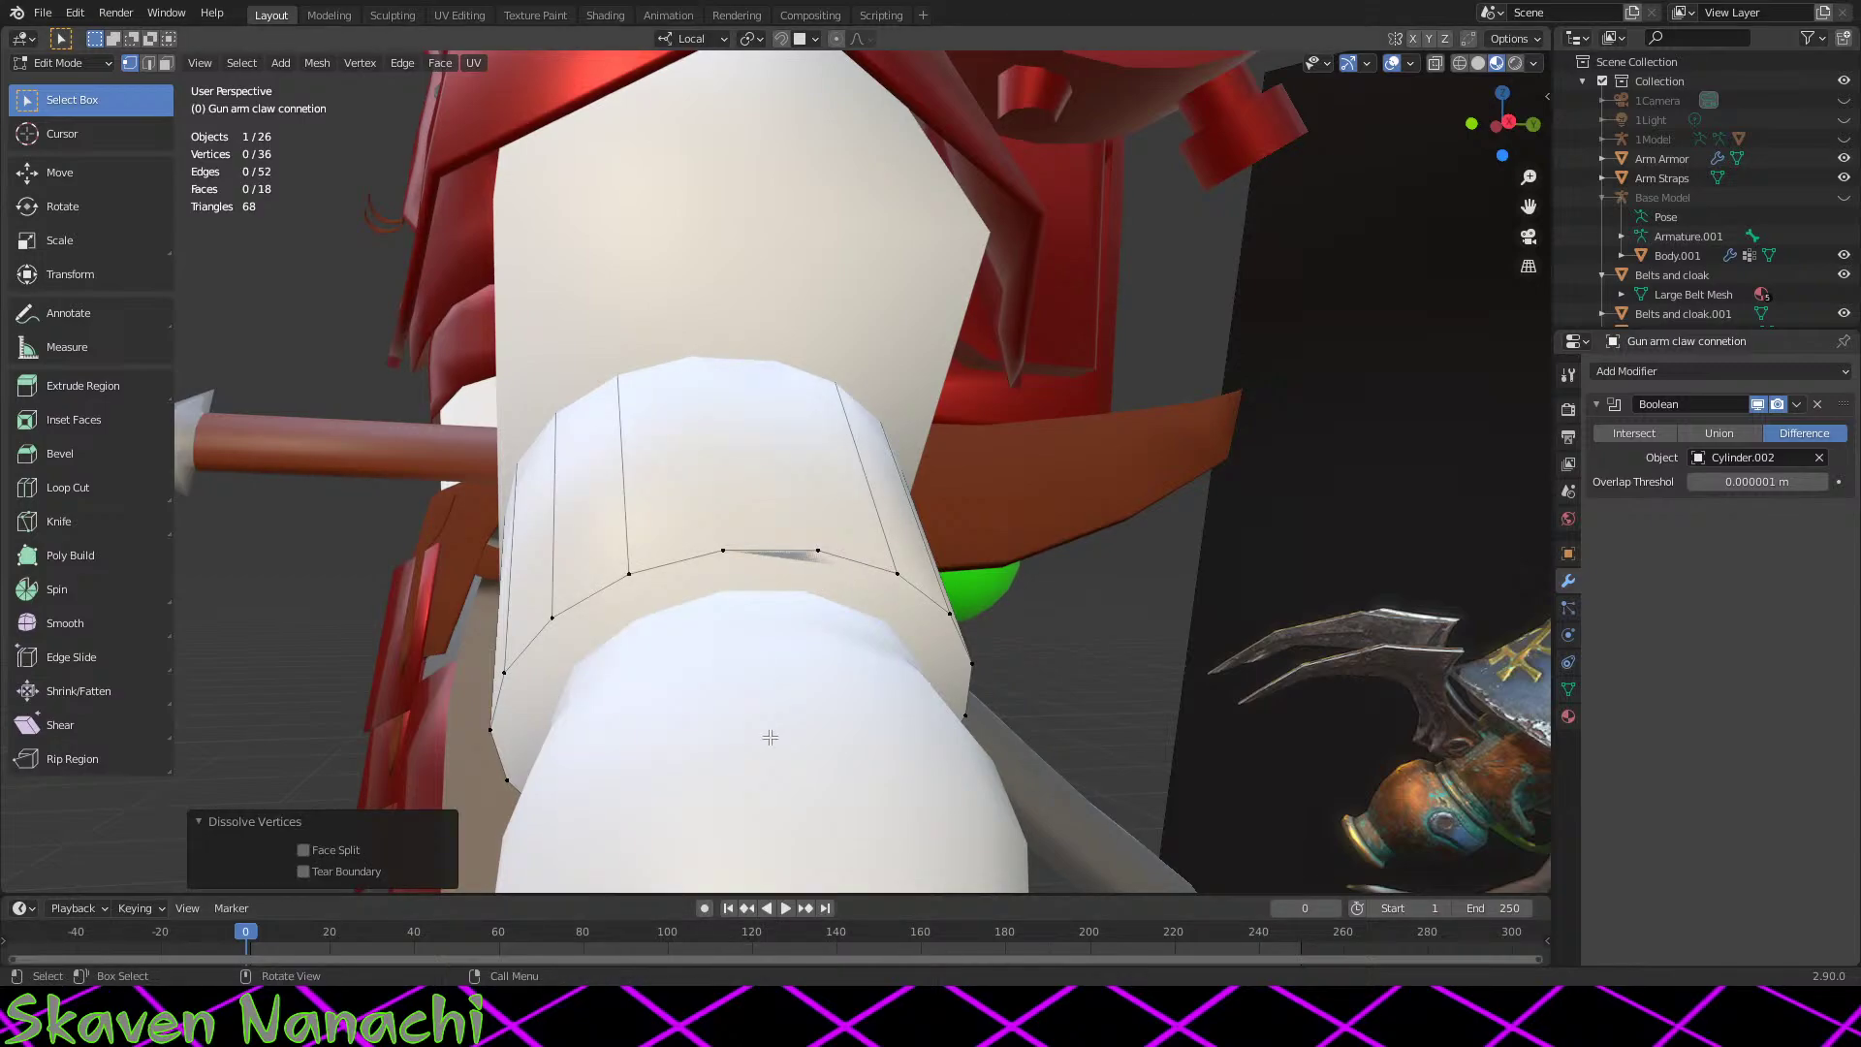
Step: Select the two topmost vertices of the sleeve's barrel-side rim and nudge them slightly
middle_click_drag(769, 738, 776, 715)
left_click(748, 543)
middle_click_drag(749, 540, 902, 547)
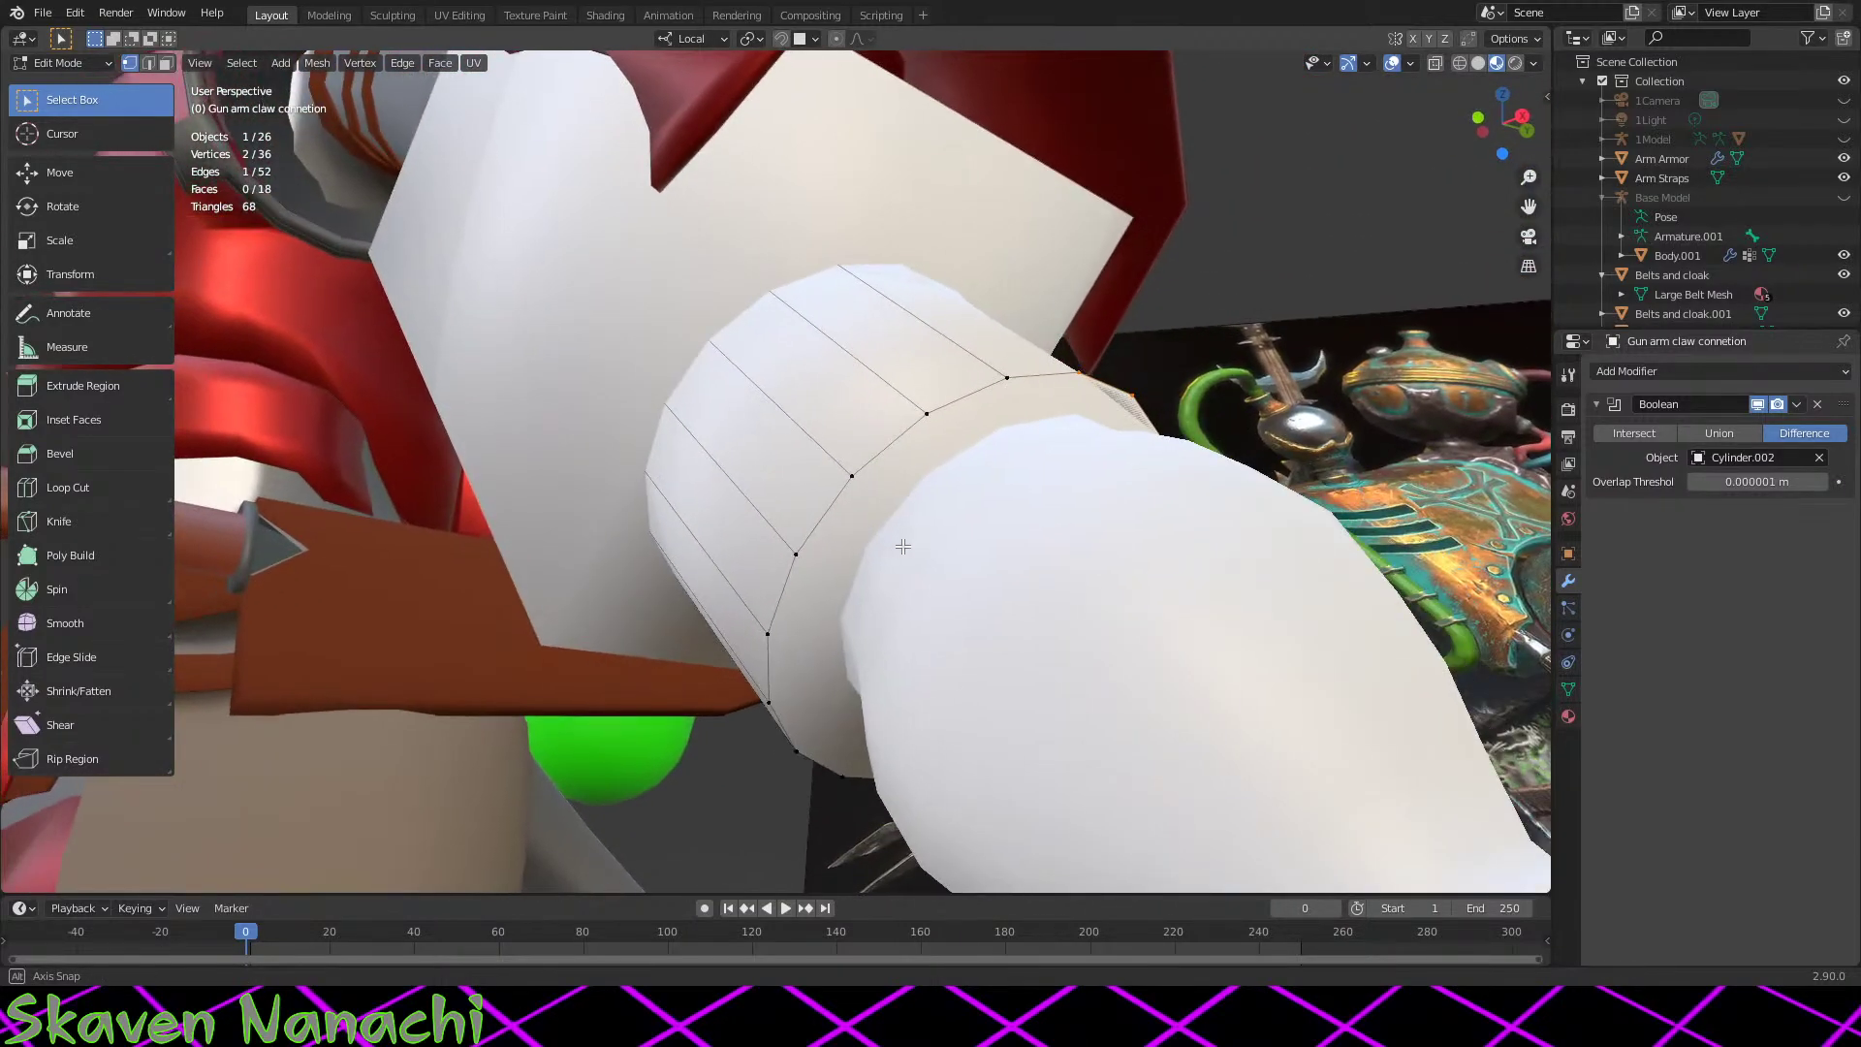
key("g")
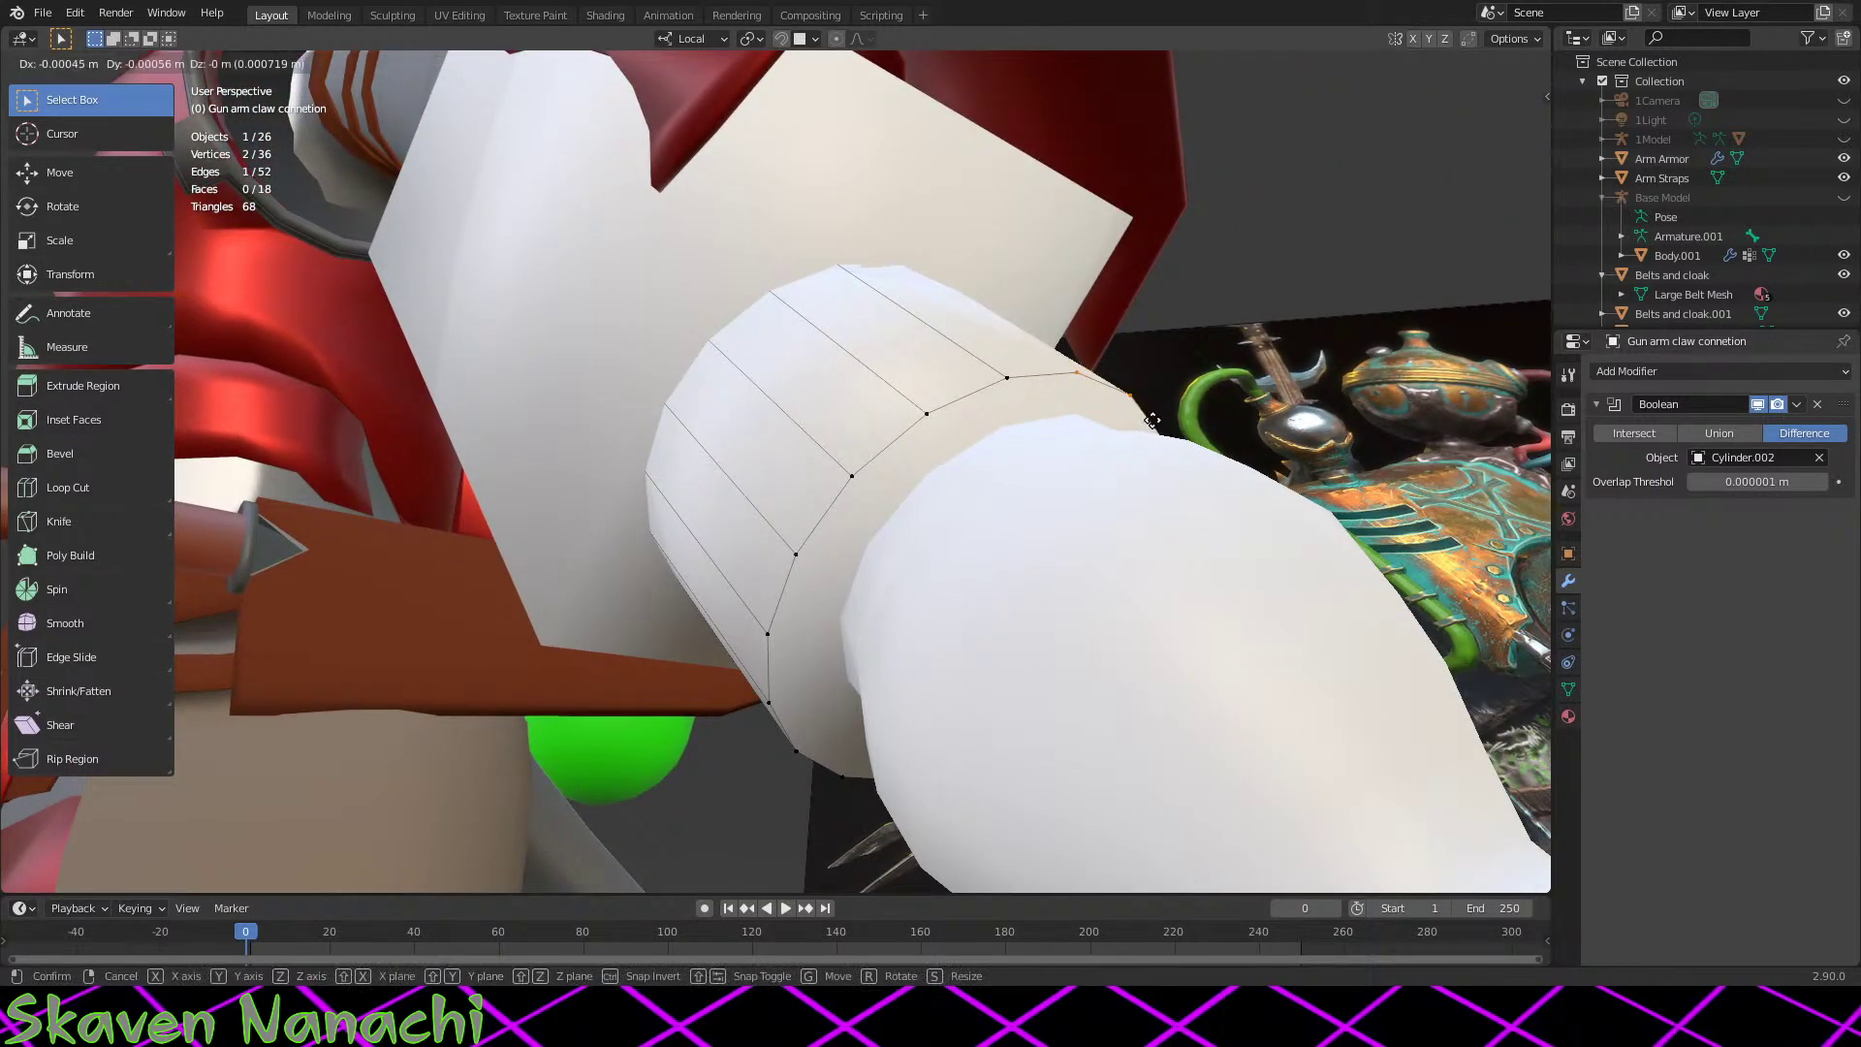
left_click(1148, 435)
middle_click_drag(1147, 435, 1021, 507)
Step: Triangulate the merged face on top of the sleeve, convert its triangles back to quads and leave mesh editing
left_click(663, 552)
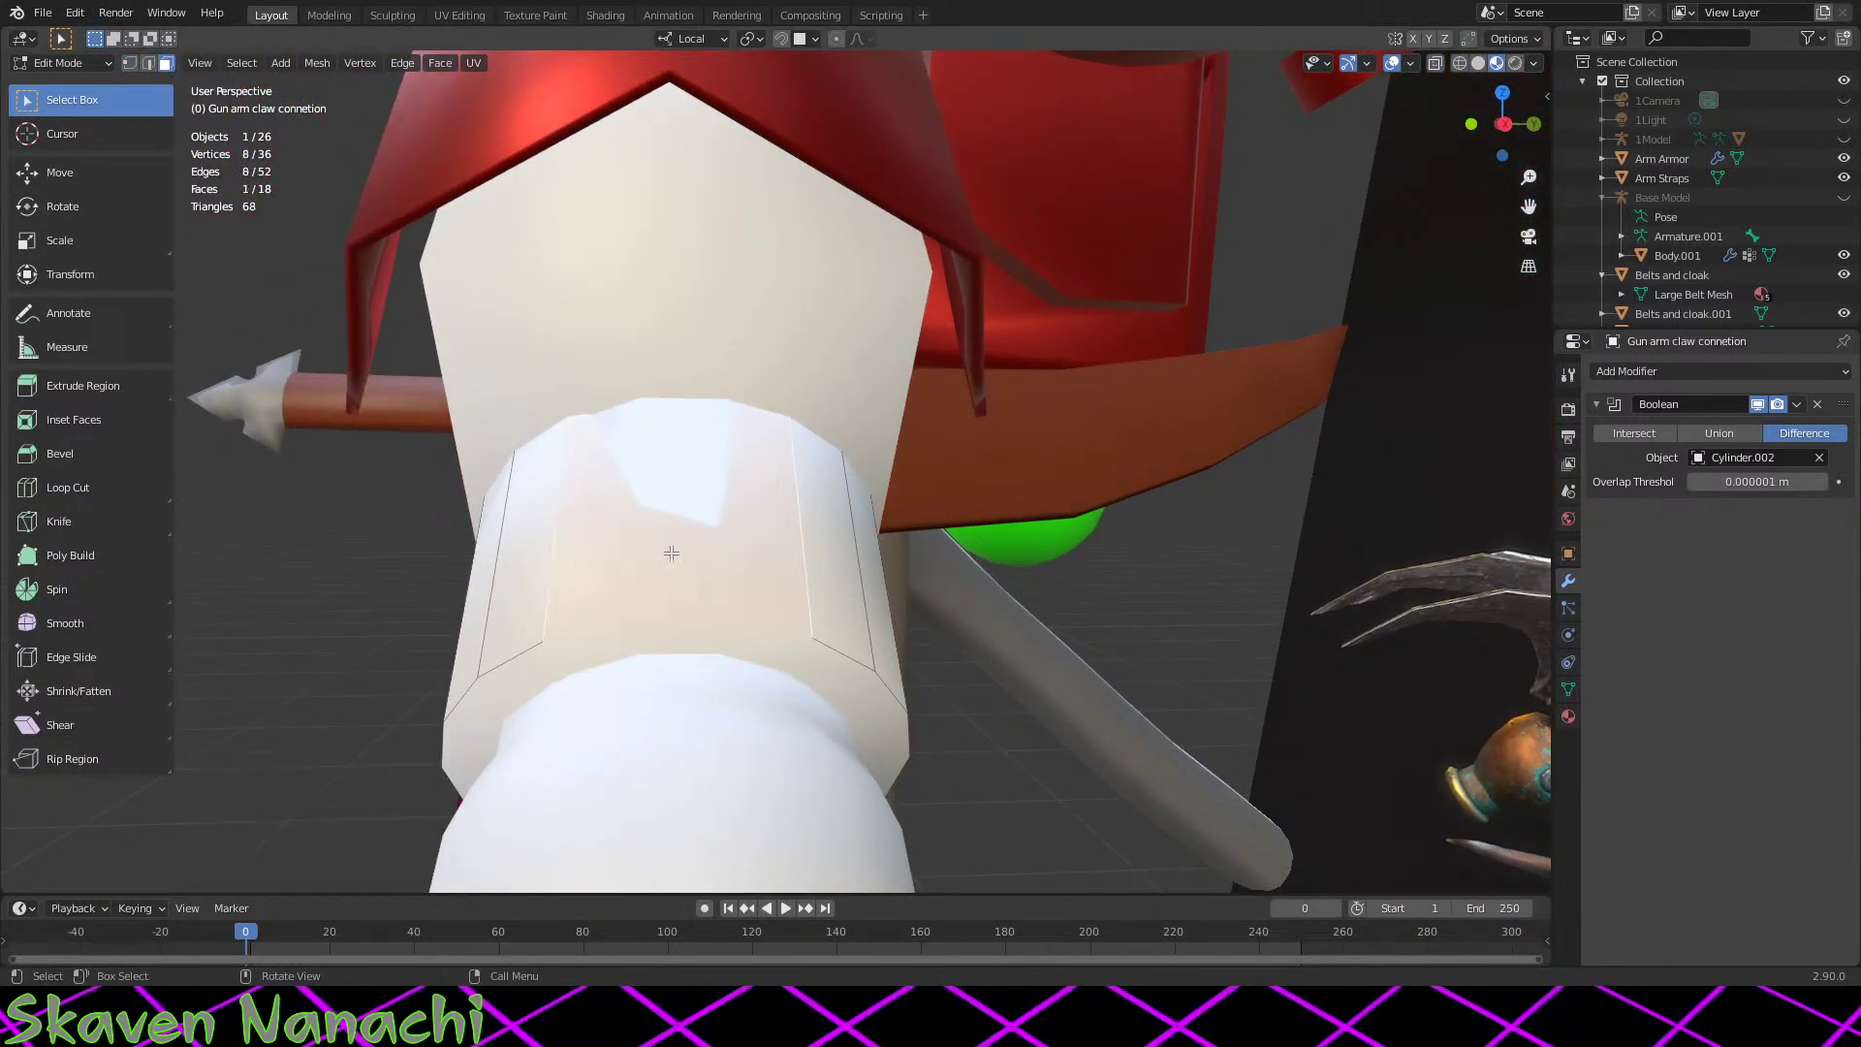
right_click(725, 545)
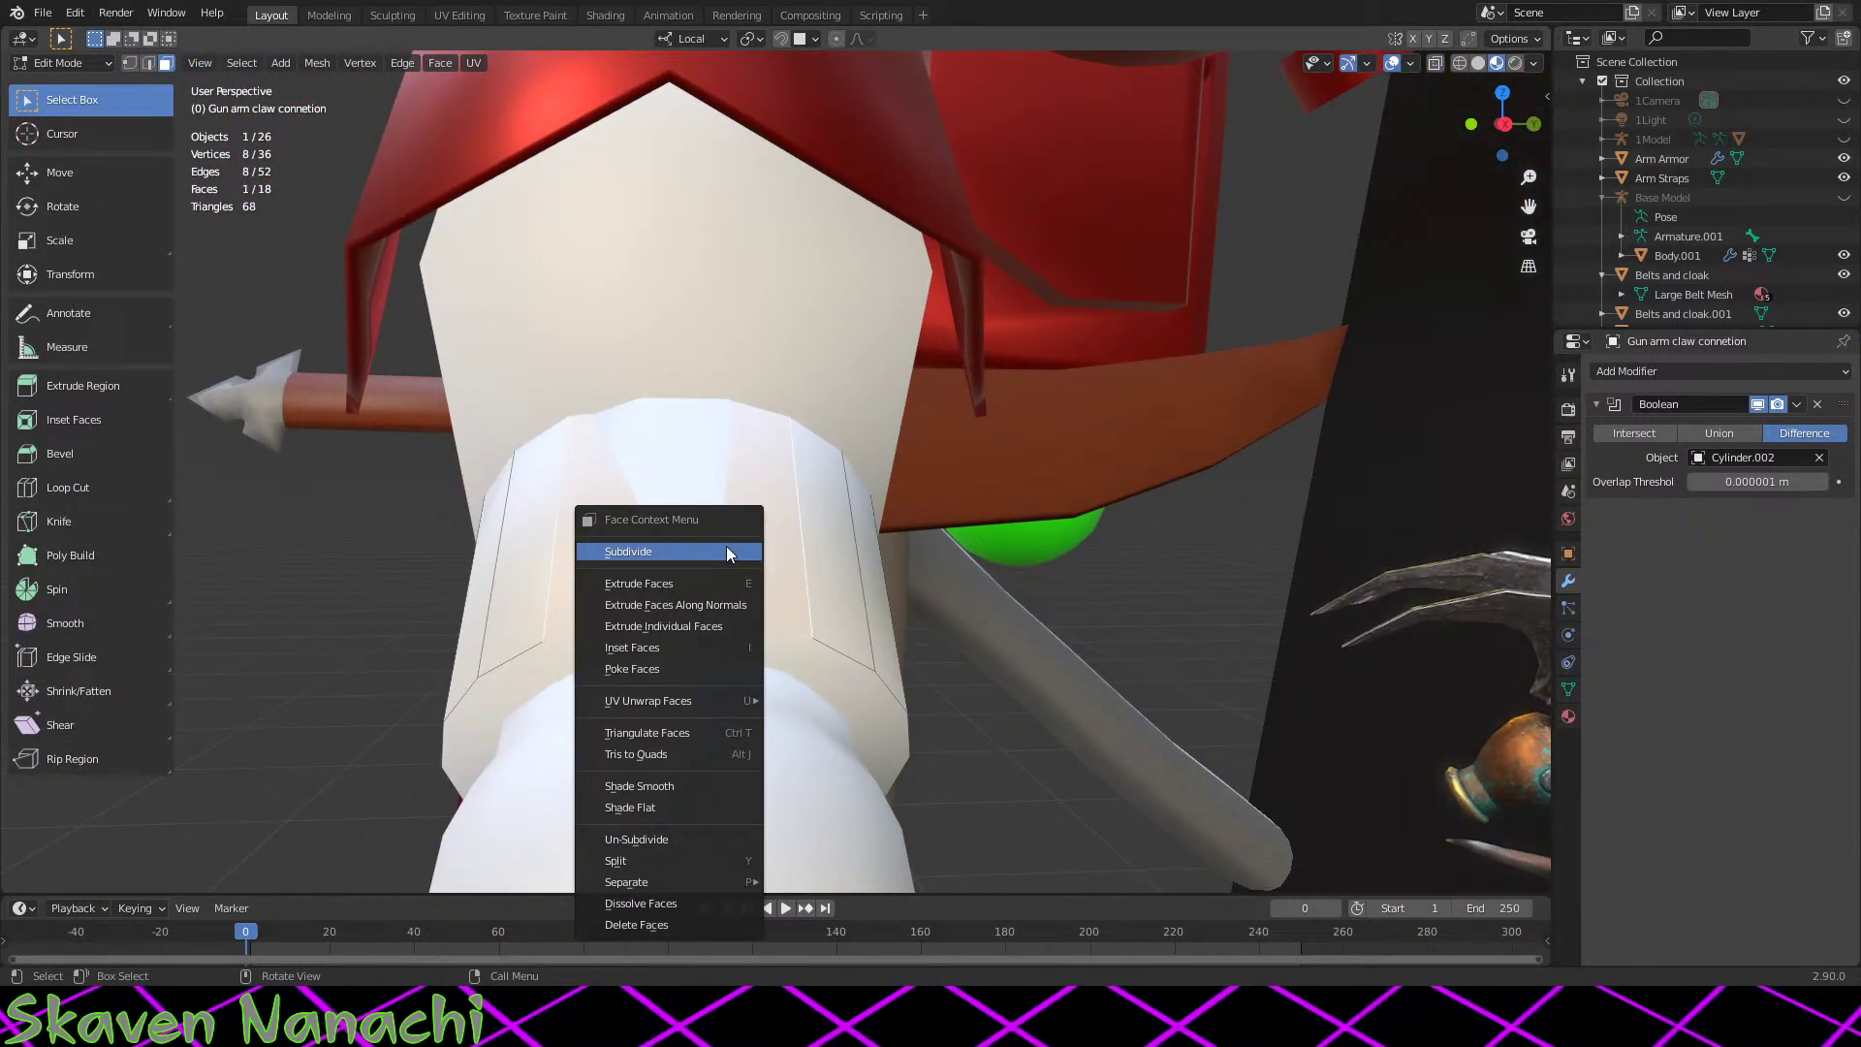
left_click(684, 734)
right_click(682, 588)
left_click(665, 608)
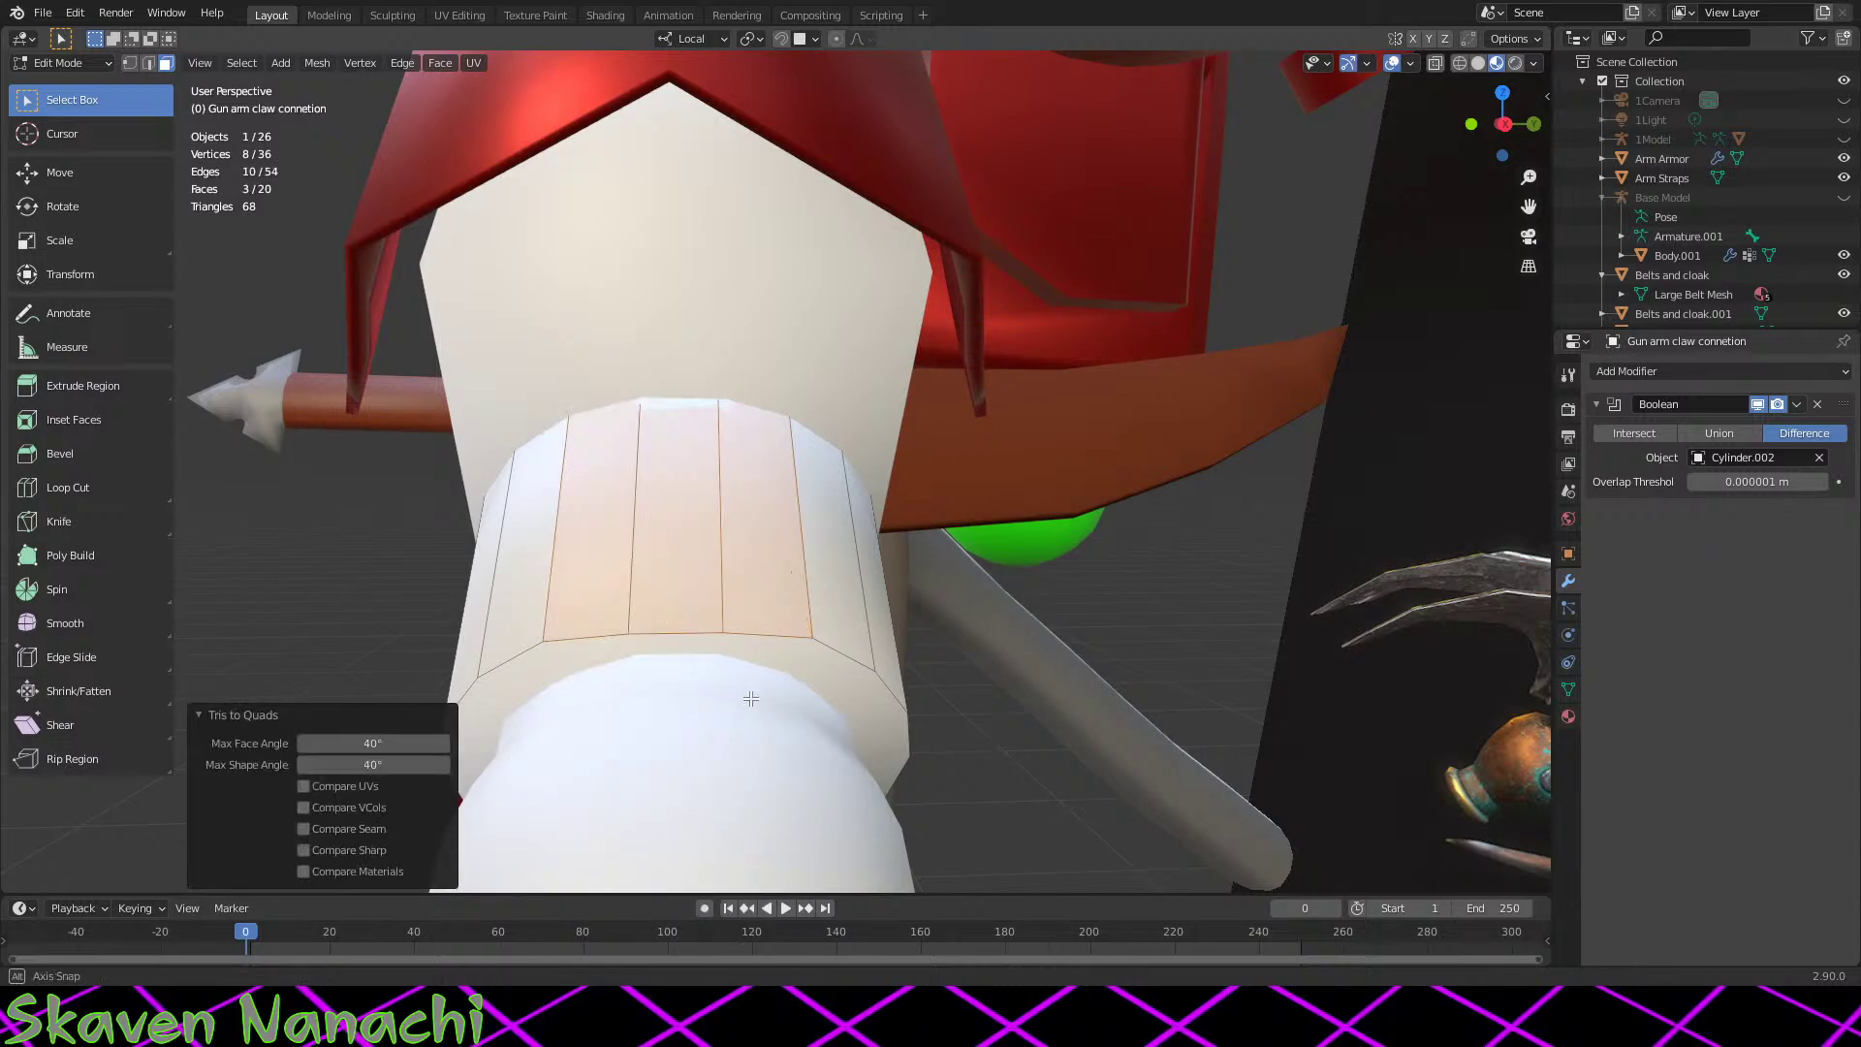
key("Tab")
Step: Examine the claw connection sleeve from several angles against the Ikit Claw reference, in and out of mesh editing
middle_click_drag(740, 706, 1038, 635)
scroll(841, 689, "up", 4)
key("Tab")
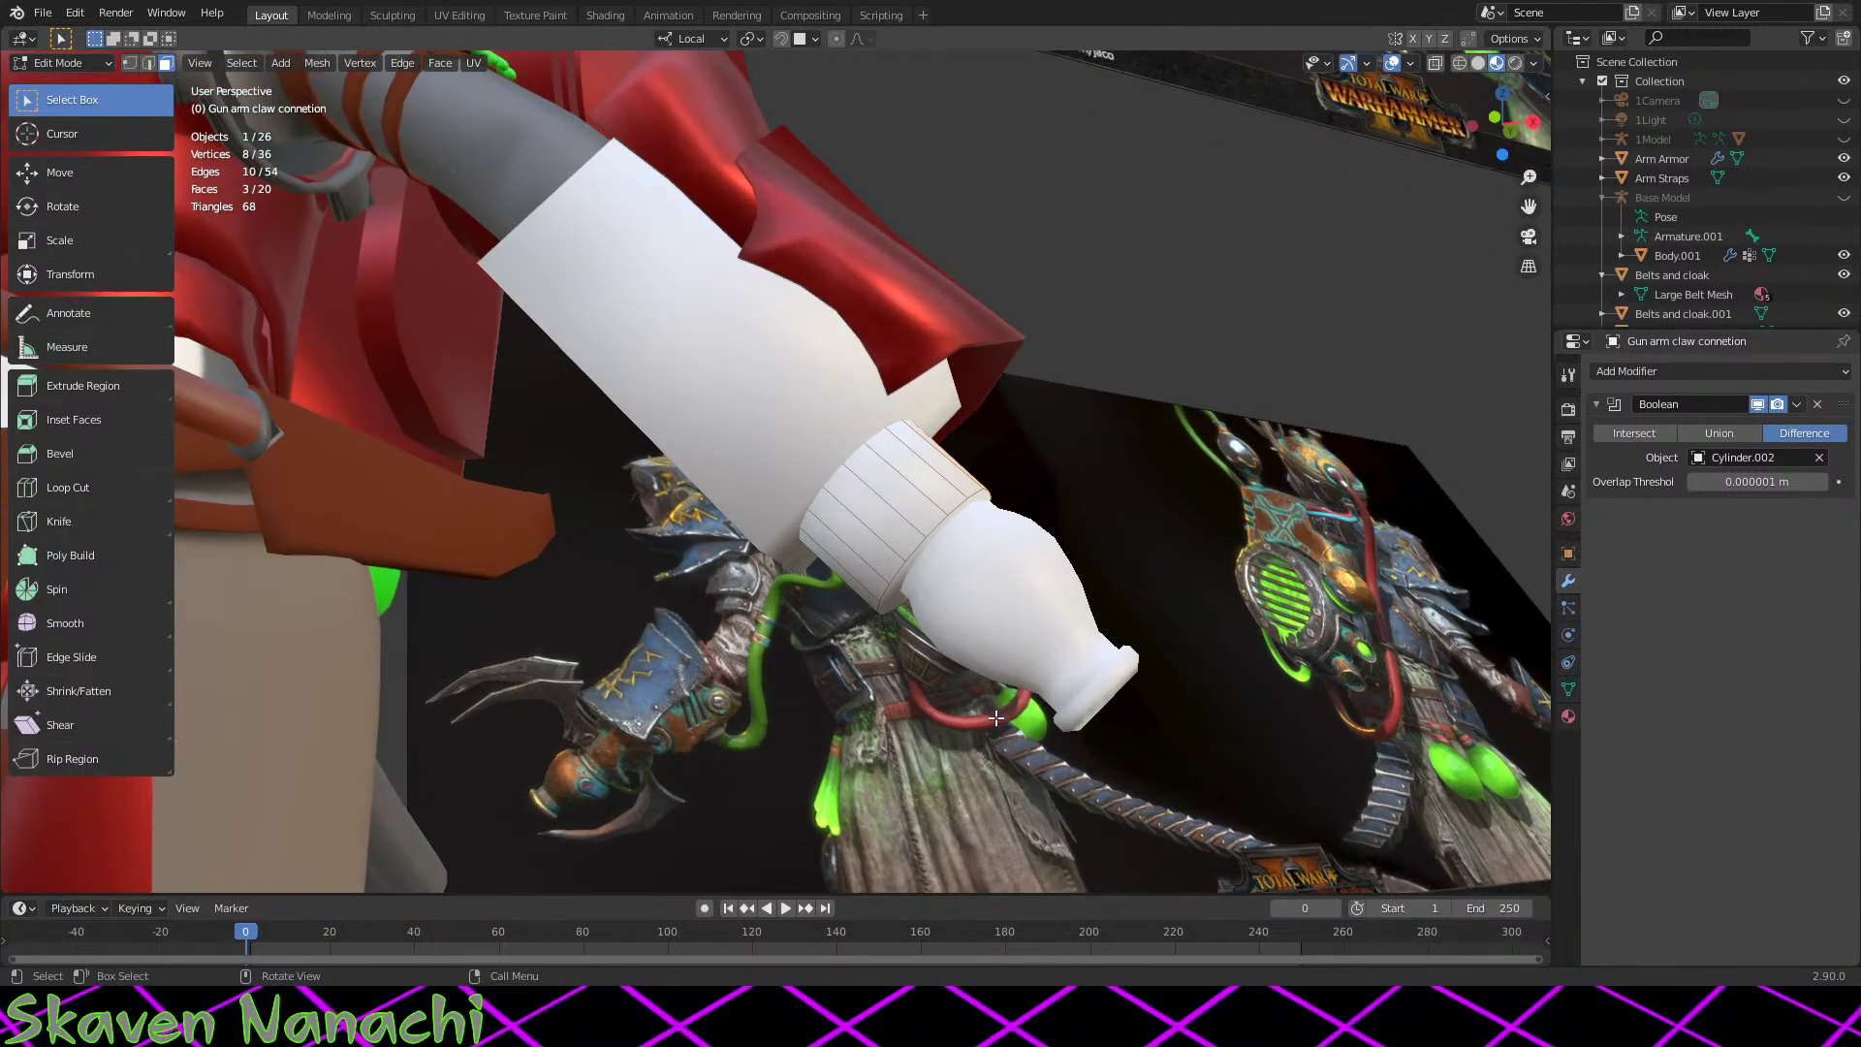
middle_click_drag(993, 720, 805, 723)
key("Tab")
key("Tab")
key("Tab")
key("Tab")
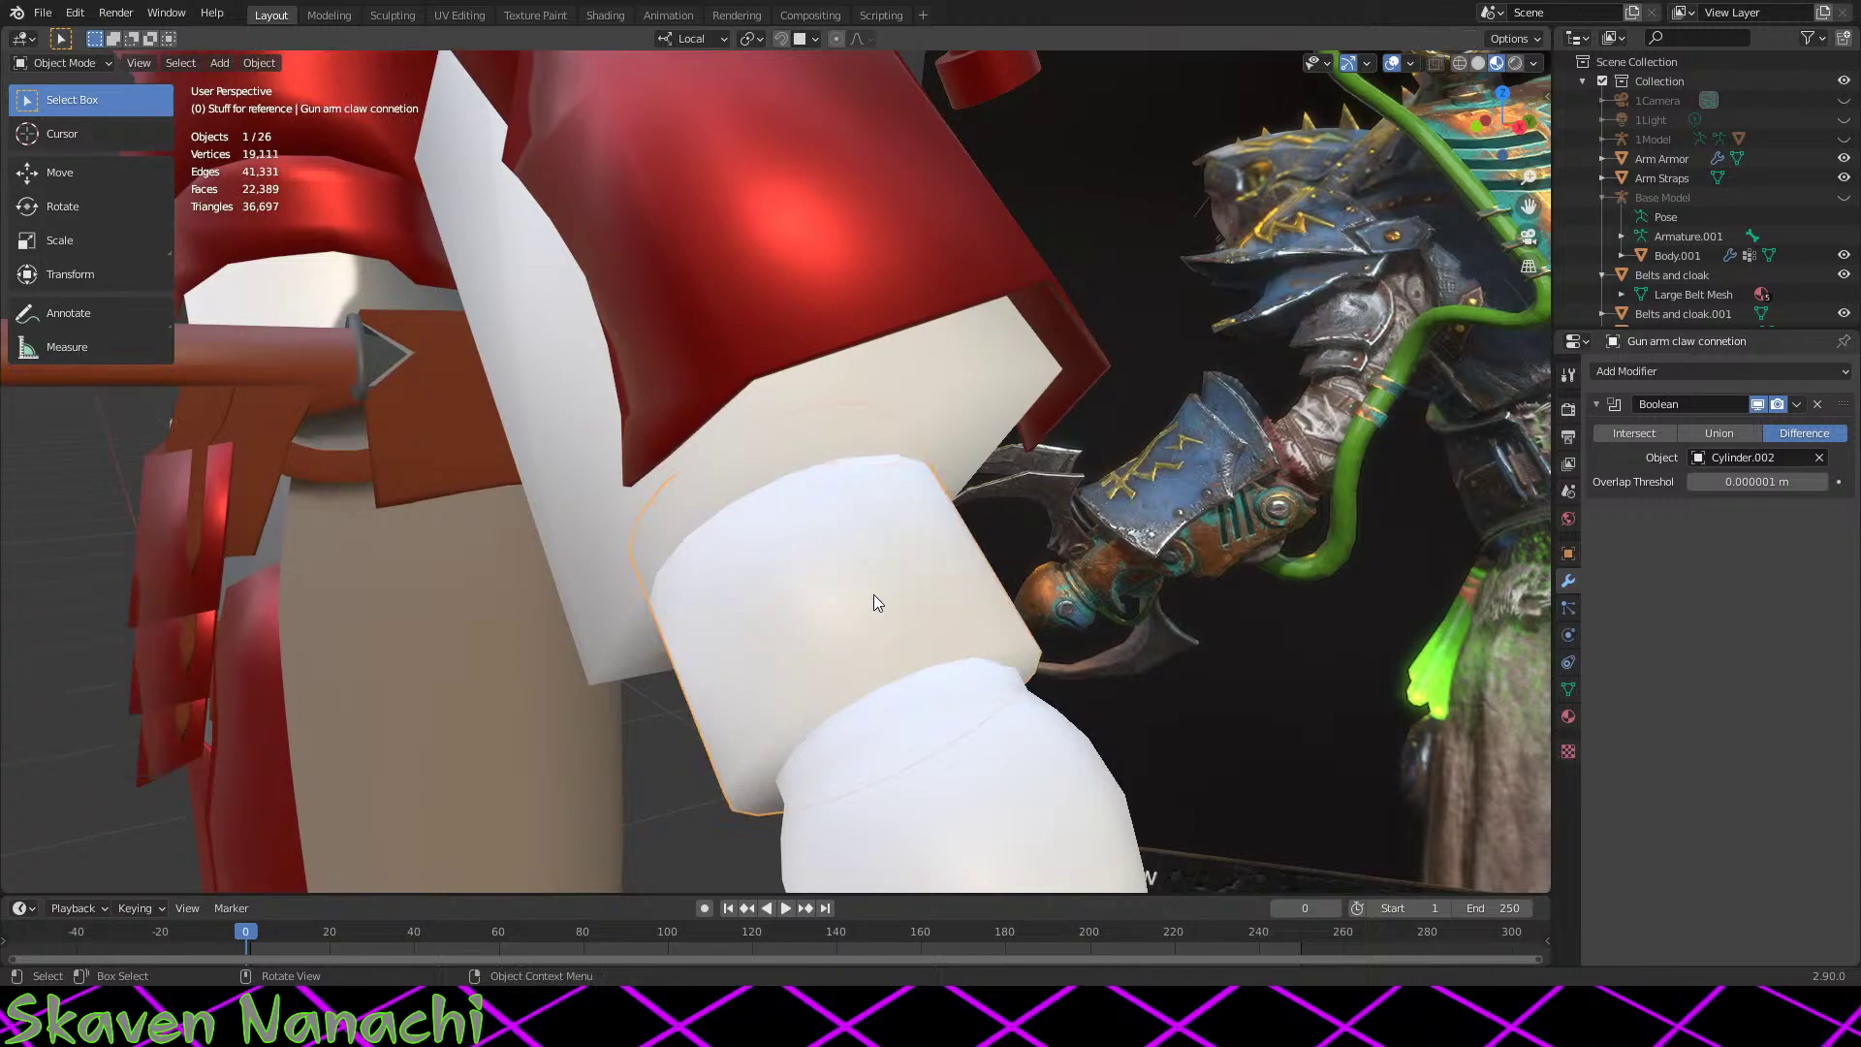
left_click(801, 573)
middle_click_drag(810, 582, 900, 613)
Step: Turn on X-ray, select the two topmost vertices of the sleeve's forearm-side rim and lower them to flatten the top
left_click(134, 62)
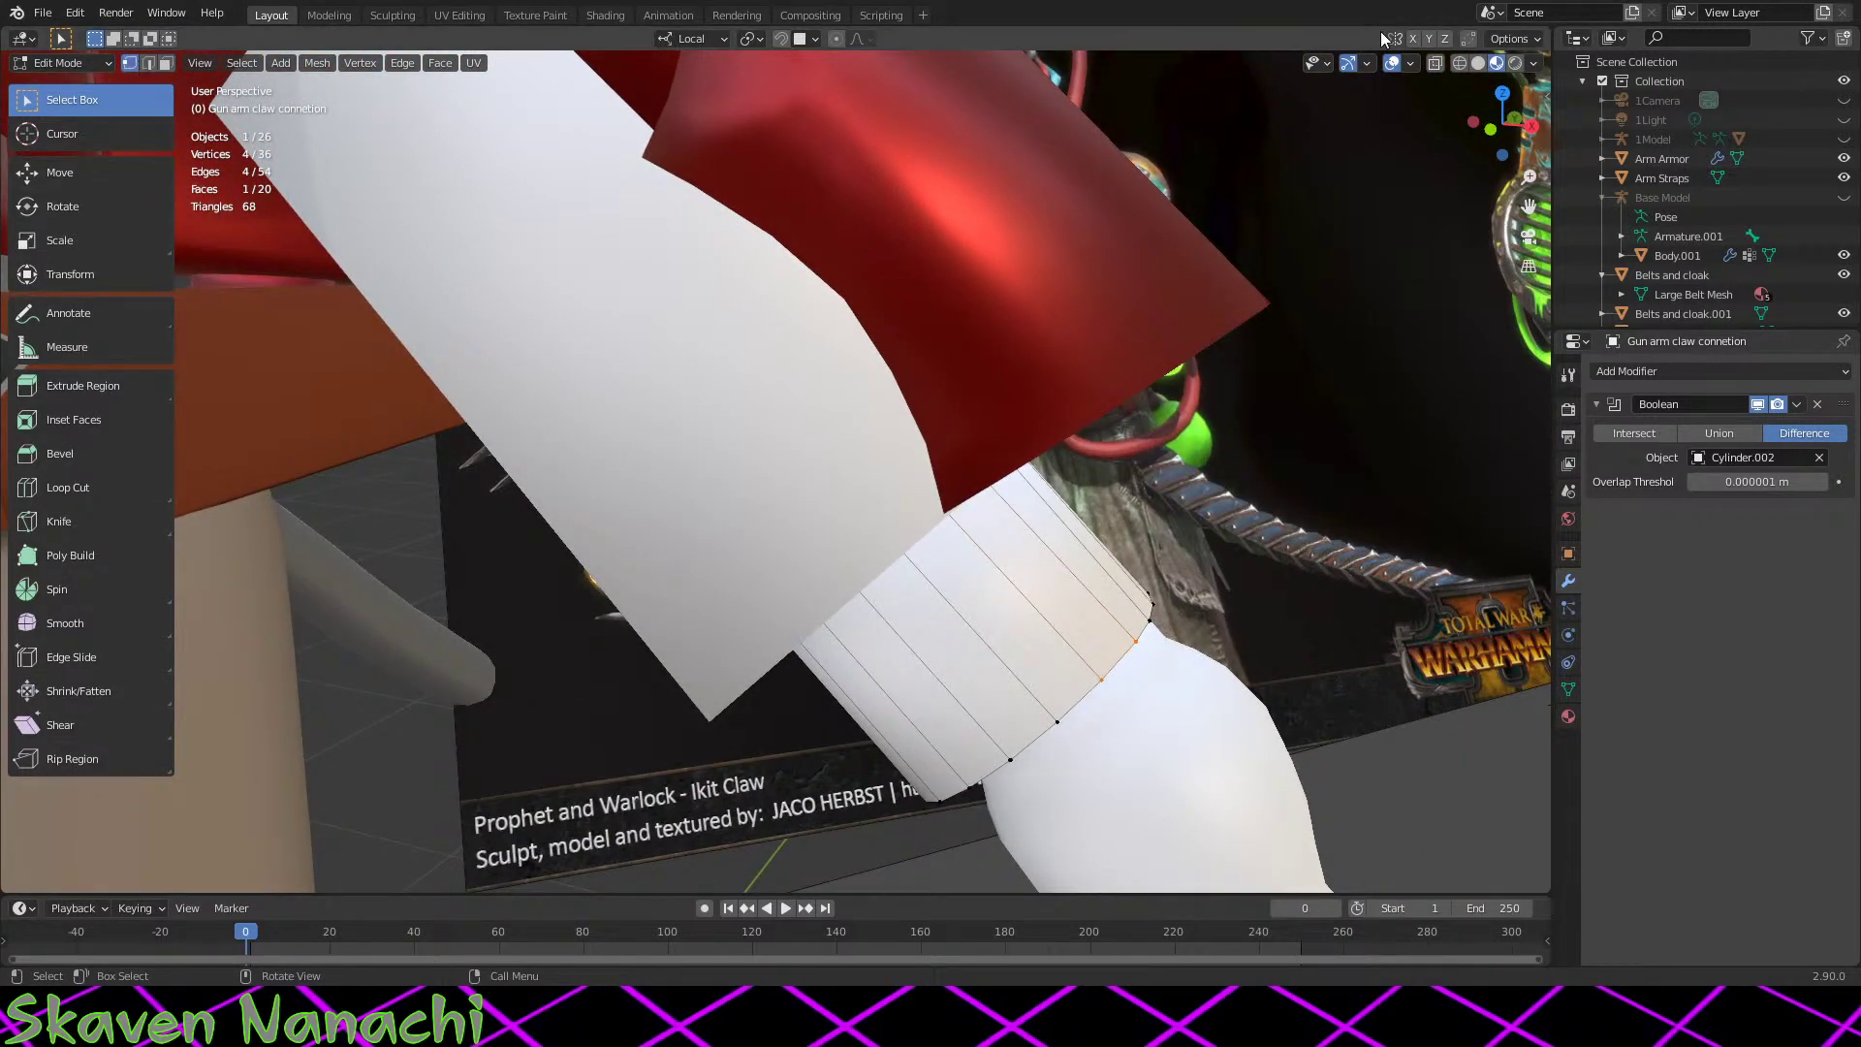
left_click(1437, 64)
middle_click_drag(1051, 484, 884, 427)
middle_click_drag(780, 350, 779, 288)
left_click_drag(752, 254, 663, 285)
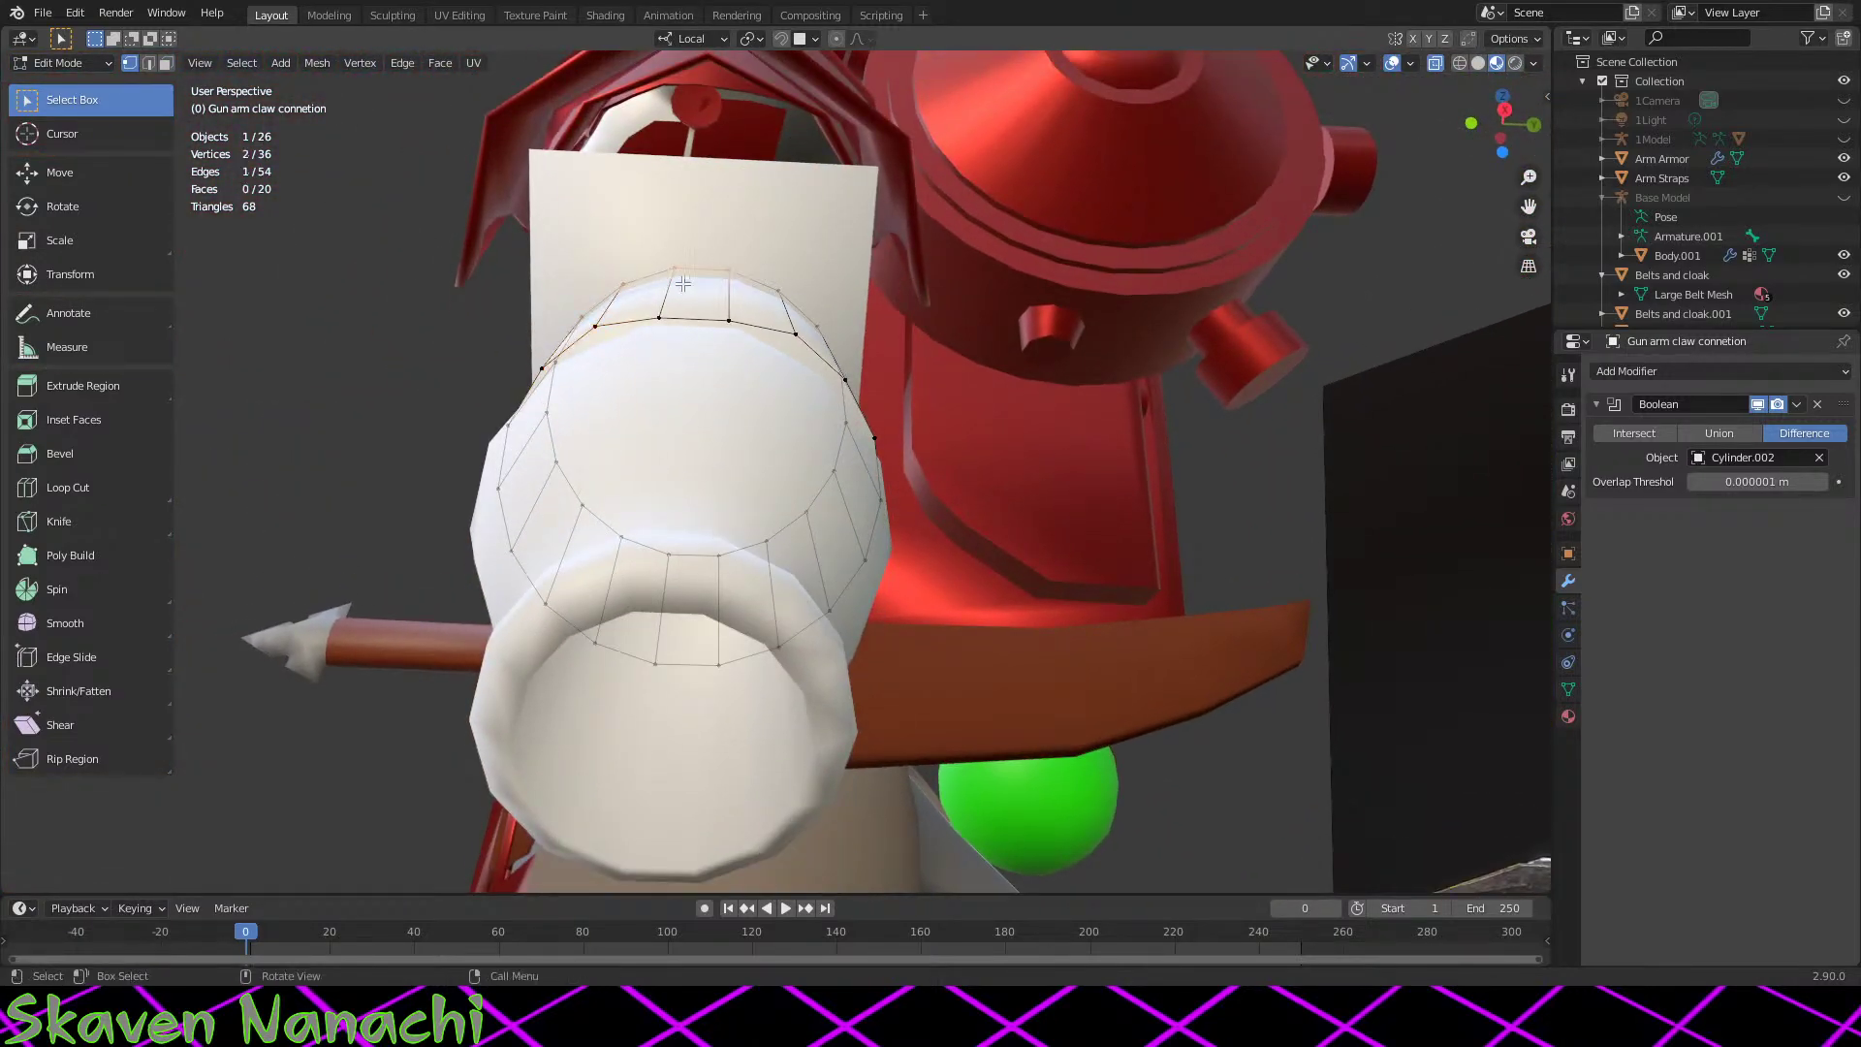
middle_click_drag(734, 274, 748, 237)
middle_click_drag(848, 308, 911, 442, "shift")
scroll(925, 446, "up", 3)
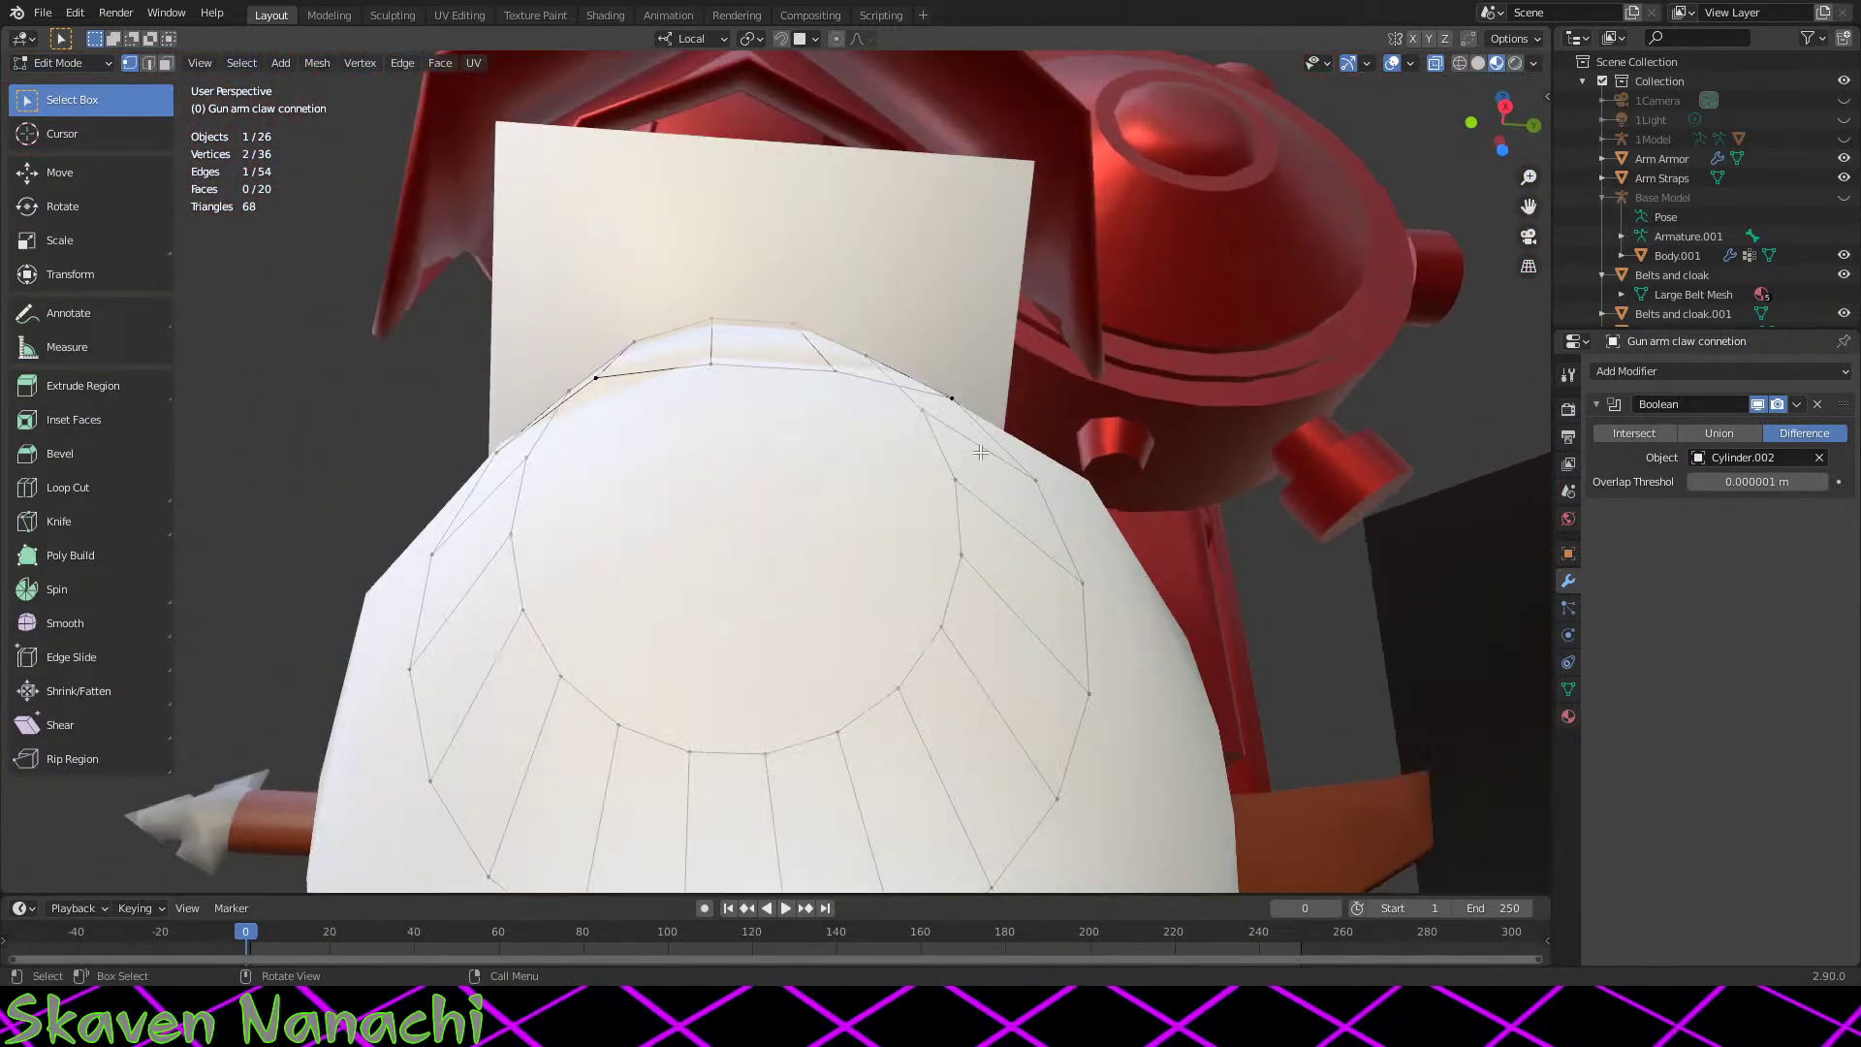
middle_click_drag(973, 502, 973, 492)
middle_click_drag(893, 437, 899, 432)
scroll(899, 432, "down", 5)
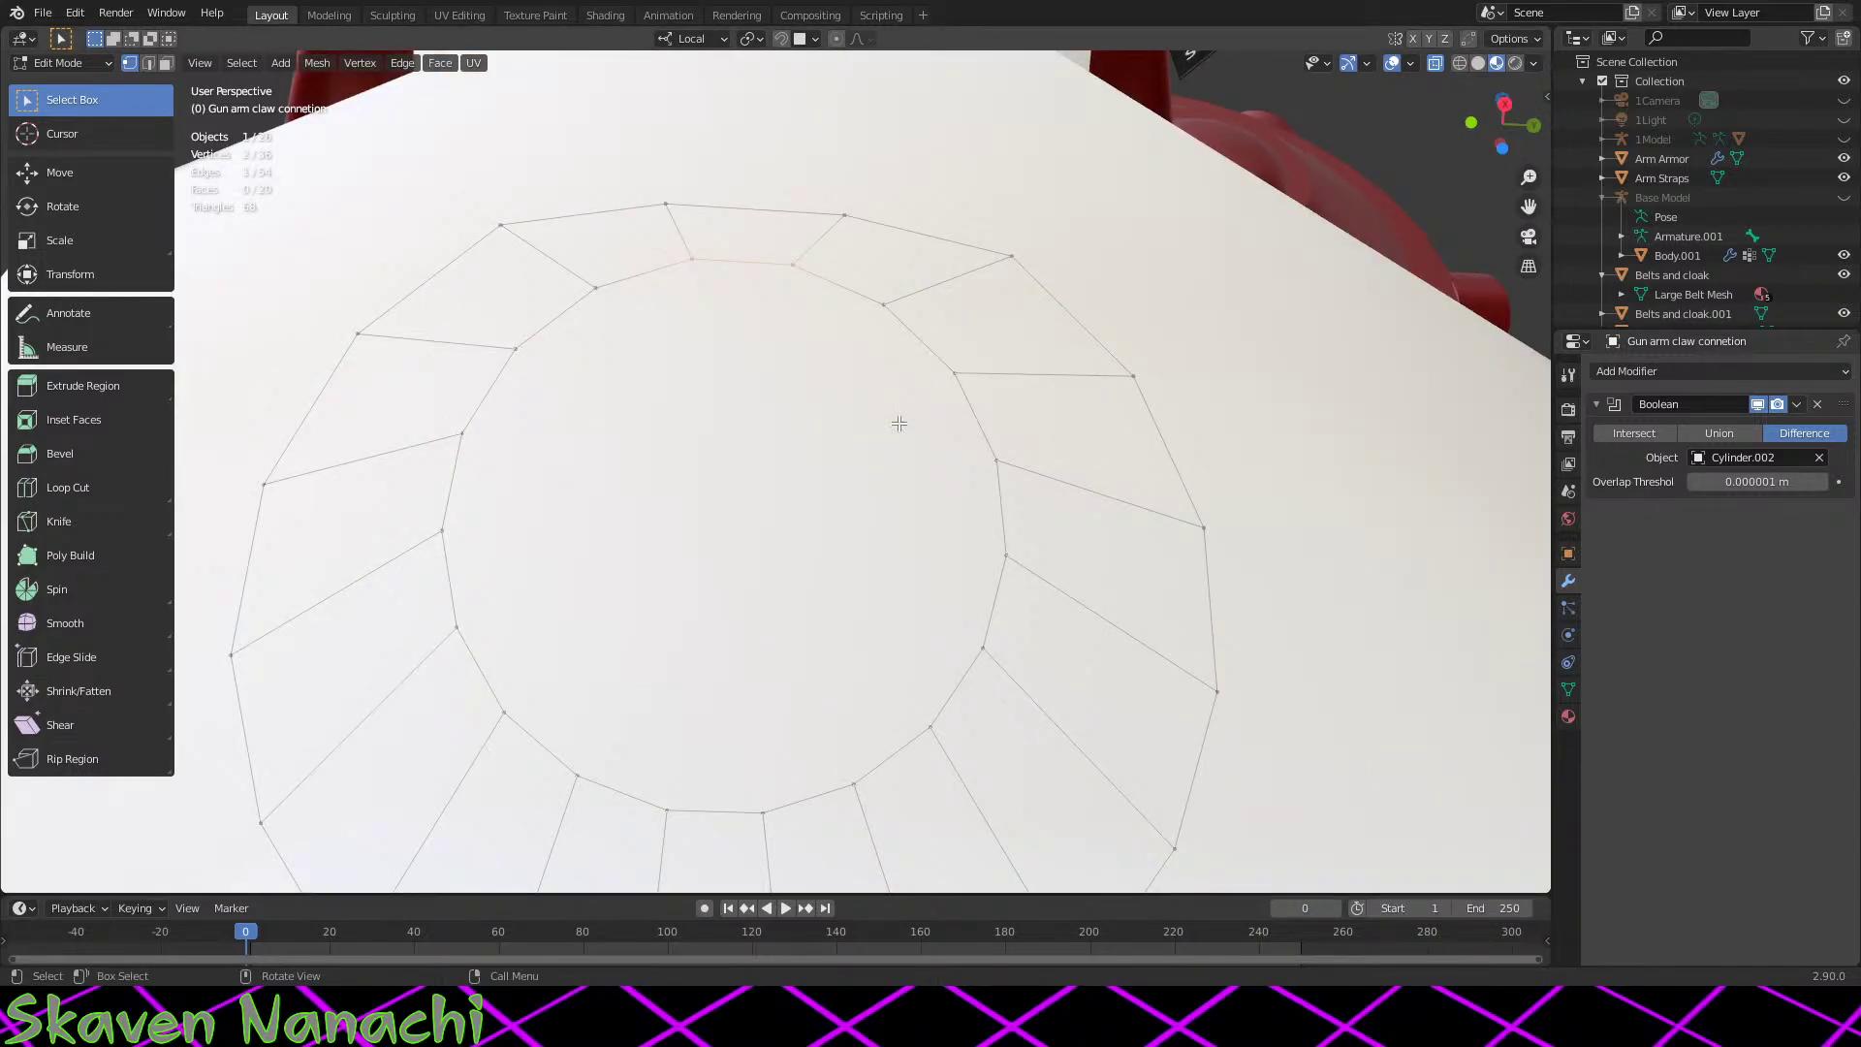
scroll(898, 433, "up", 7)
middle_click_drag(839, 173, 1154, 340)
key("g")
left_click(836, 214)
key("g")
left_click(856, 275)
key("g")
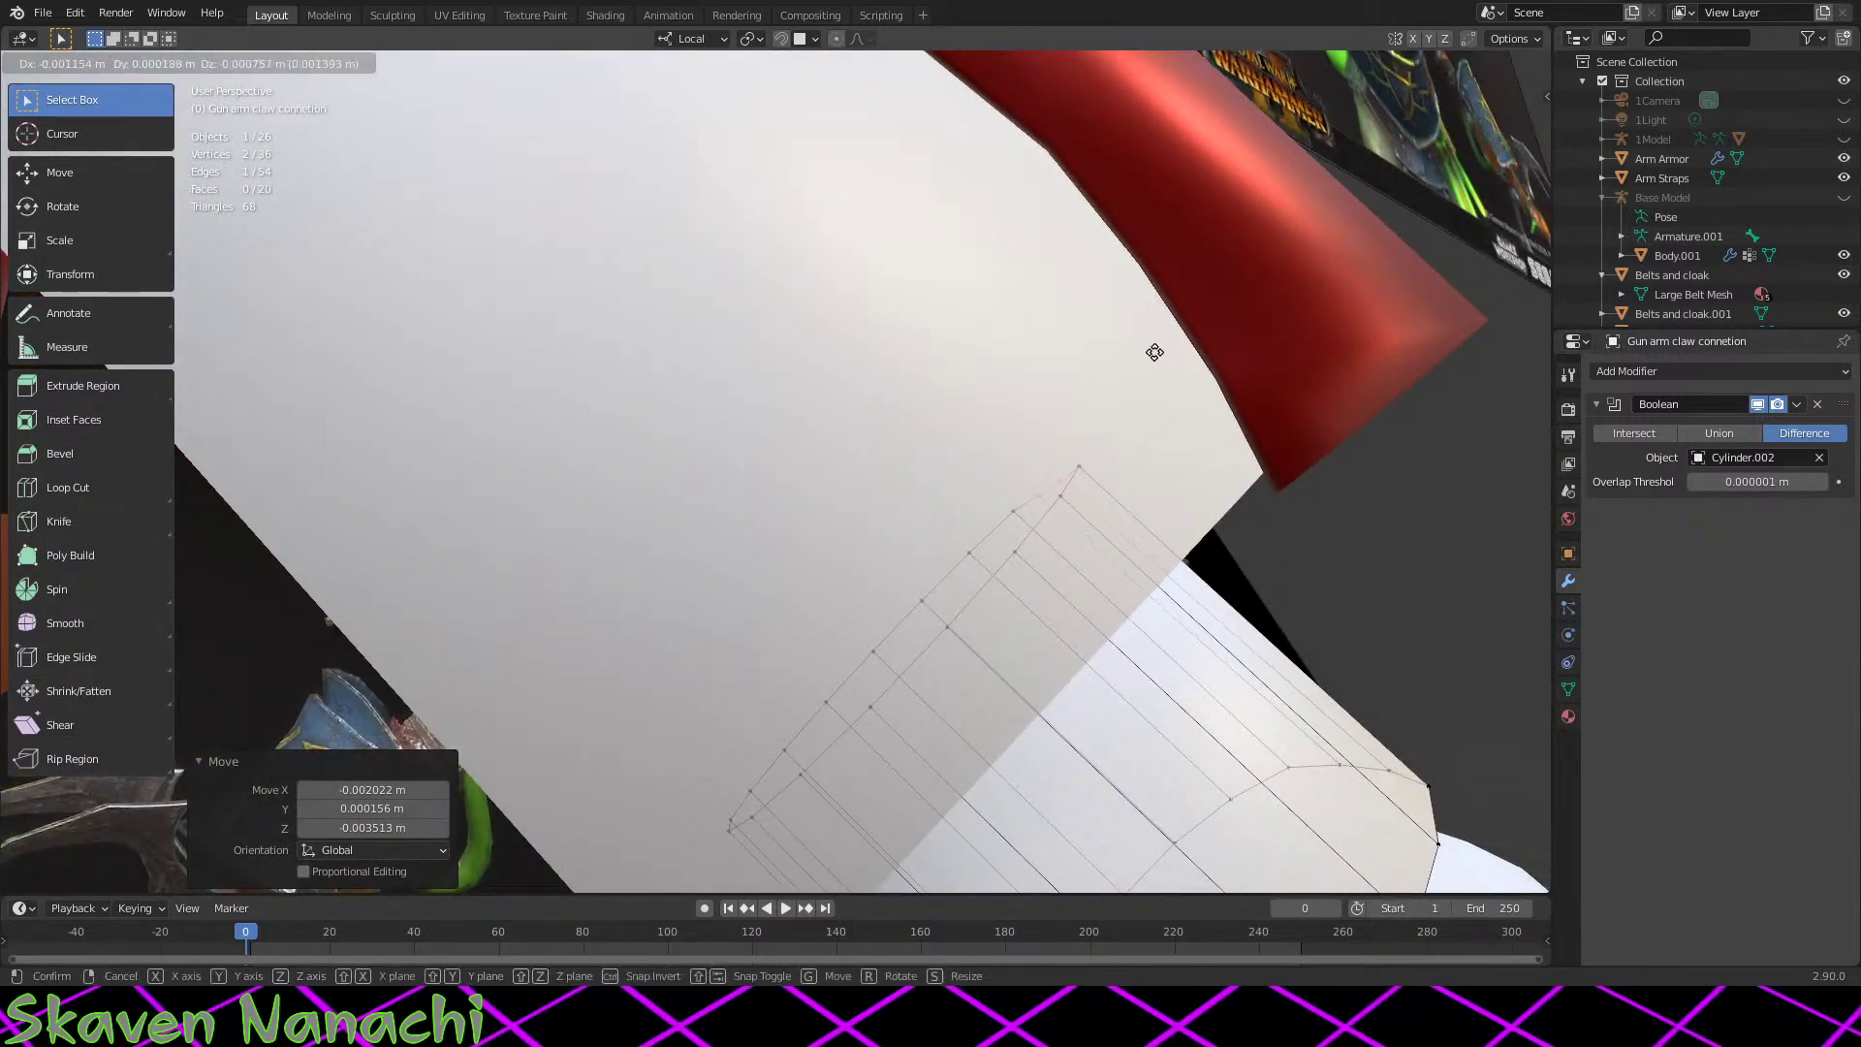
left_click(1247, 527)
Step: Select the two topmost vertices of the barrel-side rim and lower them to flatten that end of the sleeve
middle_click_drag(1247, 527, 999, 551)
key("ctrl+z")
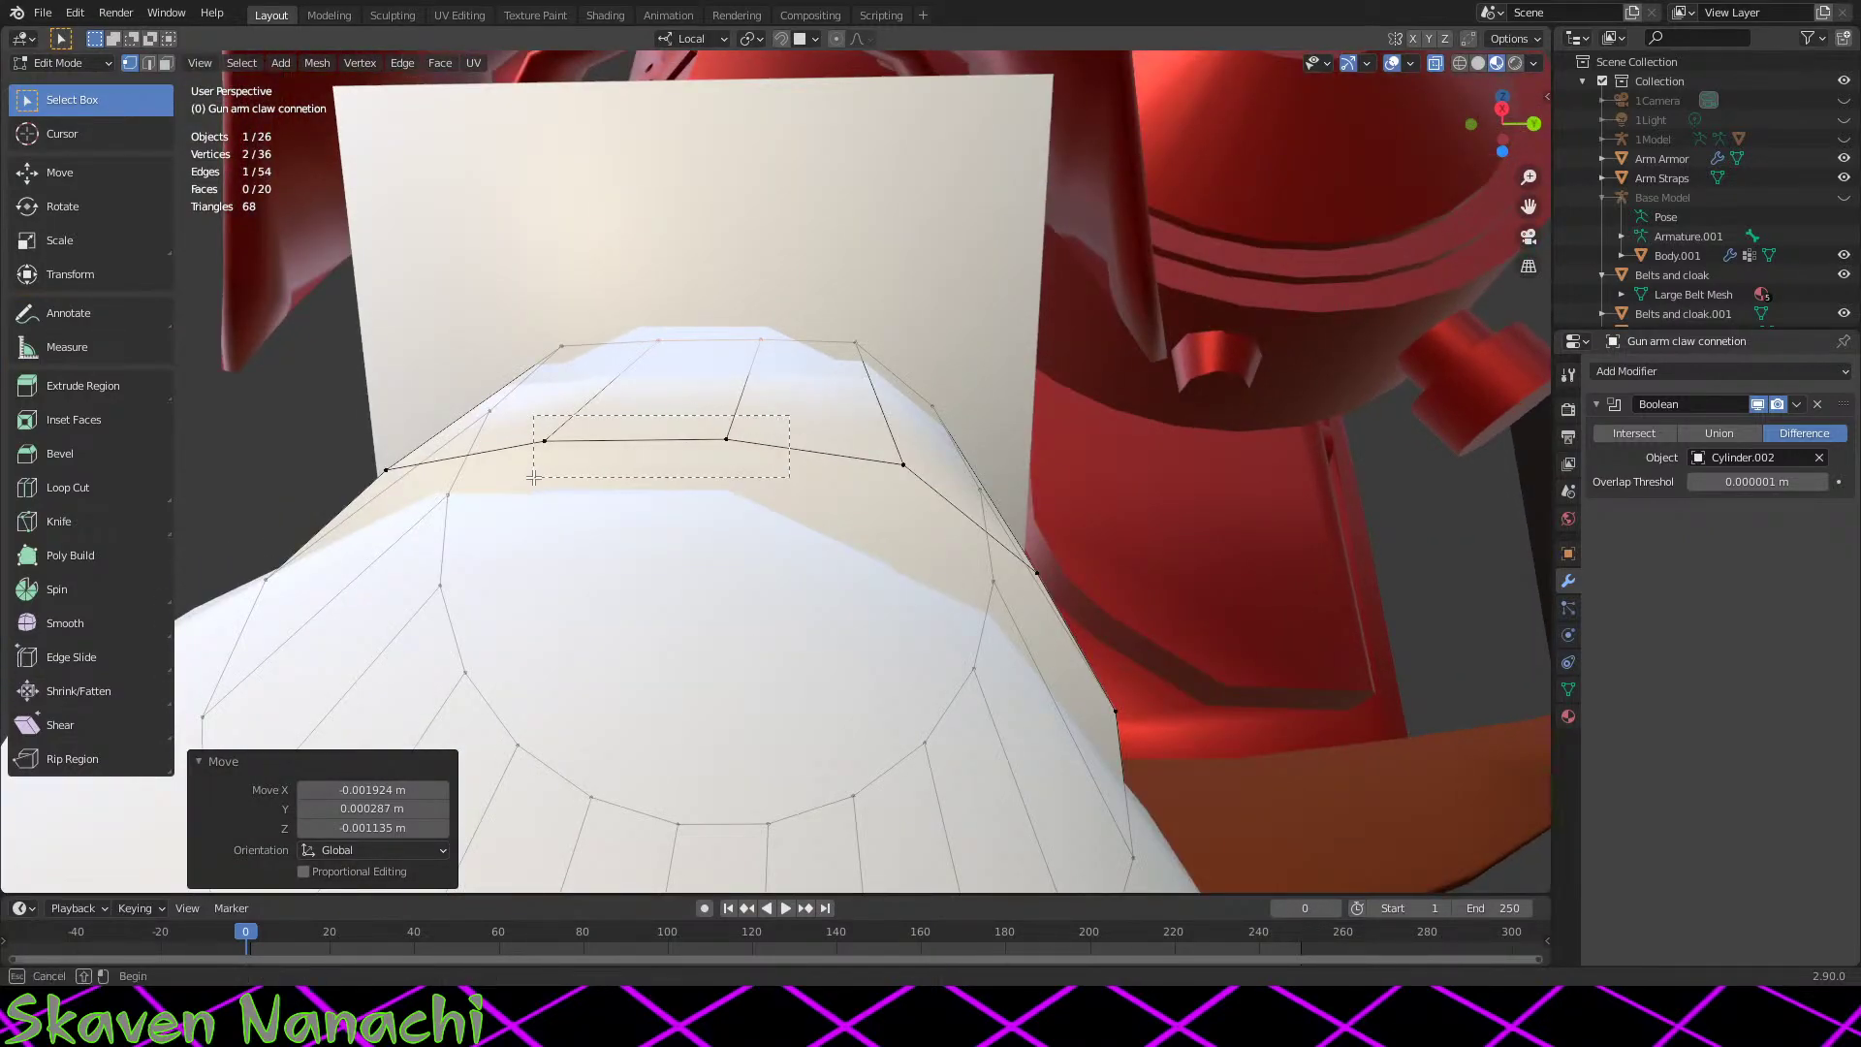
middle_click_drag(572, 475, 705, 352)
key("g")
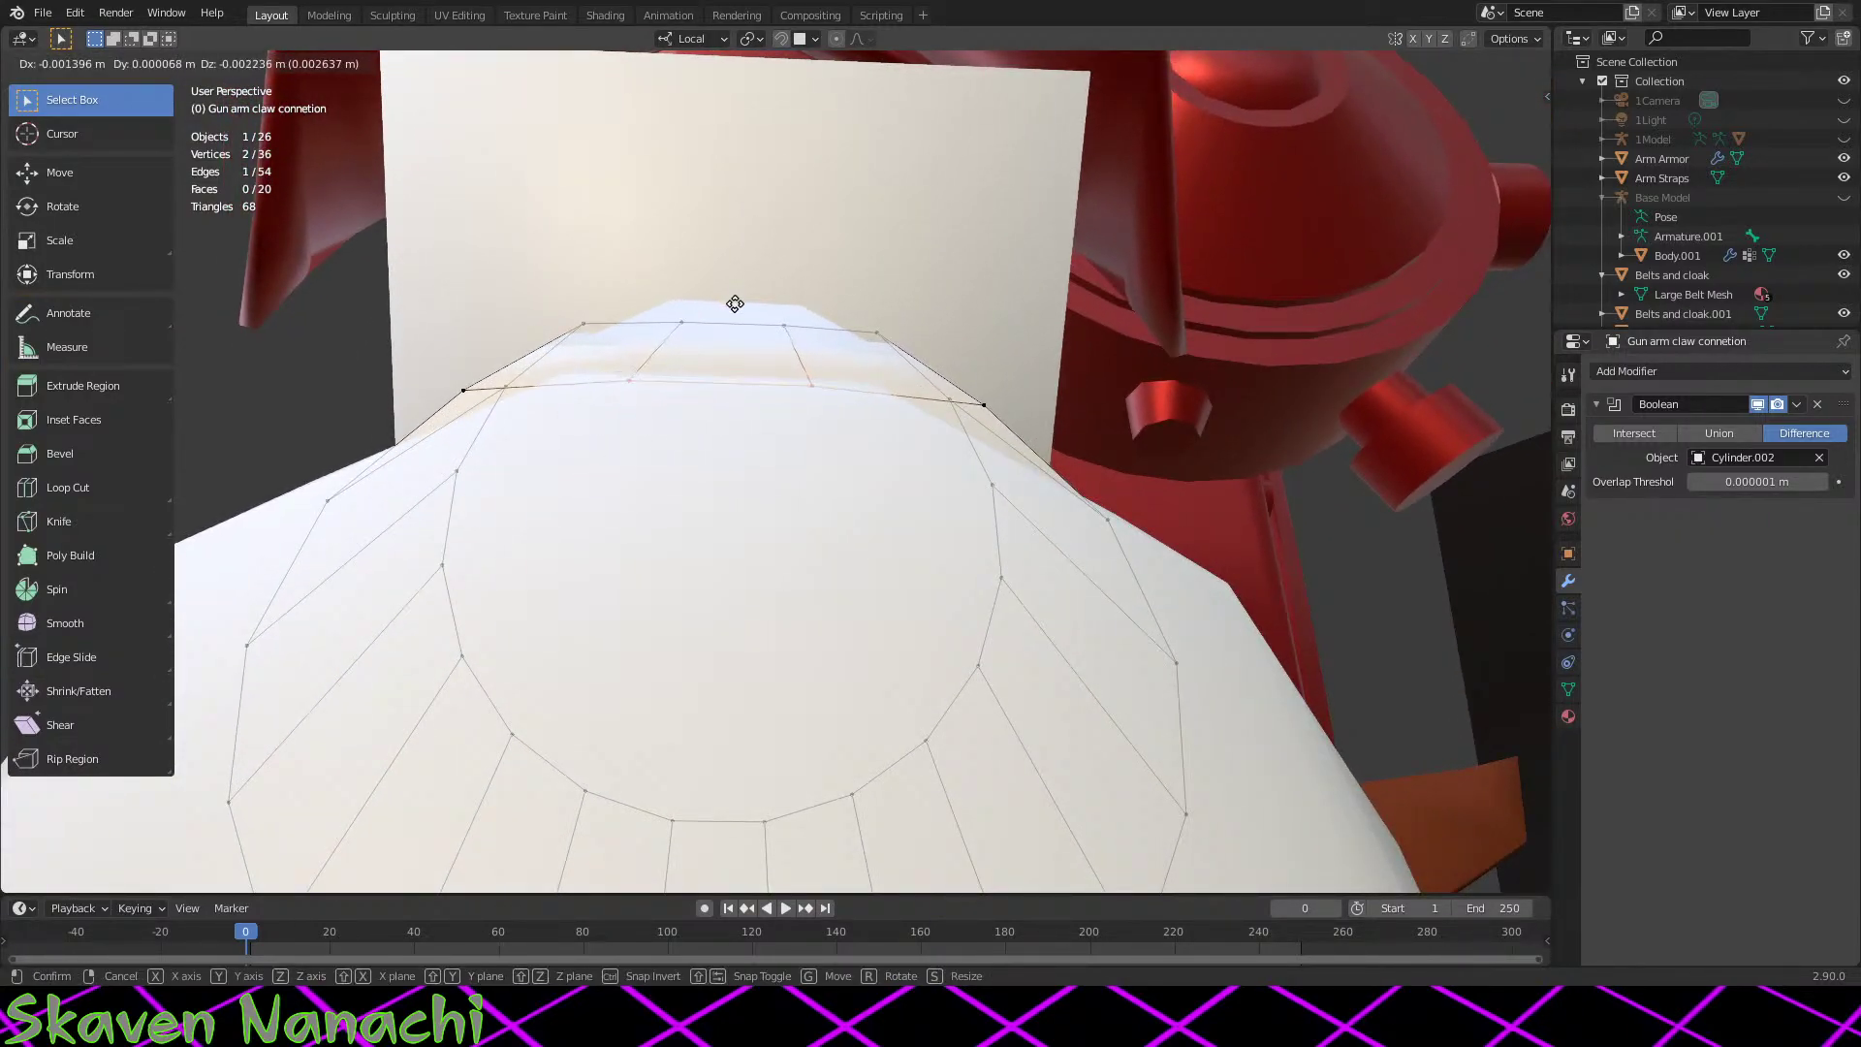
left_click(735, 299)
Step: Raise the sleeve's eight topmost rim vertices about 0.0053 m in Z, extend the selection to twelve, raise them about 0.0038 m more and leave mesh editing
middle_click_drag(803, 535, 822, 454)
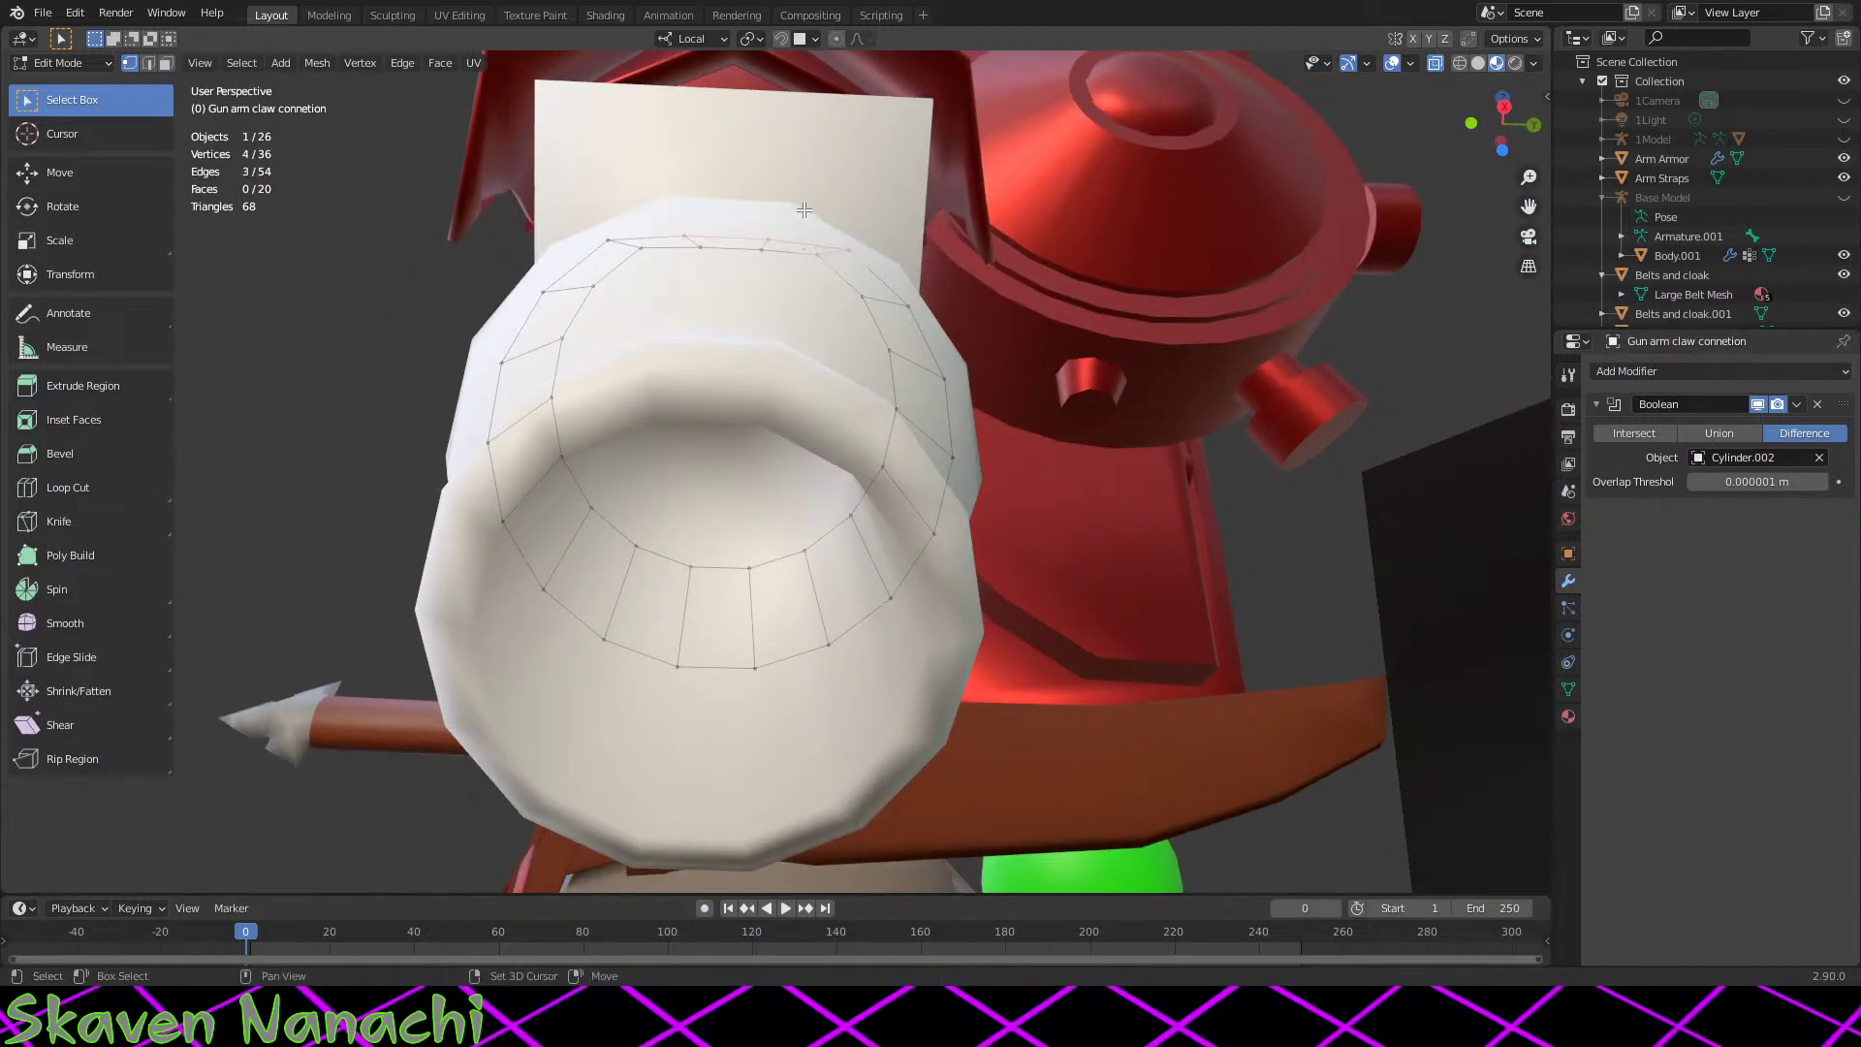
left_click_drag(718, 215, 614, 260, "shift")
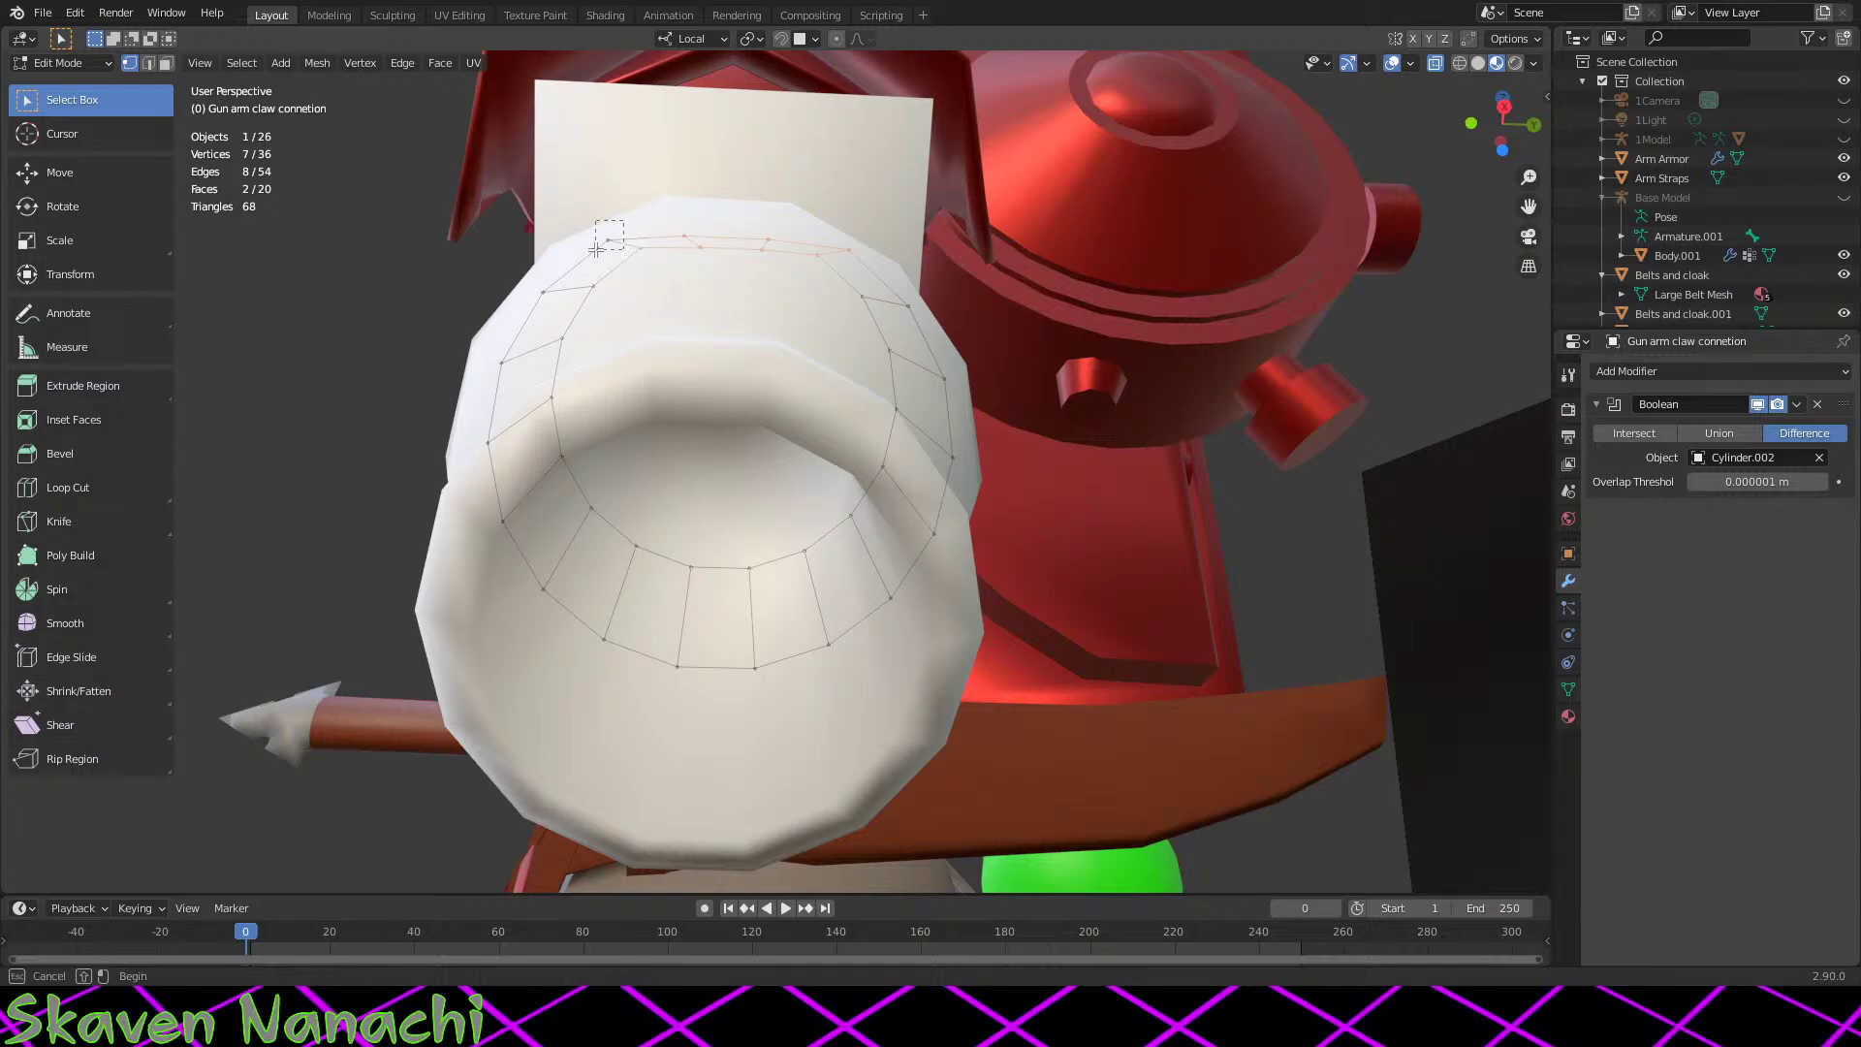
key("g")
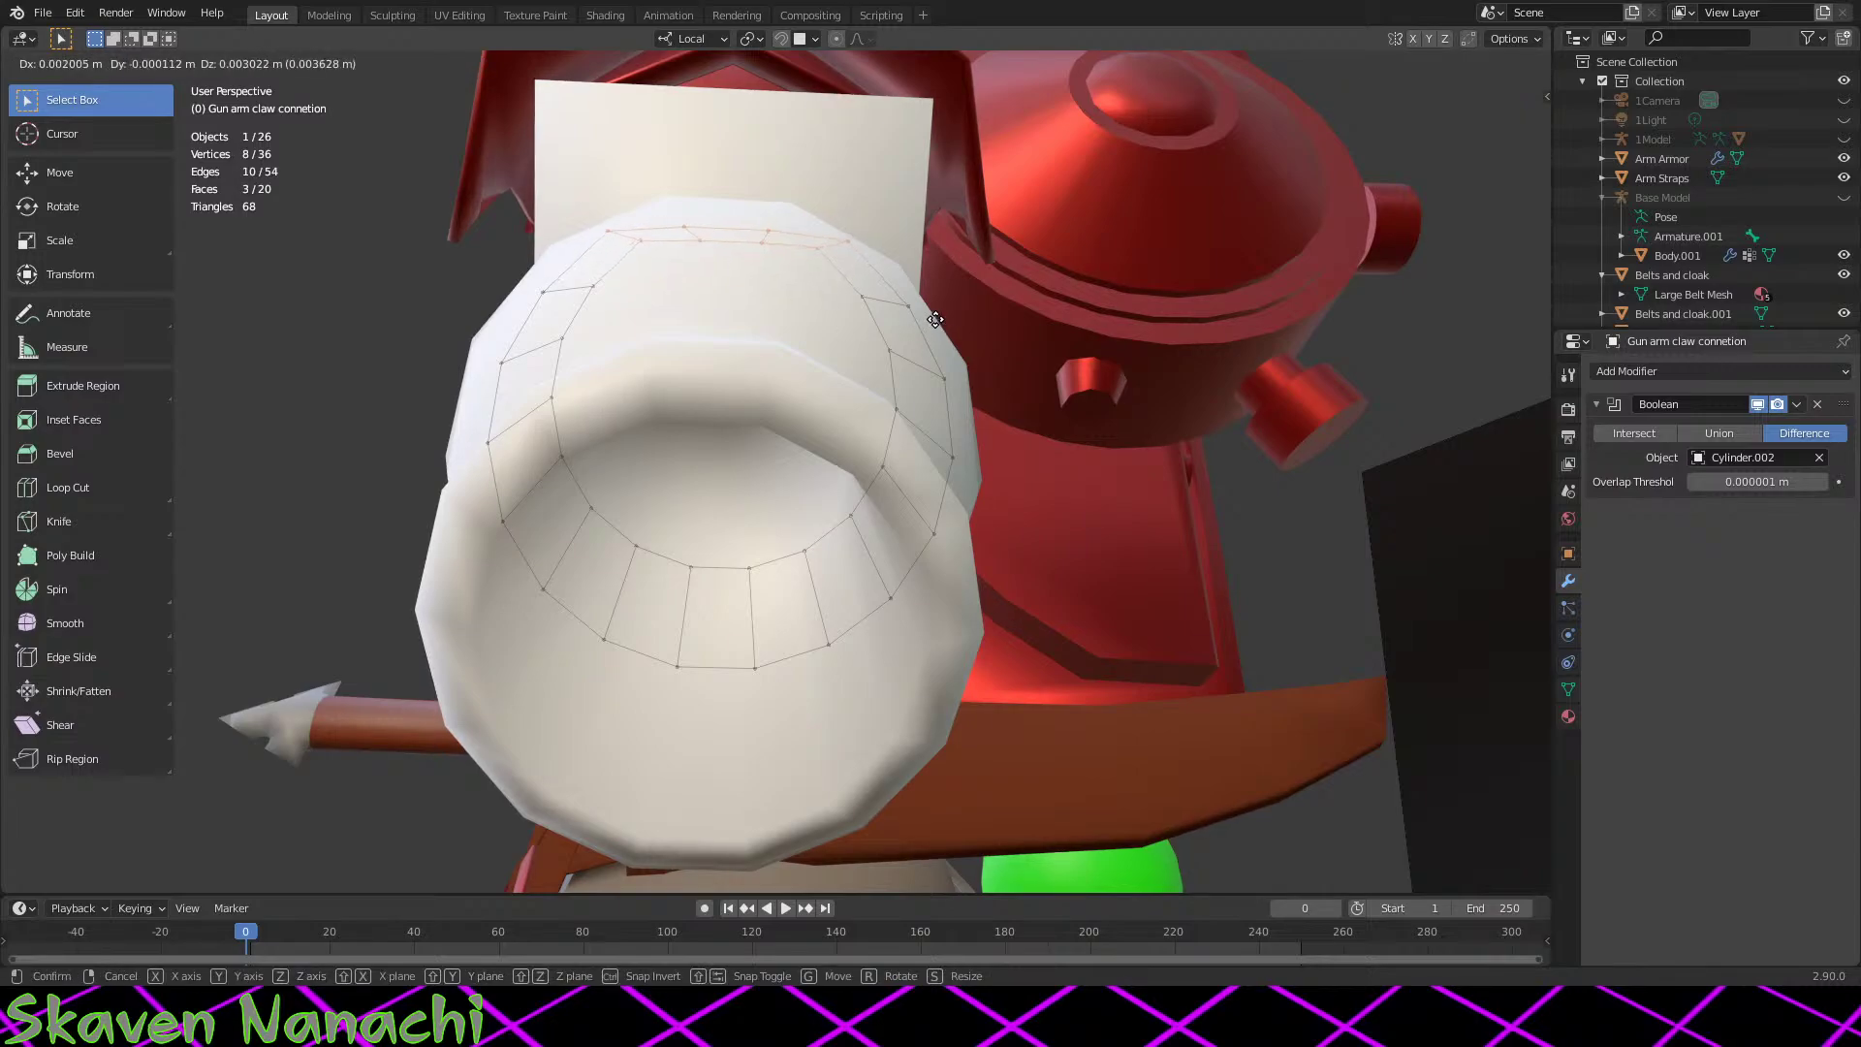
left_click(937, 313)
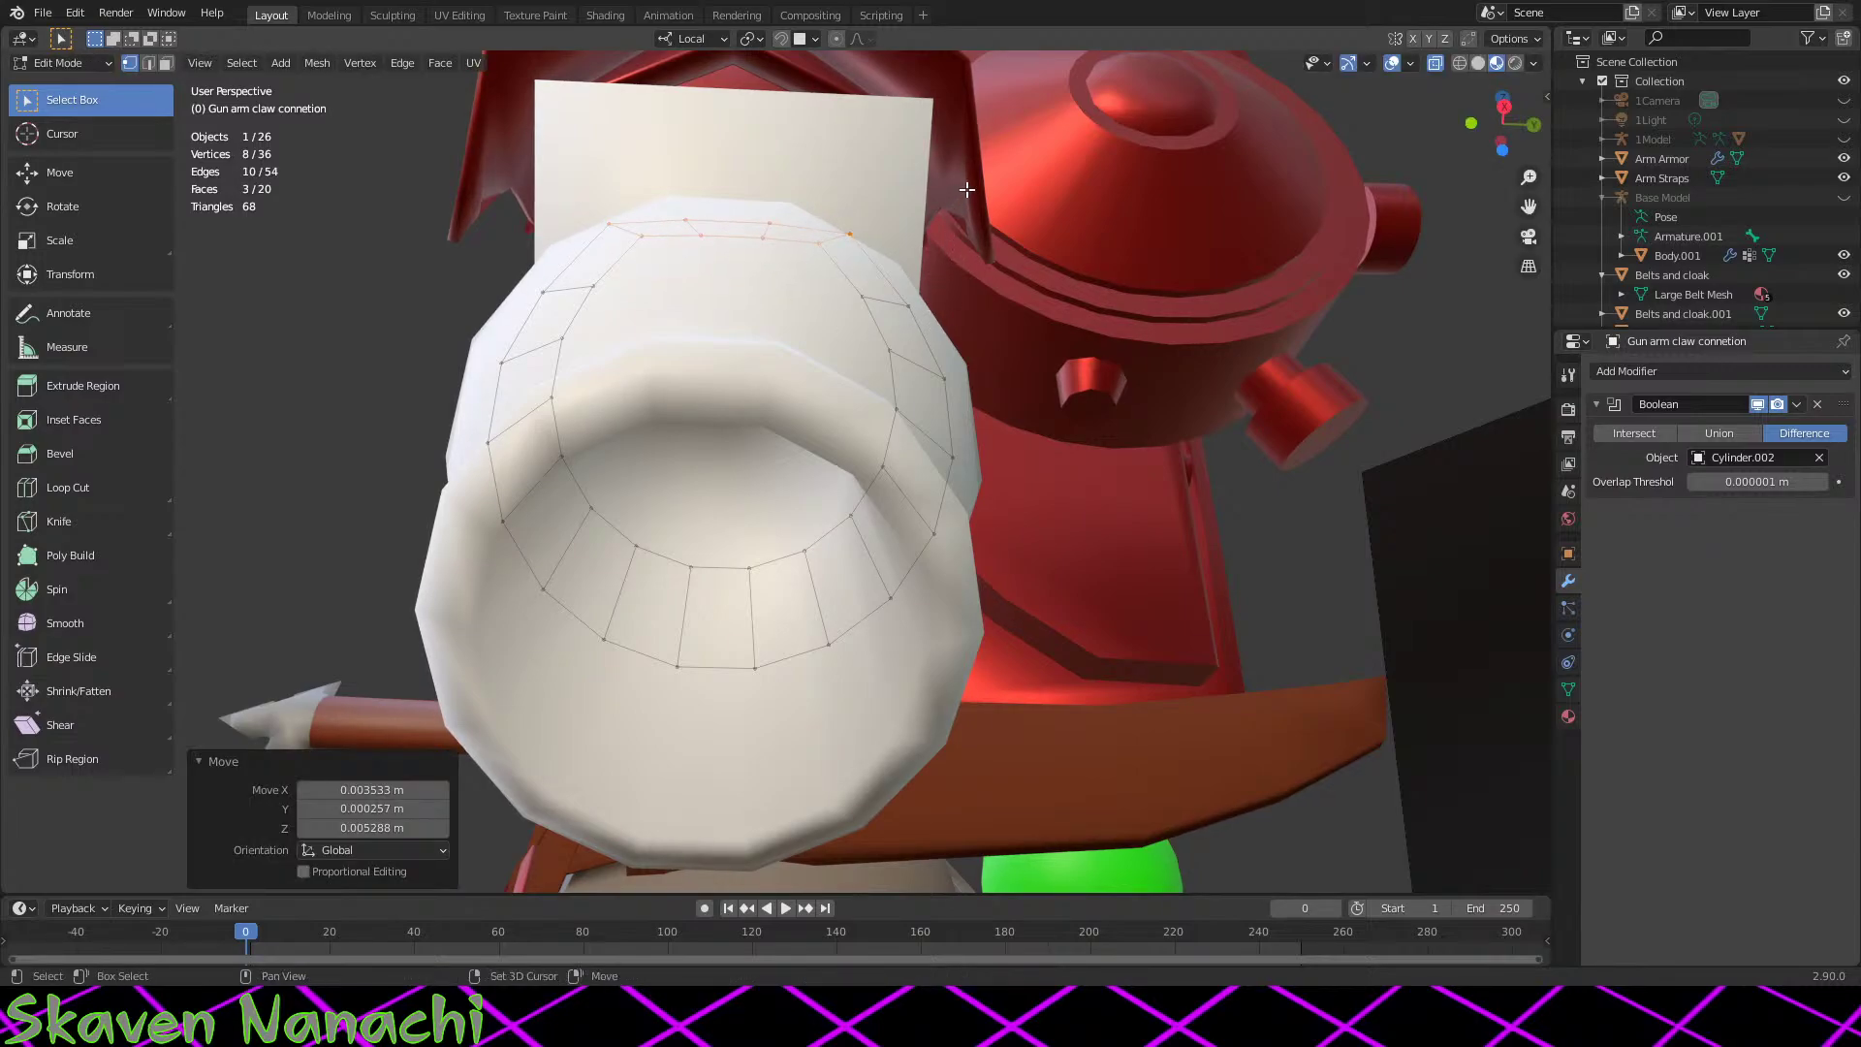
left_click_drag(969, 190, 637, 318, "shift")
key("Tab")
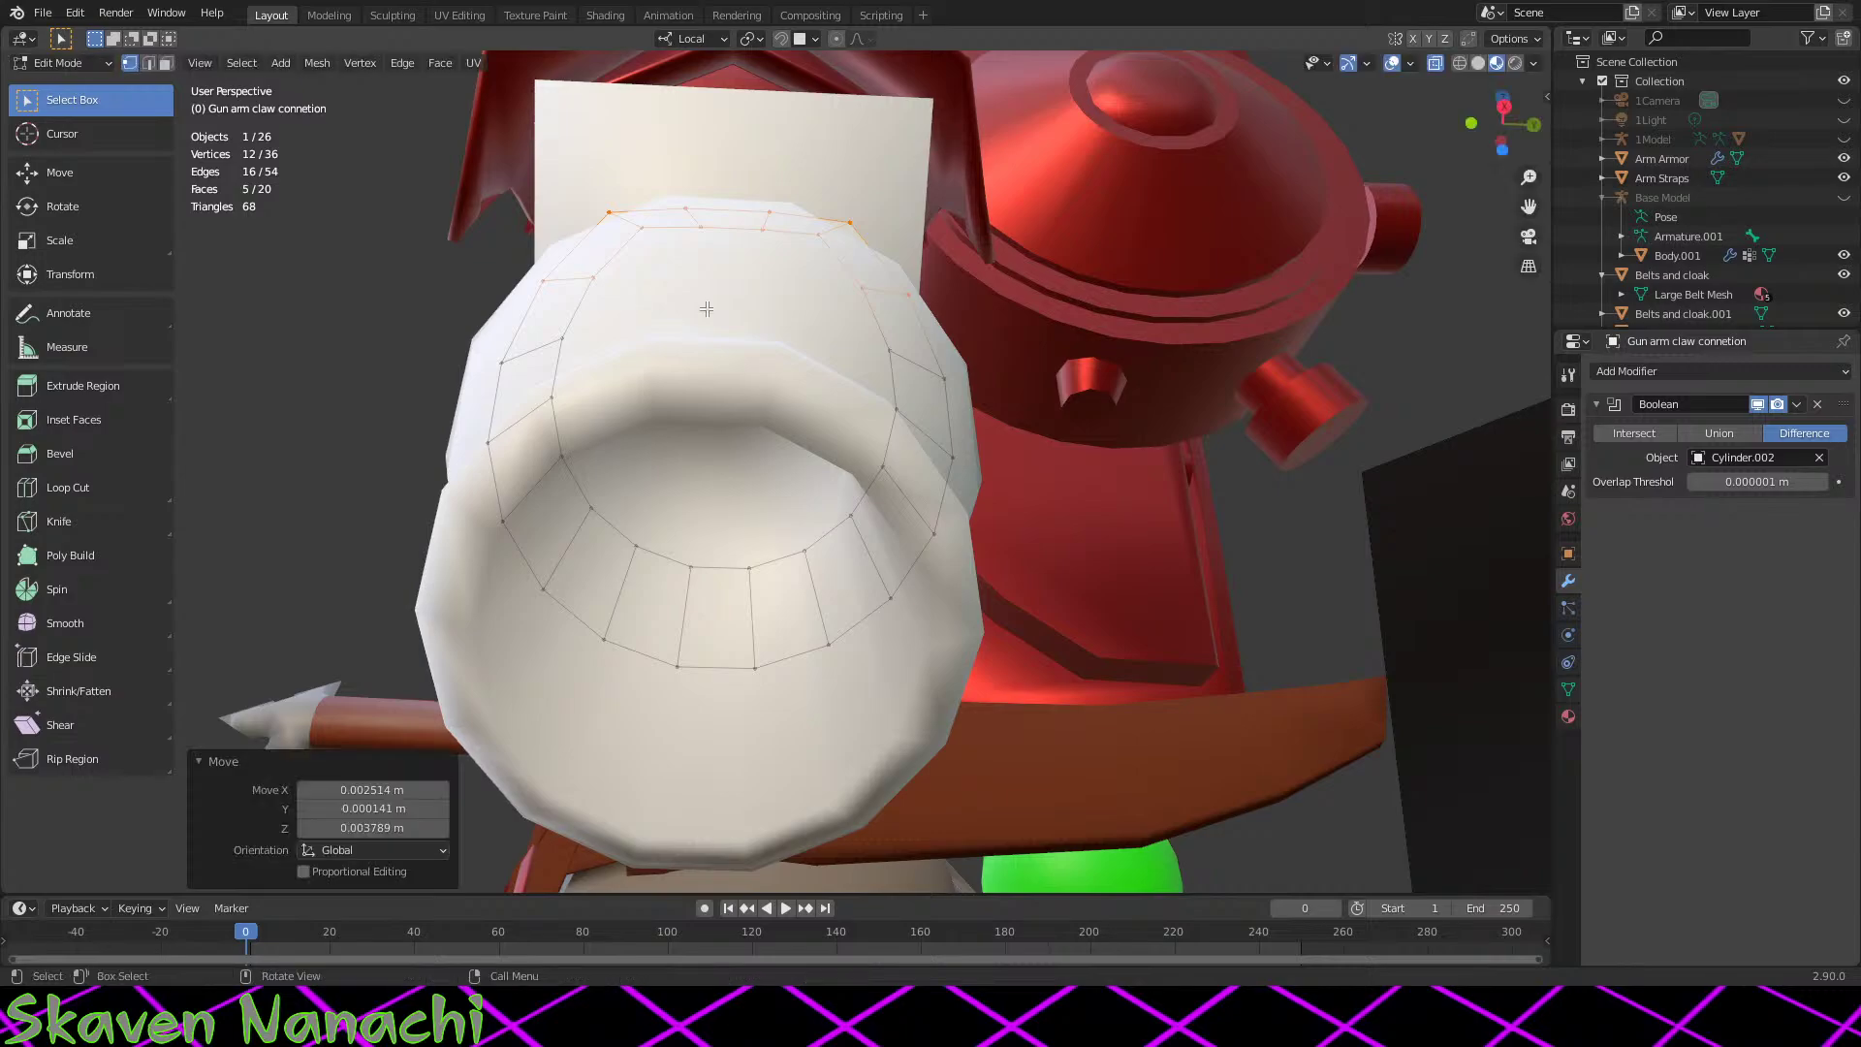
Step: Reposition the vertex pairs beside the claw connection sleeve's flattened top to refine its outline, and leave mesh editing
middle_click_drag(636, 303, 771, 712)
key("KP_Decimal")
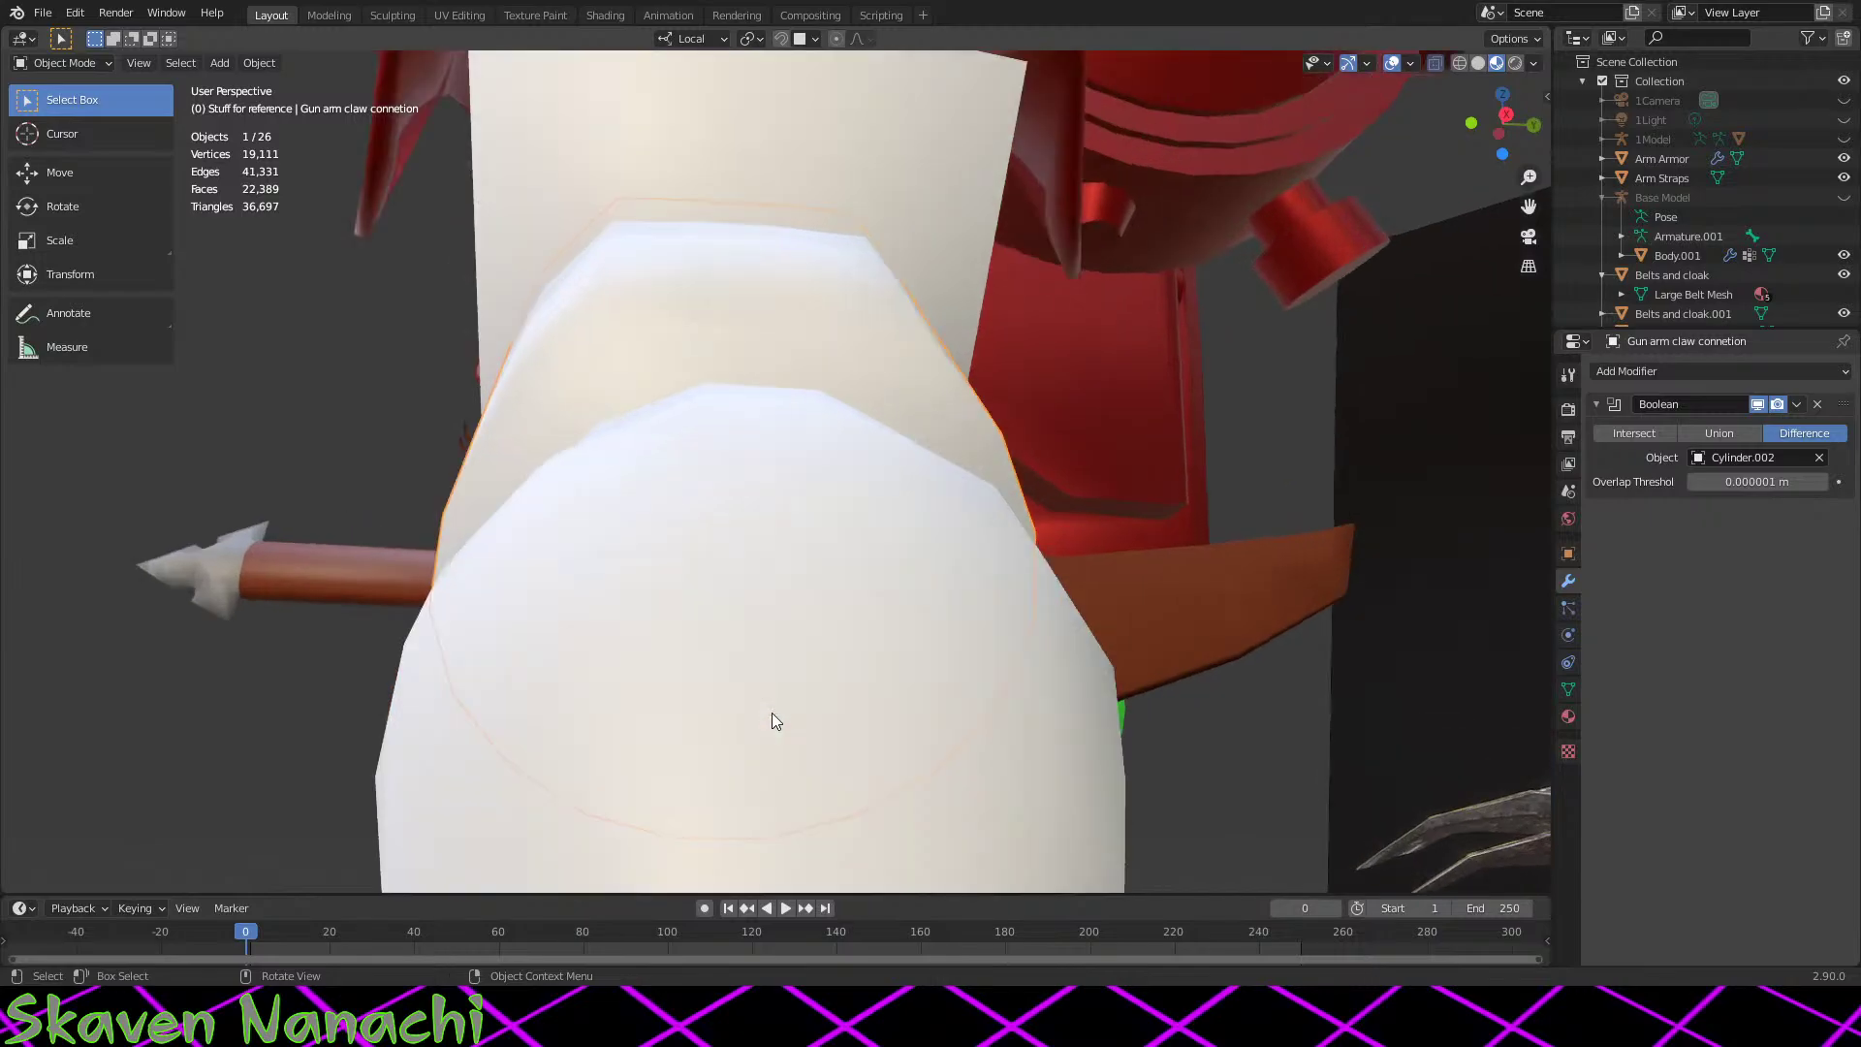
key("Tab")
scroll(730, 560, "up", 1)
middle_click_drag(731, 560, 958, 335)
left_click(585, 443)
key("g")
left_click(696, 513)
key("g")
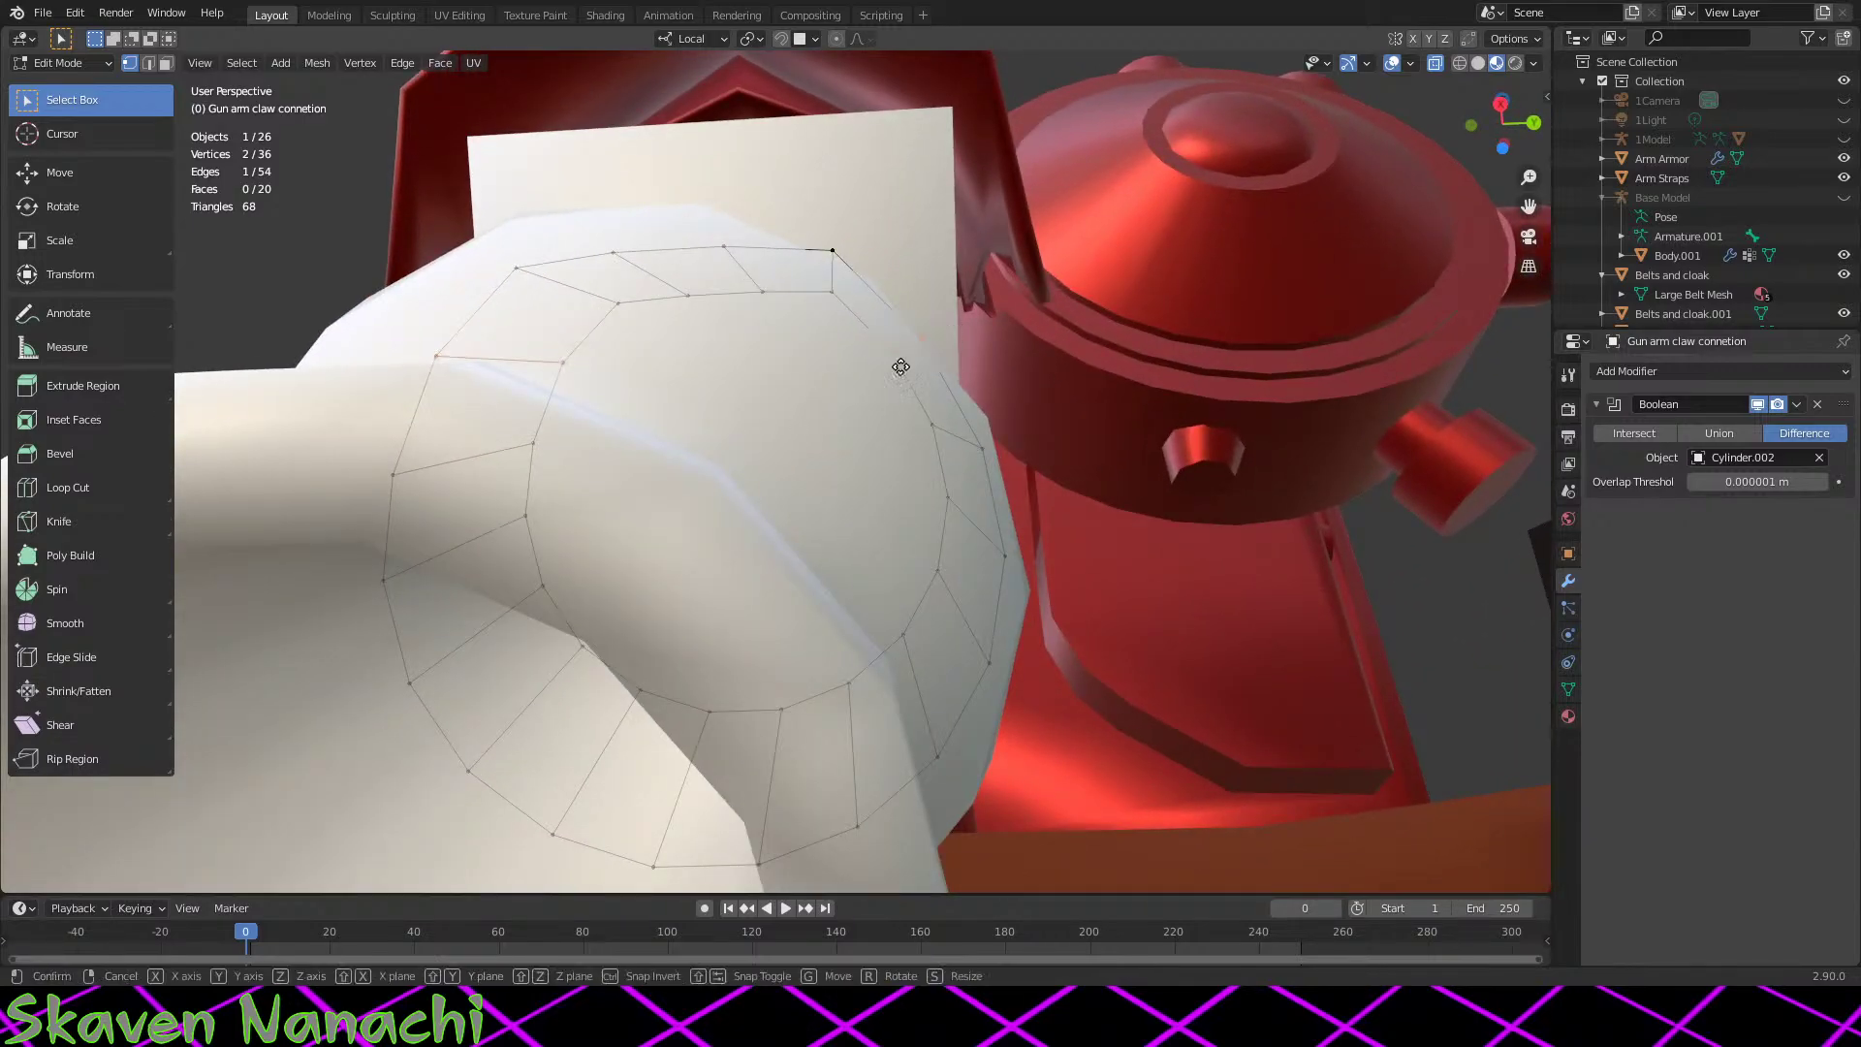
left_click(906, 357)
scroll(849, 396, "down", 5)
key("Tab")
Step: Assign the existing Material.011 to the claw connection sleeve
middle_click_drag(849, 396, 945, 745)
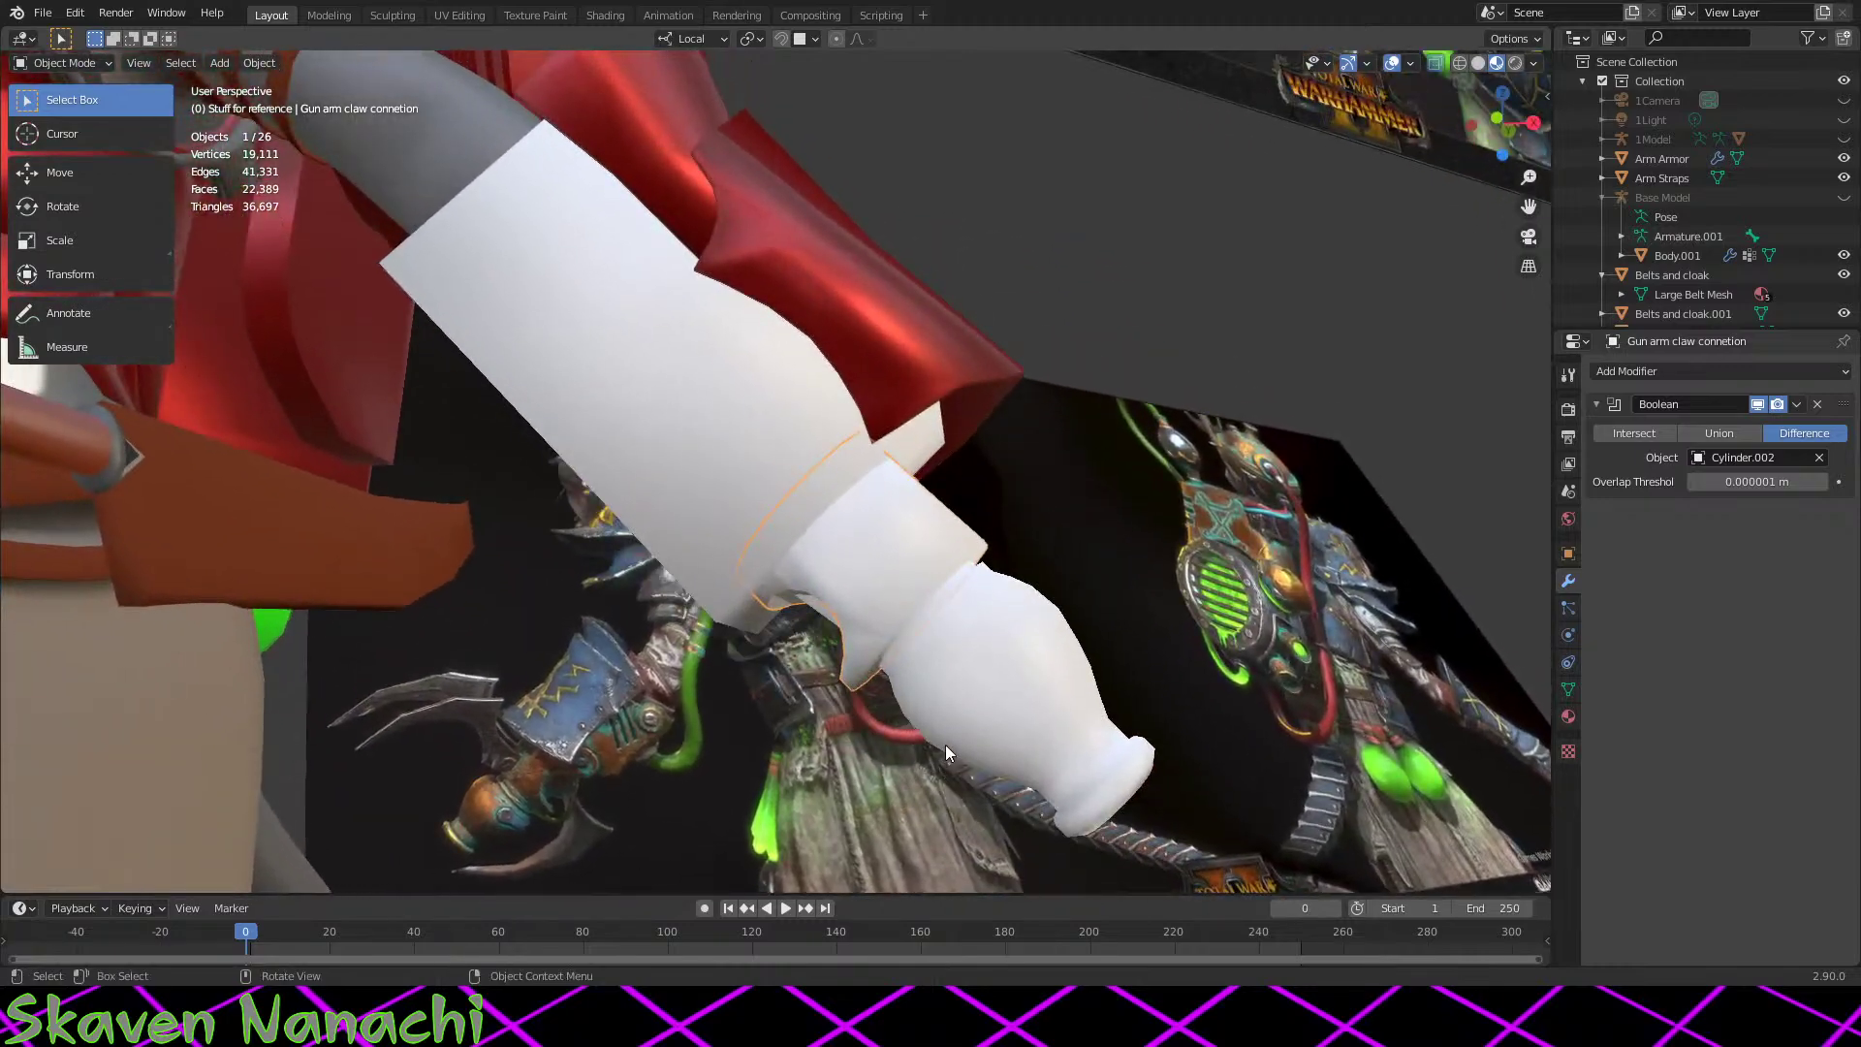
middle_click_drag(1400, 648, 1124, 526)
scroll(1125, 526, "up", 3)
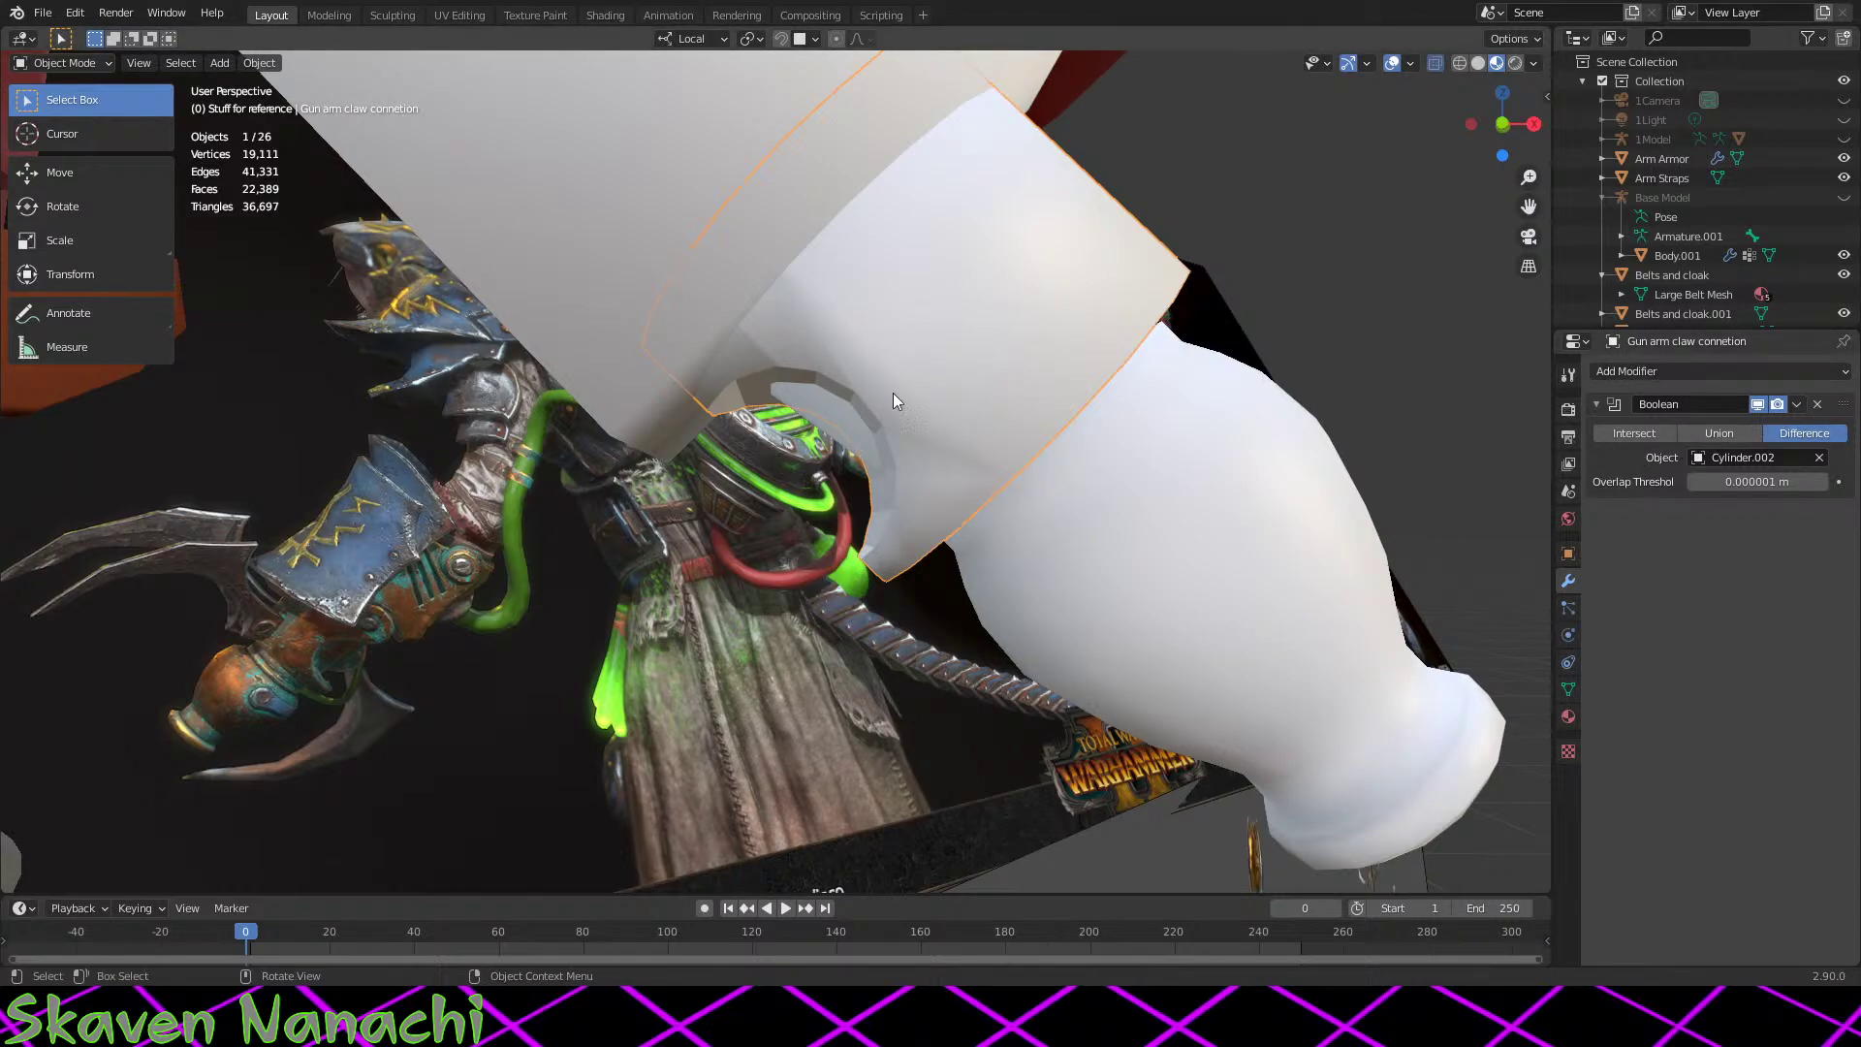
left_click(1568, 716)
left_click(1605, 454)
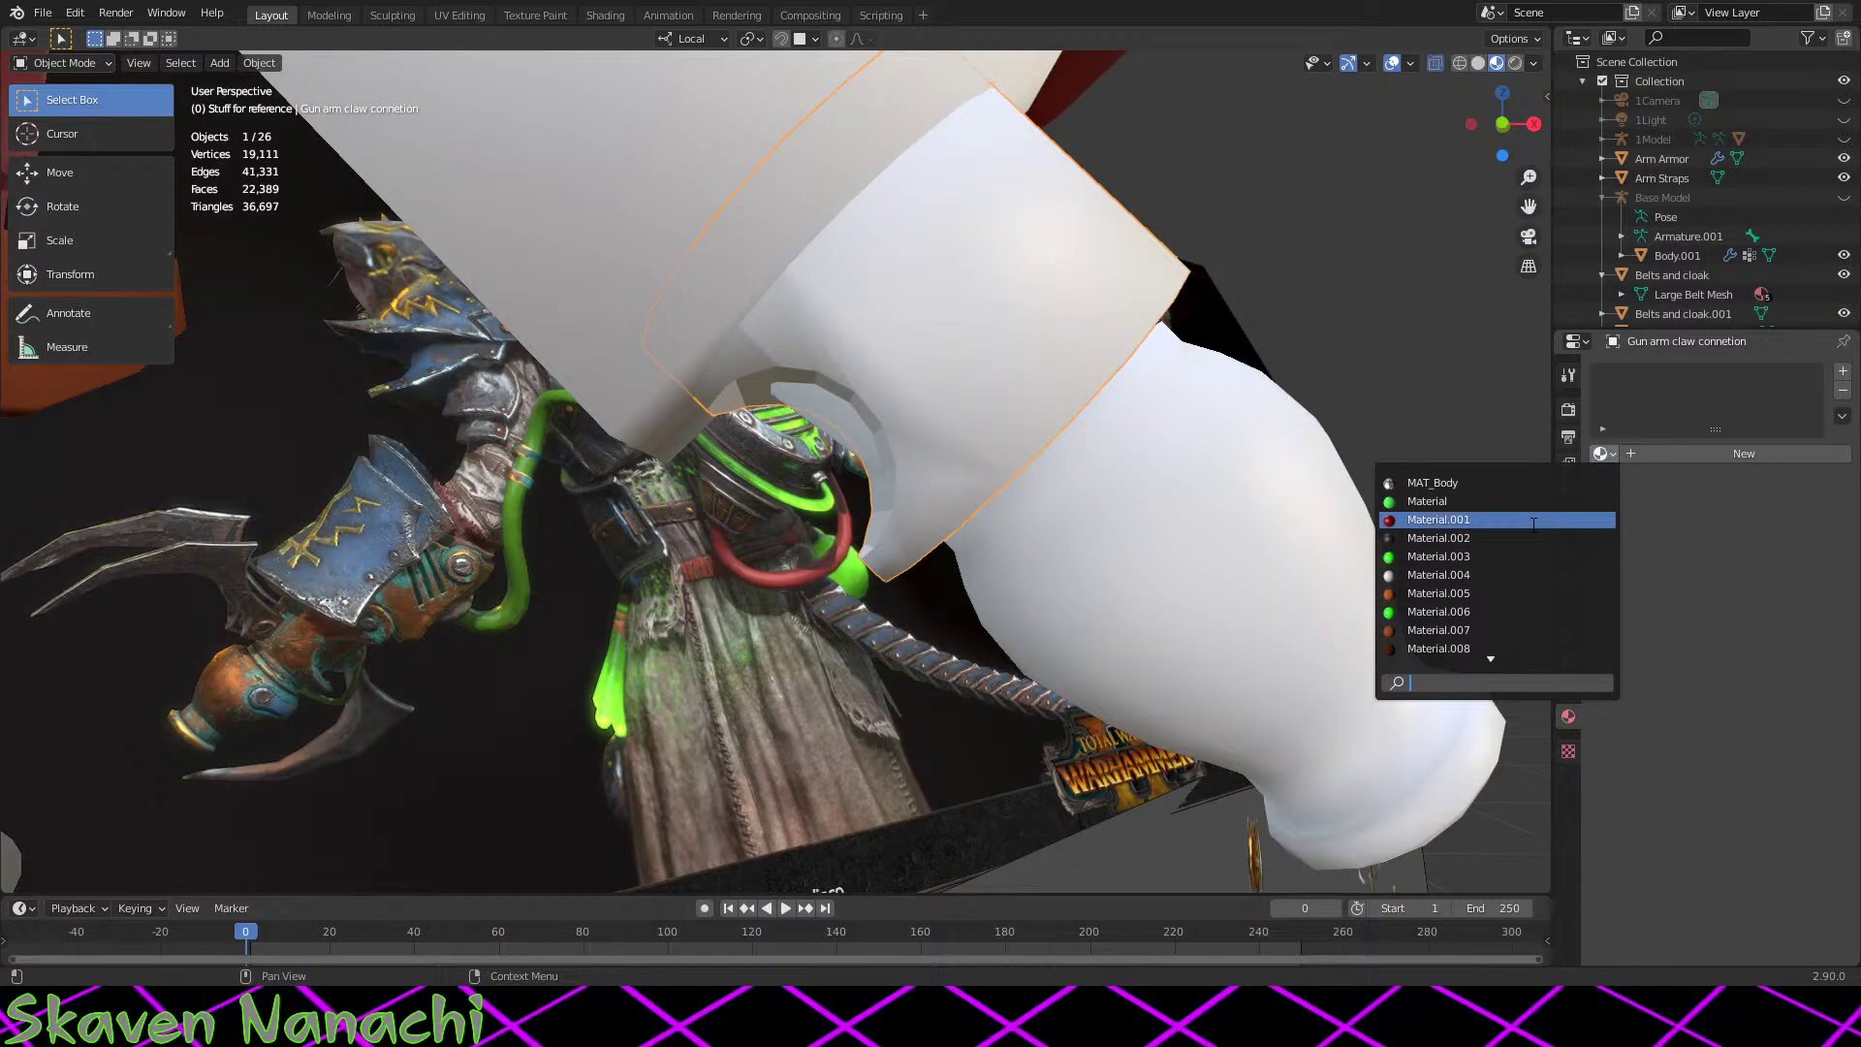
key("Down")
key("Down")
key("Down")
key("Down")
key("Down")
key("Down")
key("Down")
key("Down")
key("Down")
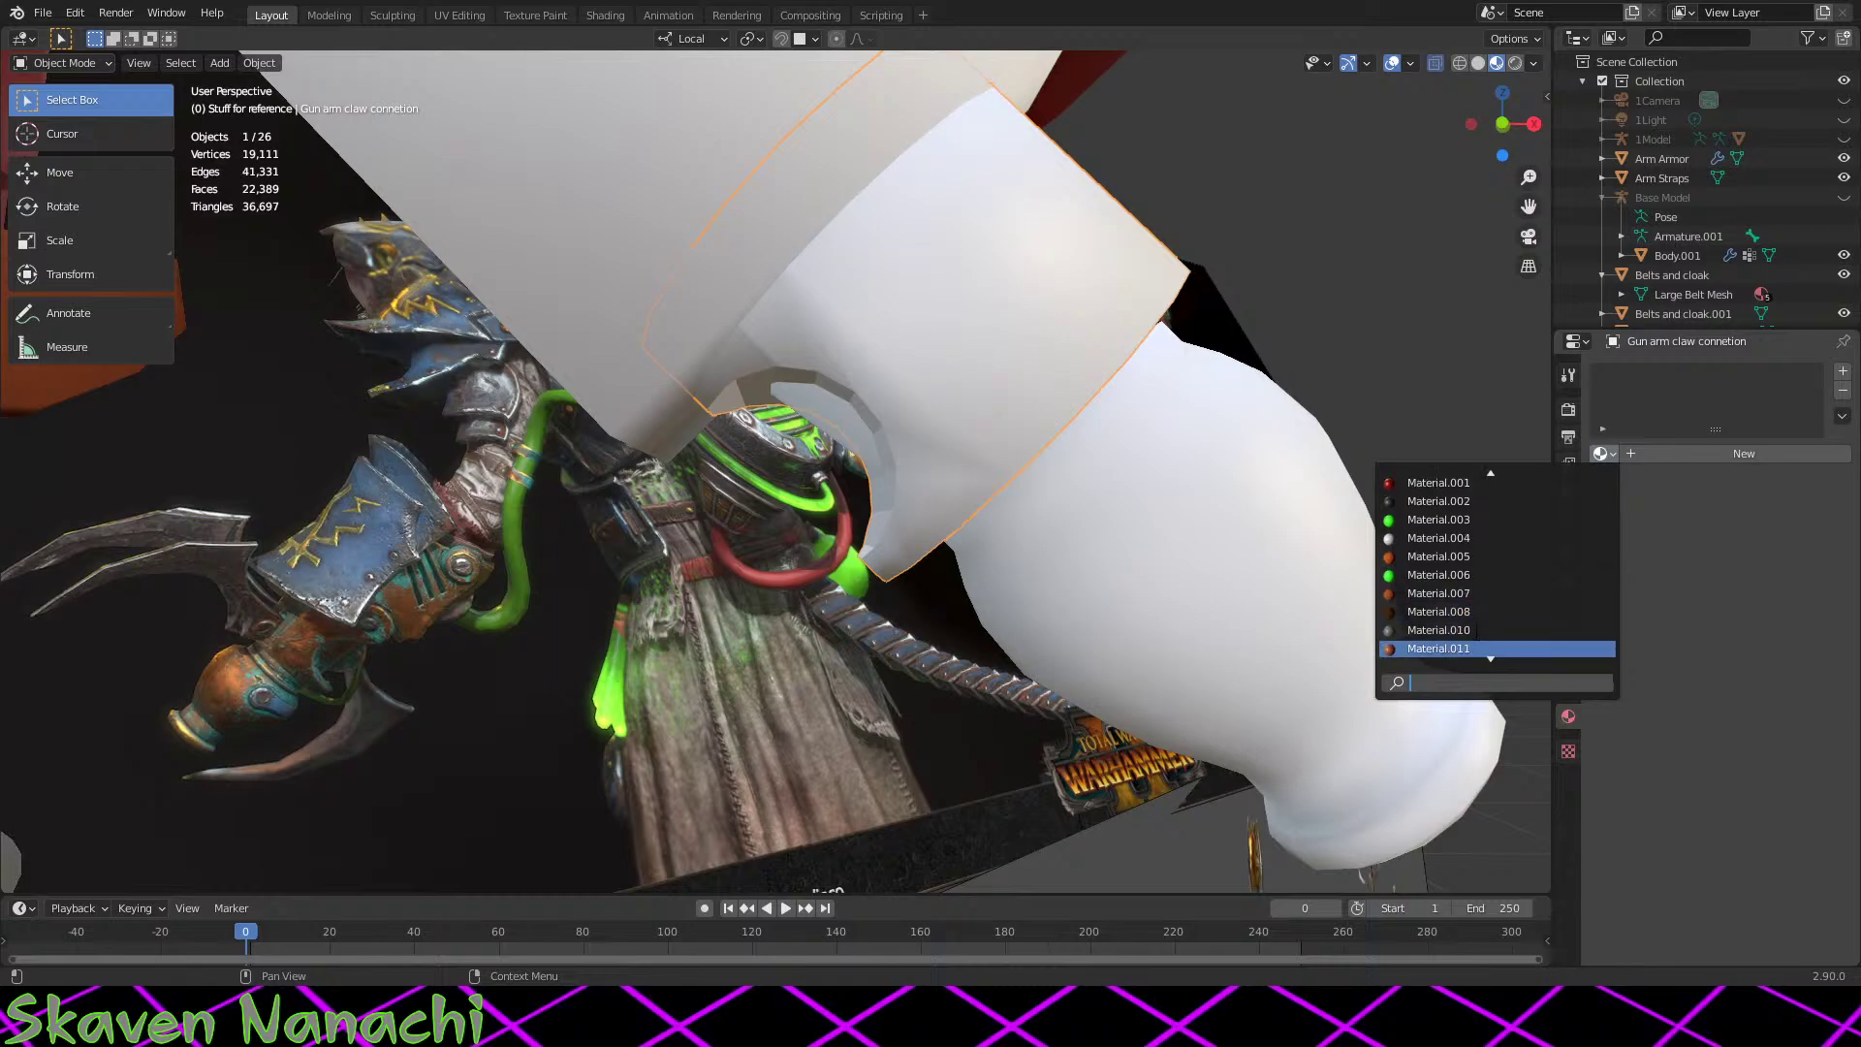
left_click(1483, 606)
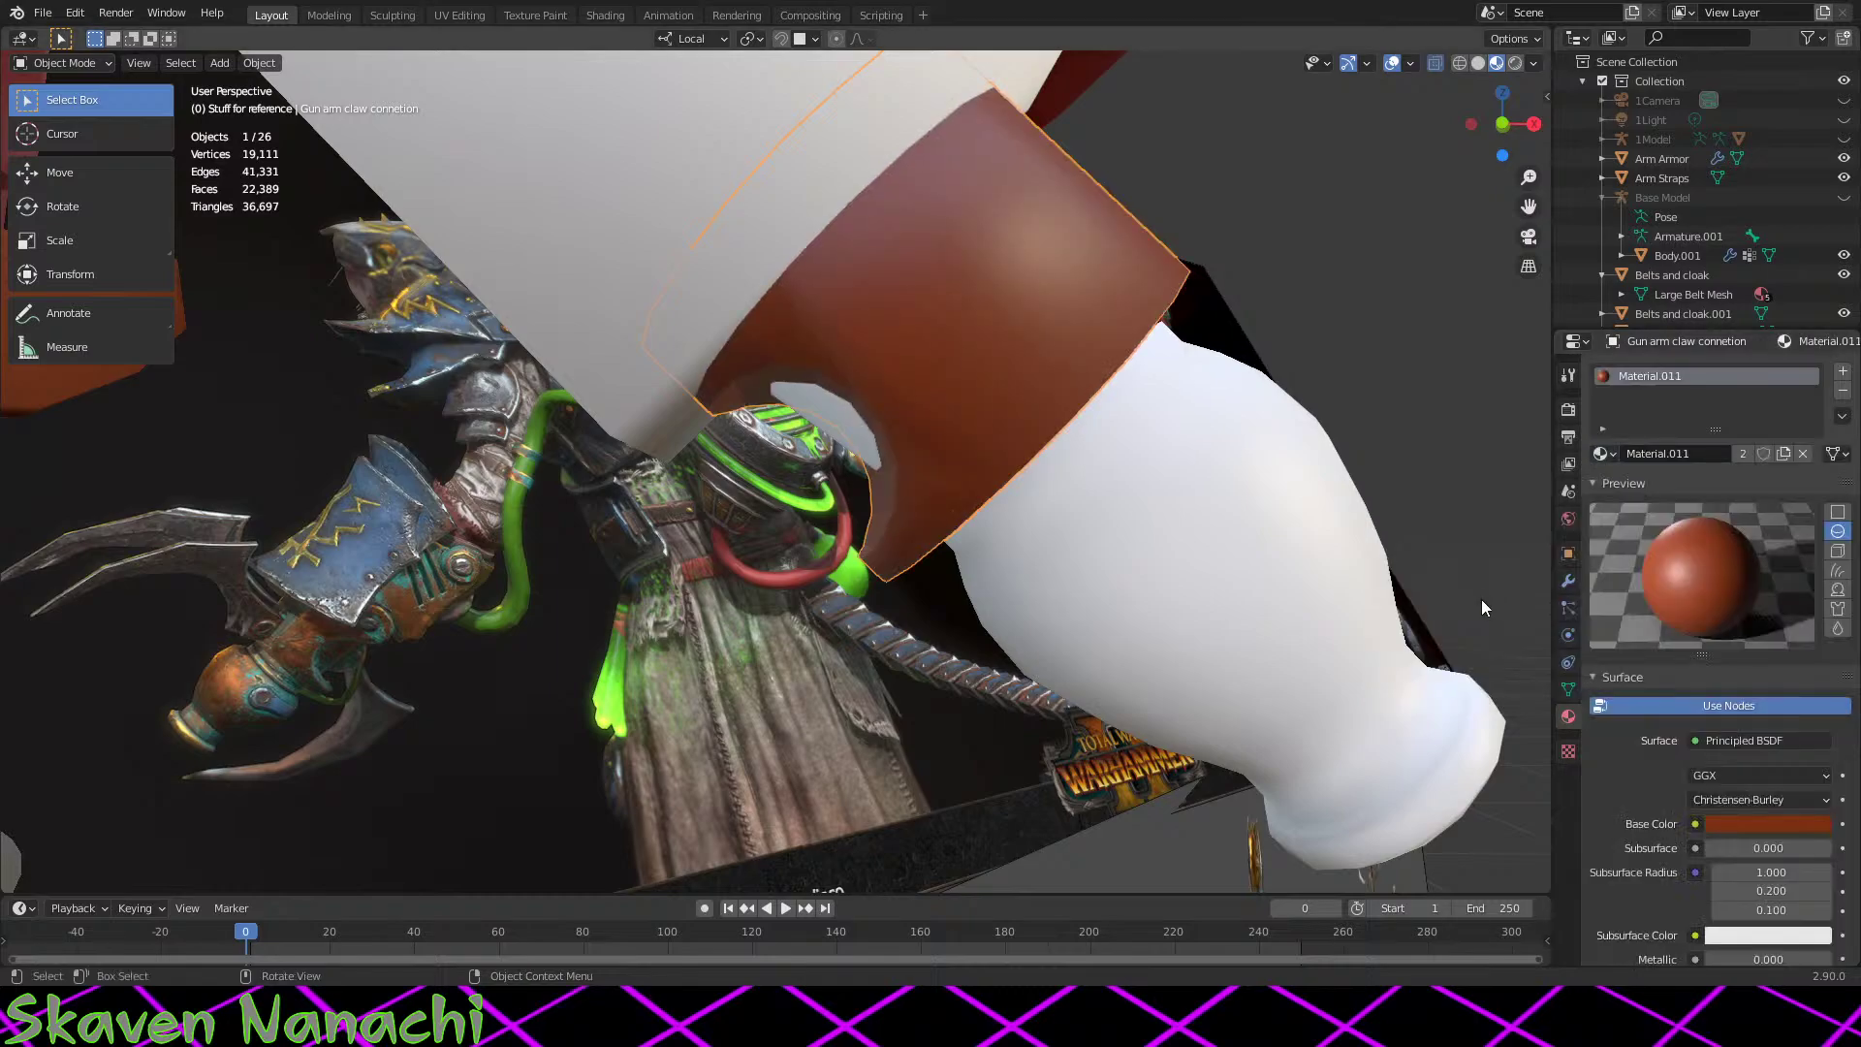
Step: Change Material.011's base color to a dark red with hue 0.026 and value 0.480, and check it on the sleeve
scroll(1002, 705, "down", 10)
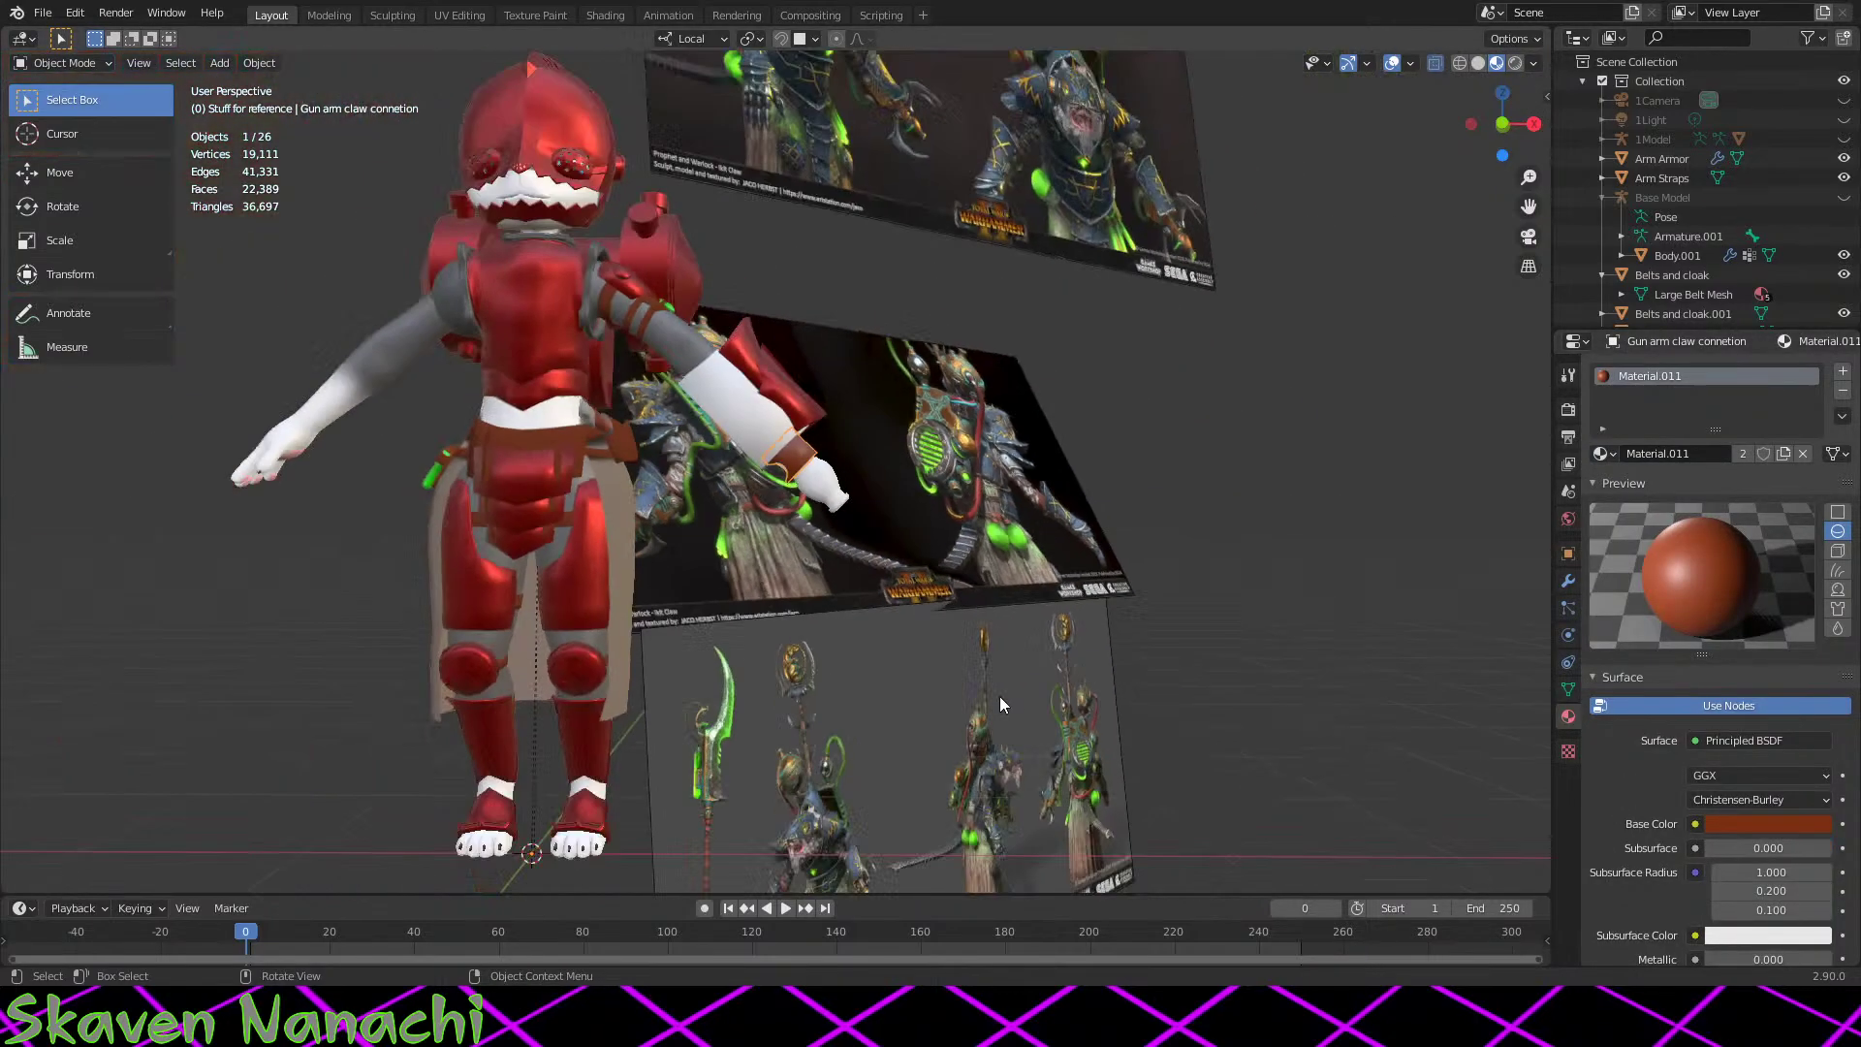
scroll(999, 696, "up", 5)
scroll(1002, 696, "up", 3, "shift")
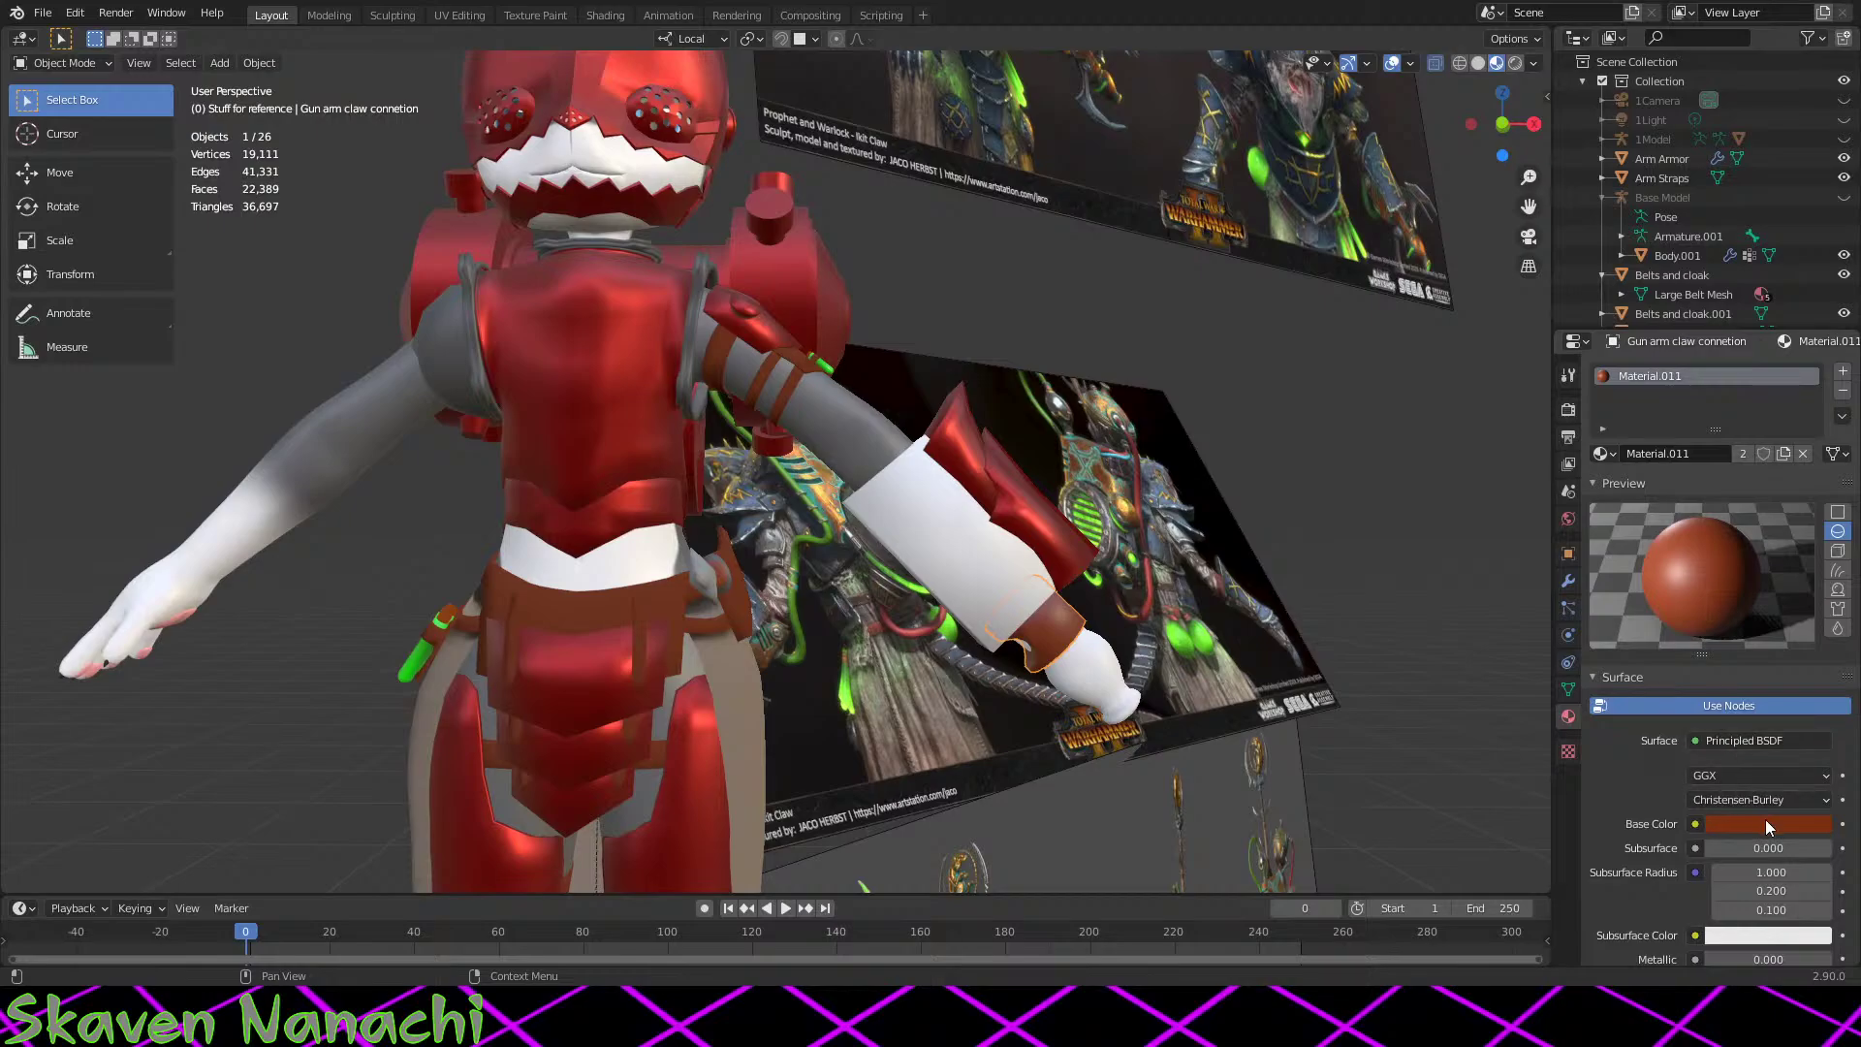
left_click(1767, 824)
left_click_drag(1709, 674, 1719, 683)
middle_click_drag(970, 690, 1122, 678)
scroll(887, 661, "up", 5)
scroll(1082, 783, "down", 4)
scroll(1075, 729, "up", 3)
scroll(1092, 450, "up", 2)
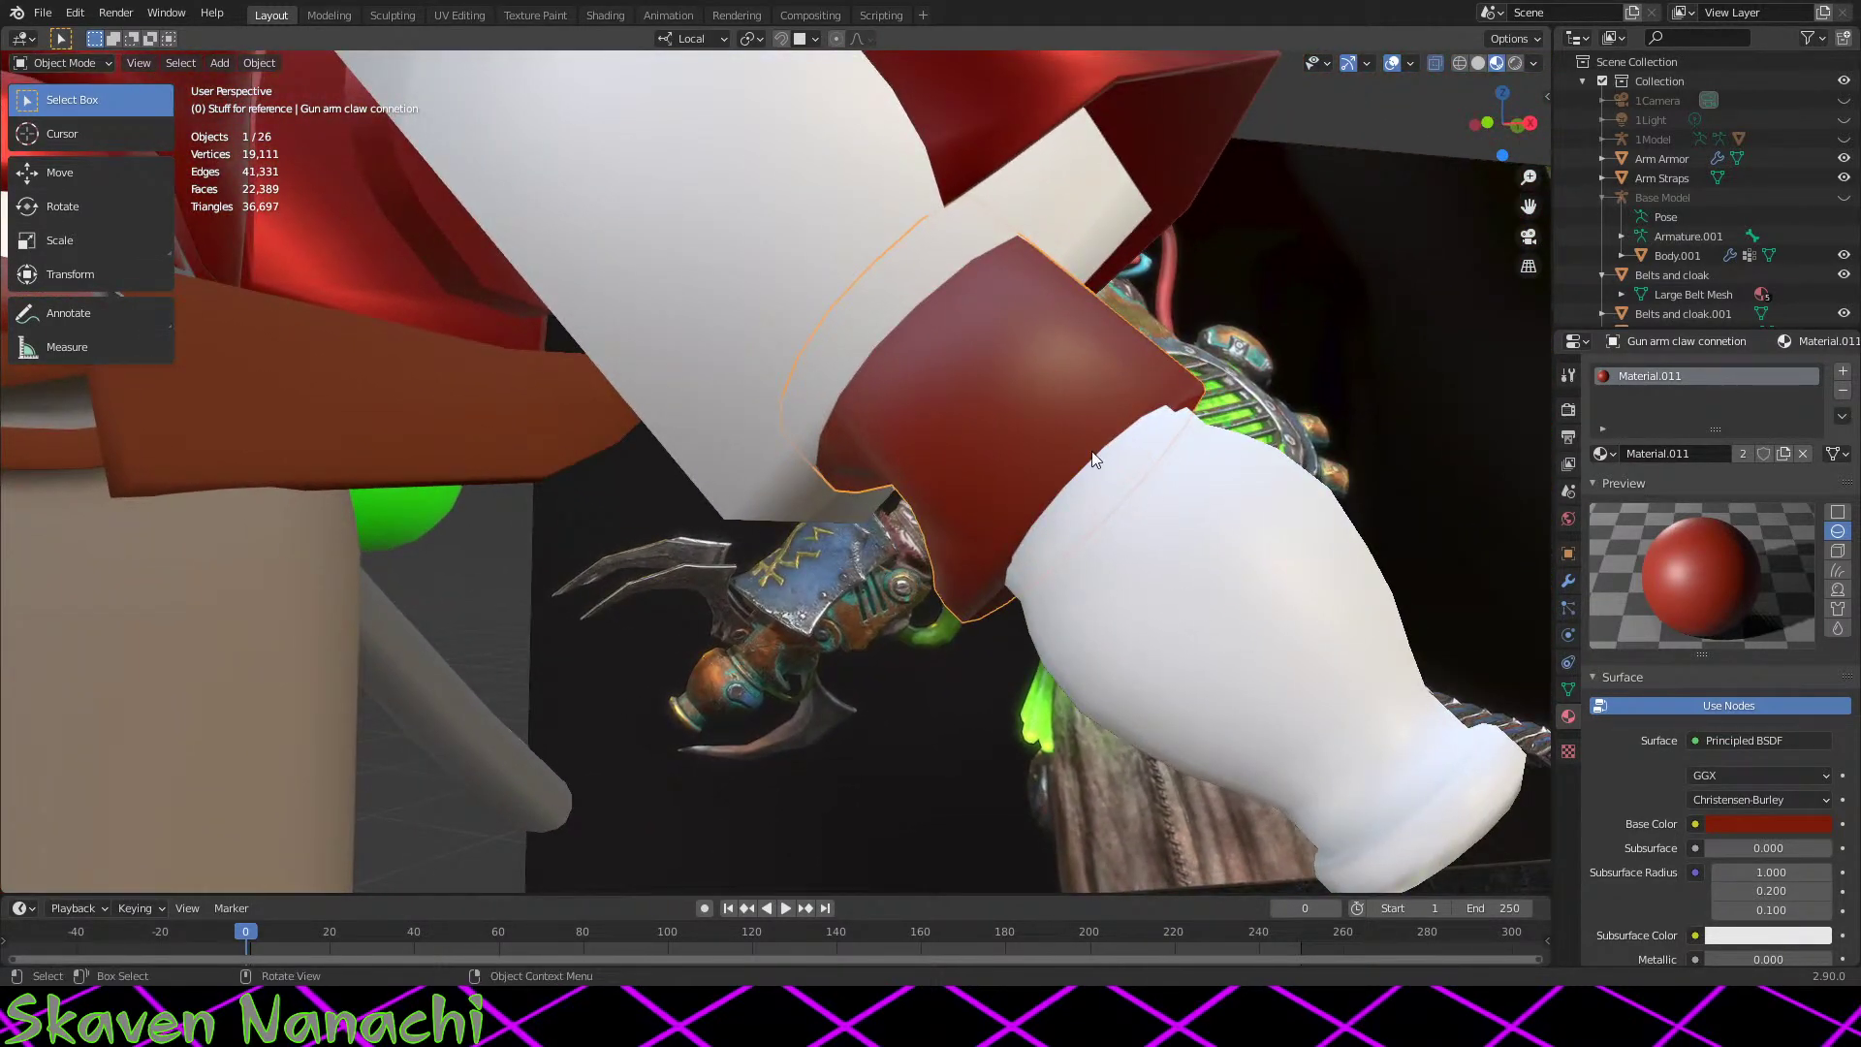
Step: Shift the sleeve material's base color to a muted brown with hue 0.060, saturation 0.545 and value 0.480
left_click(1760, 824)
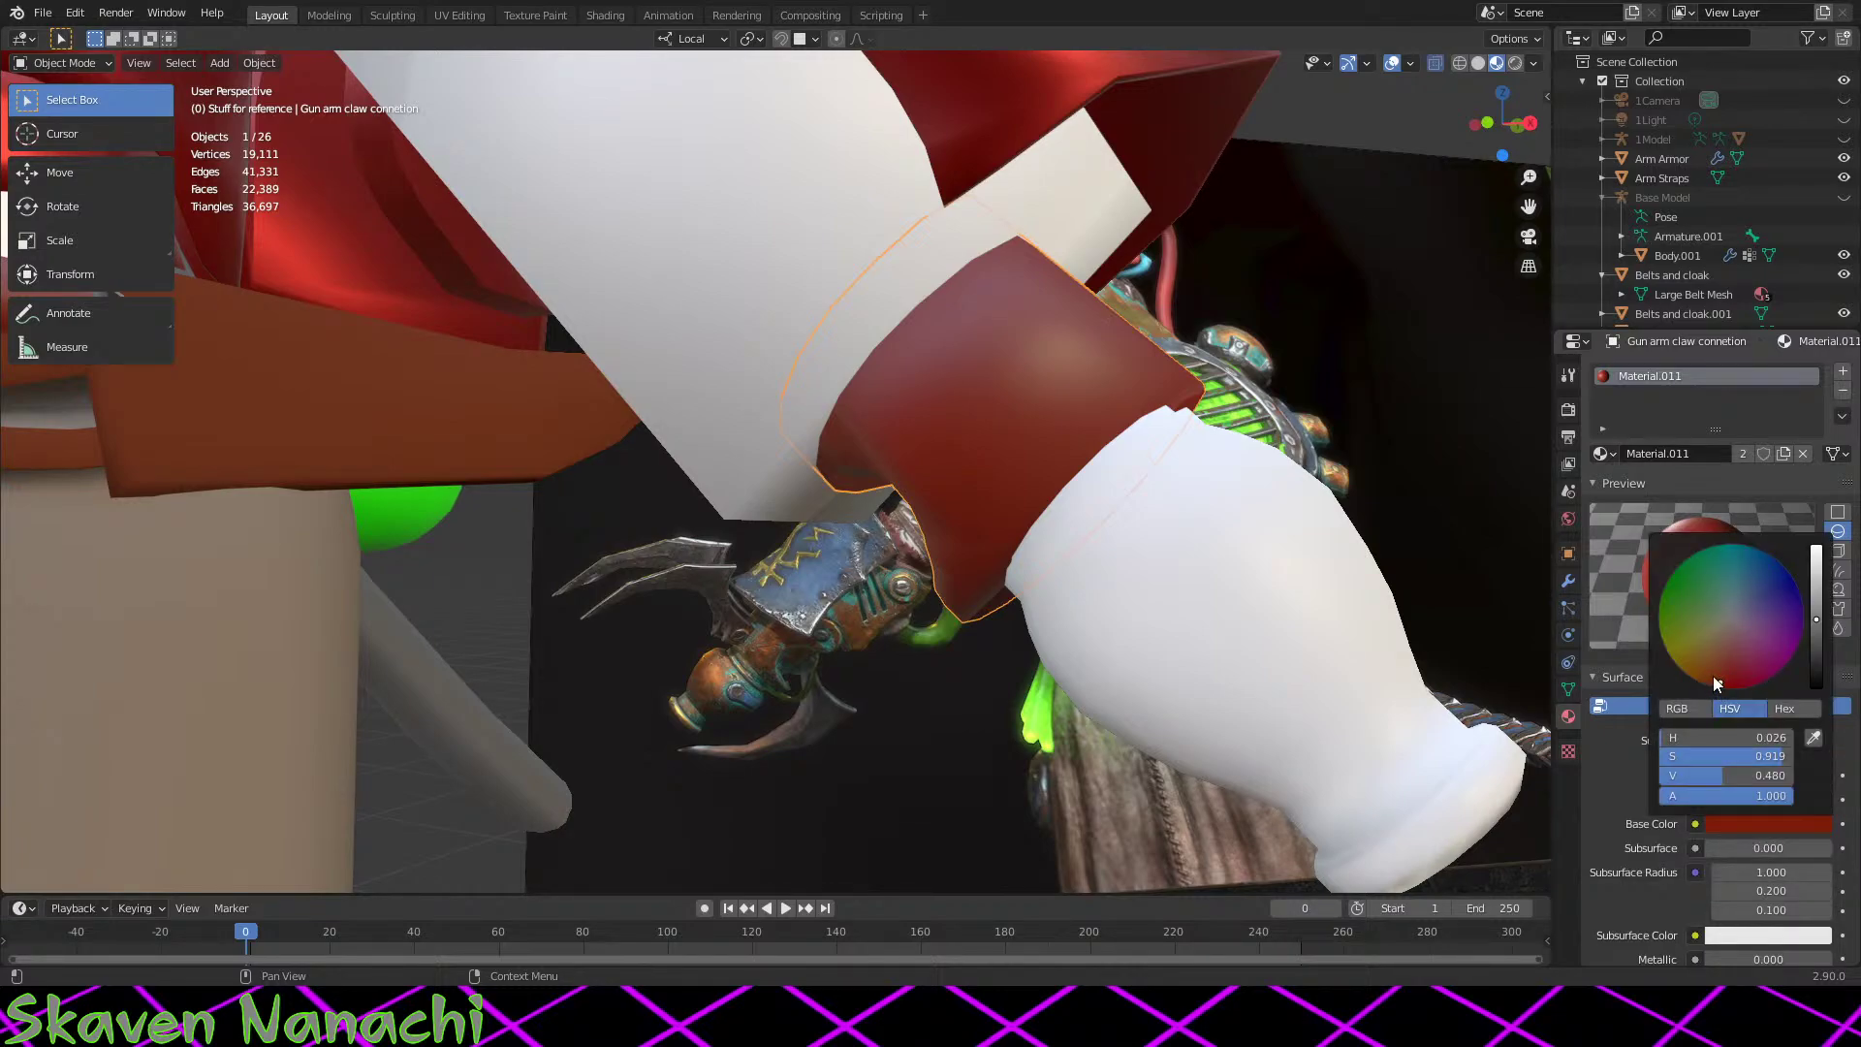
left_click_drag(1713, 677, 1713, 667)
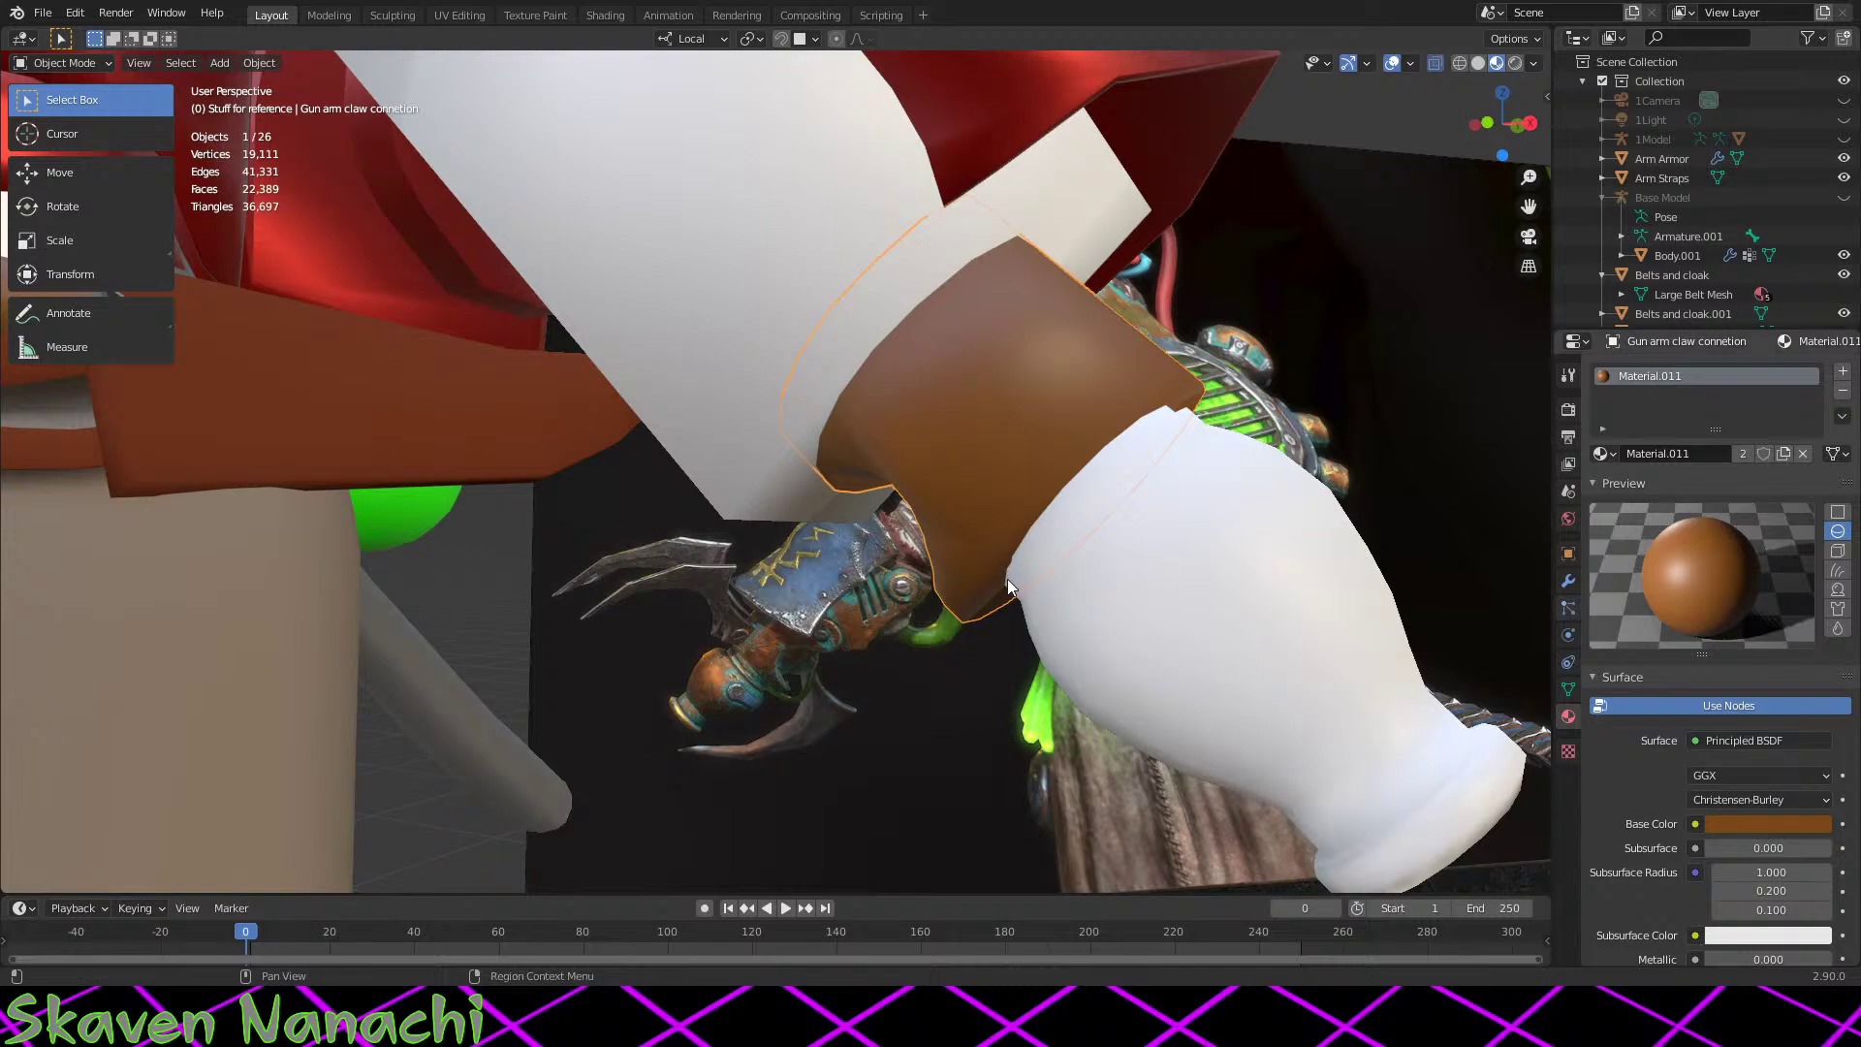
middle_click_drag(1008, 579, 1114, 640)
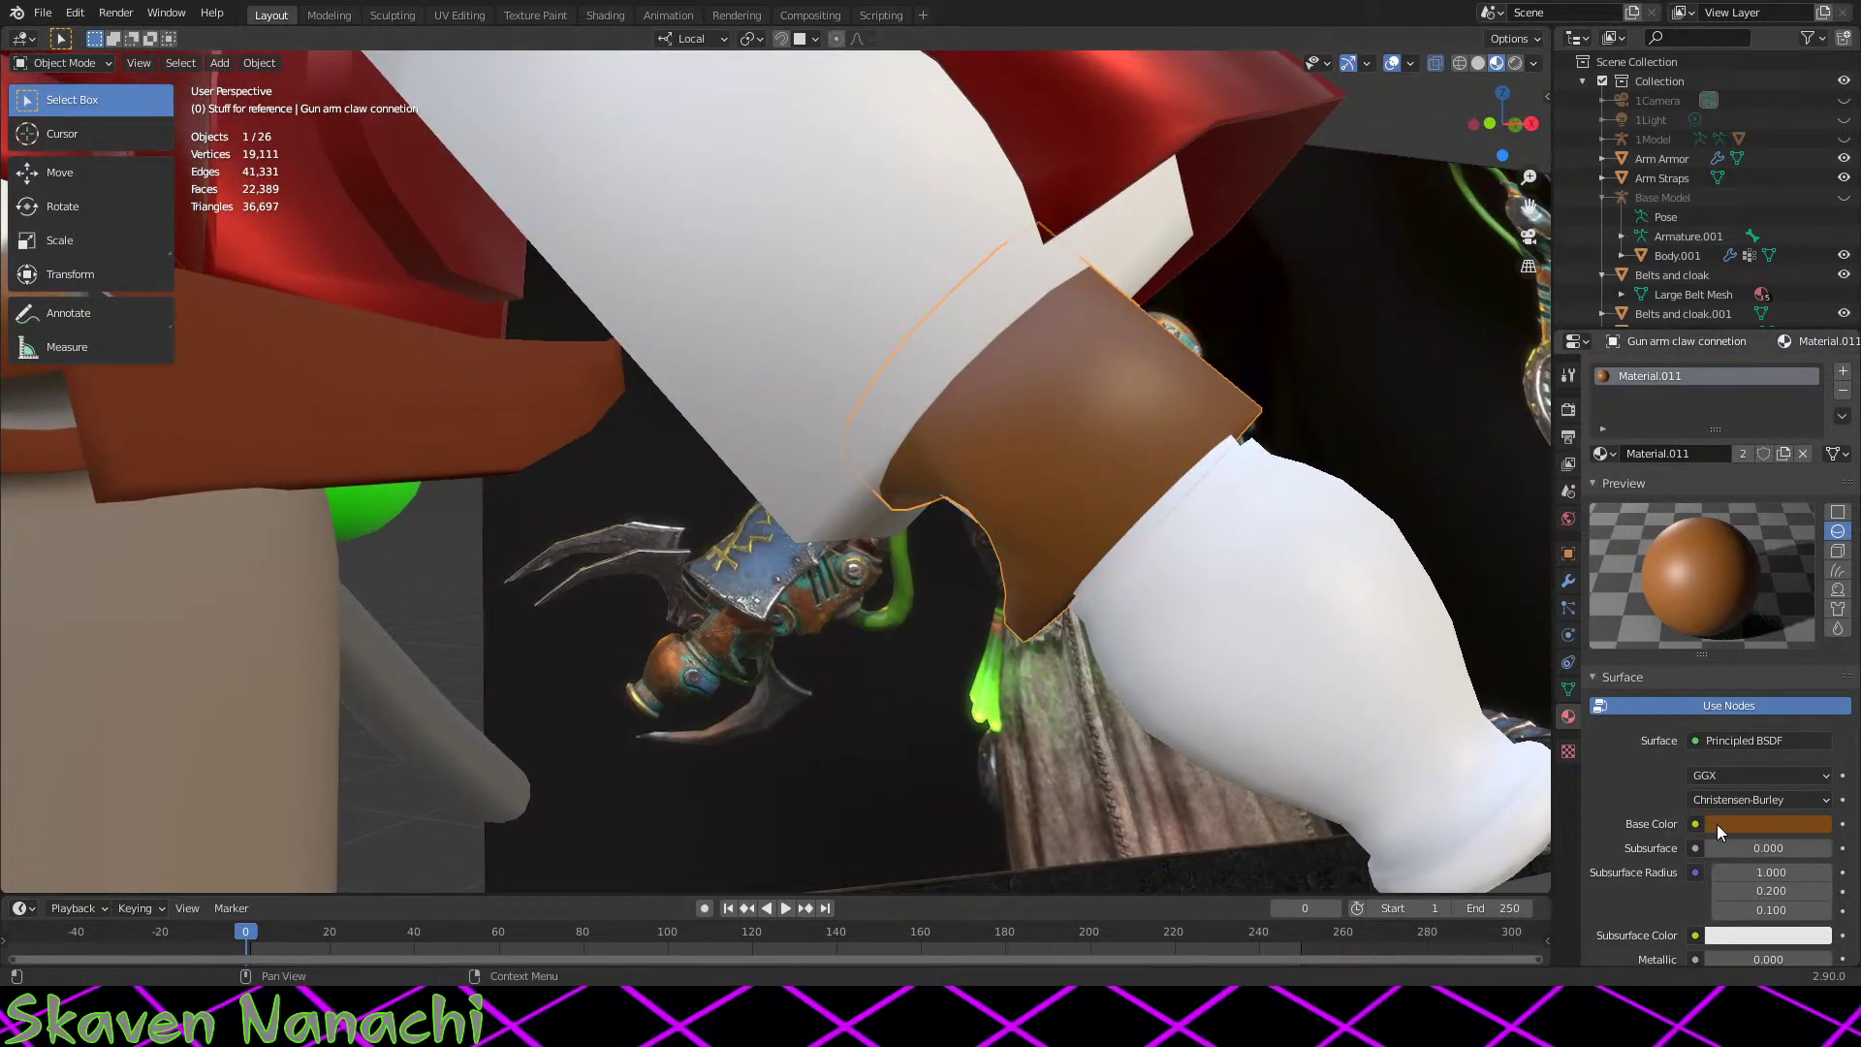
left_click(1717, 824)
left_click(1742, 823)
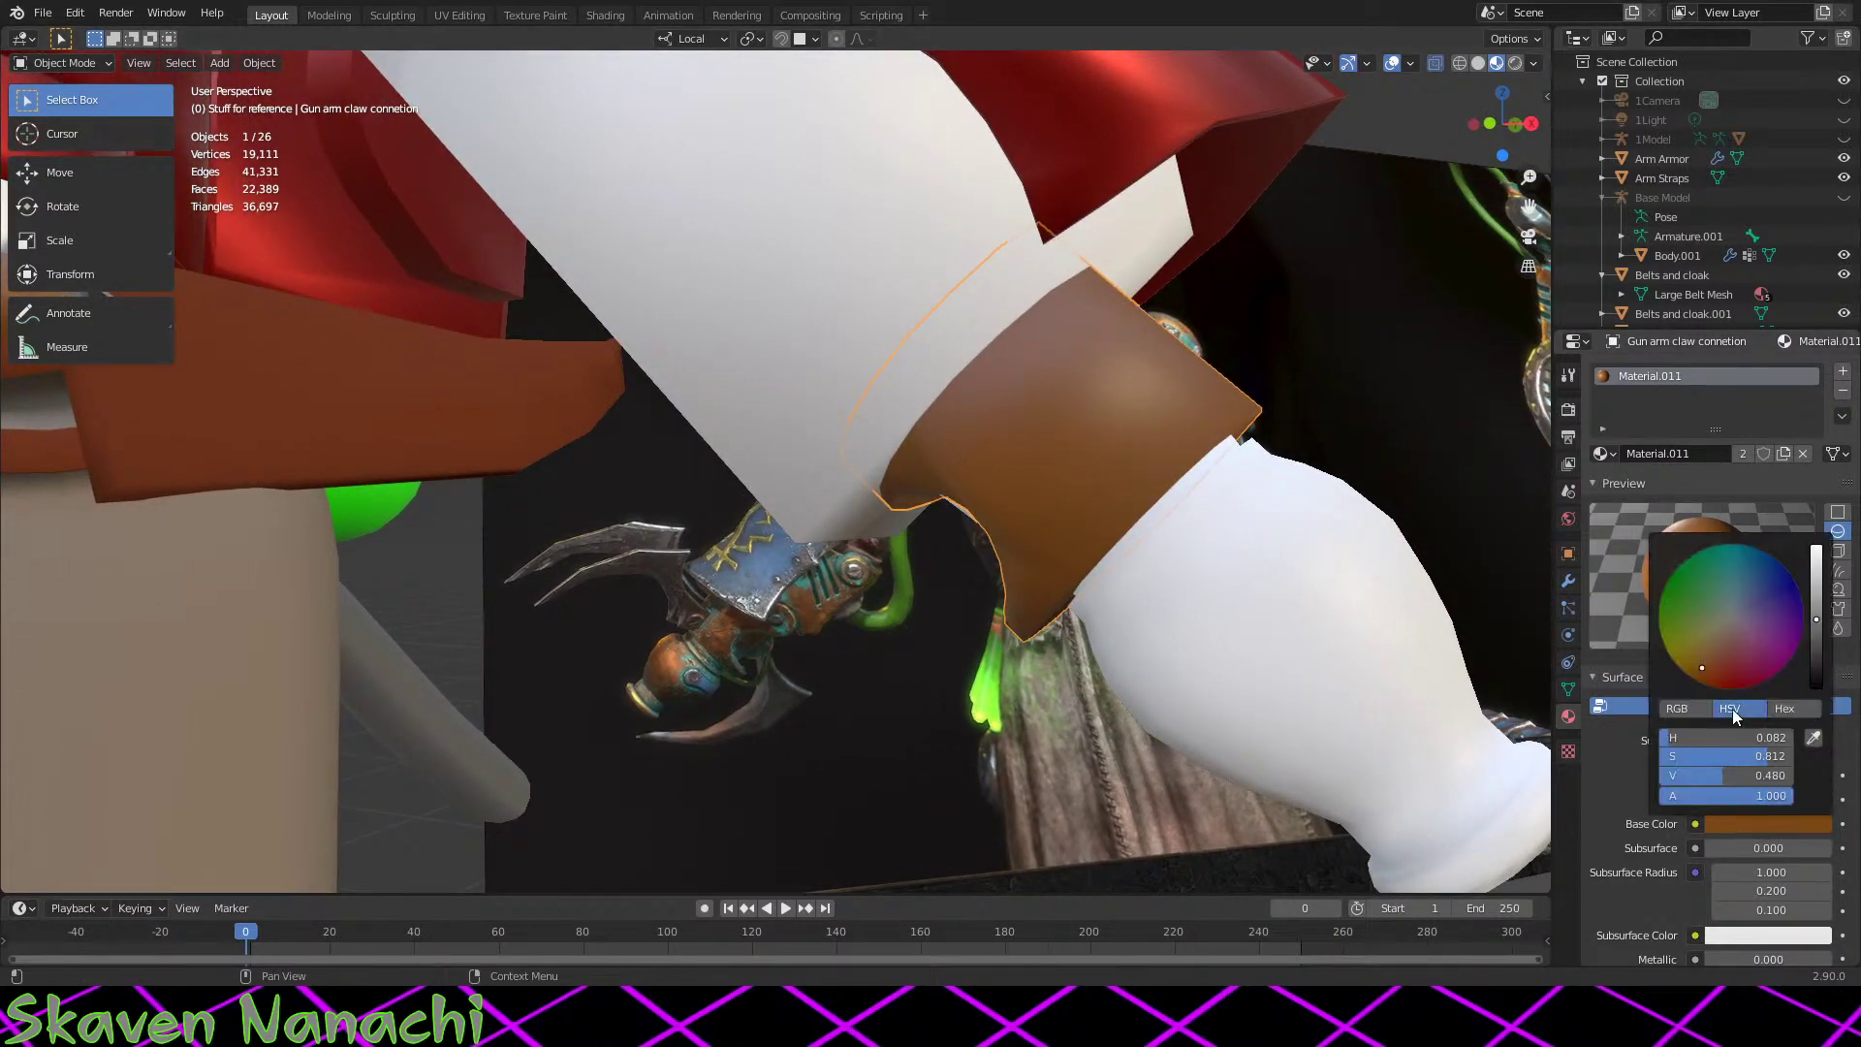
left_click_drag(1710, 659, 1717, 654)
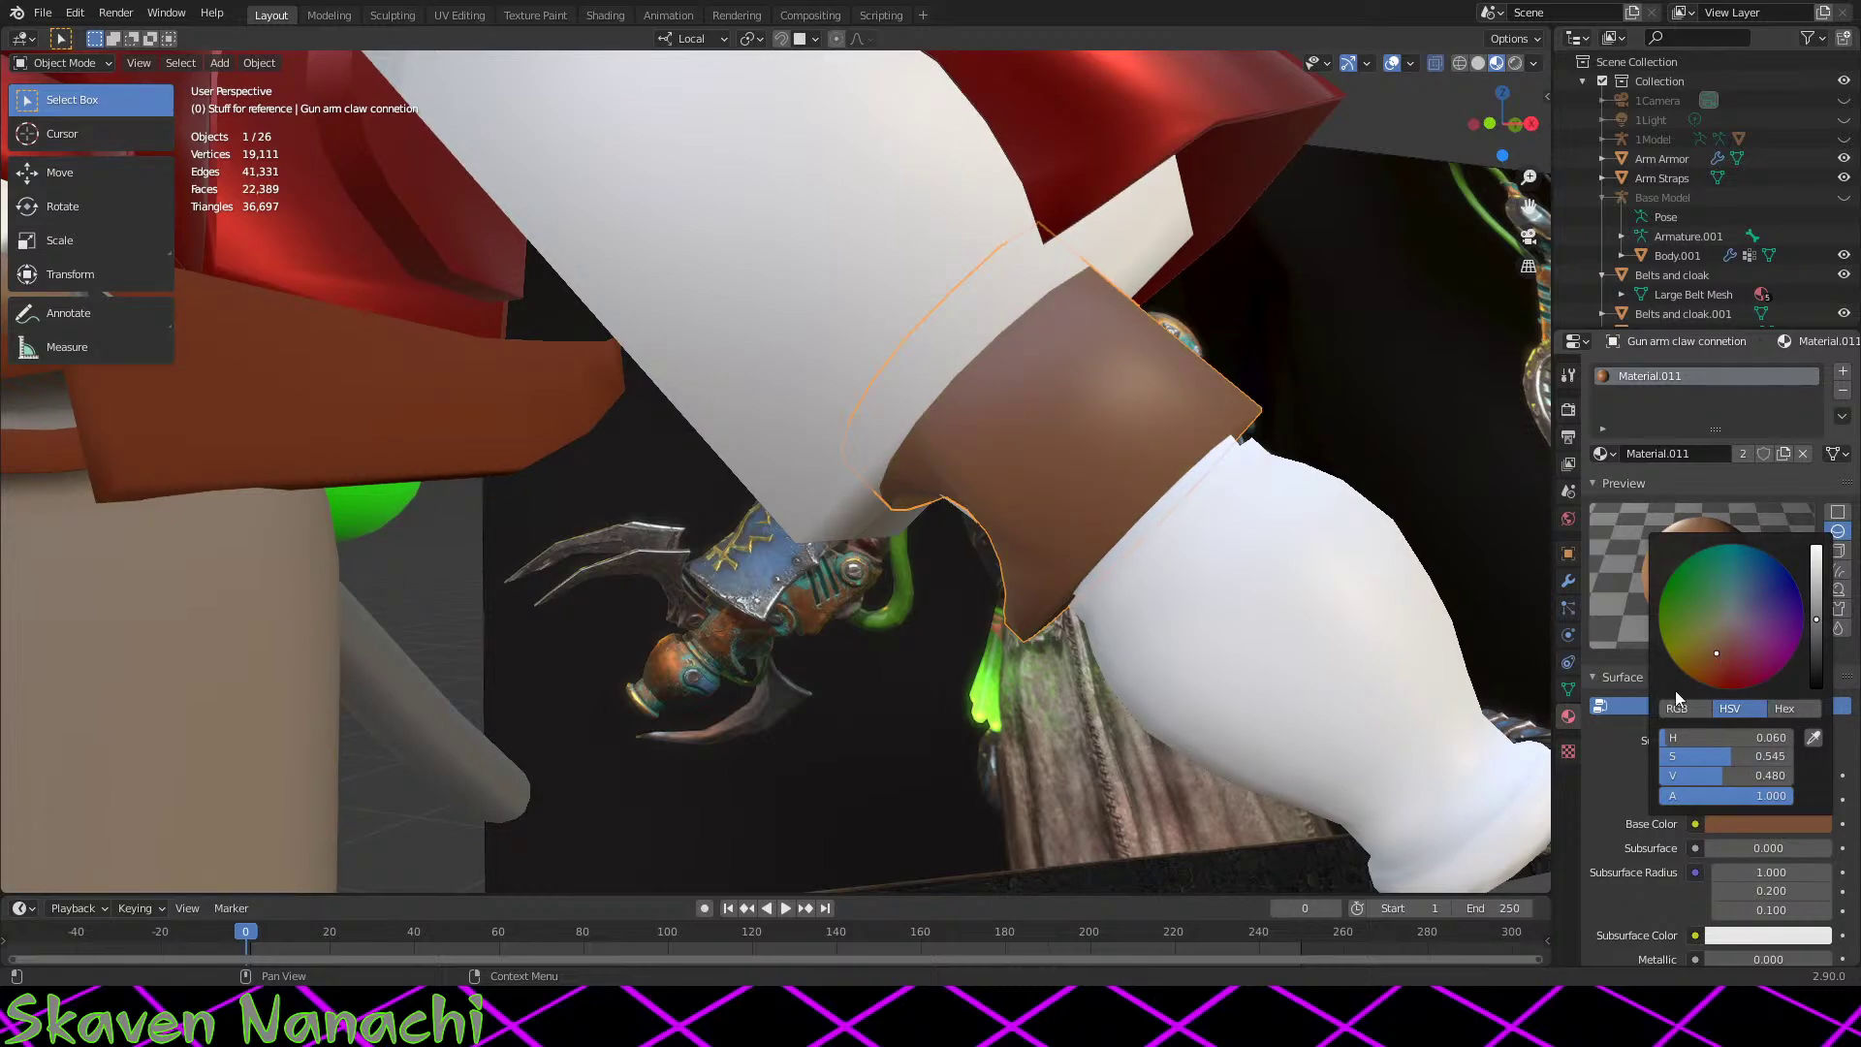
Step: Set the sleeve material's Metallic to 1.000, choose a more saturated copper-orange base color and deselect the sleeve
scroll(1736, 846, "down", 4)
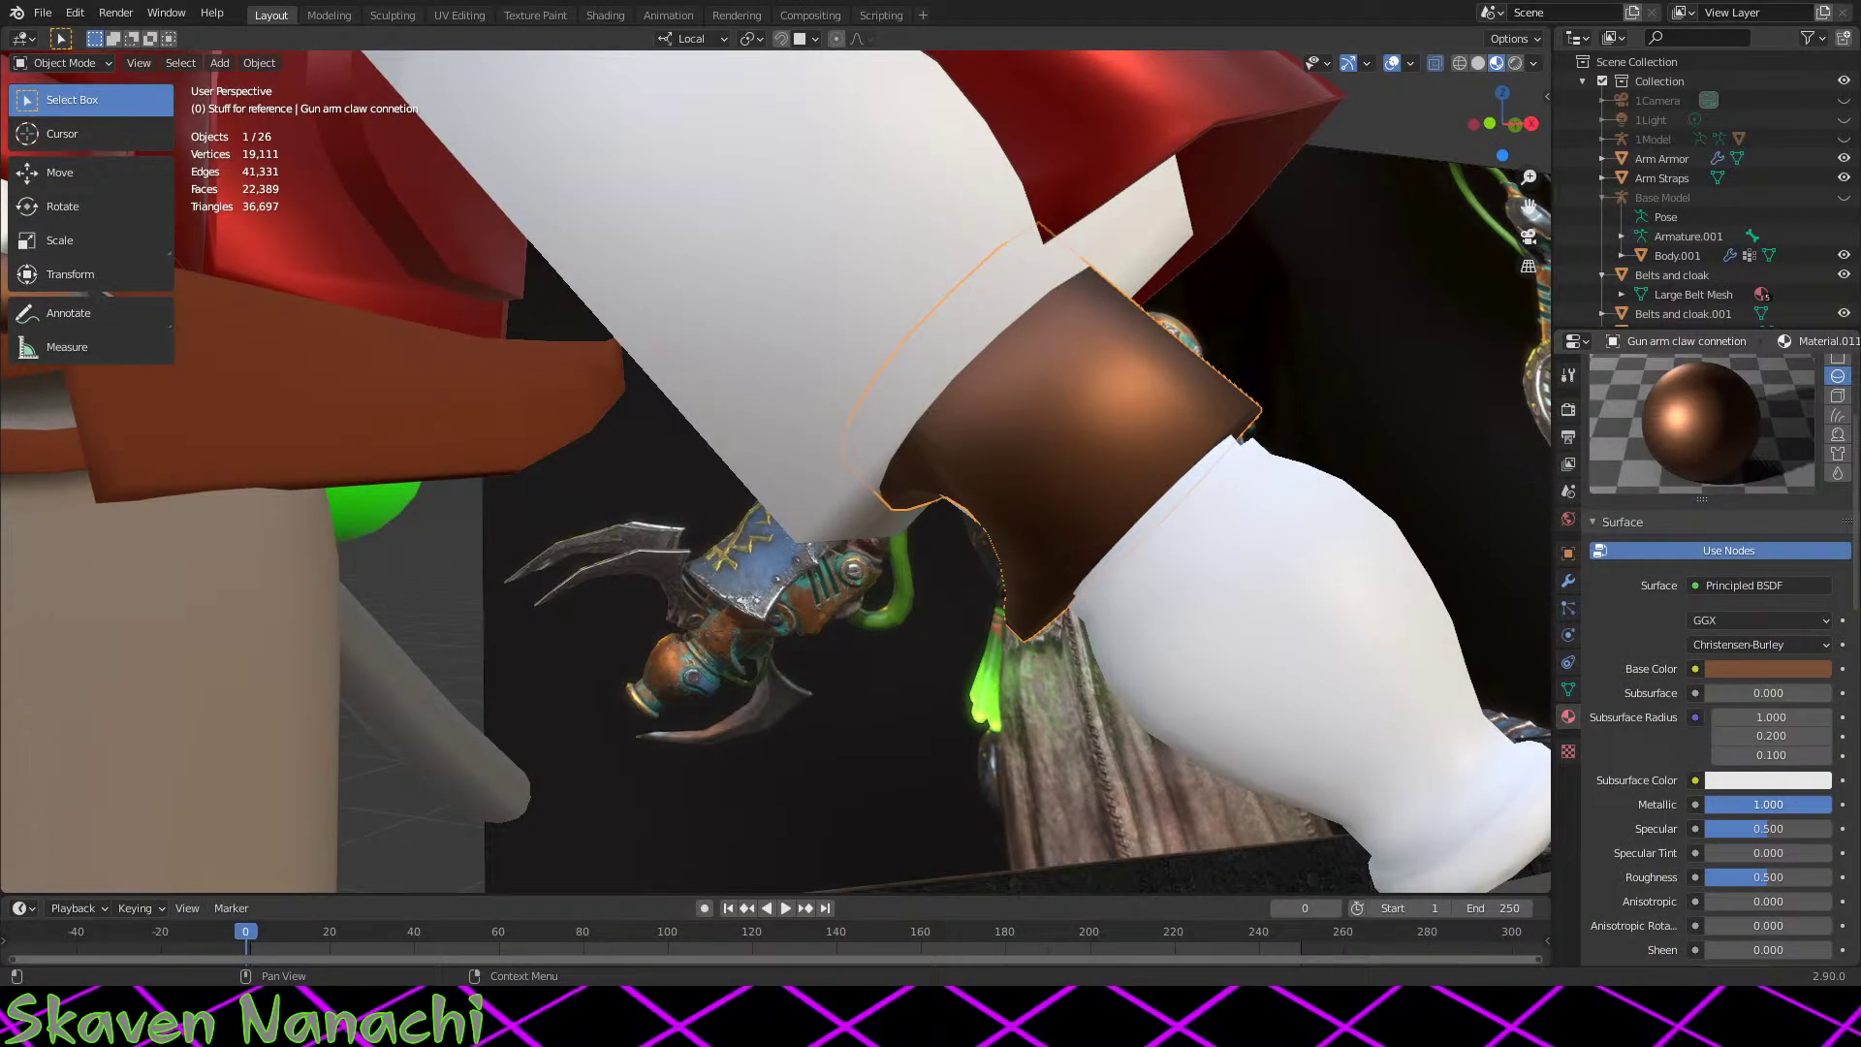
double_click(1768, 803)
key("Return")
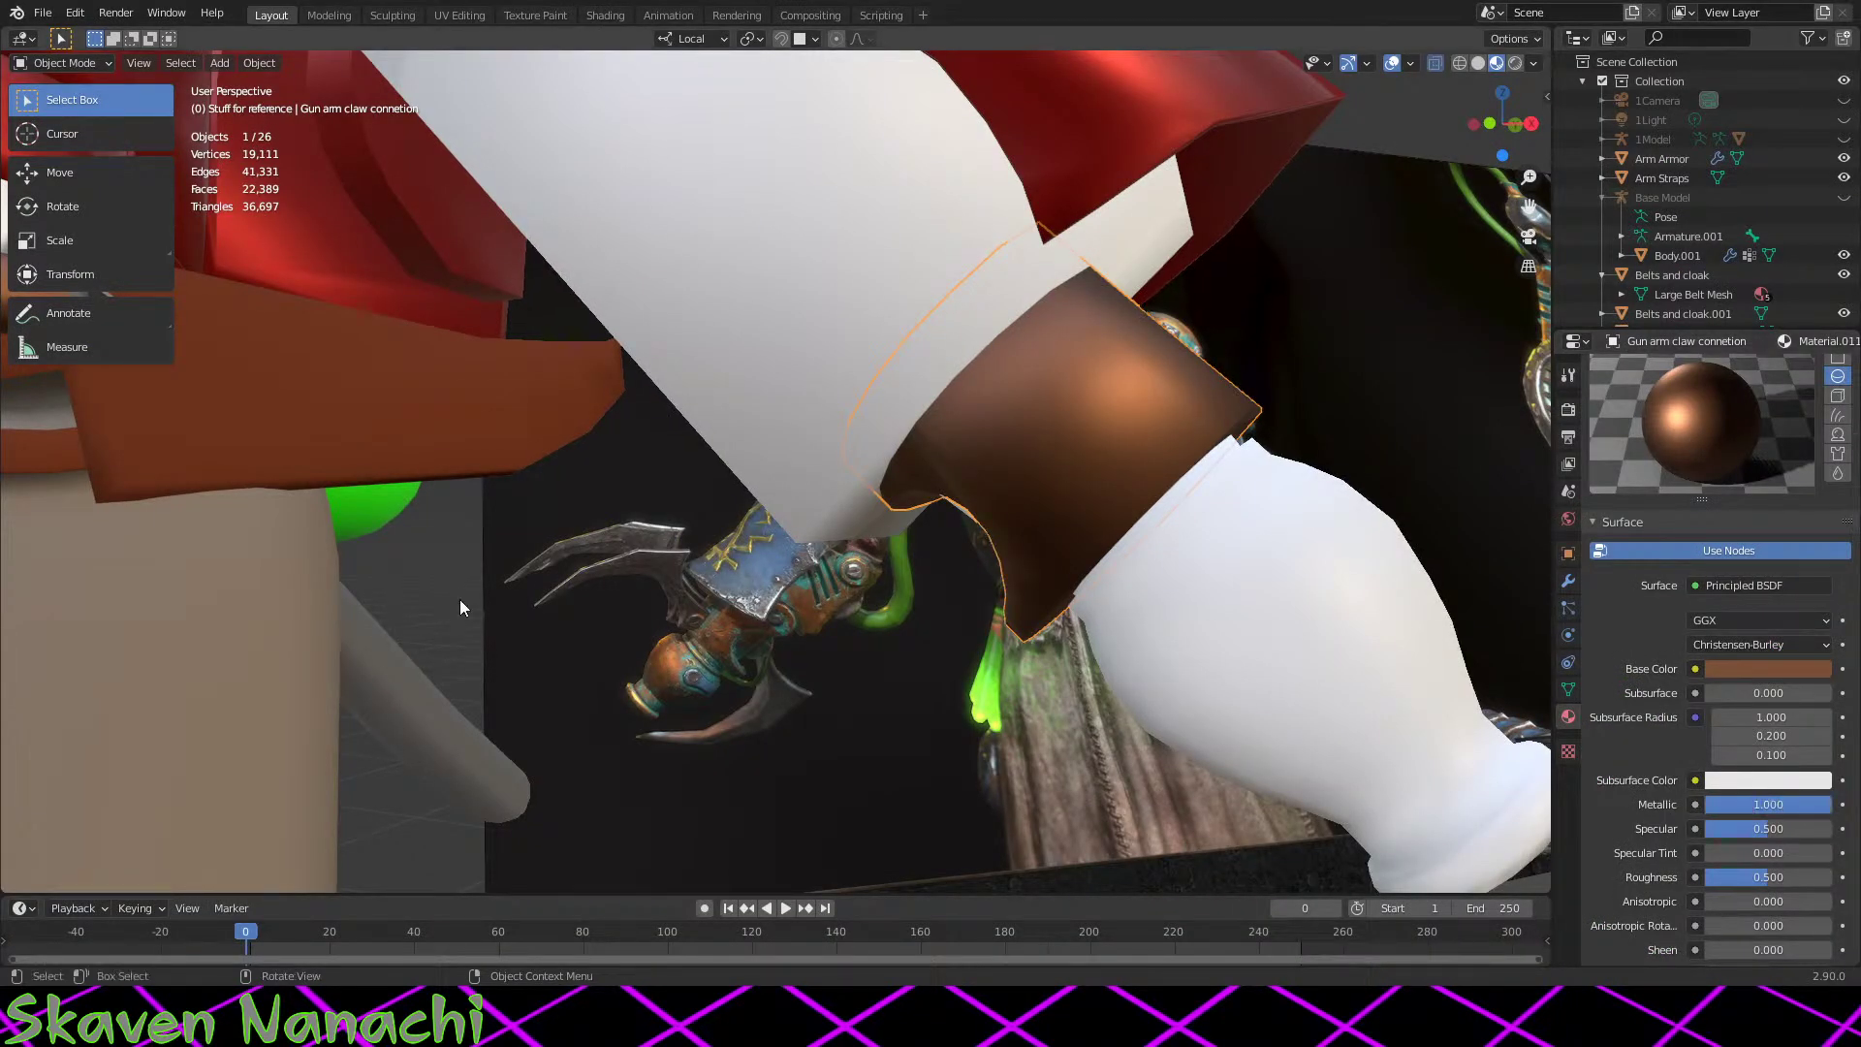
left_click(1799, 669)
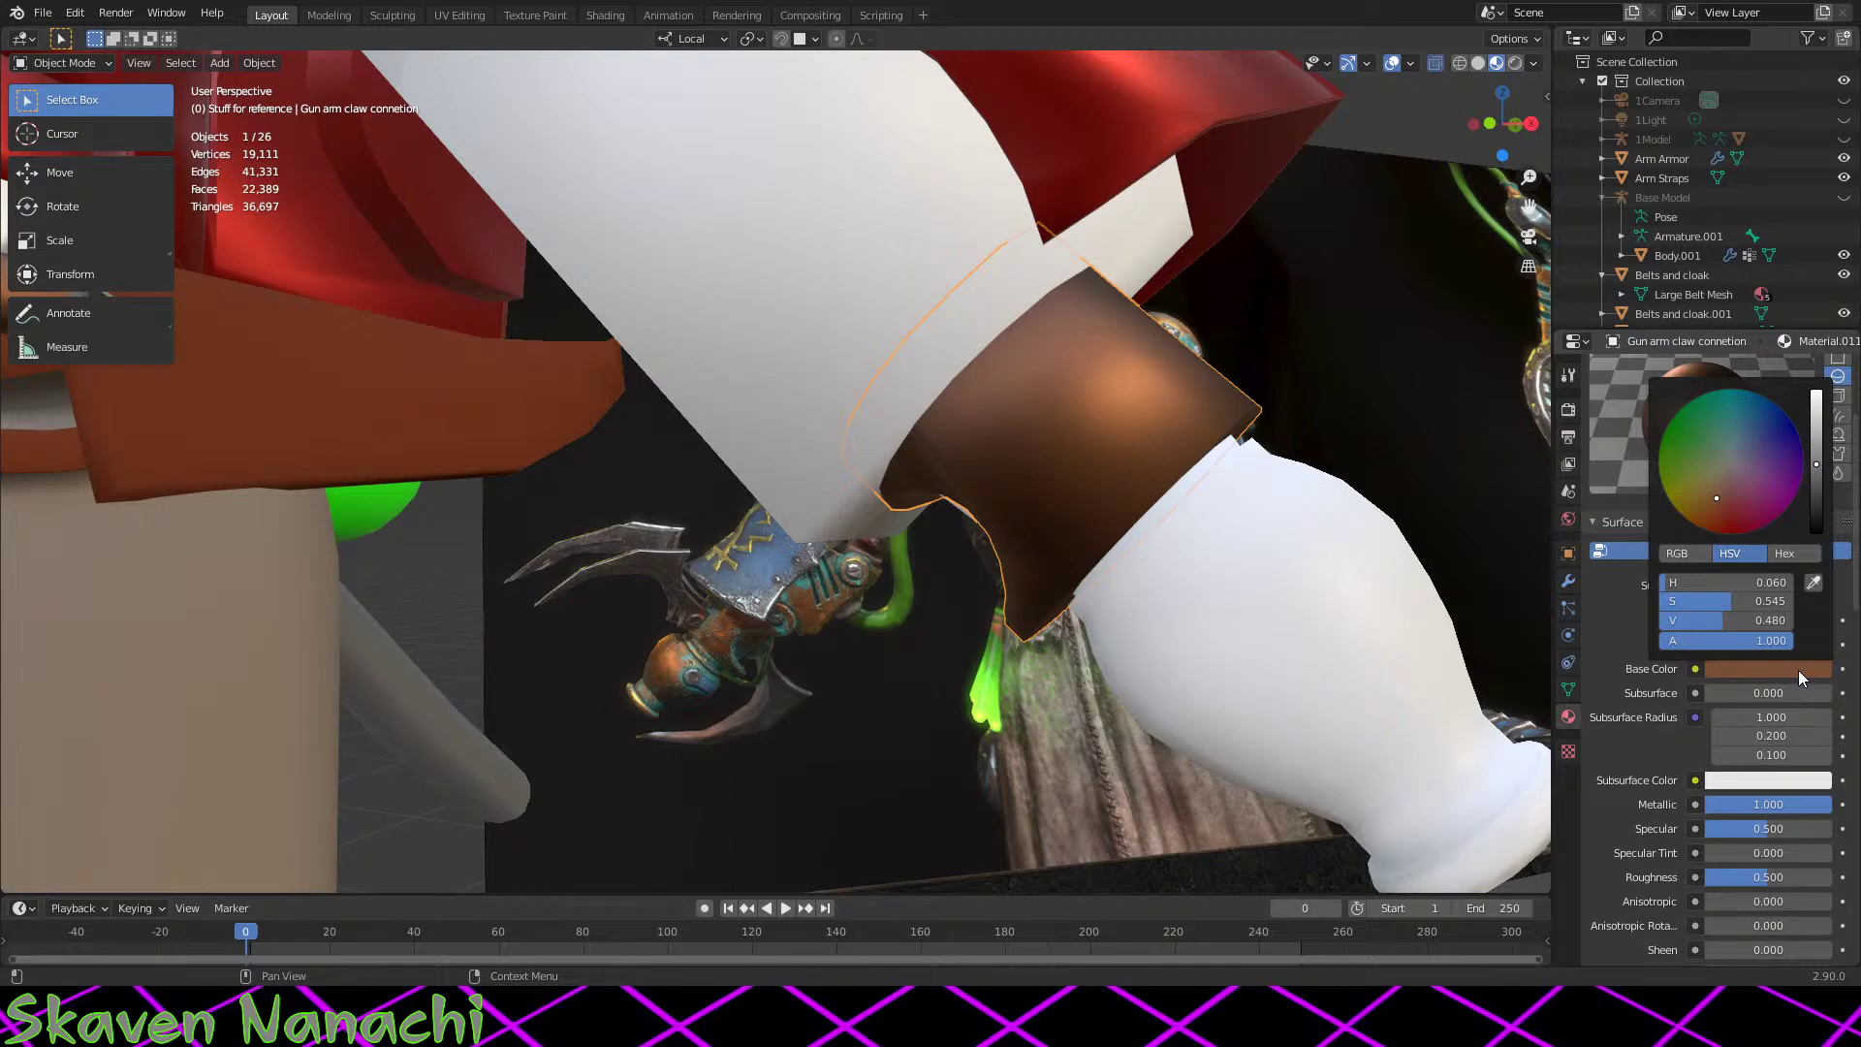
left_click(1710, 508)
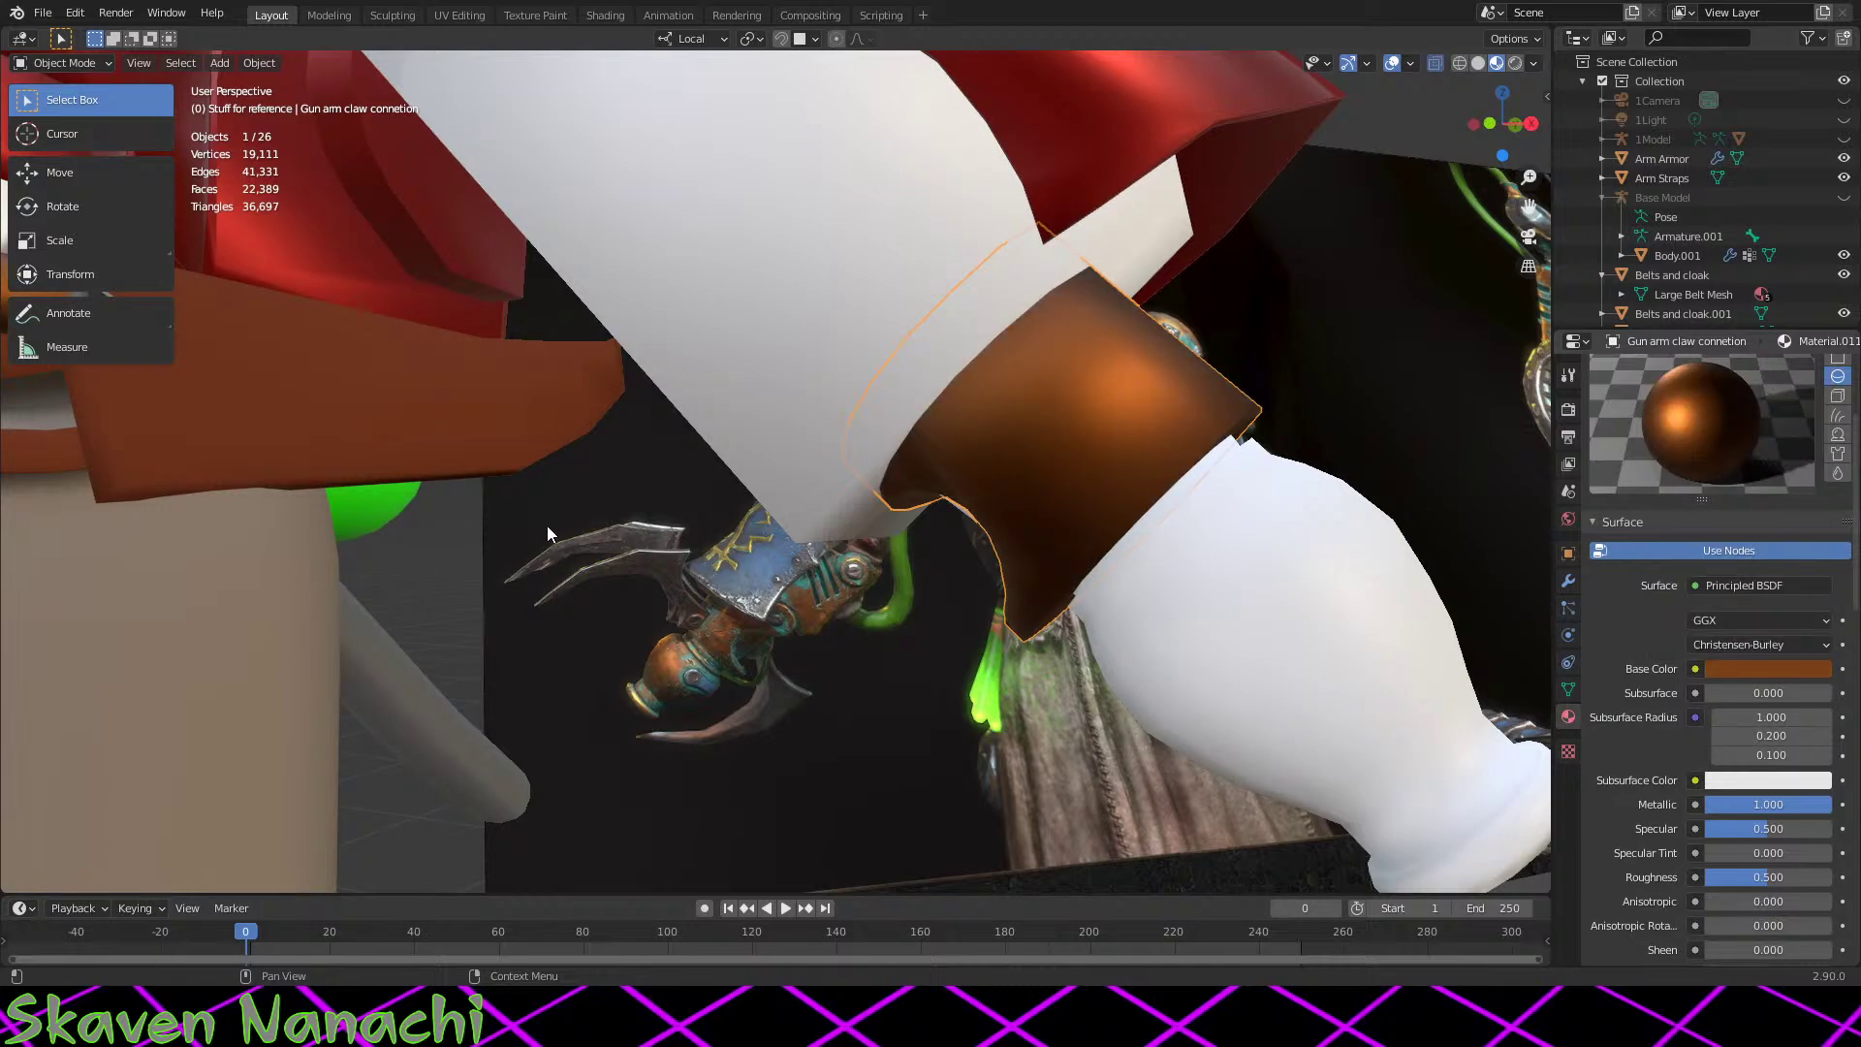
left_click(468, 561)
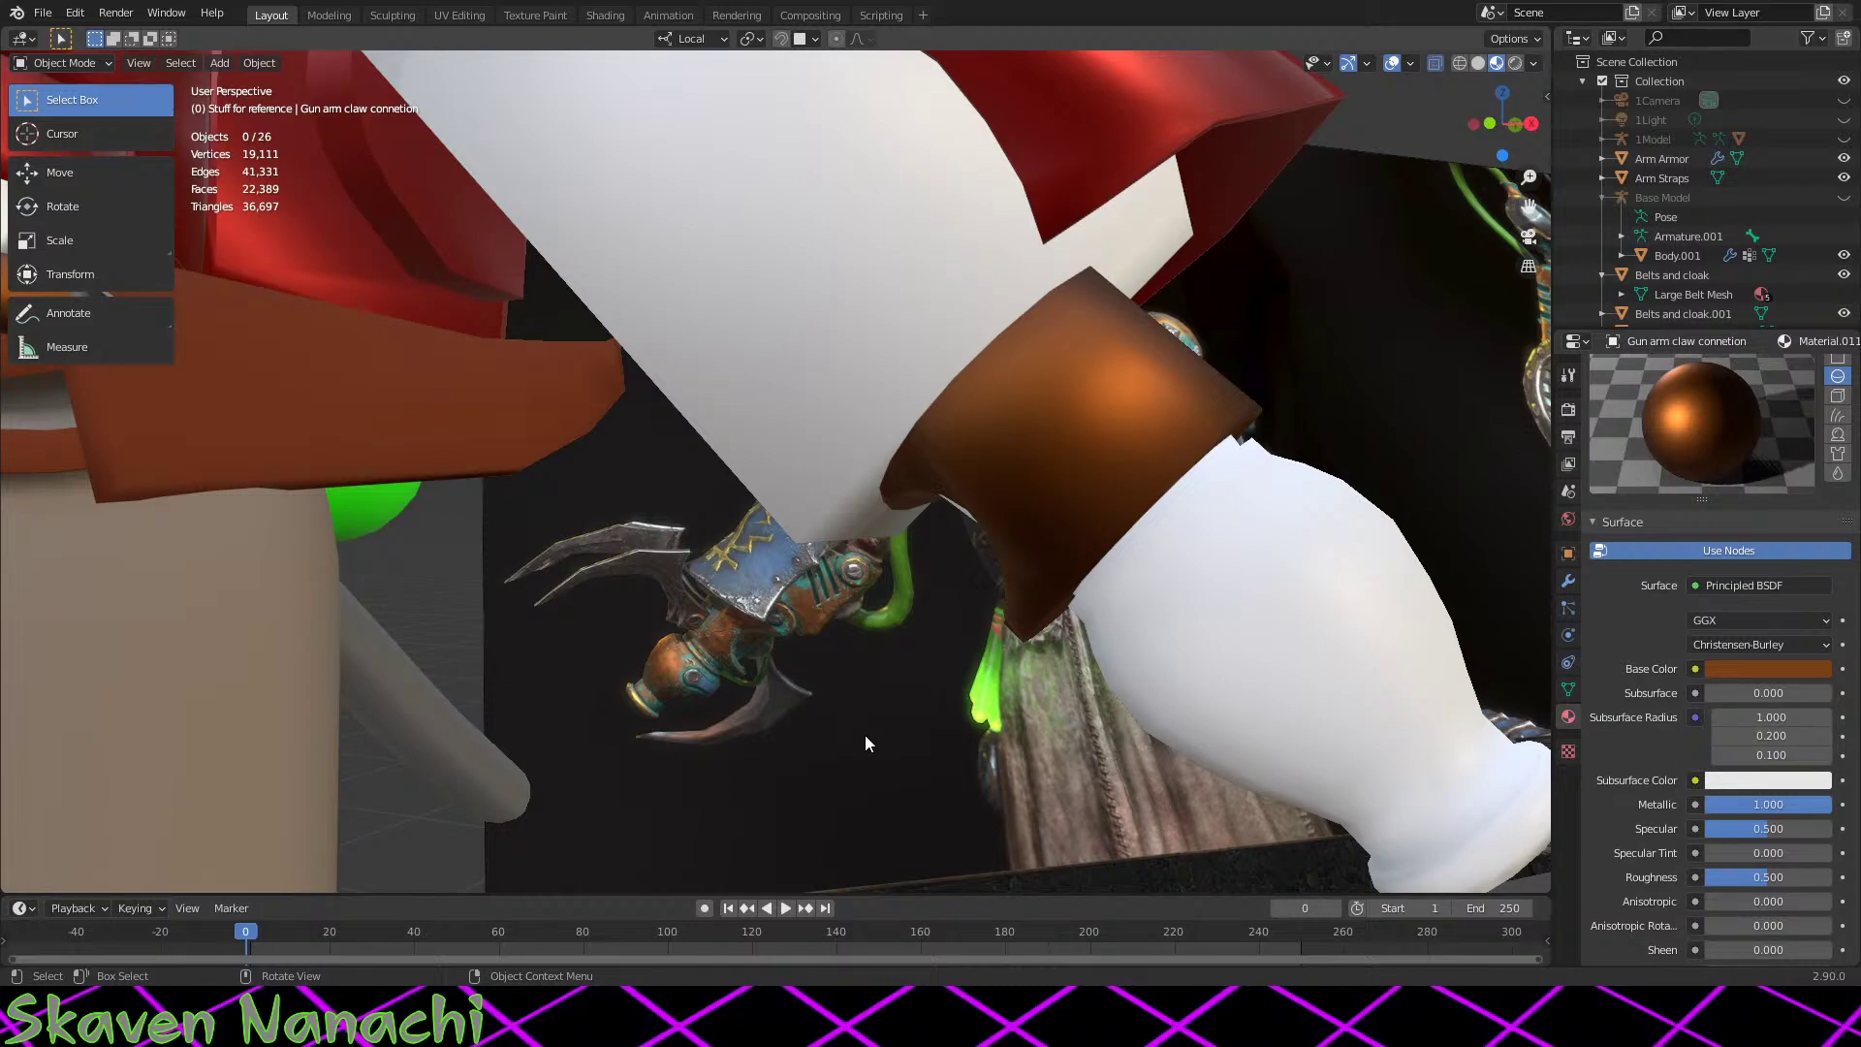
Step: Apply the Boolean modifier on the claw connection sleeve and open its mesh for editing
middle_click_drag(916, 582, 1237, 756)
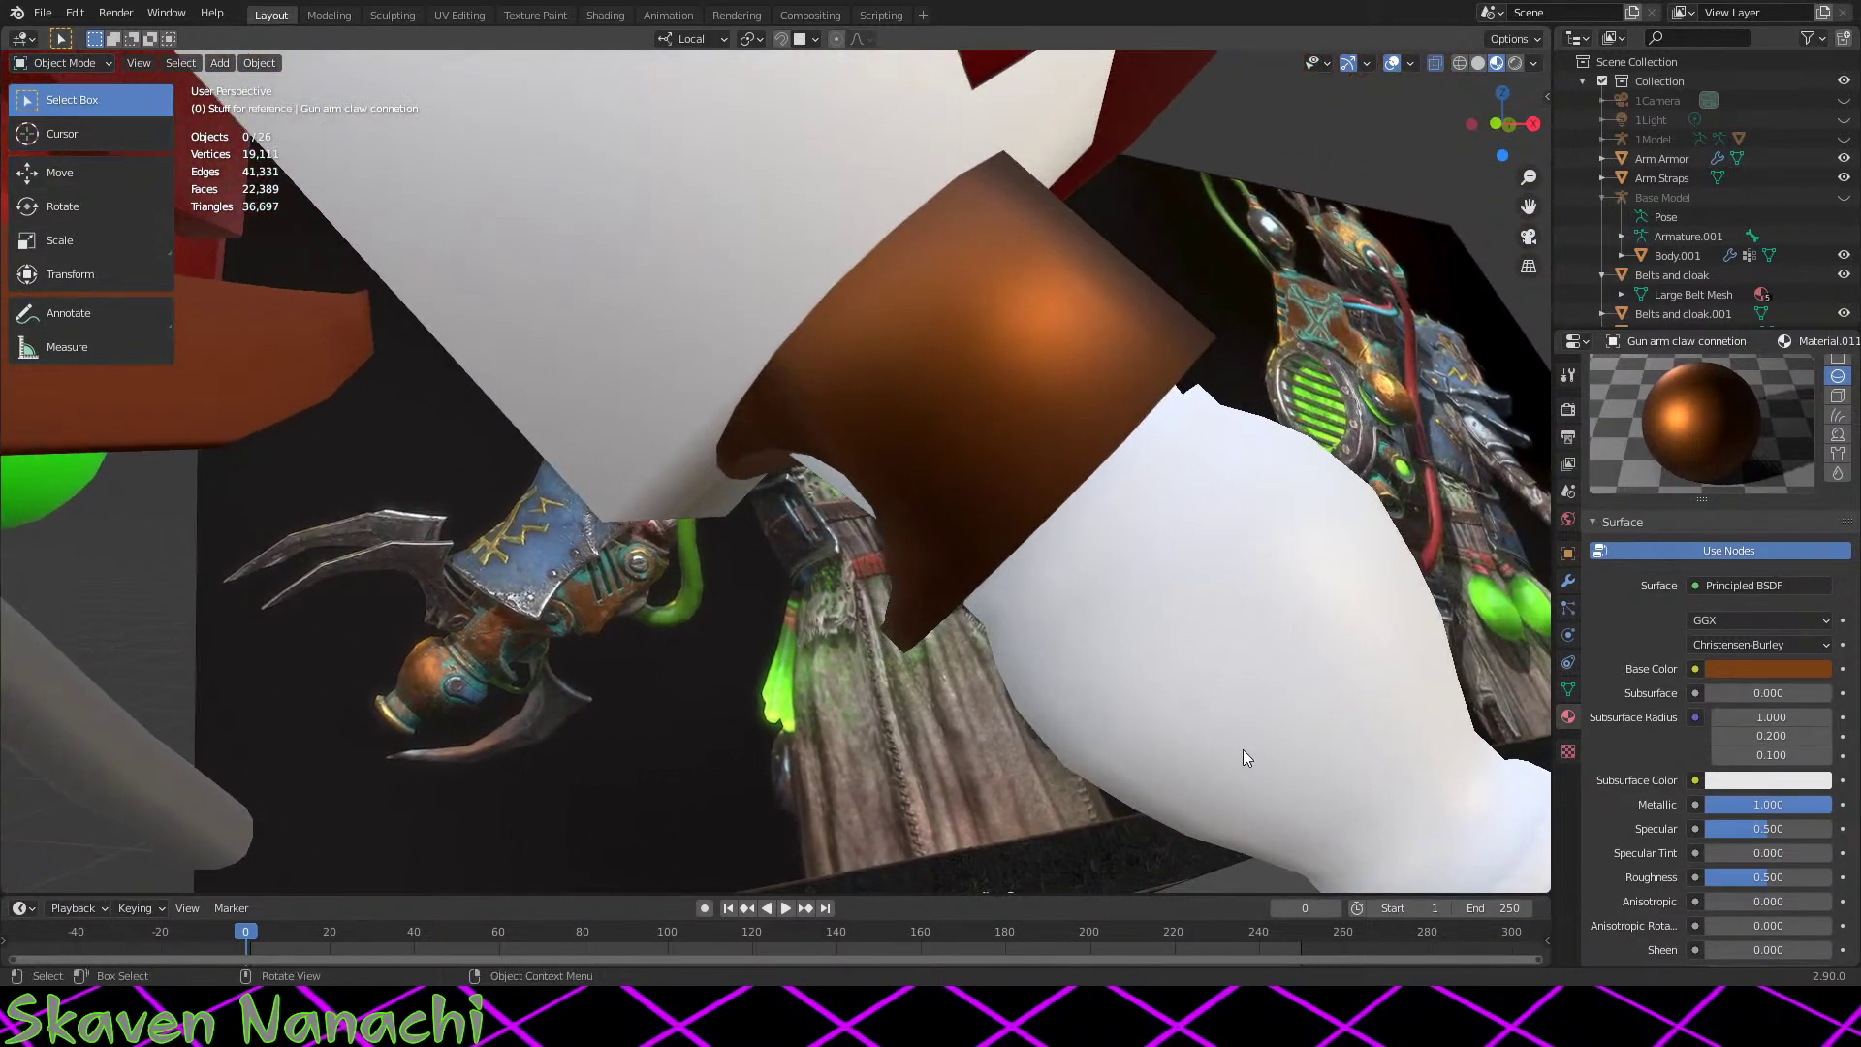
left_click(1568, 579)
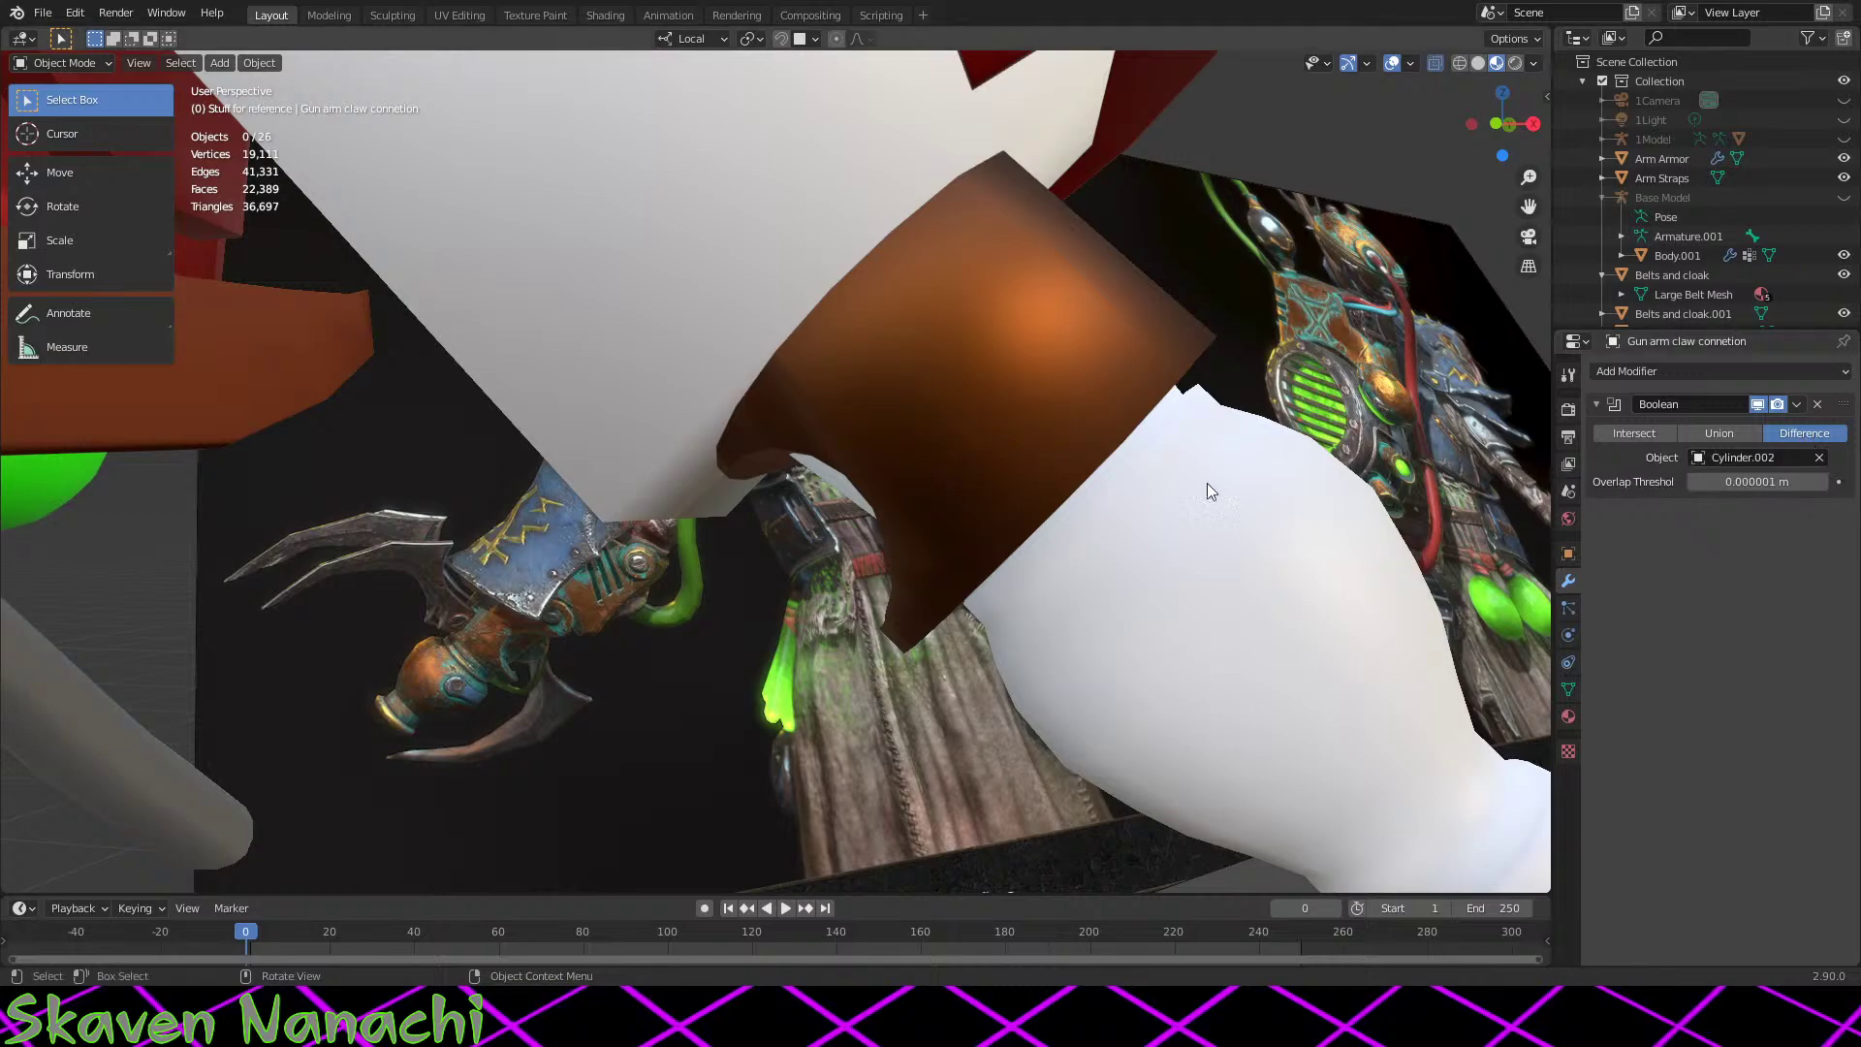
left_click(1074, 444)
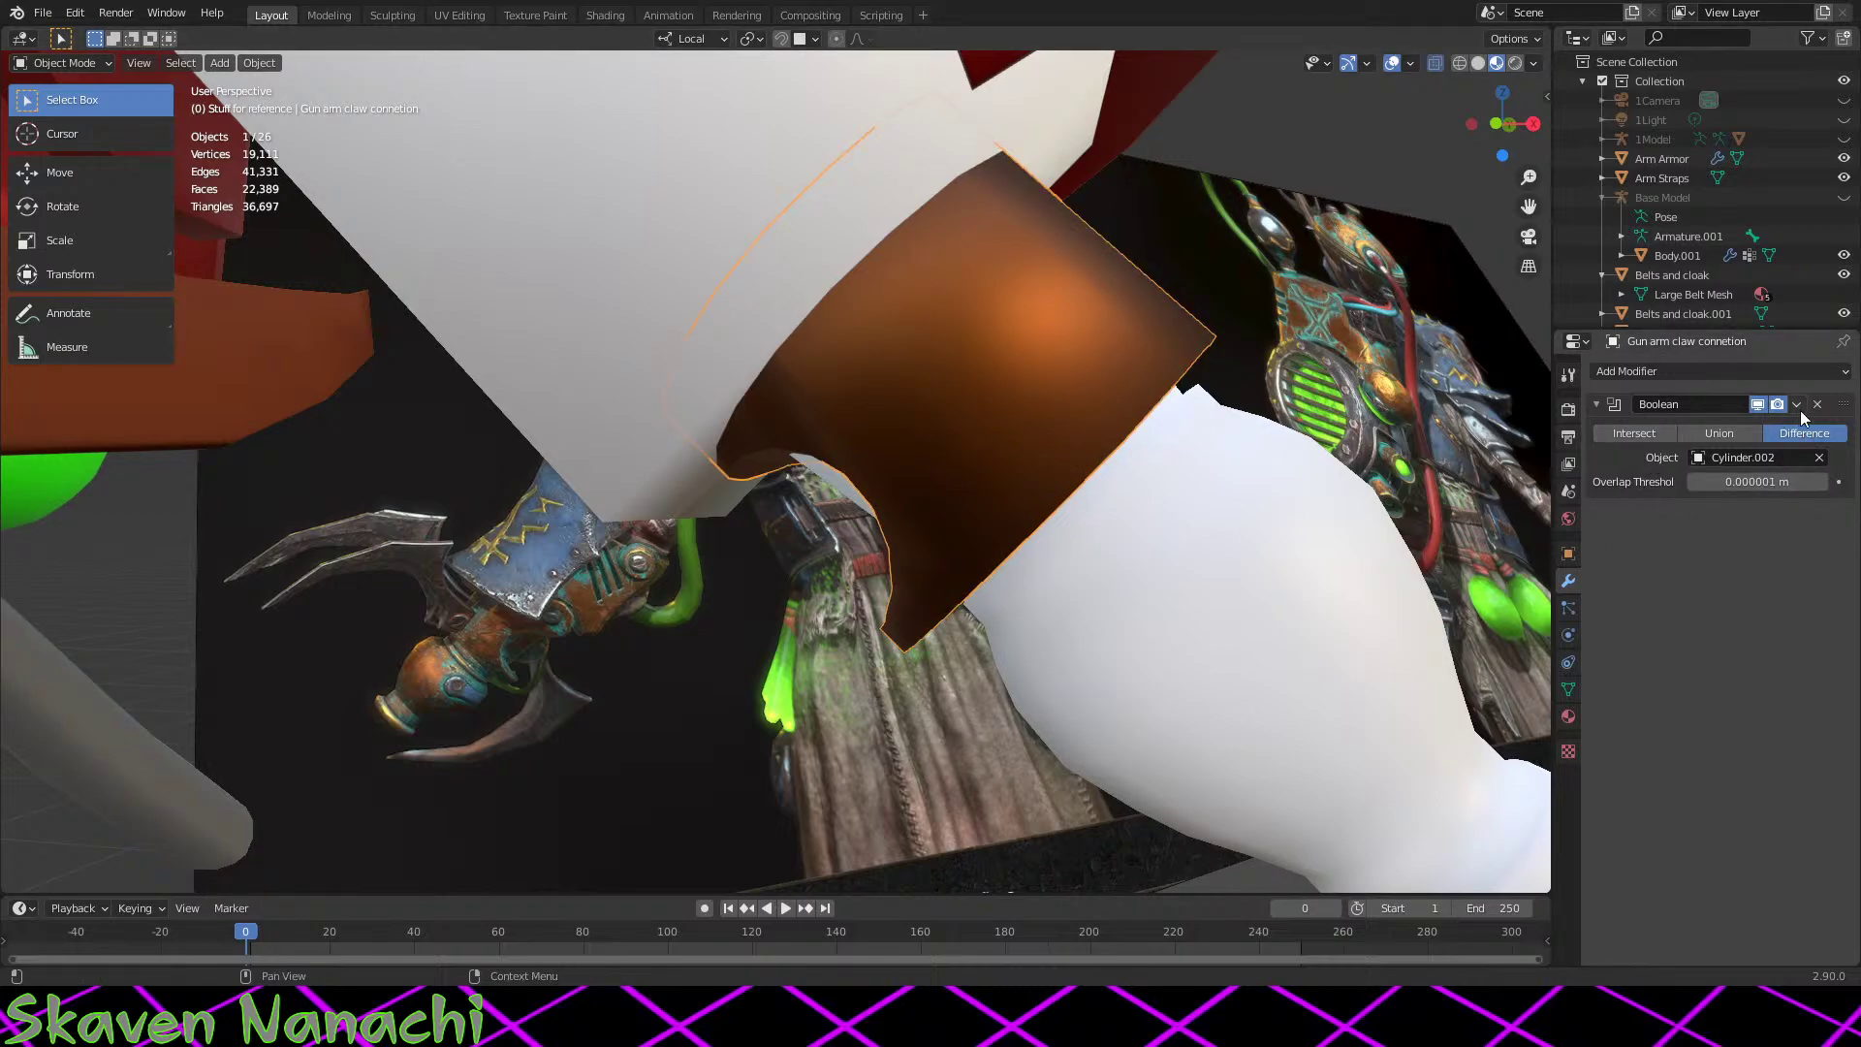
key("Tab")
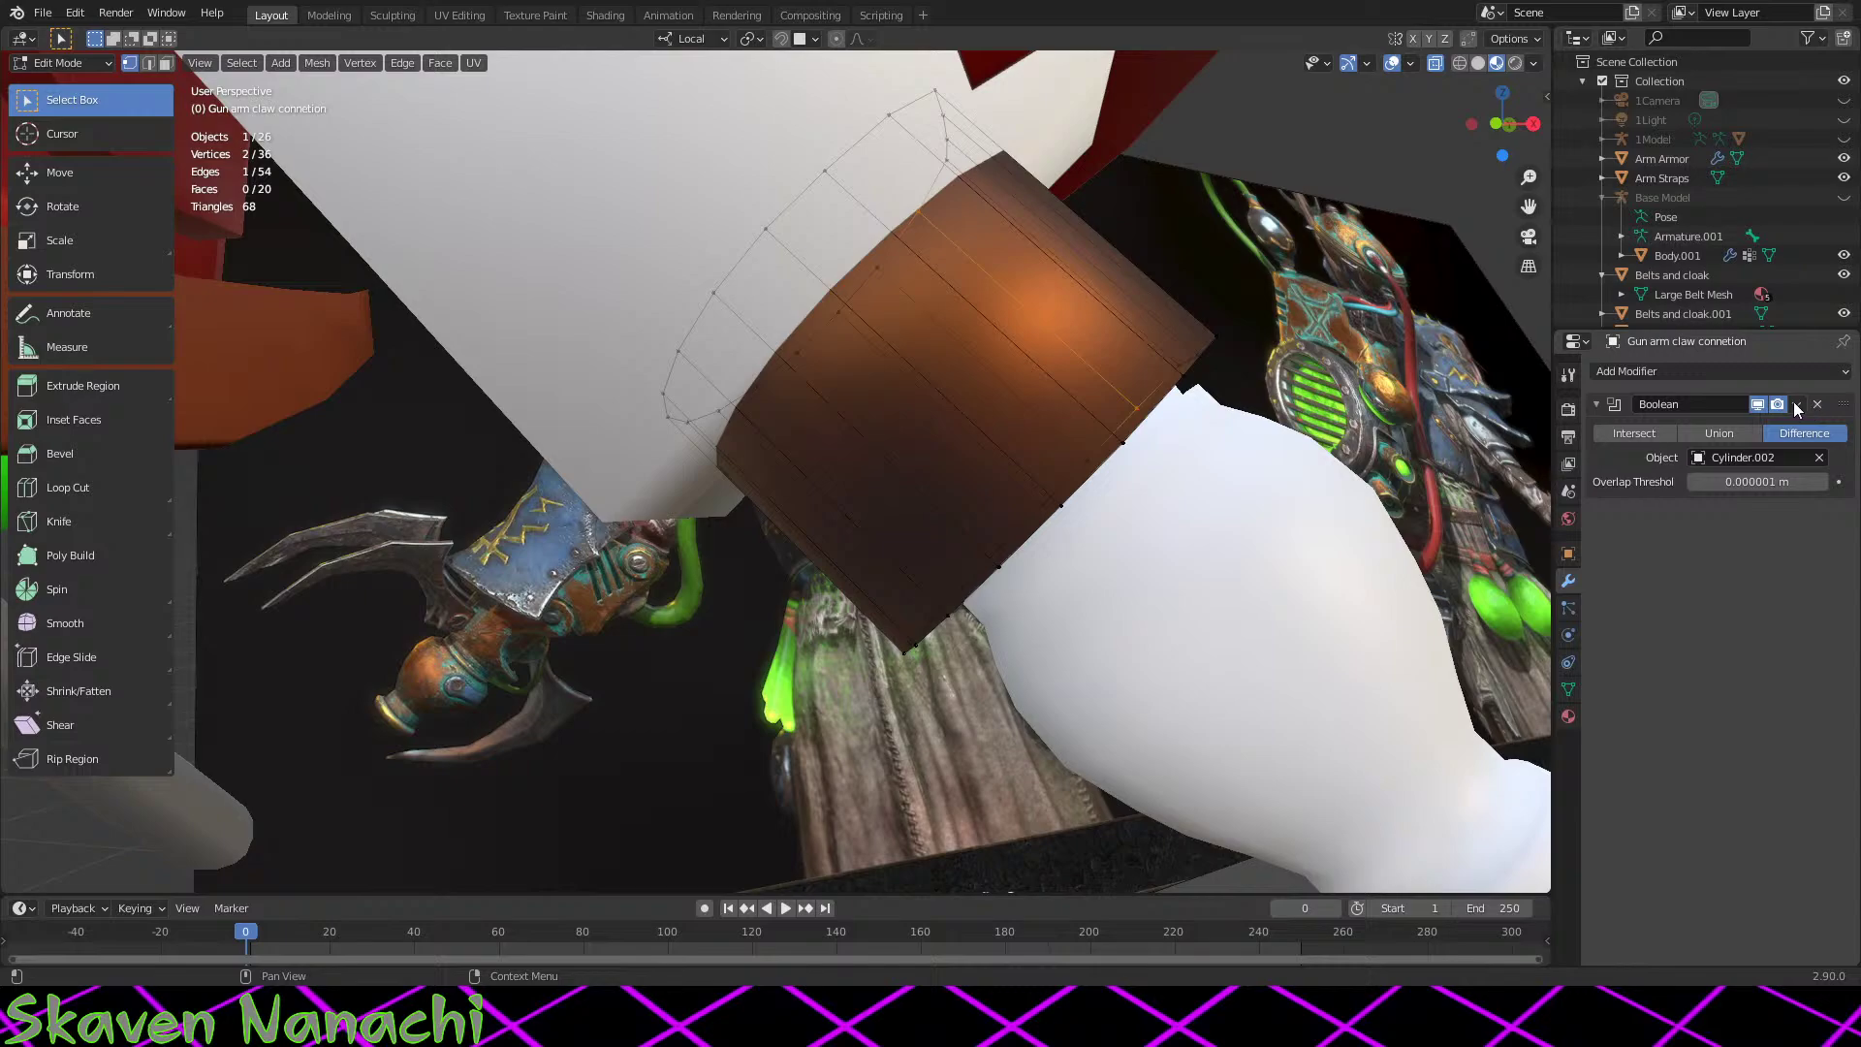
key("Tab")
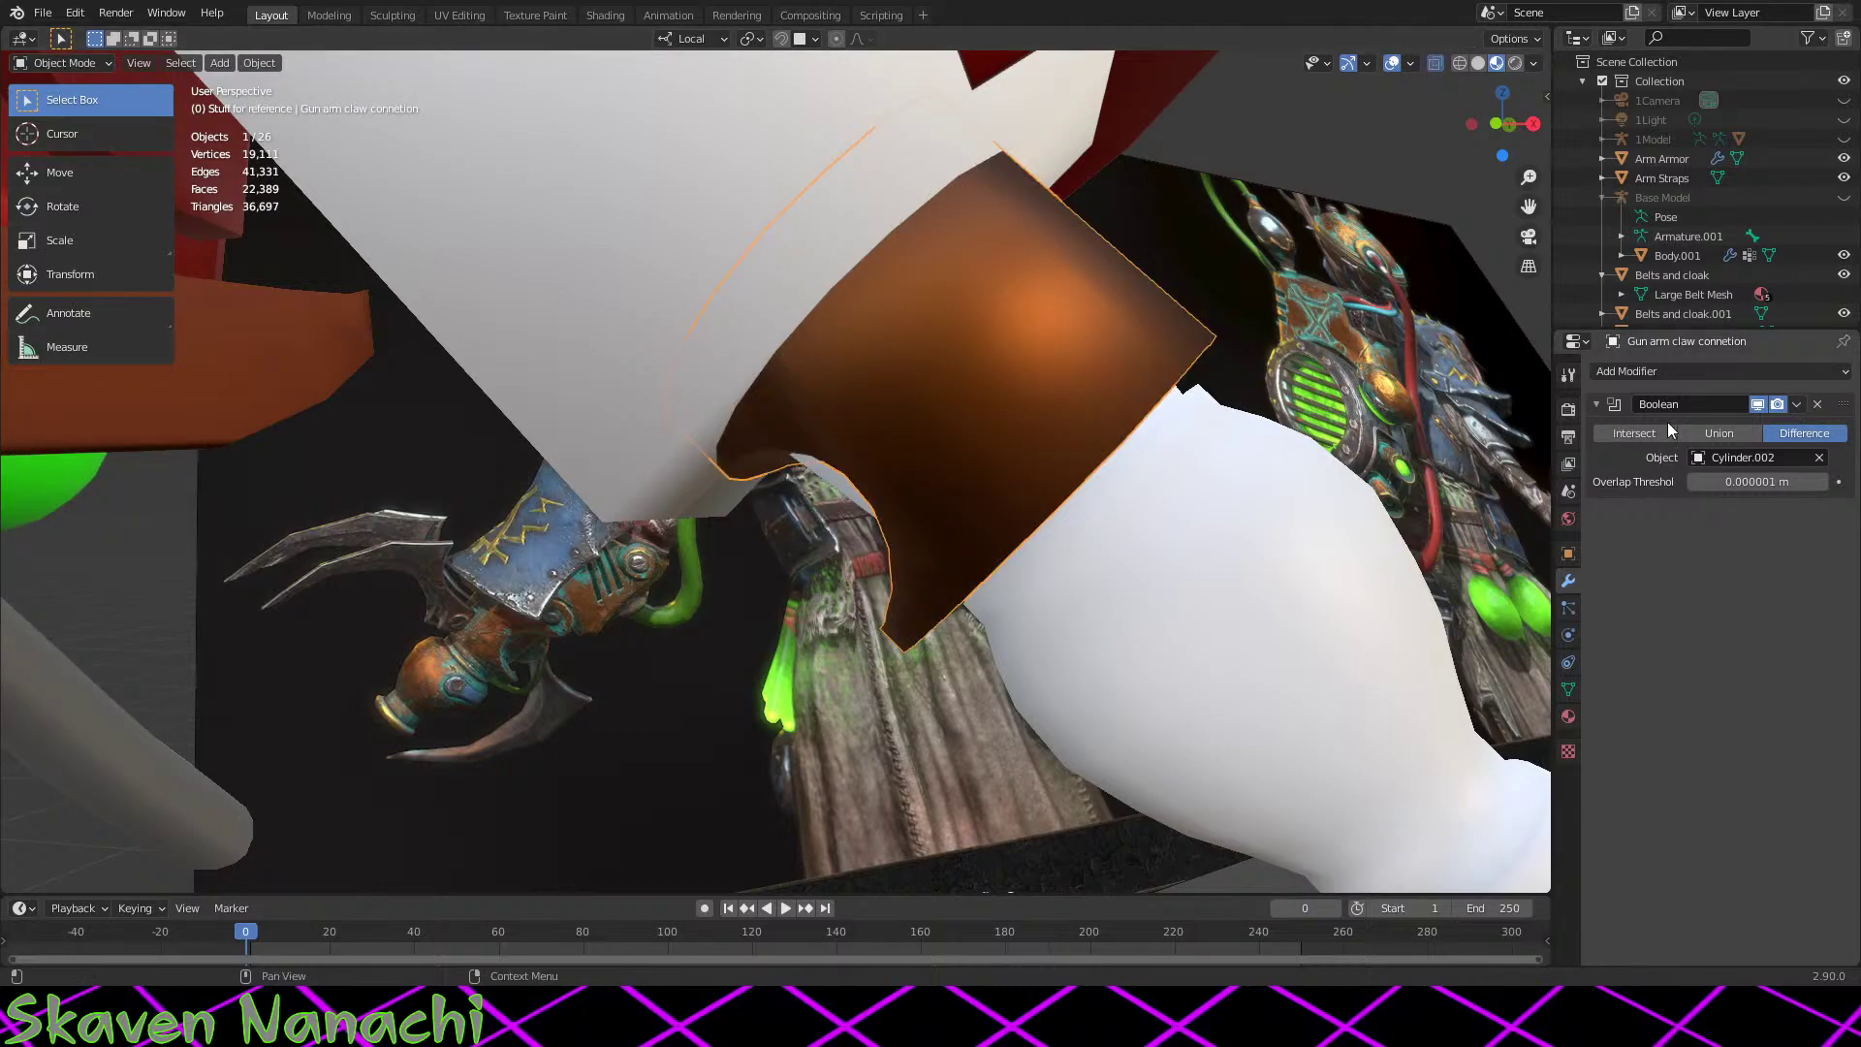
left_click(1796, 405)
left_click(1745, 444)
key("Tab")
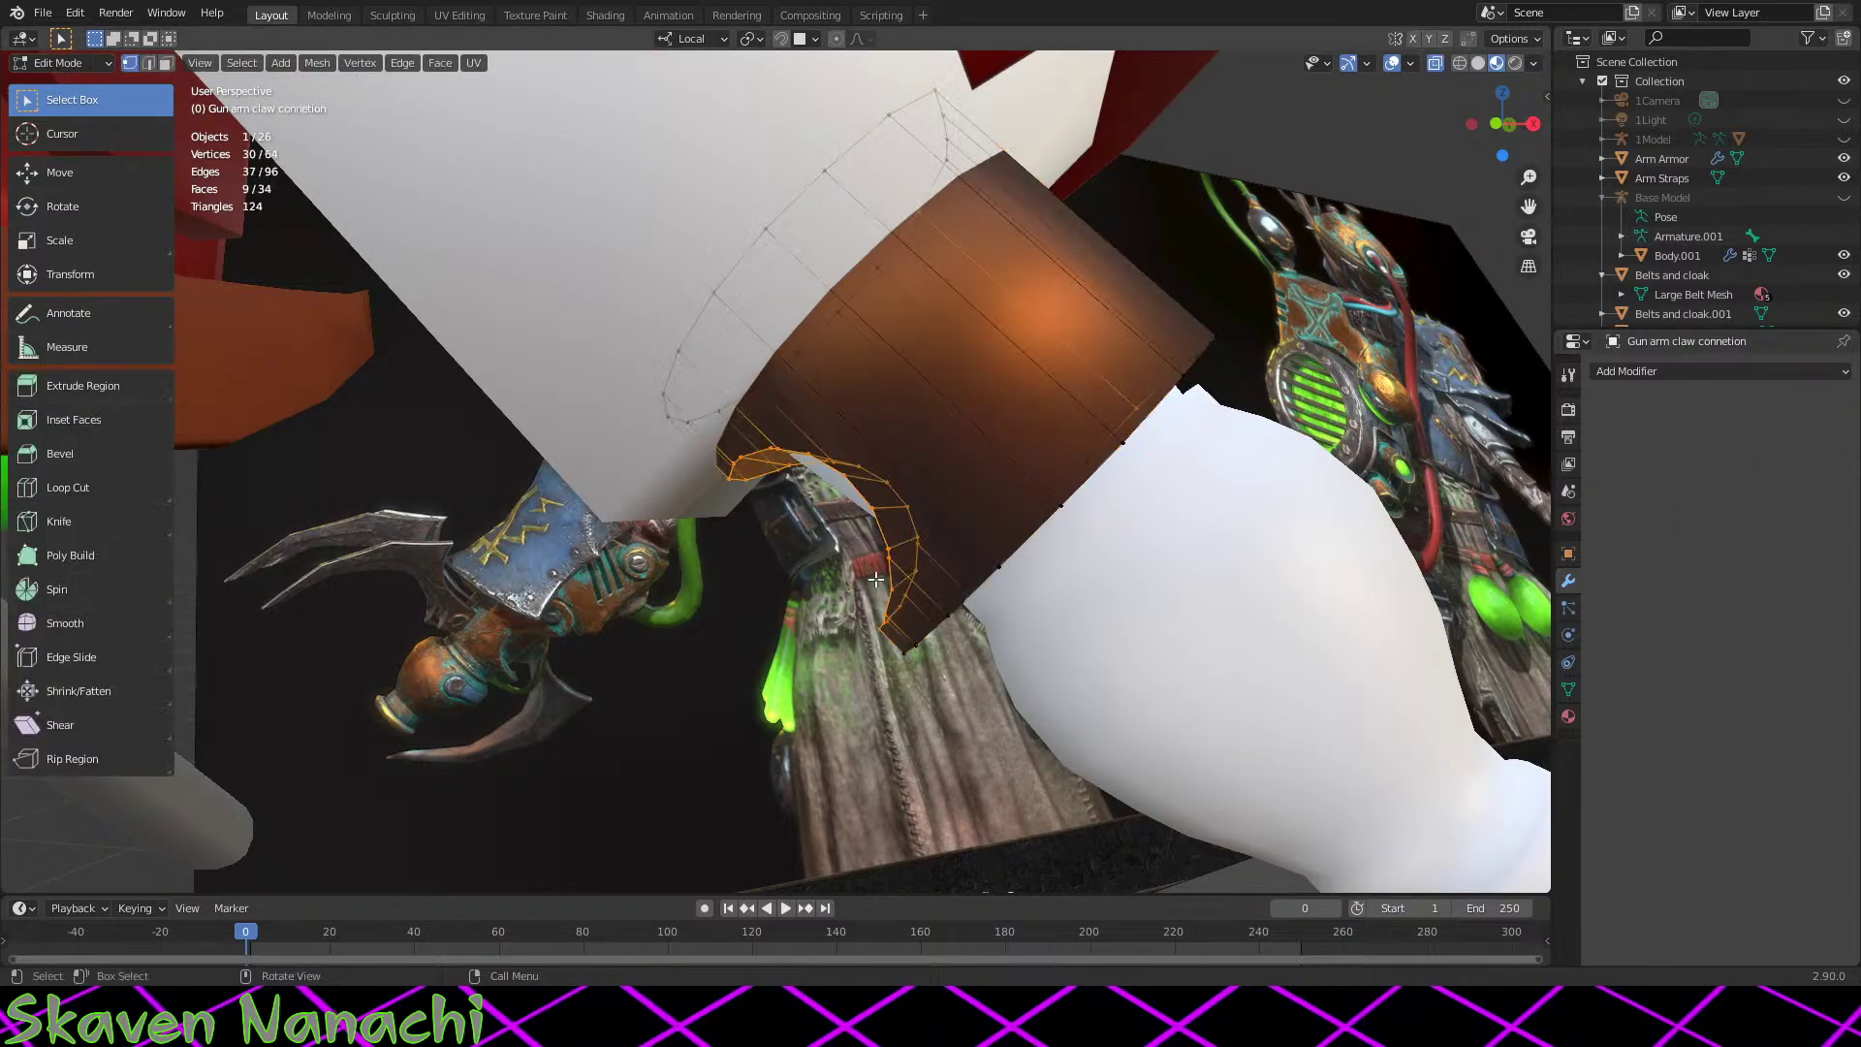
middle_click_drag(964, 583, 1043, 401)
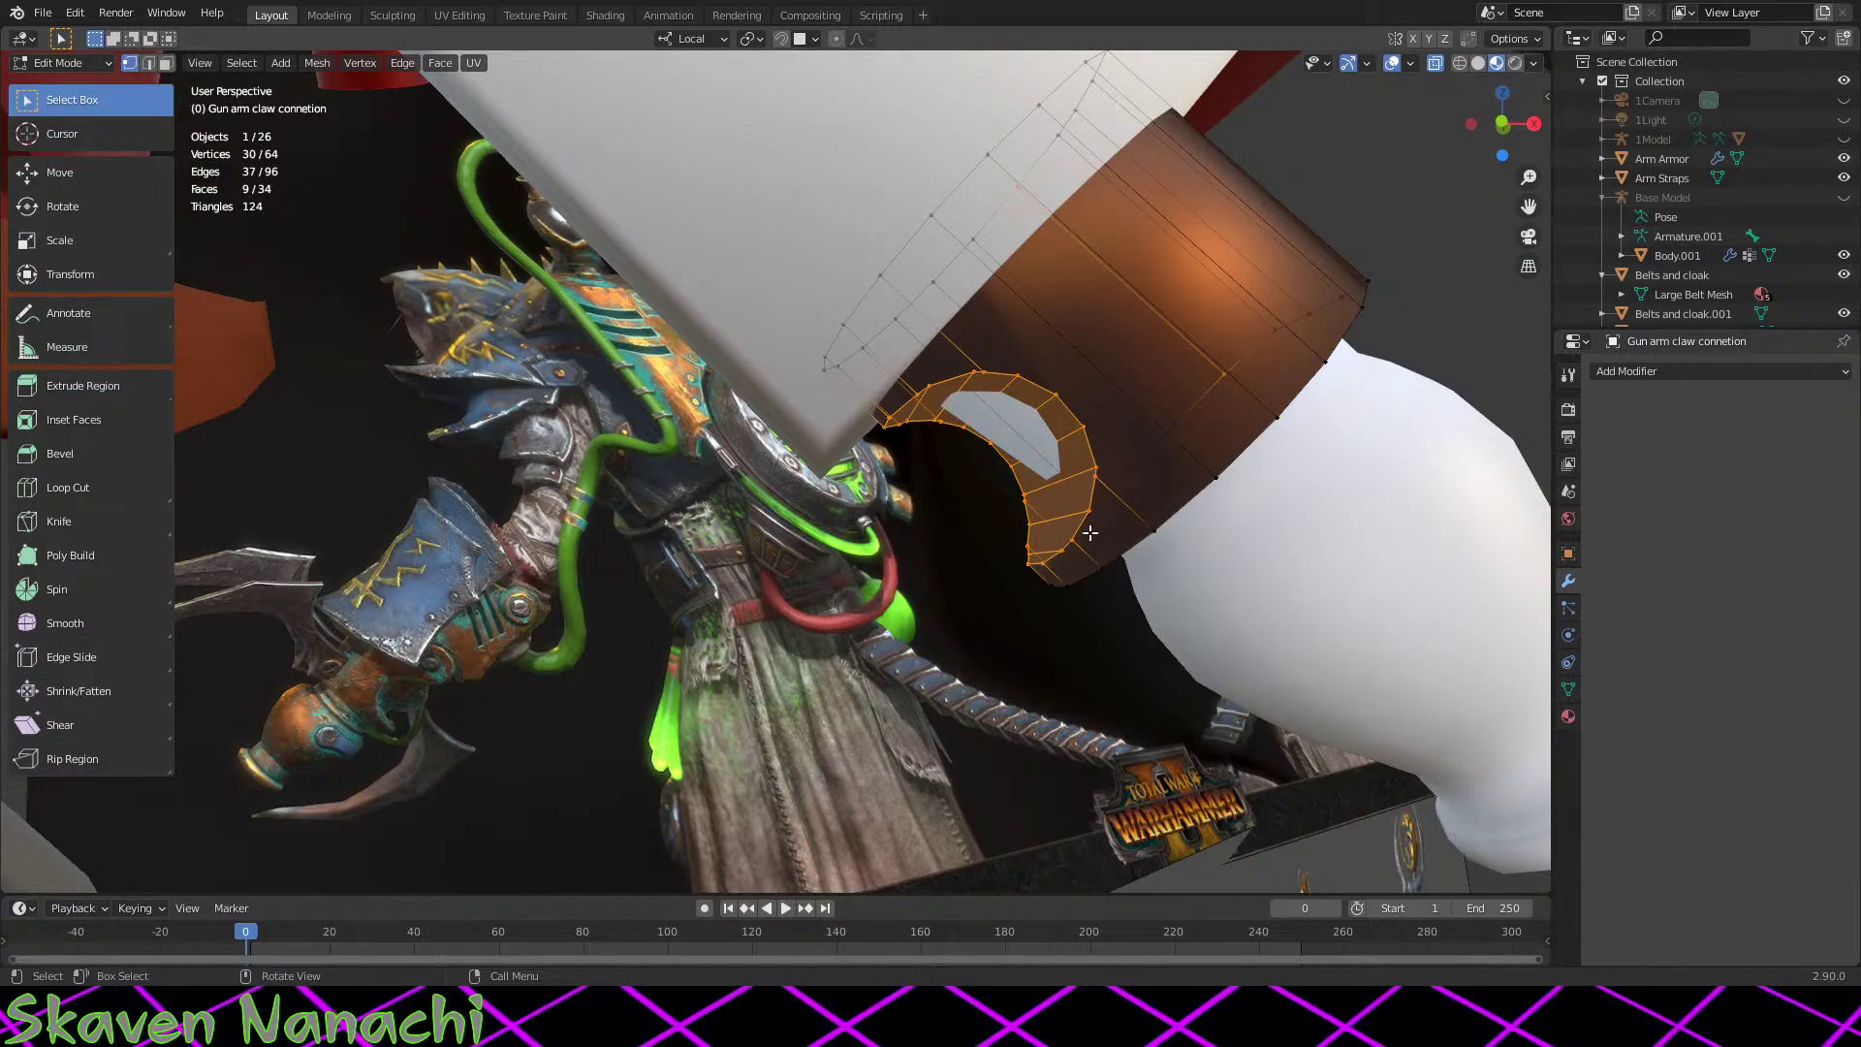
Step: Expand the Stuff for reference collection, reveal Cylinder.002 to check the cutter, then hide it and collapse the collection
scroll(1694, 256, "down", 8)
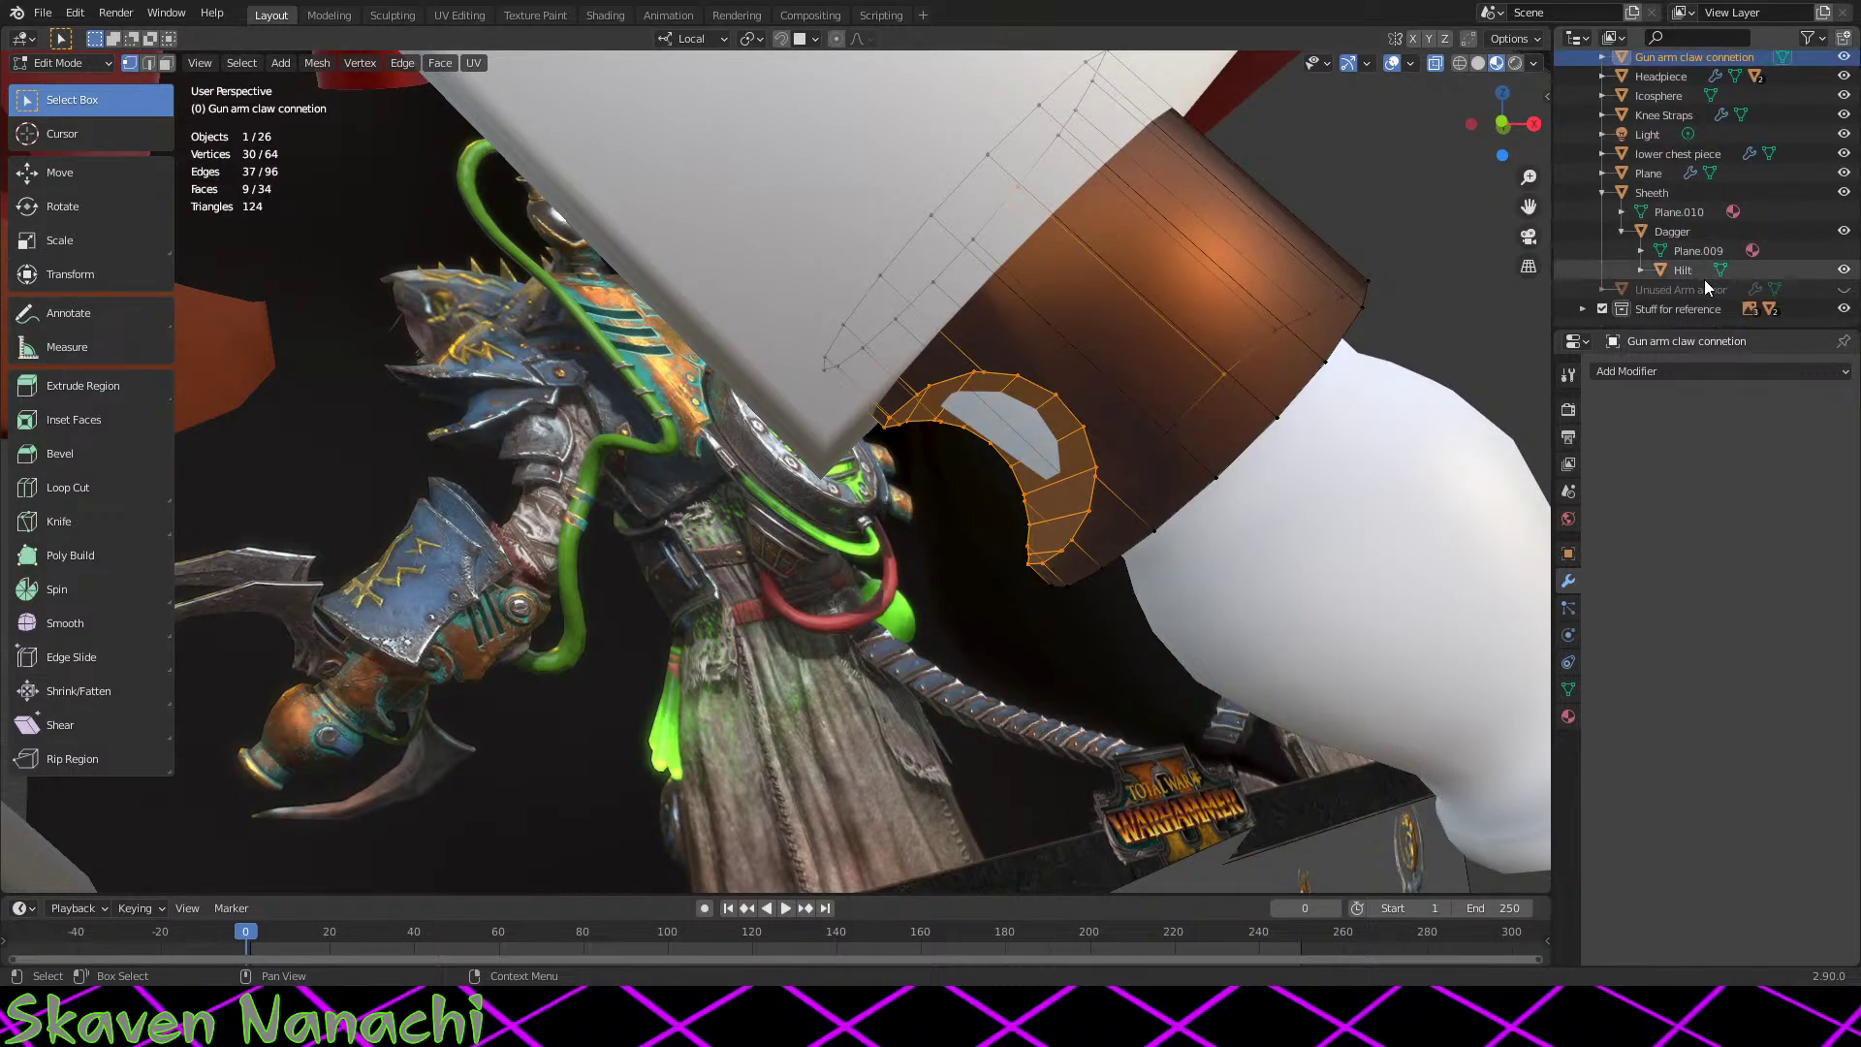
left_click(1582, 308)
scroll(1647, 290, "down", 3)
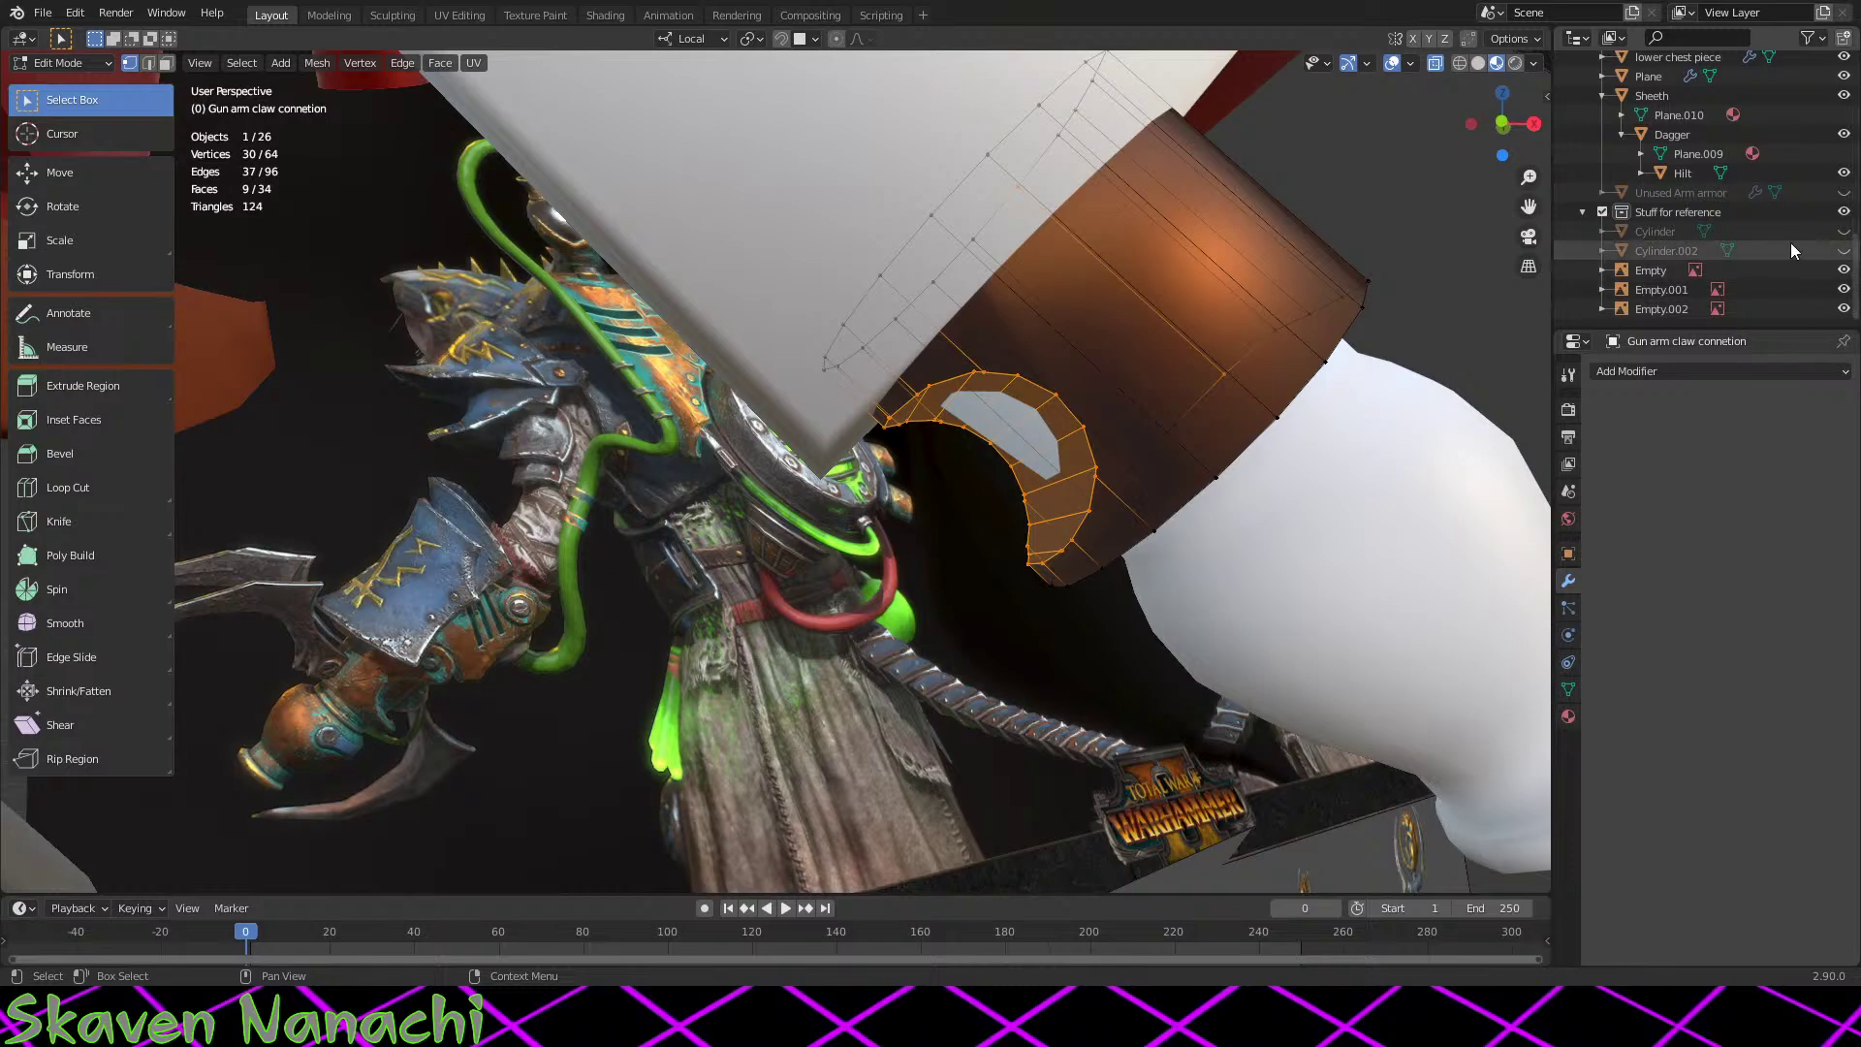
left_click(1843, 250)
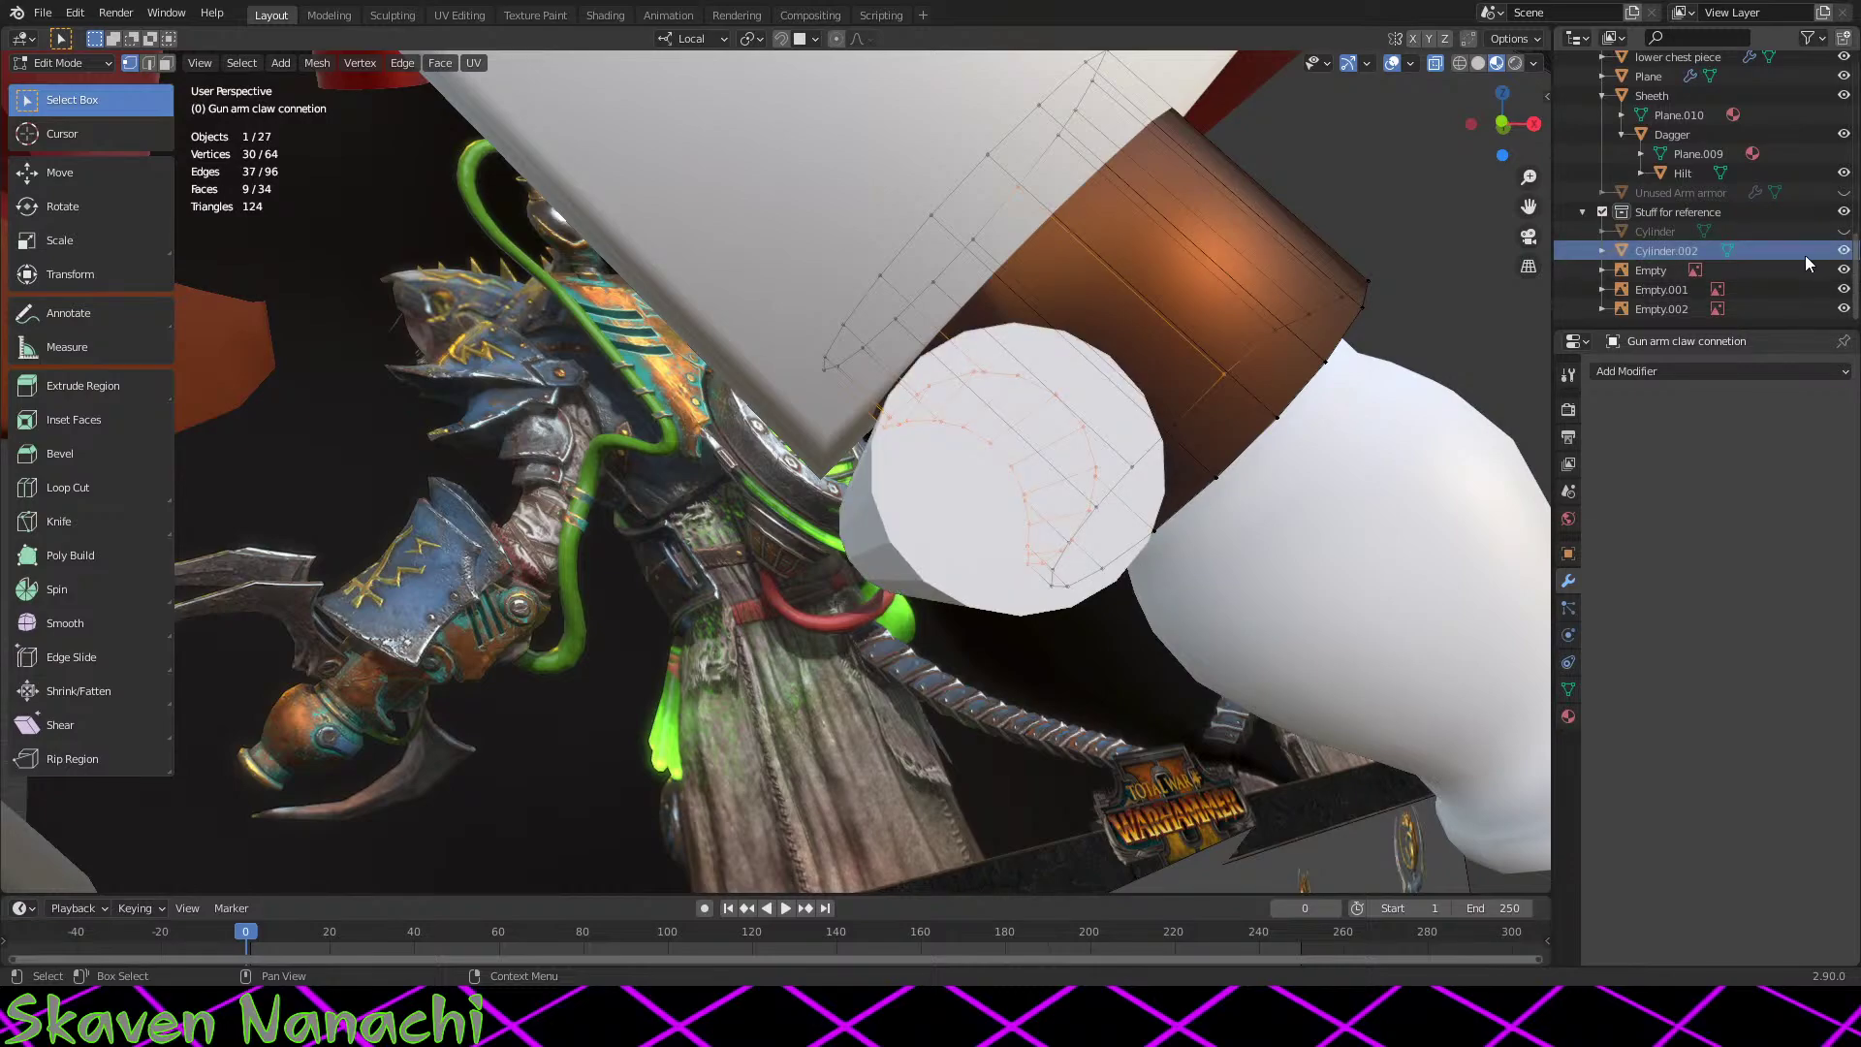
left_click(1844, 250)
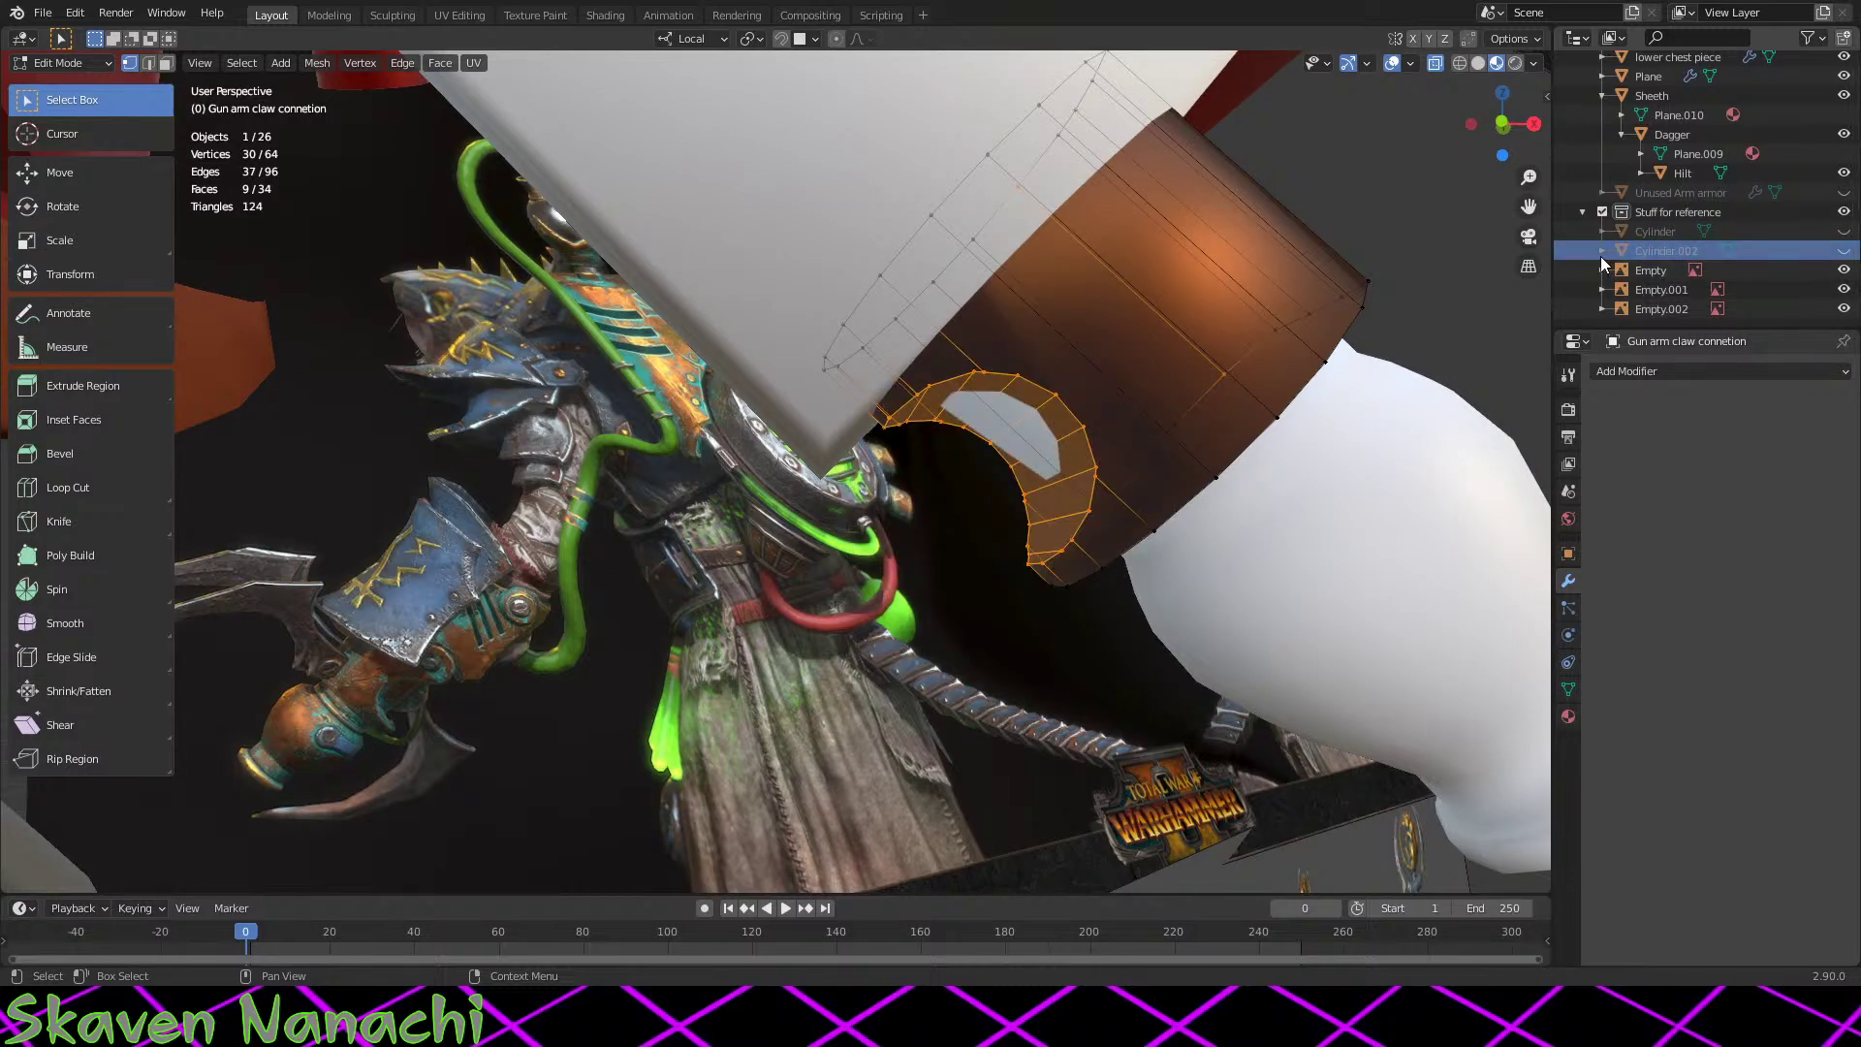
left_click(1583, 211)
Step: Examine the sleeve's cutout up close against the reference and locate Gun arm claw connetion in the scene's object list
middle_click_drag(872, 485, 949, 466)
scroll(1071, 511, "up", 2)
middle_click_drag(1071, 511, 1092, 507)
scroll(1093, 625, "up", 2)
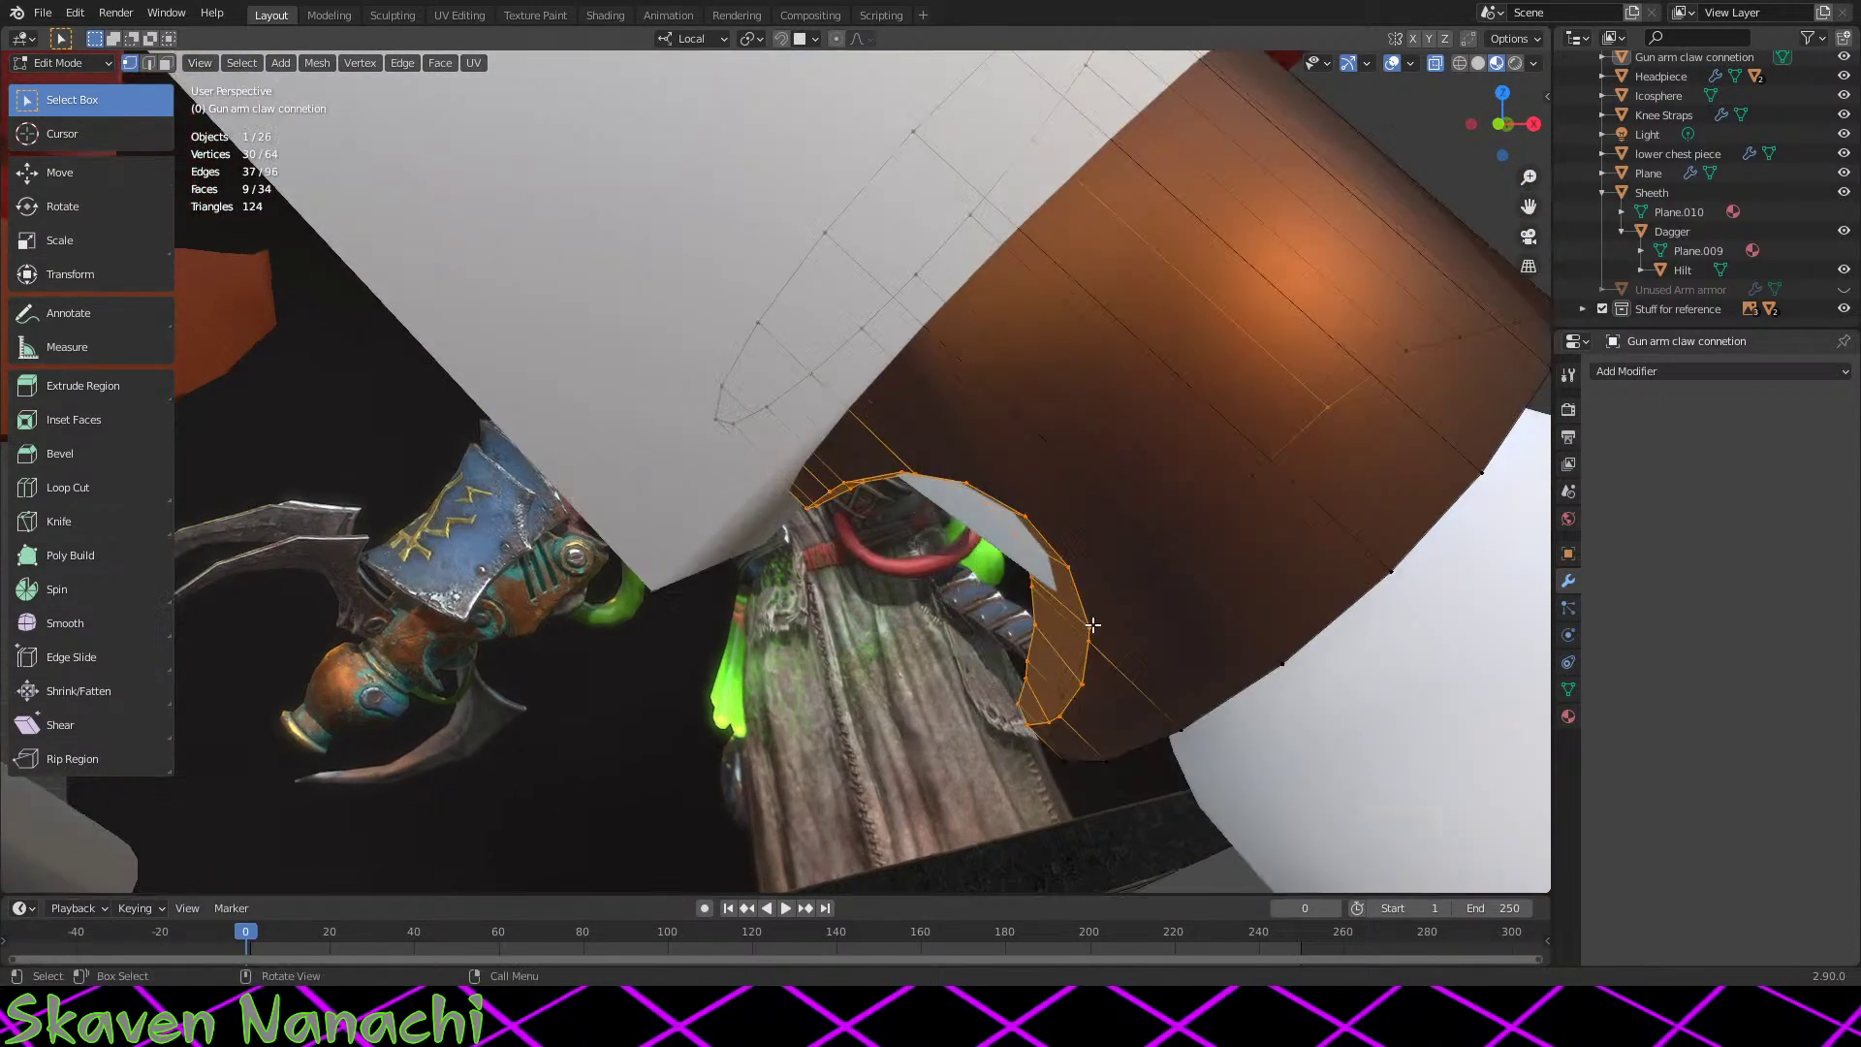
middle_click_drag(1156, 620, 1188, 596)
scroll(1702, 266, "up", 5)
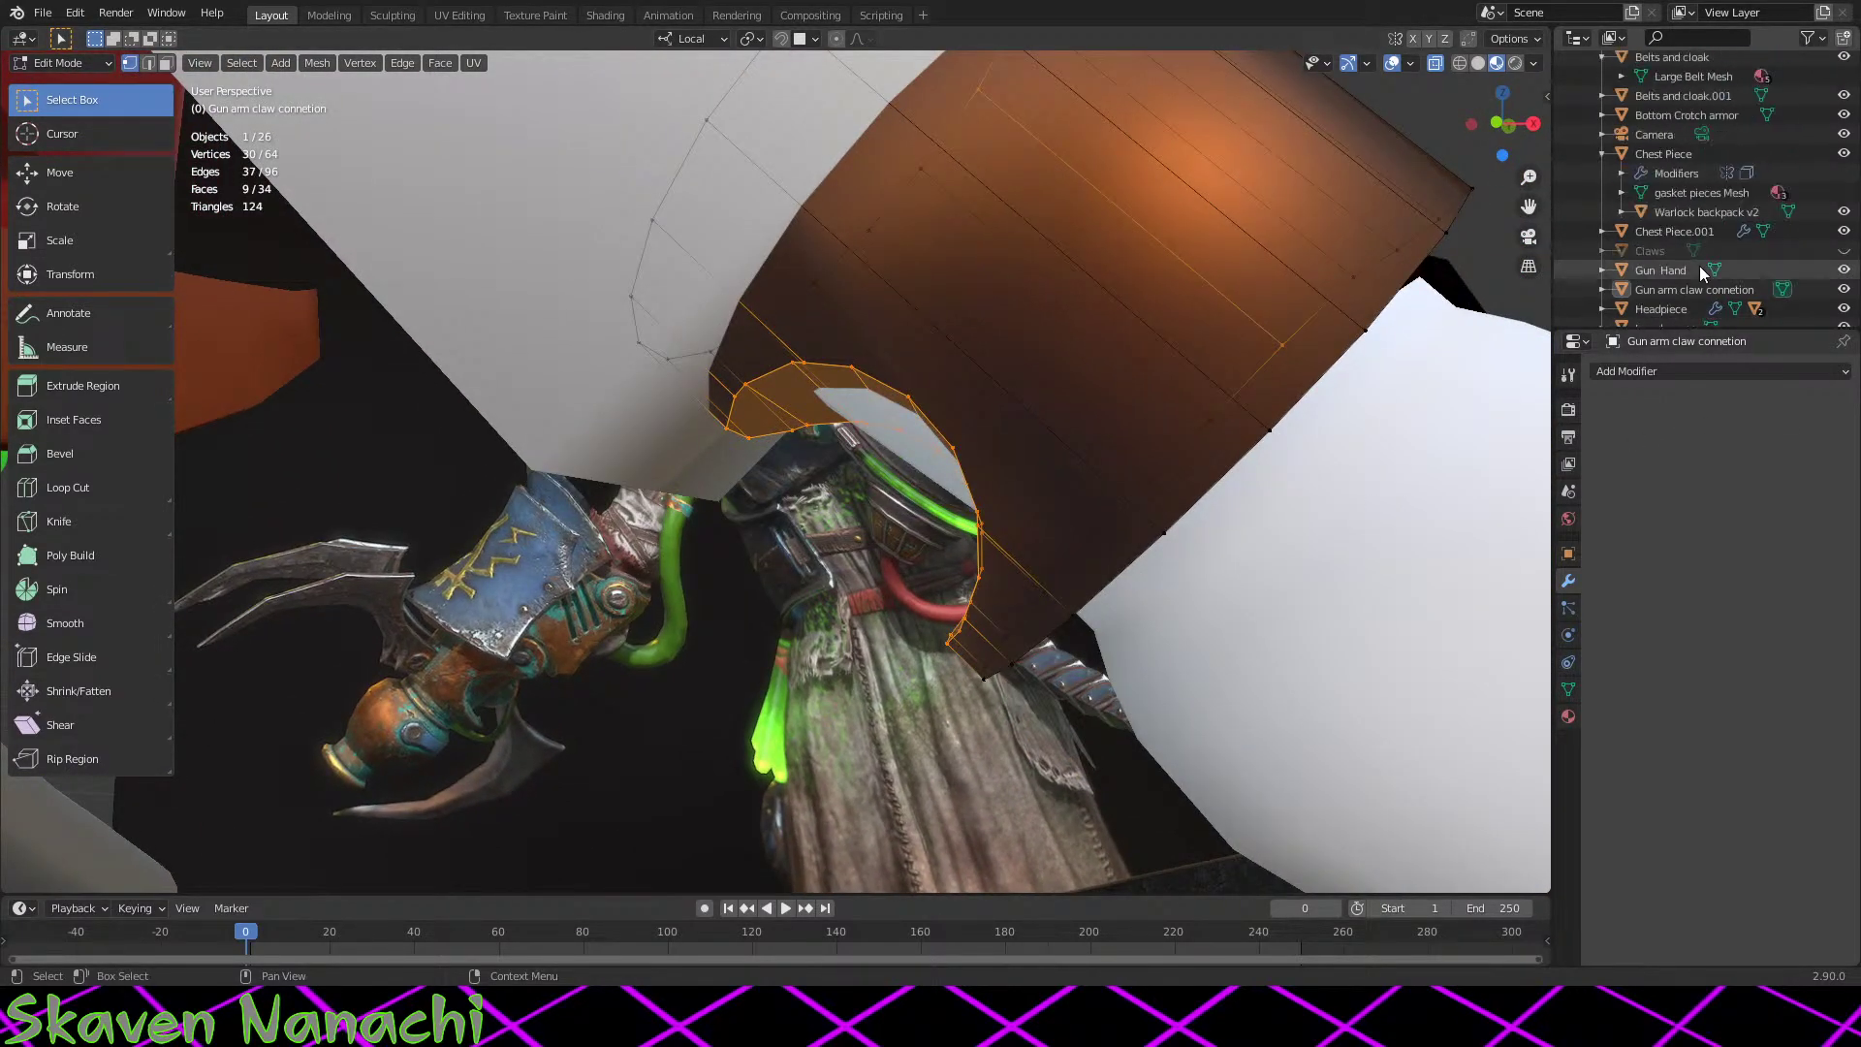
scroll(1675, 252, "down", 5)
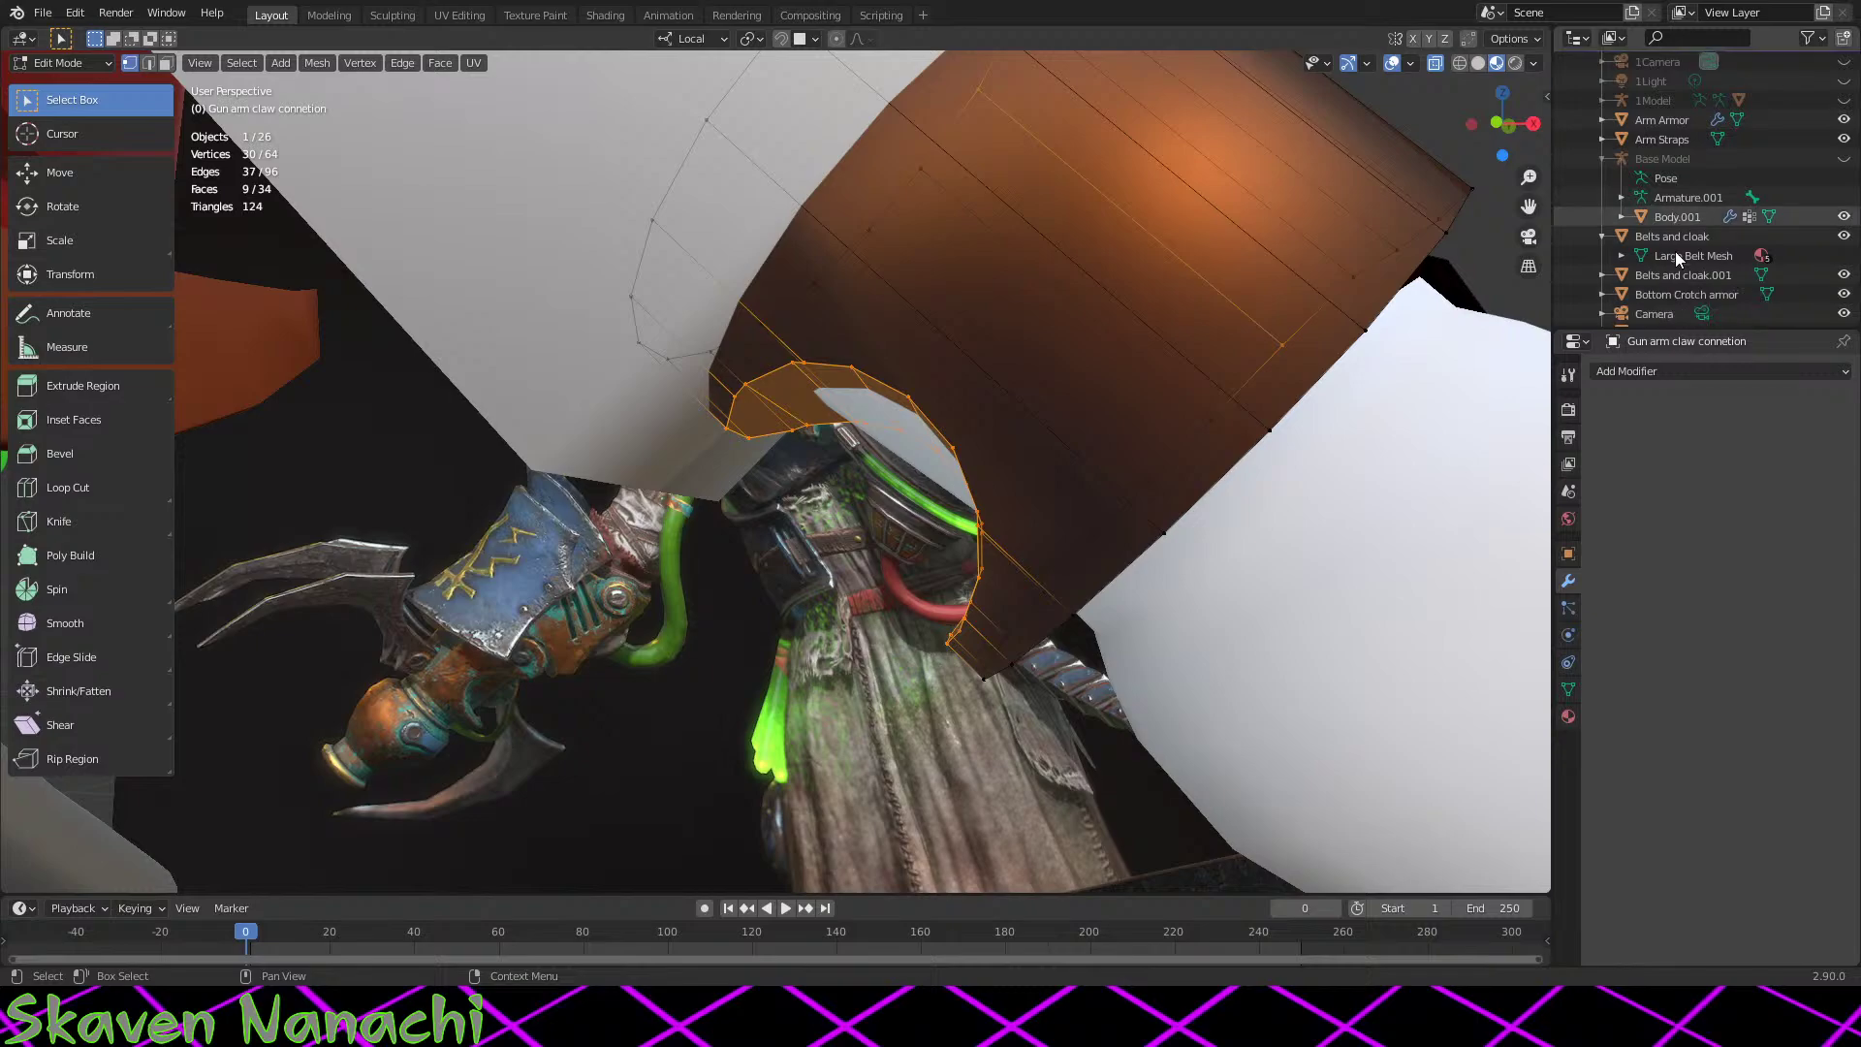
left_click(1695, 159)
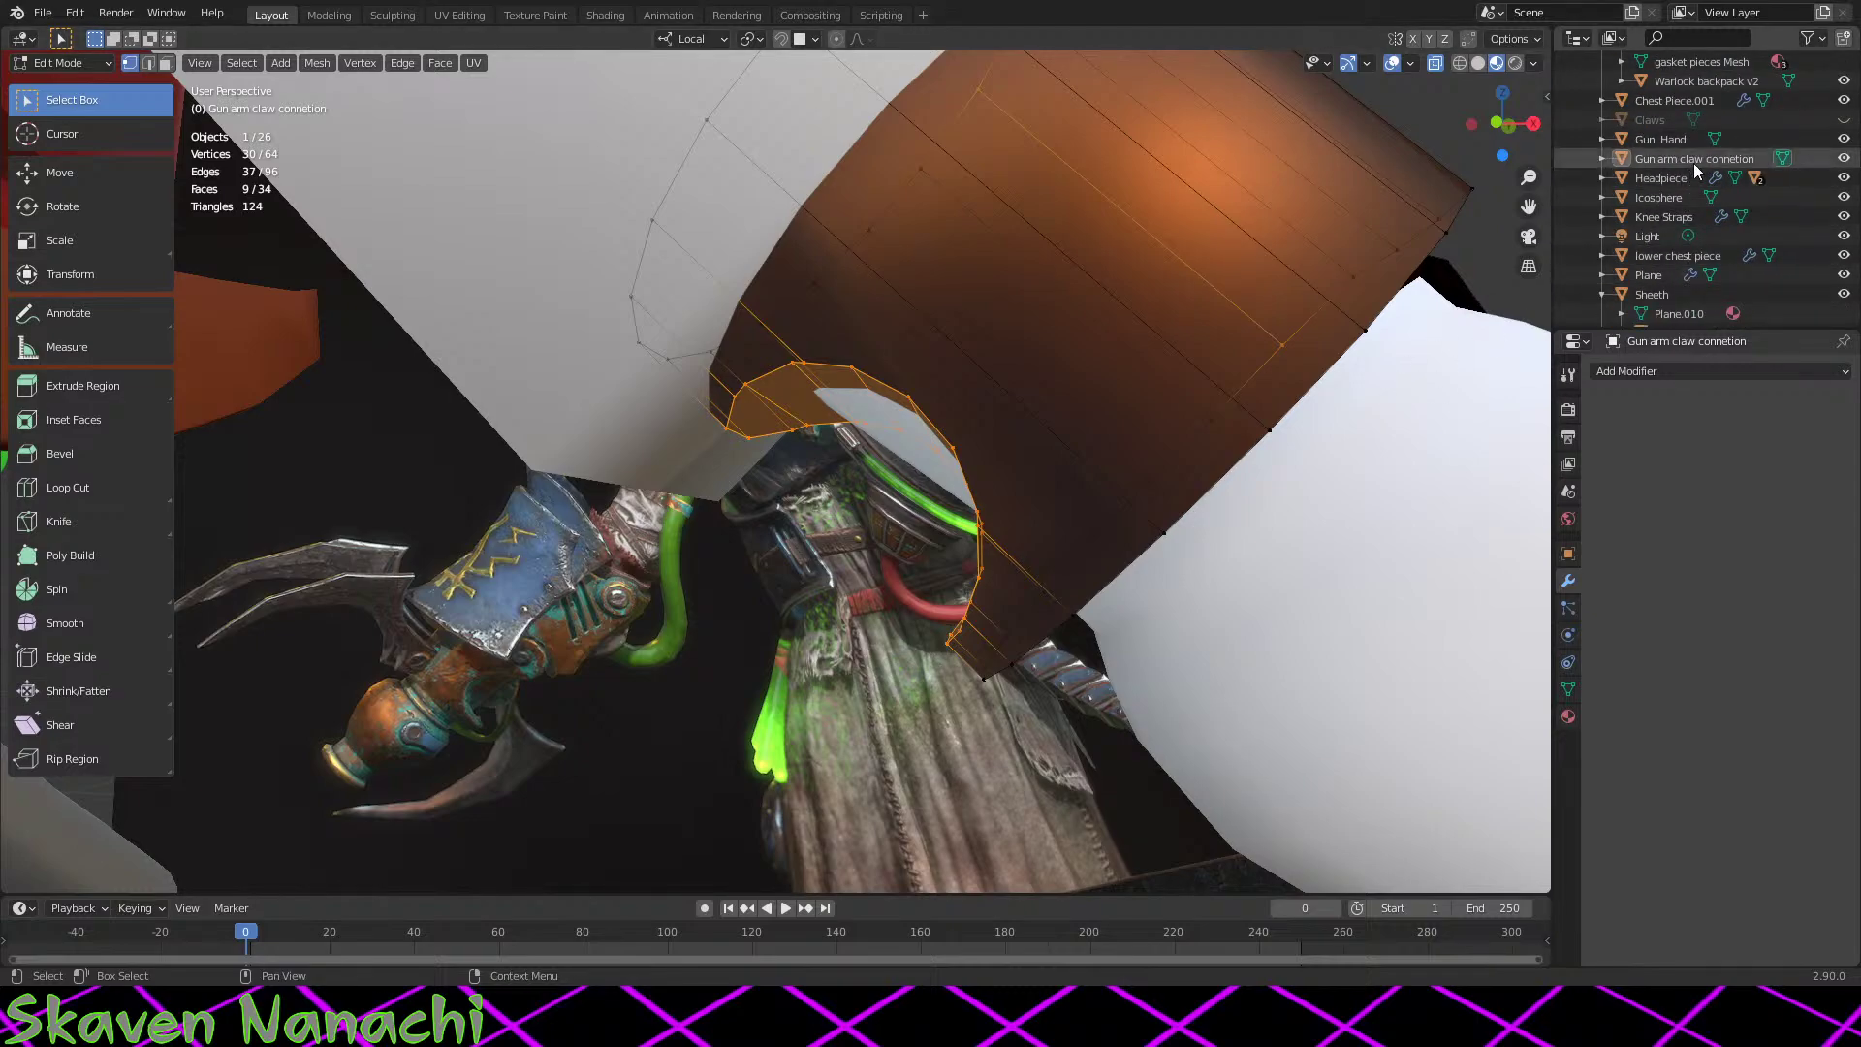
Step: Unhide the Claws object so the claws appear around the connection sleeve
middle_click_drag(1063, 585, 1176, 435)
scroll(973, 607, "down", 7)
left_click(1844, 119)
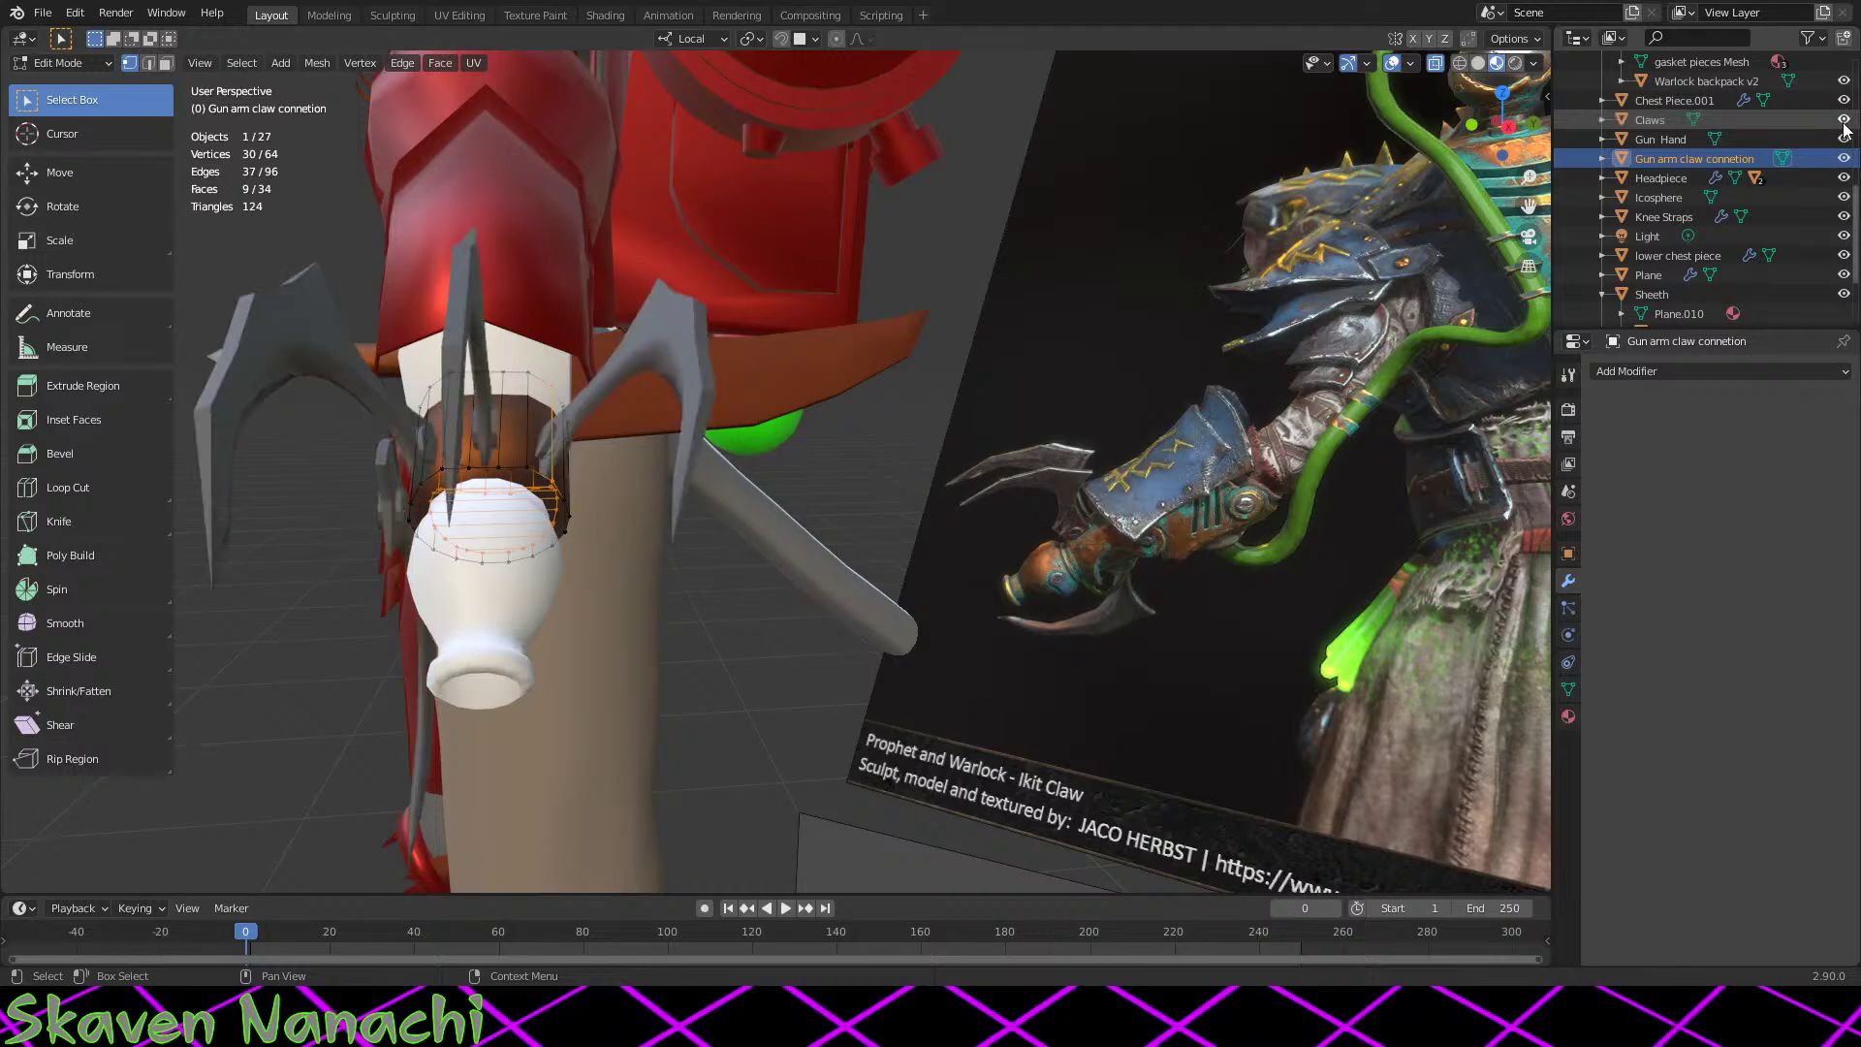
scroll(737, 592, "up", 3)
middle_click_drag(737, 592, 660, 584)
scroll(659, 584, "down", 3)
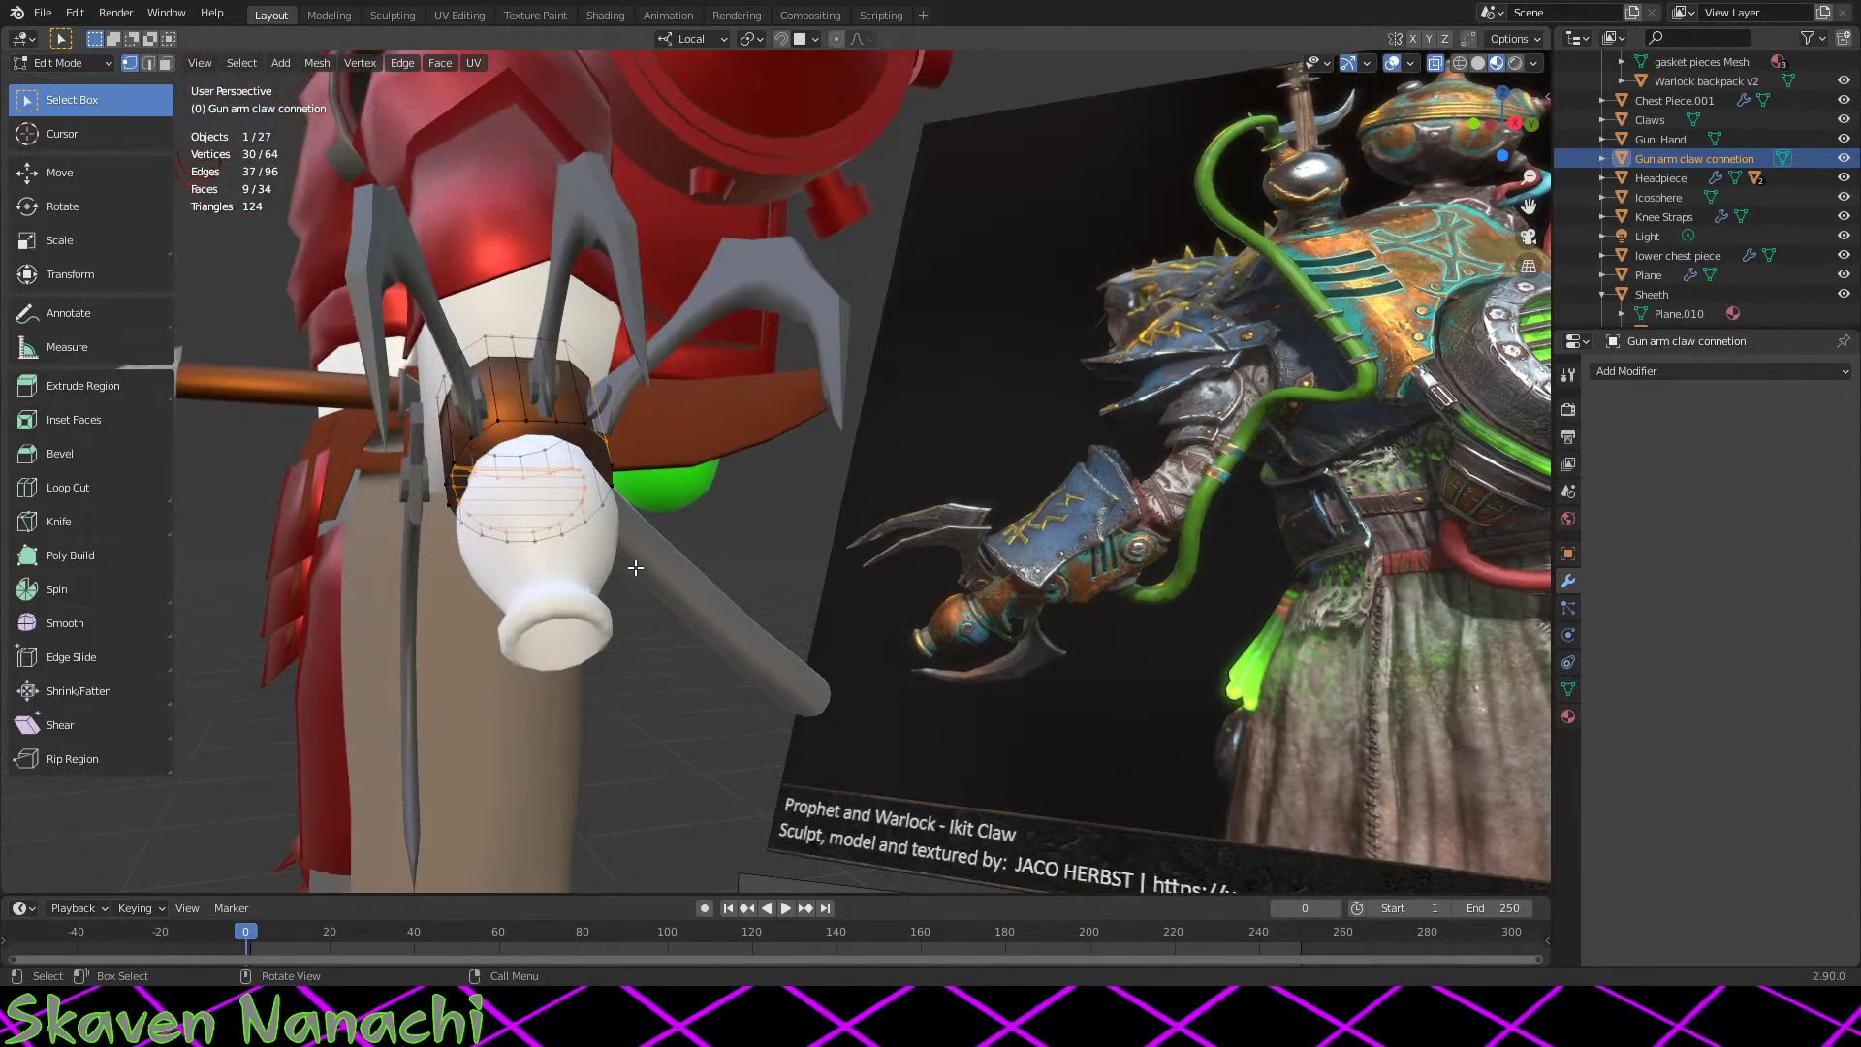
Step: Examine the reference's gun arm up close, focusing on how the claws and copper sleeve meet the gun, and return to the model
middle_click_drag(1168, 744, 494, 475)
middle_click_drag(1071, 464, 485, 504, "shift")
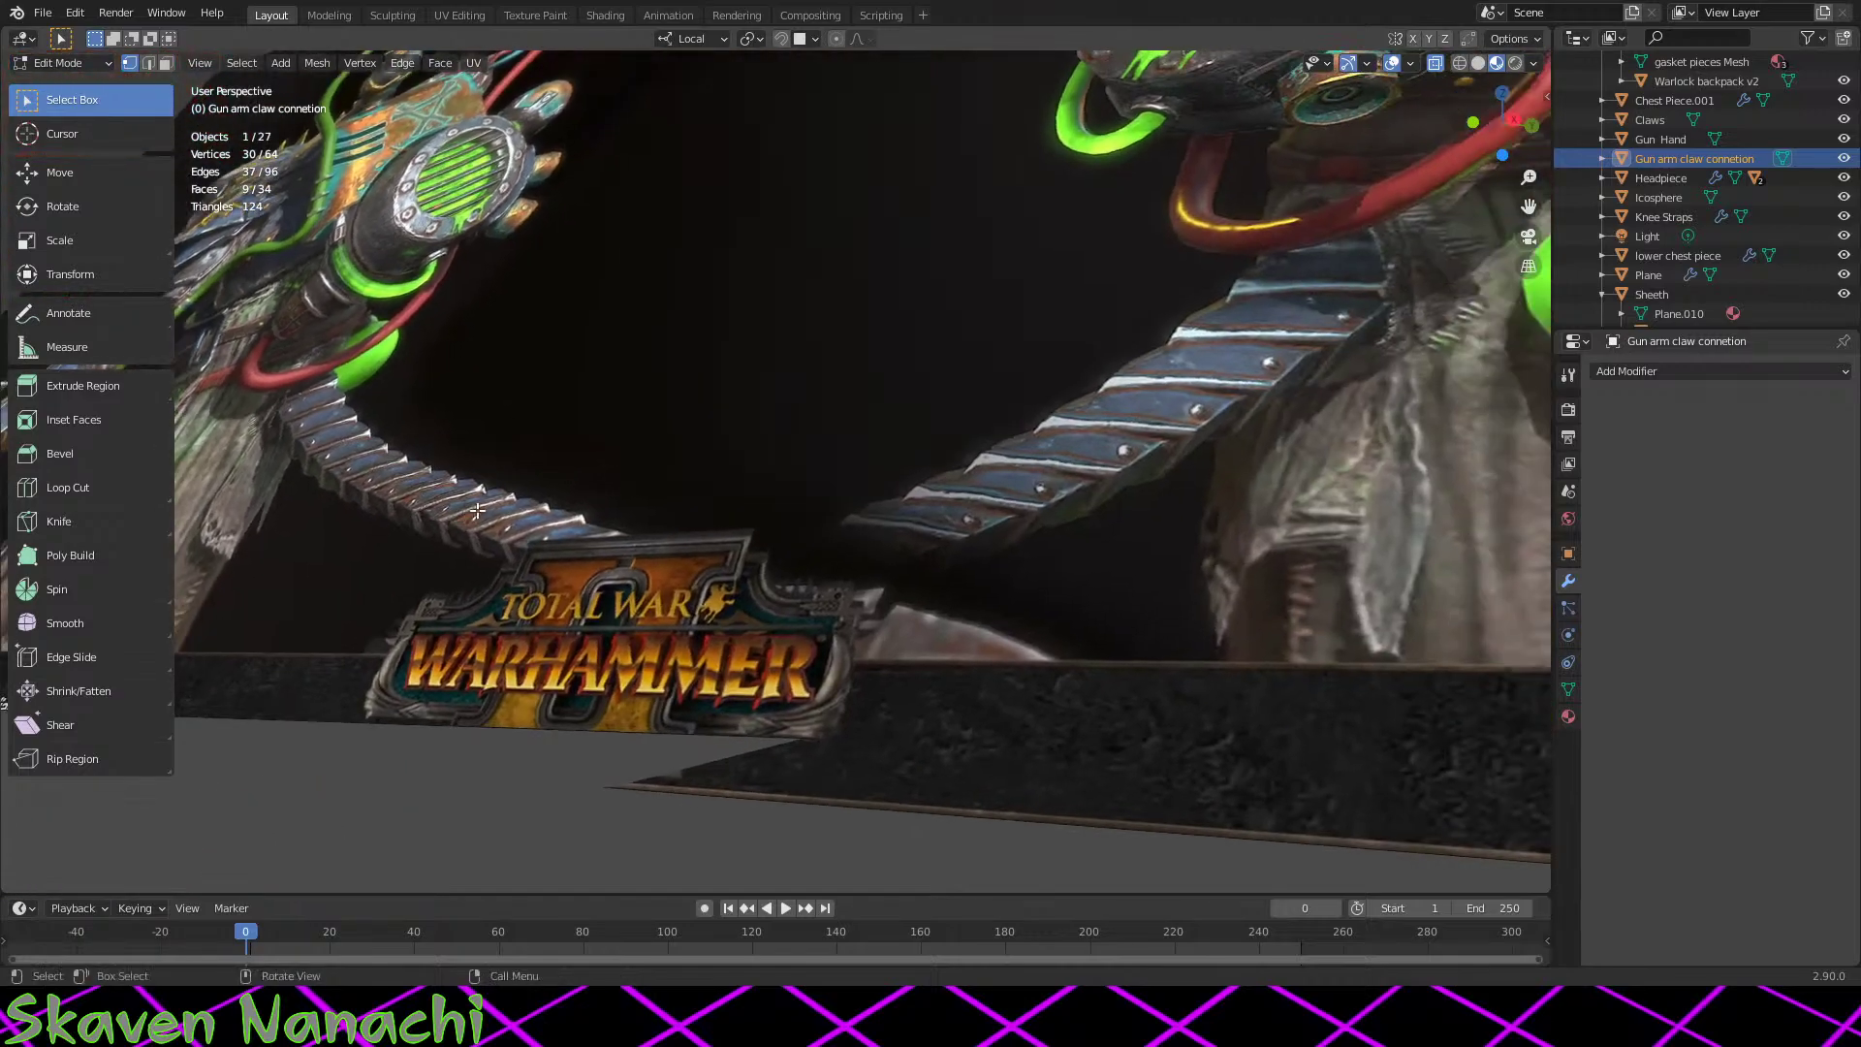
scroll(549, 498, "down", 4)
middle_click_drag(1027, 643, 1358, 258, "shift")
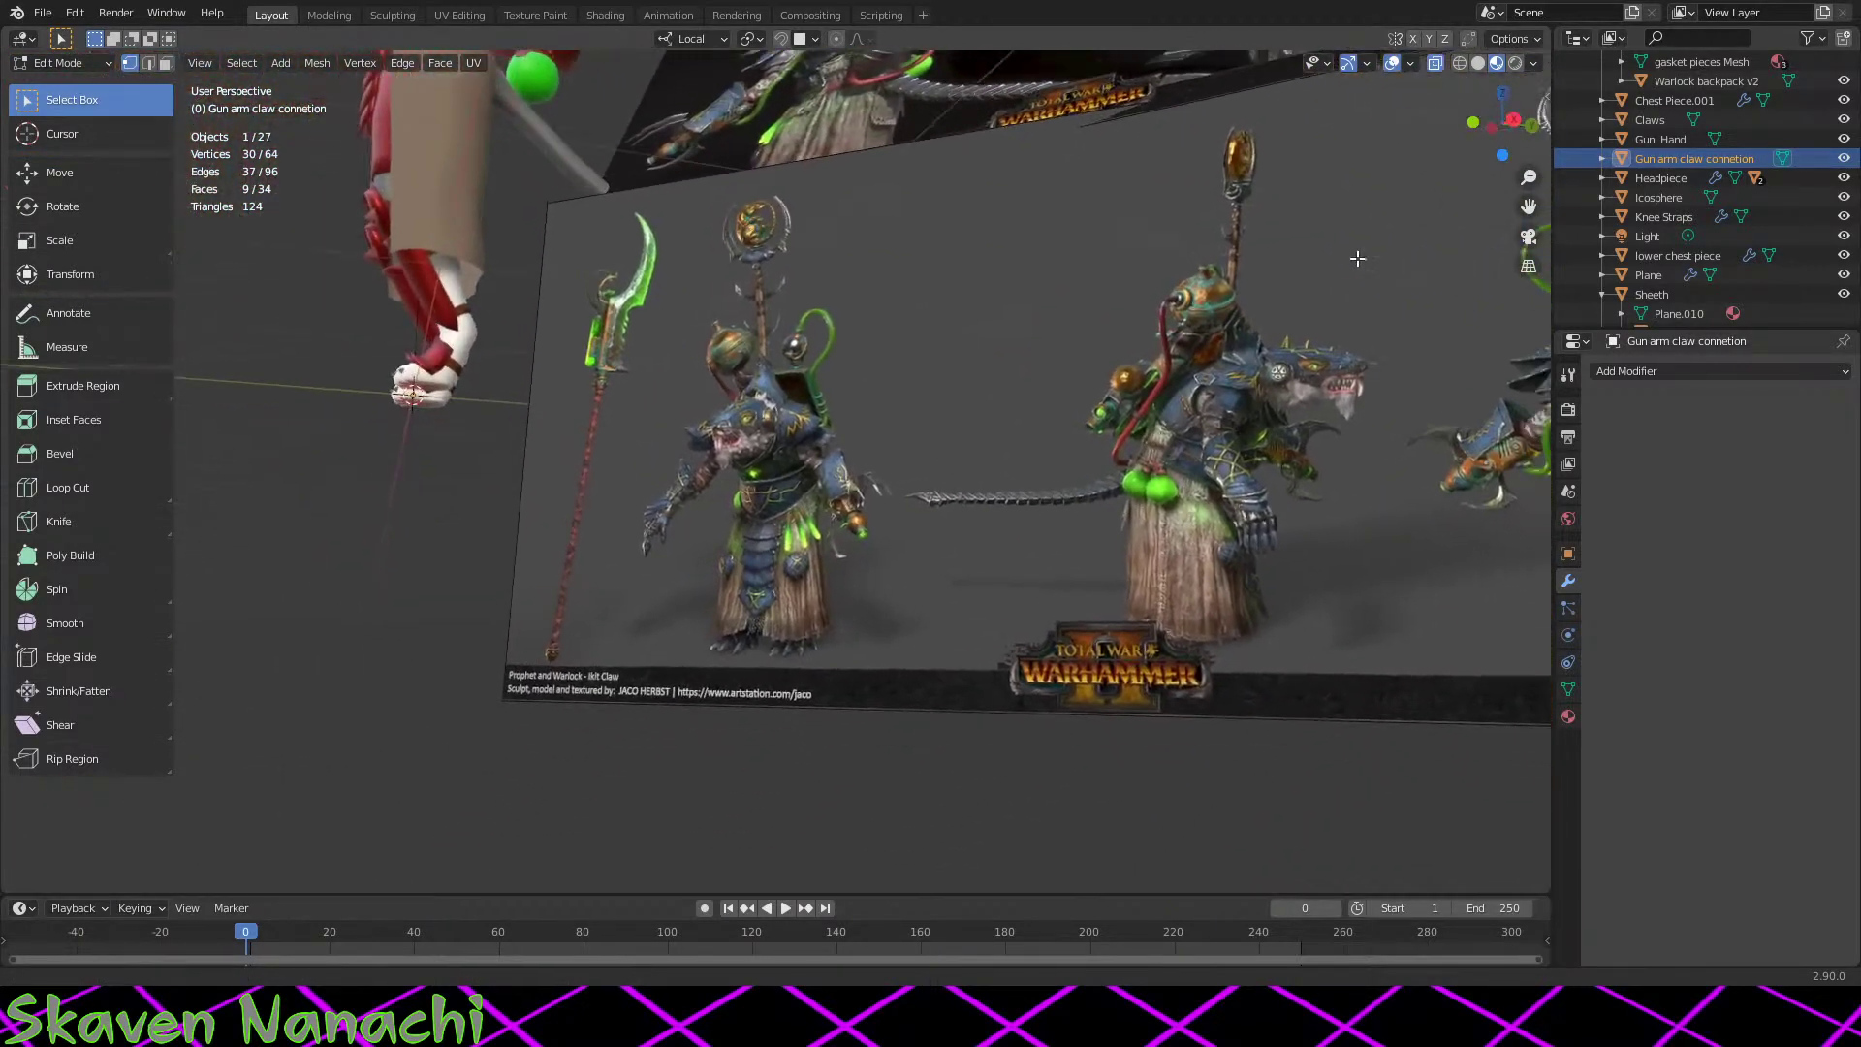
scroll(1154, 543, "up", 15)
scroll(989, 694, "down", 6)
middle_click_drag(1185, 745, 999, 640, "shift")
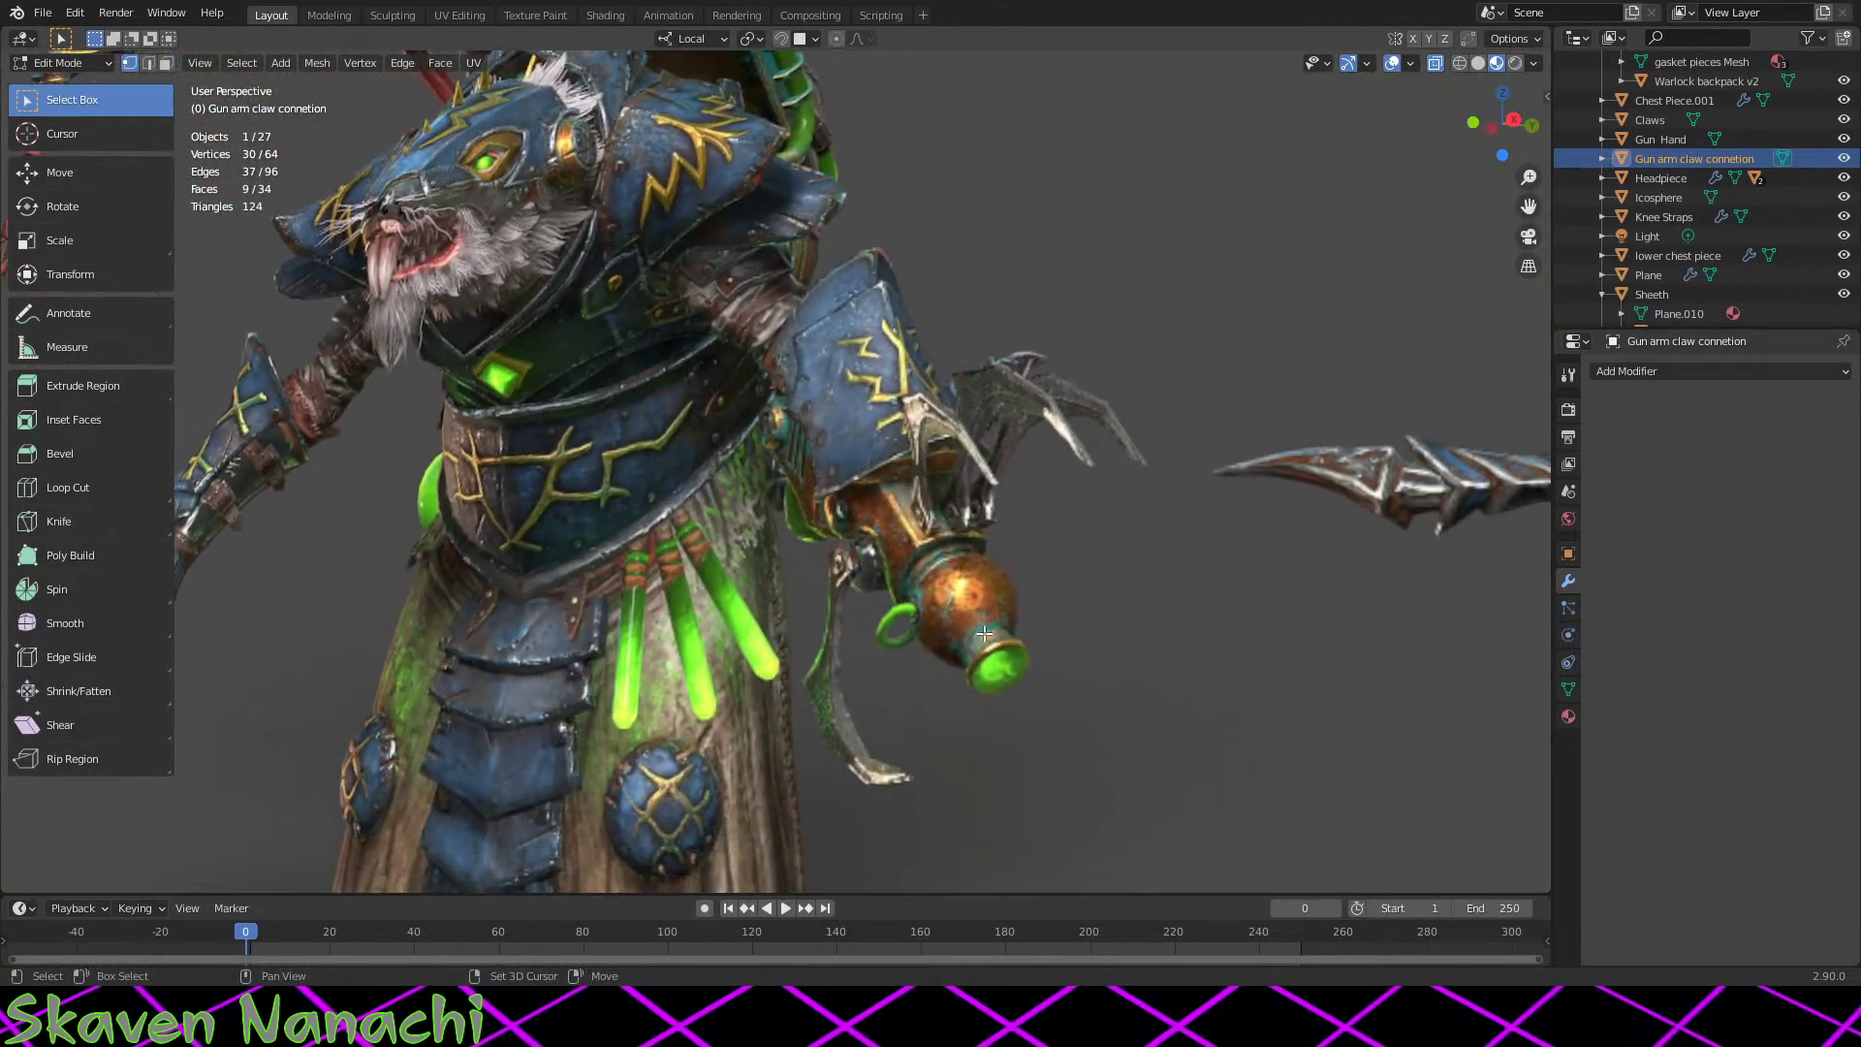
scroll(1008, 649, "up", 3)
scroll(1211, 712, "down", 1)
middle_click_drag(1212, 713, 1023, 683, "shift")
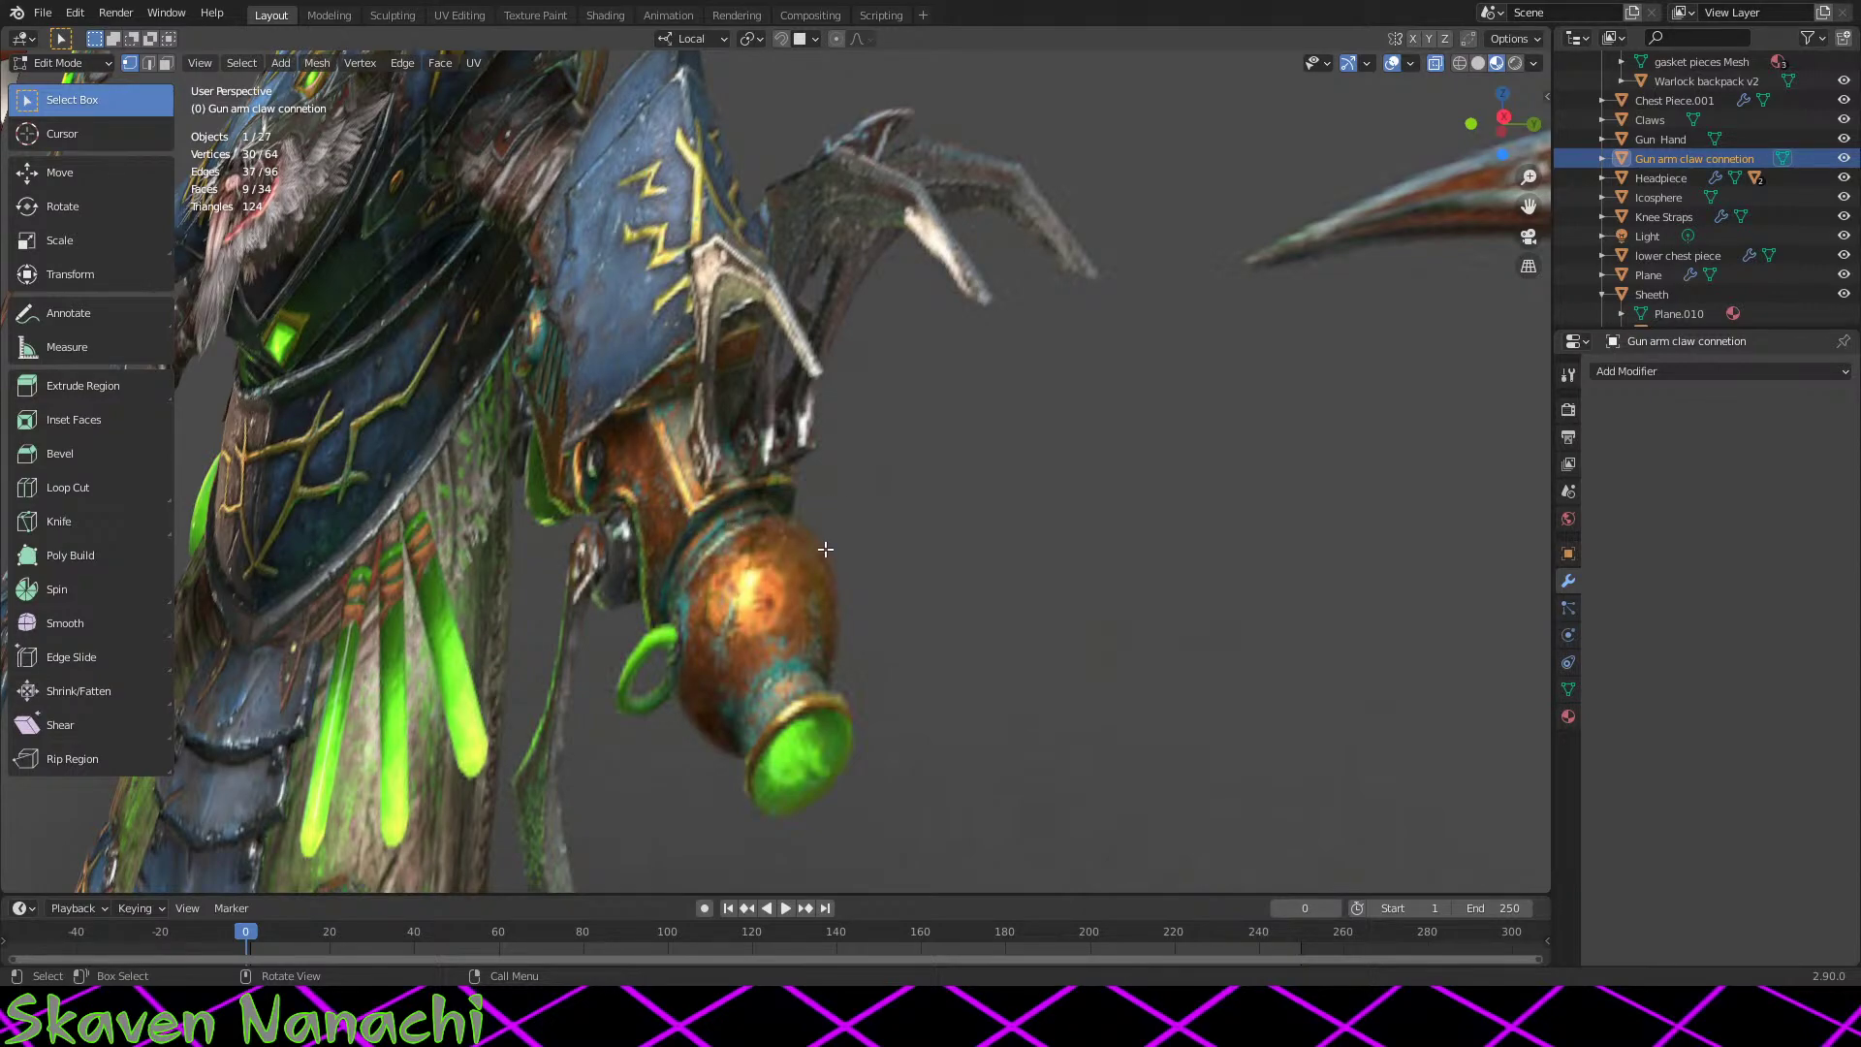
scroll(826, 549, "down", 8)
middle_click_drag(290, 454, 1094, 890, "shift")
middle_click_drag(1009, 101, 775, 515)
scroll(960, 291, "up", 6)
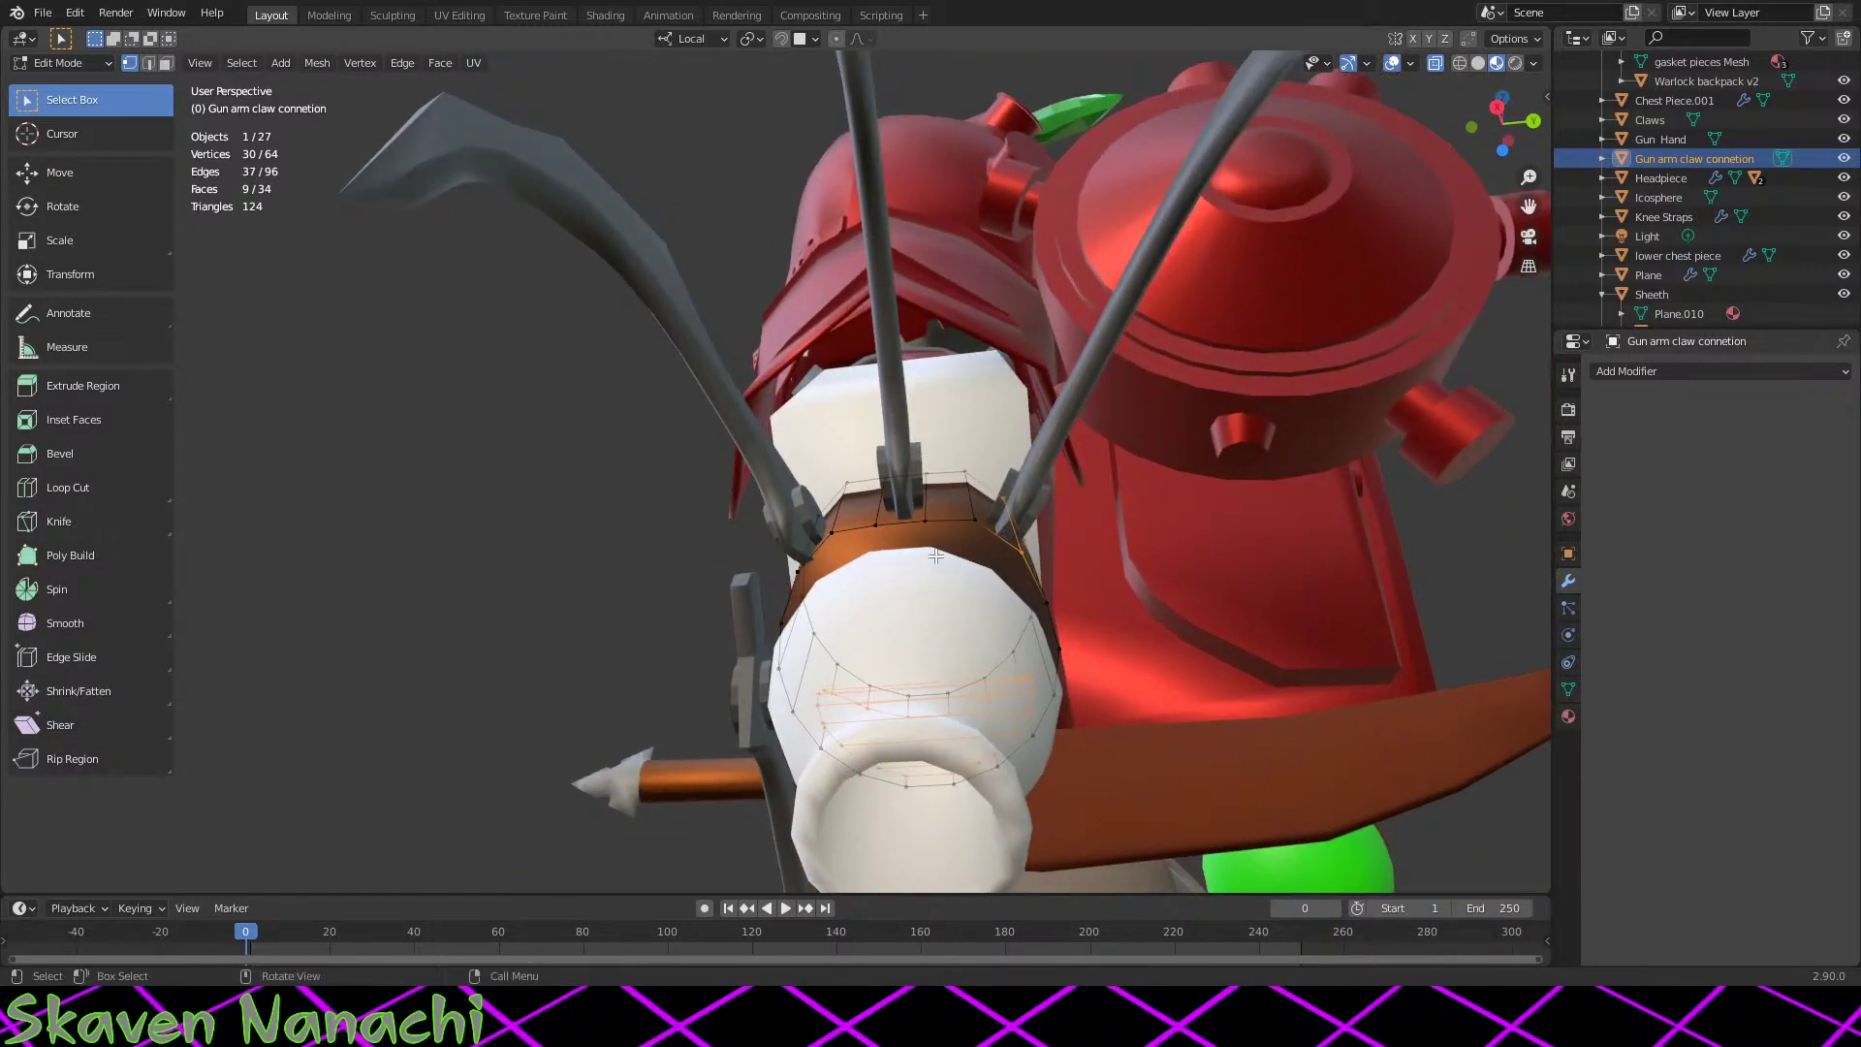
middle_click_drag(935, 555, 1025, 559)
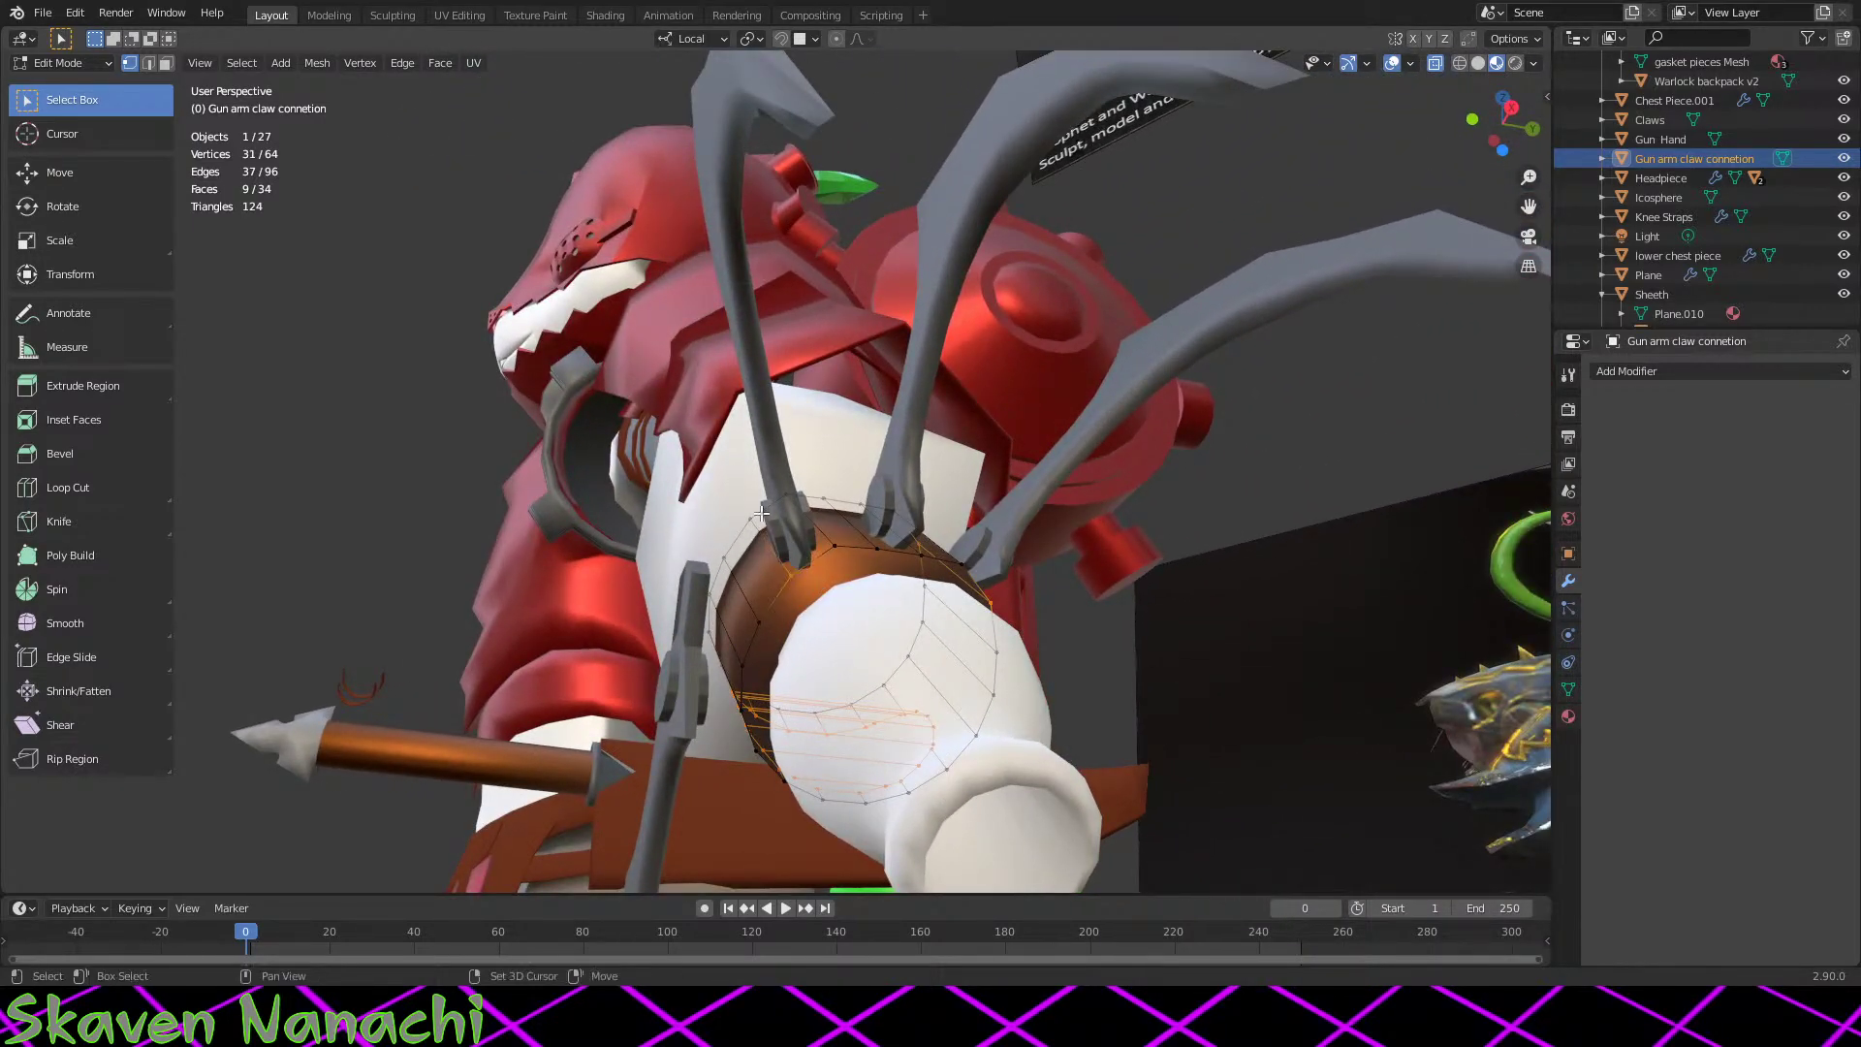
left_click_drag(725, 530, 746, 548)
middle_click_drag(746, 548, 978, 567)
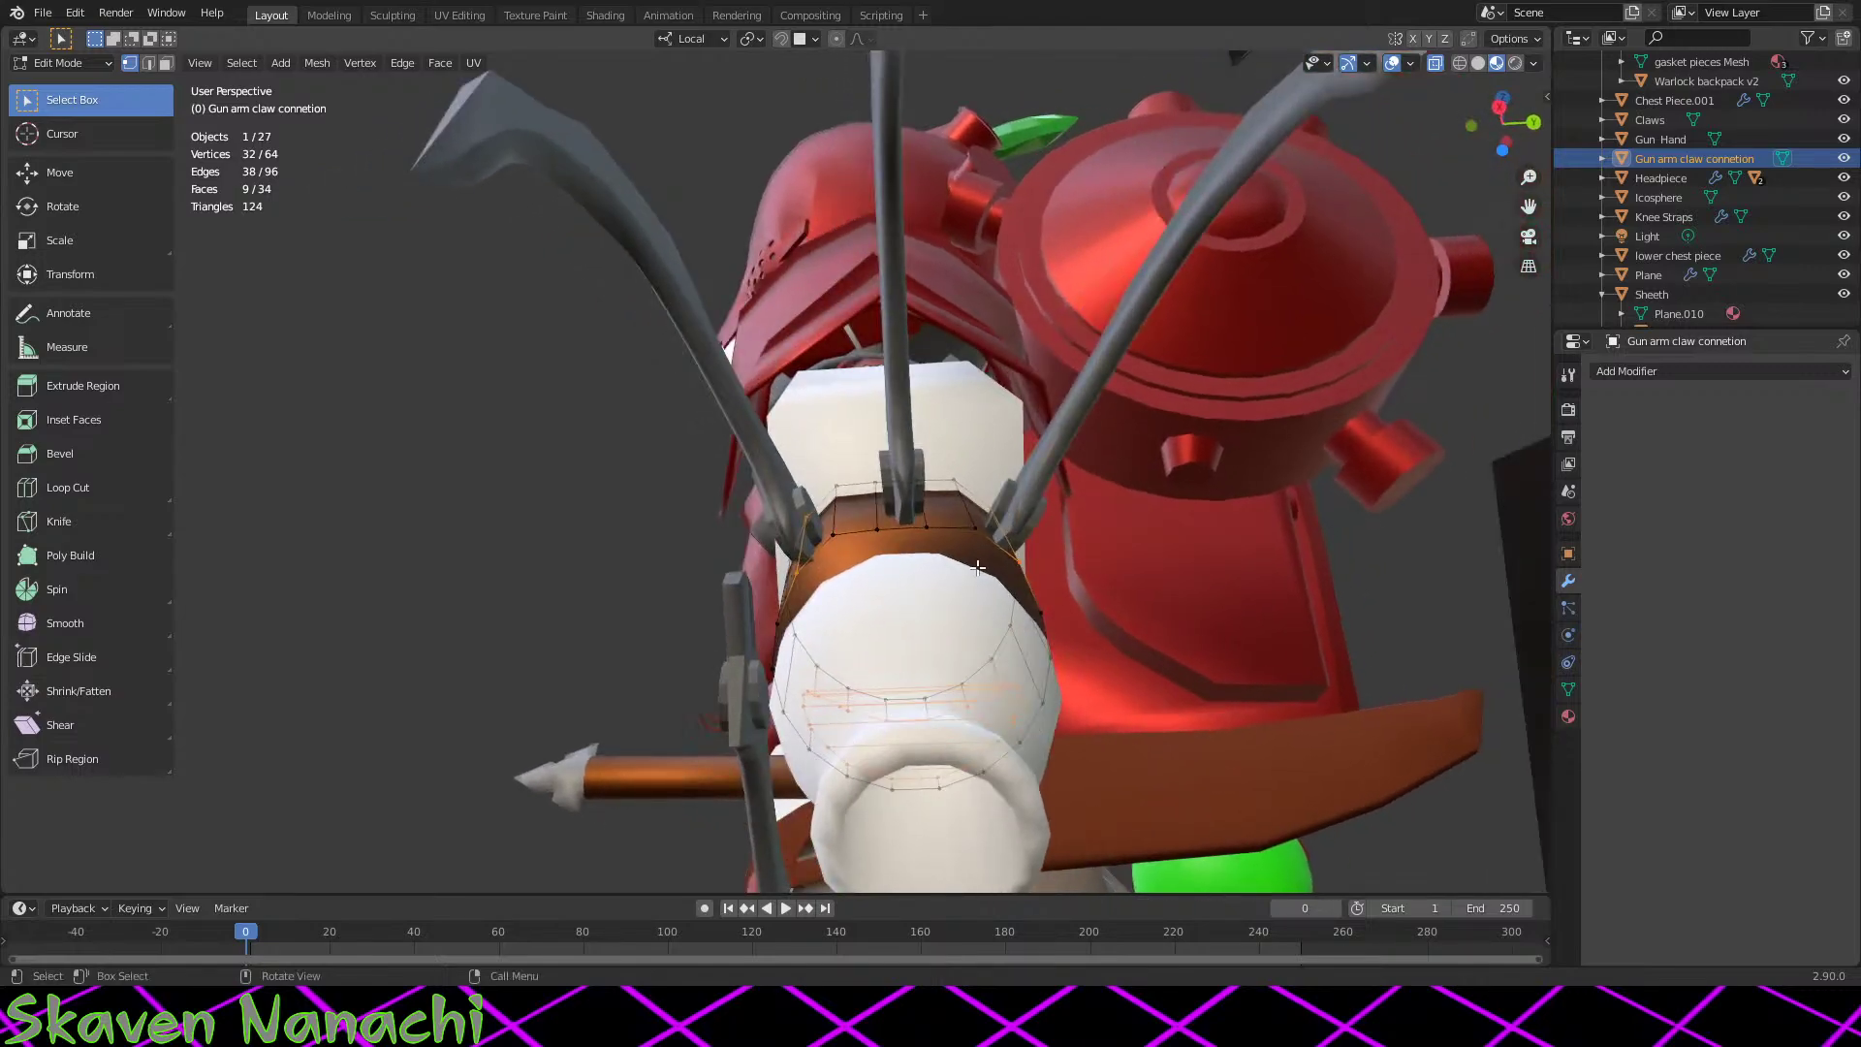
middle_click_drag(976, 483, 961, 483)
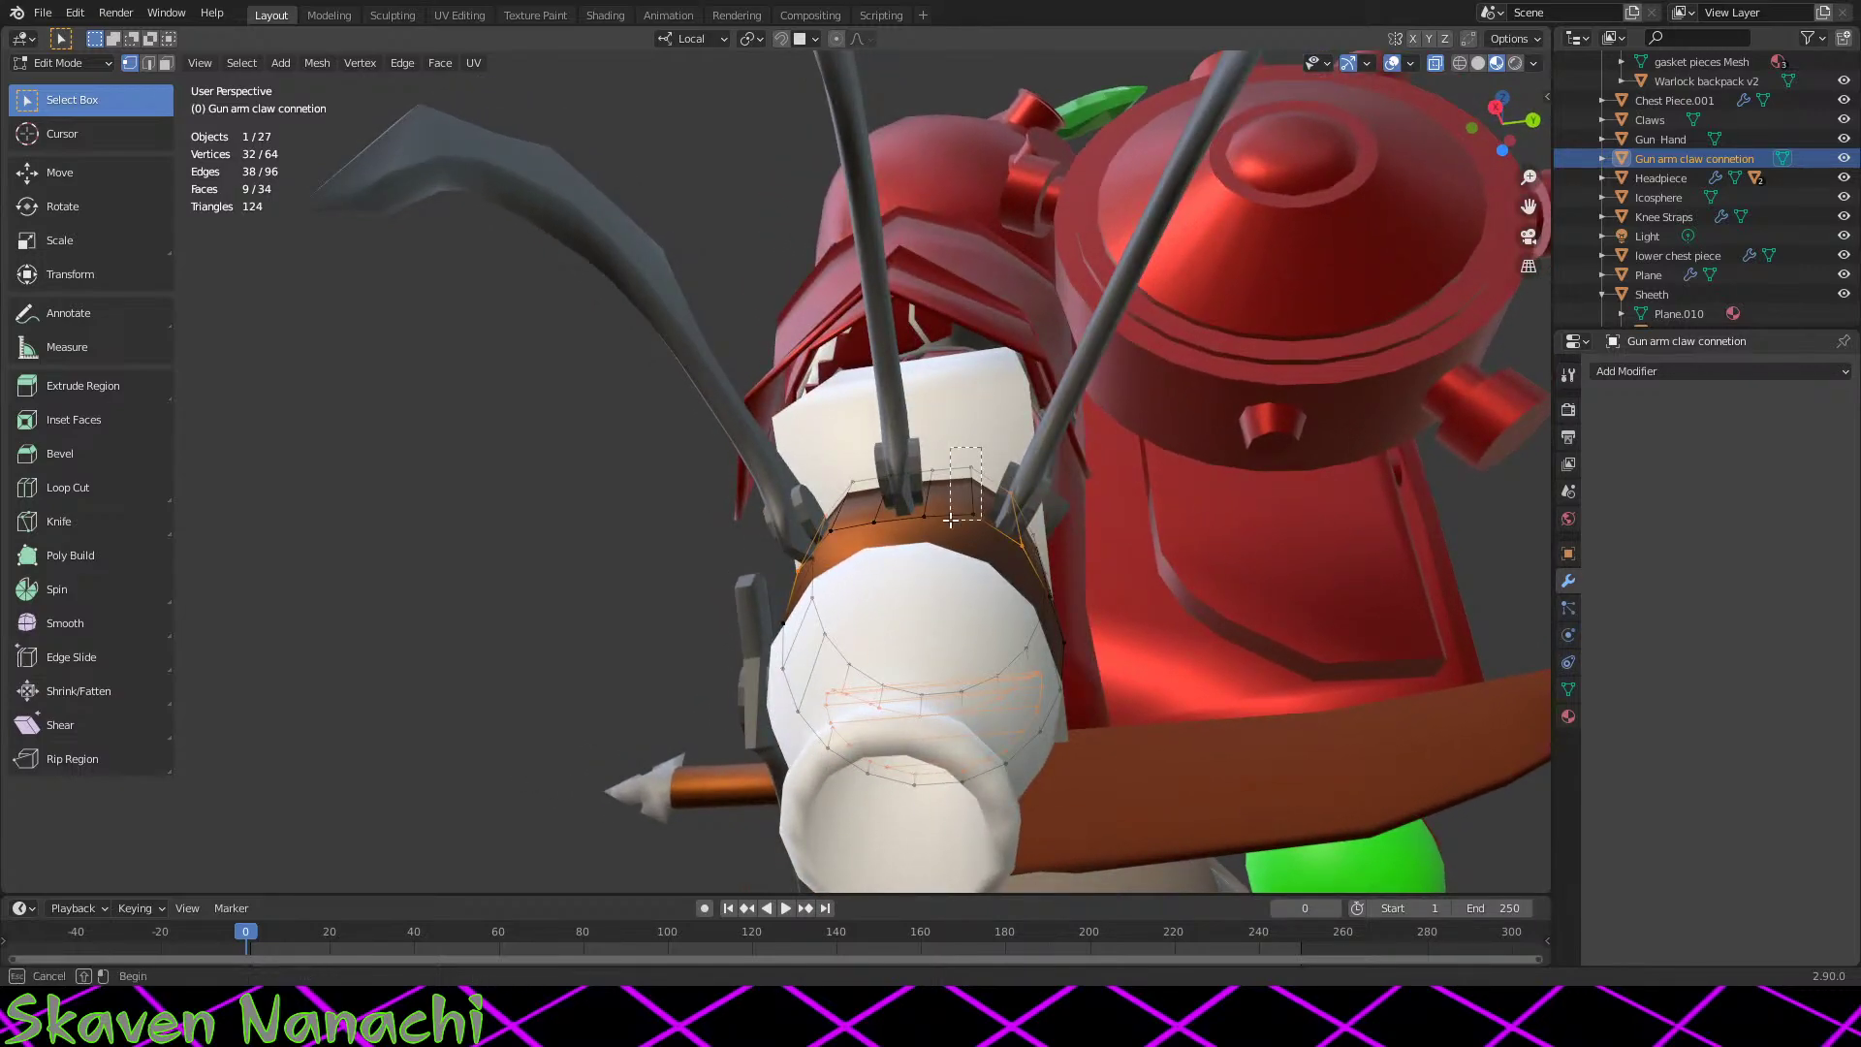
left_click_drag(950, 521, 950, 522)
Step: Select the claw connection sleeve's entire mesh and scale it up slightly around the forearm
scroll(998, 547, "down", 2)
middle_click_drag(1051, 570, 1071, 543)
left_click_drag(1036, 336, 743, 712)
key("s")
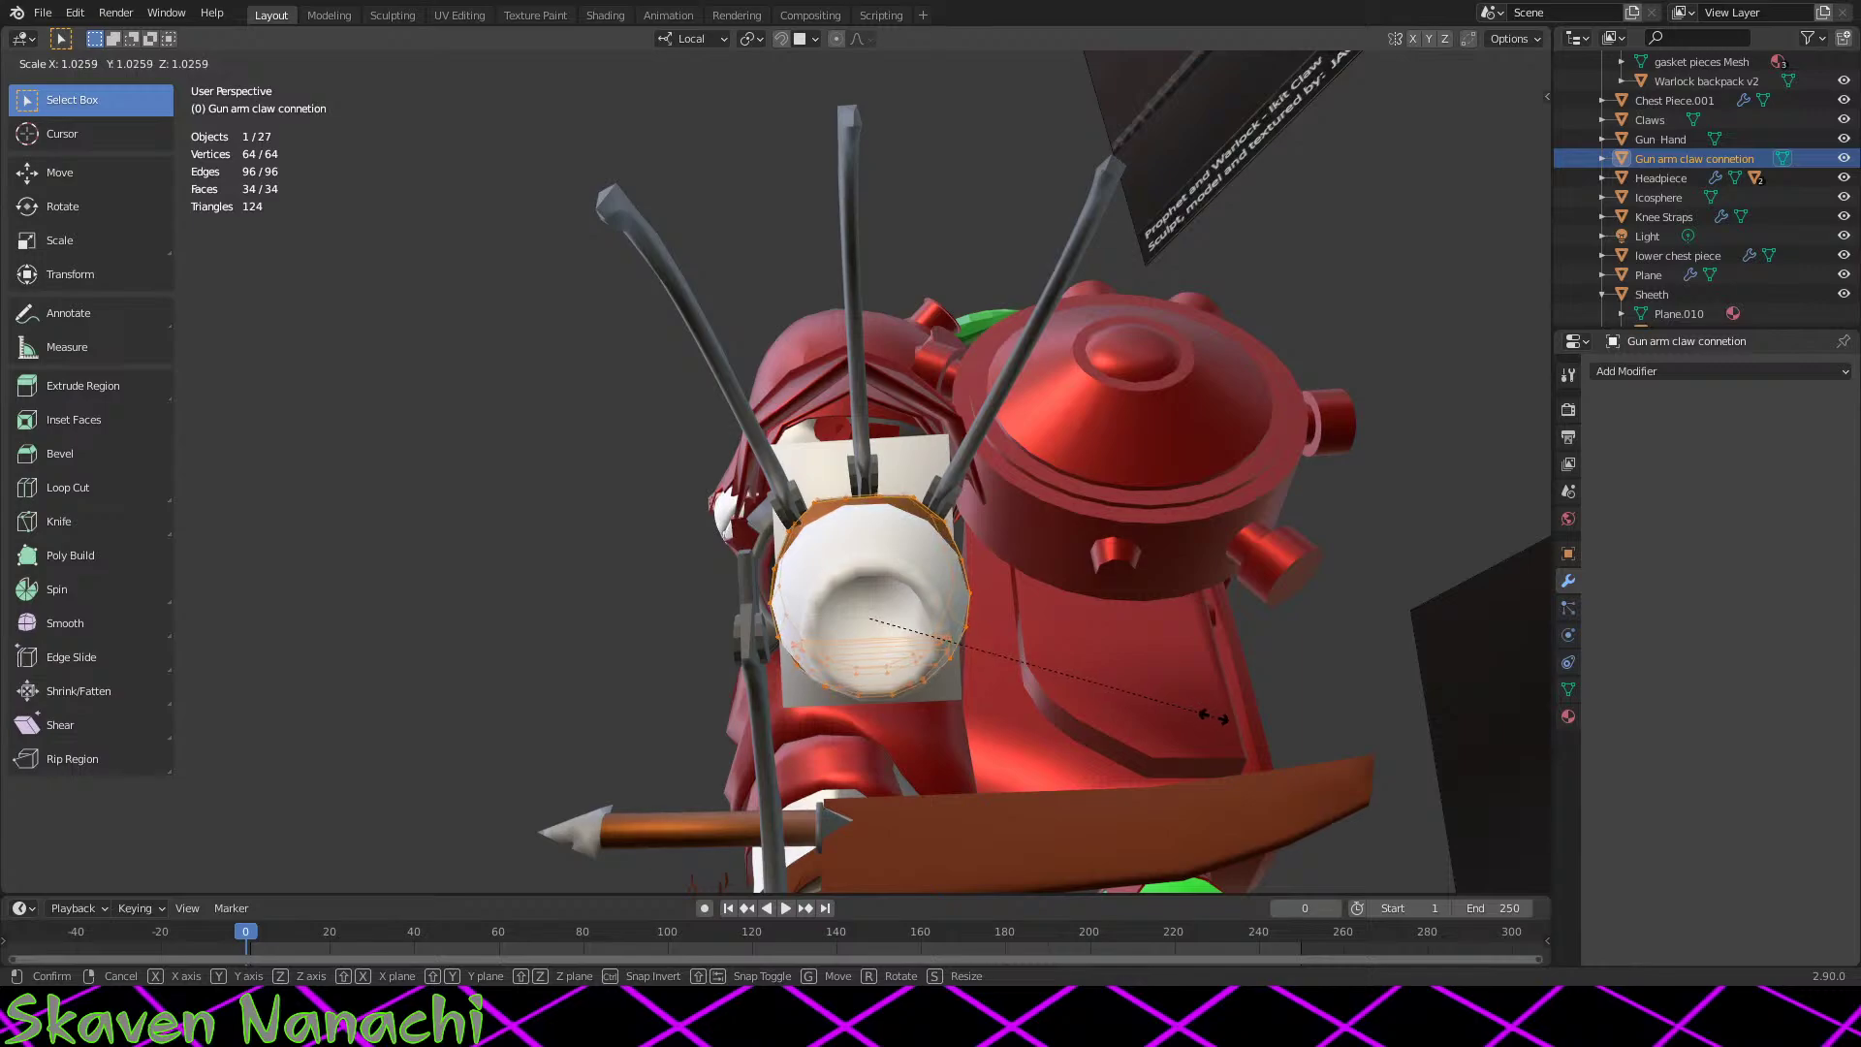
Step: Scale the whole gun arm claw connection mesh up by about 1.03
left_click(1211, 717)
middle_click_drag(1211, 717, 1050, 472)
scroll(1259, 824, "up", 2)
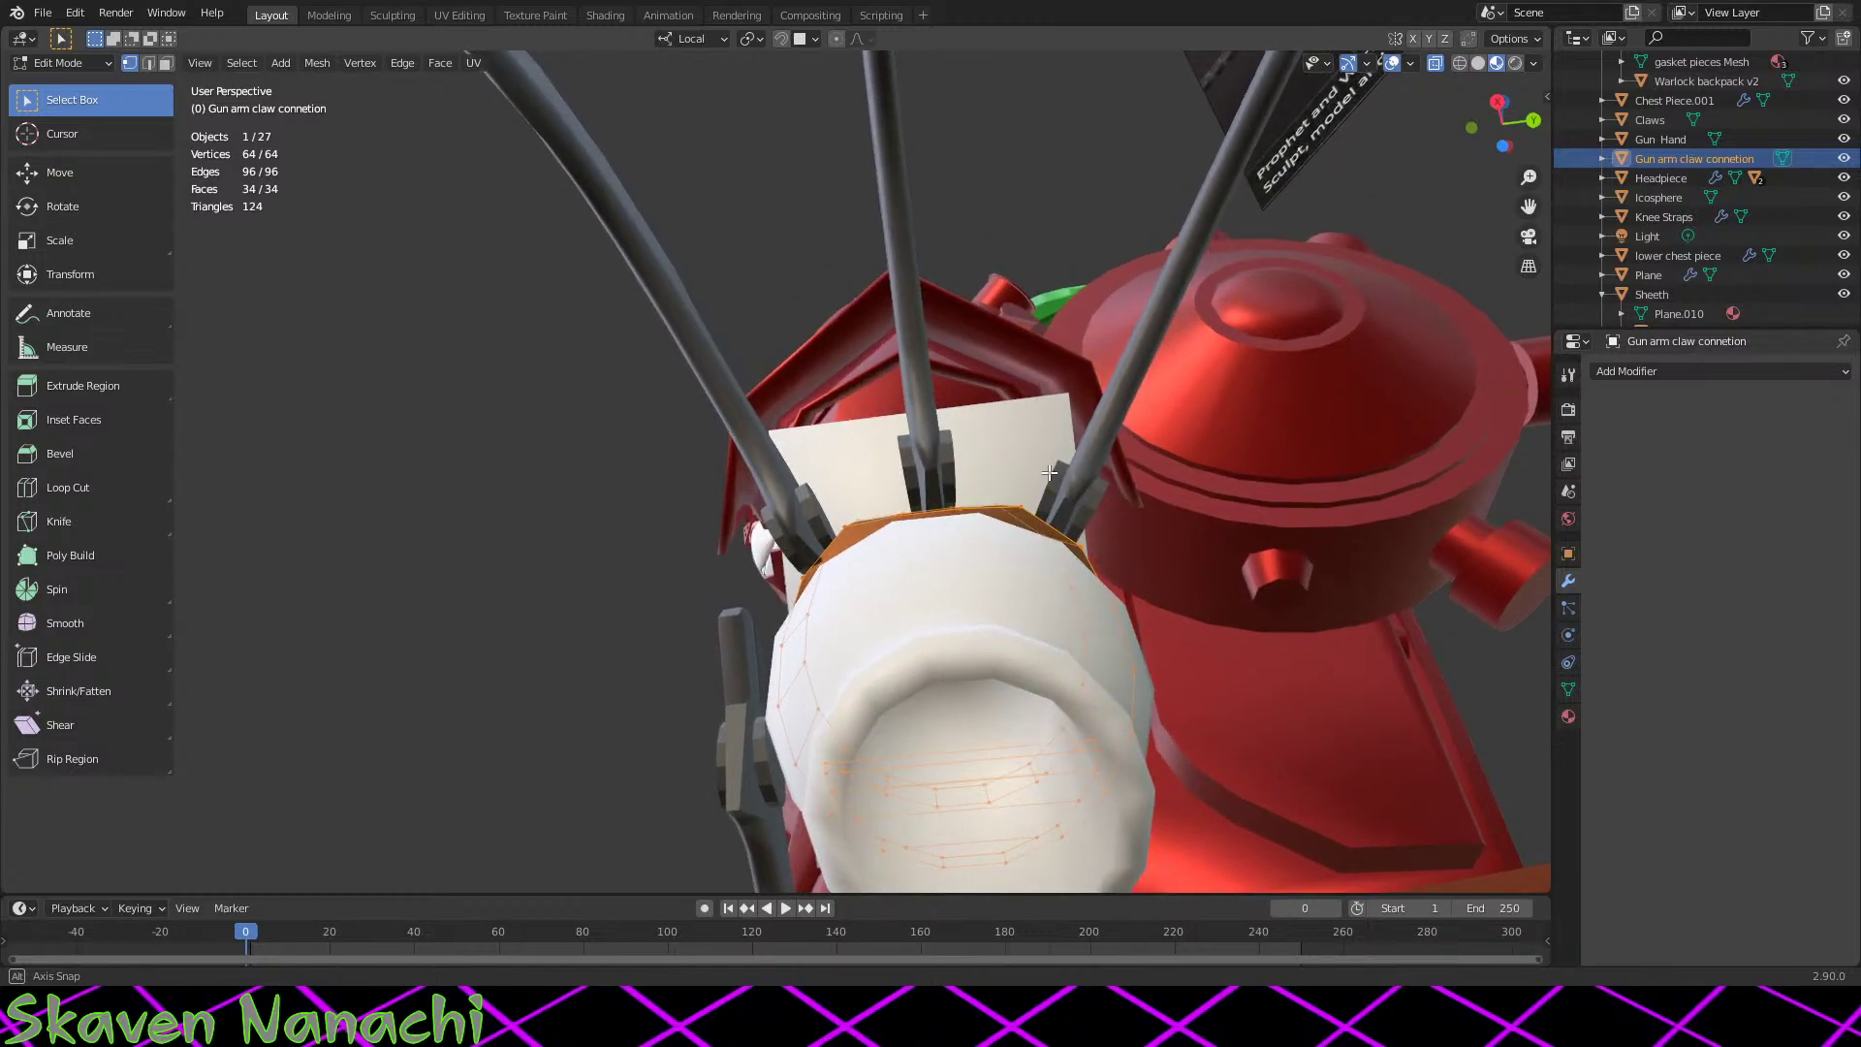
Step: Select the three top faces of the claw connection and move them slightly, by about -0.0025 m in X and Z
left_click_drag(995, 516, 995, 517)
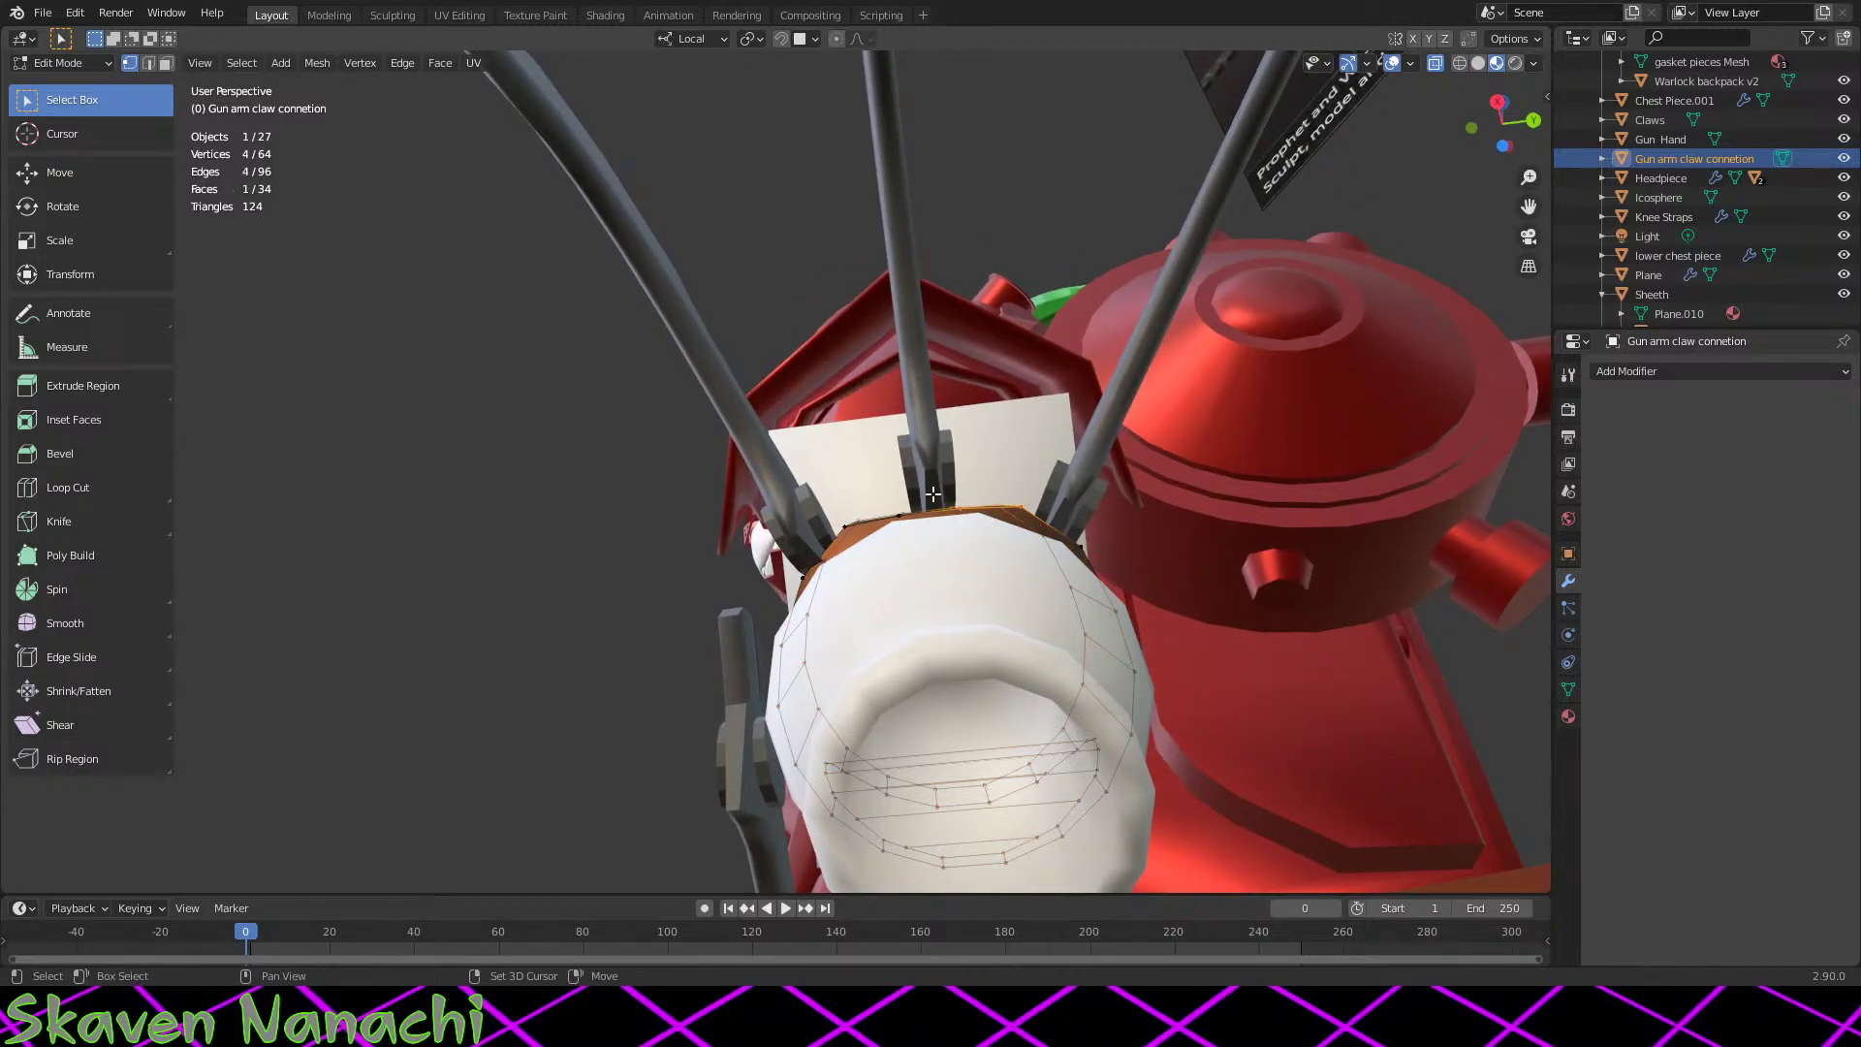
key("g")
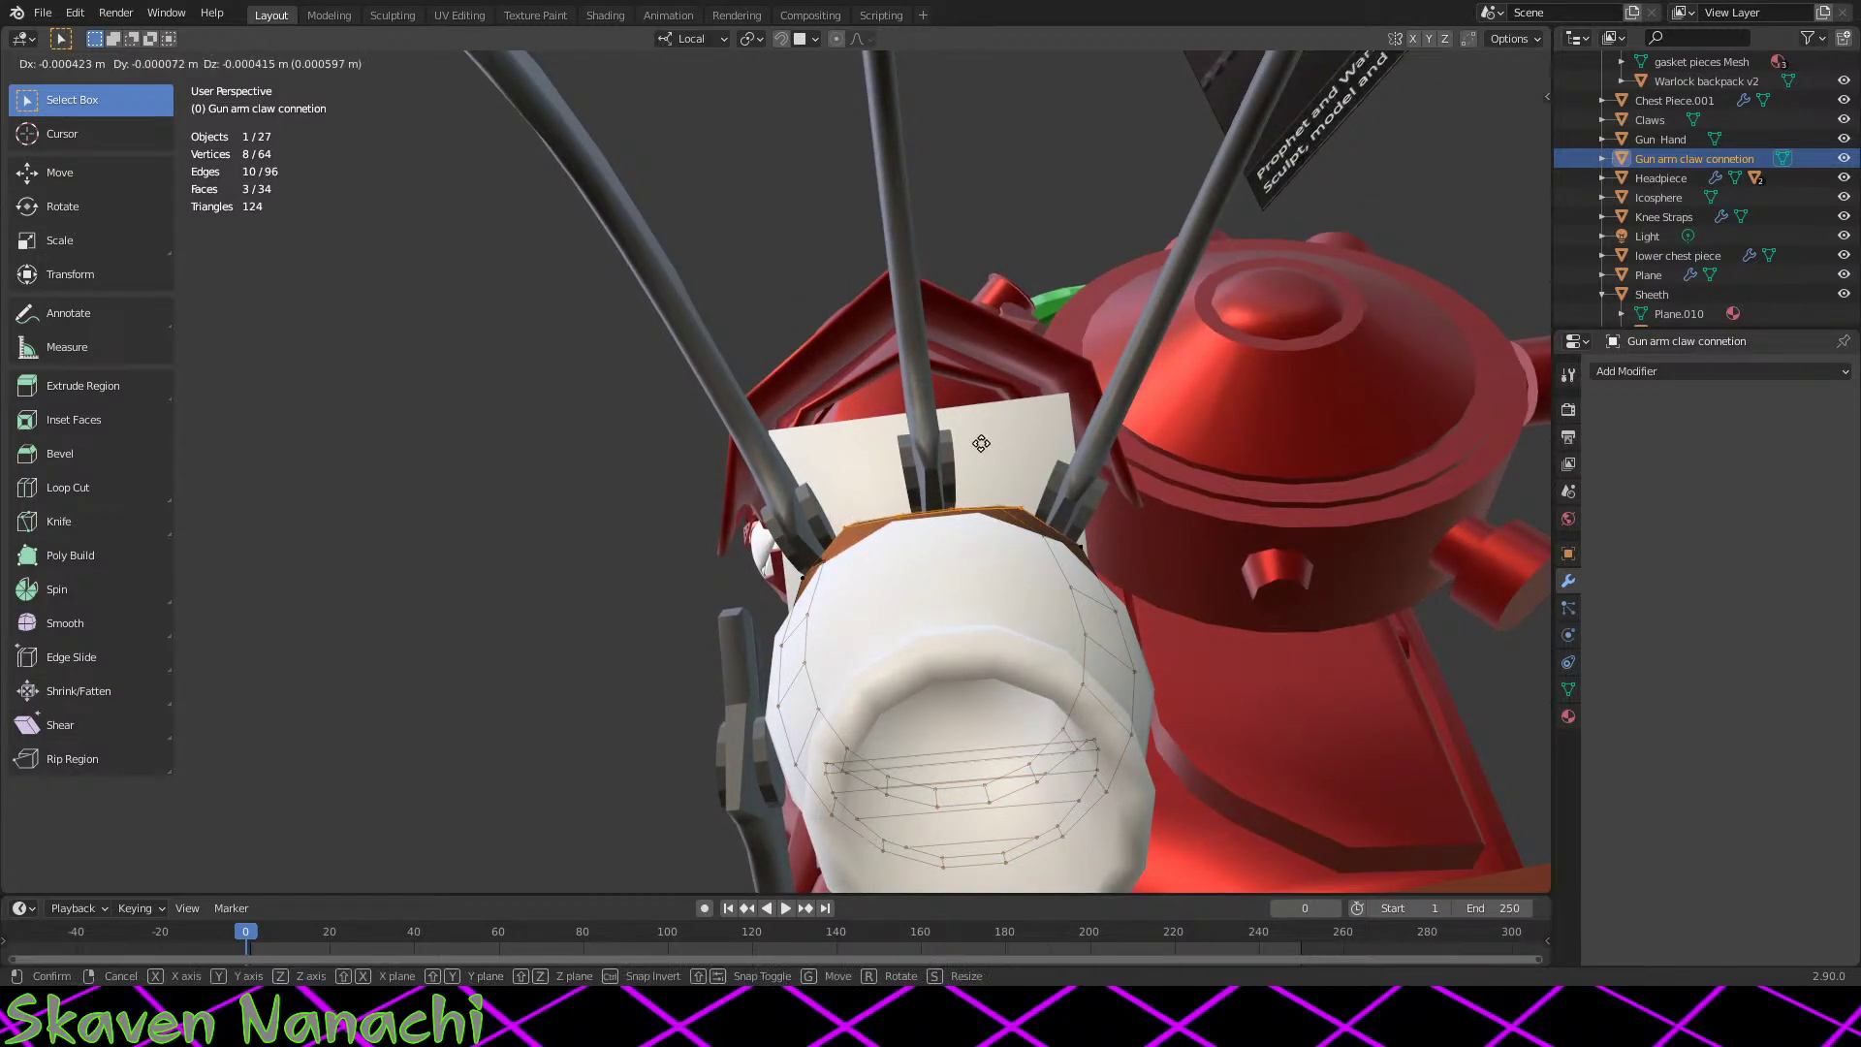
left_click(982, 444)
middle_click_drag(974, 599, 981, 579)
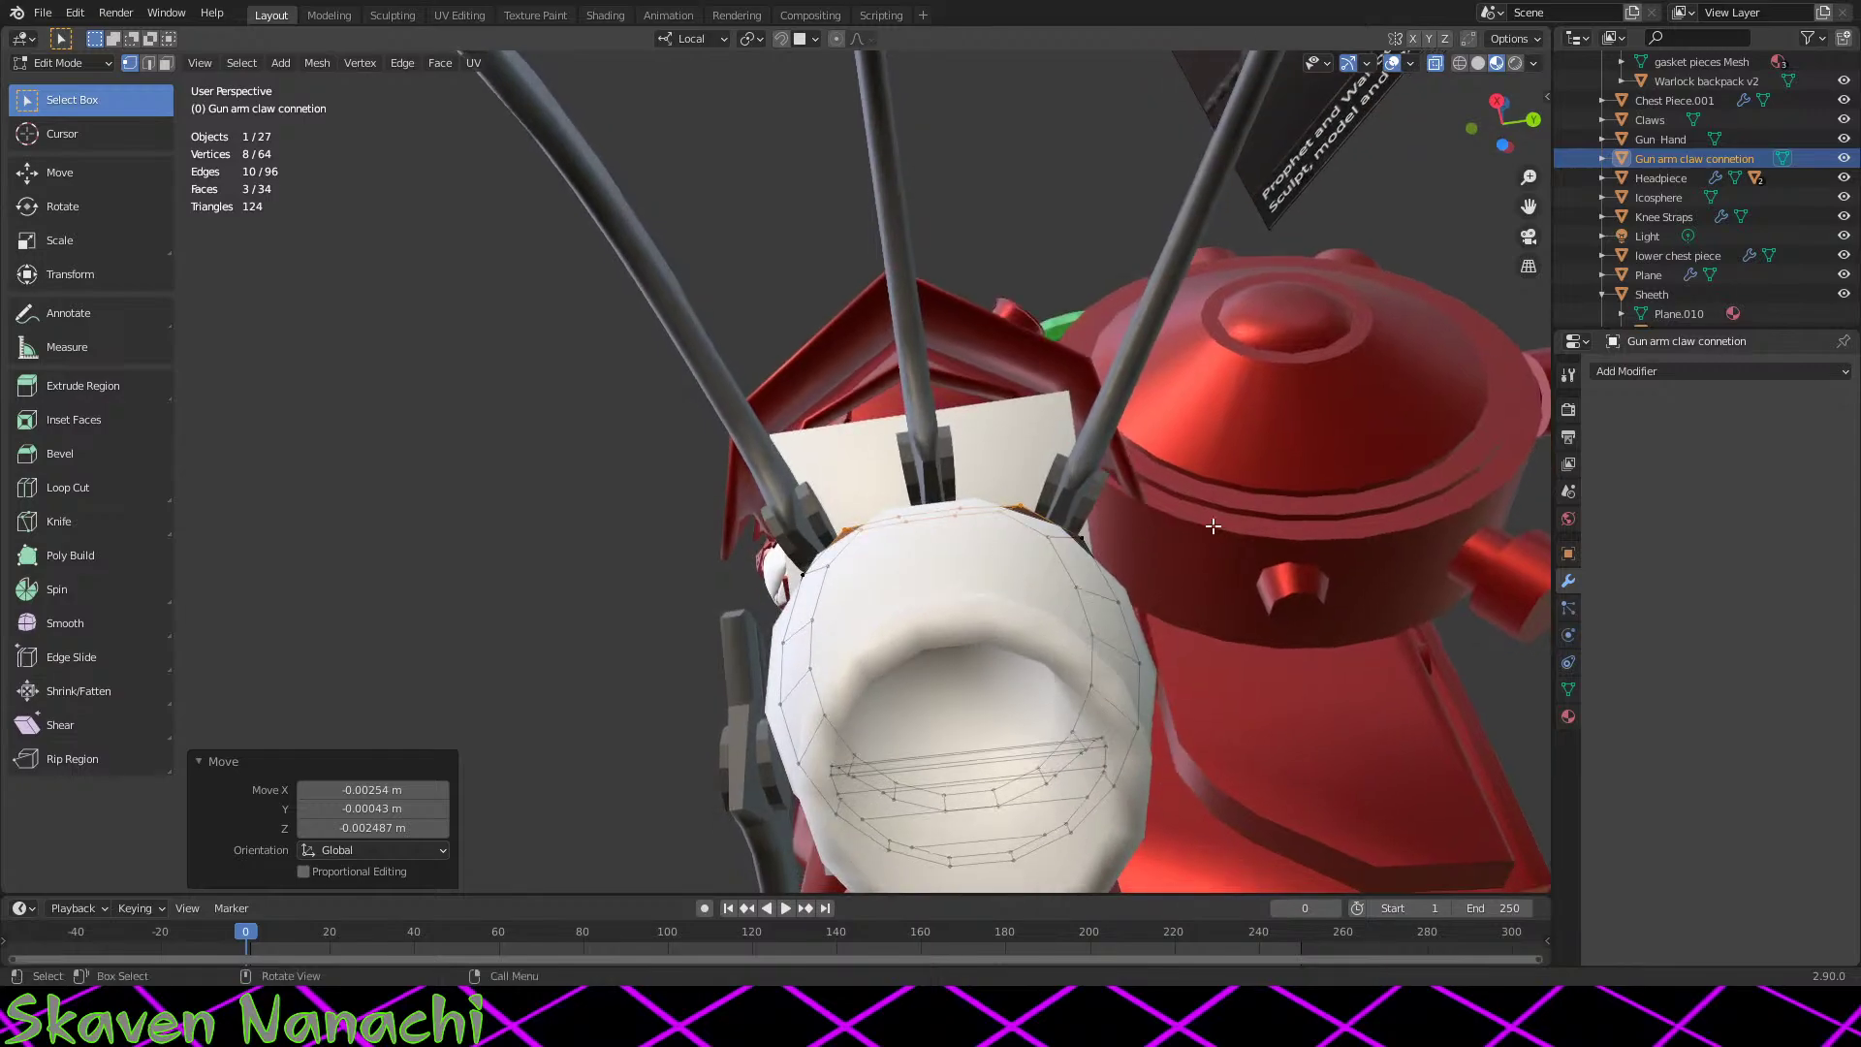
Step: Scale the three top faces slightly, then stretch them along local X by about 1.03
key("s")
left_click(1347, 519)
middle_click_drag(1348, 518, 1115, 648)
key("s")
key("x")
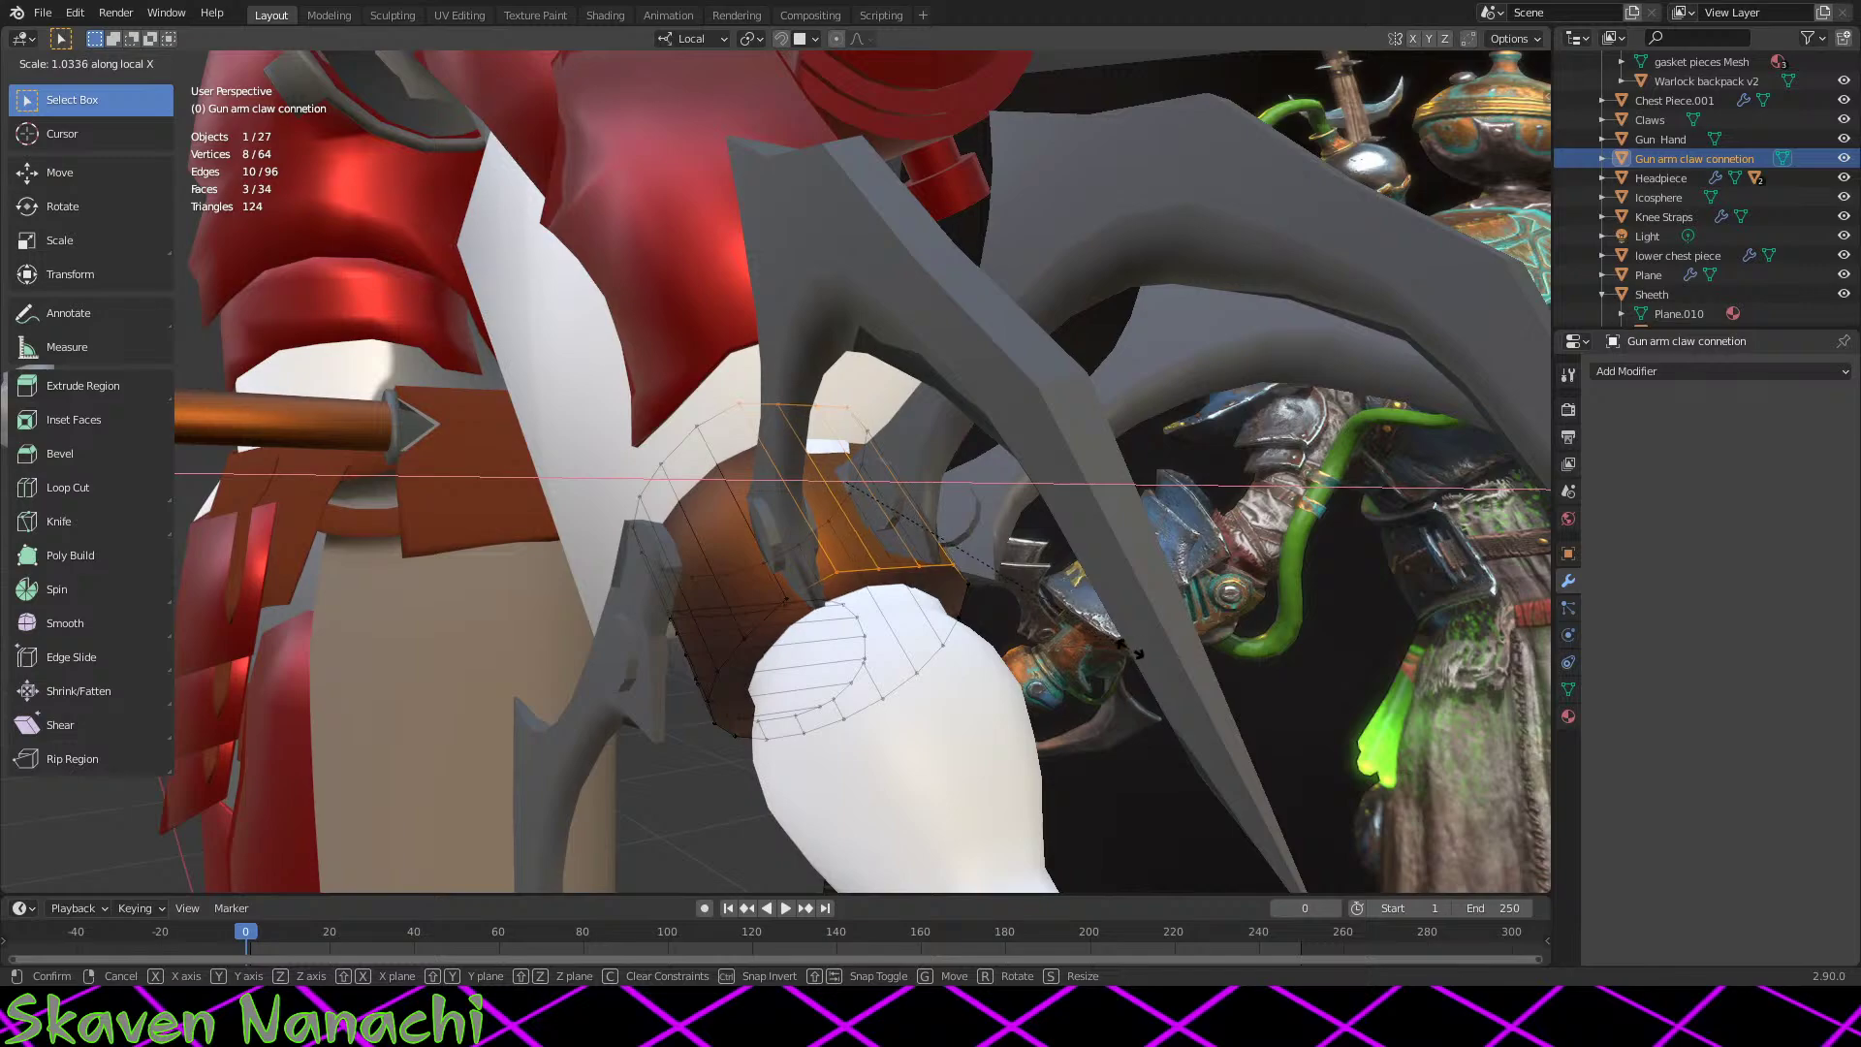
left_click(1134, 652)
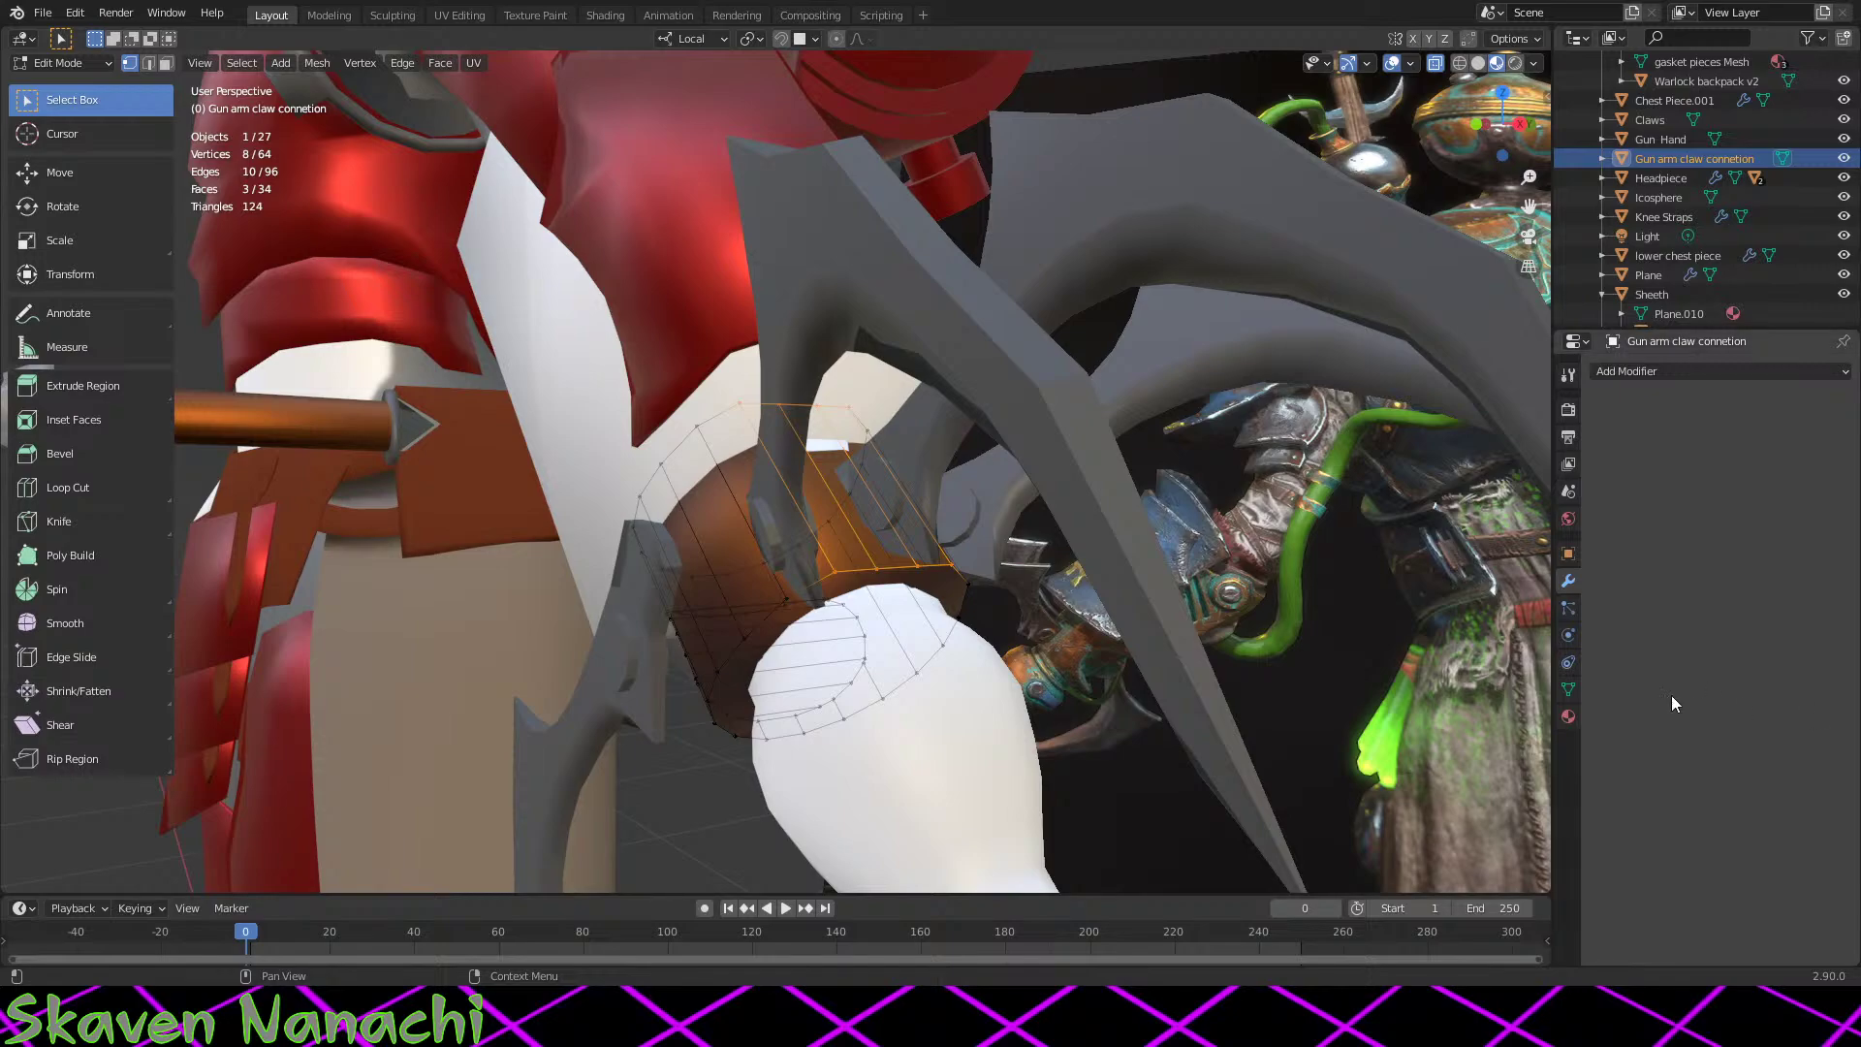
Step: Widen the three top faces of the claw connection slightly along local Y
key("KP_Decimal")
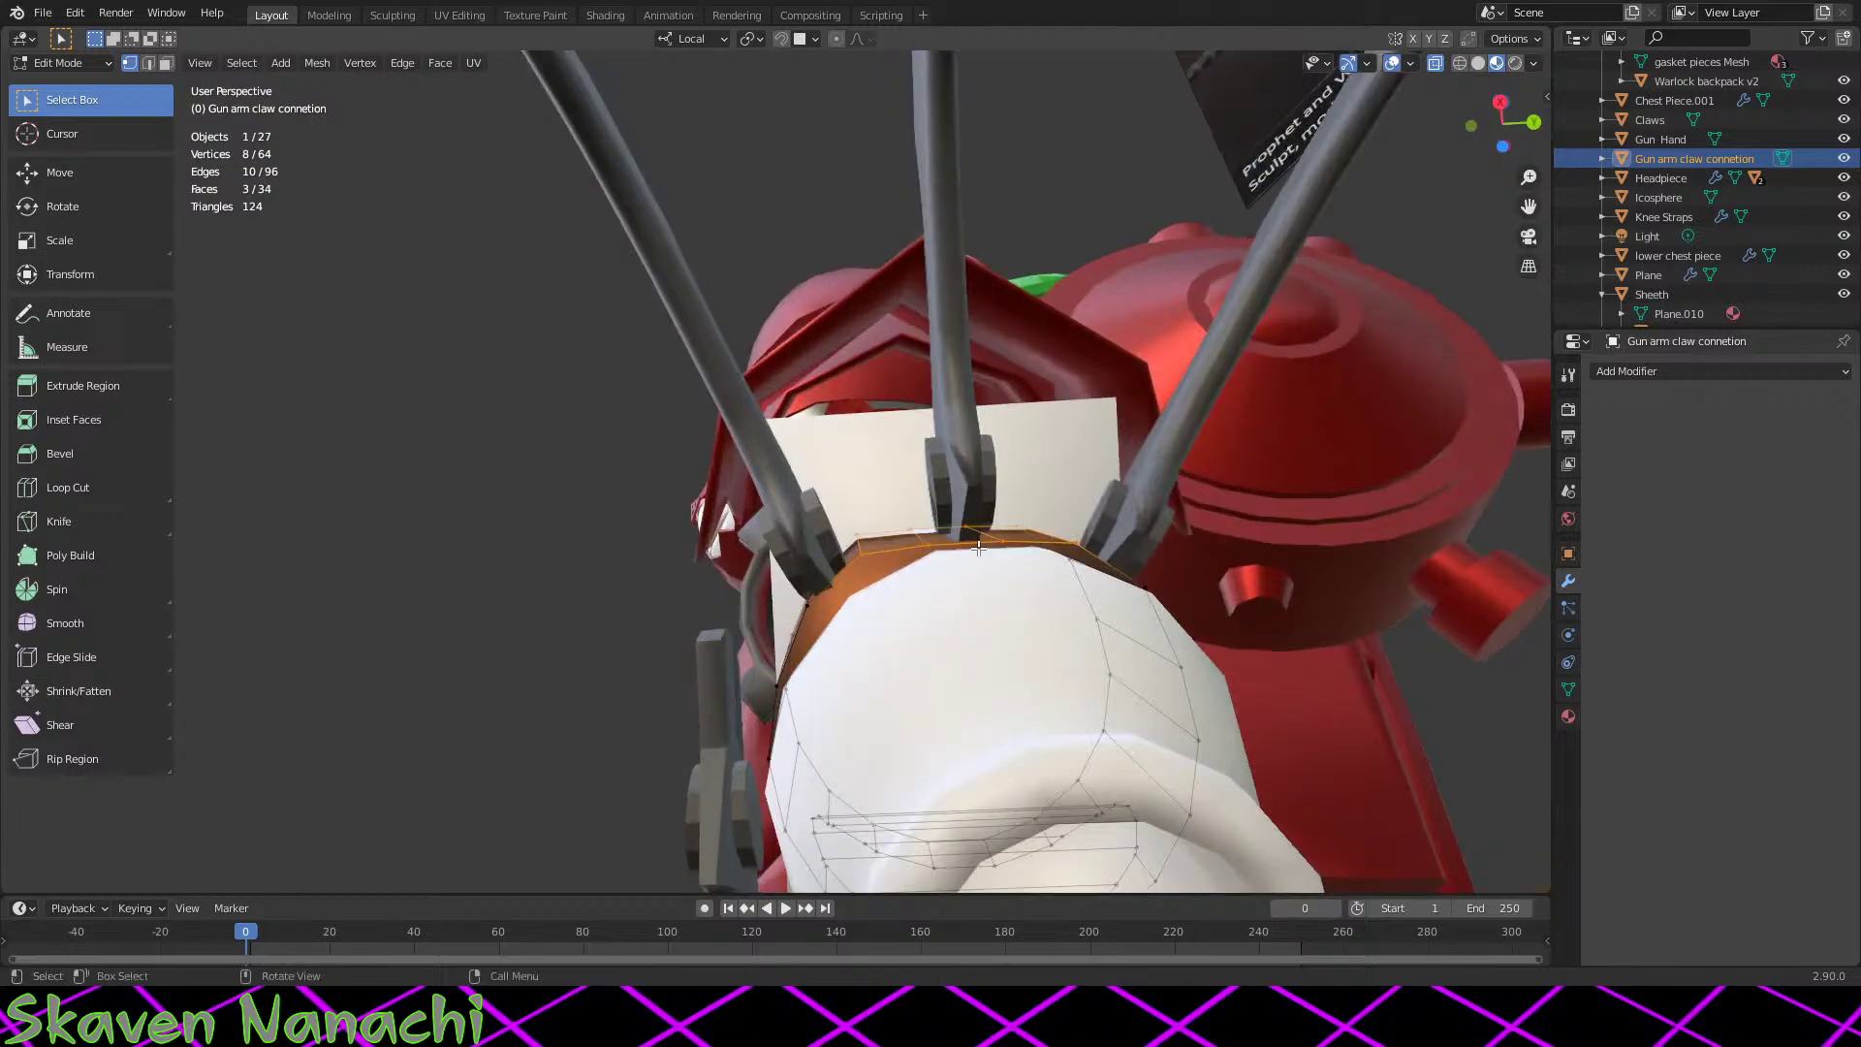
middle_click_drag(1027, 628, 1067, 764)
key("s")
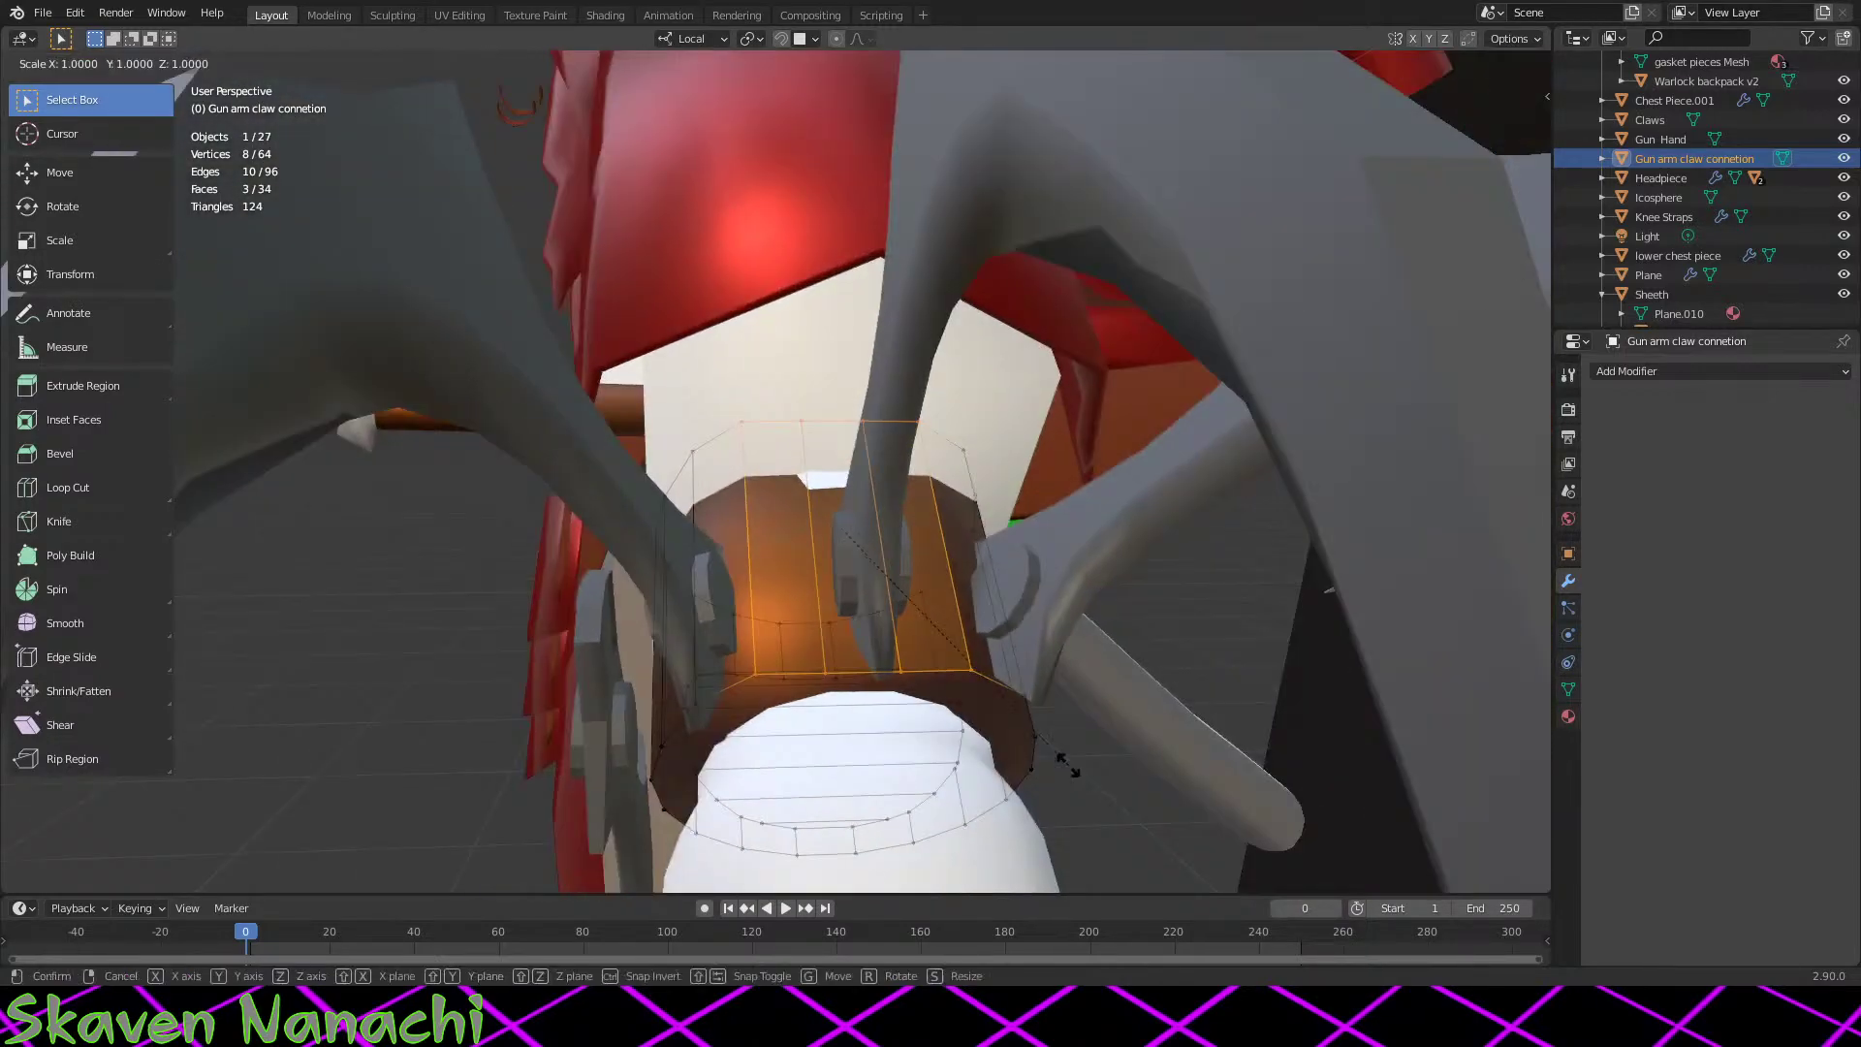
key("y")
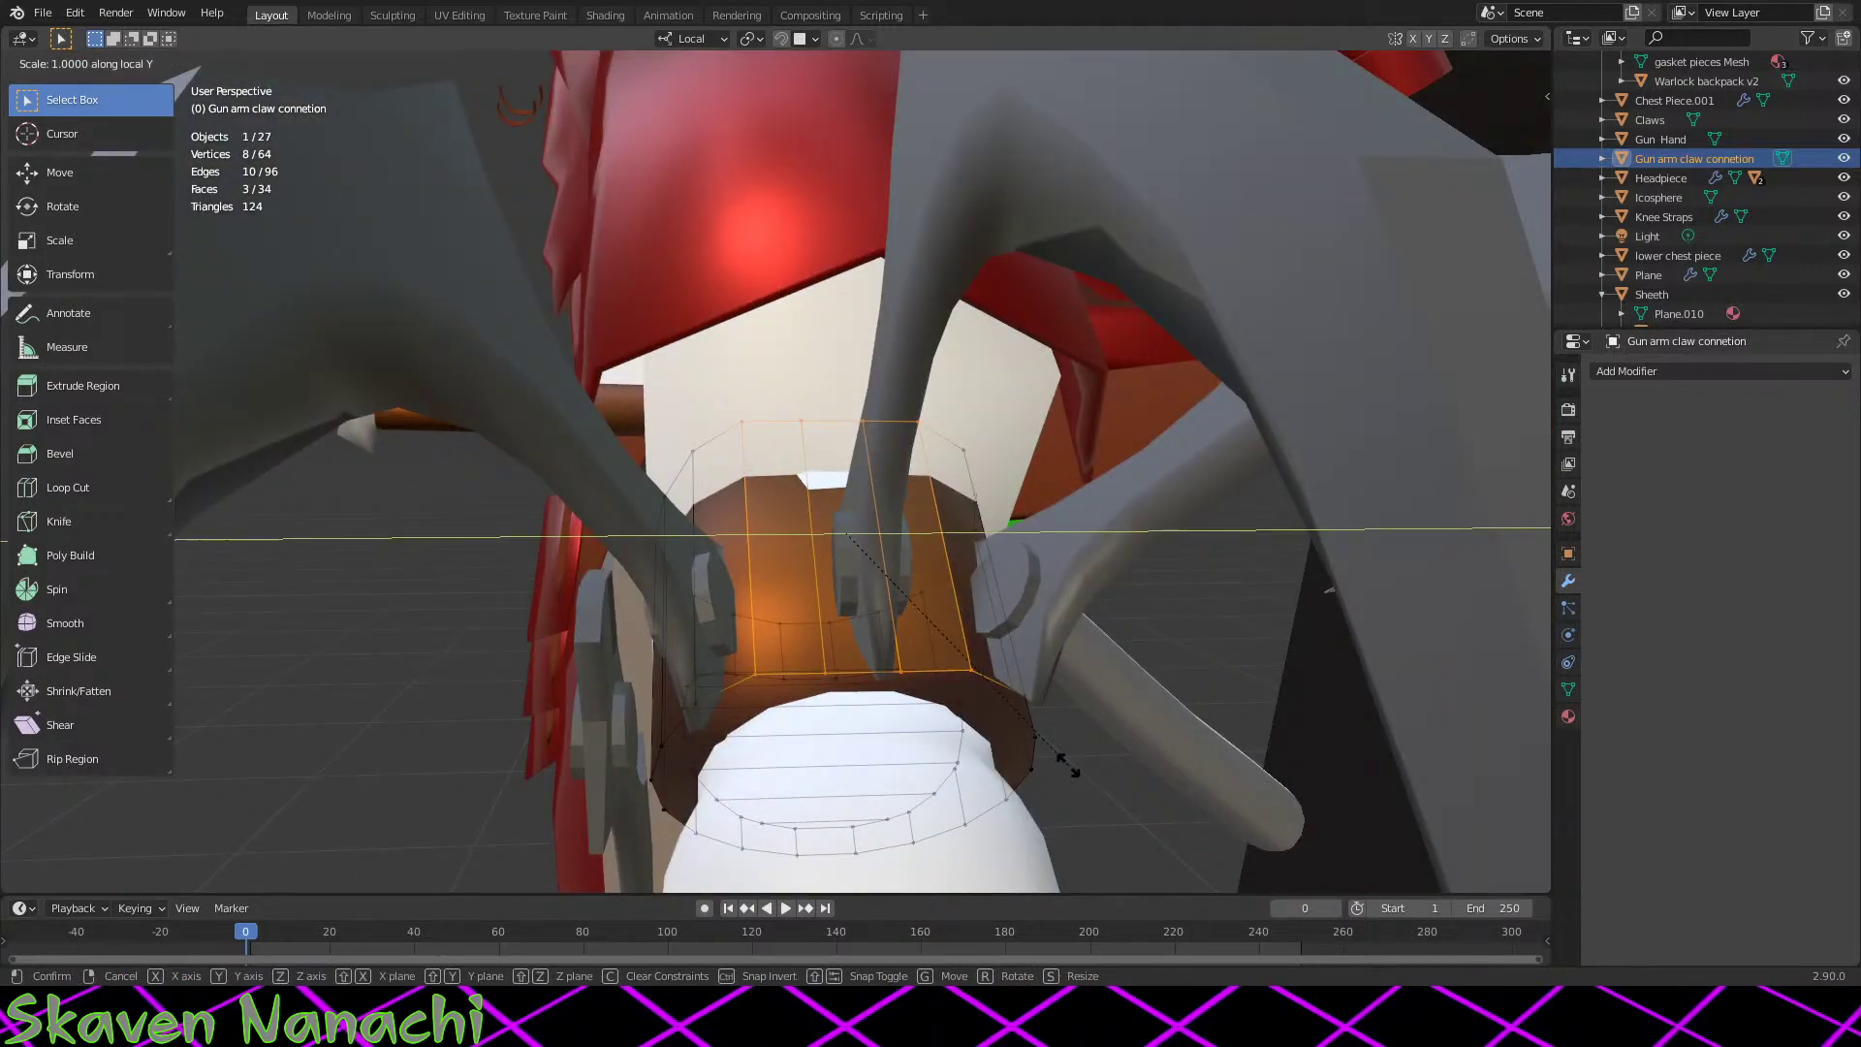
left_click(1134, 781)
middle_click_drag(1138, 776, 1069, 771)
key("Tab")
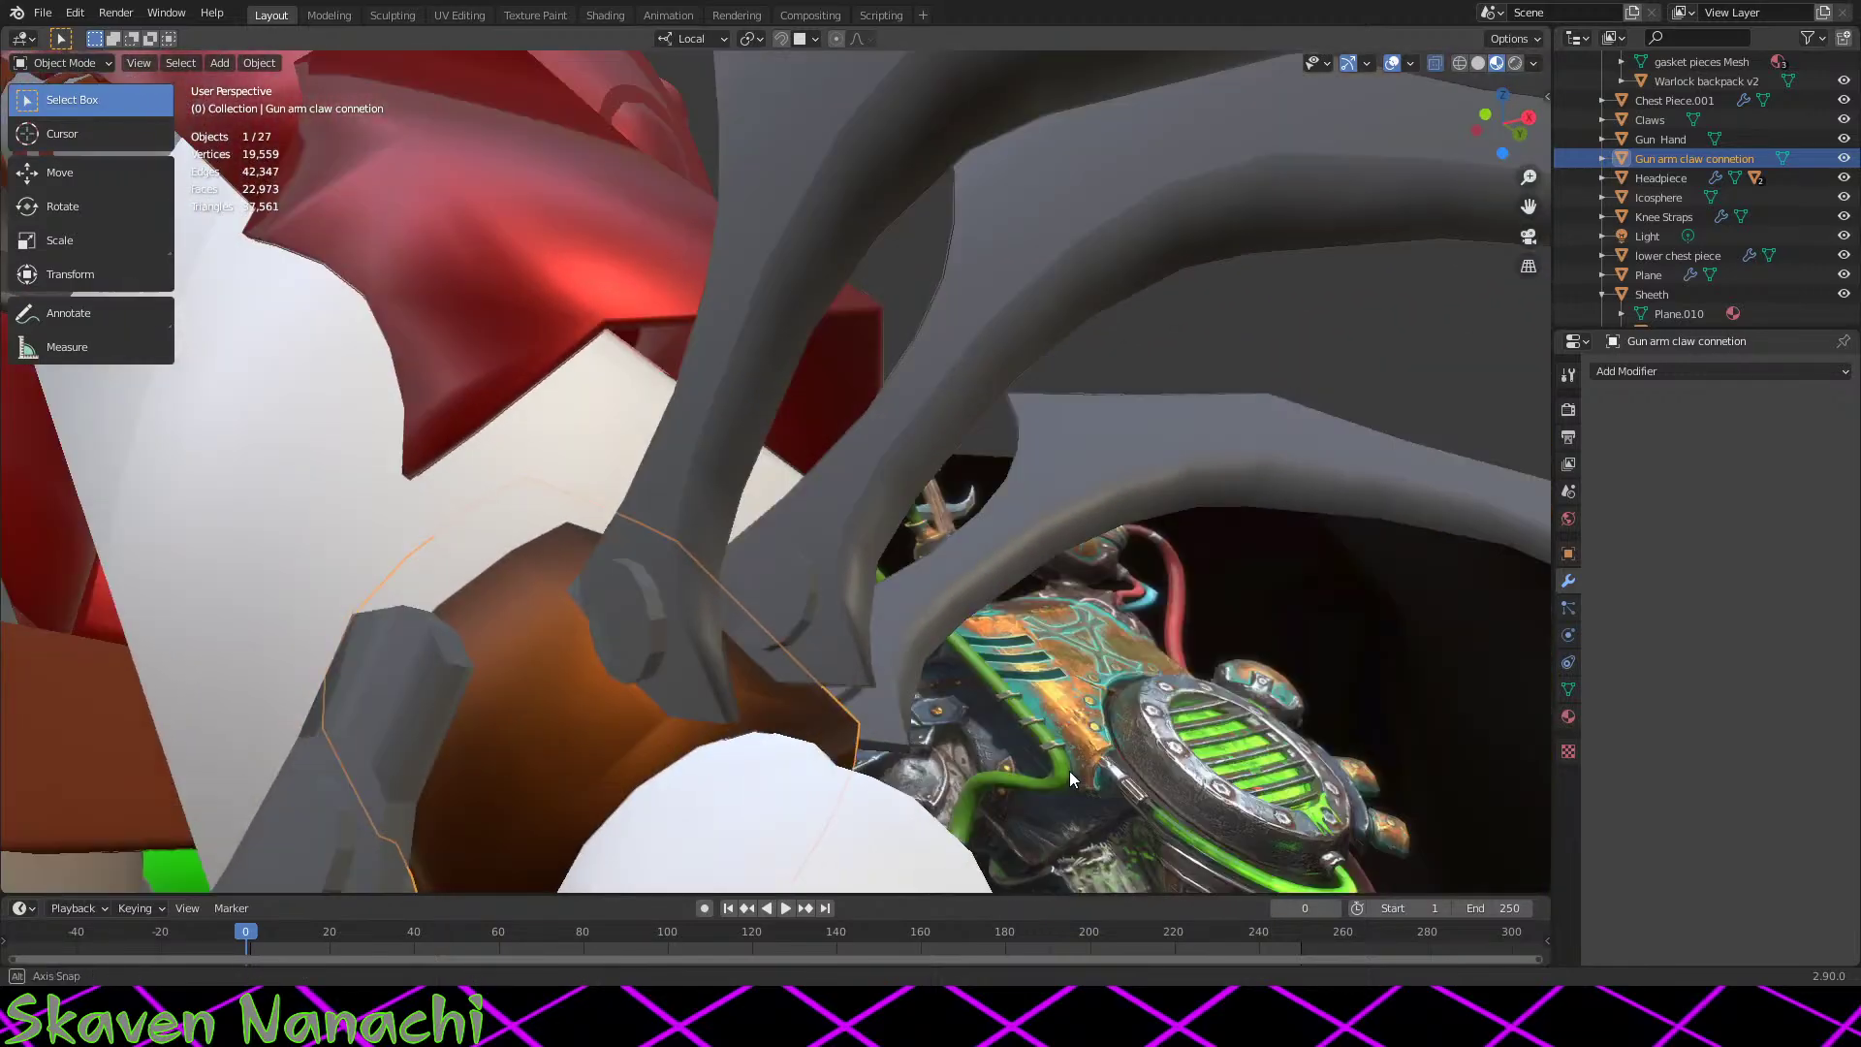
Step: Extend the selection to the neighbouring faces on both sides of the claw connection and scale all nine along local Y by about 1.03
key("KP_Decimal")
key("Tab")
middle_click_drag(940, 717, 946, 734)
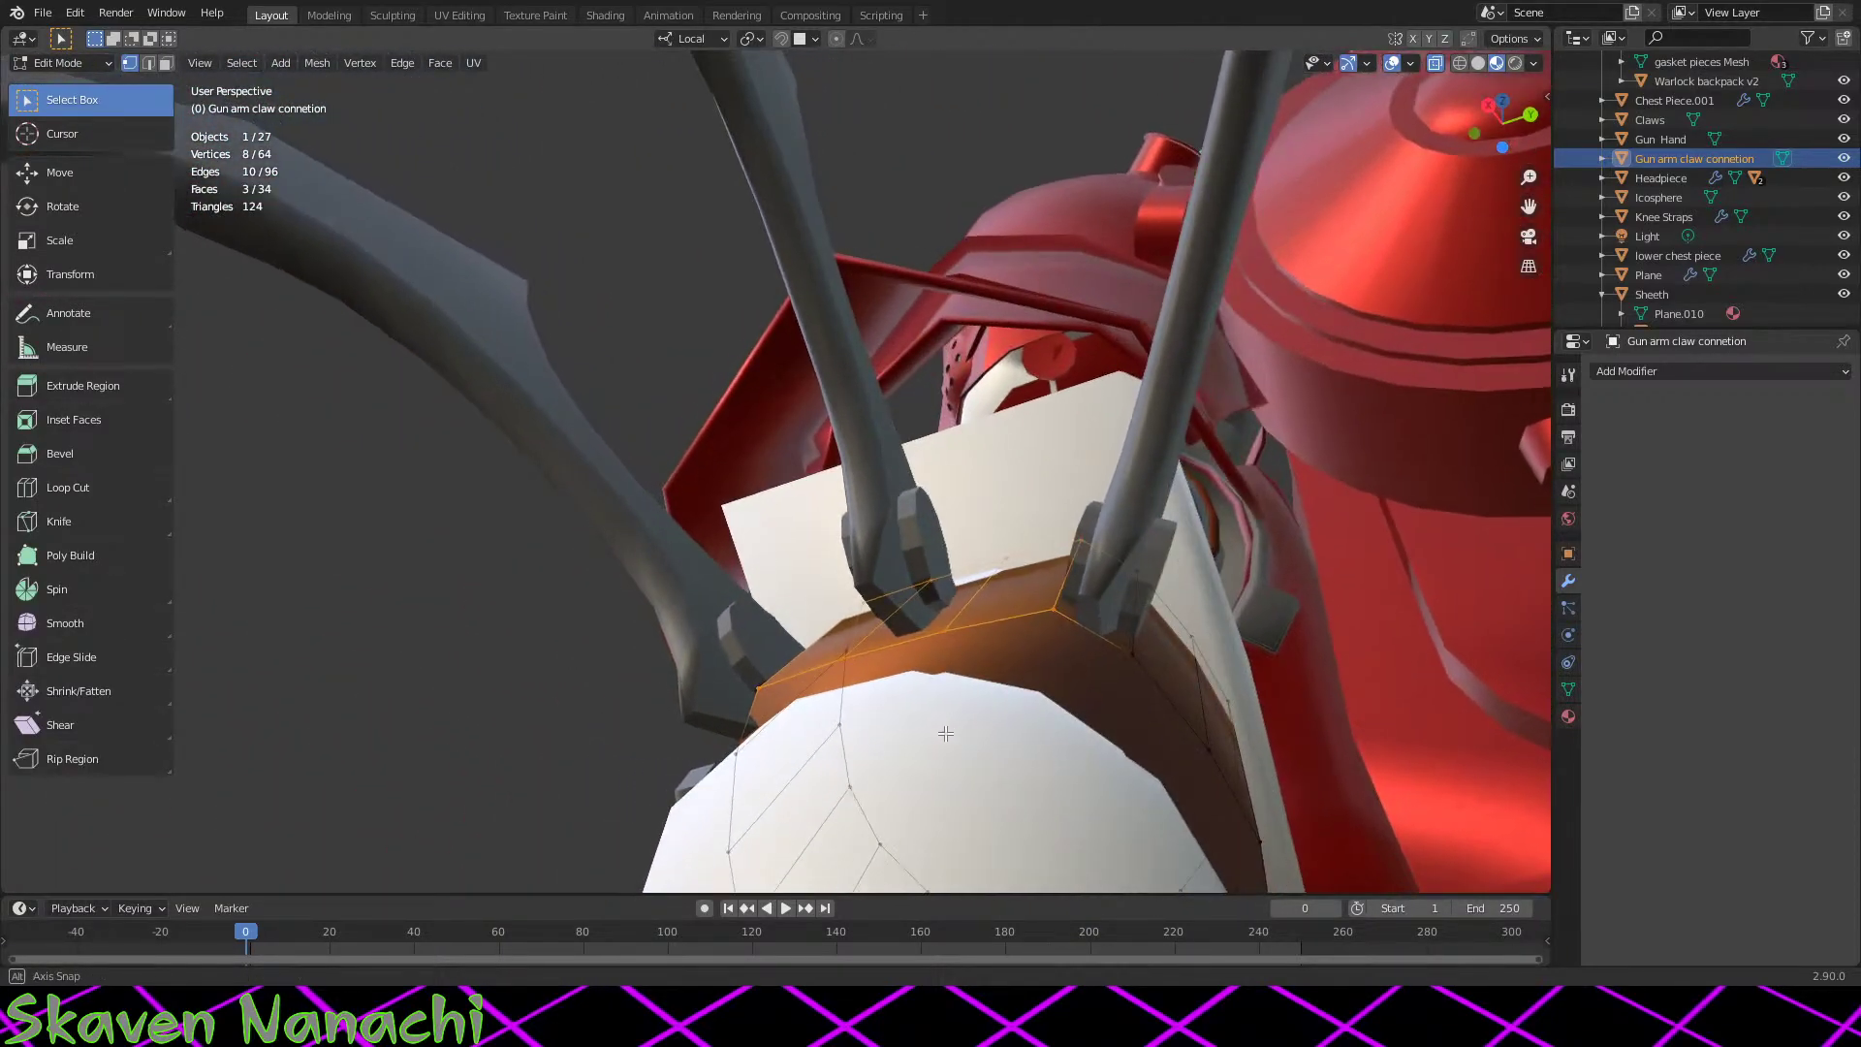
left_click(1129, 640, "shift")
middle_click_drag(1129, 639, 1013, 660)
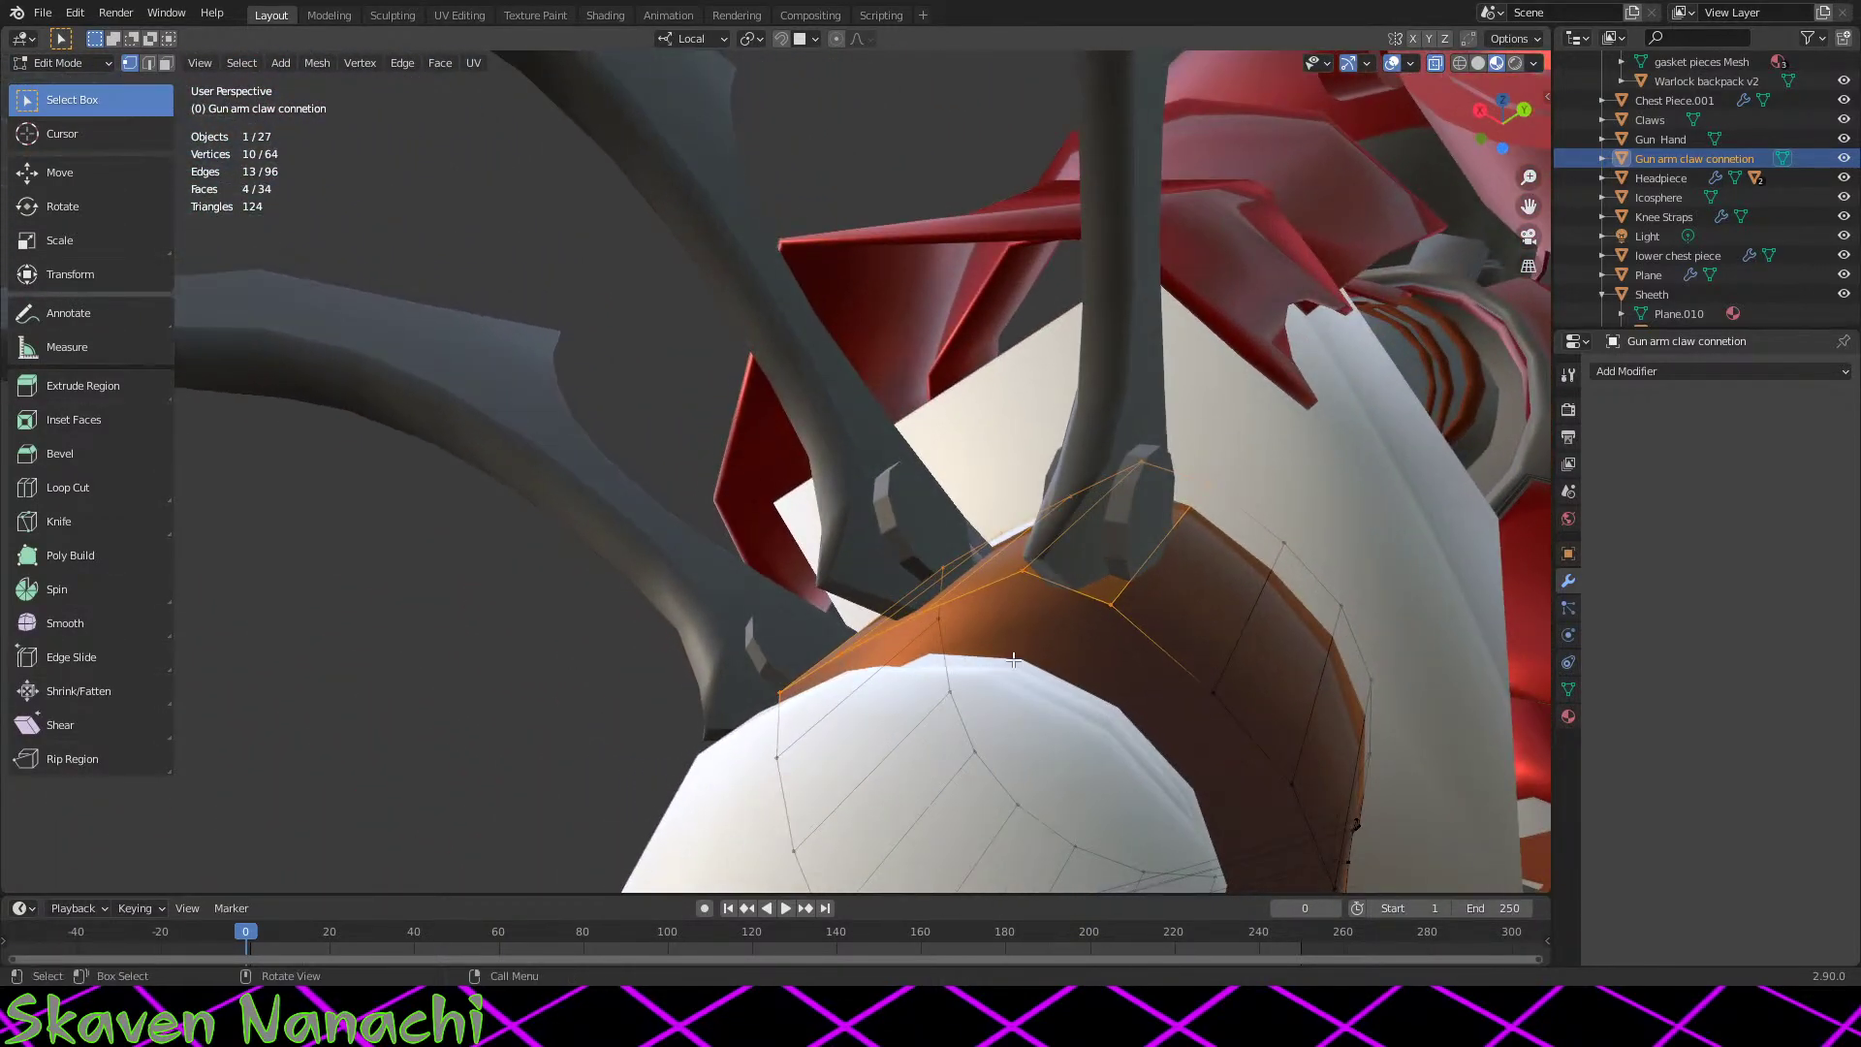
left_click(1226, 620, "shift")
left_click(1346, 597, "shift")
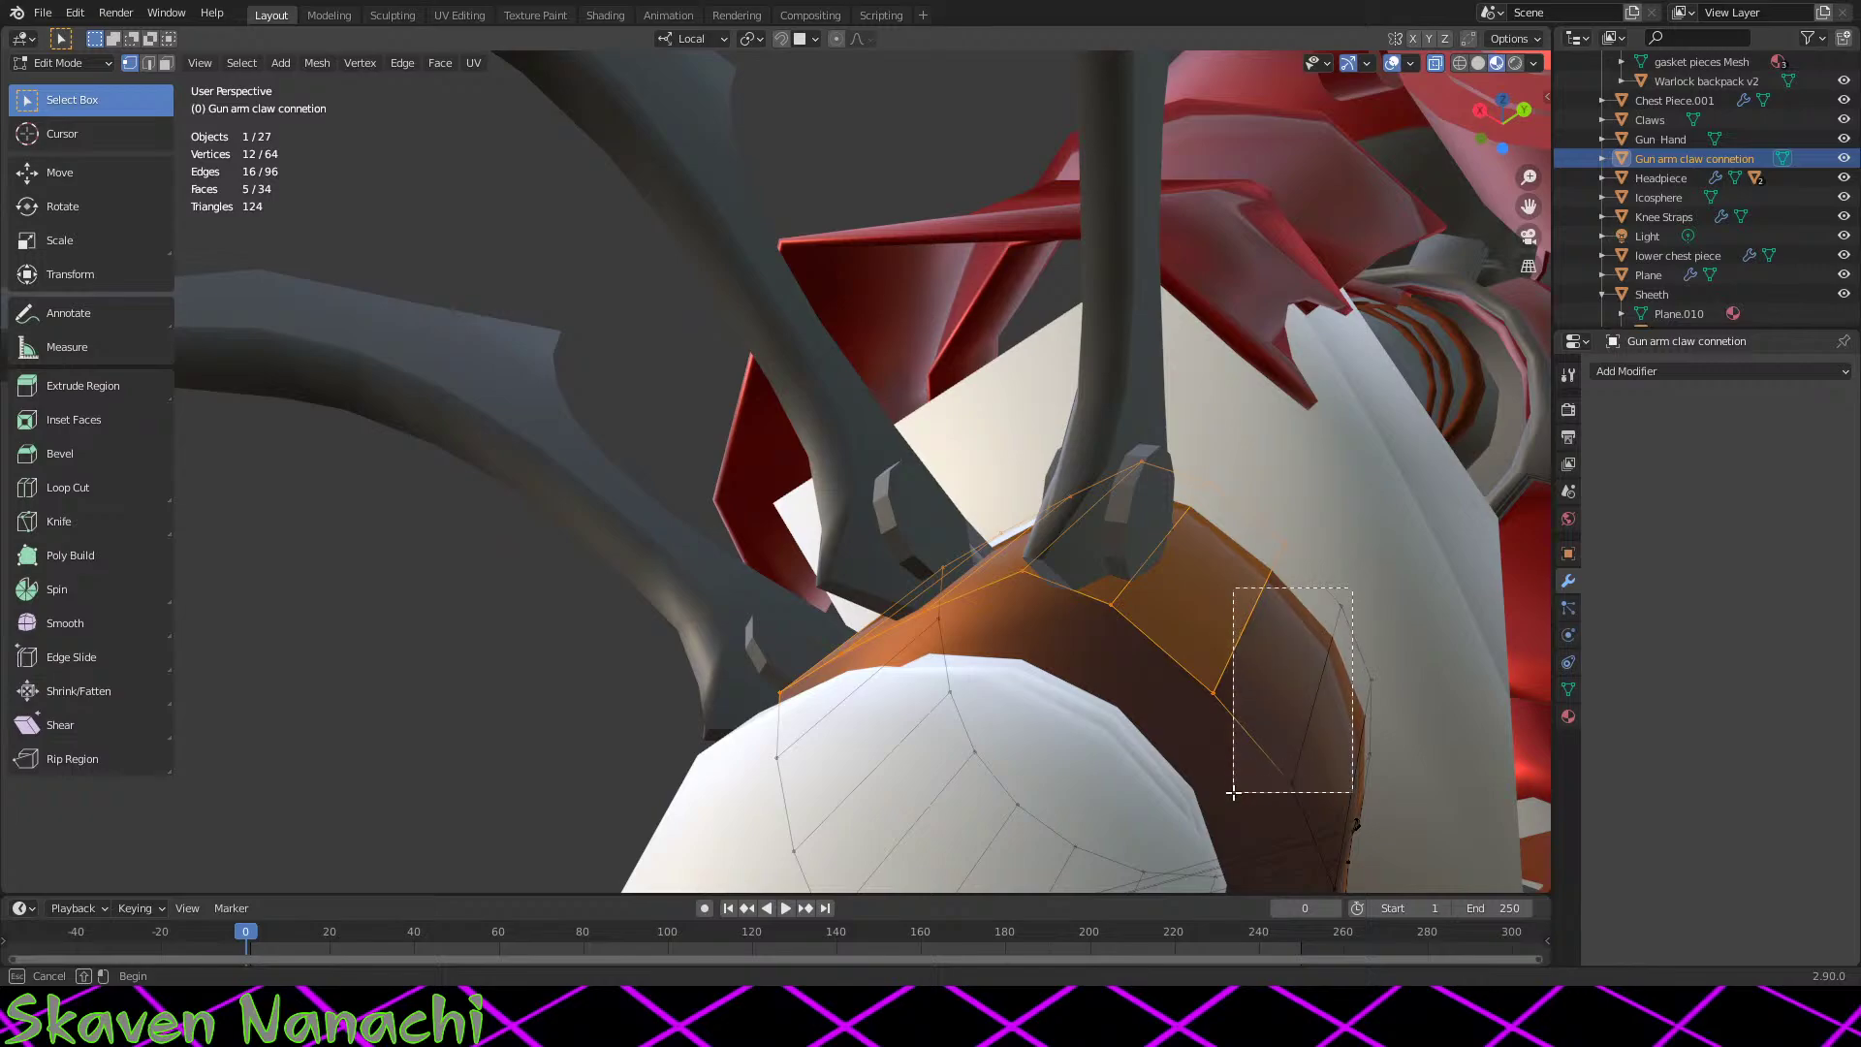
middle_click_drag(1346, 596, 746, 700)
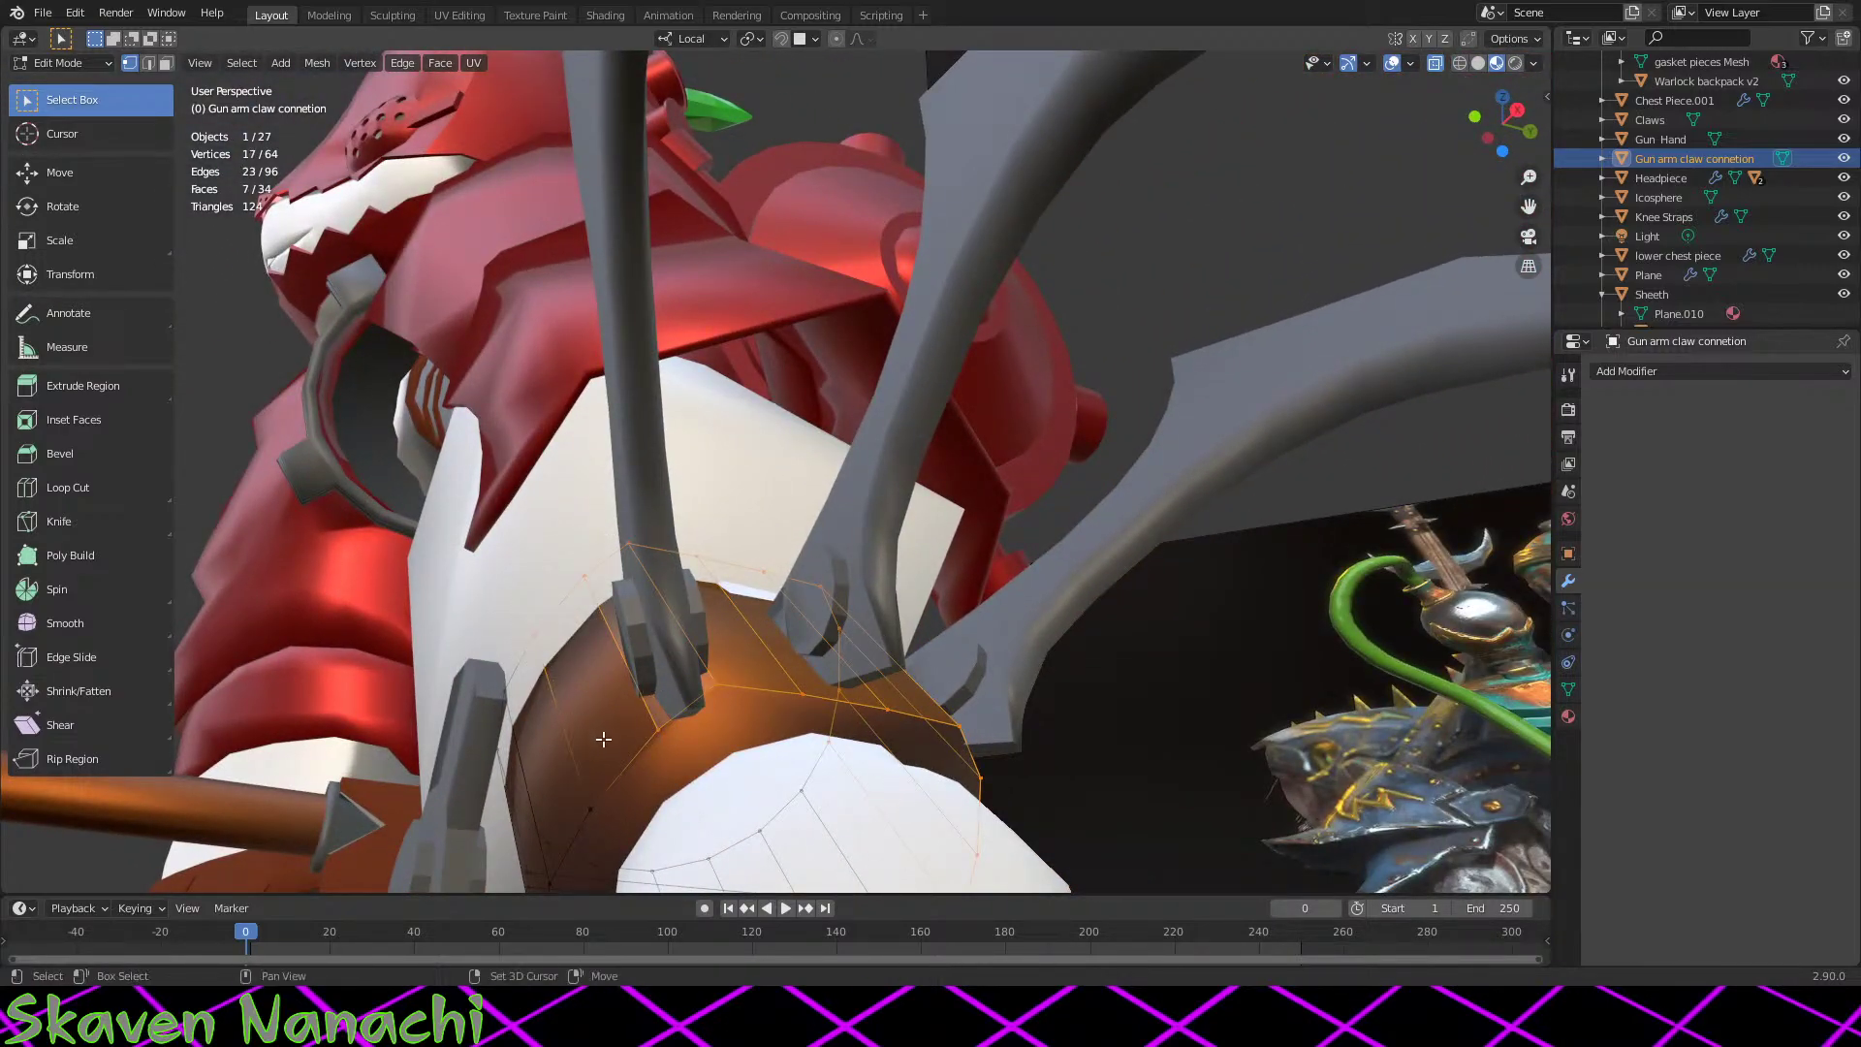
middle_click_drag(679, 803, 508, 771)
left_click(523, 765, "shift")
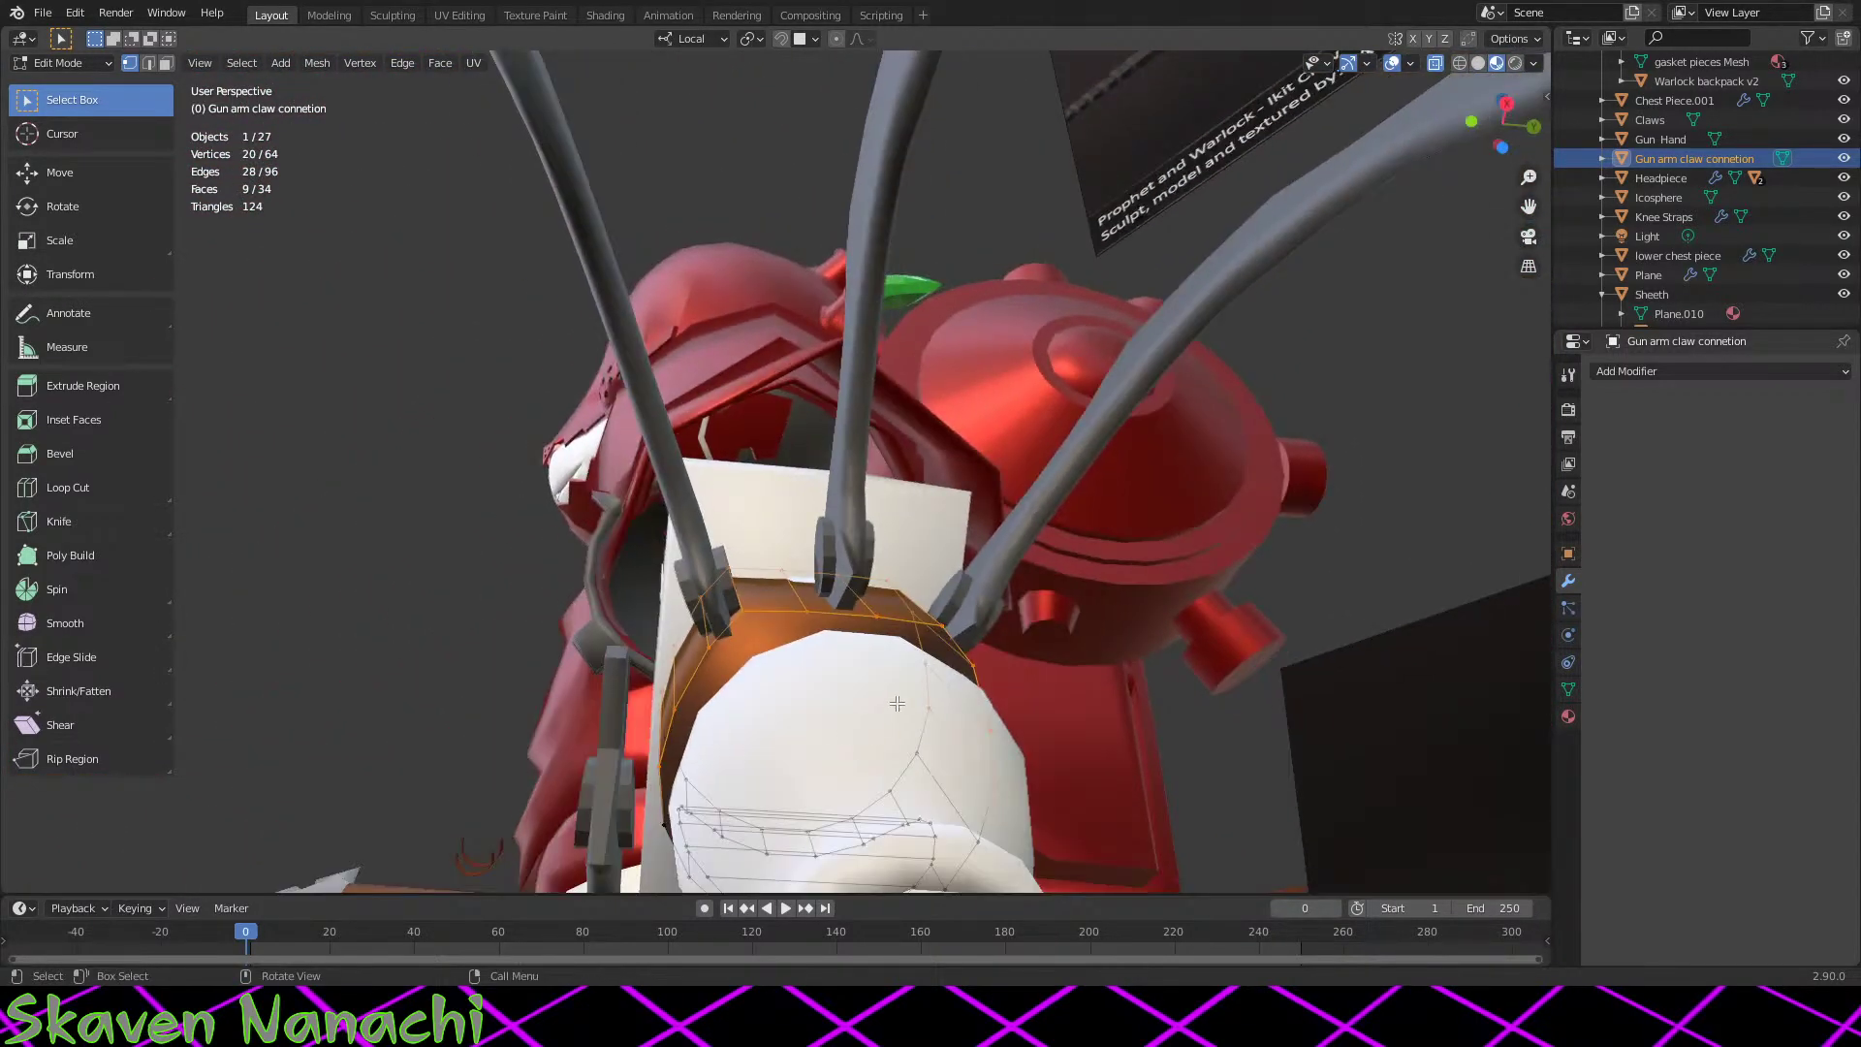
key("s")
key("y")
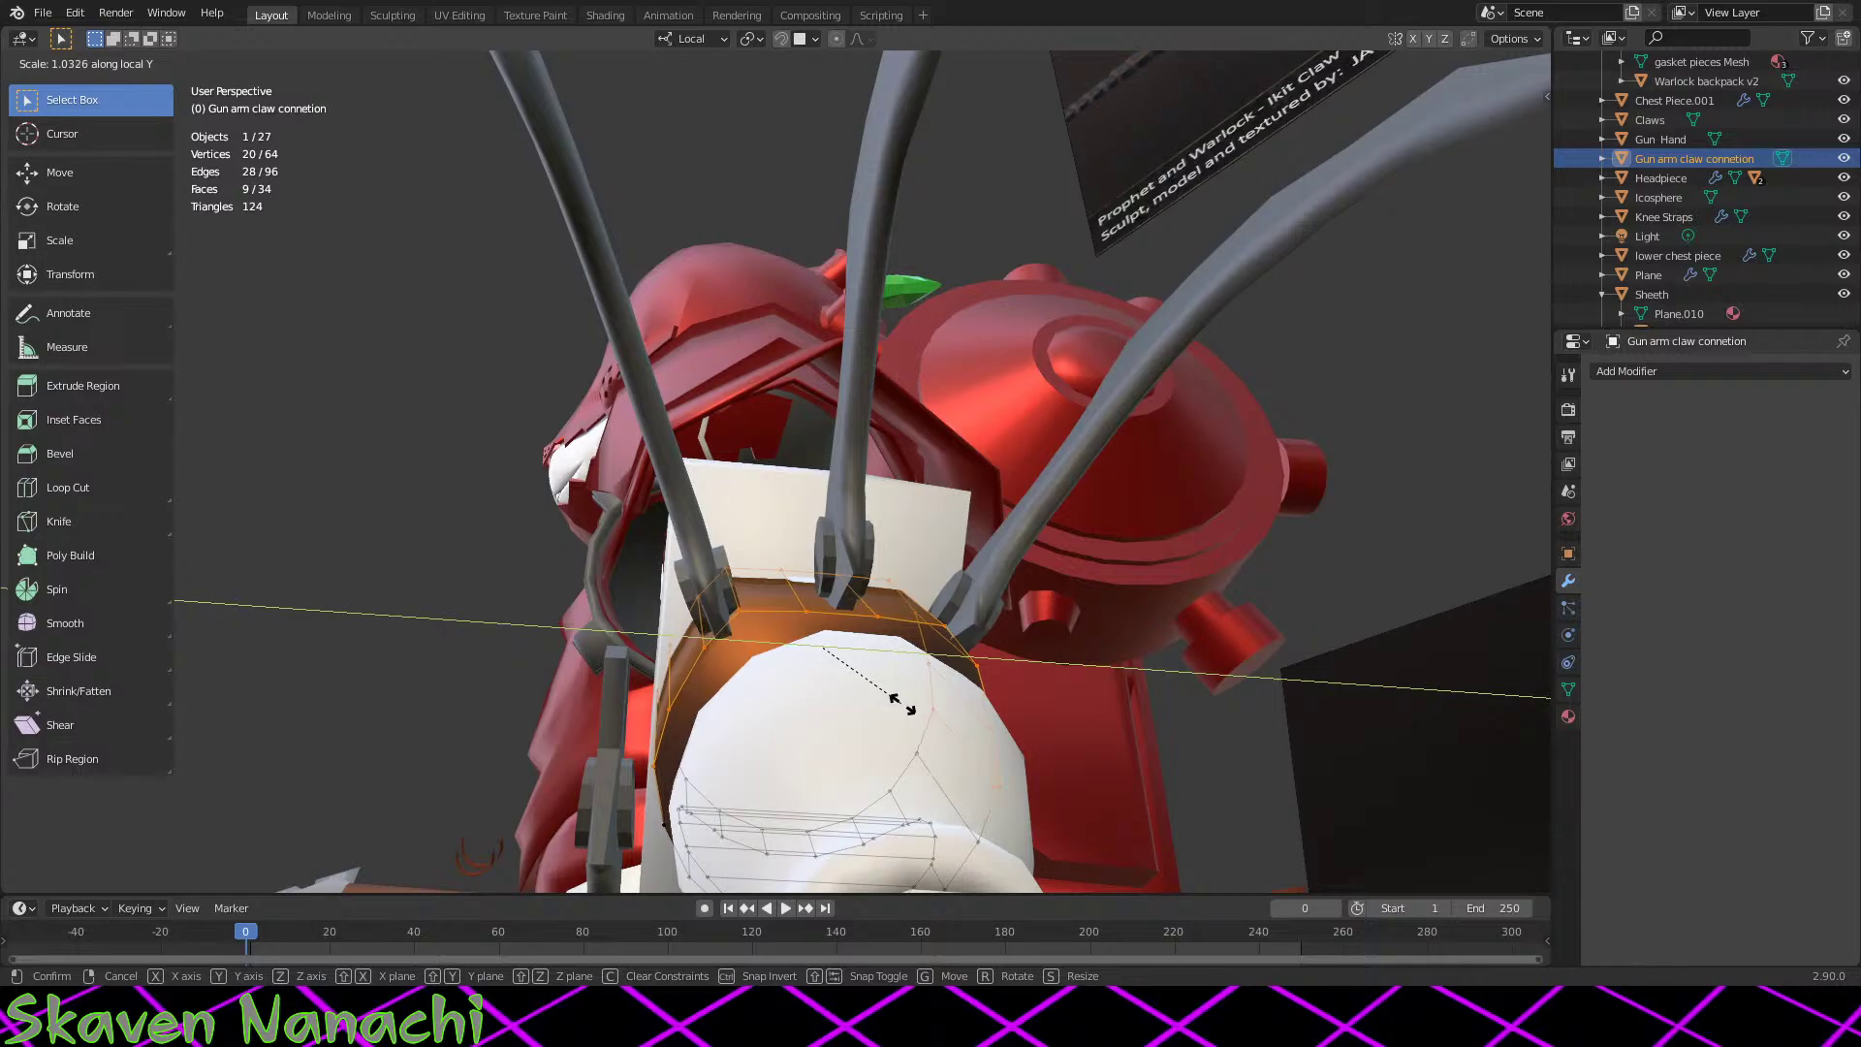
left_click(898, 704)
middle_click_drag(898, 705, 873, 659)
key("Tab")
Step: Reduce the selection to the three top faces of the claw connection and scale them along local Y by 1.051
key("Tab")
left_click_drag(997, 484, 852, 654)
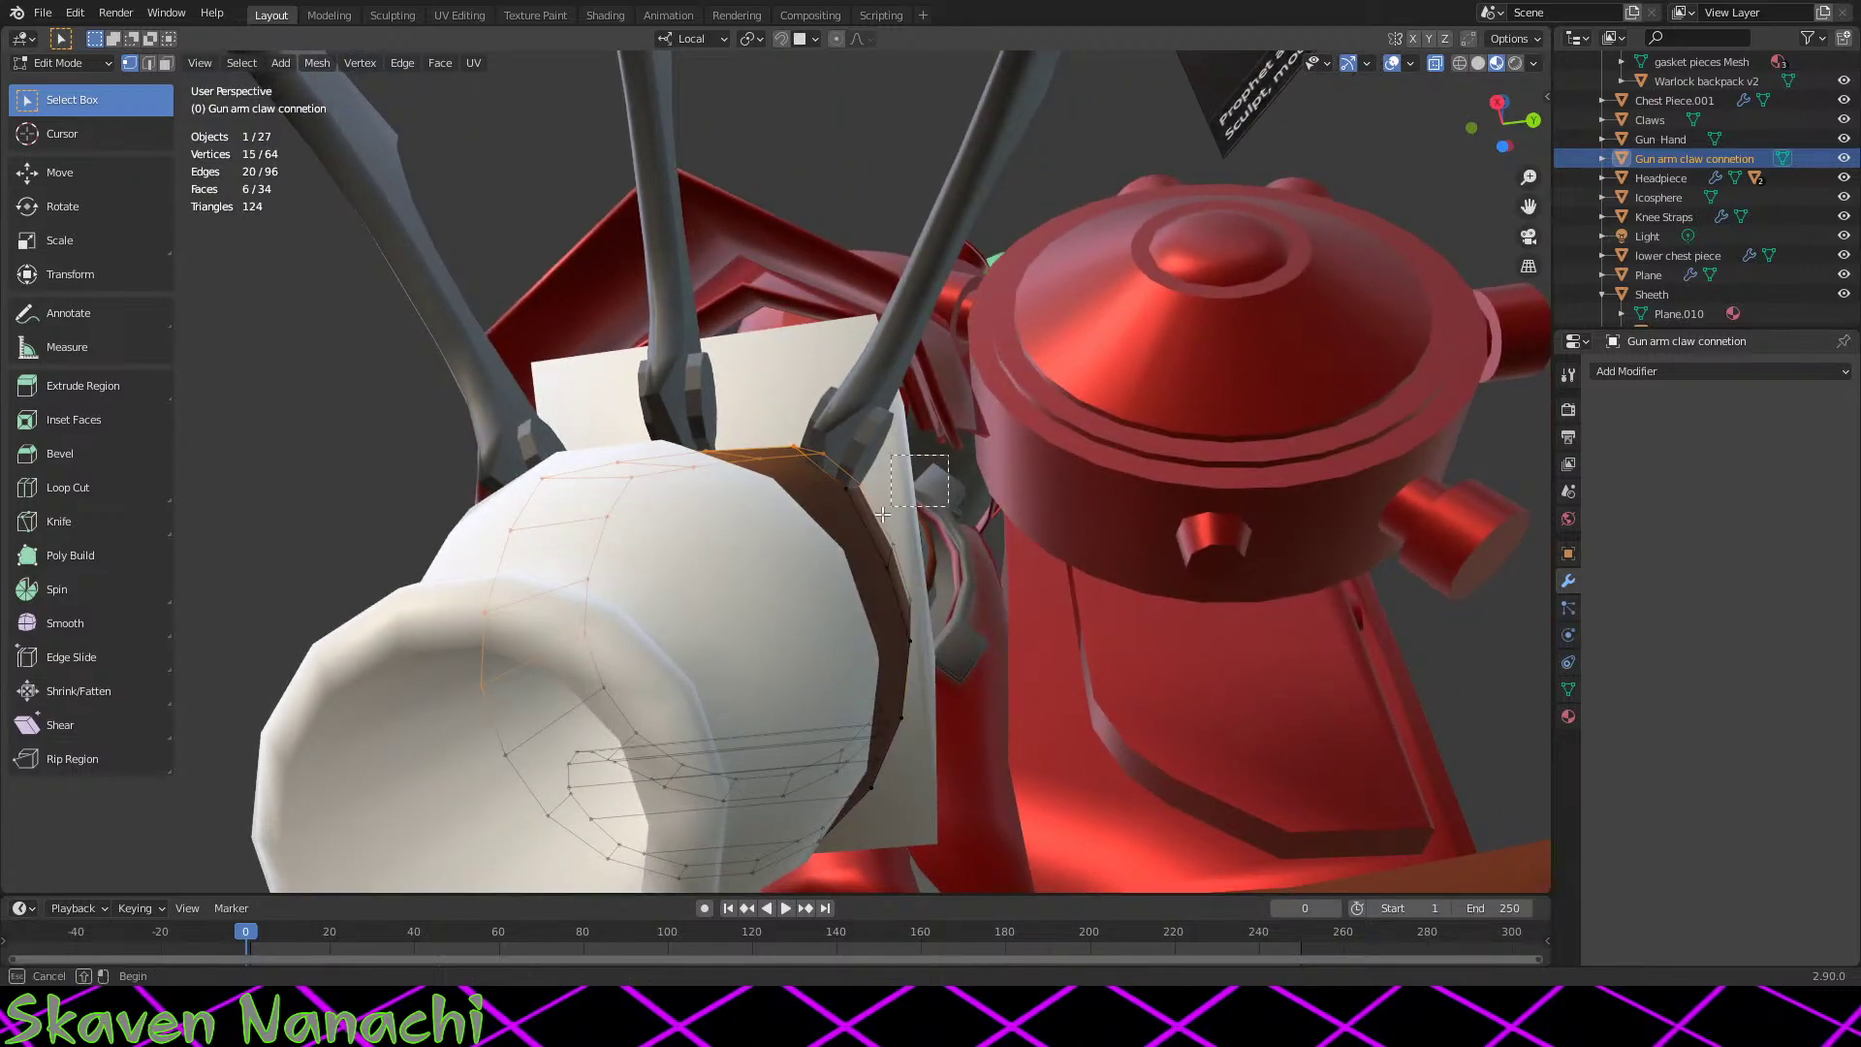
middle_click_drag(852, 653, 507, 554)
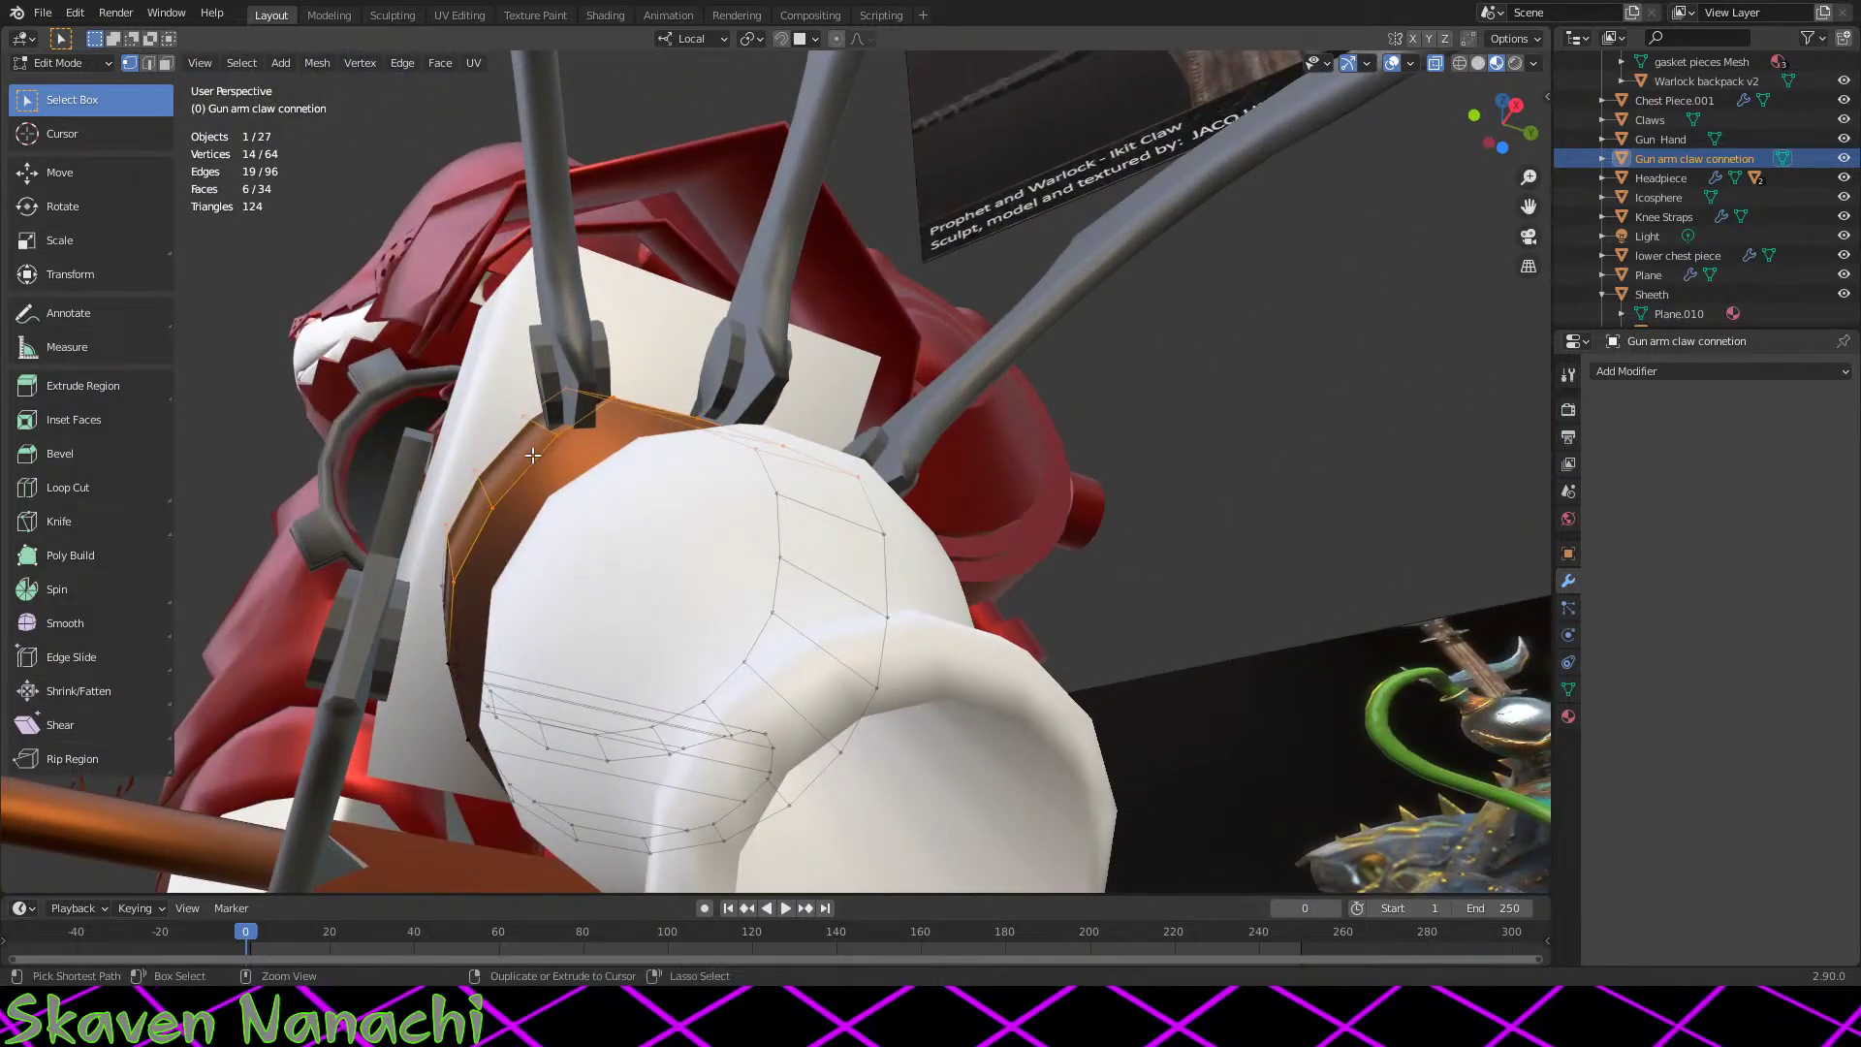
left_click_drag(429, 598, 429, 598)
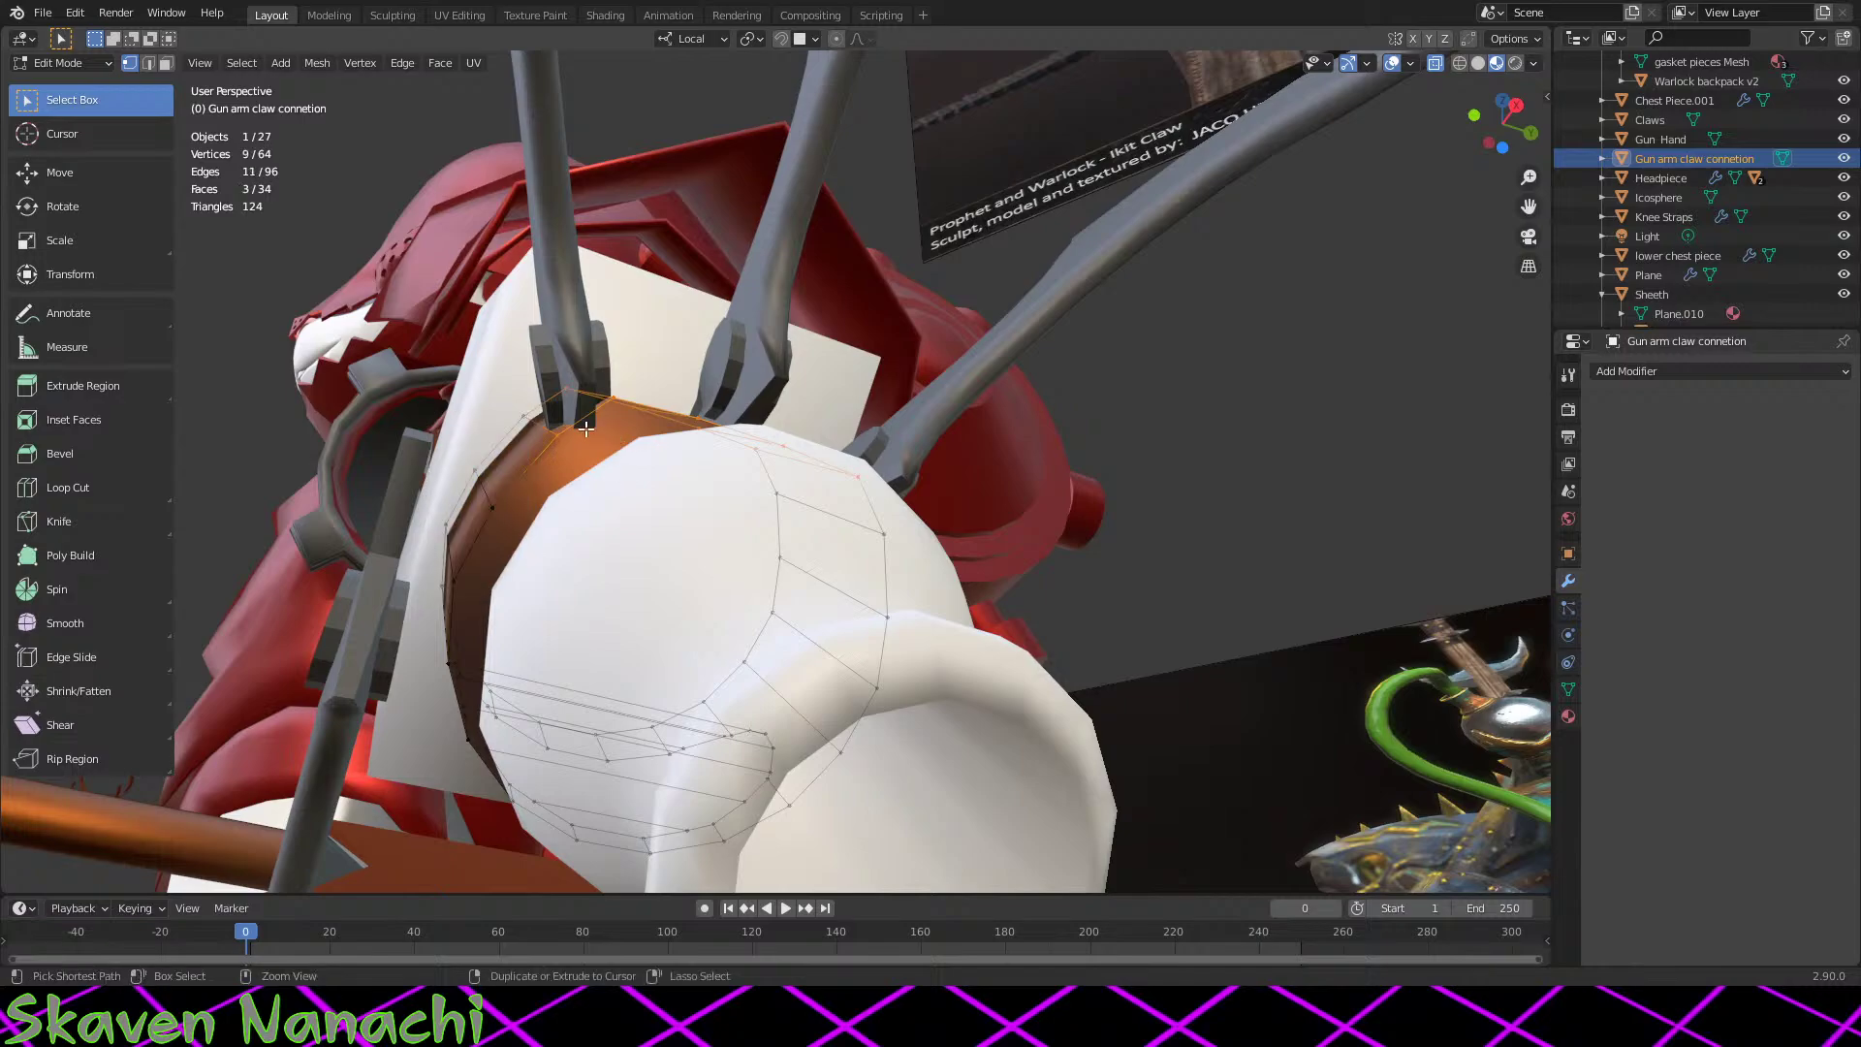
middle_click_drag(601, 572, 899, 528)
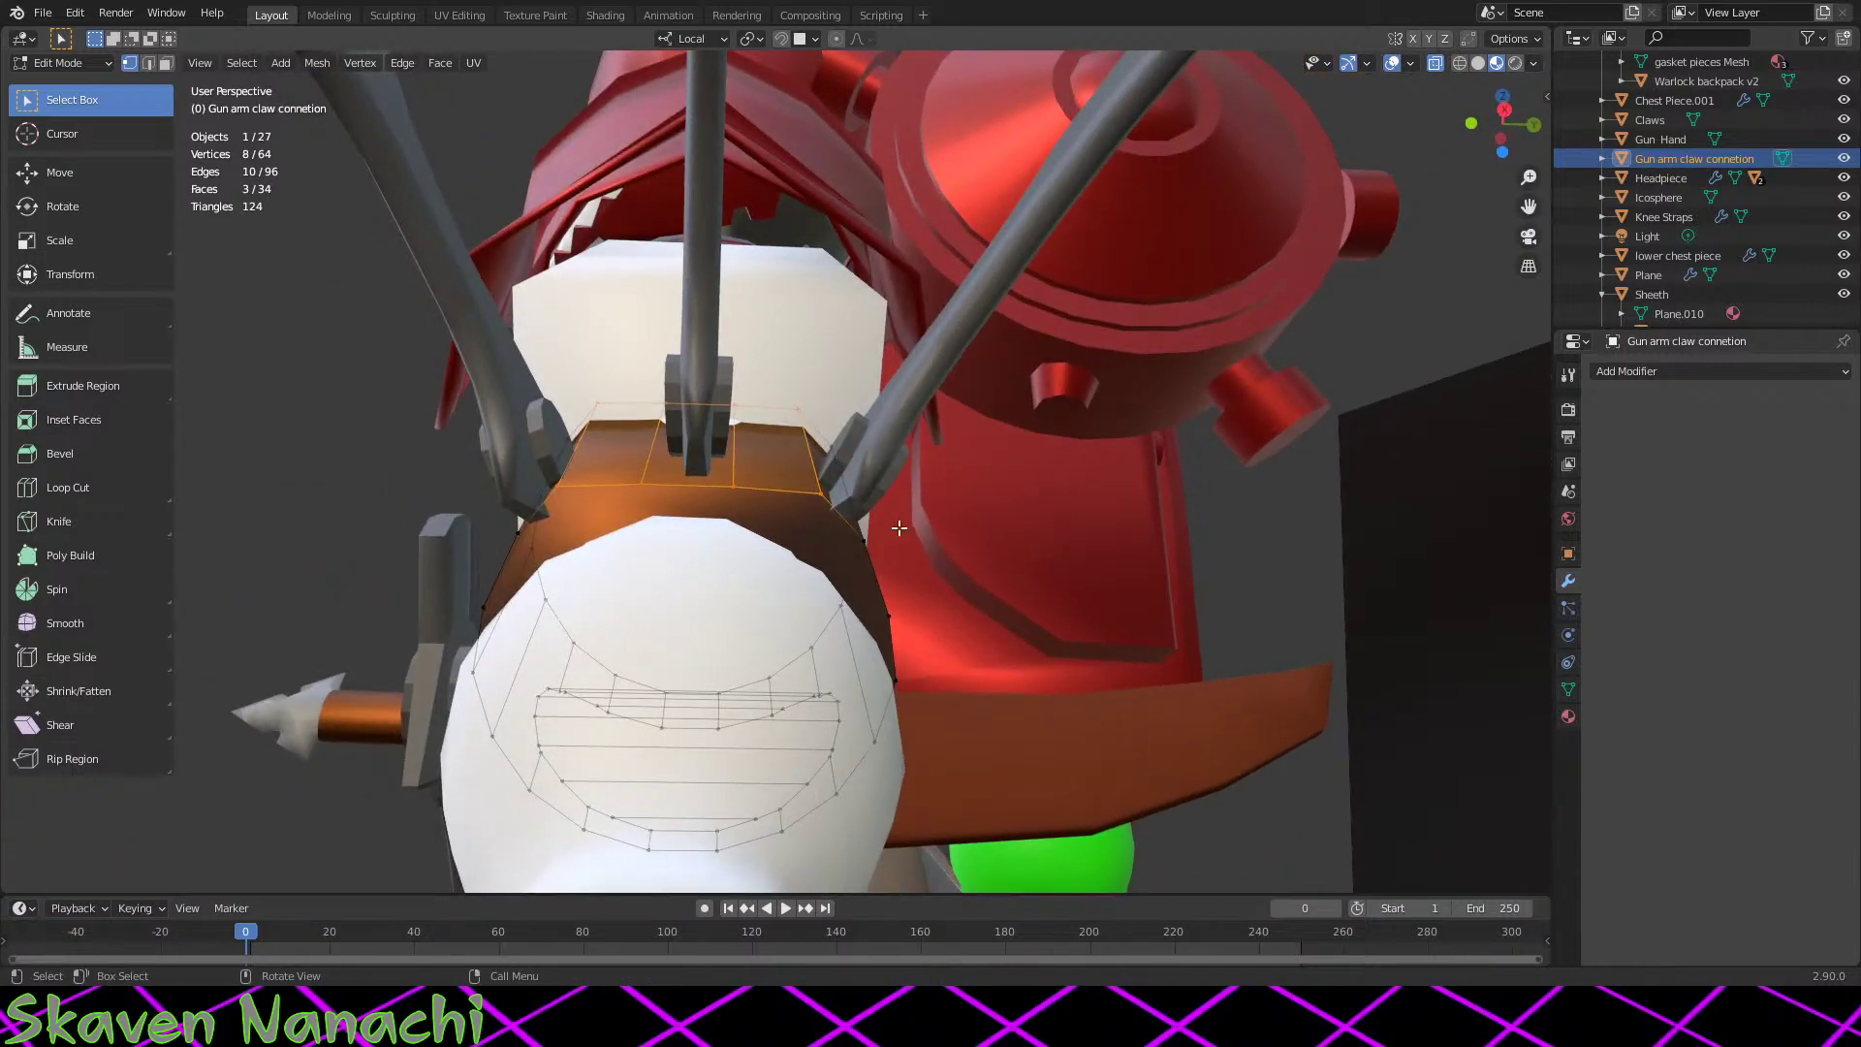
scroll(861, 562, "up", 2)
key("s")
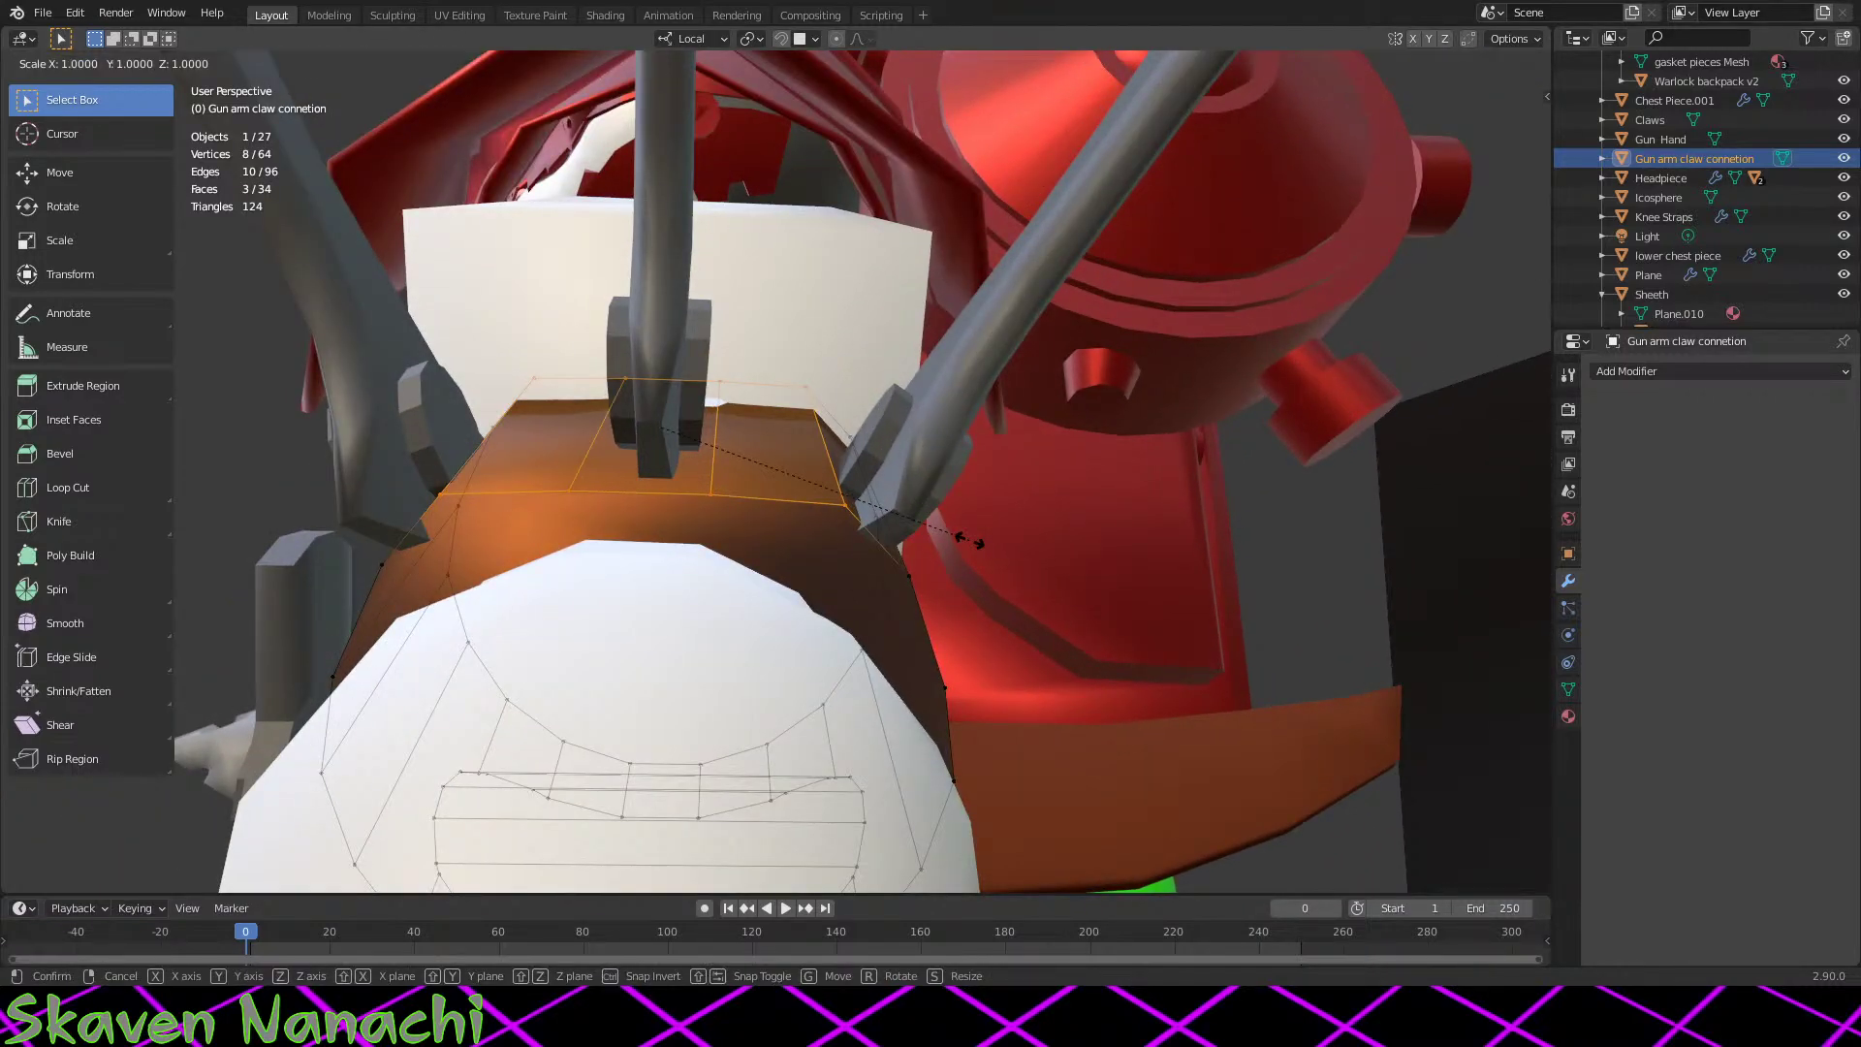
key("y")
left_click(983, 548)
middle_click_drag(984, 548, 835, 569)
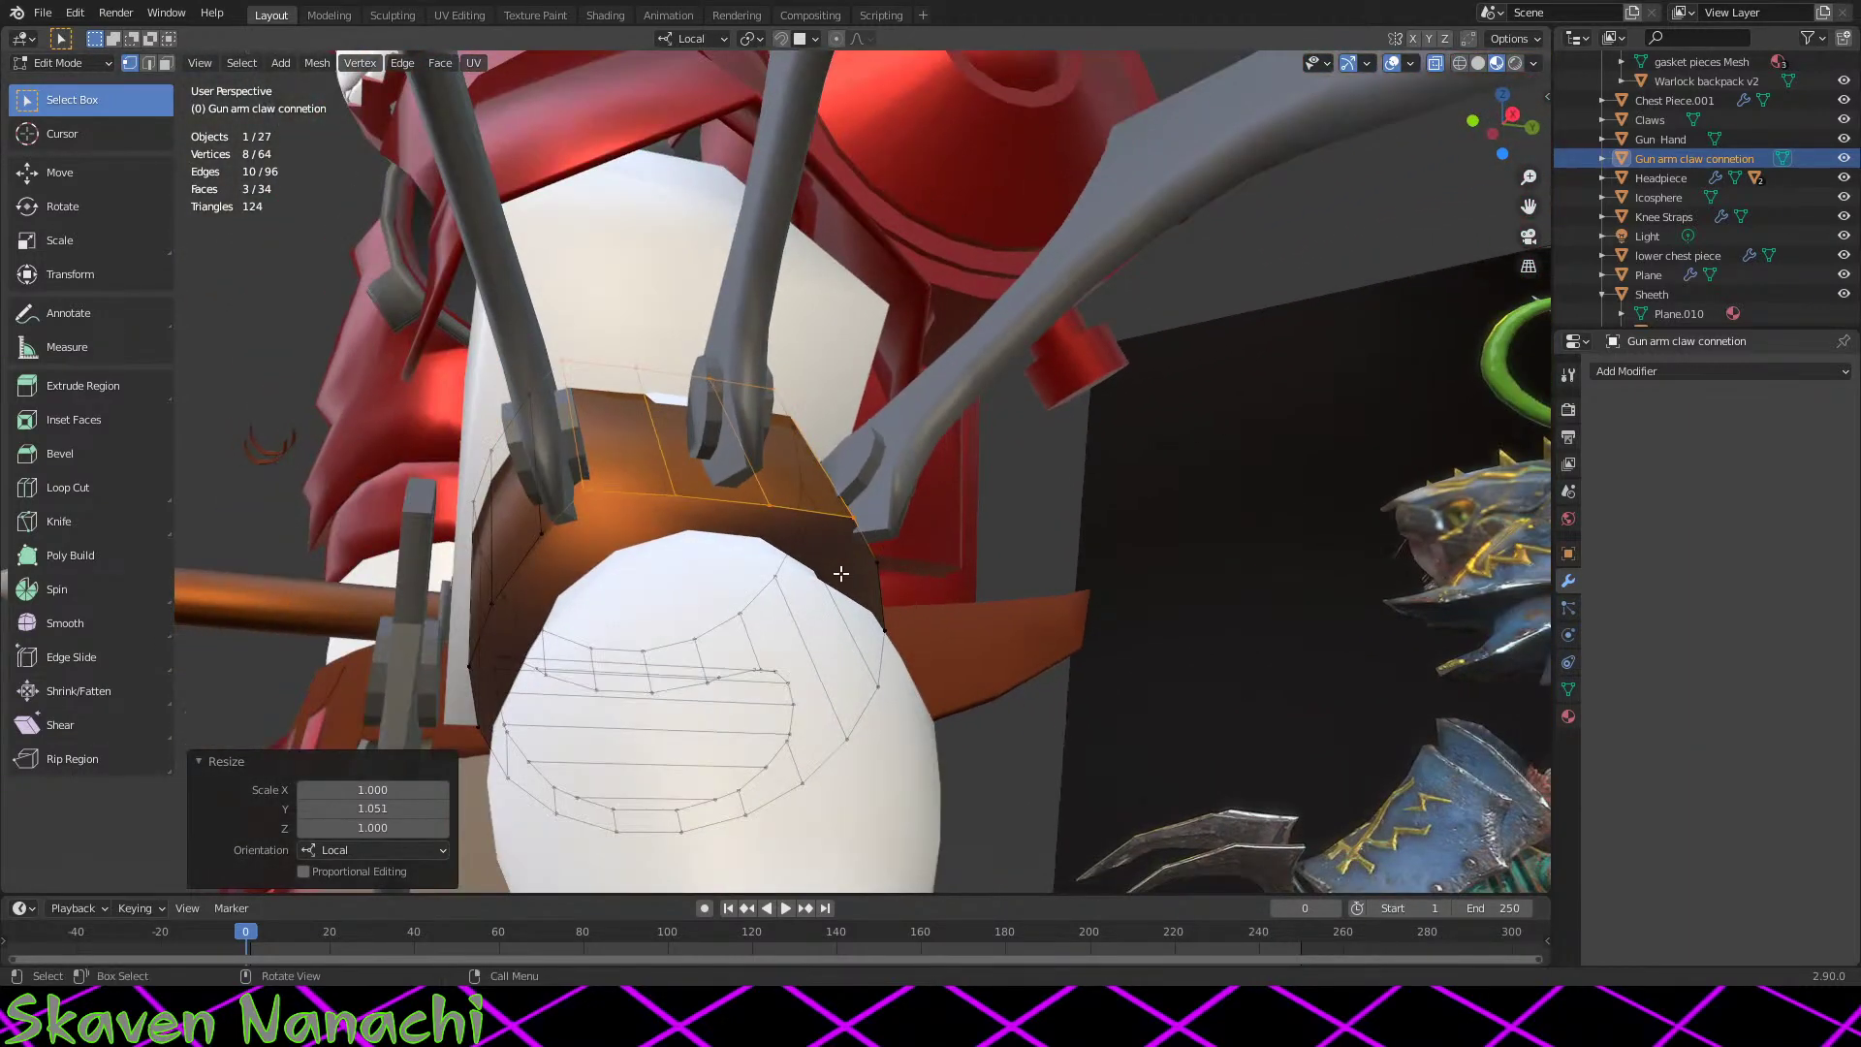
key("Tab")
Step: In the Claws mesh, select the upper claw farthest from the backpack and move it about 0.016, 0.012 and 0.018 m in X, Y and Z
middle_click_drag(591, 608, 692, 617)
left_click(692, 387)
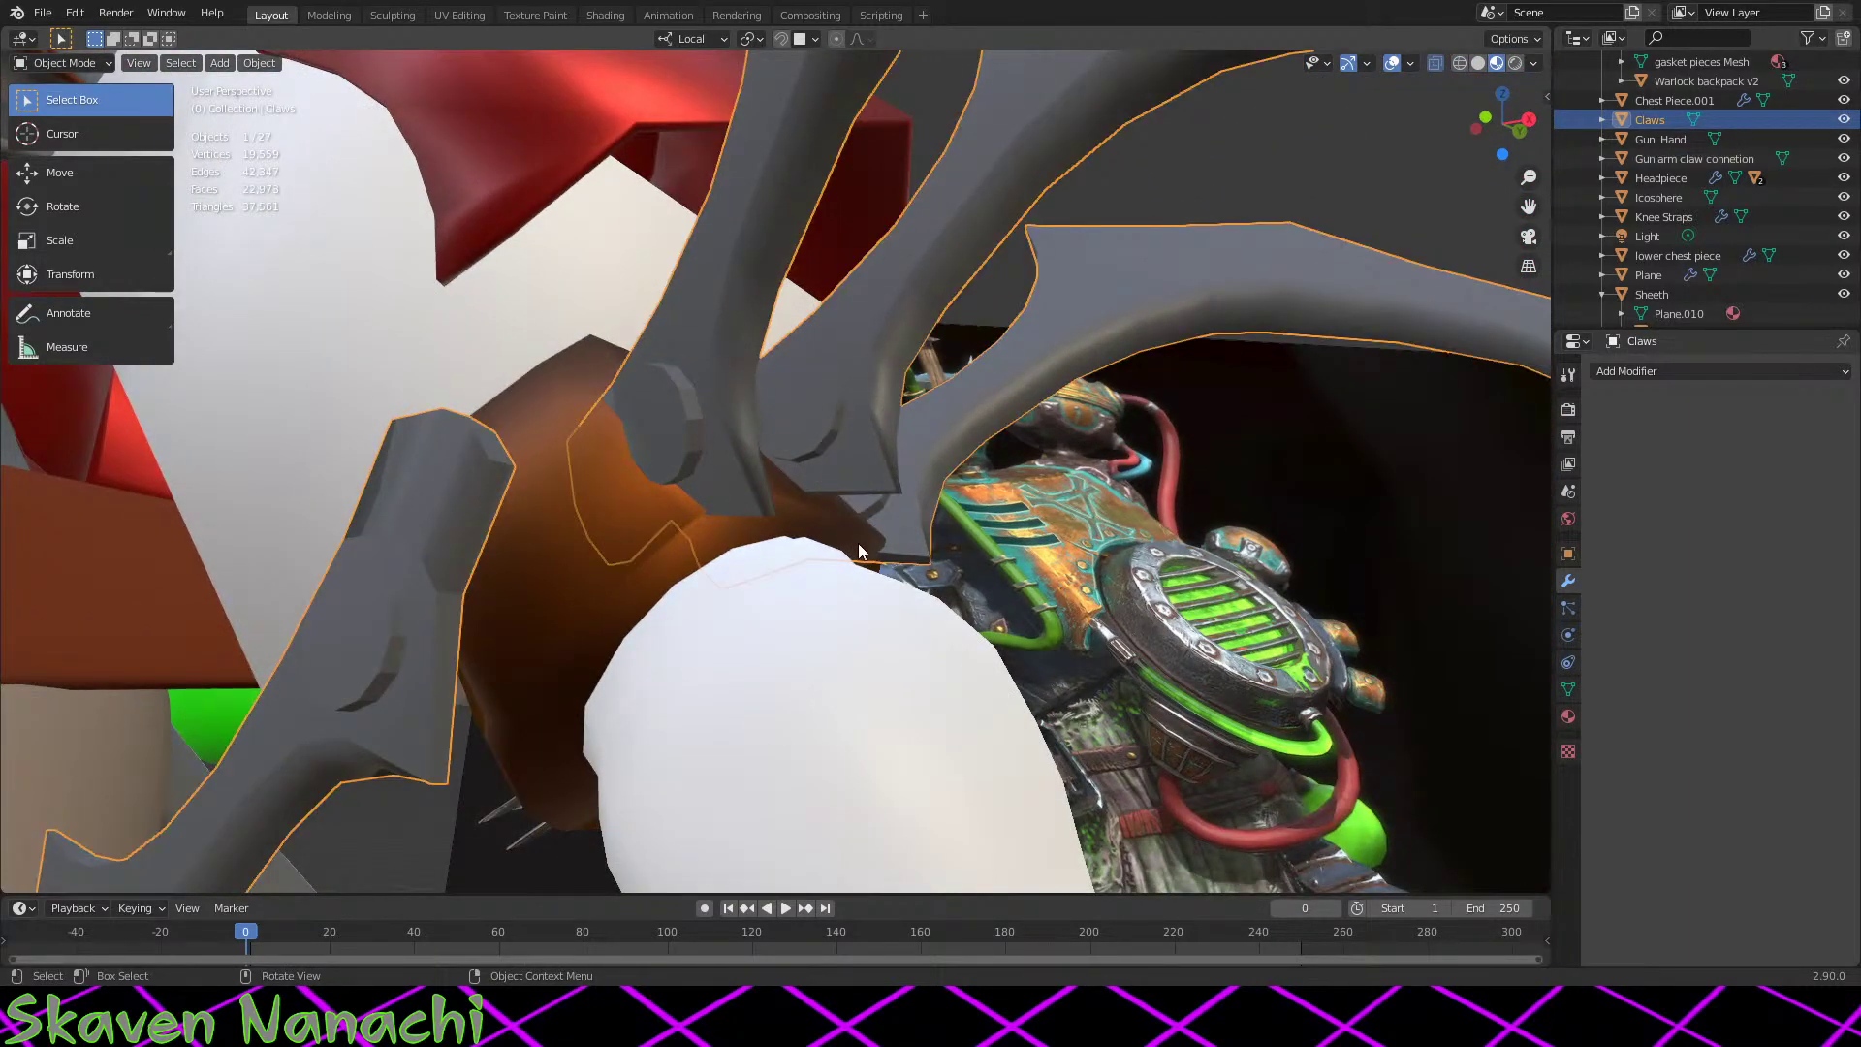
key("Tab")
middle_click_drag(858, 551, 642, 550)
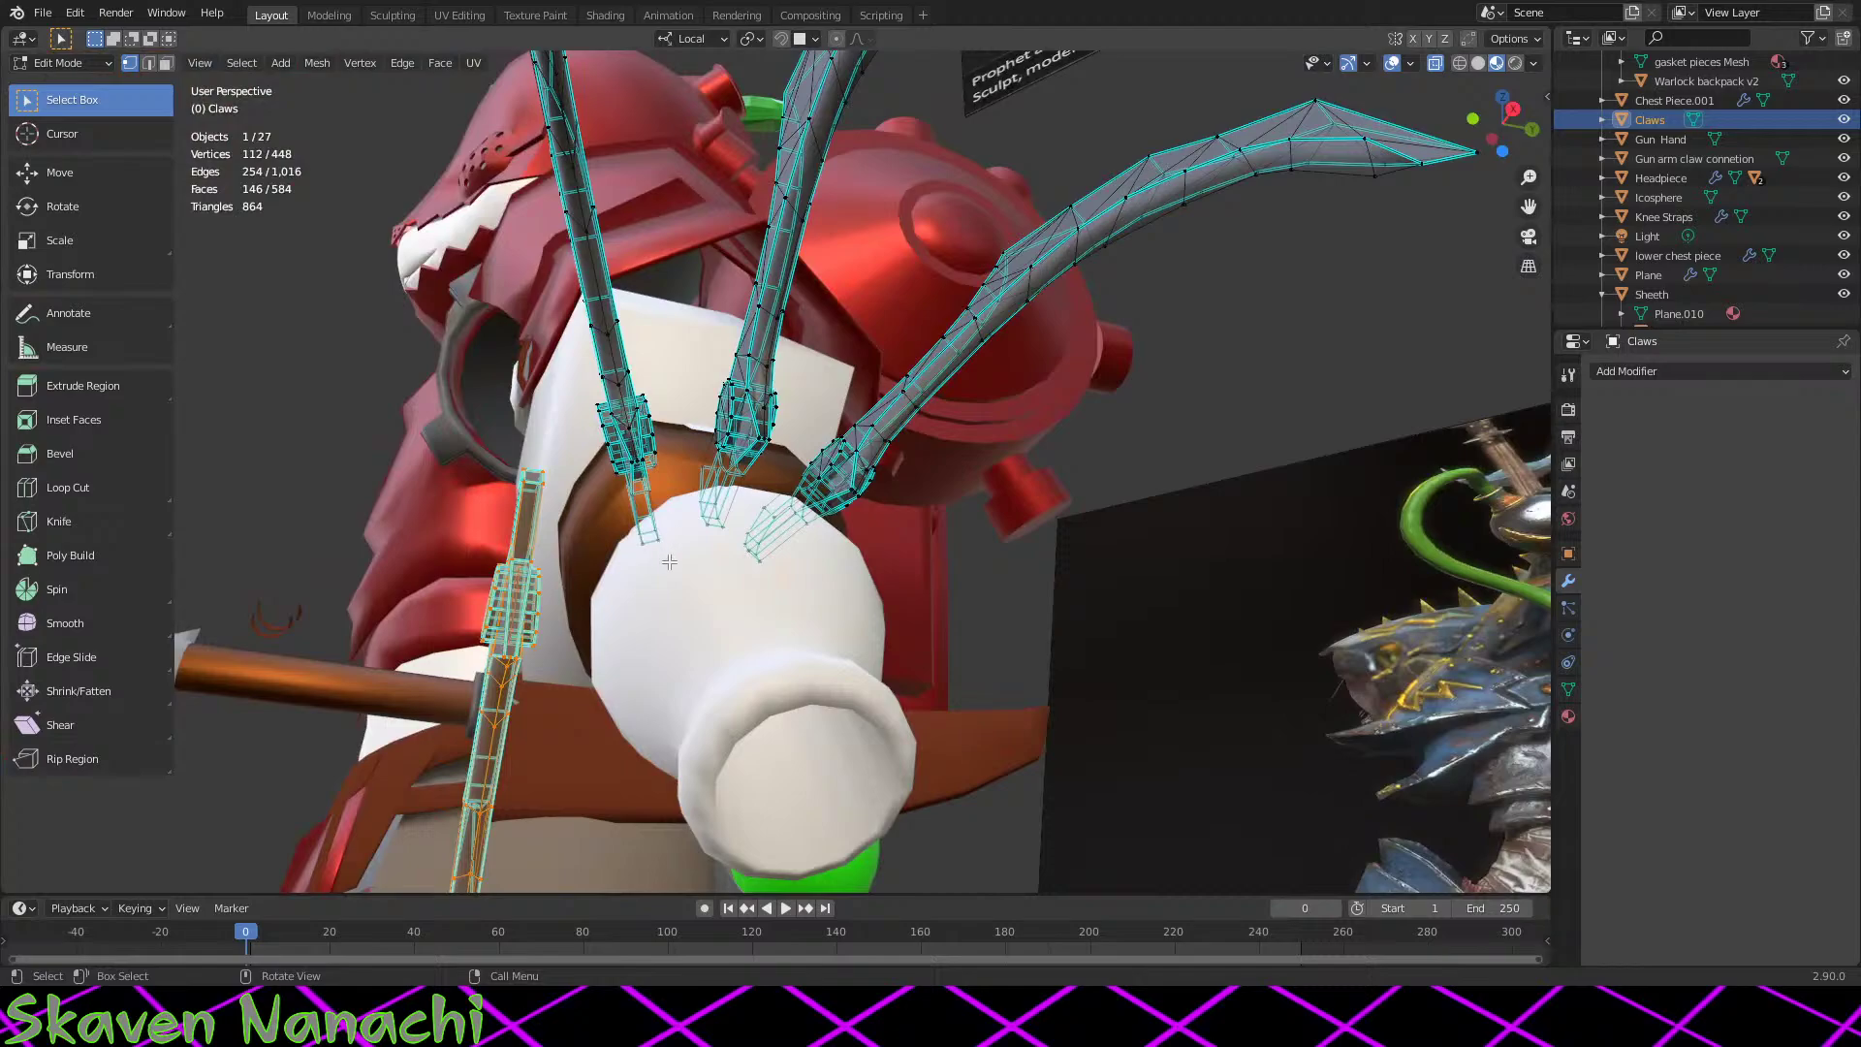
left_click_drag(590, 355, 572, 291)
middle_click_drag(572, 291, 717, 184)
left_click_drag(747, 131, 588, 384)
scroll(630, 624, "up", 4)
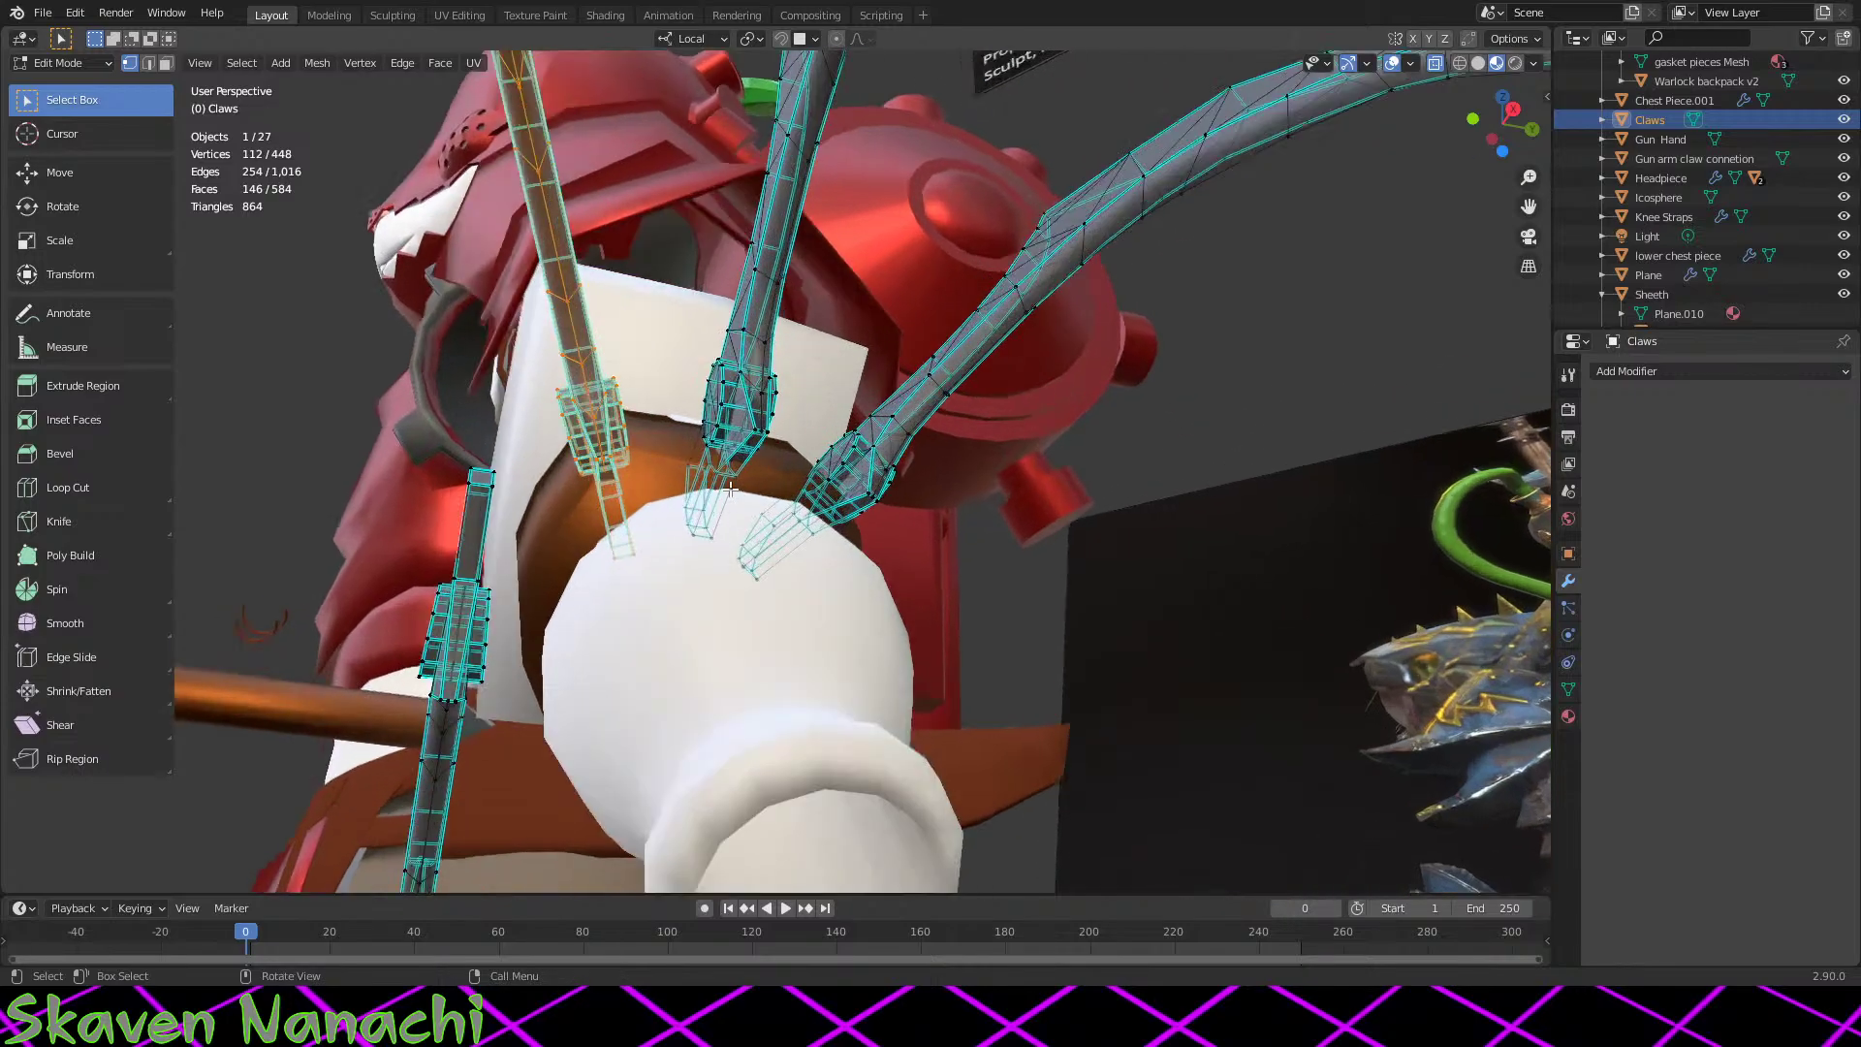
key("g")
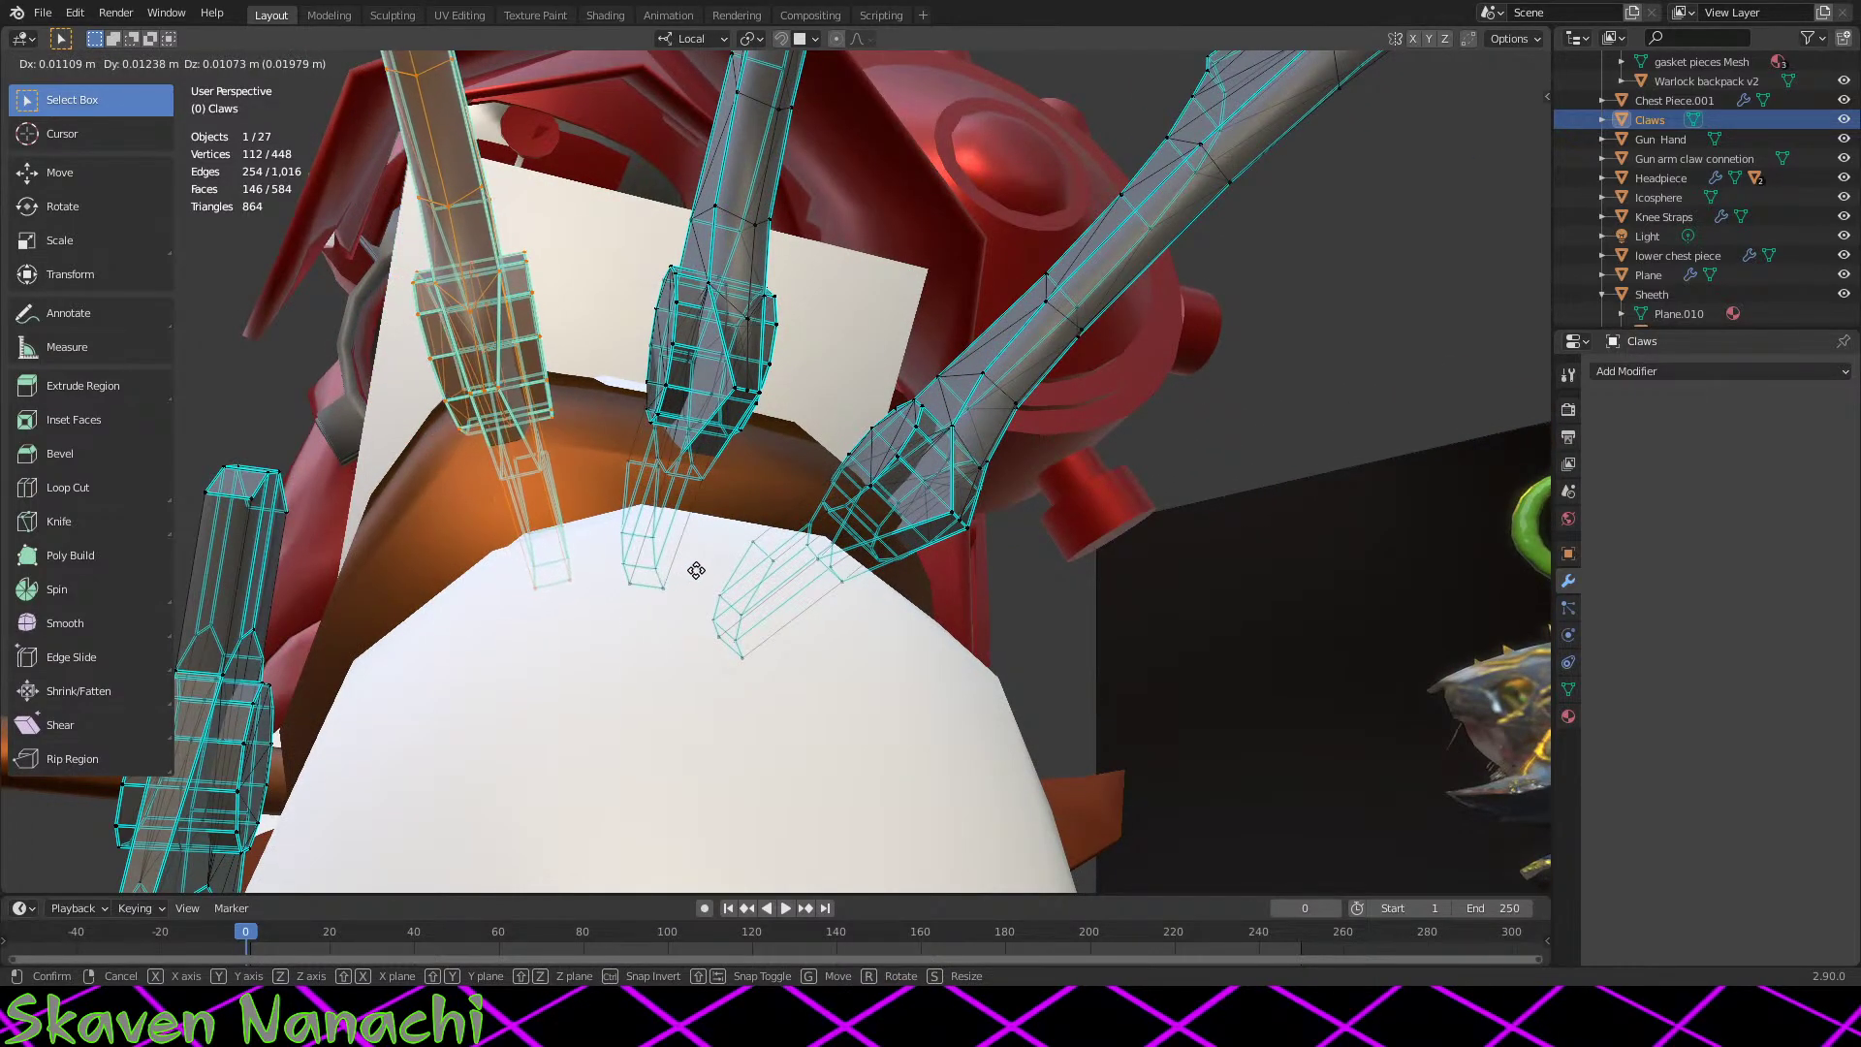
left_click(707, 532)
middle_click_drag(707, 532, 722, 582)
Step: Rotate the selected claw by about 5.9° in the view plane
key("r")
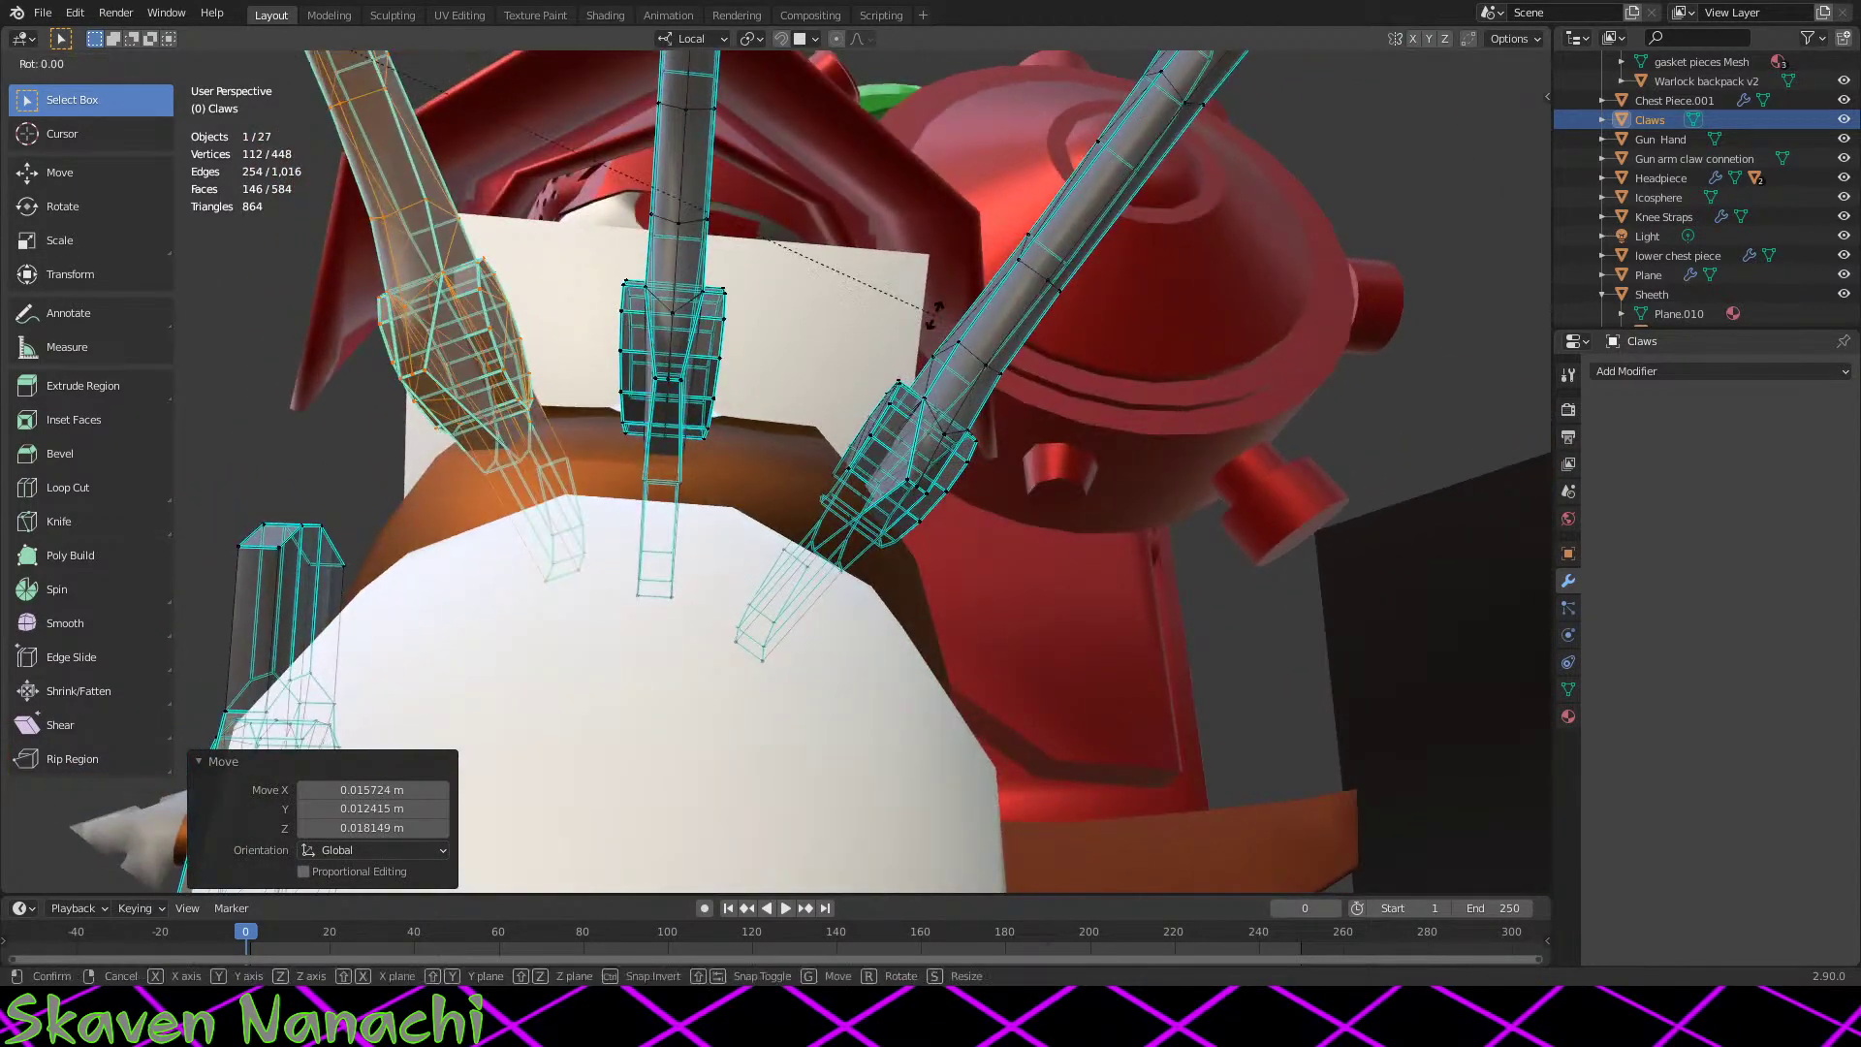
right_click(945, 344)
scroll(945, 344, "down", 3)
middle_click_drag(945, 344, 803, 445)
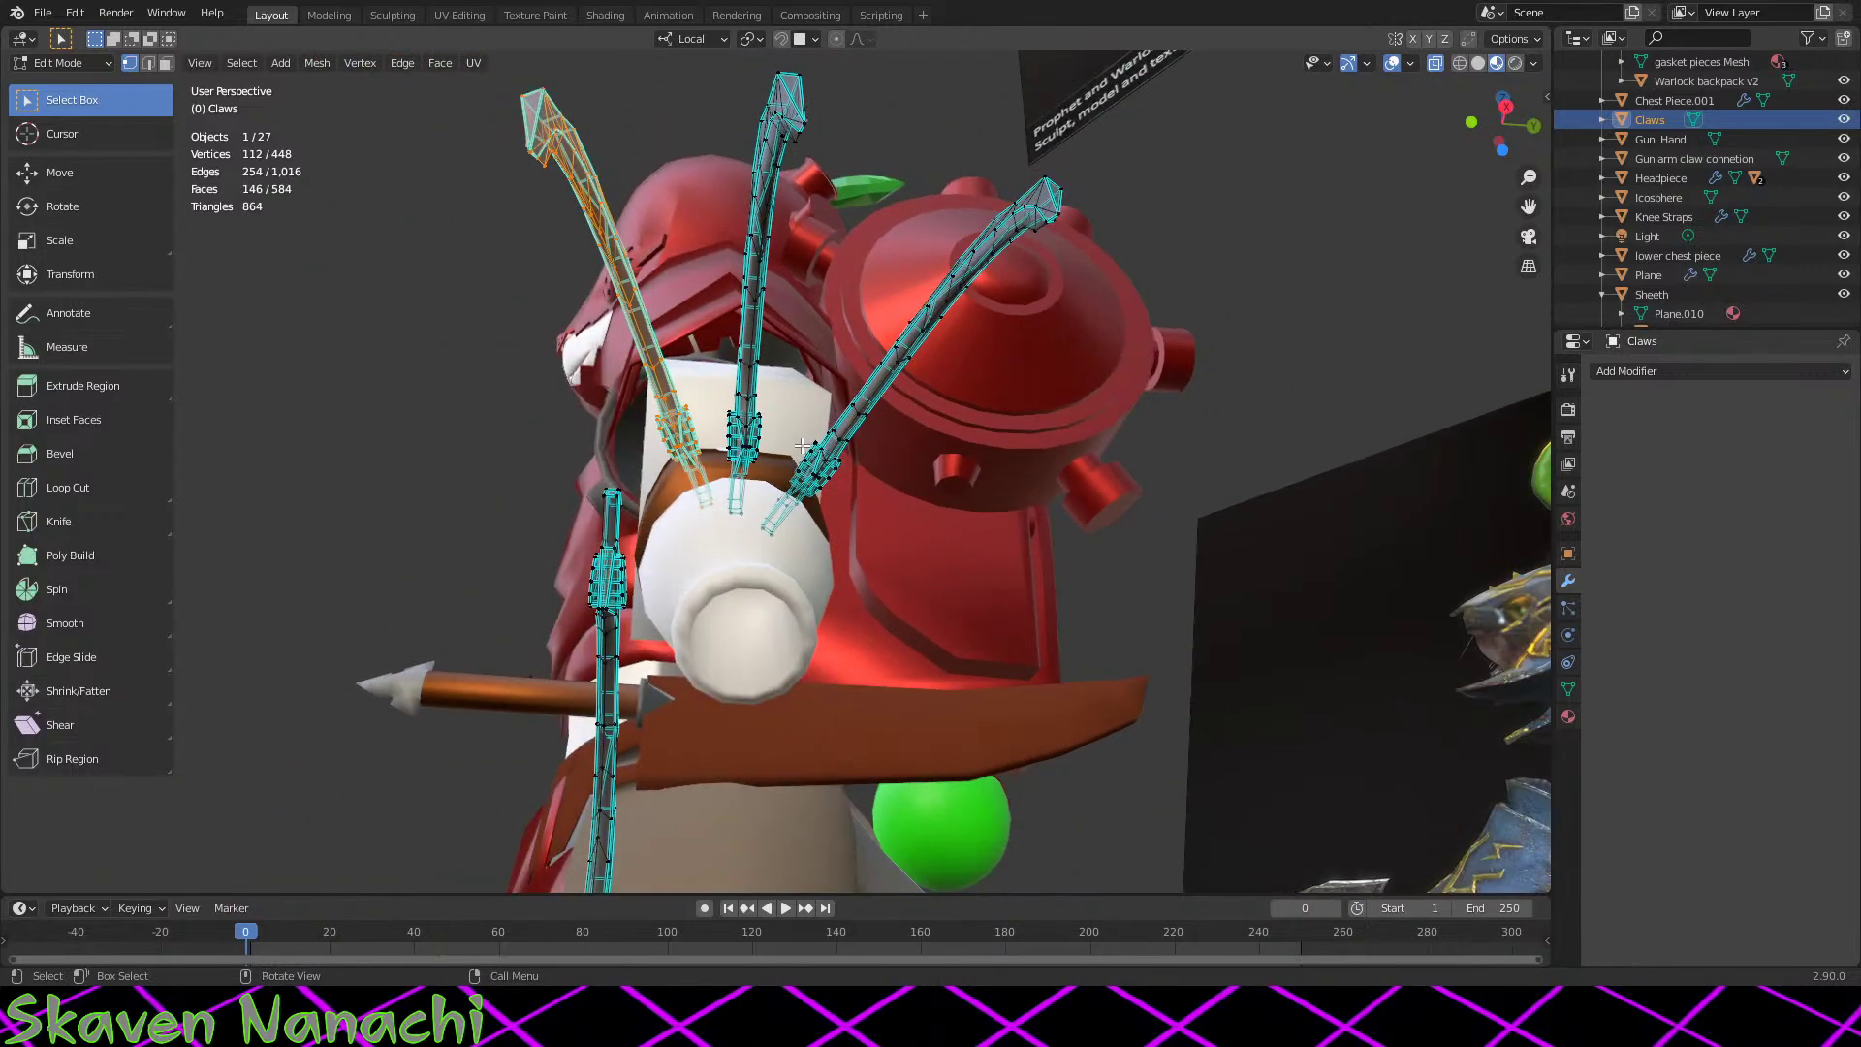
middle_click_drag(817, 378, 896, 623)
key("r")
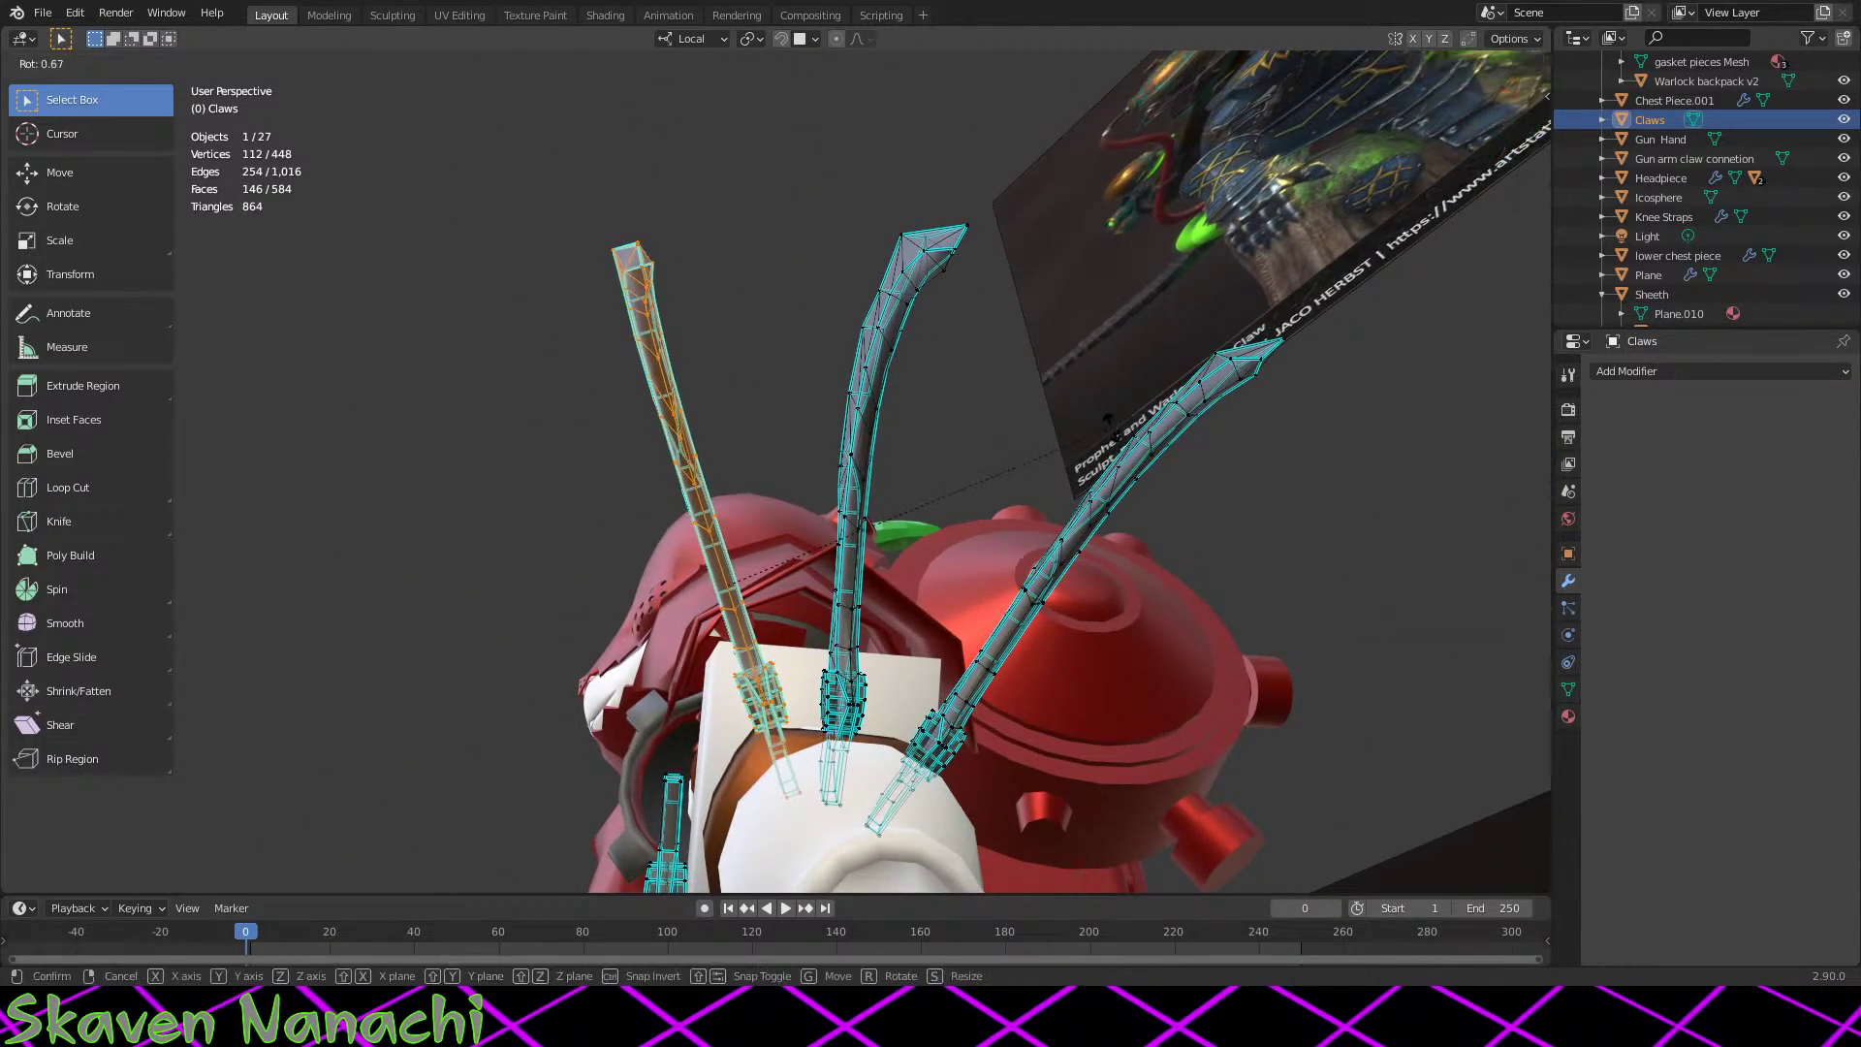
left_click(1124, 465)
Step: Reposition the rotated claw so its base sits on the claw connection
key("g")
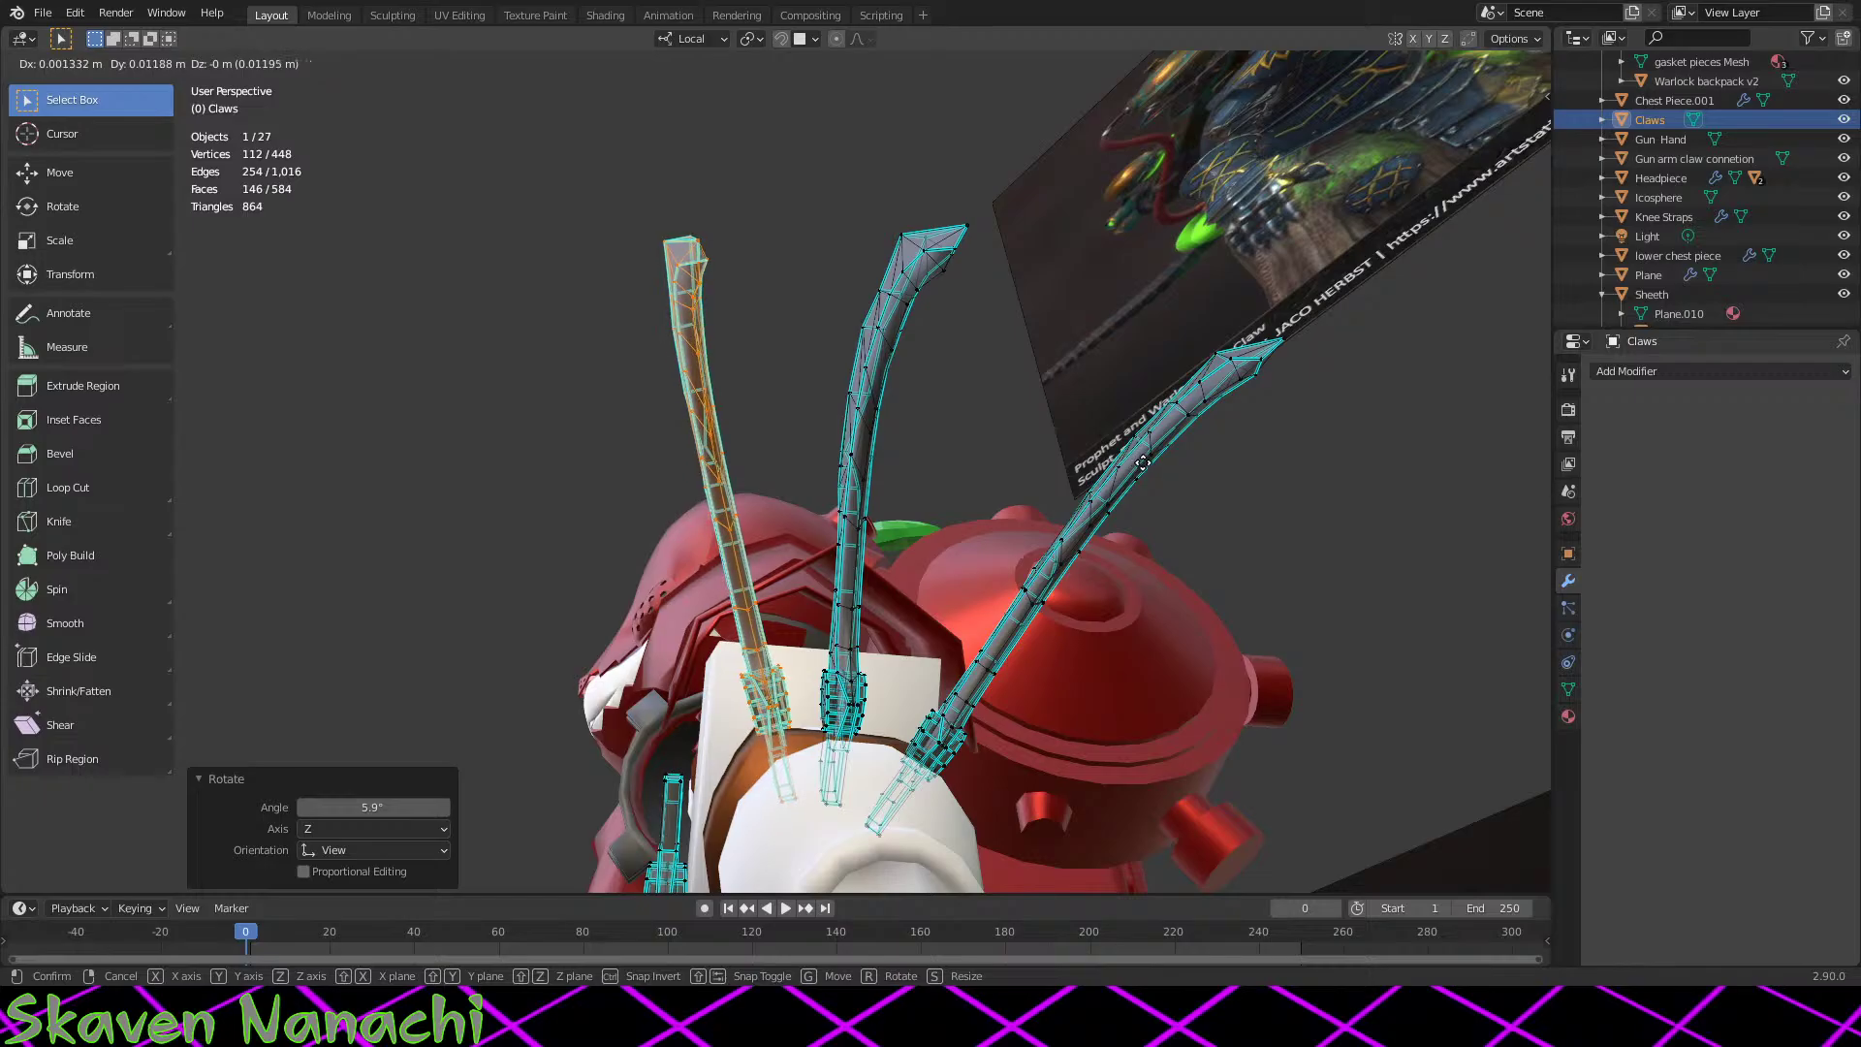
left_click(948, 715)
scroll(948, 716, "up", 4)
middle_click_drag(948, 716, 1165, 805)
middle_click_drag(909, 698, 940, 653)
key("Tab")
scroll(941, 654, "down", 2)
Step: Select the upper claw nearest the backpack and rotate it slightly in the view plane
key("Tab")
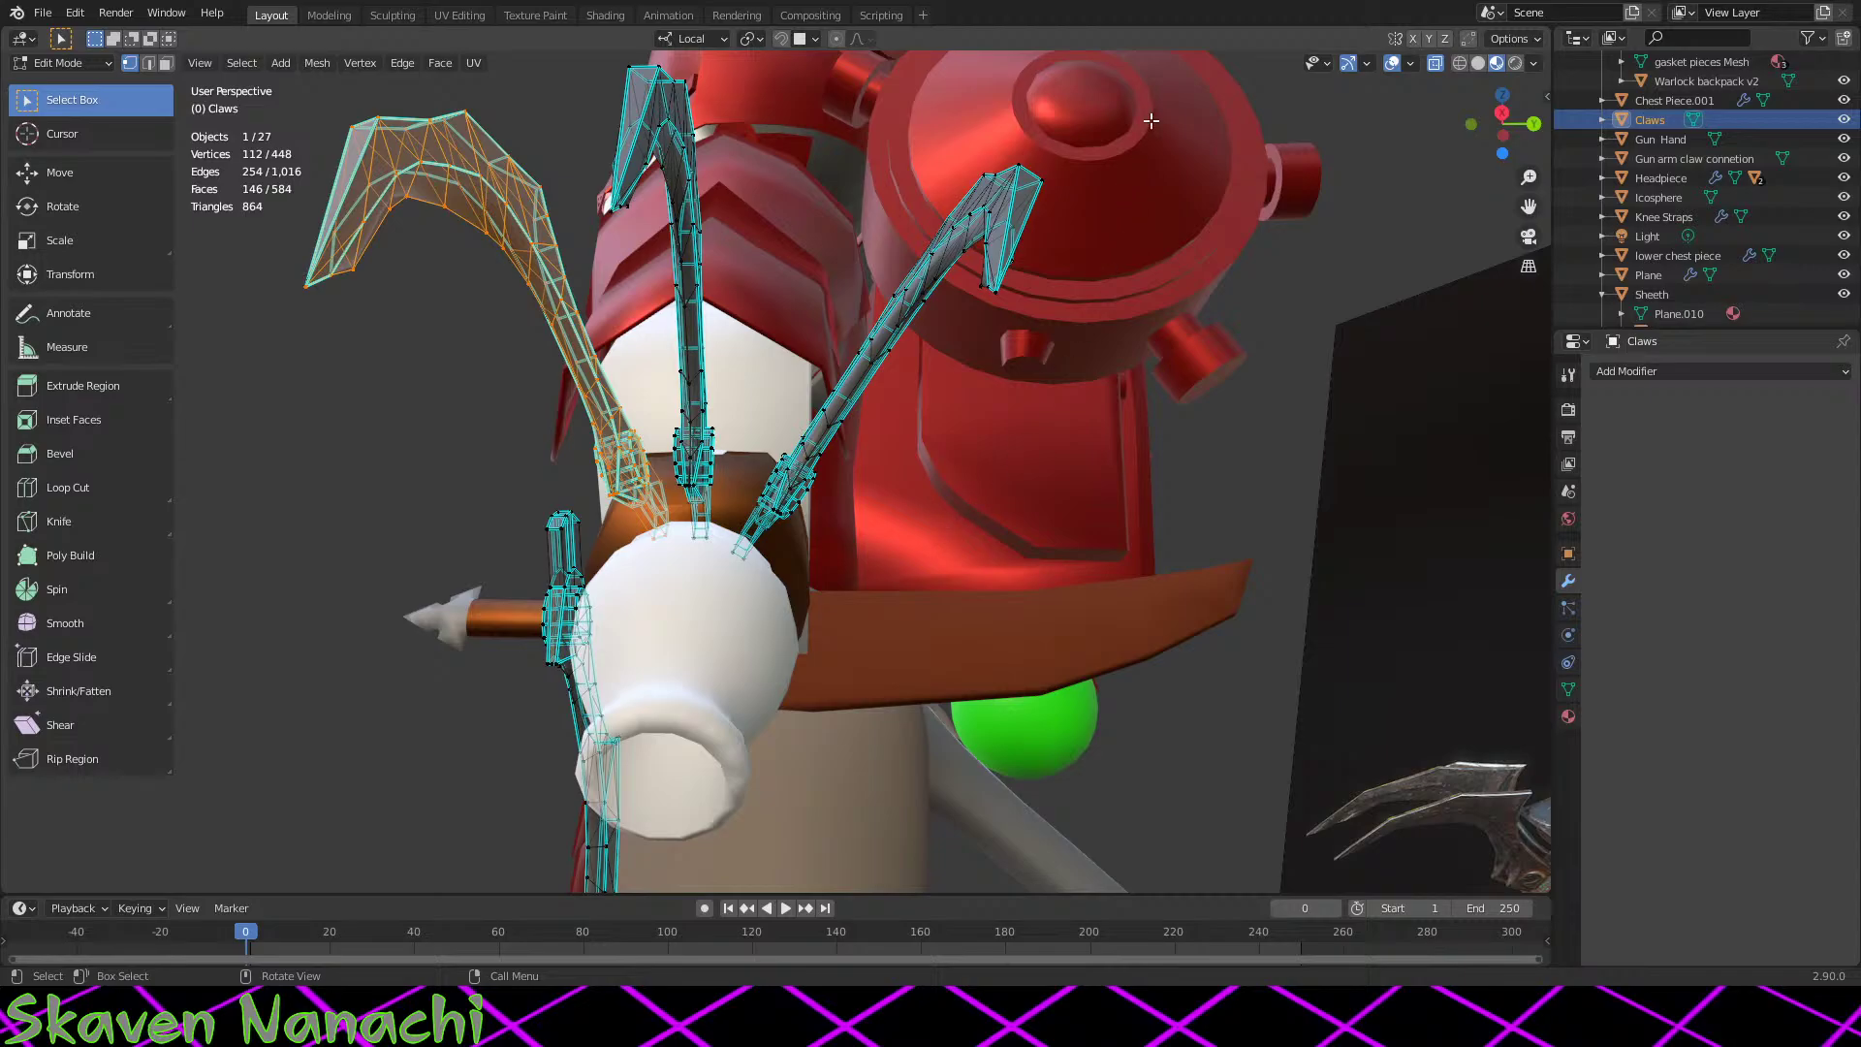
left_click_drag(1150, 121, 723, 624)
middle_click_drag(723, 624, 1122, 708)
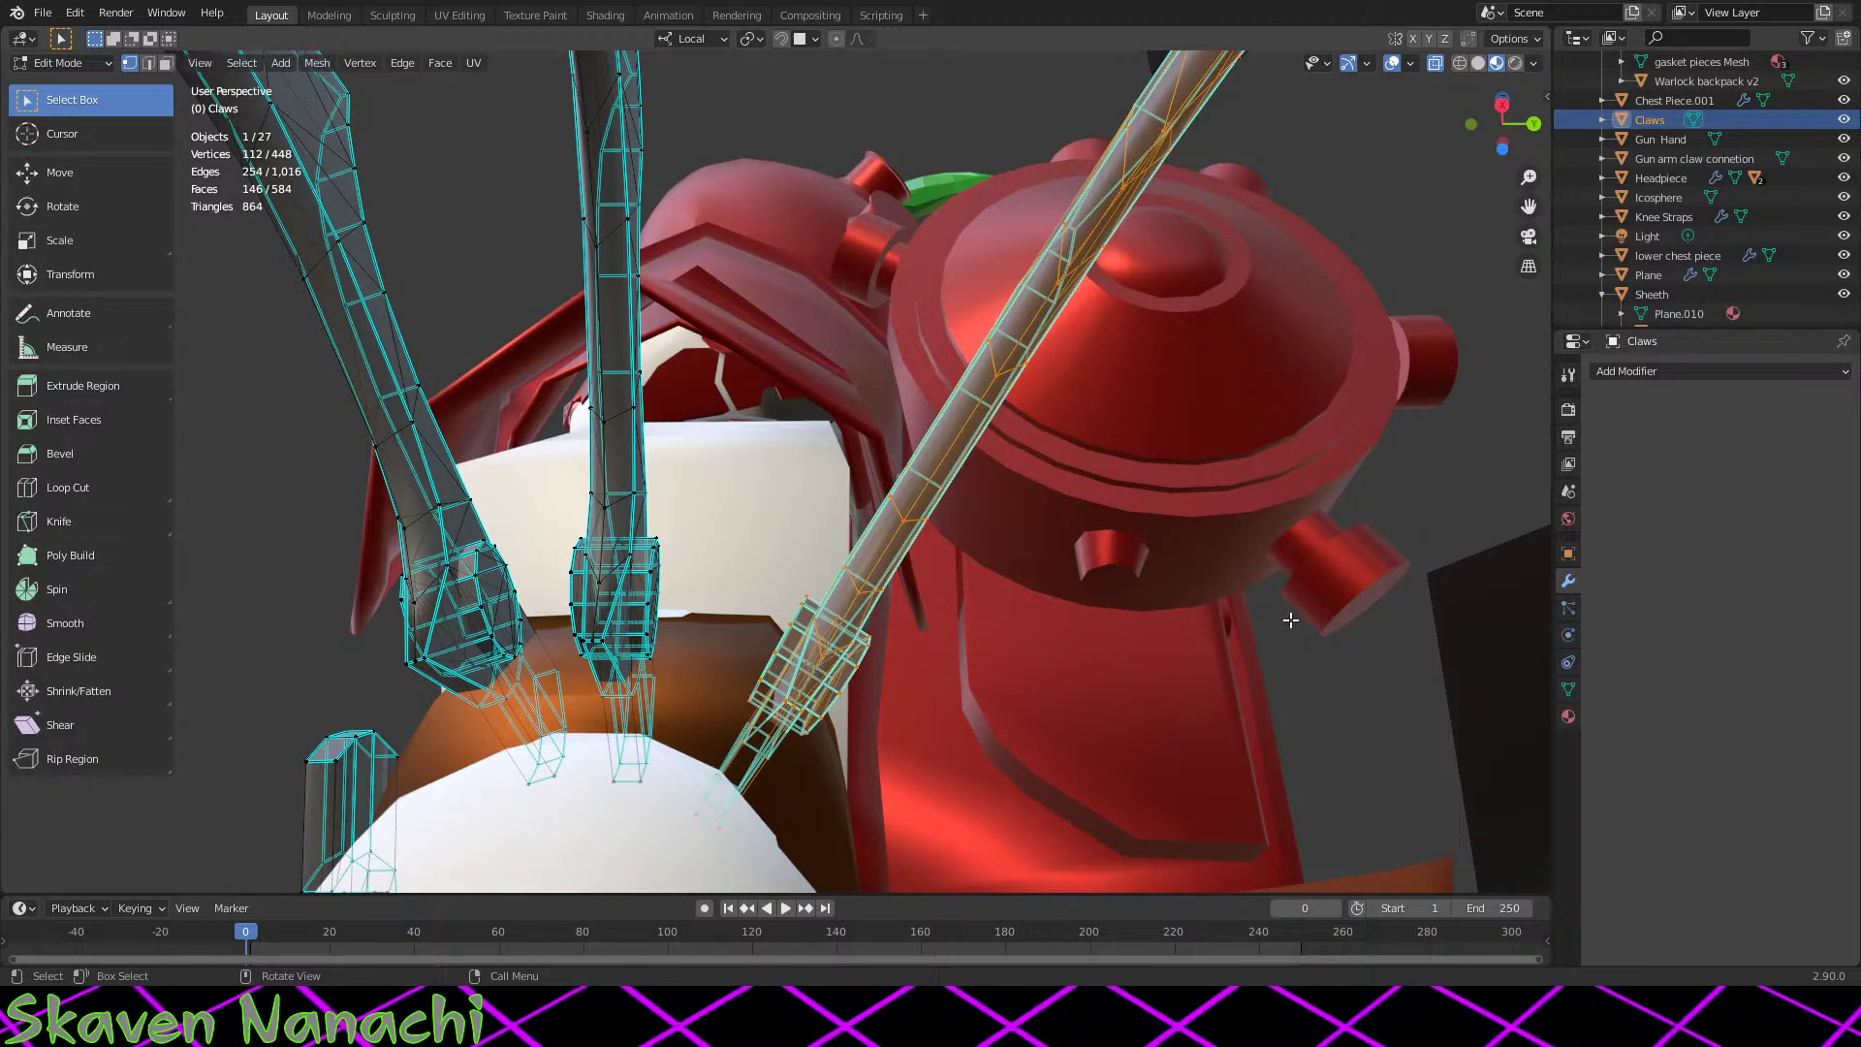
scroll(1291, 620, "down", 3)
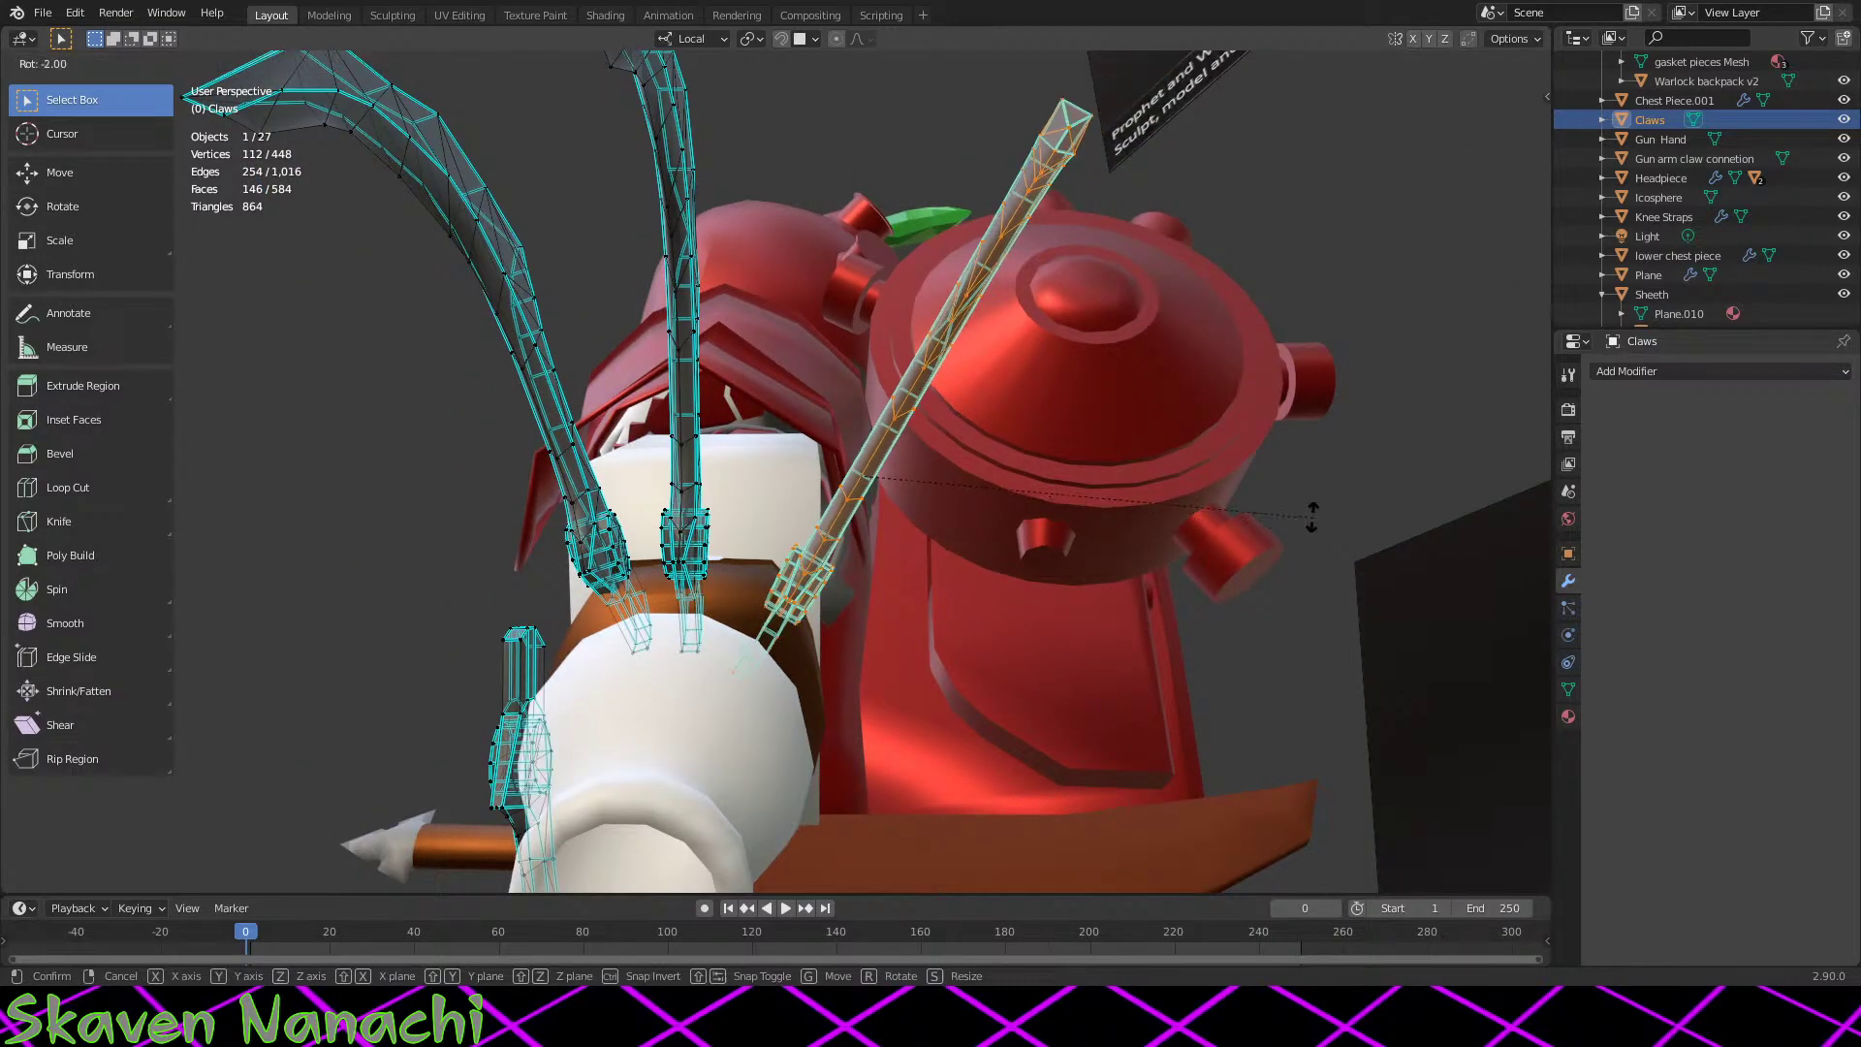
left_click(1259, 479)
middle_click_drag(1247, 478, 1298, 463)
Step: Move the upper claw nearest the backpack toward the claw connection, finishing with a shift of about -0.013 m in global Y
key("g")
left_click(1073, 809)
left_click(1318, 353)
middle_click_drag(1318, 354, 1026, 592)
key("g")
left_click(1253, 697)
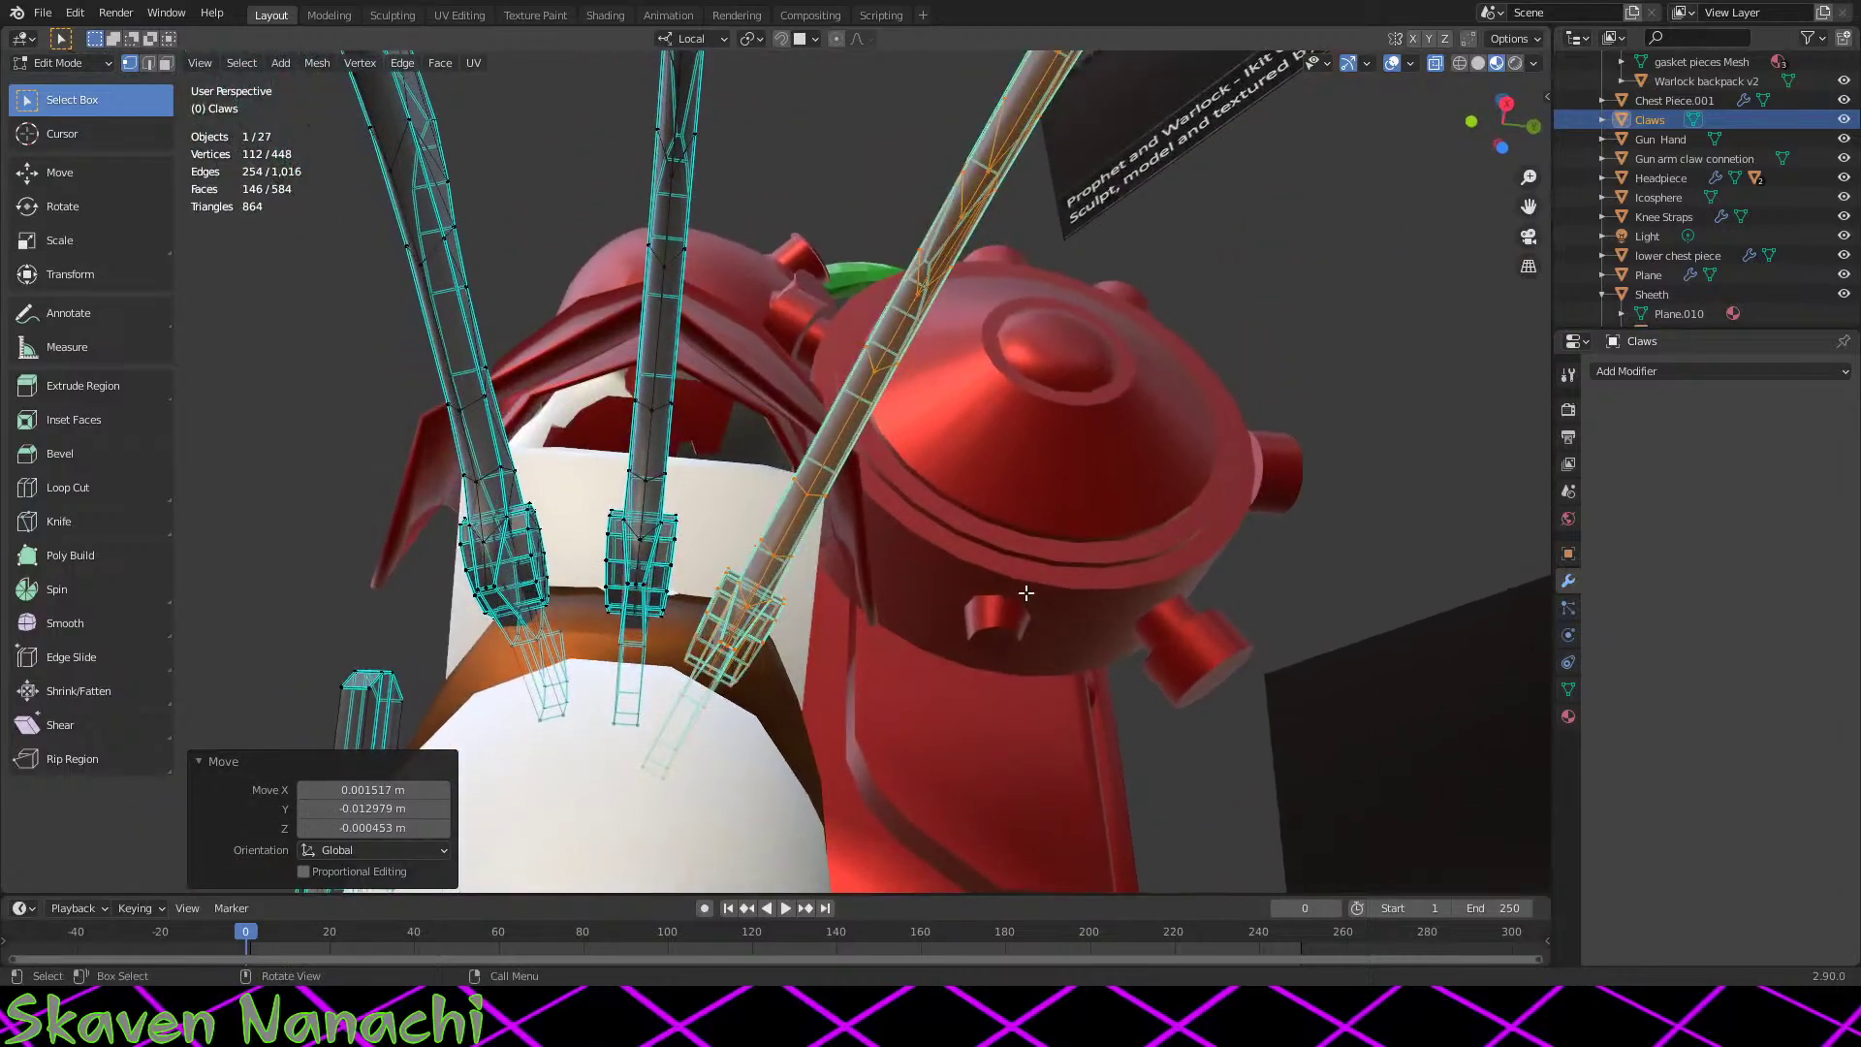
Step: Fine-tune the position of the claw nearest the backpack so its base sits on the claw connection
key("g")
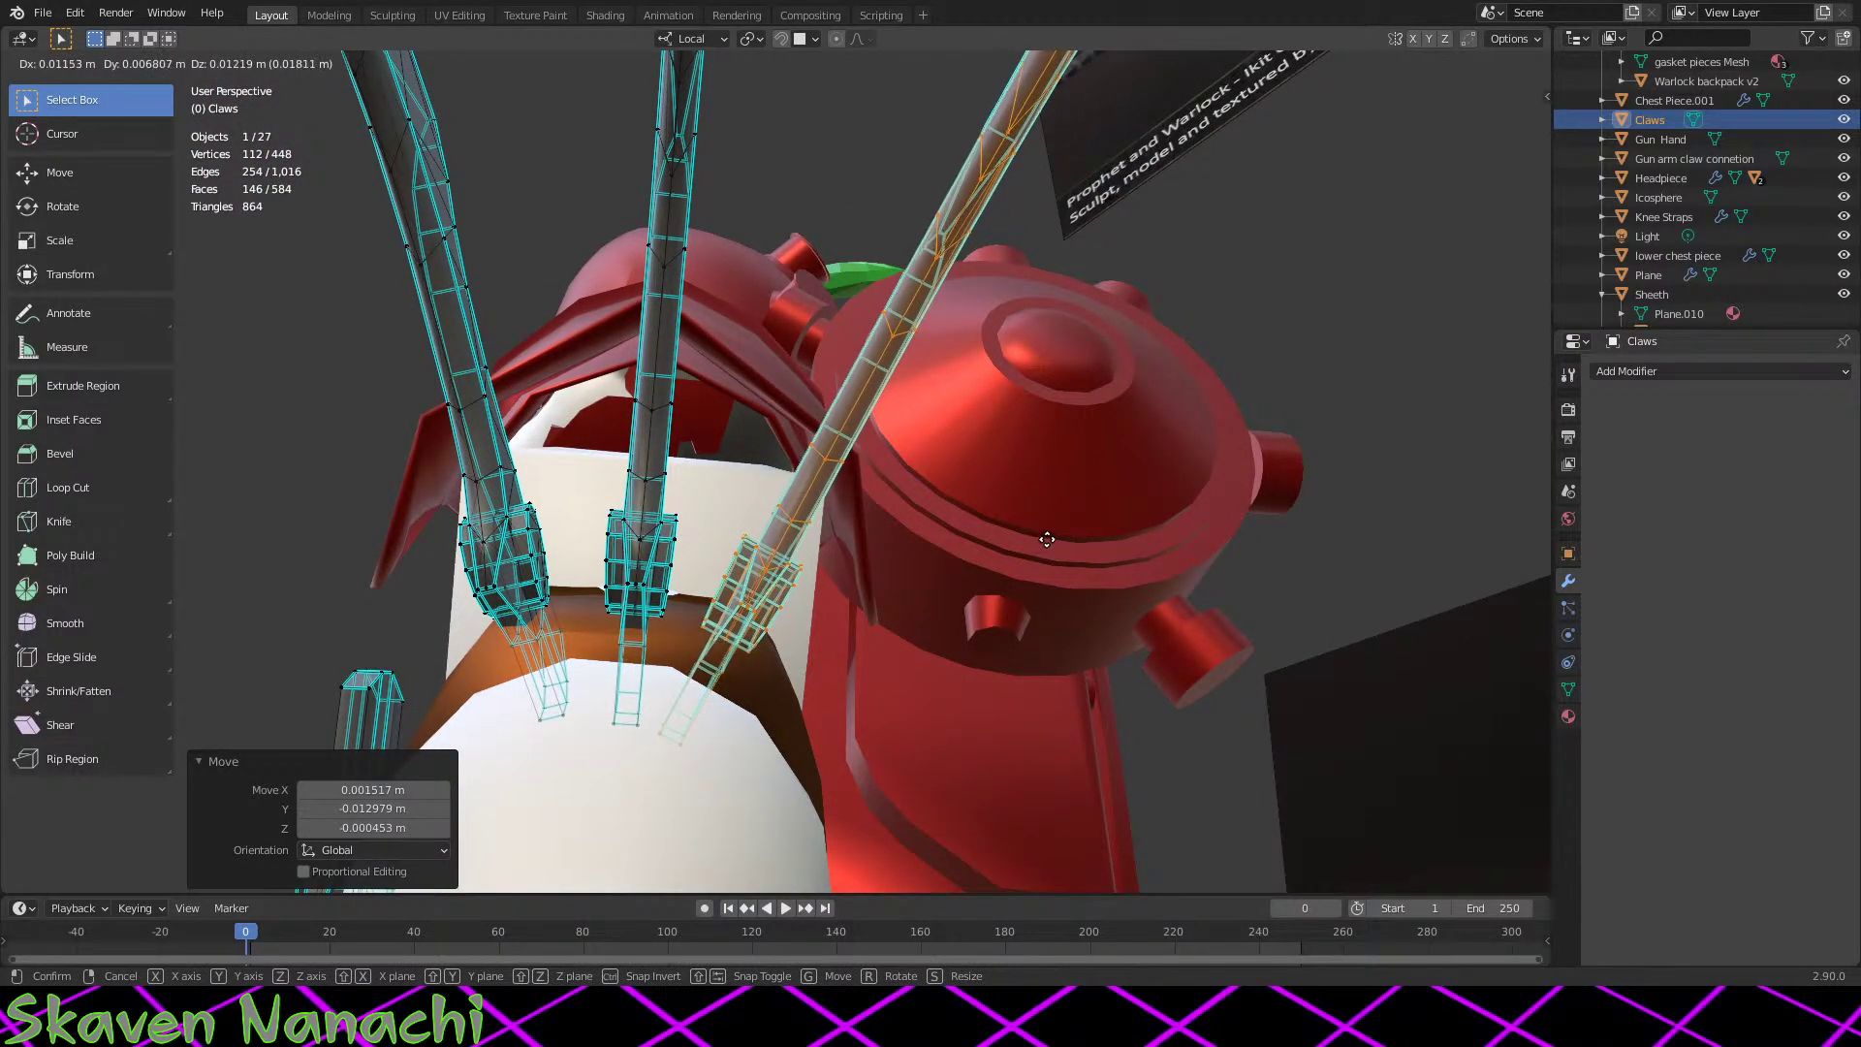
left_click(1047, 540)
middle_click_drag(973, 690, 986, 662)
key("Tab")
mouse_move(946, 731)
middle_mouse_down()
mouse_move(837, 752)
mouse_move(943, 711)
mouse_move(784, 741)
mouse_move(1085, 759)
mouse_move(1196, 793)
mouse_move(926, 756)
middle_mouse_up()
key("Tab")
key("g")
left_click(949, 694)
key("Tab")
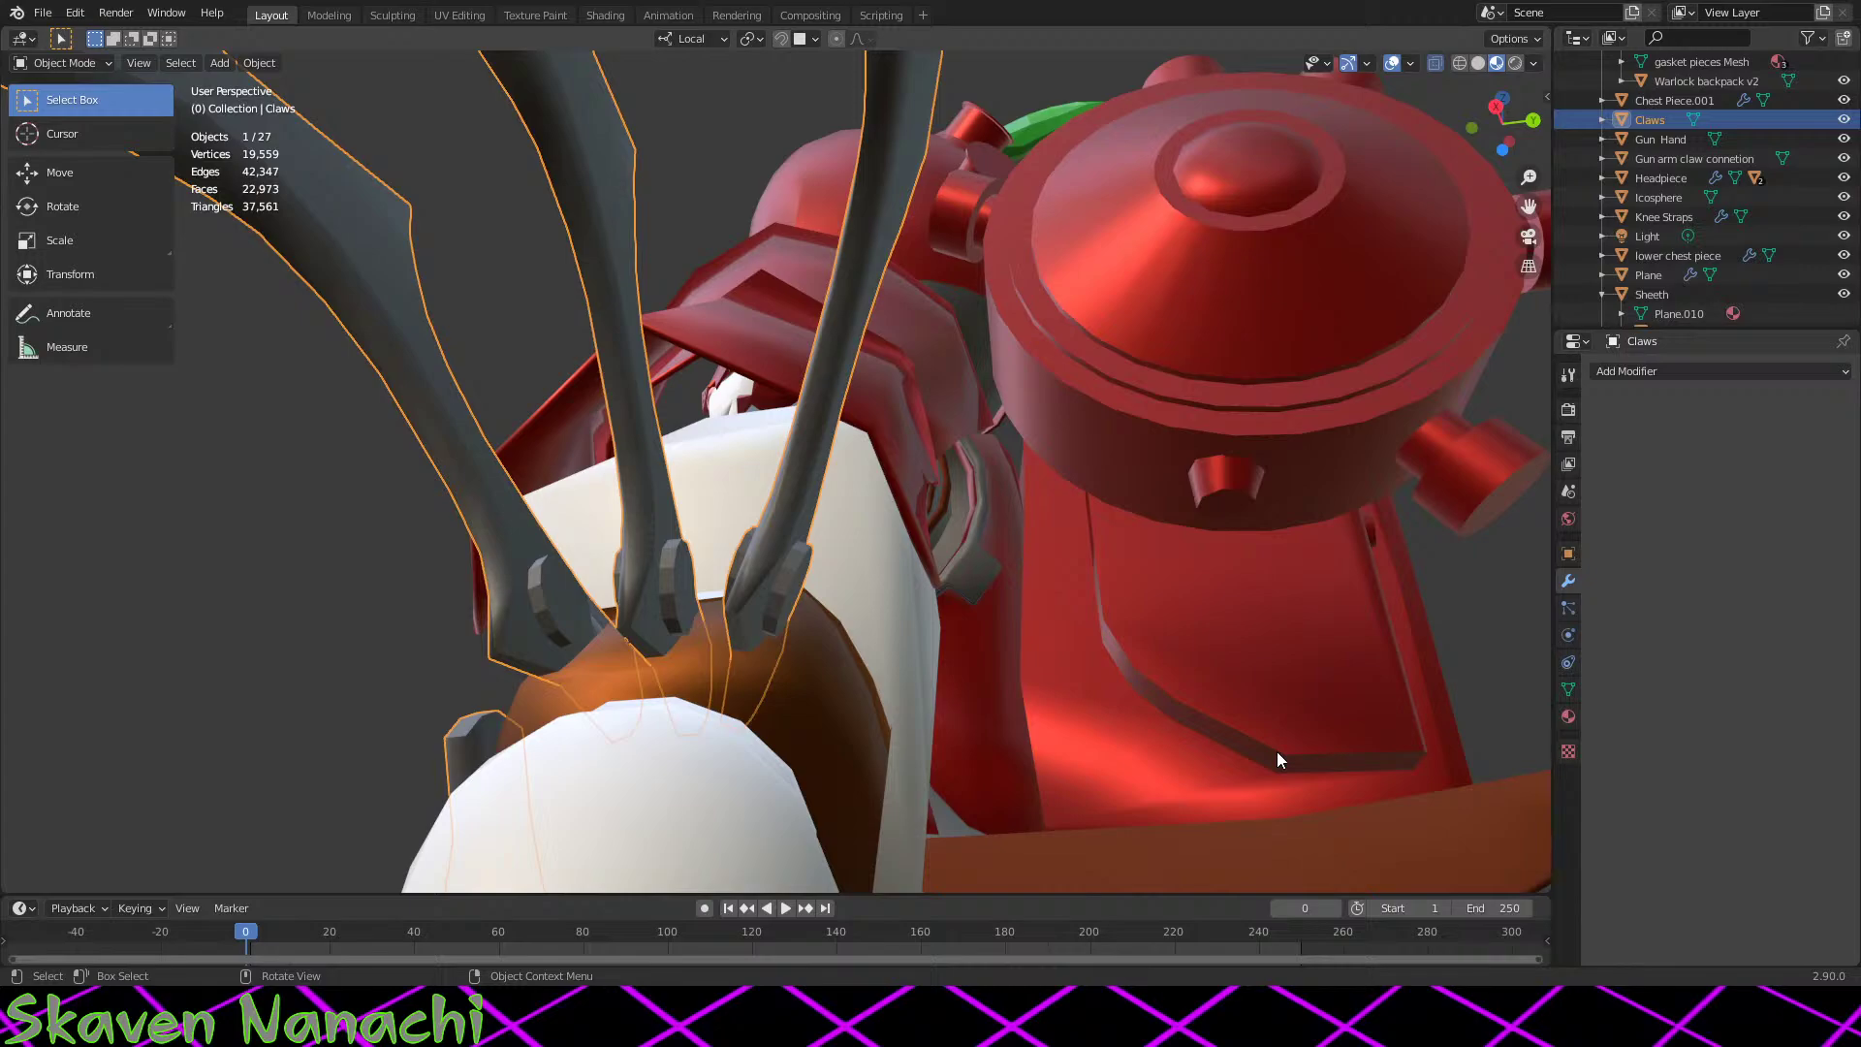
Step: Select all three upper claws in the Claws mesh and move them together about 0.018 m along local Y
middle_click_drag(1201, 748, 791, 697)
key("Tab")
scroll(791, 697, "down", 4)
left_click_drag(913, 223, 692, 549)
left_click_drag(714, 276, 539, 485, "shift")
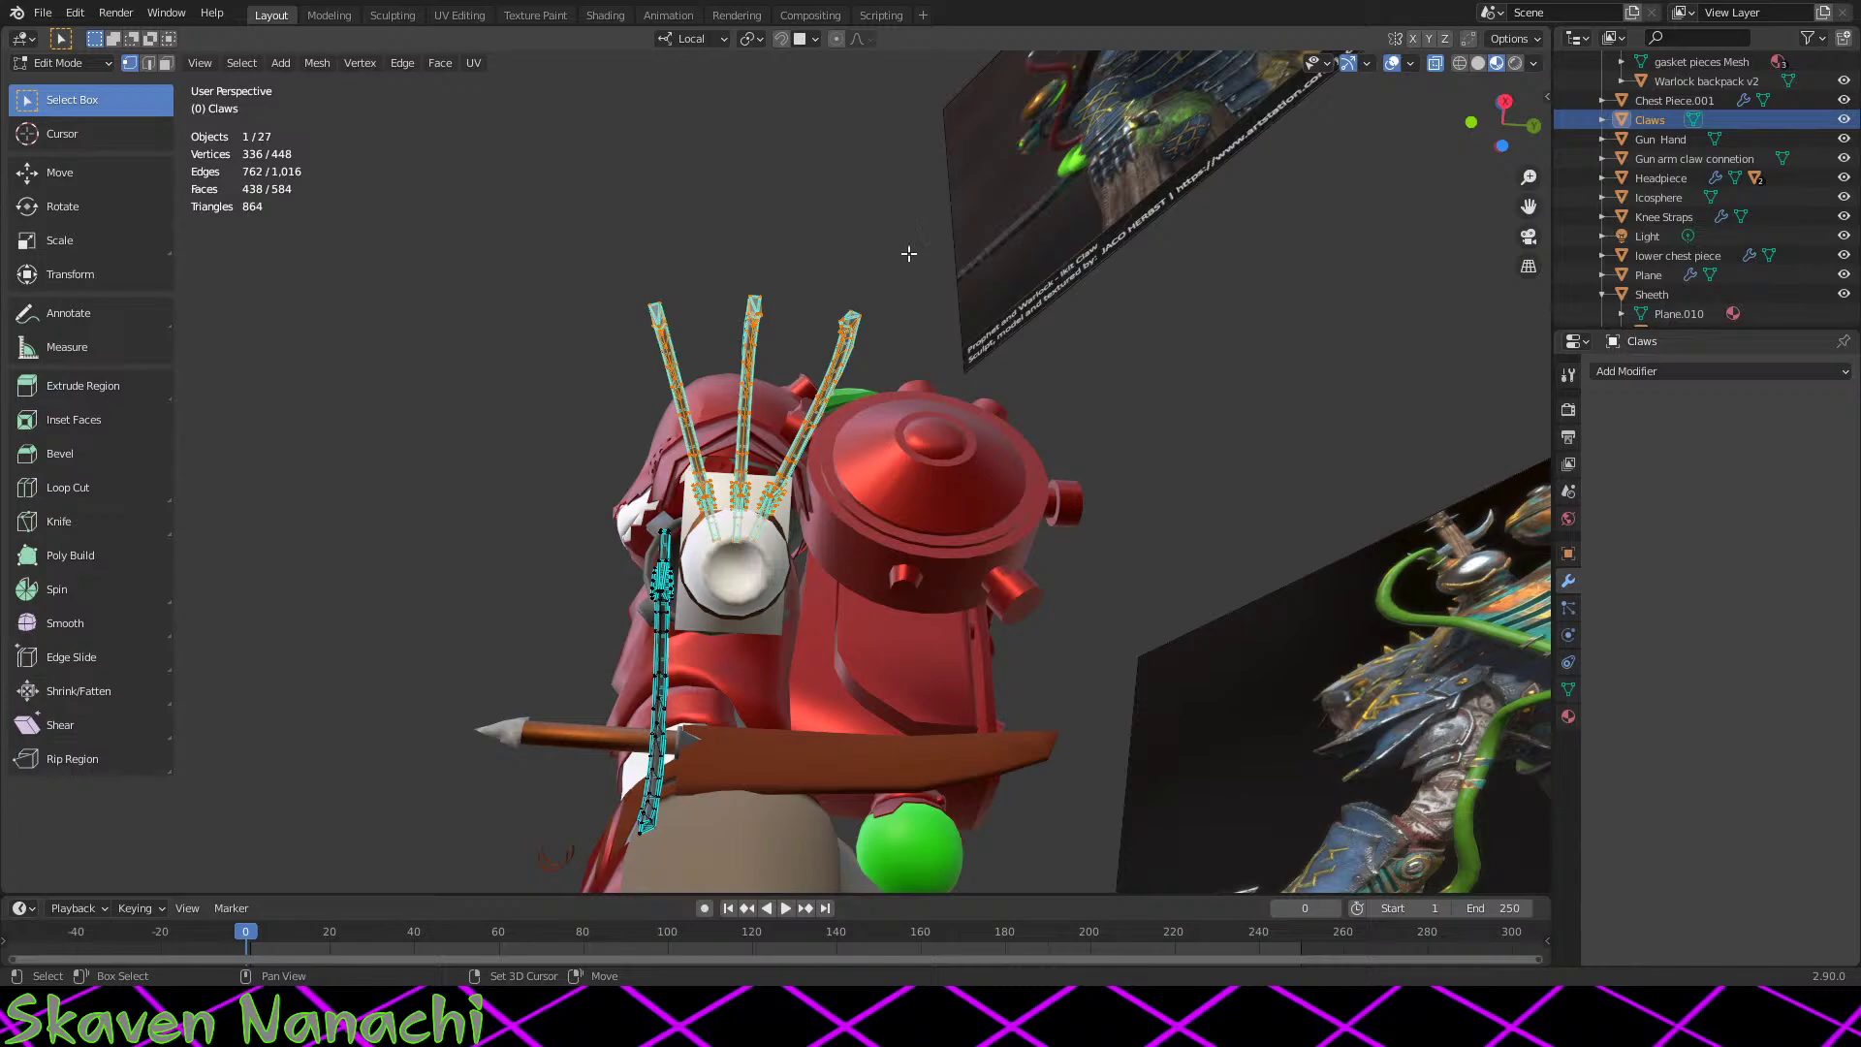
scroll(741, 532, "up", 5)
key("x")
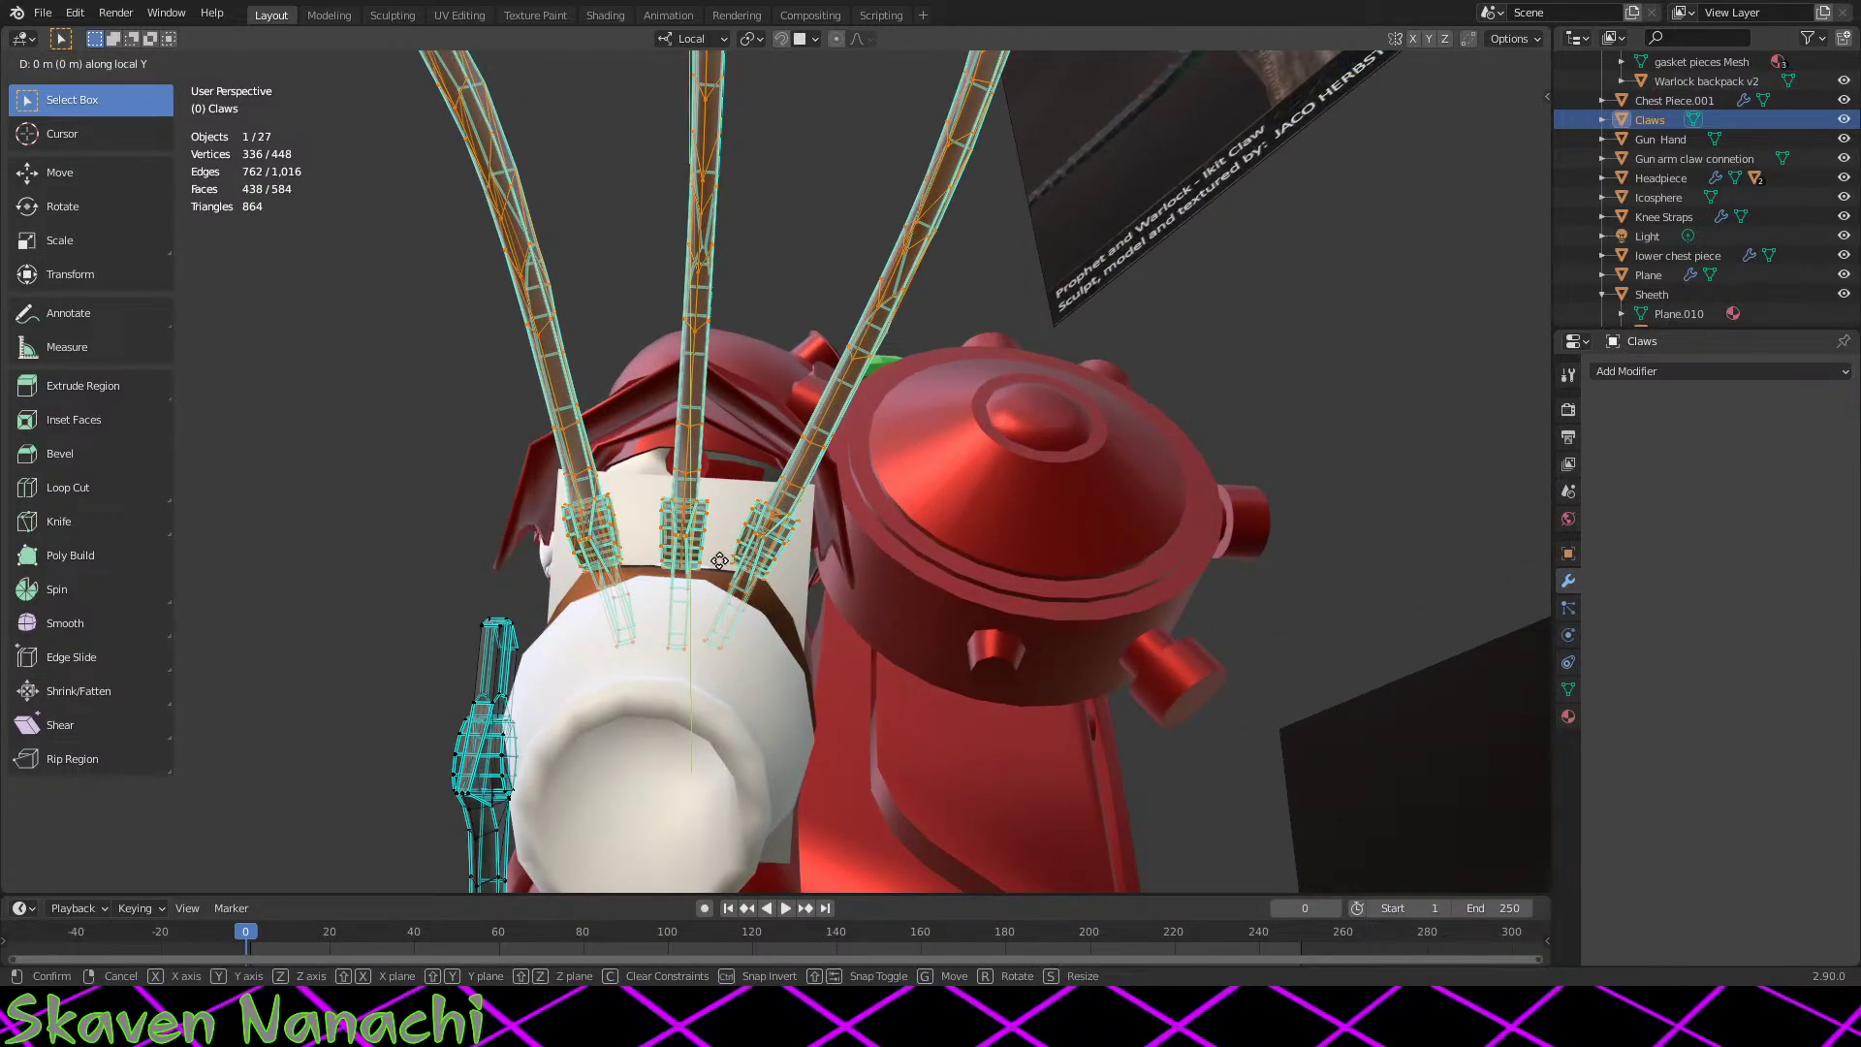
left_click(716, 549)
Step: Move the three selected upper claws together from a side view so their bases seat against the claw connection
middle_click_drag(716, 549, 381, 736)
key("g")
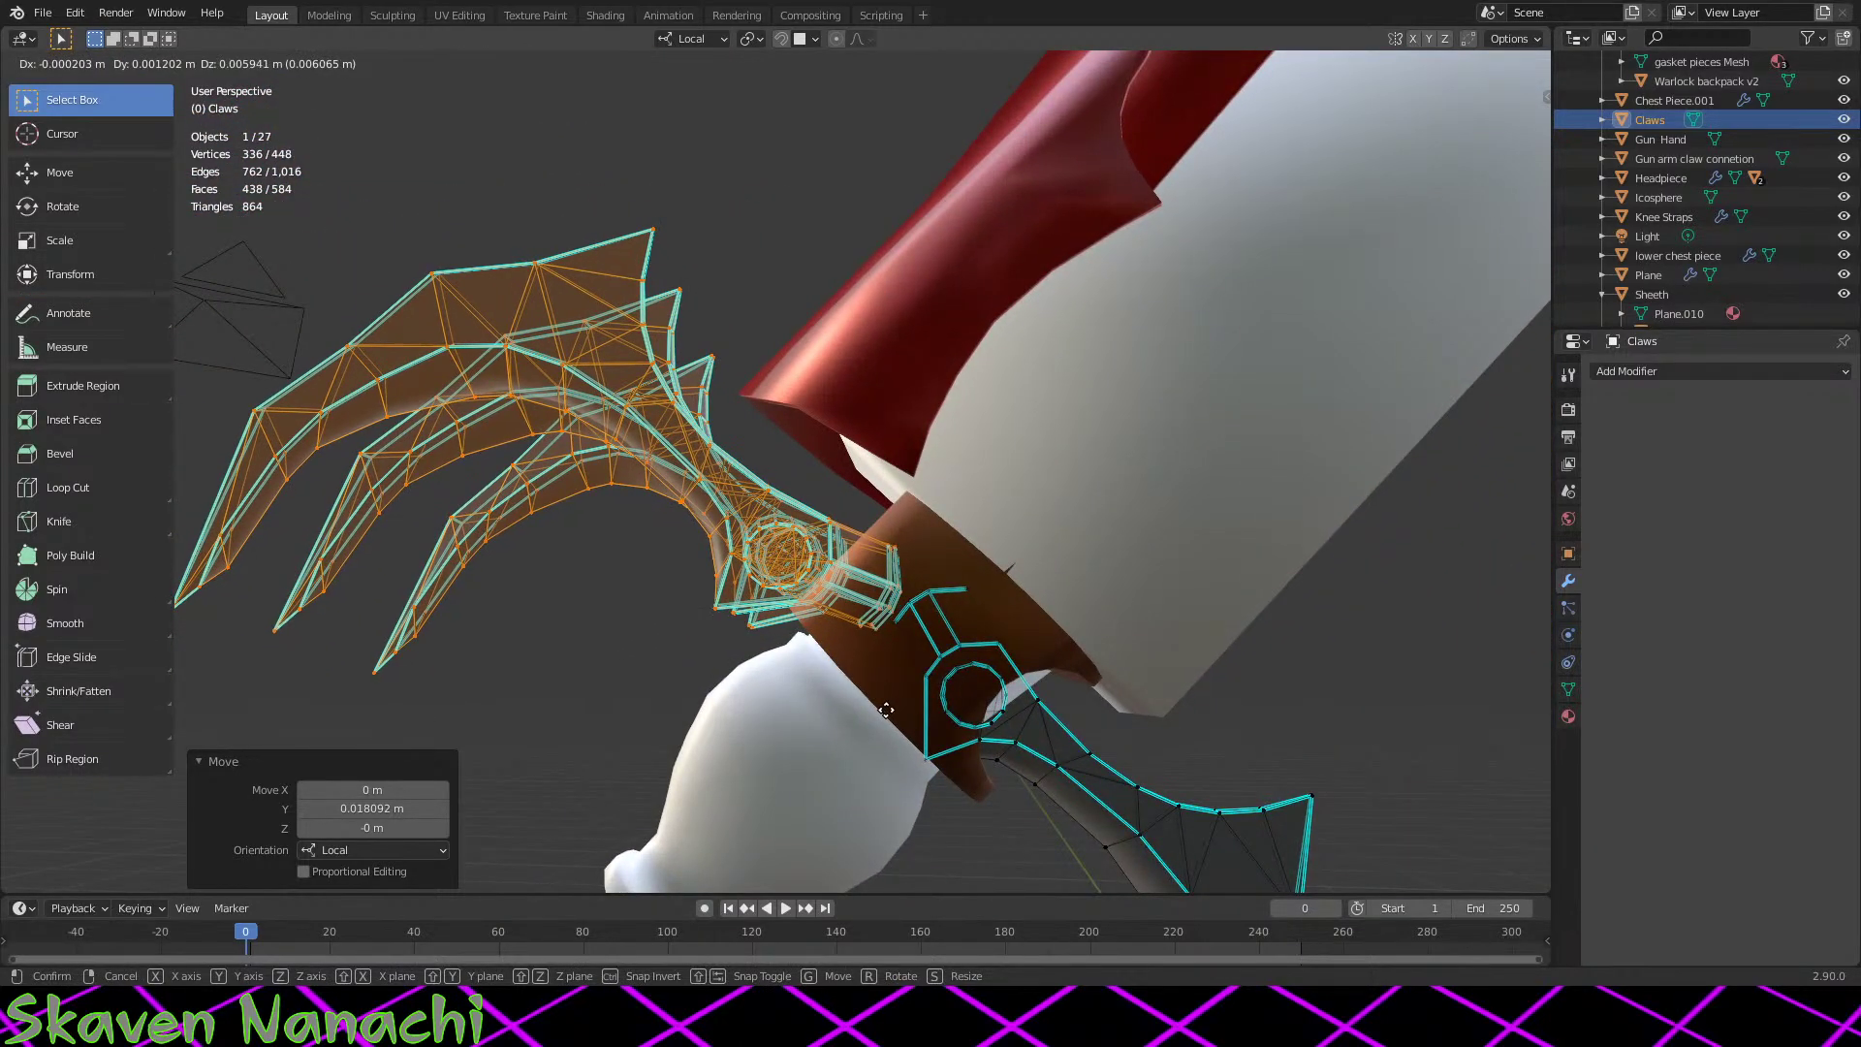
left_click(861, 762)
middle_click_drag(860, 762, 834, 679)
key("Tab")
Step: Mark the eight-edge loop around the Gun arm claw connection's upper side as sharp
scroll(881, 704, "up", 6)
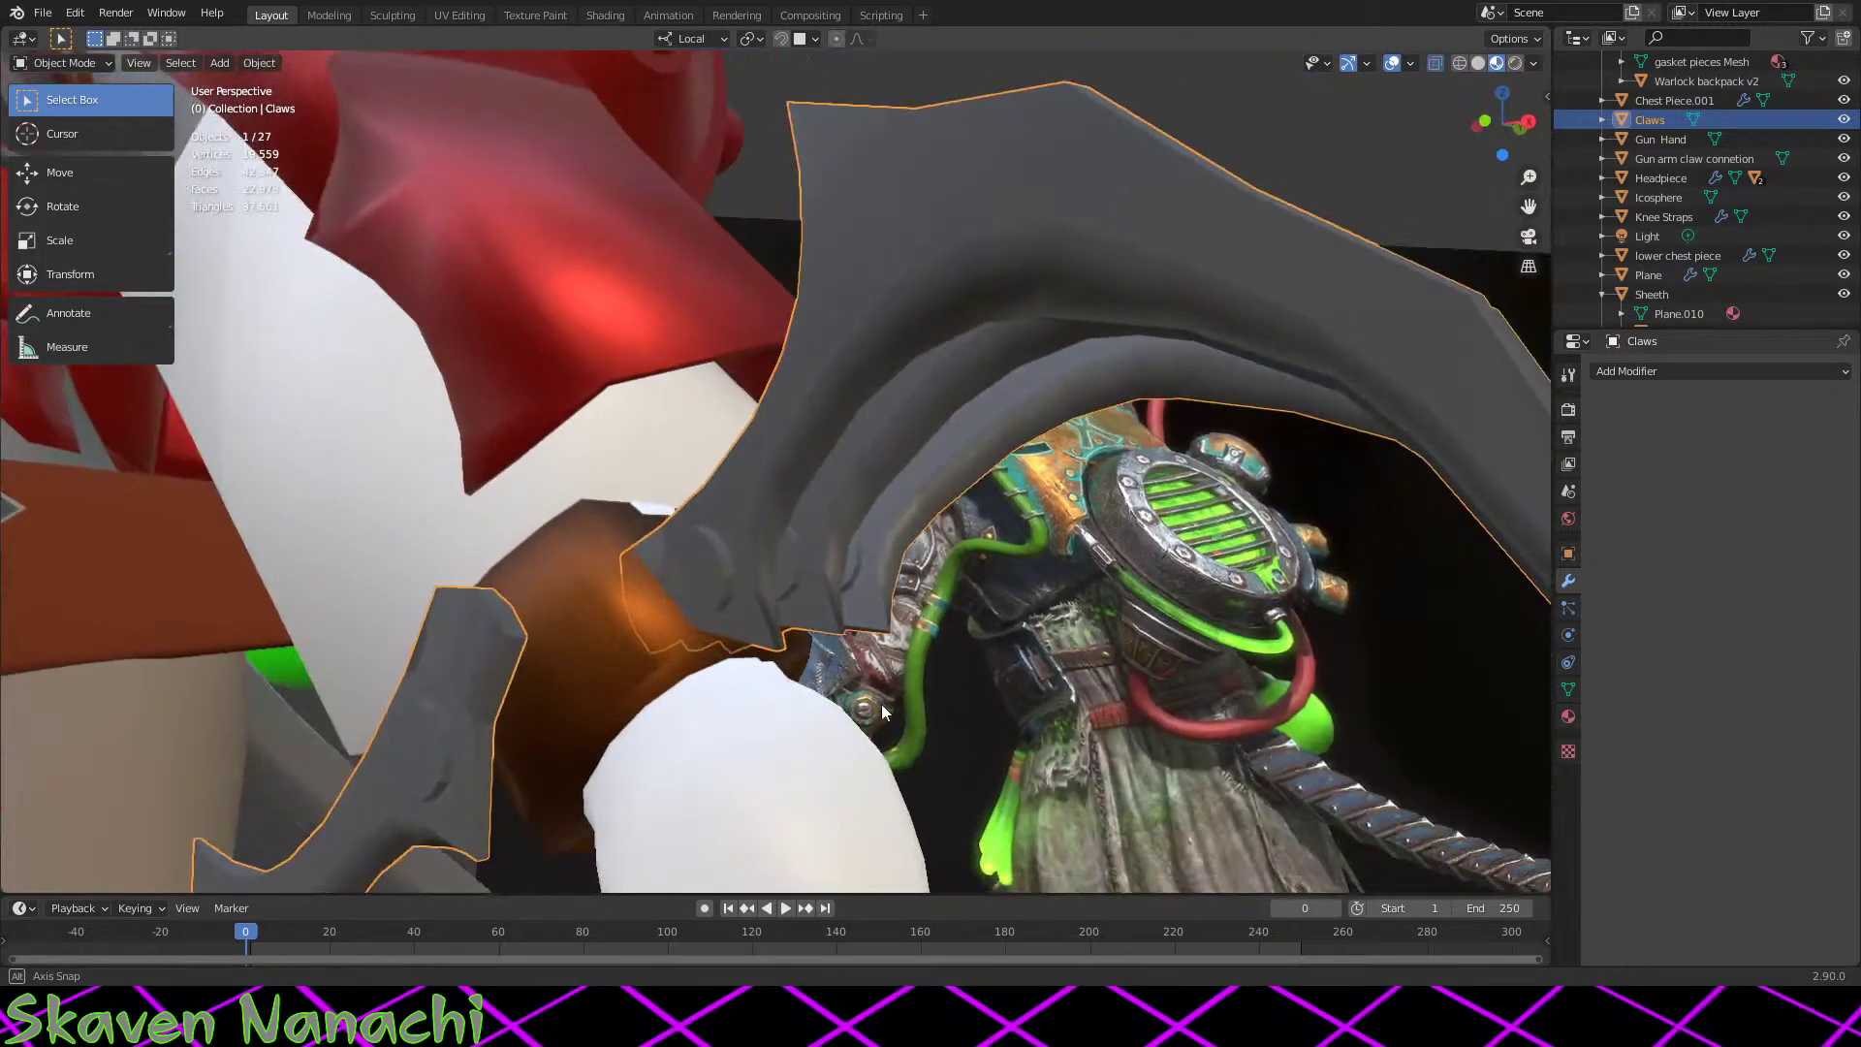
left_click(597, 562)
key("Tab")
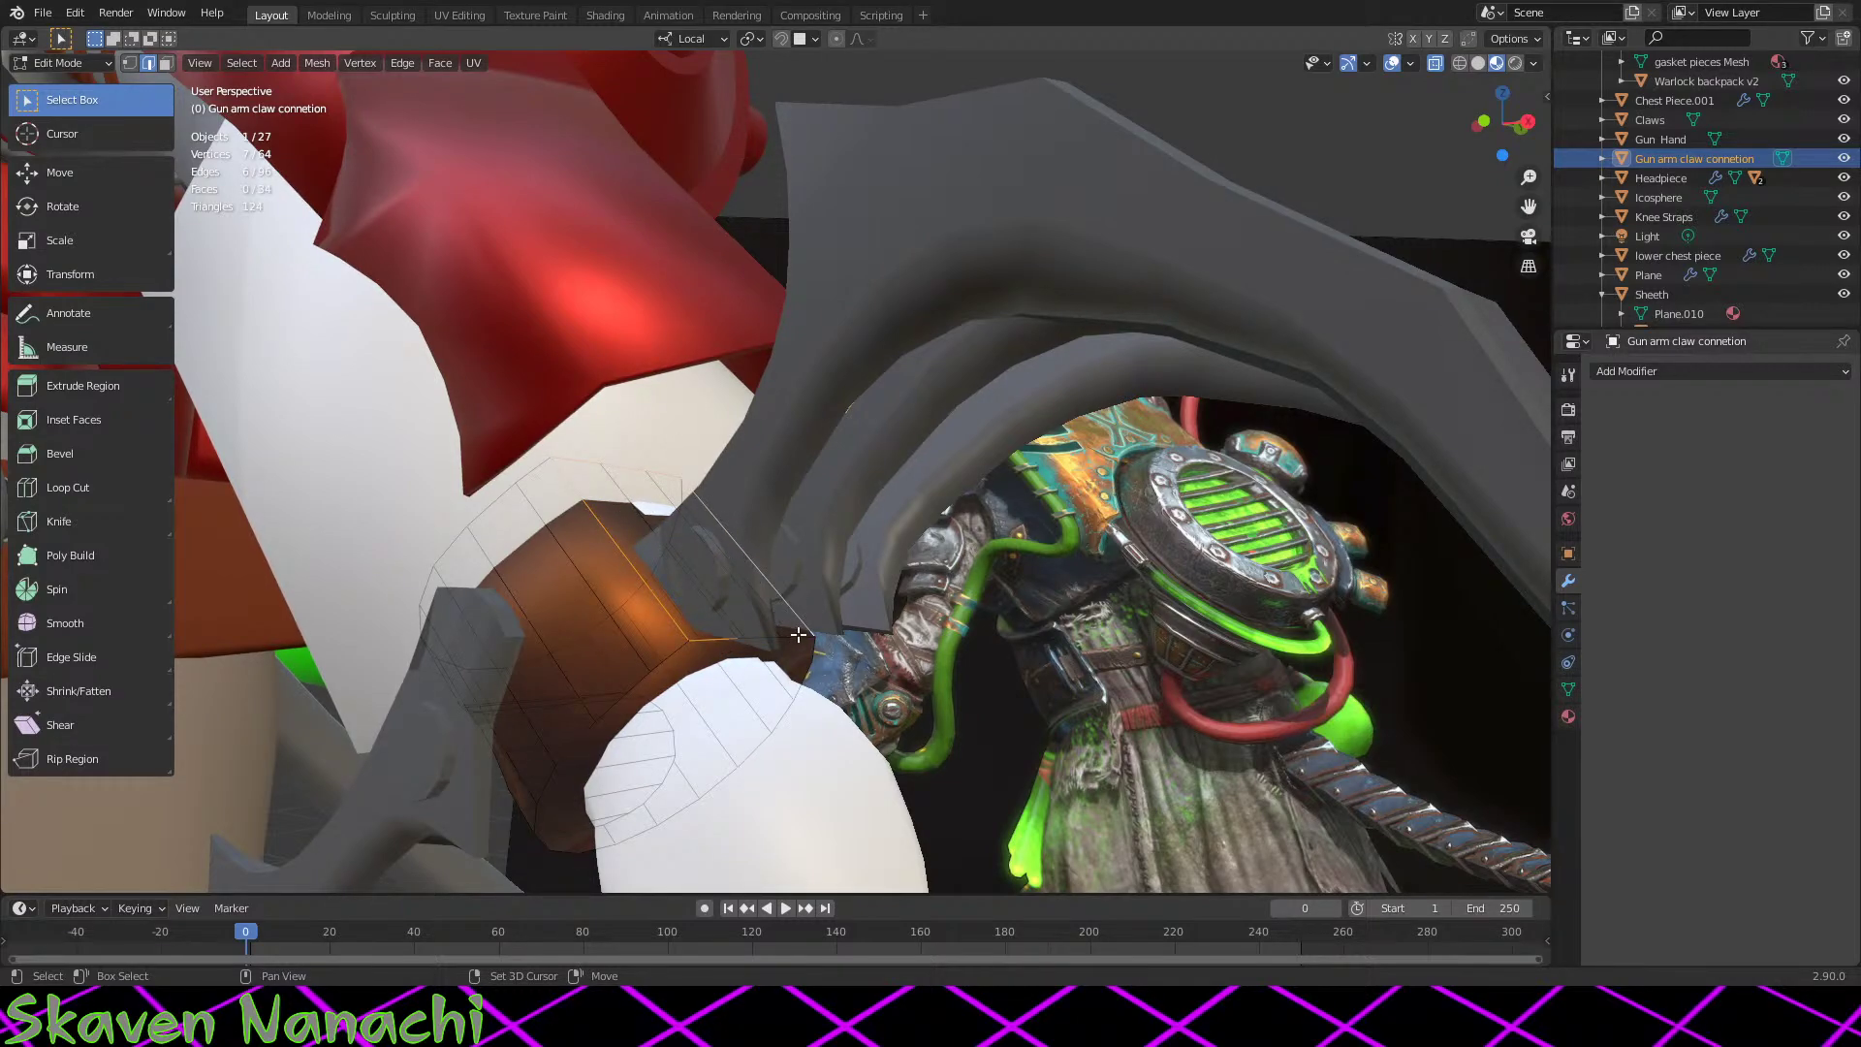
right_click(756, 640)
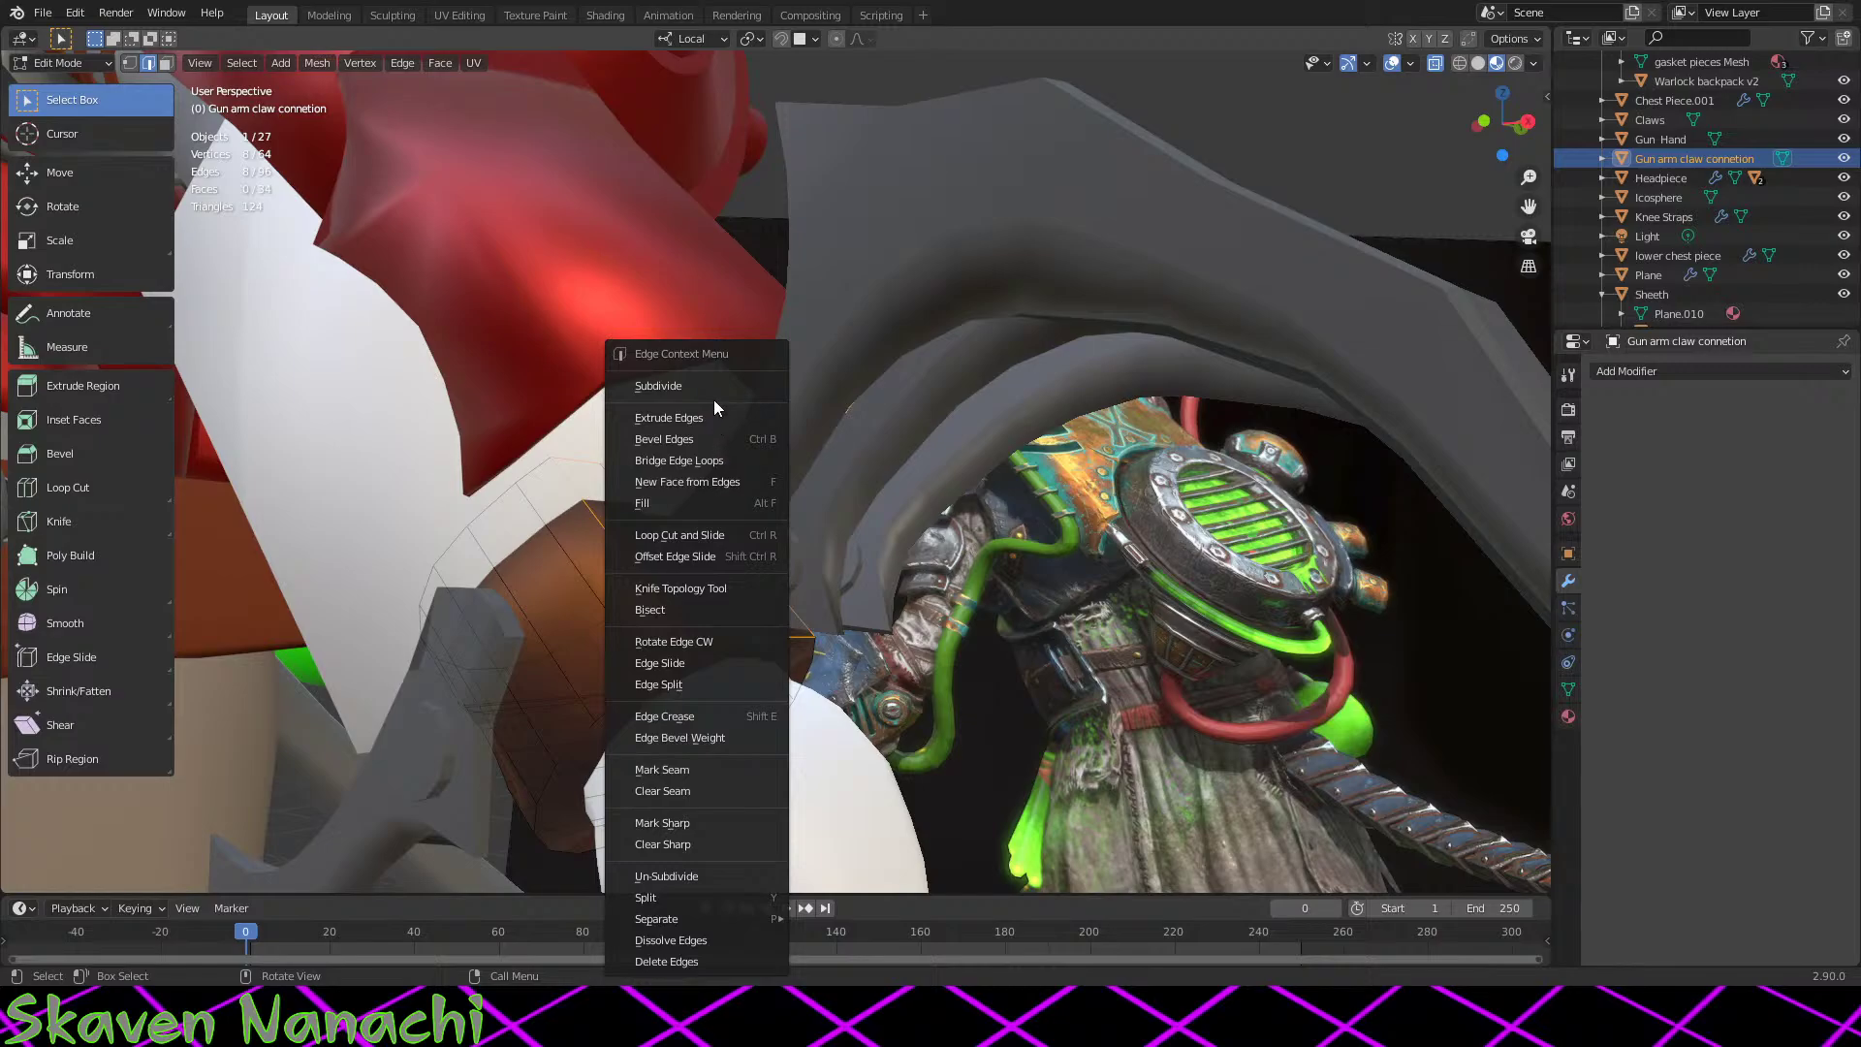
left_click(713, 824)
key("Tab")
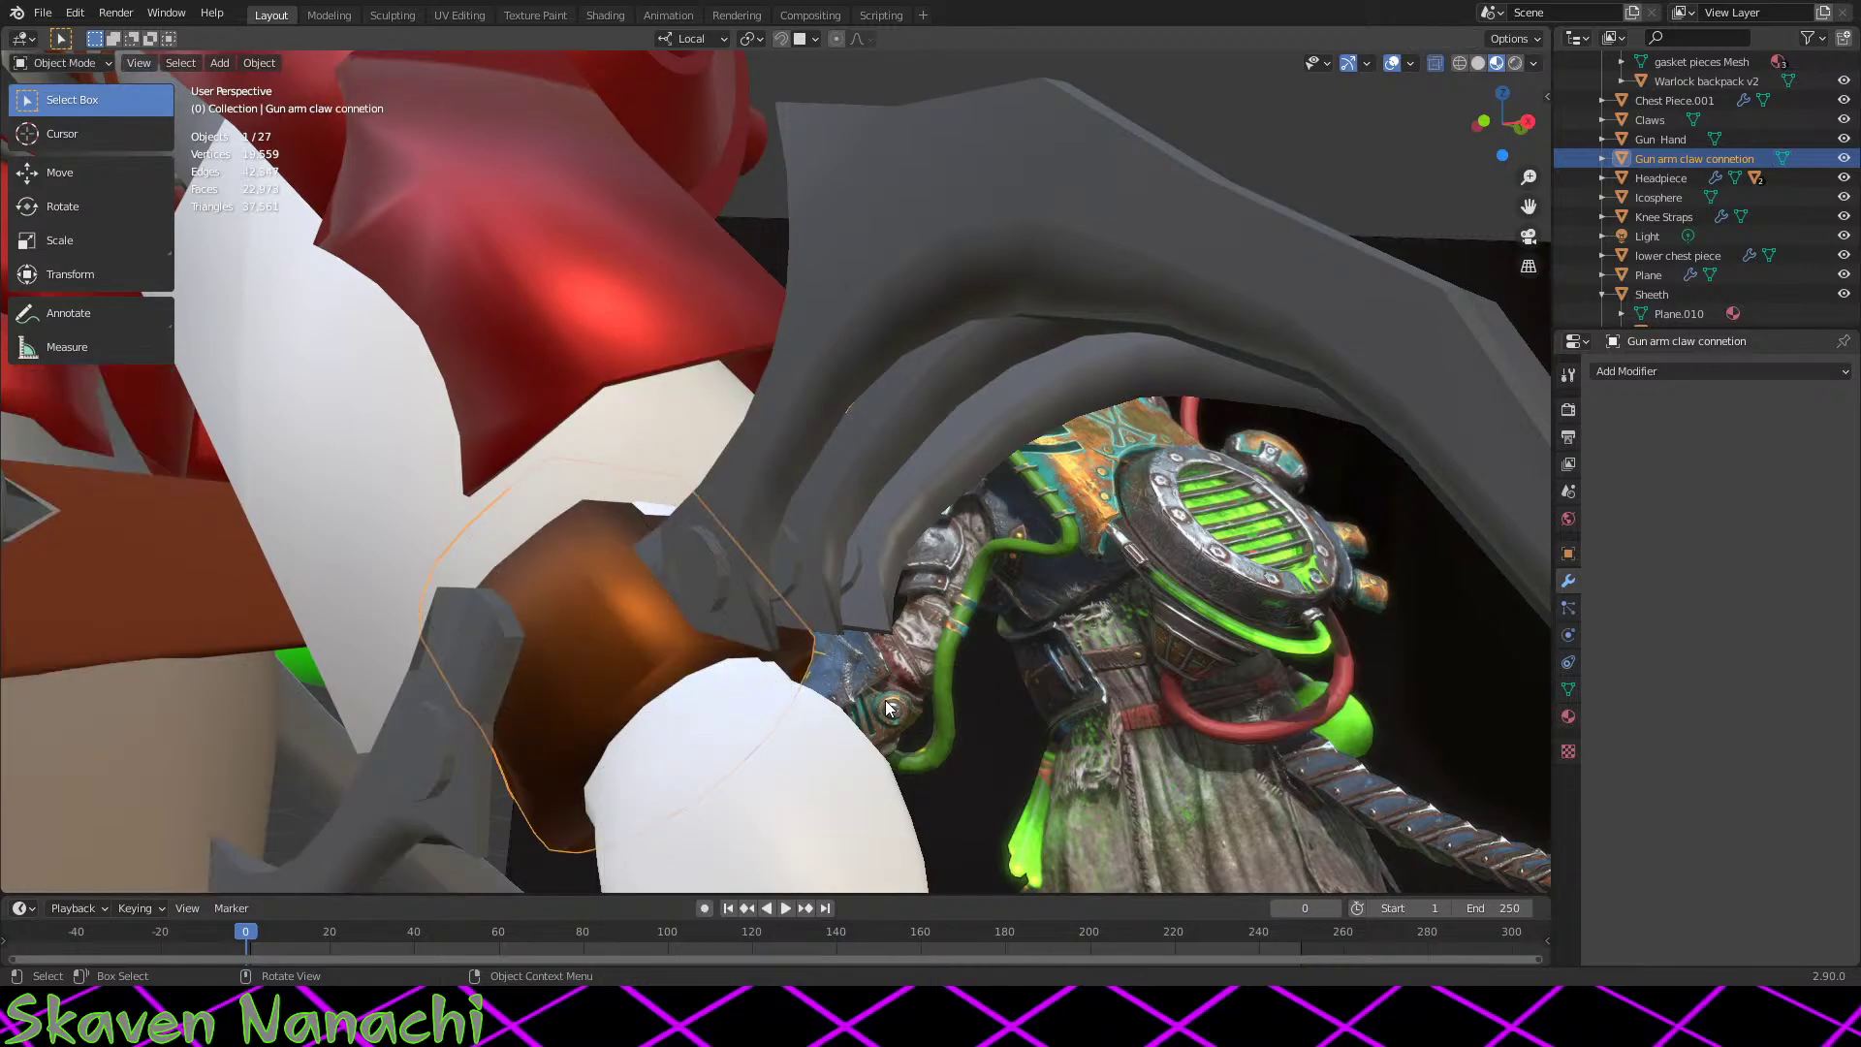
Step: Select the claw connection's eight upper vertices beneath the three claws and move them about 0.004 m along local X
middle_click_drag(713, 829, 1157, 527)
scroll(932, 608, "up", 3)
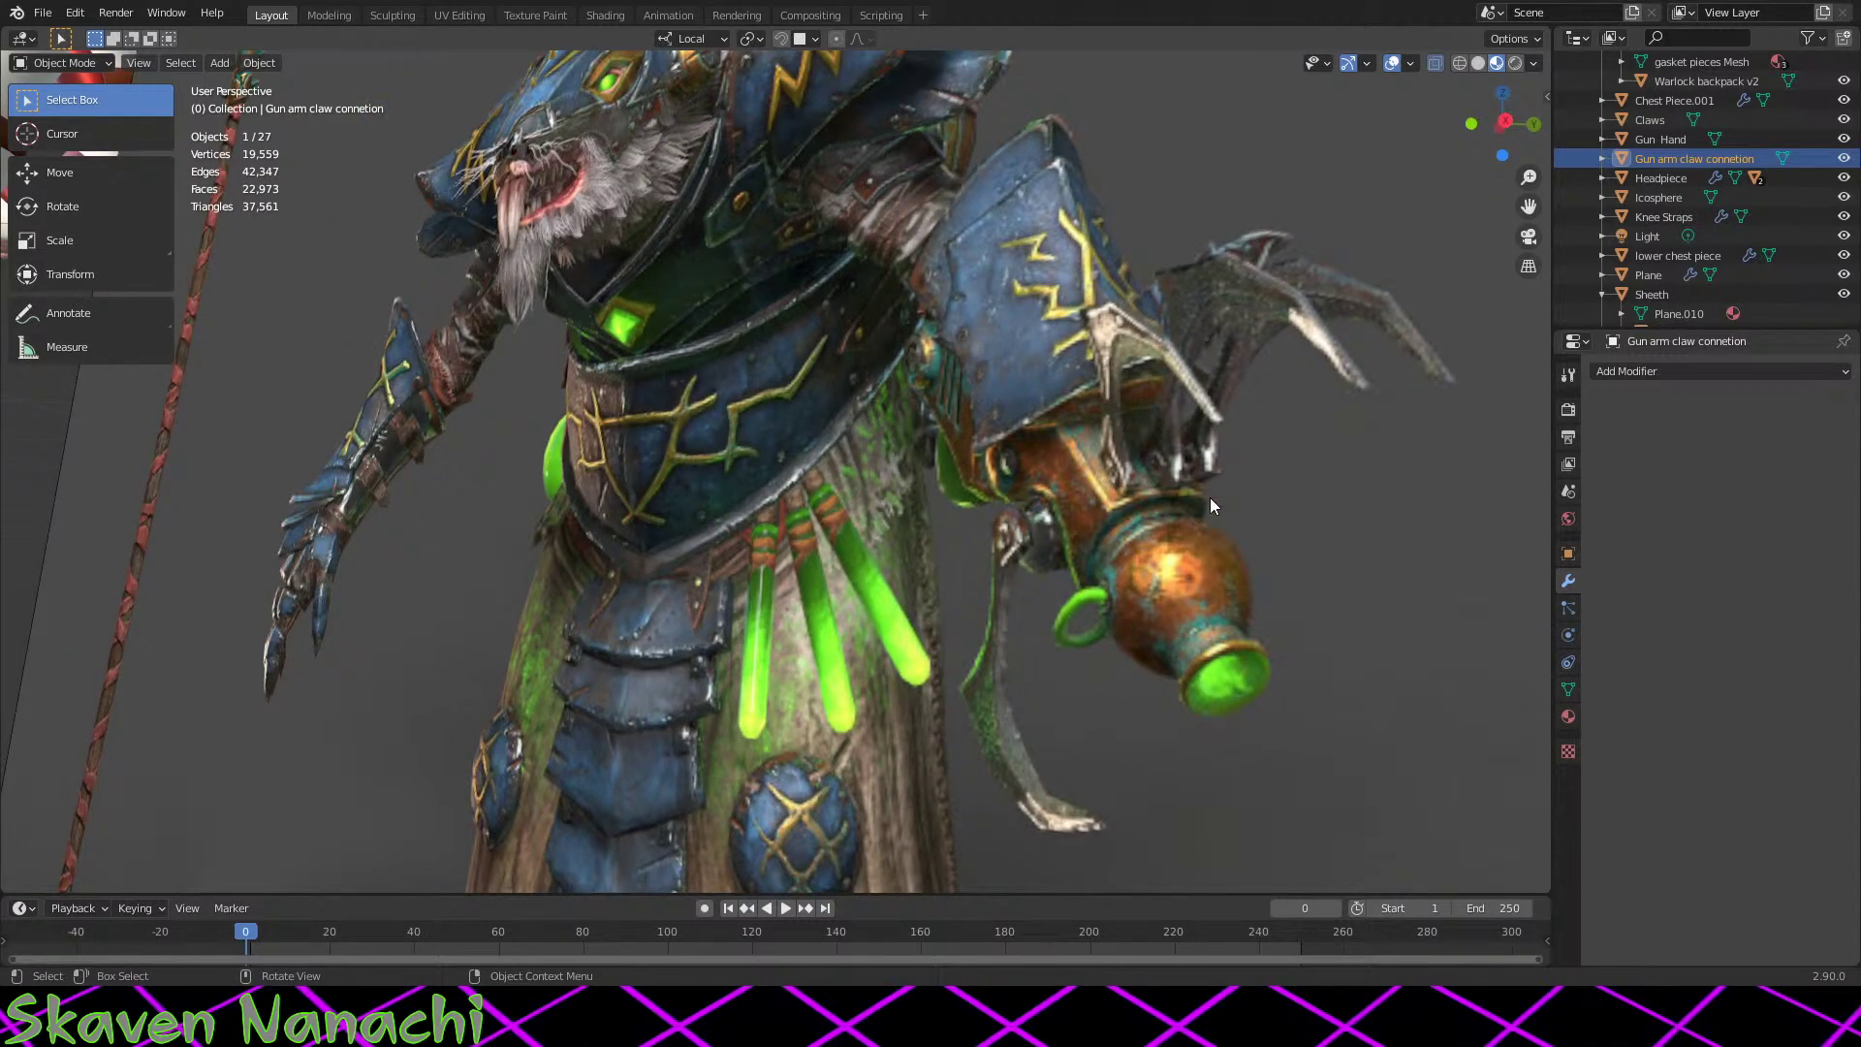
scroll(1209, 498, "down", 6)
middle_click_drag(853, 531, 881, 487)
key("Tab")
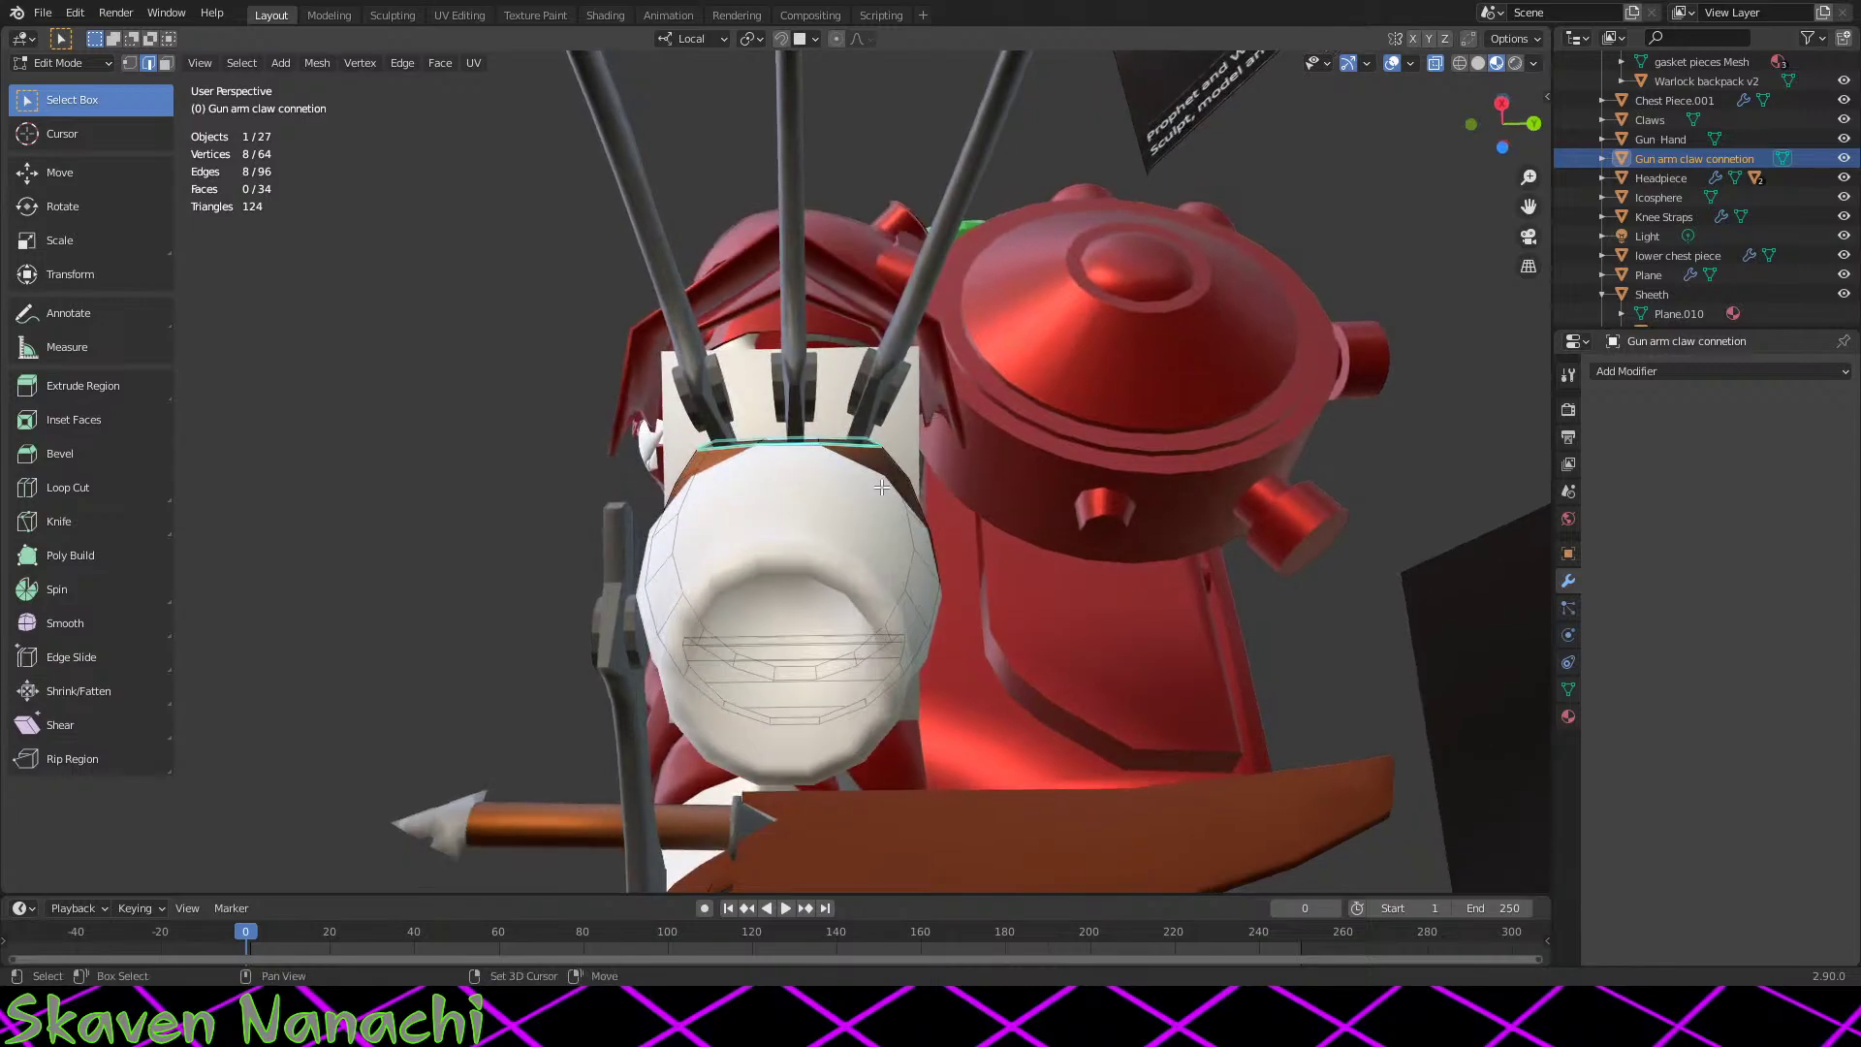
scroll(881, 487, "up", 4)
key("Tab")
middle_click_drag(1010, 488, 1050, 527)
key("Tab")
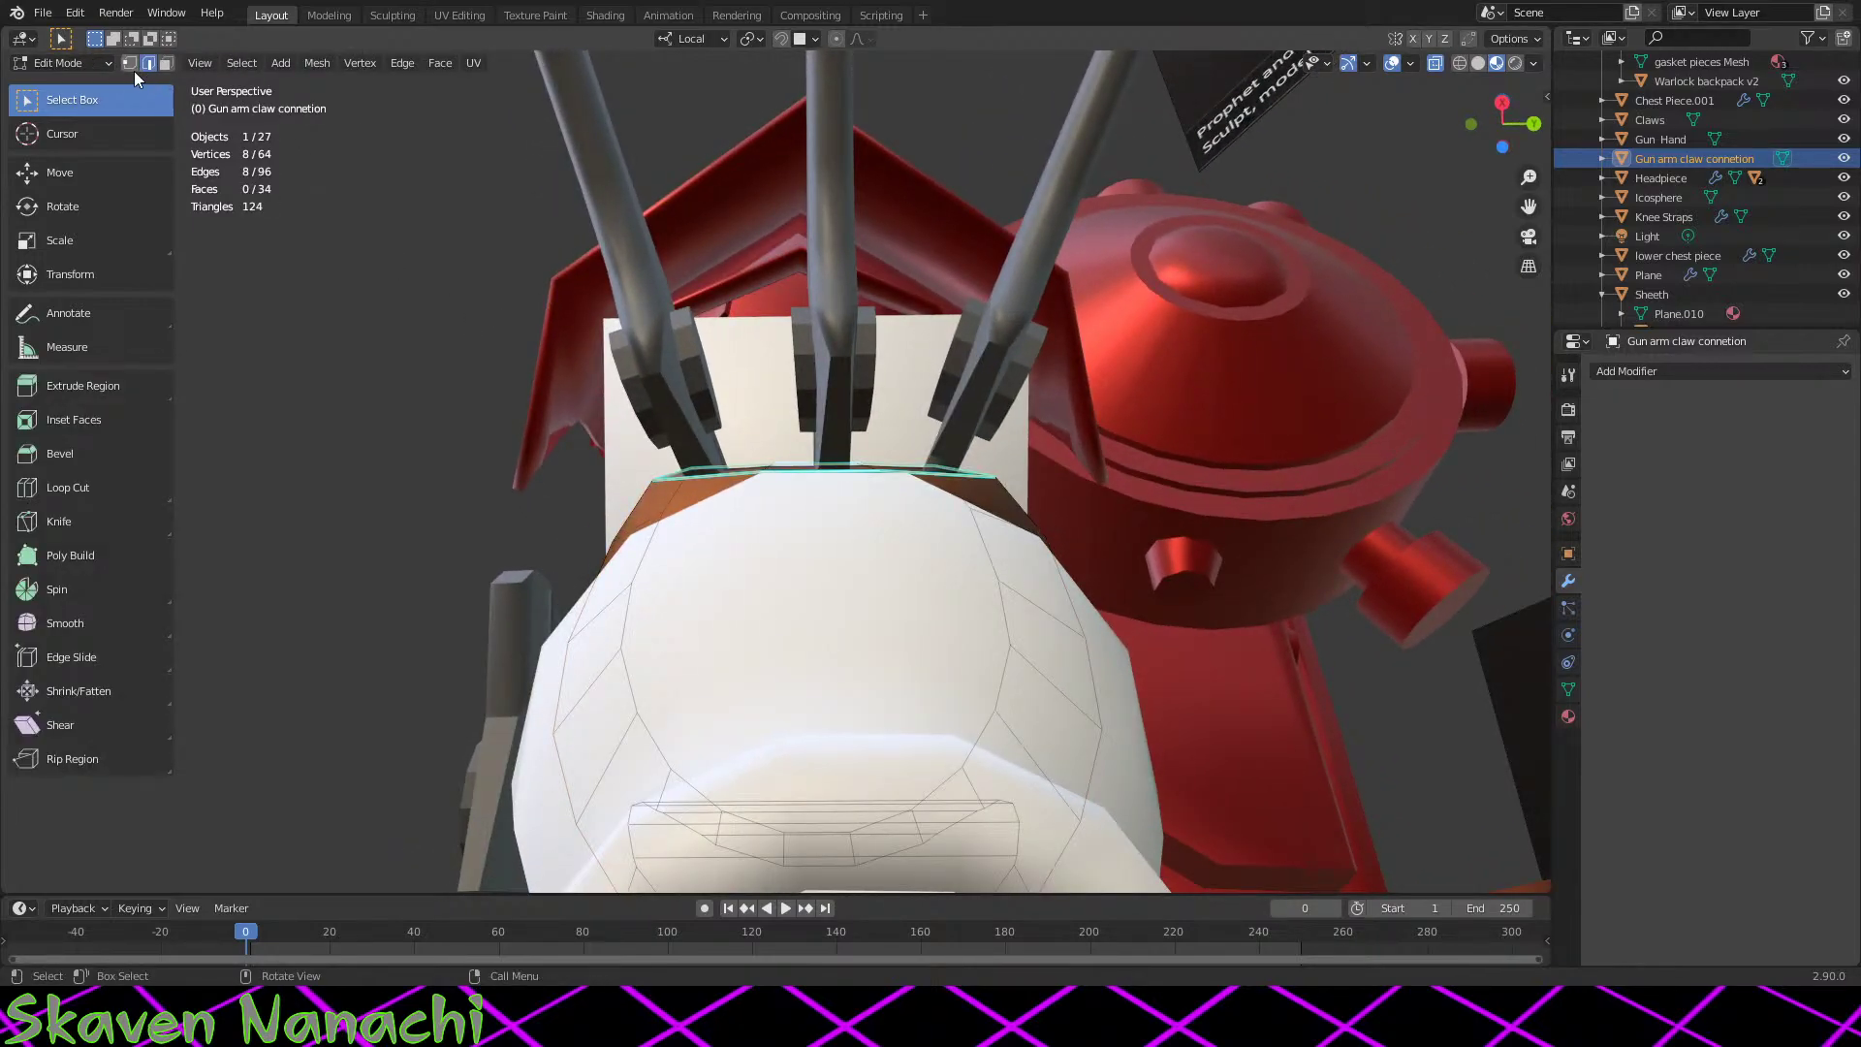
middle_click_drag(744, 412, 740, 403)
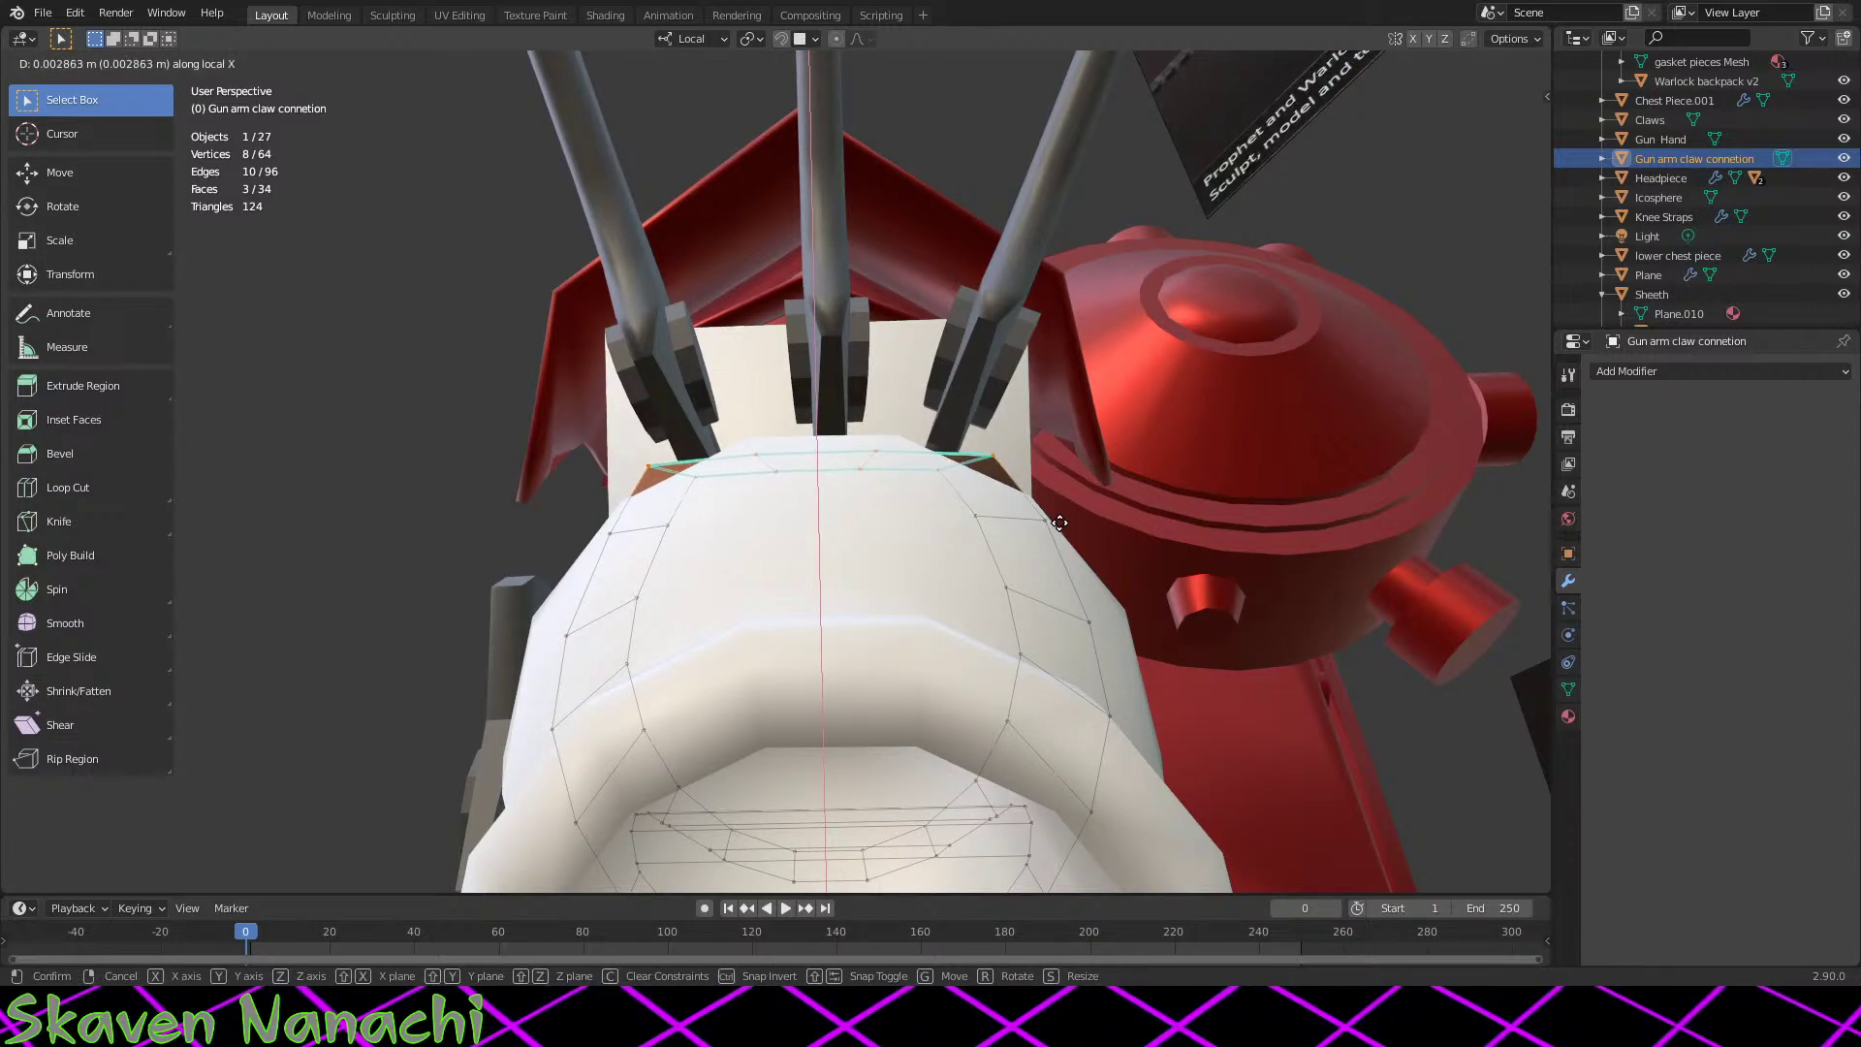
left_click(1059, 521)
Step: Scale the selected upper vertices of the claw connection by about 1.062 along local Y
key("s")
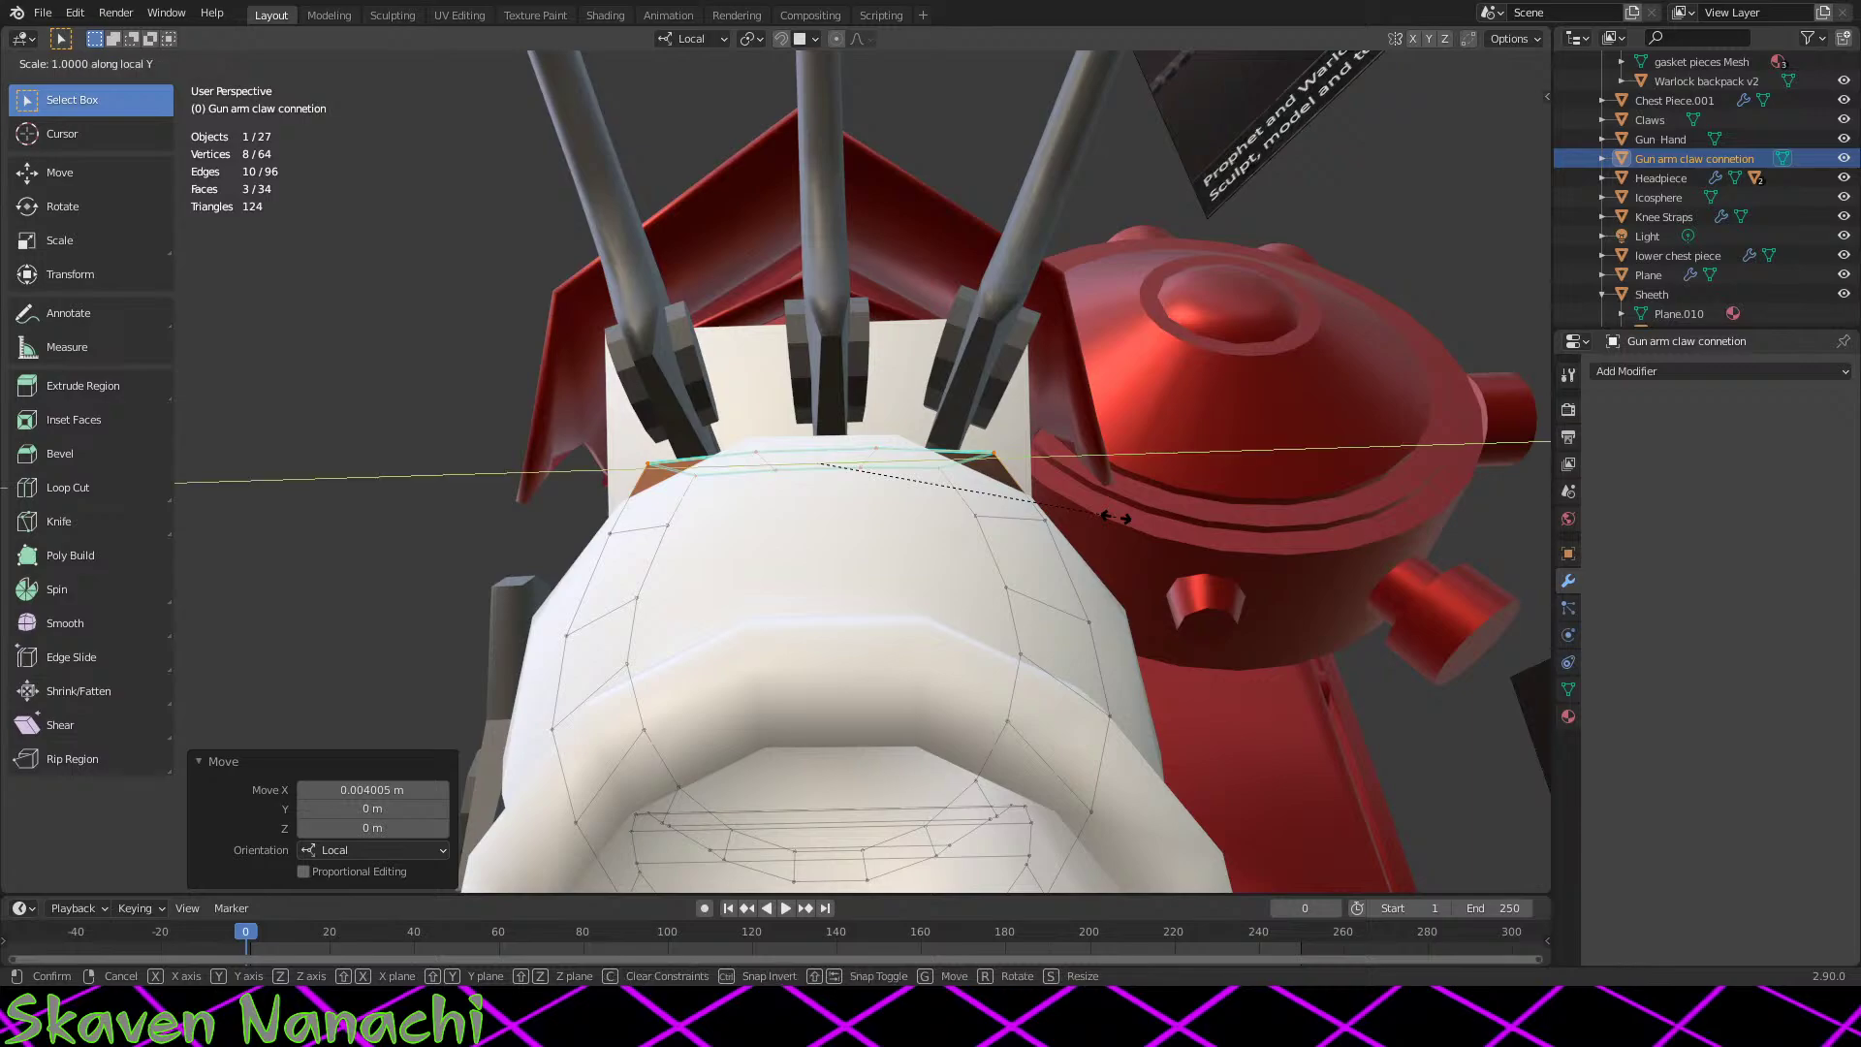
left_click(1135, 520)
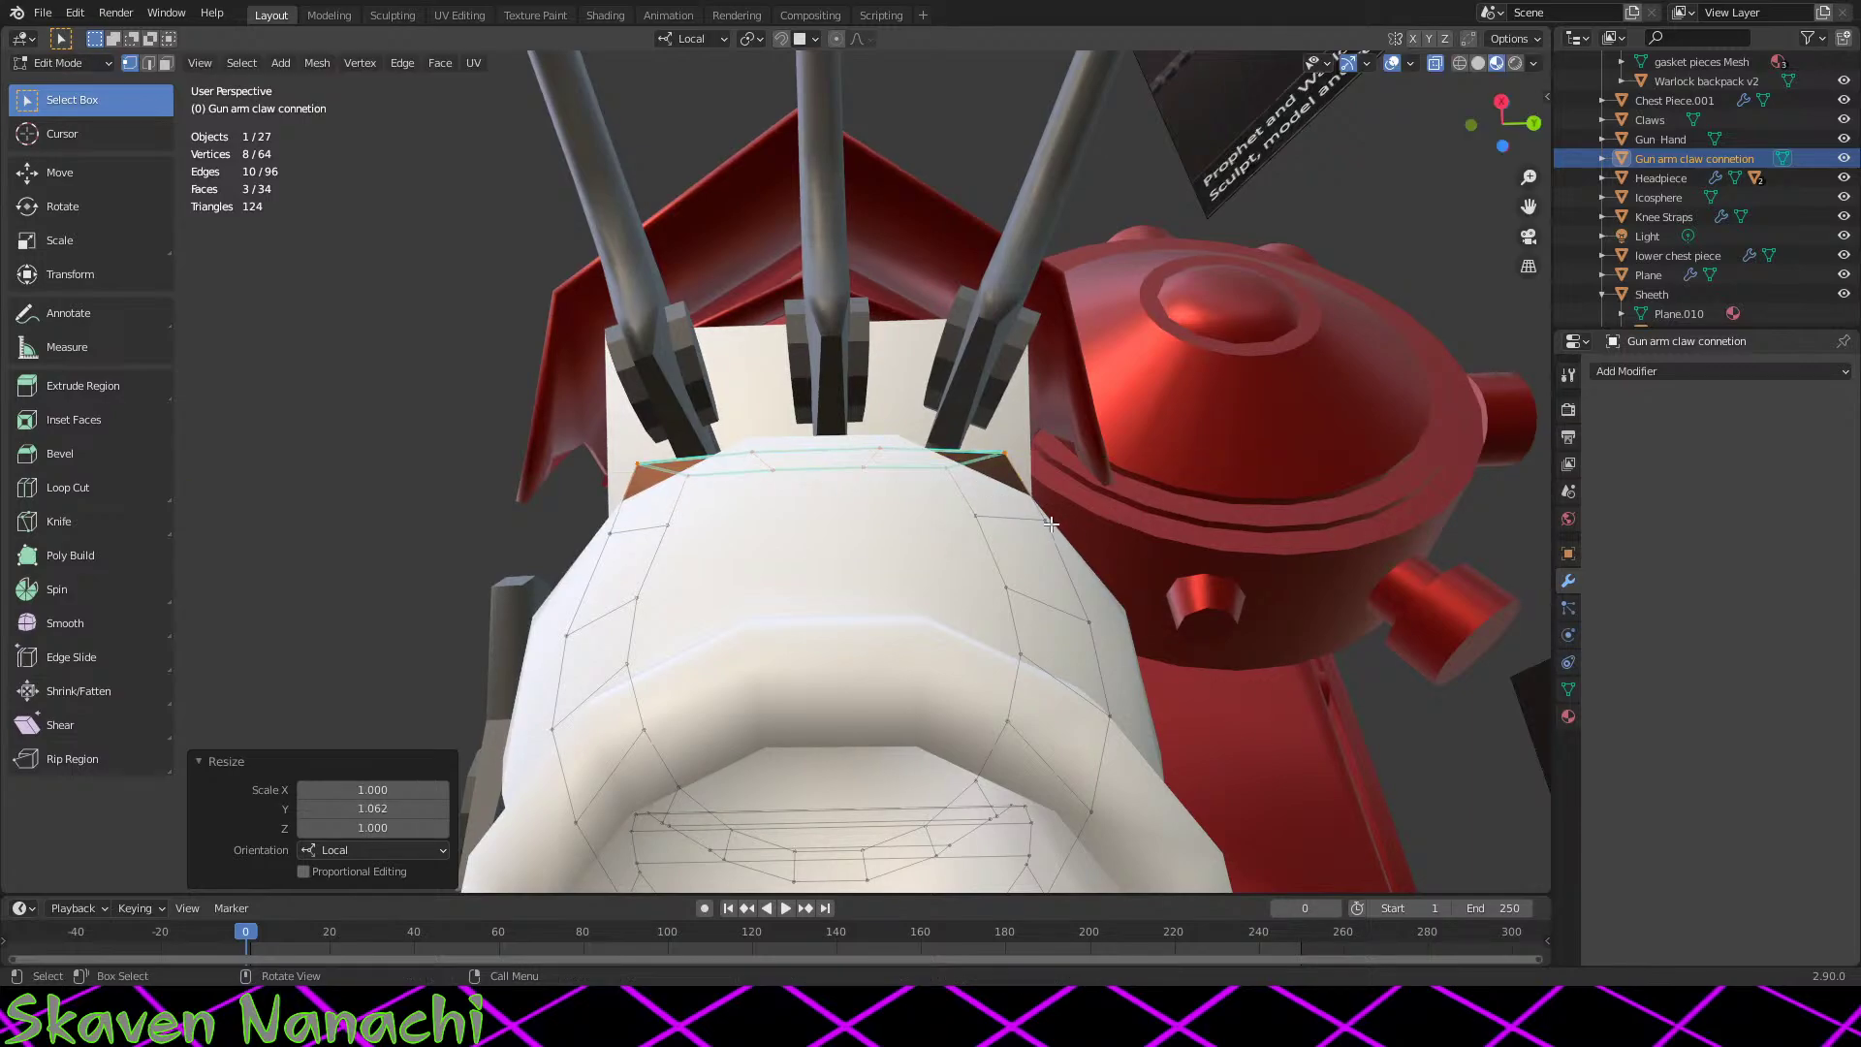
key("Tab")
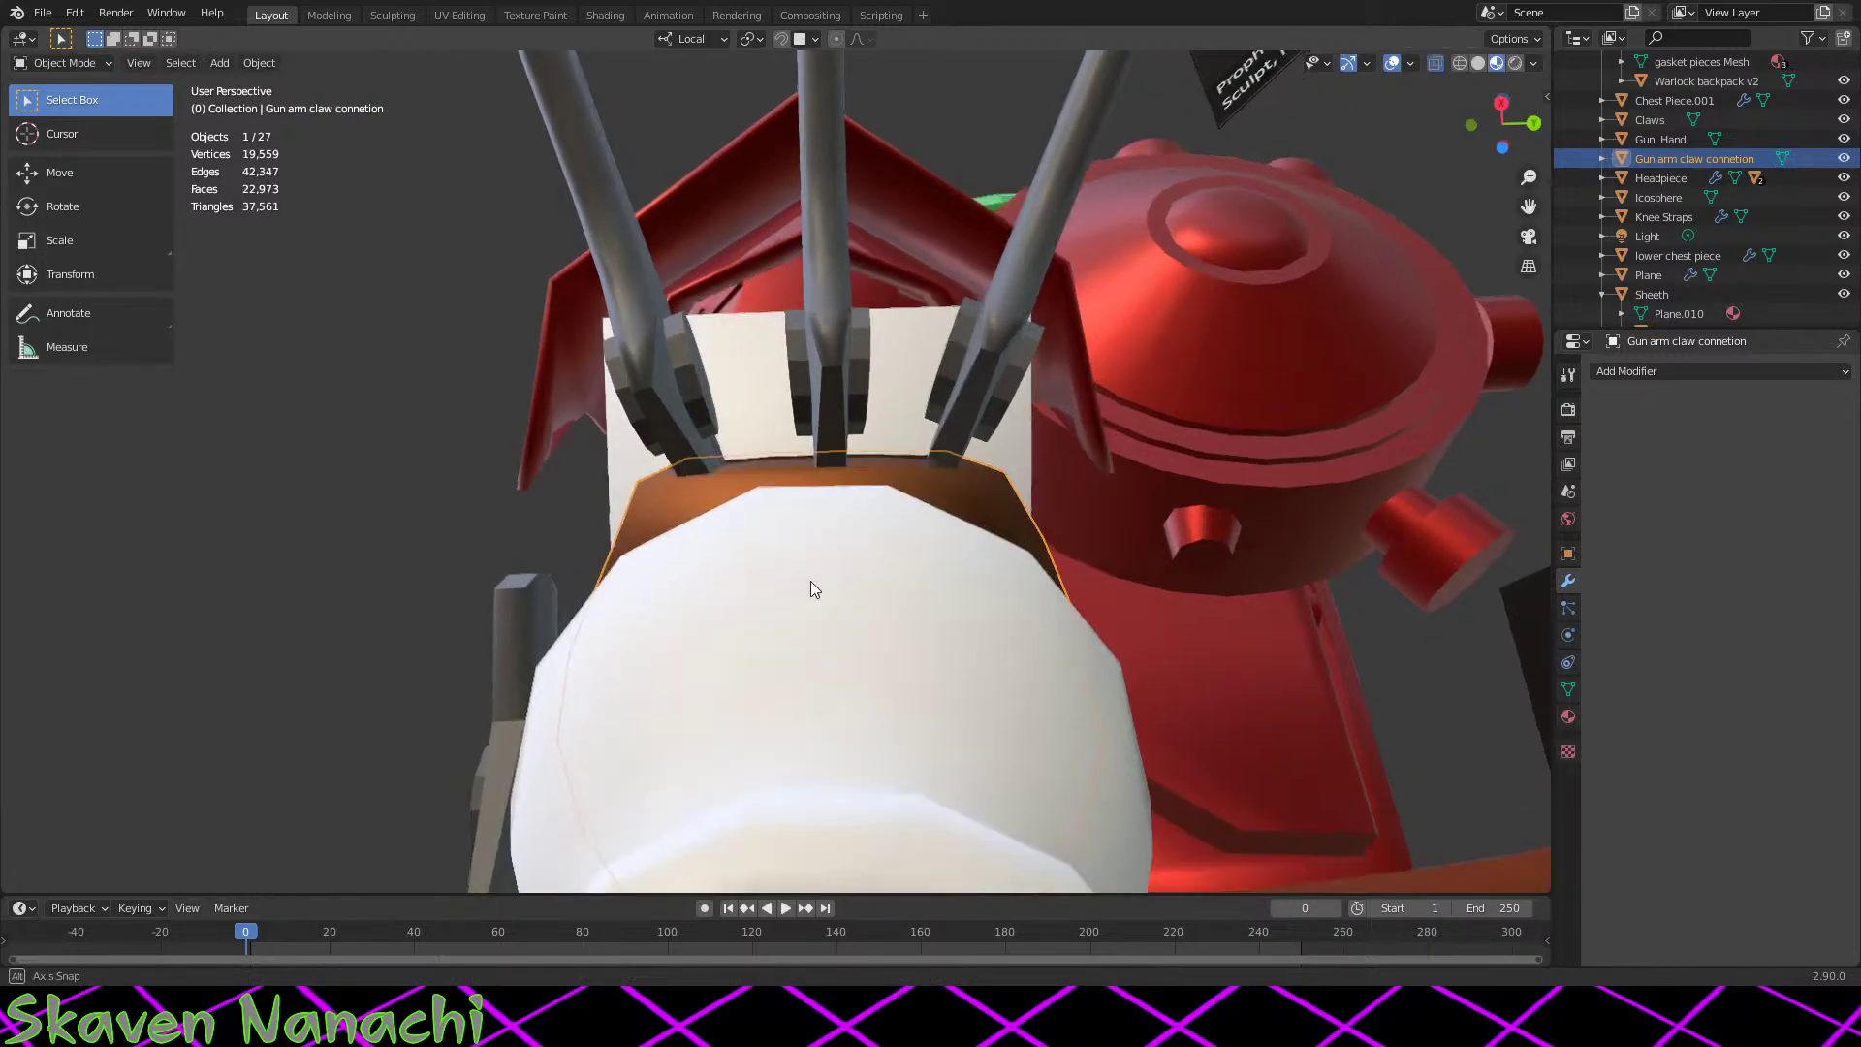
middle_click_drag(810, 584, 1095, 622)
scroll(789, 638, "down", 2)
key("Tab")
key("Tab")
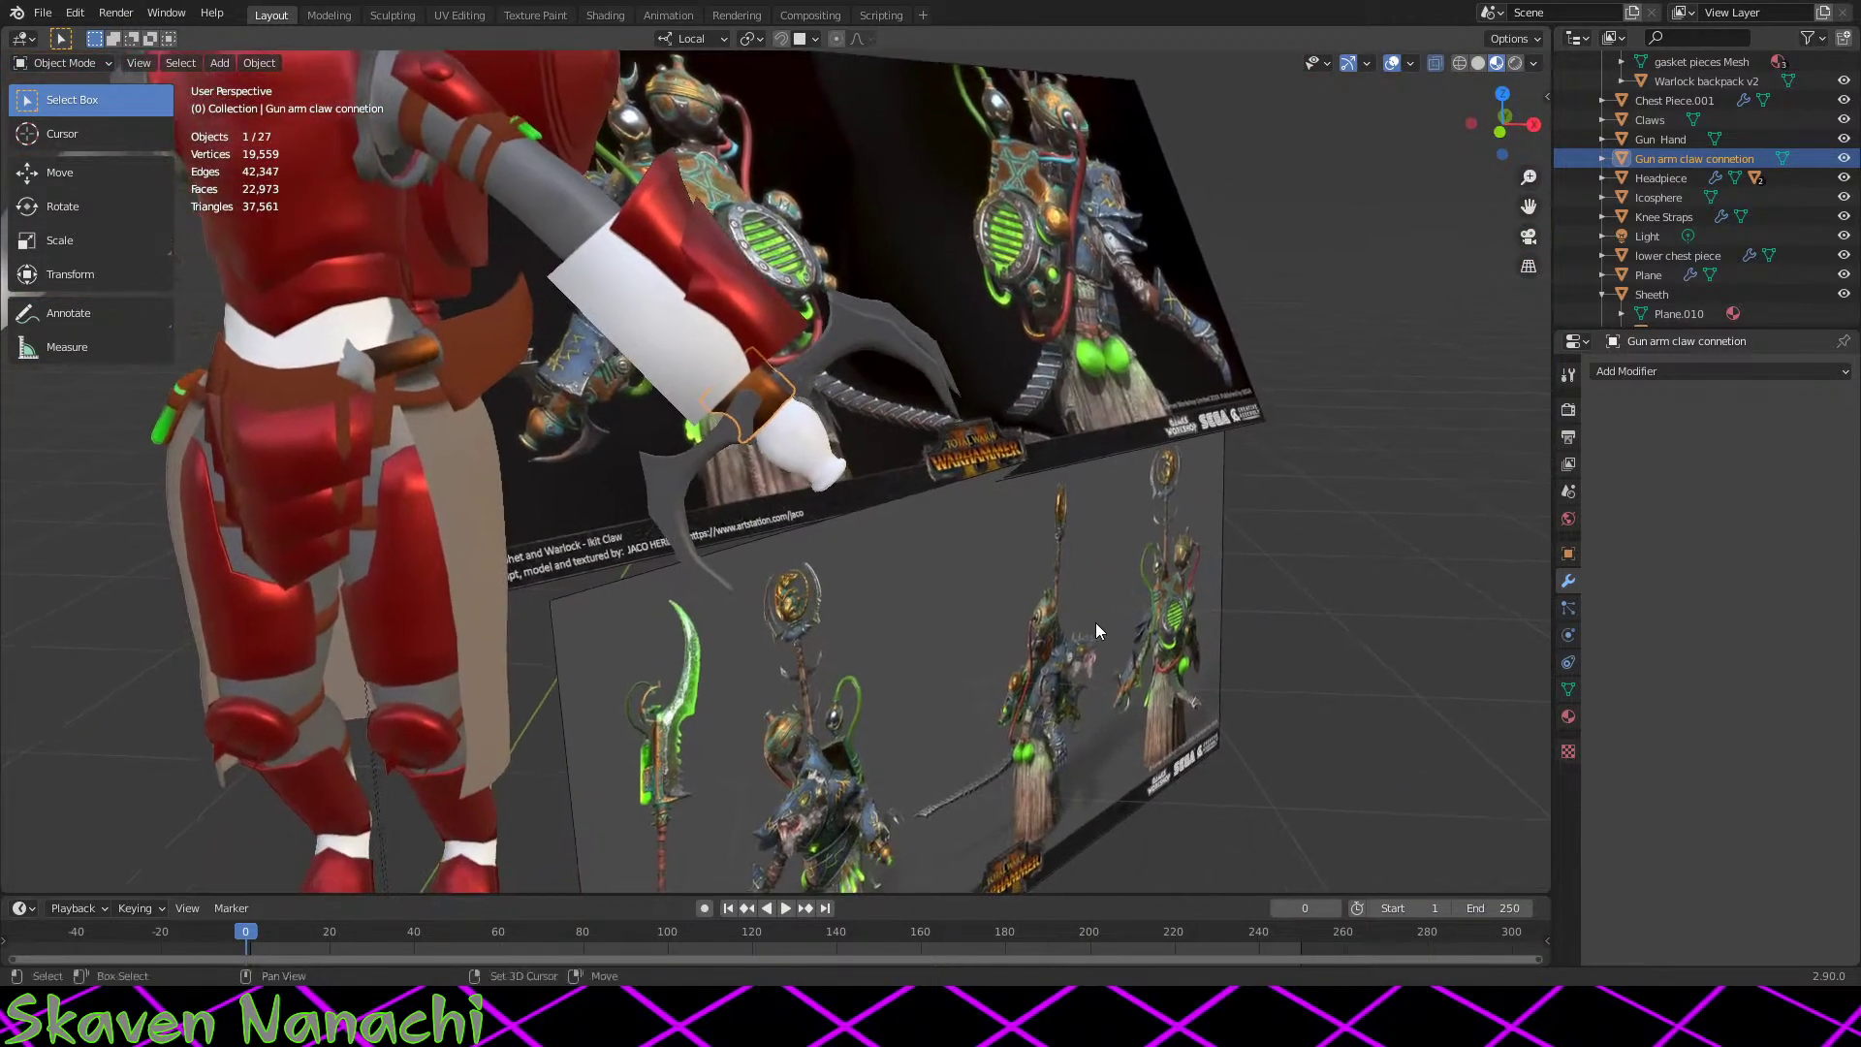
Step: Select the Claws object on the gun arm and hide it
scroll(758, 527, "up", 4)
middle_click_drag(758, 528, 649, 310)
left_click(650, 311)
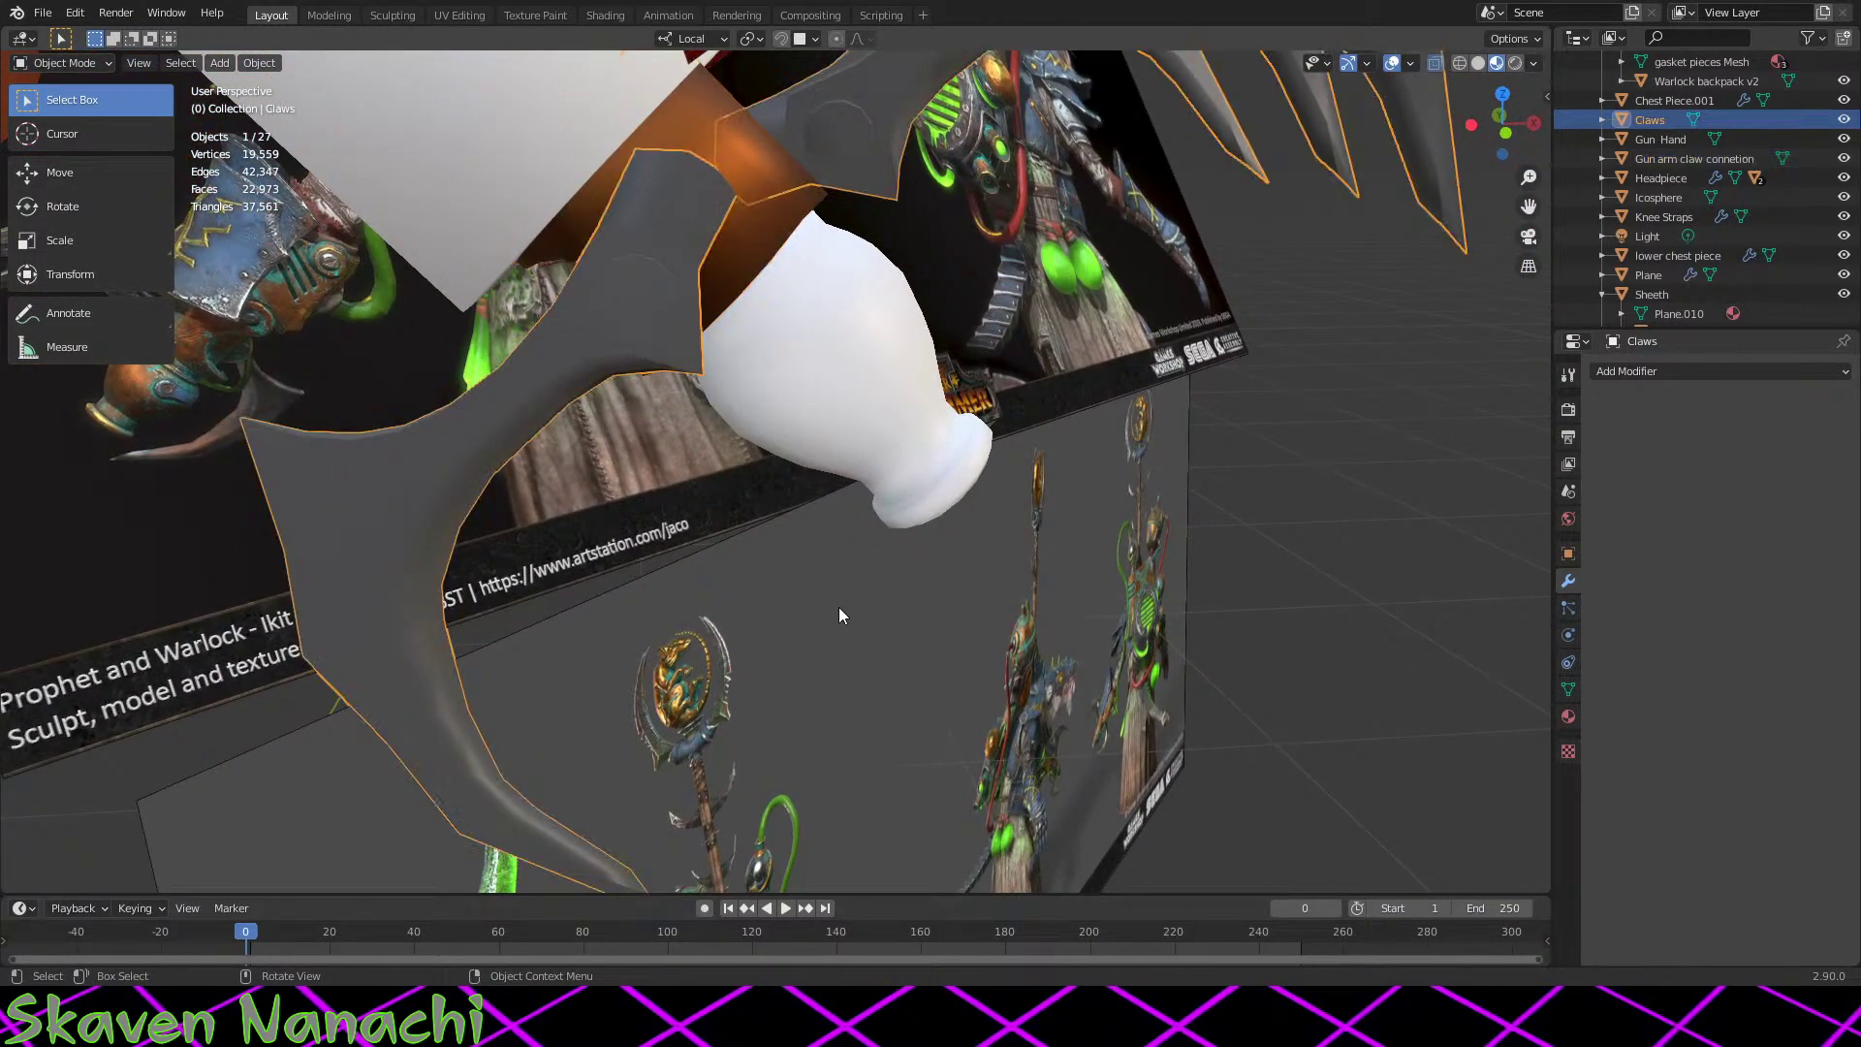
middle_click_drag(839, 607, 807, 593)
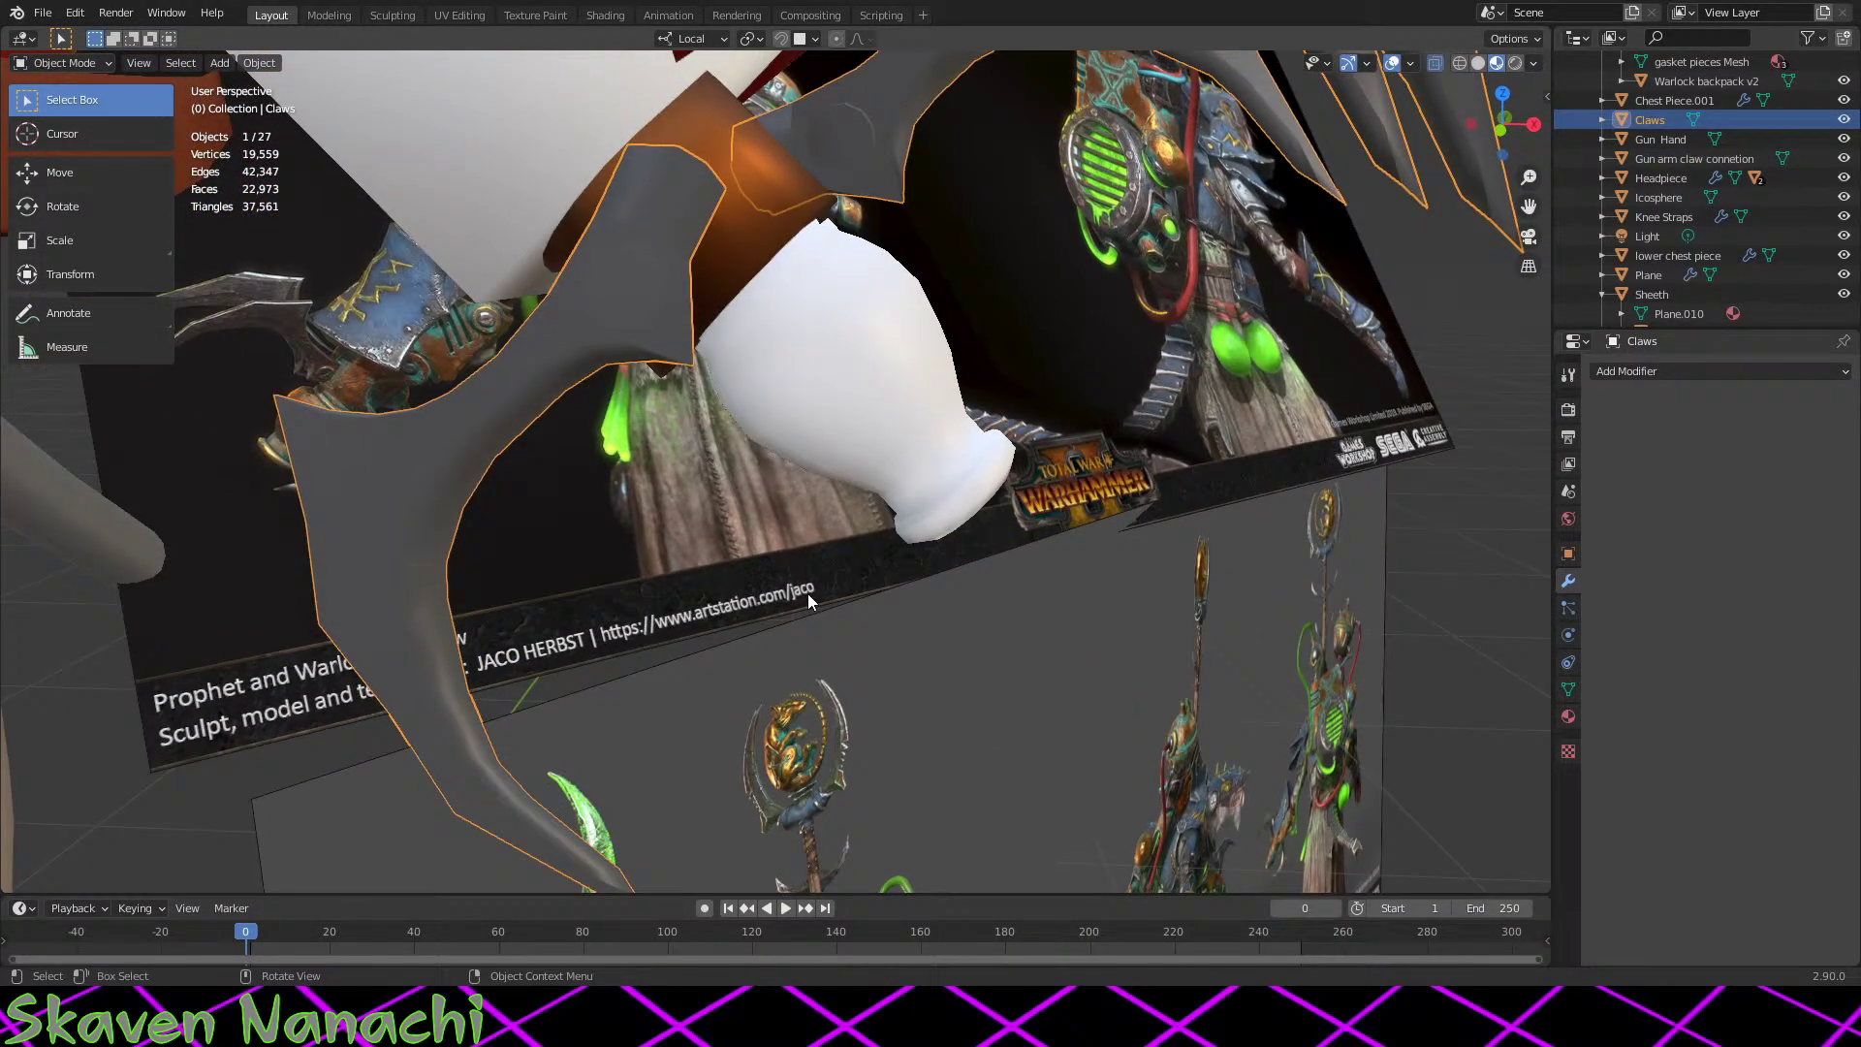
left_click(1843, 119)
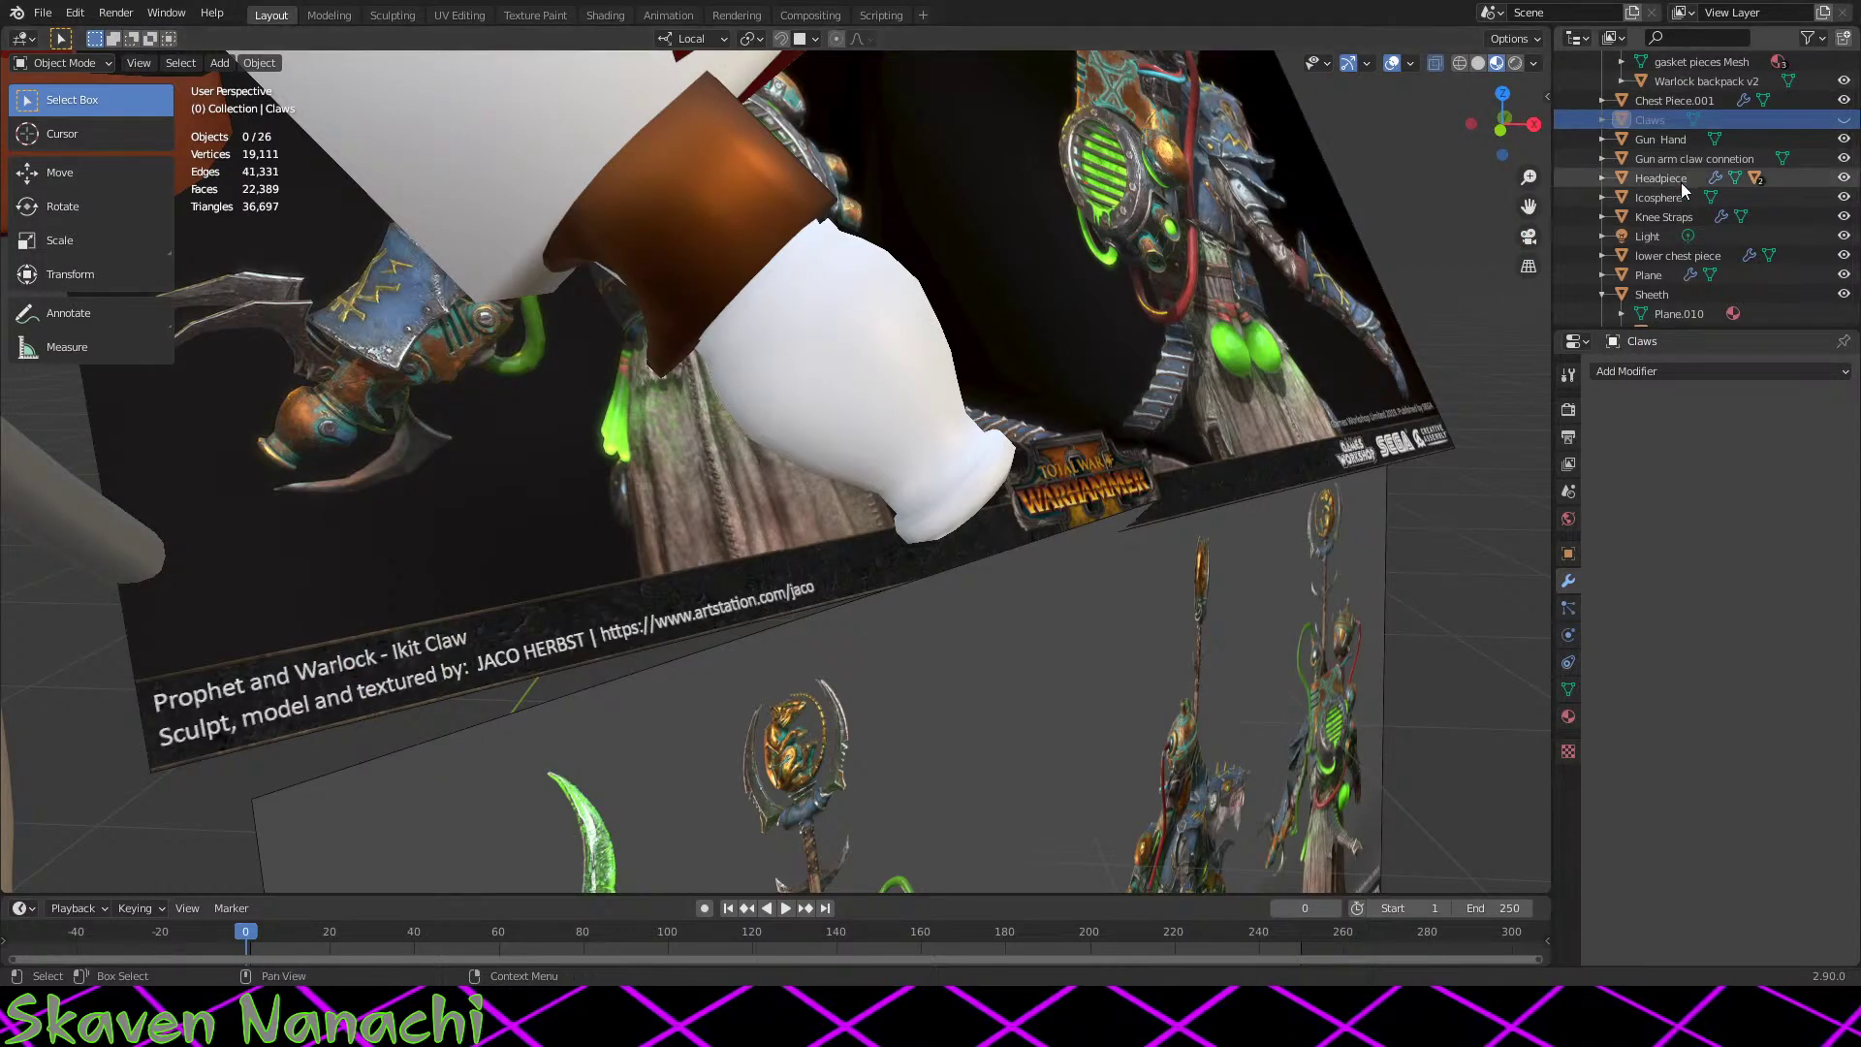
Step: Expand the Stuff for reference collection and make Cylinder.002 visible beneath the claw connection
scroll(1684, 189, "down", 4)
left_click(1583, 308)
scroll(1663, 268, "down", 4)
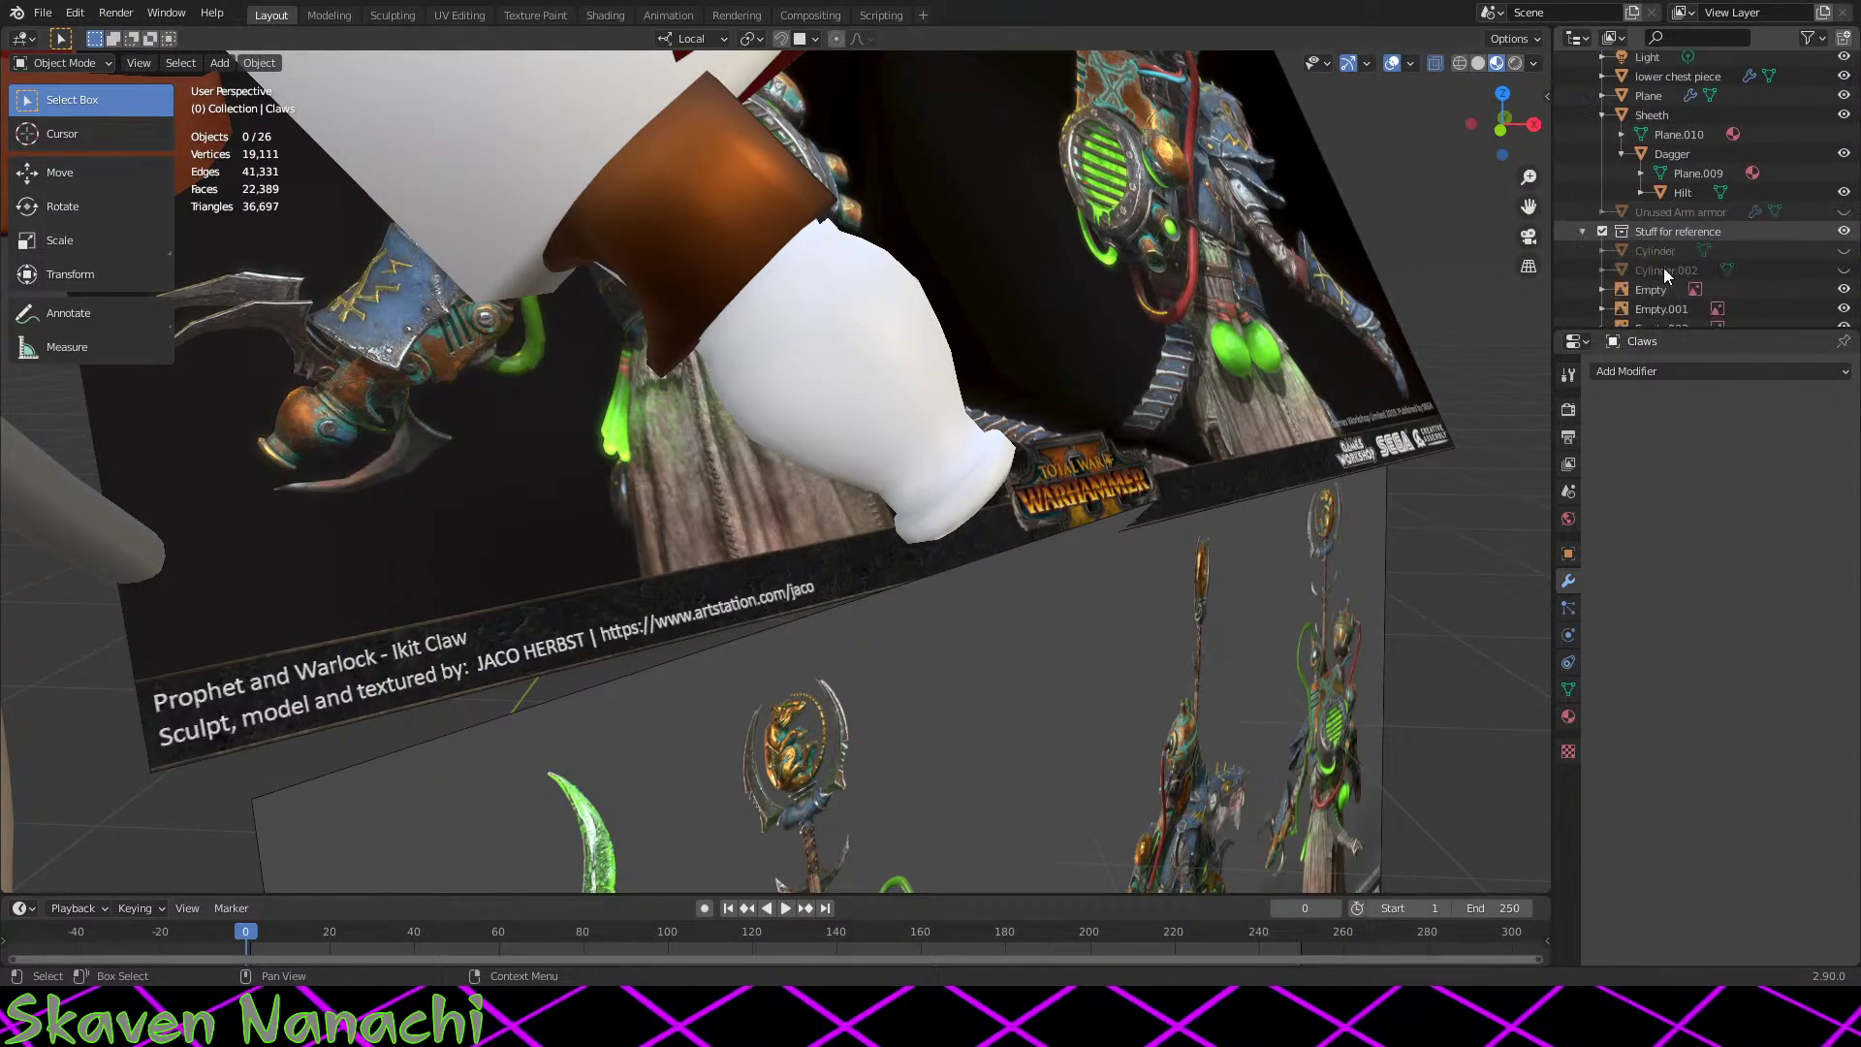
left_click(1661, 248)
left_click(1844, 250)
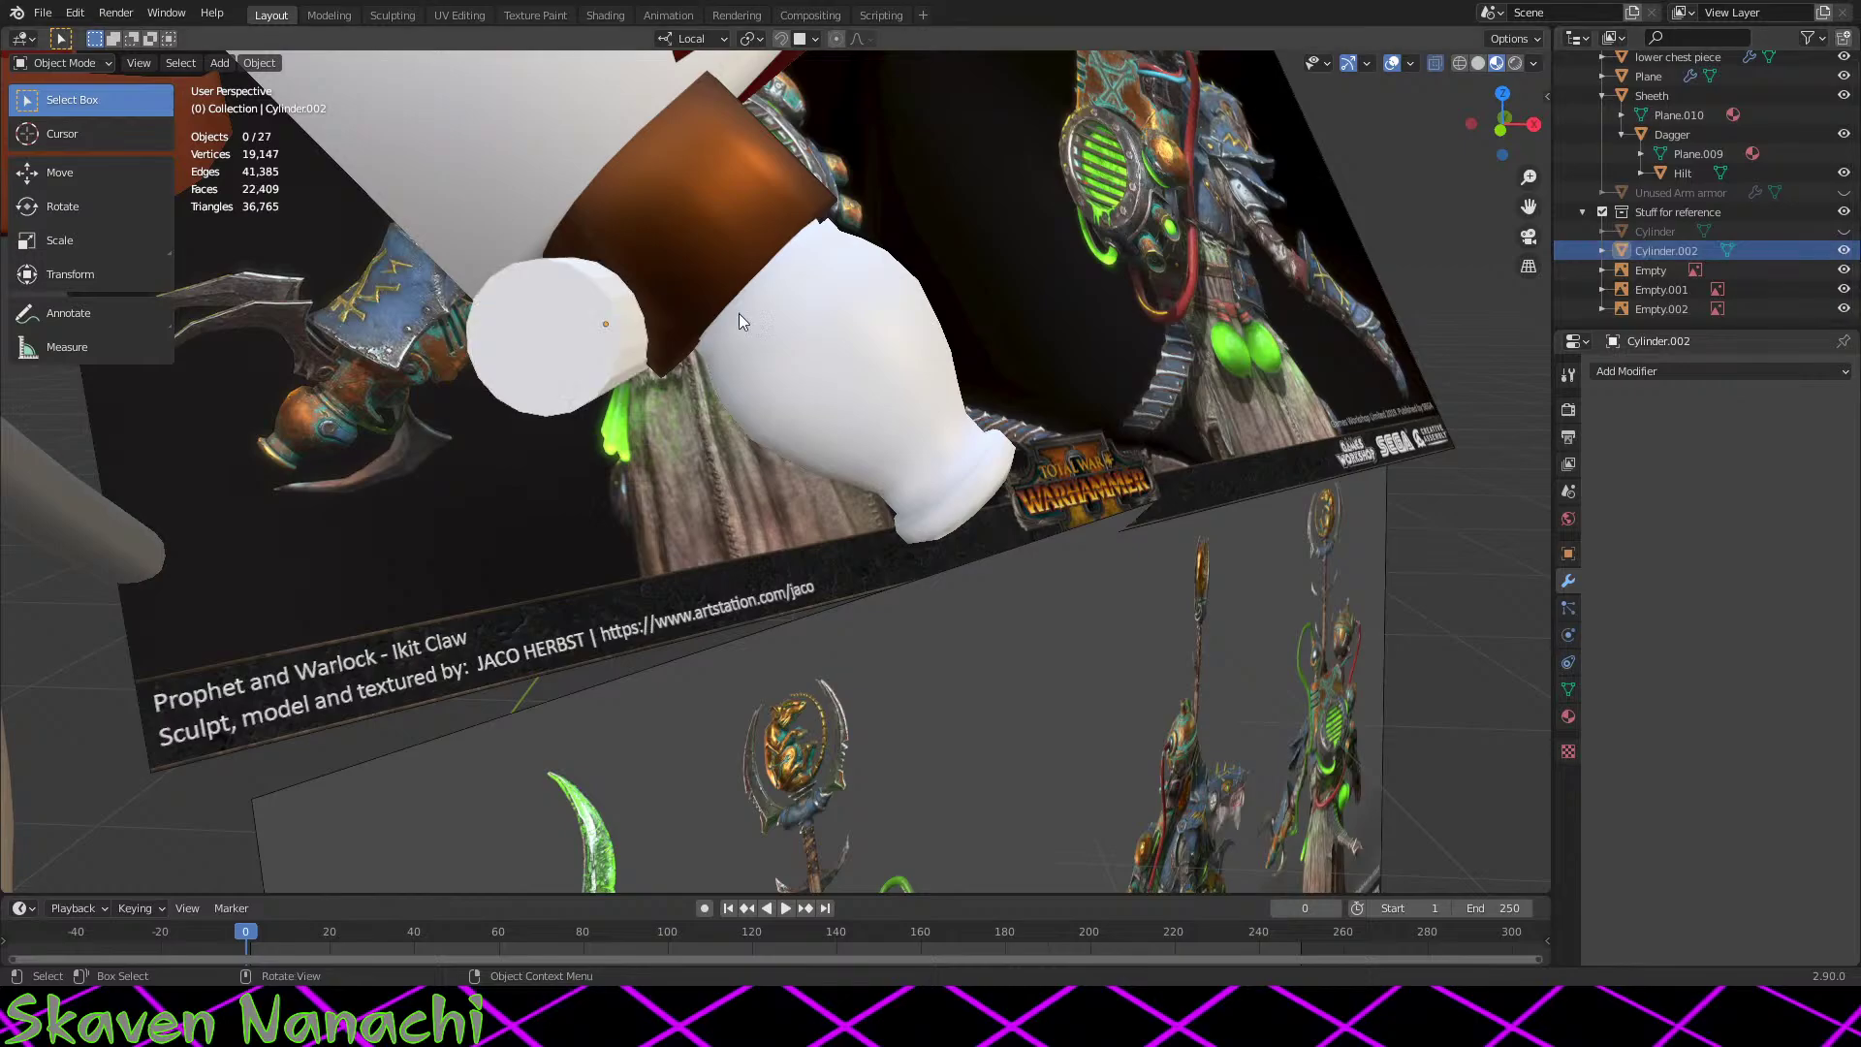
scroll(738, 312, "up", 2)
key("Tab")
key("Tab")
middle_click_drag(620, 422, 1074, 619)
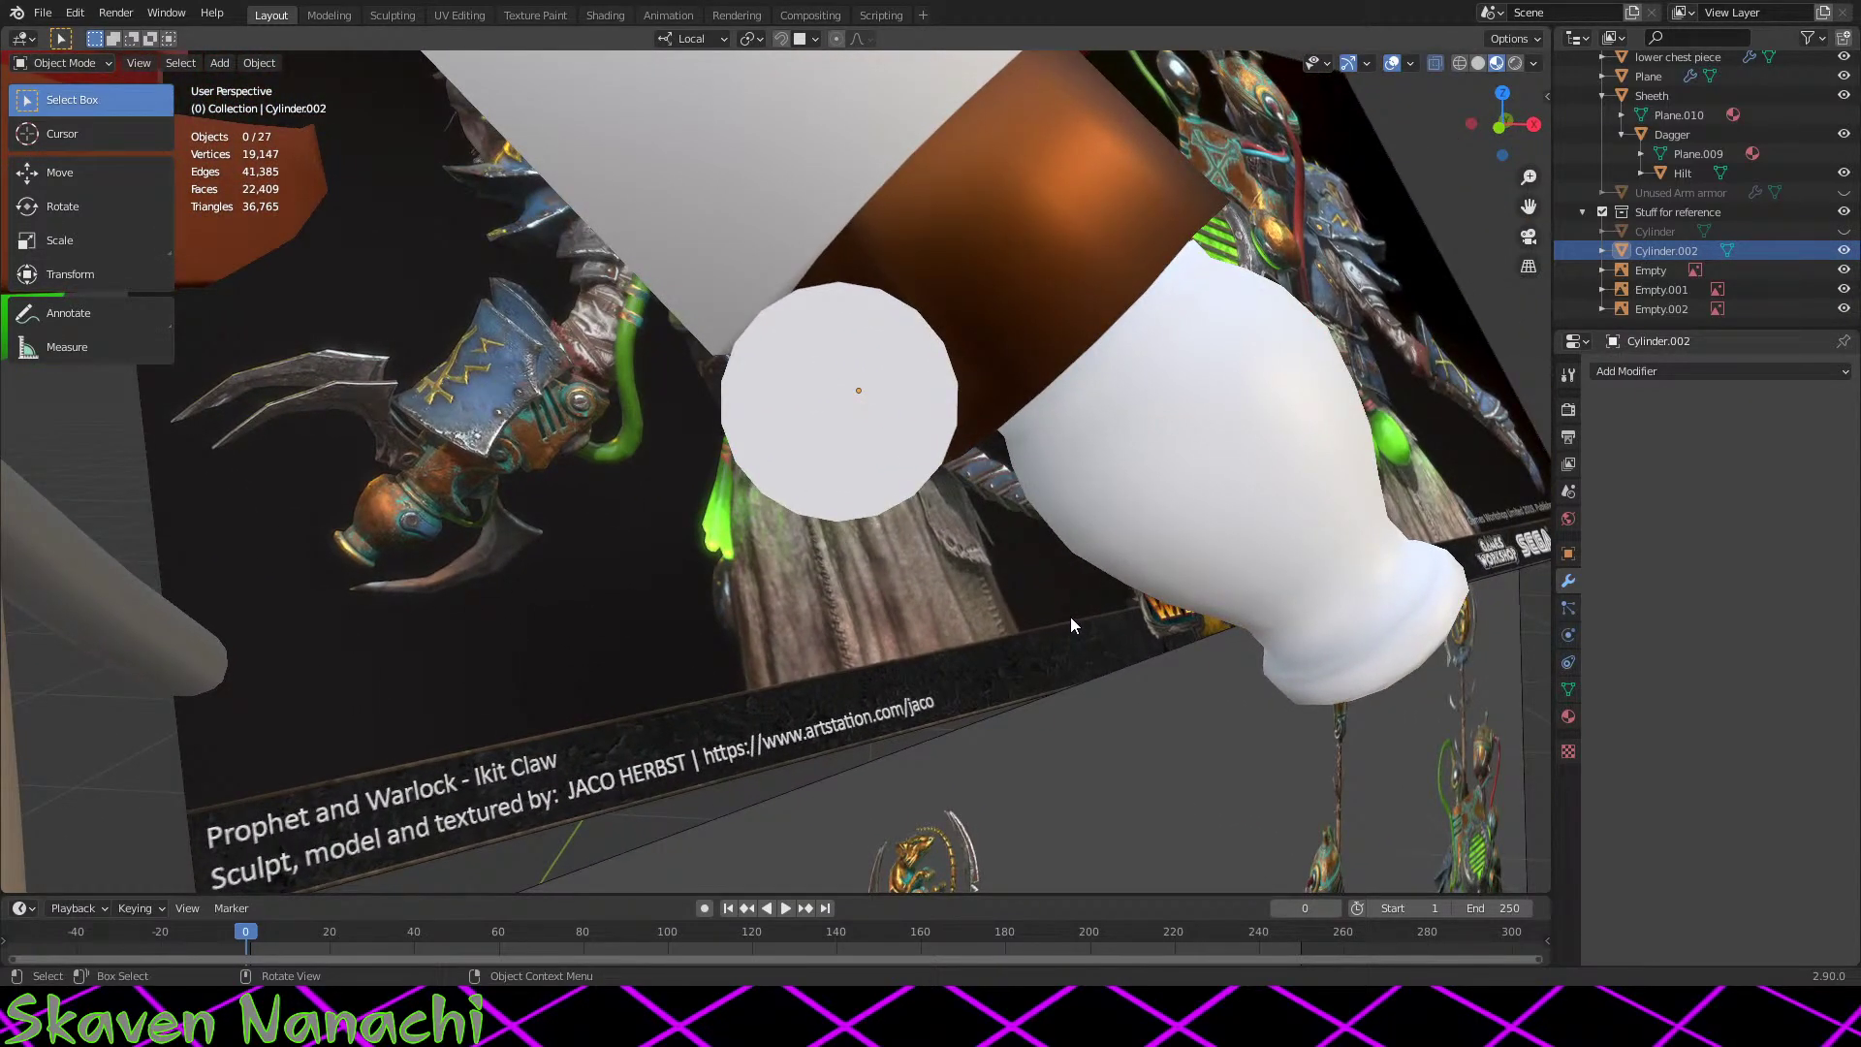
scroll(983, 614, "up", 1)
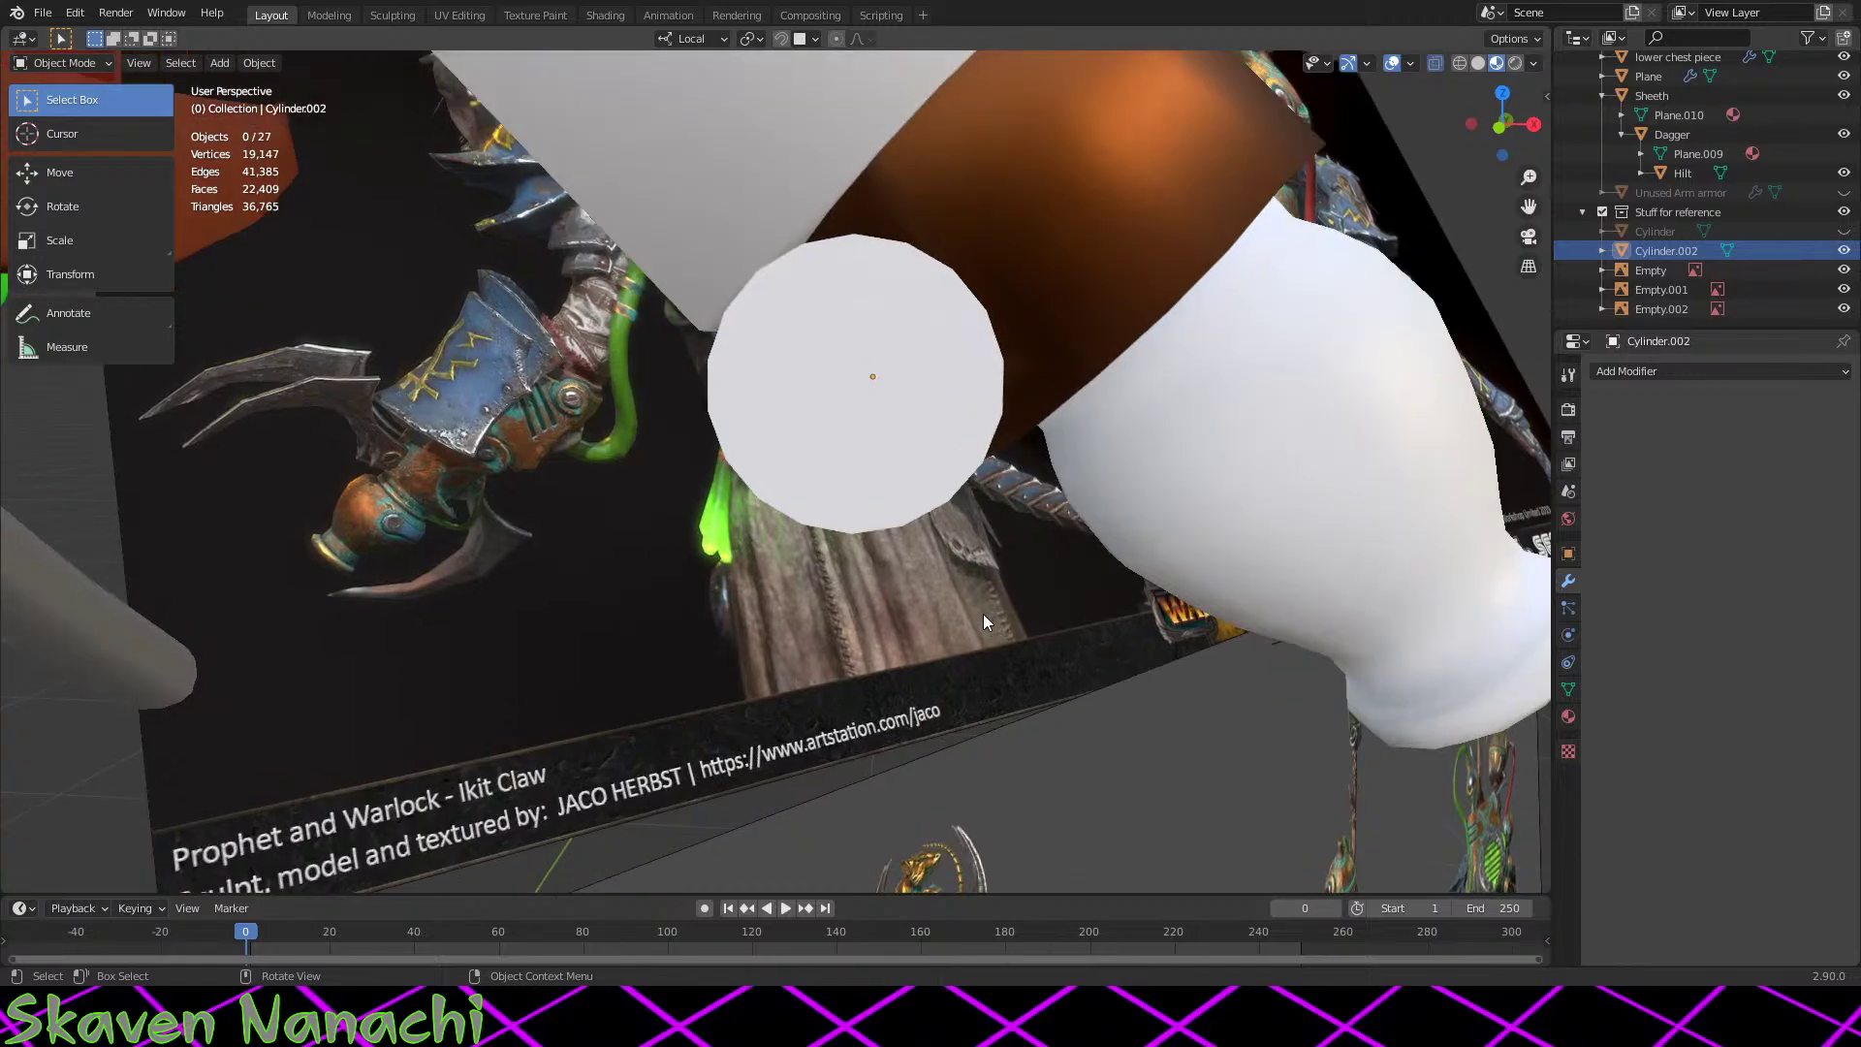
Step: Try adding a separate UV sphere with 32 segments and 16 rings at the world origin, and delete it
key("shift+a")
mouse_move(1003, 503)
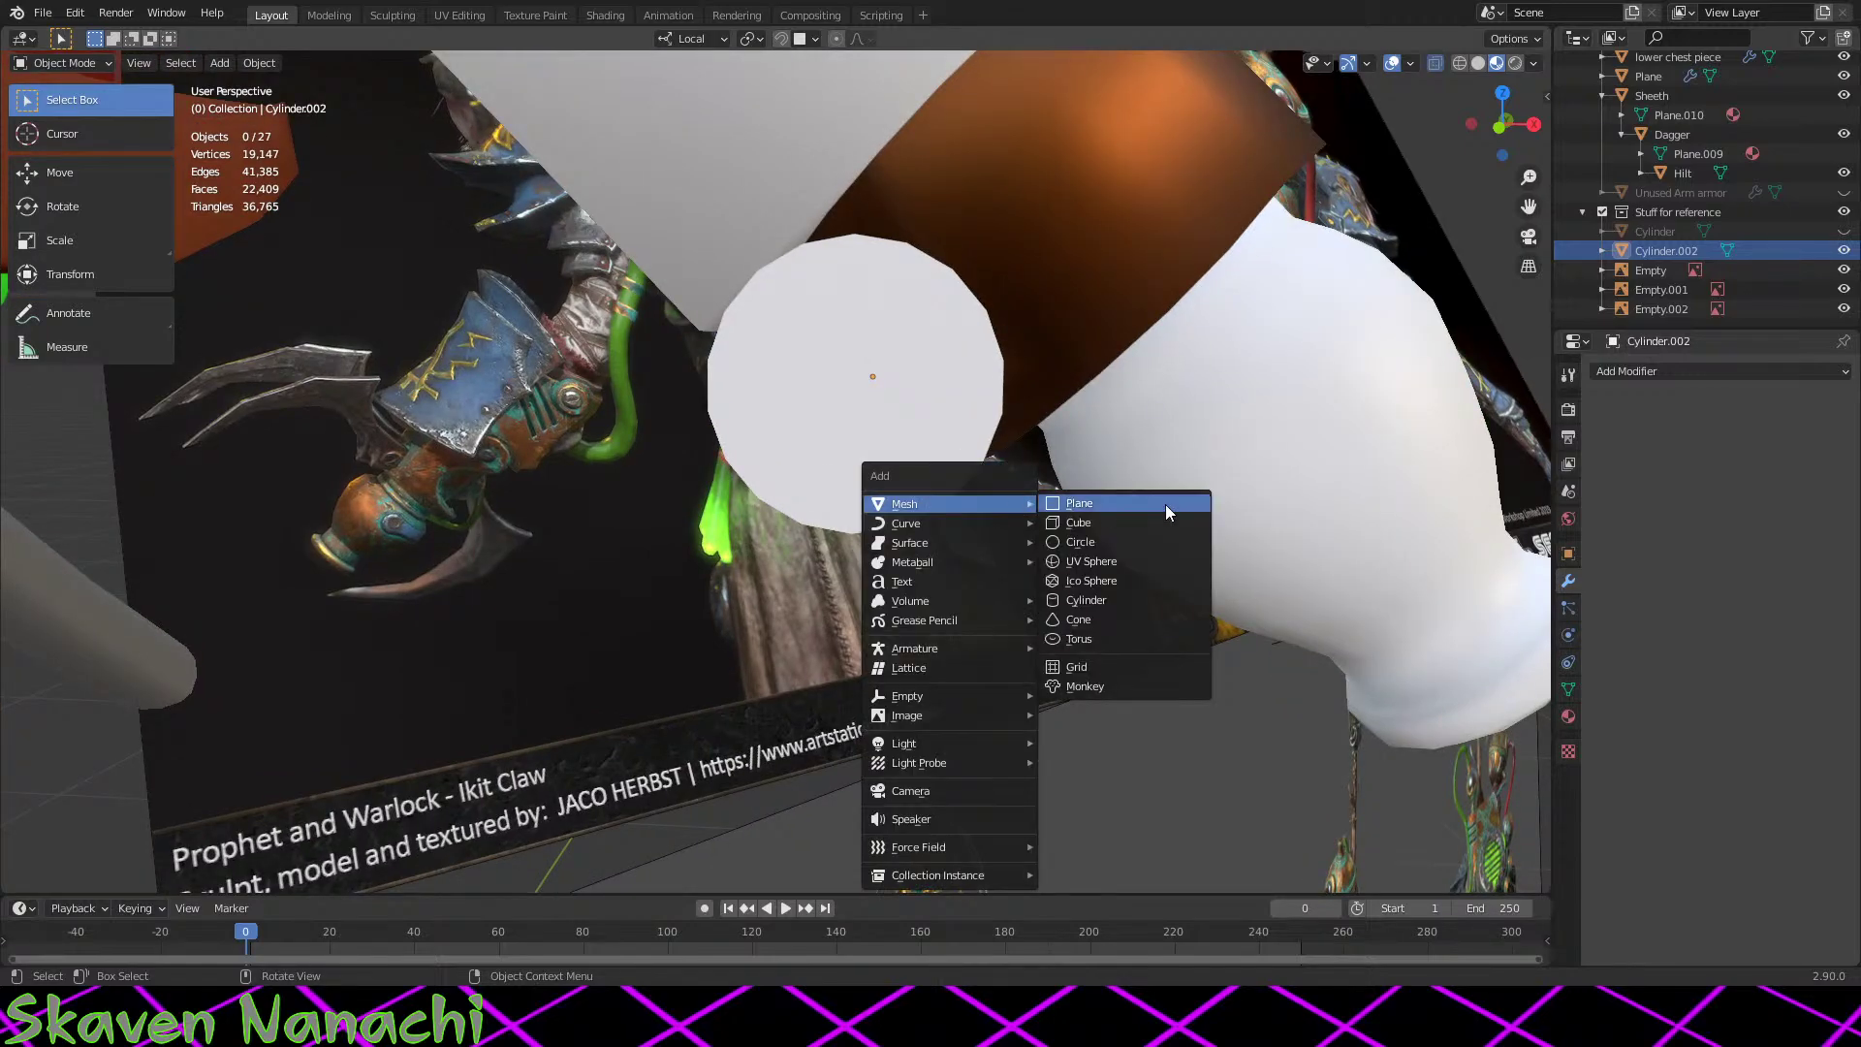
left_click(1131, 562)
middle_click_drag(1131, 563, 927, 387)
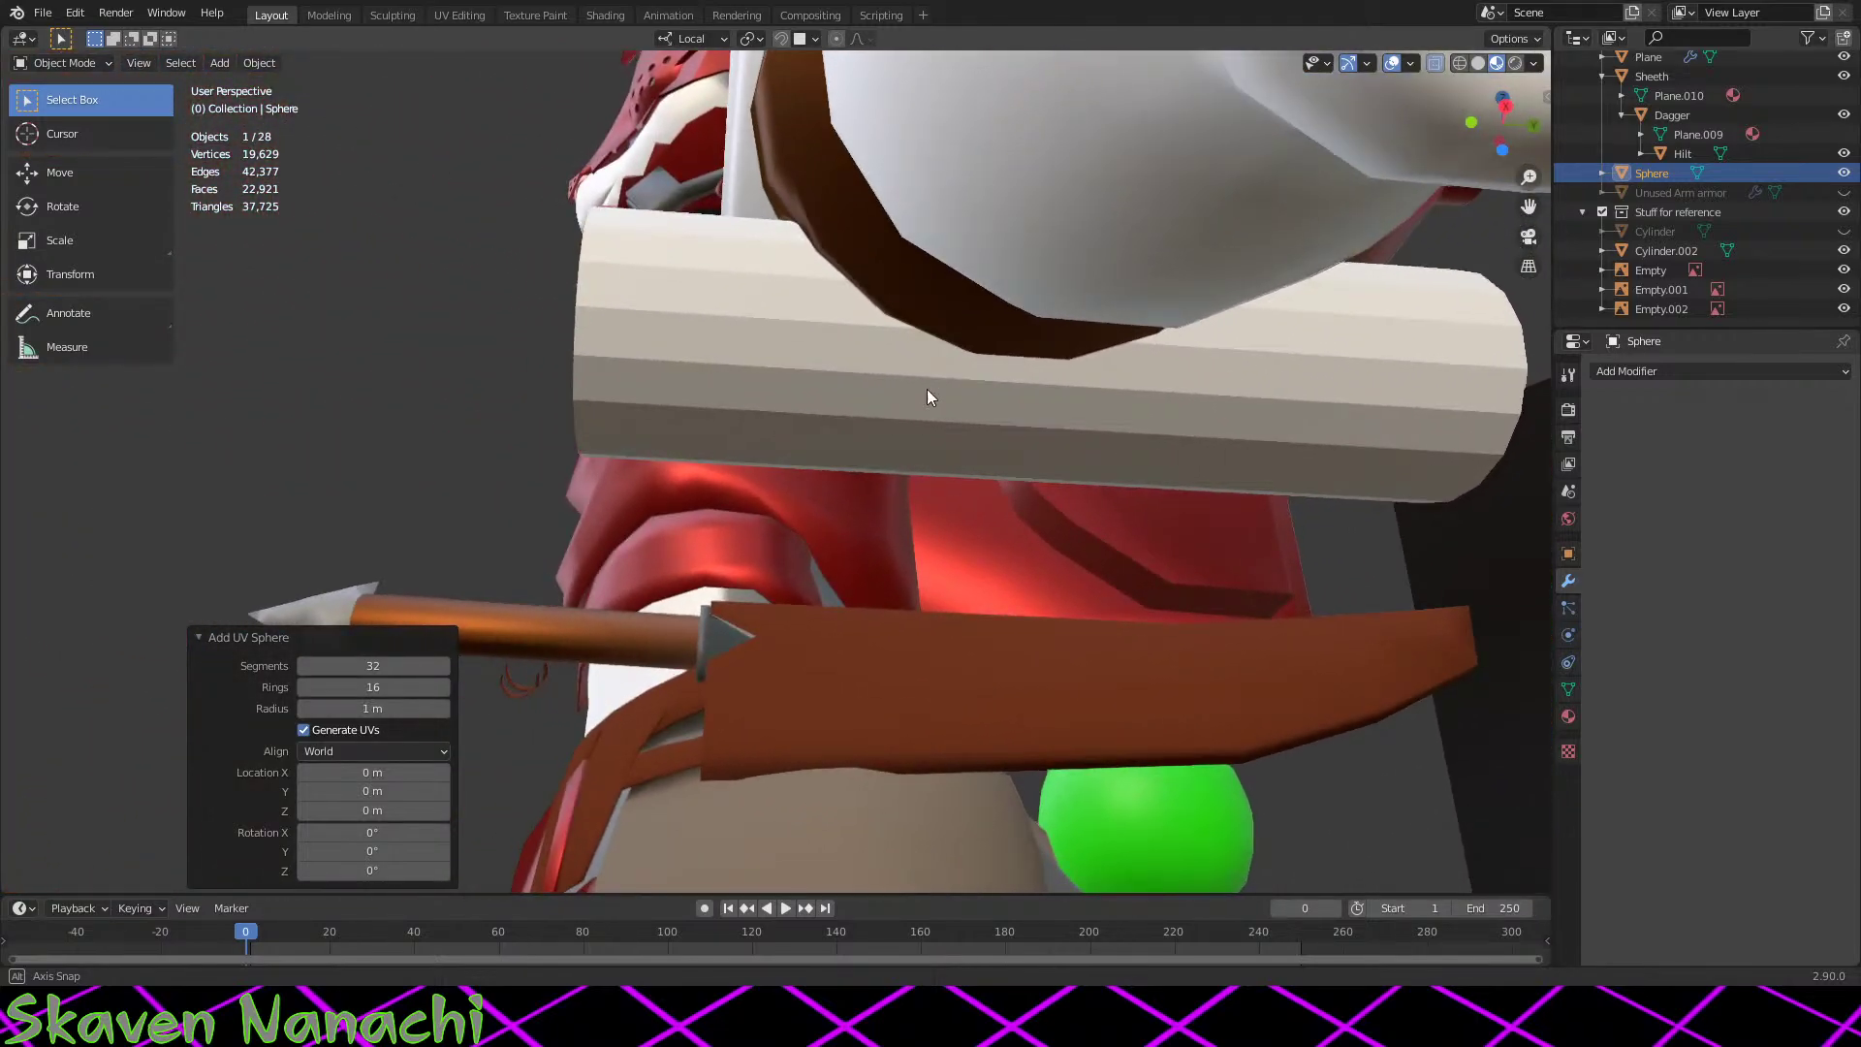
left_click(1845, 260)
left_click(1845, 260)
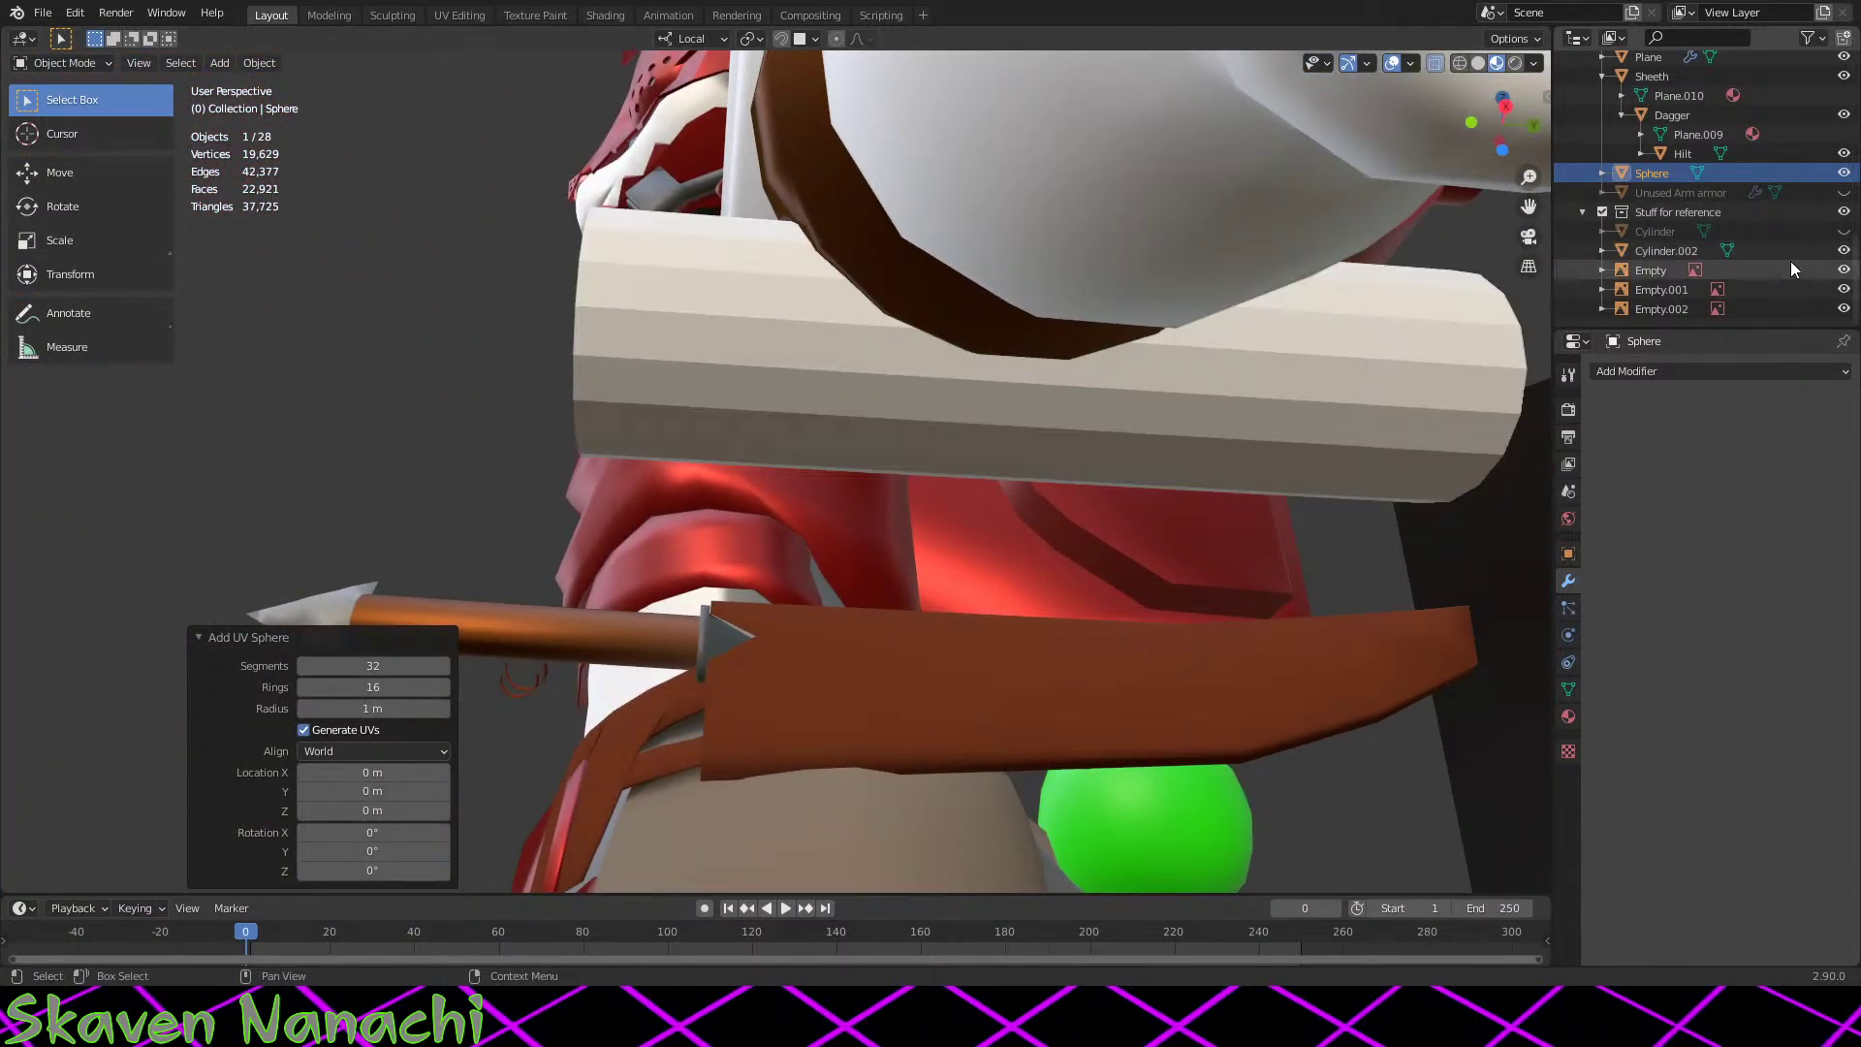
scroll(1003, 473, "down", 5)
middle_click_drag(1003, 473, 917, 677)
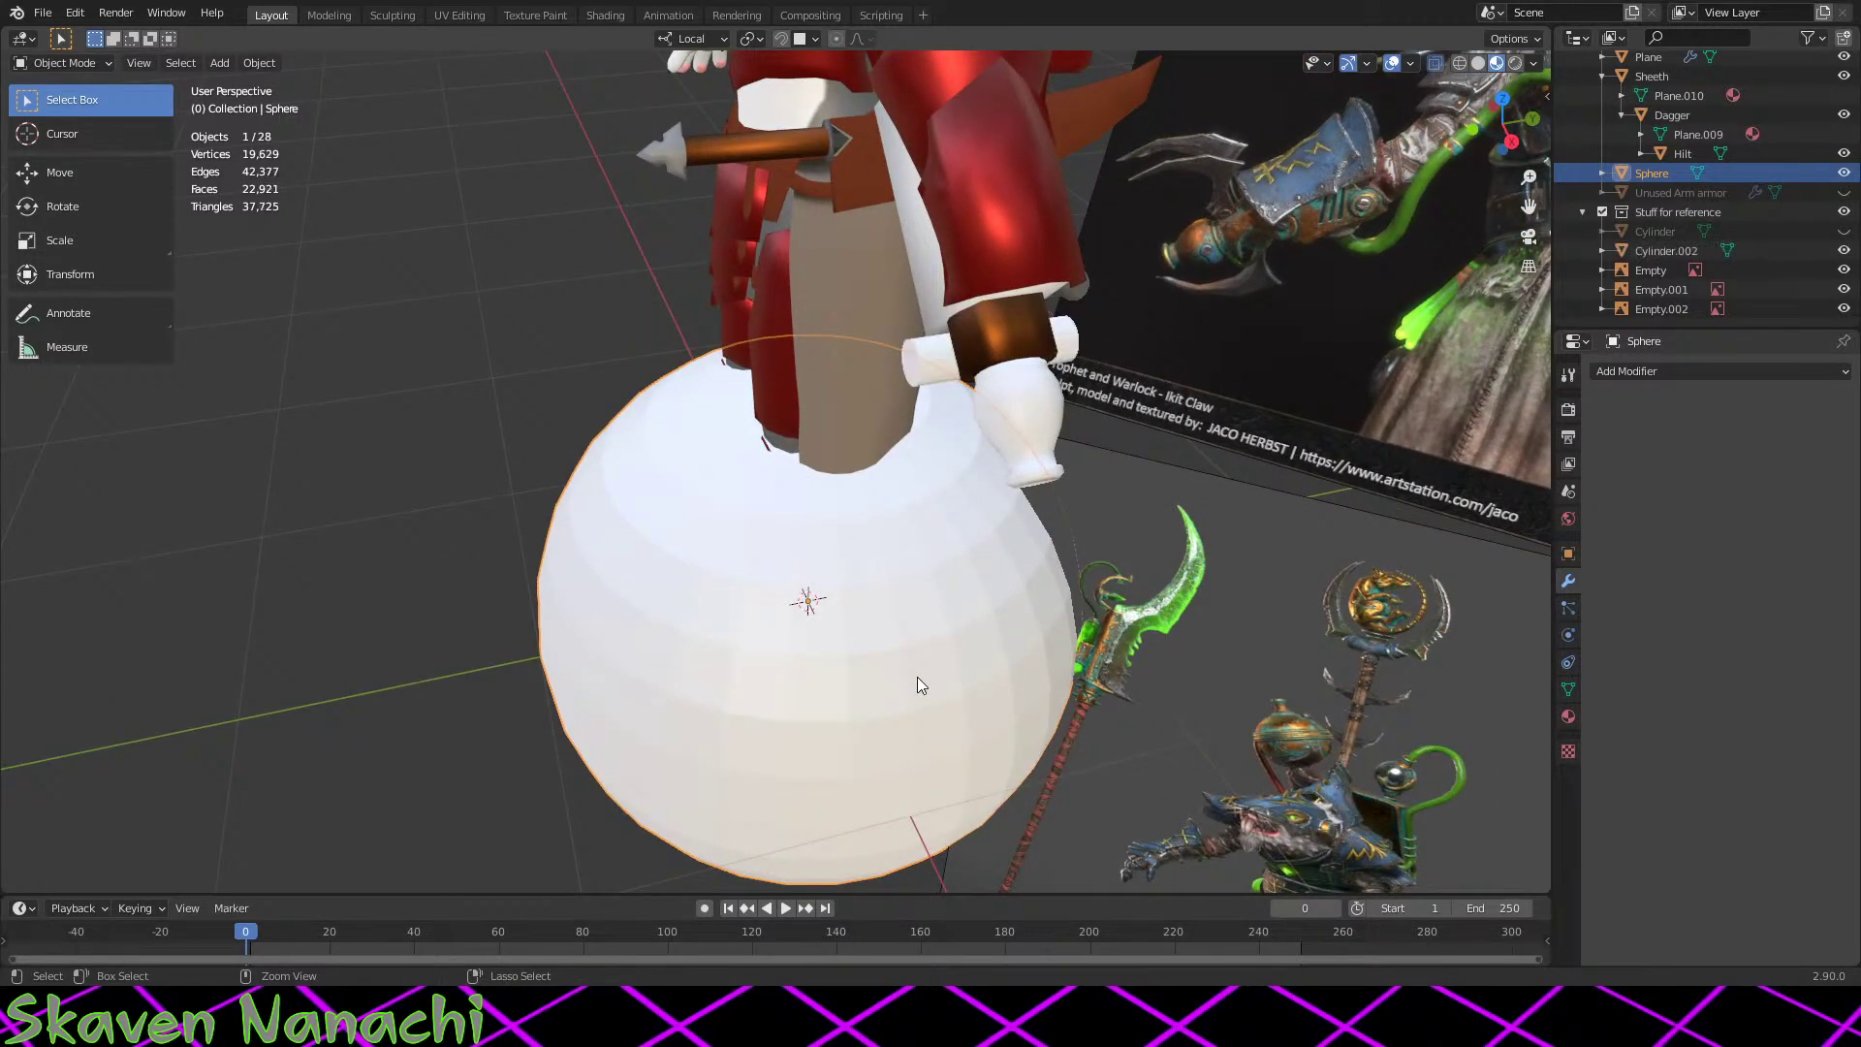
key("Delete")
Step: Select Cylinder.002 and open its mesh for editing
scroll(1183, 632, "up", 4)
middle_click_drag(1189, 613, 1649, 324)
left_click(1668, 250)
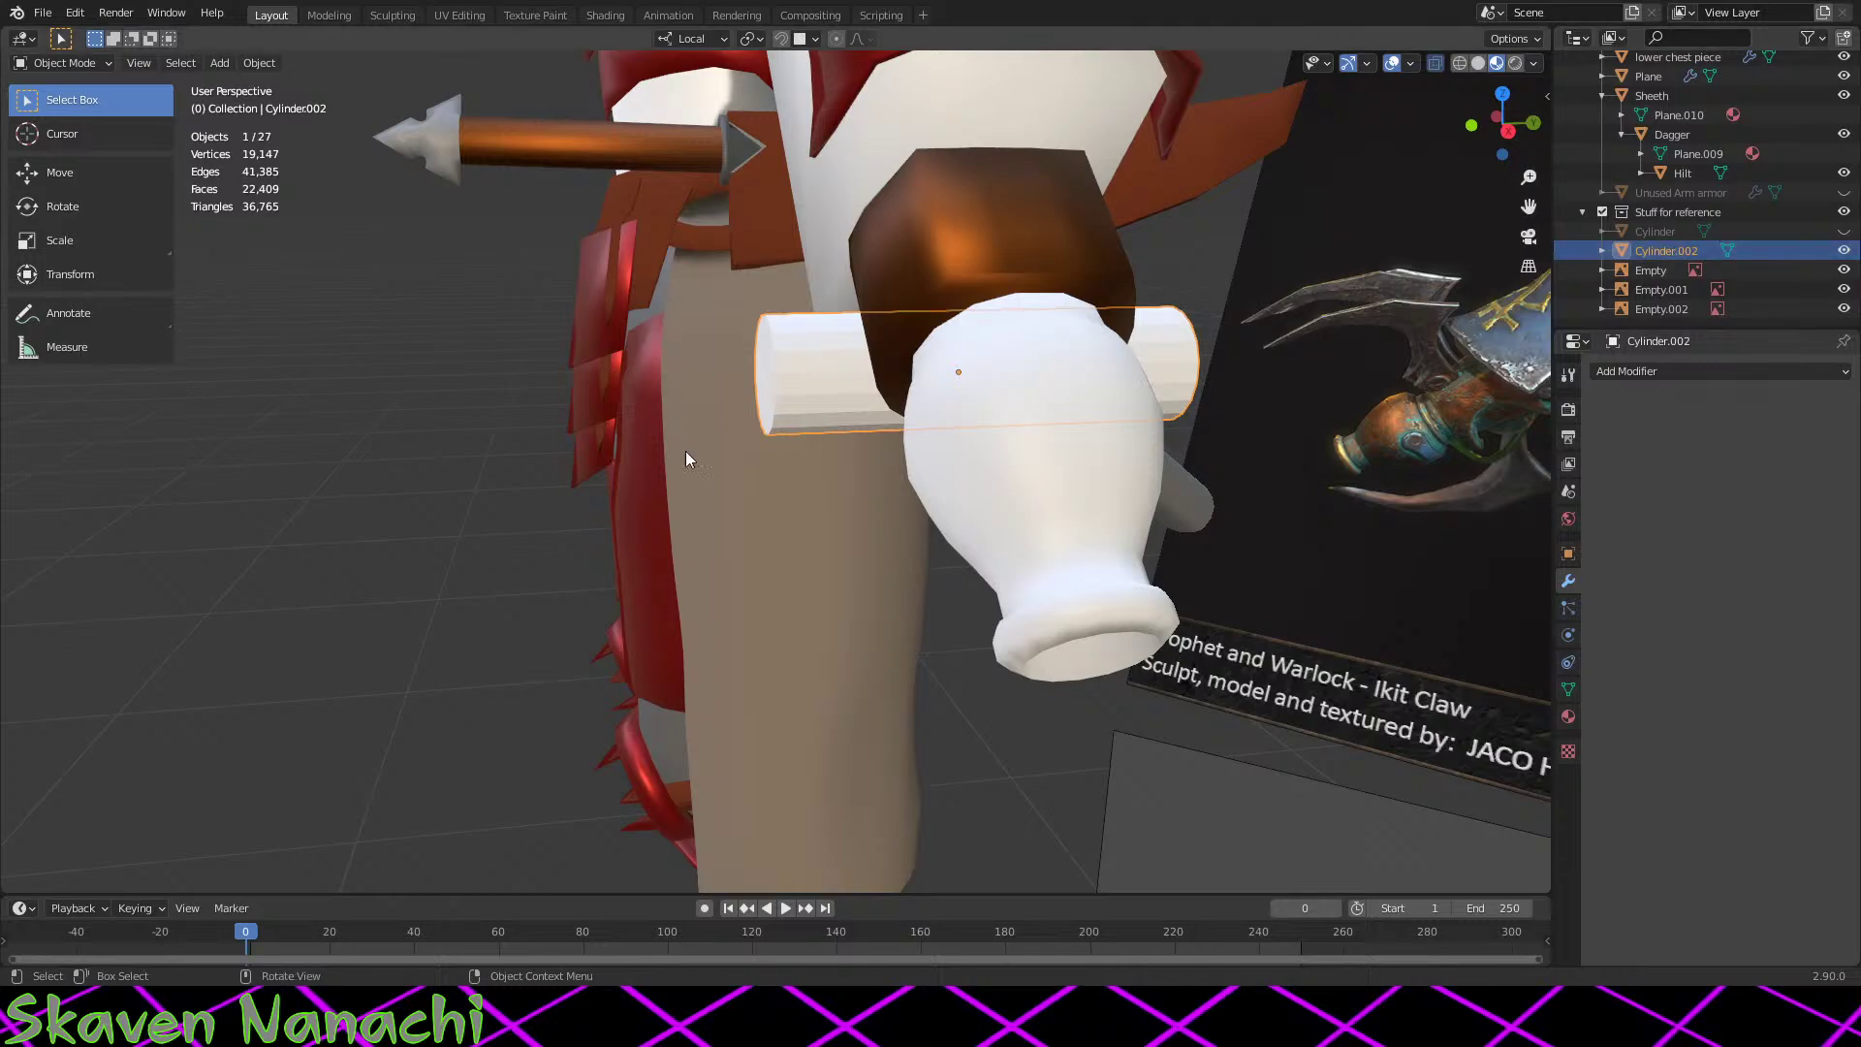
key("Tab")
Step: Try an ico sphere and a UV sphere as additions to the Cylinder.002 mesh, undoing each one
key("shift+a")
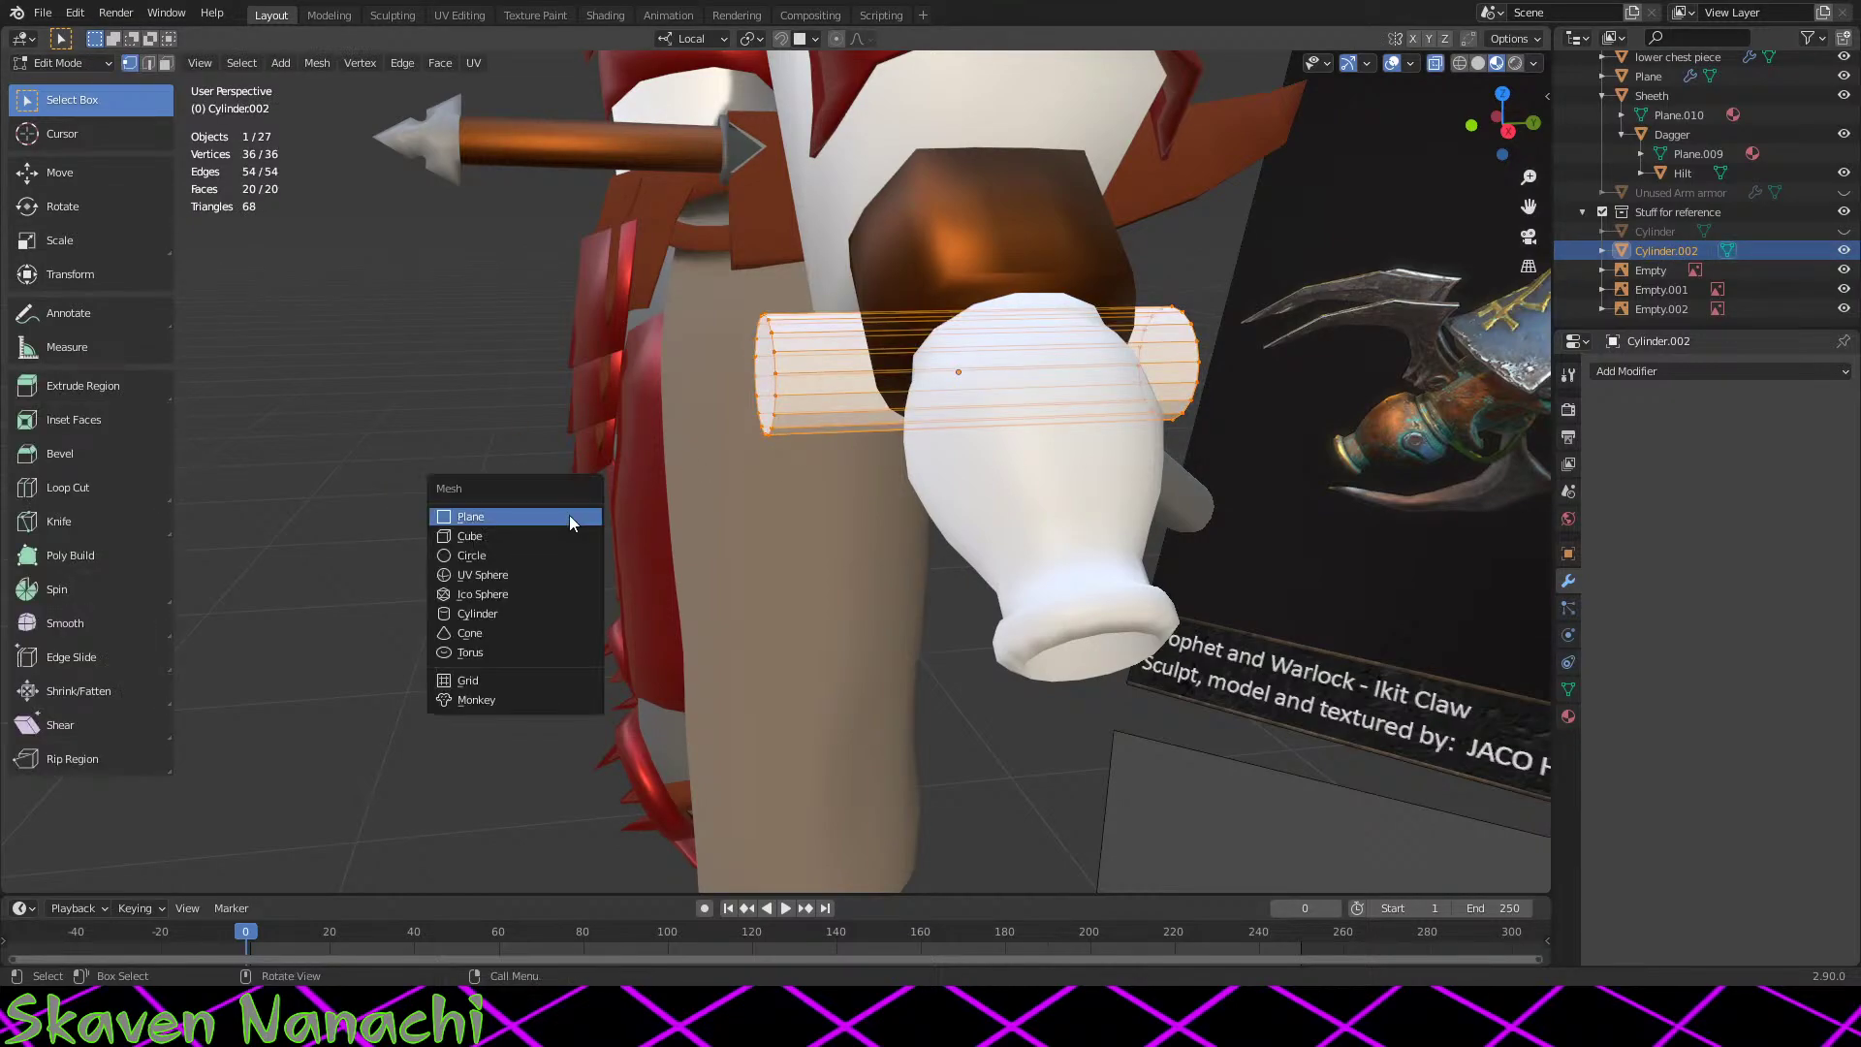
left_click(520, 595)
key("ctrl+z")
key("shift+a")
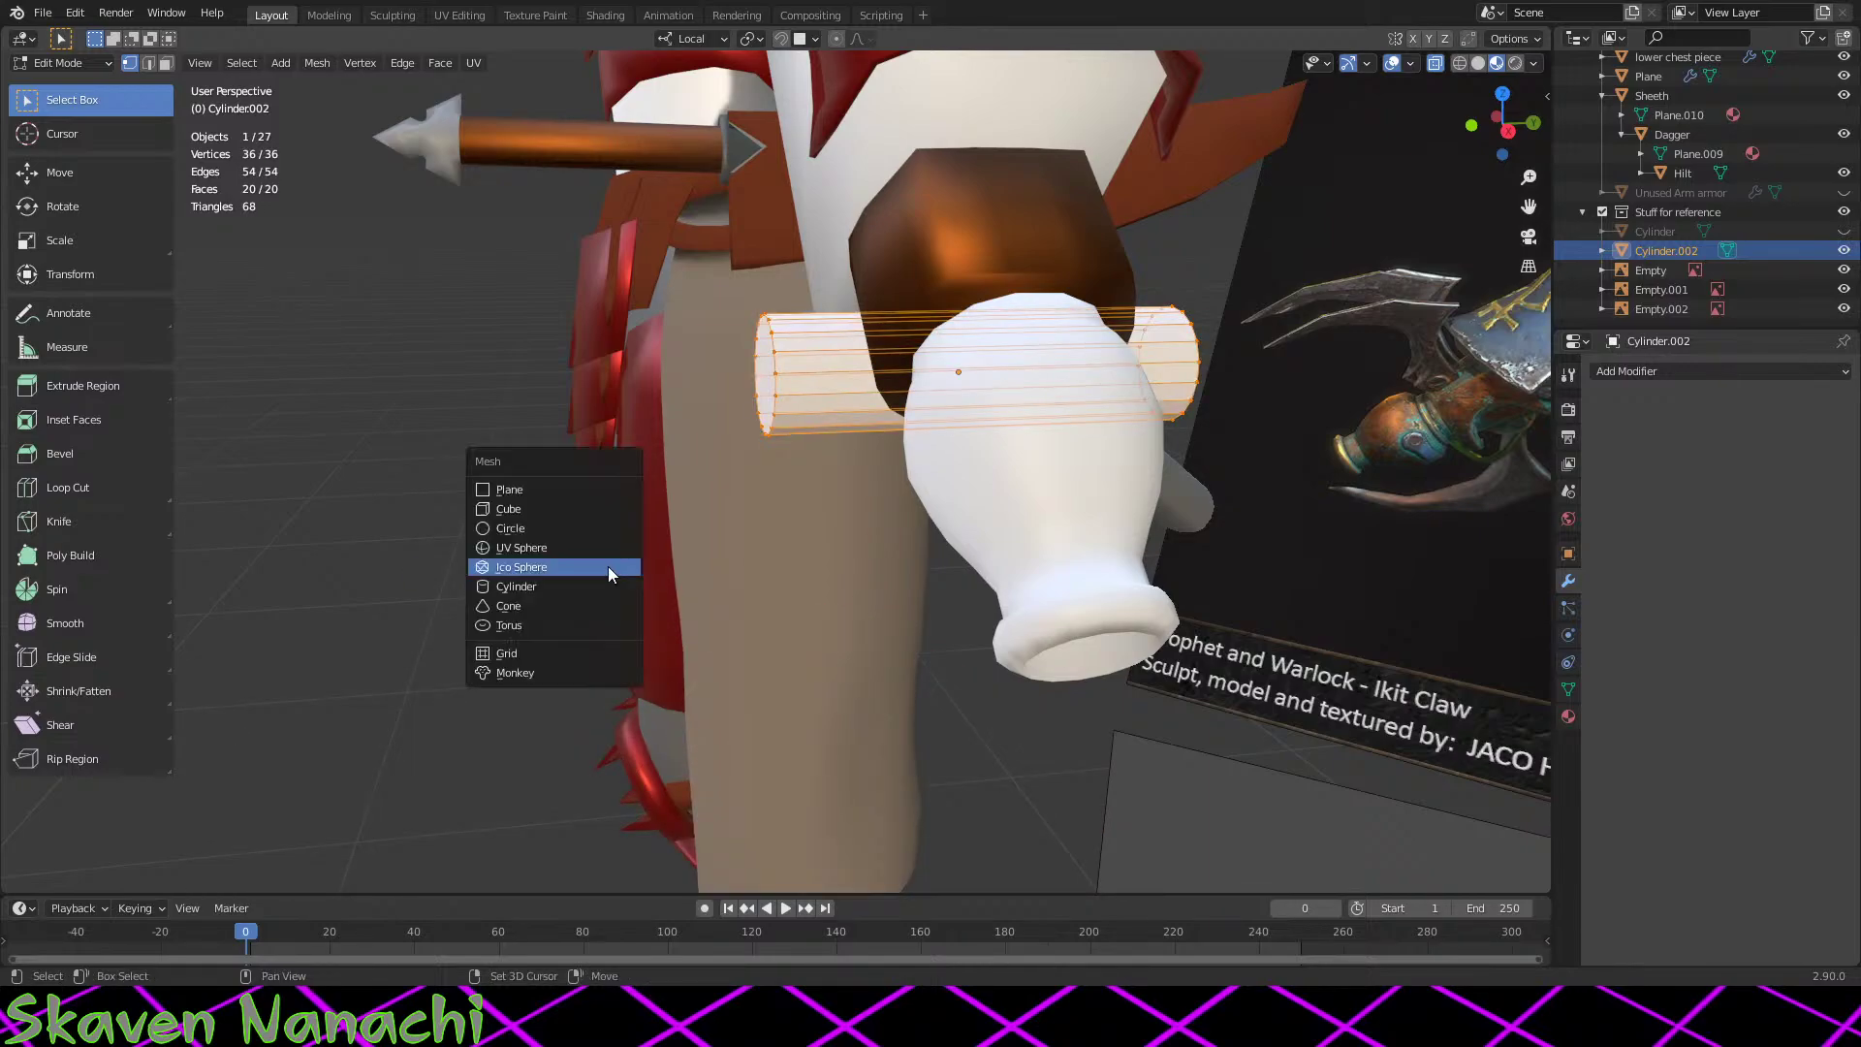
left_click(572, 541)
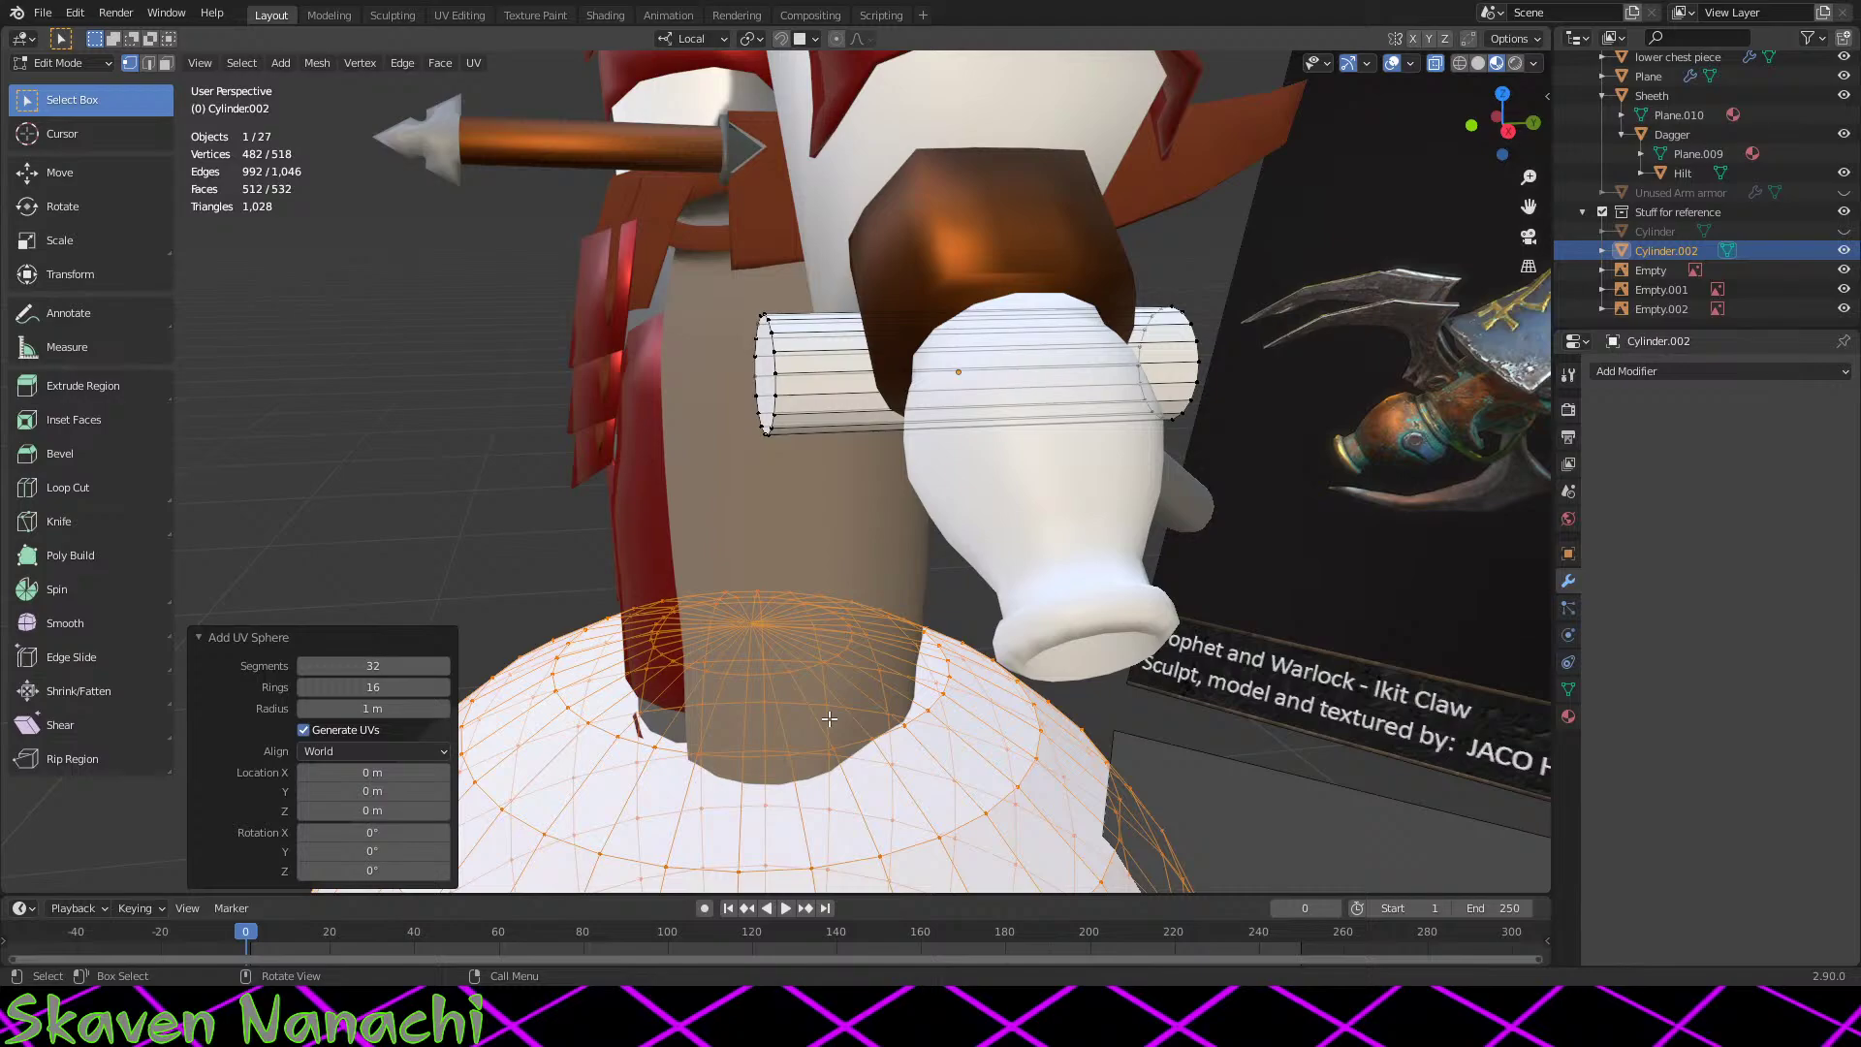
key("ctrl+z")
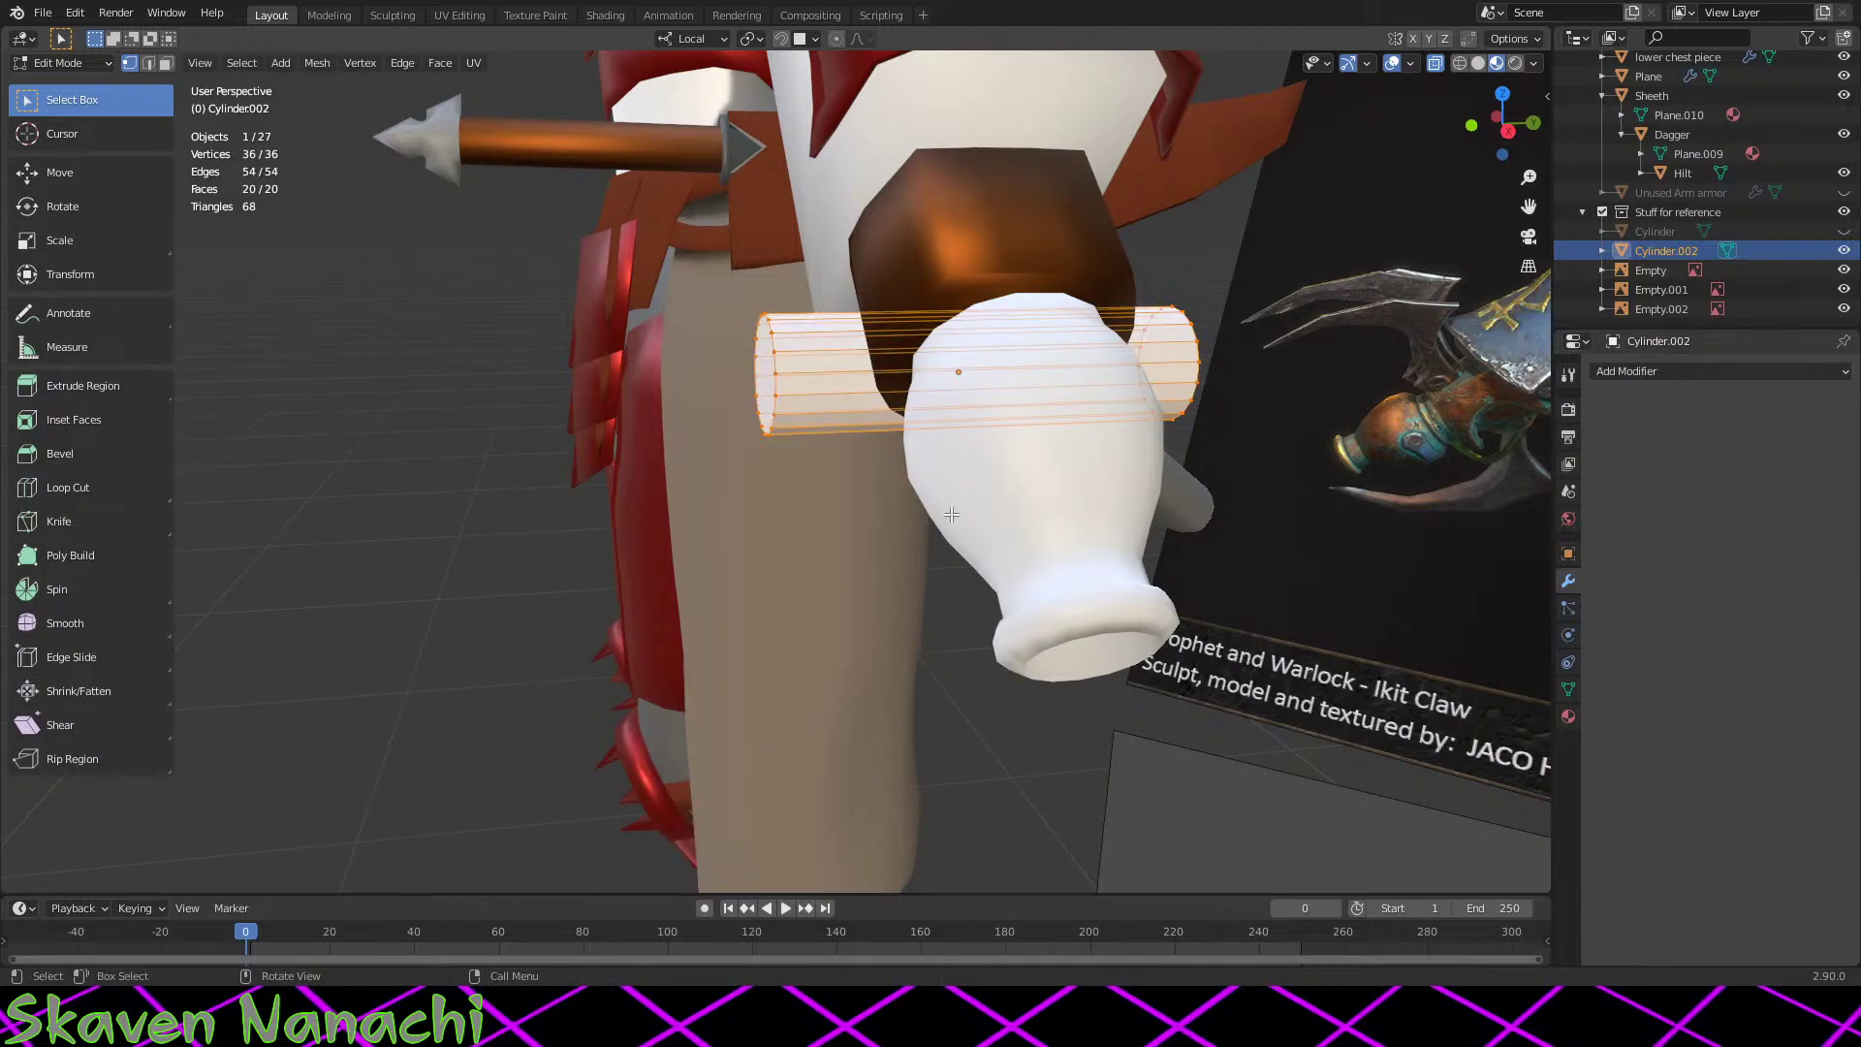
Step: Try adding a UV sphere with 32 segments and 16 rings inside the Cylinder.002 mesh, and undo it
key("shift+a")
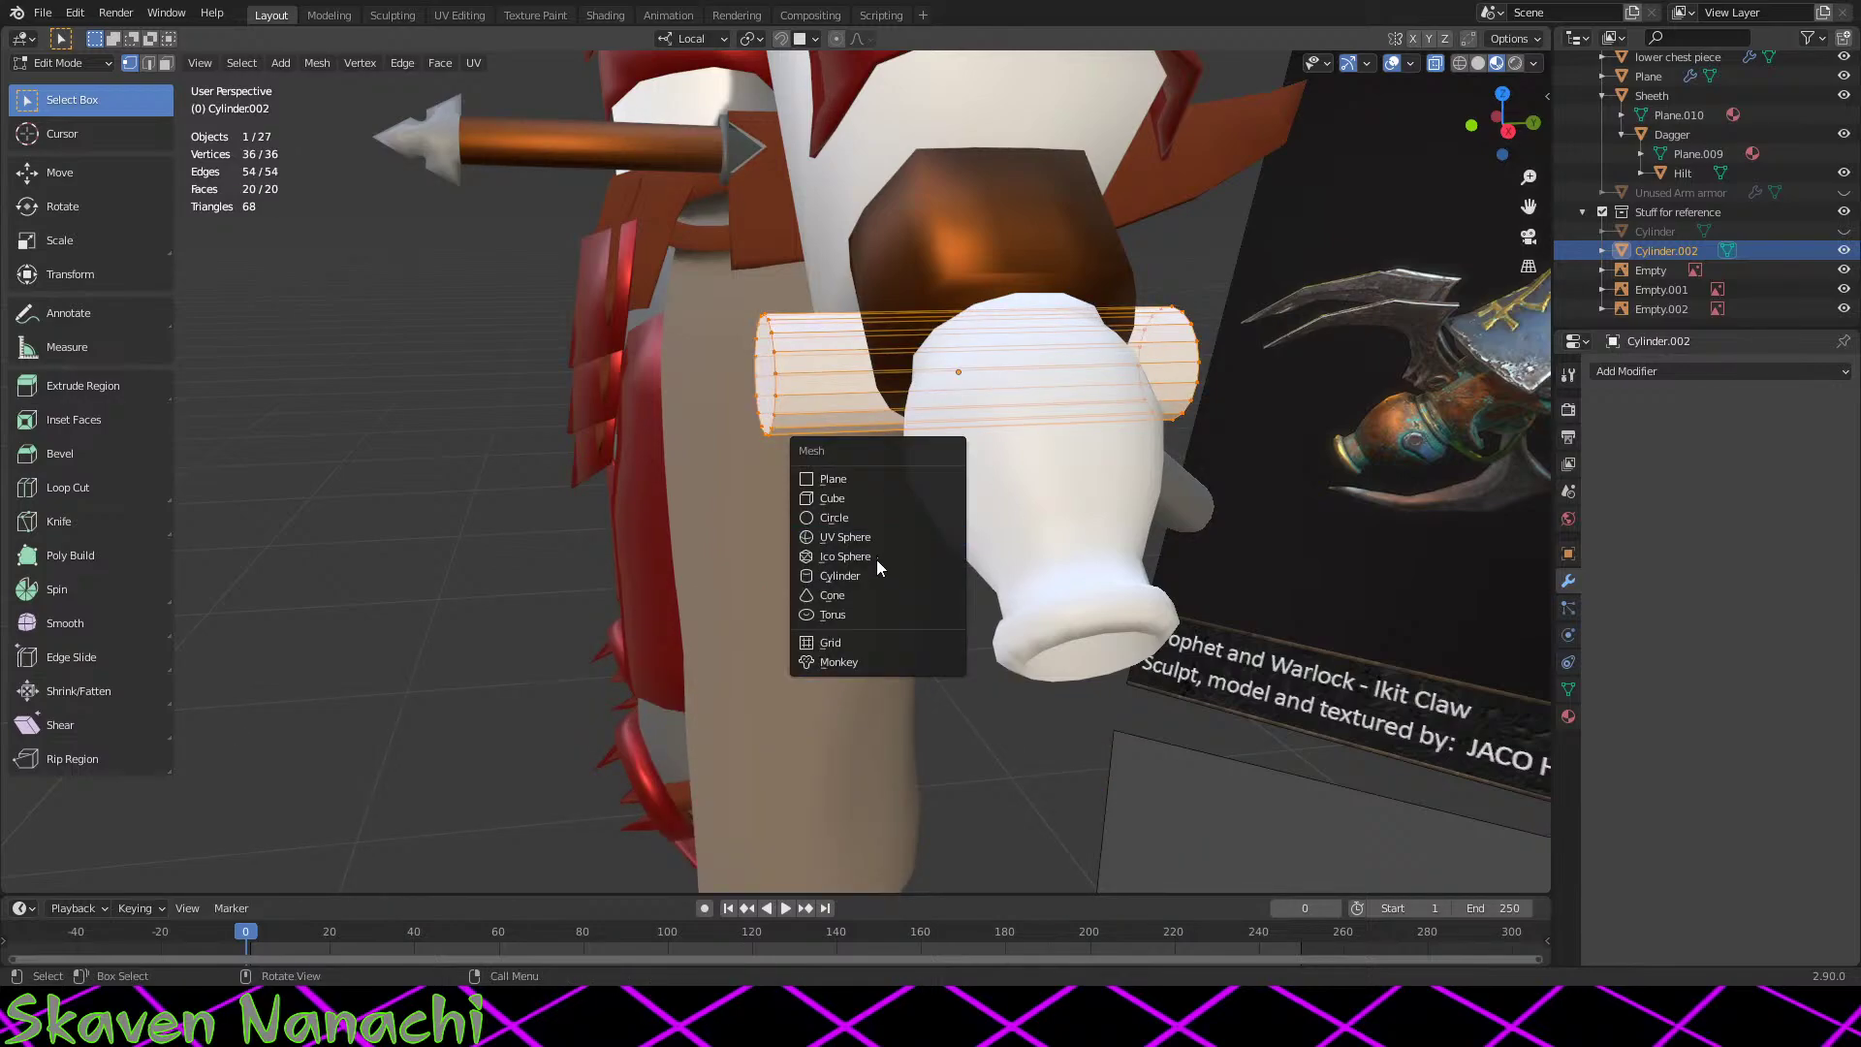
left_click(877, 537)
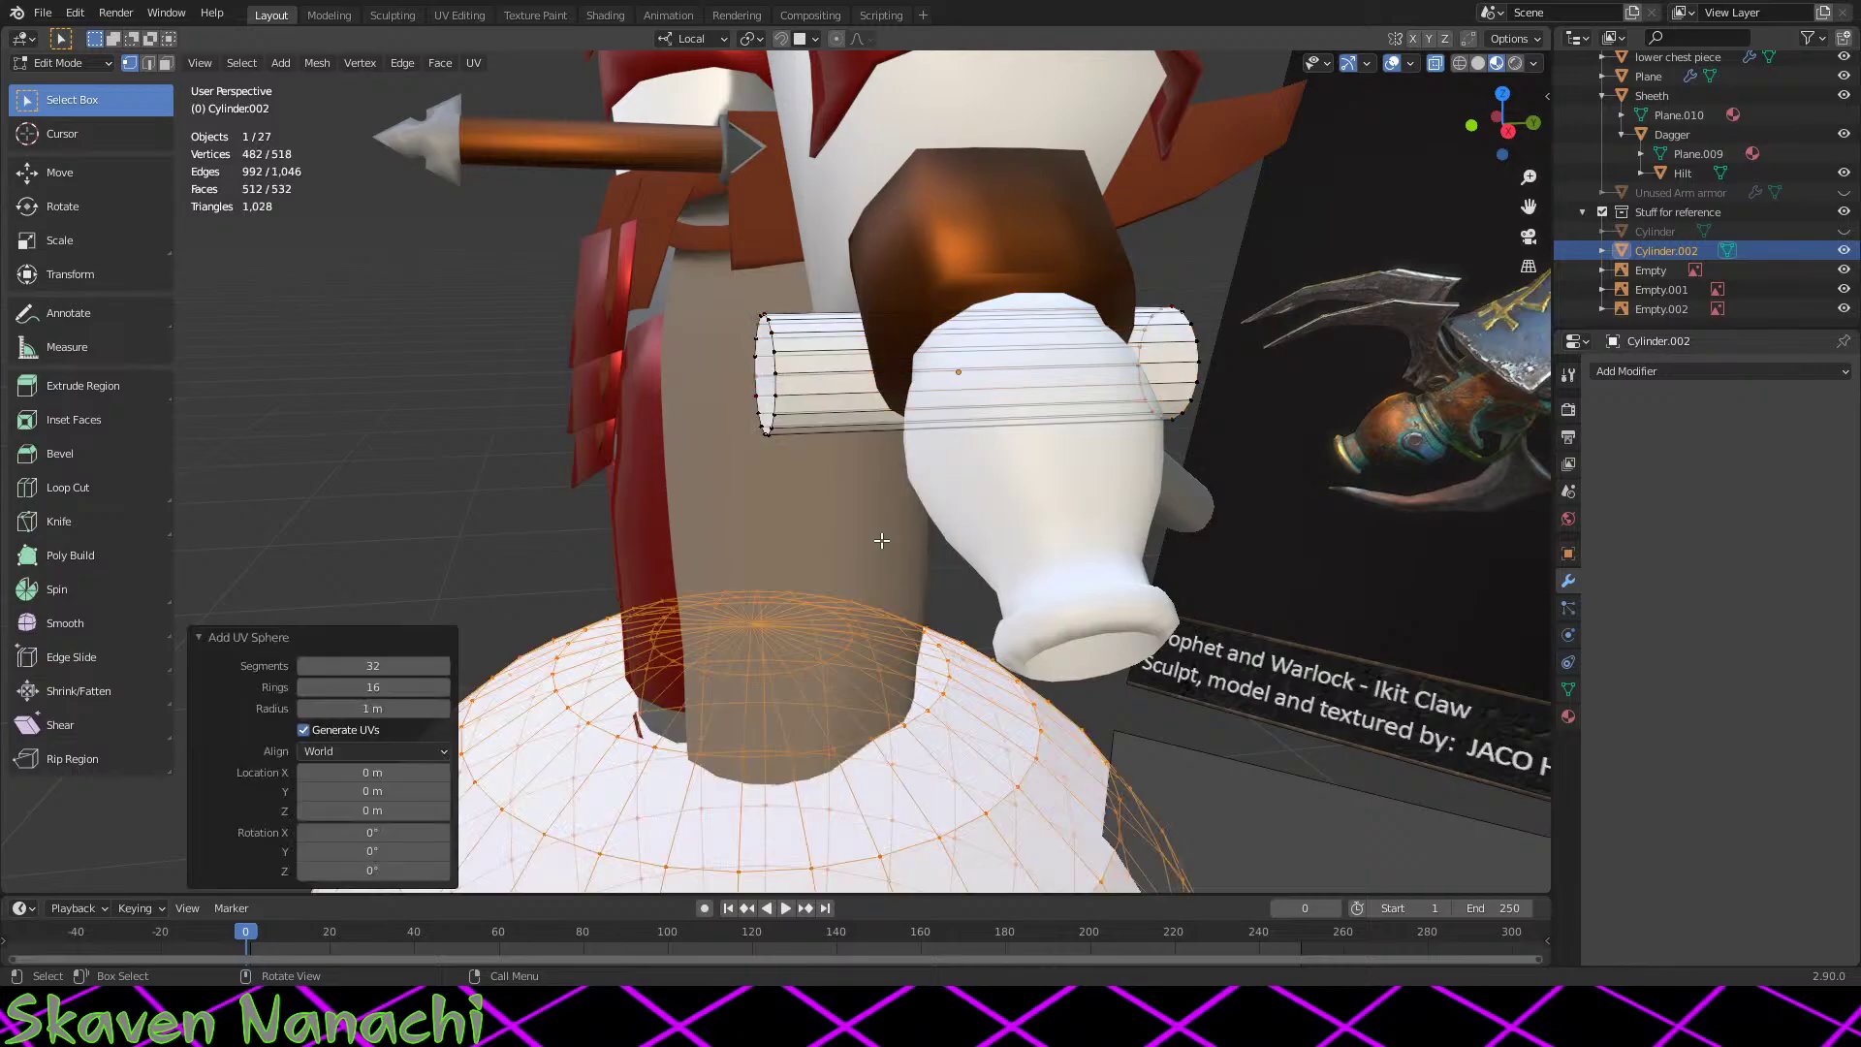
scroll(878, 541, "down", 5)
middle_click_drag(878, 541, 959, 650)
scroll(970, 667, "down", 3)
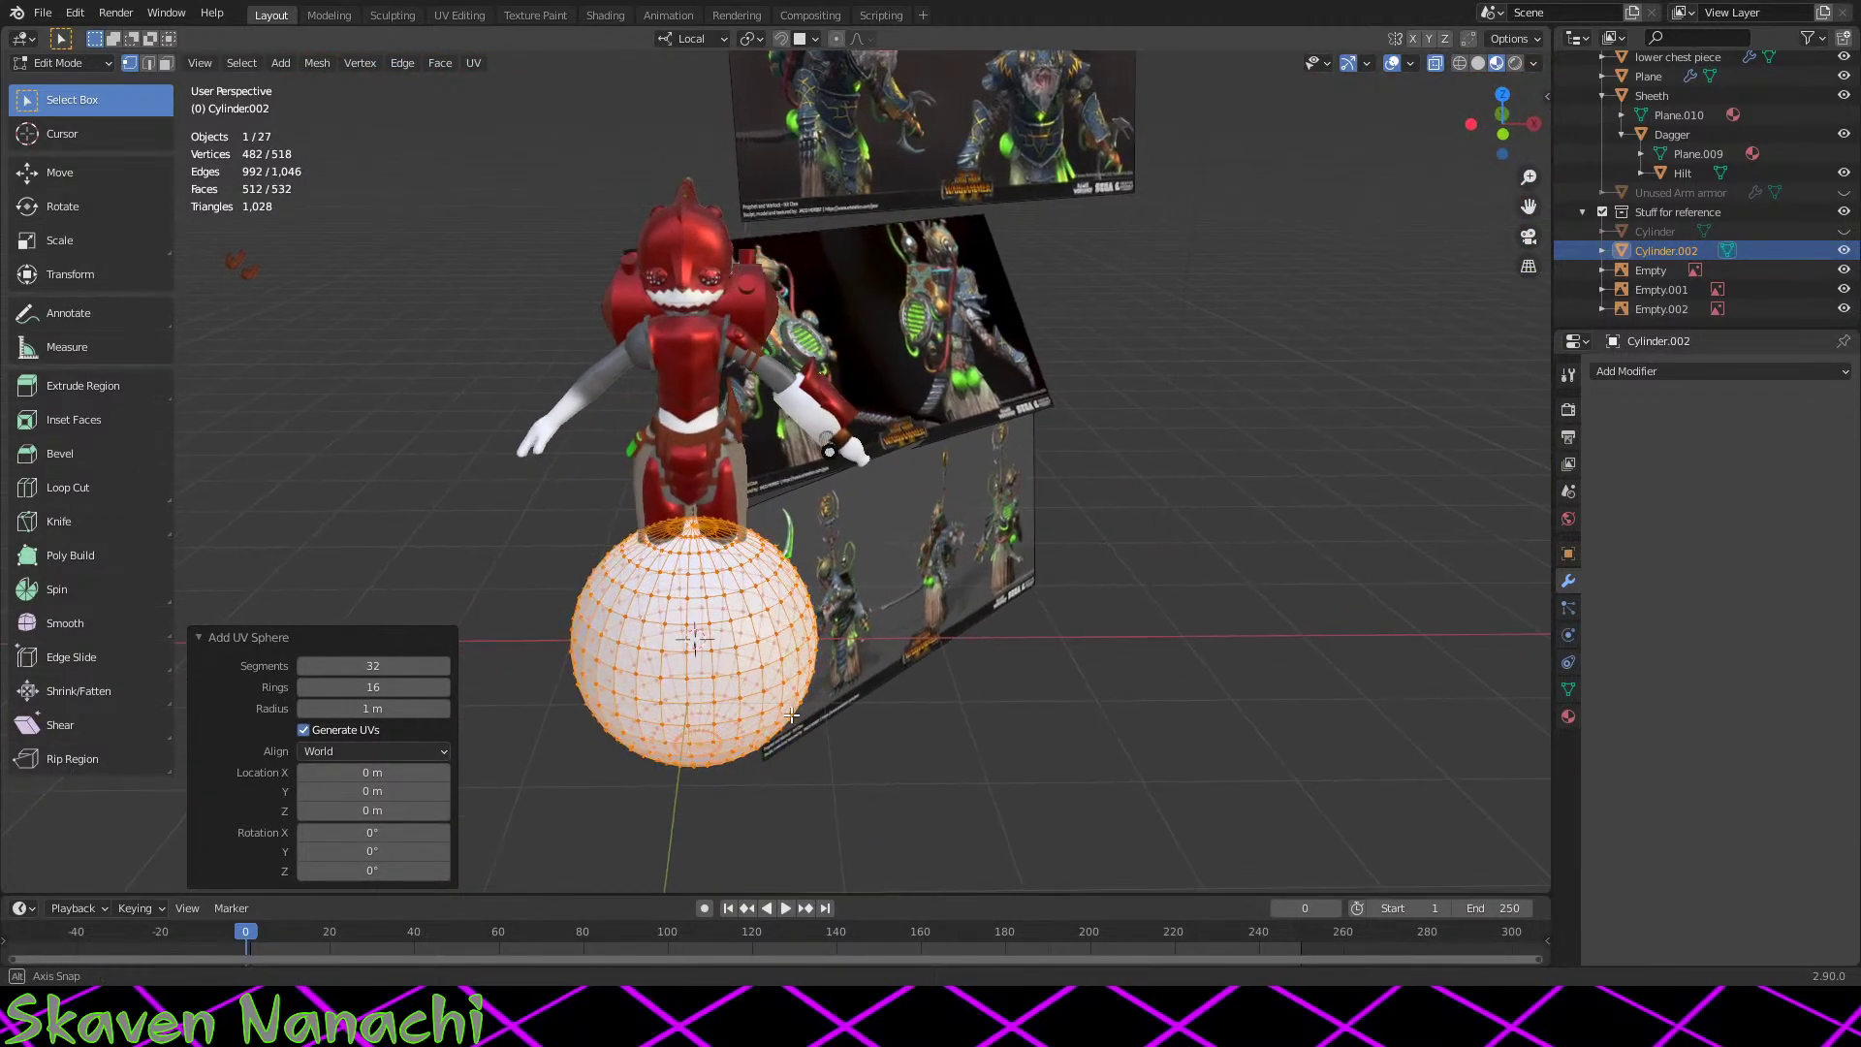
key("ctrl+z")
scroll(1089, 601, "up", 6)
middle_click_drag(1090, 601, 1008, 543)
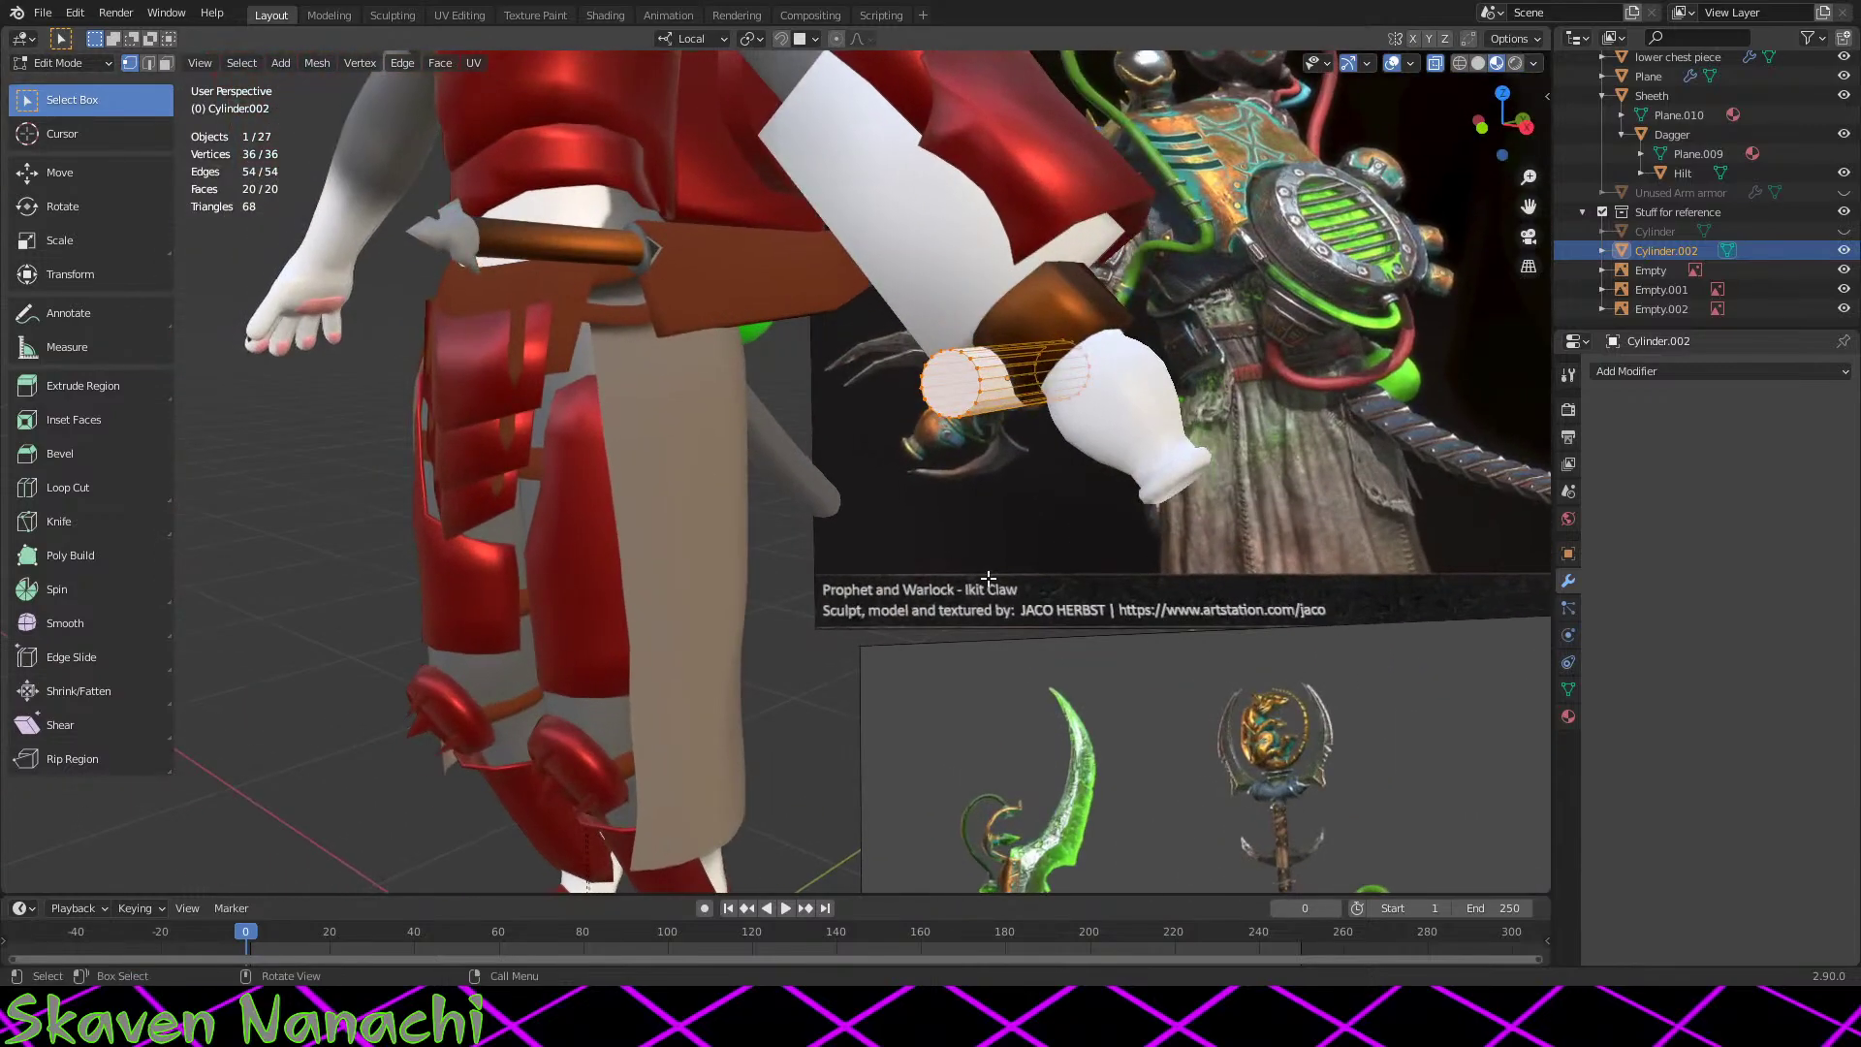
Step: Return to Object Mode and set the origin of Cylinder.002 to its geometry
key("Tab")
left_click(258, 63)
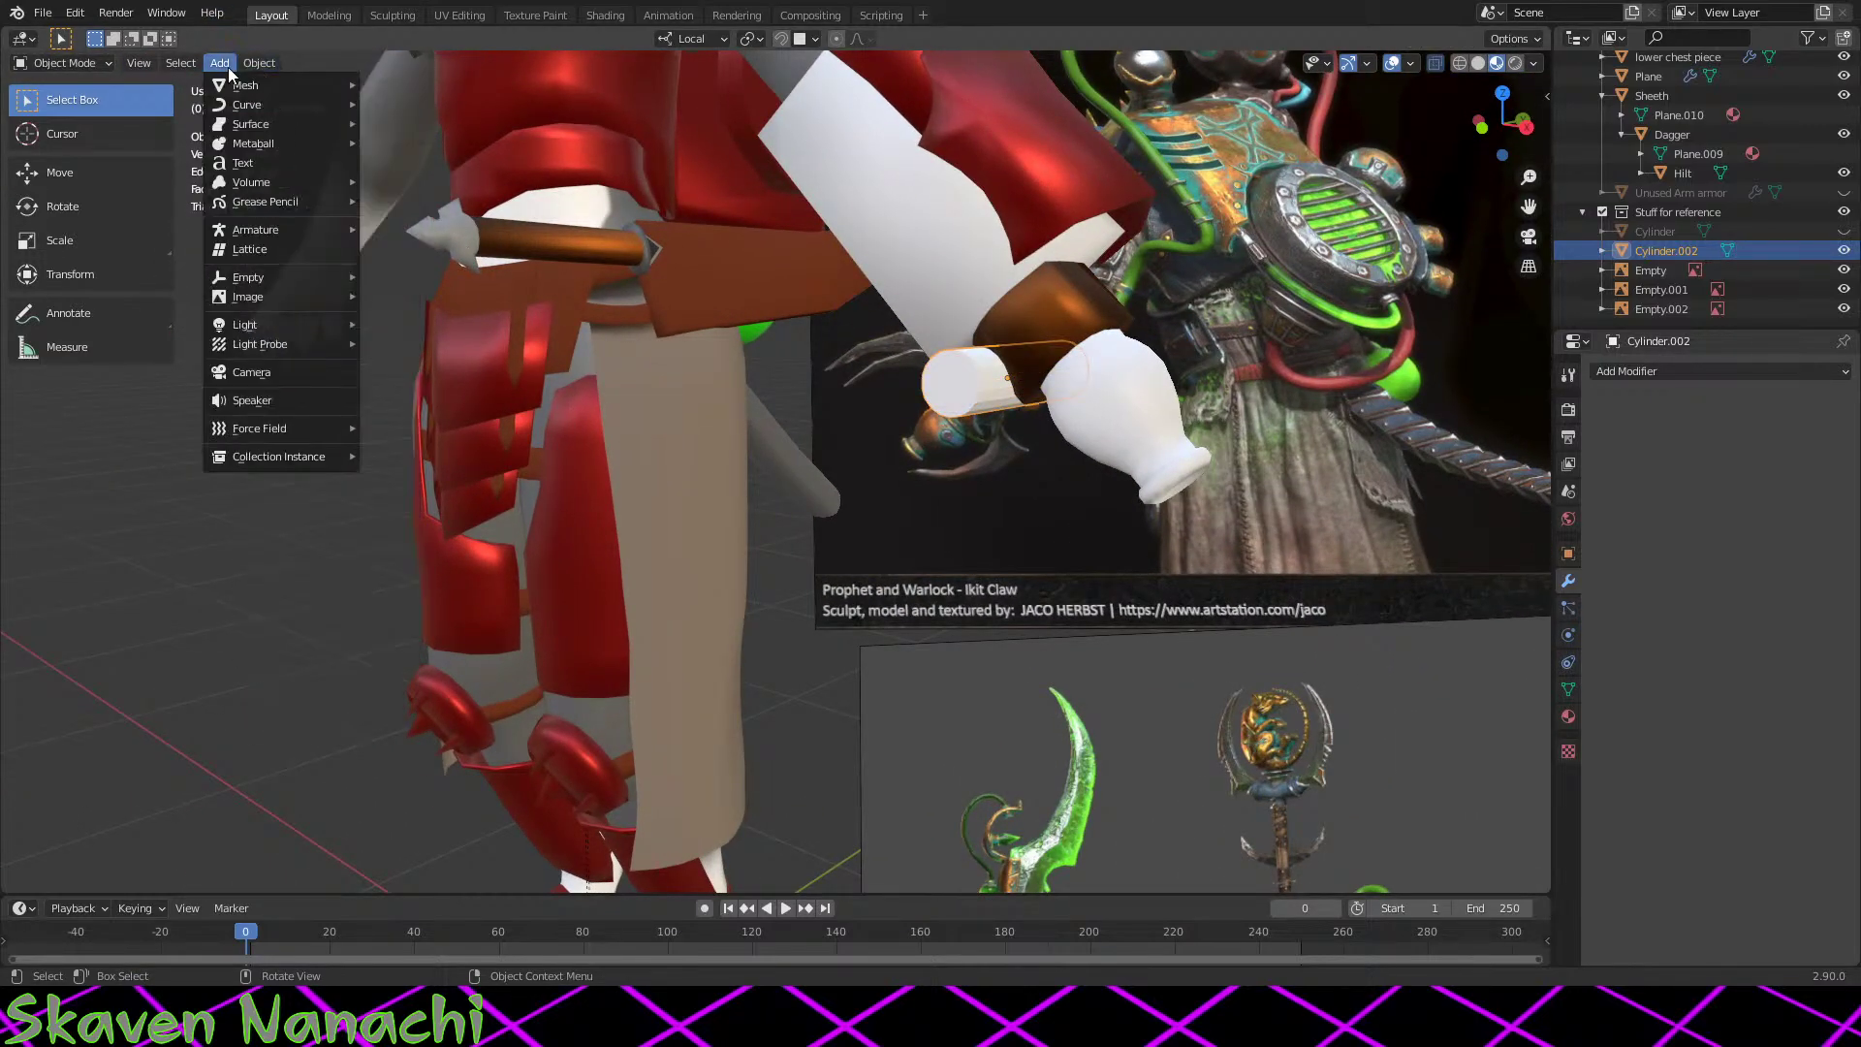
mouse_move(310, 105)
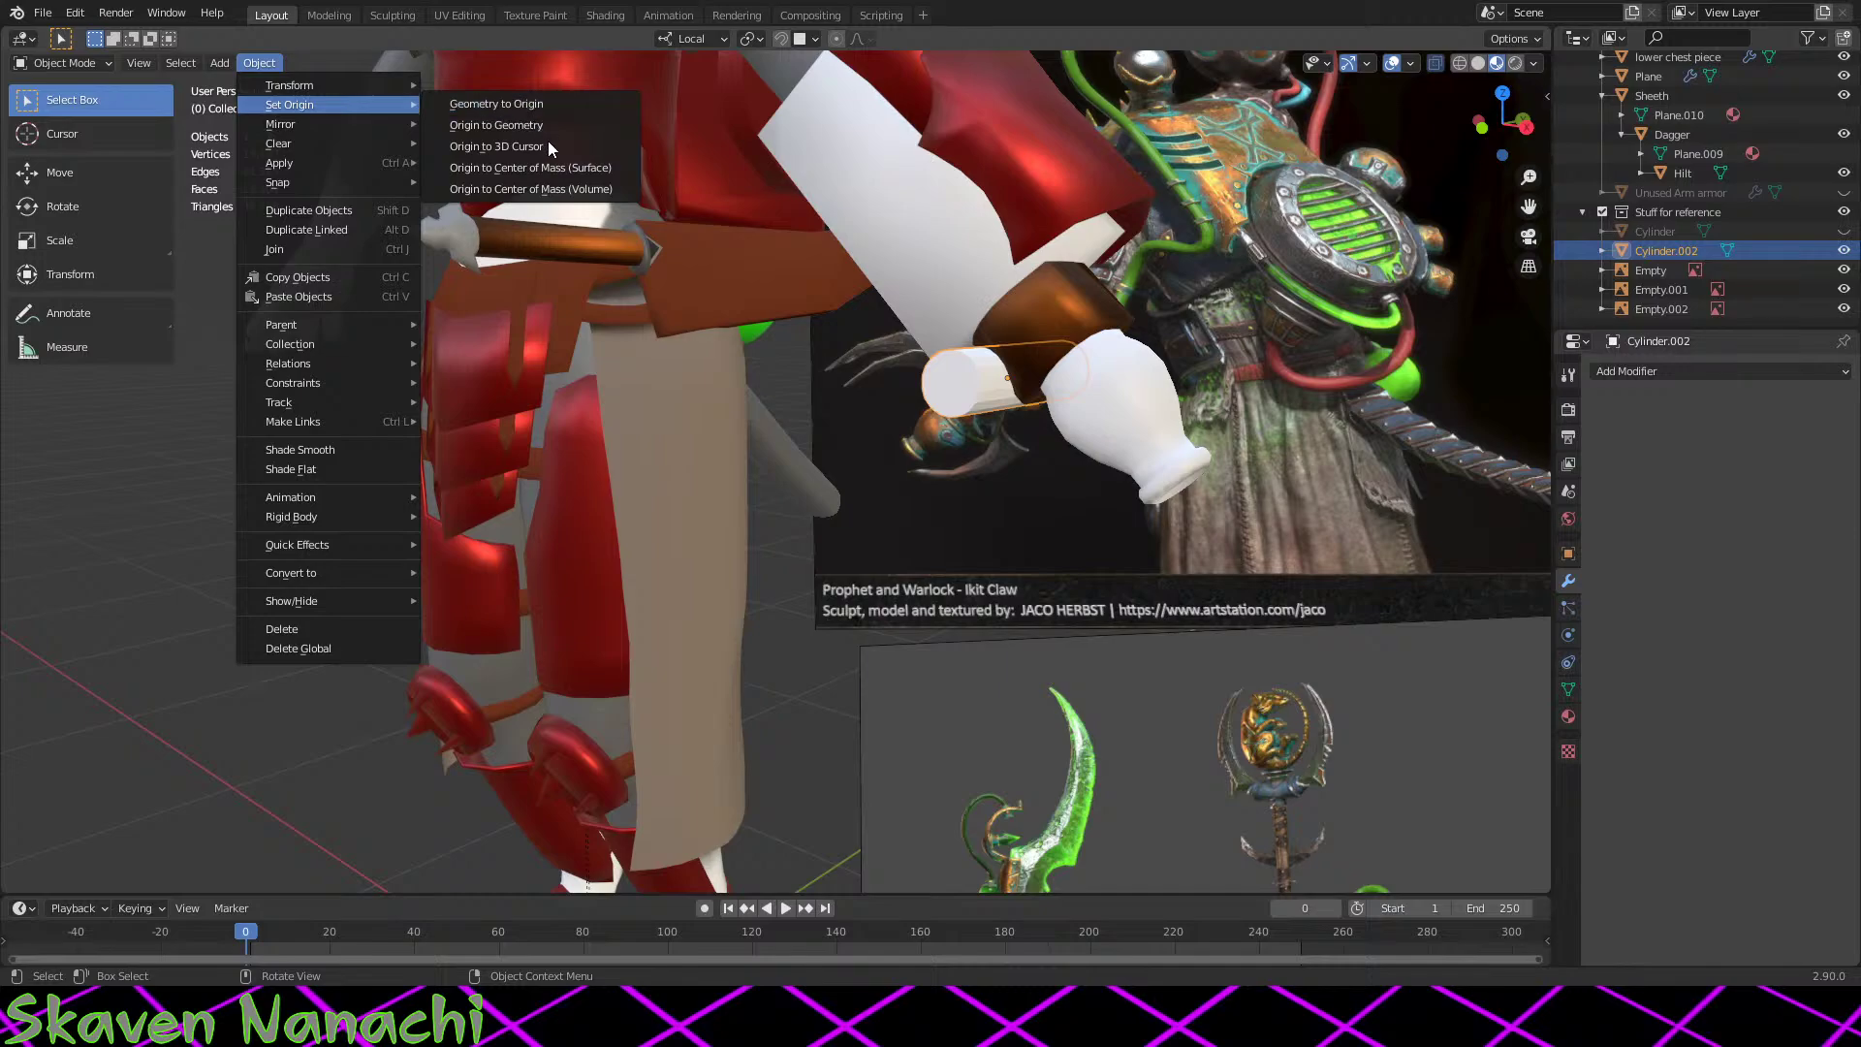
left_click(613, 119)
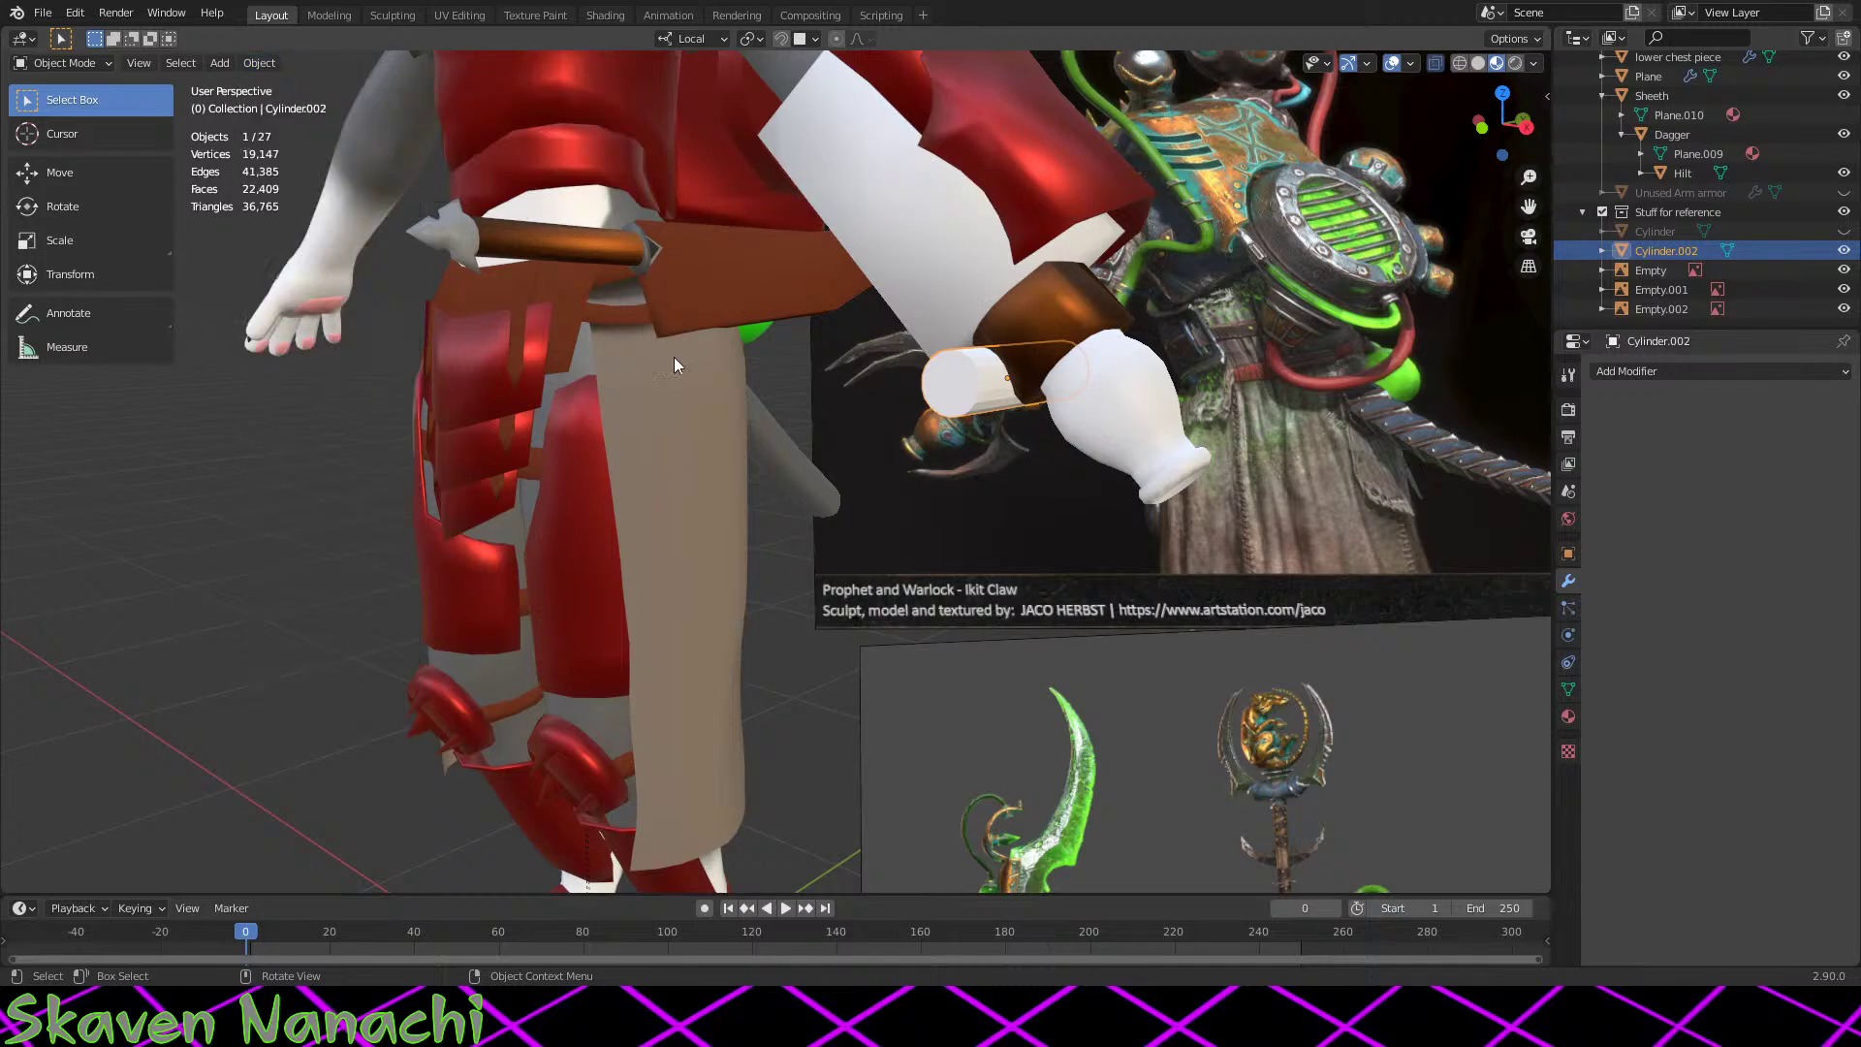
right_click(630, 643)
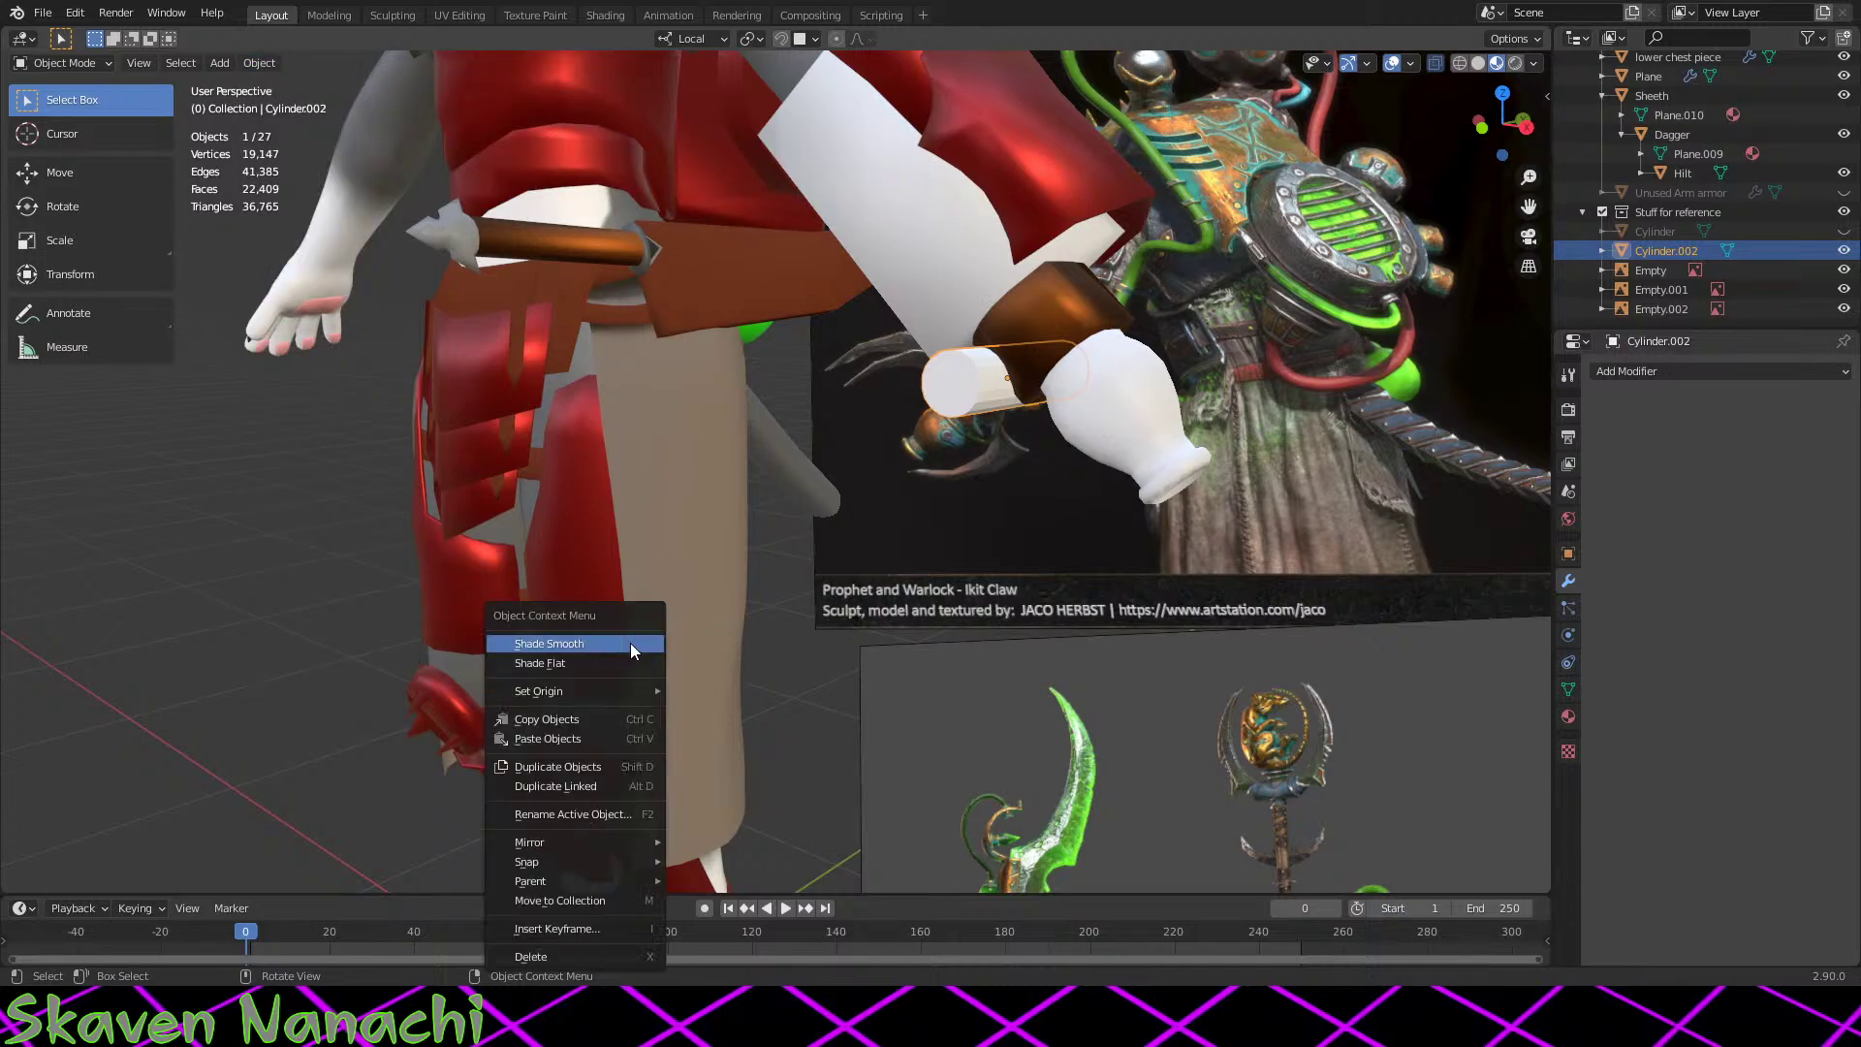
right_click(771, 647)
mouse_move(768, 707)
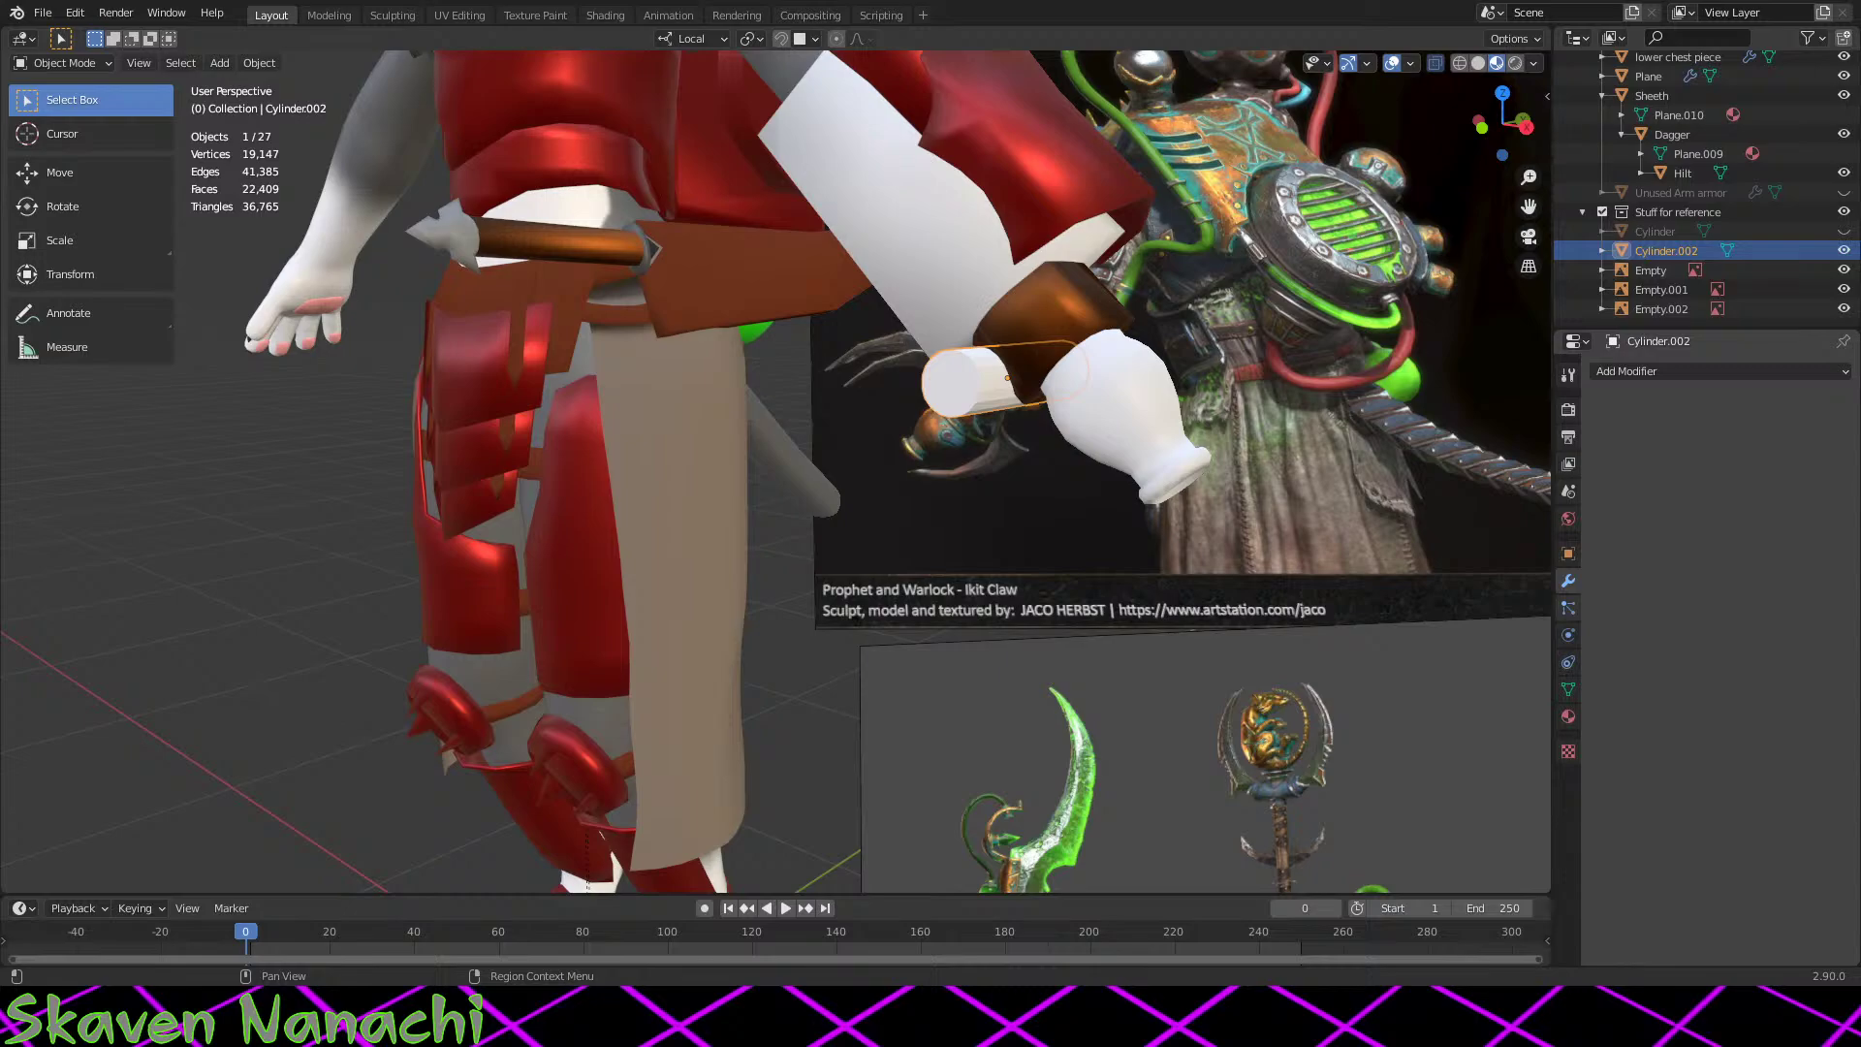
Step: Try placing the 3D cursor on the Cylinder.002 reference cylinder beneath the claw connection
scroll(775, 465, "down", 3)
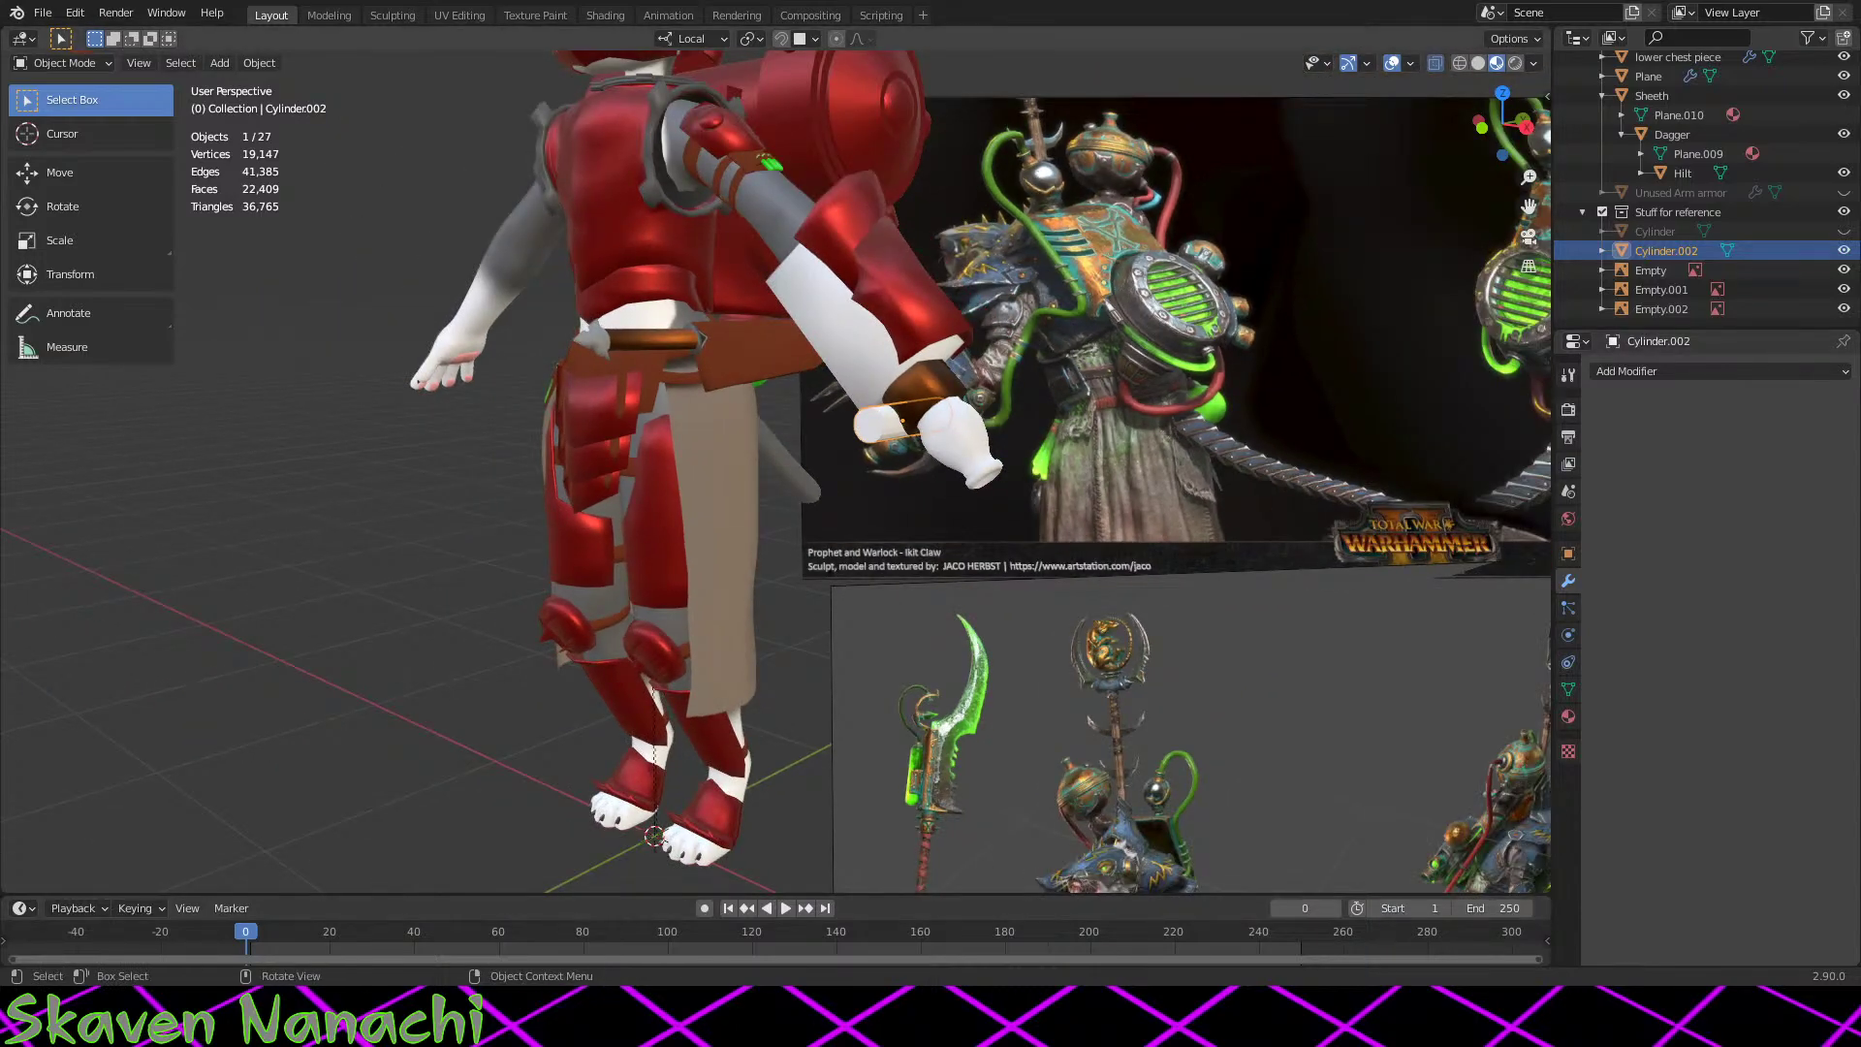
scroll(956, 374, "up", 6)
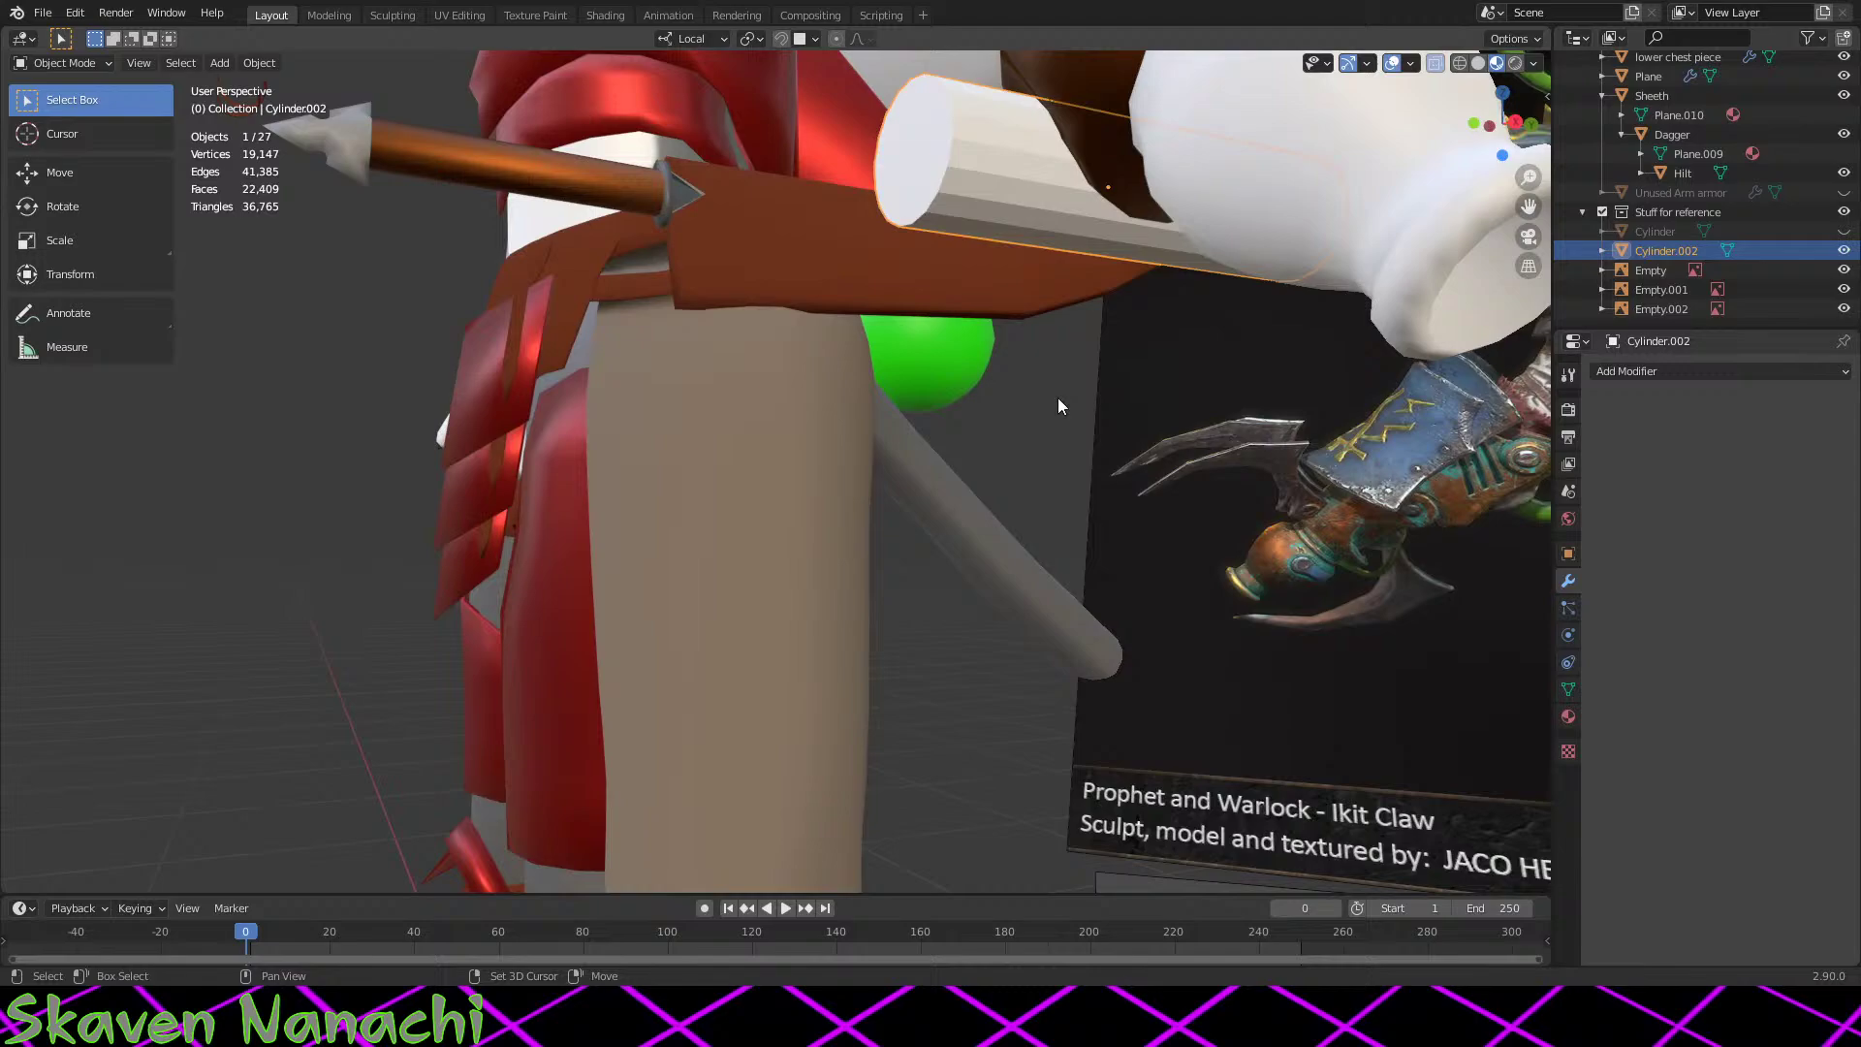
middle_click_drag(1059, 405, 803, 279)
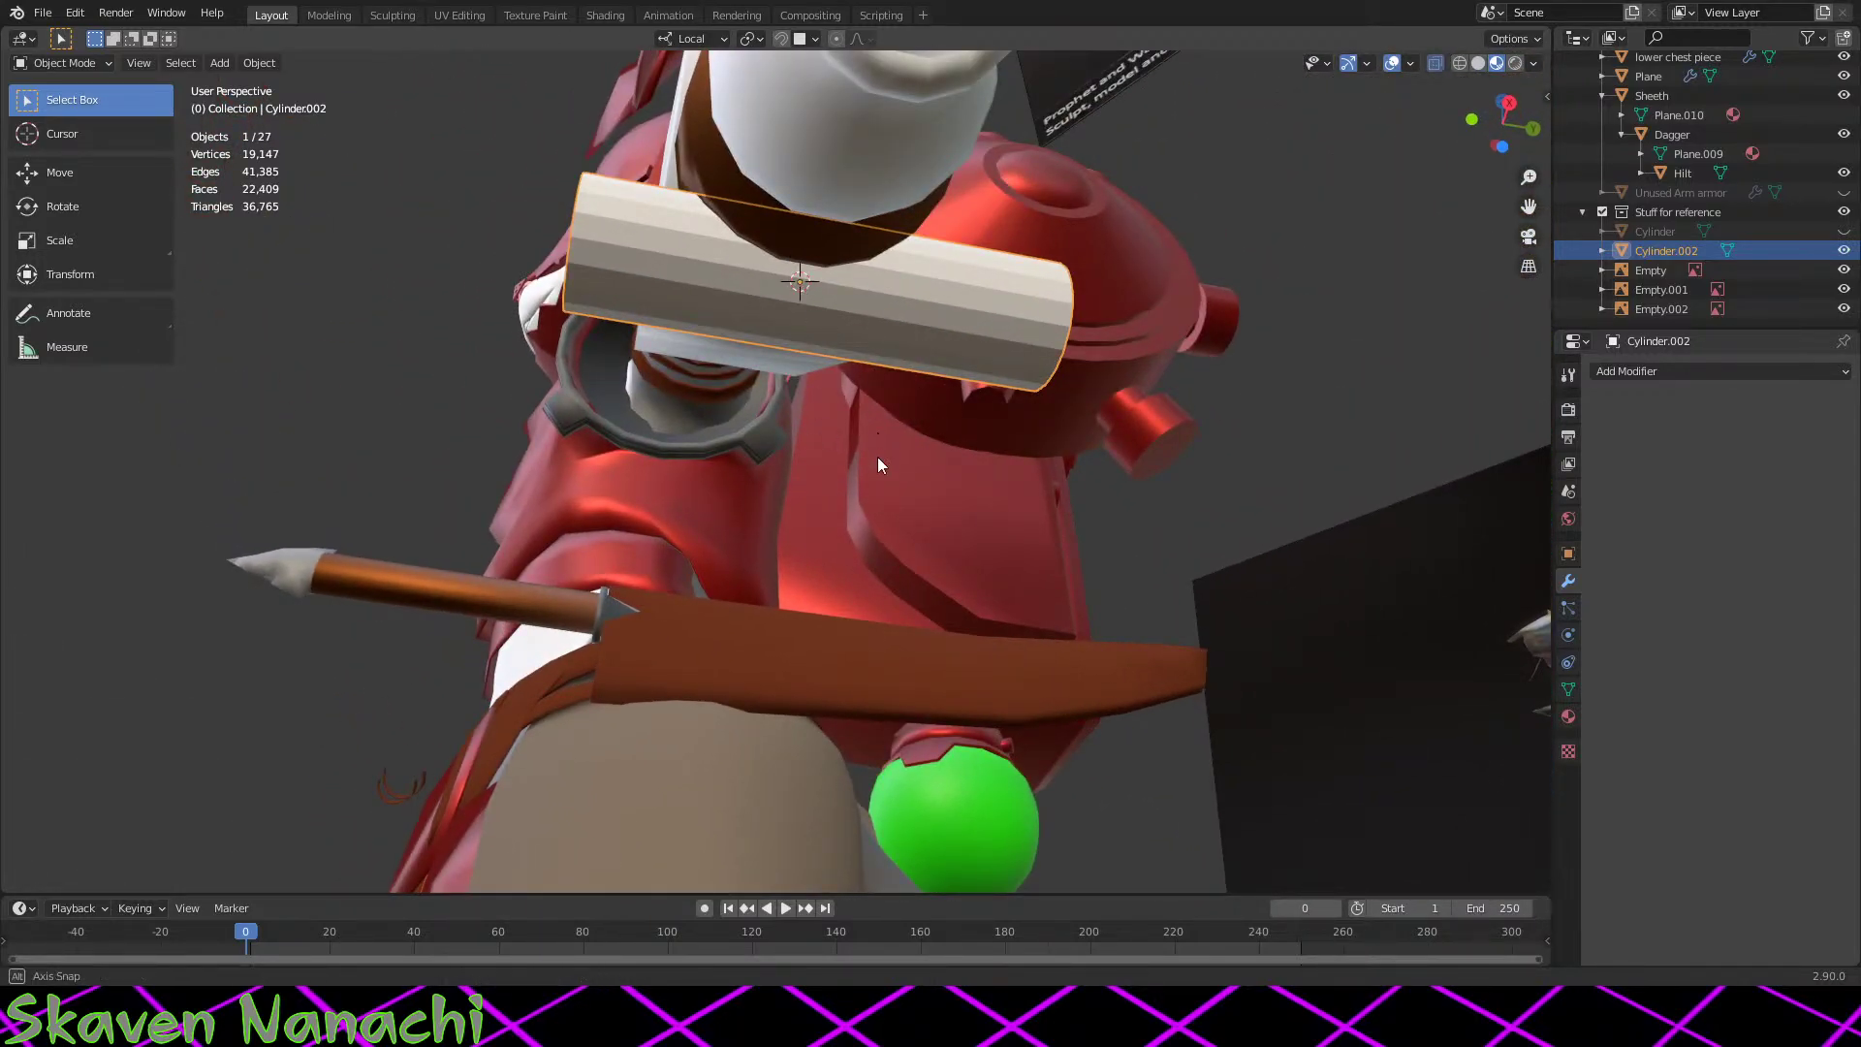
middle_click_drag(877, 457, 1113, 465)
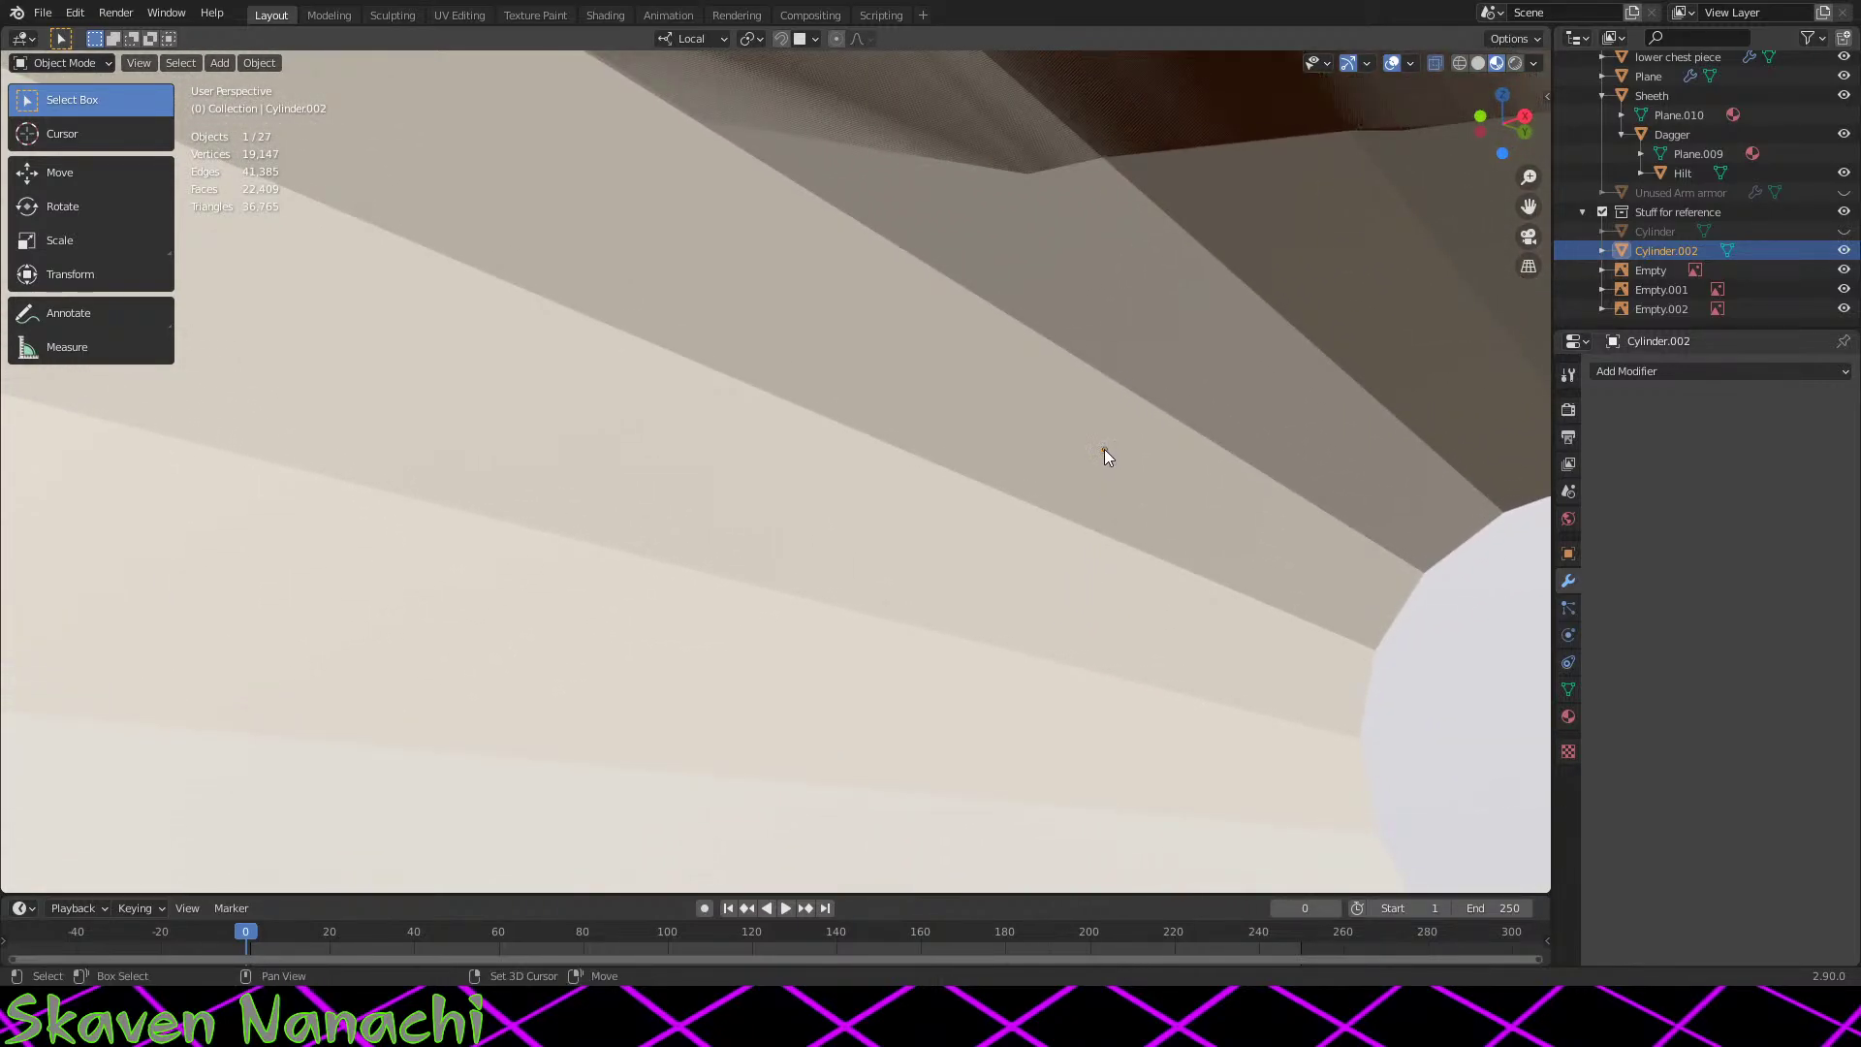
right_click(1104, 450, "shift")
scroll(1138, 579, "down", 10)
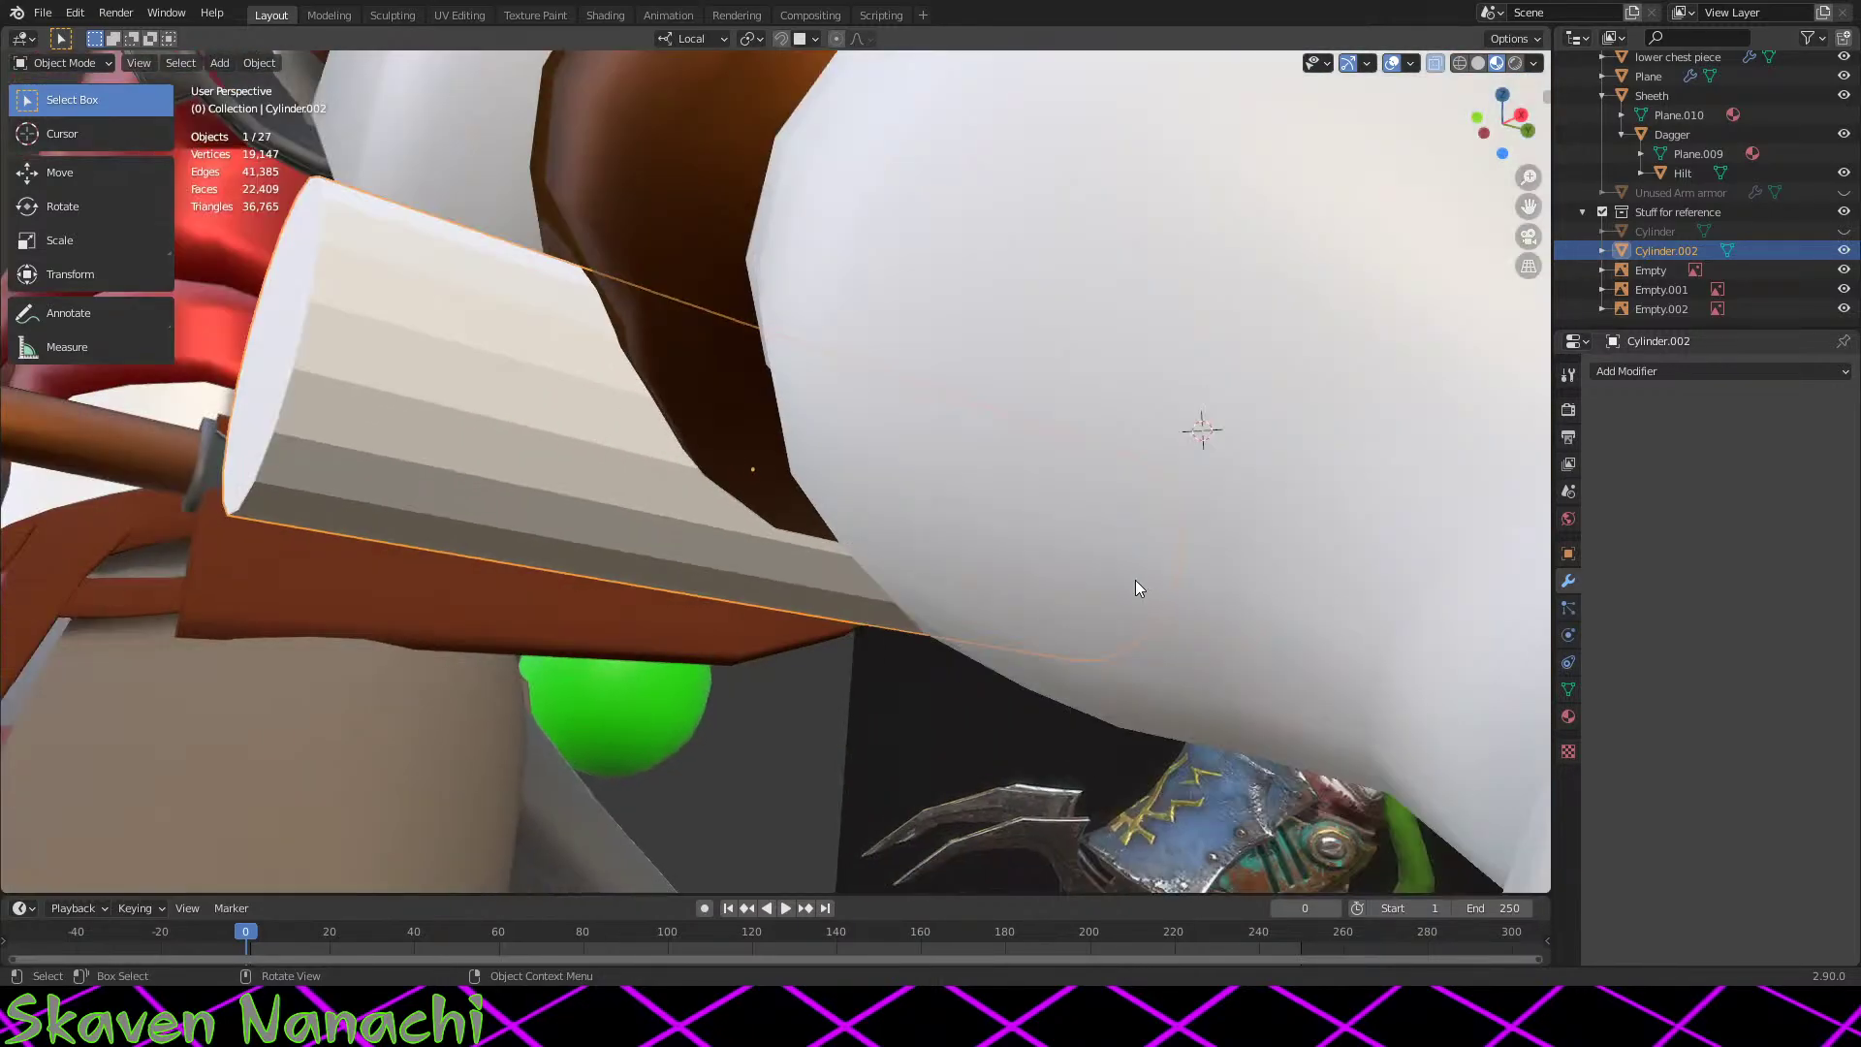
middle_click_drag(1136, 580, 1004, 567)
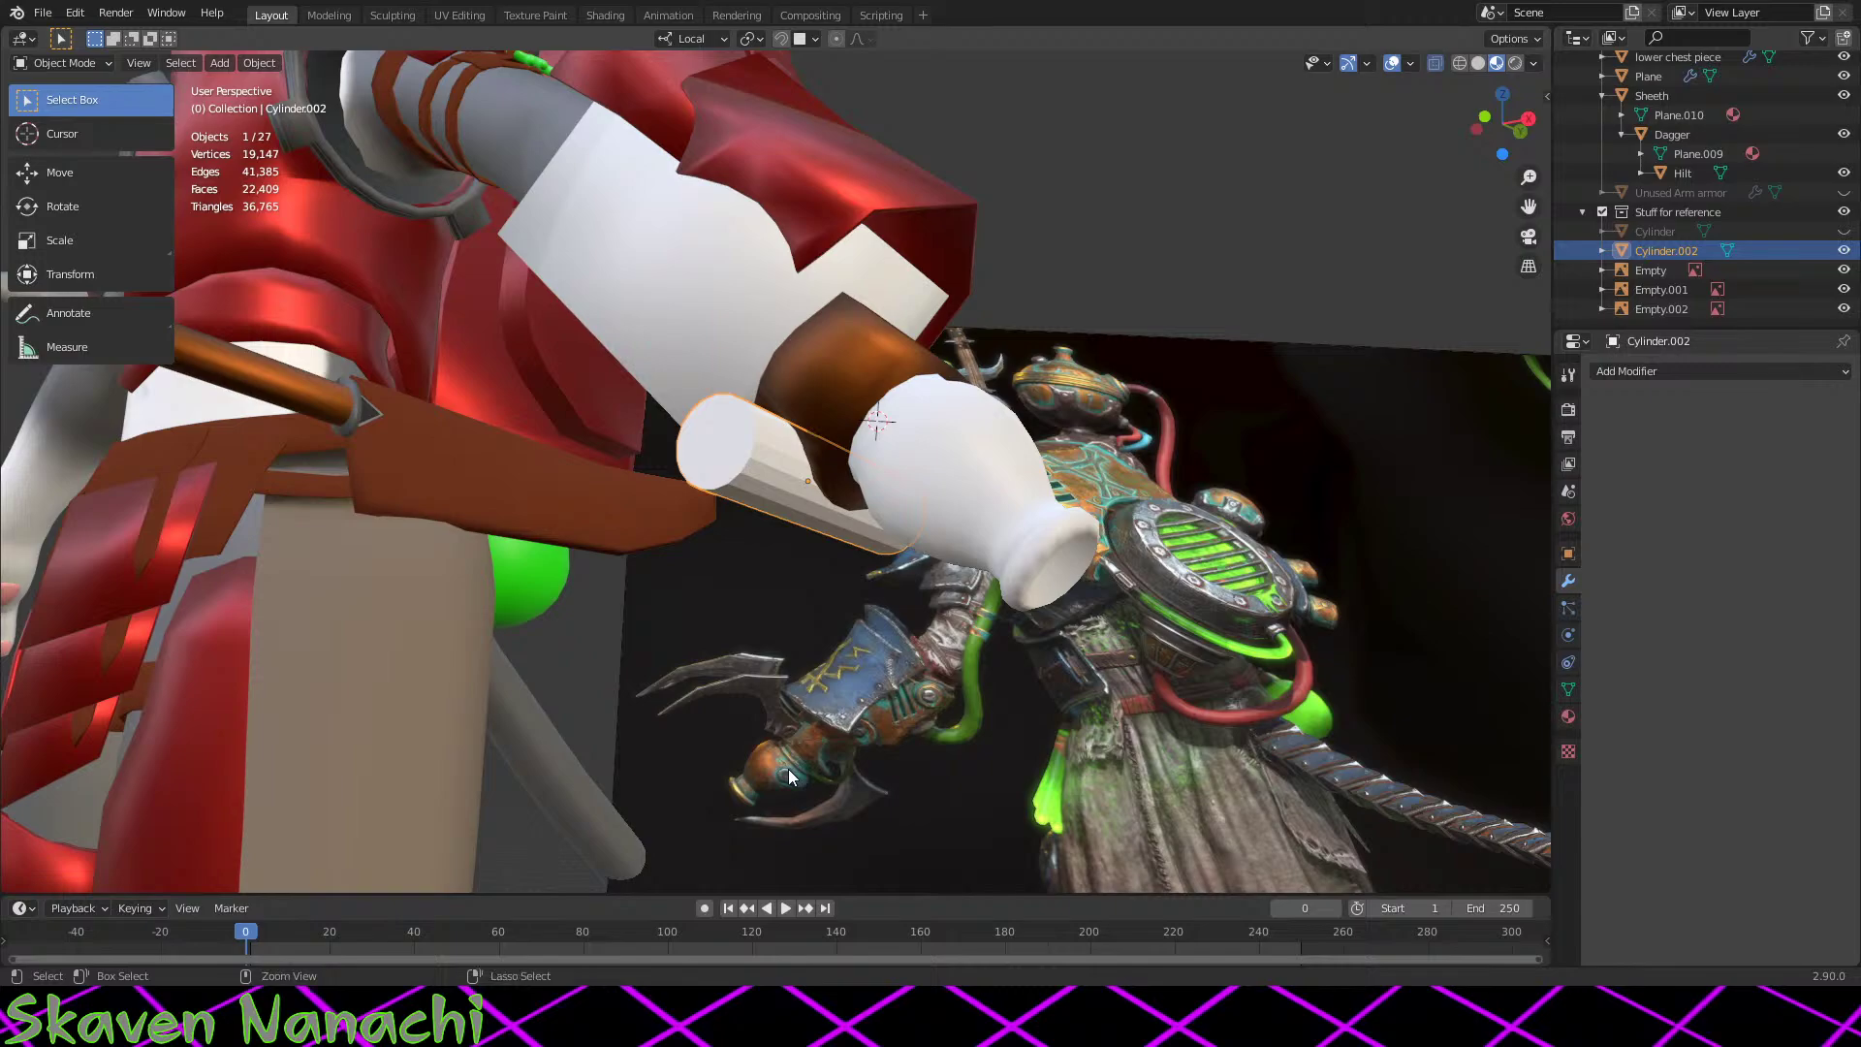
scroll(1002, 686, "down", 4)
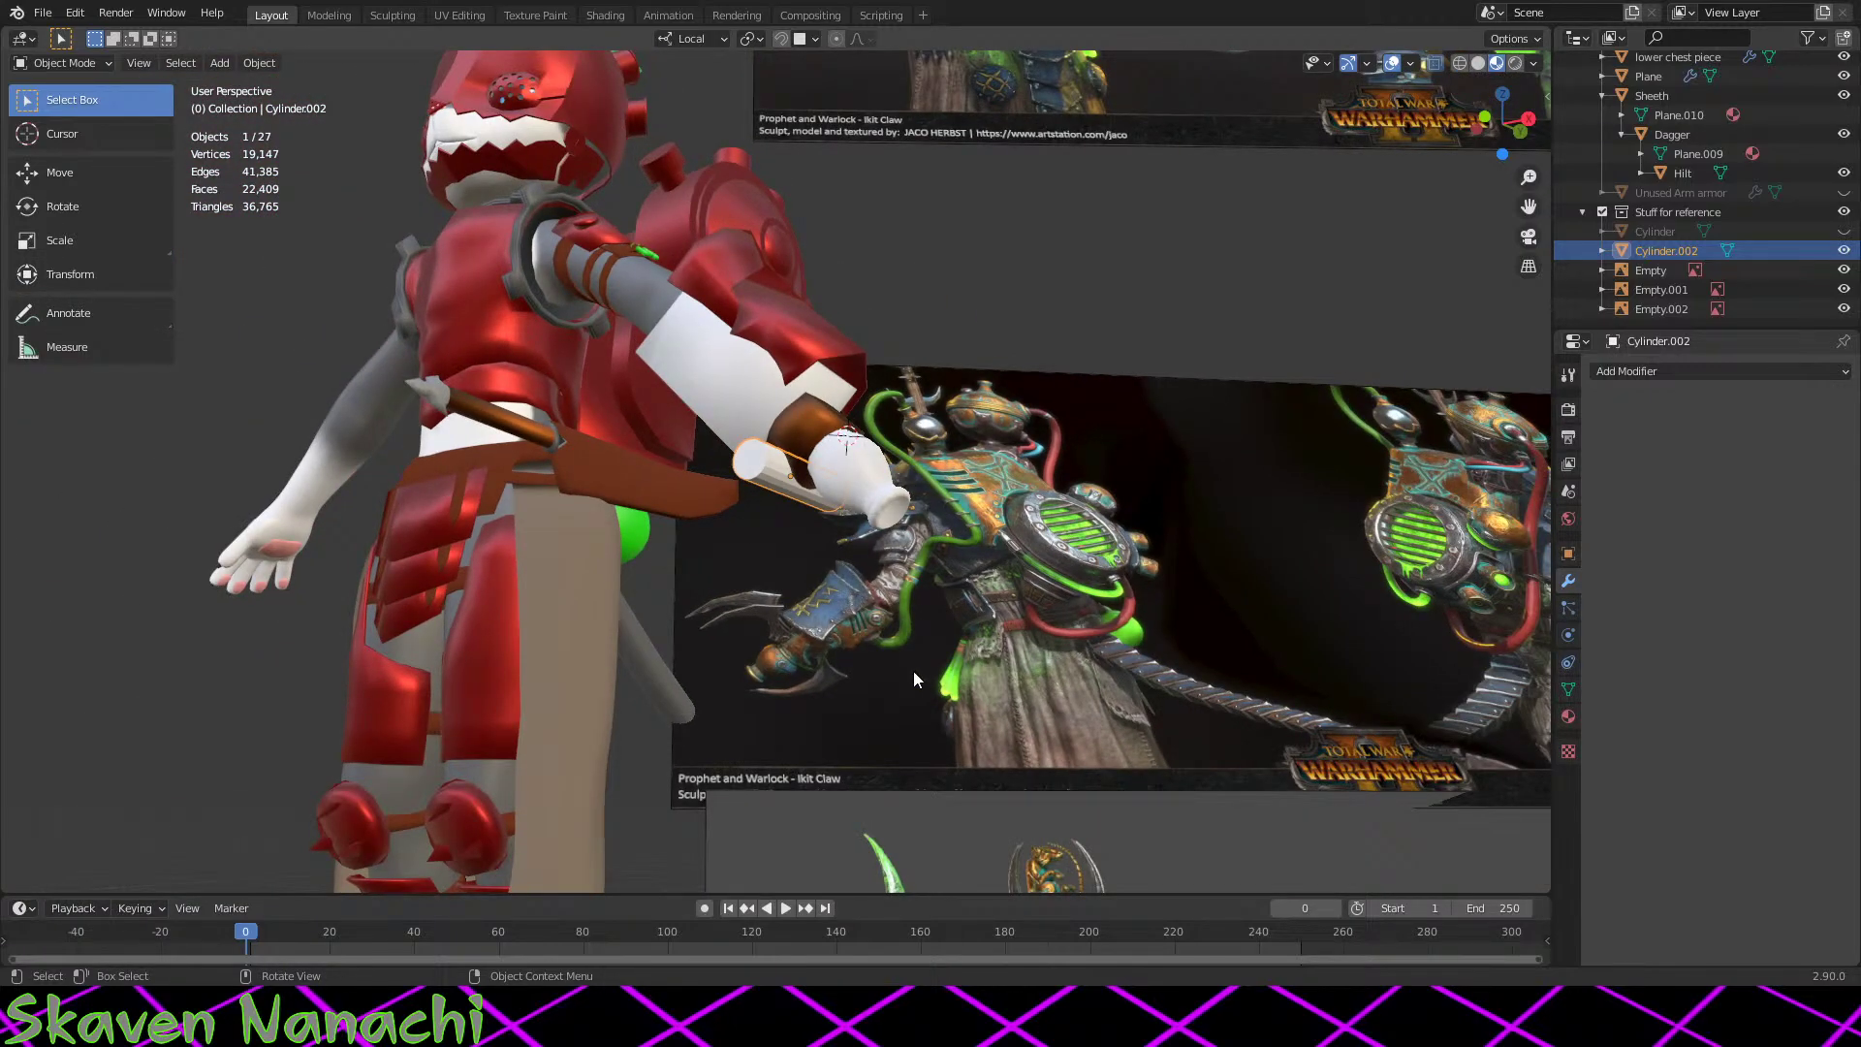
key("Tab")
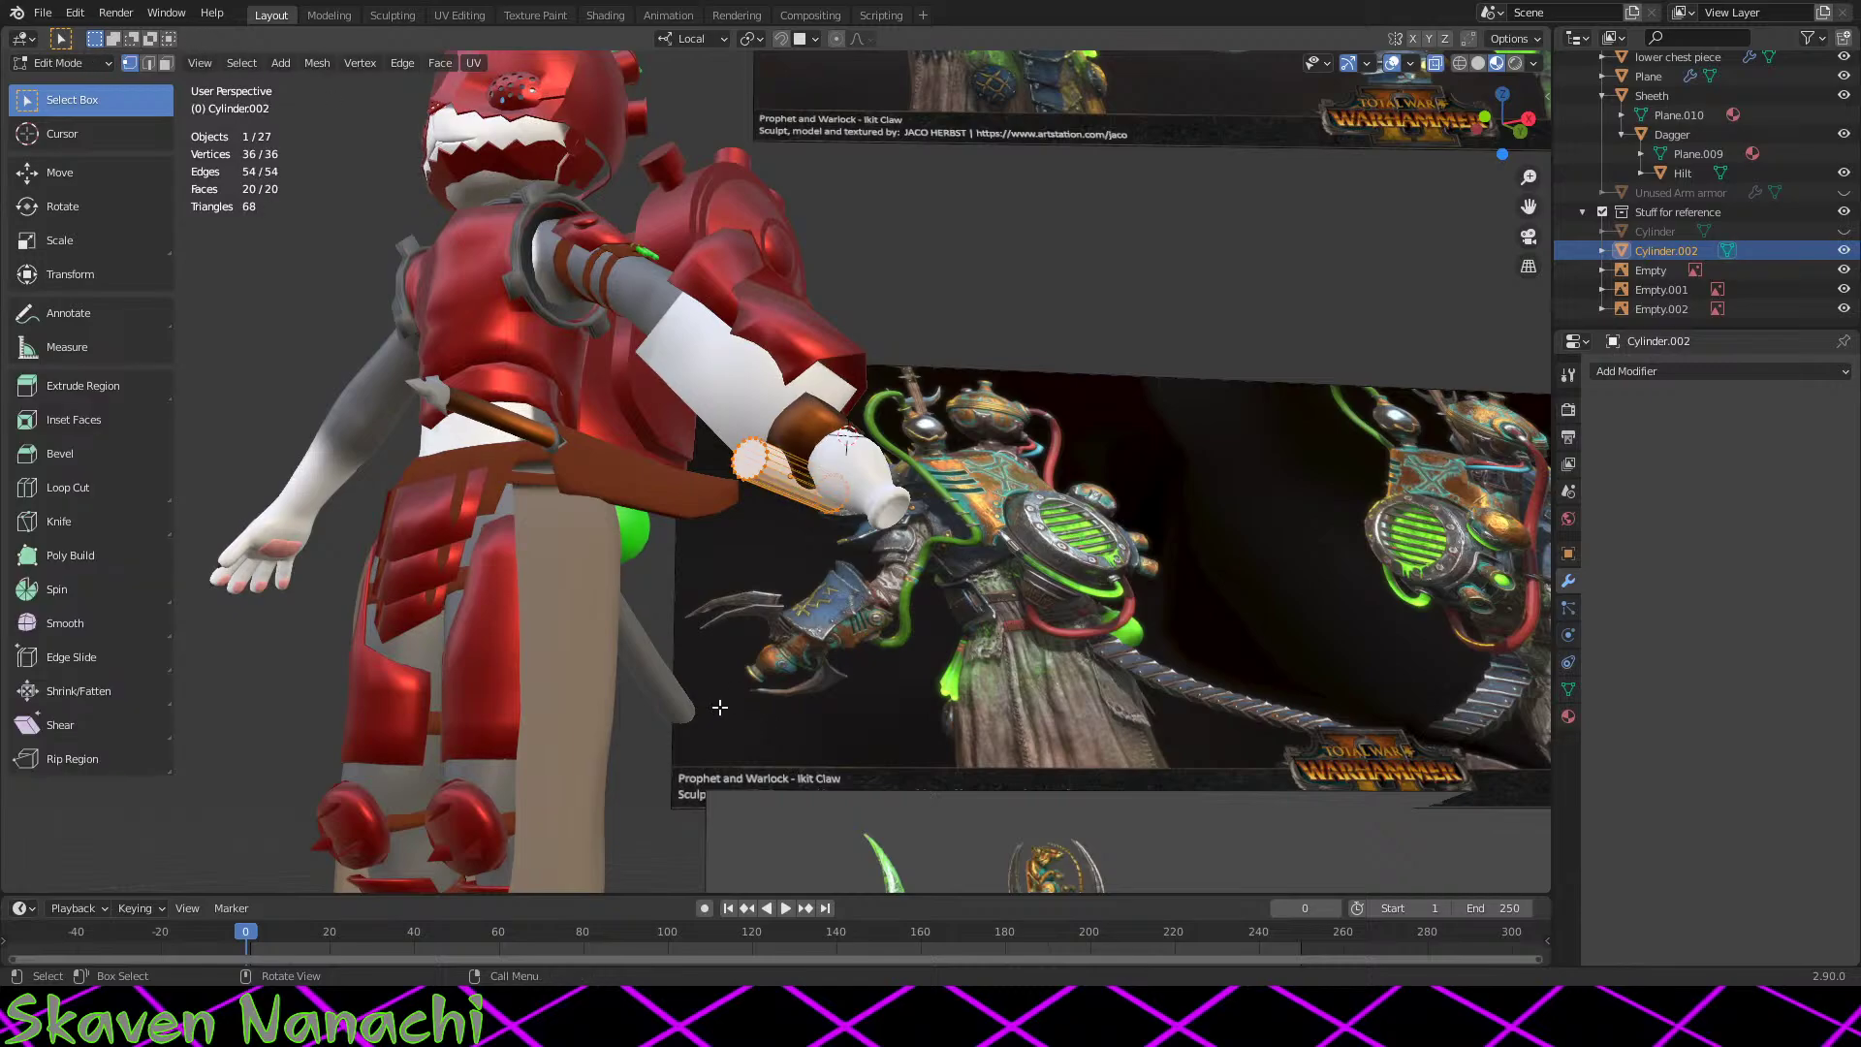
key("Tab")
key("Tab")
key("Tab")
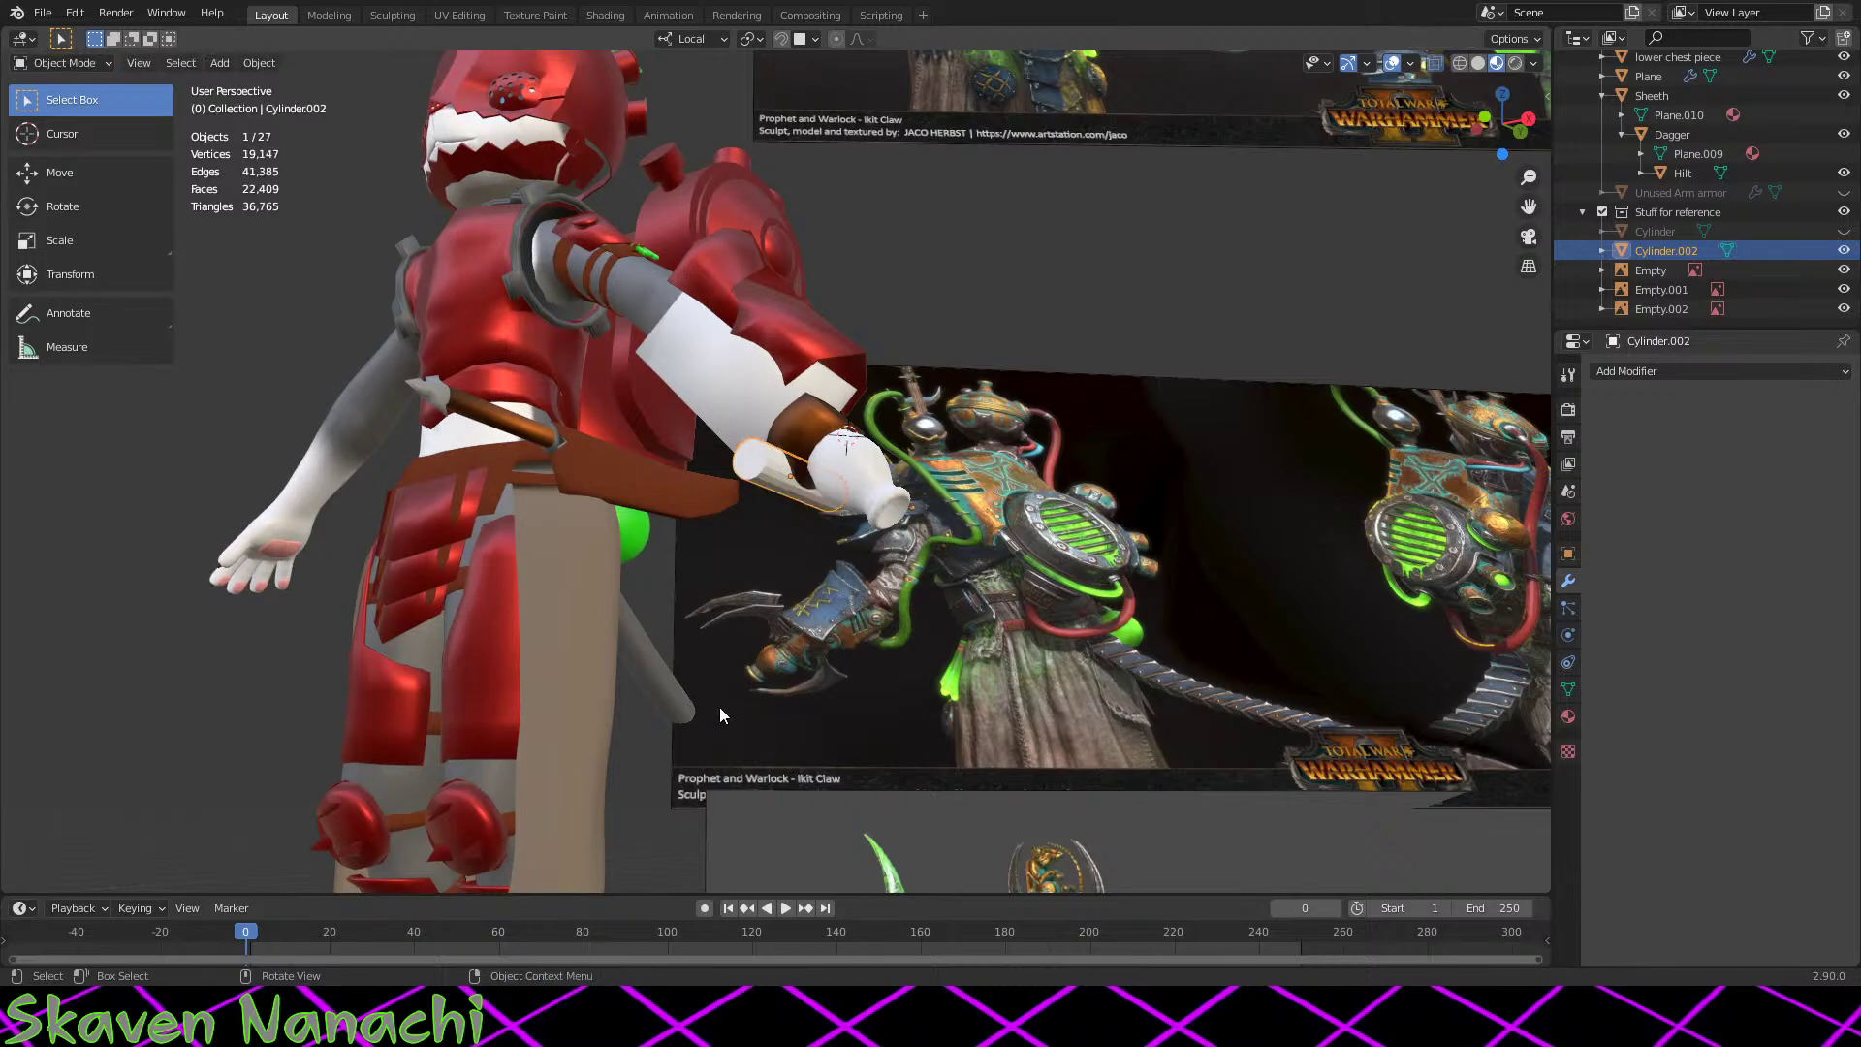
scroll(805, 695, "up", 5)
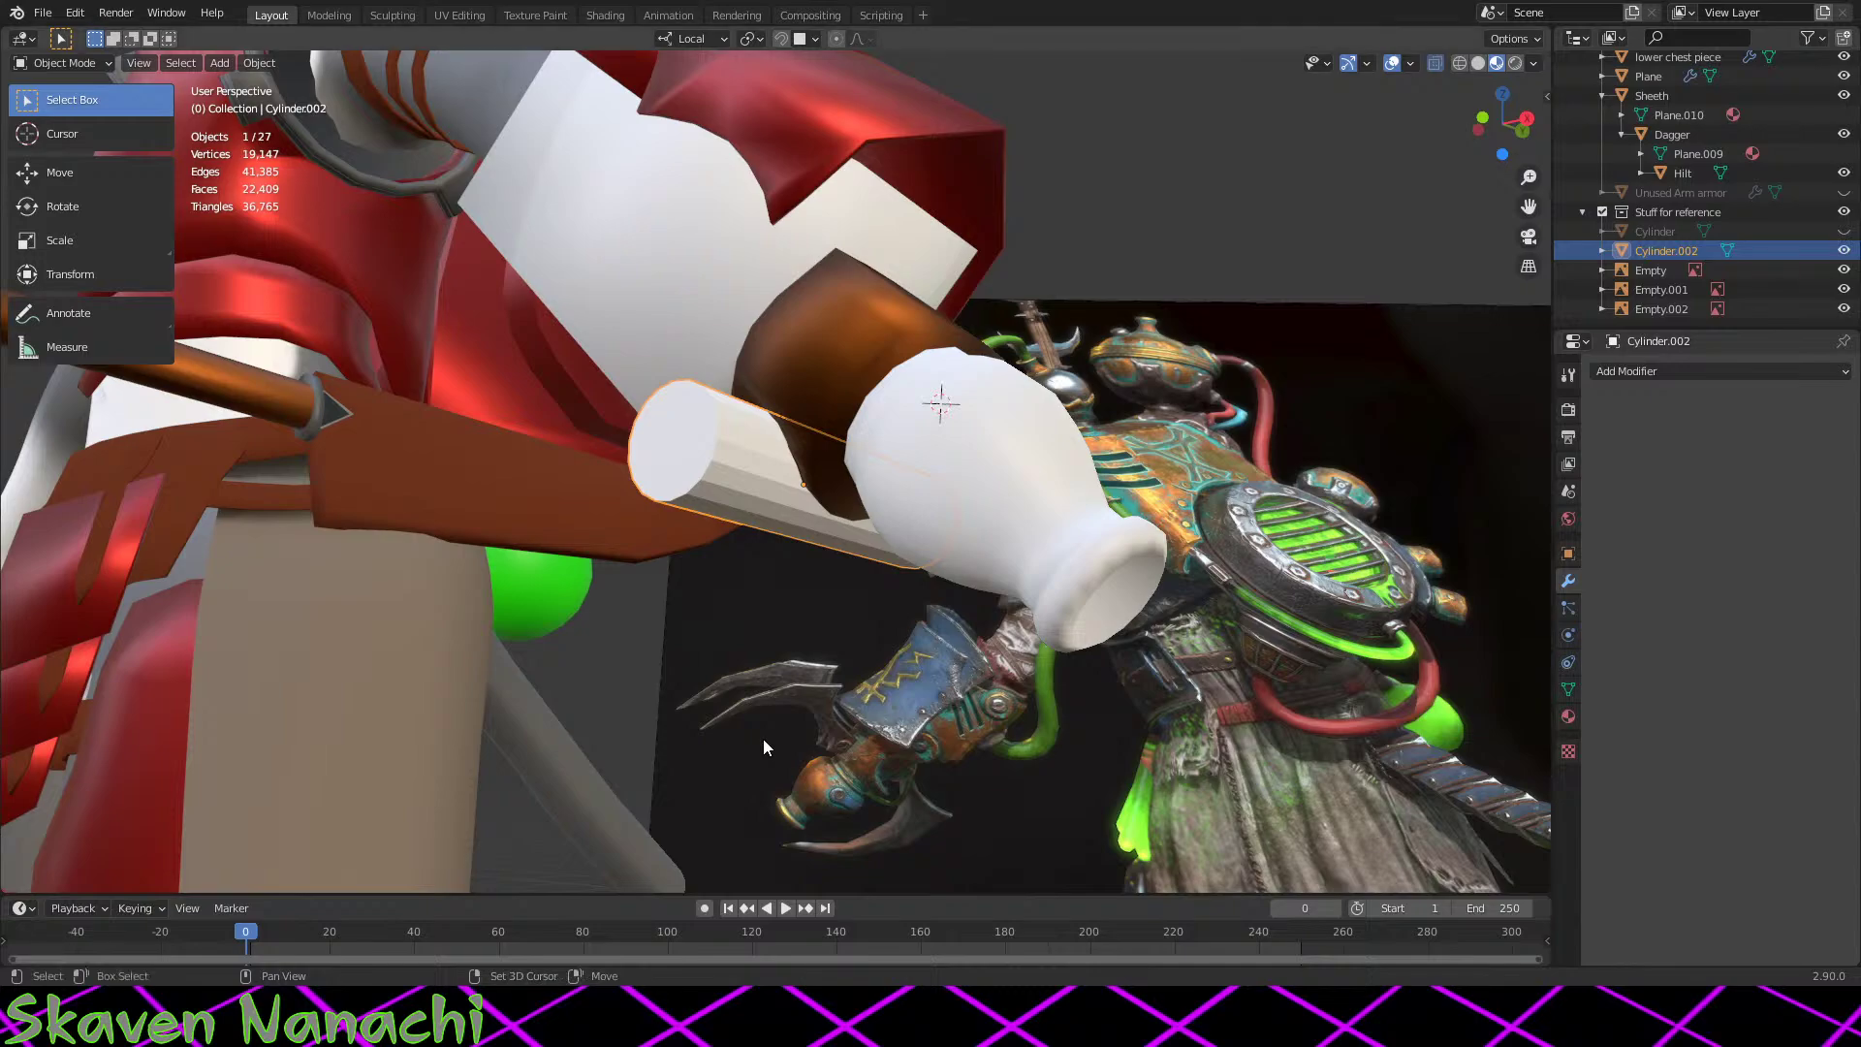
key("shift+Tab")
key("shift+Tab")
scroll(857, 516, "down", 2)
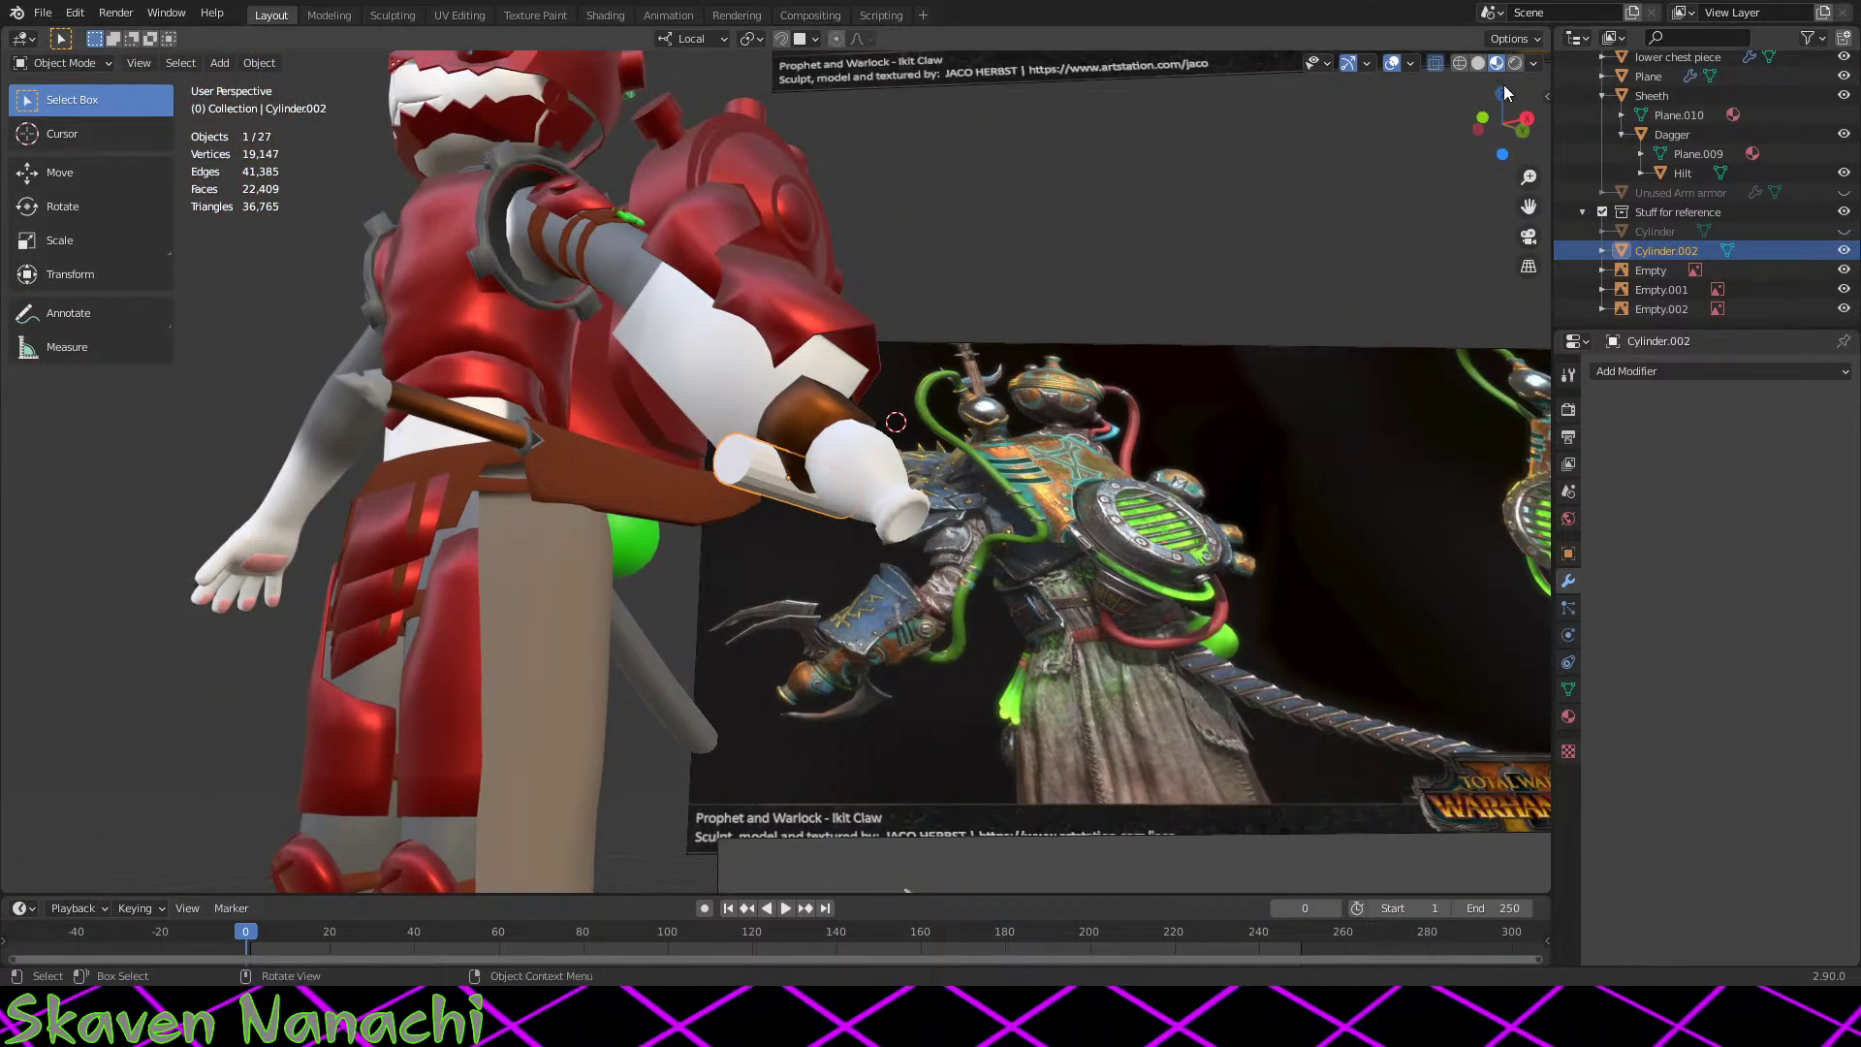
key("z")
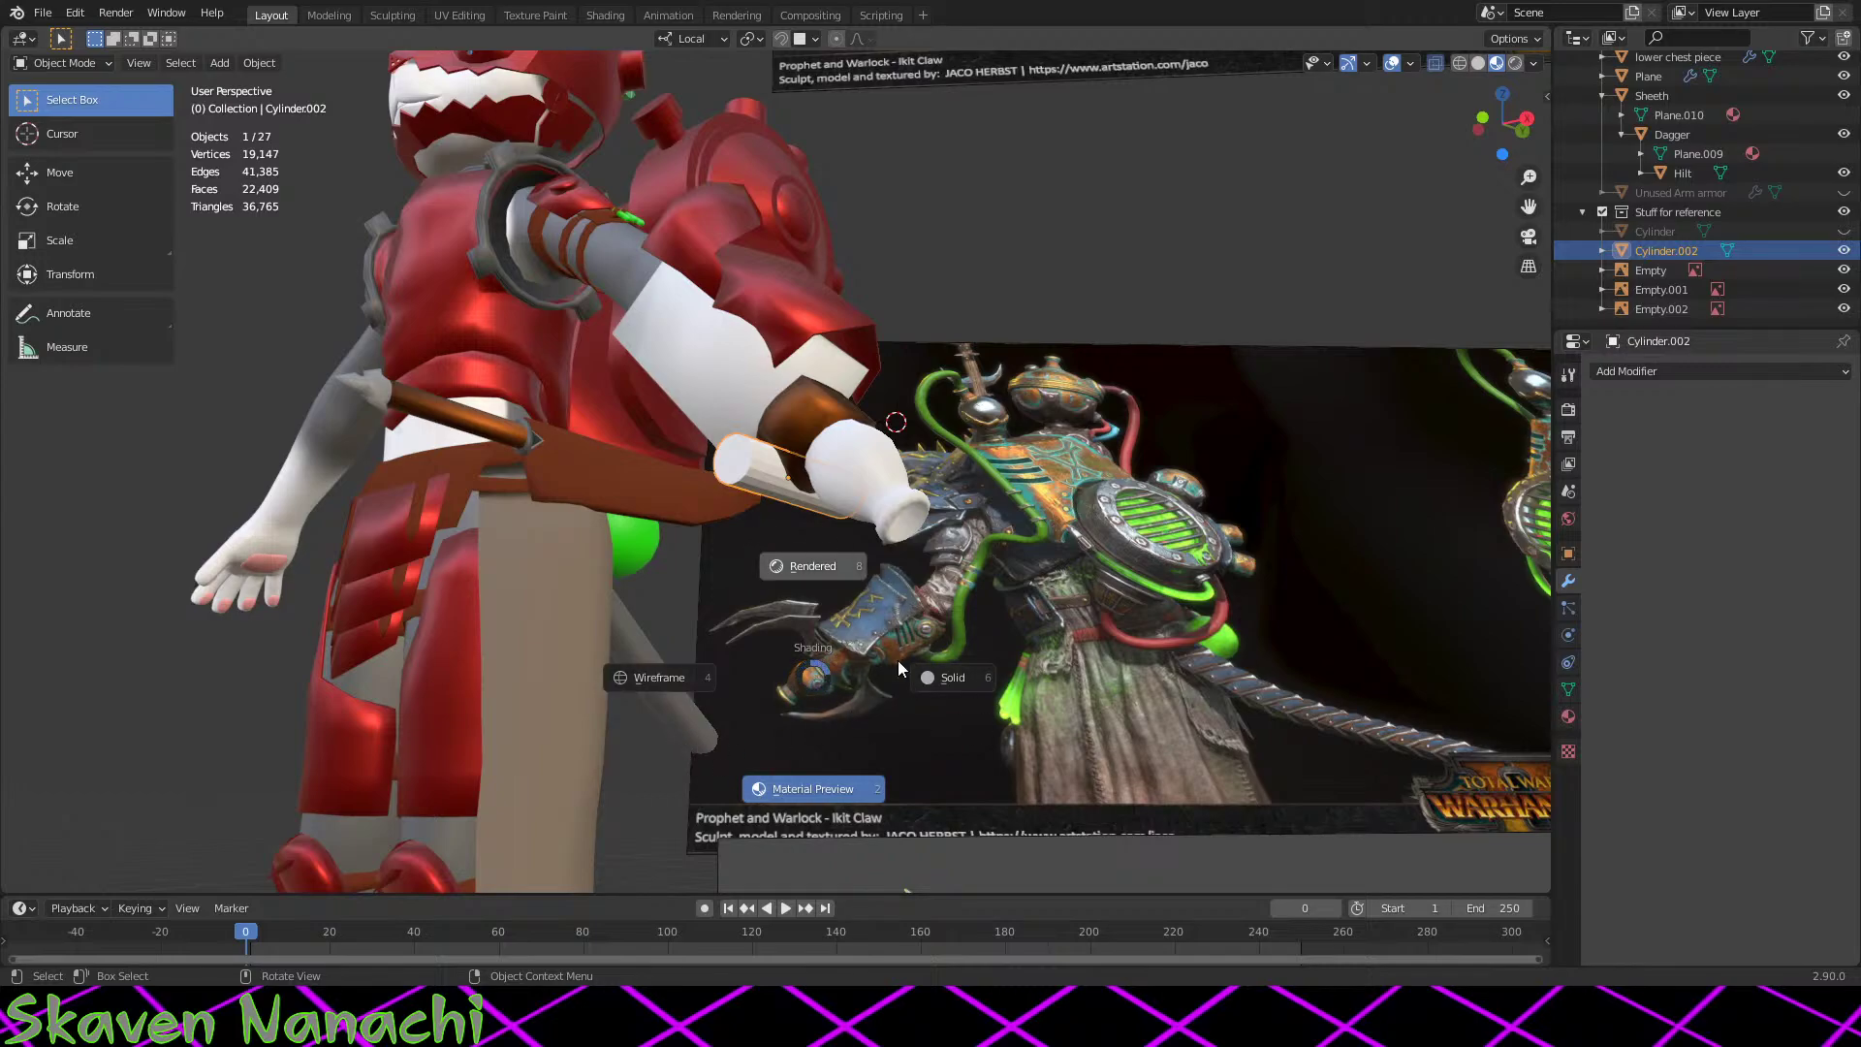
left_click(829, 646)
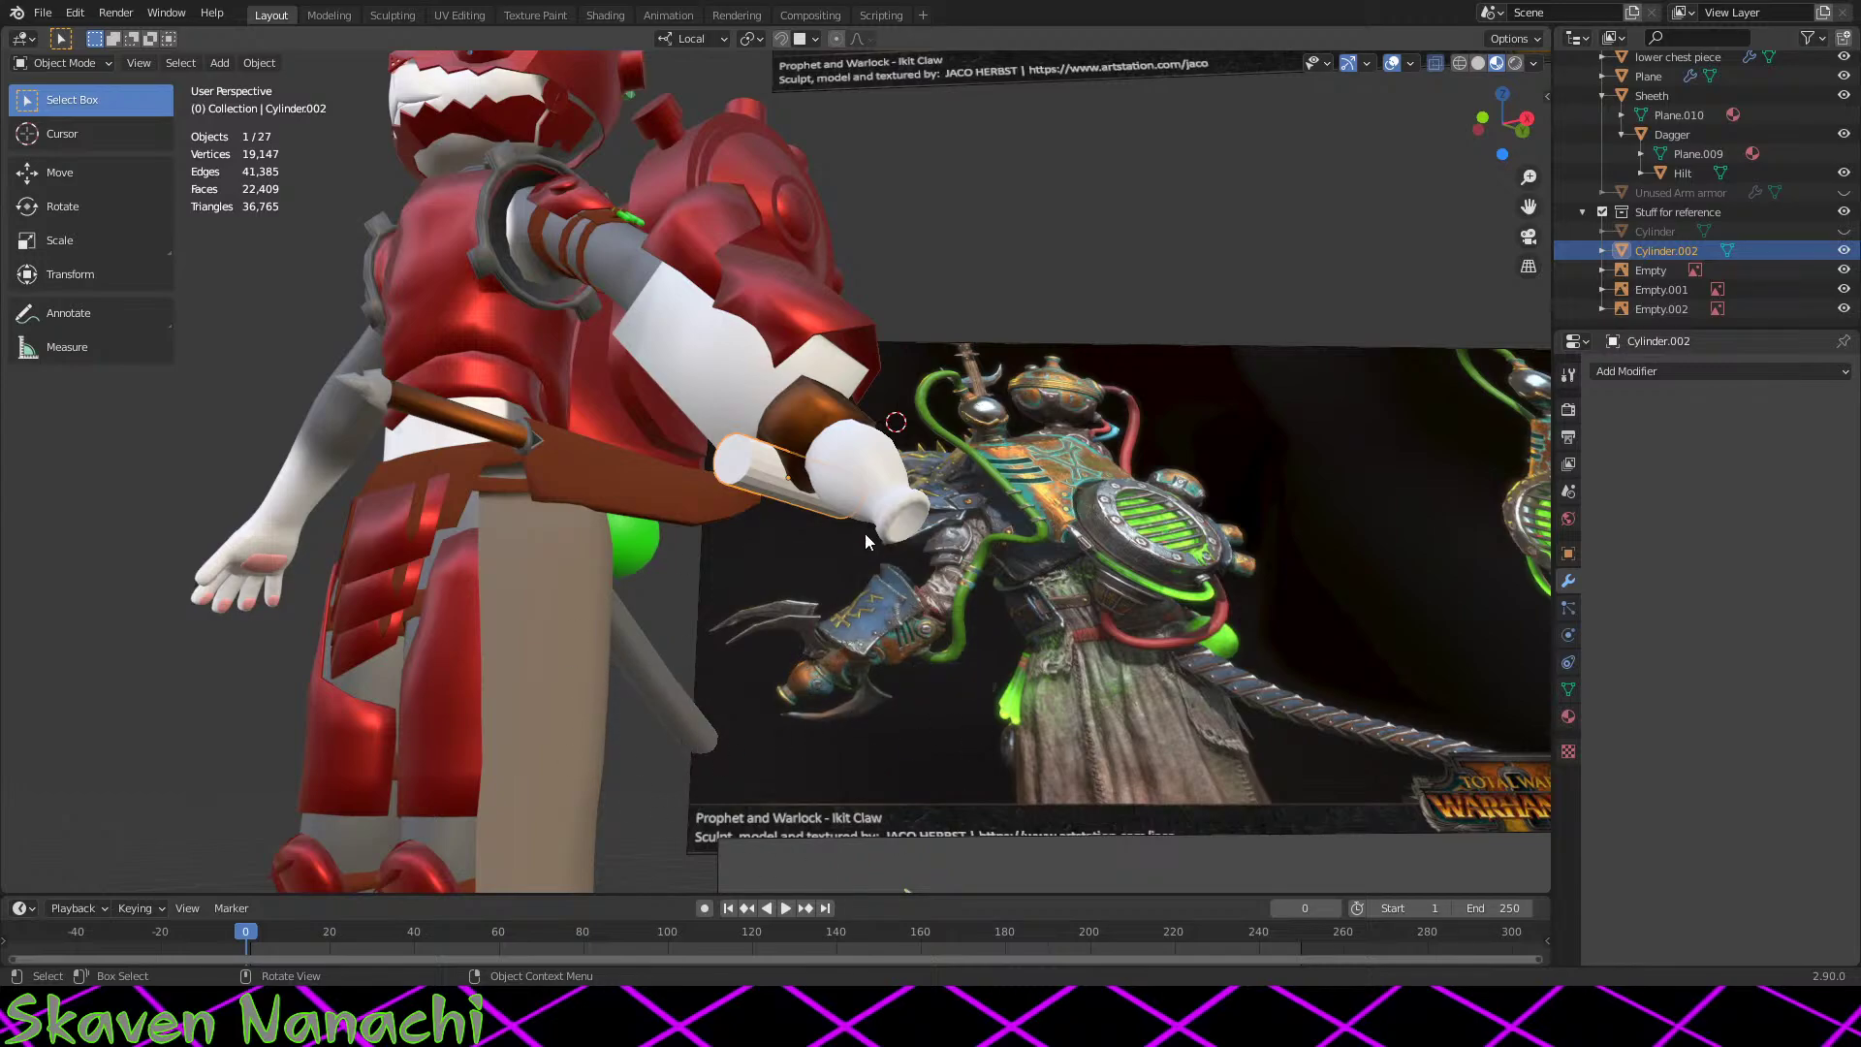
middle_click_drag(865, 541, 865, 638)
scroll(864, 637, "up", 3)
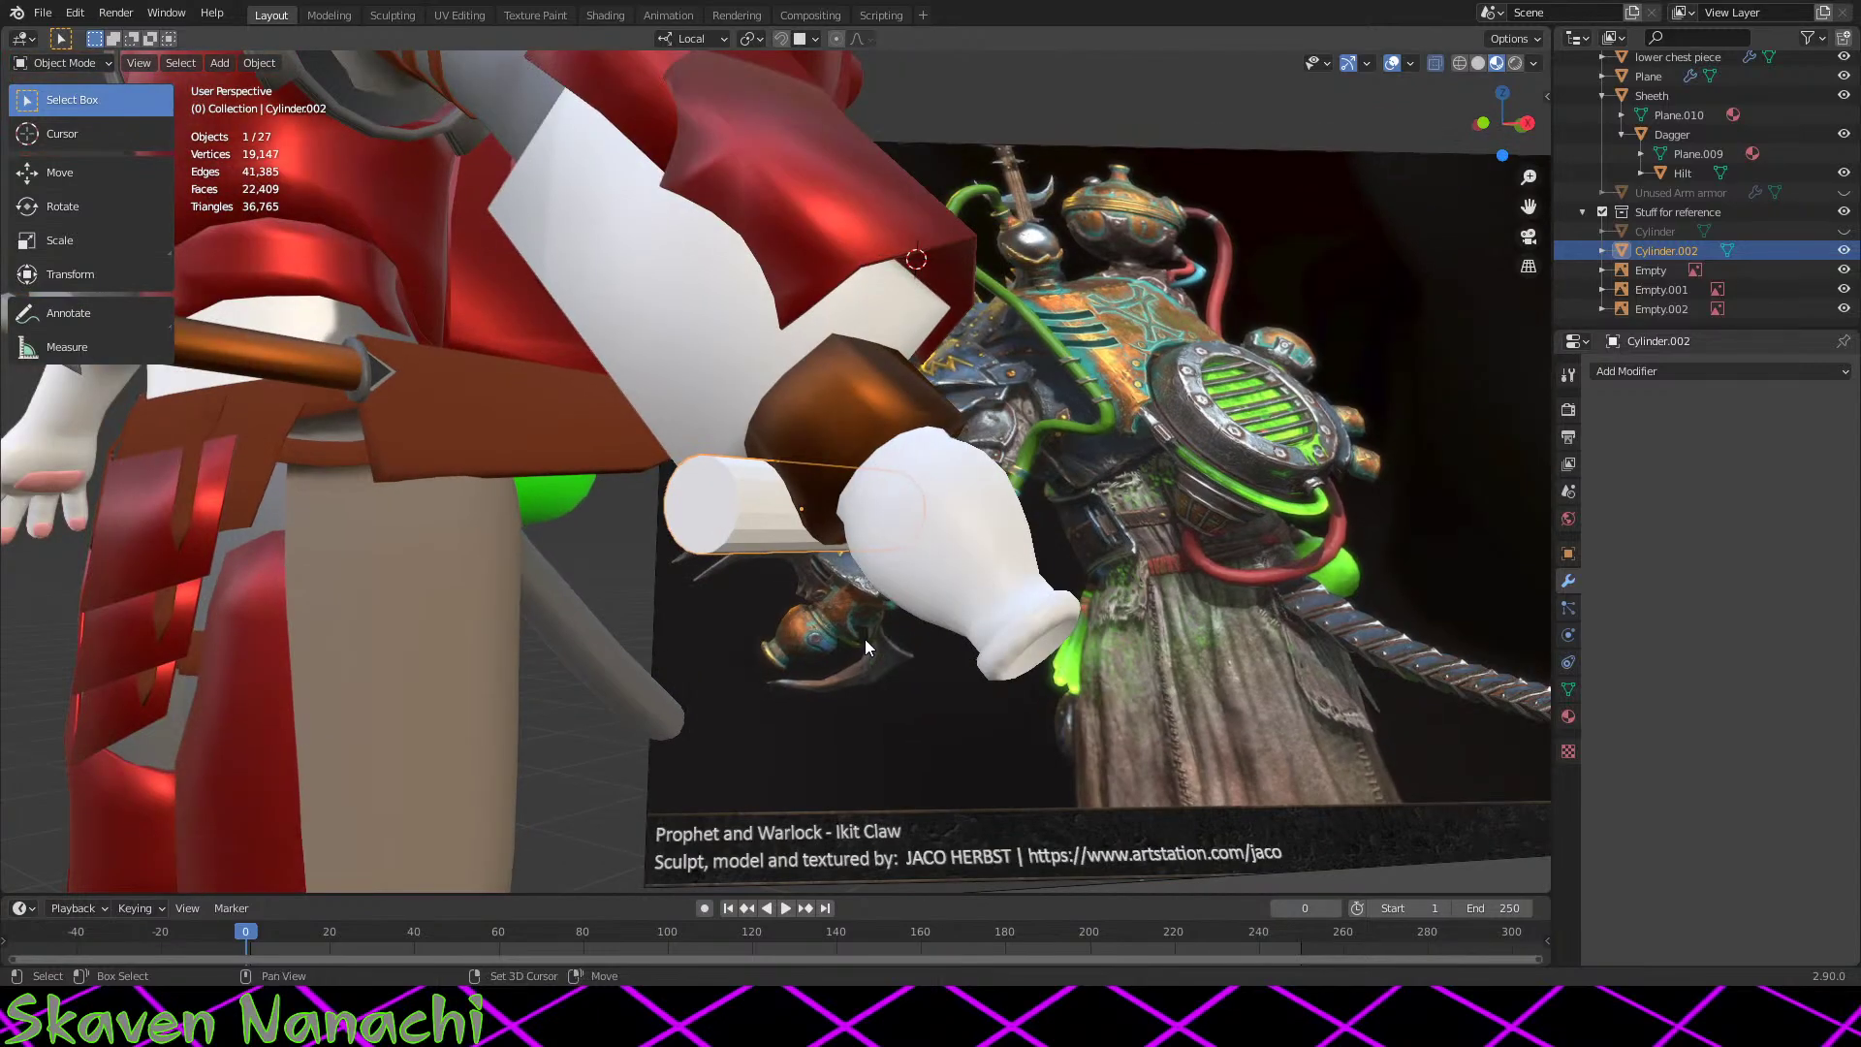
key("shift+z")
key("shift+z")
key("shift+z")
key("shift+z")
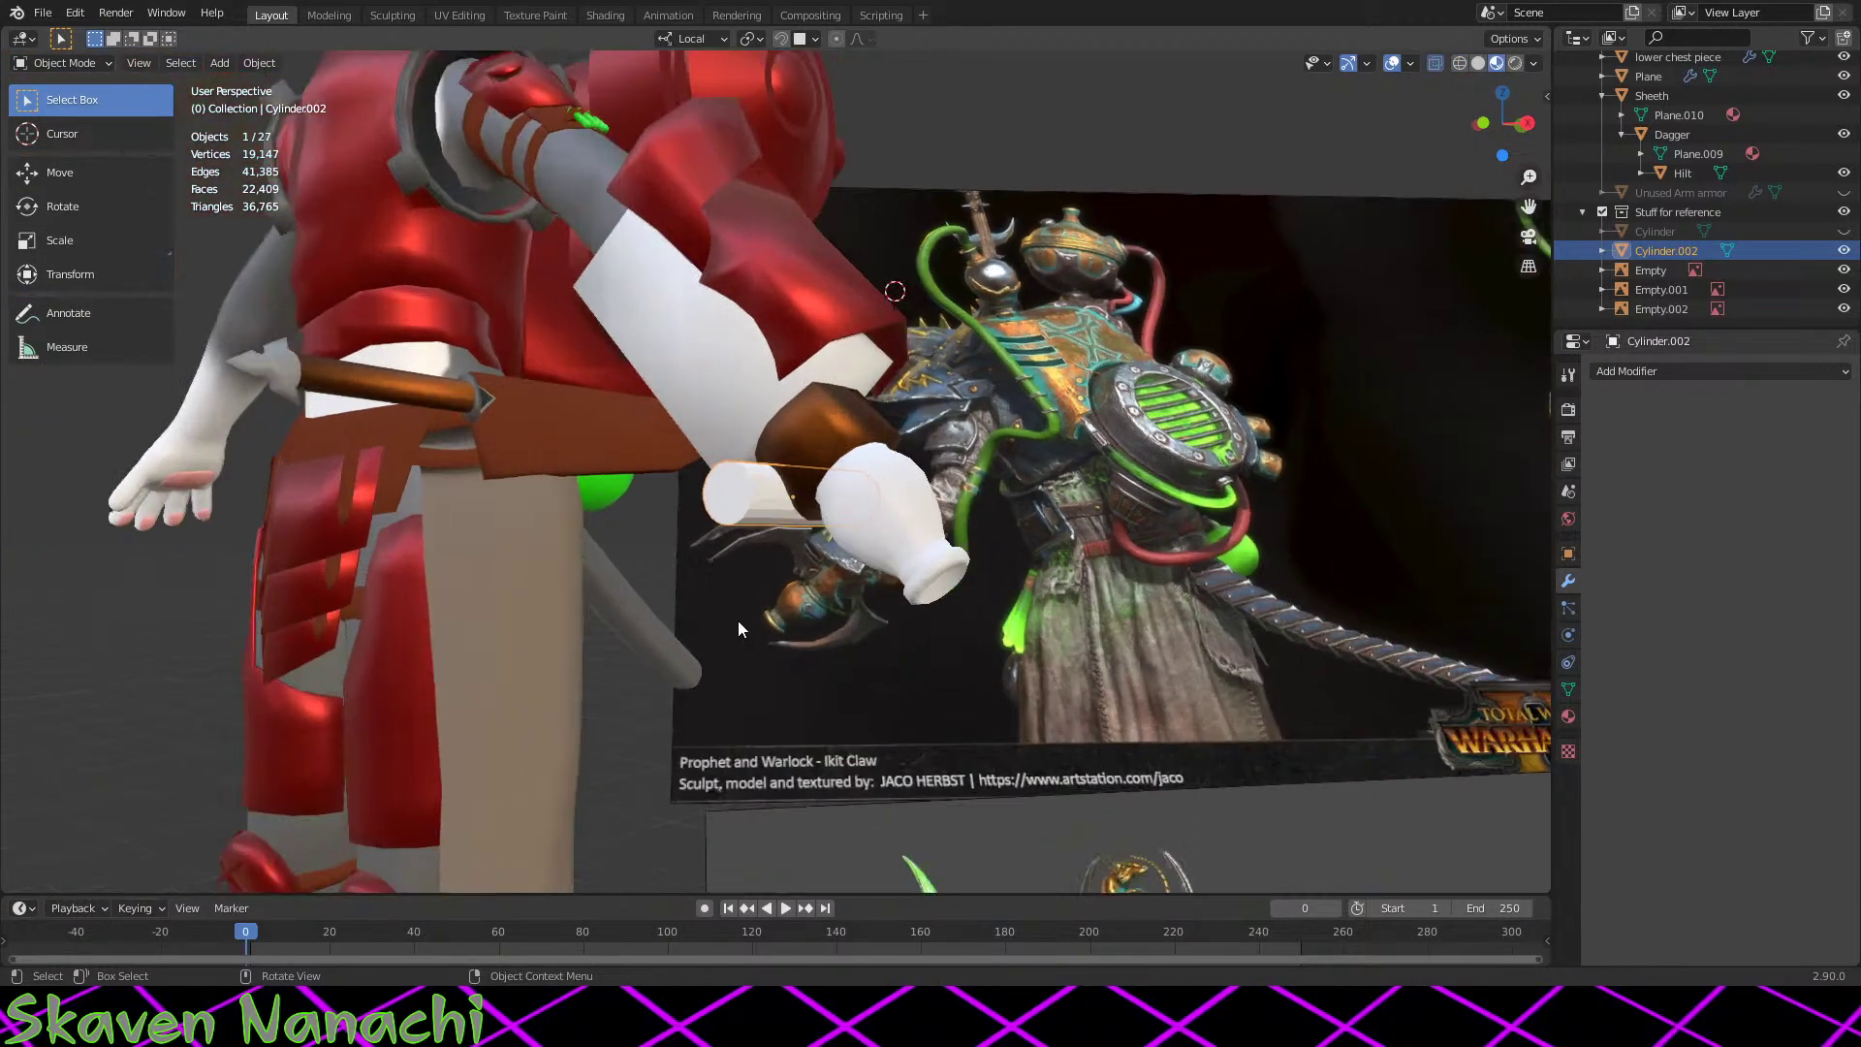
scroll(842, 611, "down", 1)
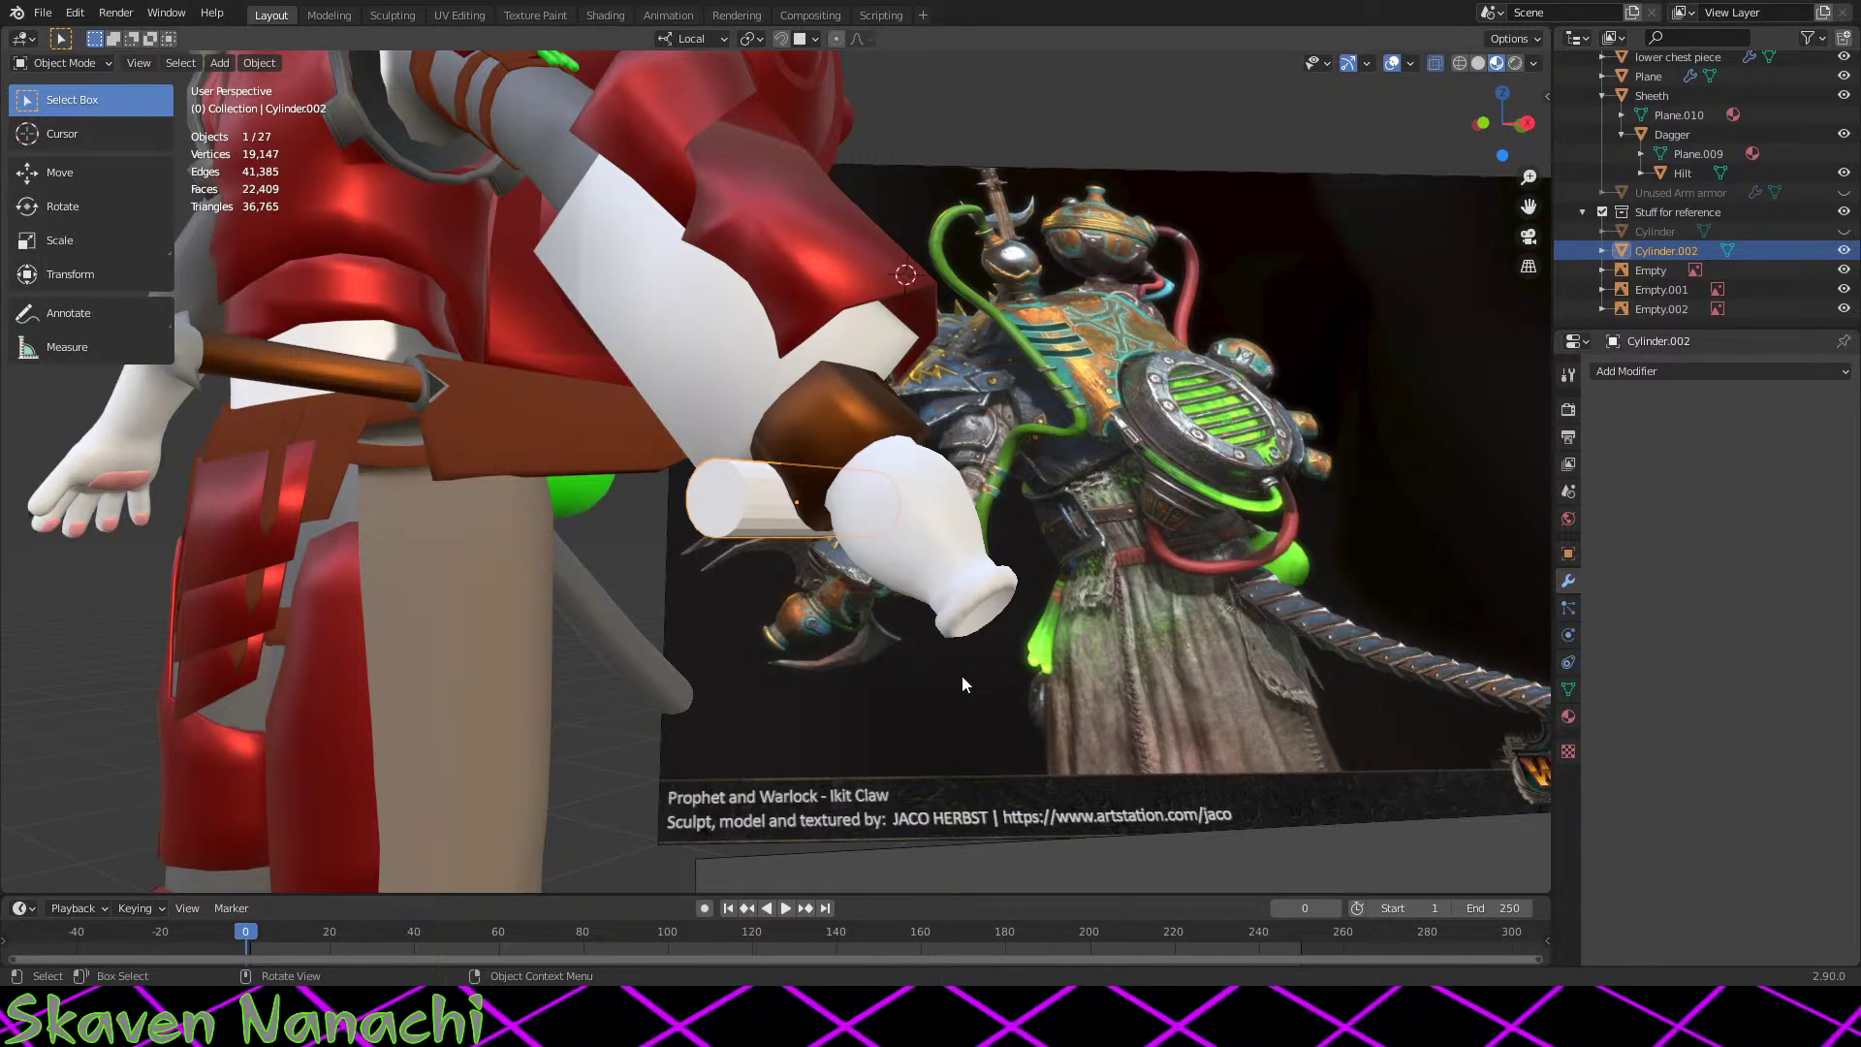
right_click(812, 669)
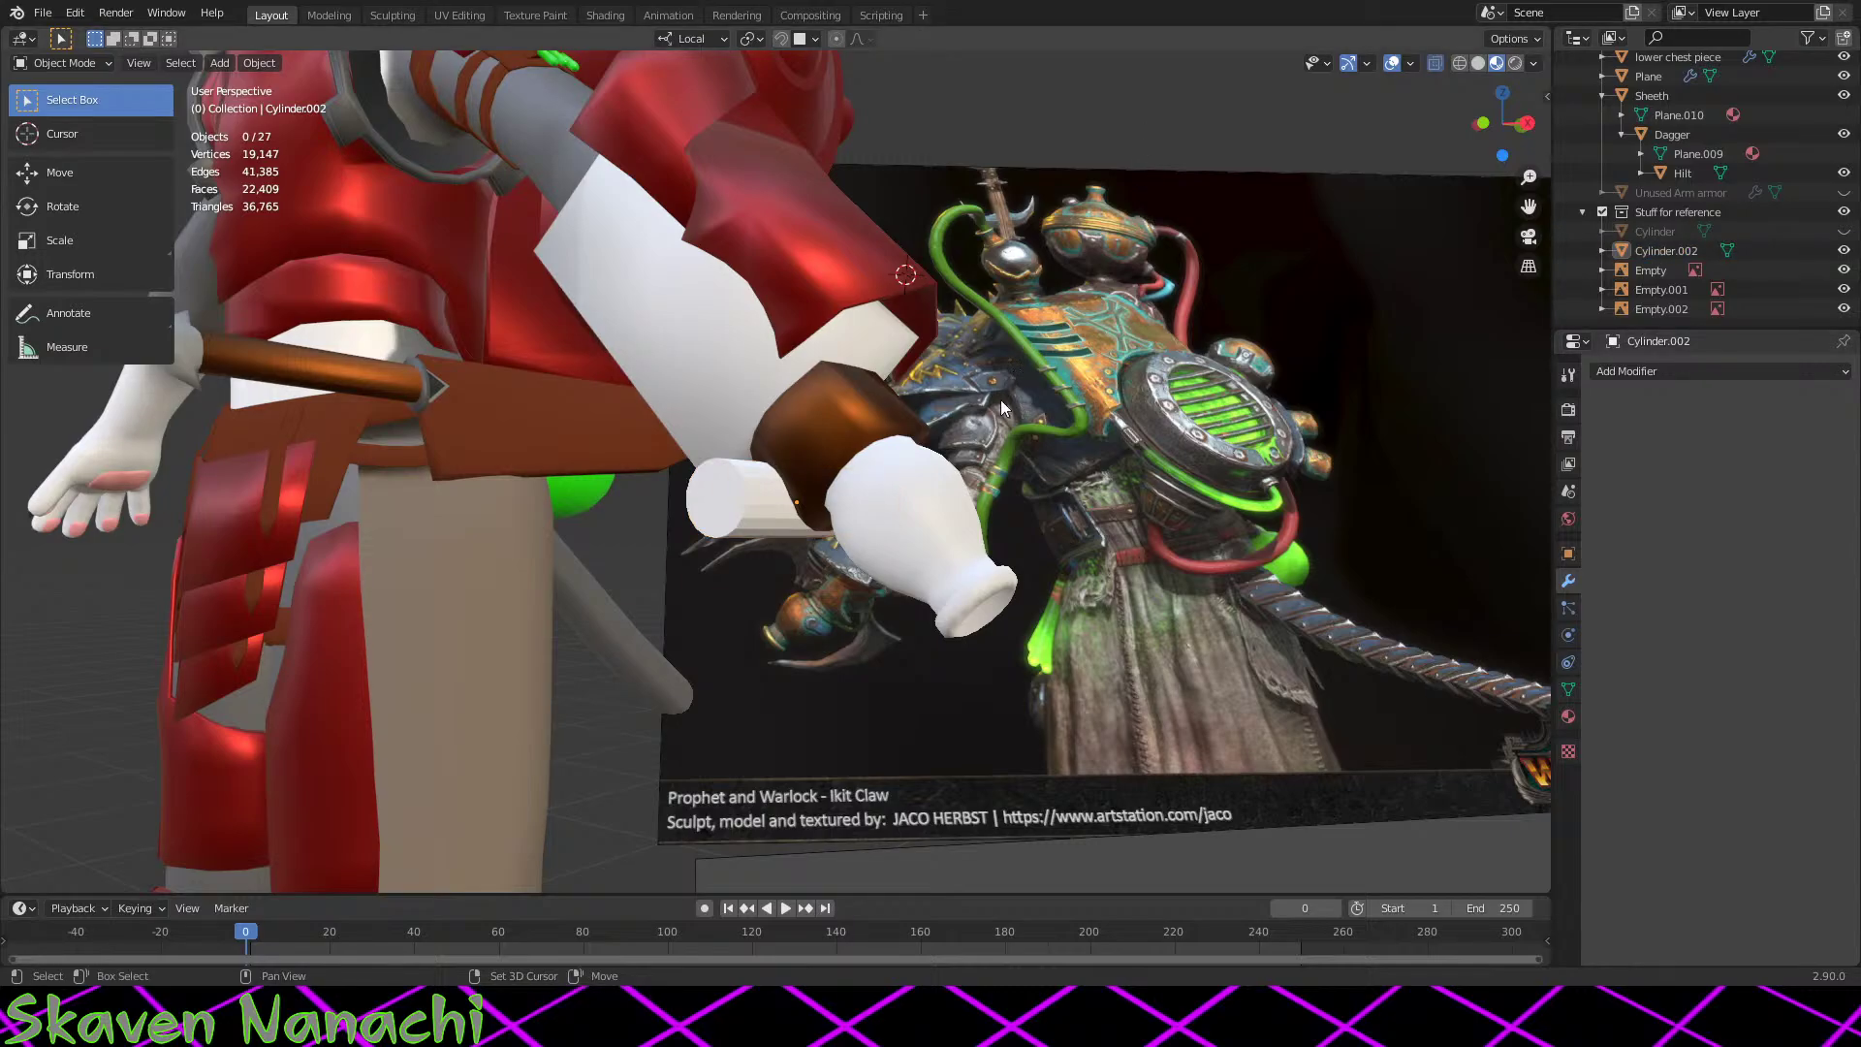
Step: Deselect all objects, reset the 3D cursor to the scene centre and frame the whole scene
key("alt+a")
key("Home")
scroll(750, 574, "up", 10)
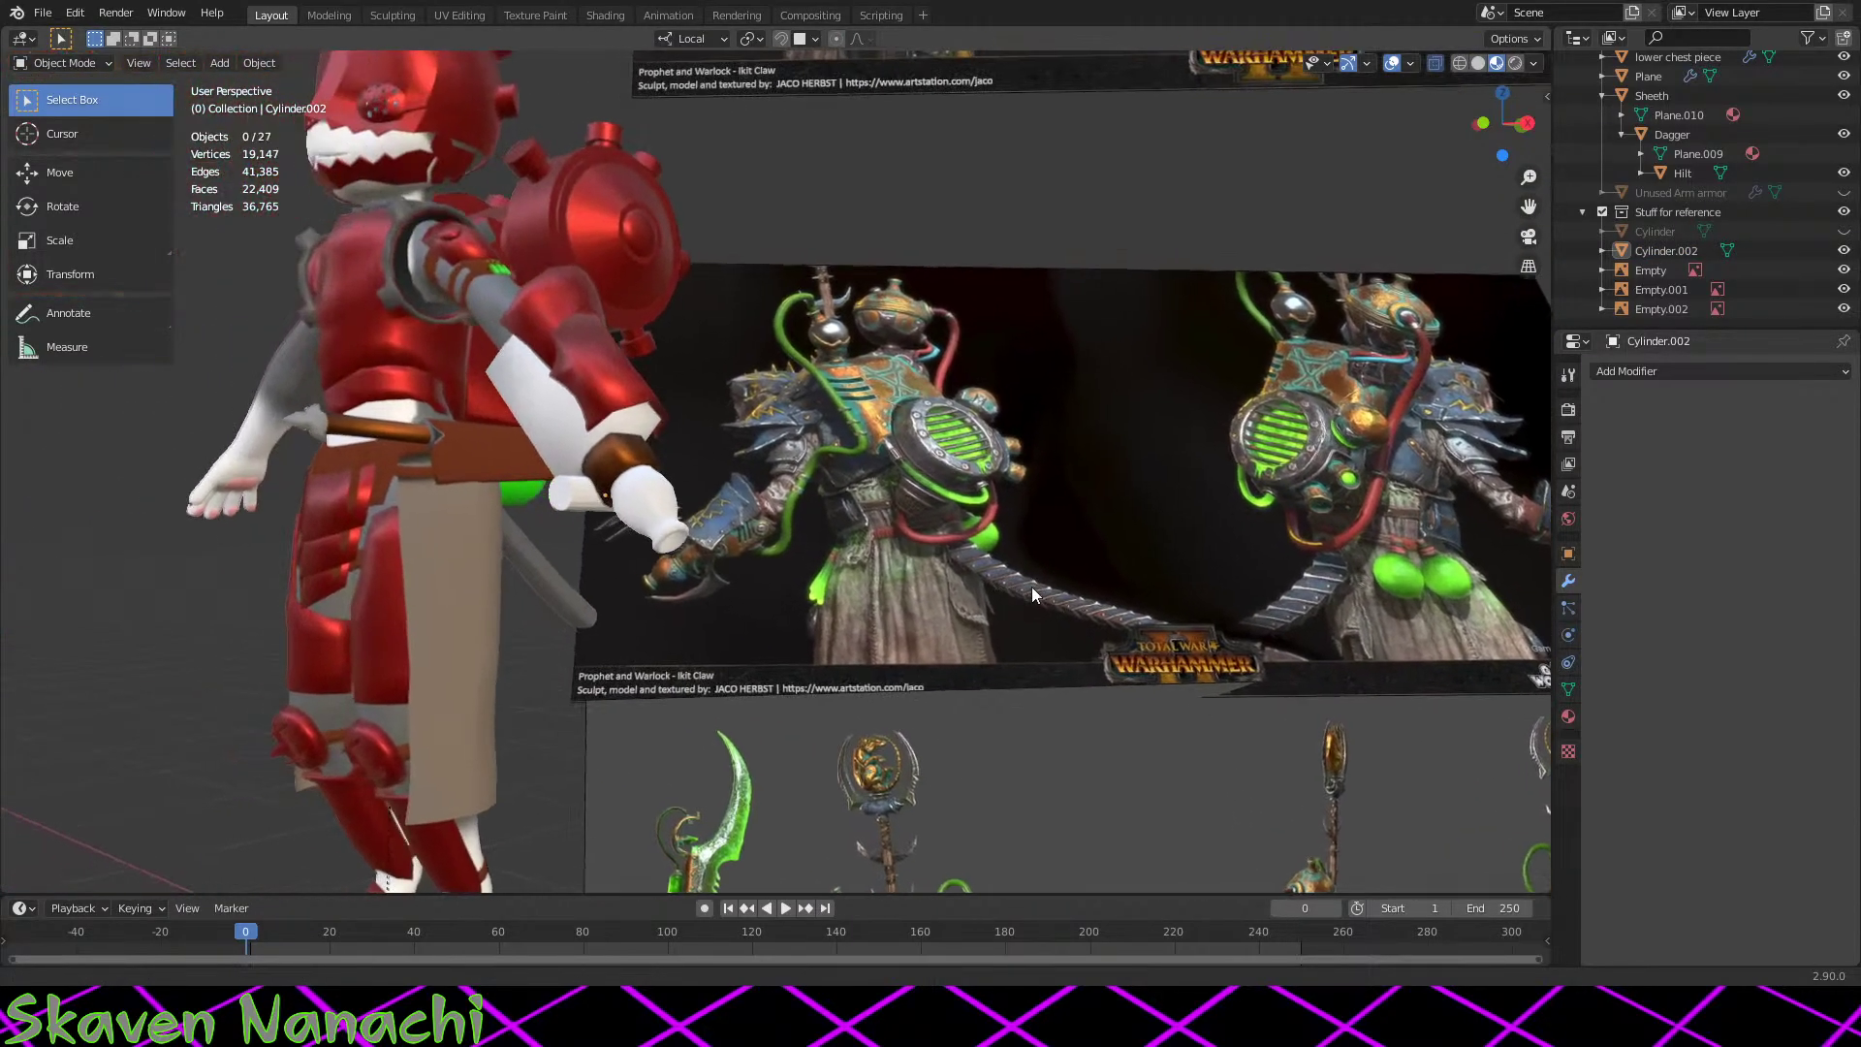
key("Home")
scroll(1062, 614, "up", 8)
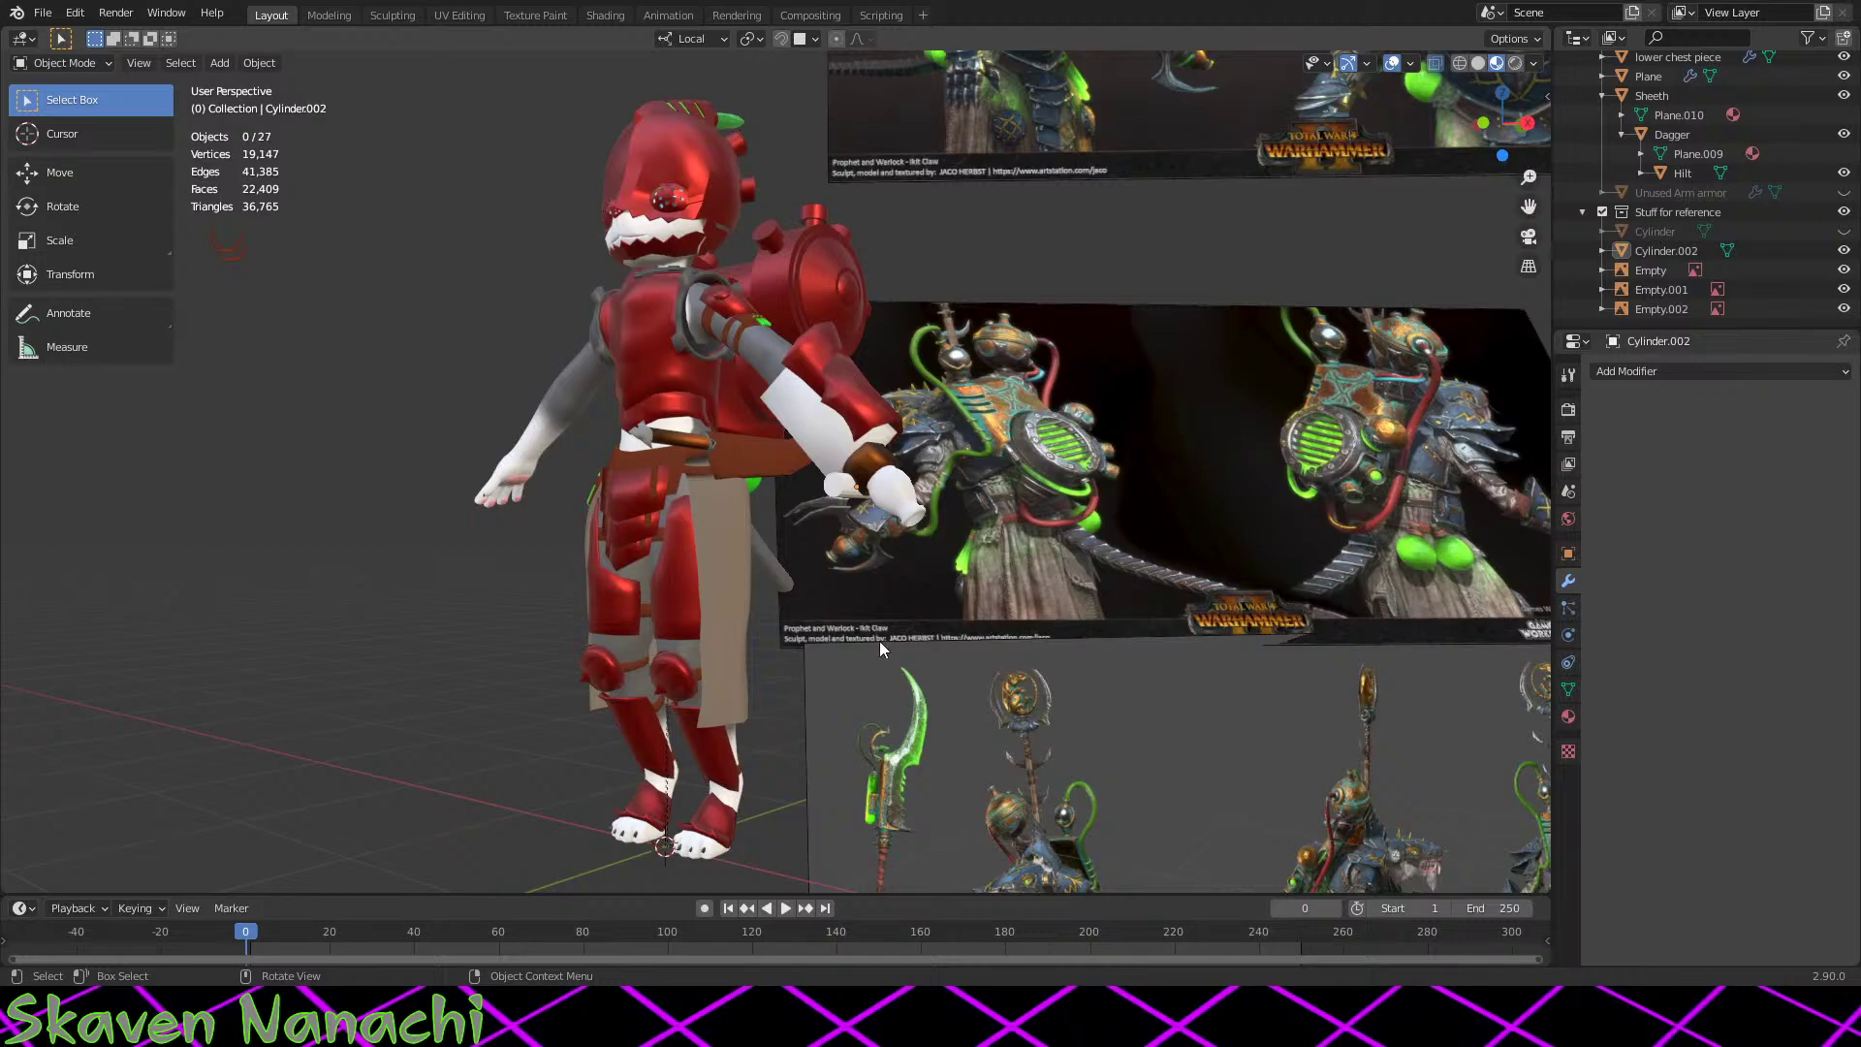
key("Home")
scroll(922, 686, "up", 9)
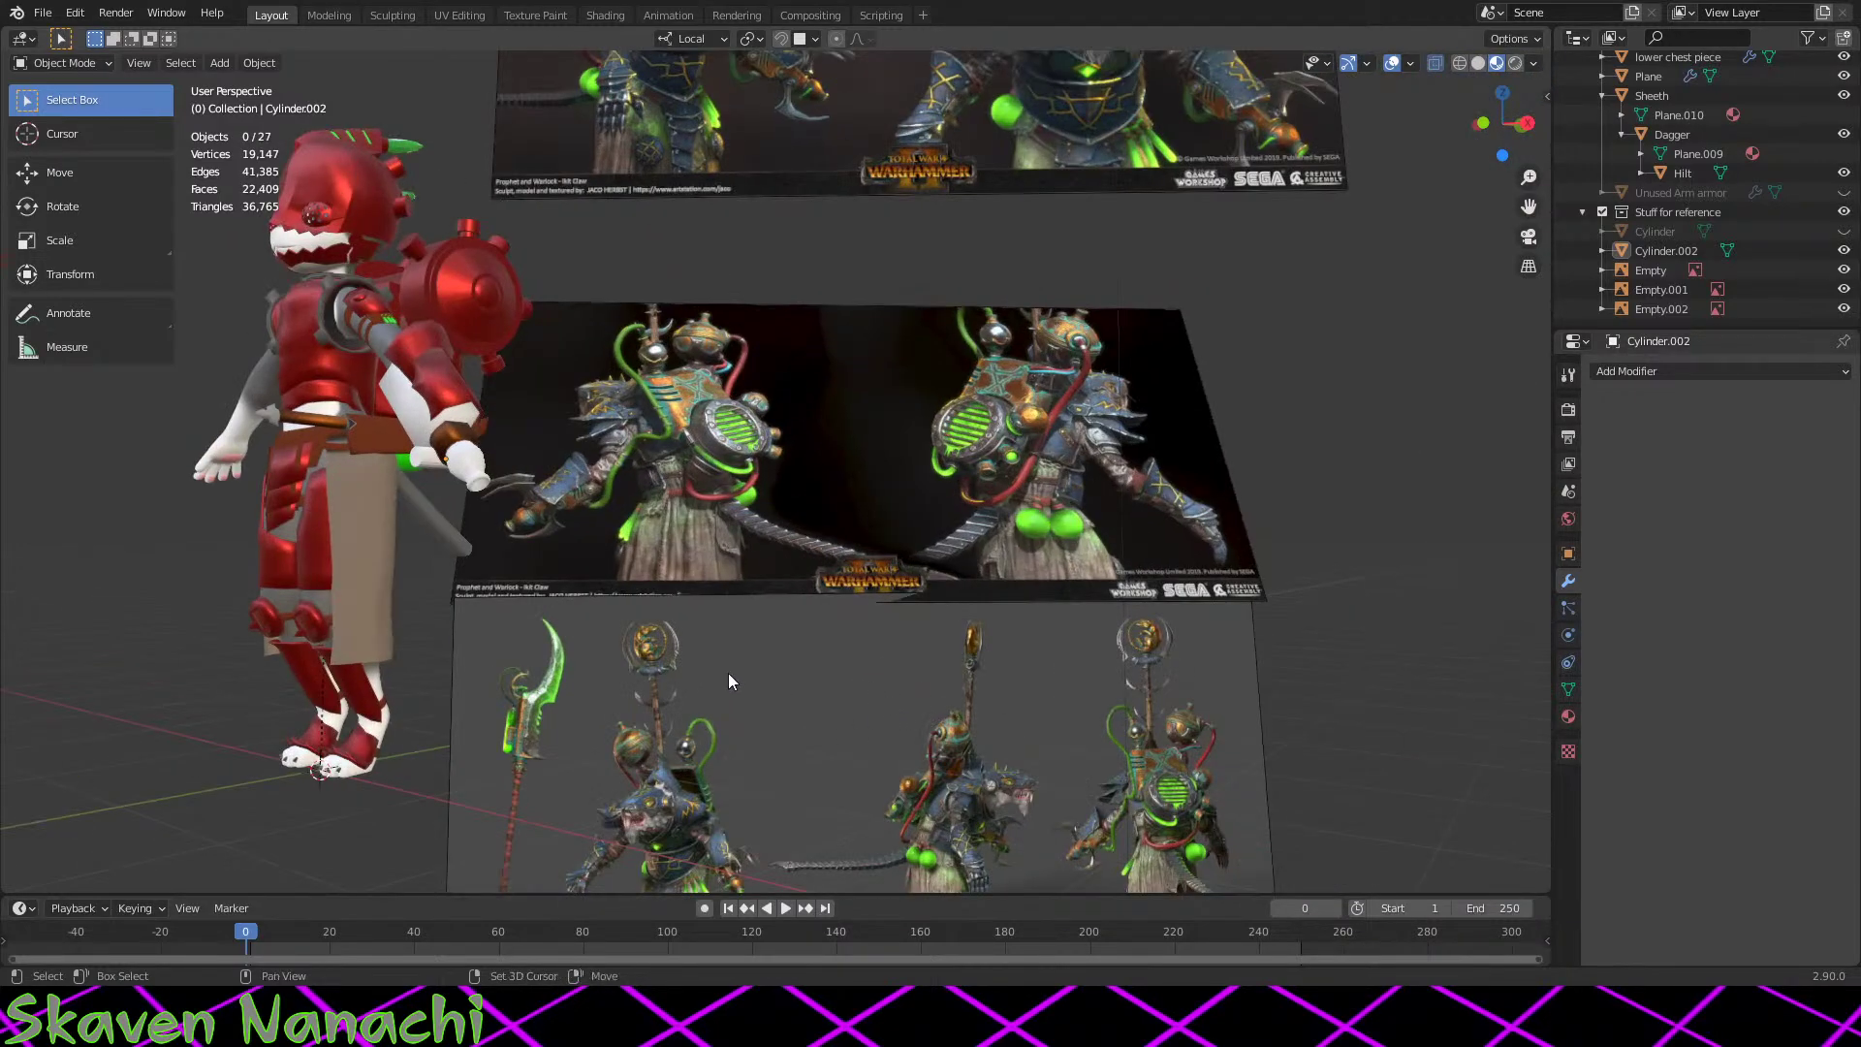
Step: Snap the 3D cursor to the world origin between the character's feet
middle_click_drag(729, 672, 1107, 676, "shift")
scroll(1107, 677, "up", 6)
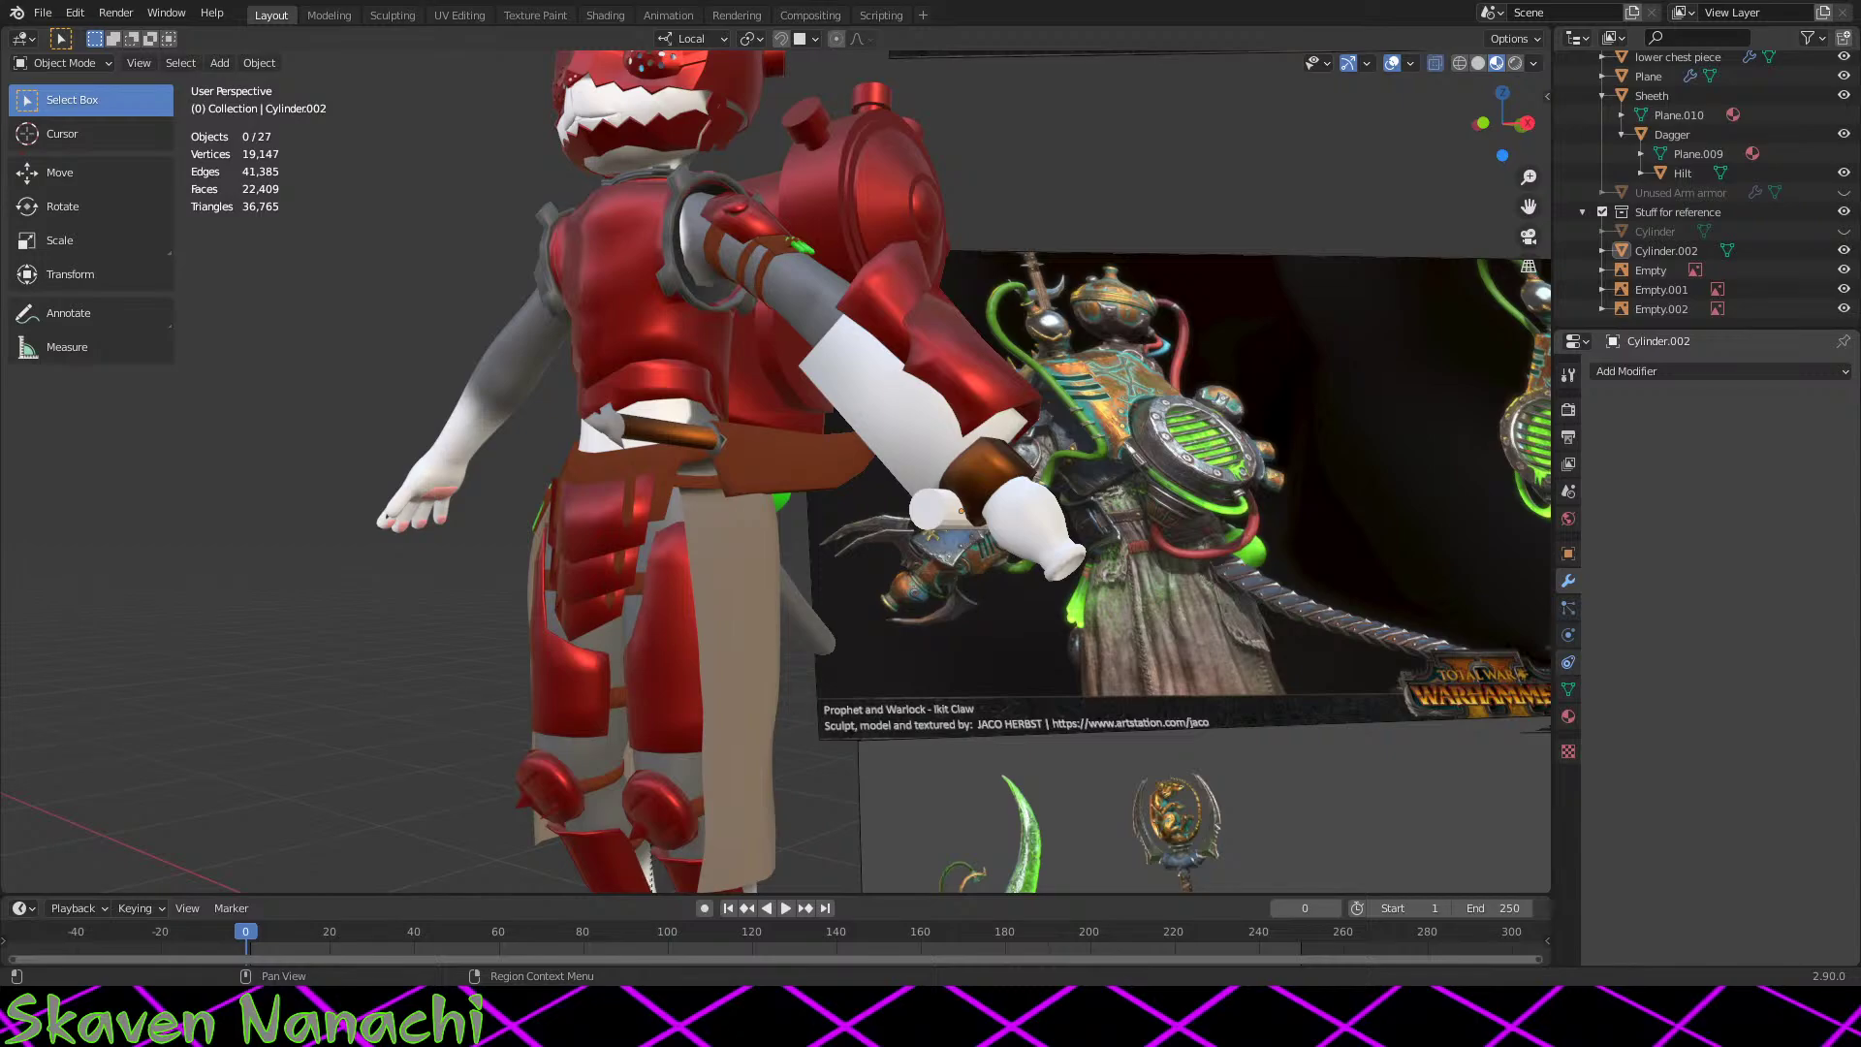
middle_click_drag(891, 581, 783, 603)
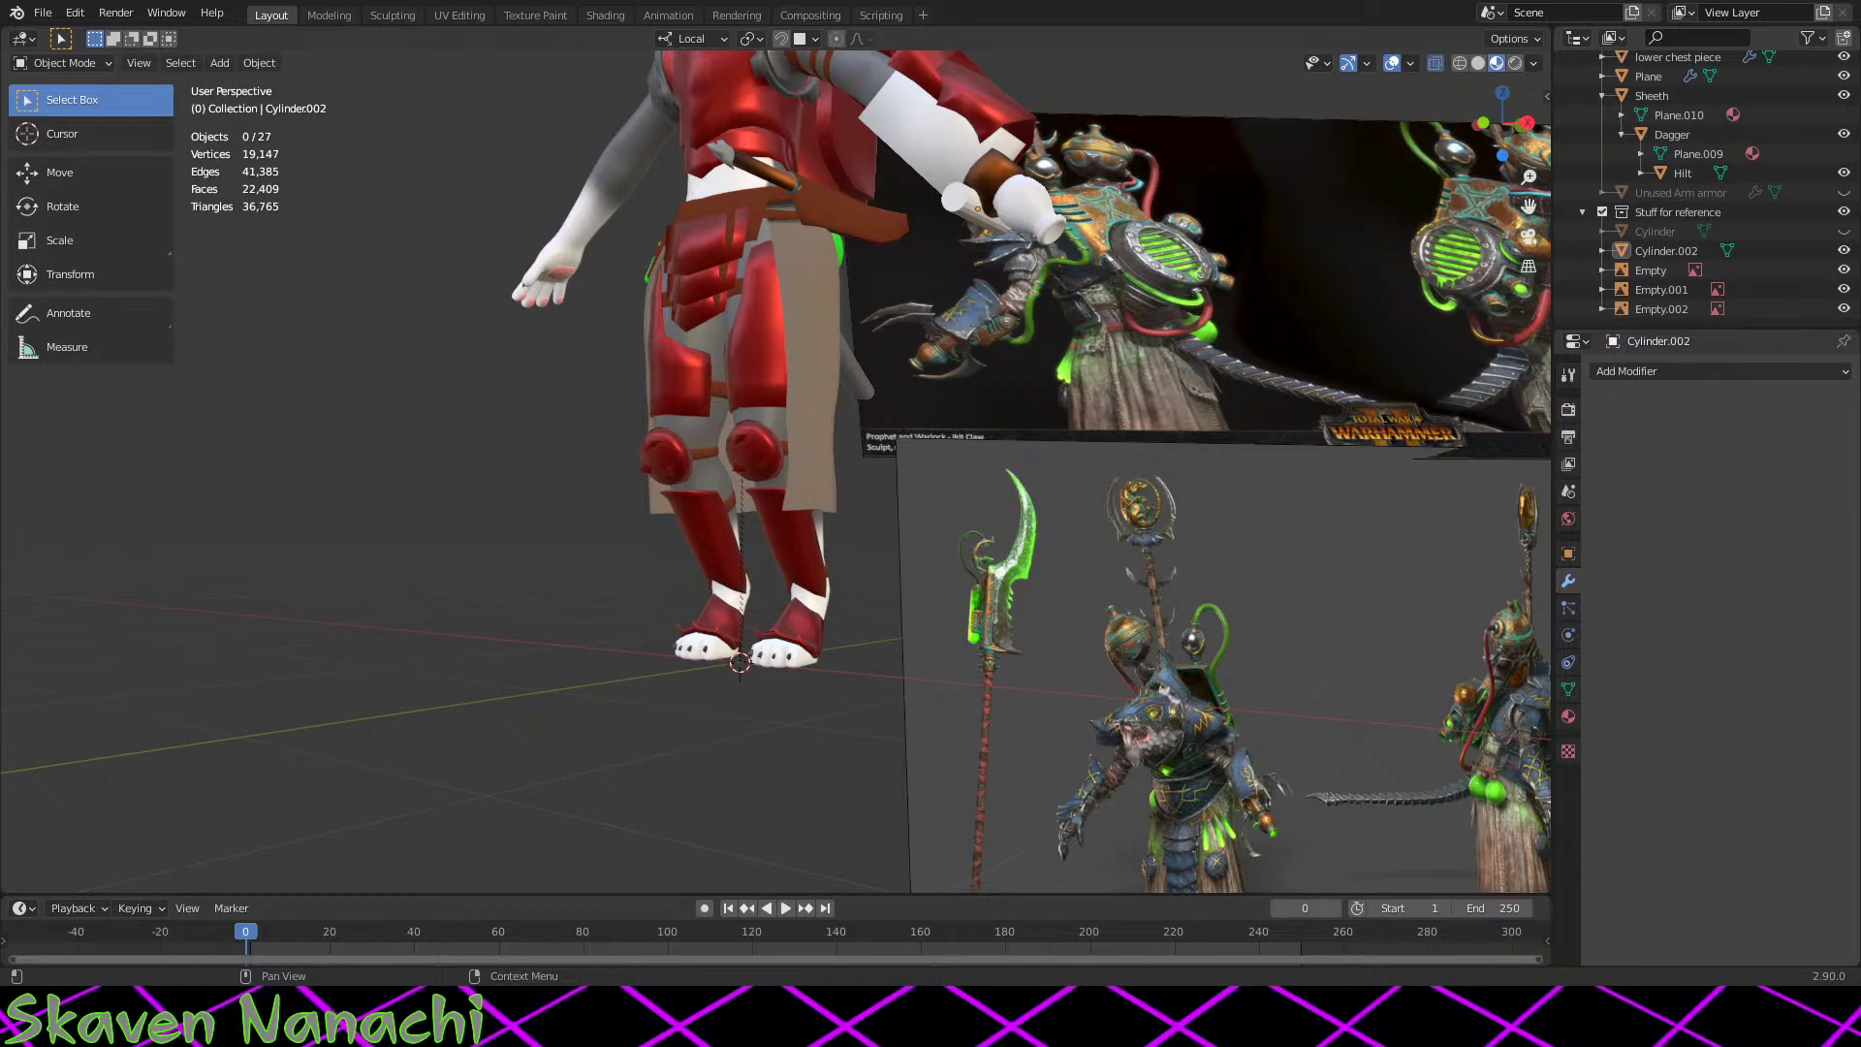
middle_click_drag(1056, 320, 1039, 429, "shift")
scroll(935, 677, "up", 3)
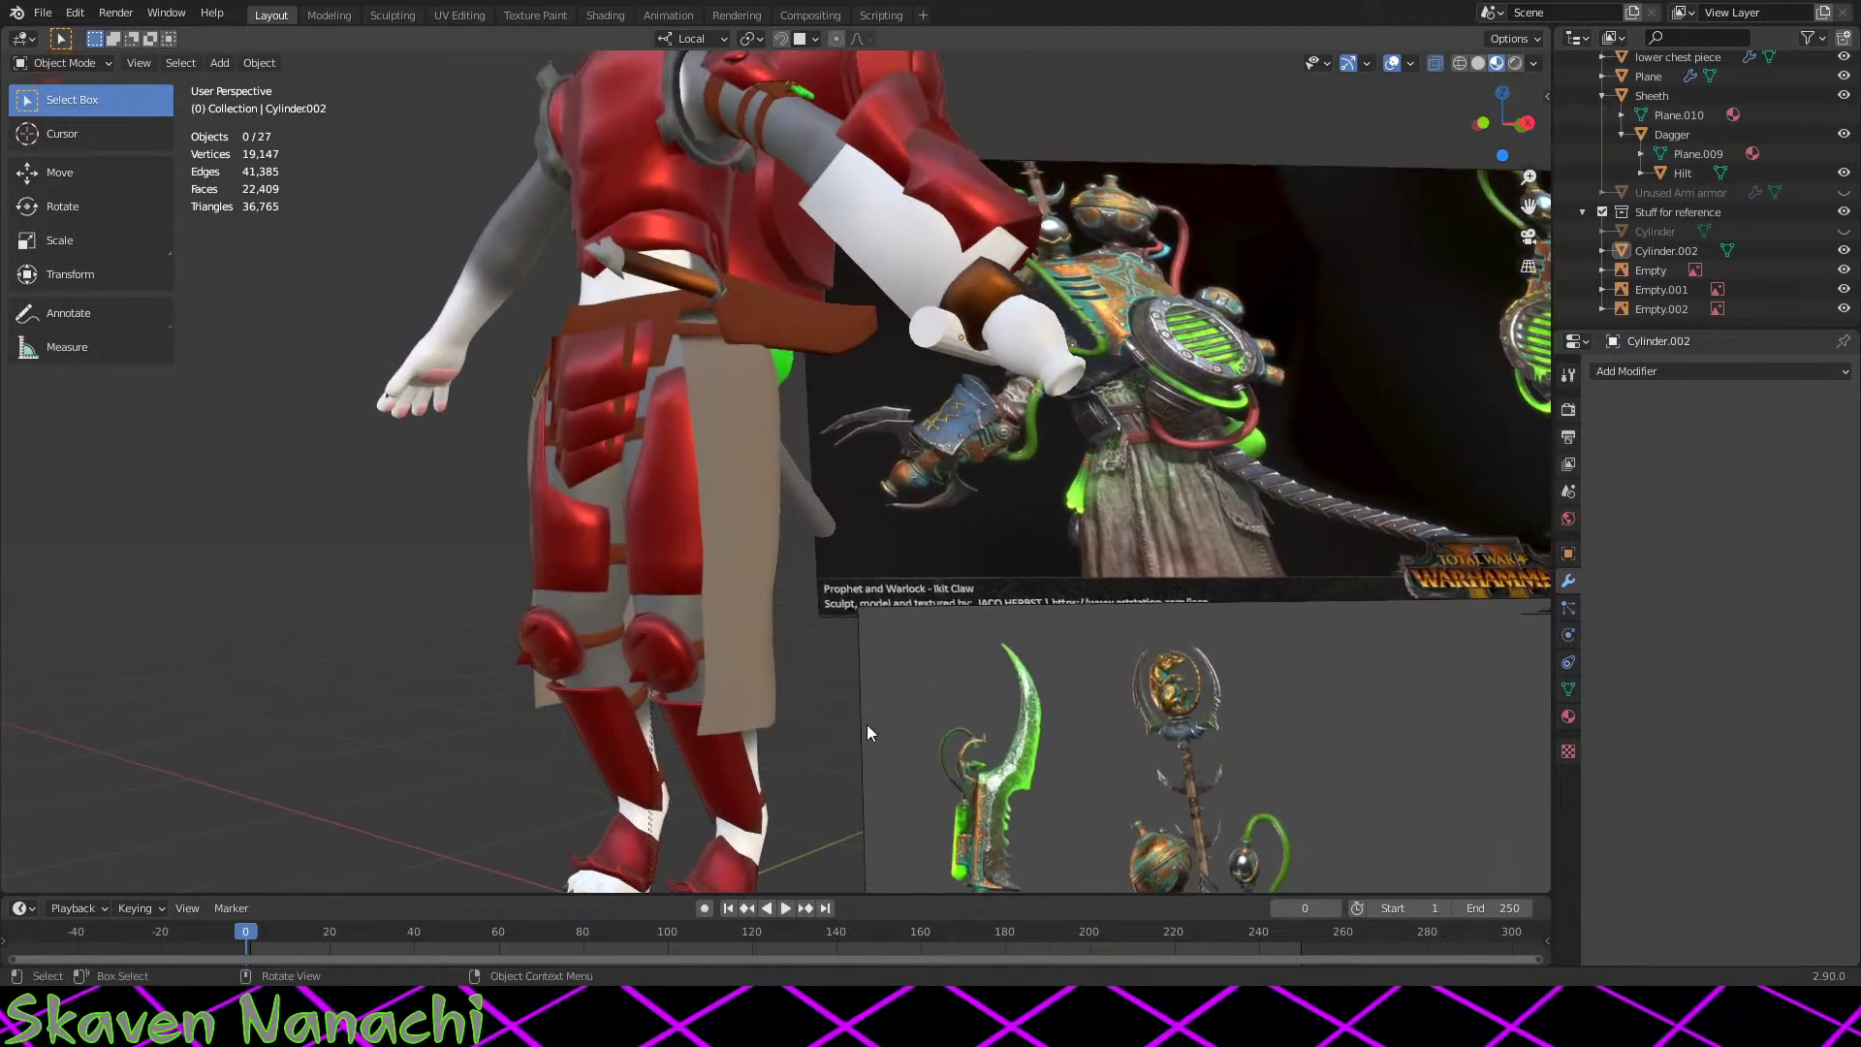
scroll(867, 724, "down", 3)
middle_click_drag(774, 768, 952, 582, "shift")
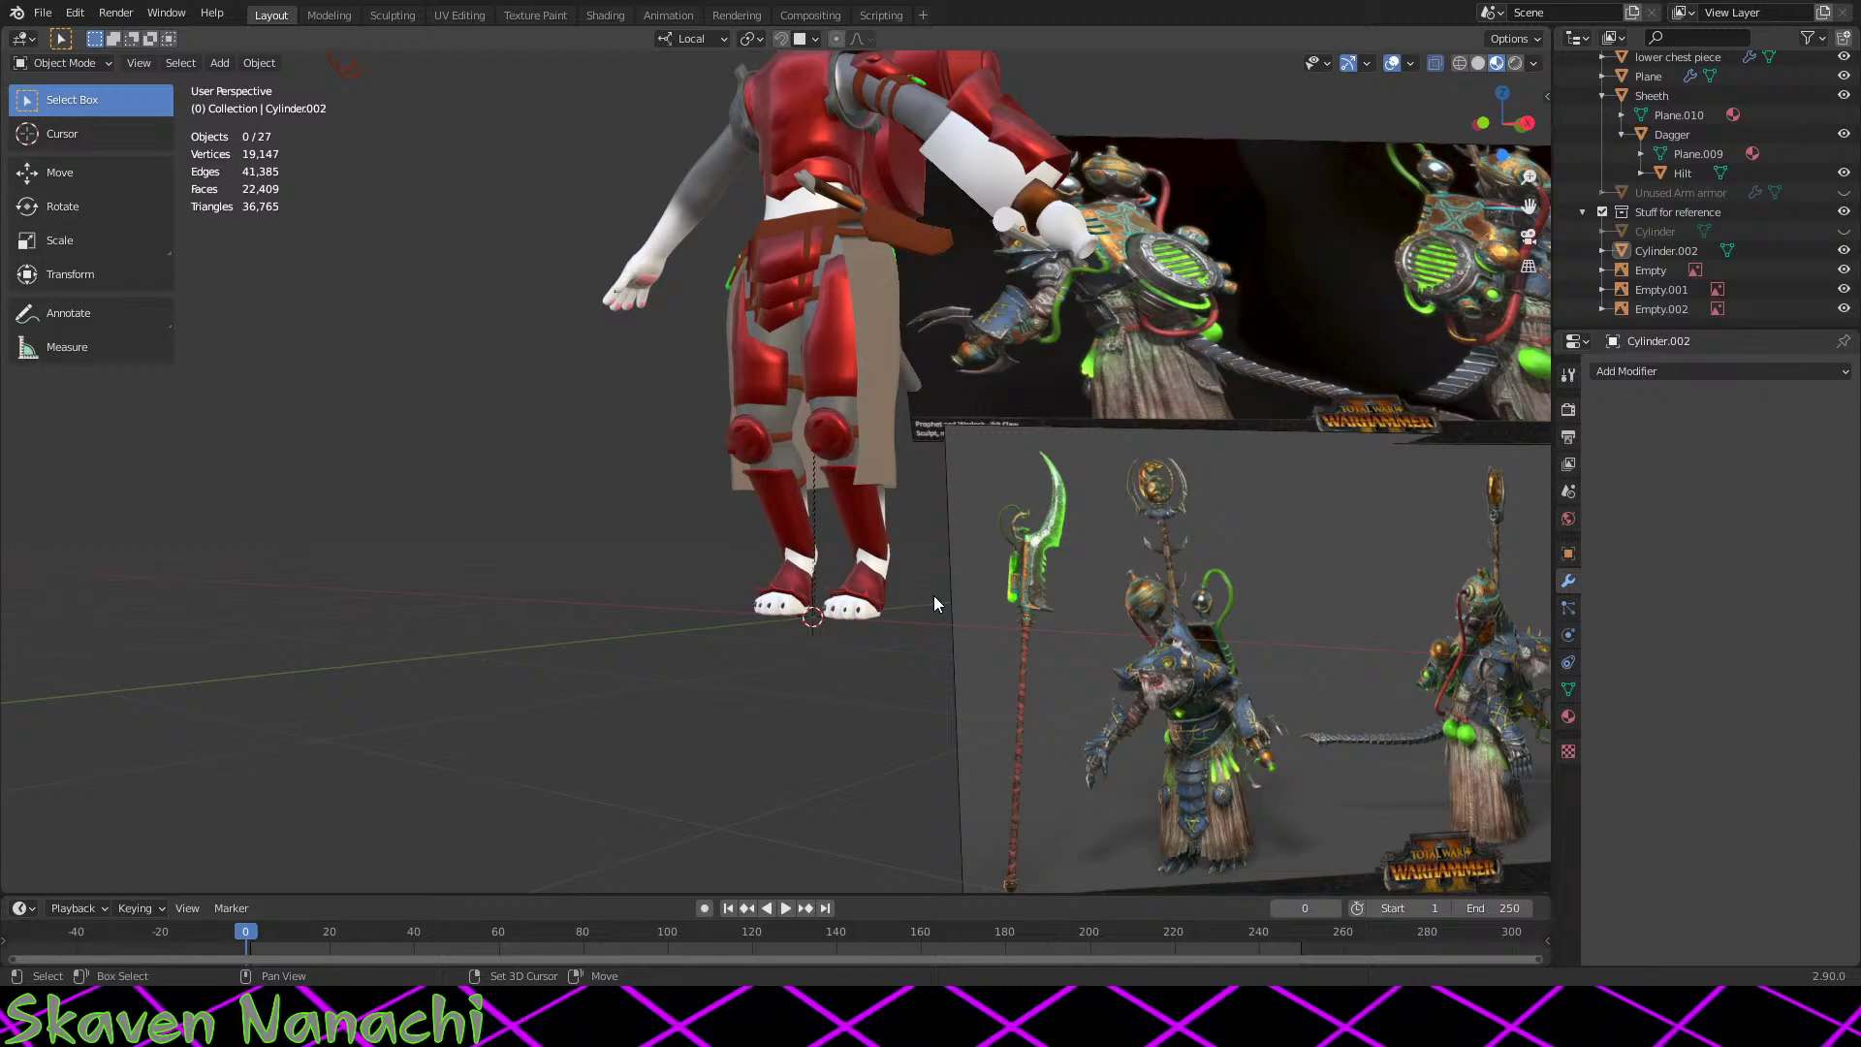
key("shift+s")
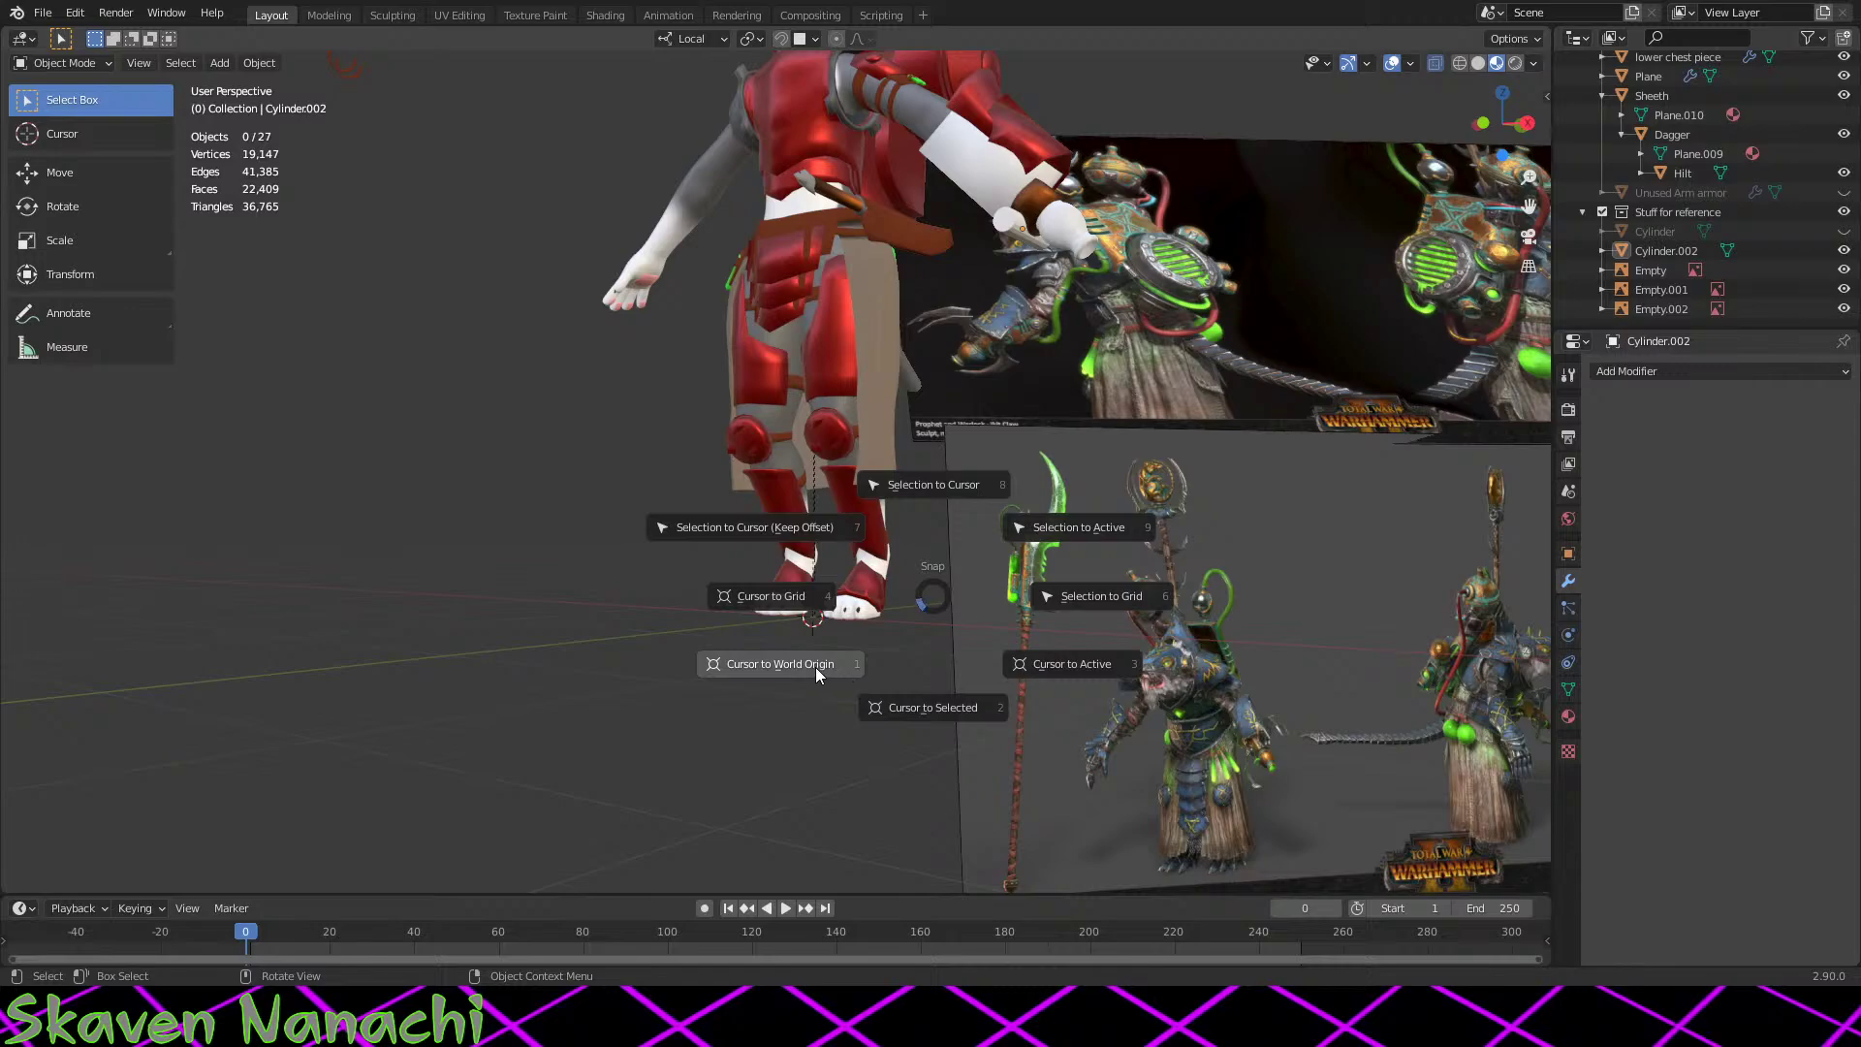
left_click(779, 606)
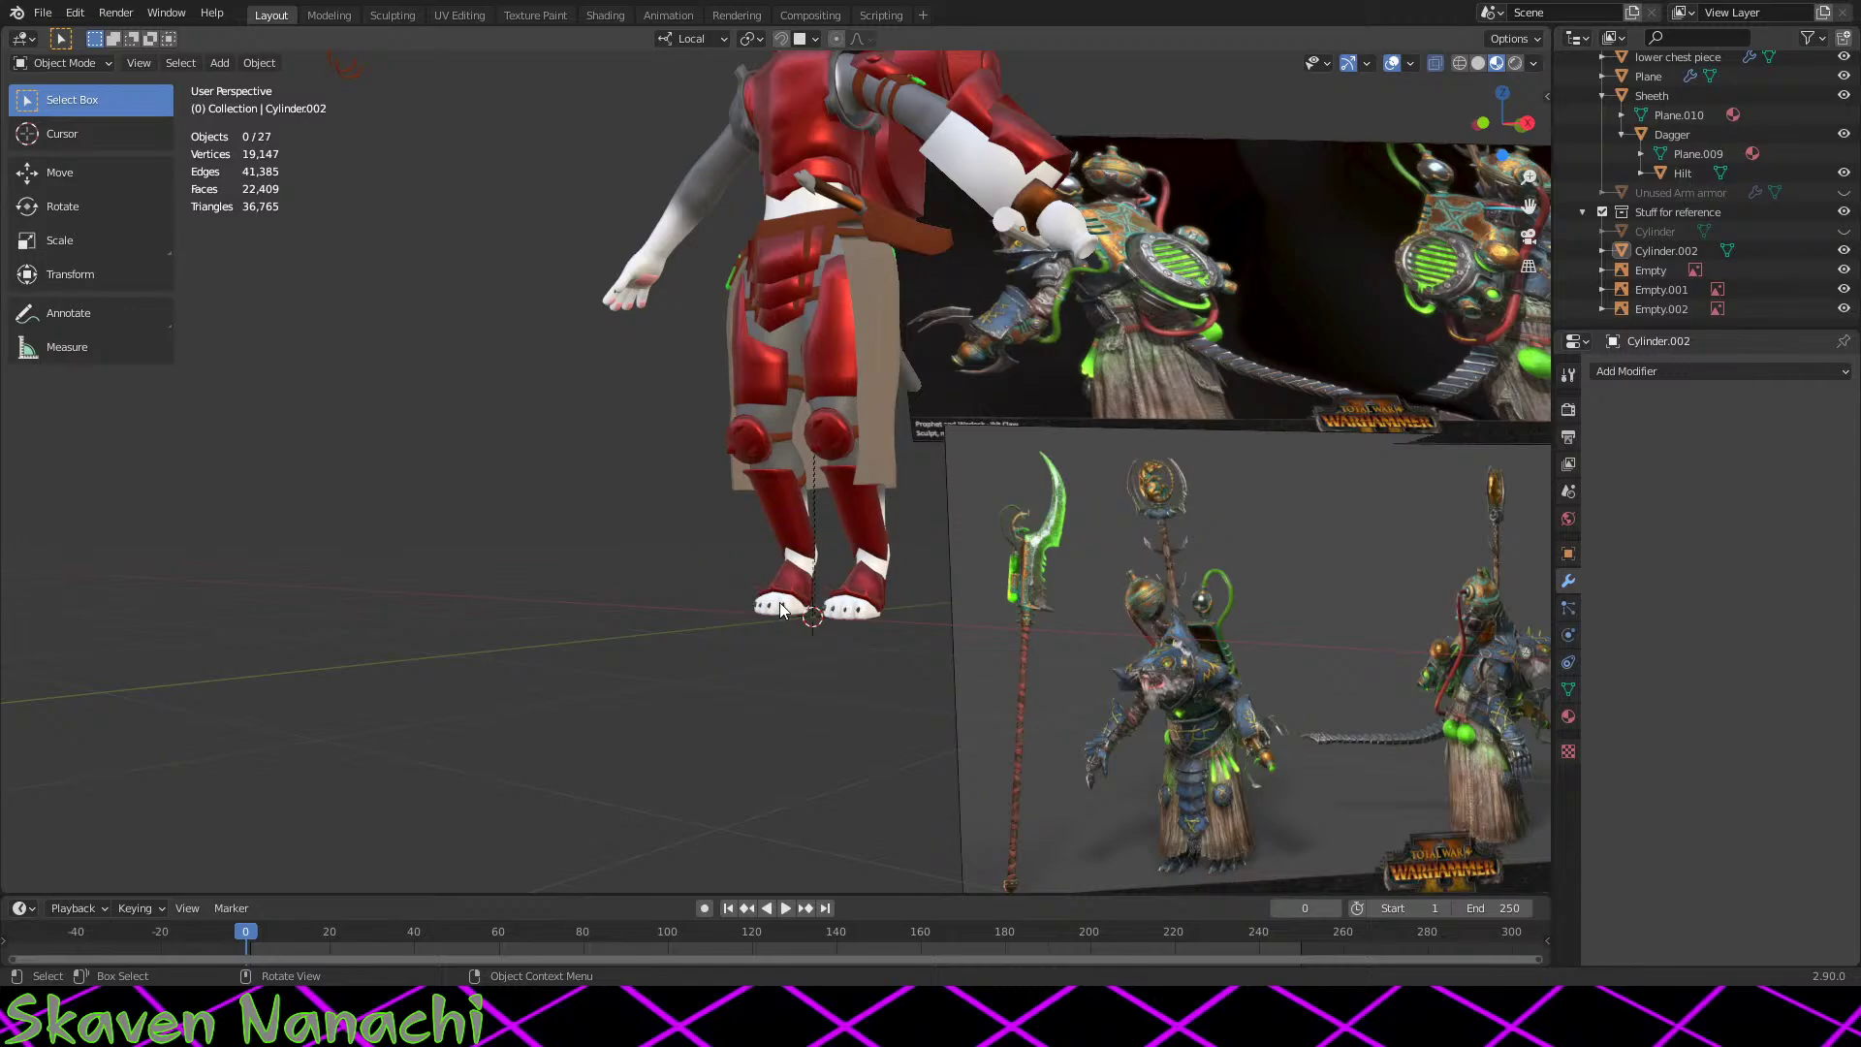
Step: Snap the 3D cursor to the active Cylinder.002 reference cylinder beneath the gun arm
key("shift+s")
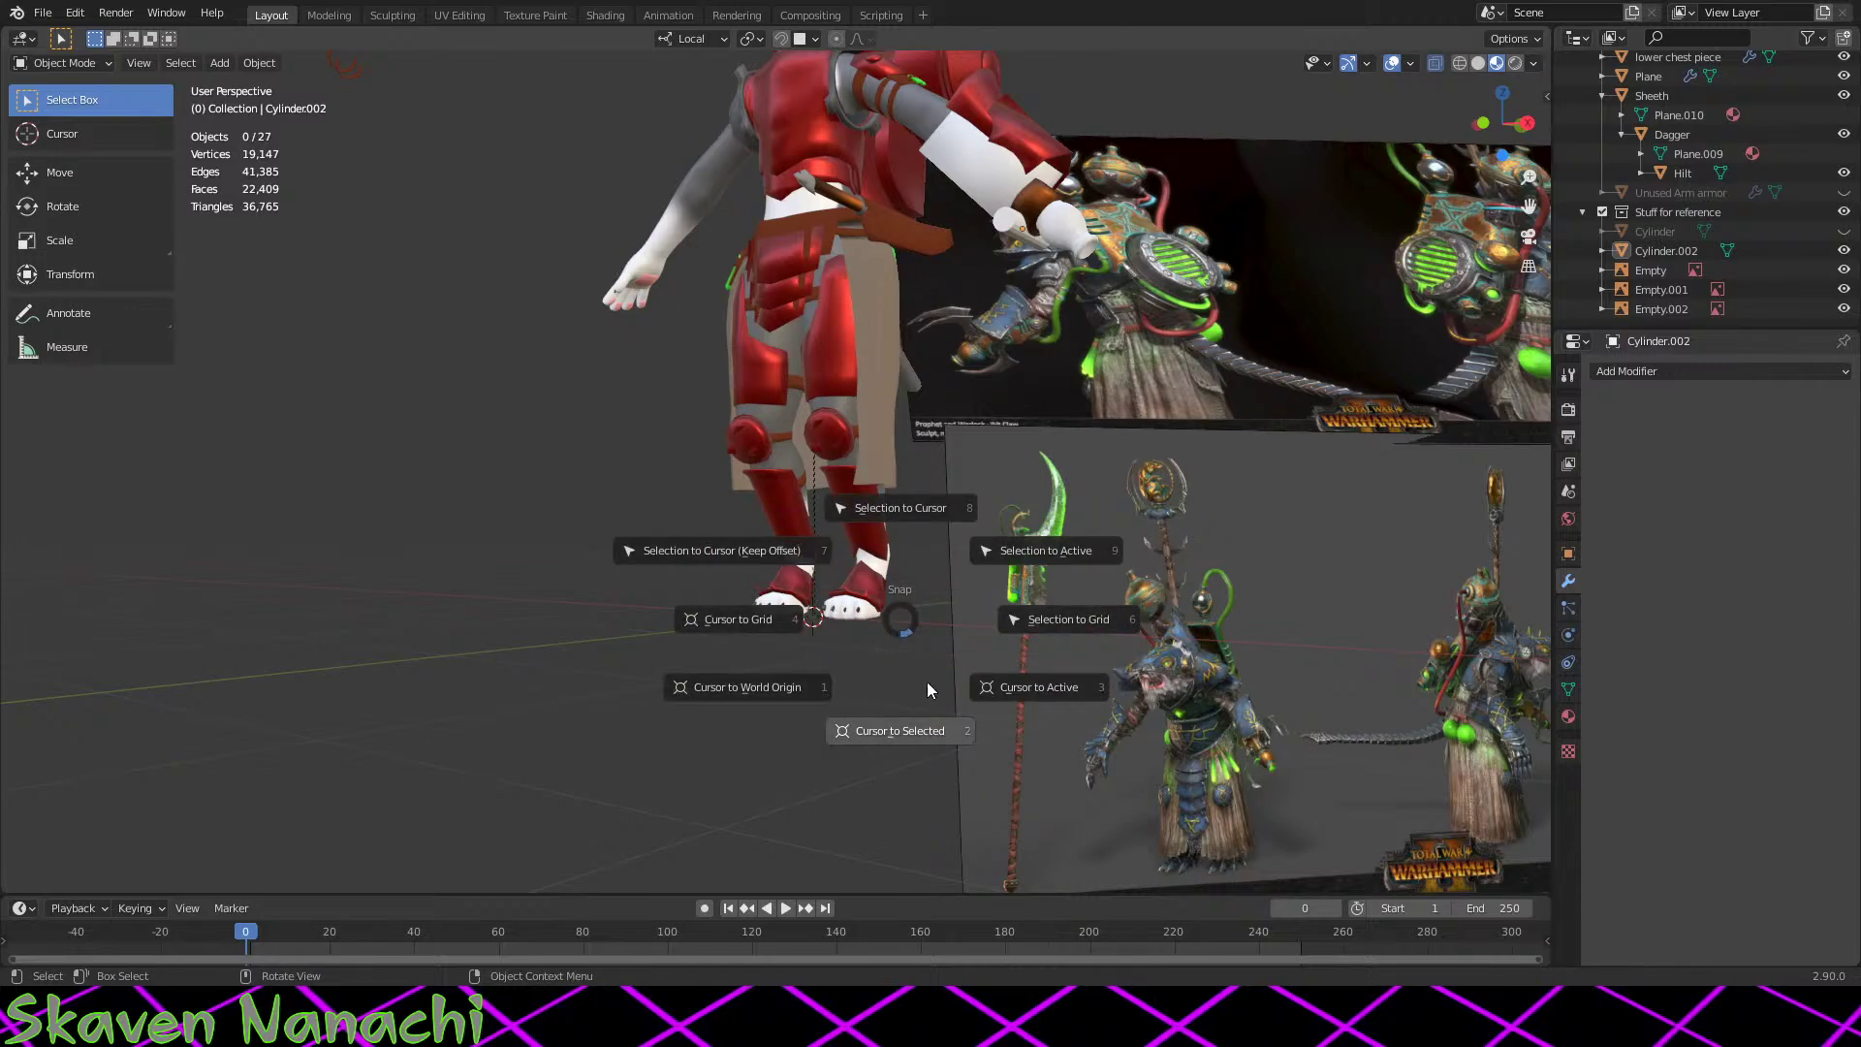
left_click(1057, 688)
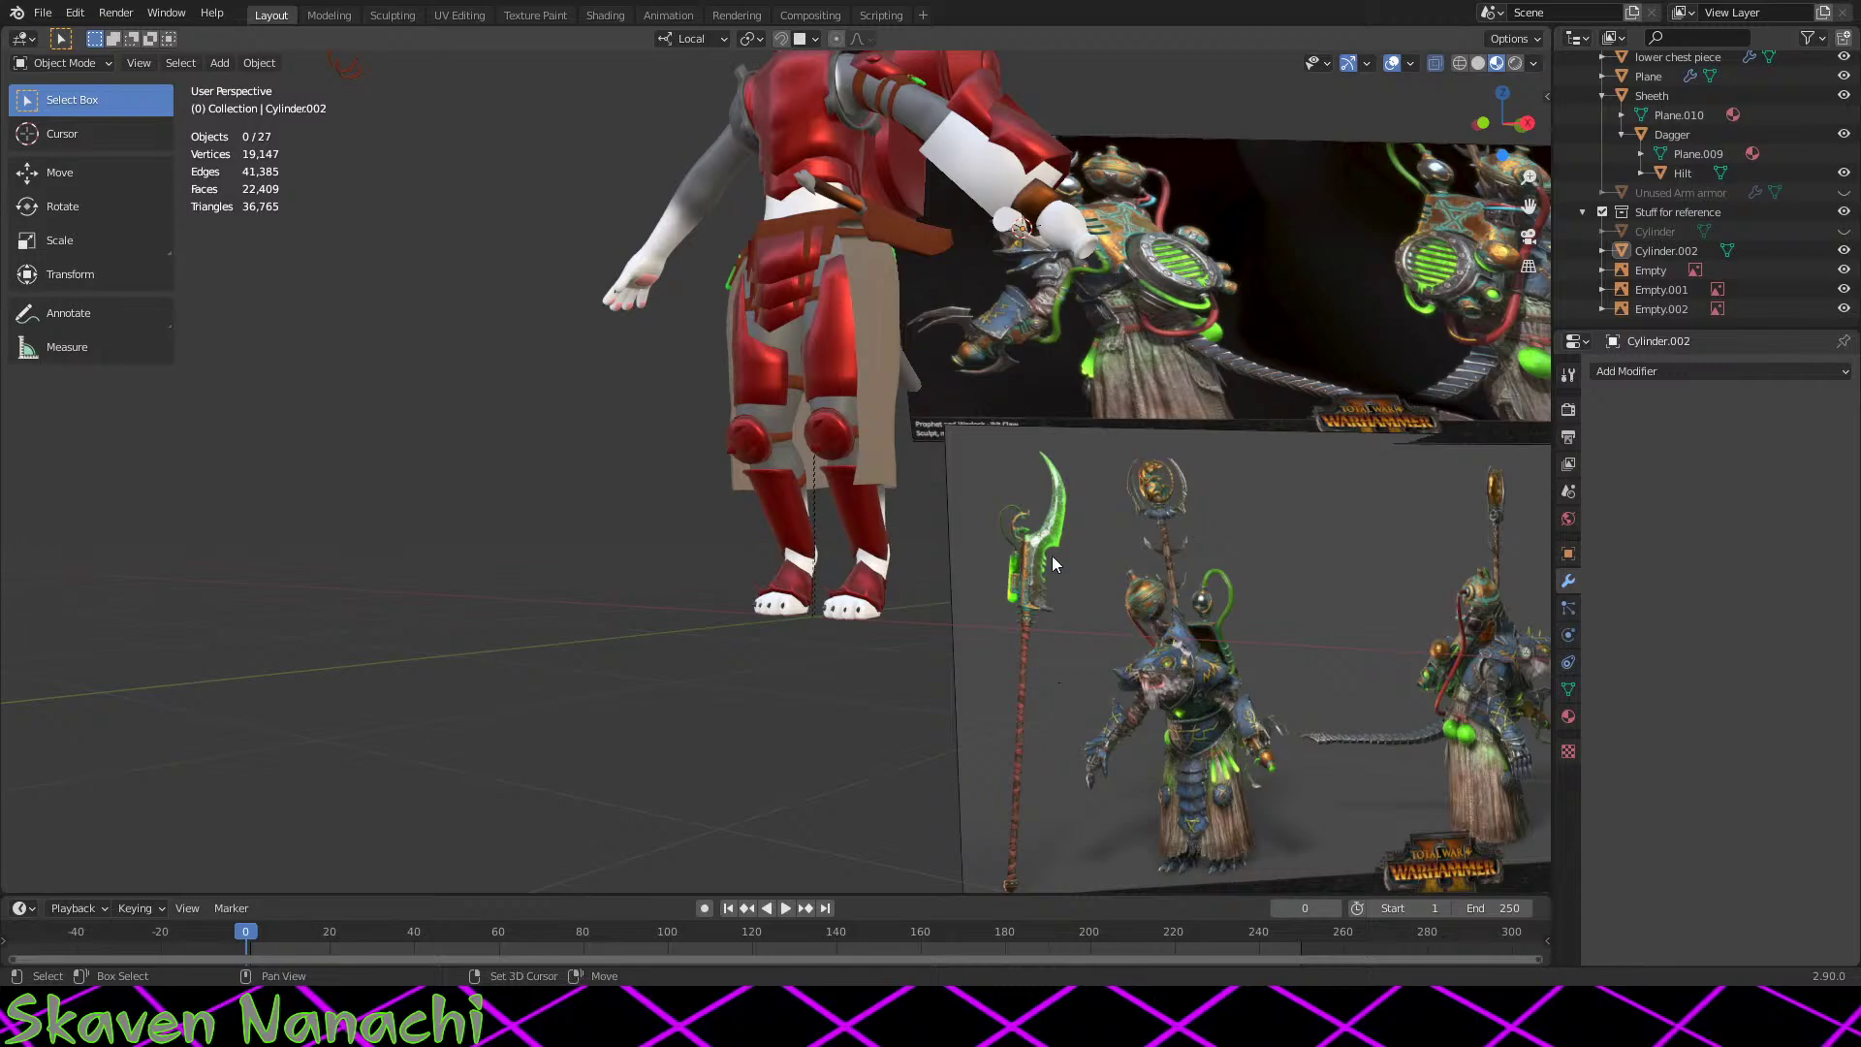
scroll(1050, 555, "up", 5)
scroll(933, 762, "up", 4)
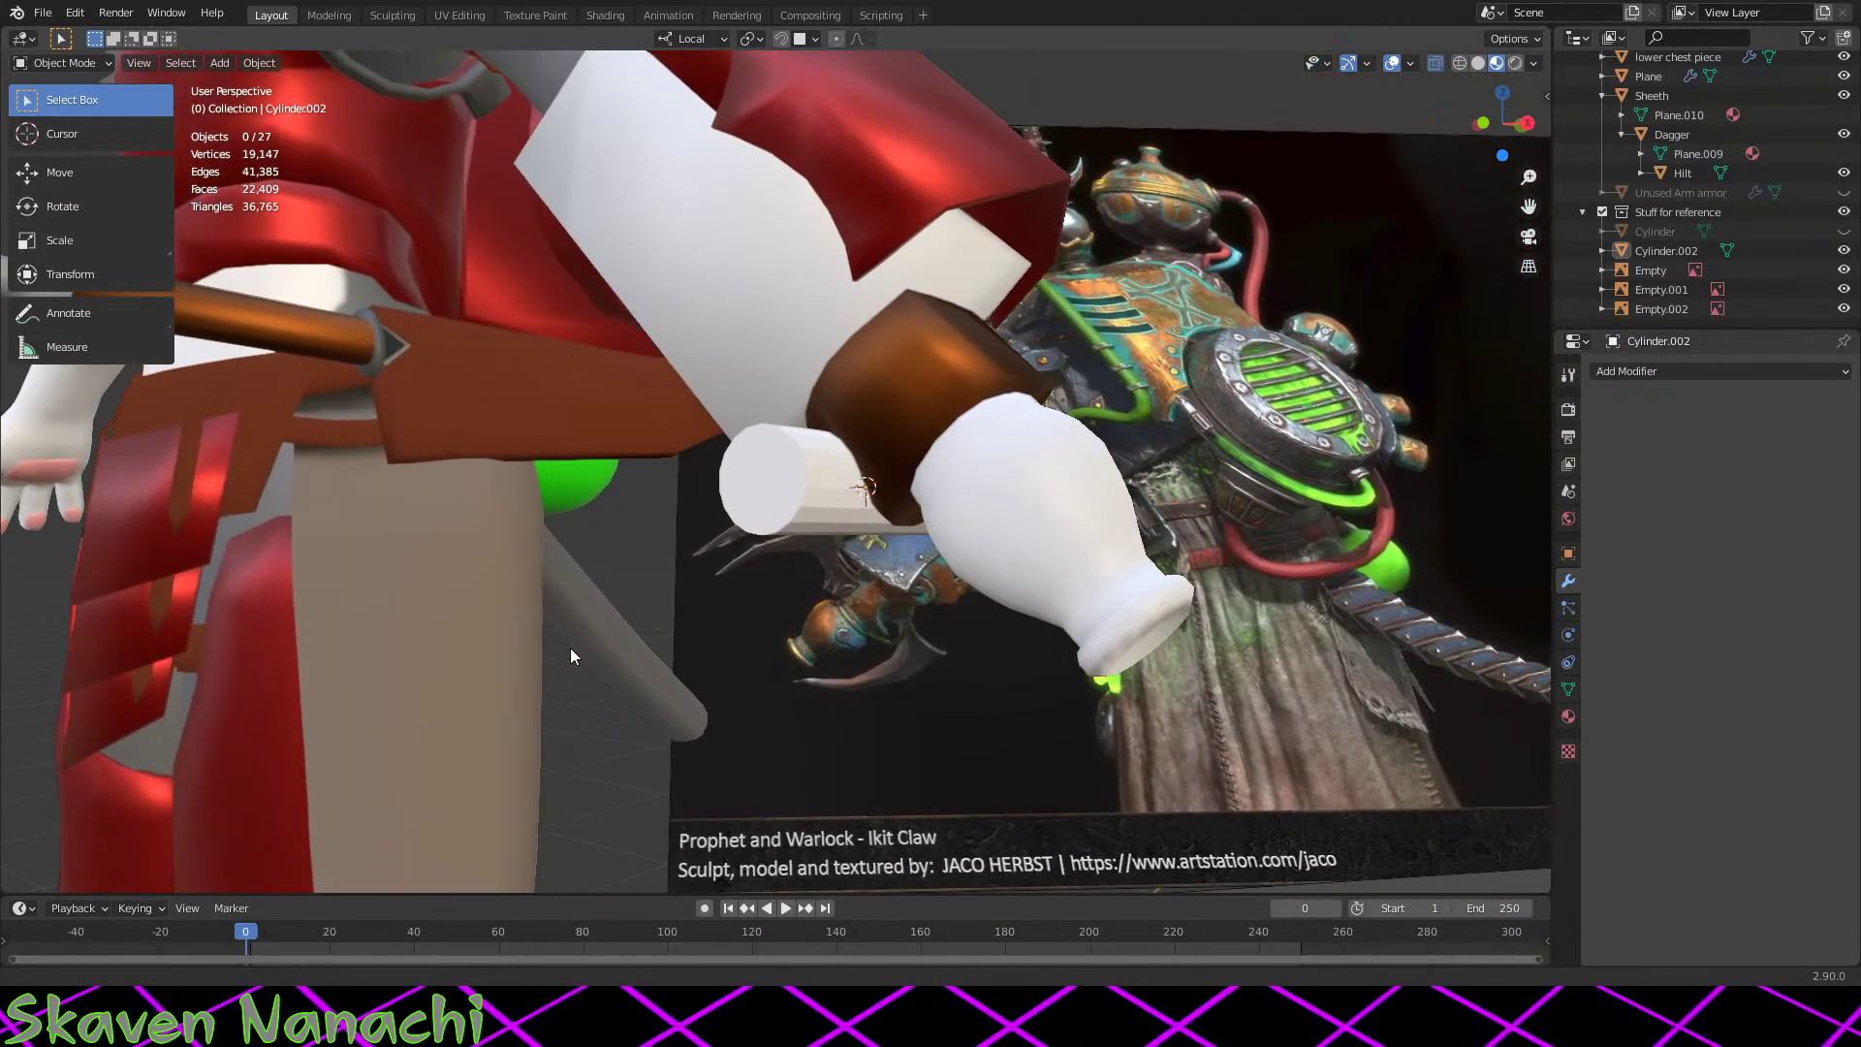
Step: Add a UV sphere at the 3D cursor with 14 segments and 14 rings
key("shift+a")
mouse_move(857, 574)
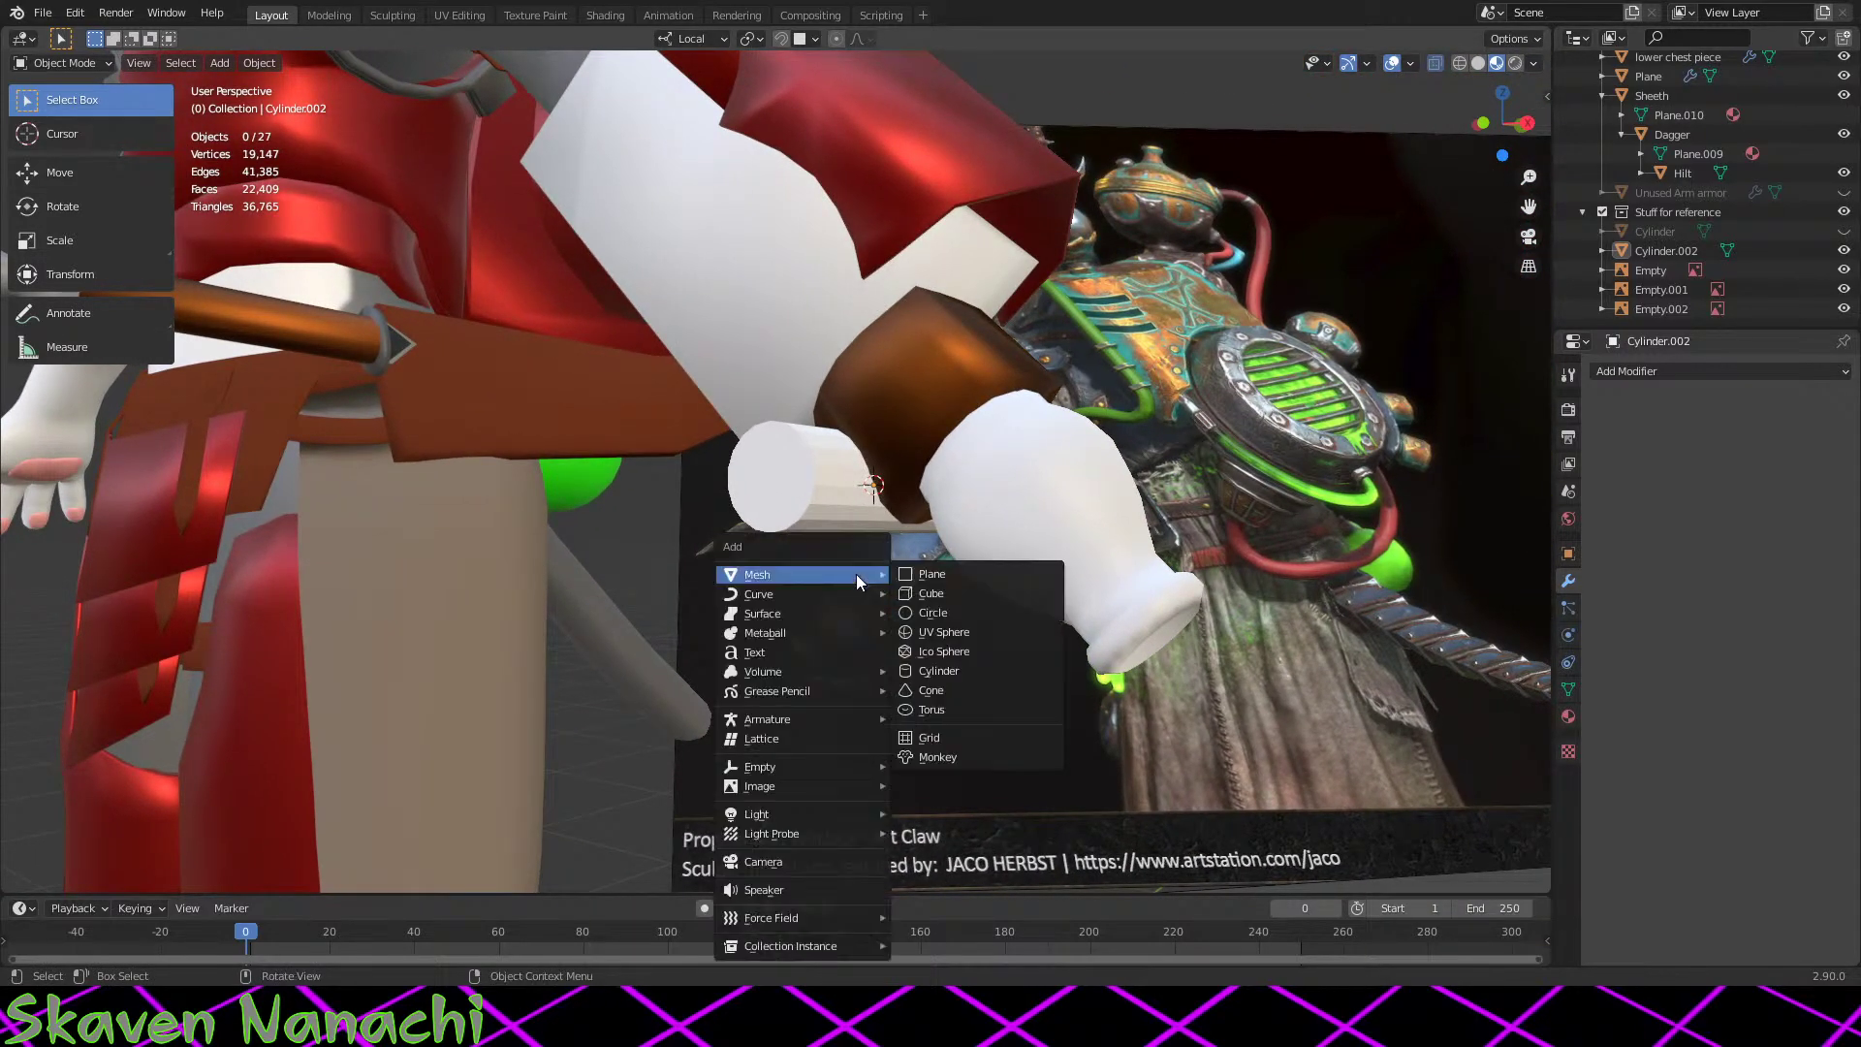
left_click(1014, 632)
scroll(1014, 636, "down", 6)
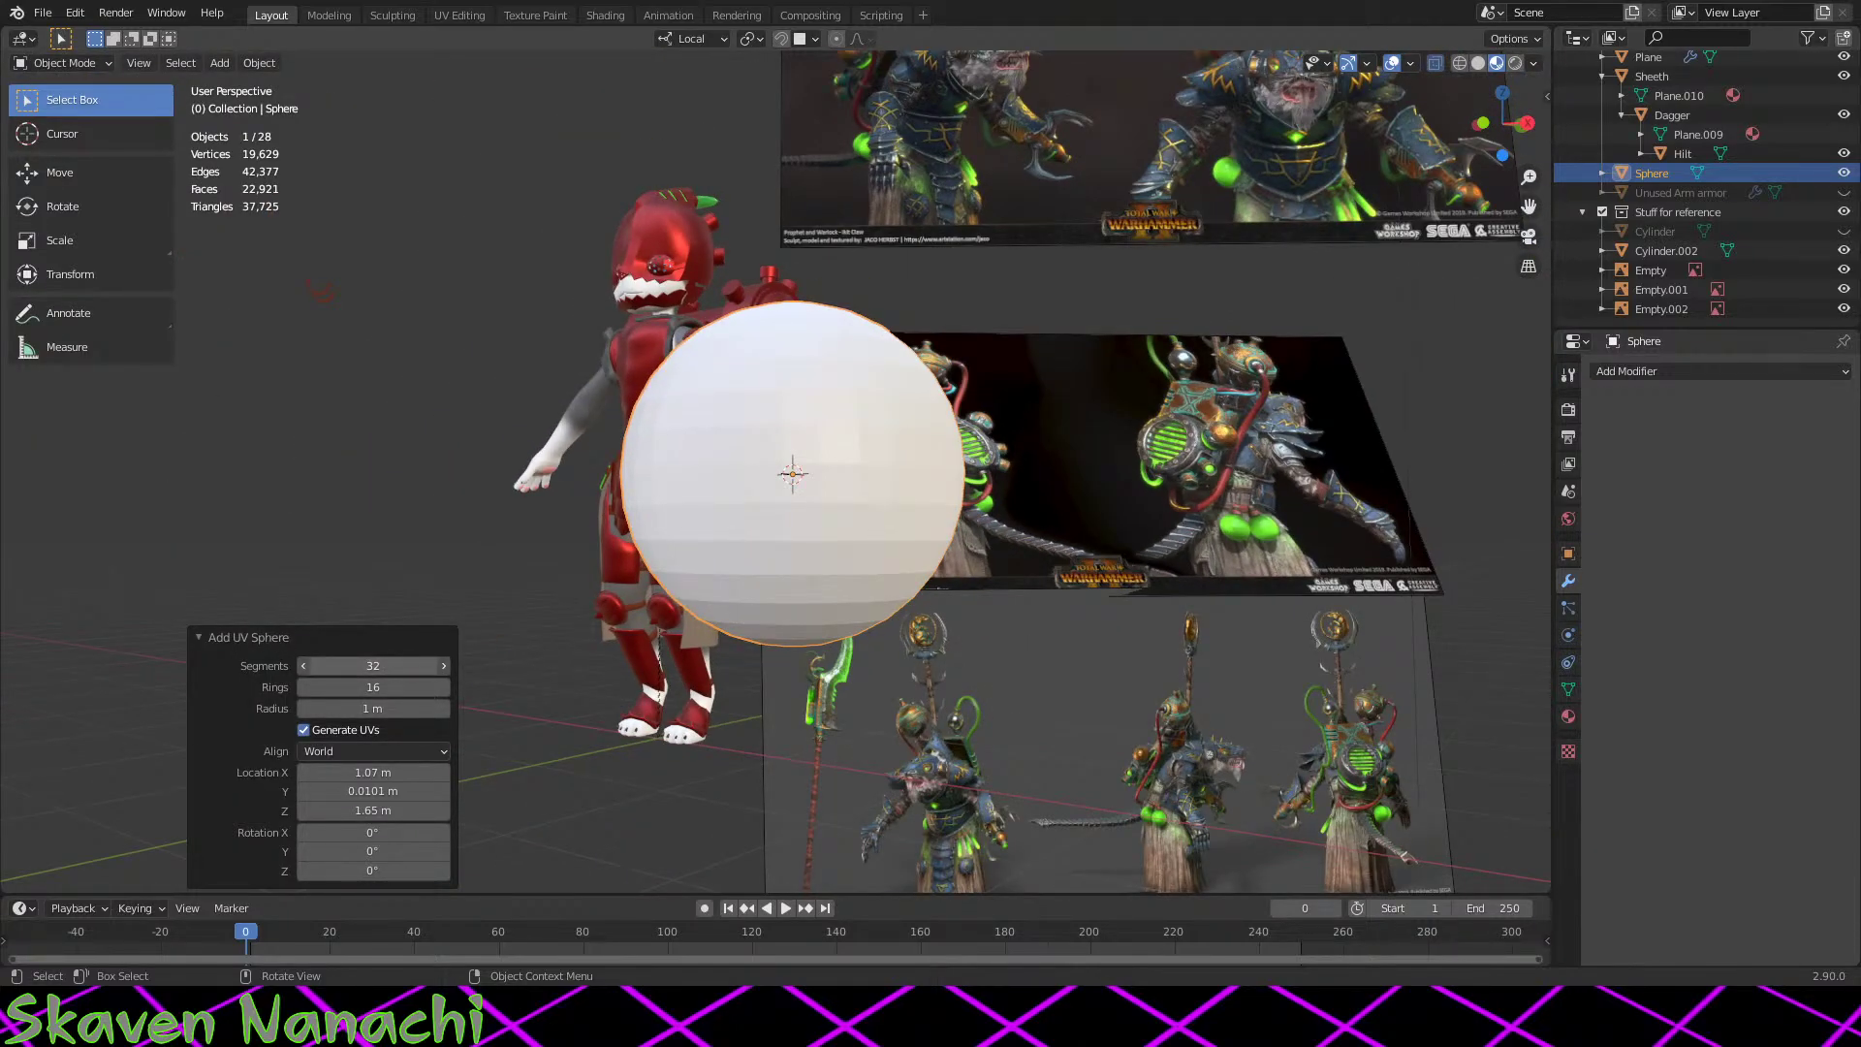
mouse_move(373, 666)
left_mouse_down()
mouse_move(290, 666)
mouse_move(360, 666)
left_mouse_up()
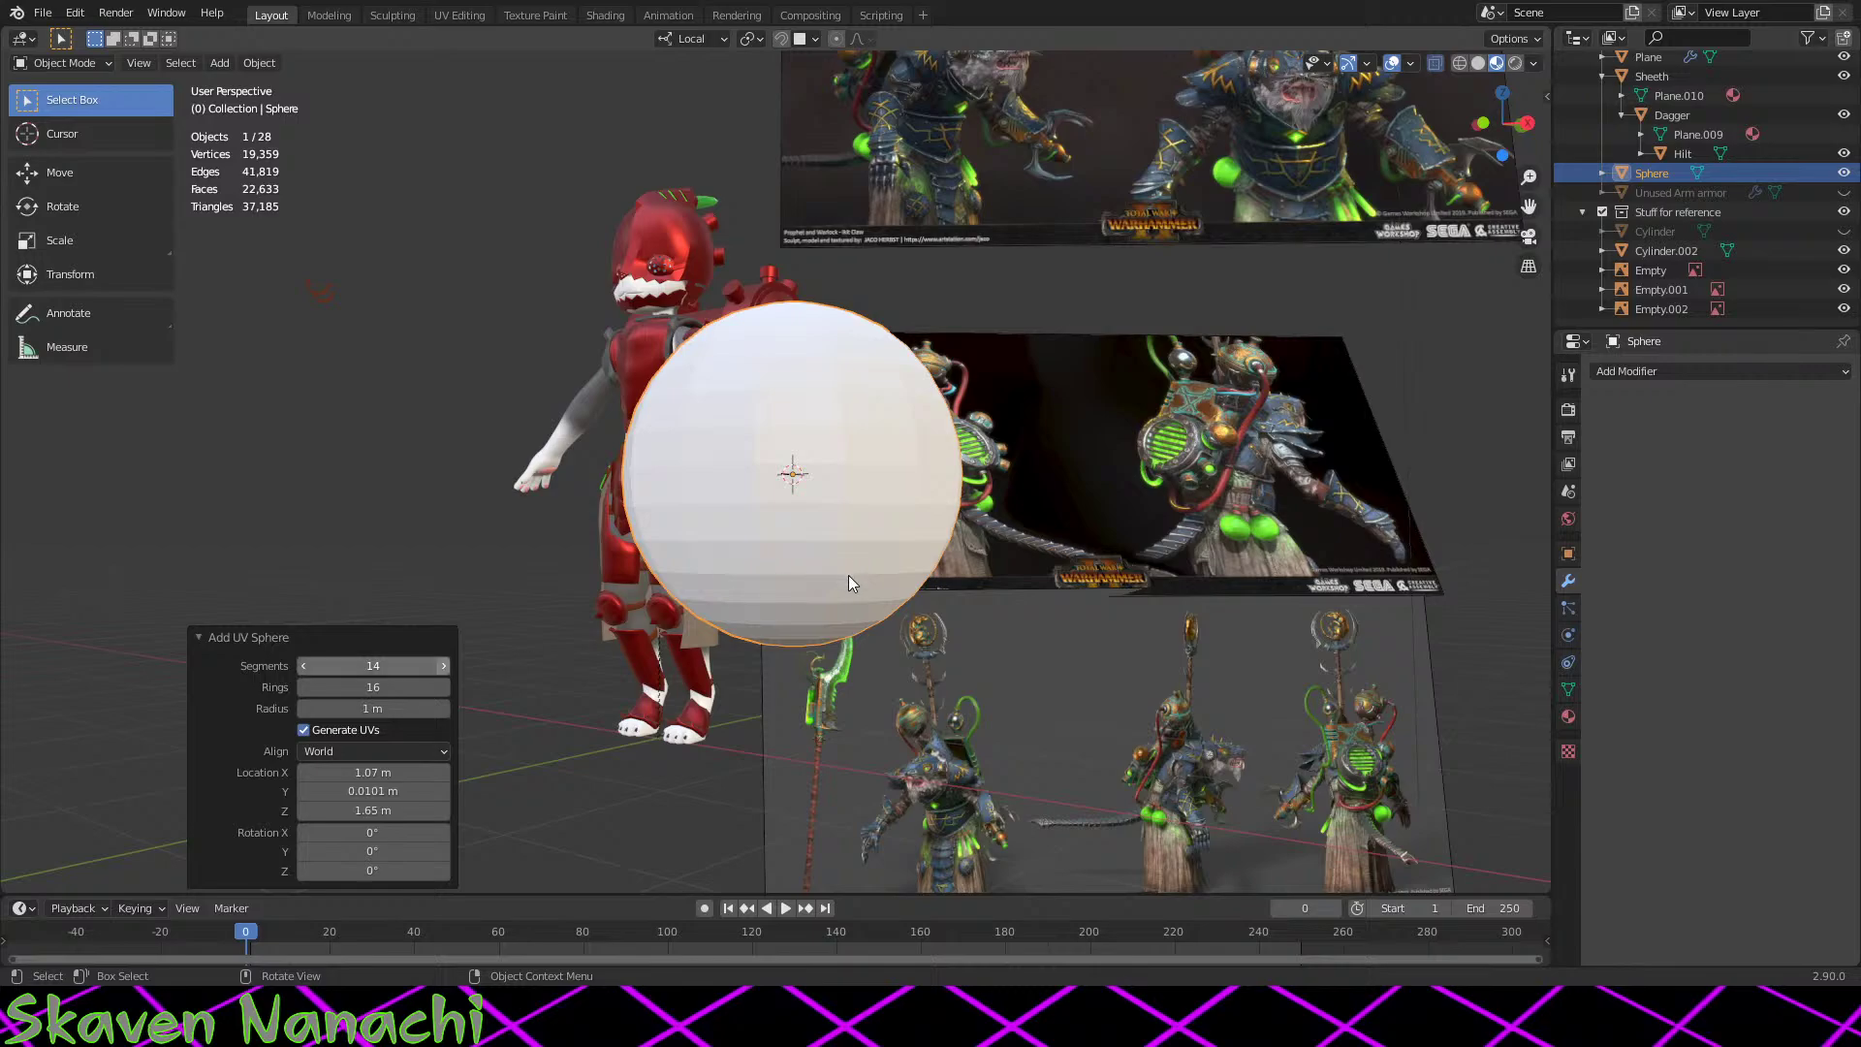
left_click(398, 687)
type("4")
key("Return")
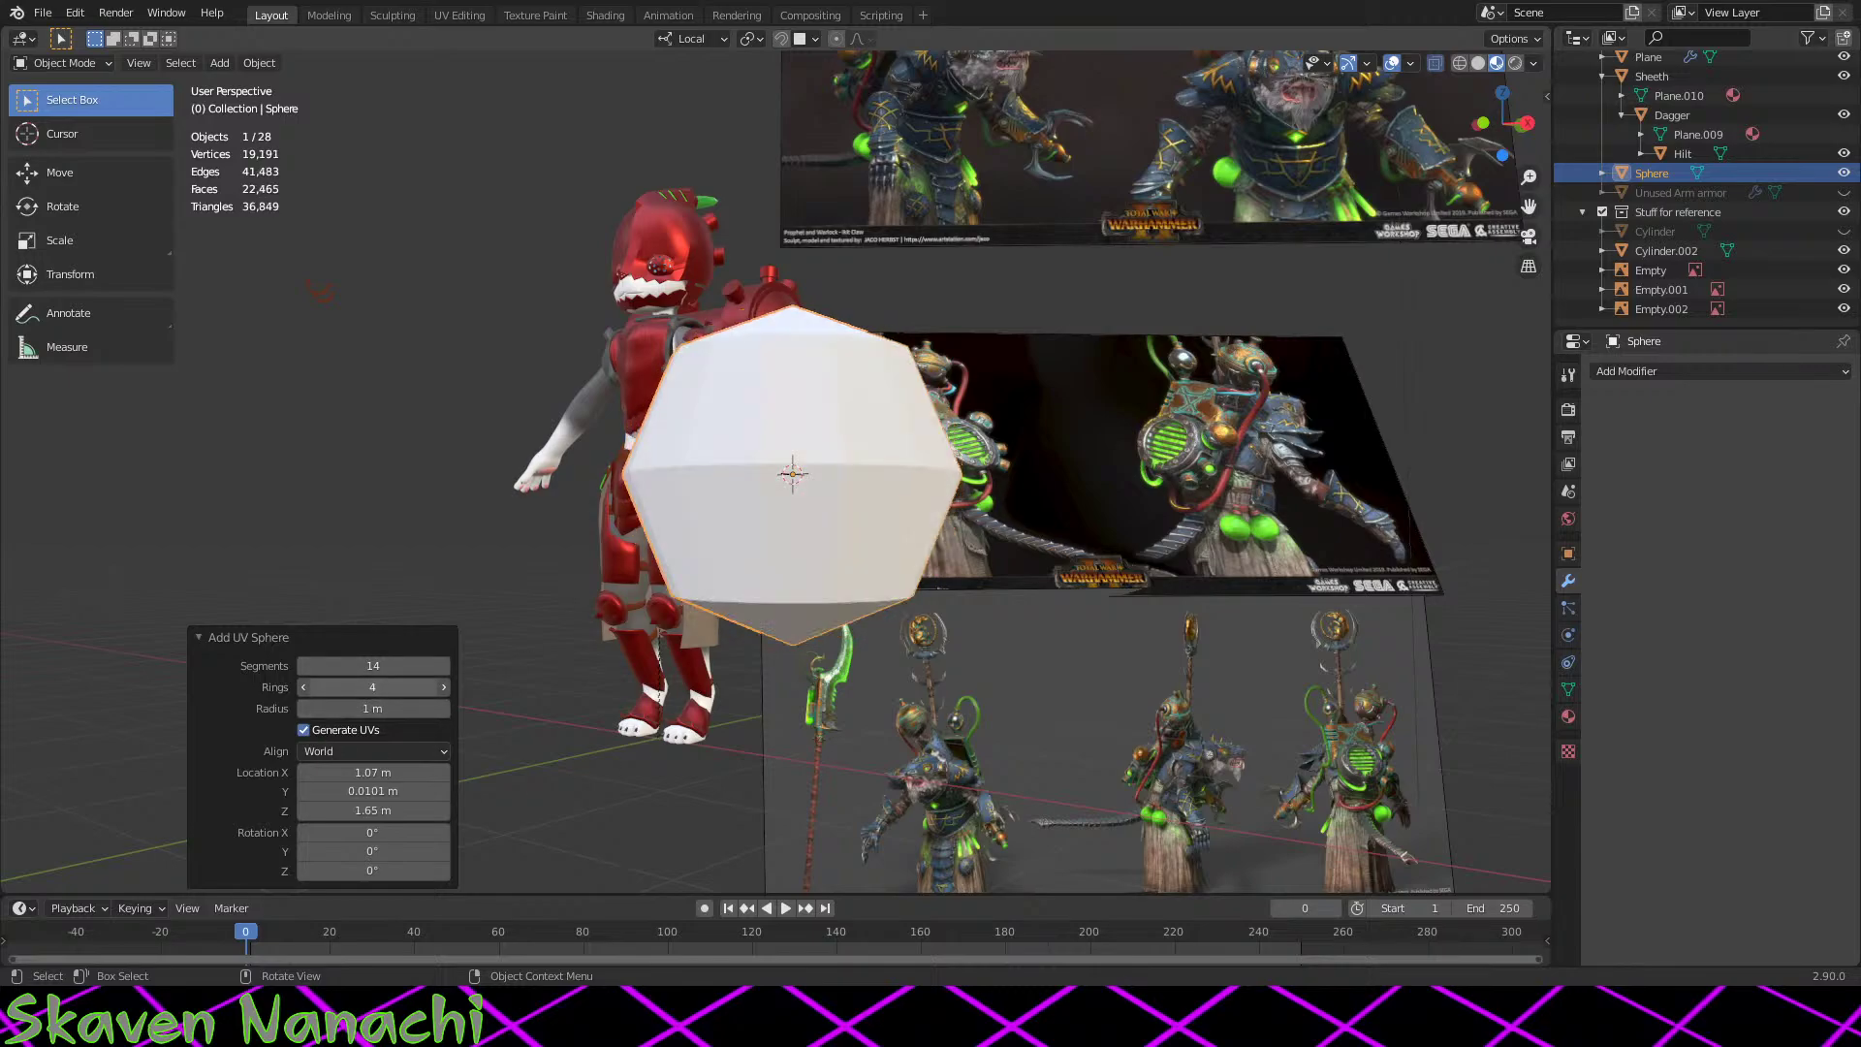
left_click_drag(374, 687, 426, 687)
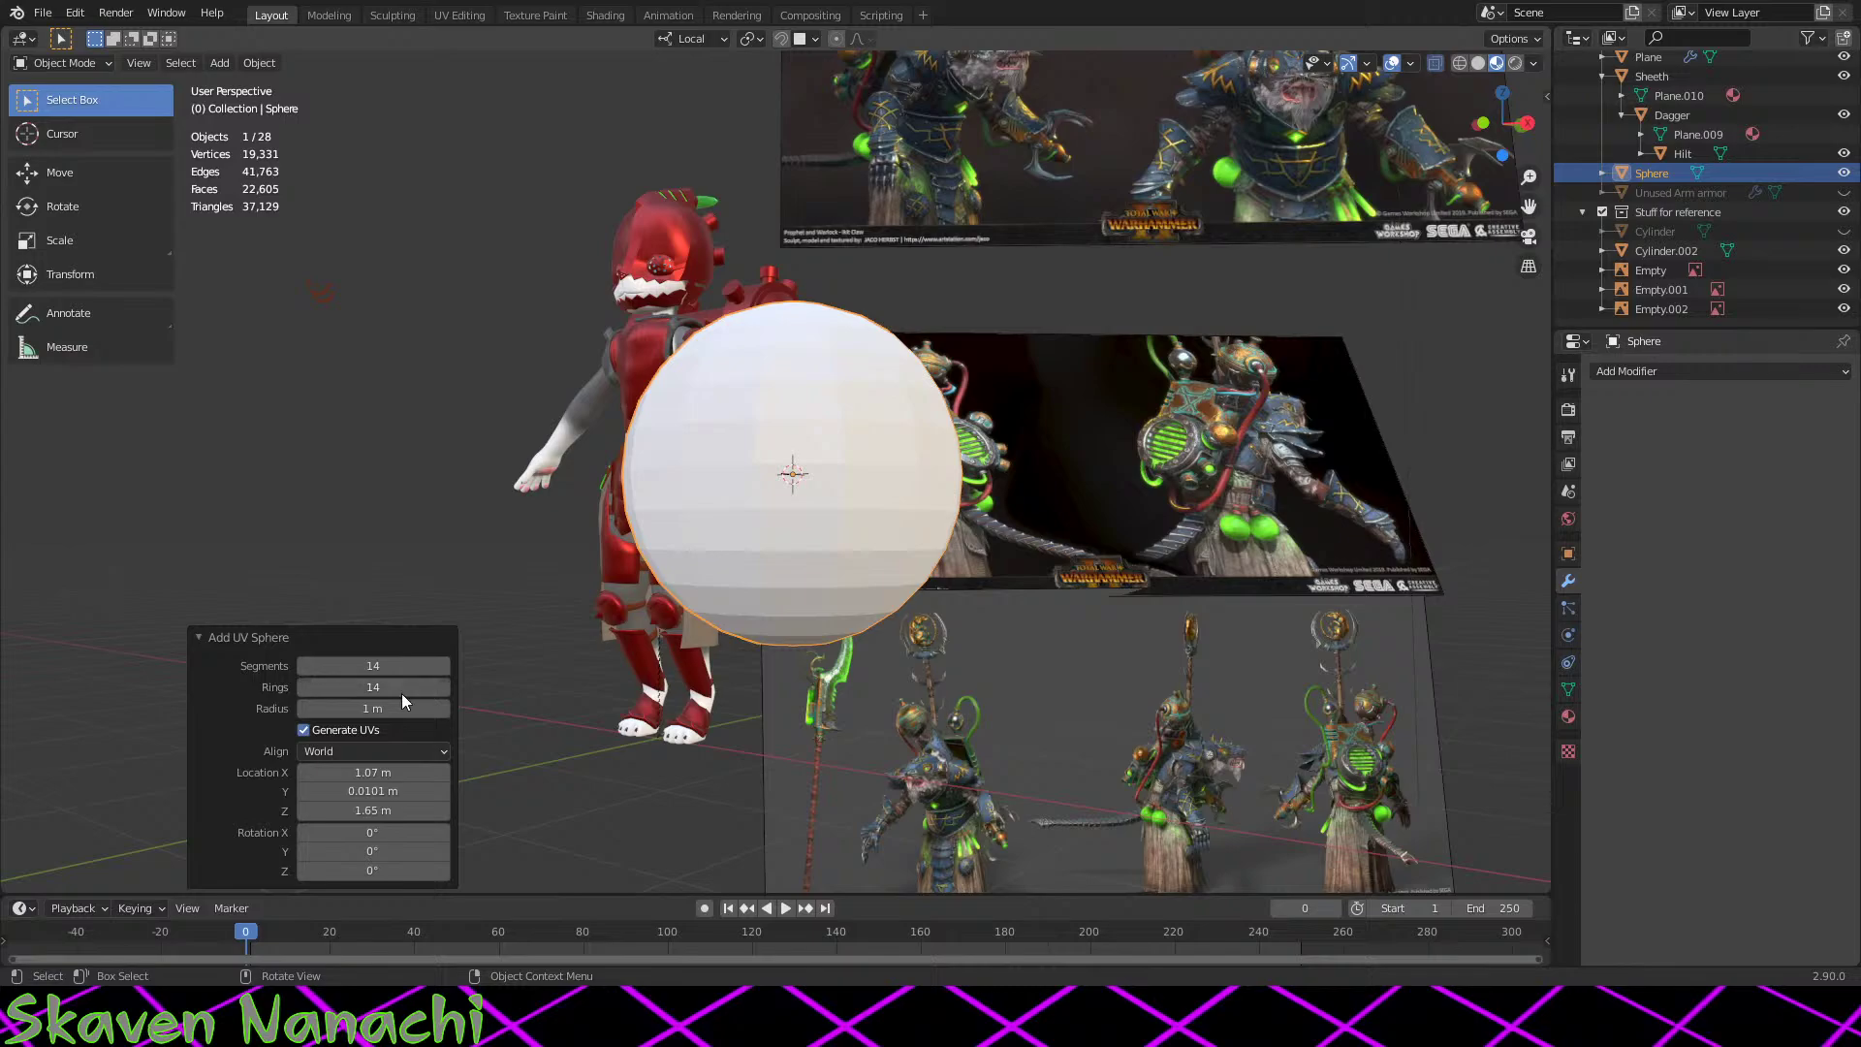
Step: Set the new sphere's radius to 0.05 m and check its size against the reference cylinder
left_click(378, 708)
key("Tab")
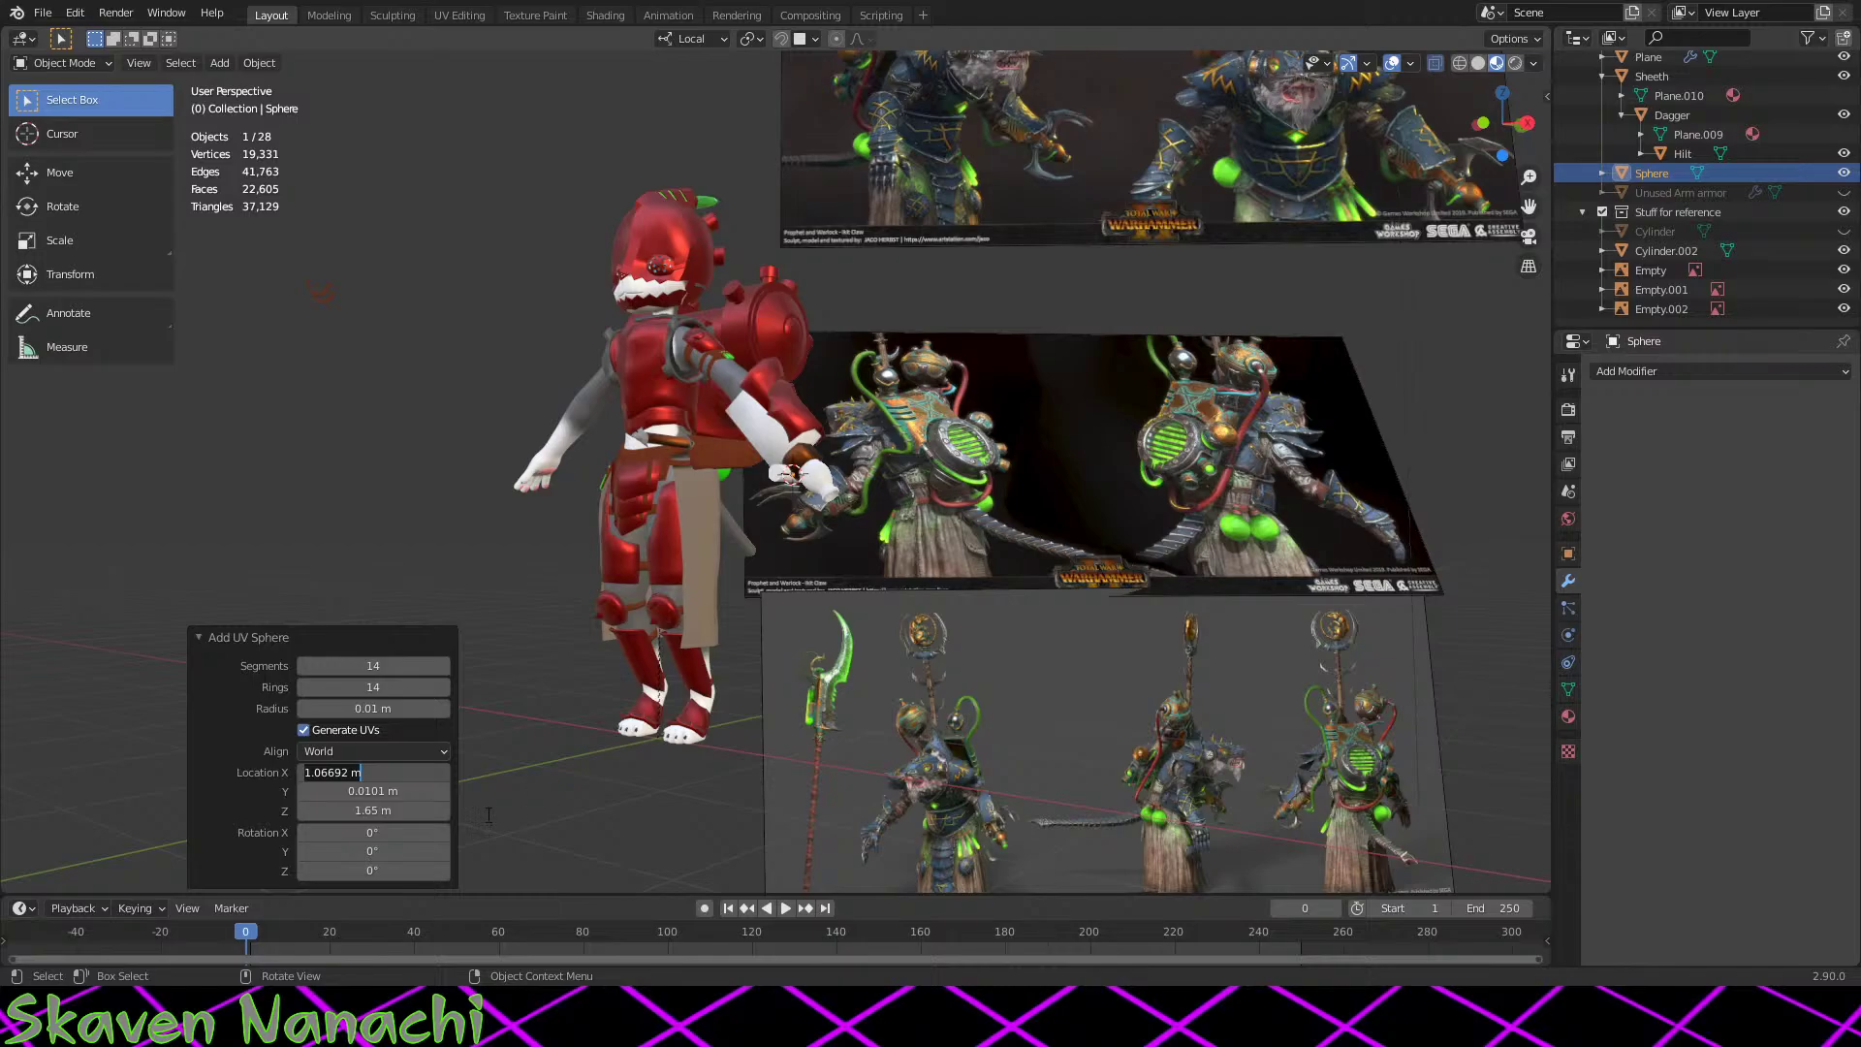
key("Return")
scroll(731, 510, "up", 6)
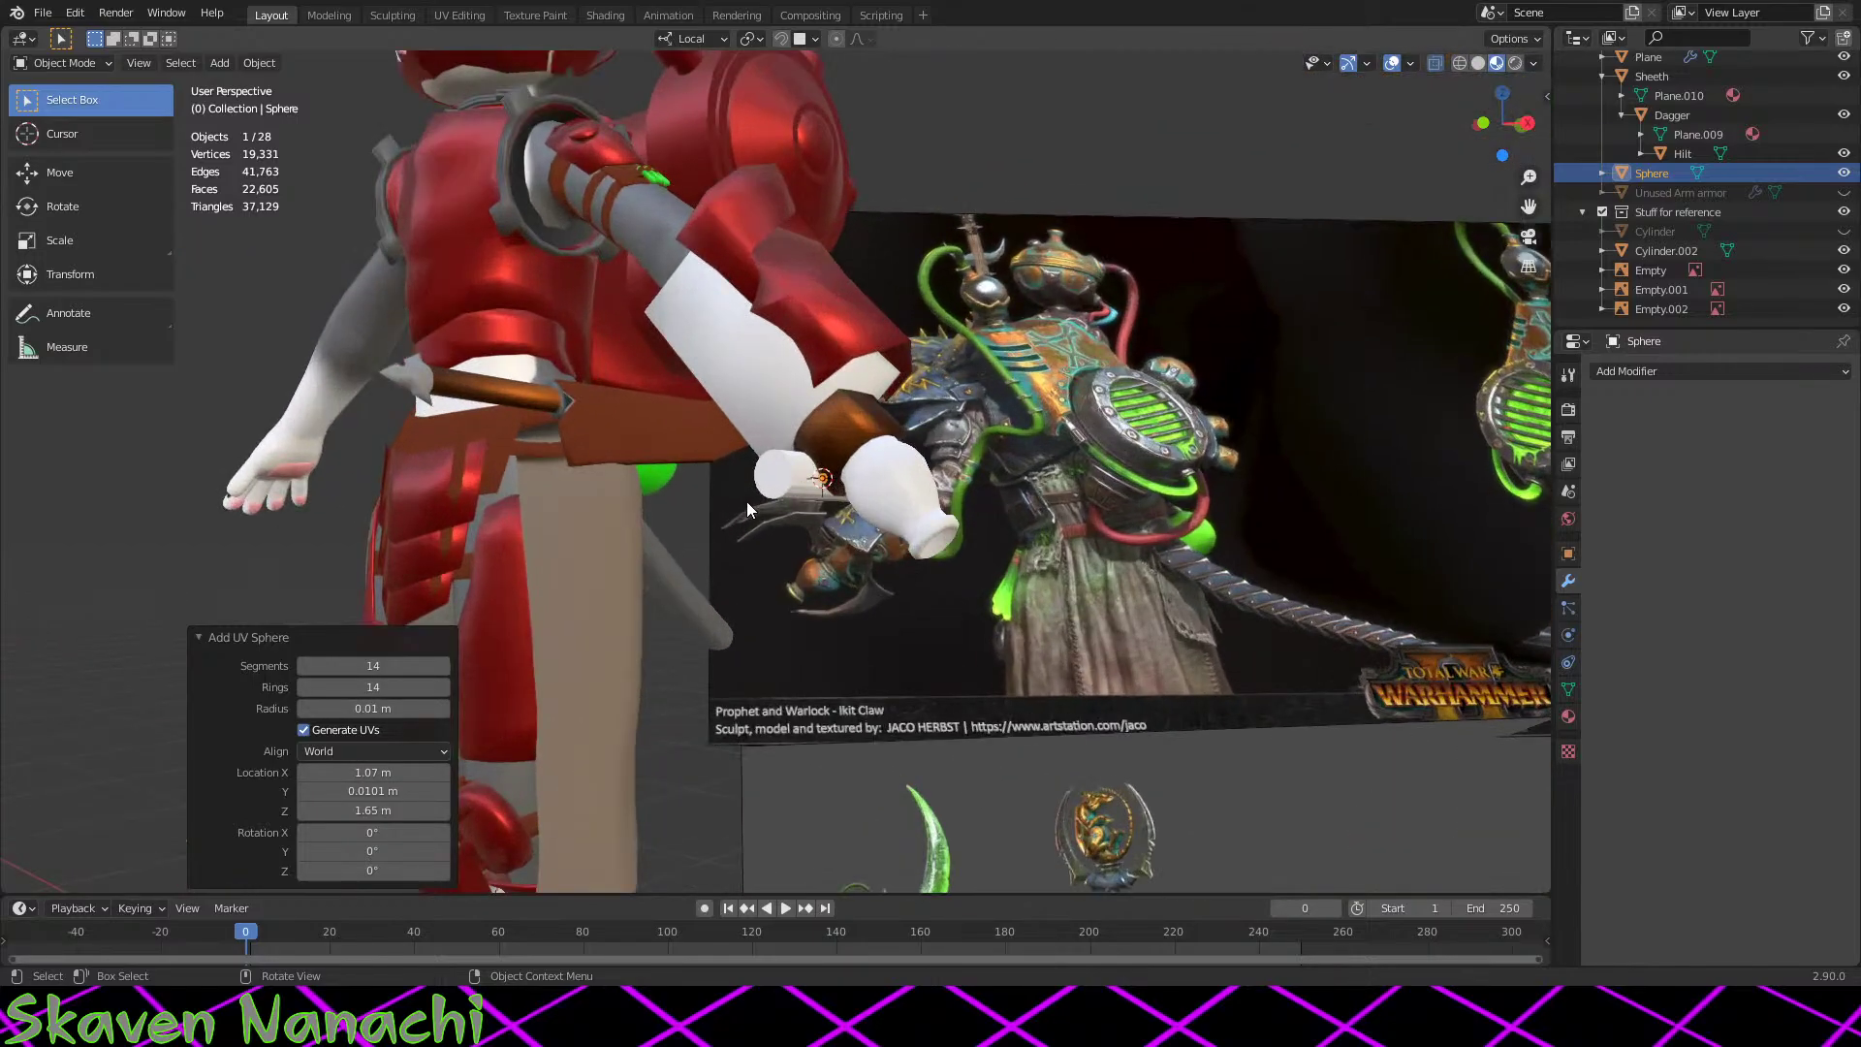
scroll(916, 621, "up", 4)
middle_click_drag(970, 630, 1097, 631)
middle_click_drag(842, 591, 593, 620, "shift")
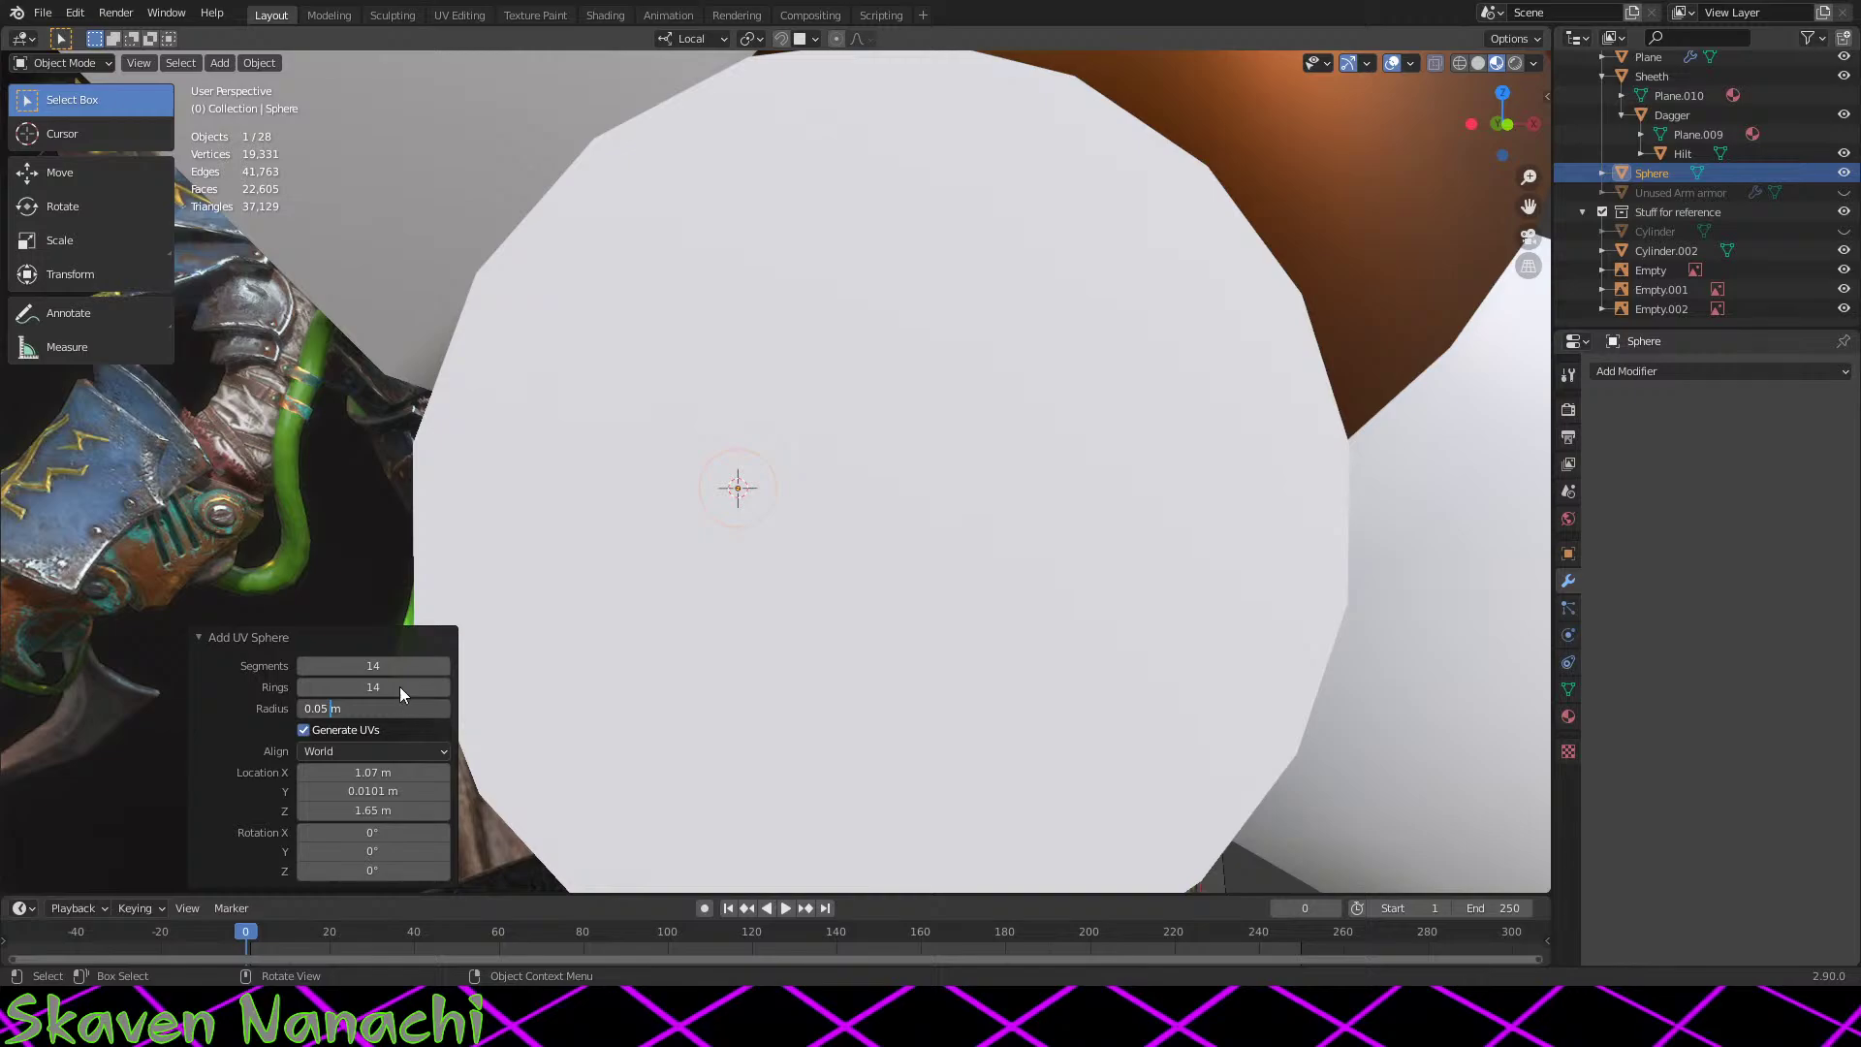
key("Return")
middle_click_drag(1052, 630, 1175, 585)
scroll(954, 624, "down", 7)
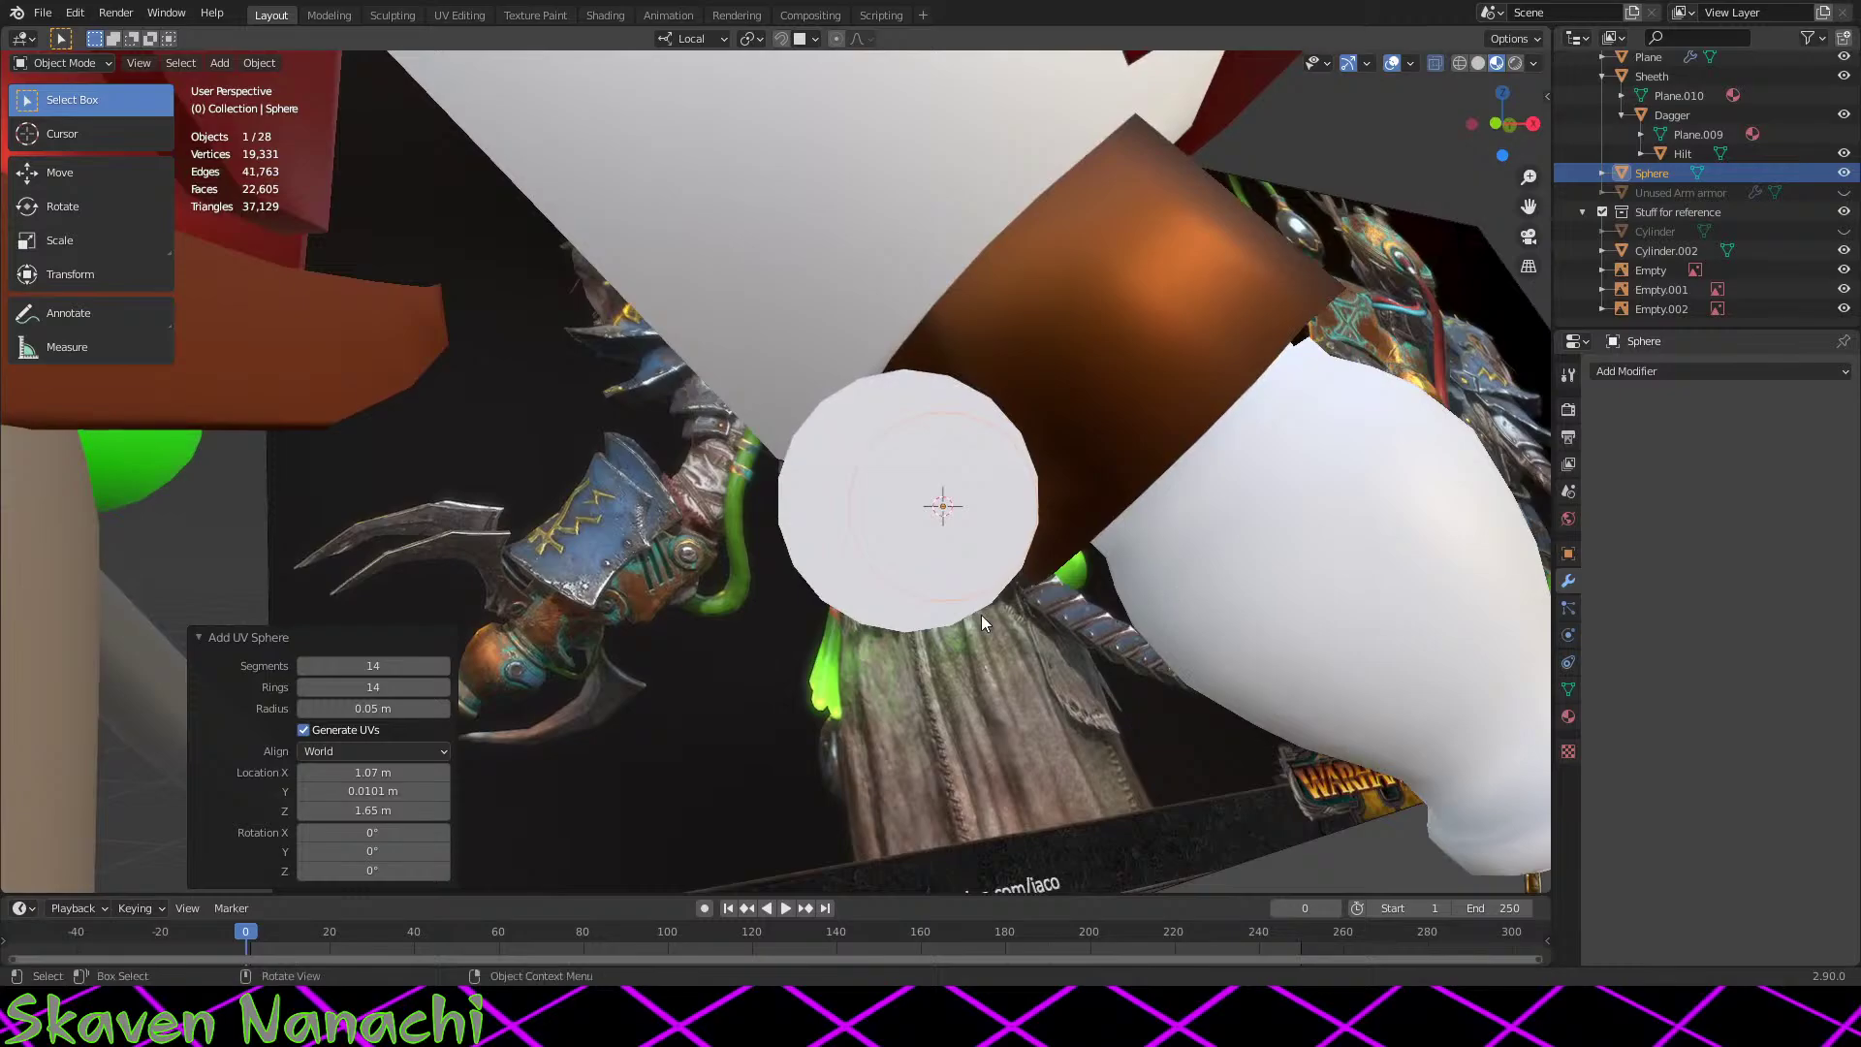
middle_click_drag(981, 615, 770, 576)
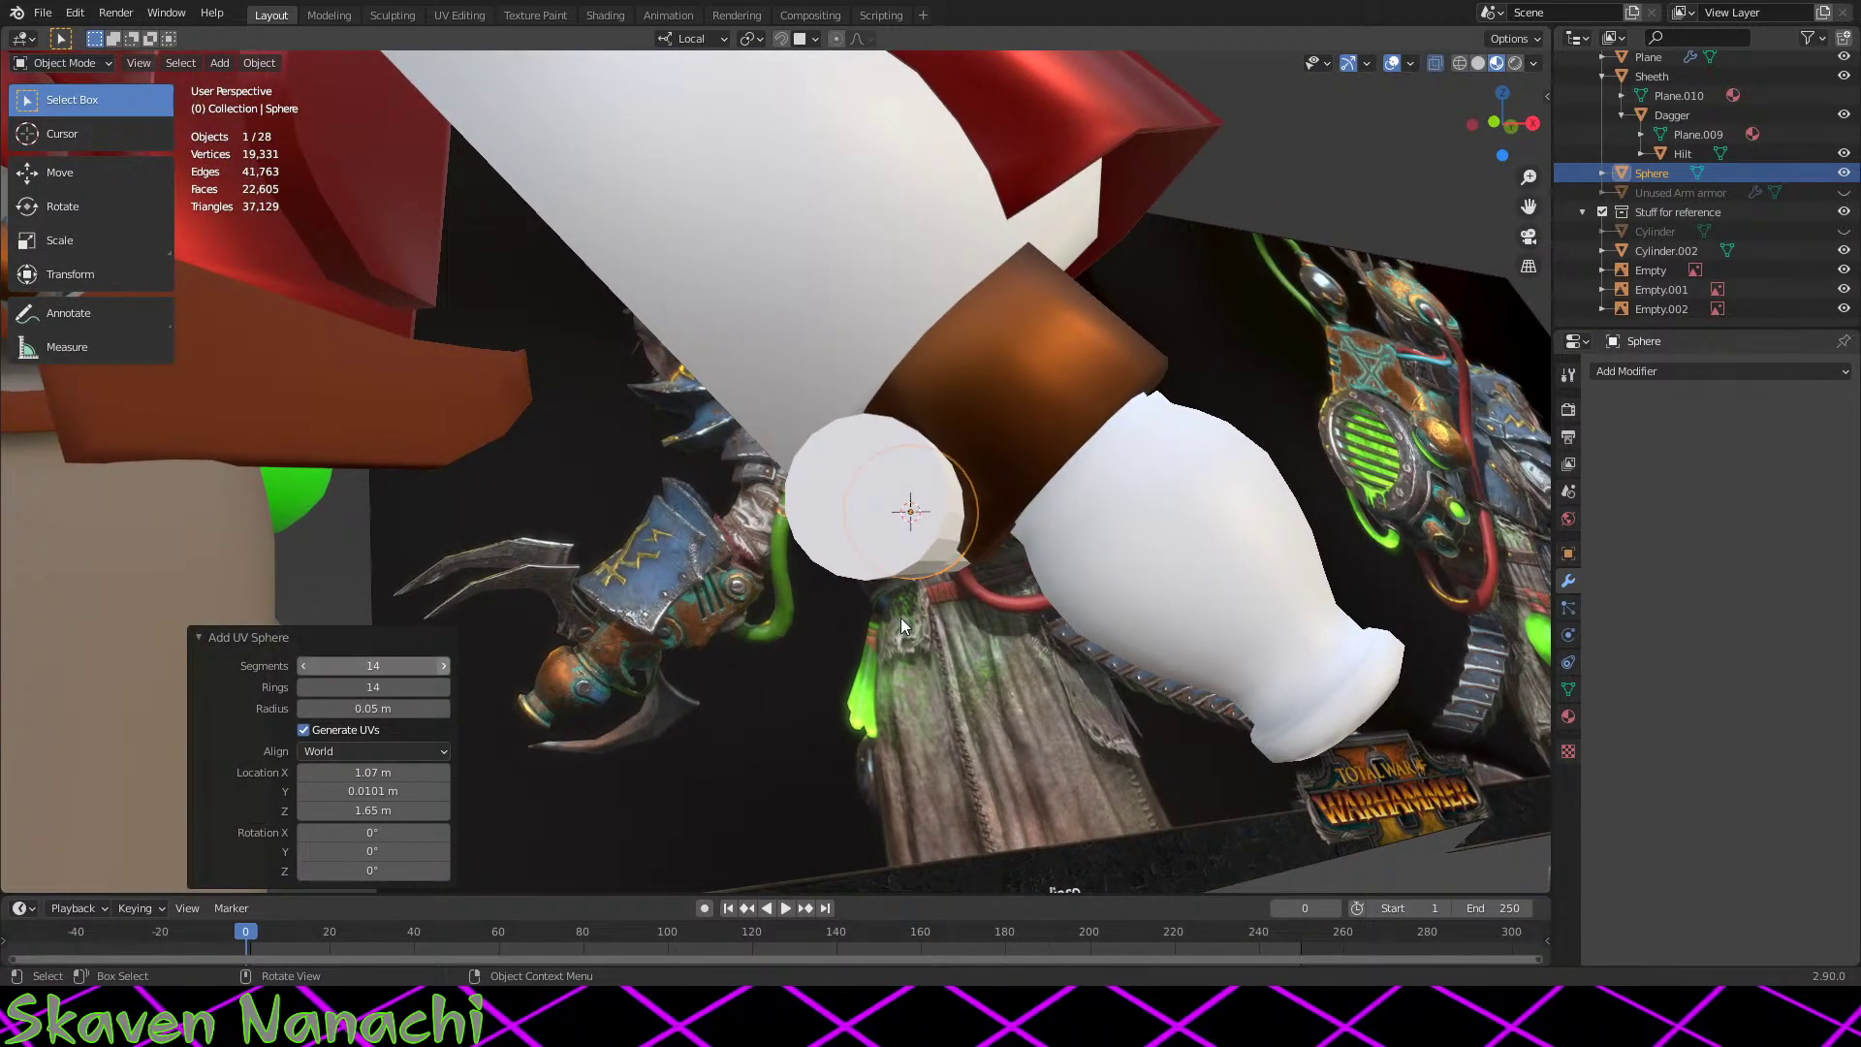
middle_click_drag(899, 623, 973, 560)
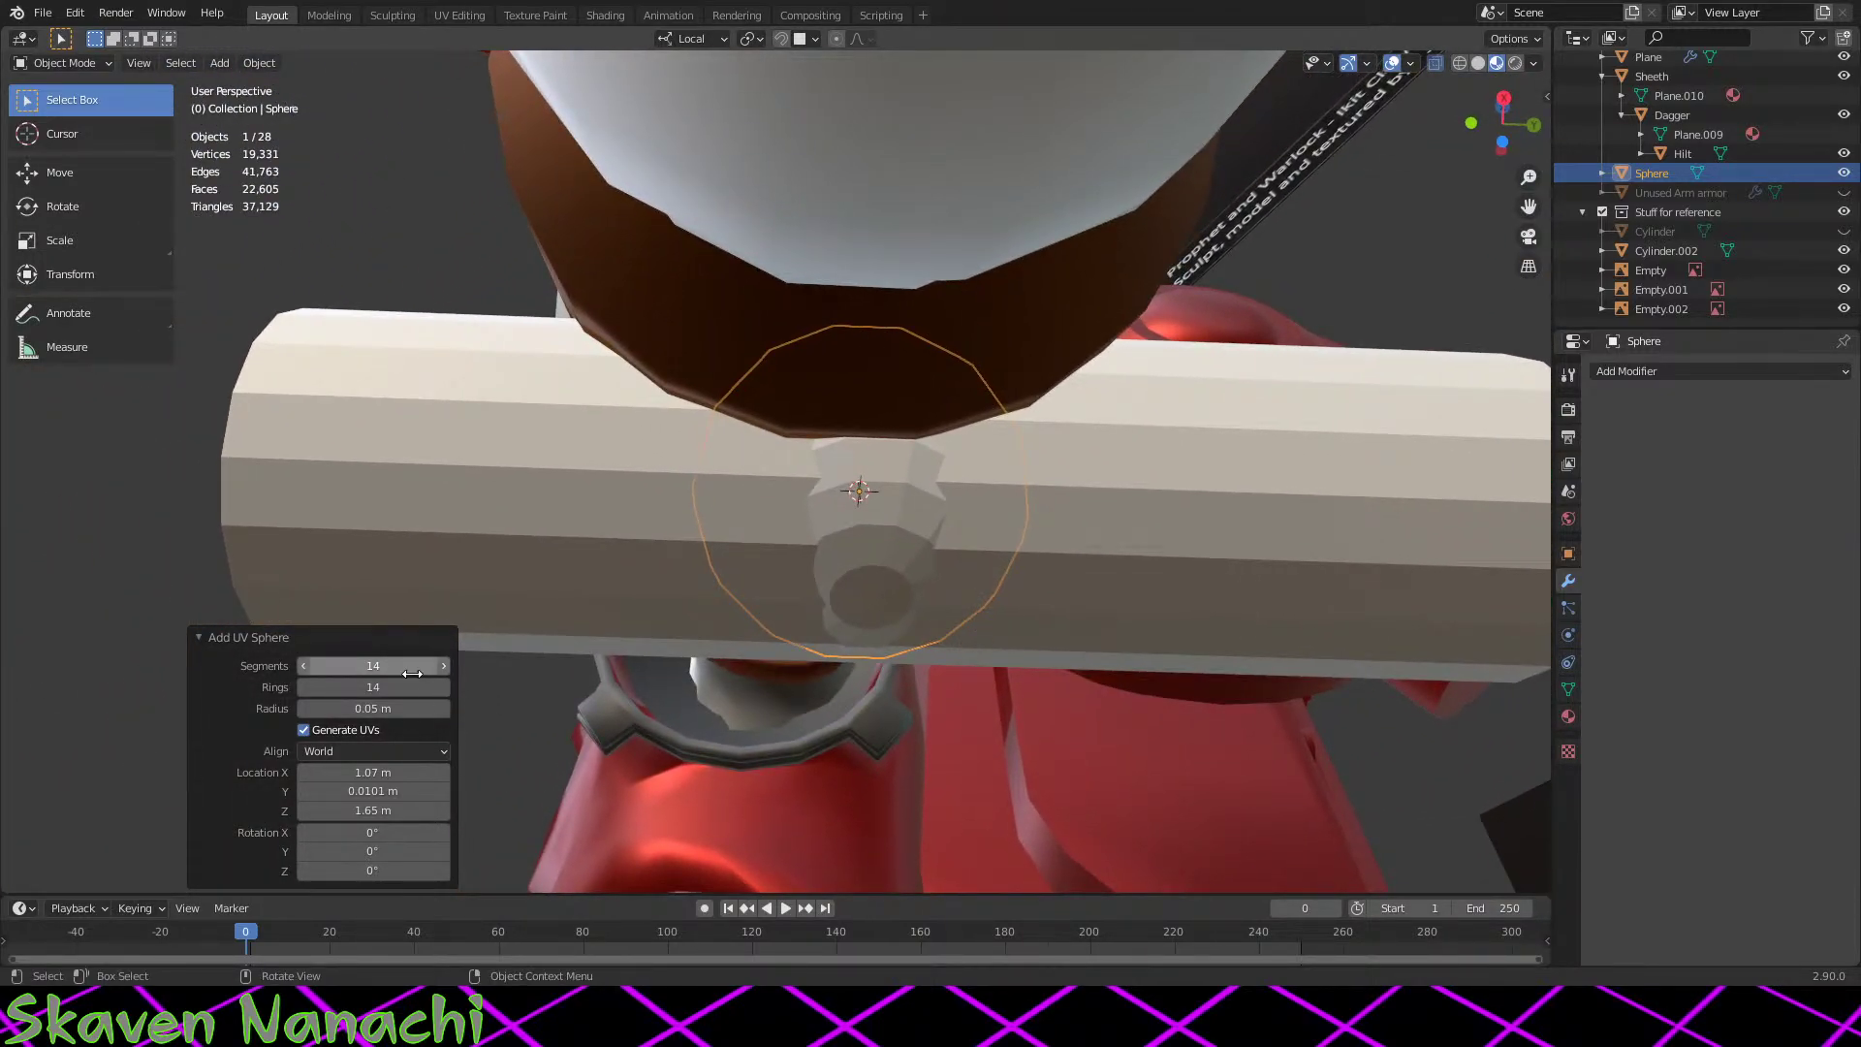
Step: Select the sphere inside the reference cylinder and enter Edit Mode on it
left_click(161, 494)
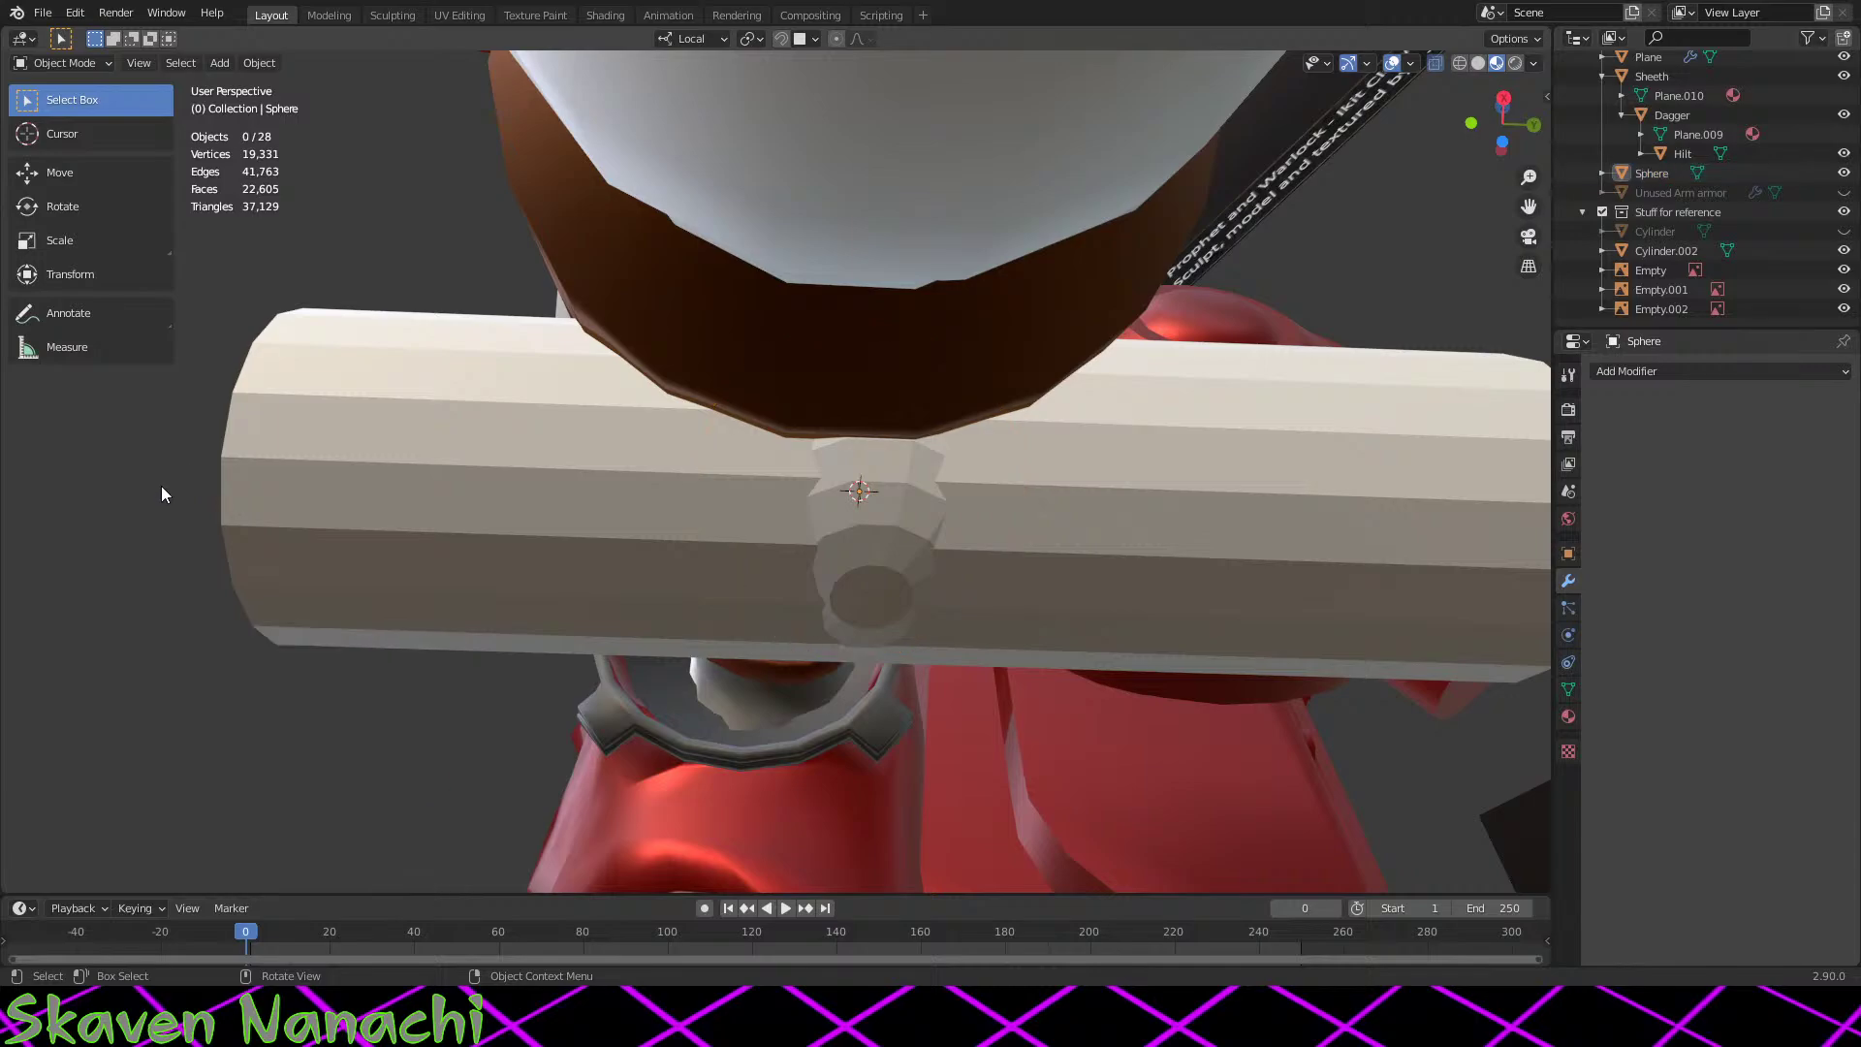
left_click(864, 566)
middle_click_drag(864, 566, 754, 641)
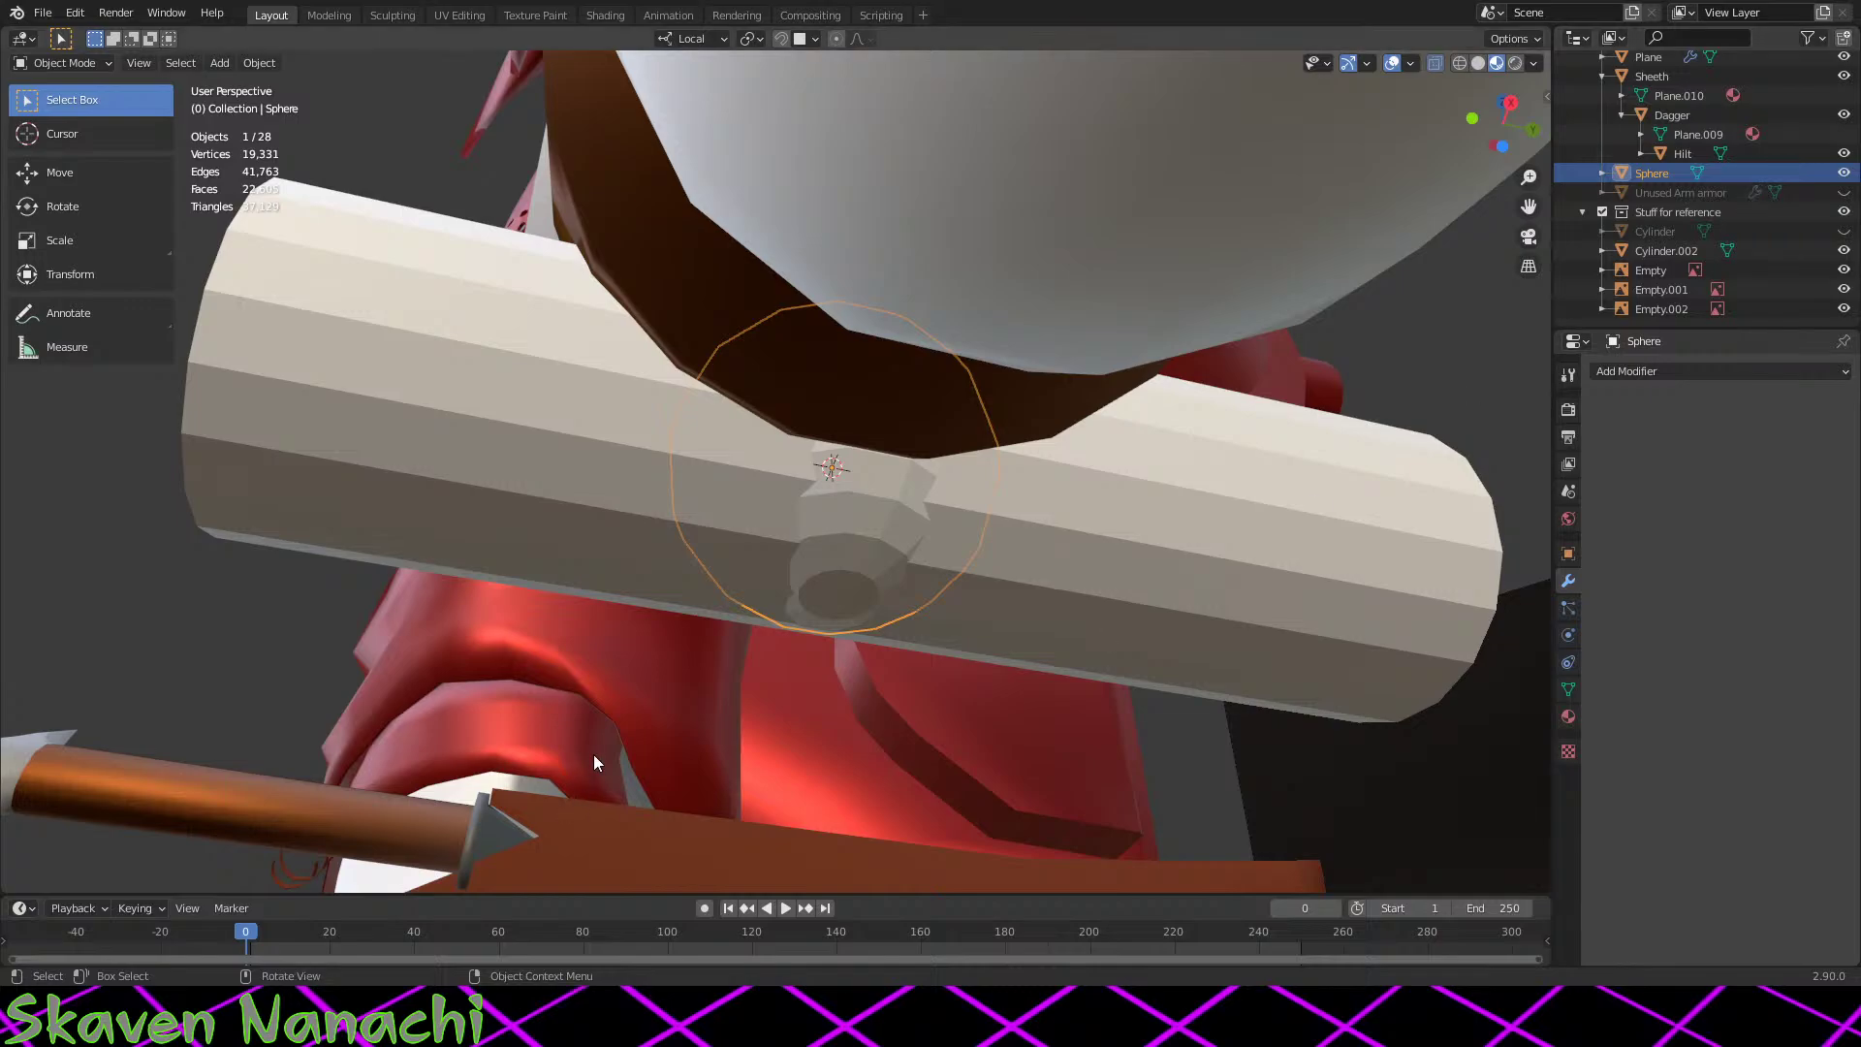
middle_click_drag(864, 616, 923, 648)
key("Tab")
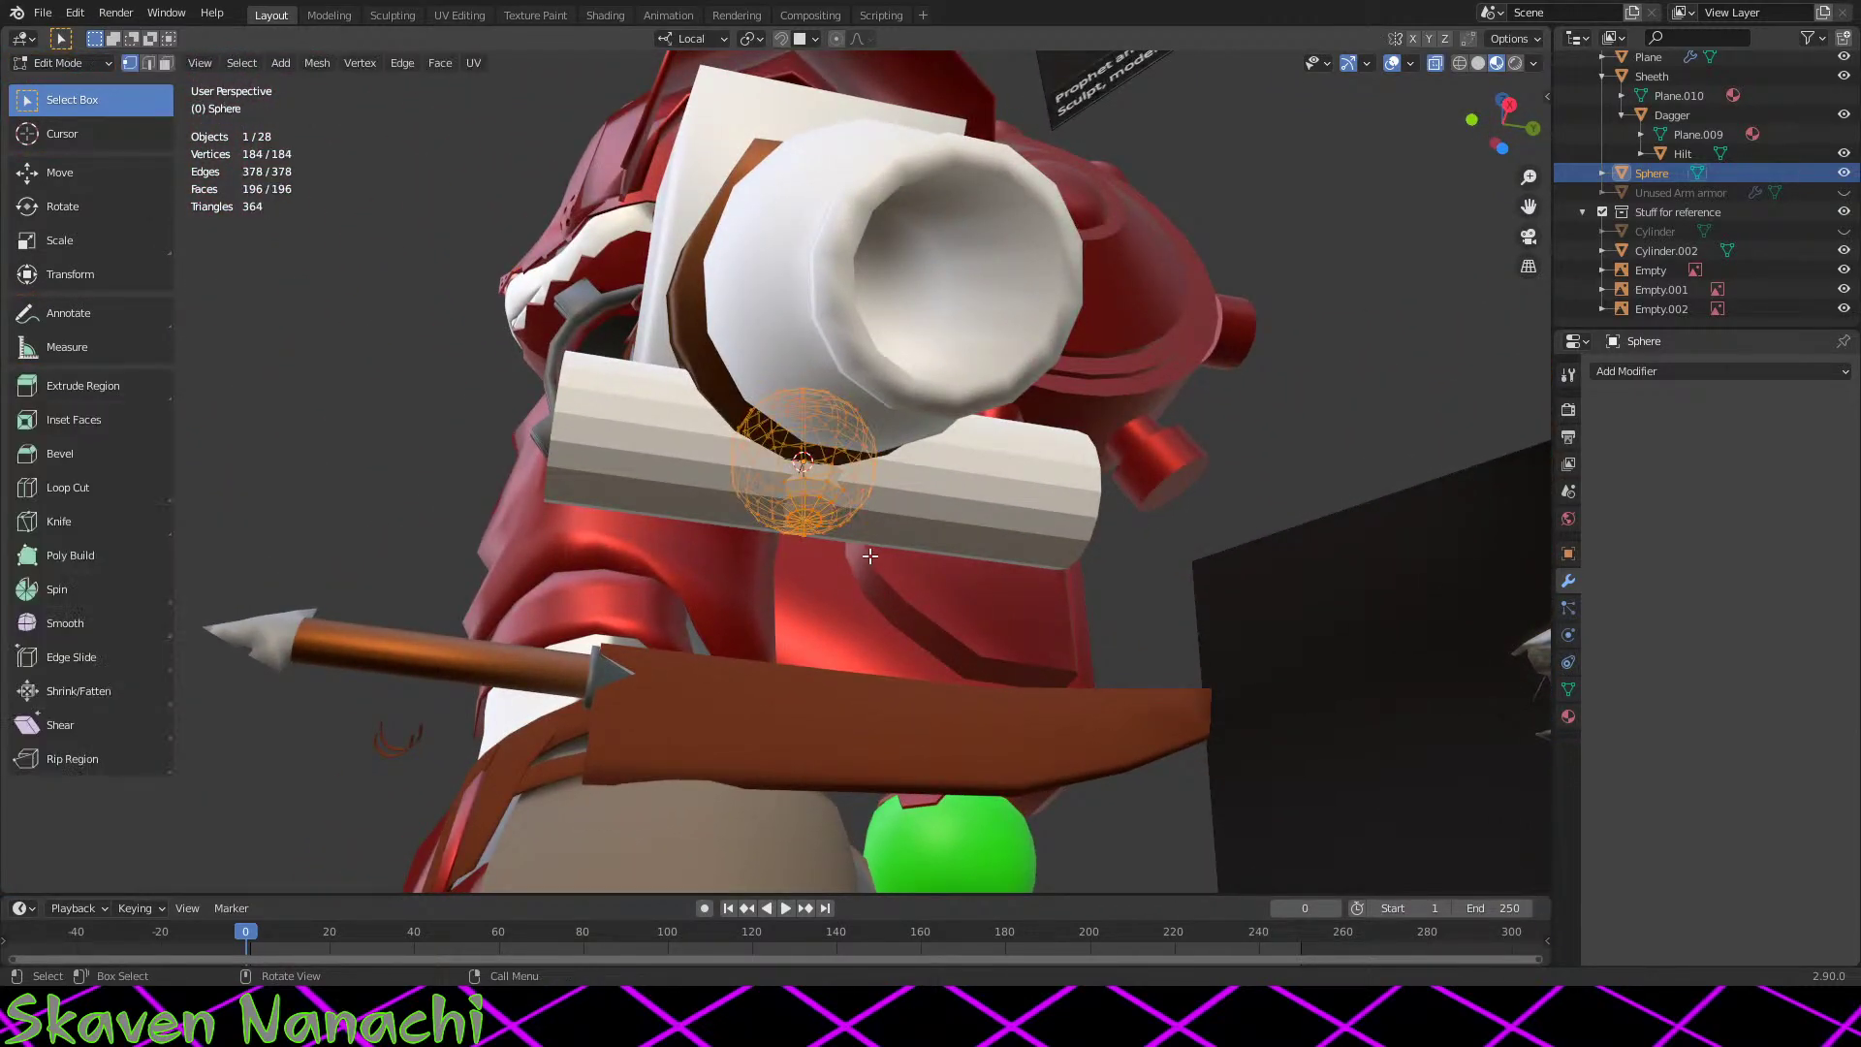
Step: Try to extrude the sphere's whole mesh along its X axis
key("g")
key("x")
key("x")
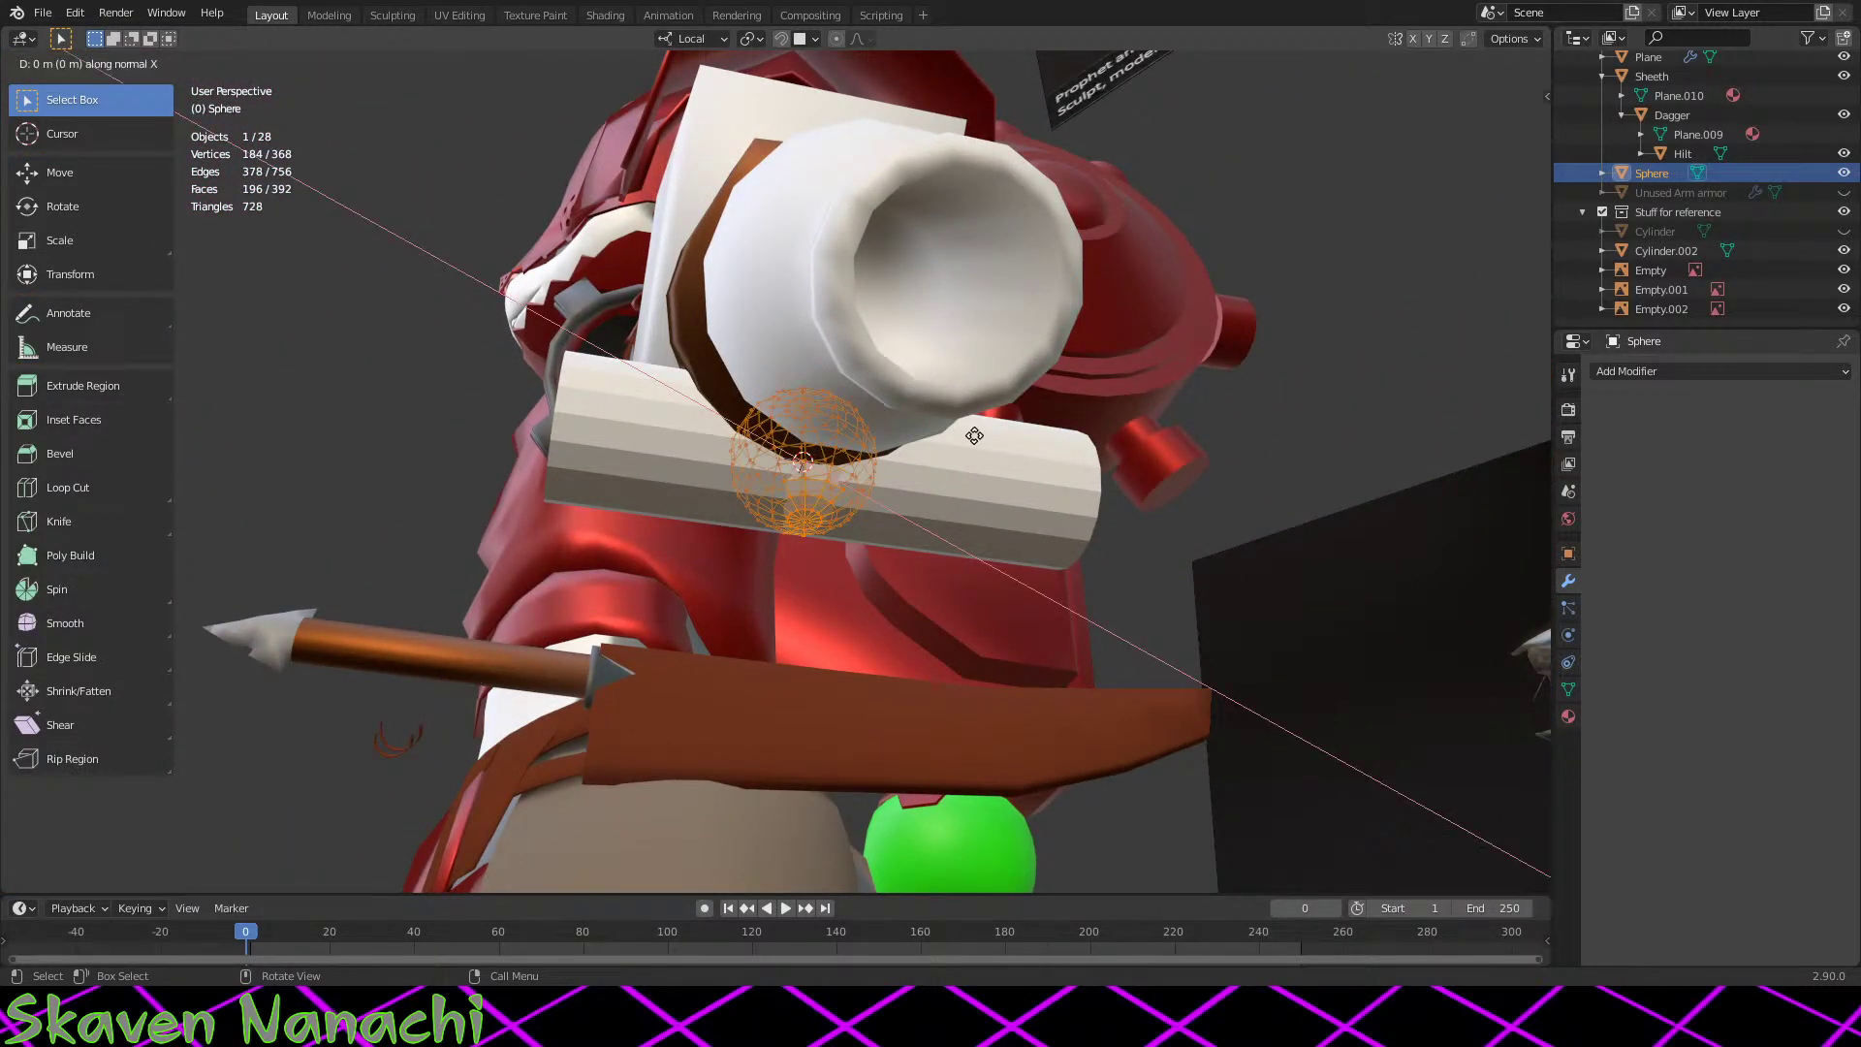
right_click(975, 436)
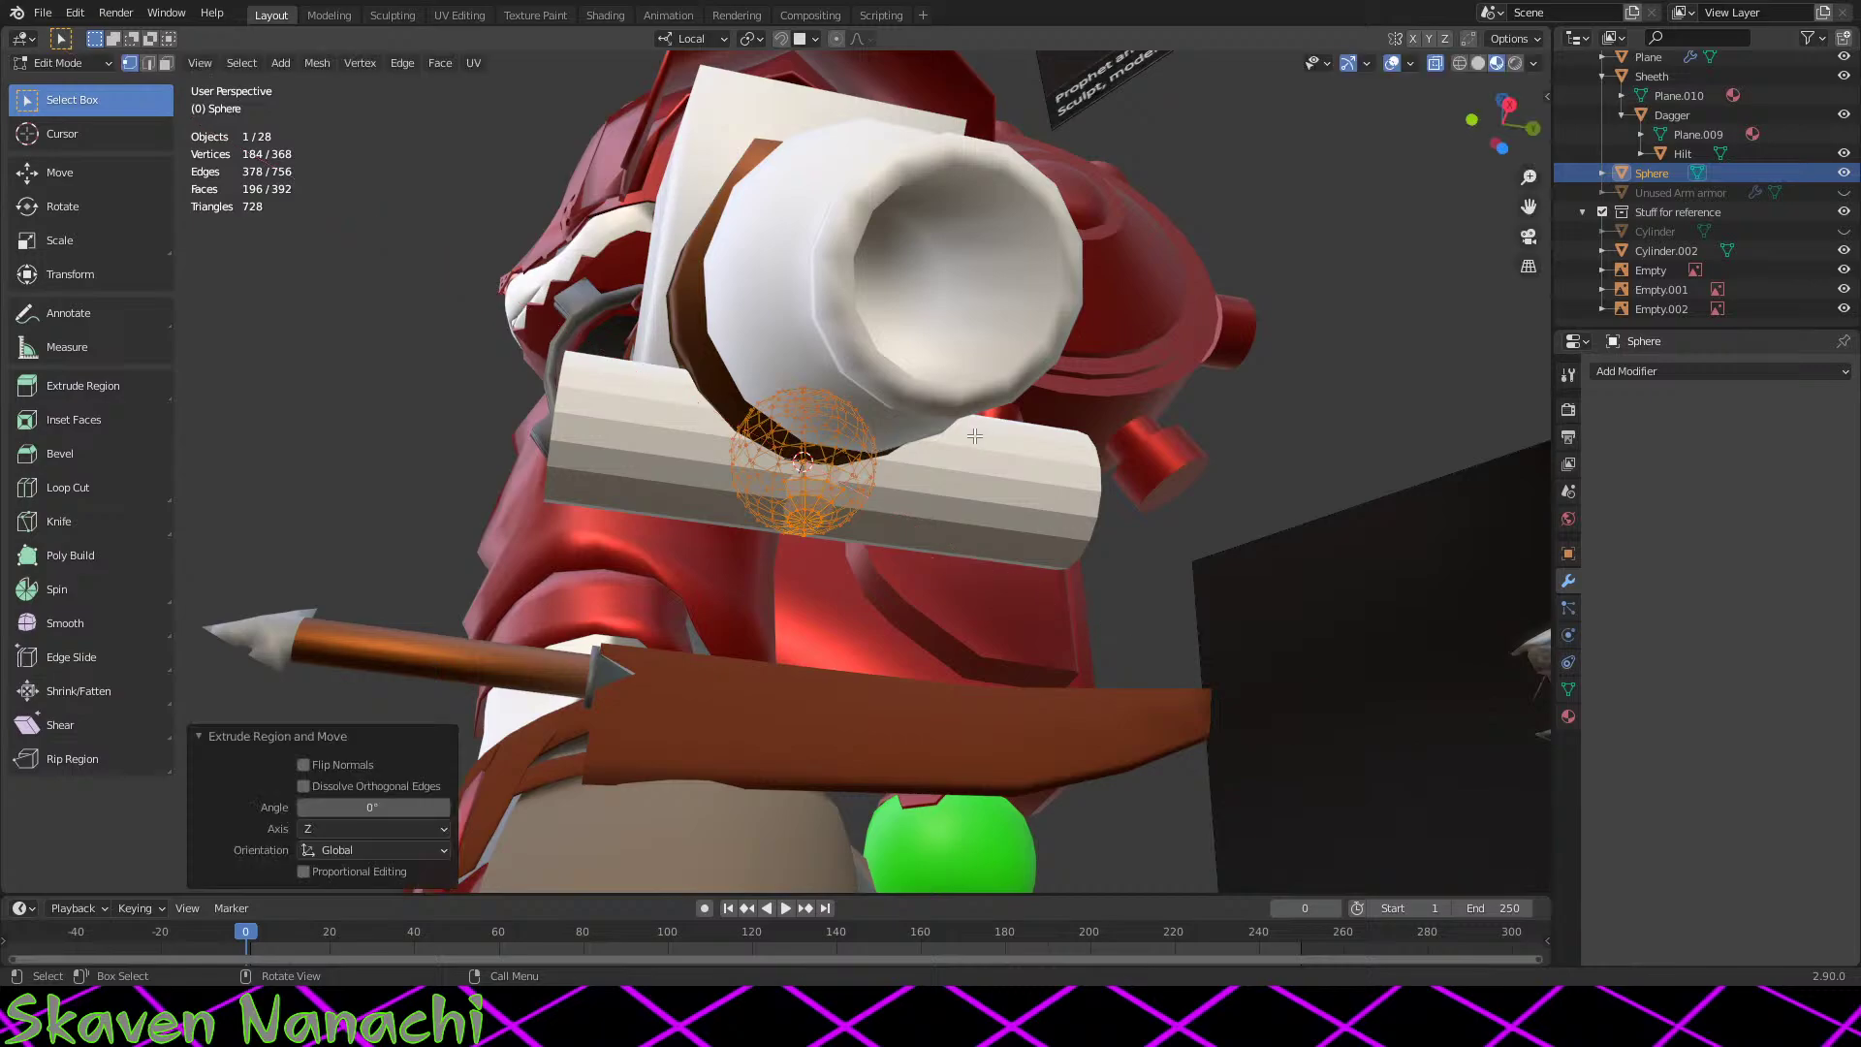
Step: Rotate the extruded duplicate of the sphere 90° about the local X axis
middle_click_drag(974, 436, 1199, 632)
key("r")
key("x")
key("x")
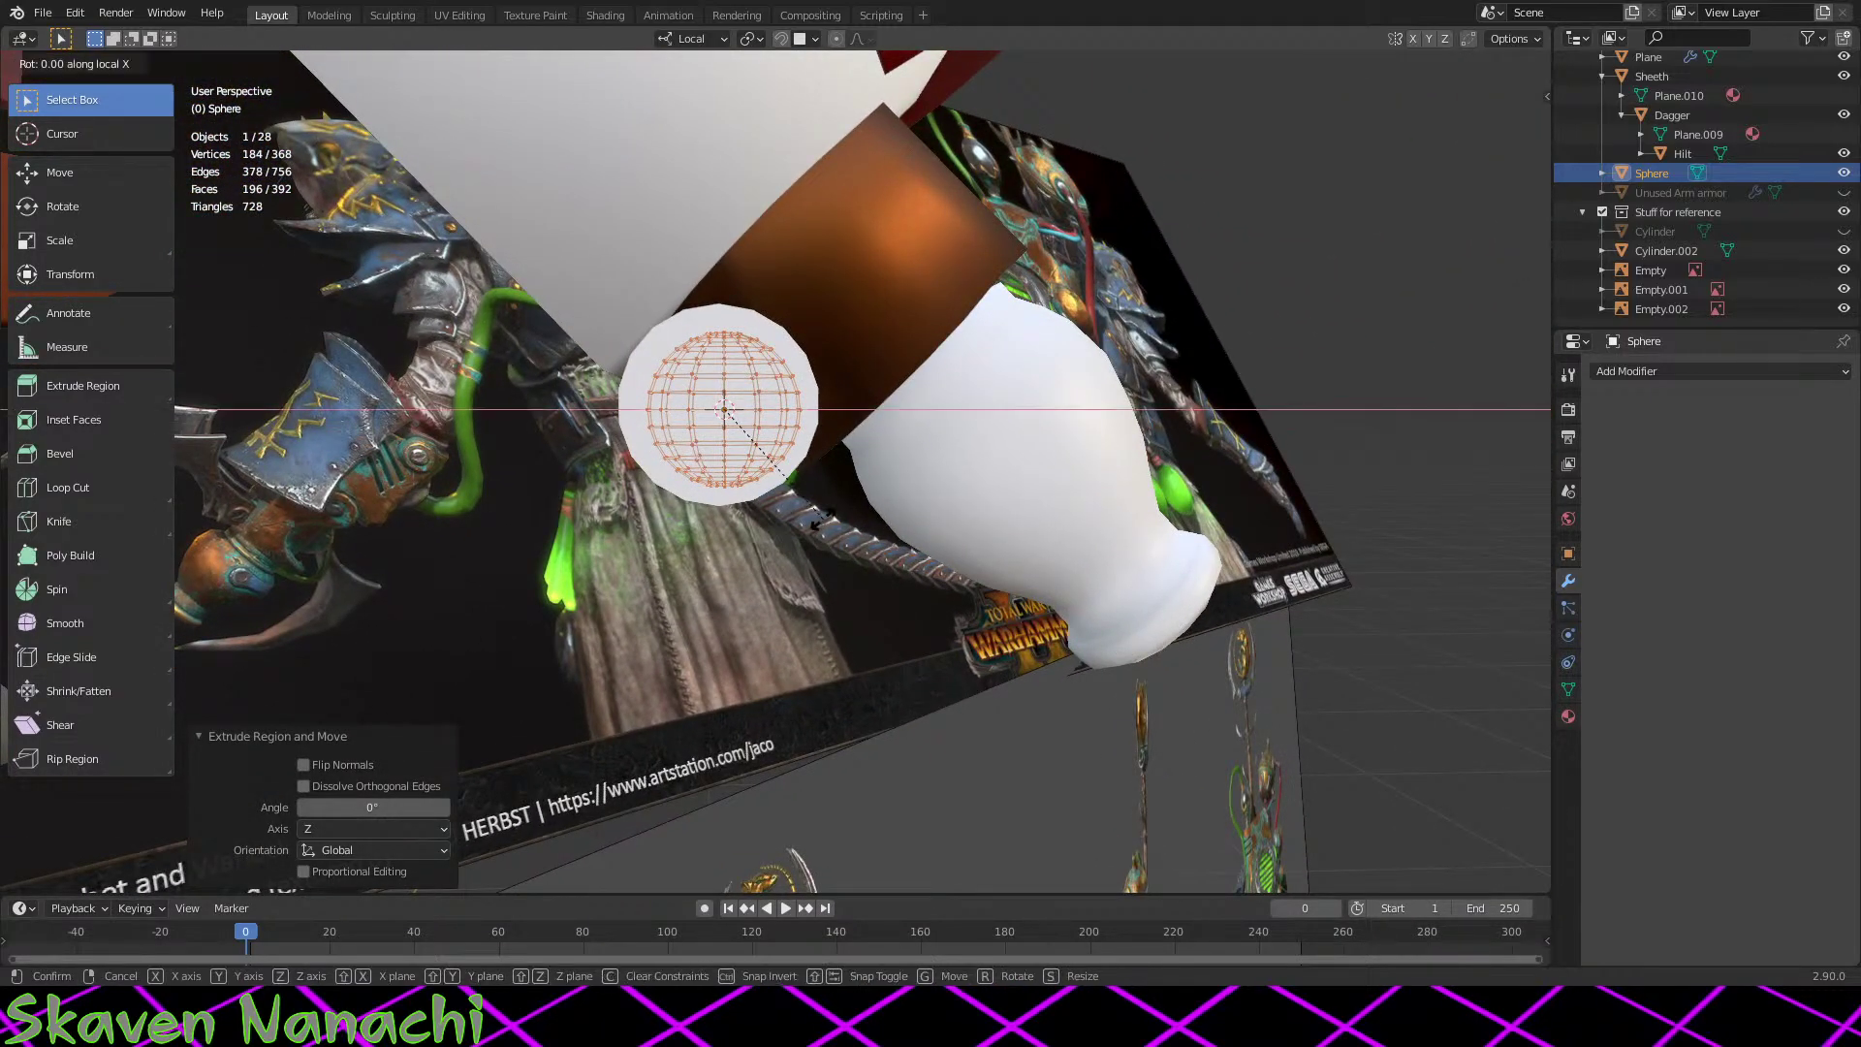
left_click(821, 518)
middle_click_drag(898, 573, 689, 568)
key("r")
key("x")
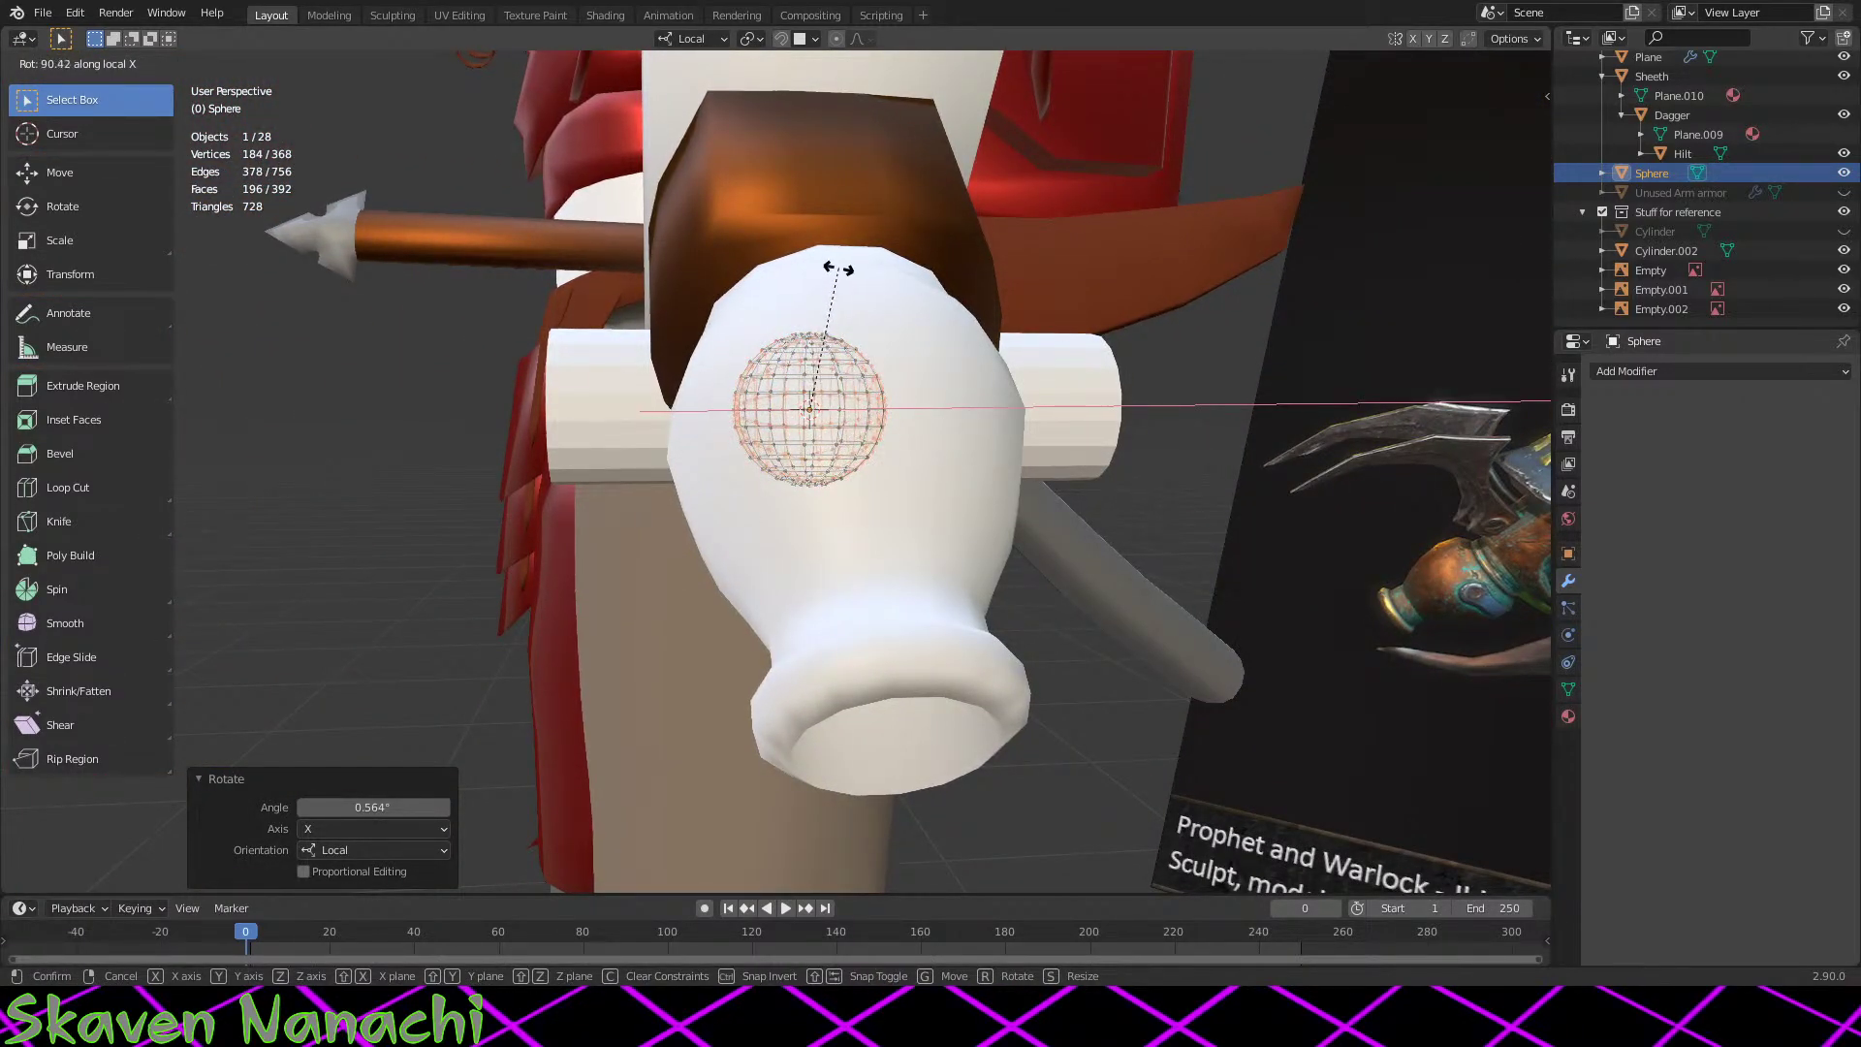
type("85")
key("Return")
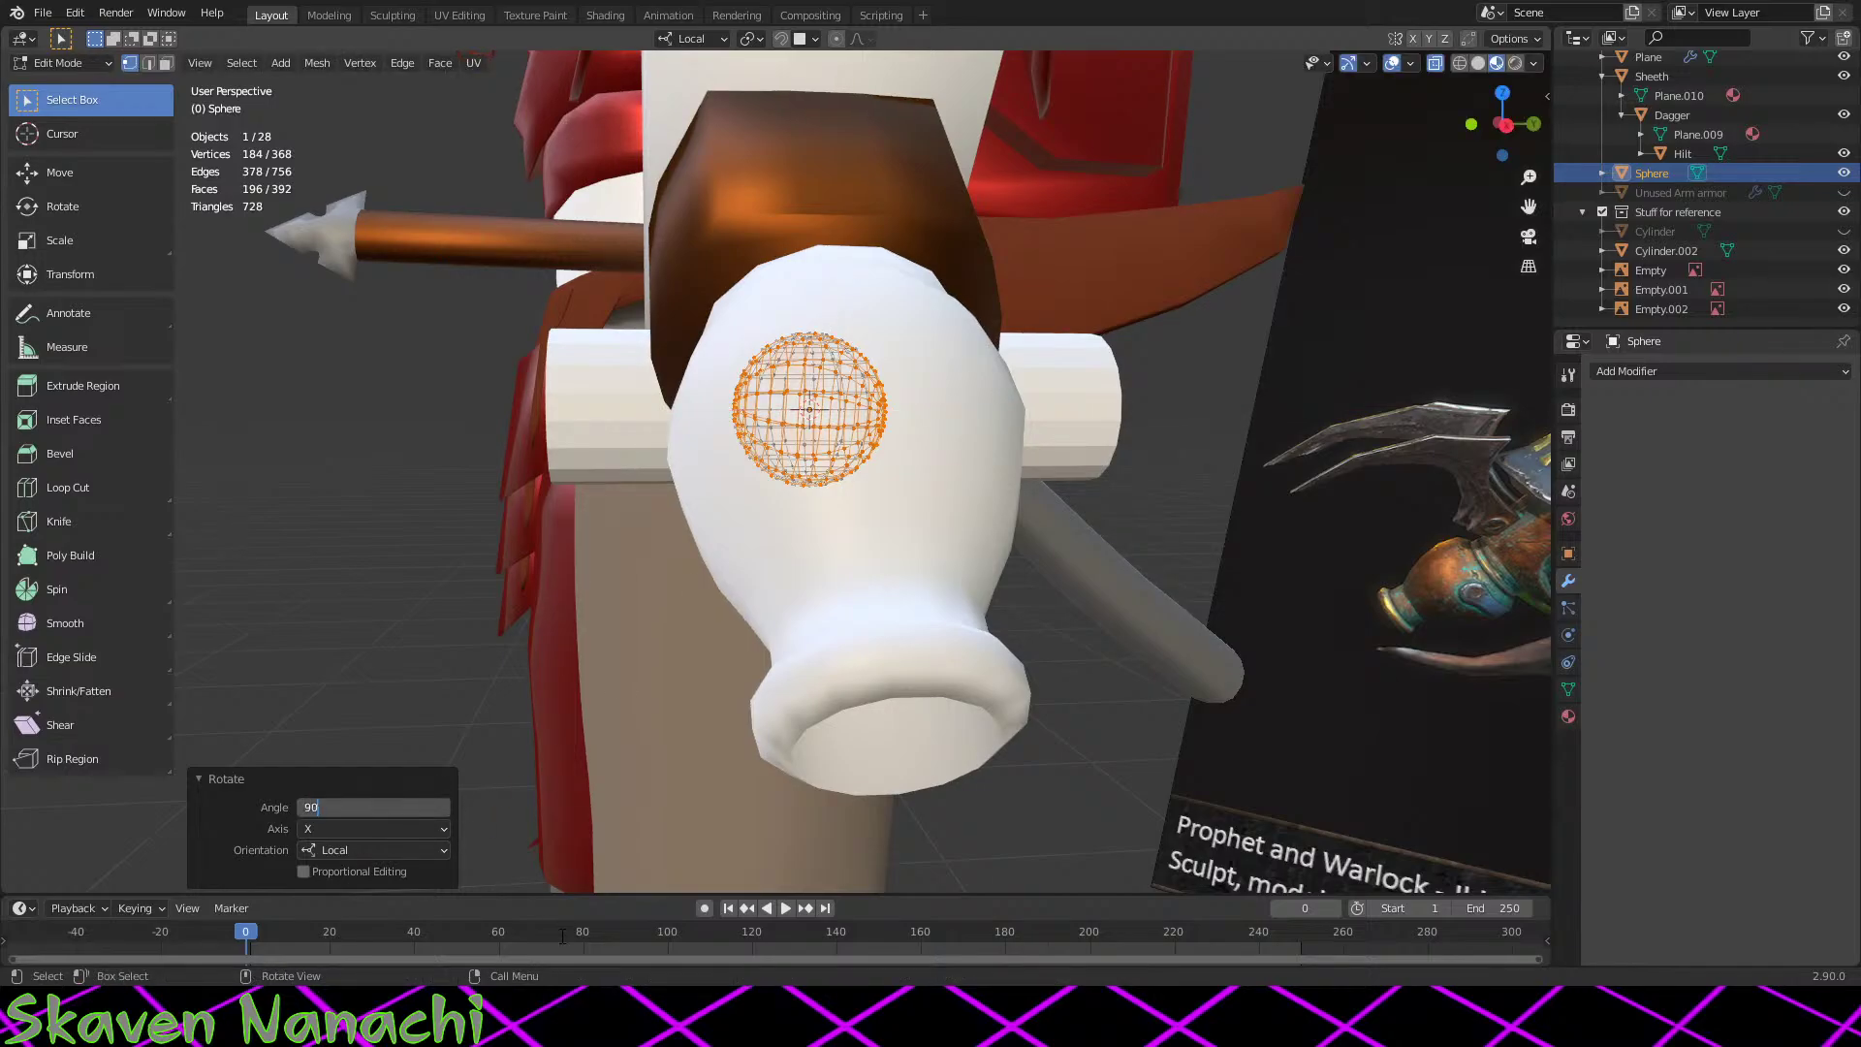
type("90")
key("Return")
key("KP_Decimal")
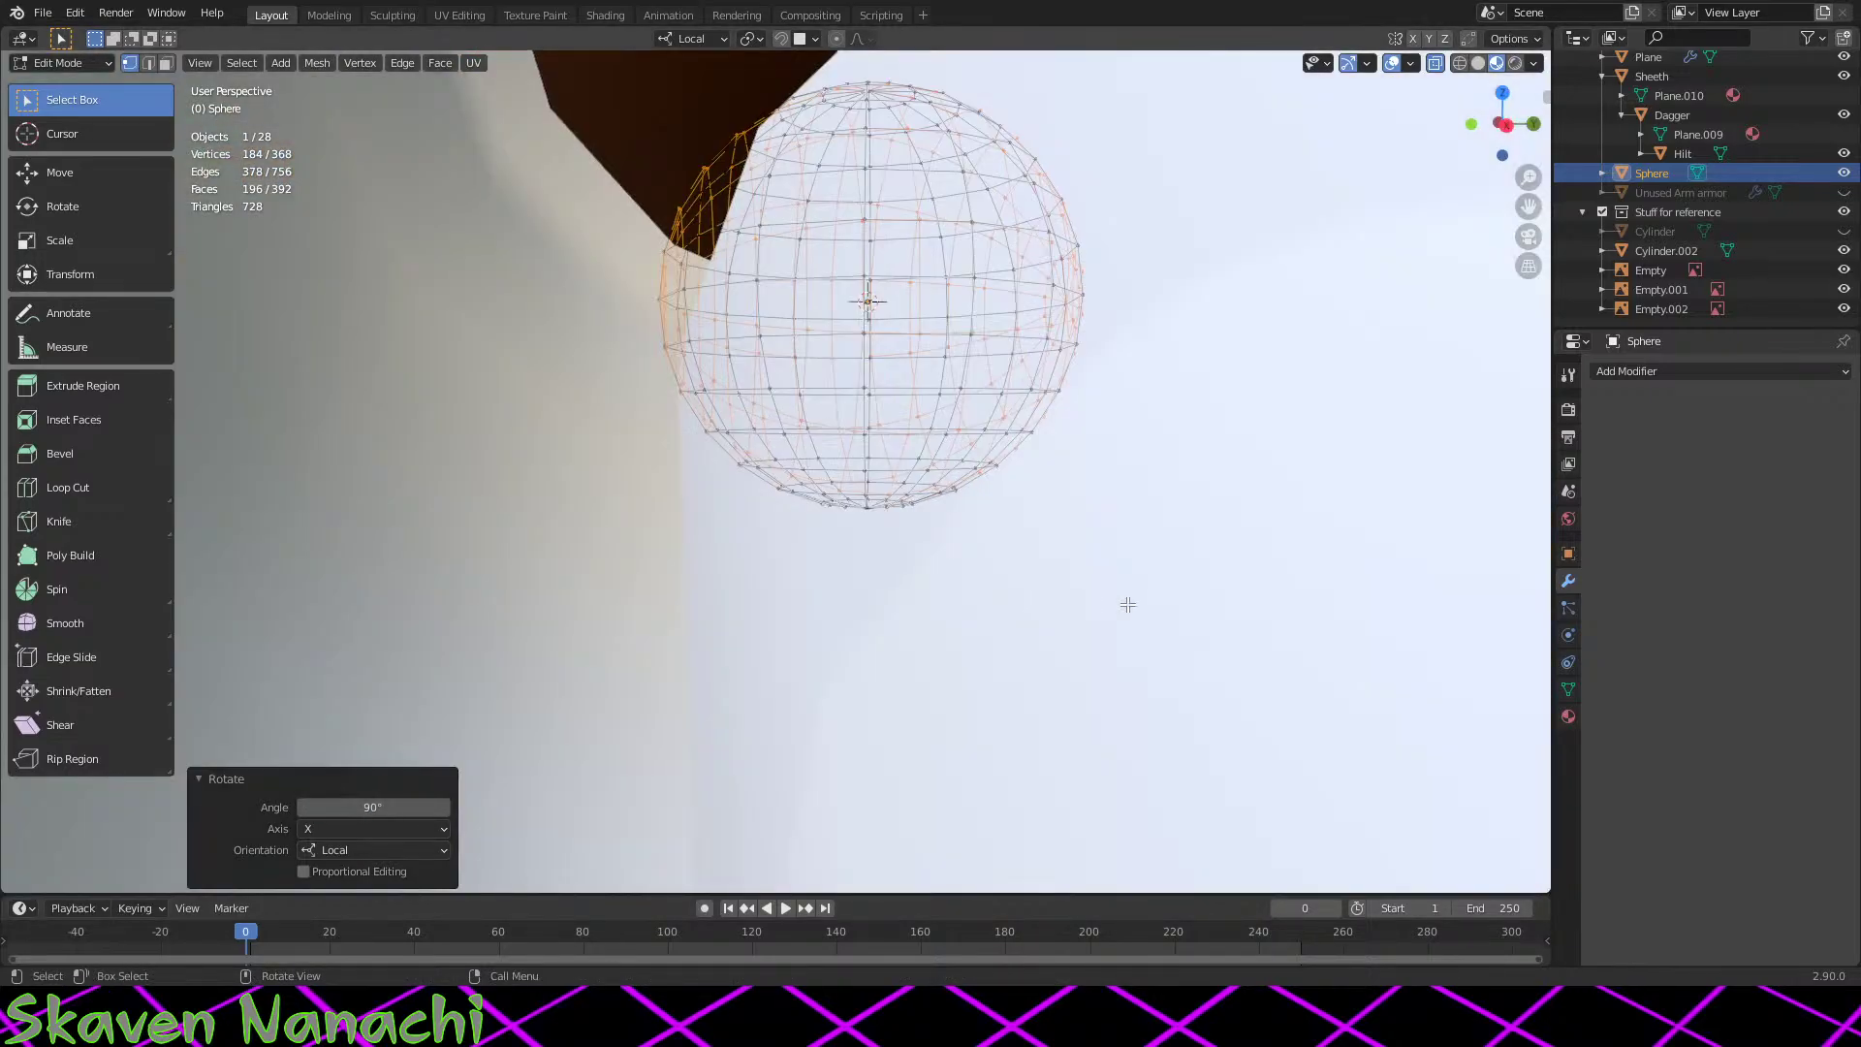
Step: Hide the Cylinder.002 reference cylinder and inspect the overlapping sphere geometry
middle_click_drag(1122, 607, 897, 614)
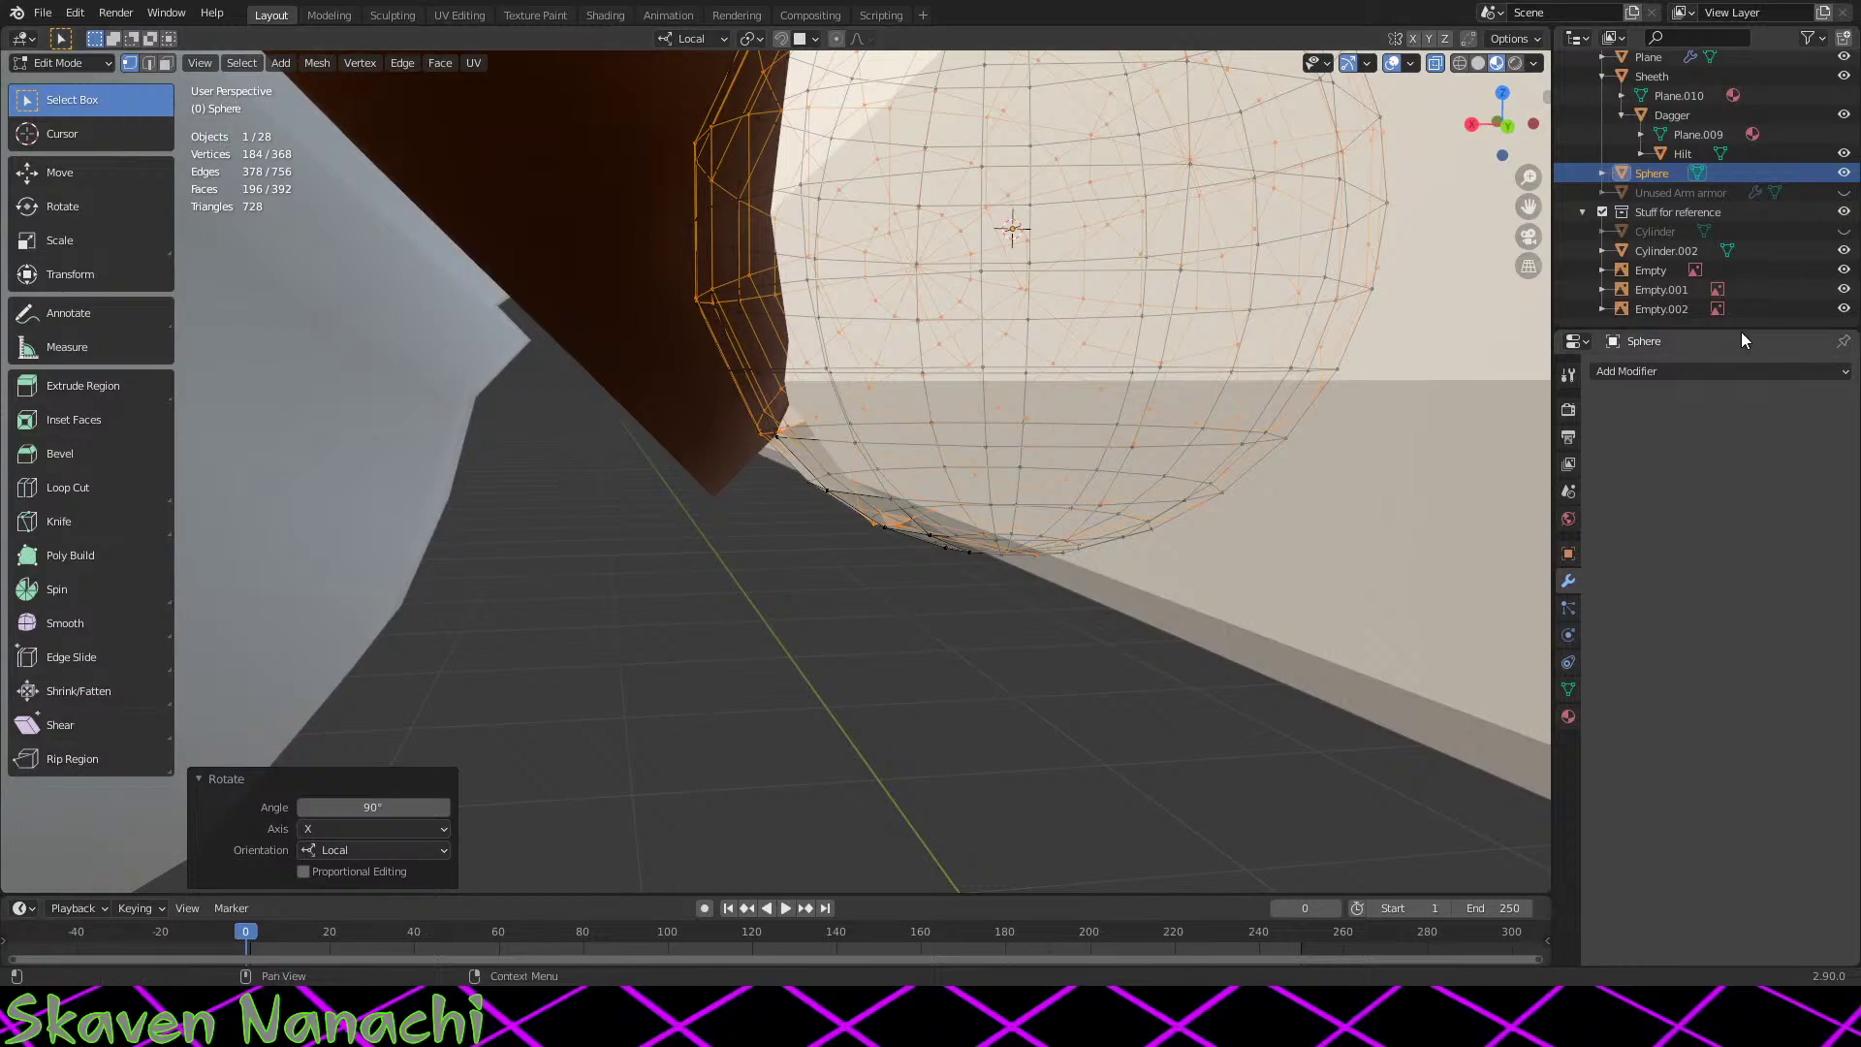
left_click(1843, 251)
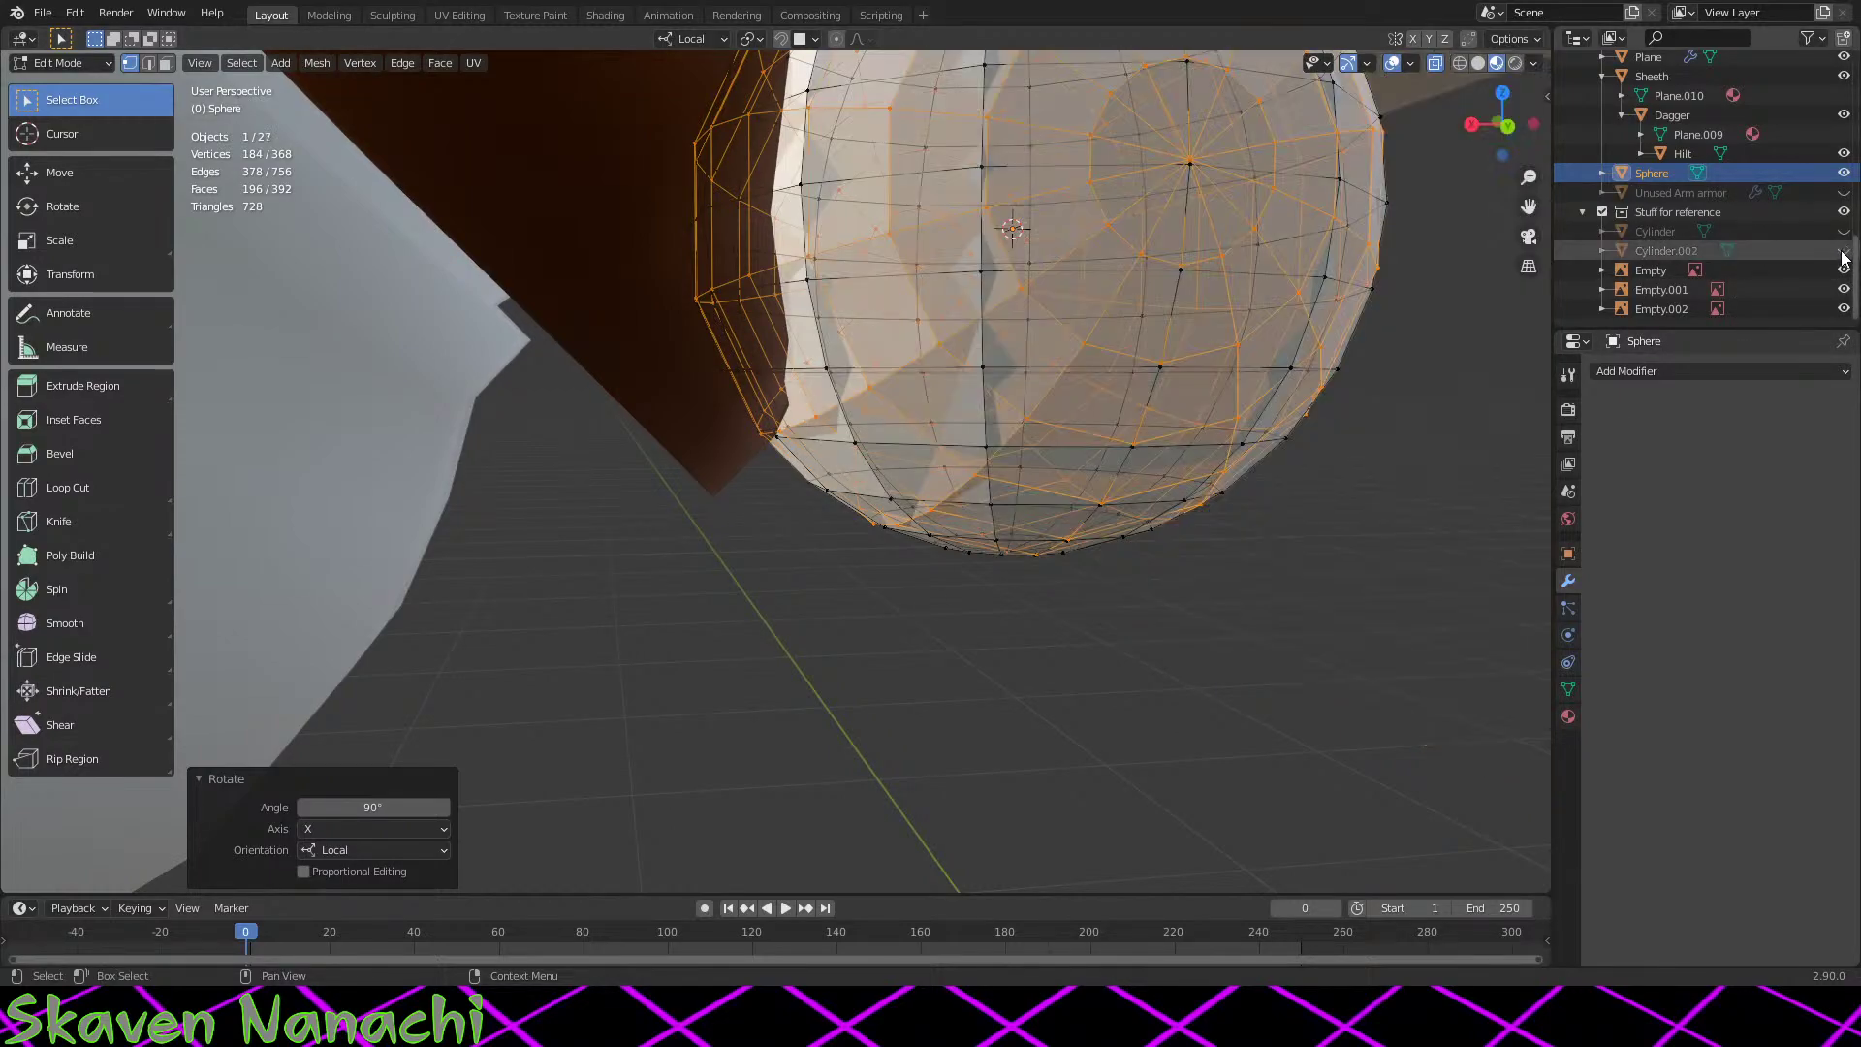
left_click(1844, 252)
left_click(1844, 252)
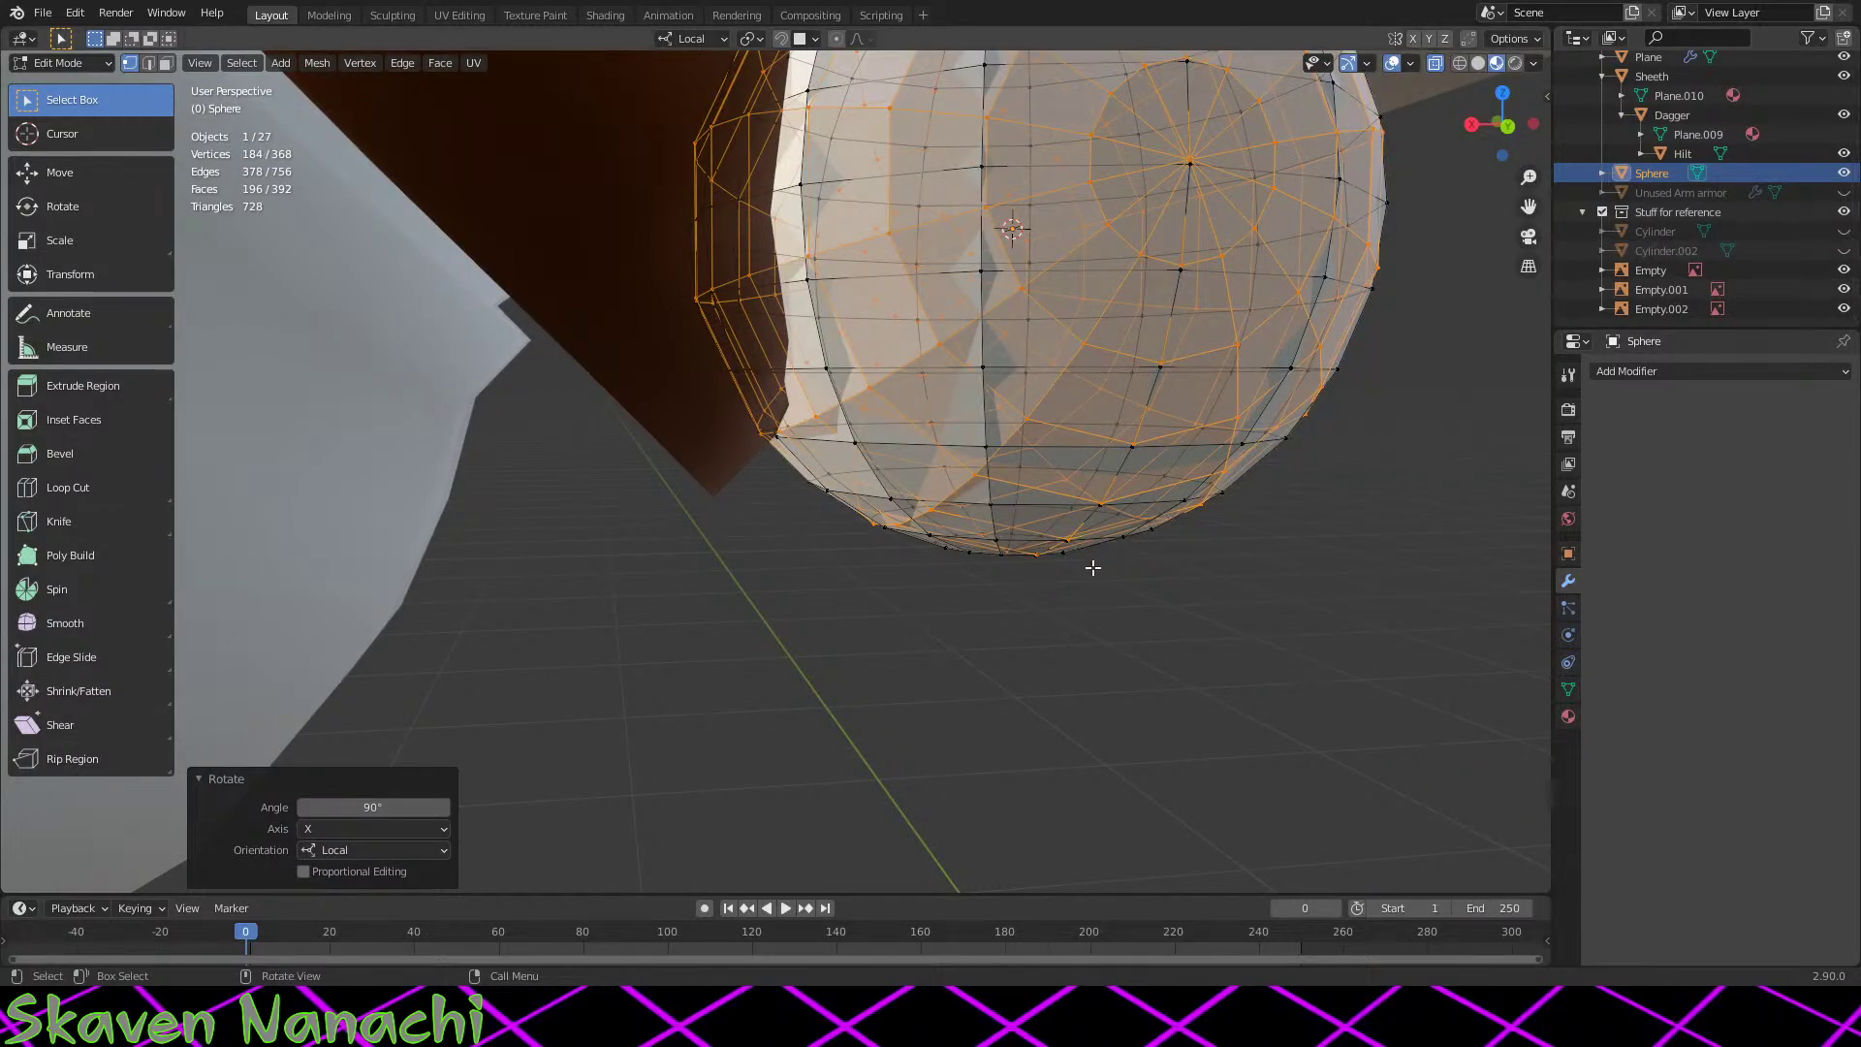
middle_click_drag(1092, 565, 1016, 585)
left_click(1843, 173)
left_click(1843, 173)
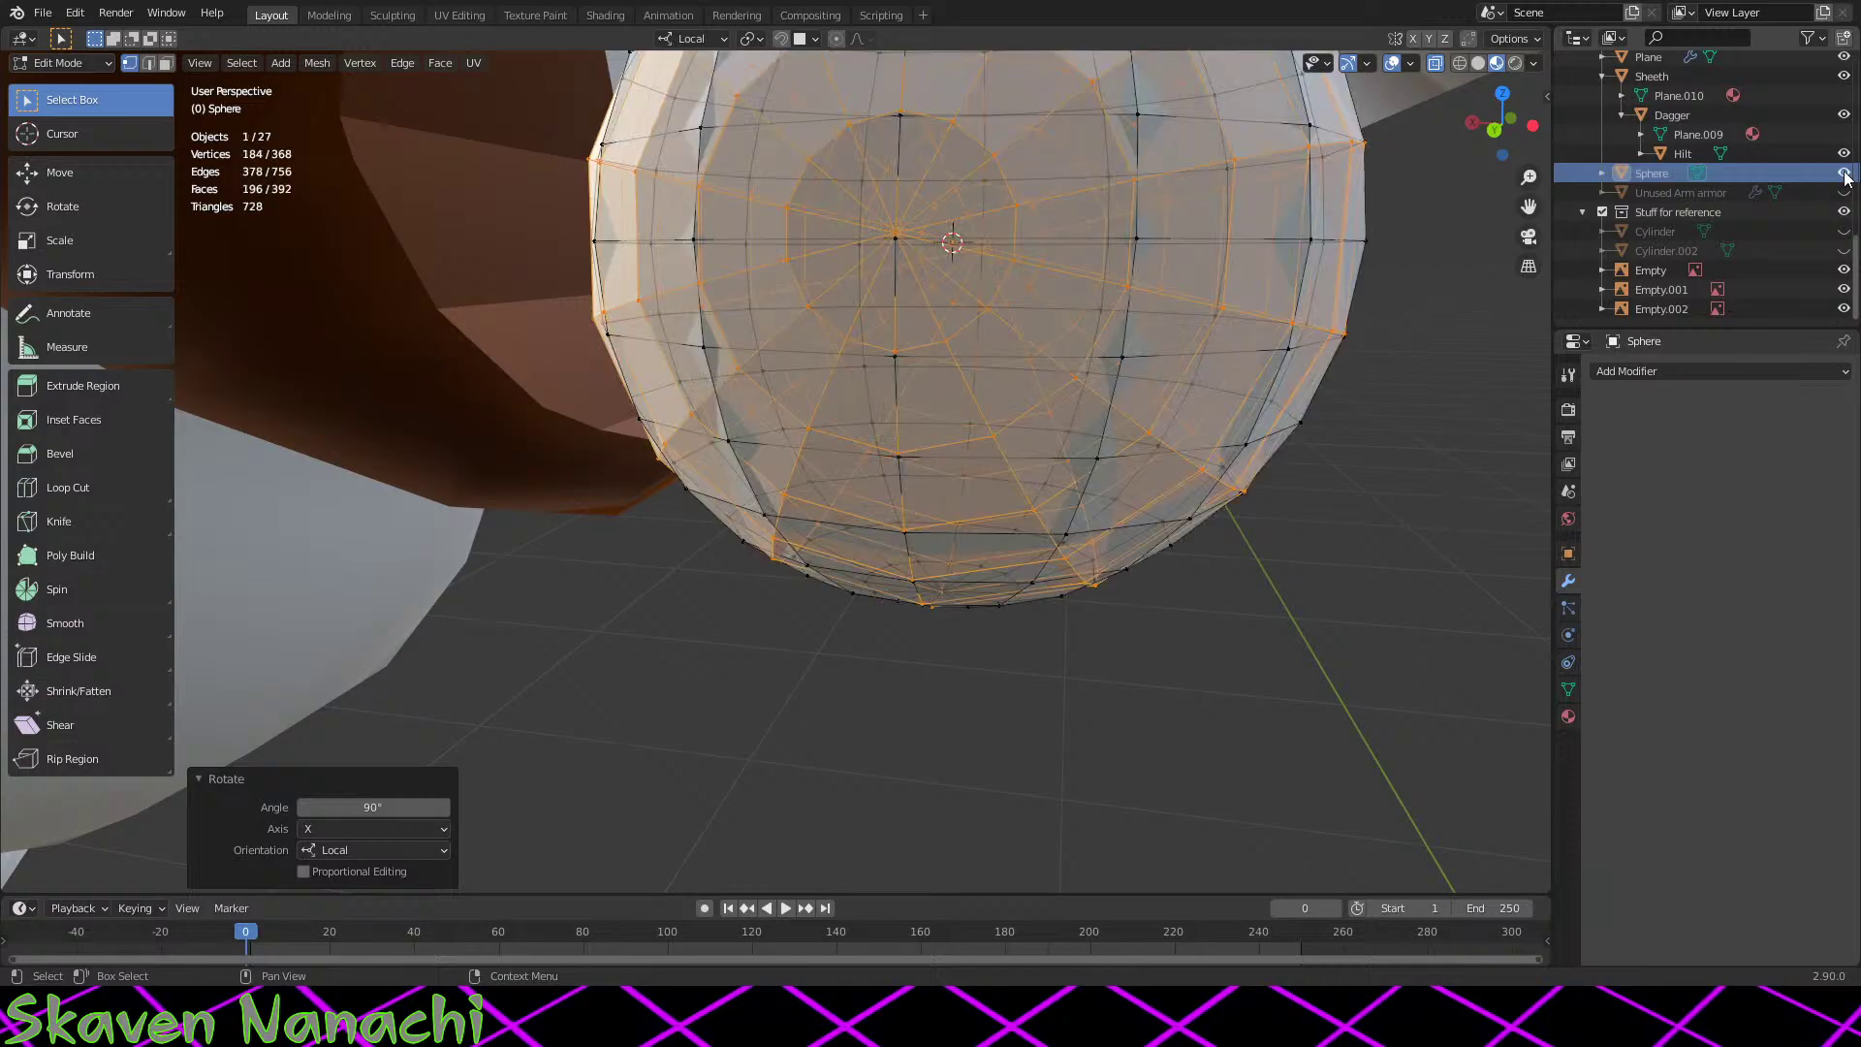
middle_click_drag(737, 543, 843, 527)
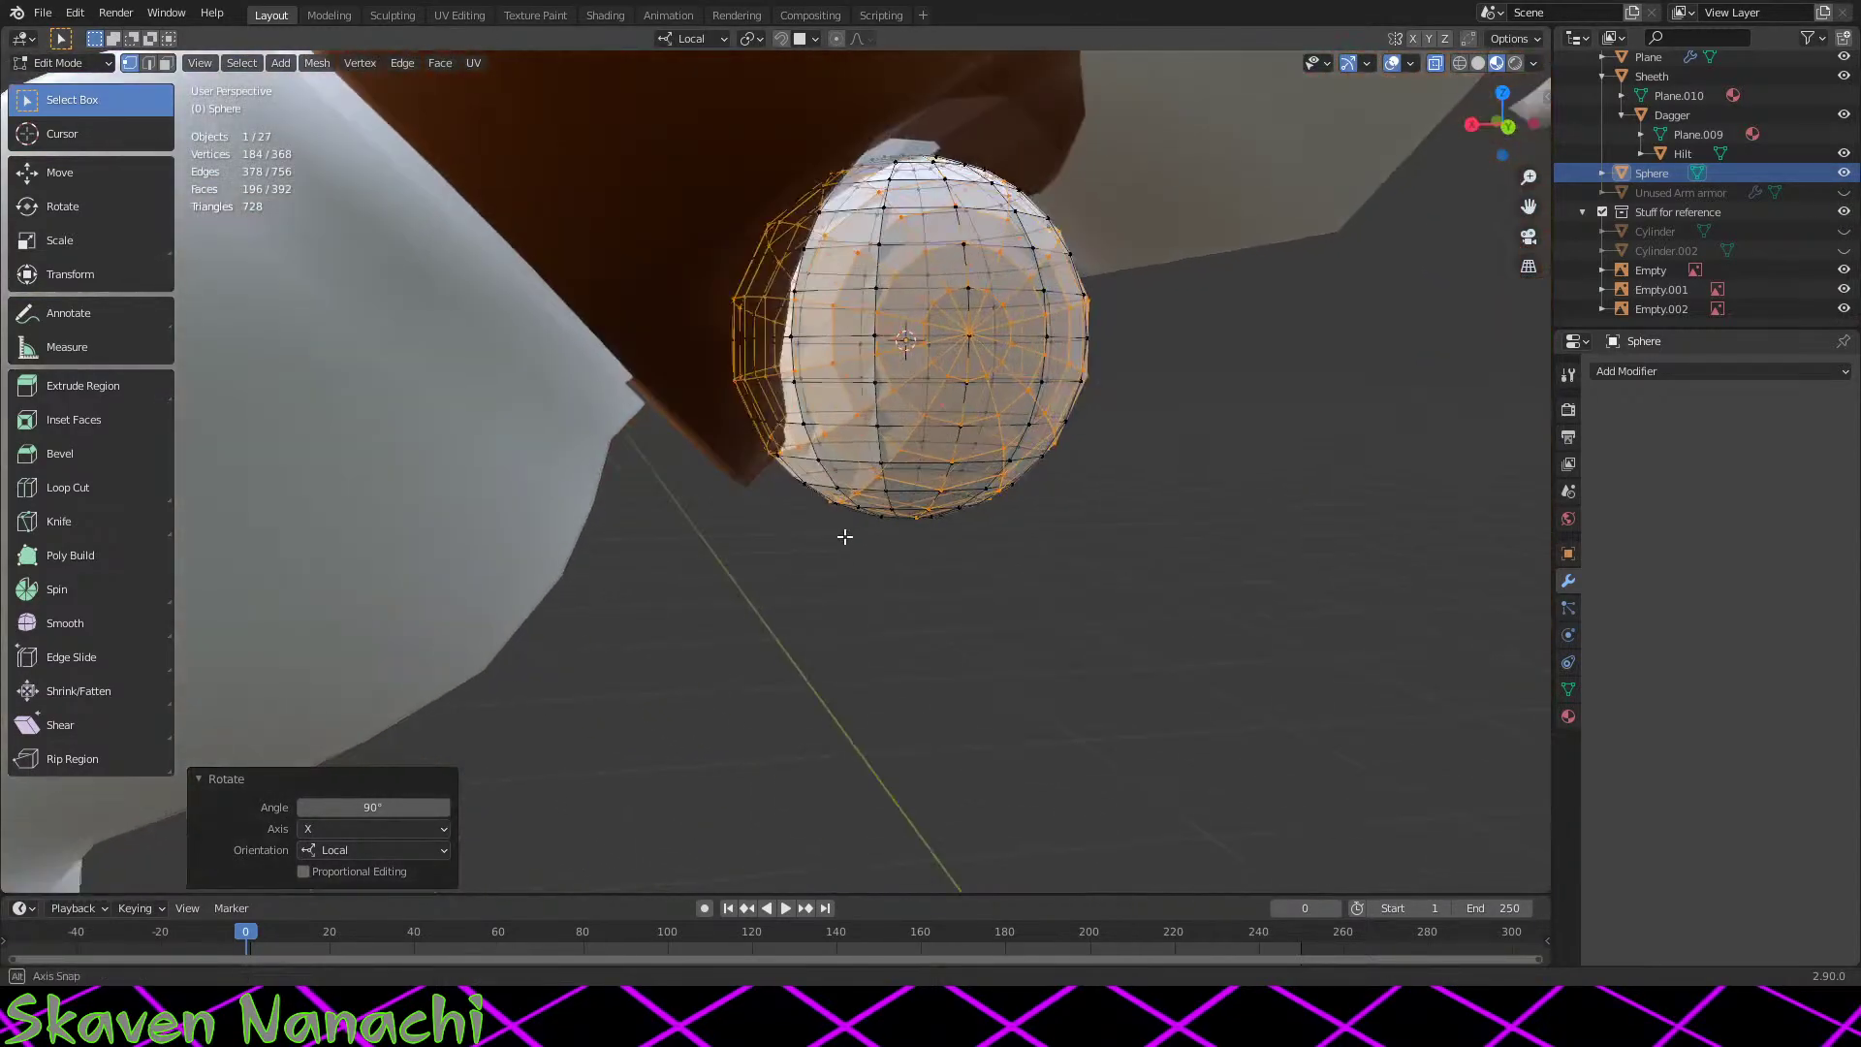
middle_click_drag(982, 525, 1094, 585)
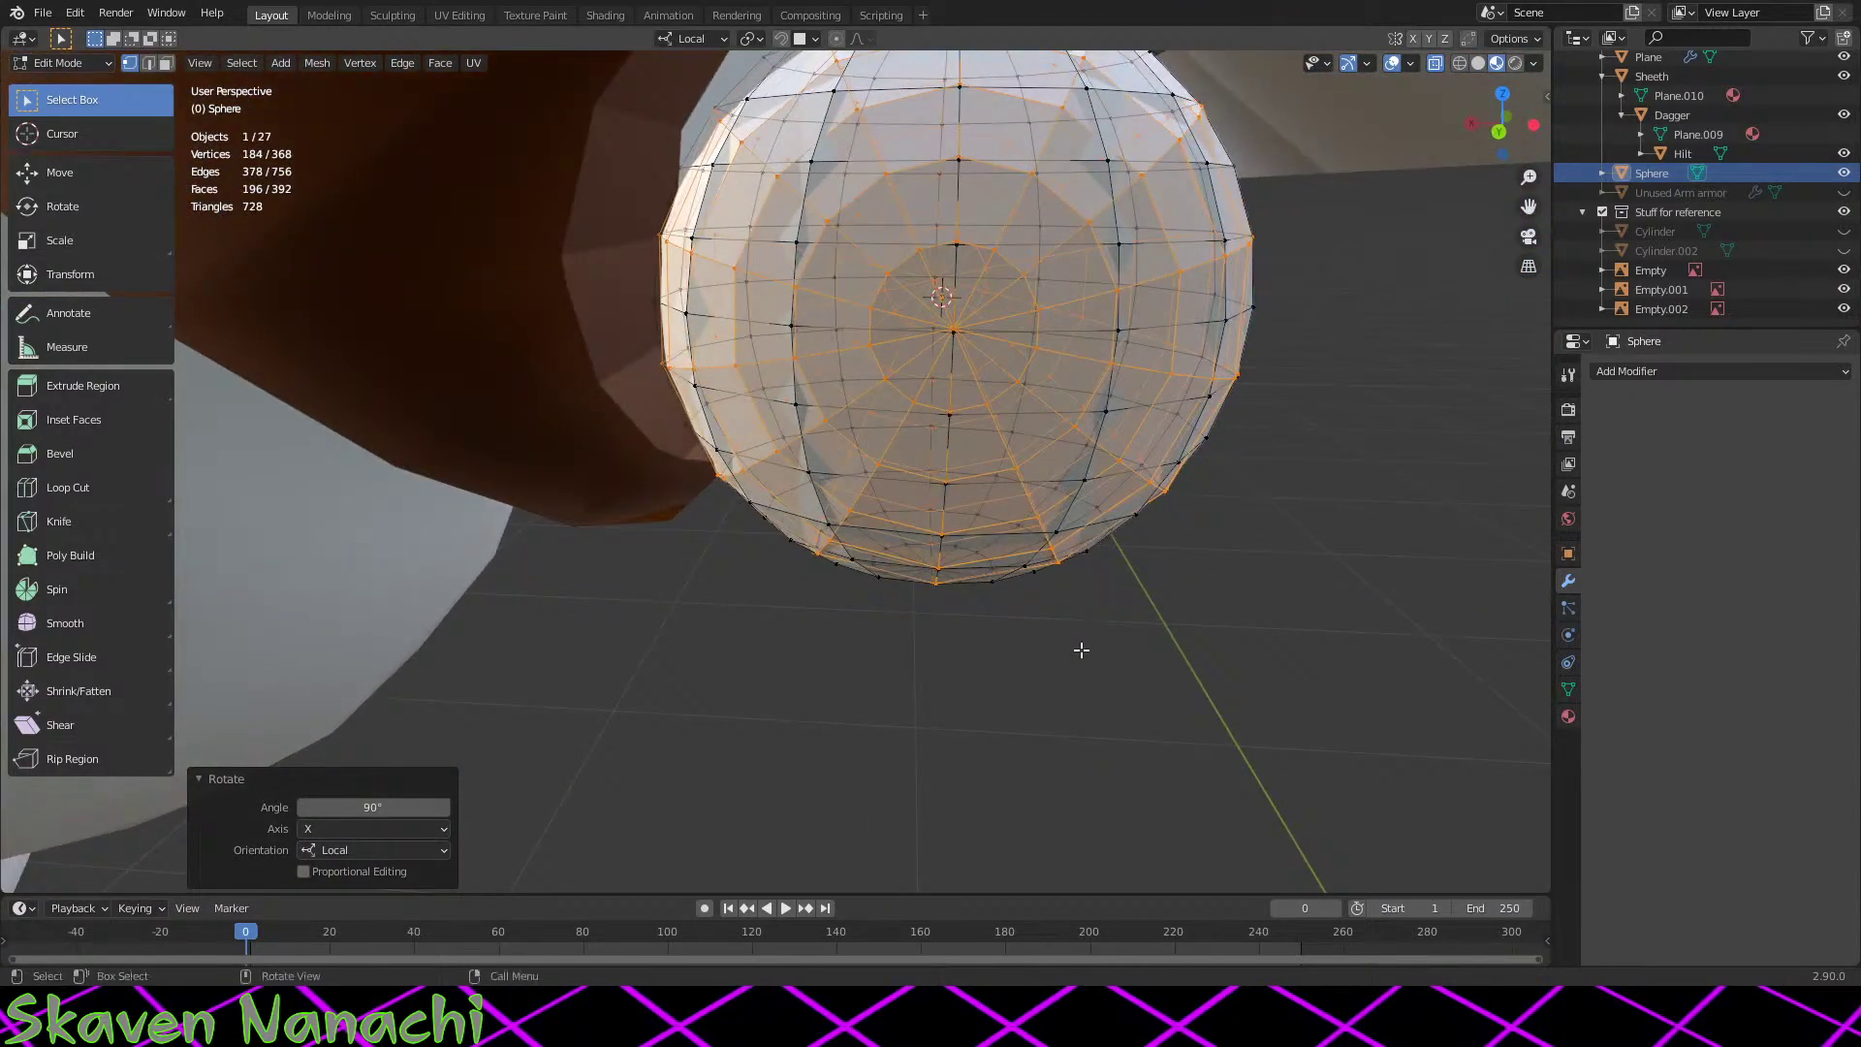
Step: Delete the selected vertices of the rotated duplicate sphere
middle_click_drag(958, 661, 1013, 620)
key("x")
left_click(990, 662)
Step: Select the entire remaining sphere mesh and rotate it 90° about the local X axis
key("a")
middle_click_drag(724, 623, 968, 490)
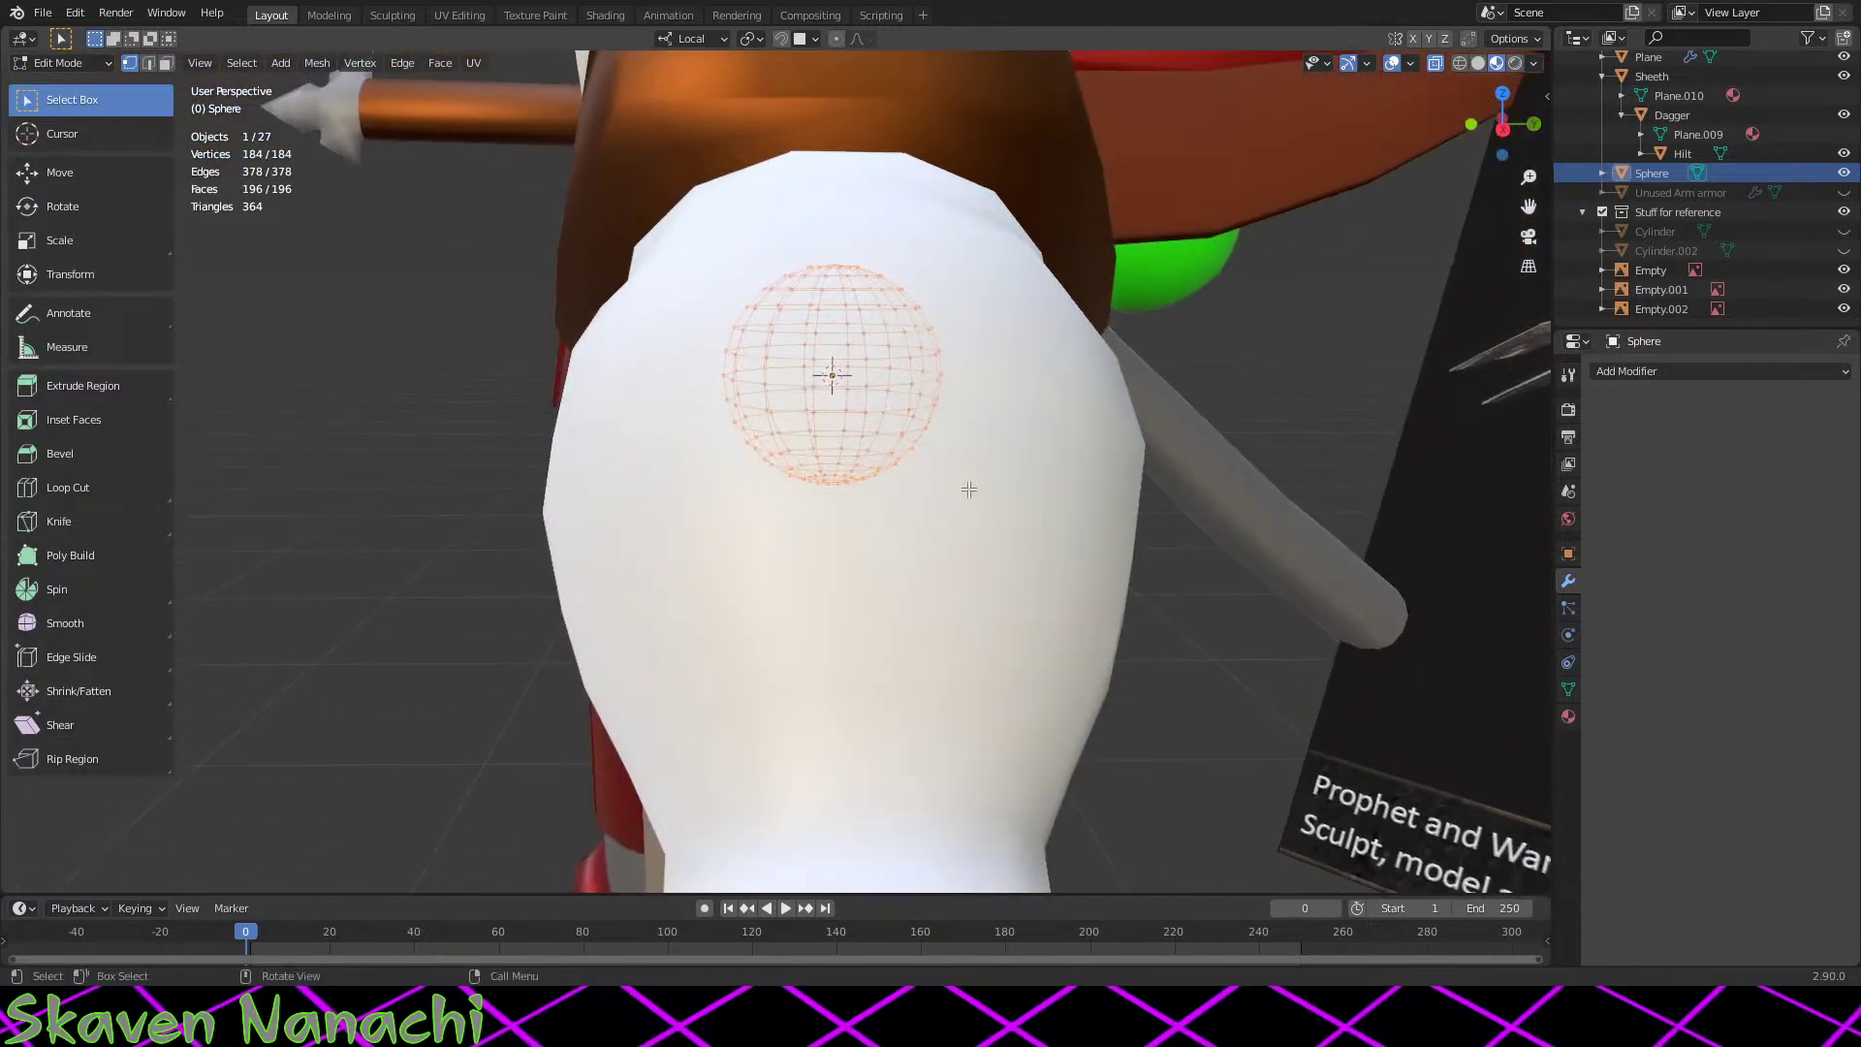
key("r")
key("x")
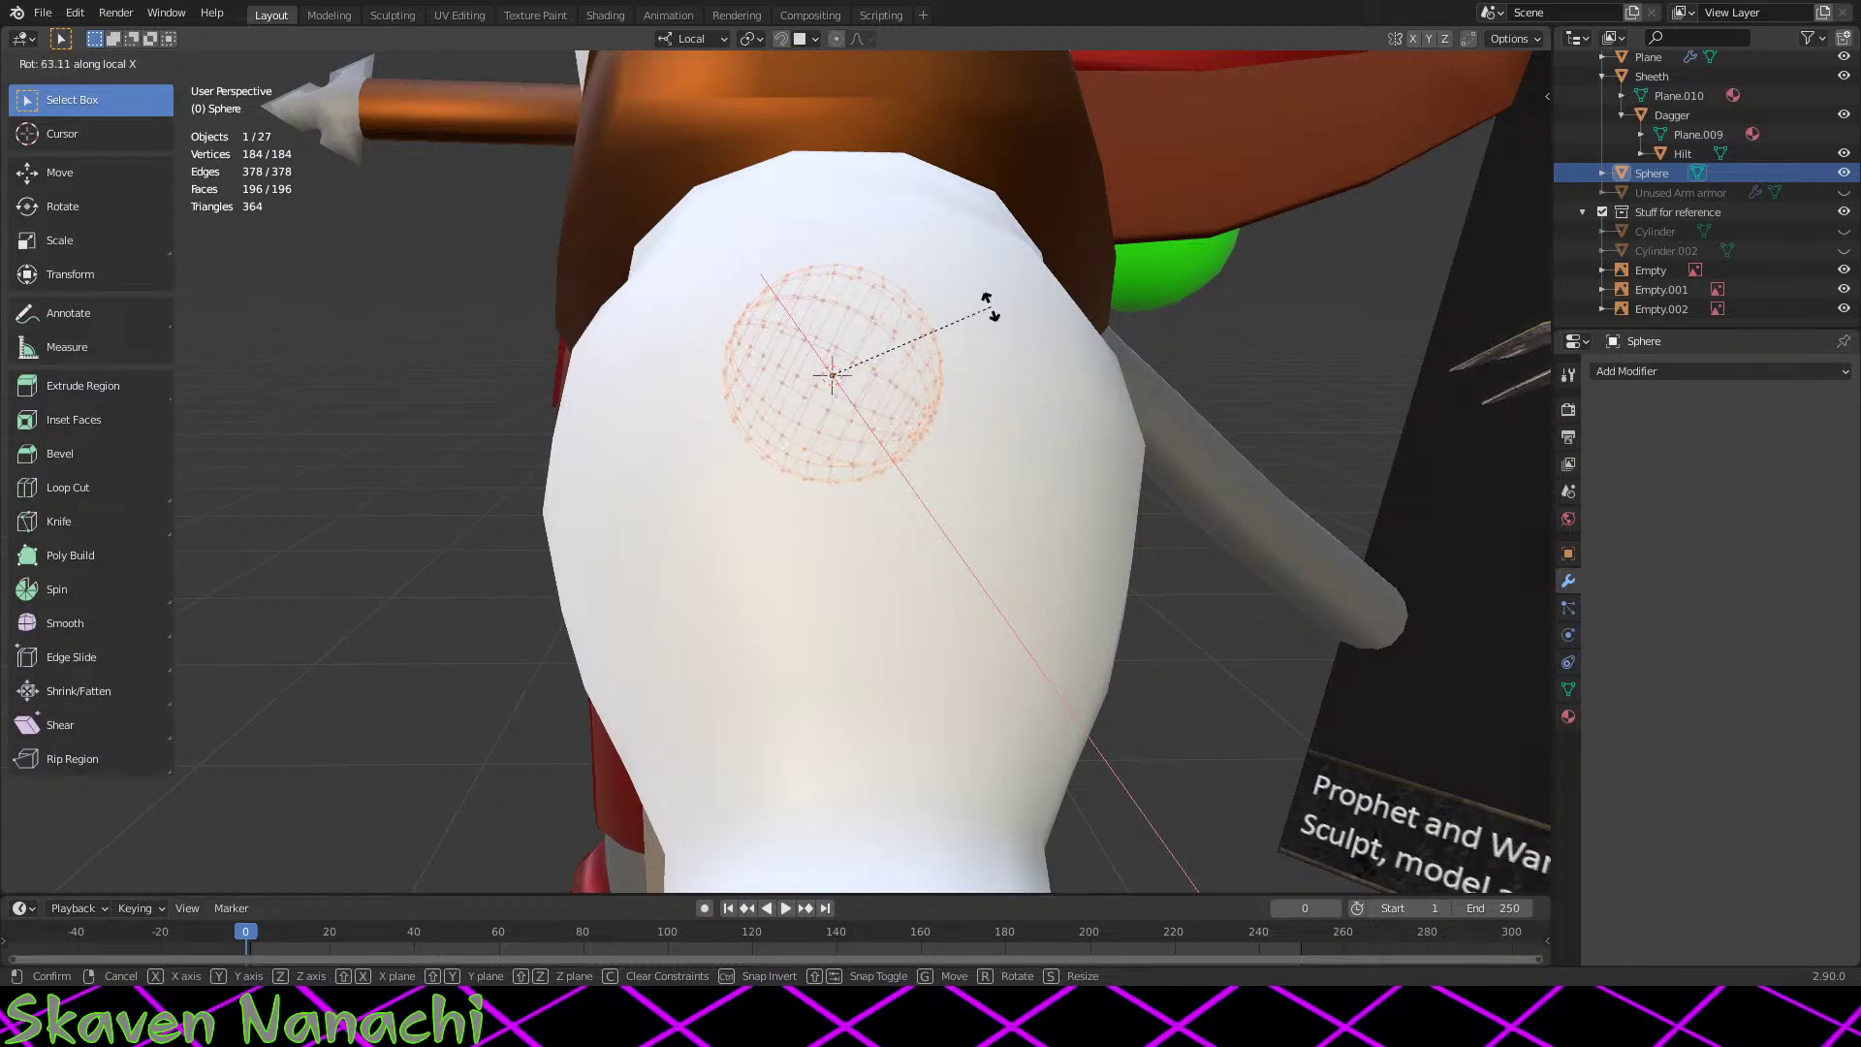
key("Return")
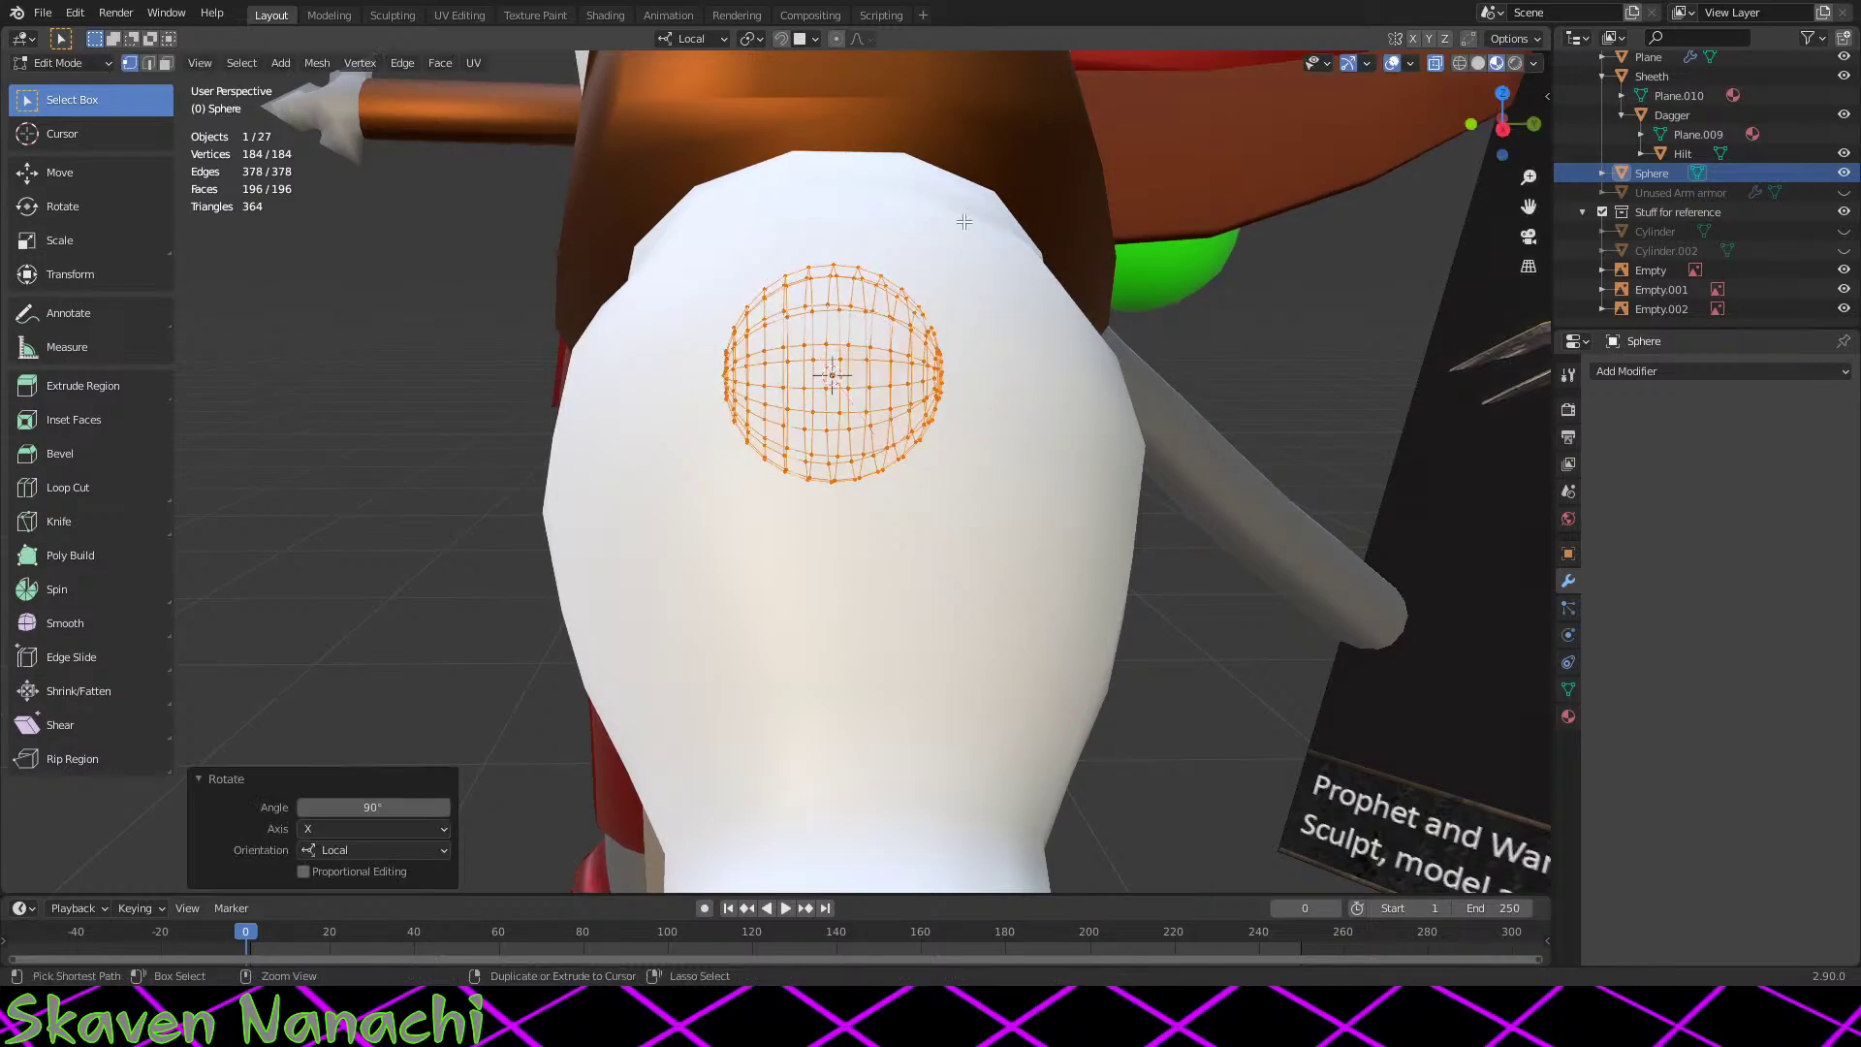
Step: Rotate the whole sphere mesh once more about its local X axis
middle_click_drag(963, 228, 1040, 608)
key("r")
key("x")
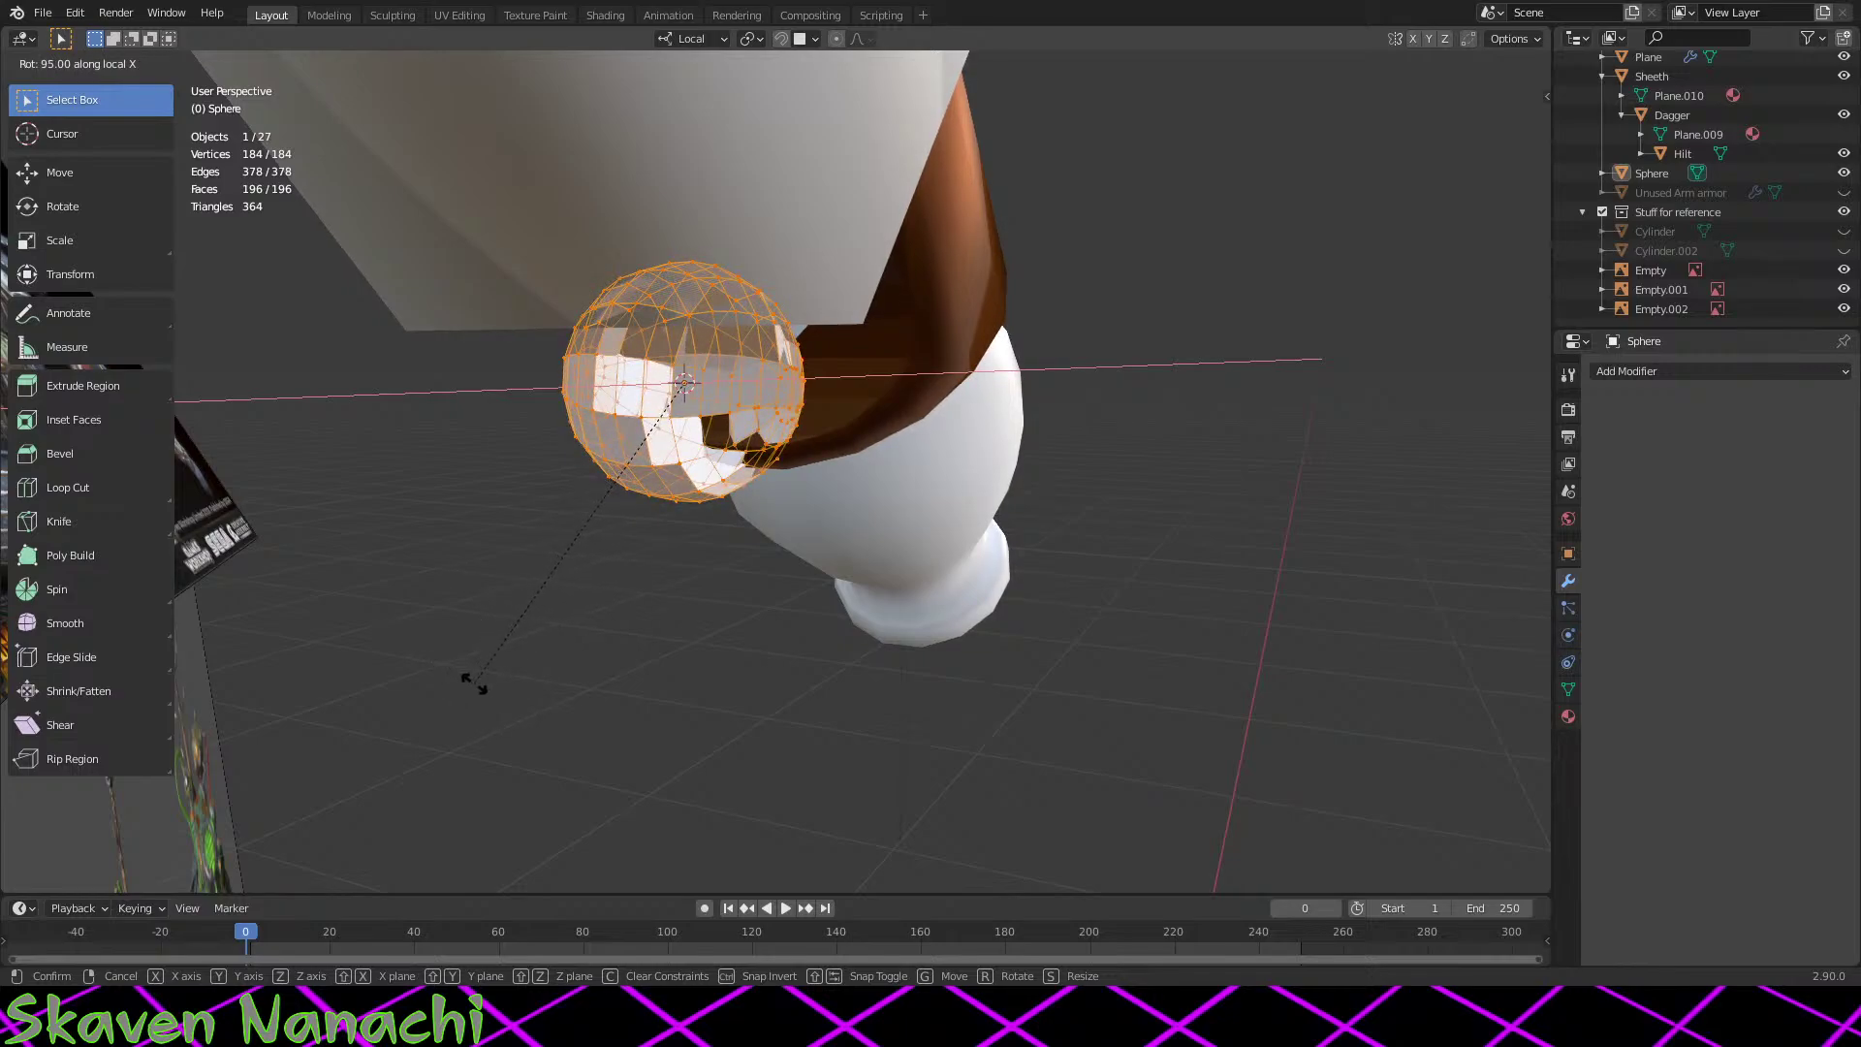
key("Return")
Step: Delete all vertices of the Sphere object's mesh
mouse_move(660, 722)
middle_mouse_down()
mouse_move(513, 714)
mouse_move(852, 706)
mouse_move(918, 619)
mouse_move(920, 574)
mouse_move(681, 718)
middle_mouse_up()
key("x")
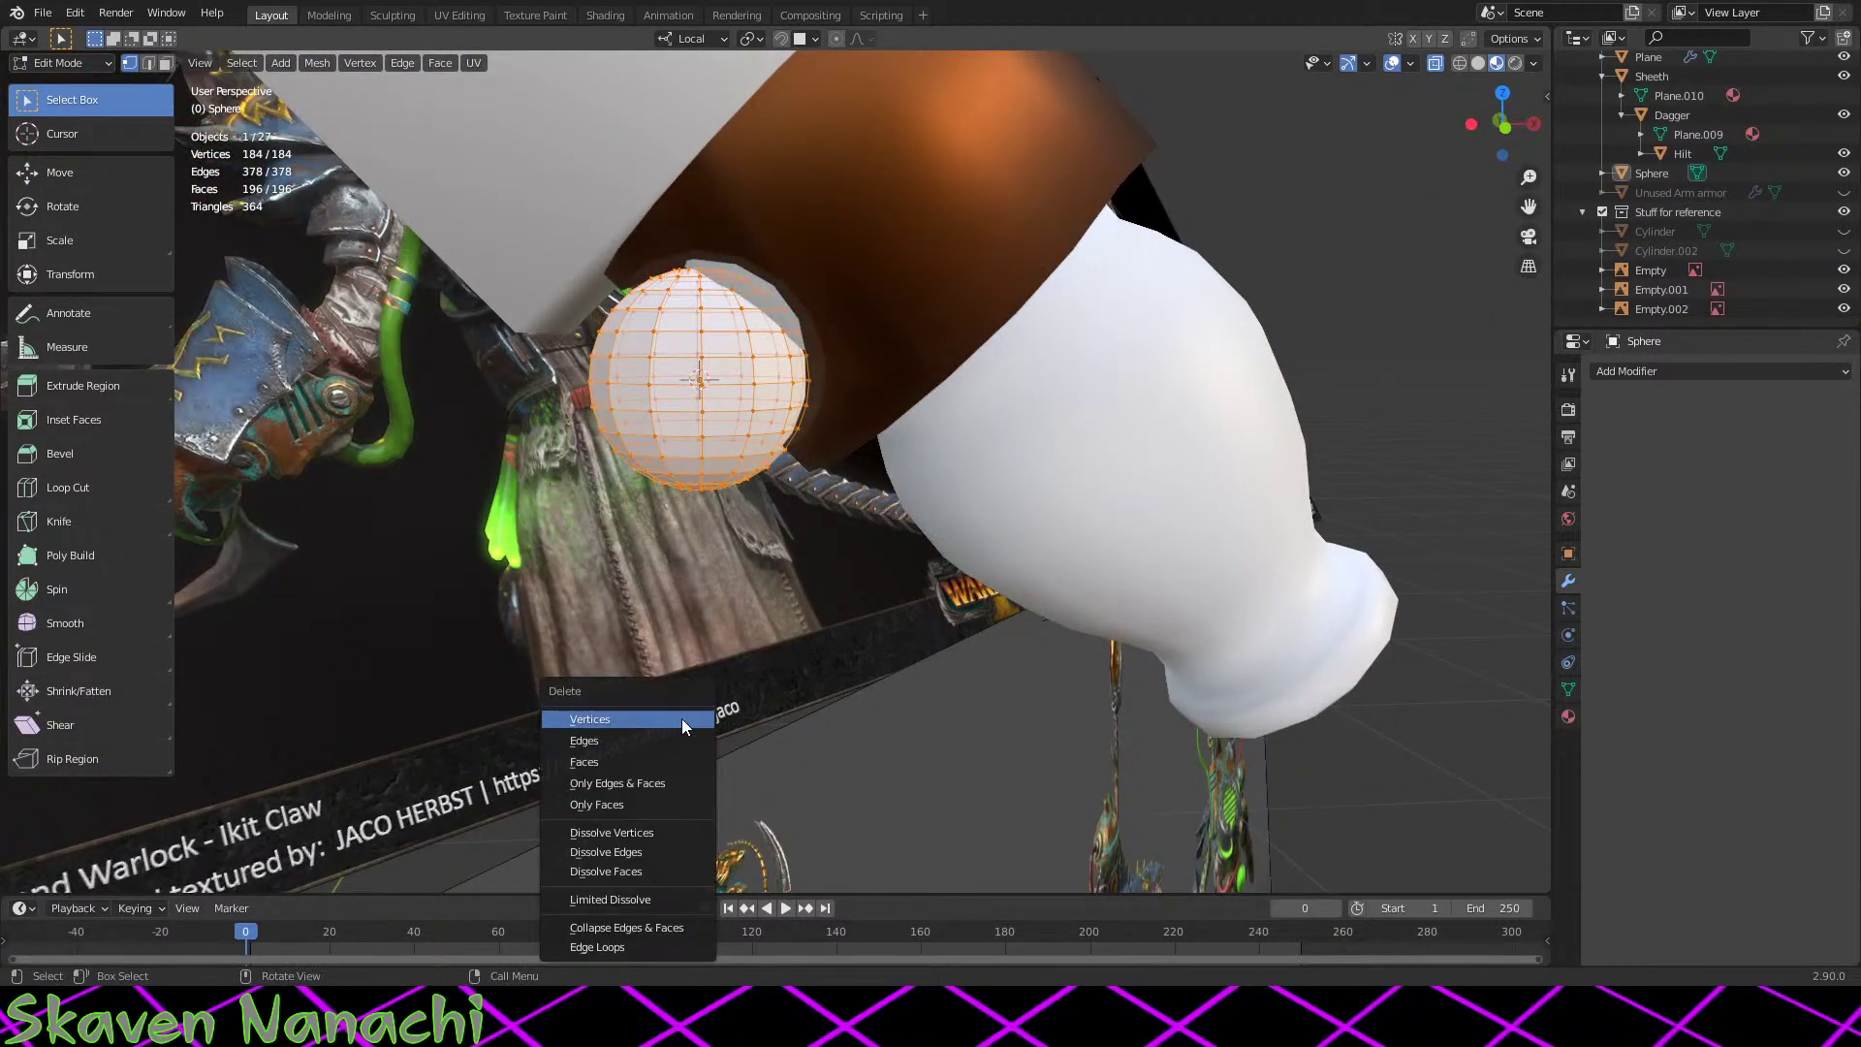
left_click(619, 722)
middle_click_drag(734, 666, 1312, 696)
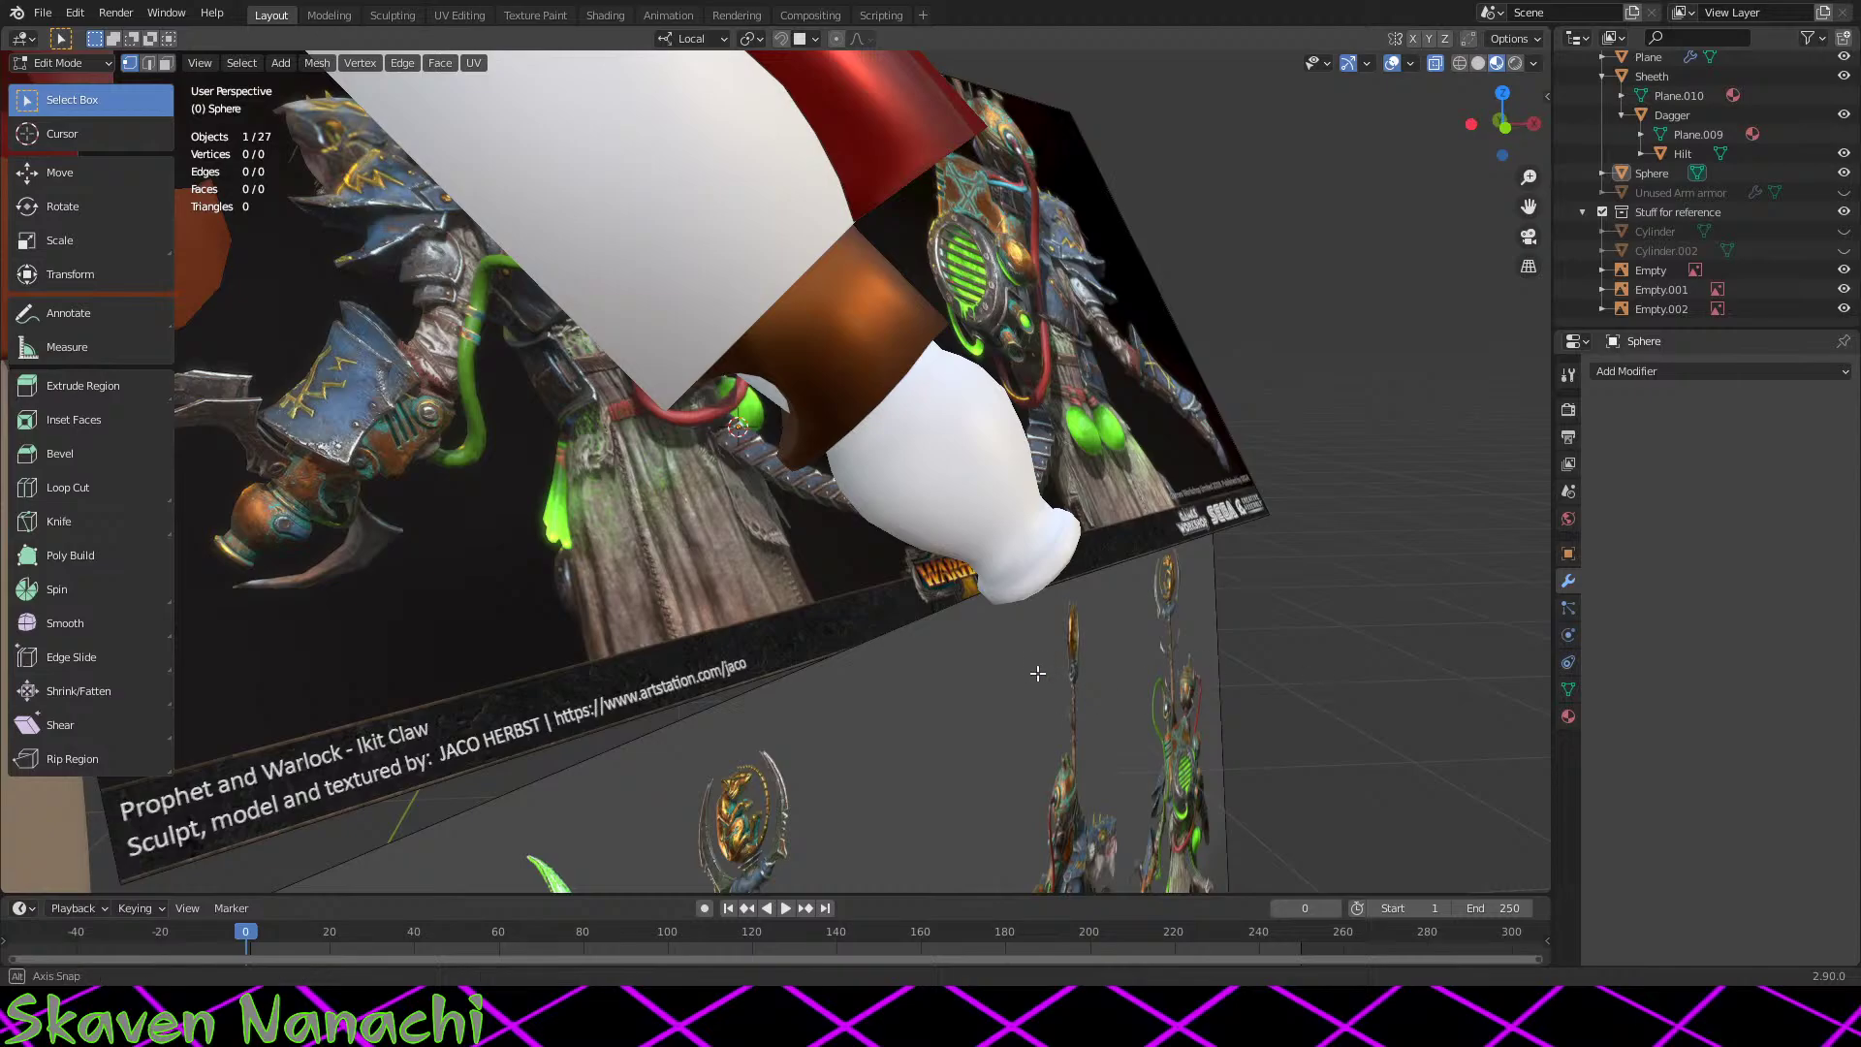
Step: Delete the emptied Sphere object from the scene
middle_click_drag(1037, 672, 1308, 543)
left_click(1725, 172)
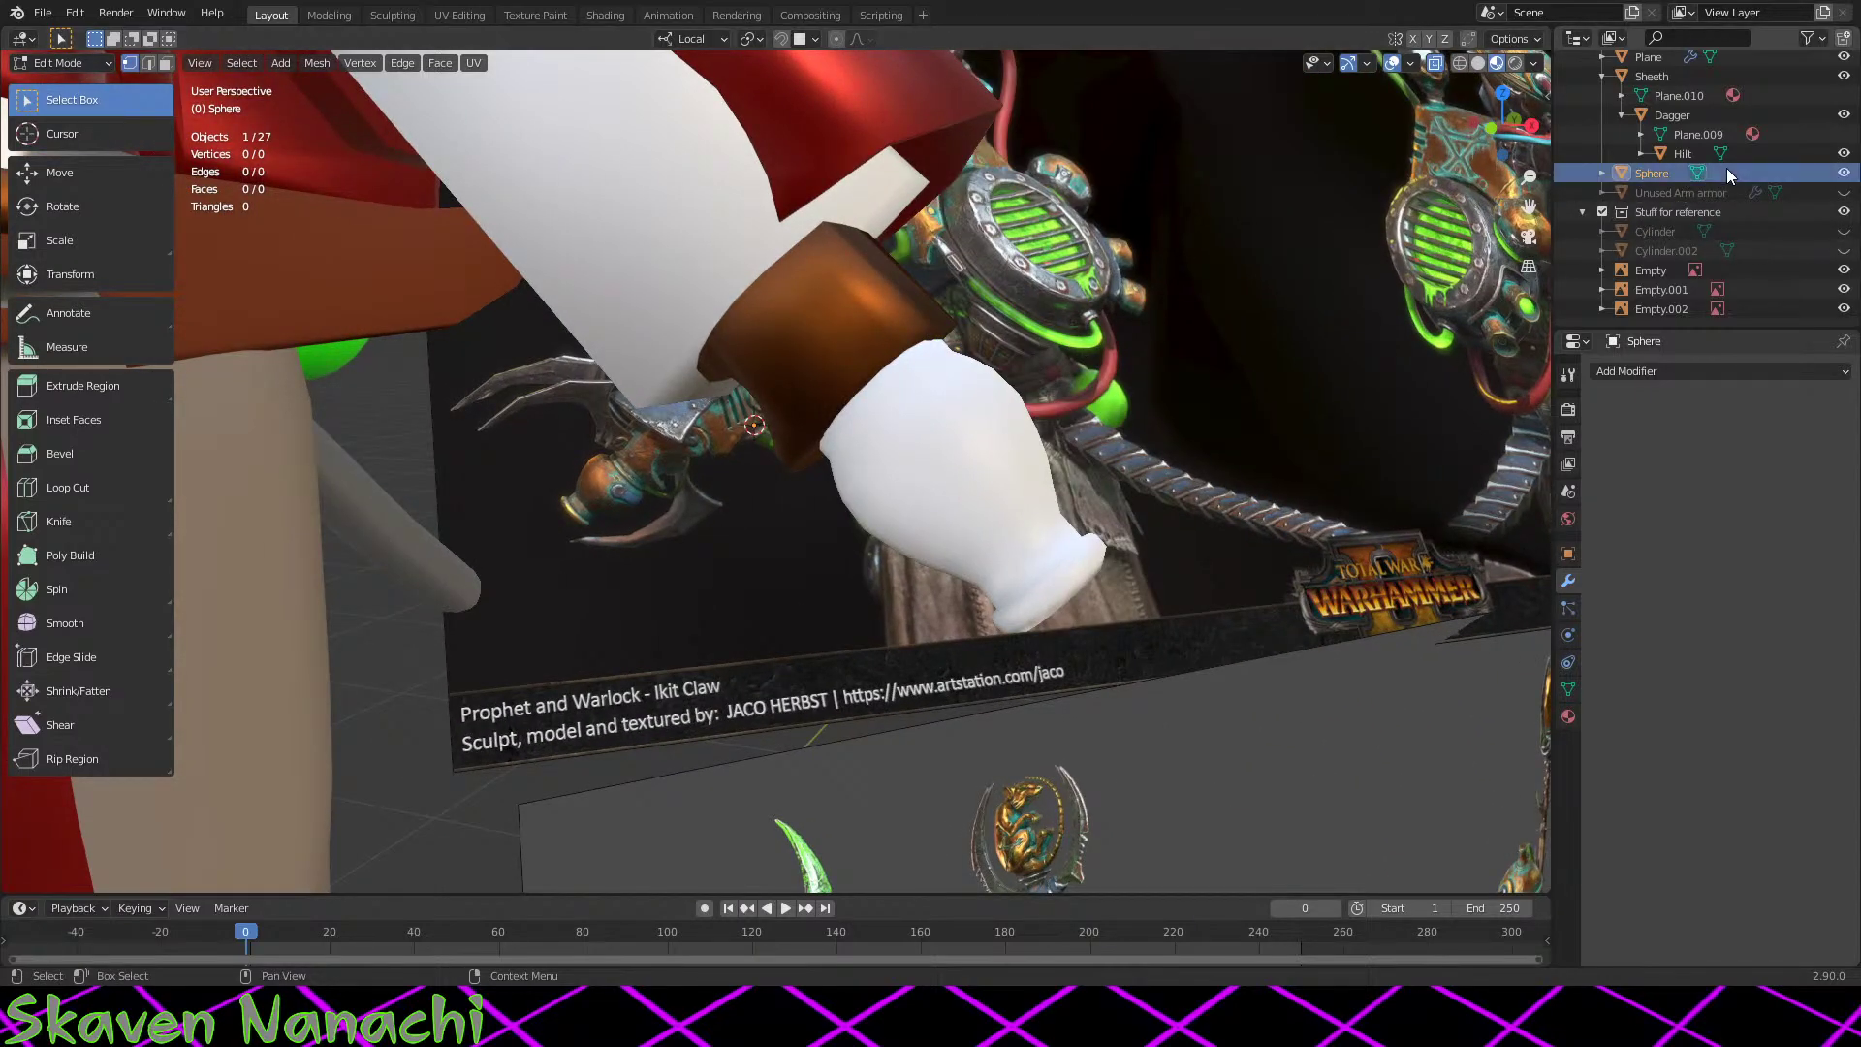
key("x")
Step: Add a UV sphere with 14 segments, 14 rings and 0.05 m radius at the 3D cursor and open its mesh for editing
middle_click_drag(1357, 407, 450, 846)
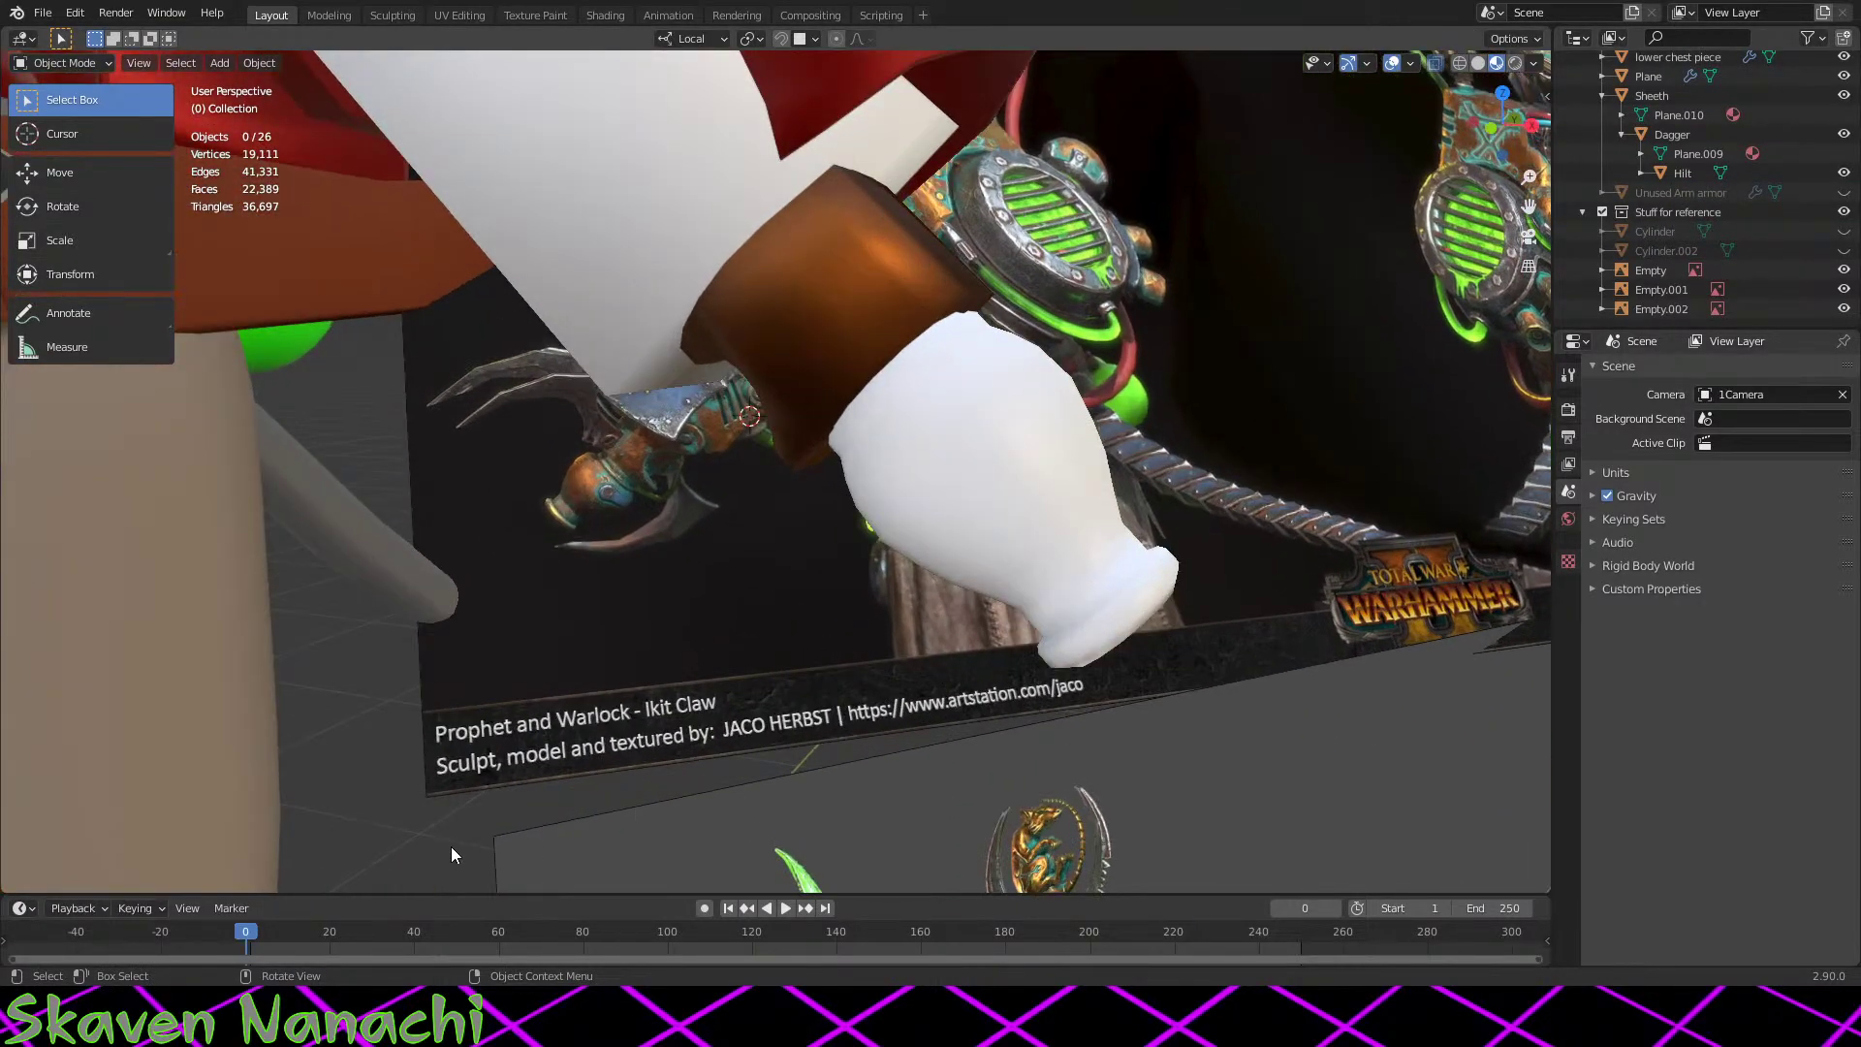
key("shift+a")
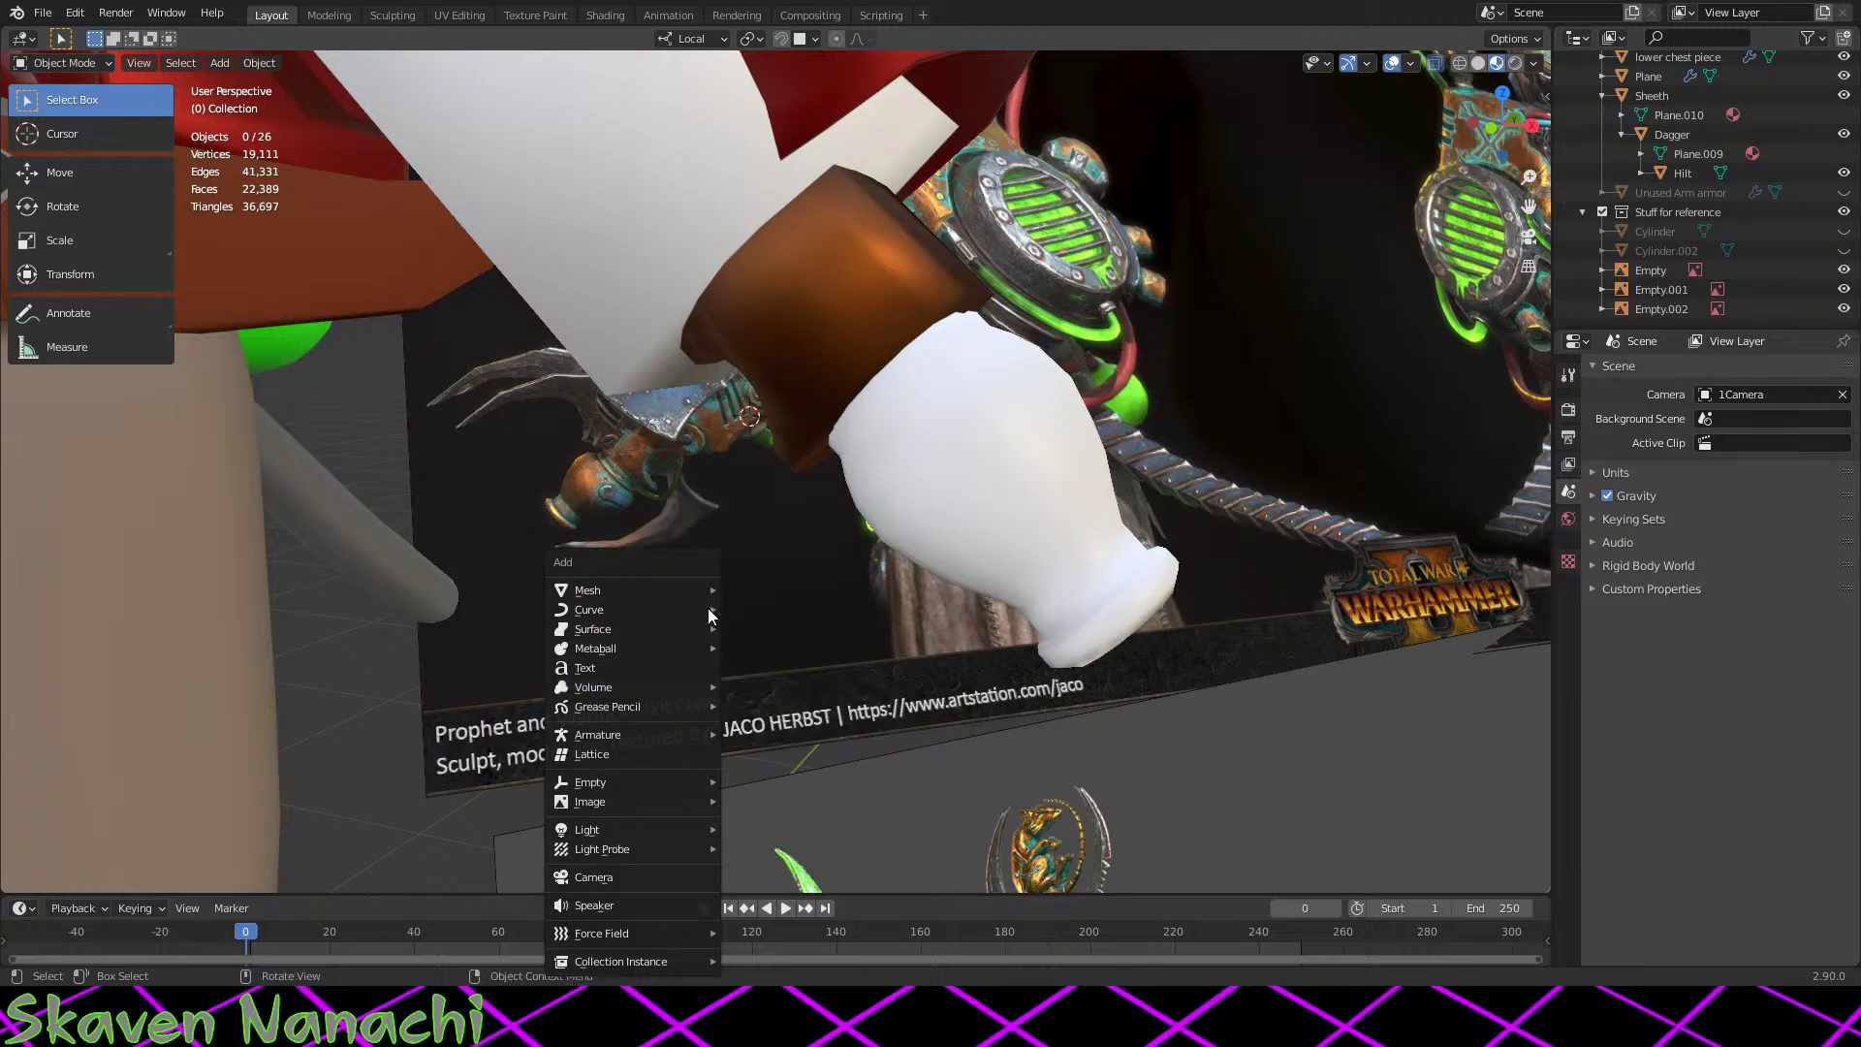
mouse_move(682, 598)
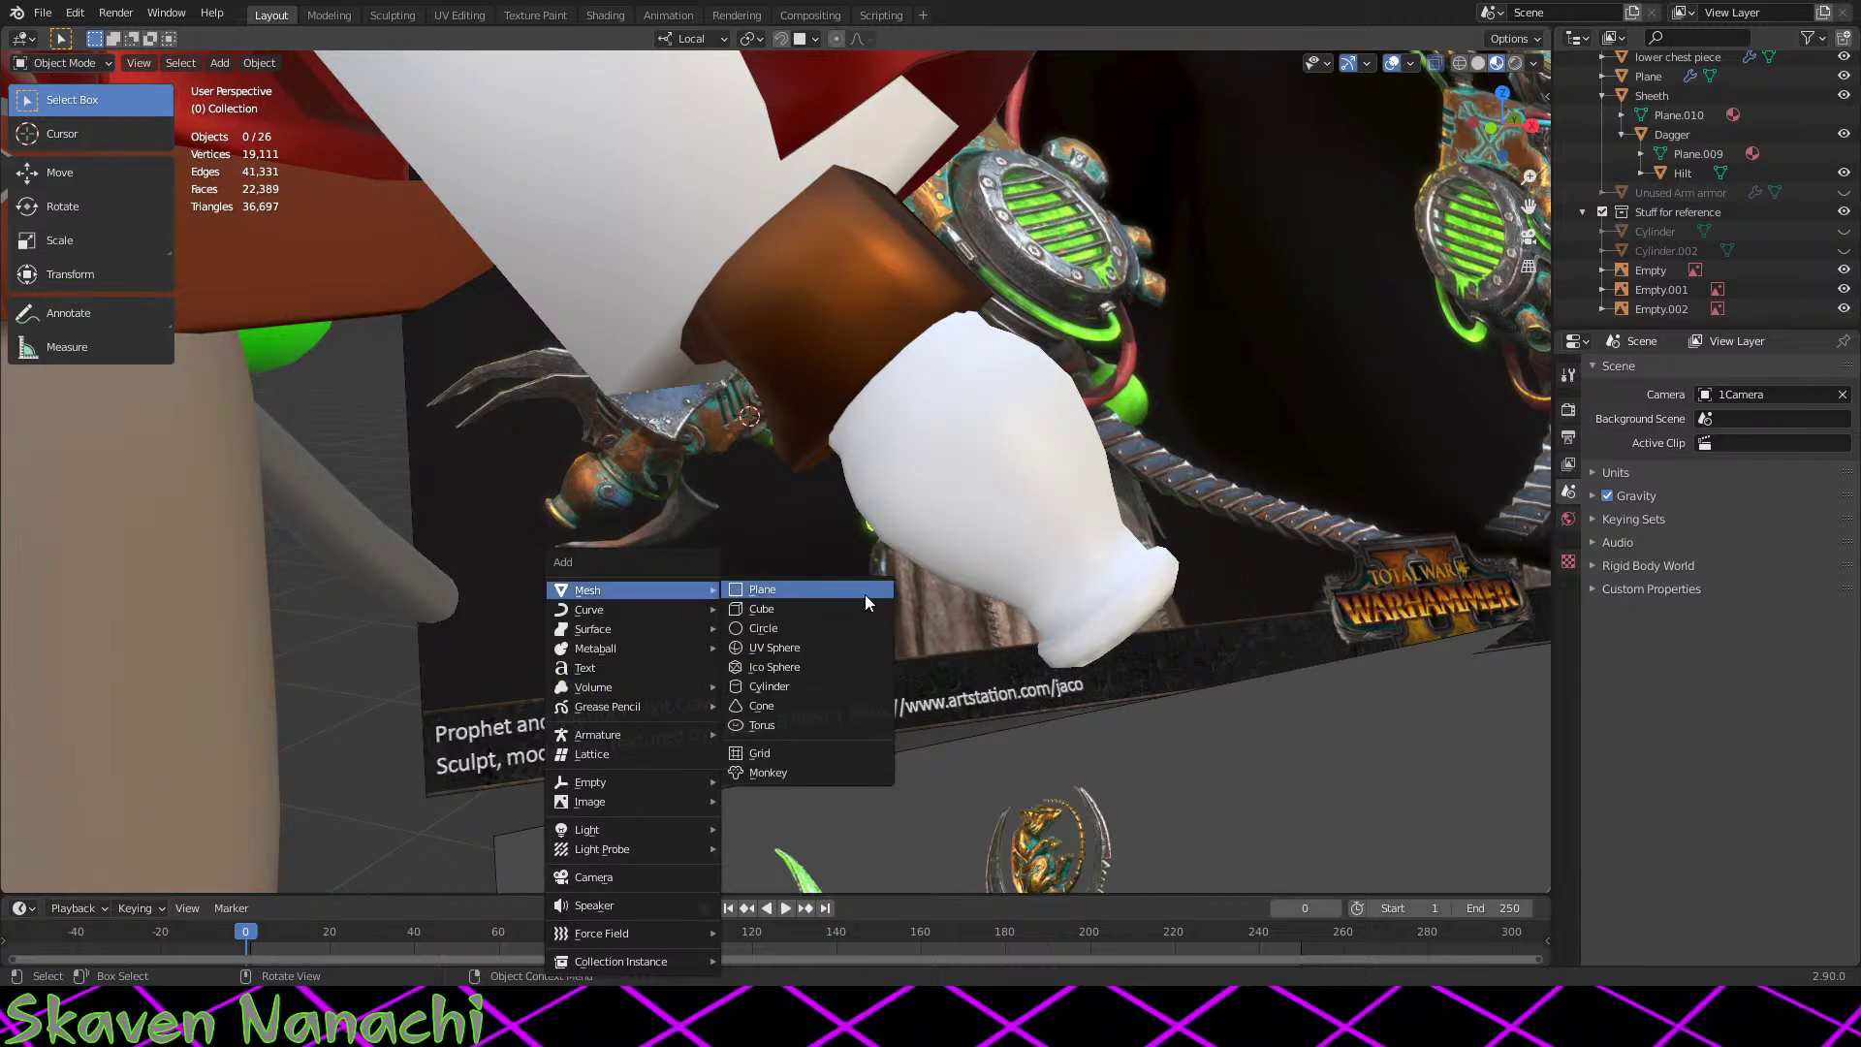
left_click(814, 648)
middle_click_drag(815, 647, 919, 632)
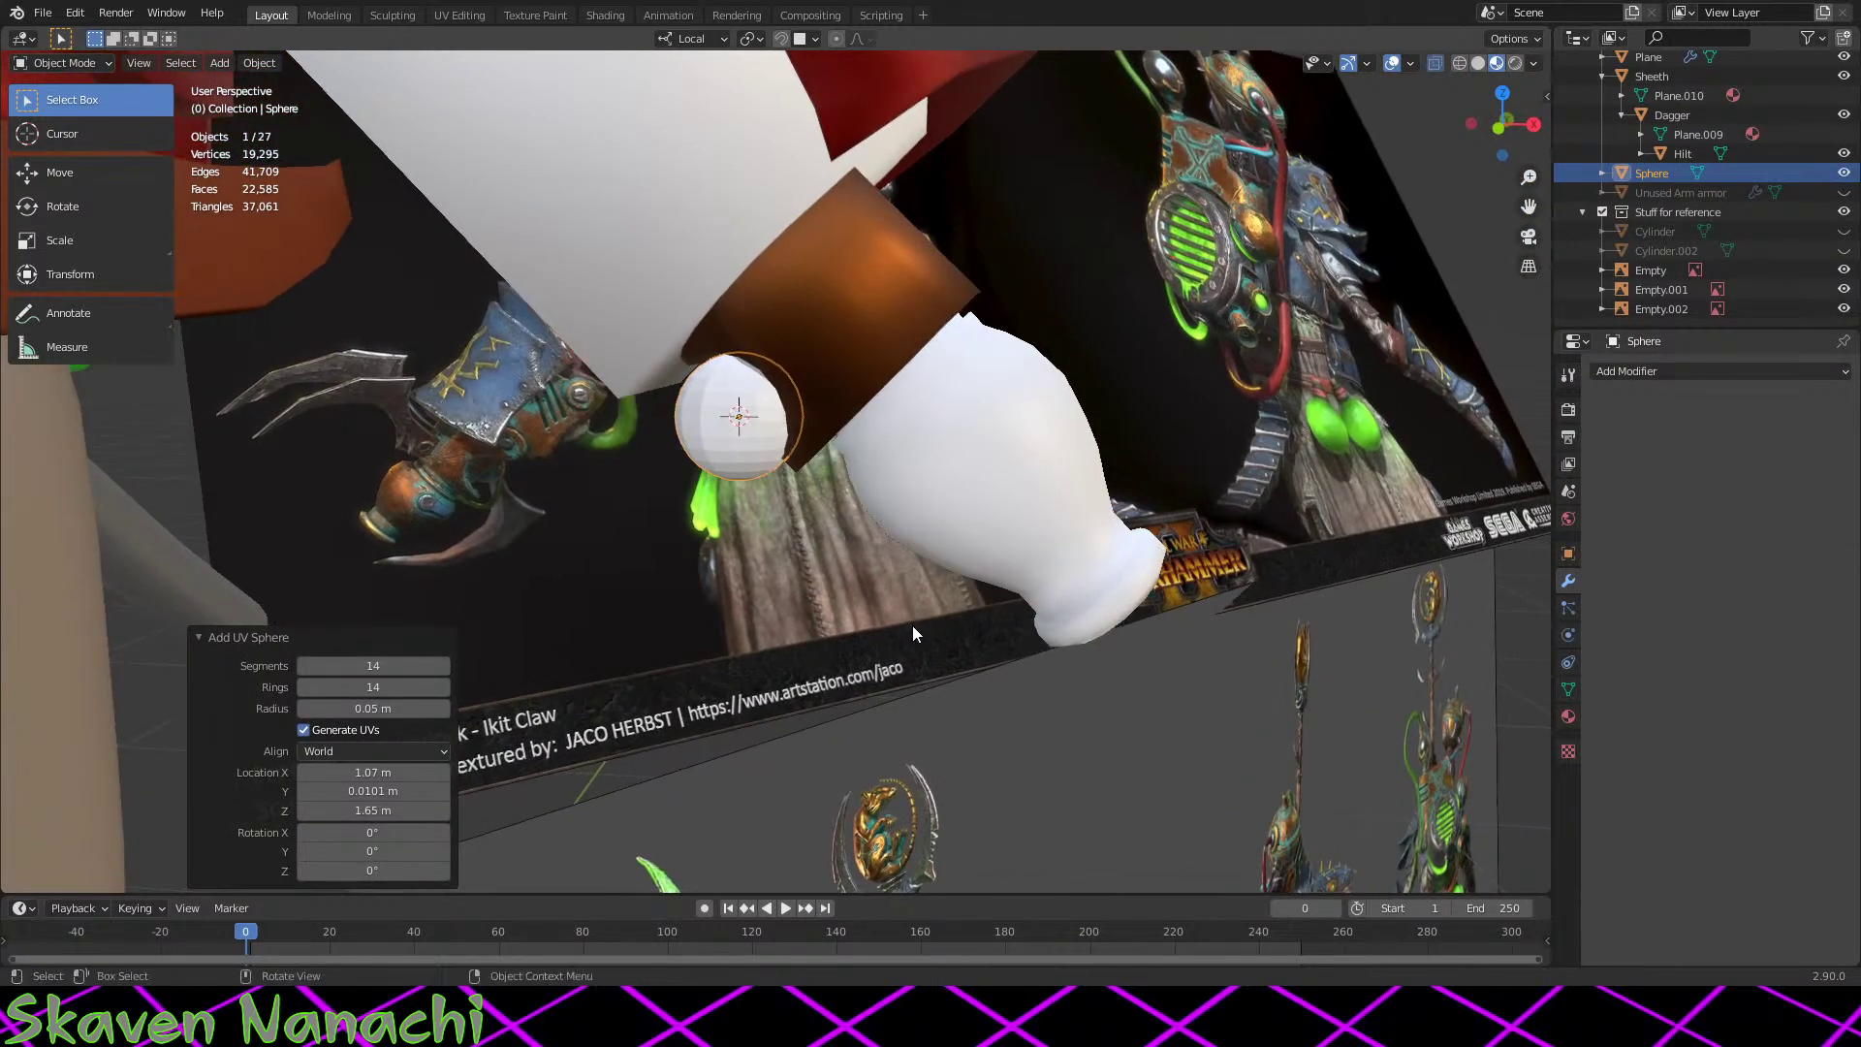
scroll(911, 625, "up", 3)
middle_click_drag(800, 516, 962, 485)
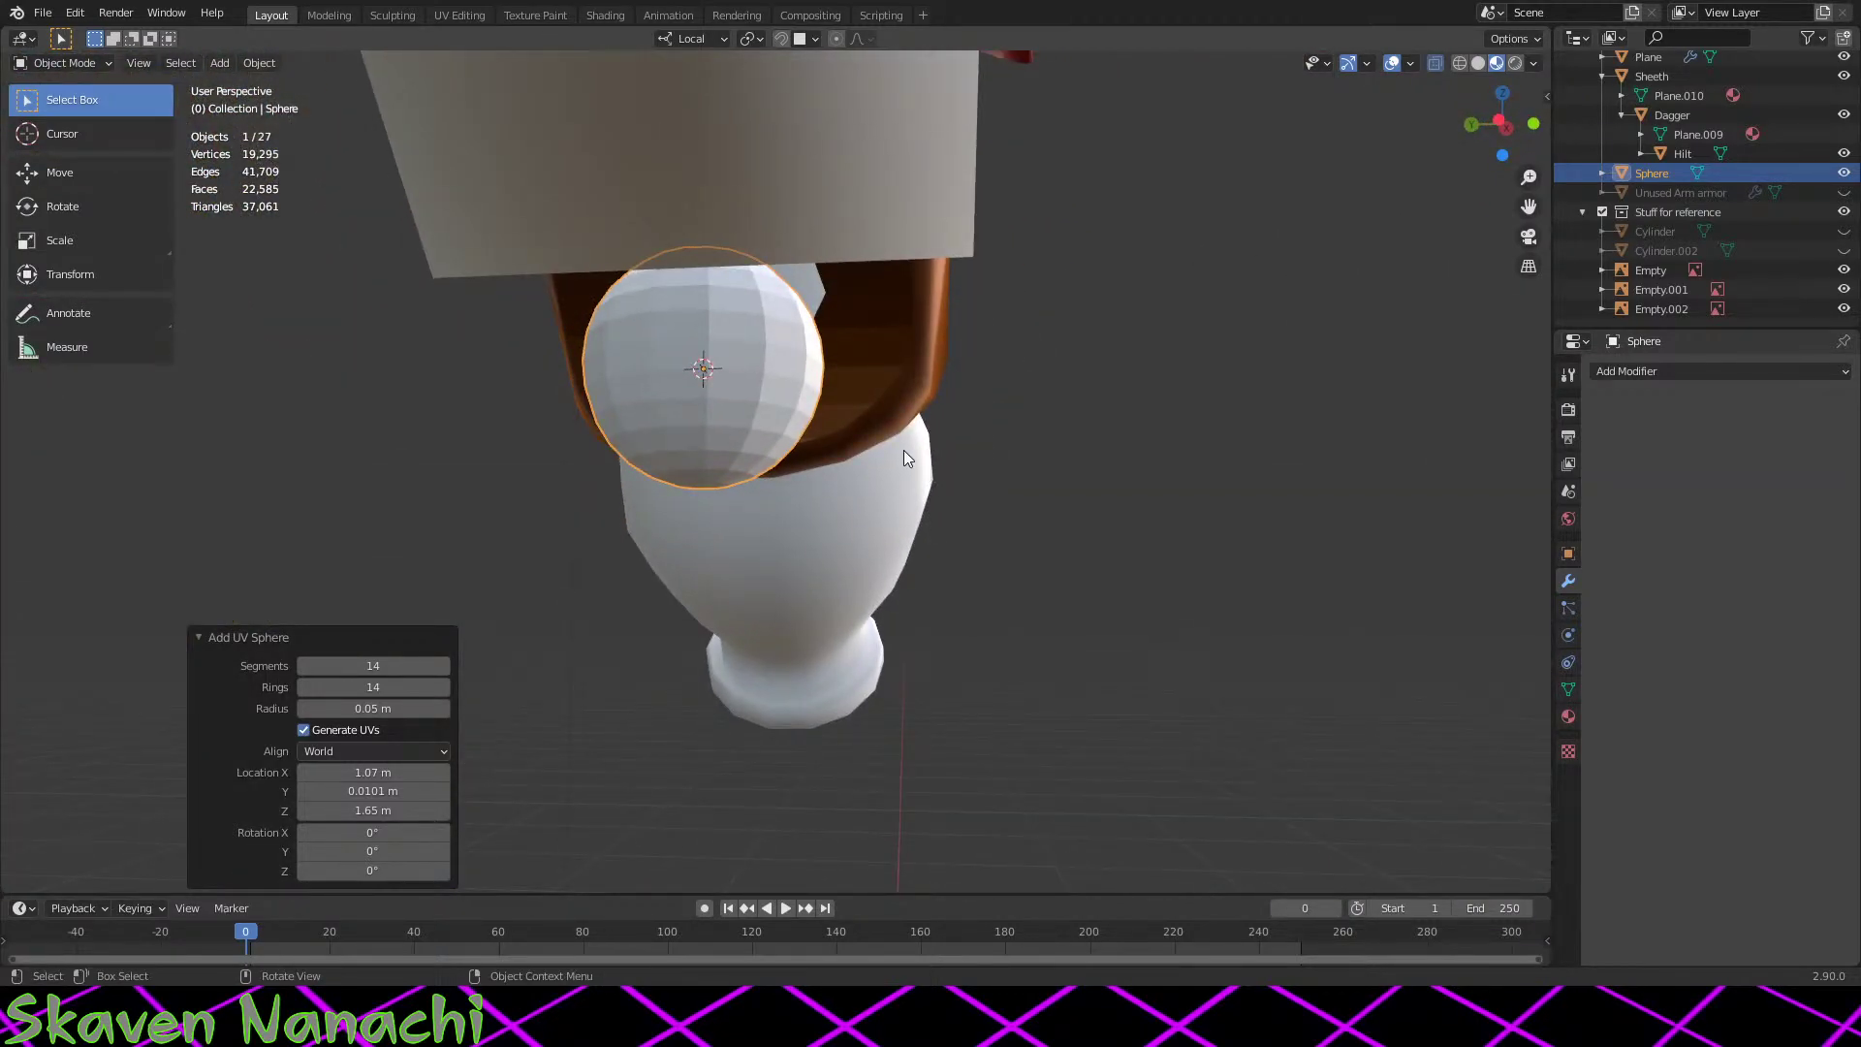
key("Tab")
Step: Try to rotate the new sphere's mesh 90° about its local X axis
key("s")
type("r")
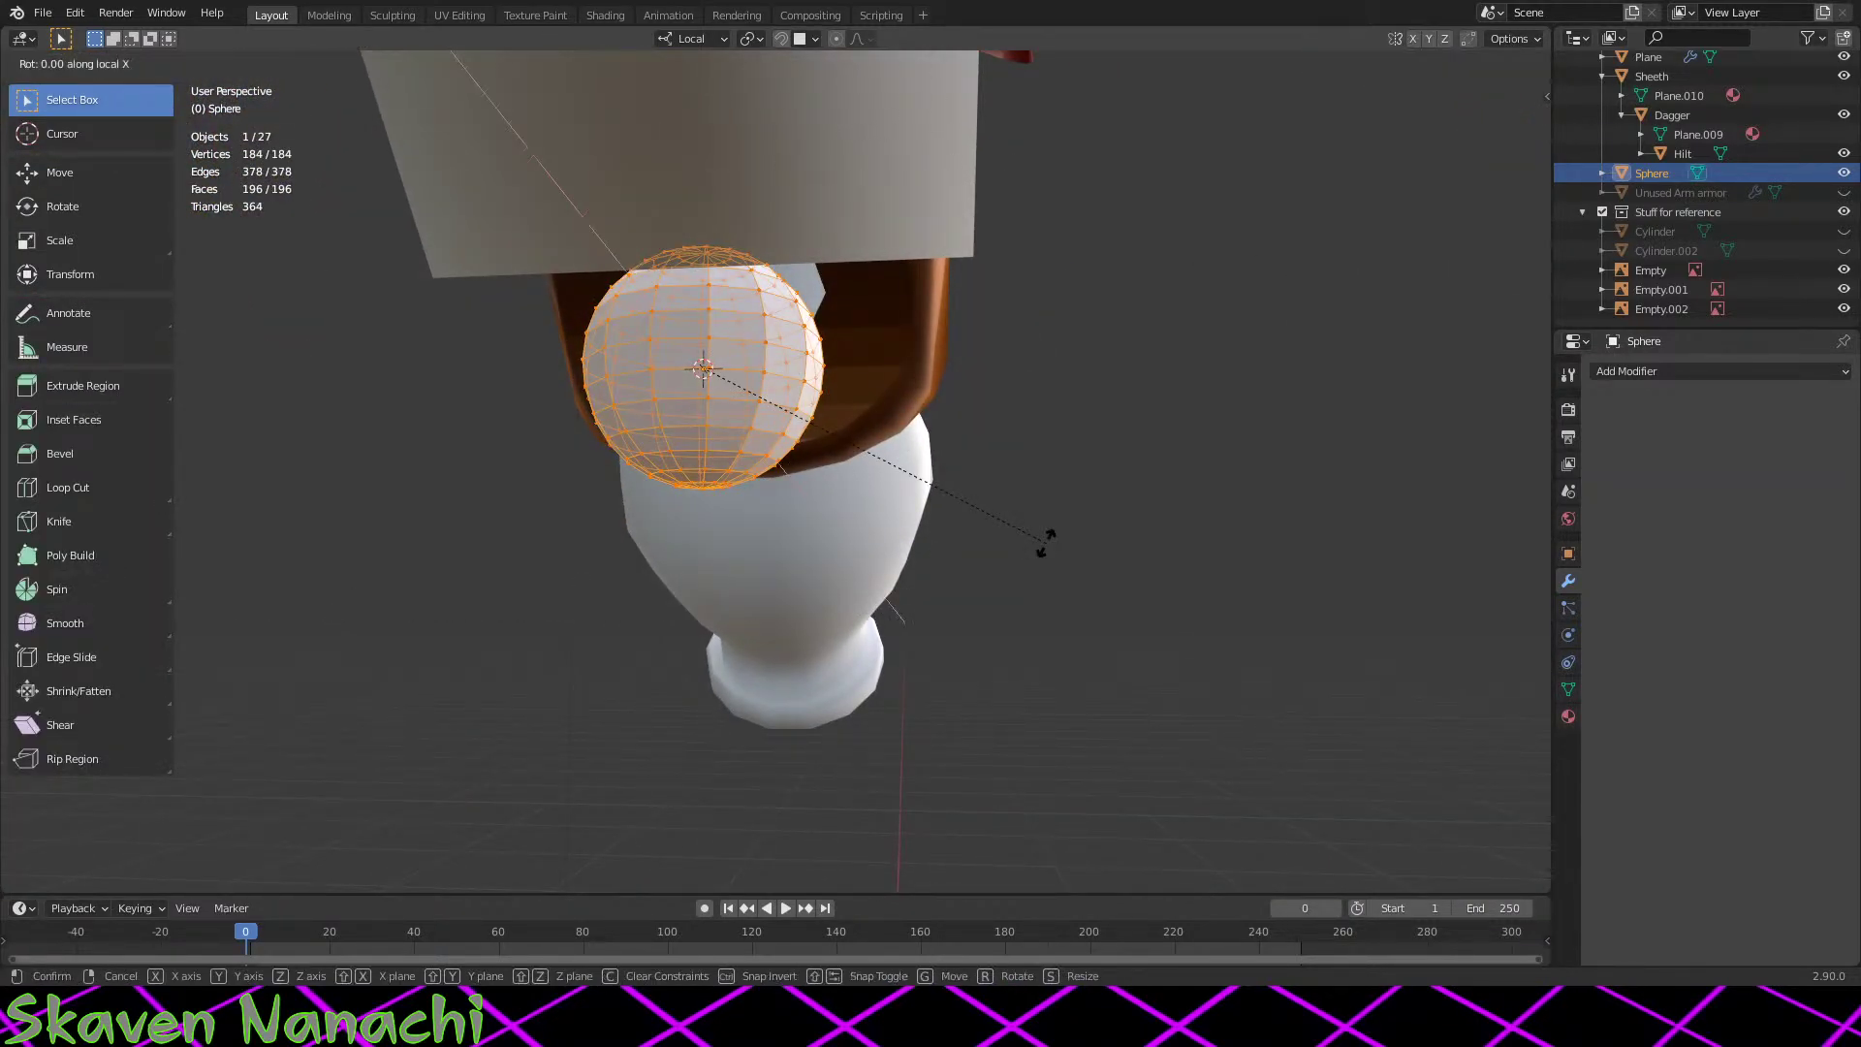
type("x90")
key("Return")
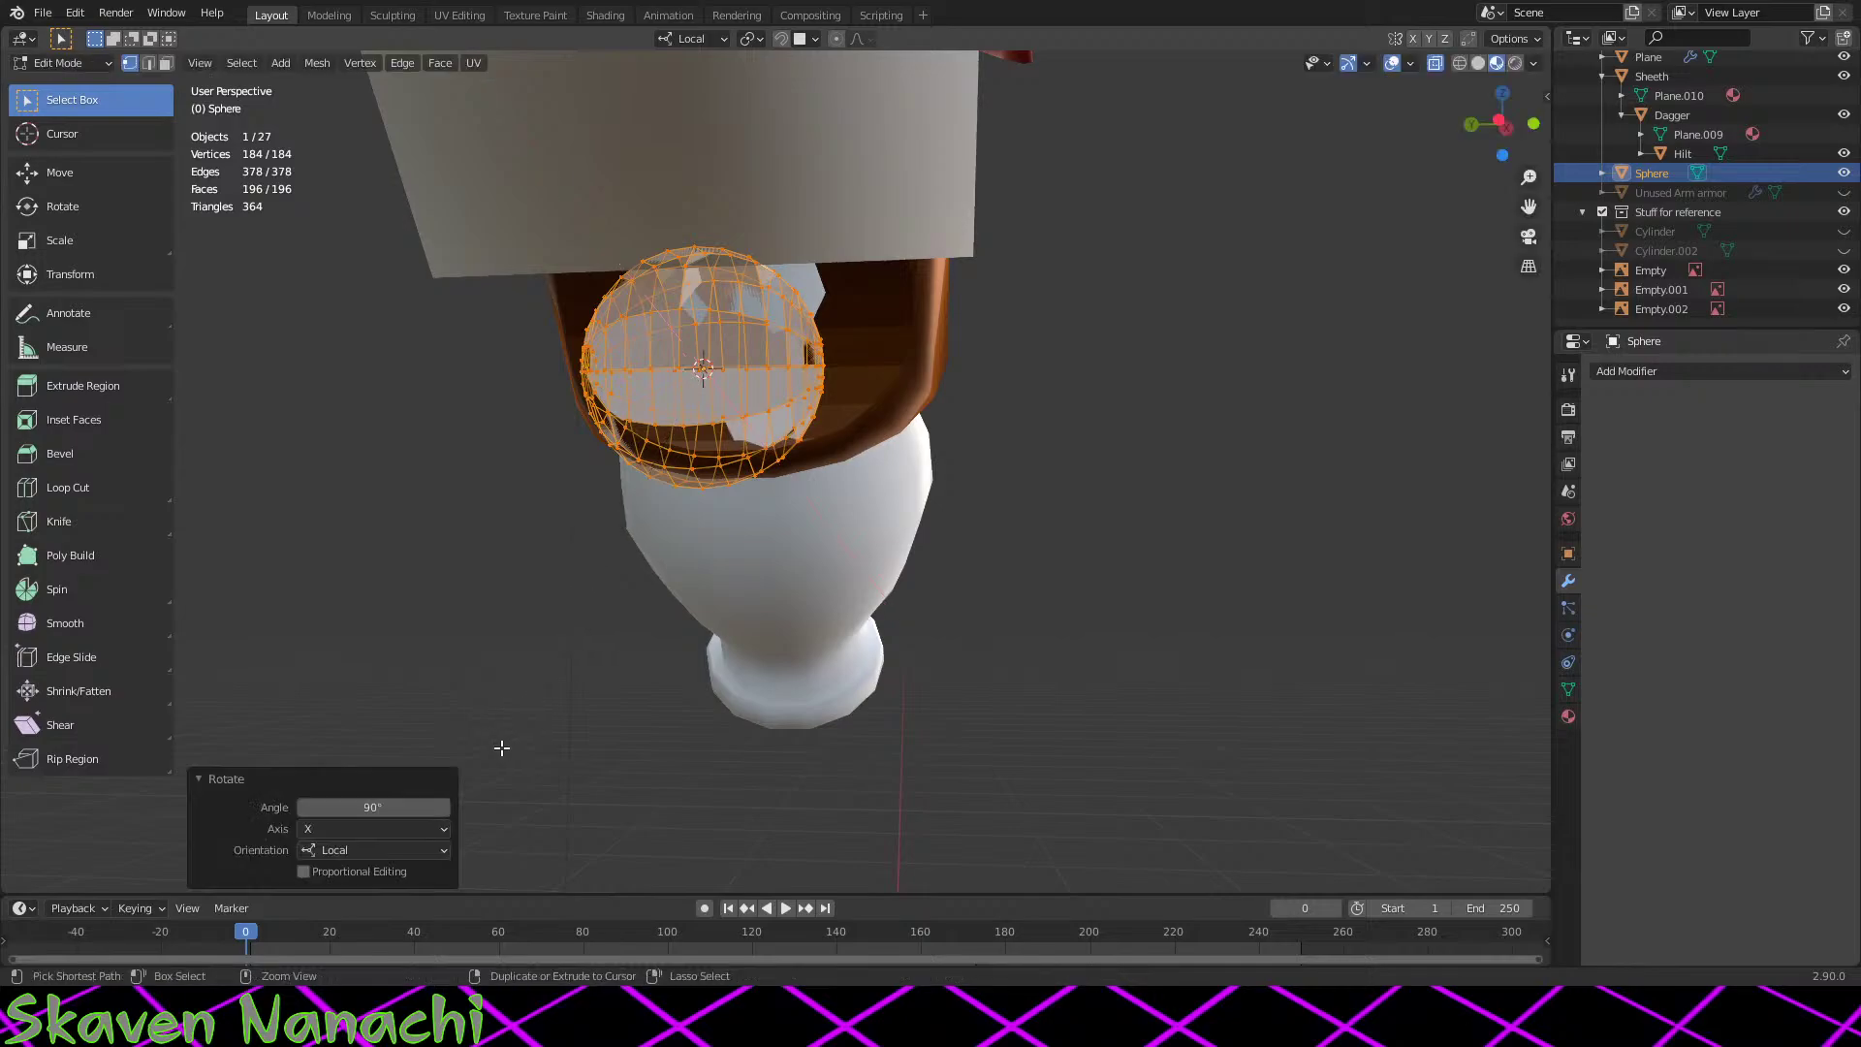
middle_click_drag(499, 748, 981, 723)
key("ctrl+z")
Step: Rotate the whole sphere mesh 90° about the local X axis so its poles face sideways
key("r")
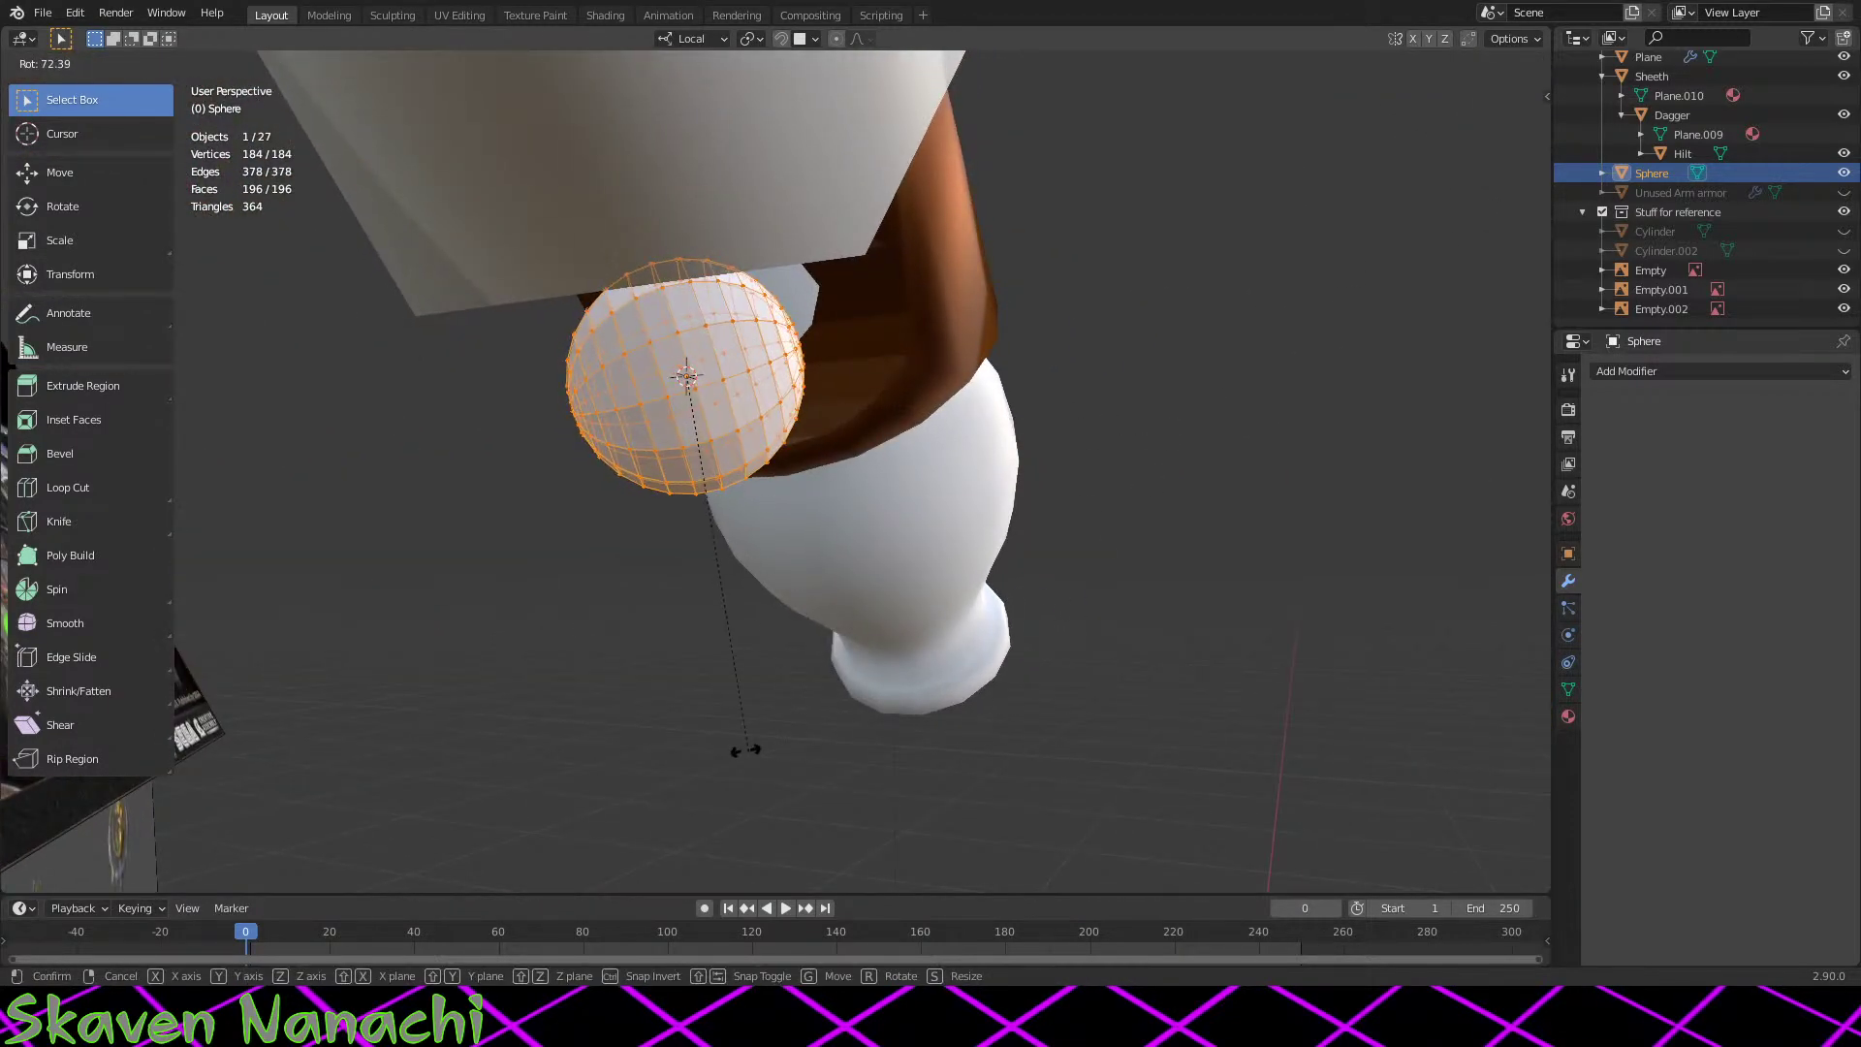
left_click(599, 719)
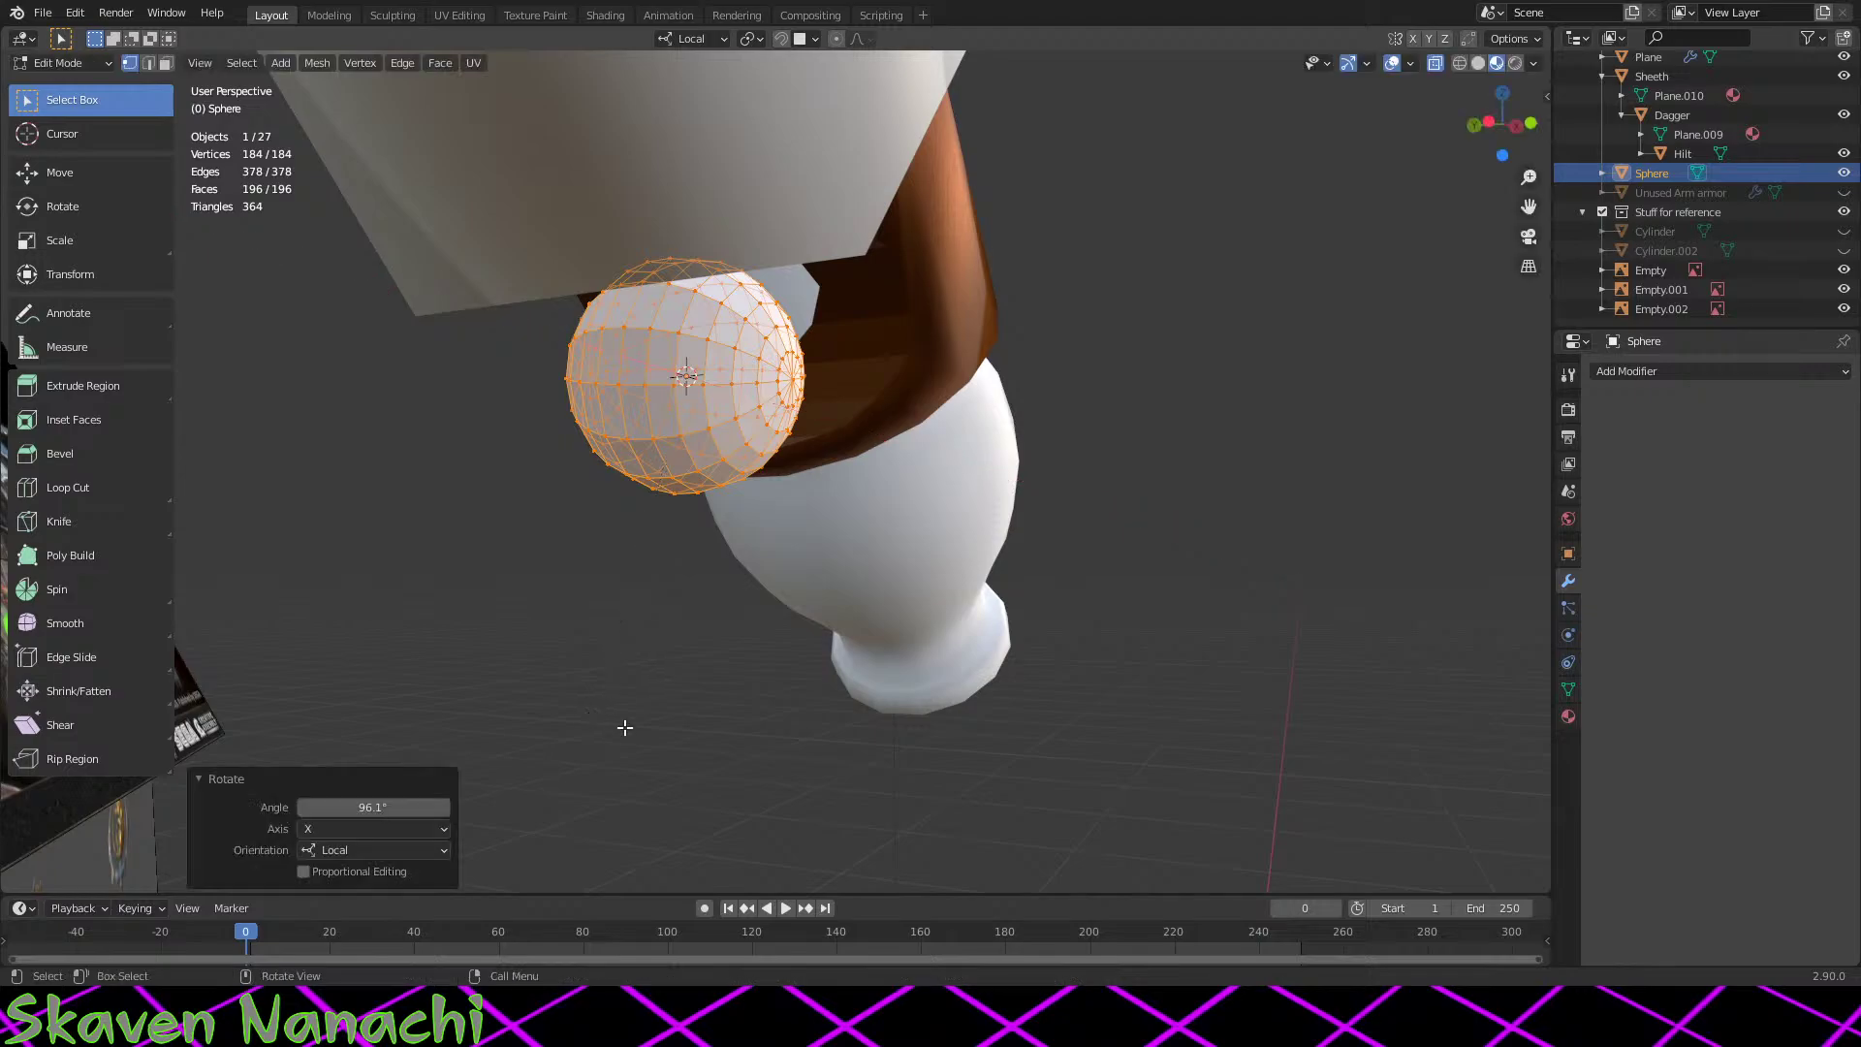
key("Return")
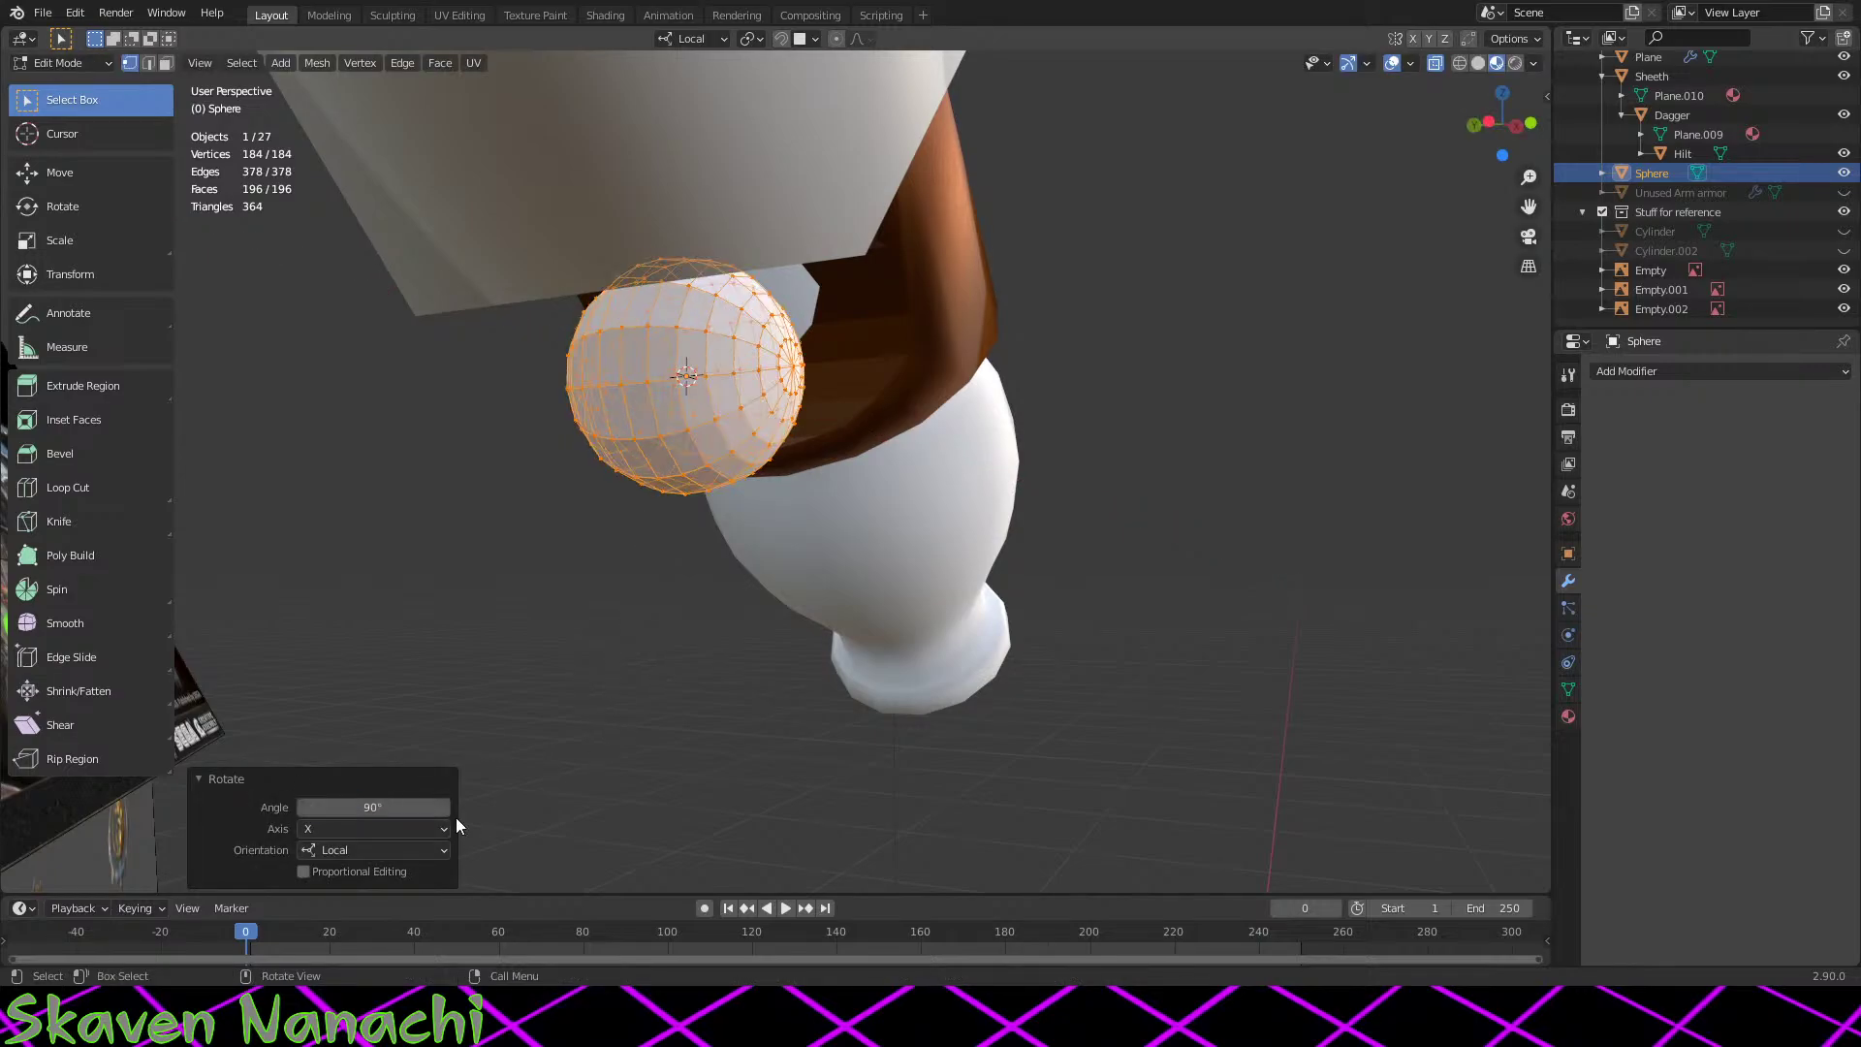
middle_click_drag(791, 599, 987, 561)
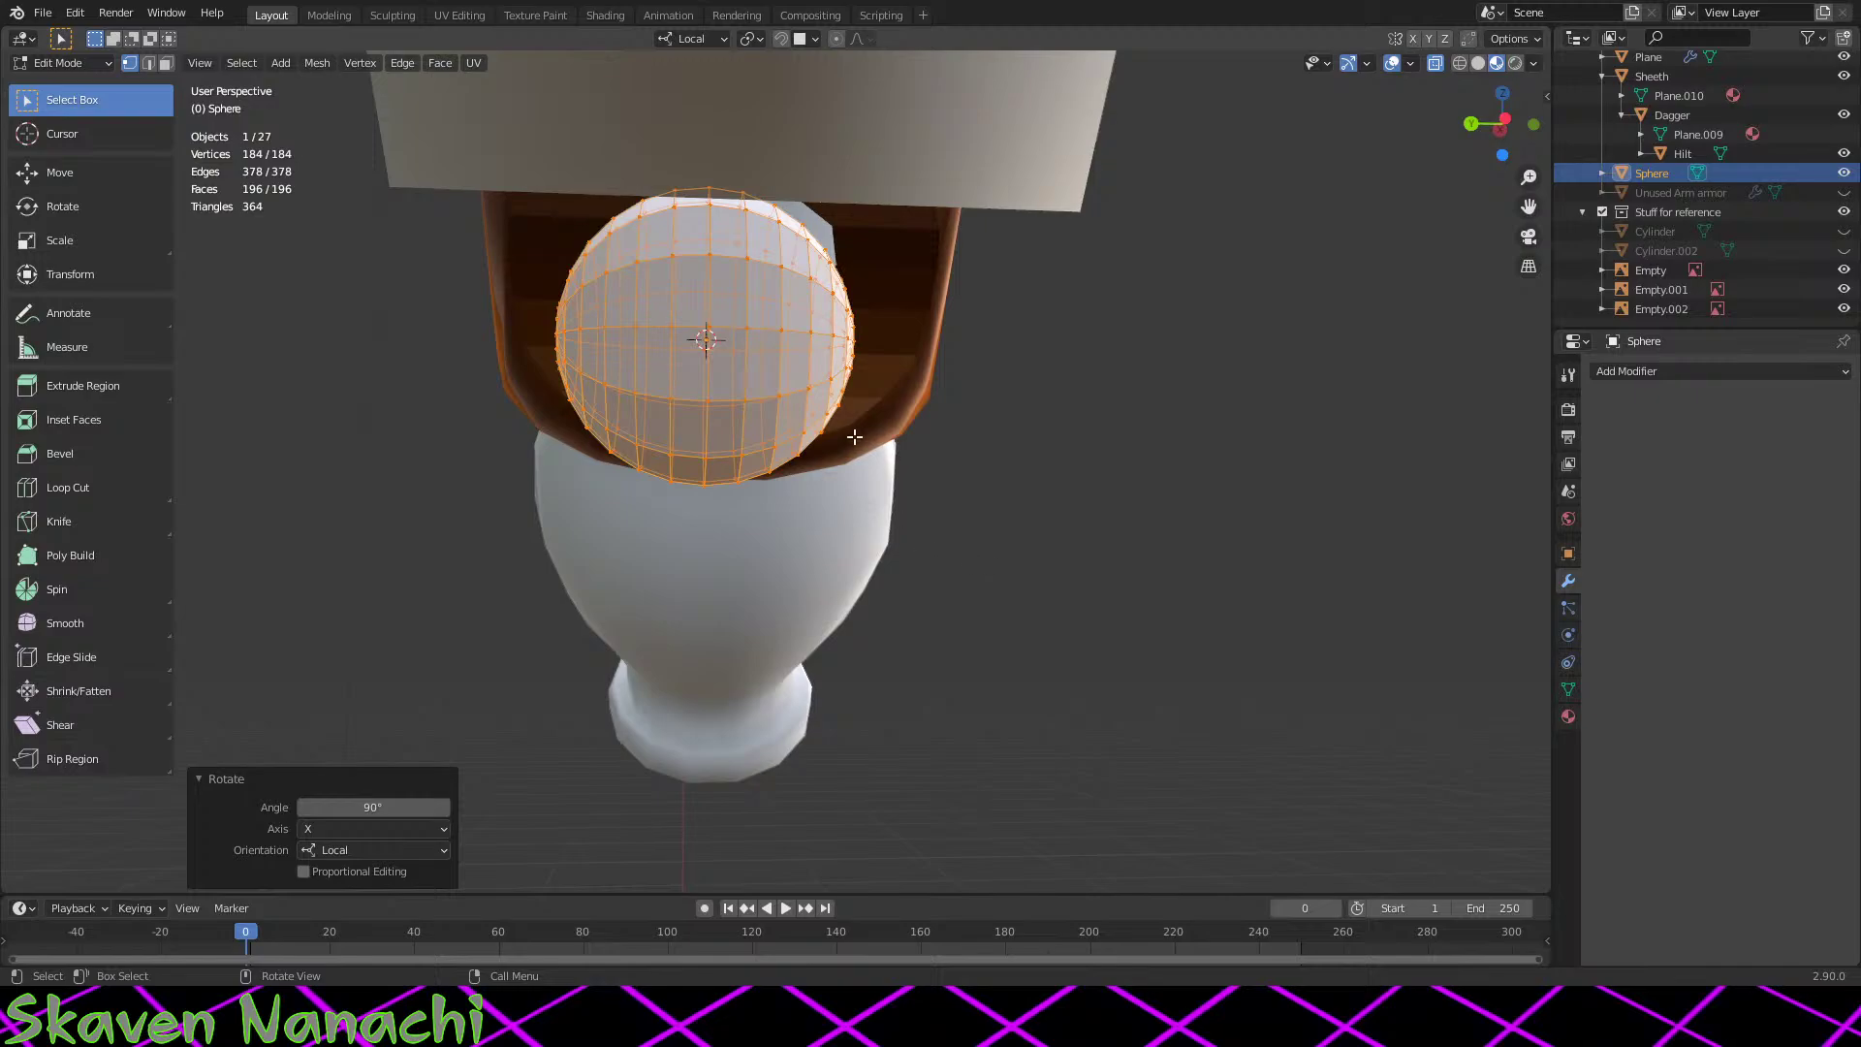
middle_click_drag(854, 437, 1126, 737)
key("Tab")
left_click(1163, 317)
key("Tab")
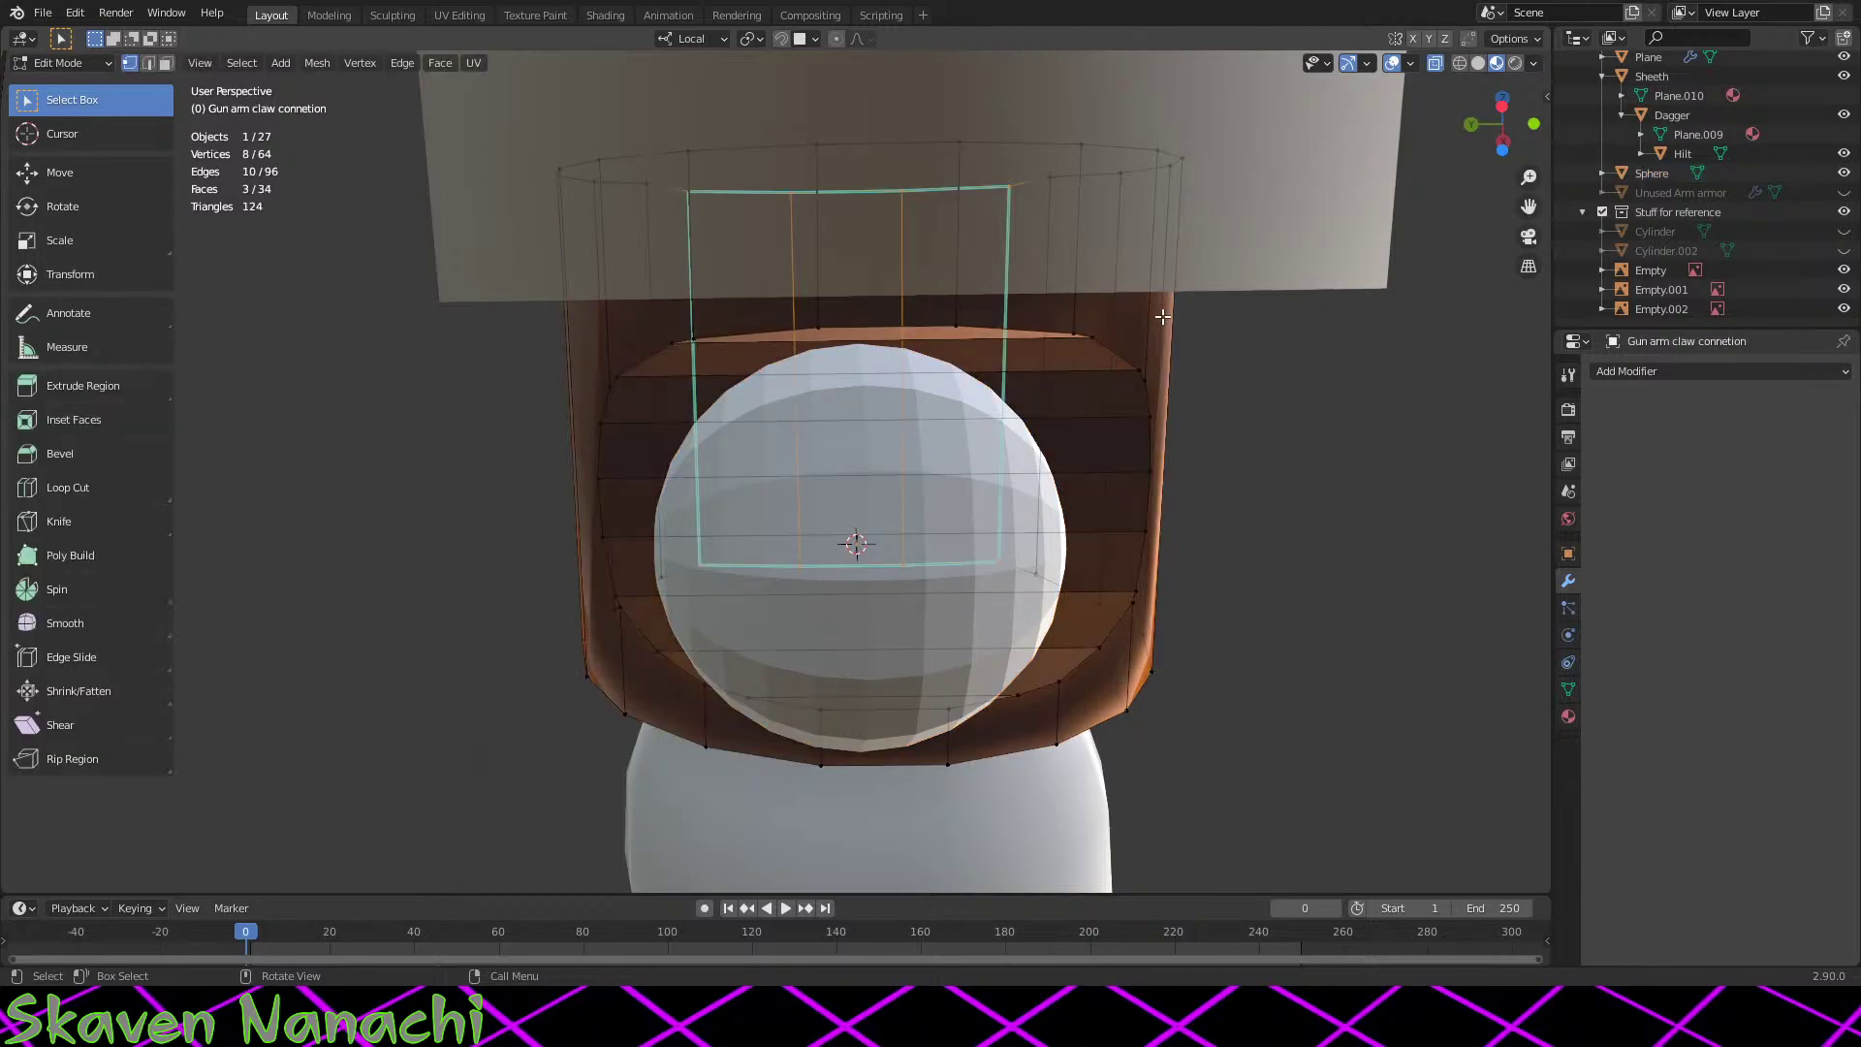
key("Tab")
left_click(957, 634)
key("Tab")
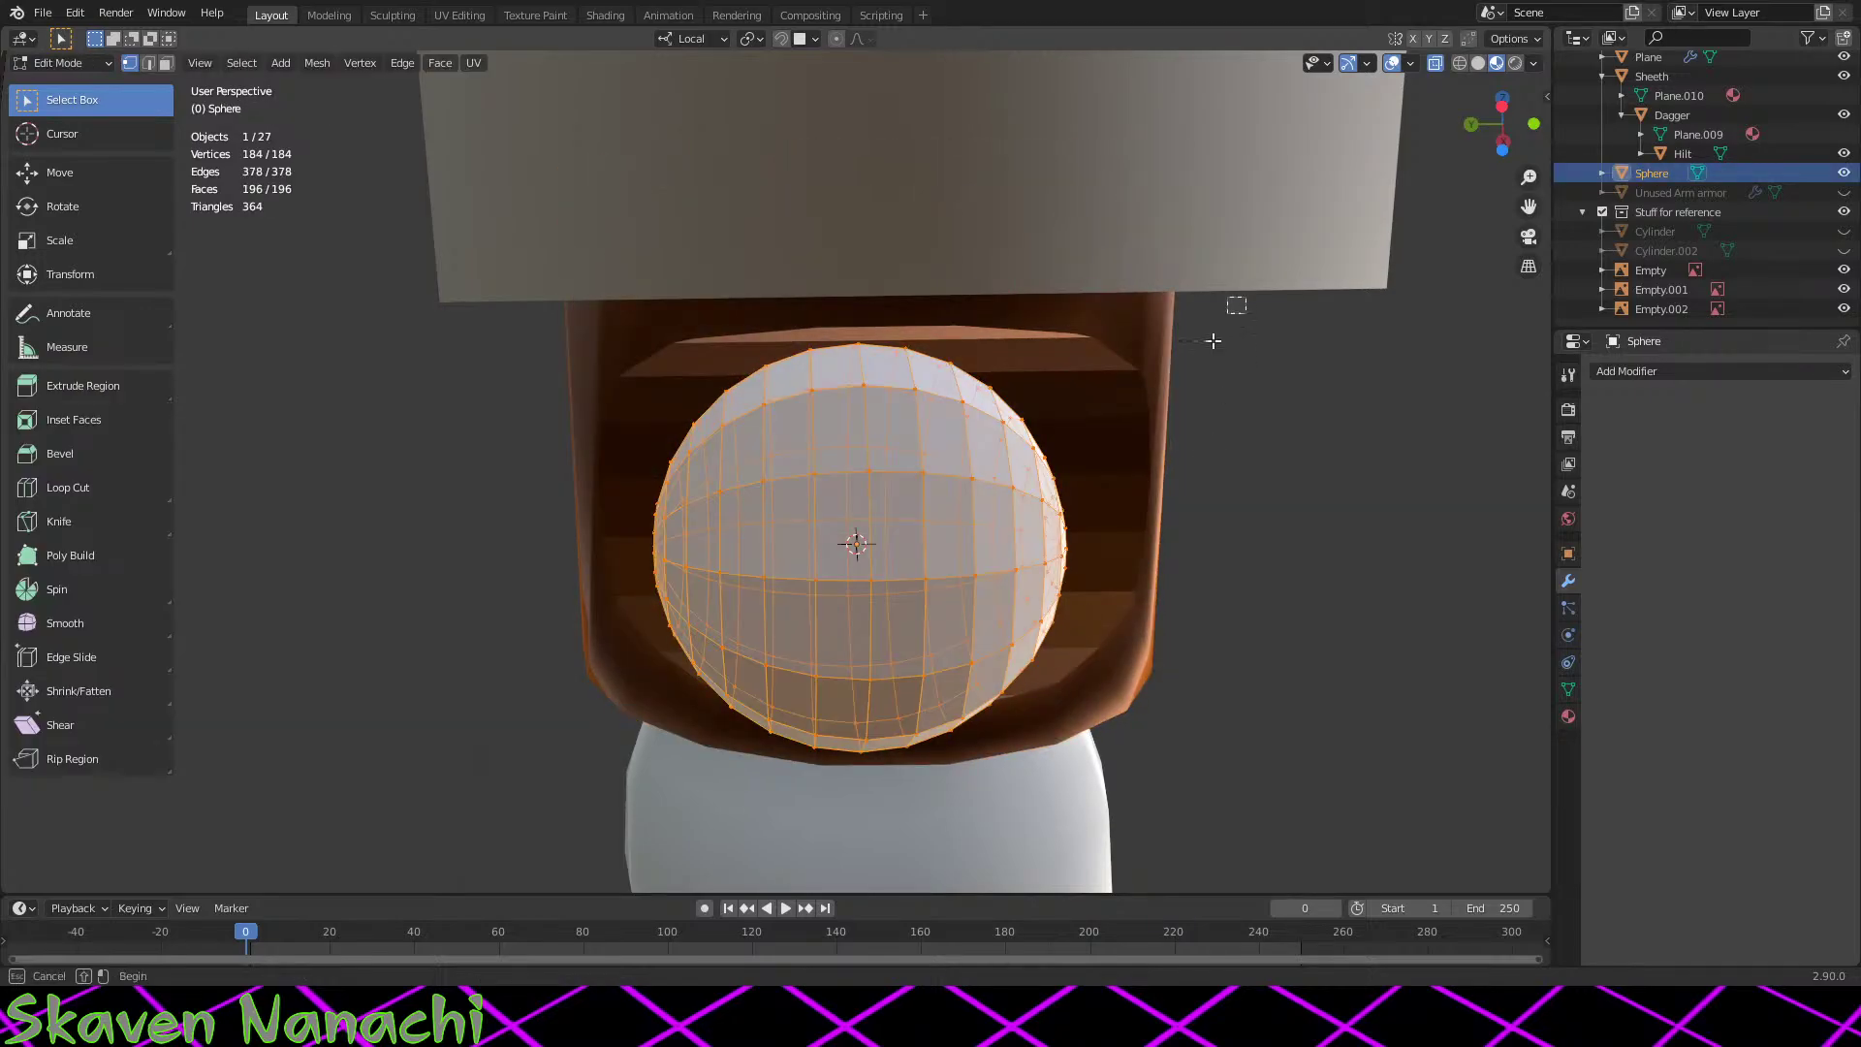
Step: Stretch the sphere into a capsule by moving its -Y half -0.061753 m along local Y and its opposite half the other way
left_click_drag(1247, 296, 886, 812)
key("g")
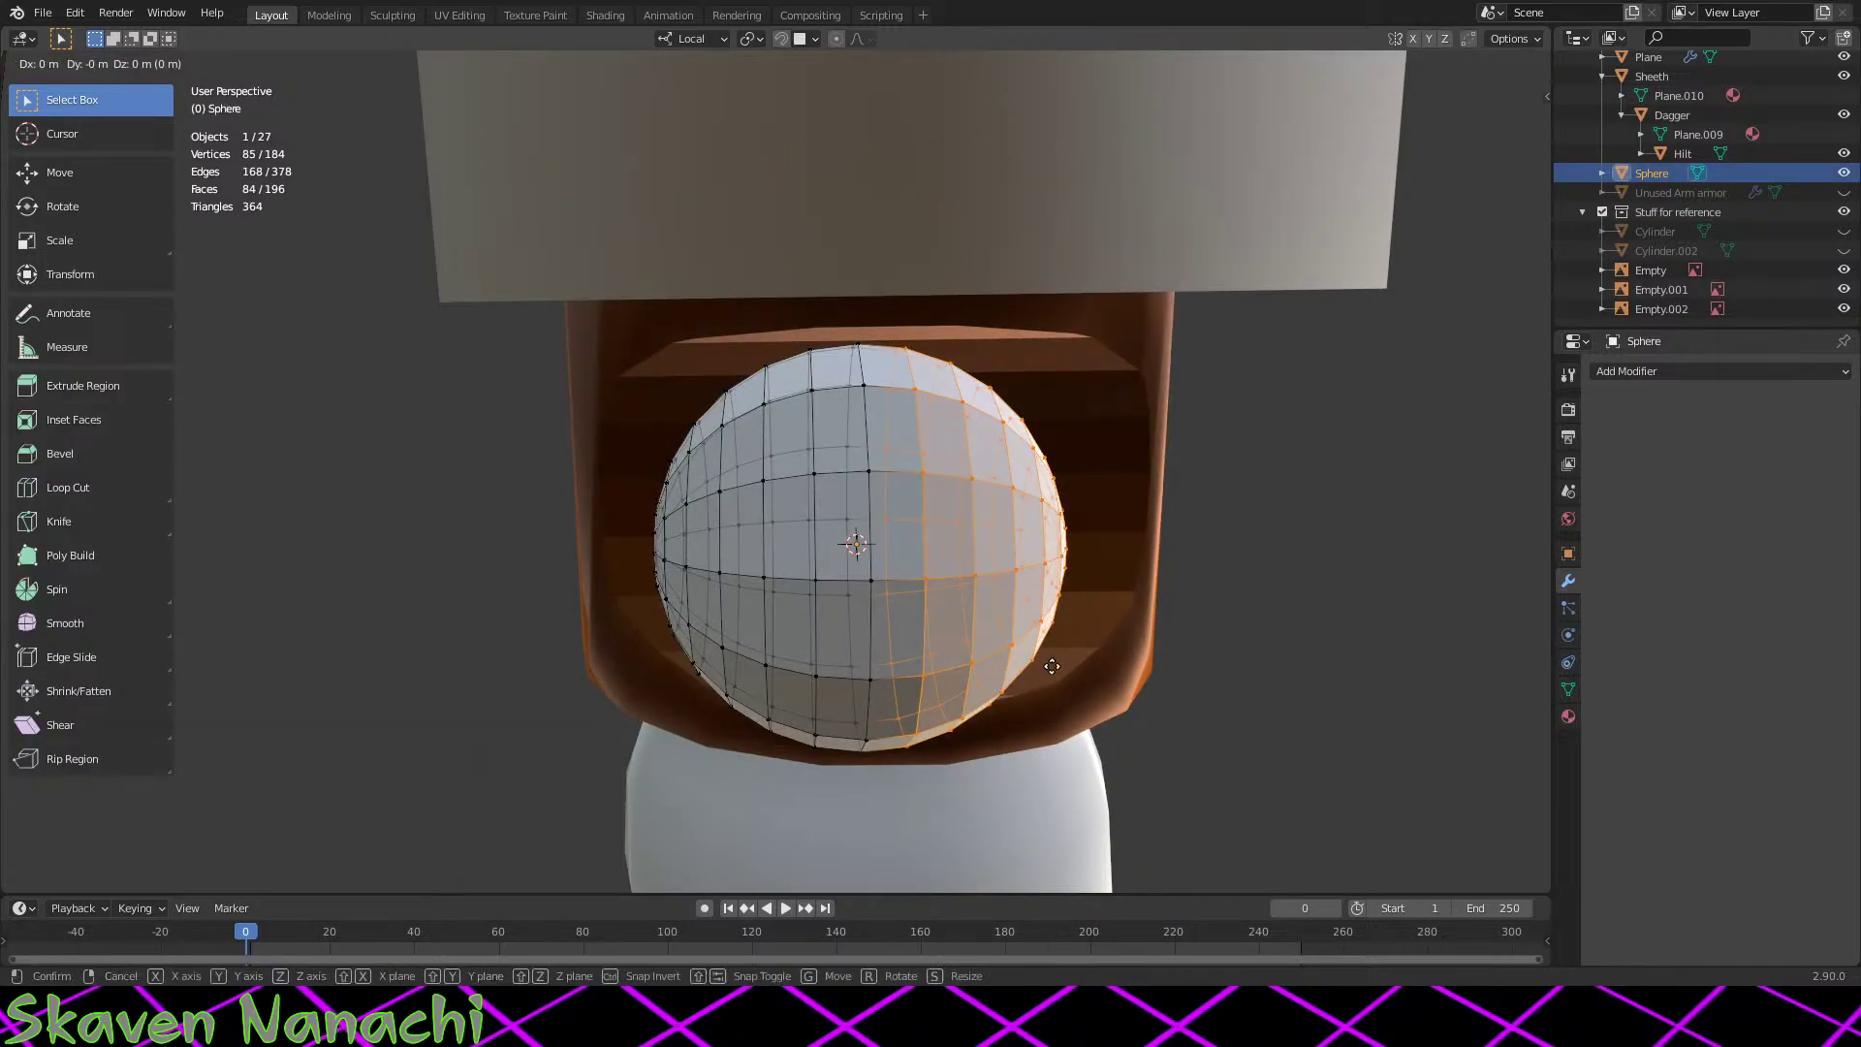
key("y")
key("y")
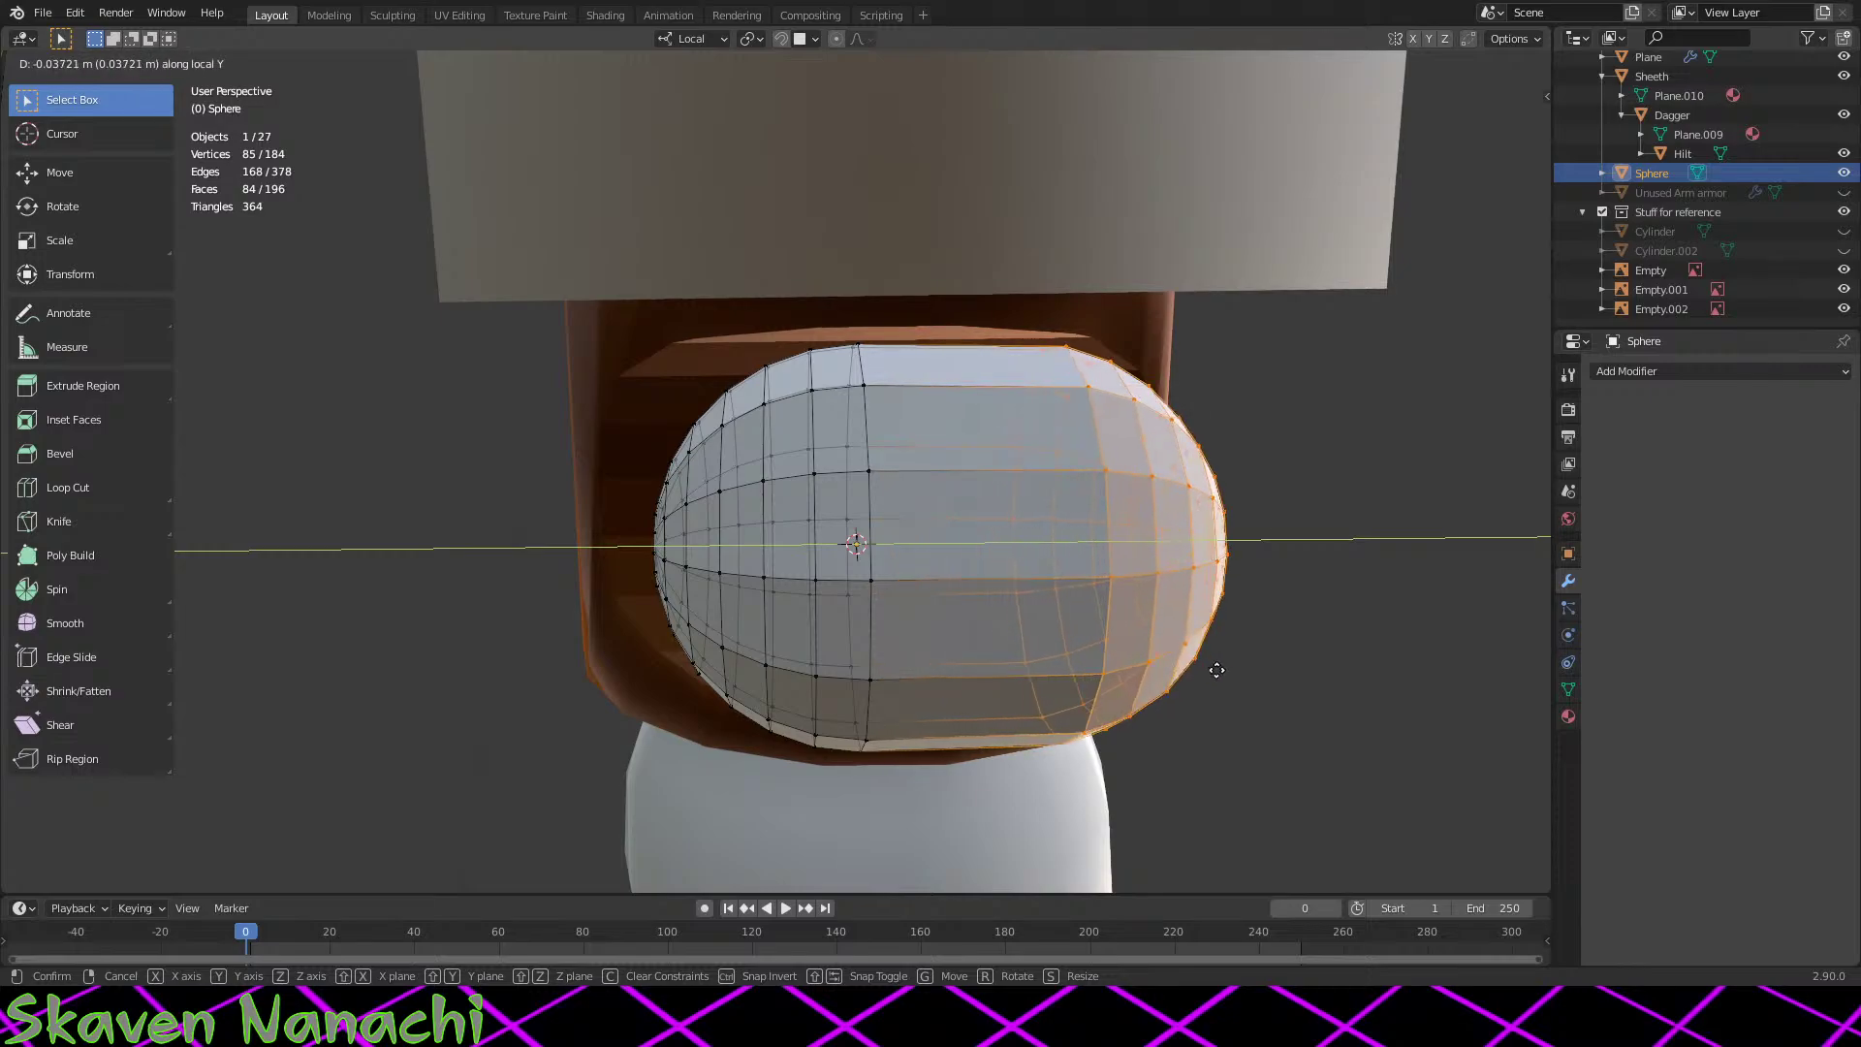
left_click(1303, 671)
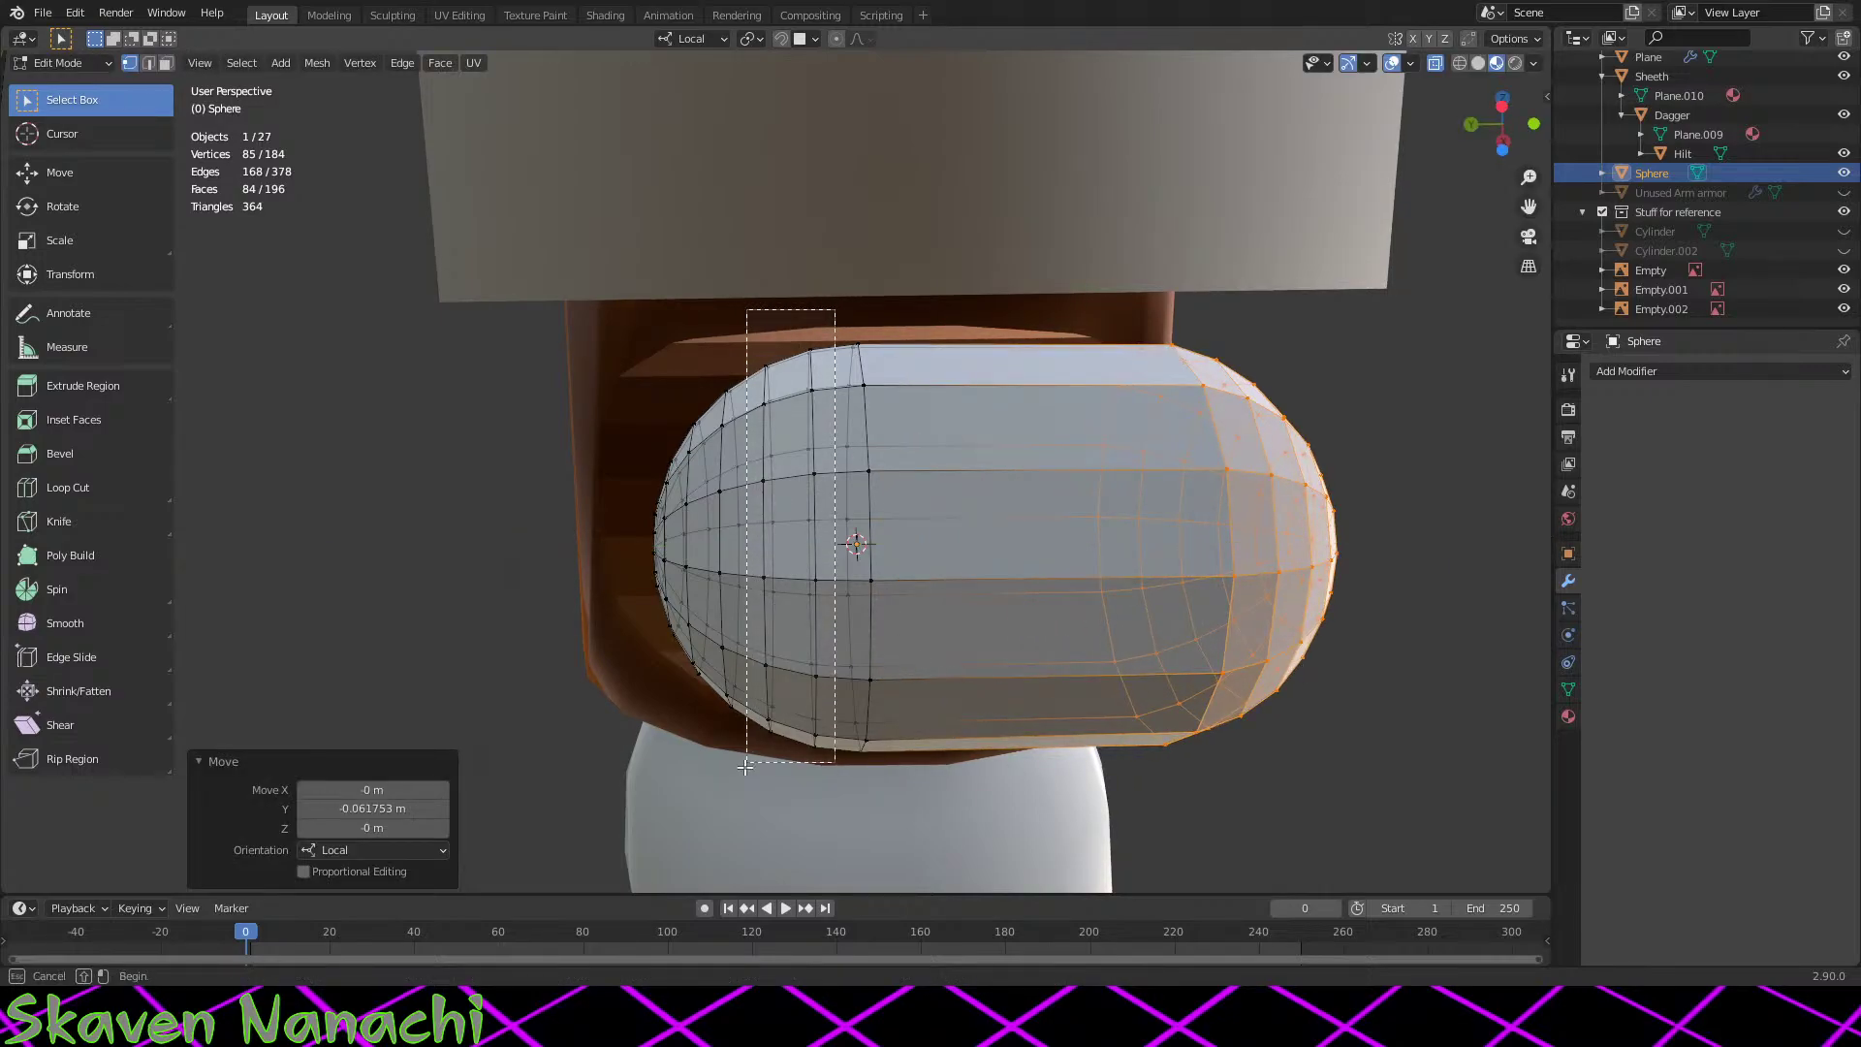
left_click_drag(744, 767, 596, 819)
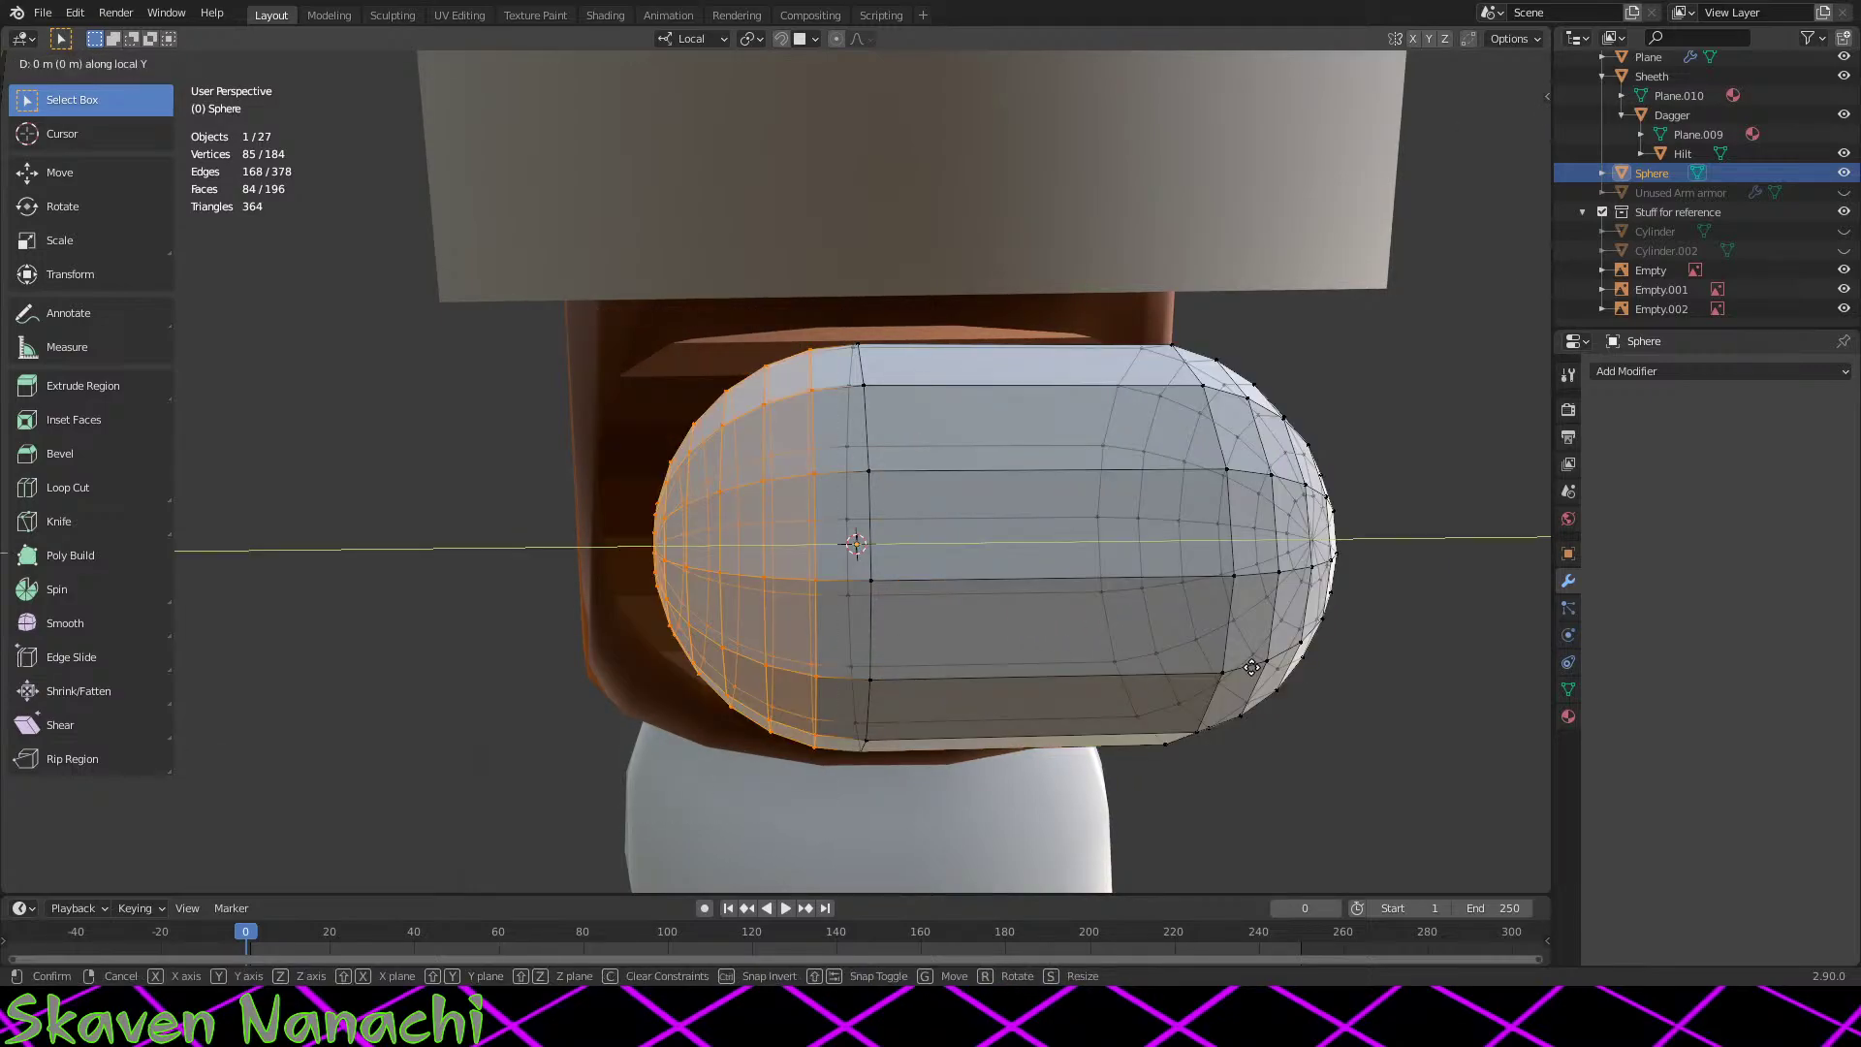
left_click(1020, 667)
Step: Scale the entire capsule mesh to 0.9 on all three axes and deselect it
middle_click_drag(1020, 667, 1009, 378)
left_click_drag(1006, 380, 640, 743)
key("s")
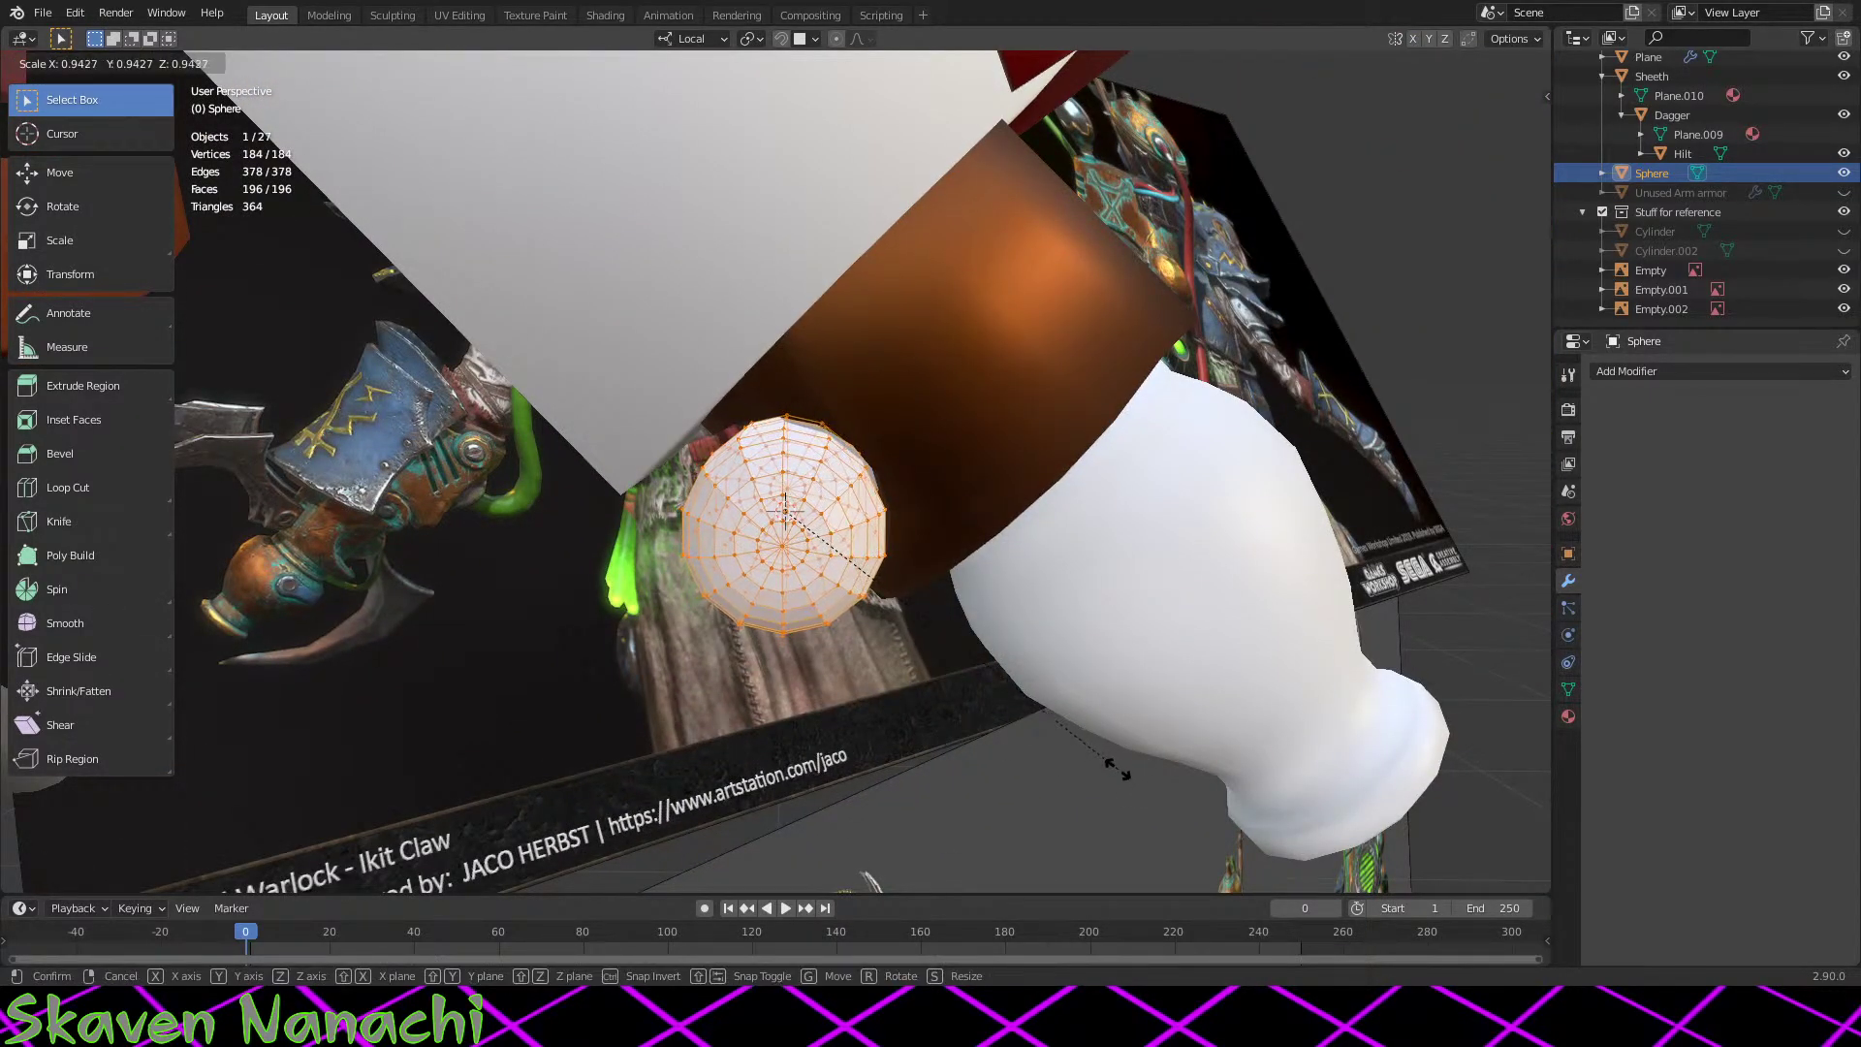
left_click(1105, 766)
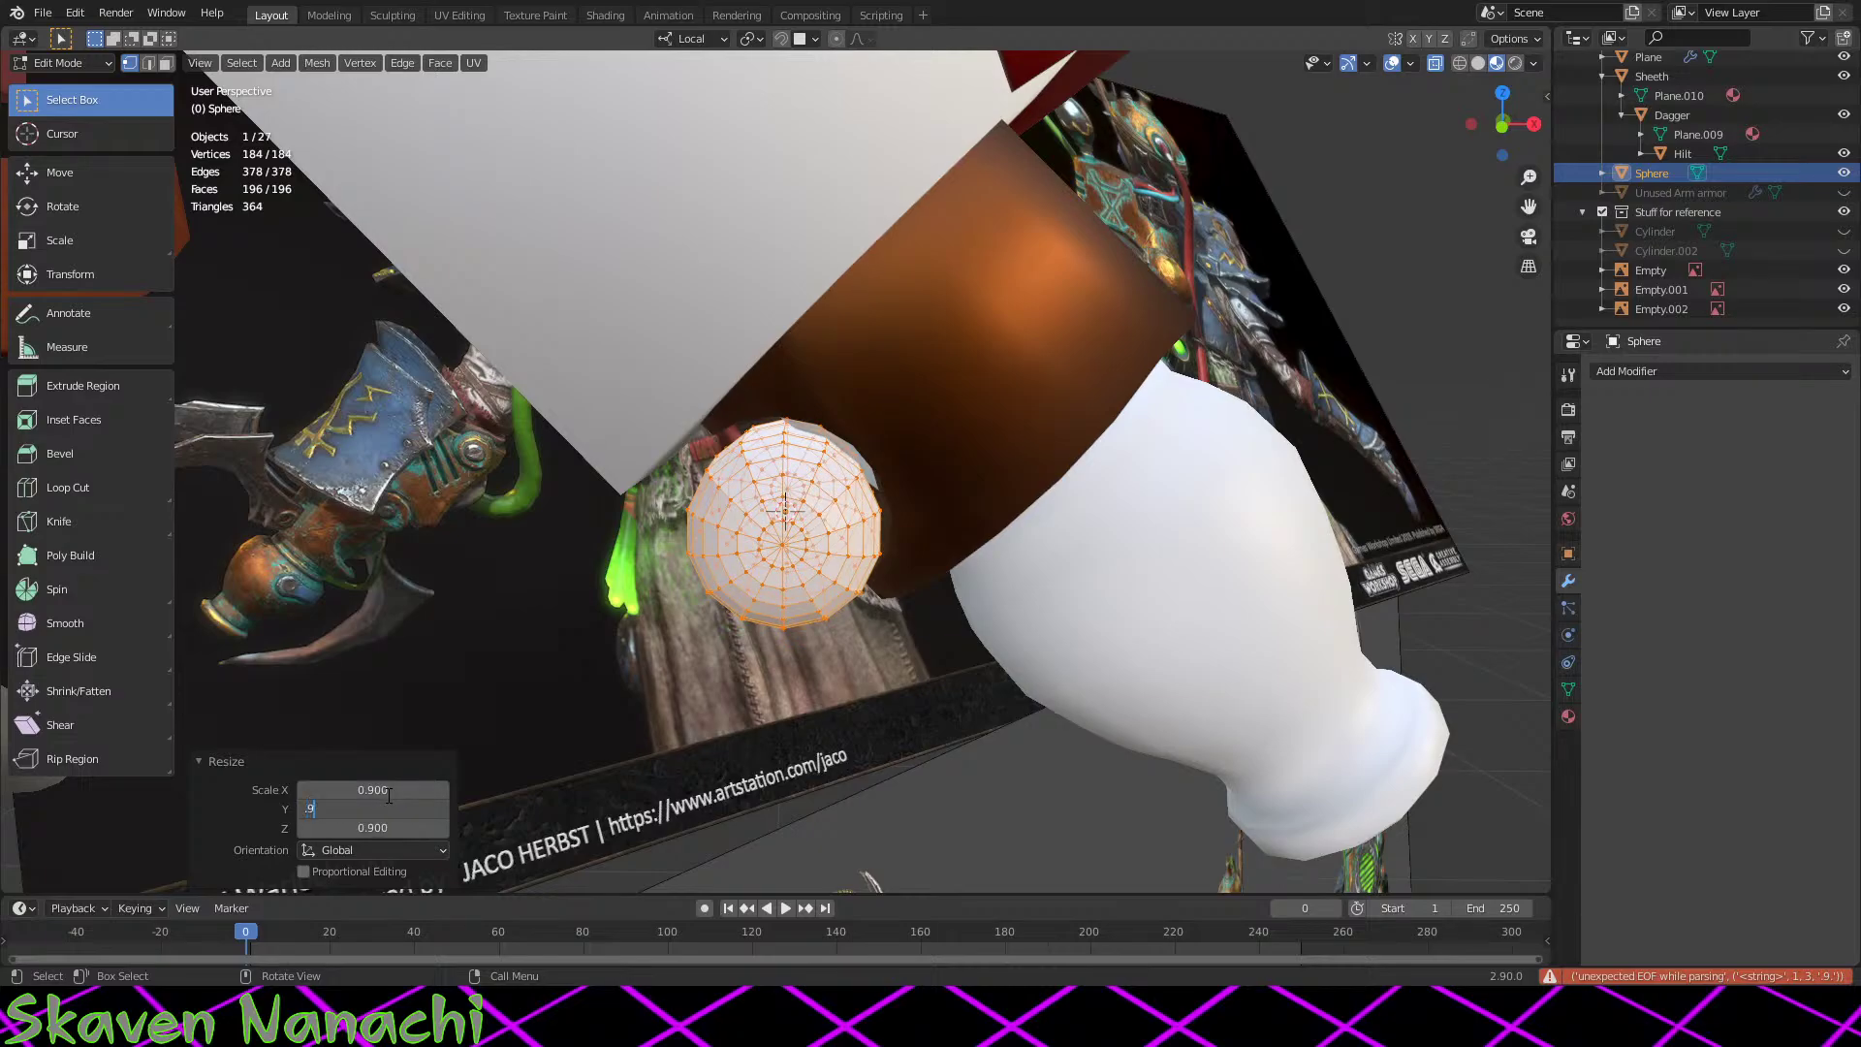
key("alt+a")
Step: Examine the gun arm and claw joint in the reference artwork and compare them with the capsule on the model
middle_click_drag(734, 808, 863, 676)
scroll(863, 676, "down", 3)
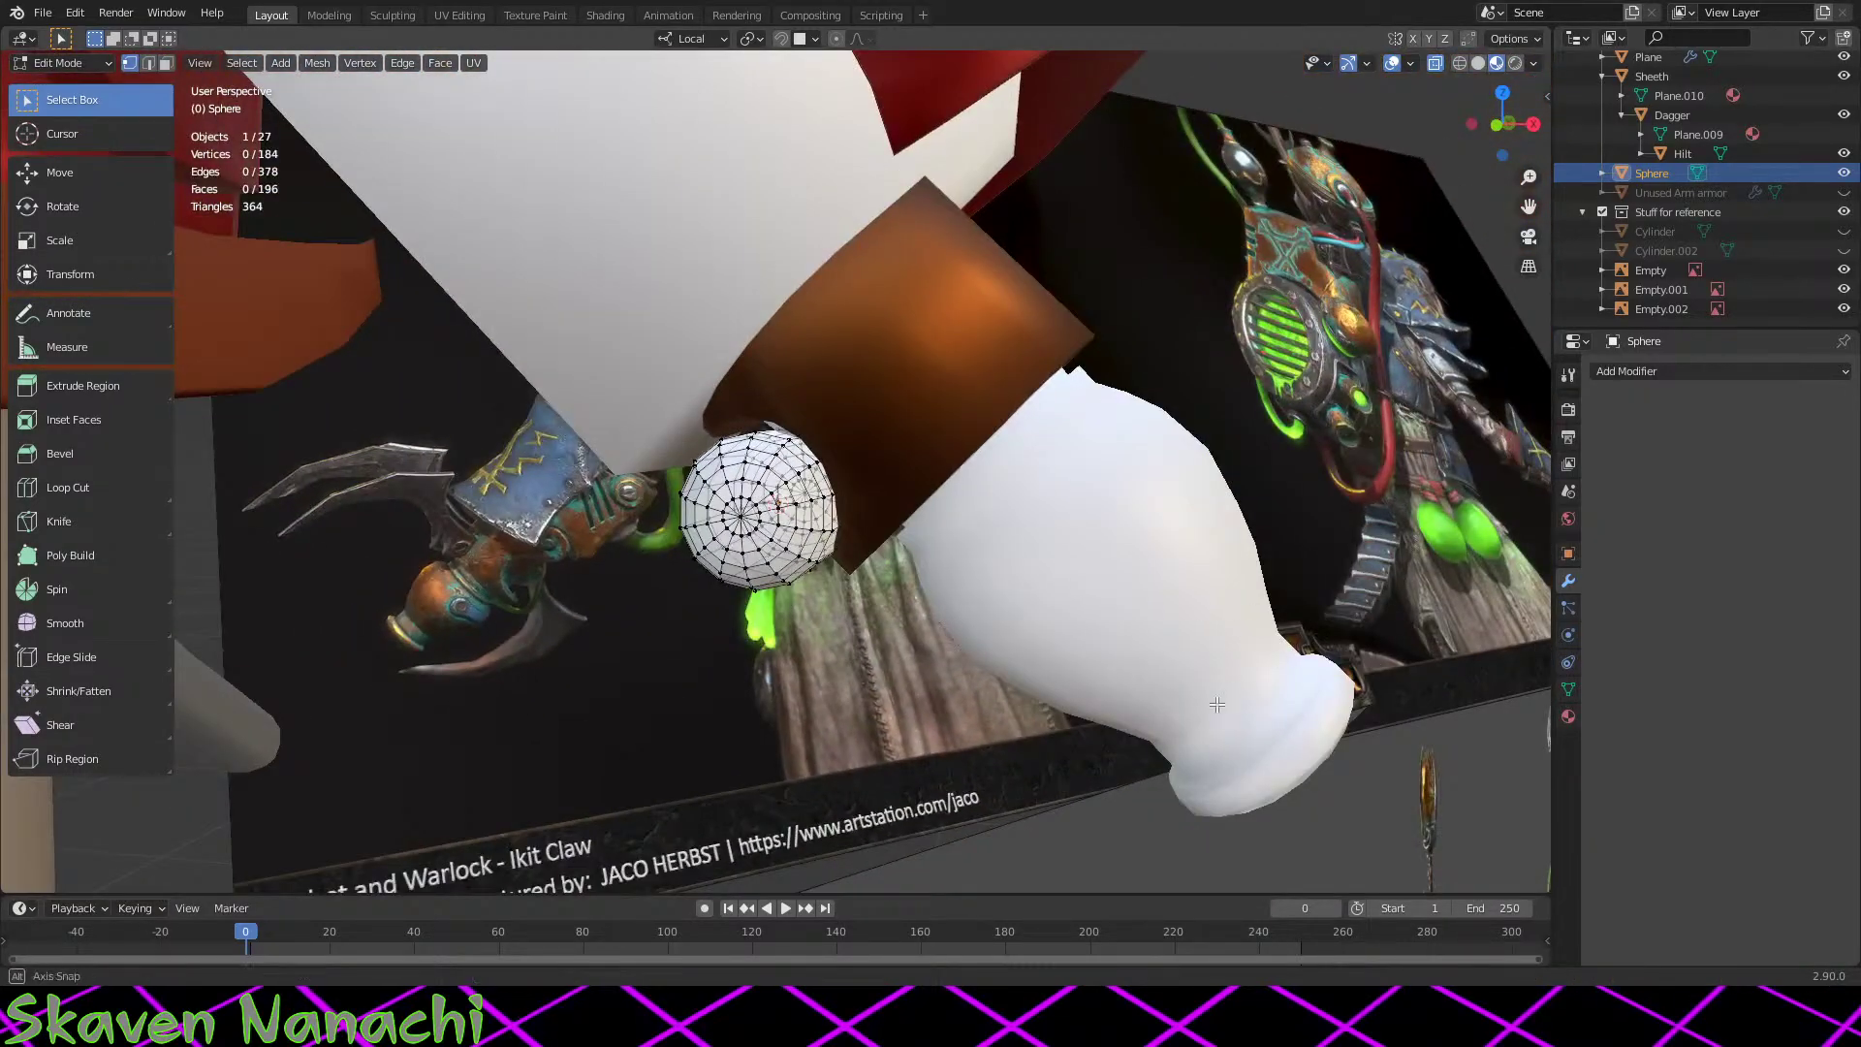
middle_click_drag(1217, 705, 775, 514)
scroll(778, 514, "up", 3)
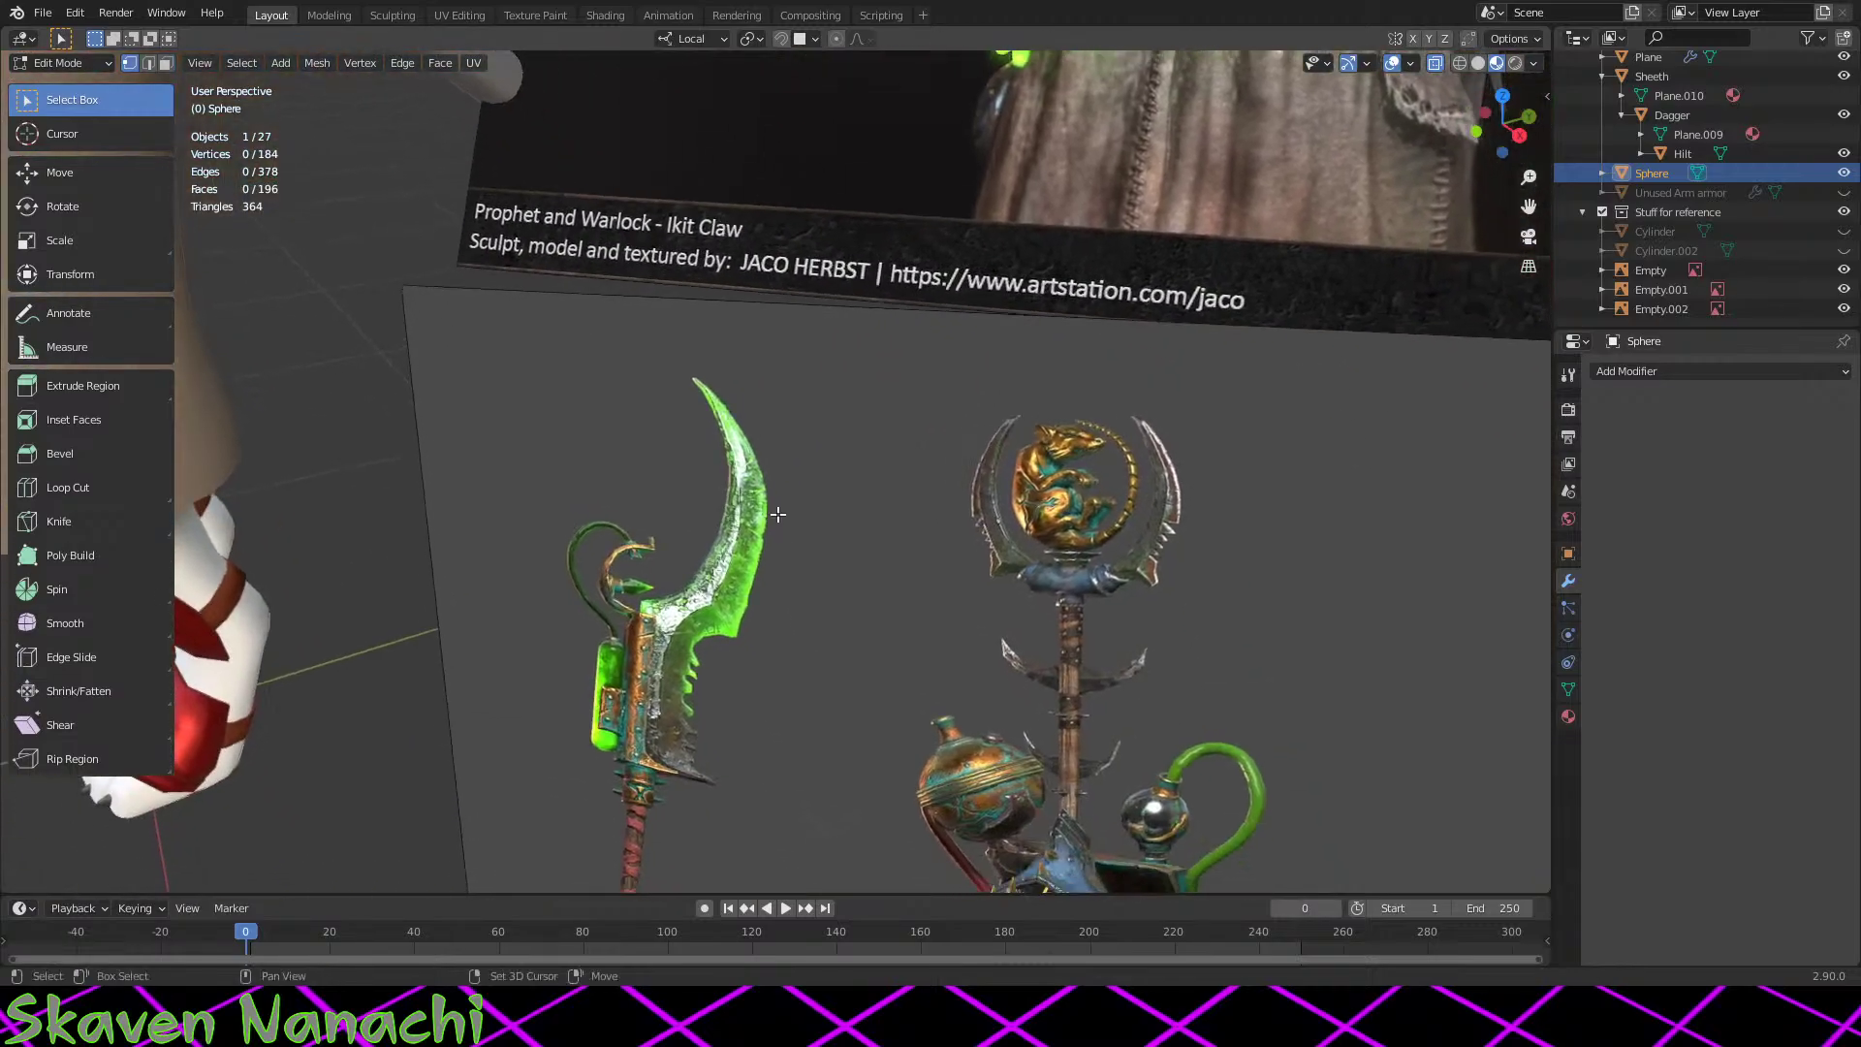
middle_click_drag(1224, 884, 758, 520, "shift")
scroll(758, 521, "up", 10)
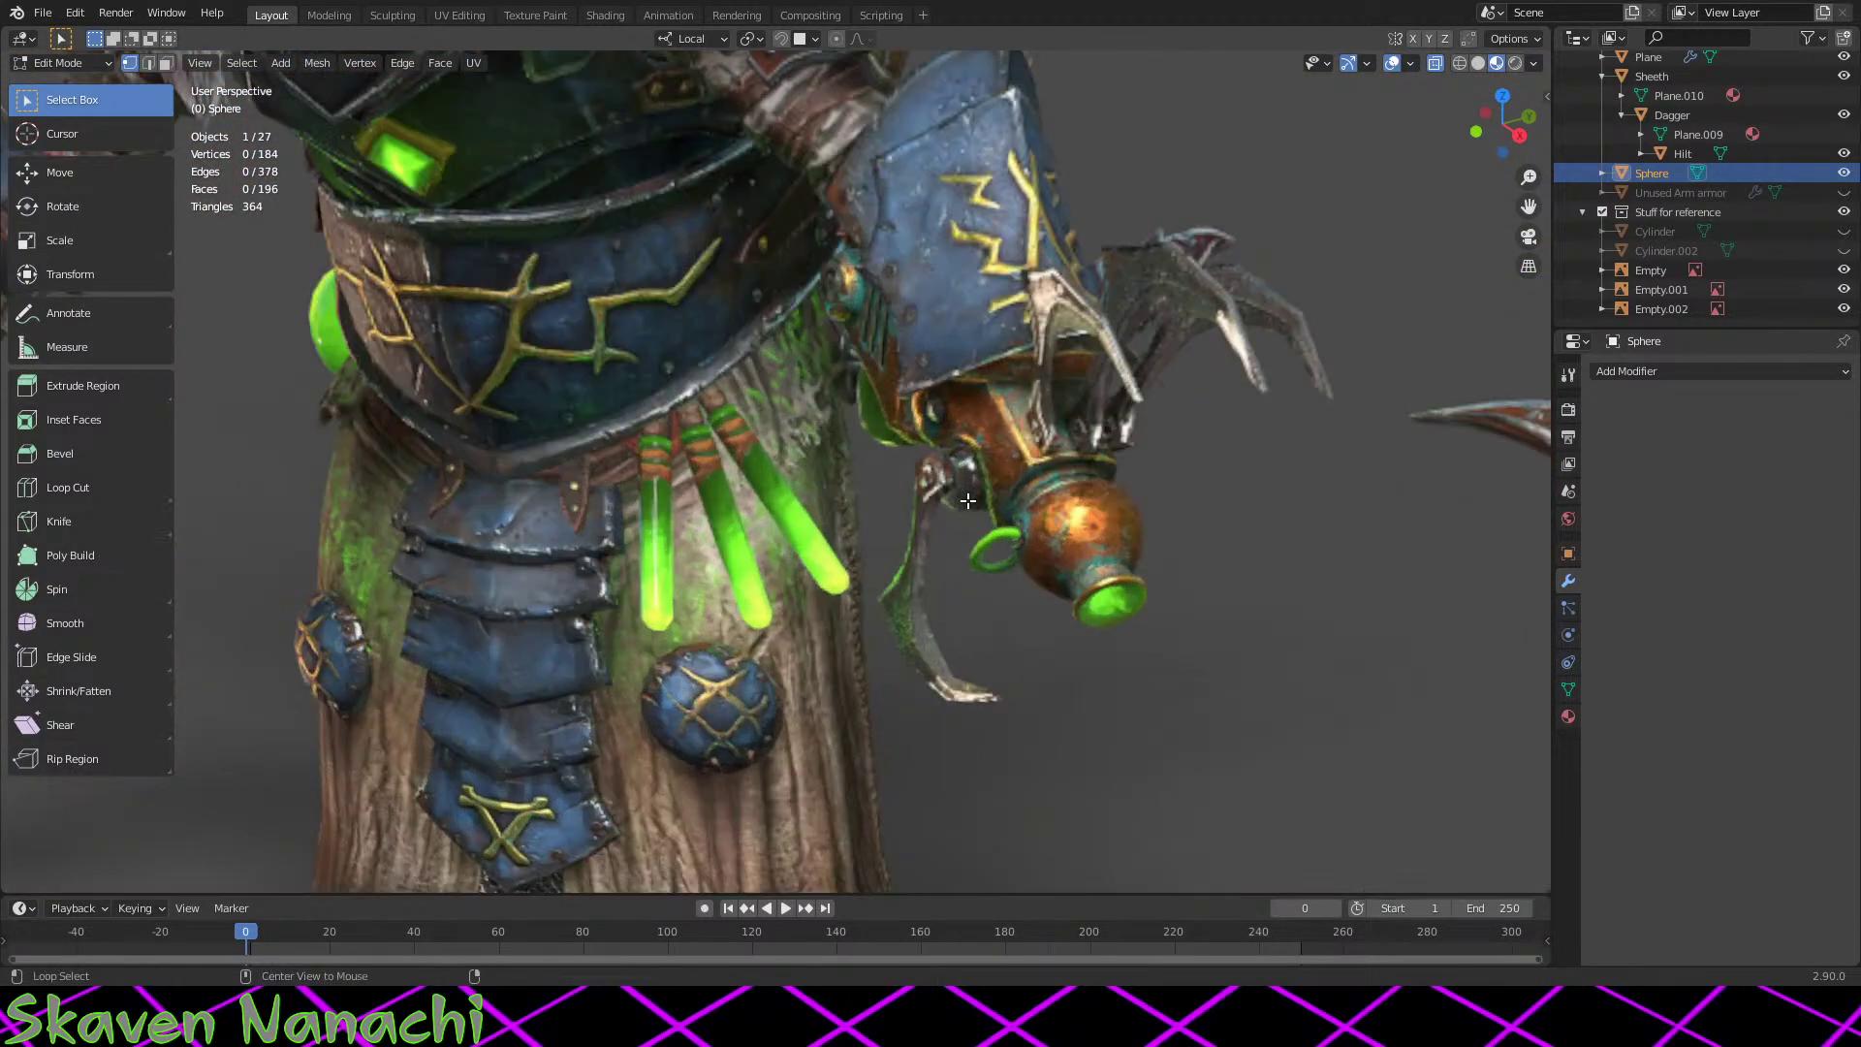
scroll(994, 549, "down", 8)
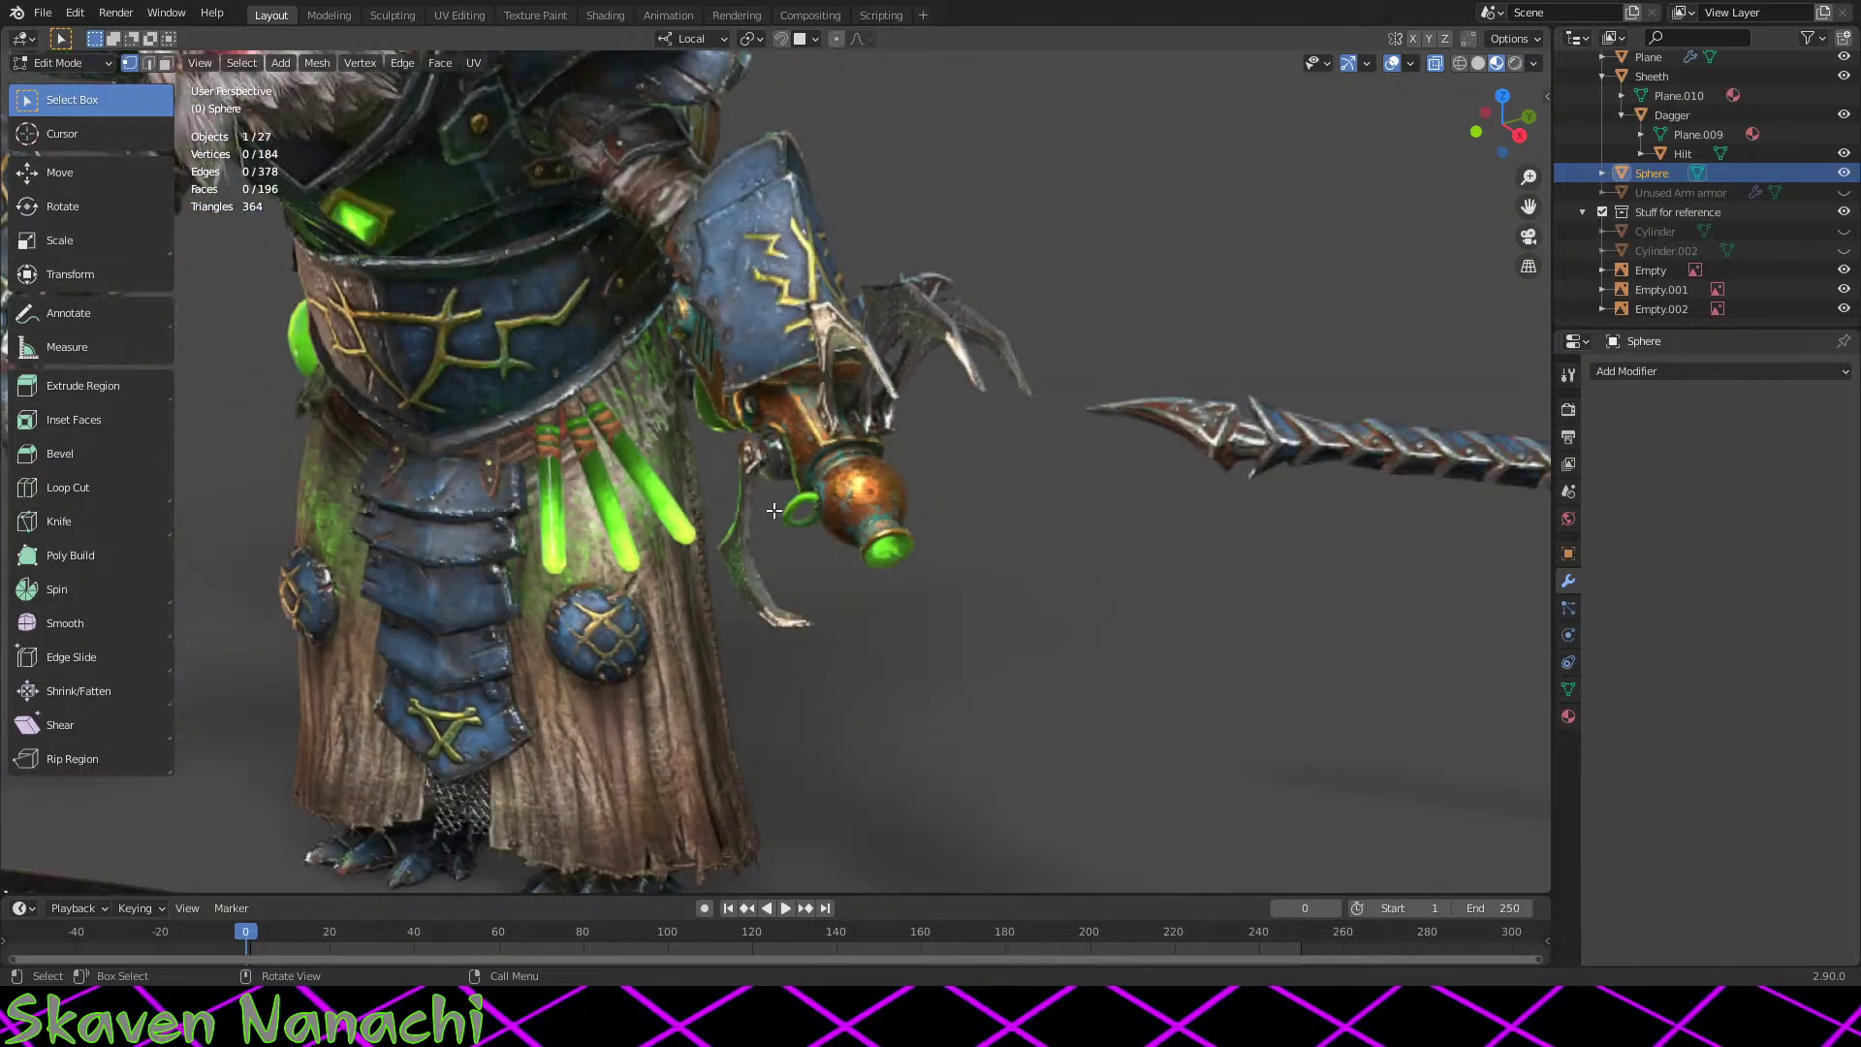
scroll(802, 714, "down", 9)
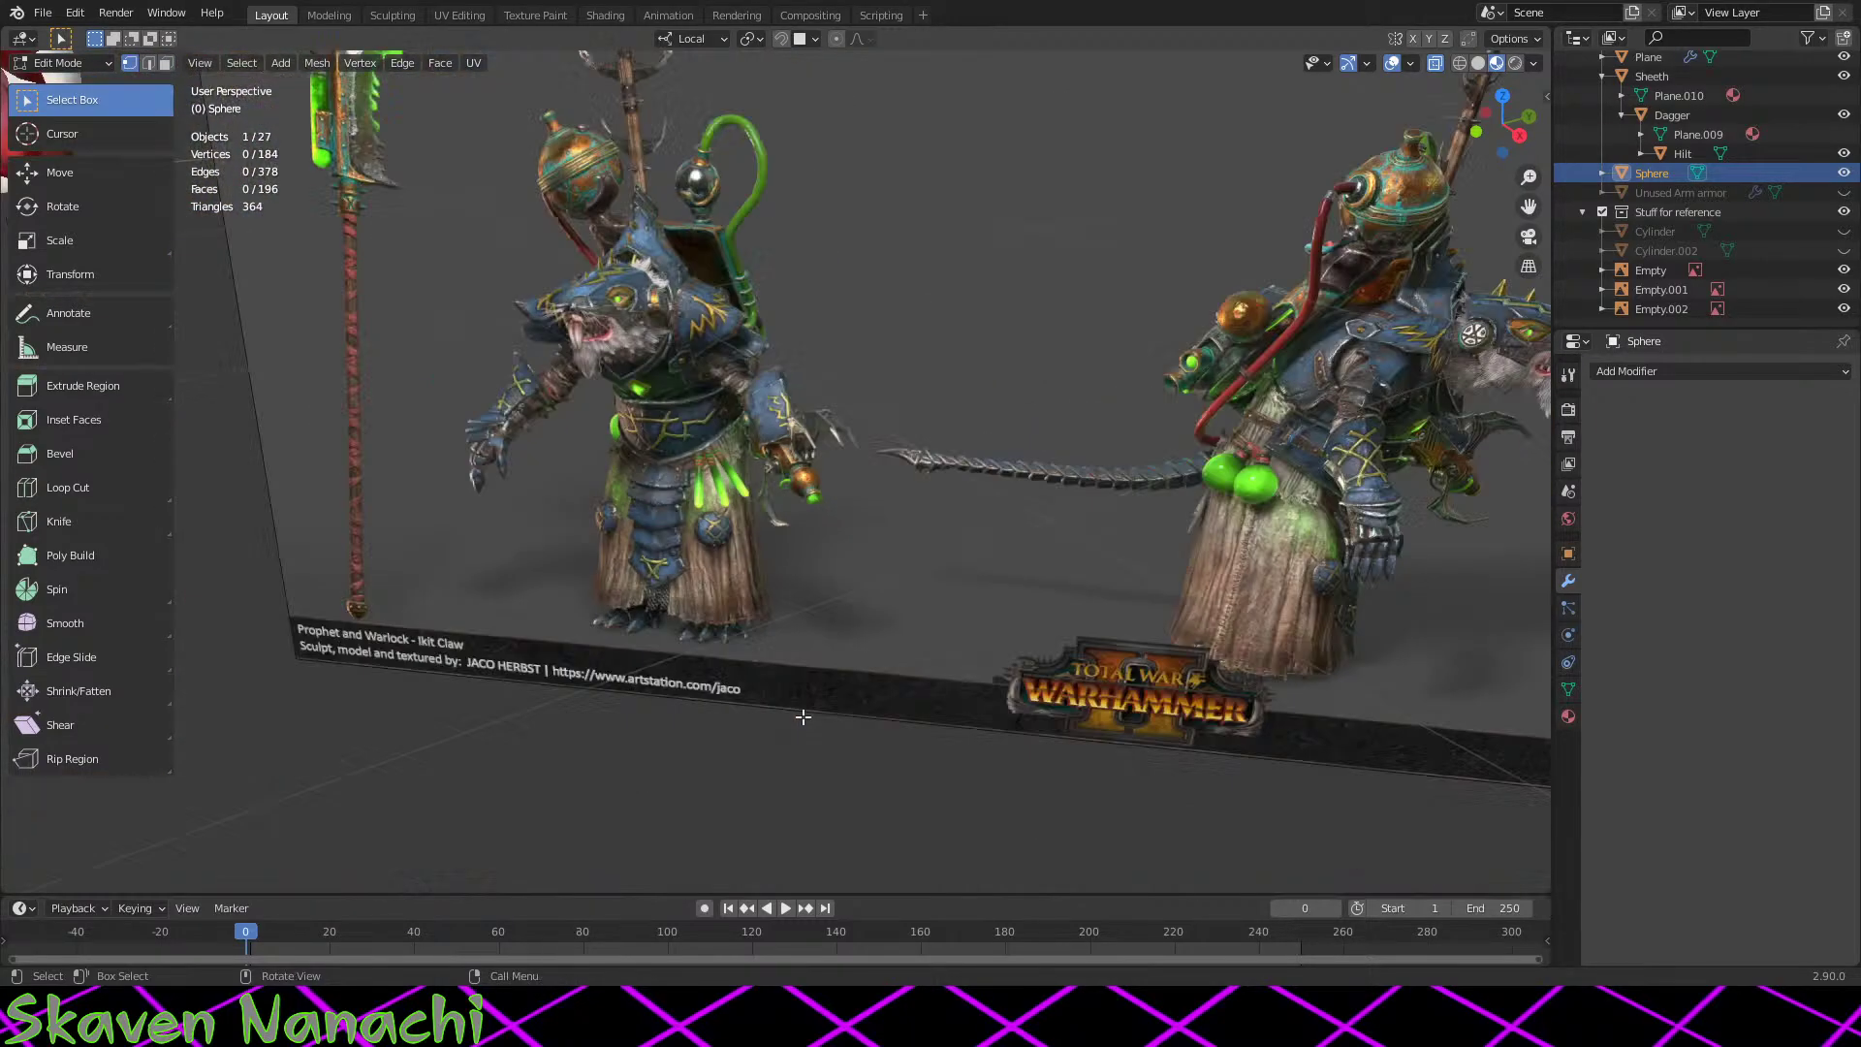
middle_click_drag(563, 426, 926, 803, "shift")
scroll(925, 803, "up", 10)
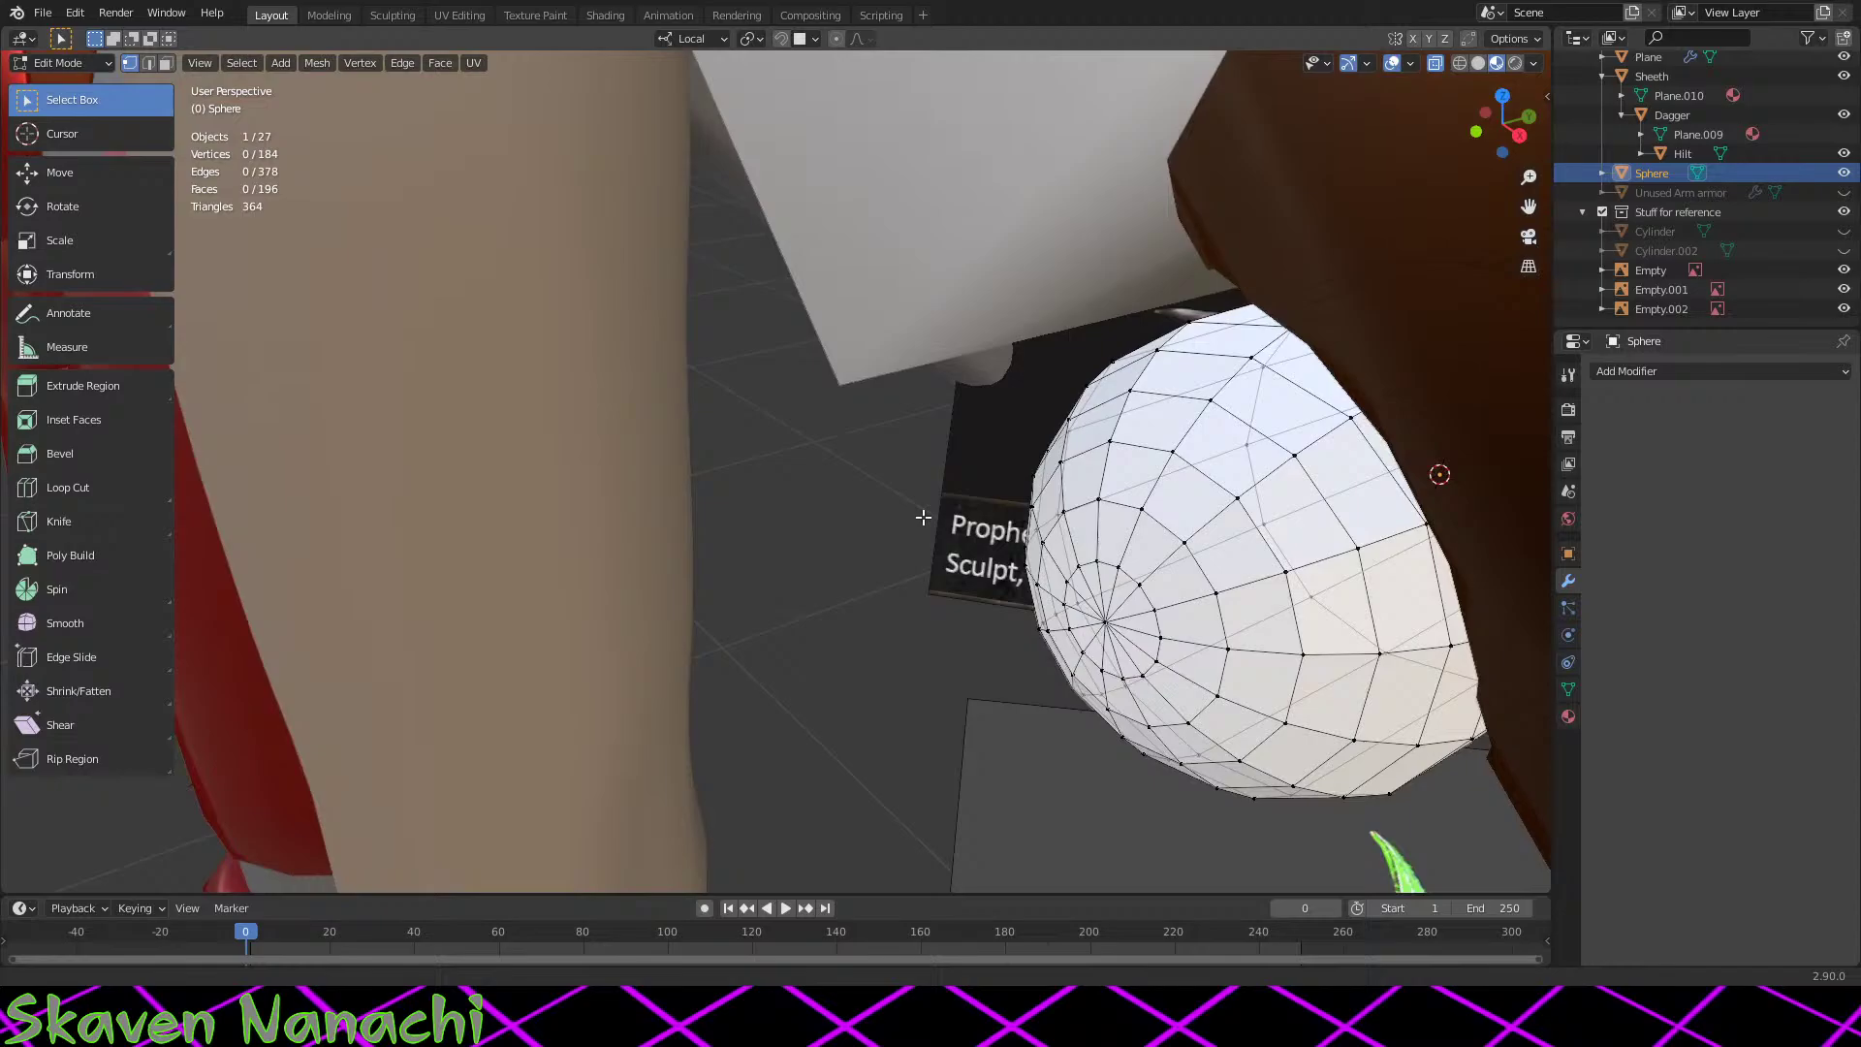
middle_click_drag(922, 517, 931, 507)
scroll(931, 506, "down", 8)
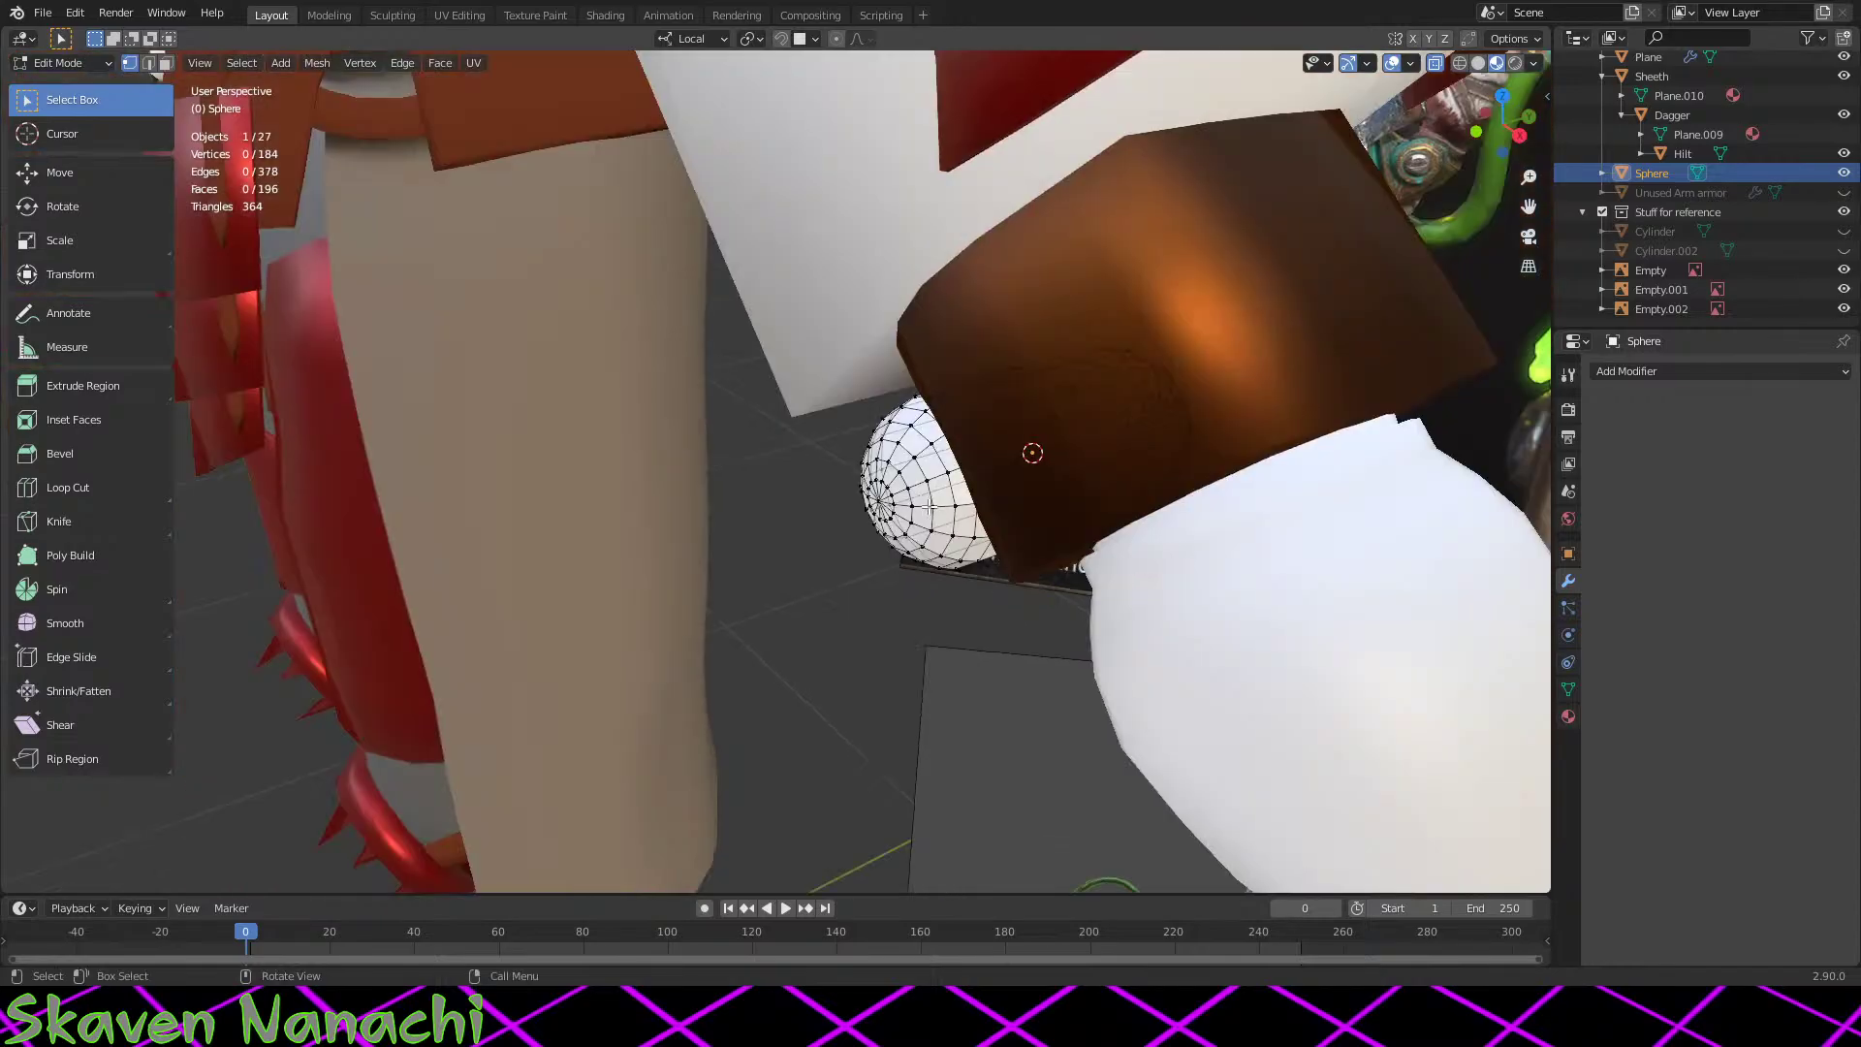
scroll(1102, 617, "up", 8)
mouse_move(1163, 642)
middle_mouse_down()
mouse_move(1133, 647)
mouse_move(1161, 640)
middle_mouse_up()
scroll(718, 557, "down", 8)
middle_click_drag(718, 557, 1011, 589)
scroll(1296, 520, "up", 10)
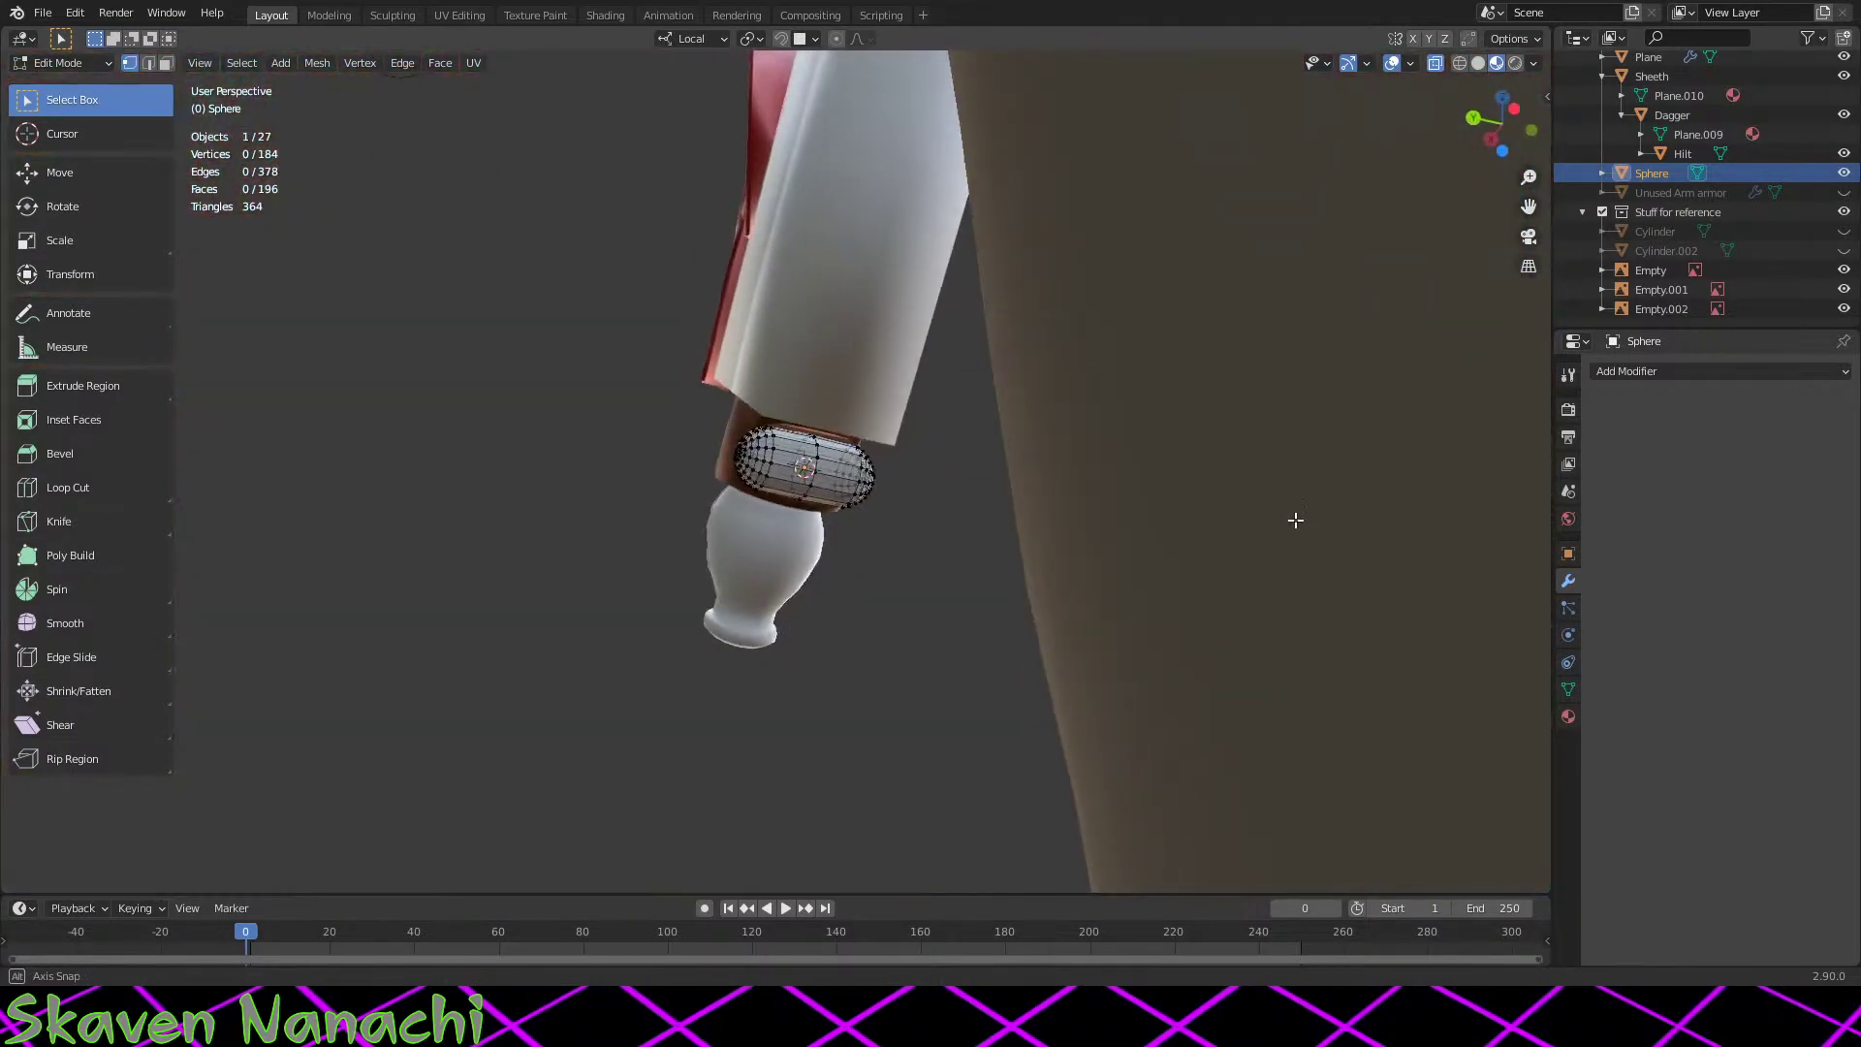
Step: Delete the vertices of the capsule's rounded end on the +Y side
middle_click_drag(1296, 519, 720, 339)
left_click_drag(721, 339, 440, 665)
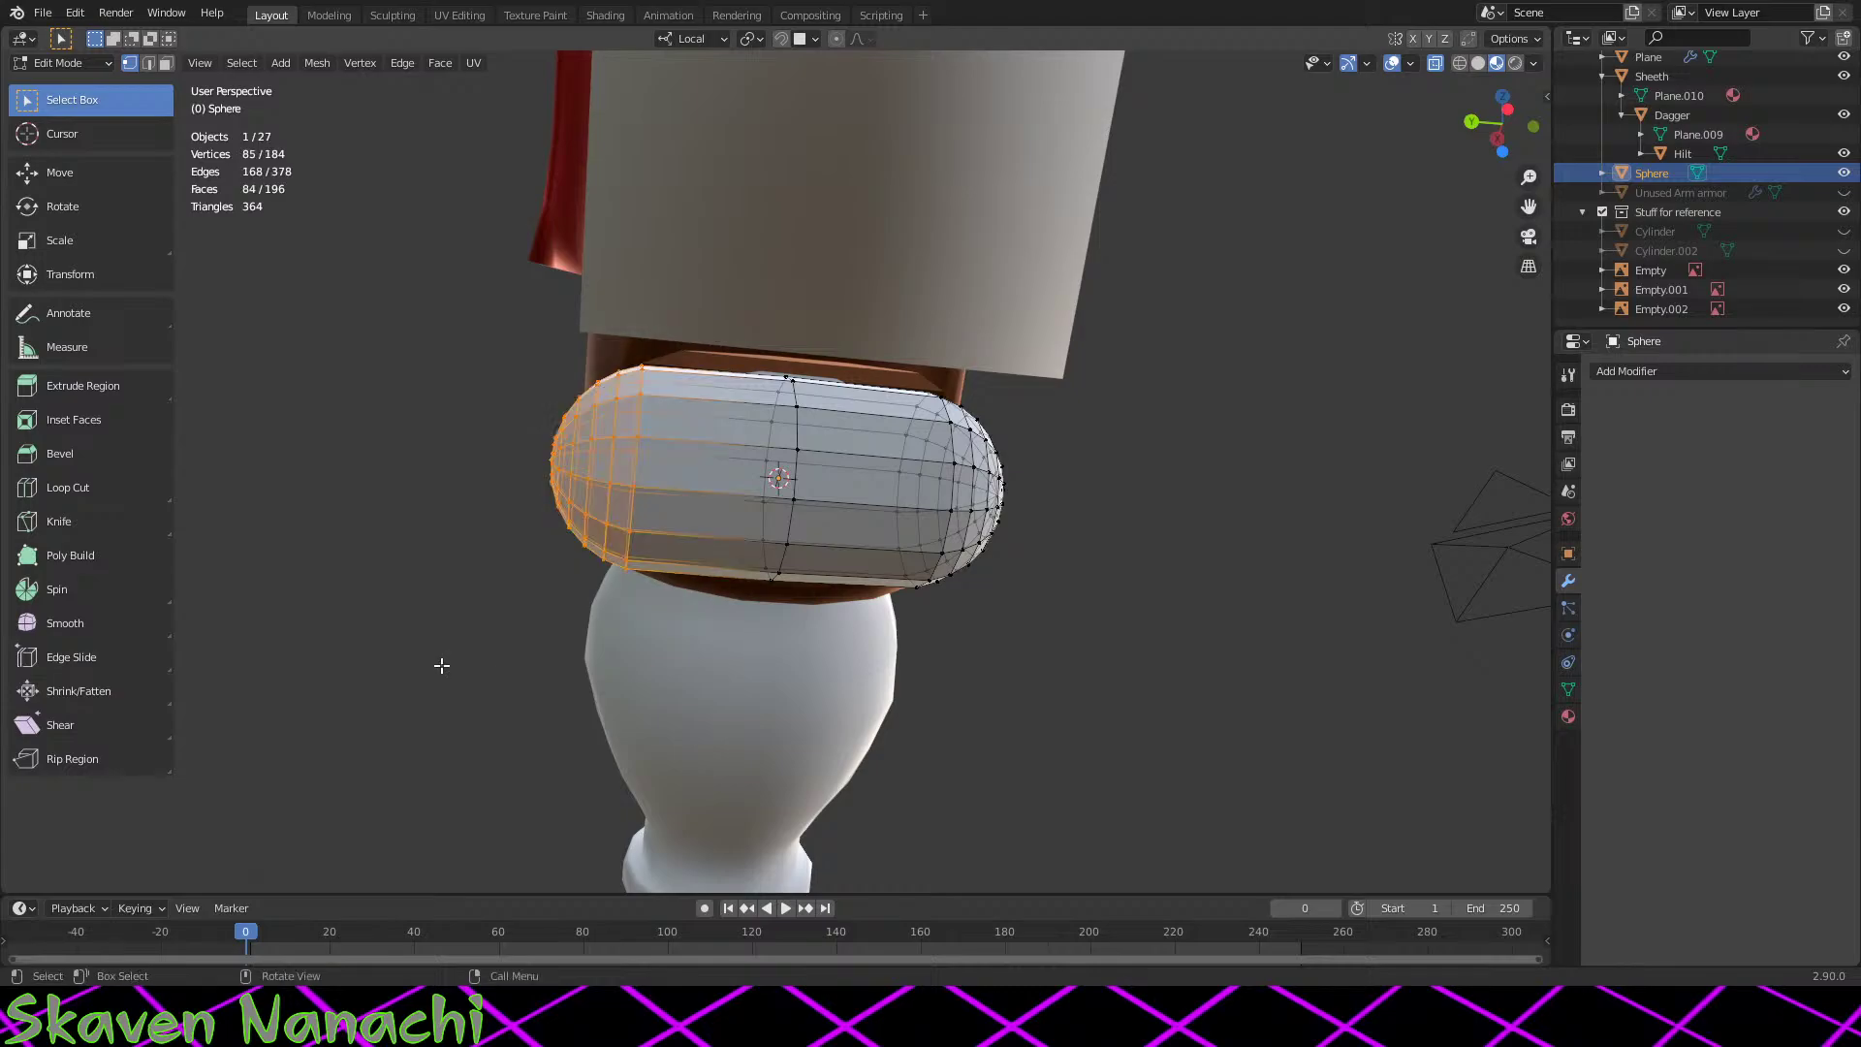
key("x")
left_click(457, 671)
Step: Fill the open end of the halved capsule with a single face across its edge loop
middle_click_drag(681, 523, 966, 445)
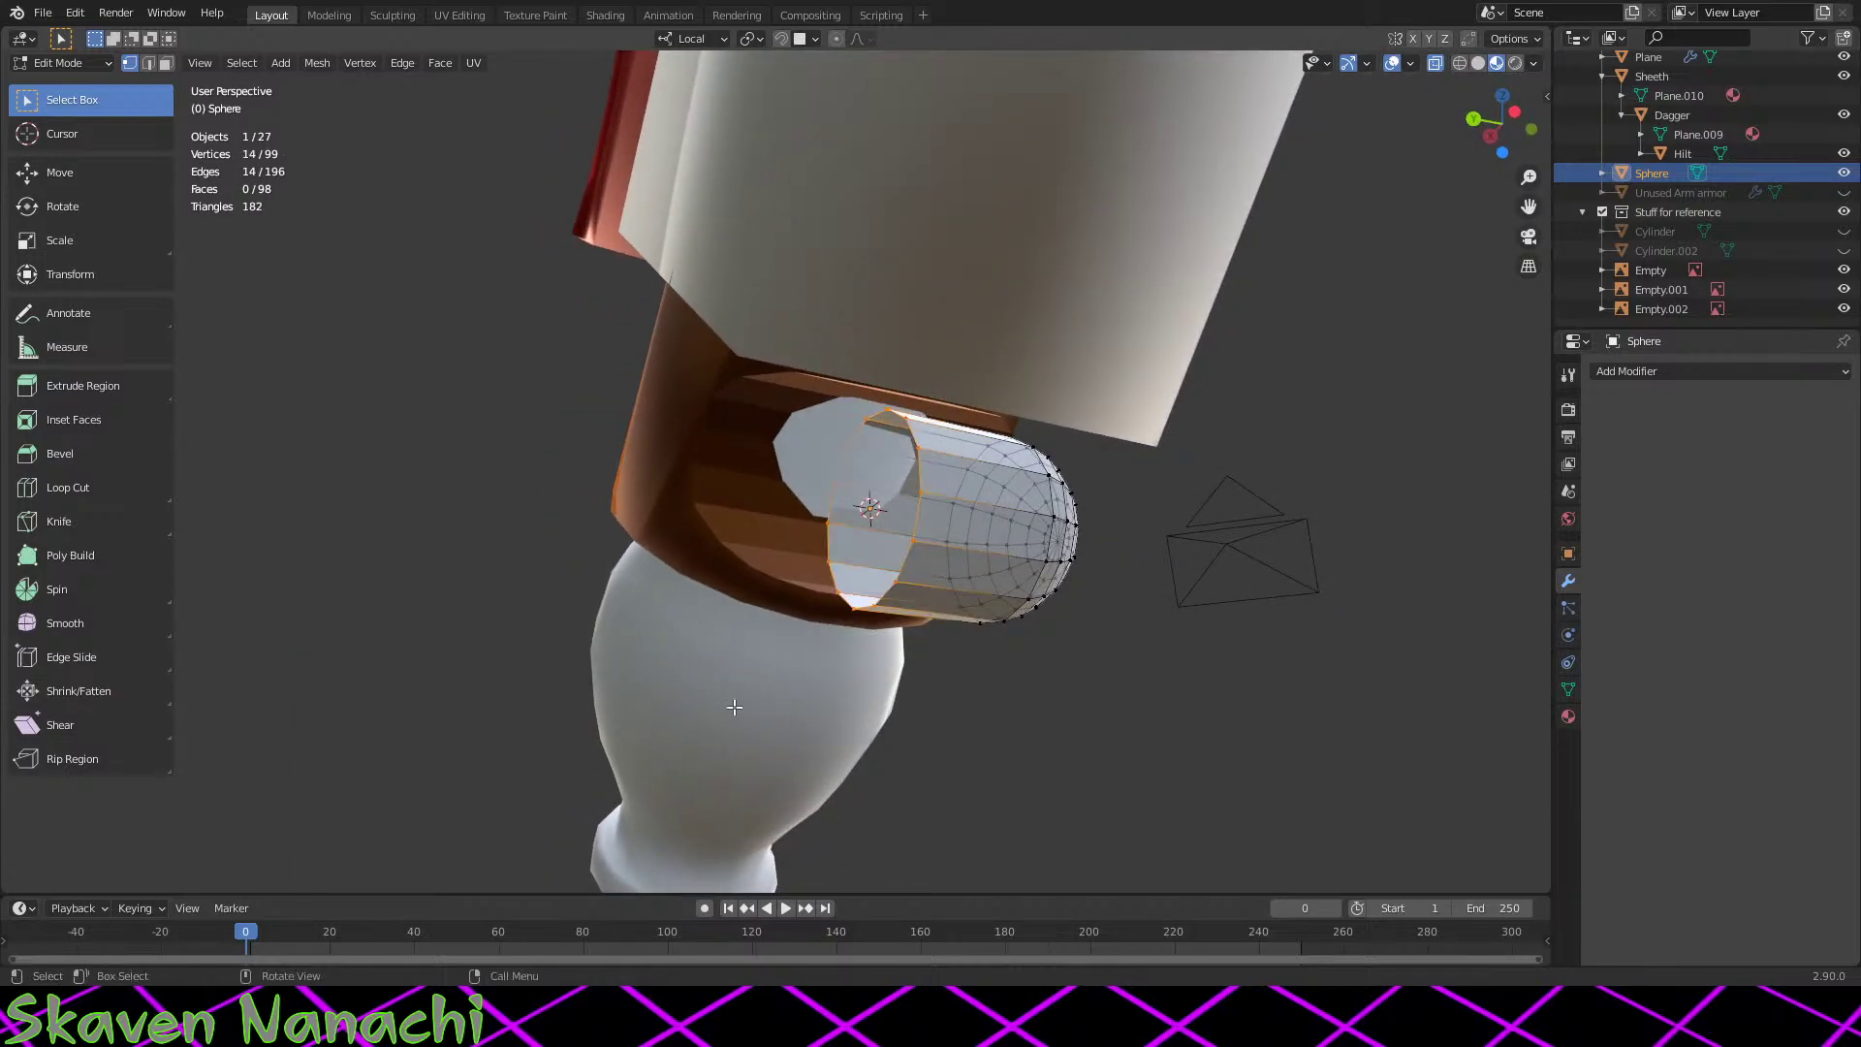
right_click(916, 576)
left_click(914, 588)
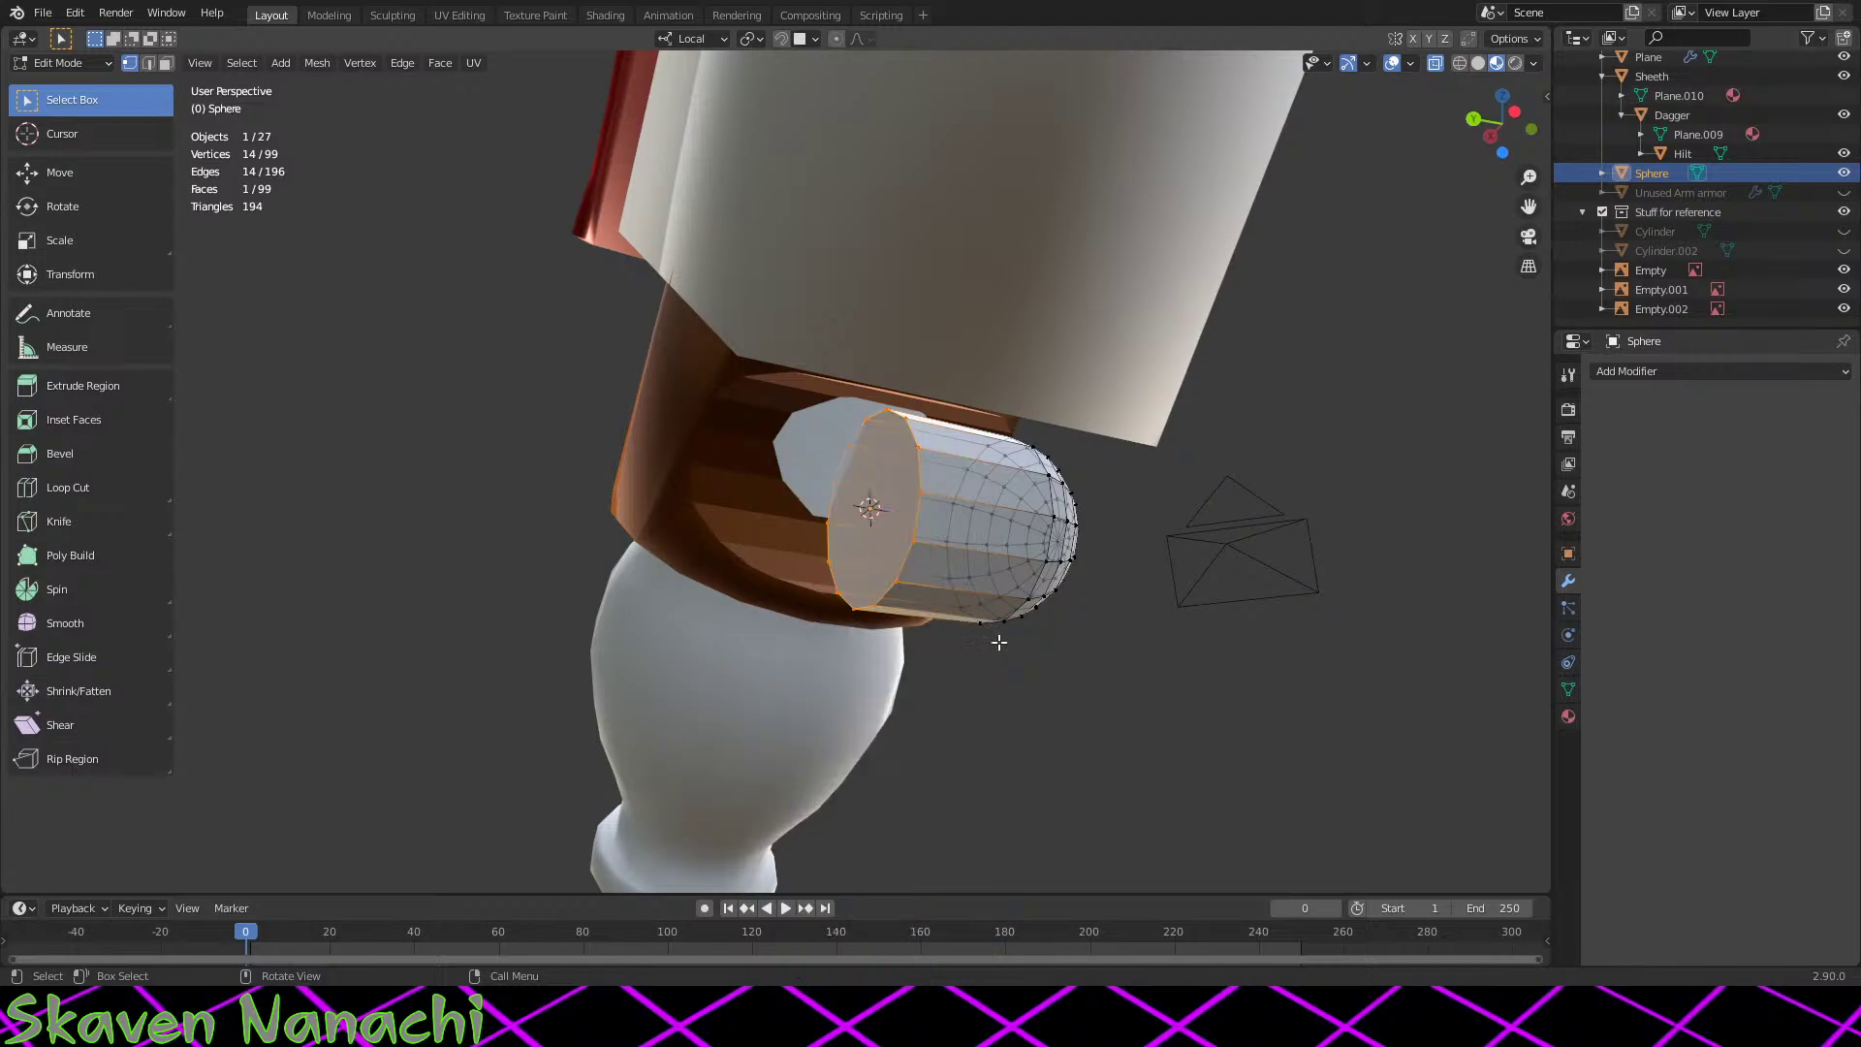
Step: Extend the half capsule by moving its remaining rounded end -0.019137 m along local Y
middle_click_drag(997, 636, 485, 573)
scroll(934, 617, "up", 4)
middle_click_drag(966, 638, 940, 650)
left_click_drag(1251, 241, 835, 875)
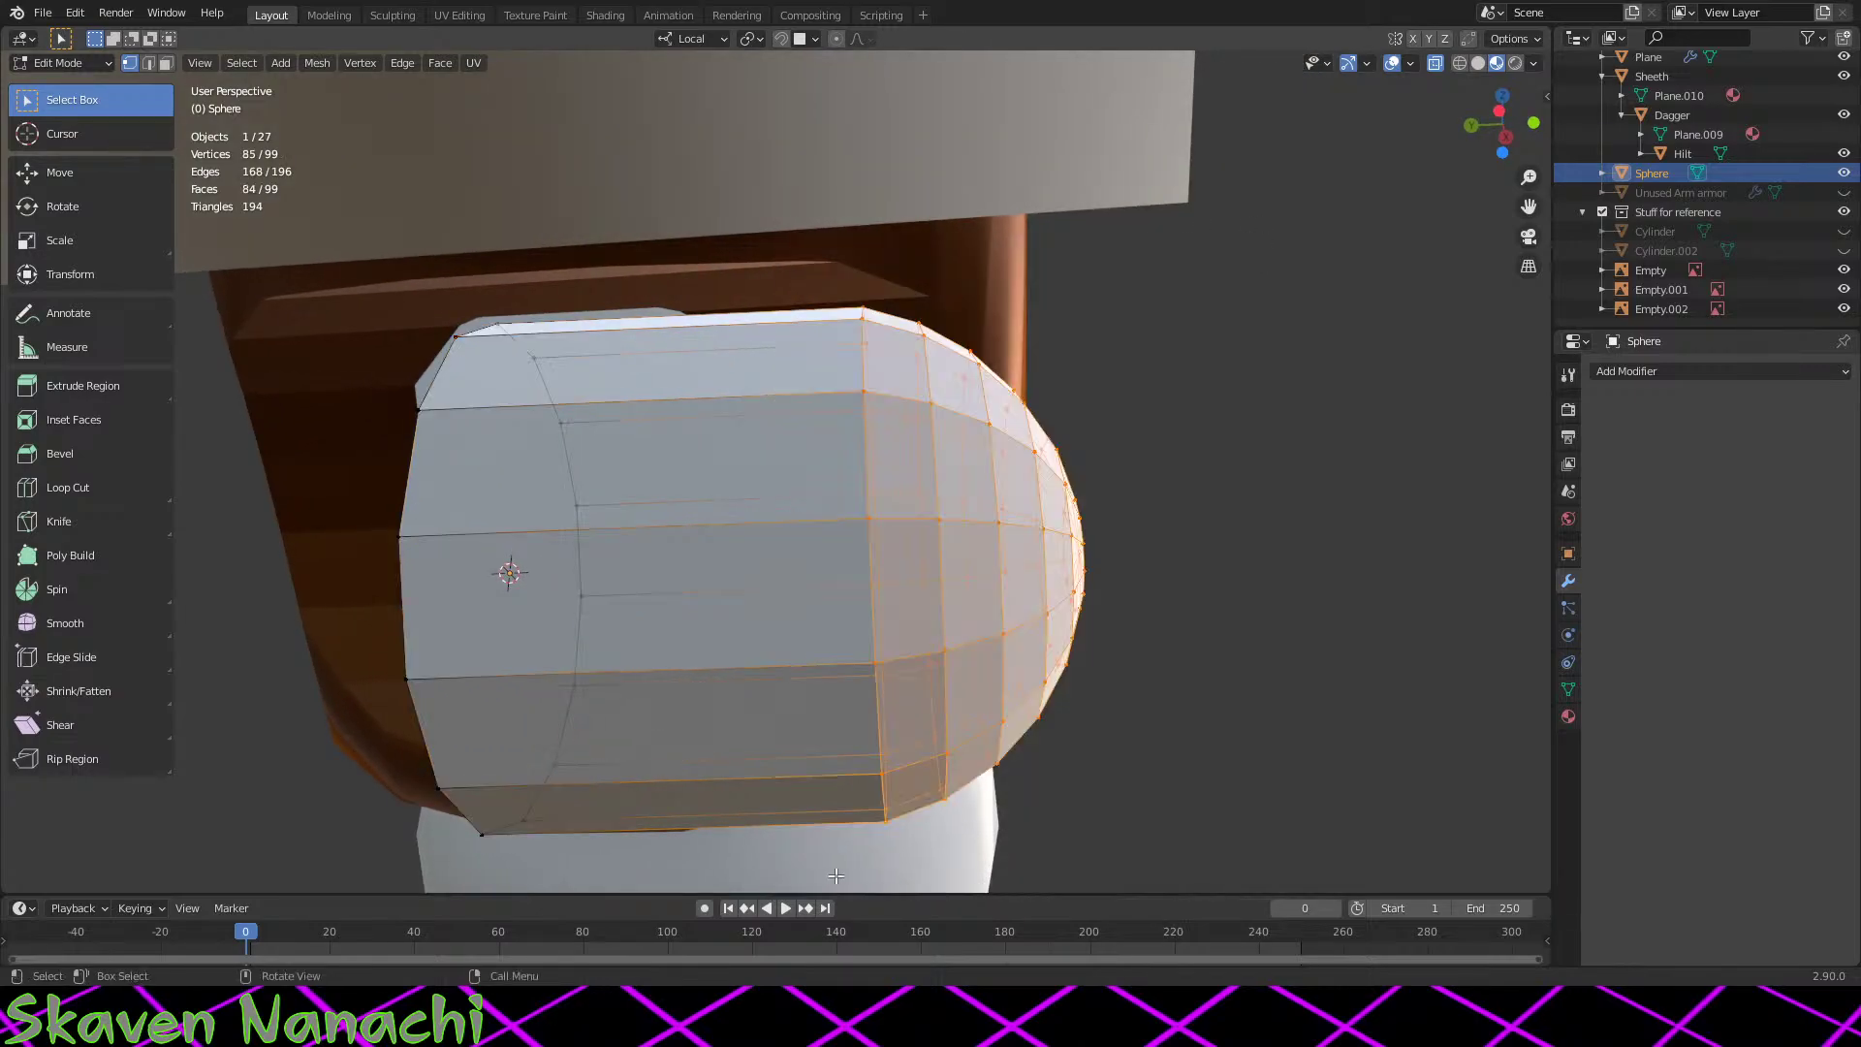
key("g")
key("y")
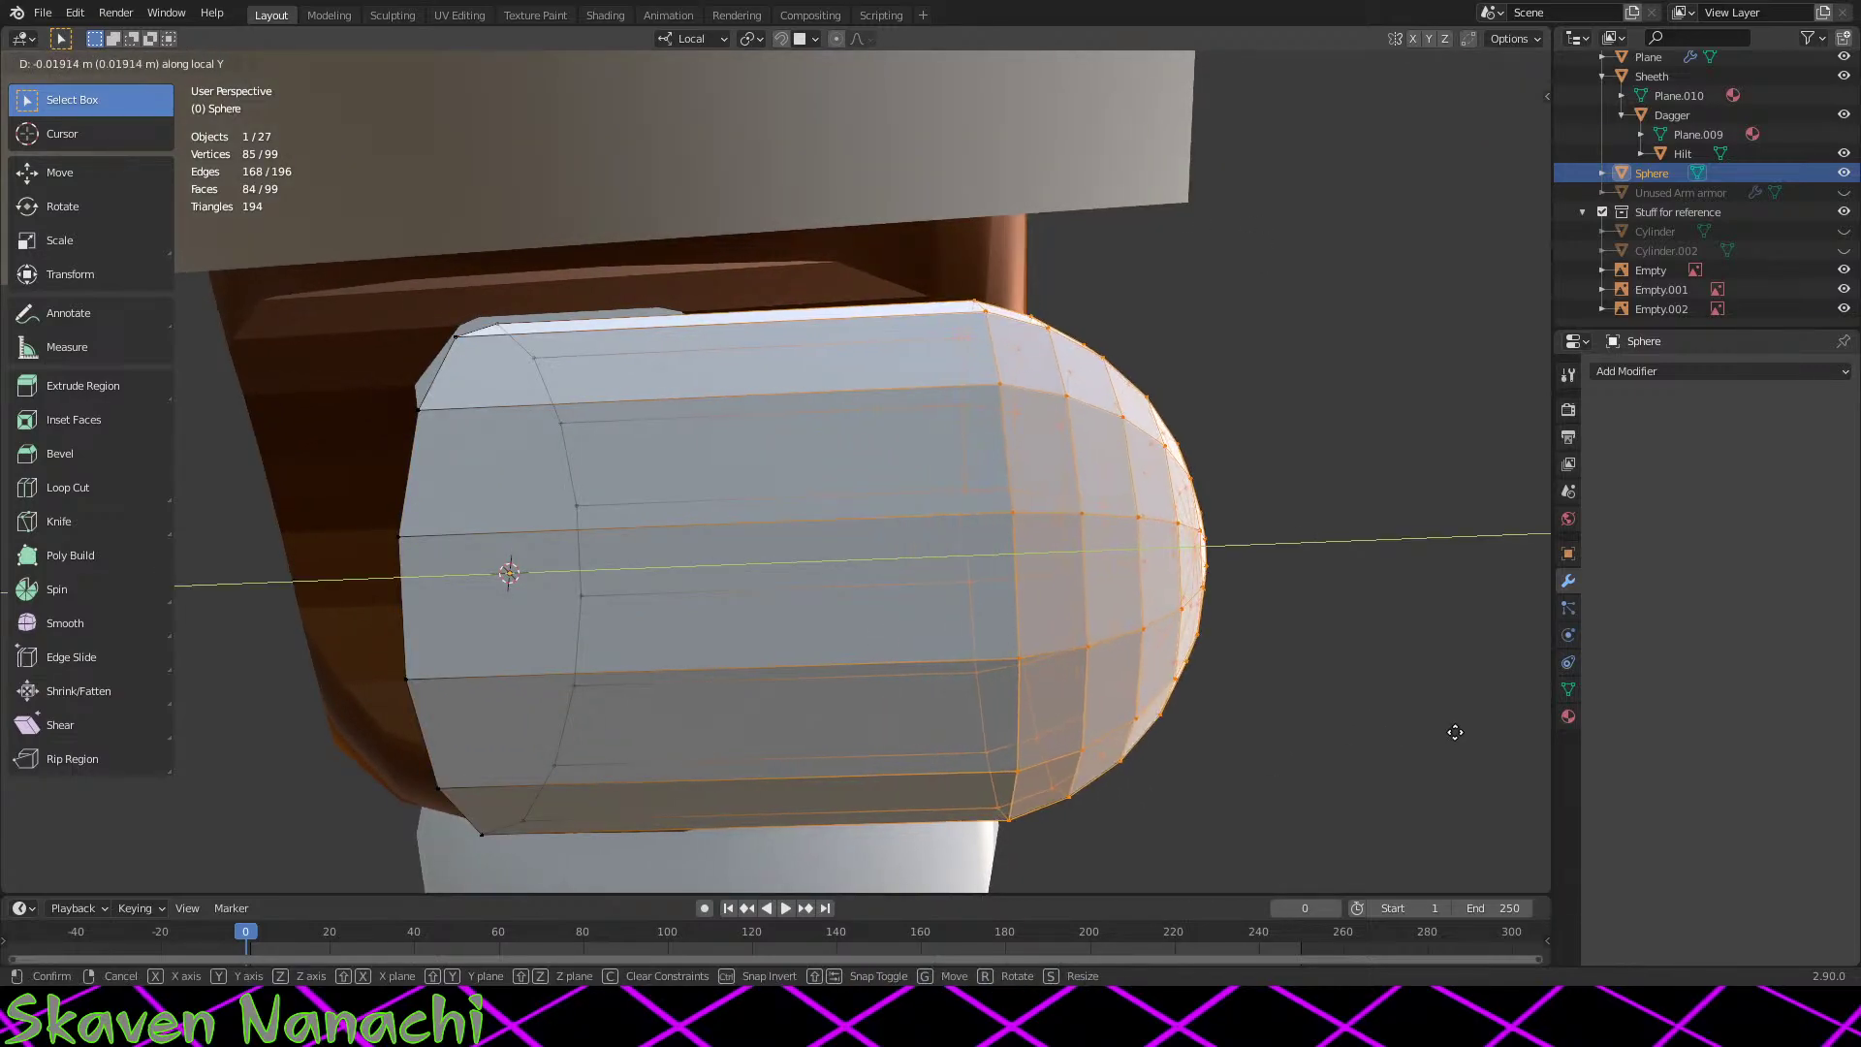
left_click(1387, 745)
Step: Try moving the edge loop at the base of the capsule's rounded end -0.003523 m along local Y
middle_click_drag(1387, 744, 1384, 739)
middle_click_drag(1007, 476, 1001, 473)
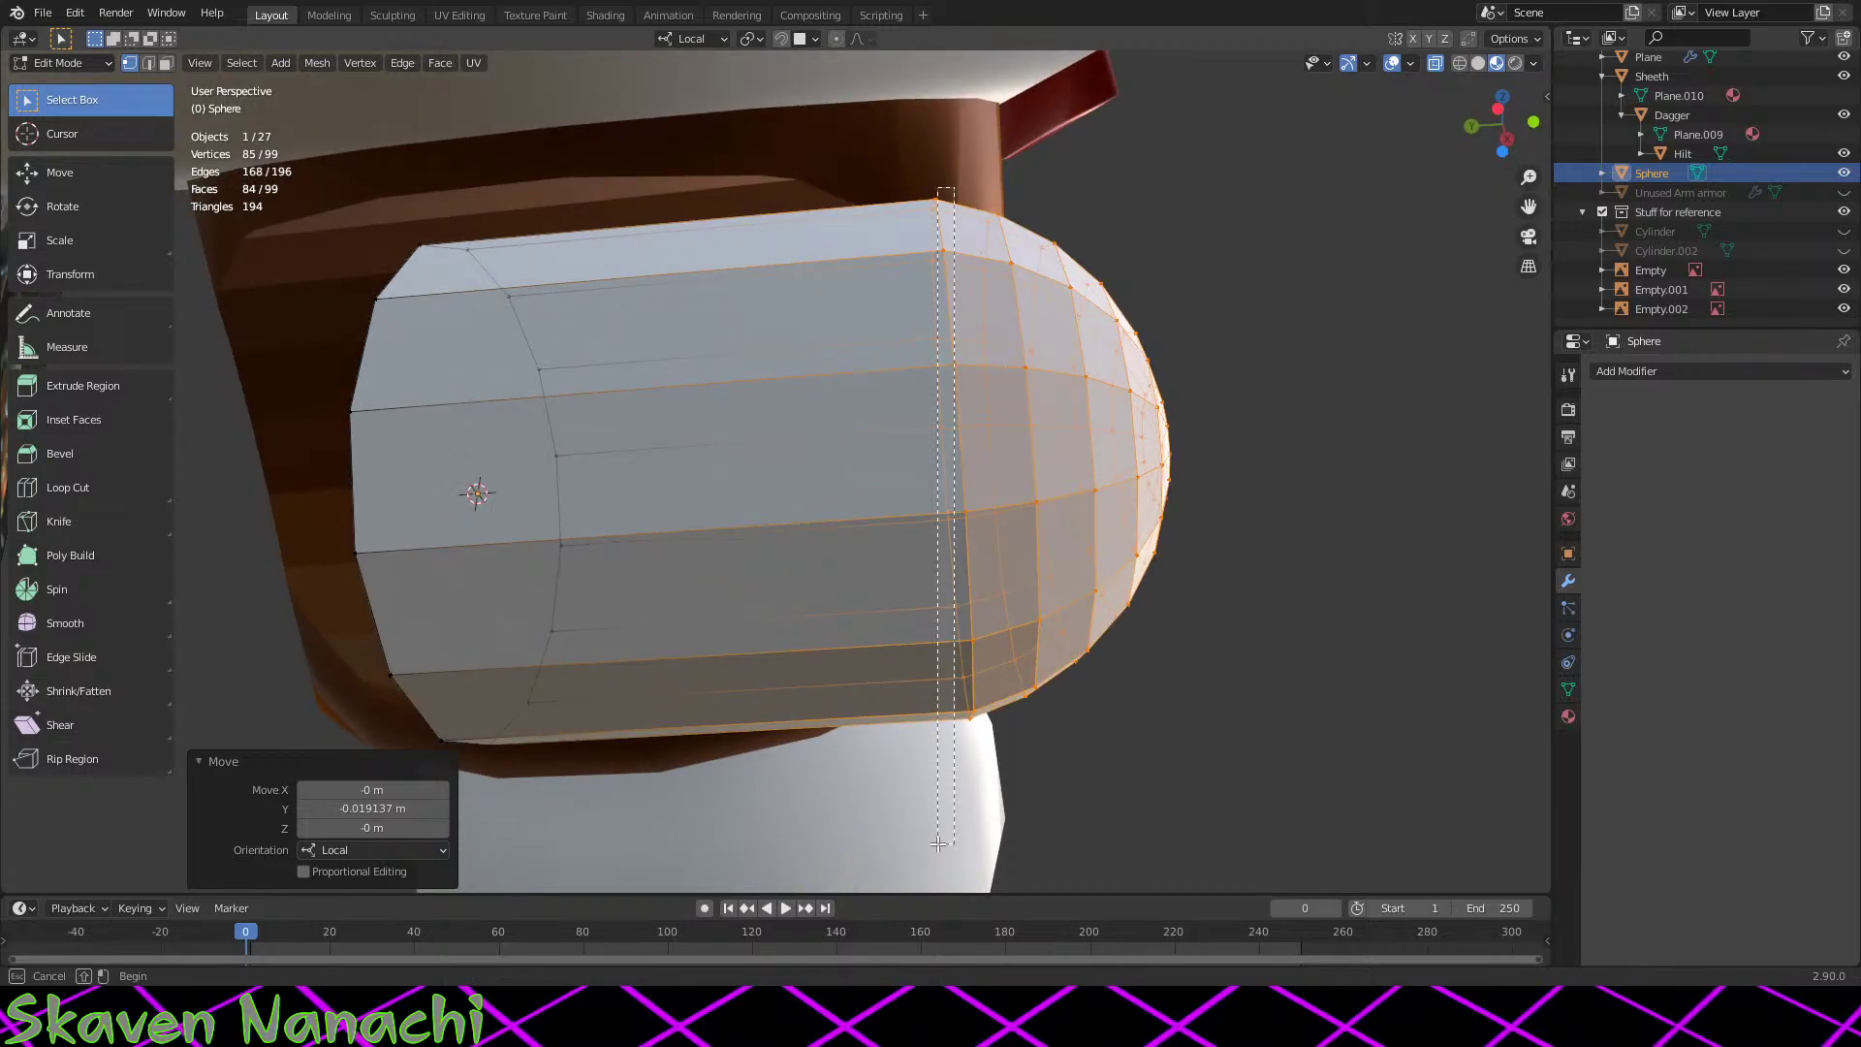
left_click_drag(938, 843, 938, 844)
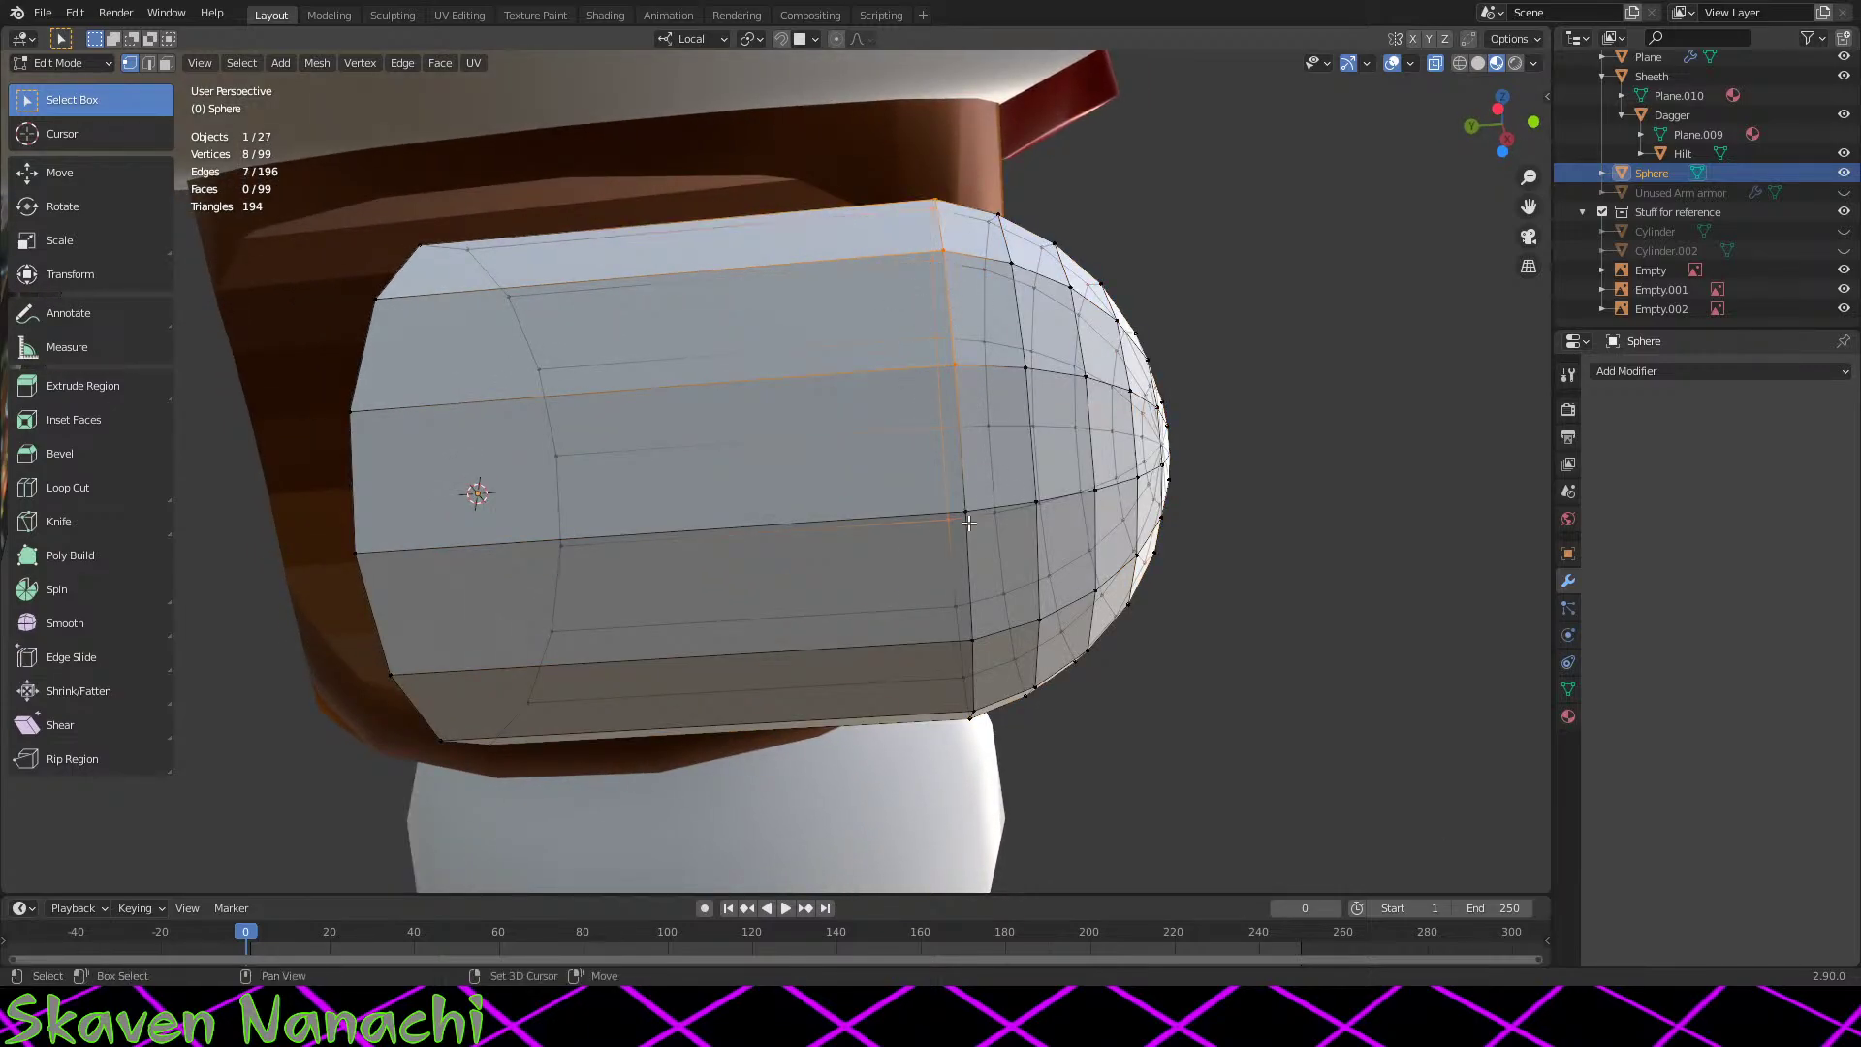
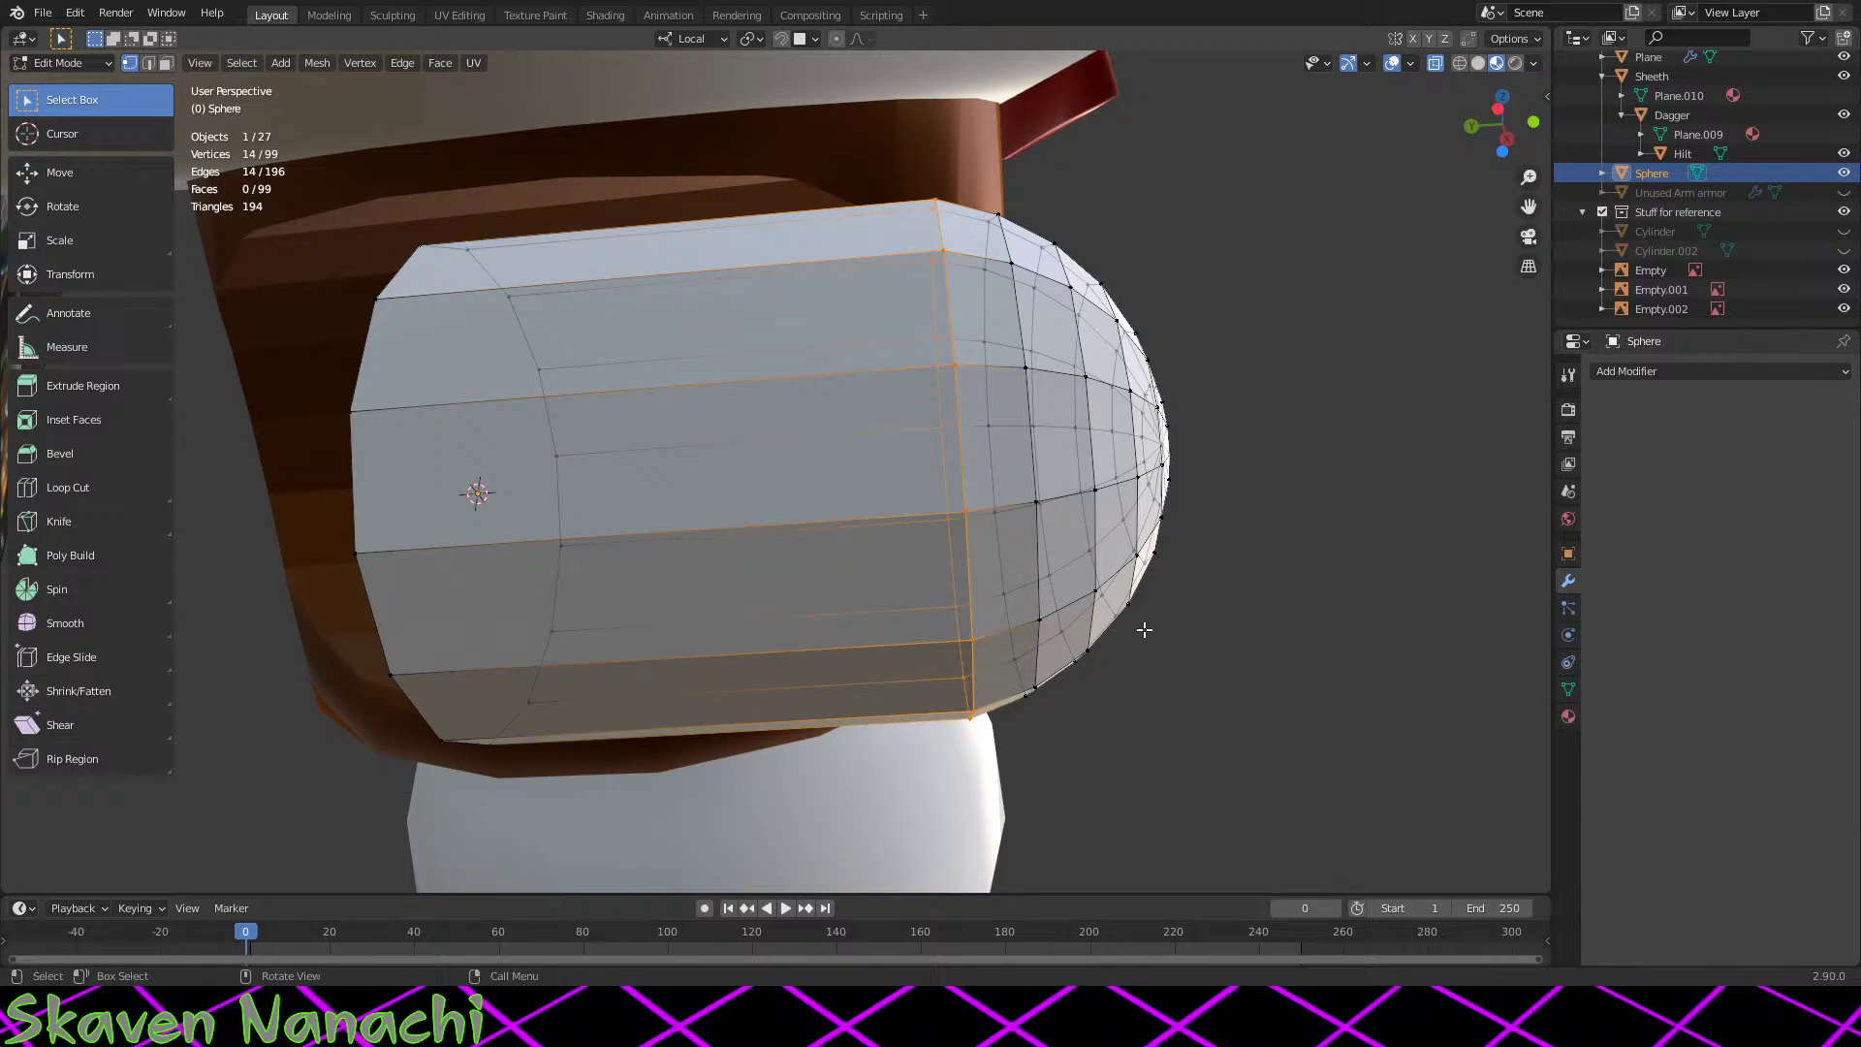
key("g")
key("y")
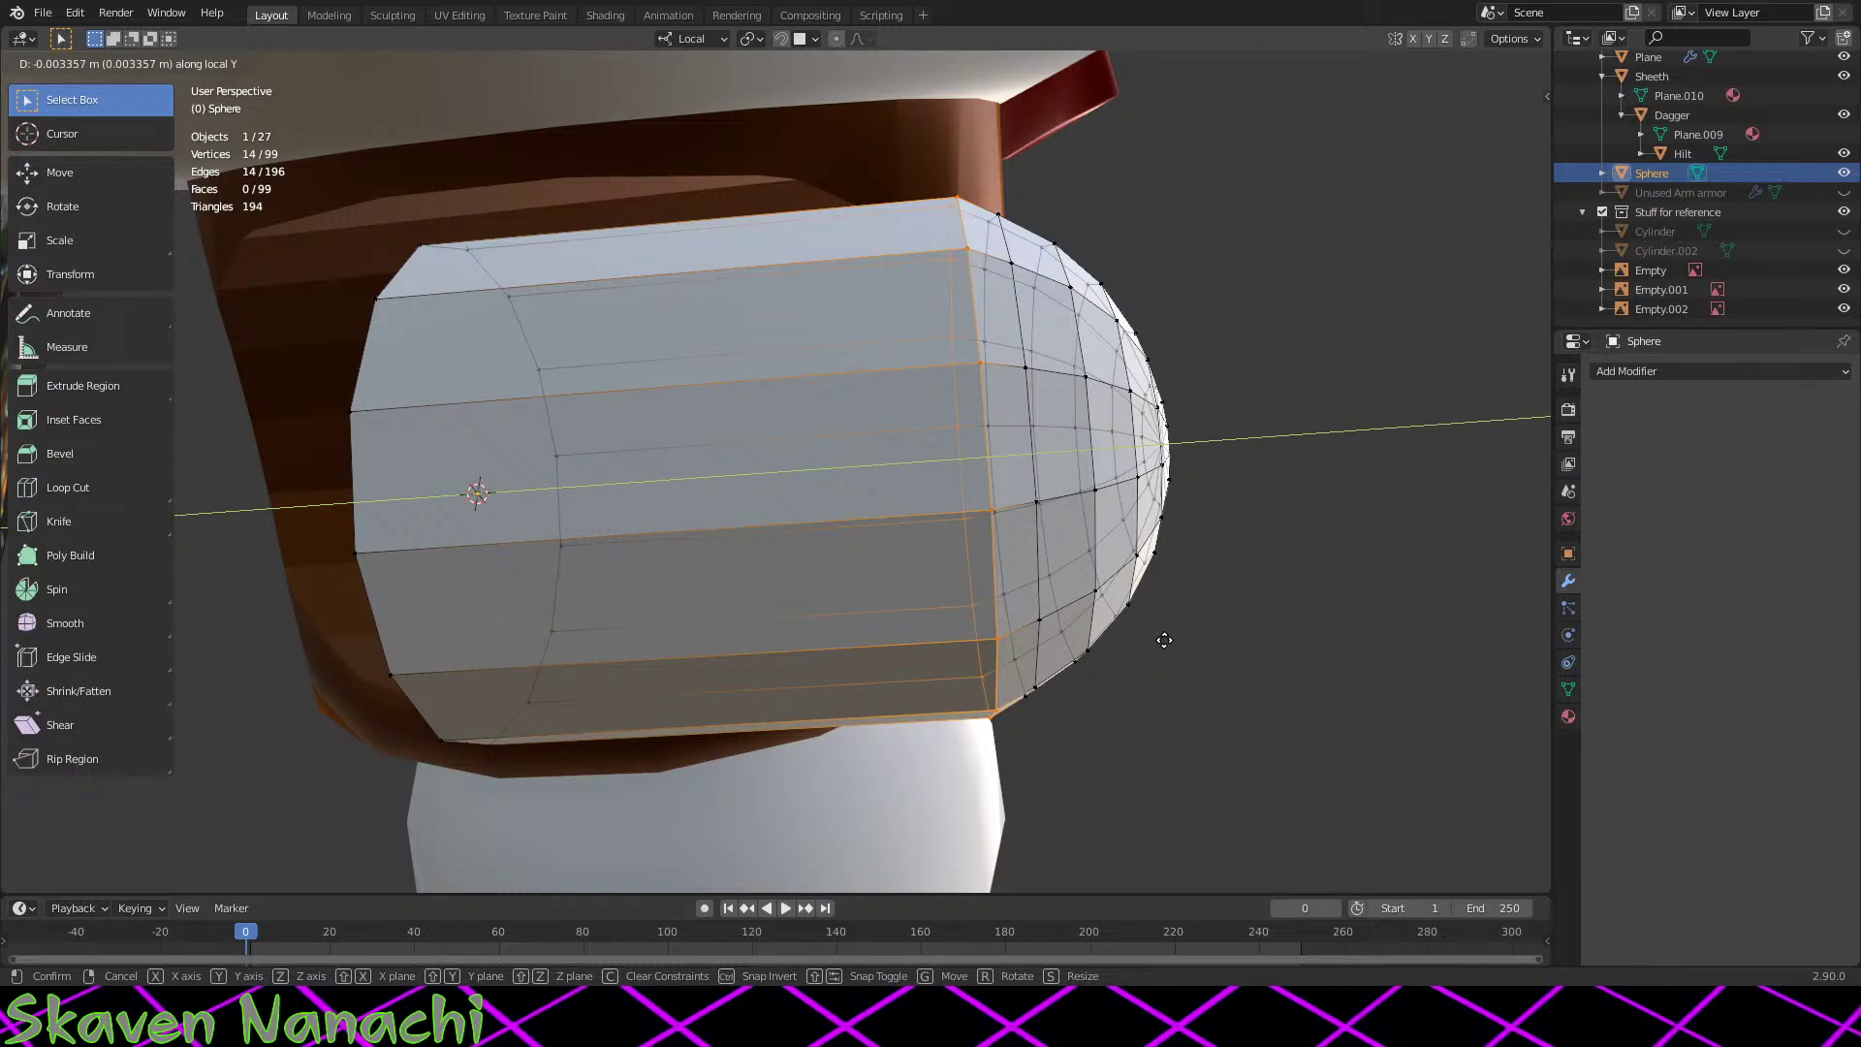
left_click(1165, 640)
Step: Try moving the first two edge loops of the capsule's rounded end together along local Y toward the tip
middle_click_drag(1164, 642, 1141, 655)
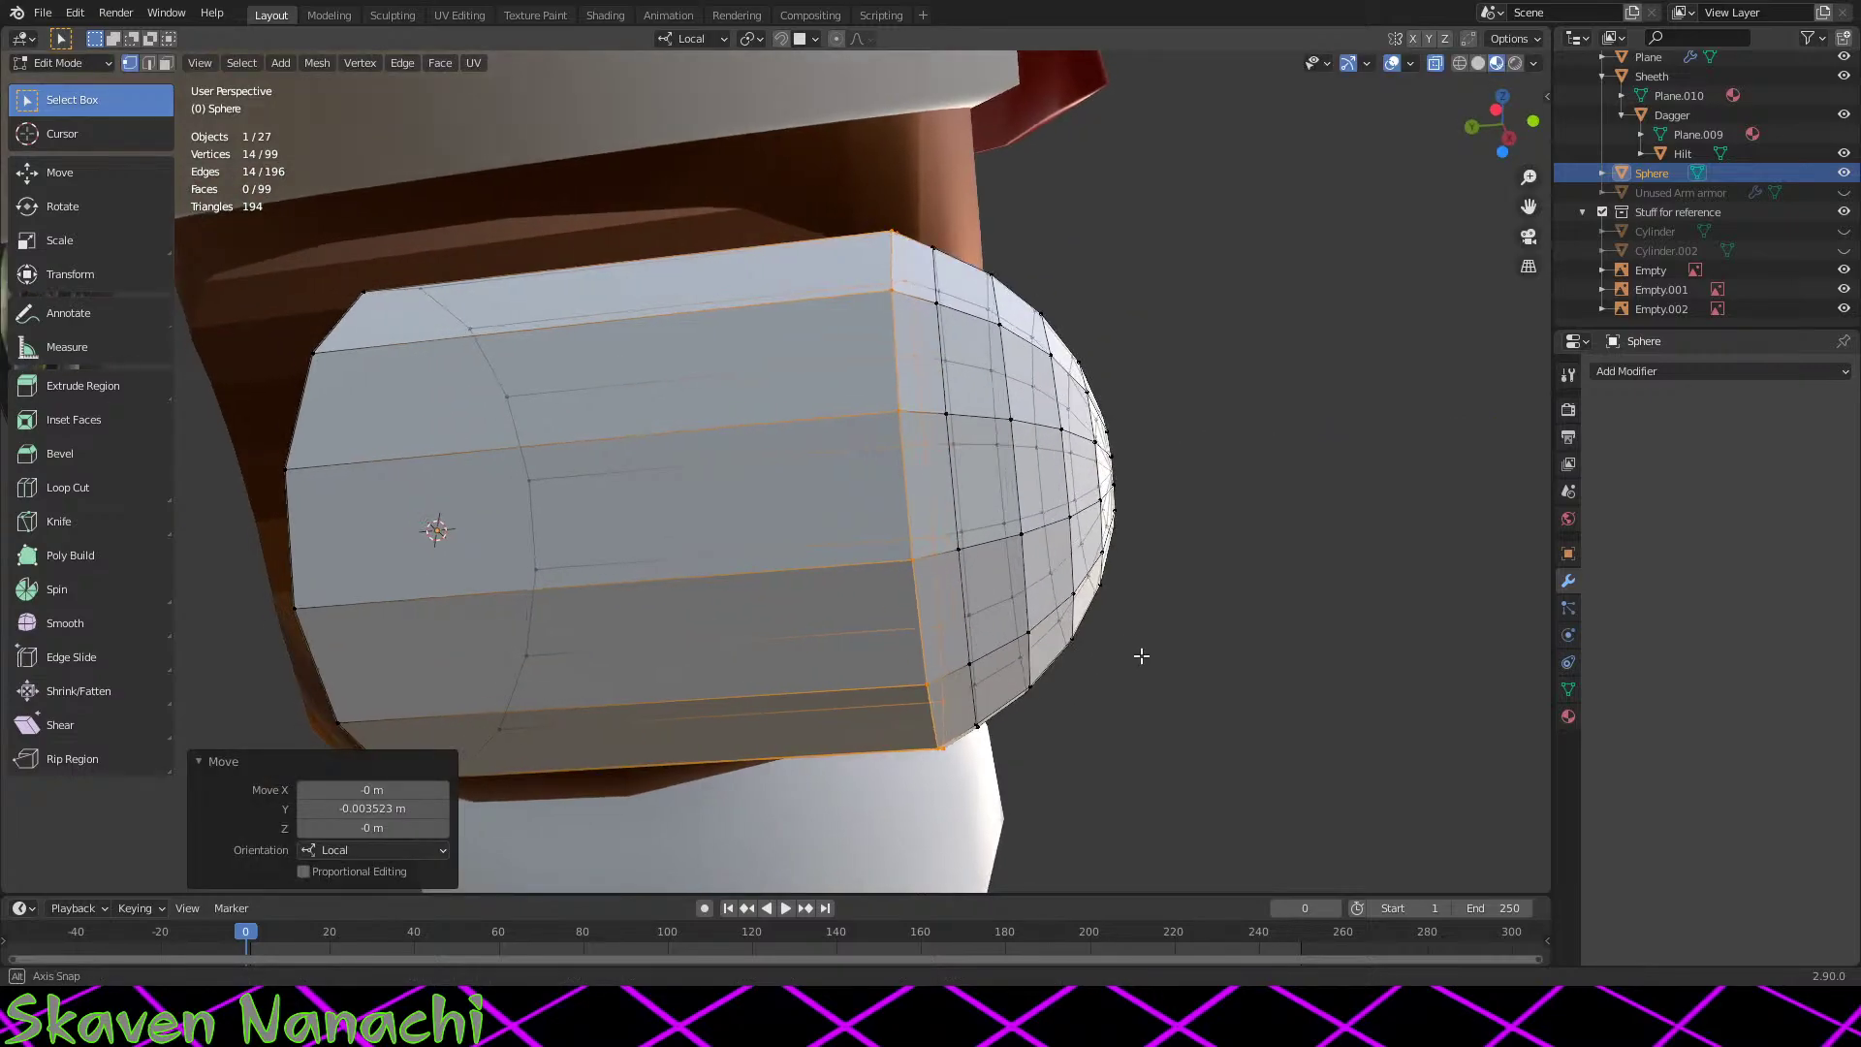
left_click_drag(889, 342, 980, 373, "shift")
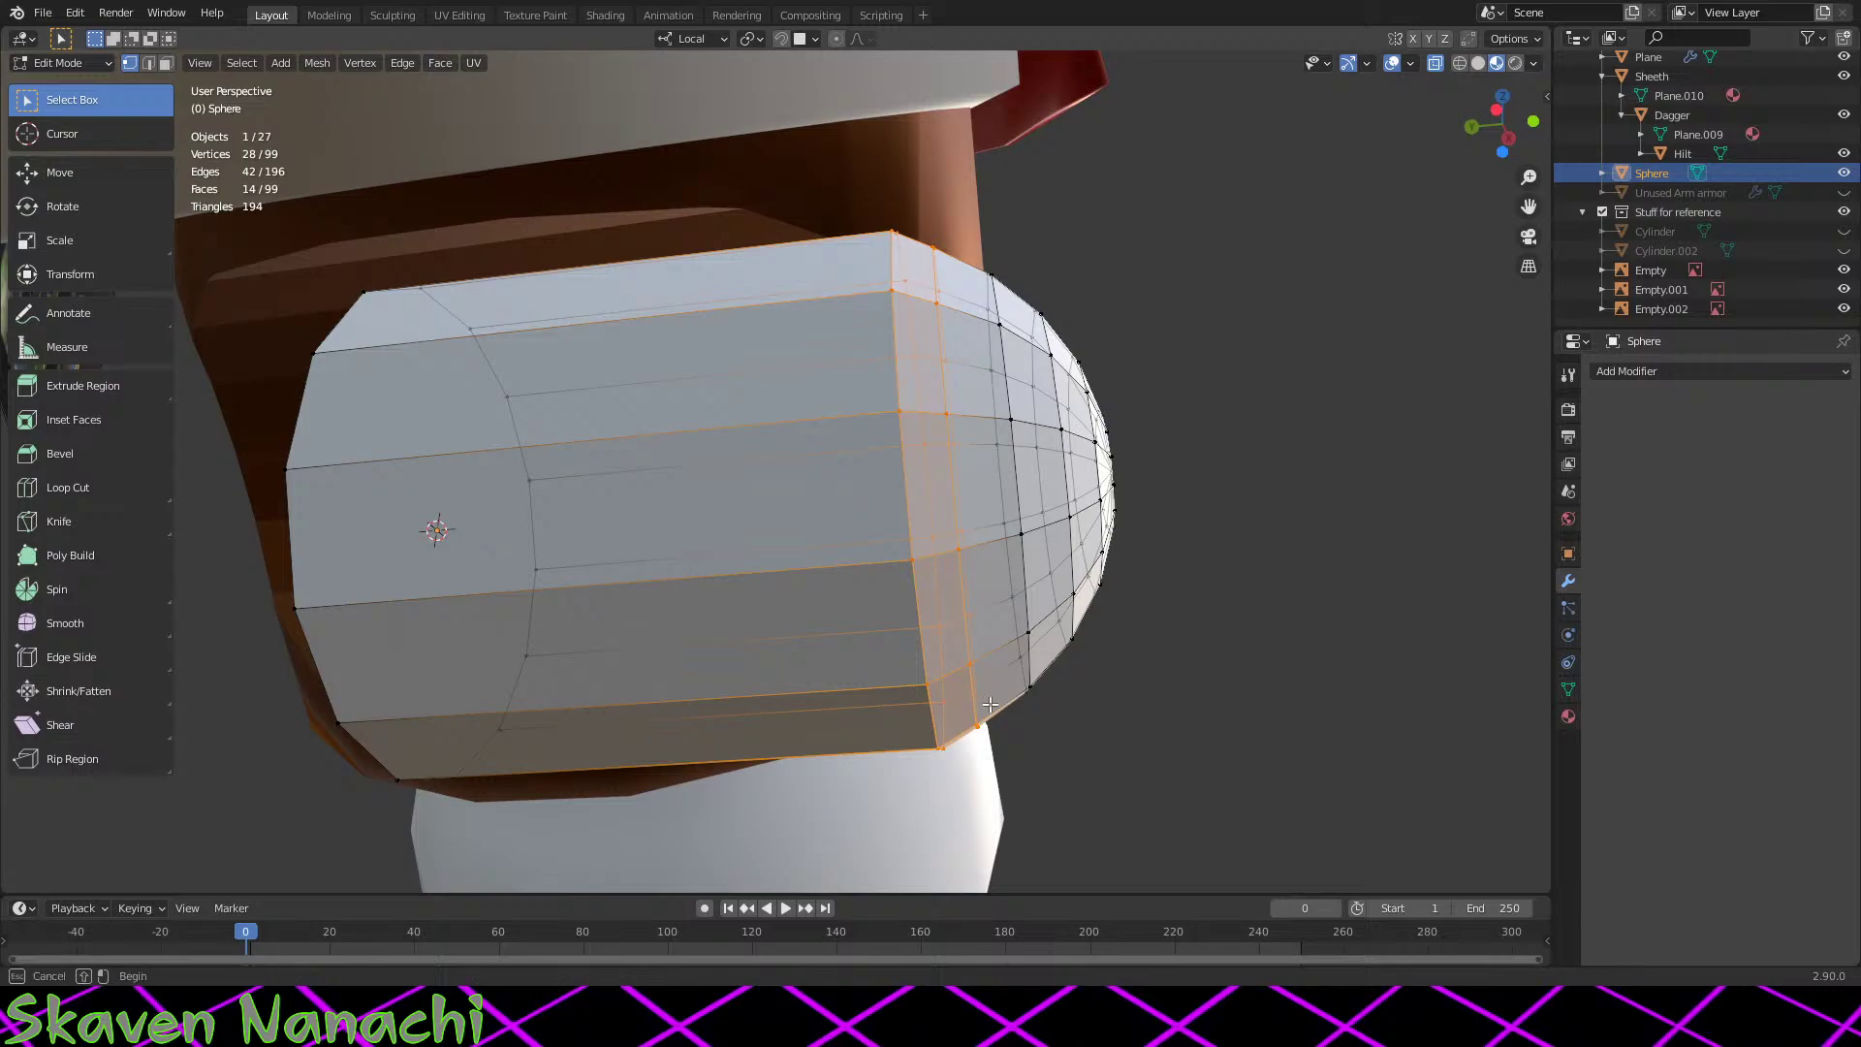
key("g")
key("y")
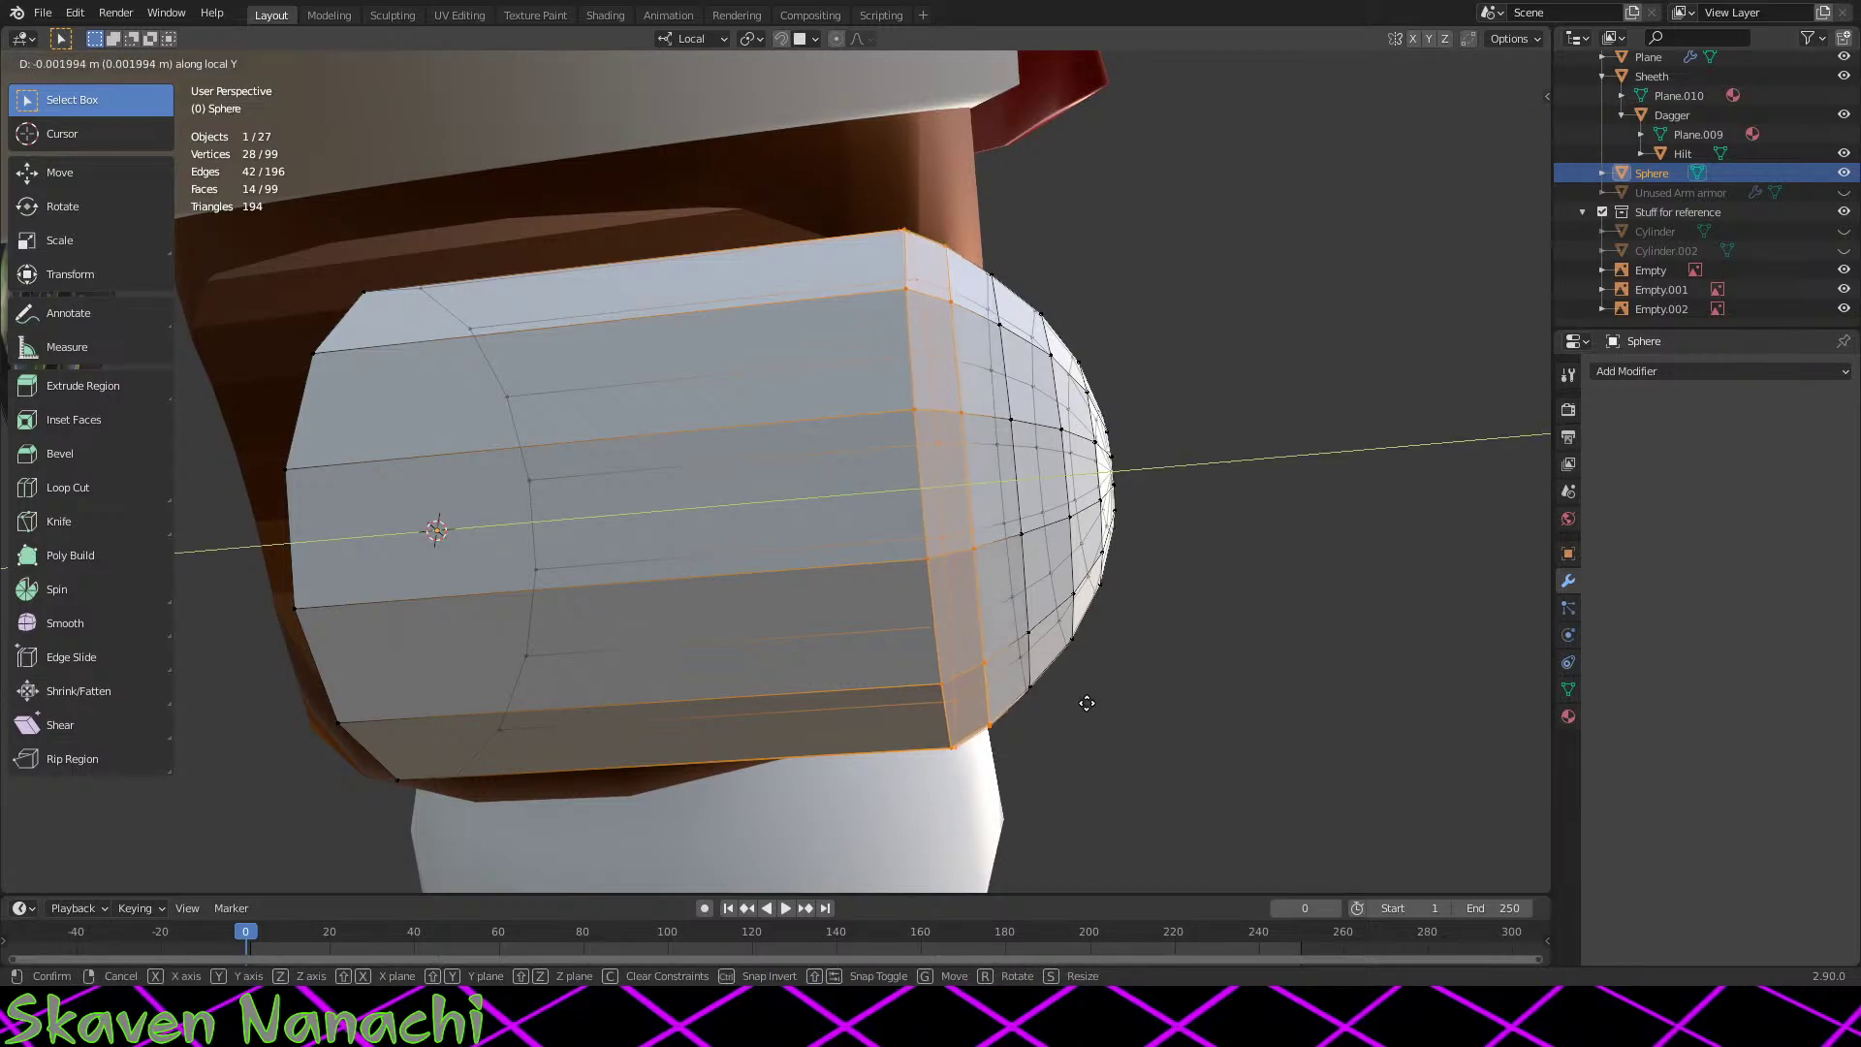
left_click(1159, 731)
left_click(1163, 746)
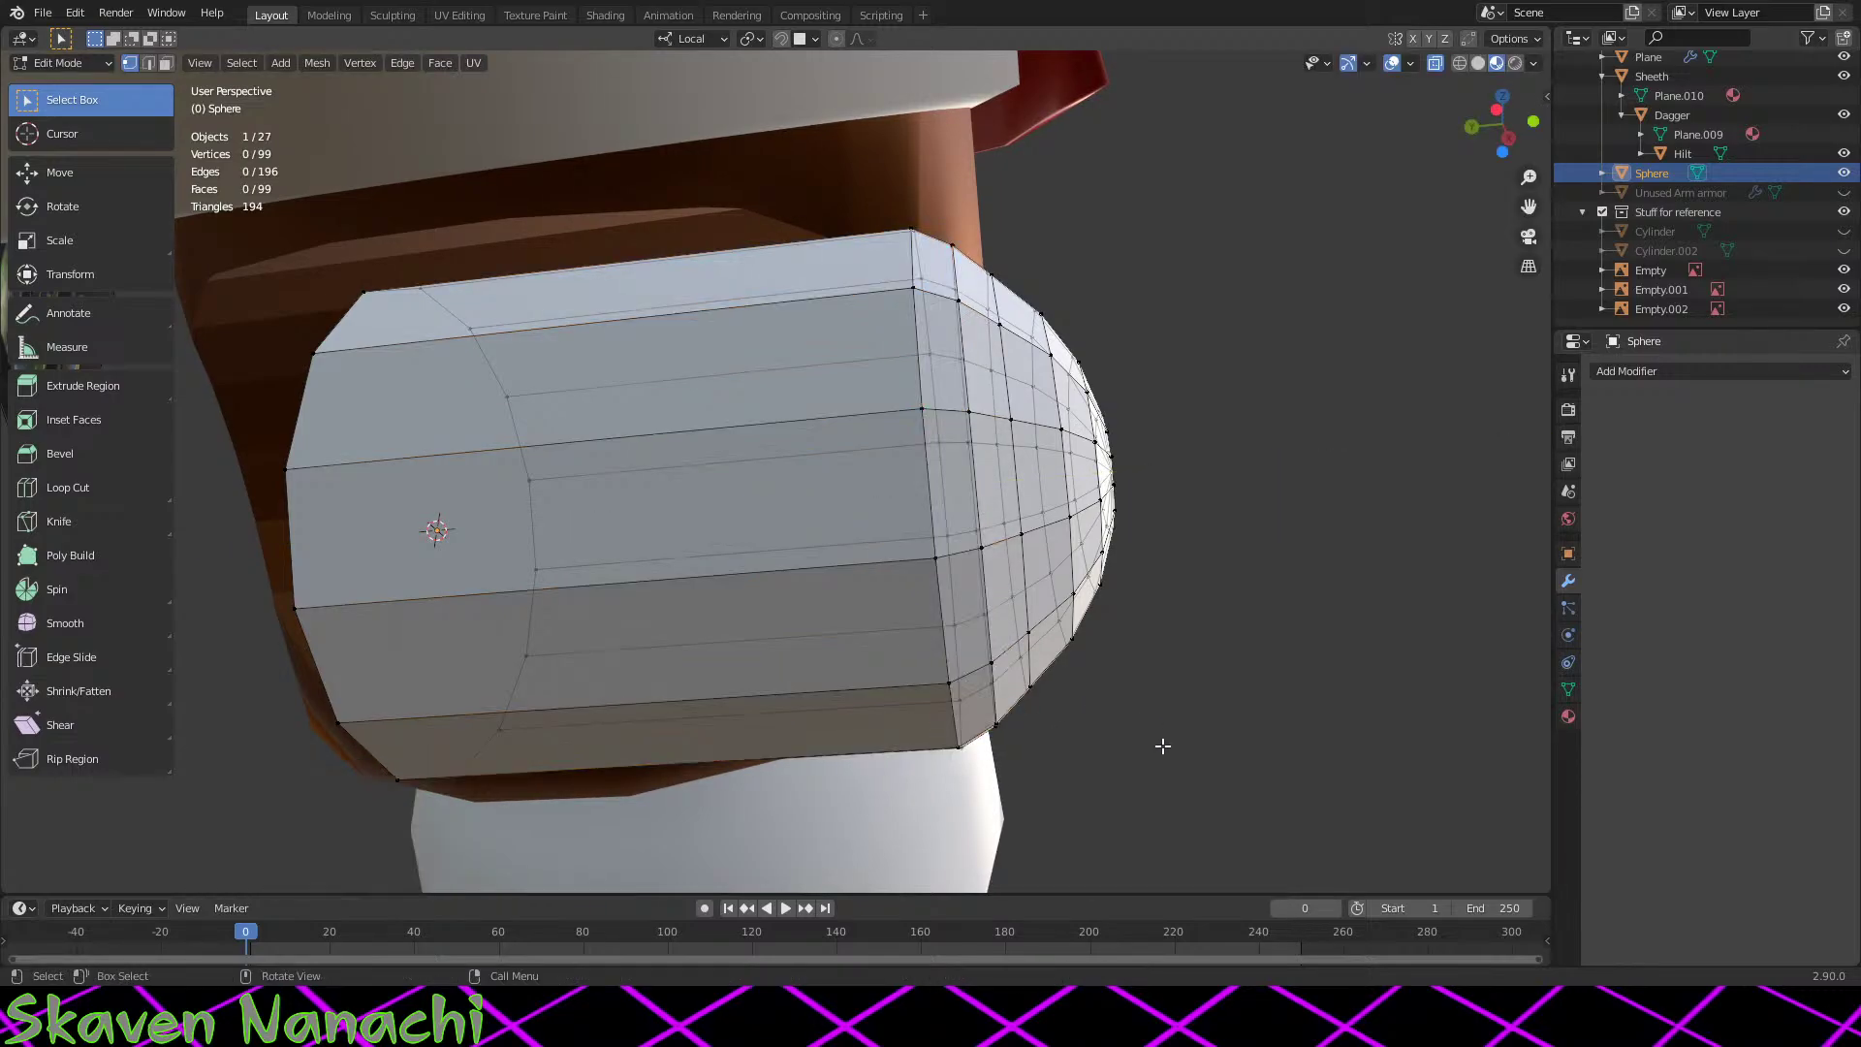
Step: Undo both edge loop moves on the capsule's rounded end
middle_click_drag(1197, 300, 1195, 302)
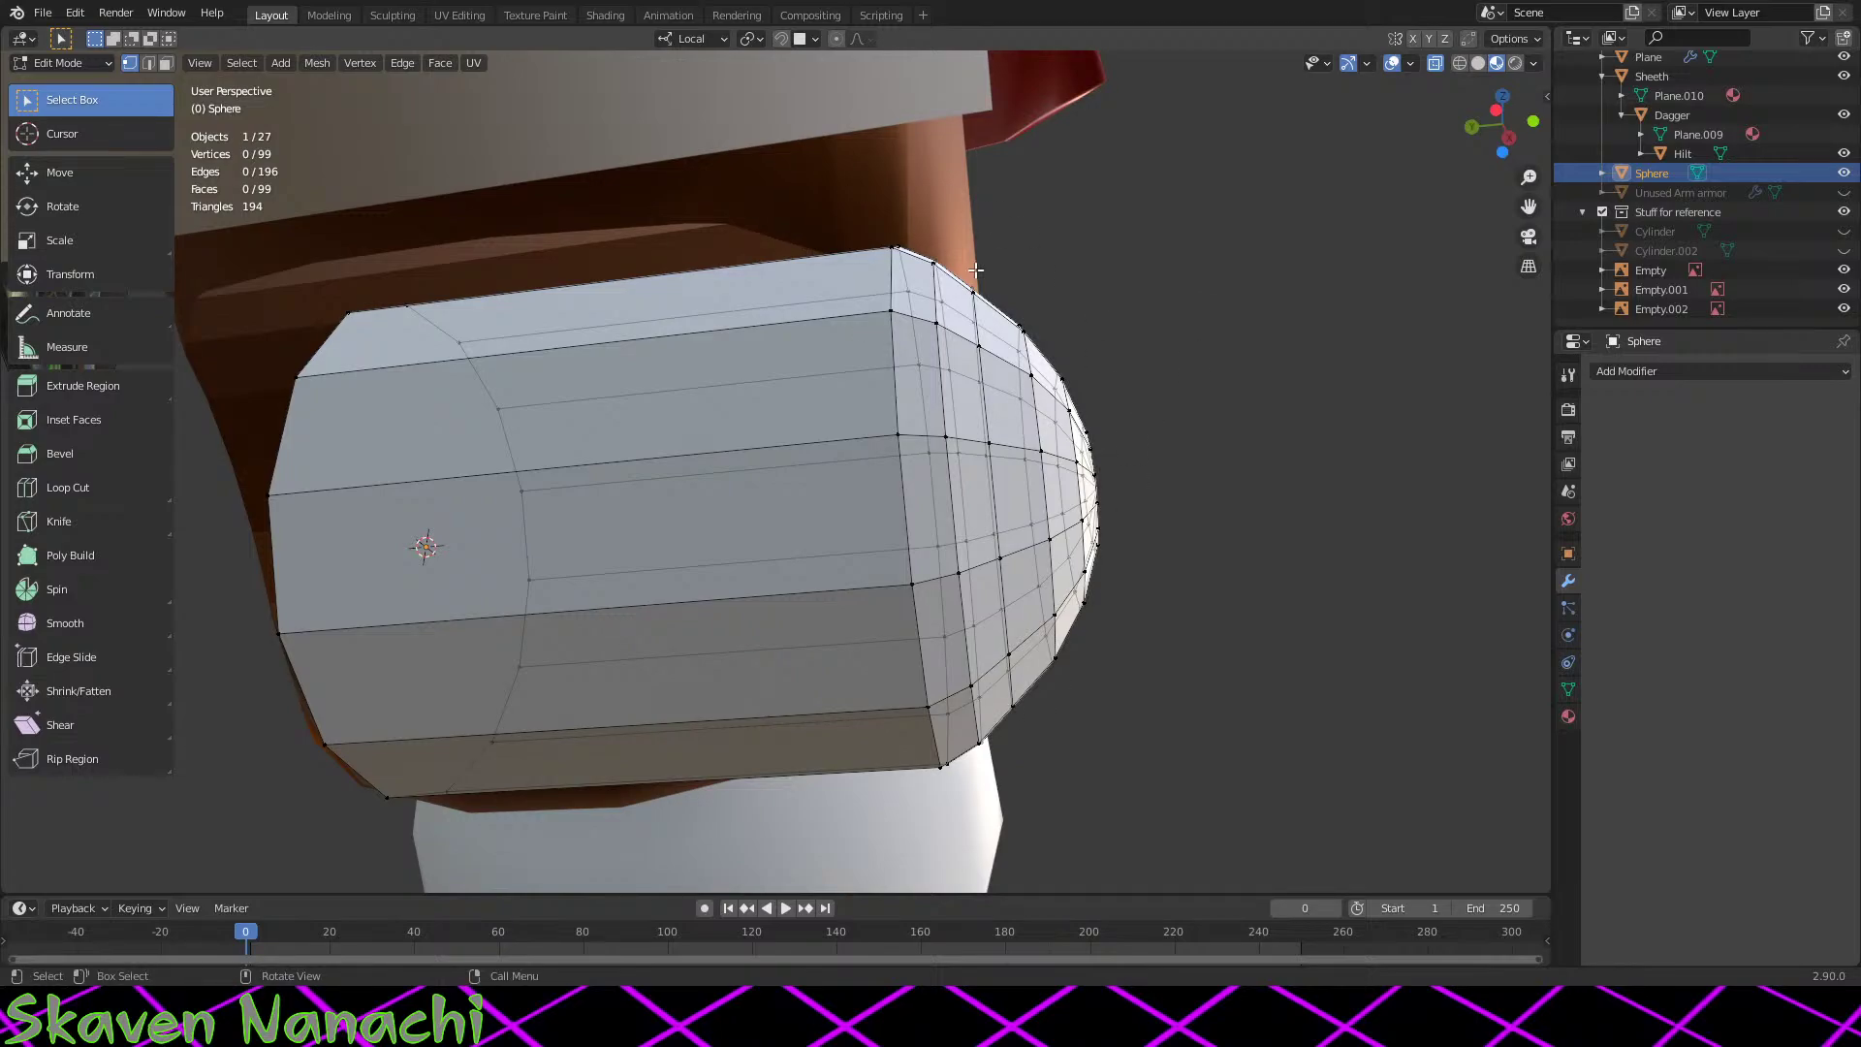
middle_click_drag(1112, 630, 1135, 625)
key("ctrl+z")
key("ctrl+z")
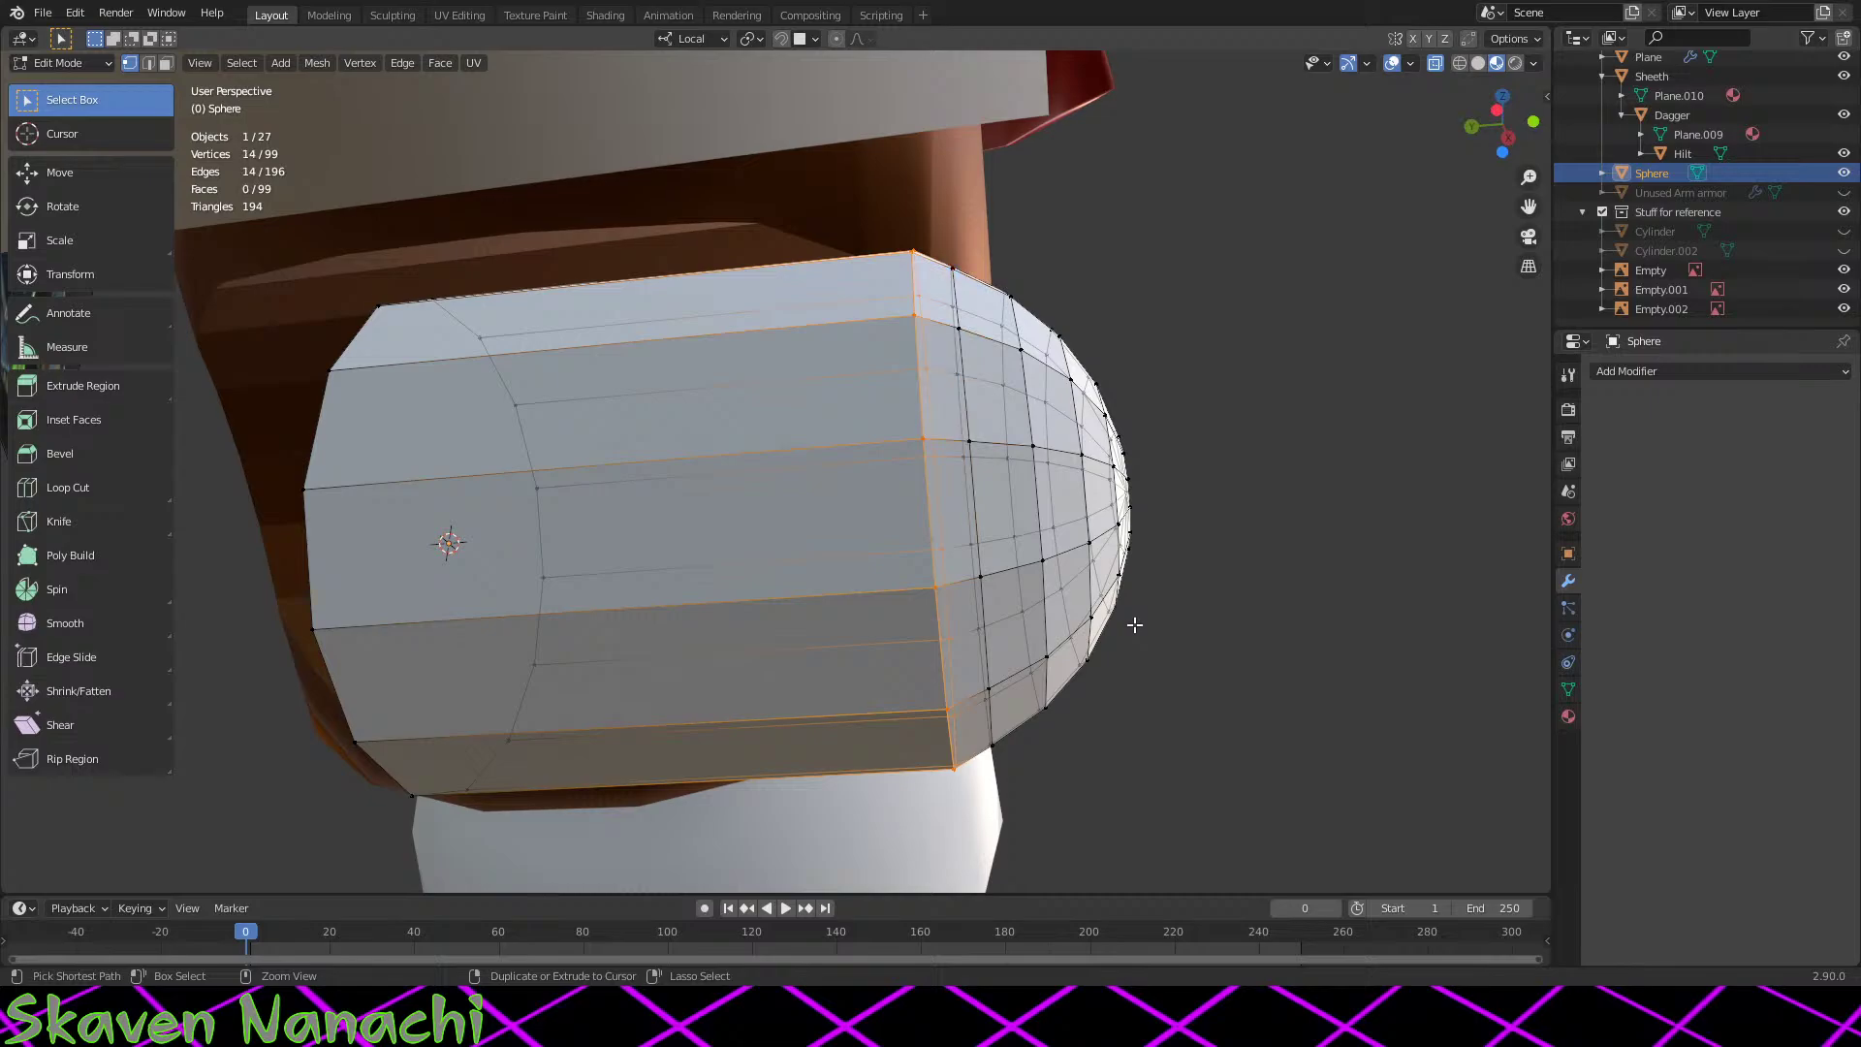
key("ctrl+z")
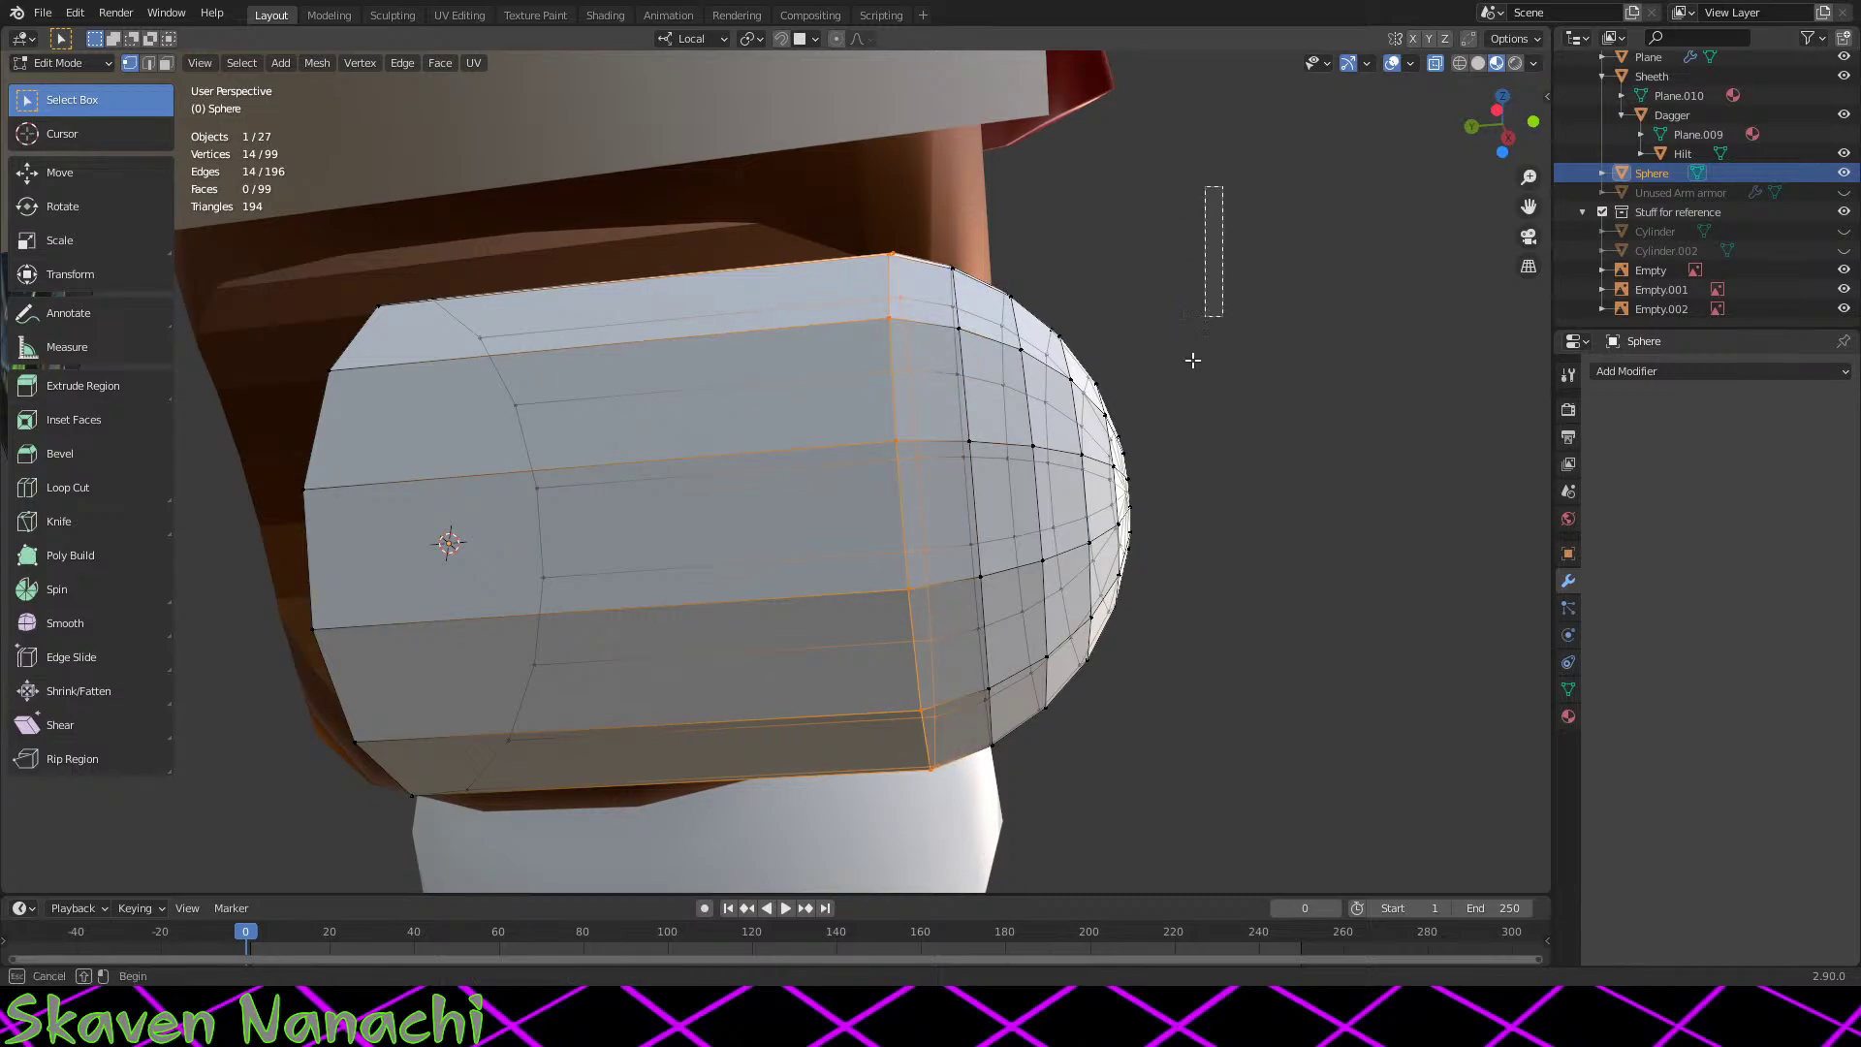
Step: Flatten the capsule's rounded end by scaling it to 0.690 along local Y and move it 0.010379 m outward along that axis
left_click_drag(1192, 360, 858, 814)
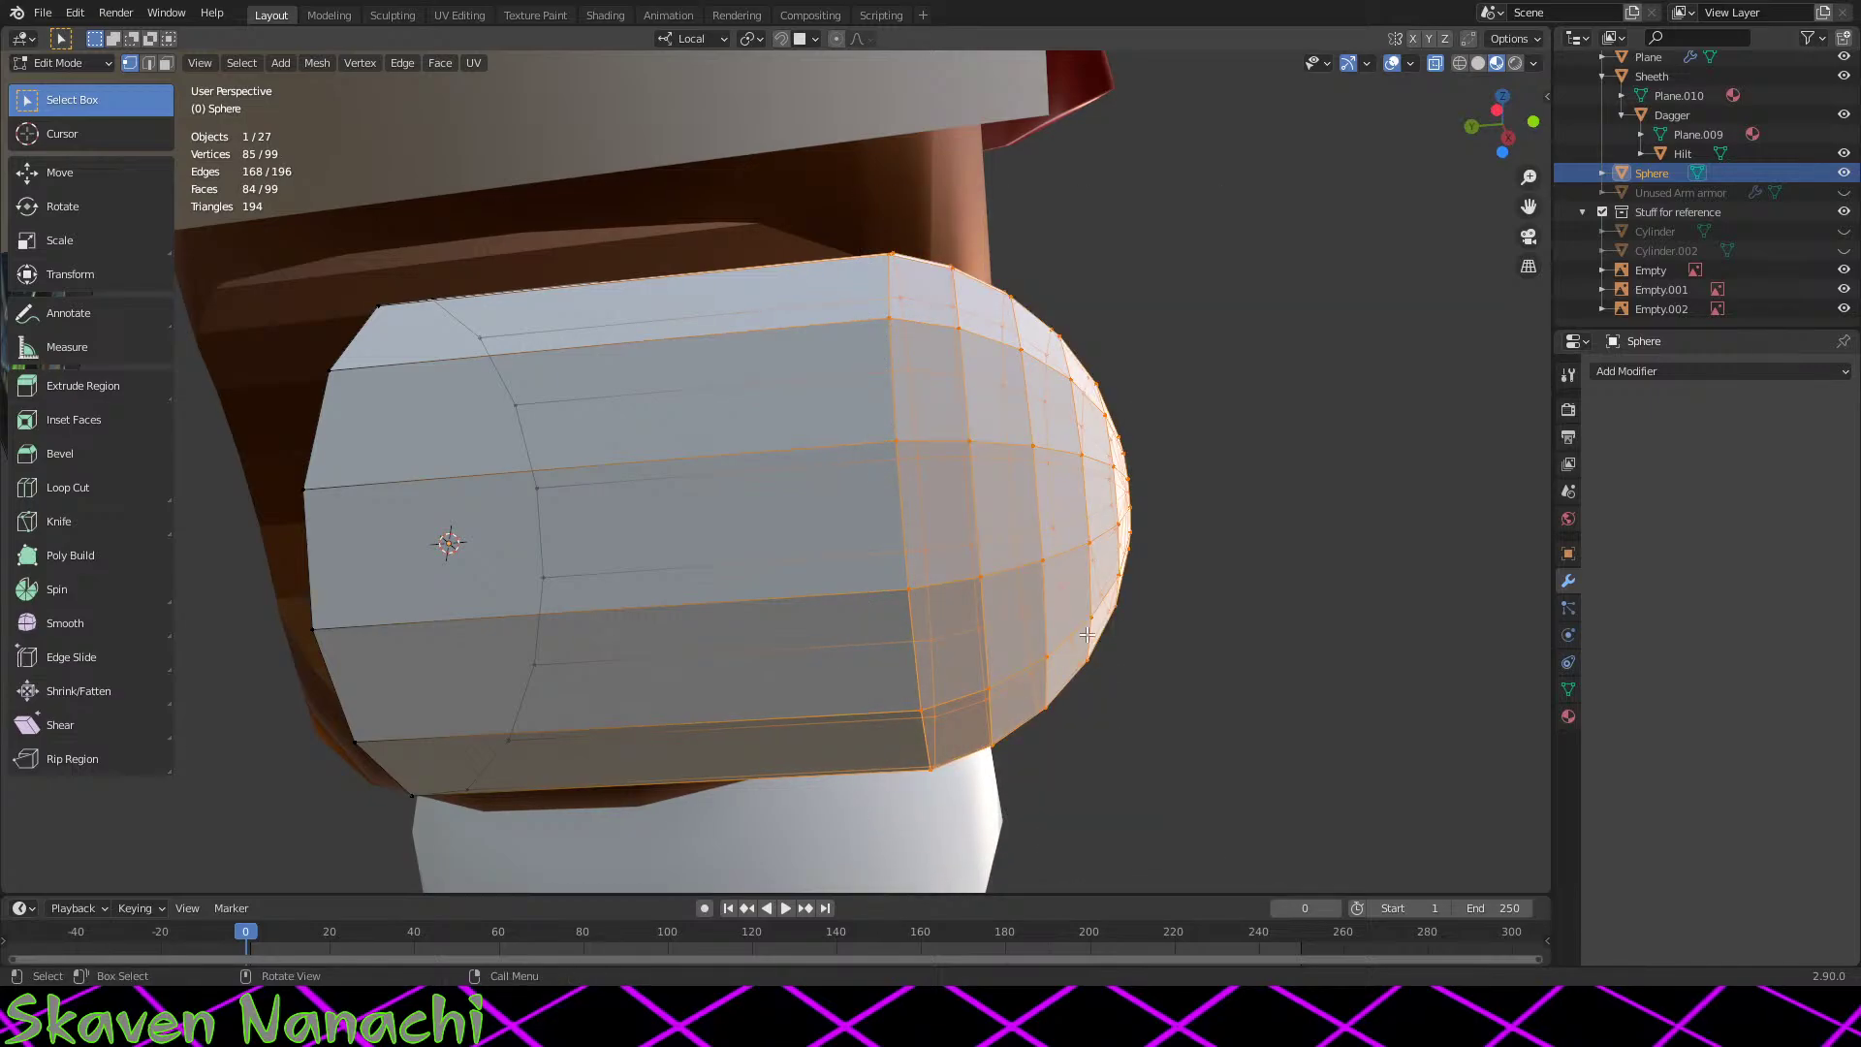
key("s")
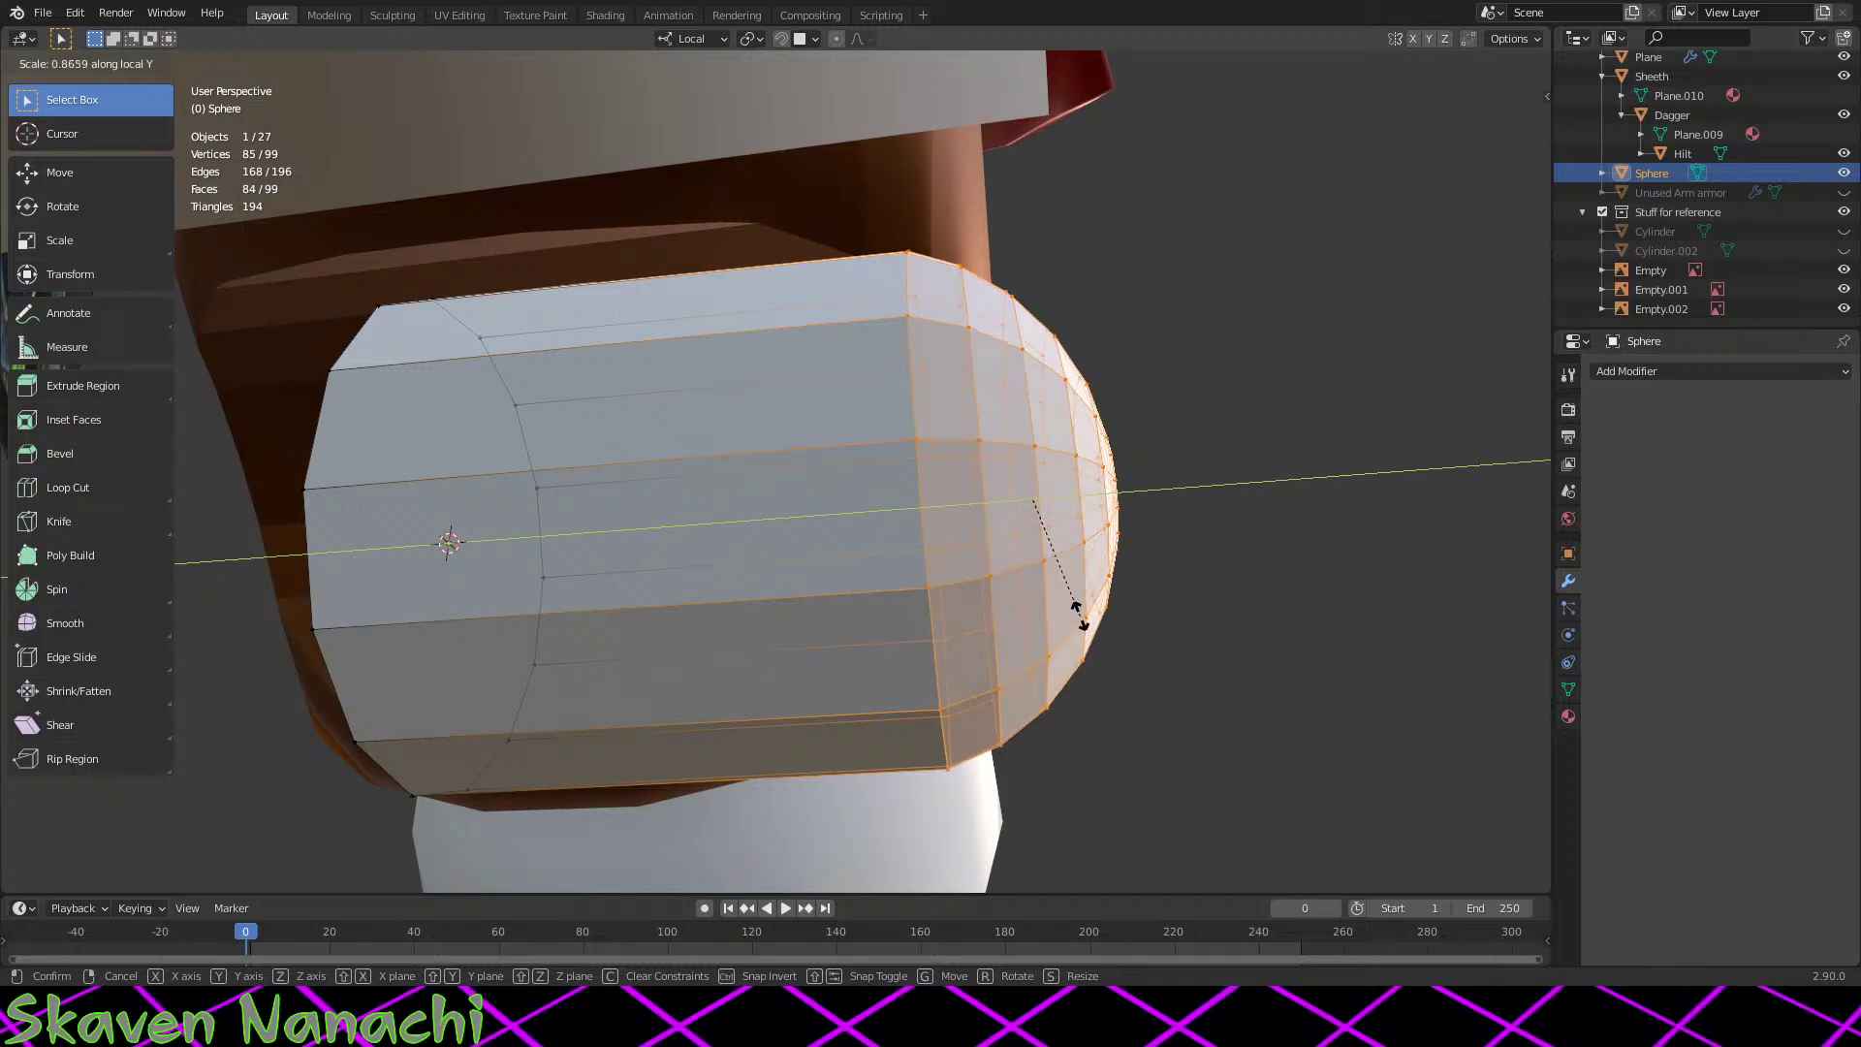
left_click(1071, 592)
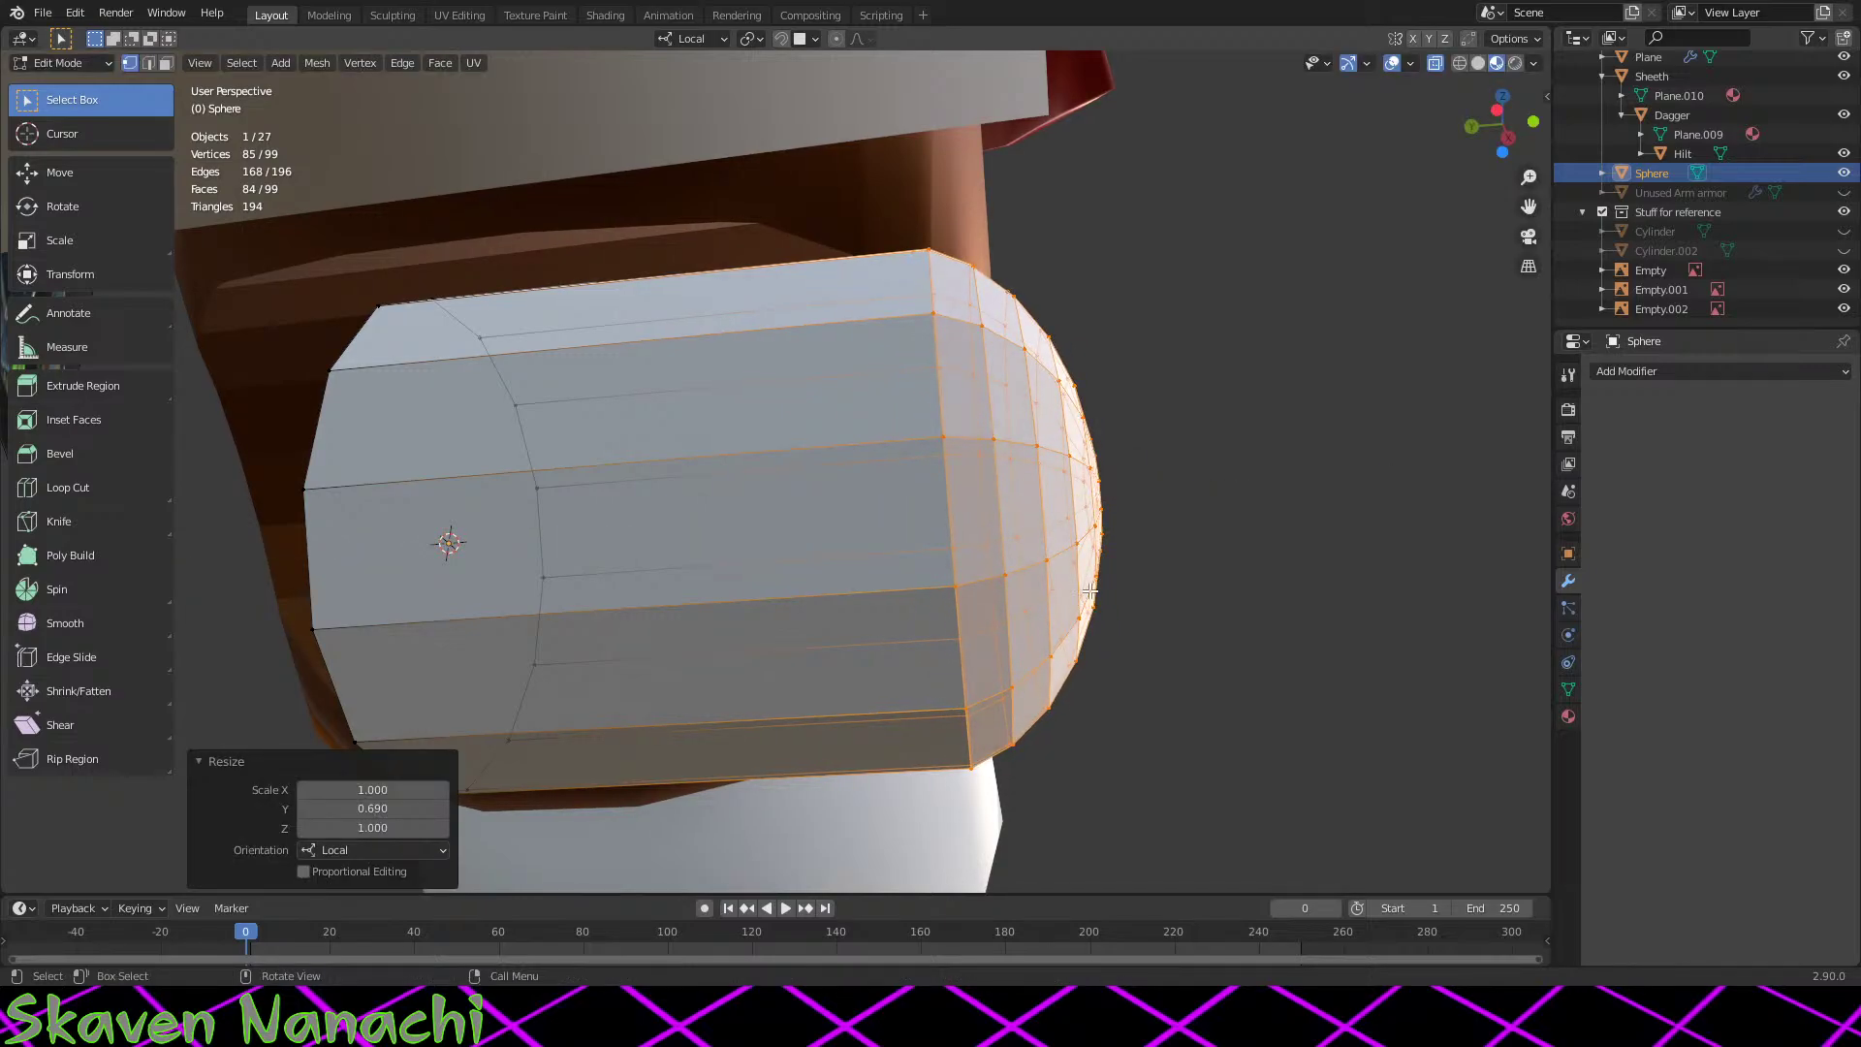
key("g")
key("y")
left_click(1153, 593)
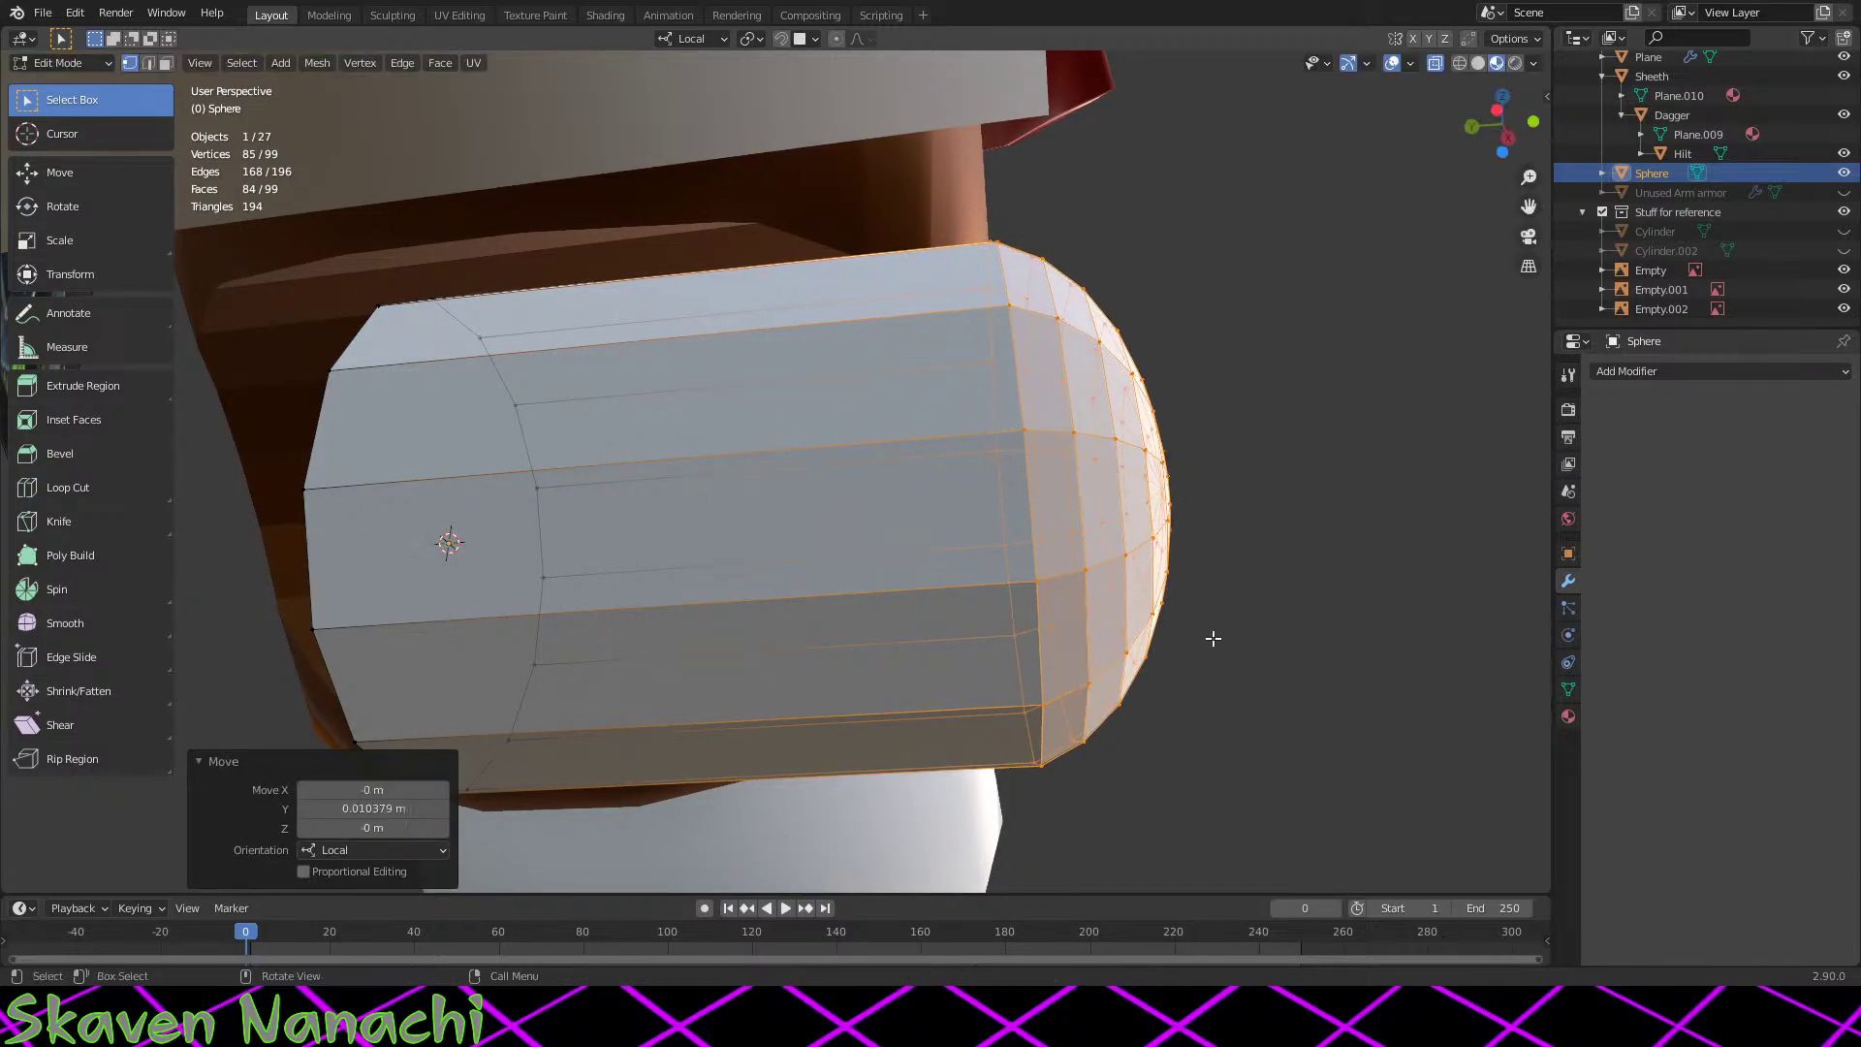
Step: Leave mesh editing and shade the capsule smooth
key("Tab")
middle_click_drag(1212, 637, 607, 547)
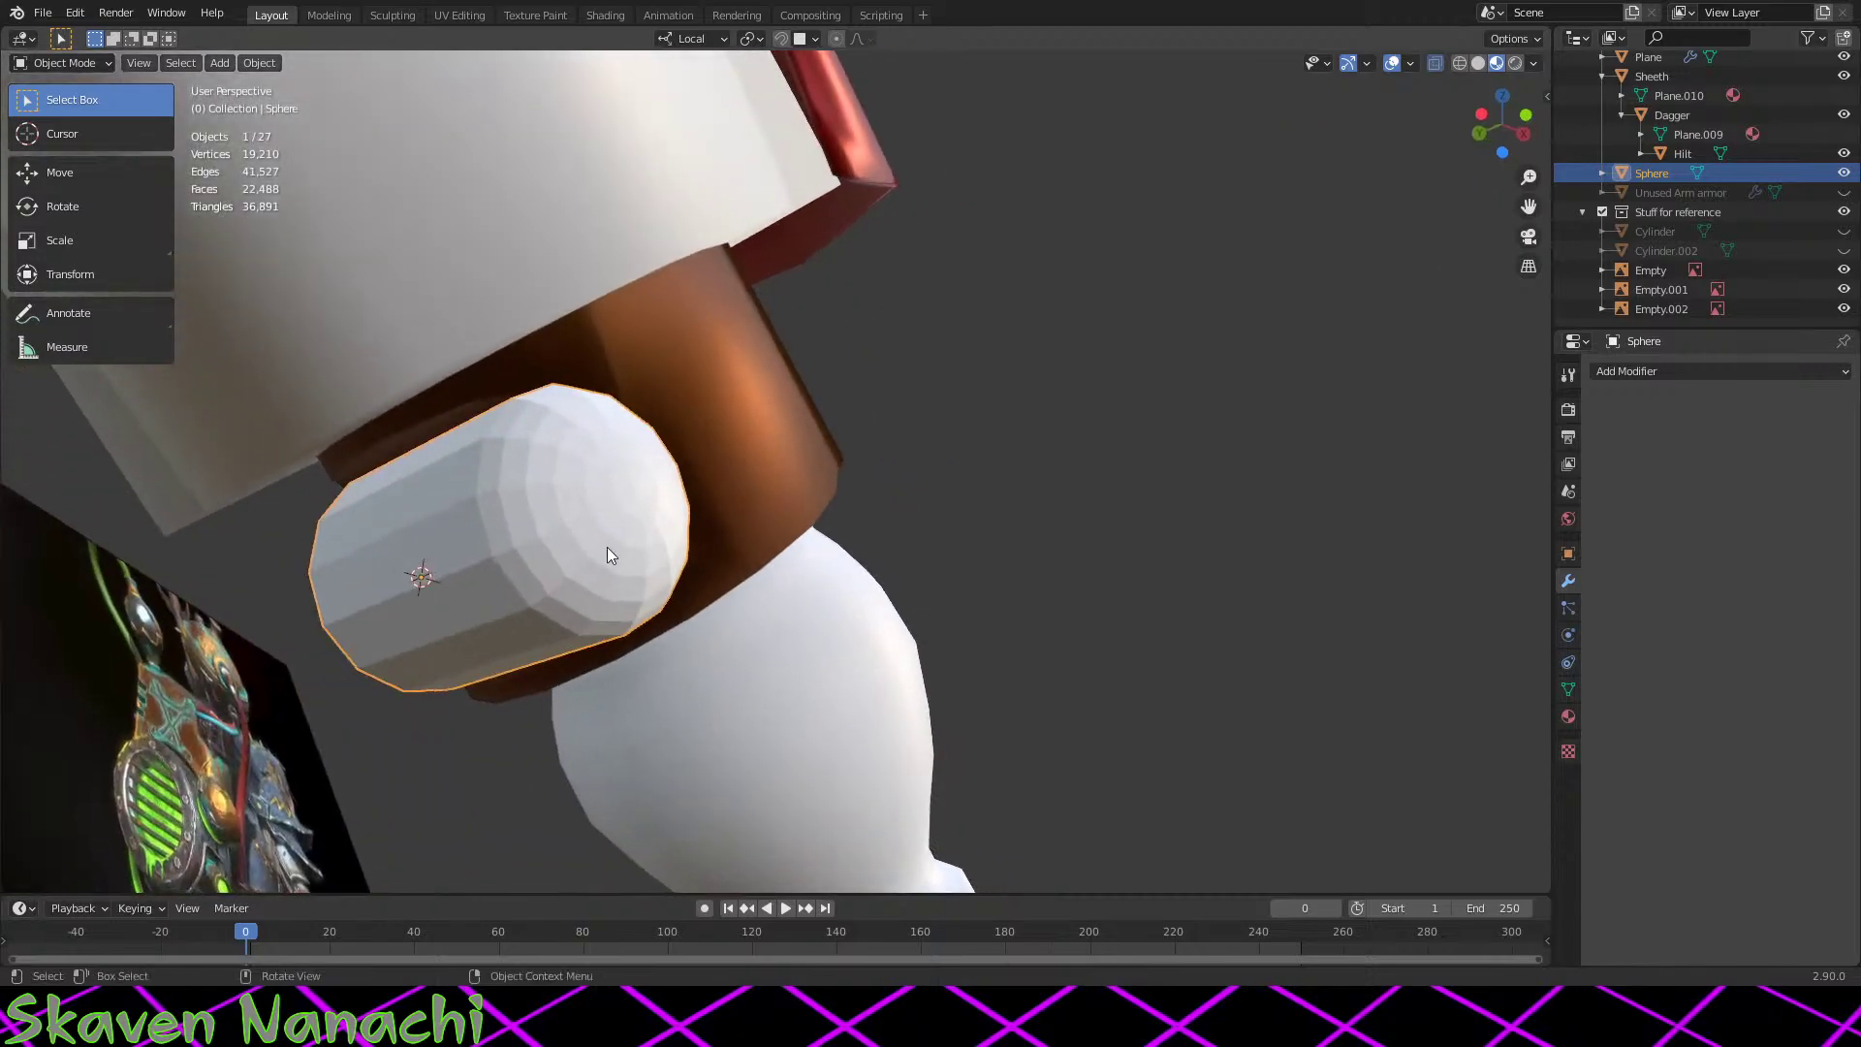
right_click(608, 546)
left_click(608, 547)
Step: Unhide the Claws object
middle_click_drag(771, 603, 535, 636)
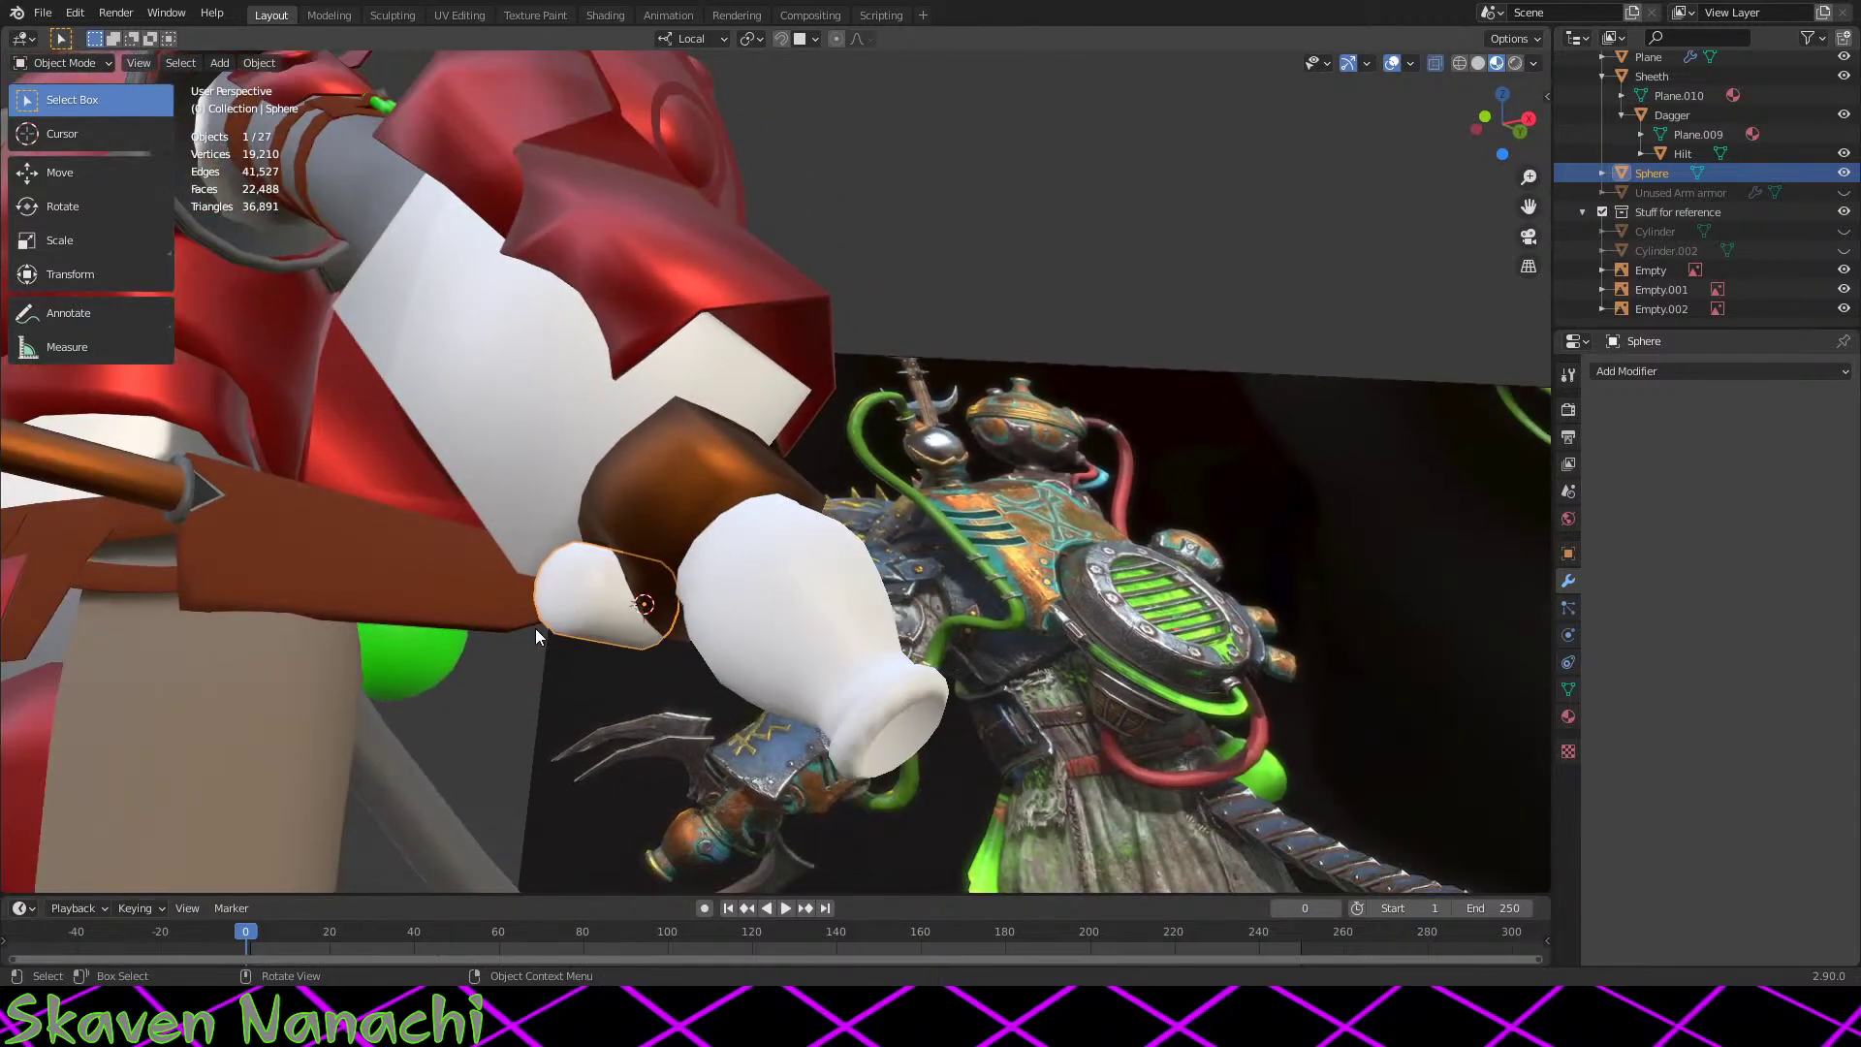
scroll(1812, 165, "up", 5)
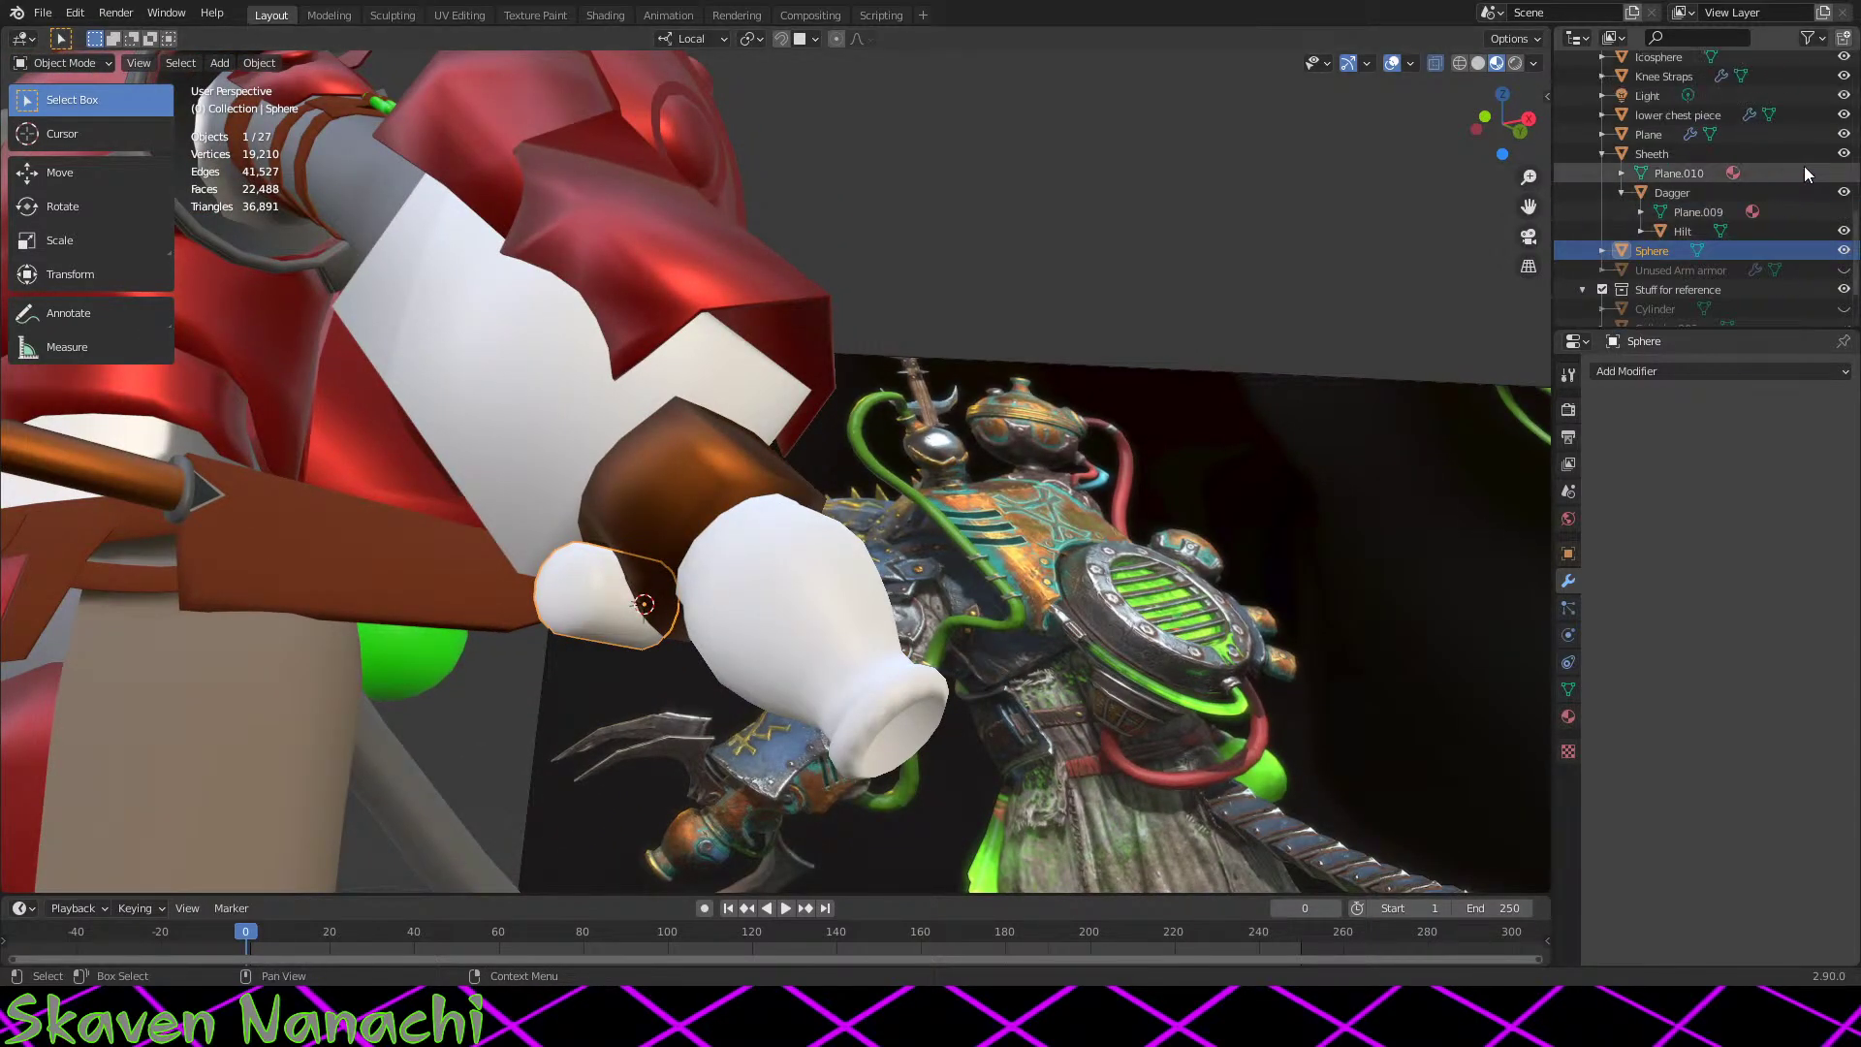
scroll(1817, 203, "down", 3)
scroll(1817, 219, "down", 2)
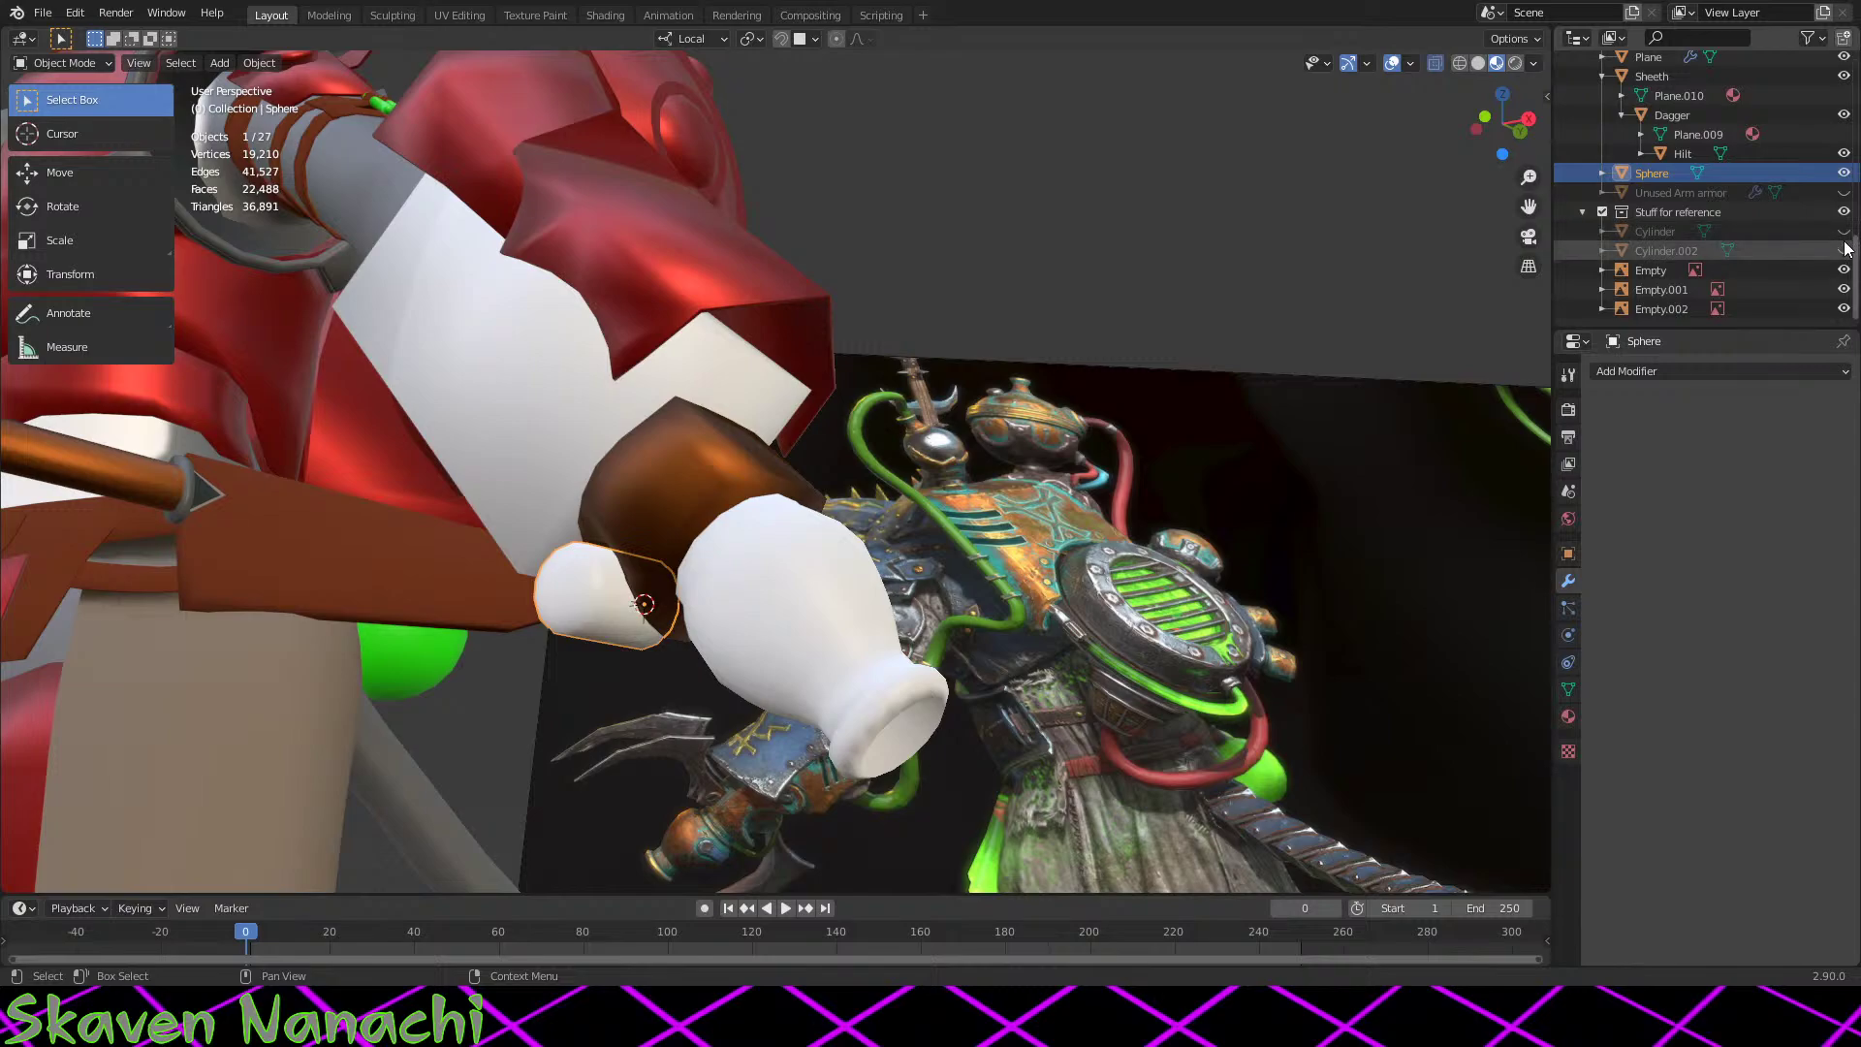
scroll(1822, 243, "up", 8)
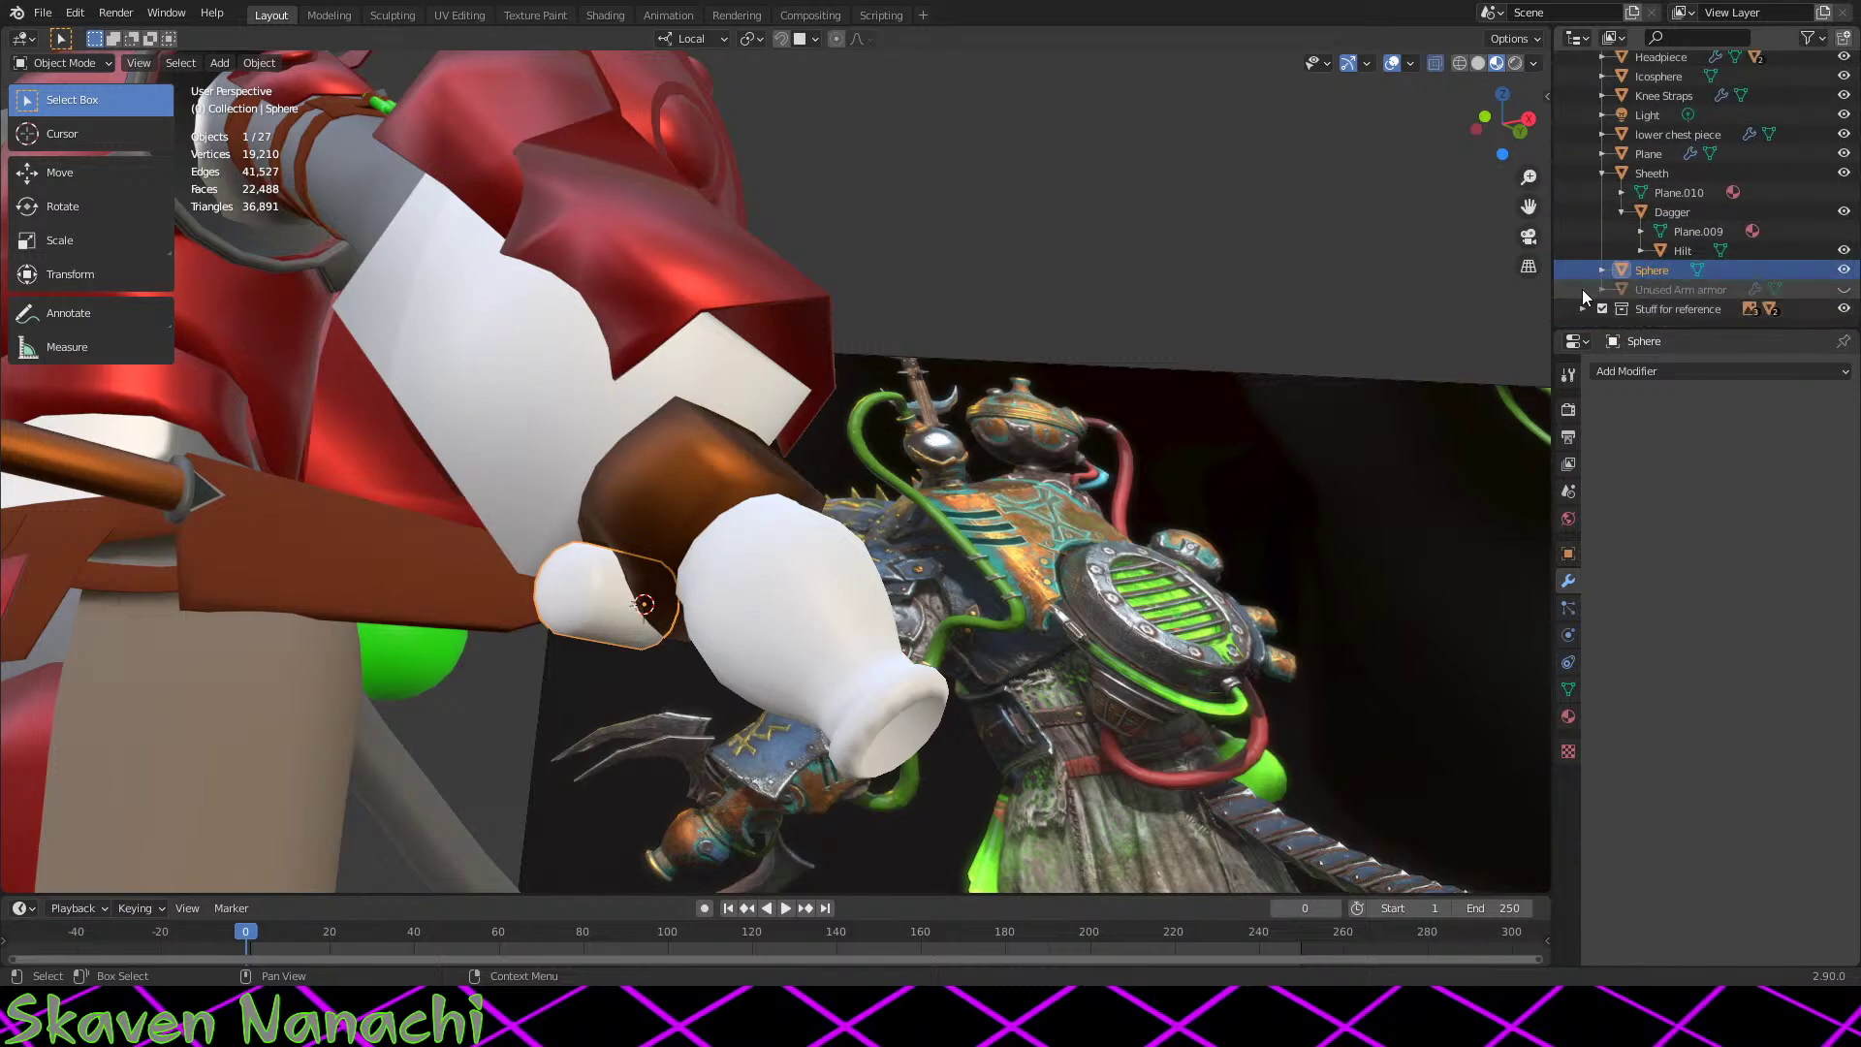
scroll(1742, 274, "up", 5)
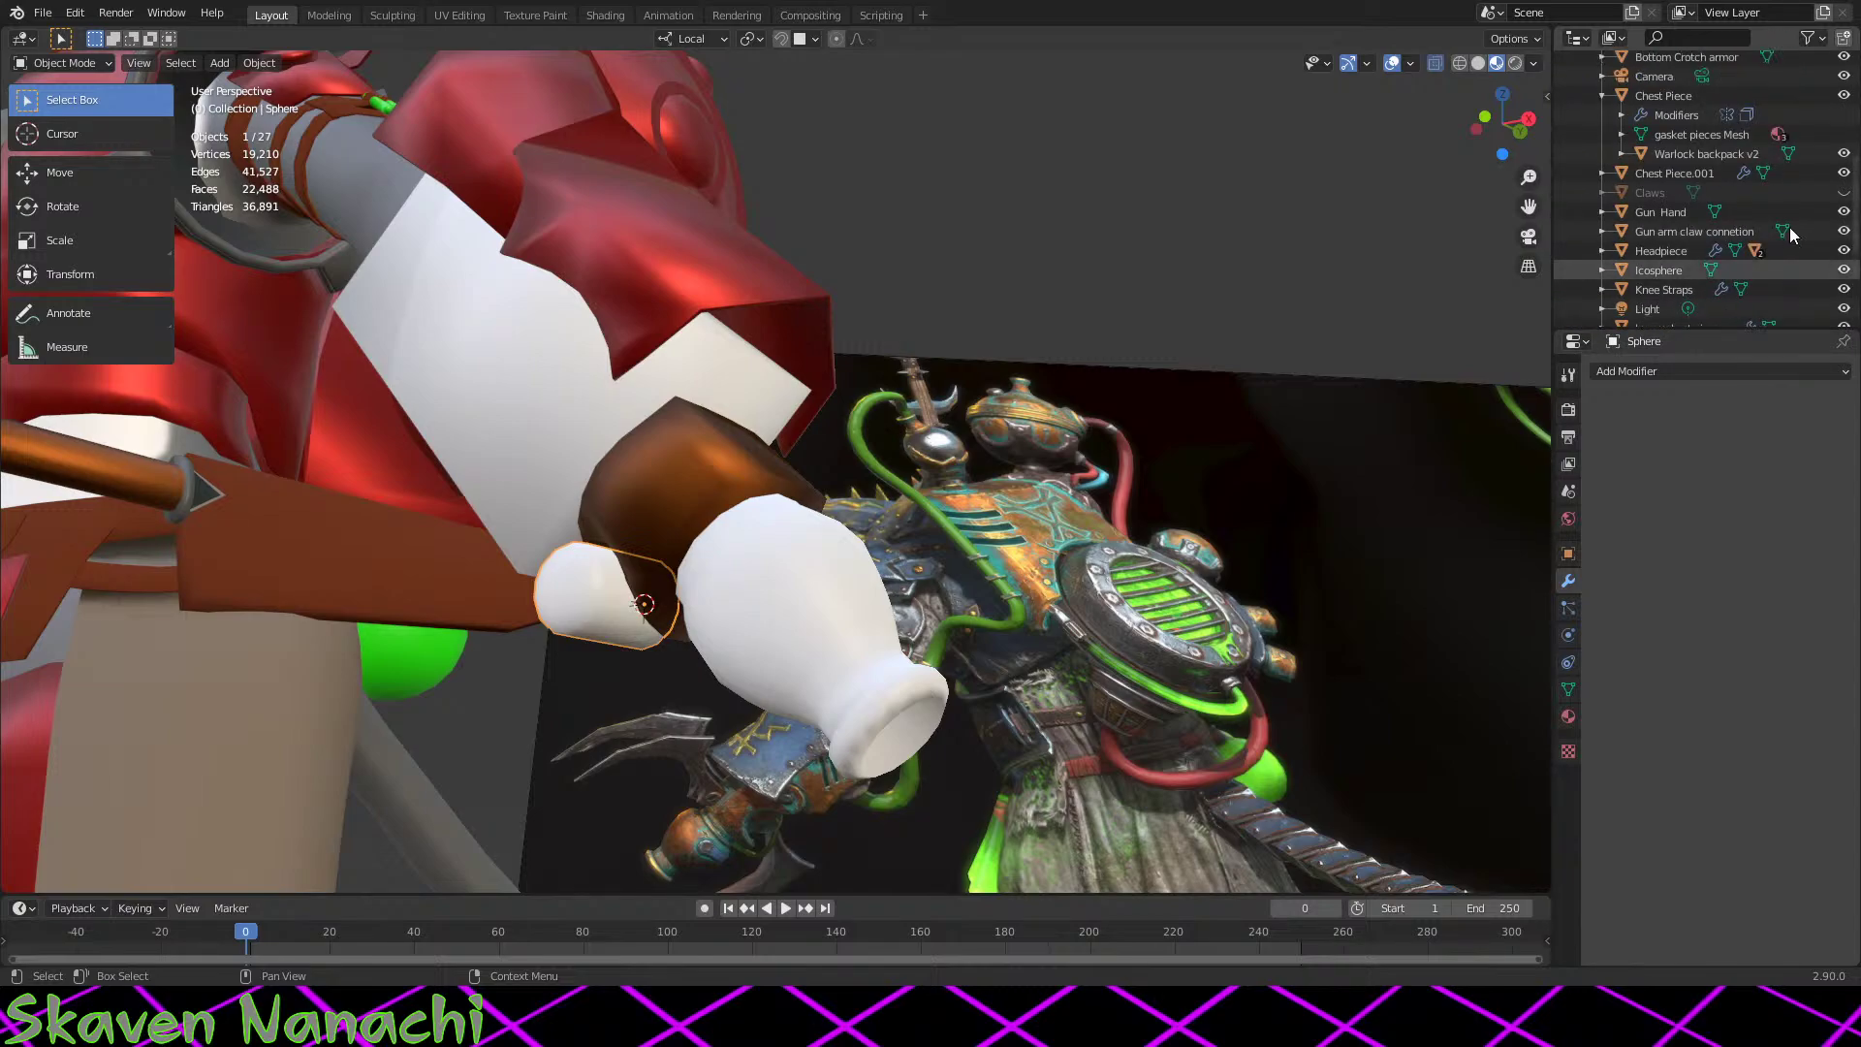
left_click(1843, 192)
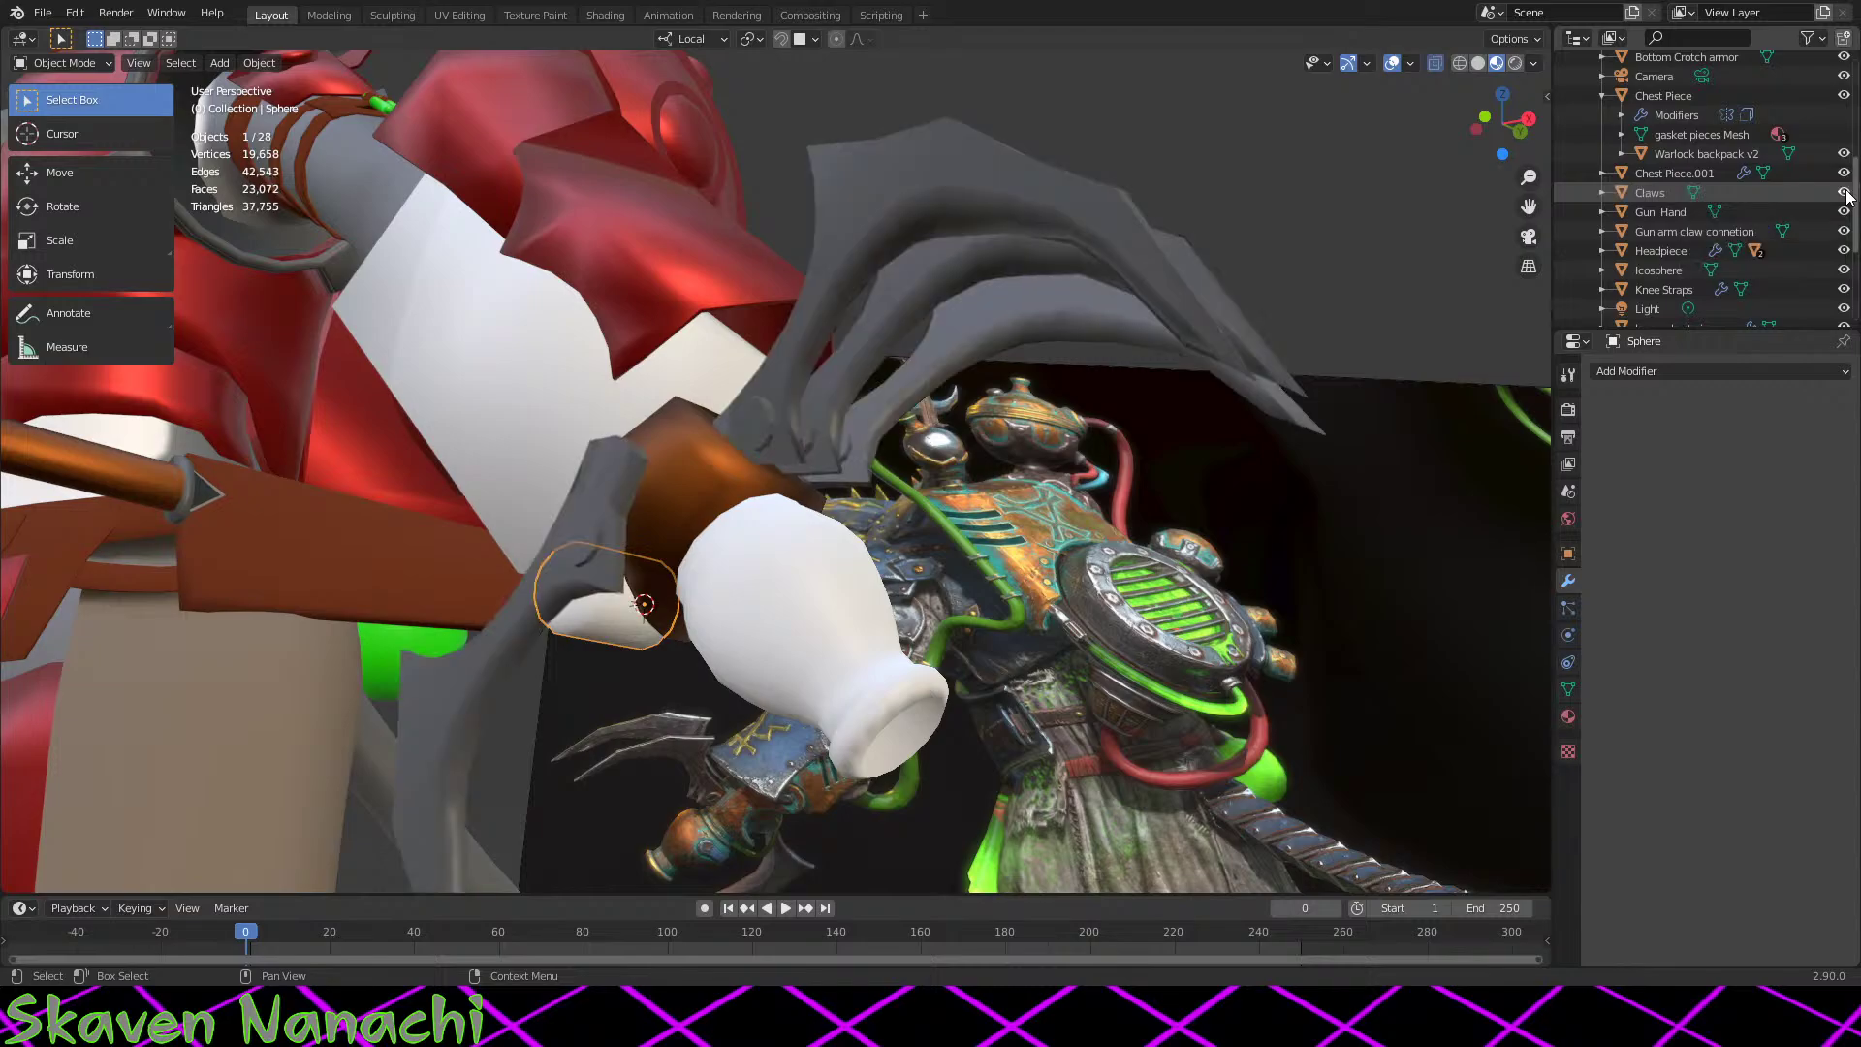
Step: Select all vertices of the single lower claw in the Claws mesh and move that claw onto the capsule's rounded end
middle_click_drag(1057, 493, 687, 603)
left_click(684, 608)
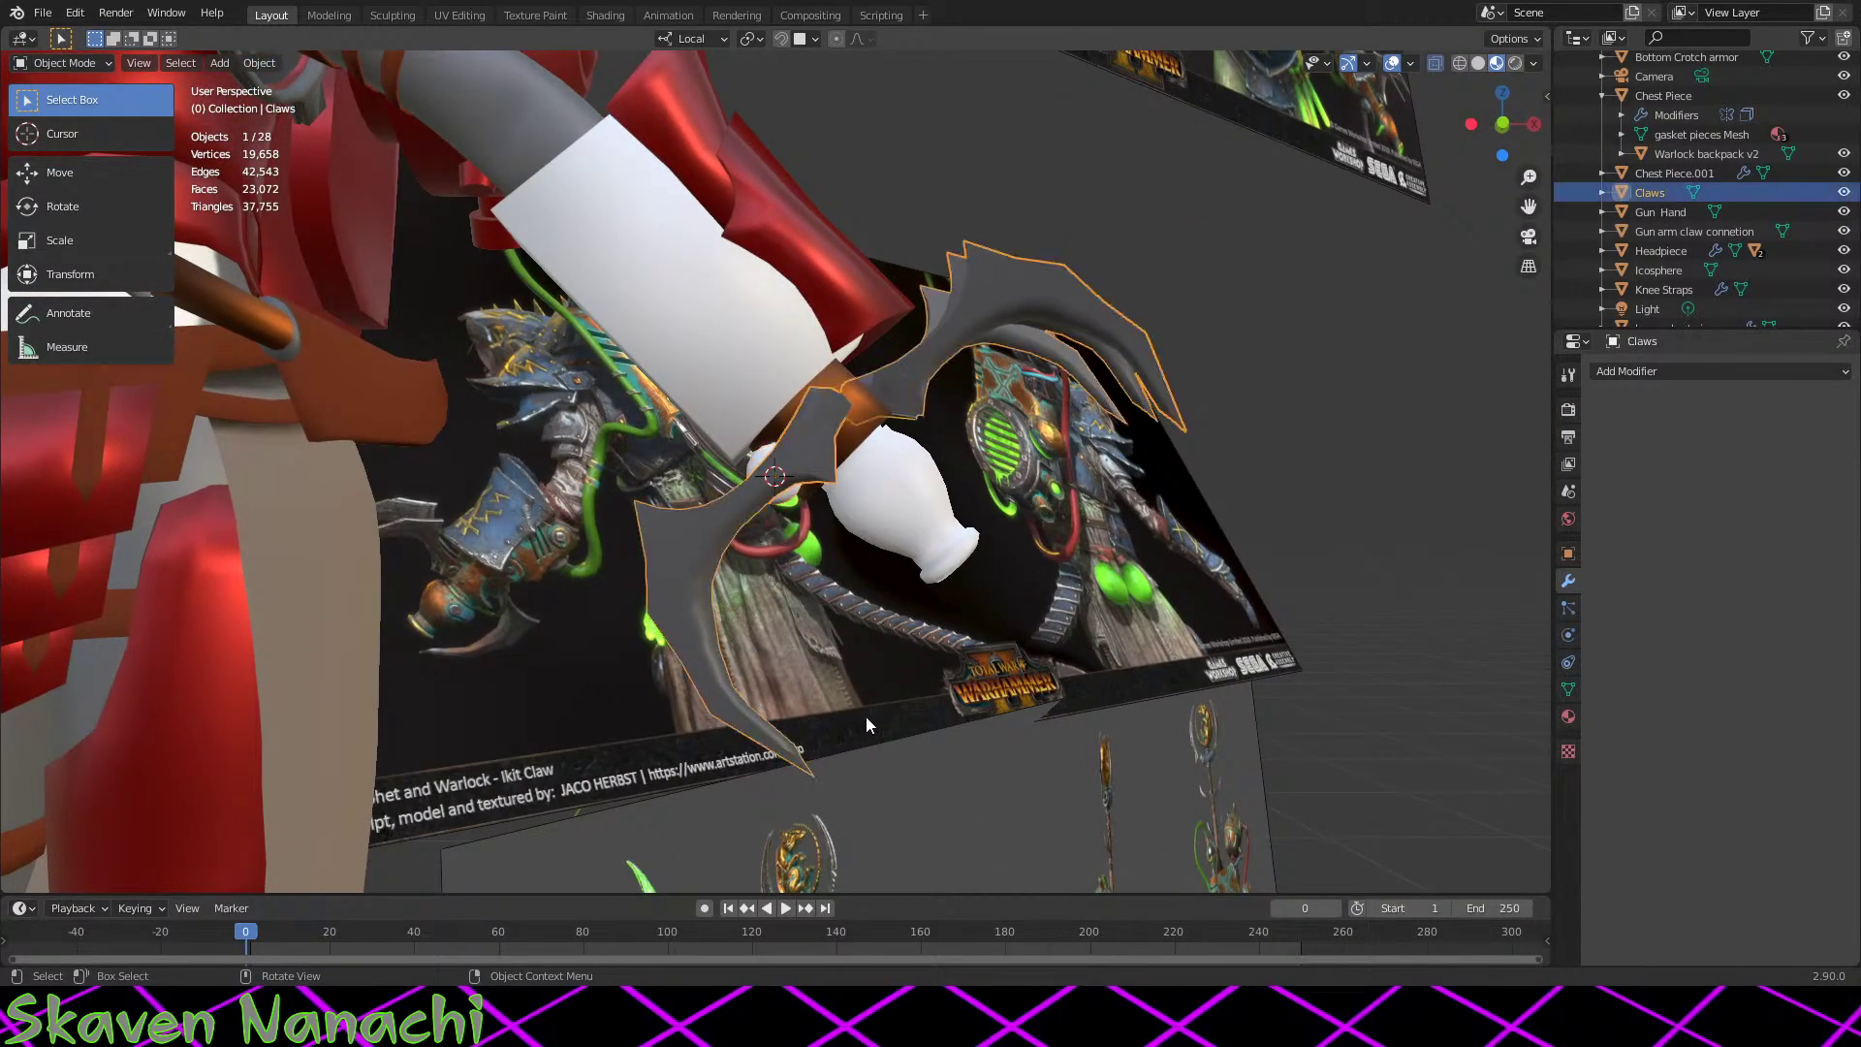
key("Tab")
middle_click_drag(864, 715, 765, 593)
scroll(765, 593, "up", 3)
left_click_drag(795, 362, 474, 771)
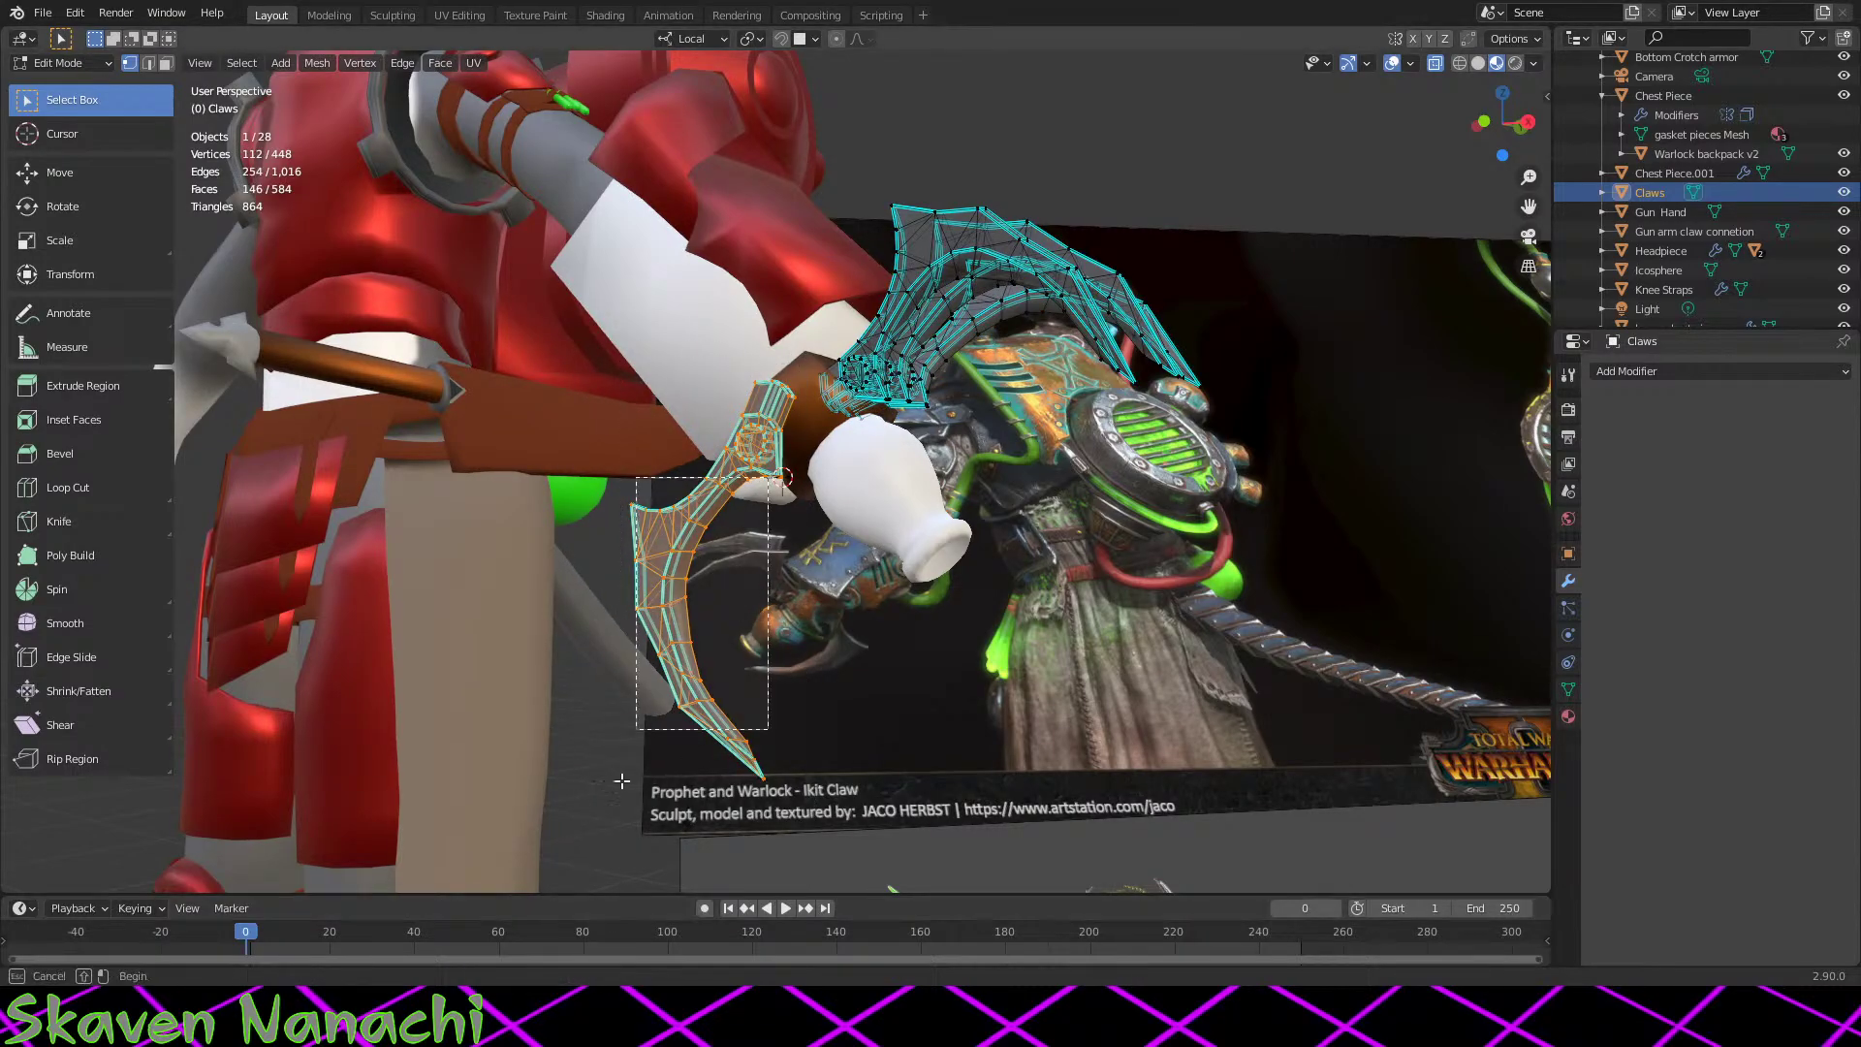
left_click_drag(770, 538, 634, 730, "shift")
scroll(872, 630, "up", 5)
middle_click_drag(901, 645, 1347, 794)
key("g")
left_click(1066, 639)
key("g")
left_click(847, 689)
key("g")
left_click(931, 678)
left_click(1424, 731)
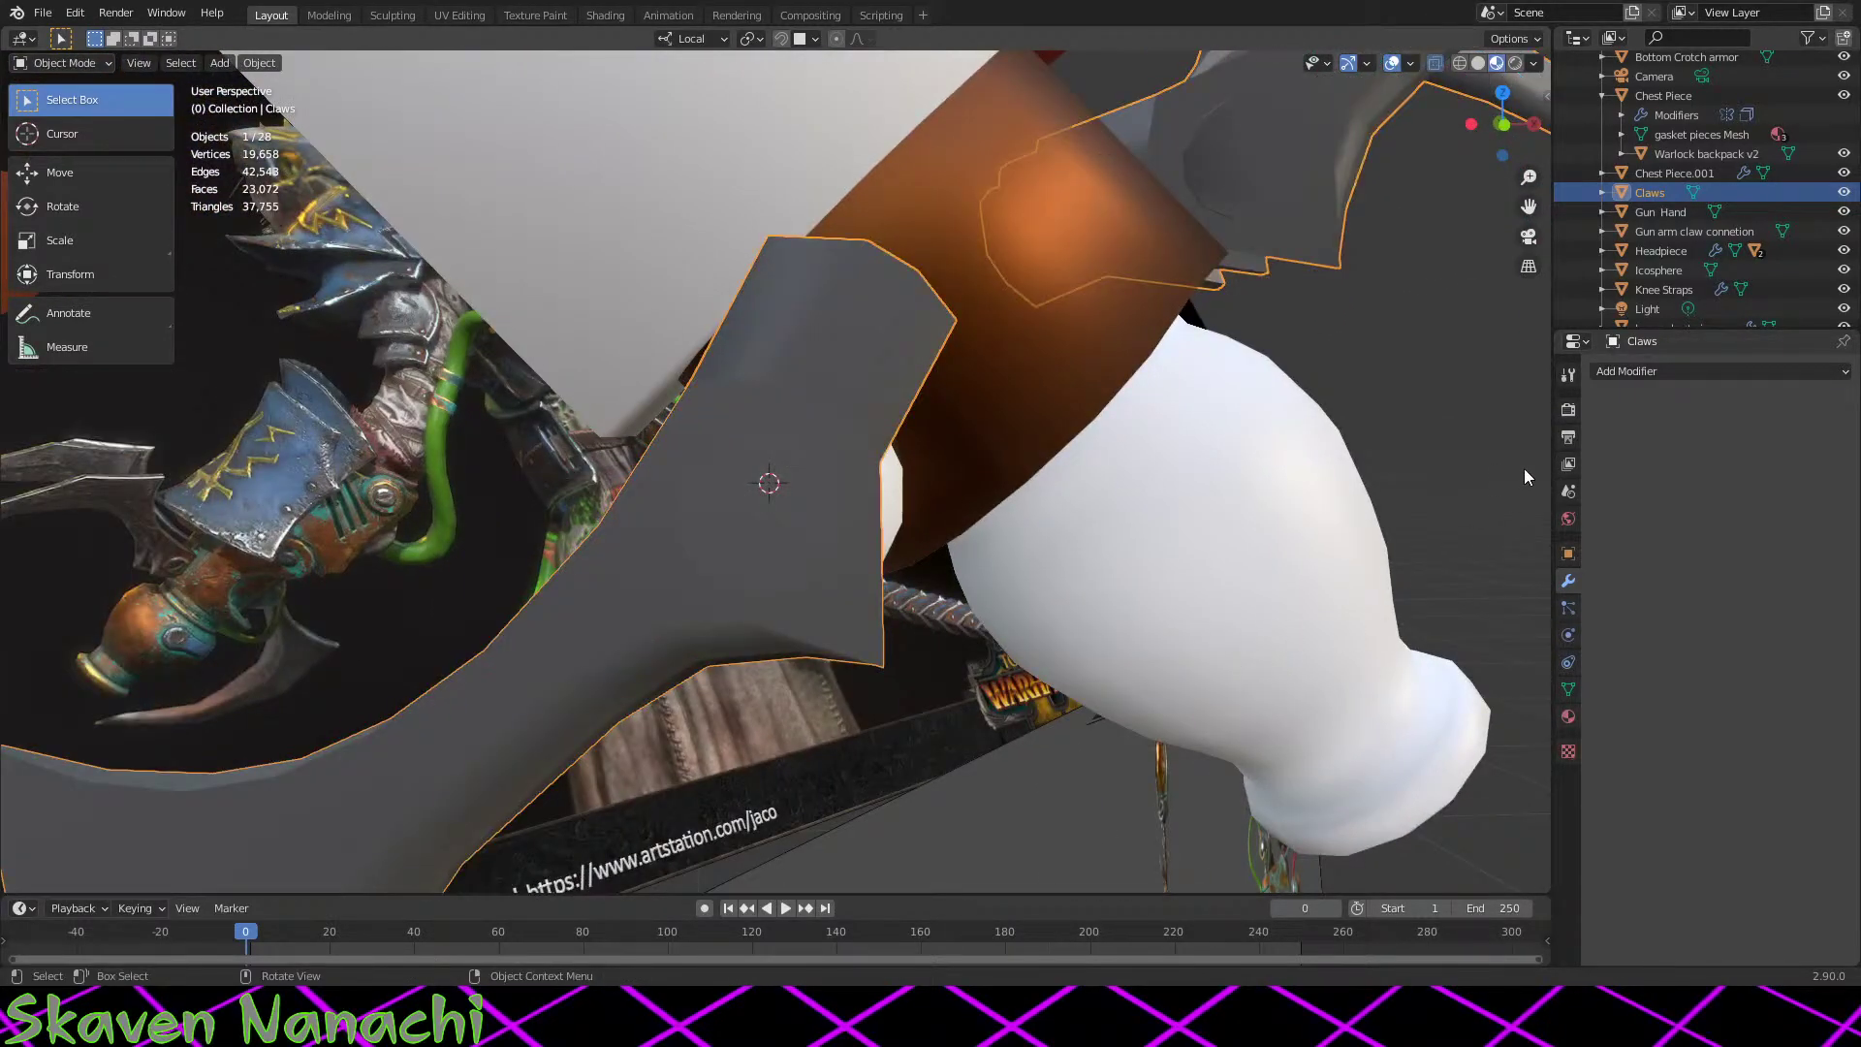
Step: Shorten the capsule by moving its rounded end 0.012243 m along local Y, away from the lower claw
middle_click_drag(1524, 468, 890, 428)
scroll(909, 421, "up", 5)
key("Tab")
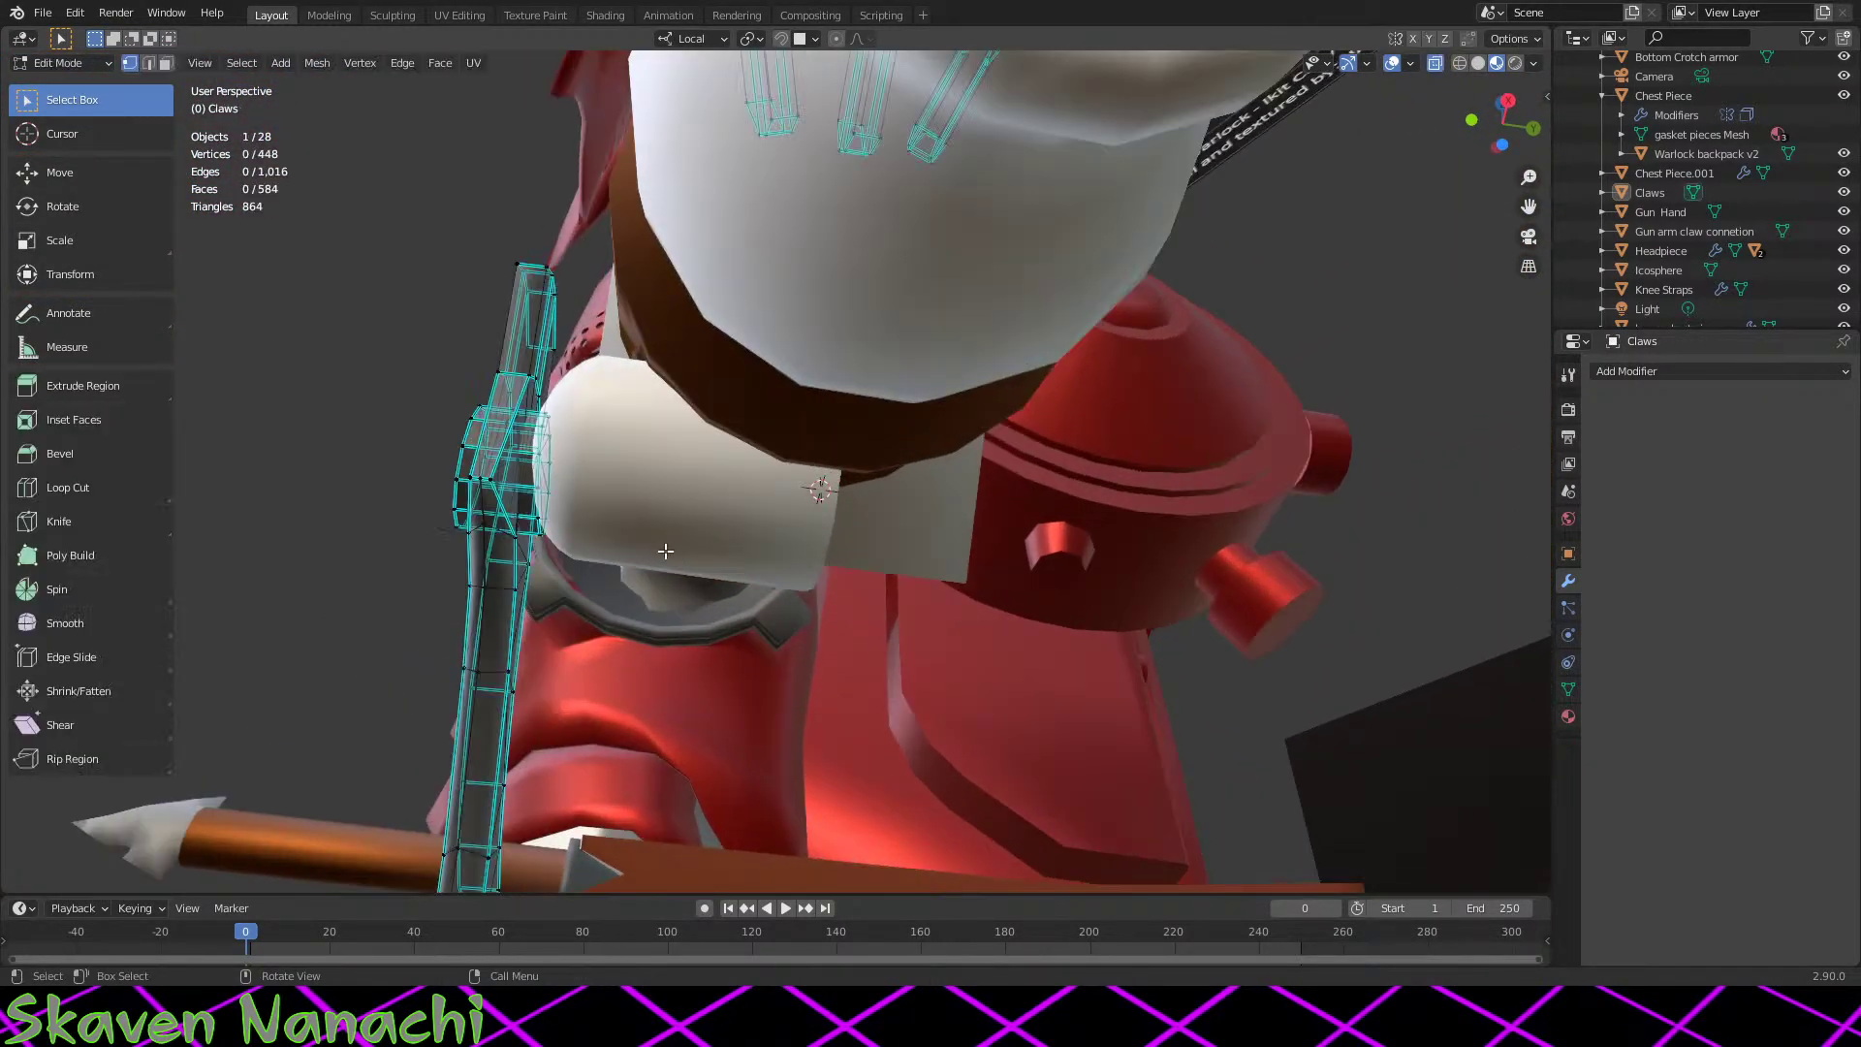
middle_click_drag(639, 532, 648, 501)
key("Tab")
left_click(677, 535)
key("Tab")
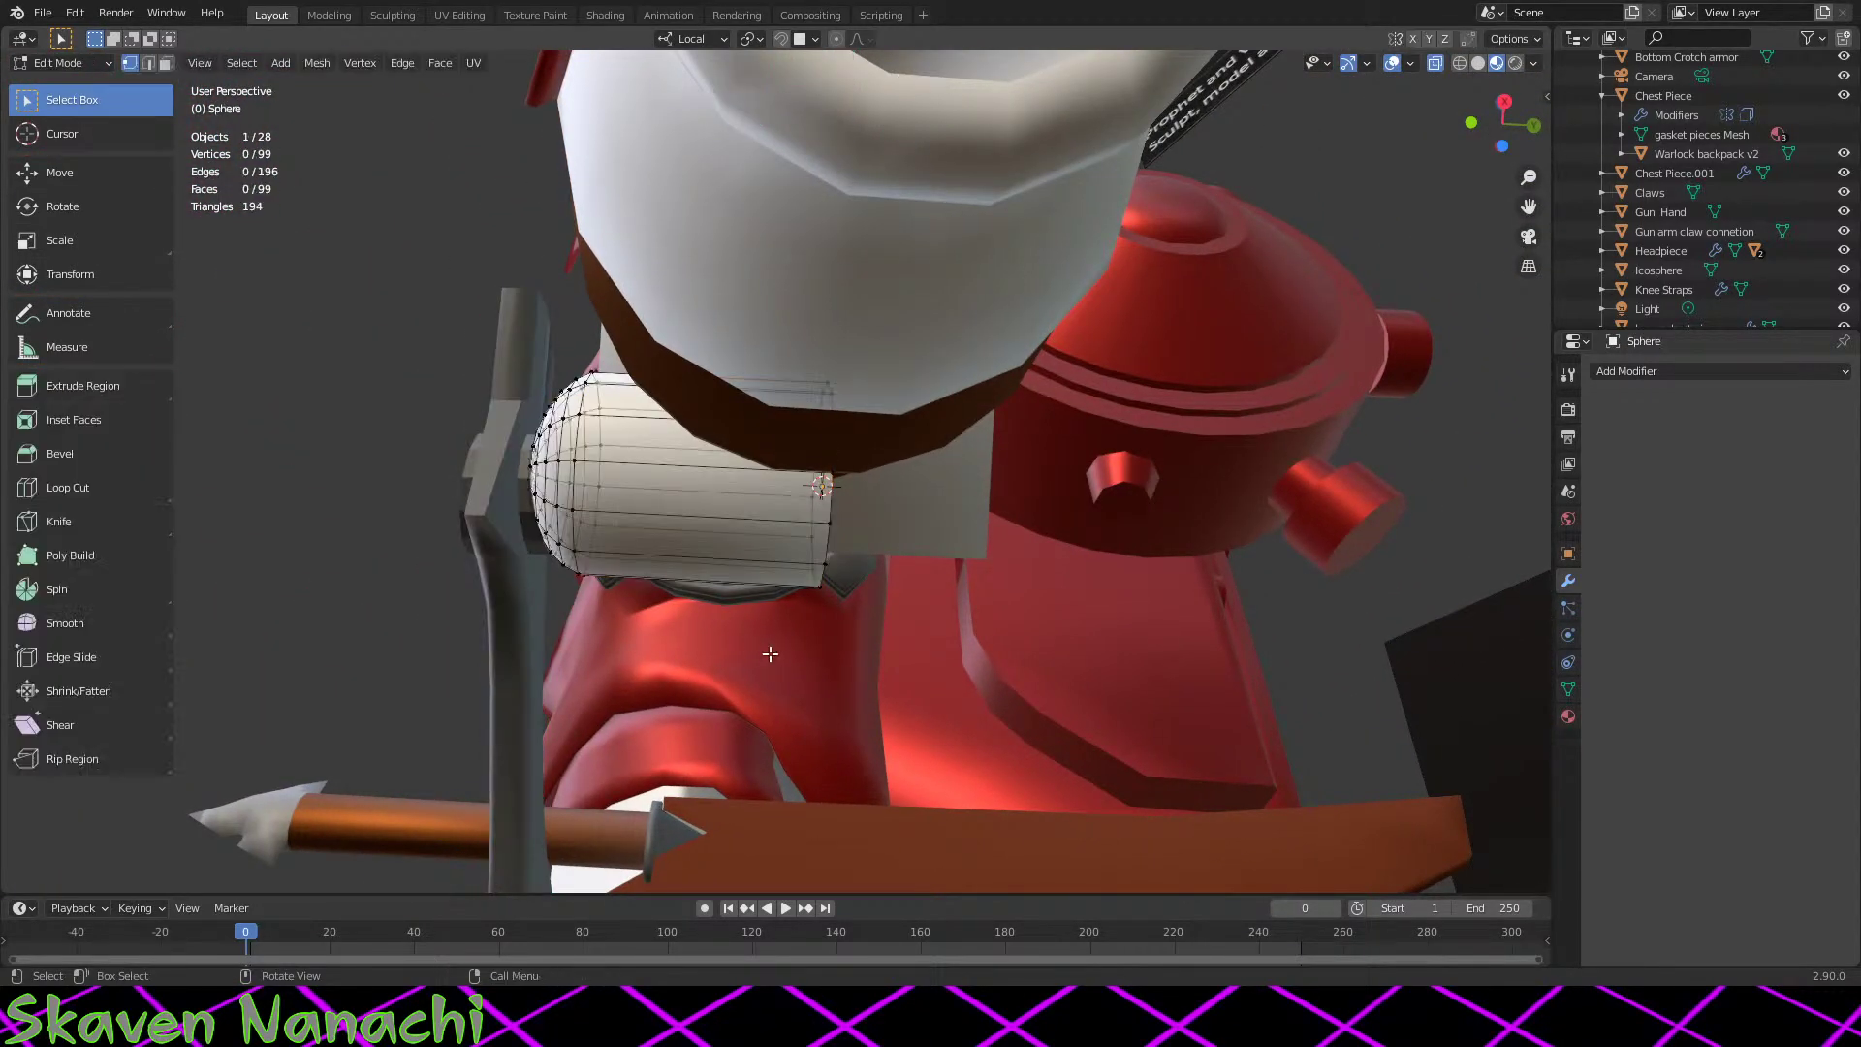
left_click_drag(657, 329, 474, 617)
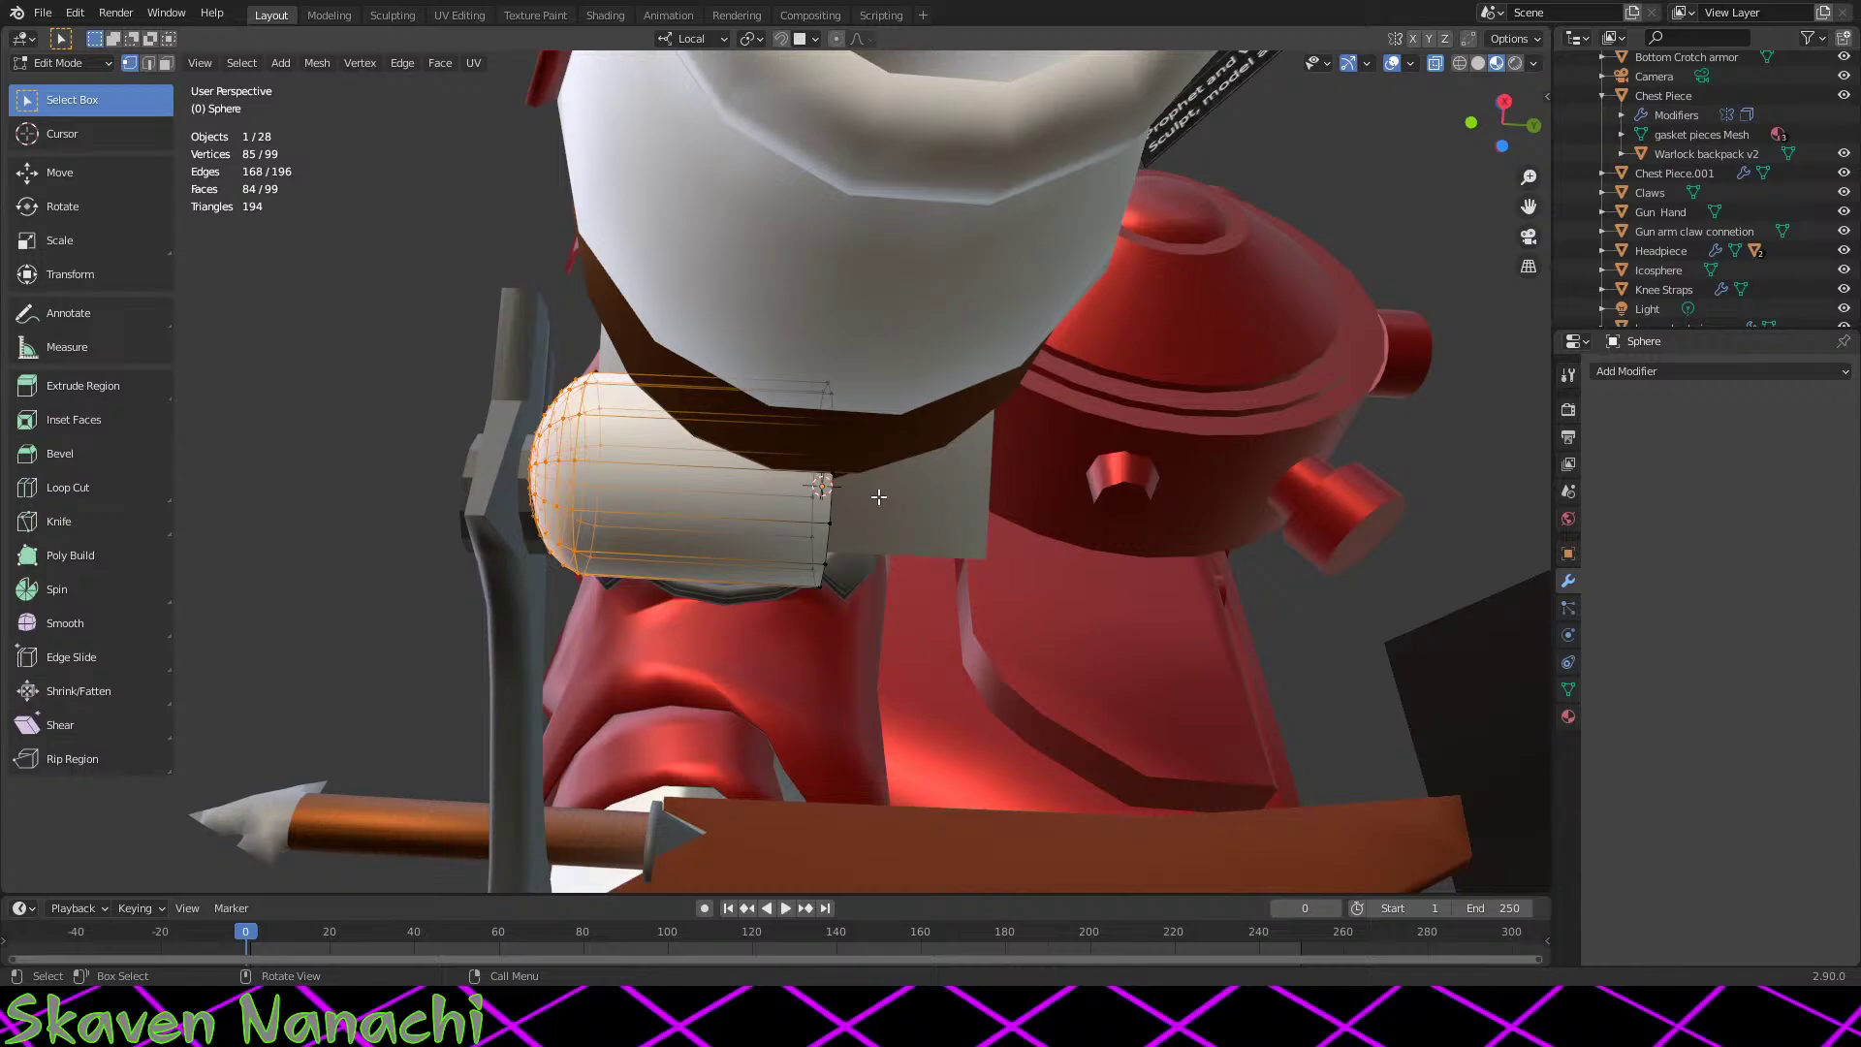
key("g")
key("y")
key("y")
left_click(902, 507)
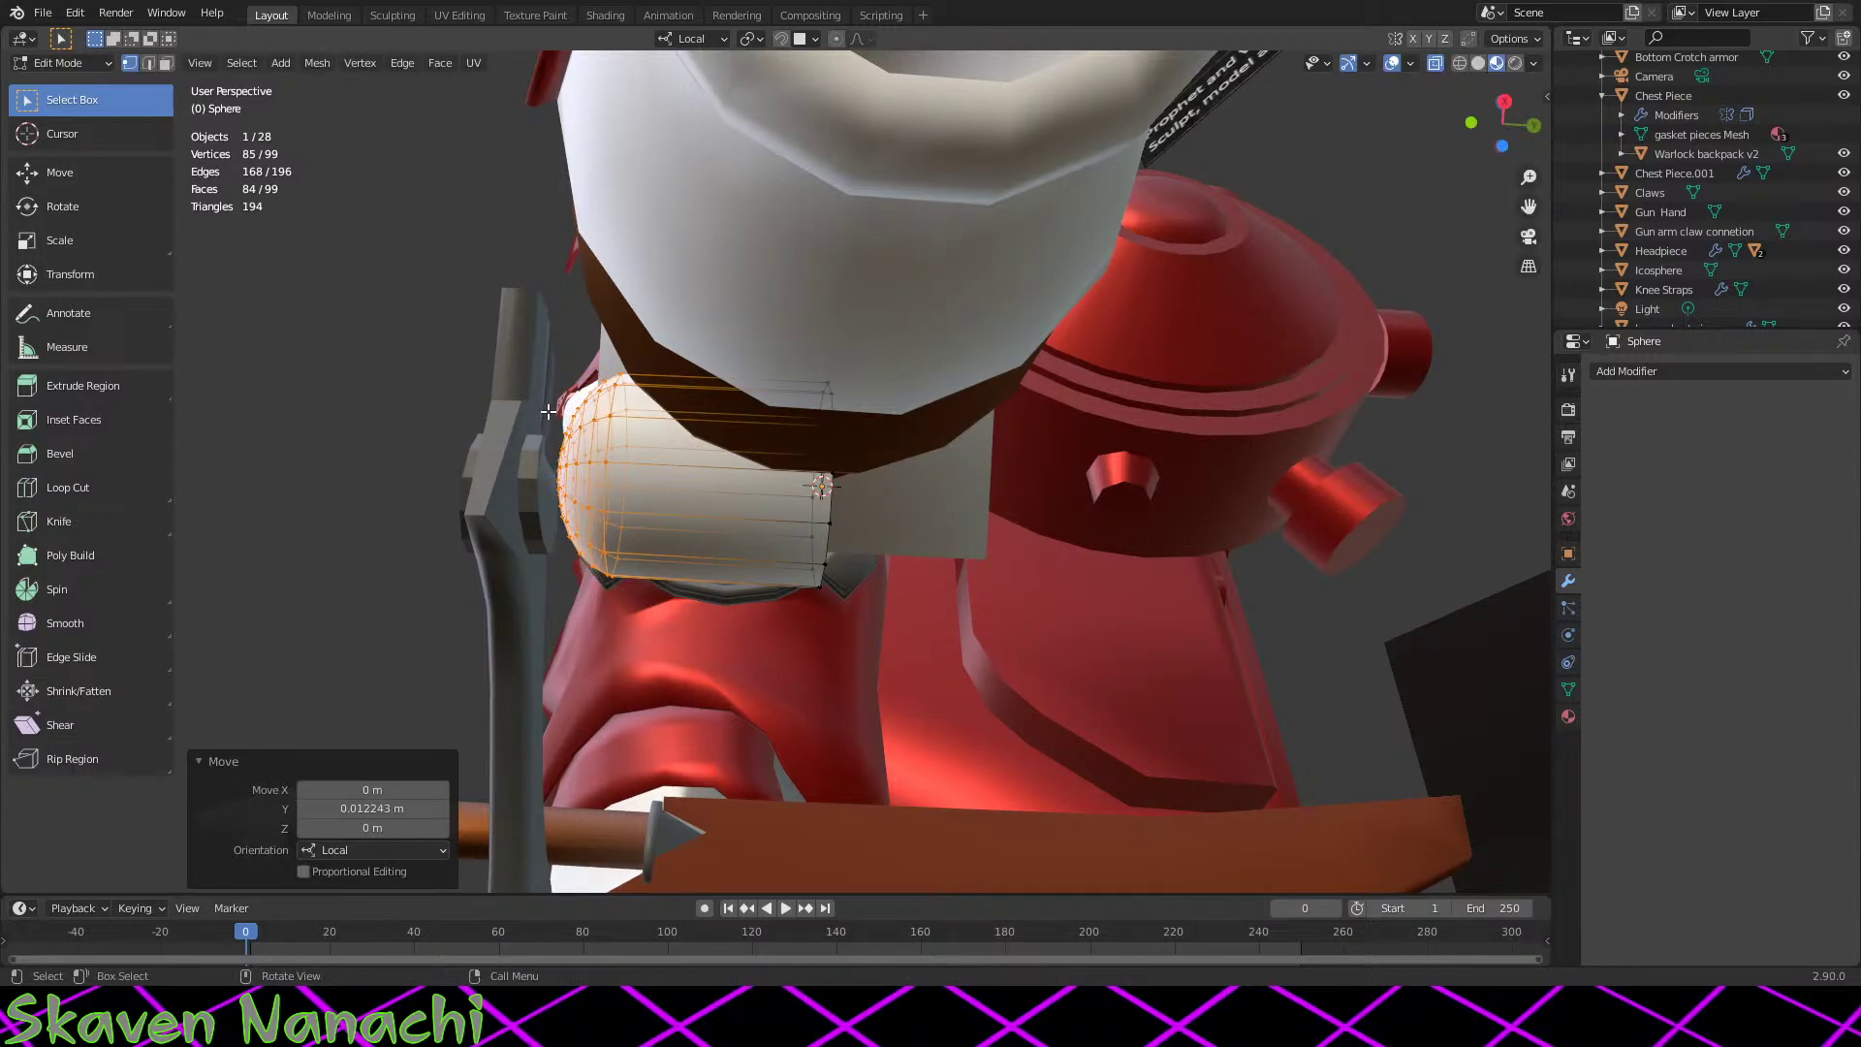
key("Tab")
Step: Select the lower claw's vertices in the Claws mesh again and shift the claw against the shortened capsule's rounded end
middle_click_drag(549, 451, 619, 622)
left_click(551, 585)
key("Tab")
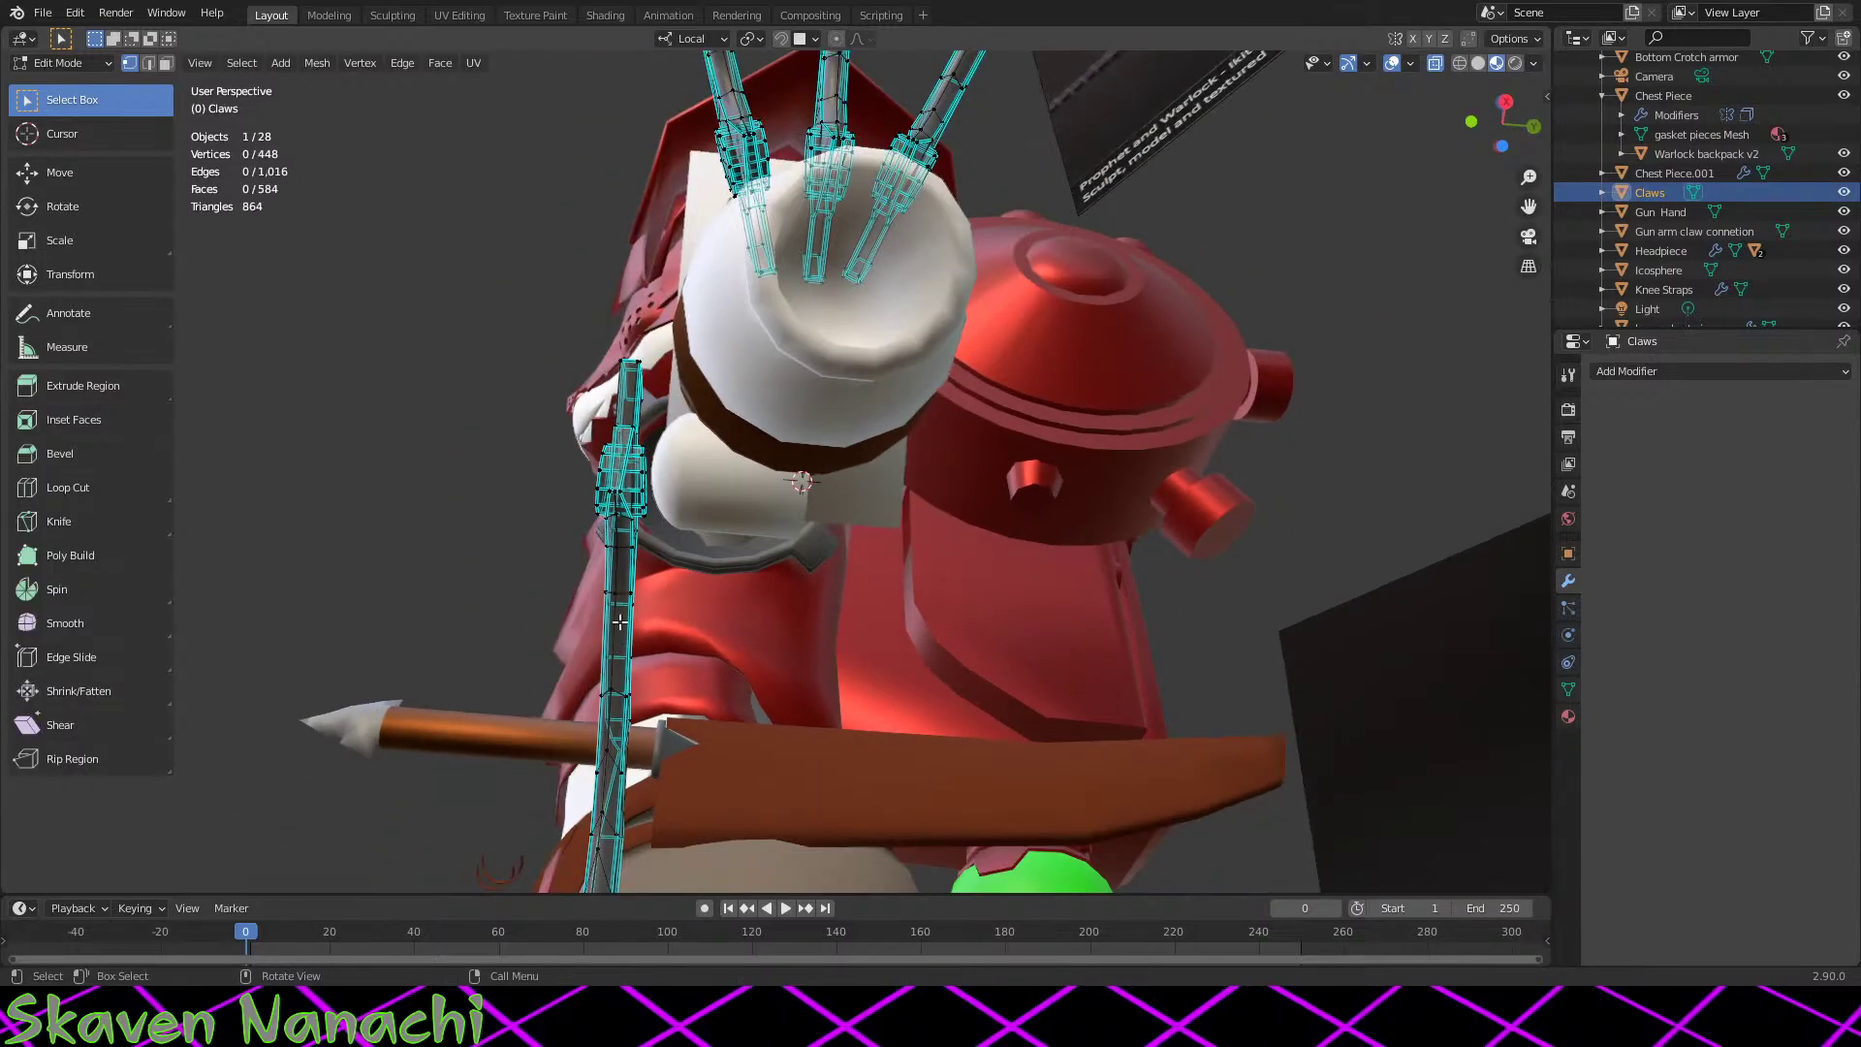
scroll(684, 320, "down", 2)
scroll(710, 352, "down", 2)
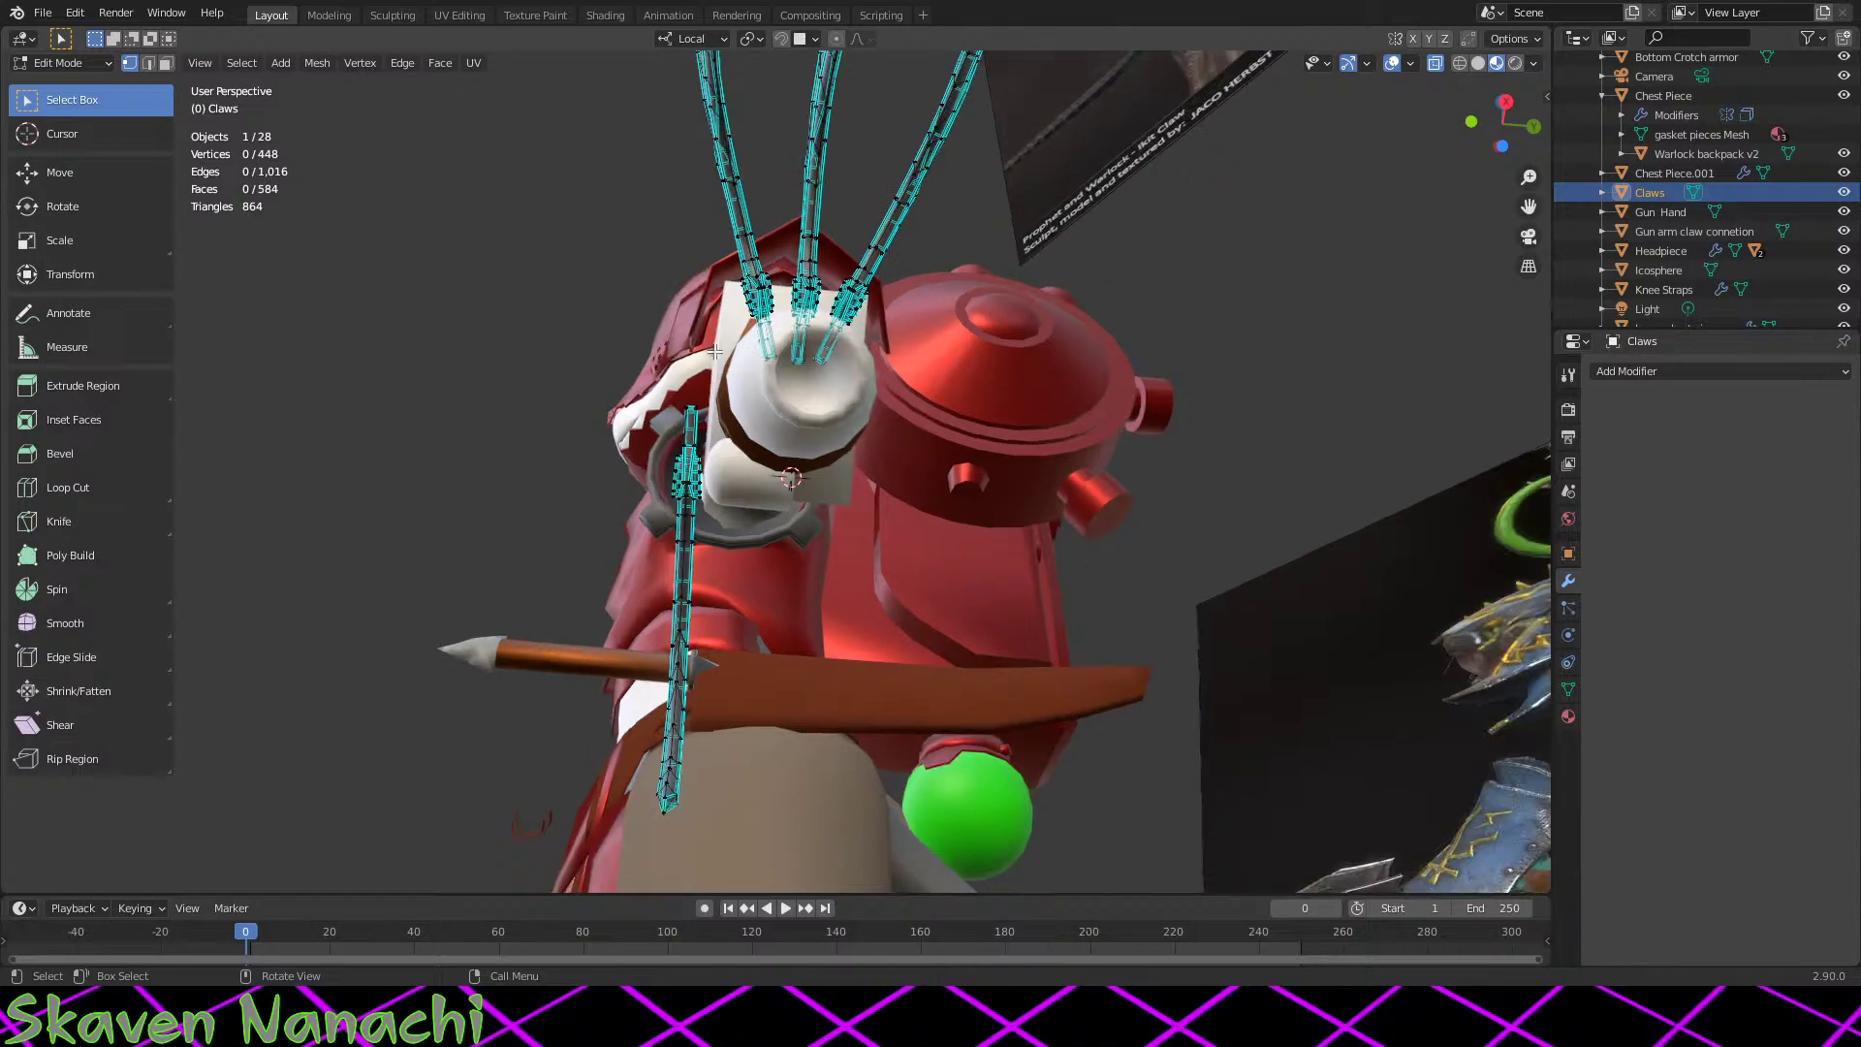
left_click_drag(725, 361, 552, 782)
scroll(758, 496, "up", 4)
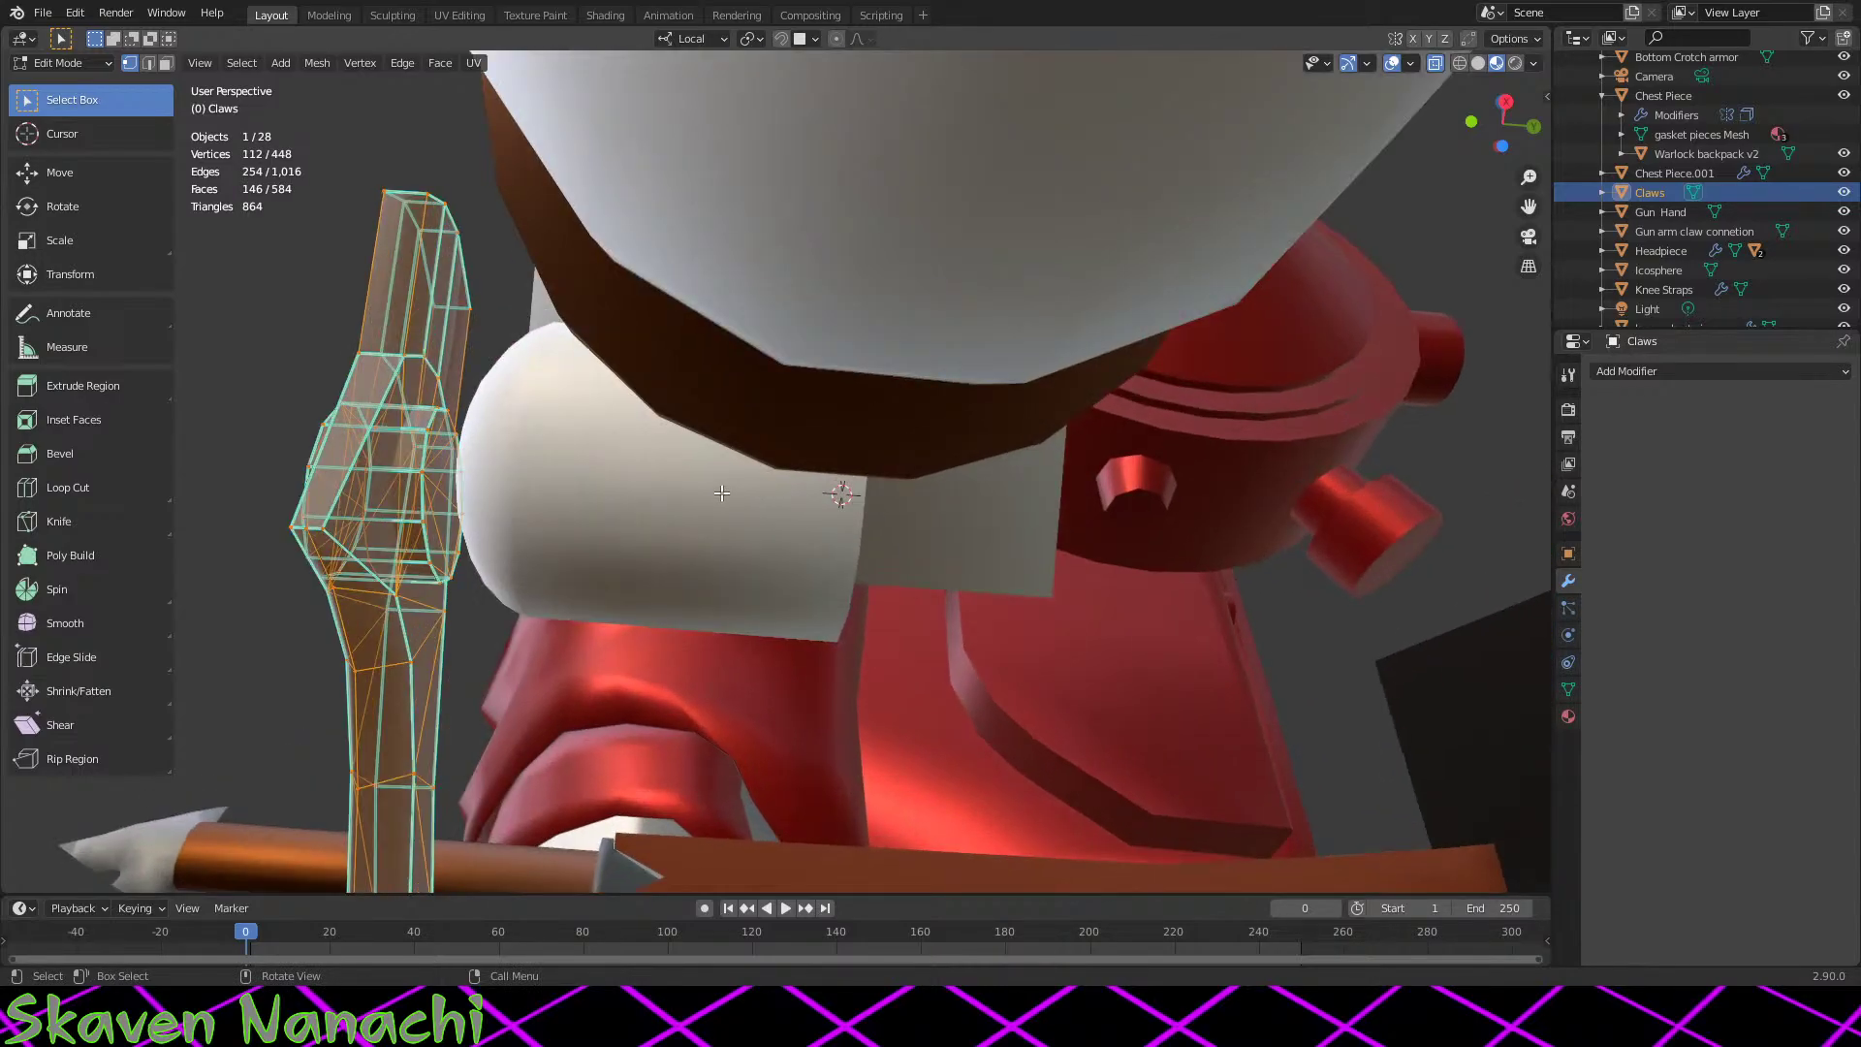
mouse_move(737, 484)
middle_mouse_down()
mouse_move(758, 496)
mouse_move(719, 511)
mouse_move(805, 572)
mouse_move(701, 573)
mouse_move(625, 543)
mouse_move(665, 581)
mouse_move(650, 672)
mouse_move(723, 671)
mouse_move(772, 636)
mouse_move(1119, 653)
mouse_move(768, 610)
mouse_move(666, 558)
mouse_move(691, 614)
mouse_move(751, 497)
middle_mouse_up()
key("g")
left_click(718, 504)
key("g")
left_click(706, 570)
key("g")
left_click(640, 565)
key("Tab")
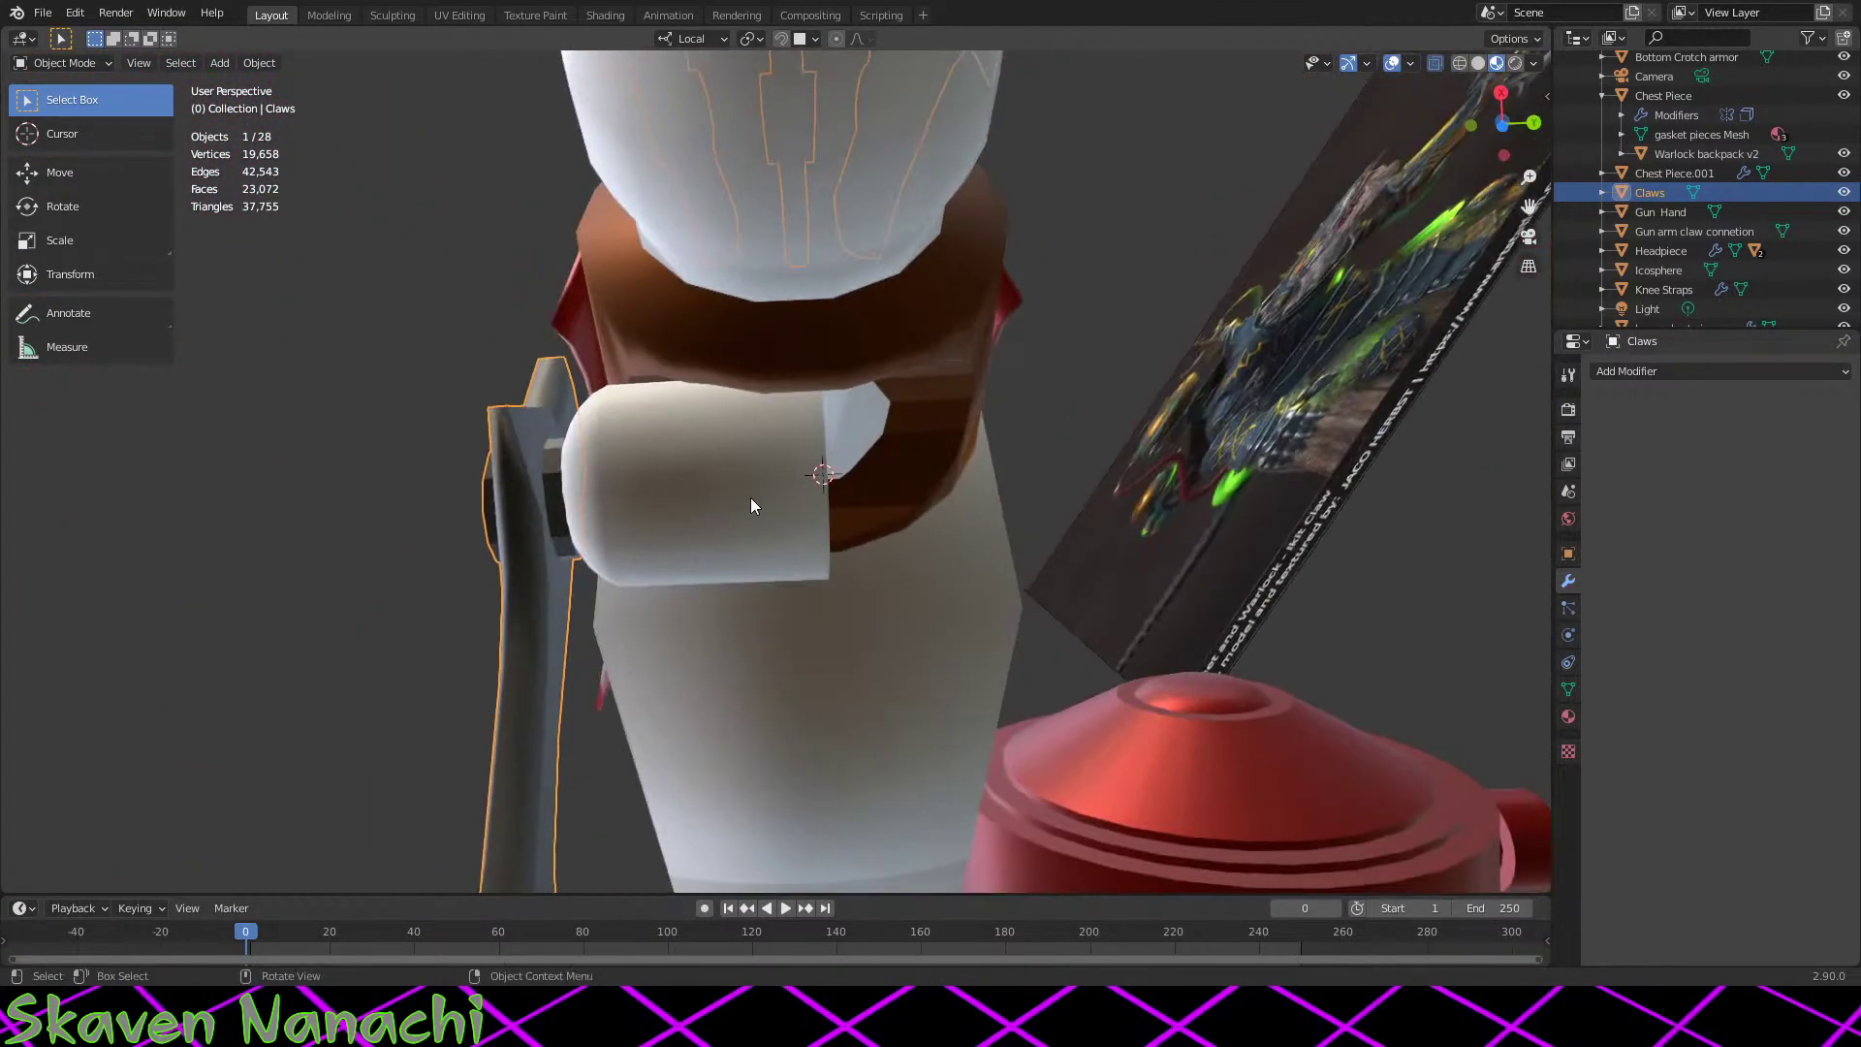
Step: Shorten the capsule further by moving its flat end face toward the rounded end
left_click(751, 498)
key("Tab")
left_click_drag(904, 349, 783, 650)
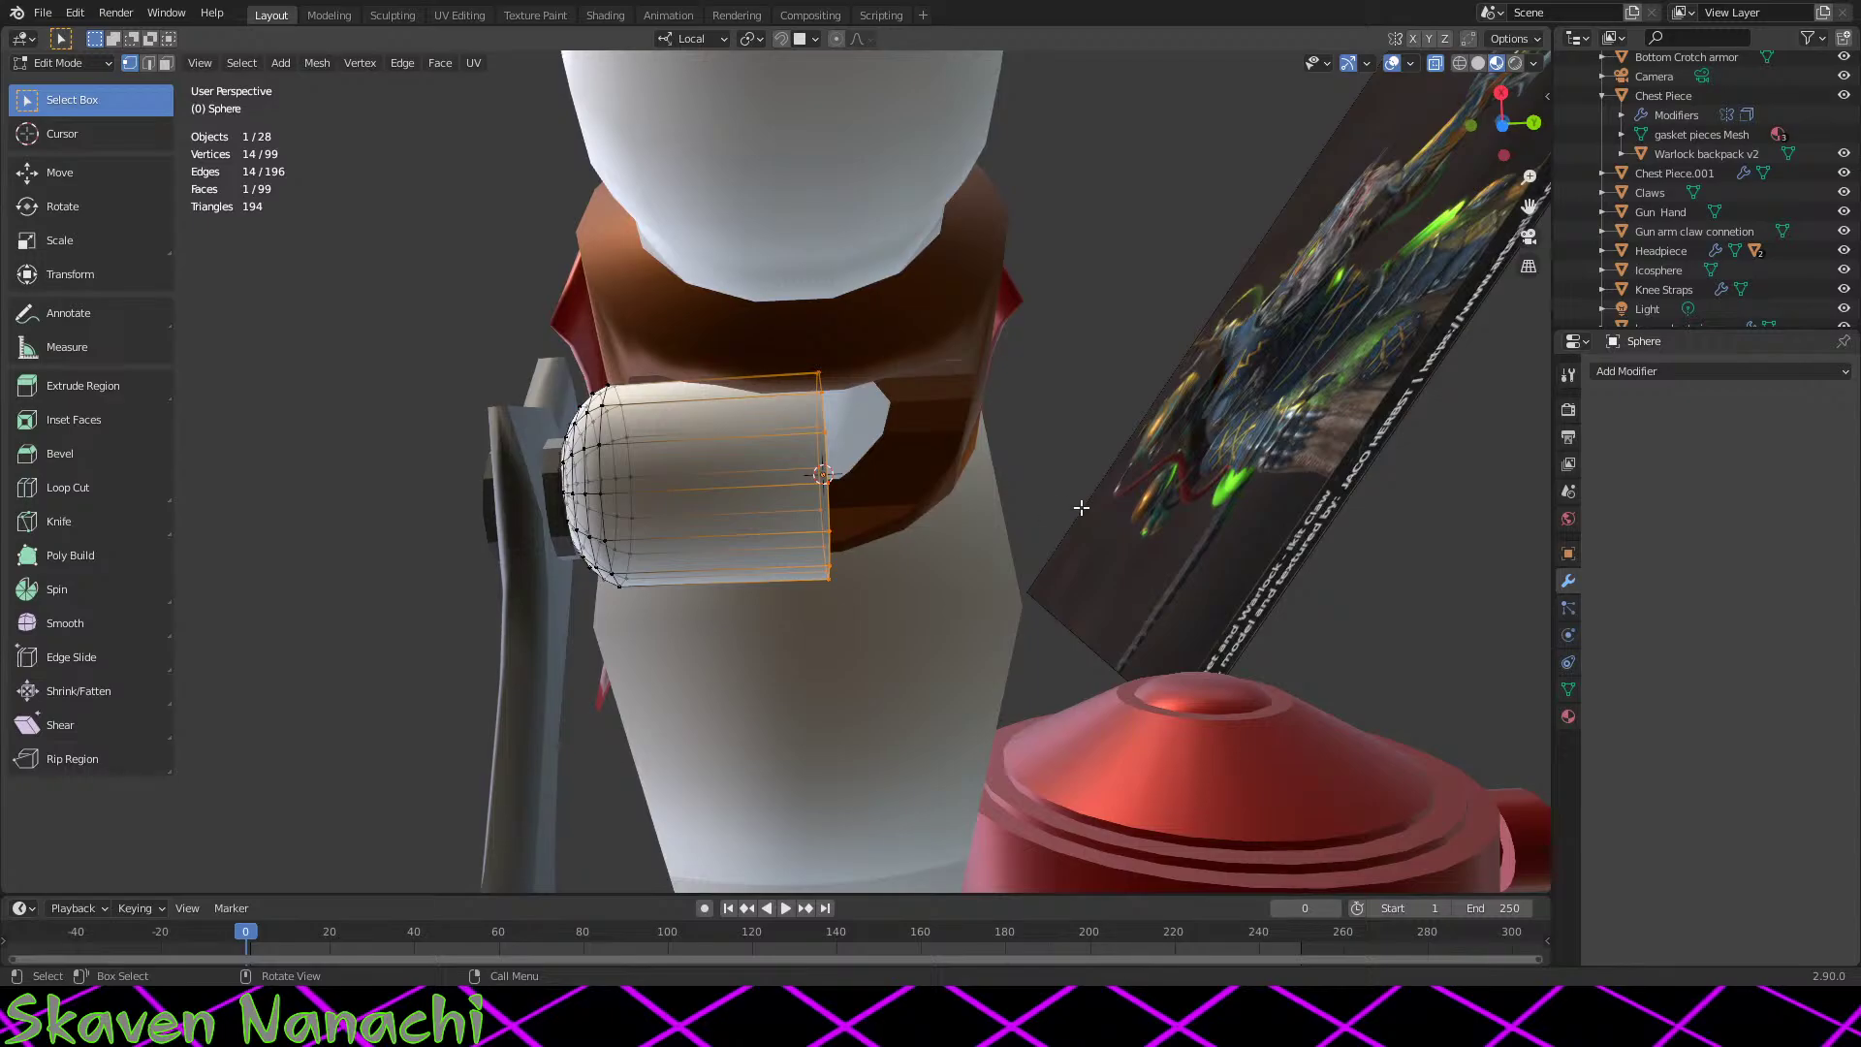
key("g")
left_click(1009, 507)
middle_click_drag(1009, 507, 976, 371)
key("Tab")
Step: Leave the Gun Hand mesh and examine the claw joint on the gun arm in the reference artwork
left_click(1047, 706)
left_click(910, 641)
key("Tab")
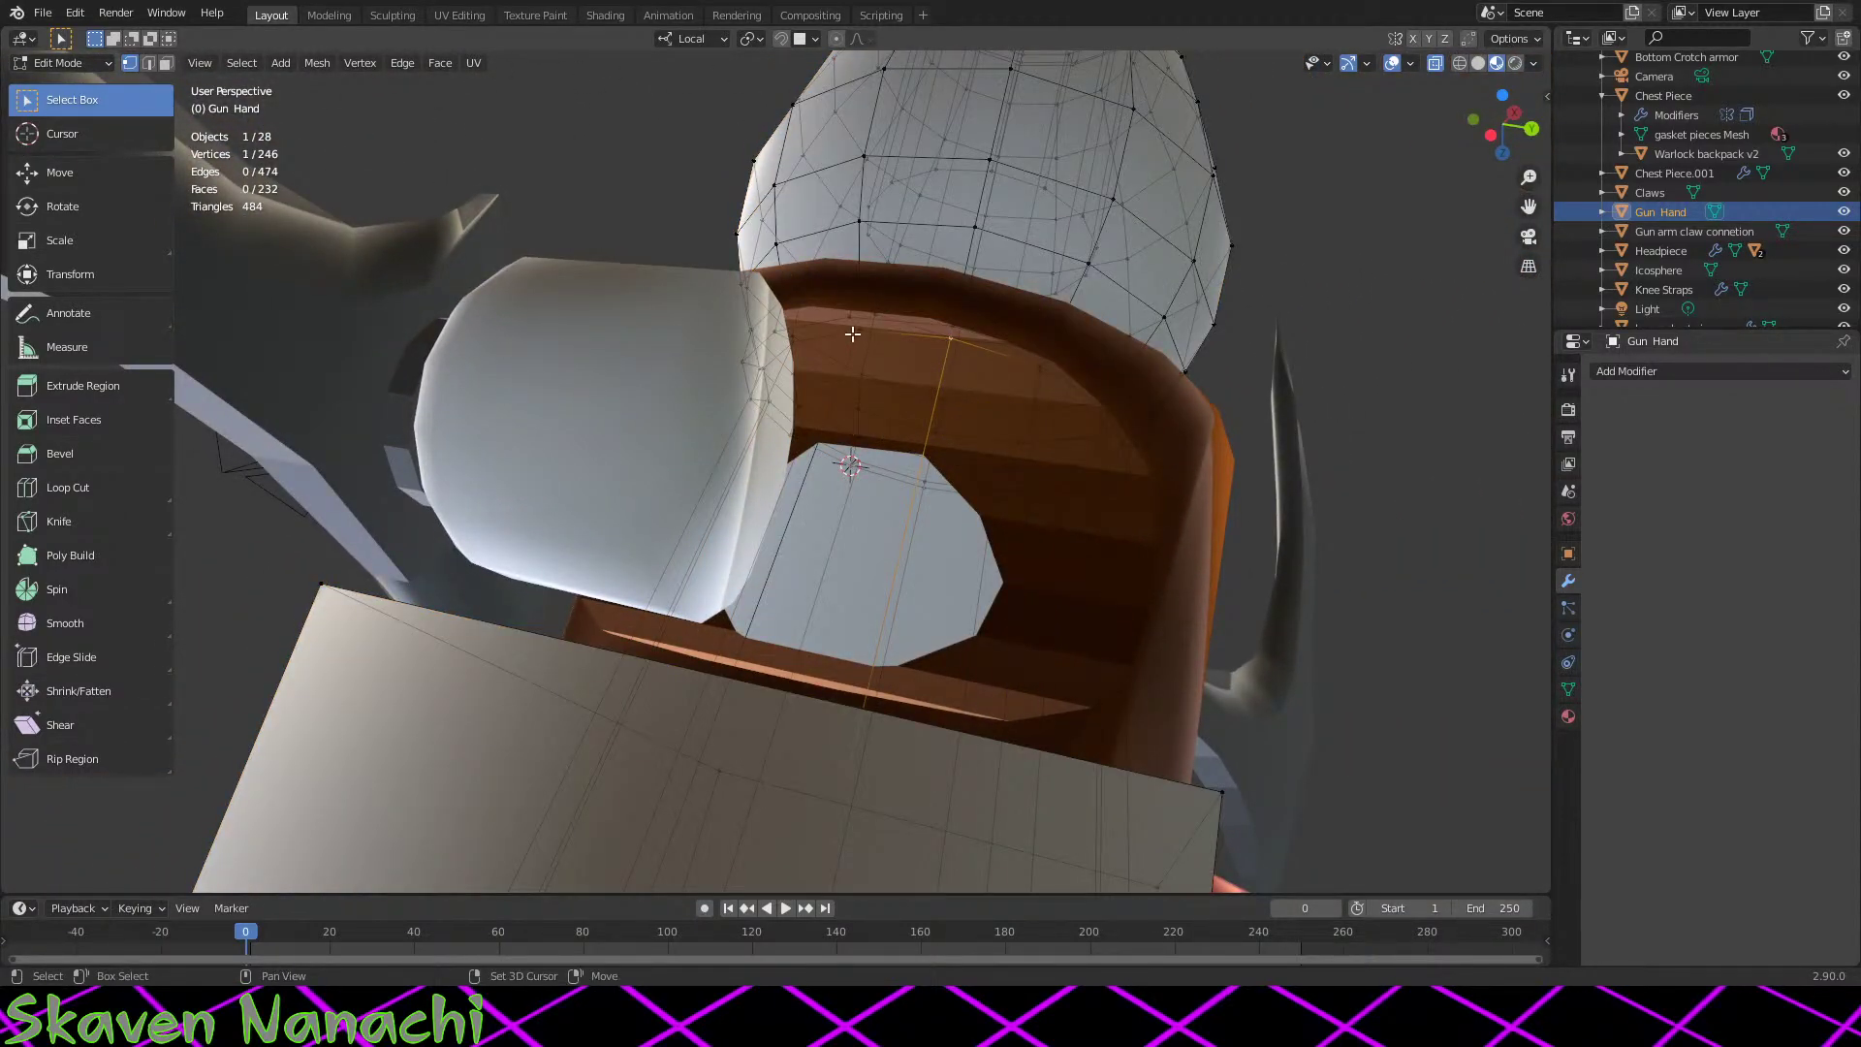
middle_click_drag(895, 631, 78, 80)
key("Tab")
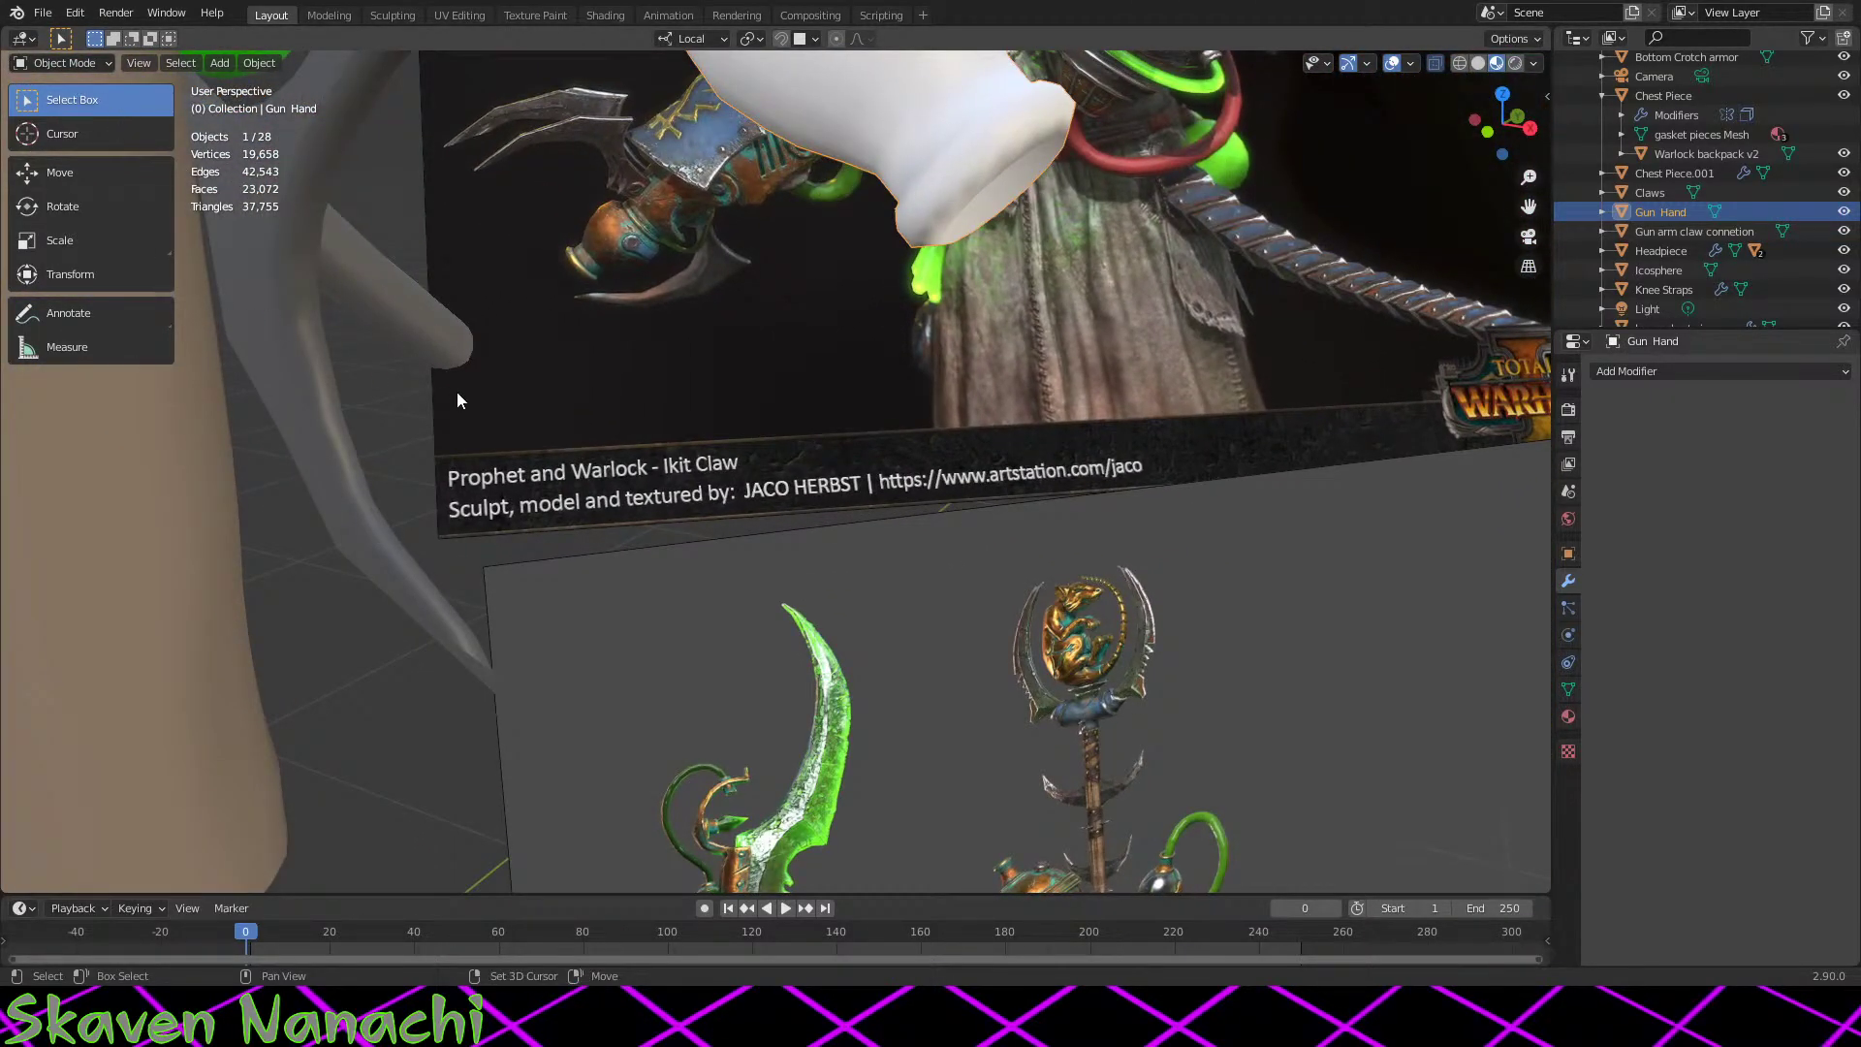
middle_click_drag(717, 288, 922, 683)
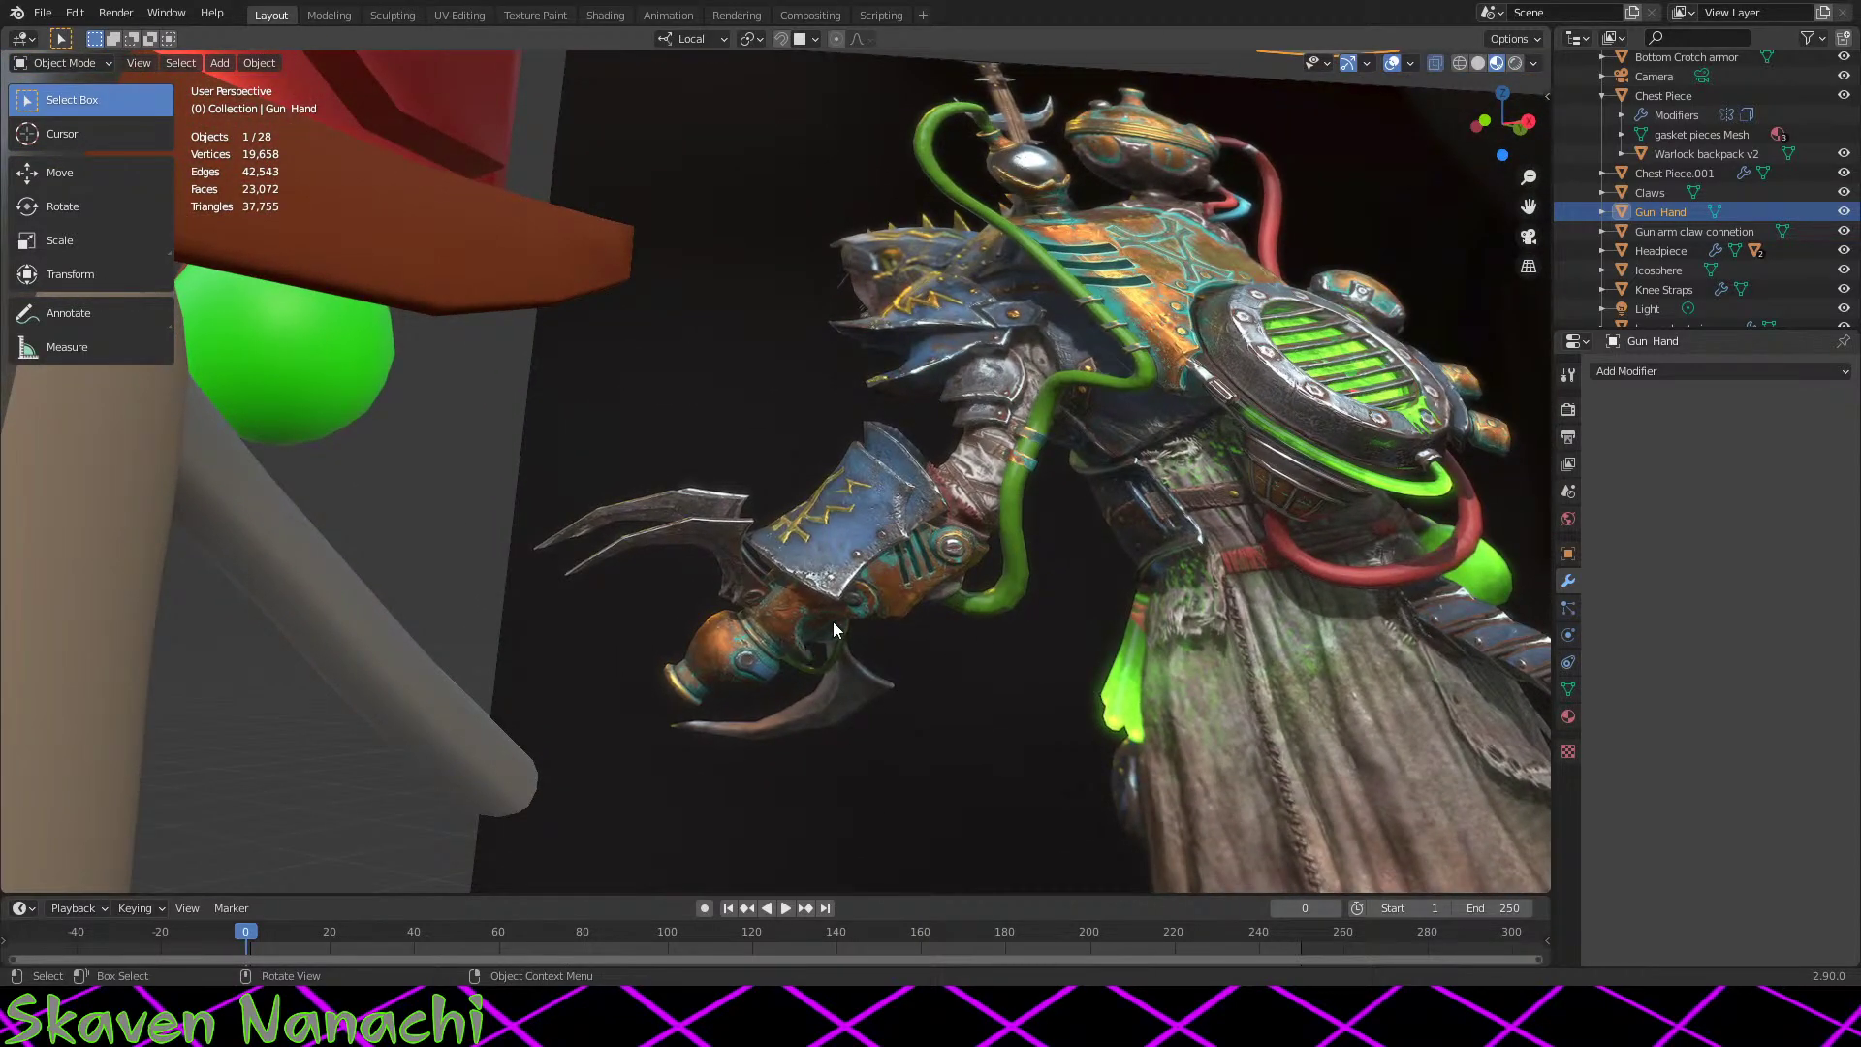
middle_click_drag(849, 618, 1109, 573)
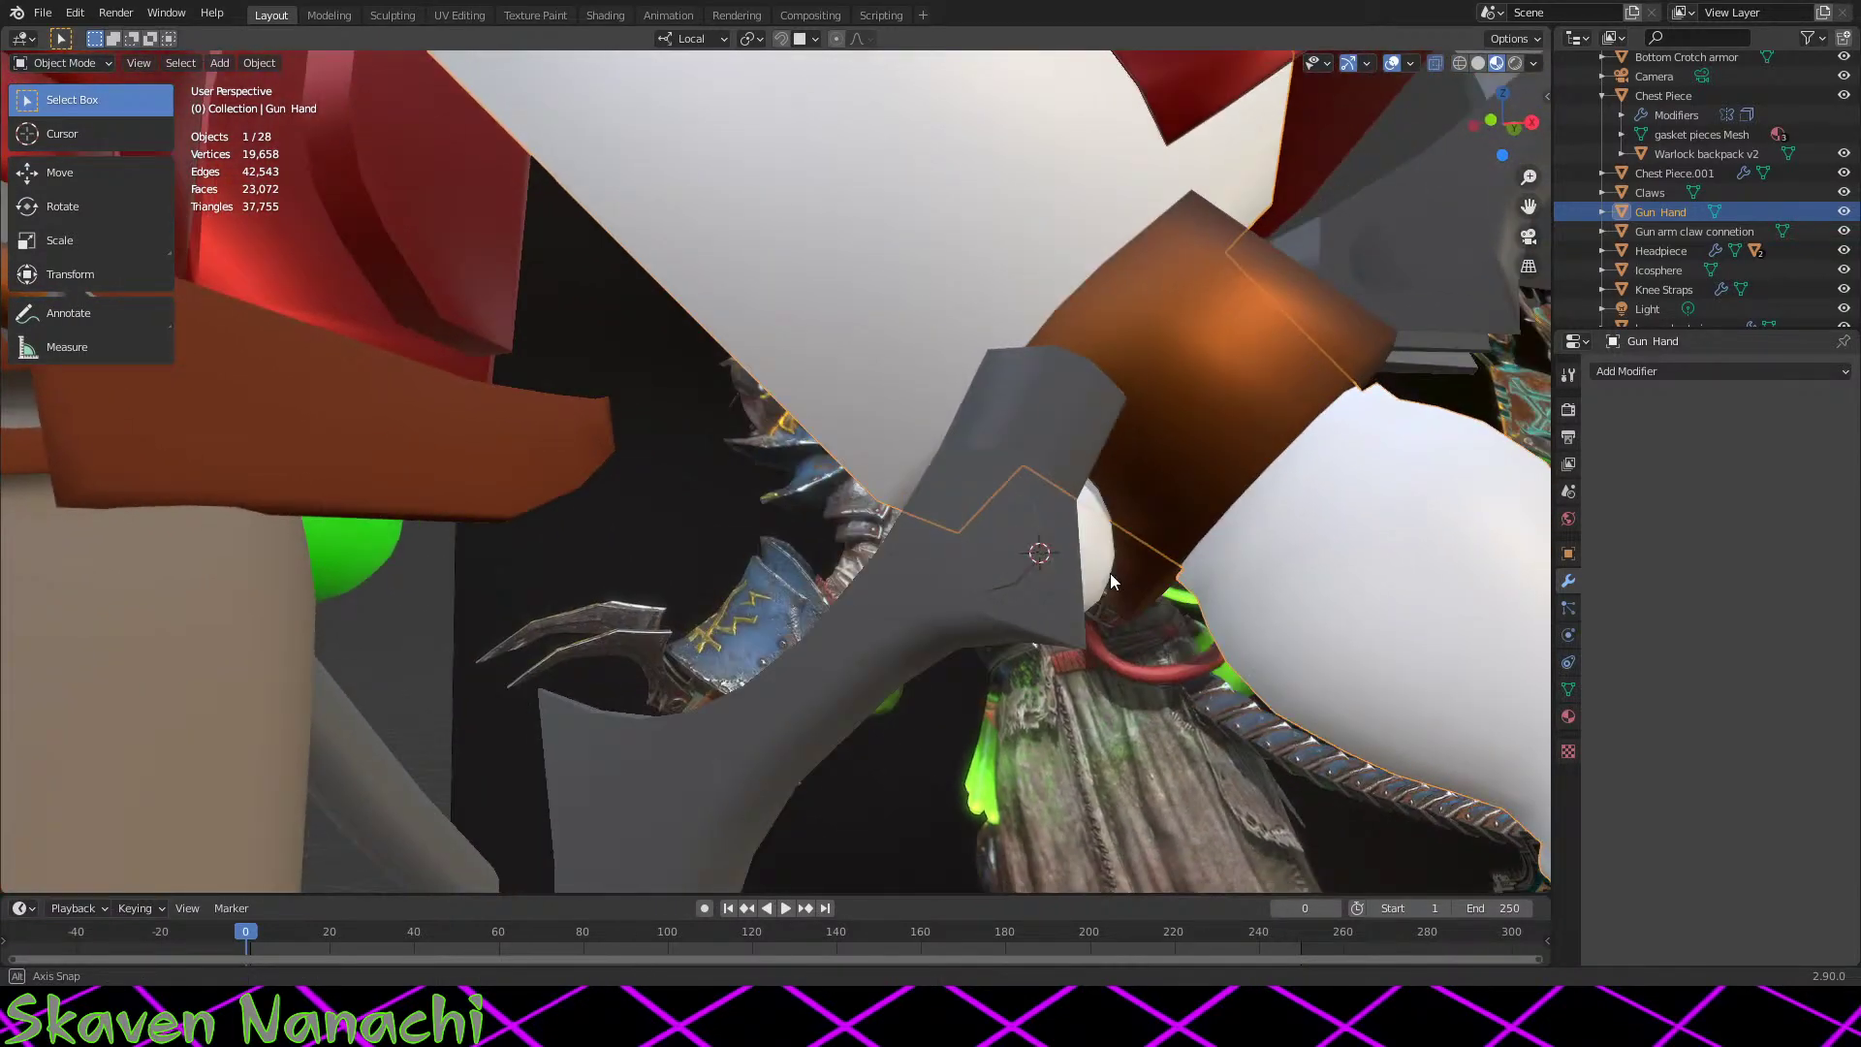
Step: Hide the Claws object and unhide Cylinder.002 in the Stuff for reference collection
left_click(1844, 192)
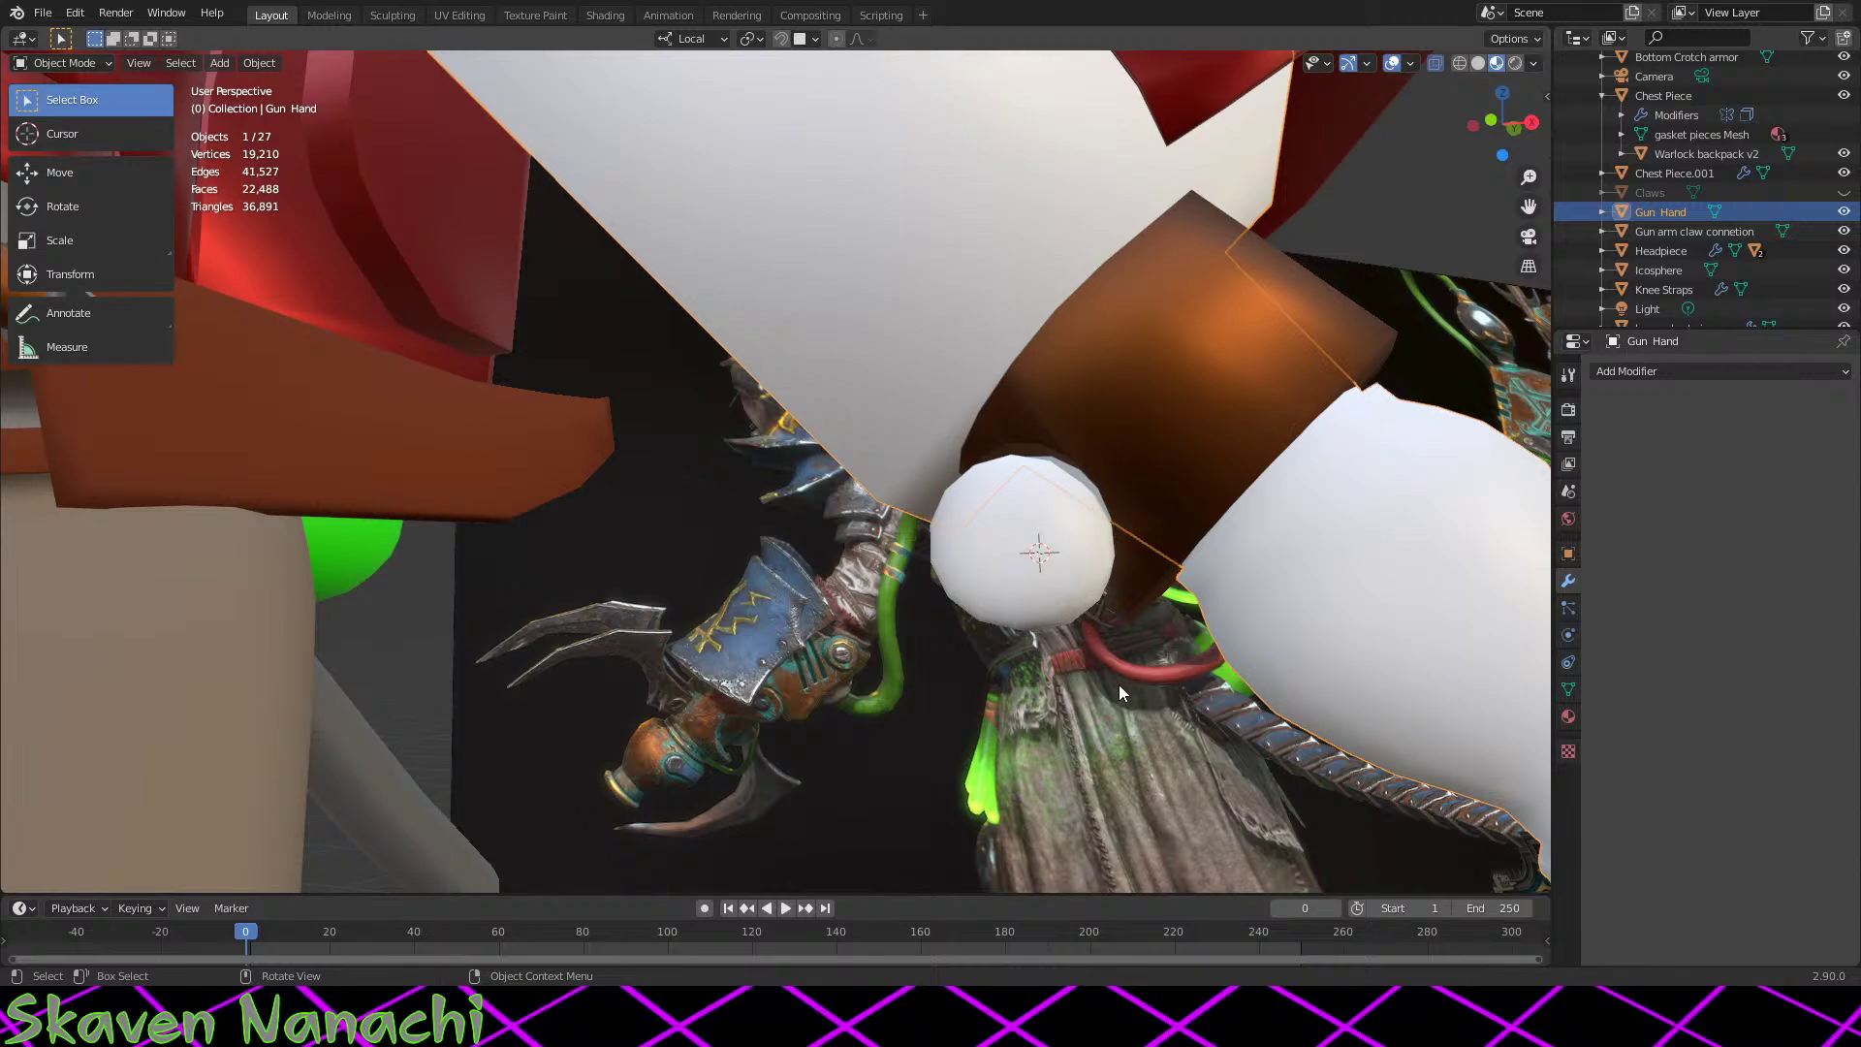
scroll(1668, 248, "down", 5)
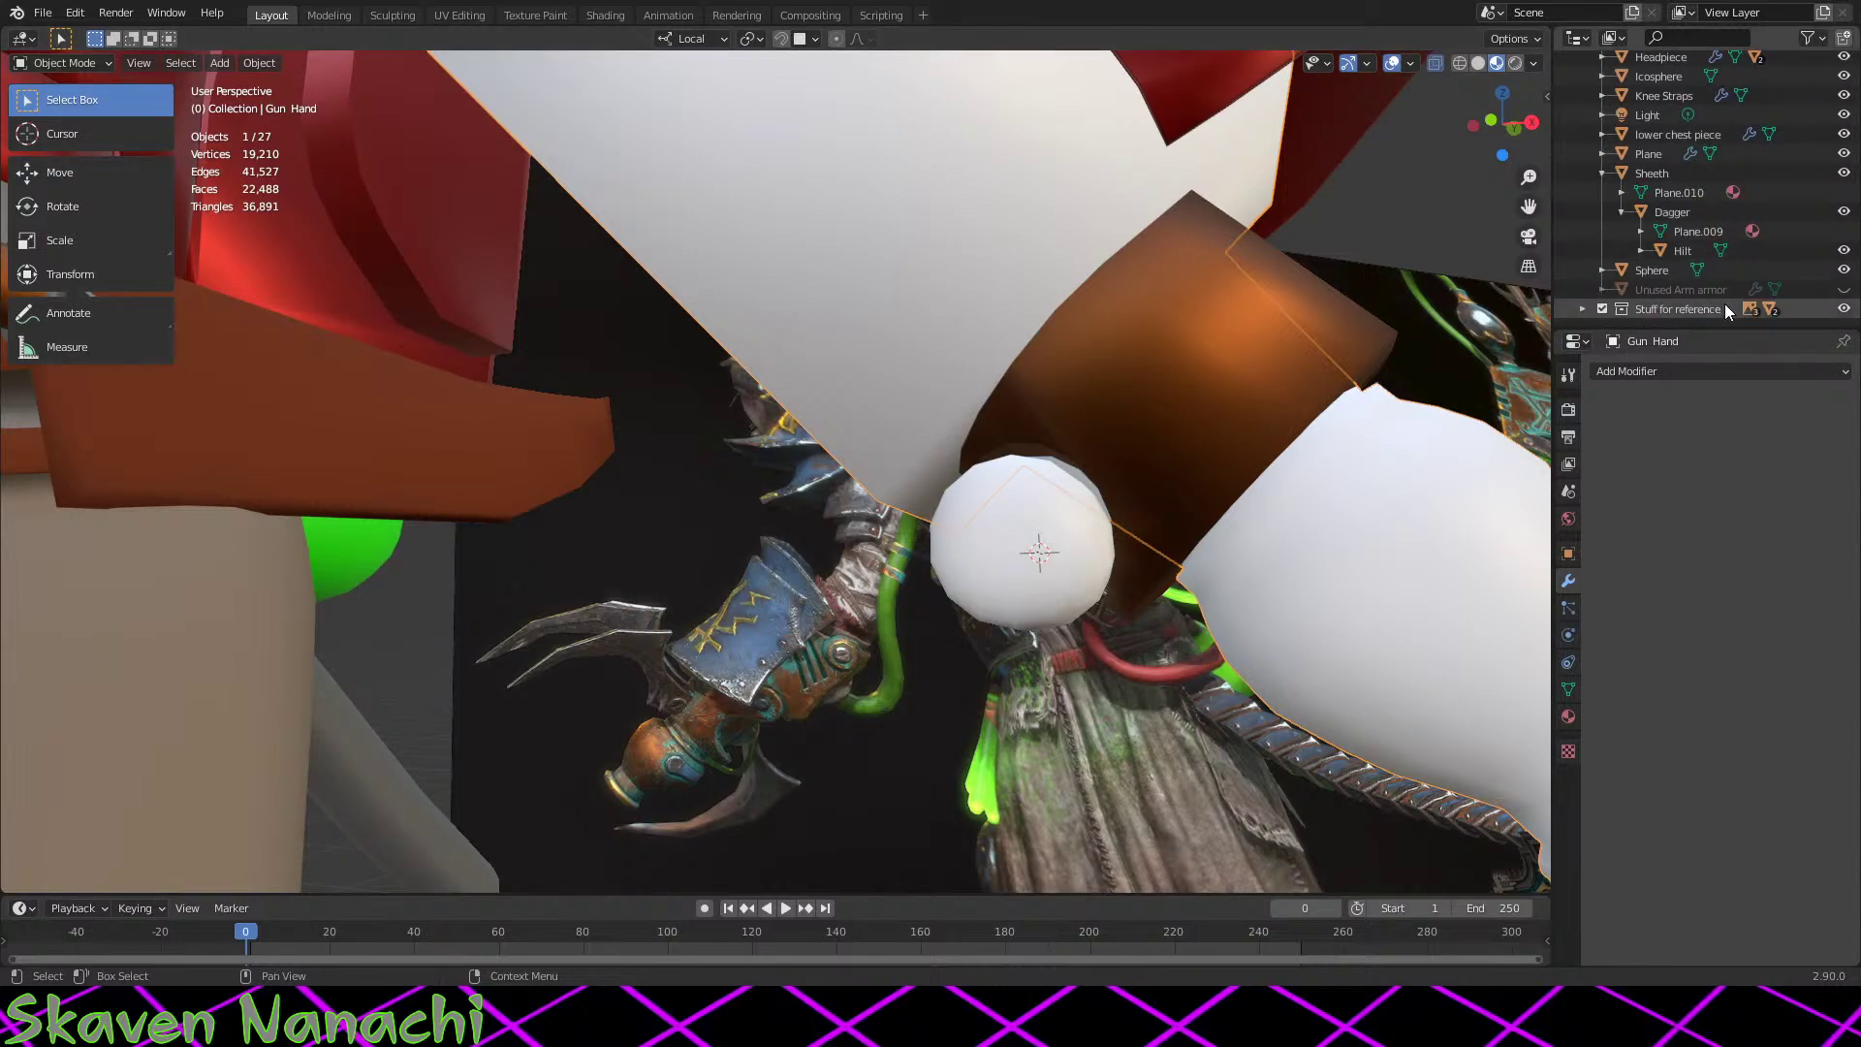
left_click(1581, 308)
scroll(1758, 310, "down", 2)
scroll(1756, 308, "down", 1)
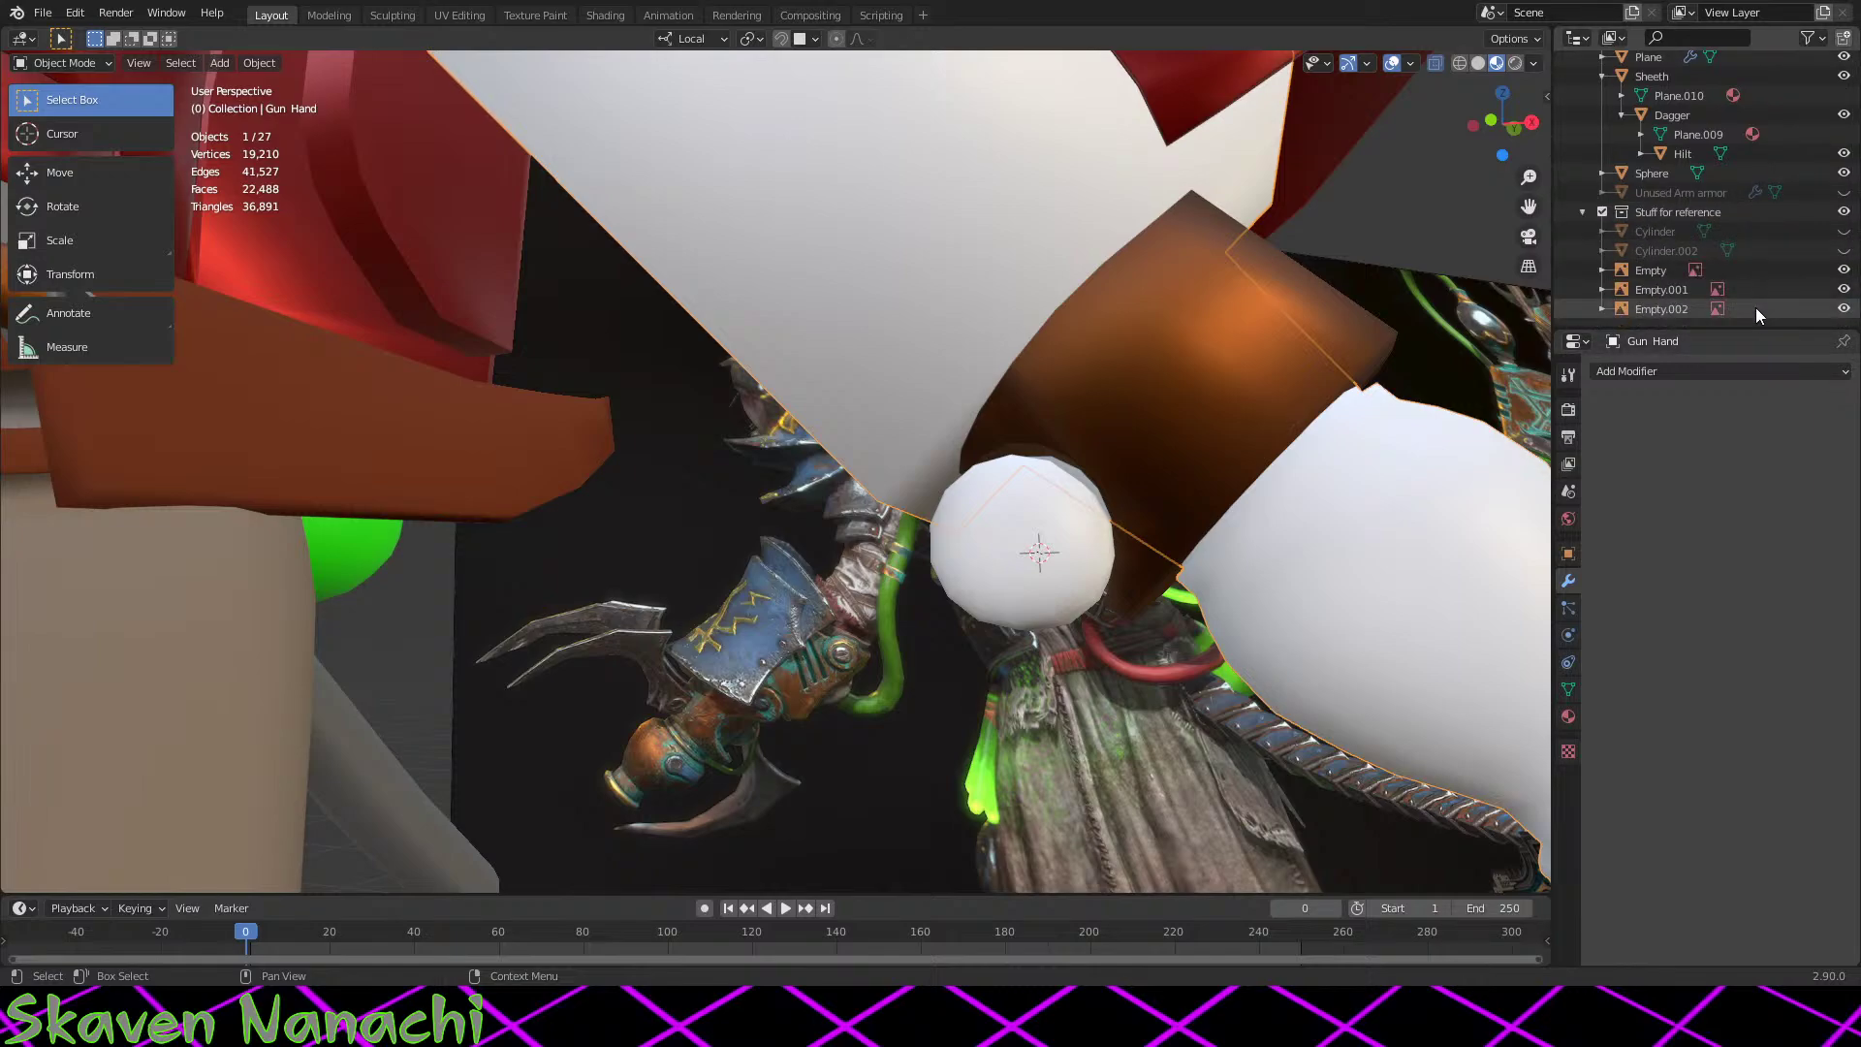
left_click(1842, 252)
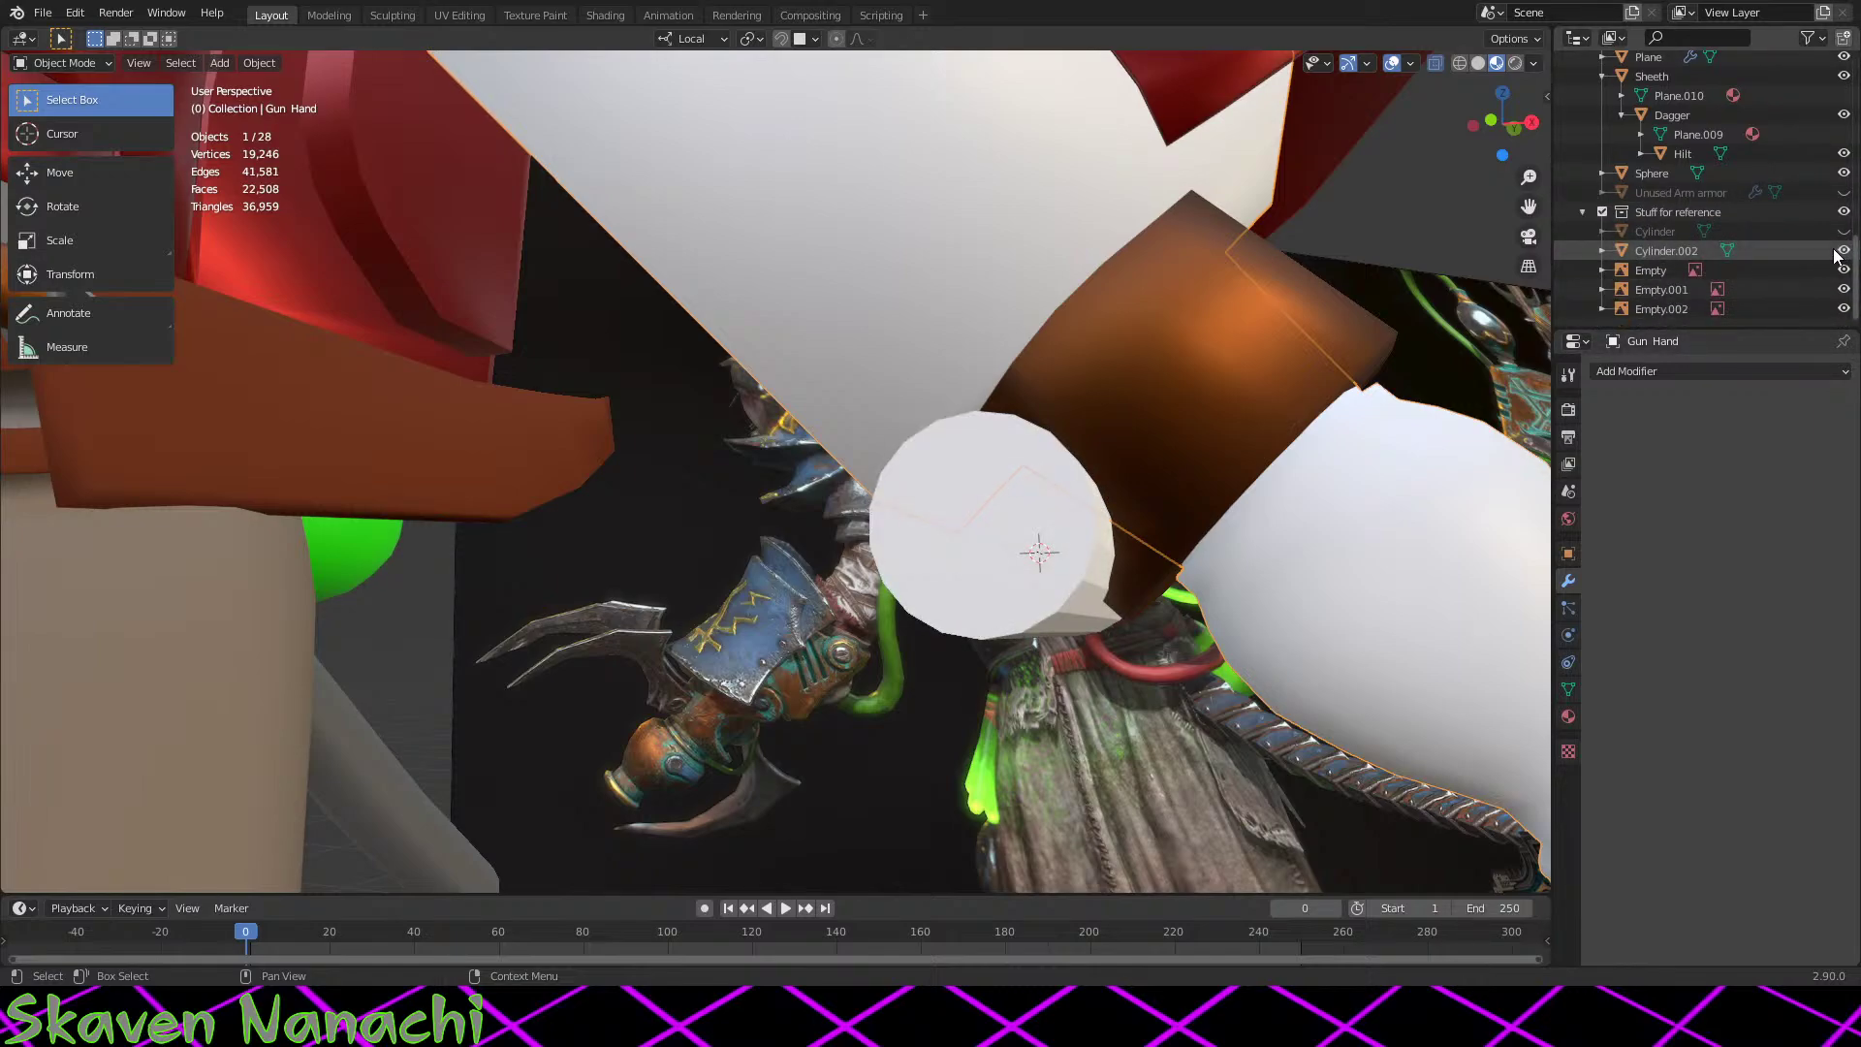
Step: Select Cylinder.002 at the gun arm joint and open its mesh in Edit Mode
left_click(923, 597)
middle_click_drag(923, 597, 1259, 607)
key("Tab")
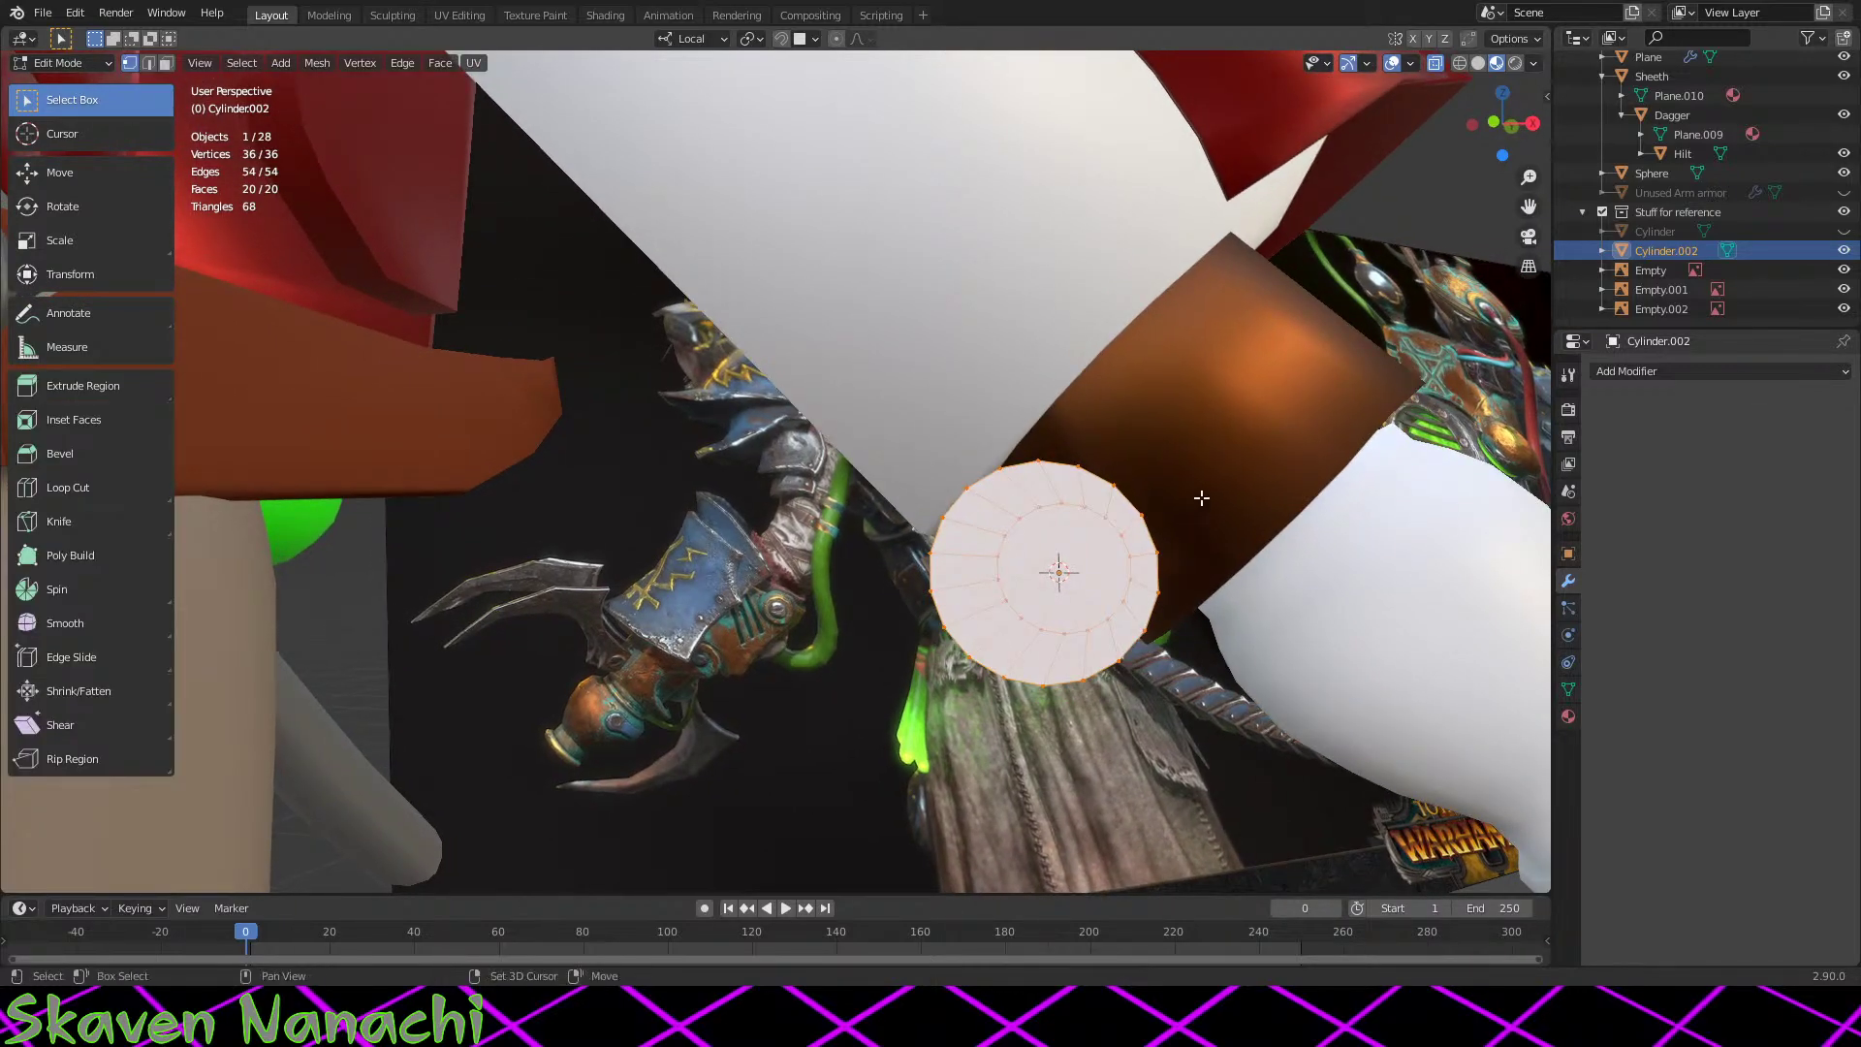
Step: Try to stretch the cylinder by moving the vertices of its upper half toward the brown connector, and undo the move
left_click_drag(1203, 493, 1123, 601)
left_click(1162, 505)
left_click_drag(1195, 468, 1096, 588)
left_click_drag(1136, 433, 1044, 517, "shift")
left_click_drag(1071, 437, 990, 489, "shift")
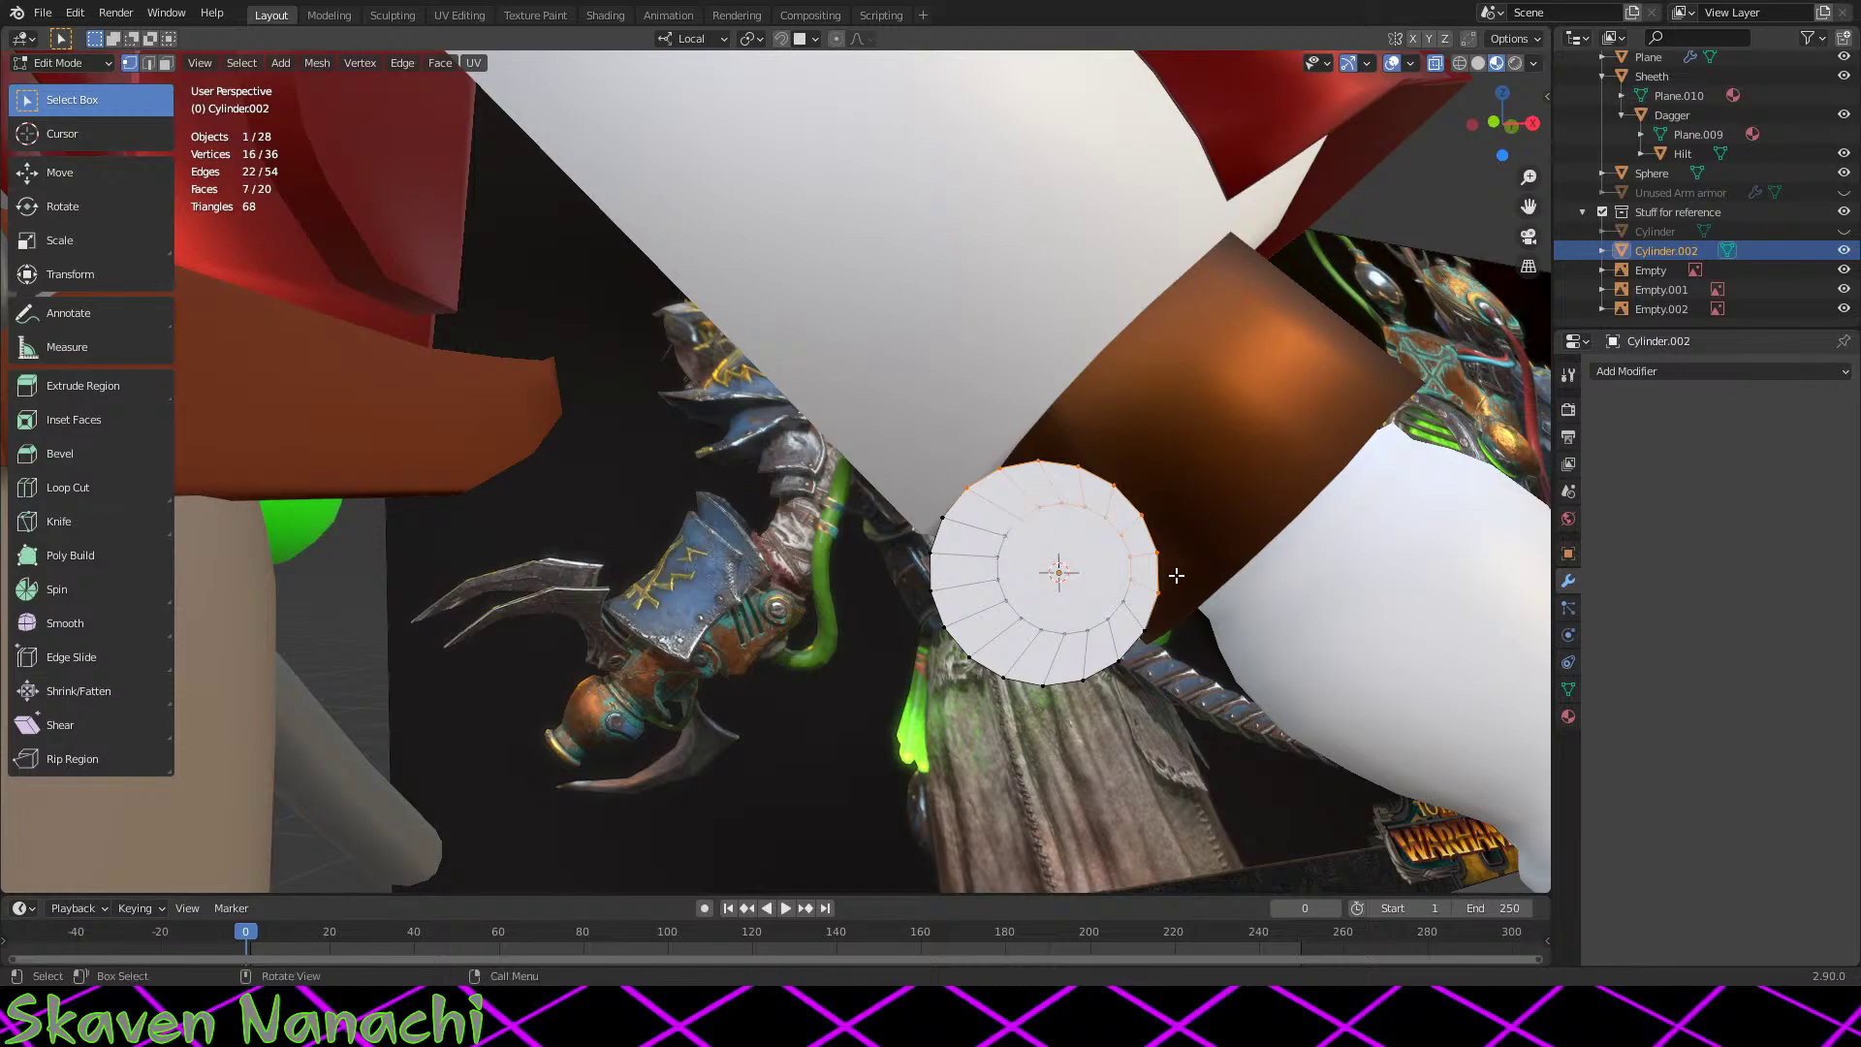
middle_click_drag(1176, 574, 1207, 551)
key("g")
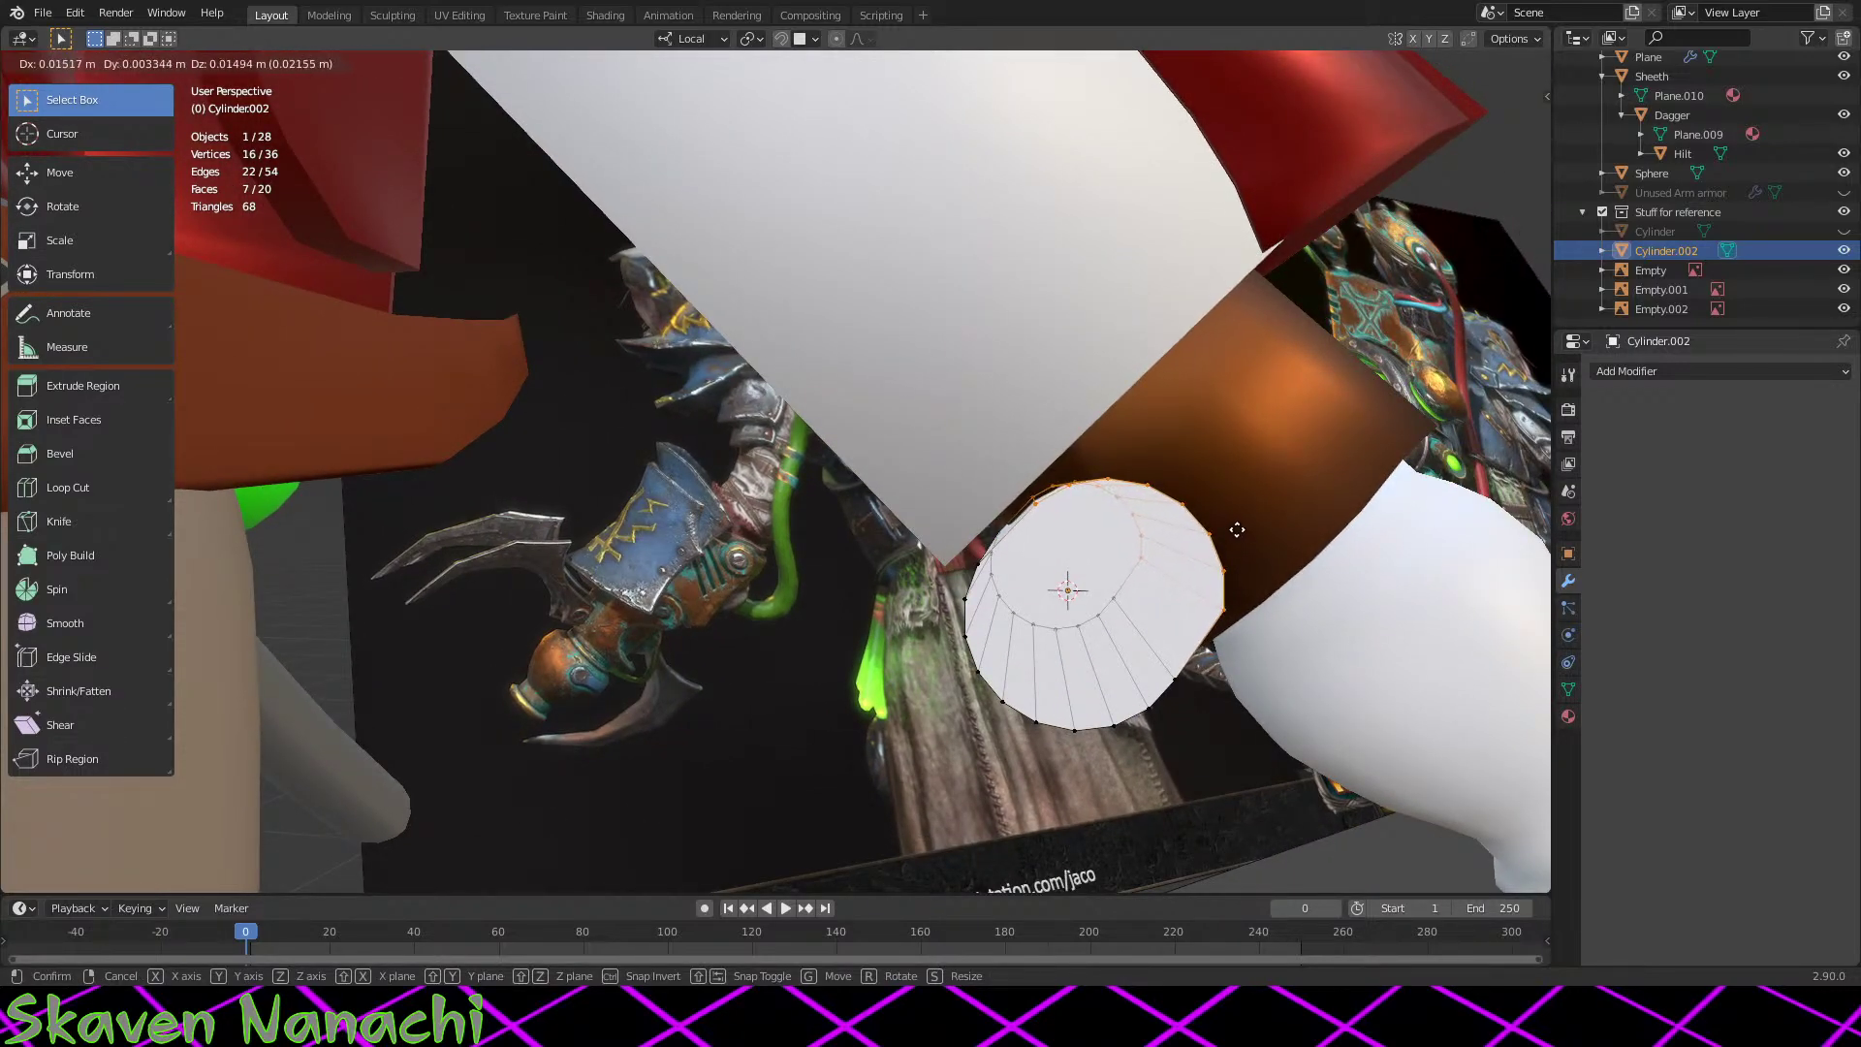
left_click(1237, 530)
key("ctrl+z")
Step: Select the whole cylinder mesh, enlarge it slightly and reposition it against the brown connector
mouse_move(1183, 585)
middle_mouse_down()
mouse_move(1209, 552)
mouse_move(1187, 554)
middle_mouse_up()
left_click_drag(1308, 386, 868, 734)
key("g")
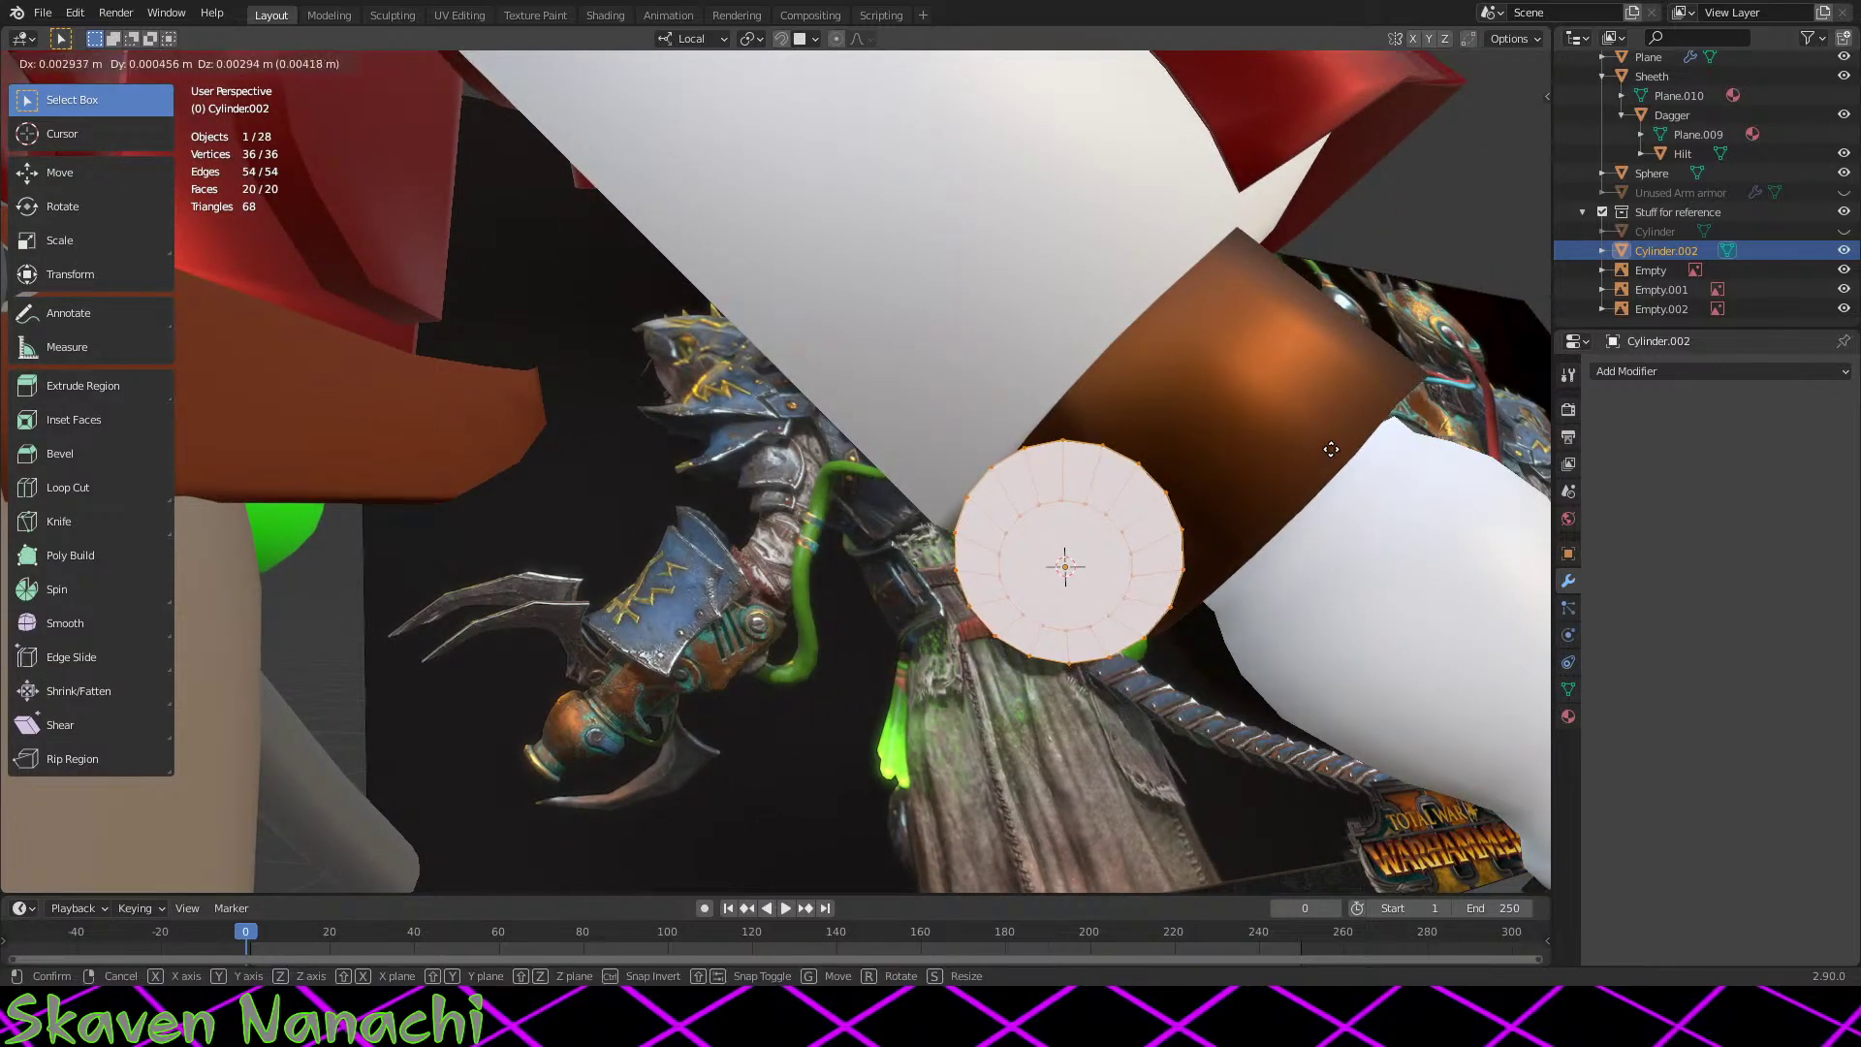
left_click(1328, 450)
middle_click_drag(1340, 445, 1246, 561)
key("s")
left_click(1248, 562)
key("g")
left_click(1252, 558)
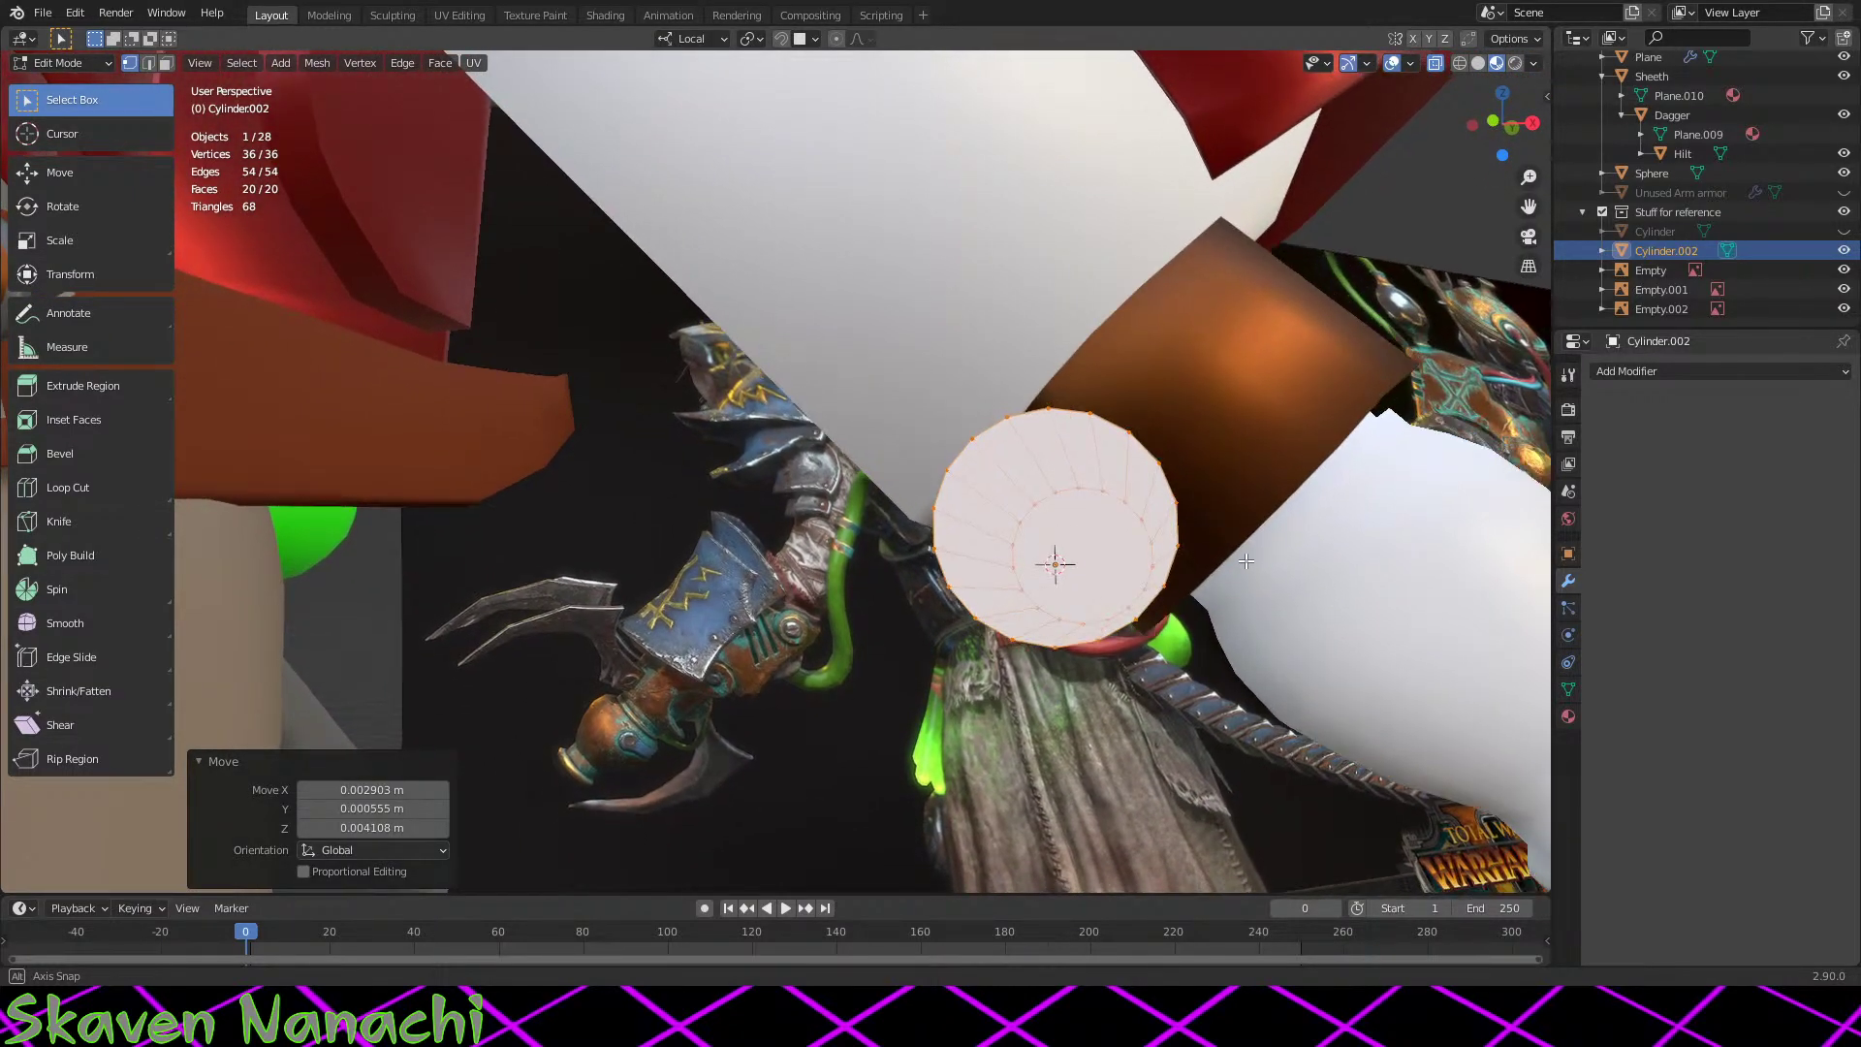
Step: Select the vertices of the cylinder's lower half and move them -0.044405, -0.006055, -0.06373 m to stretch it into a capsule outline
left_click_drag(1129, 632, 930, 407, "shift")
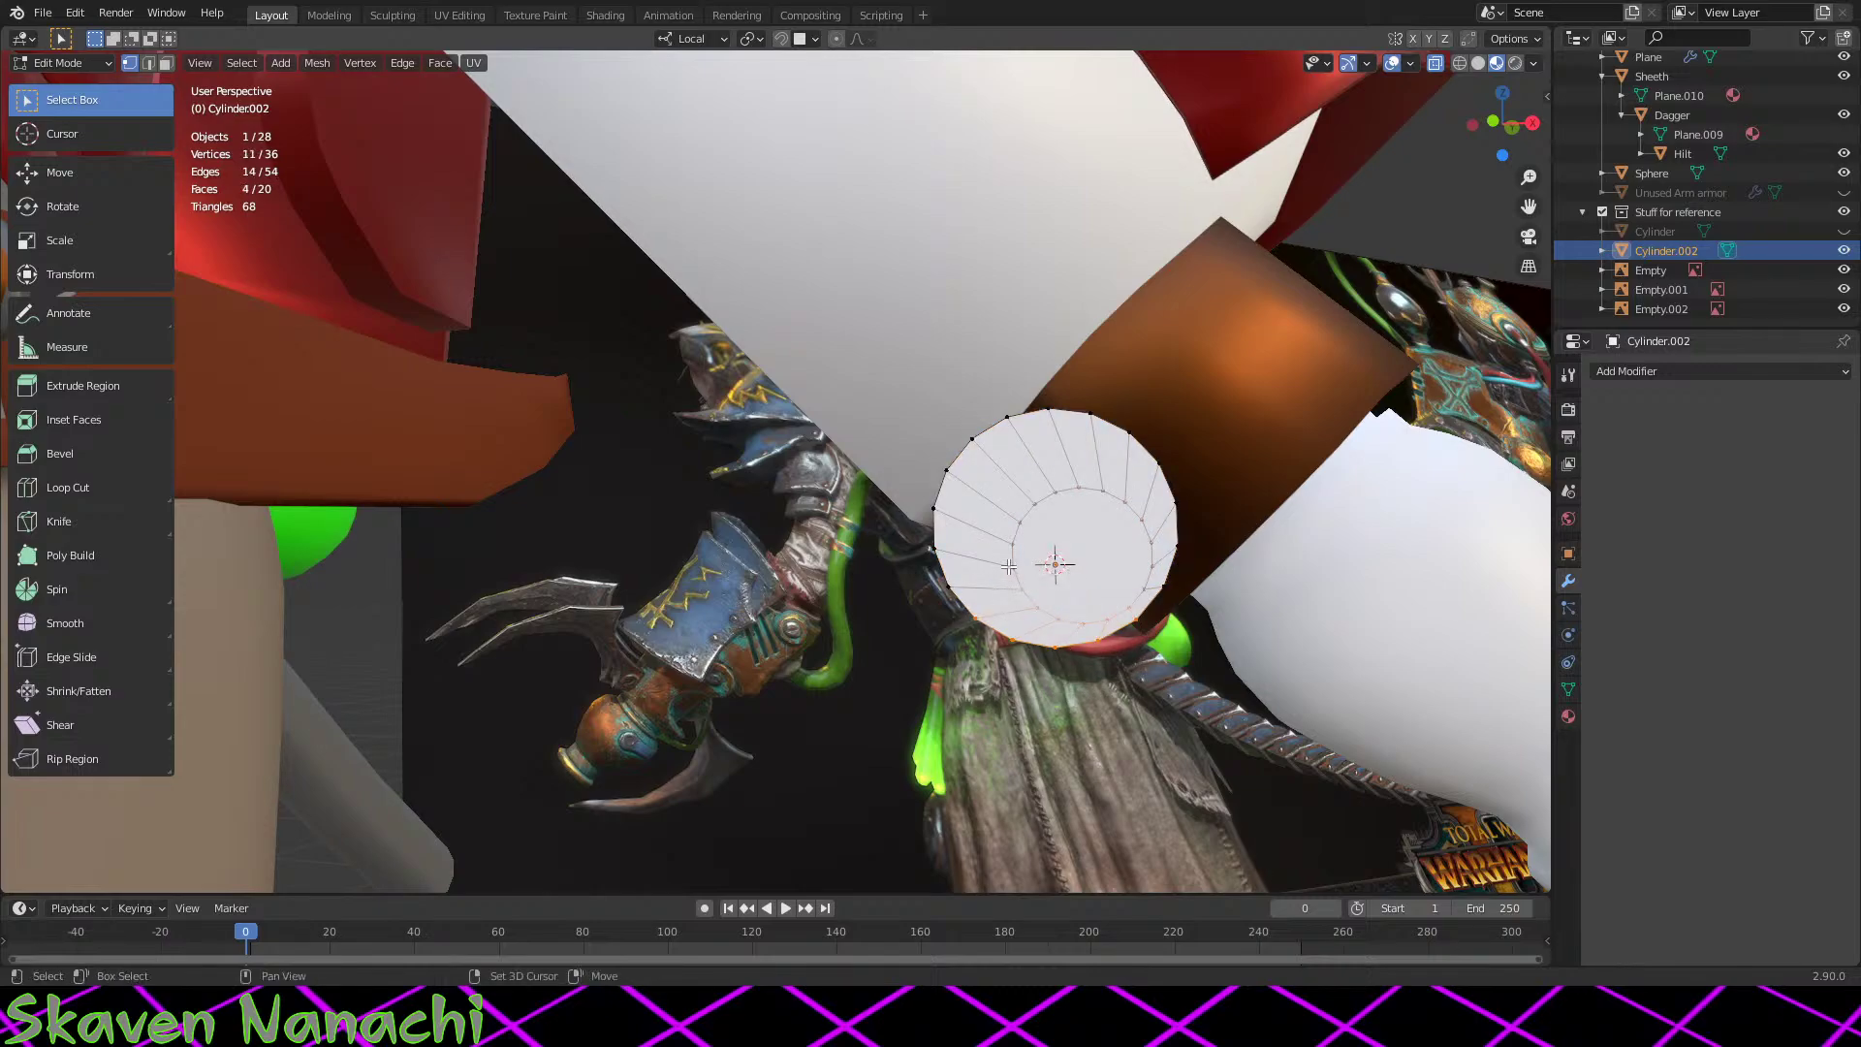
left_click_drag(948, 497, 887, 590, "shift")
middle_click_drag(887, 591, 1106, 621)
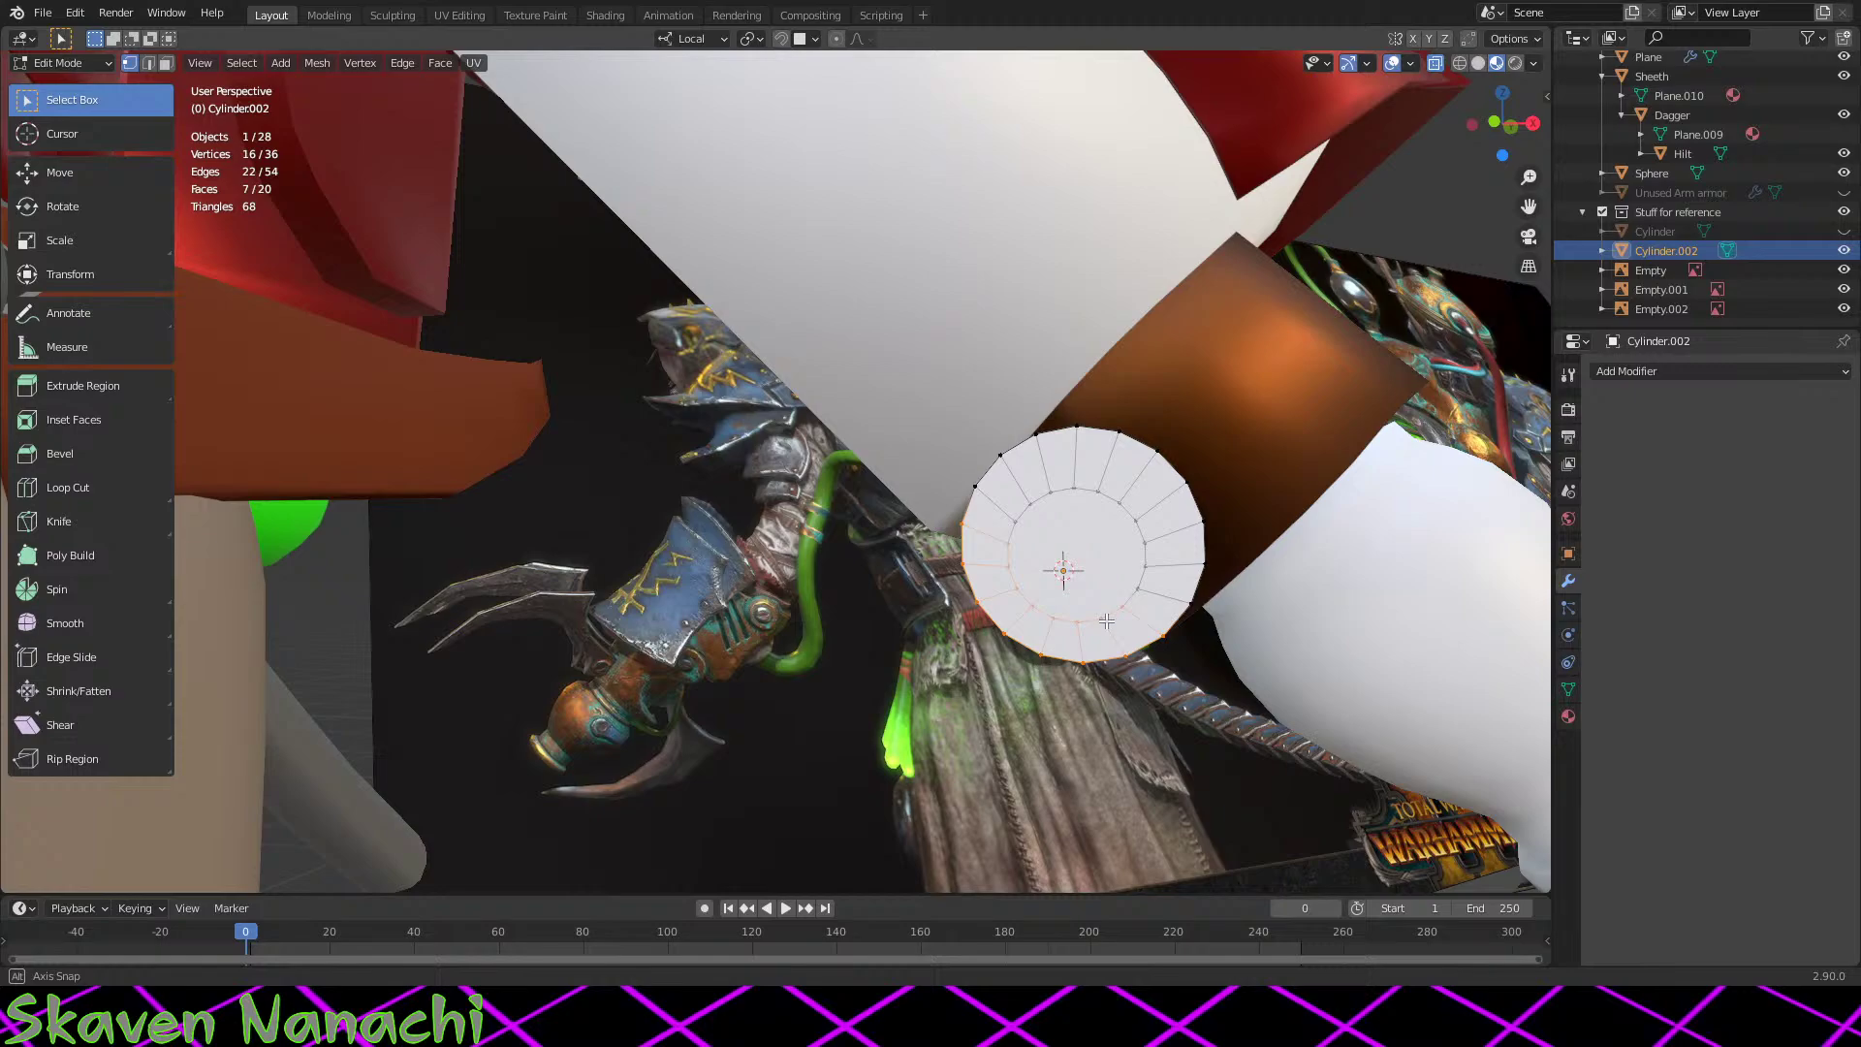
key("g")
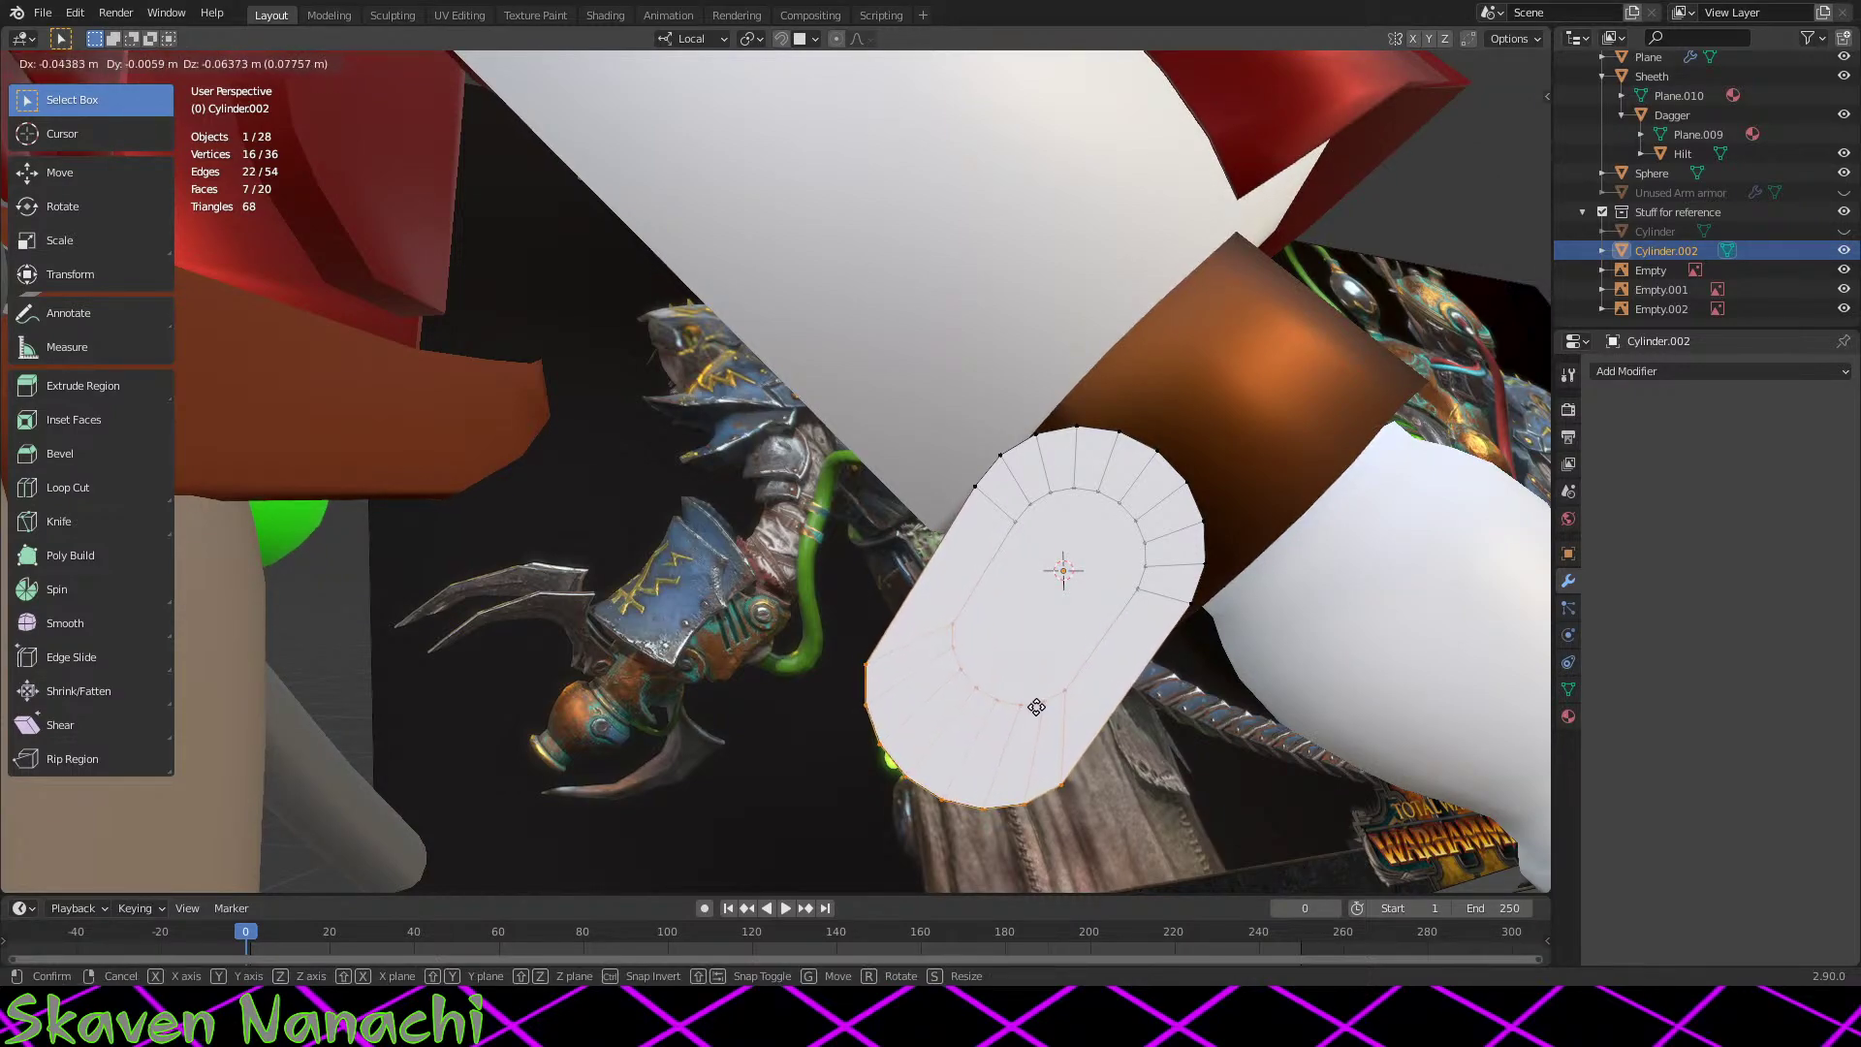
left_click(1151, 662)
Step: Nudge the elongated cylinder's lower end by -0.004329, -0.001784, 0.002331 m to refine its position
middle_click_drag(1151, 662, 1139, 662)
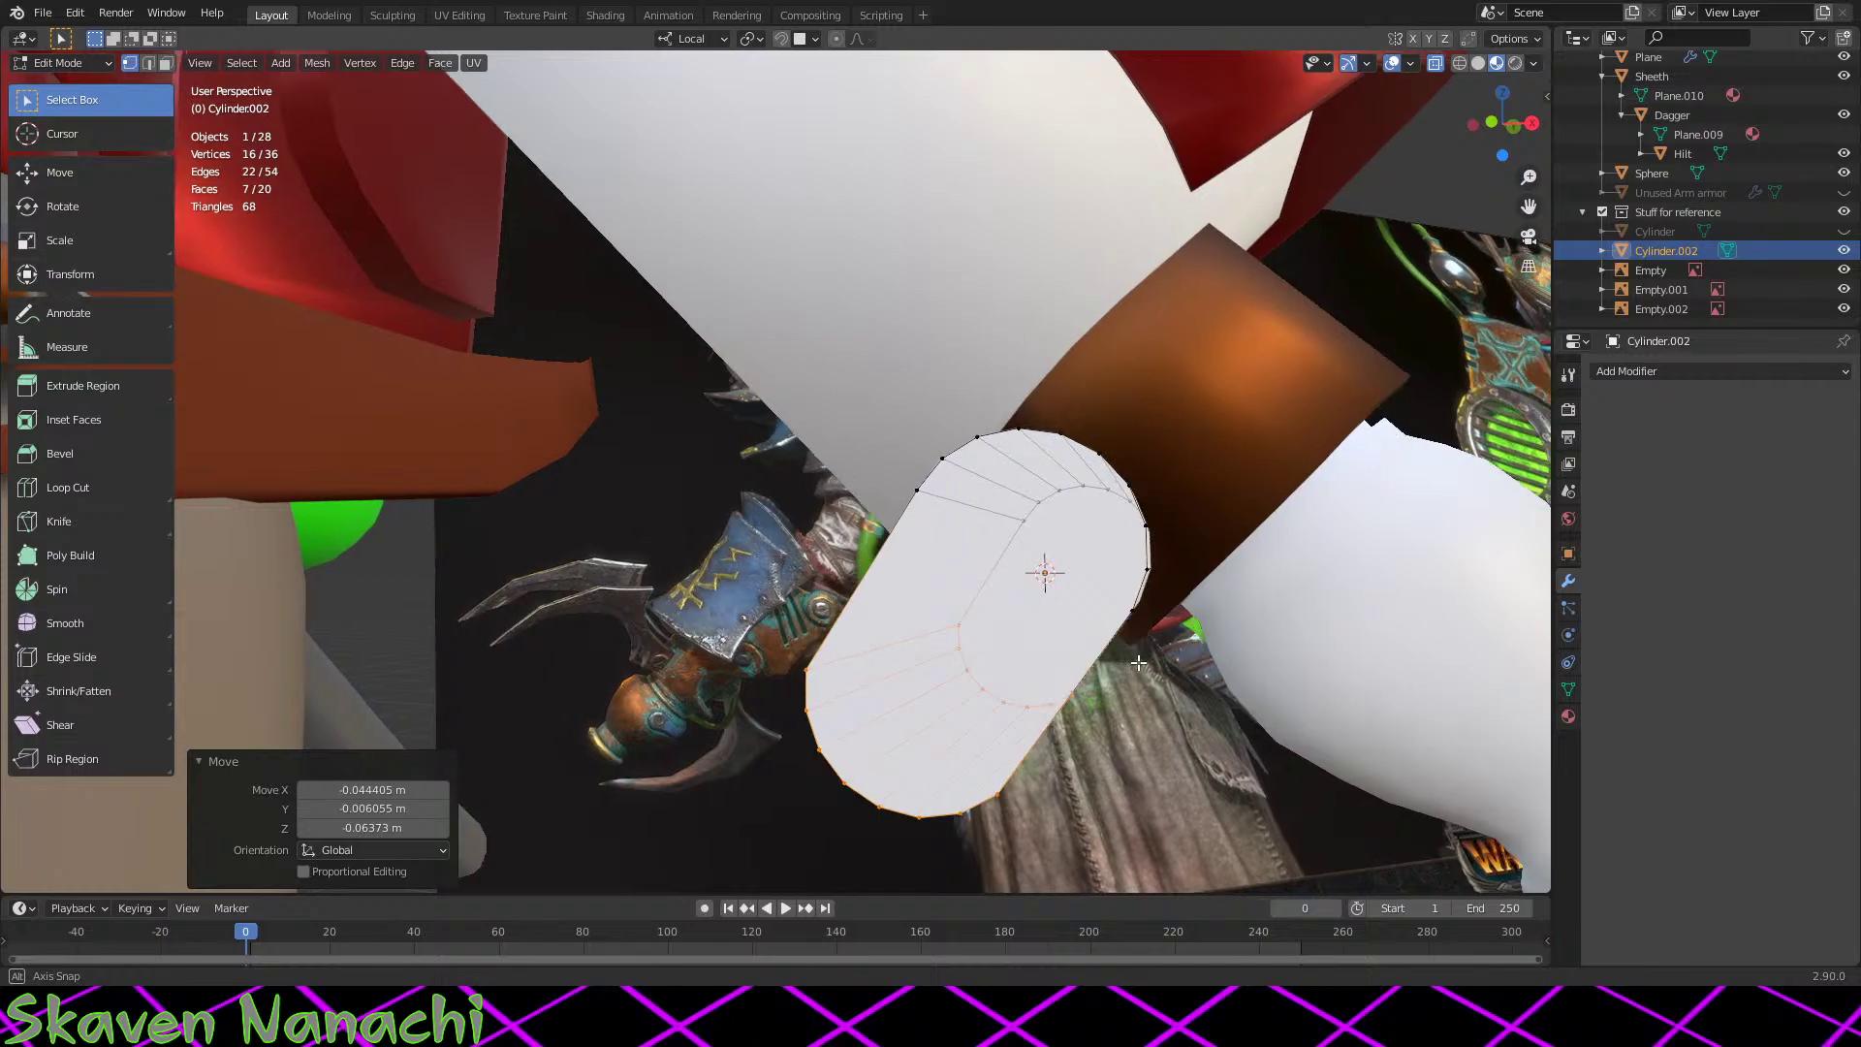
key("g")
left_click(1131, 737)
middle_click_drag(1130, 737, 1102, 696)
scroll(1112, 716, "up", 2)
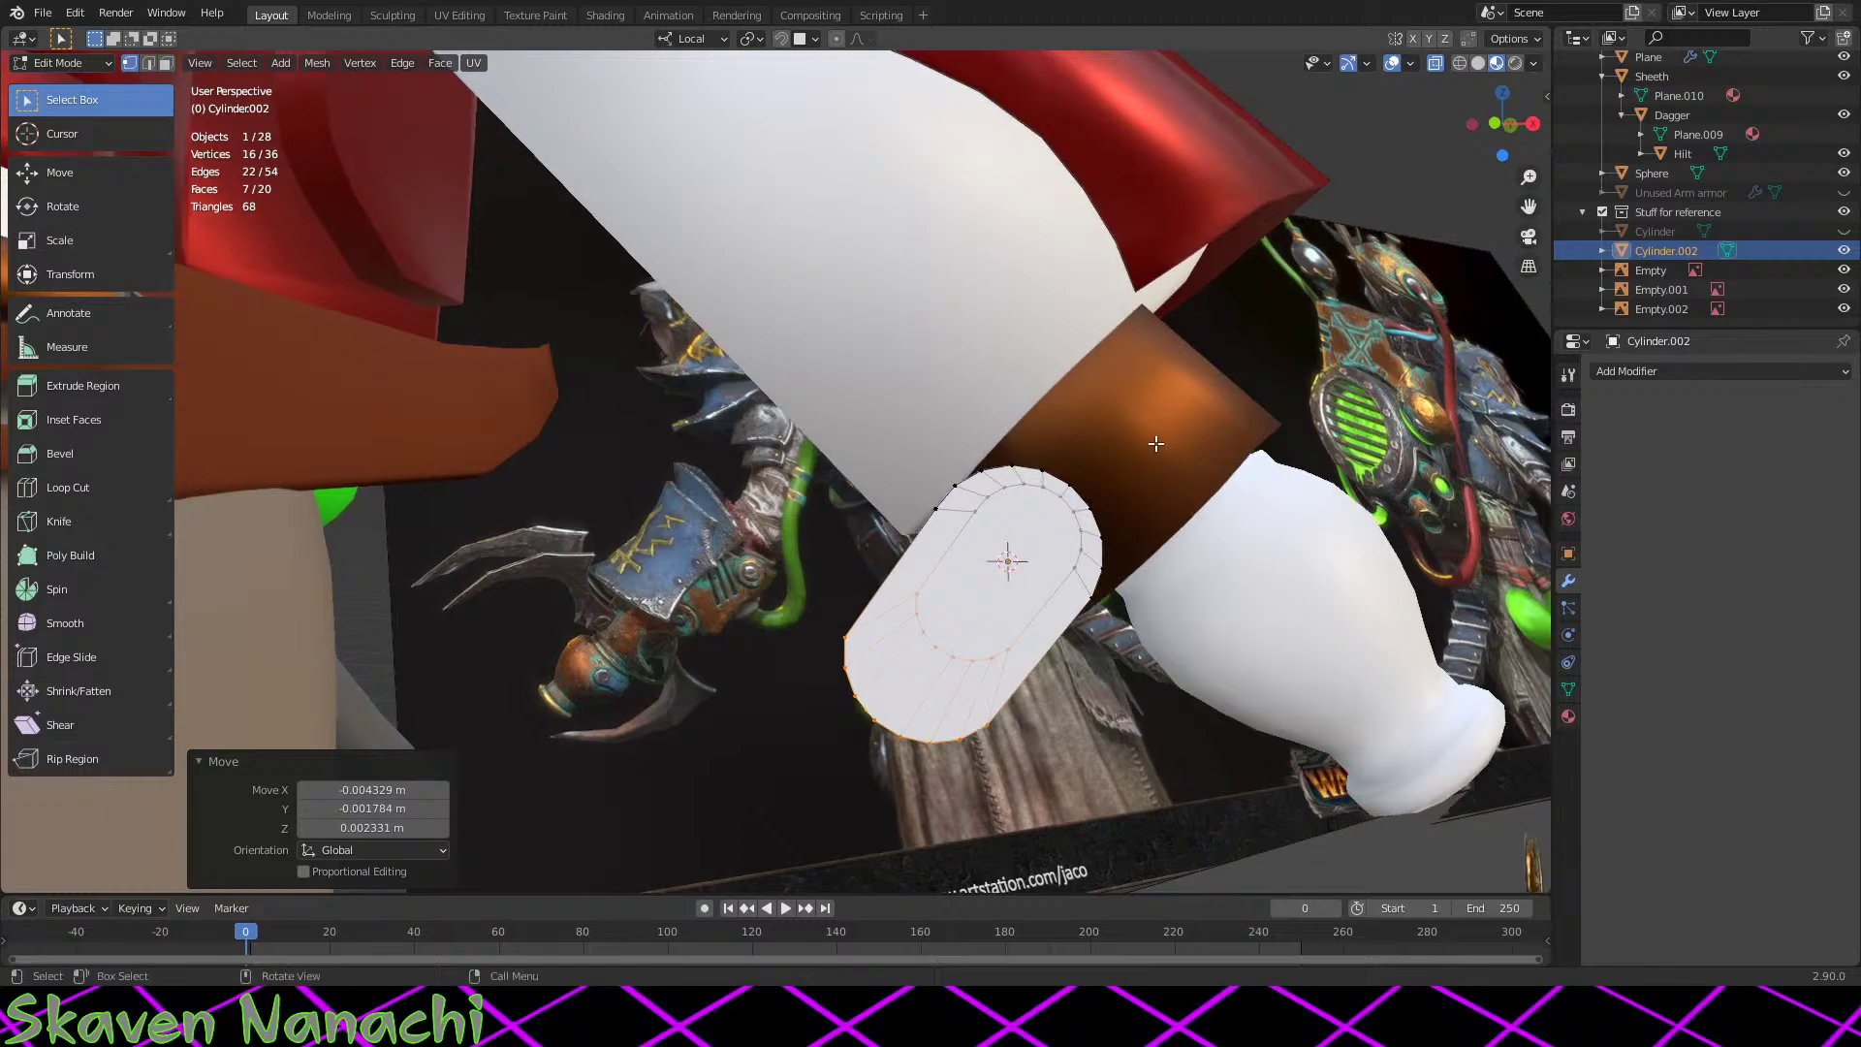
Step: Select the entire elongated cylinder and move it 0.015984, 0.003504, 0.011143 m toward the brown connector
key("a")
key("g")
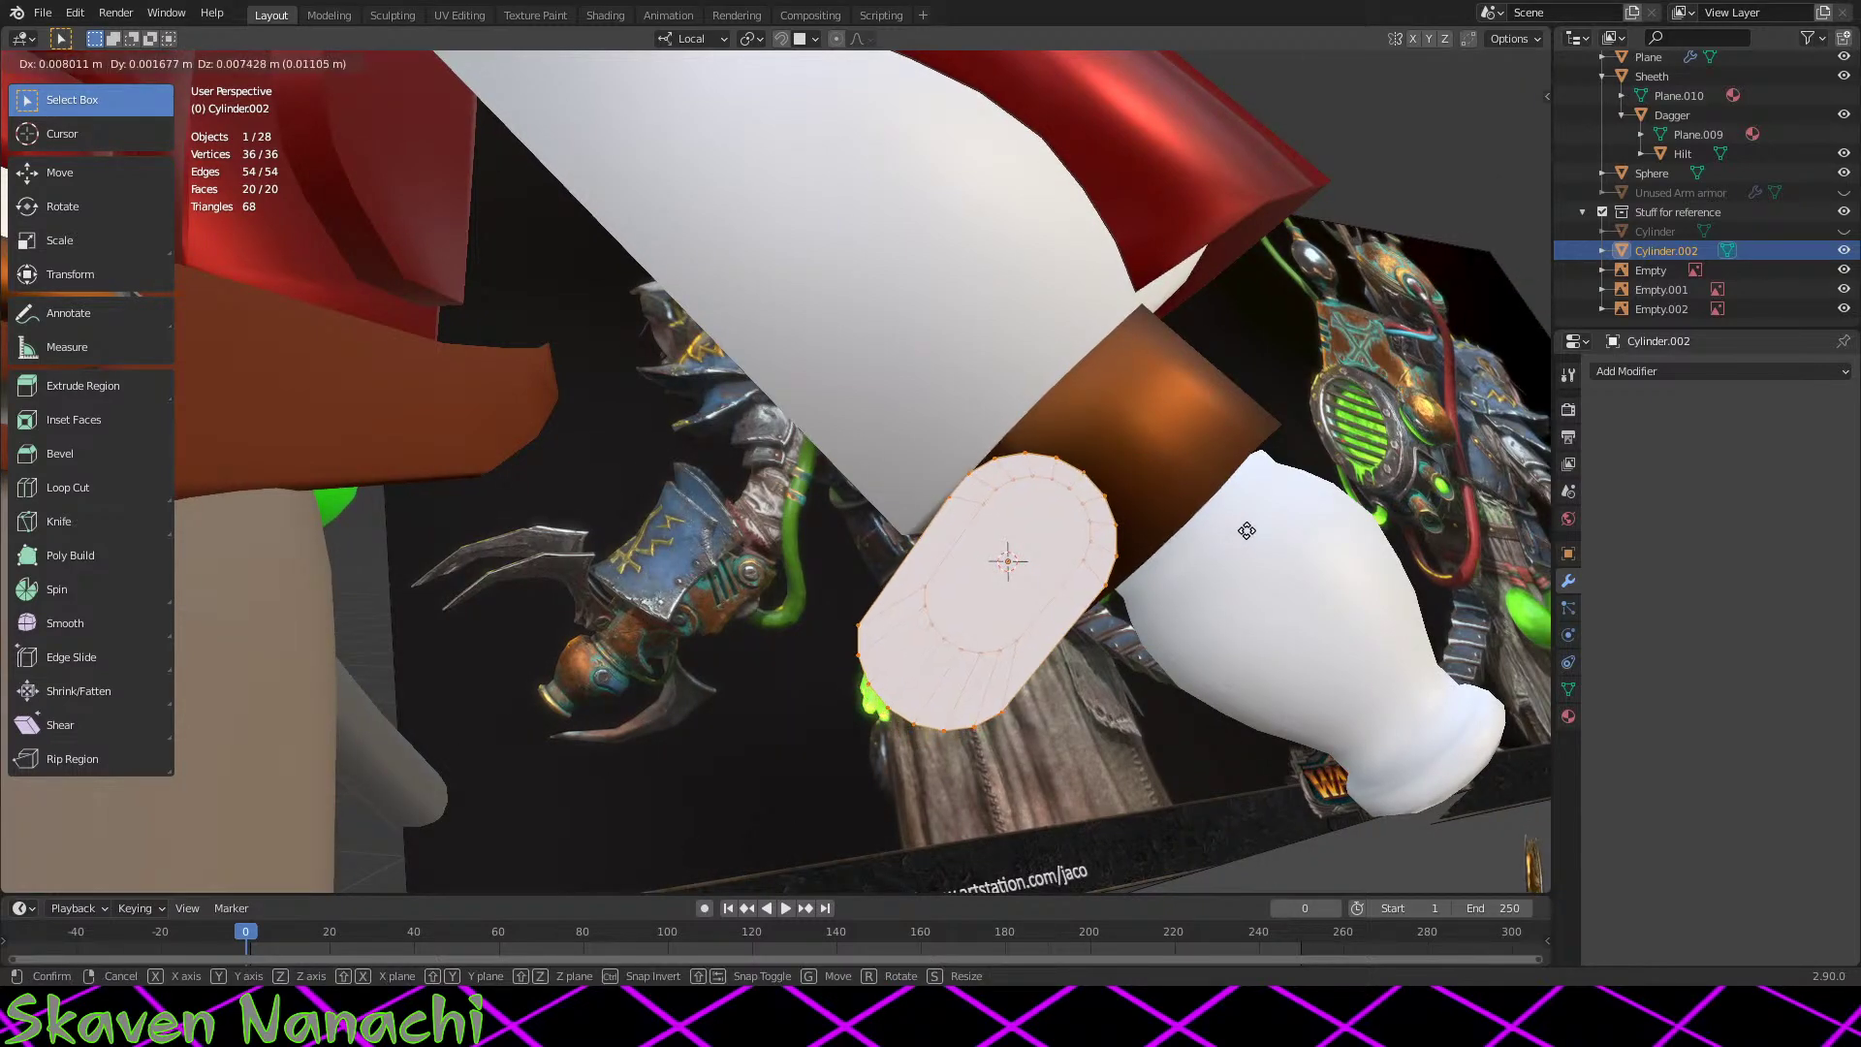
left_click(1258, 525)
middle_click_drag(1258, 526, 1261, 553)
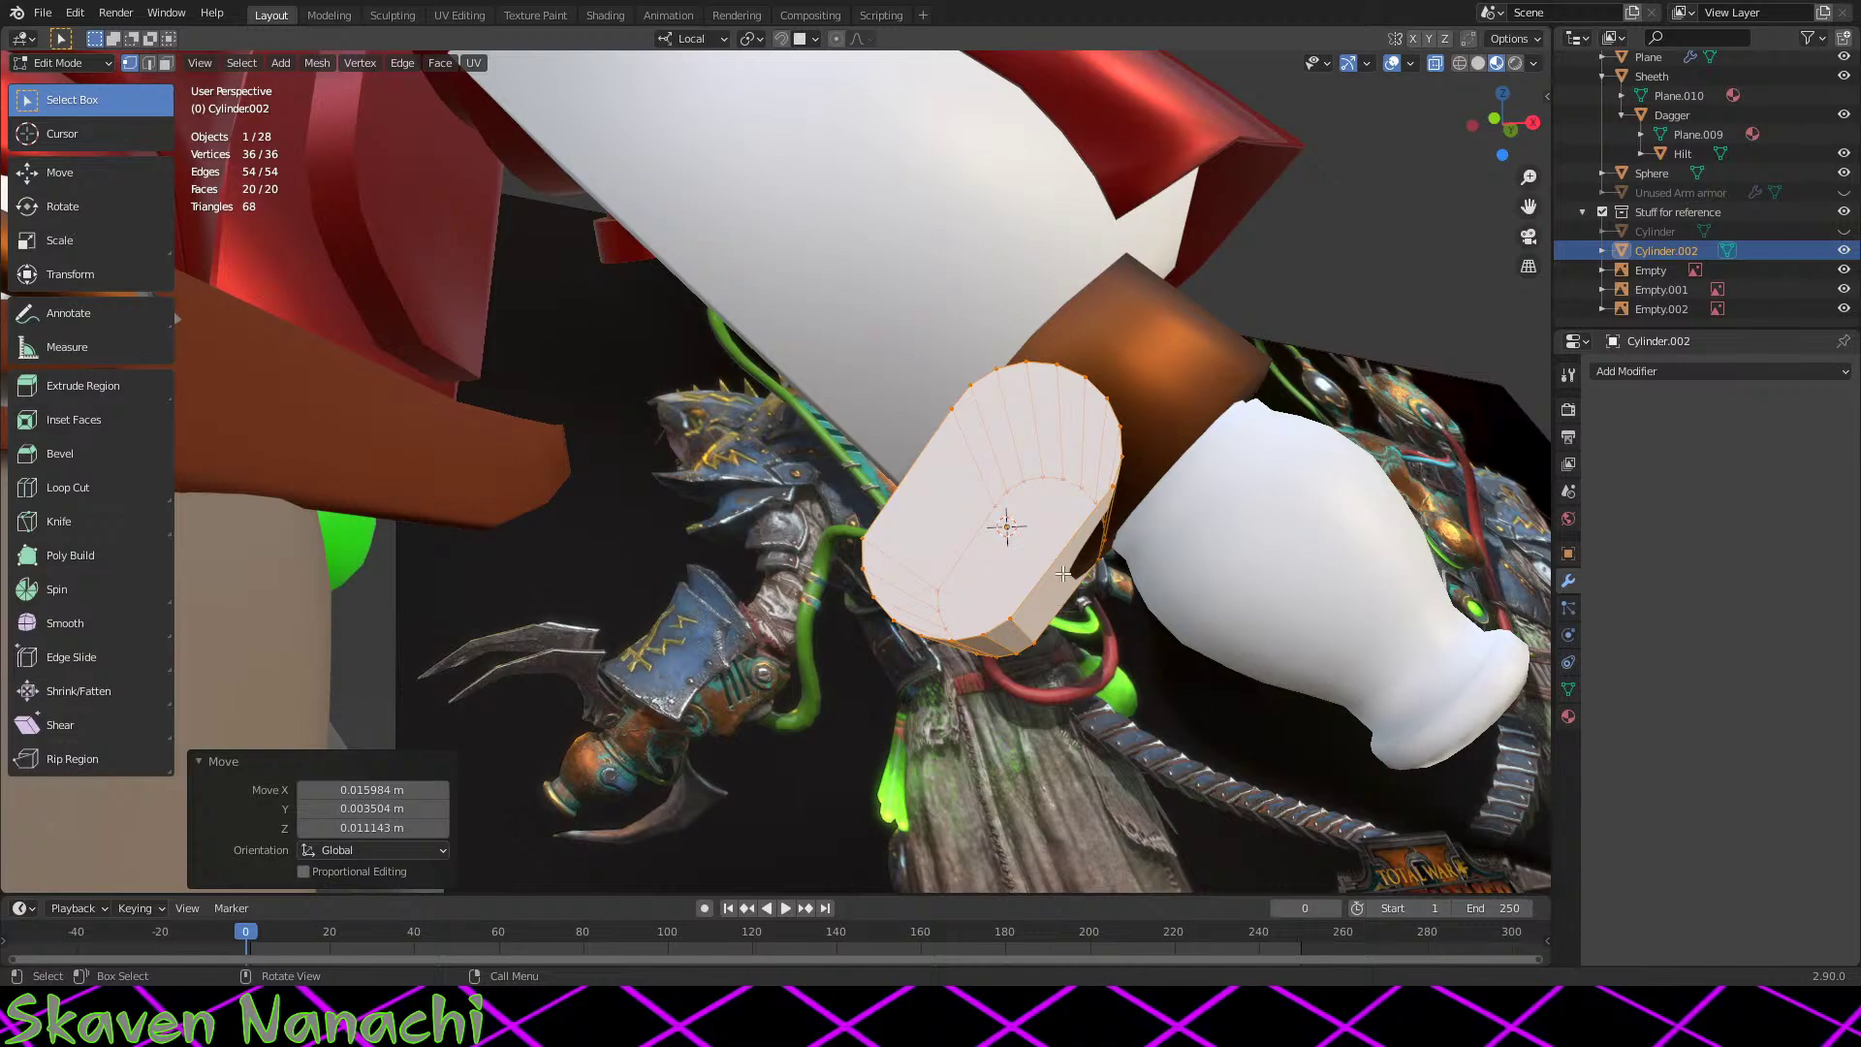
middle_click_drag(1163, 482, 1488, 486)
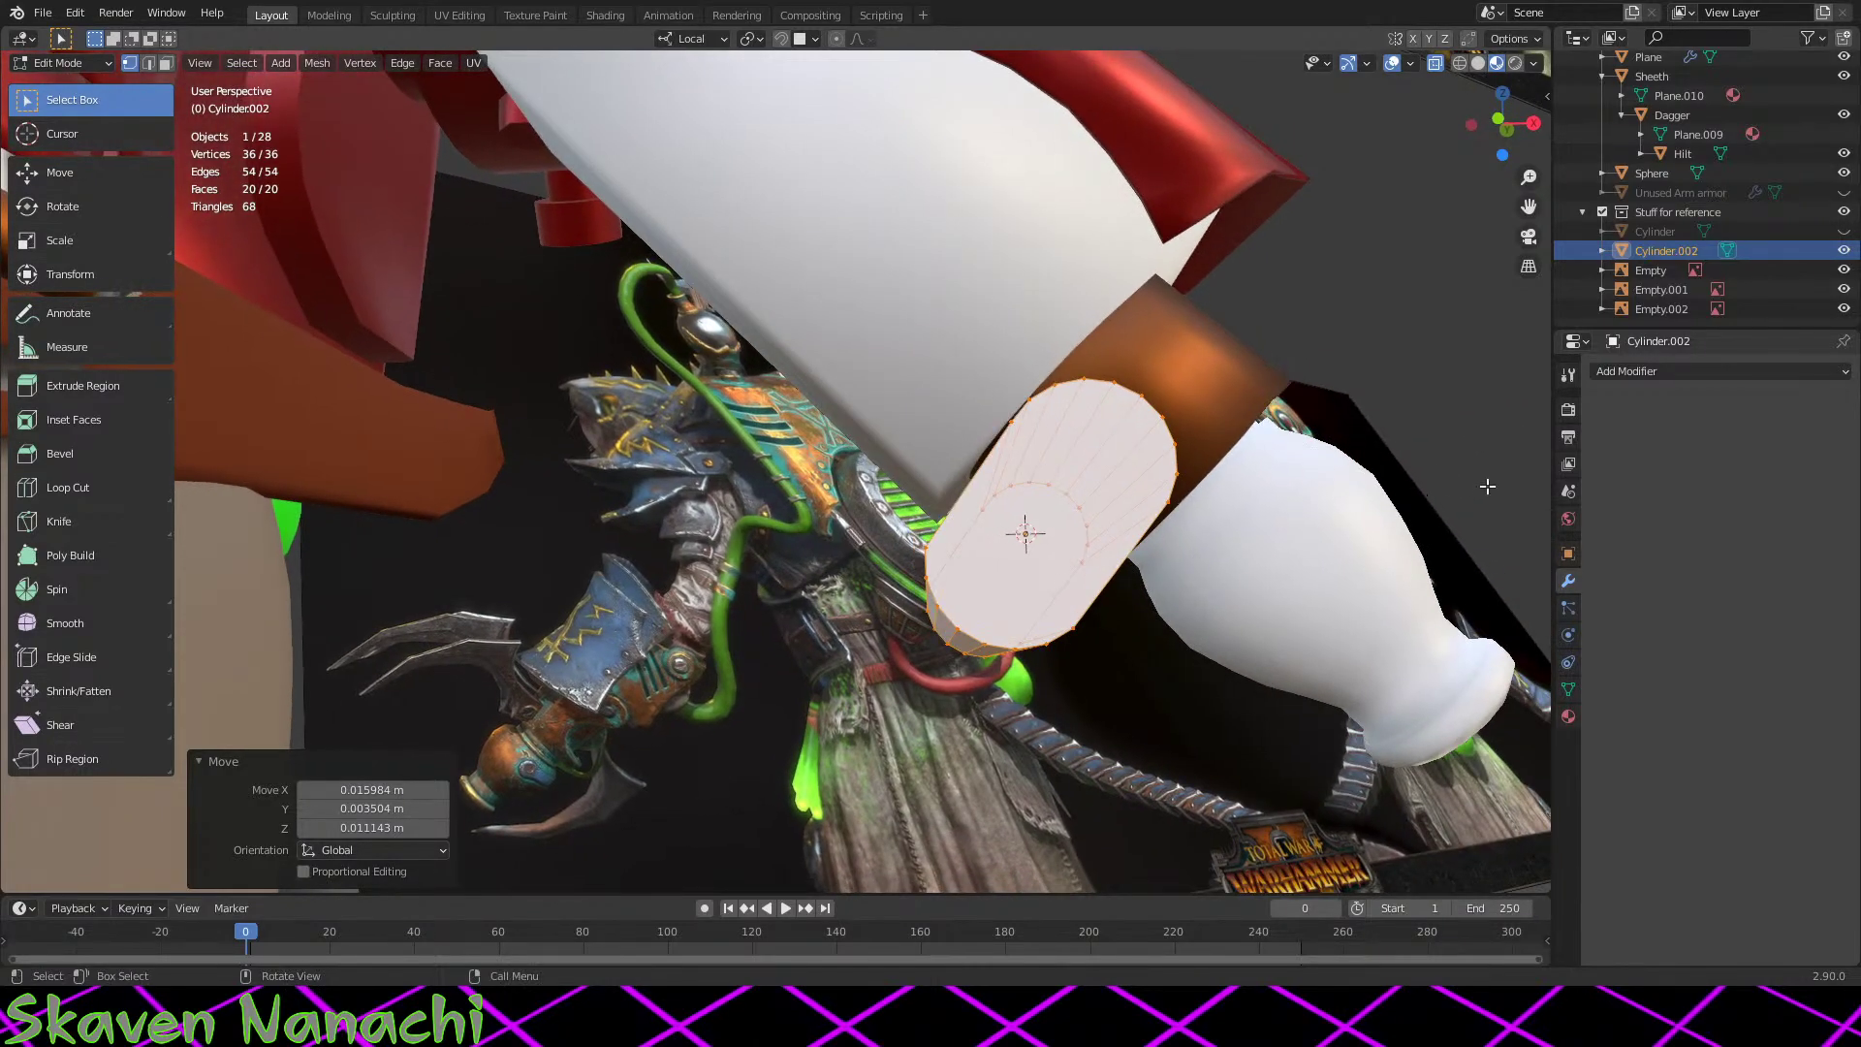
Step: In front orthographic view, shift the cylinder's lower rounded end about 0.014 m along negative X and 0.004 m along negative Z
left_click(1501, 120)
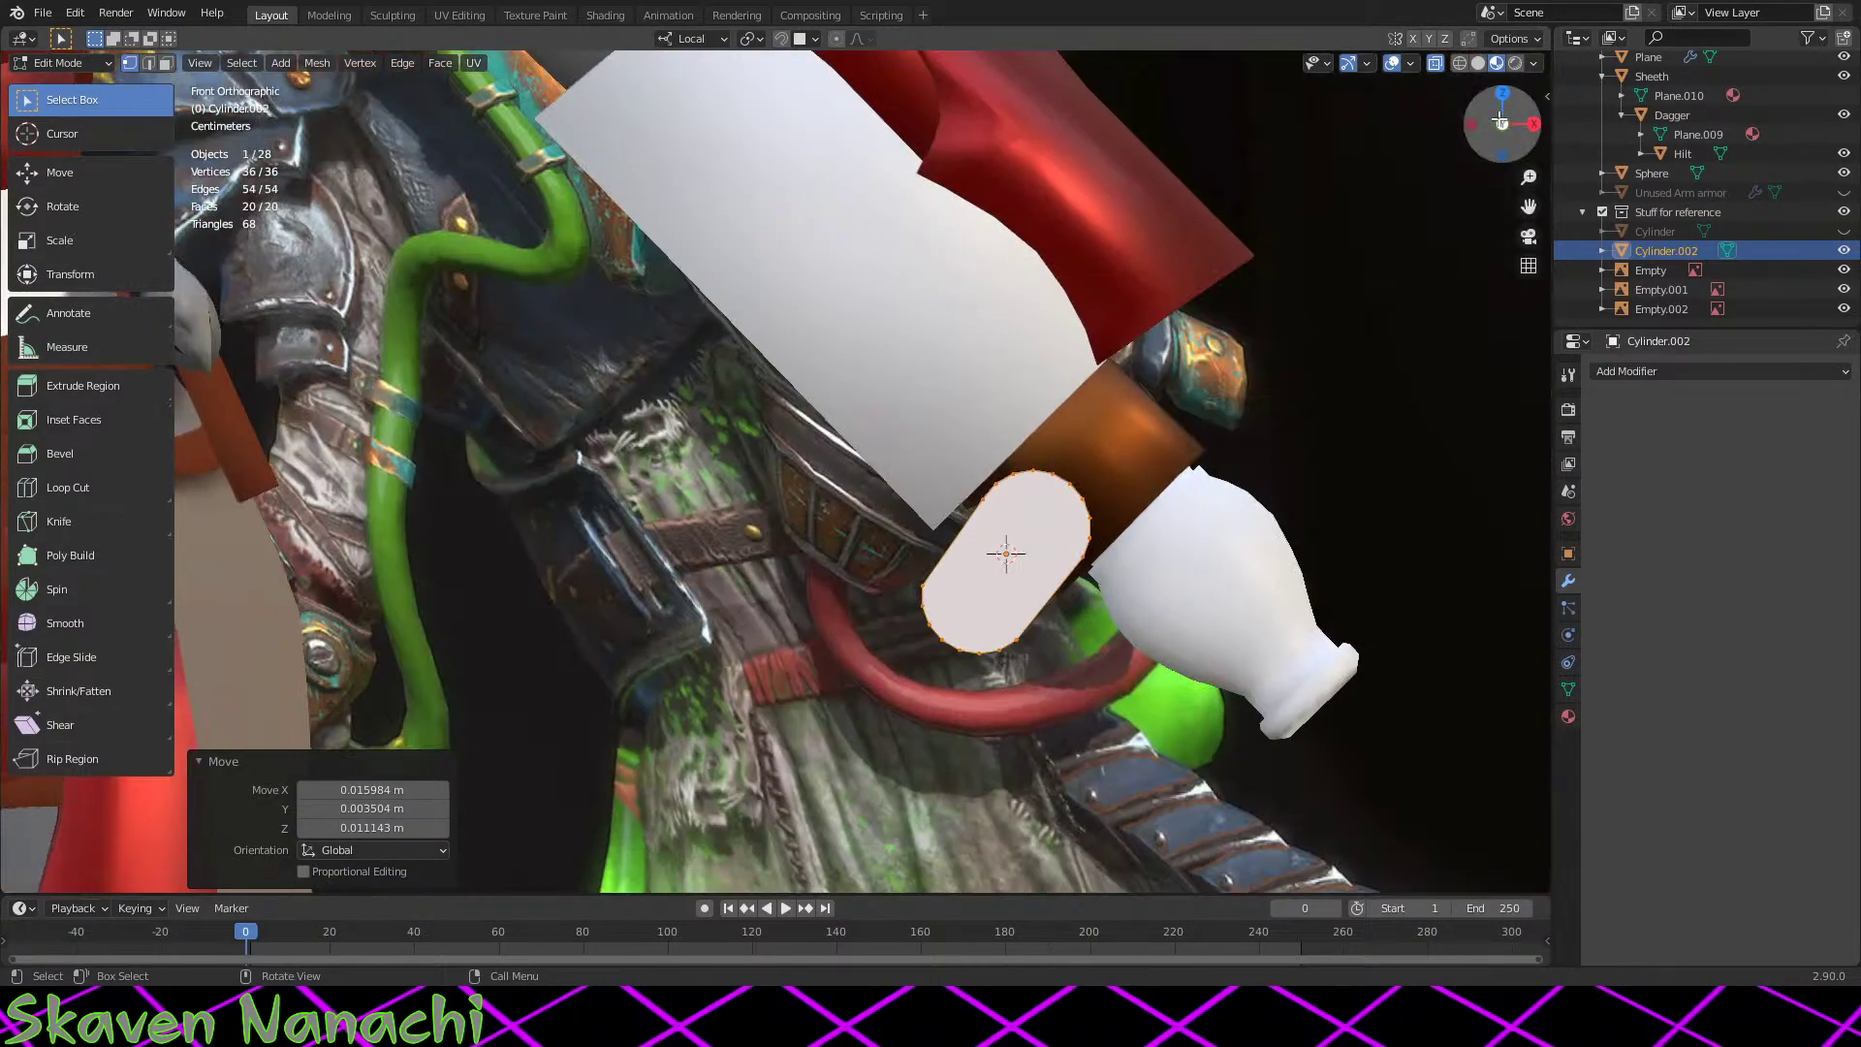
scroll(1102, 648, "up", 6)
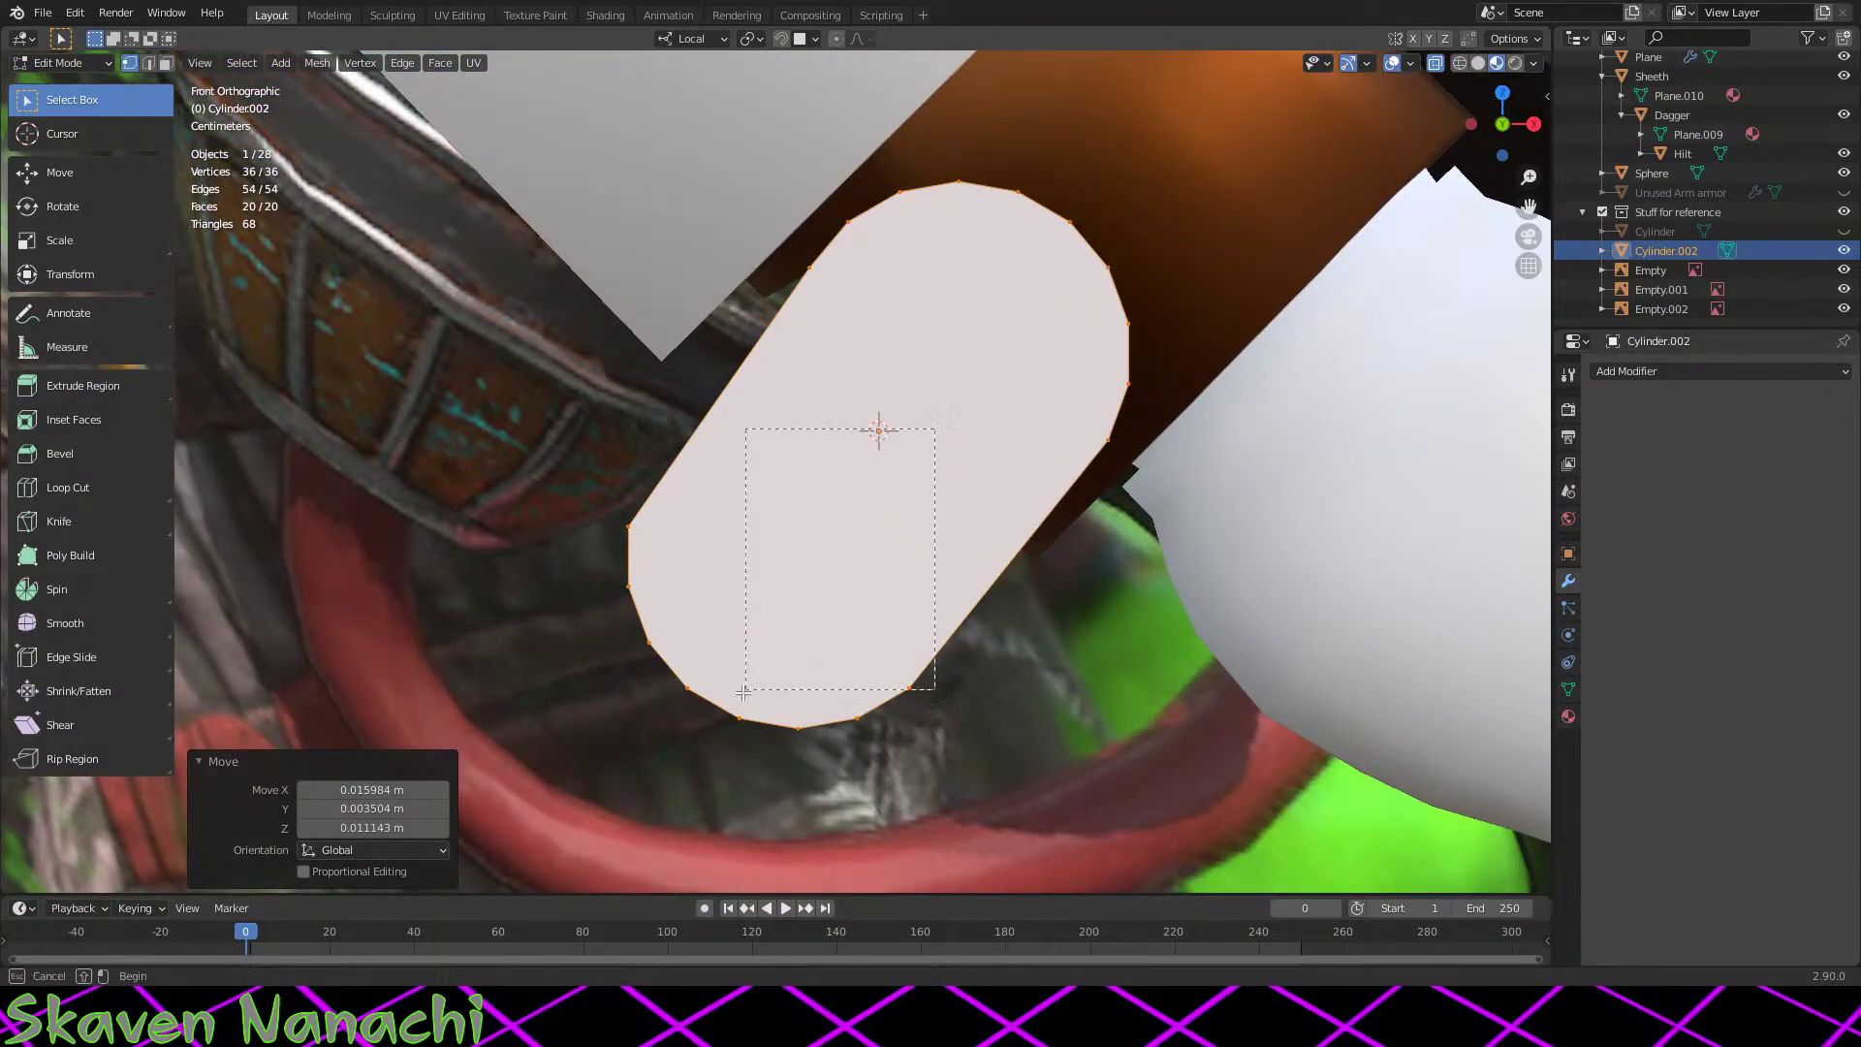
left_click_drag(742, 692, 618, 800)
key("g")
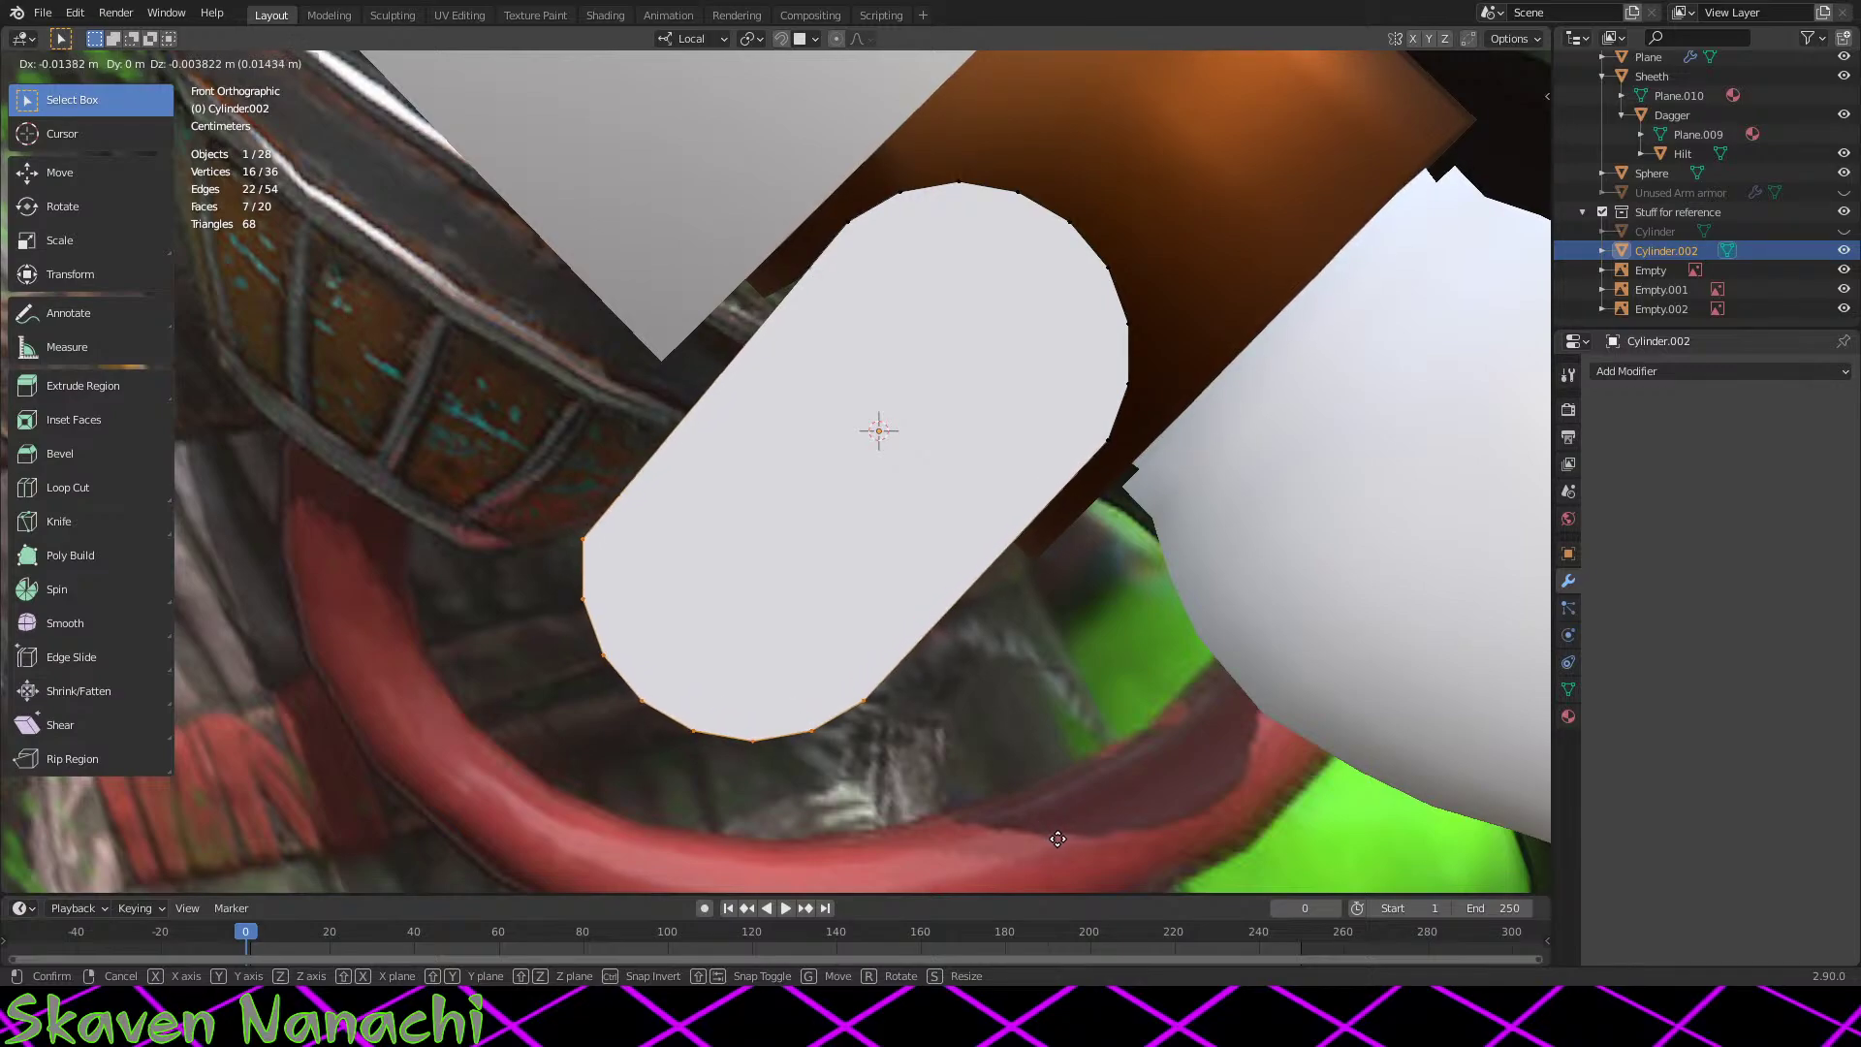
left_click(1058, 838)
Step: Move the vertex pair where the upper rounded end meets the arm-side edge down along that edge
left_click_drag(844, 245, 744, 380)
key("g")
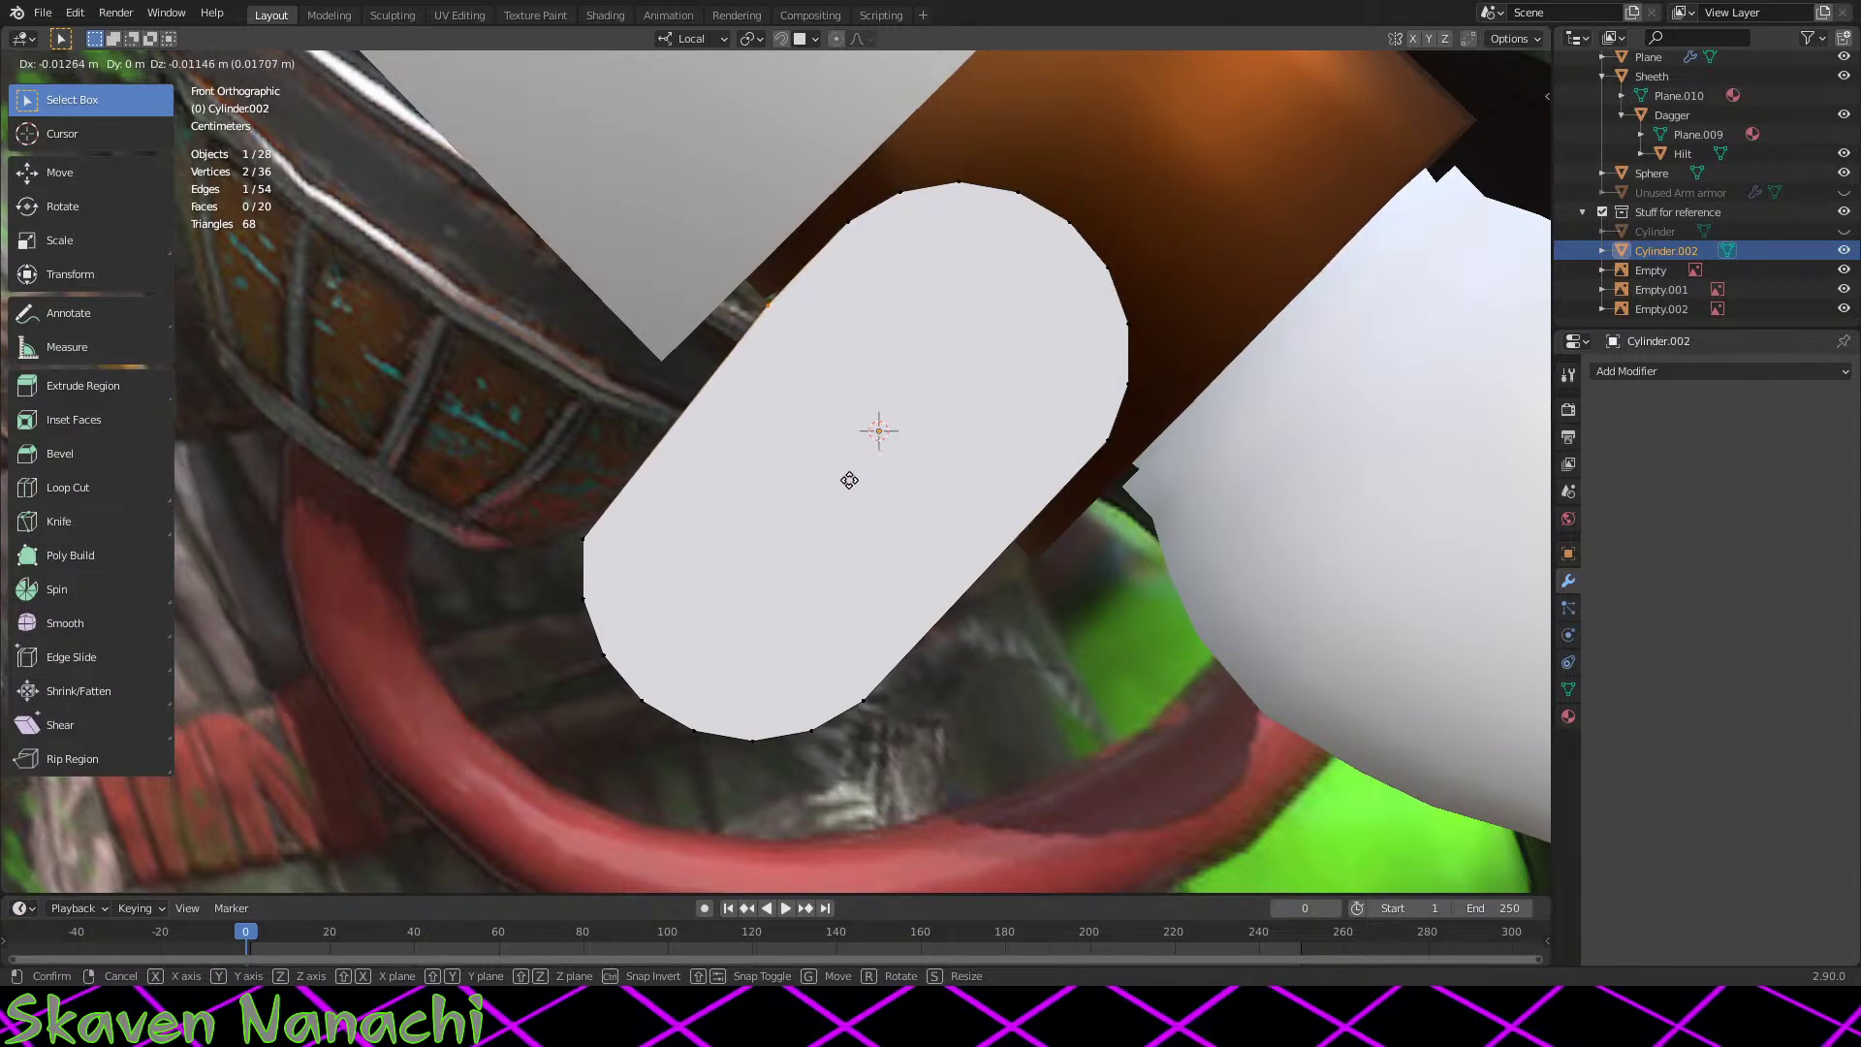
left_click(846, 473)
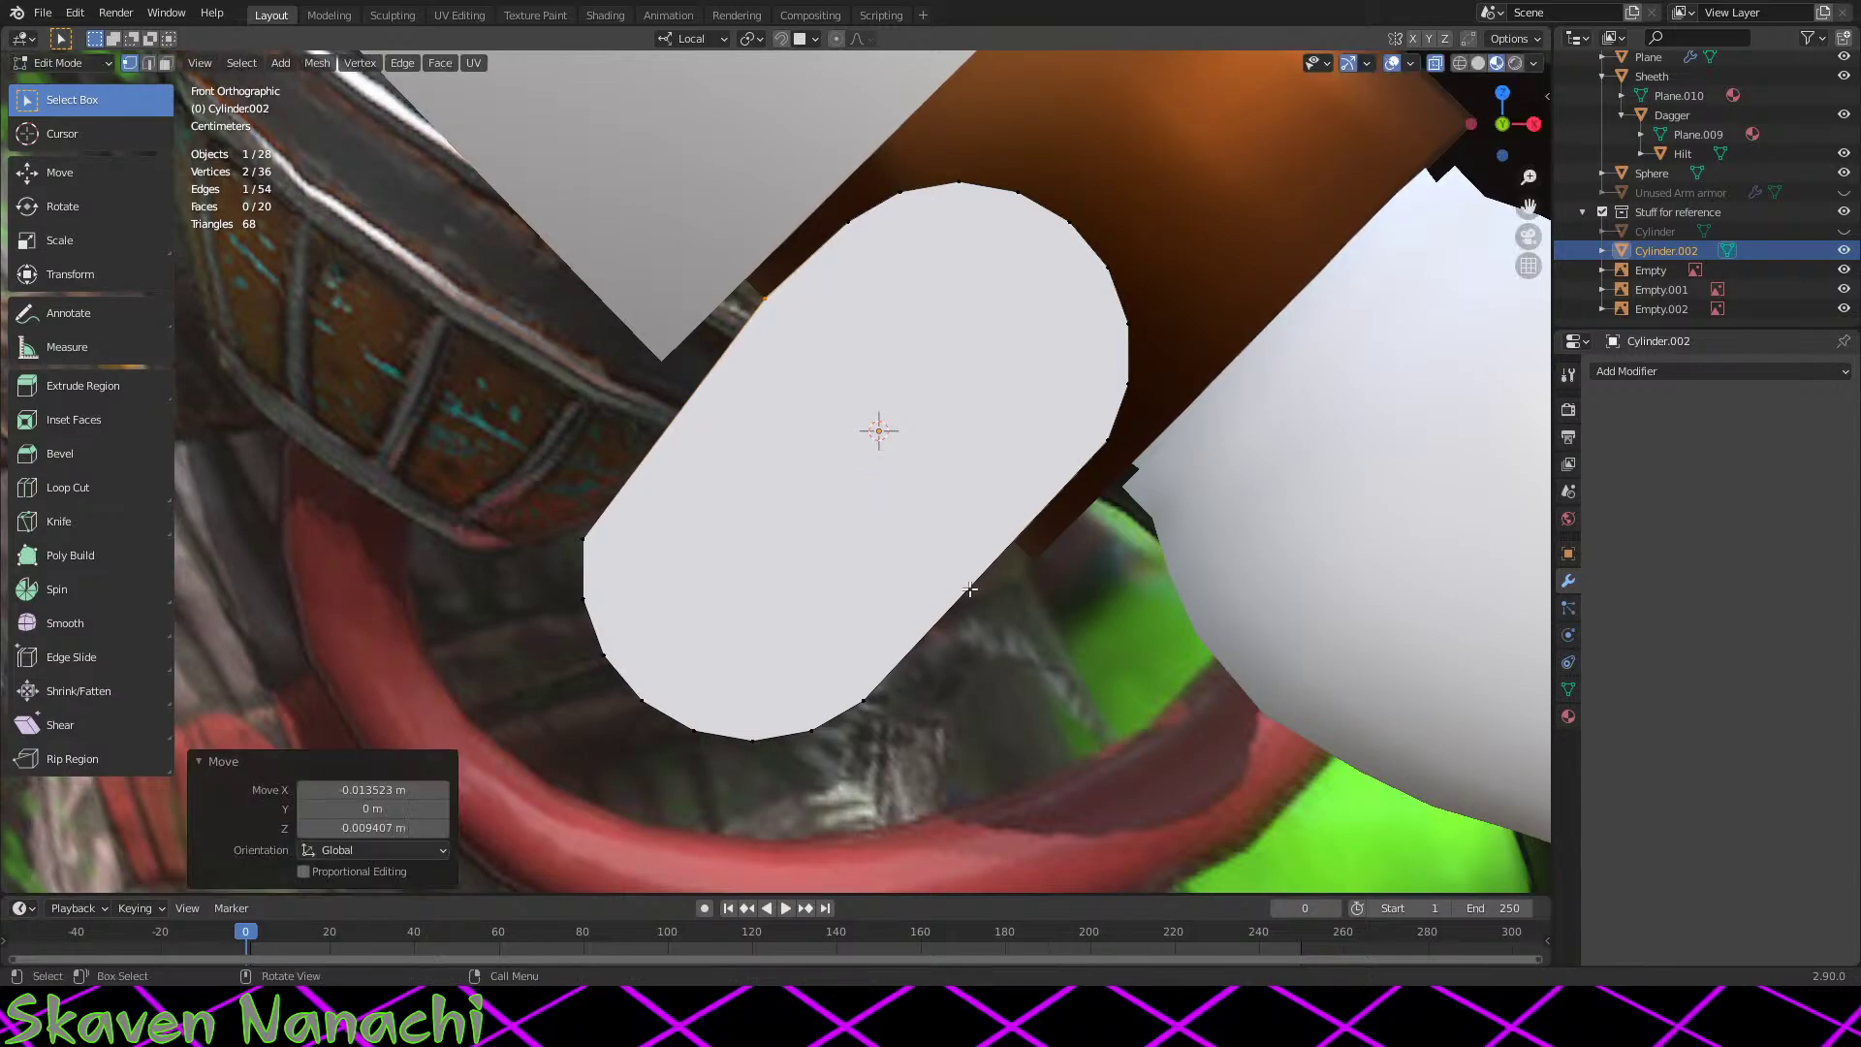
Step: Select the cylinder's upper rounded end and move it 0.00441 m in X and 0.005879 m in Z
left_click_drag(1252, 112, 594, 569)
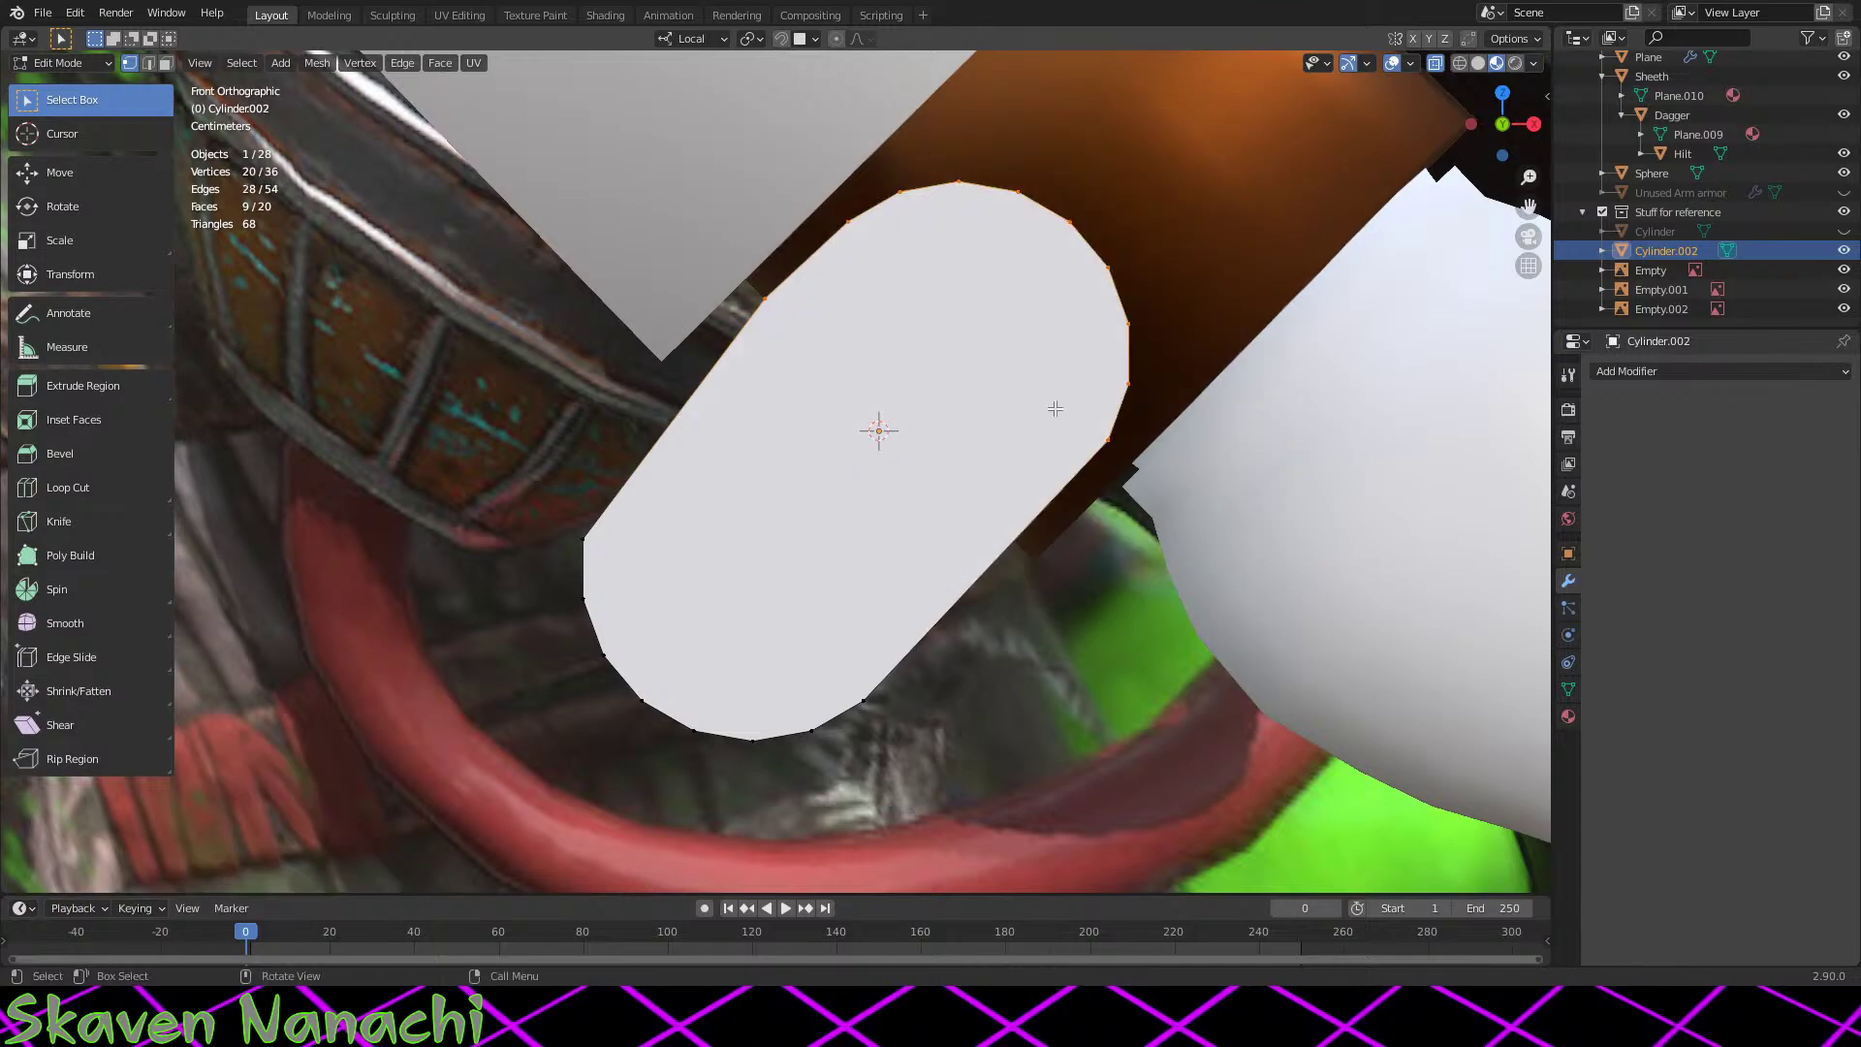
key("g")
left_click(1069, 389)
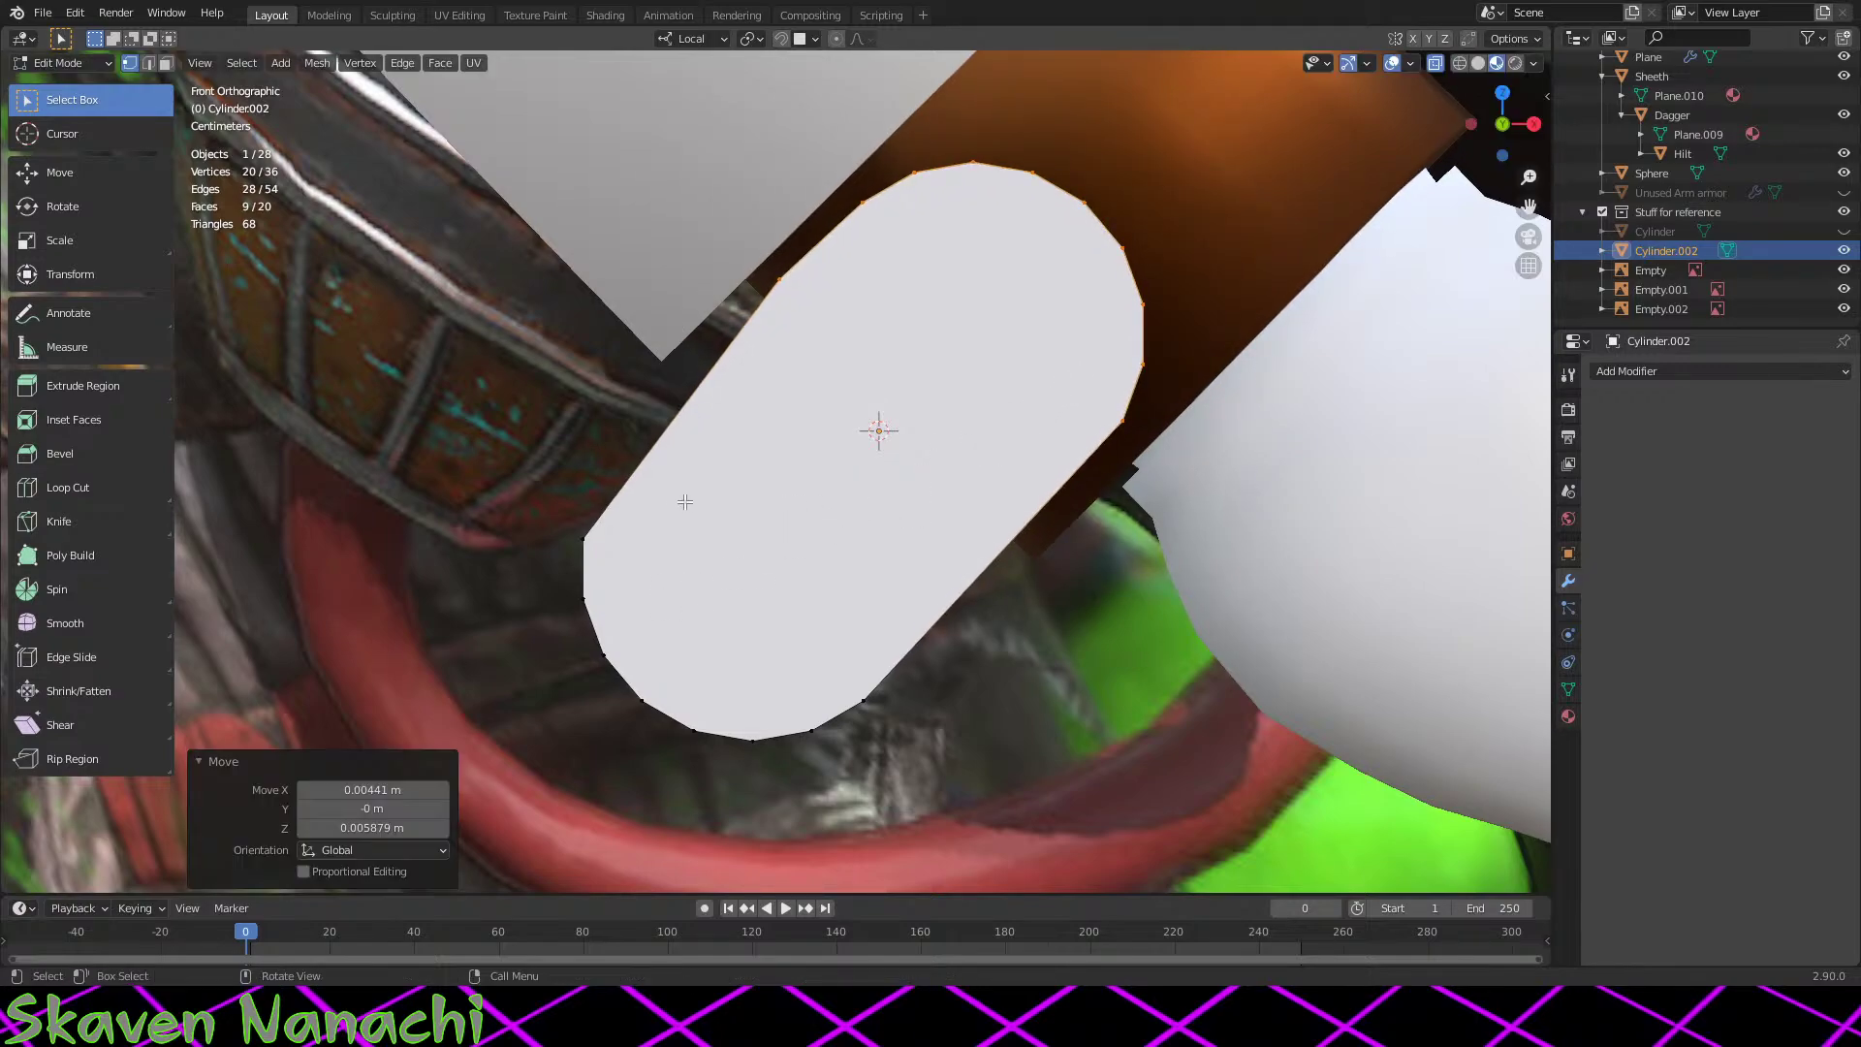
Step: Move the lower arm-side vertex pair 0.036159 m in X and 0.052327 m in Z, and nudge the upper-end pair -0.000882 m in Z
left_click_drag(685, 501, 544, 573)
key("g")
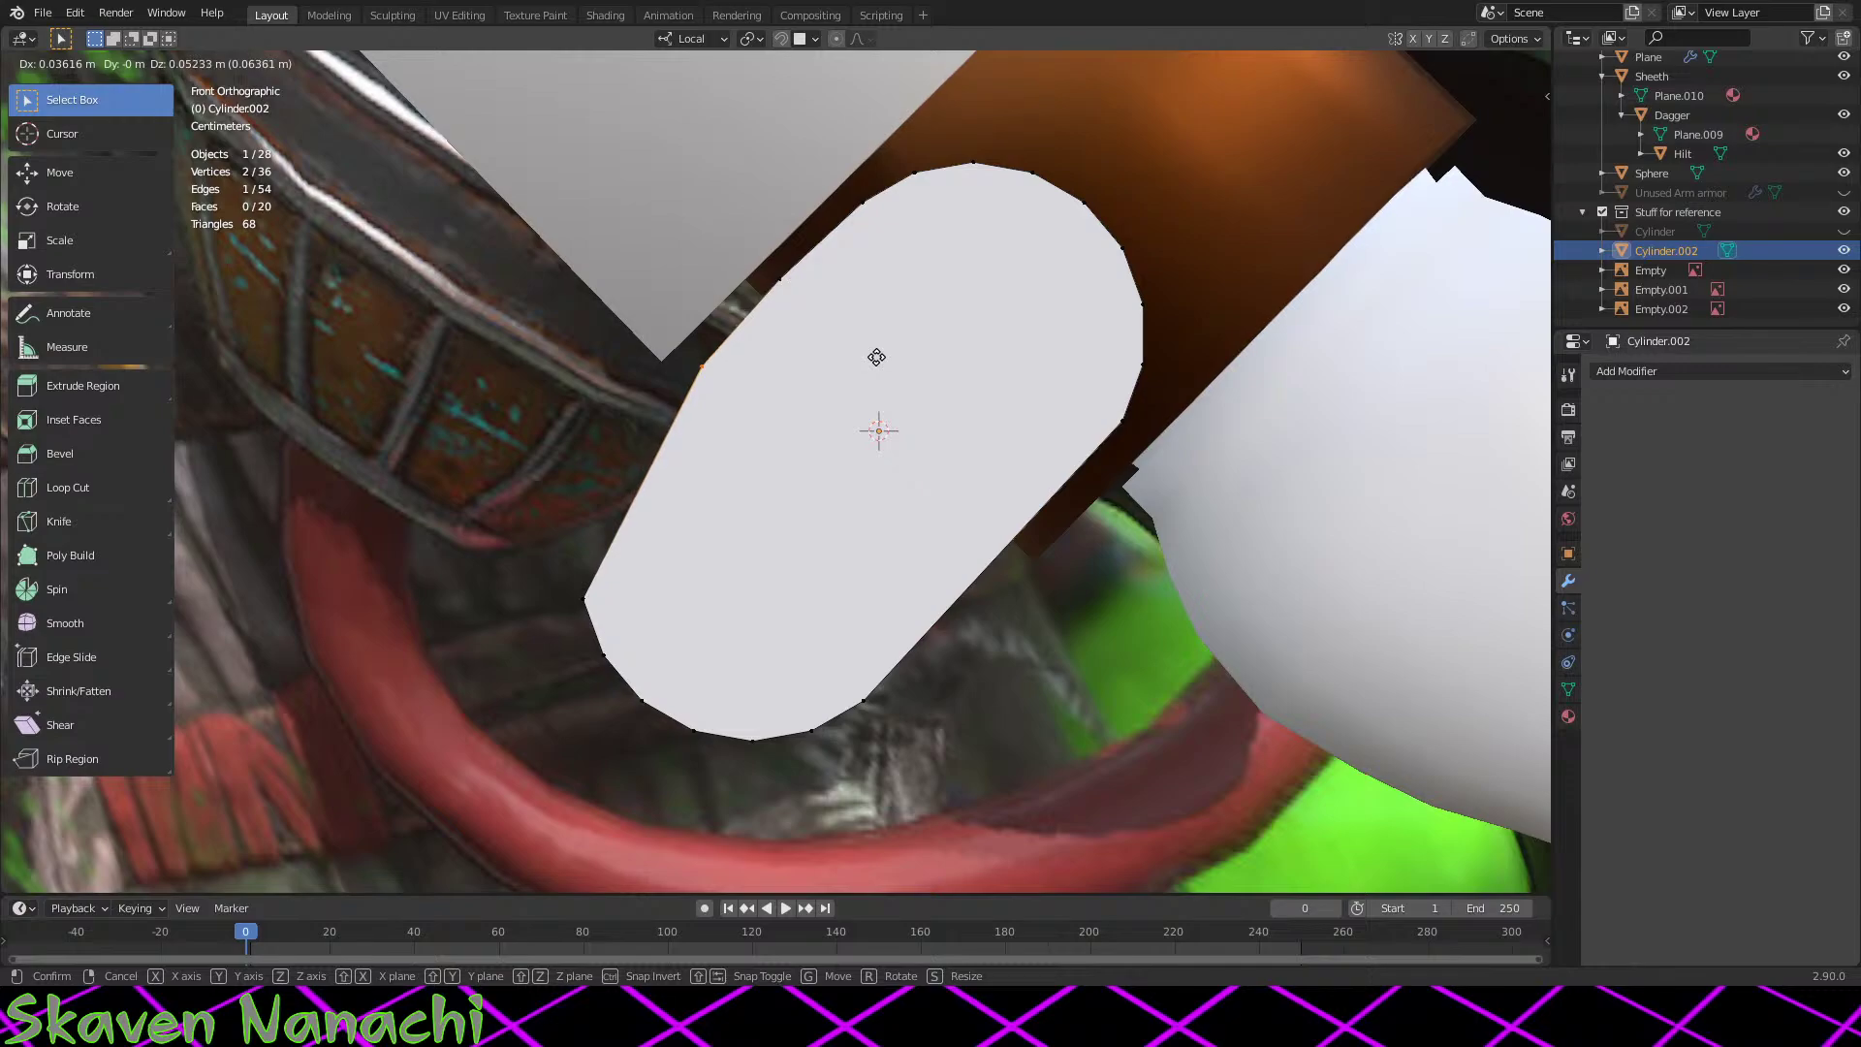
left_click(876, 356)
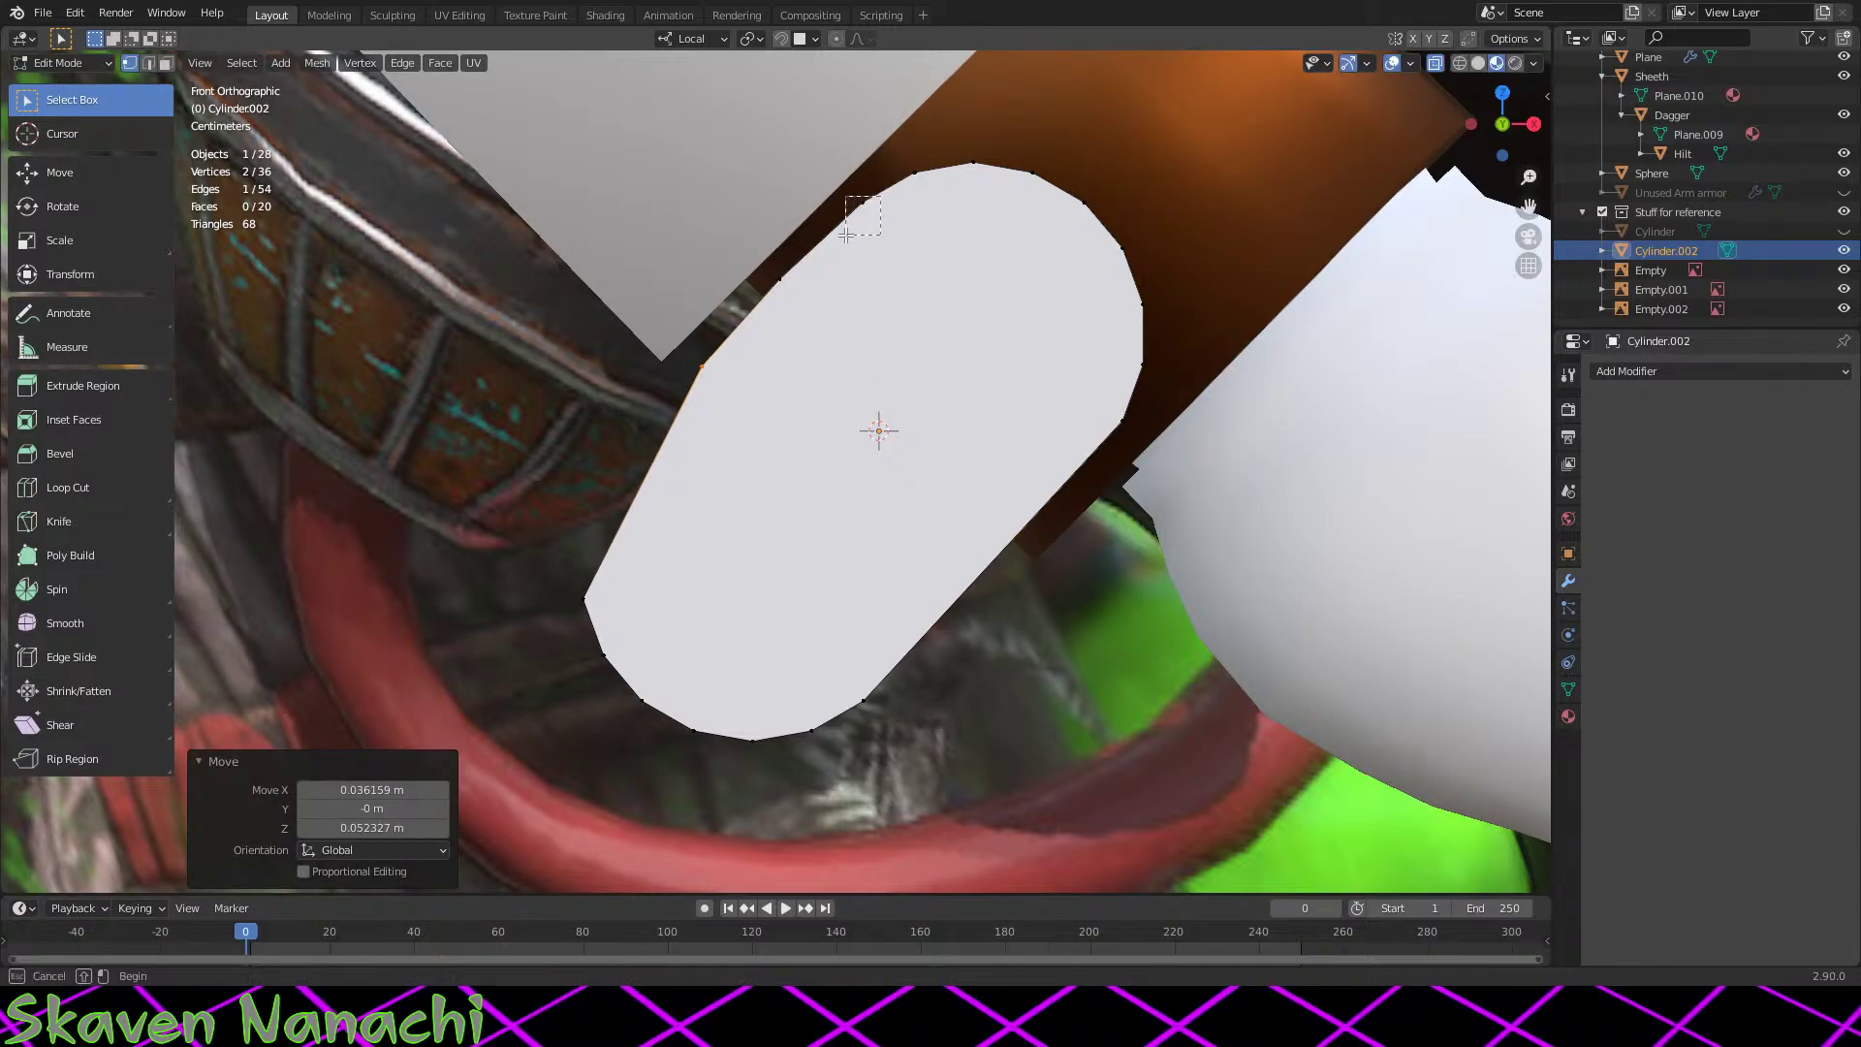
left_click_drag(846, 235, 846, 234)
key("g")
left_click(918, 262)
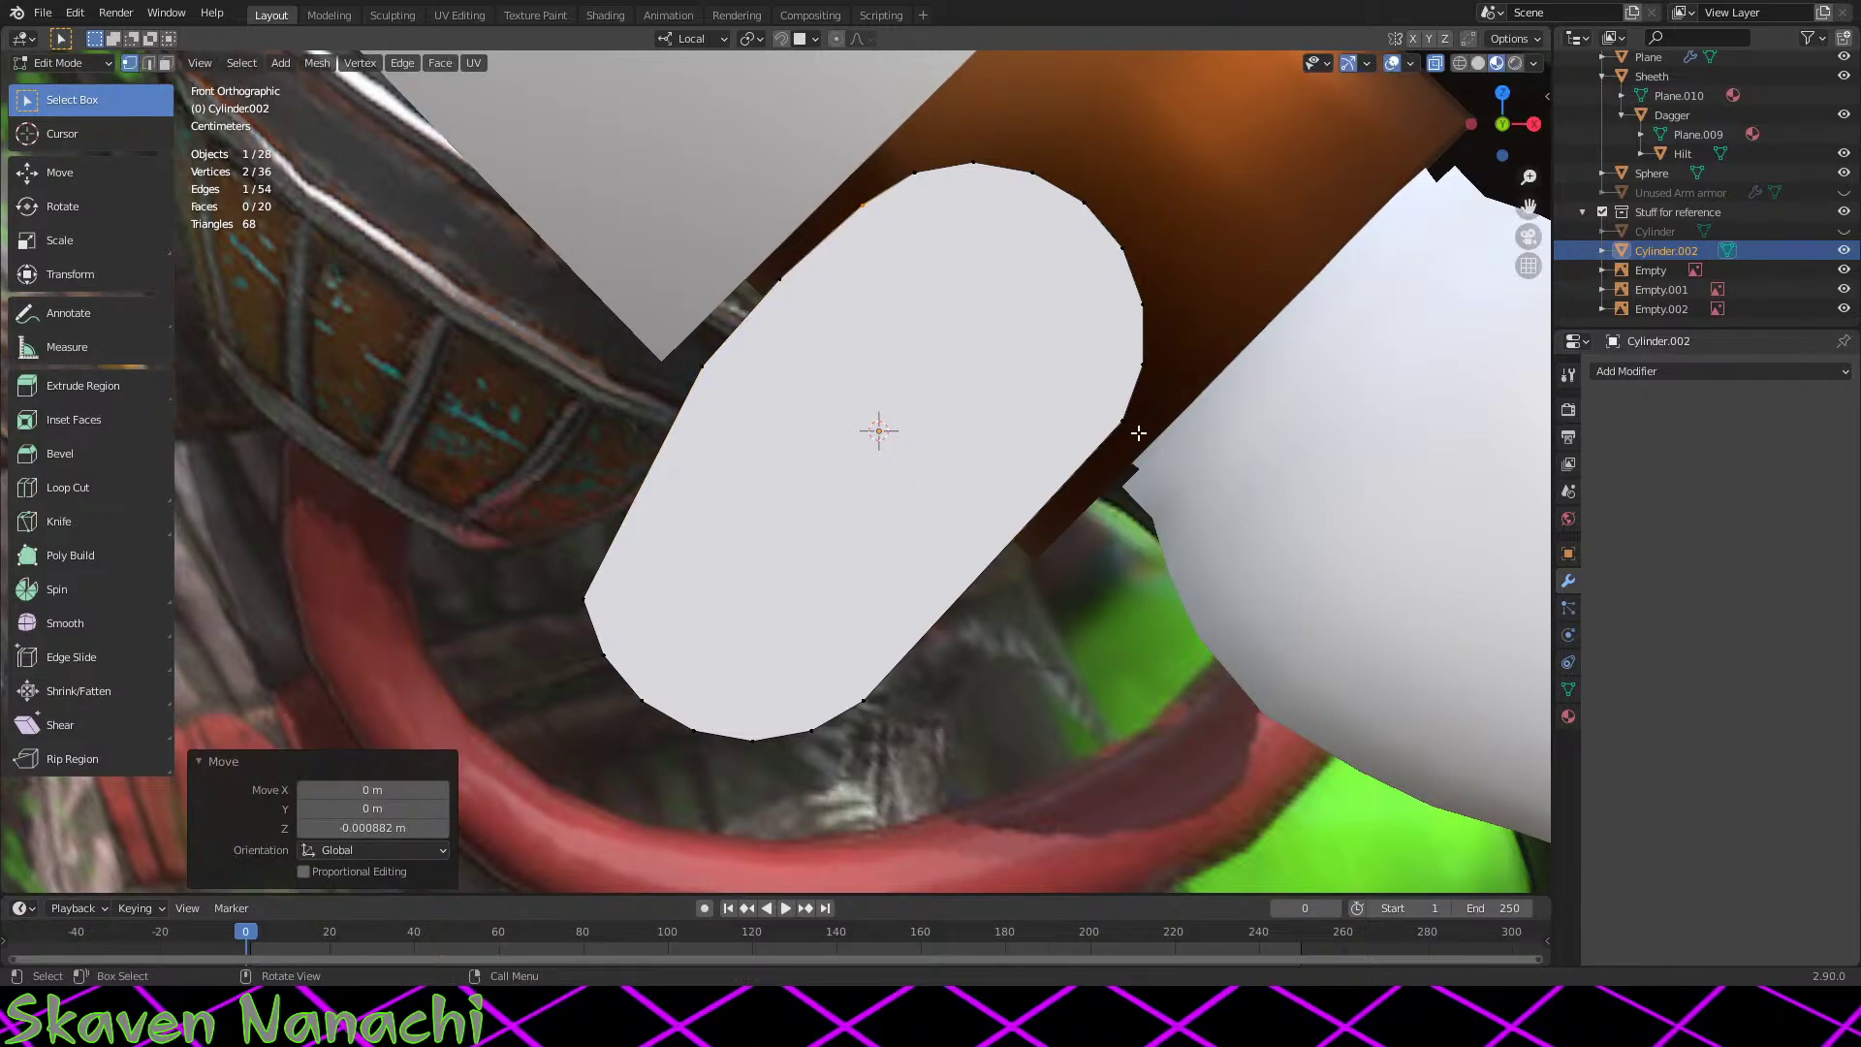
Step: Nudge the hand-side upper vertex pair -0.000882 m in X and move the lower hand-side pair 0.027928 m in X, 0.029691 m in Z
left_click_drag(1105, 446, 1105, 446)
key("g")
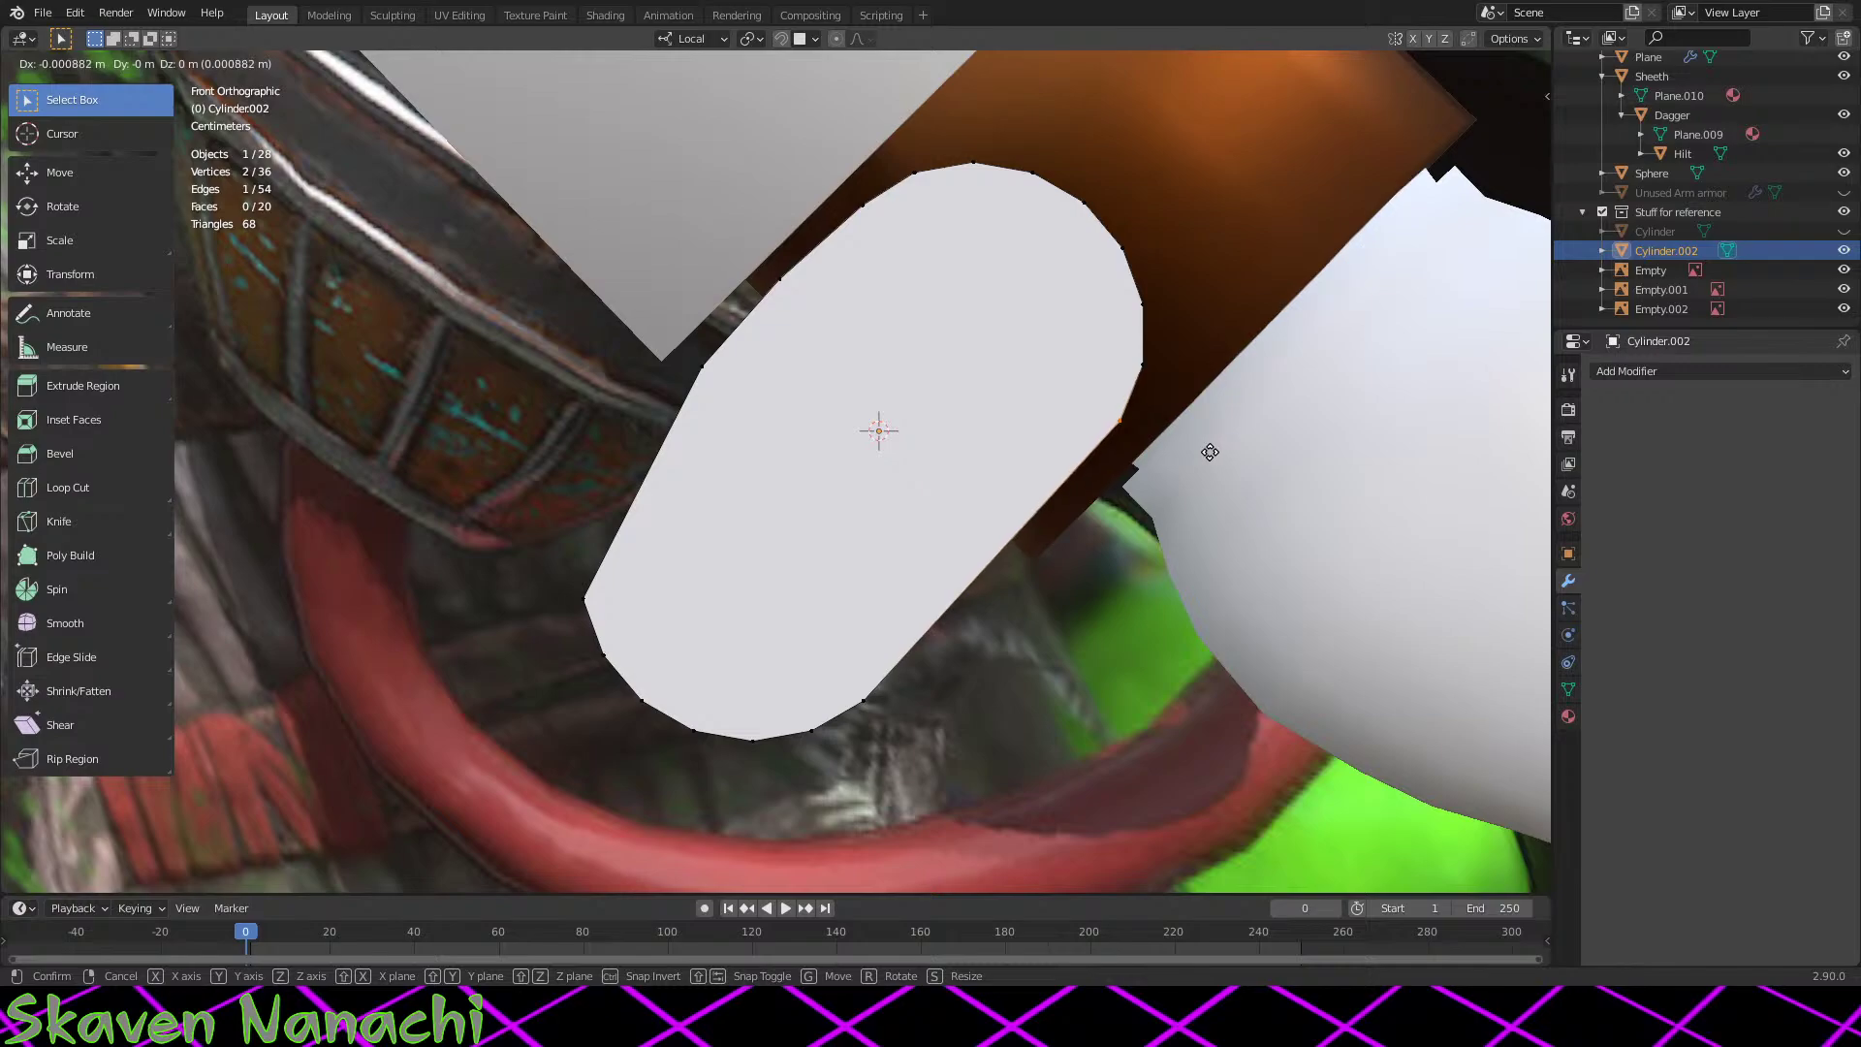
left_click(1210, 452)
left_click_drag(938, 659, 808, 740)
key("g")
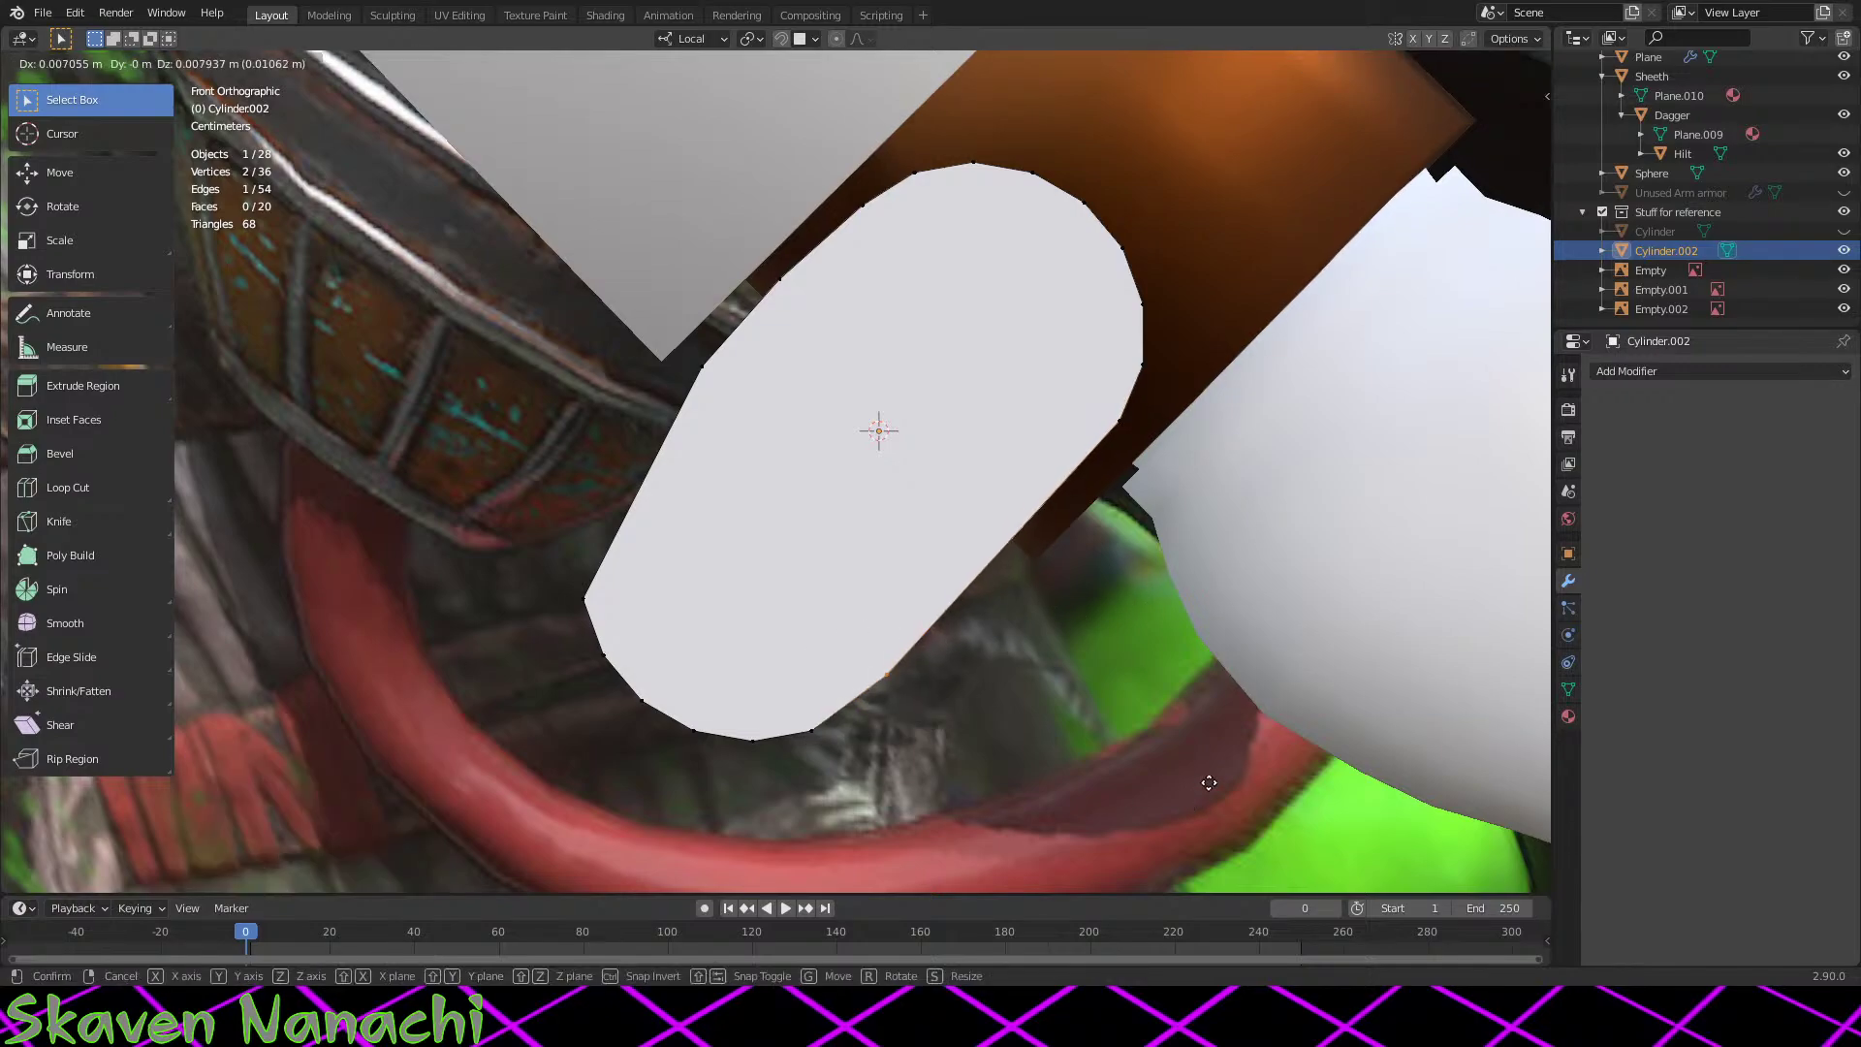
left_click(1277, 713)
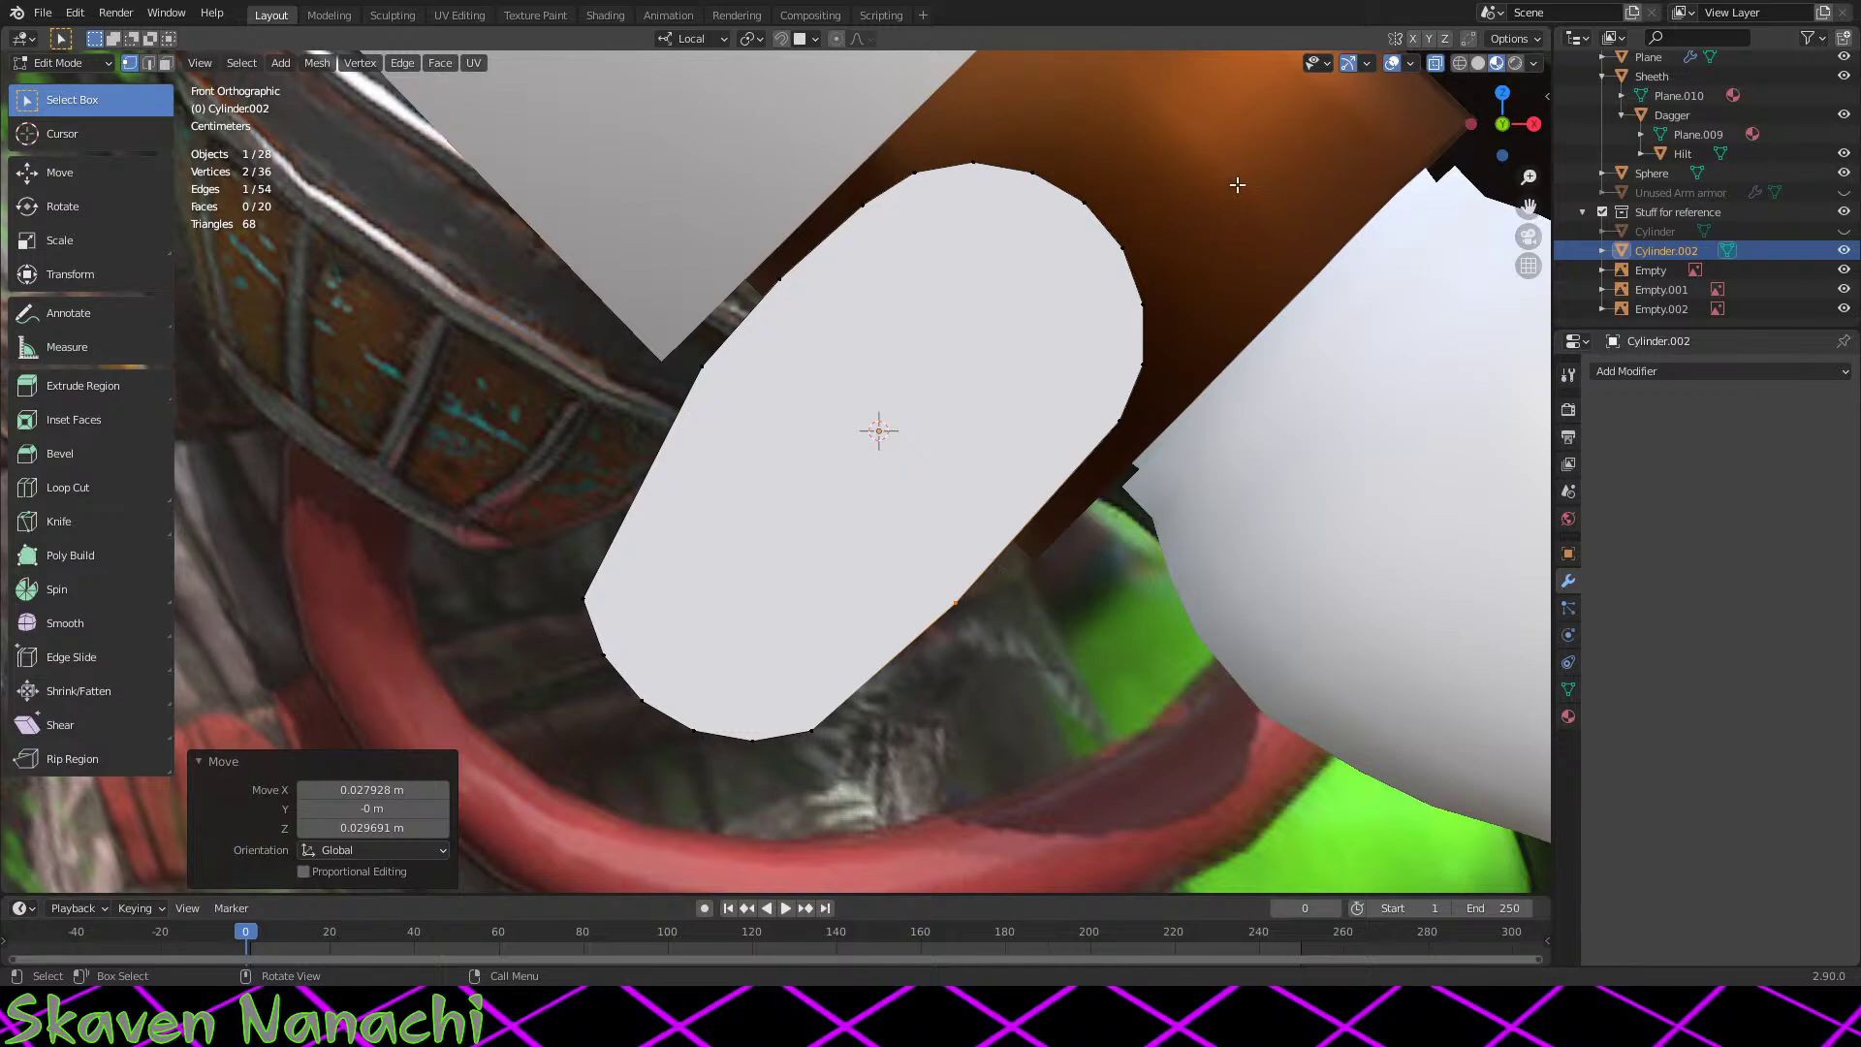
Step: Select the cylinder's upper rounded end and scale it uniformly to 0.977
left_click_drag(1237, 185, 1057, 446)
left_click_drag(1247, 115, 775, 353, "shift")
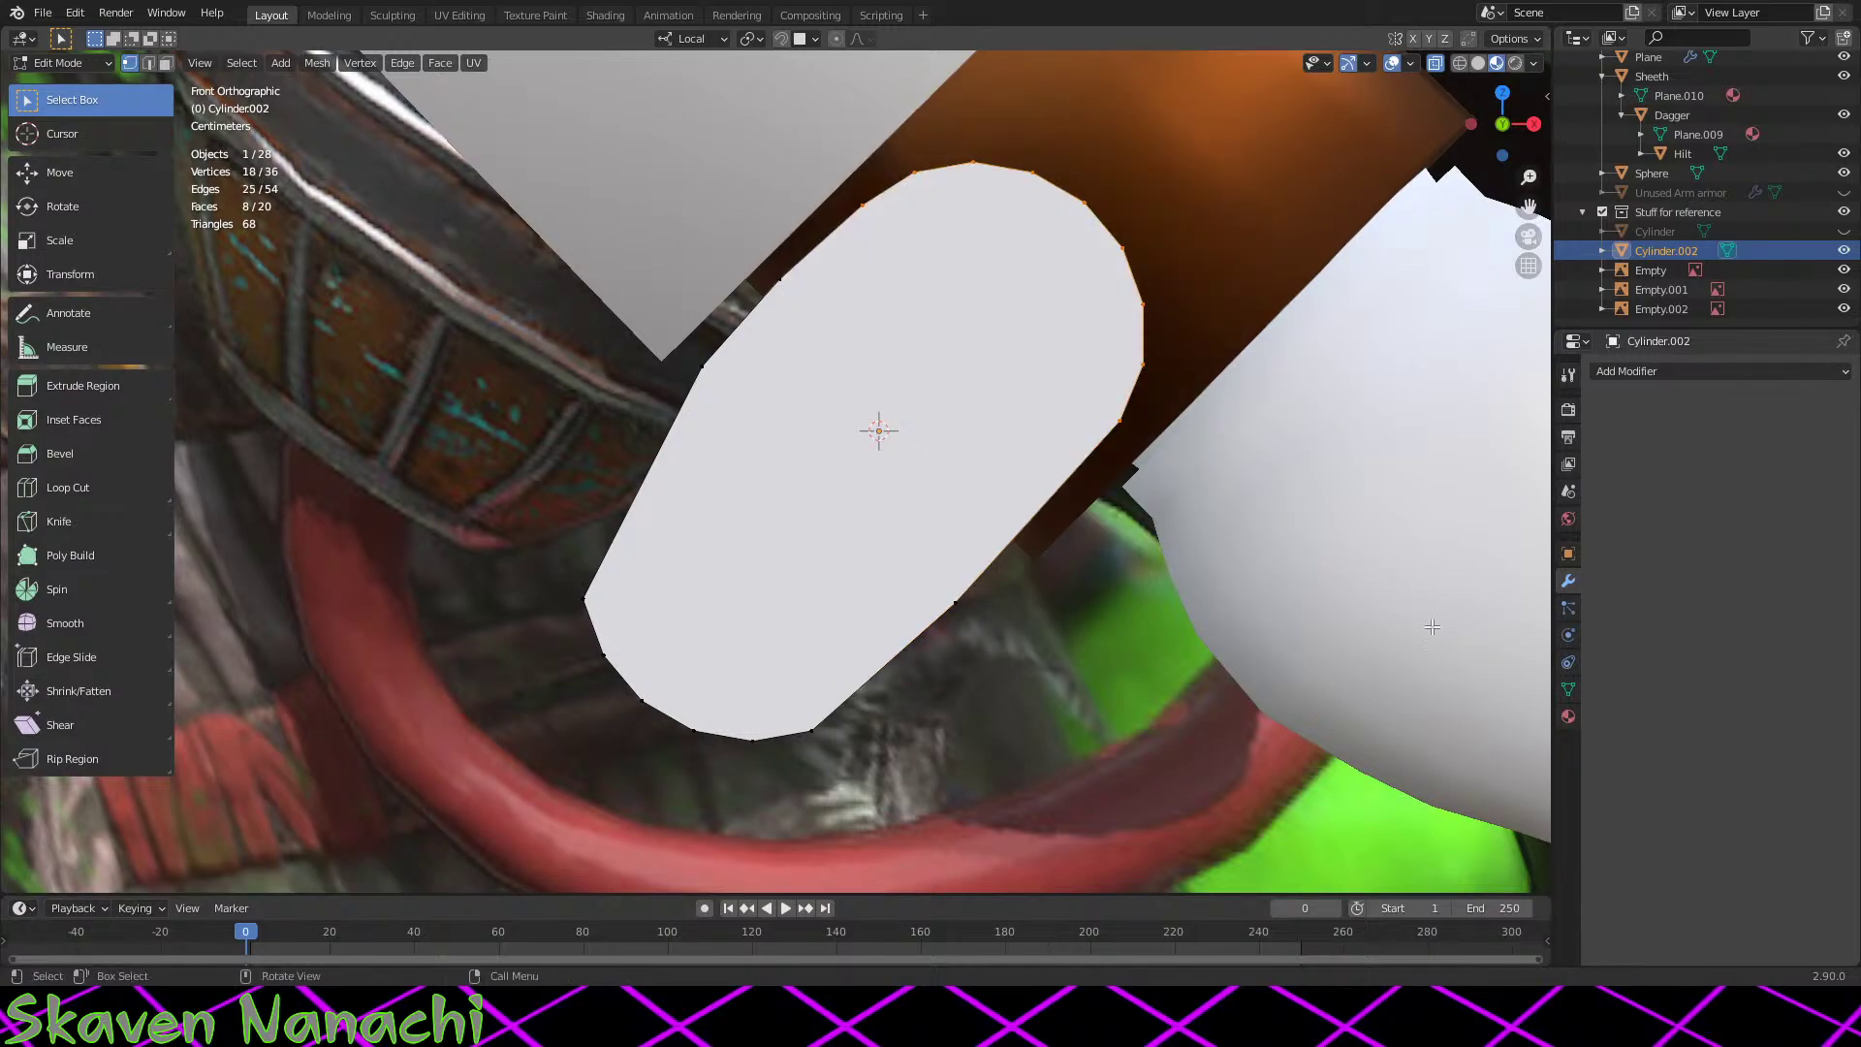
key("s")
left_click(1420, 621)
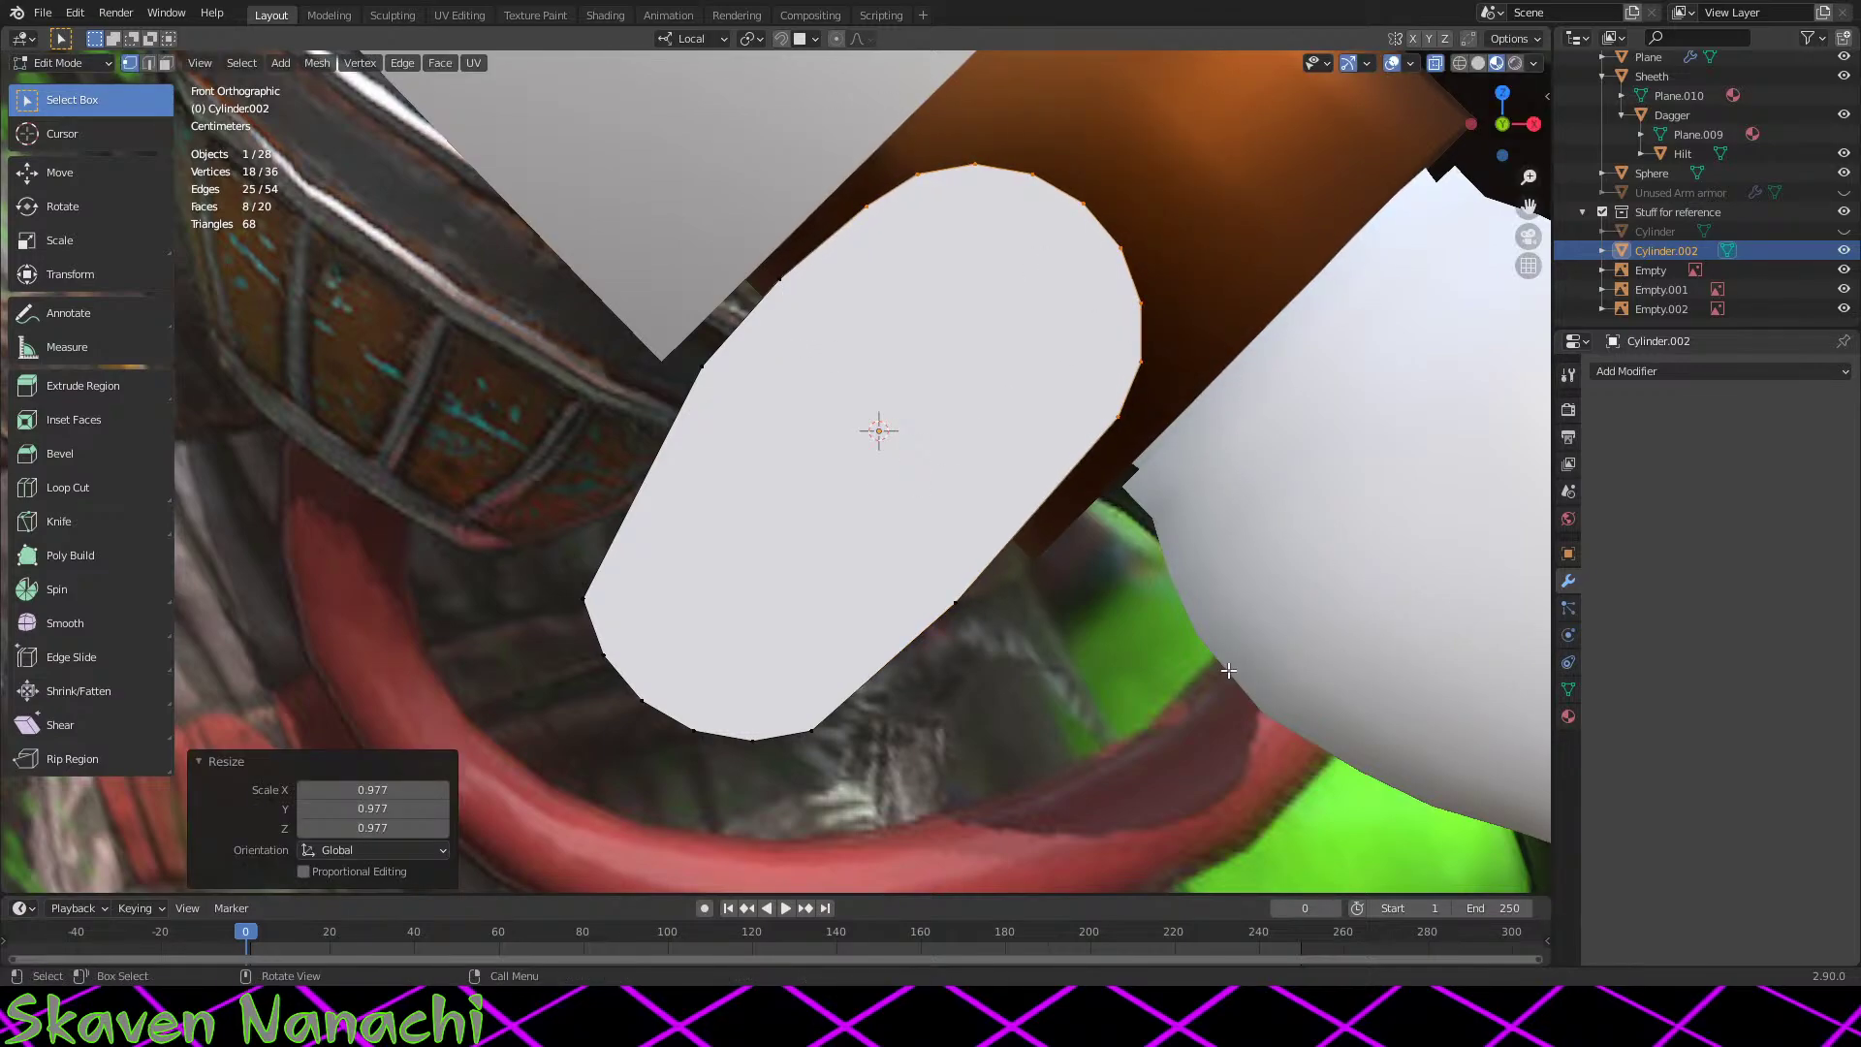
key("Tab")
key("Tab")
Step: Lower the upper arm-side vertex pair of the cylinder slightly along Z and finish editing the mesh
left_click_drag(806, 262, 761, 313)
key("g")
key("z")
left_click(901, 420)
key("Tab")
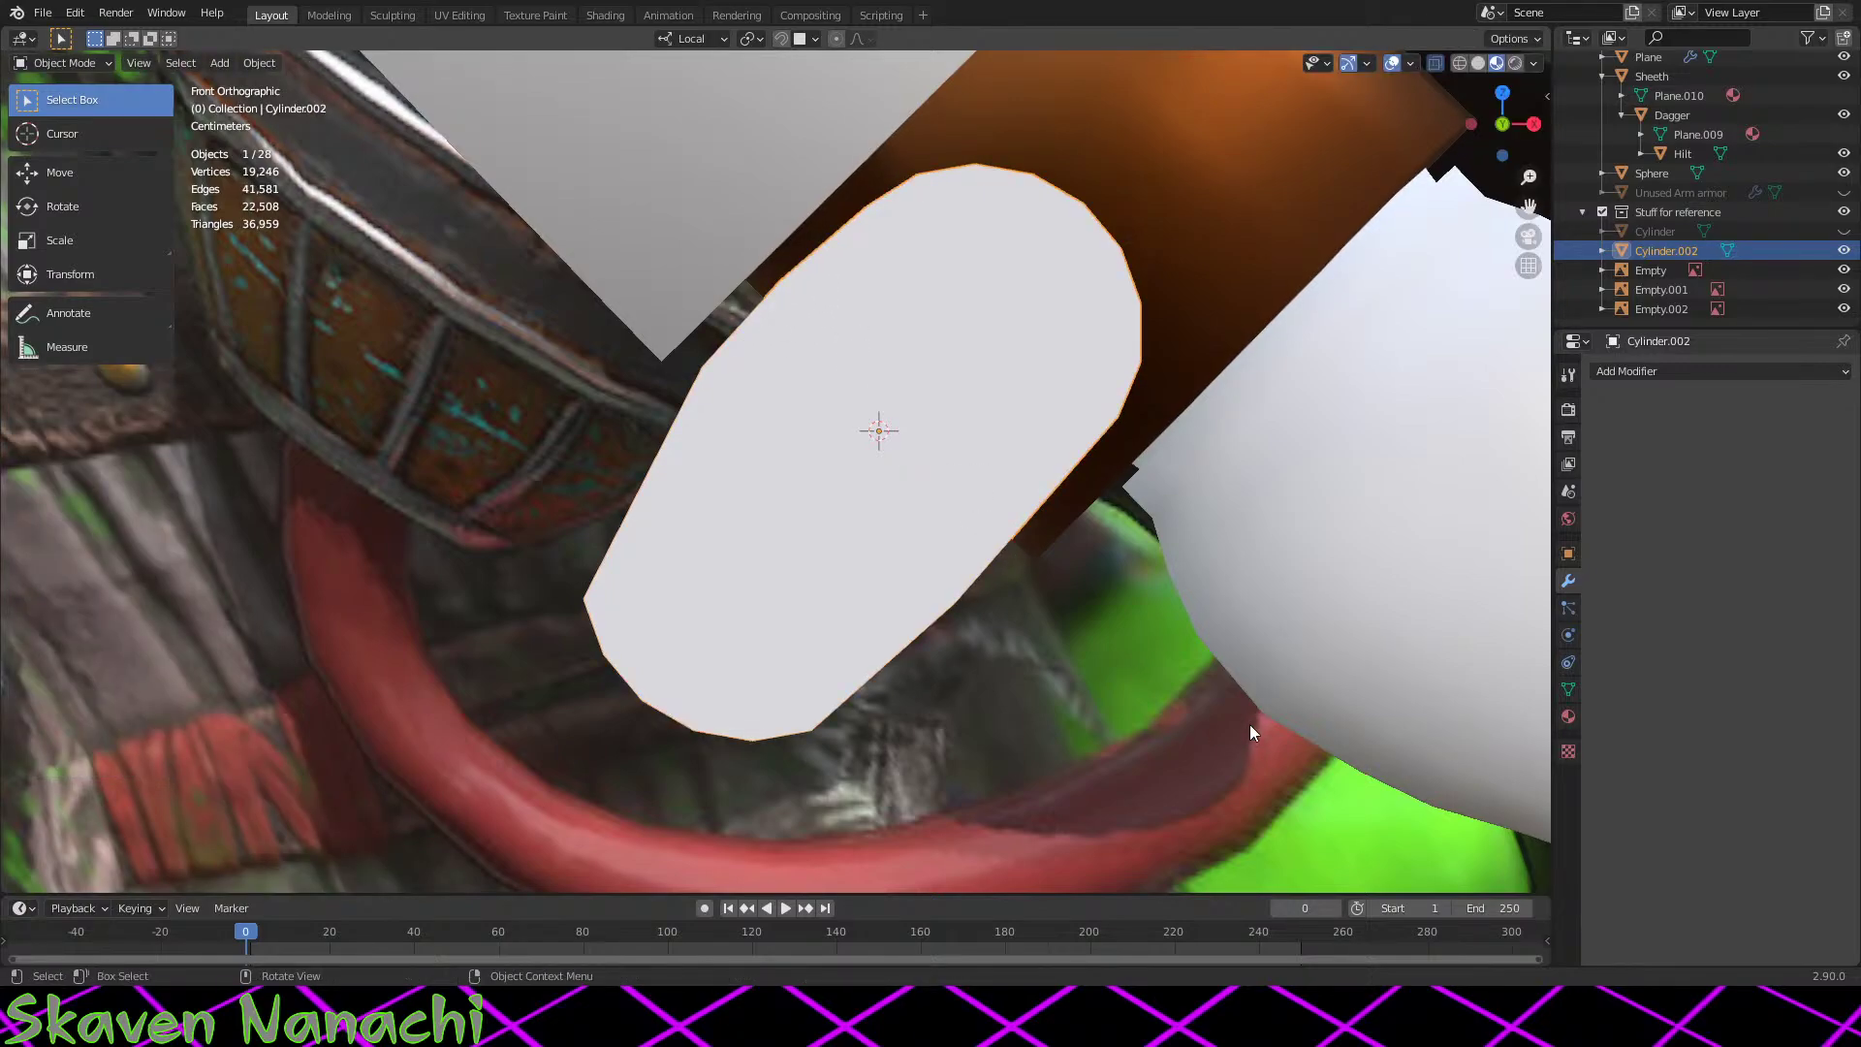
scroll(1249, 723, "down", 2)
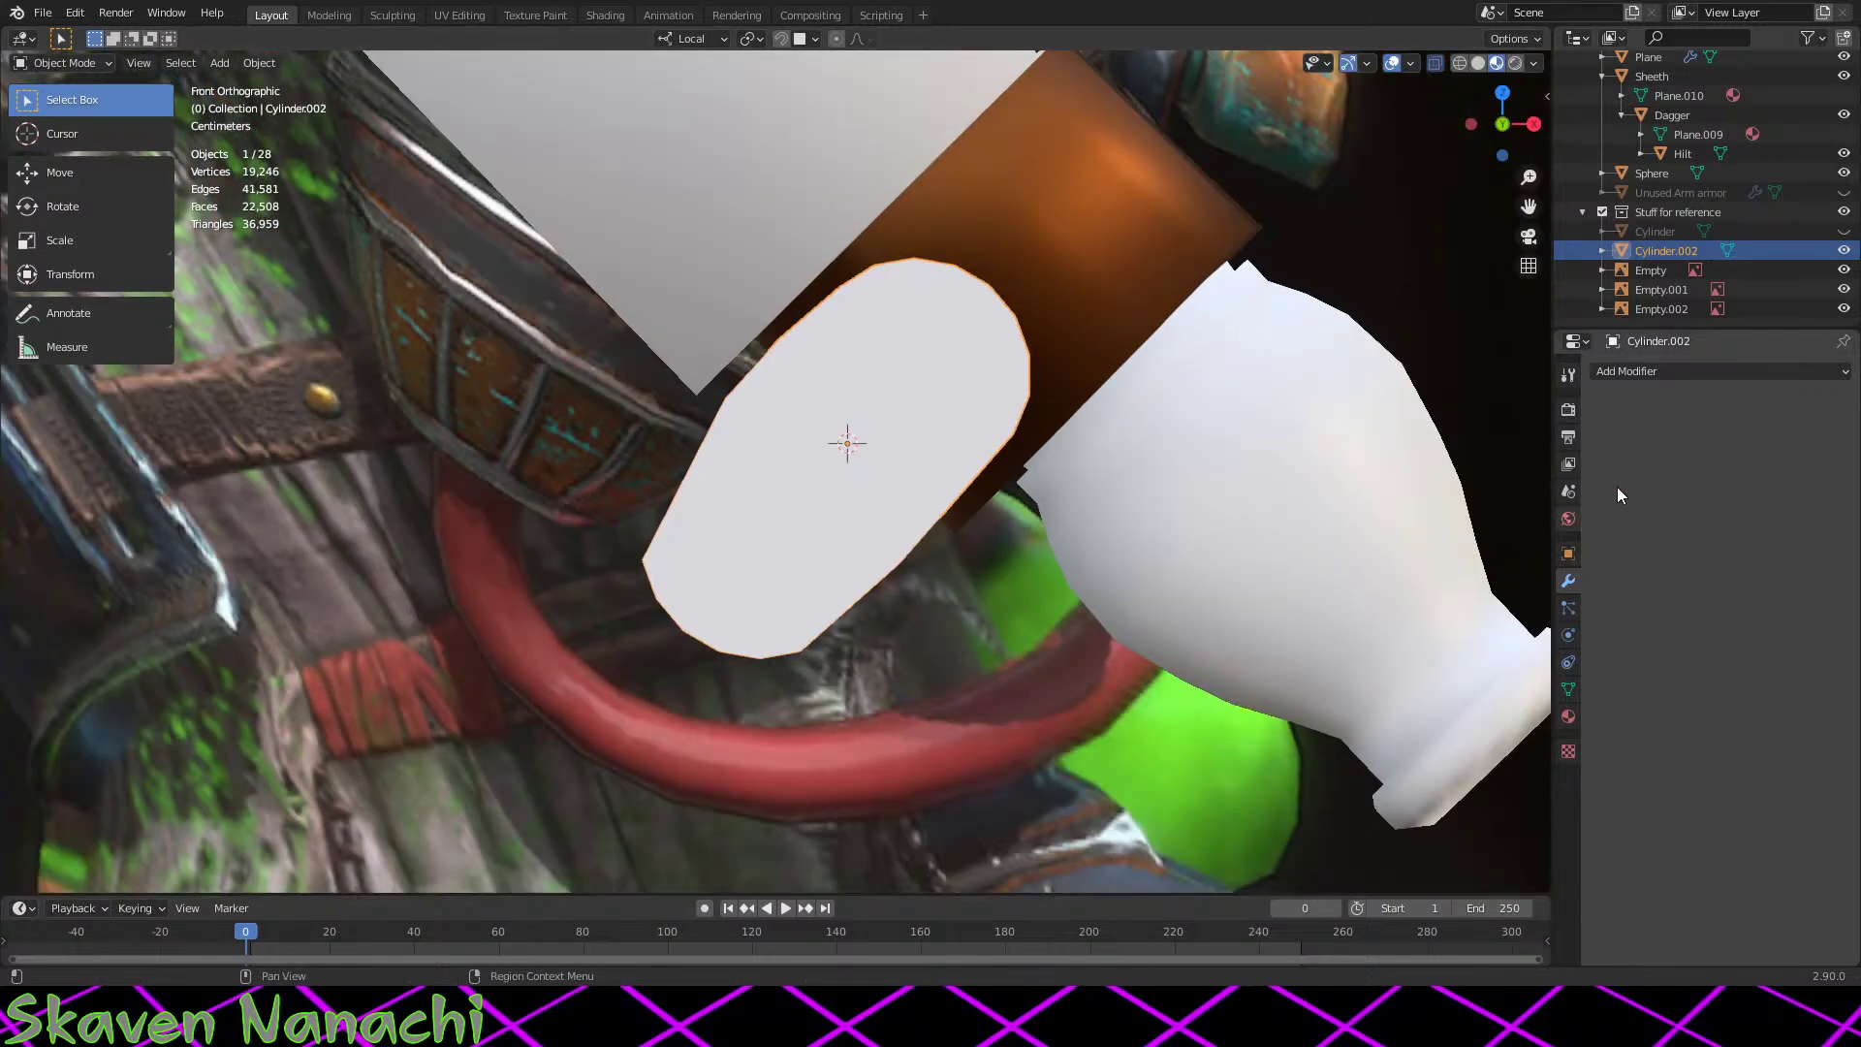
Step: Add a Boolean modifier in Difference mode to the Gun arm claw connetion object, with Cylinder.002 as the cutting object
left_click(1145, 246)
left_click(1710, 368)
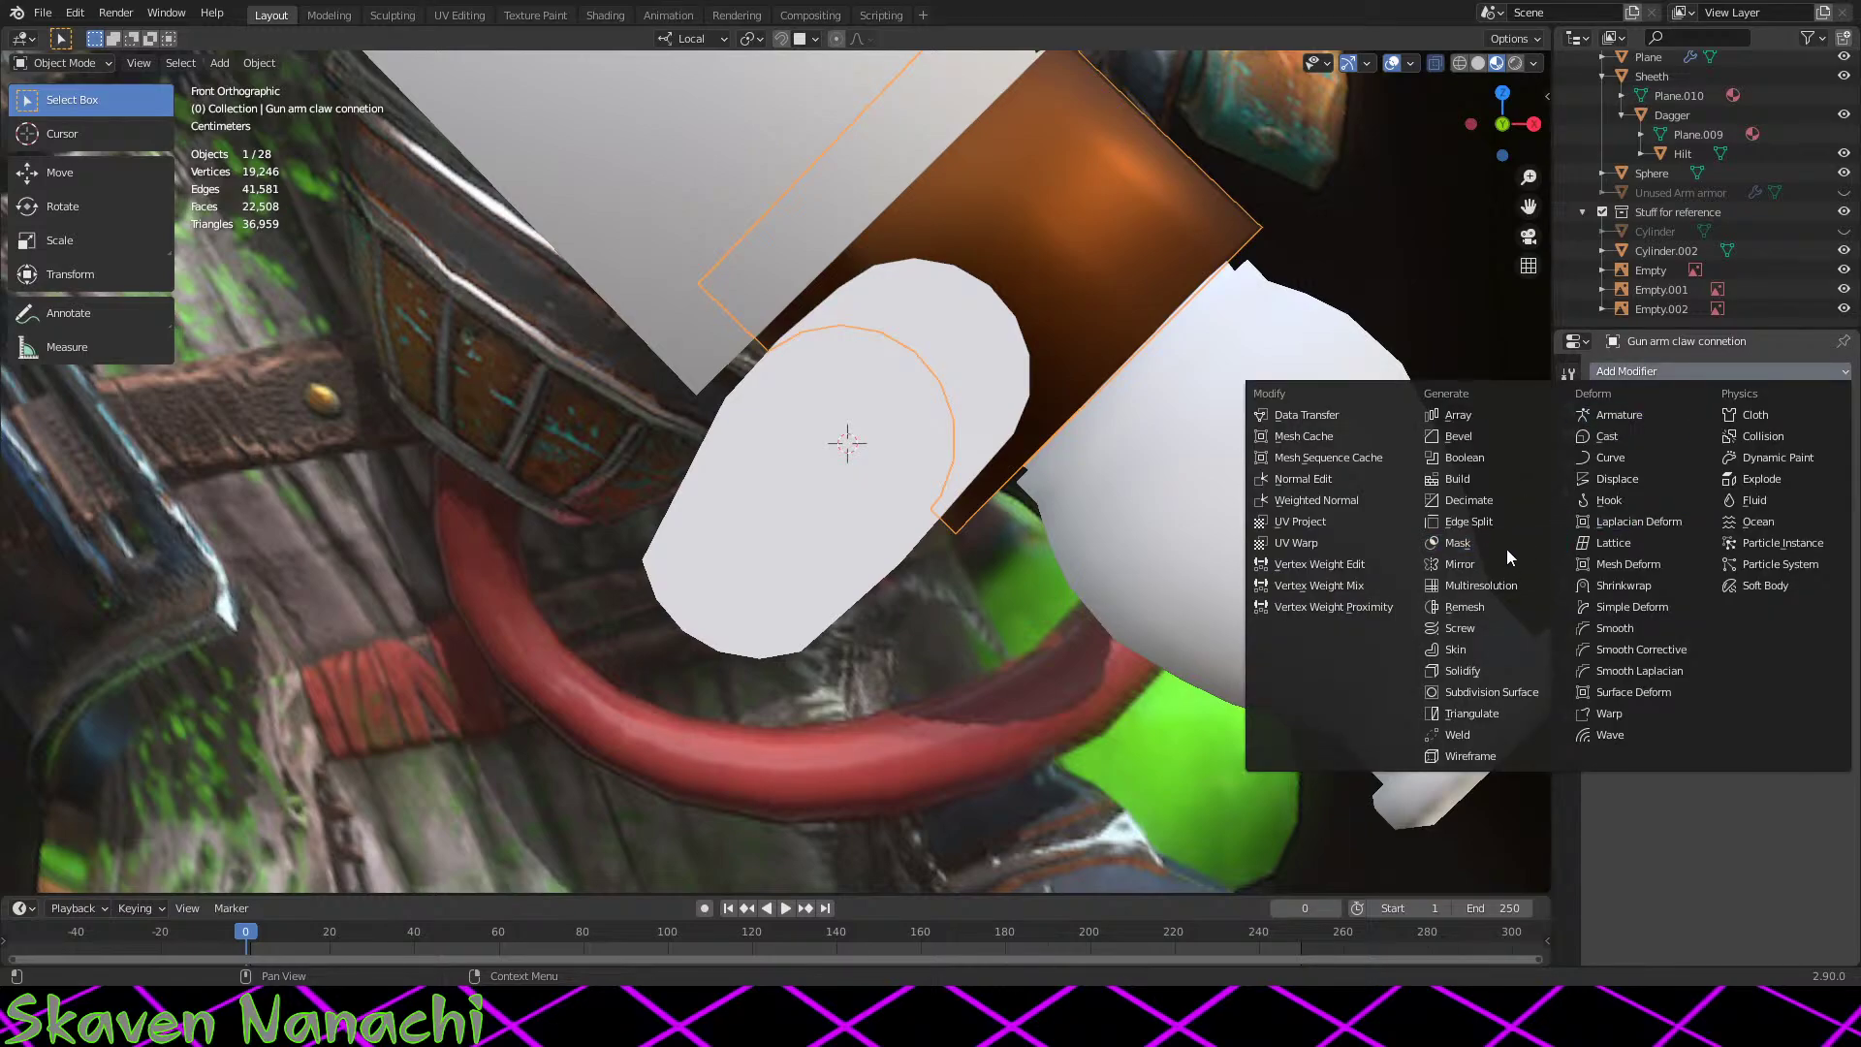
left_click(1487, 454)
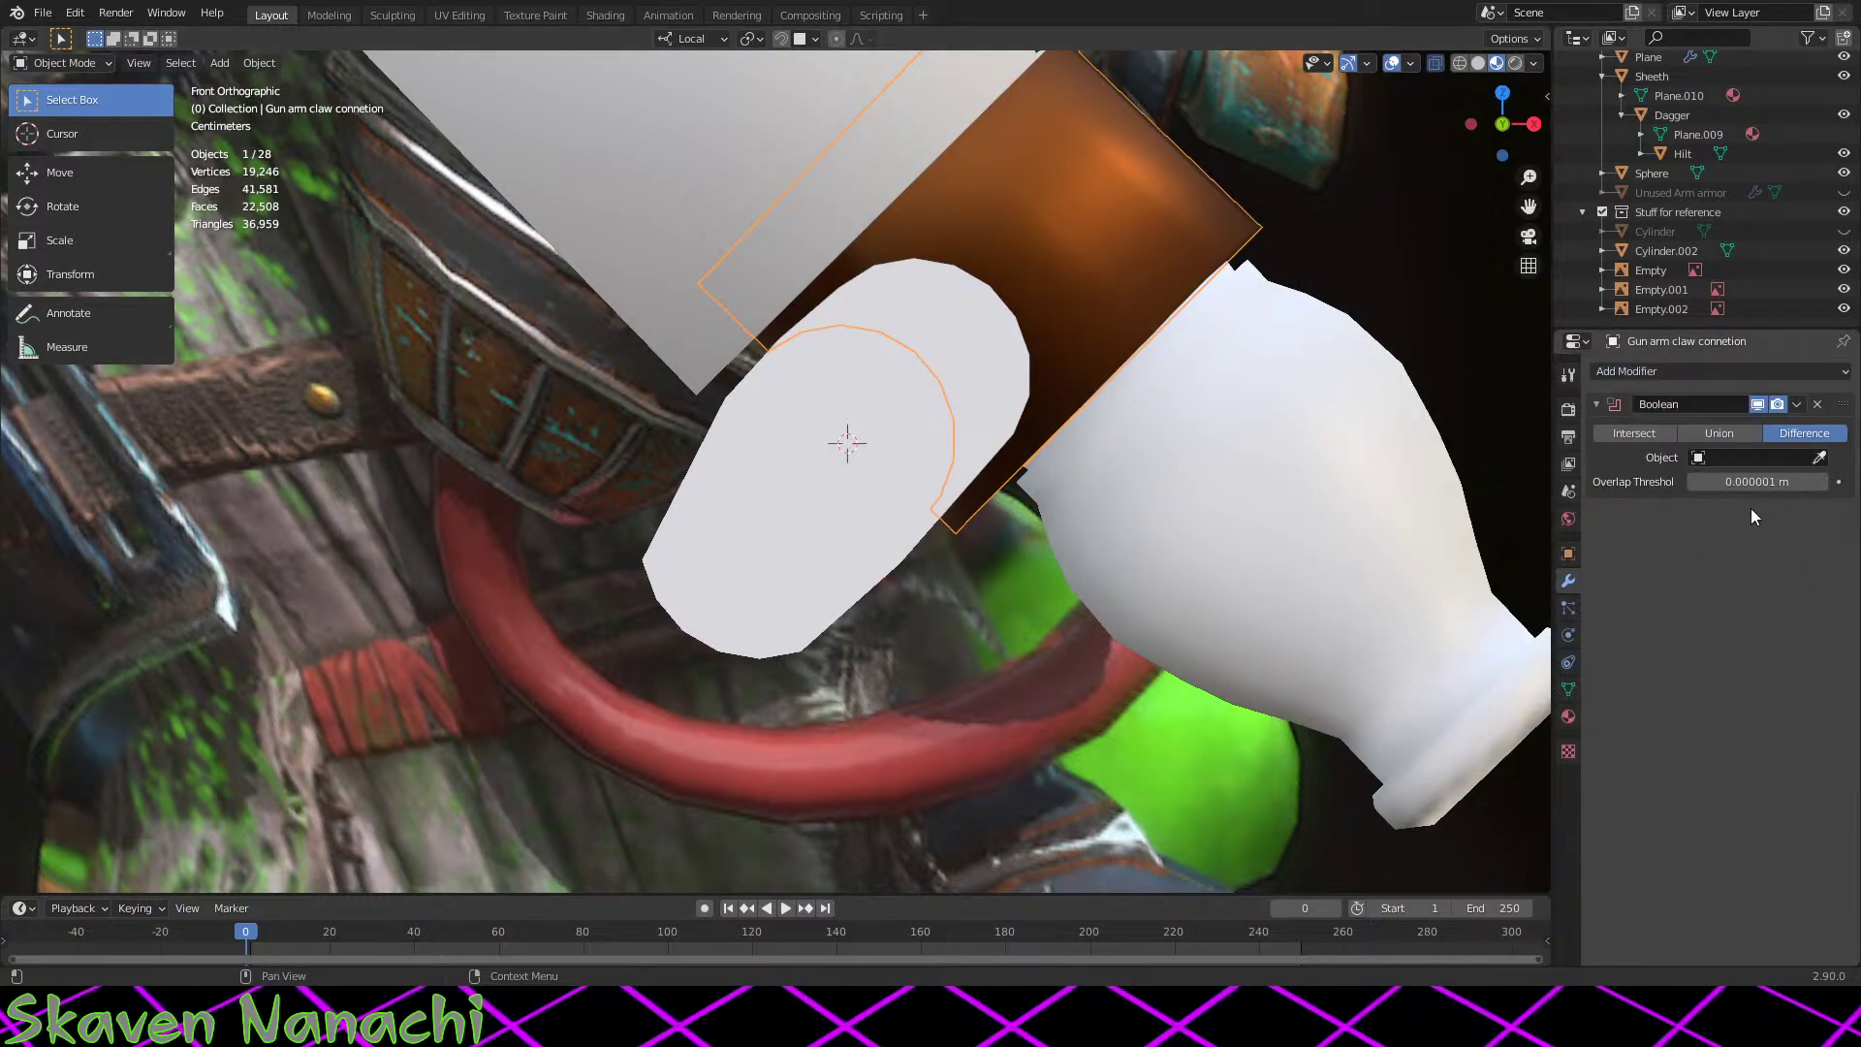
left_click(724, 561)
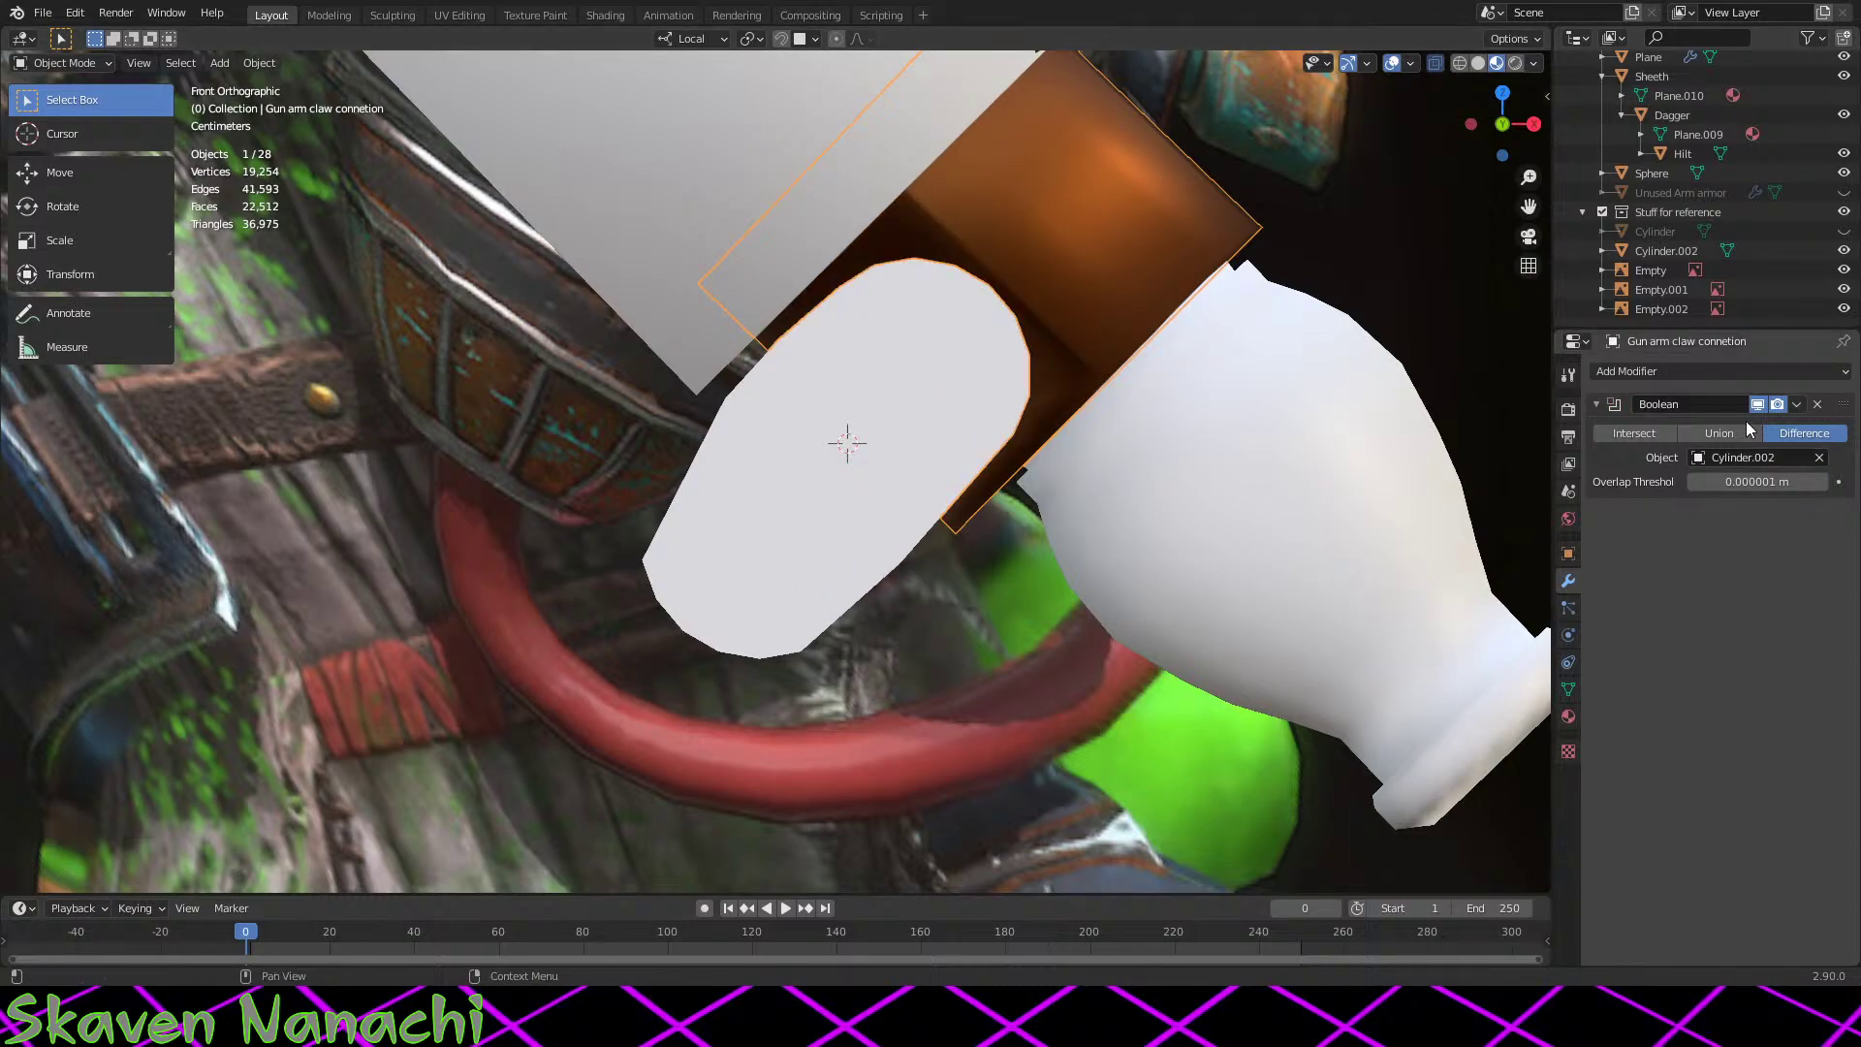
Step: Hide the Cylinder.002 cutter and inspect the opening cut into the arm connection
left_click(870, 533)
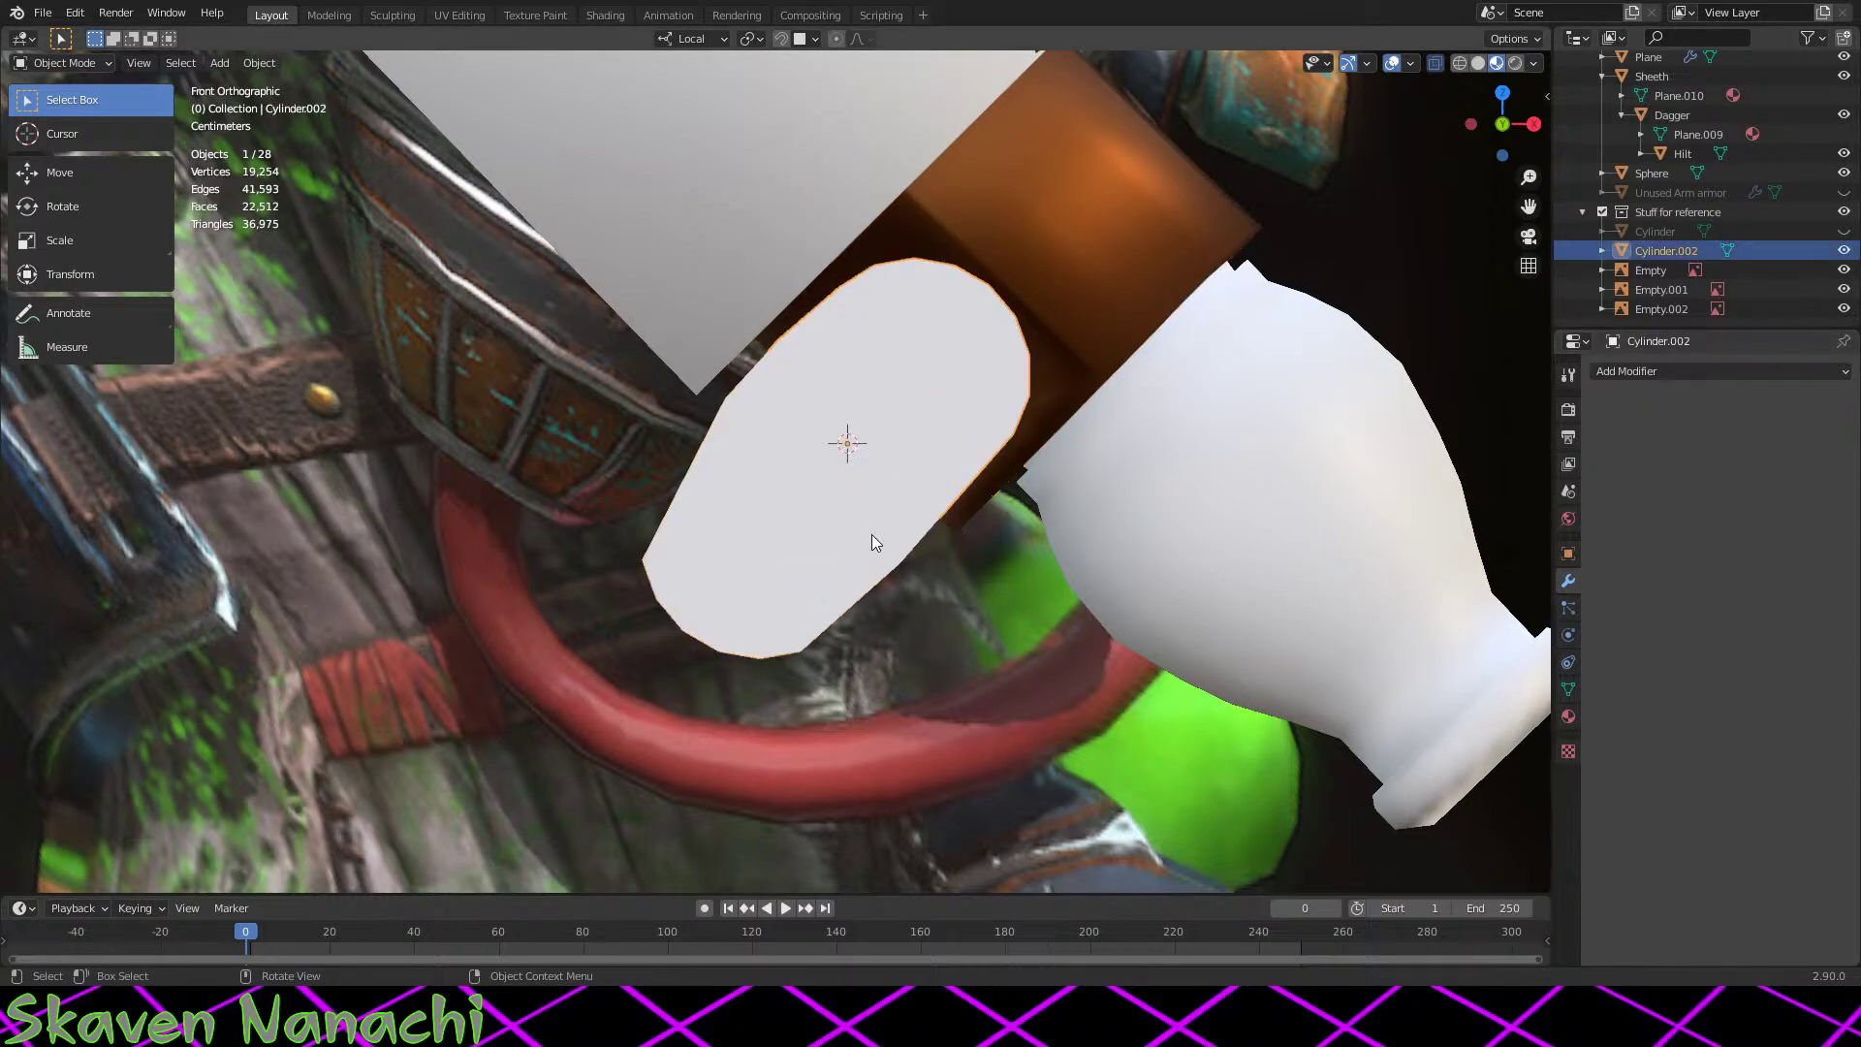
left_click(1844, 250)
mouse_move(1093, 603)
middle_mouse_down()
mouse_move(1153, 591)
mouse_move(1113, 617)
middle_mouse_up()
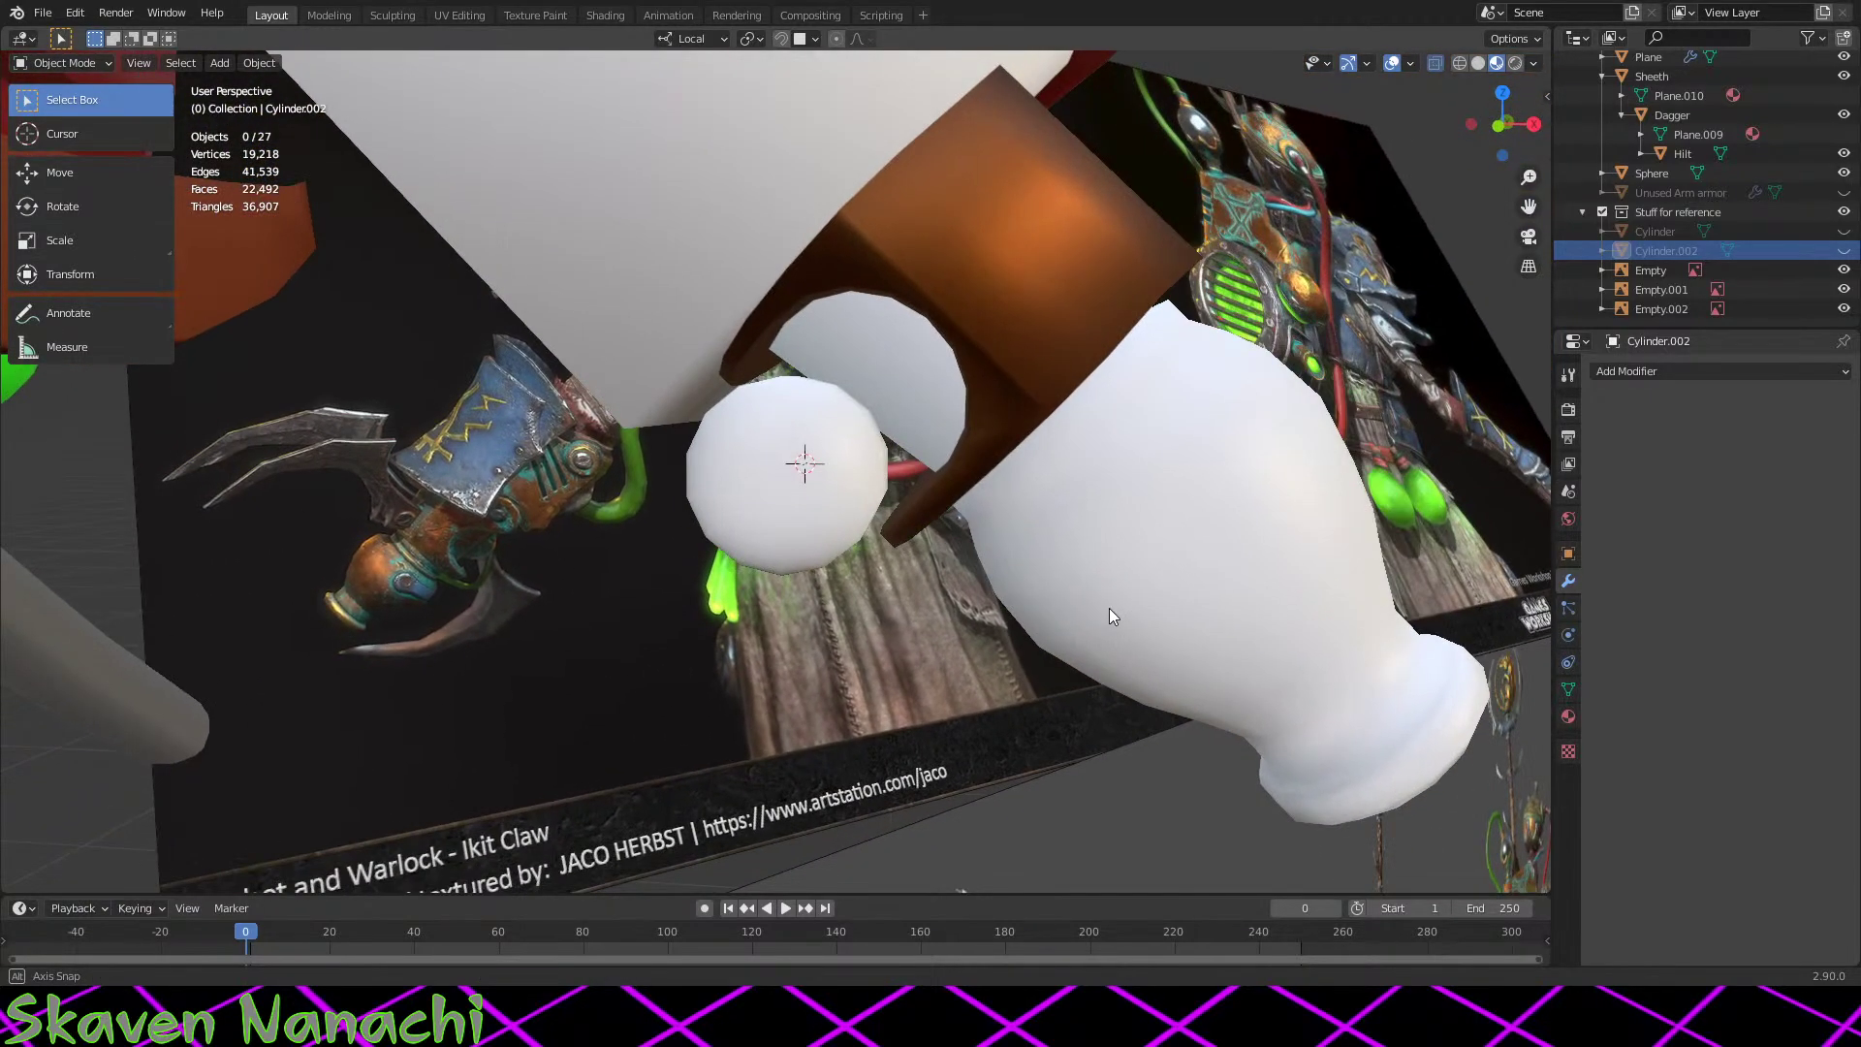
middle_click_drag(879, 406, 975, 386)
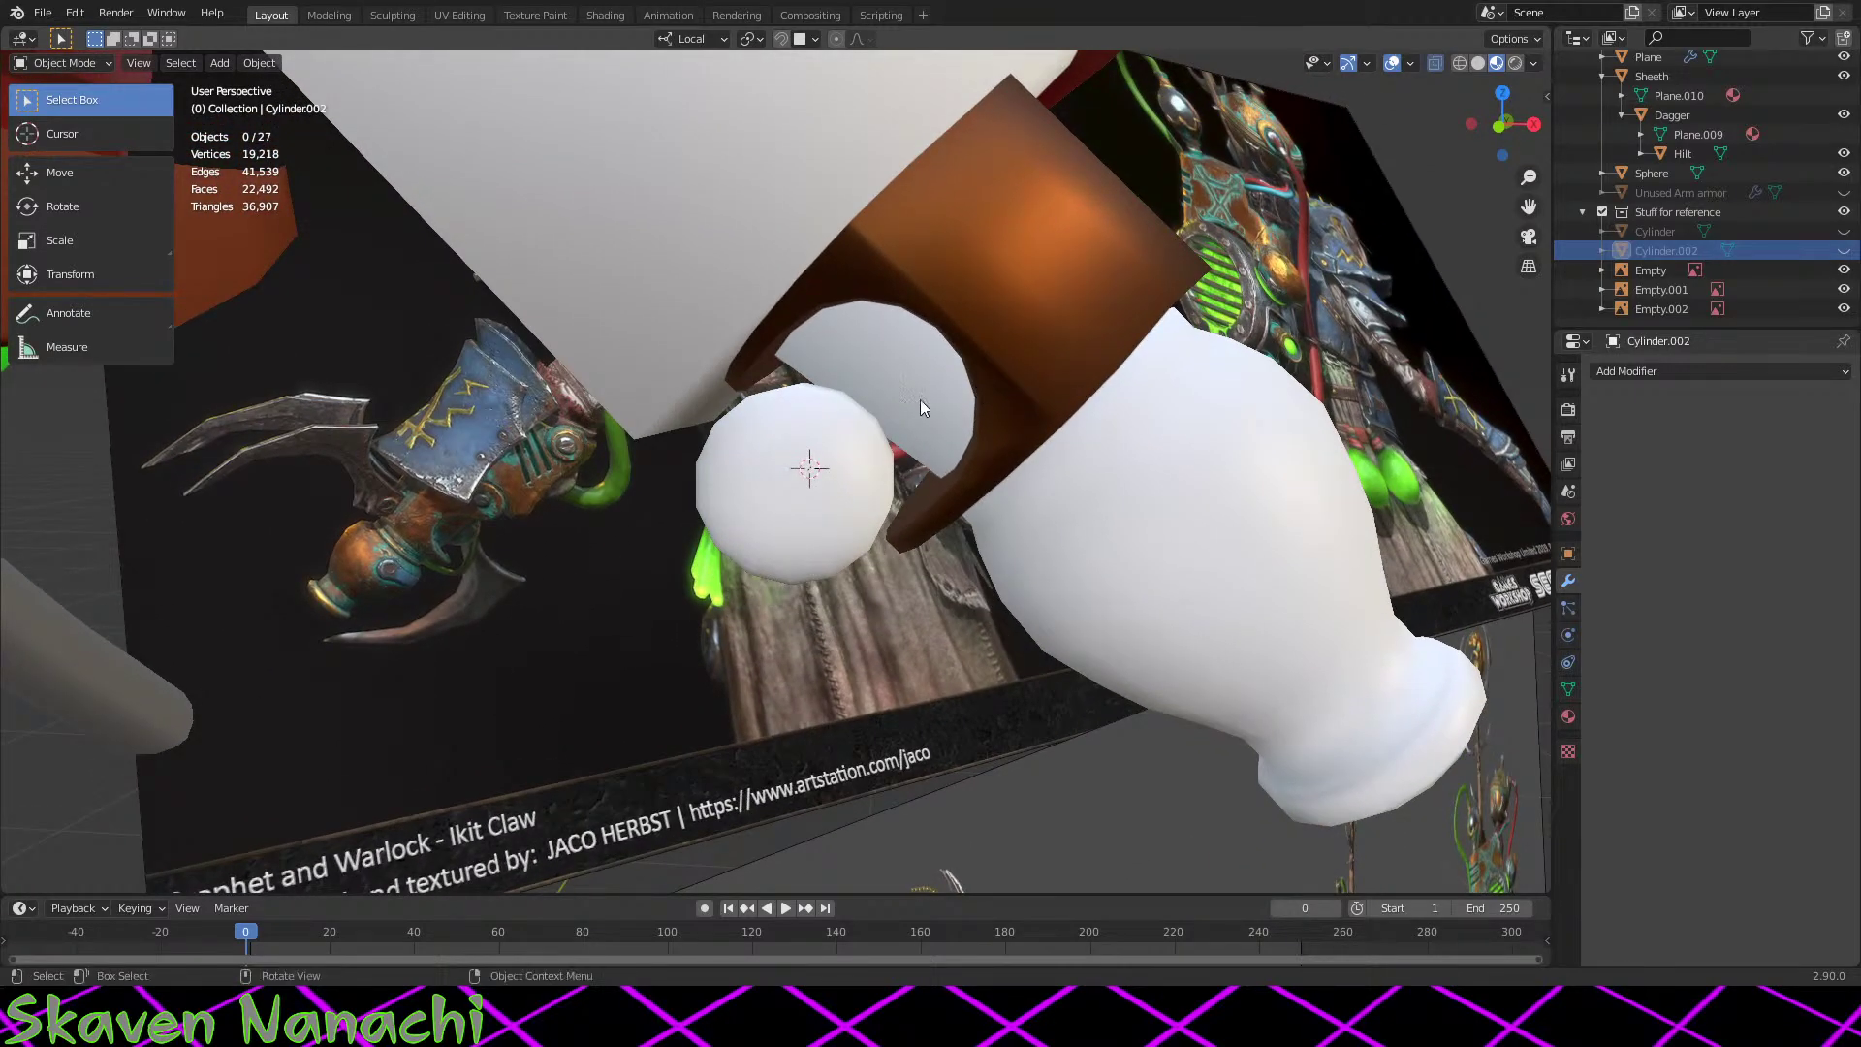
middle_click_drag(979, 550, 841, 707)
Step: Move the sphere's entire mesh 0.027058 m in X, 0.003941 m in Y and 0.030583 m in Z into the cut opening
left_click(775, 557)
scroll(931, 643, "up", 3)
key("Tab")
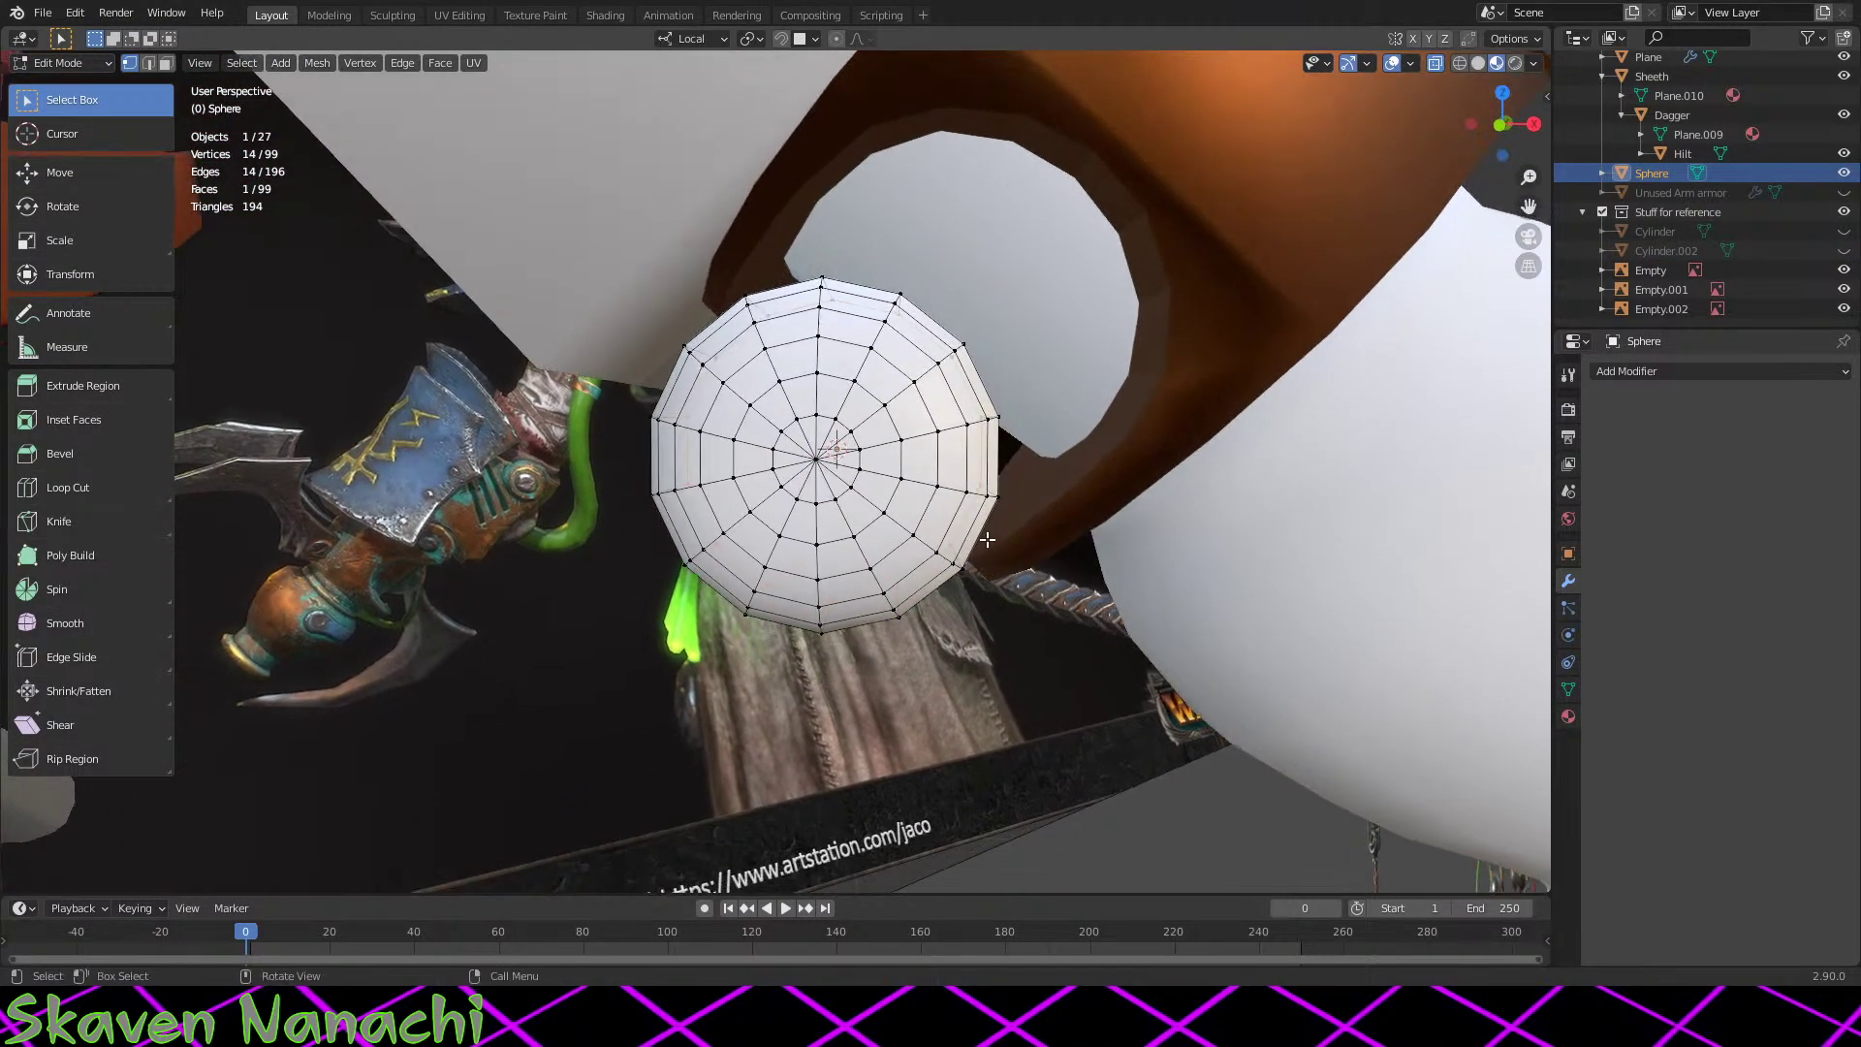
key("a")
key("g")
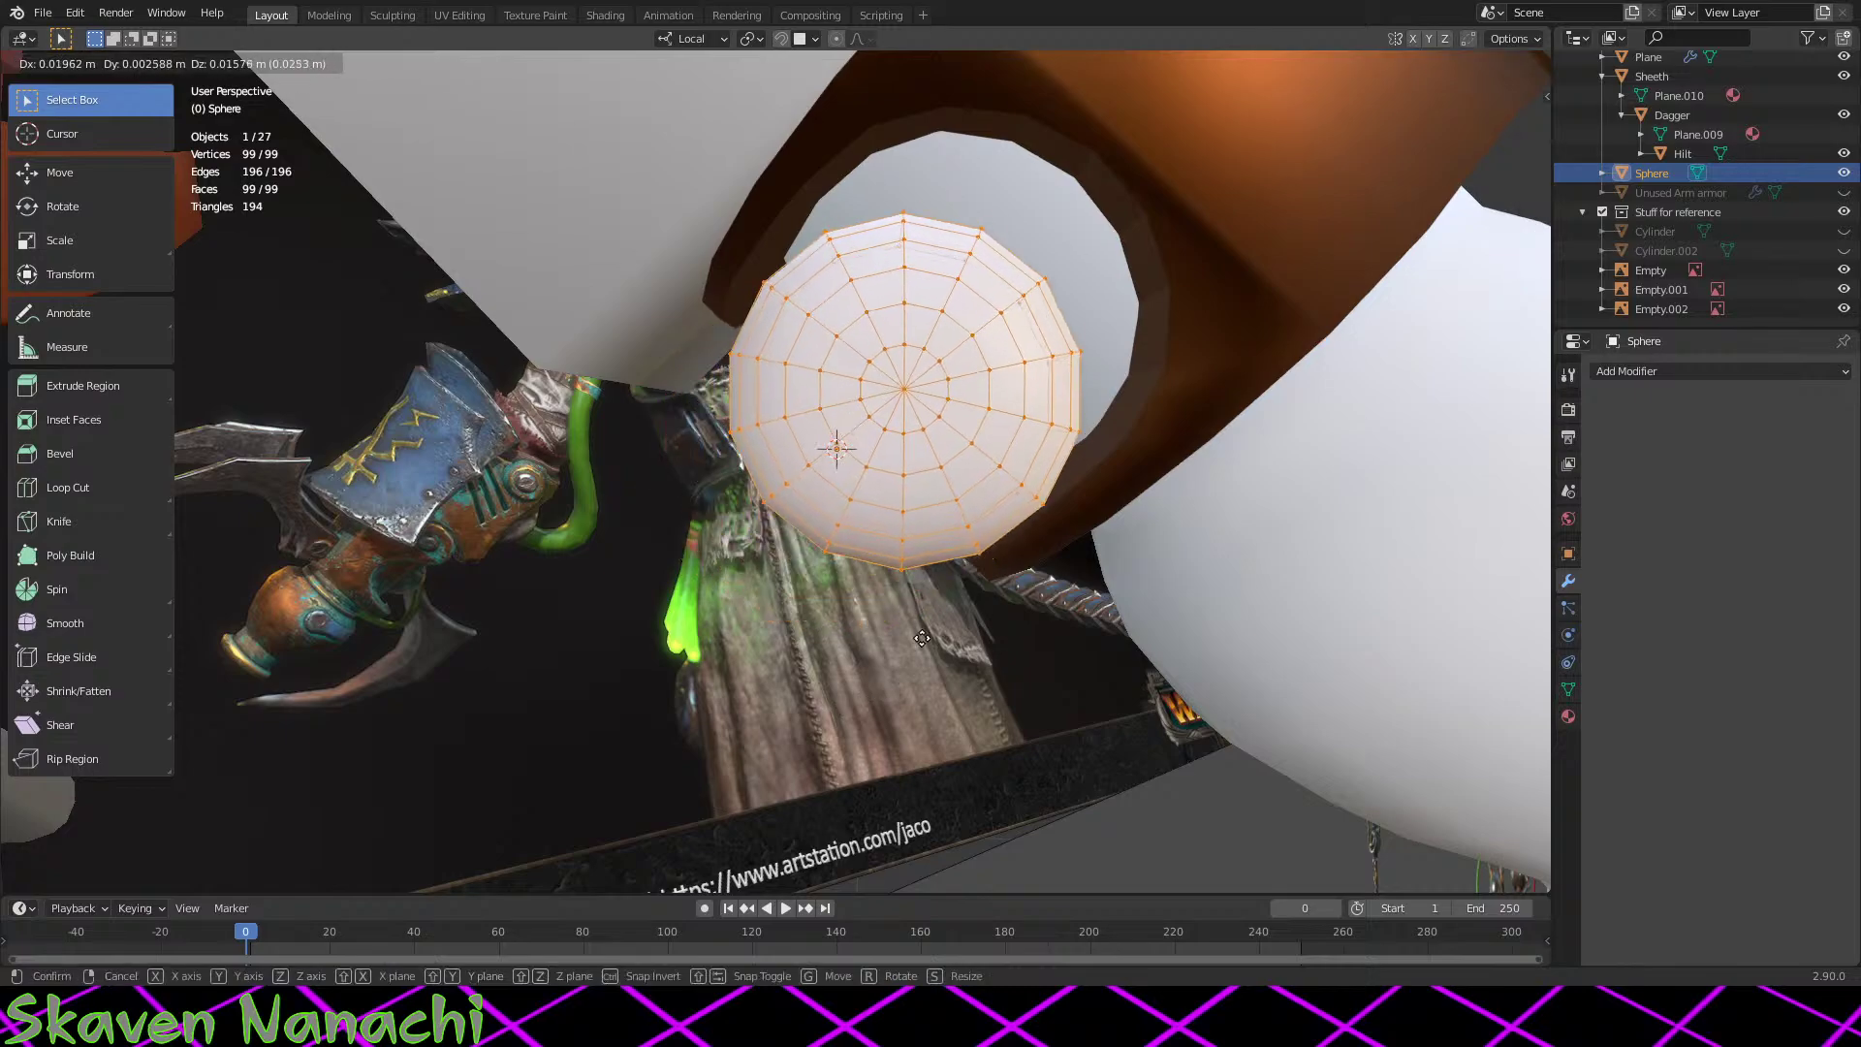
left_click(971, 542)
middle_click_drag(971, 542, 980, 663)
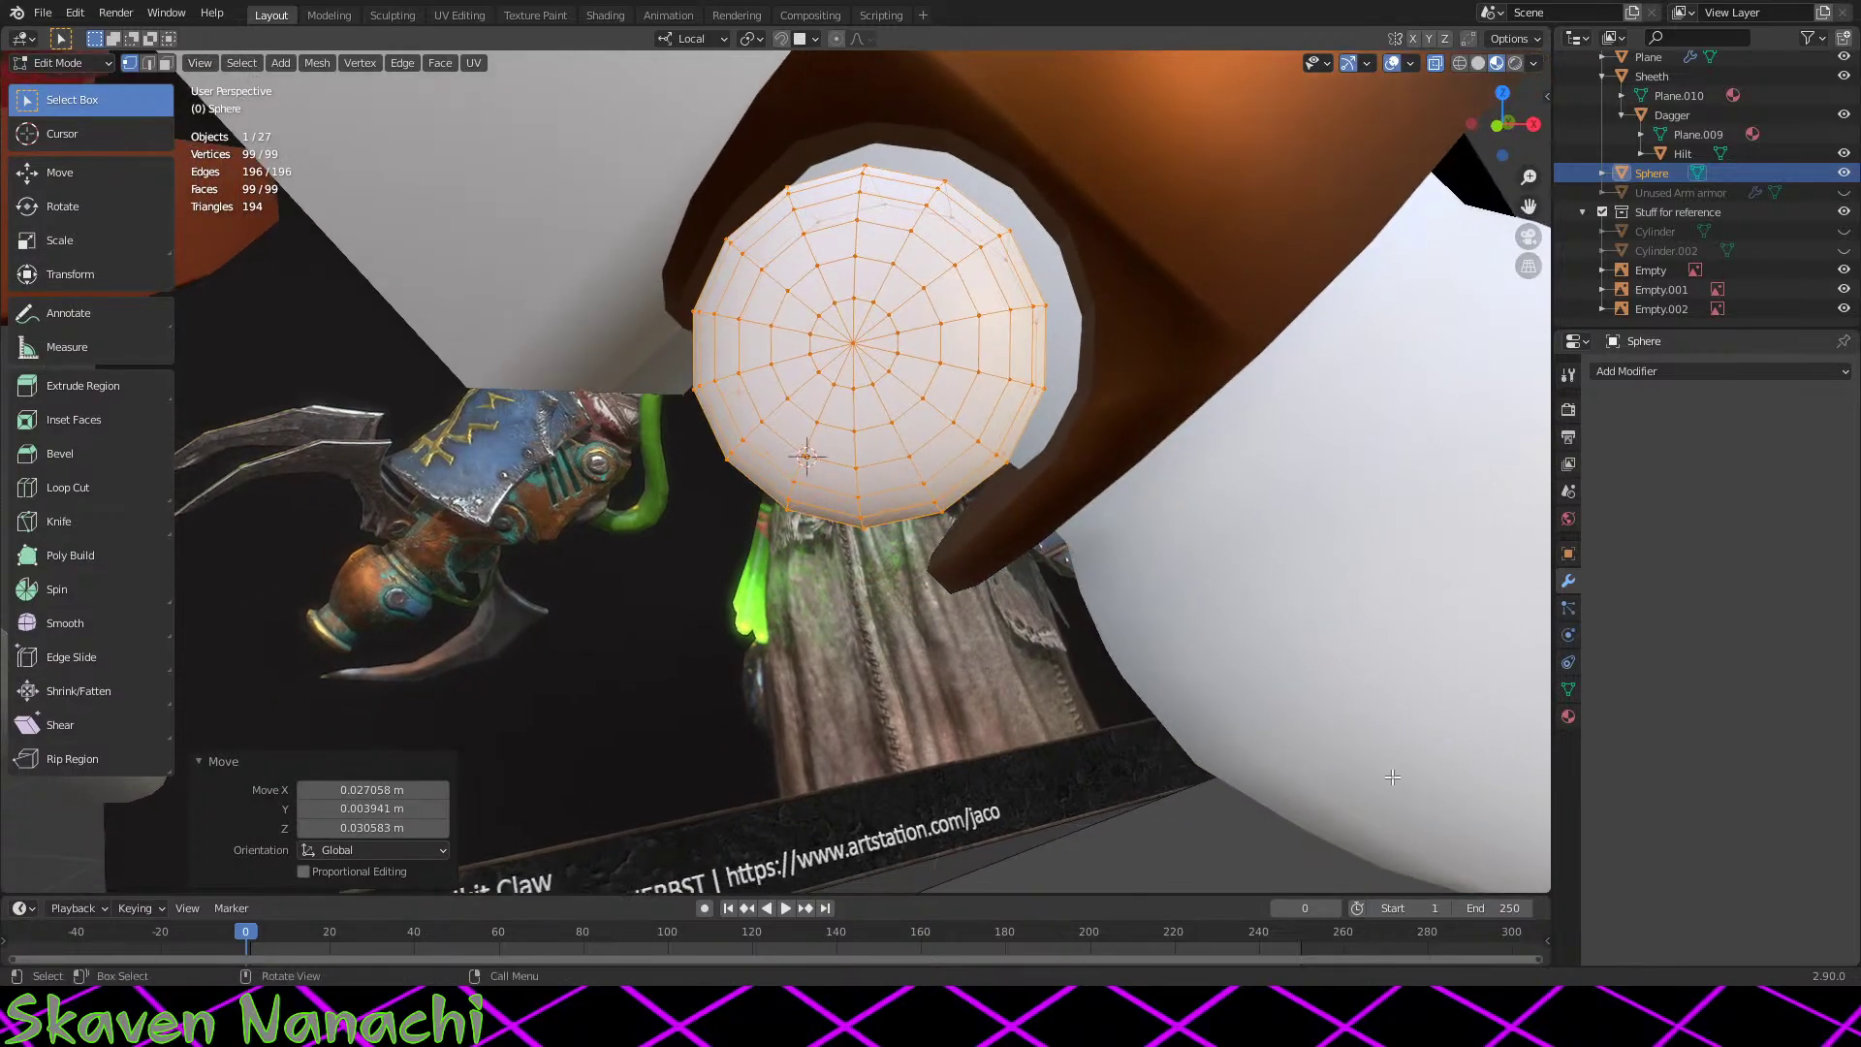
Step: Enlarge the sphere to fill the cut opening and shift it 0.001847 m in X and 0.00022 m in Y
key("s")
left_click(1454, 789)
middle_click_drag(1454, 789, 1337, 758)
key("g")
left_click(1341, 755)
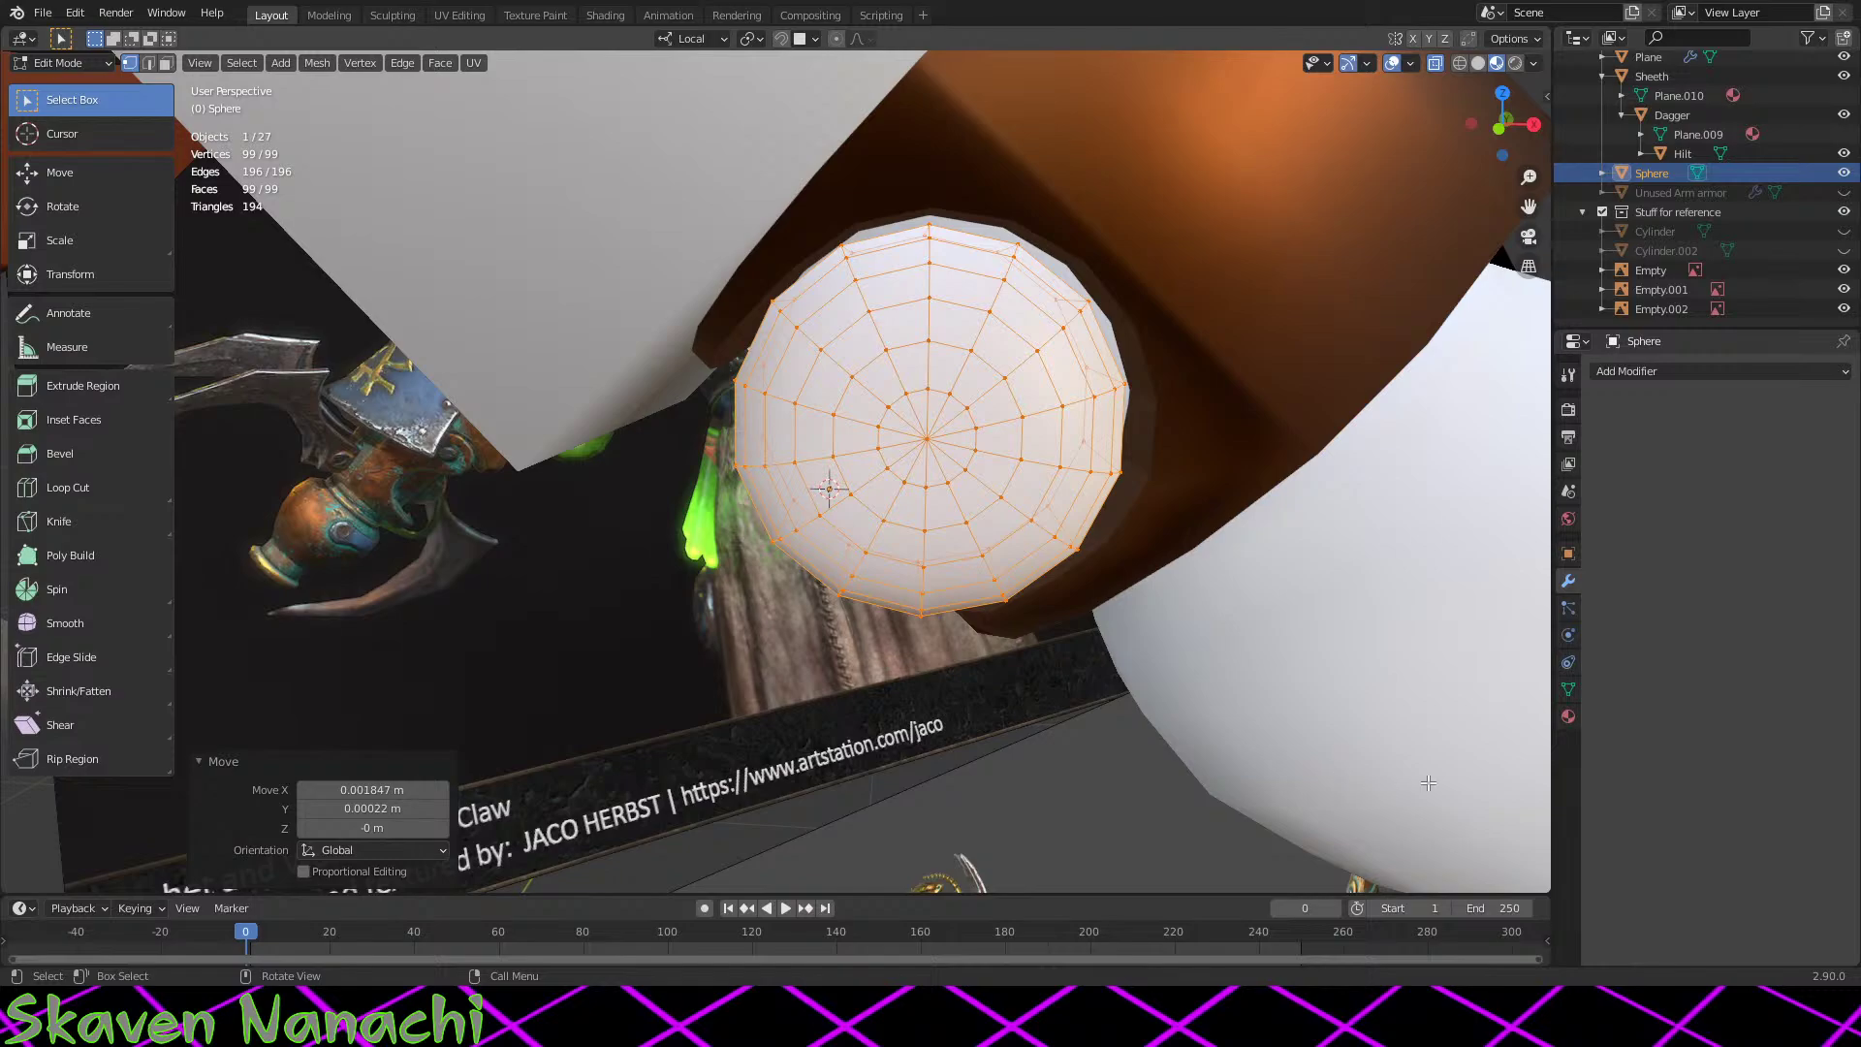
Step: Scale the sphere's mesh to 0.945, nudge it to centre it in the opening, and finish editing
key("s")
left_click(1396, 778)
key("g")
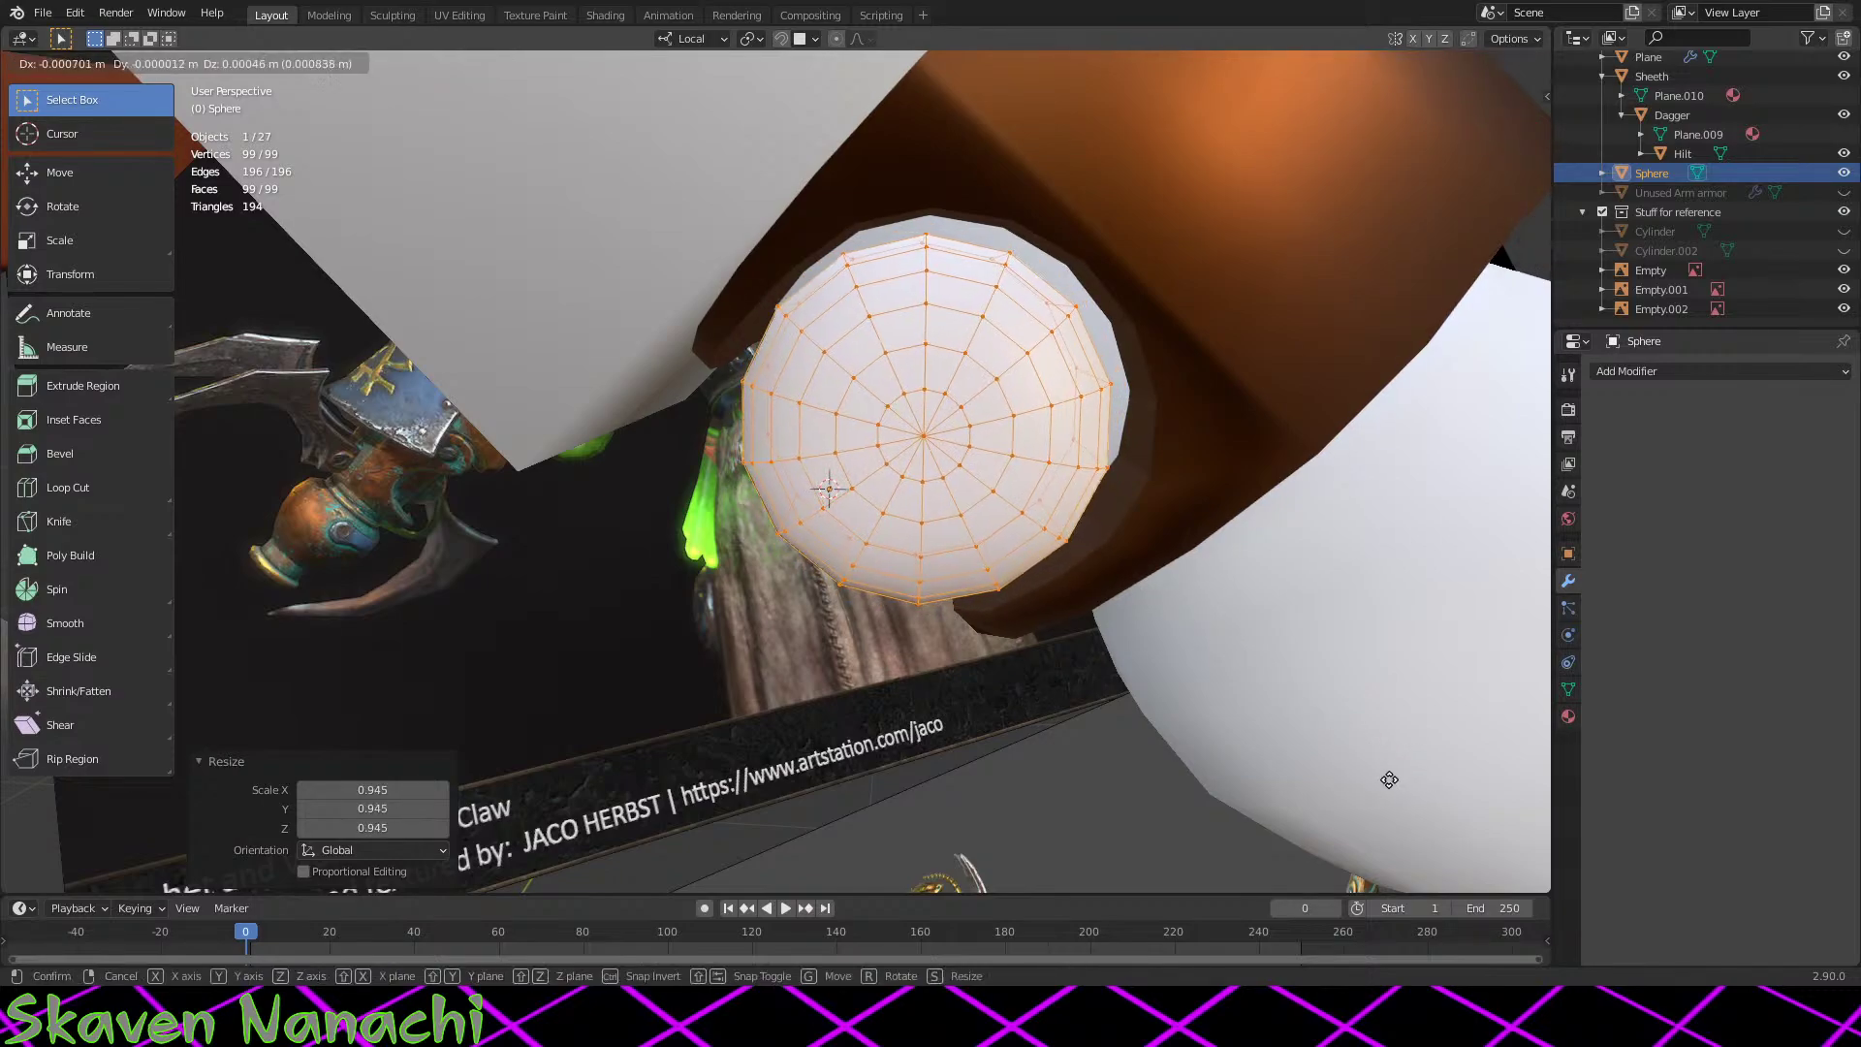
left_click(1390, 780)
middle_click_drag(1390, 780, 1182, 684)
scroll(862, 696, "down", 3)
scroll(1183, 683, "up", 3)
key("Tab")
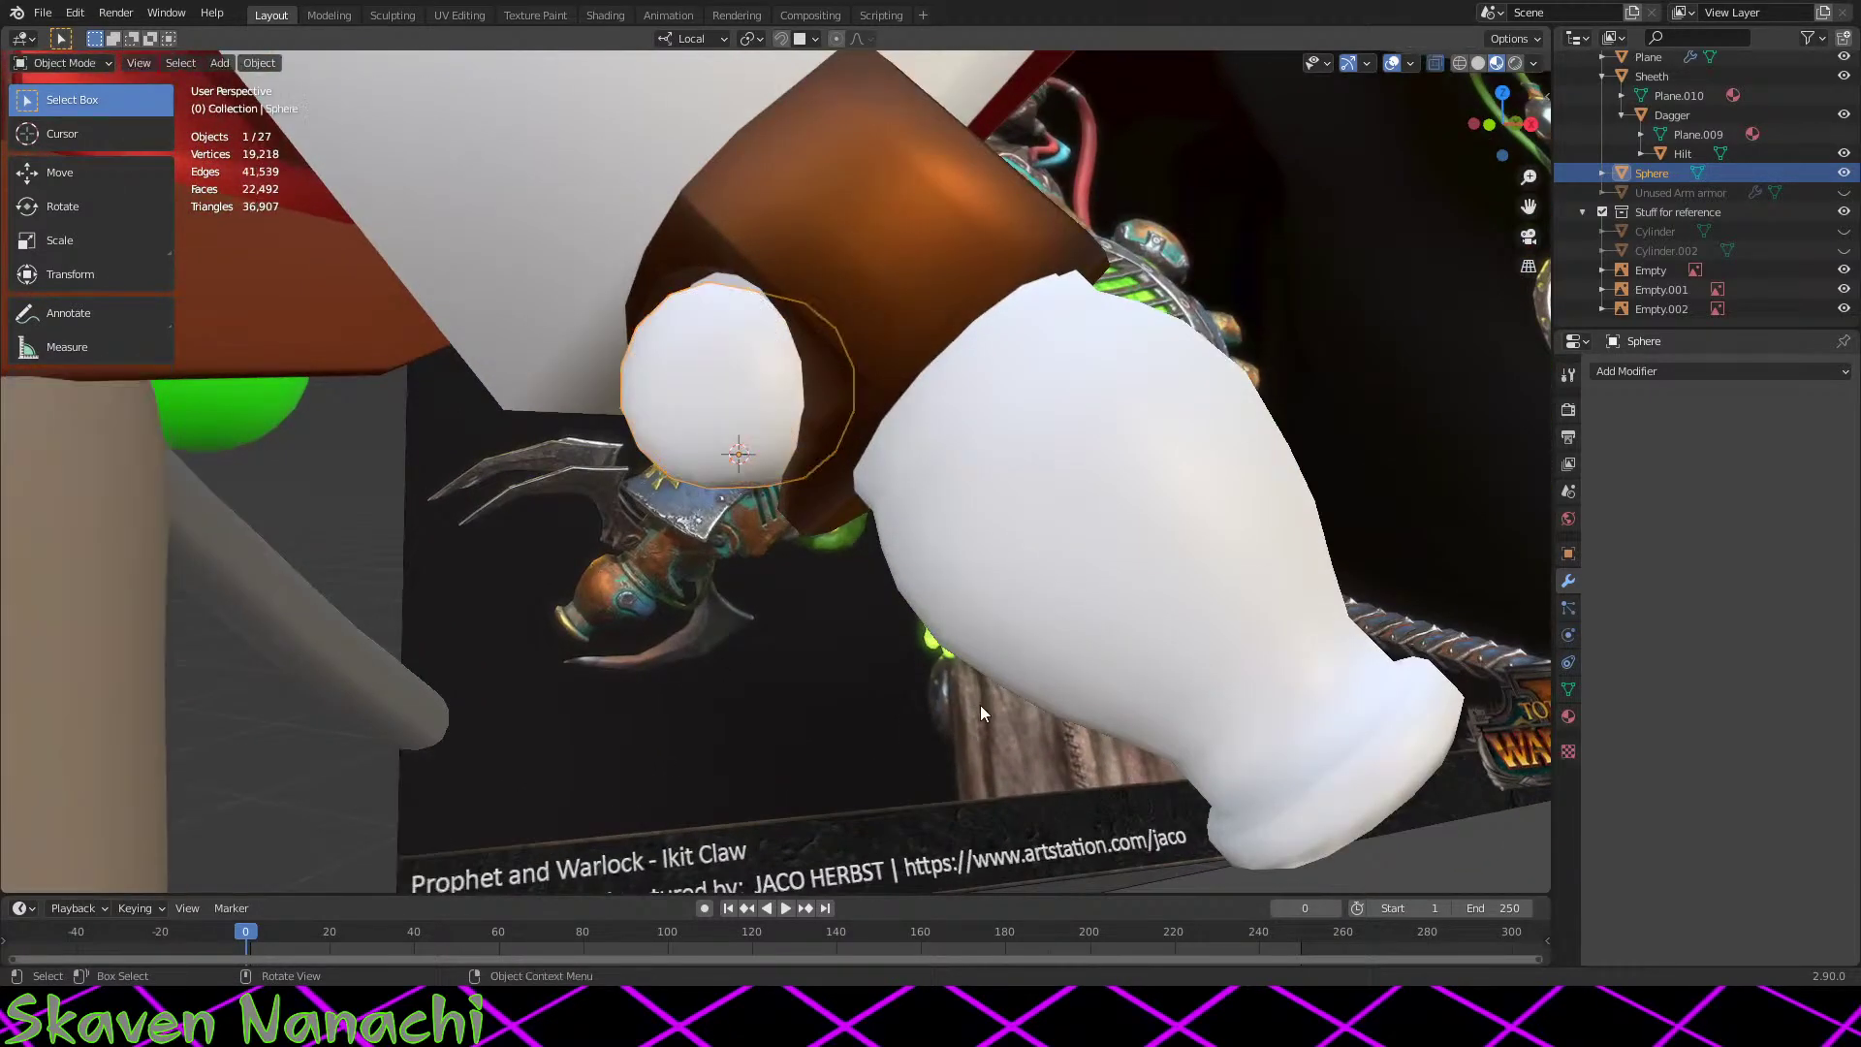
Step: Unhide the Claws object
scroll(1818, 184, "up", 5)
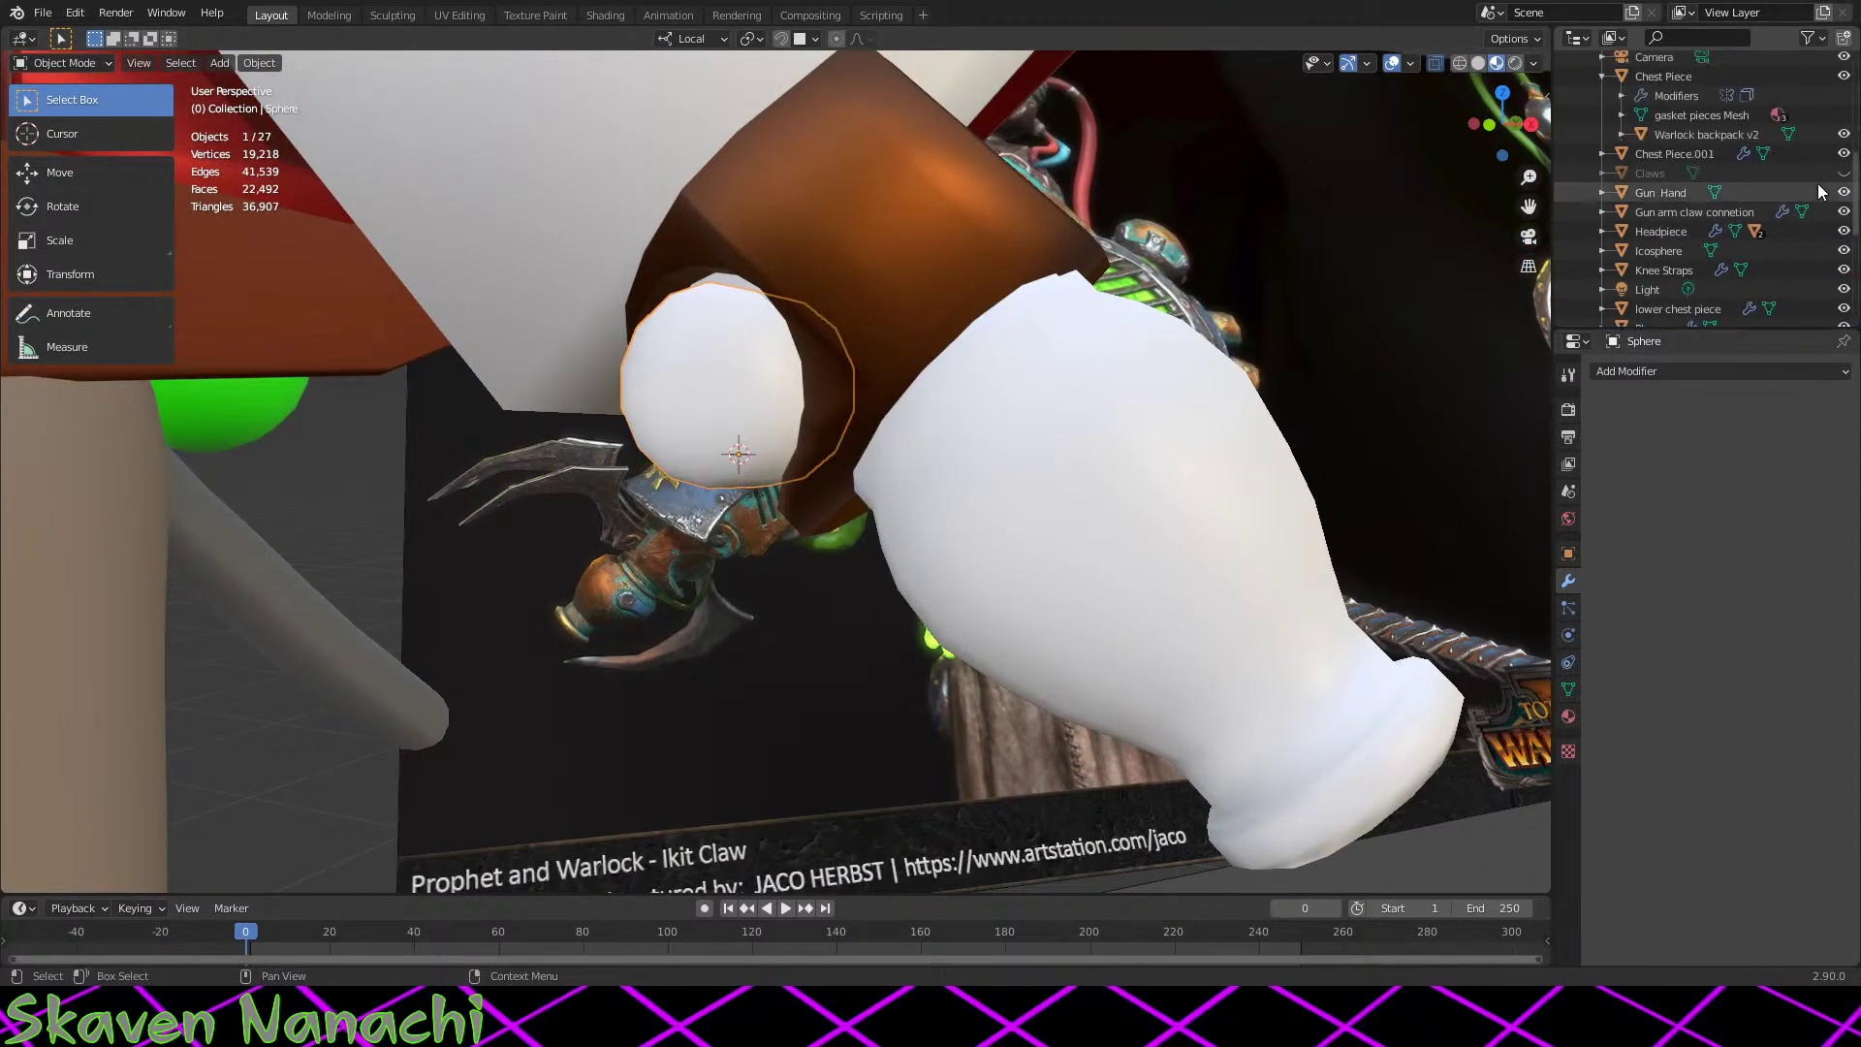
left_click(1843, 173)
scroll(930, 514, "down", 2)
scroll(704, 667, "down", 3)
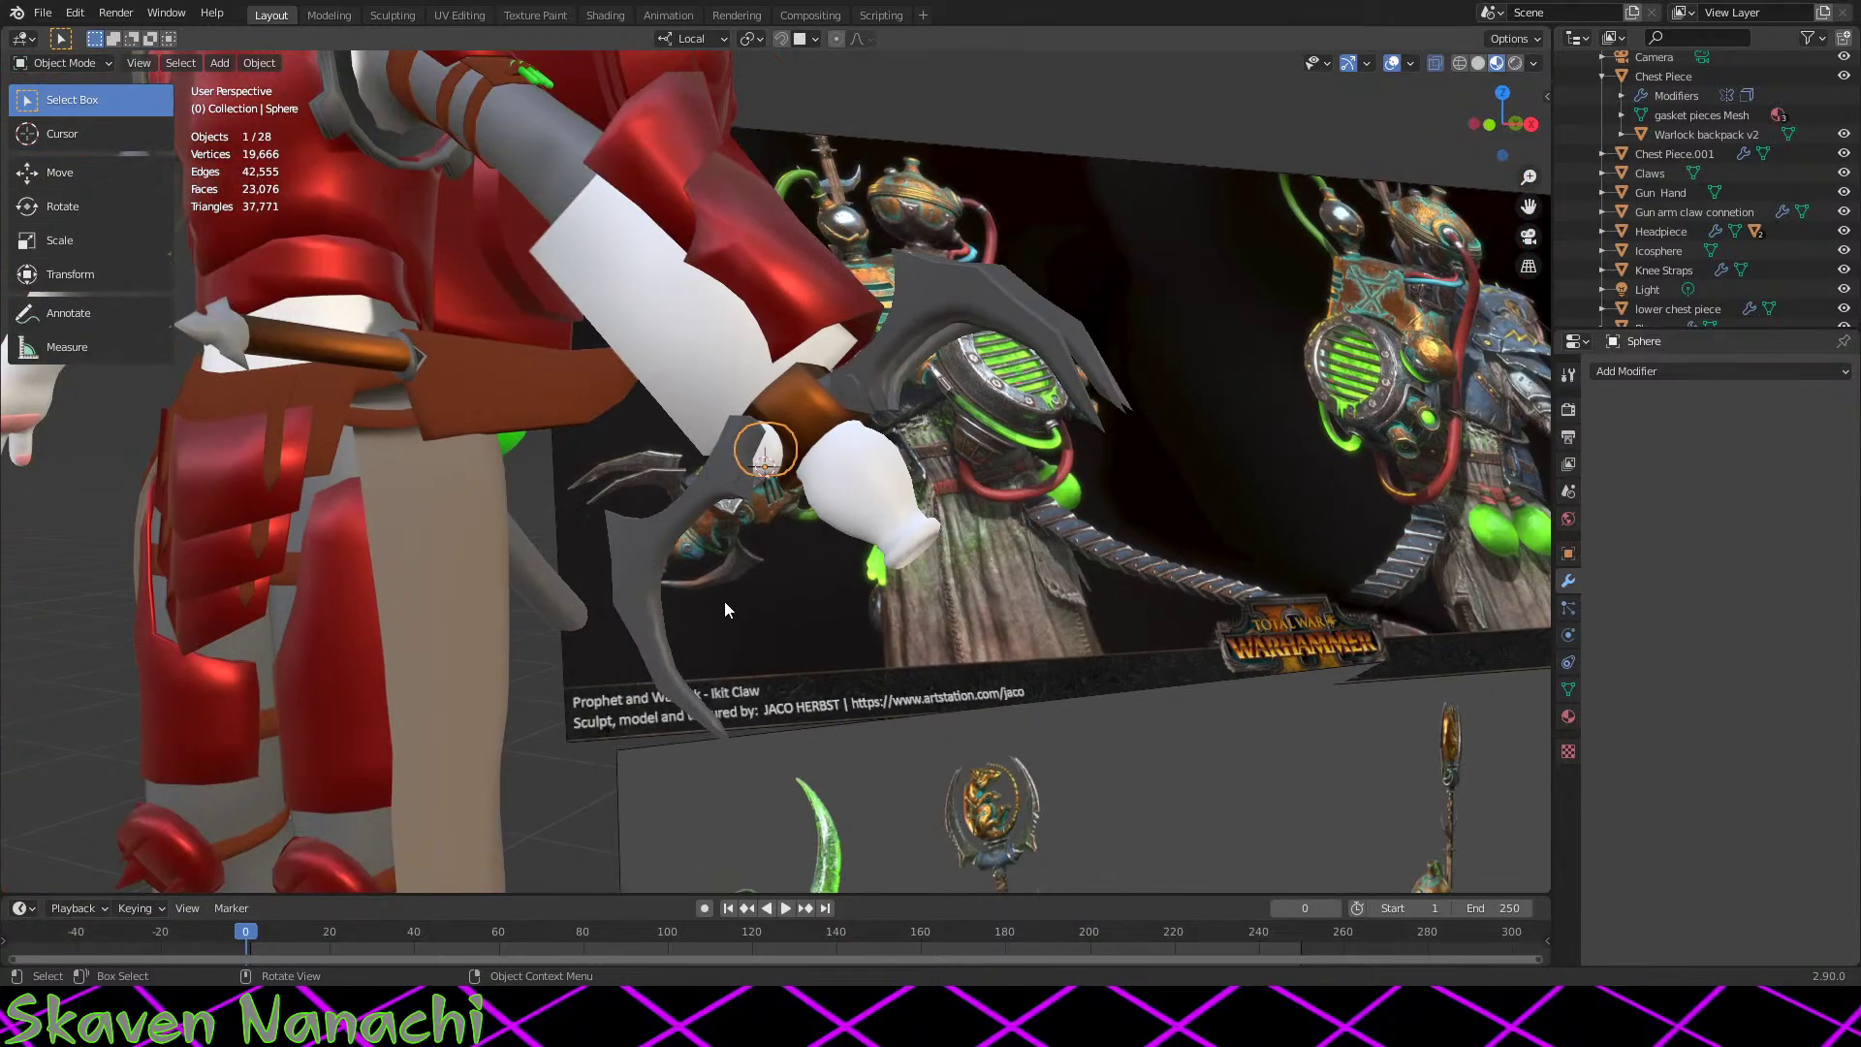
Step: Move the lower claw's mesh 0.011066 m in X, 0.009557 m in Y and 0.037052 m in Z, then shift it further onto the sphere joint
left_click(734, 553)
key("Tab")
left_click_drag(786, 352, 585, 829)
scroll(771, 531, "up", 10)
middle_click_drag(757, 540, 783, 623)
key("g")
left_click(667, 579)
key("g")
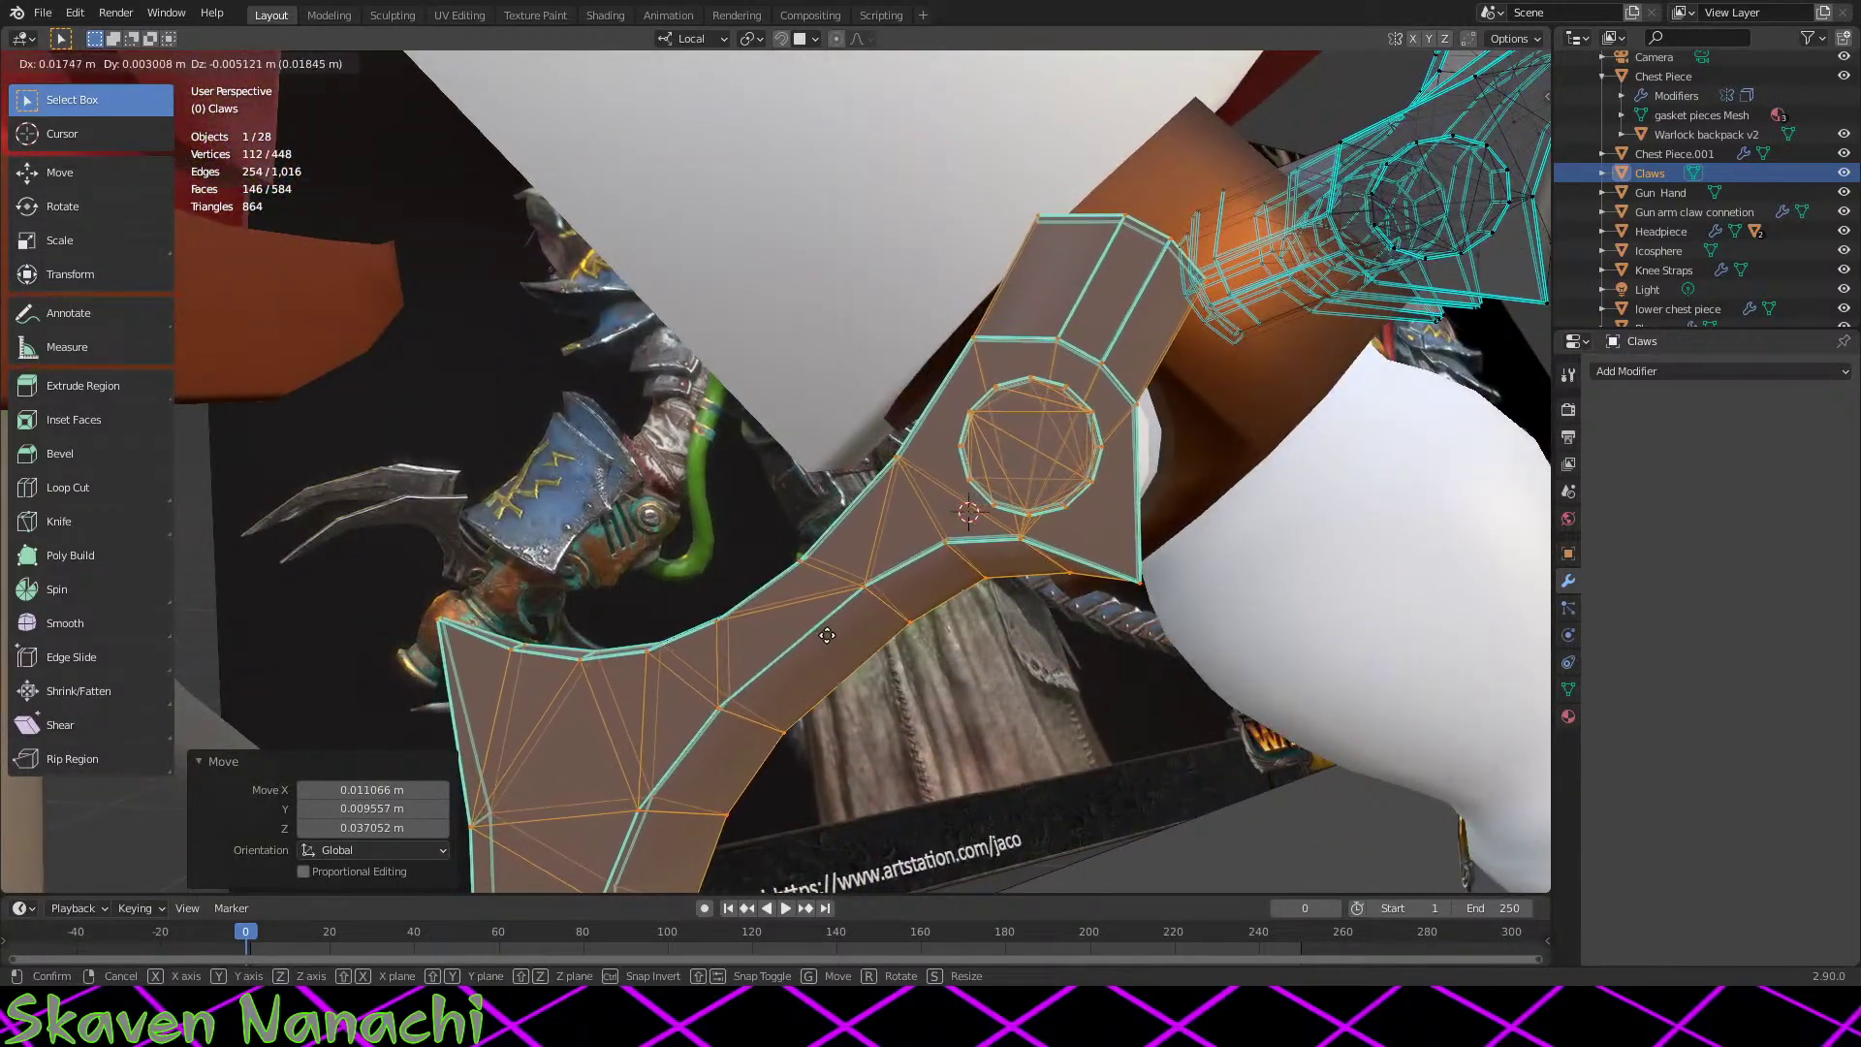
left_click(969, 678)
middle_click_drag(970, 678, 1268, 751)
key("Tab")
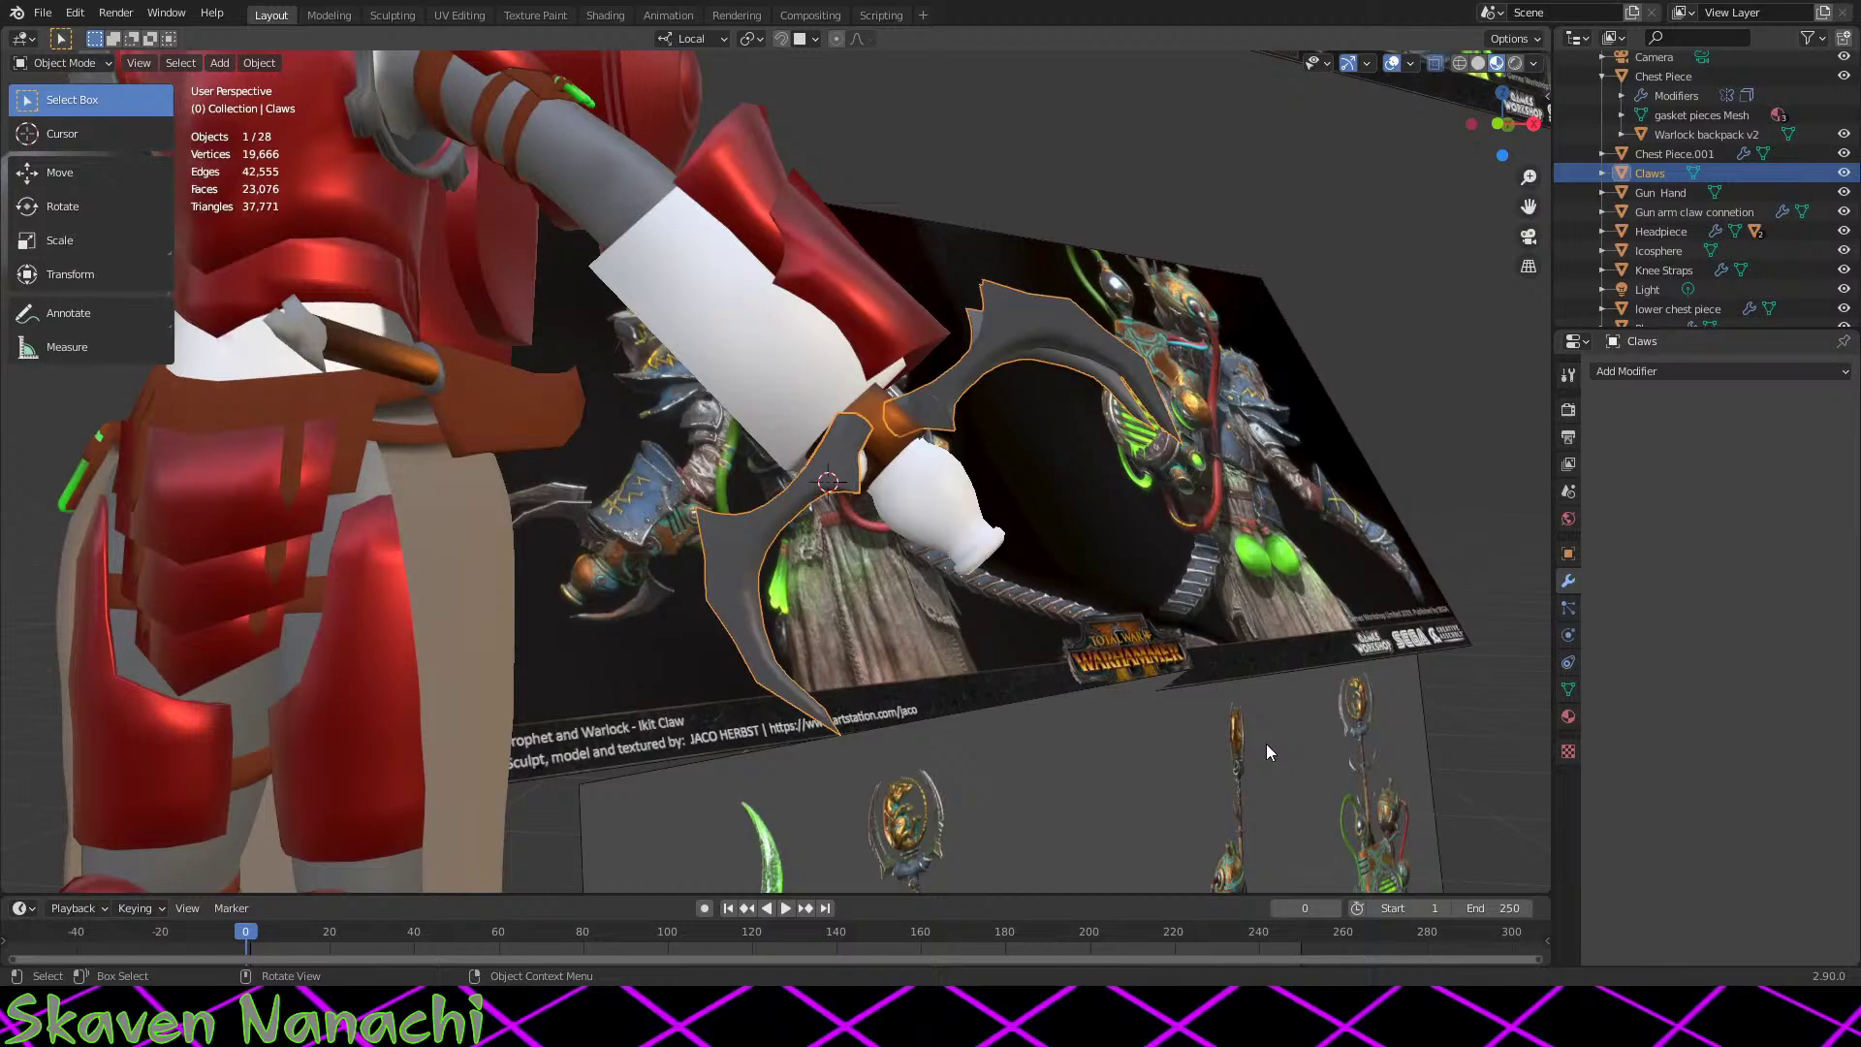
left_click(1439, 523)
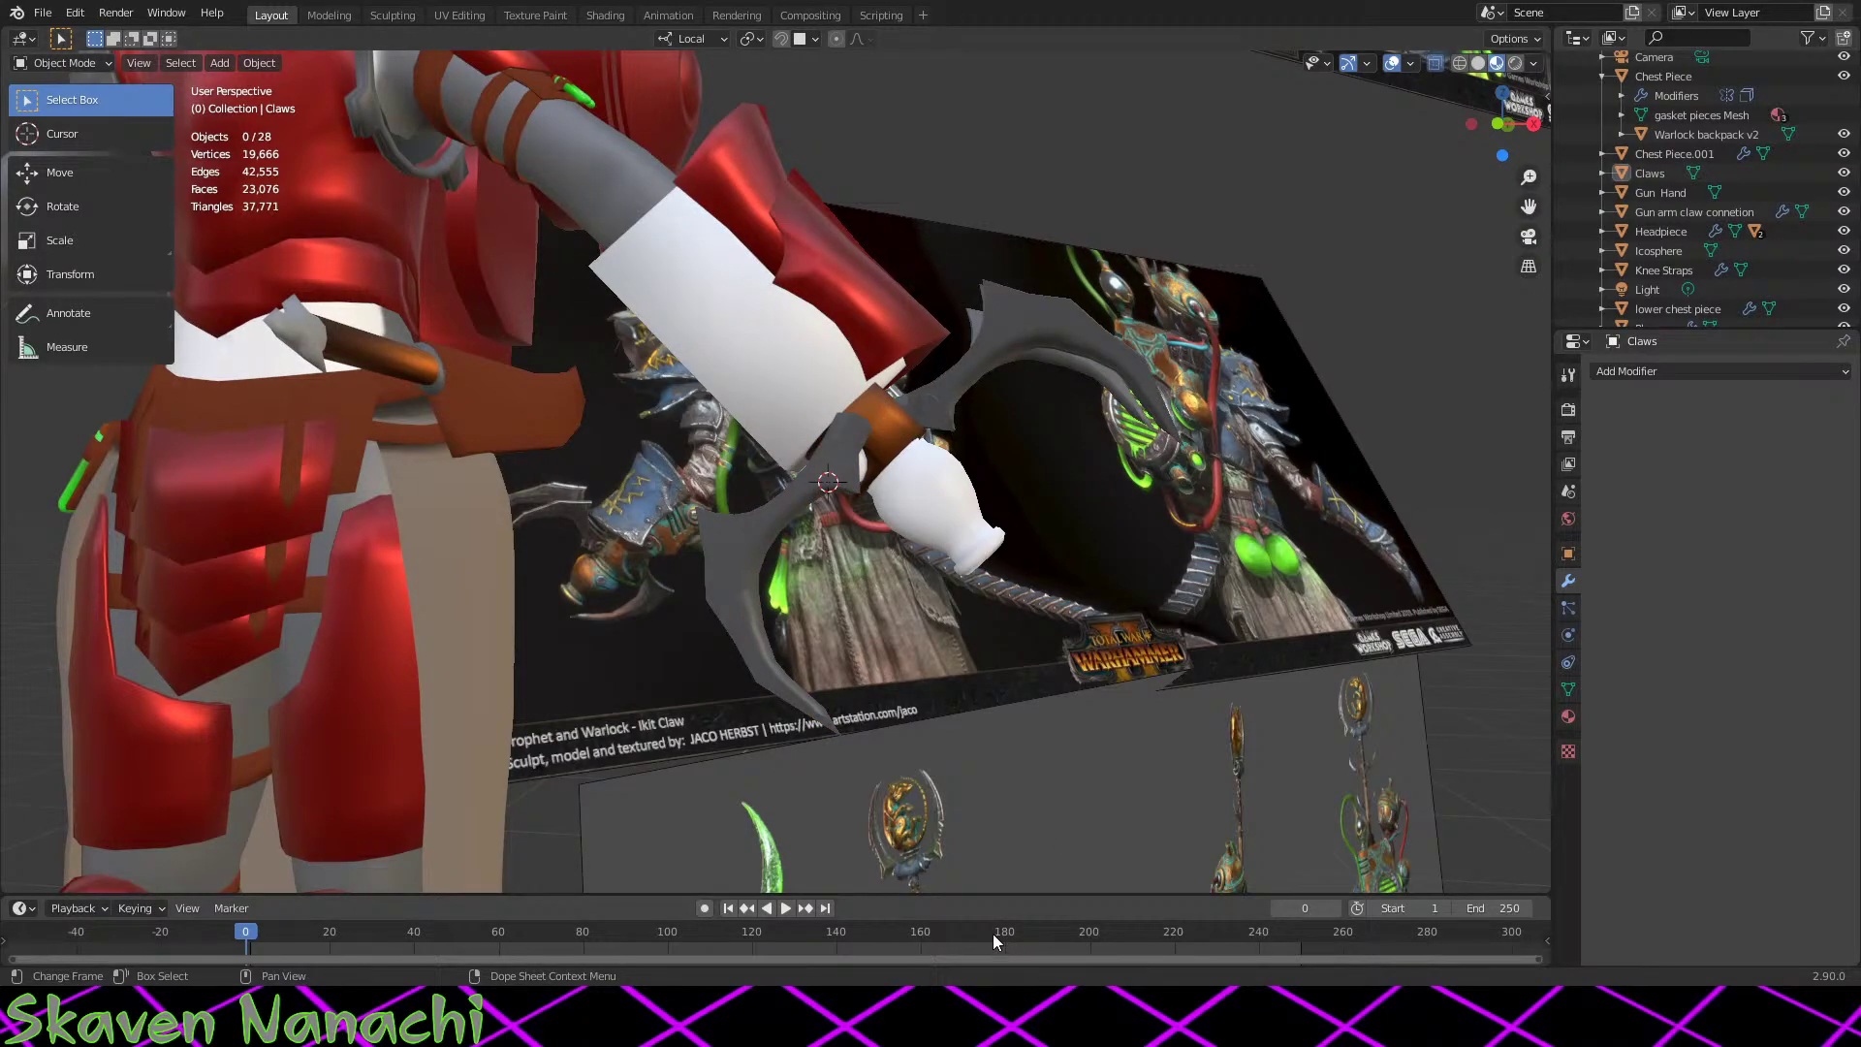
Step: Assign the copper Material.011 to the Gun Hand object
scroll(1051, 653, "up", 5)
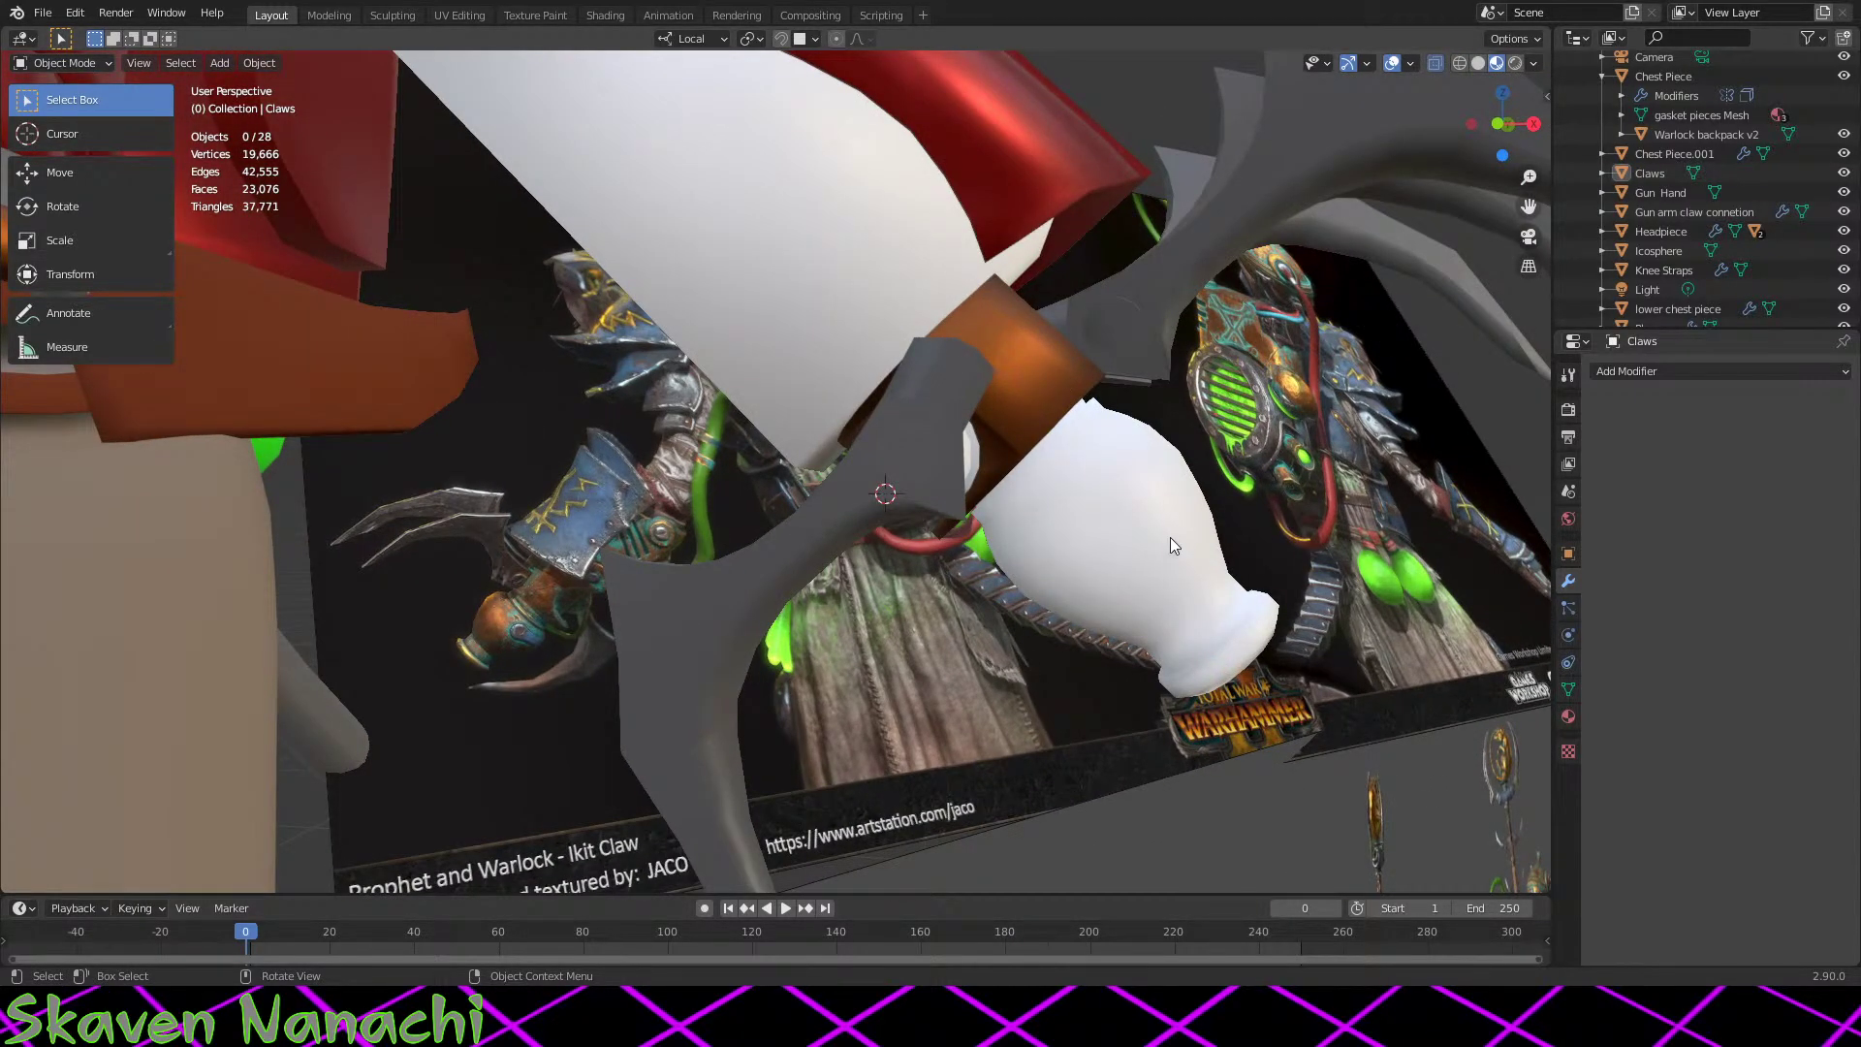
left_click(1173, 548)
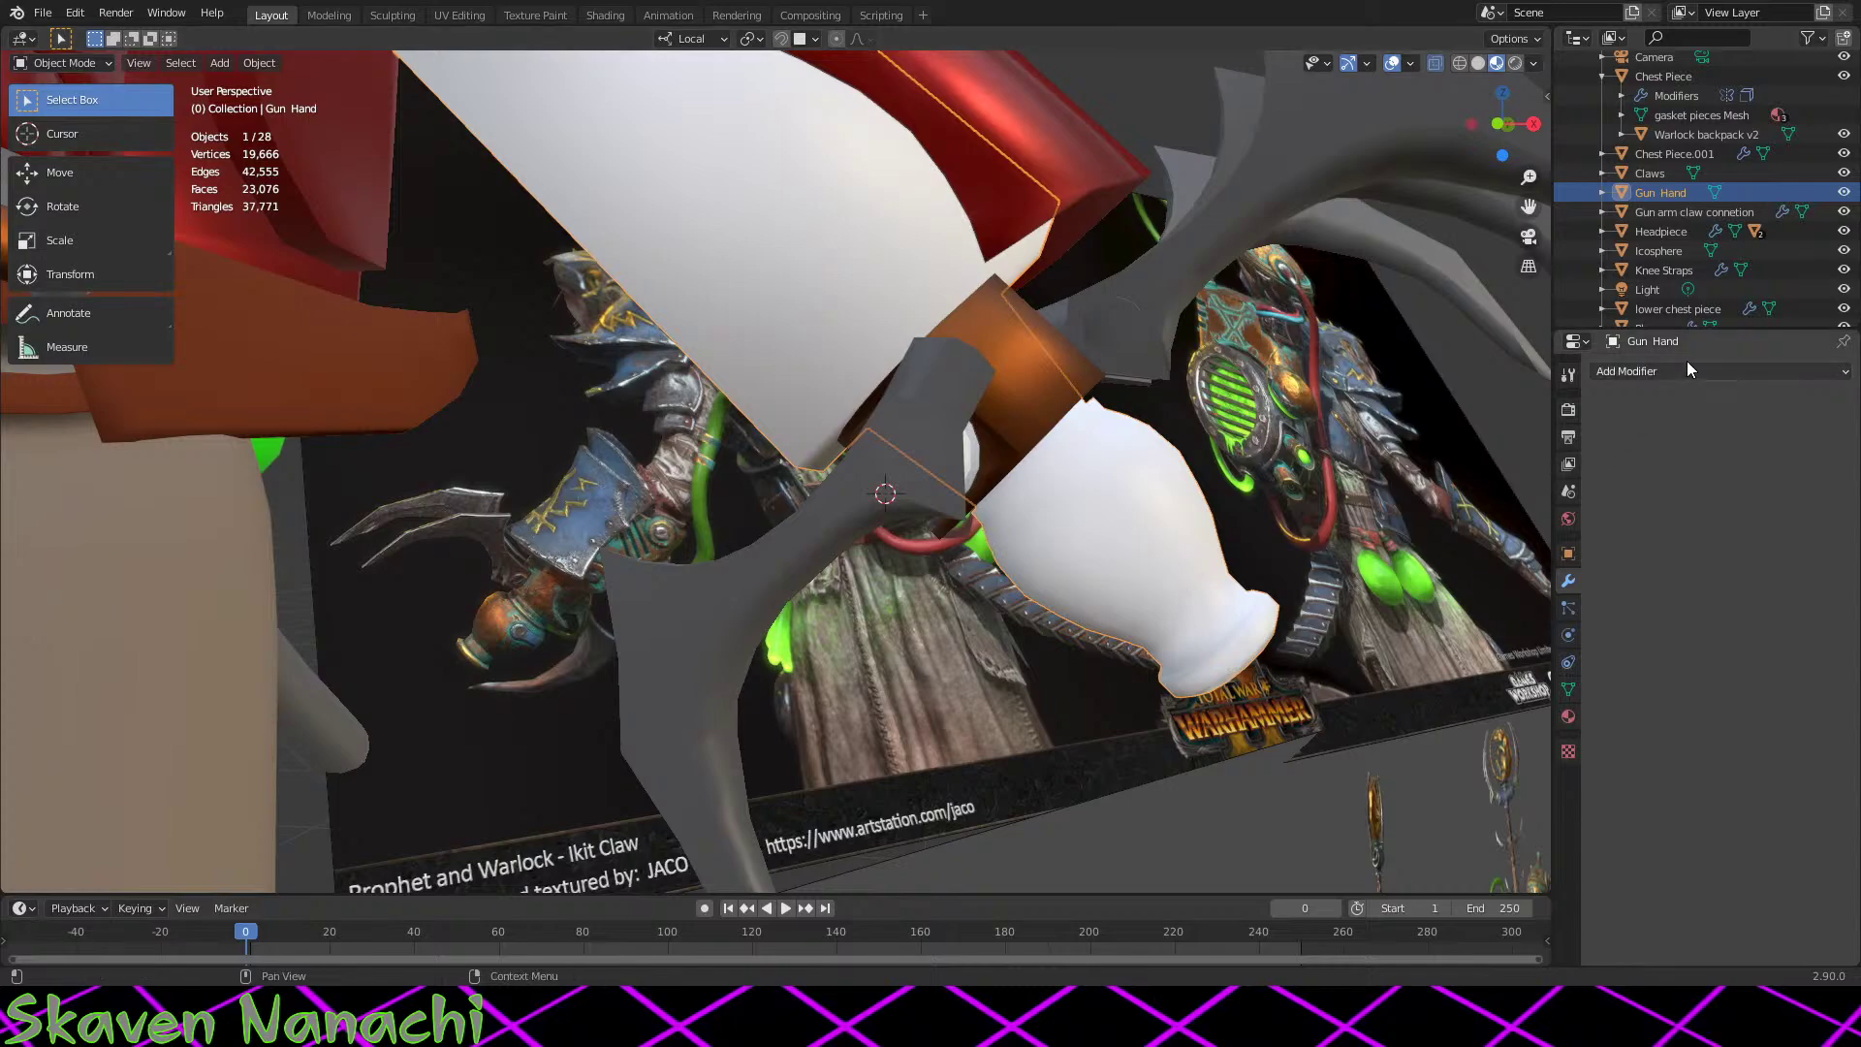
left_click(1687, 371)
left_click(1570, 714)
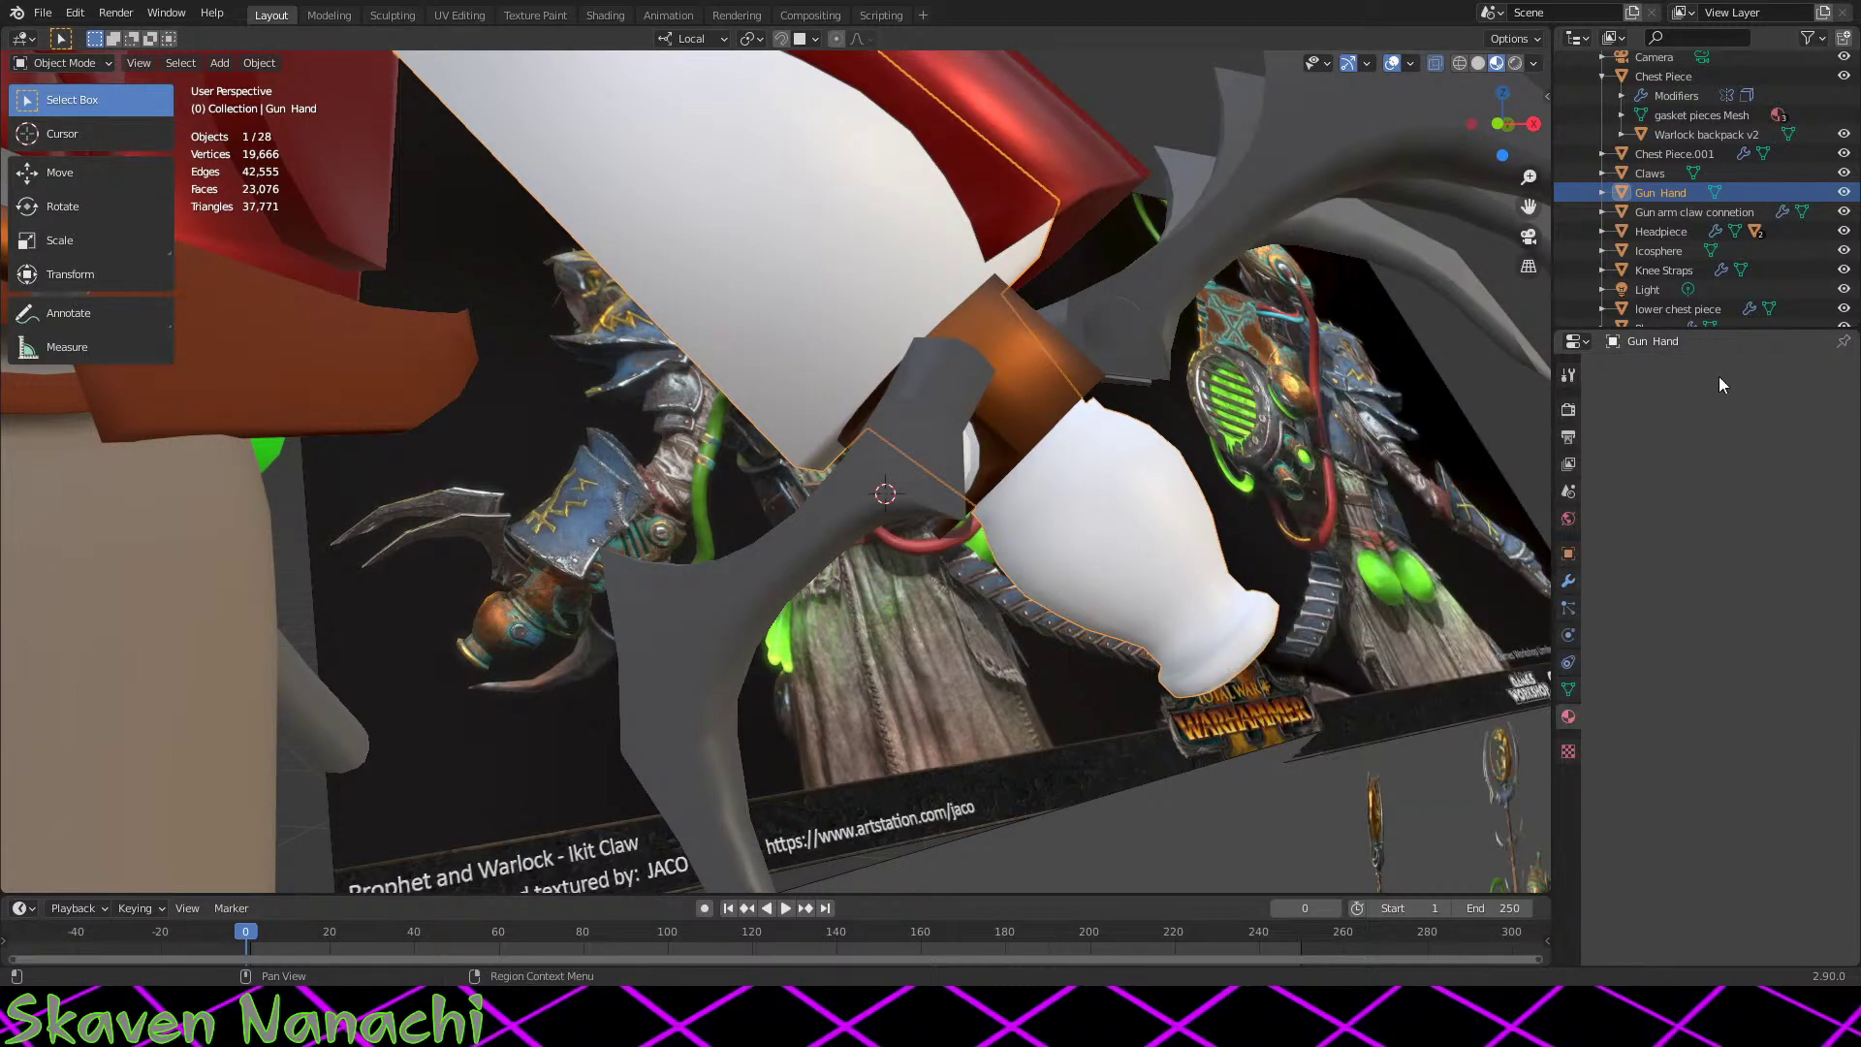
left_click(1605, 452)
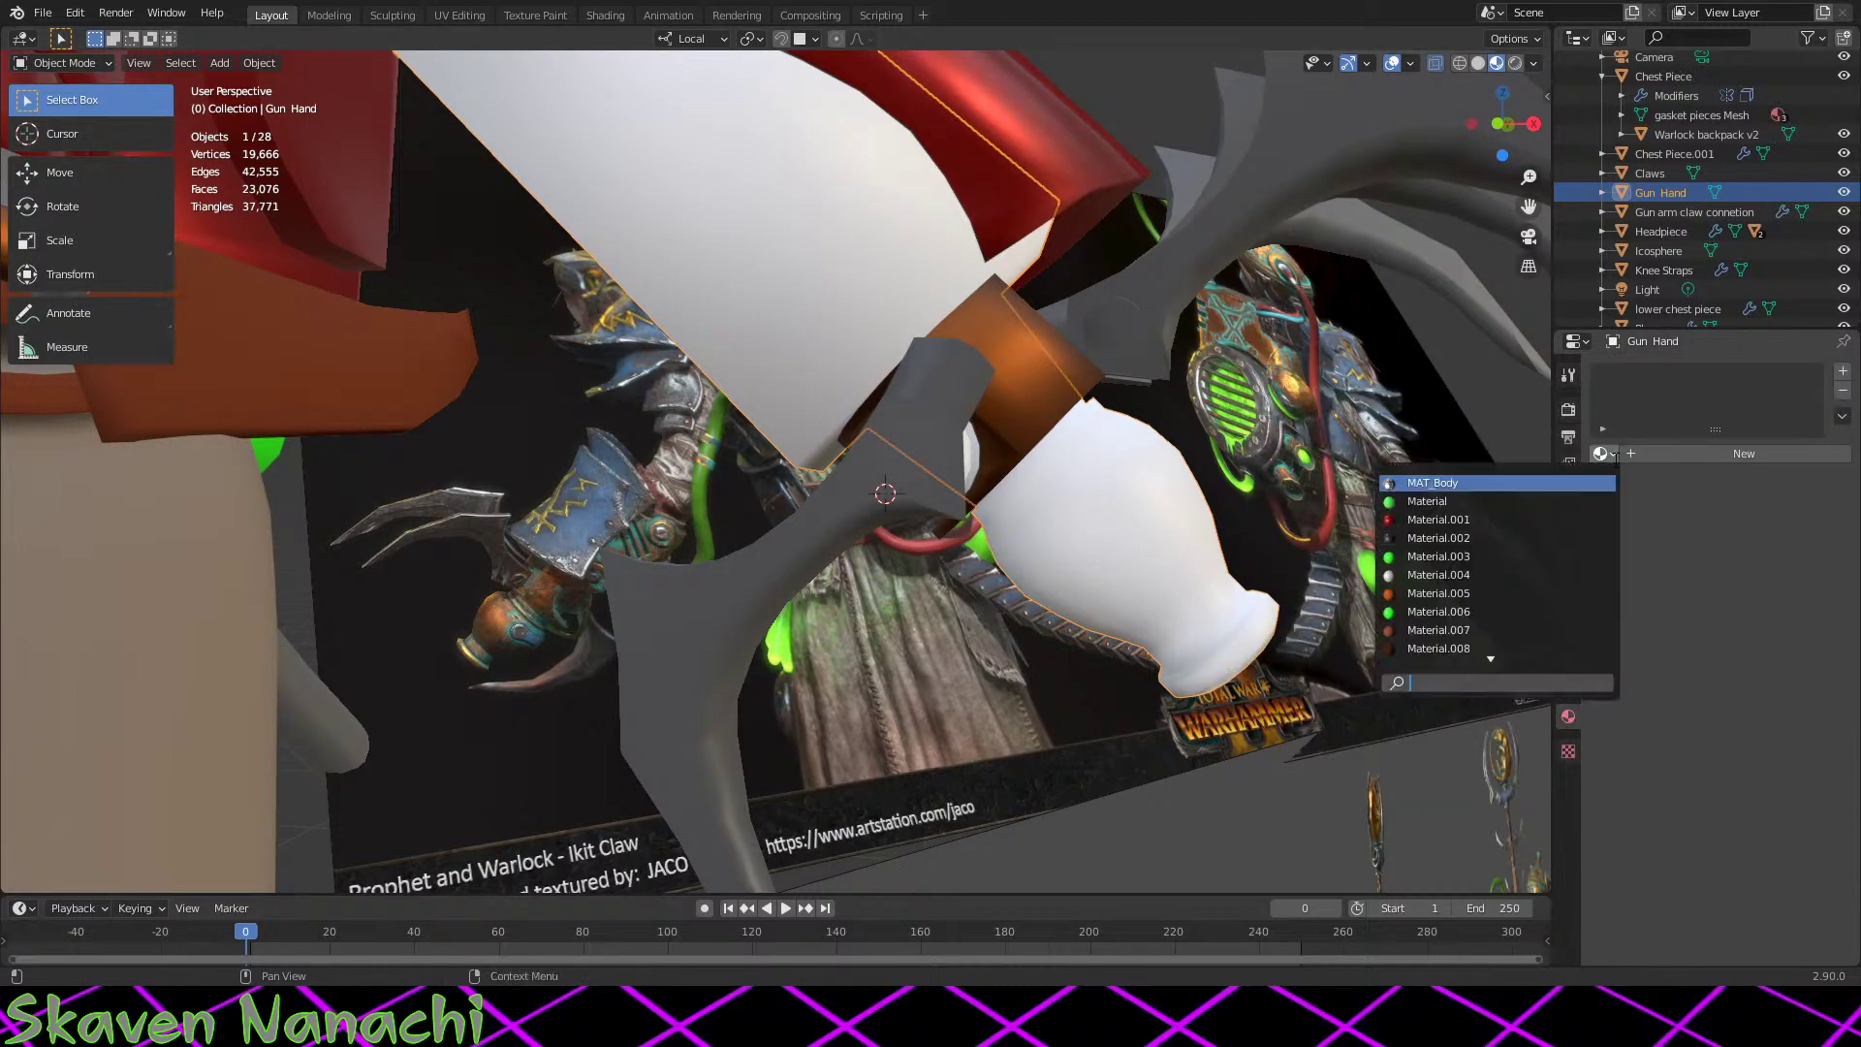
left_click(1444, 631)
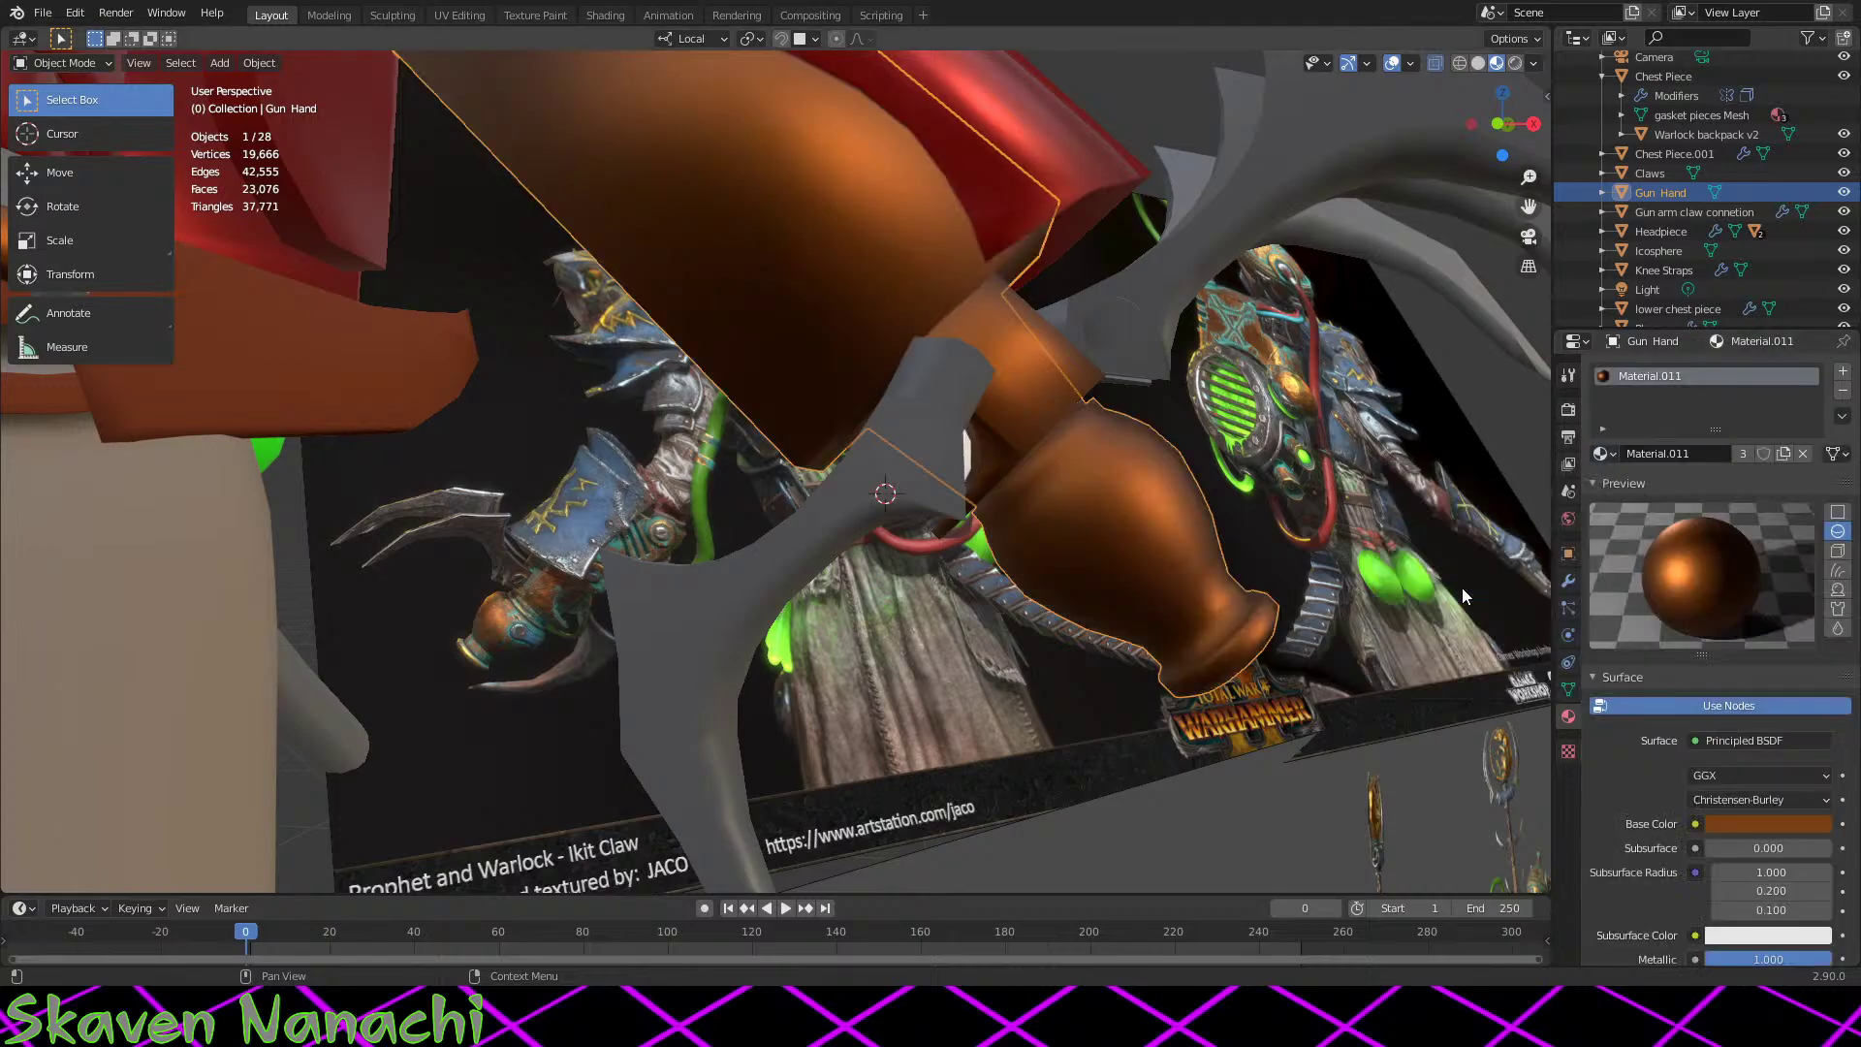
Step: Compare the copper gun hand and claw joint with the gun arm in the reference artwork
middle_click_drag(1462, 587, 944, 603)
scroll(928, 666, "up", 3)
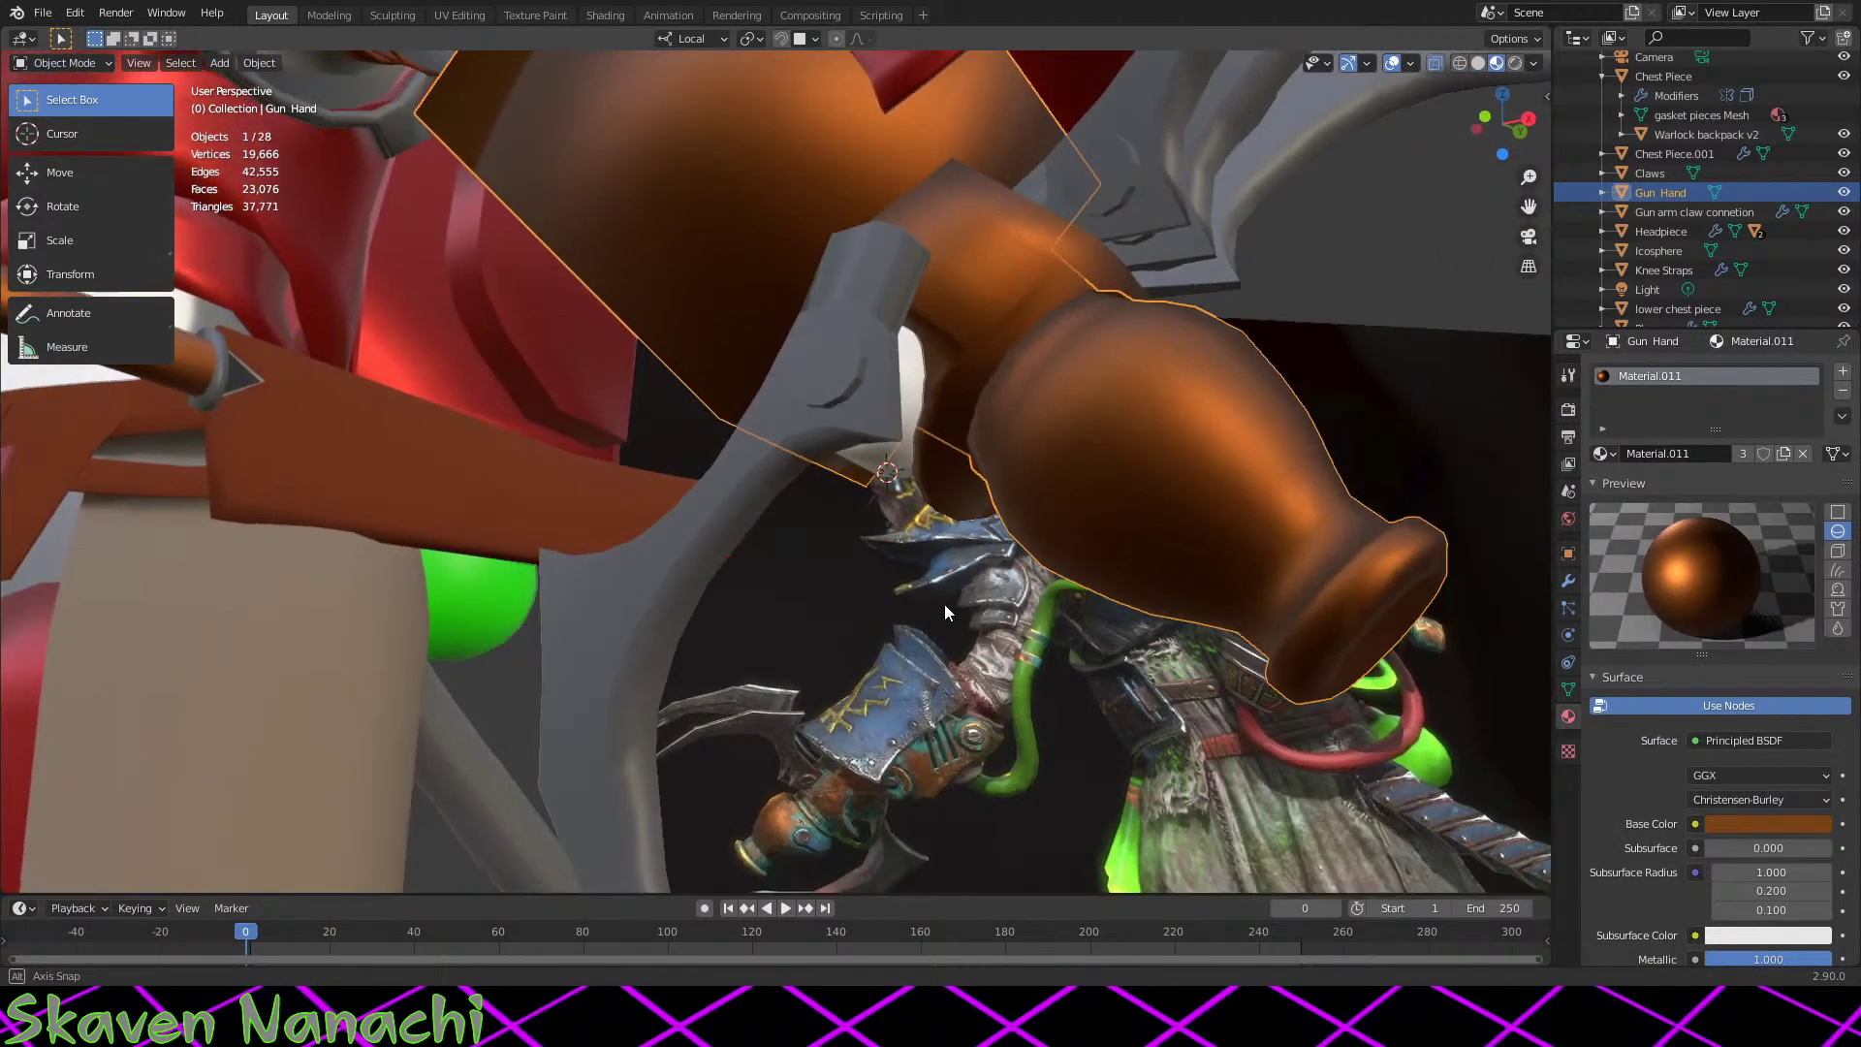
scroll(944, 603, "down", 4)
middle_click_drag(1177, 704, 783, 217, "shift")
scroll(1086, 498, "up", 6)
scroll(1085, 498, "up", 1)
scroll(1153, 477, "down", 5)
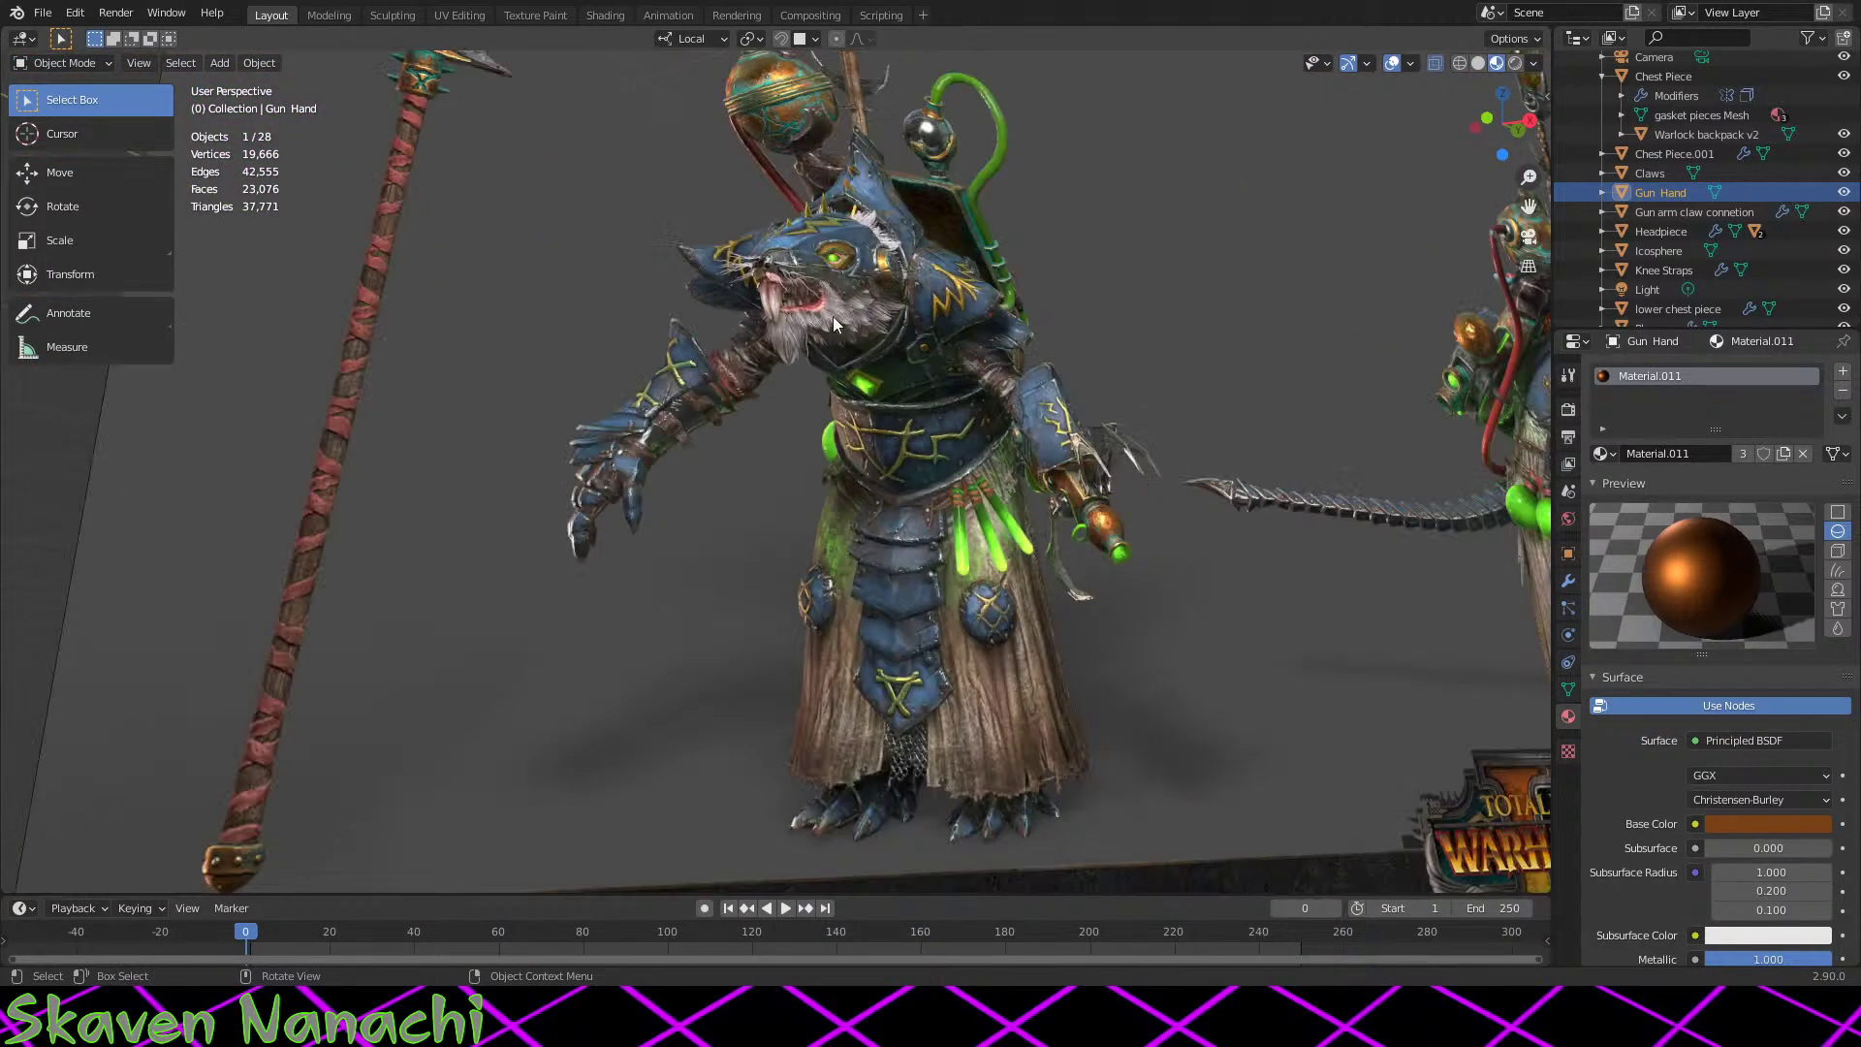
scroll(834, 316, "down", 3)
middle_click_drag(1031, 126, 1237, 461, "shift")
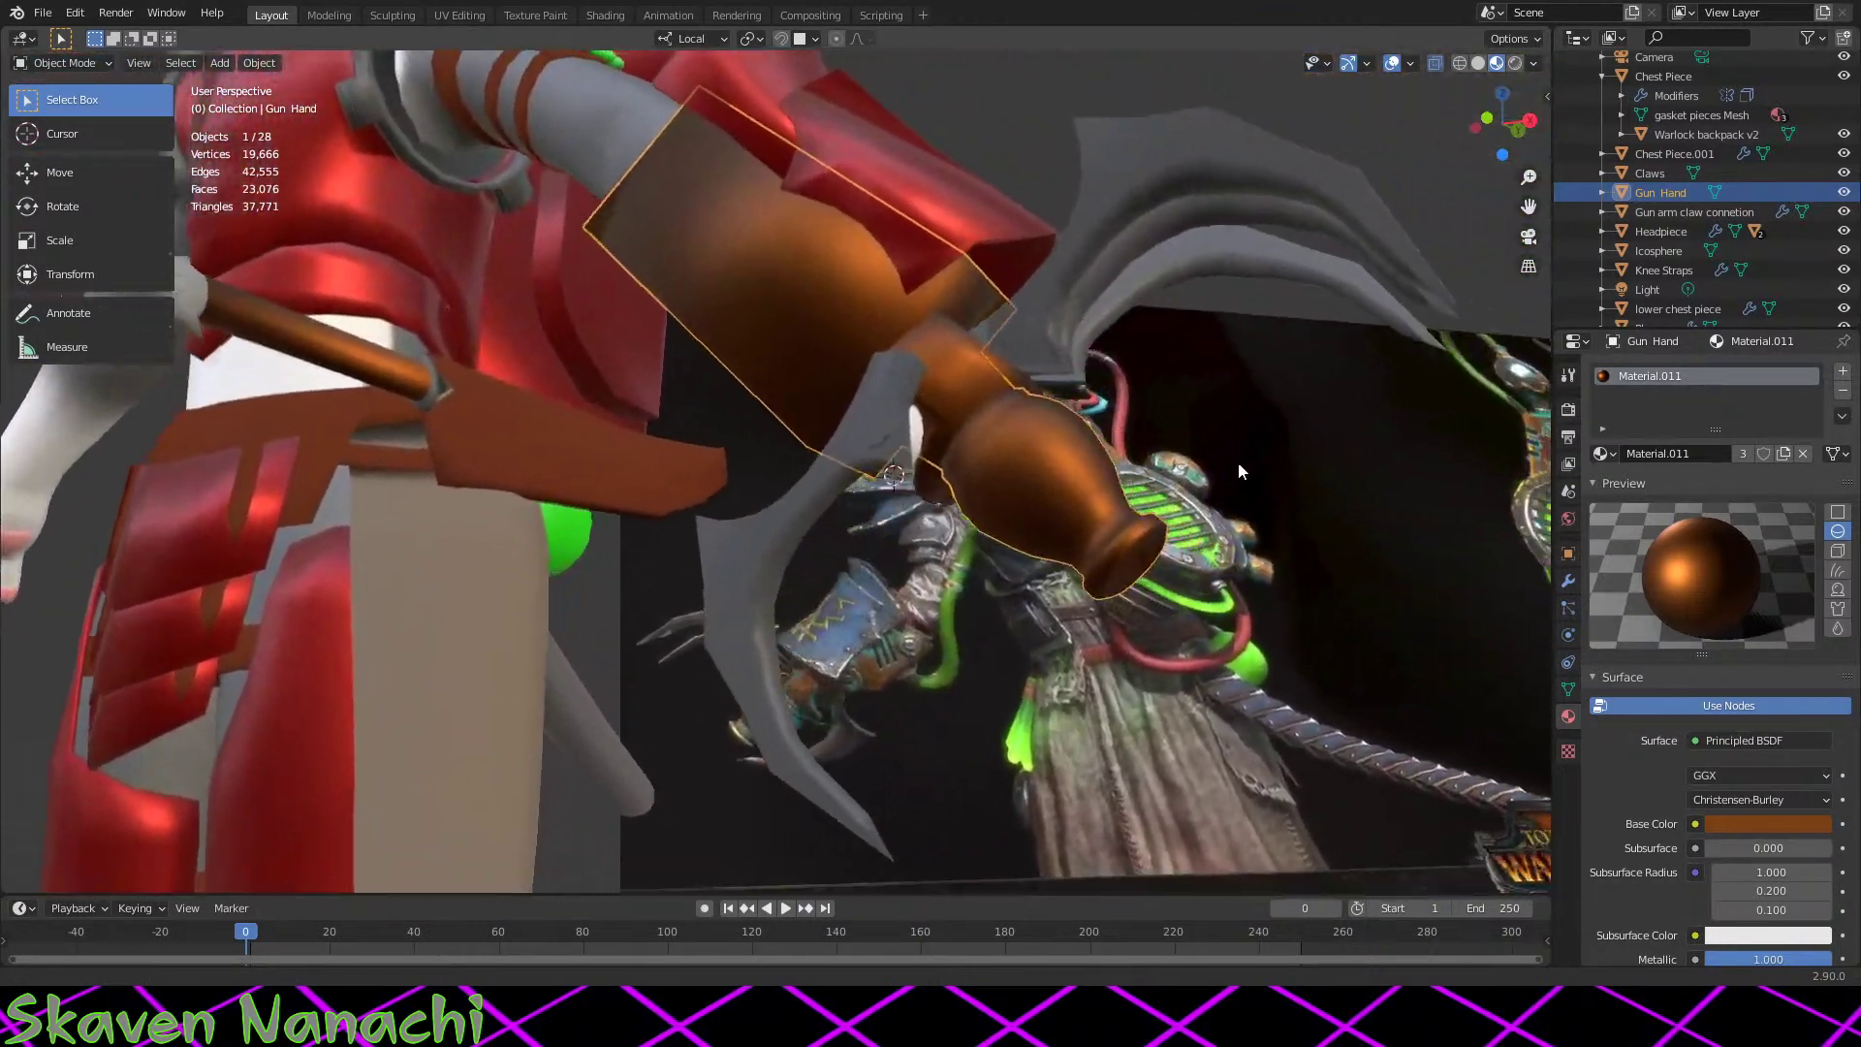
scroll(911, 421, "up", 5)
middle_click_drag(942, 324, 878, 340)
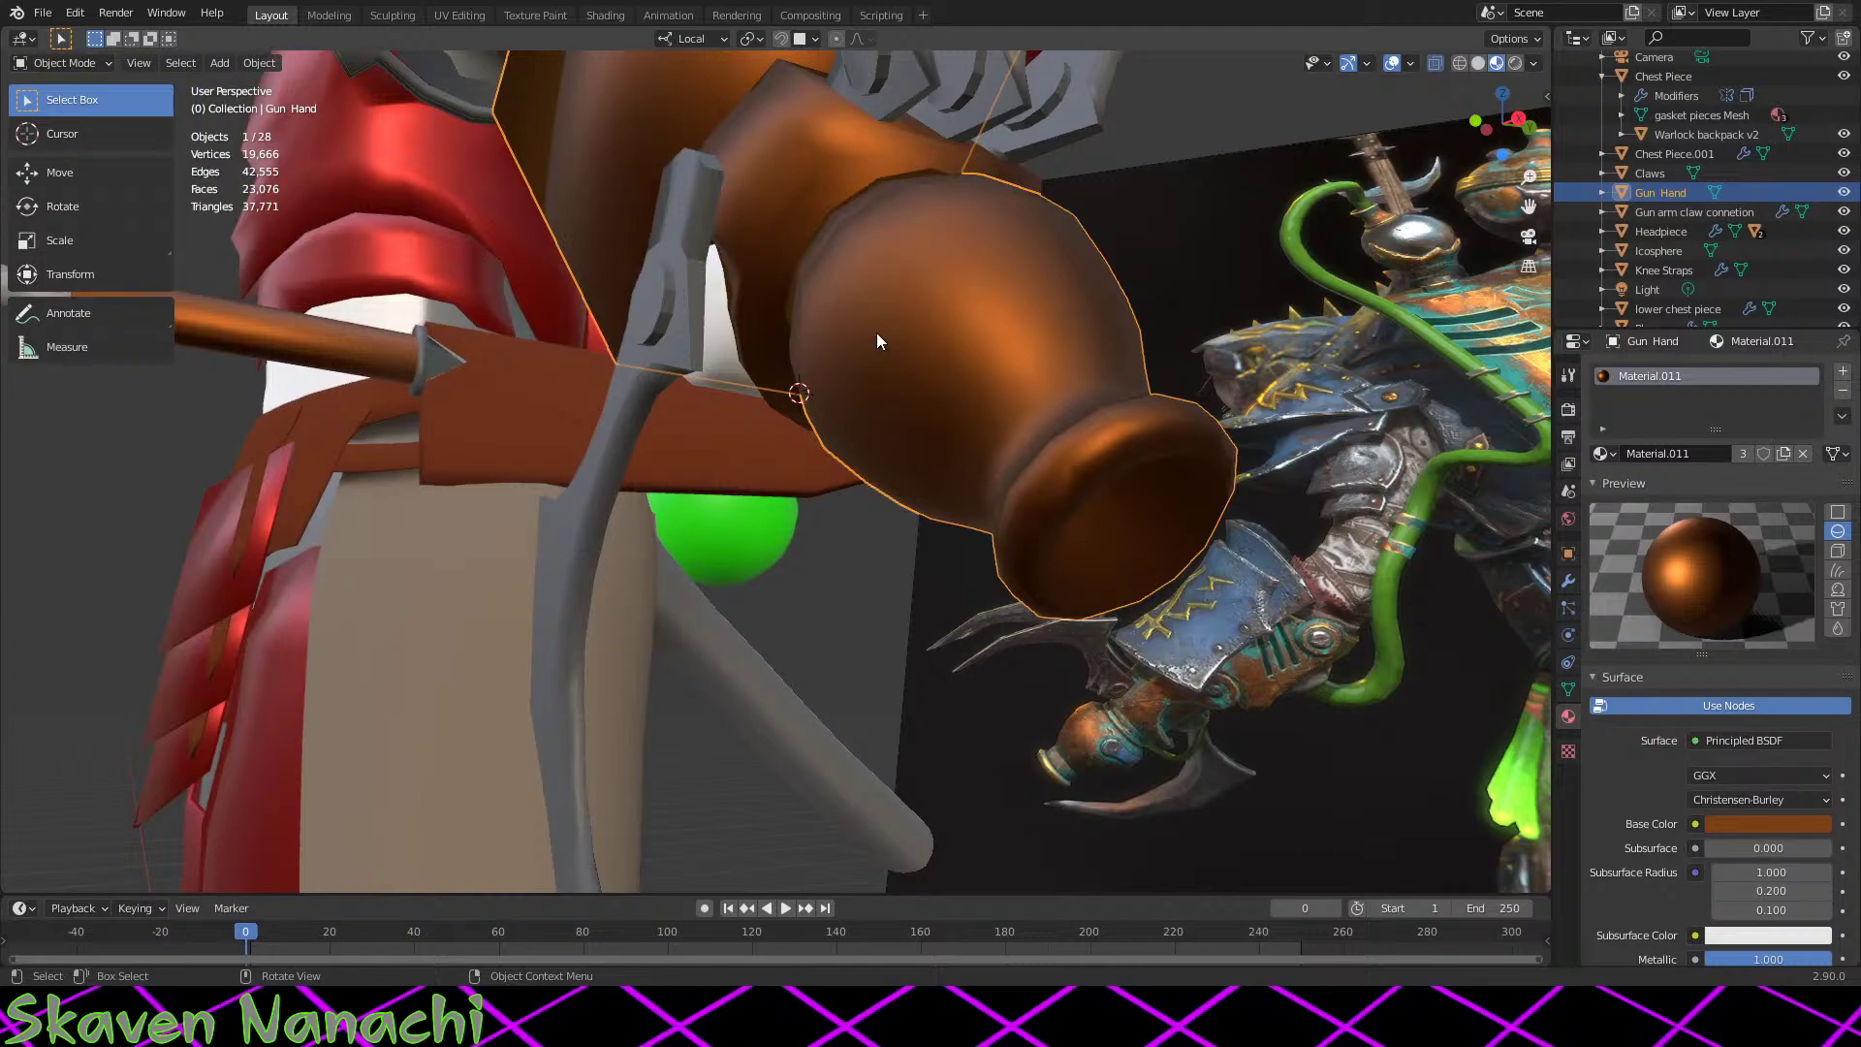
Step: Try Material.002 on the sphere joint, replace it with the grey Material.010, and bring up that material's surface settings
left_click(712, 306)
left_click(1601, 453)
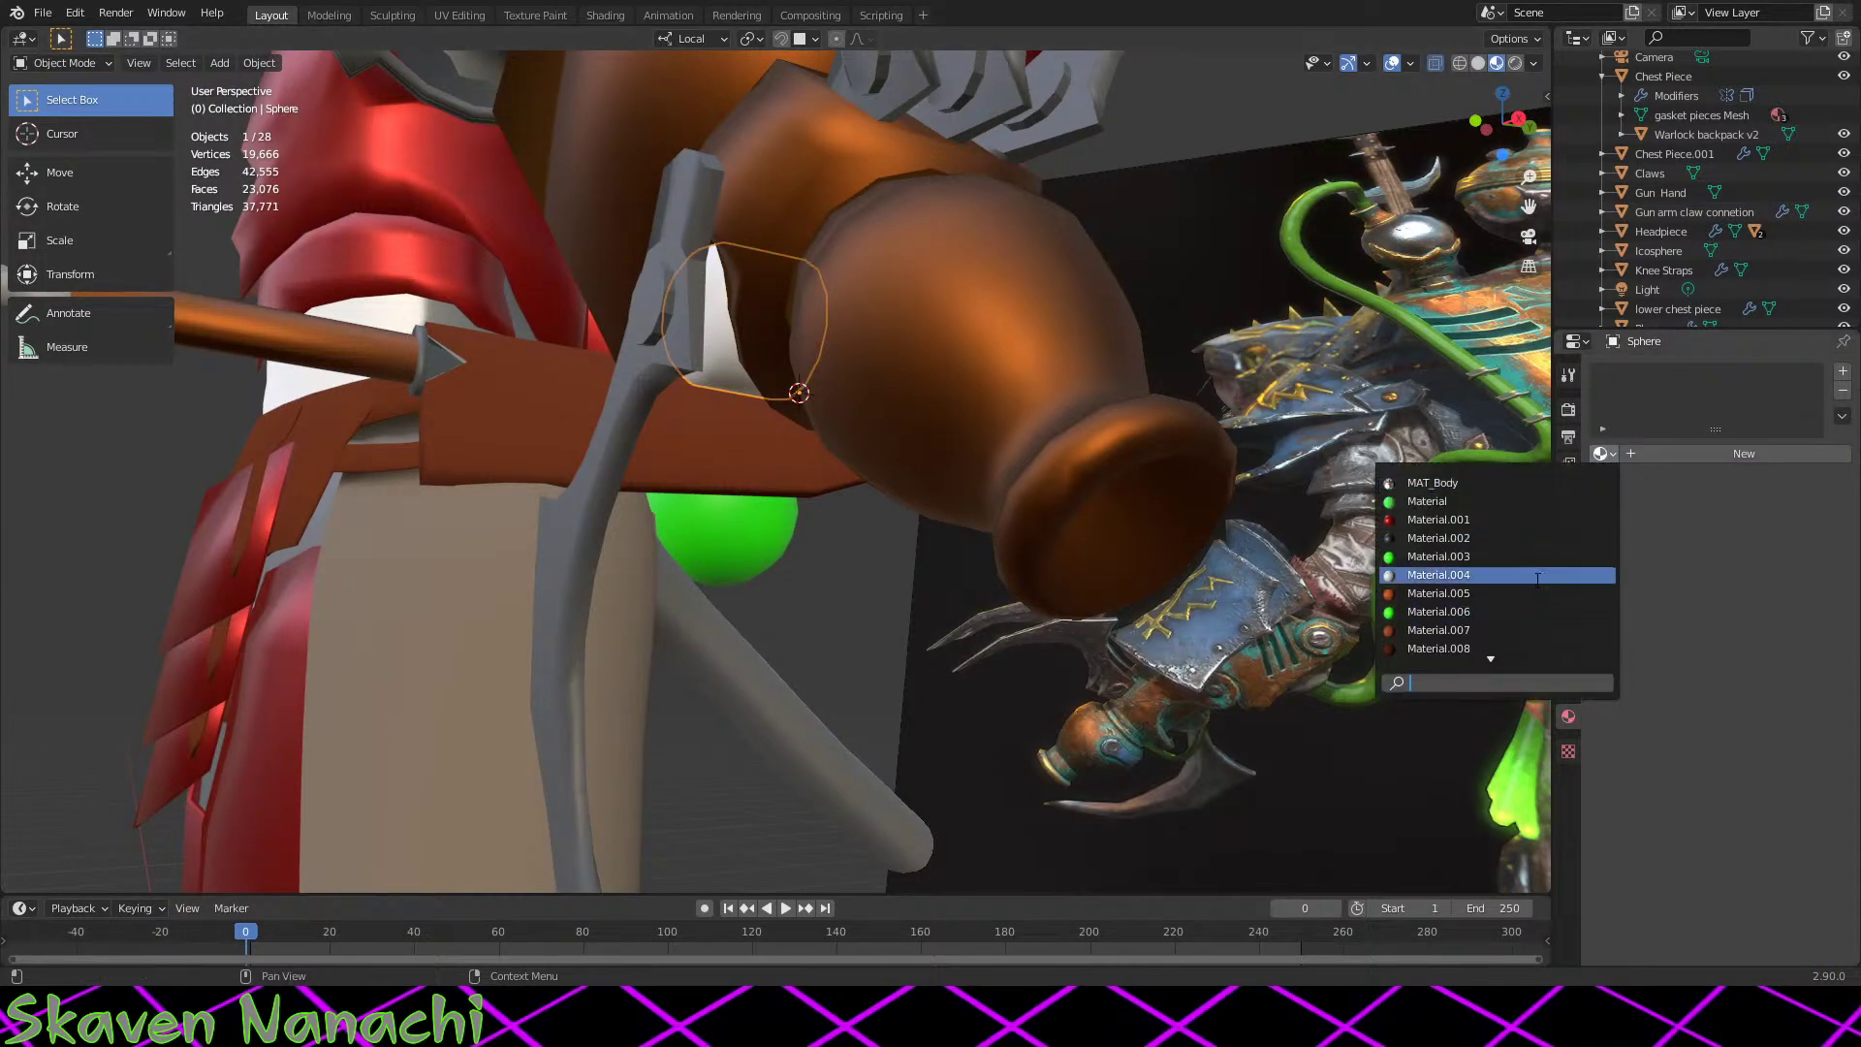
left_click(1454, 538)
left_click(1601, 454)
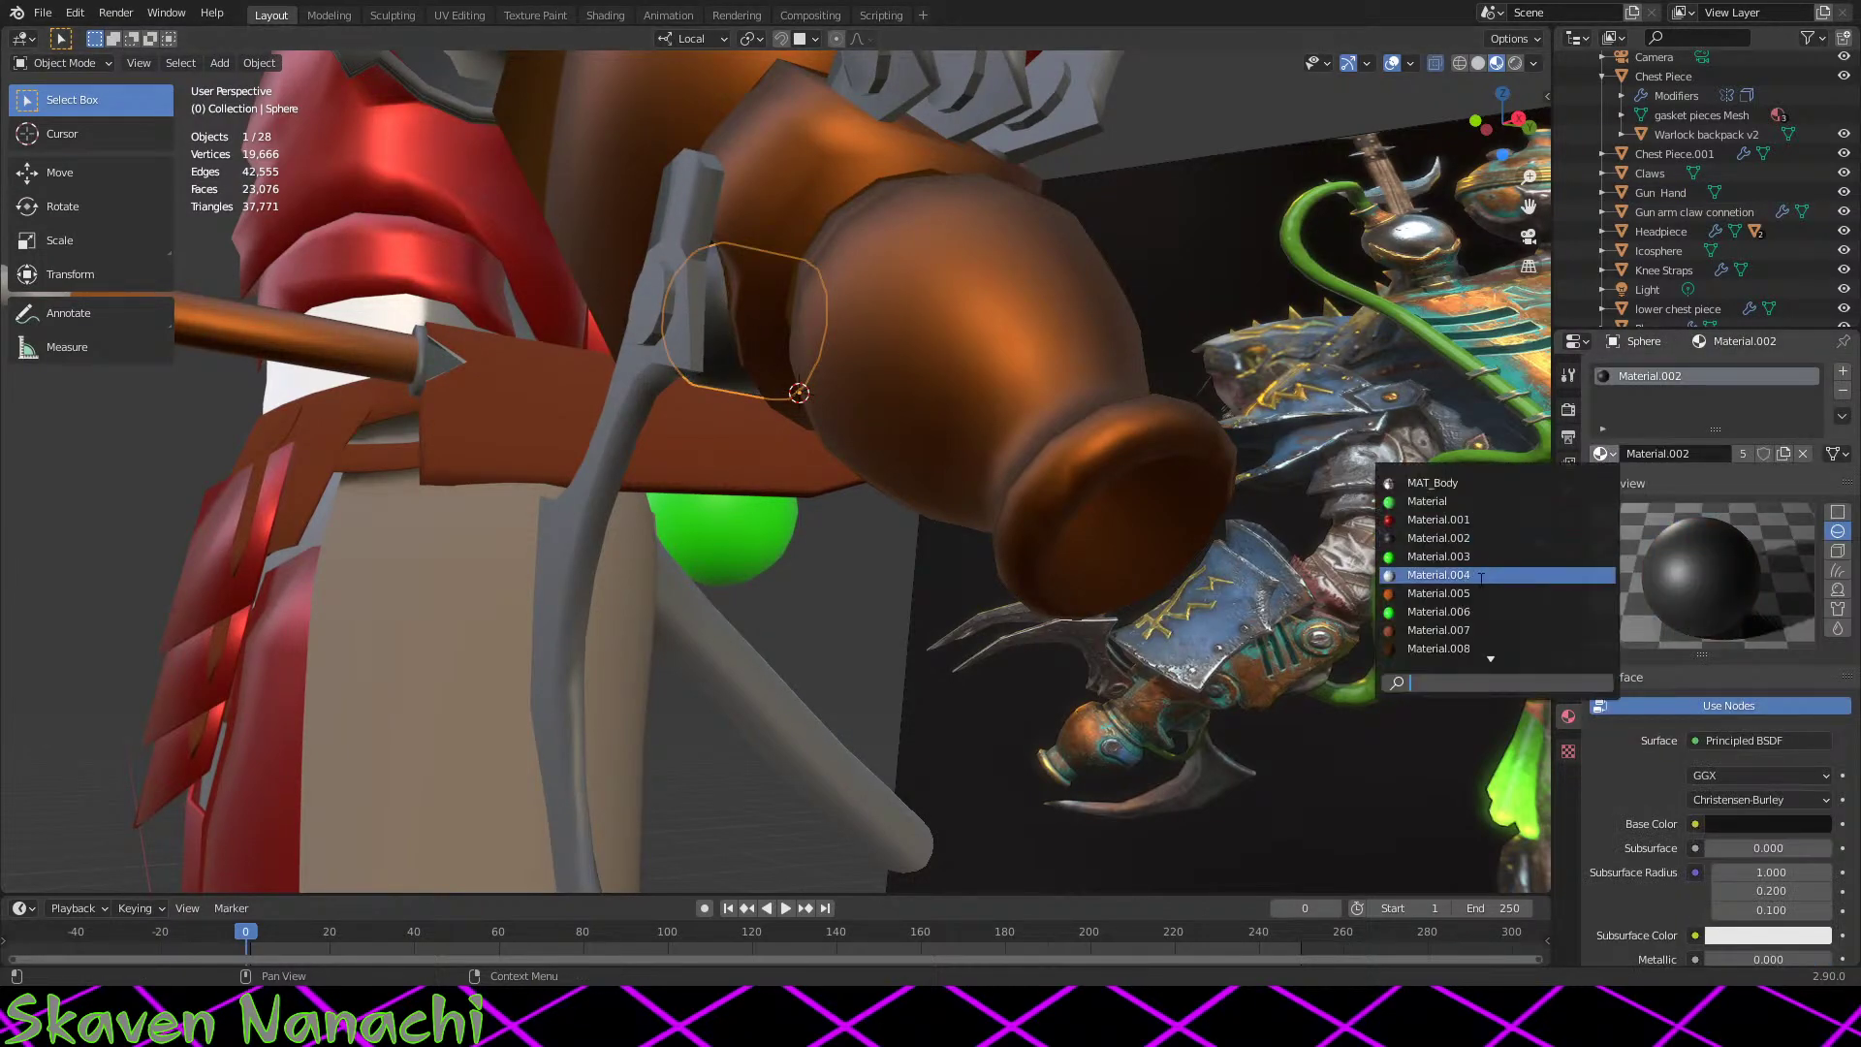
scroll(1480, 578, "down", 6)
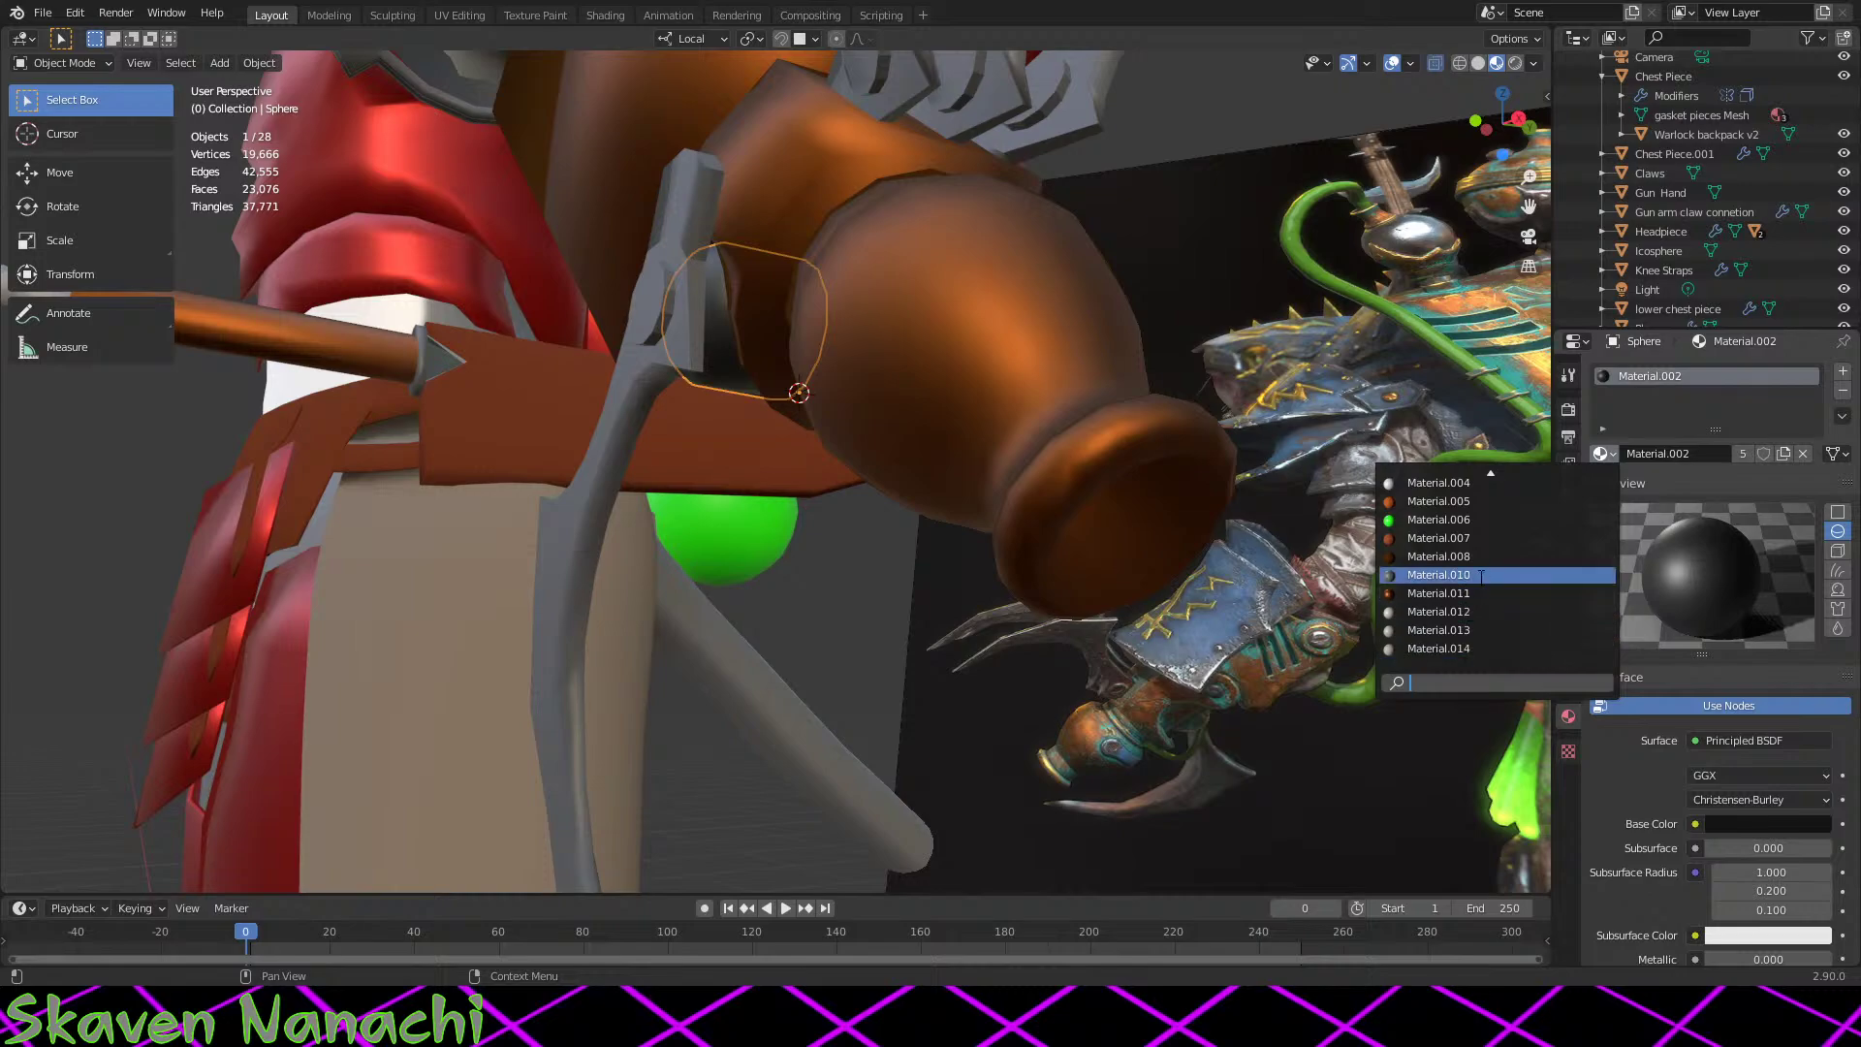
left_click(1438, 575)
middle_click_drag(1163, 574, 1031, 568)
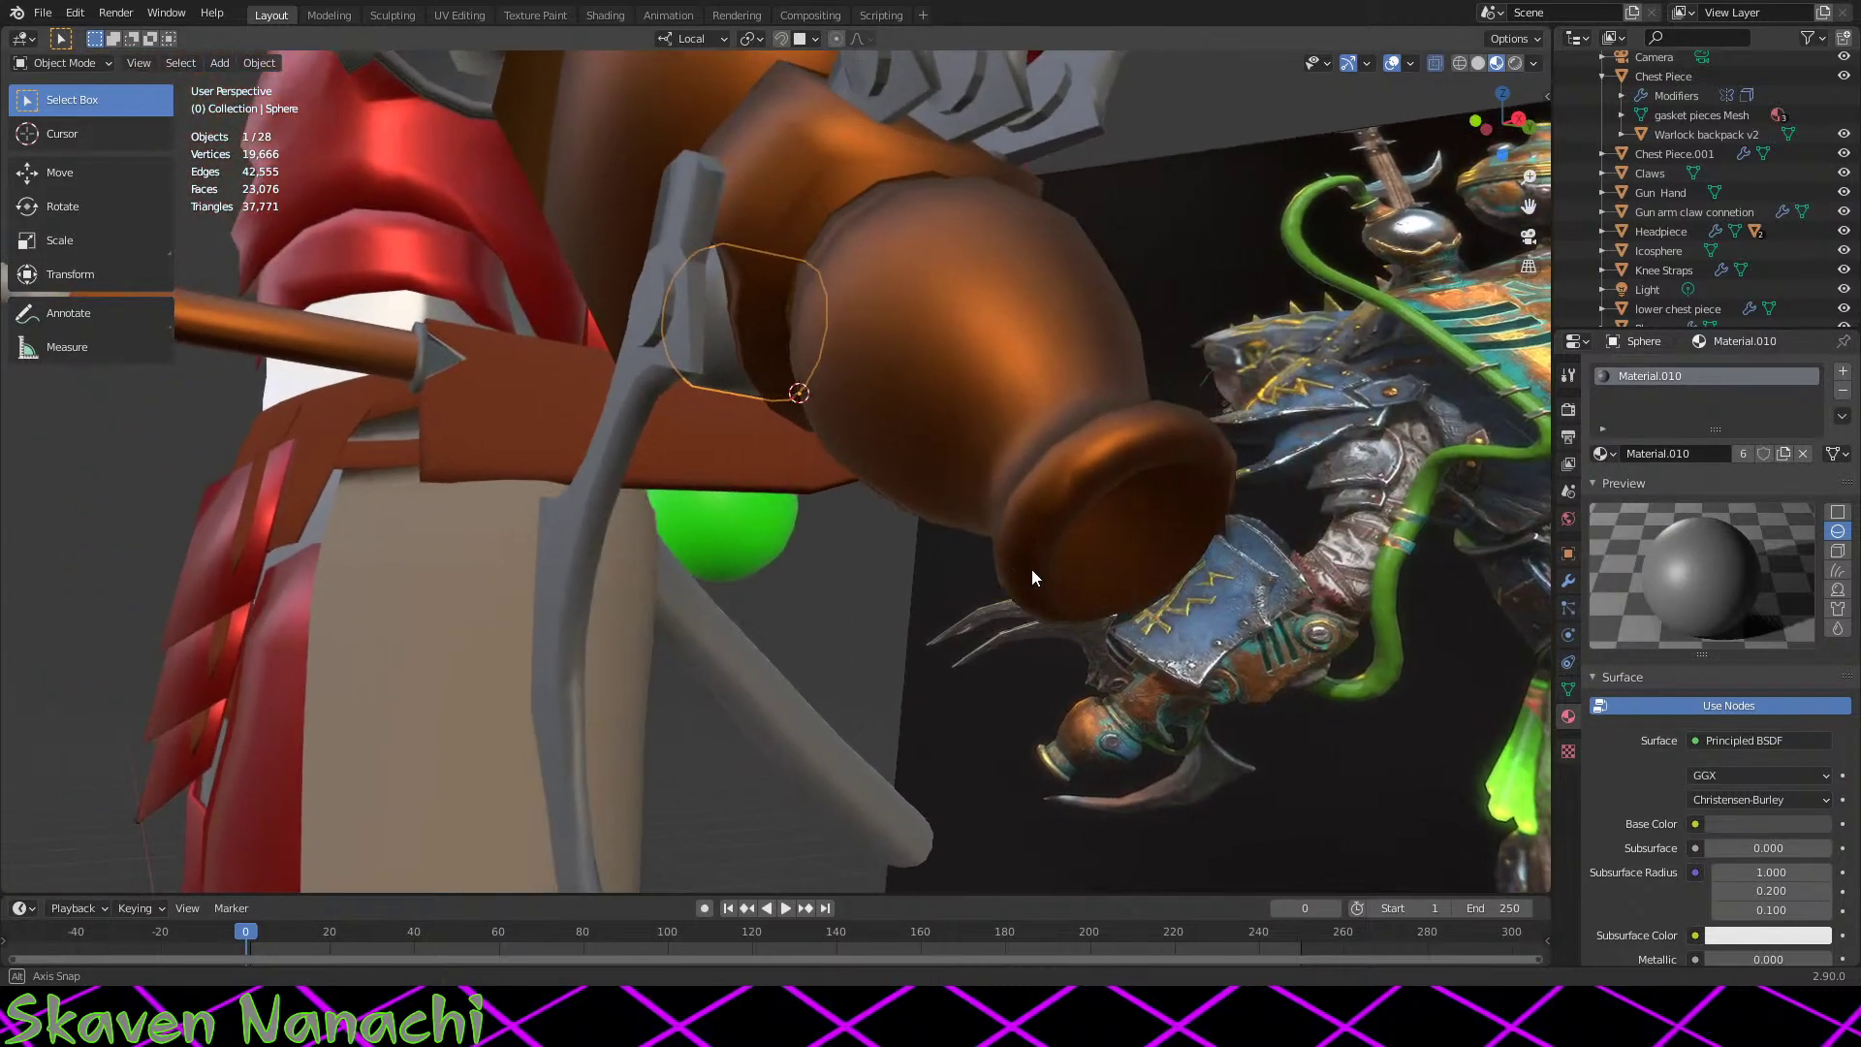
scroll(1774, 858, "down", 6)
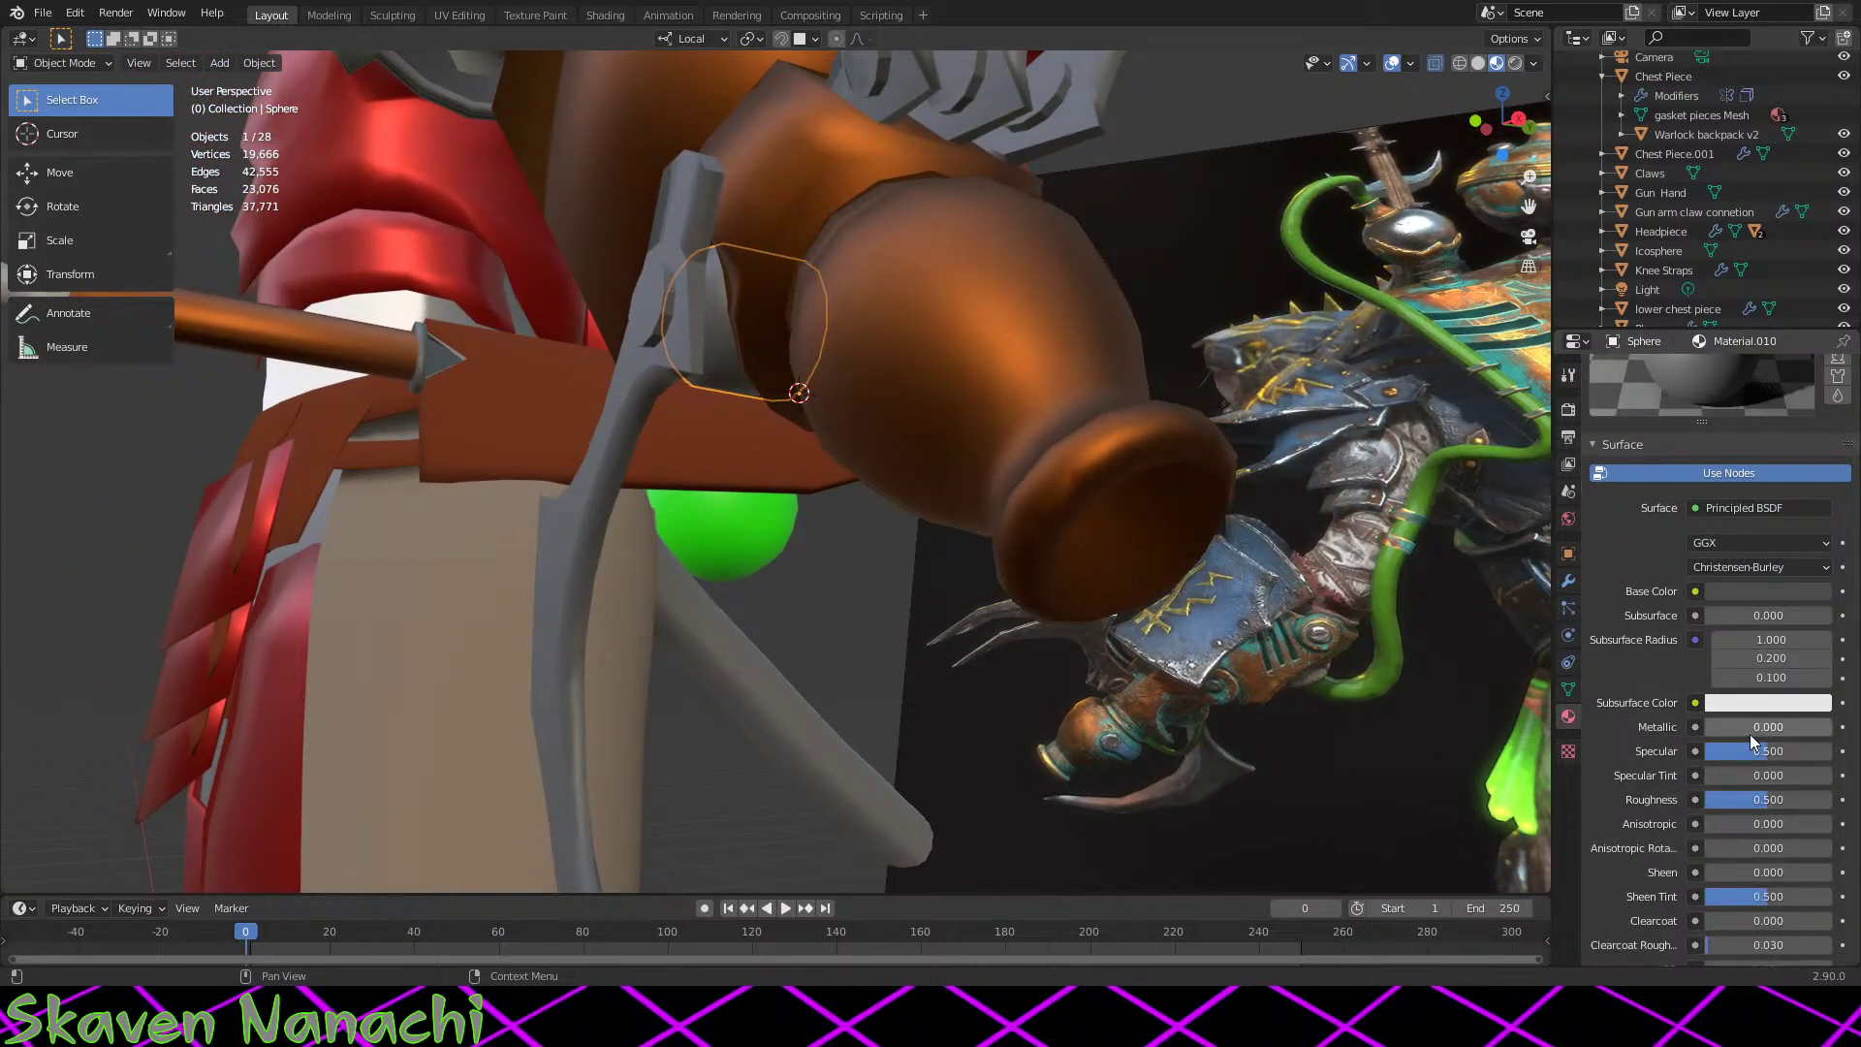
Step: Set Material.010's metallic to 1.000, its subsurface color to white and its base color value to 0.533, then deselect everything
left_click_drag(1749, 729, 1831, 729)
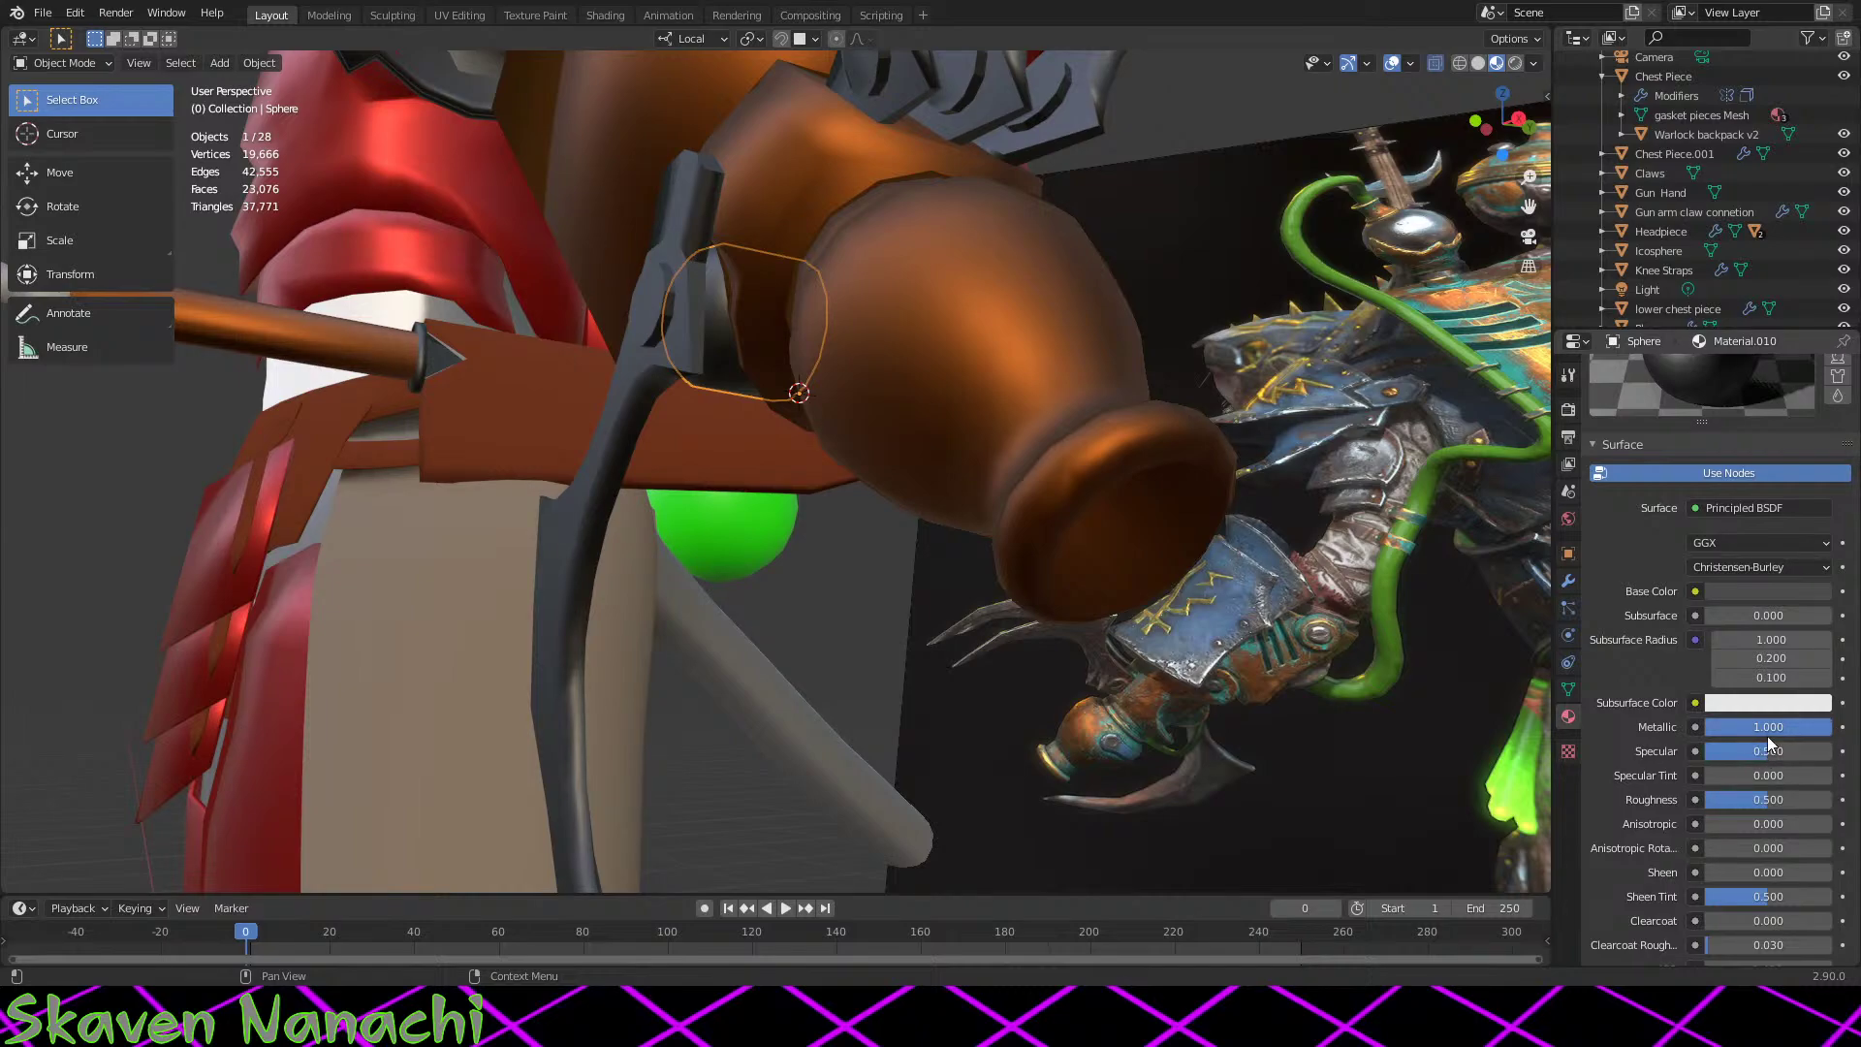
left_click(1753, 704)
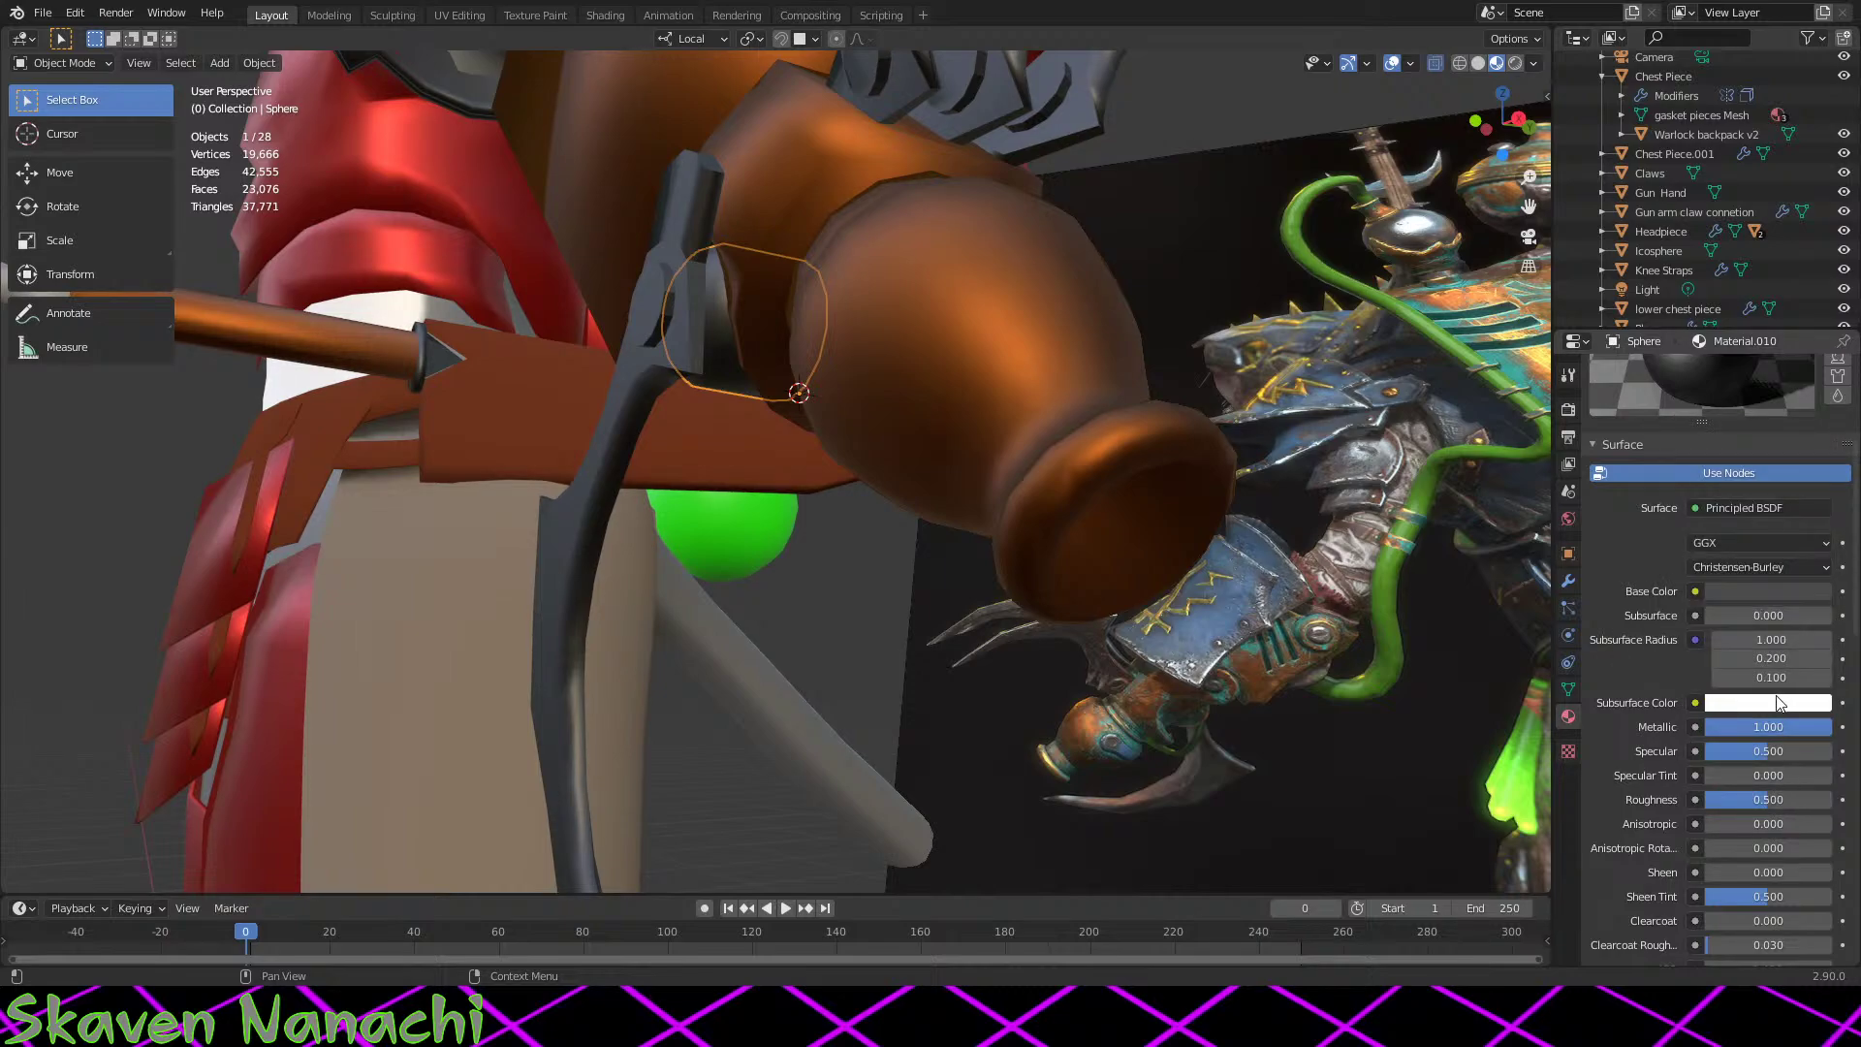
scroll(1779, 702, "up", 2)
left_click(1770, 668)
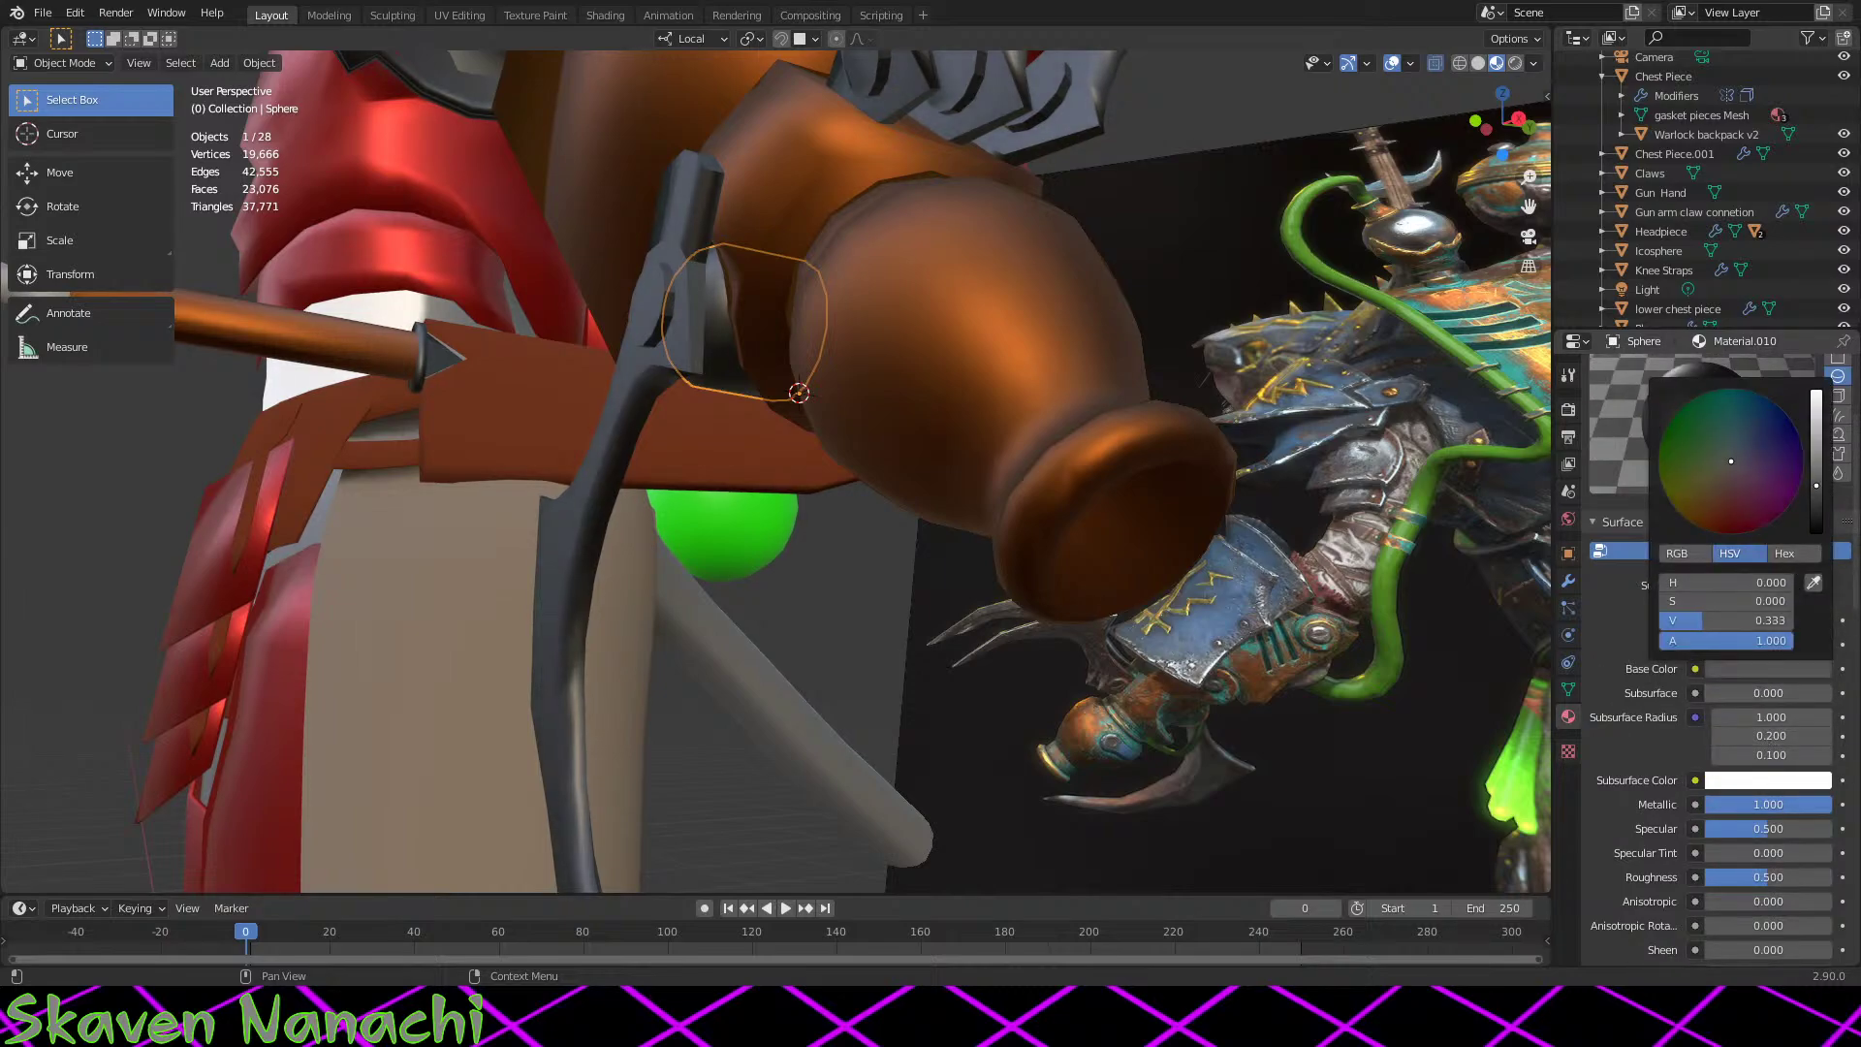
left_click_drag(1706, 621, 1730, 620)
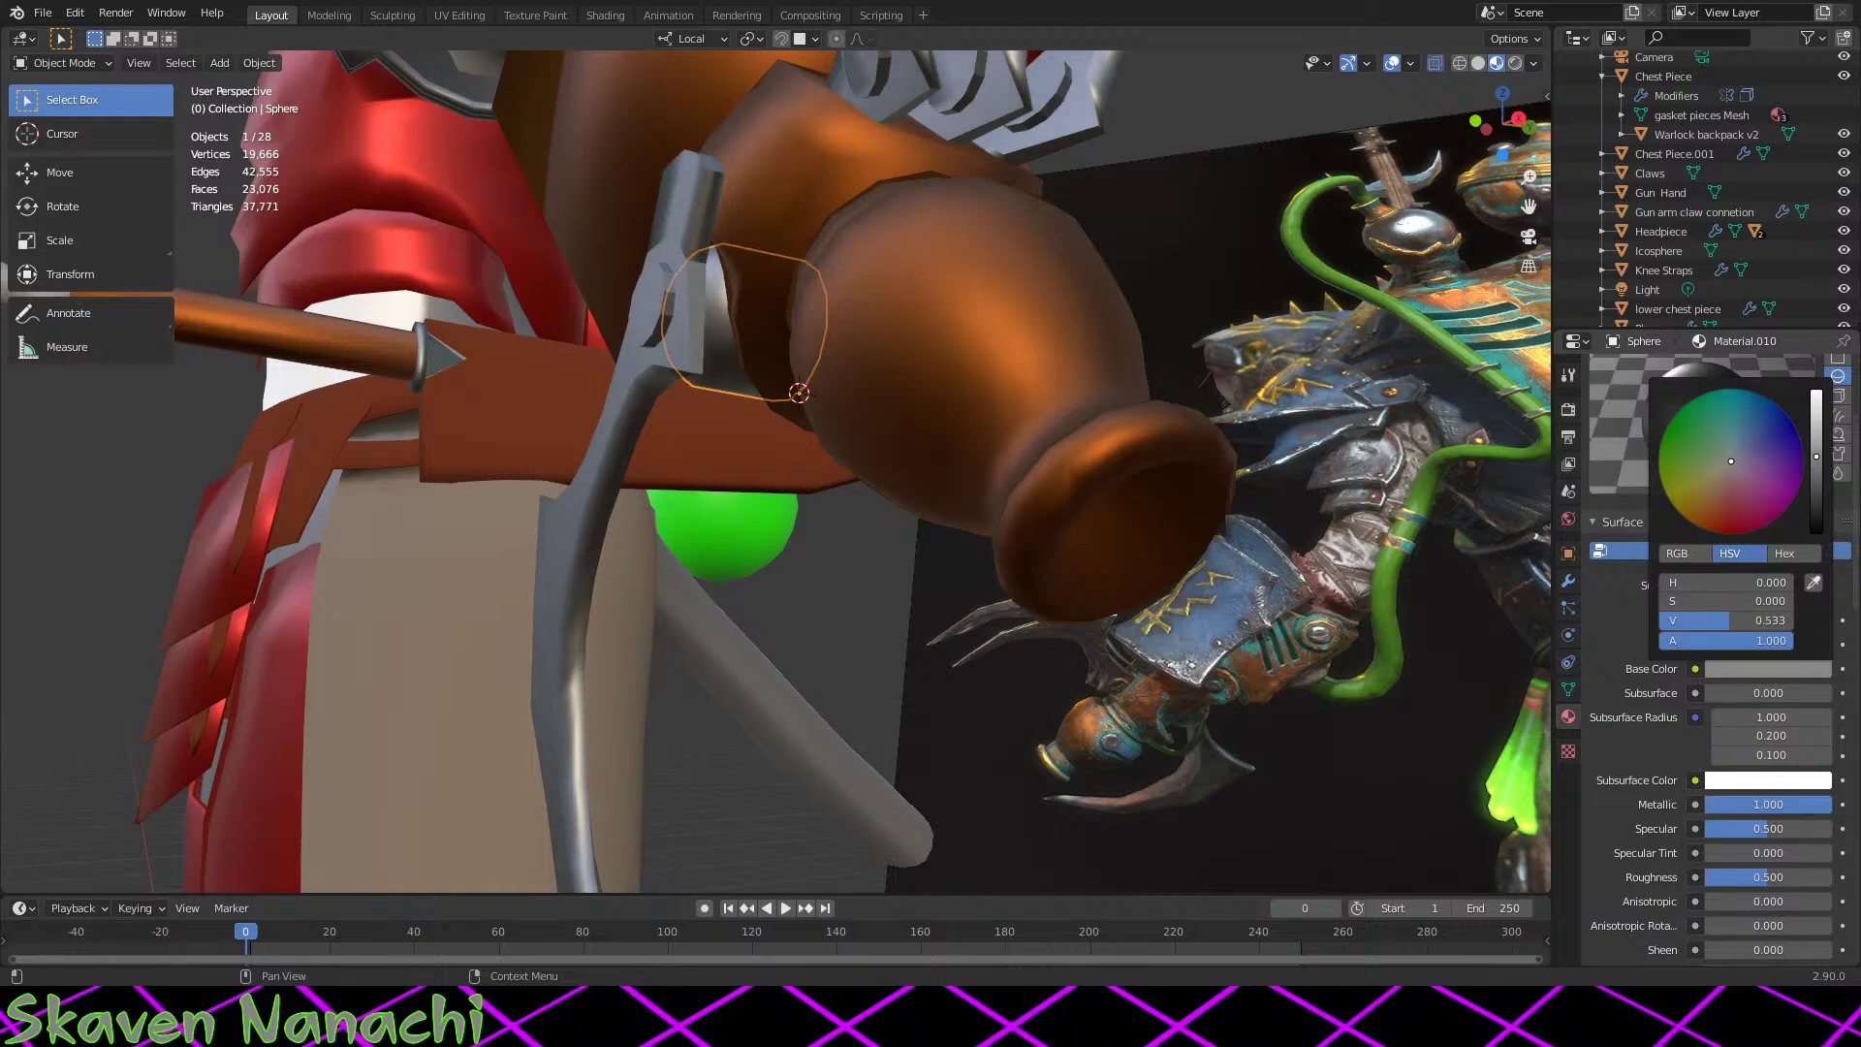
key("Tab")
key("Tab")
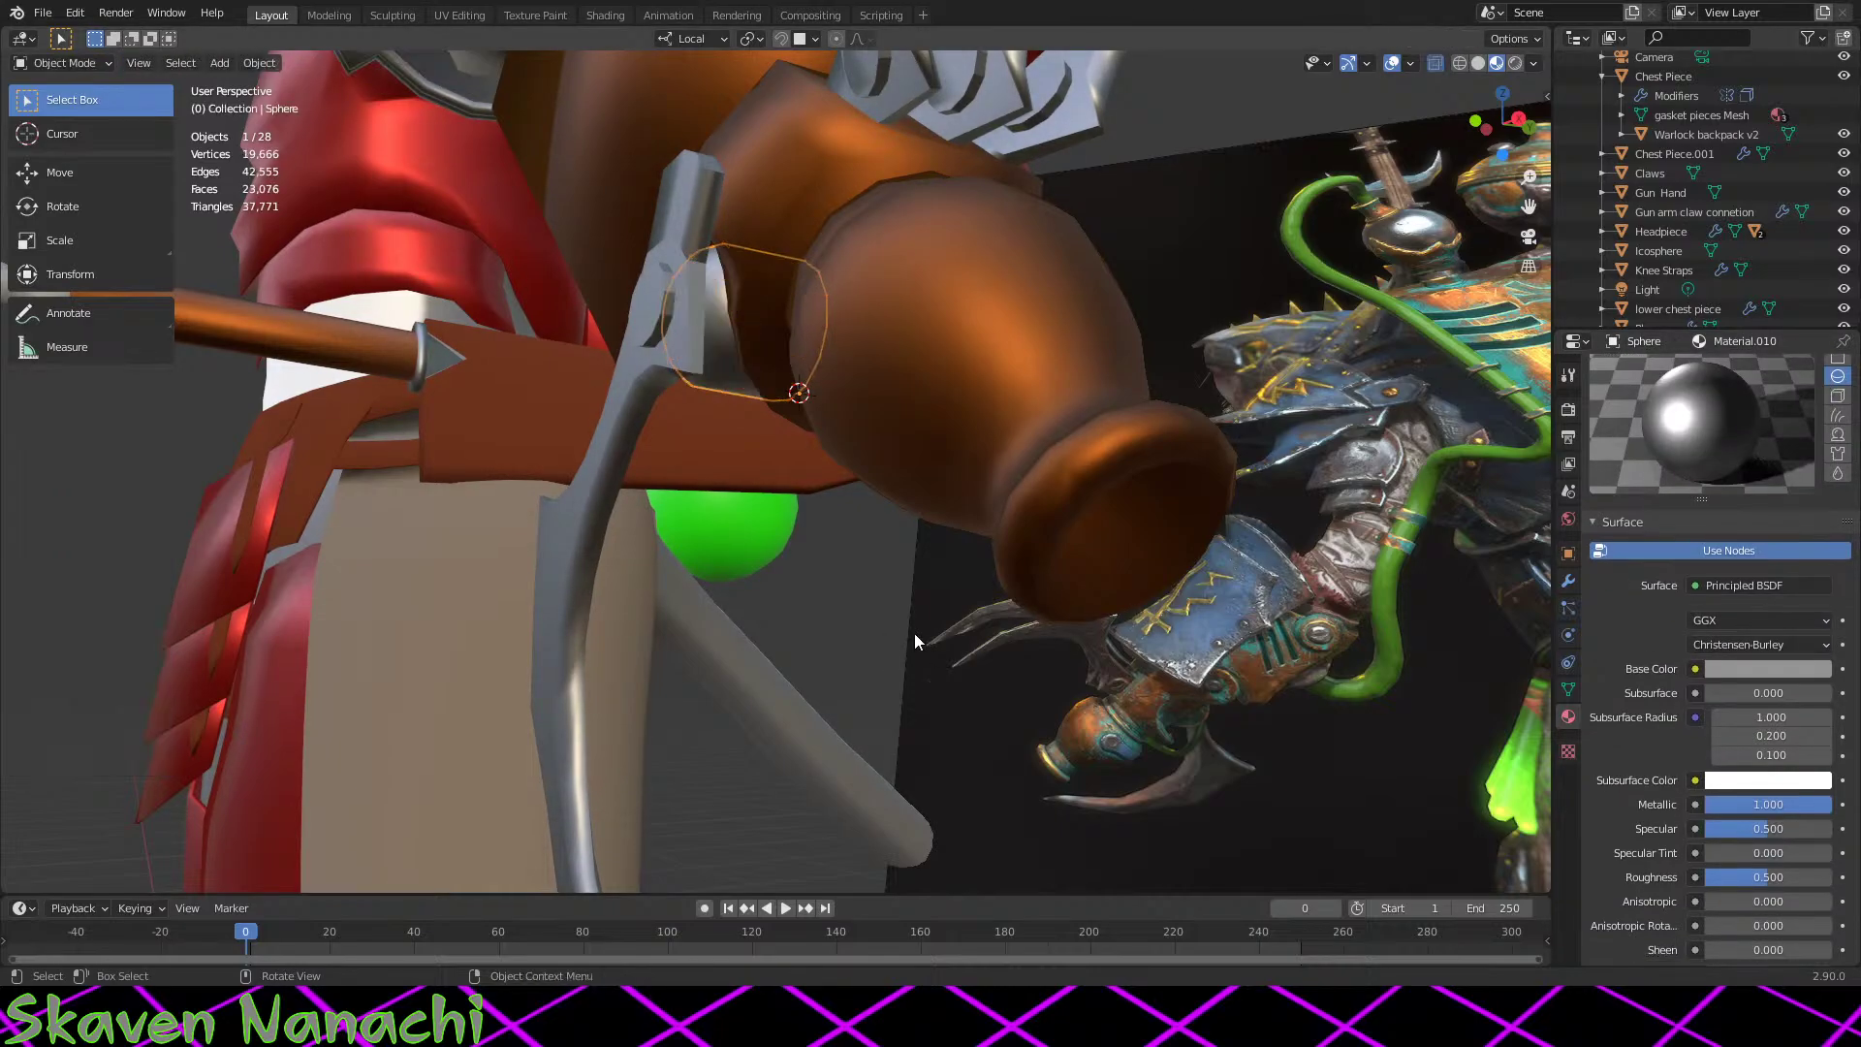
key("alt+a")
Step: Compare the metallic claws and gun hand with the armored gun arm in the reference artwork
middle_click_drag(915, 643, 1115, 632)
scroll(1115, 632, "down", 5)
scroll(1058, 671, "up", 8)
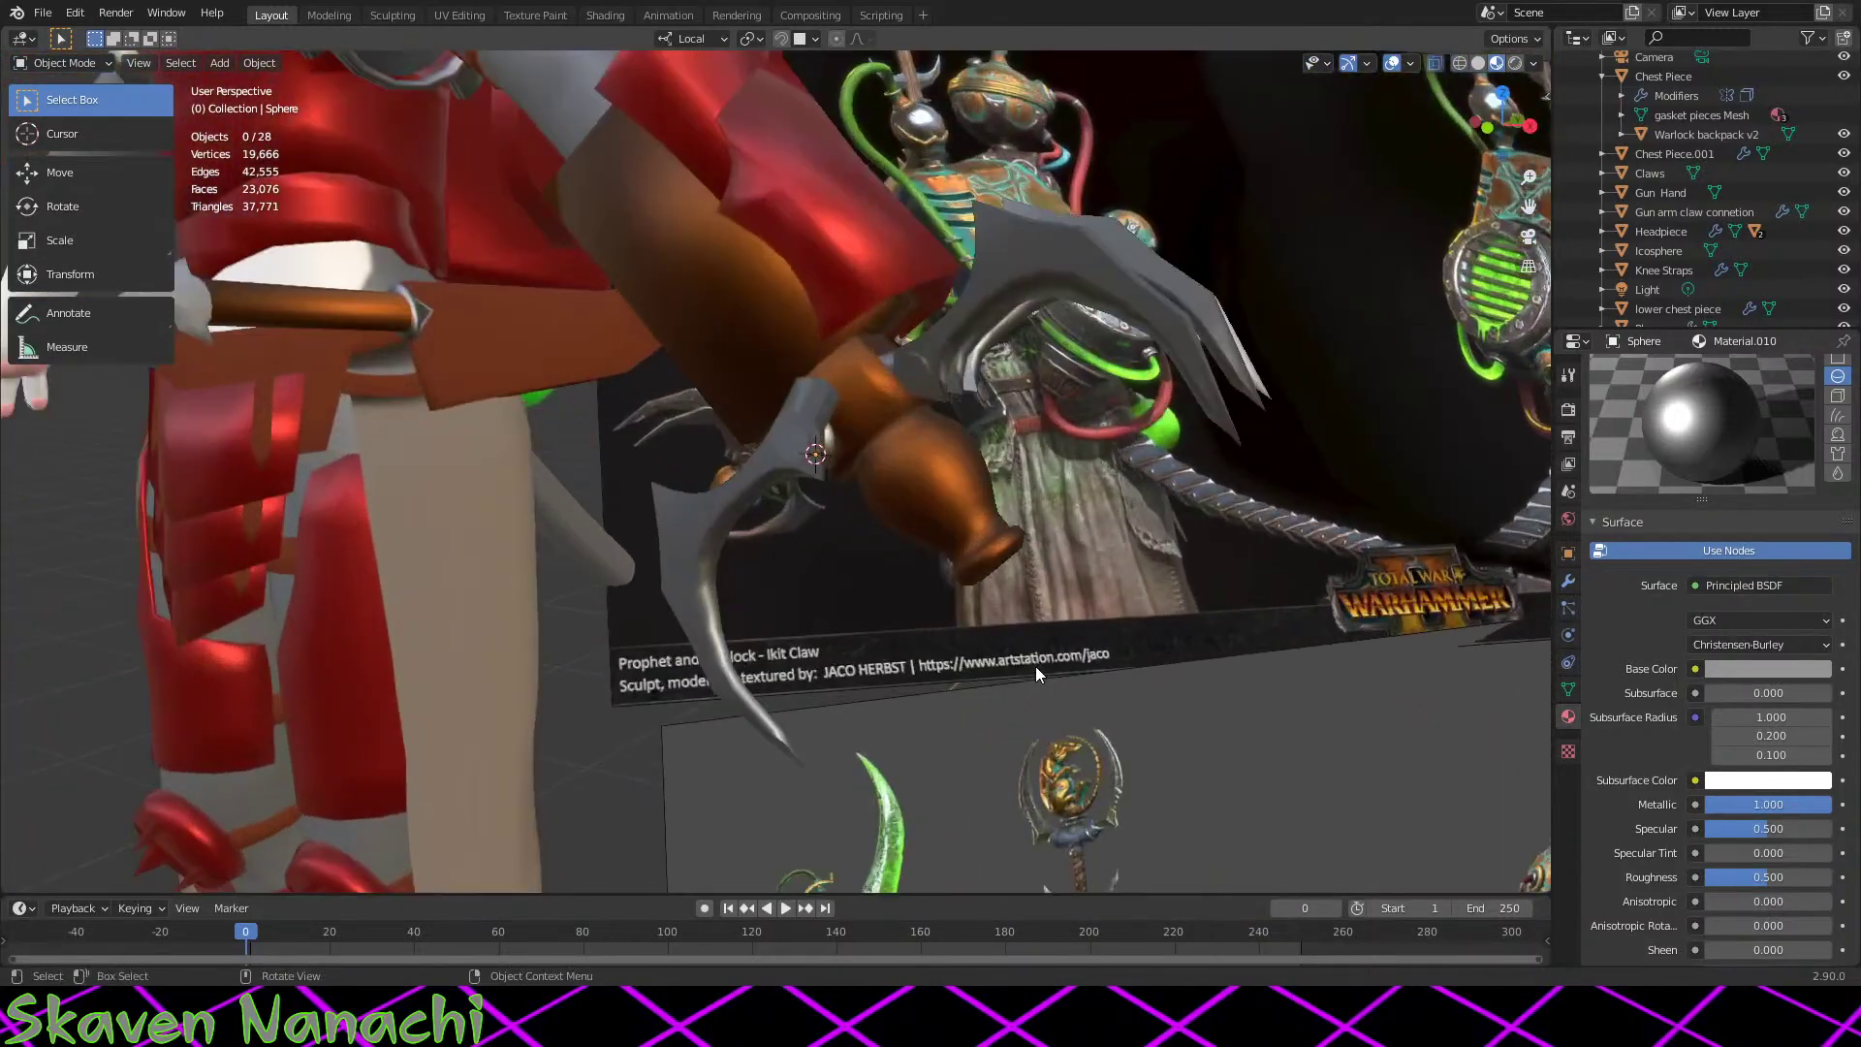
middle_click_drag(1048, 684, 577, 558)
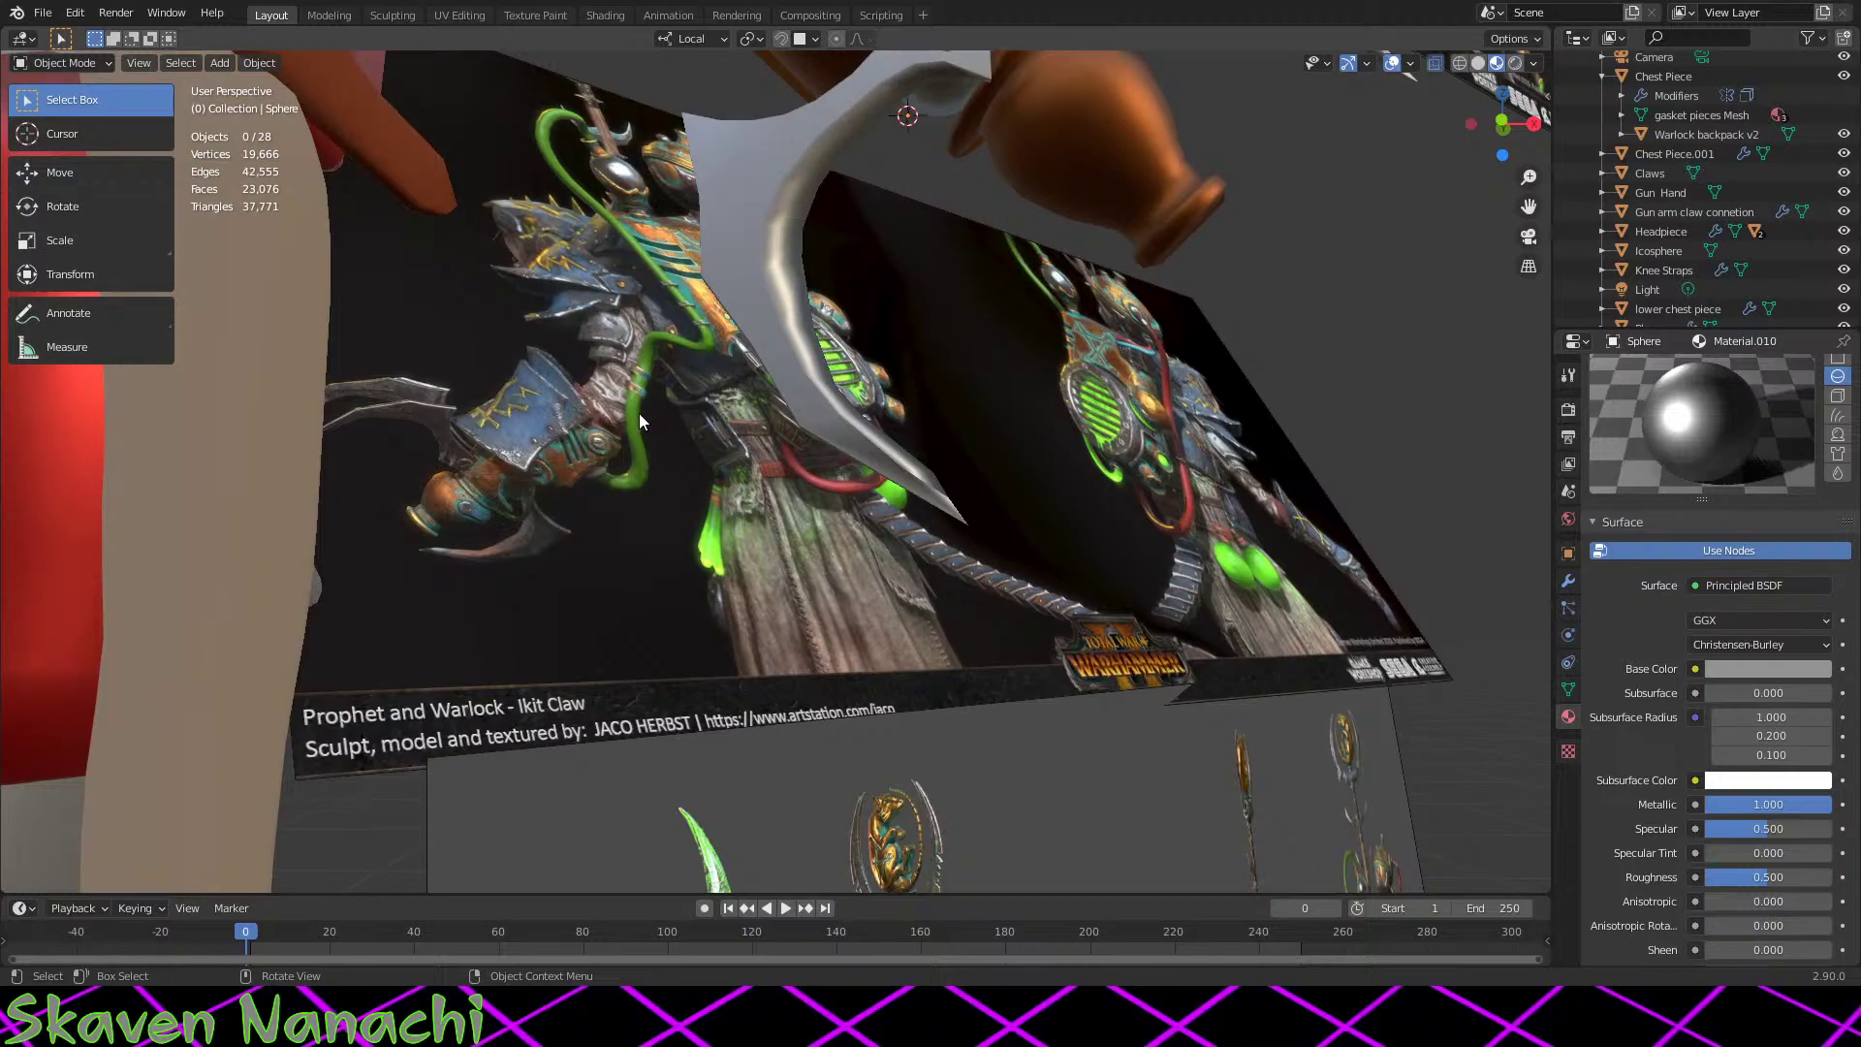
scroll(578, 464, "up", 6)
scroll(641, 554, "down", 3, "shift")
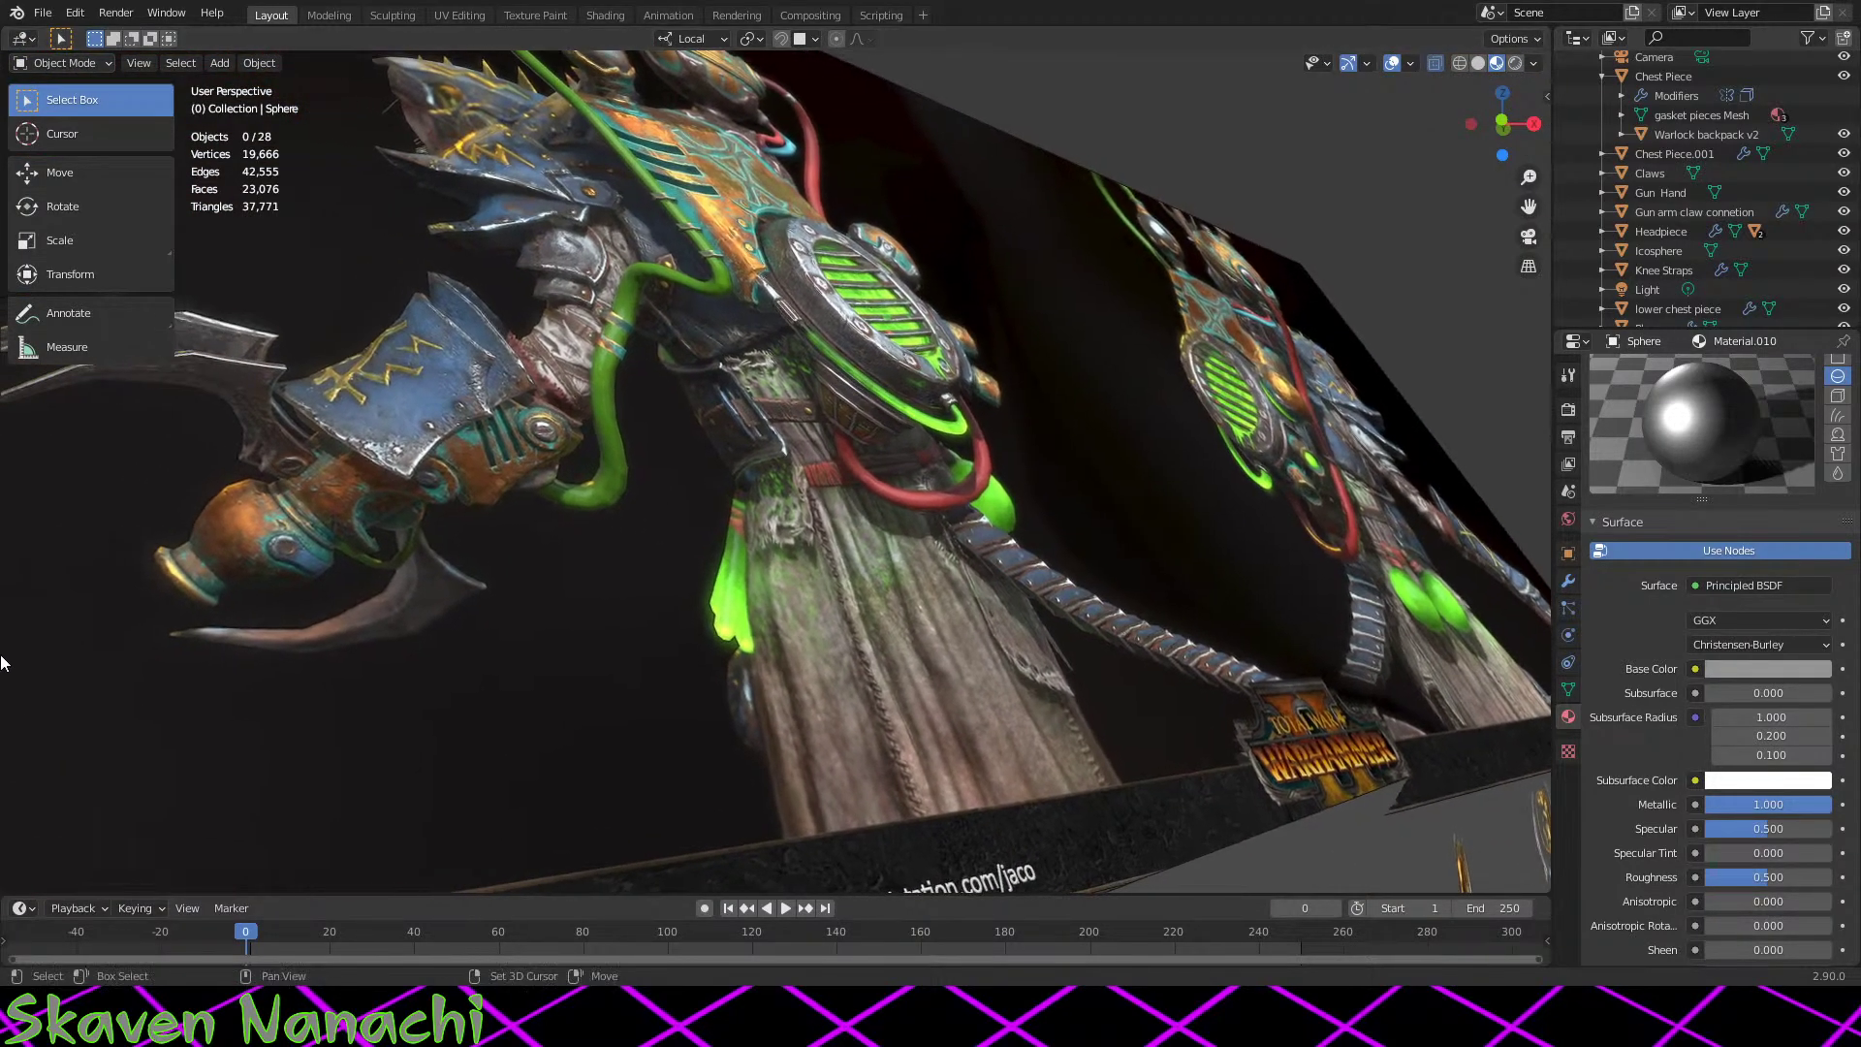
scroll(631, 503, "down", 6)
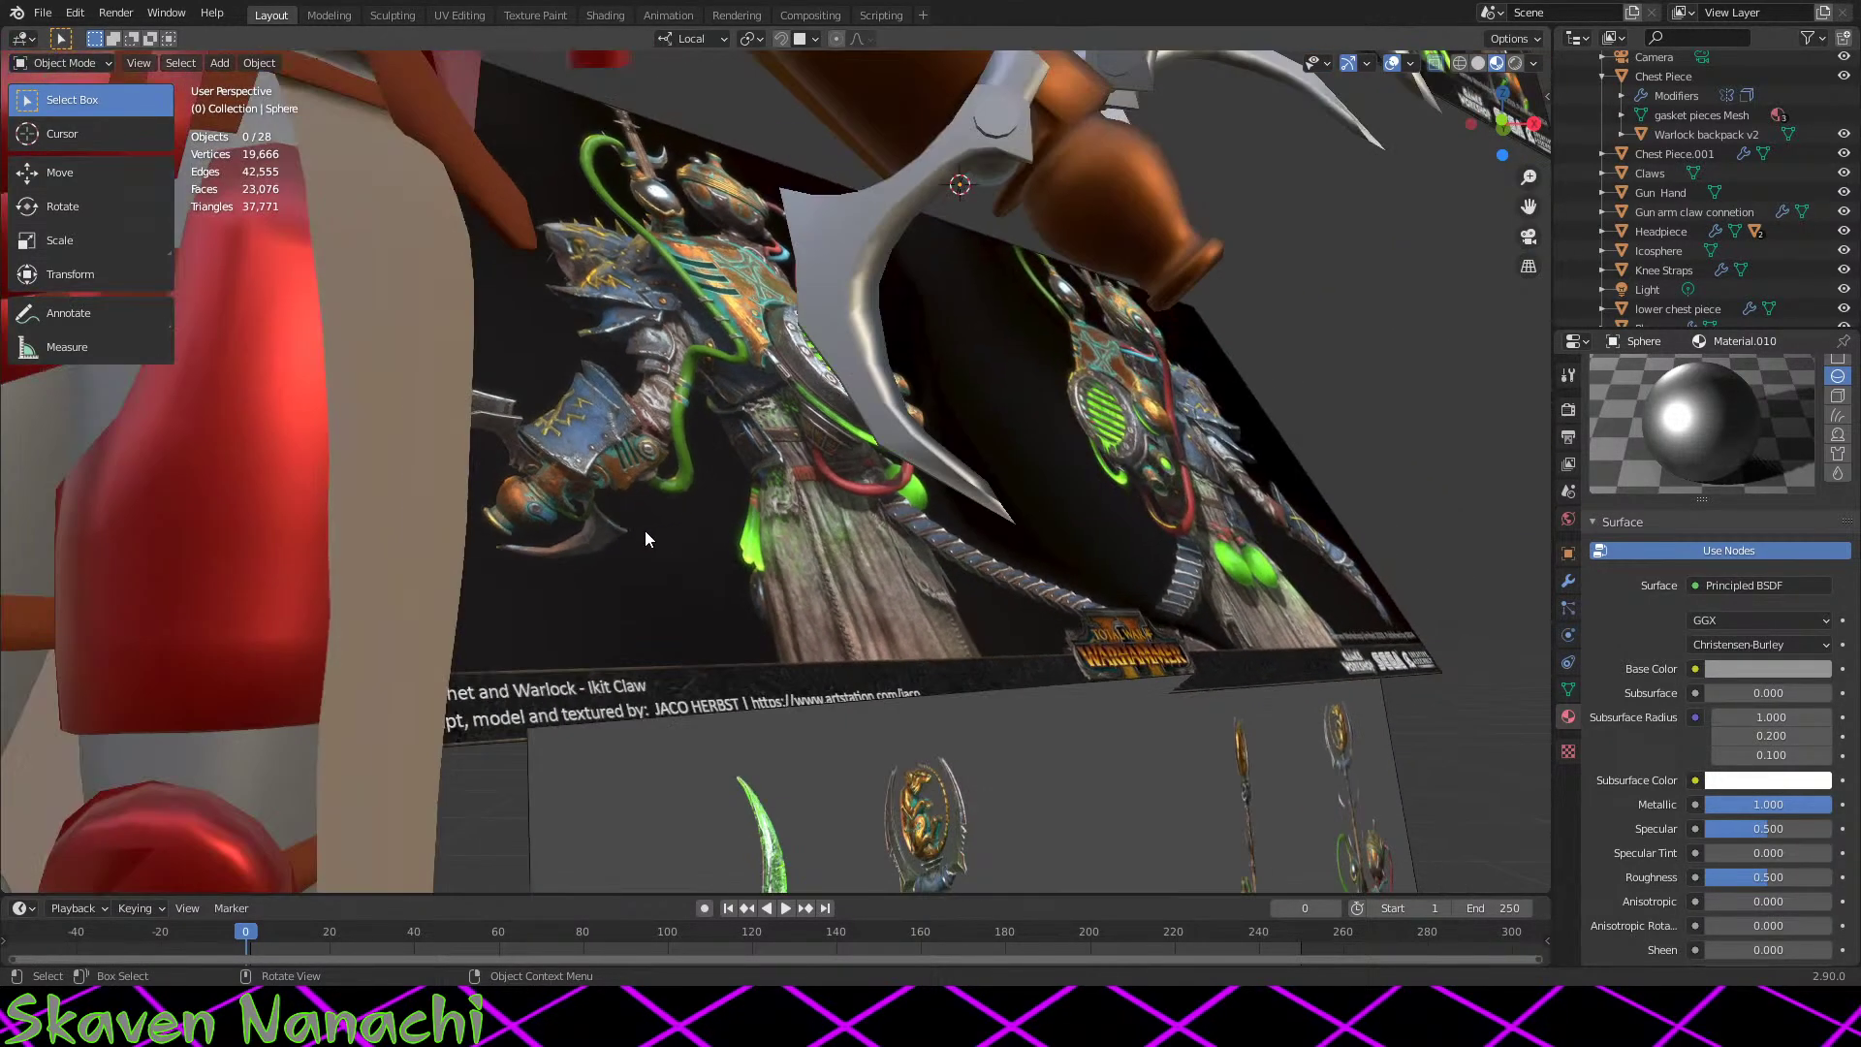
middle_click_drag(644, 531, 1231, 576)
scroll(1231, 576, "up", 2)
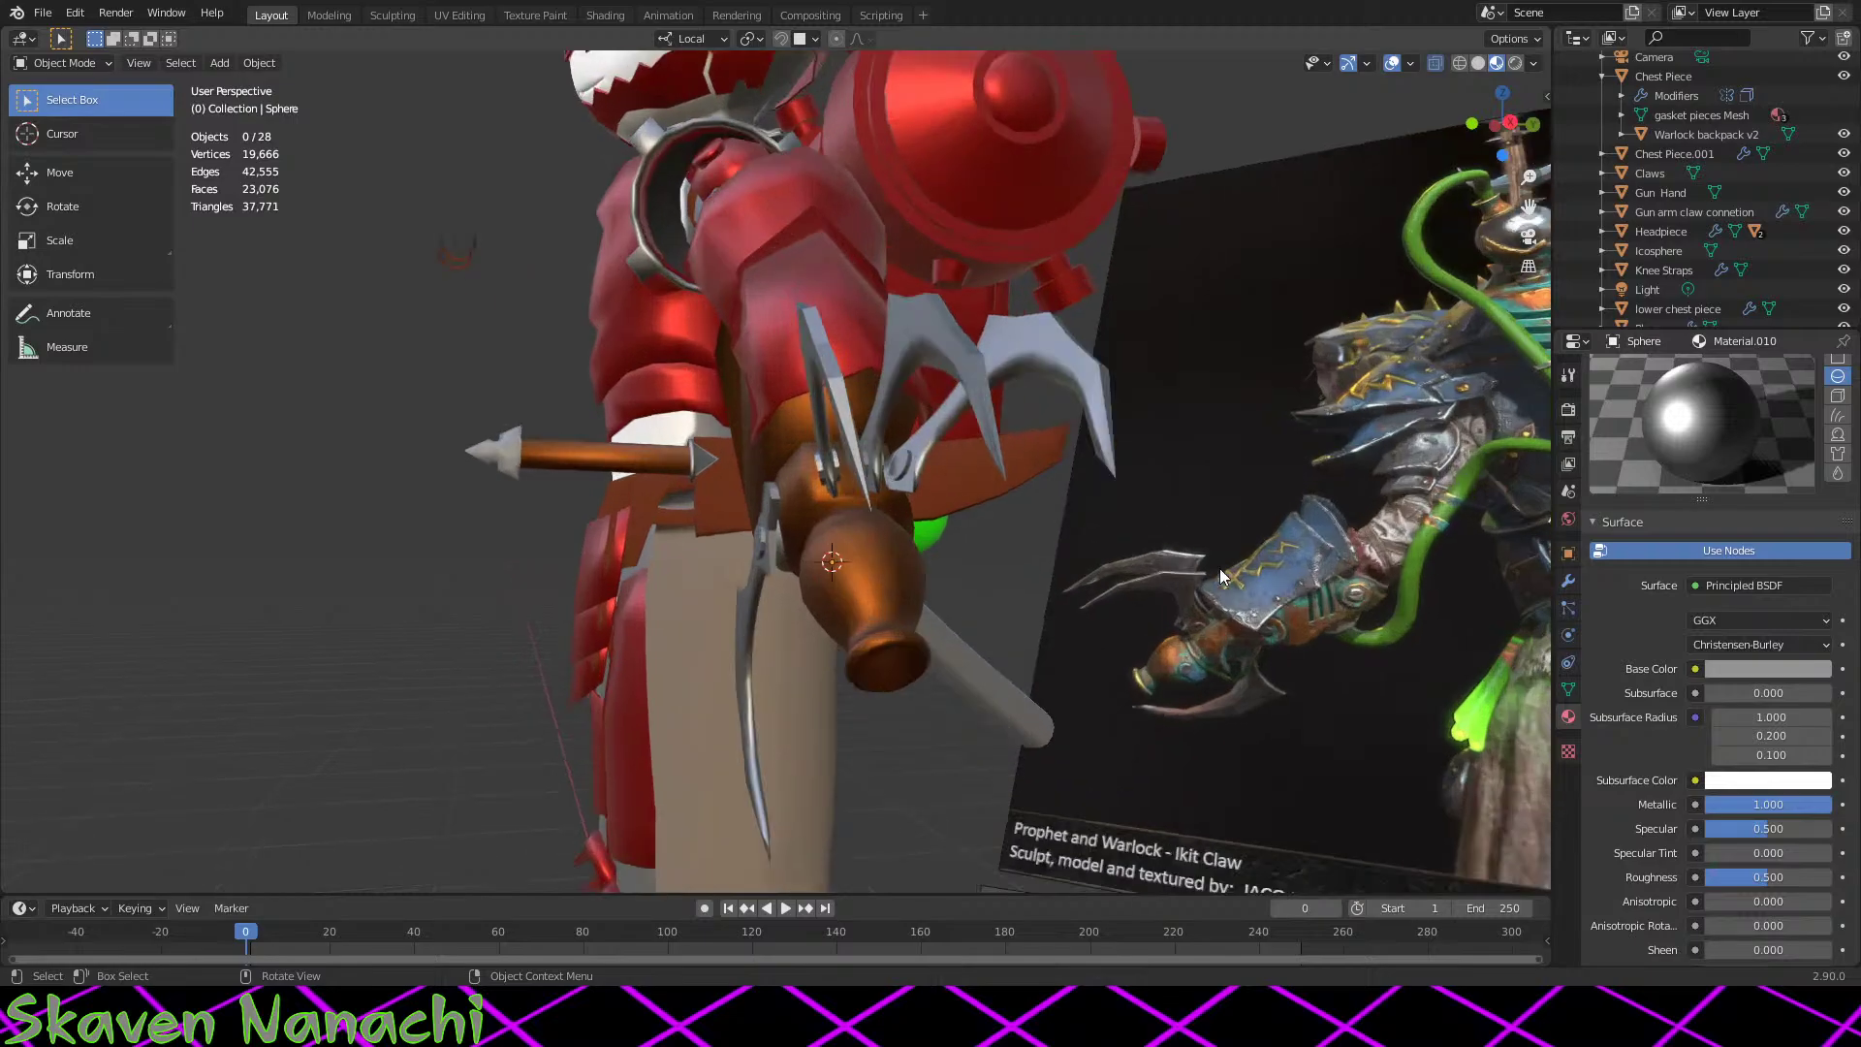
middle_click_drag(1271, 700, 1307, 219)
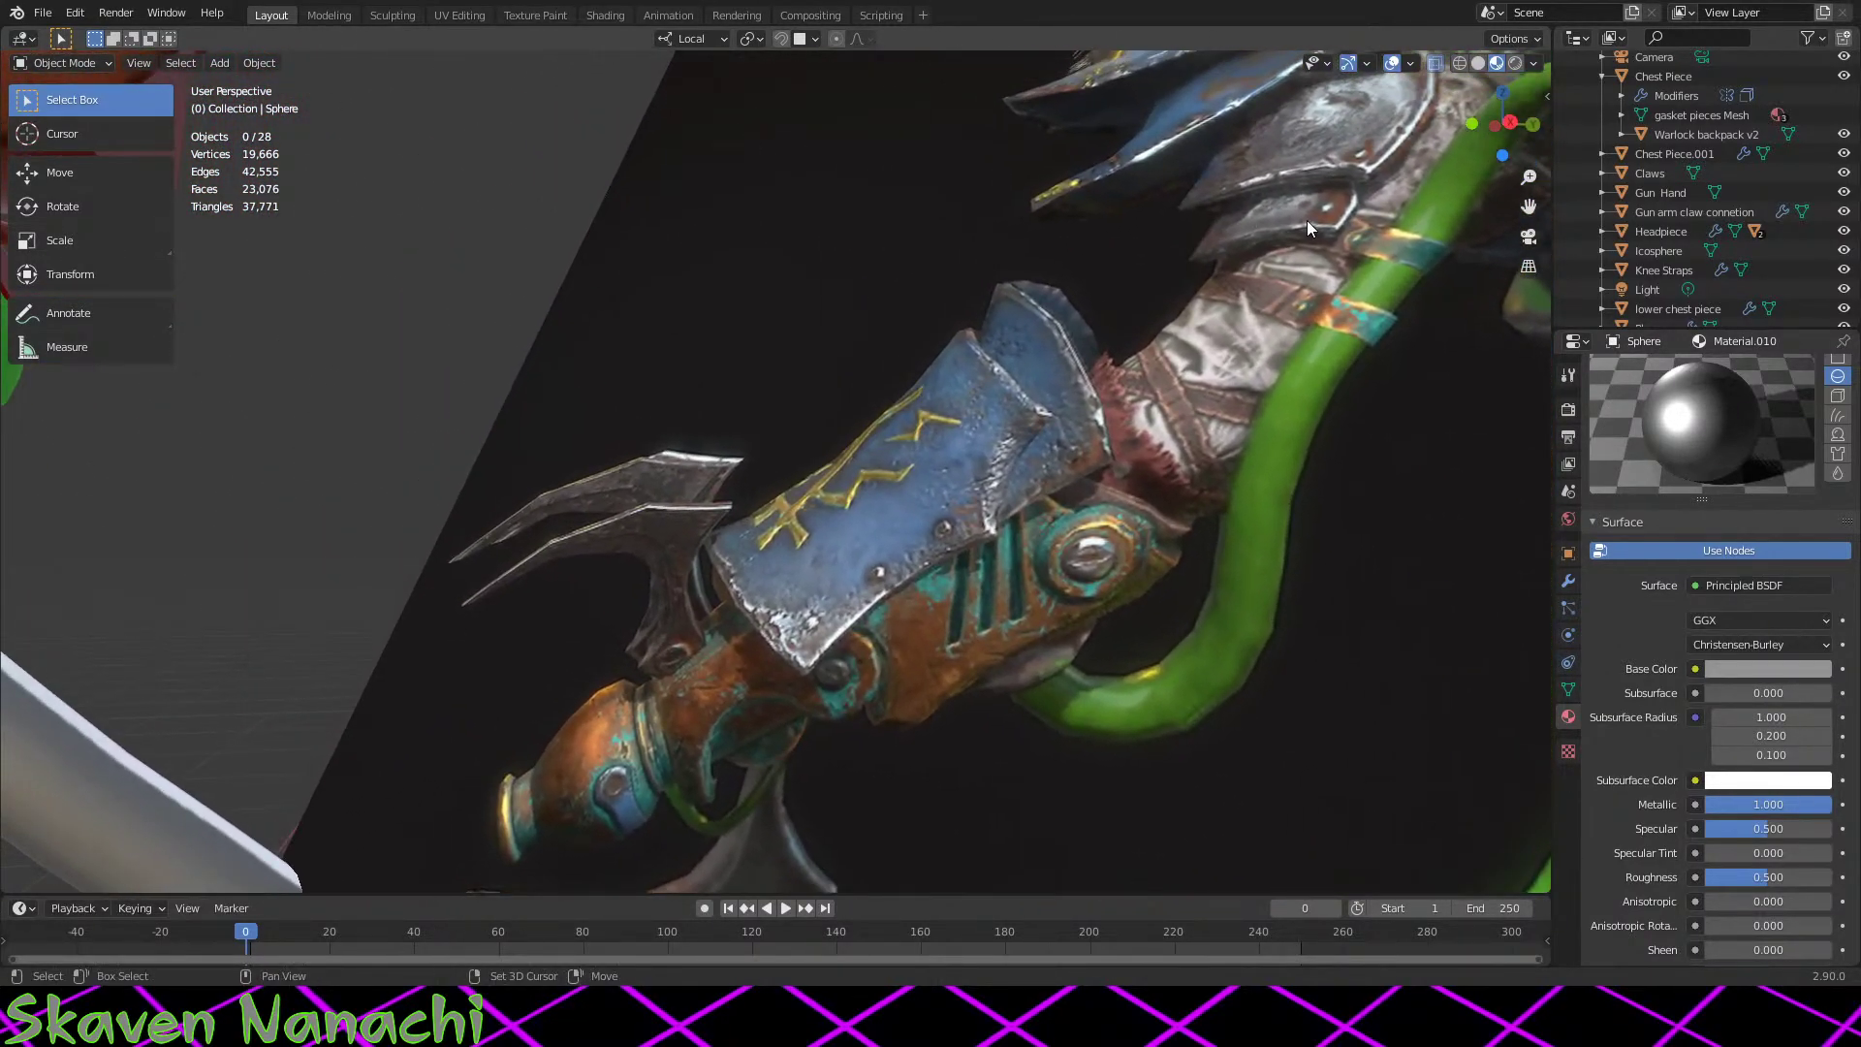
middle_click_drag(1201, 729, 977, 492, "shift")
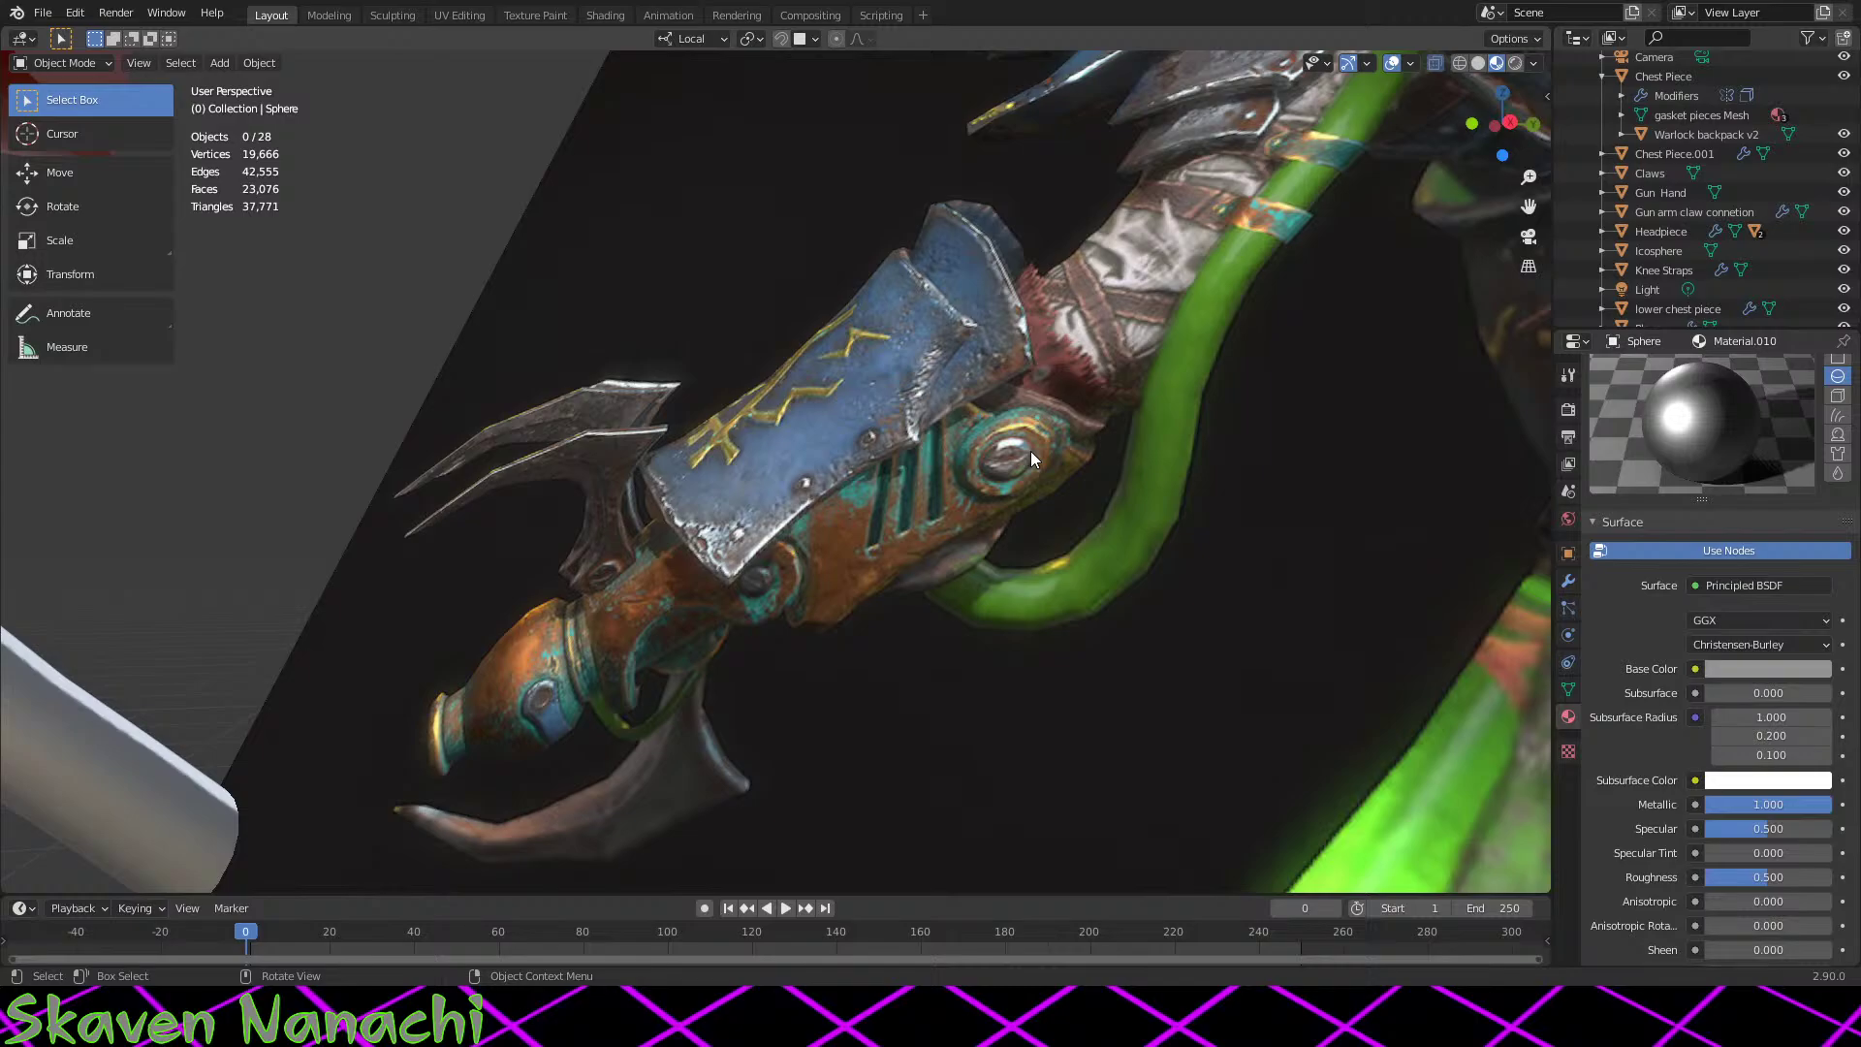
scroll(1031, 451, "down", 8)
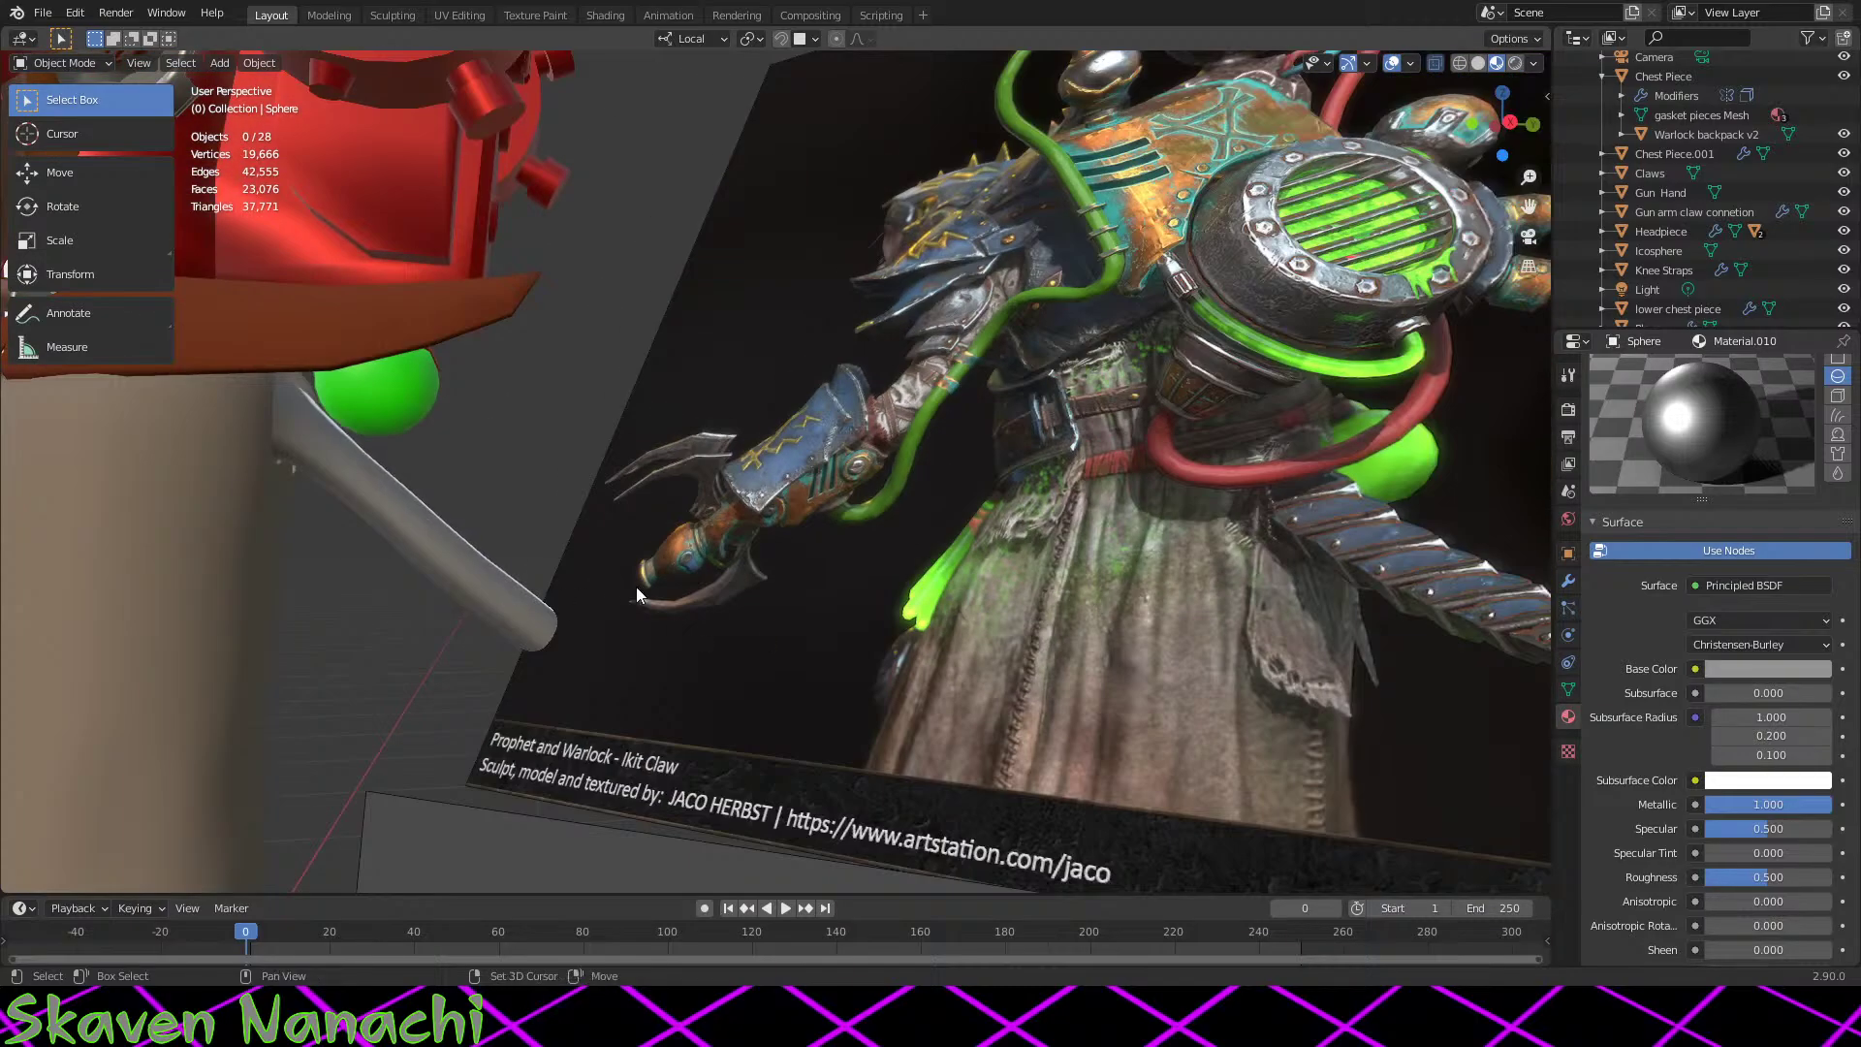
middle_click_drag(636, 586, 1192, 660)
scroll(925, 570, "up", 3)
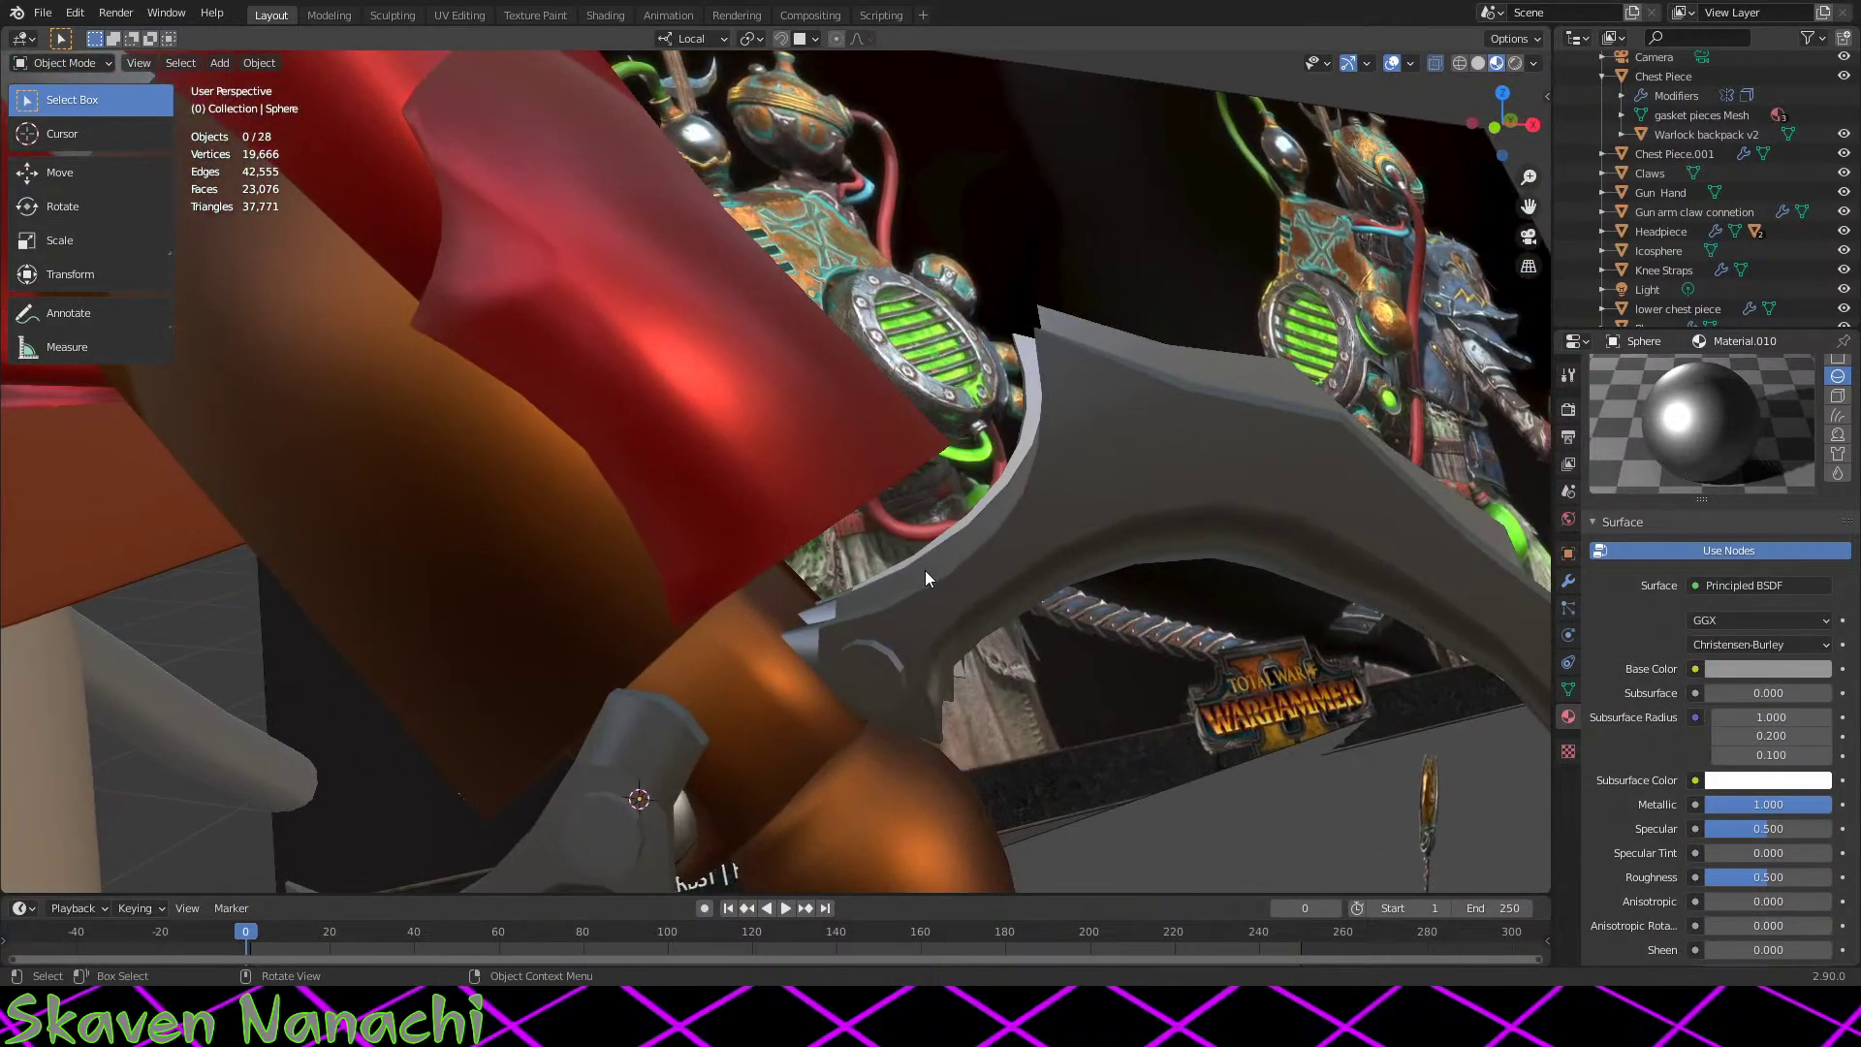
Step: Examine the Arm Armor's mesh around its scalloped side edge and its fit over the gun arm from several angles
left_click(892, 457)
key("Tab")
middle_click_drag(892, 457, 878, 359)
key("Tab")
key("Tab")
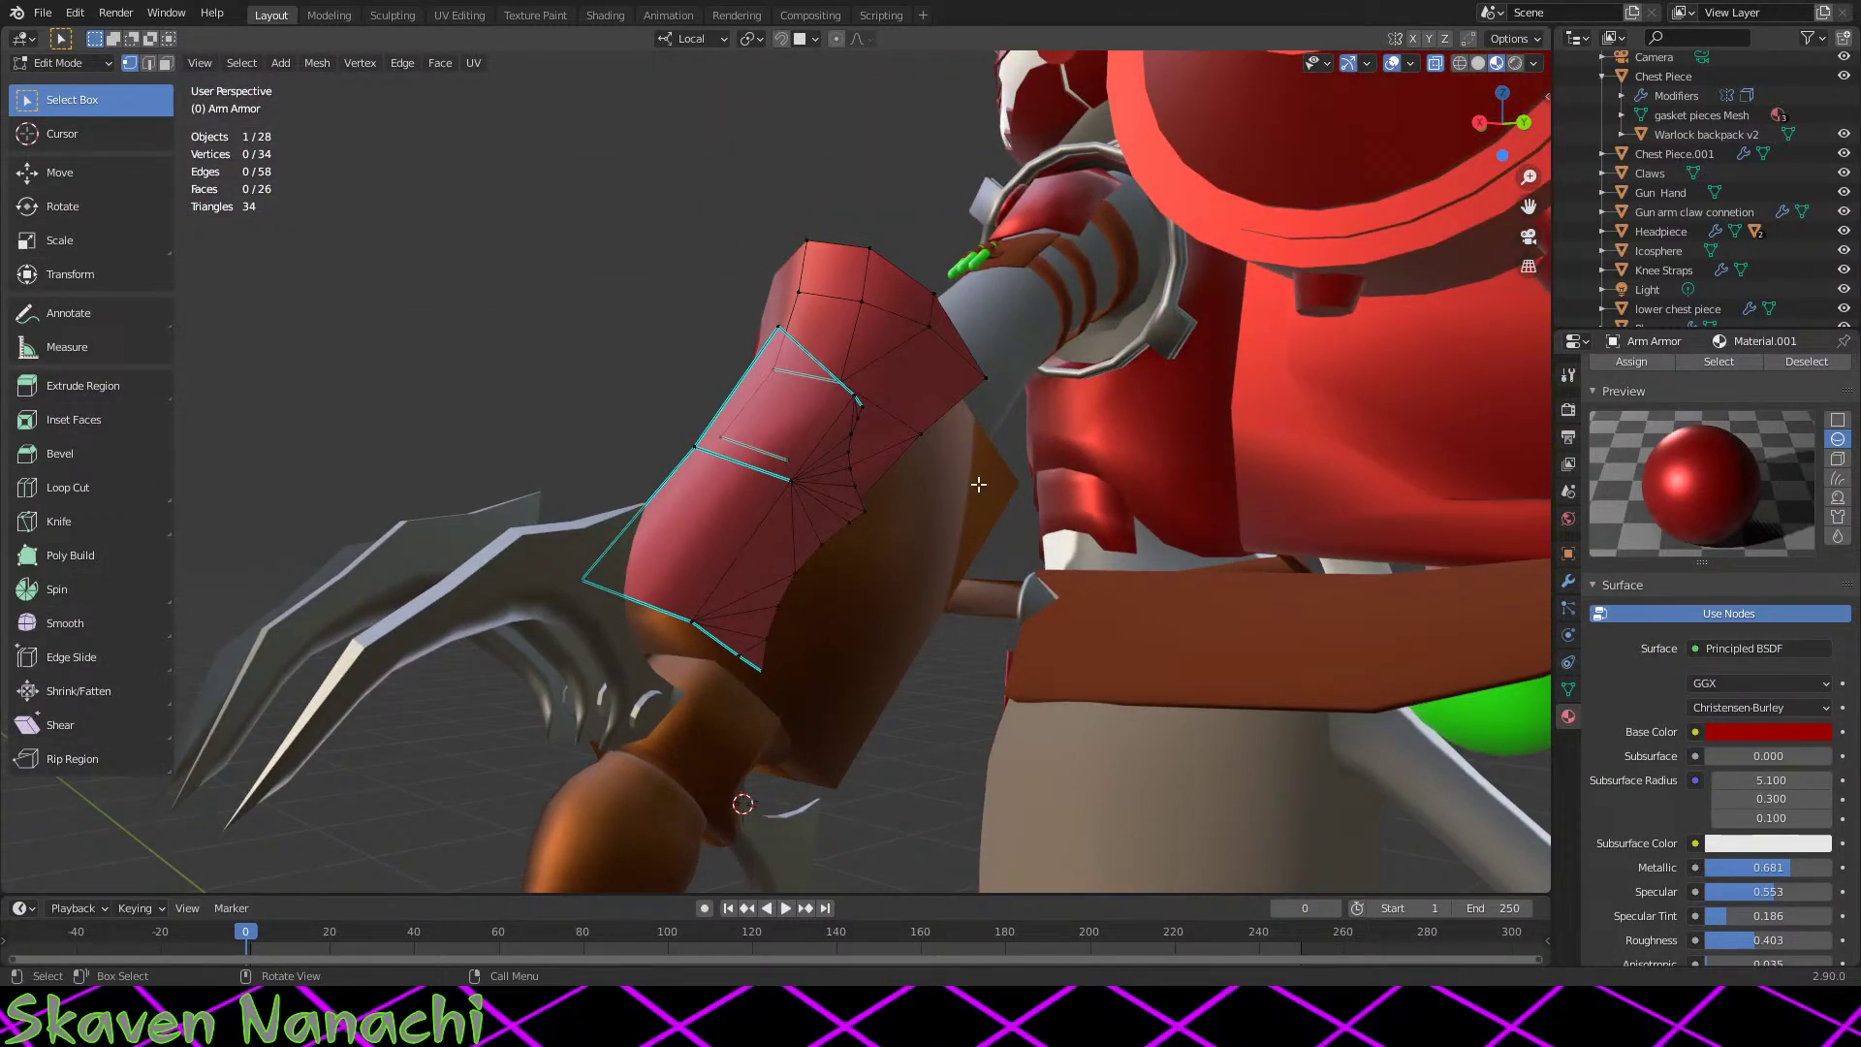
scroll(978, 484, "up", 8)
left_click_drag(842, 419, 804, 473)
left_click(817, 406, "shift")
left_click(626, 497, "shift")
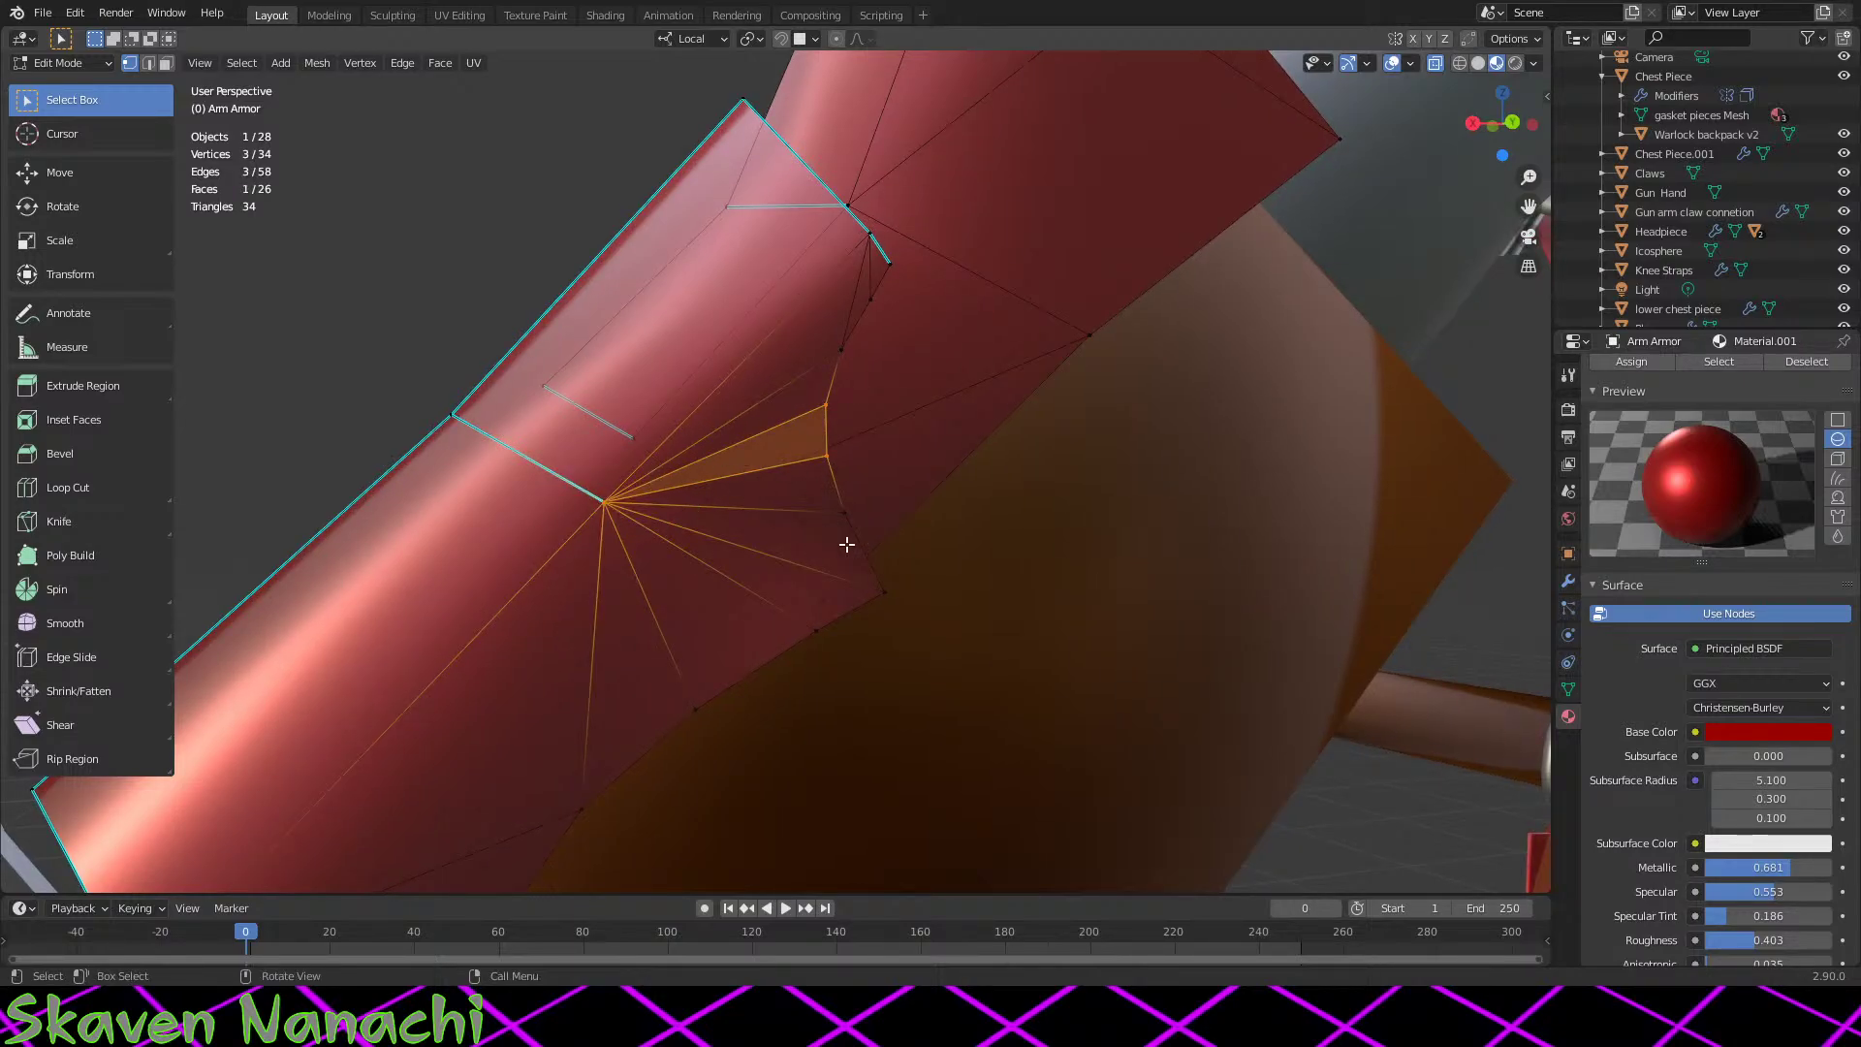
key("Tab")
scroll(846, 545, "down", 8)
middle_click_drag(865, 651, 986, 636)
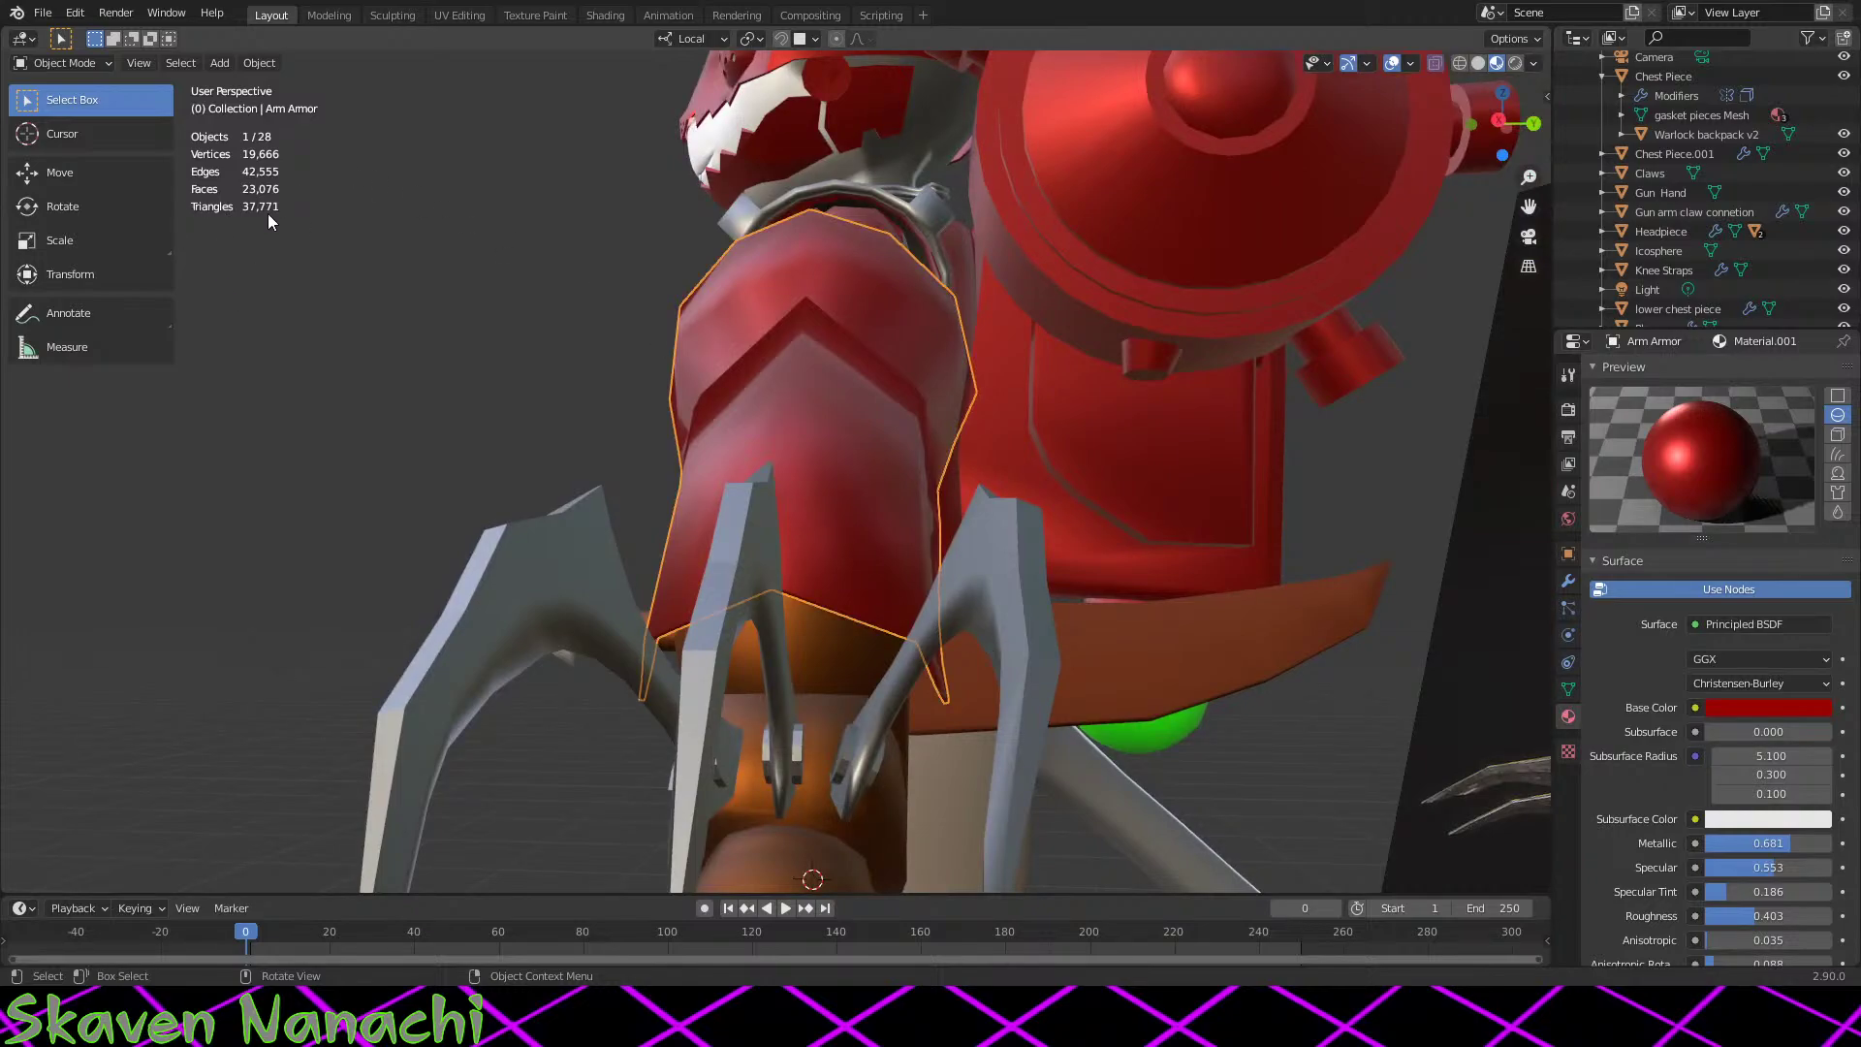
middle_click_drag(777, 472, 944, 404)
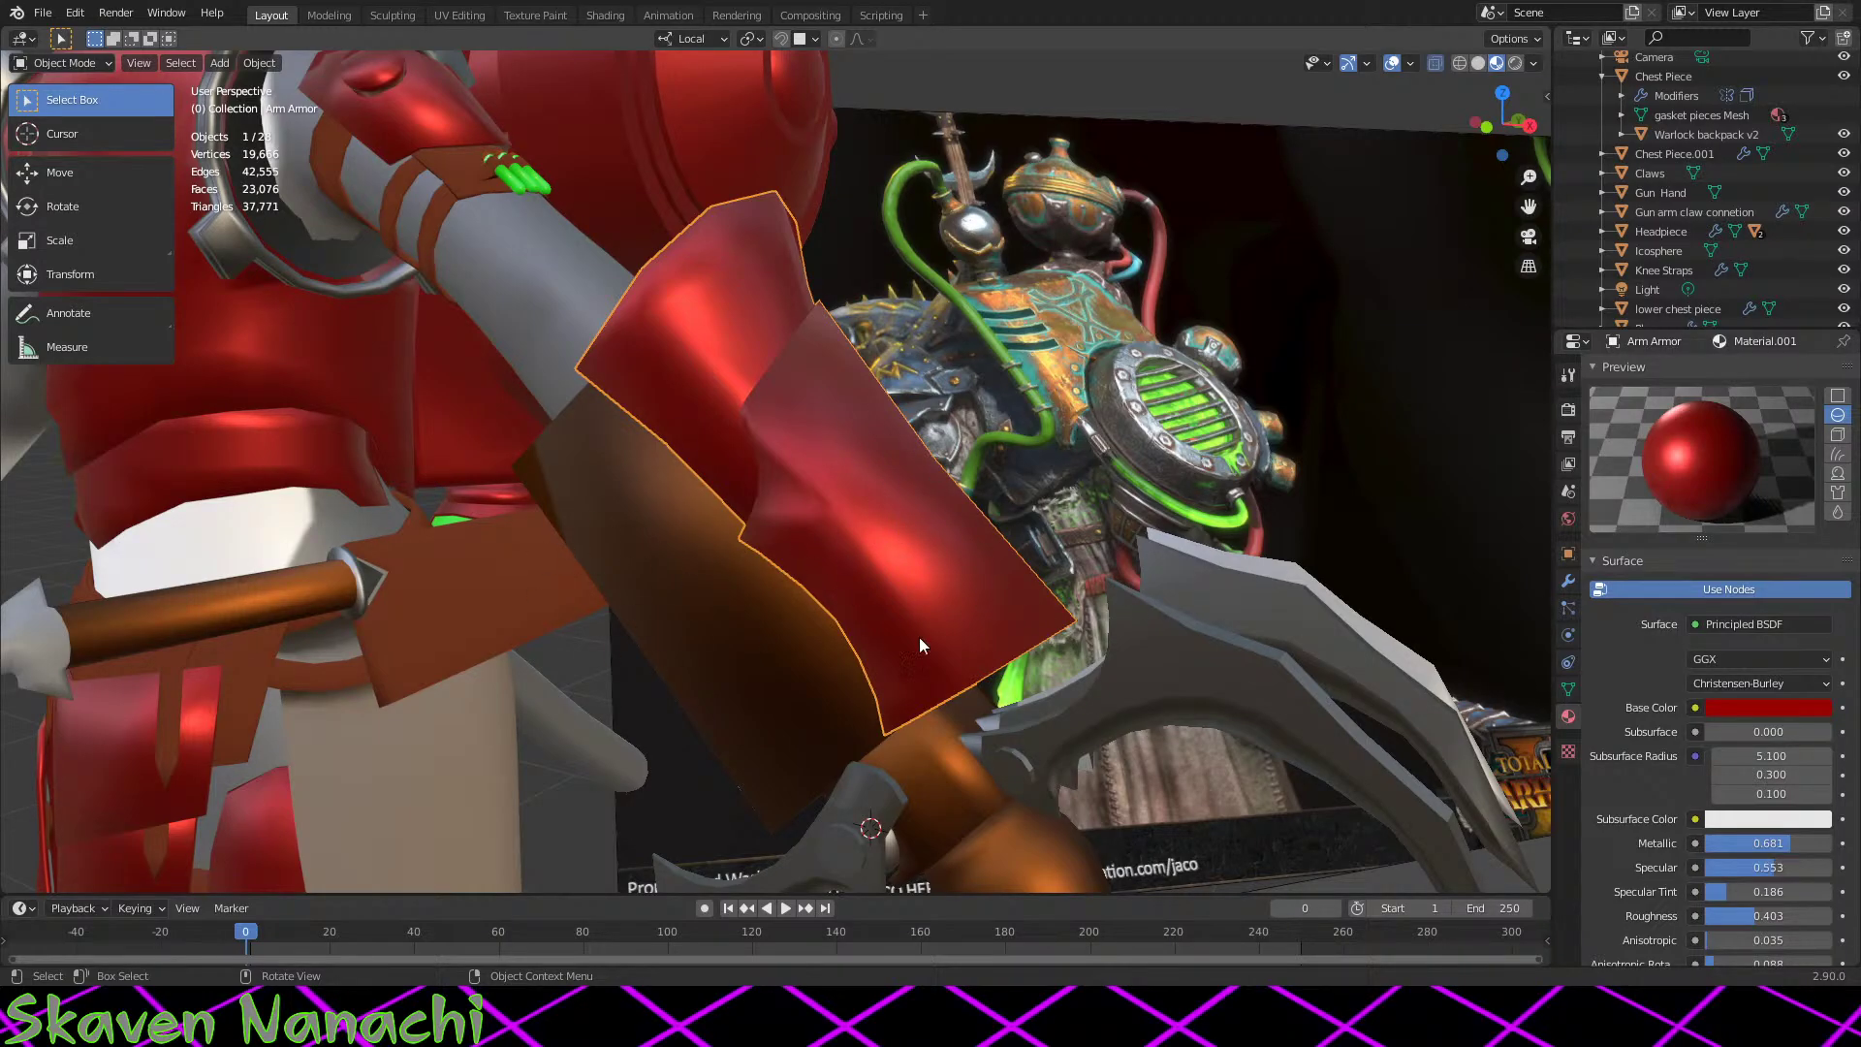
middle_click_drag(983, 433, 1217, 783)
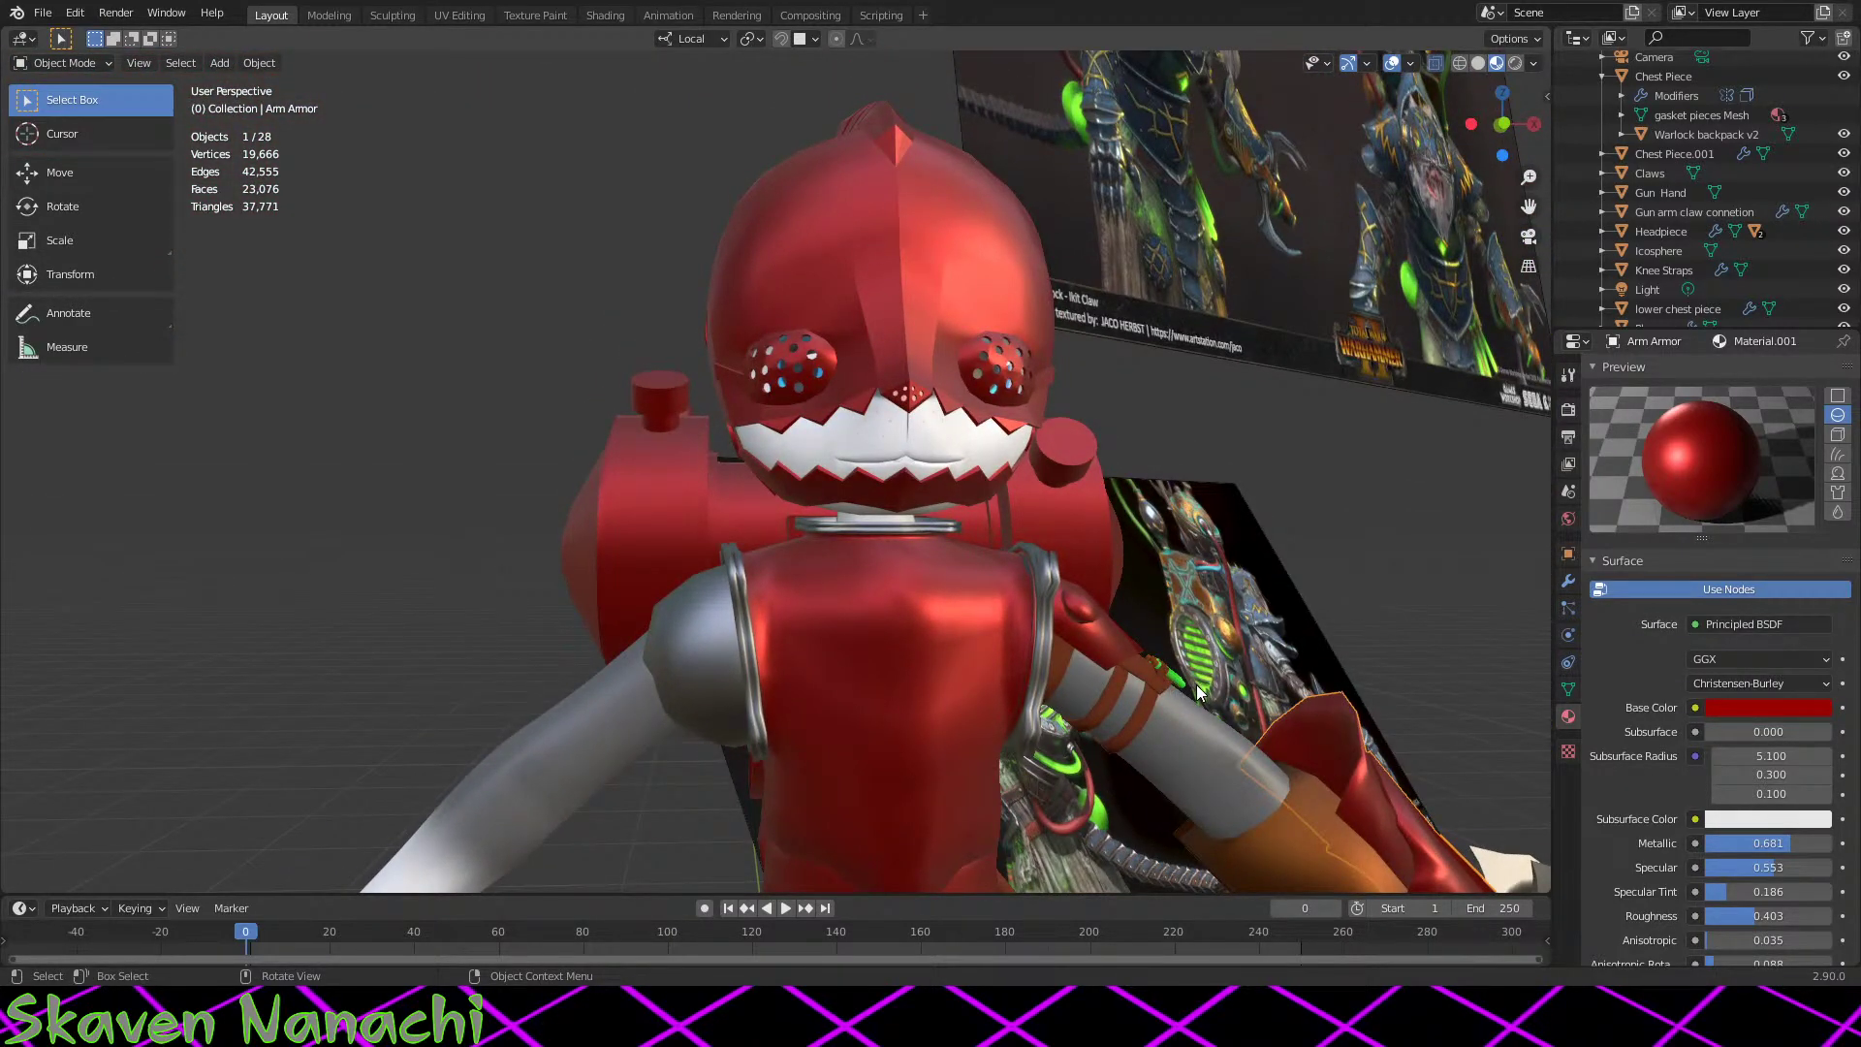
middle_click_drag(1196, 685, 799, 557)
Step: Slide the vertex at the bend of the Arm Armor's lower edge slightly up along its lengthwise edge
key("Tab")
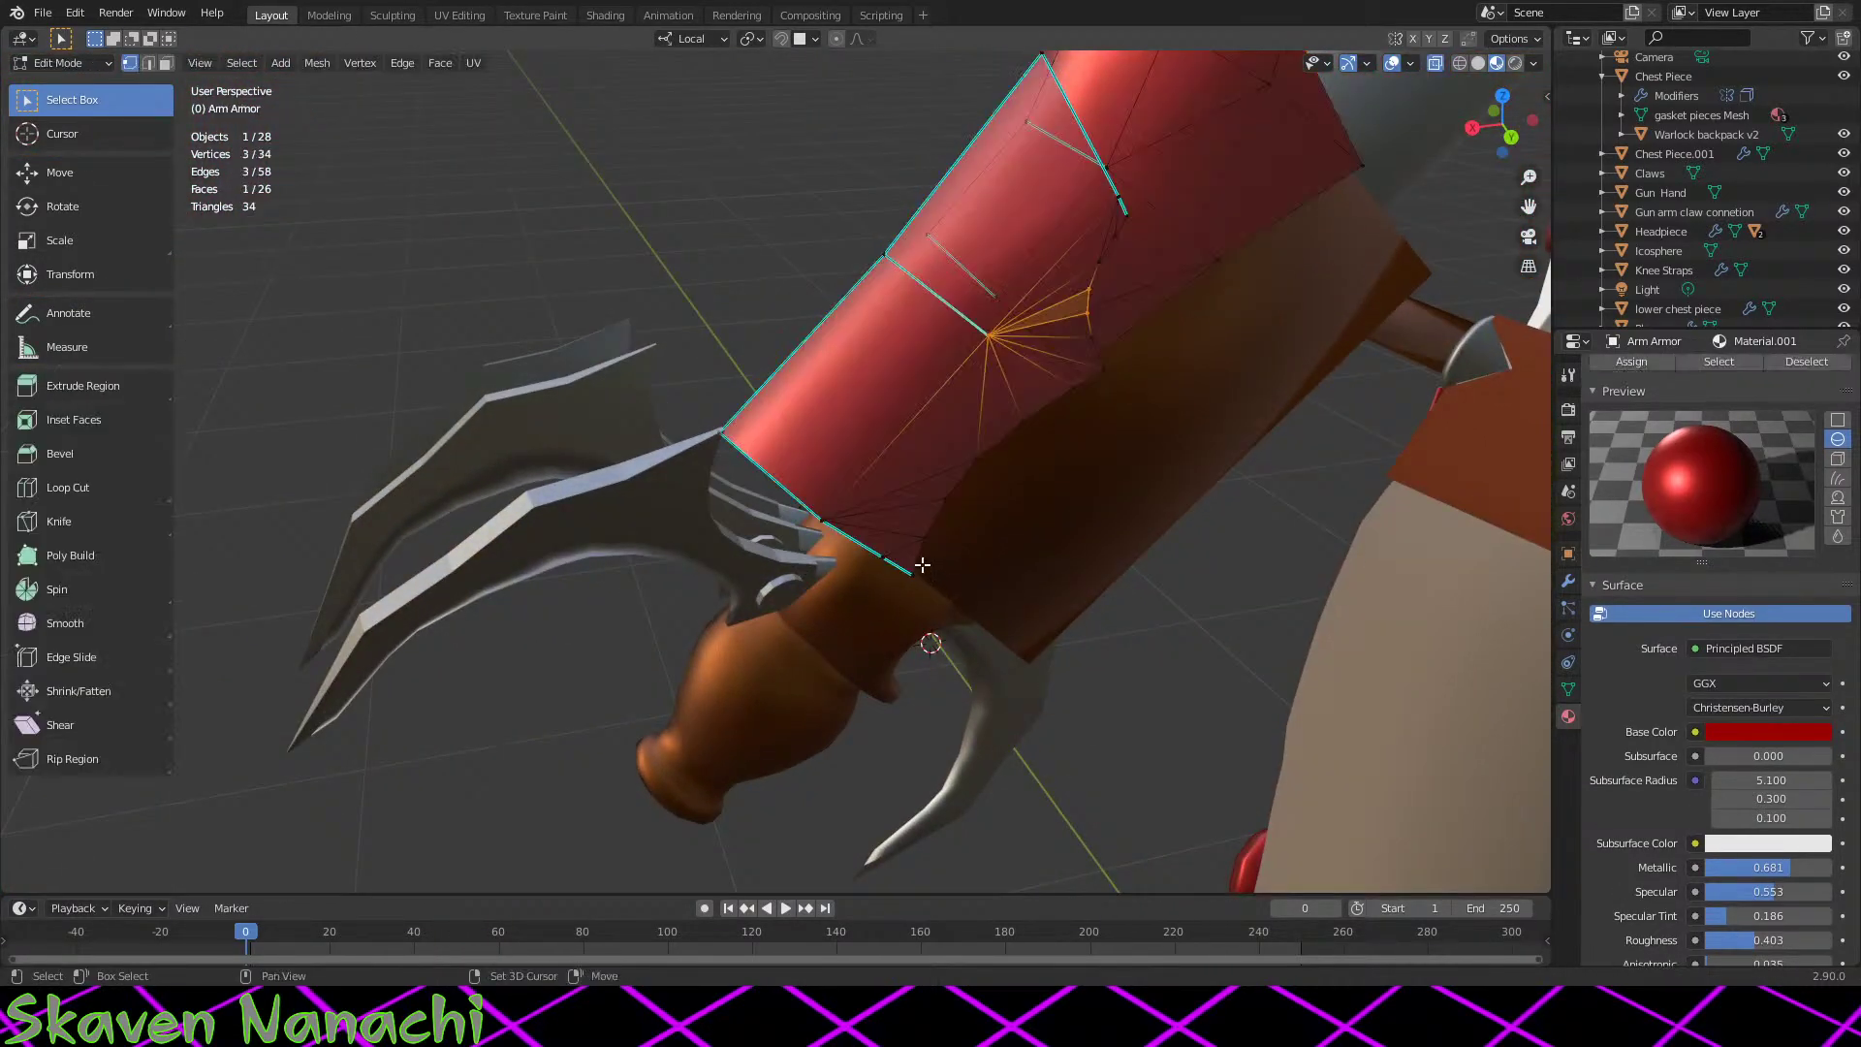
scroll(922, 565, "up", 4)
left_click(735, 382)
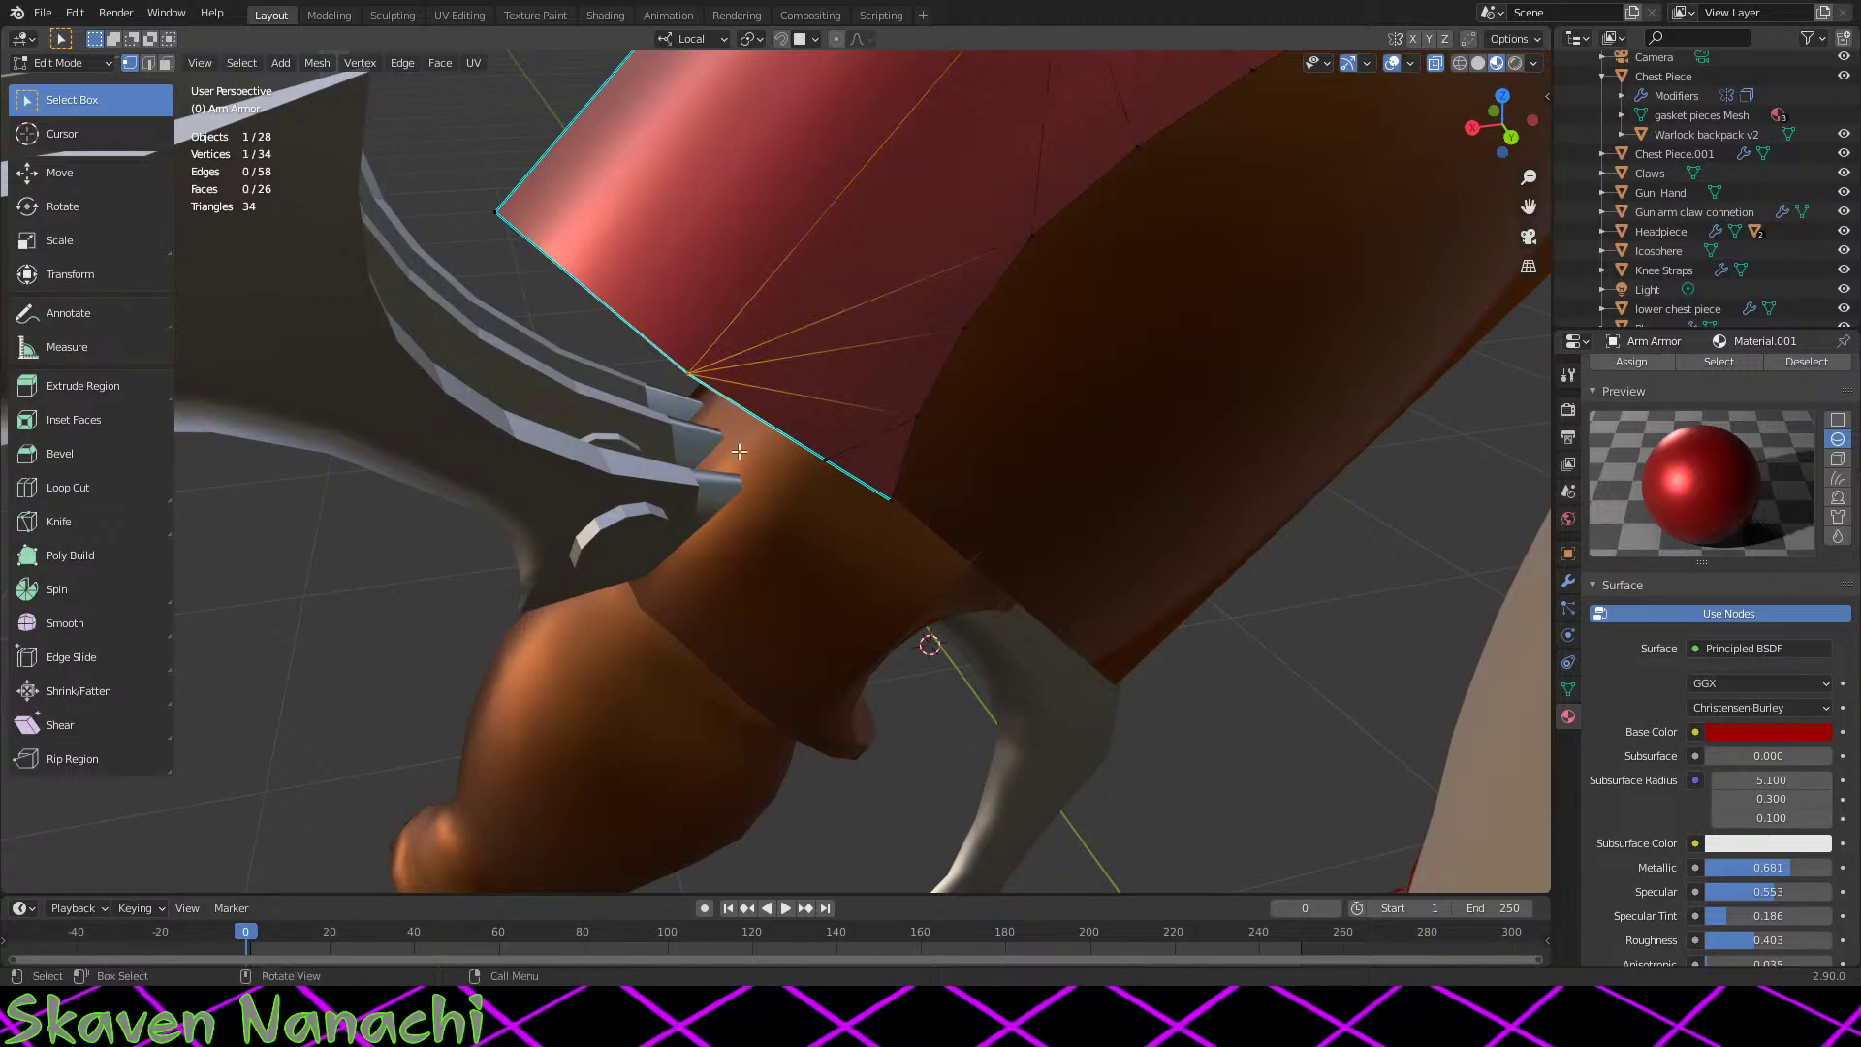
key("shift+v")
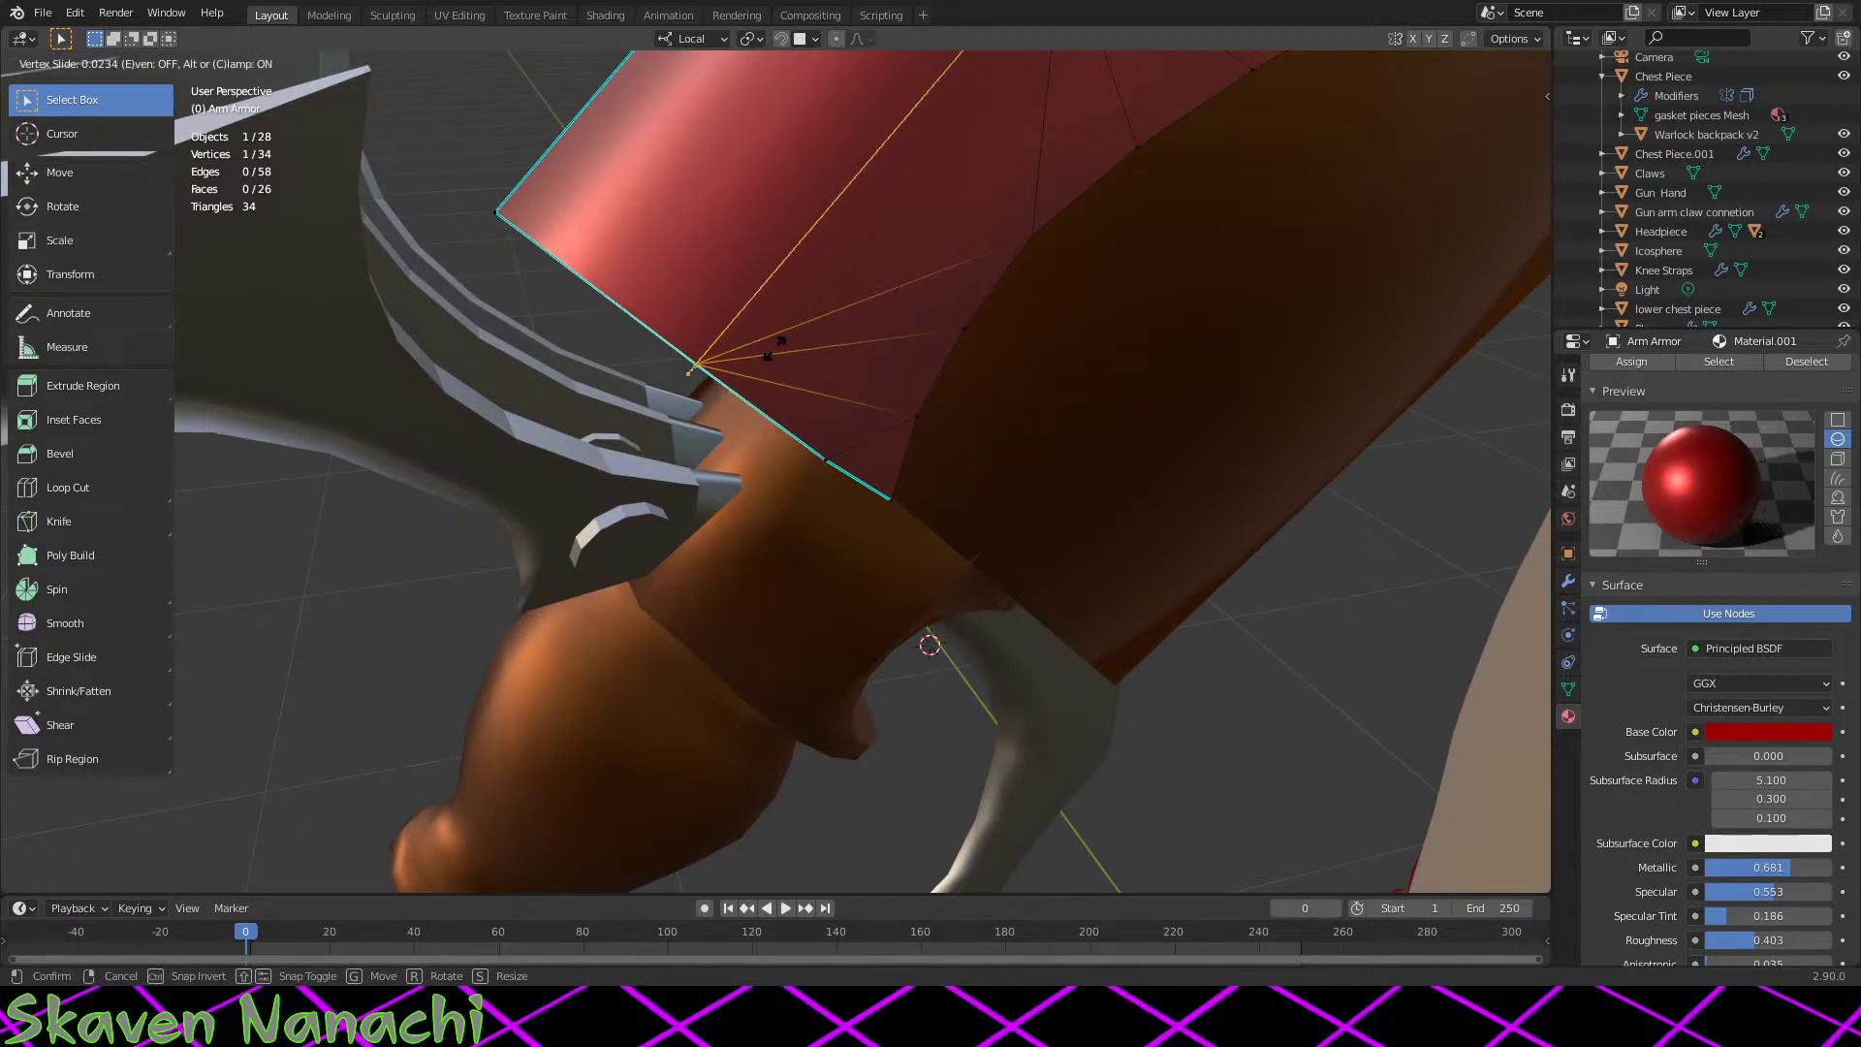
left_click(775, 346)
key("ctrl+z")
key("ctrl+z")
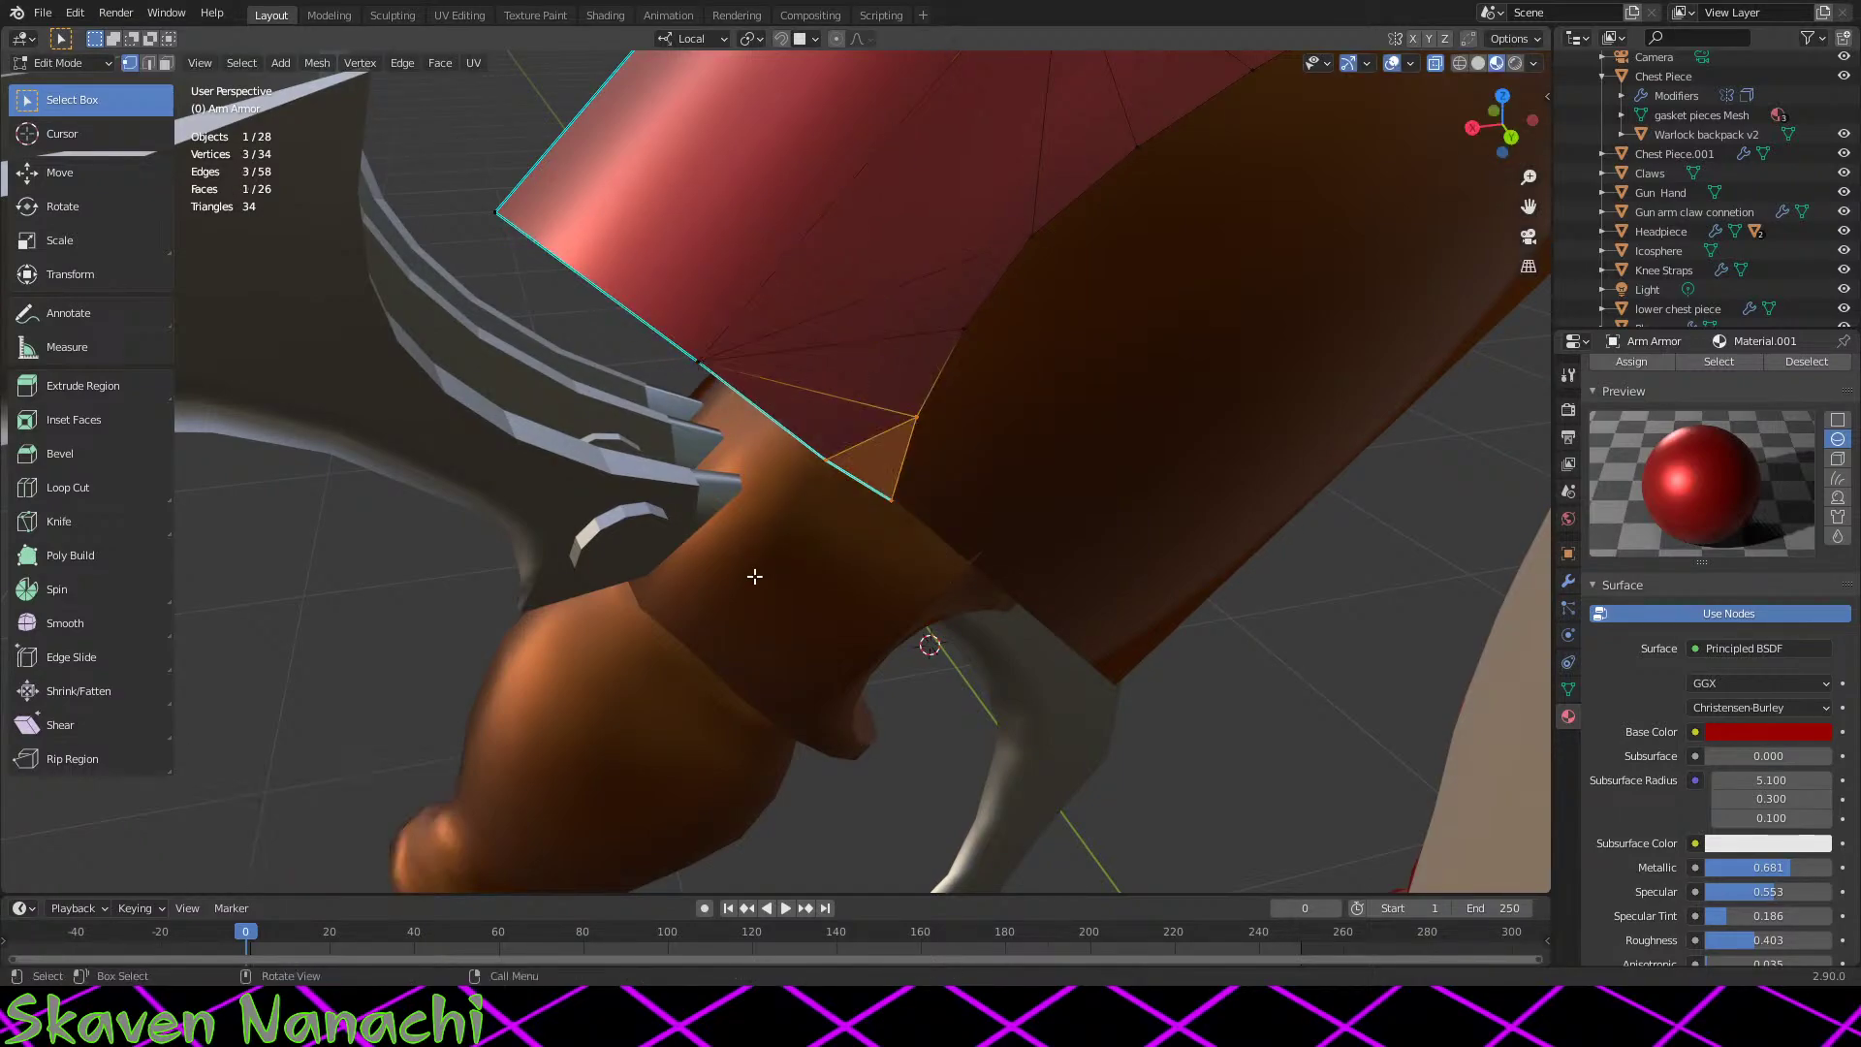
Step: Move the Arm Armor's lower corner triangle 0.007538 m in X, 0.002277 m in Y and 0.008747 m in Z, then readjust the corner
key("g")
left_click(951, 461)
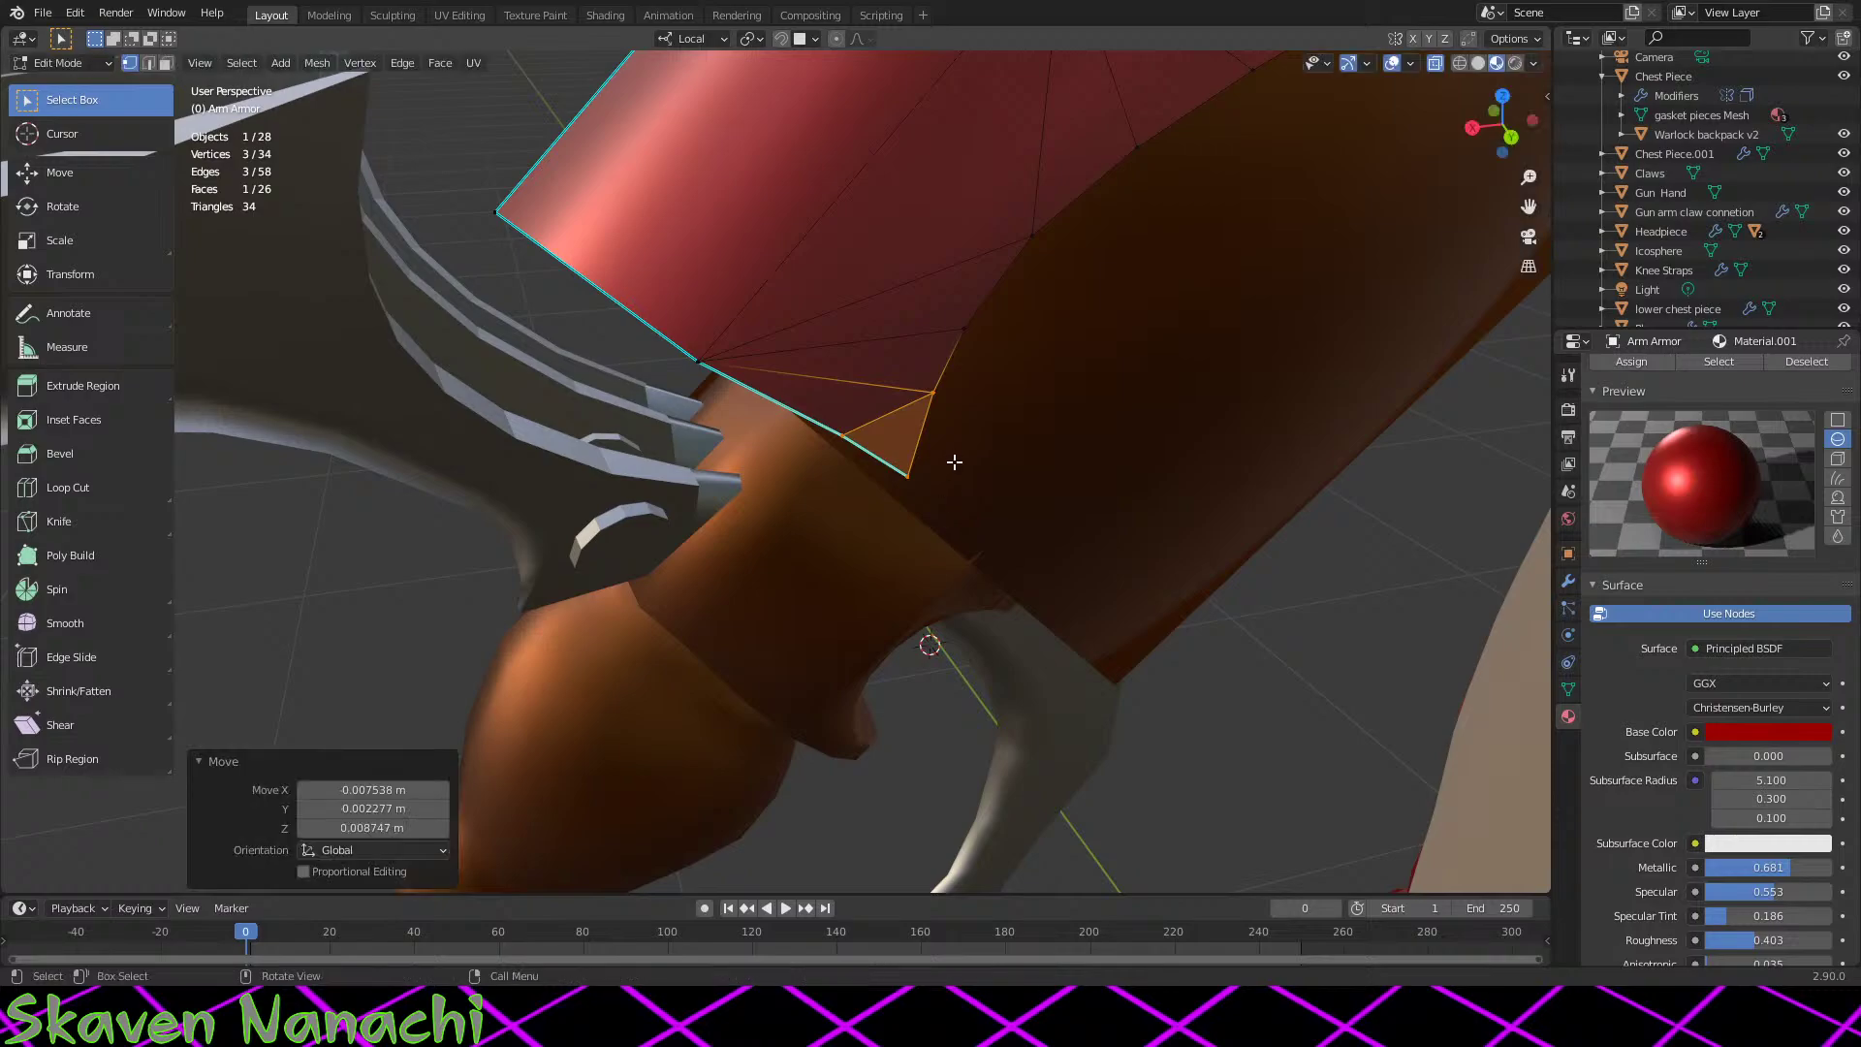
left_click(916, 484)
middle_click_drag(921, 527, 1092, 614)
key("g")
left_click(988, 500)
key("Tab")
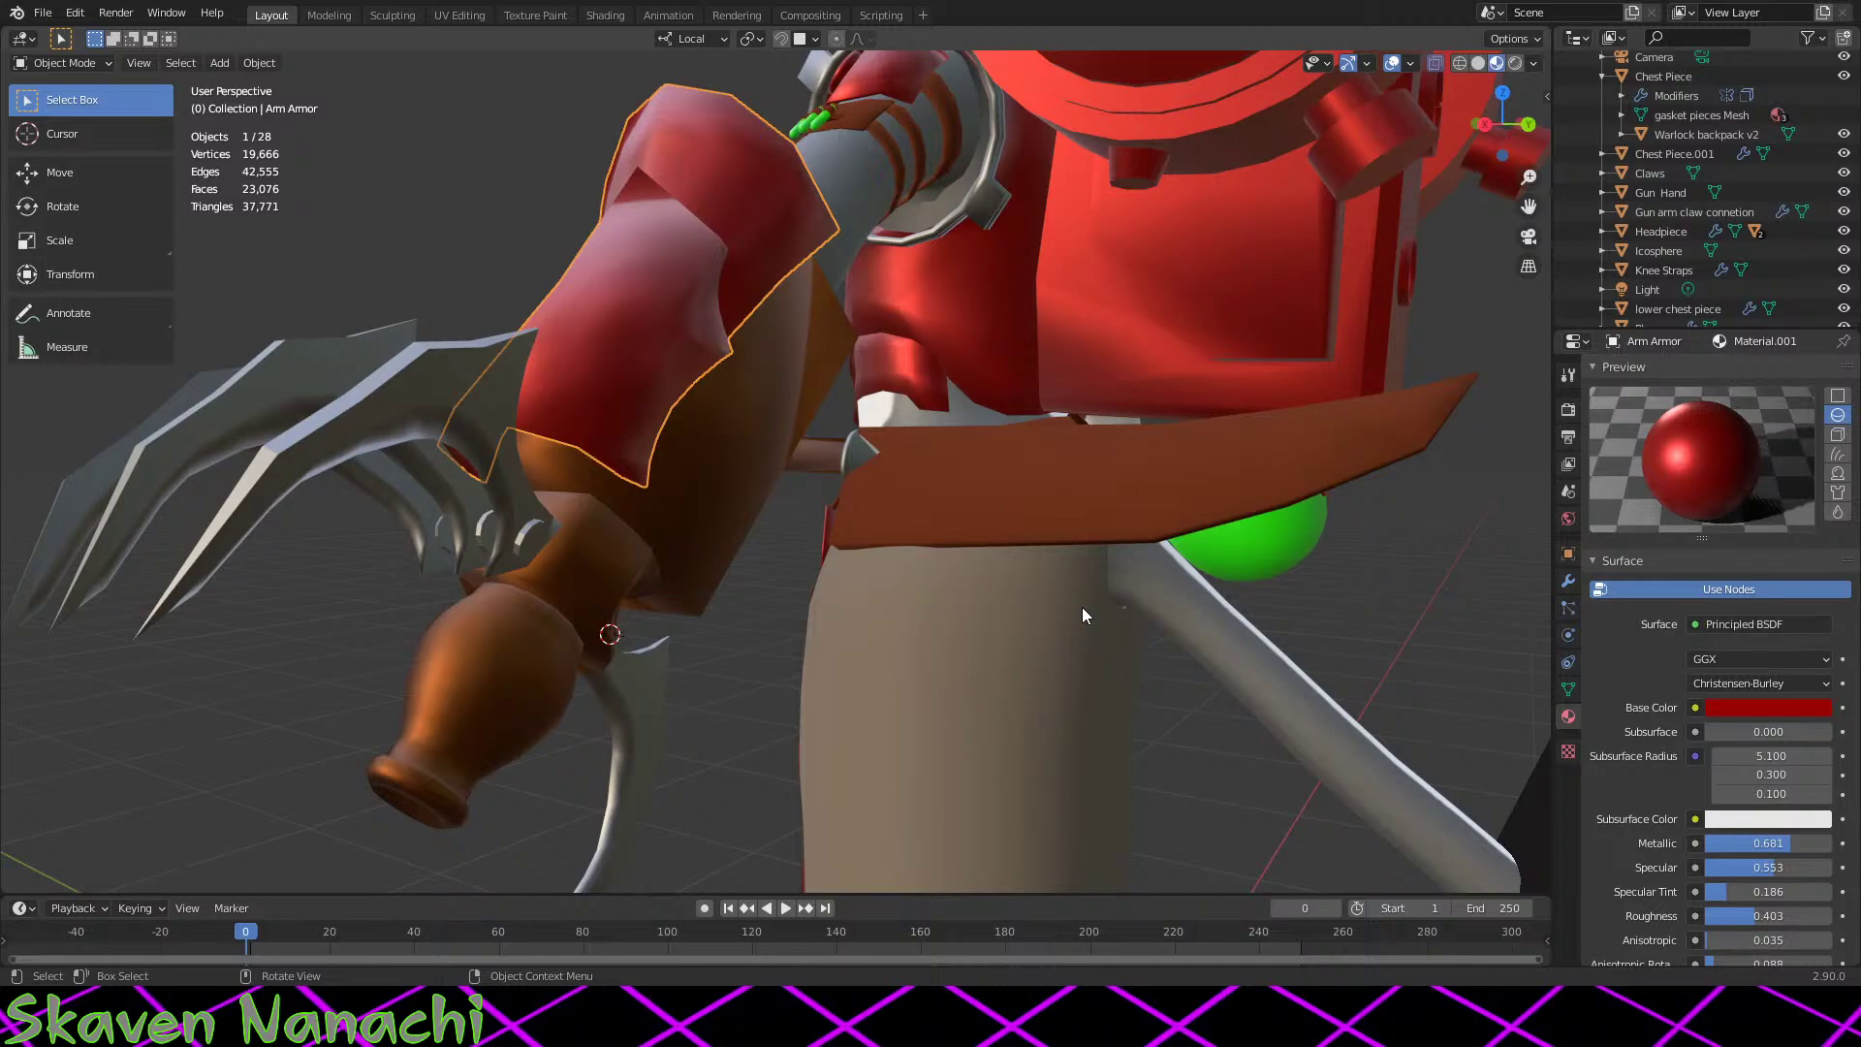
Step: Move the top face of the Gun Hand's forearm casing about -0.019 m along its local X axis
middle_click_drag(1095, 584, 797, 637)
key("Tab")
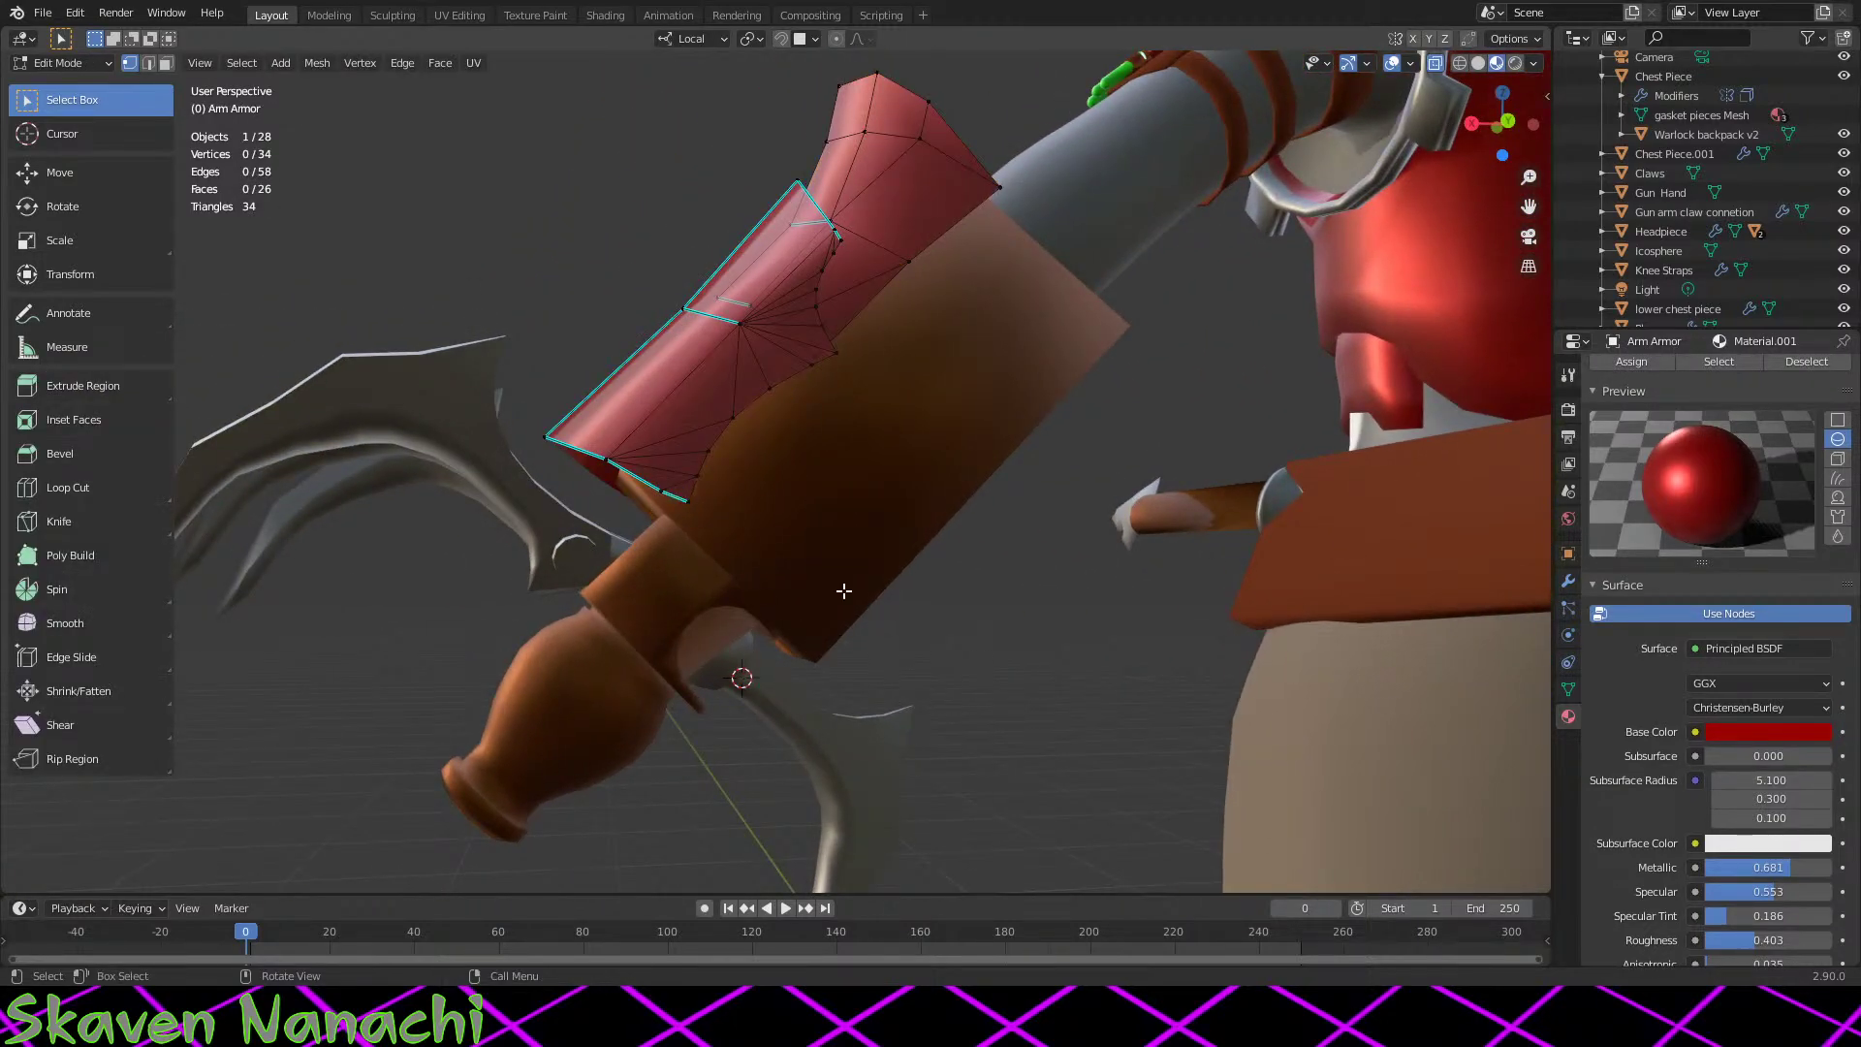
middle_click_drag(890, 710, 964, 369)
key("Tab")
left_click(586, 419)
key("Tab")
left_click(657, 296, "shift")
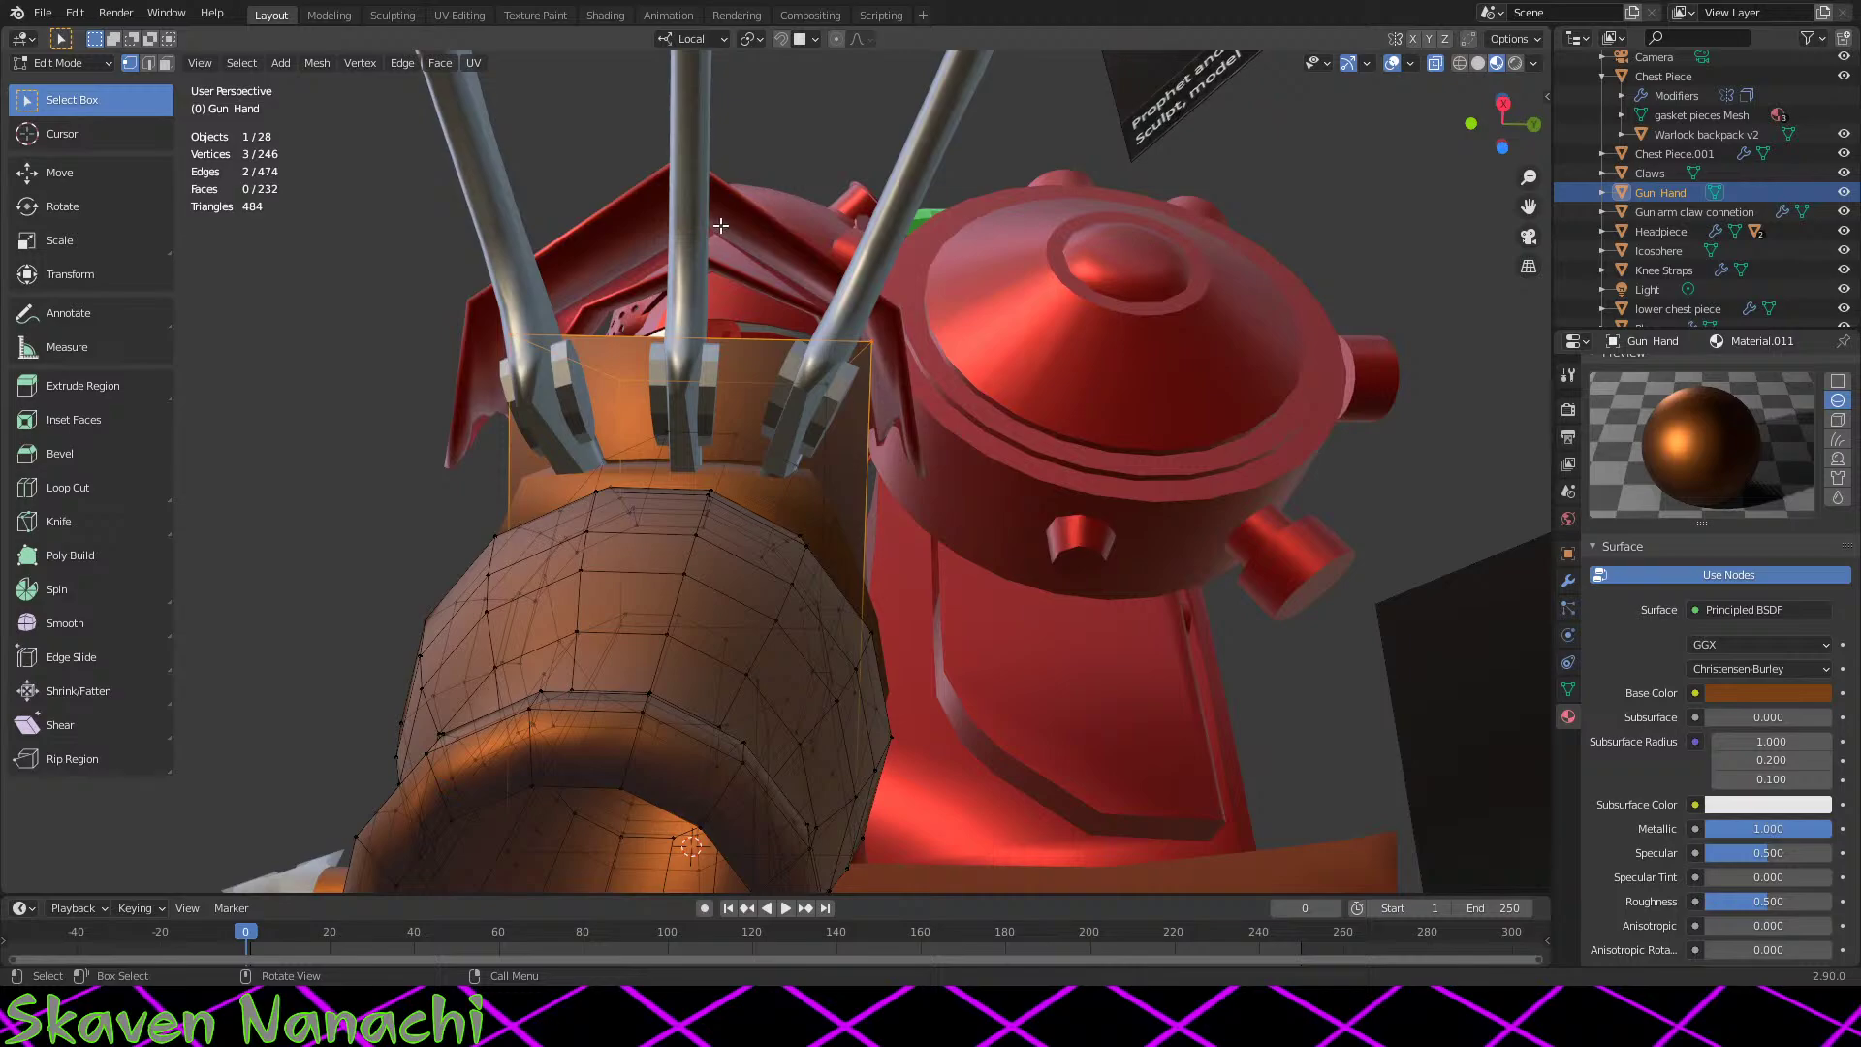
key("g")
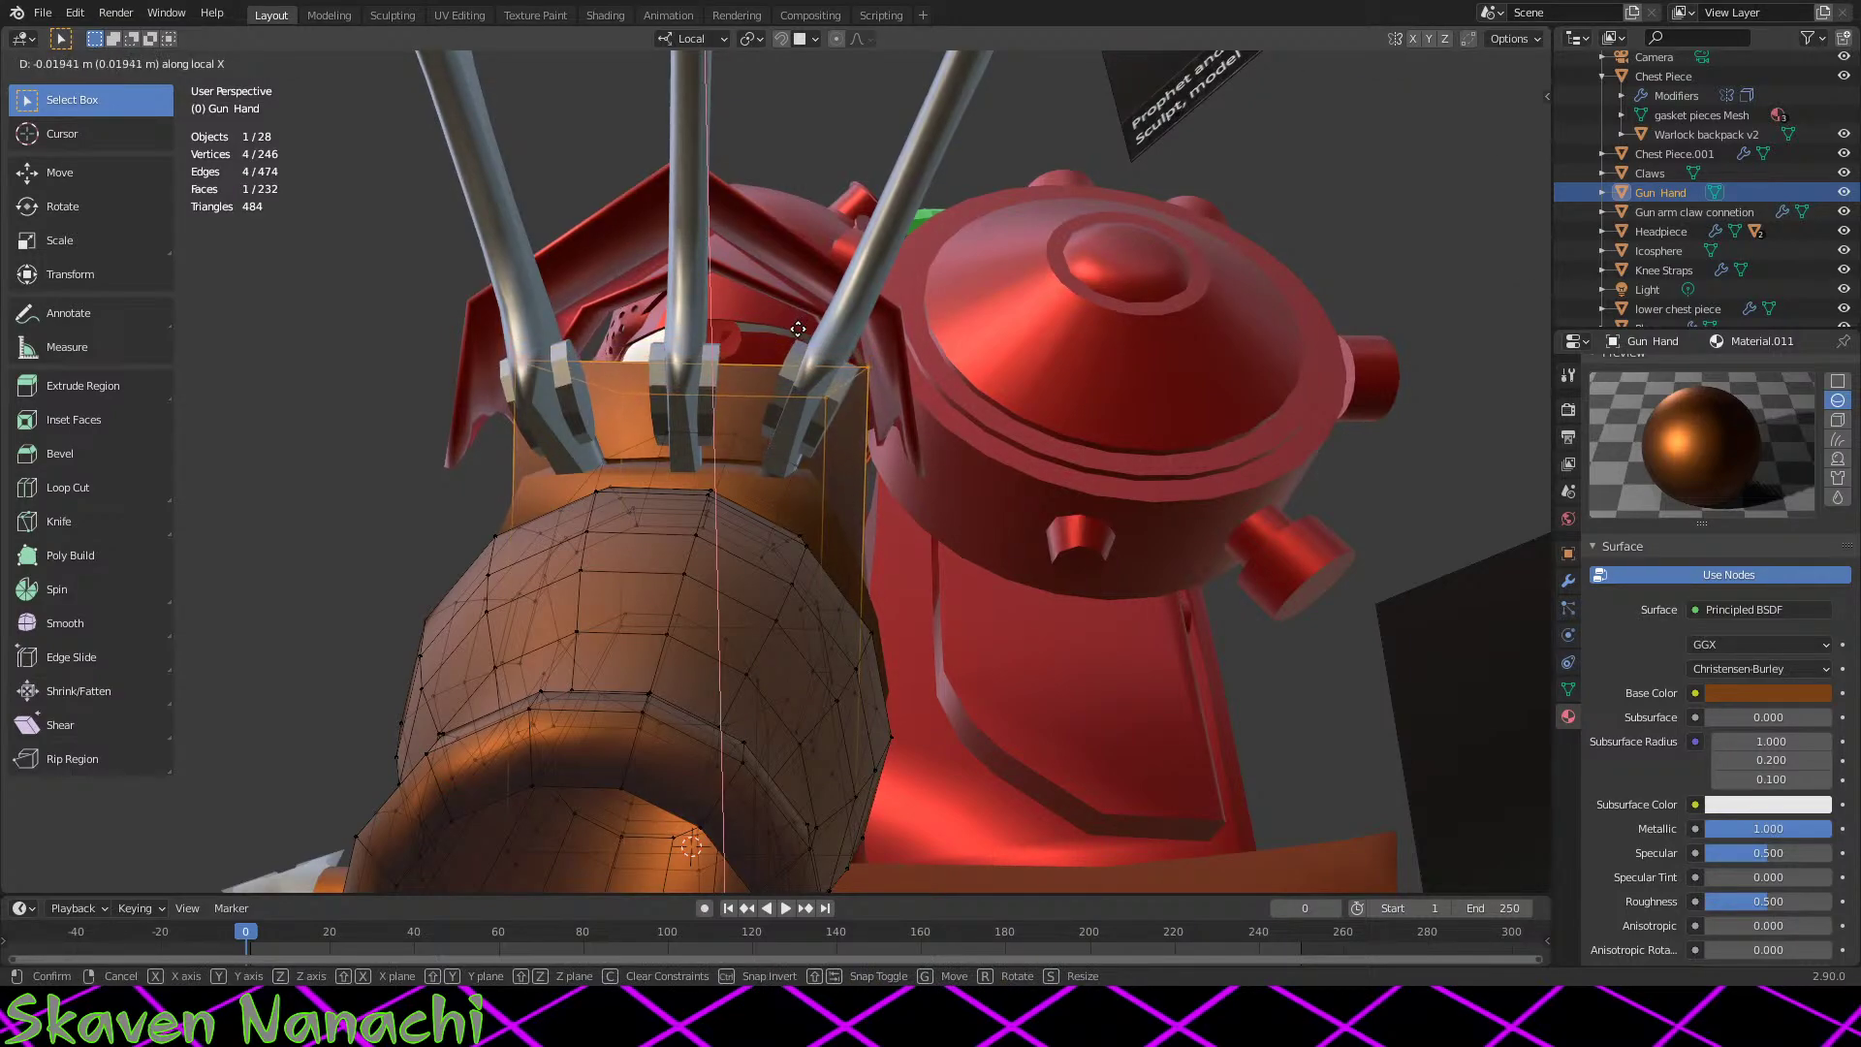
left_click(798, 329)
Step: Widen the top face of the Gun Hand's forearm casing slightly by scaling it along its local Y axis
middle_click_drag(798, 335, 936, 543)
key("s")
left_click(991, 443)
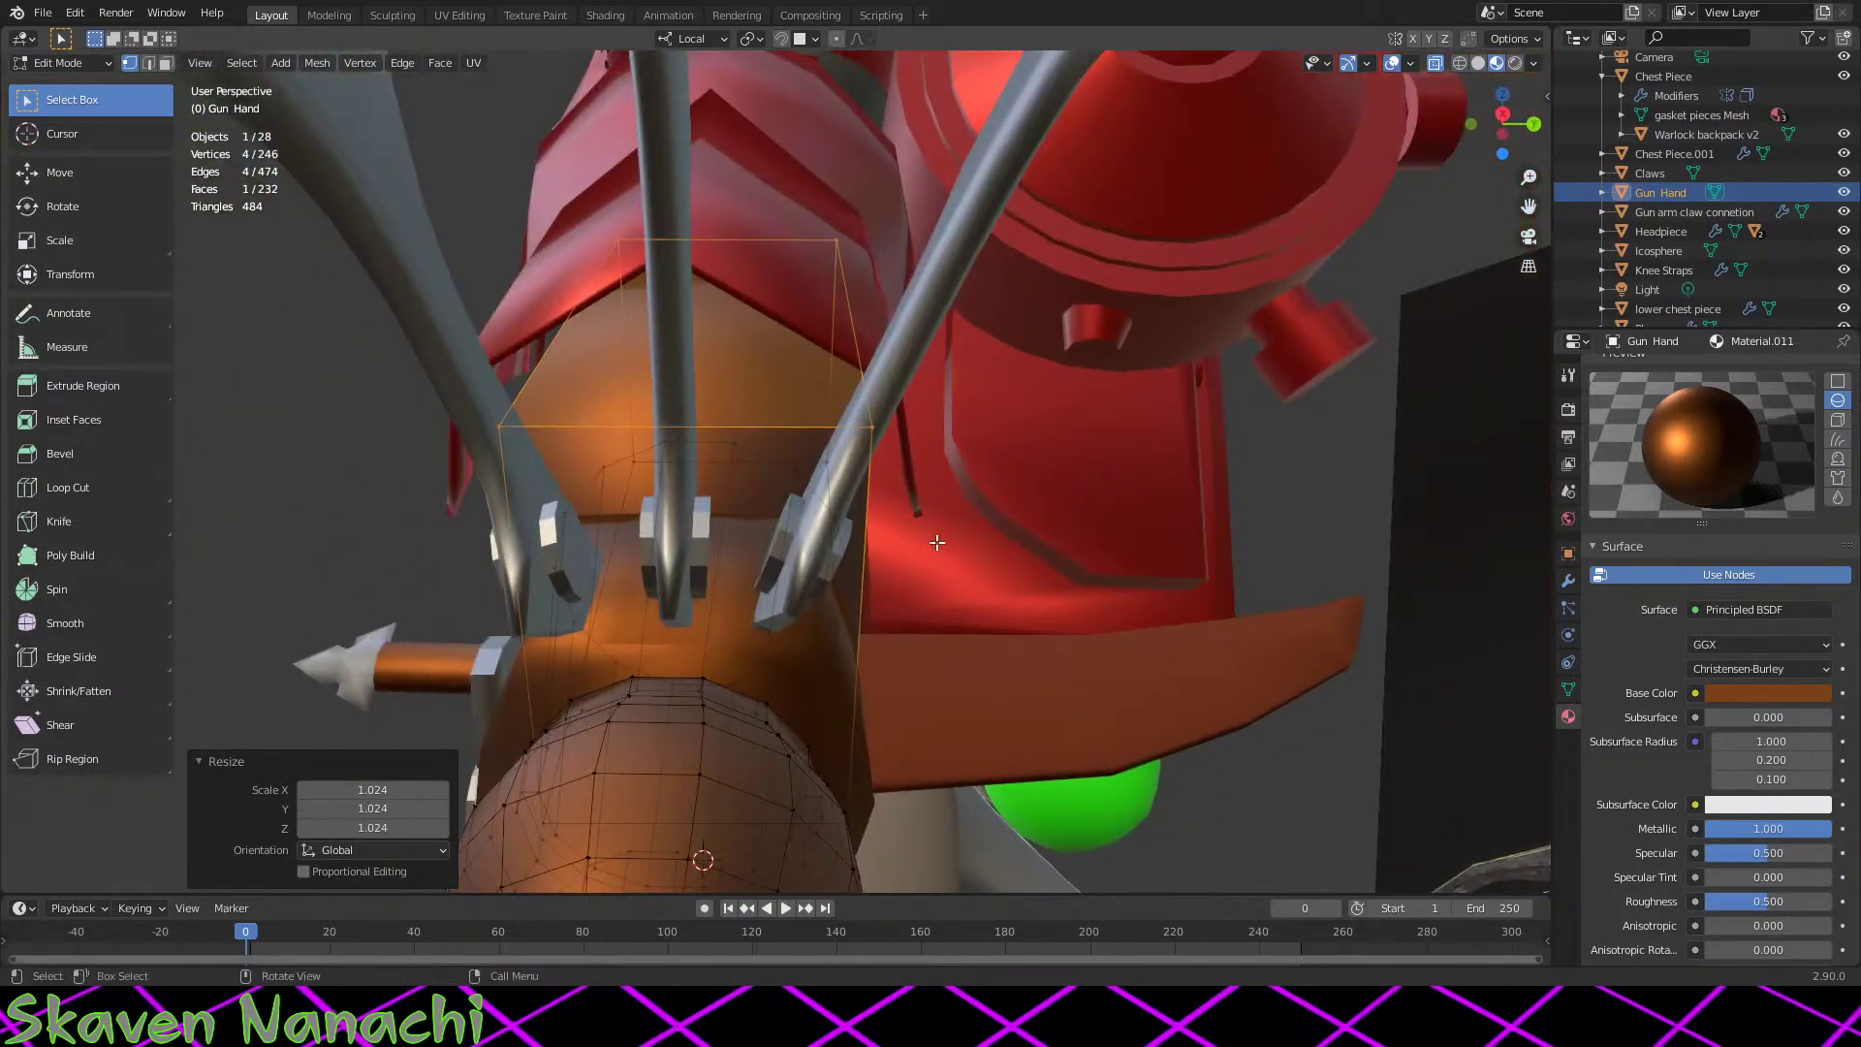
left_click(1070, 526)
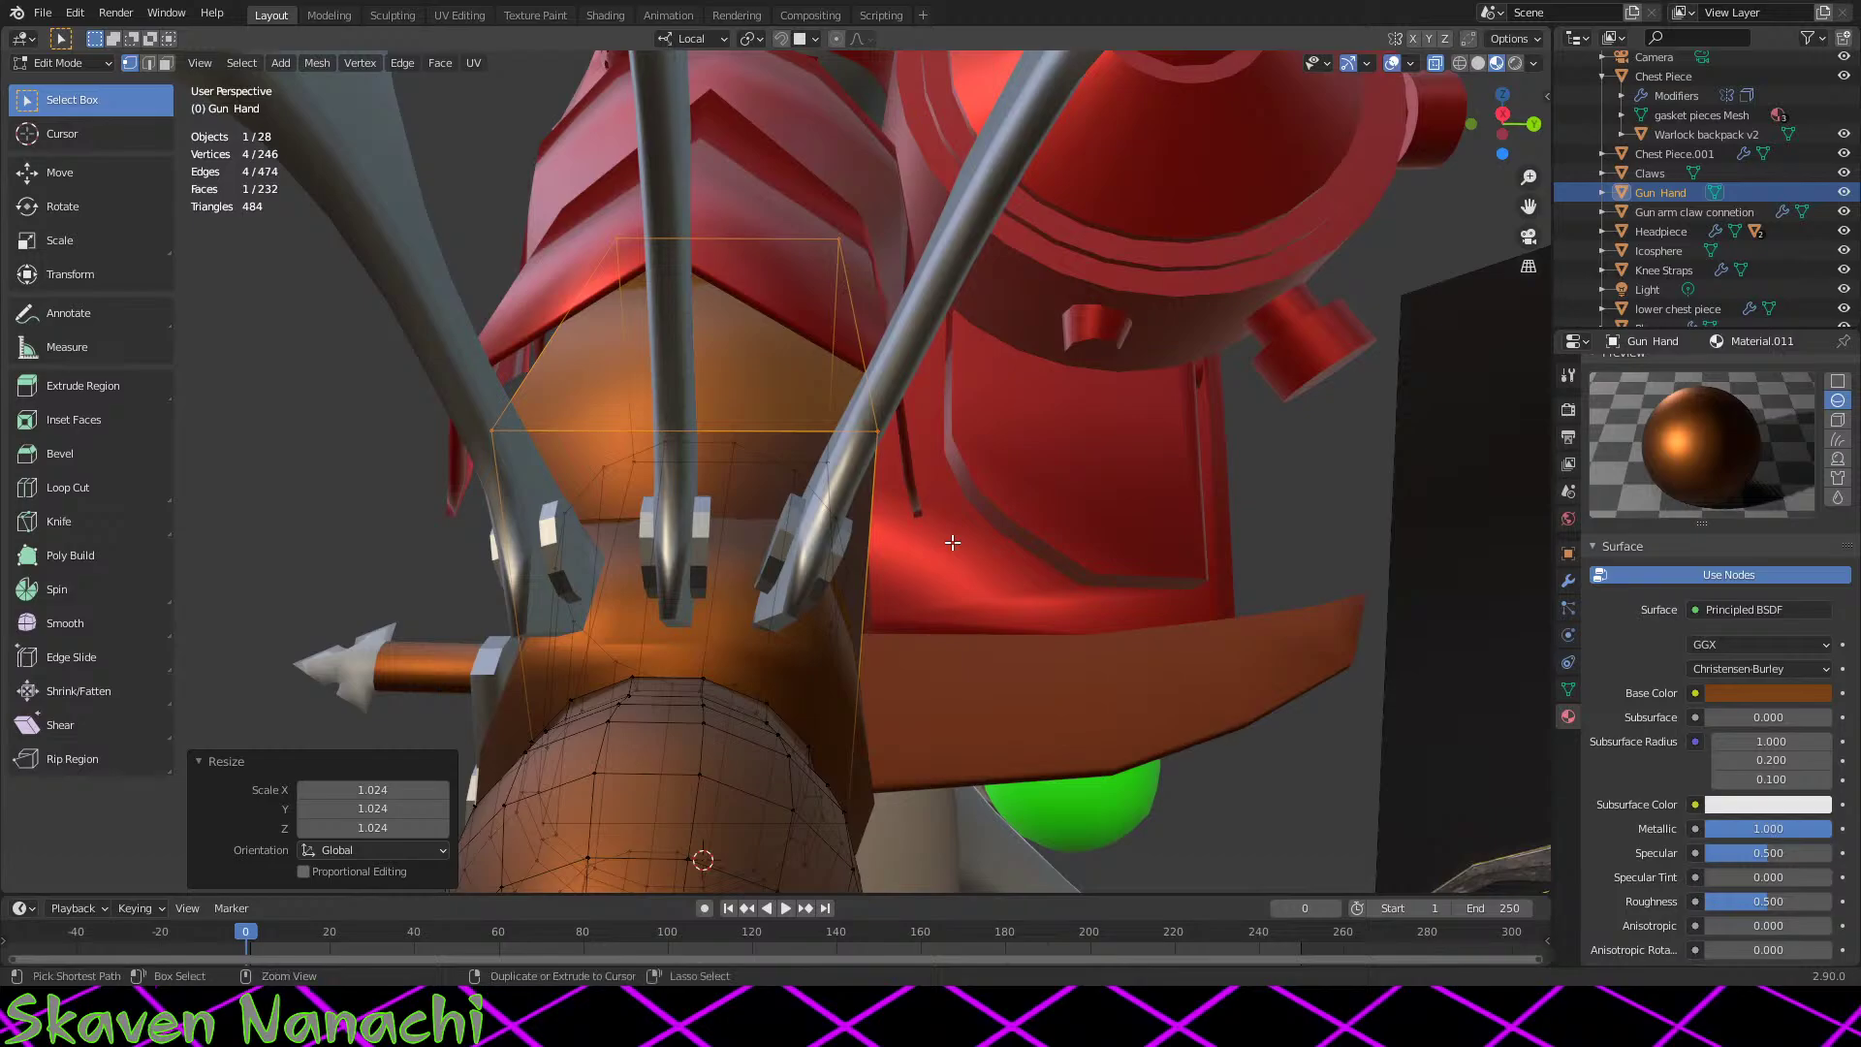
key("s")
key("y")
key("y")
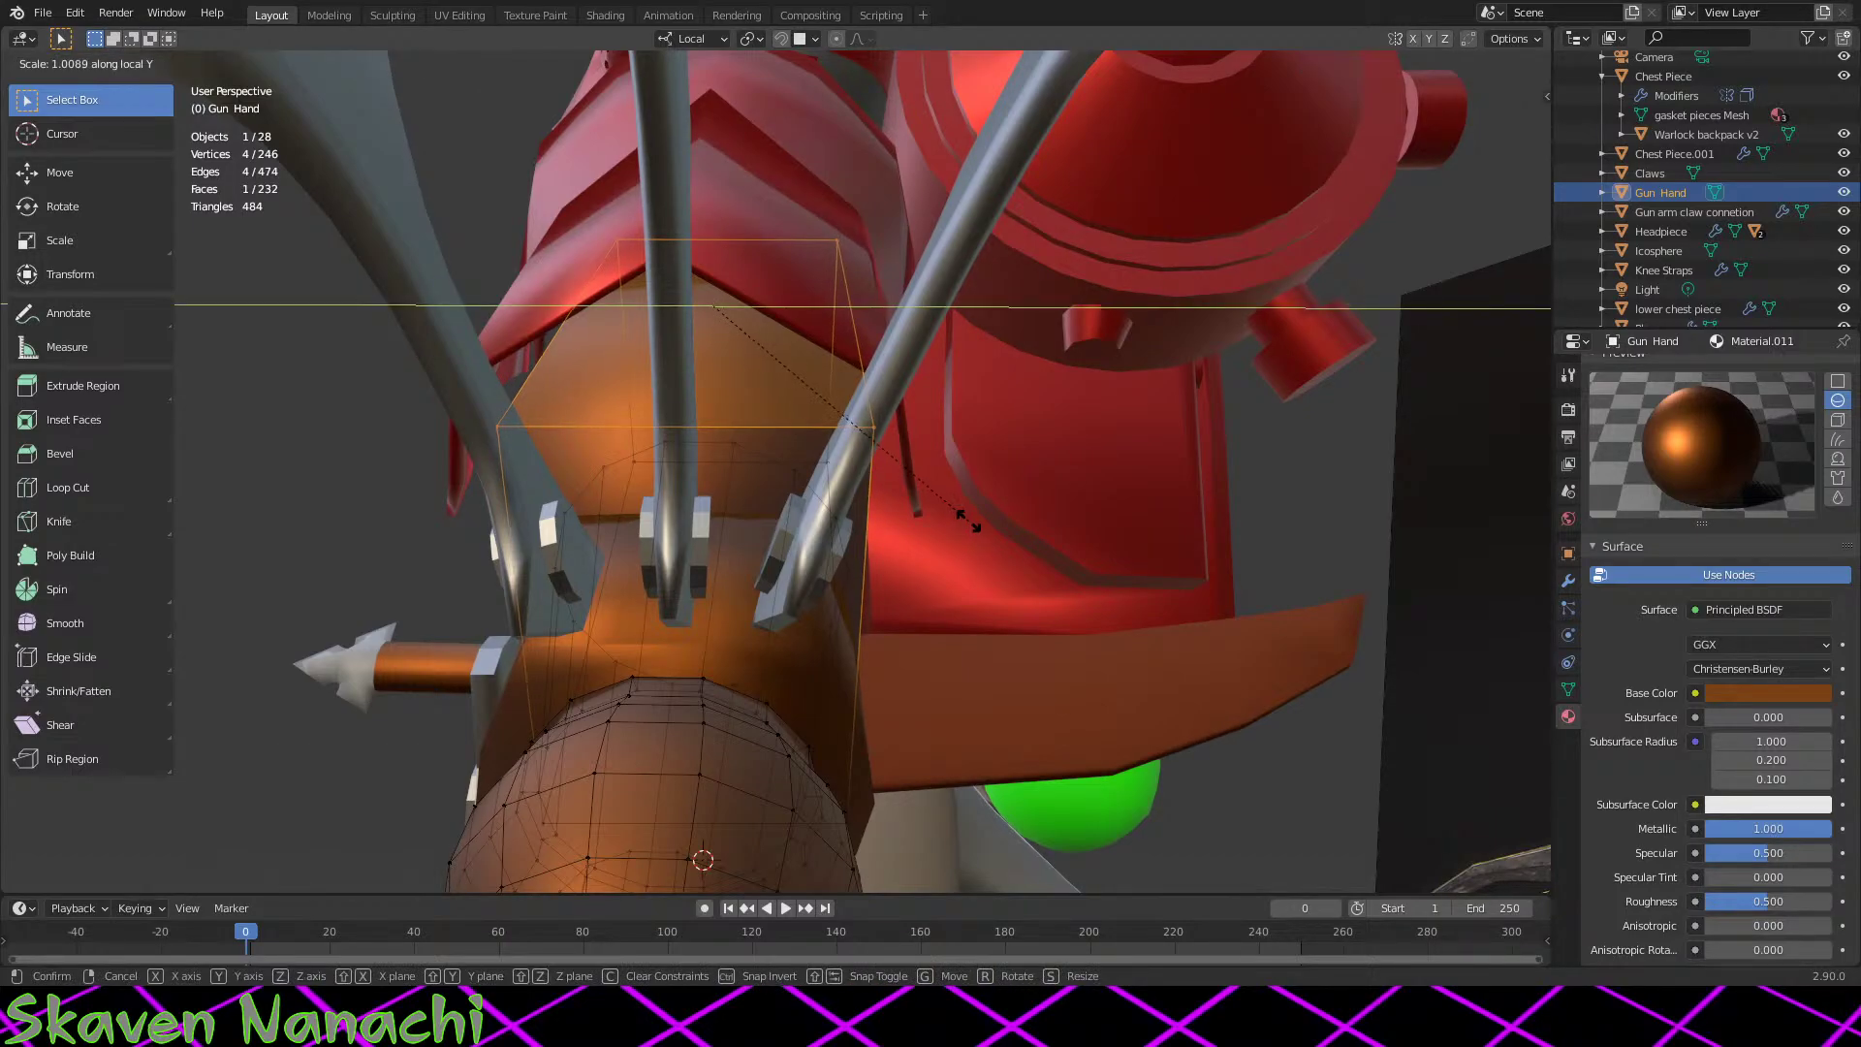
left_click(994, 524)
middle_click_drag(980, 532, 872, 533)
key("Tab")
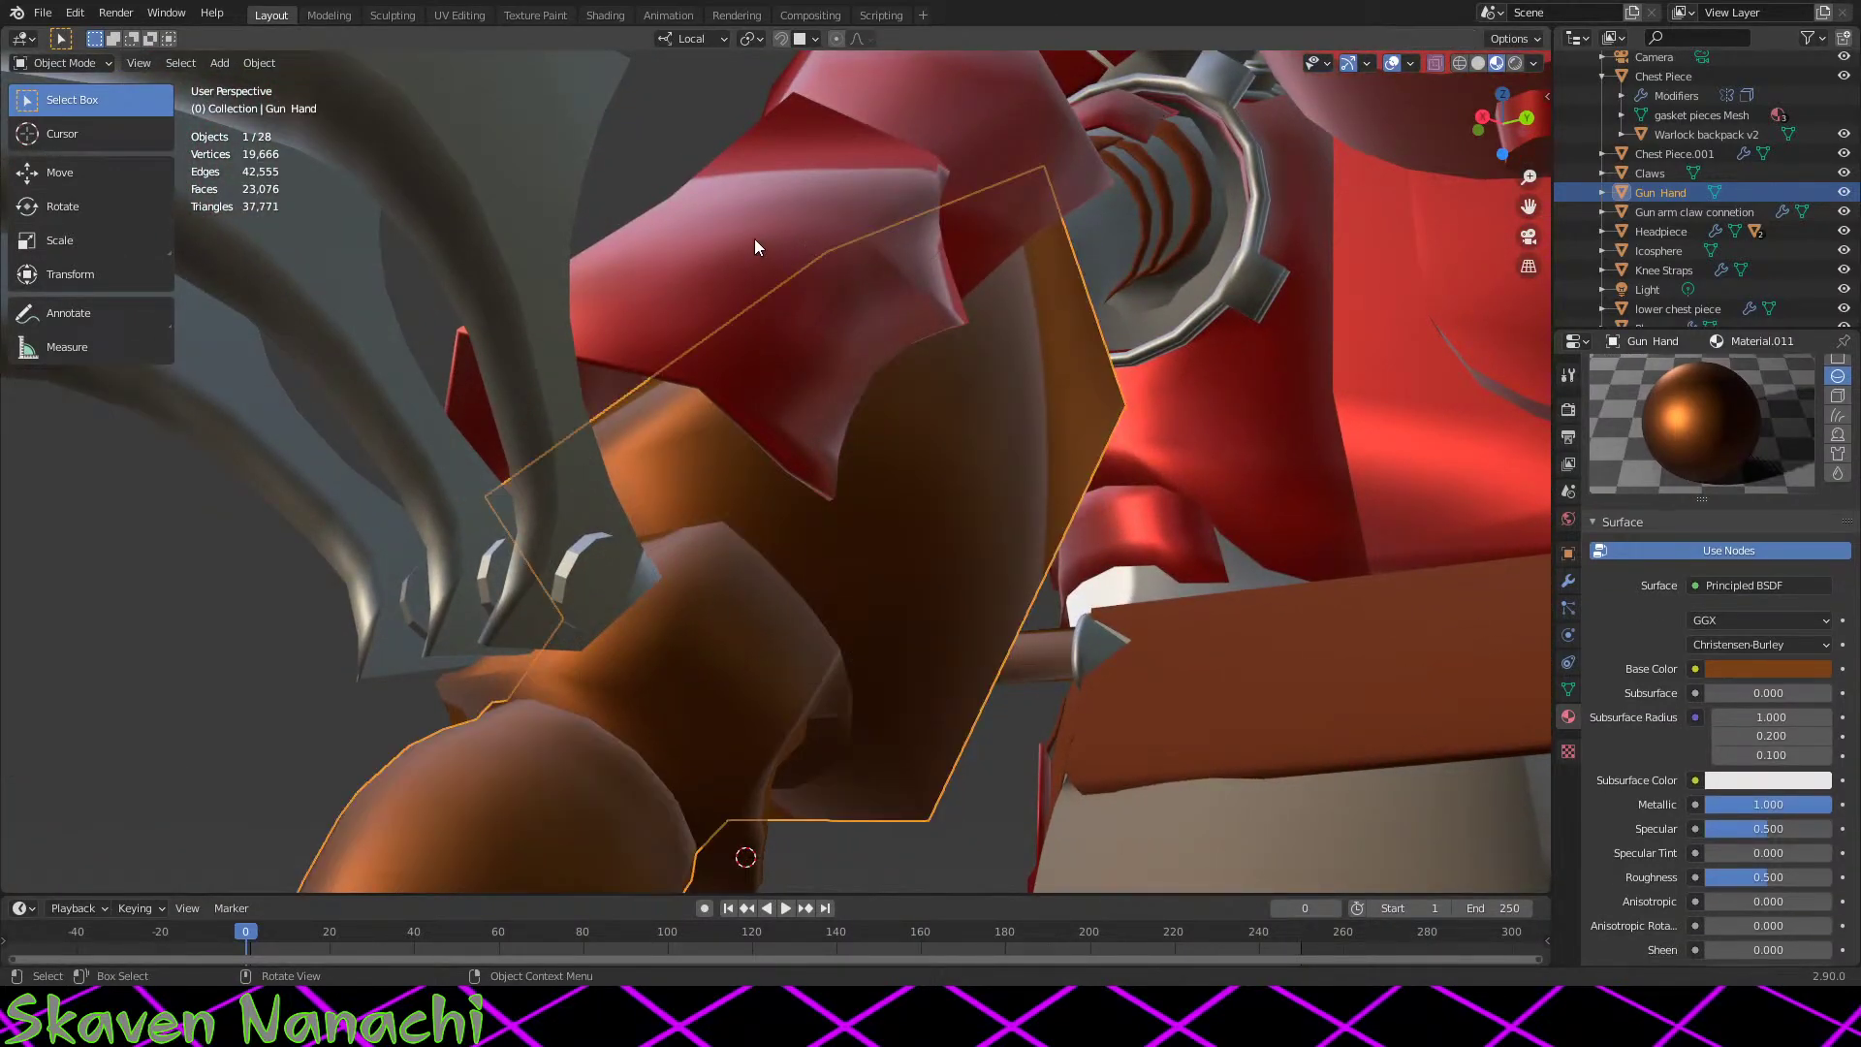
Step: Hide the Arm Armor object to expose the gun arm beneath it
left_click(1033, 165)
scroll(1688, 243, "down", 2)
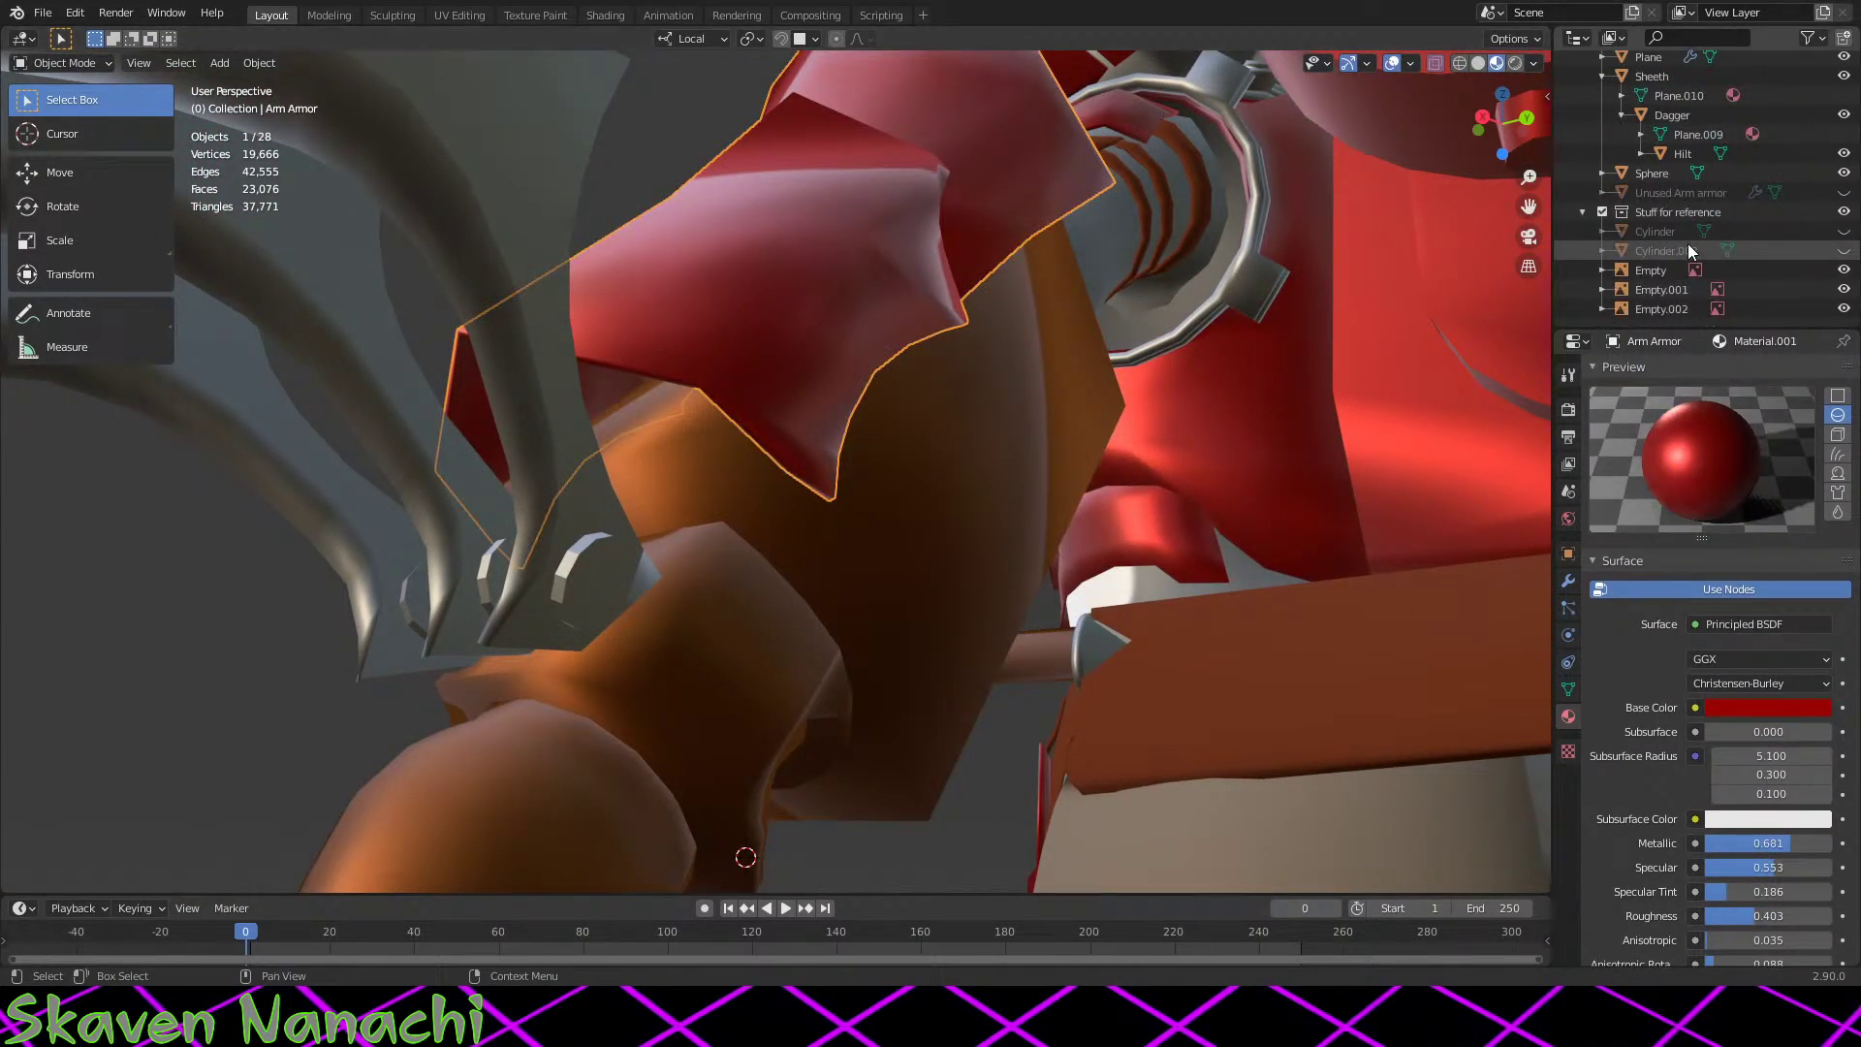
scroll(1689, 243, "up", 10)
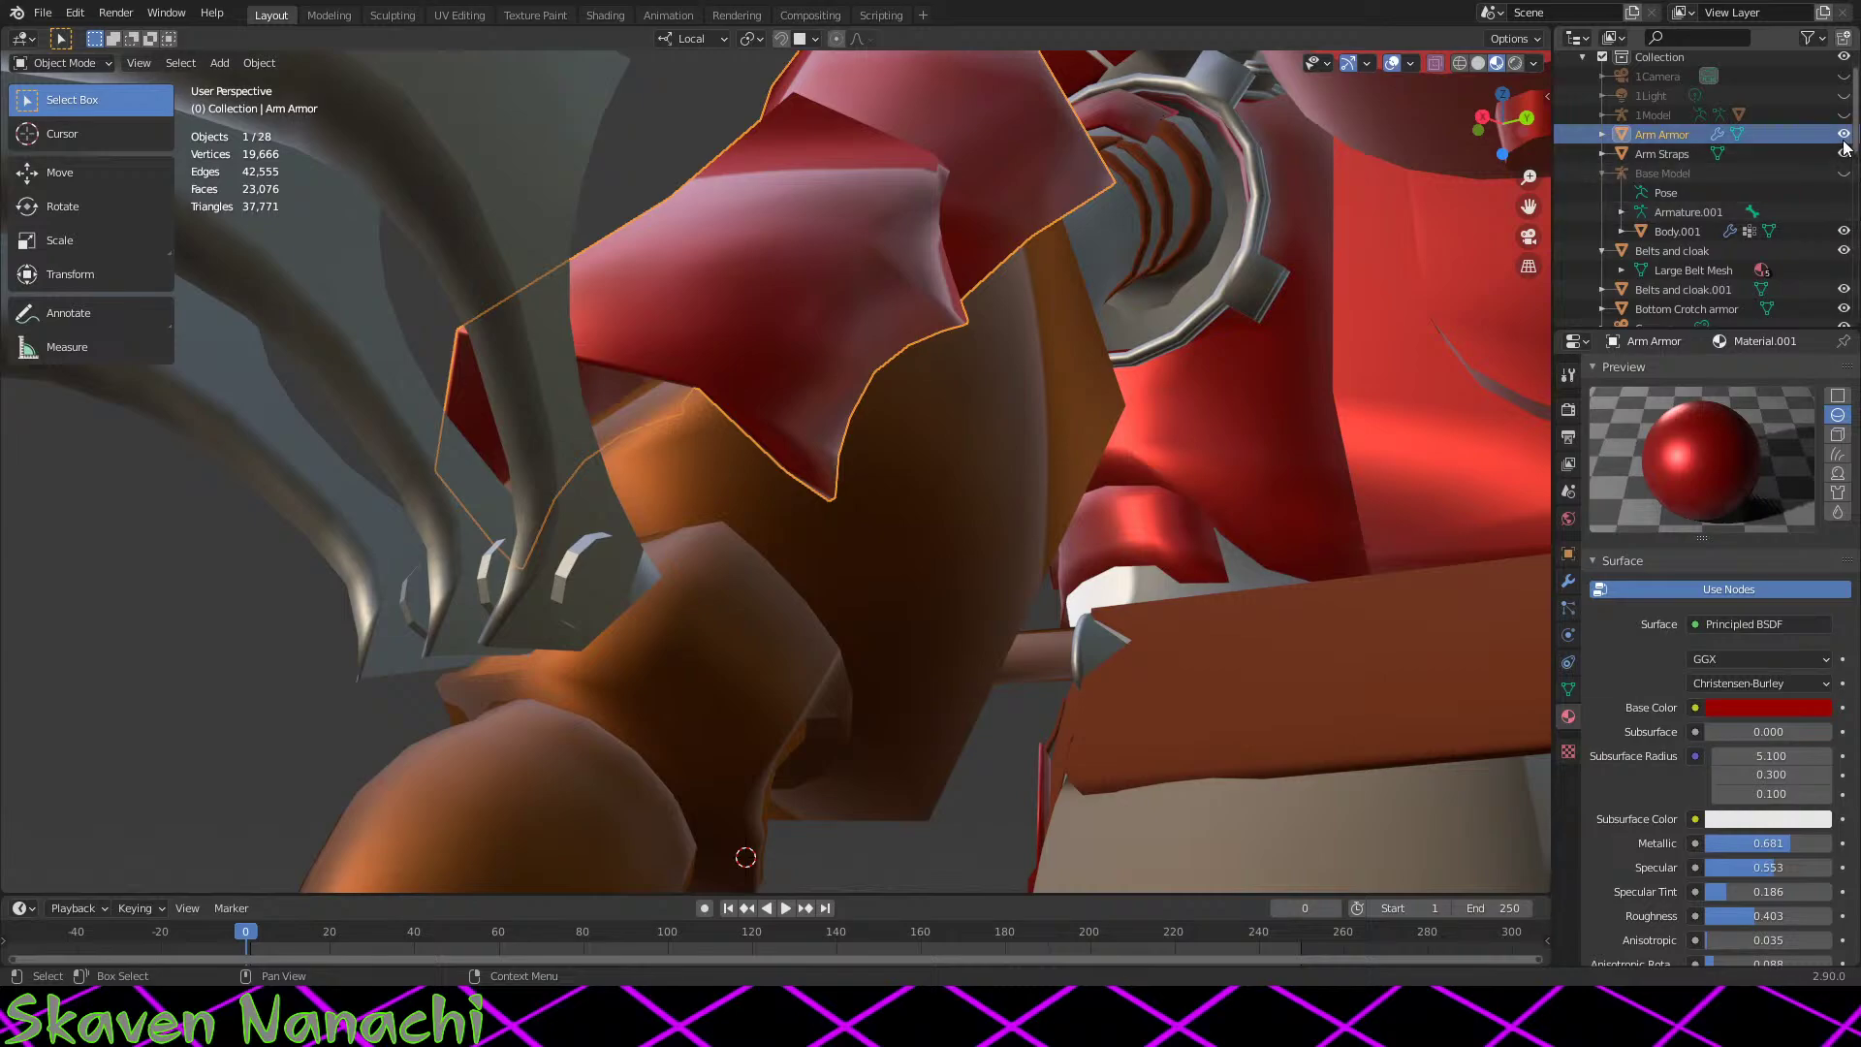
left_click(1843, 134)
Step: Compare the uncovered gun arm with the front and back views in the reference artwork
middle_click_drag(1151, 579, 1277, 744)
scroll(917, 646, "down", 5)
scroll(1277, 744, "down", 3)
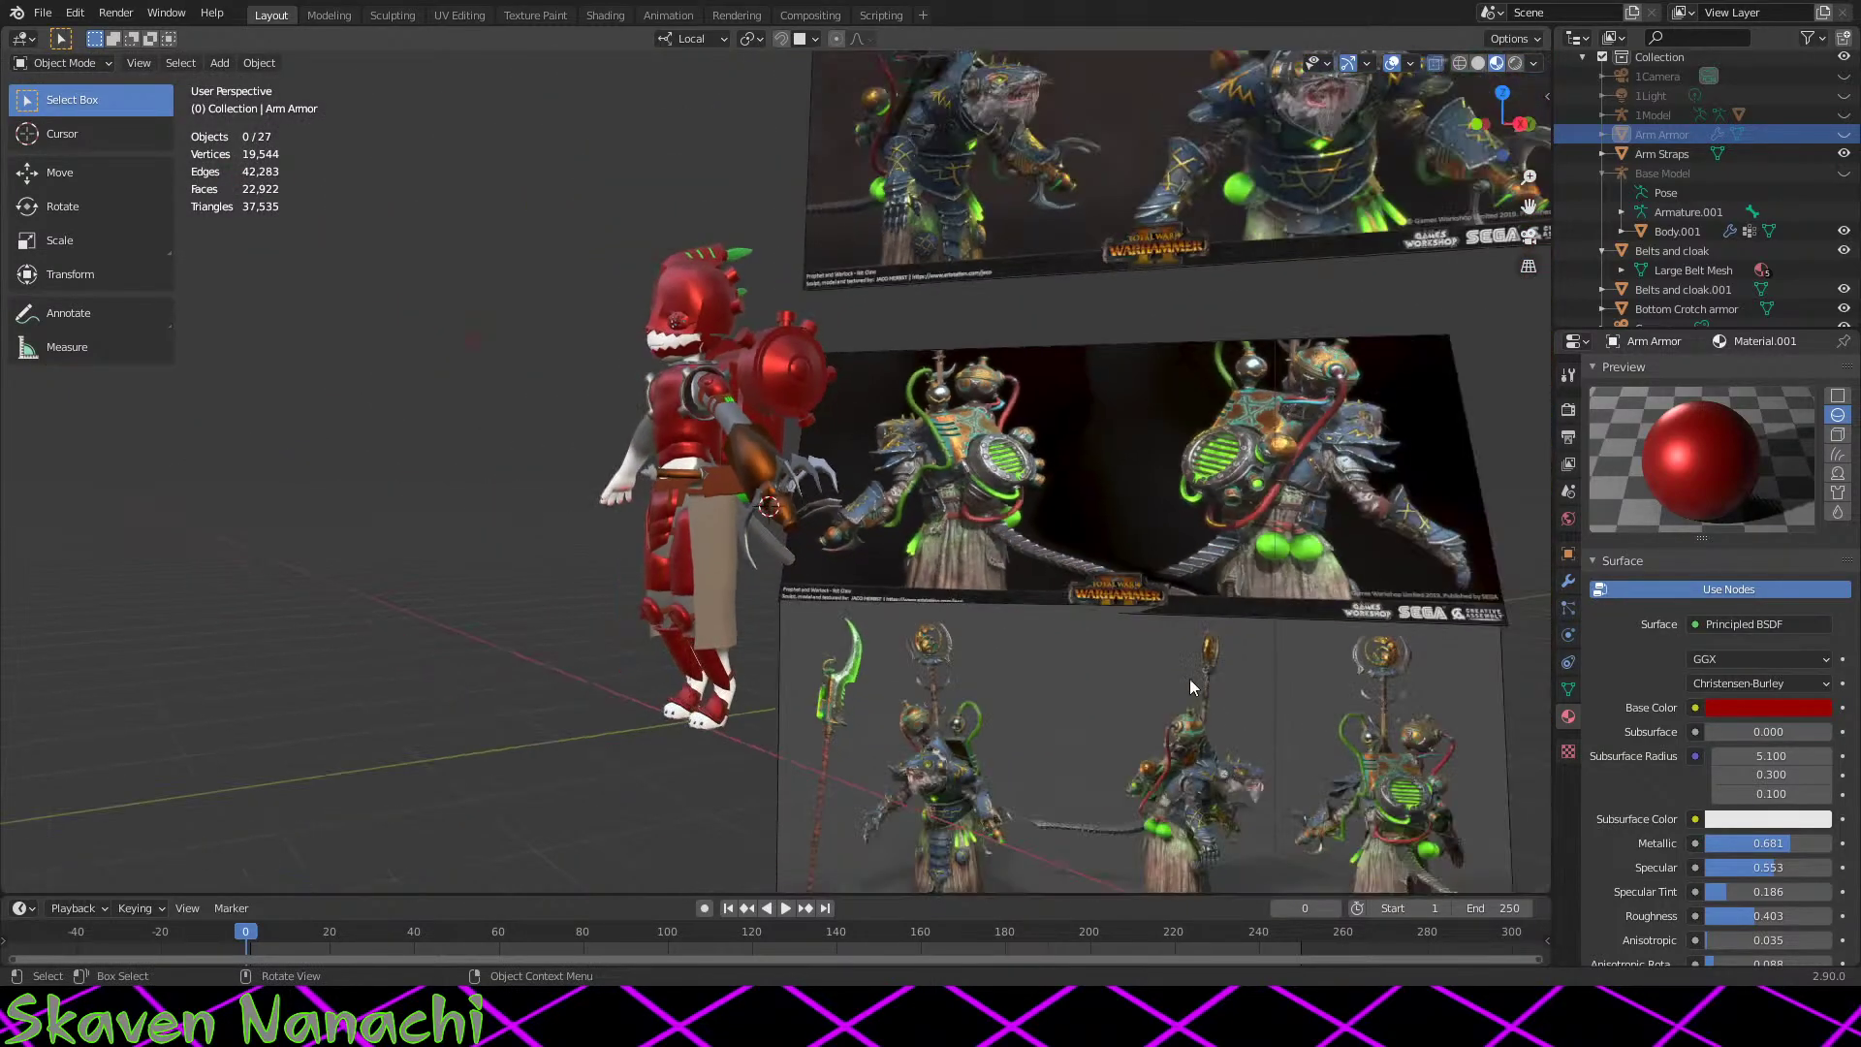
left_click(1367, 549)
scroll(1124, 330, "down", 3)
middle_click_drag(1107, 493, 1028, 538)
scroll(1127, 504, "up", 4)
middle_click_drag(1169, 532, 1051, 696)
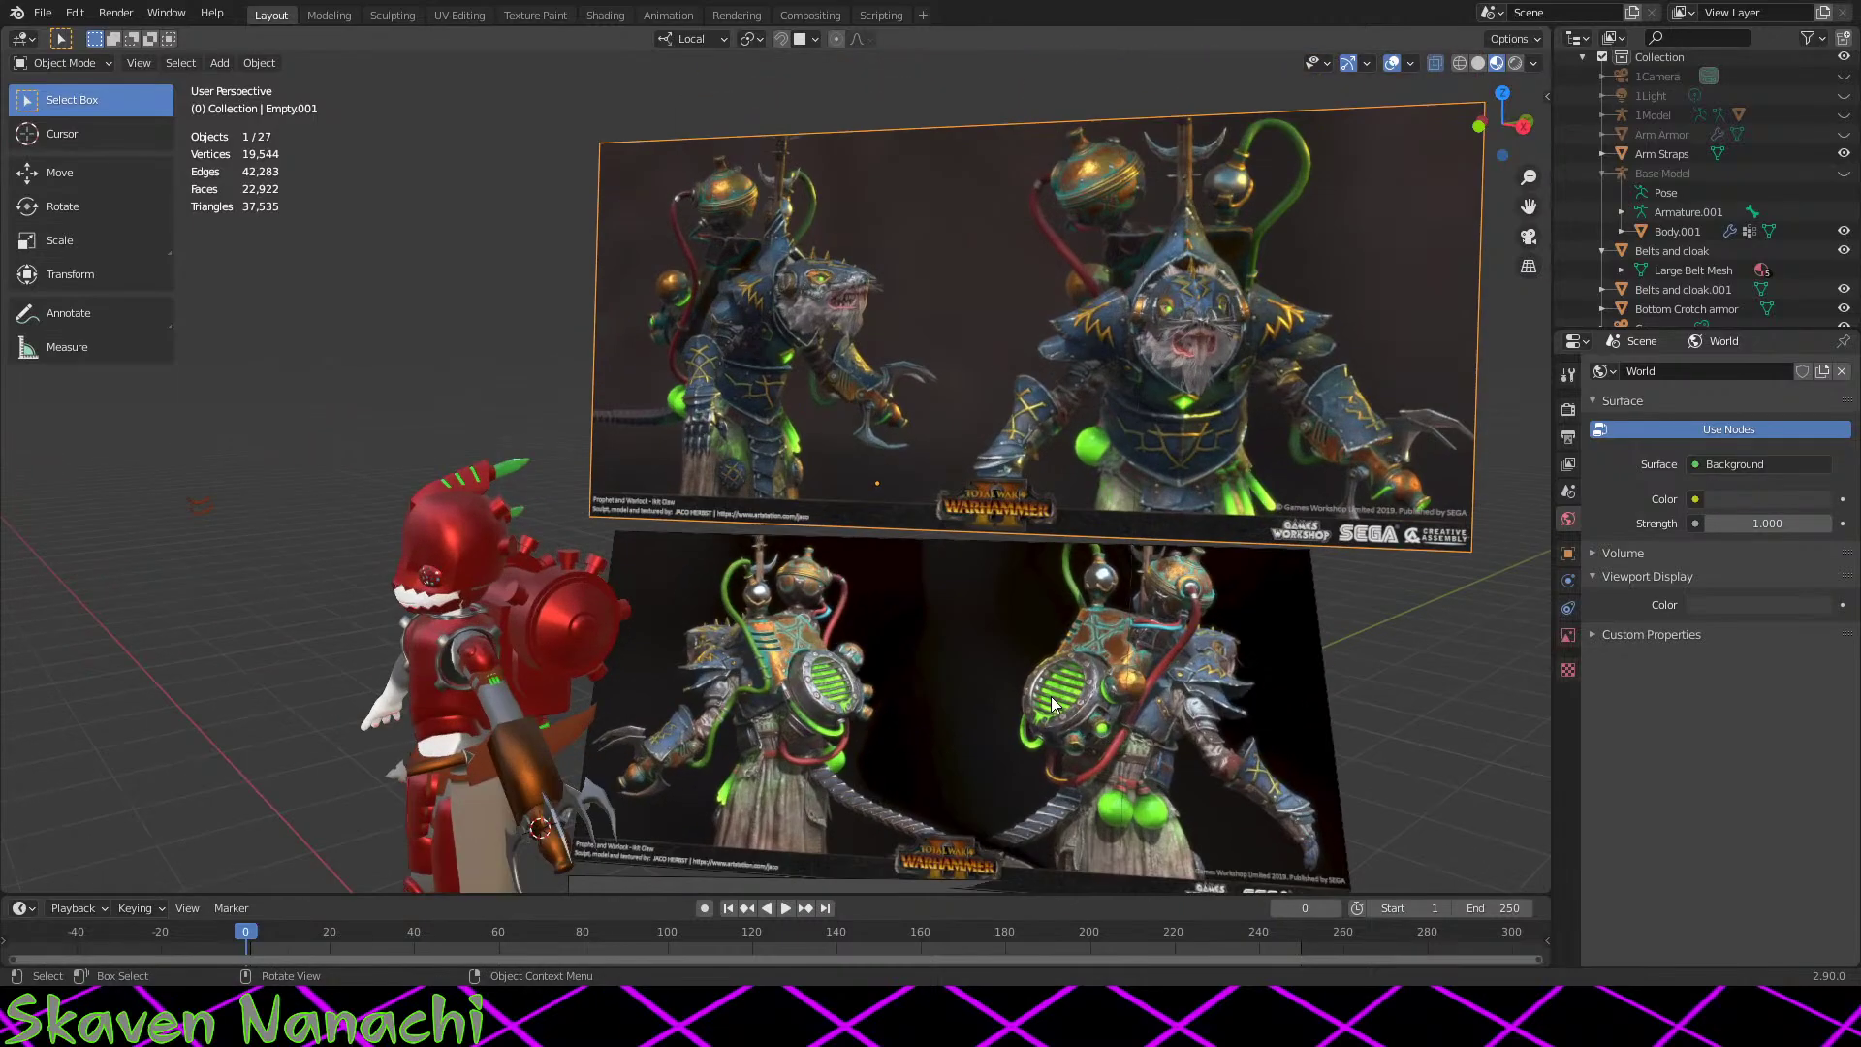
Step: Move the back-view reference image (Empty) away from the other reference images and over beside the character
scroll(1050, 695, "up", 3)
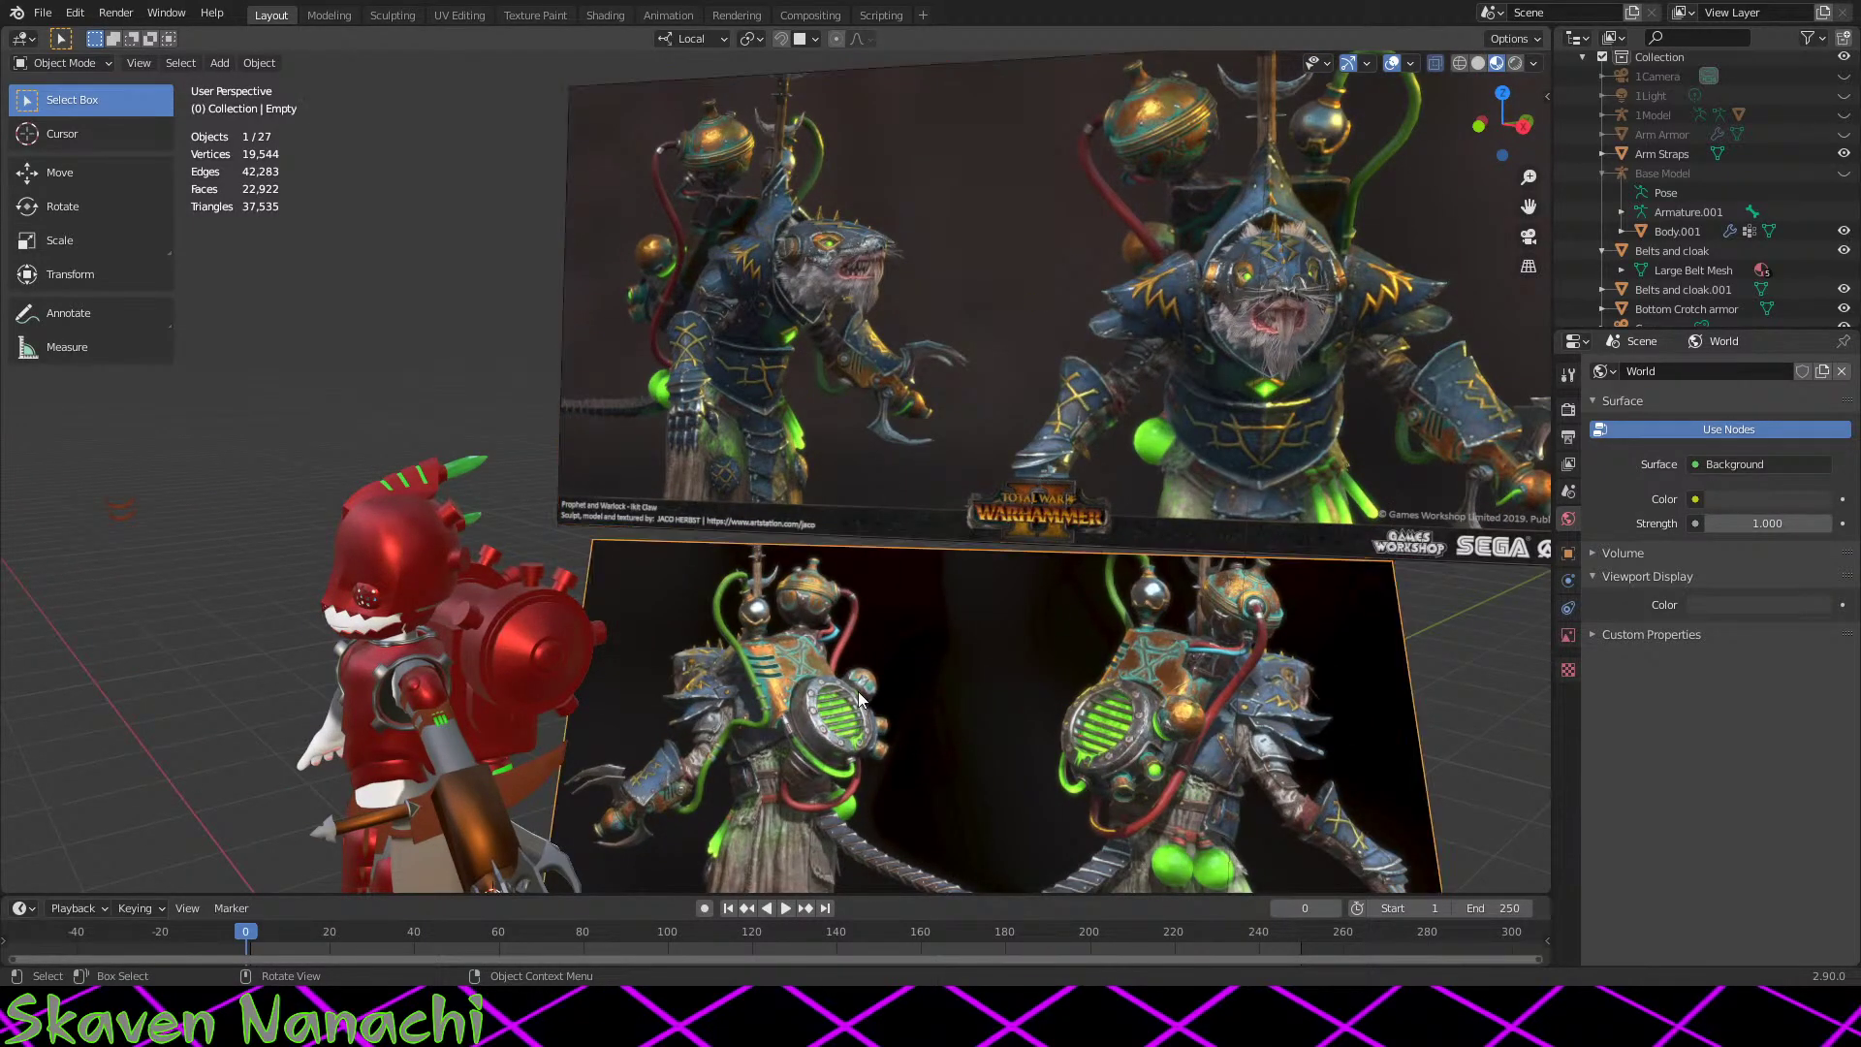
middle_click_drag(1121, 731, 880, 441, "shift")
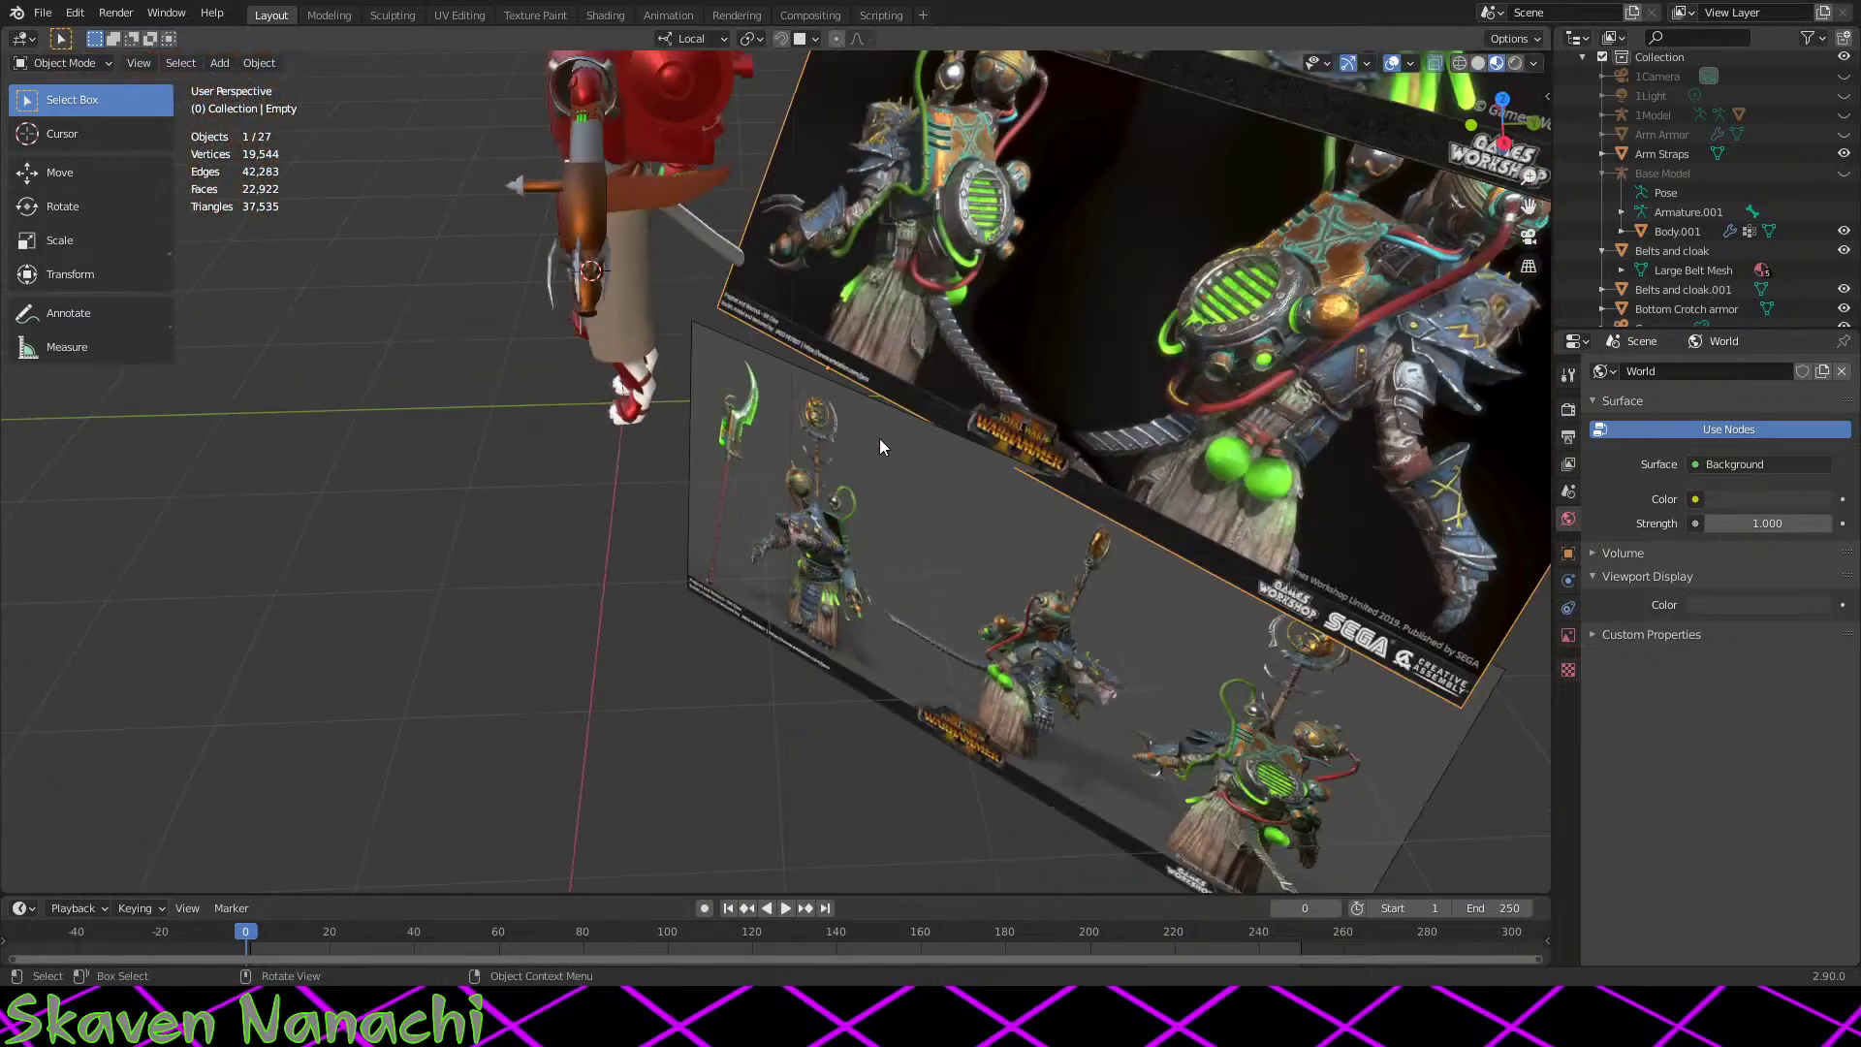
middle_click_drag(1064, 308, 1051, 533)
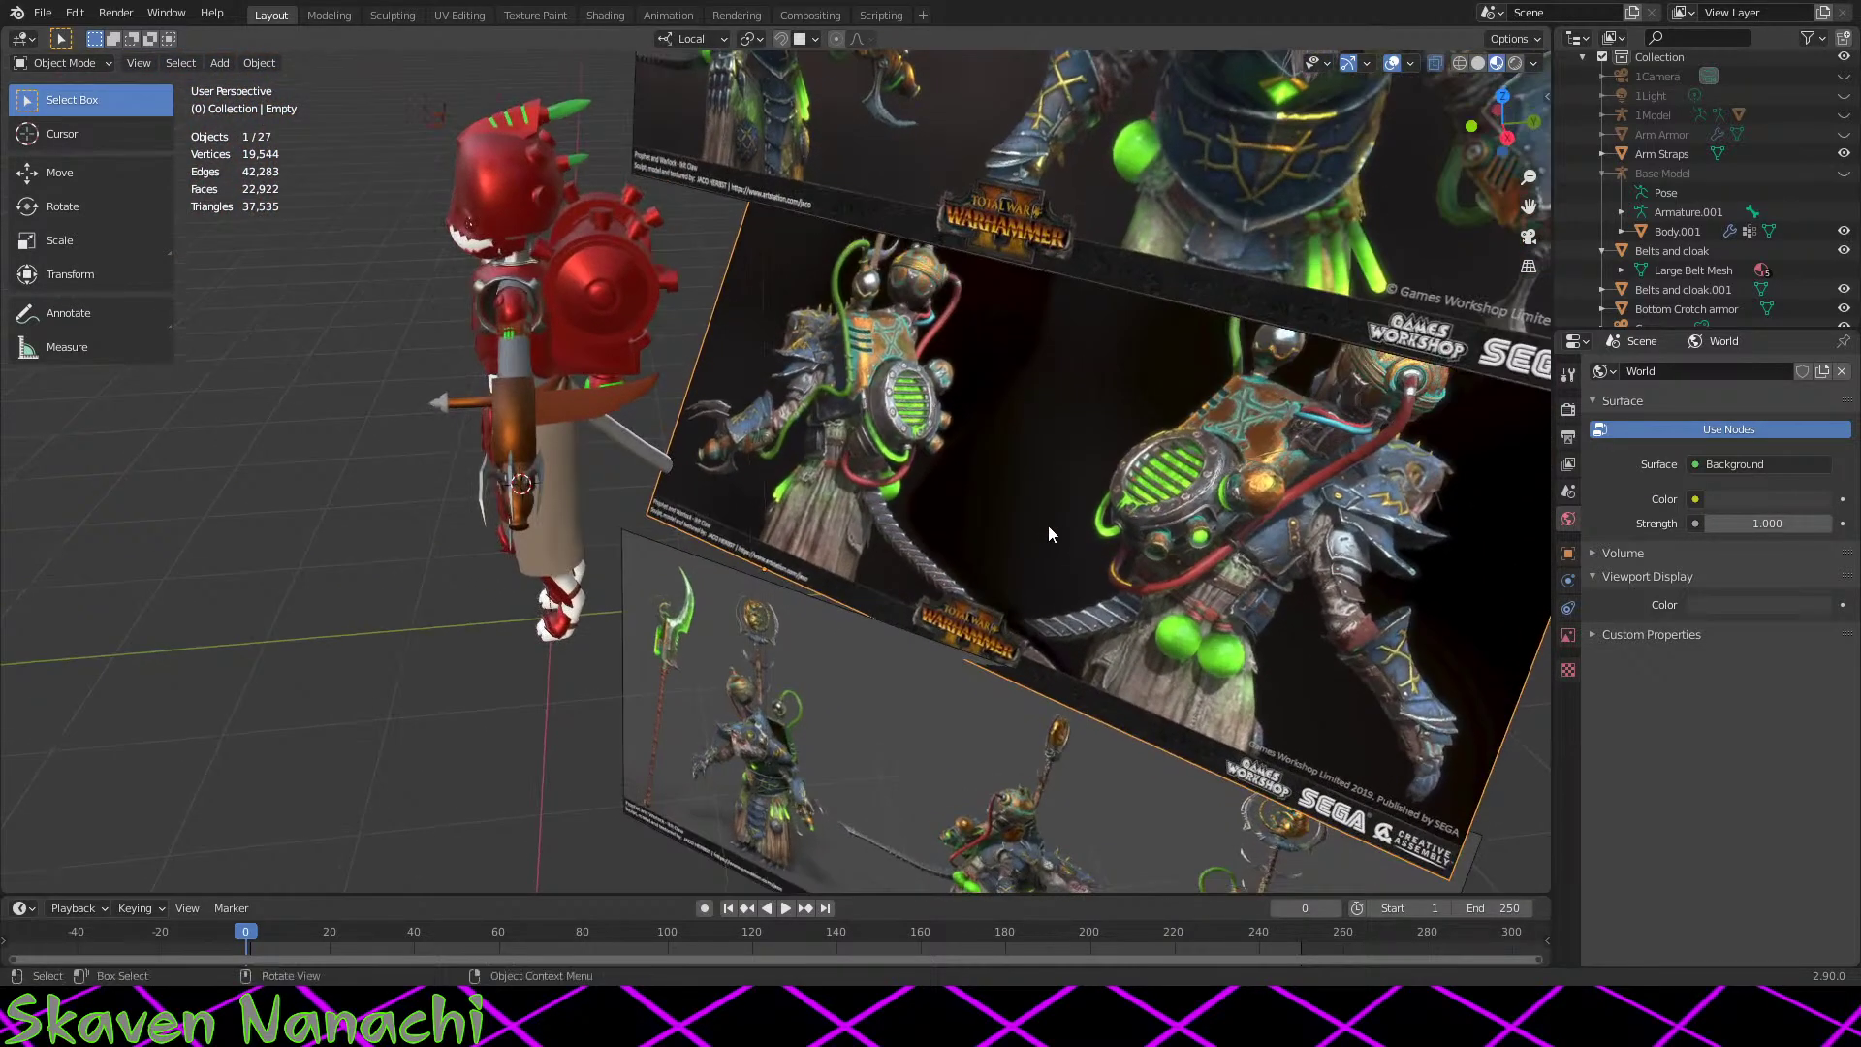
scroll(1648, 272, "down", 6)
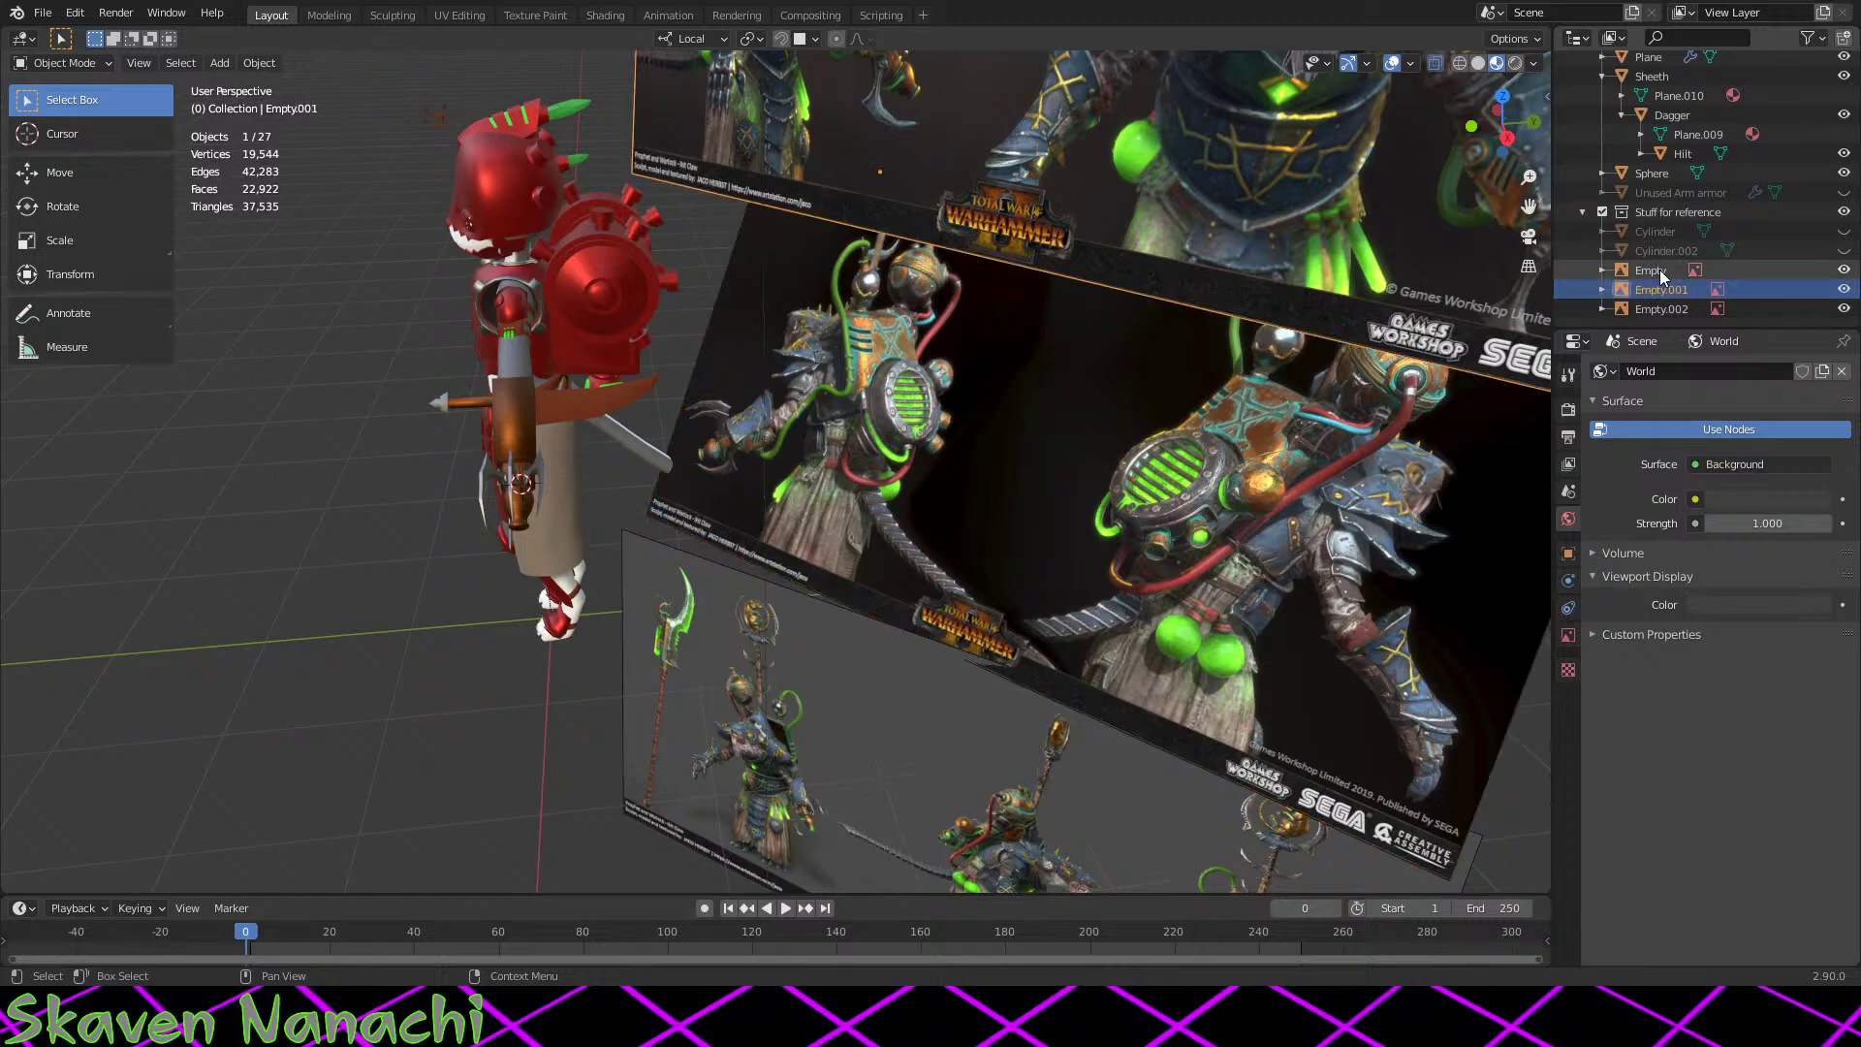
middle_click_drag(781, 665, 964, 489)
left_click(946, 460)
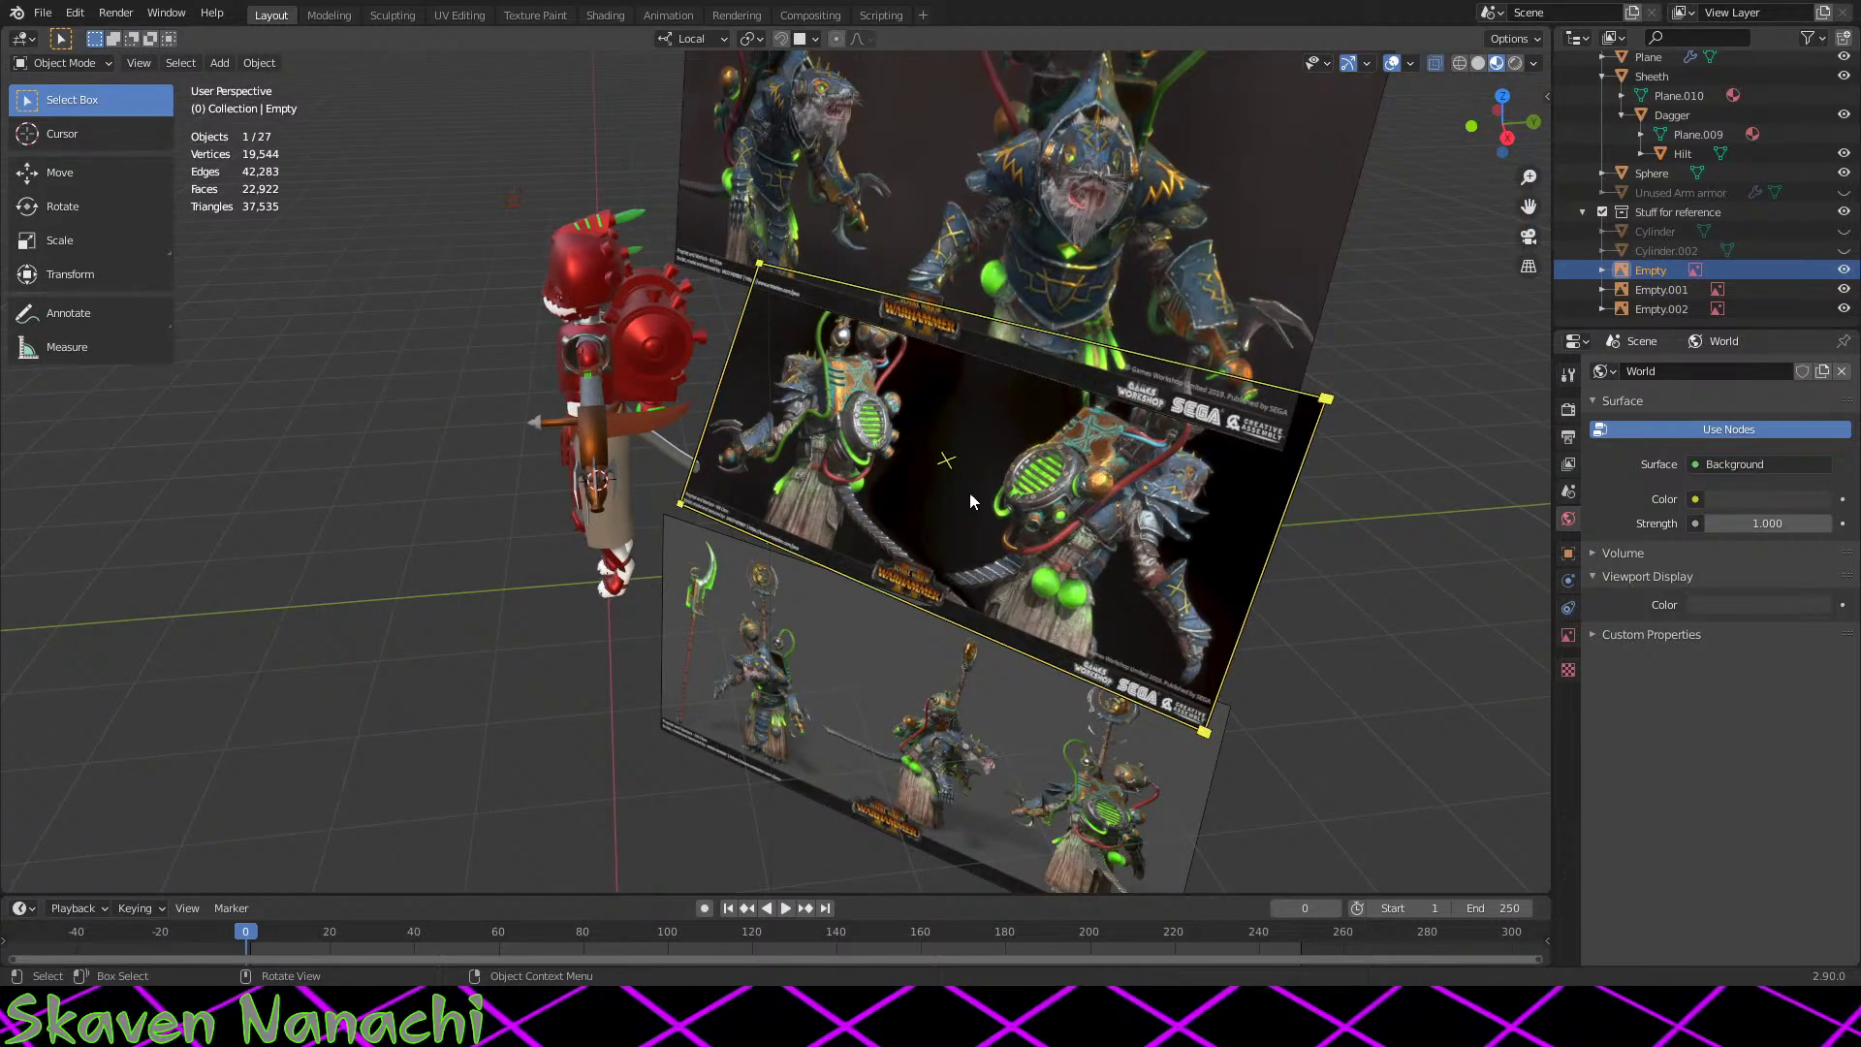
key("g")
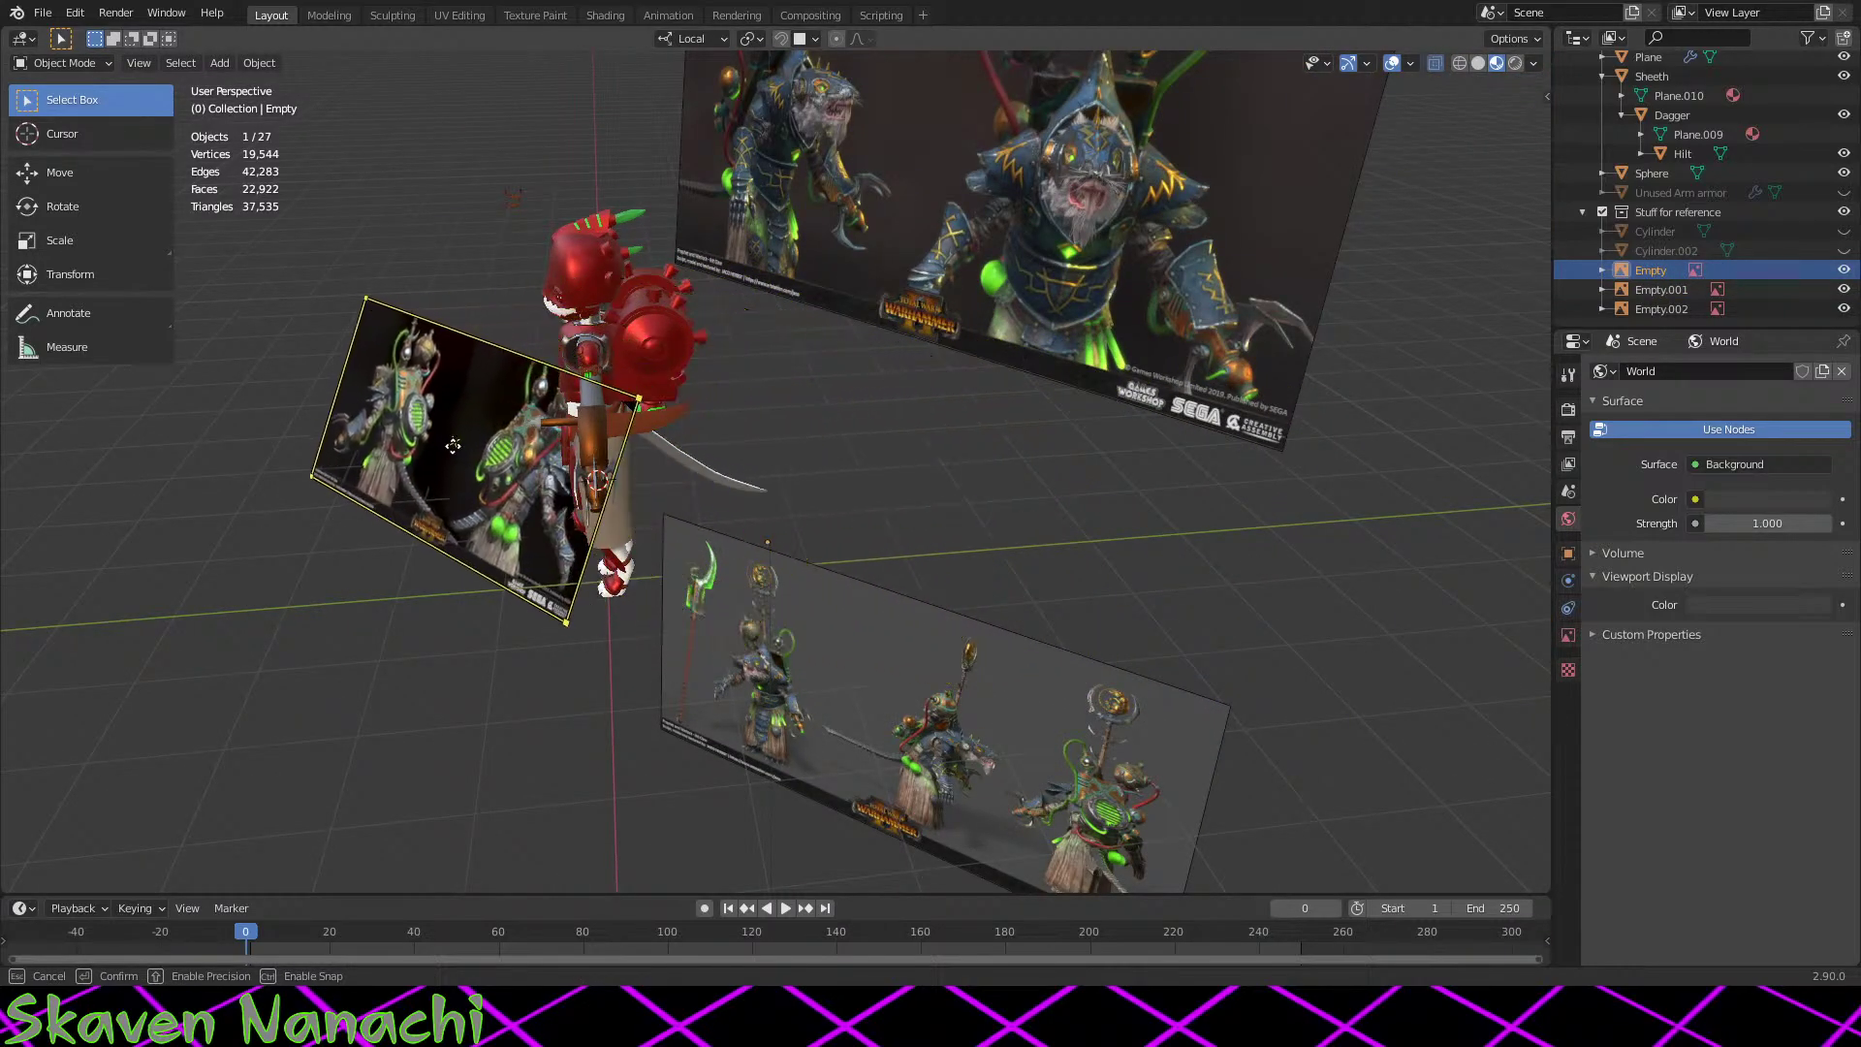
left_click(519, 484)
middle_click_drag(519, 485, 967, 608)
key("g")
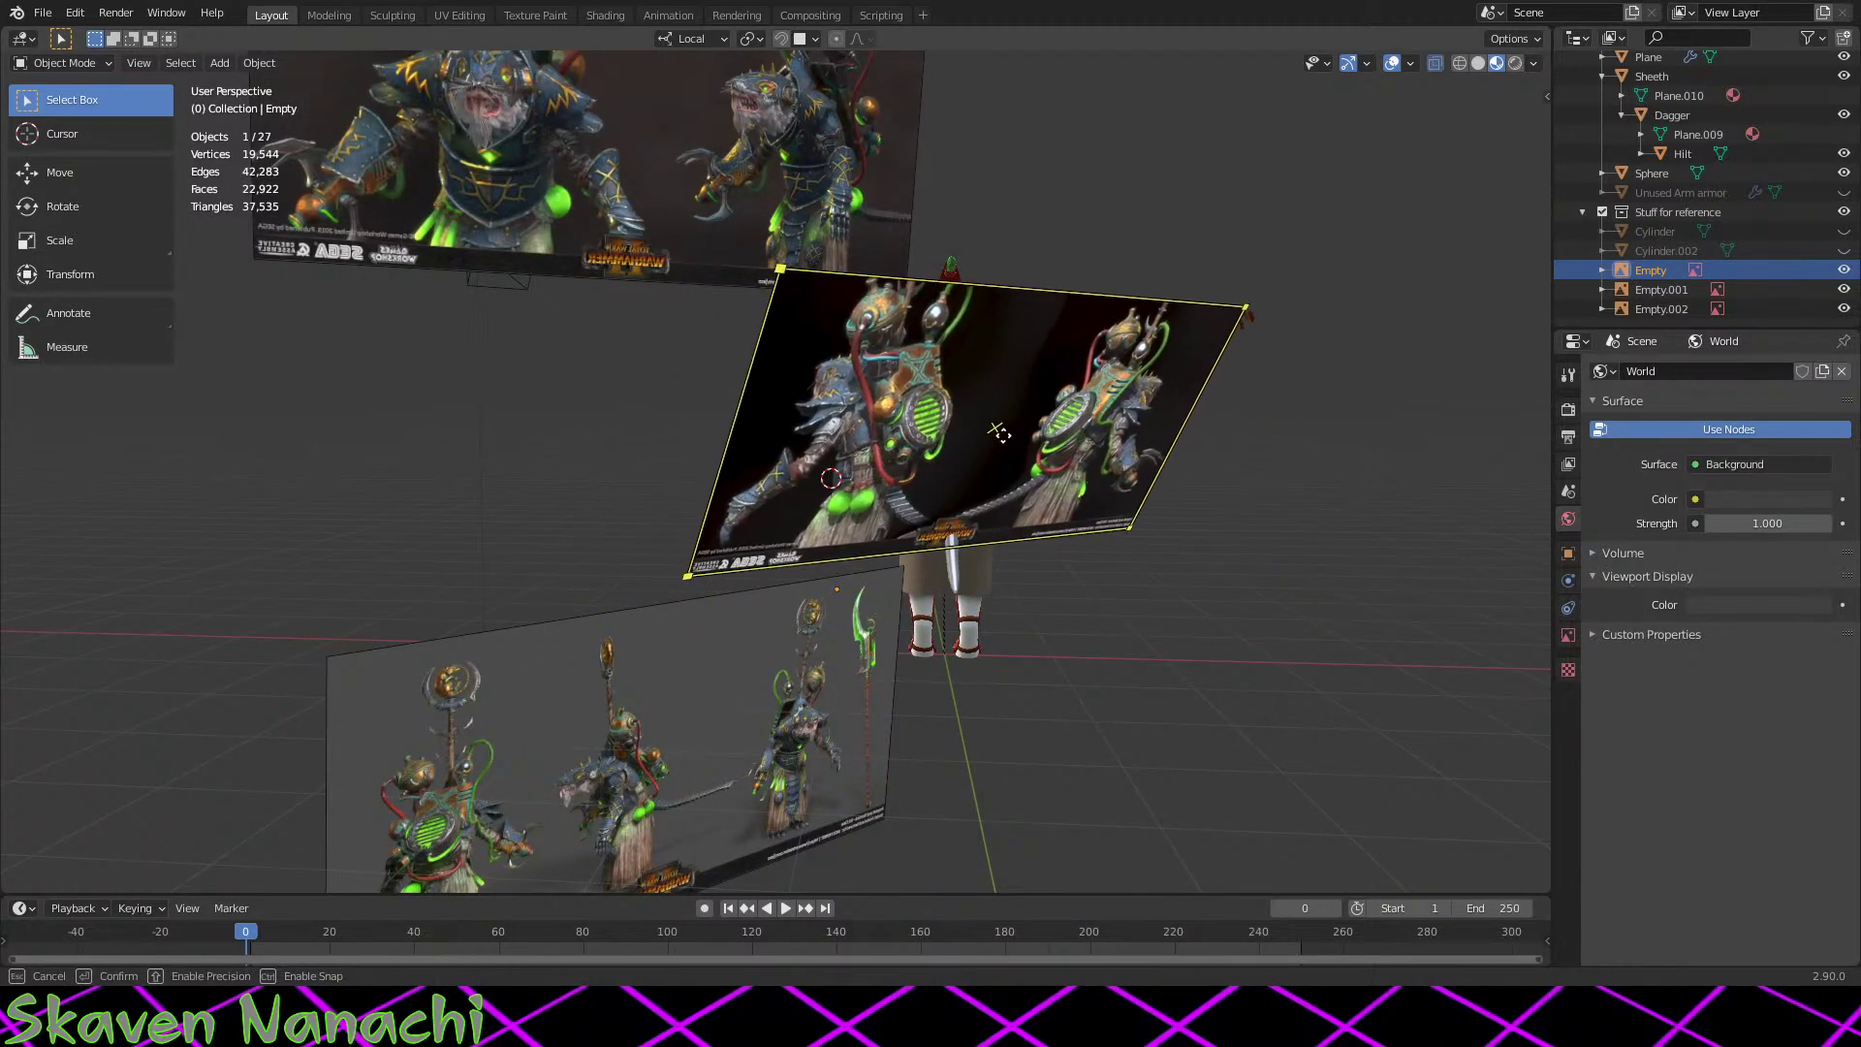
middle_click_drag(806, 531, 1022, 770)
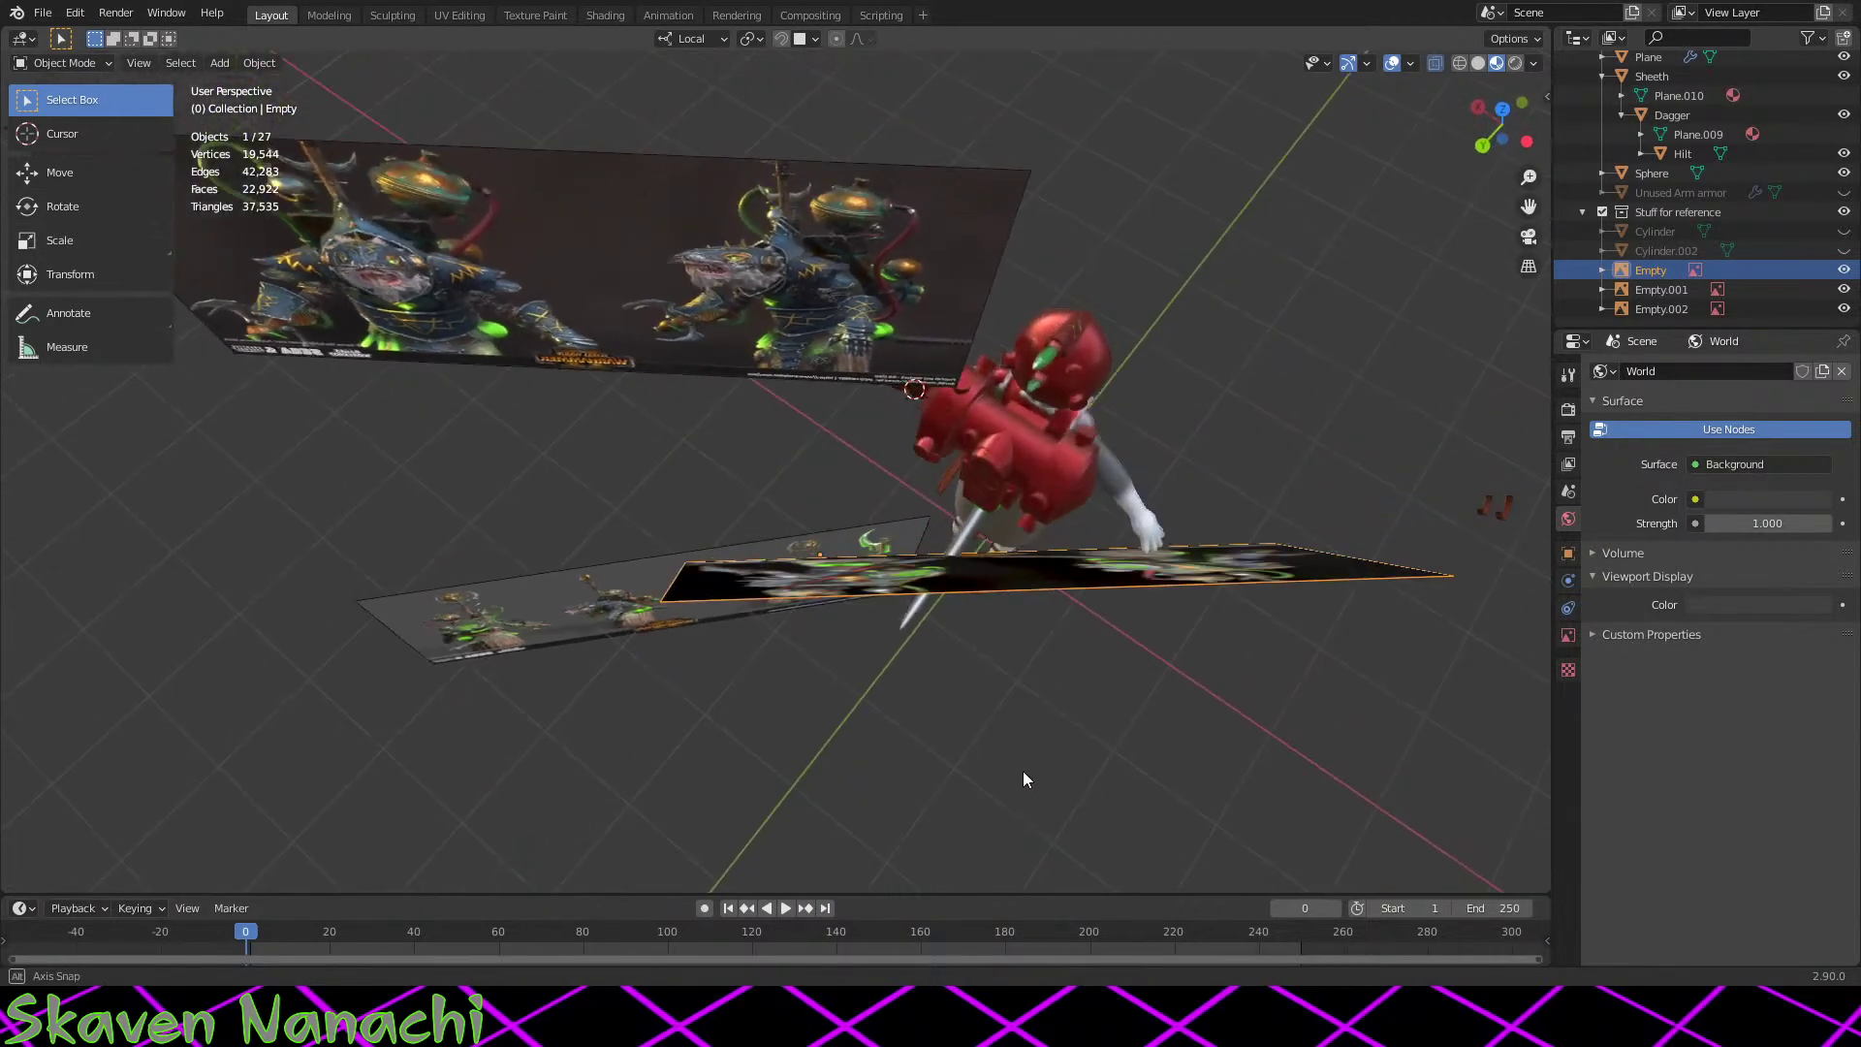
Step: Rotate the back-view reference image toward the character's rear view, finishing with a -12.3° turn about the view axis
key("r")
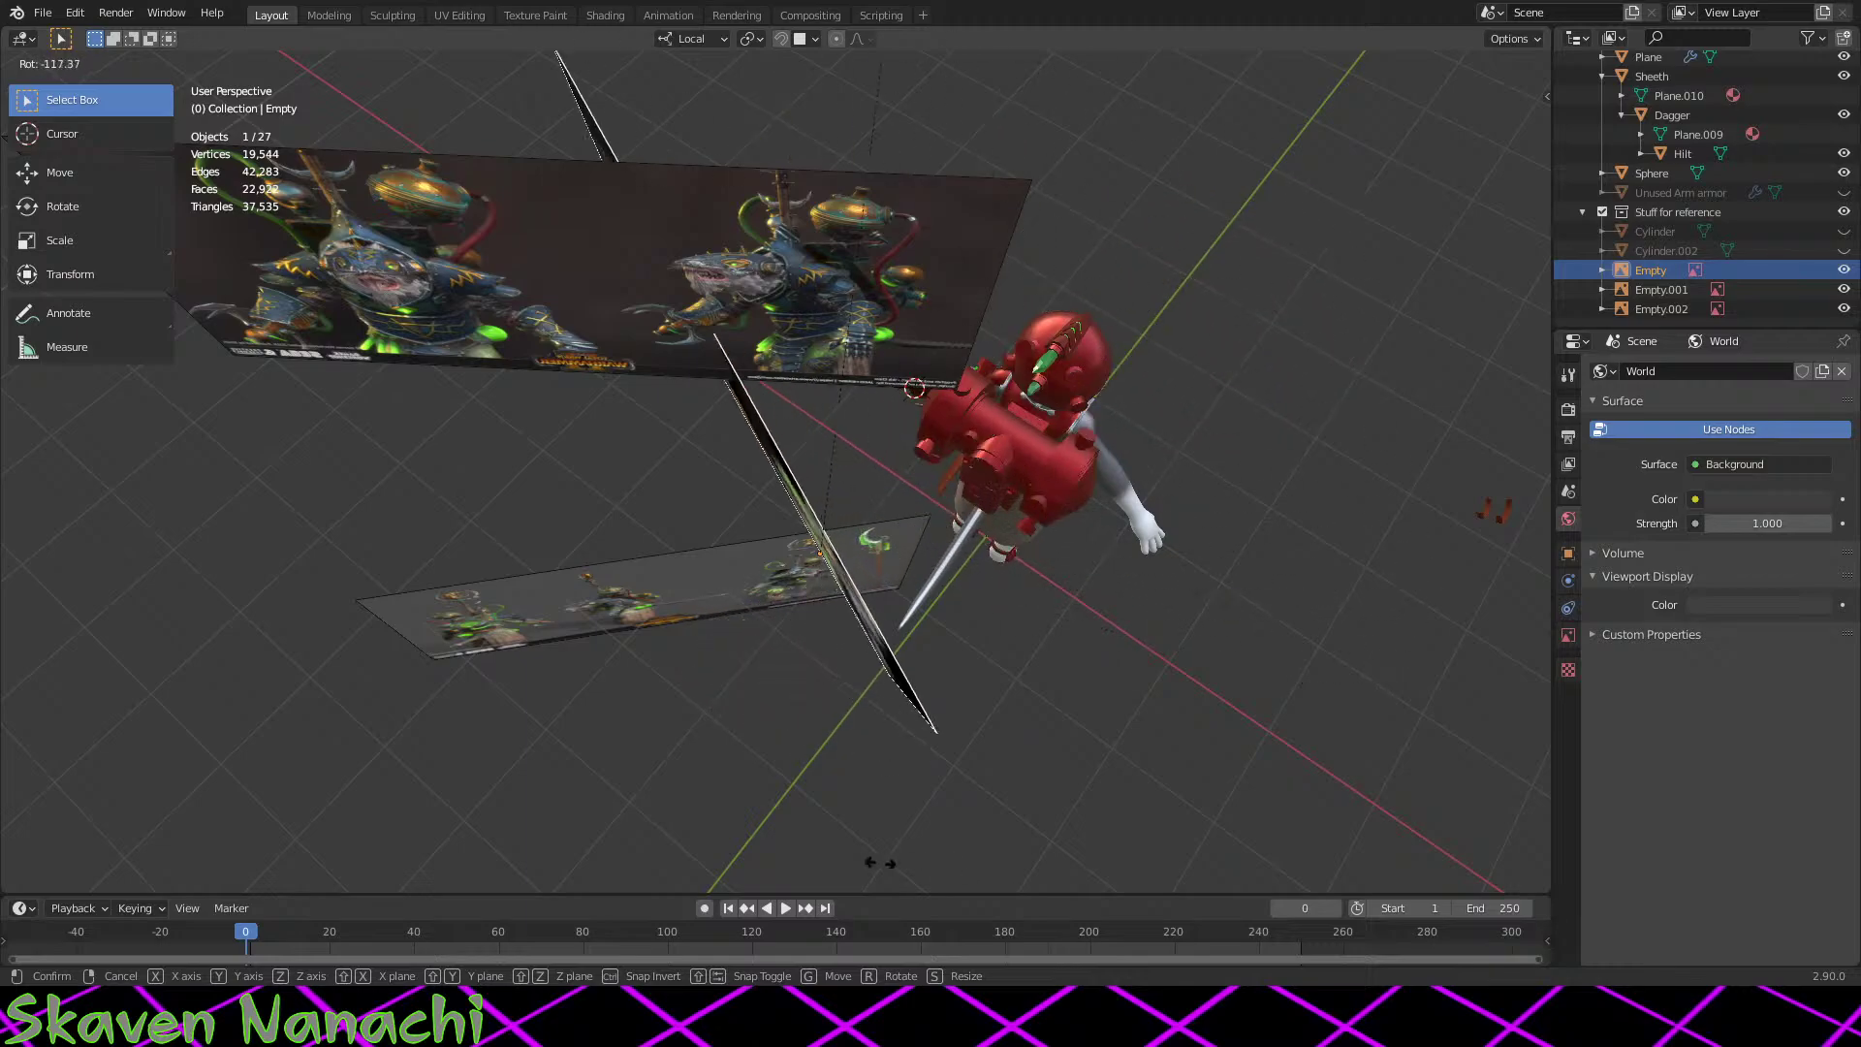
left_click(693, 870)
middle_click_drag(693, 870, 1009, 636)
key("r")
left_click(1242, 526)
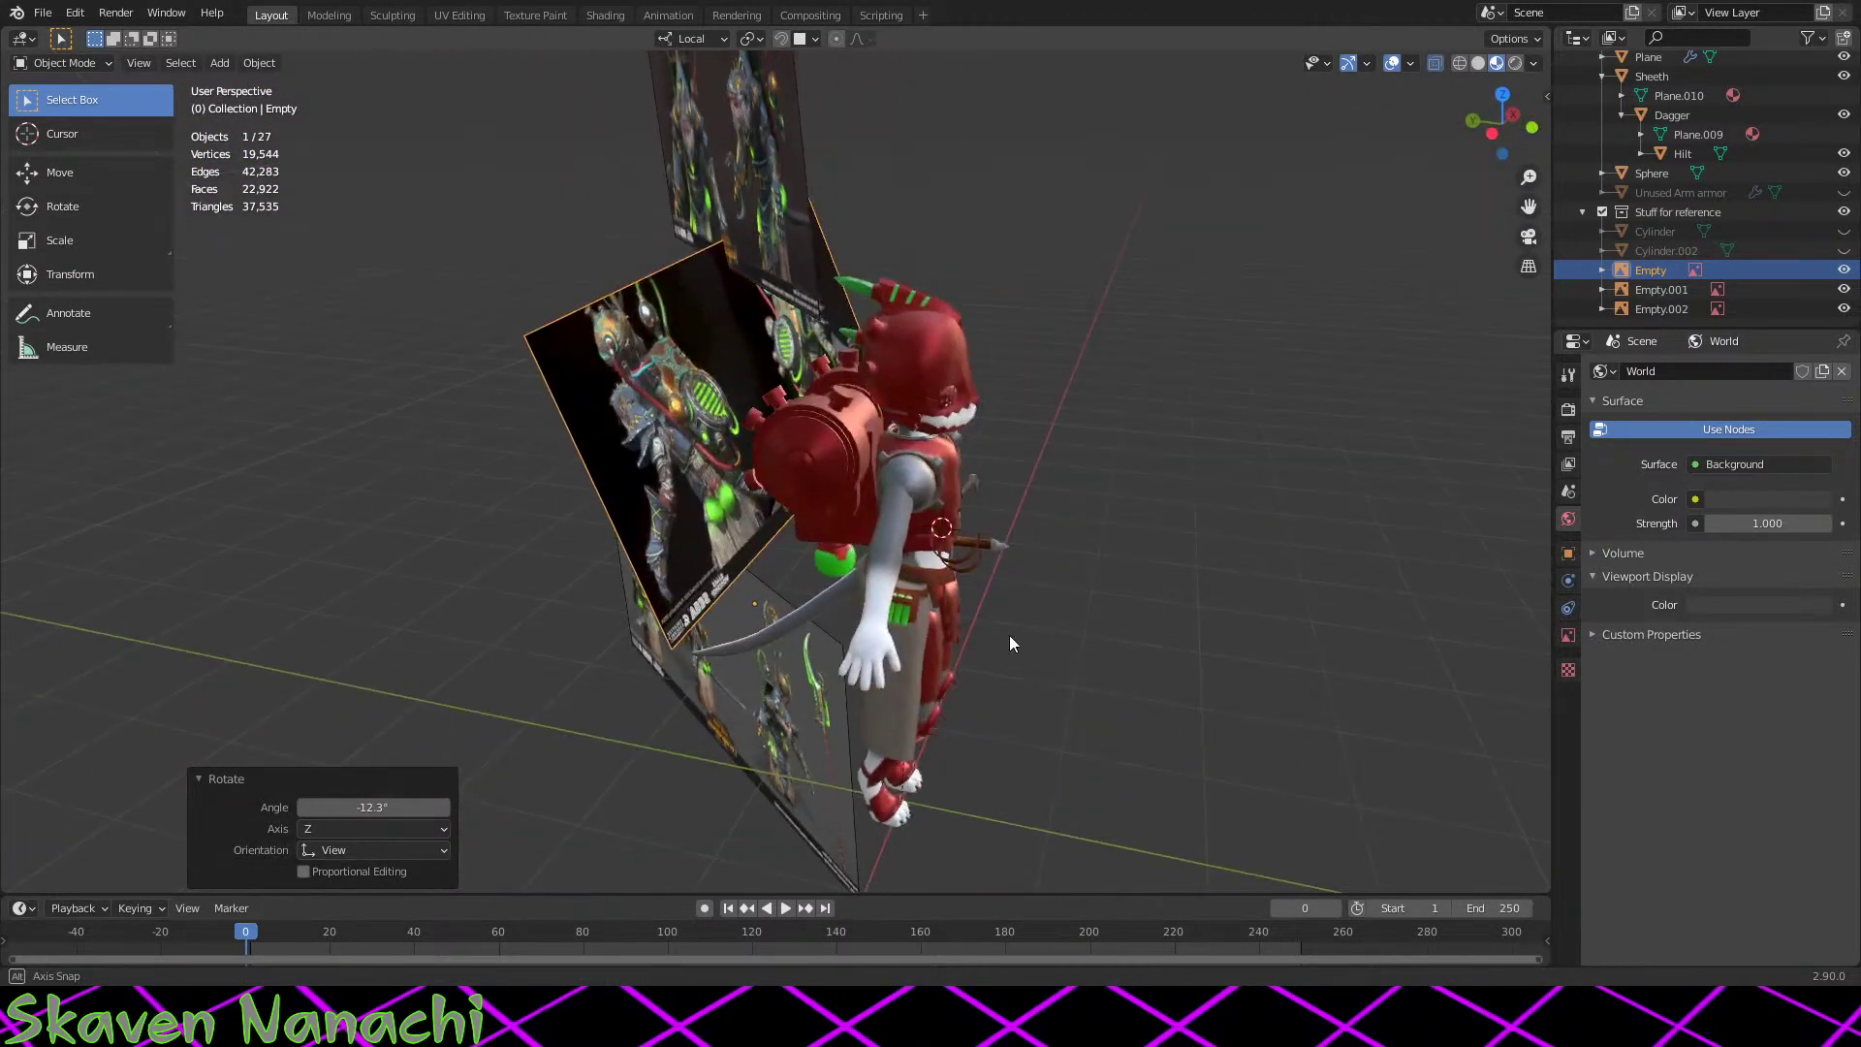
Step: Rotate the back-view reference image another 23.9° and move it by about -3.92, -0.42, 0.16 m, behind the character
key("g")
left_click(1348, 677)
mouse_move(1102, 717)
middle_mouse_down()
mouse_move(950, 698)
mouse_move(1095, 700)
middle_mouse_up()
key("r")
left_click(874, 690)
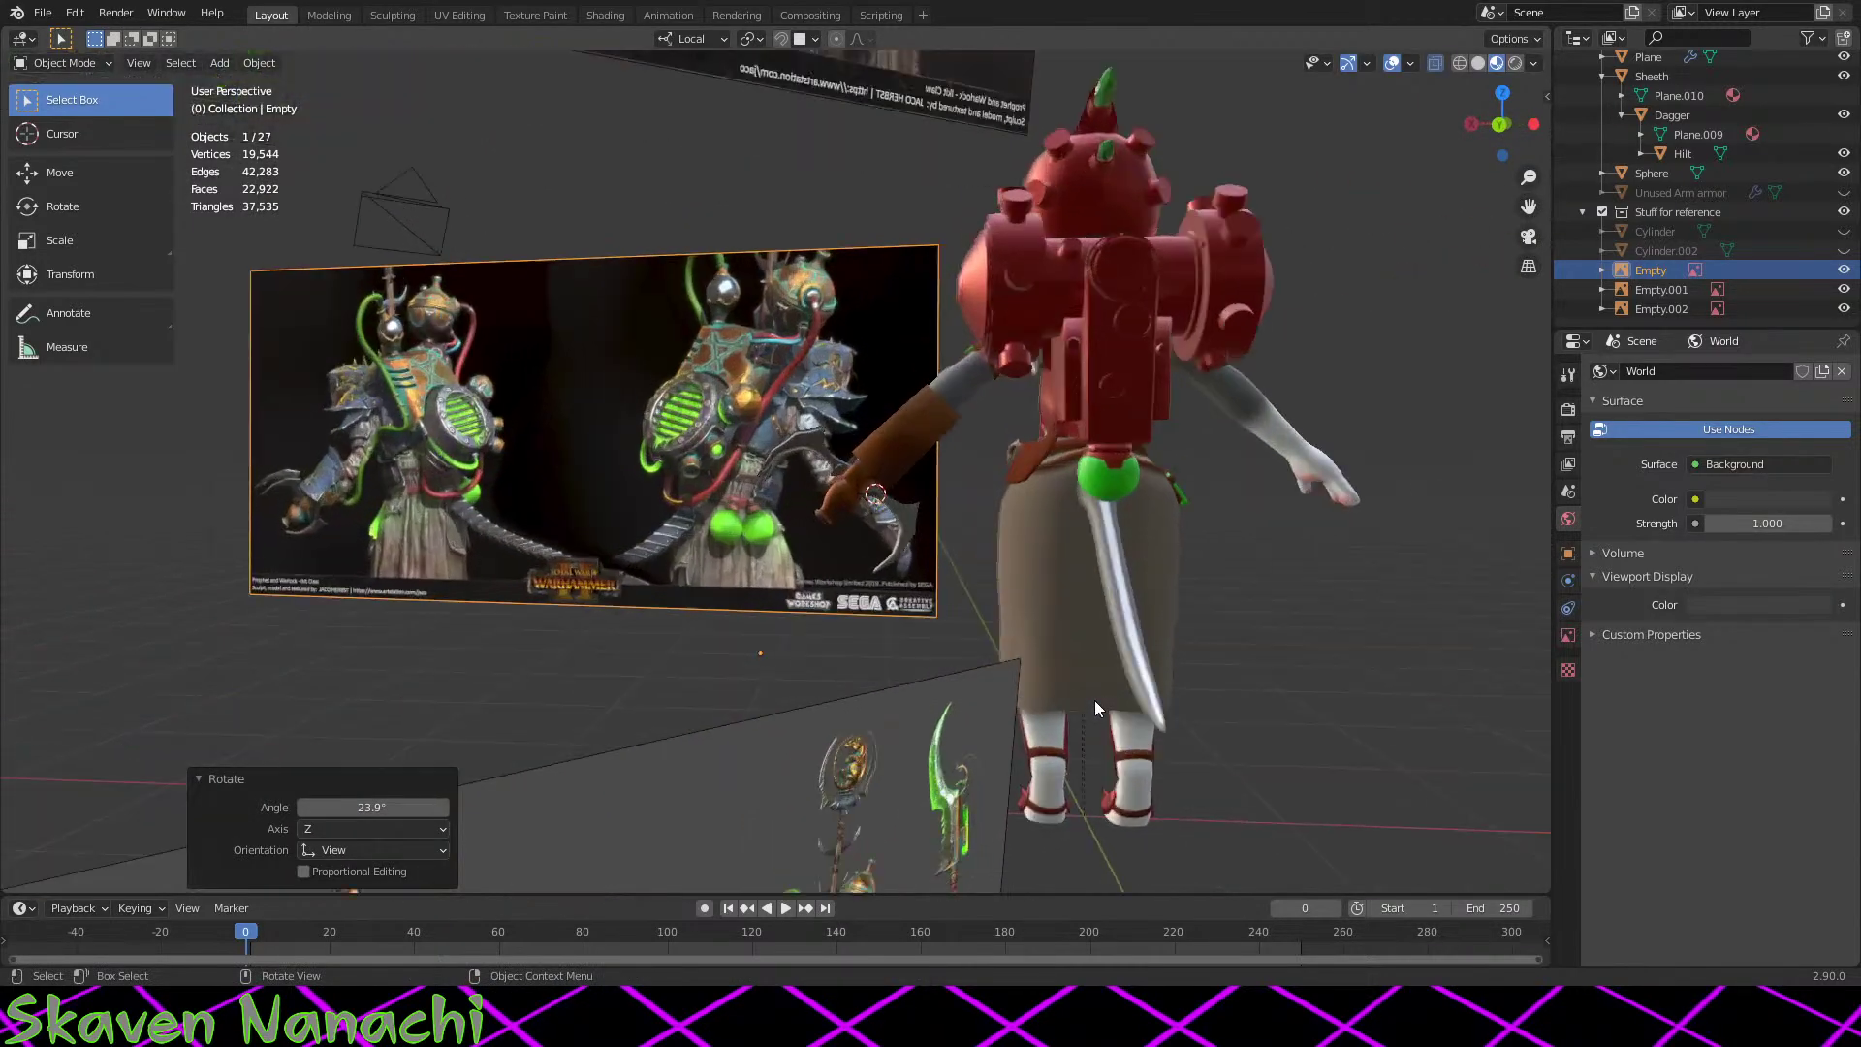
key("g")
left_click(1377, 702)
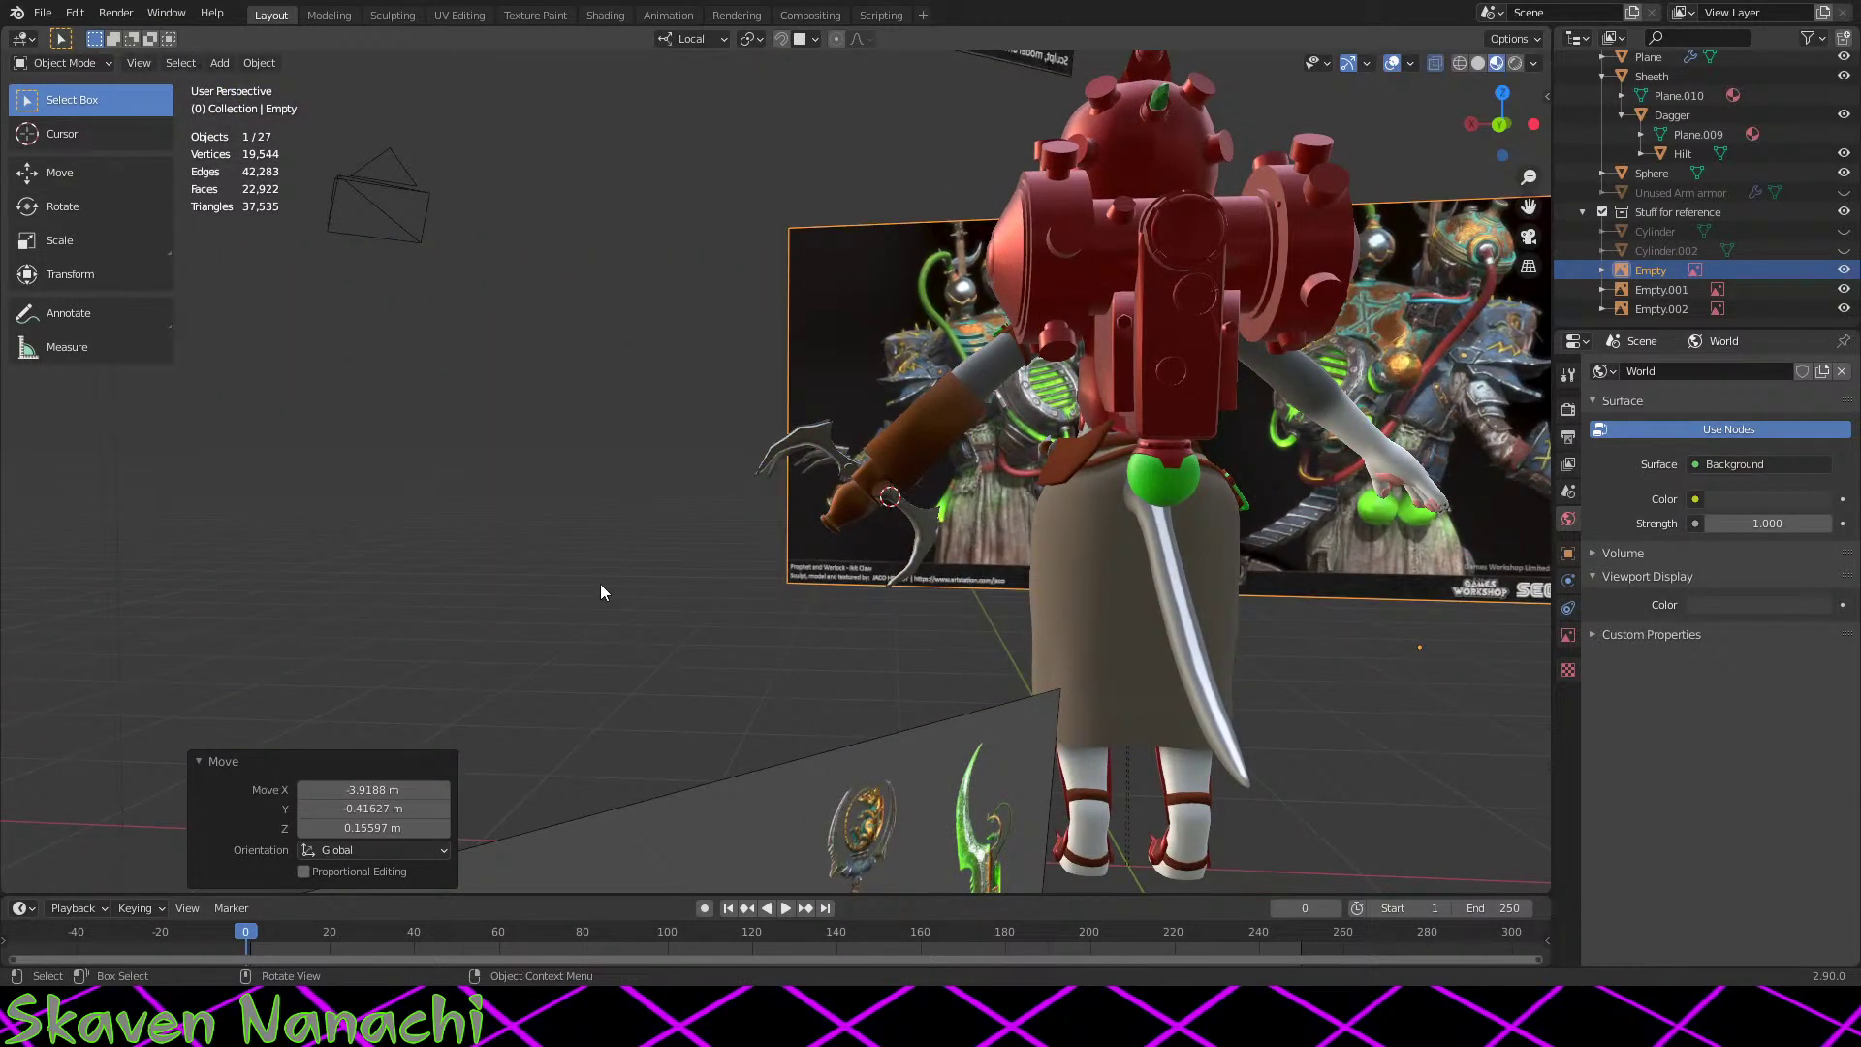
Step: Enlarge the back-view reference image by a factor of 3.658 and reduce it again by 0.505
scroll(712, 569, "up", 5)
middle_click_drag(748, 566, 609, 803)
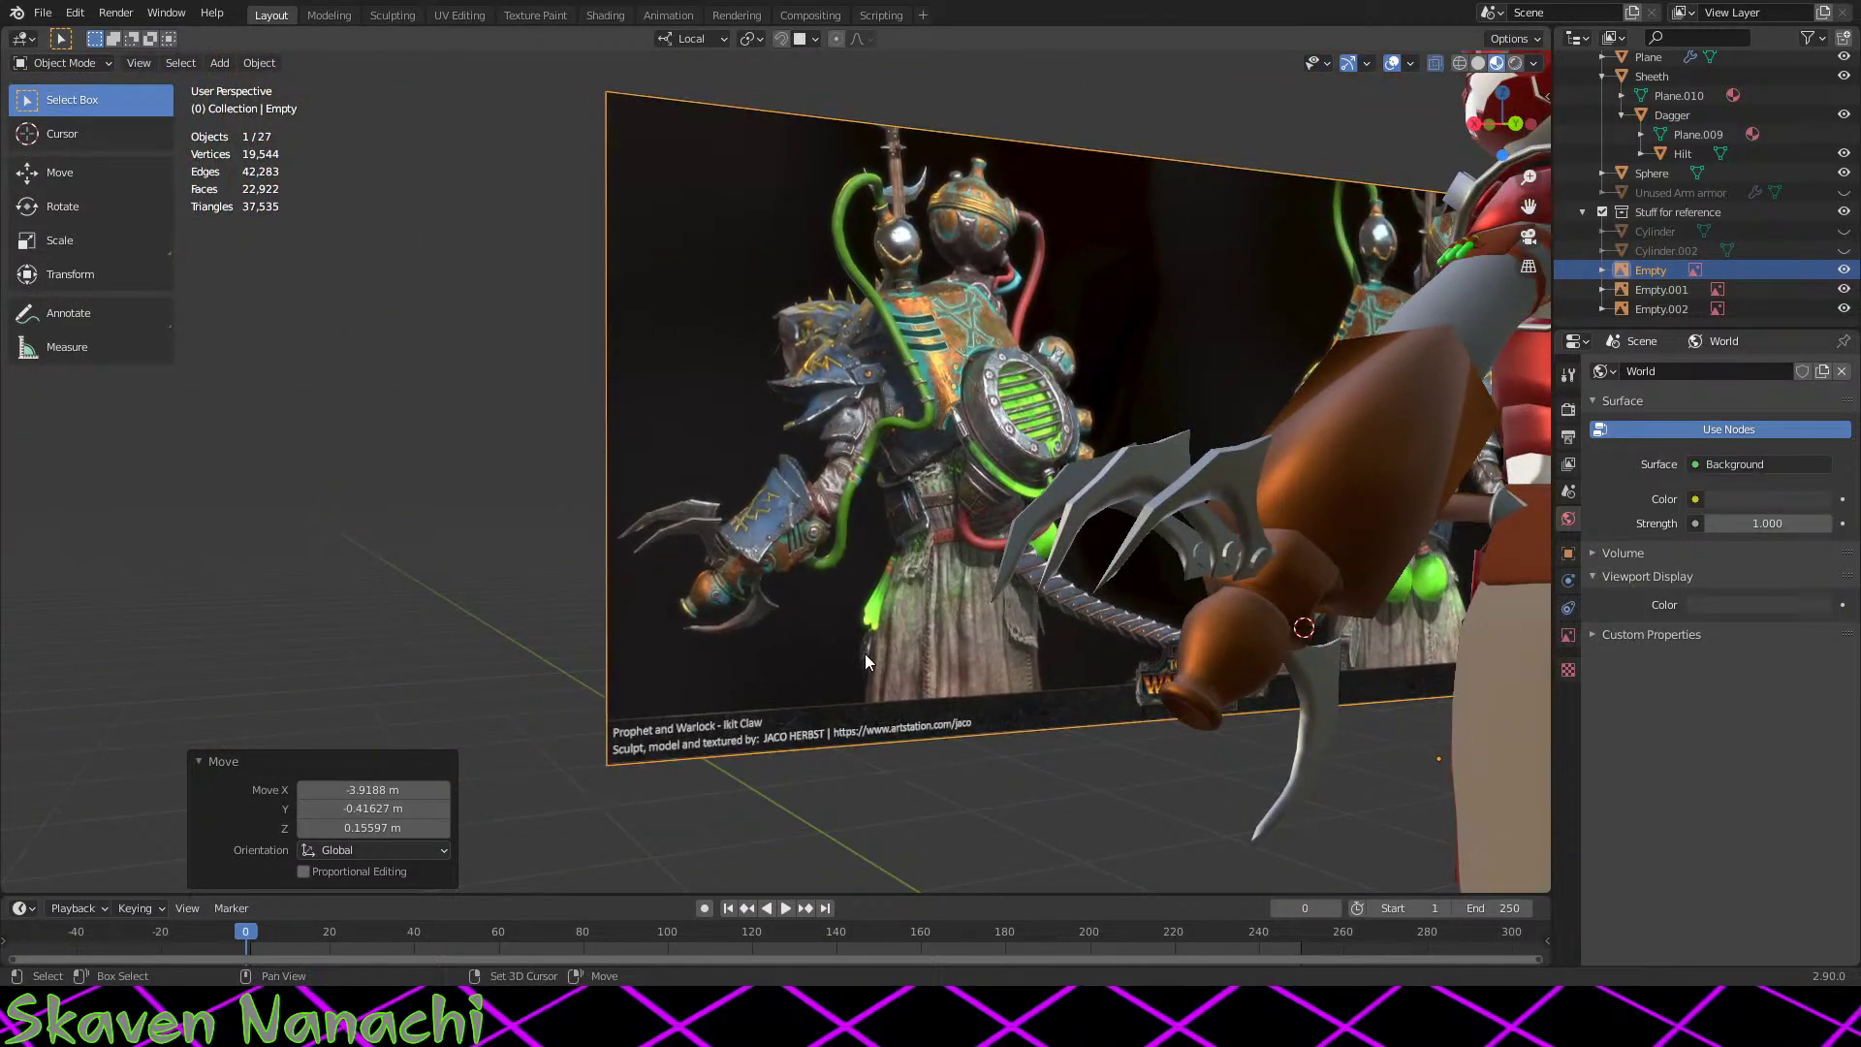
middle_click_drag(865, 654, 933, 417, "shift")
scroll(940, 419, "down", 2)
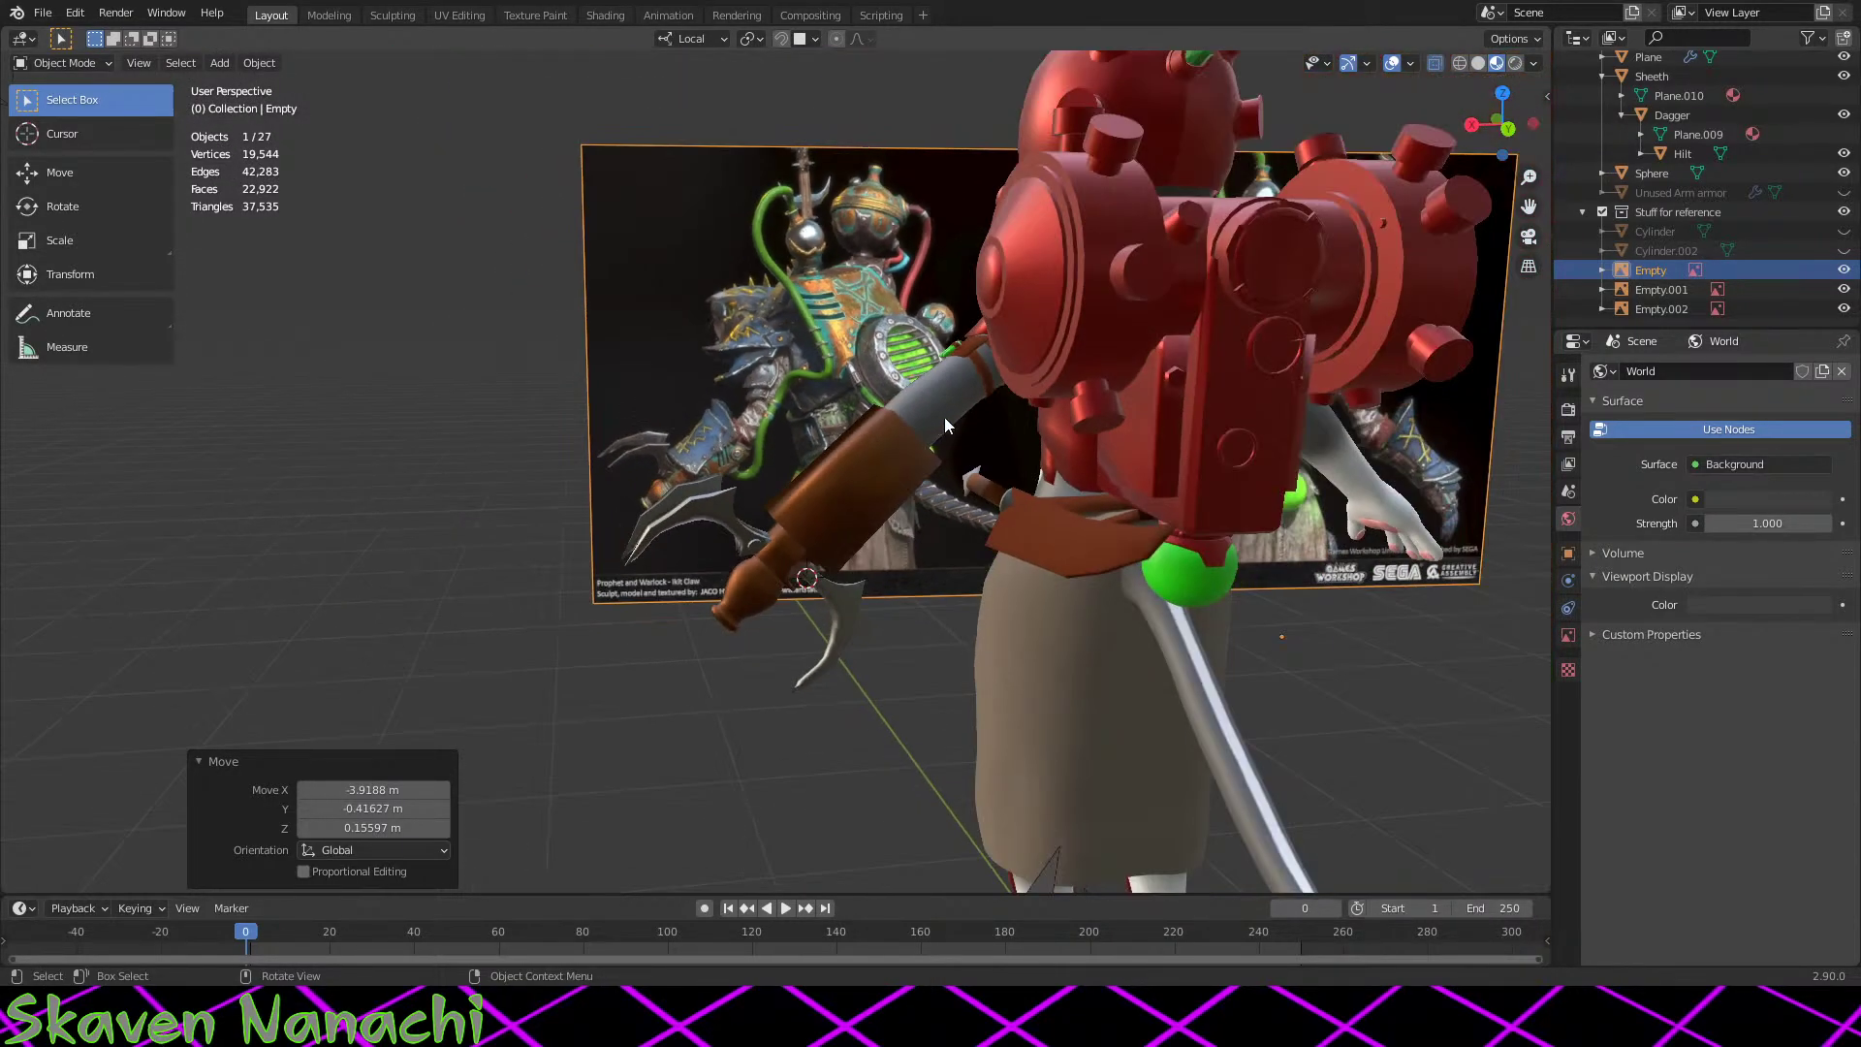
scroll(944, 424, "down", 5)
key("s")
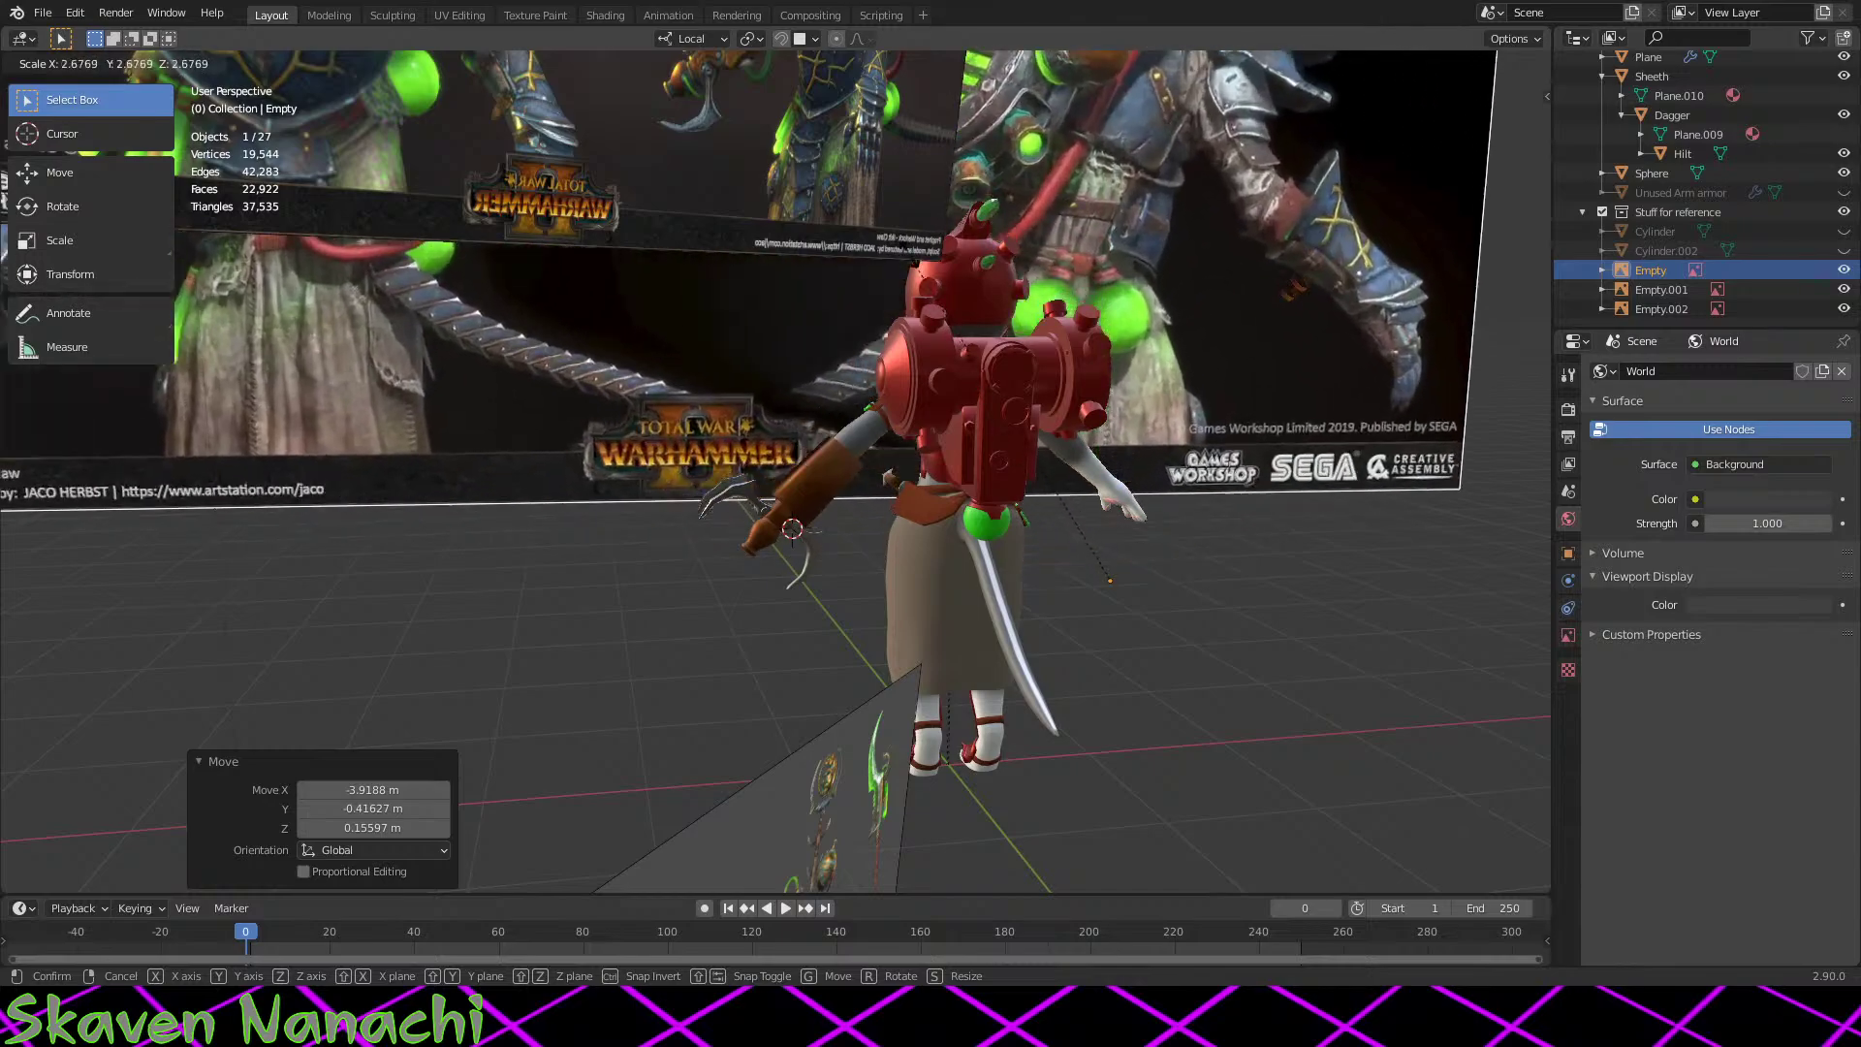
left_click(1128, 610)
key("s")
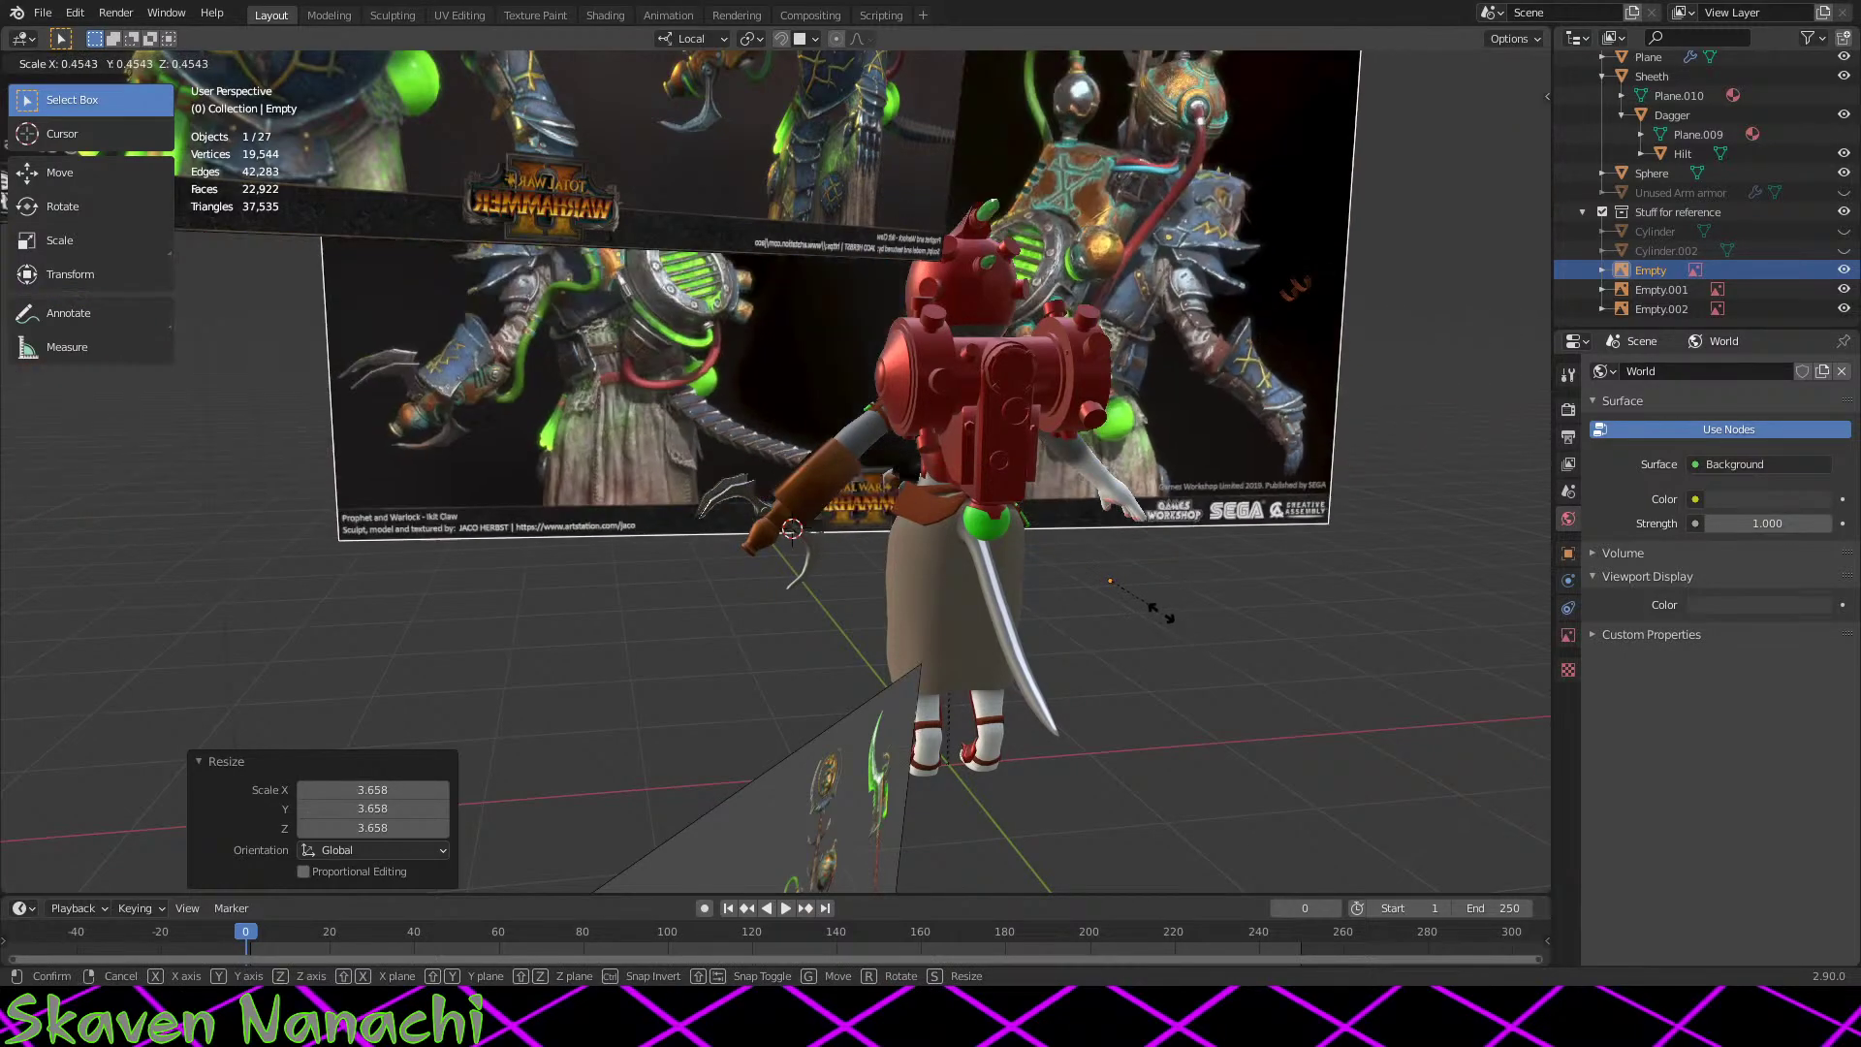
left_click(1166, 624)
Step: Reposition the enlarged reference image so its claw arm sits directly beside the model's gun arm
key("g")
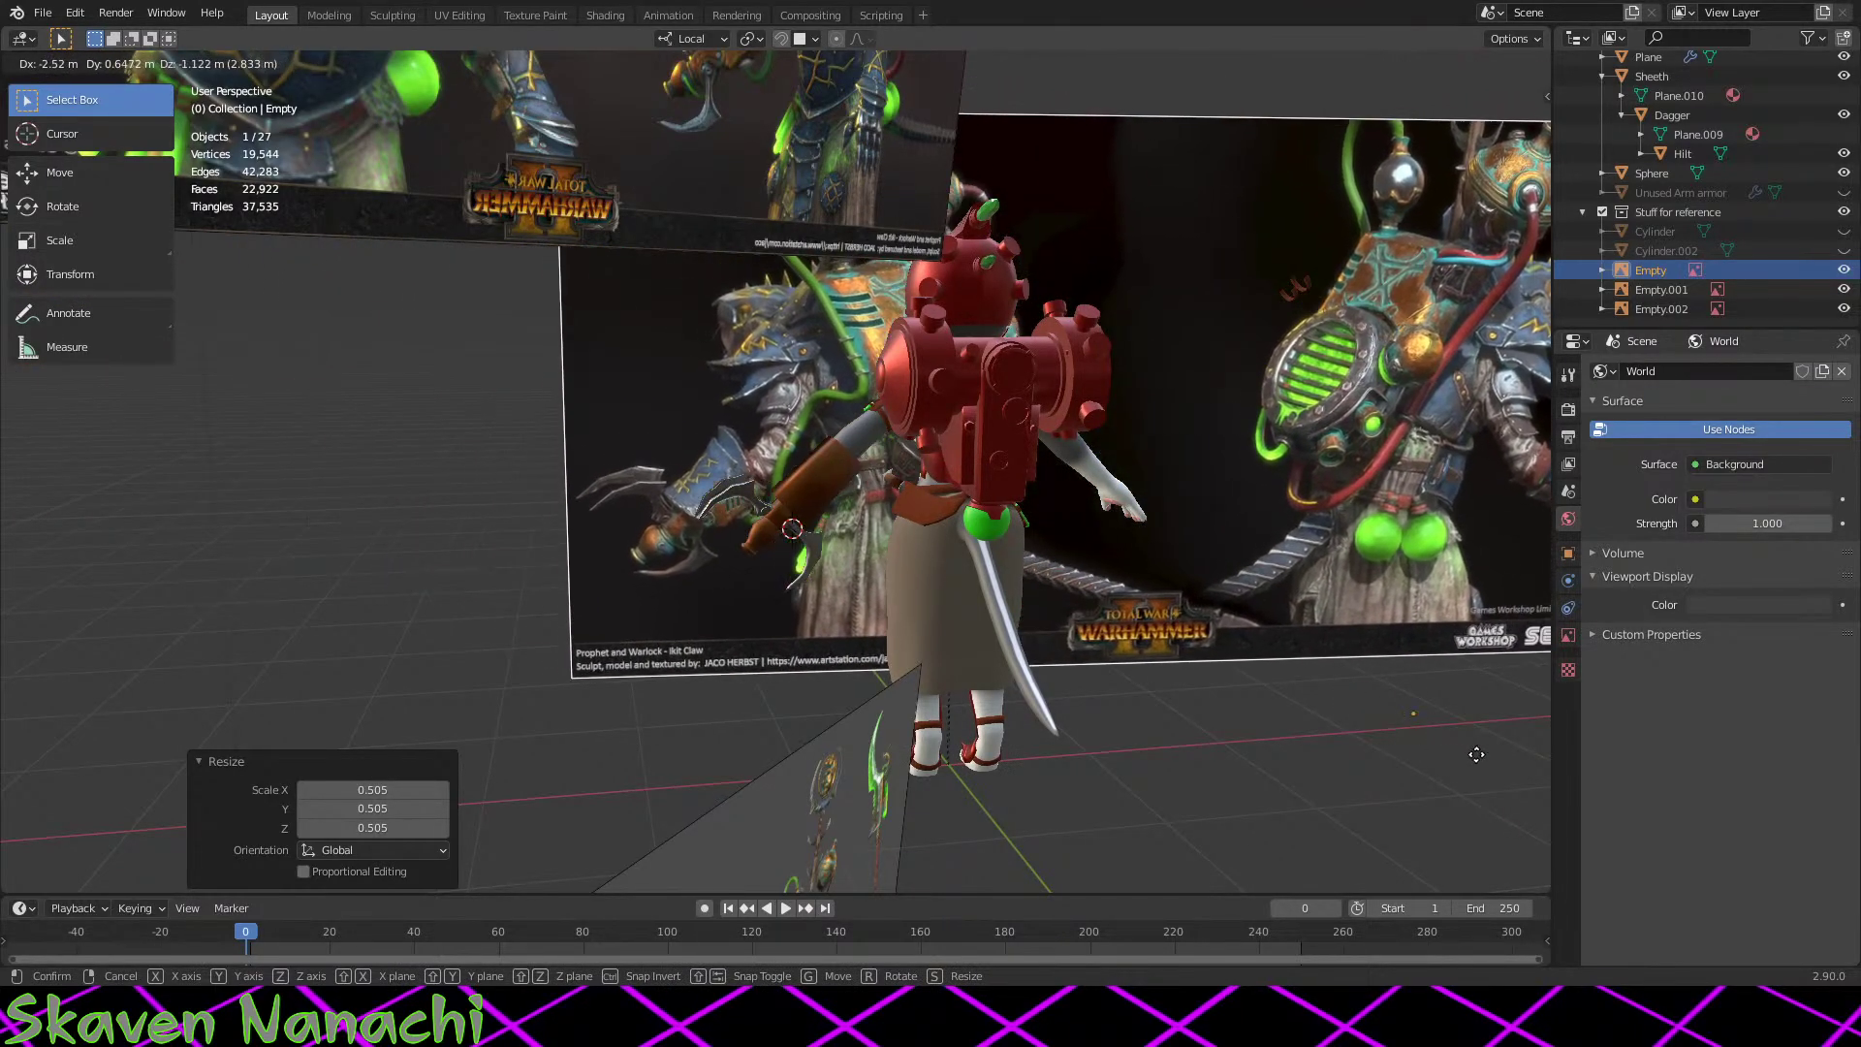
left_click(1379, 746)
scroll(940, 700, "up", 5)
middle_click_drag(868, 698, 1014, 409)
key("g")
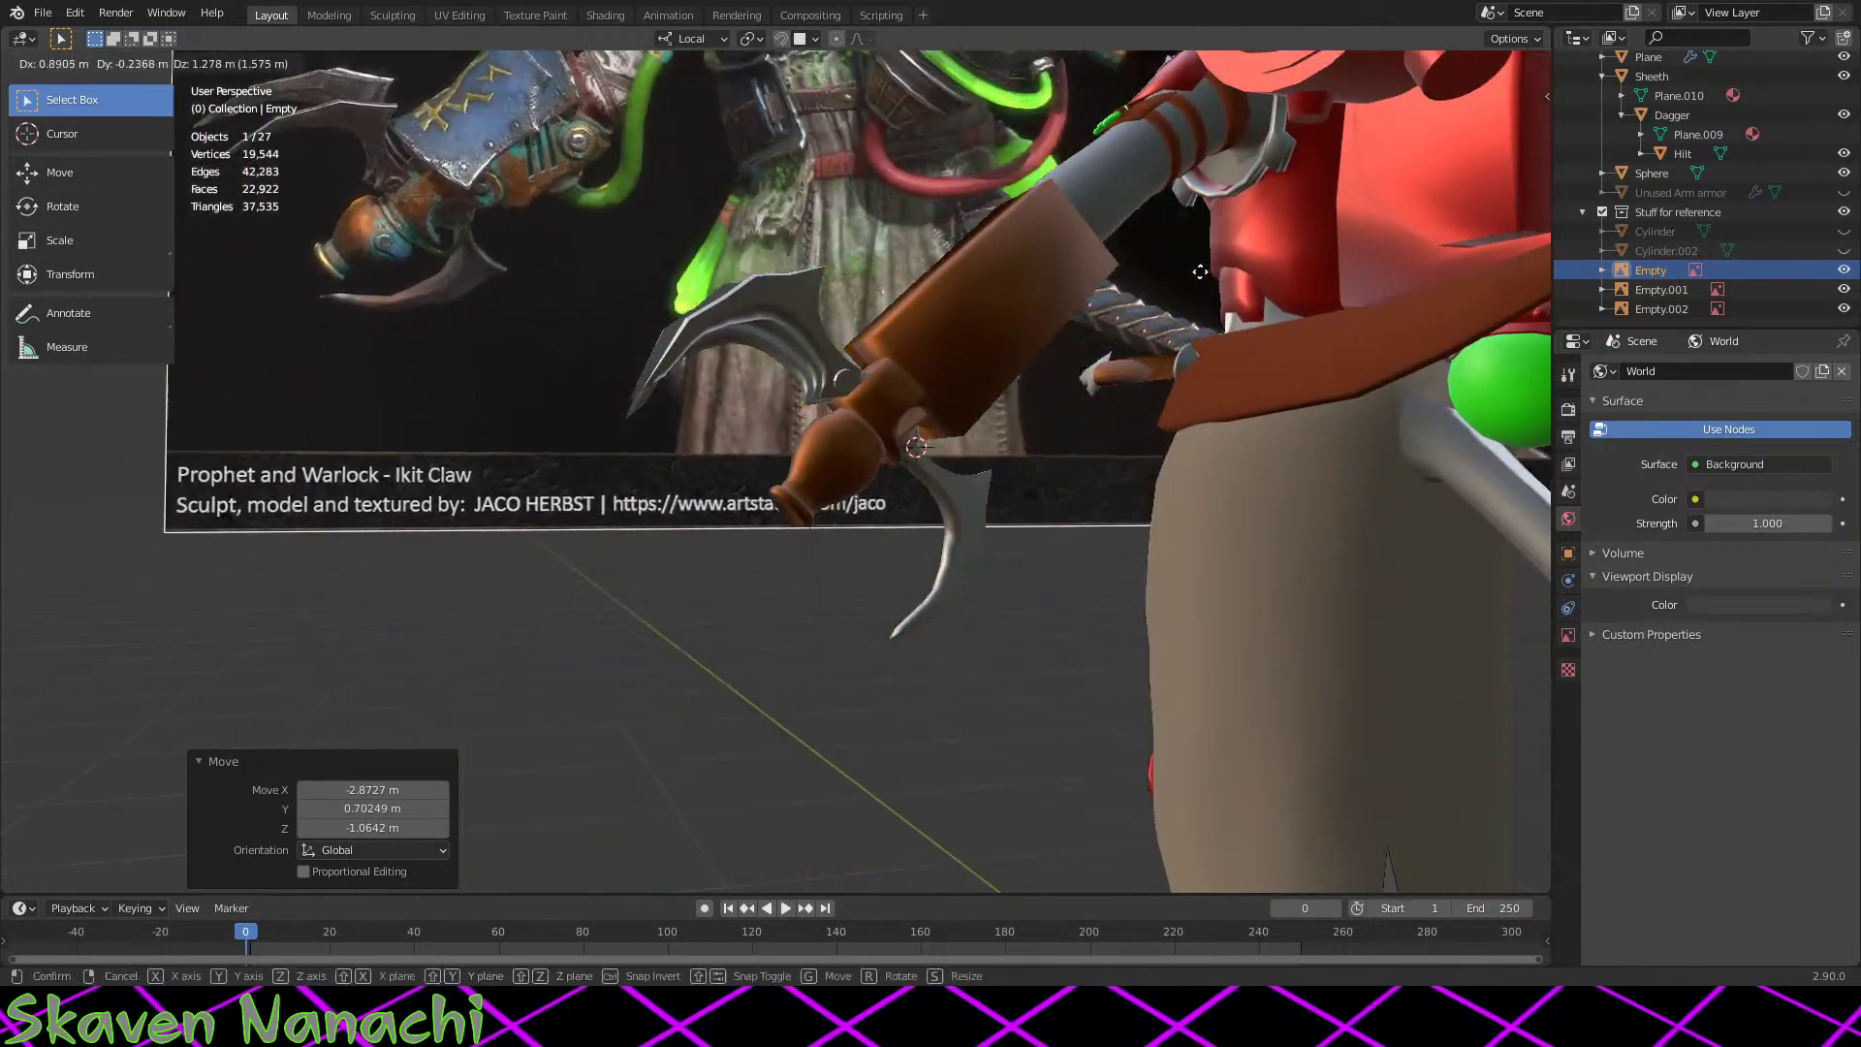
left_click(1155, 420)
Step: Examine the claw arm in the reference image up close and compare it with the model's gun arm
middle_click_drag(1155, 421, 923, 702)
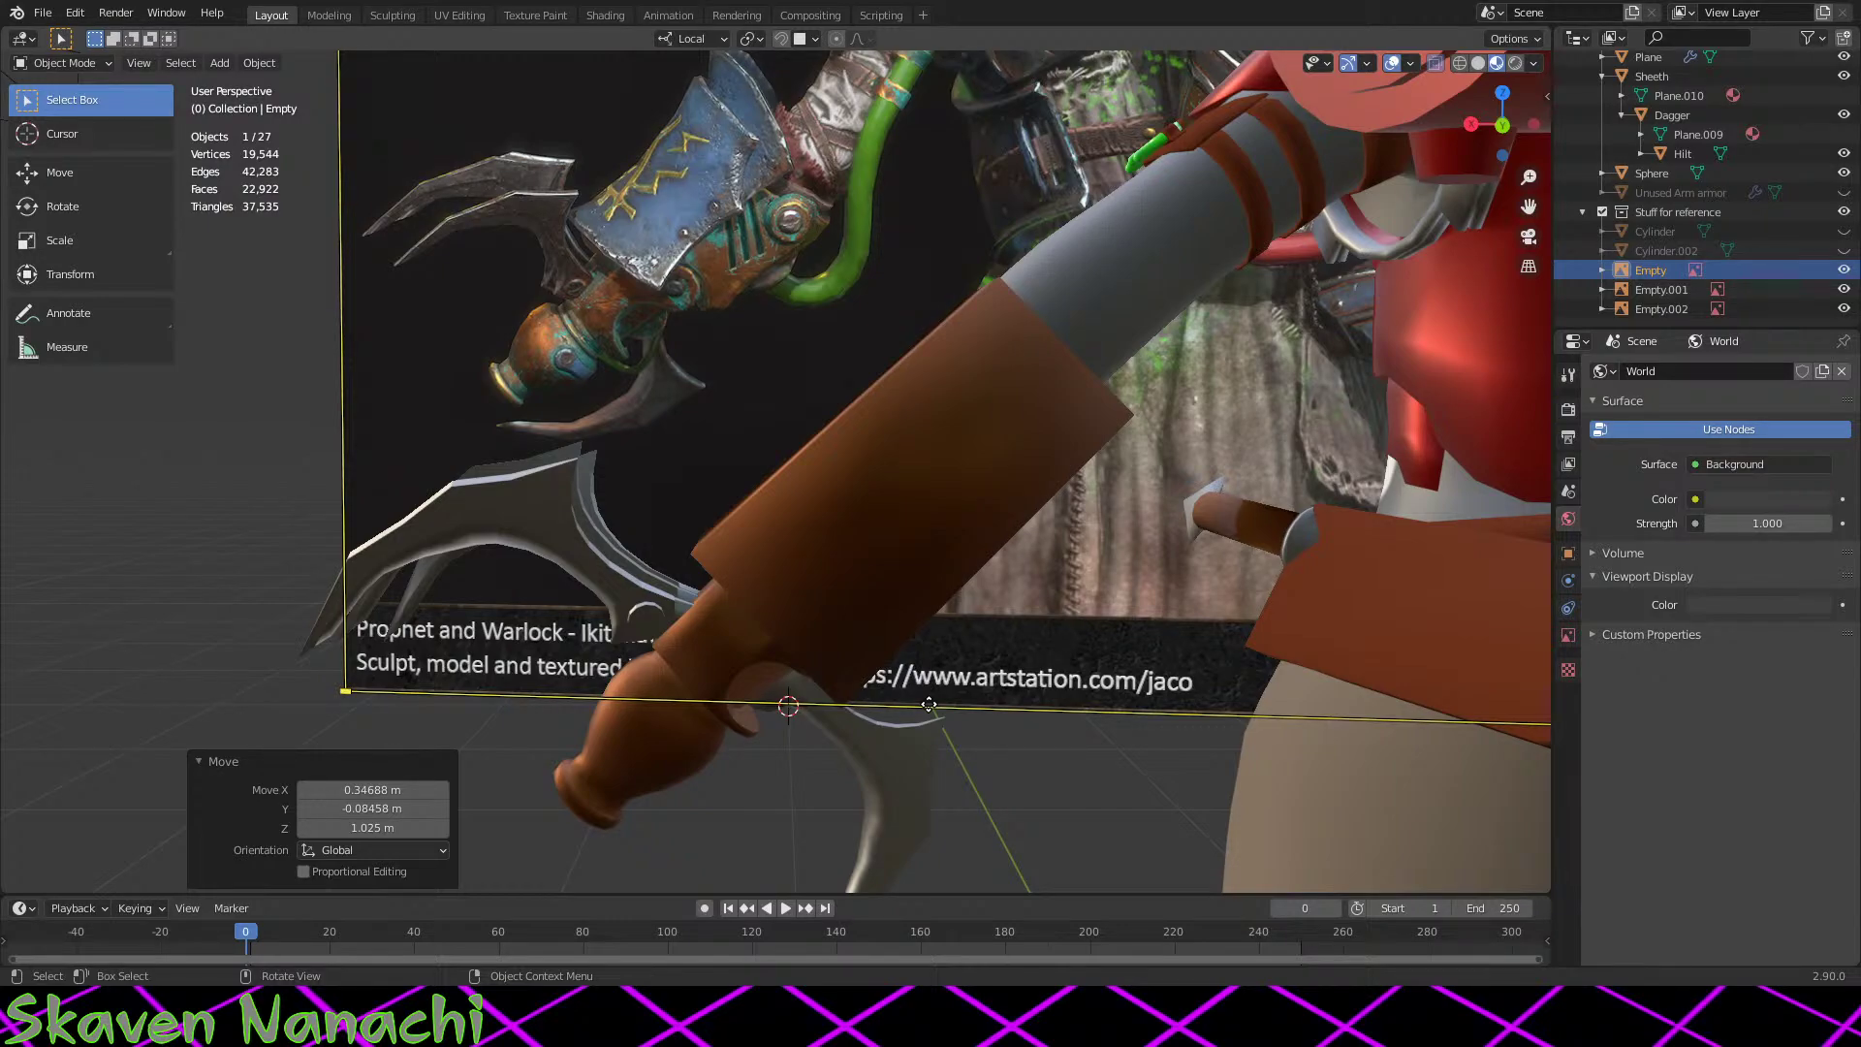
middle_click_drag(765, 362, 850, 445)
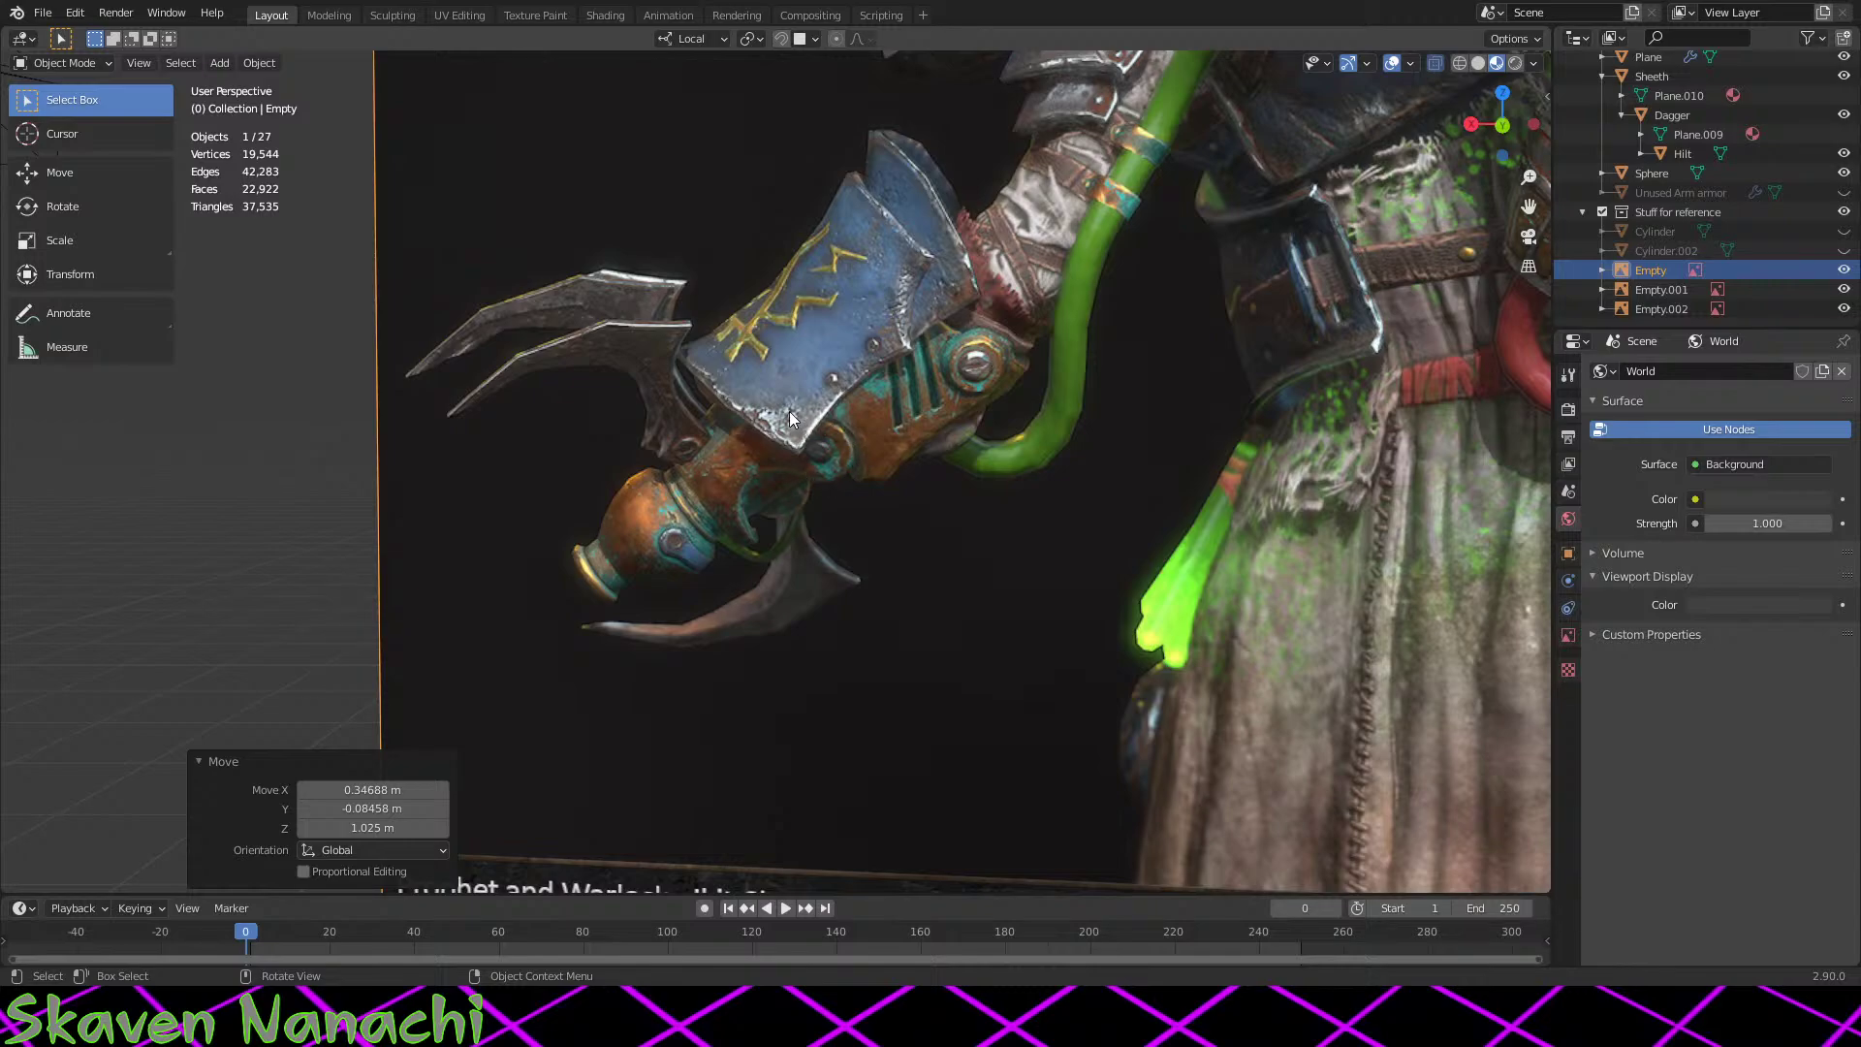
scroll(789, 411, "down", 10)
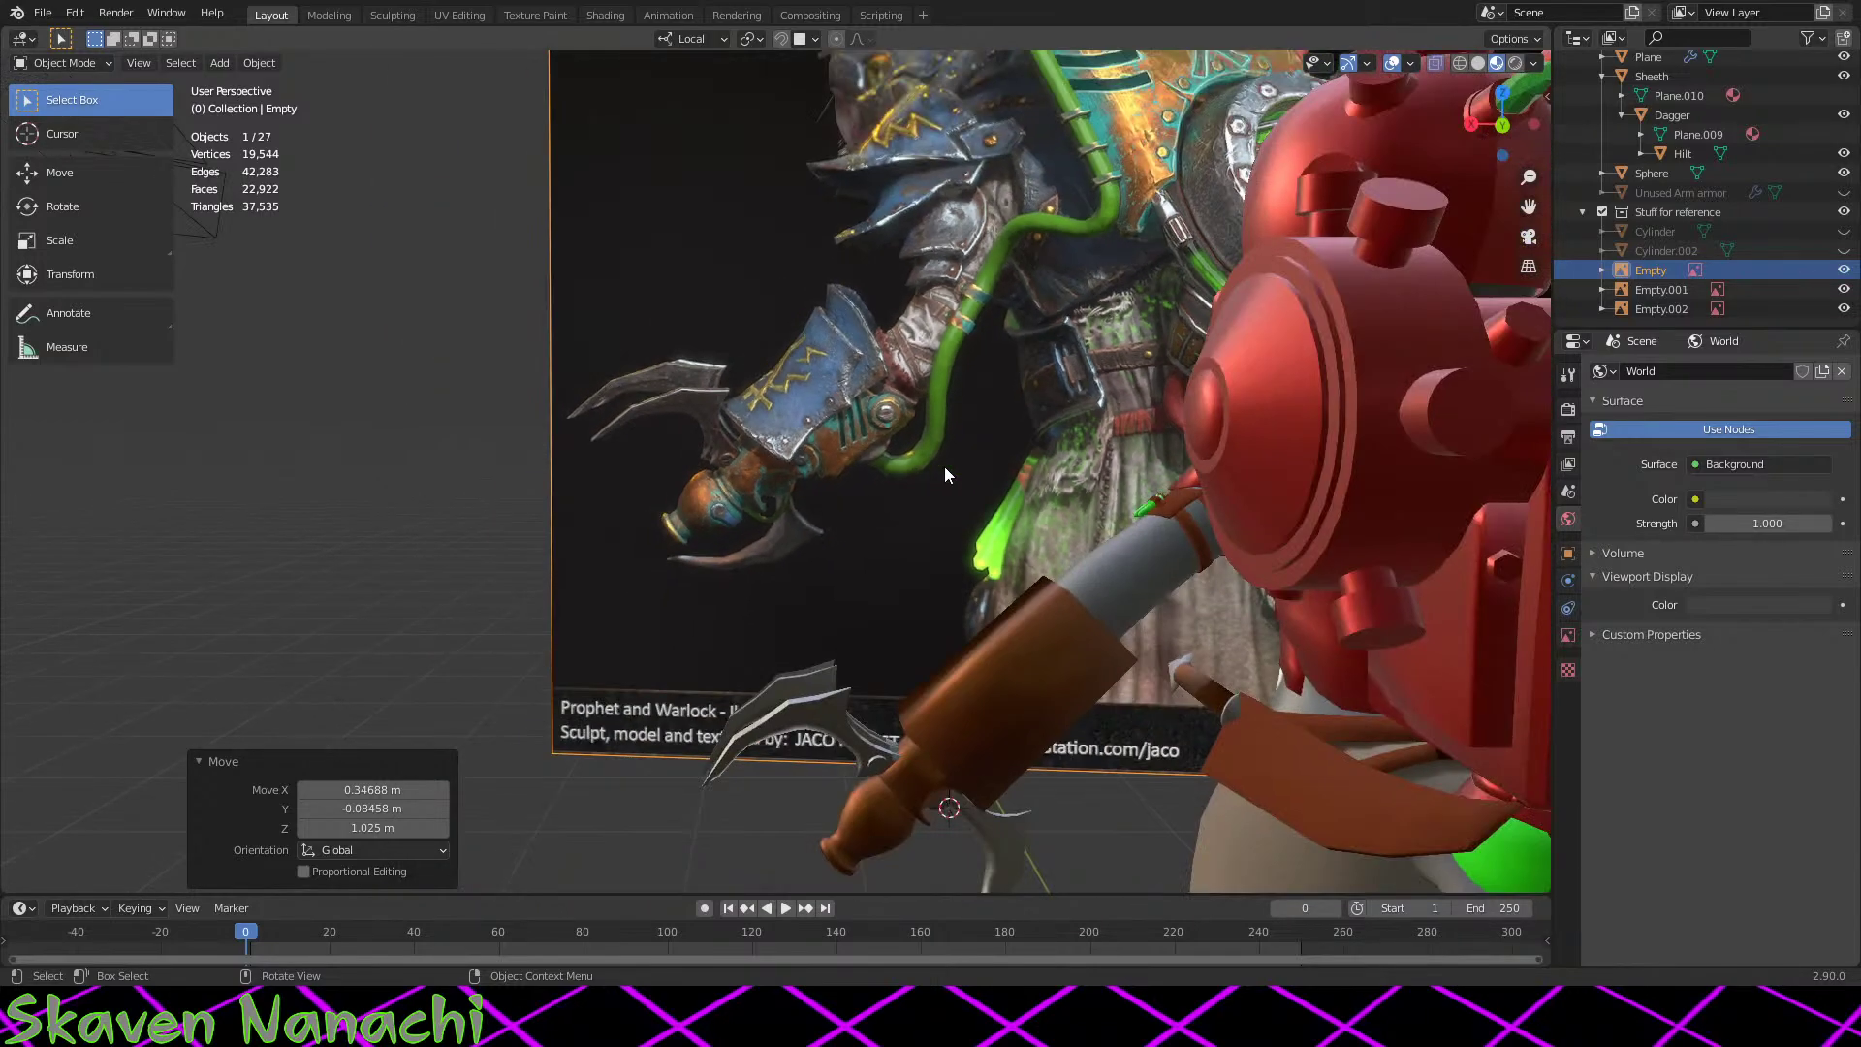
middle_click_drag(1122, 775, 951, 481, "shift")
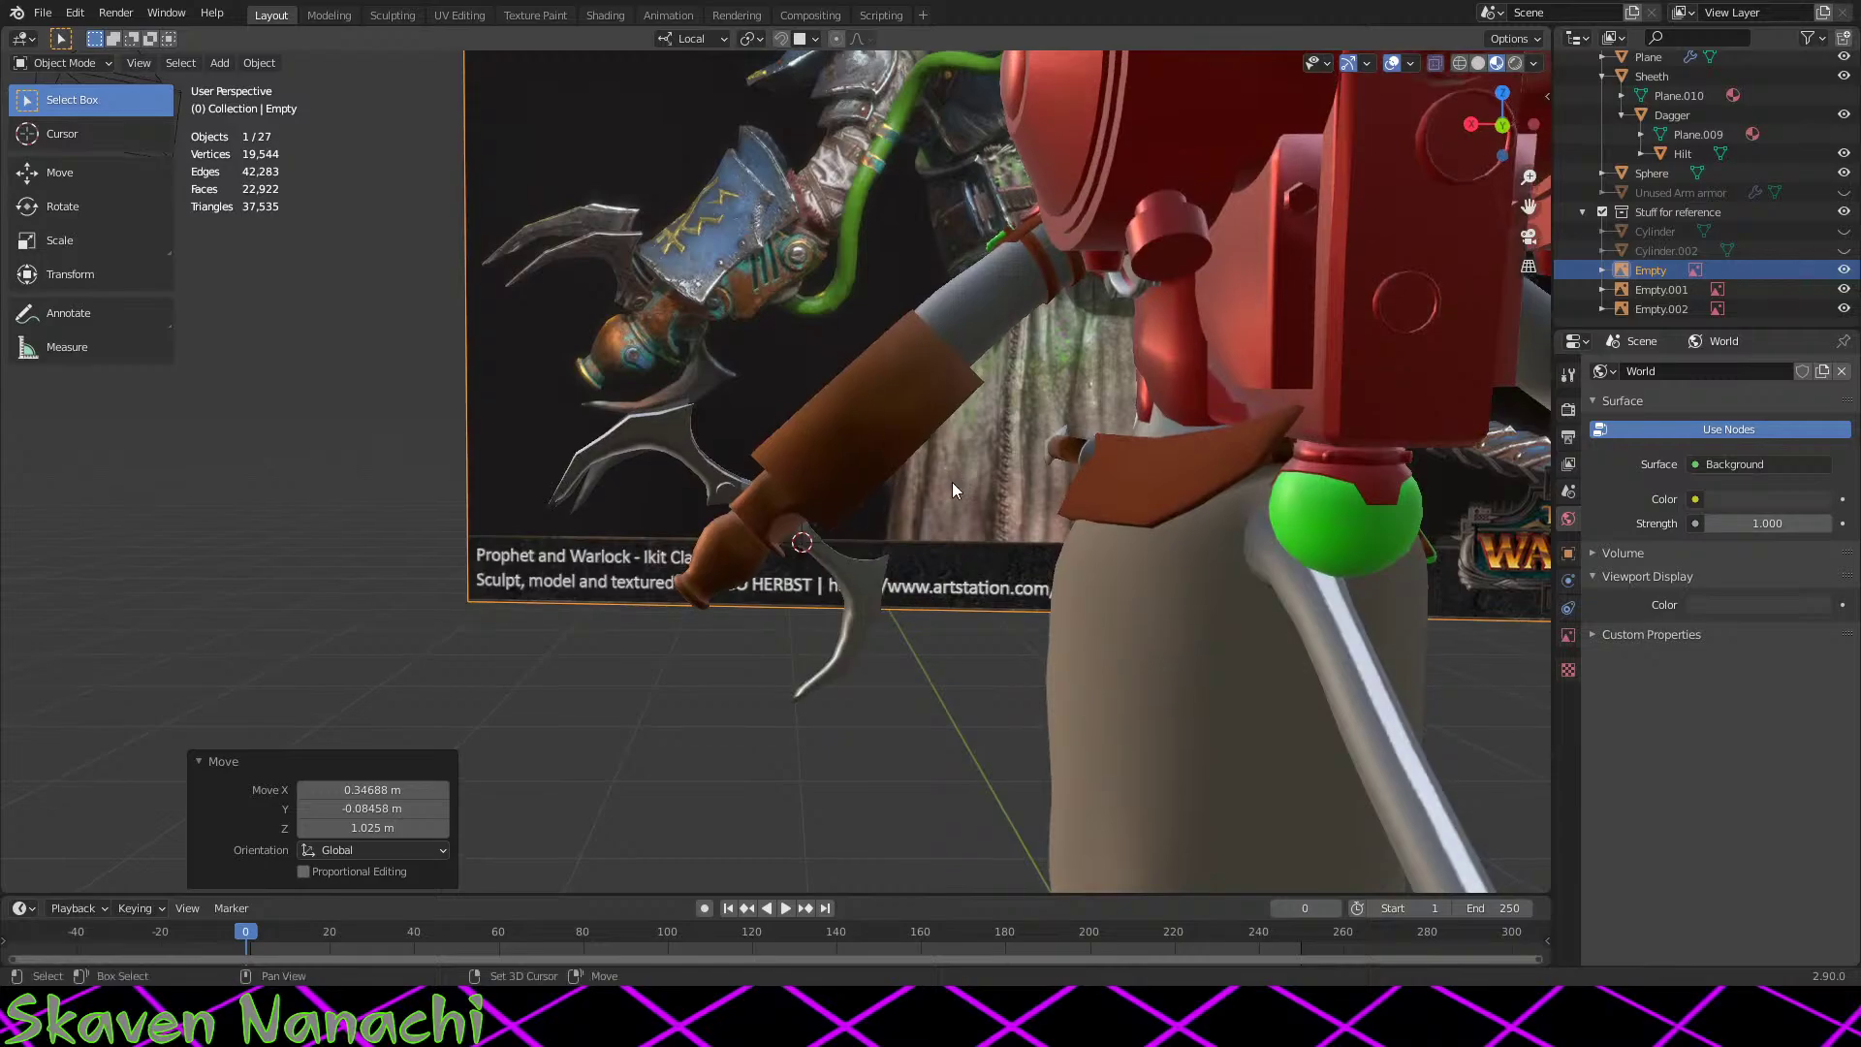
scroll(793, 545, "up", 4)
middle_click_drag(820, 515, 1167, 300)
Step: Select the square front end of the Gun Hand's forearm in its mesh and scale it down
left_click(801, 413)
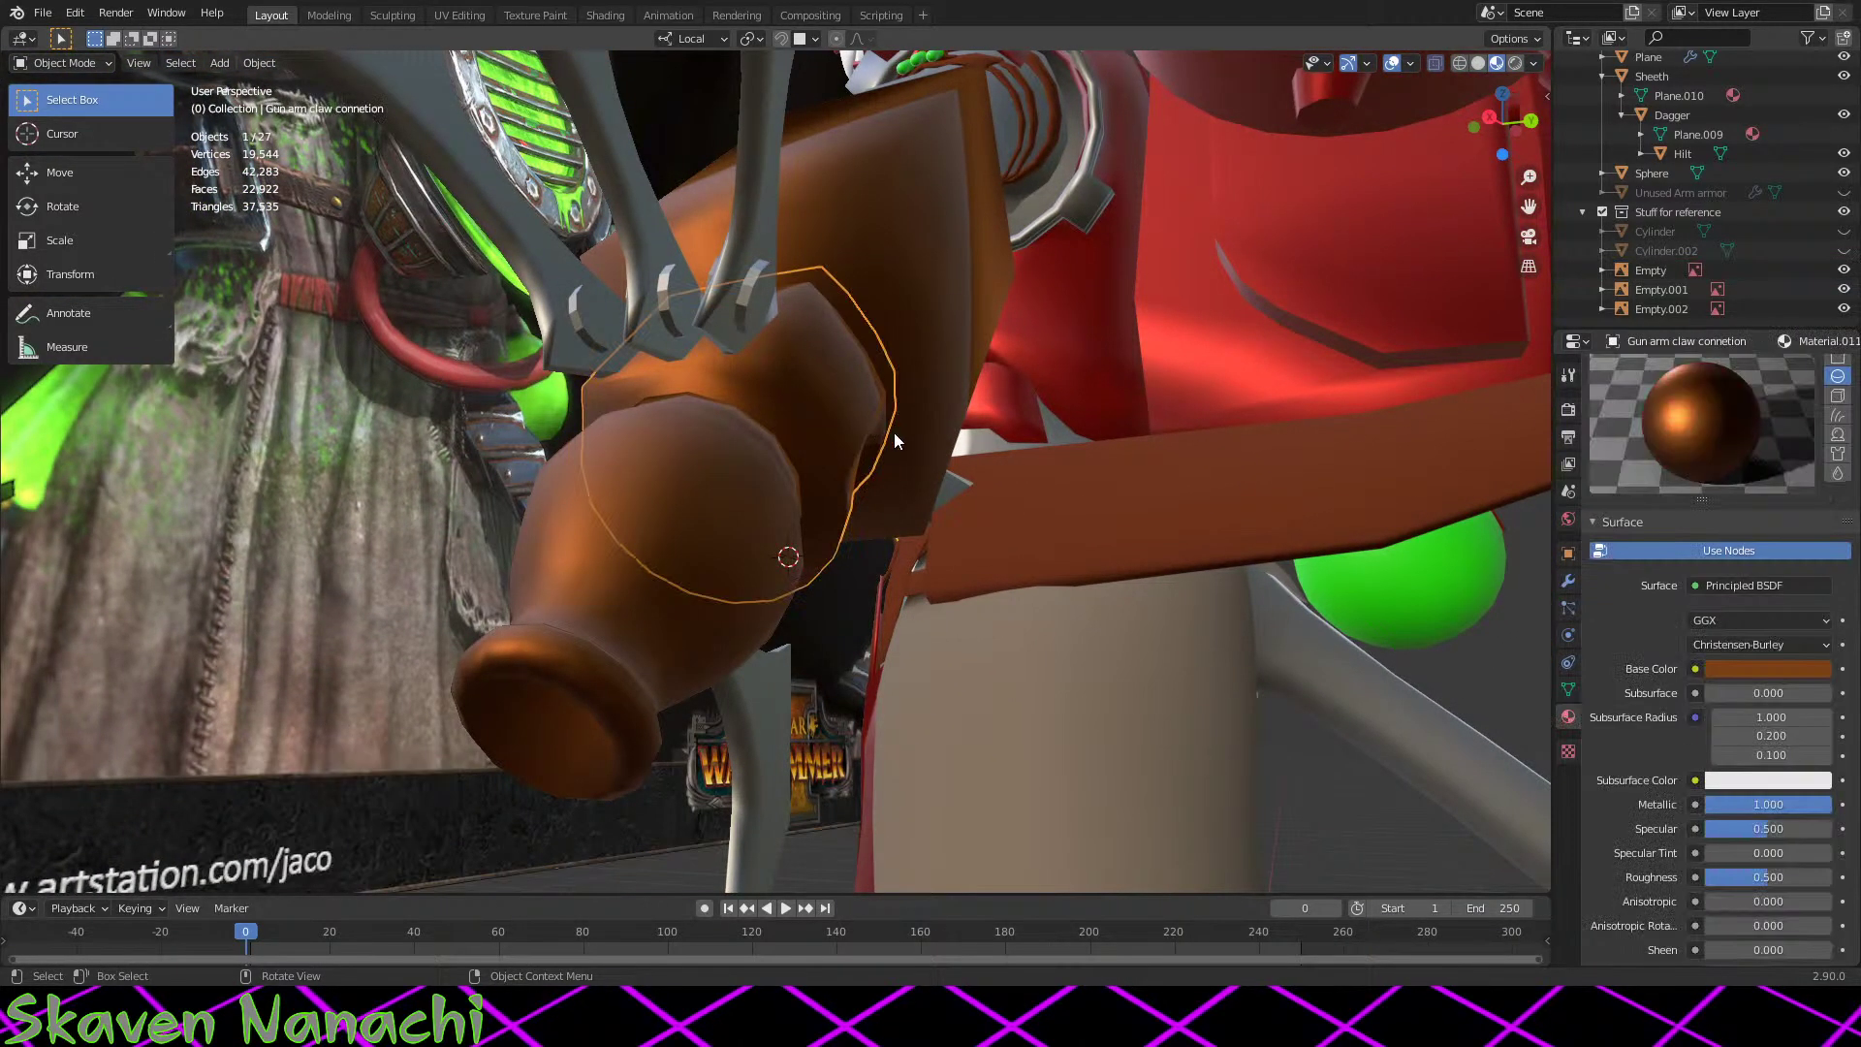
middle_click_drag(885, 432, 973, 562)
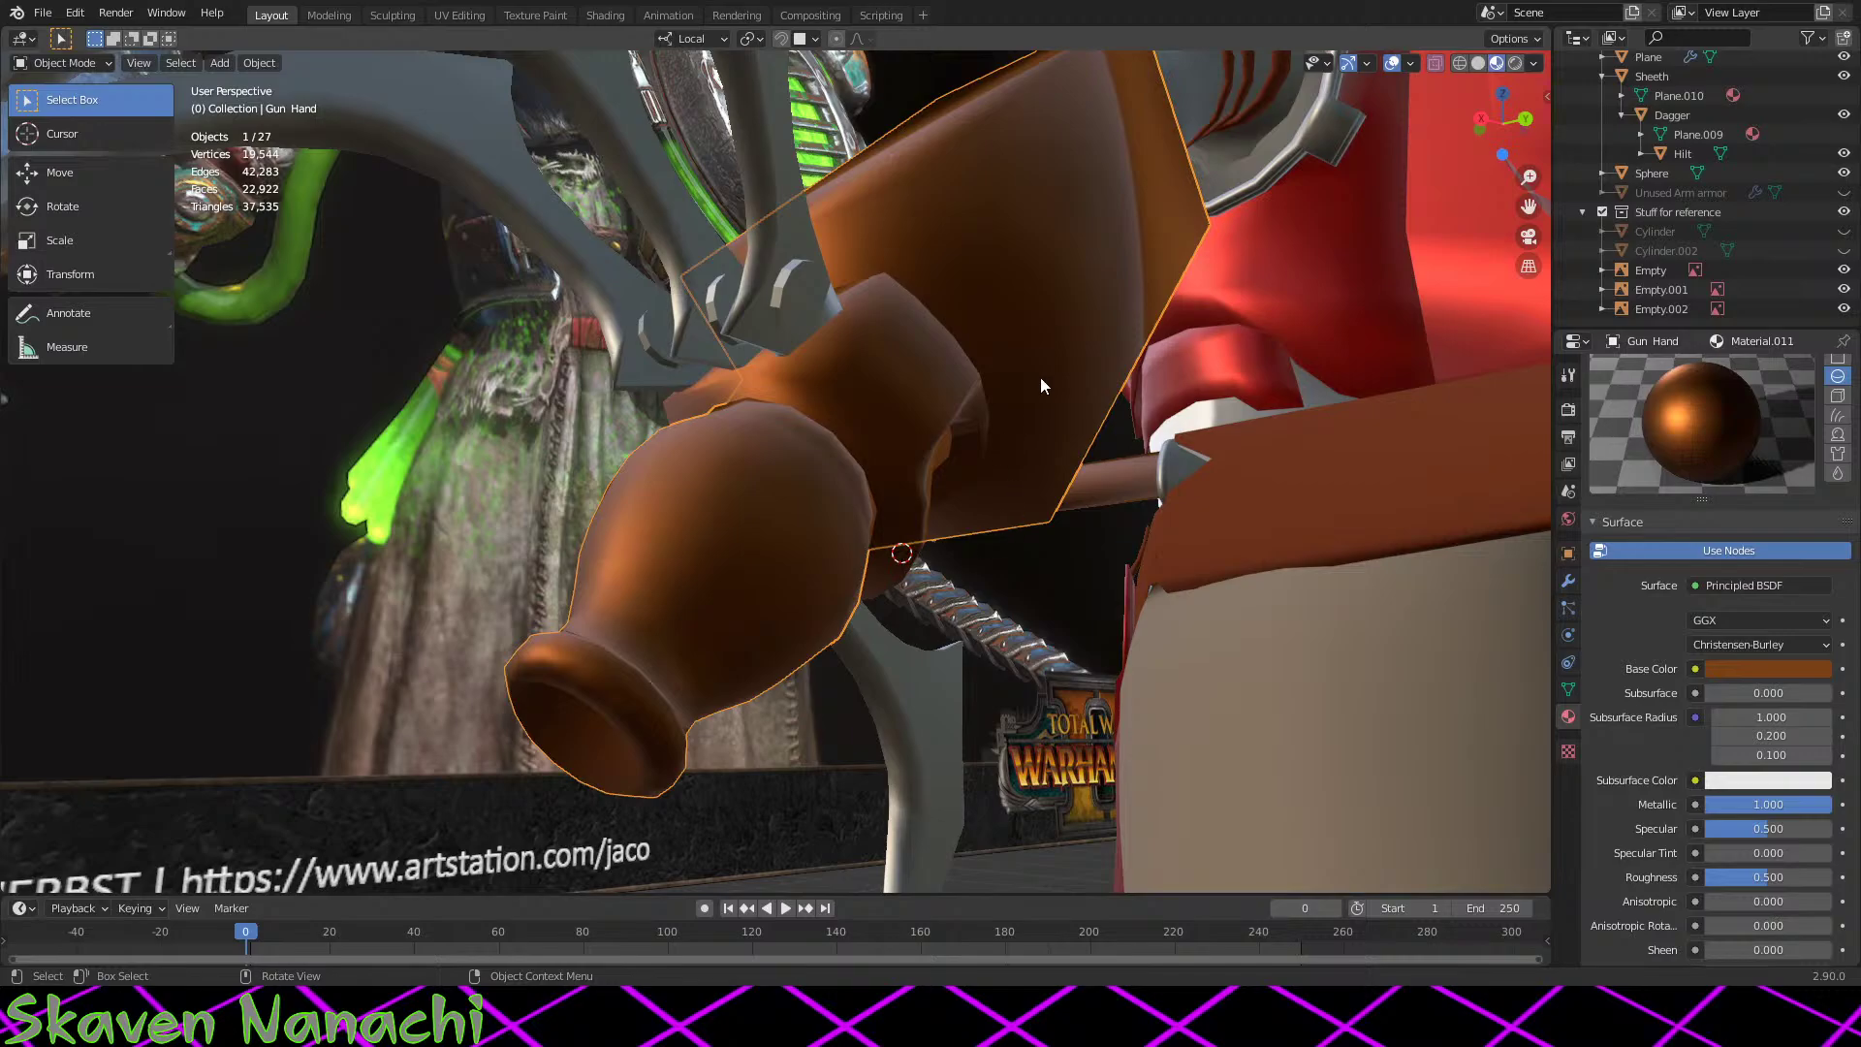
key("Tab")
middle_click_drag(1021, 253, 904, 348)
left_click_drag(726, 329, 499, 393)
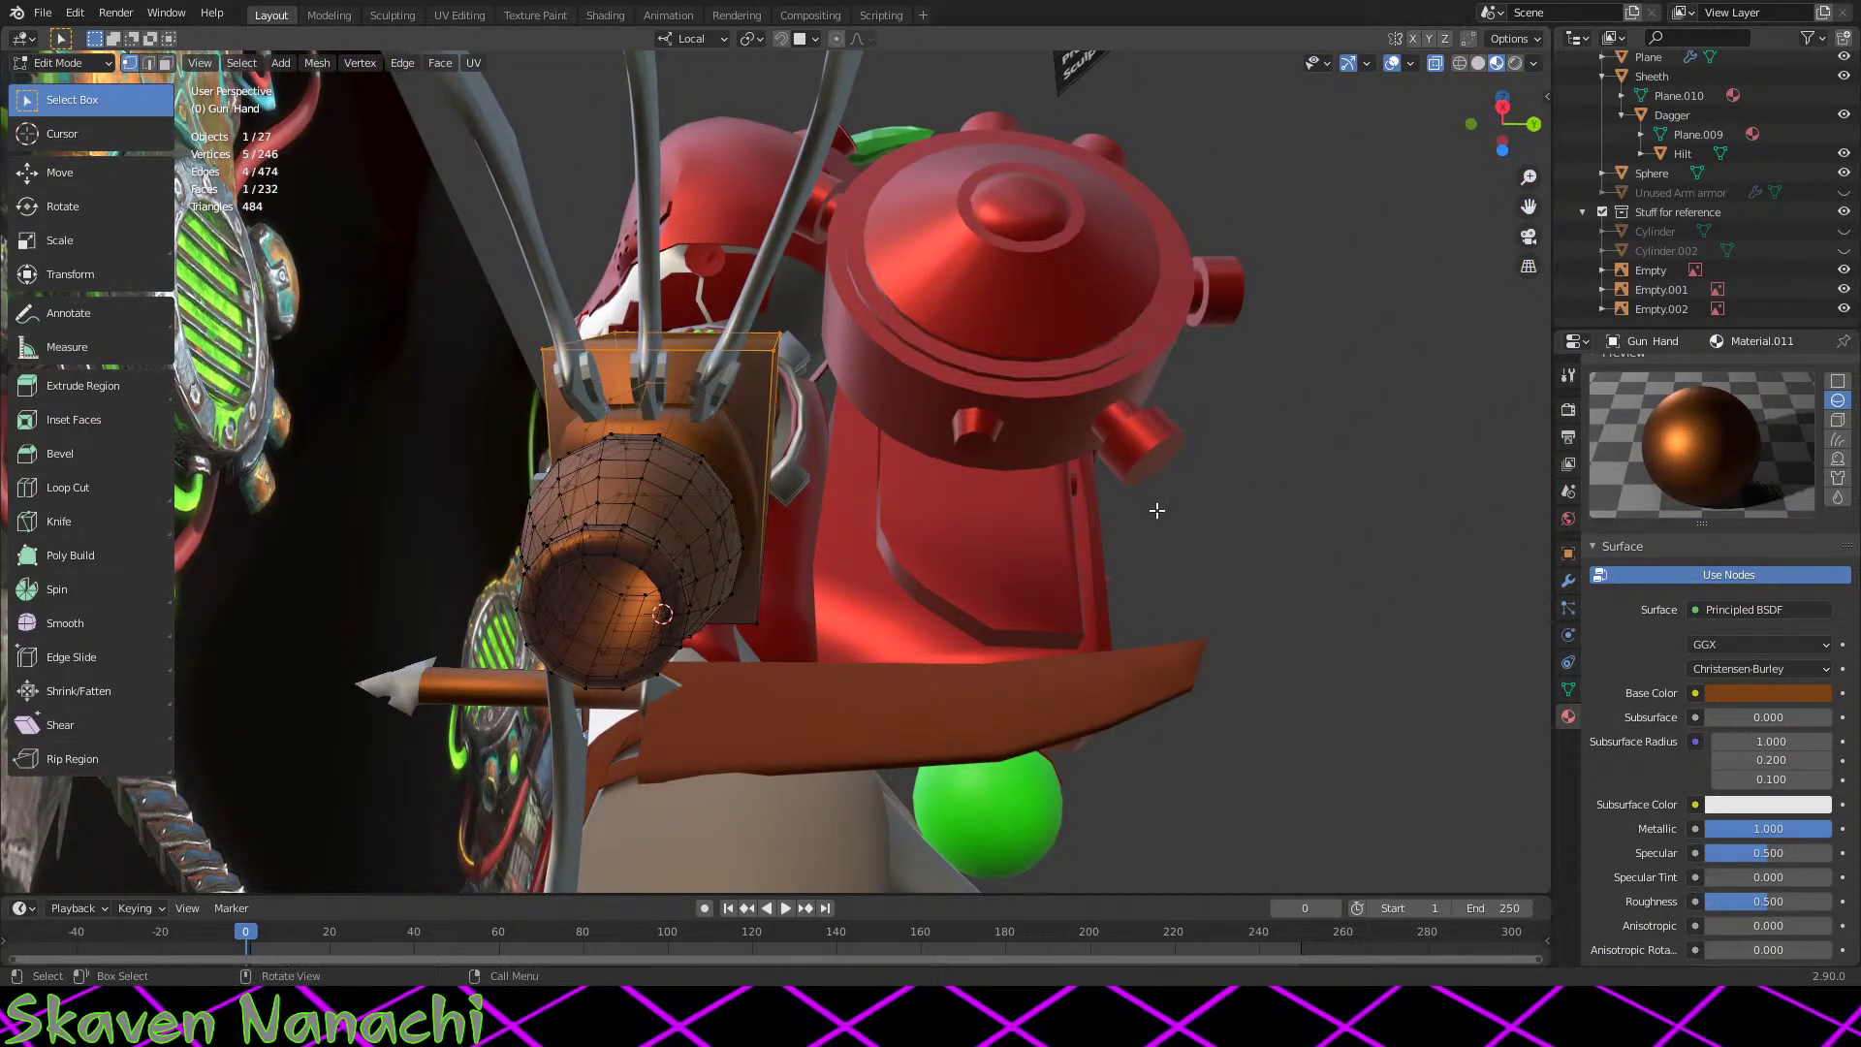
middle_click_drag(904, 608, 963, 718)
key("ctrl+KP_Add")
key("ctrl+KP_Add")
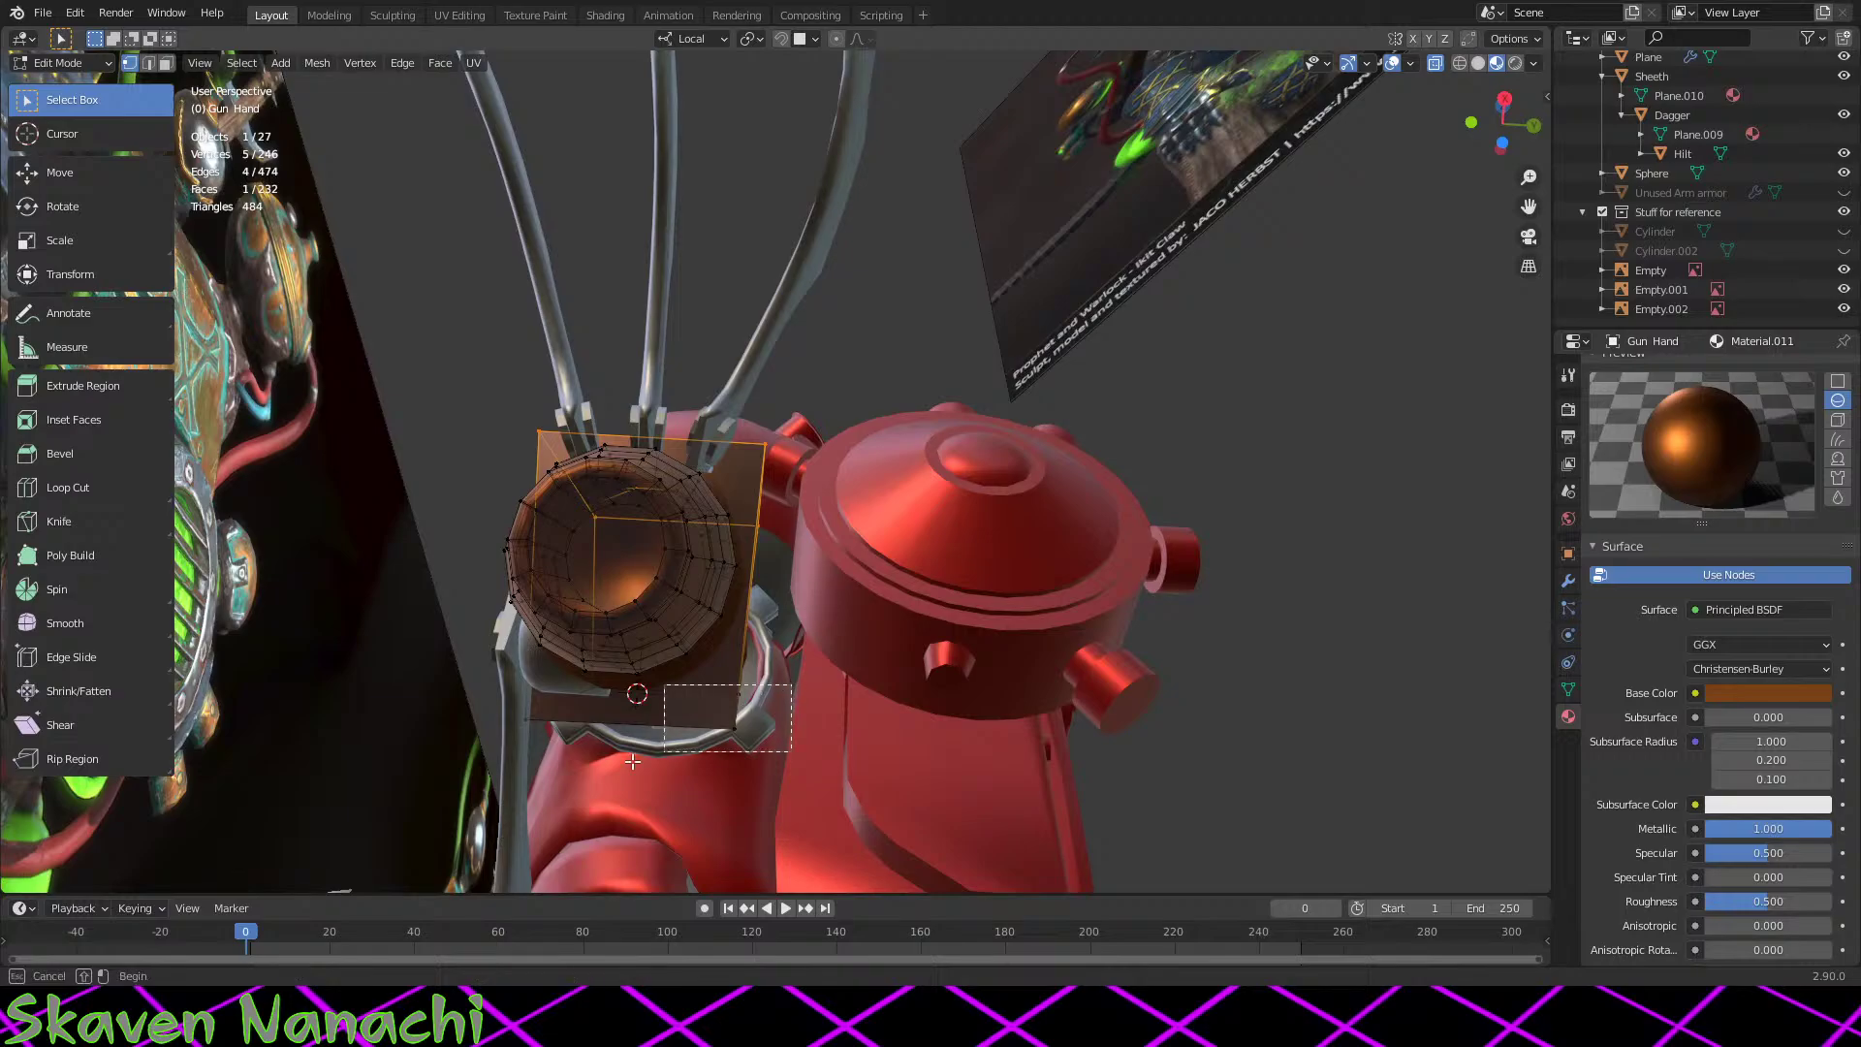
key("s")
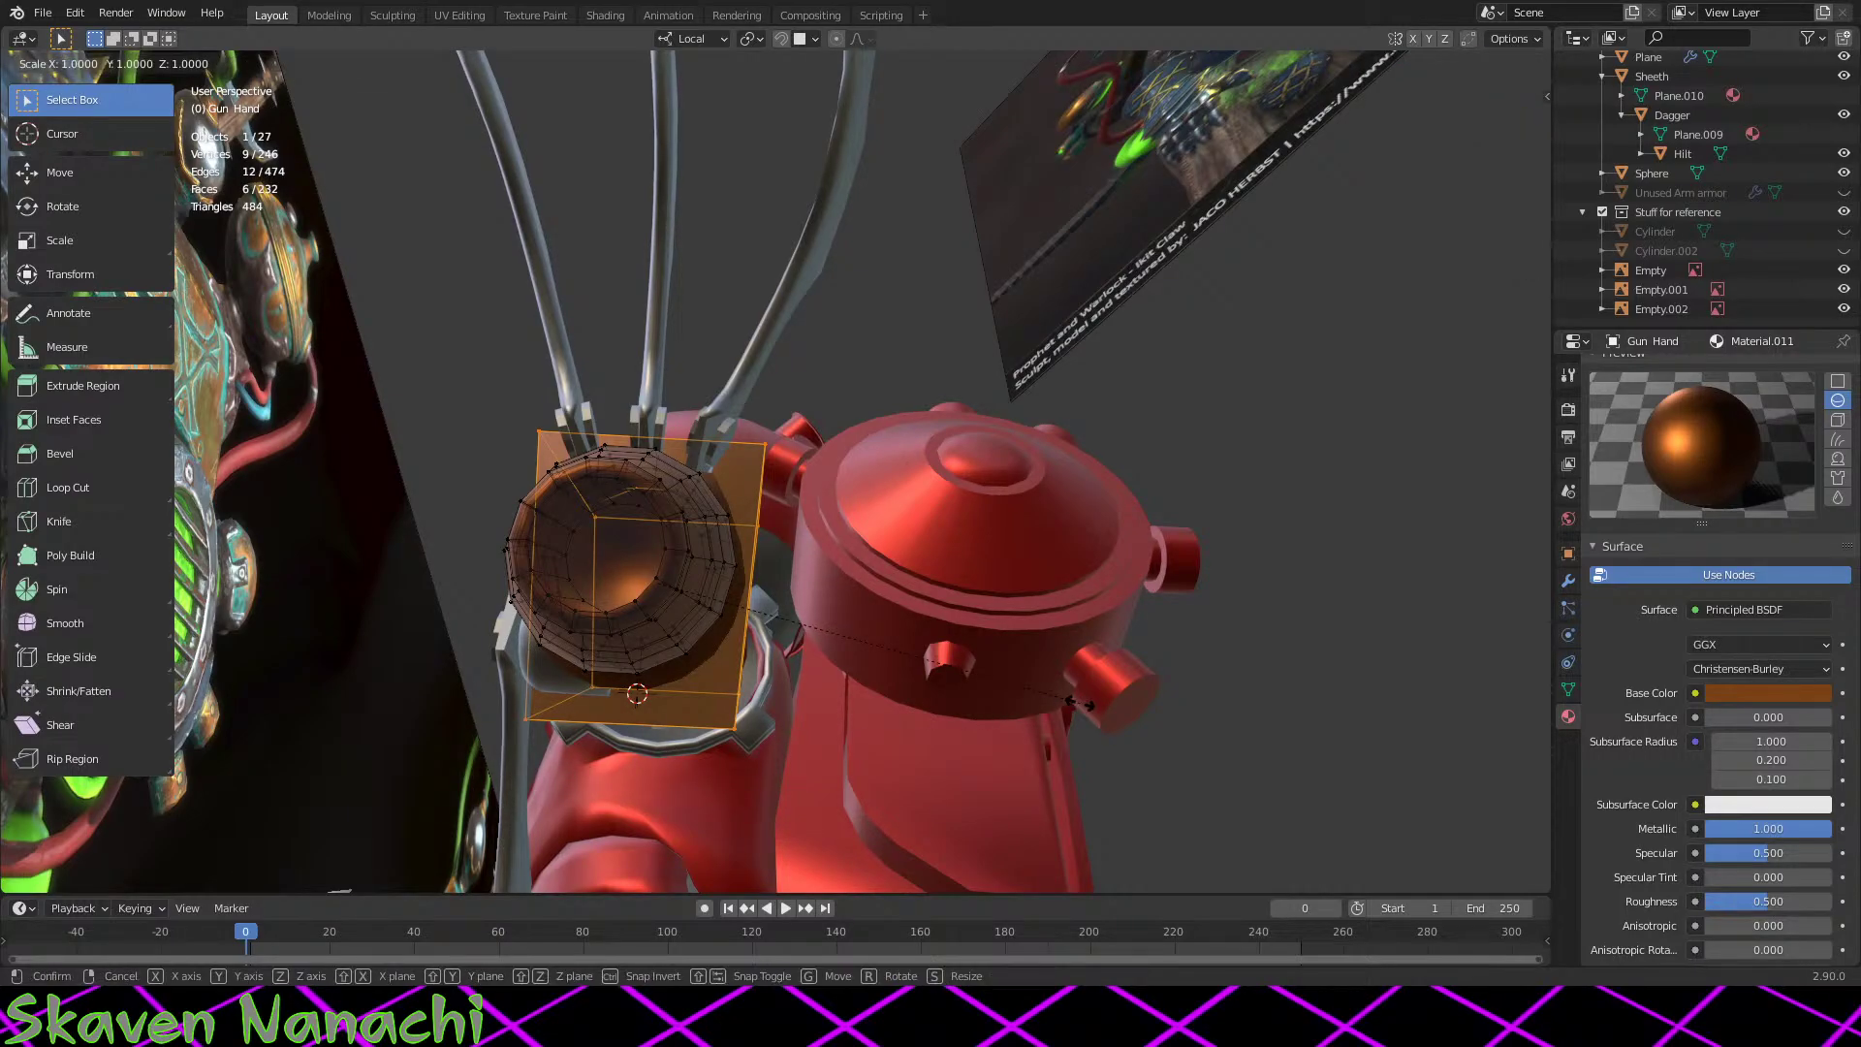
left_click(1076, 704)
middle_click_drag(1076, 704, 880, 791)
key("Tab")
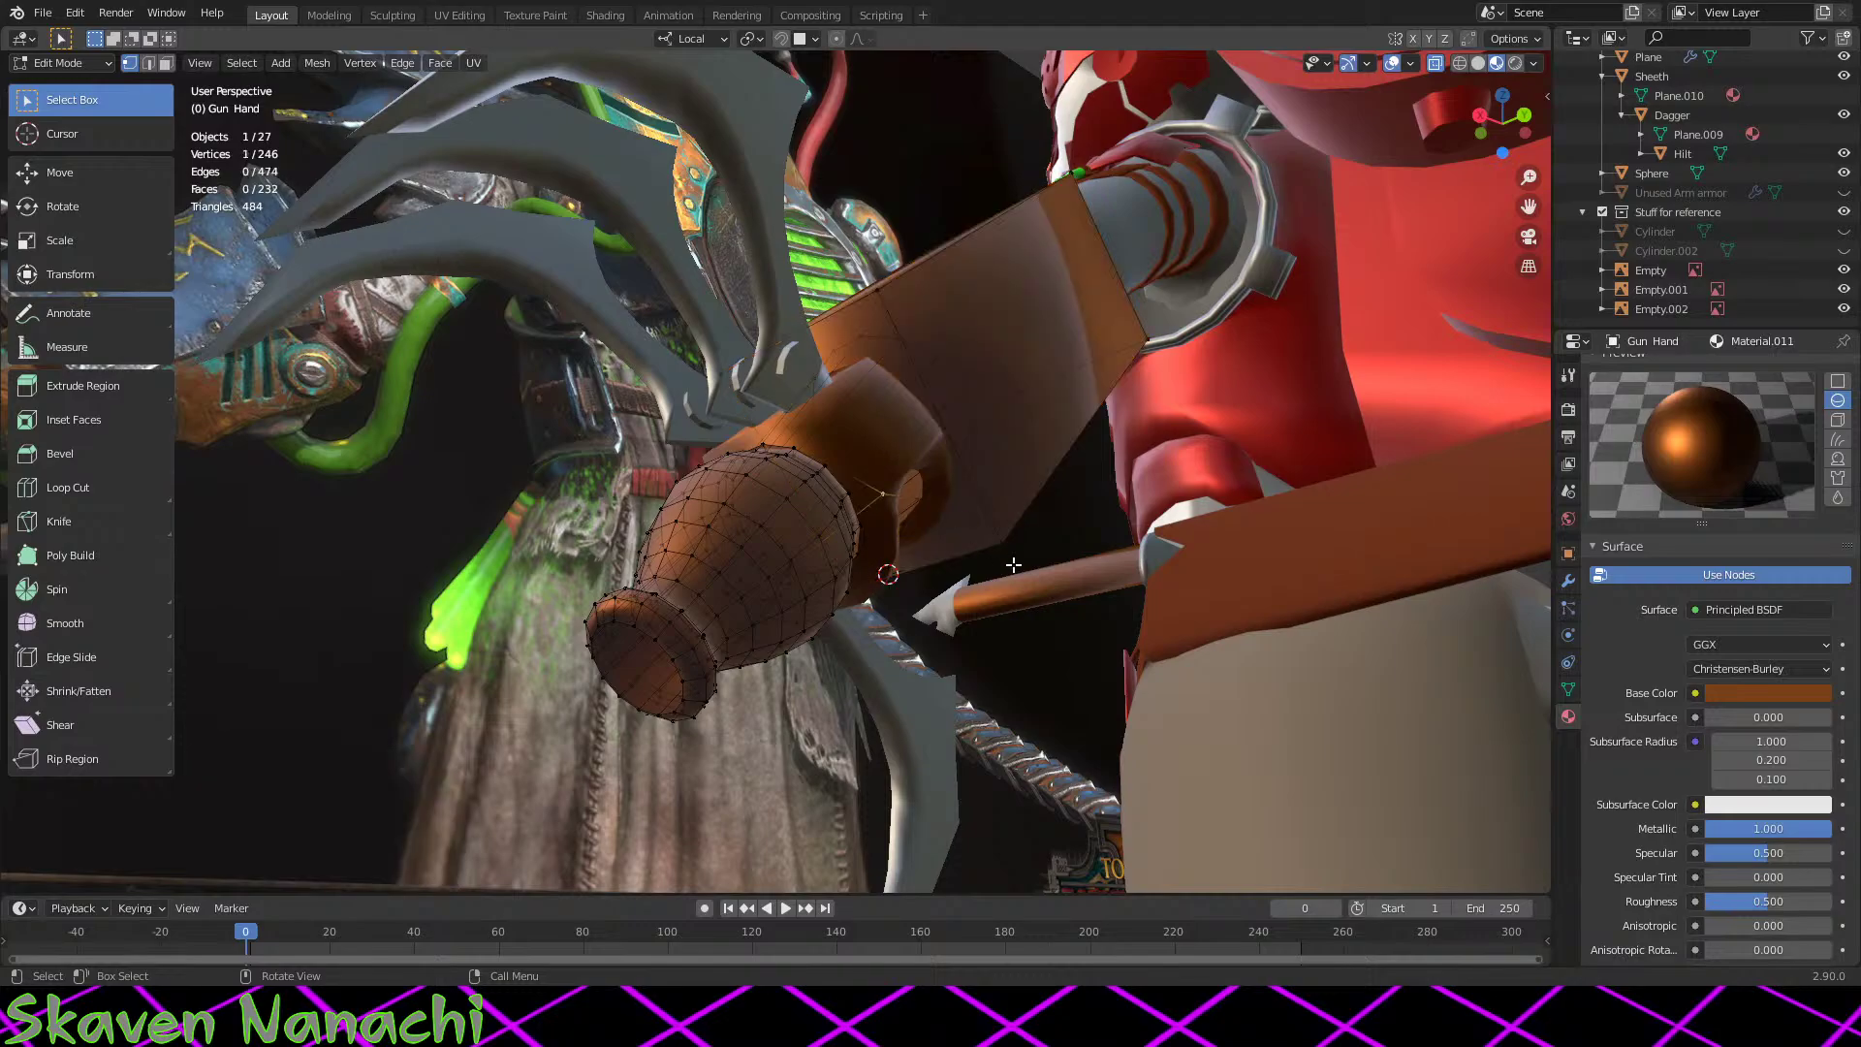
Step: Select the gun arm claw connection piece and try scaling it as a whole object
left_click(882, 431)
middle_click_drag(882, 430, 979, 552)
key("s")
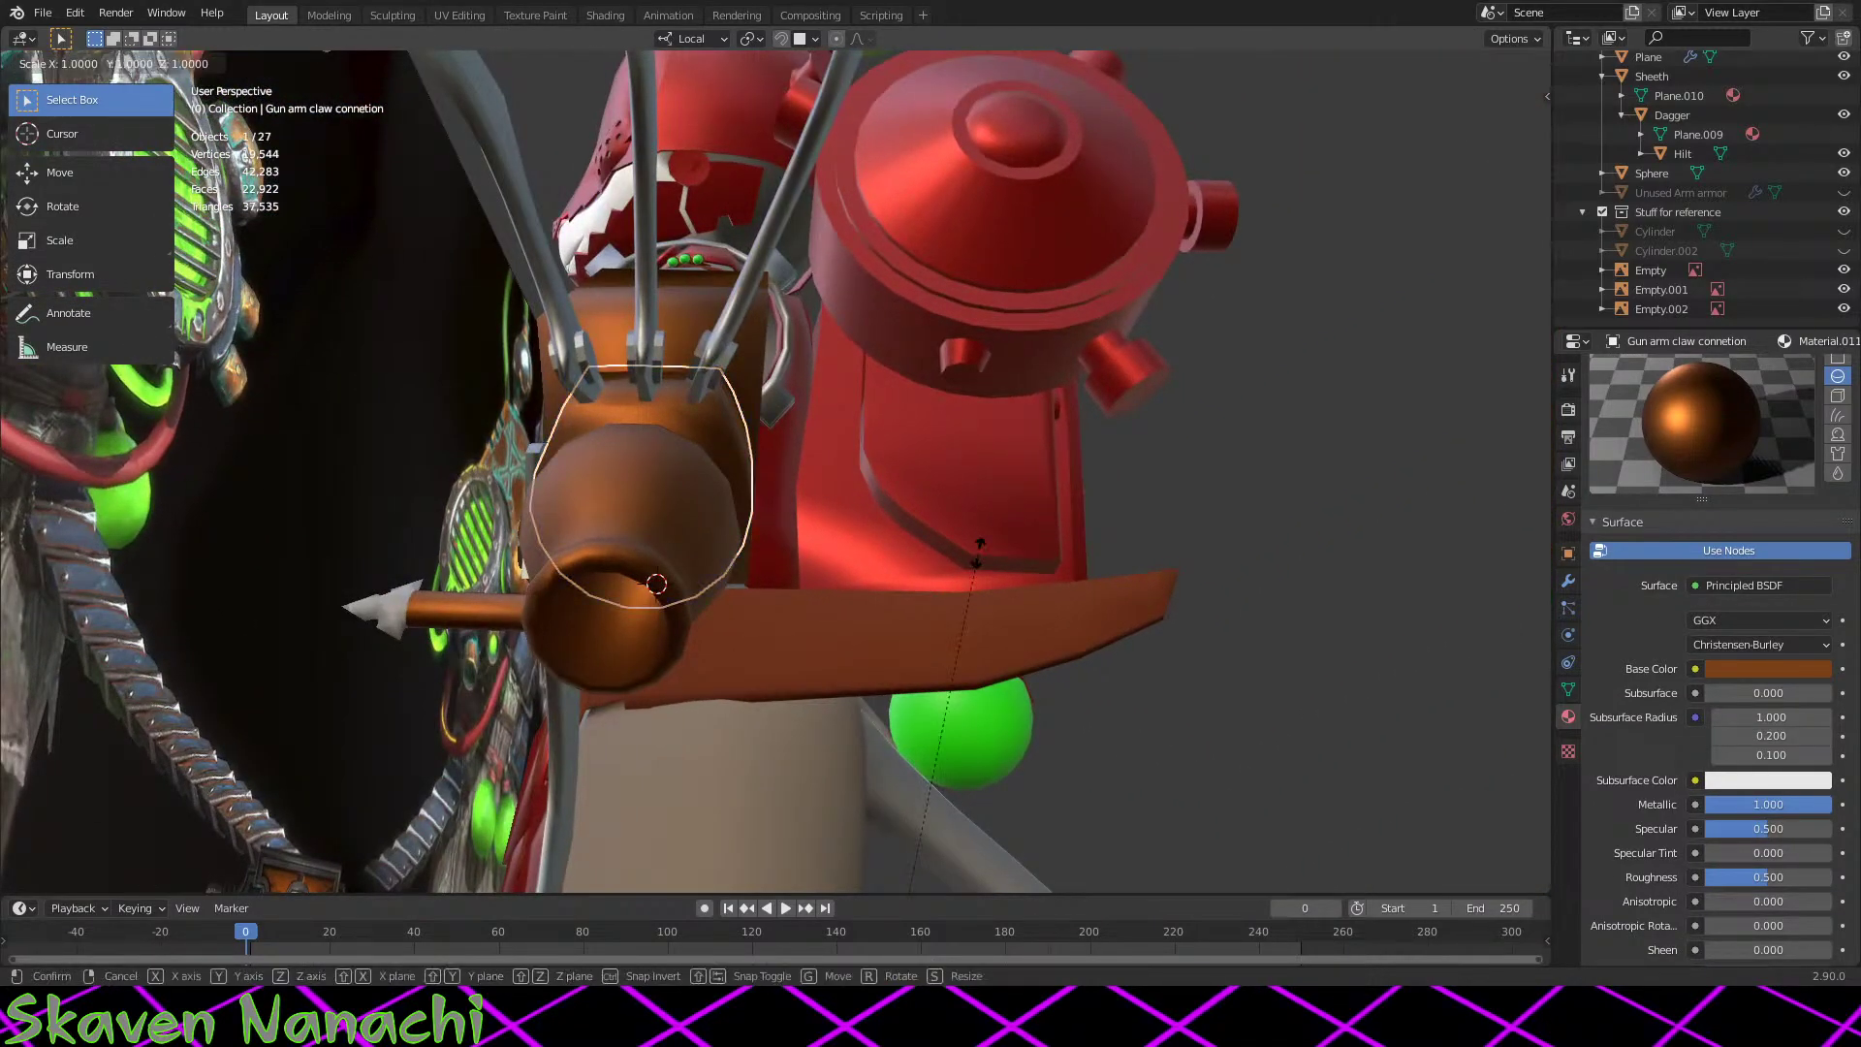
right_click(1001, 550)
scroll(857, 588, "down", 6)
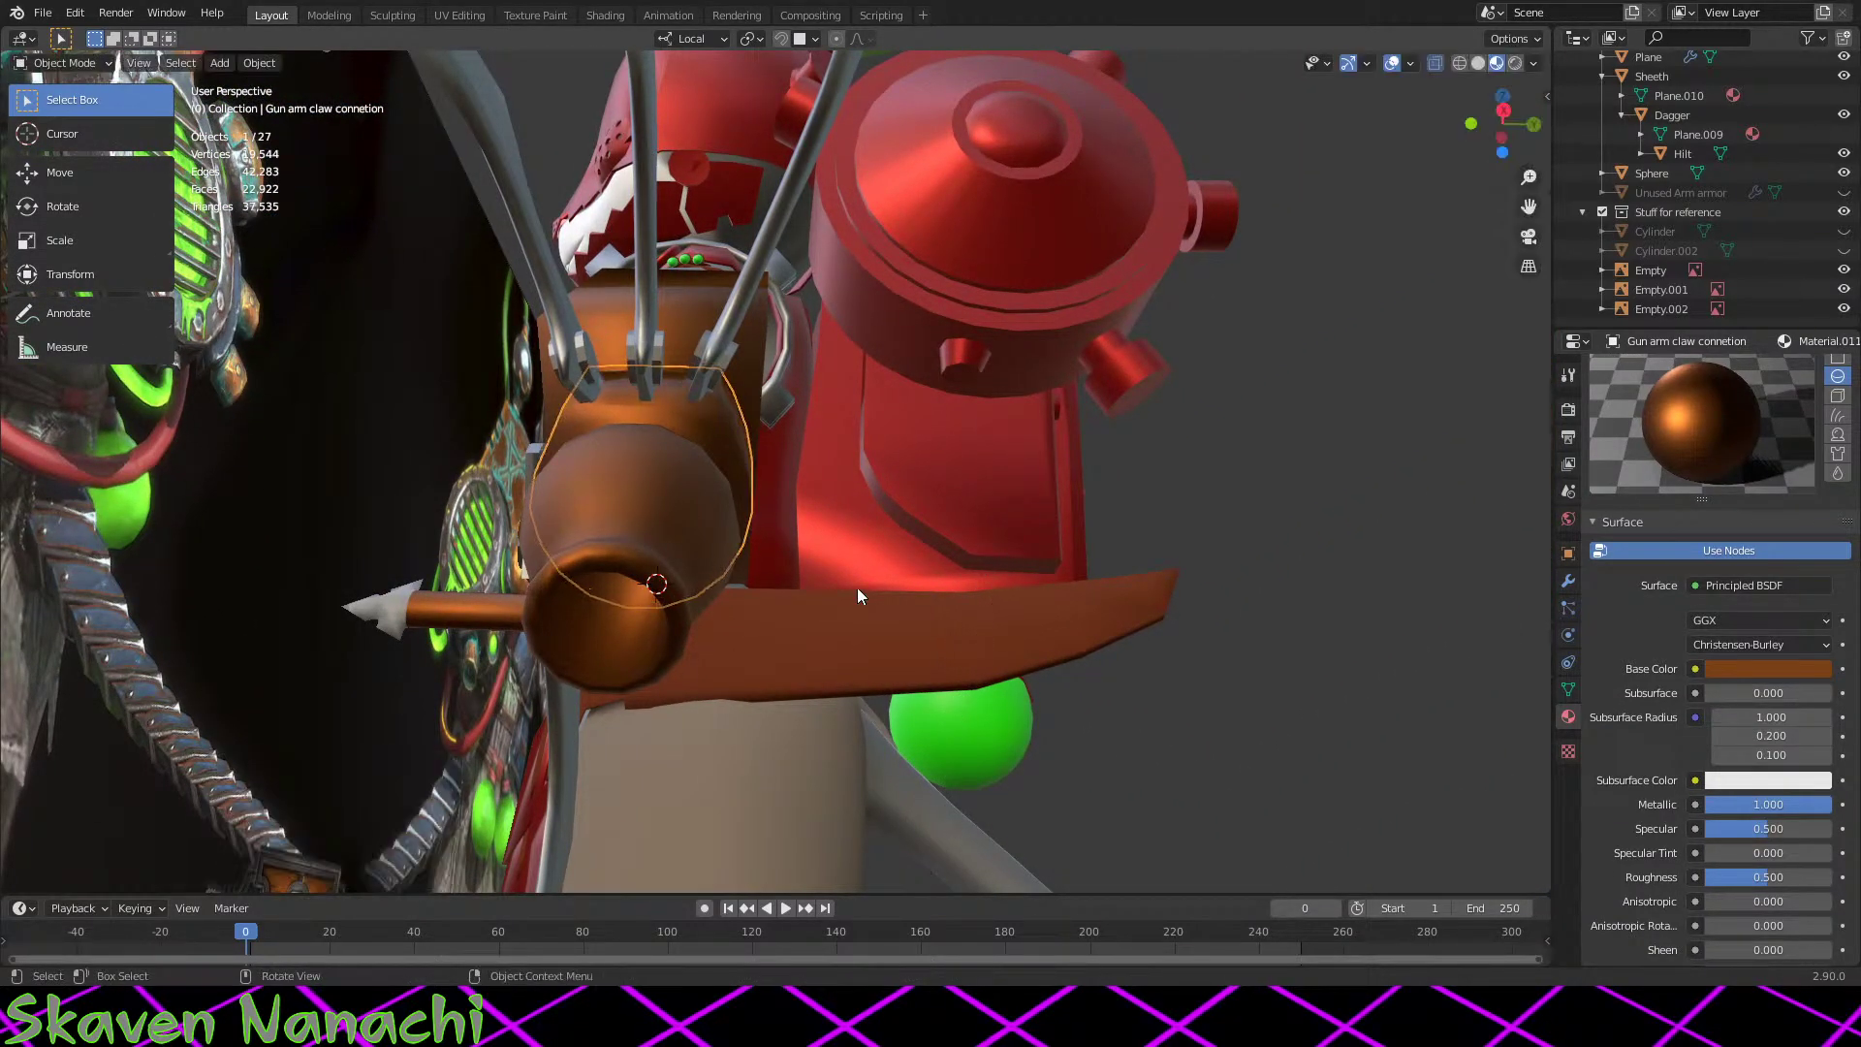
middle_click_drag(857, 588, 765, 763)
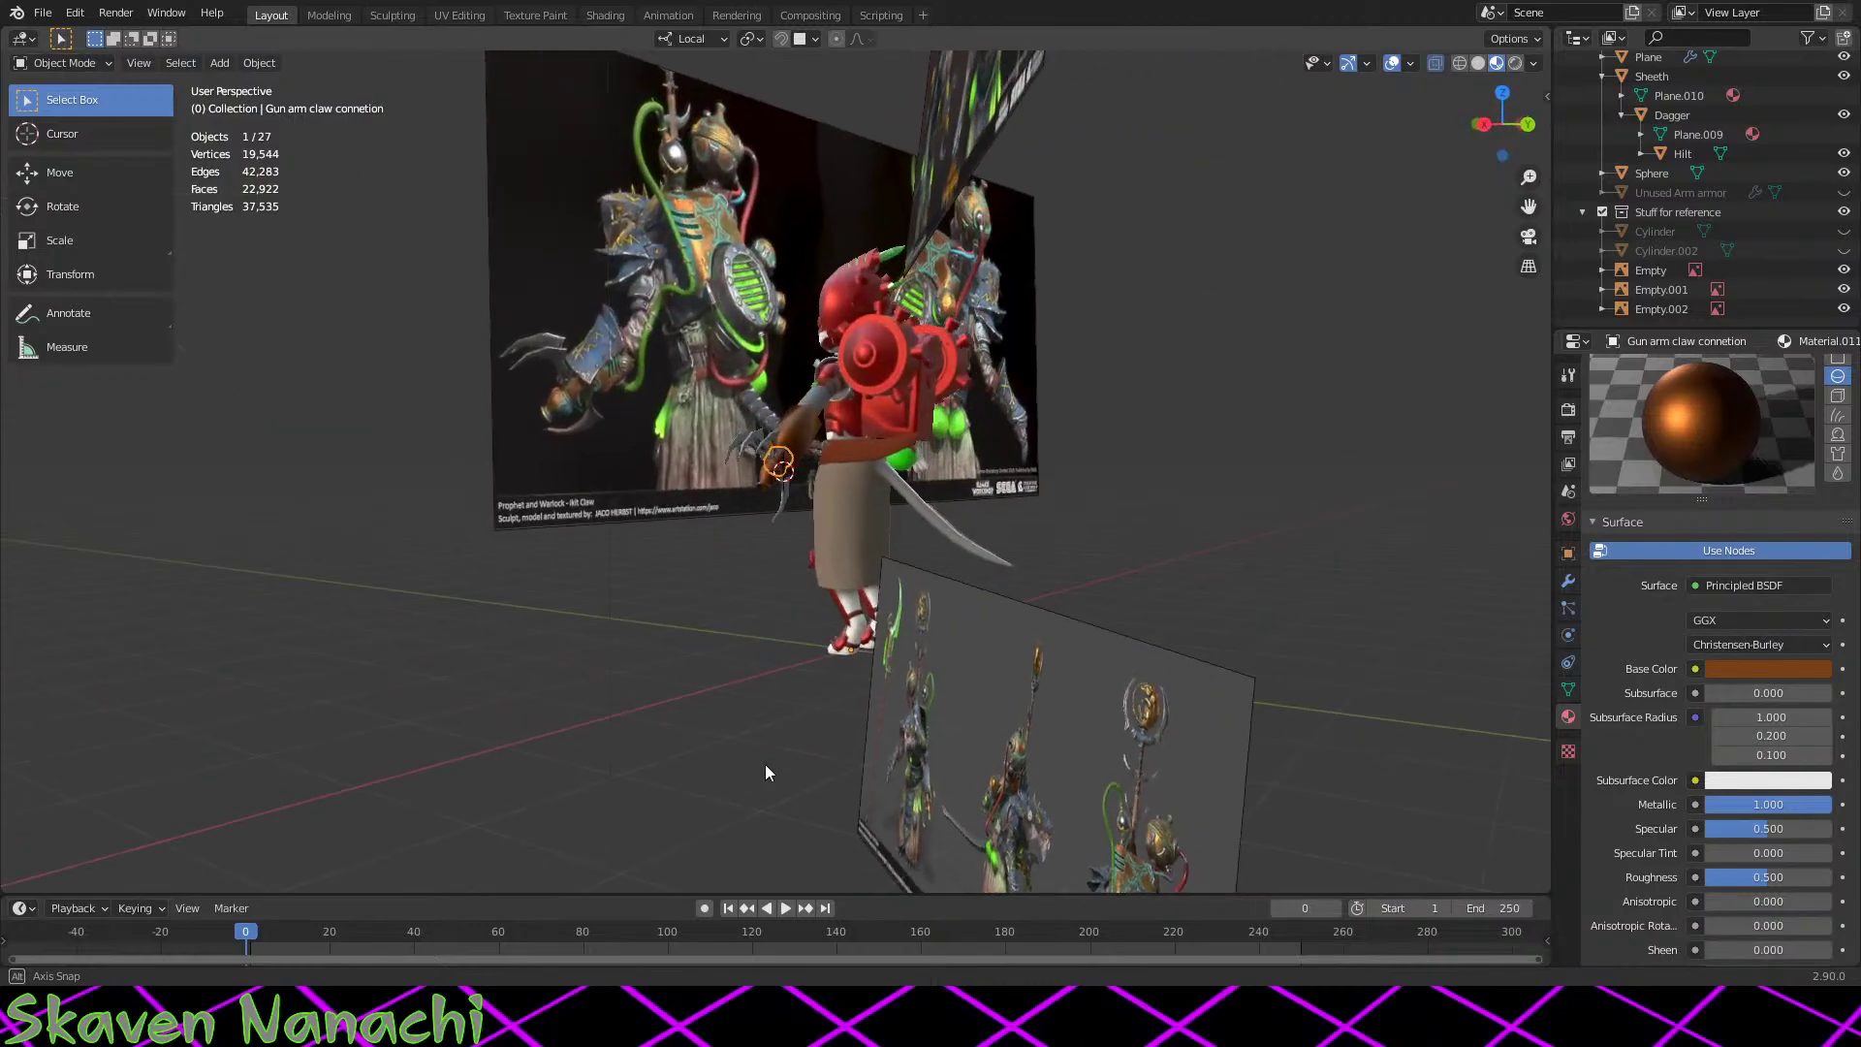
scroll(764, 766, "up", 10)
middle_click_drag(763, 687, 1128, 381)
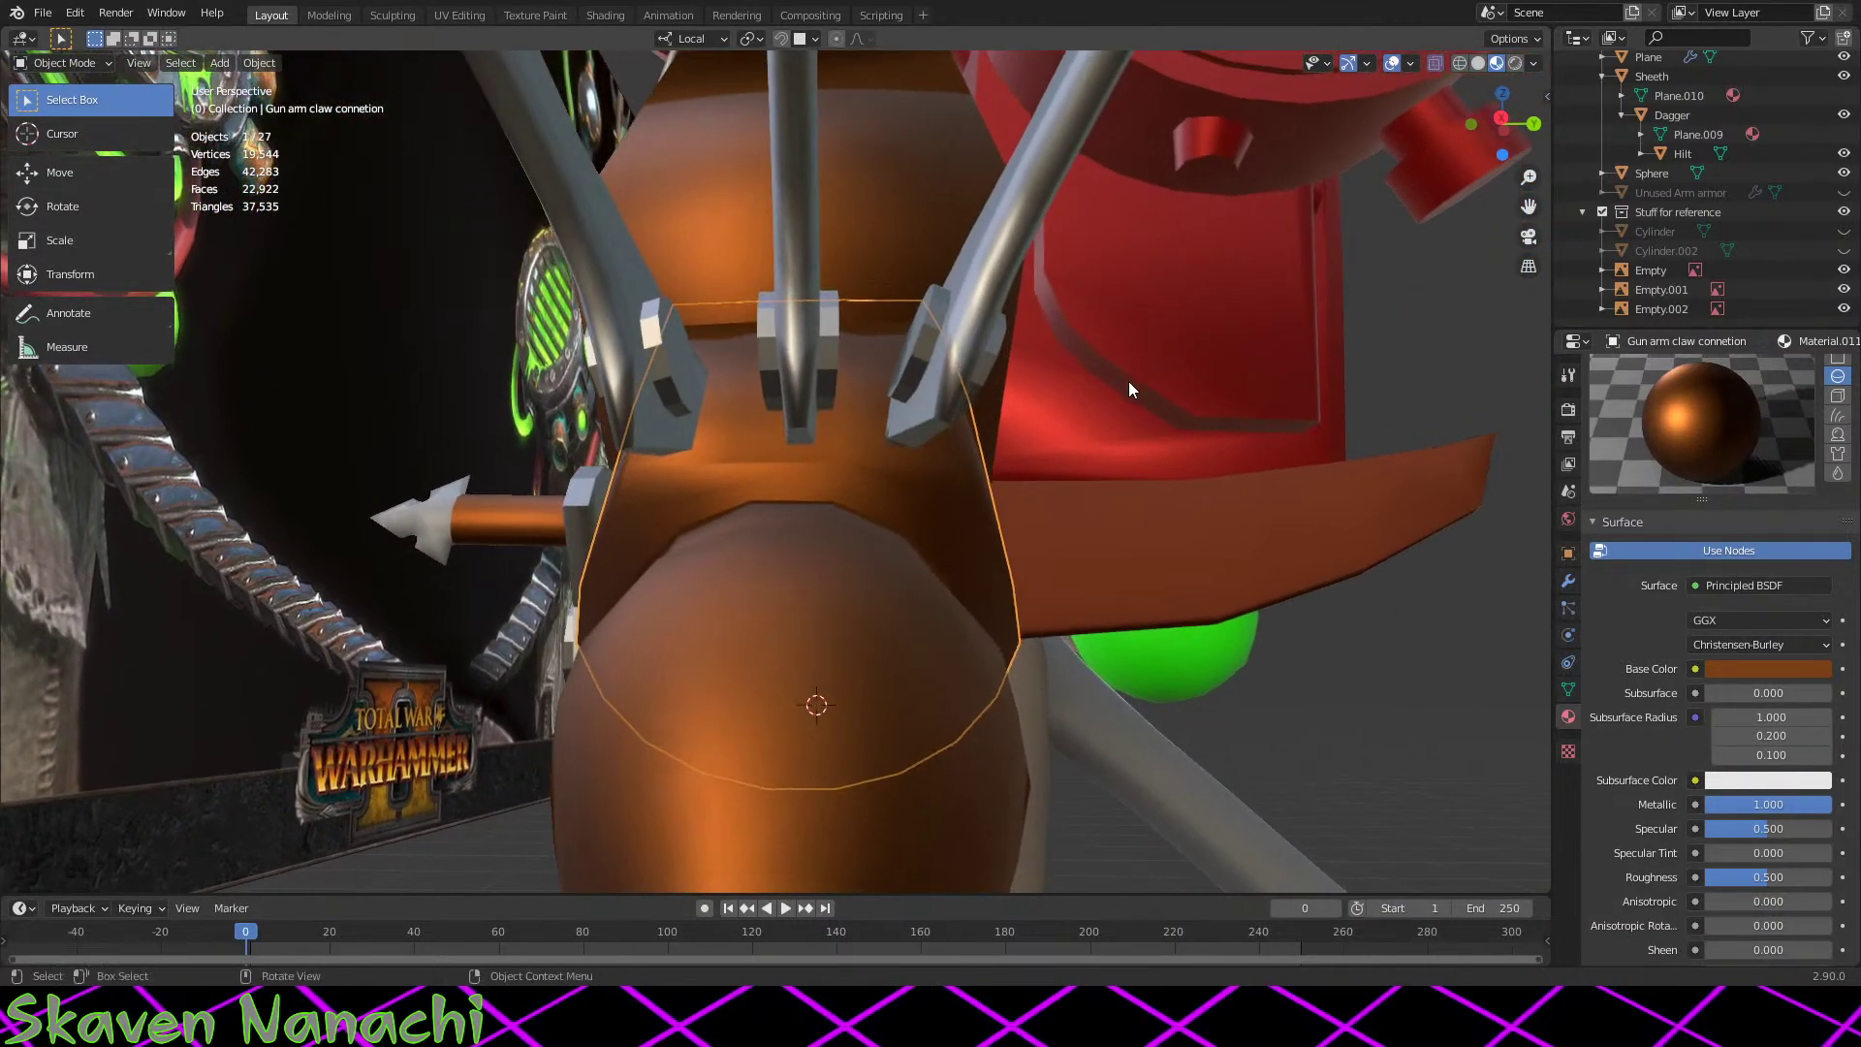
key("s")
left_click(1198, 607)
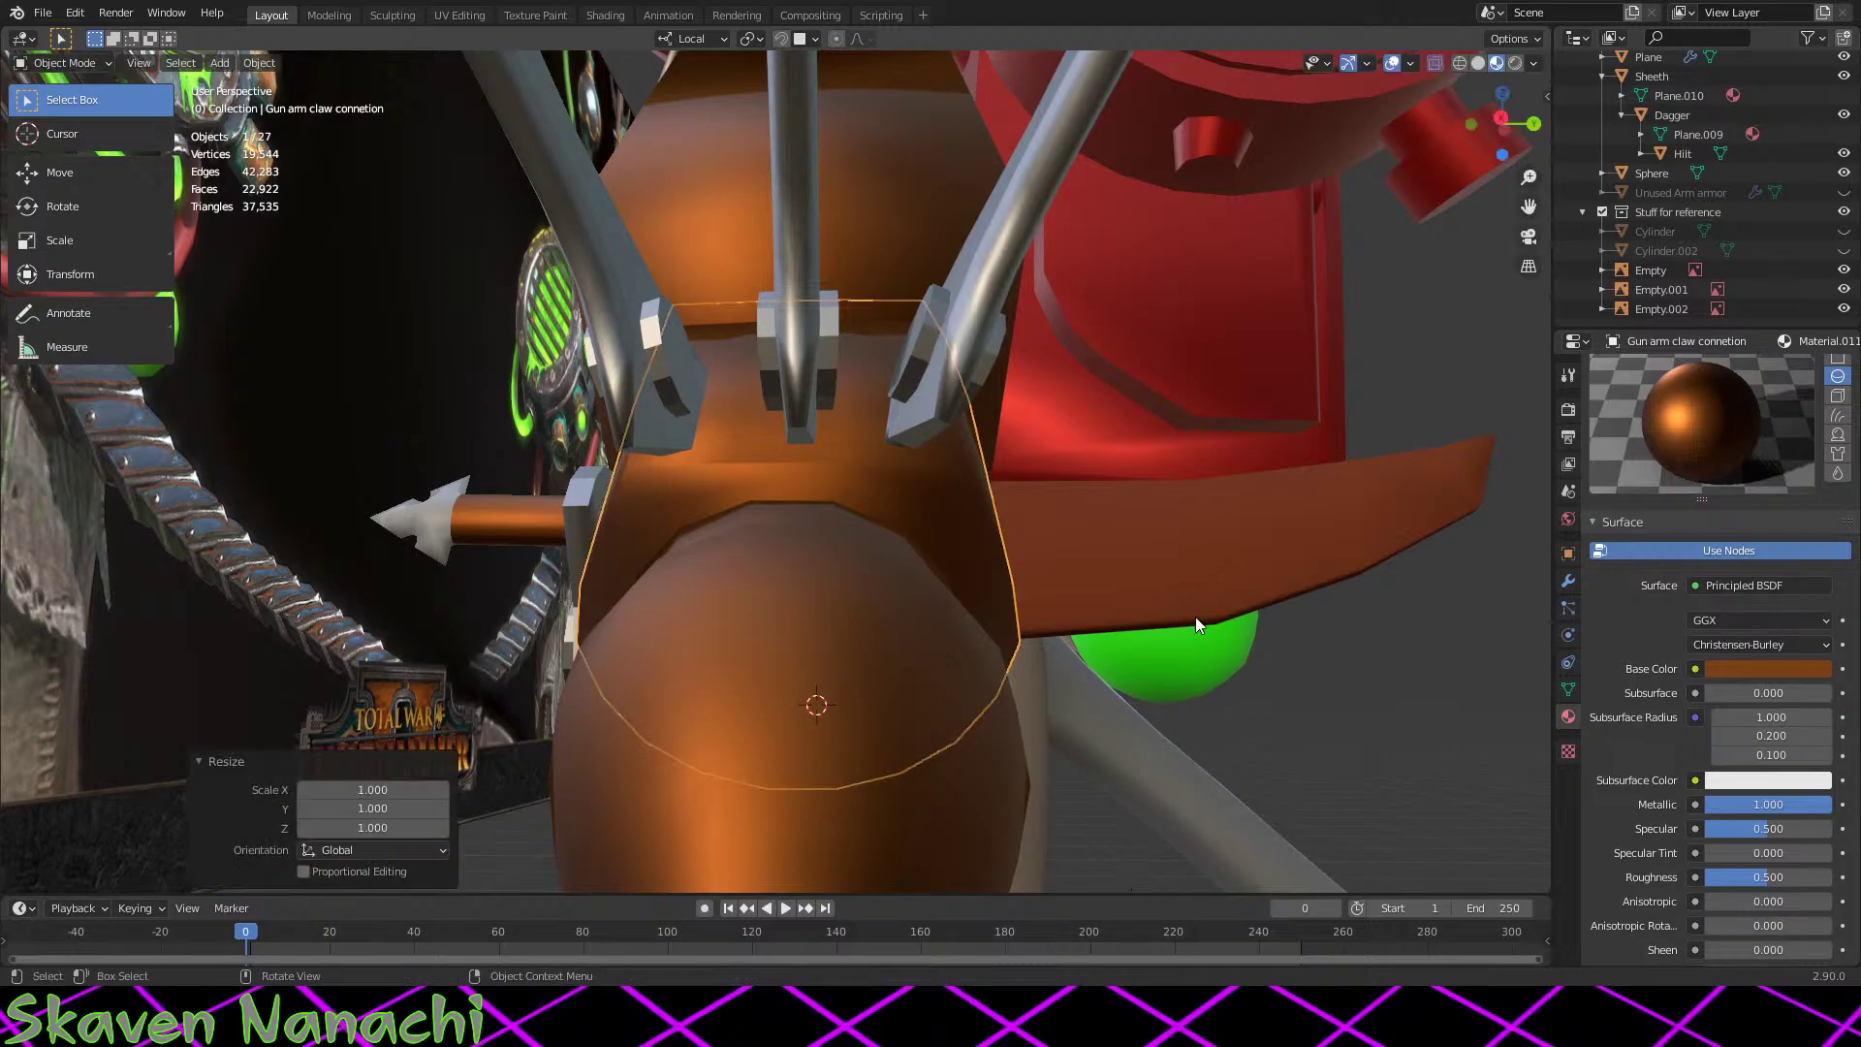
Step: Scale the entire mesh of the gun arm claw connection by a factor of 1.034 in Edit Mode
key("Tab")
left_click_drag(1121, 242, 208, 877)
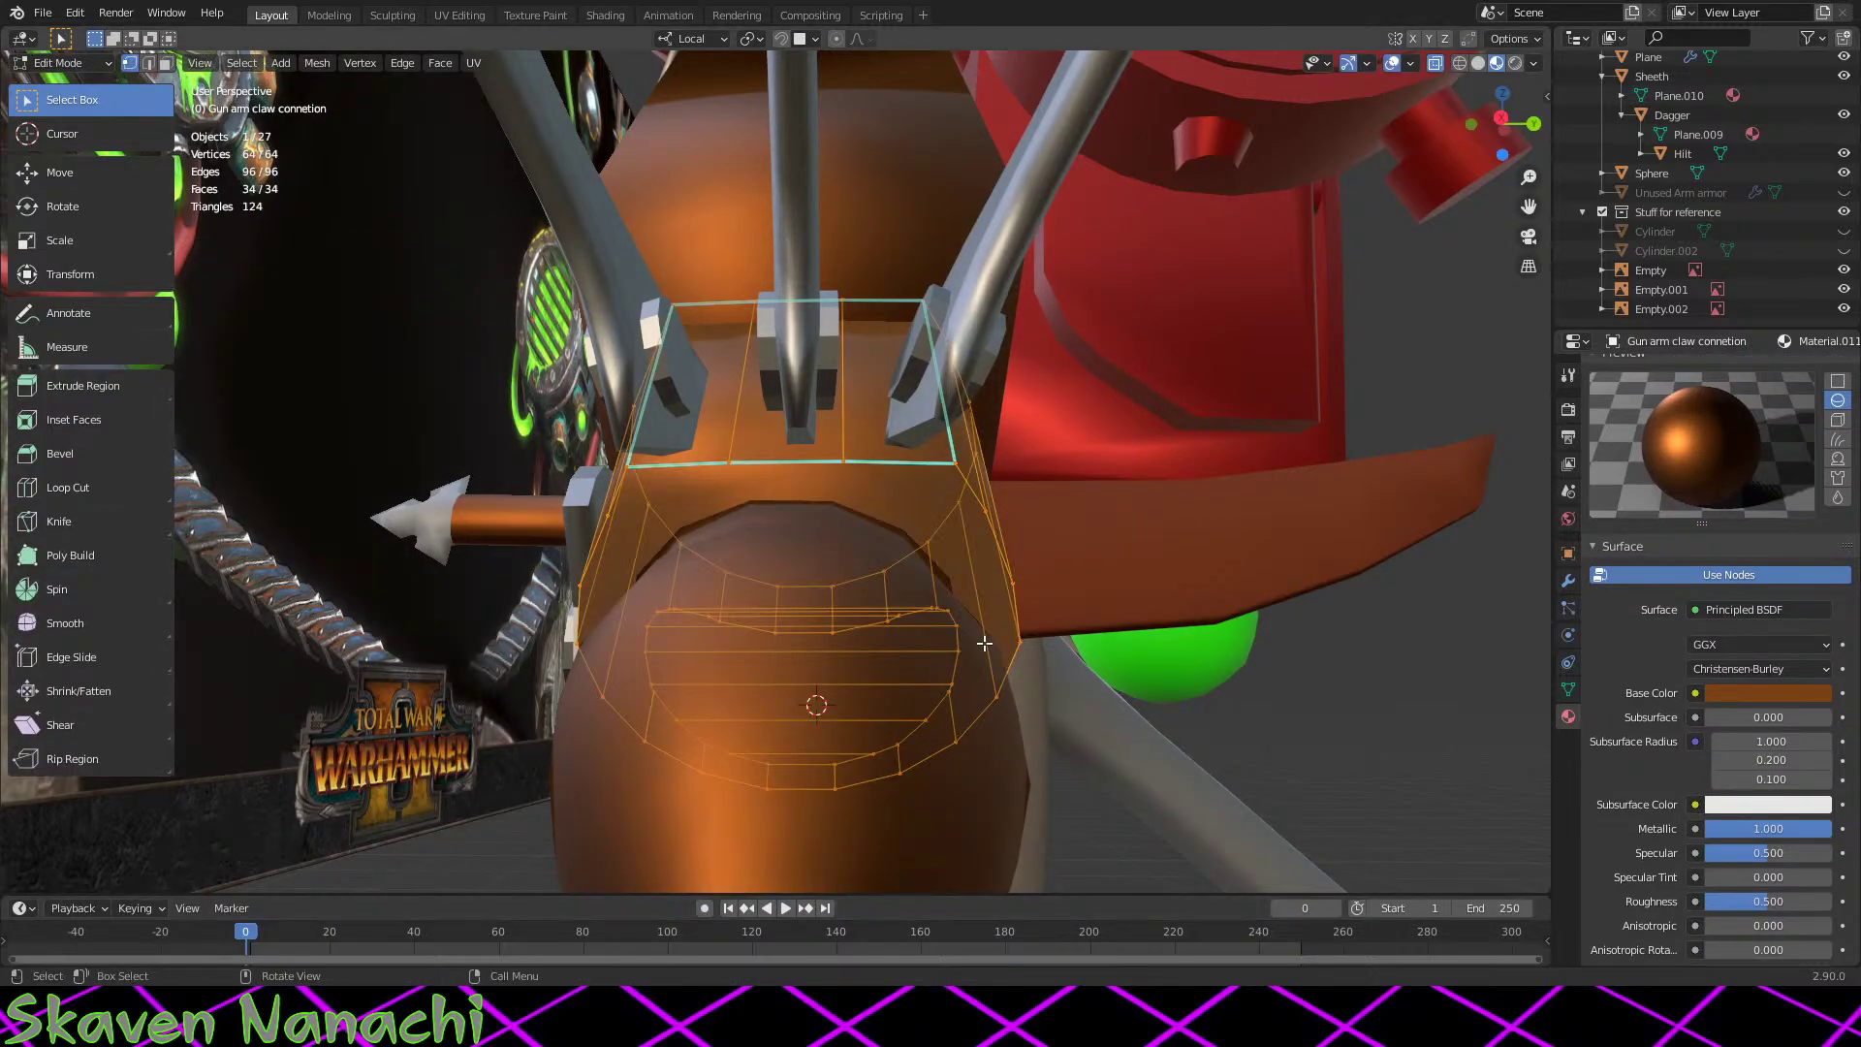
key("s")
left_click(993, 641)
mouse_move(994, 641)
middle_mouse_down()
mouse_move(795, 676)
mouse_move(1004, 607)
middle_mouse_up()
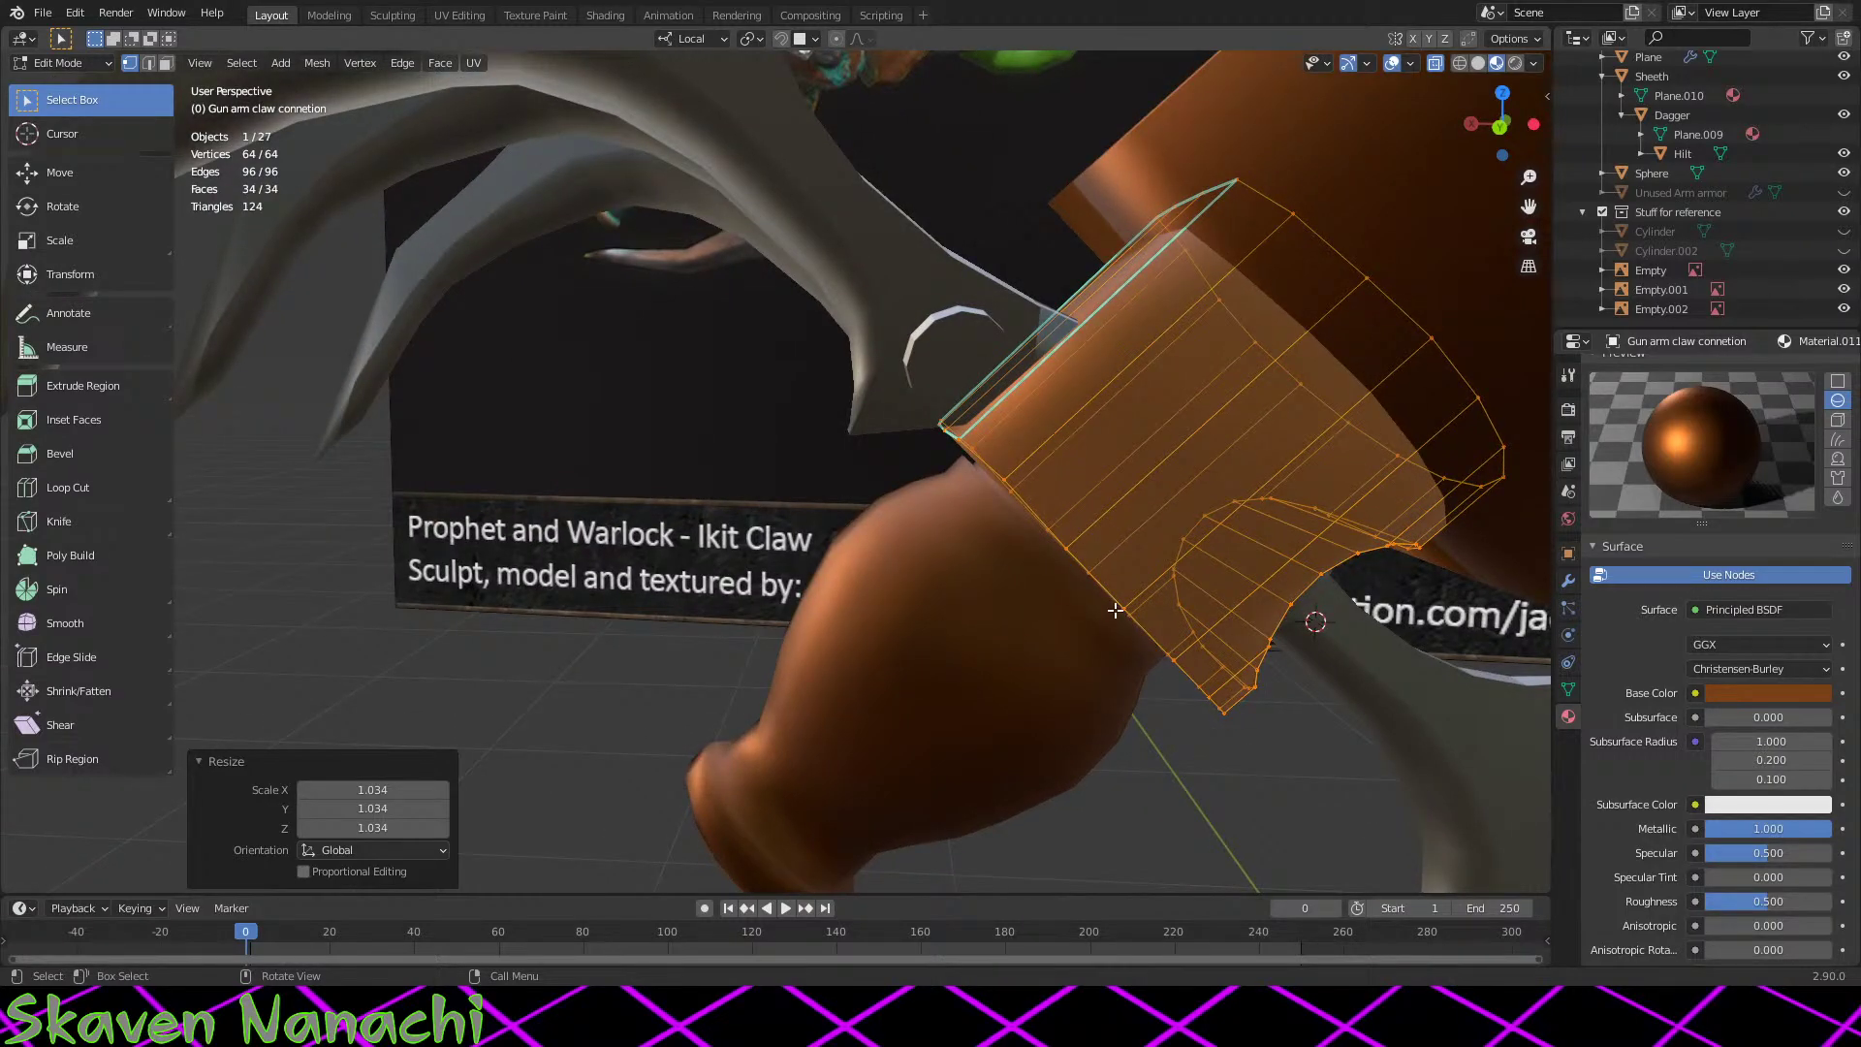
Step: Select the whole group of upper claws in the Claws mesh and move it about 0.019 m relative to the connection piece
scroll(1115, 610, "down", 3)
key("Tab")
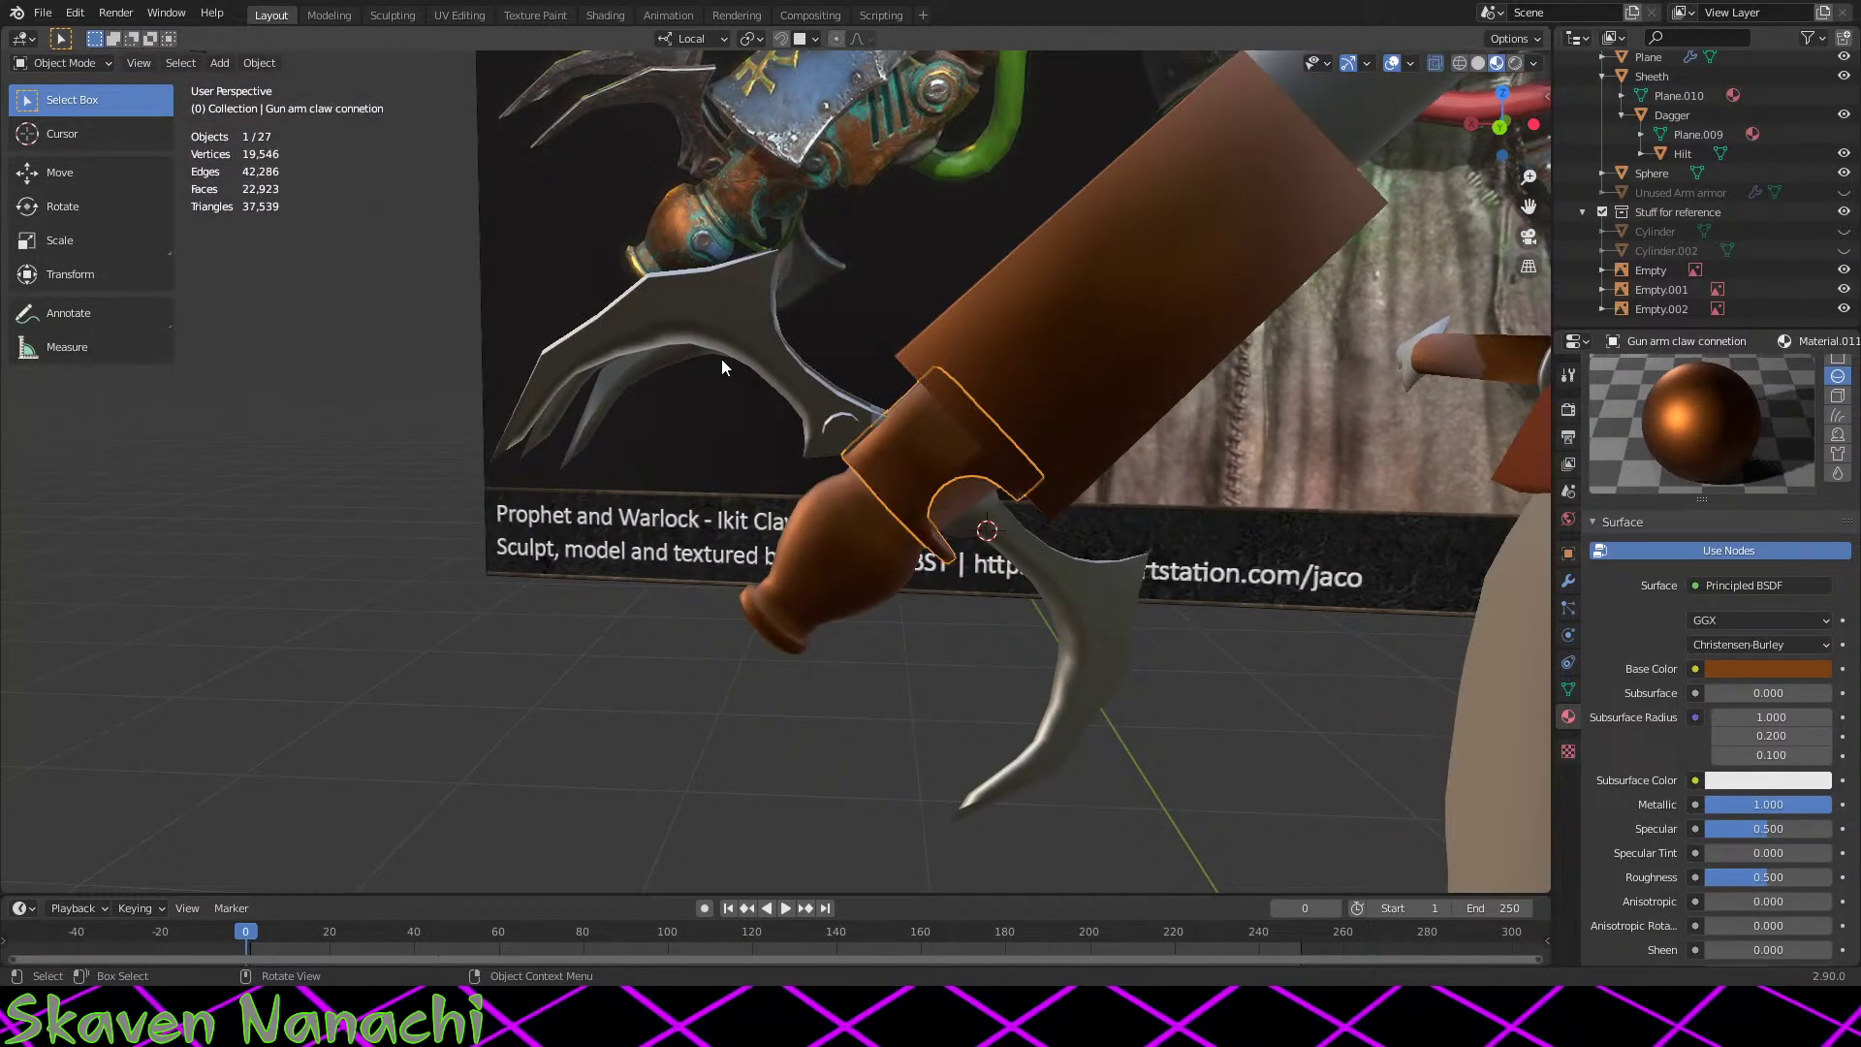
left_click(800, 449)
key("Tab")
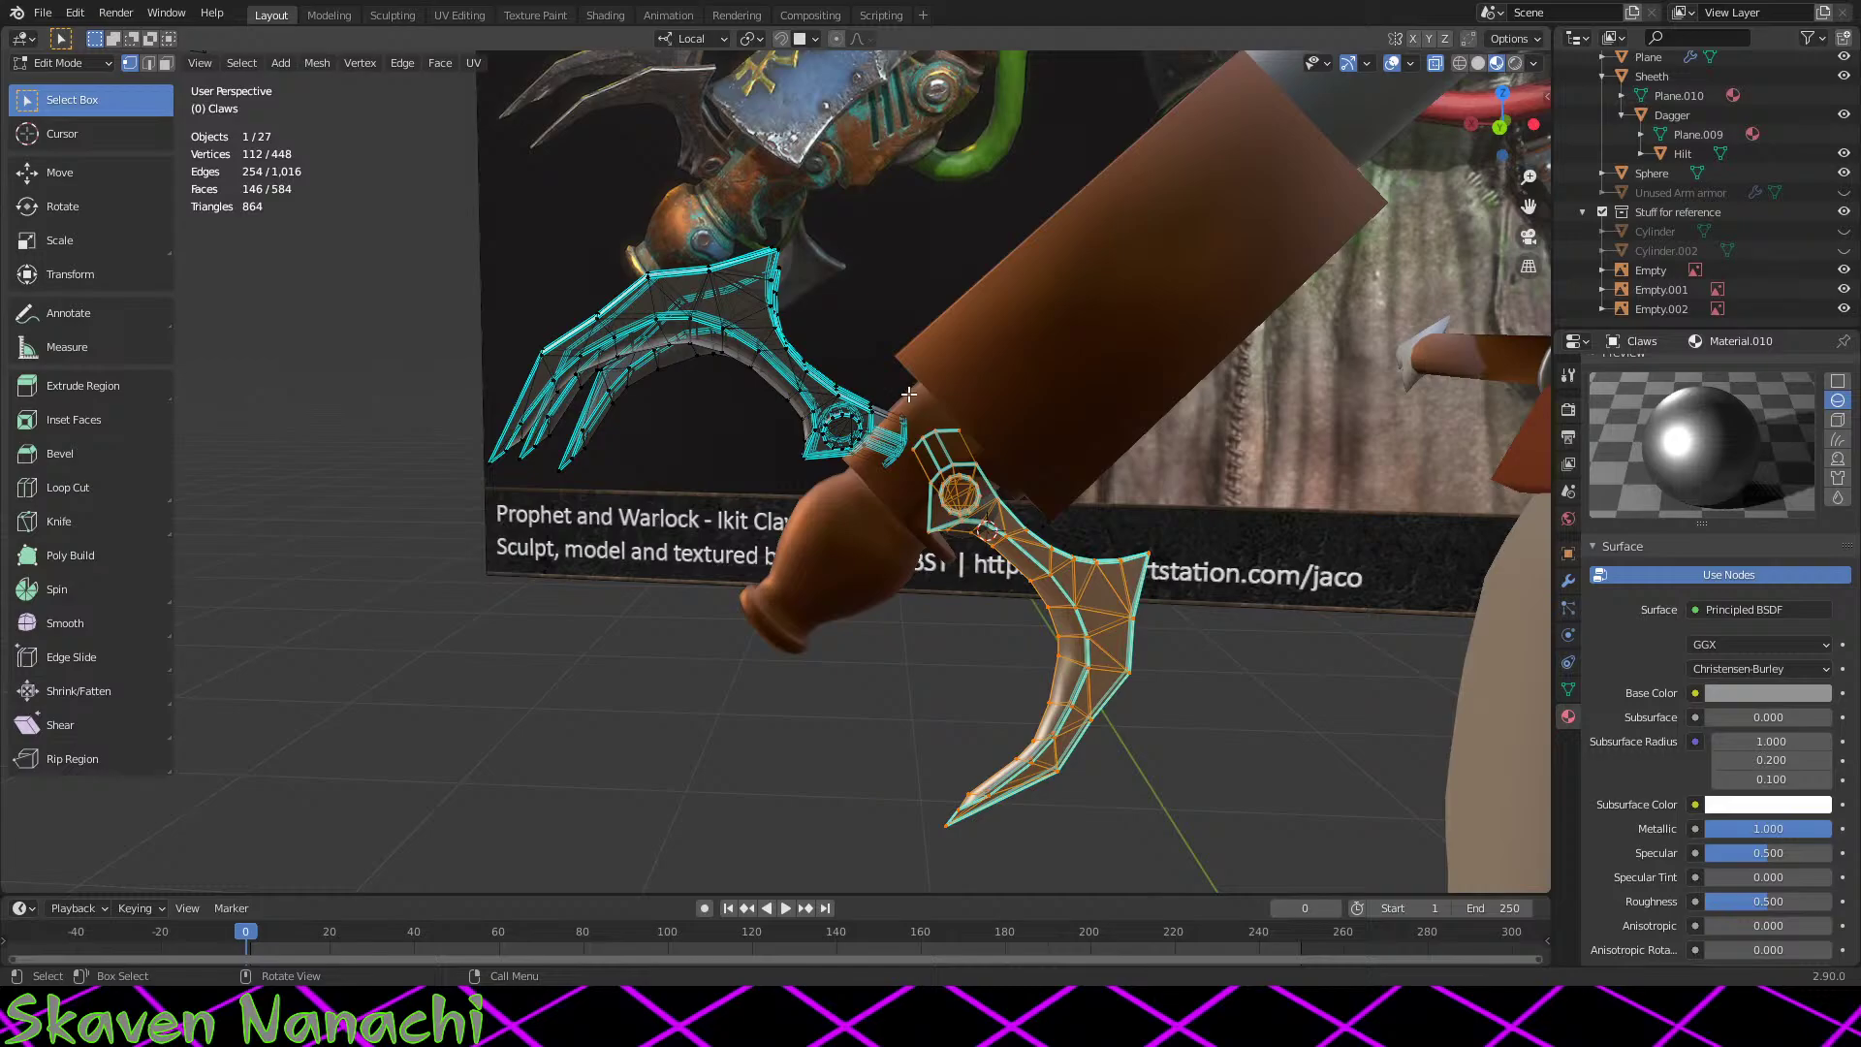
left_click_drag(863, 456, 862, 456)
scroll(931, 465, "up", 3)
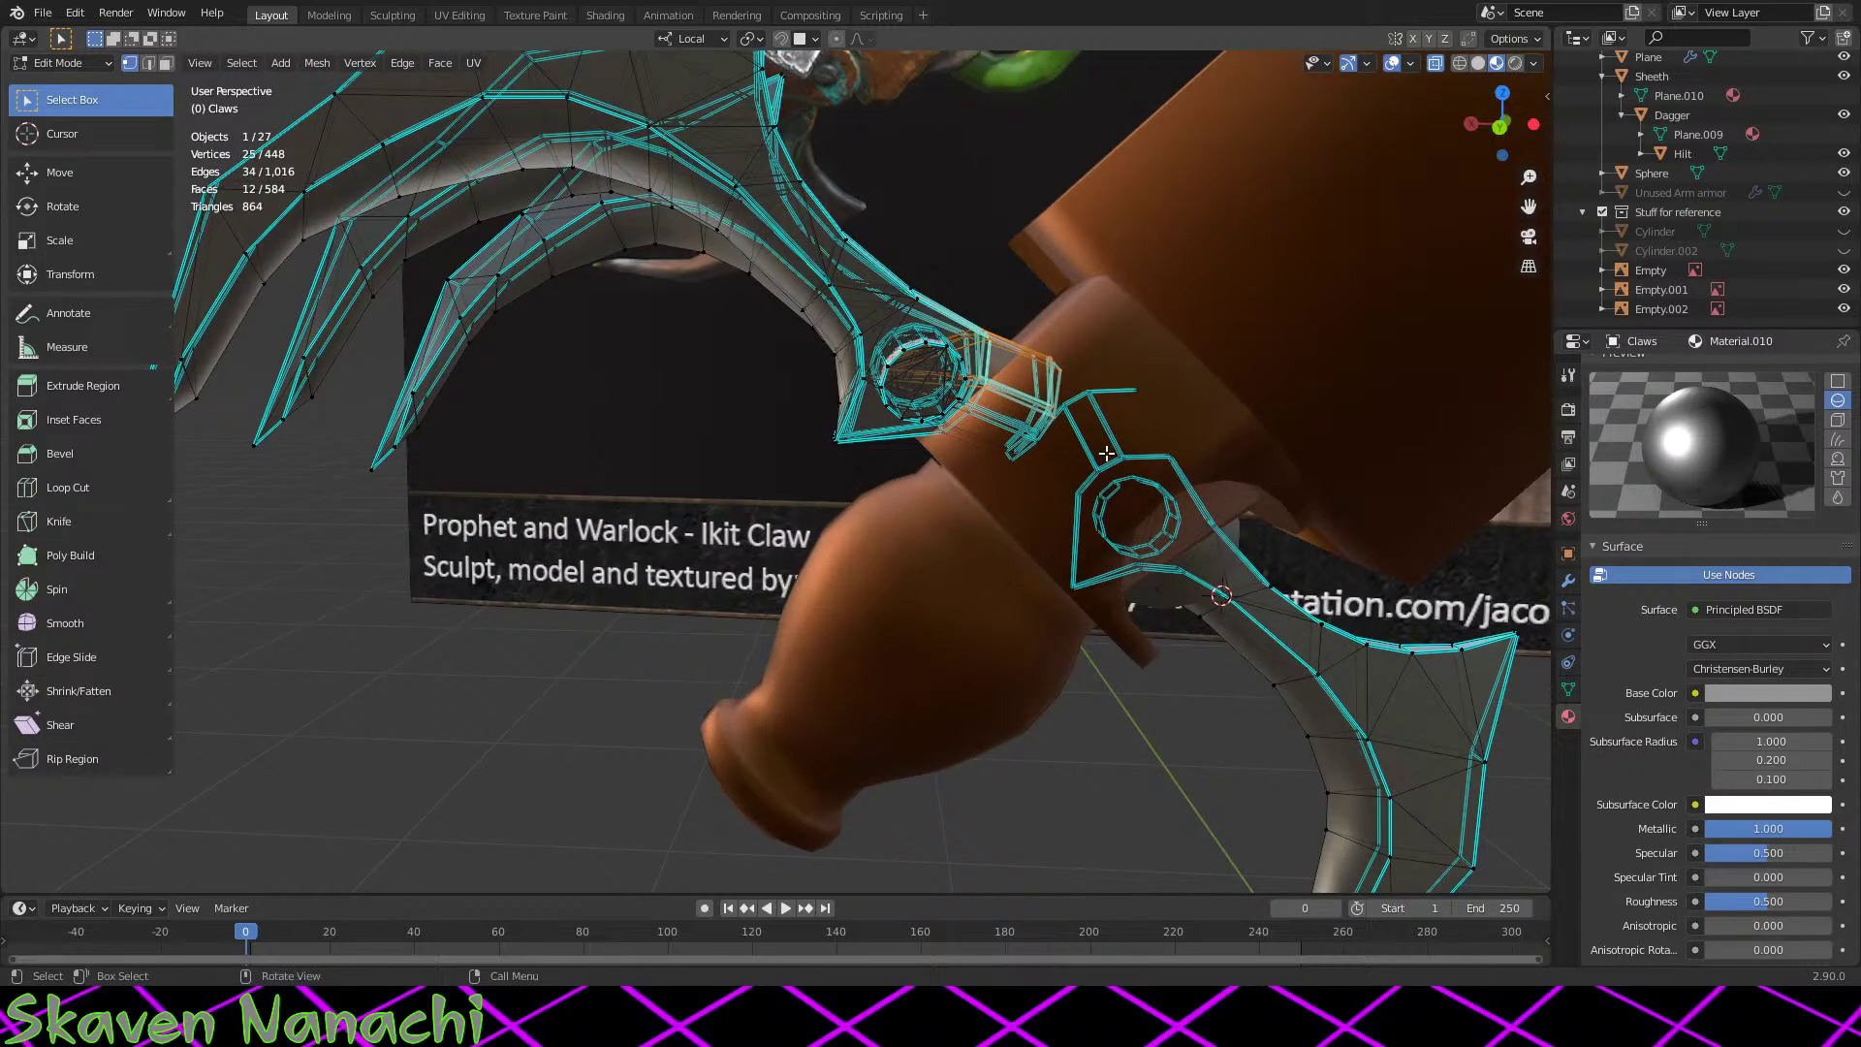
middle_click_drag(1107, 453, 1068, 452)
left_click_drag(962, 468, 962, 468)
key("ctrl+KP_Add")
key("ctrl+KP_Add")
key("ctrl+KP_Add")
key("ctrl+KP_Add")
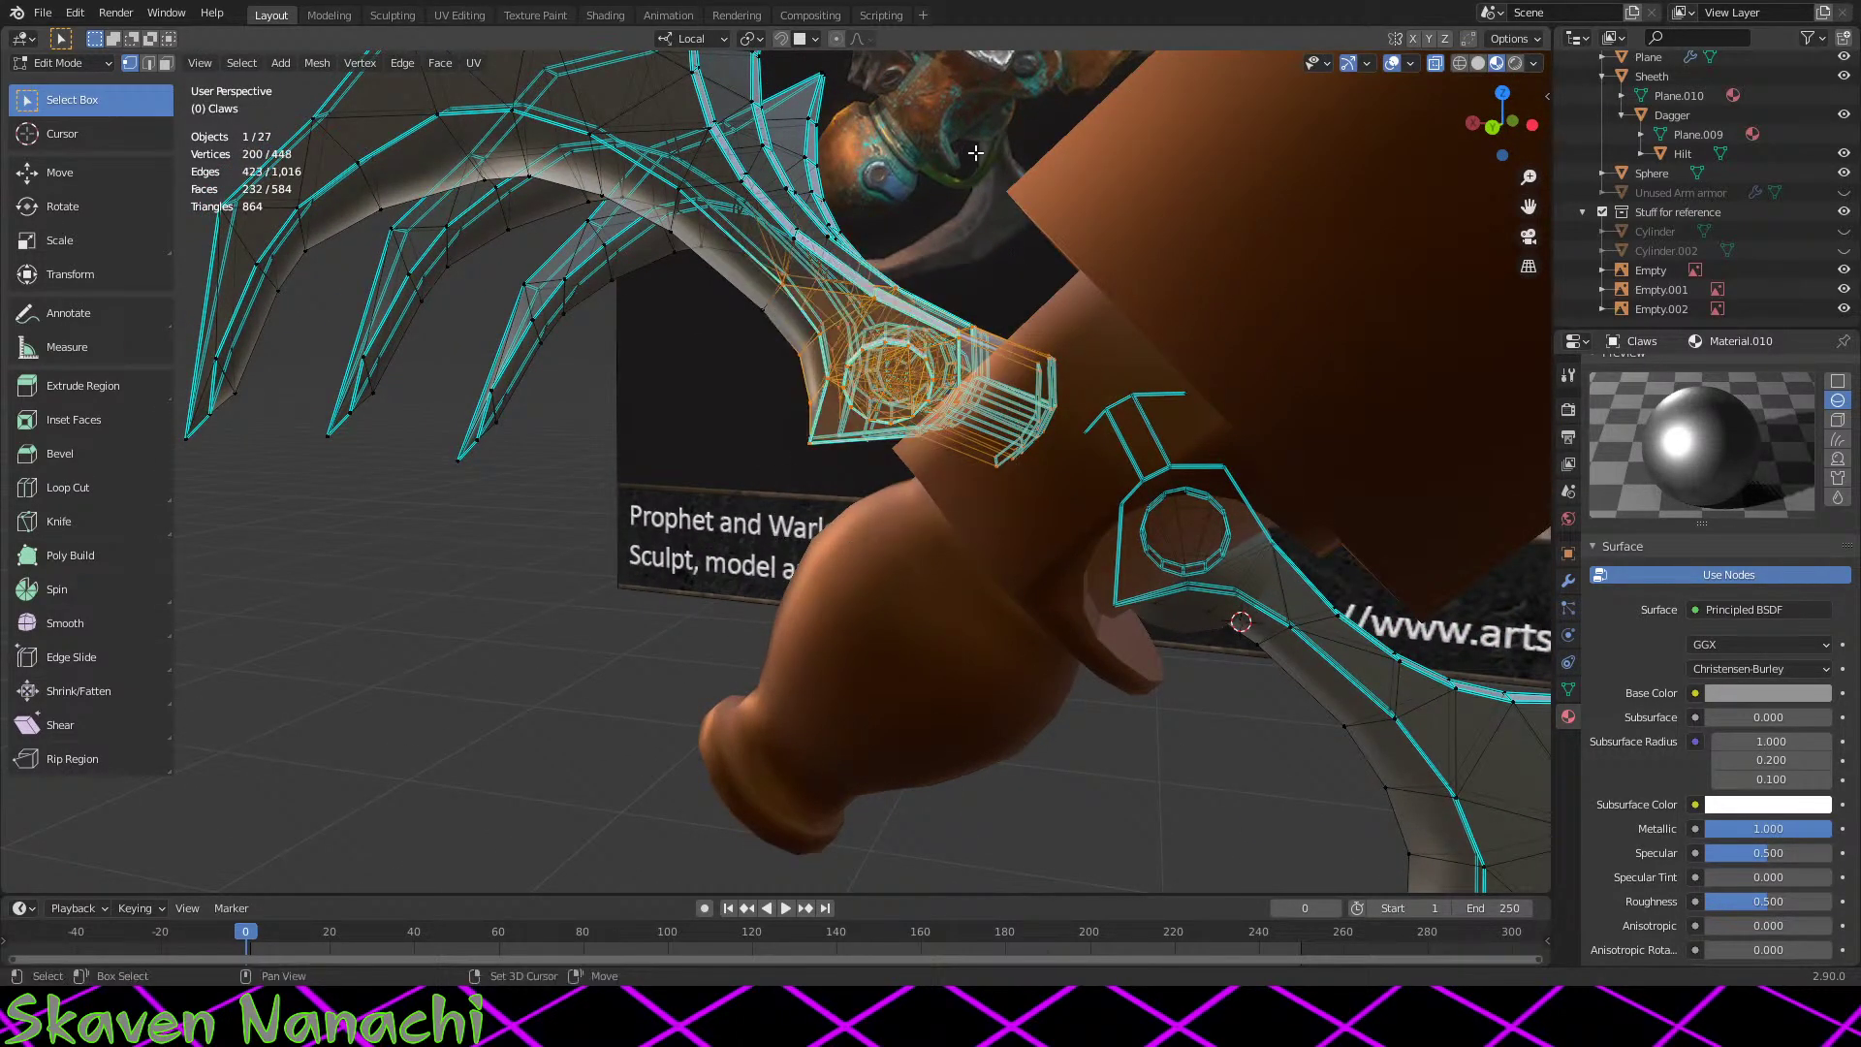
scroll(880, 318, "down", 2)
left_click_drag(863, 146, 383, 647)
scroll(678, 694, "up", 3)
mouse_move(744, 727)
middle_mouse_down()
mouse_move(854, 722)
mouse_move(761, 748)
middle_mouse_up()
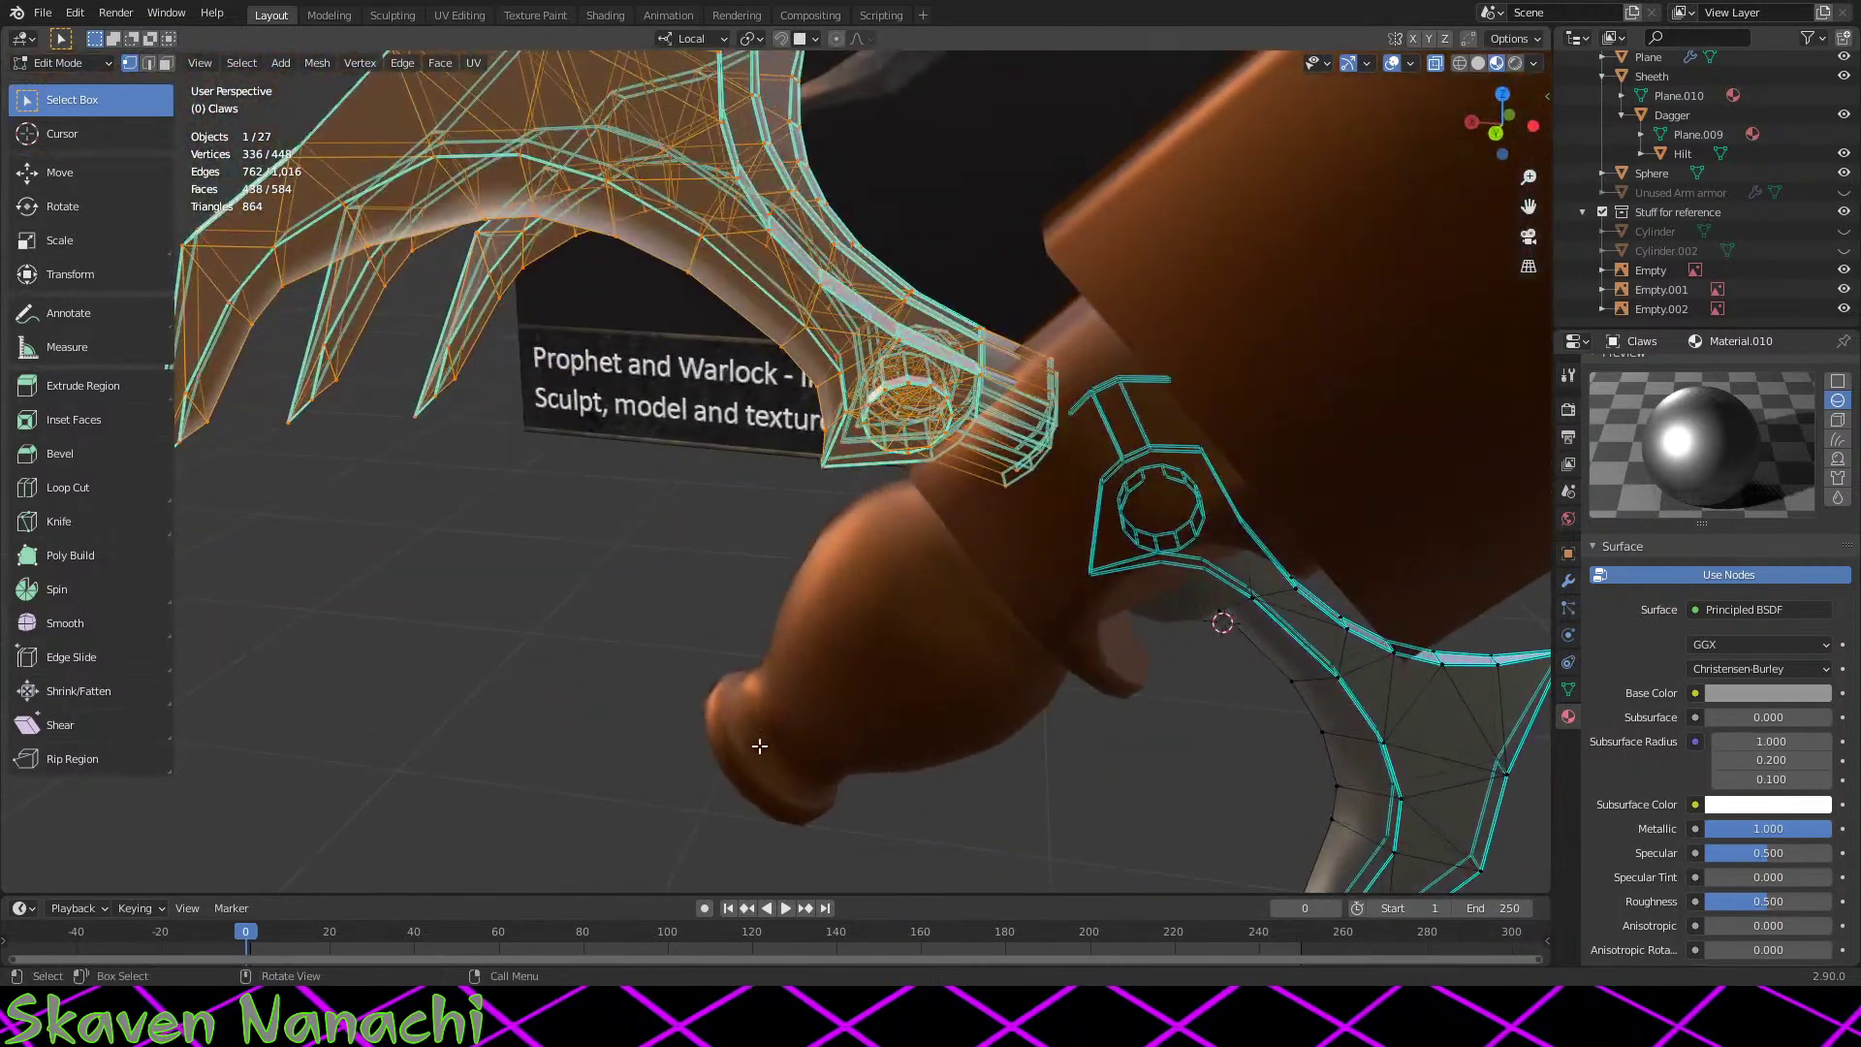
key("g")
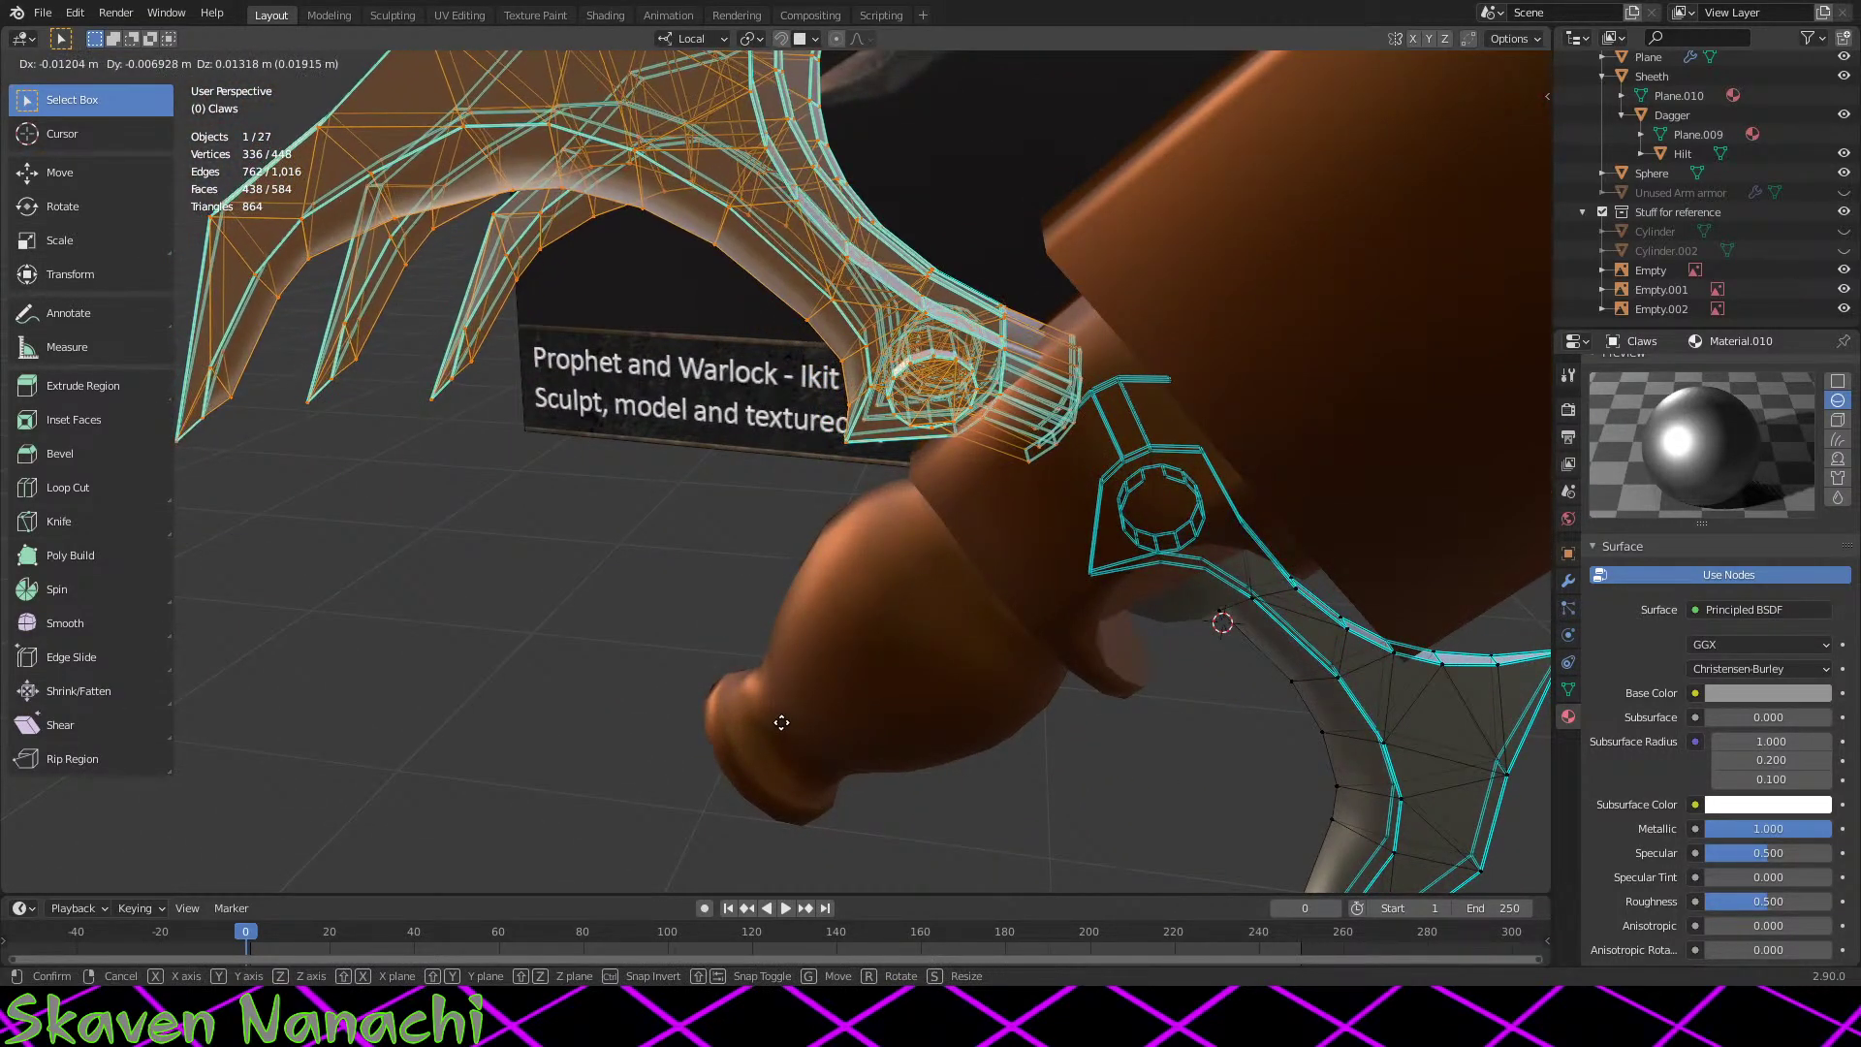
left_click(781, 721)
middle_click_drag(769, 731, 718, 676)
key("Tab")
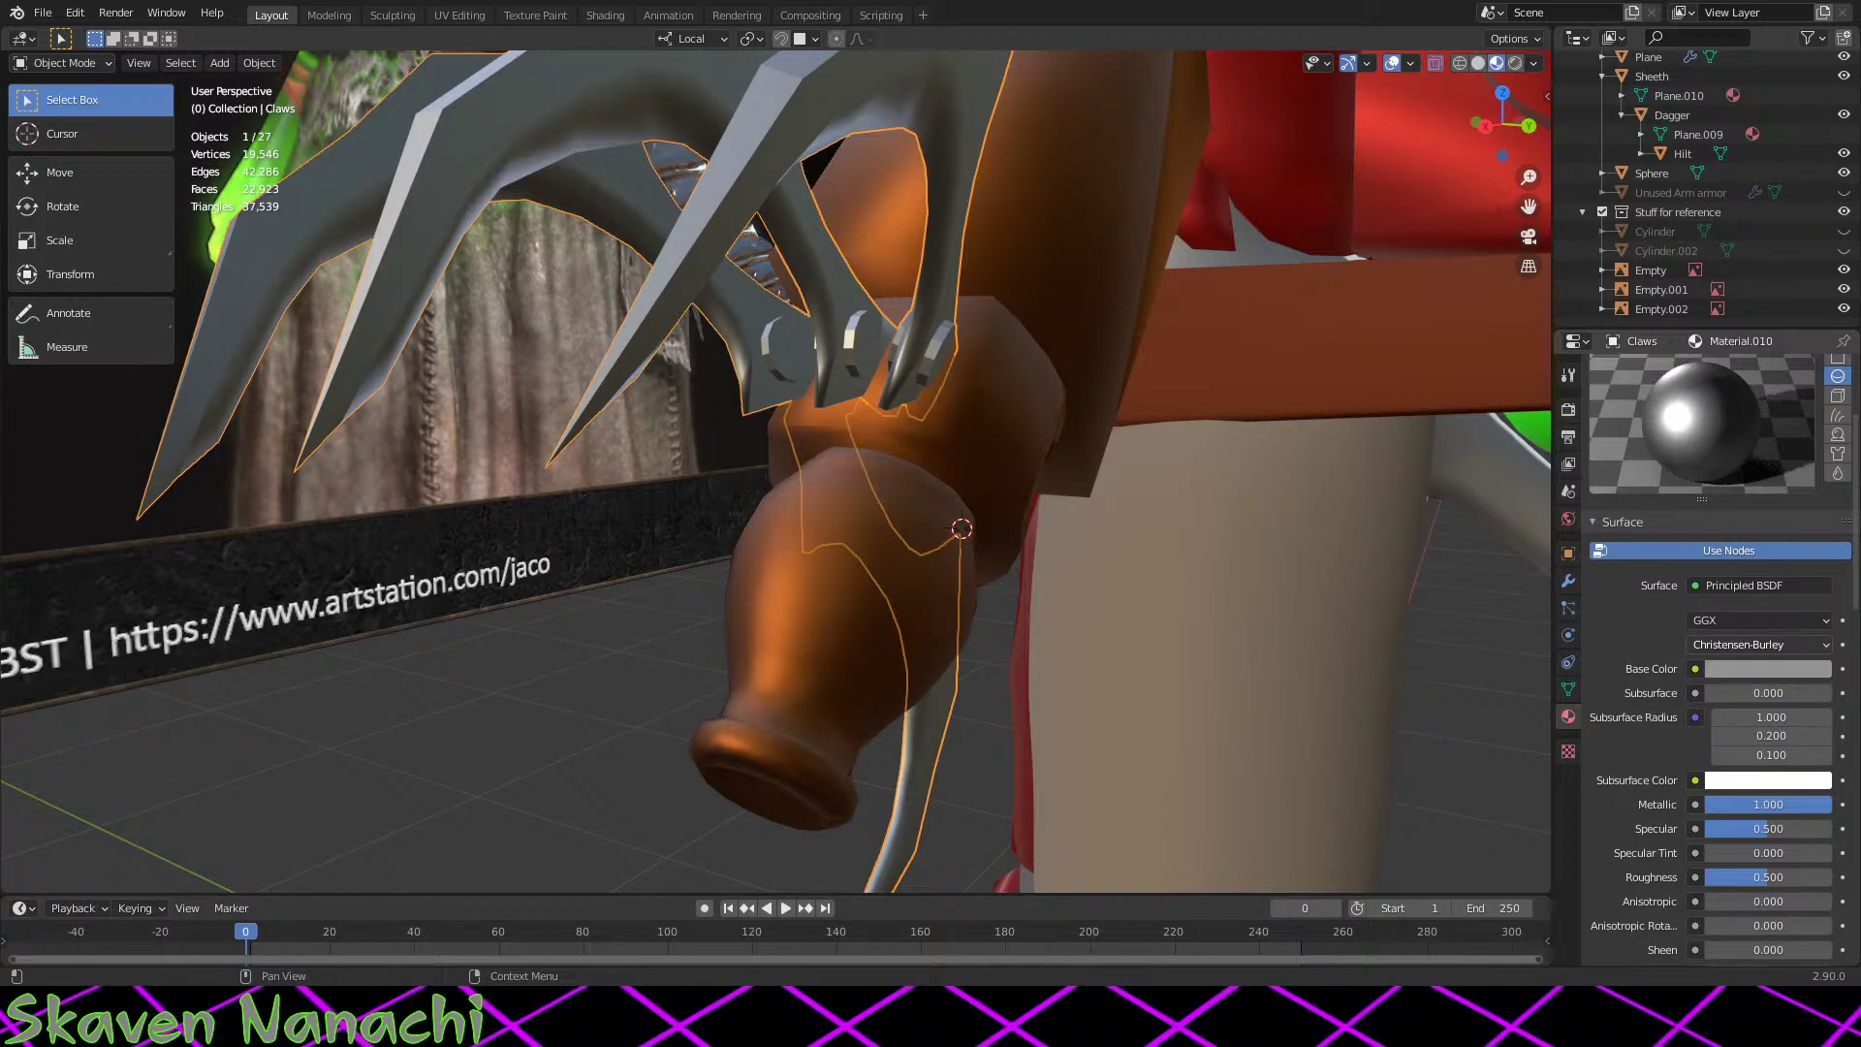
Step: Inspect from several angles how the upper claws sit on the connection piece, comparing them with the reference image
scroll(776, 472, "down", 5)
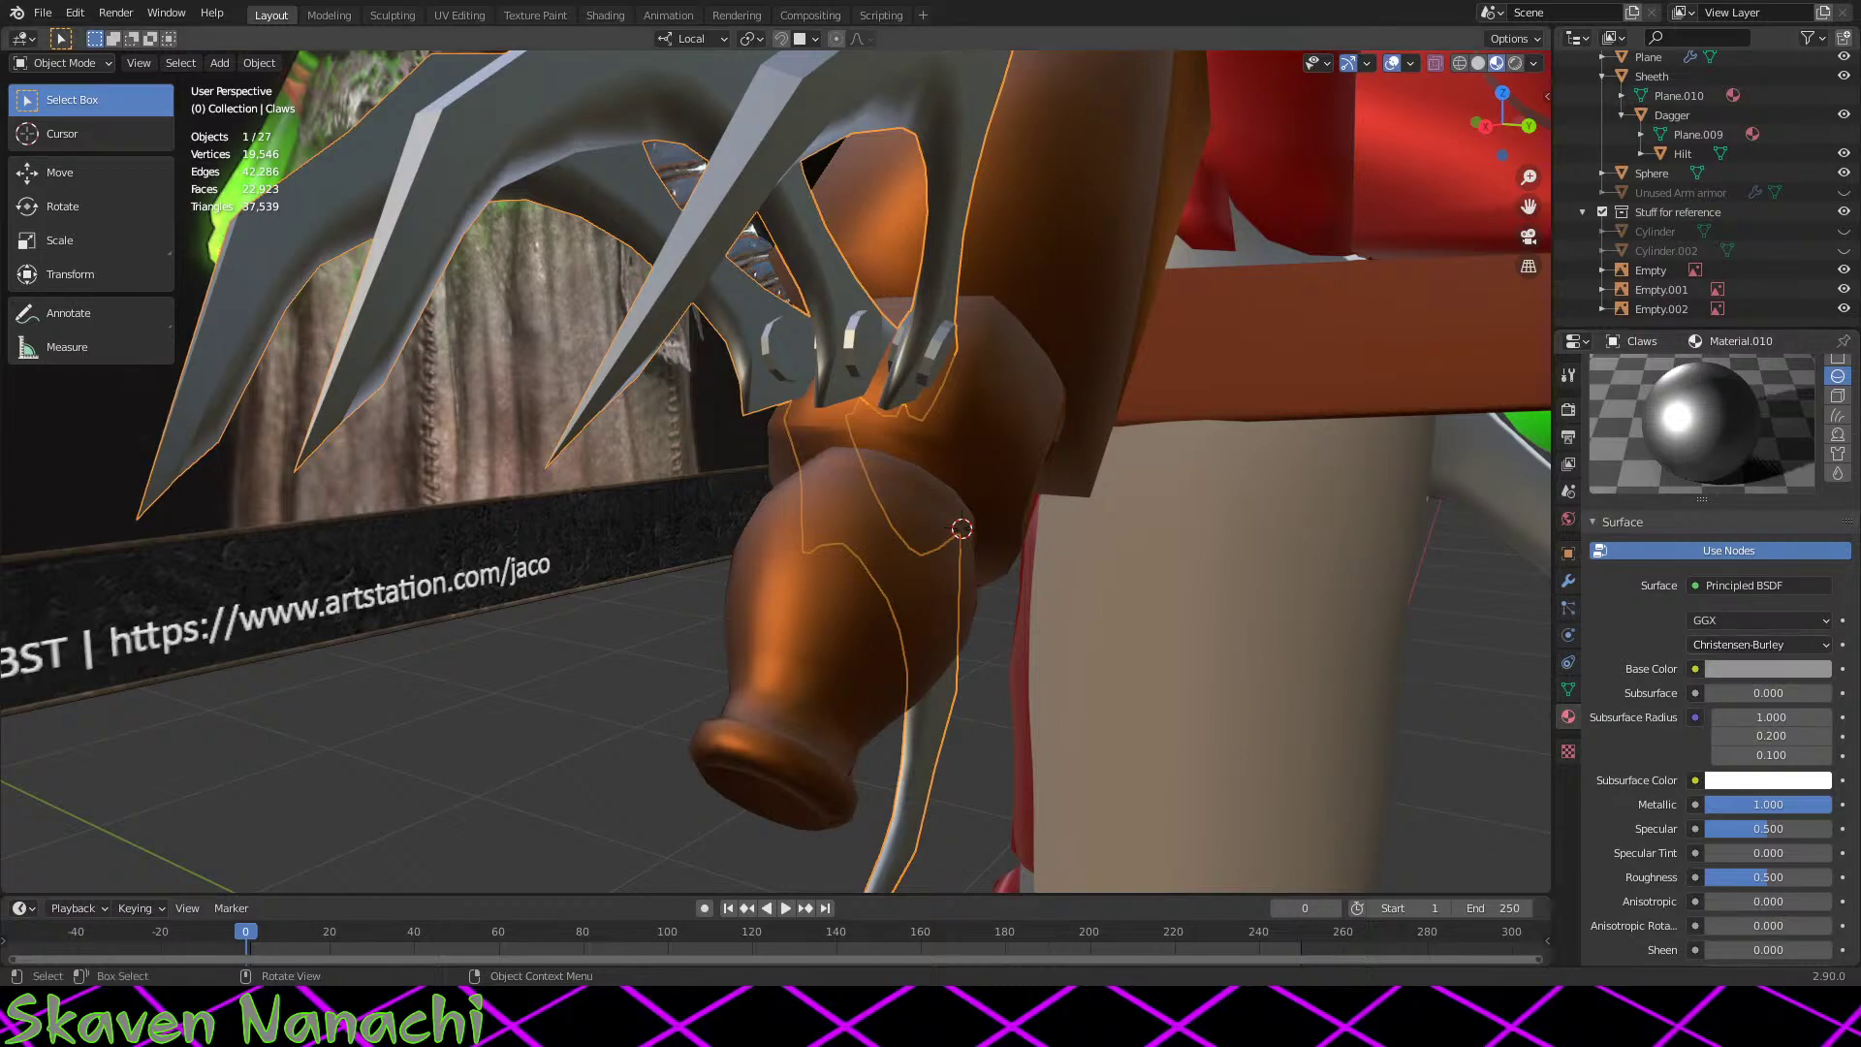
middle_click_drag(1163, 630, 861, 584)
scroll(1218, 644, "up", 5)
scroll(810, 475, "down", 5)
middle_click_drag(1166, 499, 964, 600, "shift")
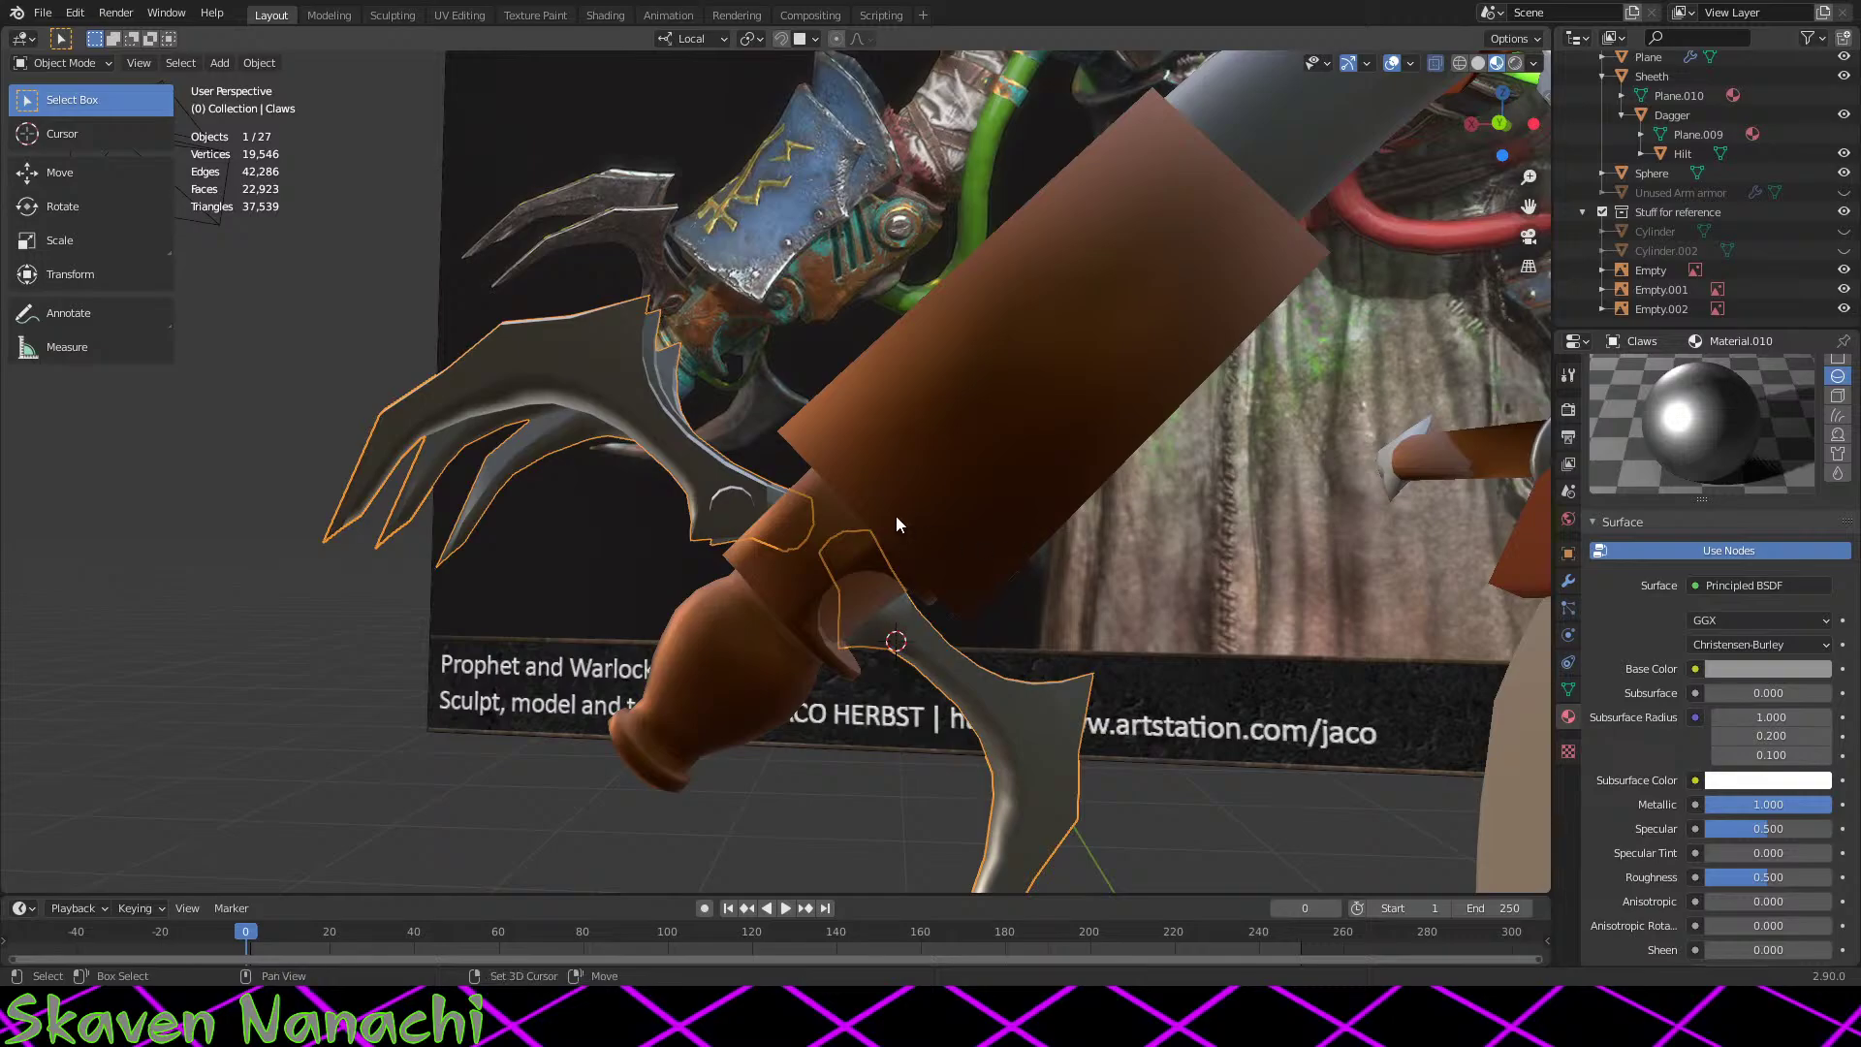
middle_click_drag(895, 523, 766, 475)
key("Tab")
key("Tab")
Step: In the gun arm claw connection mesh, select the two opposite middle rim faces and move them 0.009237 m along local X
left_click(811, 434)
key("Tab")
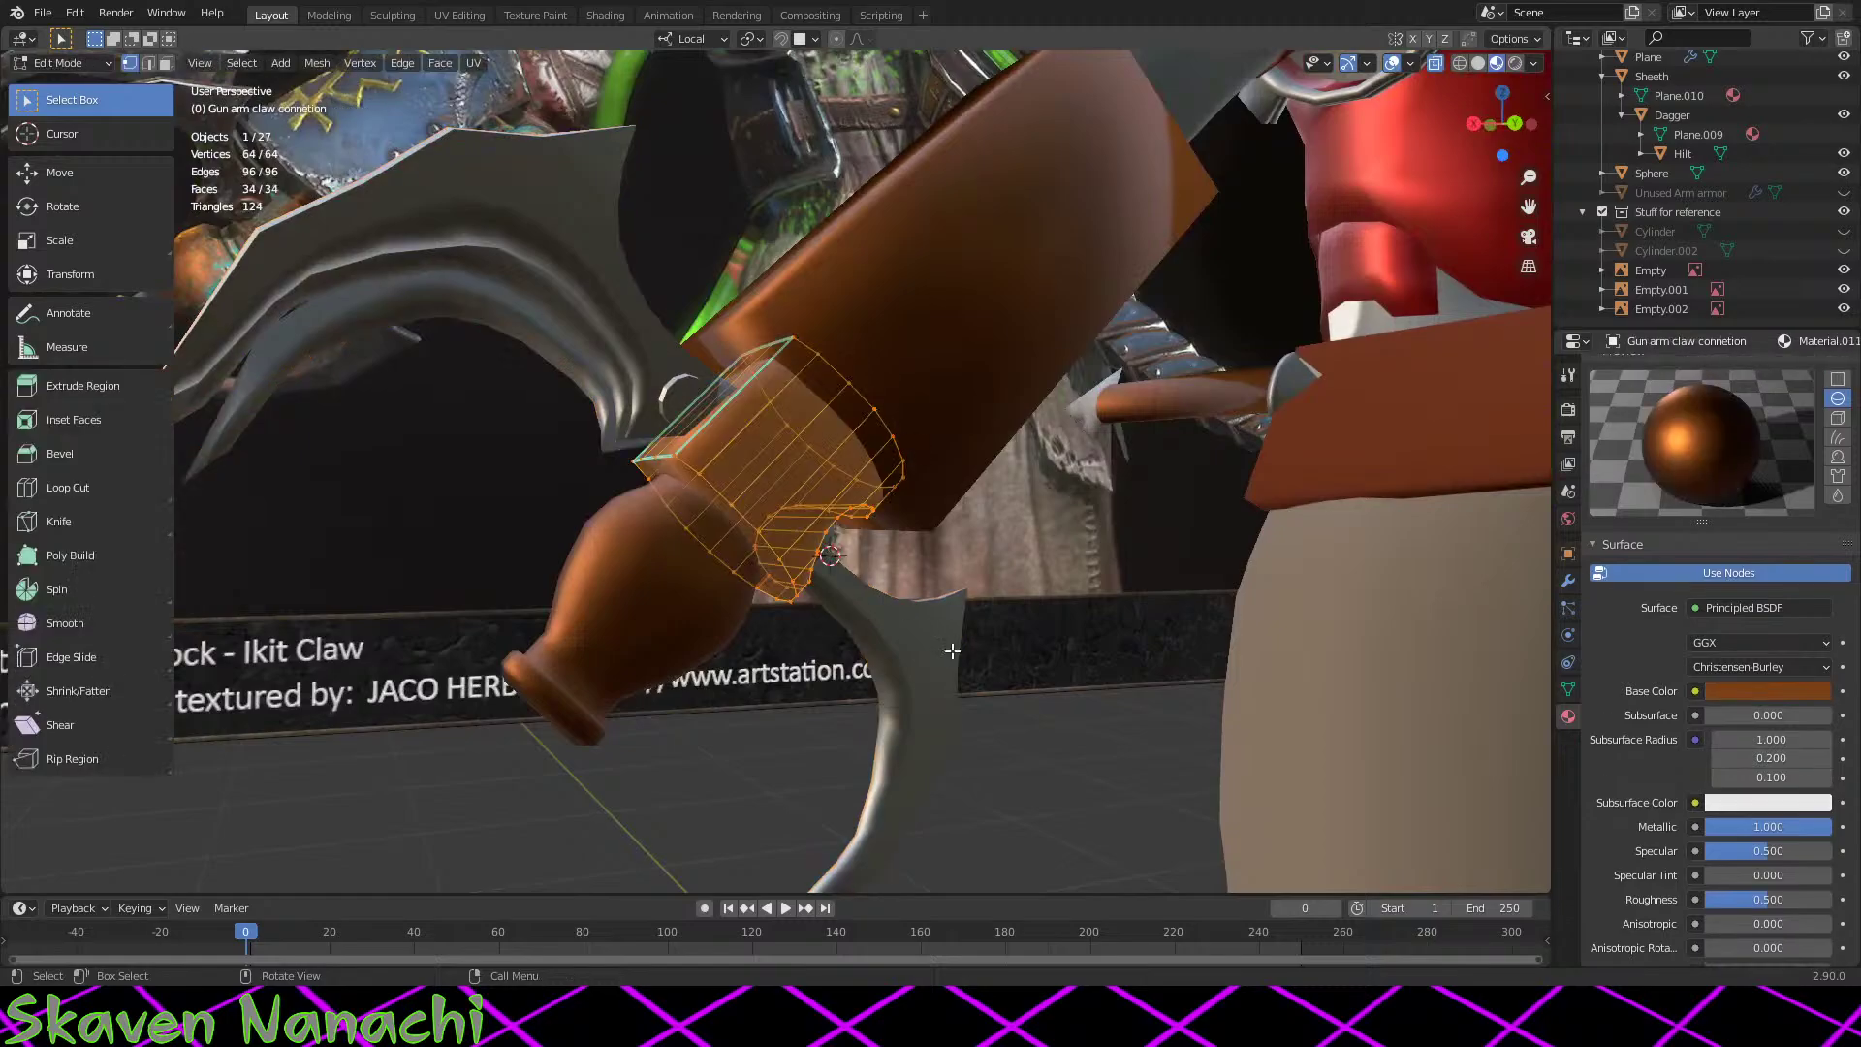
middle_click_drag(952, 652, 875, 692)
scroll(858, 722, "up", 3)
scroll(918, 725, "up", 4)
left_click(868, 692, "alt")
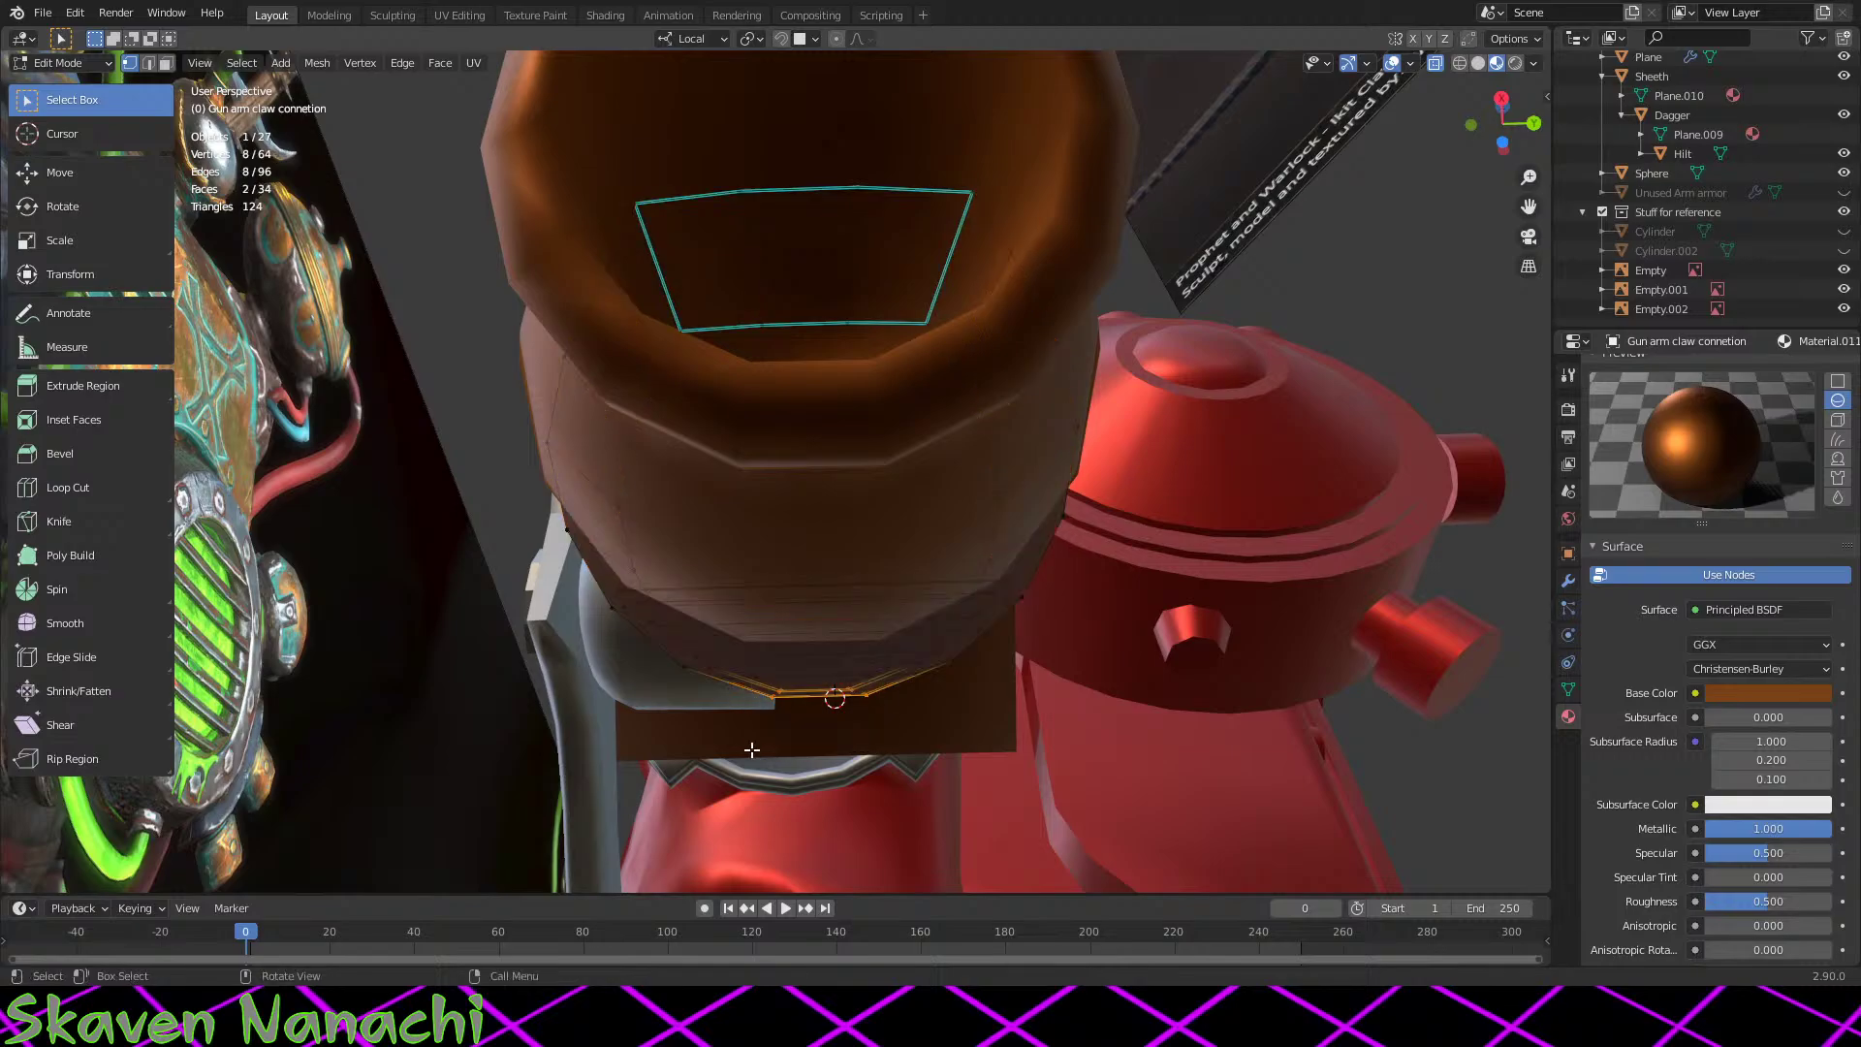
key("g")
key("x")
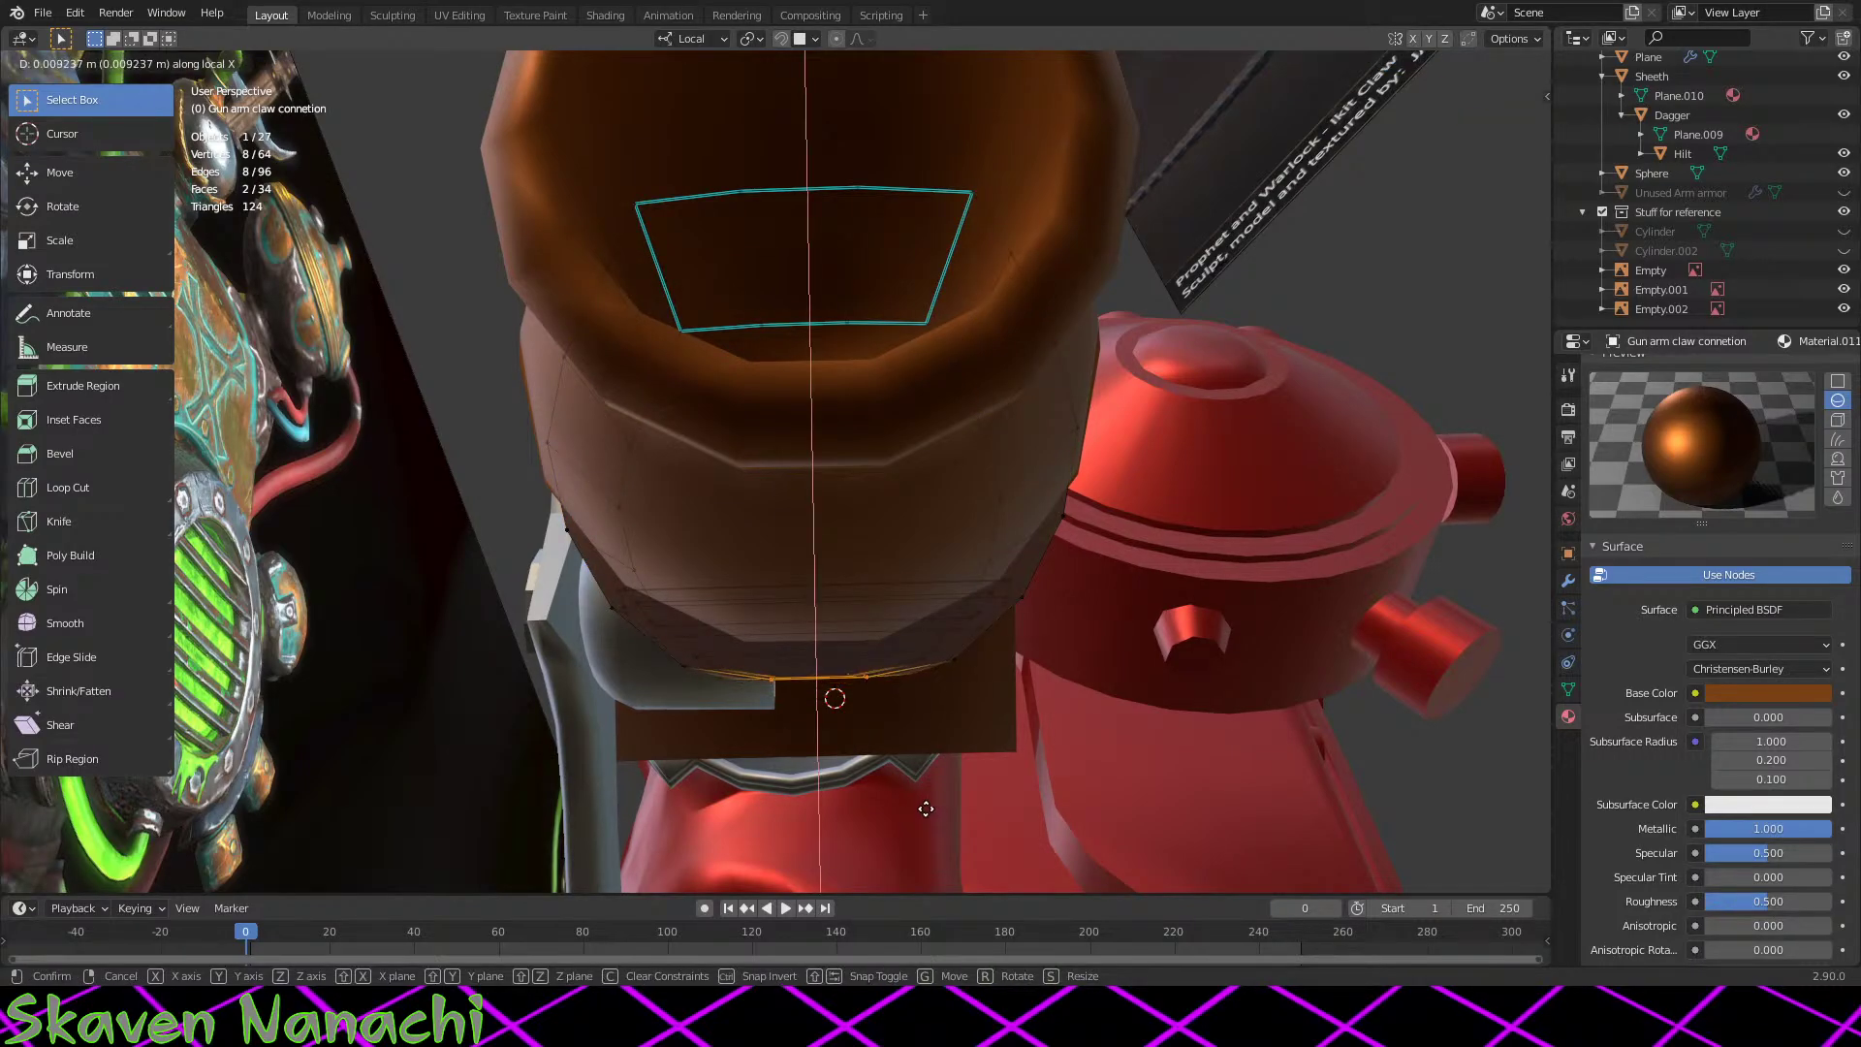
left_click(926, 809)
Step: Move the two selected middle rim faces freely by -0.005077 m in X, 0.000071 m in Y and 0.004904 m in Z
middle_click_drag(926, 808, 580, 865)
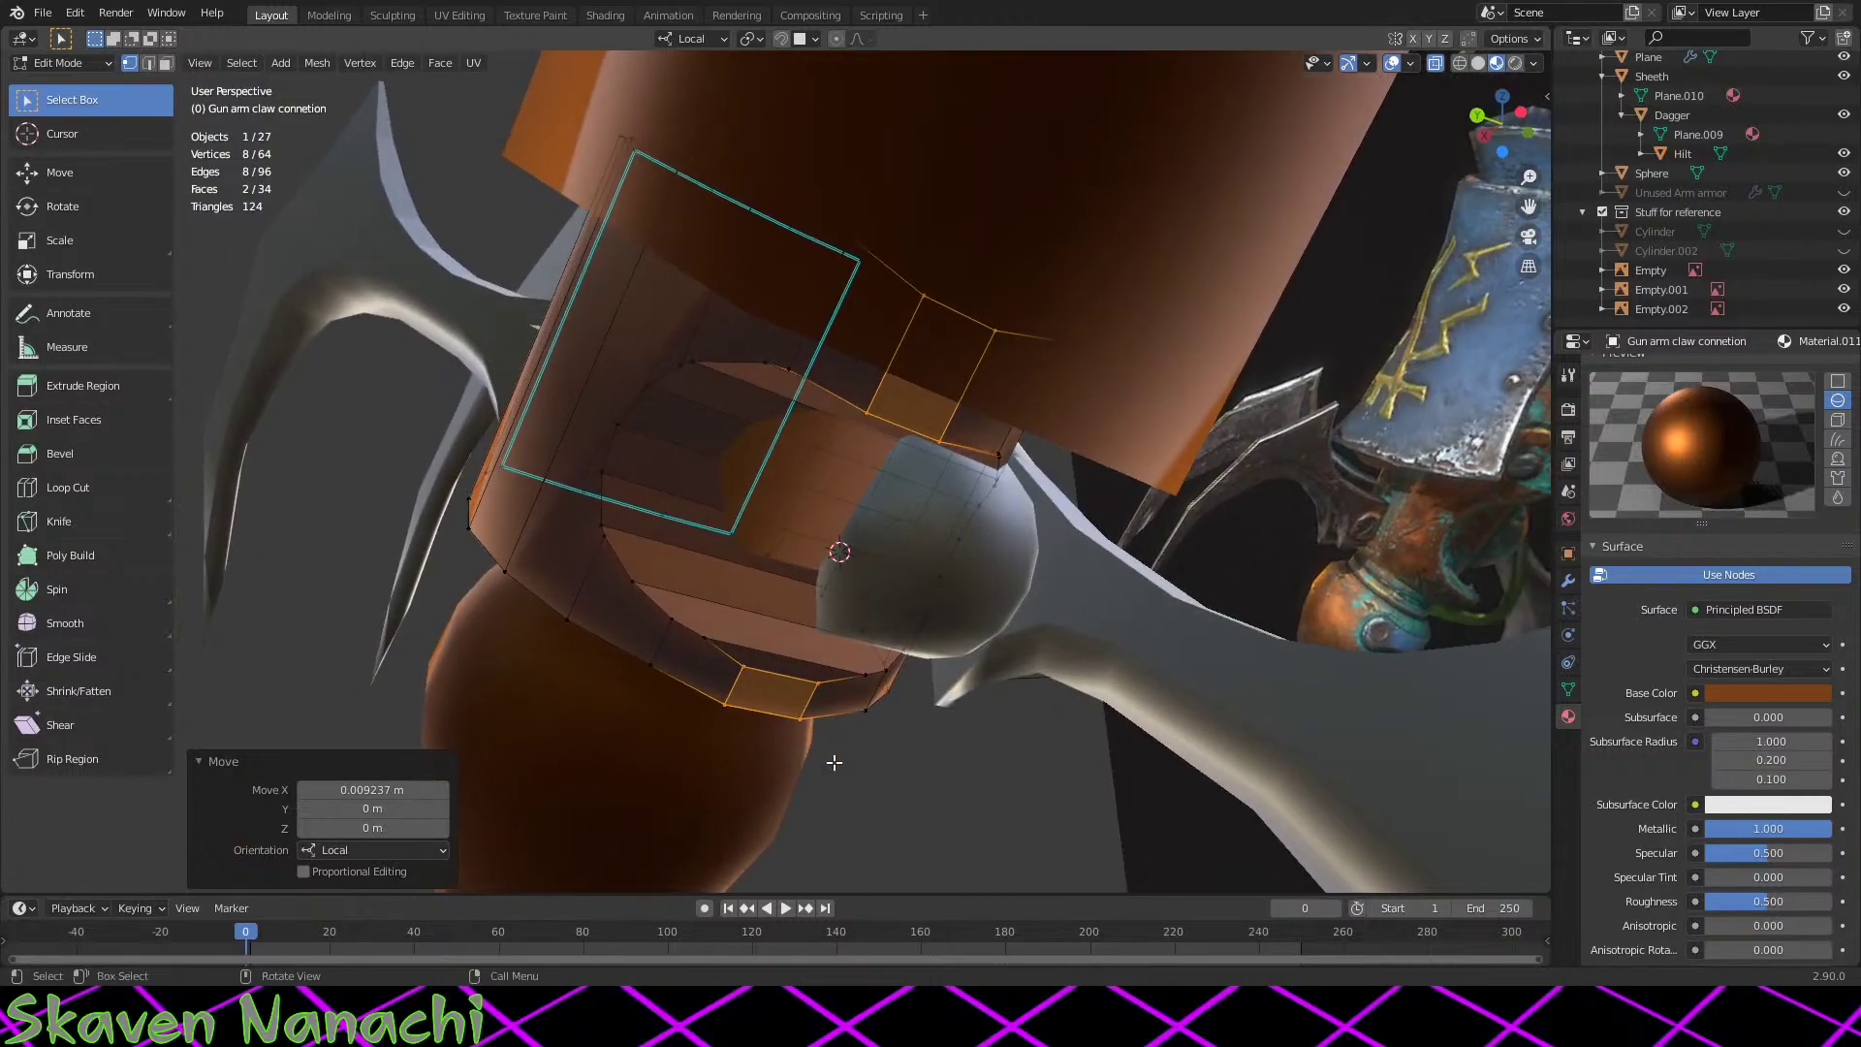
middle_click_drag(831, 765, 1168, 616, "shift")
scroll(1018, 622, "up", 5)
scroll(1182, 440, "down", 3)
scroll(1168, 616, "down", 3)
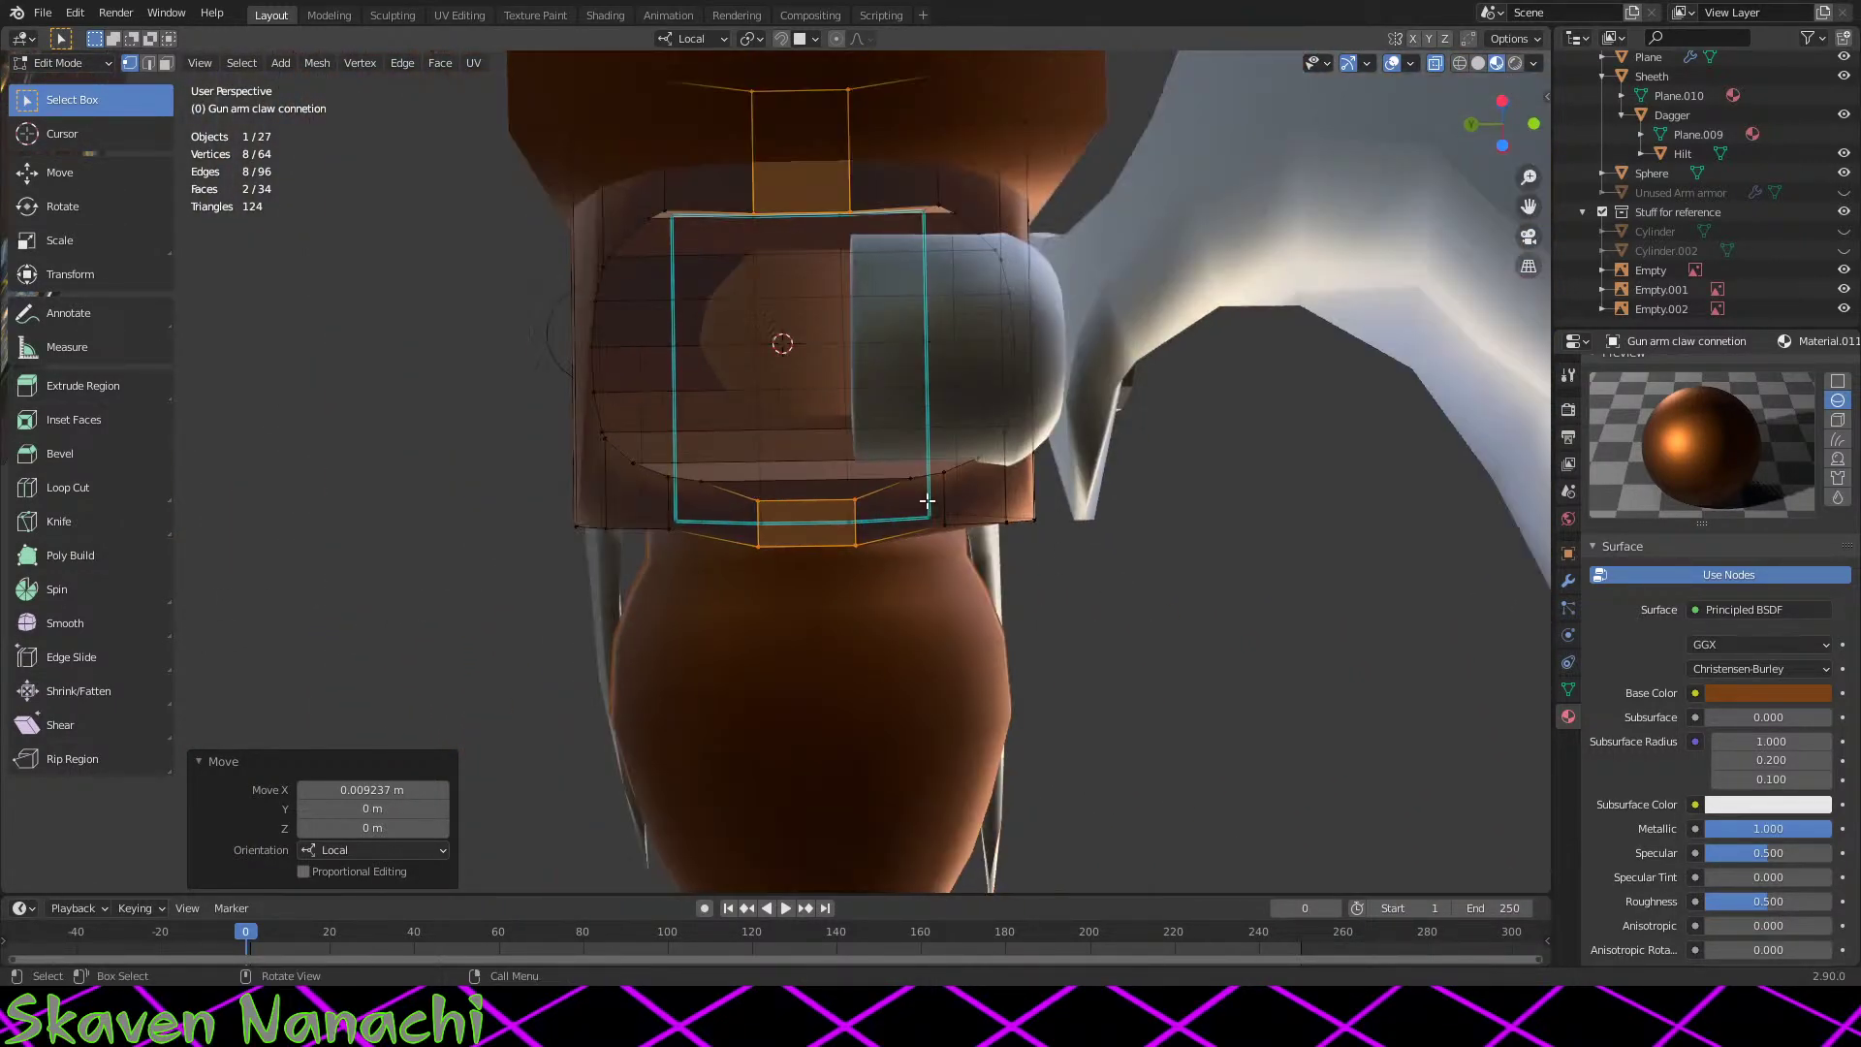
middle_click_drag(927, 511, 936, 515)
scroll(918, 424, "up", 2)
middle_click_drag(918, 424, 918, 614, "shift")
key("g")
key("x")
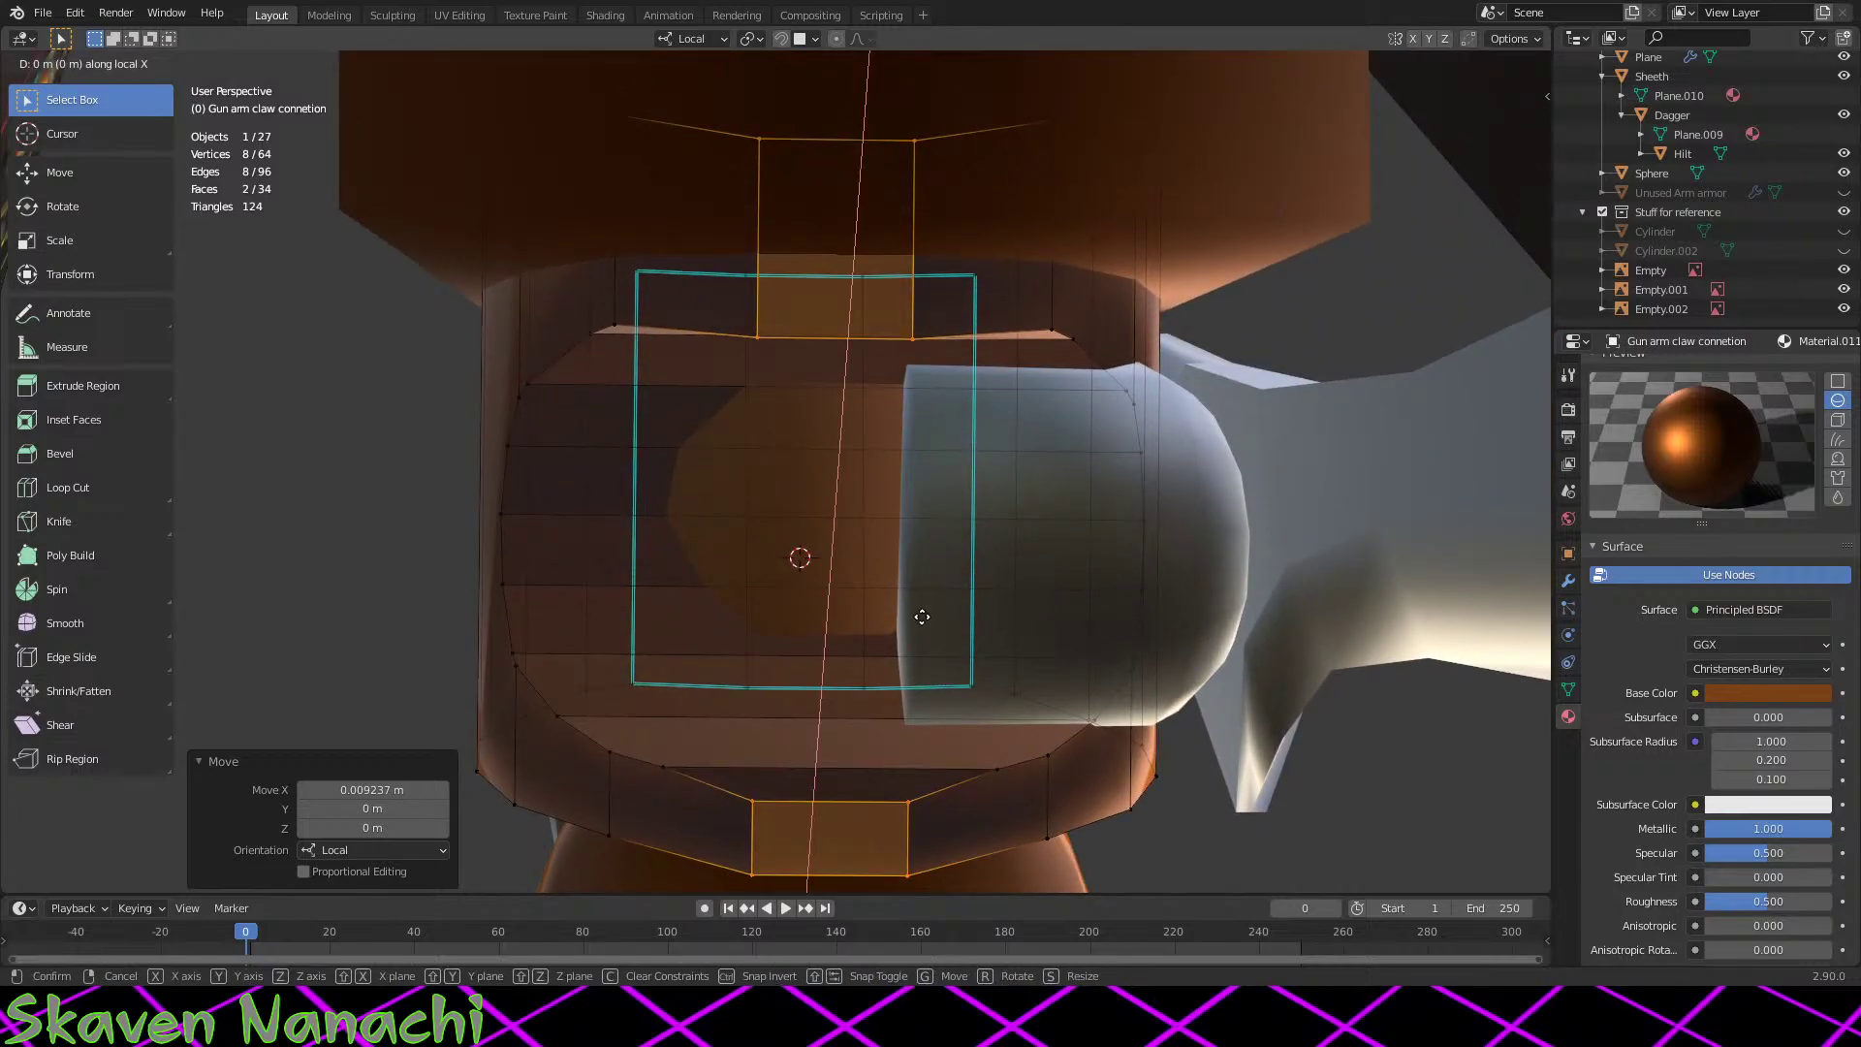
key("x")
key("x")
key("x")
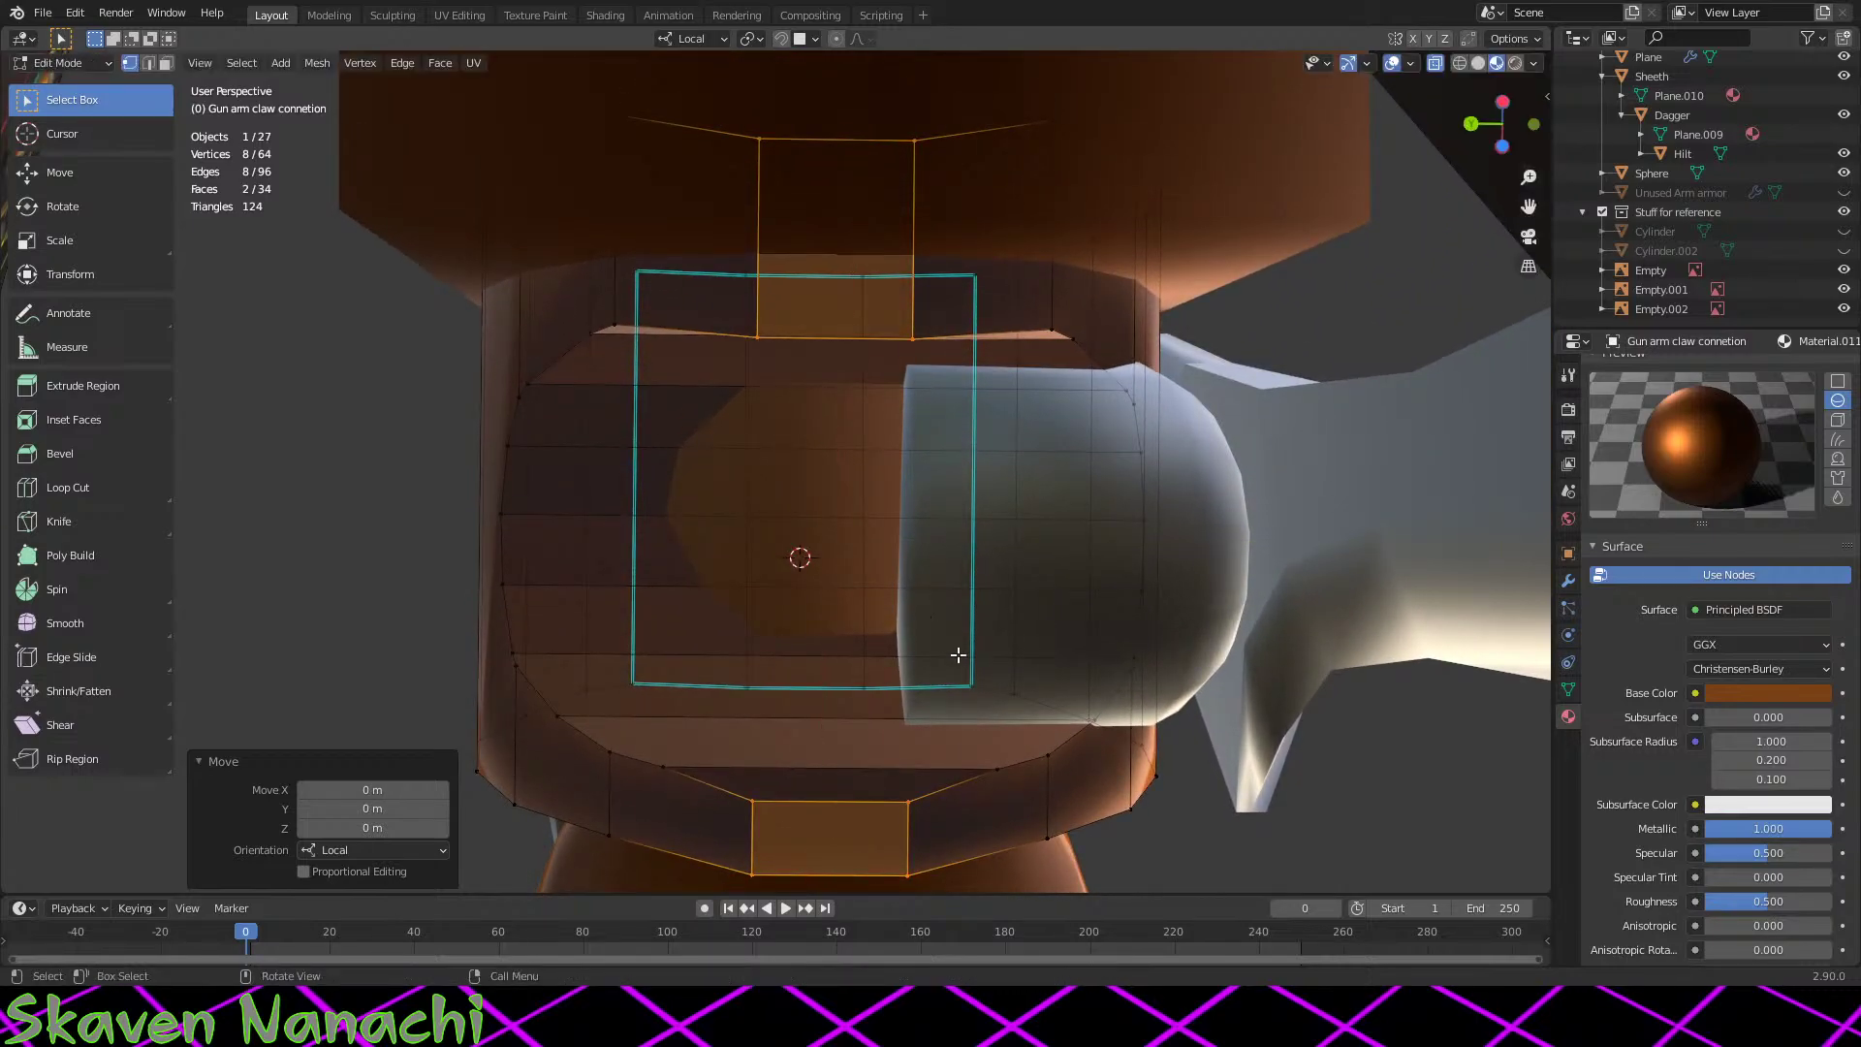
left_click(956, 652)
key("g")
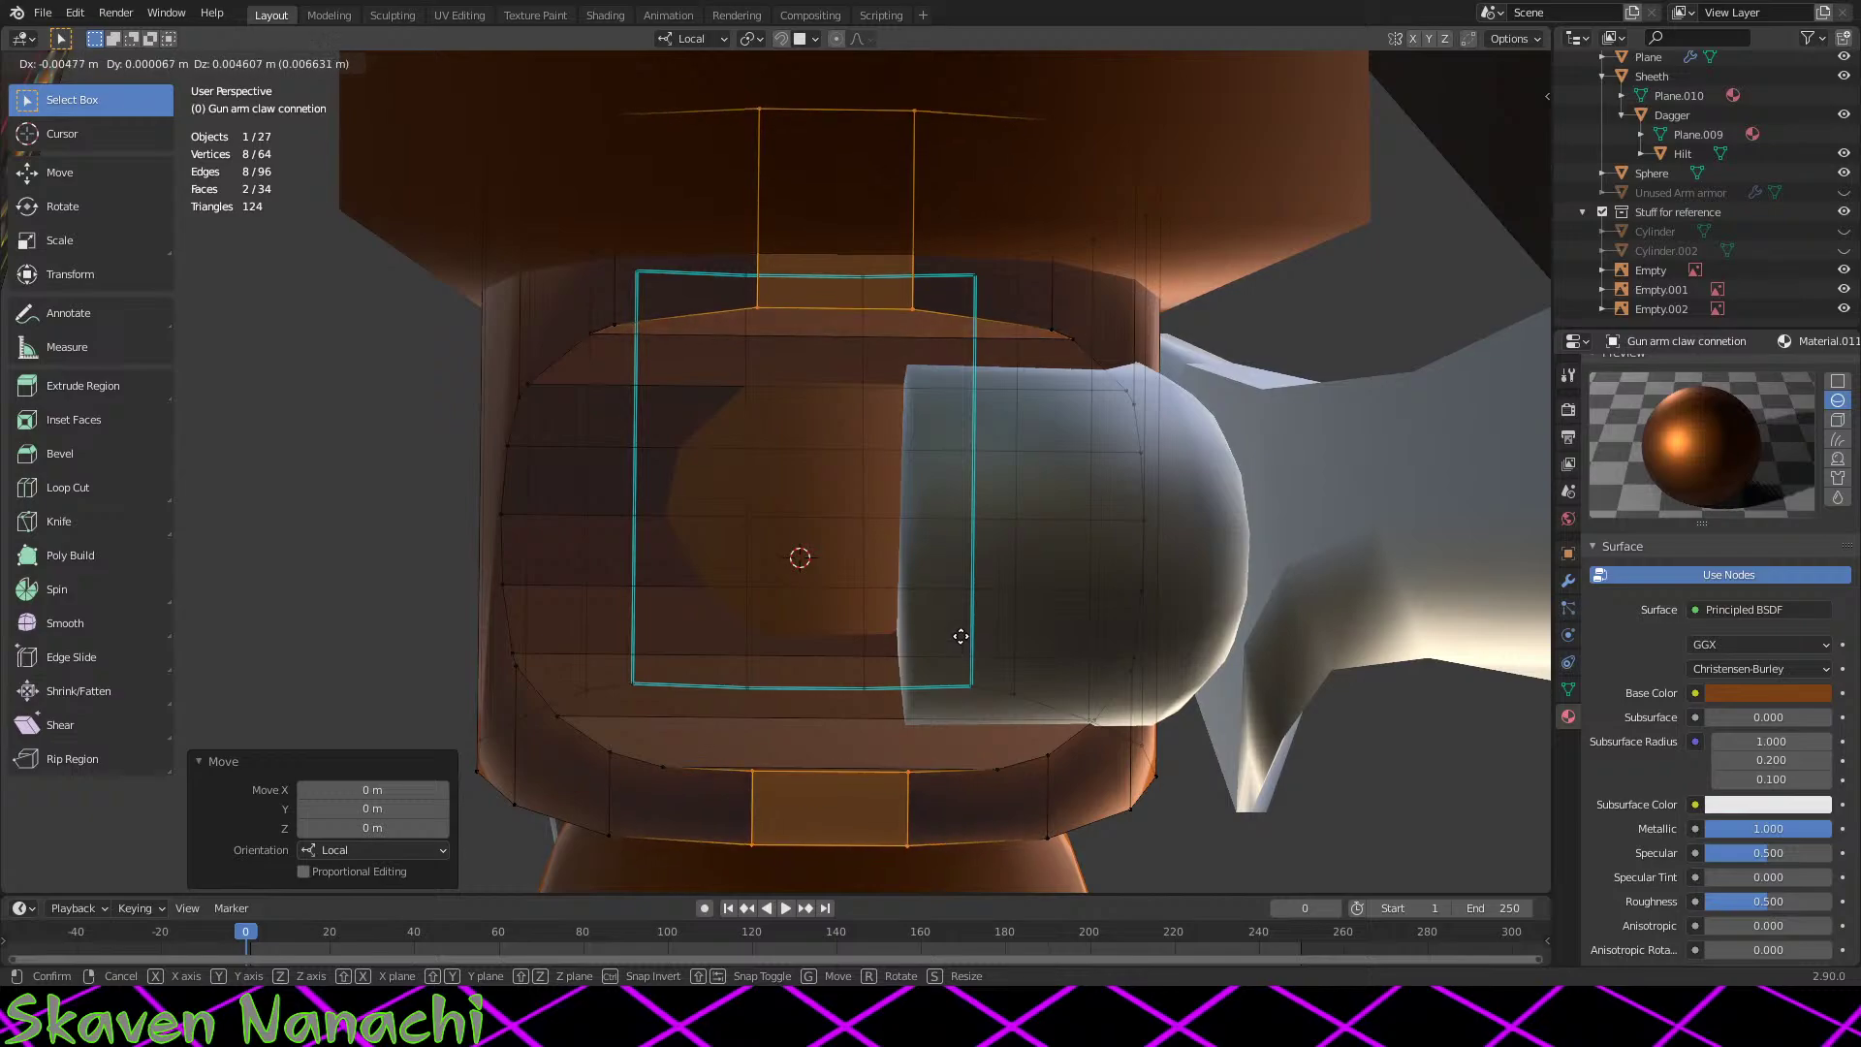
left_click(960, 638)
middle_click_drag(959, 637, 997, 586)
Step: Try dissolving the vertices of the two selected middle rim faces, and undo the change
right_click(1027, 551)
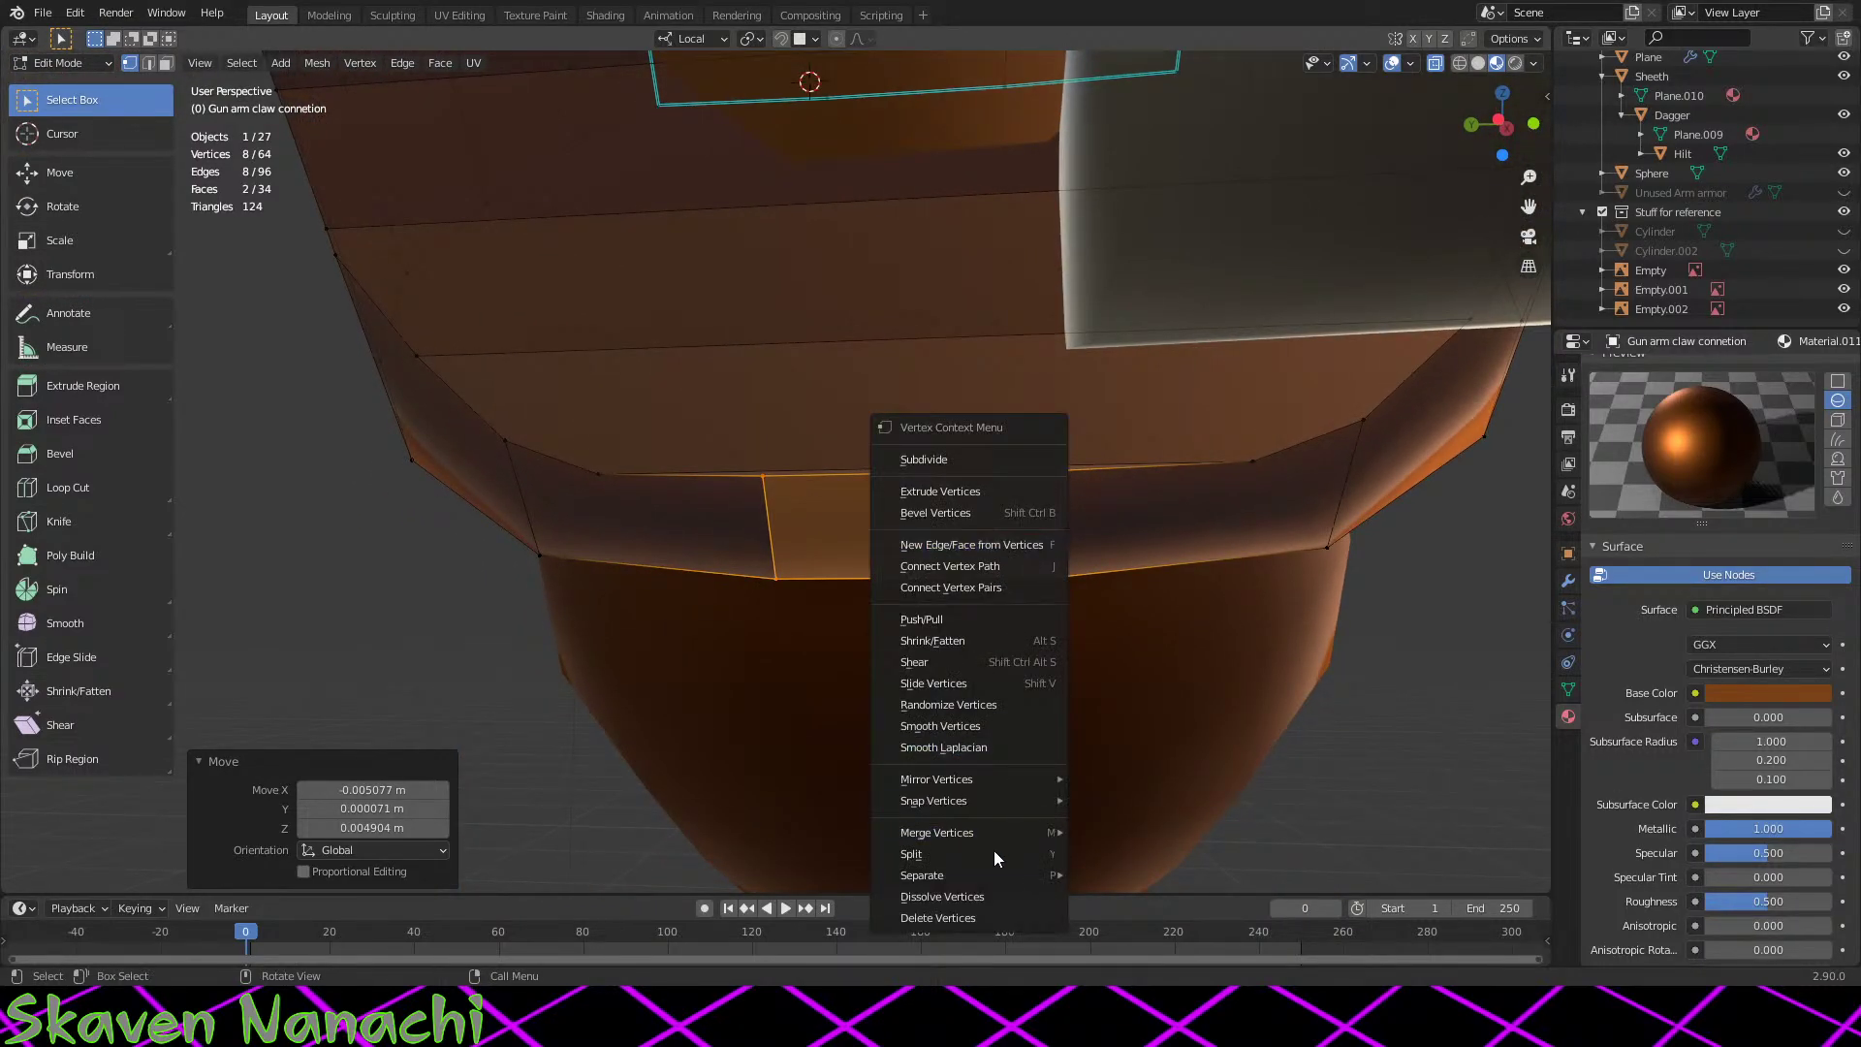
left_click(981, 900)
middle_click_drag(1216, 508, 1217, 442)
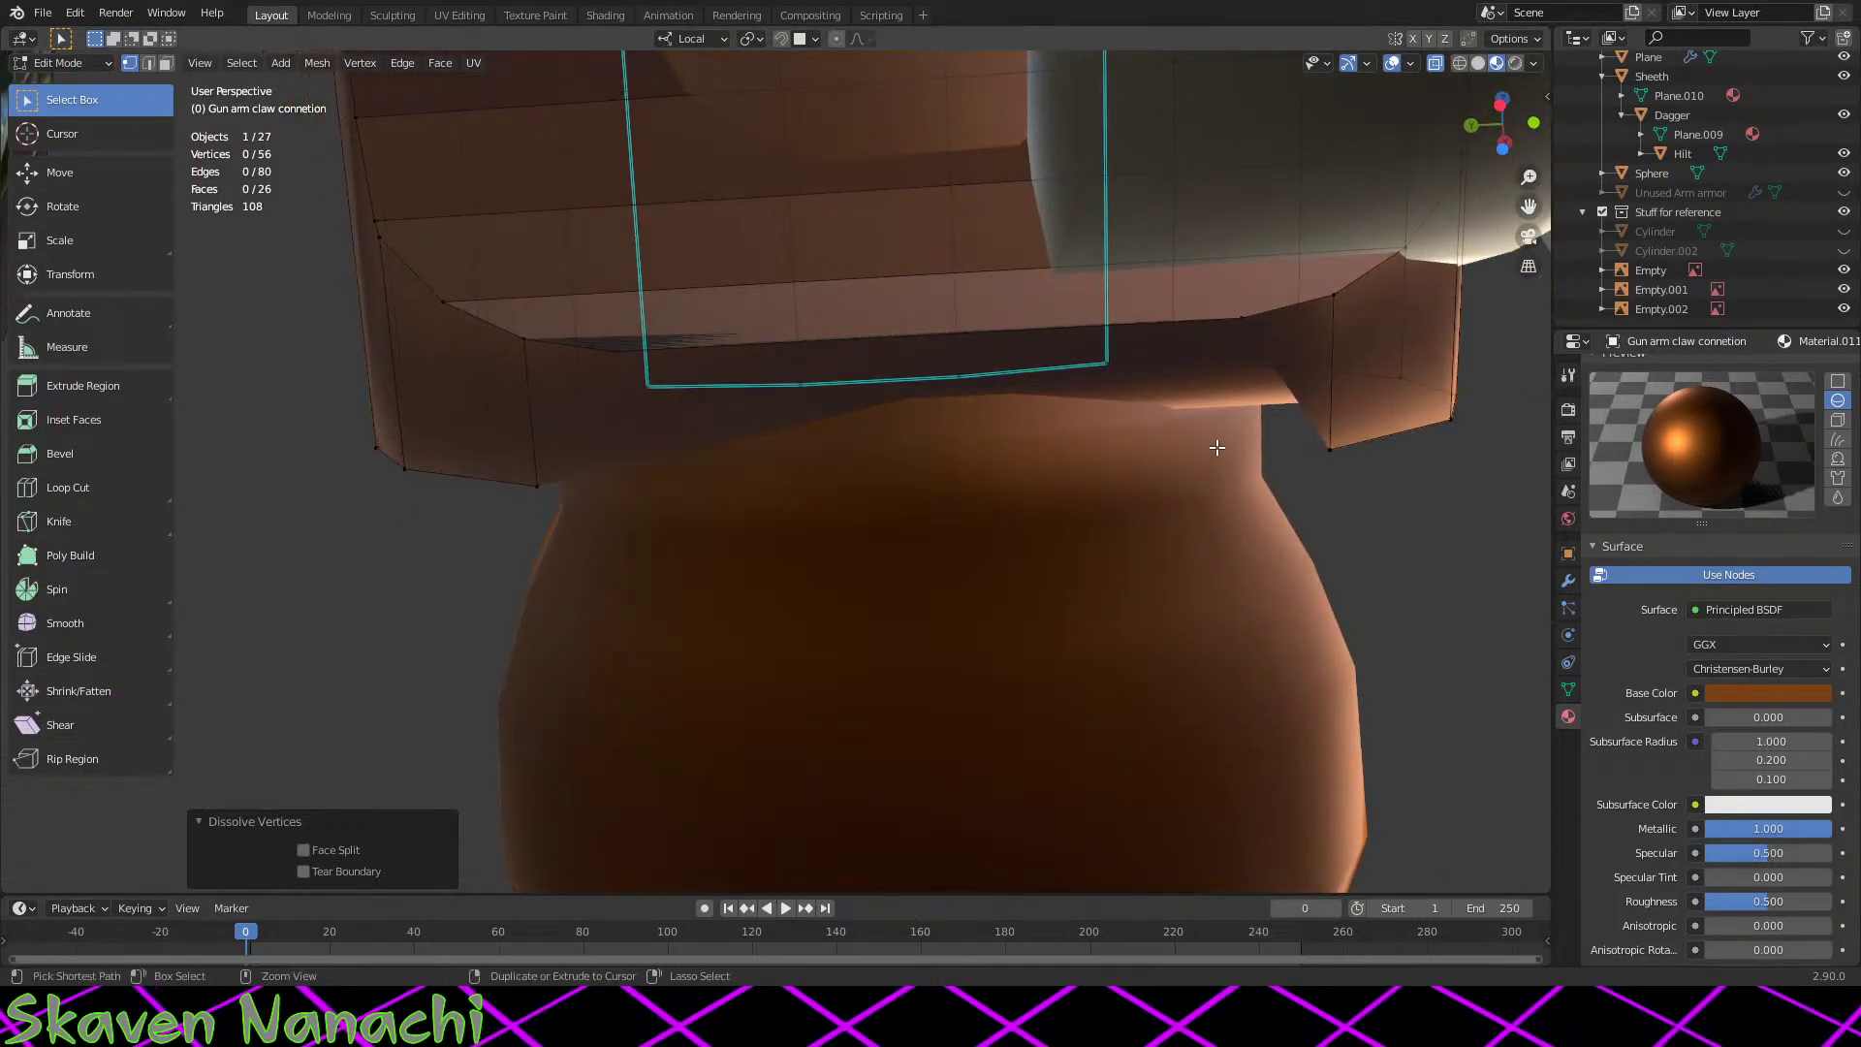
key("ctrl+z")
Step: Delete the vertices of the two selected middle rim faces, plus the two vertices ending the remaining long edge across the gap
key("x")
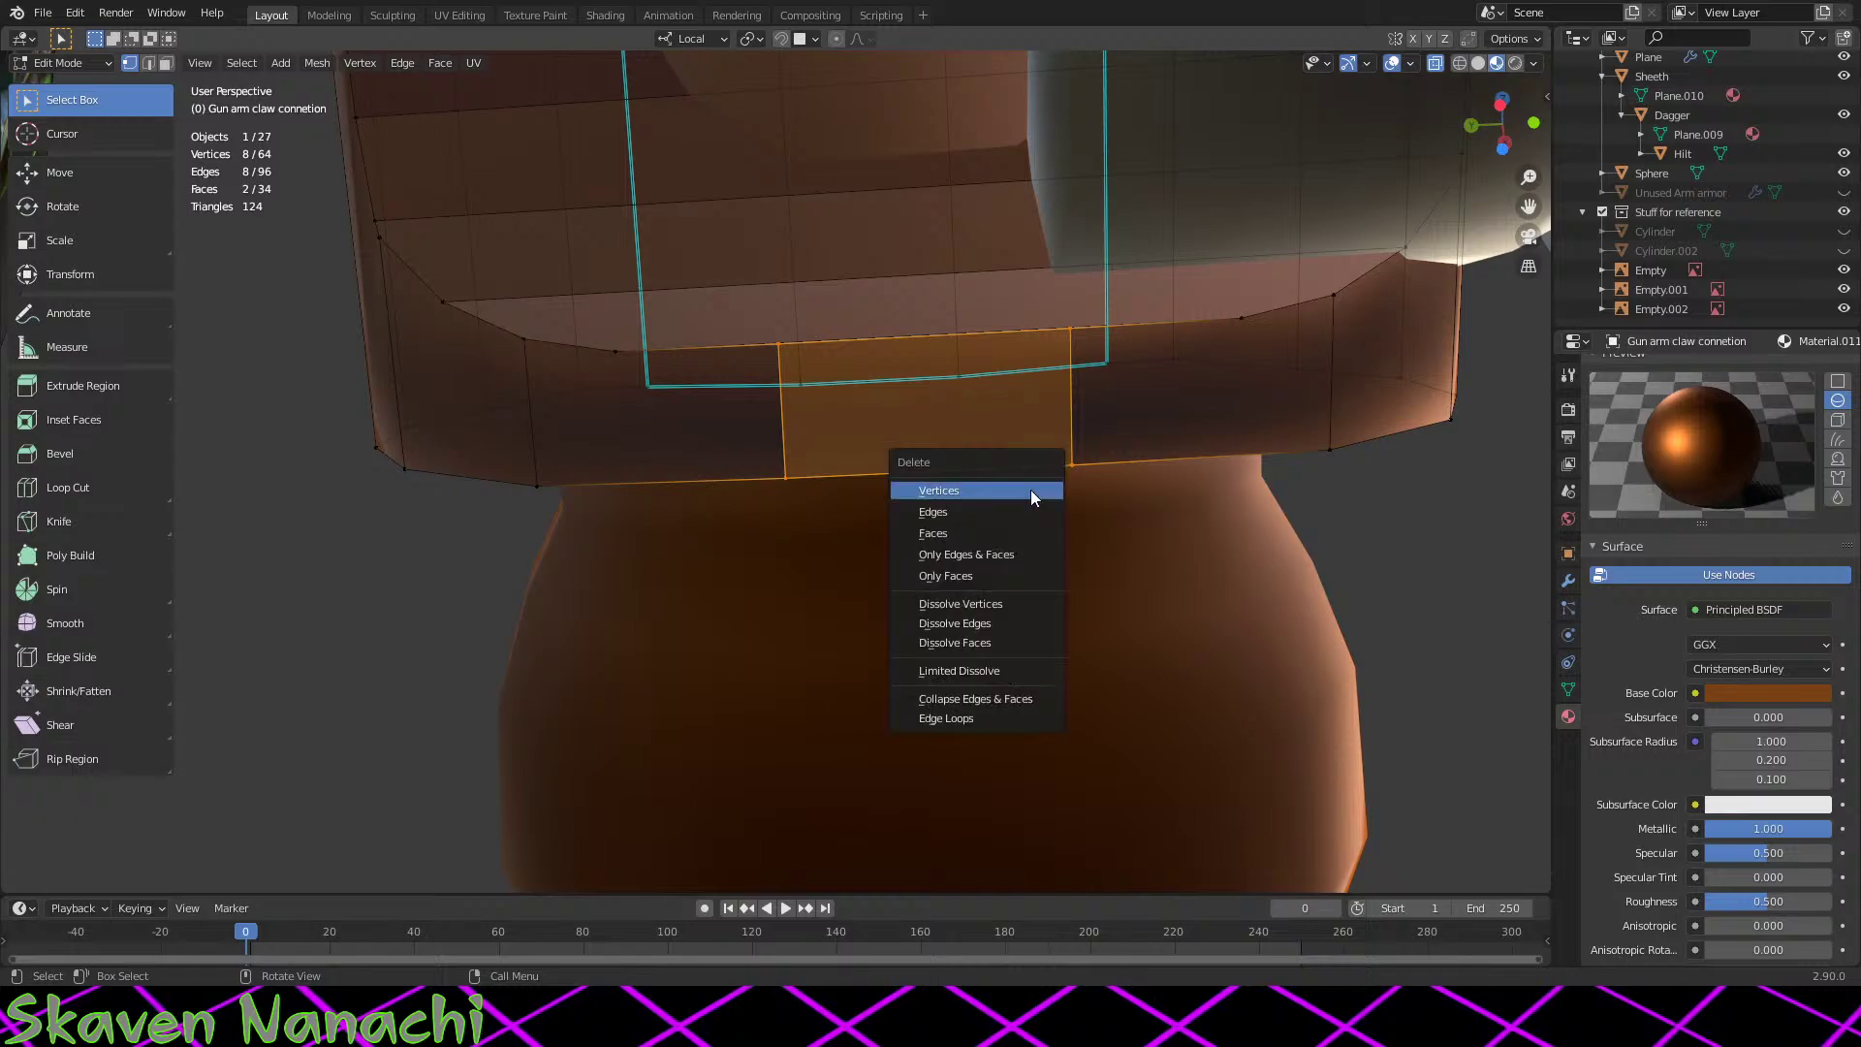
left_click(1030, 488)
middle_click_drag(1226, 407, 1203, 360)
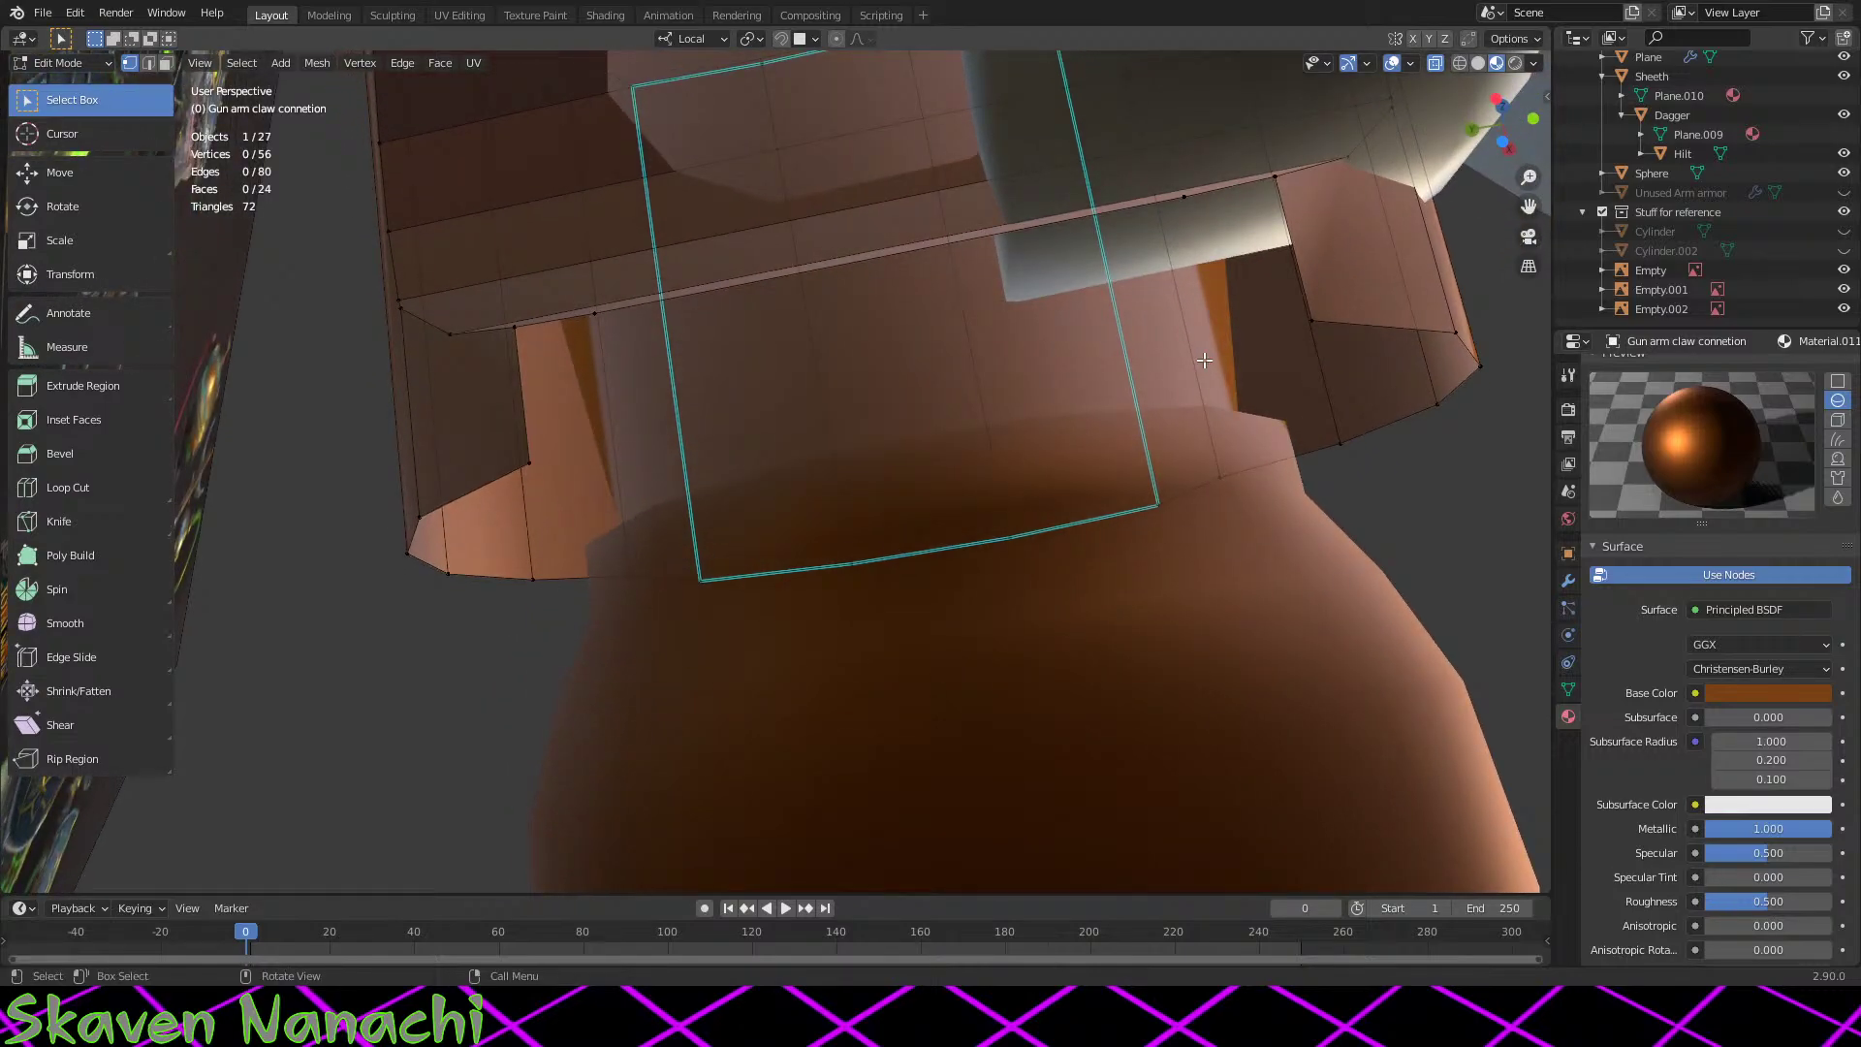
left_click(1192, 198)
left_click(594, 313, "shift")
key("x")
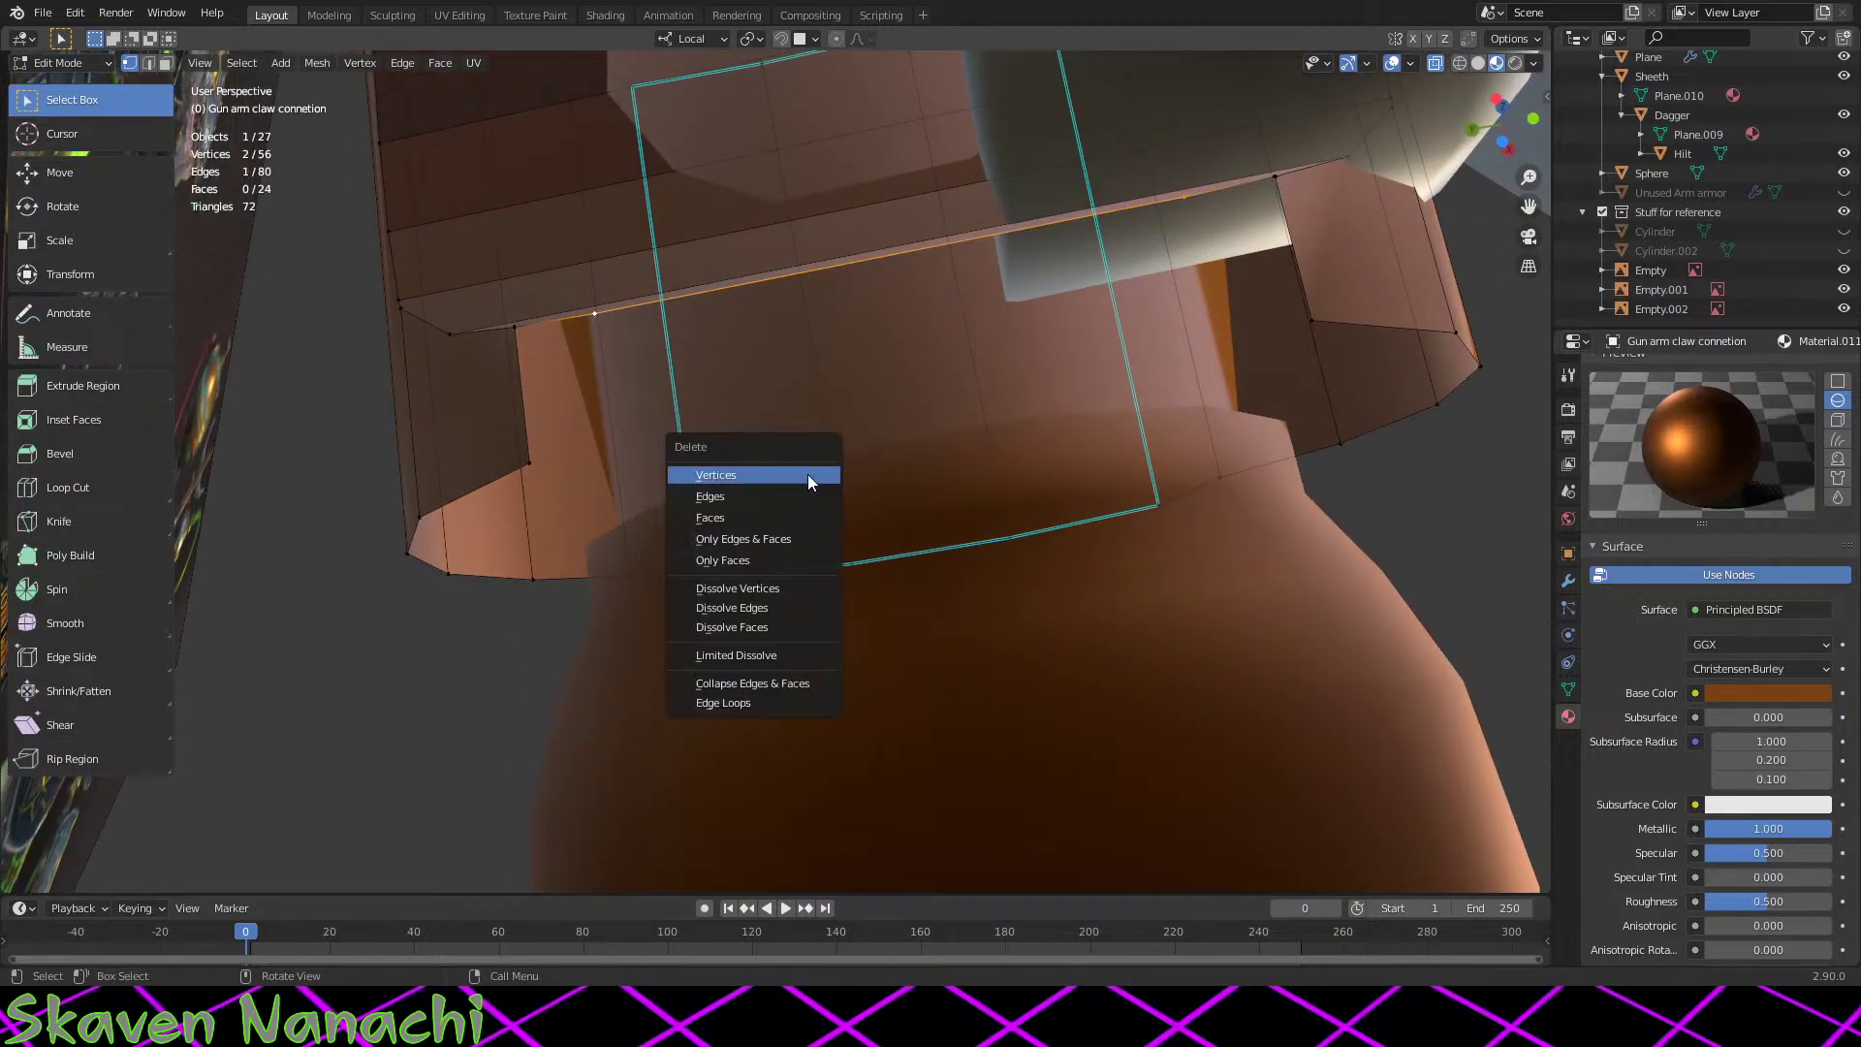
left_click(809, 479)
Step: Bridge the inner side of the rim gap with a new face between its four corner vertices
middle_click_drag(760, 519, 805, 616)
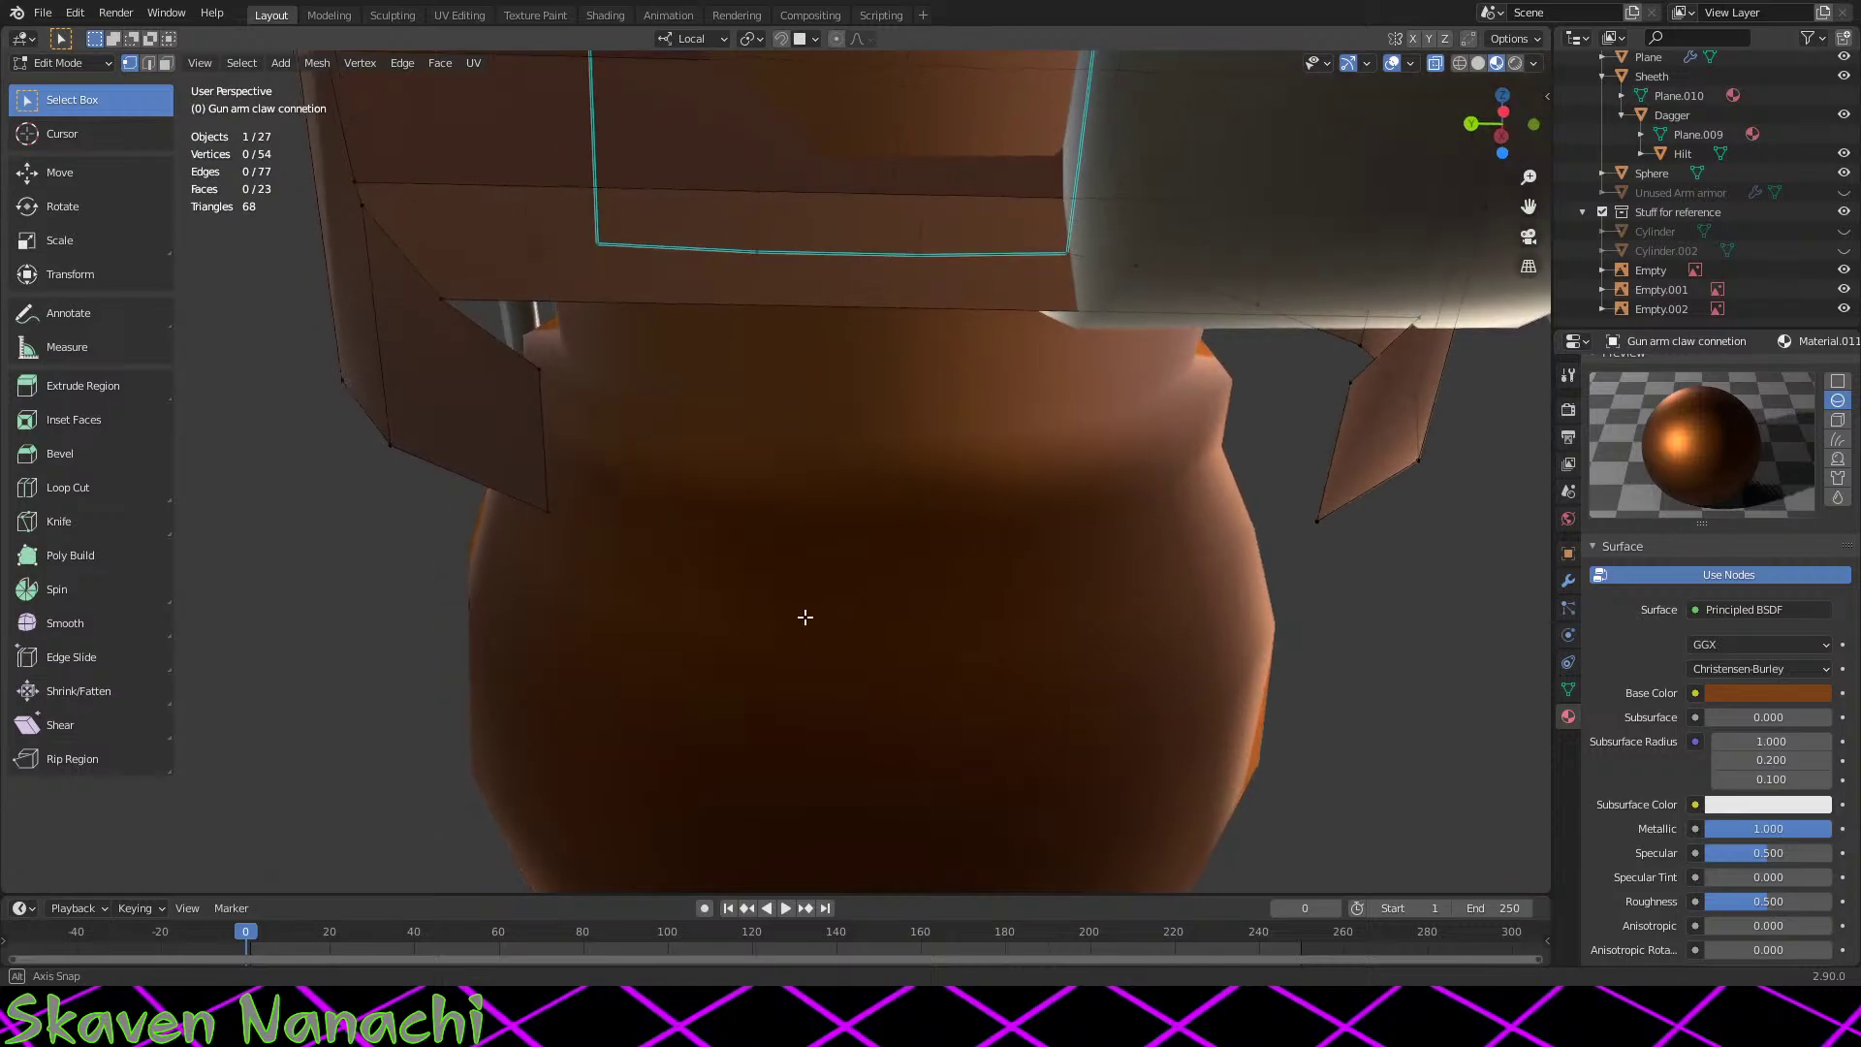
left_click(1421, 315, "shift")
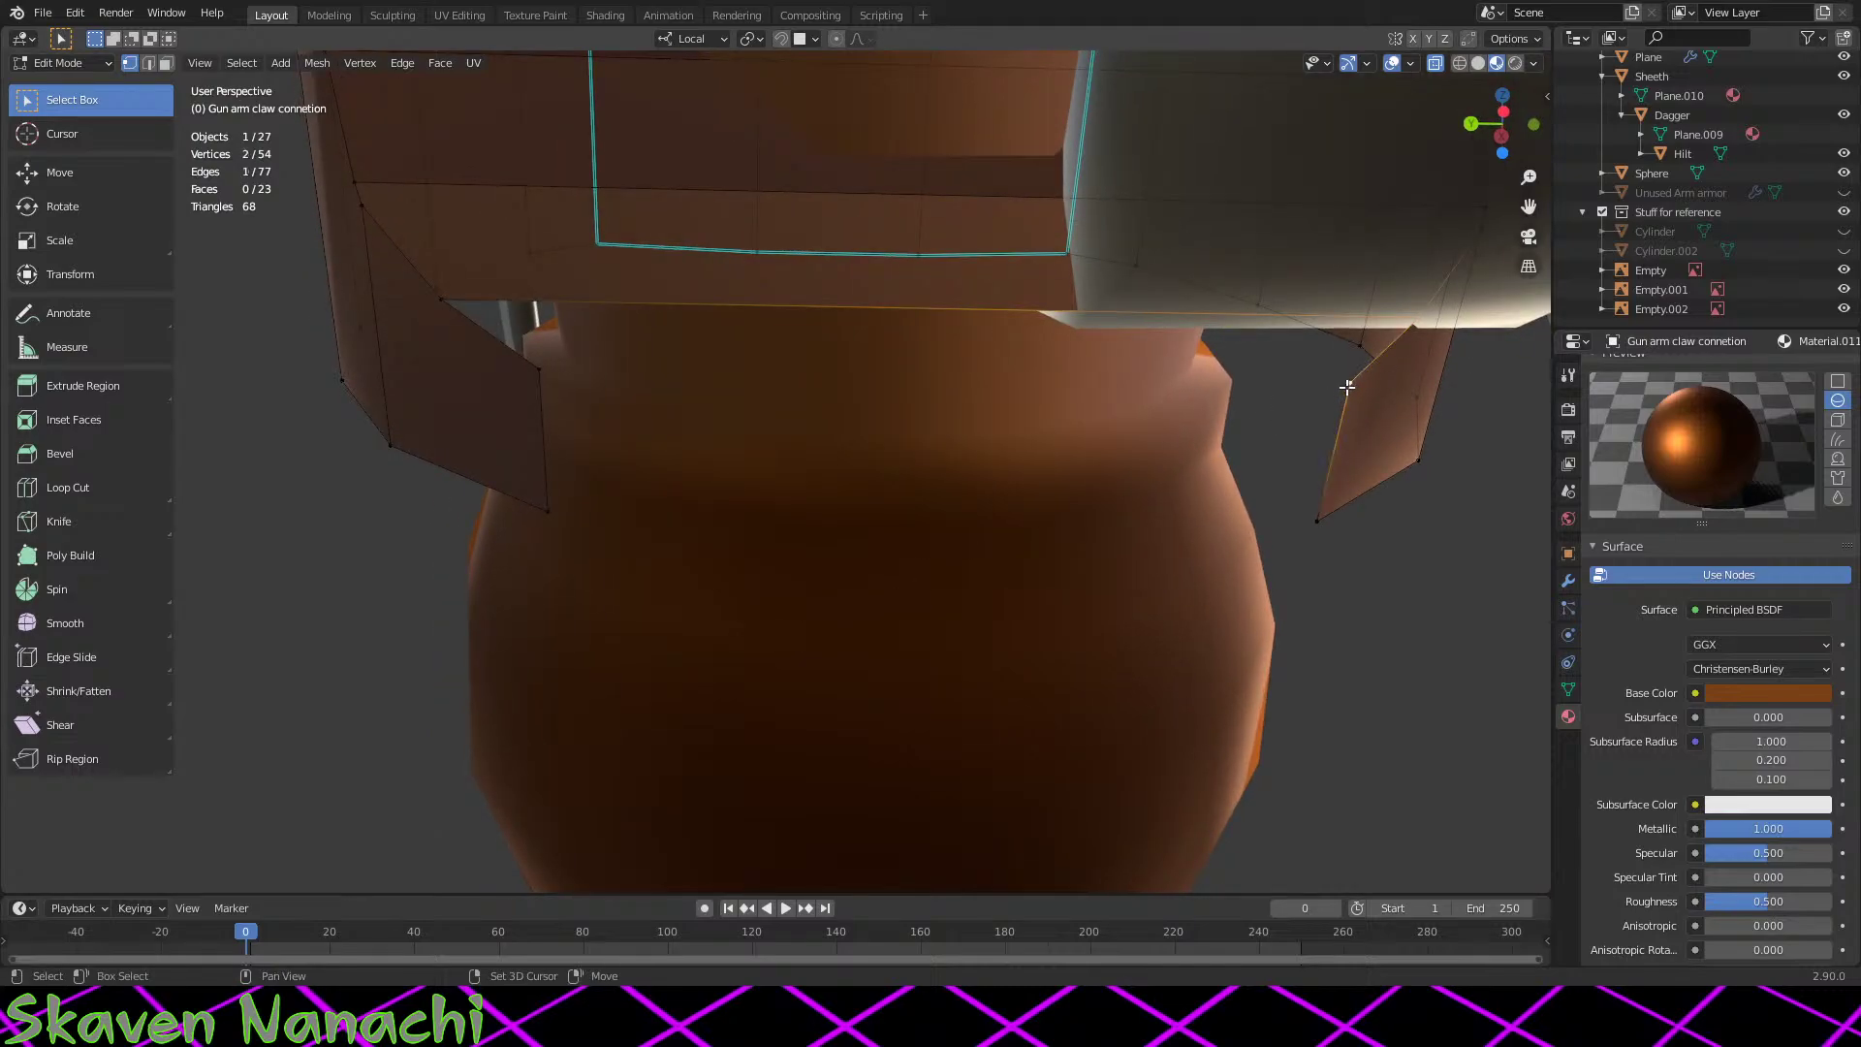
left_click(439, 300, "shift")
right_click(725, 380)
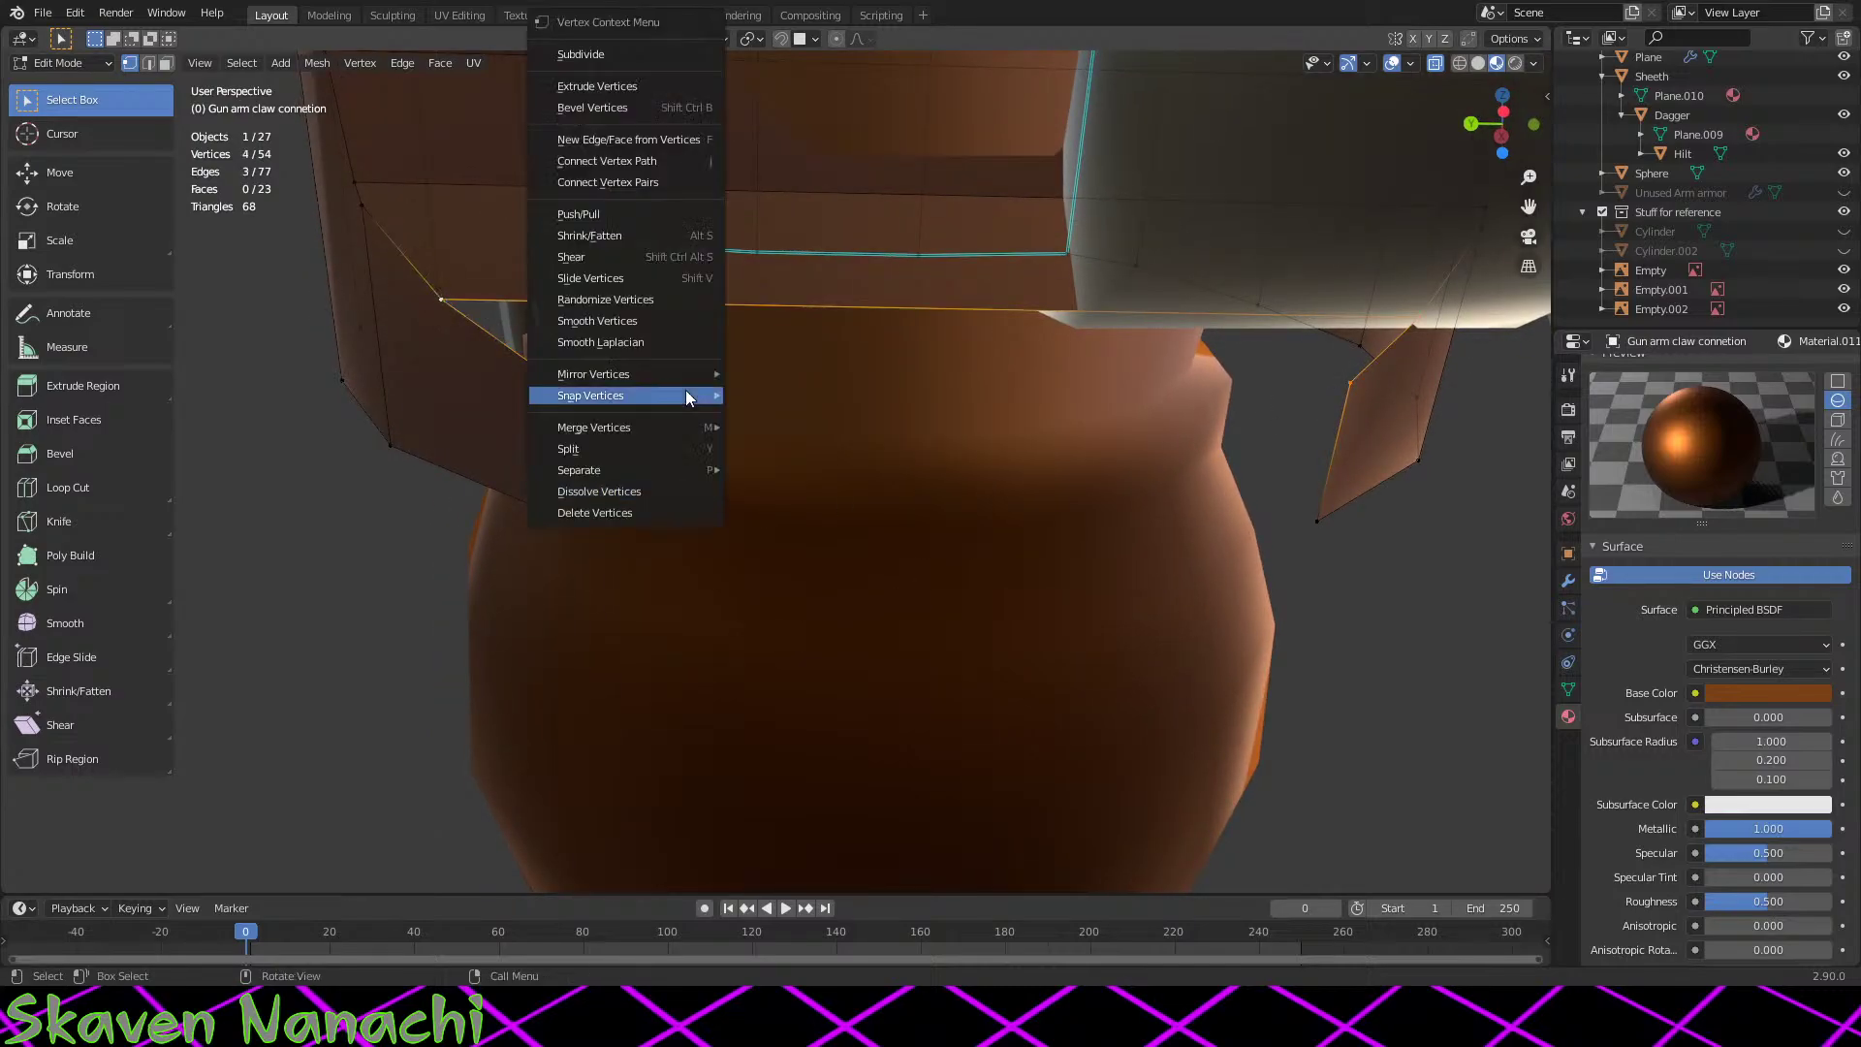
left_click(706, 151)
middle_click_drag(706, 152, 1308, 424)
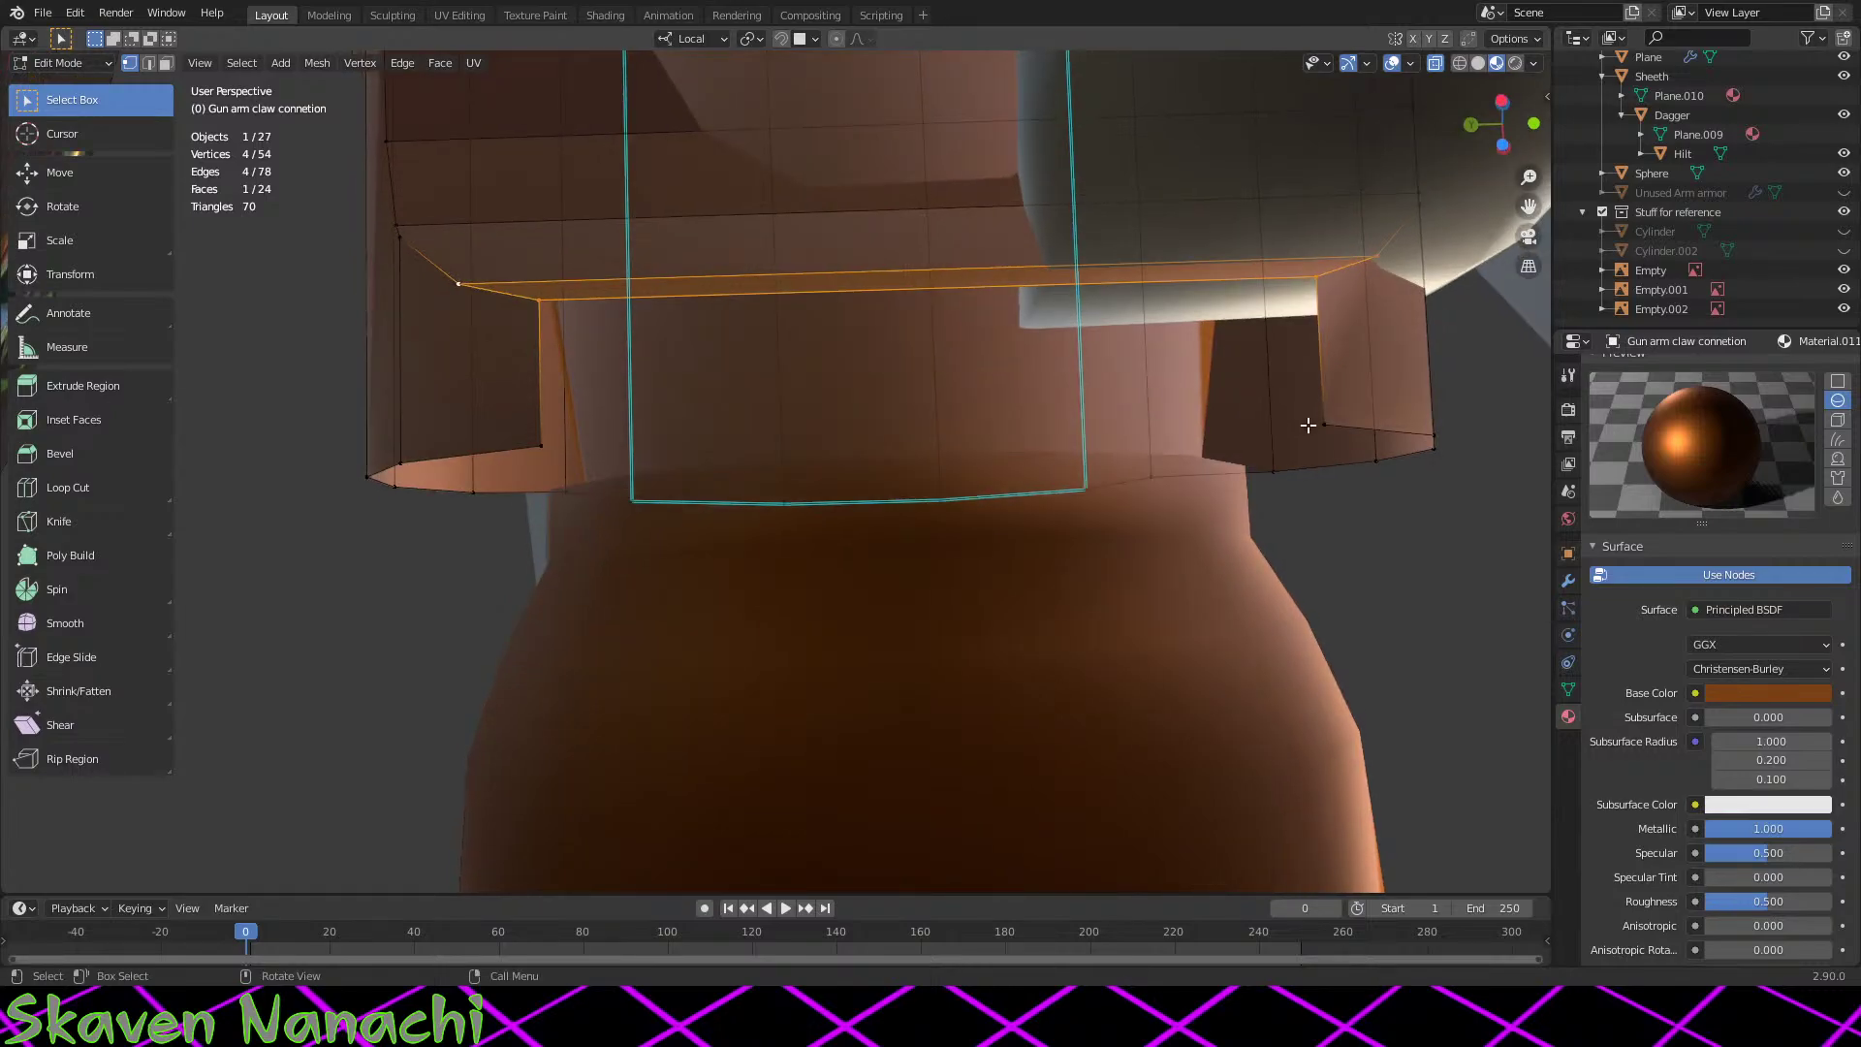
Step: Add a second four-vertex face along the outer side of the rim gap, next to the inner bridging face
left_click(1320, 423)
left_click(1289, 294, "shift")
left_click(541, 302, "shift")
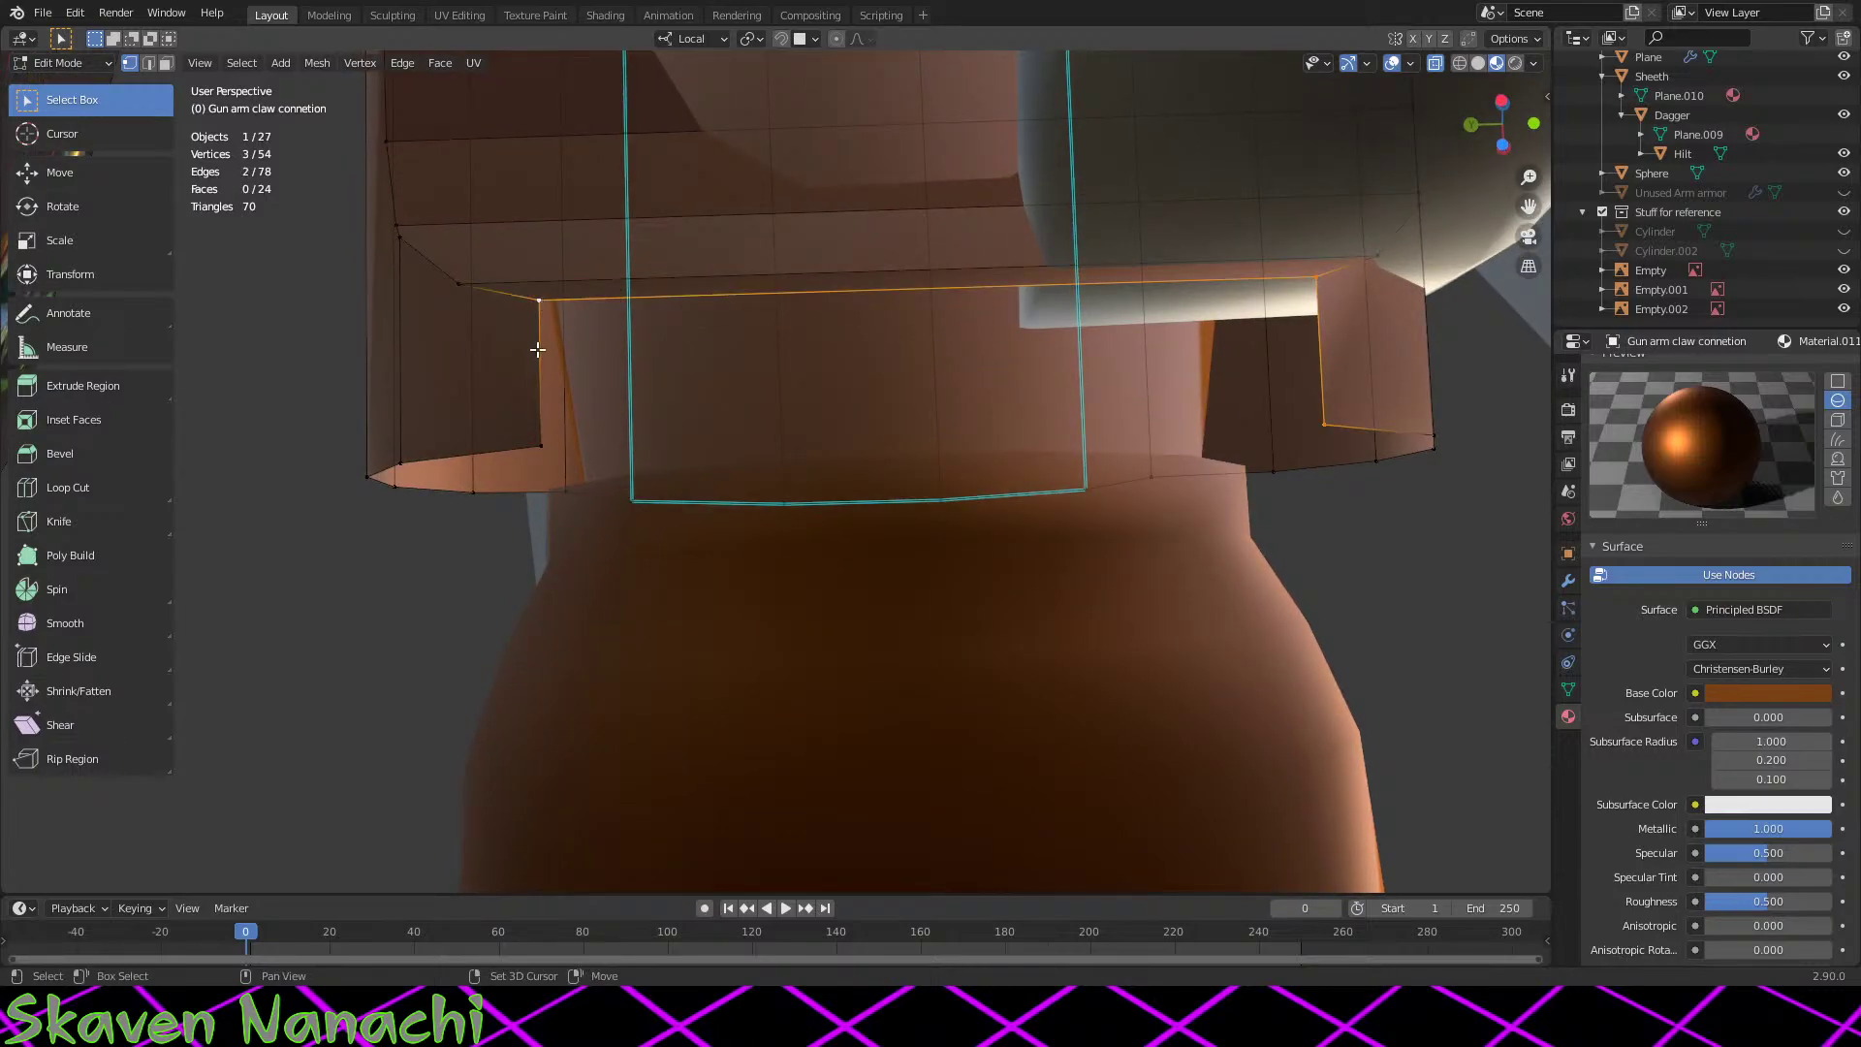
right_click(625, 384)
left_click(624, 384)
middle_click_drag(624, 384, 1107, 539)
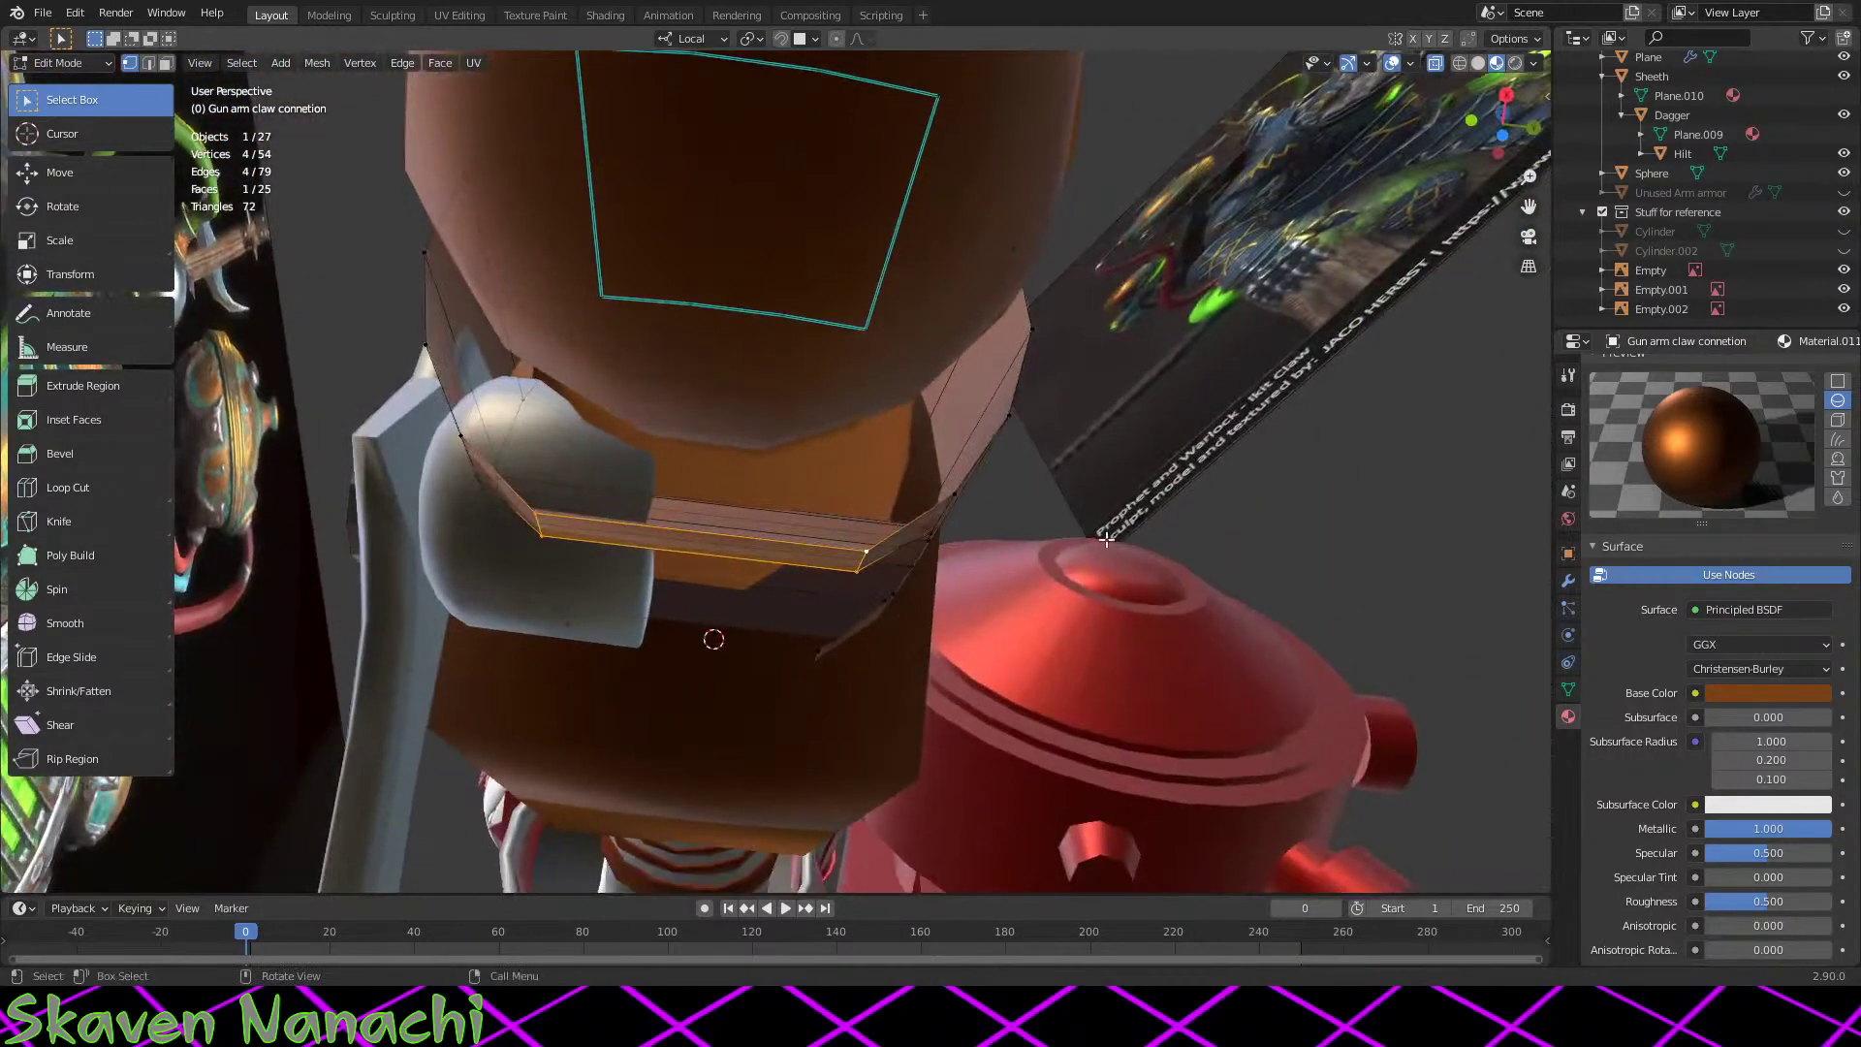
Step: Select the open 16-vertex boundary loop of the claw connection and fill it with a single face
left_click(949, 492, "alt")
middle_click_drag(950, 492, 962, 400)
right_click(846, 472)
left_click(846, 472)
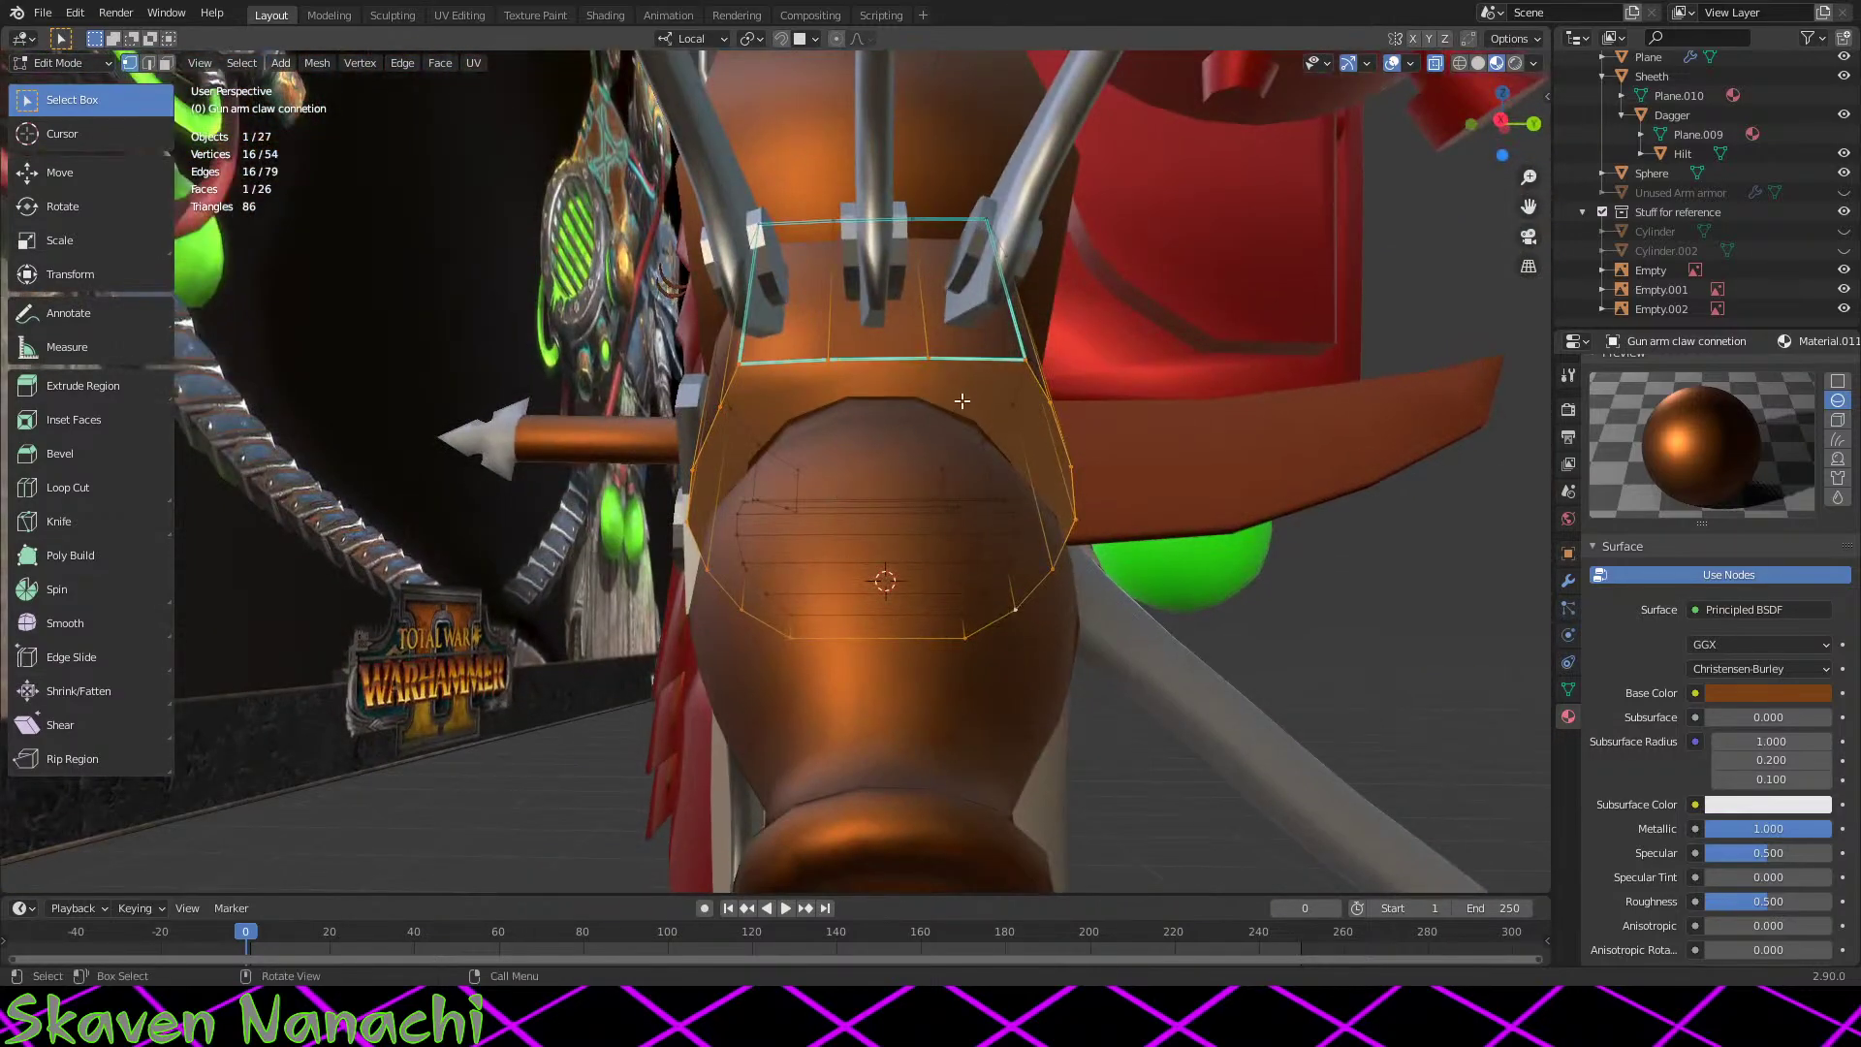
Step: Try dissolving the four corner vertices of the flat face beneath the middle claw, and undo the change
left_click(942, 357)
key("ctrl+z")
left_click(930, 358)
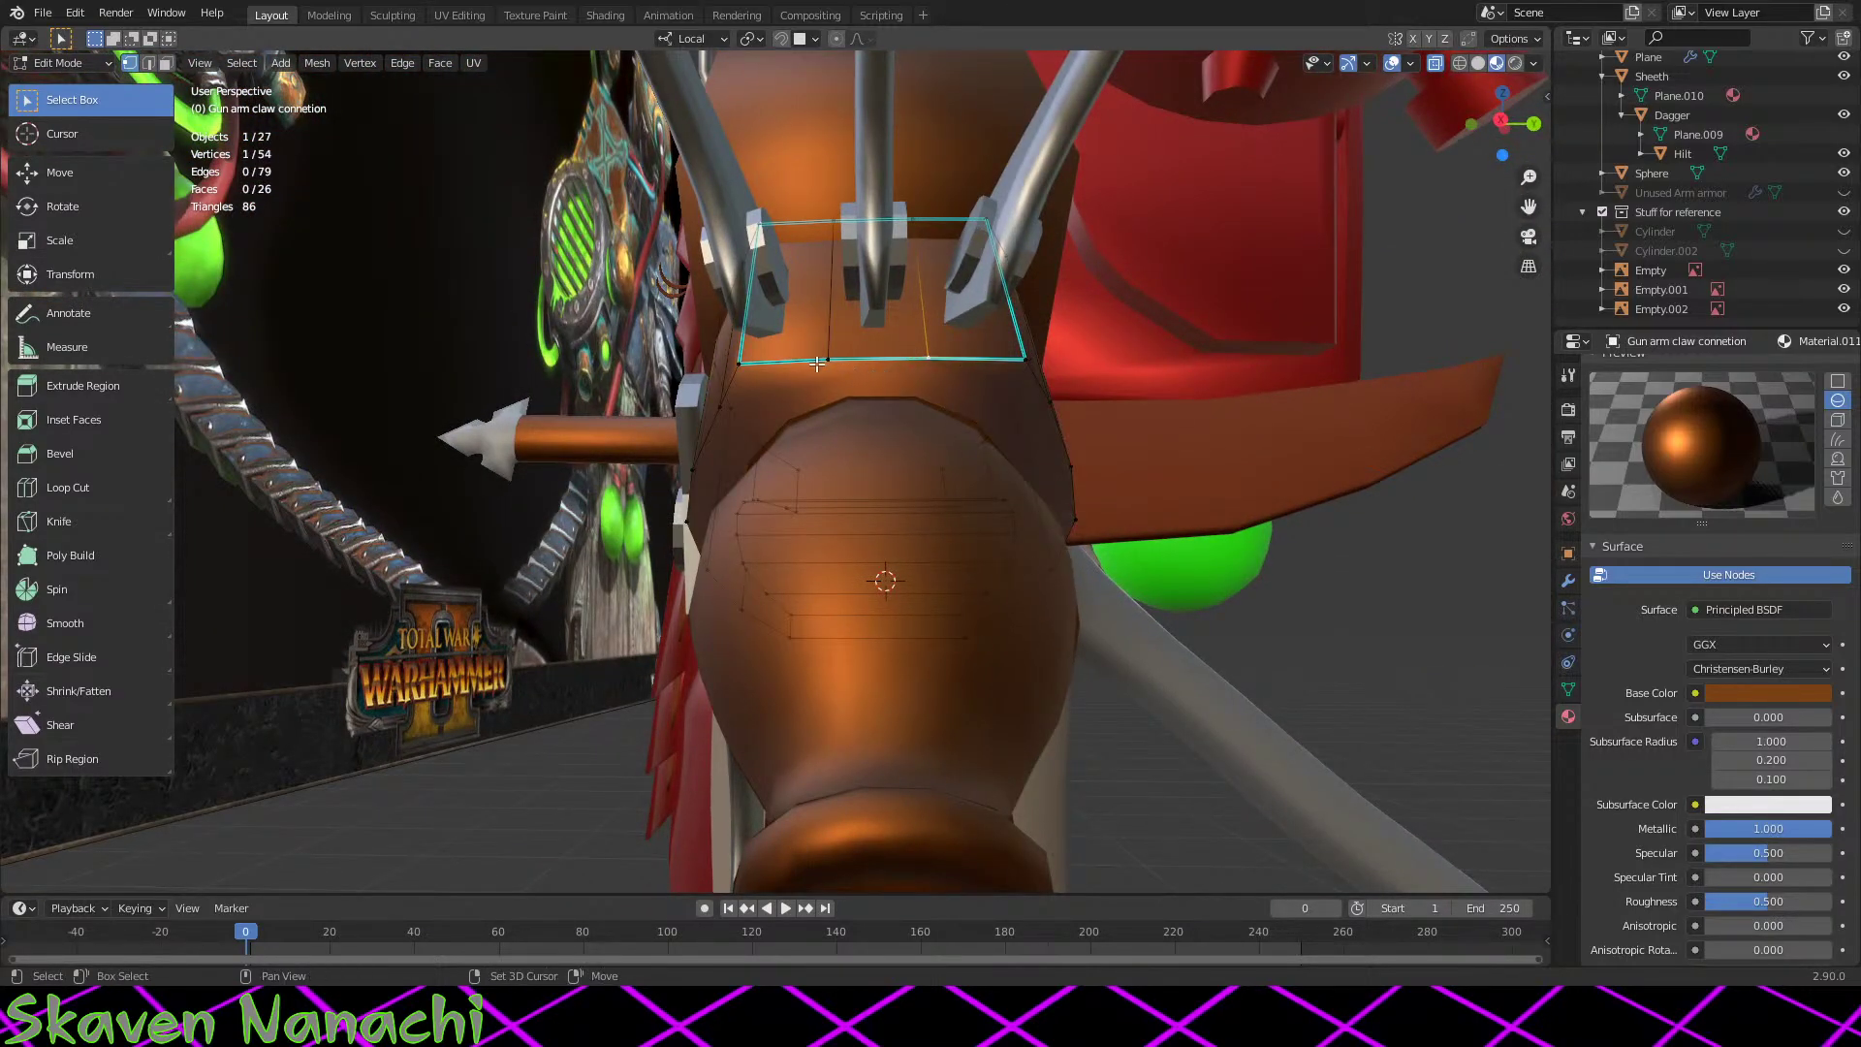
right_click(831, 223)
left_click(861, 655)
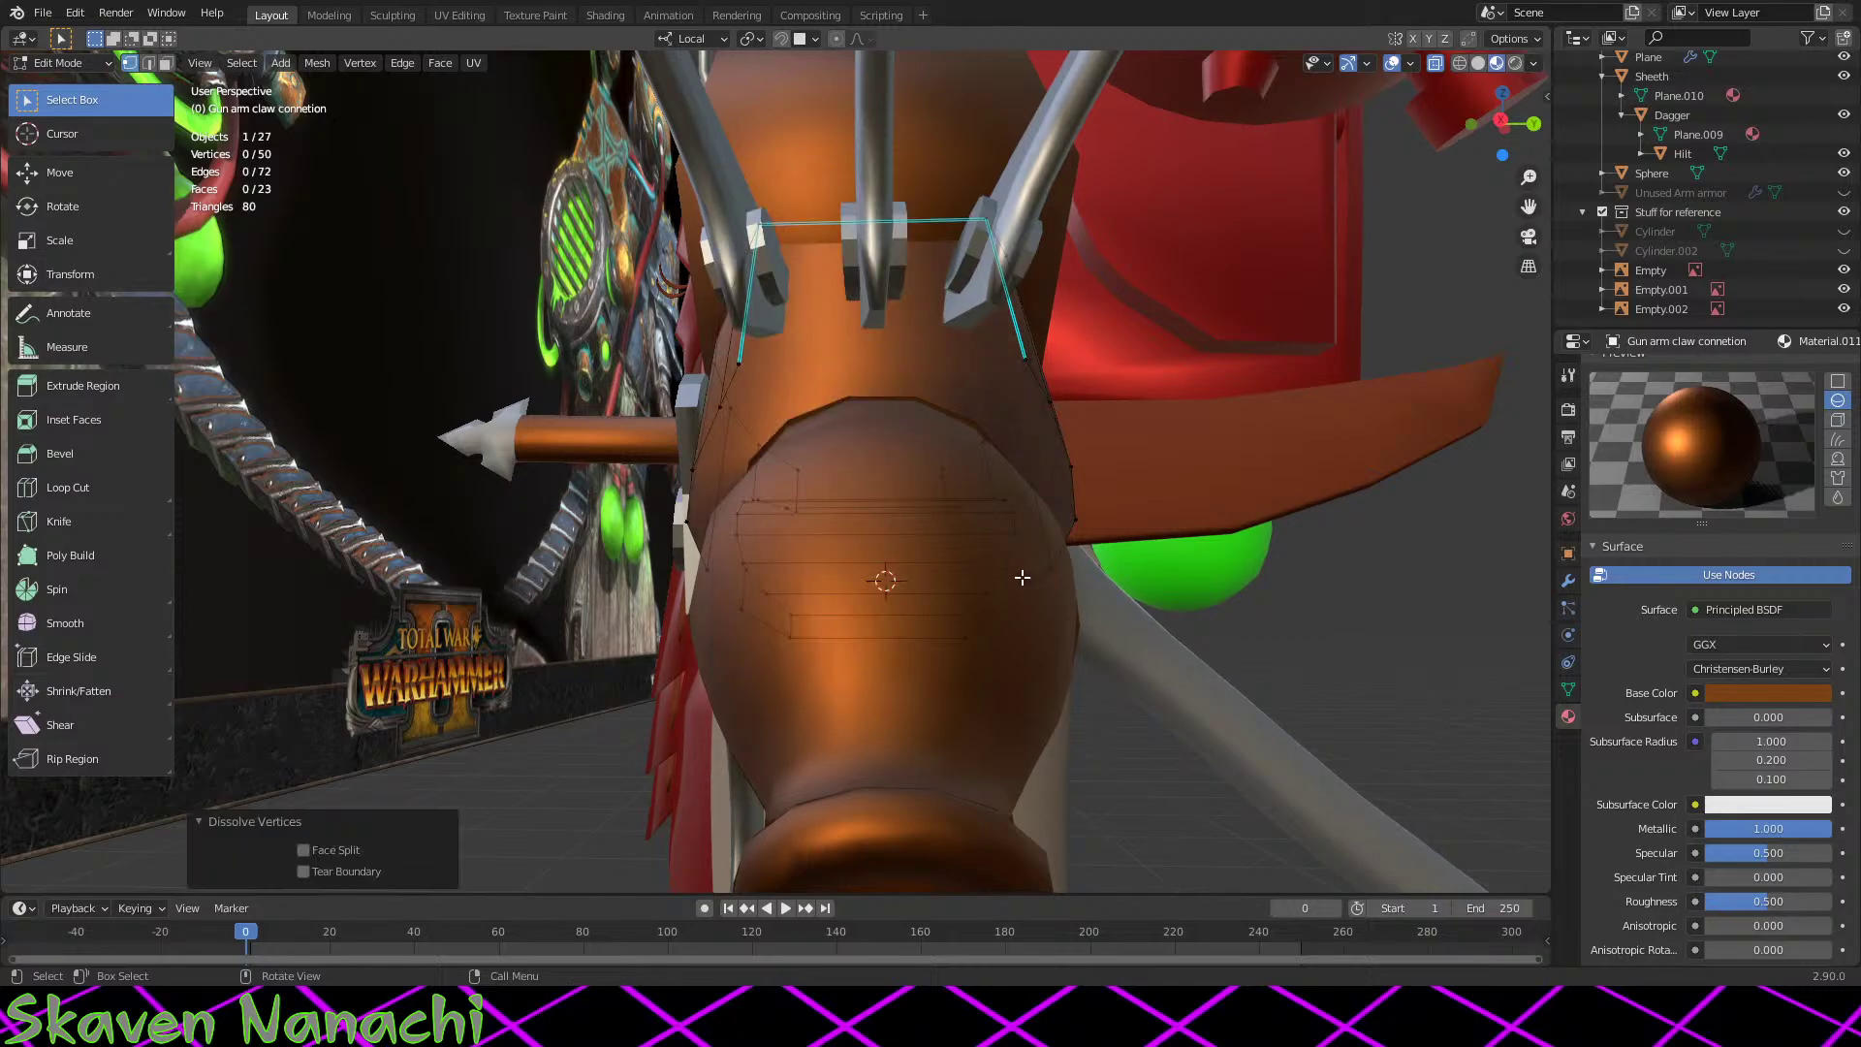
mouse_move(1023, 577)
middle_mouse_down()
mouse_move(1028, 592)
mouse_move(1009, 573)
middle_mouse_up()
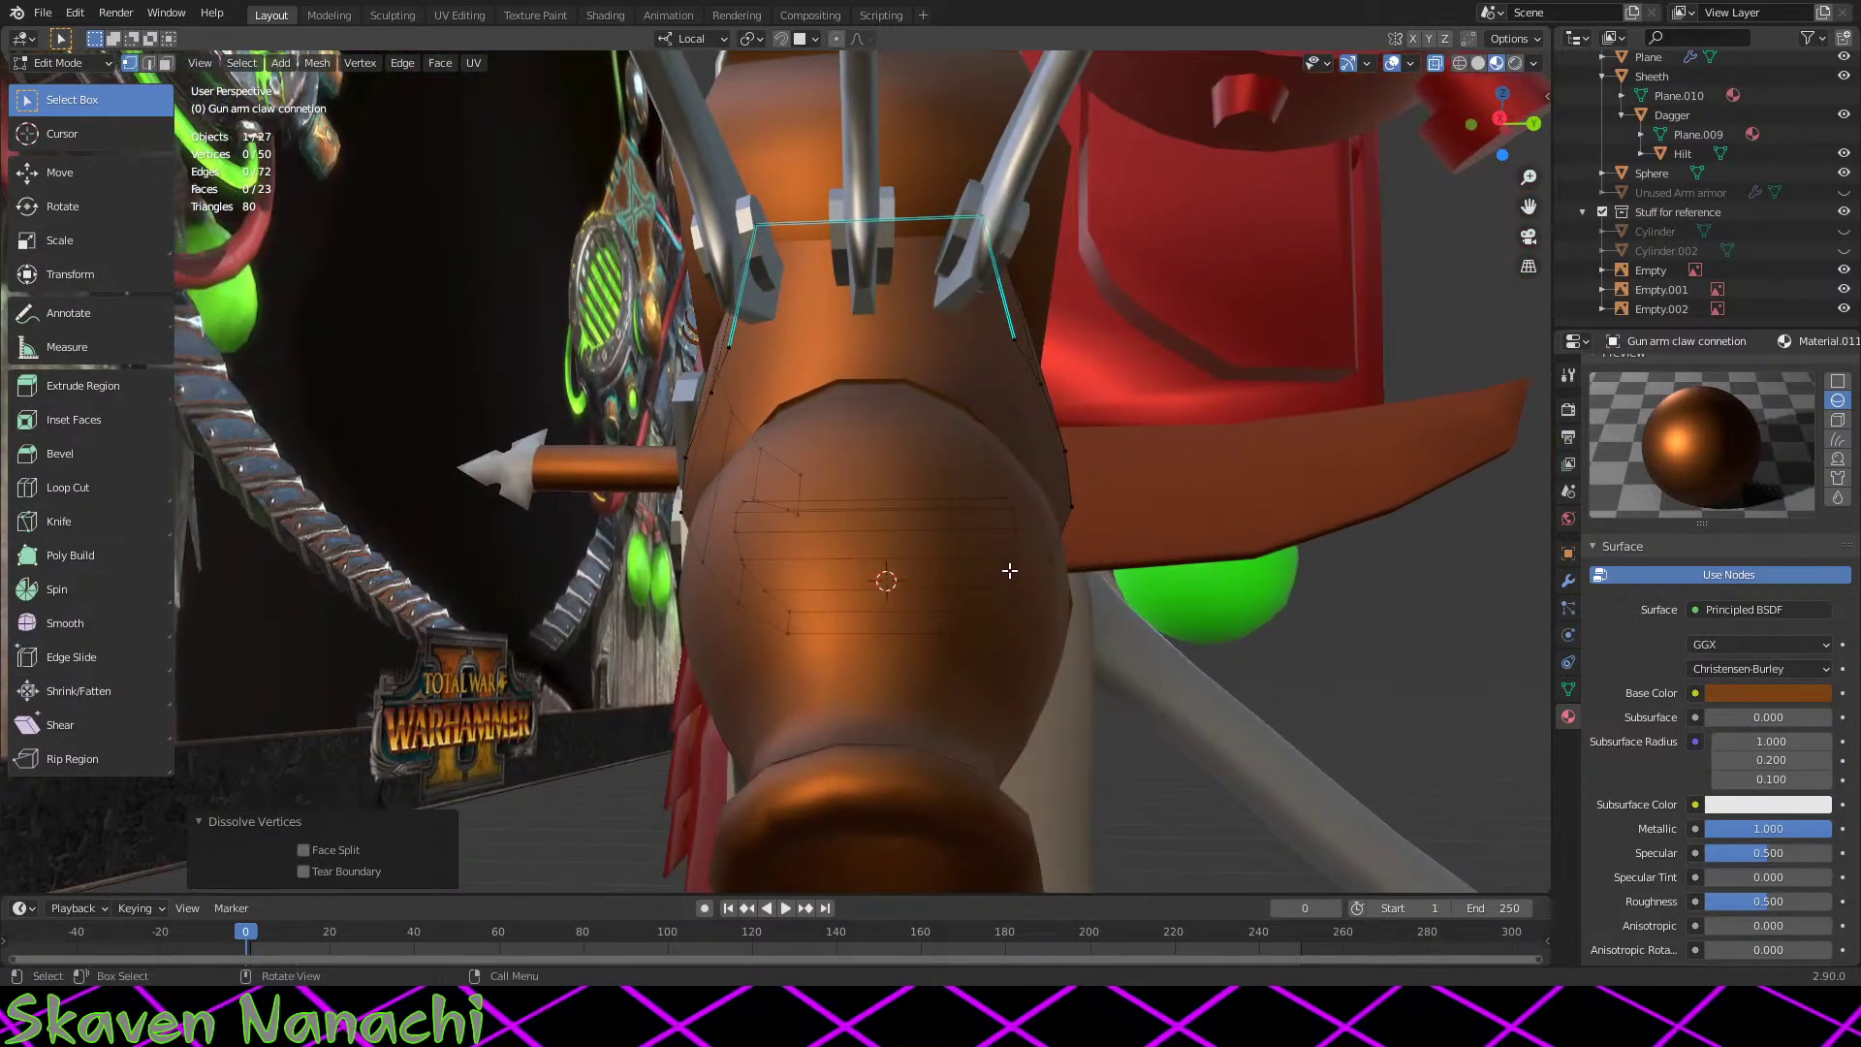
key("ctrl+z")
Step: Delete the large 16-vertex cap face that closes the end of the claw connection, keeping its vertices and edges
scroll(1013, 560, "up", 3)
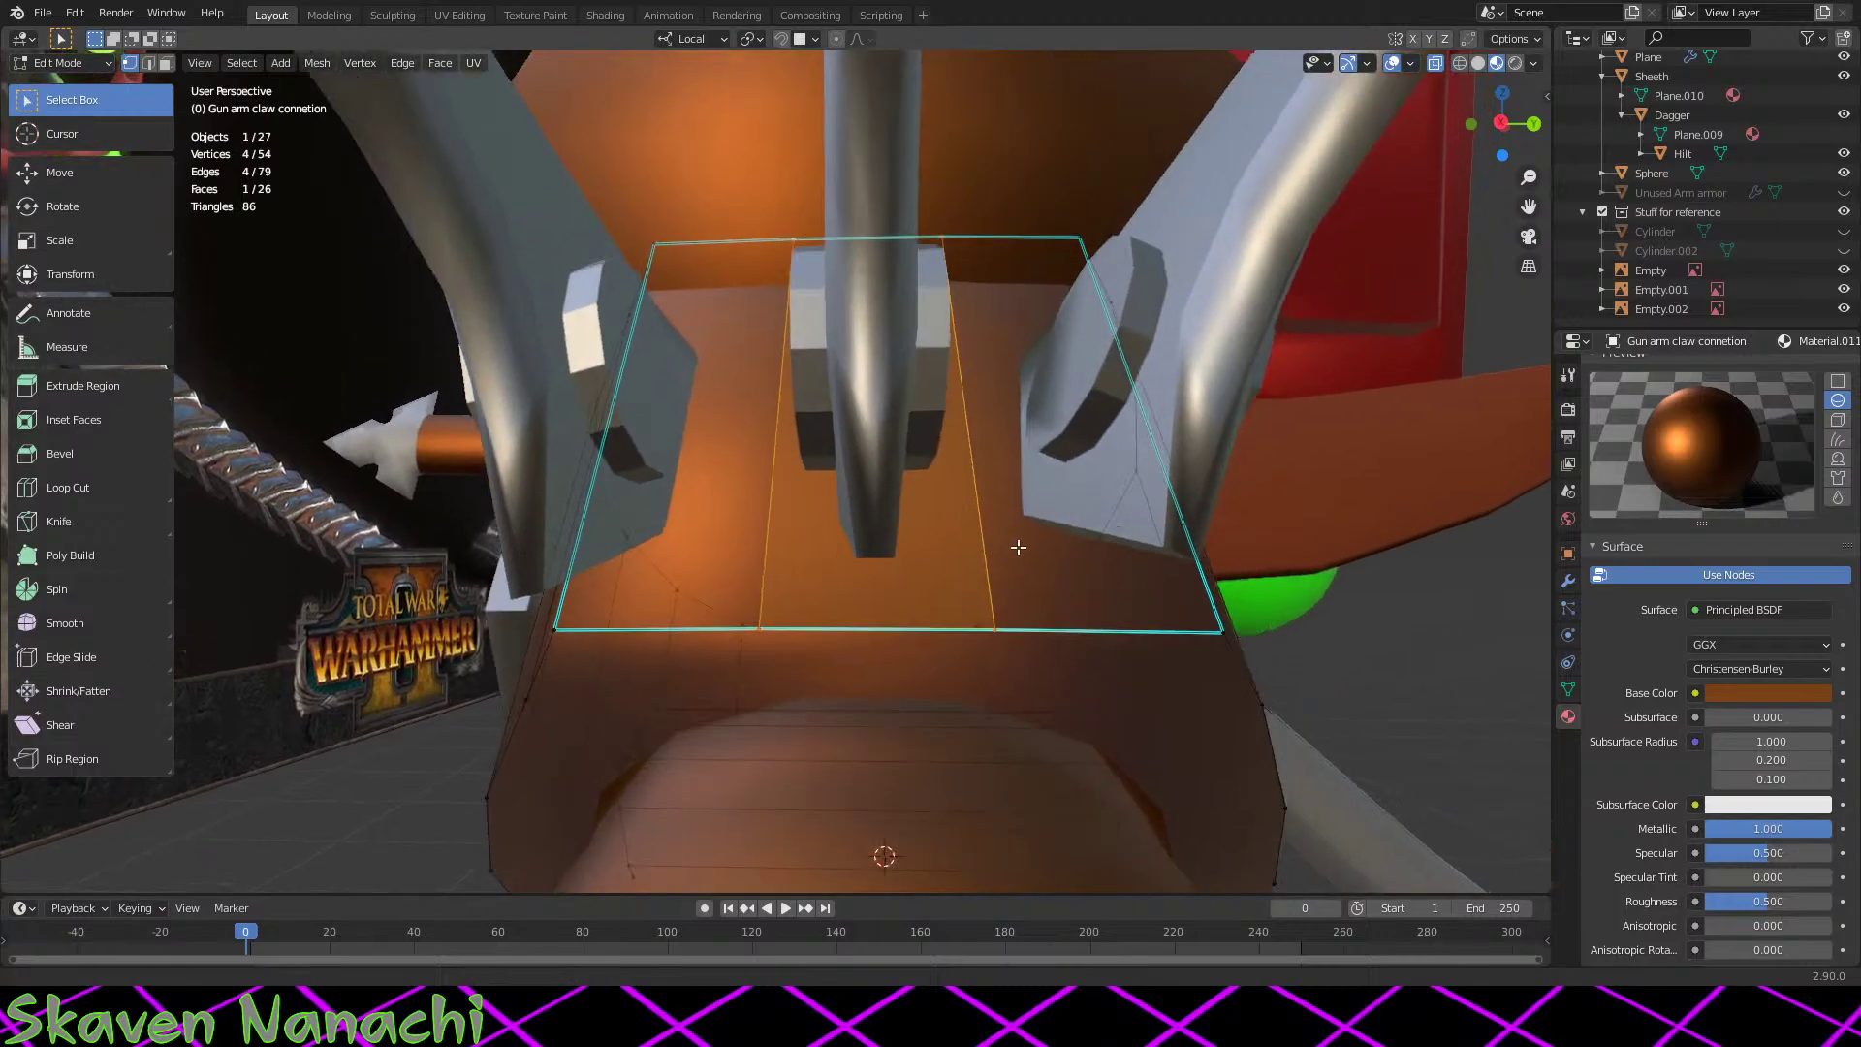
middle_click_drag(1018, 546, 630, 368)
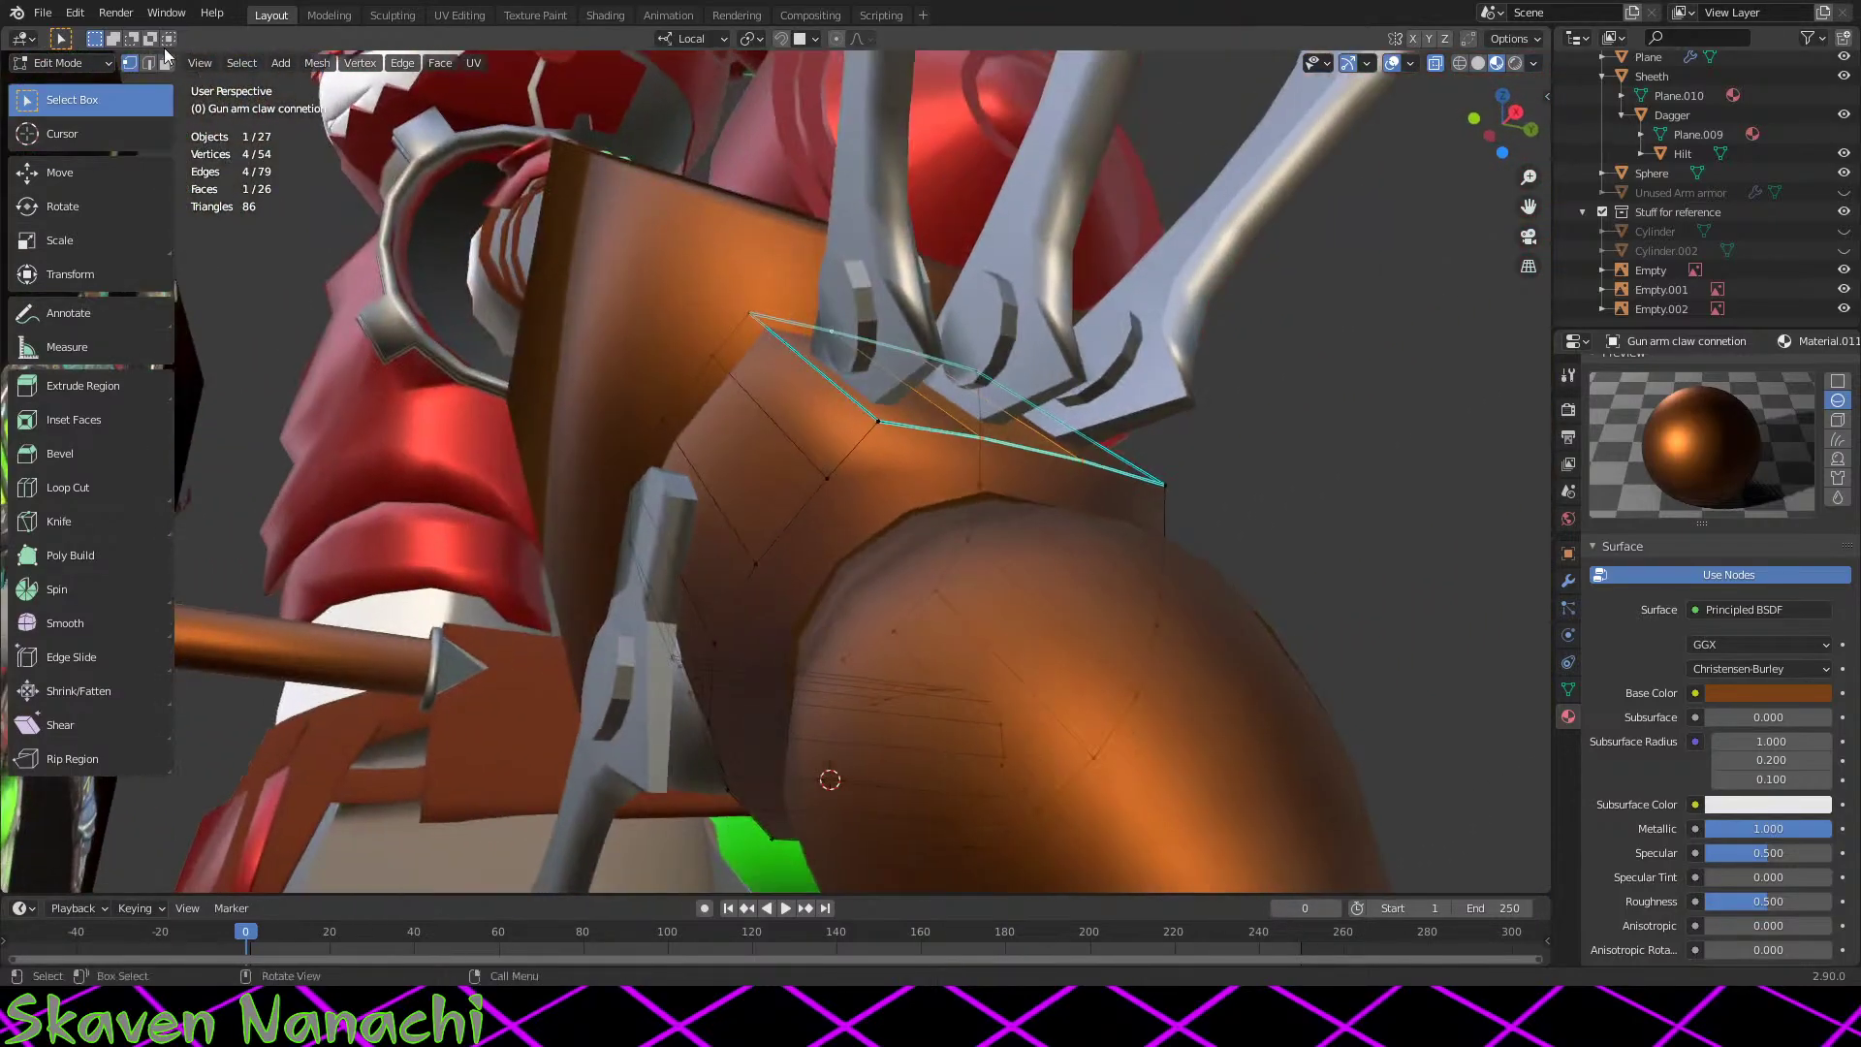
left_click(166, 63)
left_click(844, 519)
middle_click_drag(953, 638, 899, 611)
left_click(887, 613)
key("x")
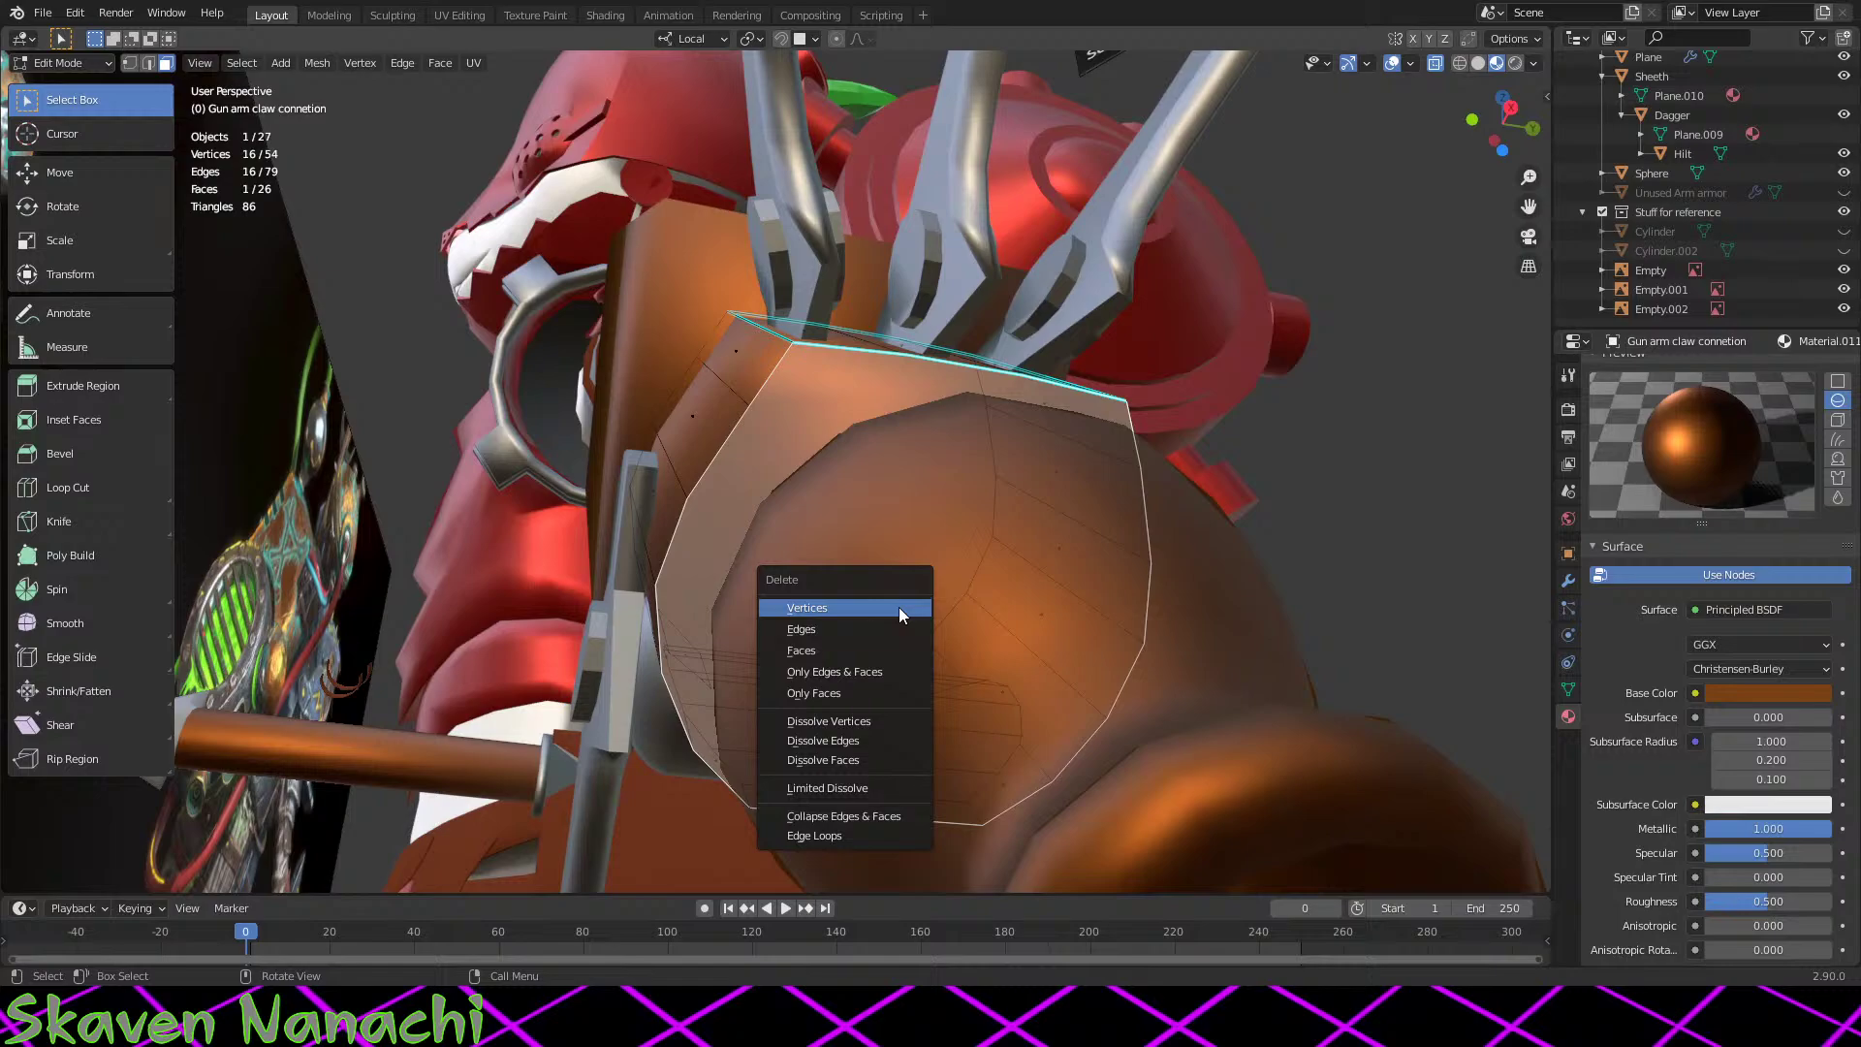
left_click(899, 606)
key("ctrl+z")
key("x")
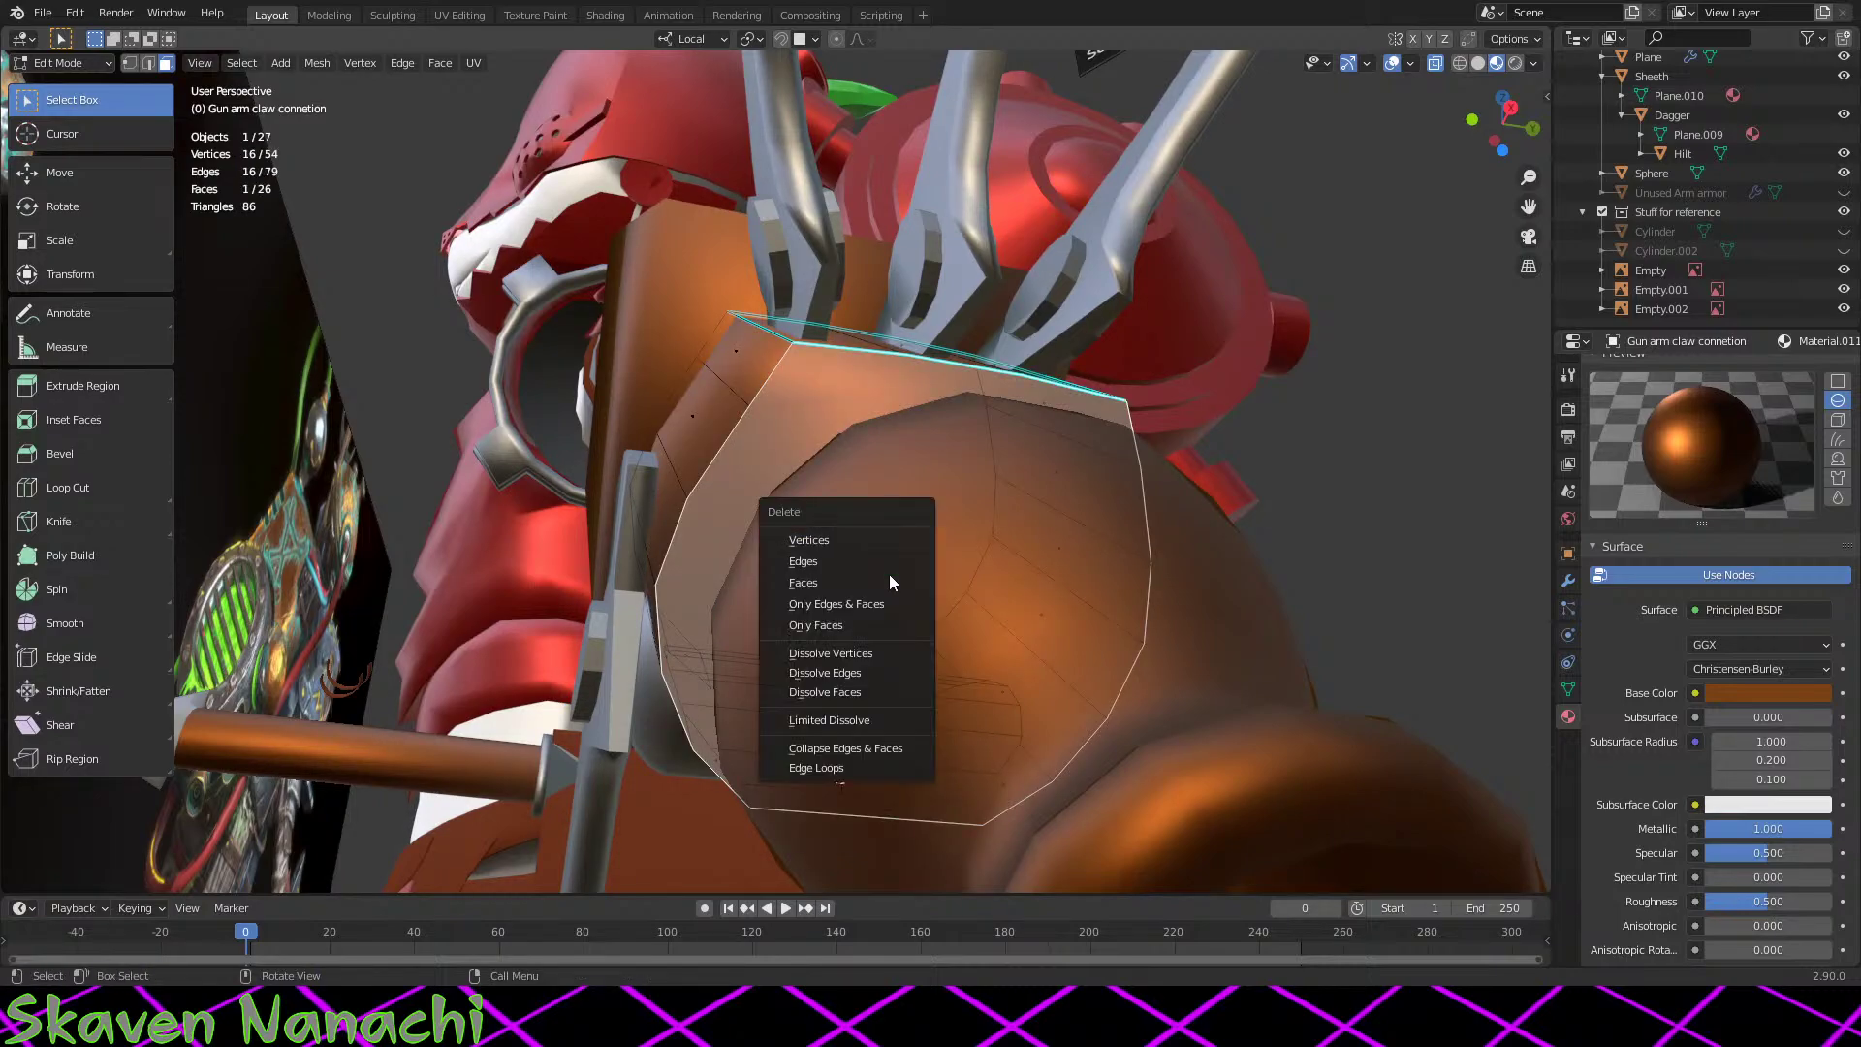
left_click(888, 573)
Step: Dissolve the two edges crossing the flat face beneath the claws so it becomes one clean face
middle_click_drag(887, 574, 841, 483)
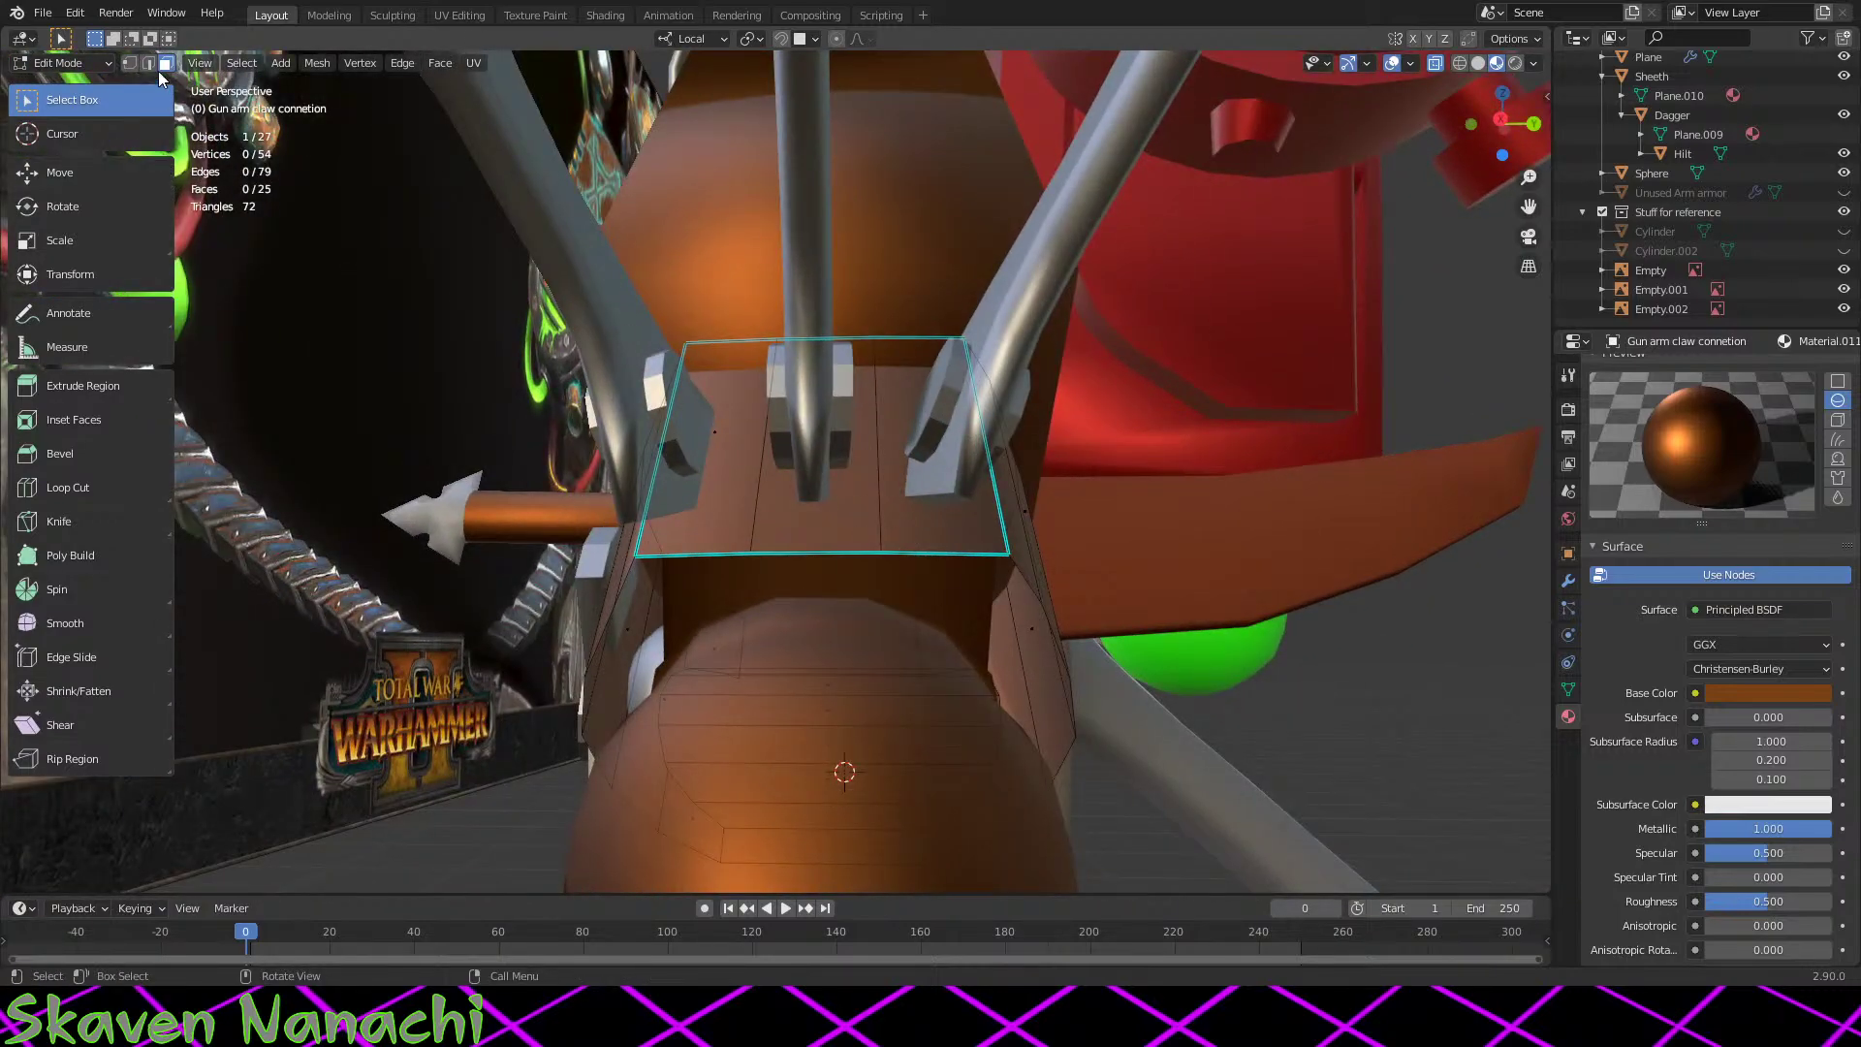
right_click(867, 499)
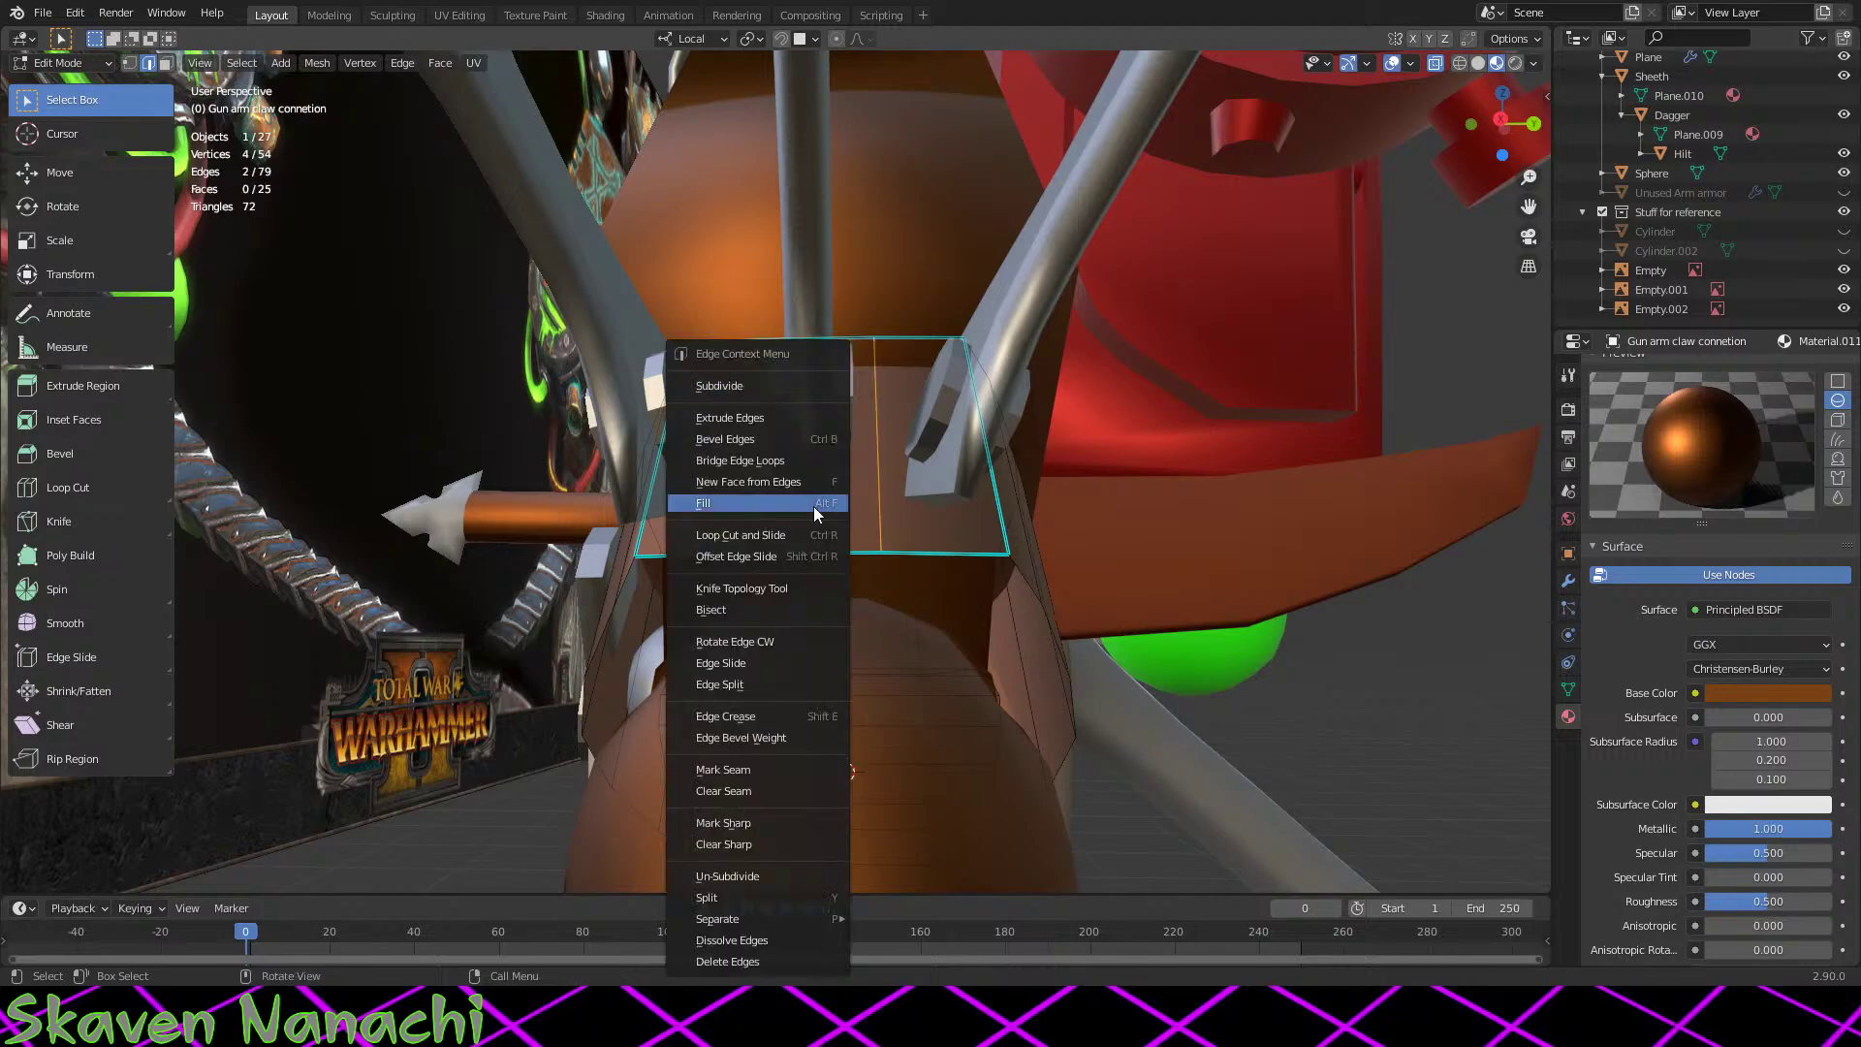
left_click(775, 945)
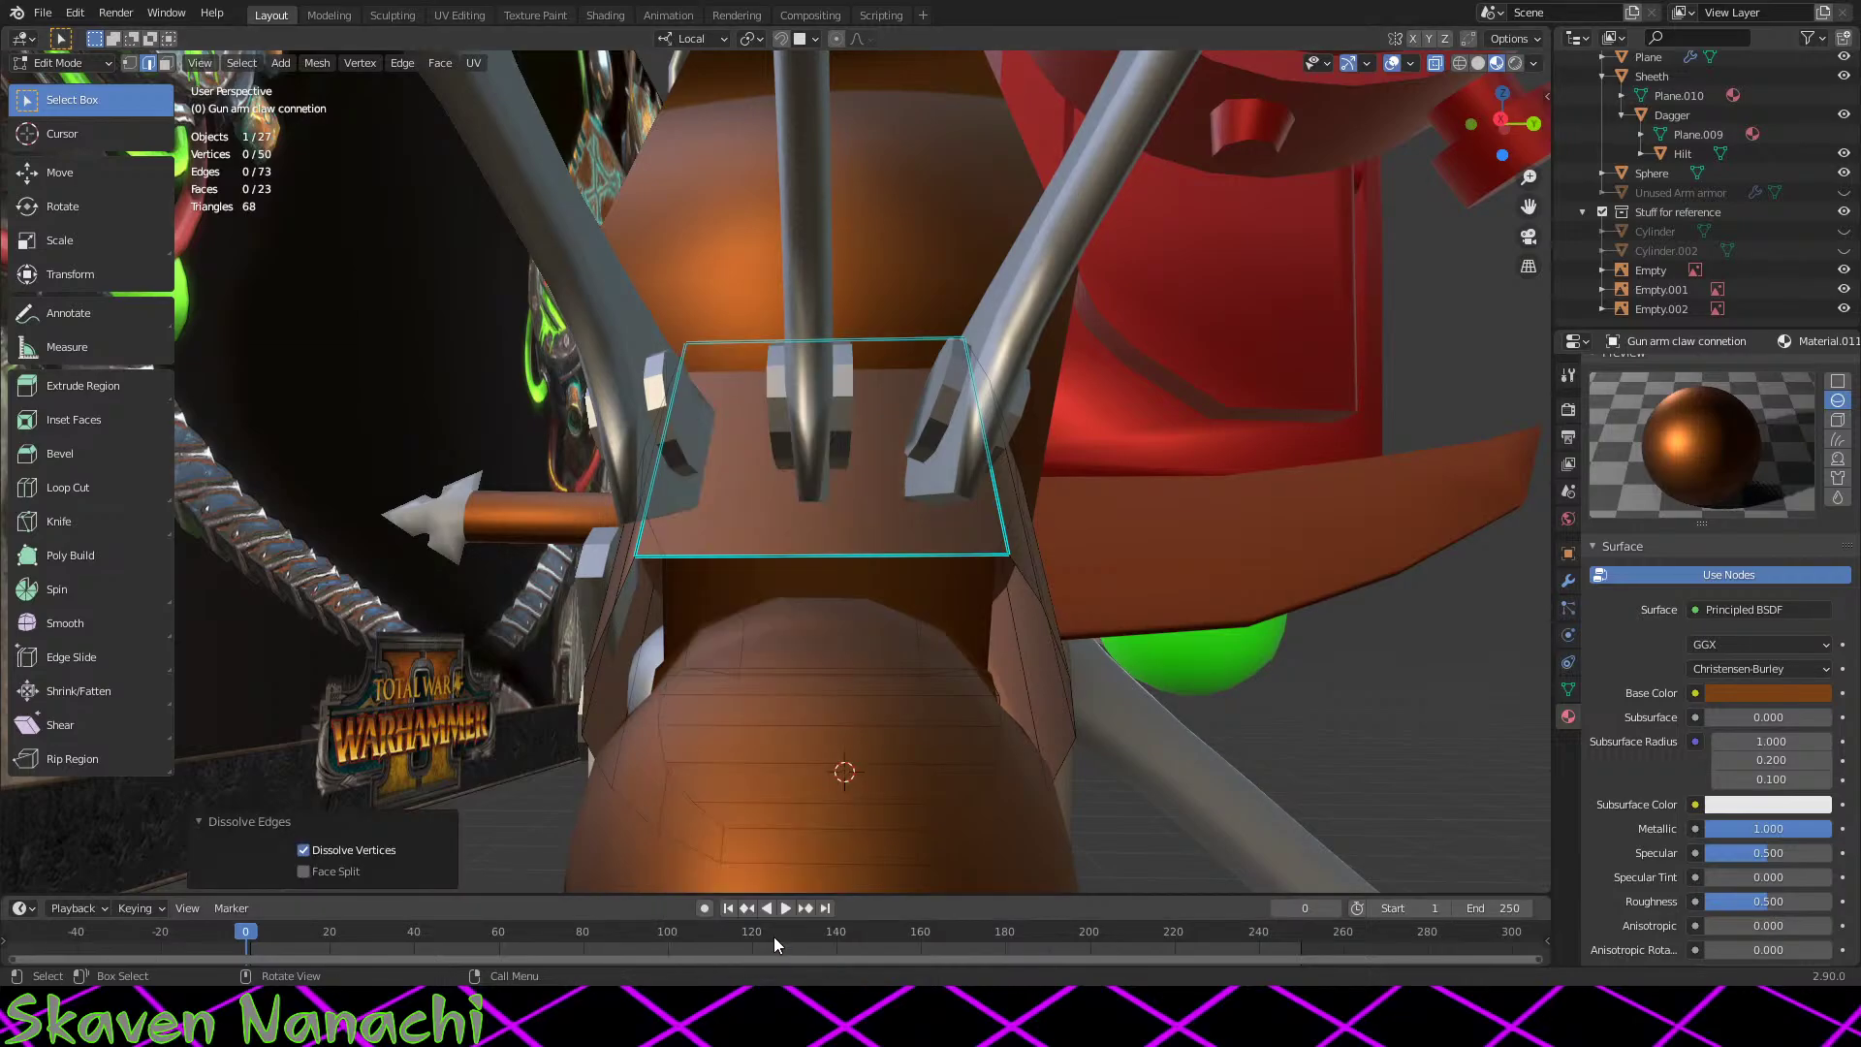
Step: Examine the claw connection's shape and cutout from inside the arm and from the side, next to the Ikit Claw reference image
middle_click_drag(930, 843, 210, 76)
scroll(706, 444, "up", 5)
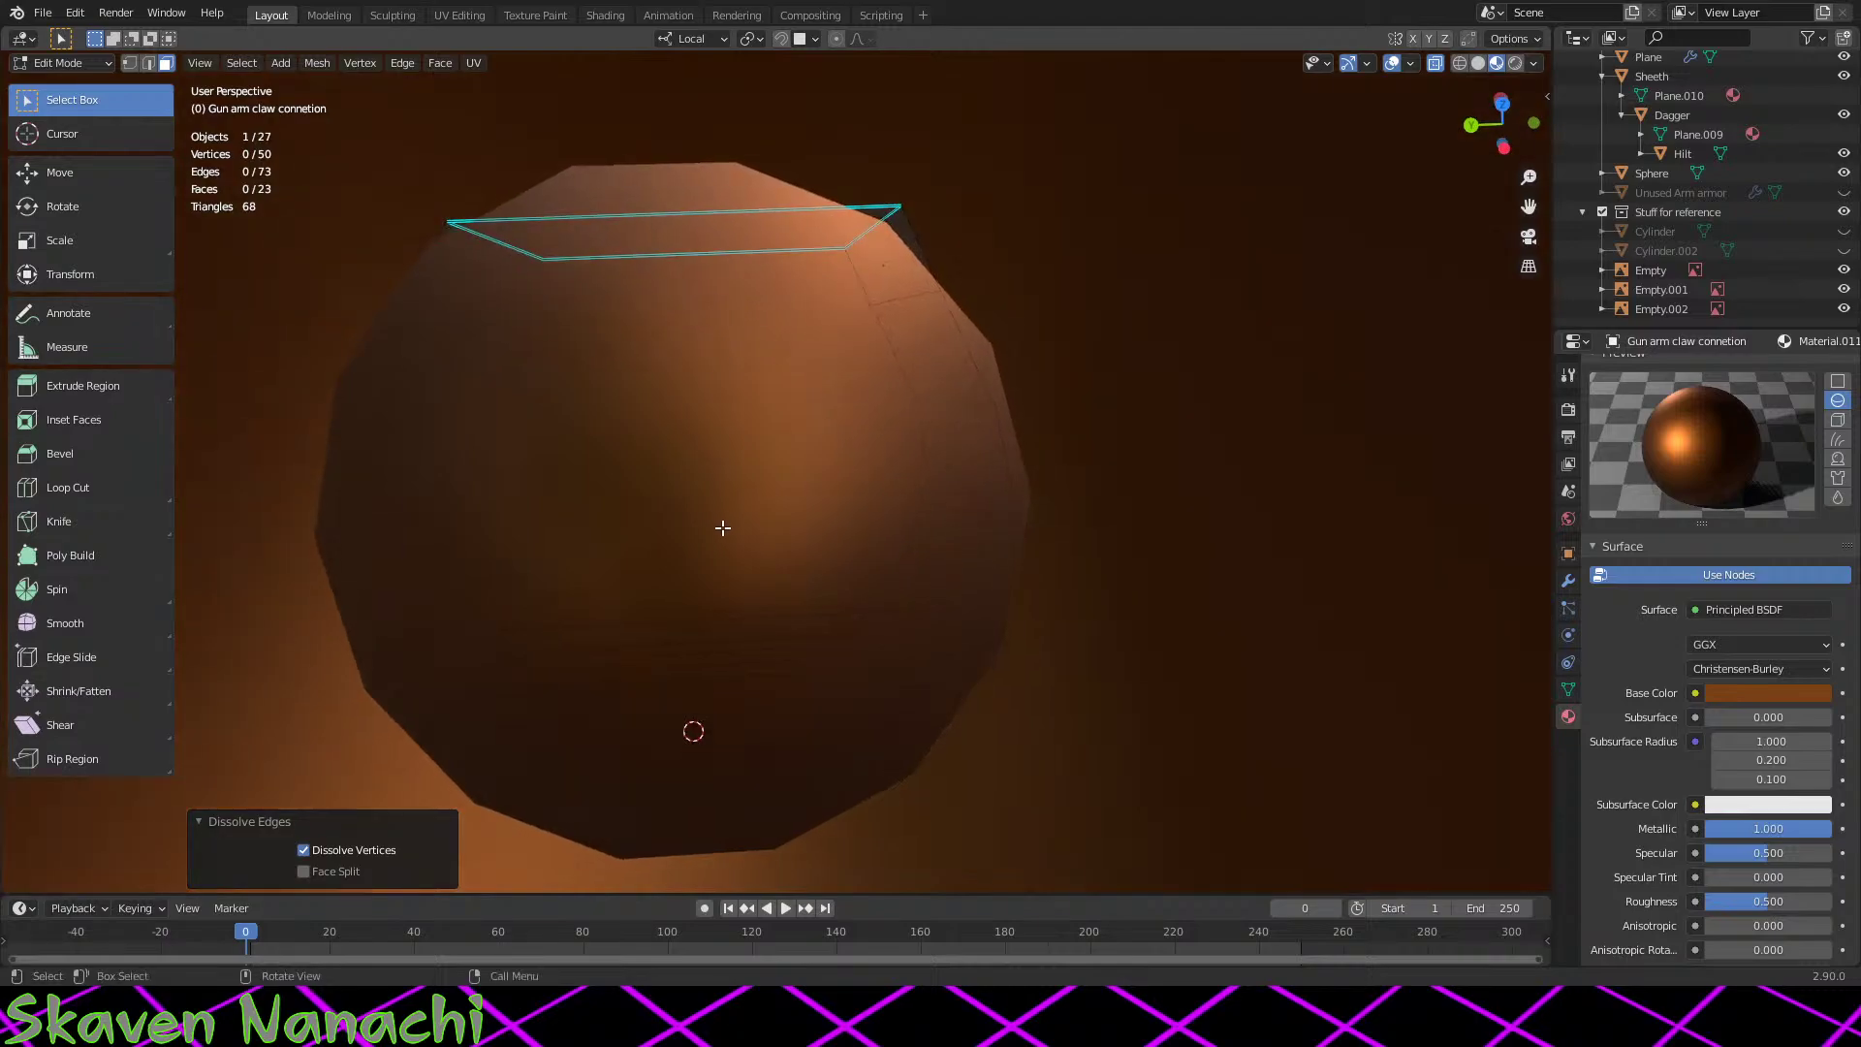
key("Tab")
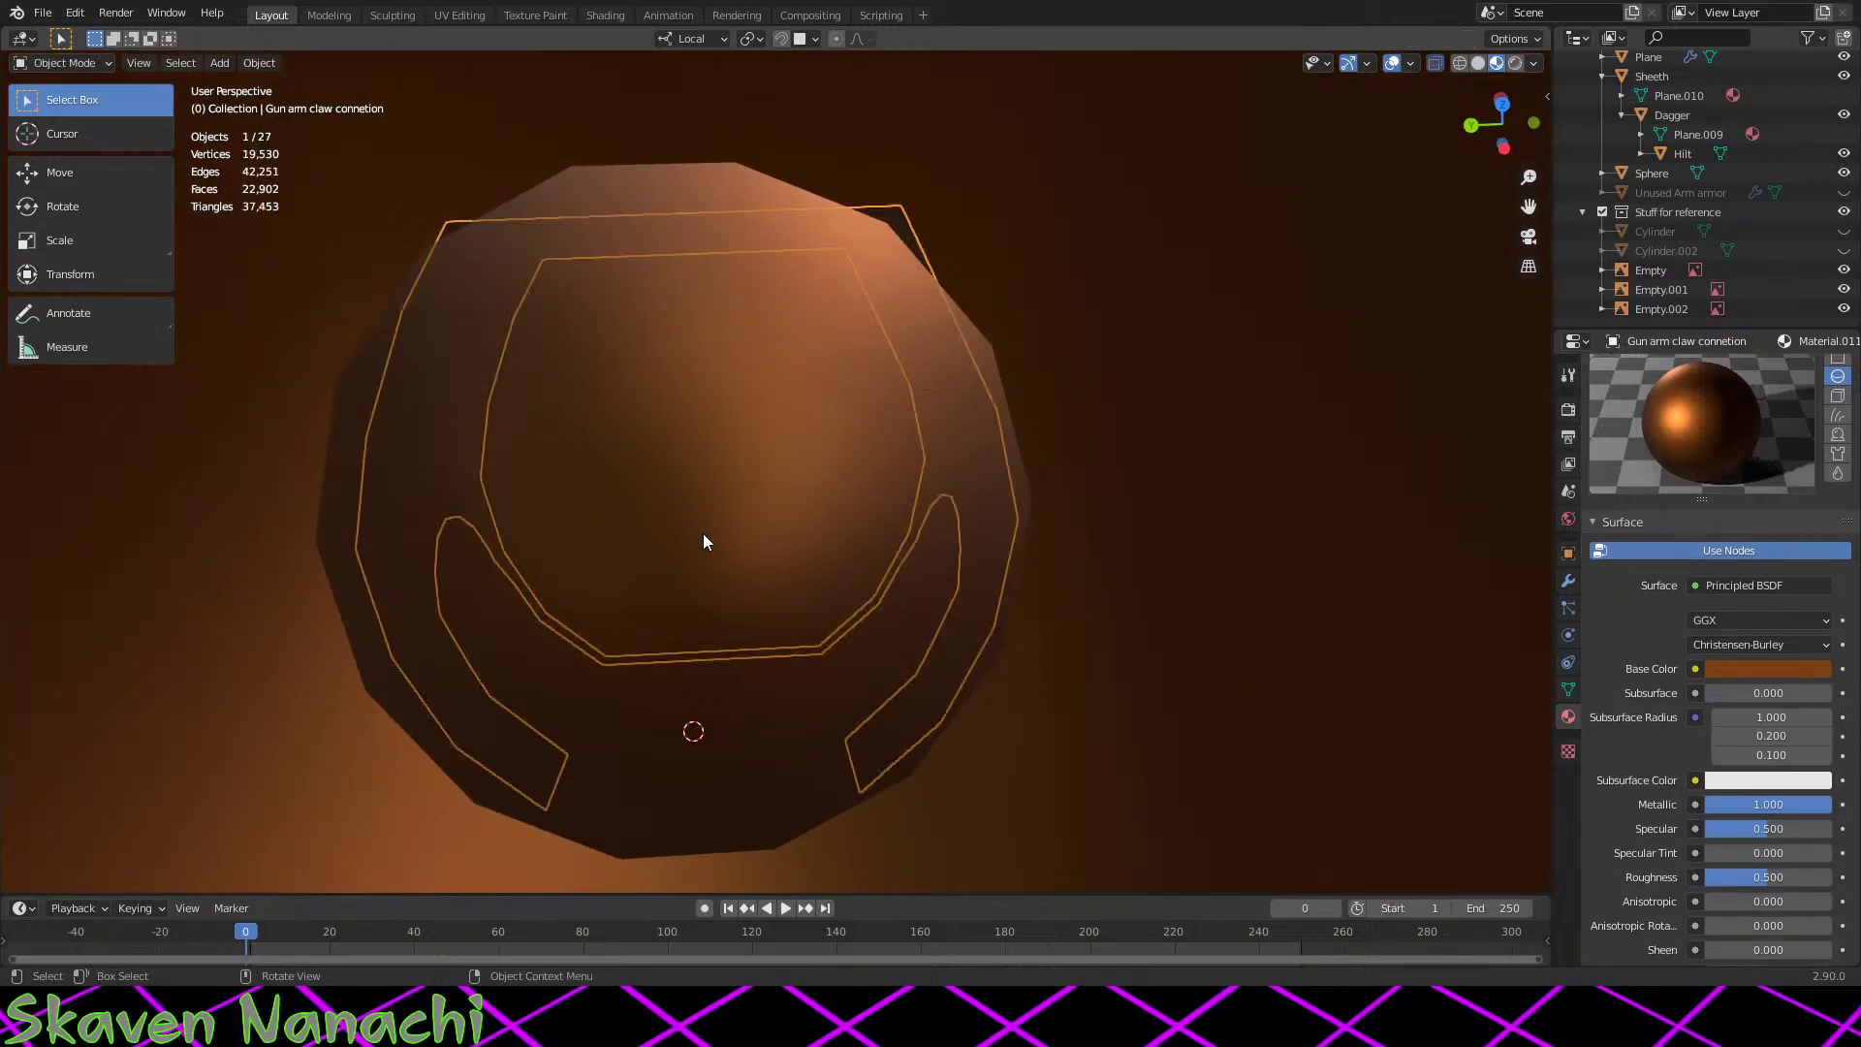
key("Tab")
middle_click_drag(718, 540, 652, 685)
scroll(814, 717, "up", 10)
scroll(826, 732, "down", 8)
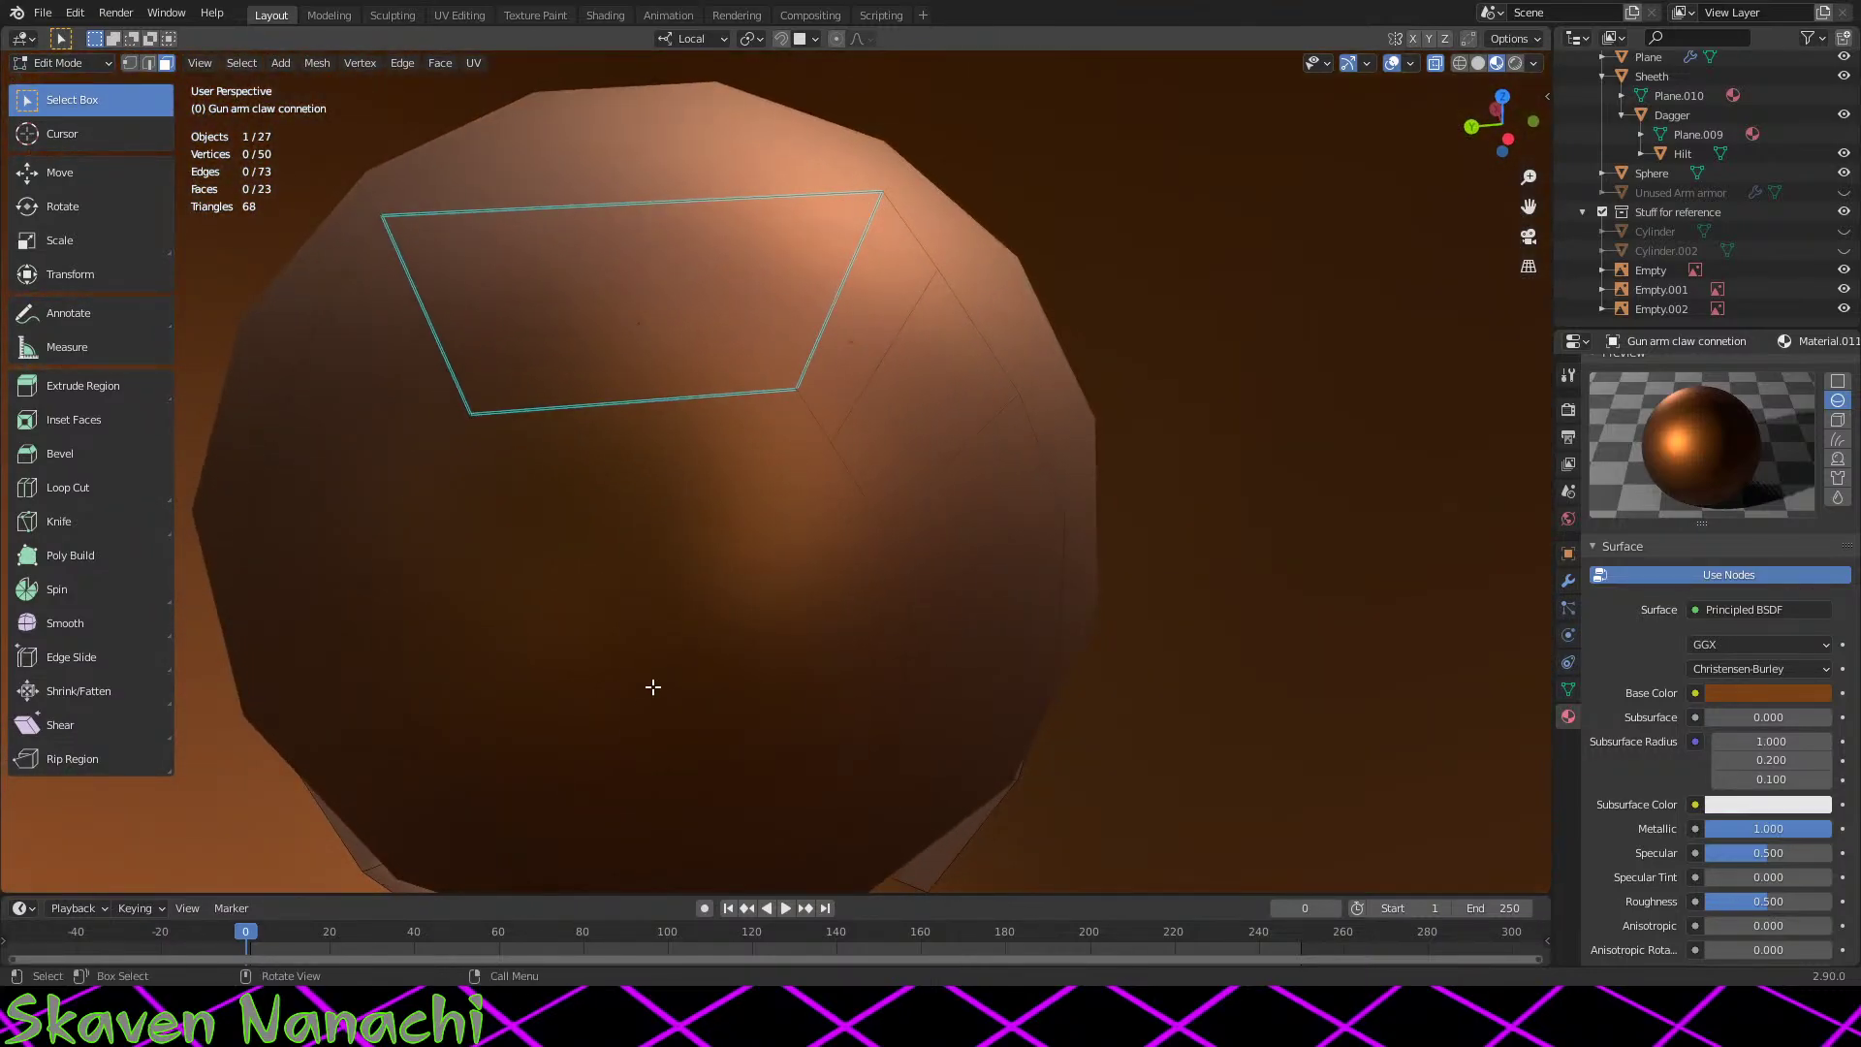
left_click_drag(776, 445, 515, 689)
middle_click_drag(515, 689, 1524, 544)
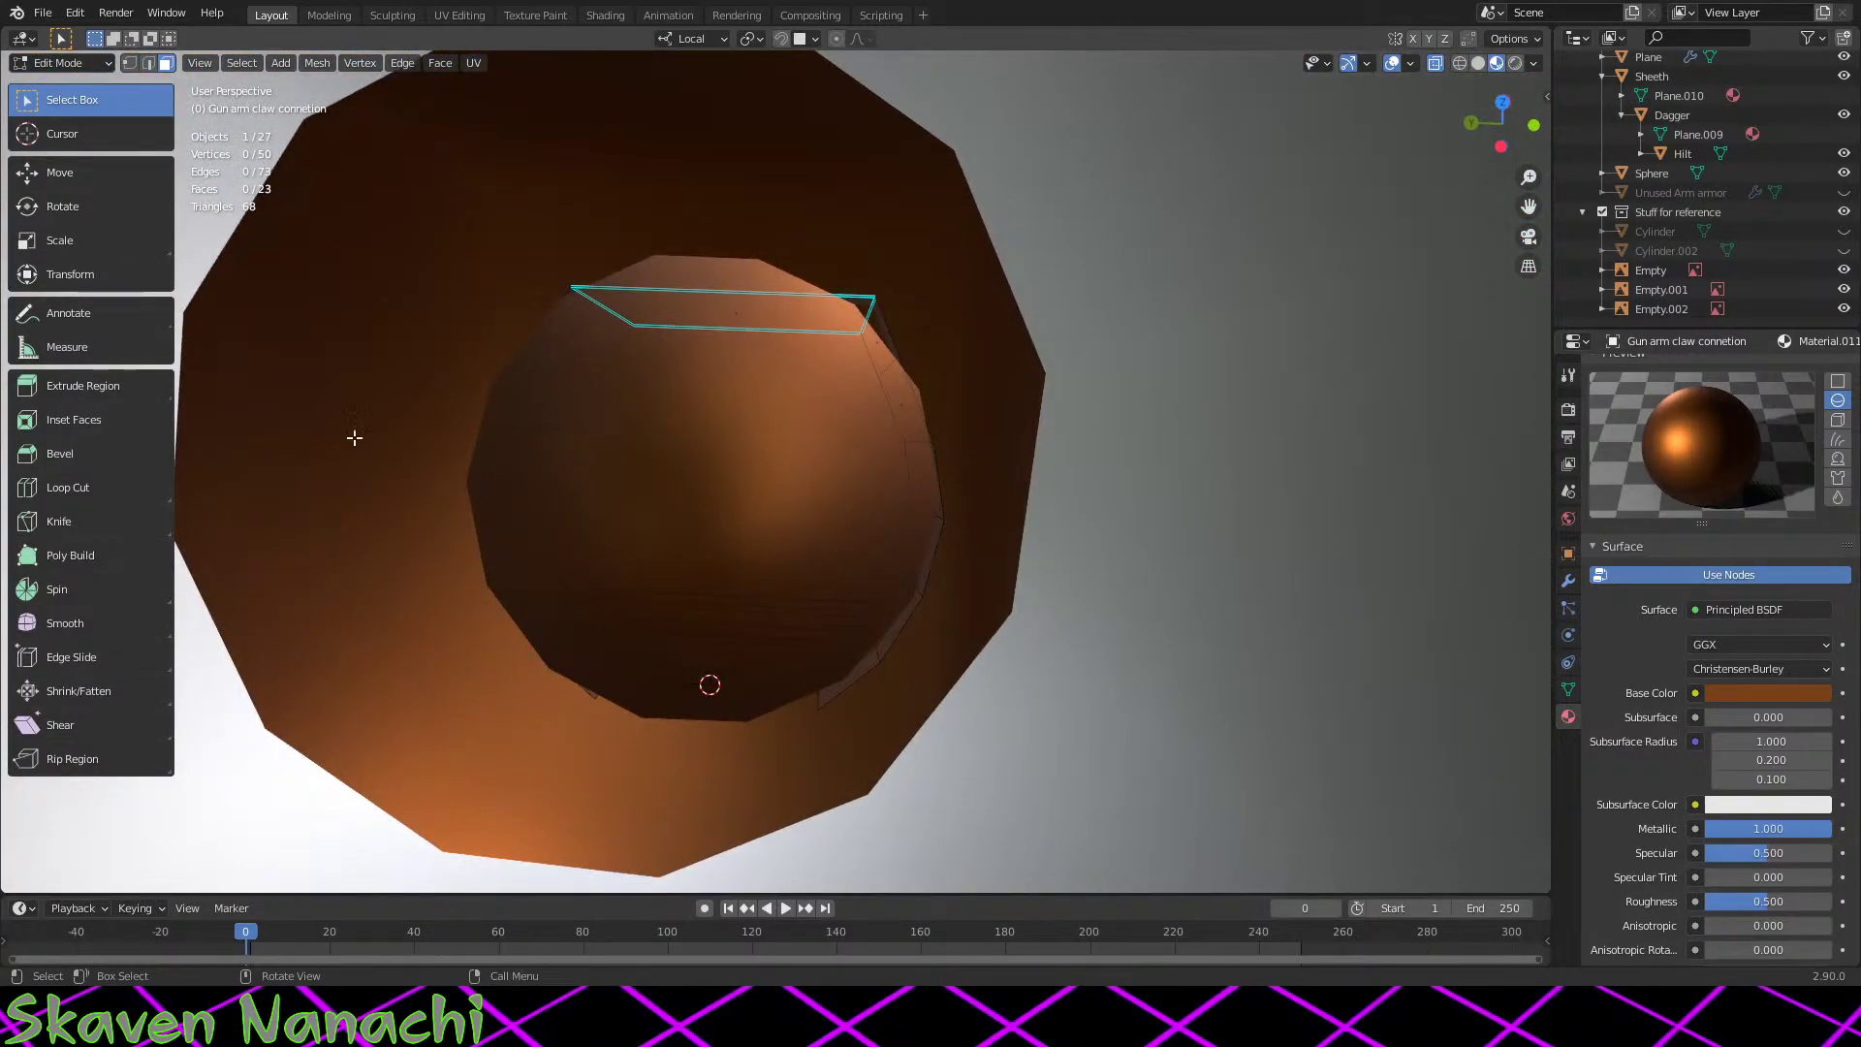
middle_click_drag(682, 484, 891, 580)
key("KP_0")
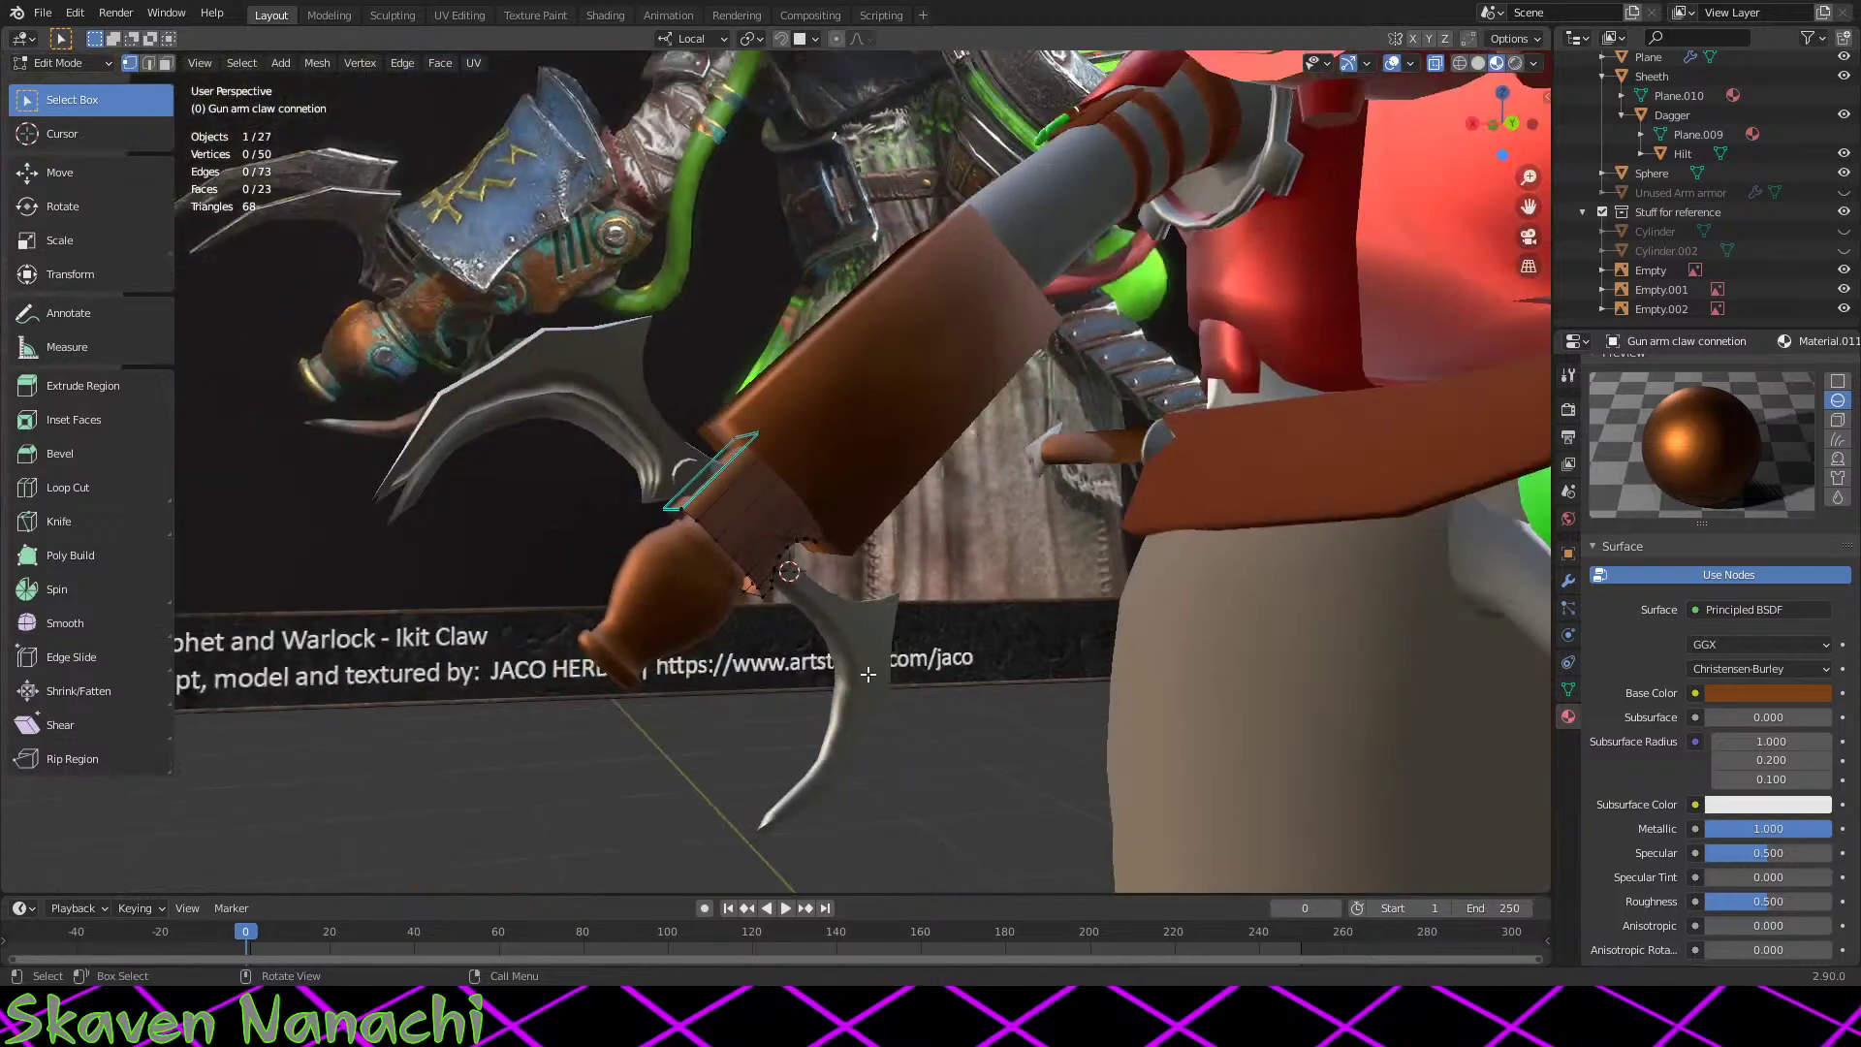
key("KP_0")
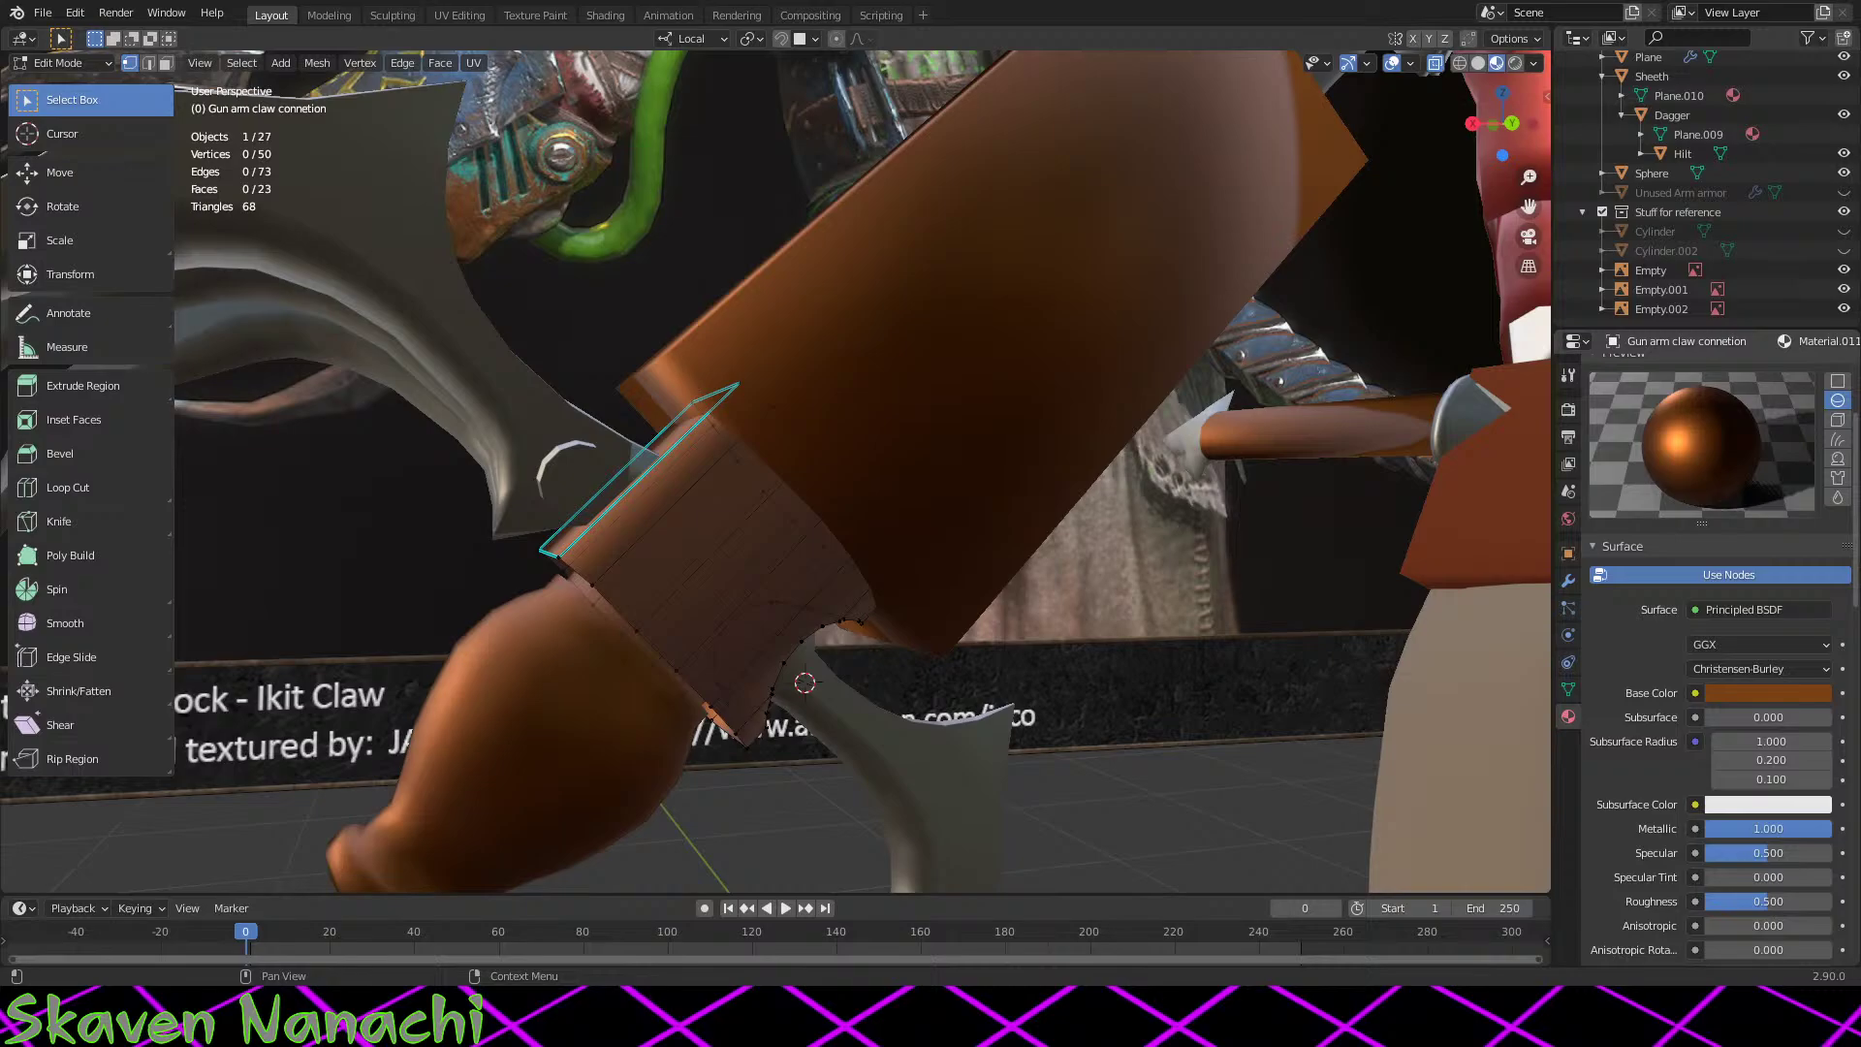
Step: Fill the open 14-vertex boundary loop at the end of the claw connection with a single face
middle_click_drag(824, 621, 1009, 661)
left_click(945, 558, "alt")
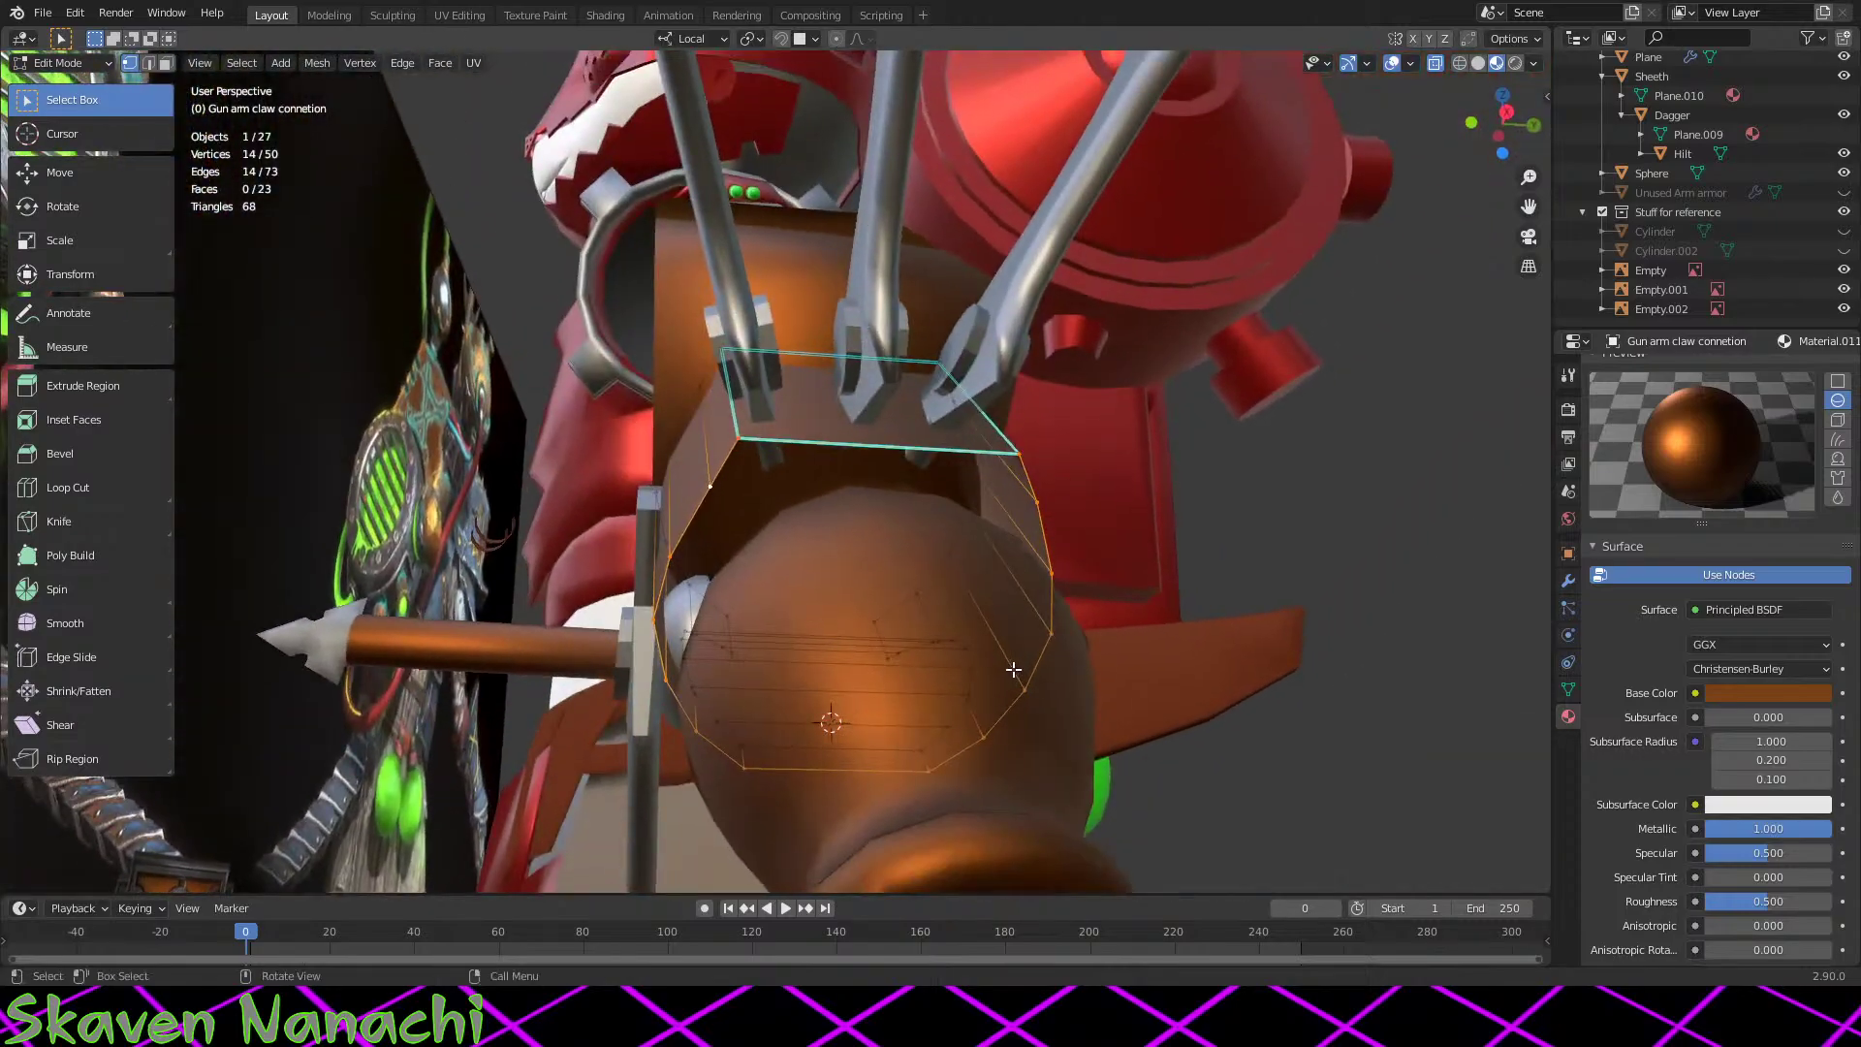
right_click(1014, 665)
left_click(1052, 583)
middle_click_drag(1052, 583, 1022, 349)
key("Tab")
key("Tab")
Step: Merge two pairs of near-coincident vertices at center, one on each side of the cutout's lower inner corner
scroll(1068, 646, "up", 5)
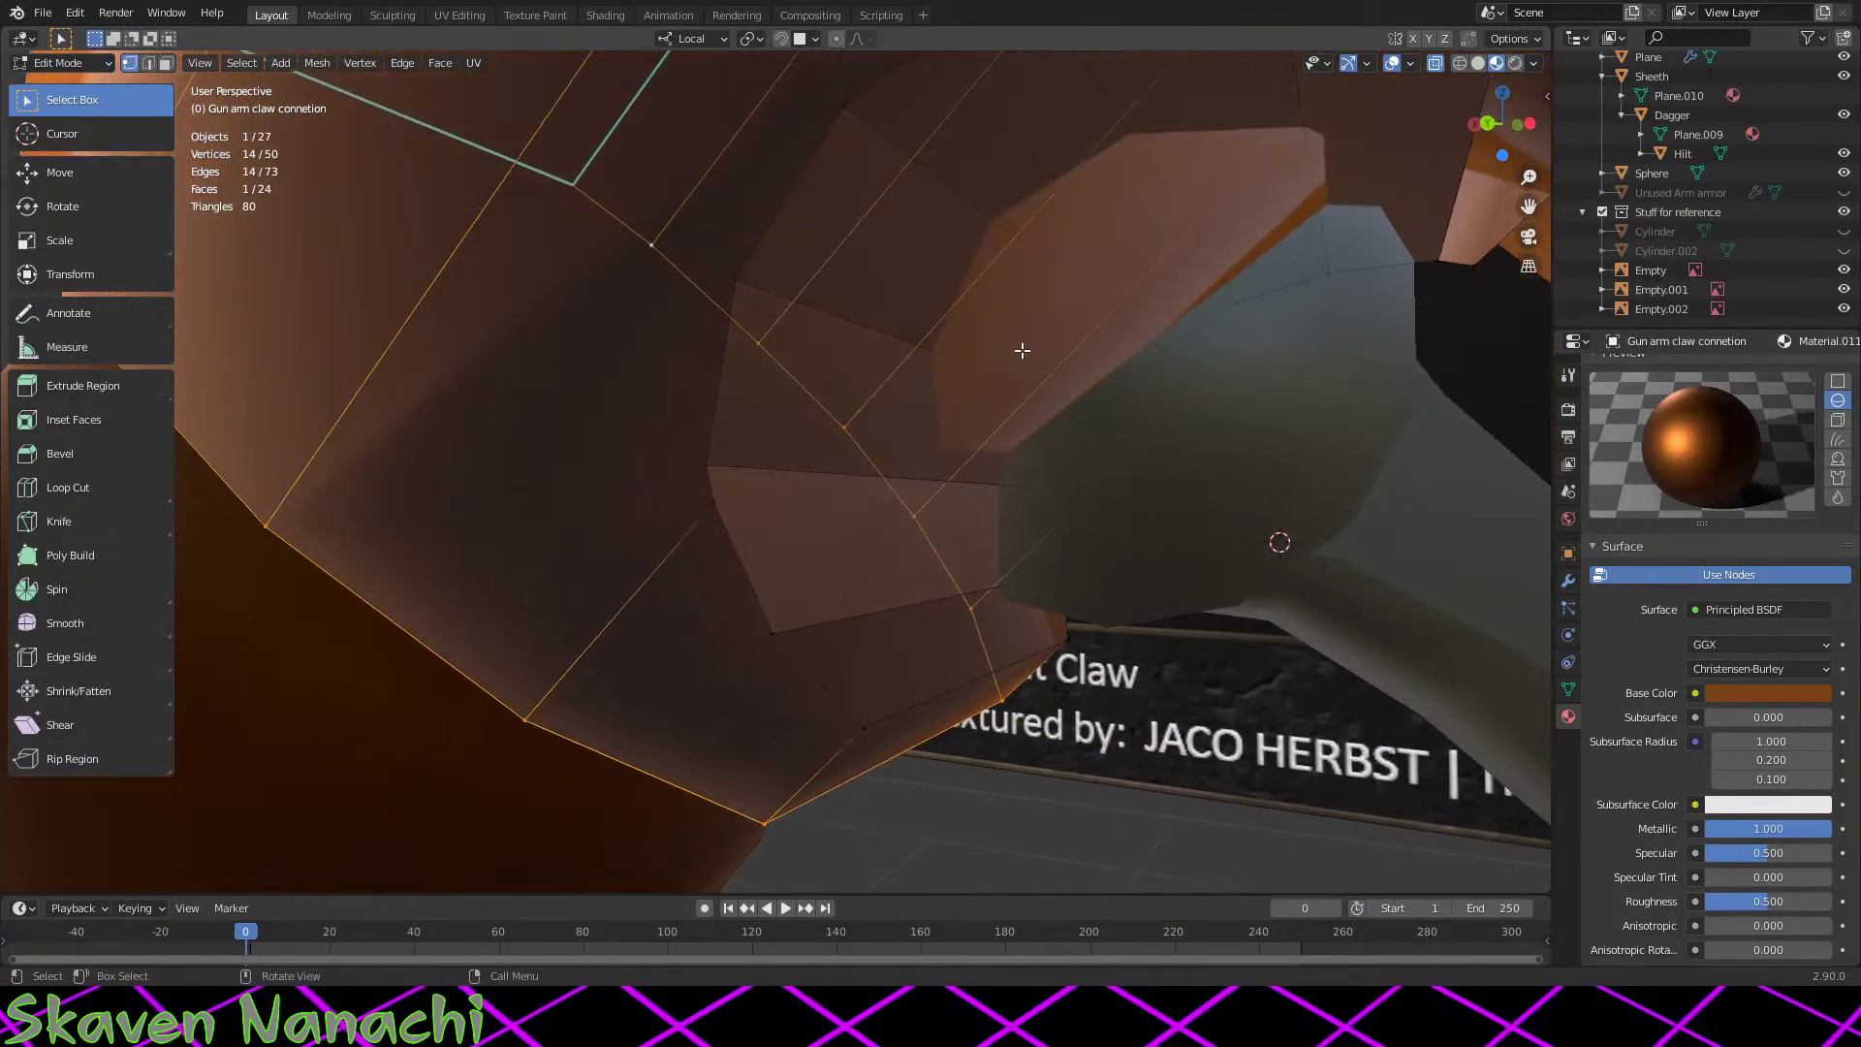
left_click(705, 463)
left_click(740, 532, "shift")
right_click(740, 532)
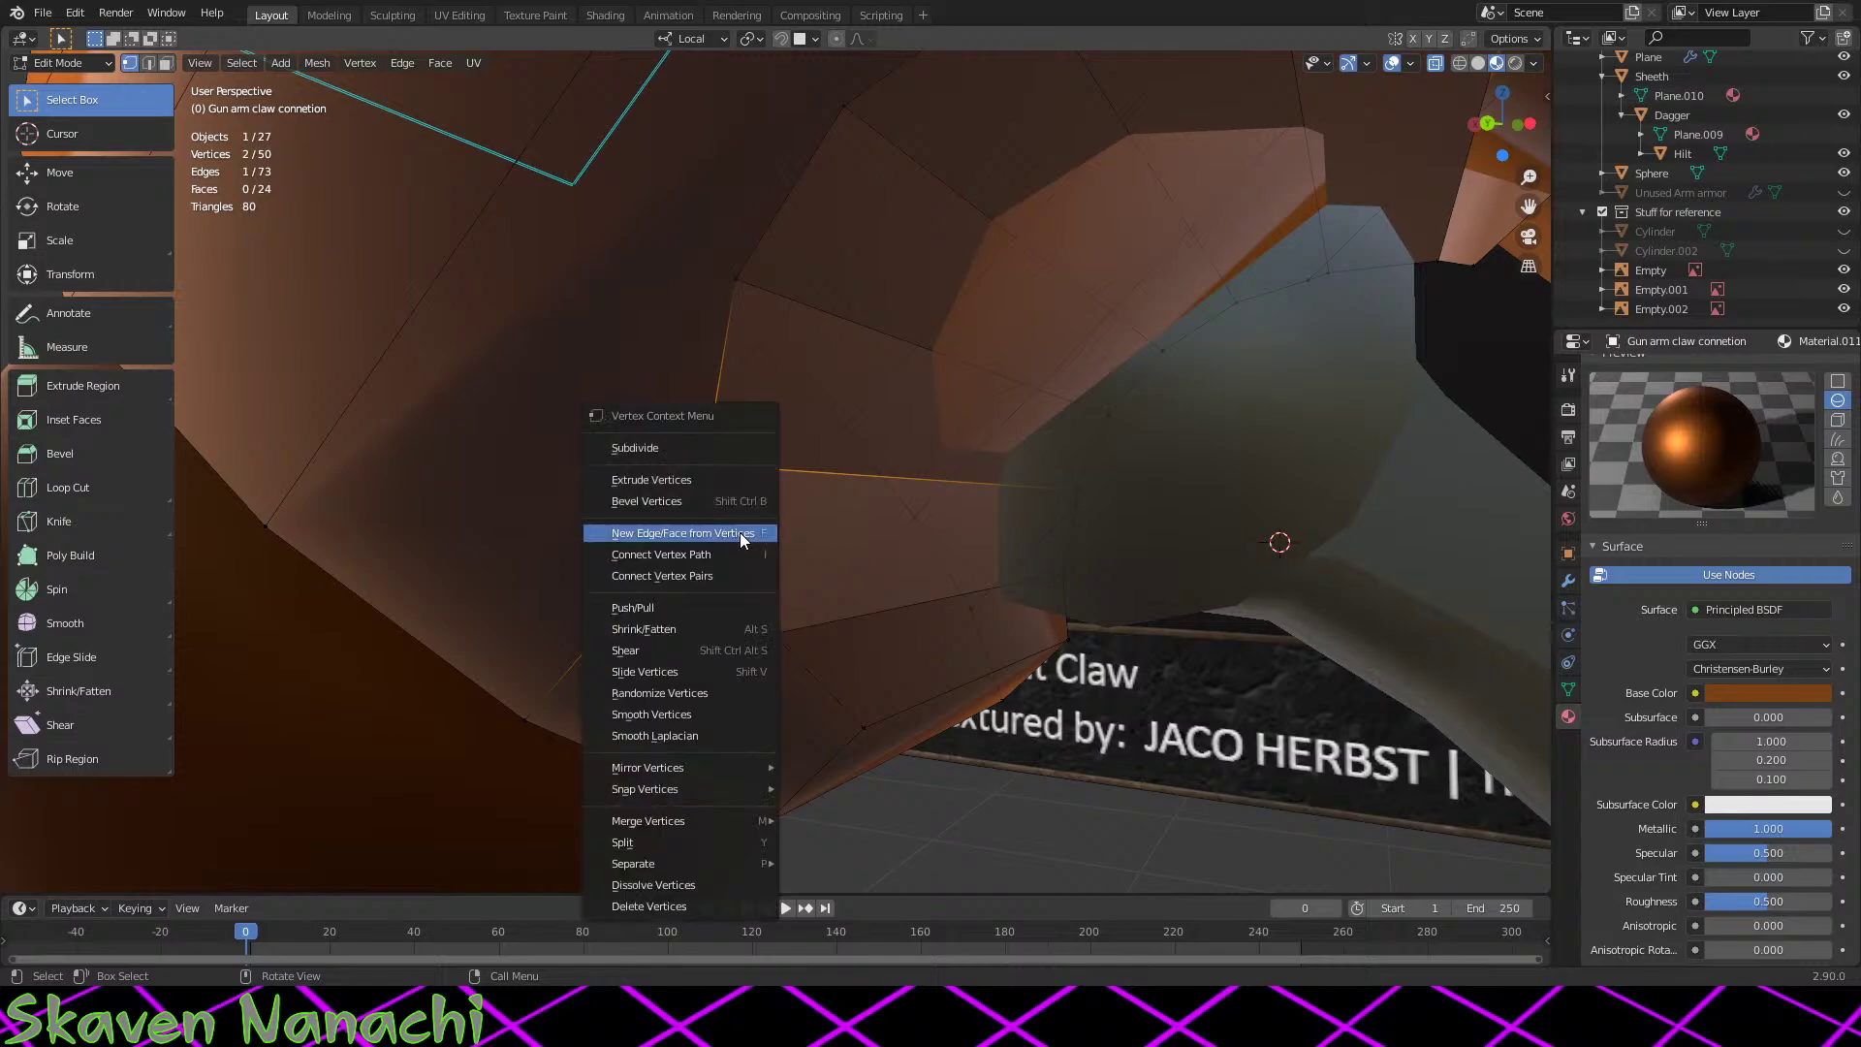
mouse_move(696, 828)
left_click(860, 856)
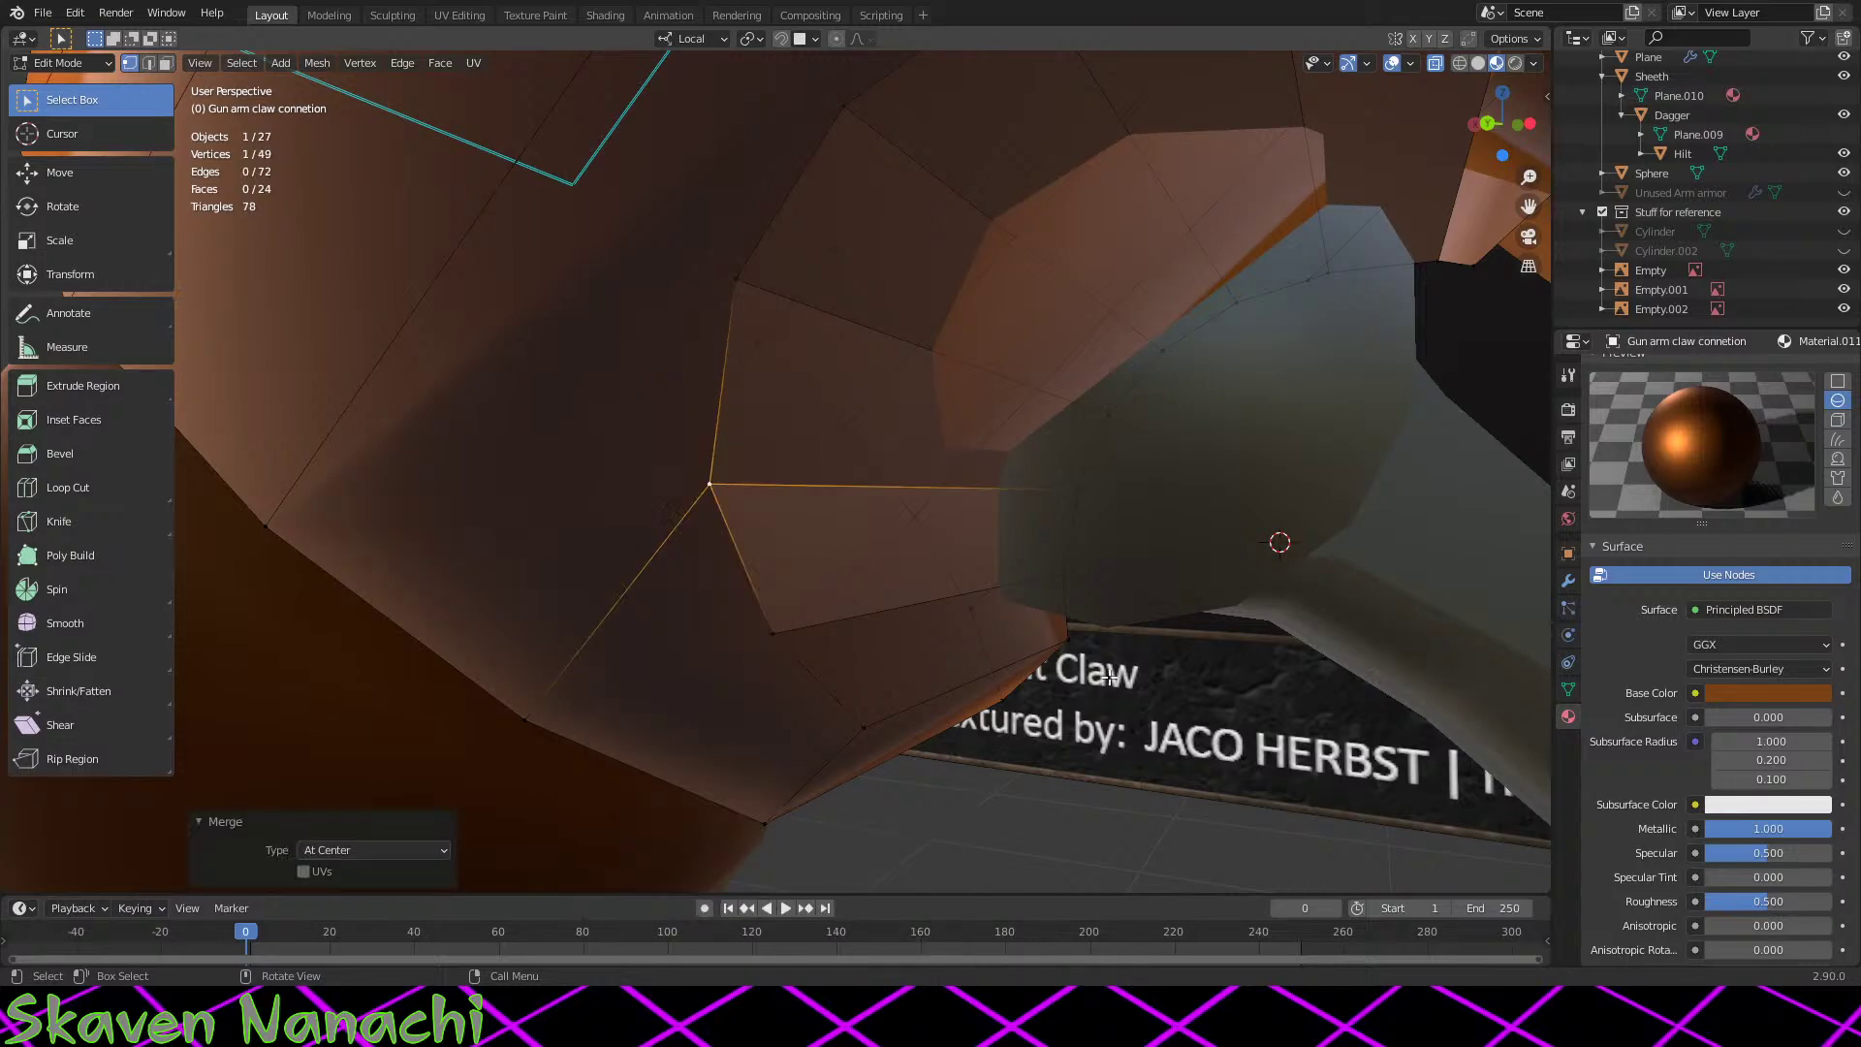
middle_click_drag(861, 857, 515, 550)
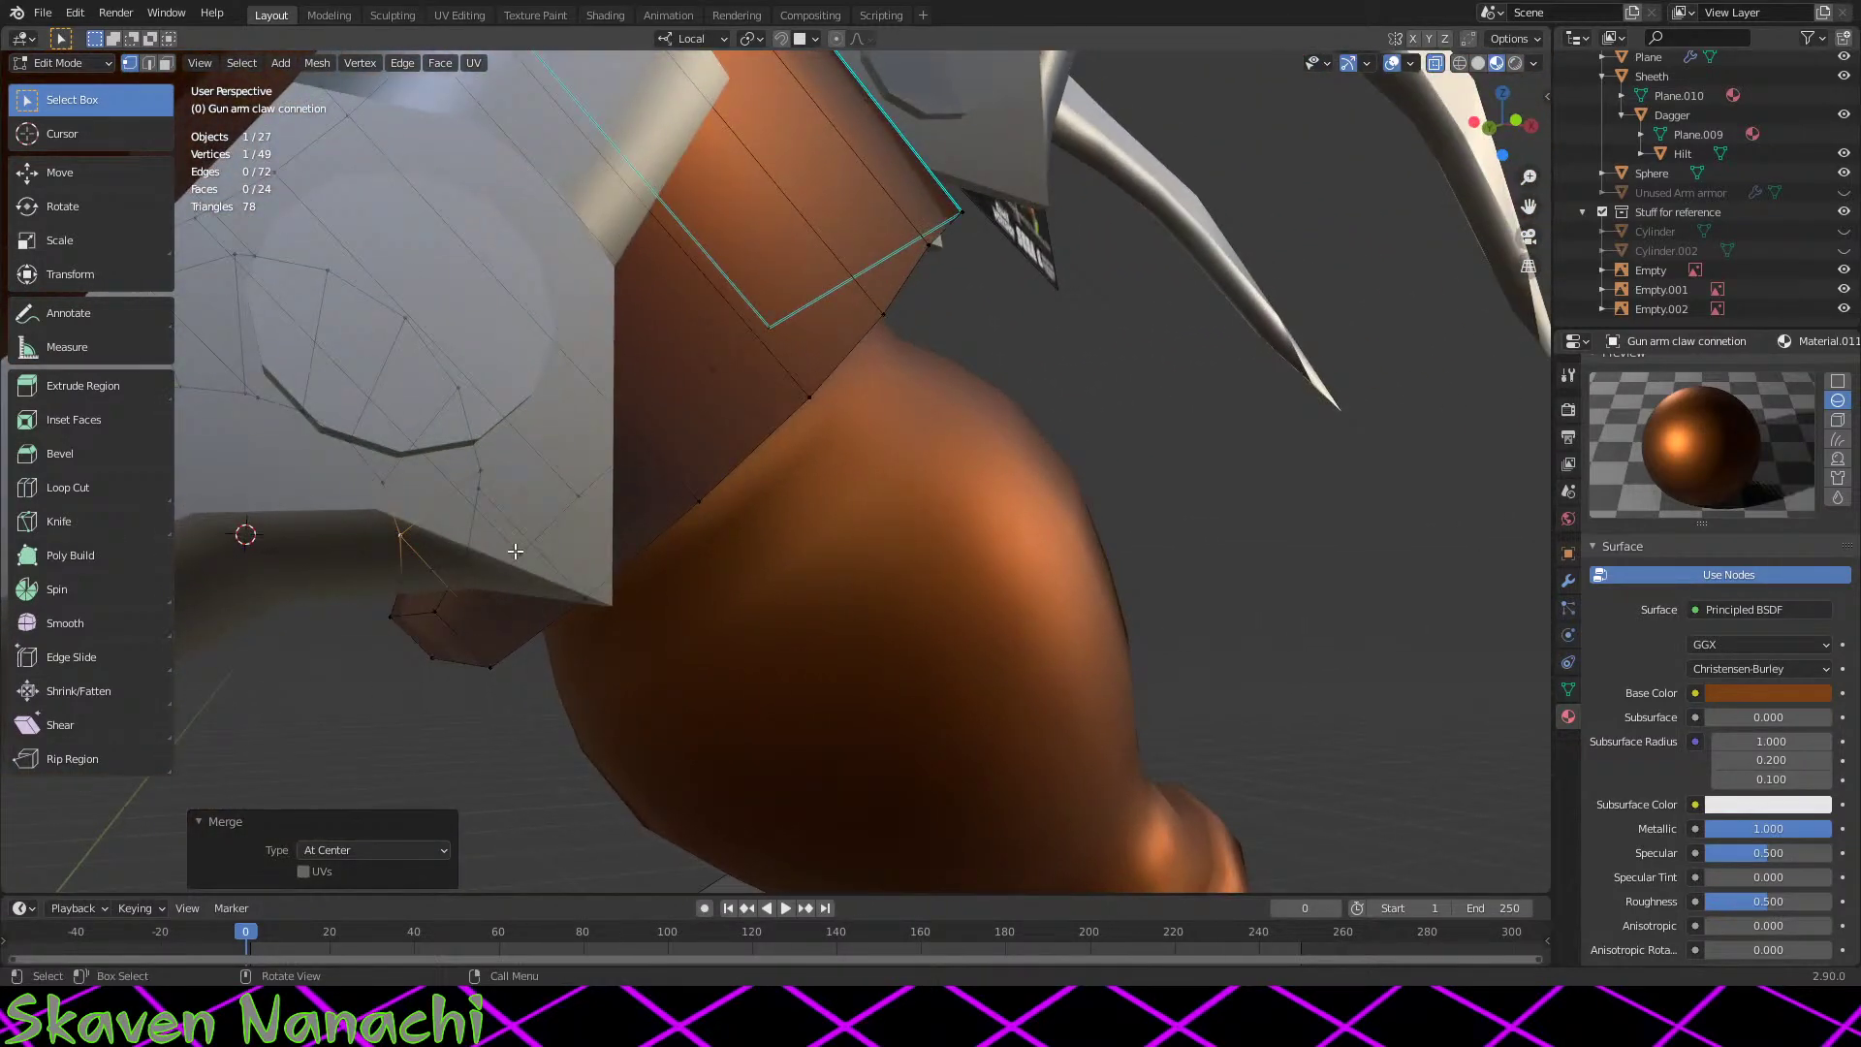
left_click(478, 481, "shift")
right_click(514, 497)
mouse_move(520, 498)
left_click(640, 536)
Step: Merge two more pairs of closely spaced vertices at center along the upper part of the cutout
middle_click_drag(459, 522, 868, 582)
scroll(869, 579, "up", 6)
left_click(1050, 518)
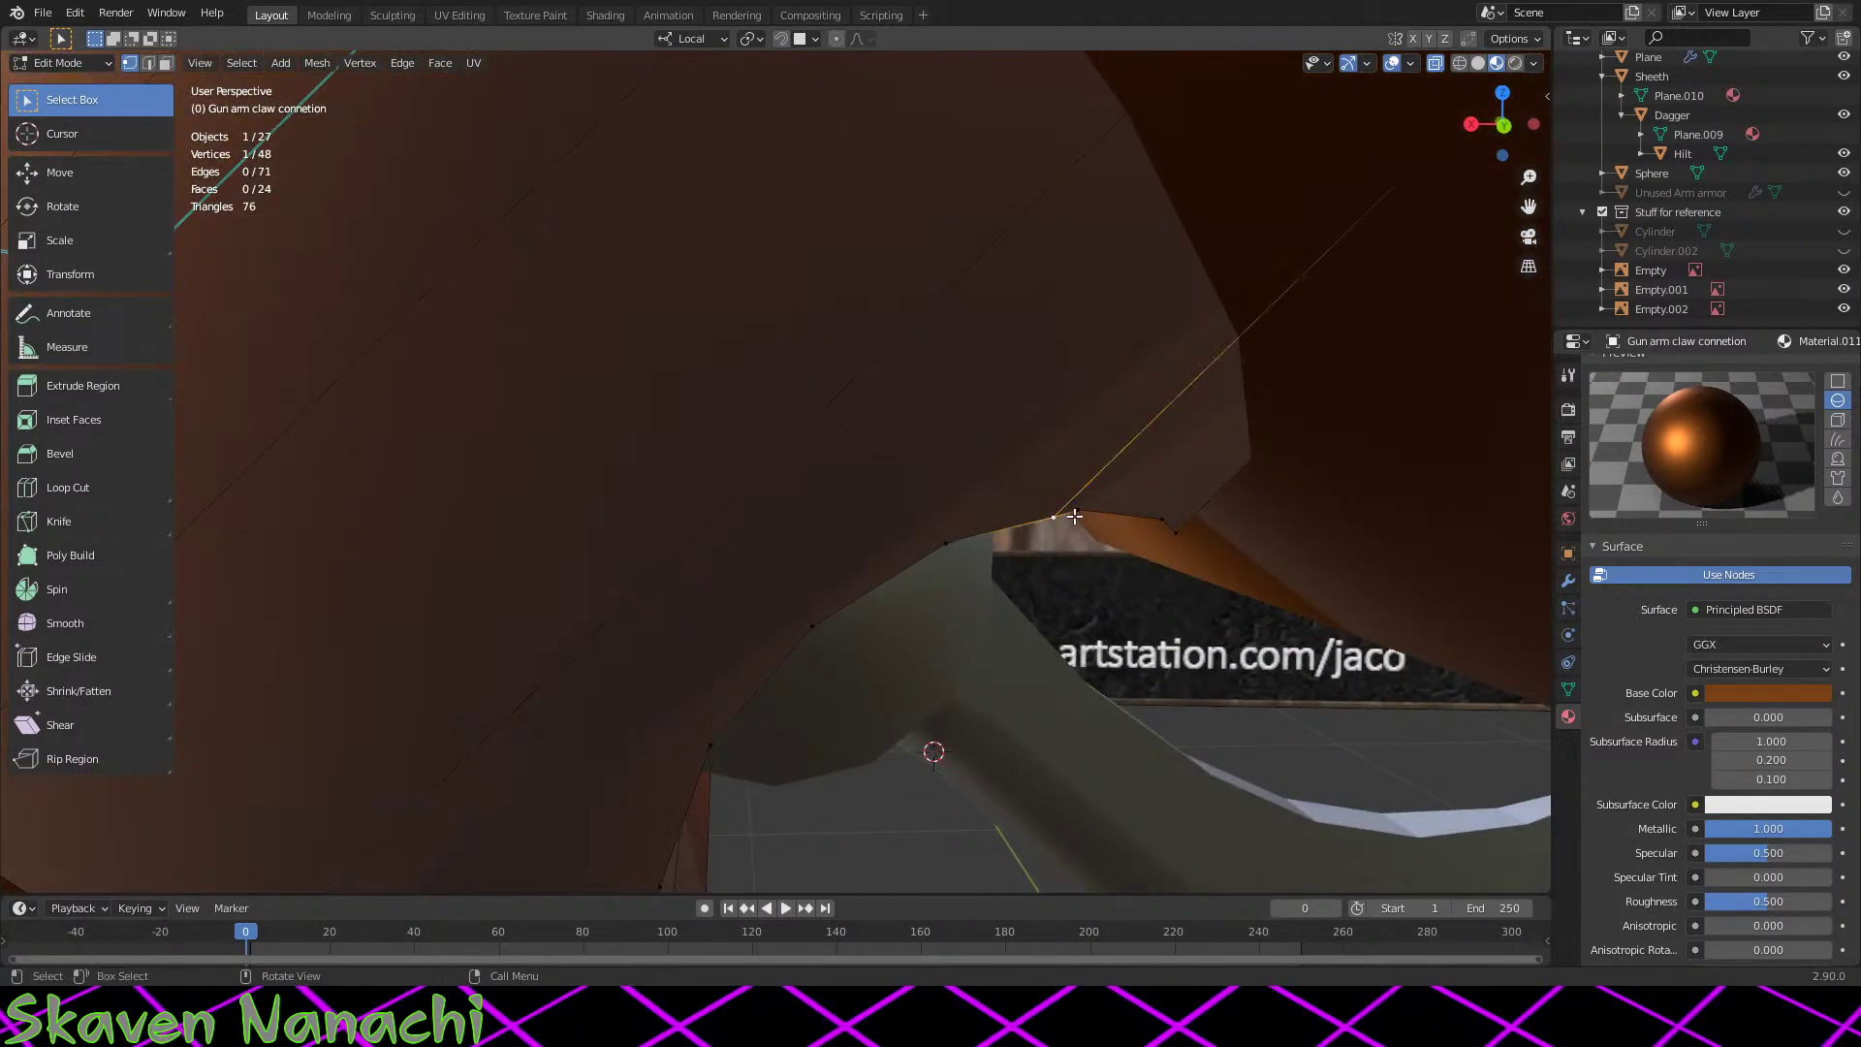
right_click(1071, 534)
mouse_move(1039, 556)
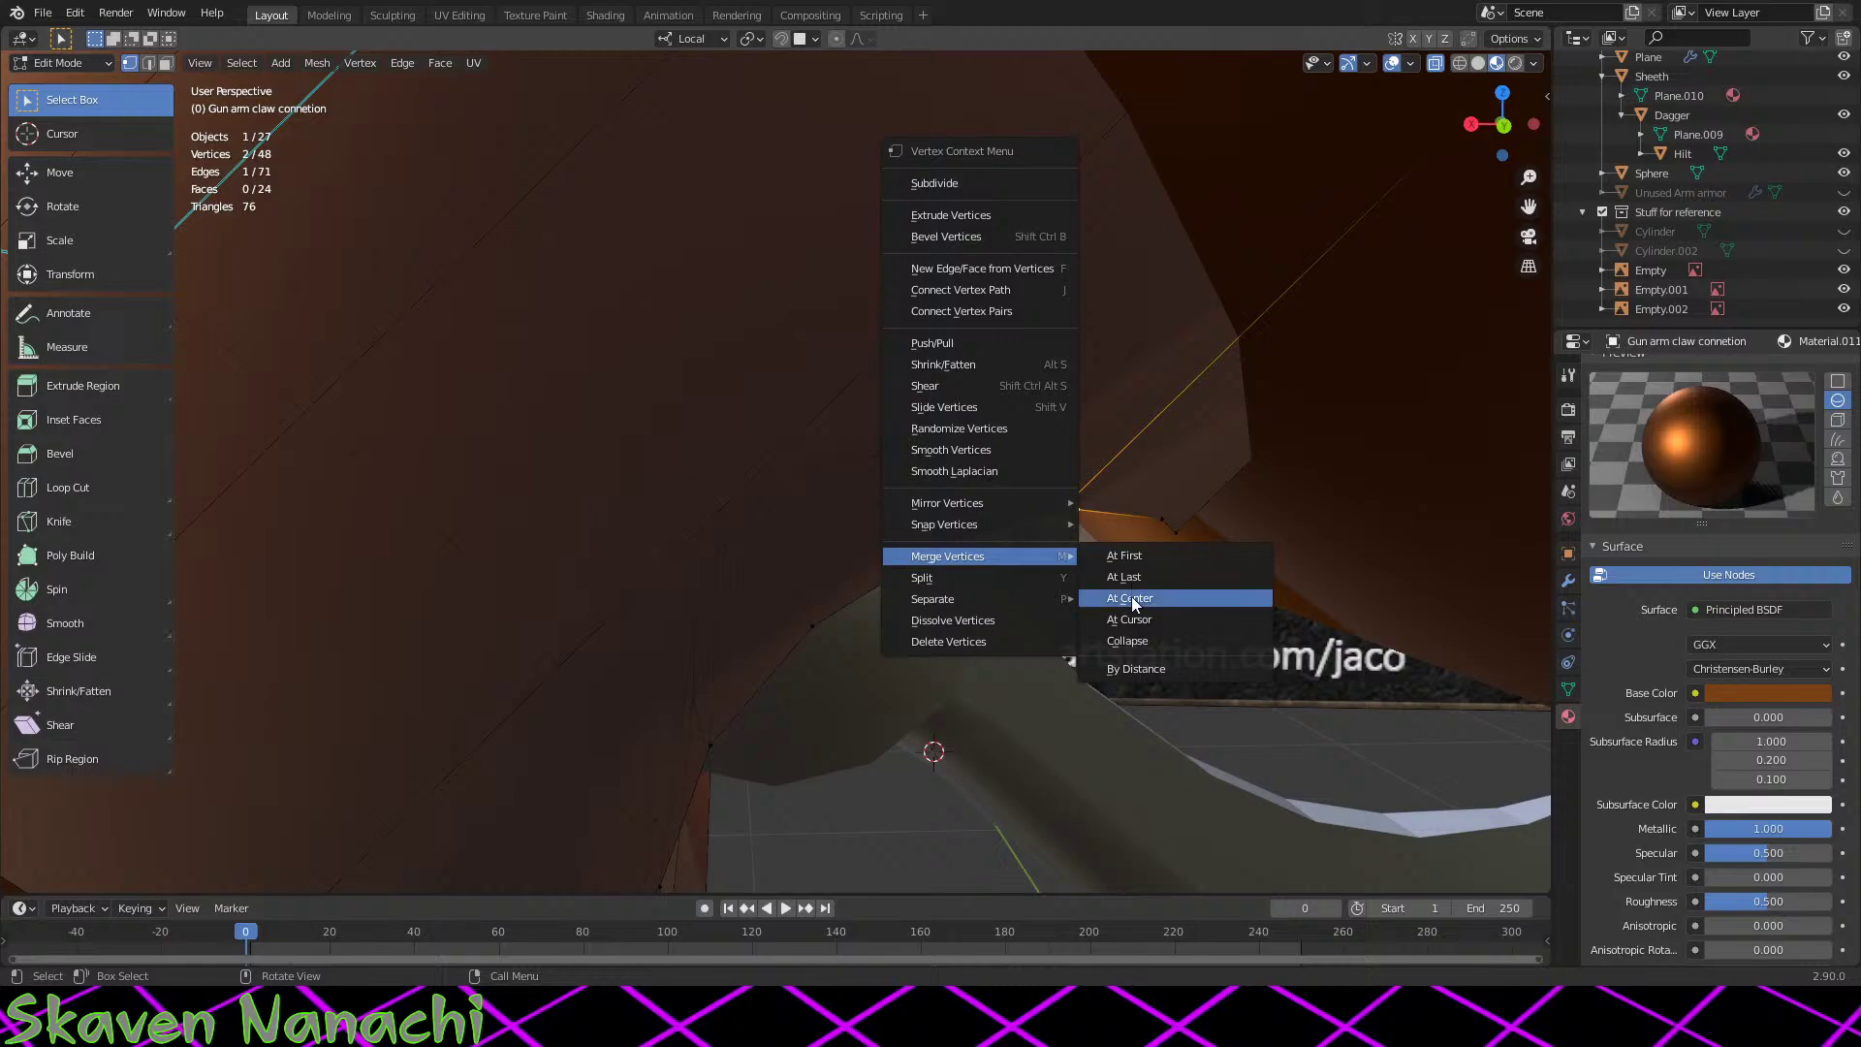
left_click(1132, 597)
left_click(882, 455)
right_click(907, 485)
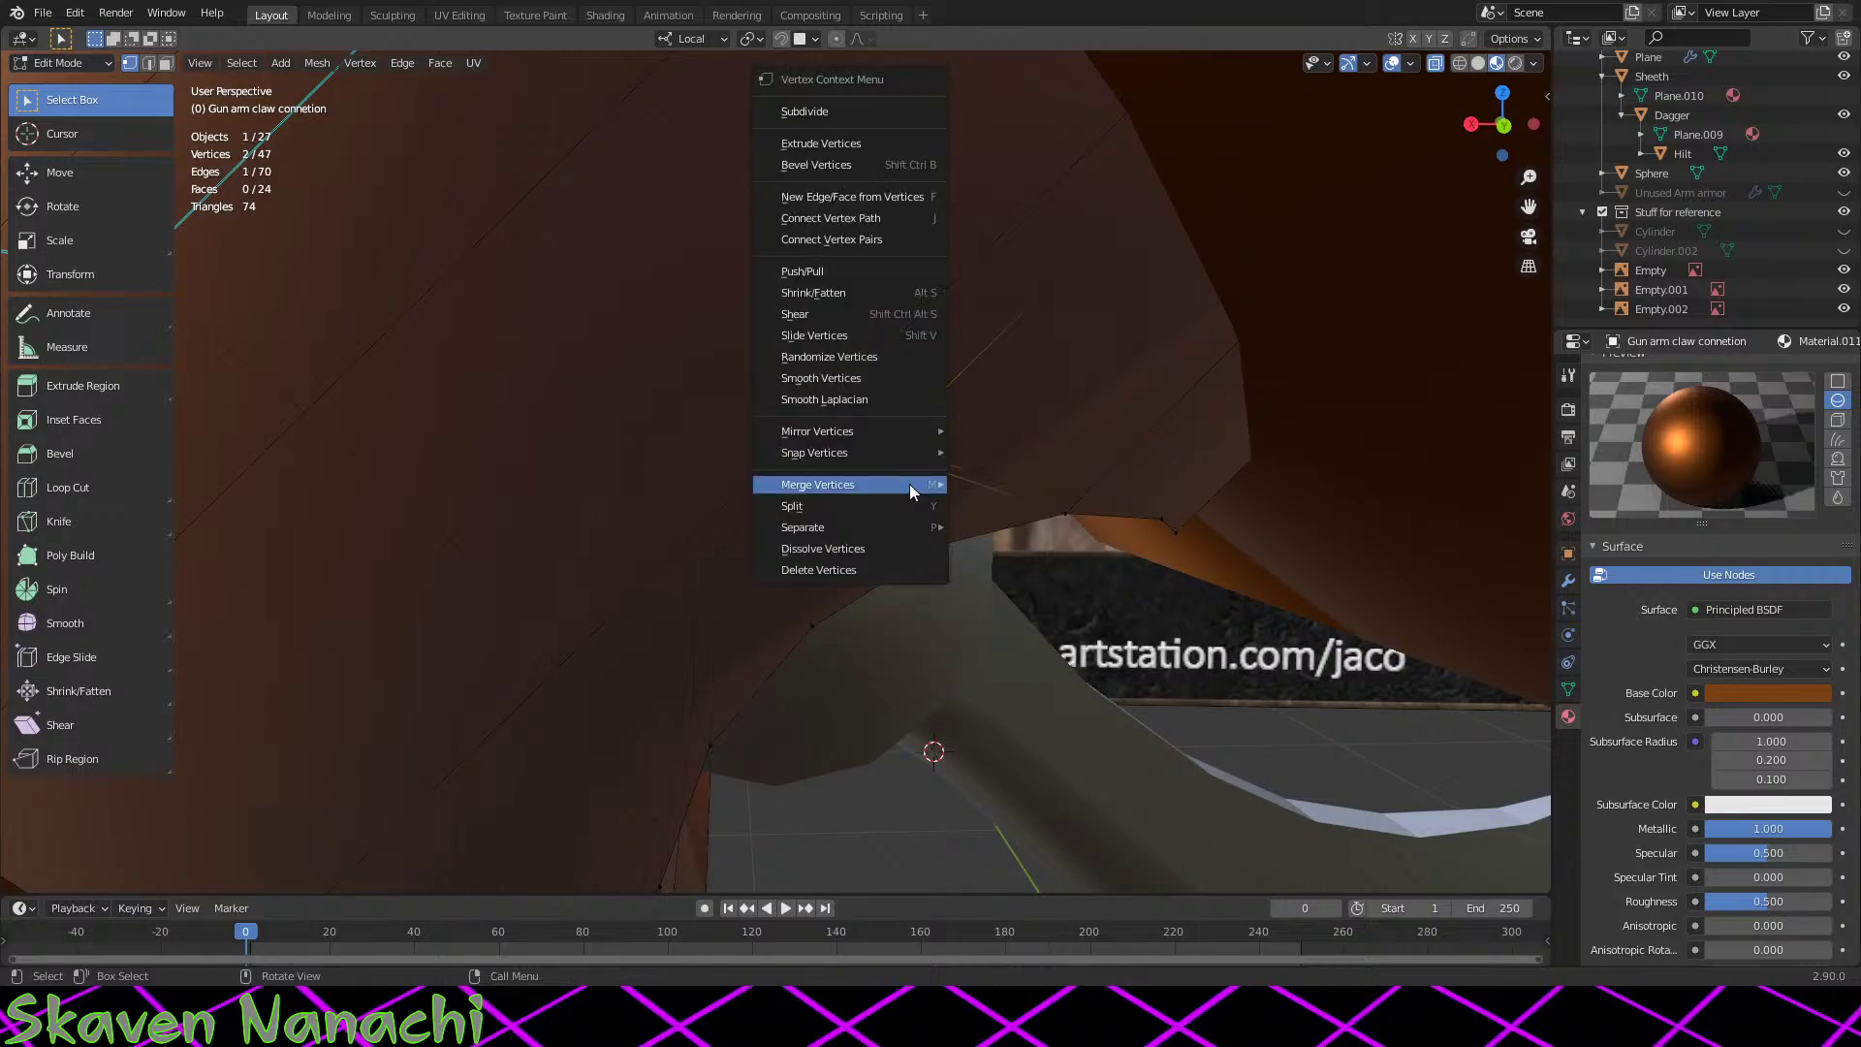
mouse_move(916, 484)
left_click(1016, 535)
Step: Apply the claw connection's Boolean Difference modifier that uses Cylinder.002, and return to Edit Mode
scroll(1015, 537, "down", 4)
mouse_move(1002, 589)
middle_mouse_down()
mouse_move(987, 577)
mouse_move(1000, 593)
middle_mouse_up()
key("Tab")
key("Tab")
key("Tab")
key("Tab")
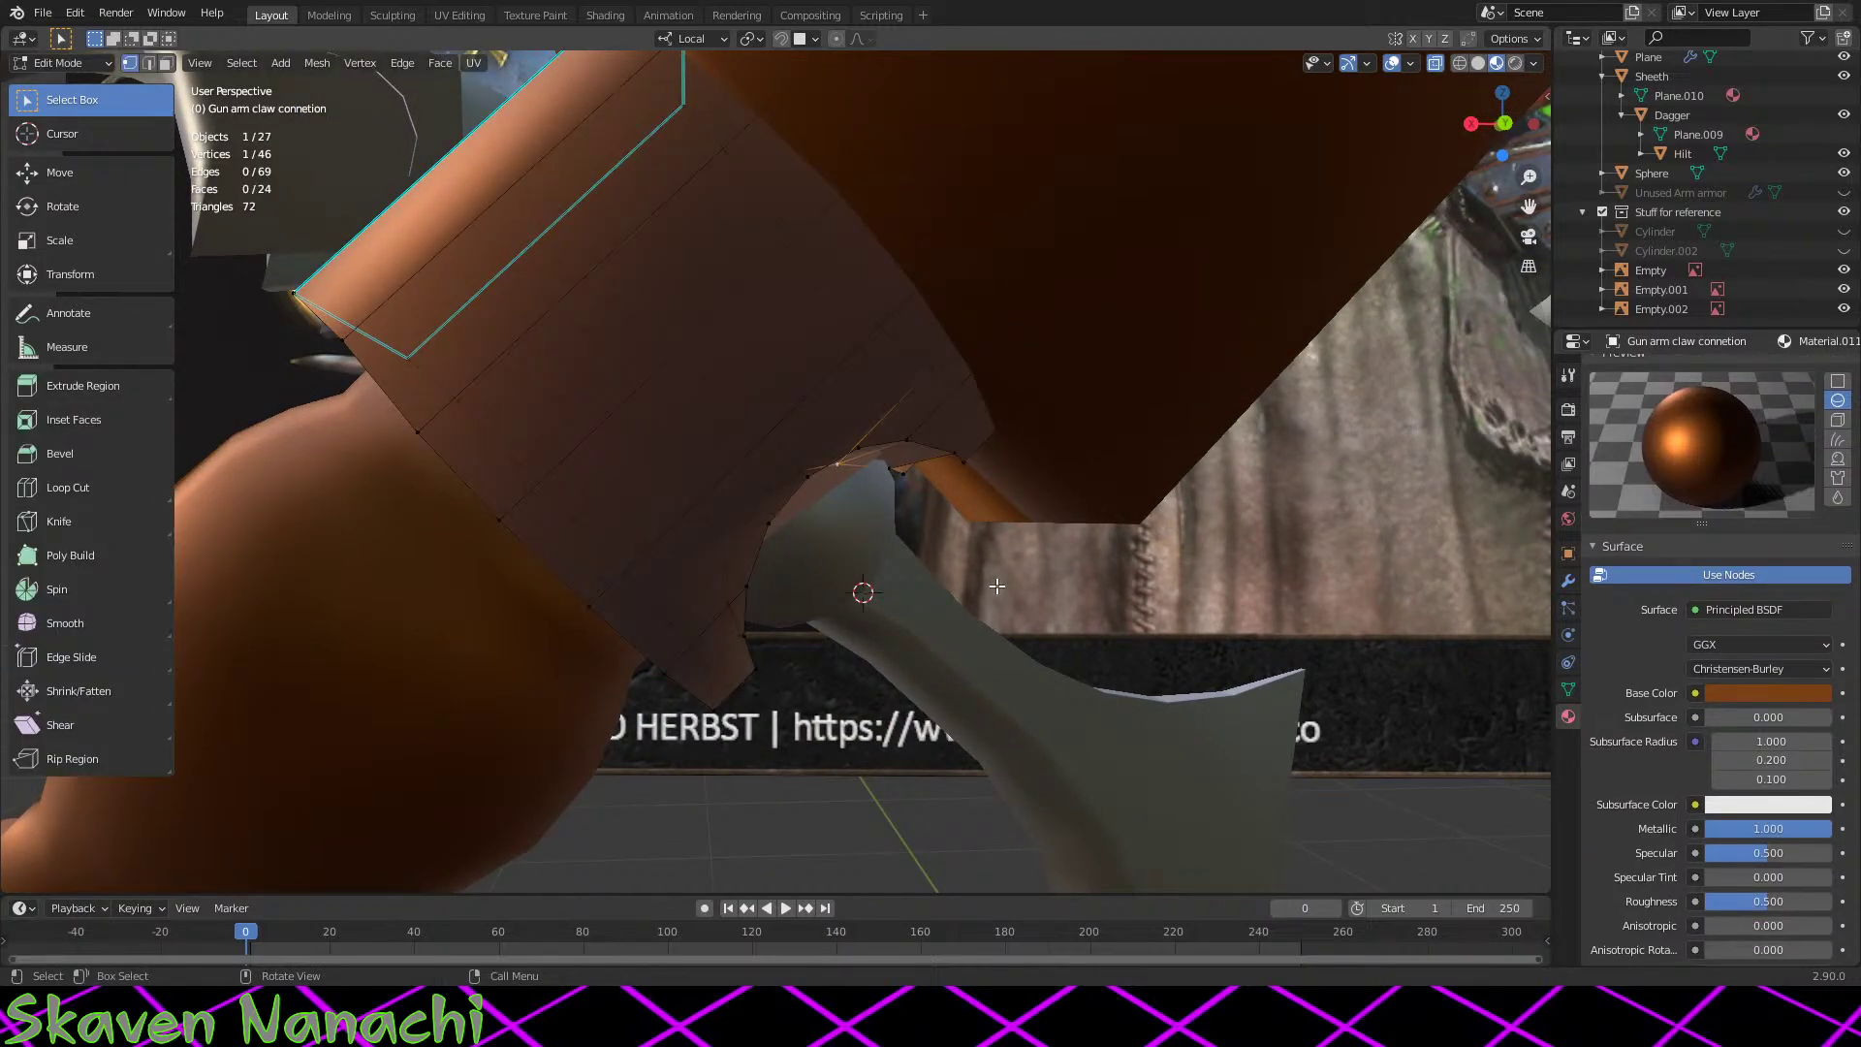
key("Tab")
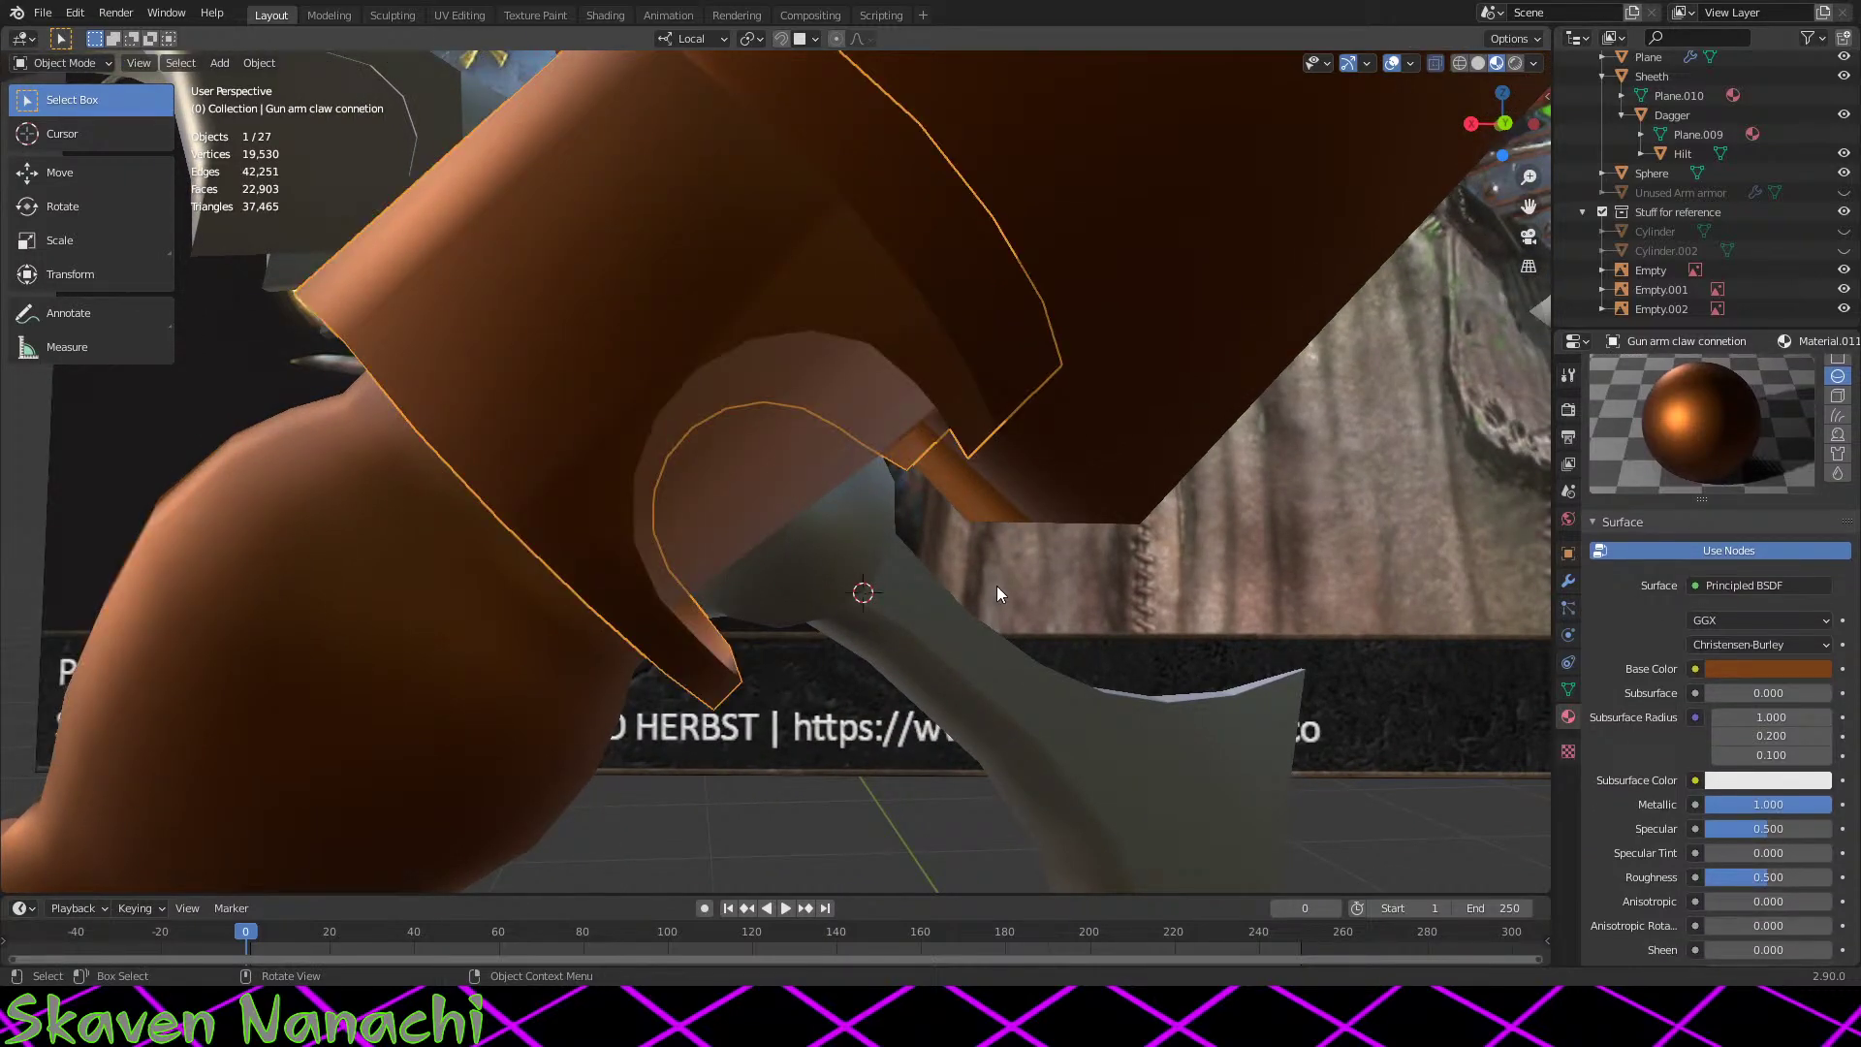
left_click(1568, 580)
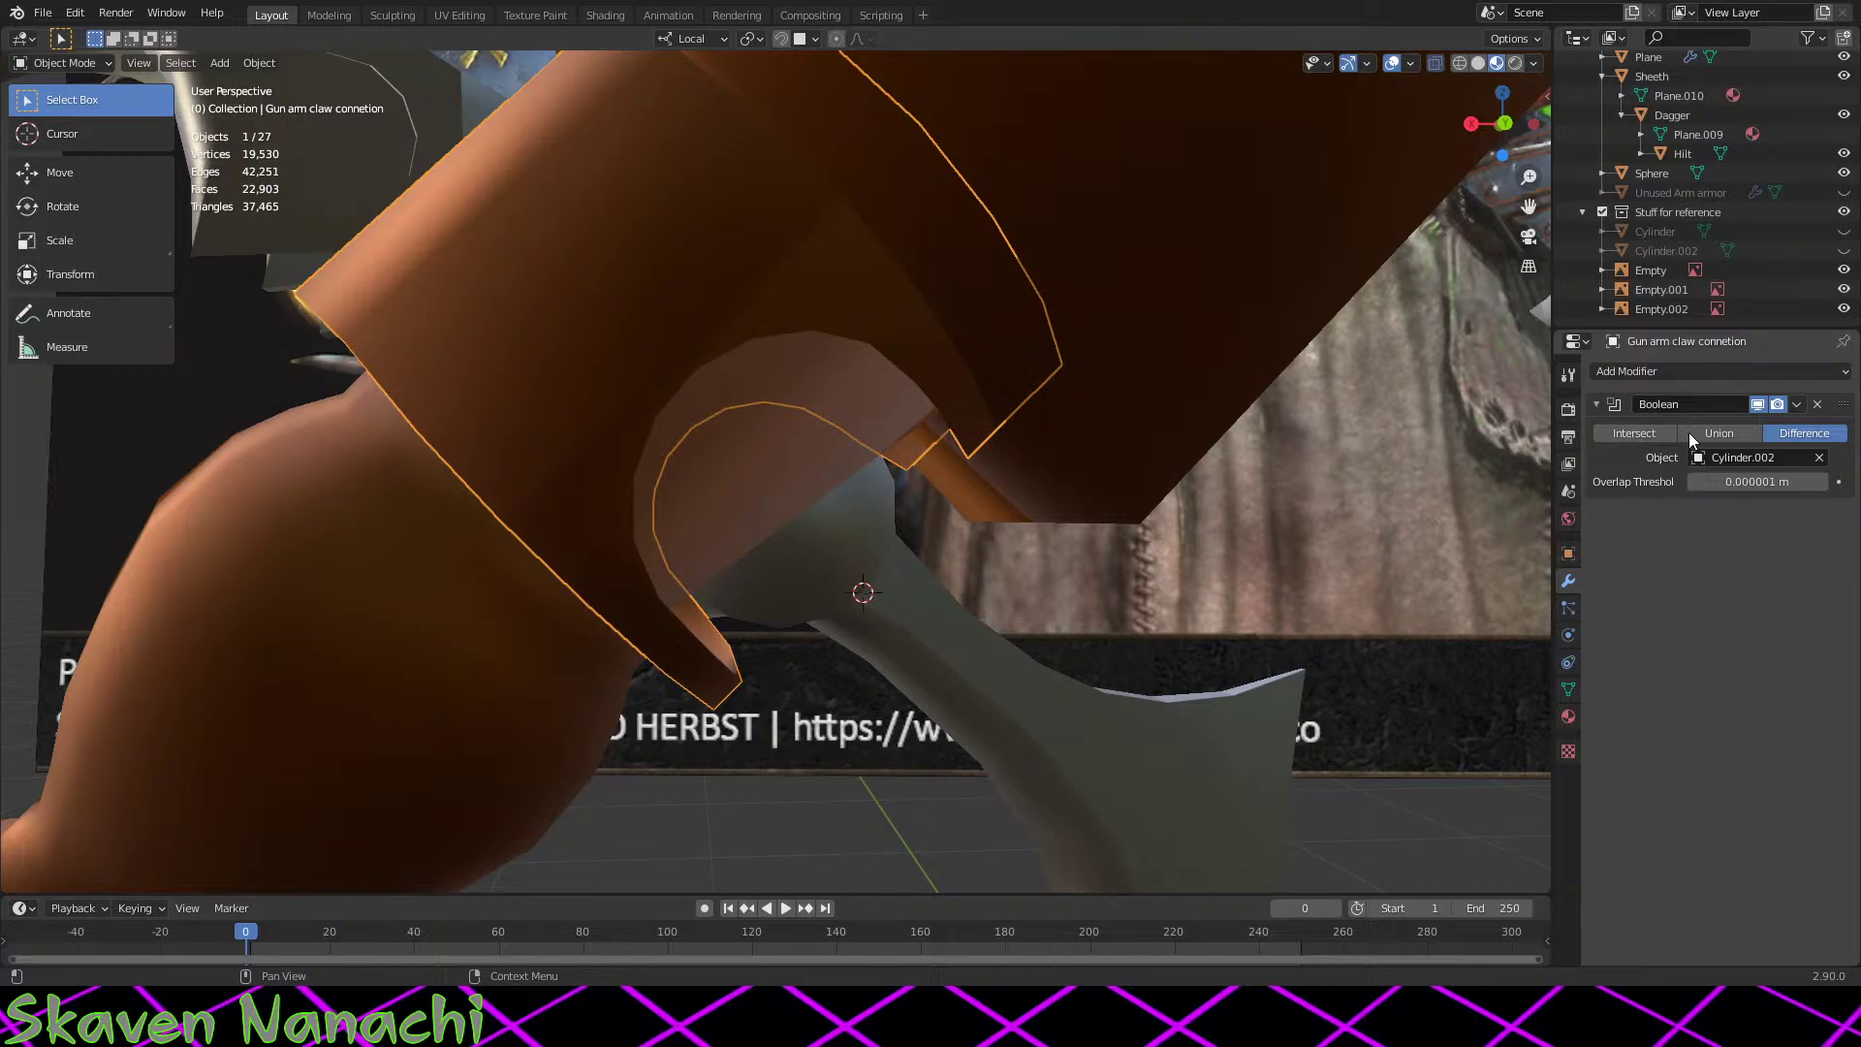
left_click(1796, 405)
left_click(1768, 428)
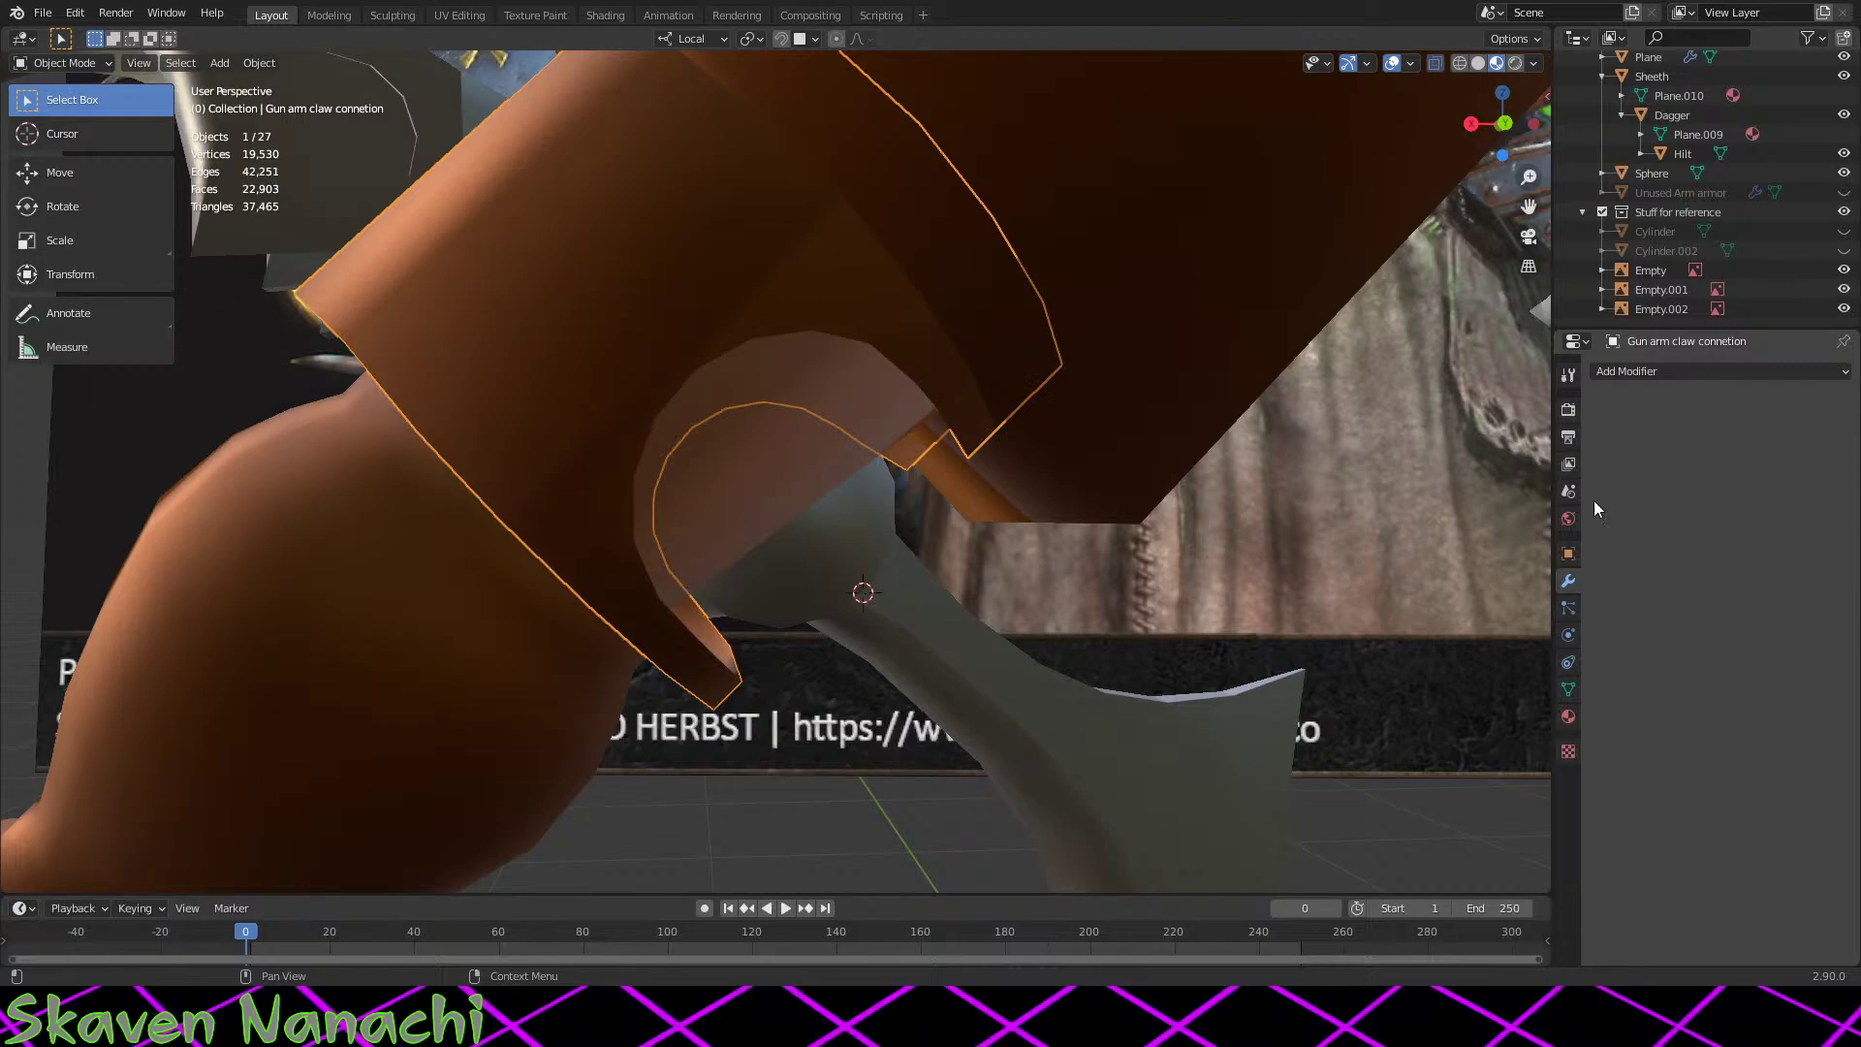
key("Tab")
Step: Try merging the two adjacent vertices on the cutout's outer rim, nearest the muzzle, at the first one, and undo the merge
middle_click_drag(989, 544, 866, 571)
scroll(864, 571, "up", 1)
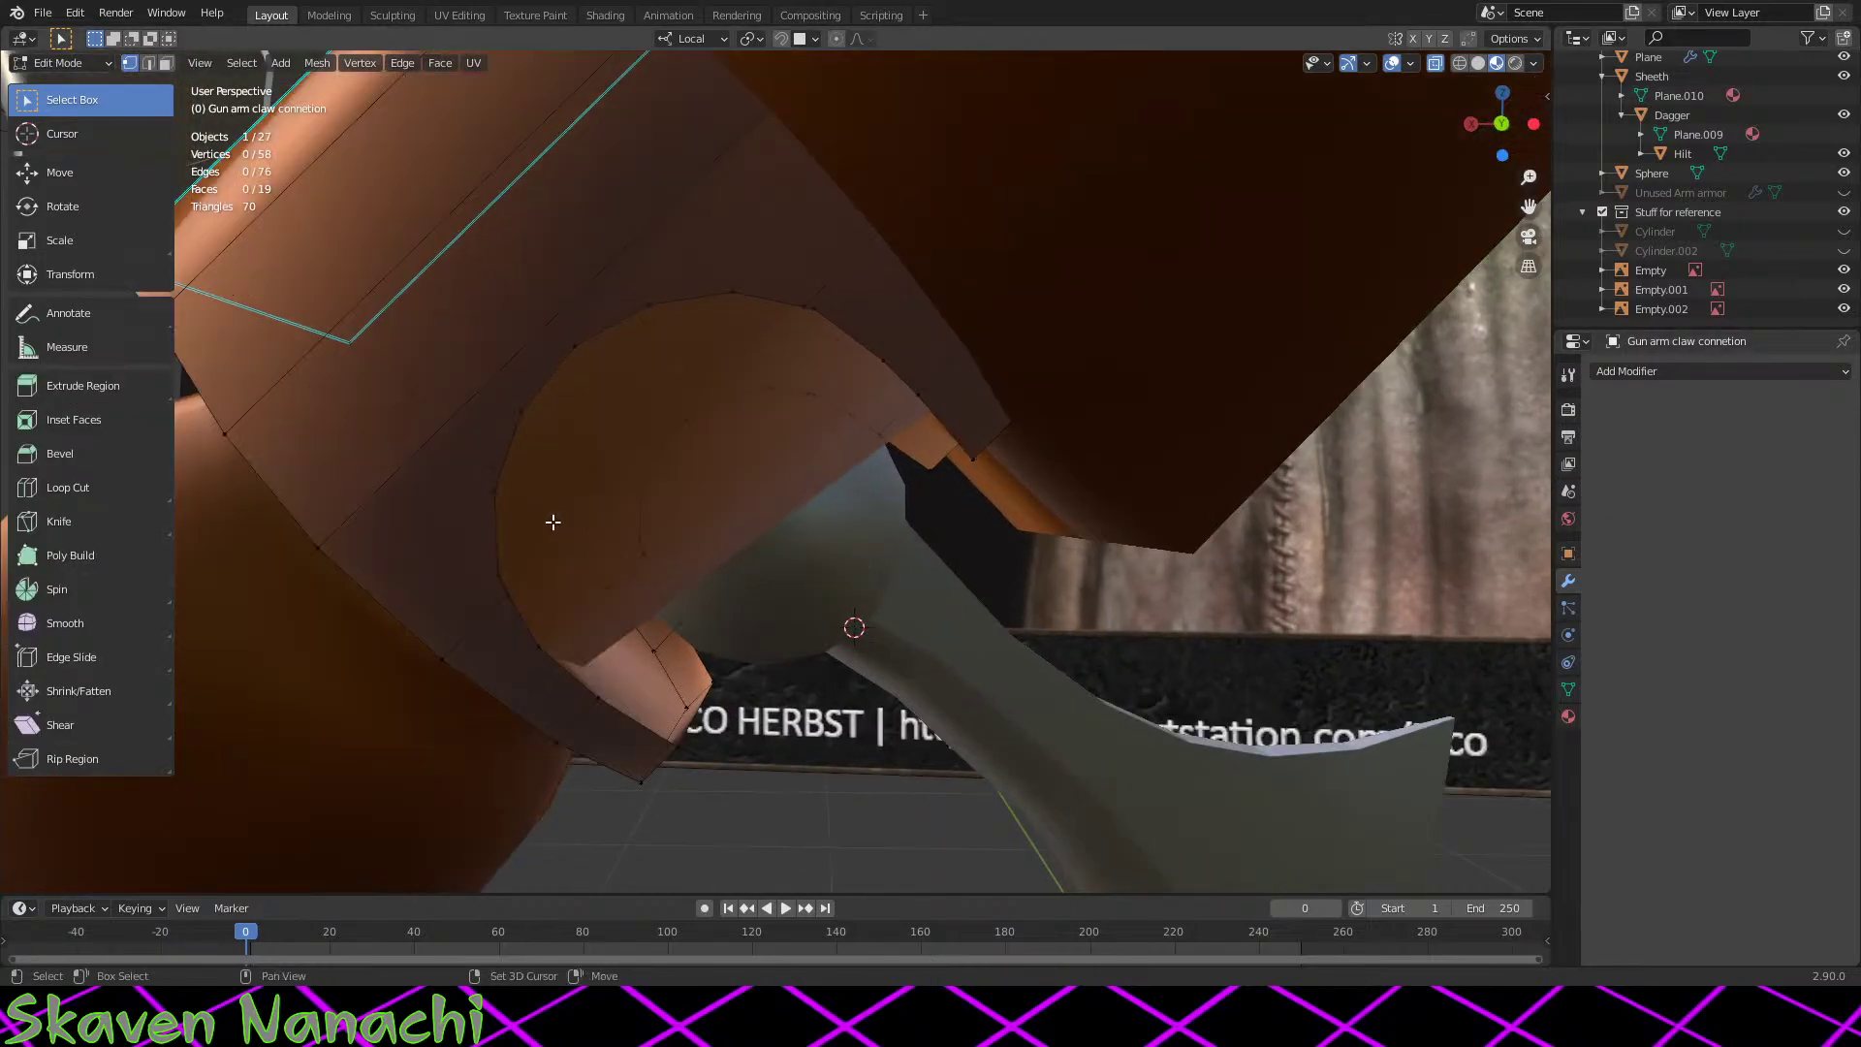
middle_click_drag(552, 521, 765, 569, "shift")
middle_click_drag(942, 674, 881, 603)
right_click(882, 601)
mouse_move(892, 599)
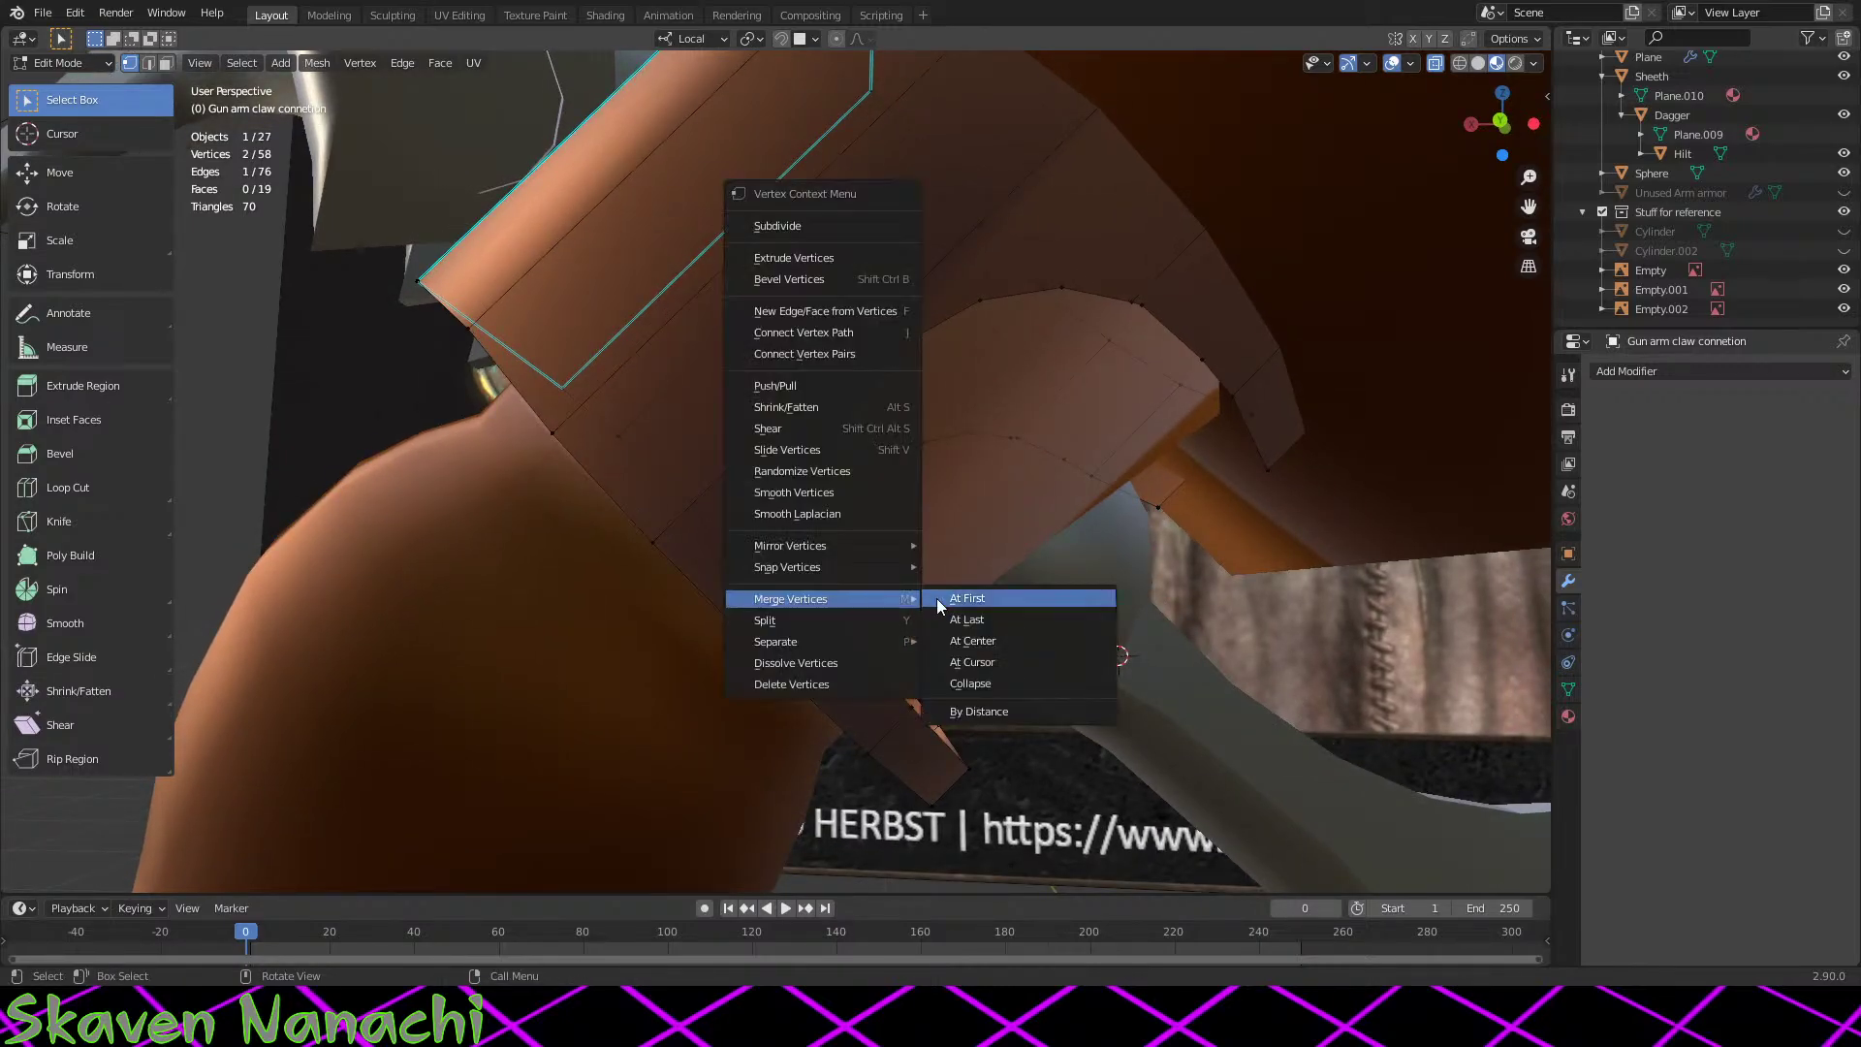
left_click(990, 598)
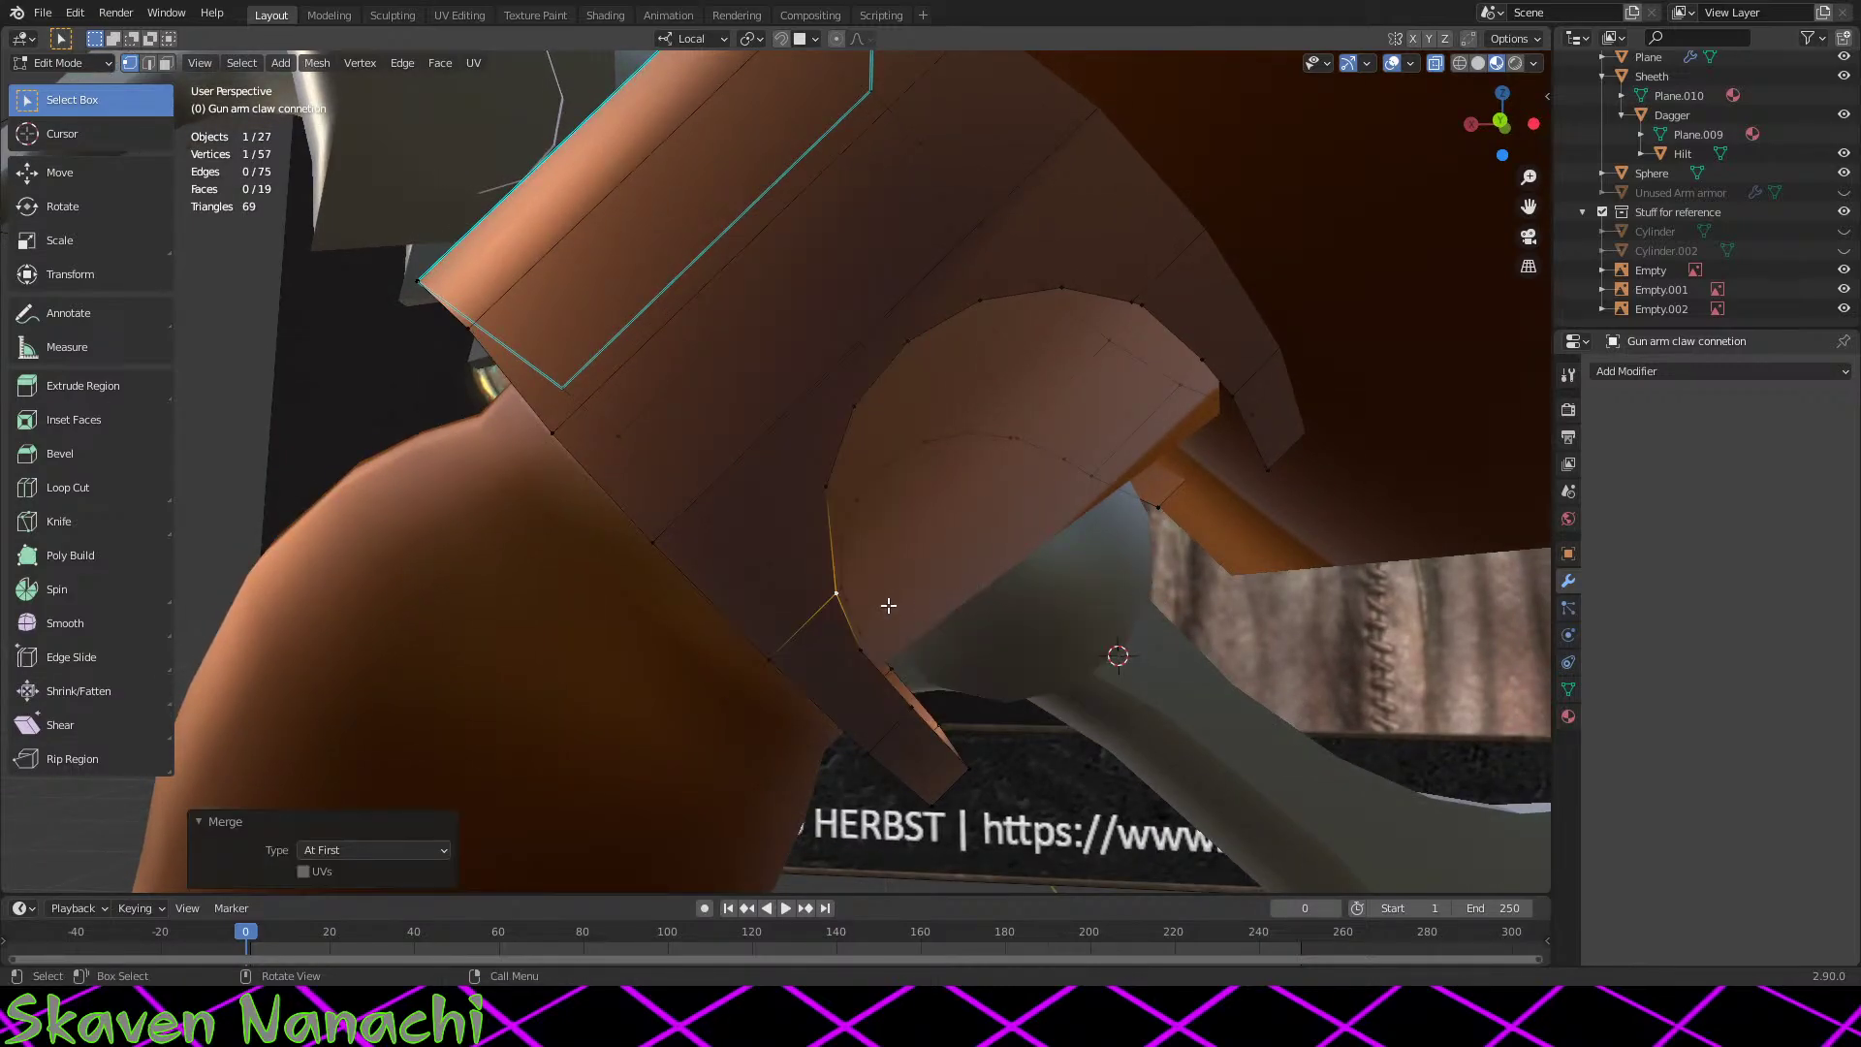
left_click(844, 588)
right_click(891, 596)
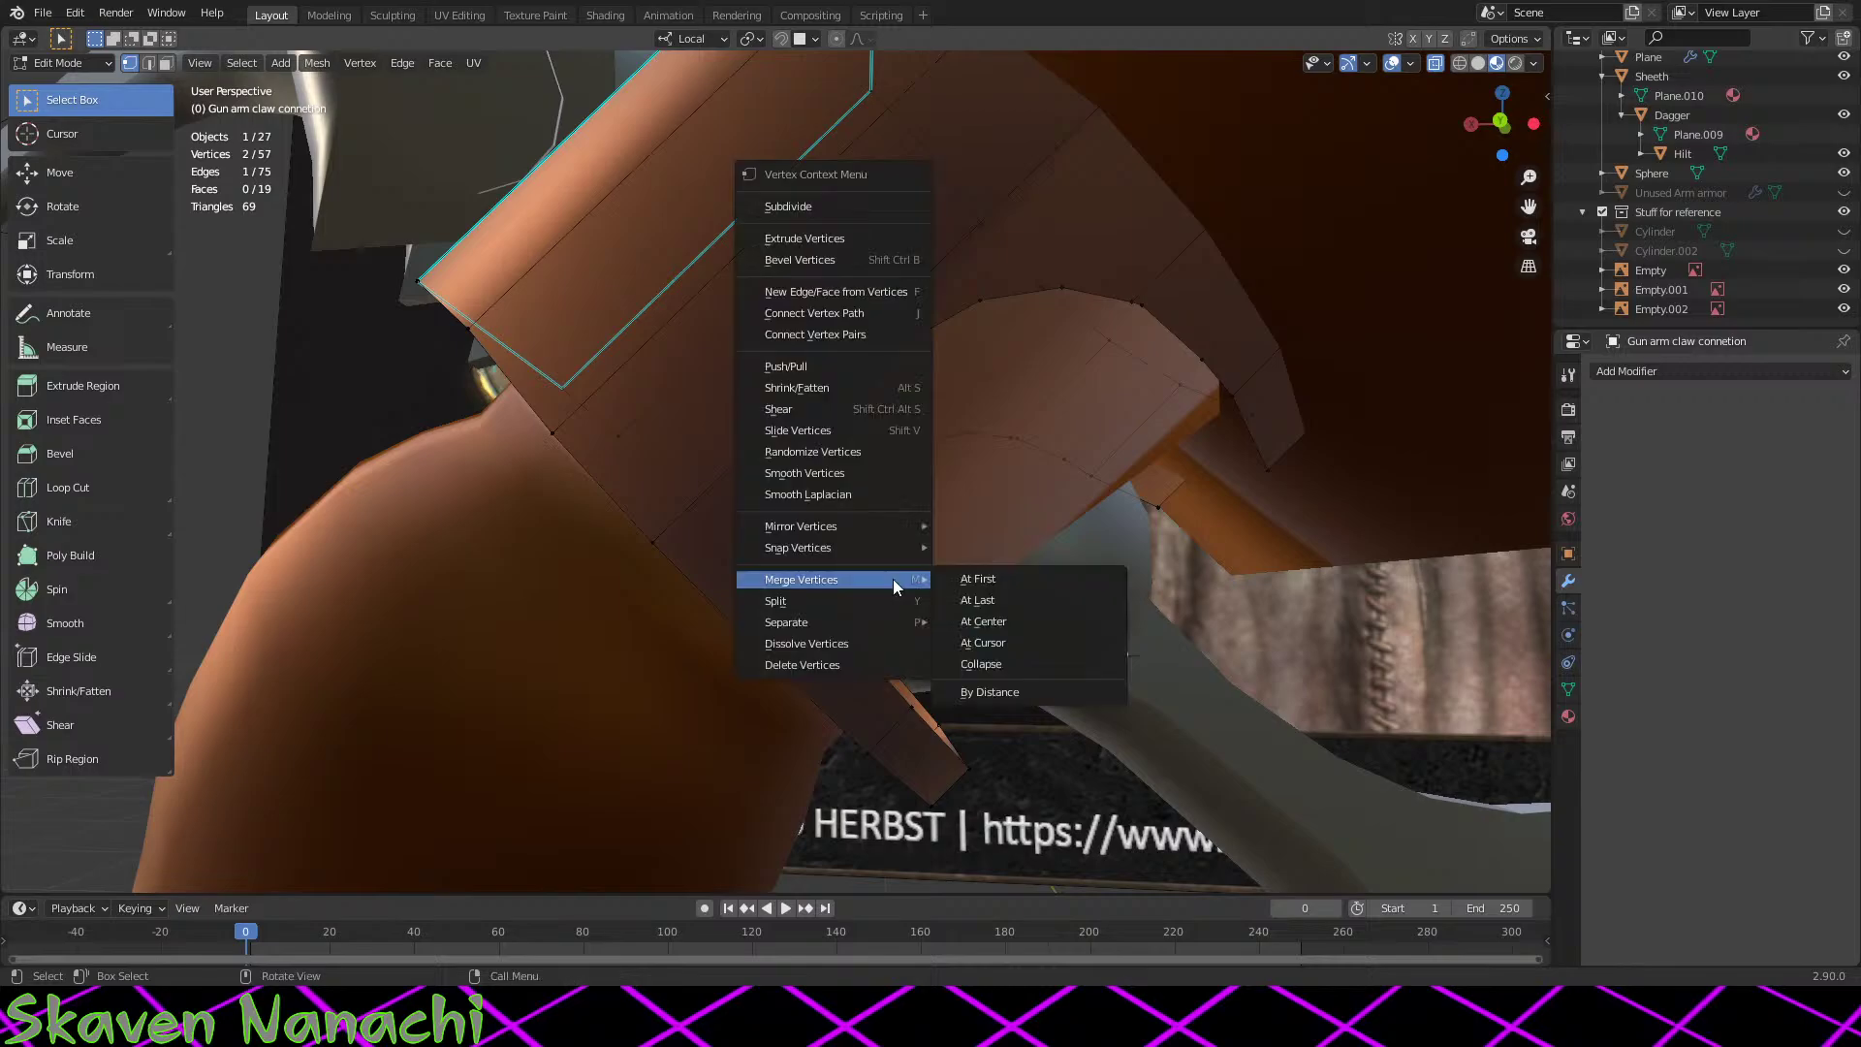
key("Escape")
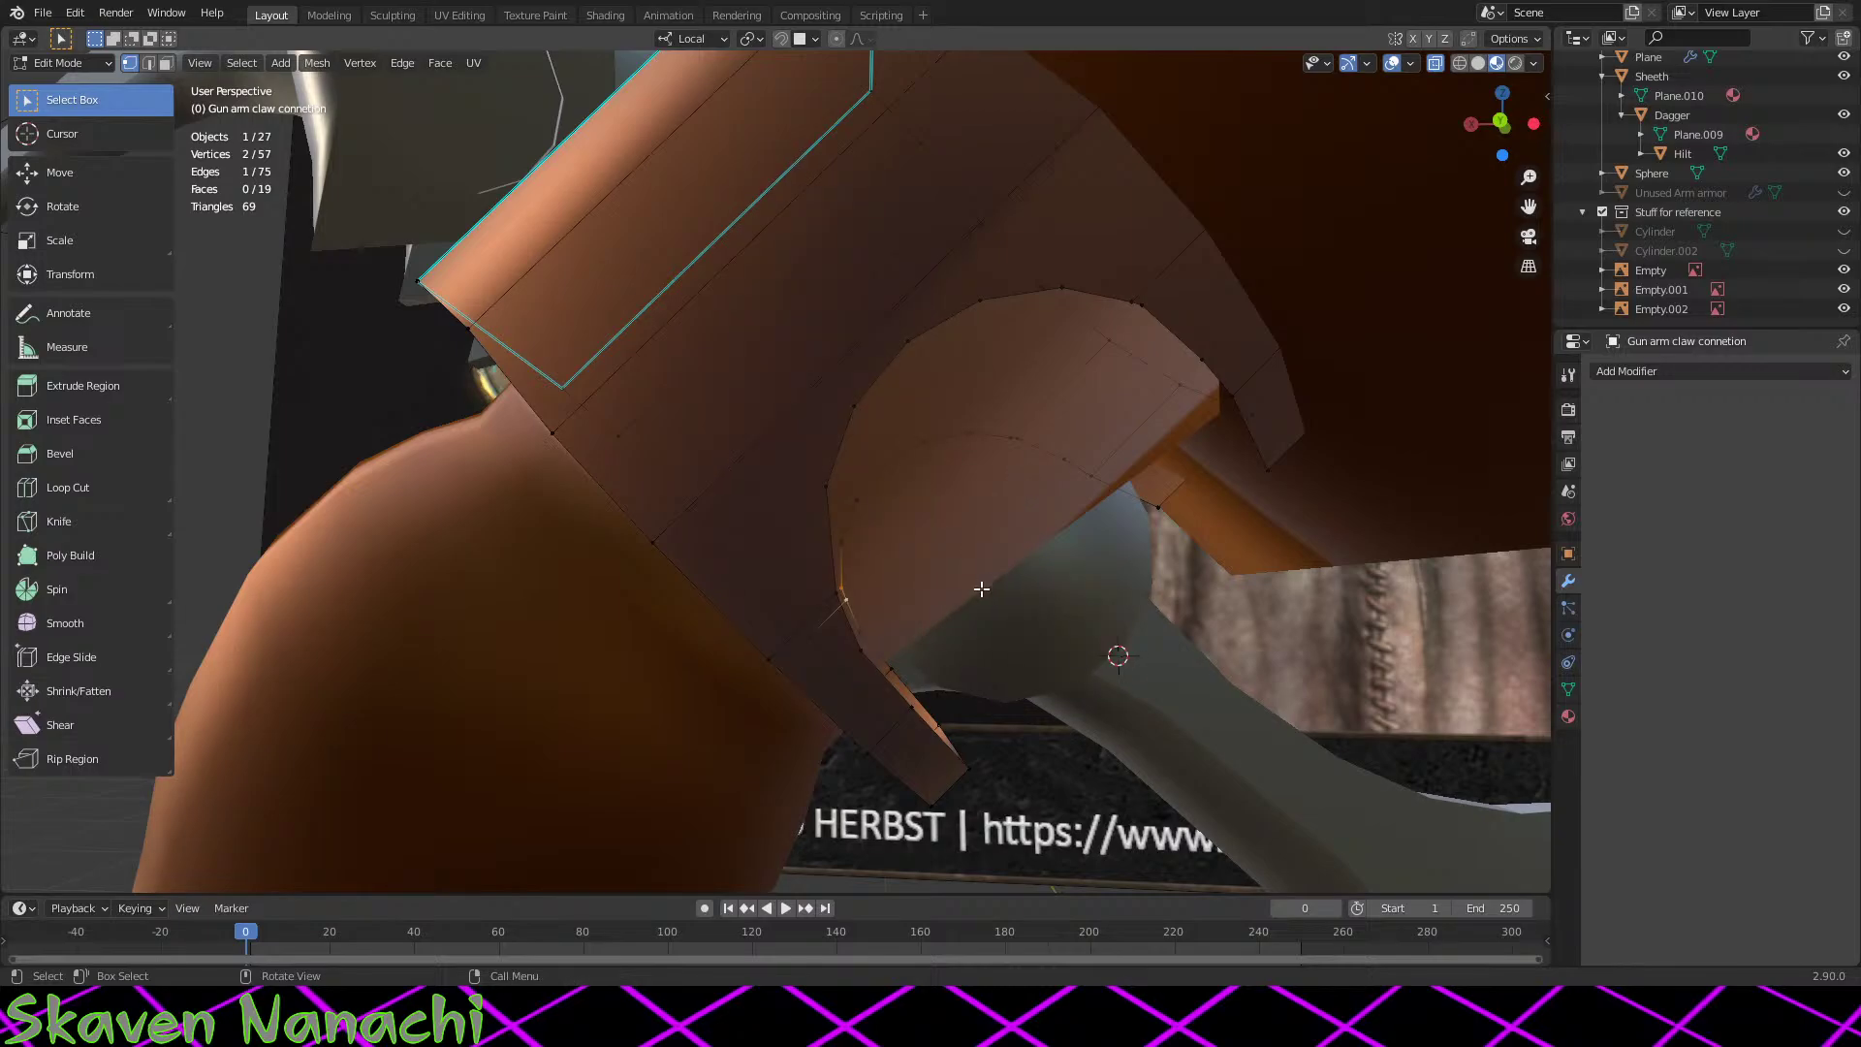
key("ctrl")
right_click(829, 582, "ctrl")
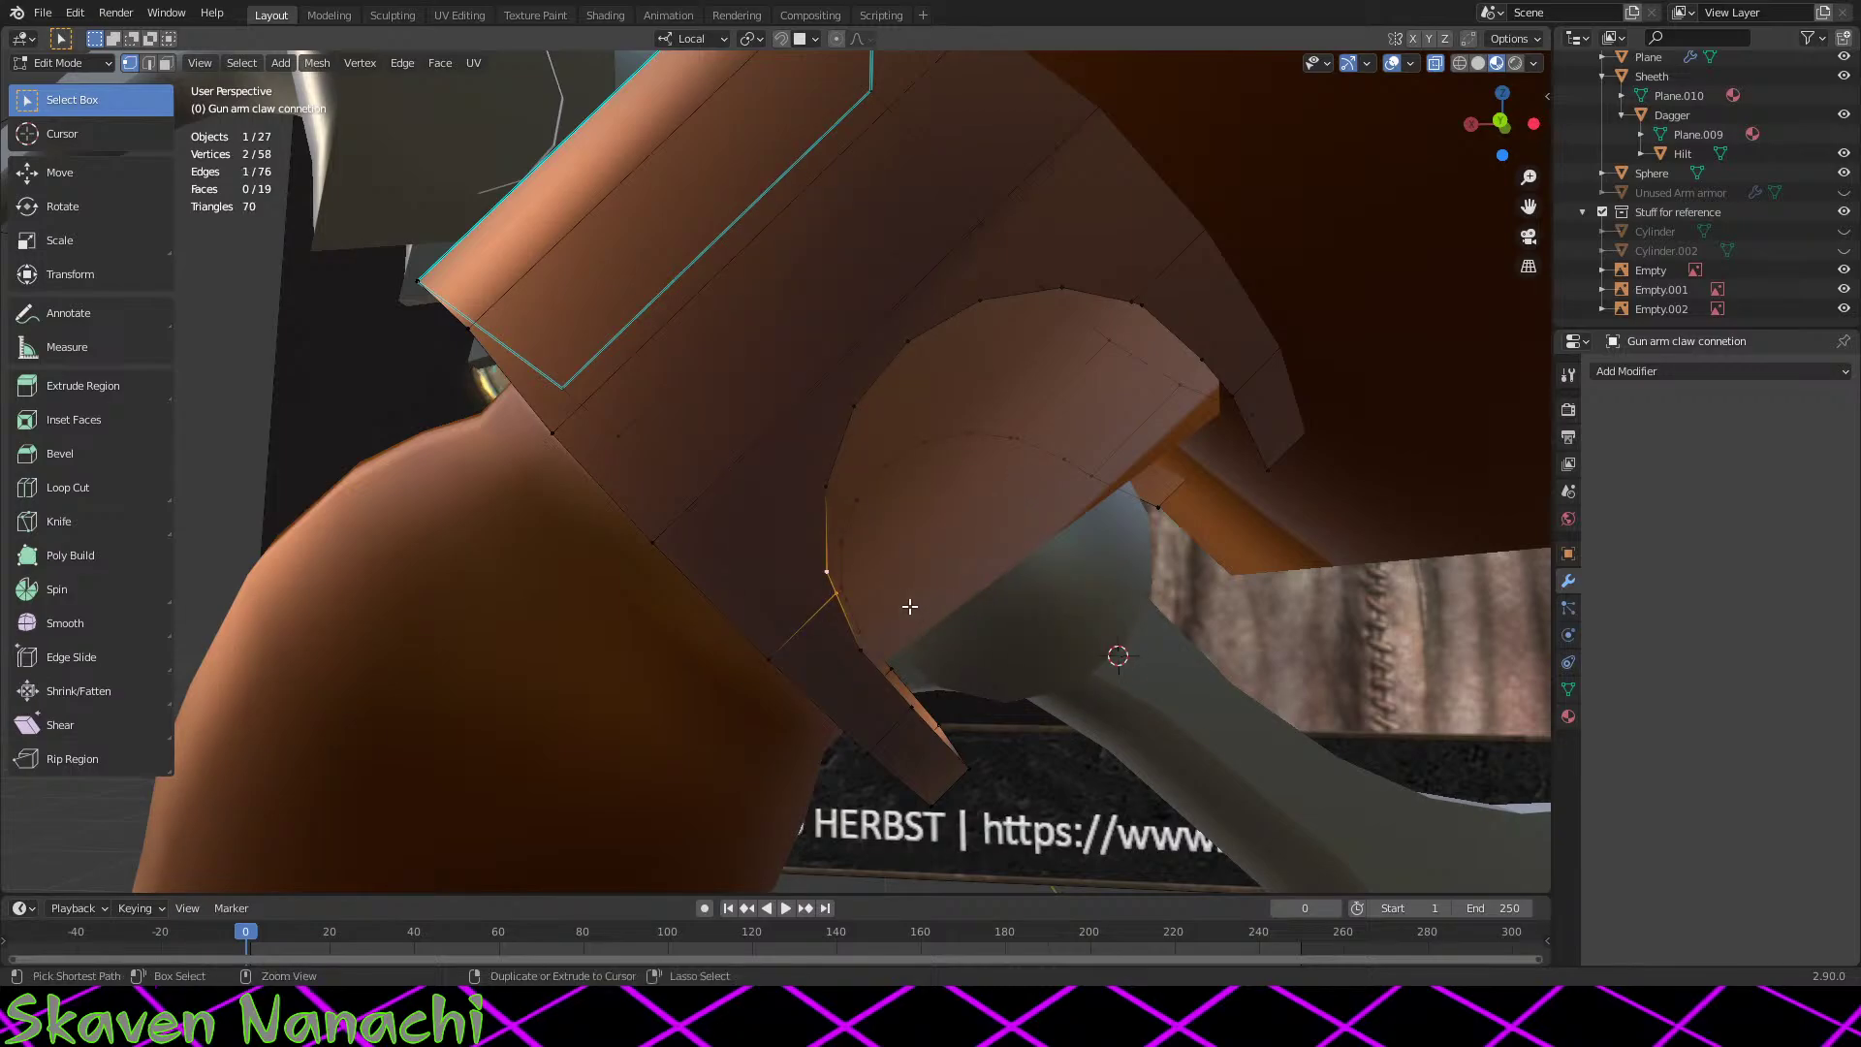
Step: Merge the two adjacent outer-rim vertices of the cutout at the last selected one
right_click(841, 573)
mouse_move(922, 560)
left_click(1039, 579)
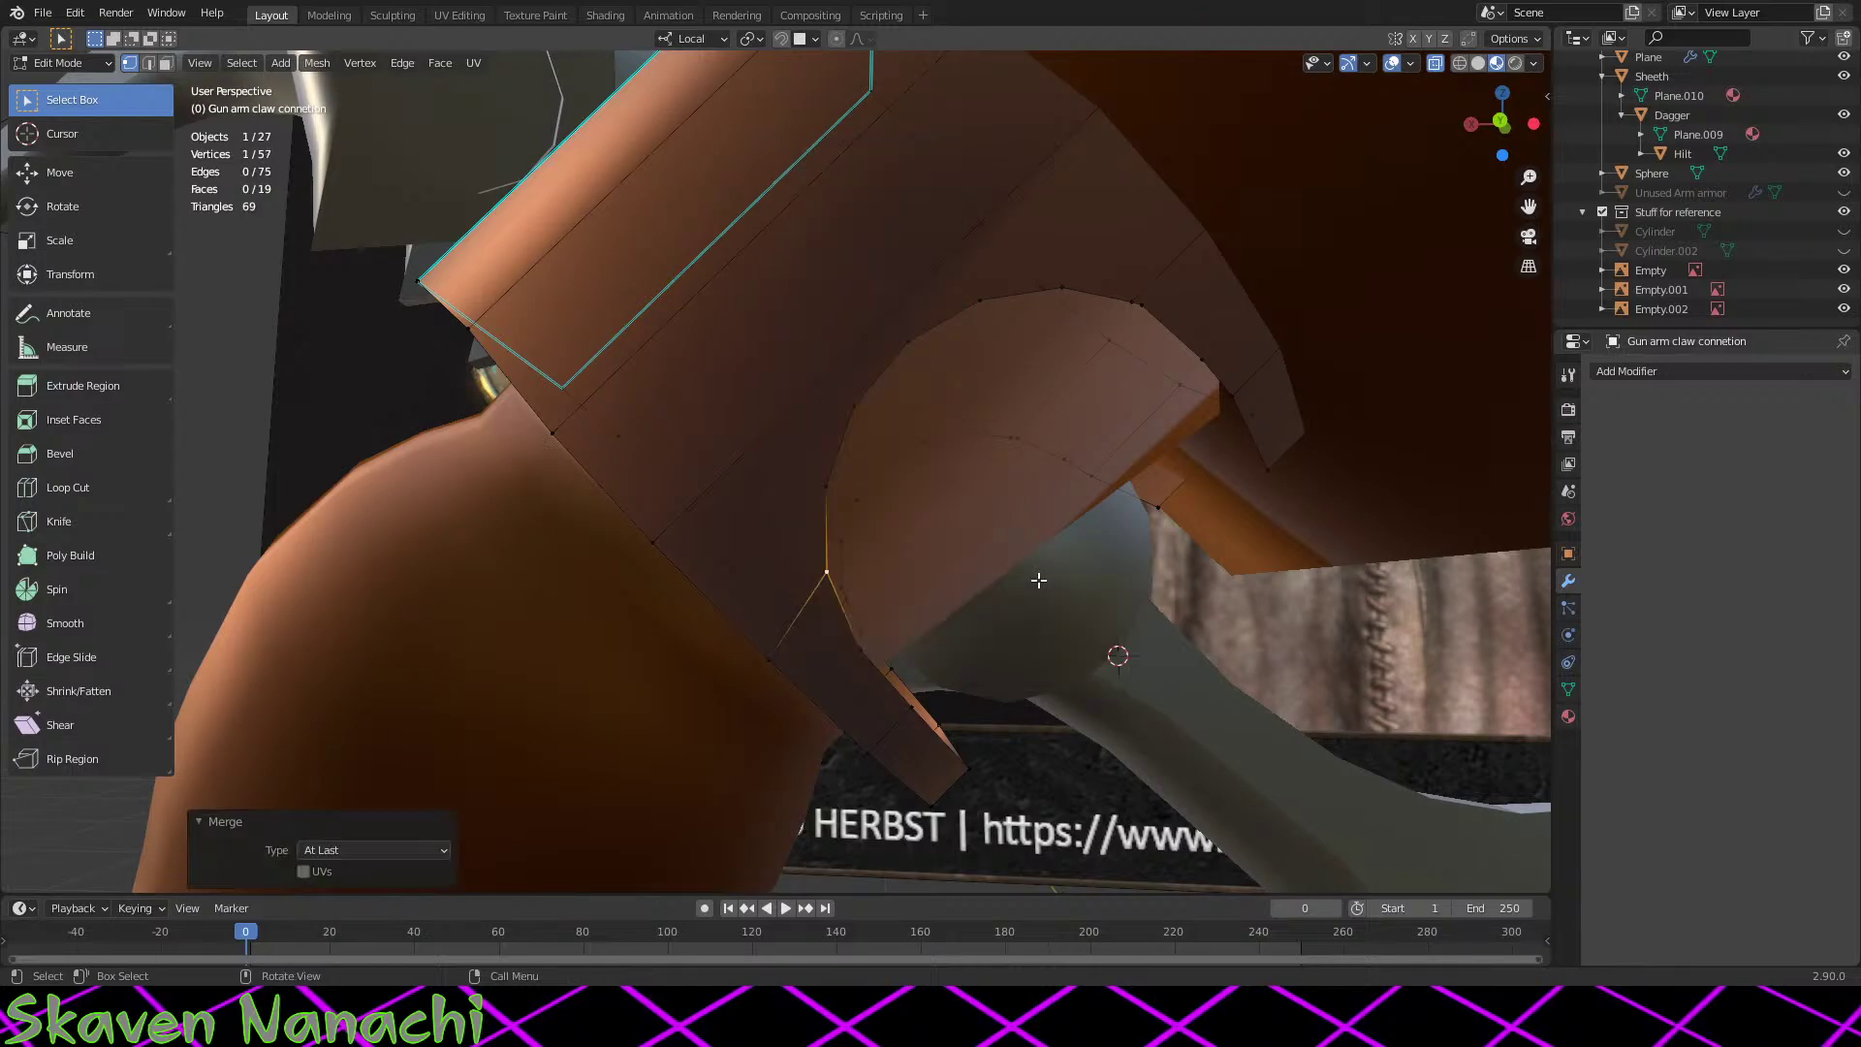
Step: Merge the matching pair of vertices on the cutout's inner rim at the last selected one
middle_click_drag(990, 634, 930, 616)
left_click(856, 599)
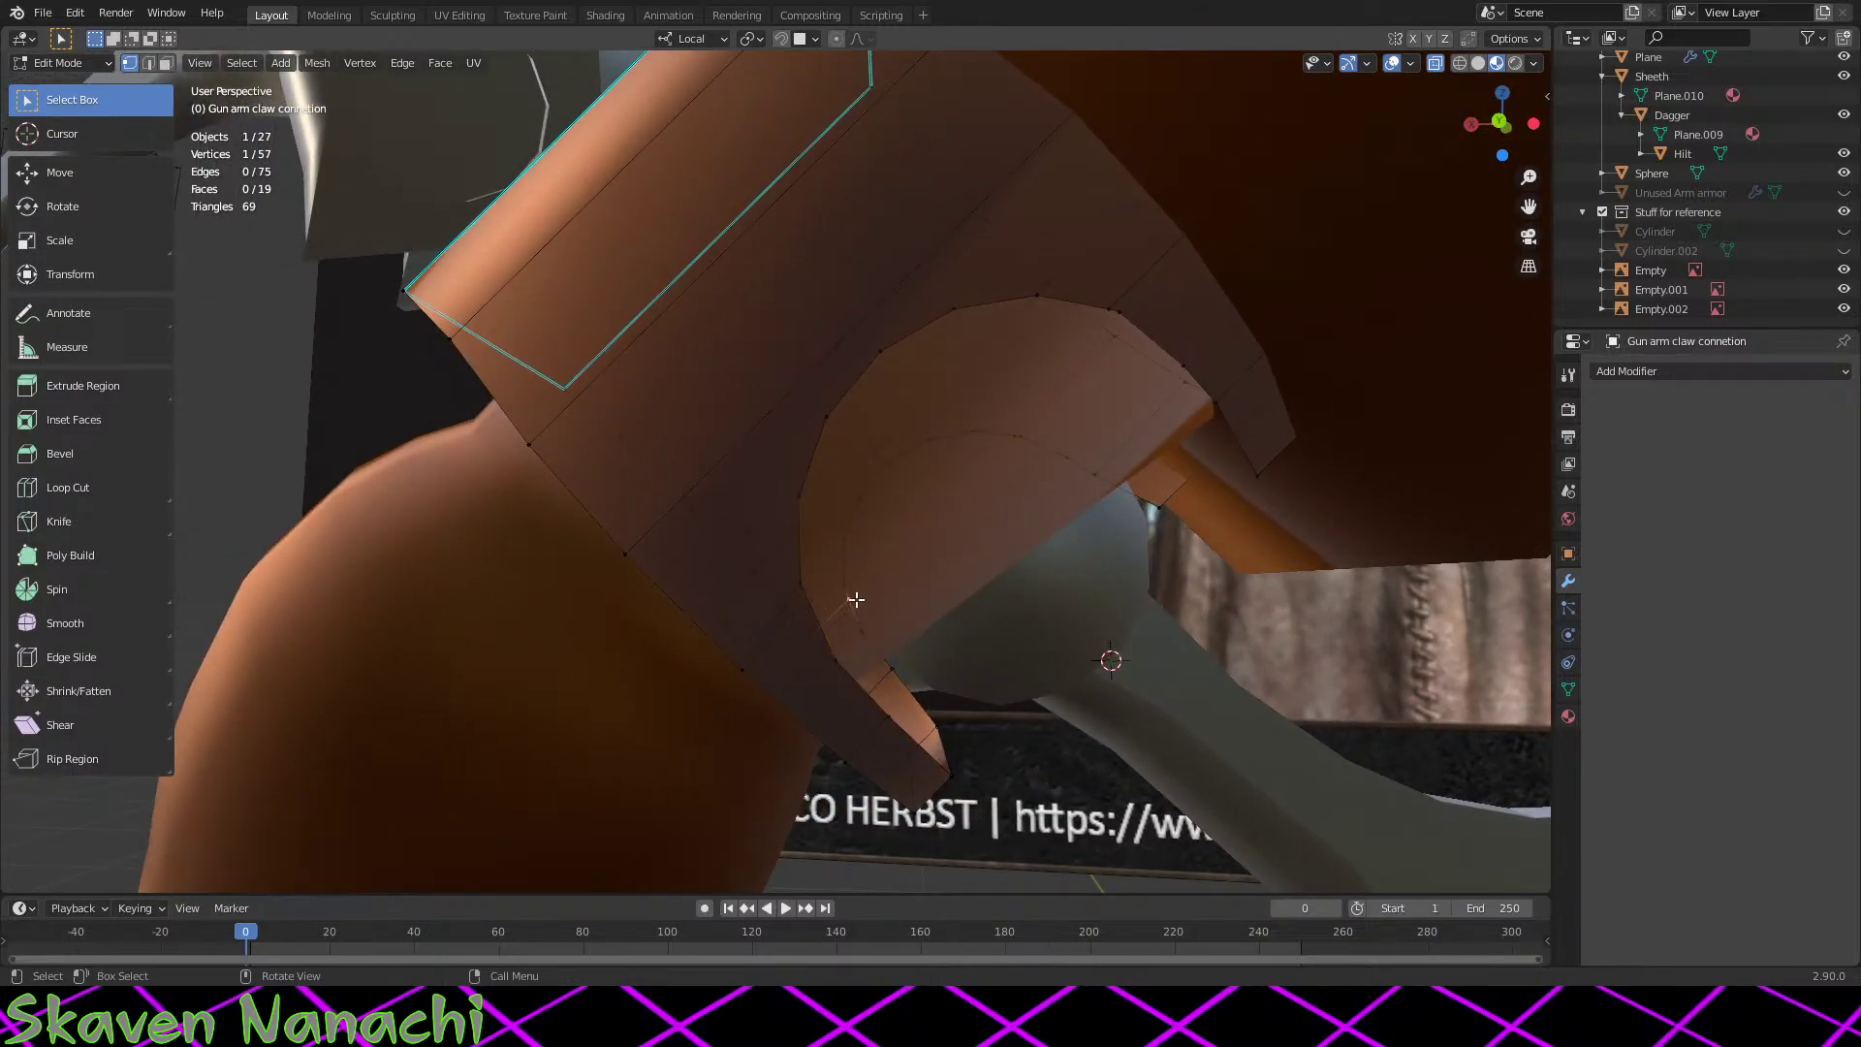
right_click(845, 585)
mouse_move(886, 570)
left_click(986, 603)
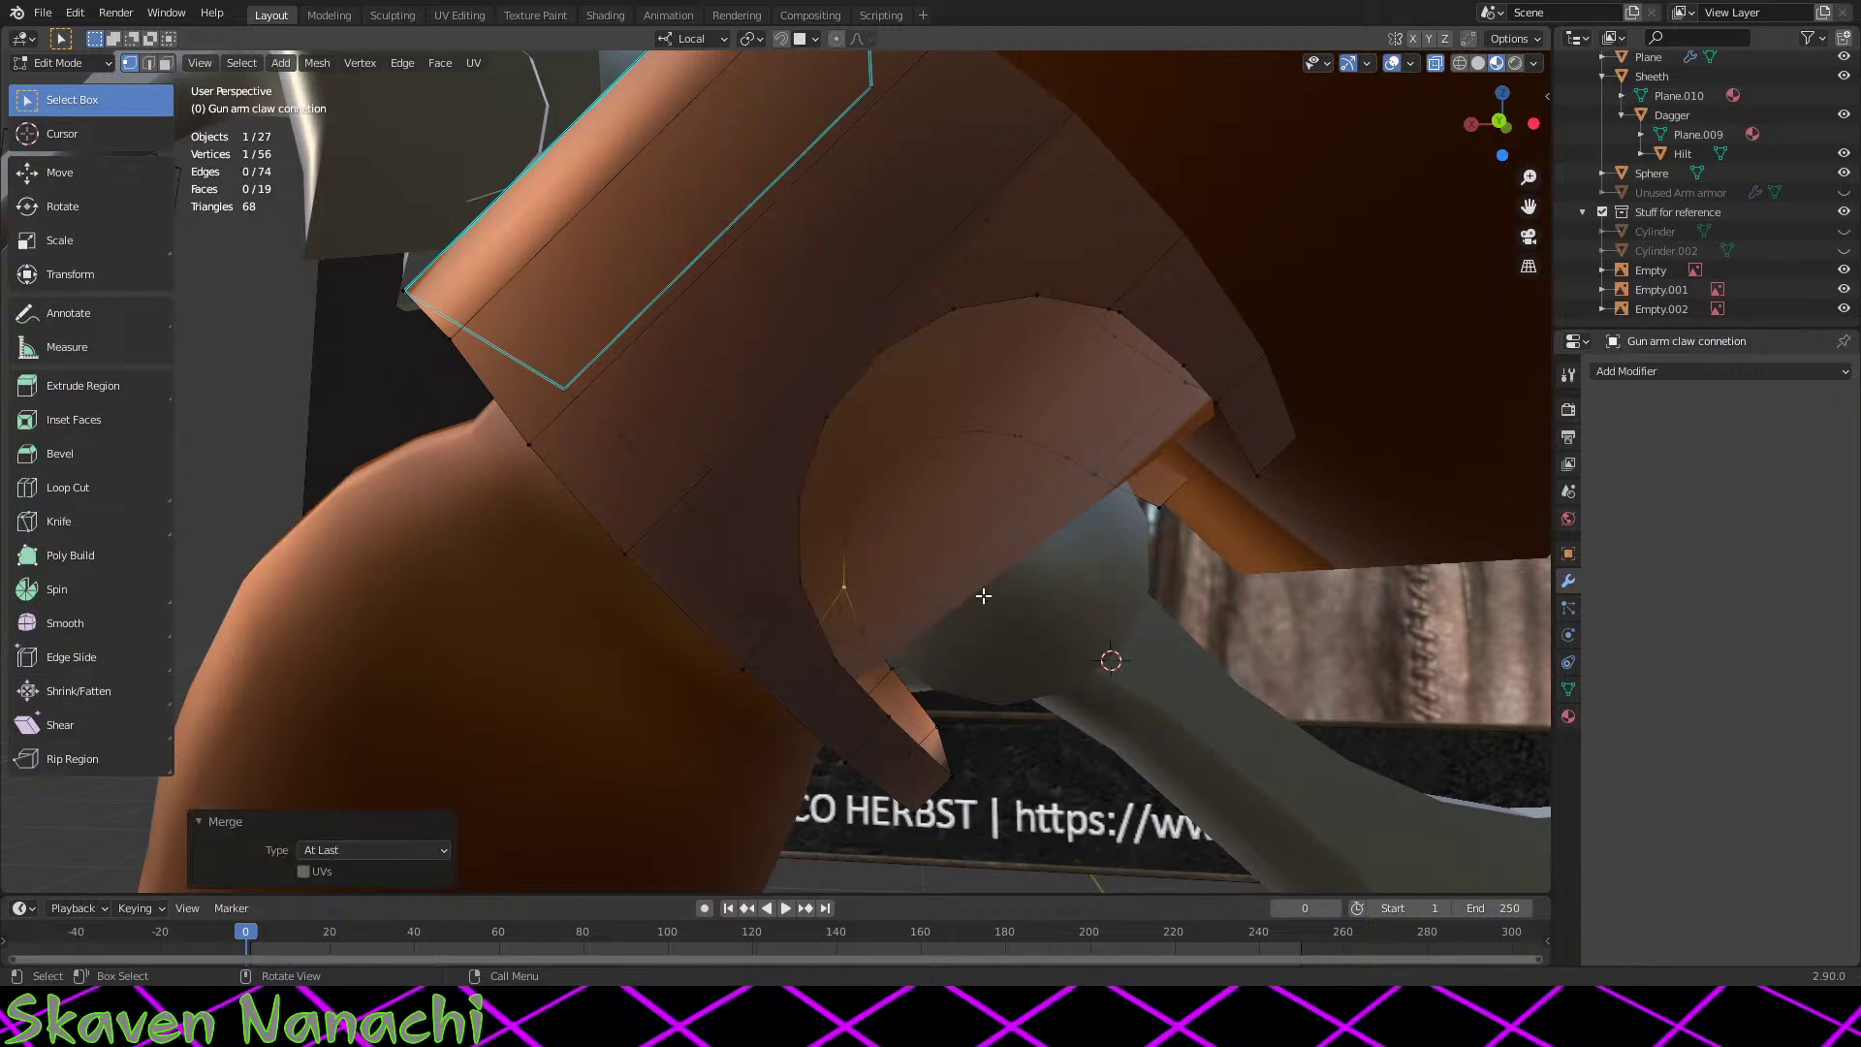
Step: Merge the two adjacent outer-rim vertices on the cutout's side away from the muzzle at the last selected one
middle_click_drag(985, 596, 948, 577)
left_click(941, 500)
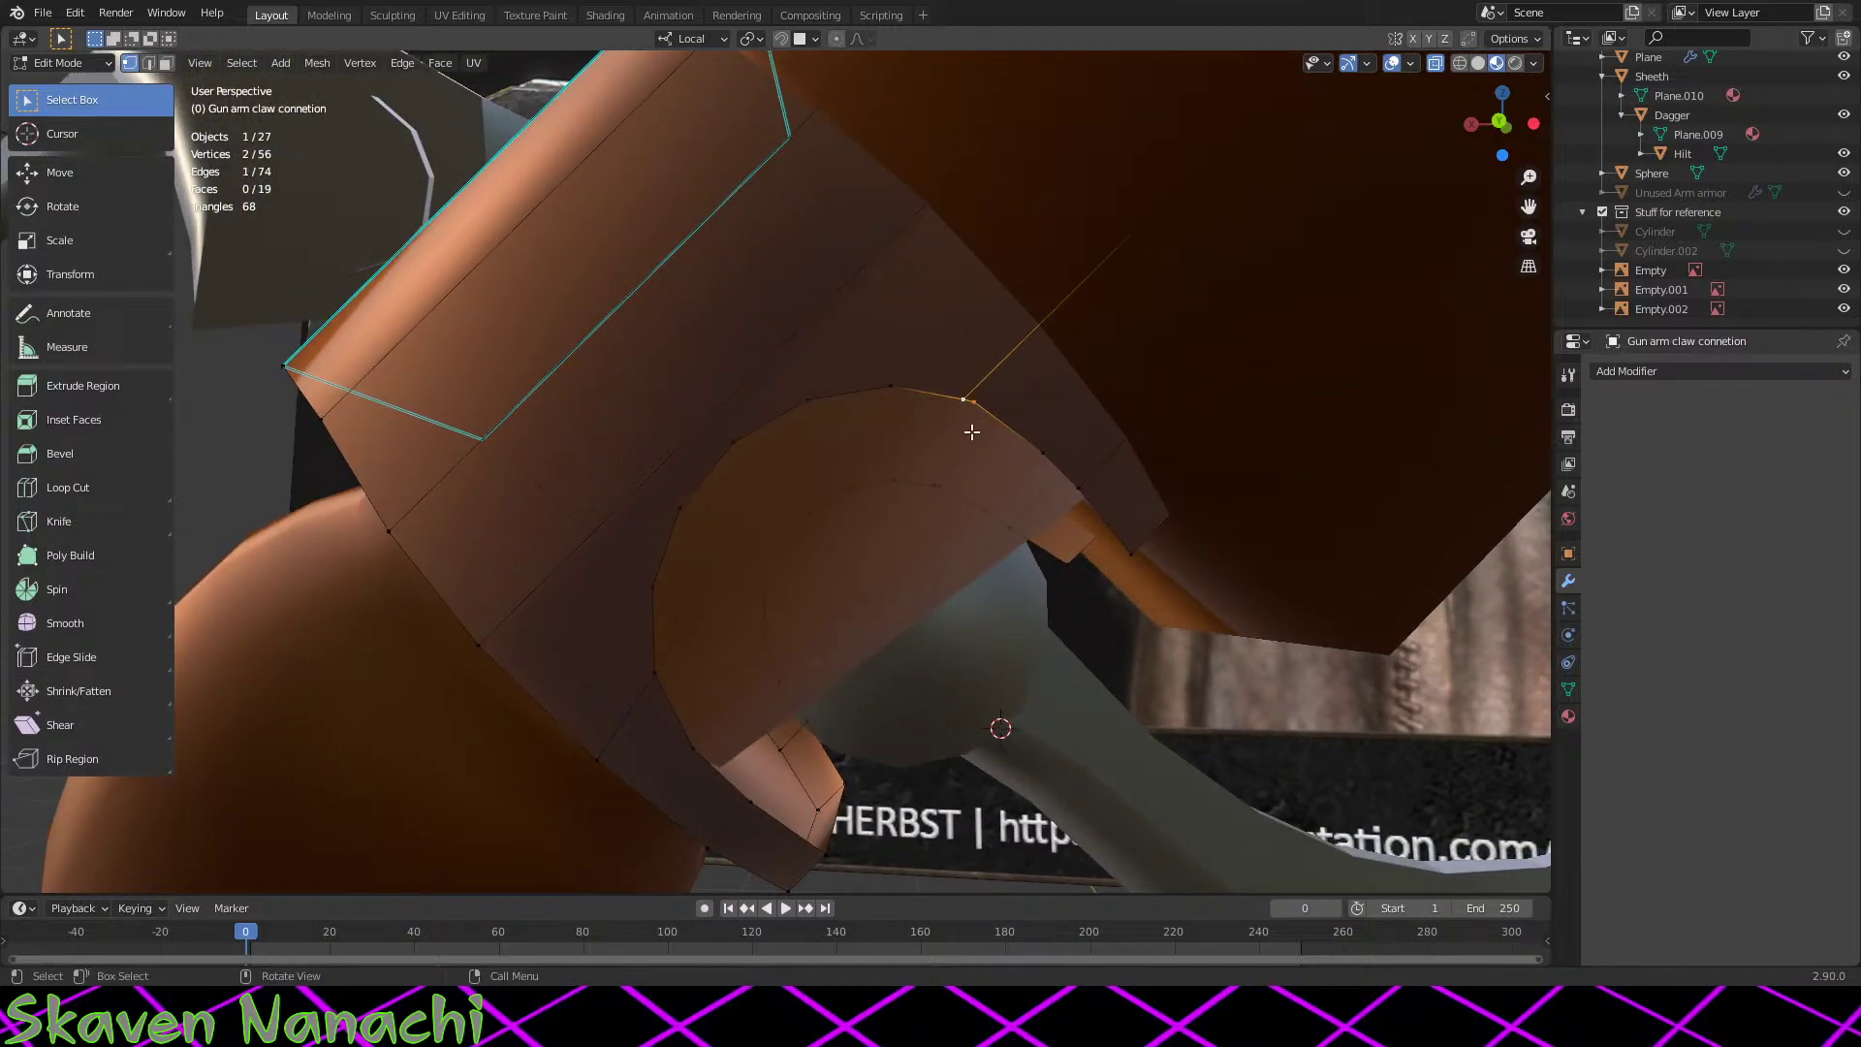
right_click(968, 419)
mouse_move(969, 420)
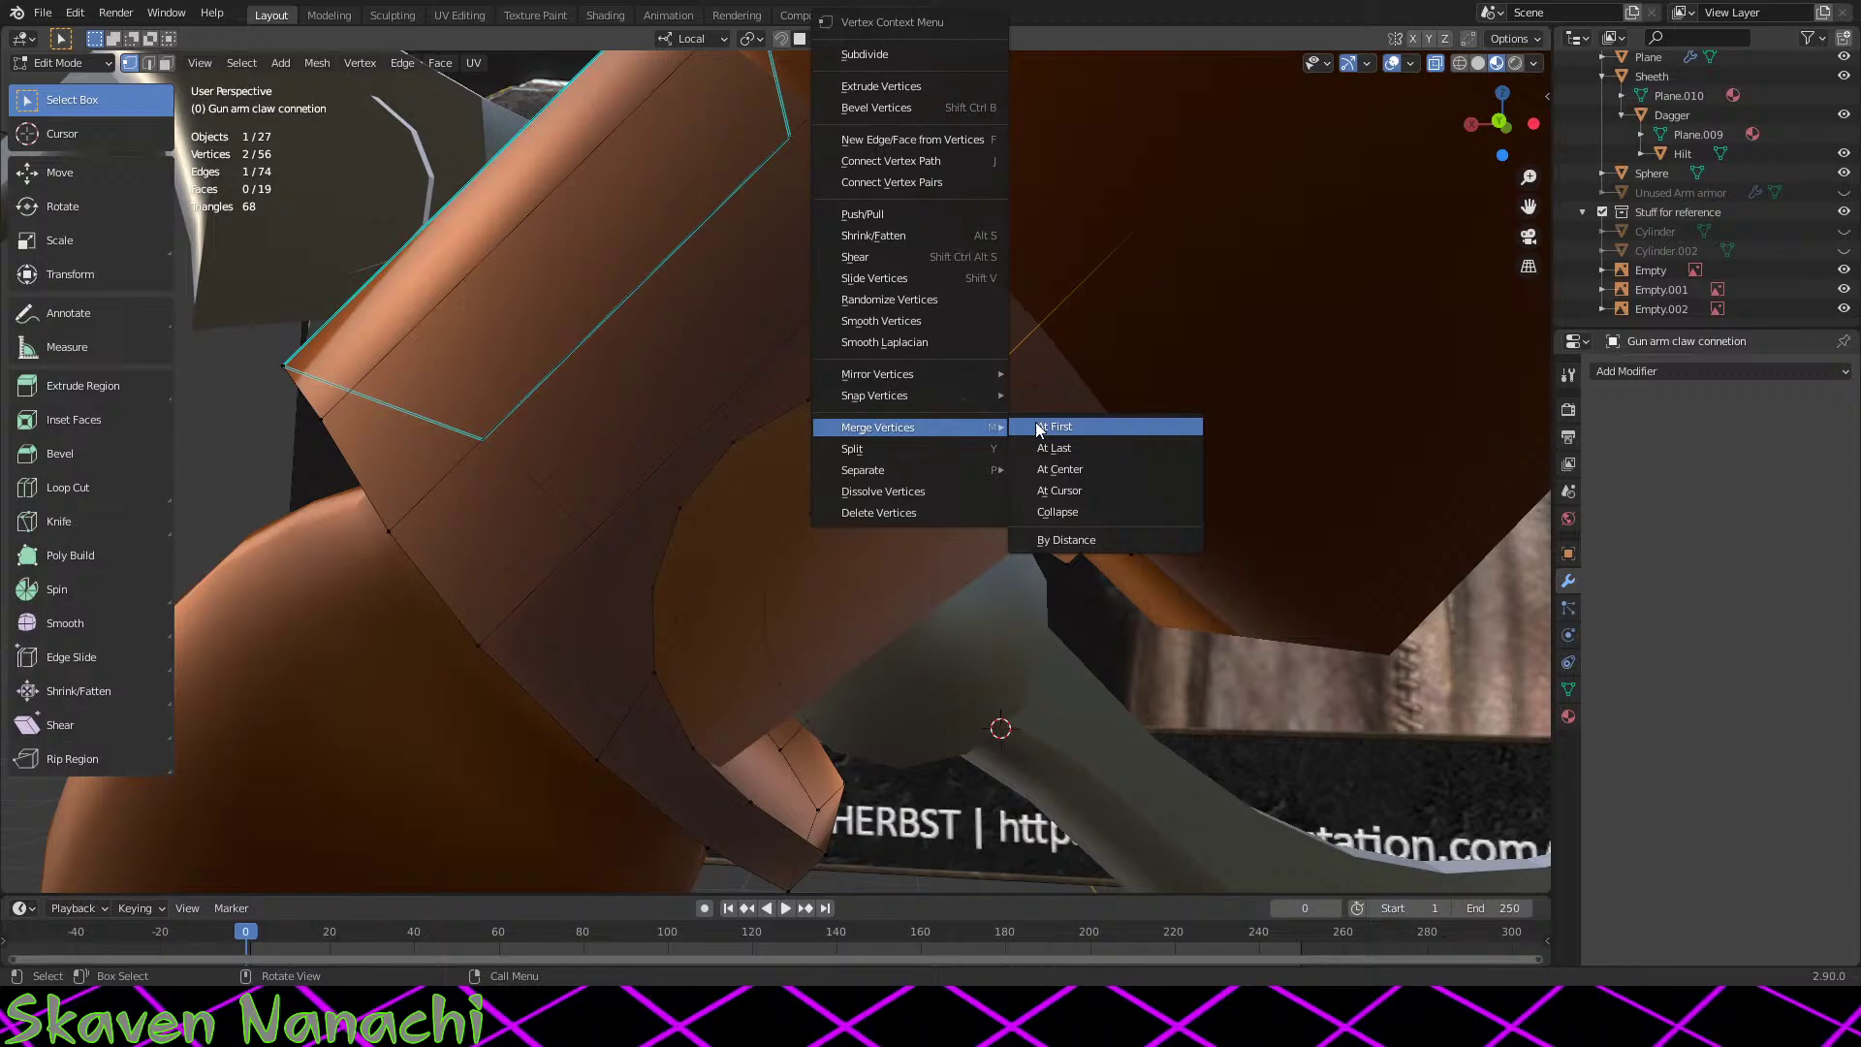
left_click(1078, 452)
Step: Merge the corresponding pair of inner-rim vertices on that same side of the cutout at the last selected one
left_click(932, 493)
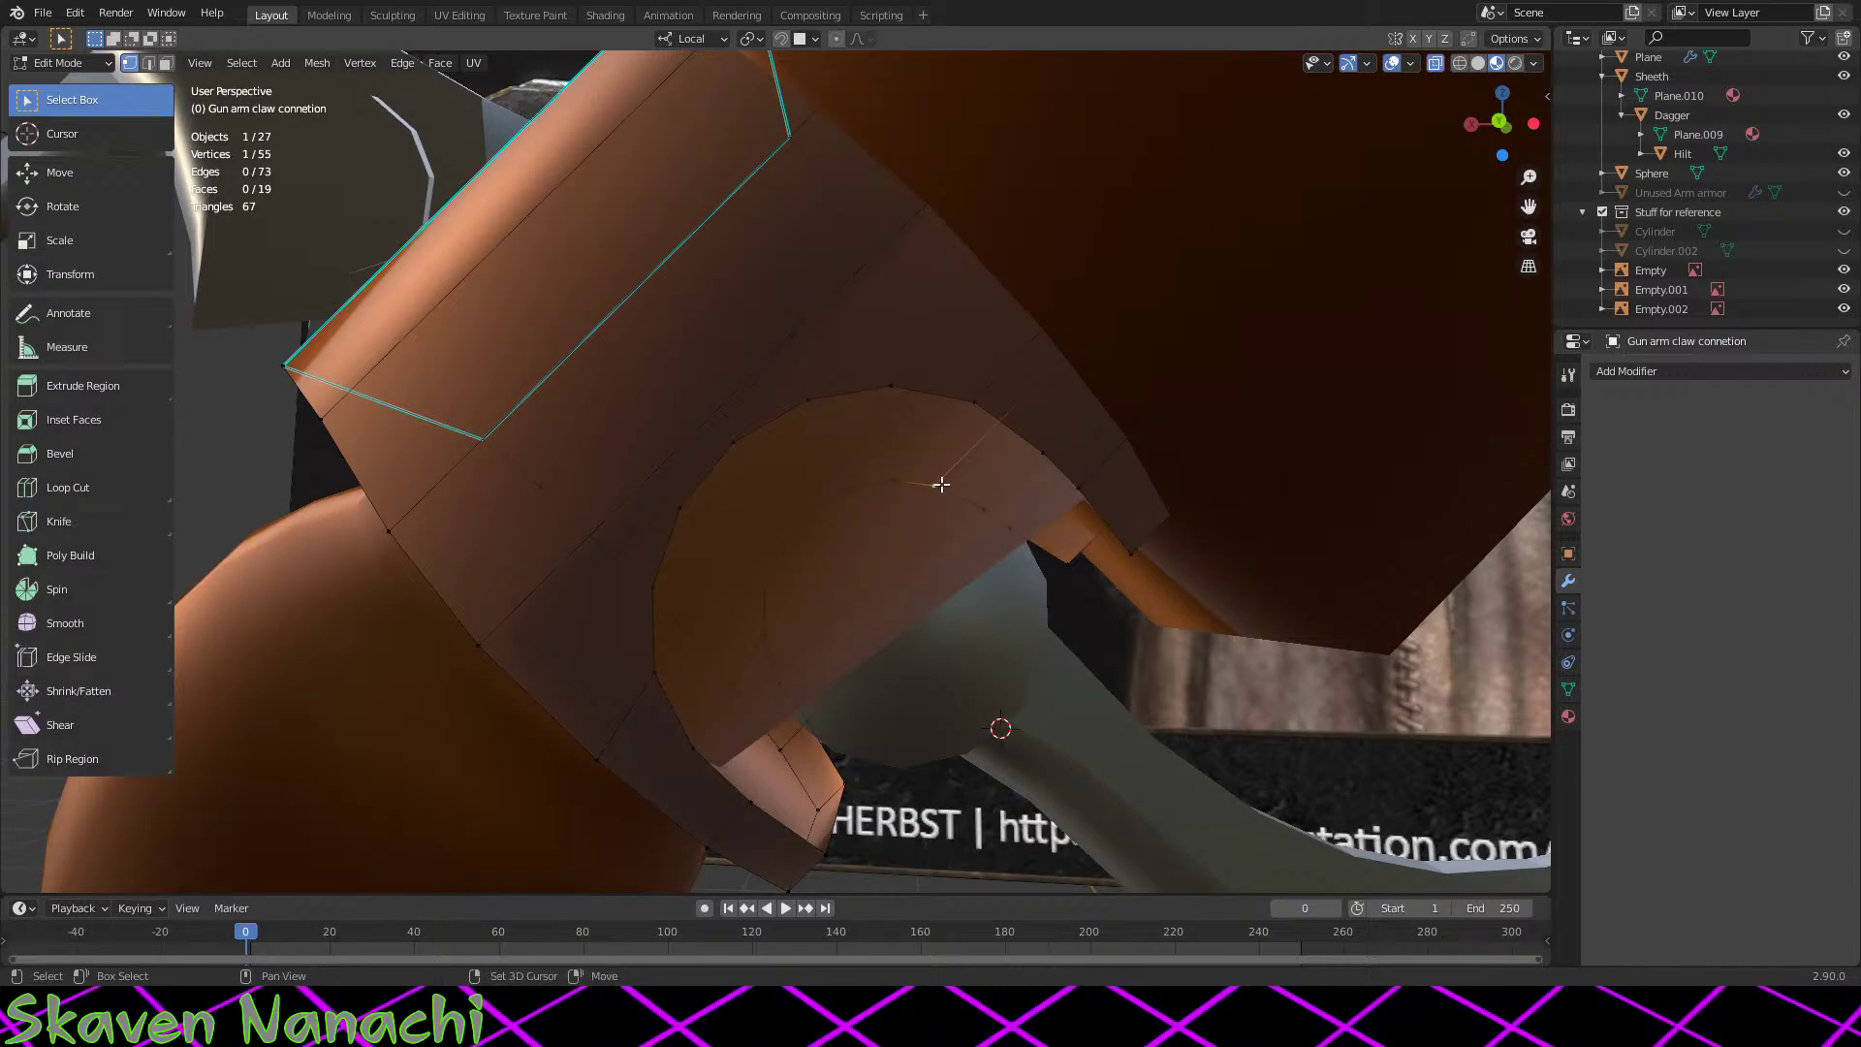
right_click(969, 443)
mouse_move(971, 442)
left_click(1091, 452)
middle_click_drag(1092, 452, 891, 561)
Step: Create a face from the outer and inner rim vertices at the cutout's tip away from the muzzle
key("Tab")
scroll(1057, 581, "up", 2)
key("Tab")
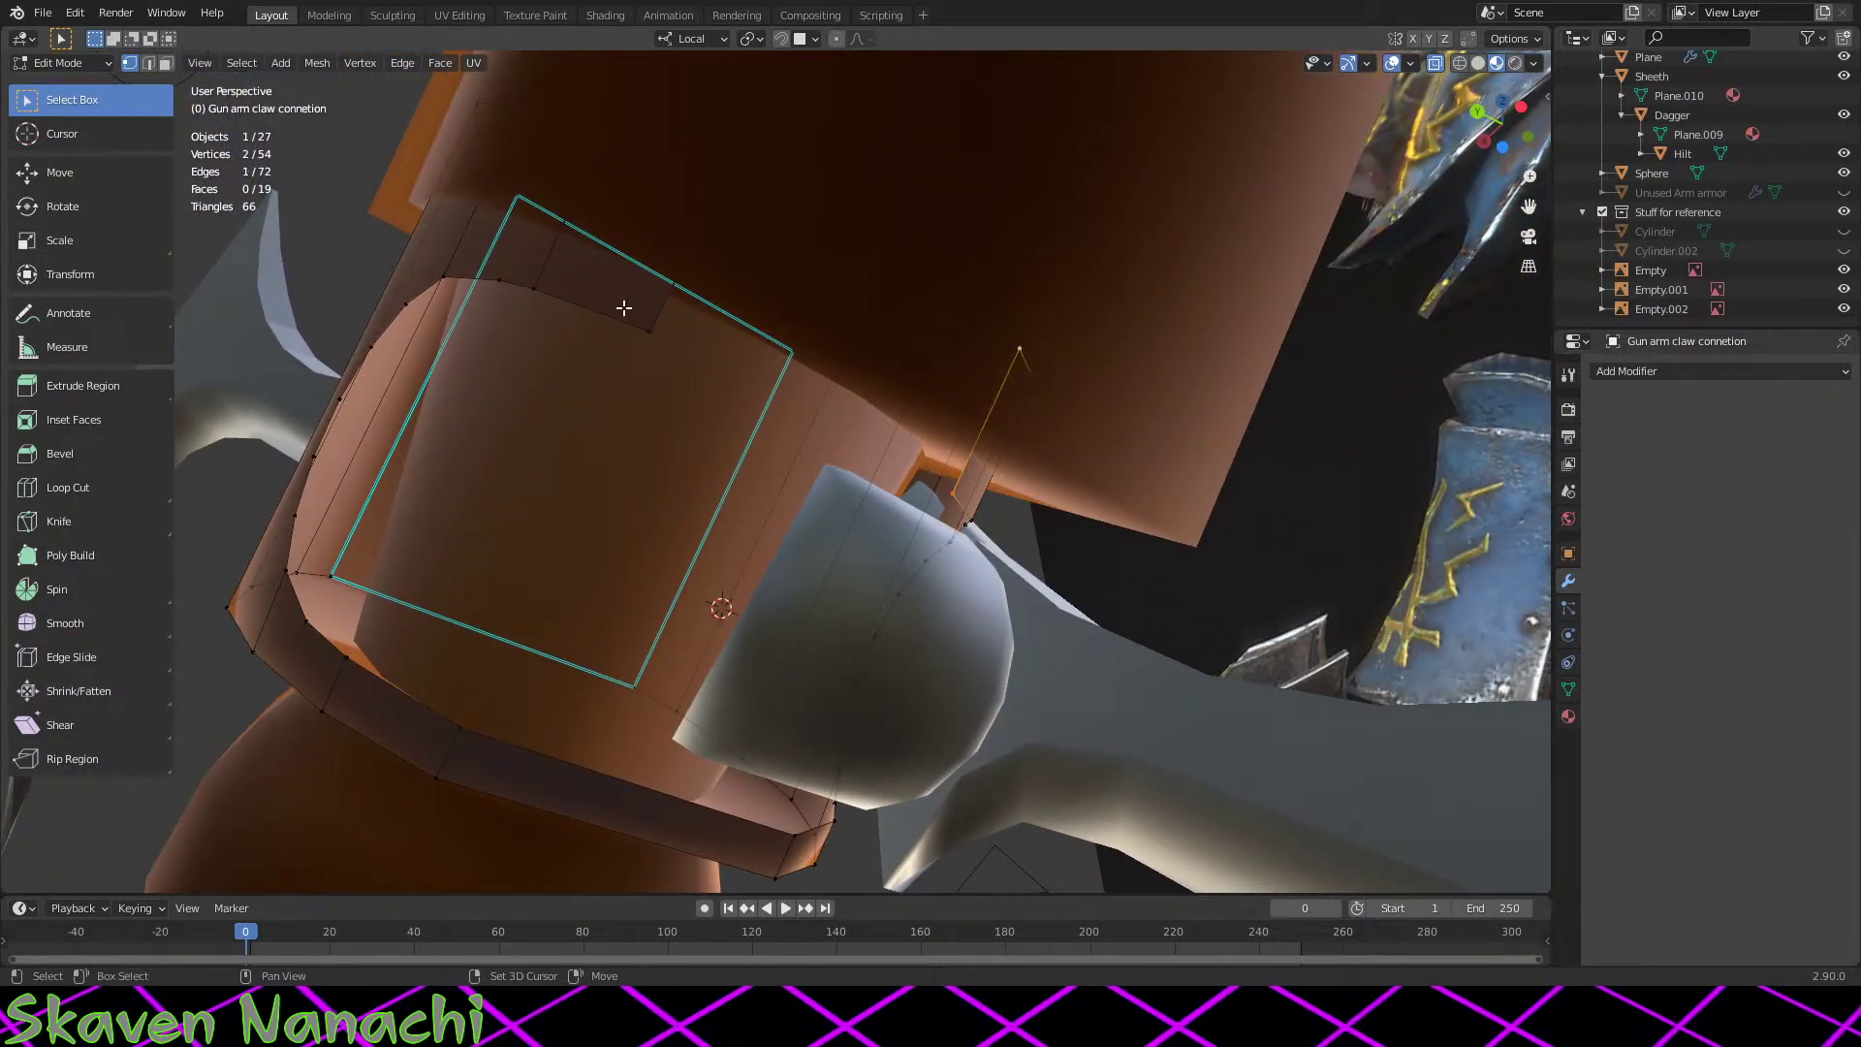
right_click(653, 336)
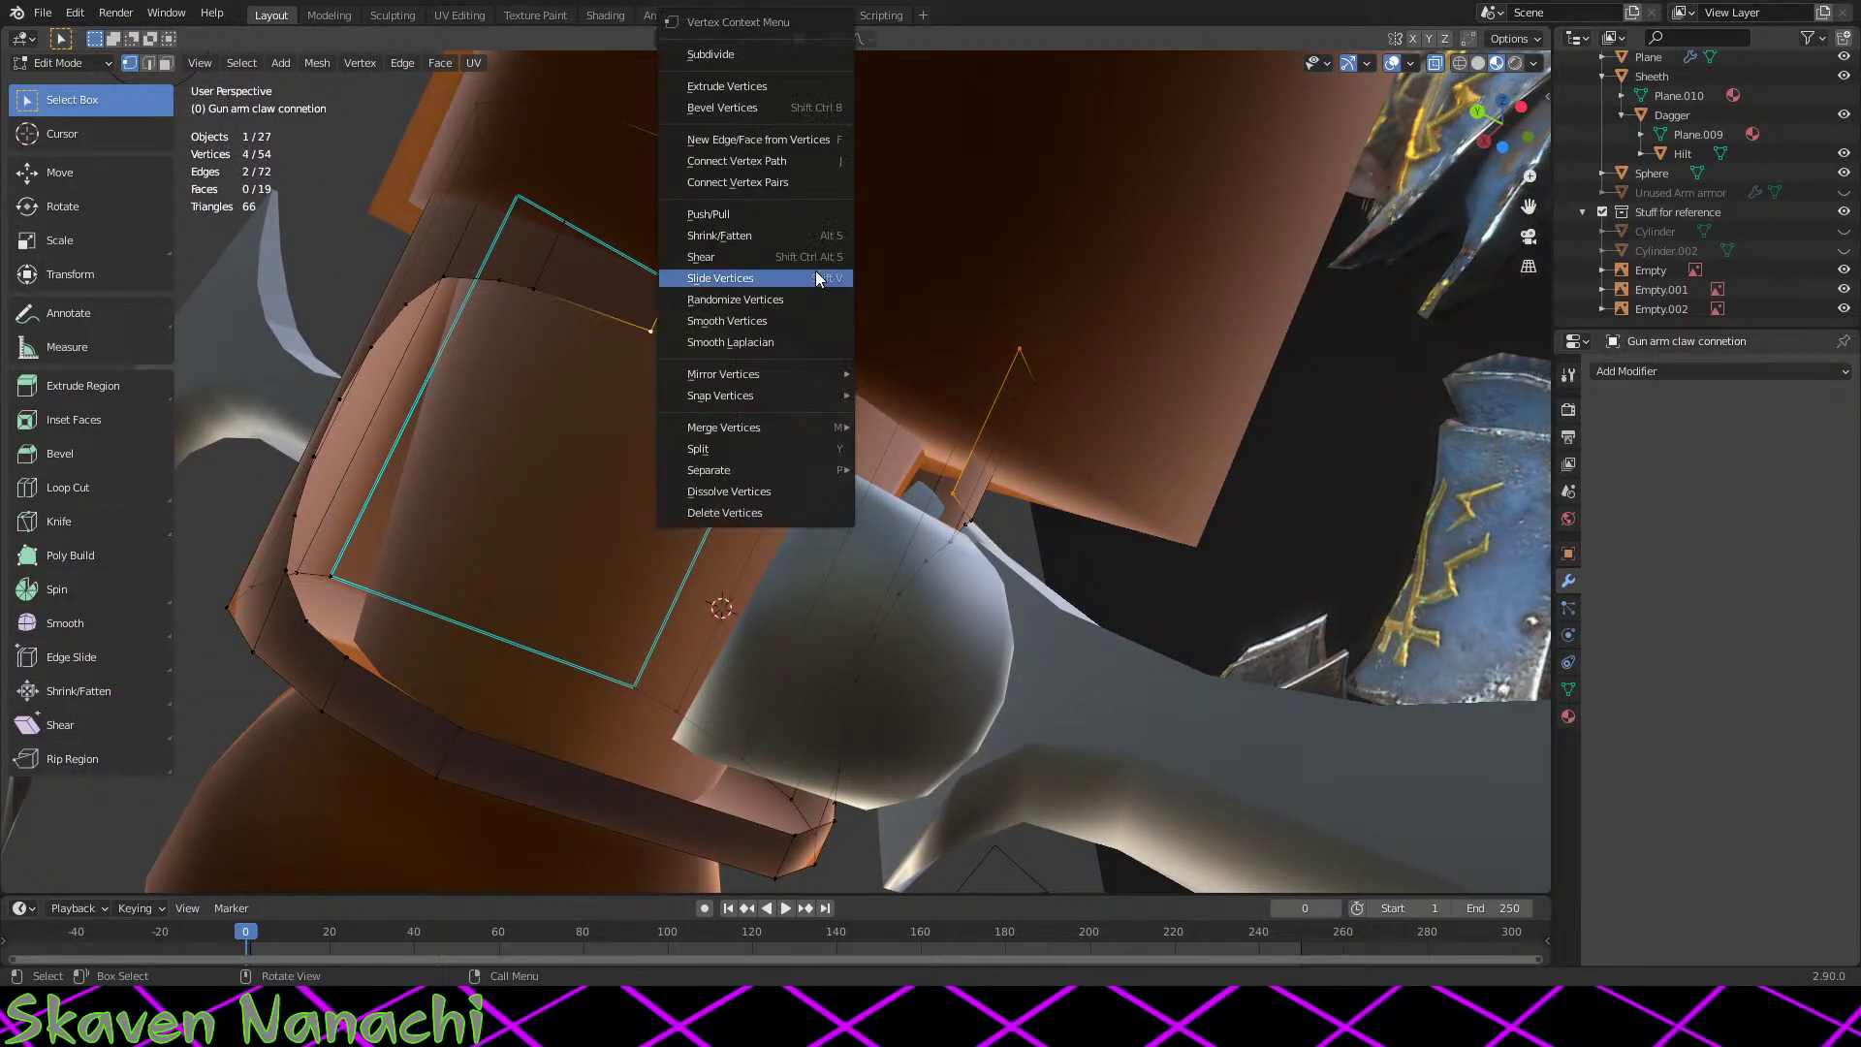
left_click(832, 157)
right_click(831, 152)
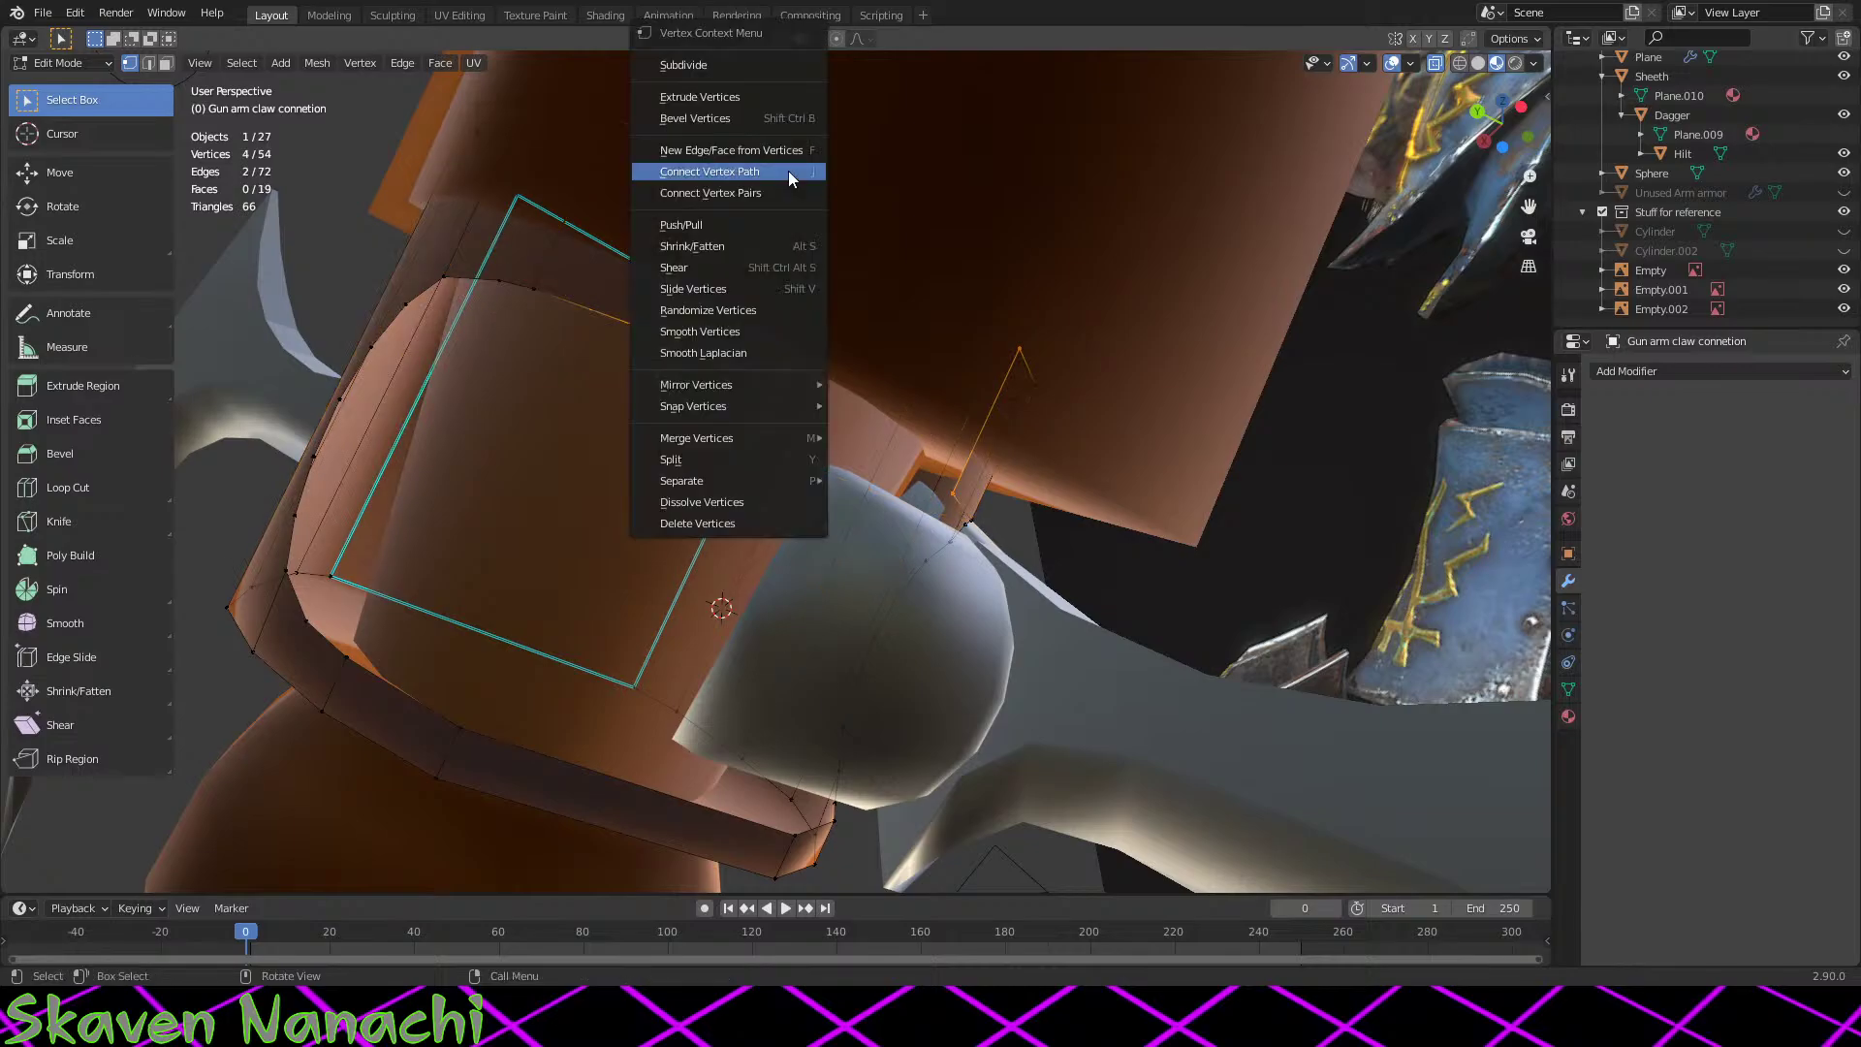
left_click(788, 171)
middle_click_drag(788, 171, 1040, 603)
key("Tab")
key("Tab")
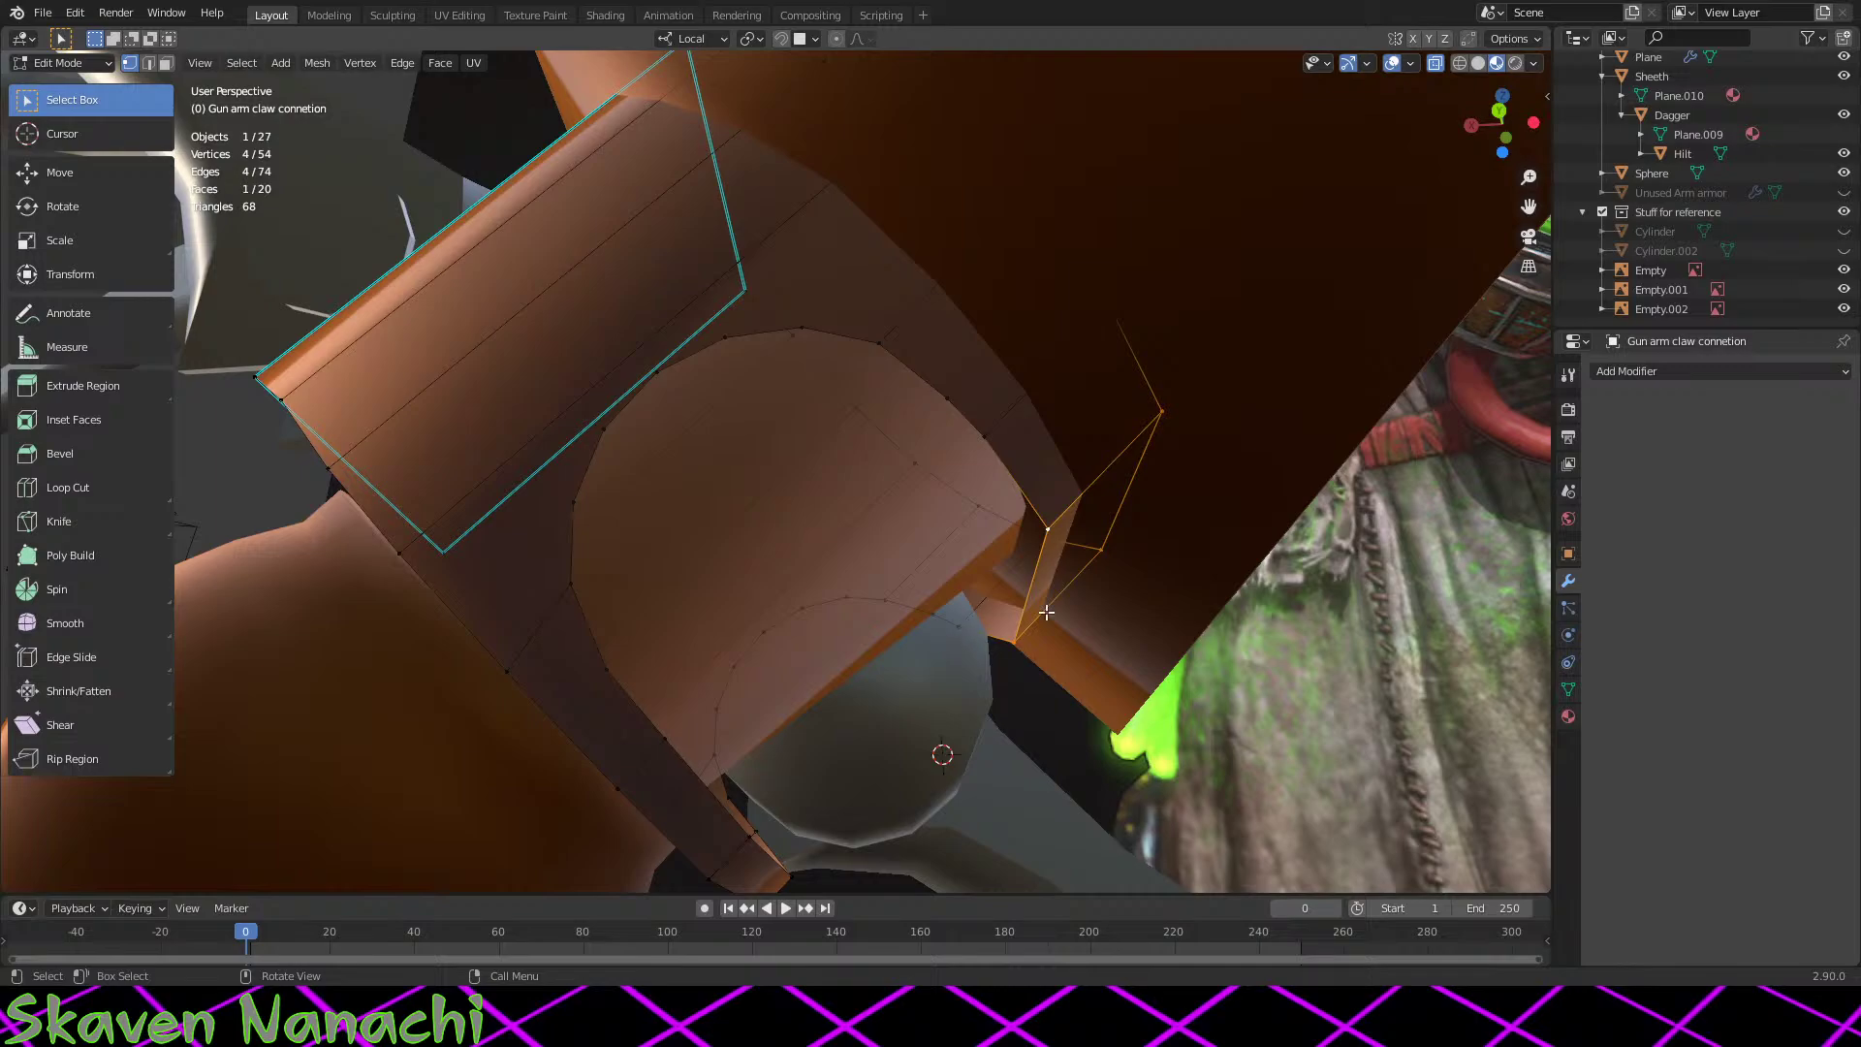
Step: Select the cutout's outer and inner rim vertices all the way around, including those hidden behind the claws
left_click_drag(1231, 367, 1090, 626, "ctrl")
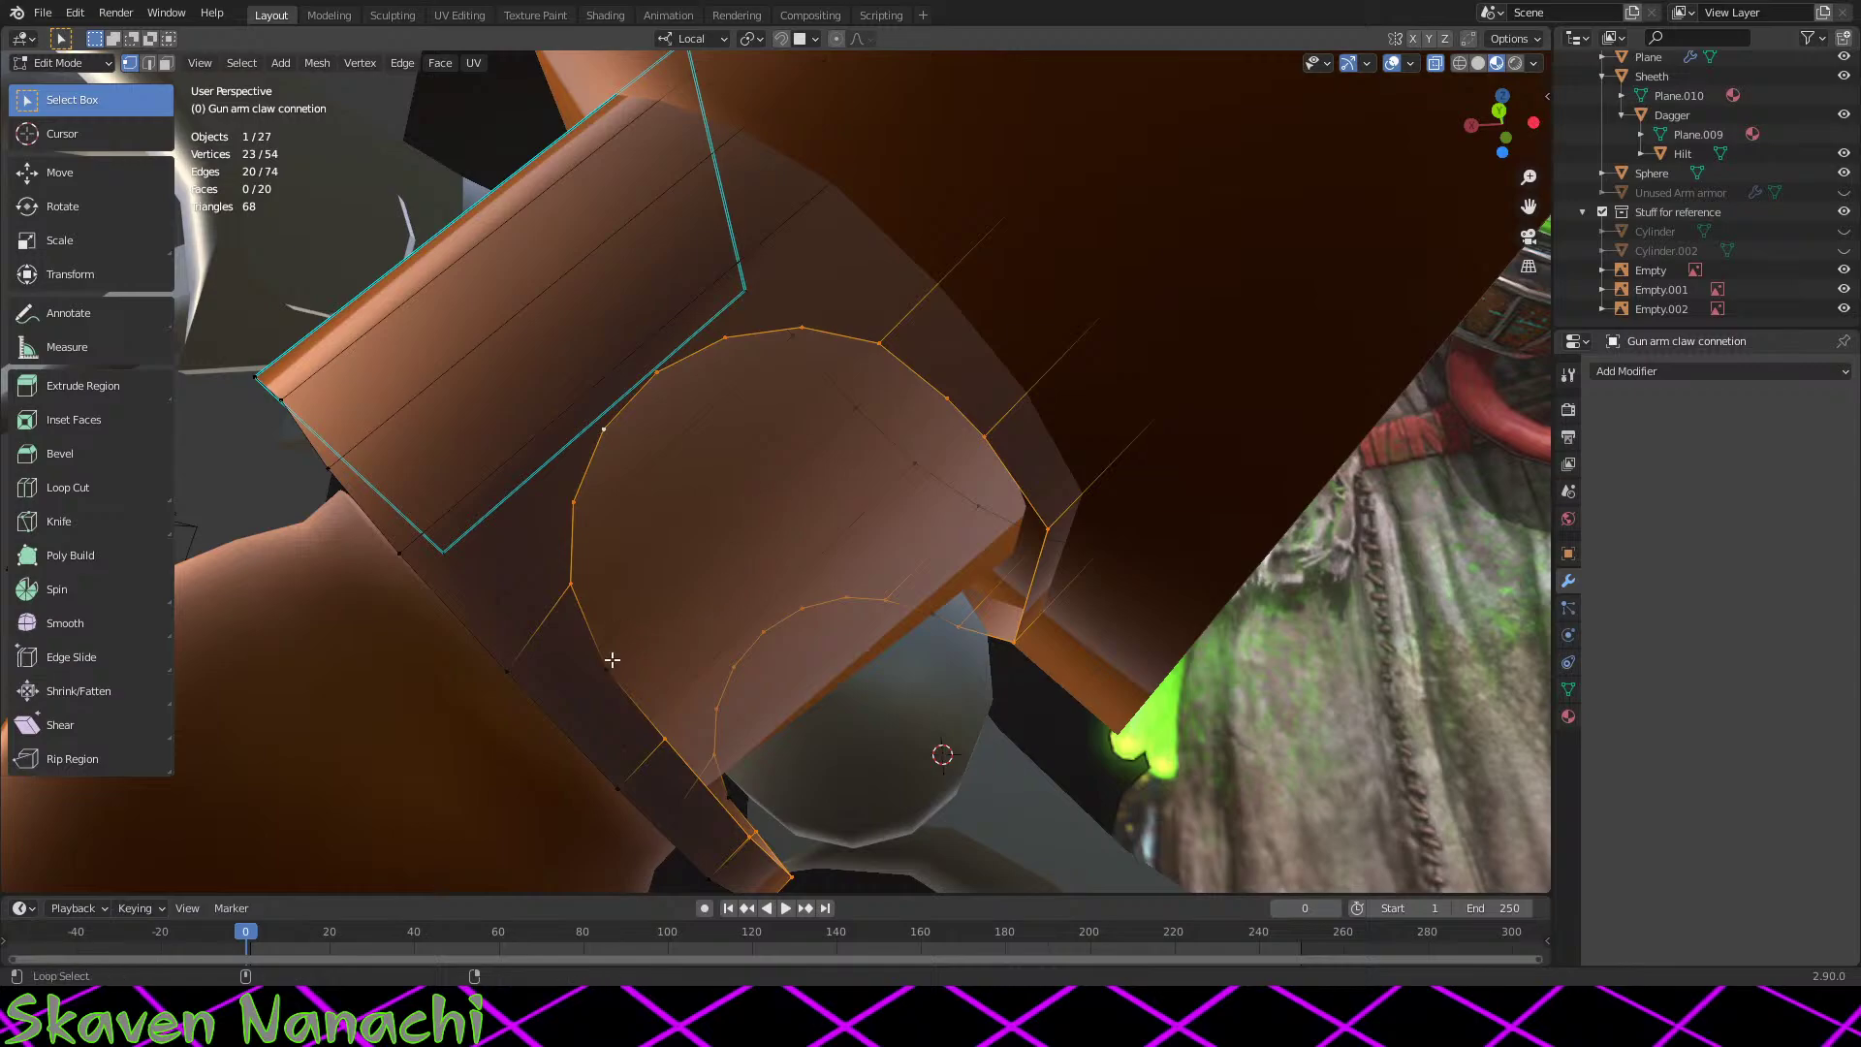
left_click(759, 721, "shift")
middle_click_drag(864, 744, 791, 739)
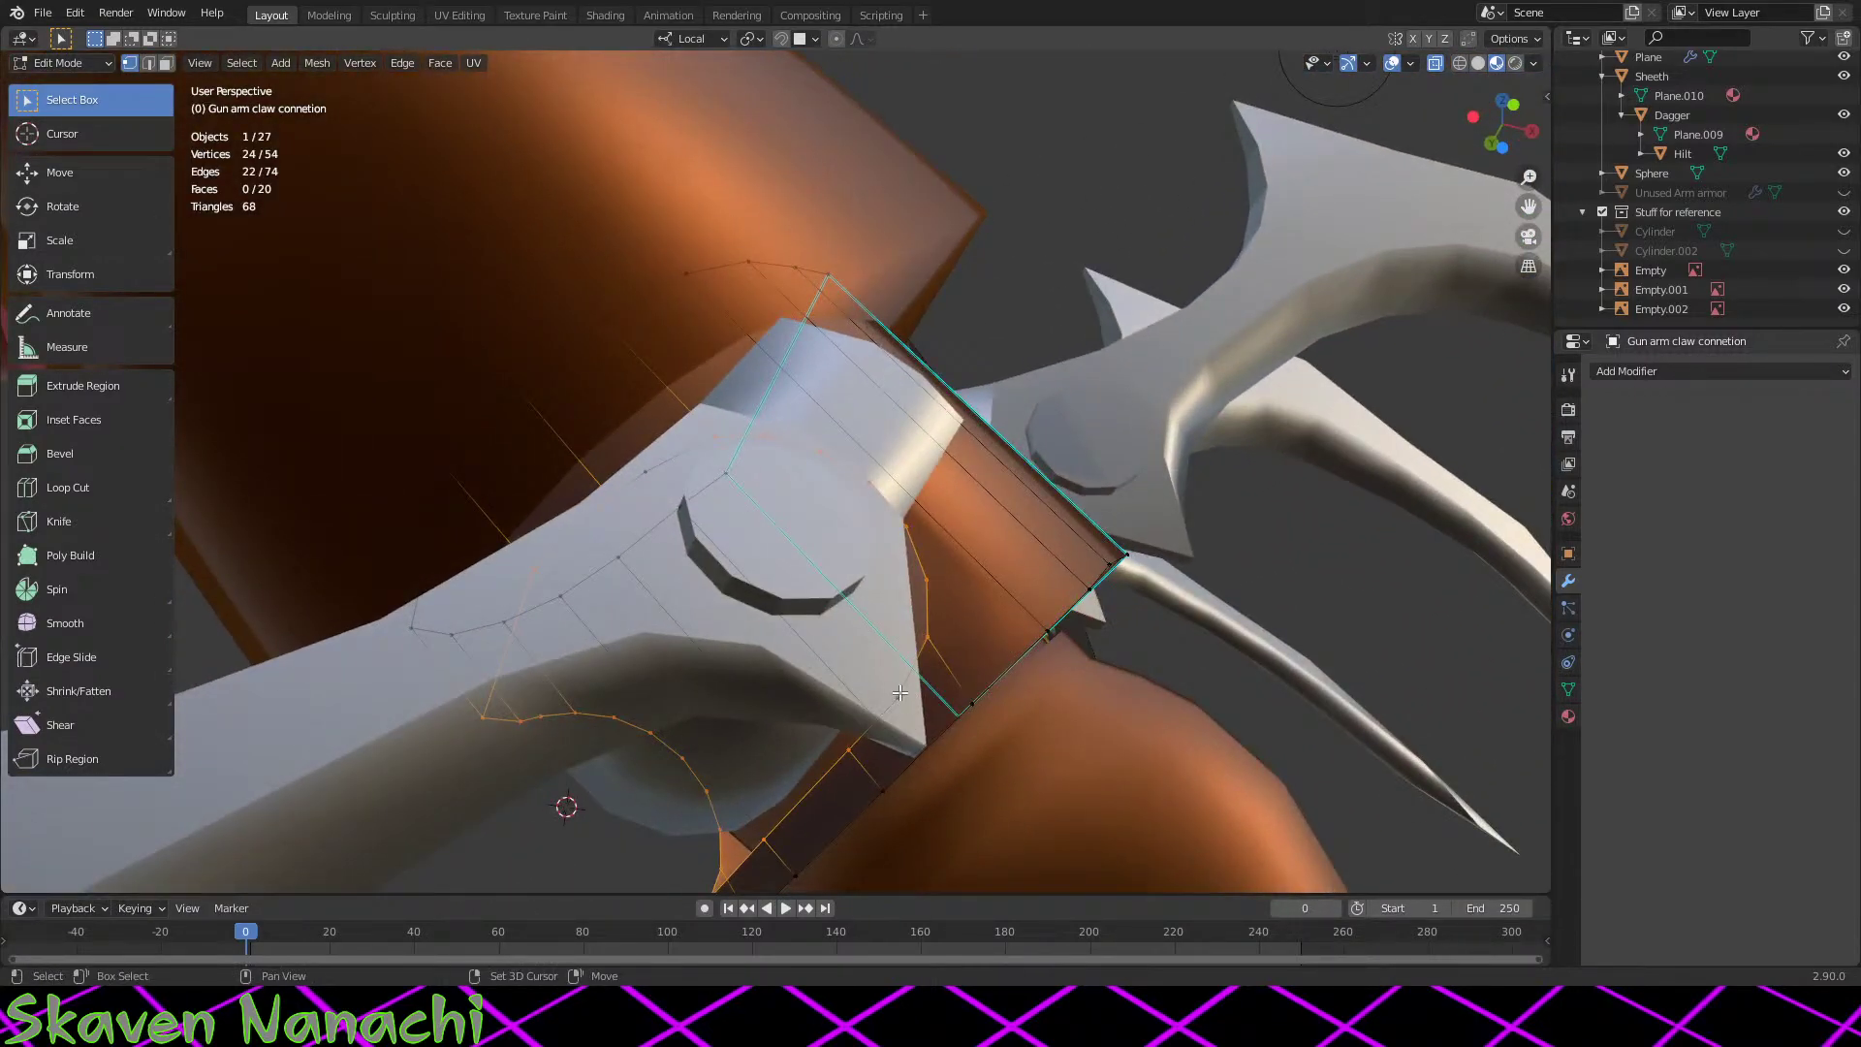
middle_click_drag(653, 766, 863, 741)
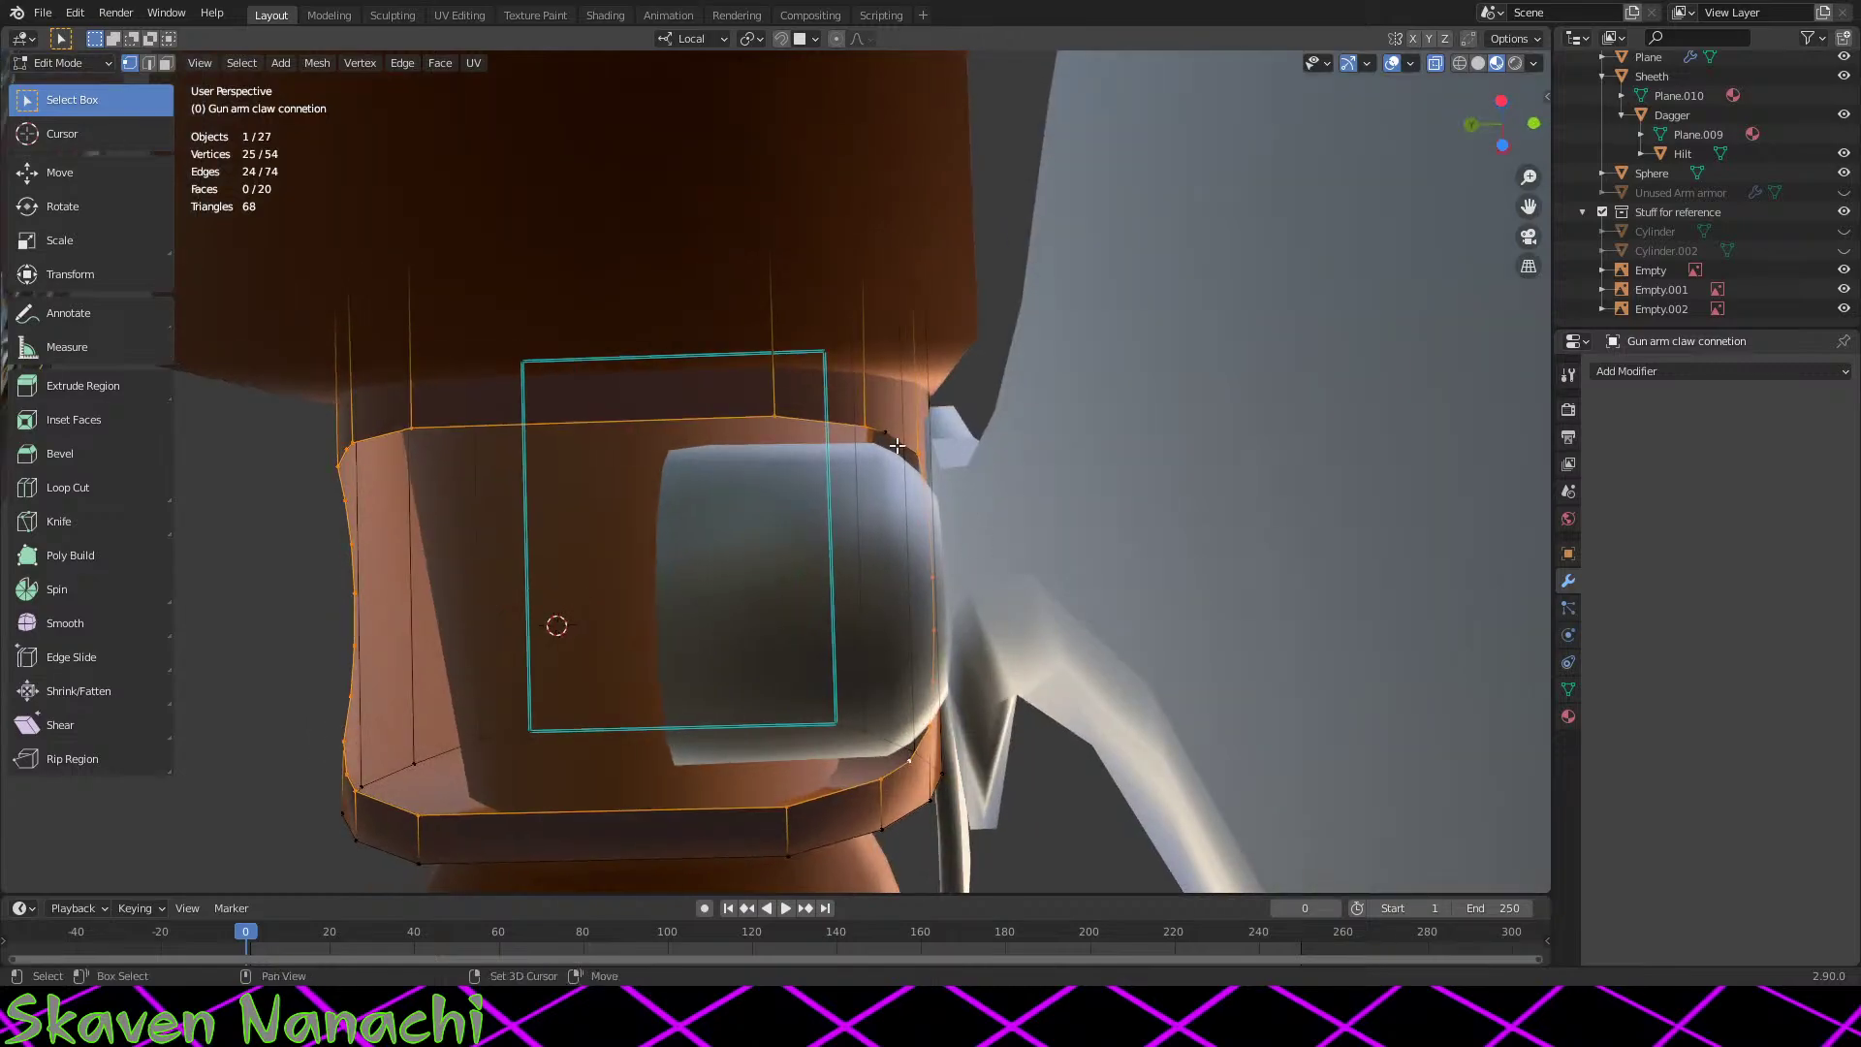
left_click(886, 424, "shift")
middle_click_drag(886, 425, 733, 692)
Step: Try to fill the cutout's wall from all the selected rim vertices at once, and undo the attempts
right_click(777, 737)
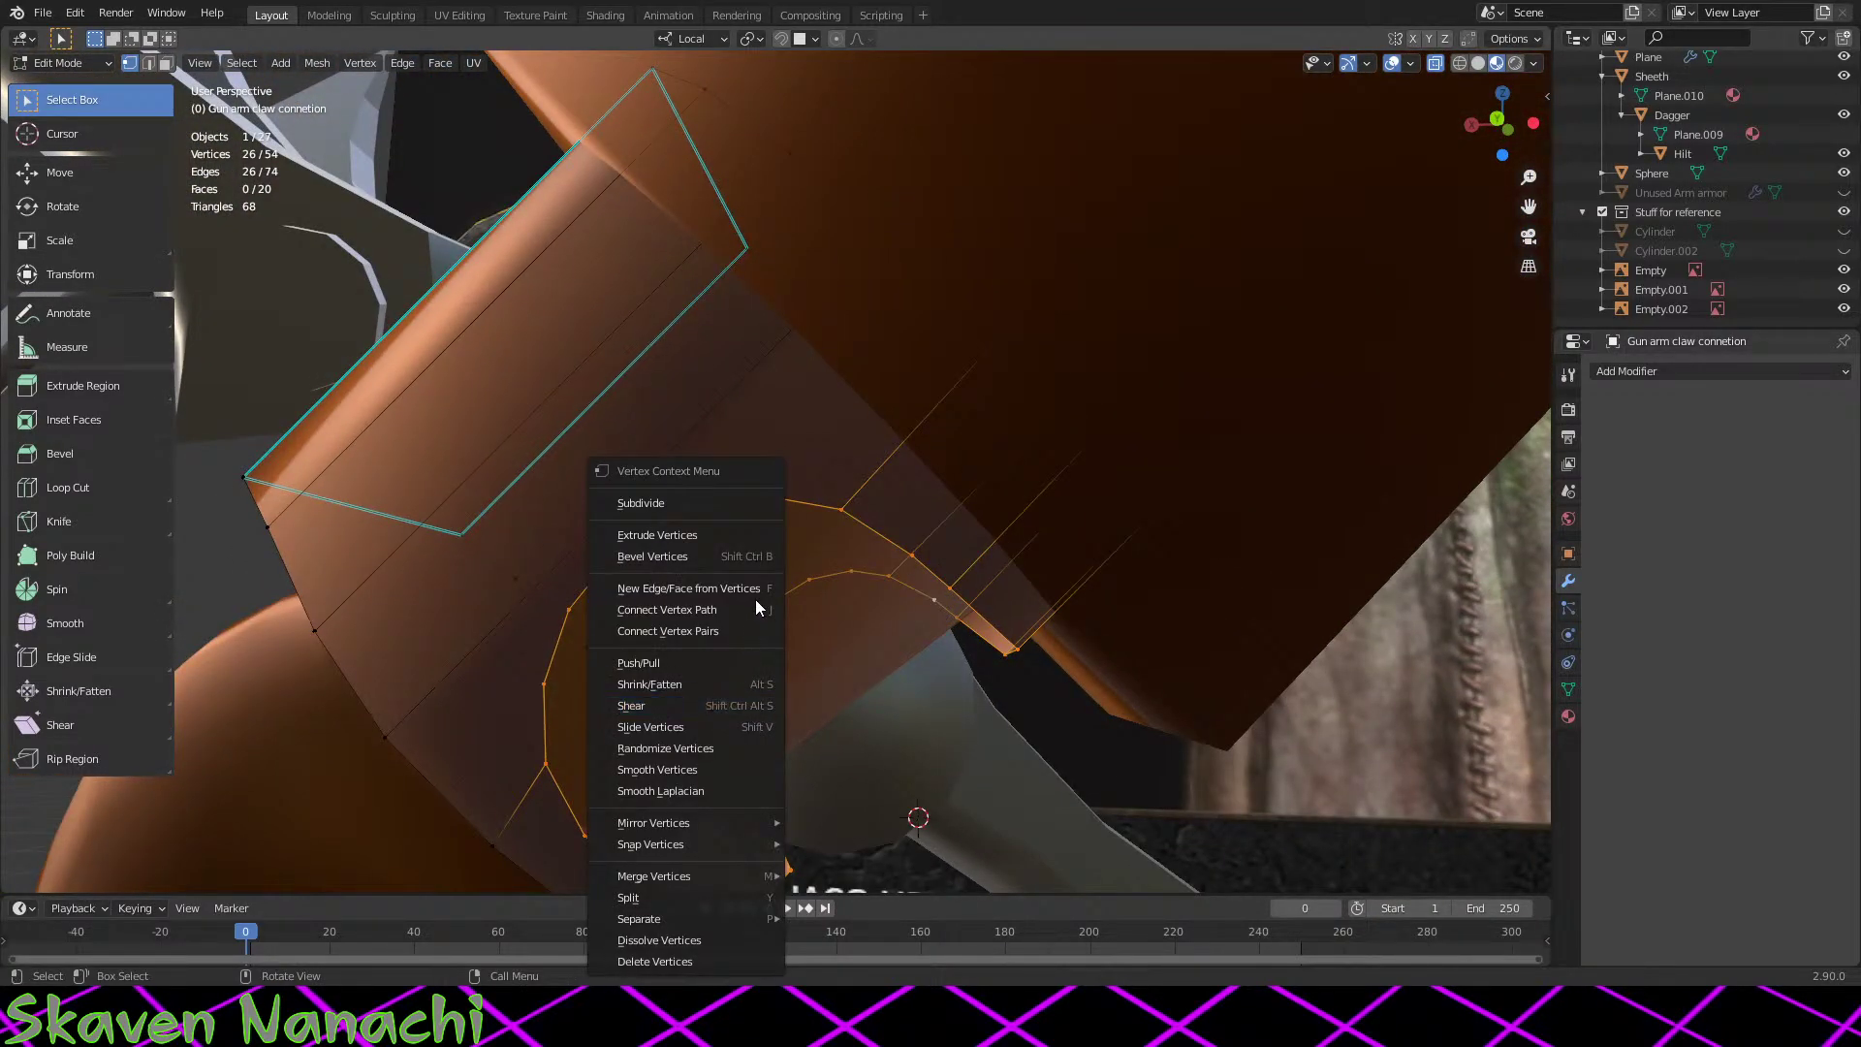
left_click(755, 590)
middle_click_drag(754, 589, 800, 671)
left_click(167, 64)
right_click(799, 671)
left_click(762, 766)
middle_click_drag(762, 766, 718, 676)
right_click(770, 696)
left_click(770, 707)
key("ctrl+z")
key("ctrl+z")
key("x")
left_click(874, 766)
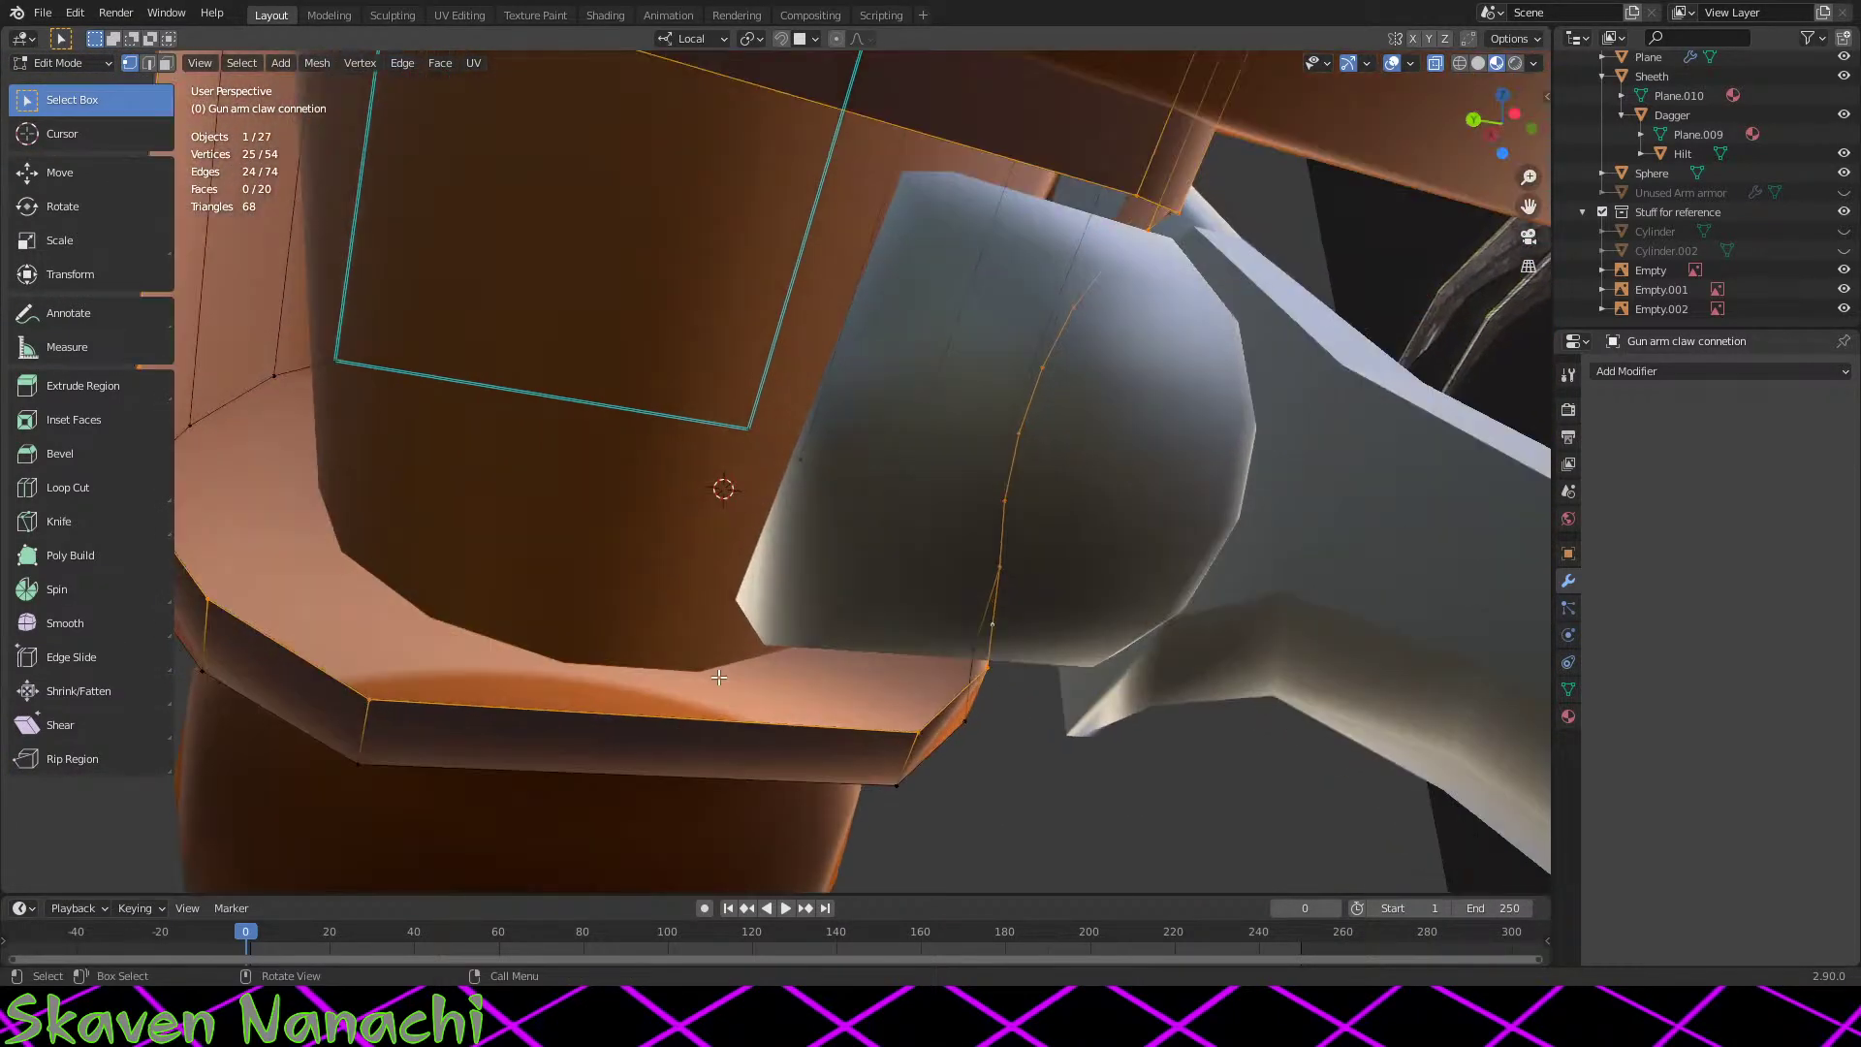
Step: Create a face from the four outer and inner rim vertices at the cutout's muzzle-side tip
middle_click_drag(958, 643, 1015, 680)
left_click_drag(1015, 679, 942, 701)
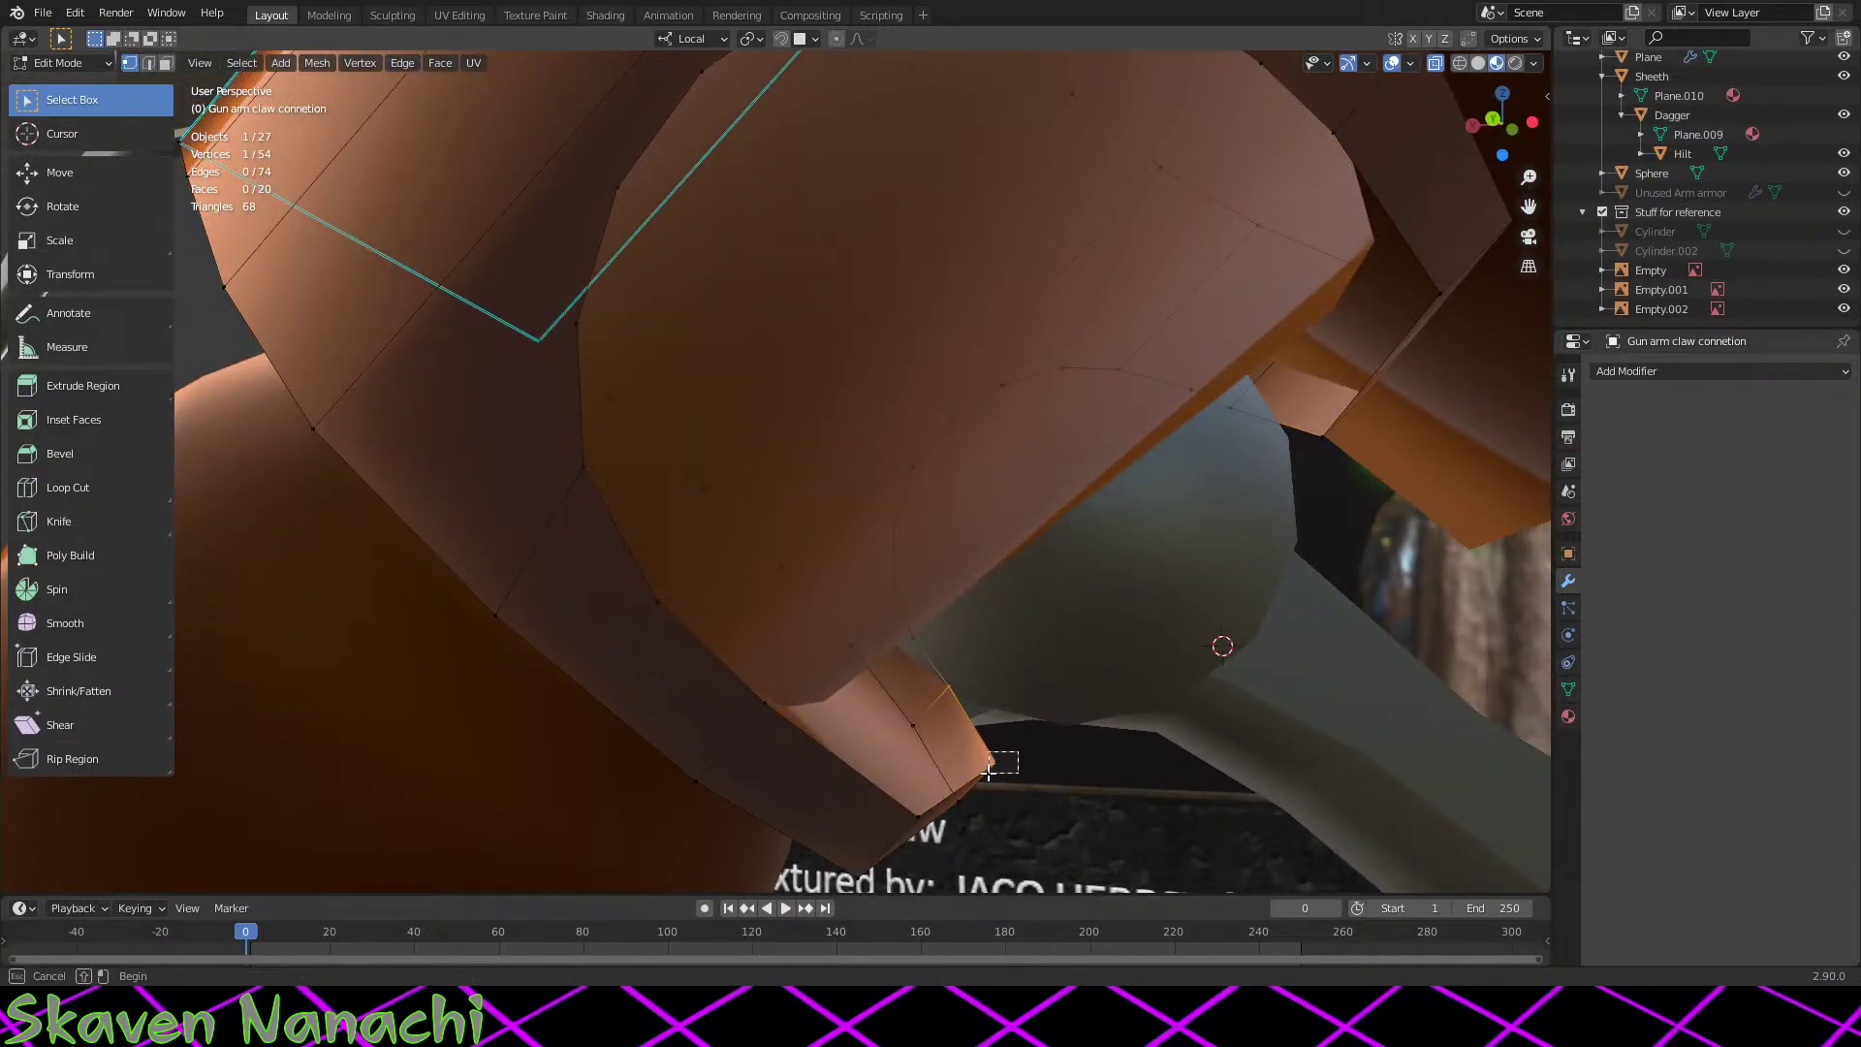
left_click_drag(1026, 749, 894, 820, "shift")
key("b")
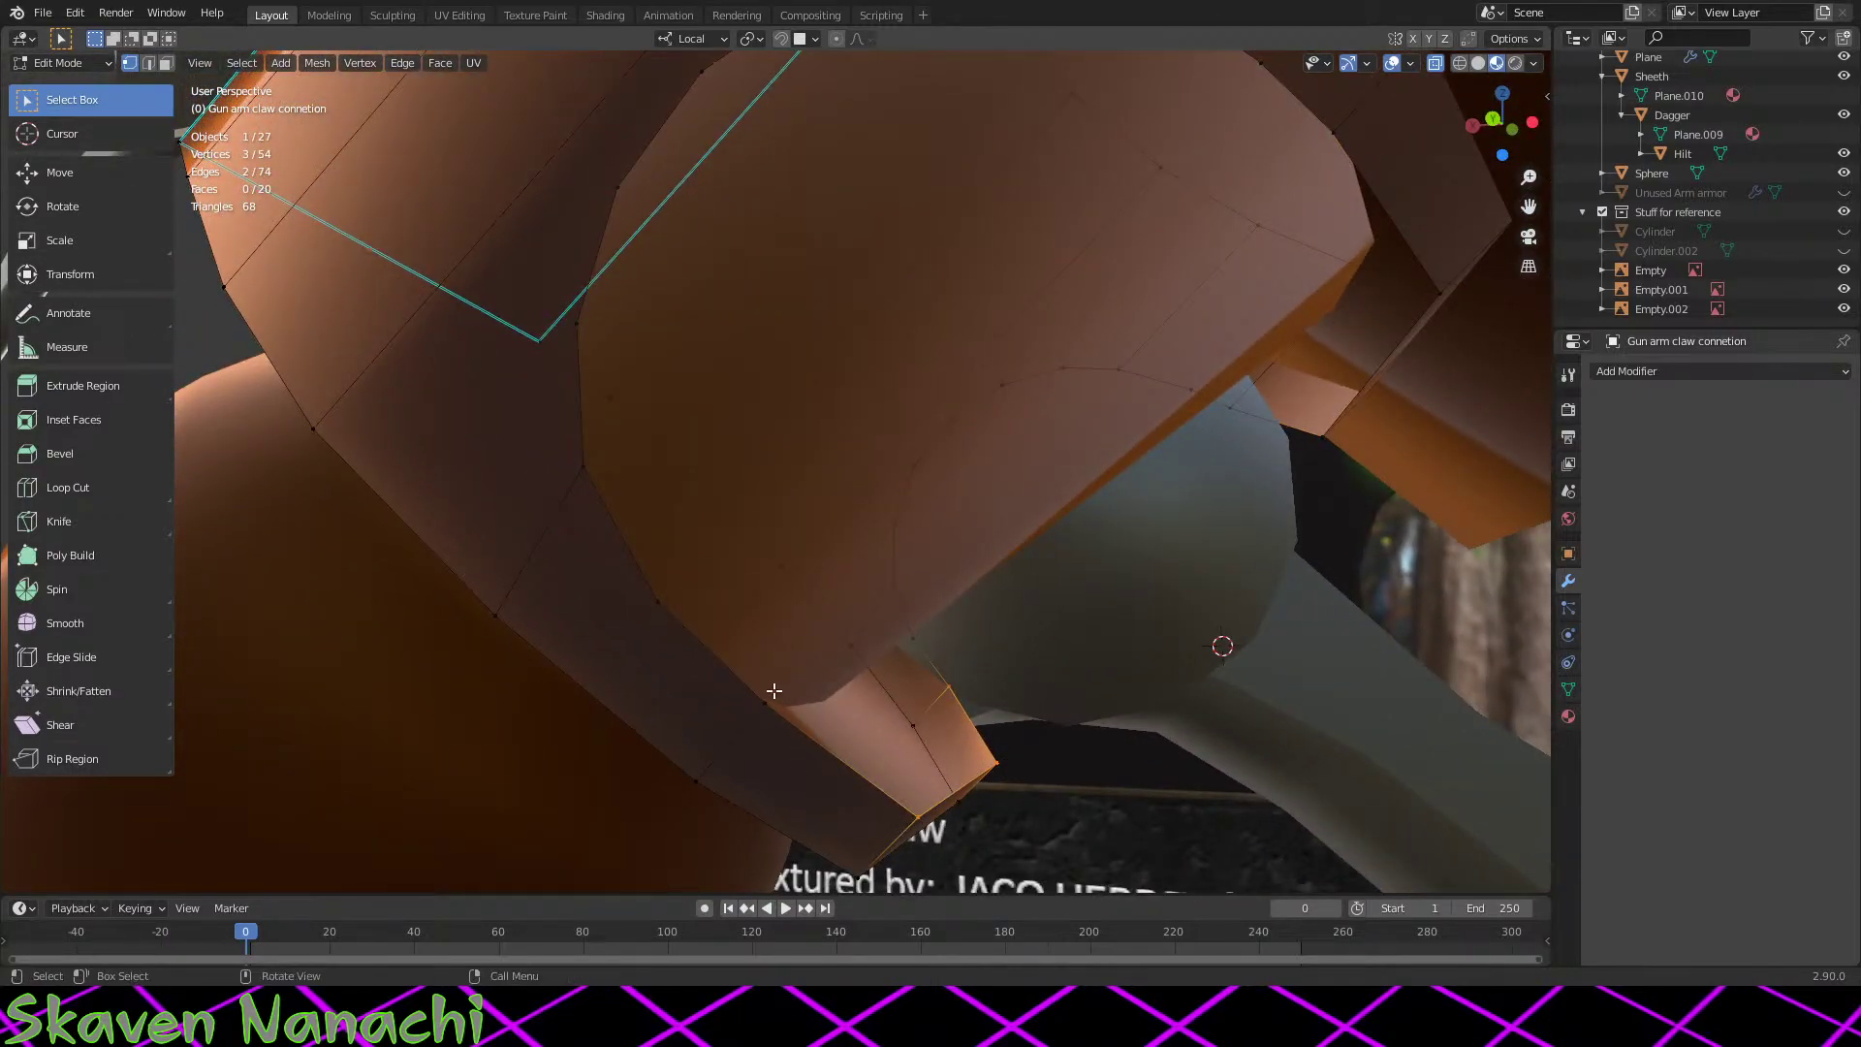
left_click_drag(751, 717, 790, 680)
right_click(776, 677)
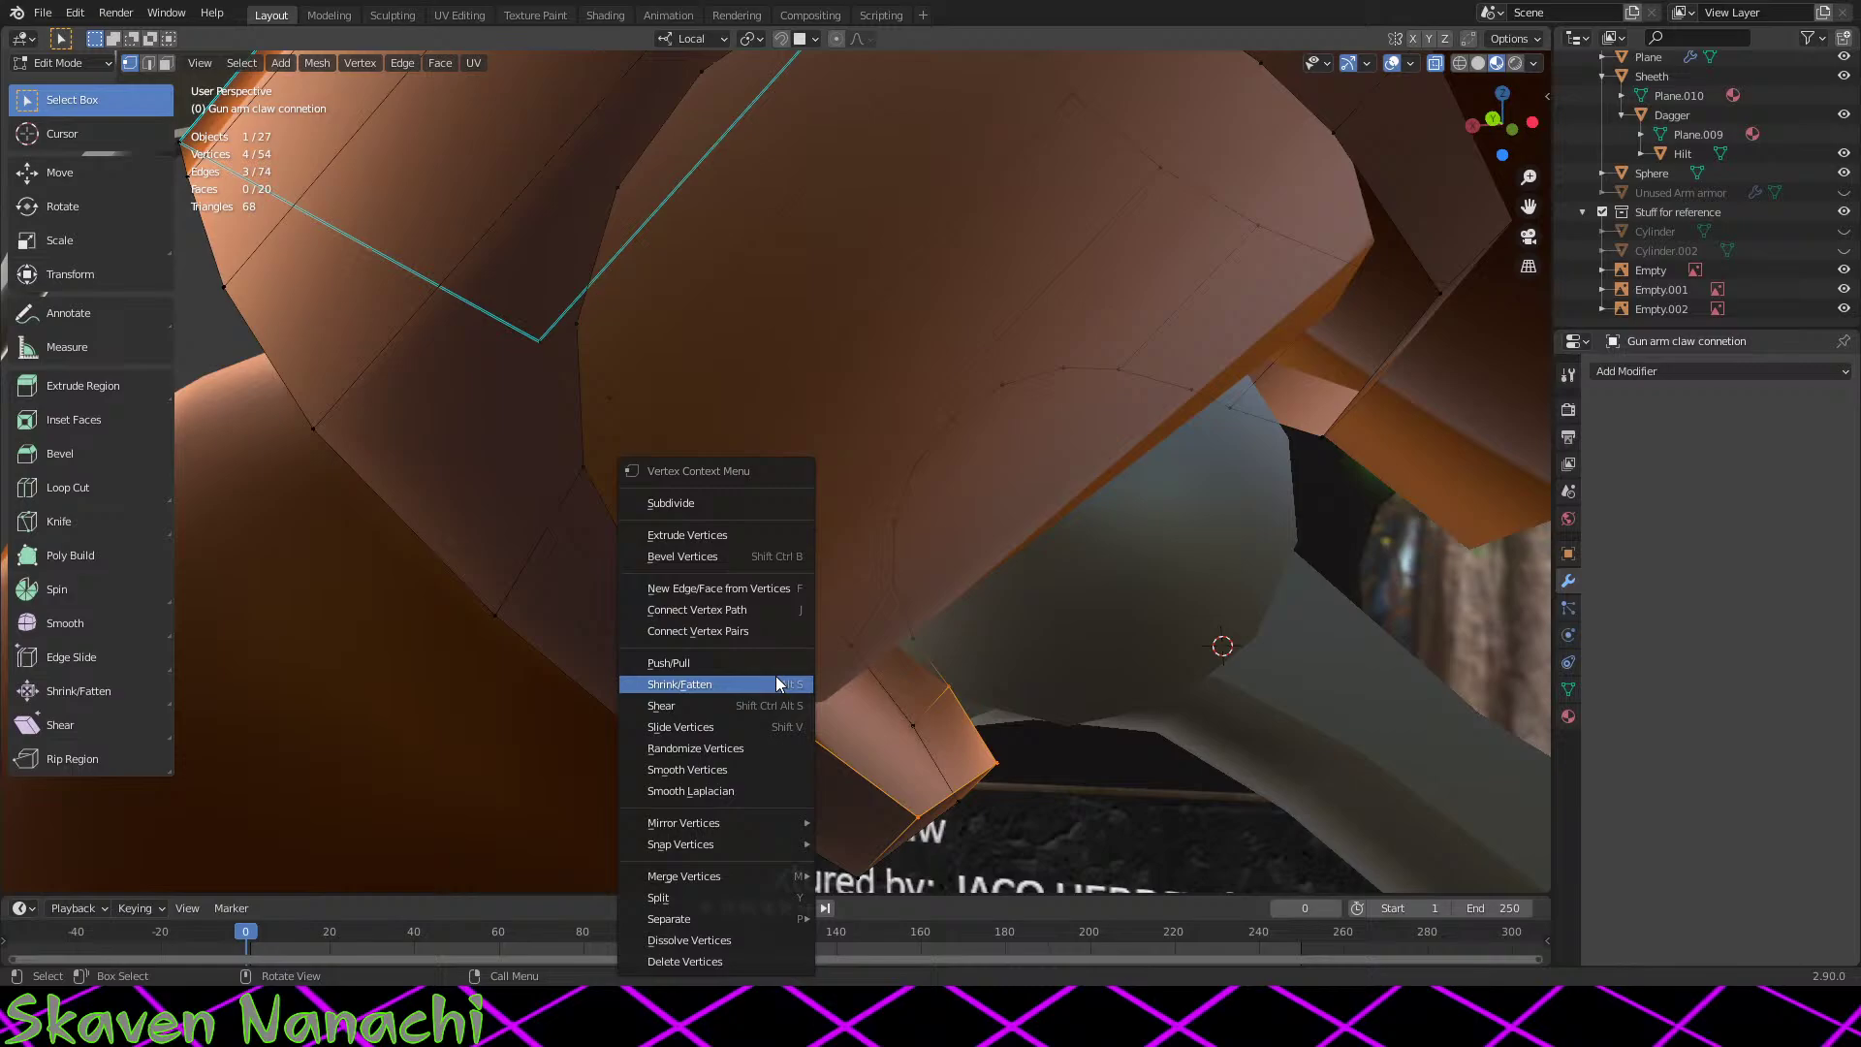
left_click(758, 597)
Step: Use circle selection to fill the next two gaps between the rims, working up from the muzzle-side tip with quads
key("w")
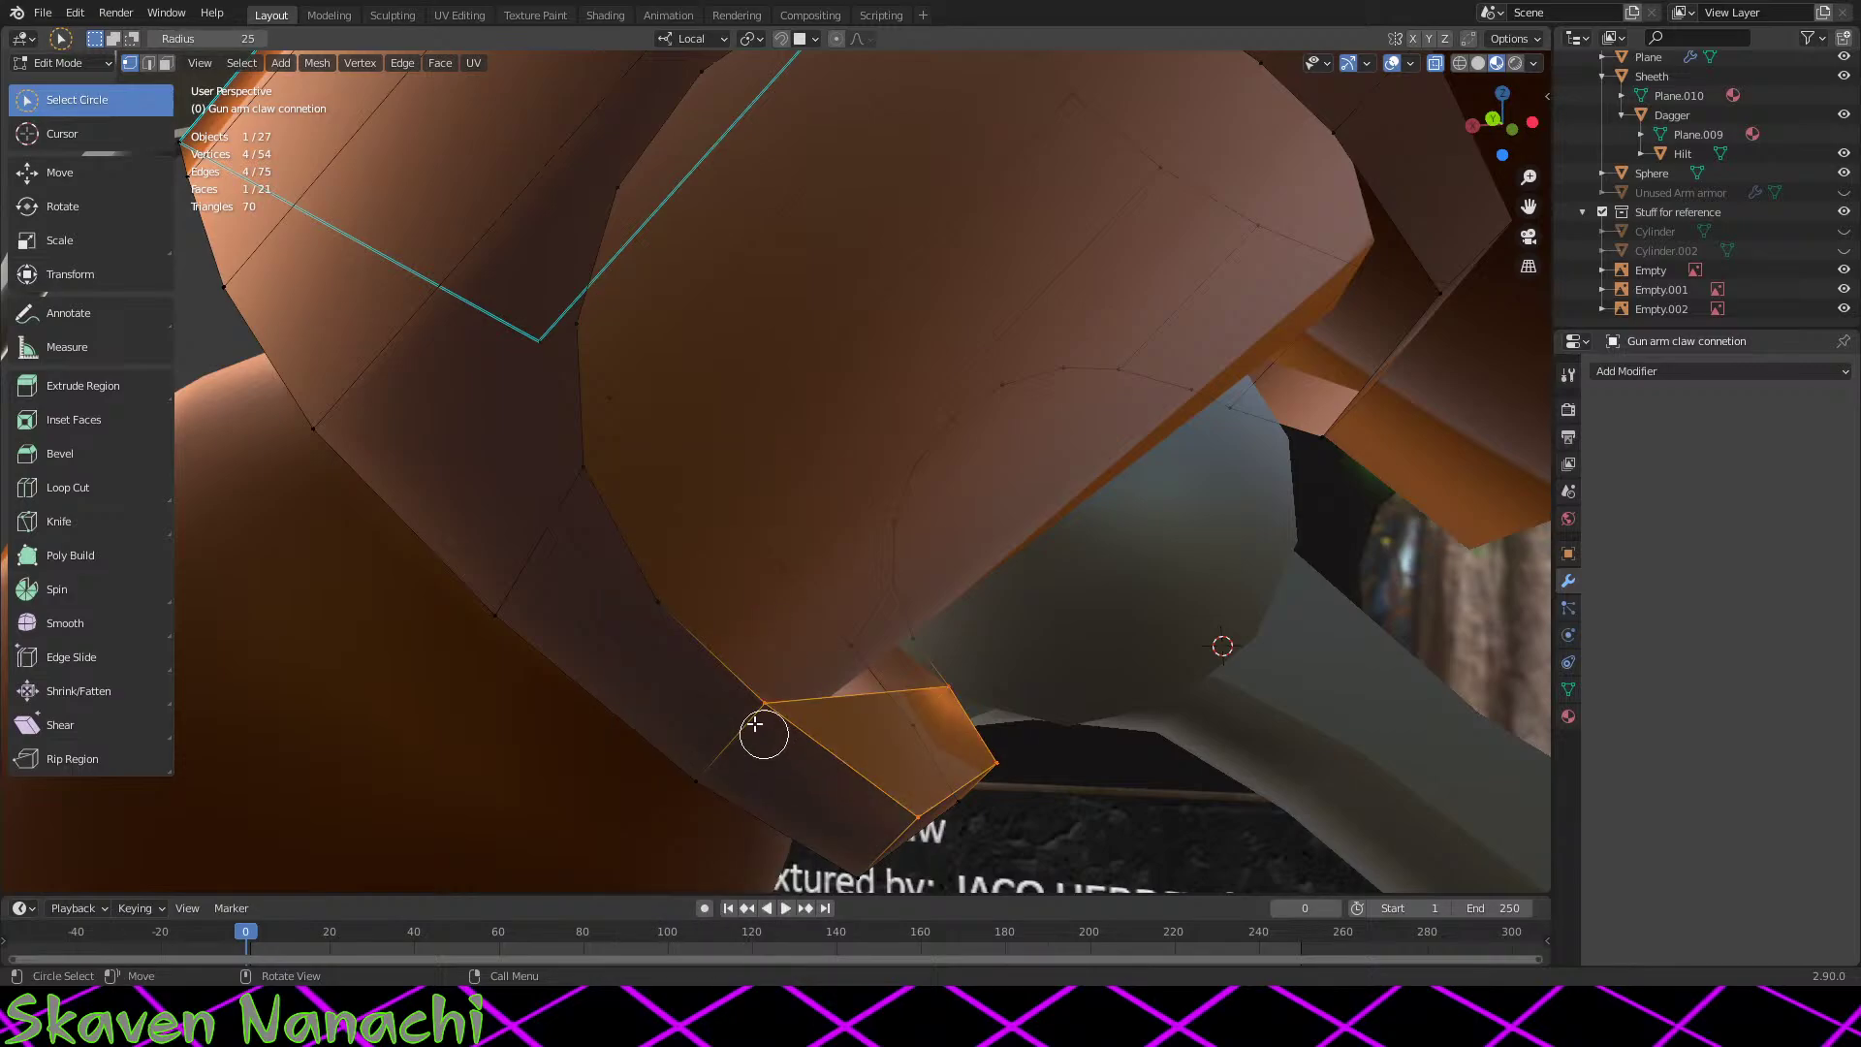
left_click(659, 618, "shift")
left_click(929, 635, "shift")
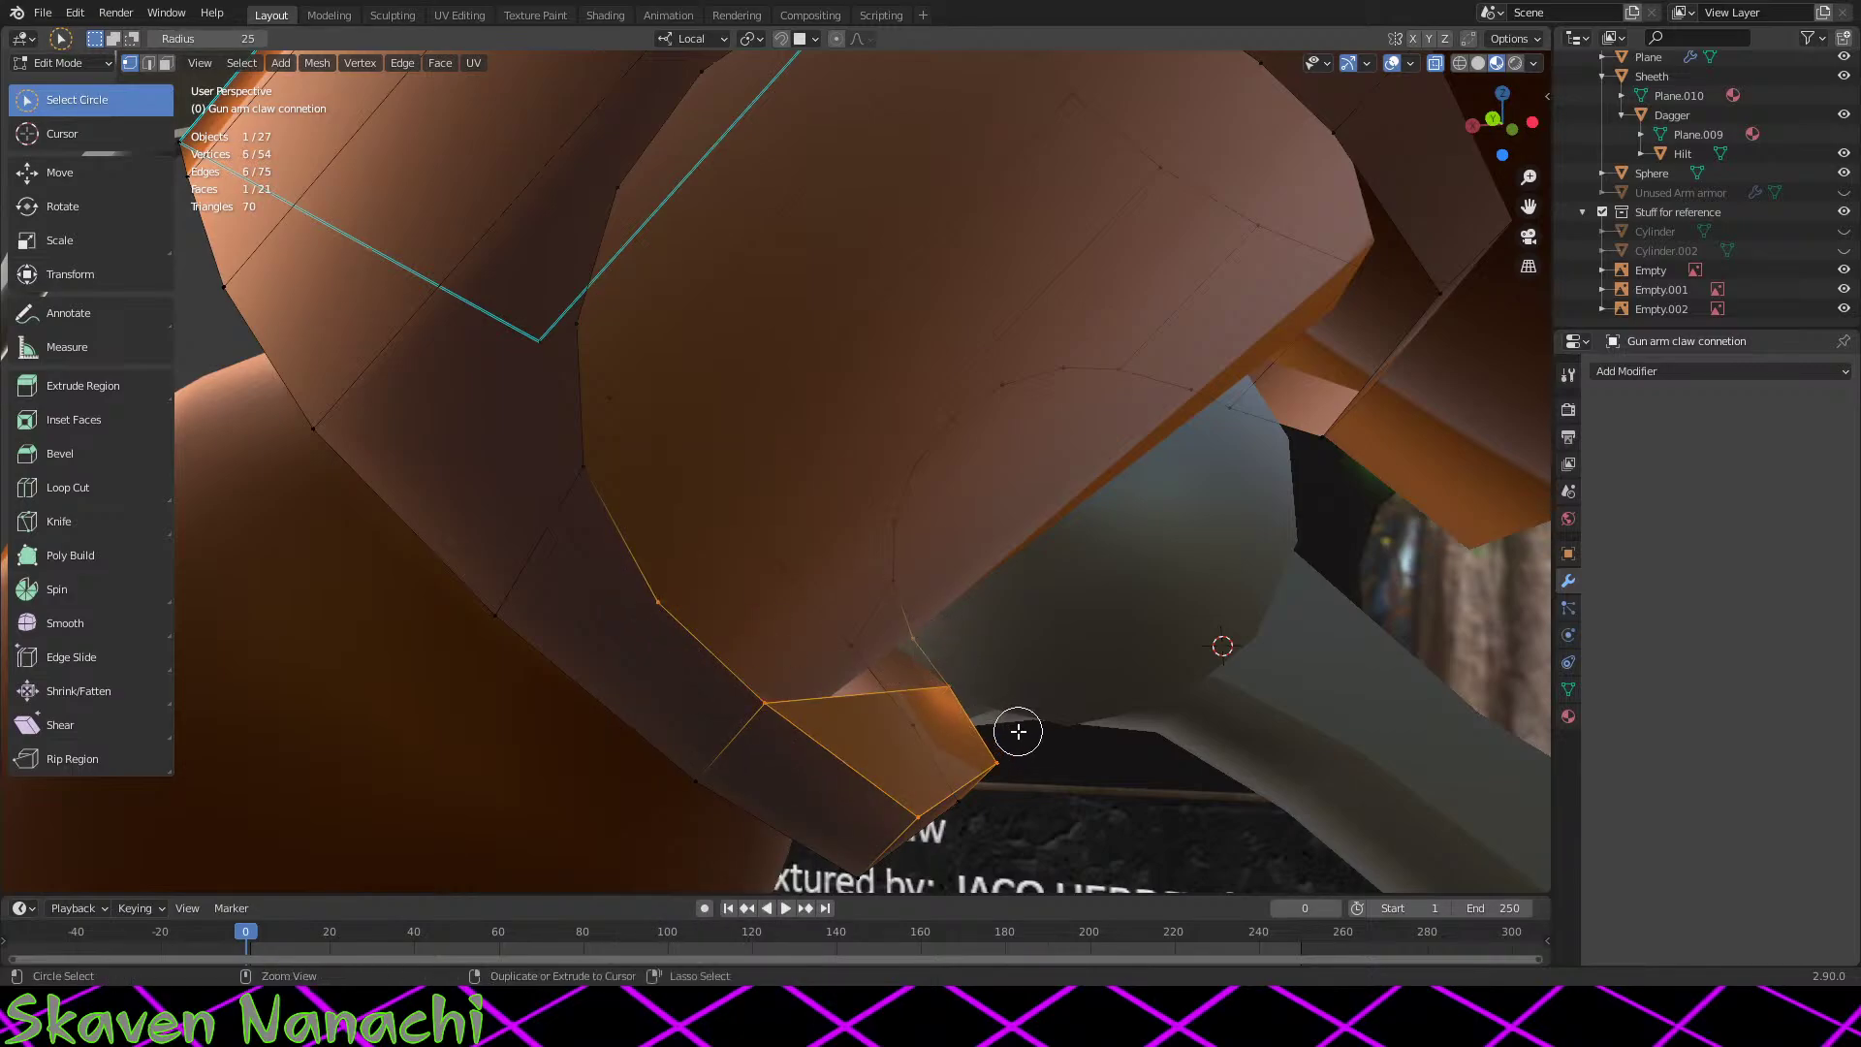
left_click_drag(1014, 731, 885, 830, "ctrl")
key("f")
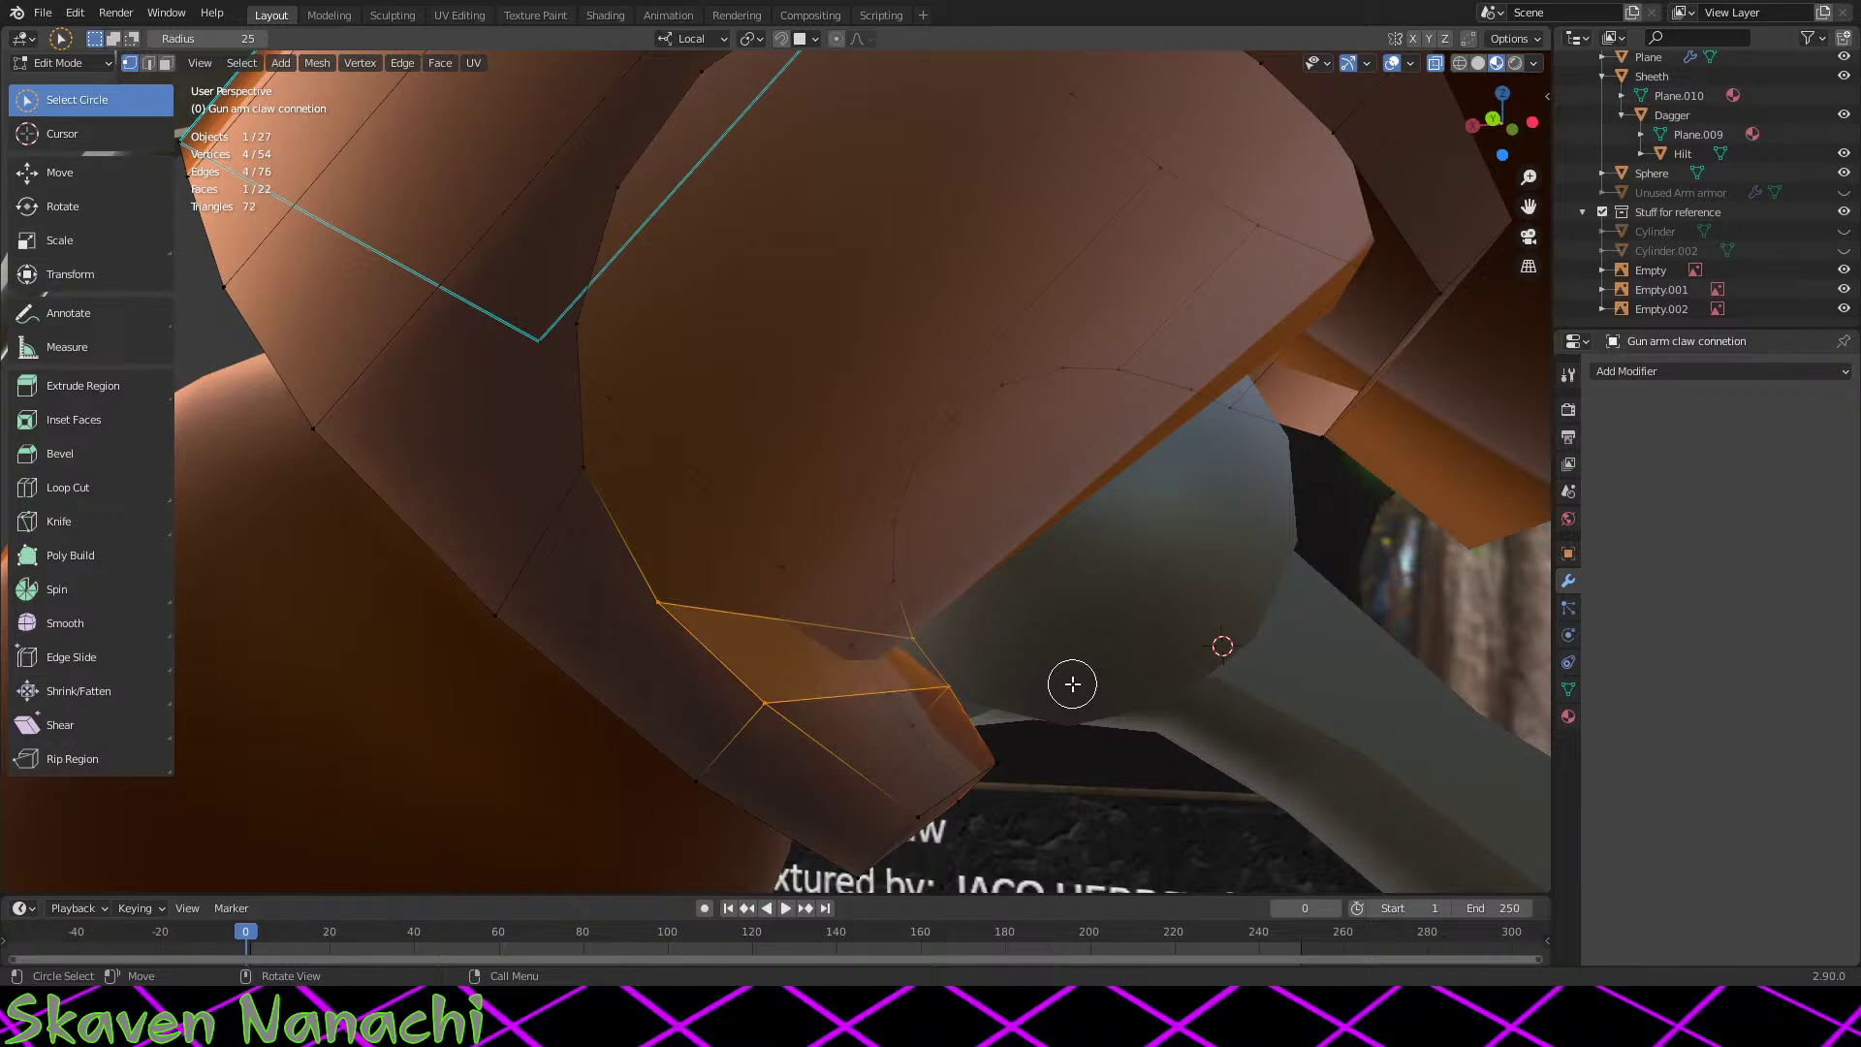
middle_click_drag(1072, 681, 947, 647)
left_click(677, 553, "shift")
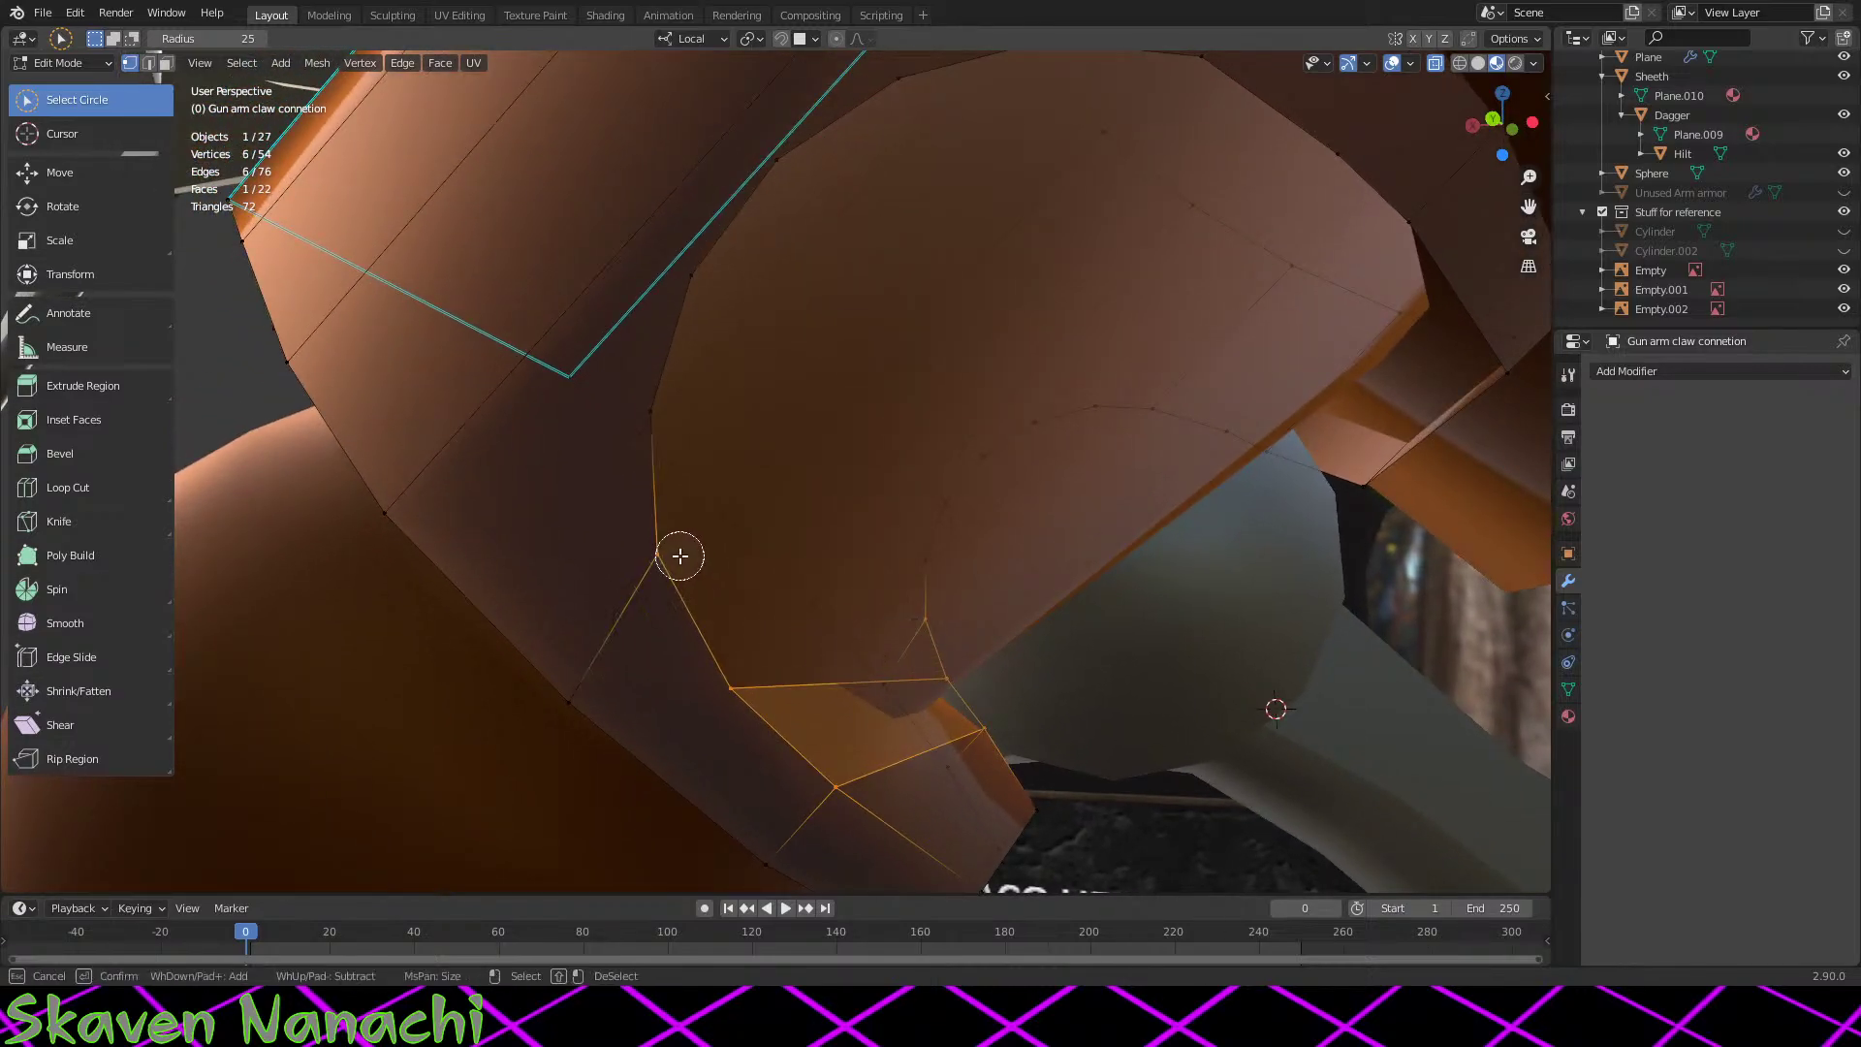
mouse_move(1025, 734)
left_mouse_down("ctrl")
mouse_move(801, 825)
mouse_move(879, 782)
left_mouse_up("ctrl")
key("f")
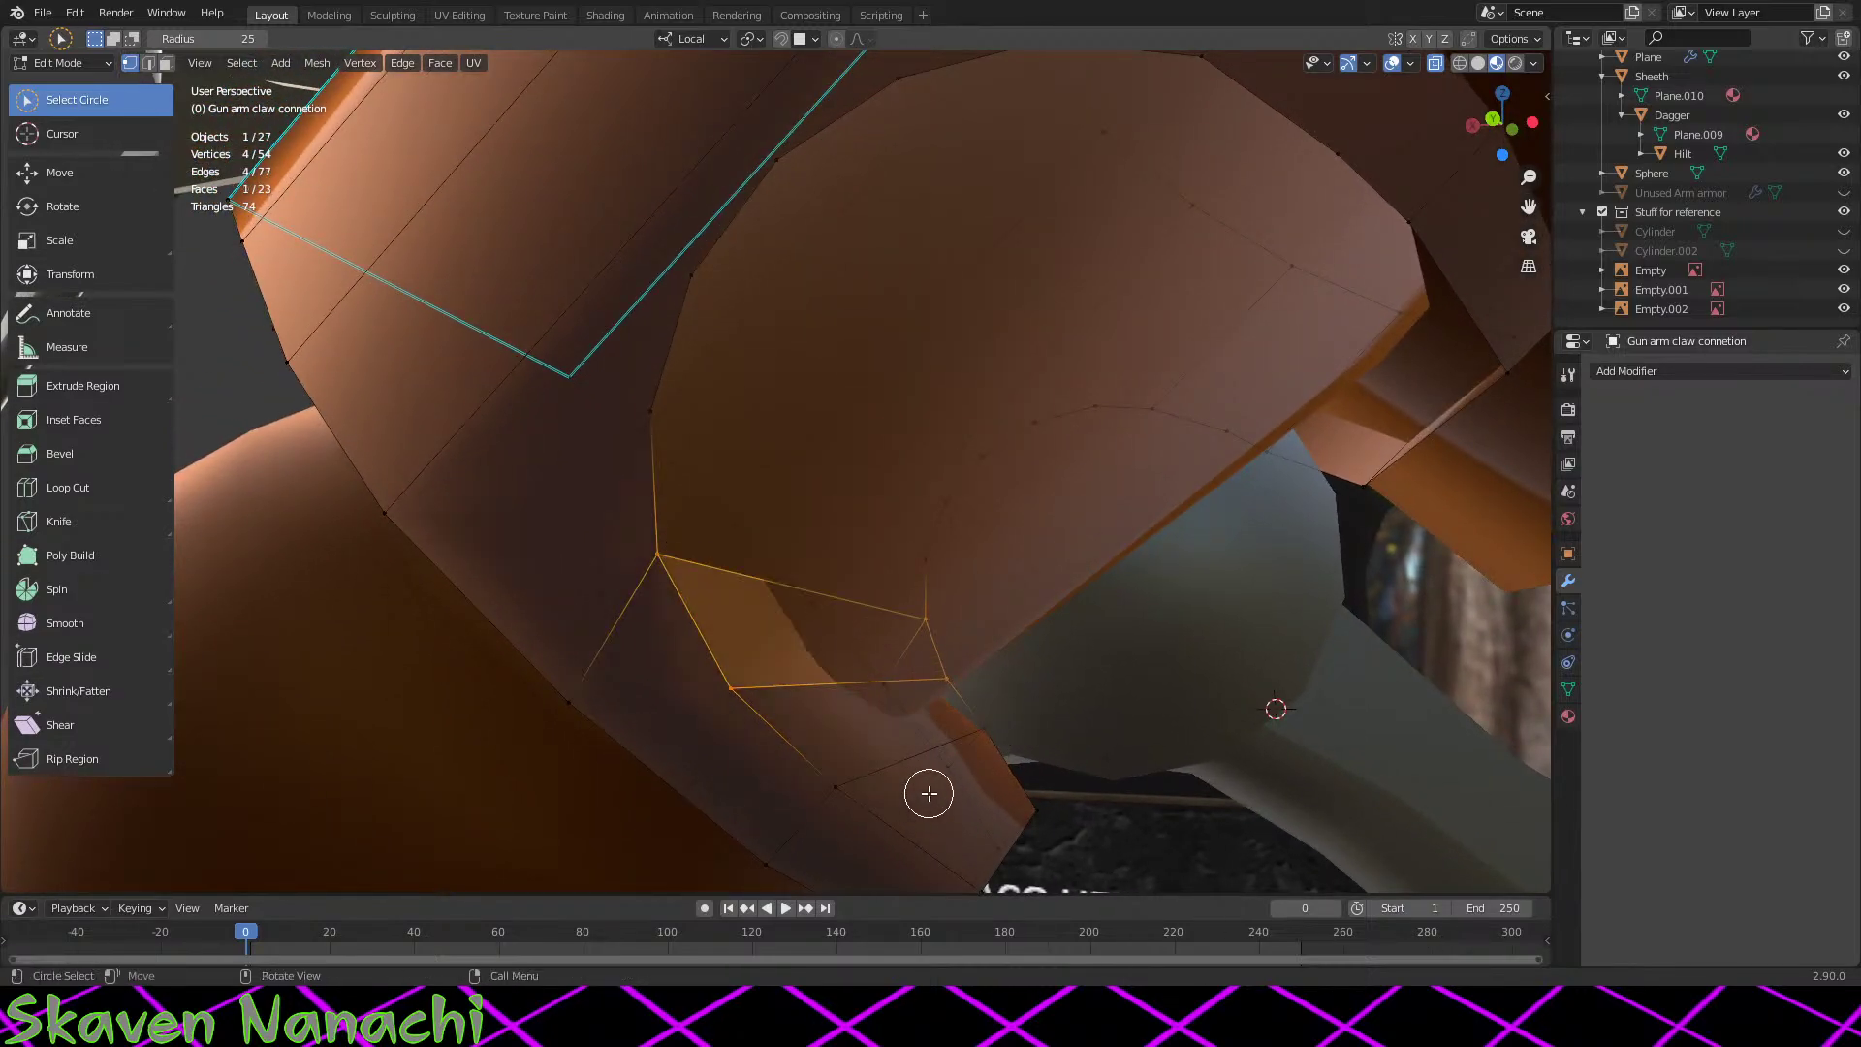
Step: Extend the cutout's inner wall with two more quads along the steep muzzle-side part of the curve
middle_click_drag(922, 789, 977, 632)
left_click(707, 543, "shift")
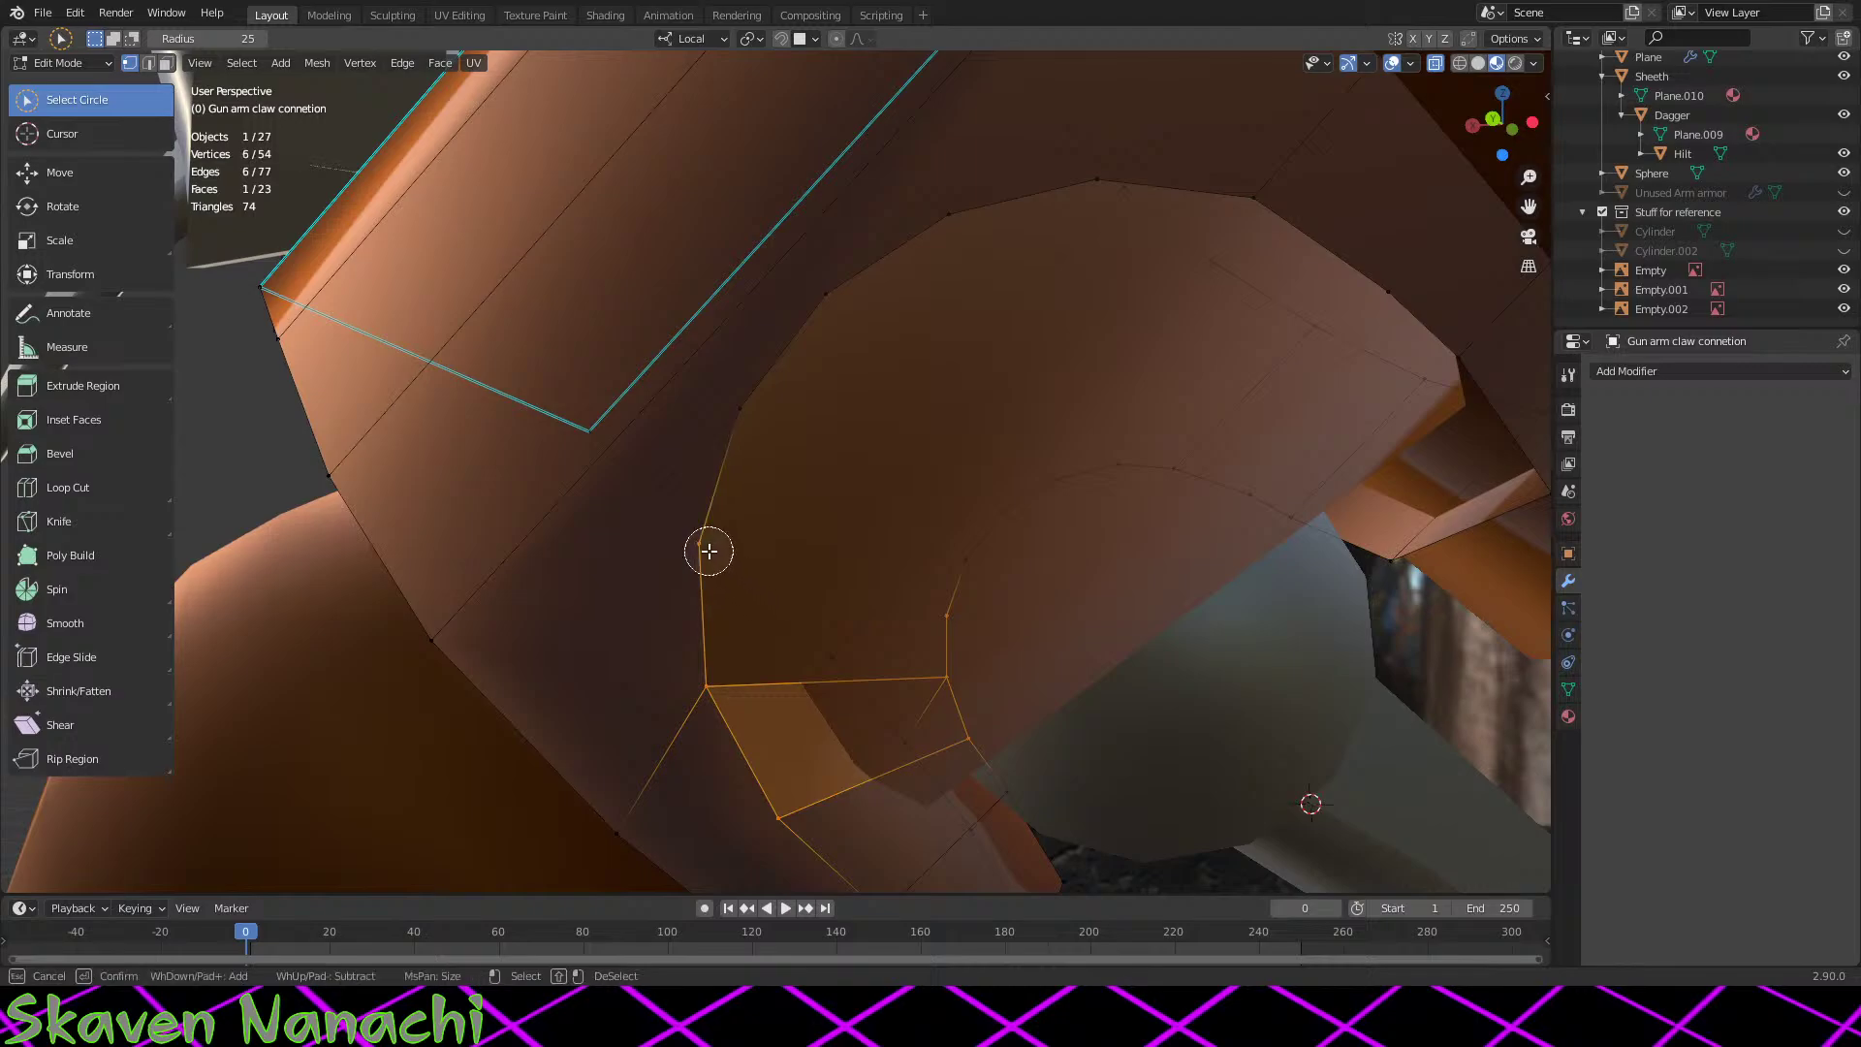
left_click_drag(1031, 736, 719, 830, "ctrl")
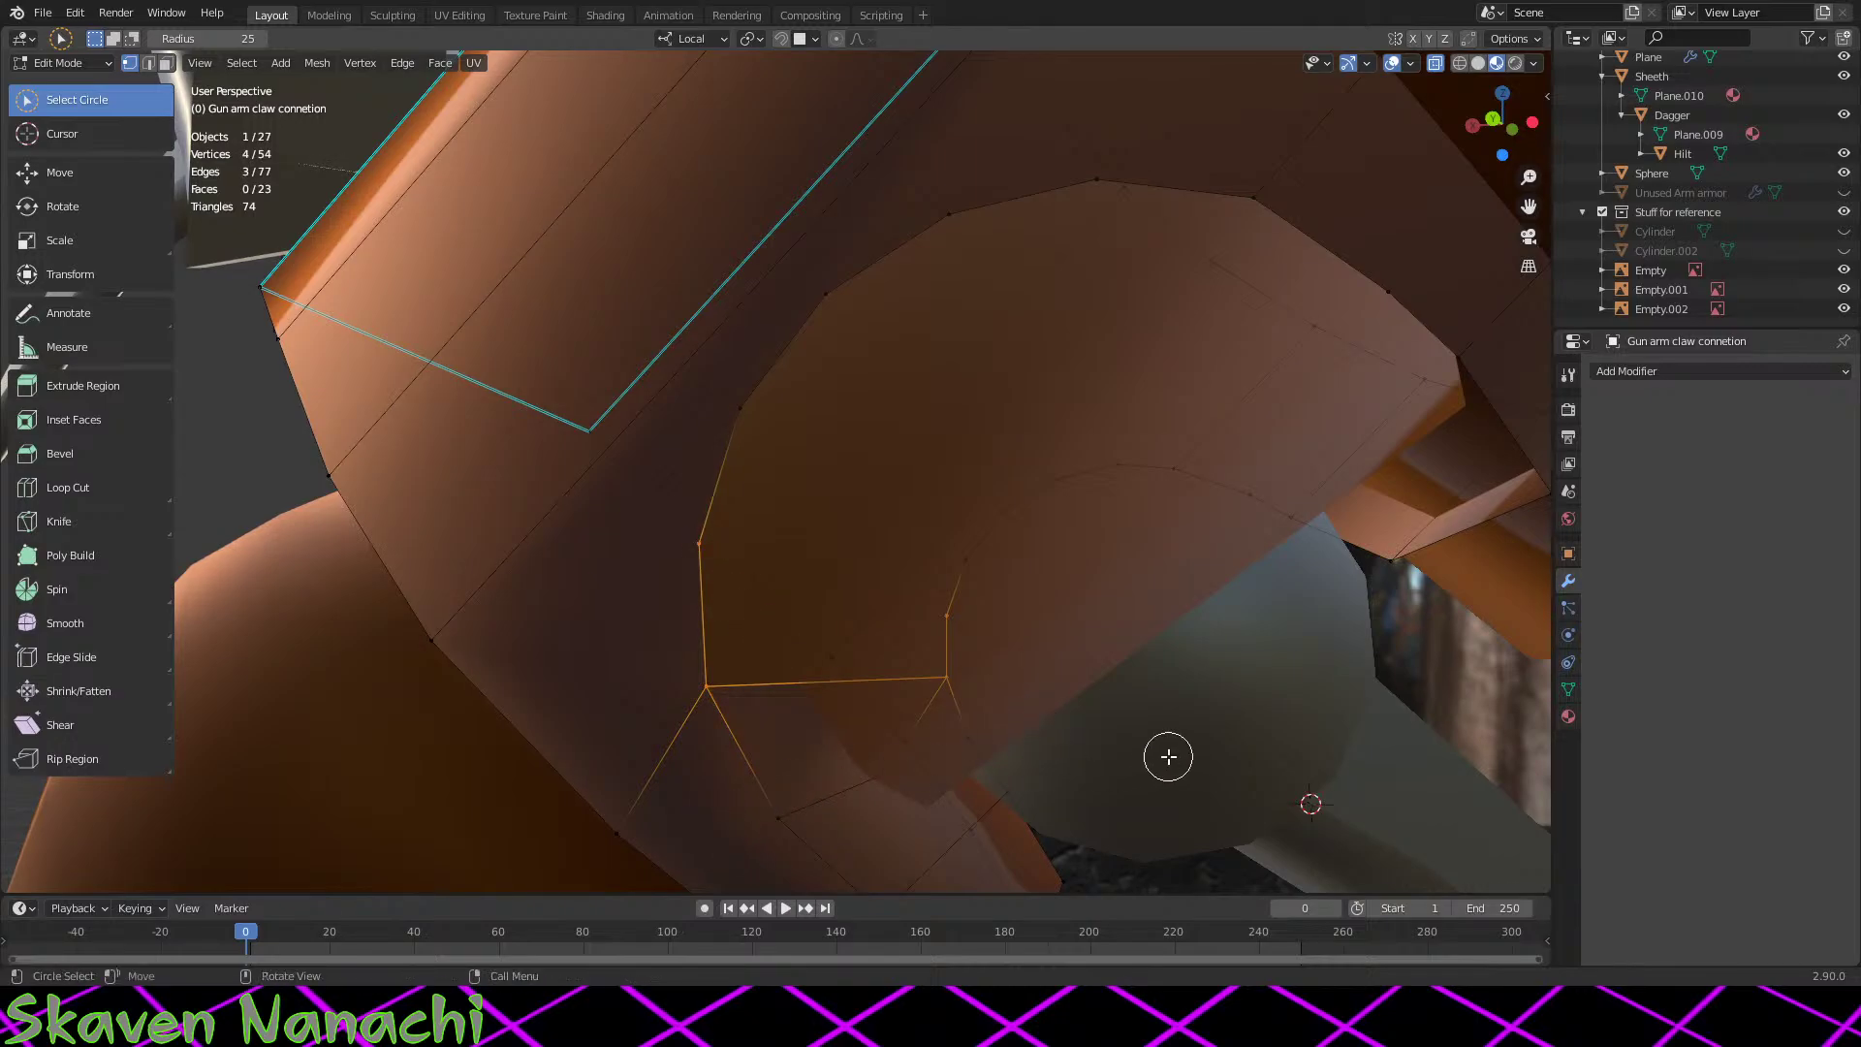
key("f")
middle_click_drag(1113, 714, 1147, 760)
left_click(996, 620, "shift")
left_click(818, 532, "shift")
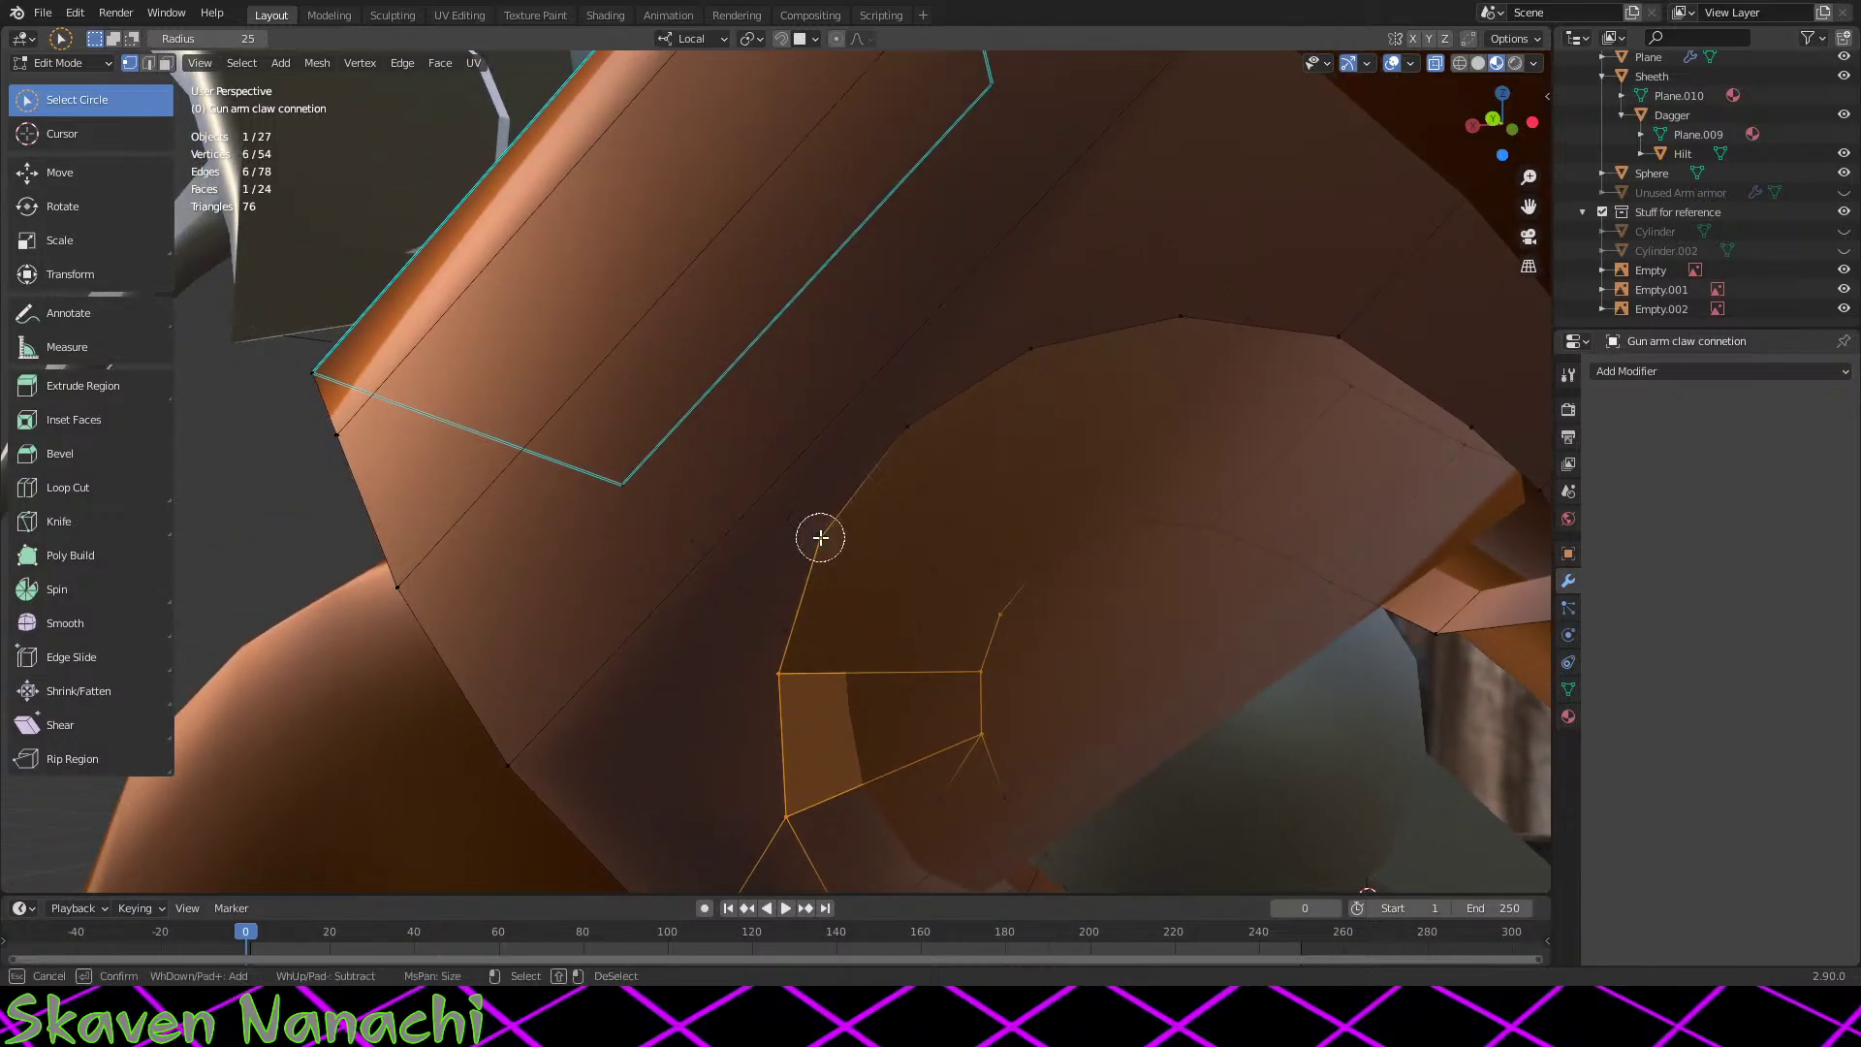
left_click_drag(984, 757, 719, 822, "ctrl")
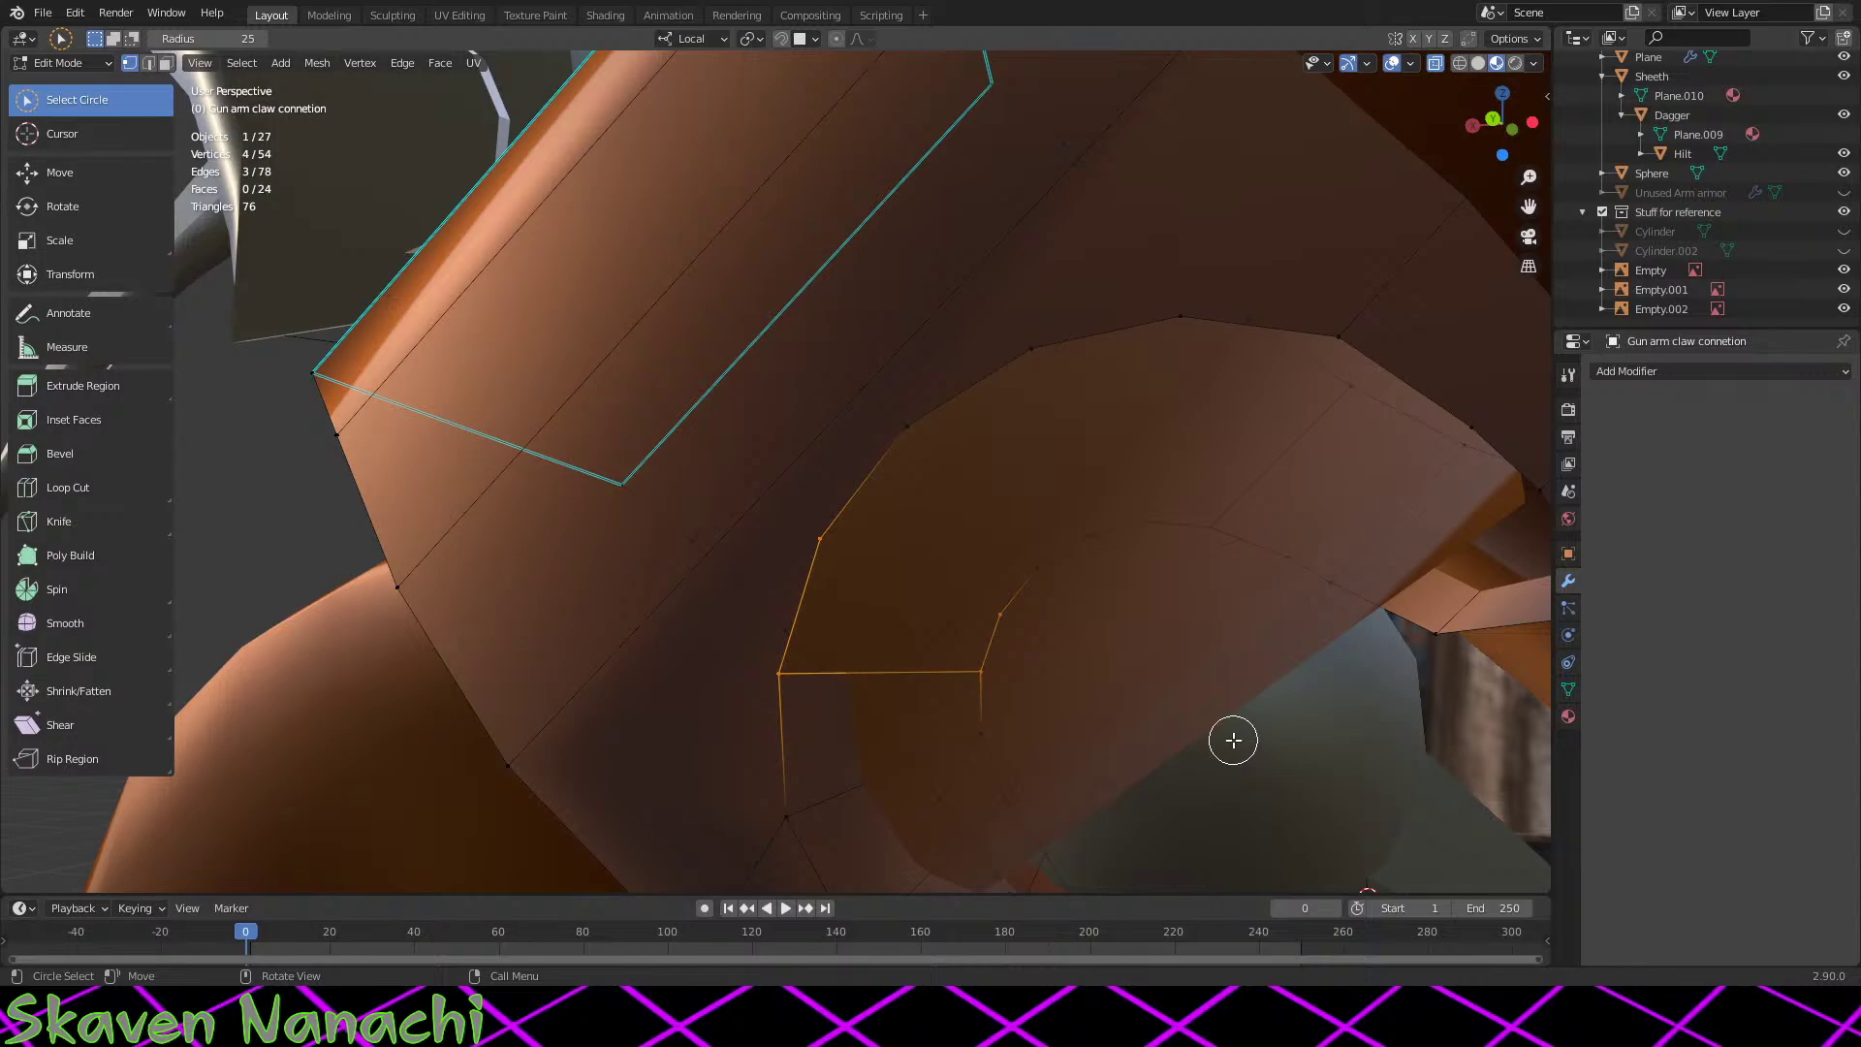
key("f")
Step: Fill the following two gaps between the outer and inner rims with quads, up to the top of the arch
mouse_move(993, 736)
left_mouse_down("ctrl")
mouse_move(852, 673)
mouse_move(1159, 710)
left_mouse_up("ctrl")
middle_click_drag(1160, 711, 1025, 723)
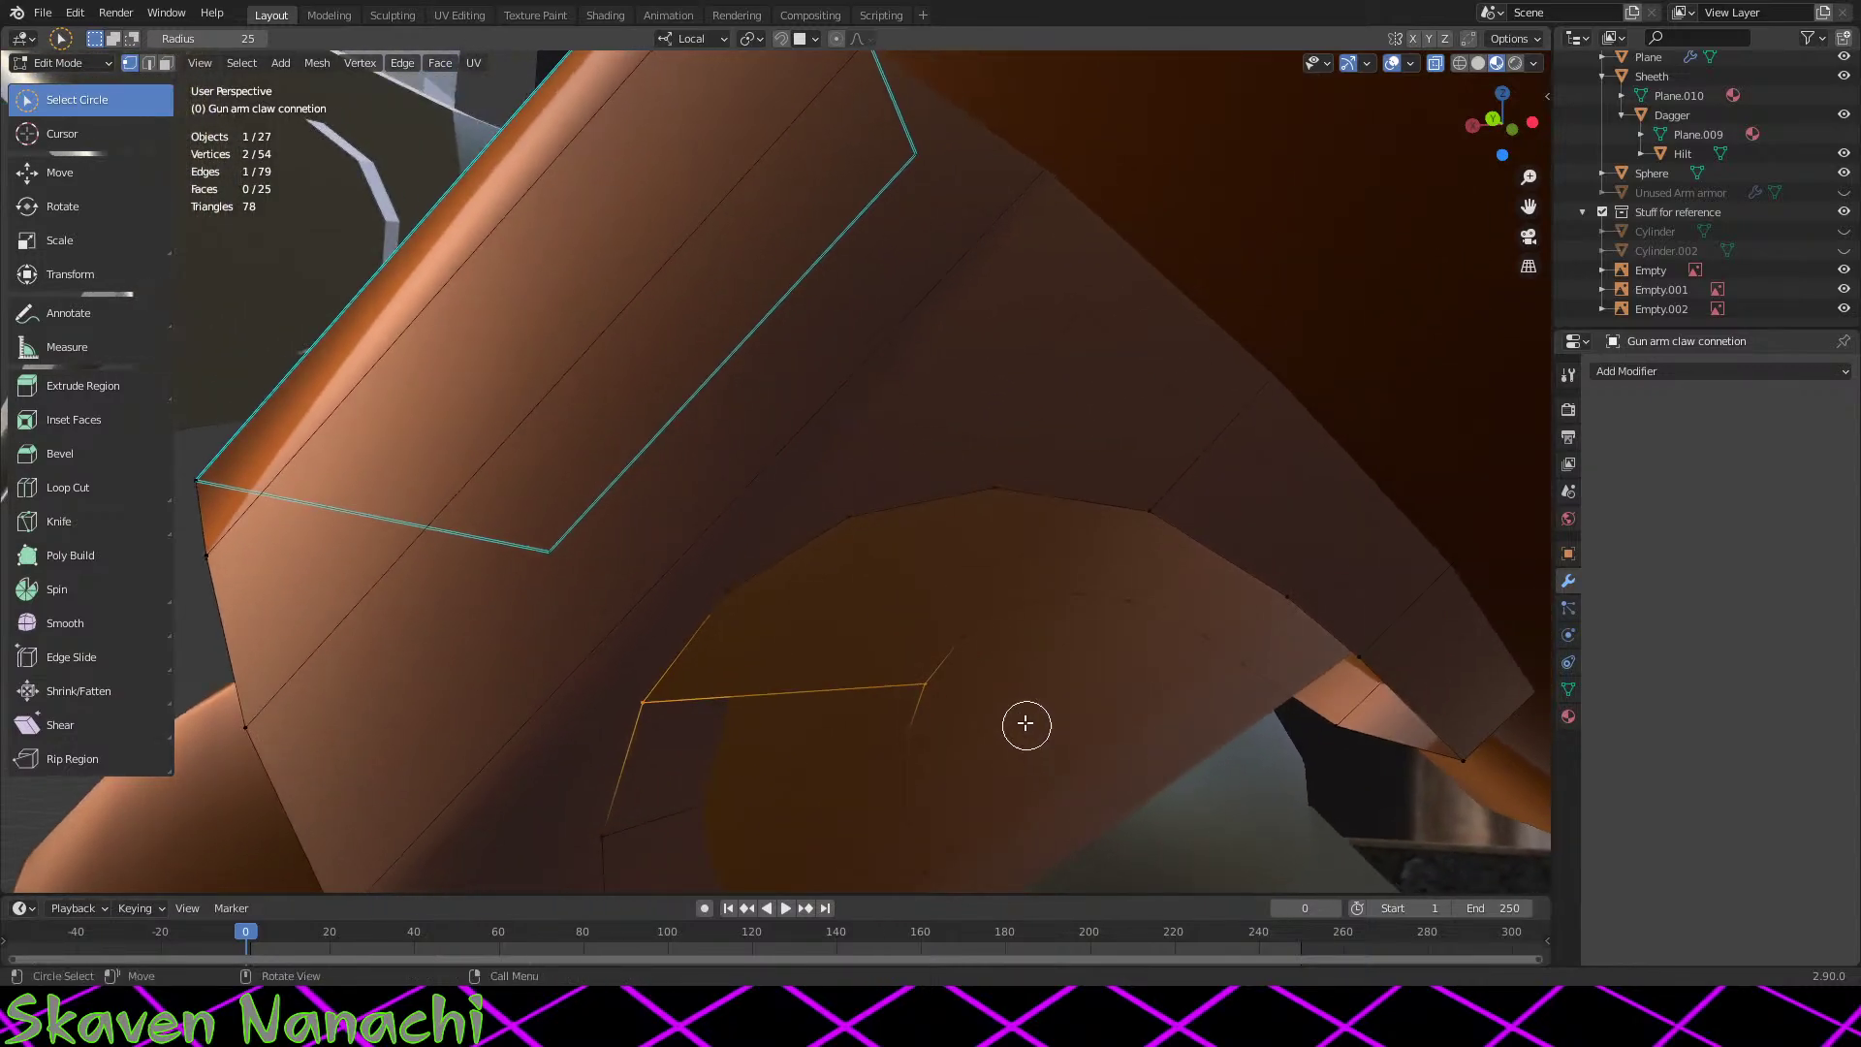
left_click(968, 648, "shift")
left_click(740, 590, "shift")
key("f")
mouse_move(964, 724)
left_mouse_down("ctrl")
mouse_move(773, 694)
mouse_move(831, 717)
left_mouse_up("ctrl")
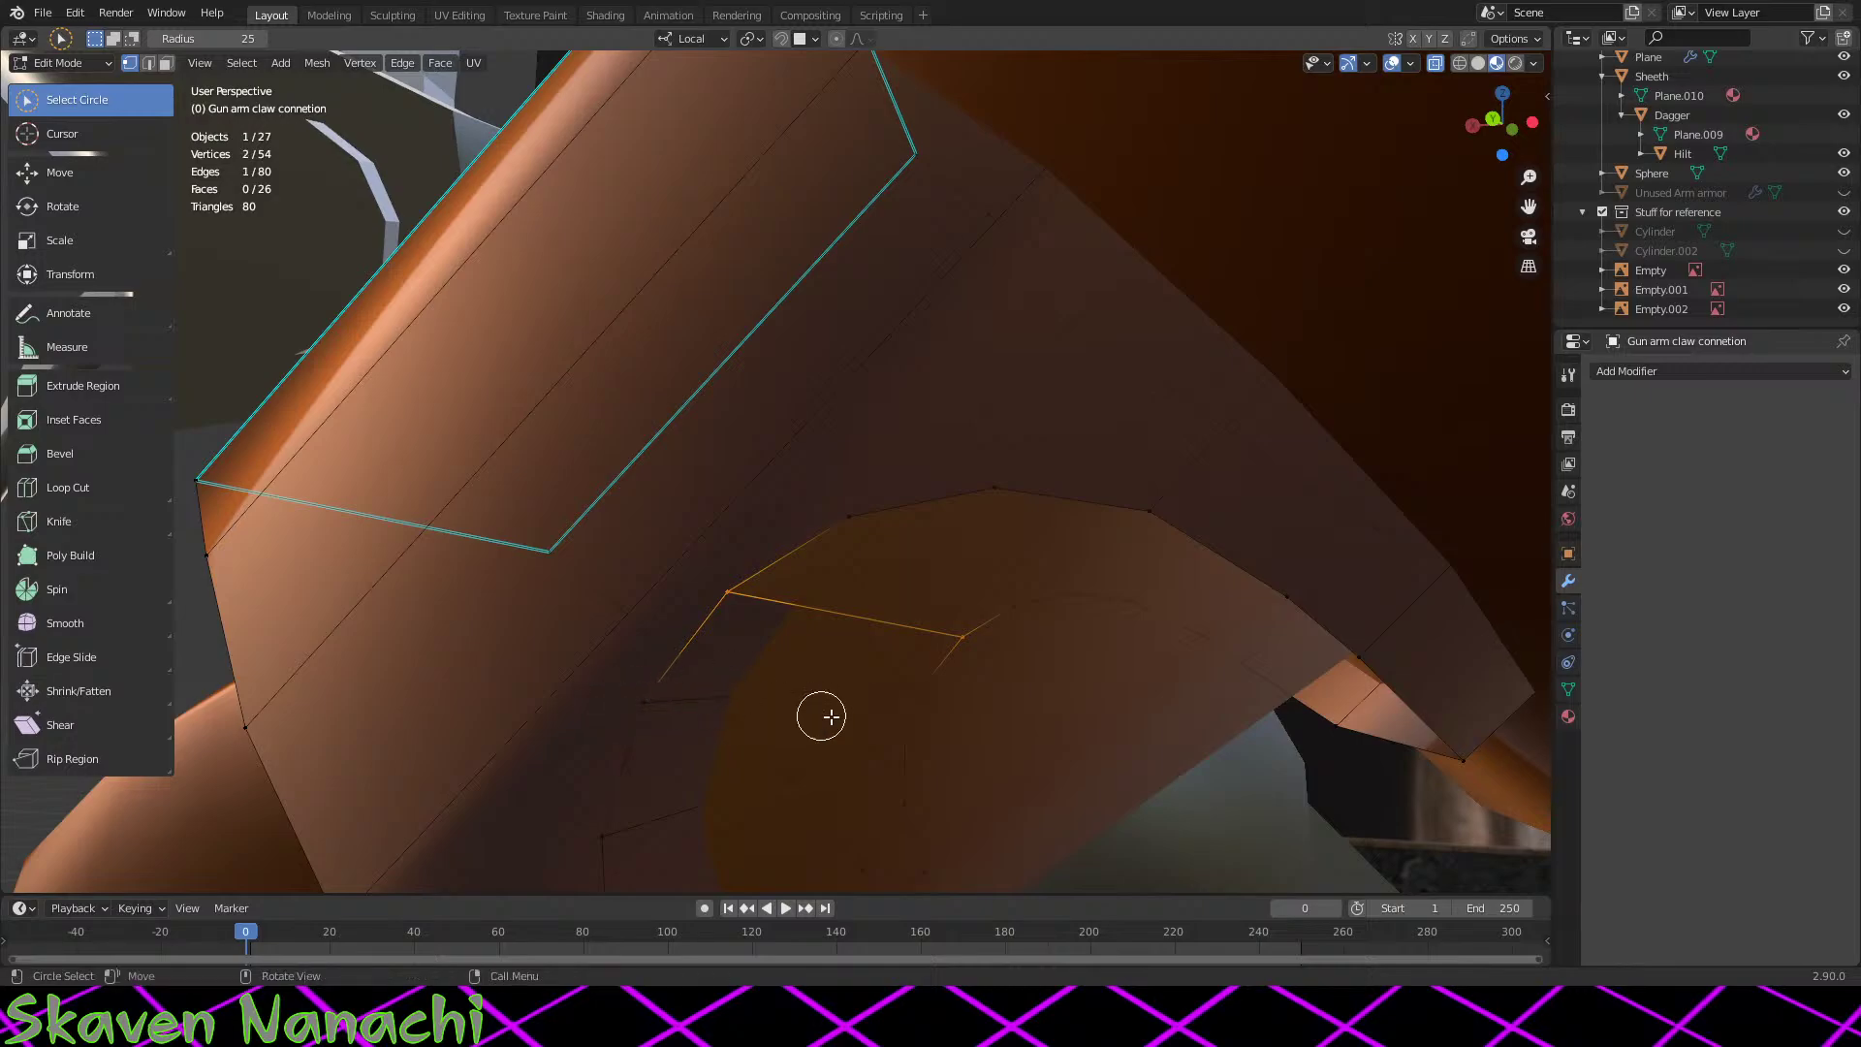
left_click(1018, 610, "shift")
left_click(853, 521, "shift")
key("f")
Step: Bridge the rims with two quads across the crest of the cutout's arch
mouse_move(1003, 684)
left_mouse_down("ctrl")
mouse_move(972, 648)
mouse_move(681, 582)
left_mouse_up("ctrl")
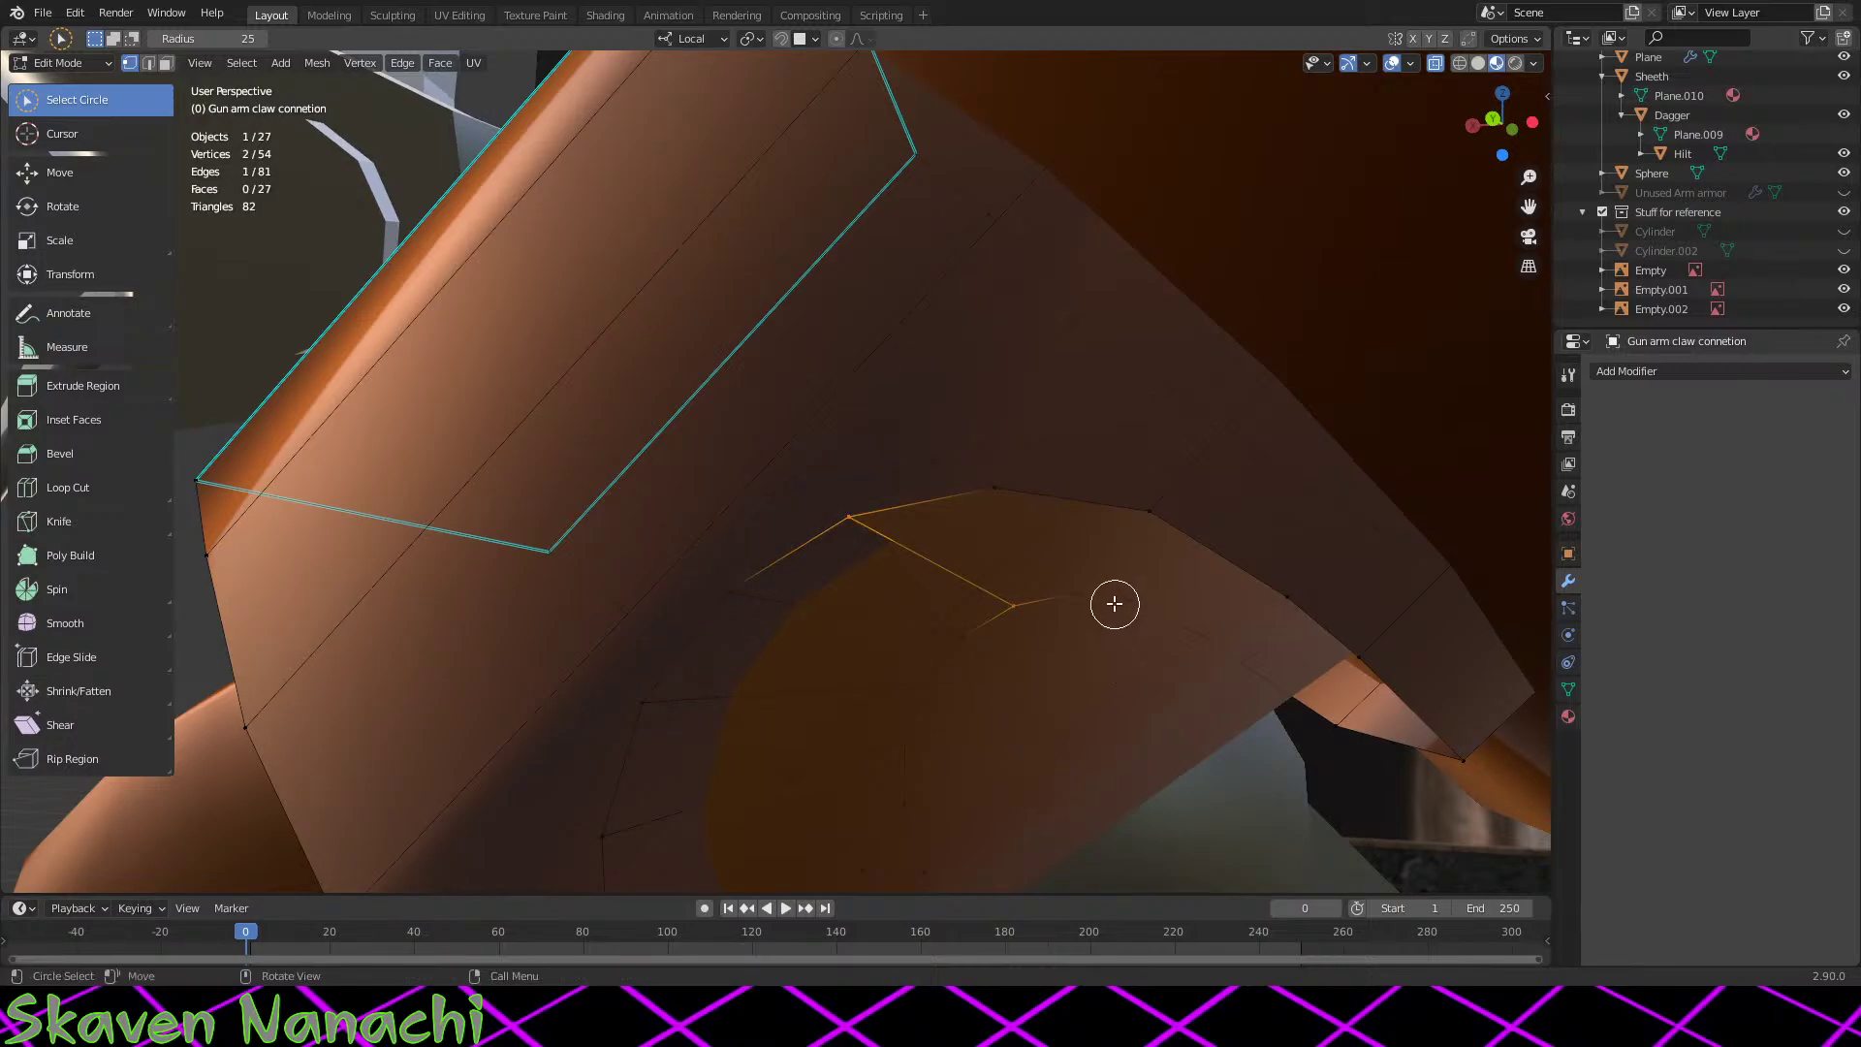
left_click(997, 493, "shift")
key("f")
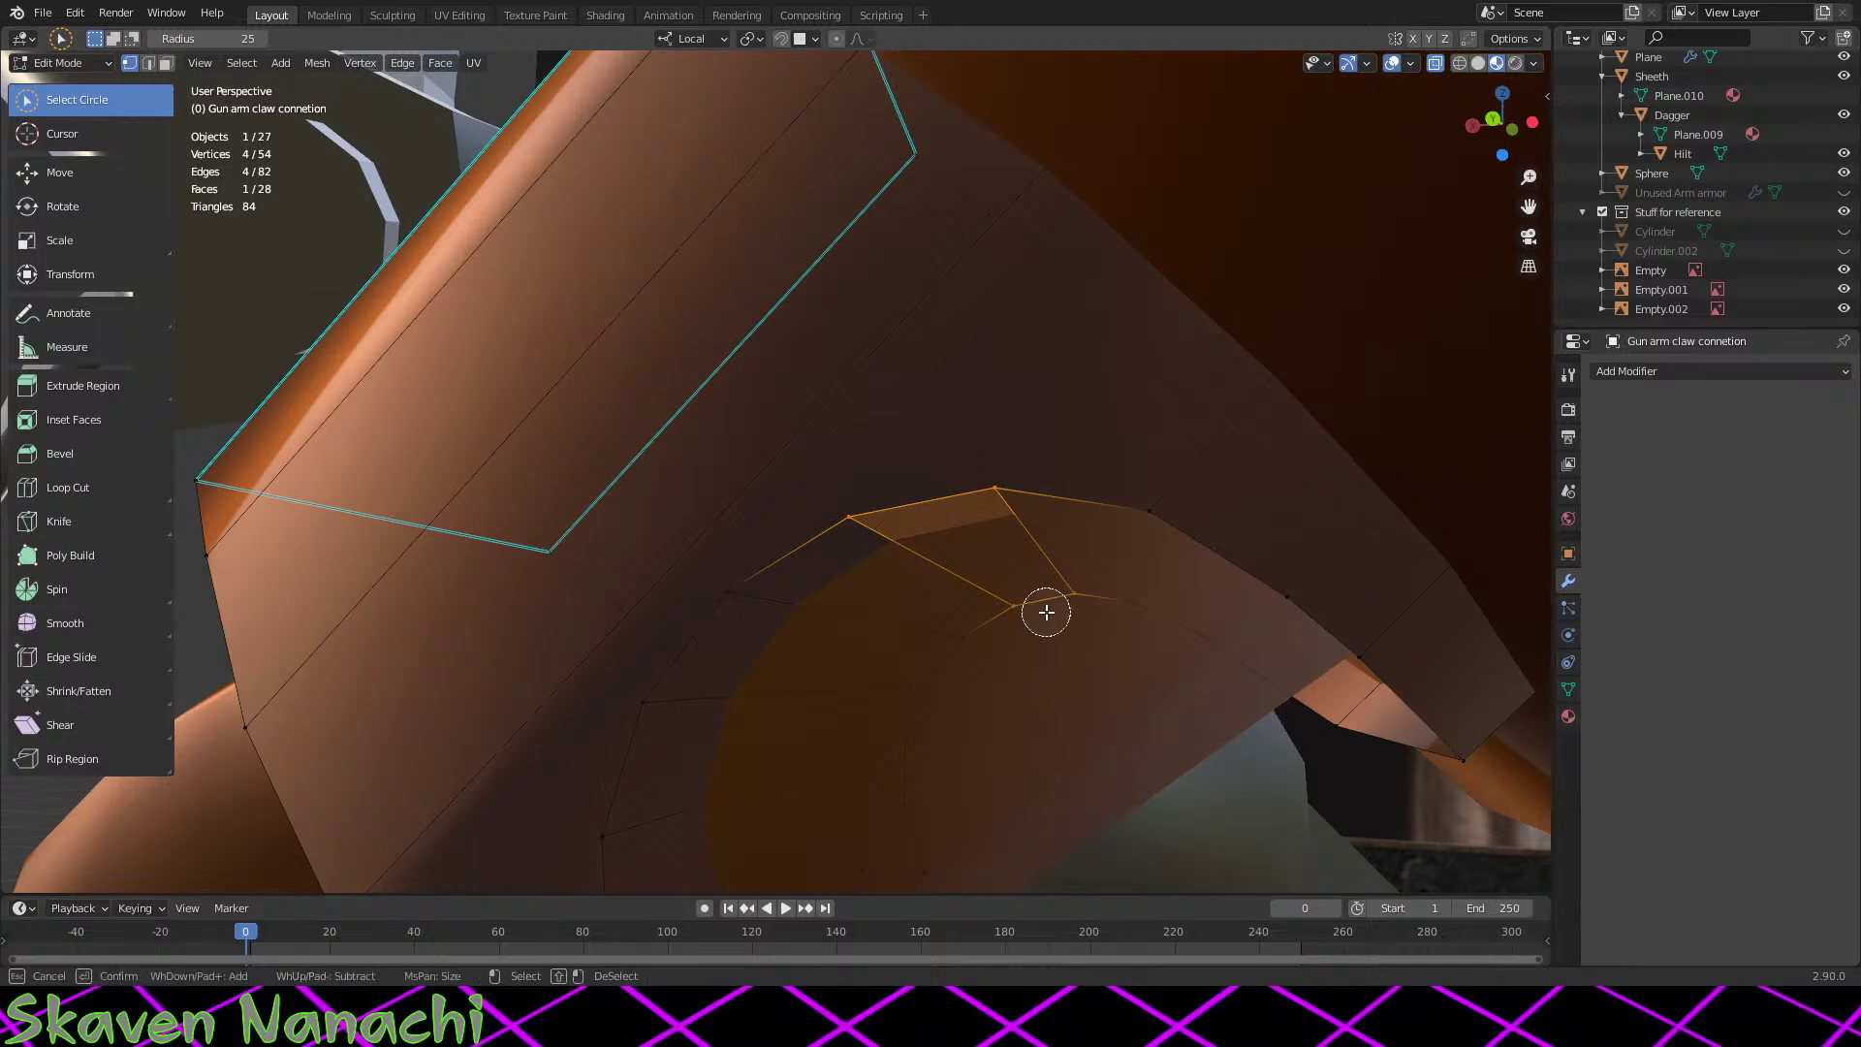
left_click_drag(1037, 609, 851, 505, "ctrl")
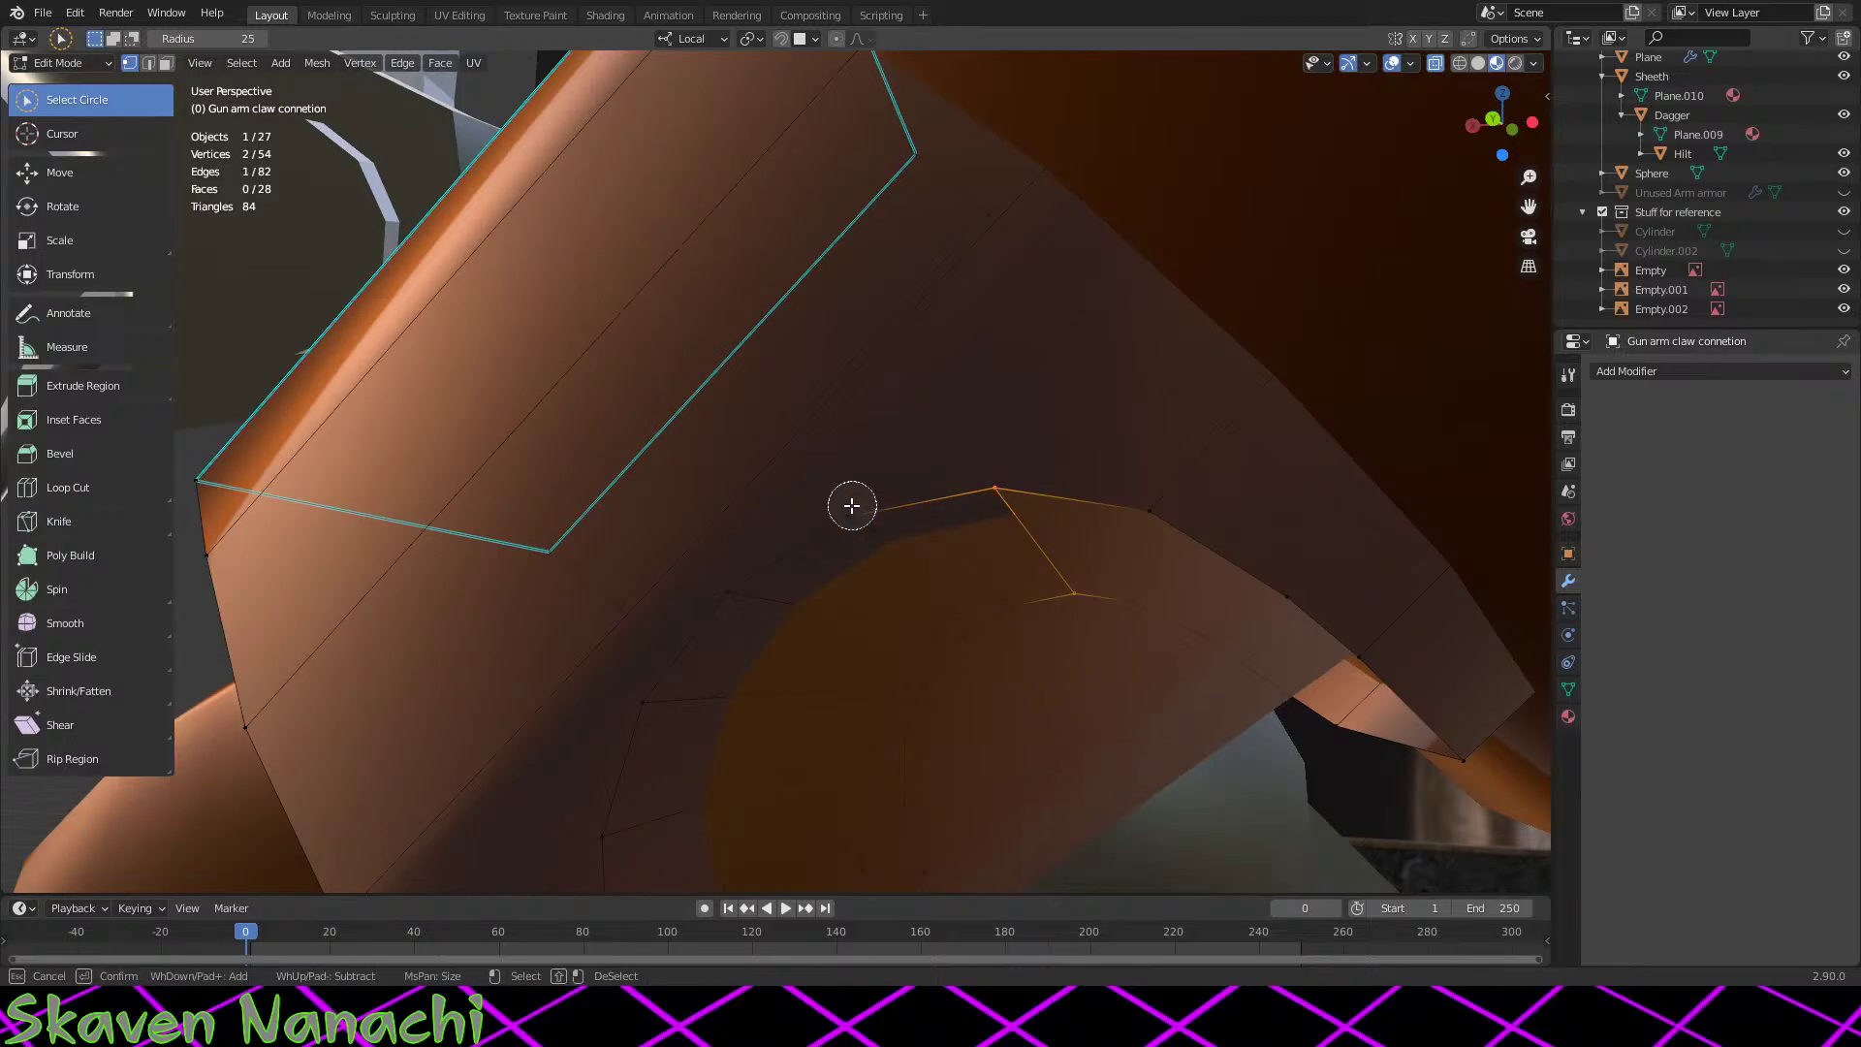
left_click(1157, 531, "shift")
key("f")
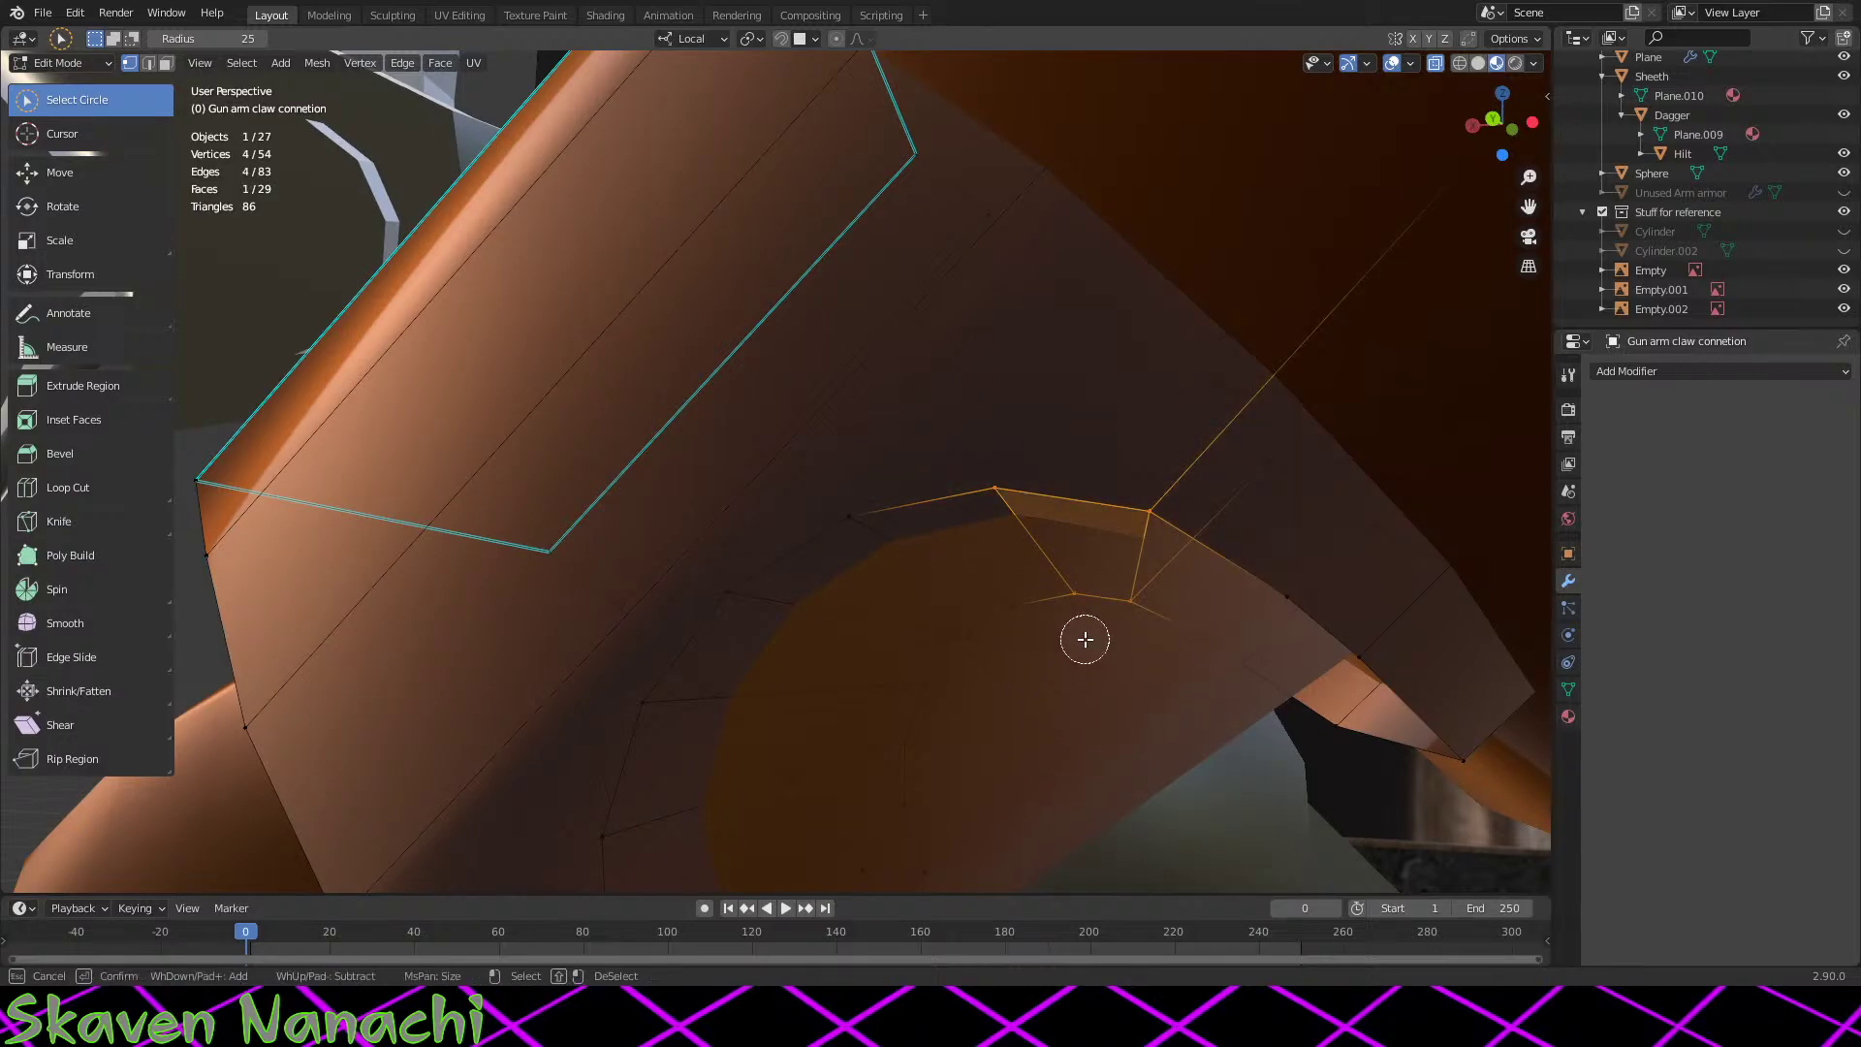
Step: Fill the next two gaps between the cutout's rims with quads, continuing down from the arch's crest on the sleeve side
left_click_drag(1084, 635, 1022, 490, "ctrl")
left_click(1226, 630, "shift")
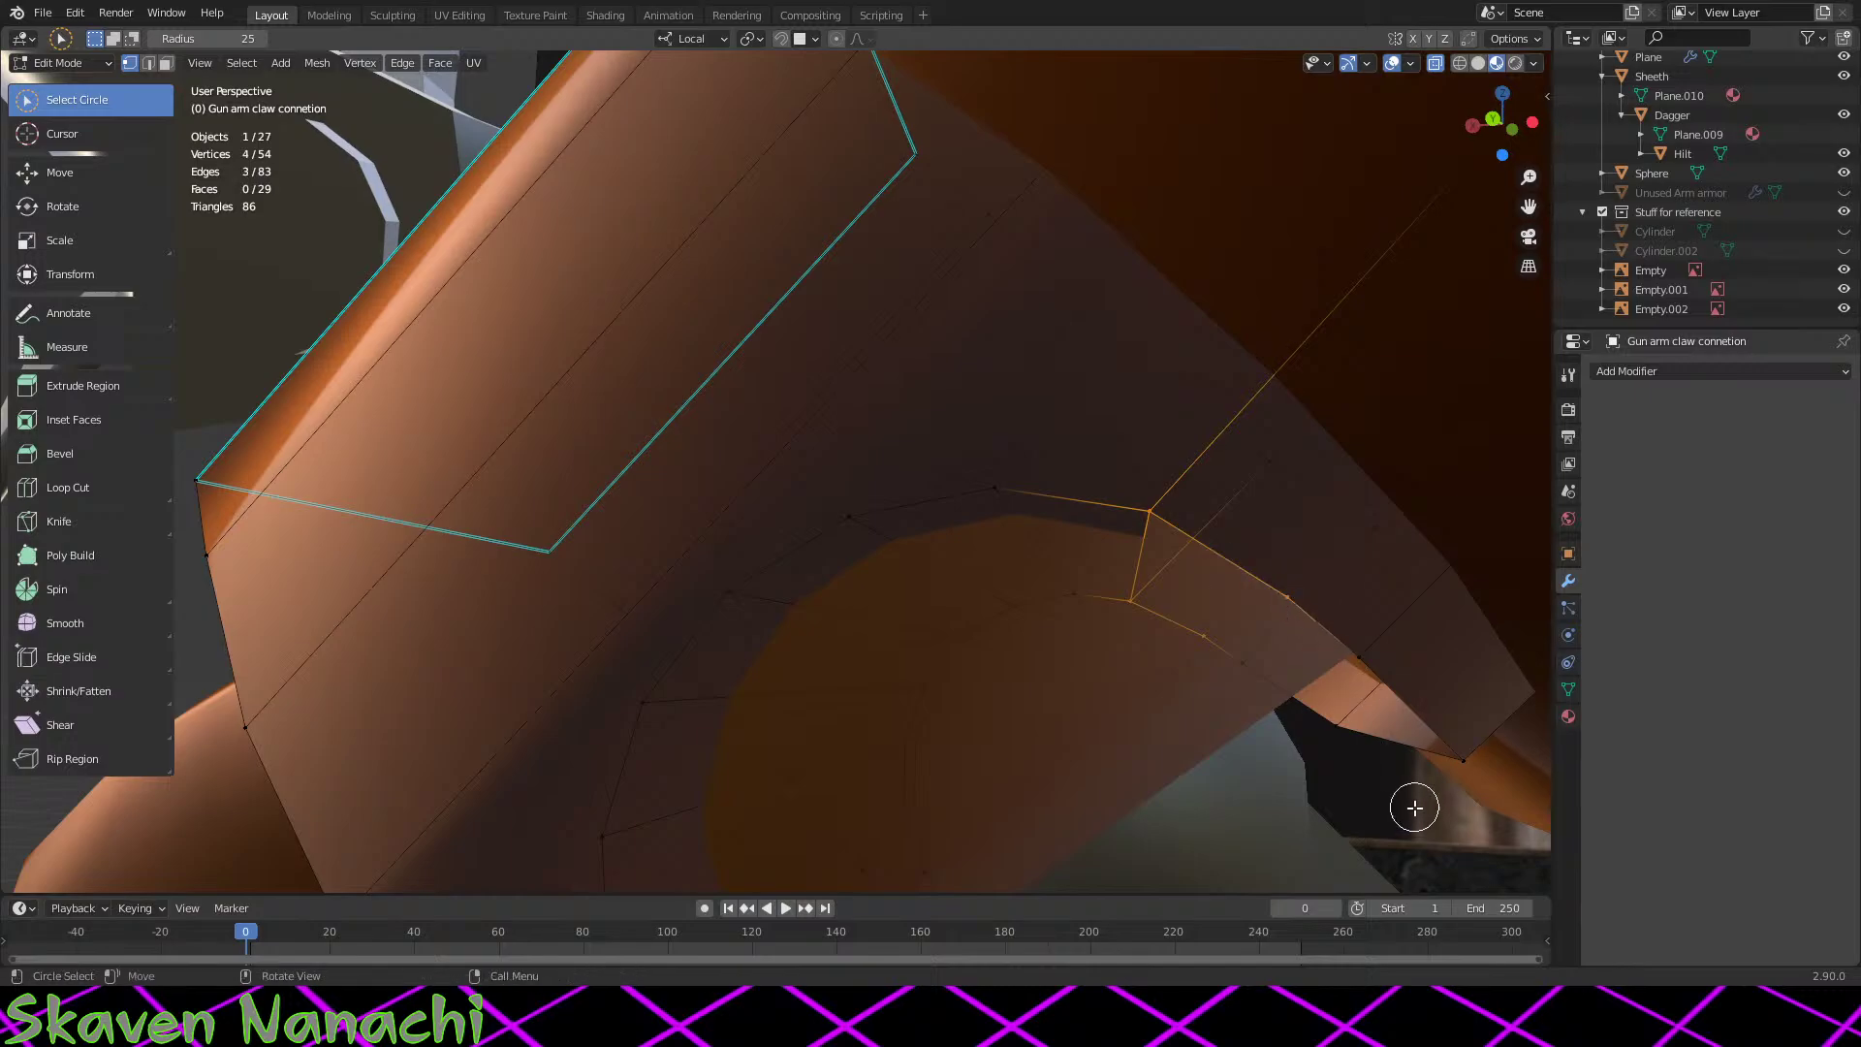
middle_click_drag(1412, 798, 1153, 739)
middle_click_drag(1161, 745, 1136, 721)
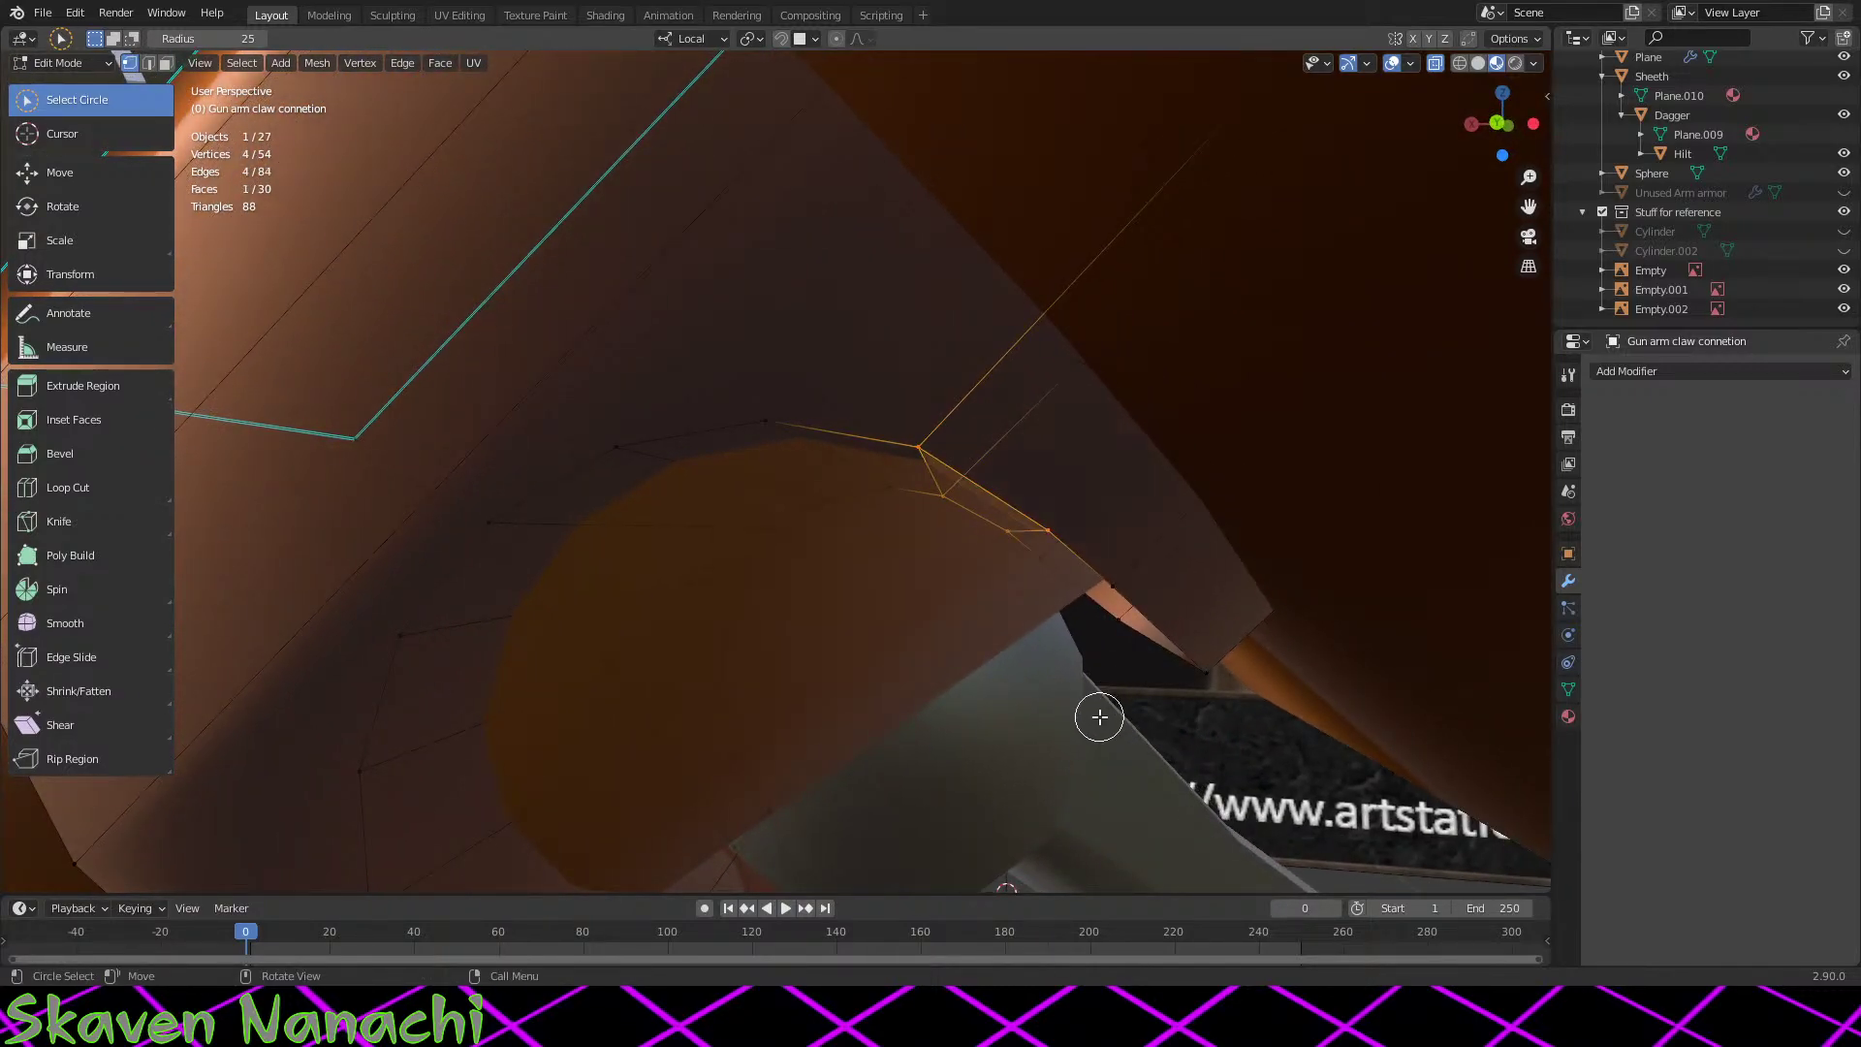
left_click_drag(980, 503, 934, 532, "ctrl")
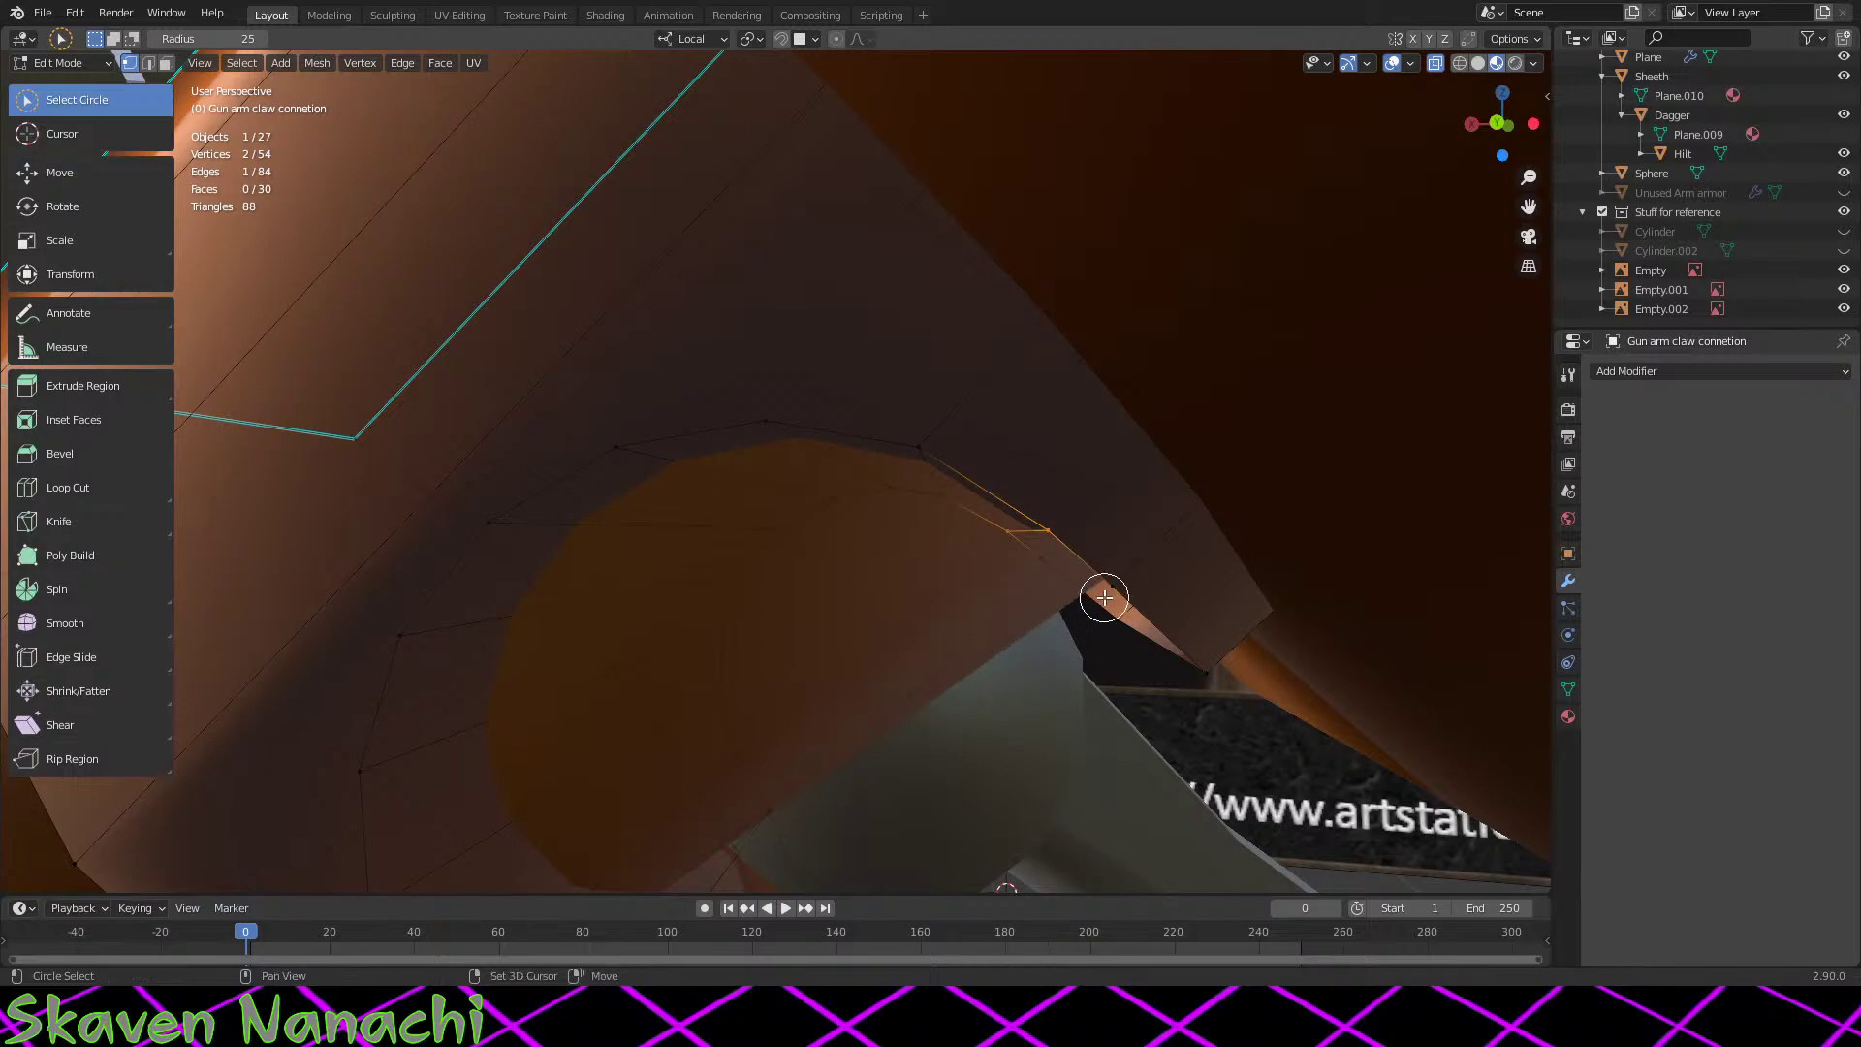
left_click_drag(1105, 598, 1047, 578)
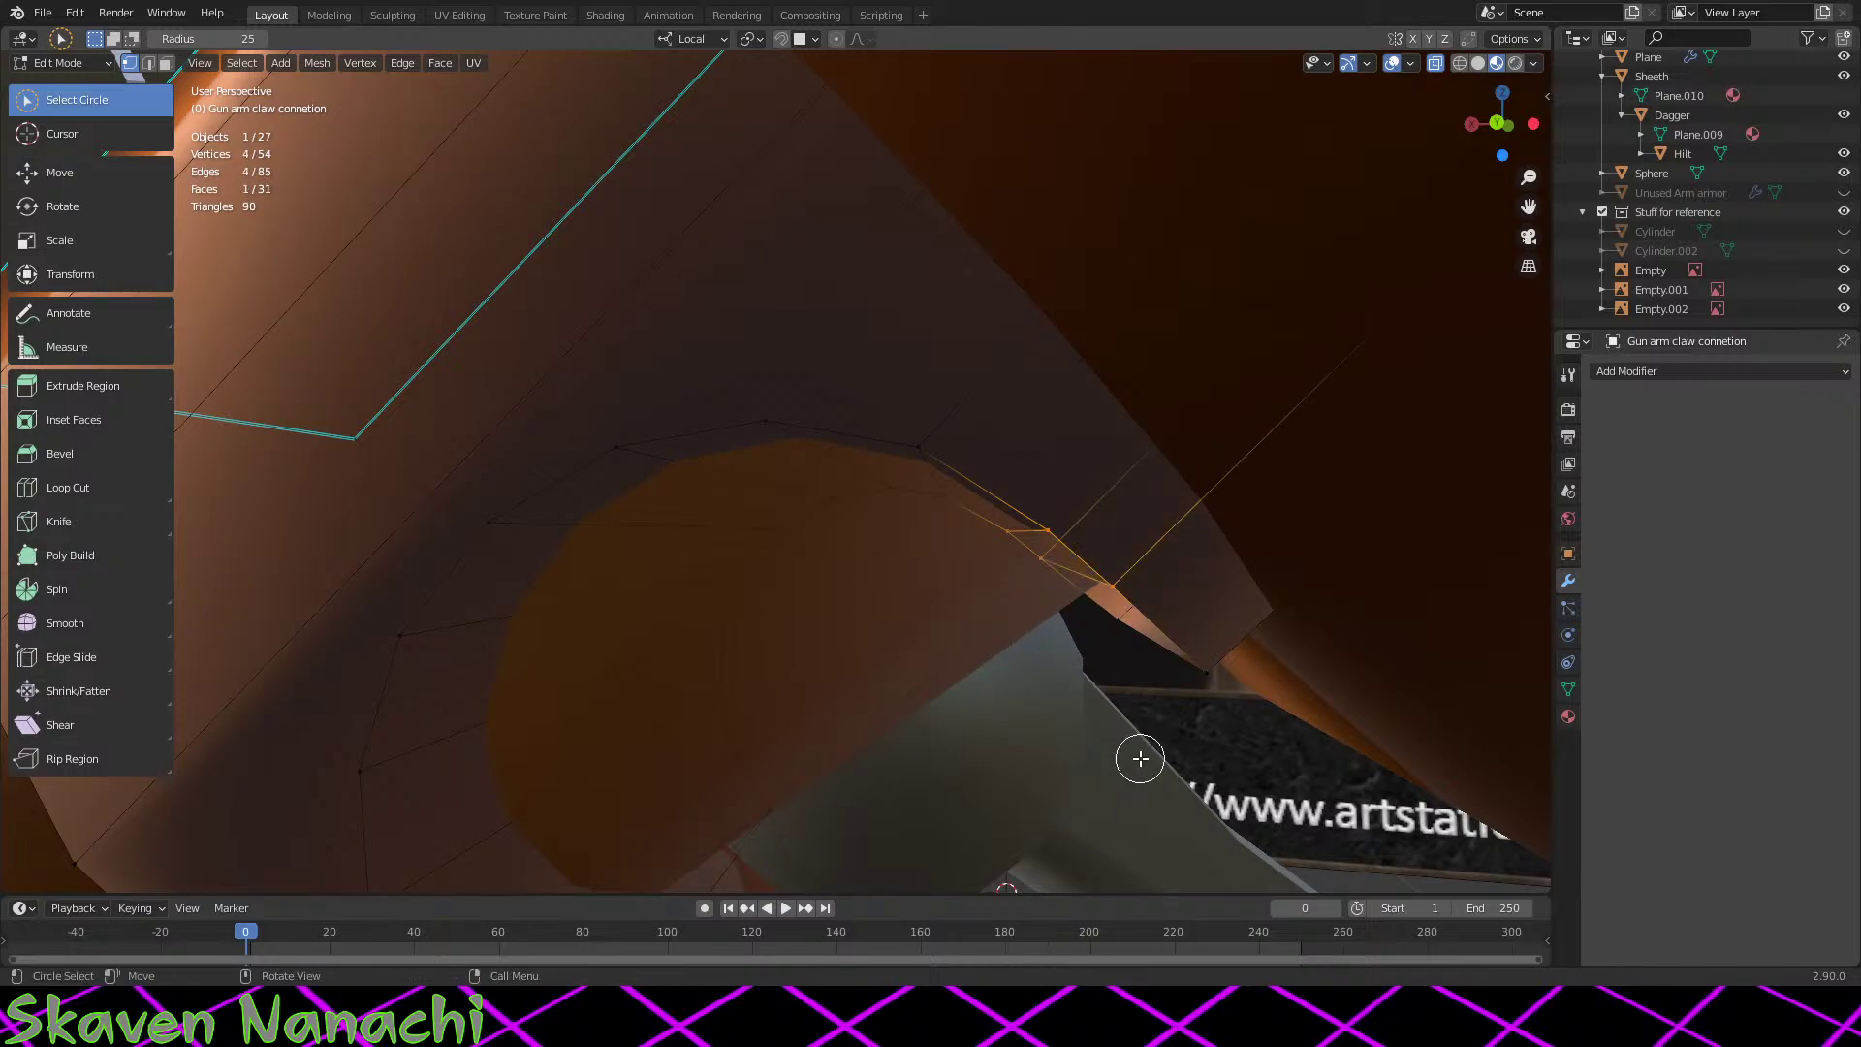
Step: Close the remaining gap at the sleeve-side tip of the cutout's inner wall with a quad and return to Object Mode
left_click(1049, 528, "ctrl")
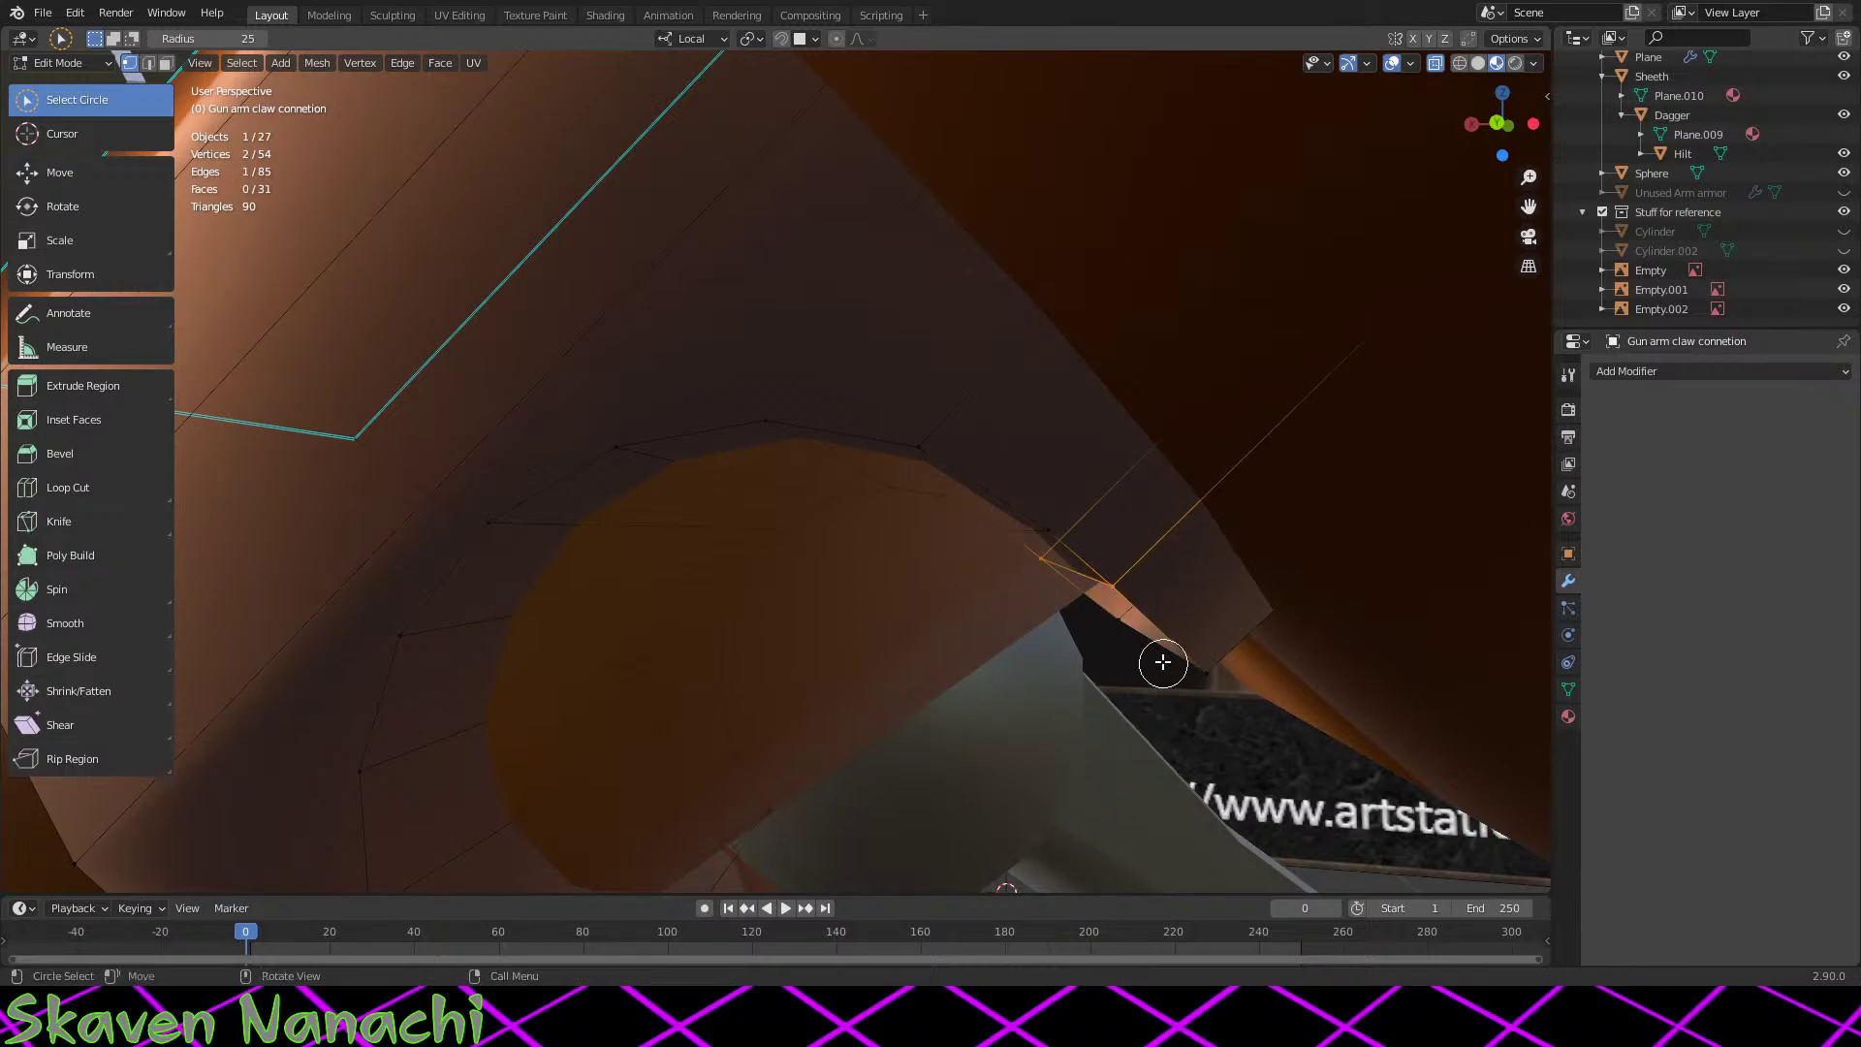
middle_click_drag(1231, 702, 1213, 698)
left_click_drag(1134, 632, 1103, 650, "shift")
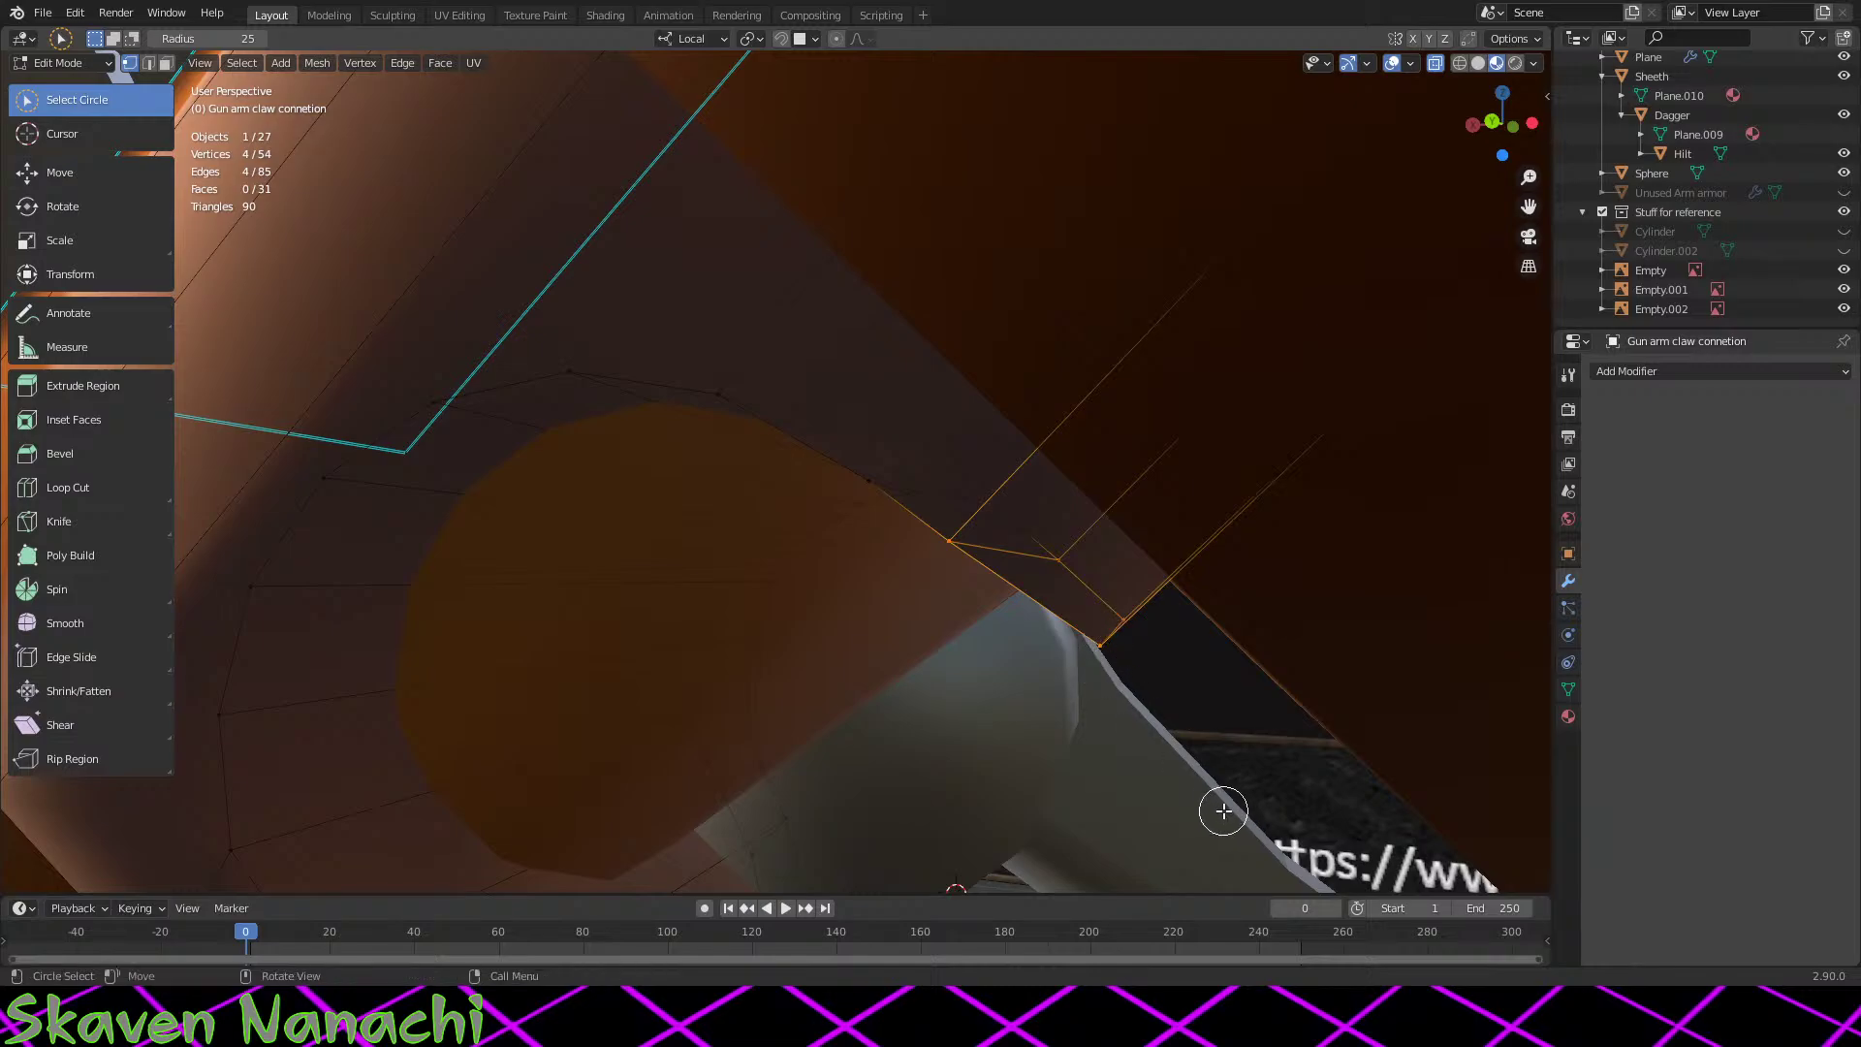
scroll(1164, 775, "down", 5)
key("Tab")
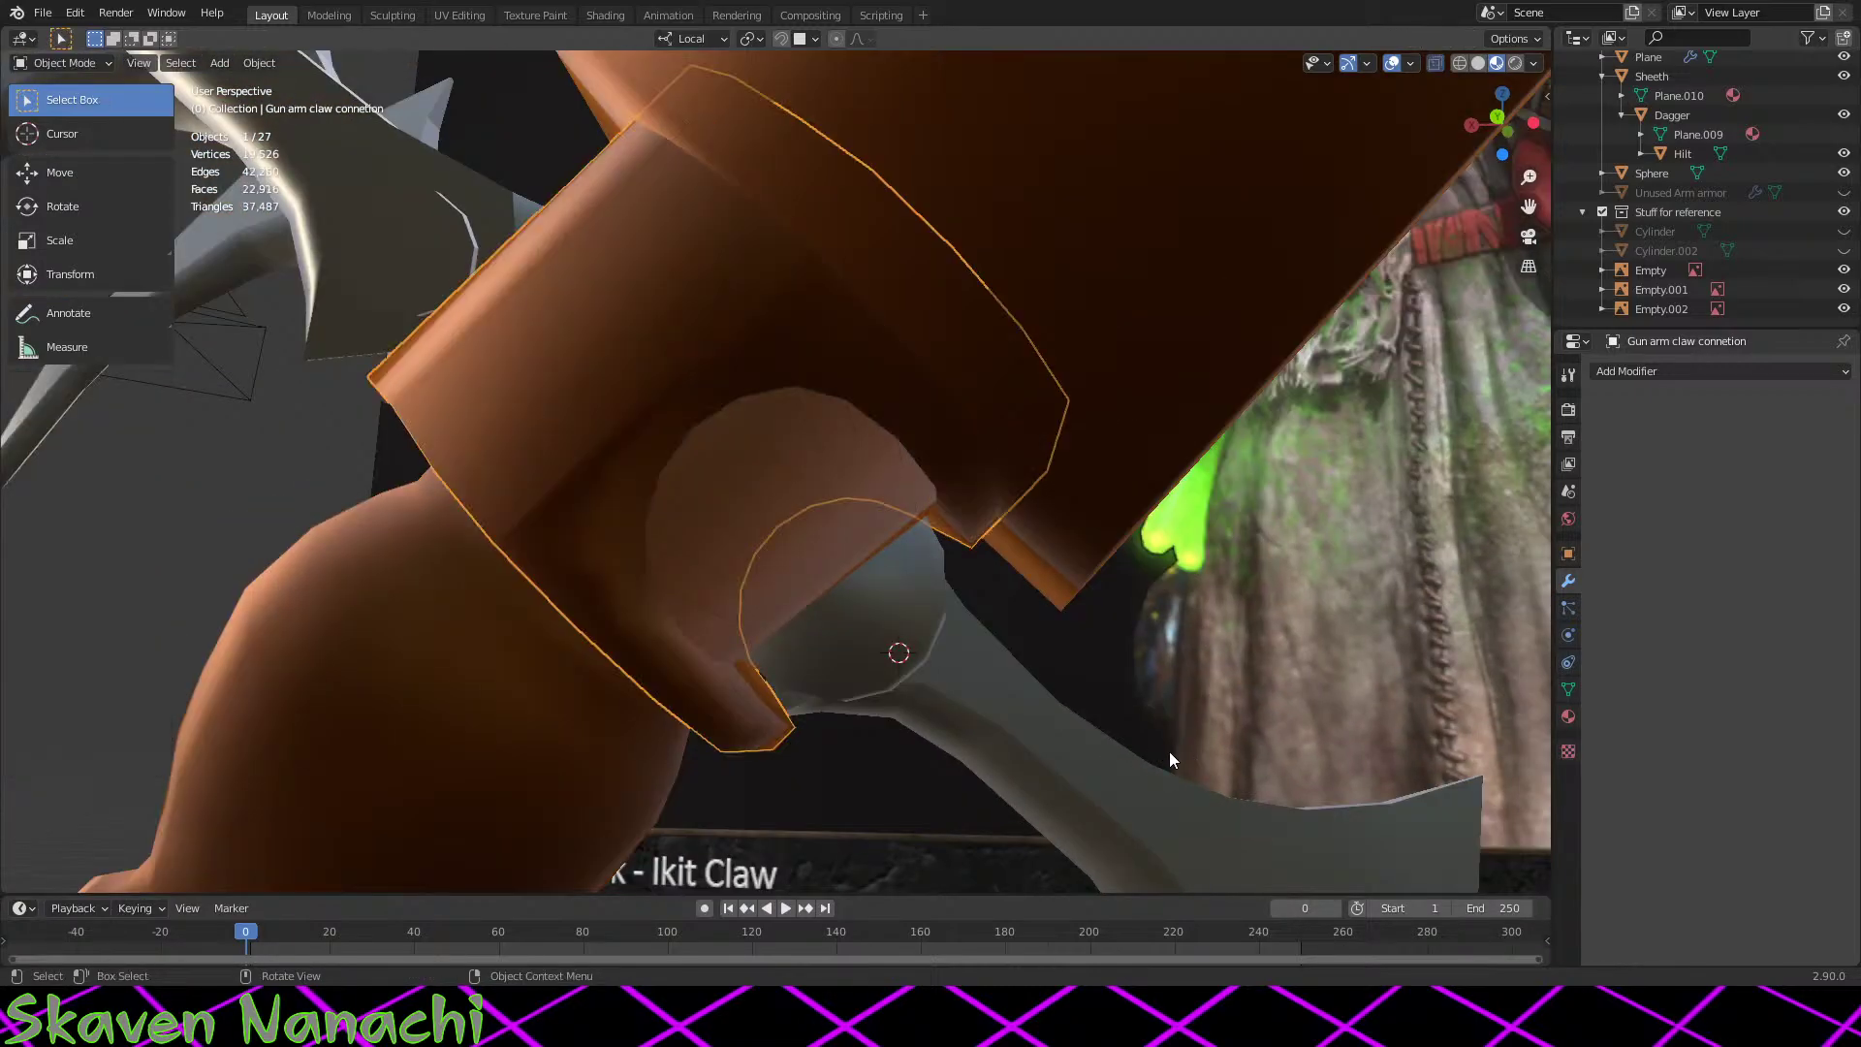
Step: Add an 18-vertex mesh cylinder with a 0.075 m radius and 0.2 m depth at the 3D cursor near the claw joint
middle_click_drag(1093, 719, 1239, 714)
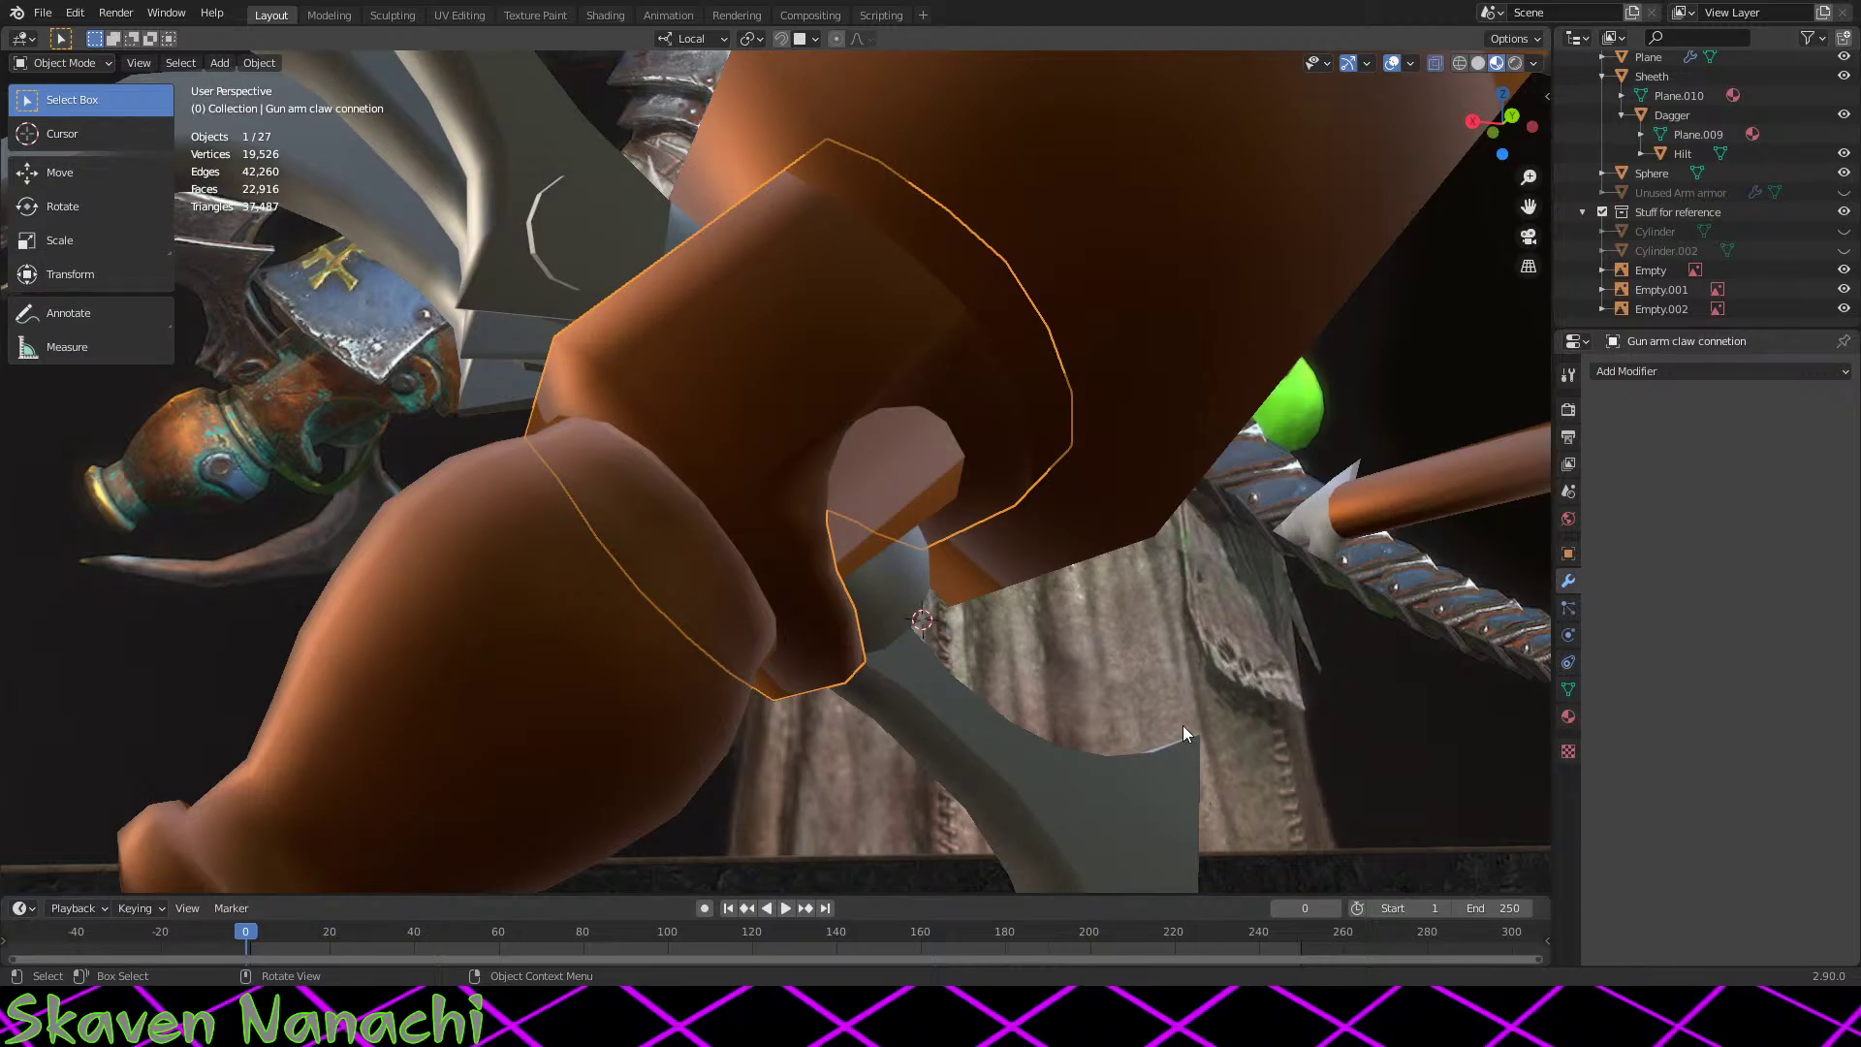
middle_click_drag(1185, 734, 805, 659)
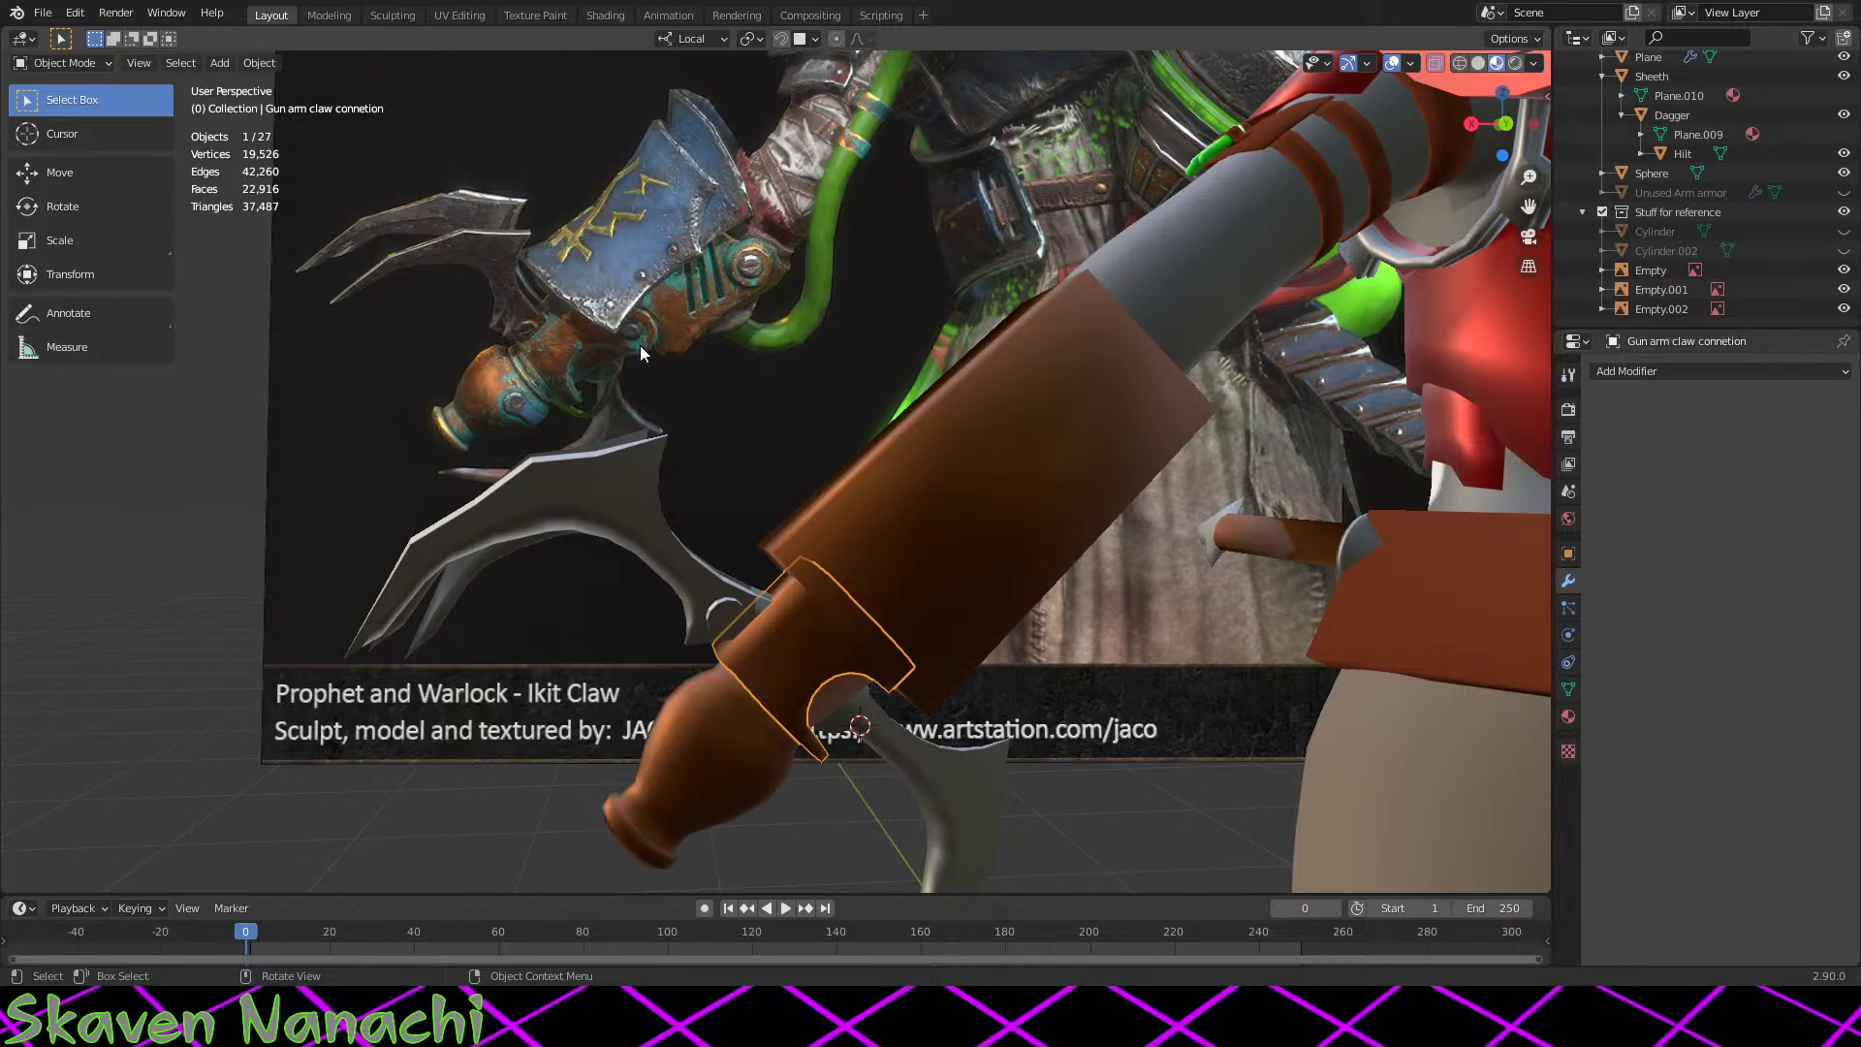
middle_click_drag(765, 480, 1034, 564)
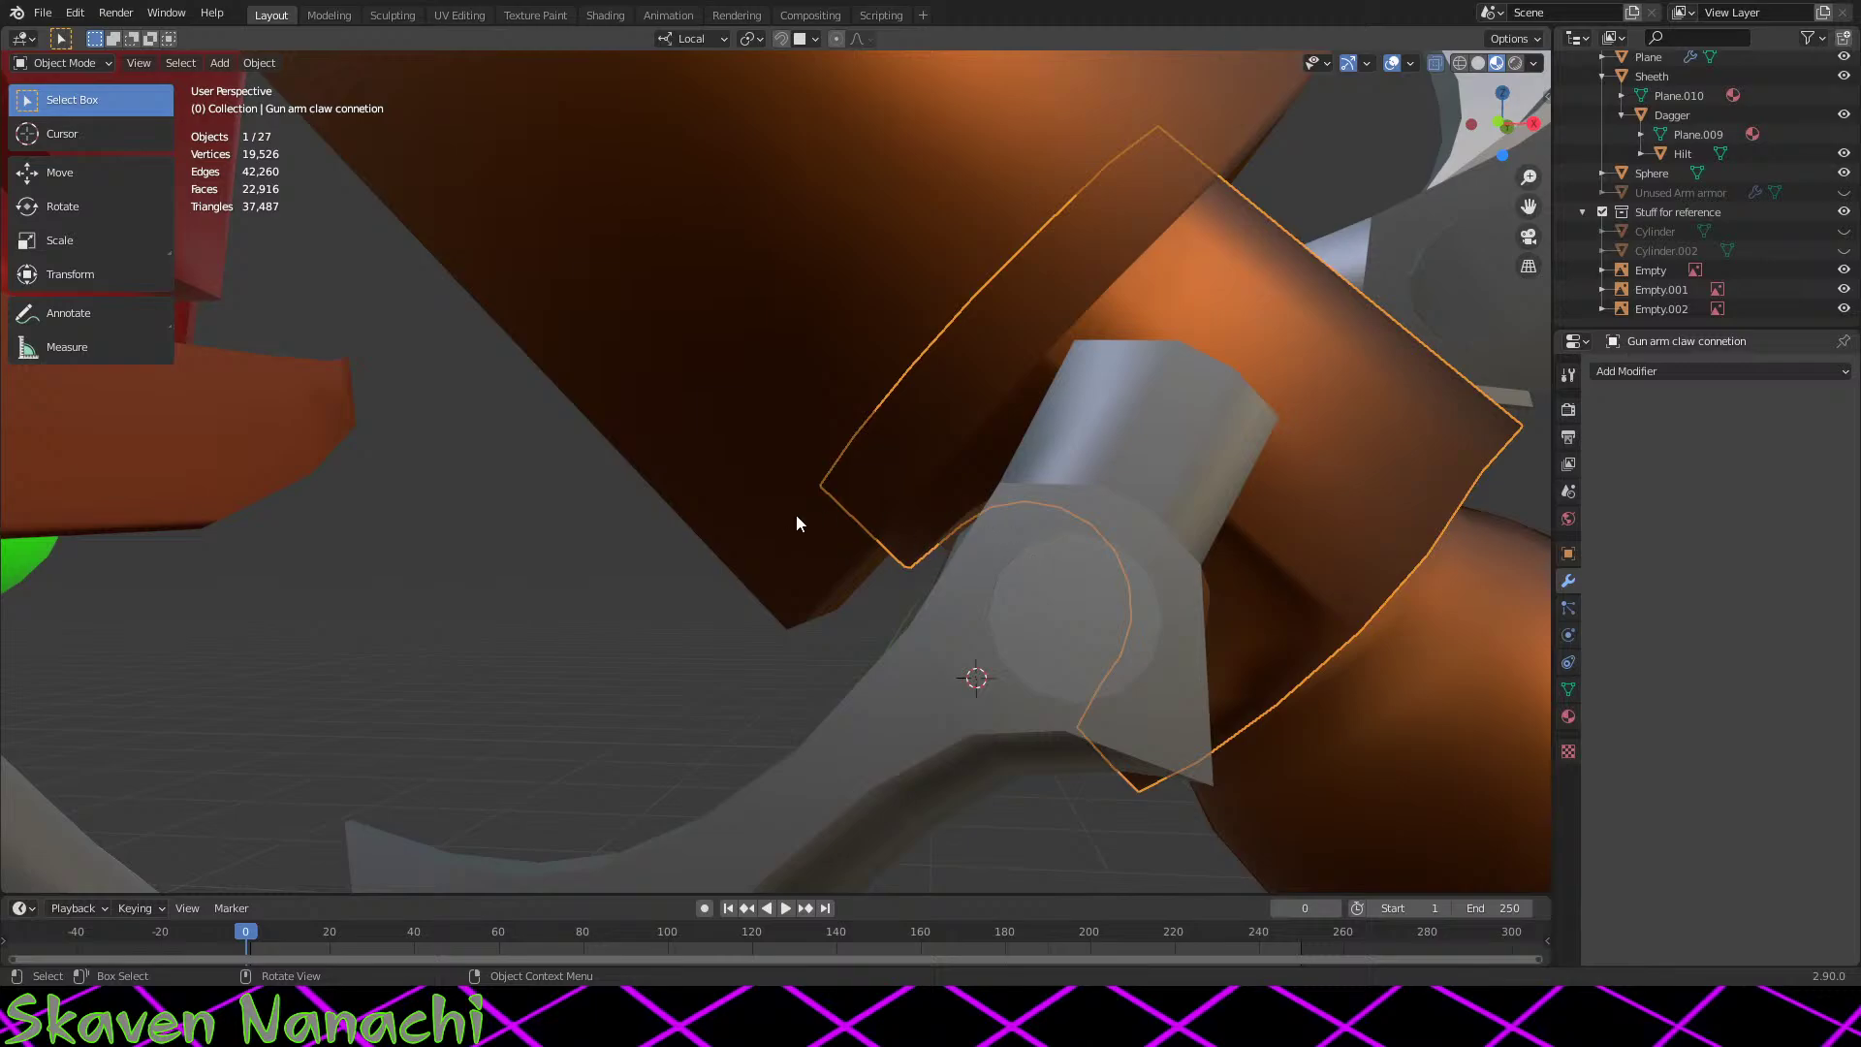
middle_click_drag(797, 523, 840, 544)
left_click(740, 667)
key("shift+a")
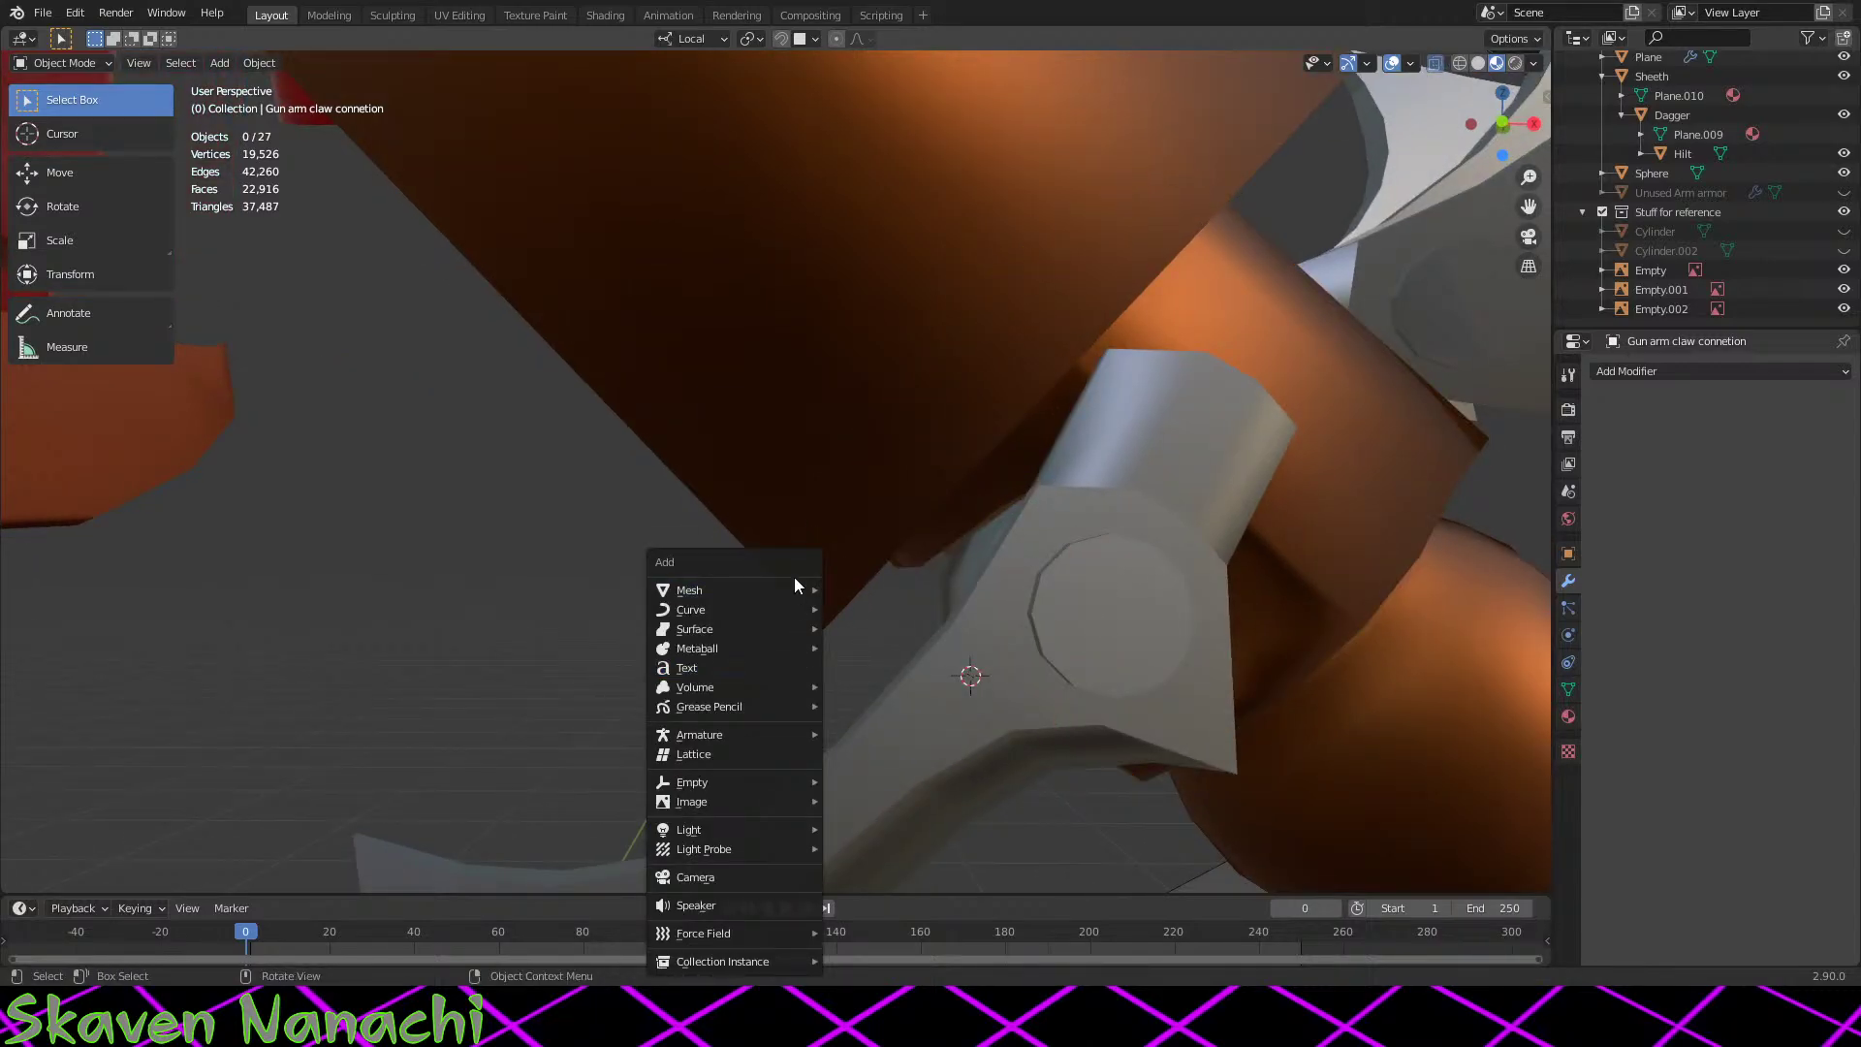
mouse_move(795, 593)
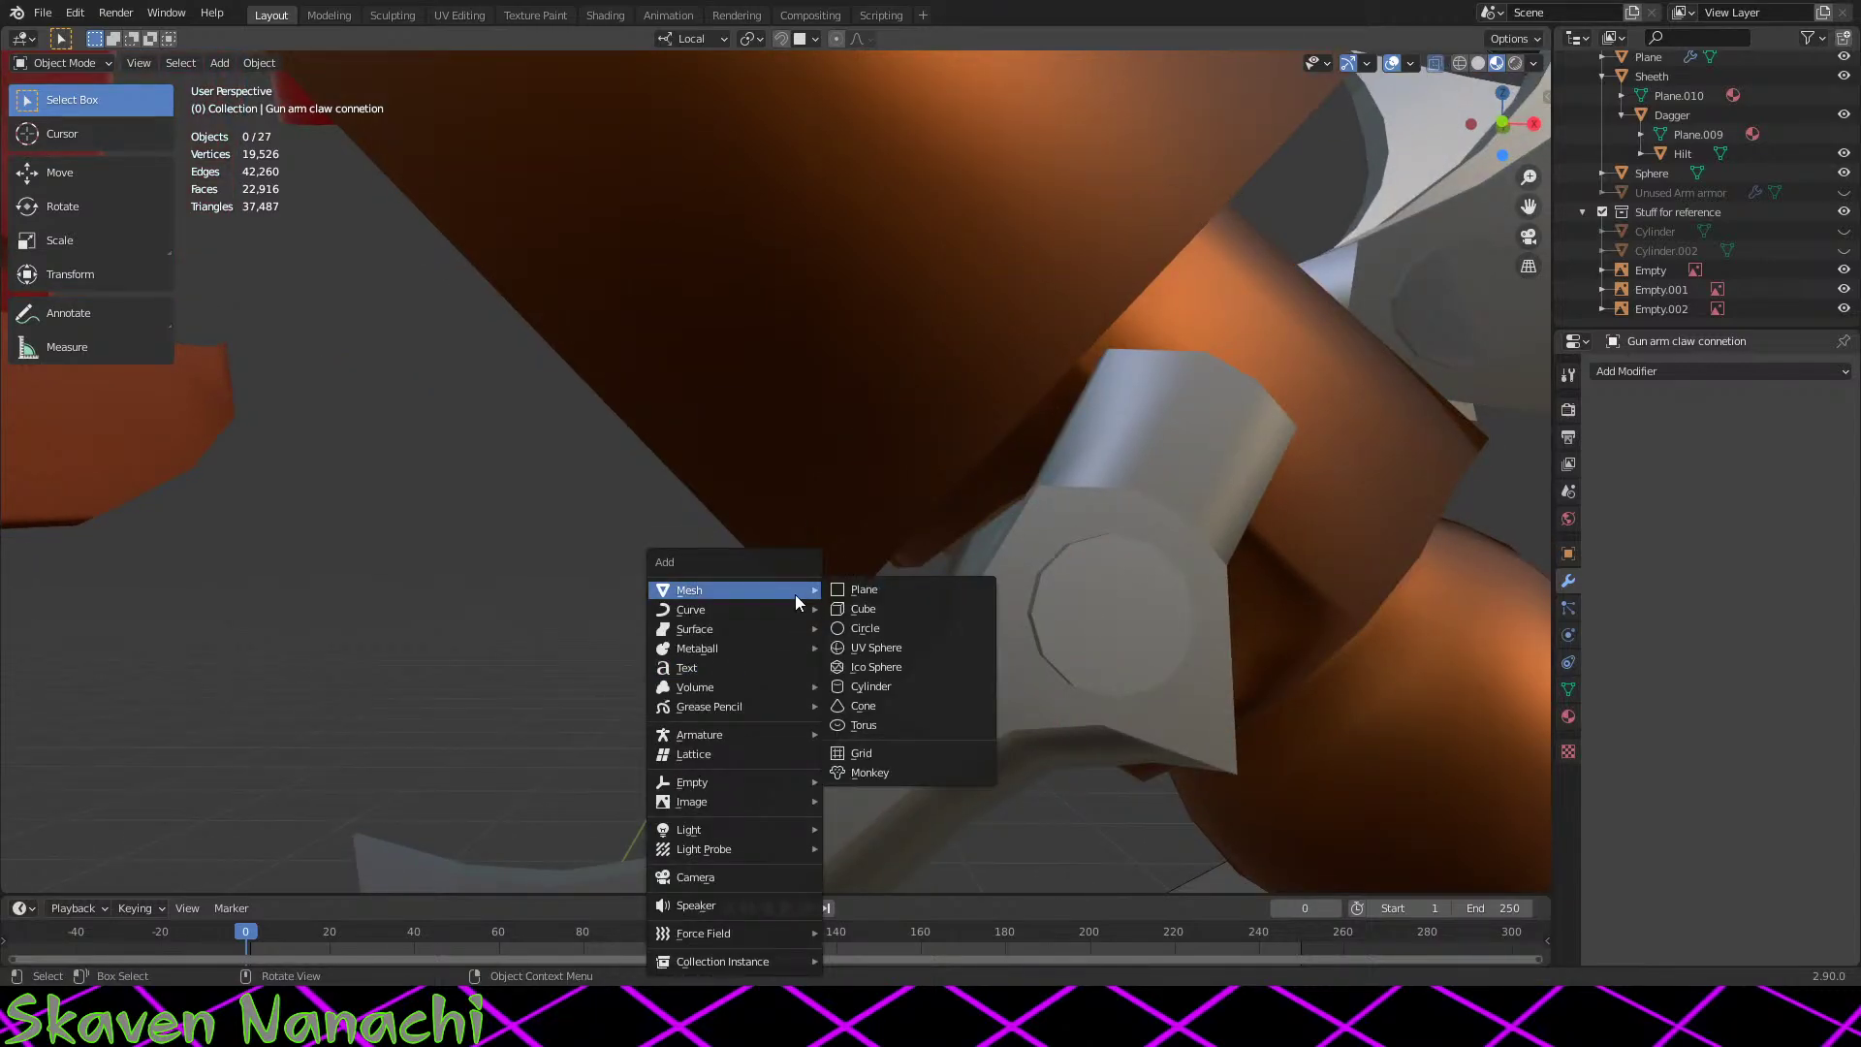
left_click(874, 689)
Step: Try rotating the new cylinder about 11.7° around its local X axis
middle_click_drag(1175, 699, 1082, 748)
key("s")
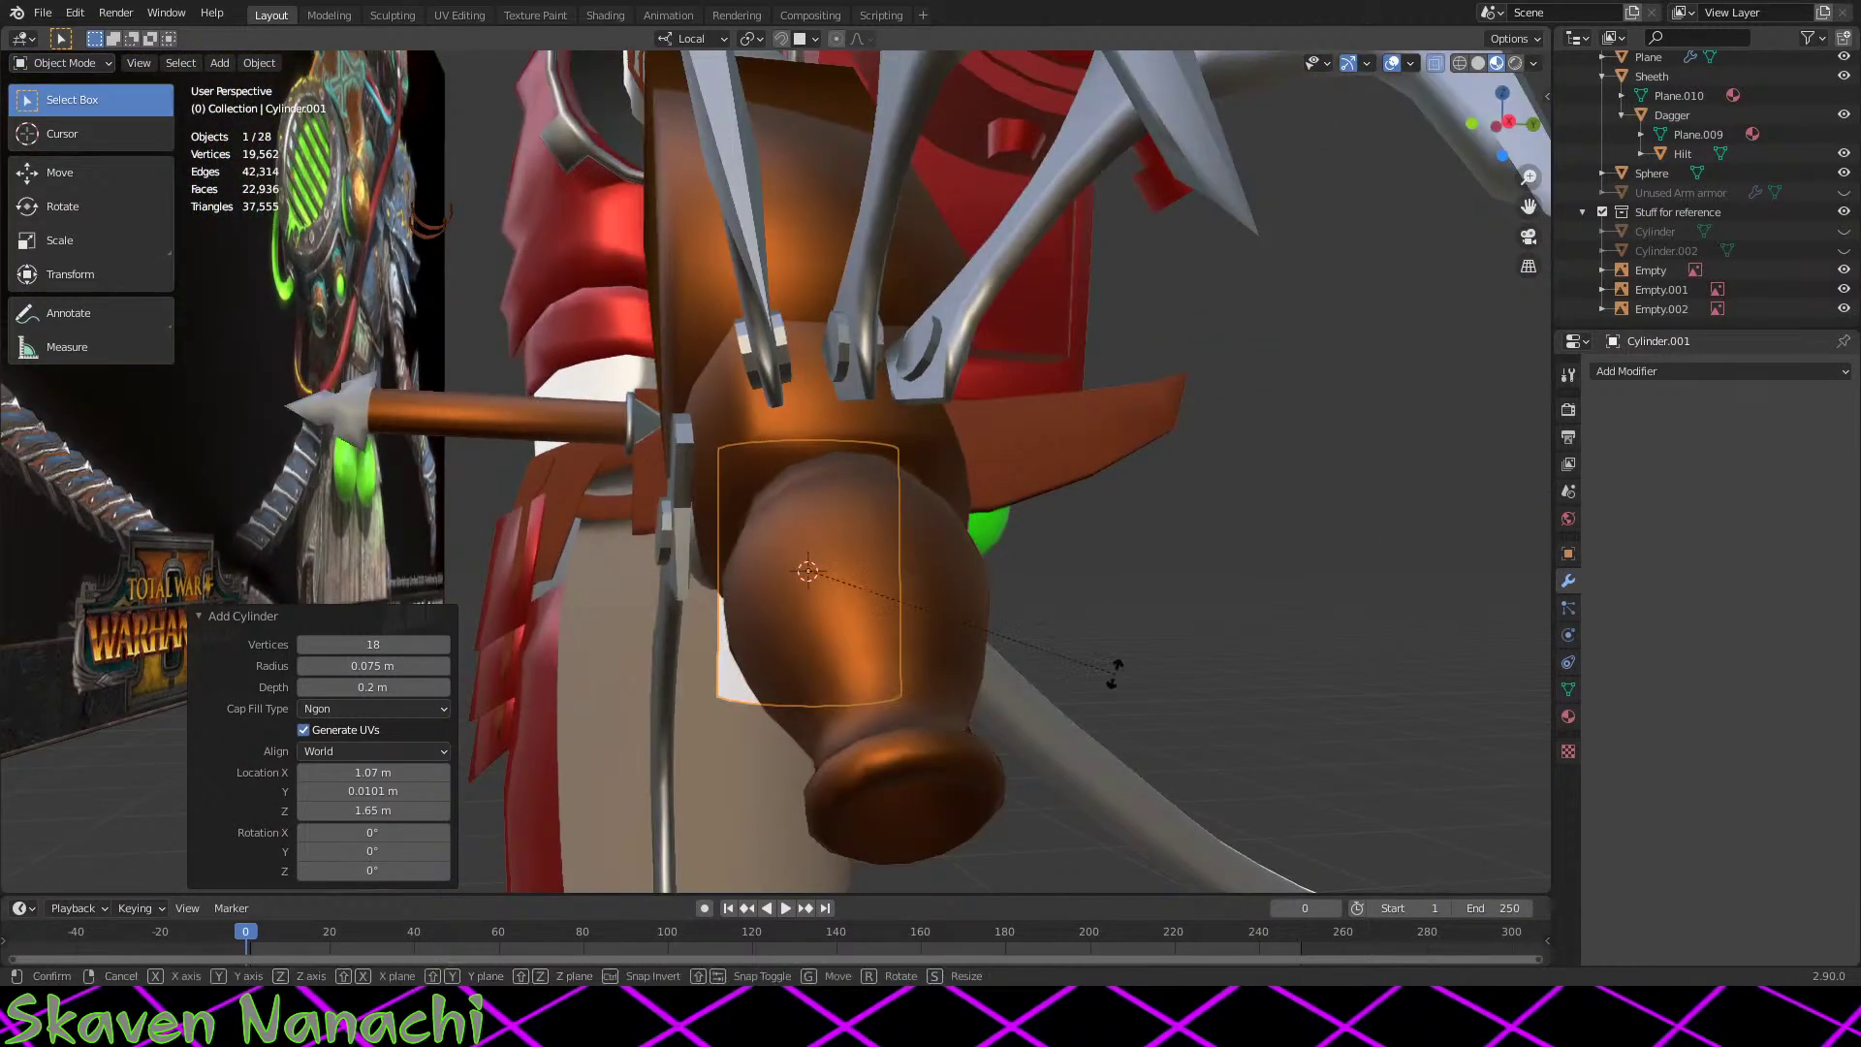
key("x")
left_click(1189, 617)
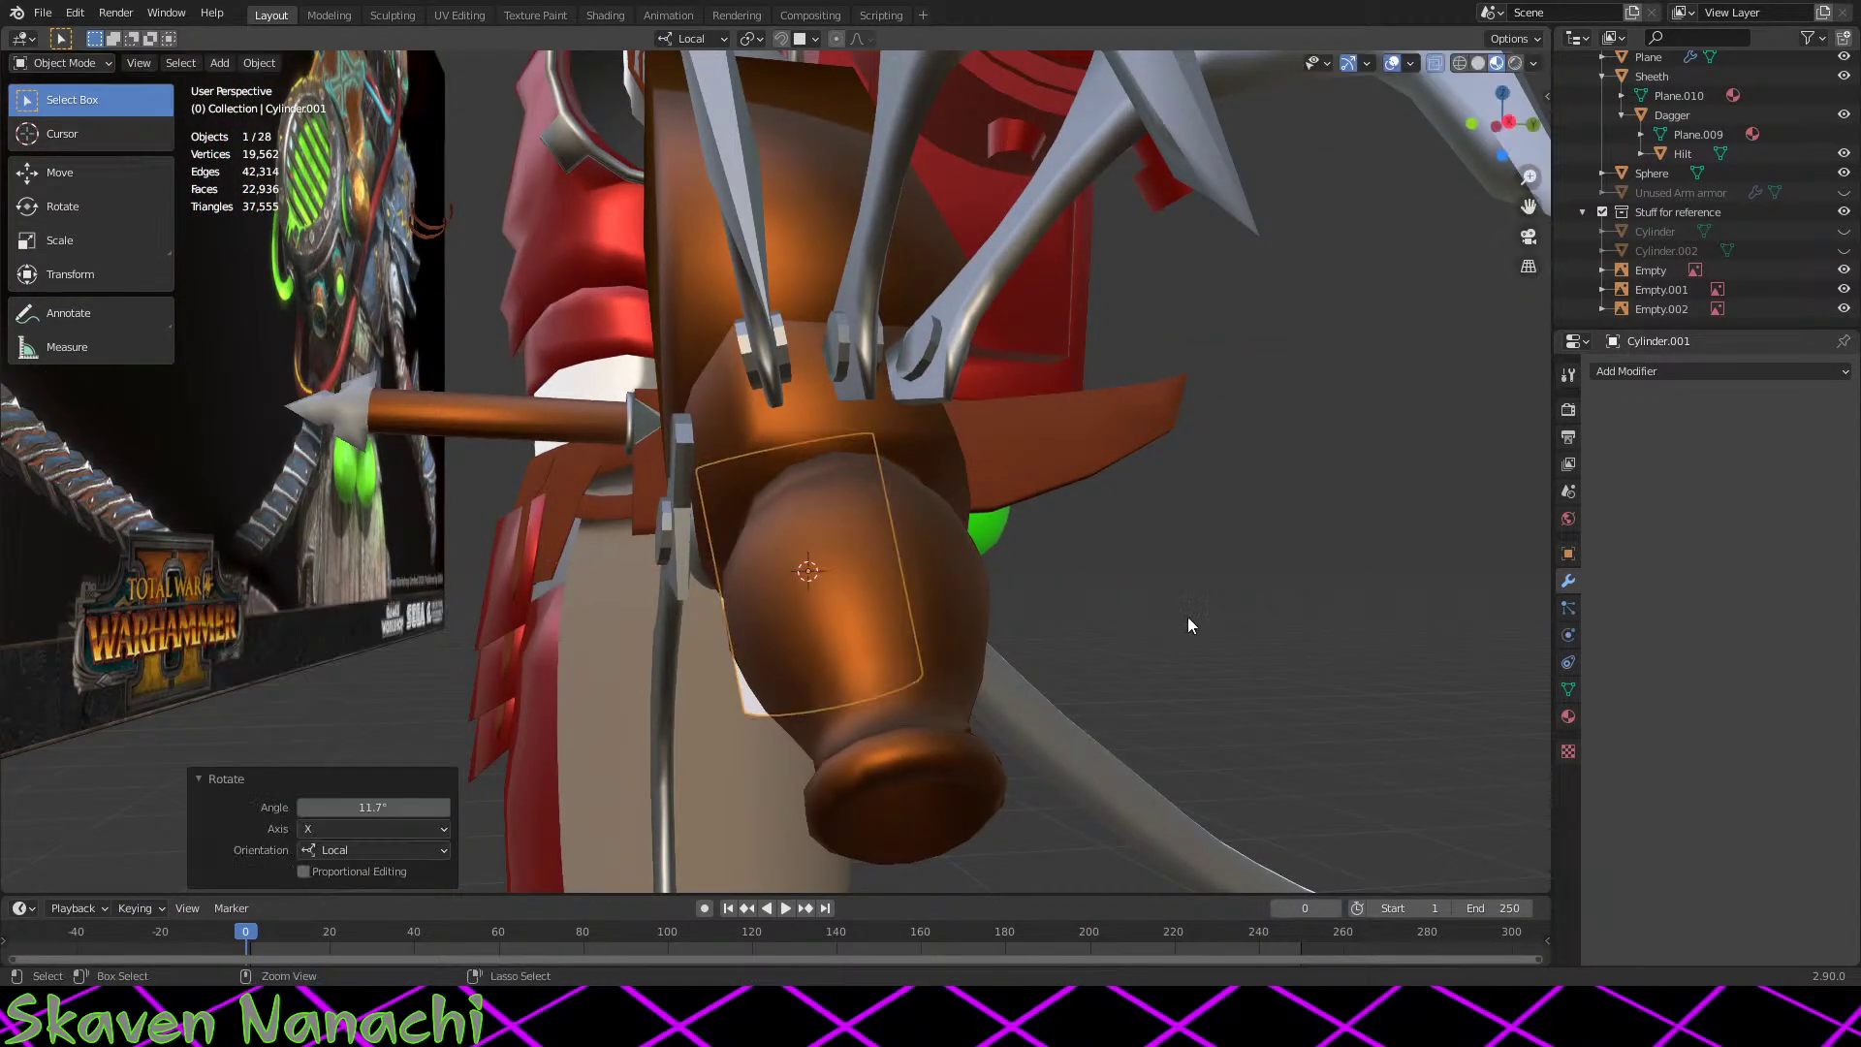
Step: Rotate the cylinder exactly 90° around its local X axis so it lies across the gun arm
middle_click_drag(1188, 617, 1206, 217)
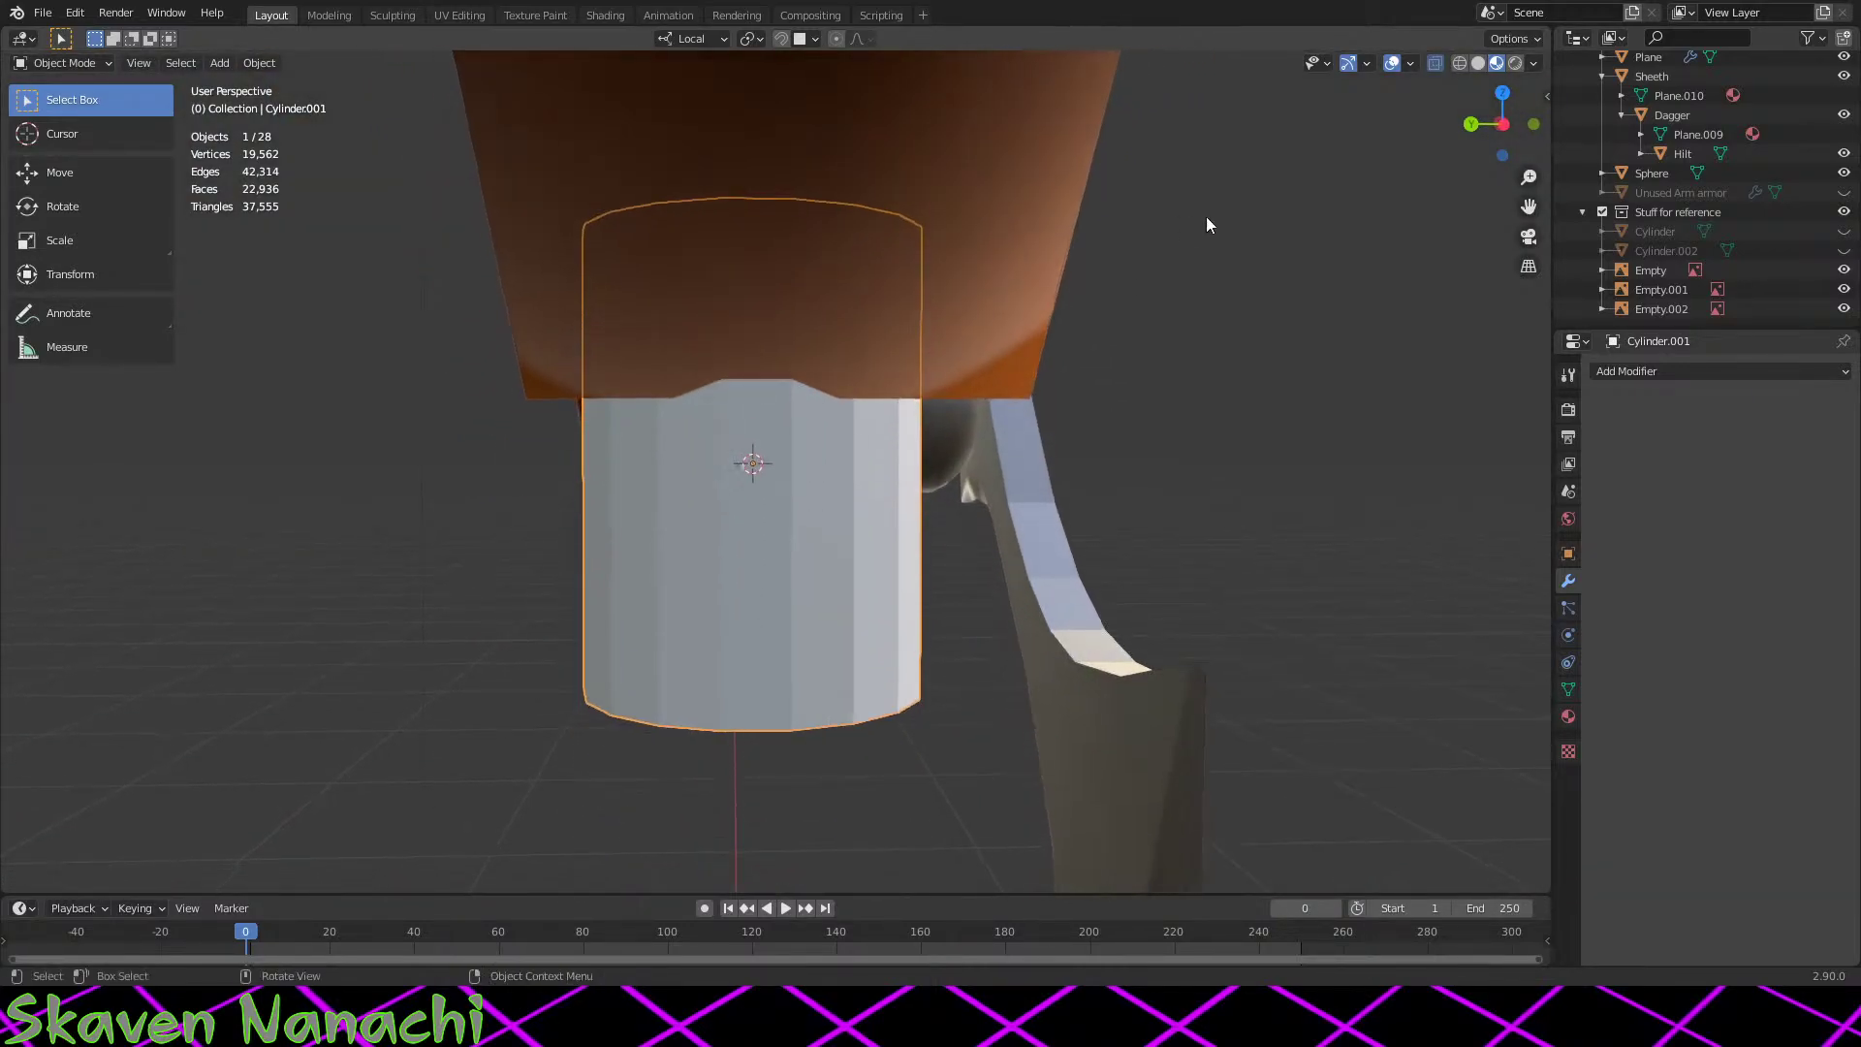
key("r")
key("x")
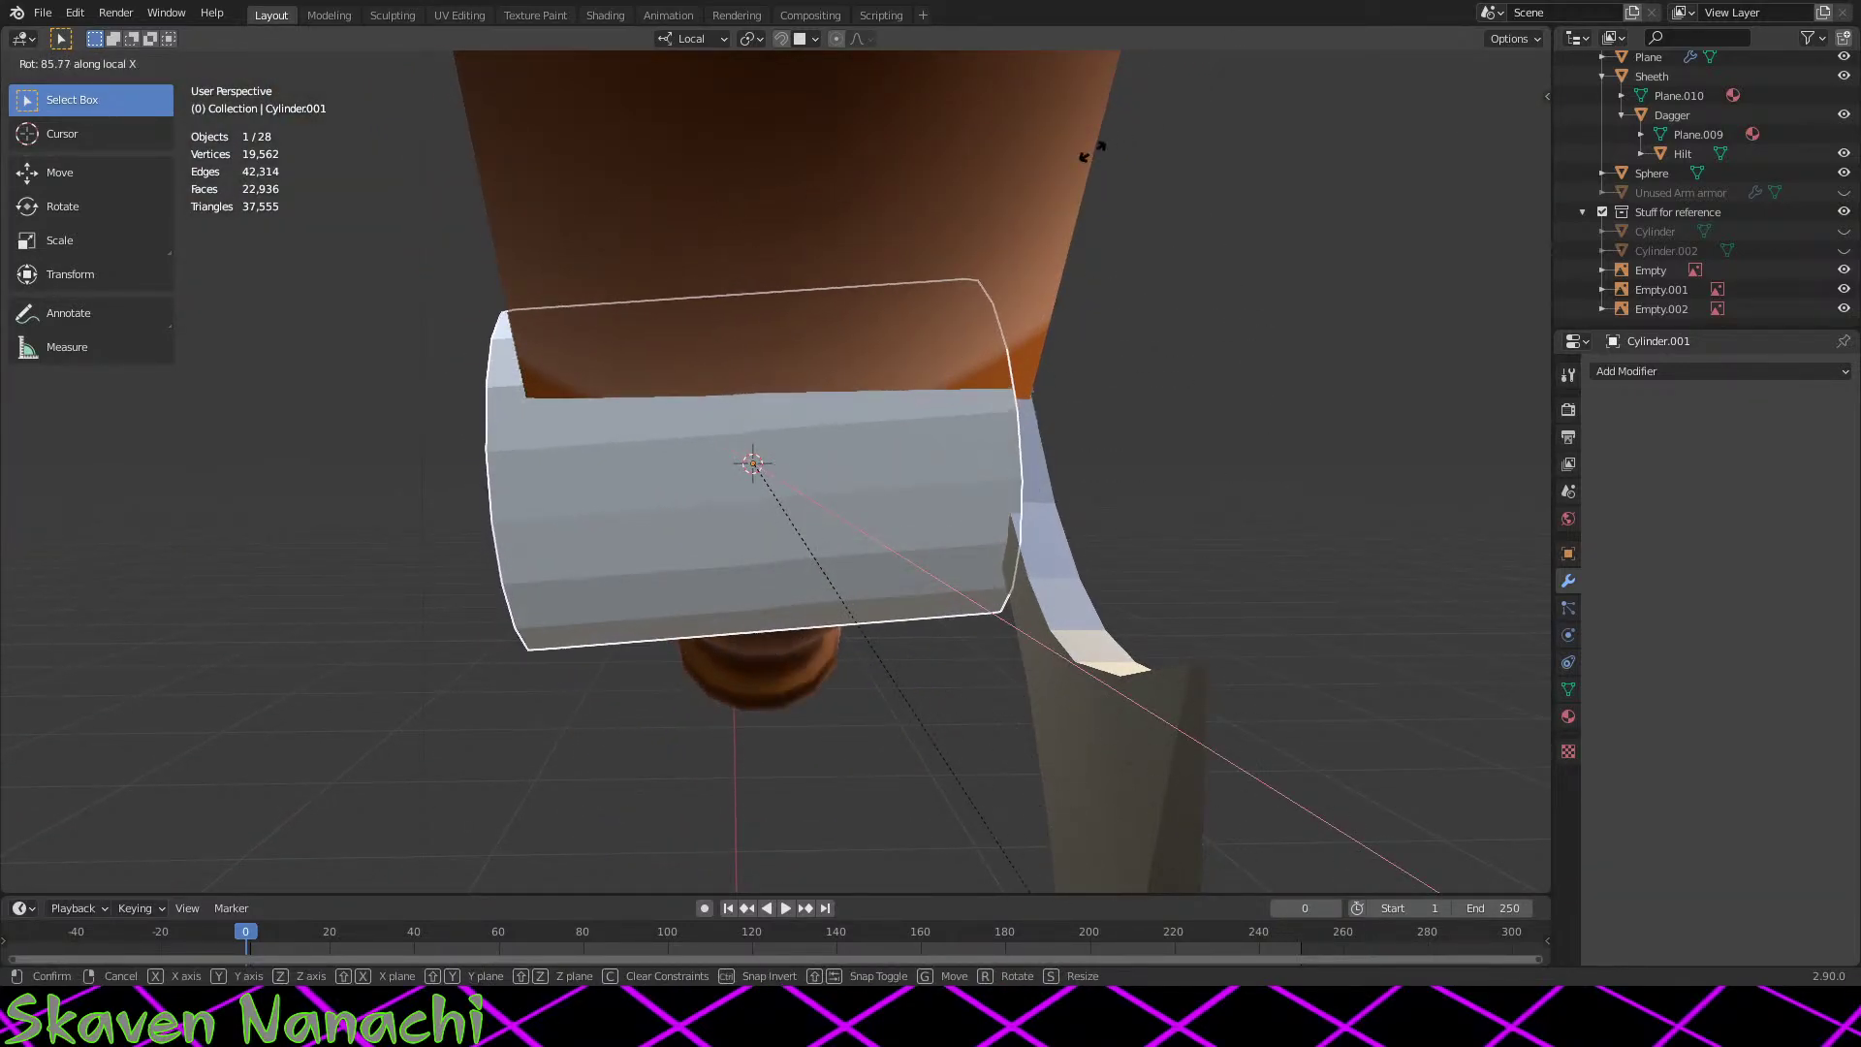
left_click(1049, 162)
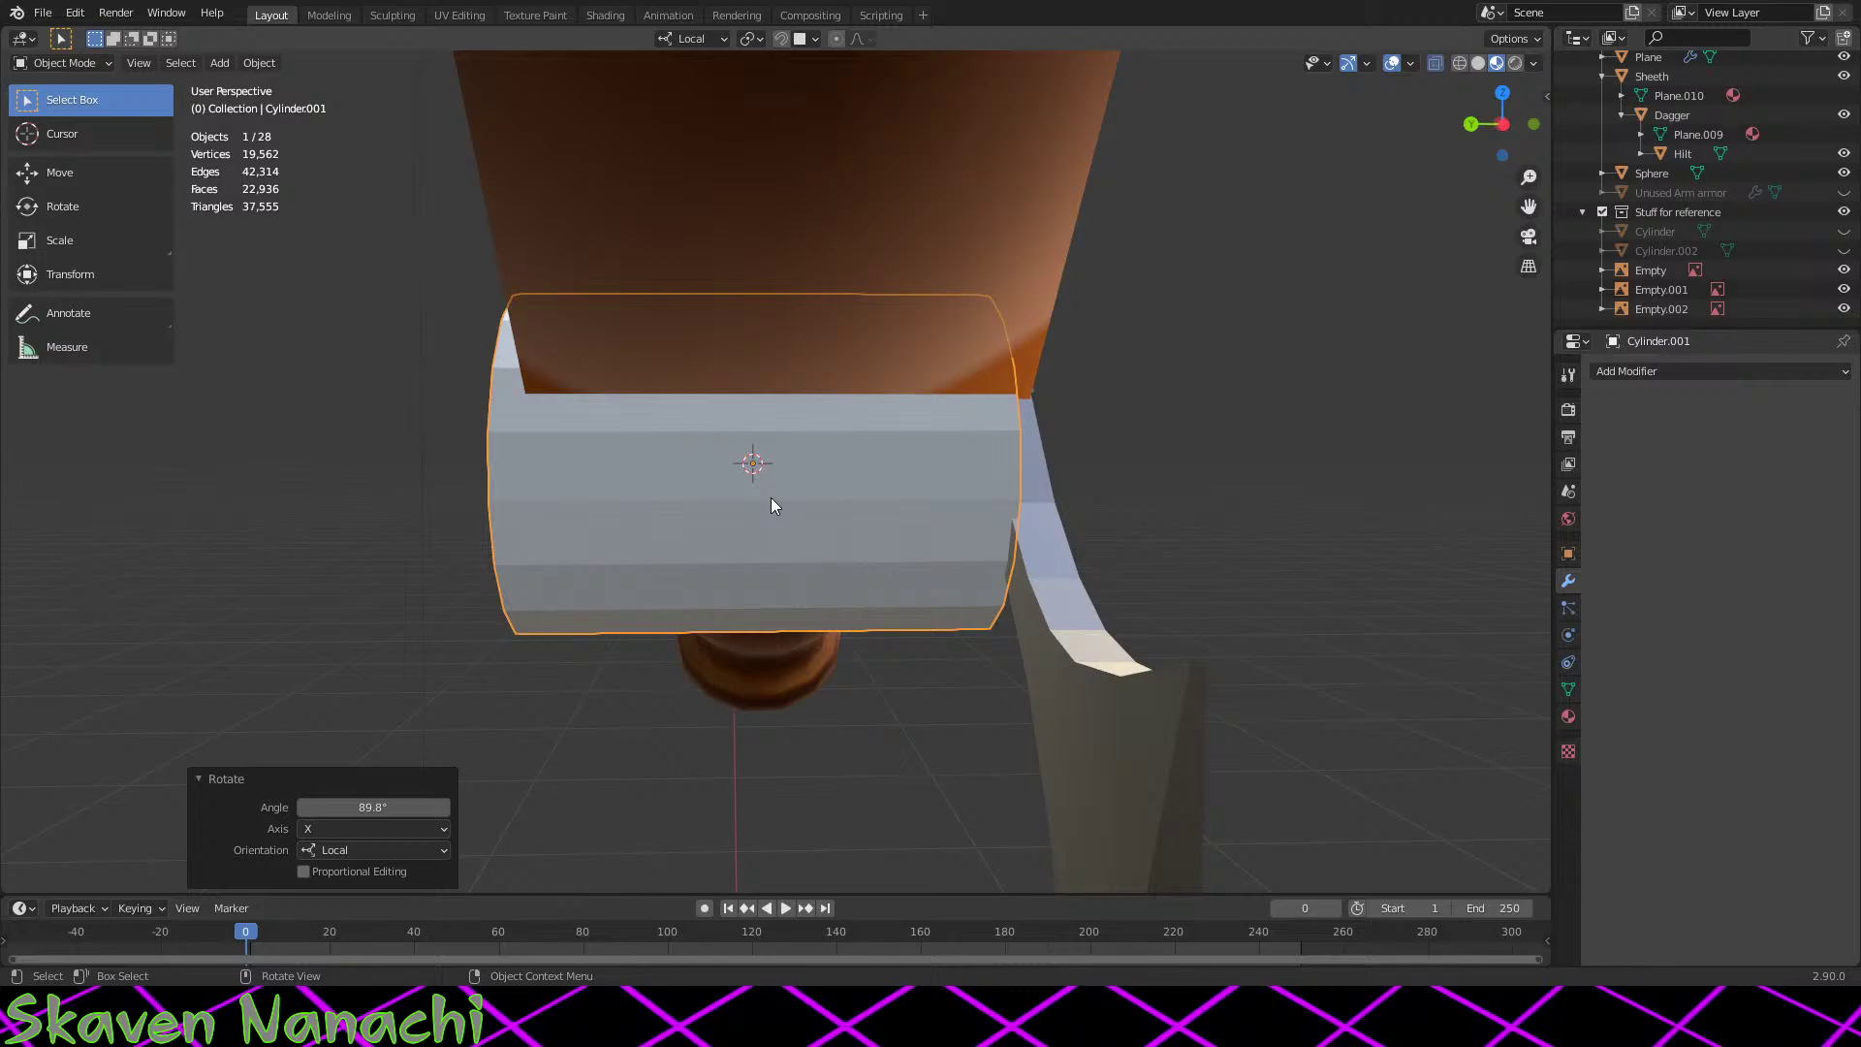
left_click(366, 804)
type("90")
key("Return")
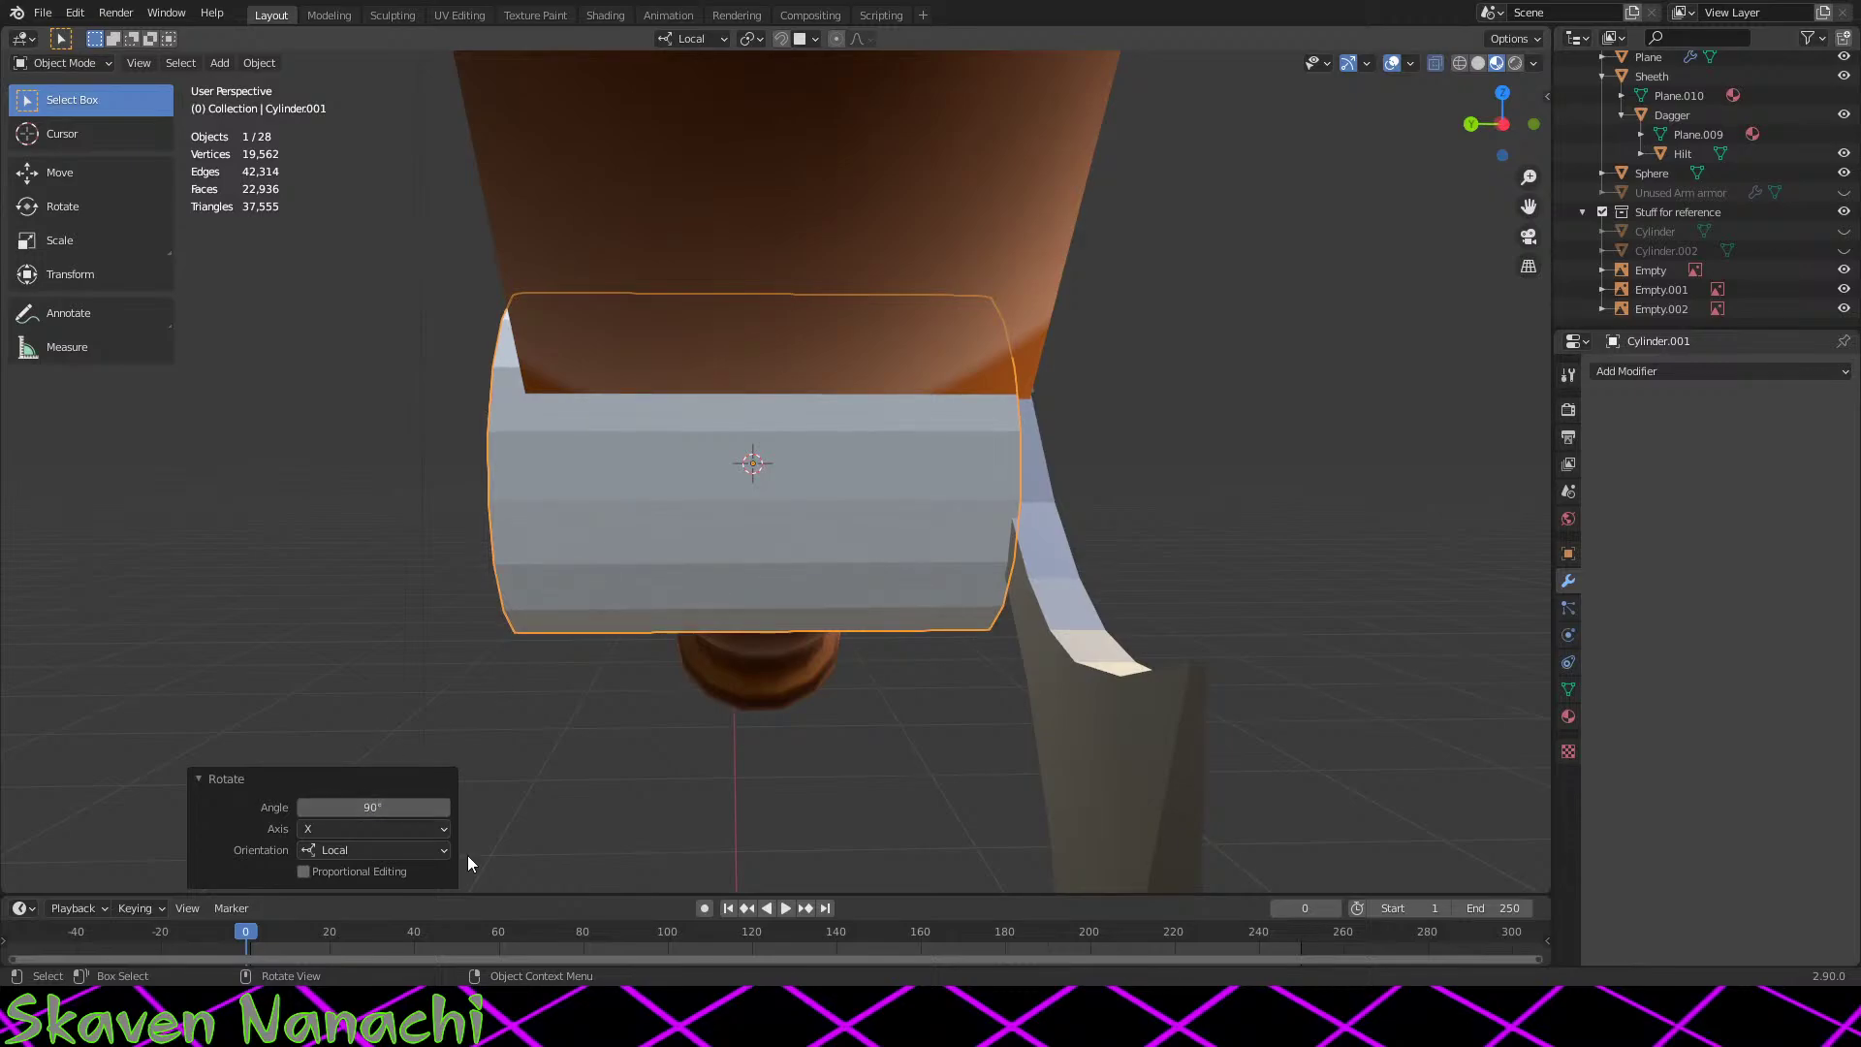
Step: Select the cylinder, enter Edit Mode and scale its whole mesh uniformly to about 0.33
left_click(894, 808)
middle_click_drag(895, 808, 935, 702)
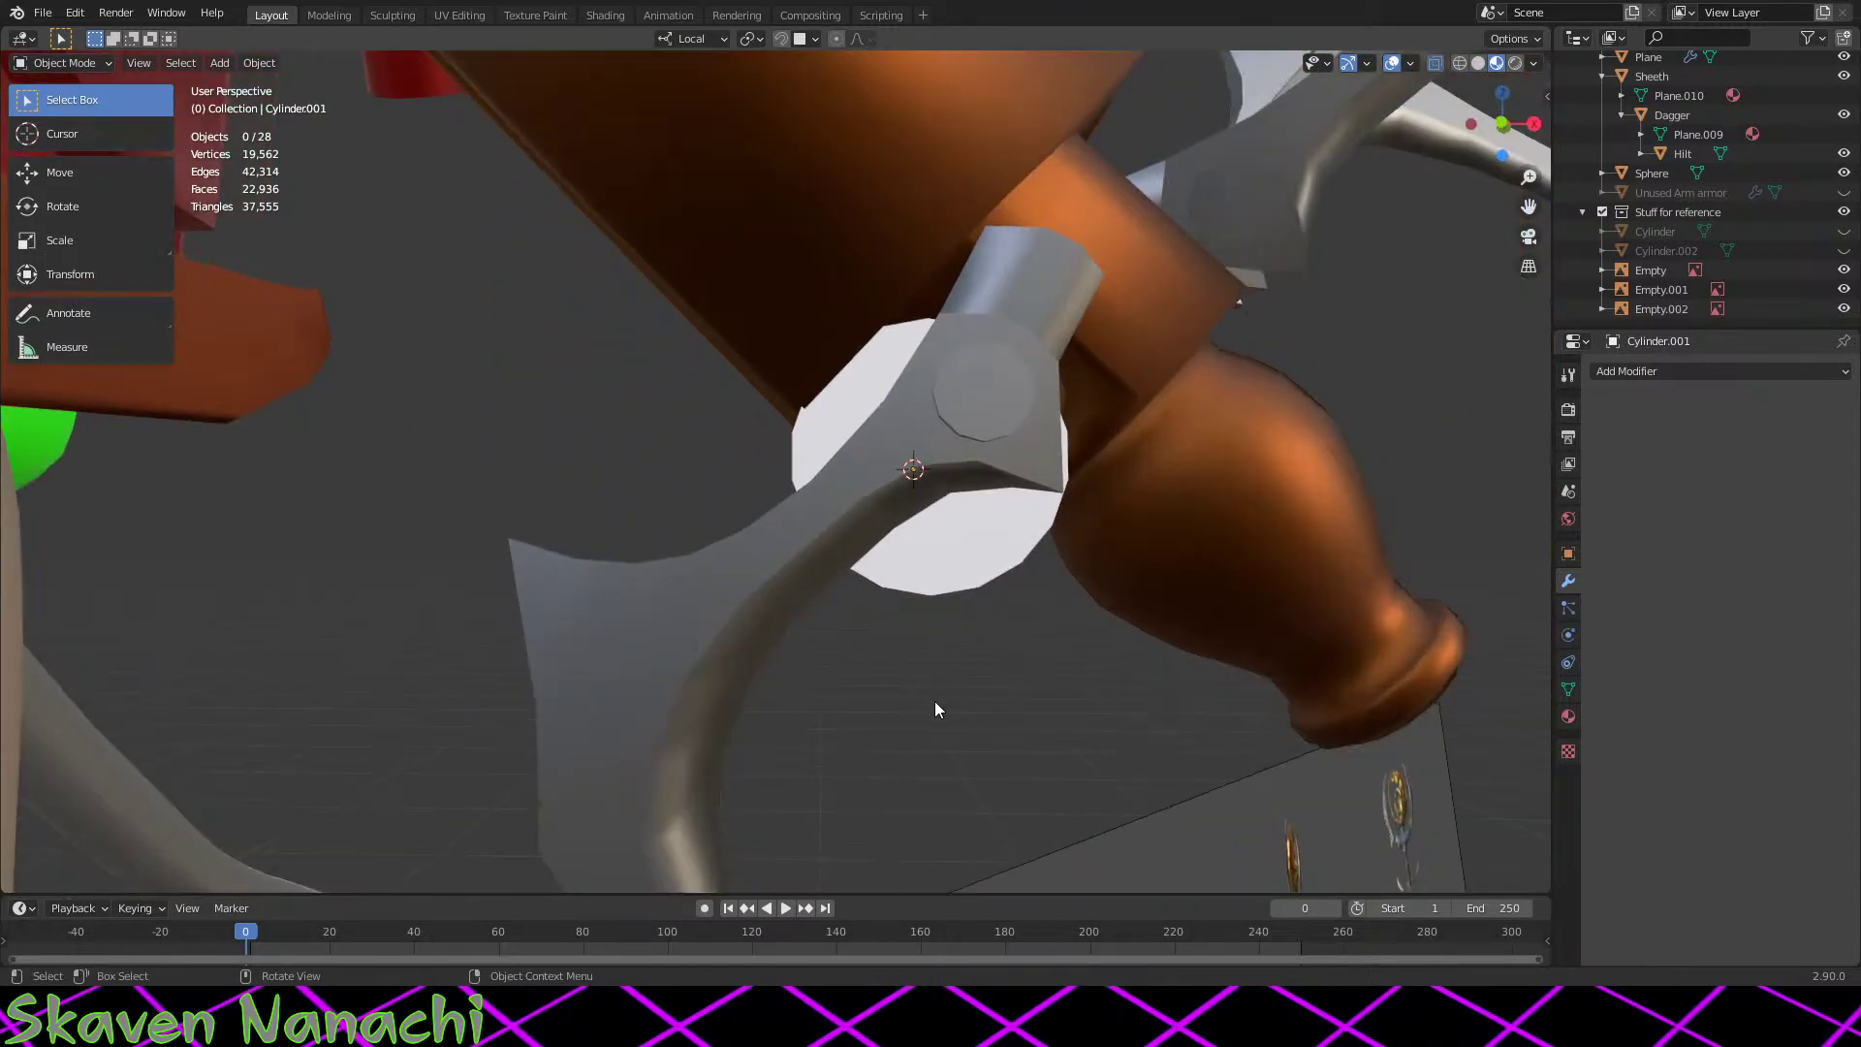
left_click(959, 584)
key("w")
key("Tab")
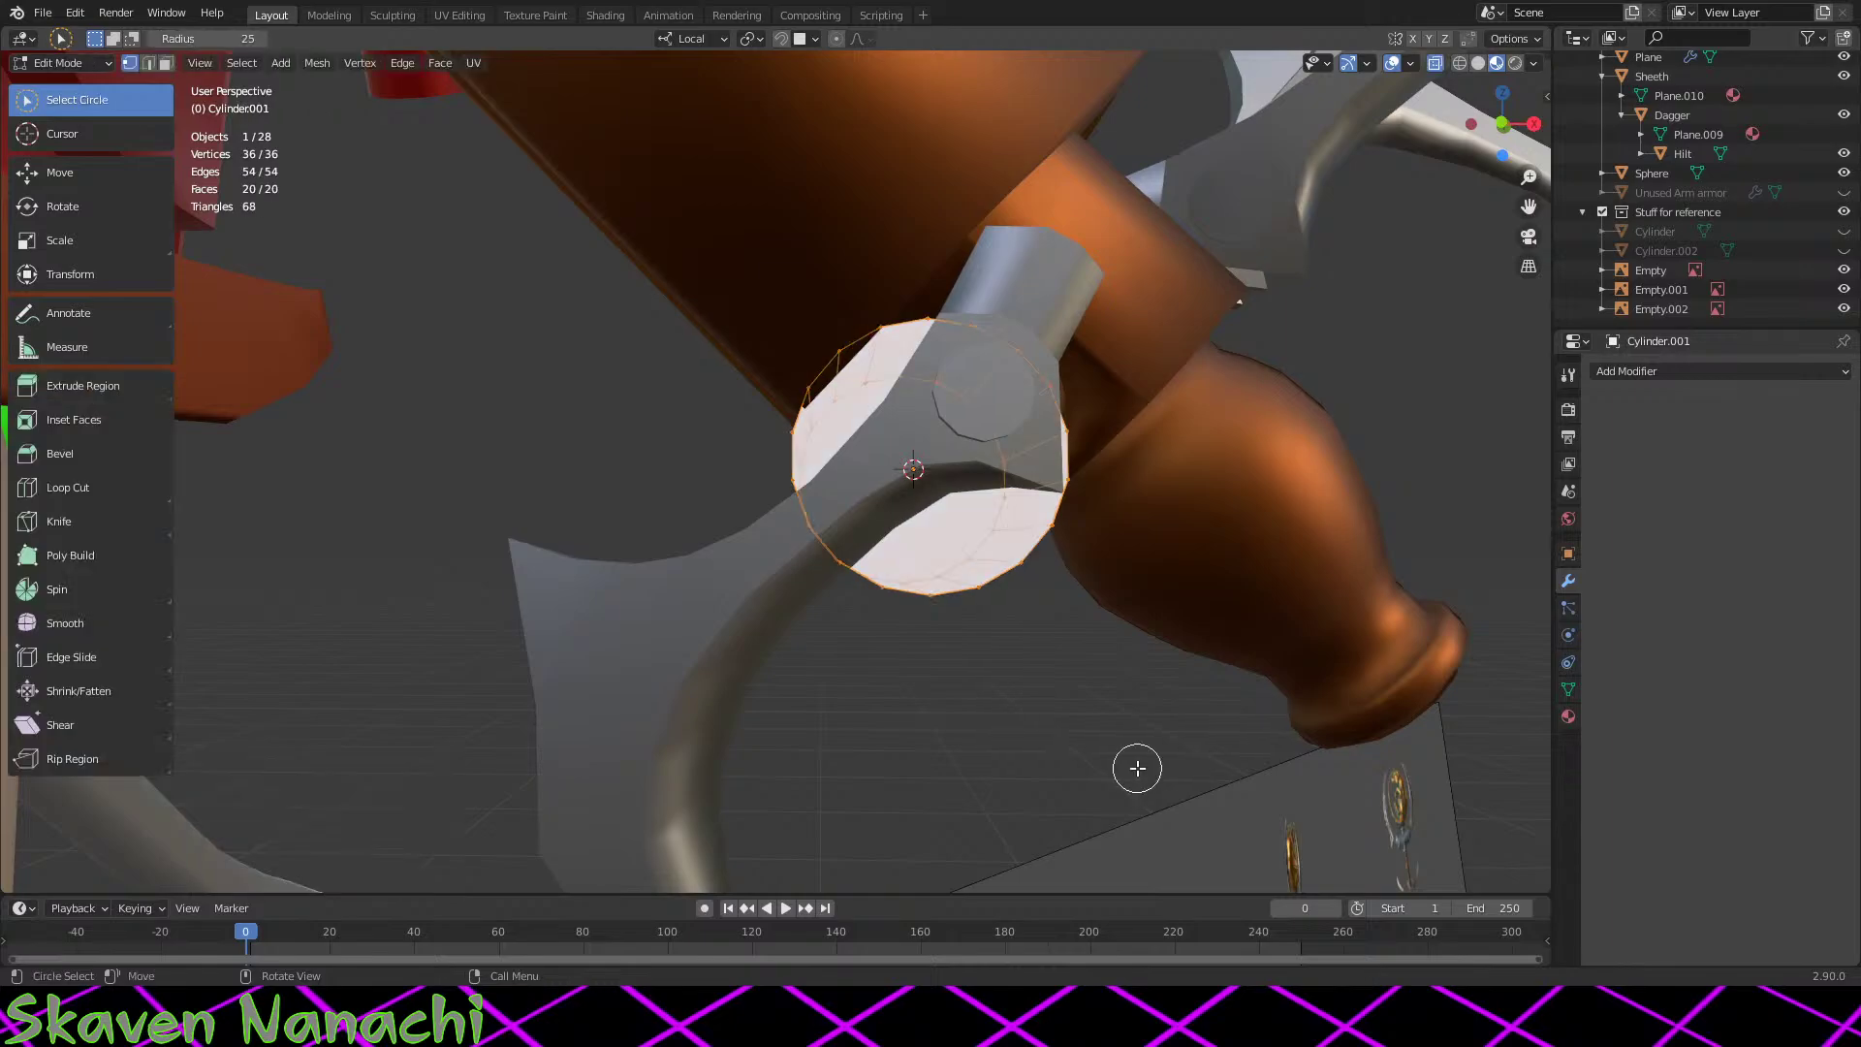
middle_click_drag(1122, 487, 1109, 520)
key("s")
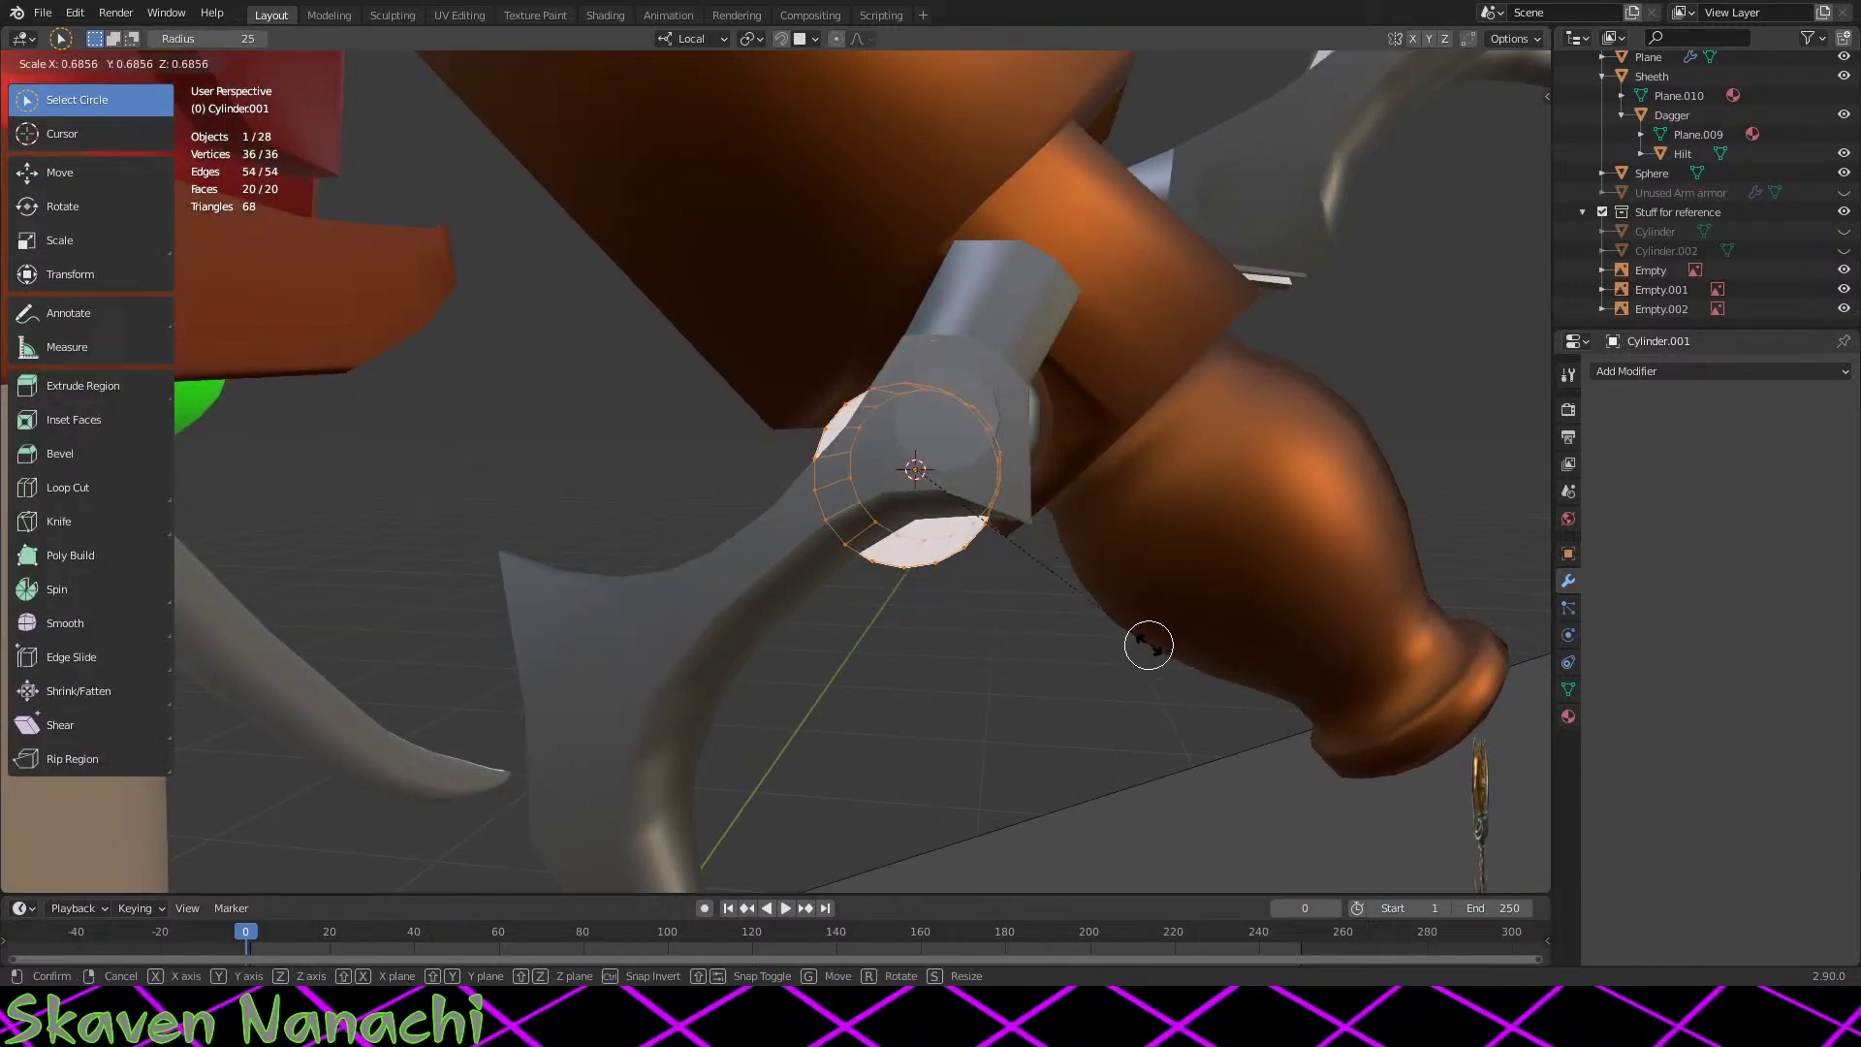
left_click(1026, 549)
Step: Stretch the cylinder along its local Z axis by a factor of about 2.86, across the gun arm's width
middle_click_drag(1027, 548, 918, 611)
key("s")
key("y")
key("y")
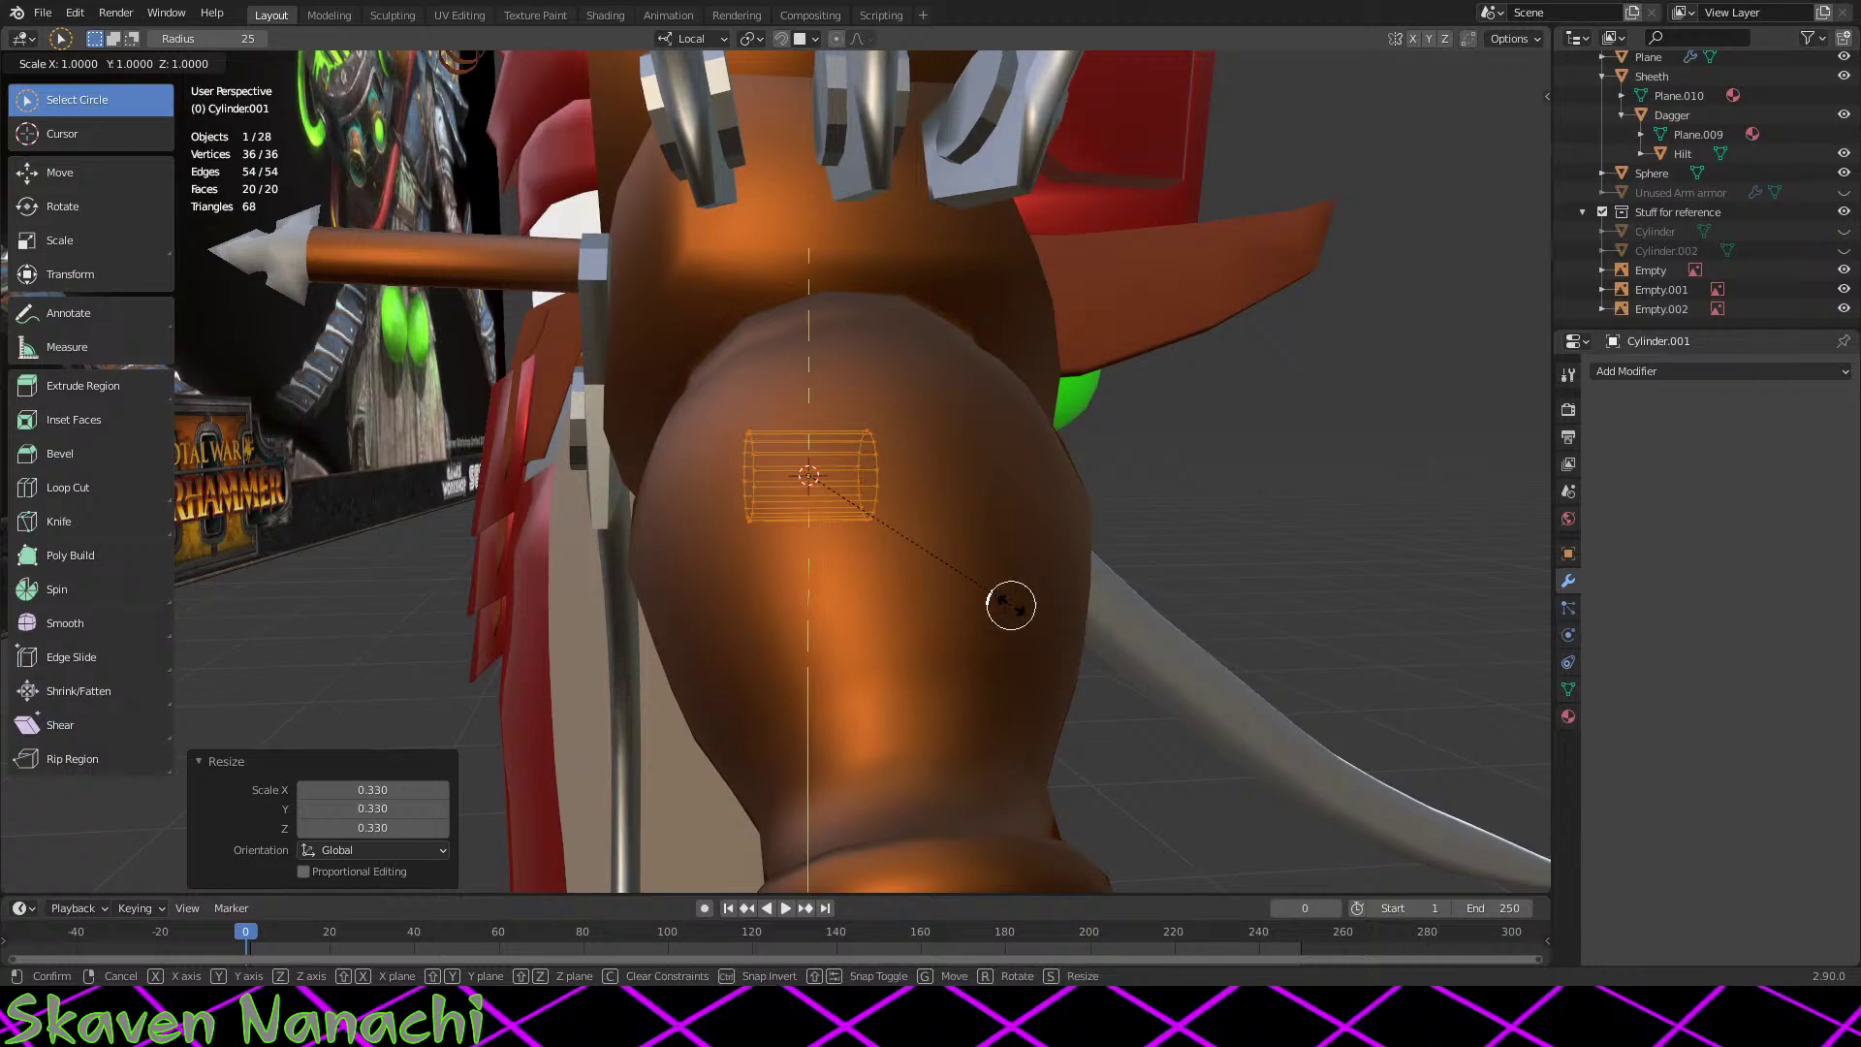
key("z")
key("z")
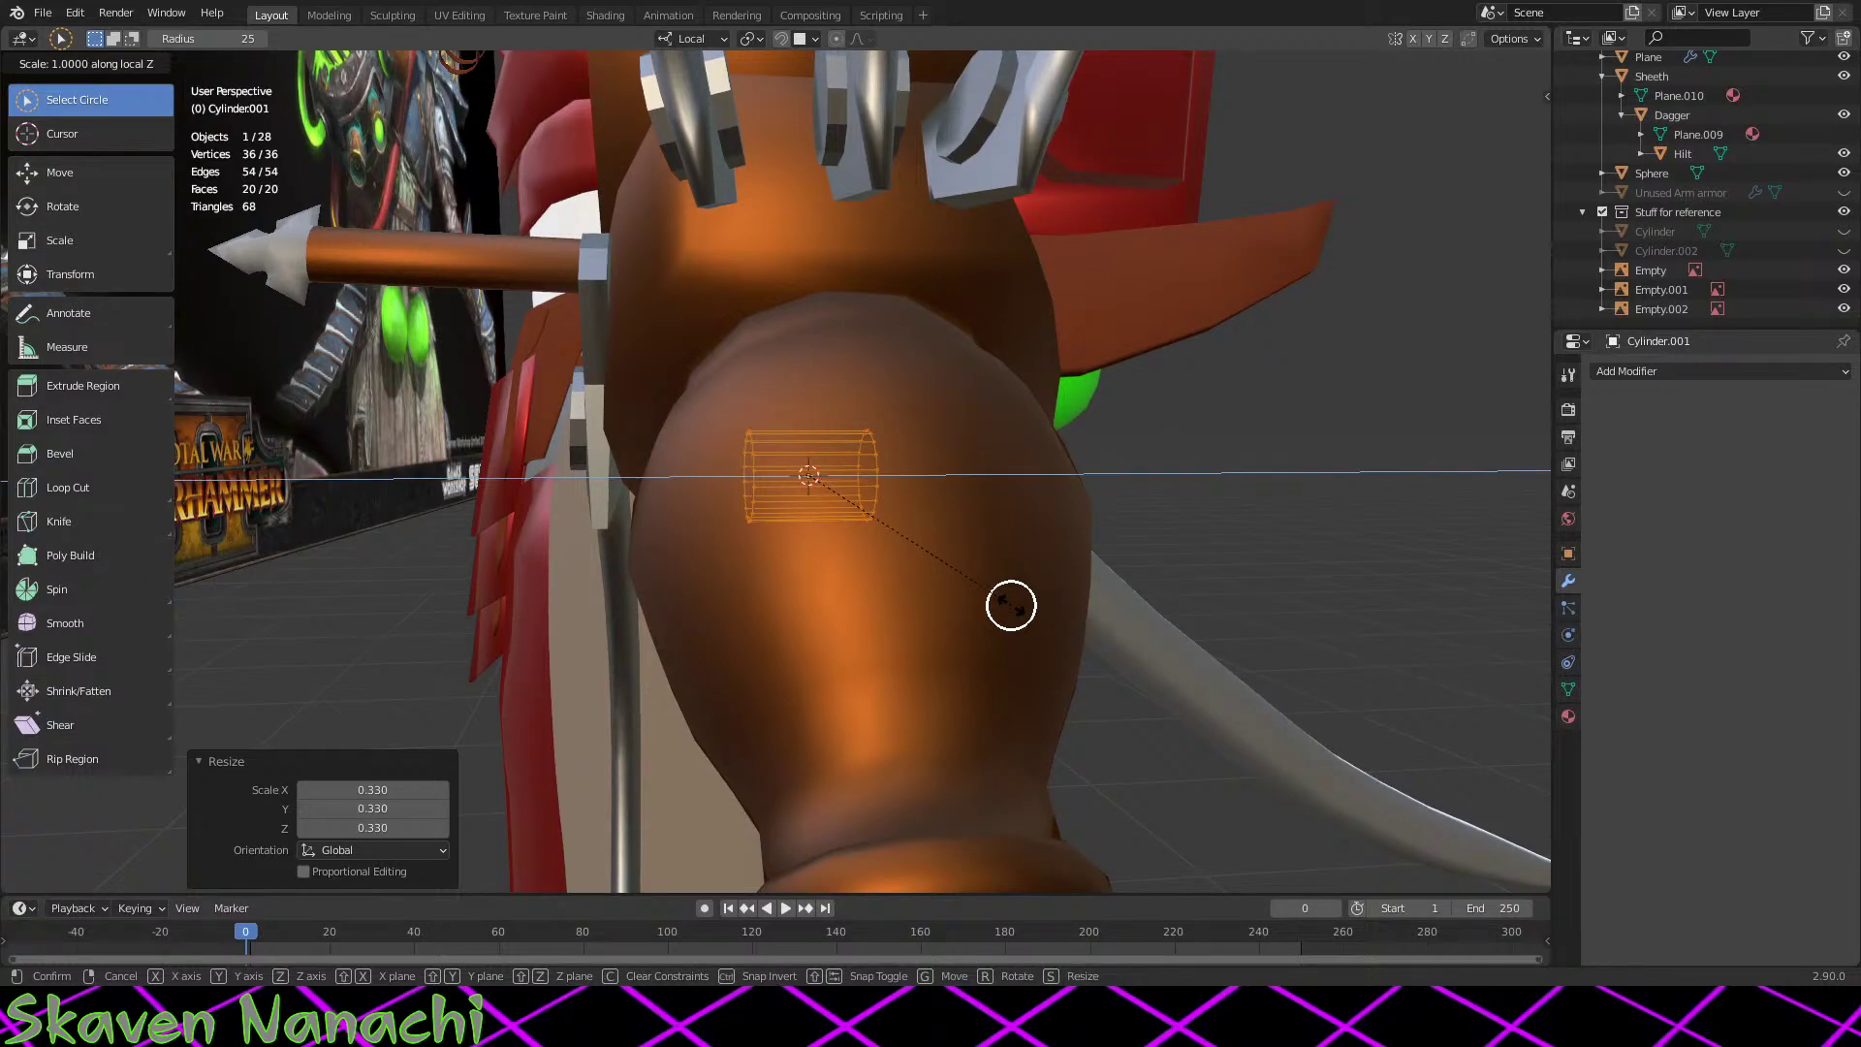
left_click(1438, 752)
Step: Lengthen the cylinder along local Z by about 1.84, then enlarge it uniformly by about 1.15
middle_click_drag(1437, 752, 1176, 707)
key("s")
key("x")
key("x")
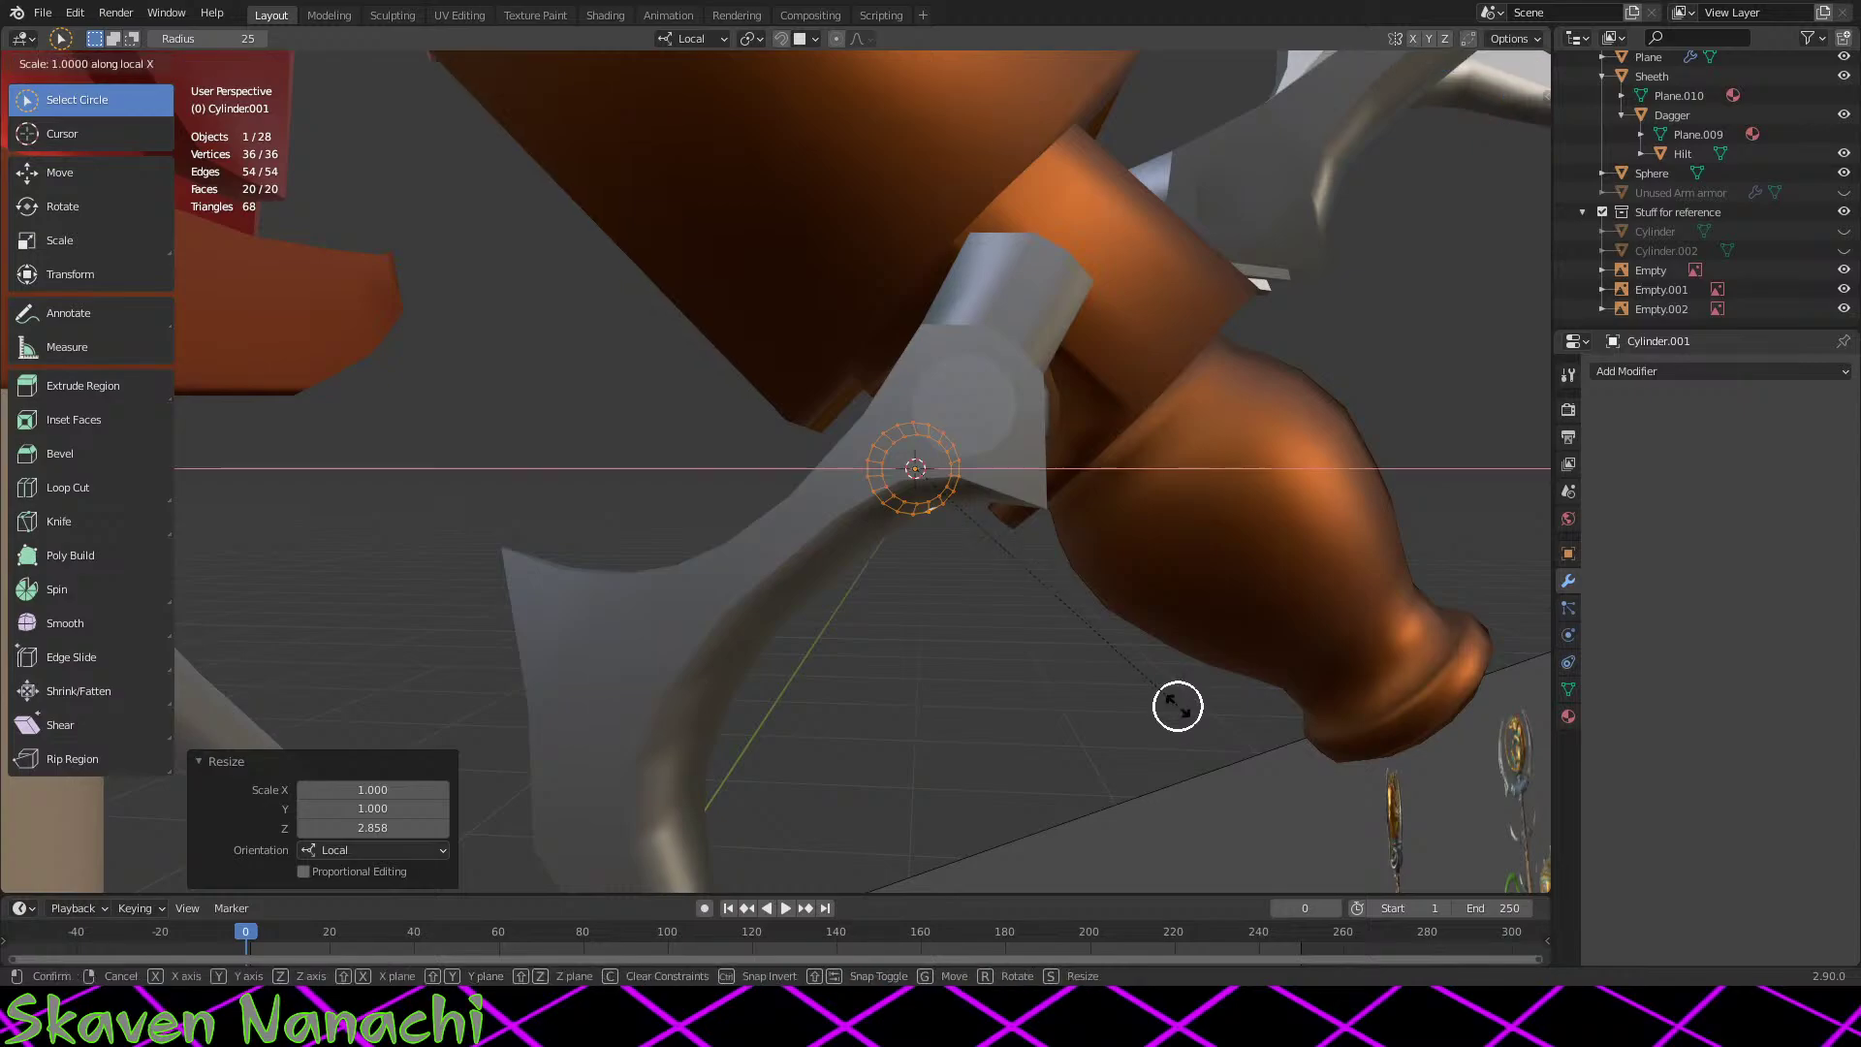
key("z")
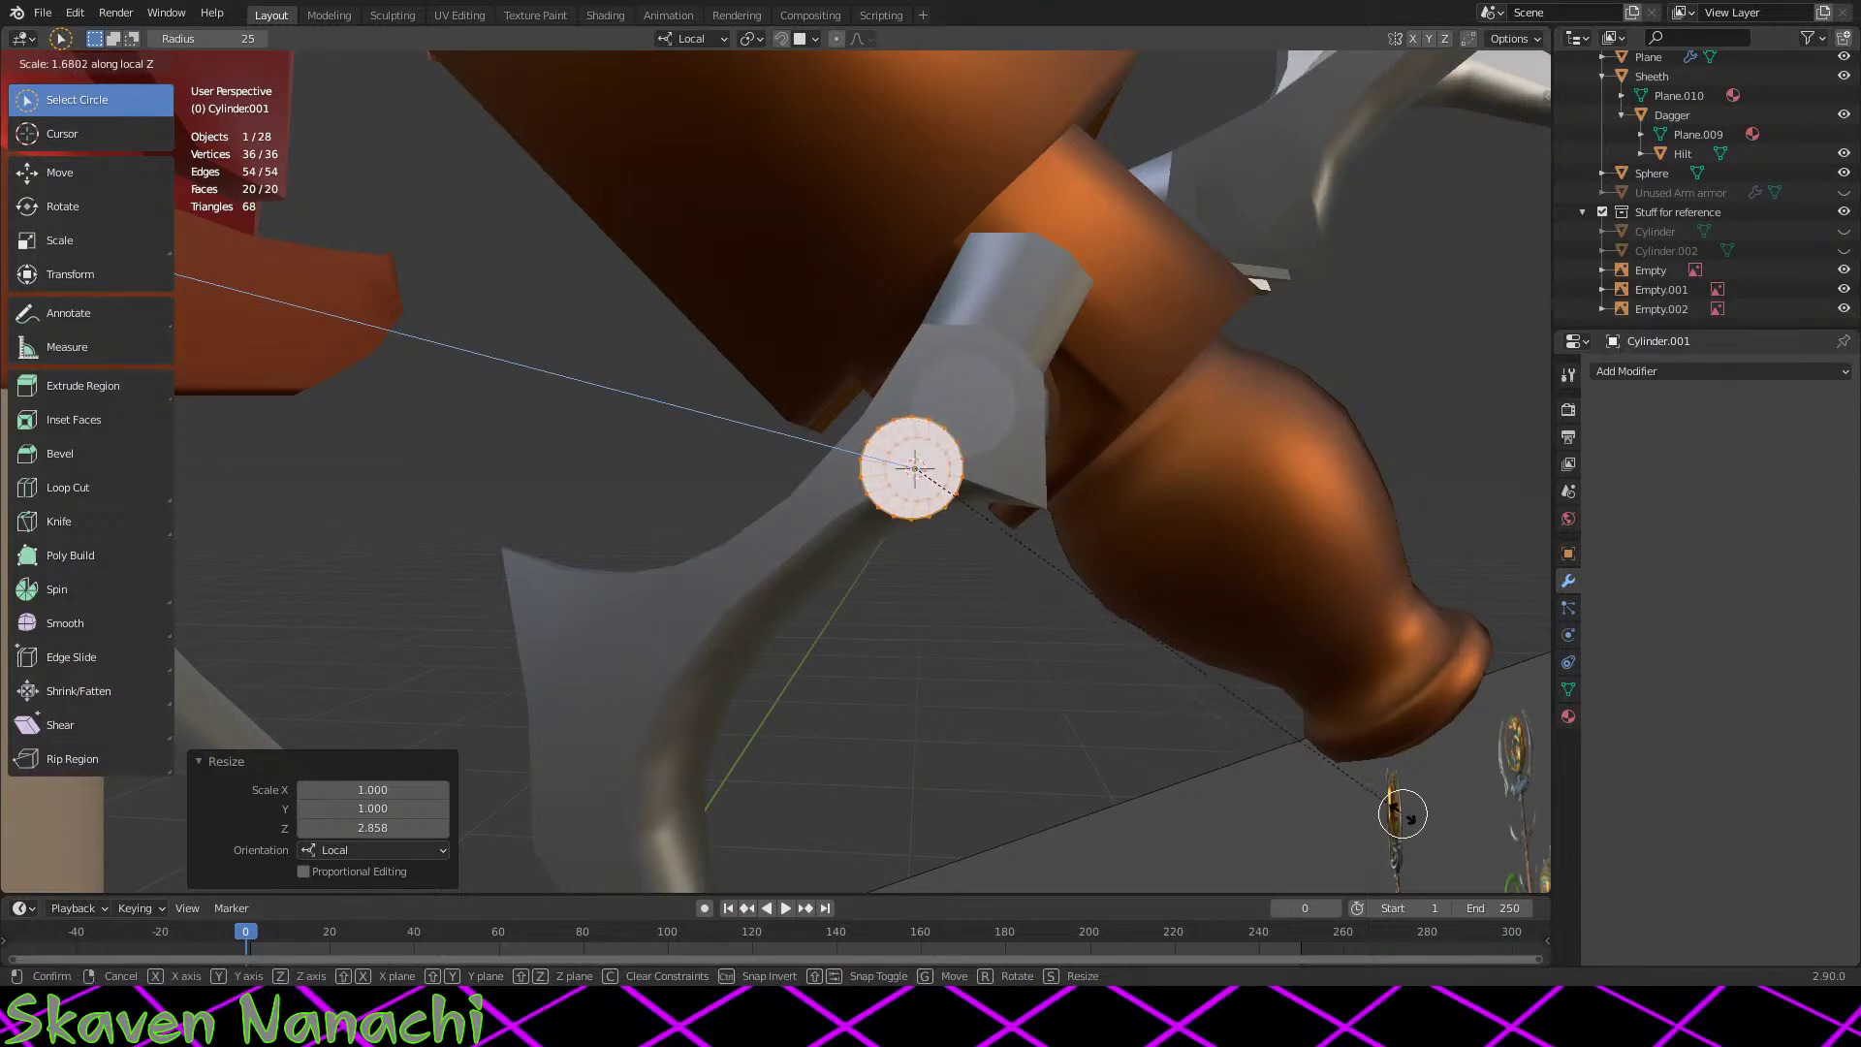
key("z")
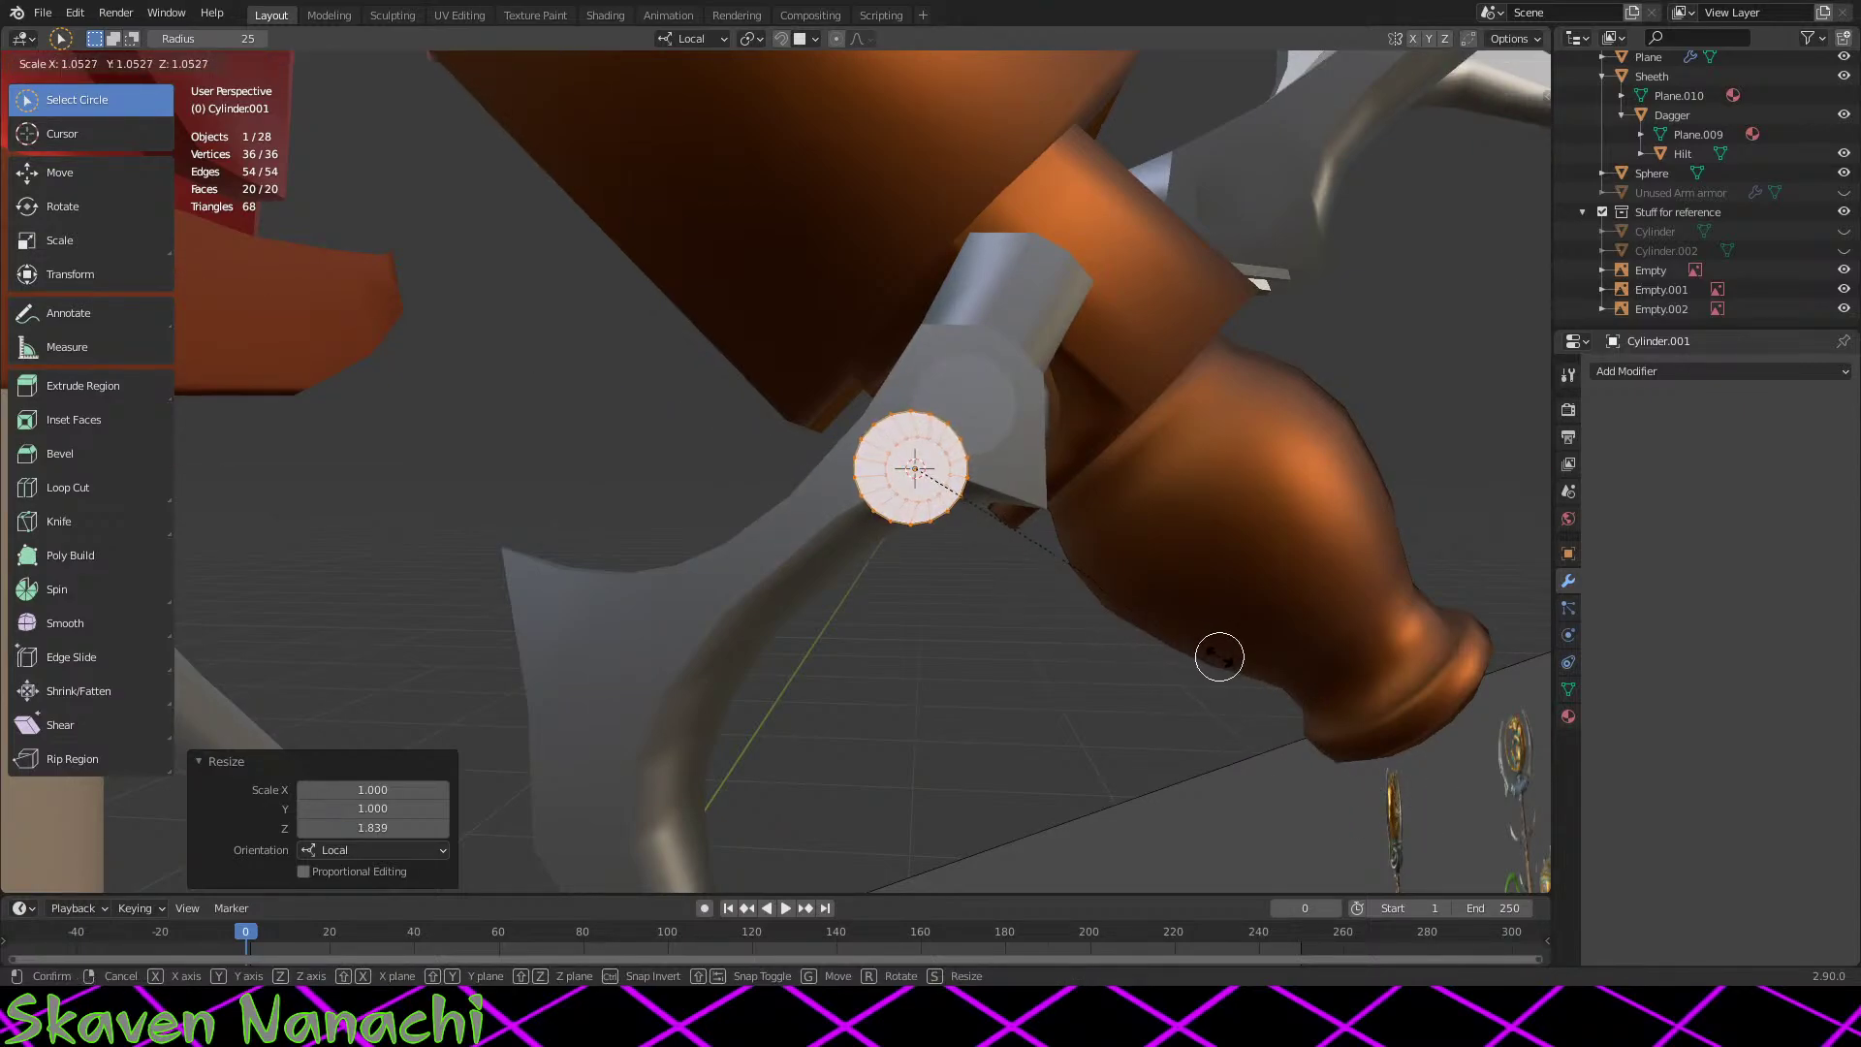
left_click(1245, 664)
Step: Move the cylinder's mesh up to the sleeve's lower corner behind the claw bracket, fine-tuning its position in small moves
key("g")
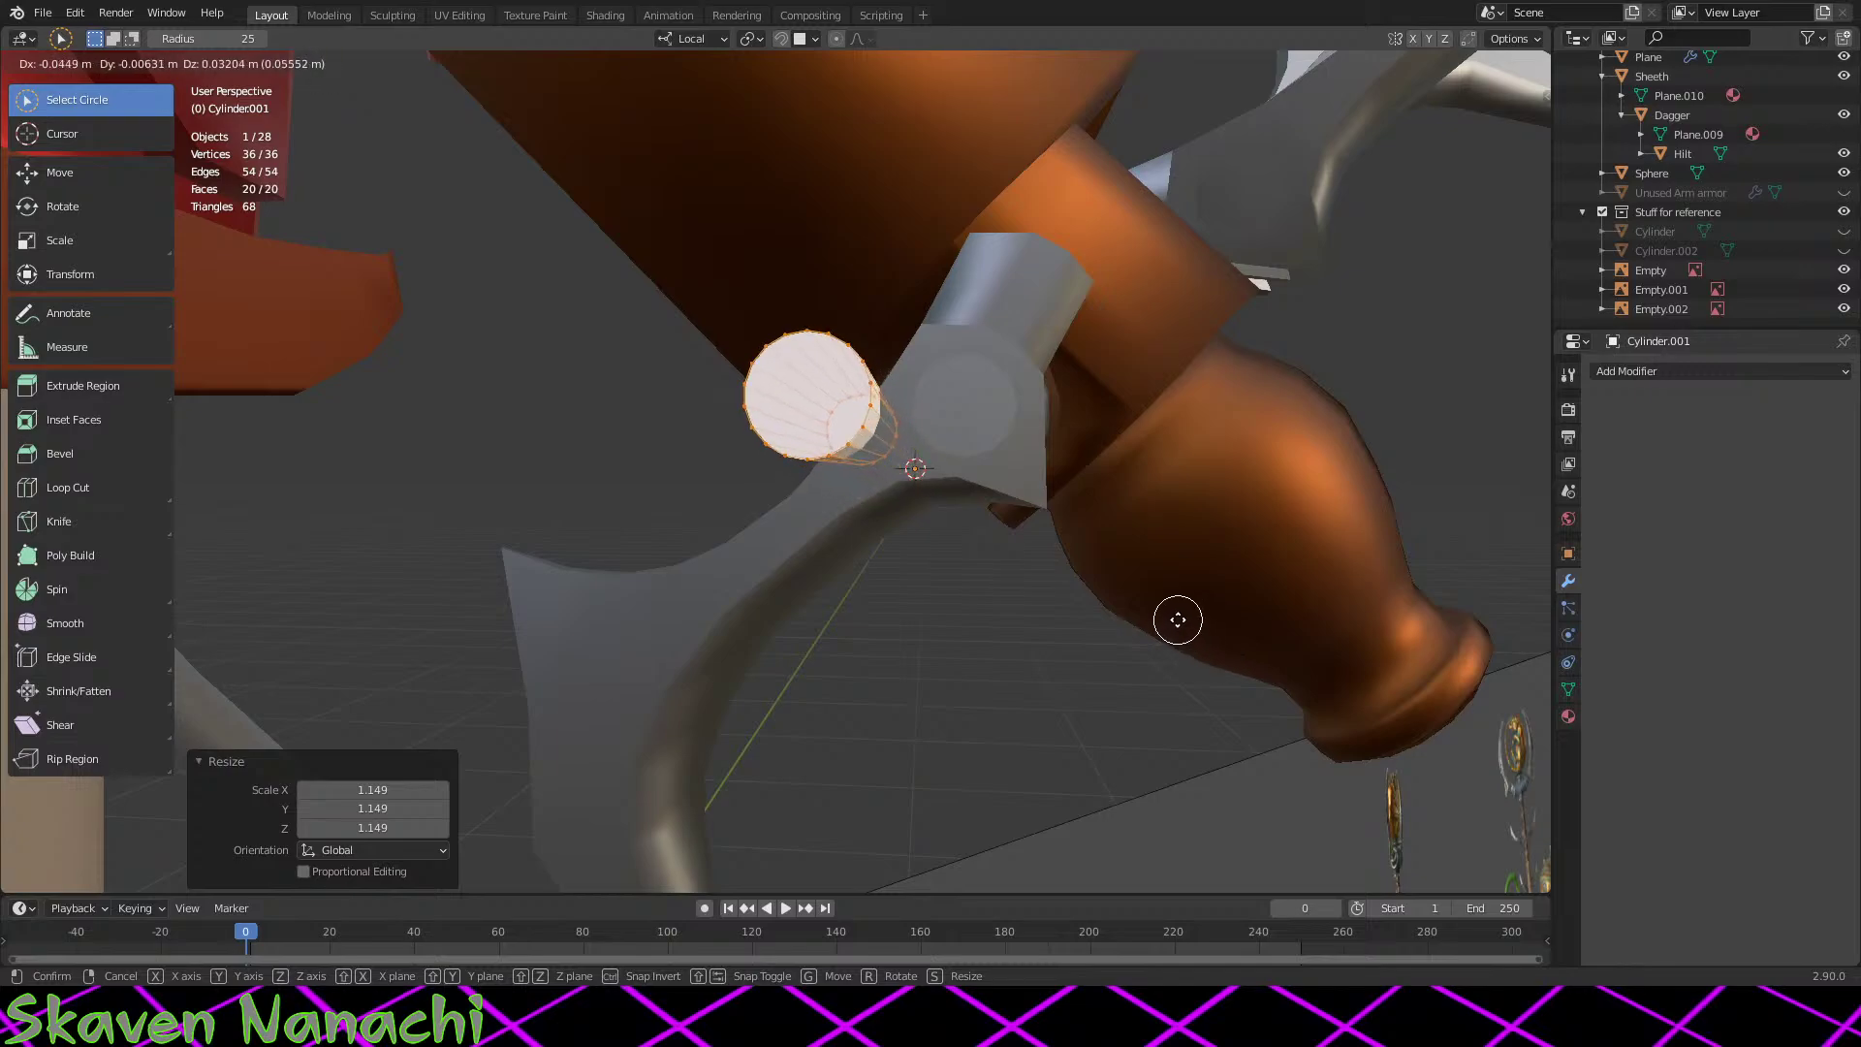
left_click(1159, 602)
middle_click_drag(1151, 619, 1090, 648)
key("g")
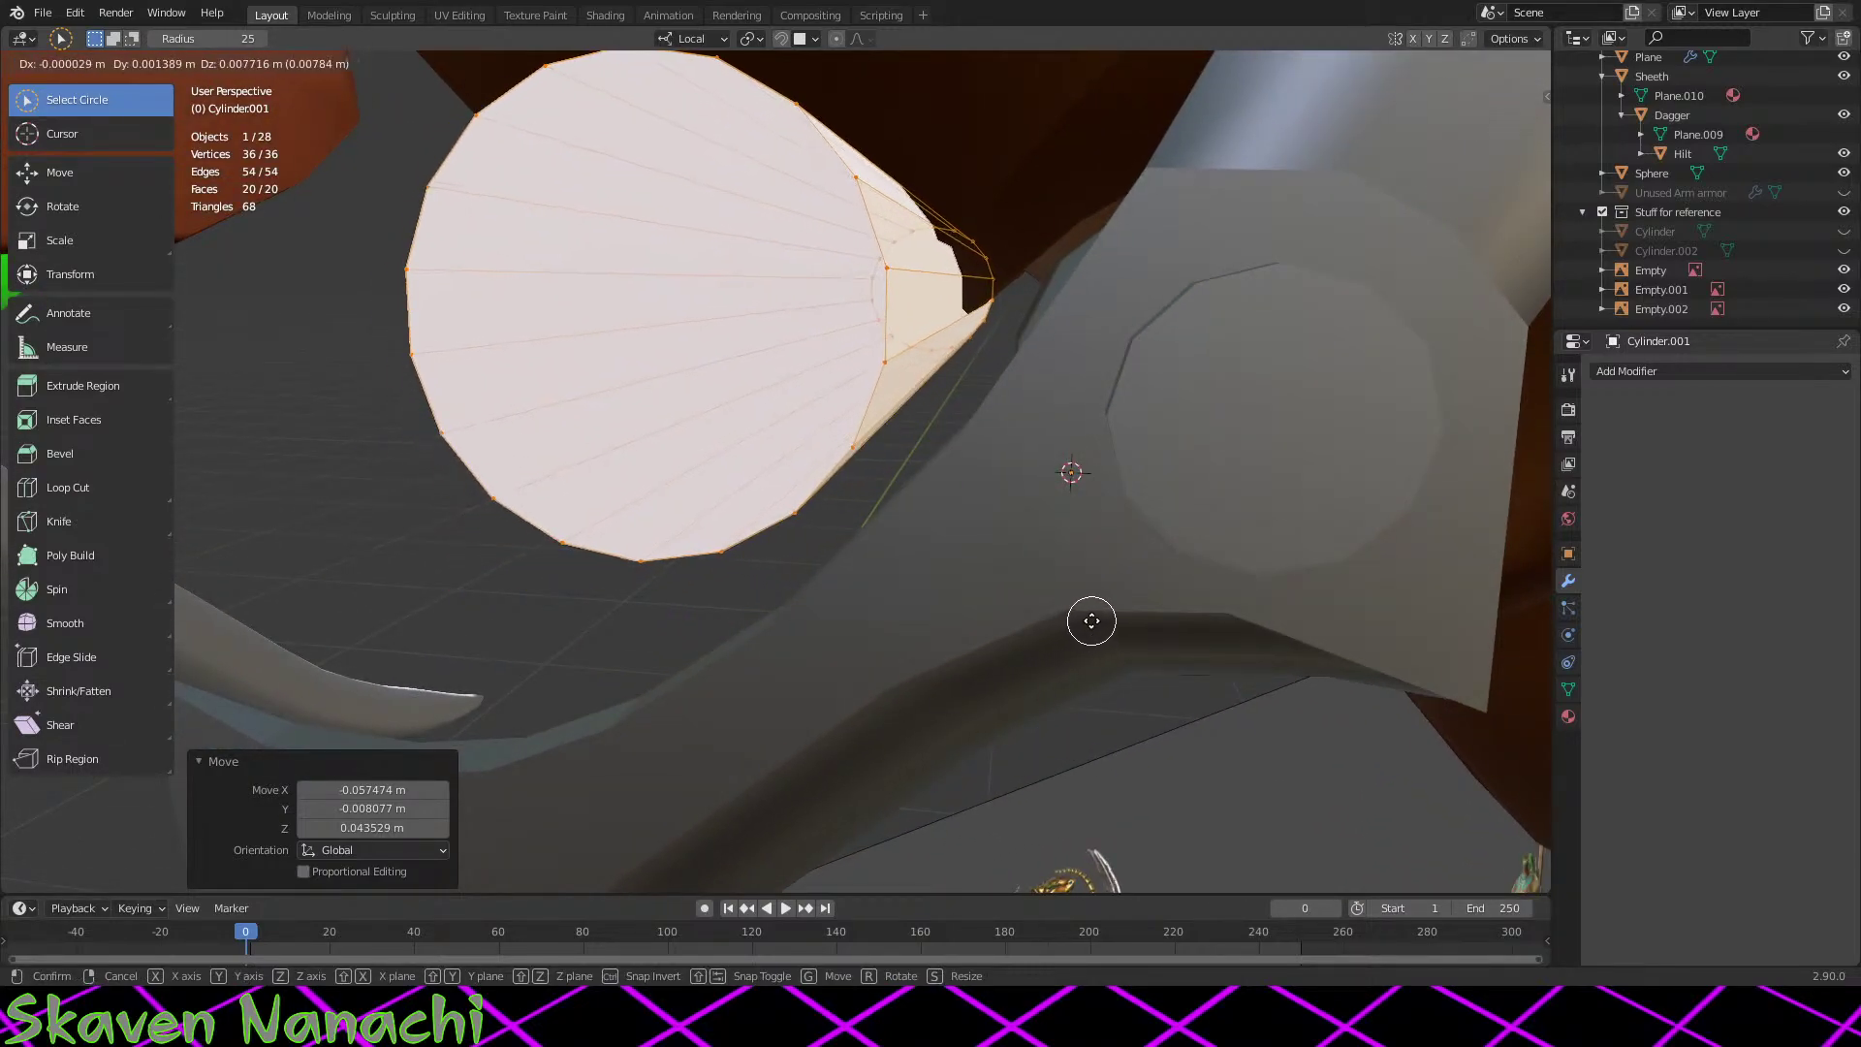
left_click(1081, 618)
scroll(1052, 601, "up", 3)
middle_click_drag(1063, 602, 1018, 729)
key("g")
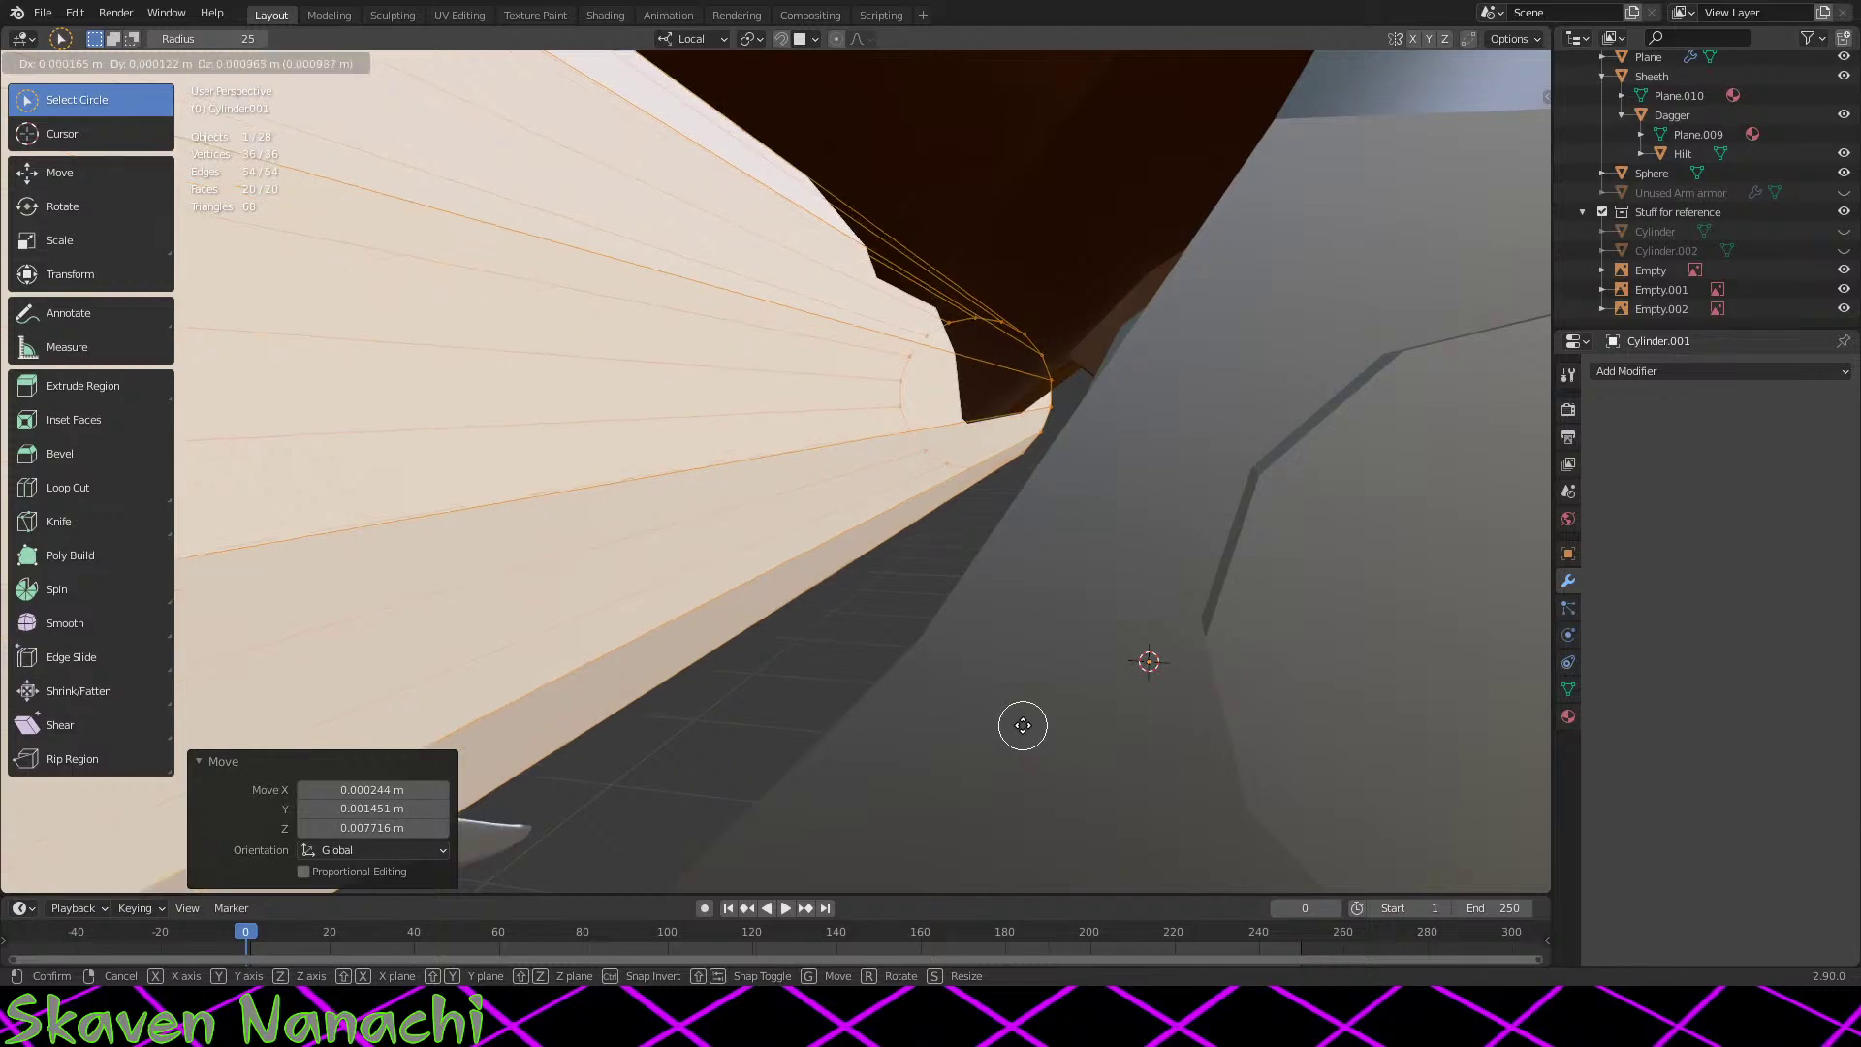
left_click(1023, 725)
Step: Shorten the cylinder along its local Z axis in two passes, by factors of about 0.706 and 0.766
scroll(1018, 727, "down", 5)
middle_click_drag(1005, 727, 776, 739)
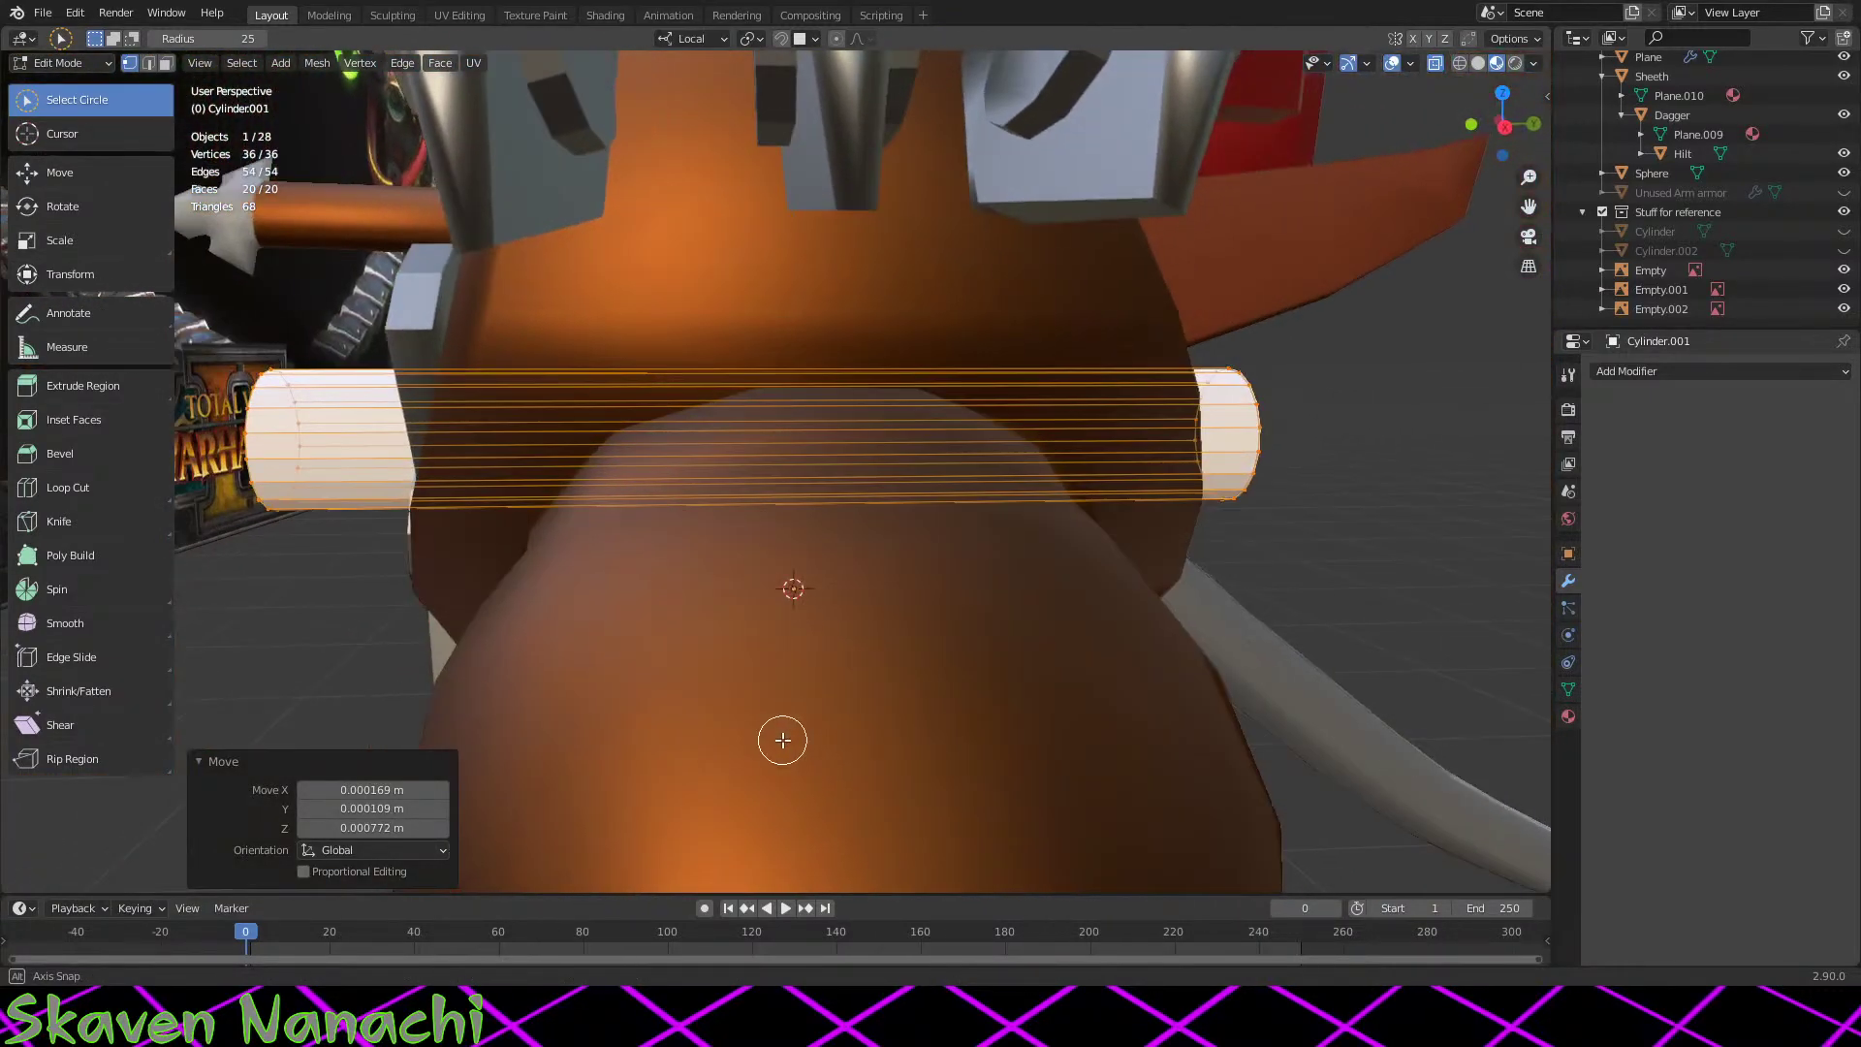
key("s")
key("z")
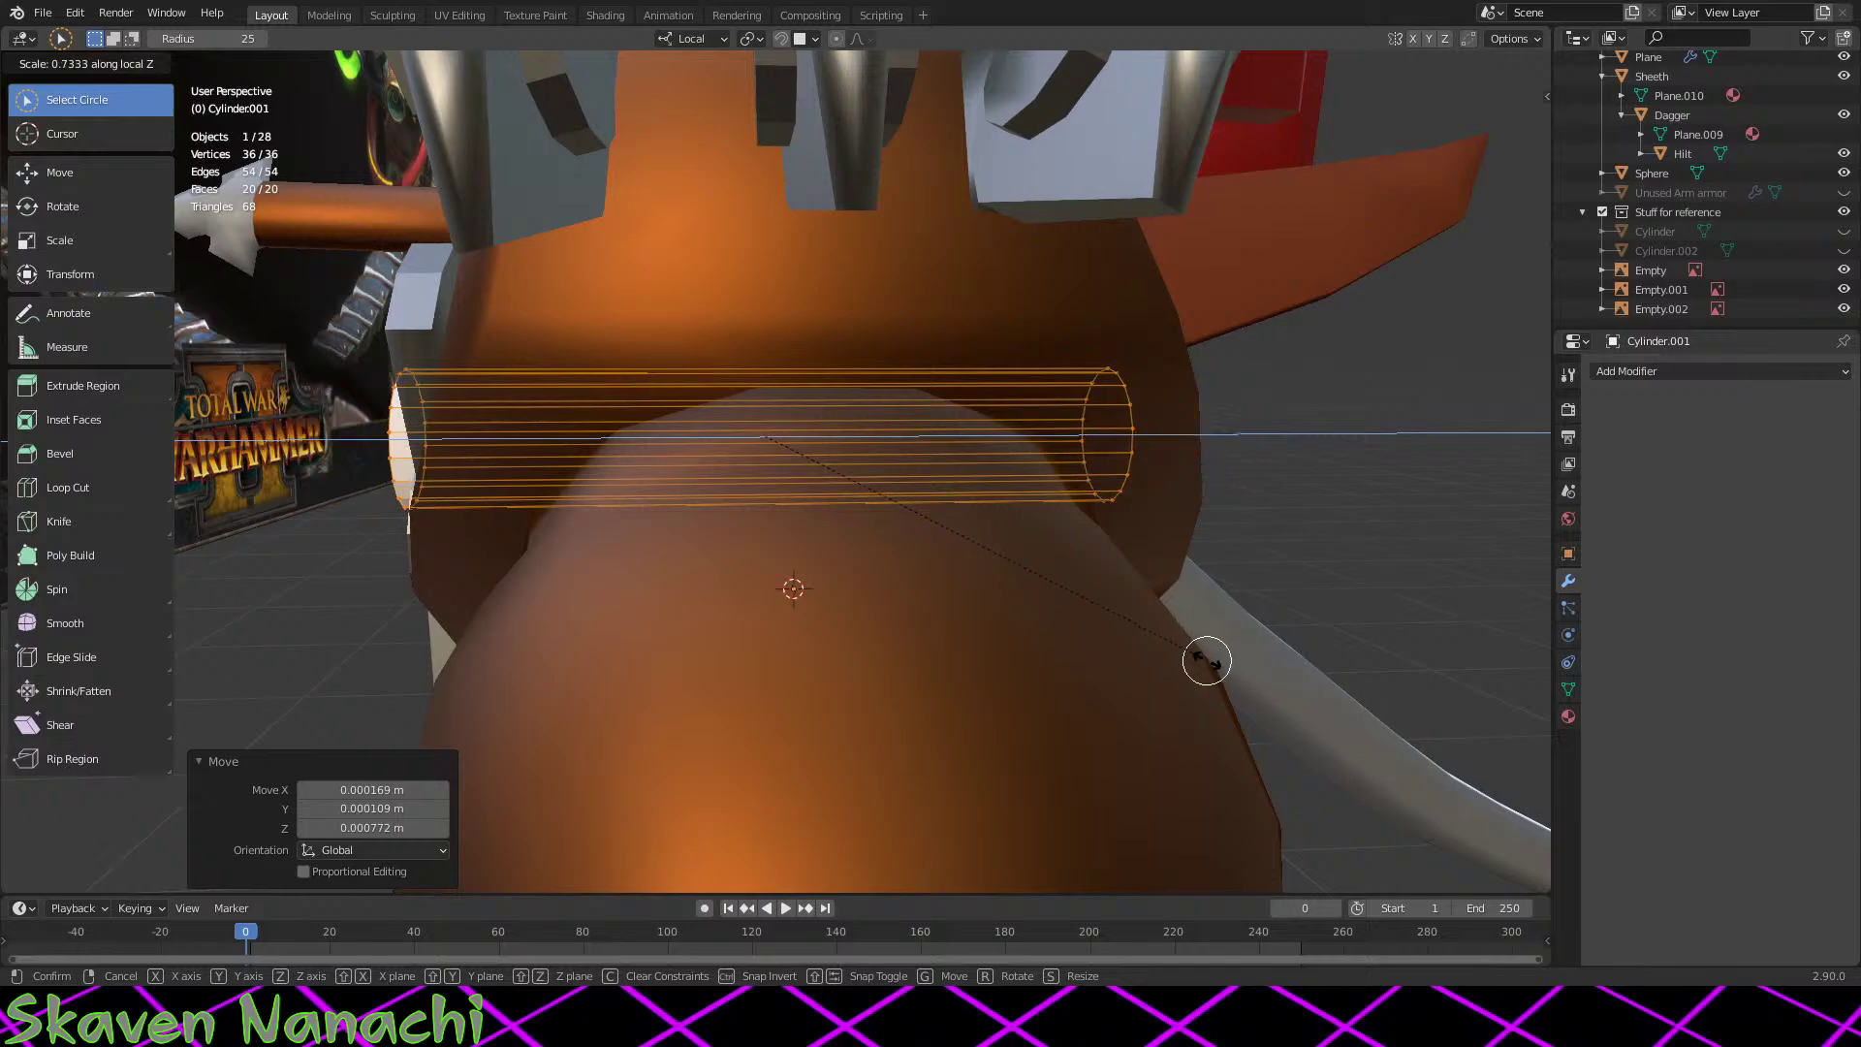
left_click(1204, 656)
middle_click_drag(1205, 656, 1059, 678)
key("s")
key("z")
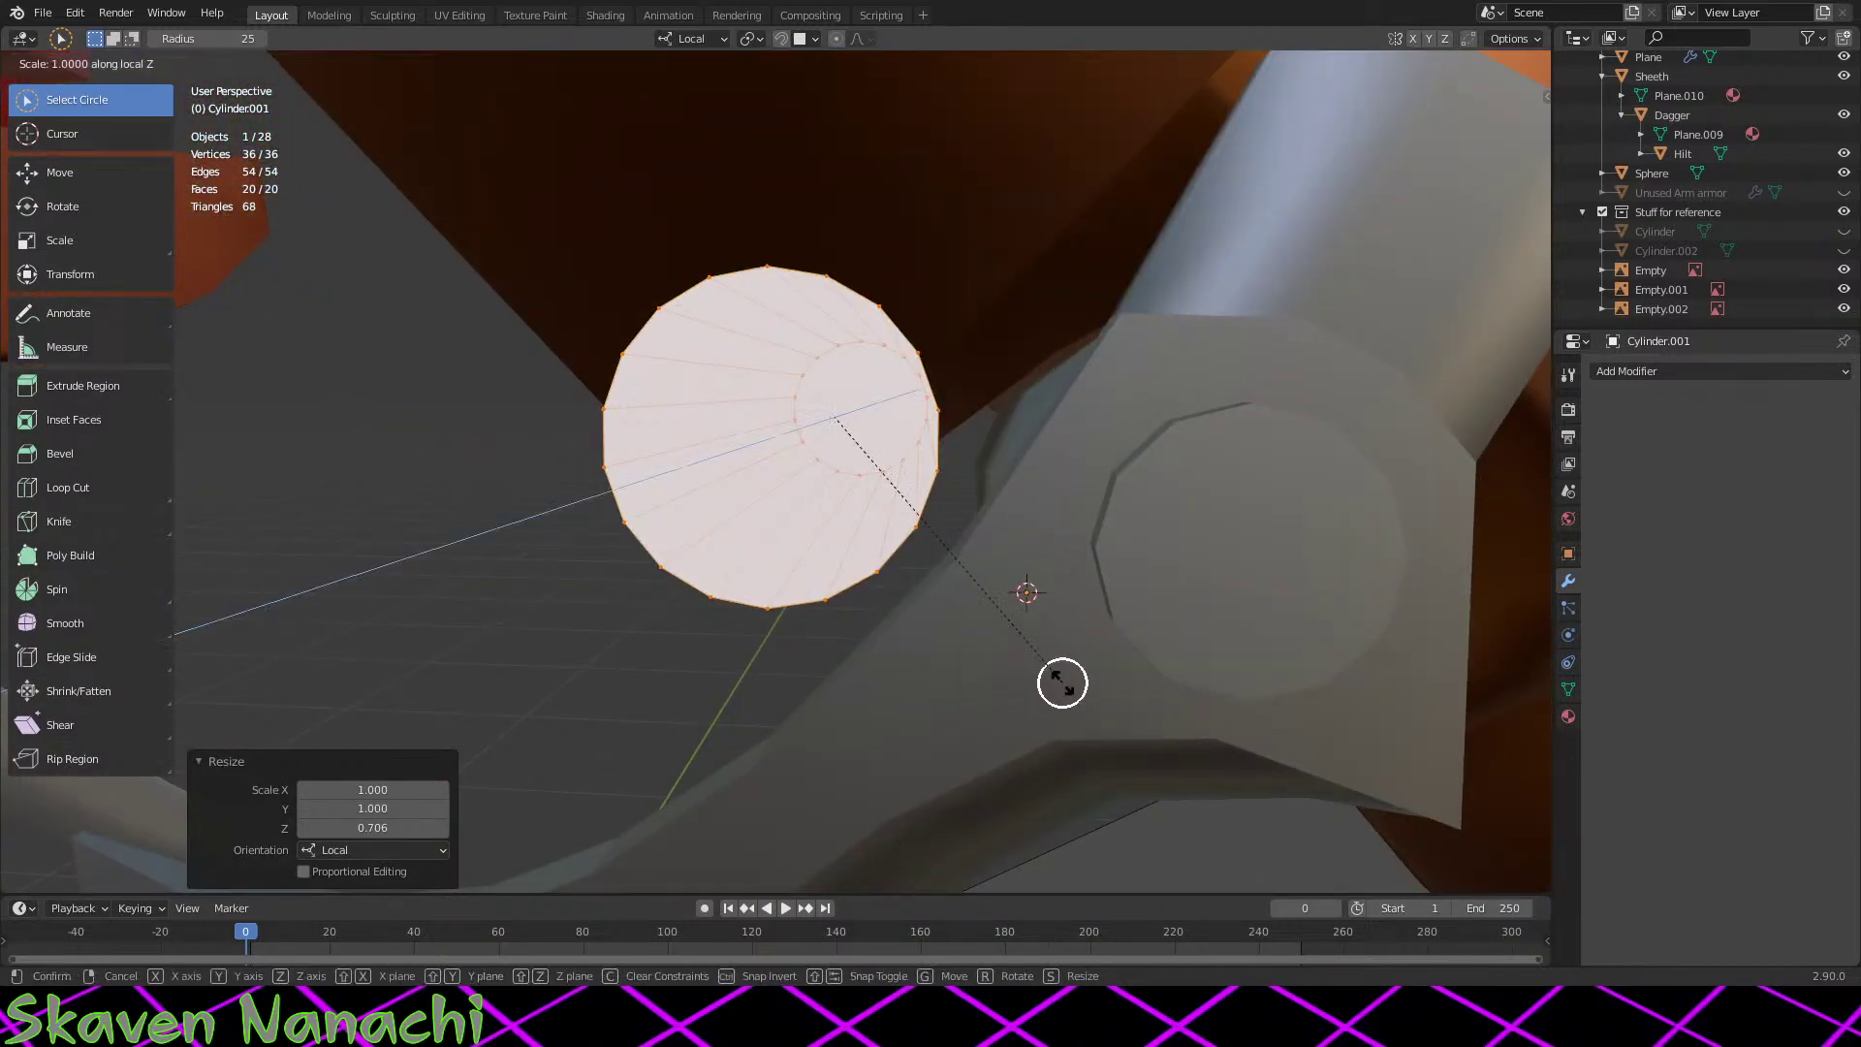
left_click(1001, 620)
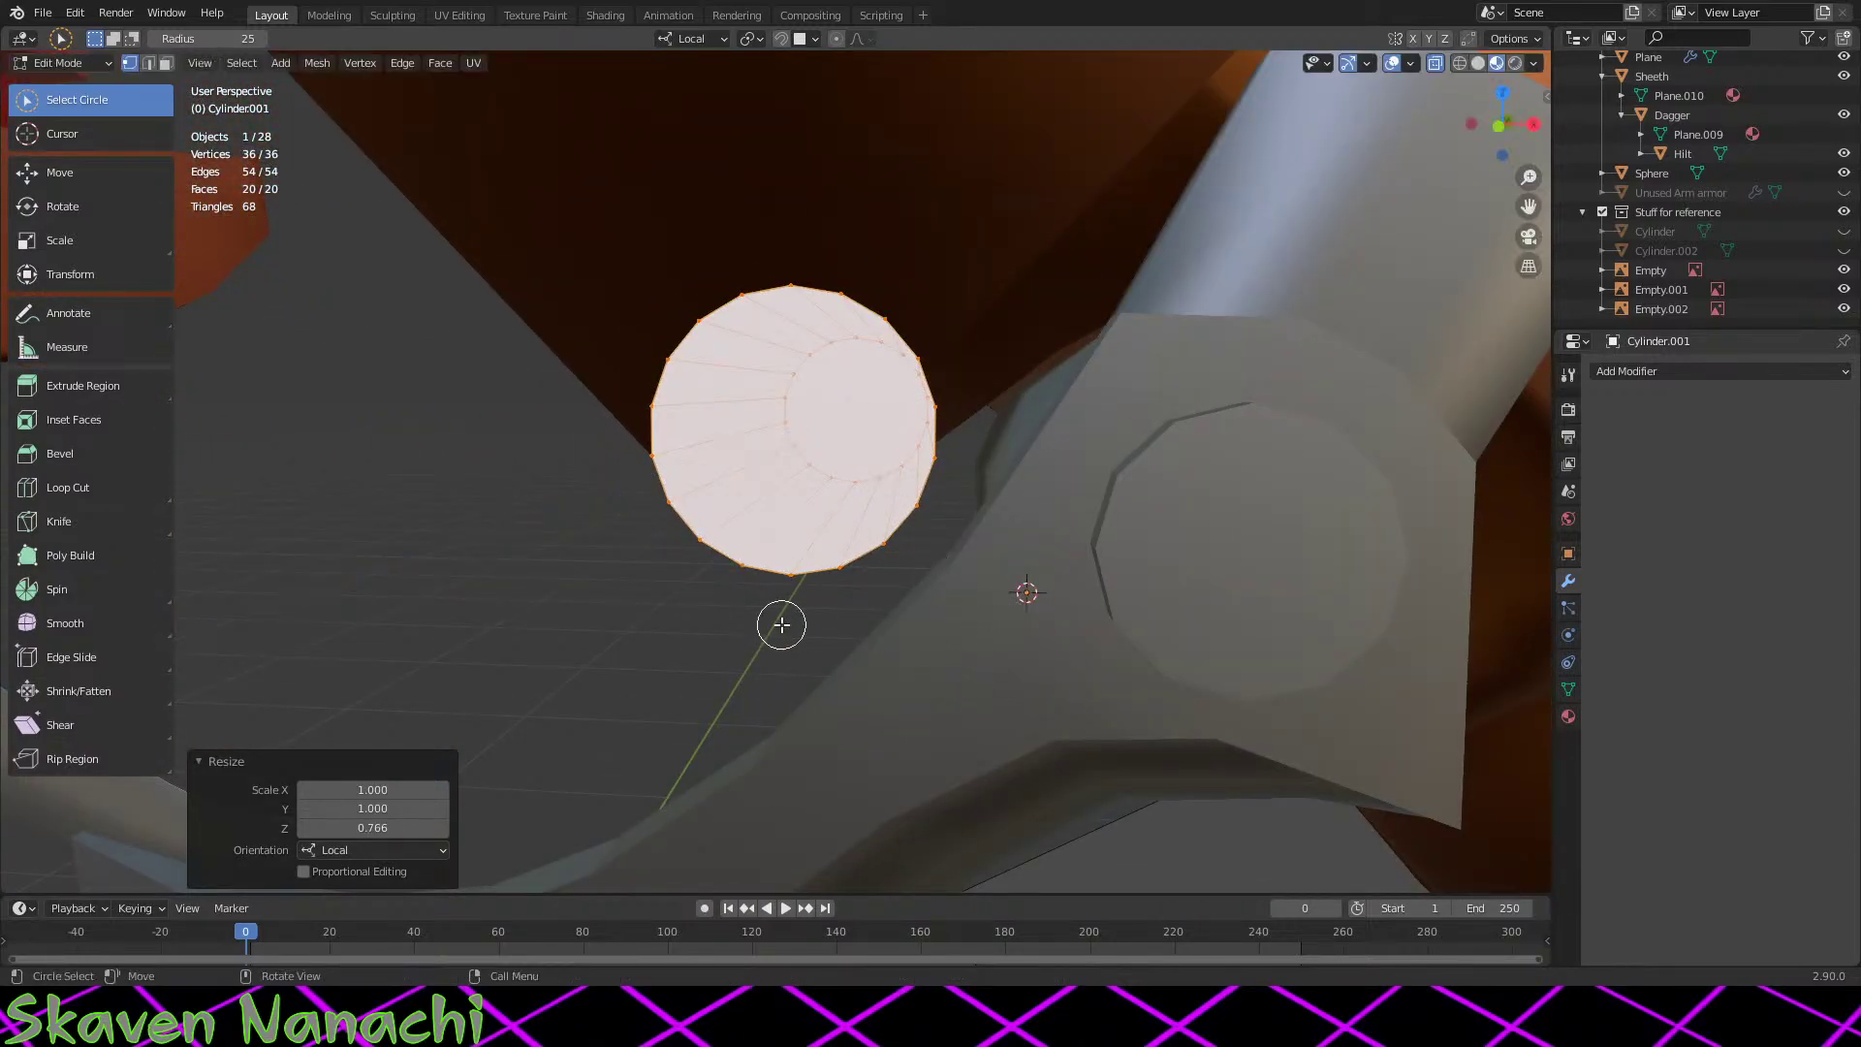
Step: Scale the cylinder's length along local Z to about 0.993 and shift it about 0.0024 m along local Z to centre it under the sleeve
middle_click_drag(776, 623, 1146, 773)
key("s")
key("z")
left_click(1173, 746)
key("g")
key("x")
key("y")
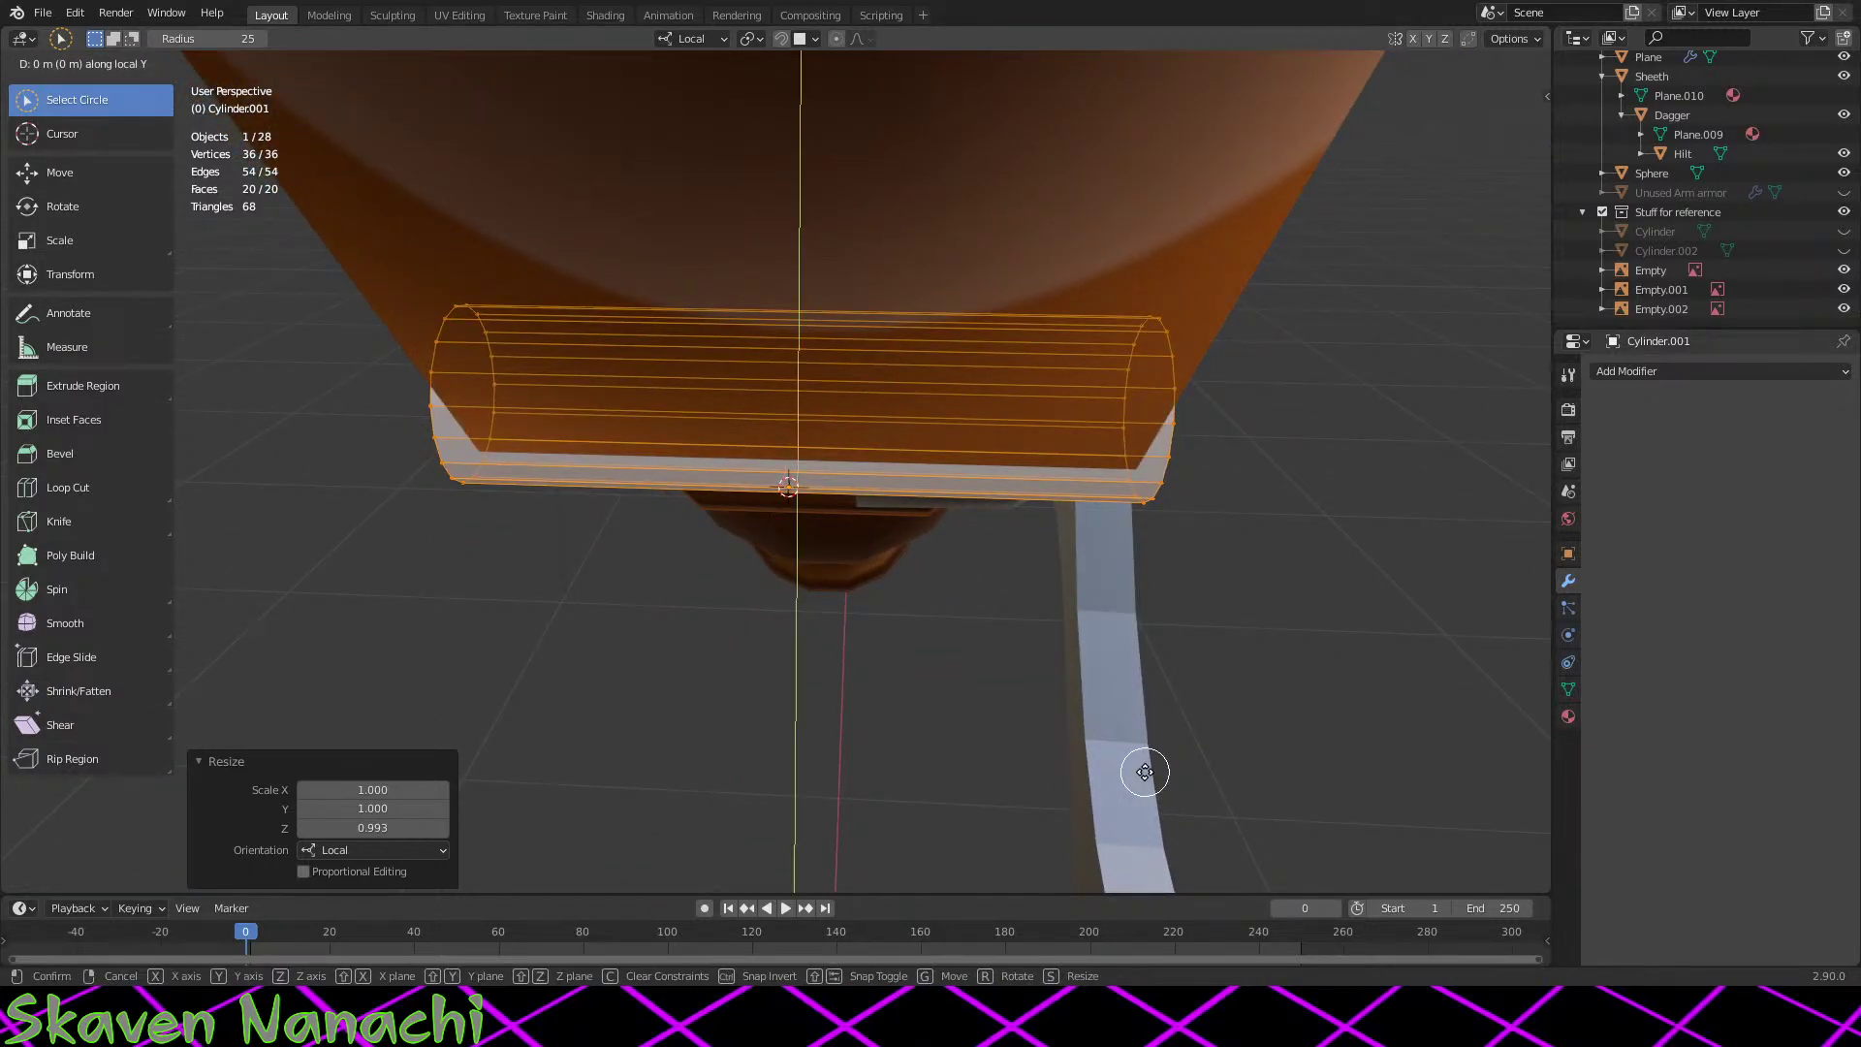
key("z")
left_click(1067, 769)
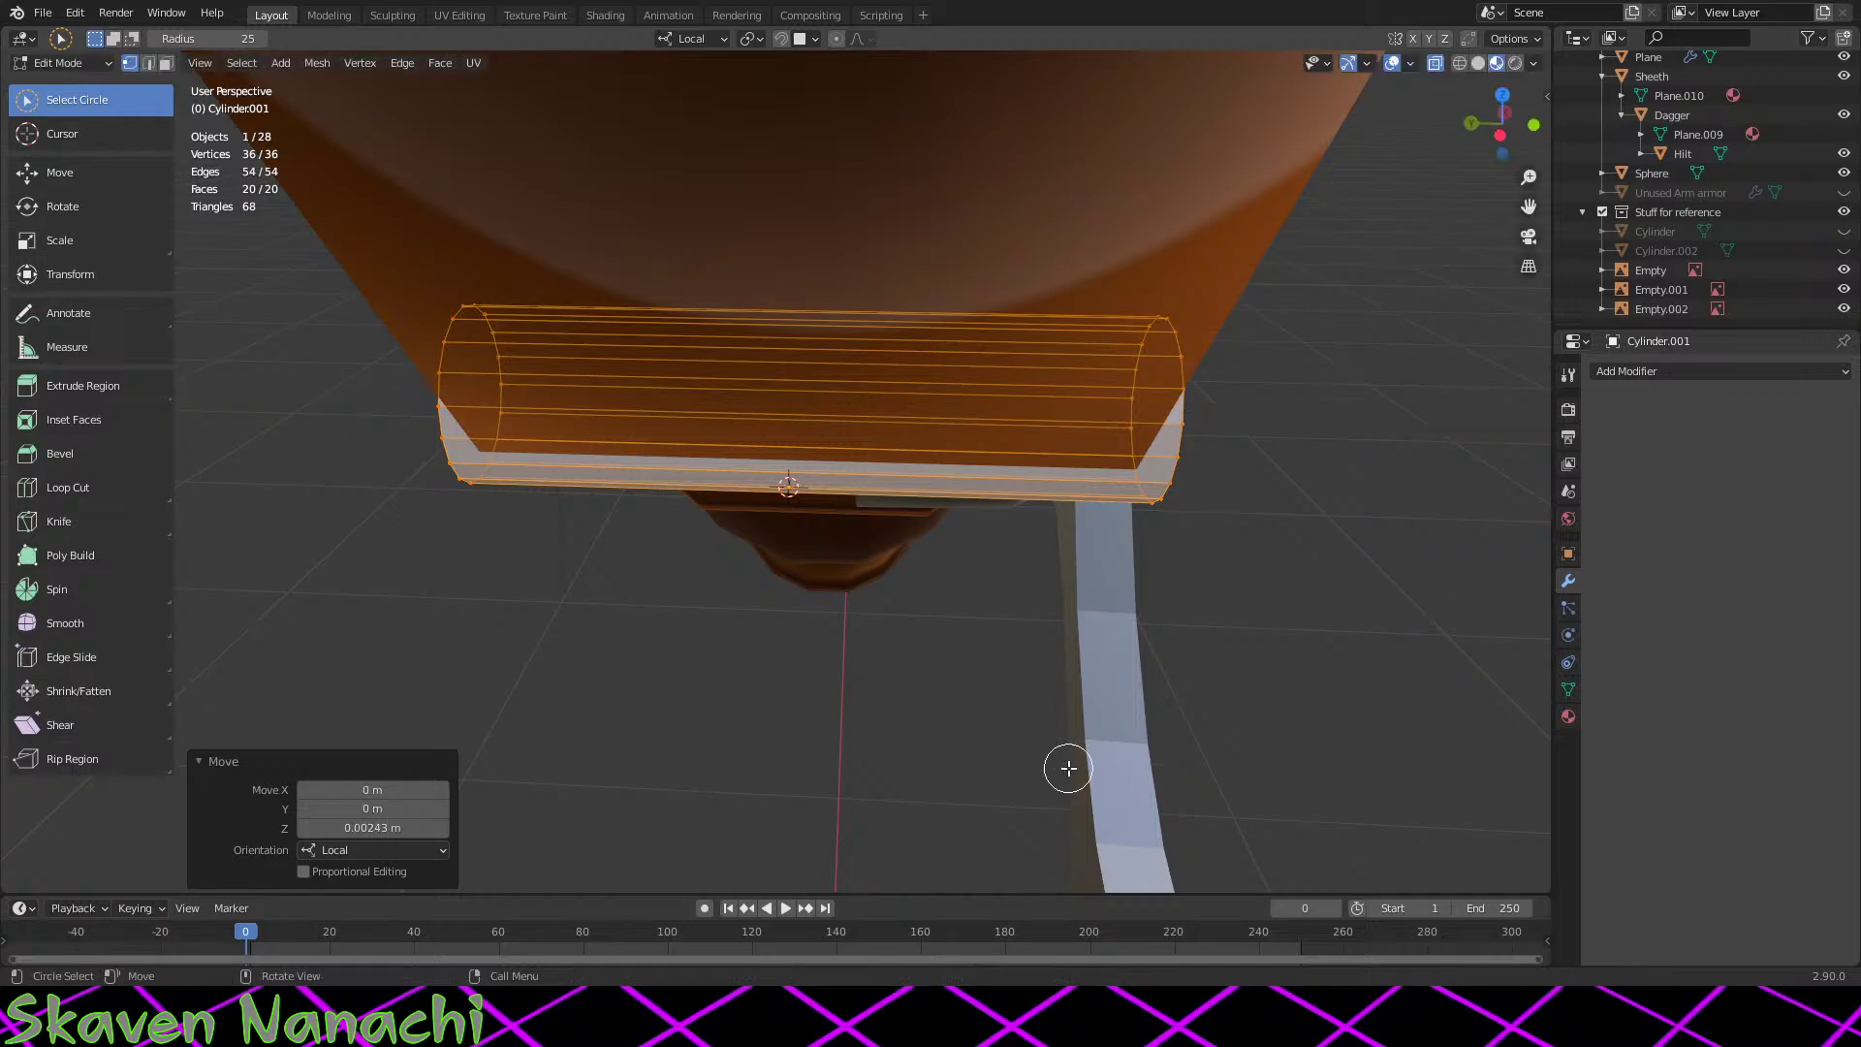
Step: Scale the cylinder's length along local Z to 0.975
middle_click_drag(1067, 769, 1412, 752)
key("s")
key("z")
left_click(1151, 782)
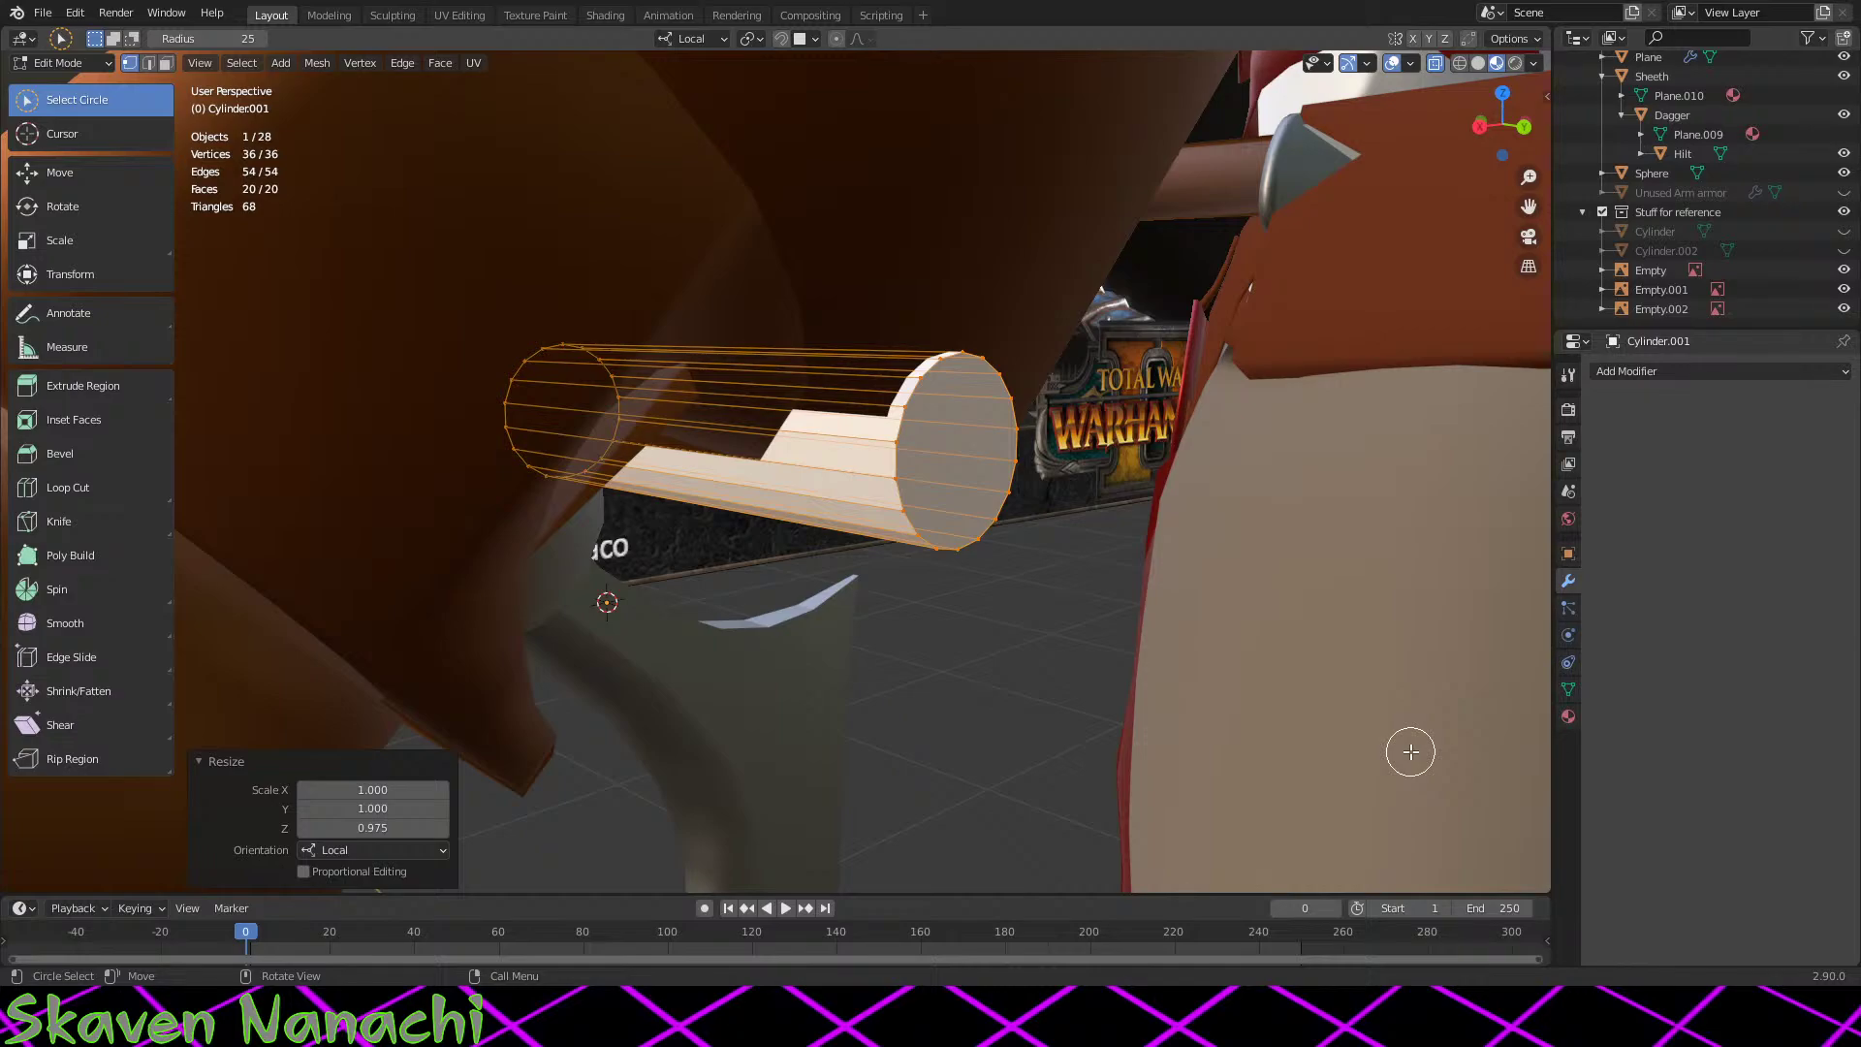
middle_click_drag(1209, 404, 894, 550)
key("Tab")
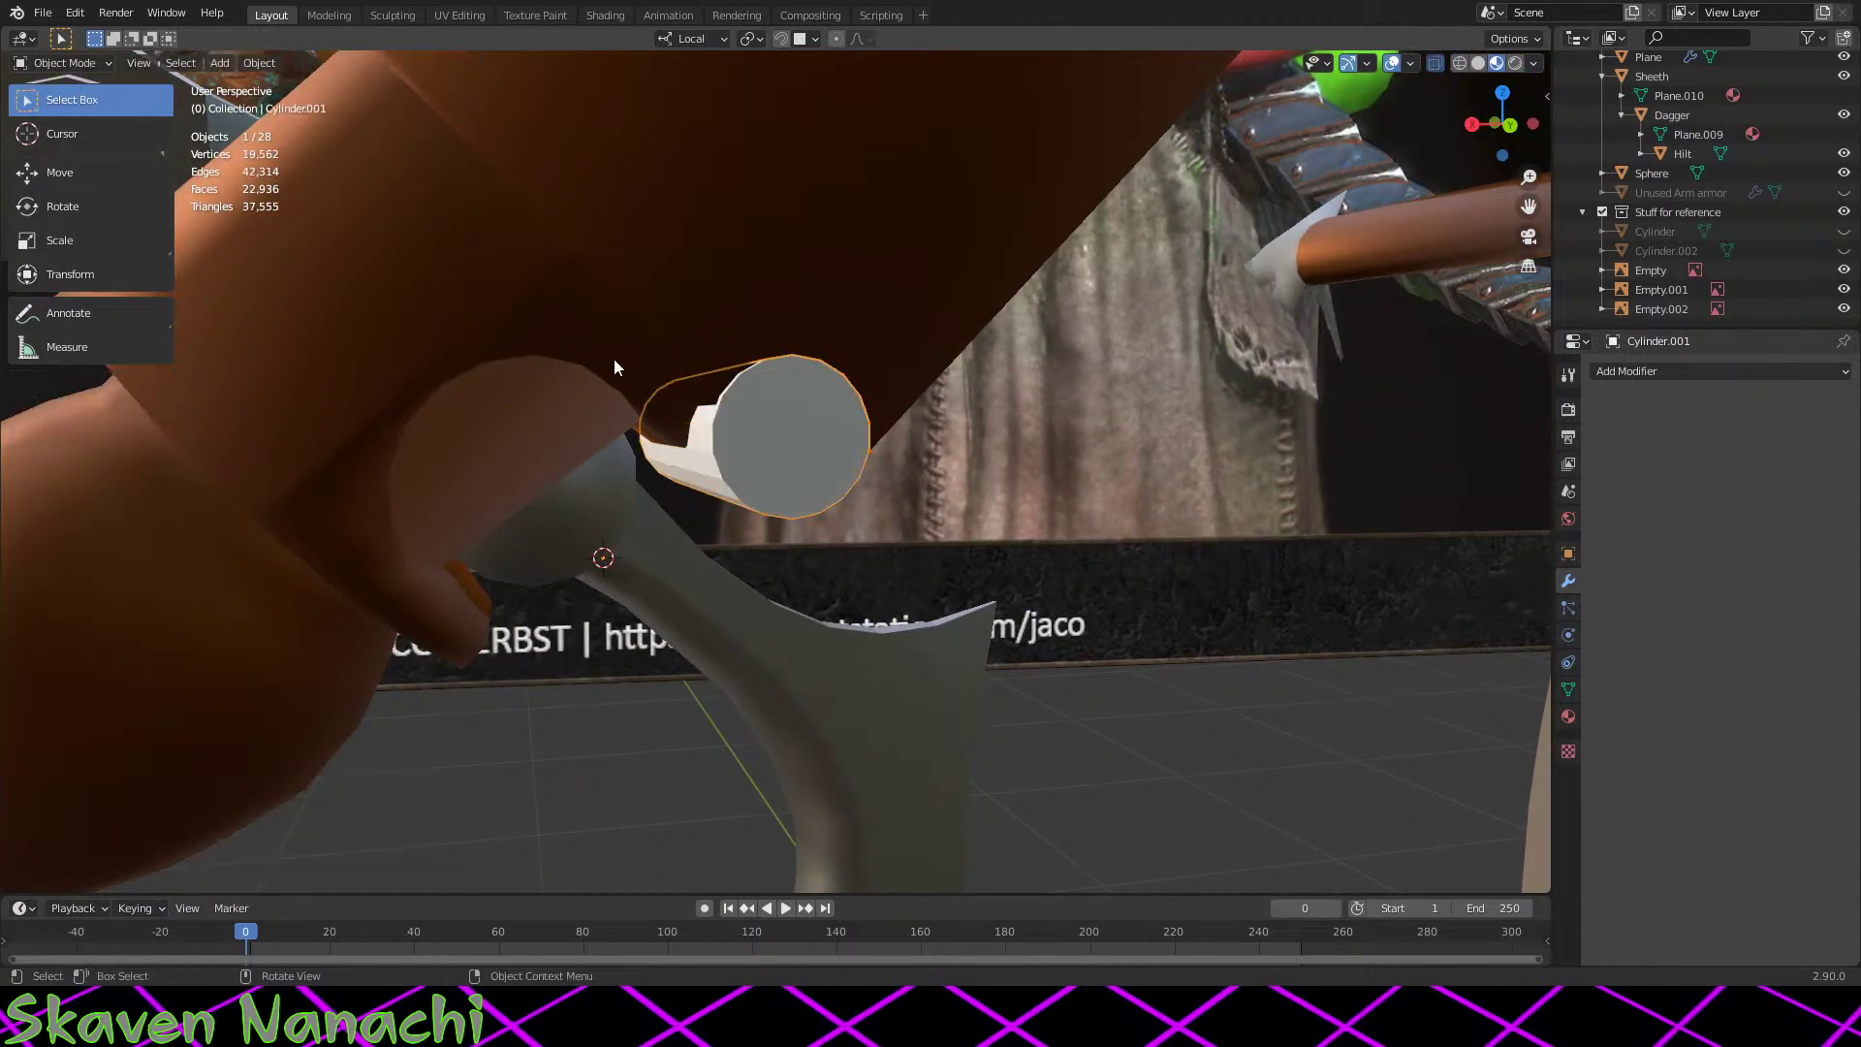
Step: Join the cylinder and the gun arm claw connection into one object
key("Tab")
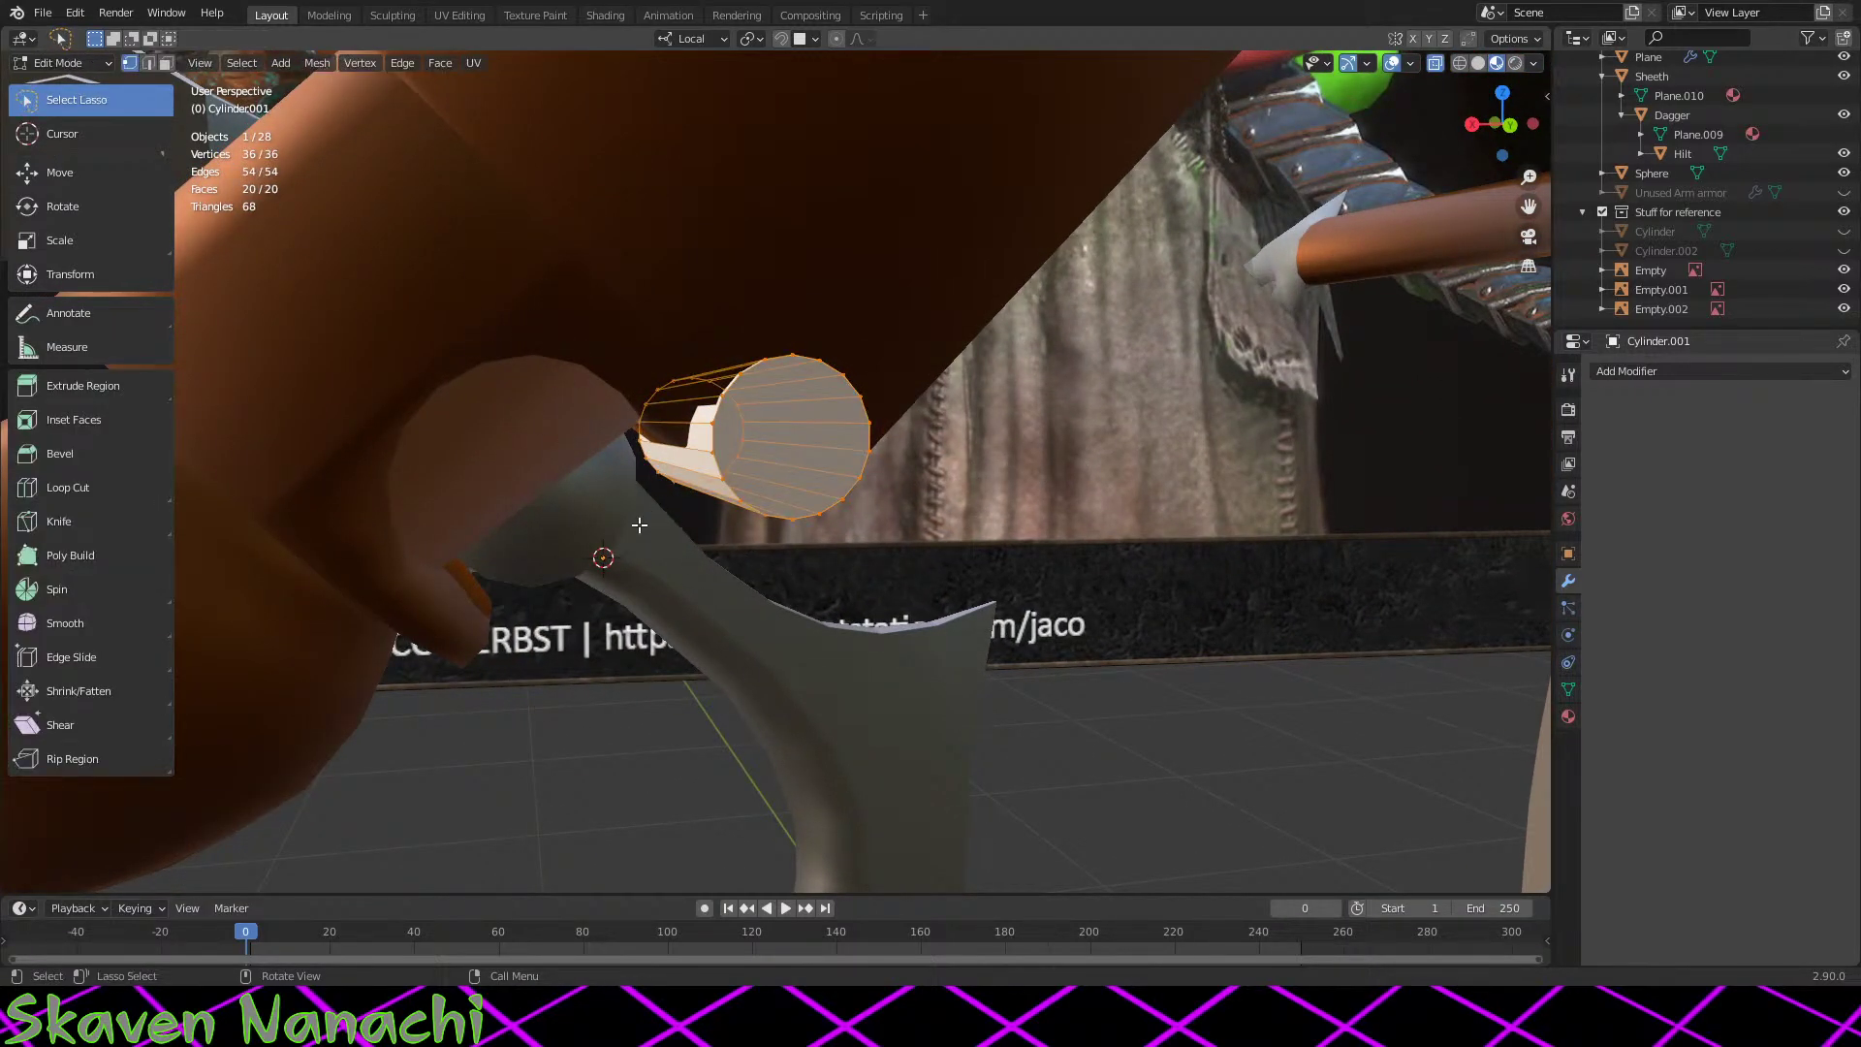
key("Tab")
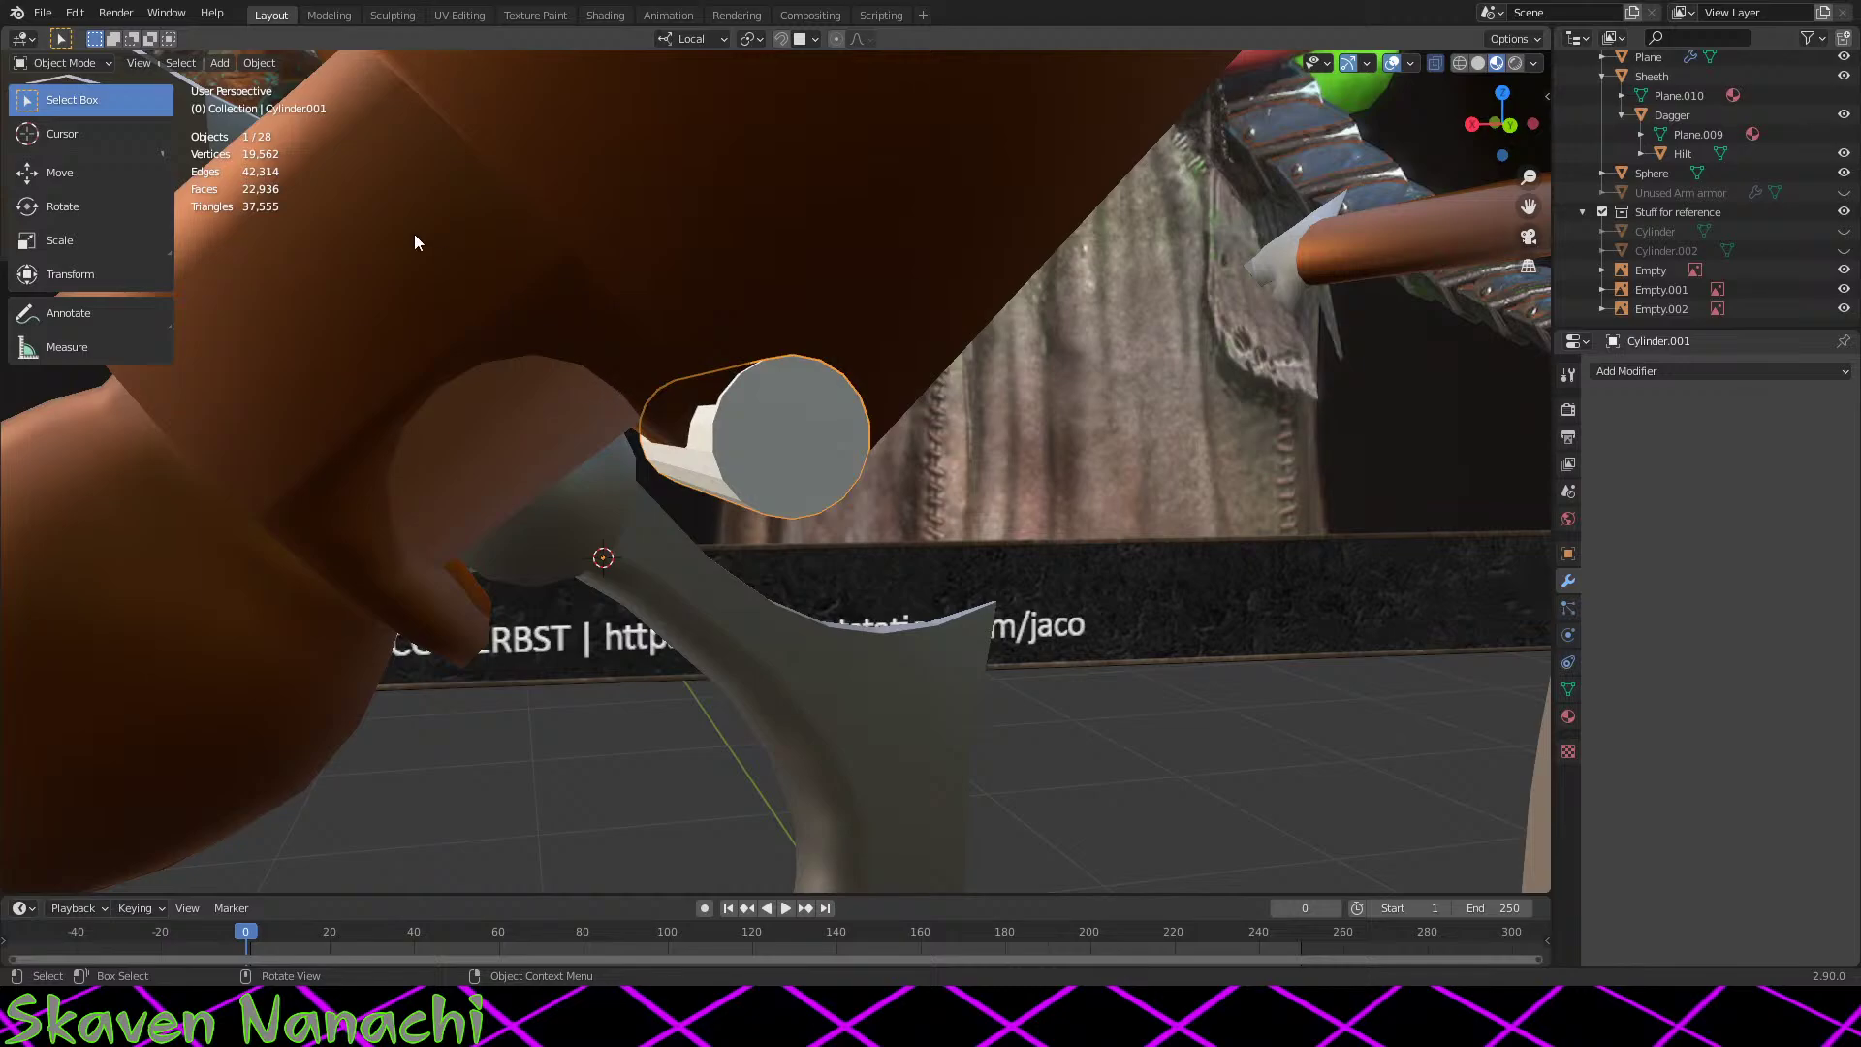
left_click_drag(415, 235, 725, 498, "shift")
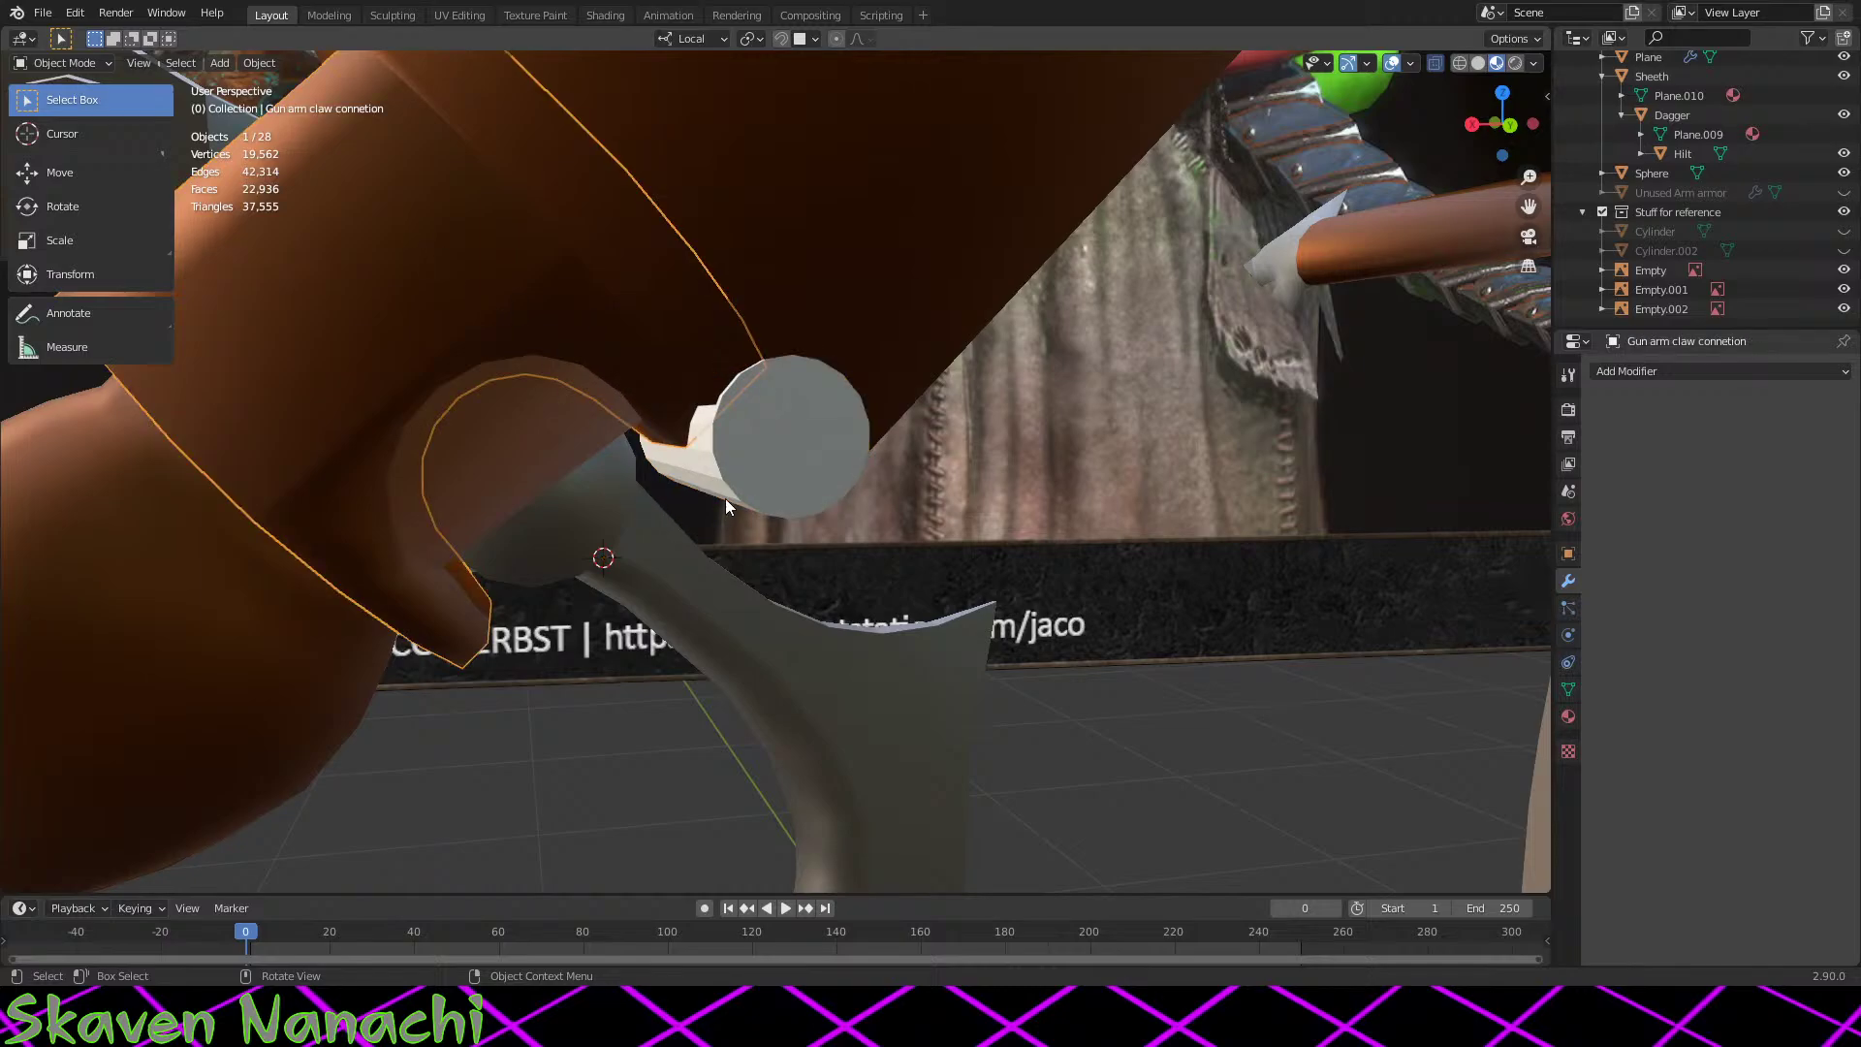
left_click(260, 63)
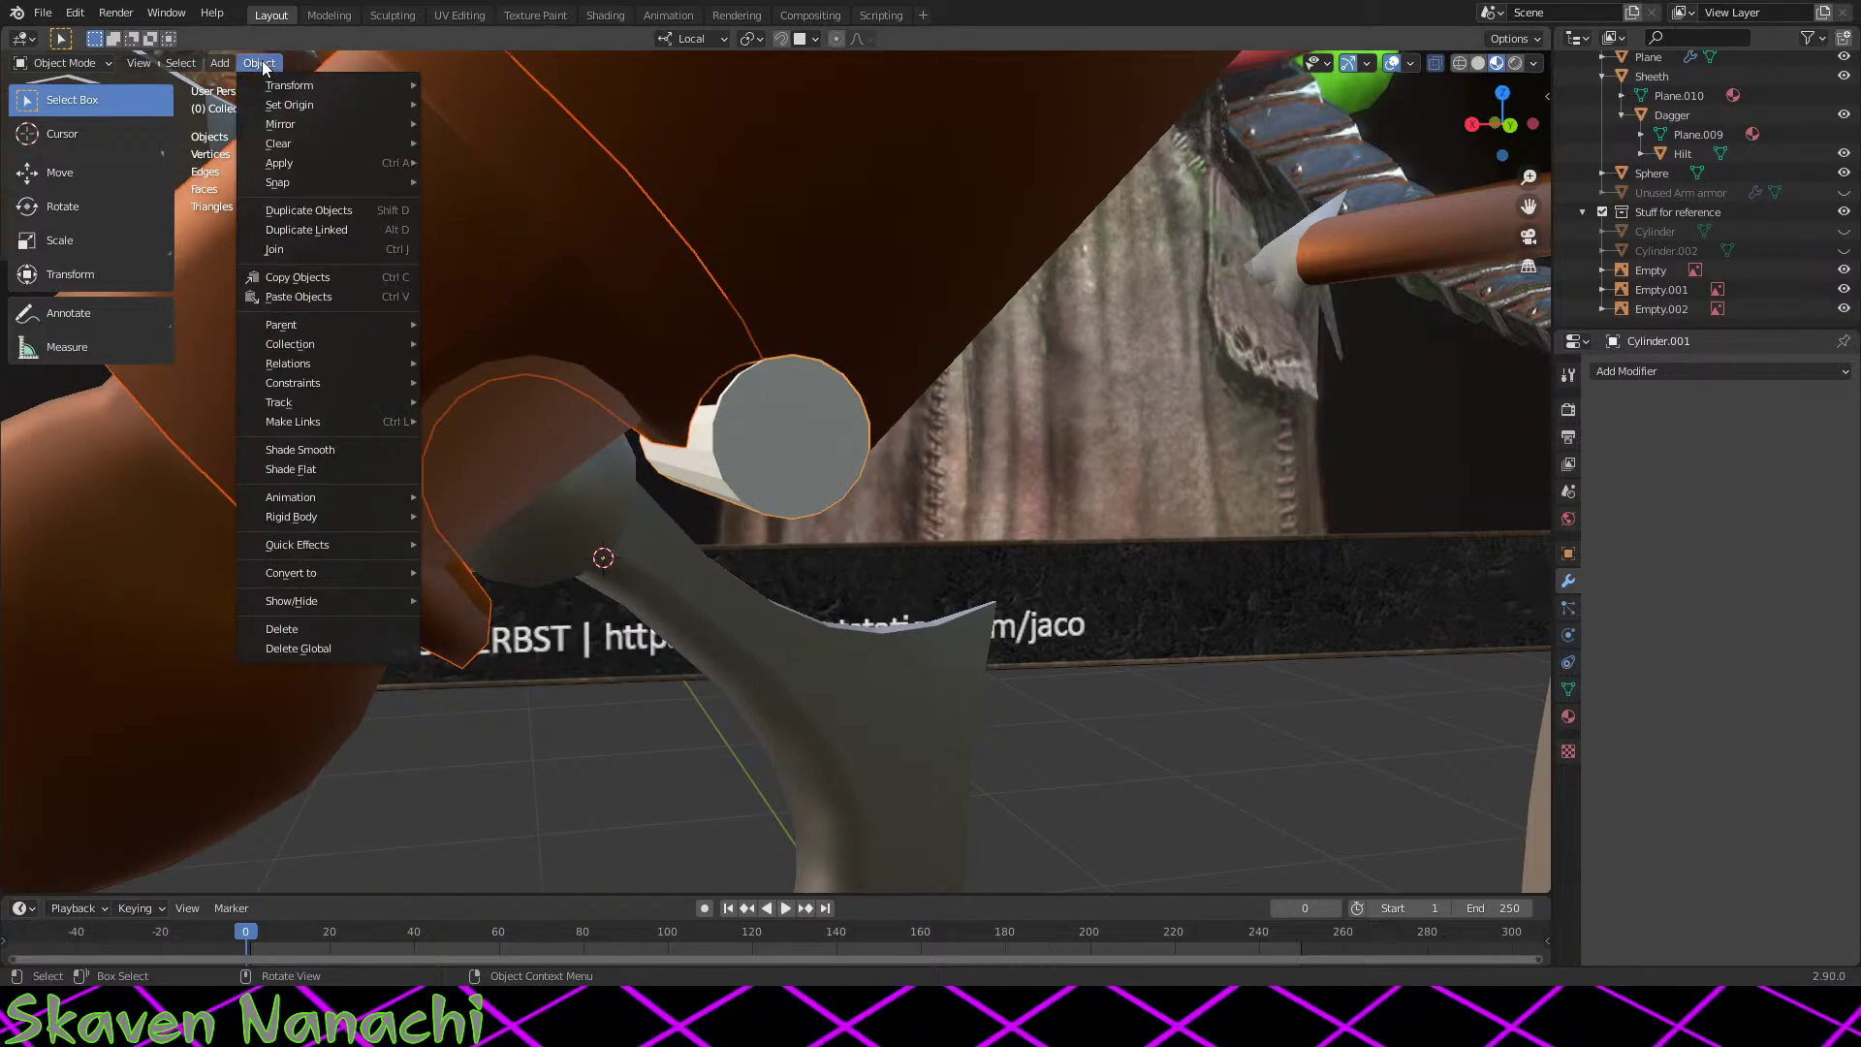
left_click(310, 250)
Step: Hide the Gun Hand object to expose the inside of the joined claw connection and cylinder
middle_click_drag(718, 484, 816, 579)
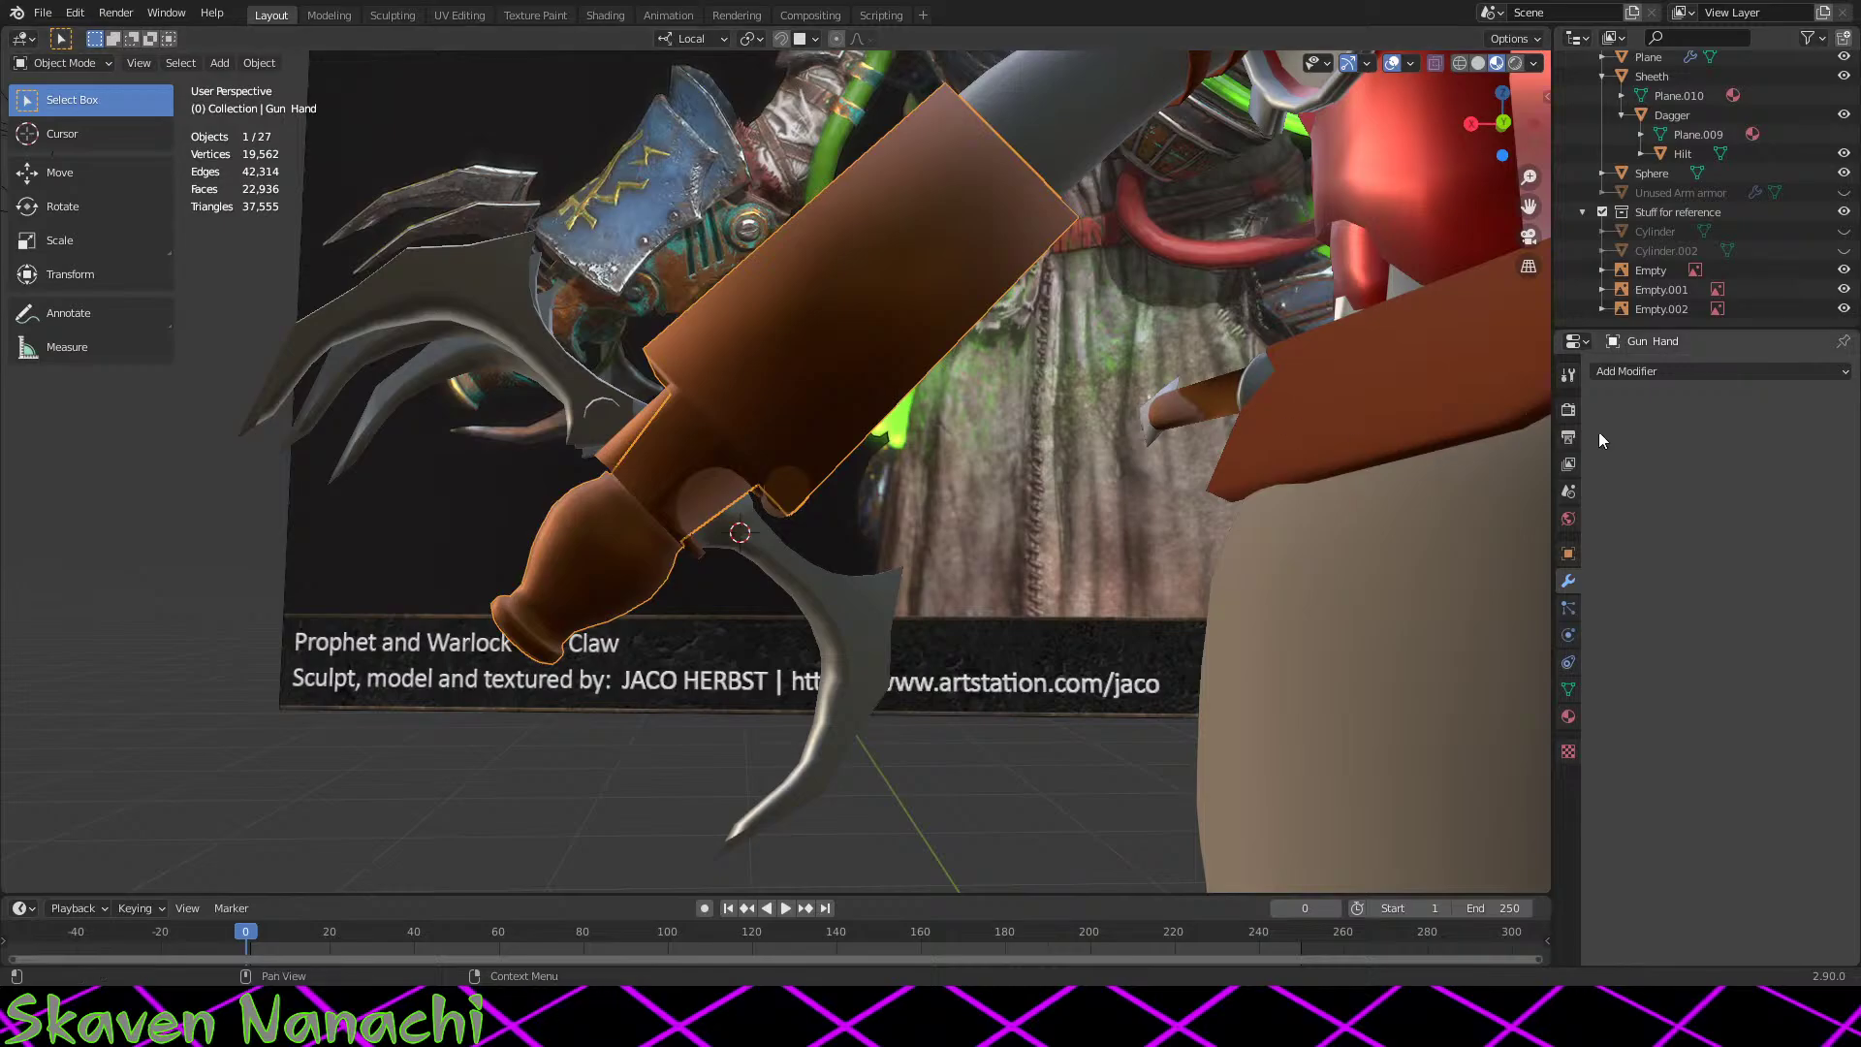
scroll(1754, 281, "up", 8)
left_click(1842, 289)
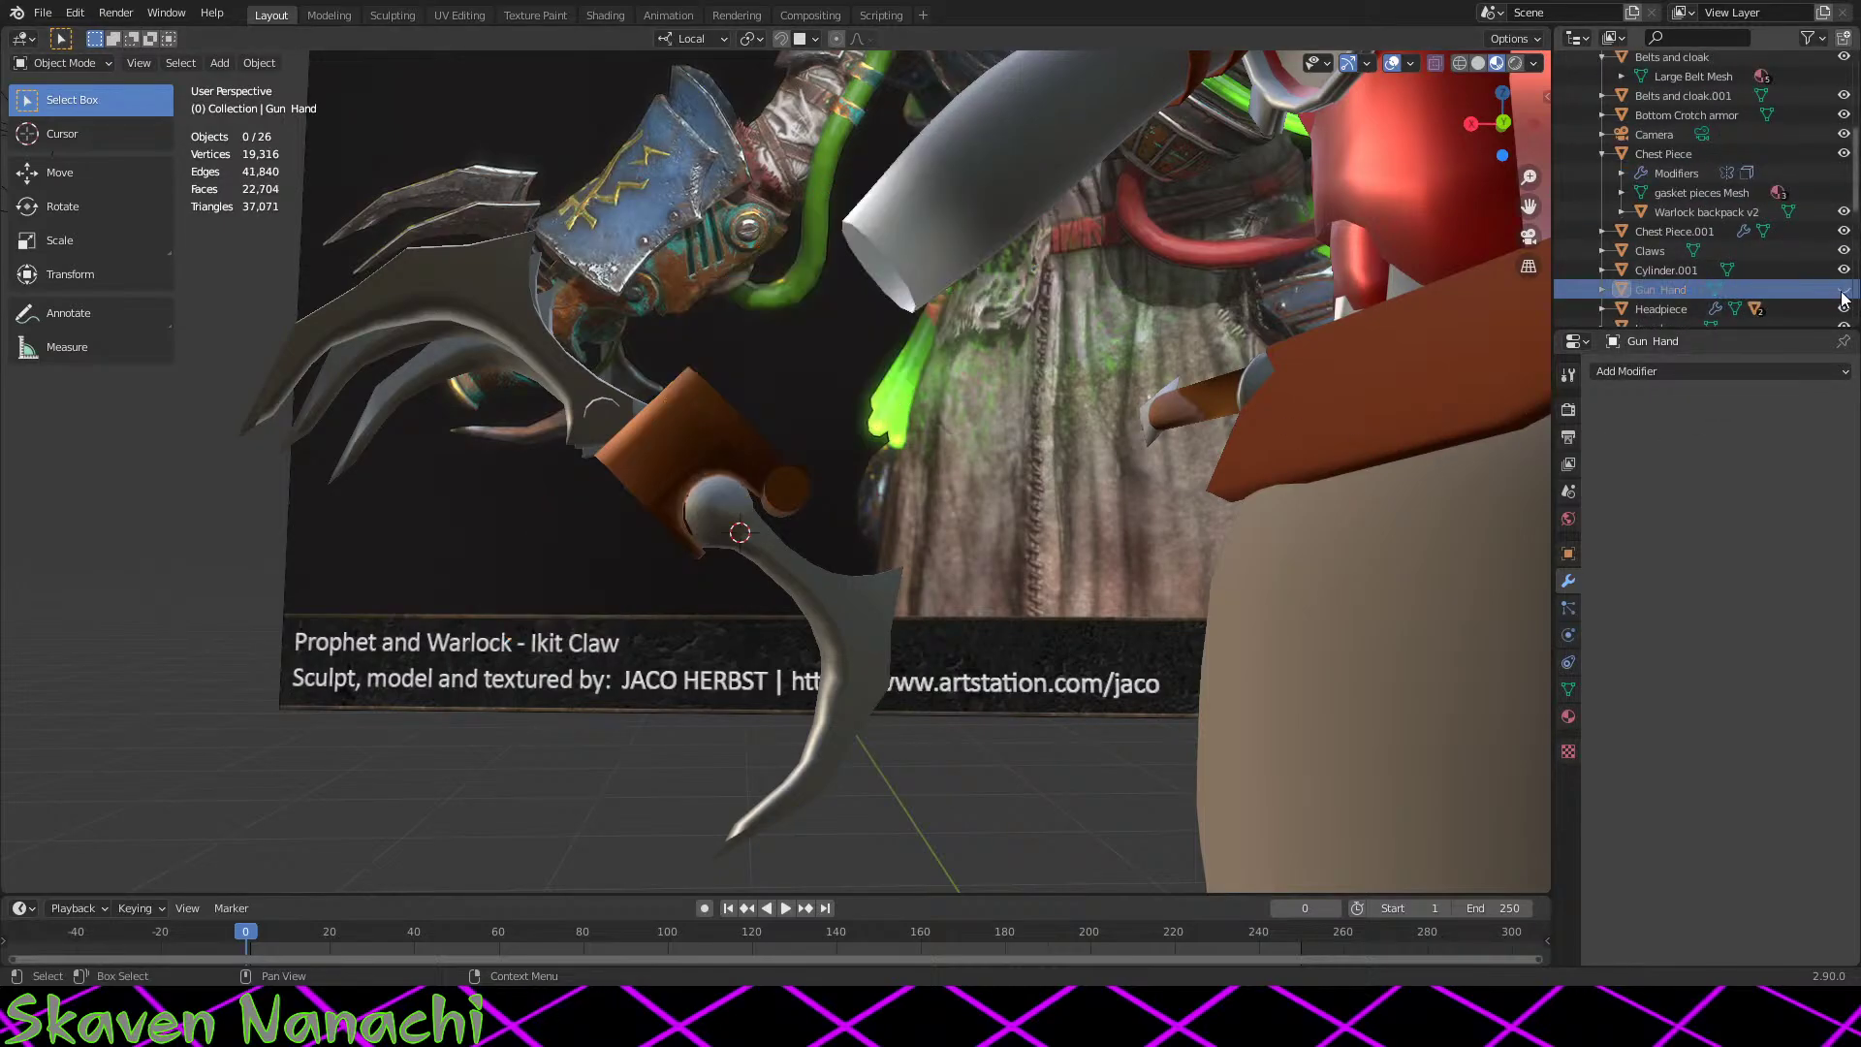
scroll(1096, 498, "up", 3)
middle_click_drag(929, 599, 680, 268)
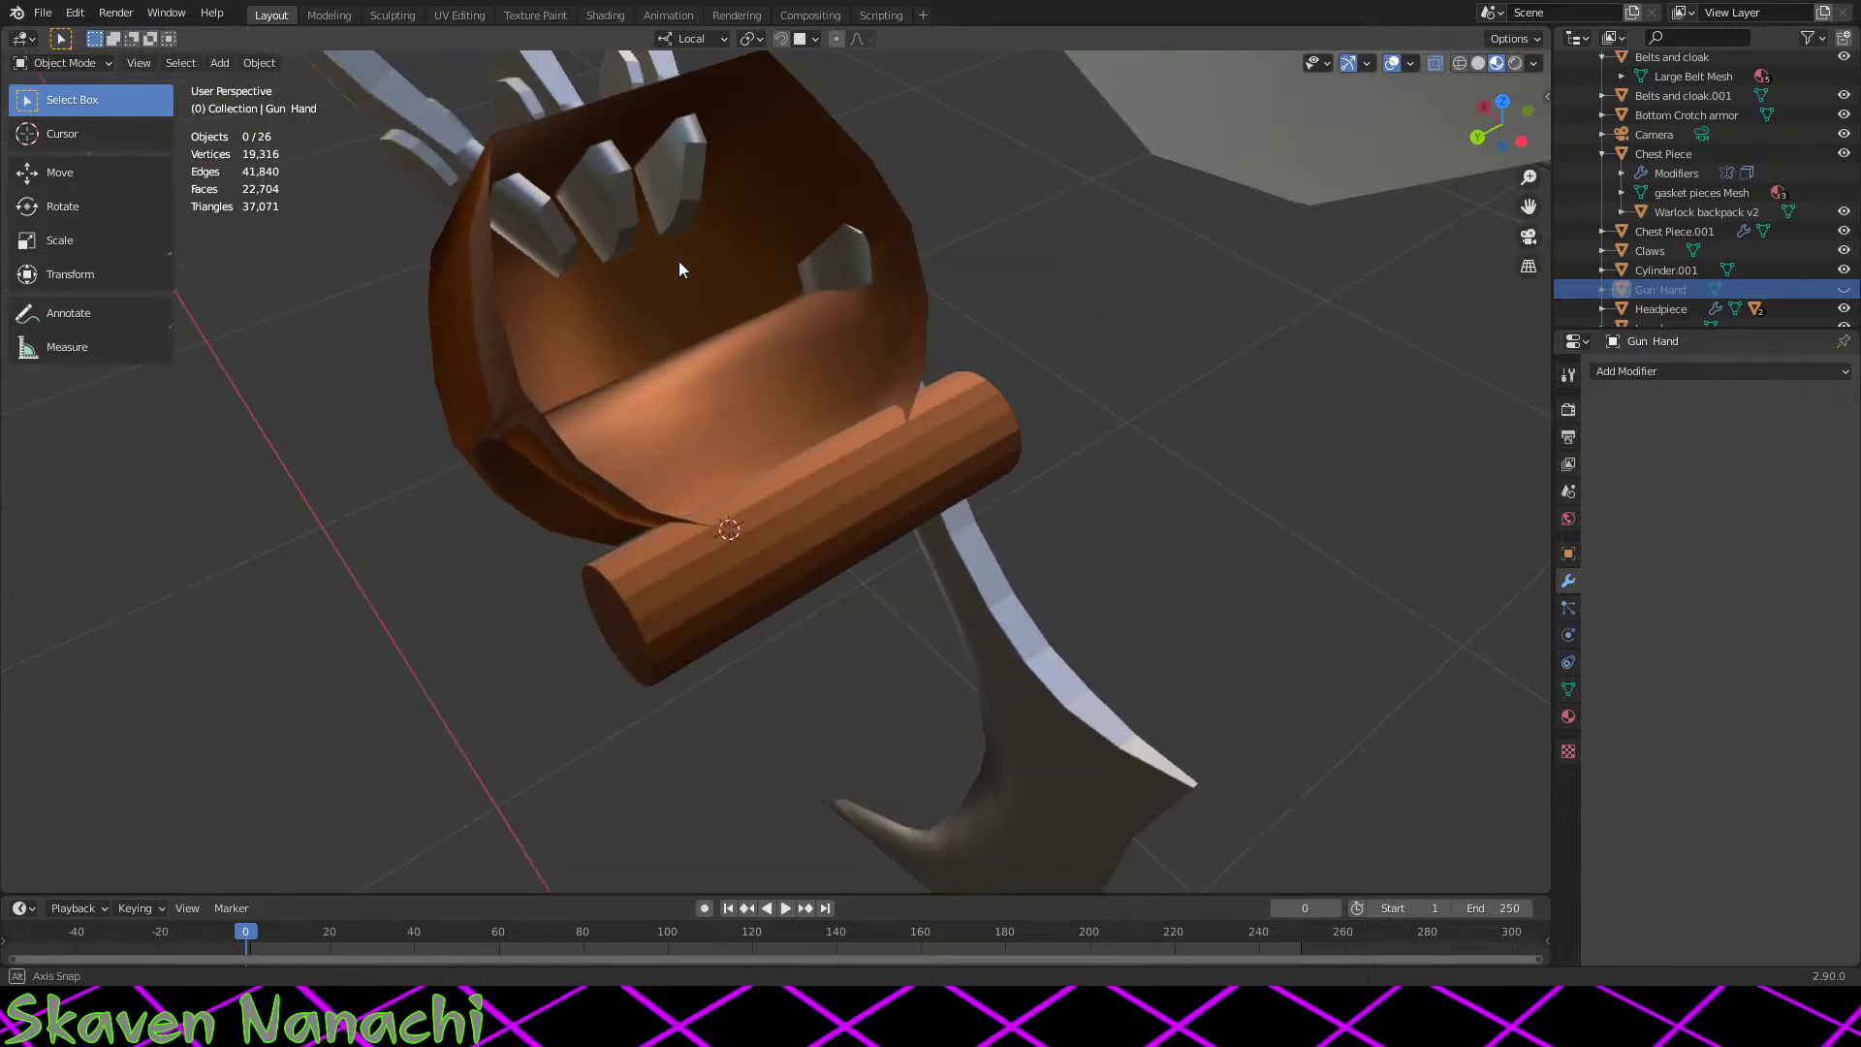
middle_click_drag(643, 351, 780, 664)
scroll(798, 644, "up", 5)
middle_click_drag(922, 618, 910, 689)
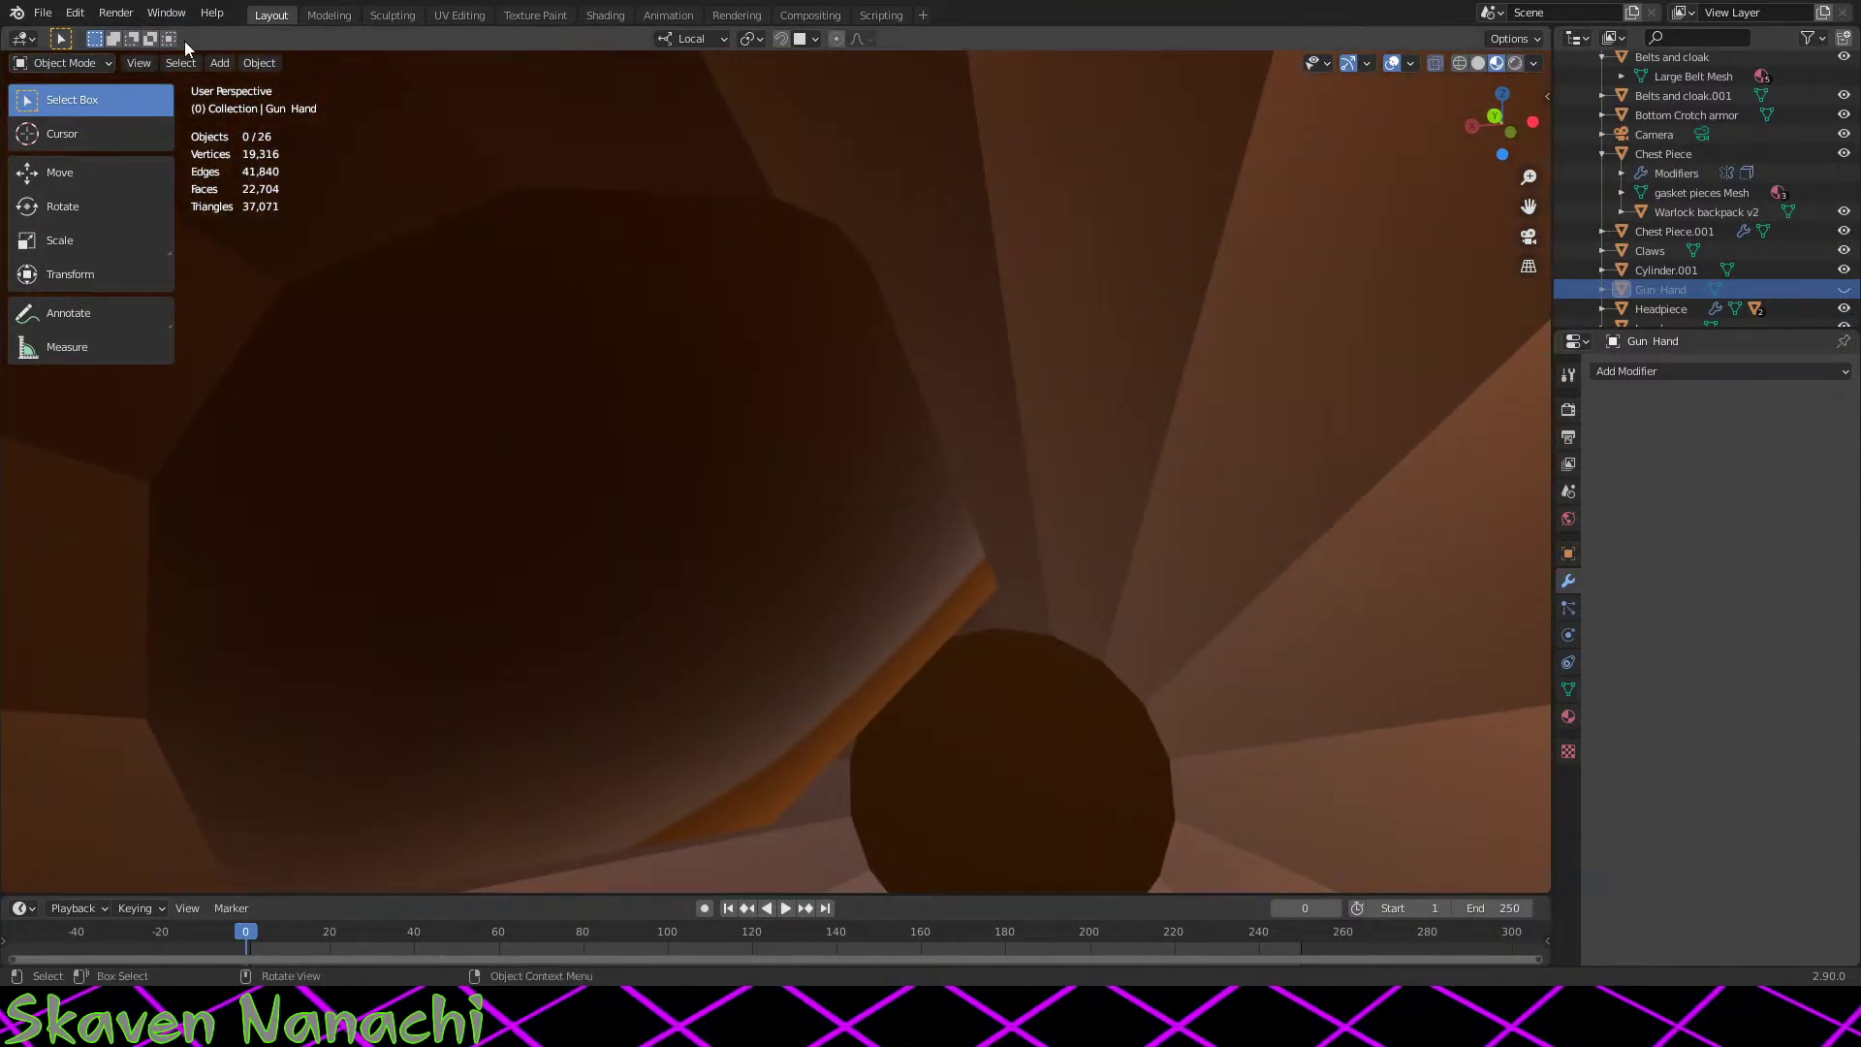
Step: Edit the joined claw connection's mesh and delete the face at the bottom of its cutout wall beside the cylinder
left_click(659, 487)
scroll(698, 488, "down", 4)
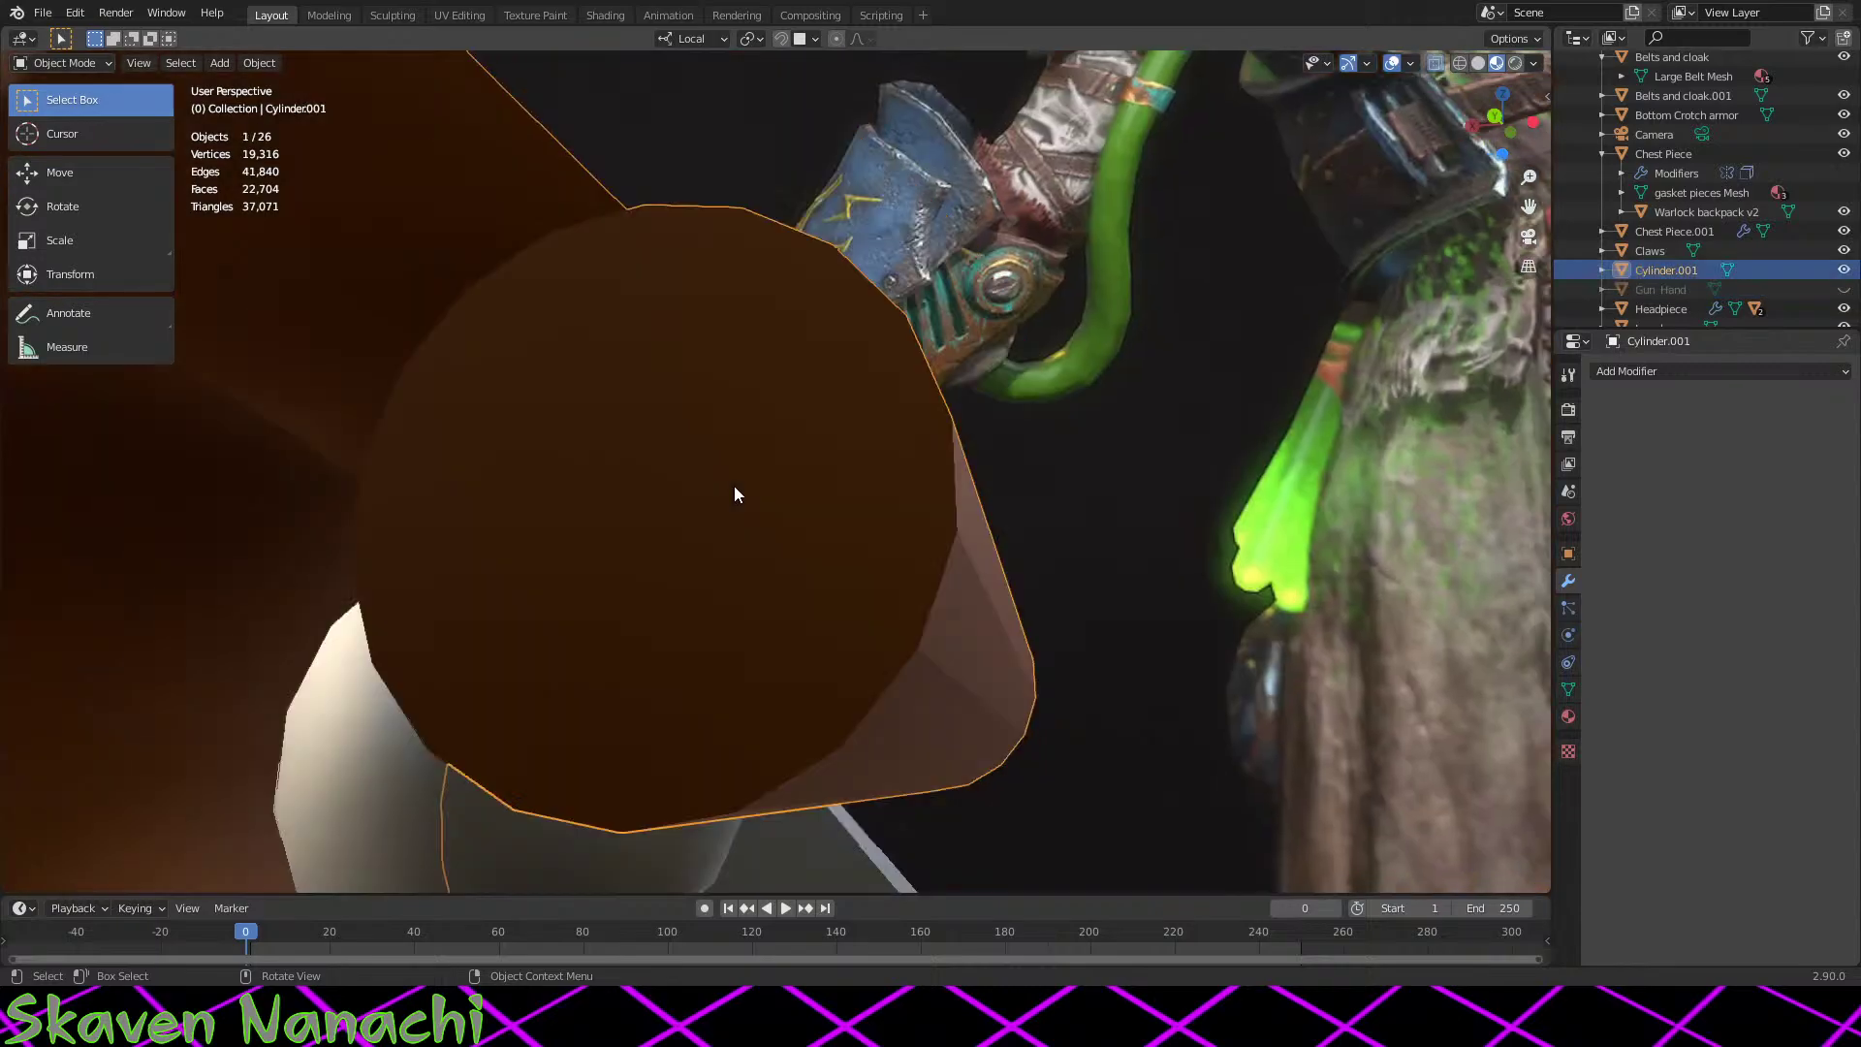
middle_click_drag(734, 490, 747, 490)
key("Tab")
scroll(794, 533, "up", 5)
middle_click_drag(843, 578, 846, 587)
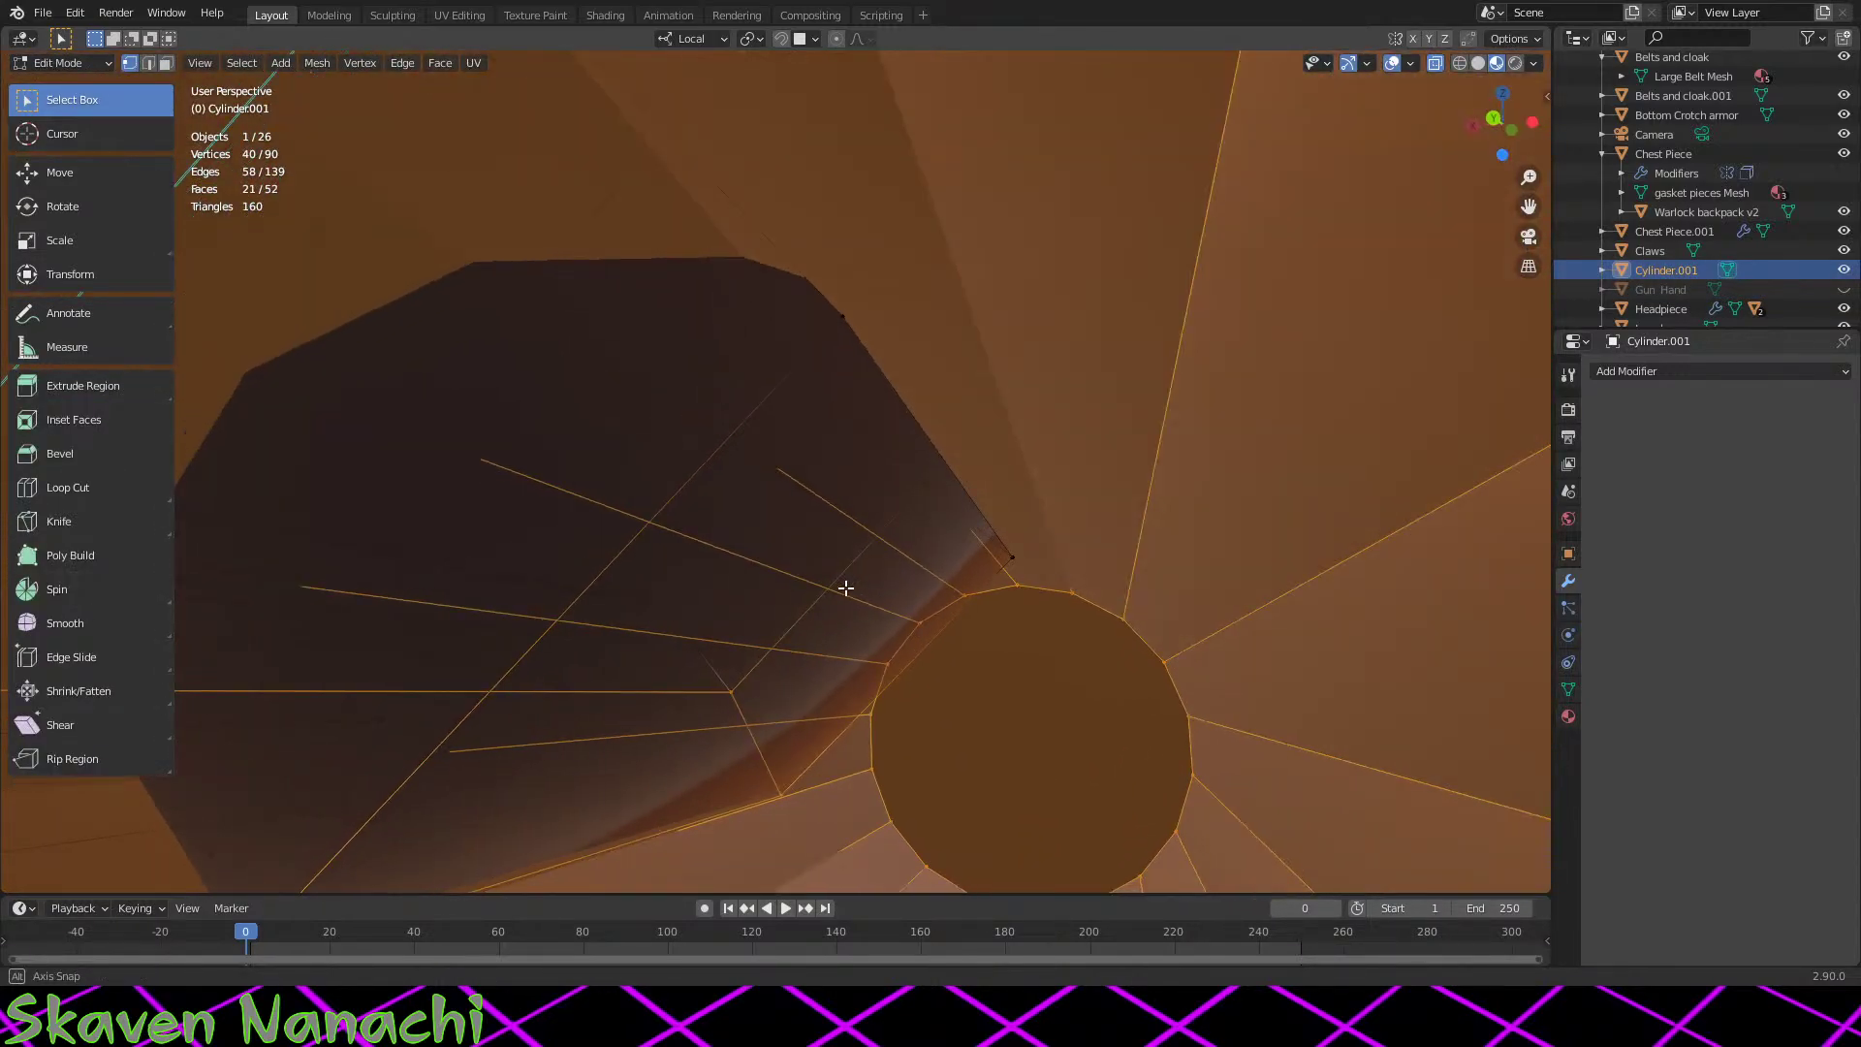
left_click(166, 64)
middle_click_drag(760, 511, 978, 676)
left_click(842, 734)
key("x")
left_click(839, 733)
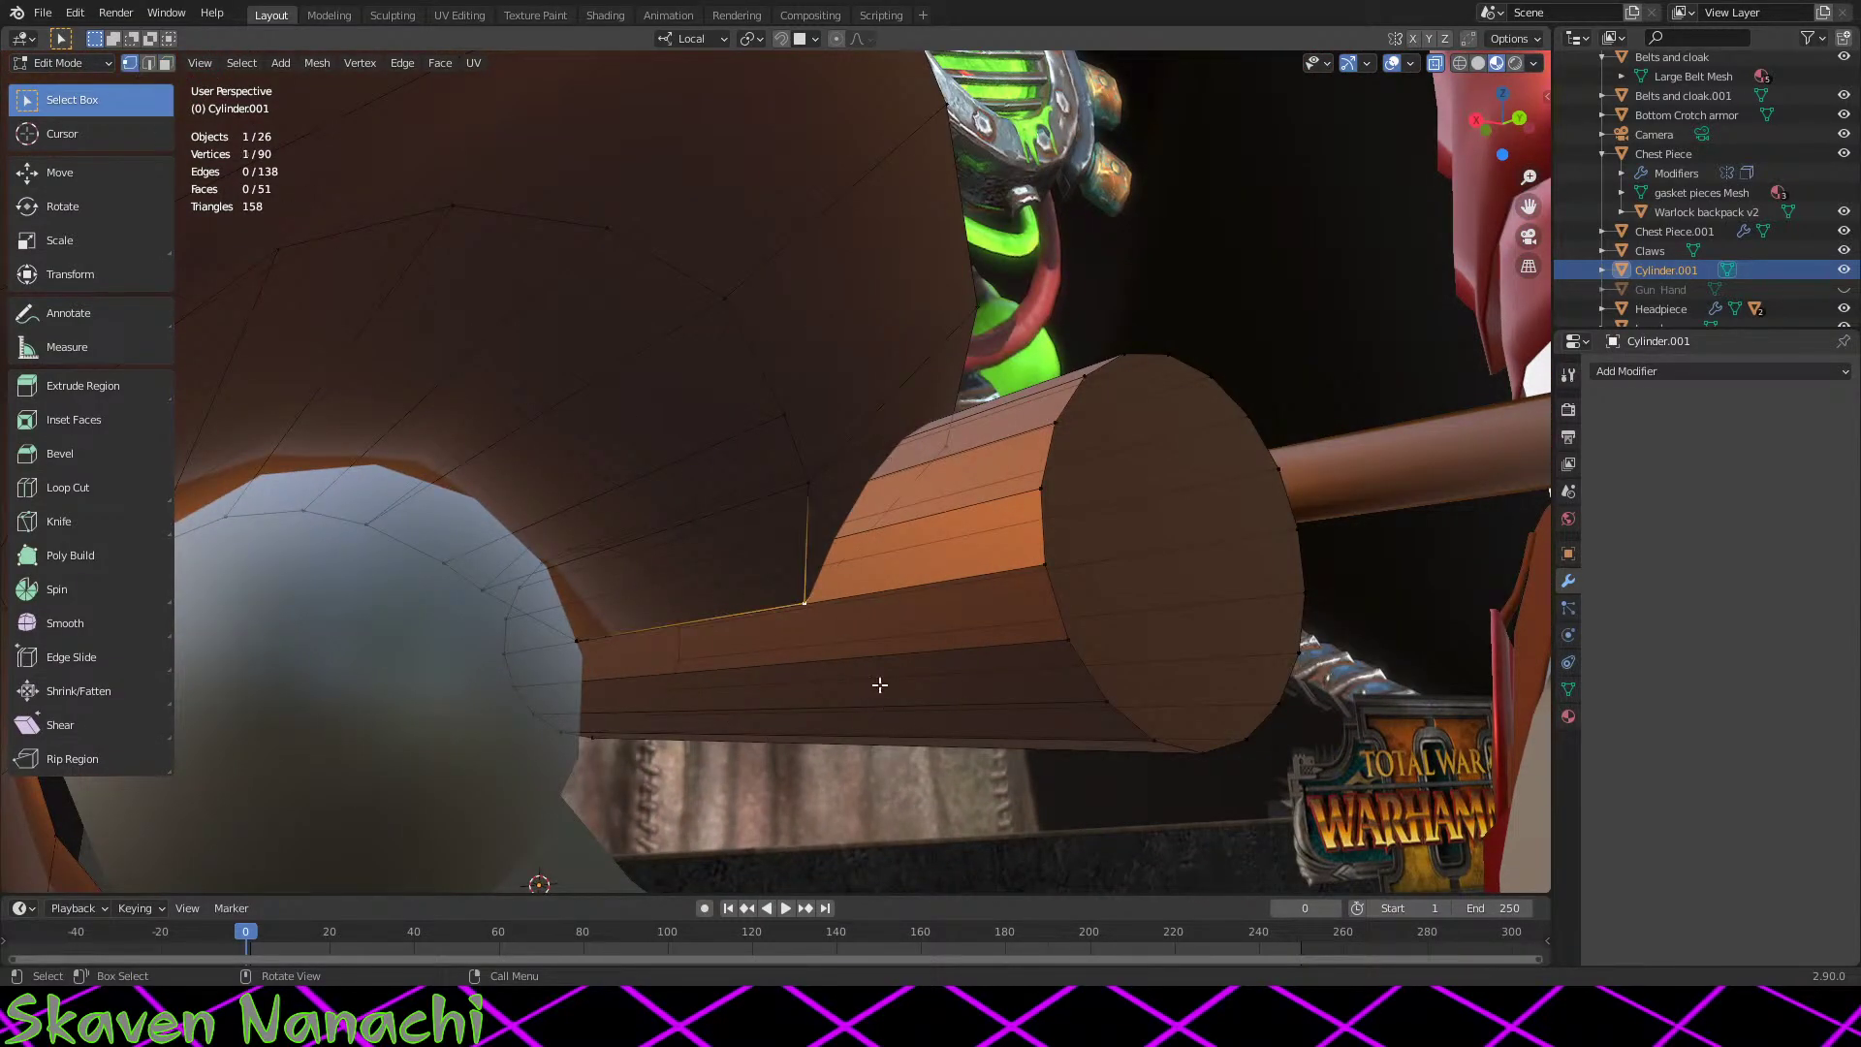
middle_click_drag(879, 685, 755, 715)
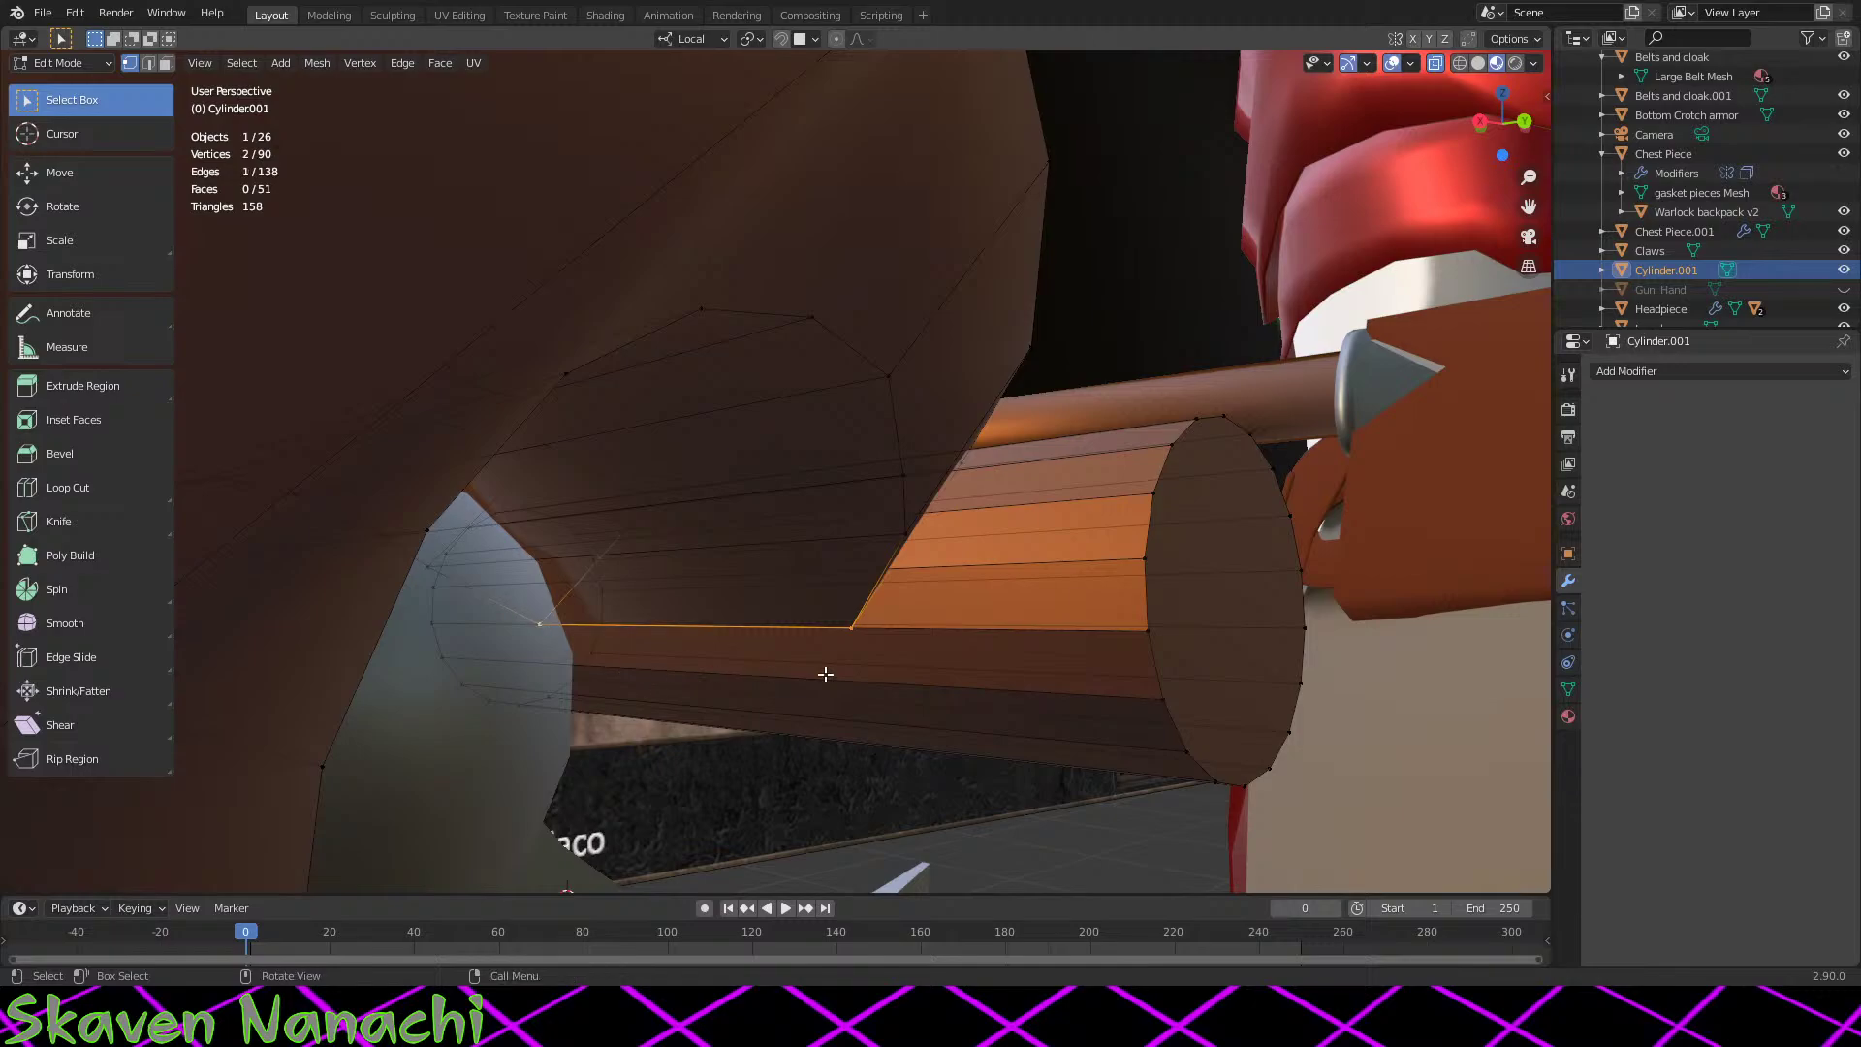
key("s")
key("z")
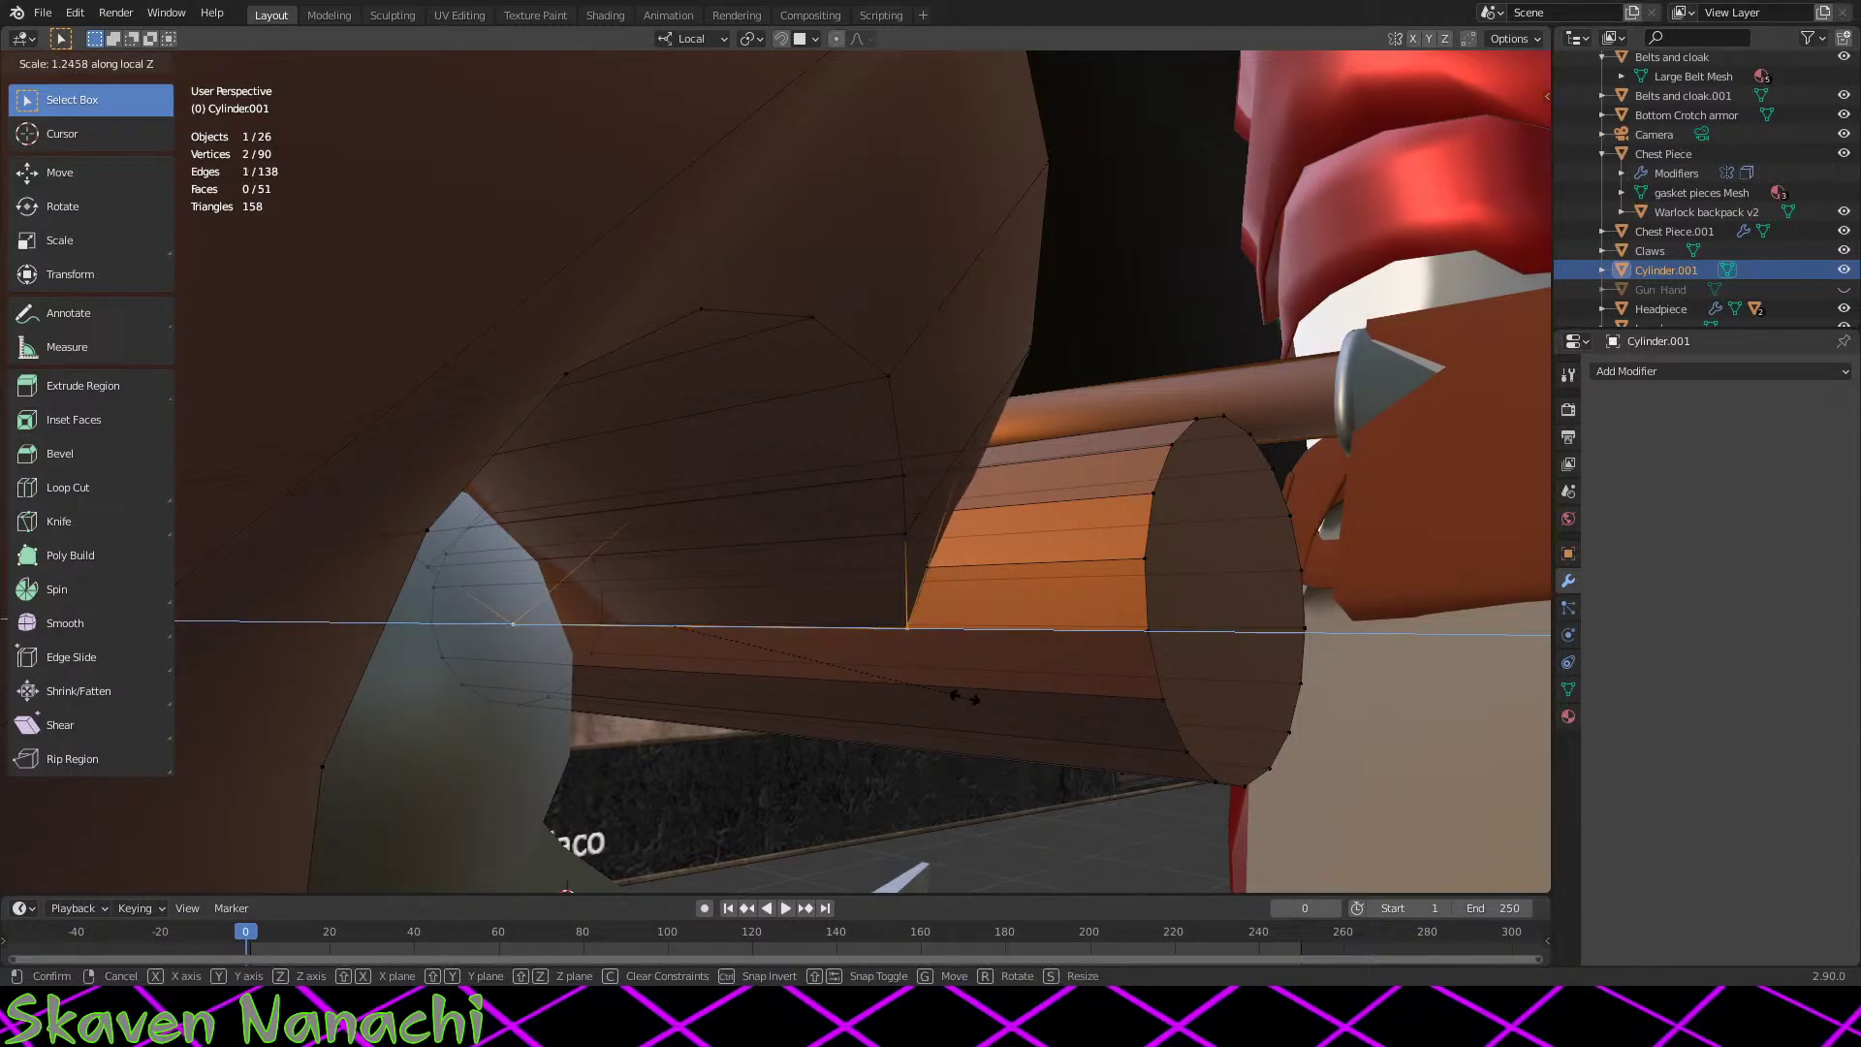
left_click(987, 719)
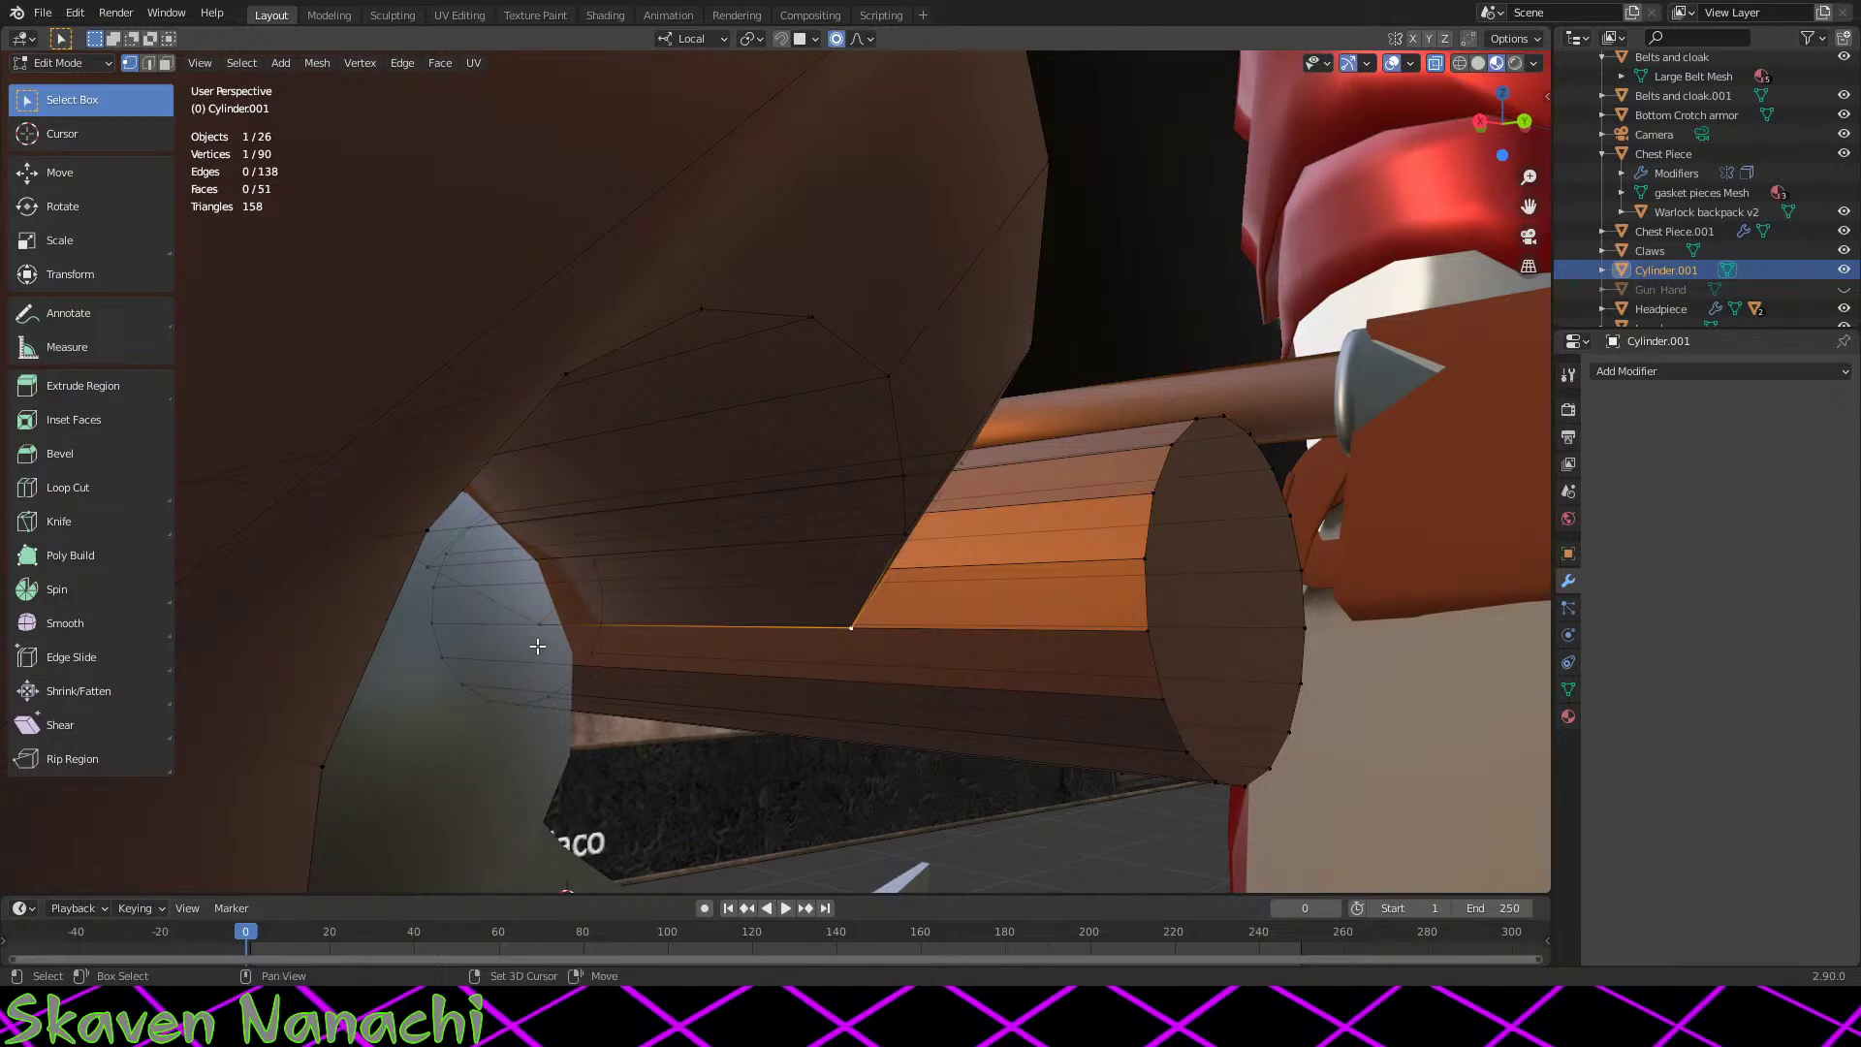
Step: Scale the wall's lowest vertex pair beside the cylinder to 2.089 along local Z, using connected smooth proportional editing at size 0.047
key("s")
key("z")
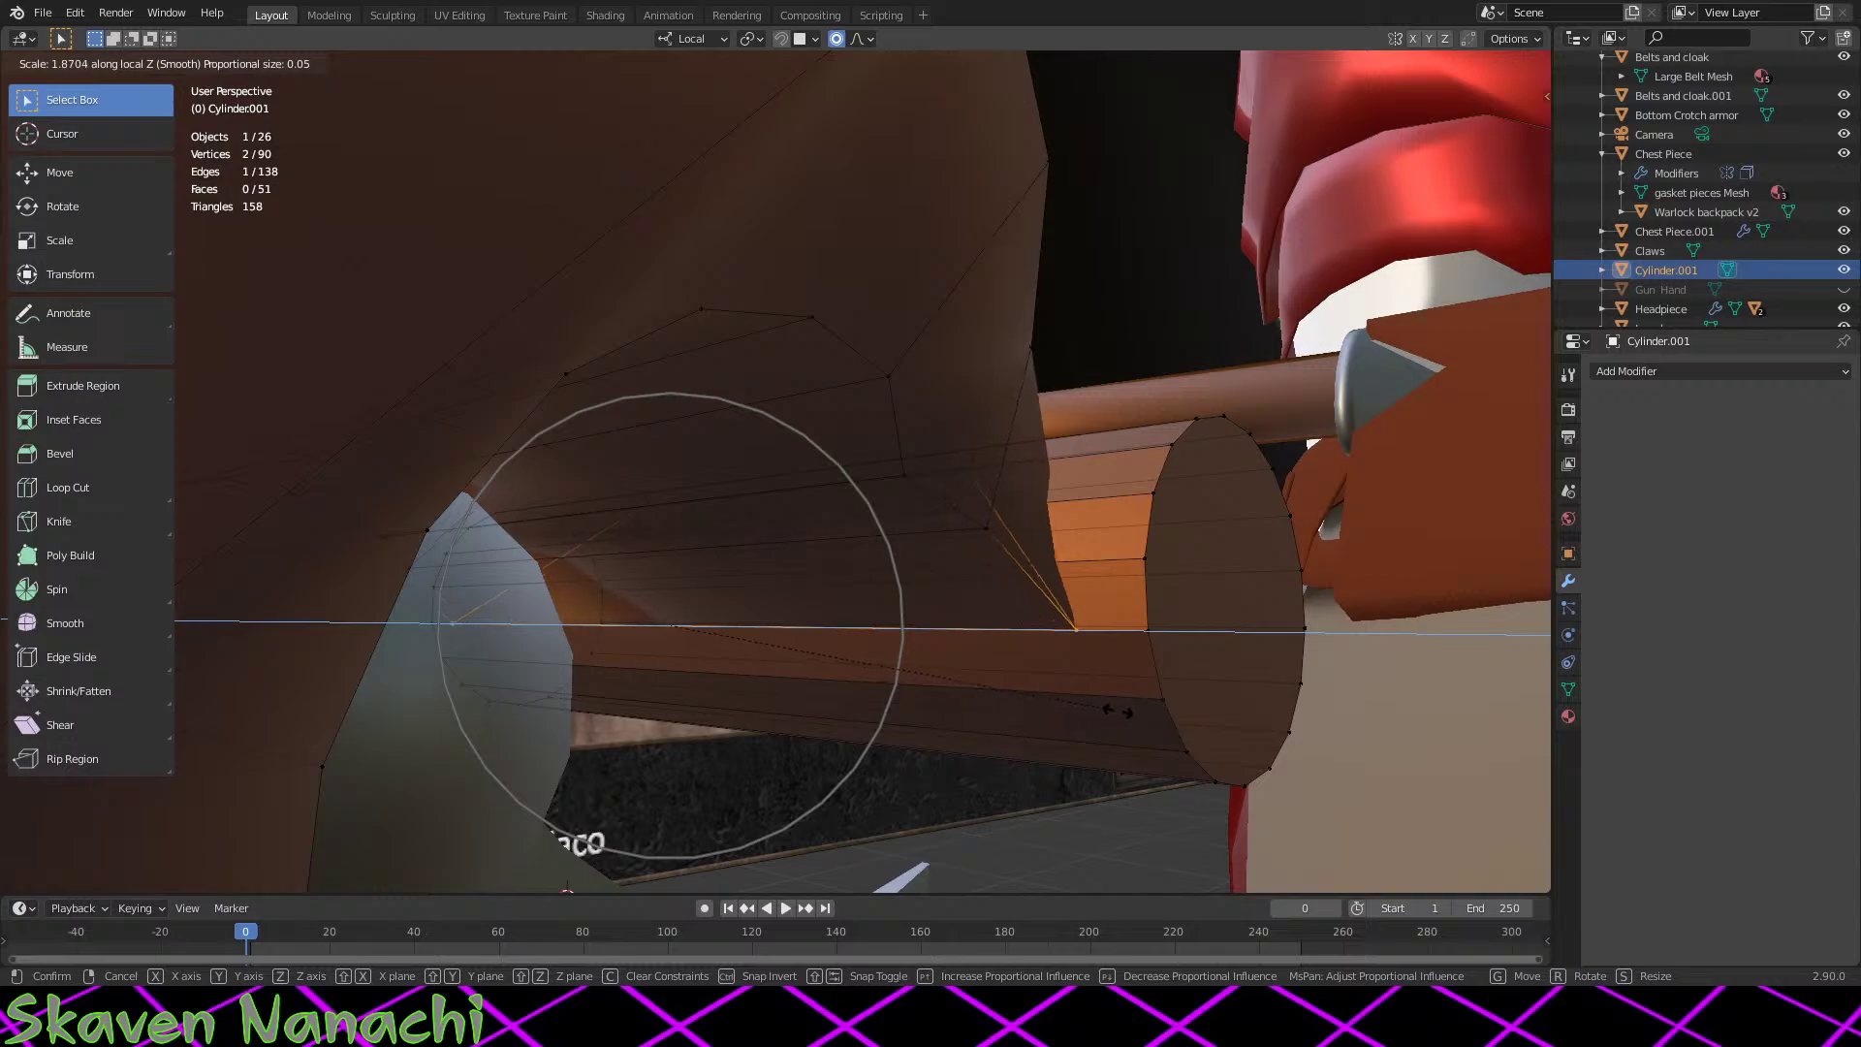
left_click(1168, 715)
middle_click_drag(1168, 715, 1092, 714)
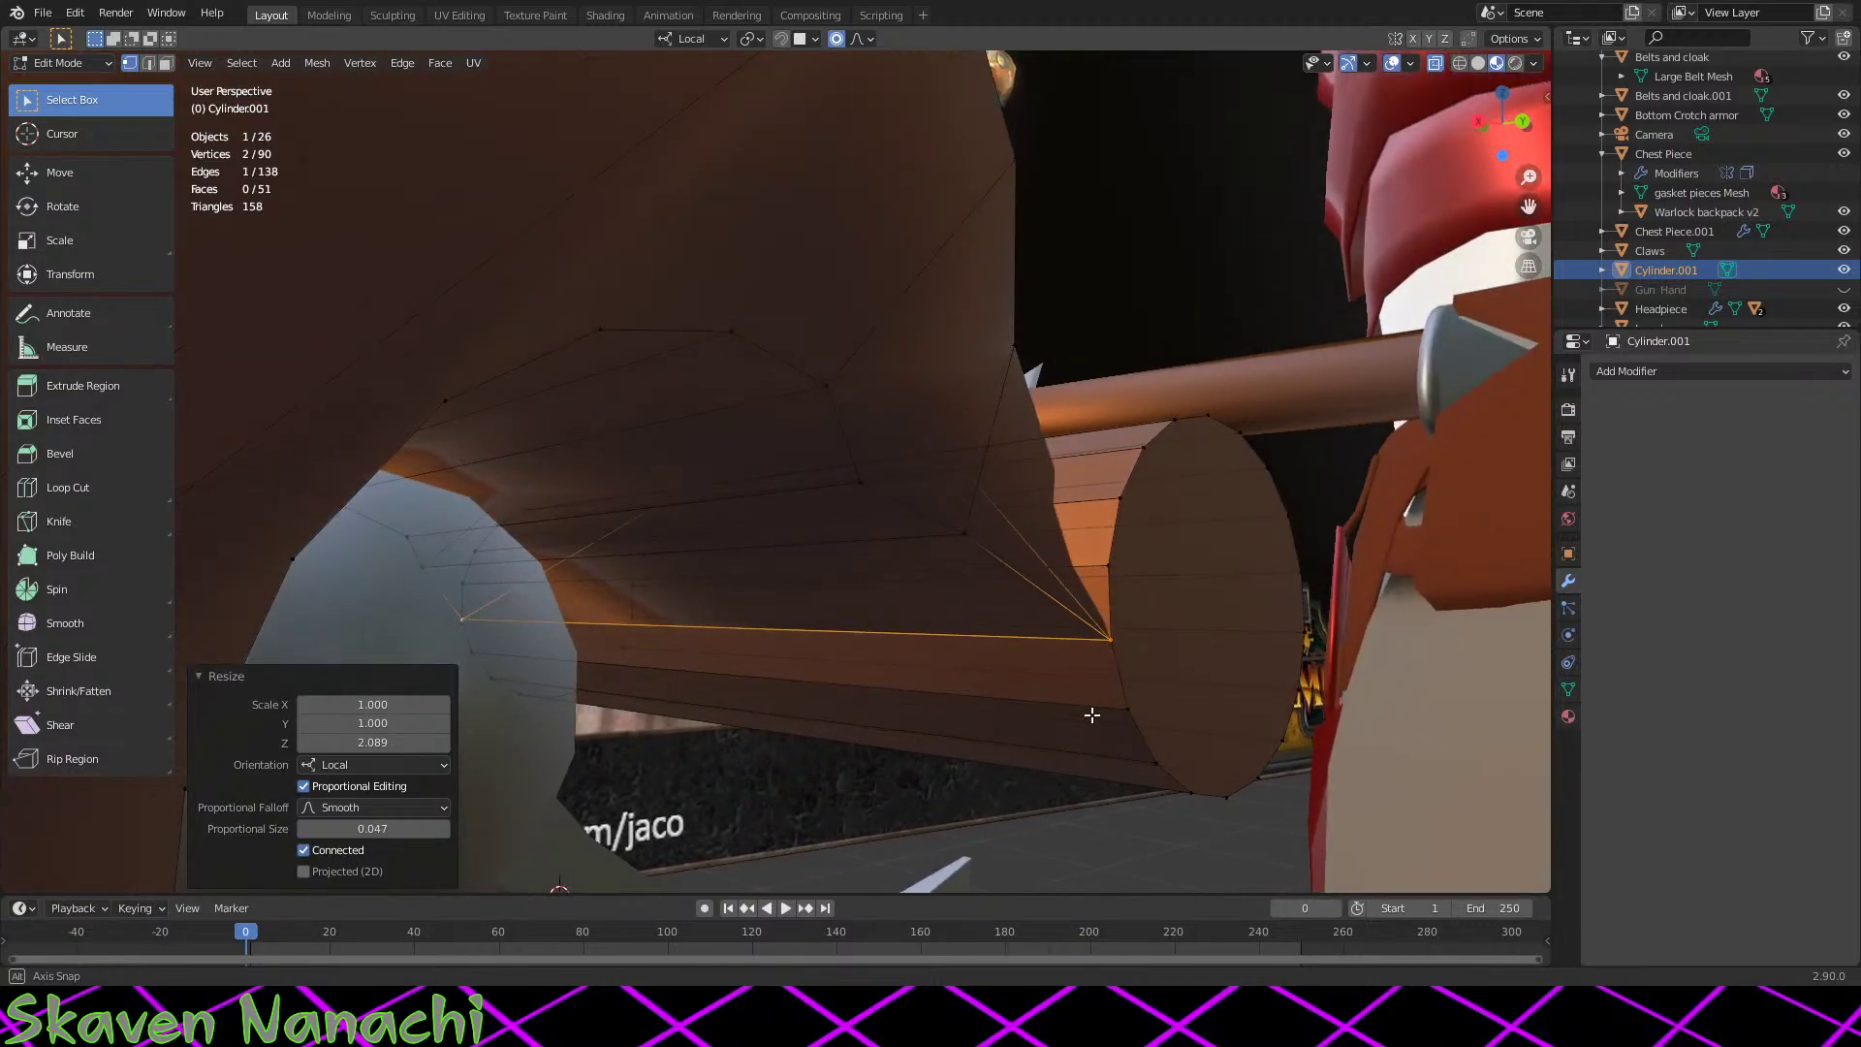
Step: Select an opposite vertex pair higher on the cutout wall and scale it along local Z by about 1.14 without proportional editing
left_click(872, 476)
middle_click_drag(873, 476, 1217, 509)
key("s")
left_click(1228, 491)
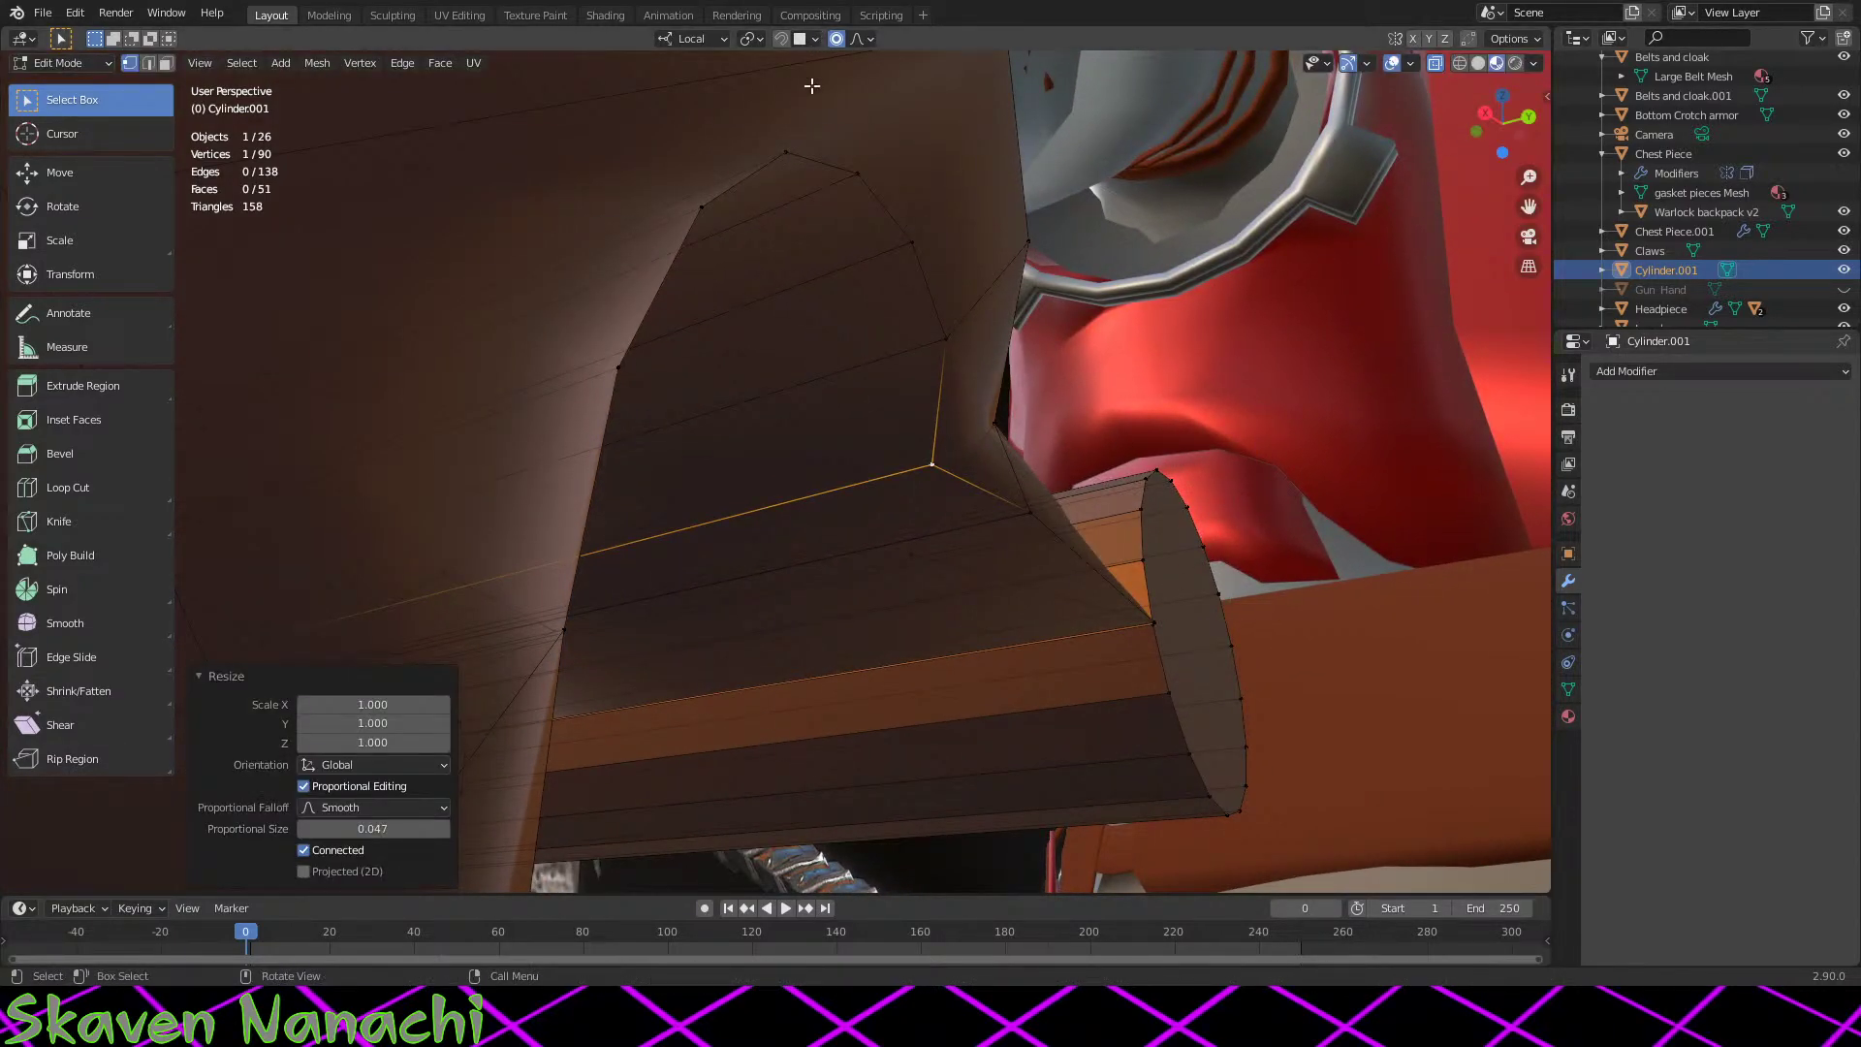
middle_click_drag(853, 146, 449, 673)
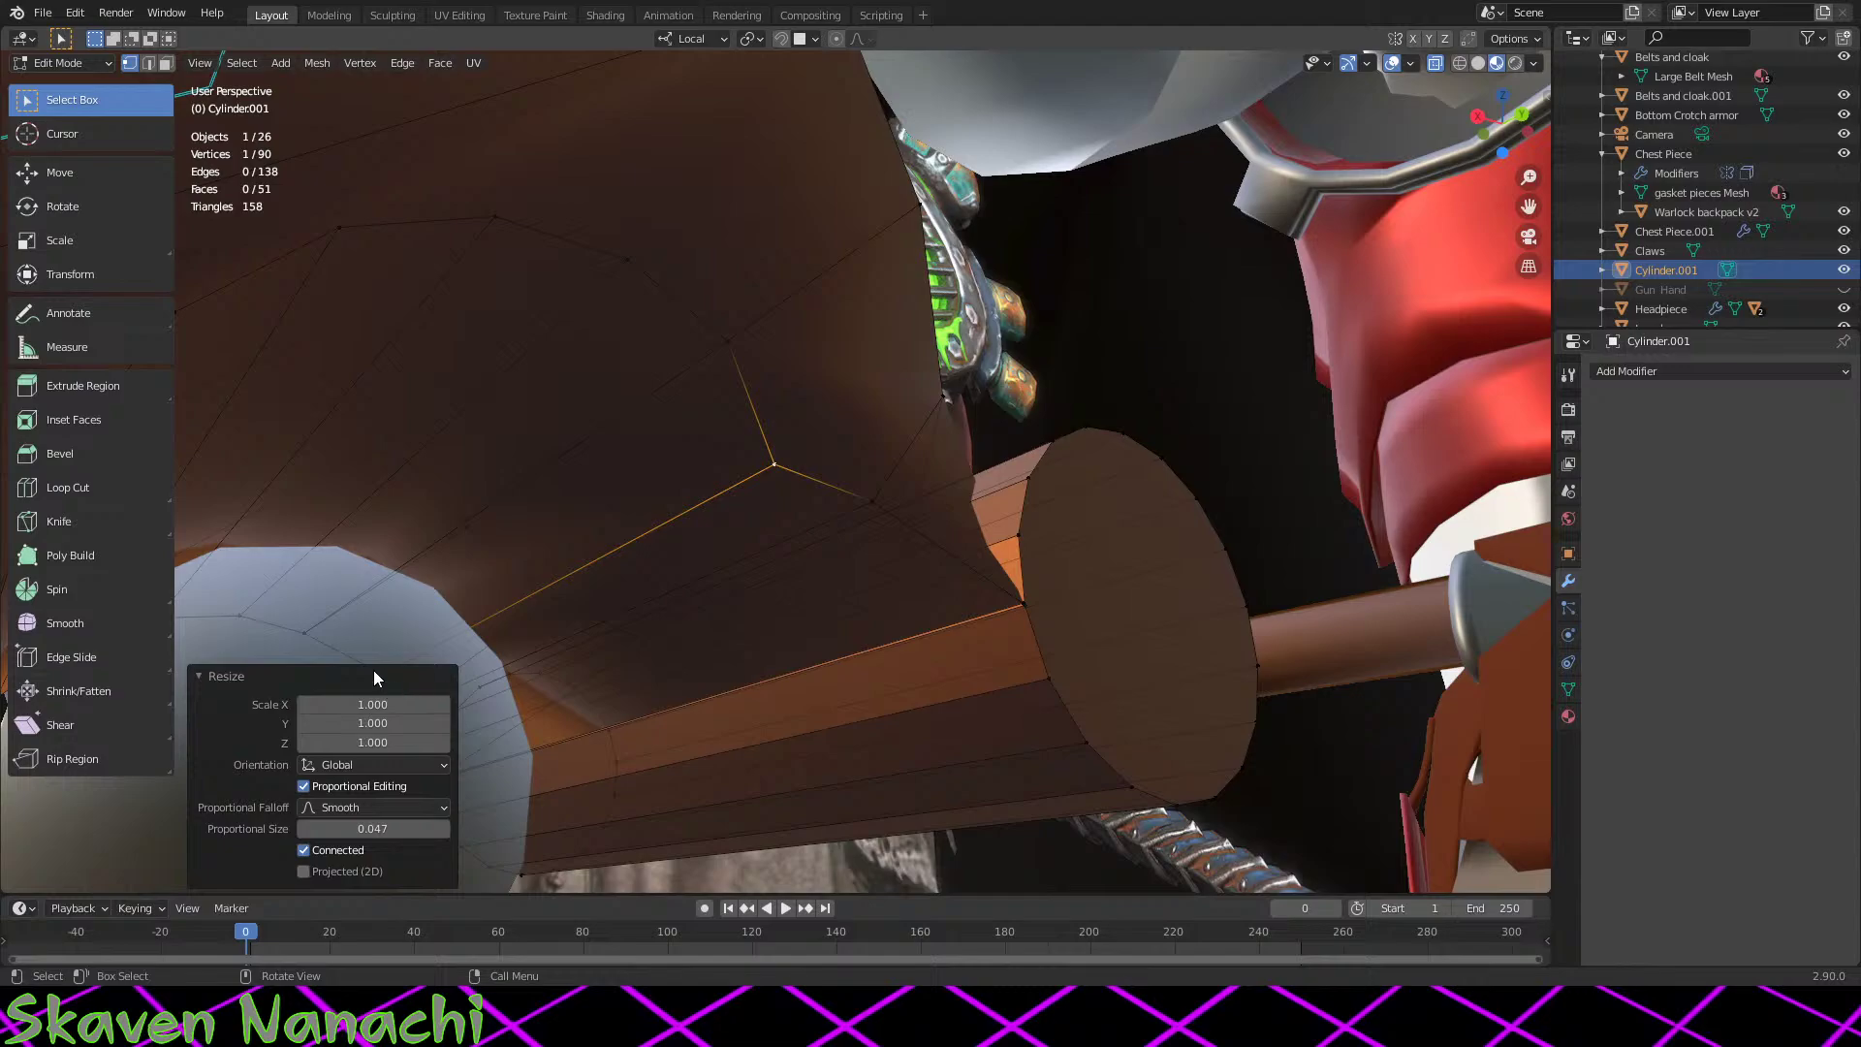
middle_click_drag(465, 567, 560, 537)
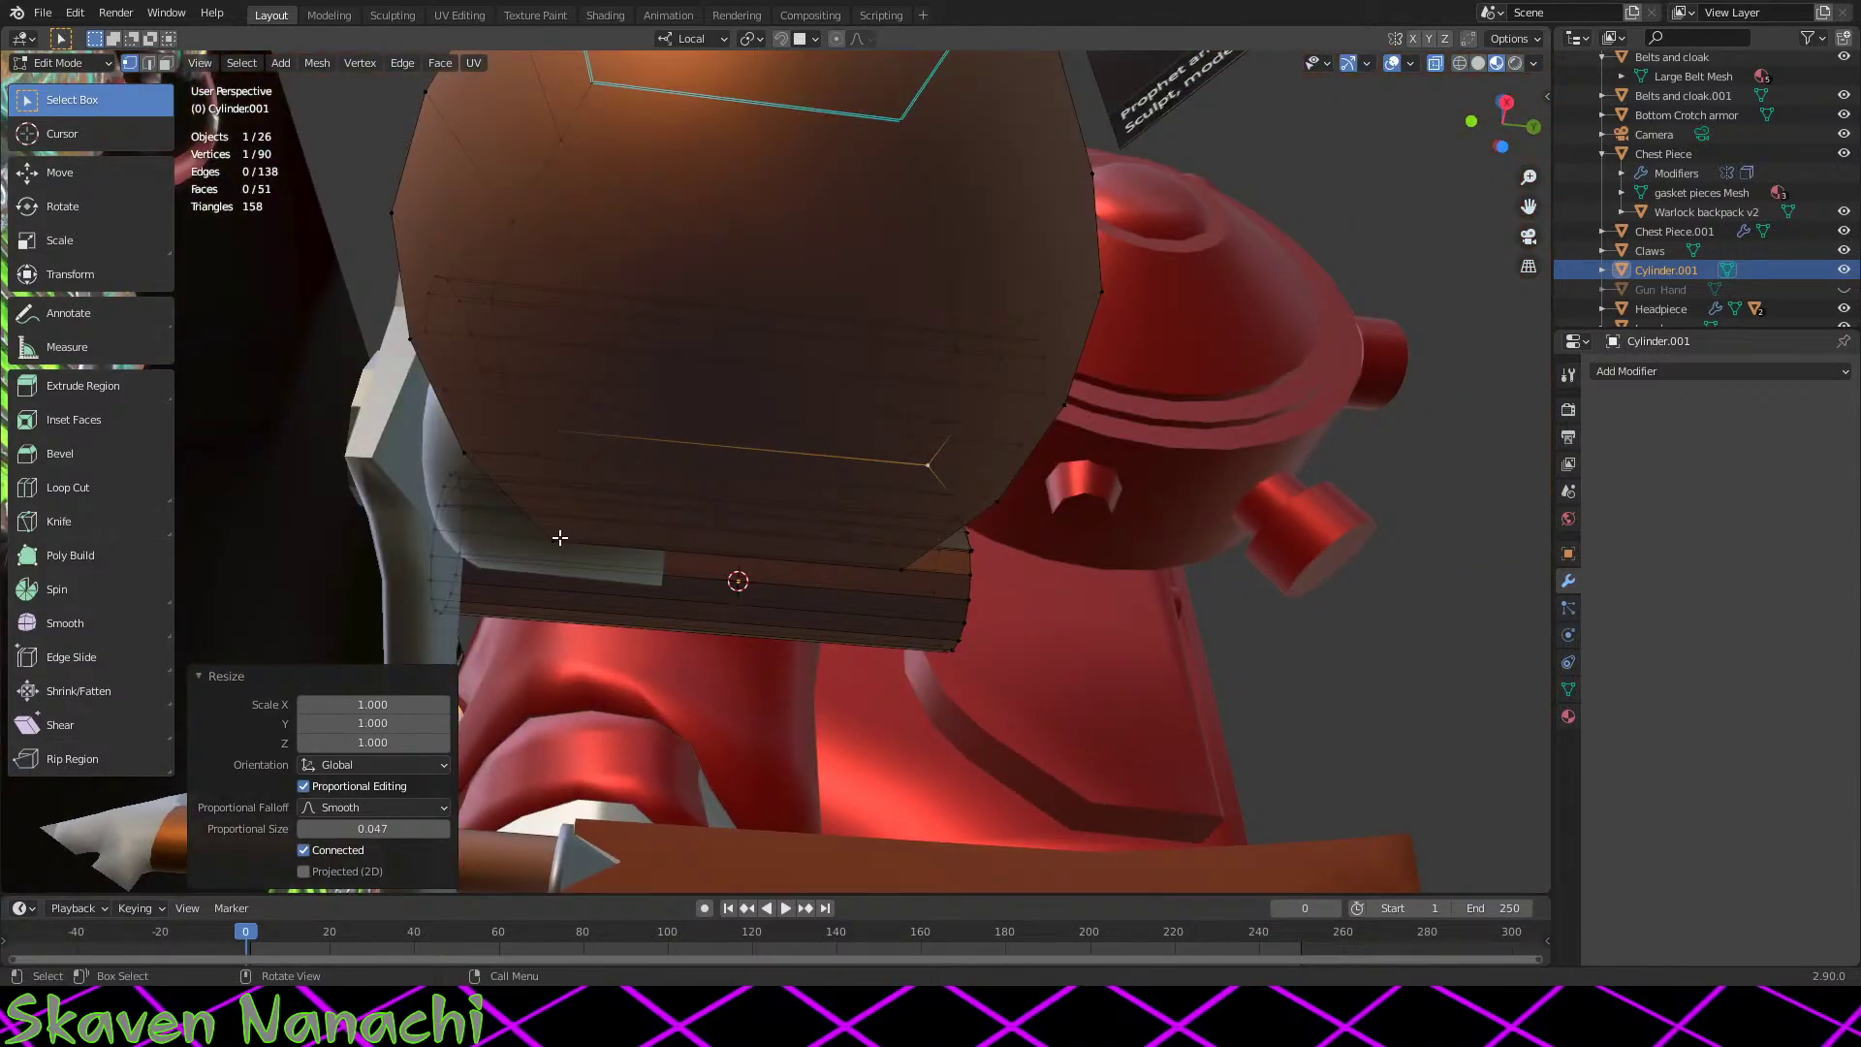
left_click(501, 433, "shift")
key("s")
key("z")
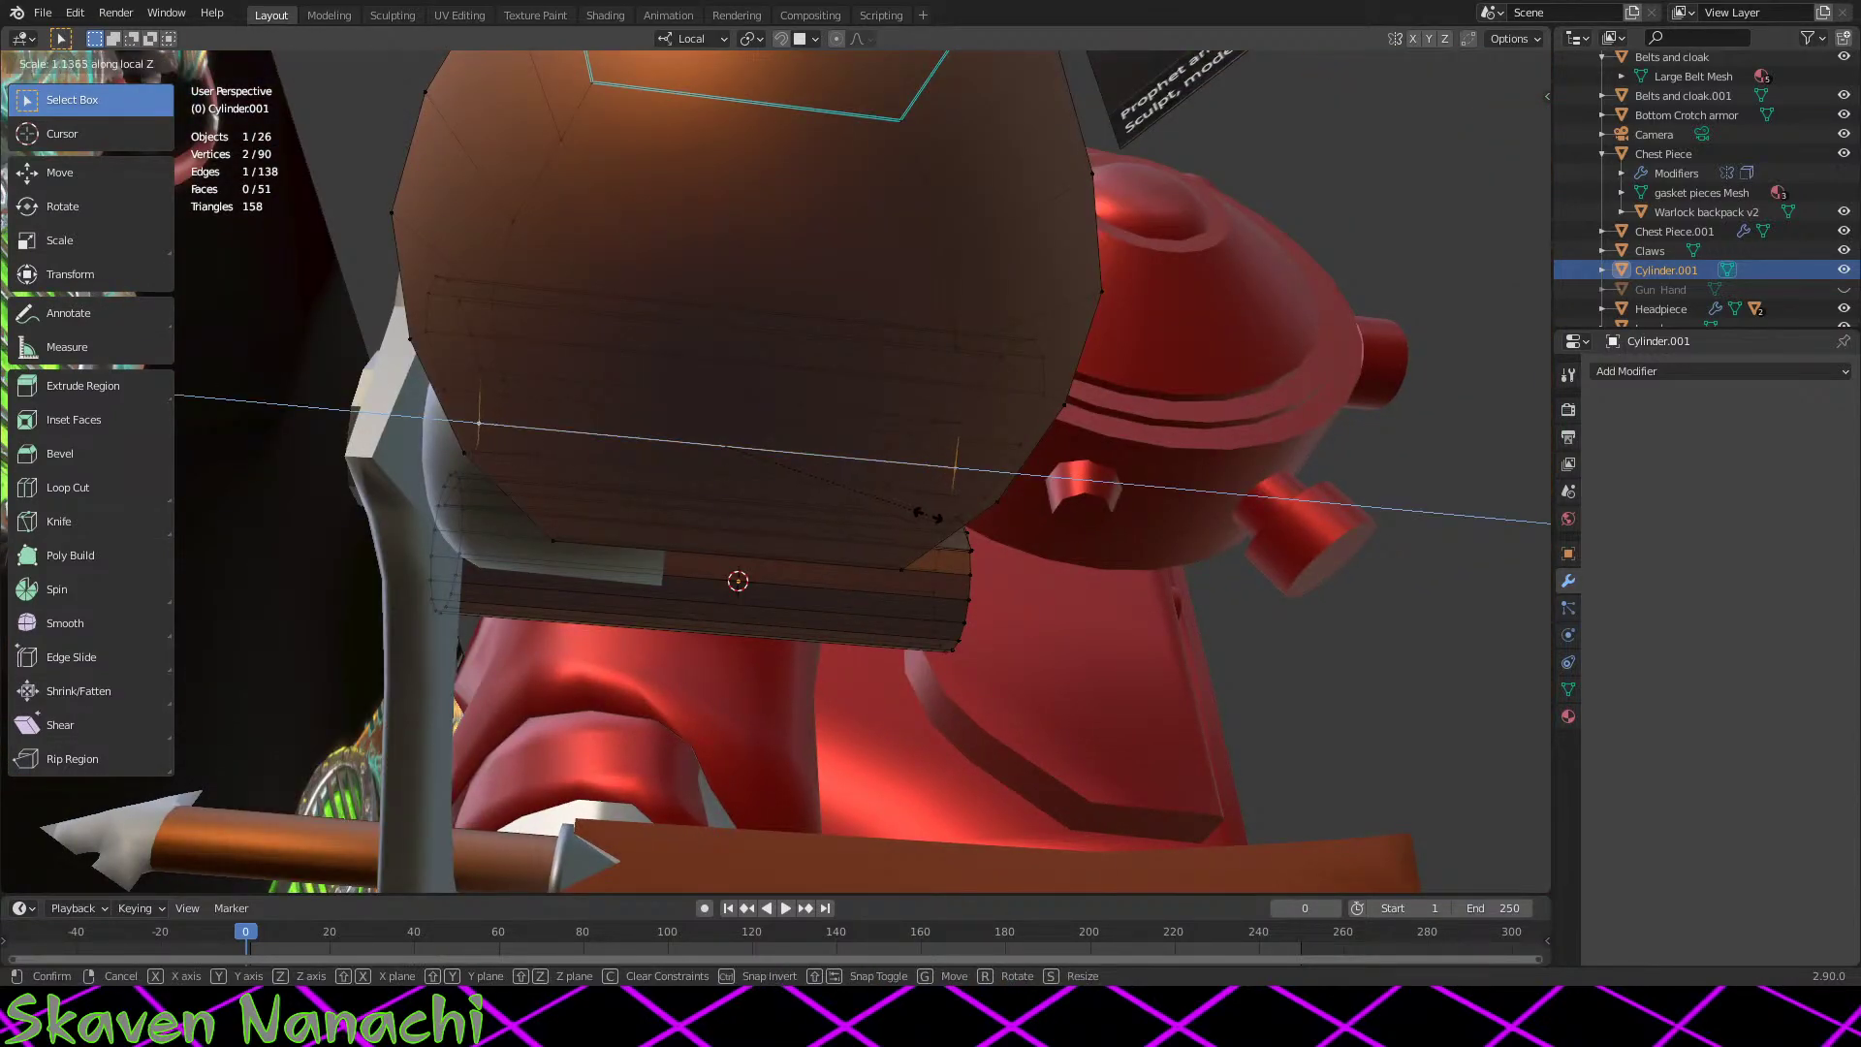
left_click(936, 517)
Step: Spread another opposite vertex pair of the cutout wall's rim along local Z by 1.082
scroll(1018, 576, "up", 4)
middle_click_drag(1130, 656, 1021, 689)
left_click(981, 443)
middle_click_drag(863, 611, 404, 602)
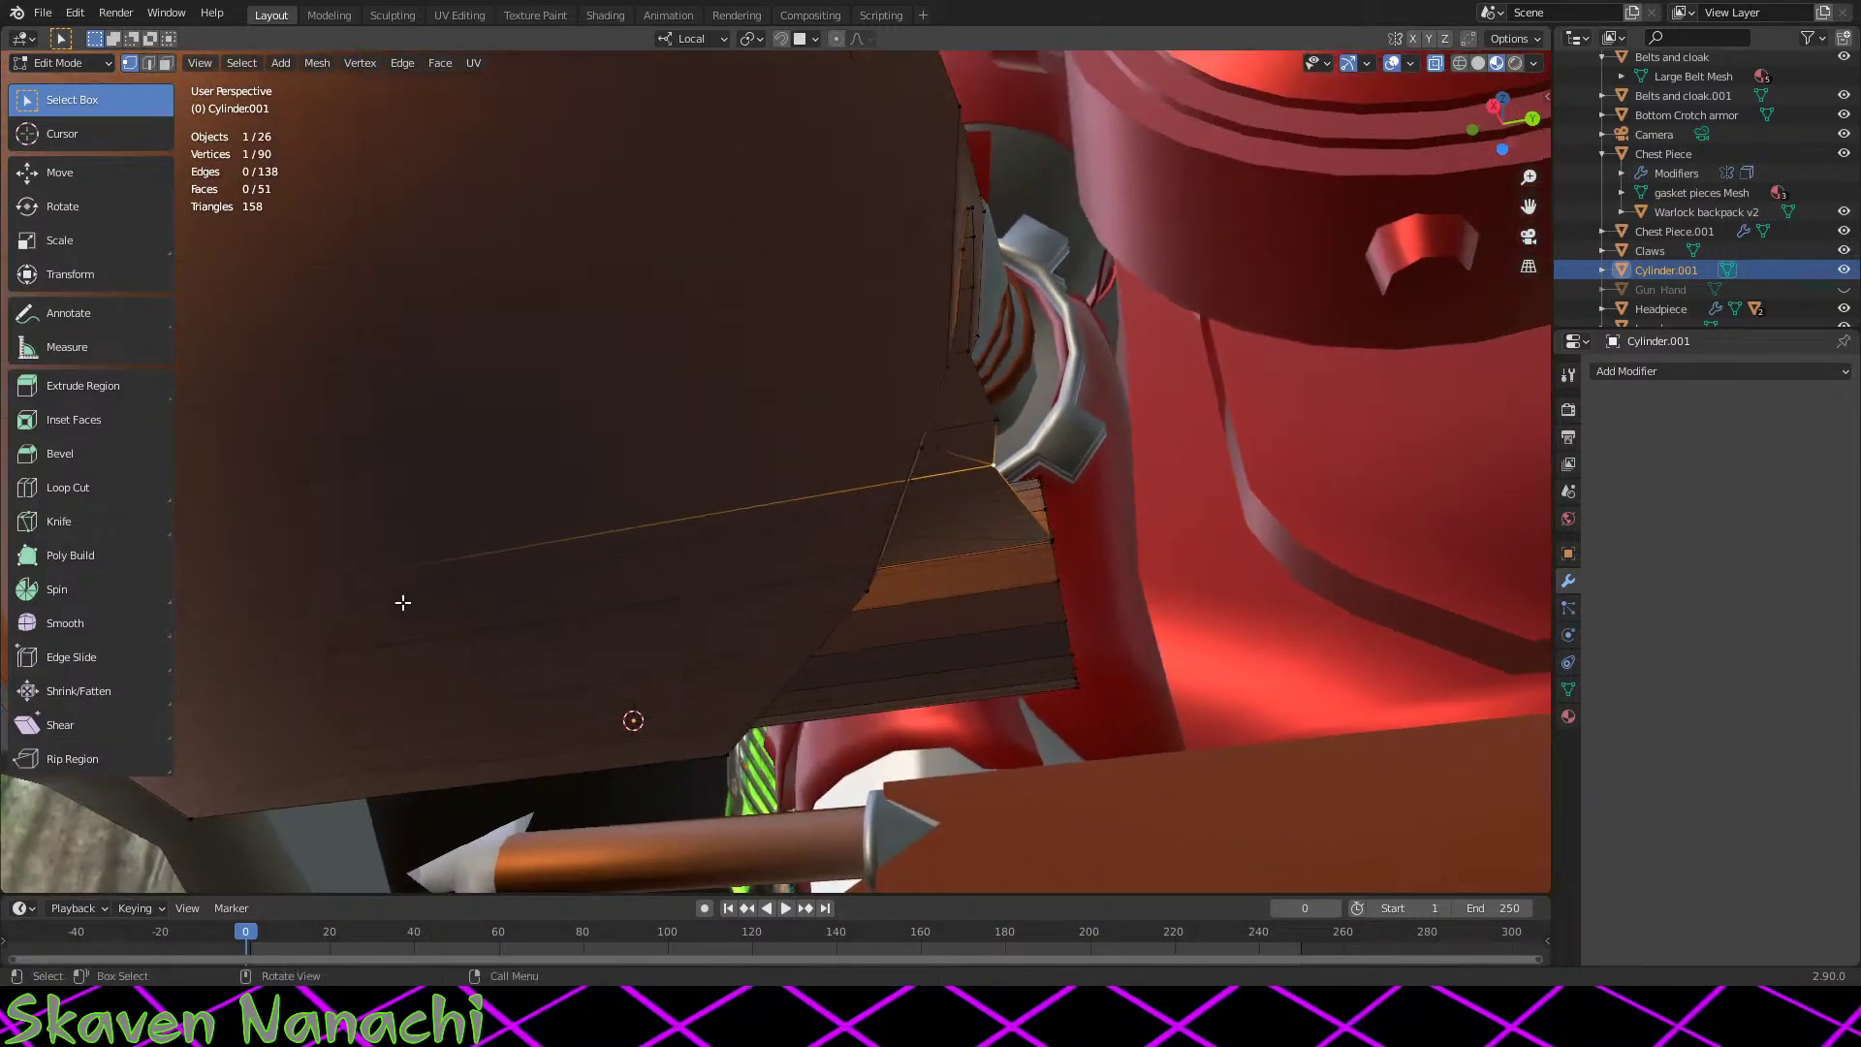
key("z")
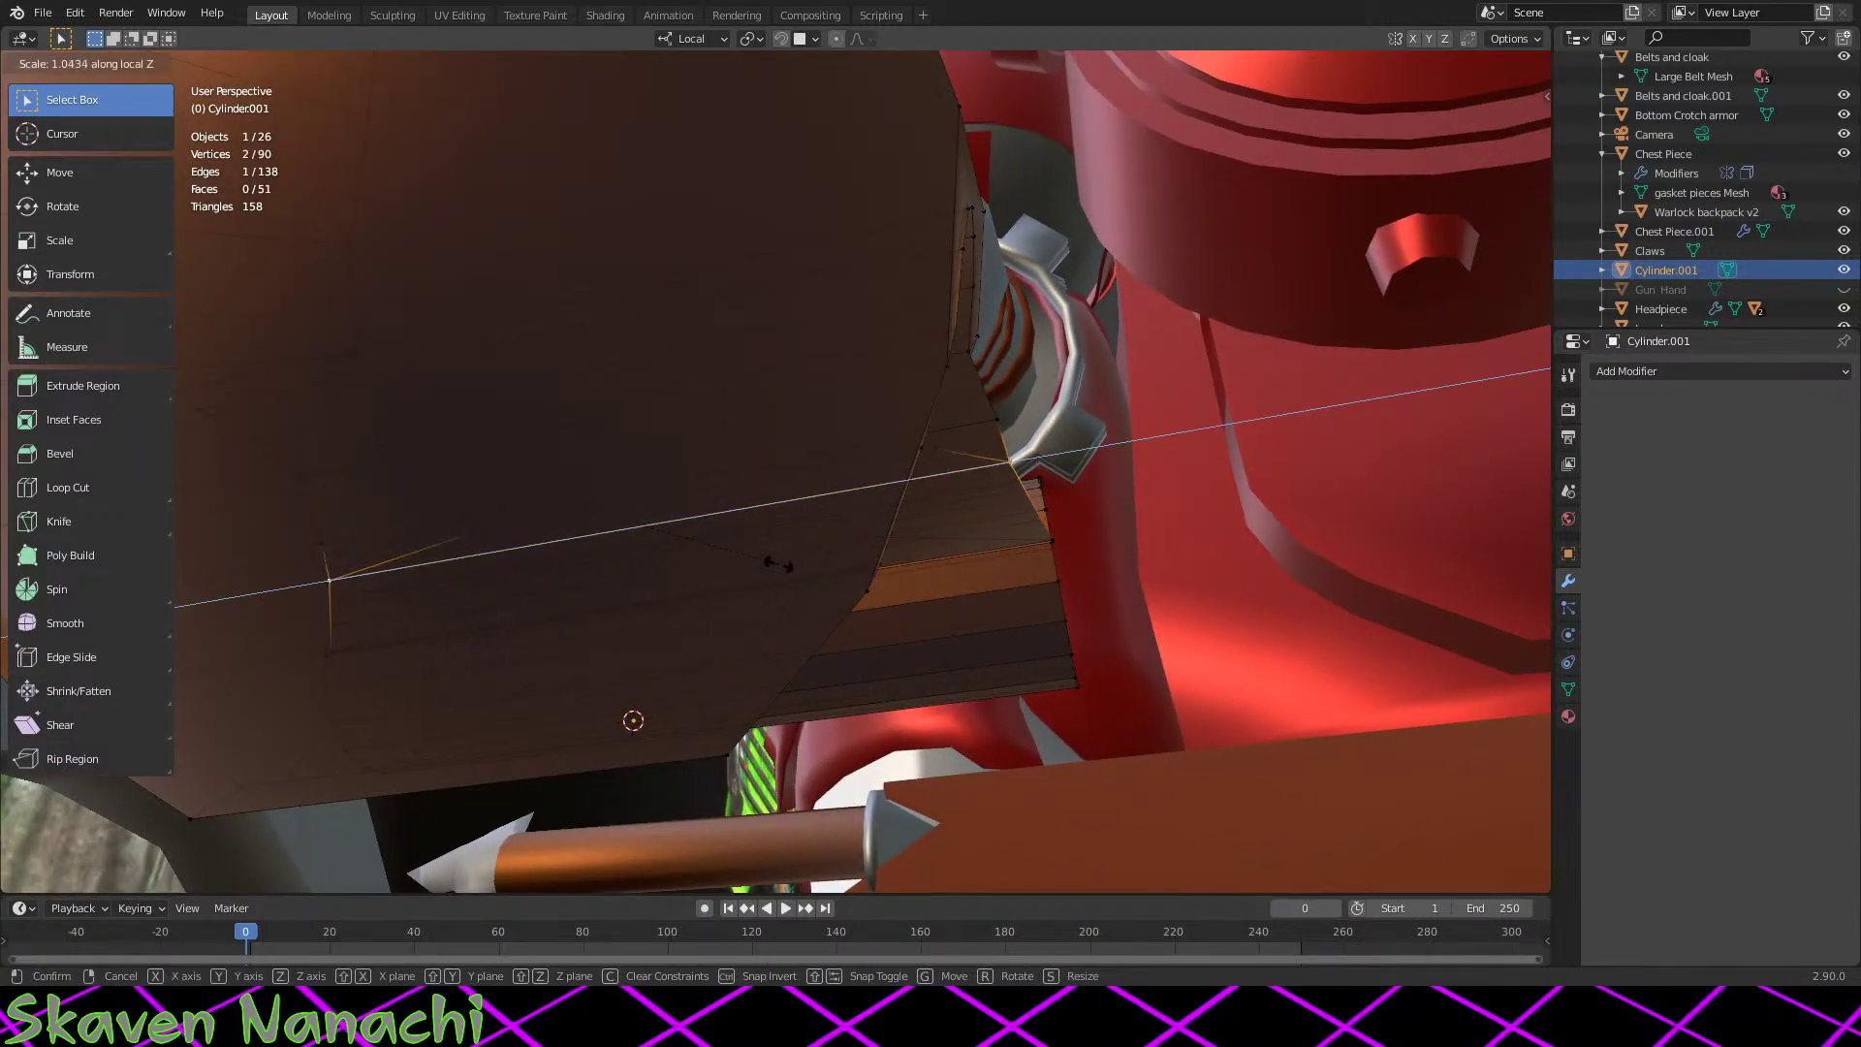
left_click(783, 567)
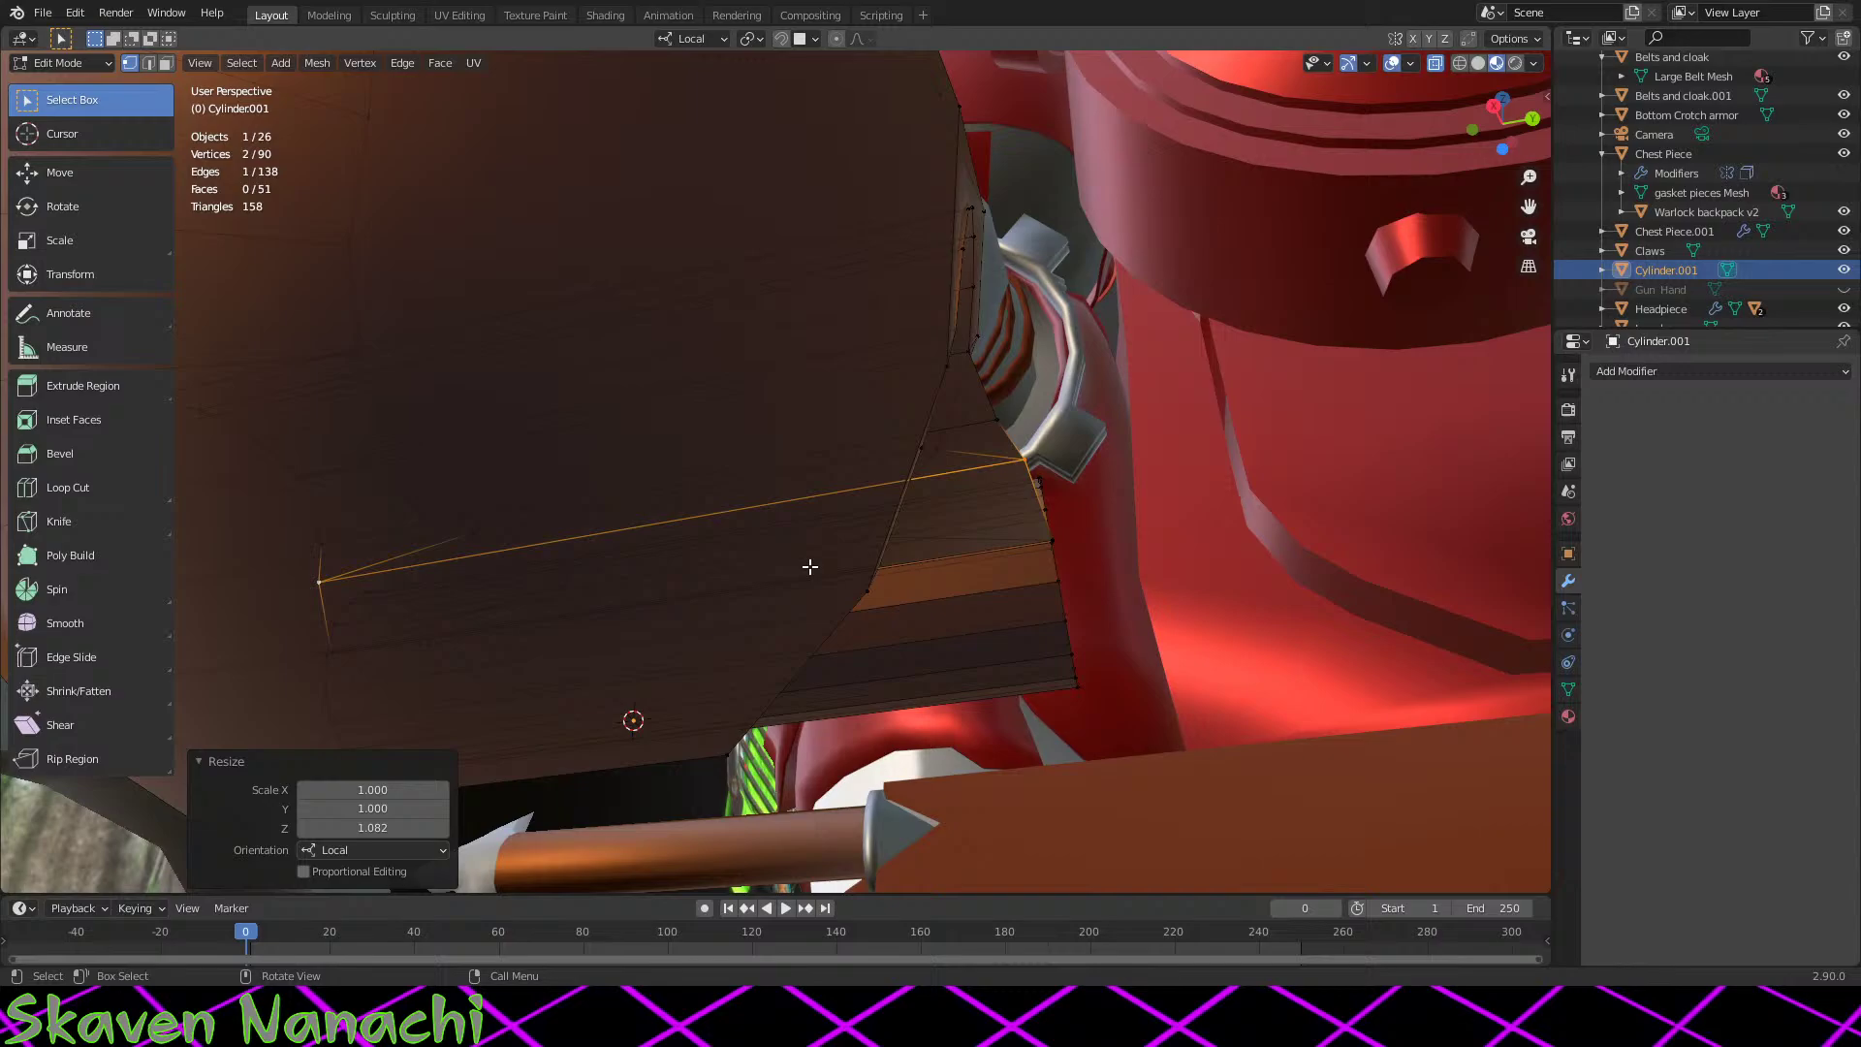
key("z")
left_click(1160, 478)
Step: Spread the neighbouring opposite vertex pair on the cutout wall along local Z by 1.029
middle_click_drag(1154, 478, 949, 471)
left_click(932, 437)
middle_click_drag(644, 610, 962, 617, "shift")
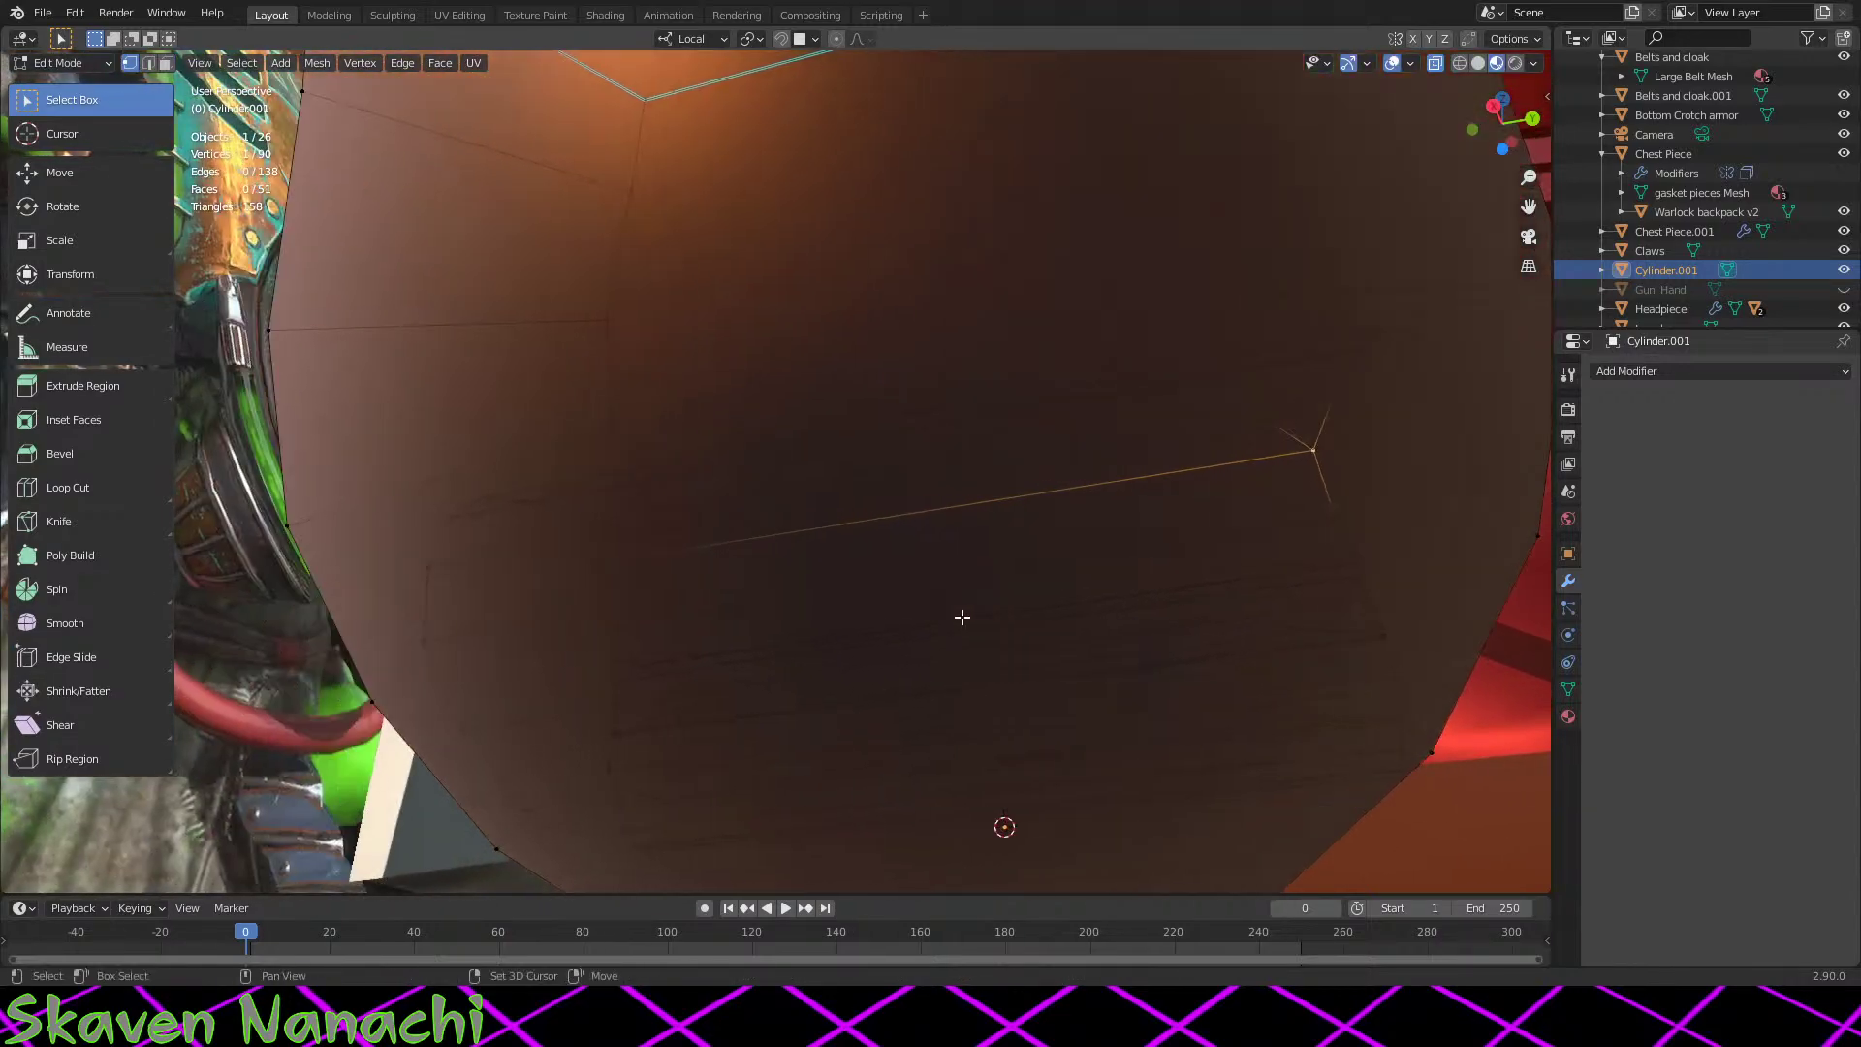
key("s")
key("z")
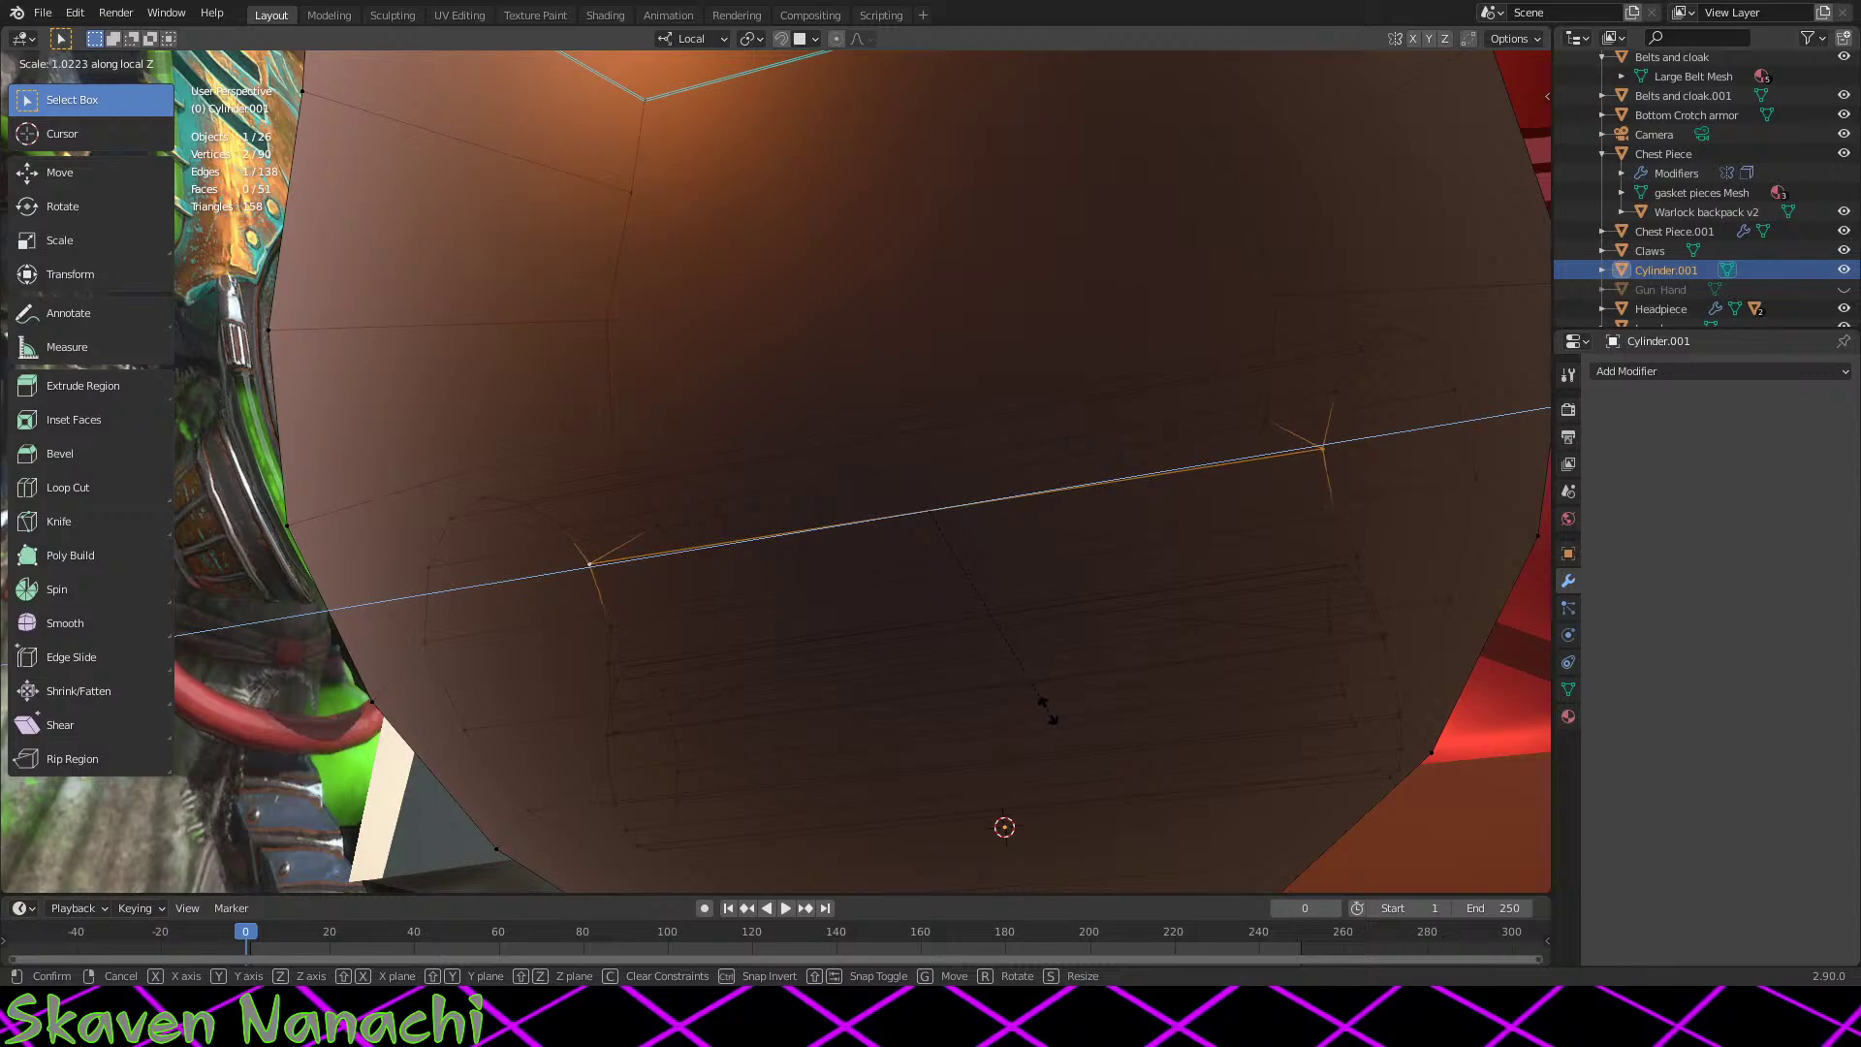
left_click(1049, 709)
Step: Scale the rim's lowest vertex pair along local Z by about 2.09, out towards the cylinder's ends
middle_click_drag(1300, 678, 996, 783)
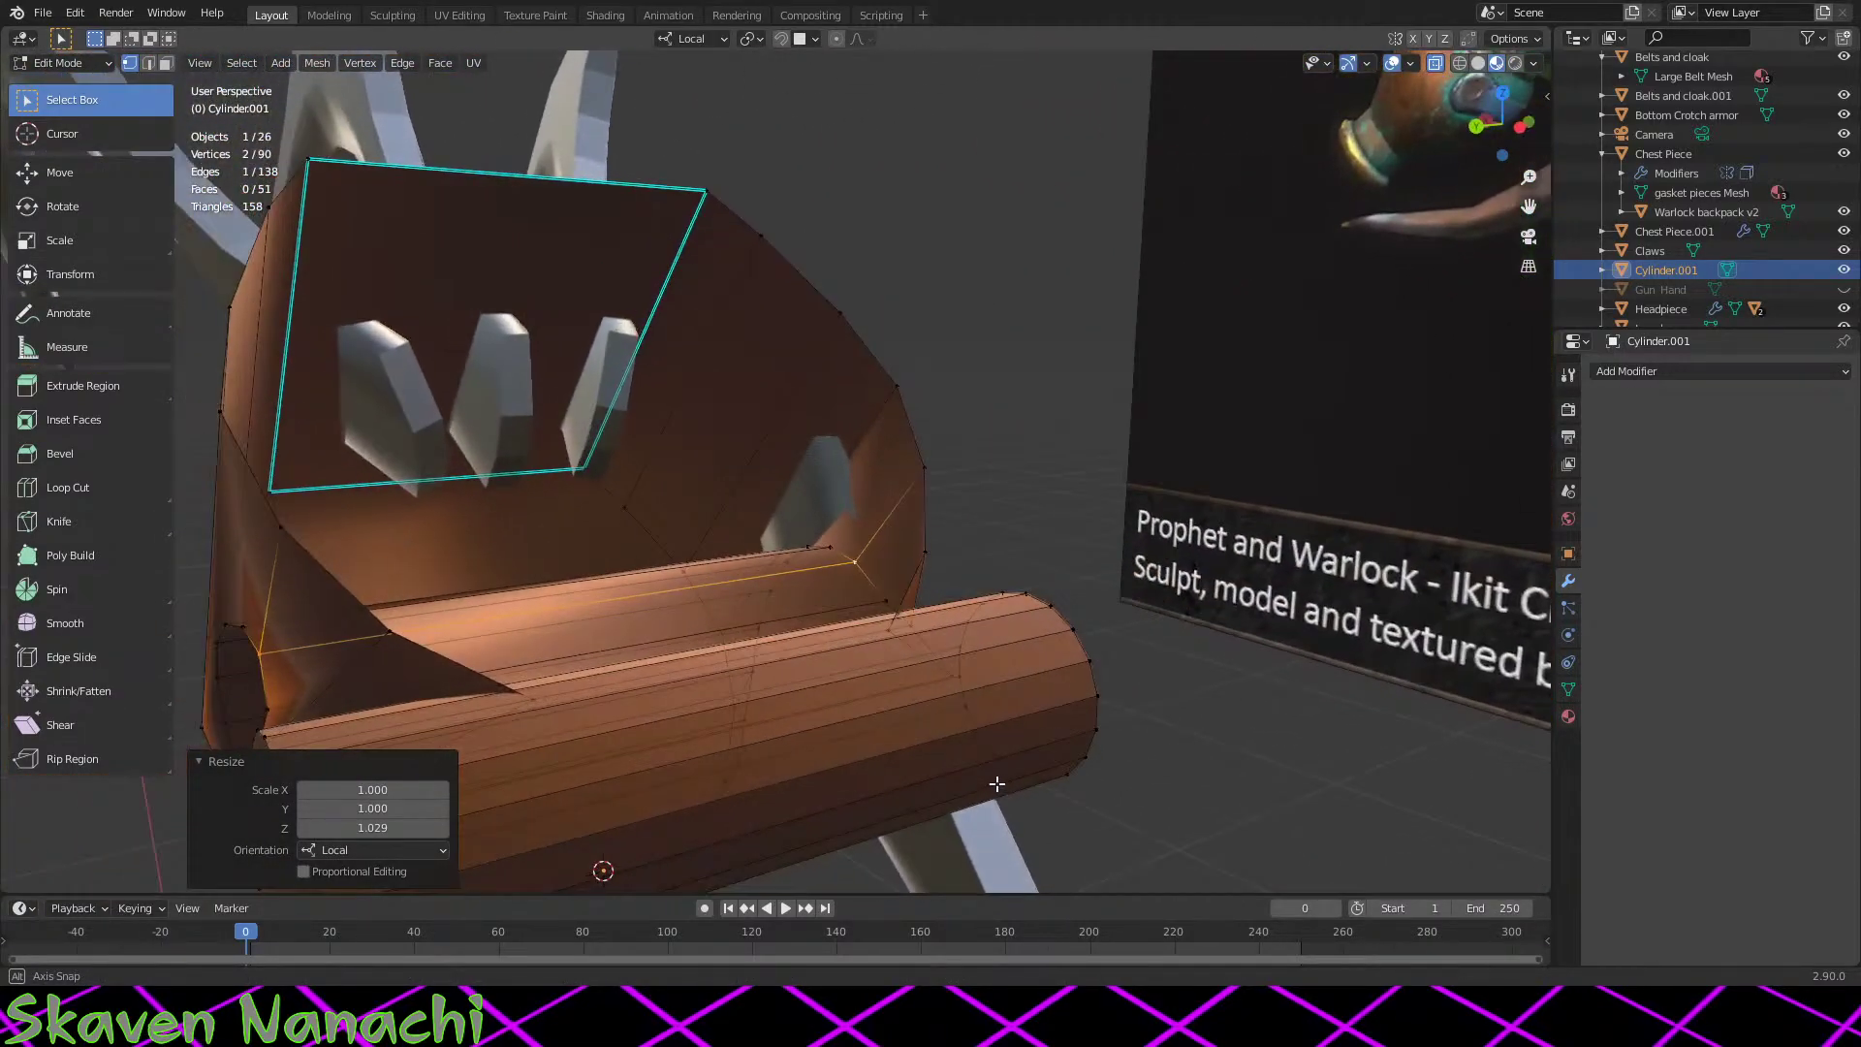
left_click(524, 710)
left_click(889, 625, "shift")
key("s")
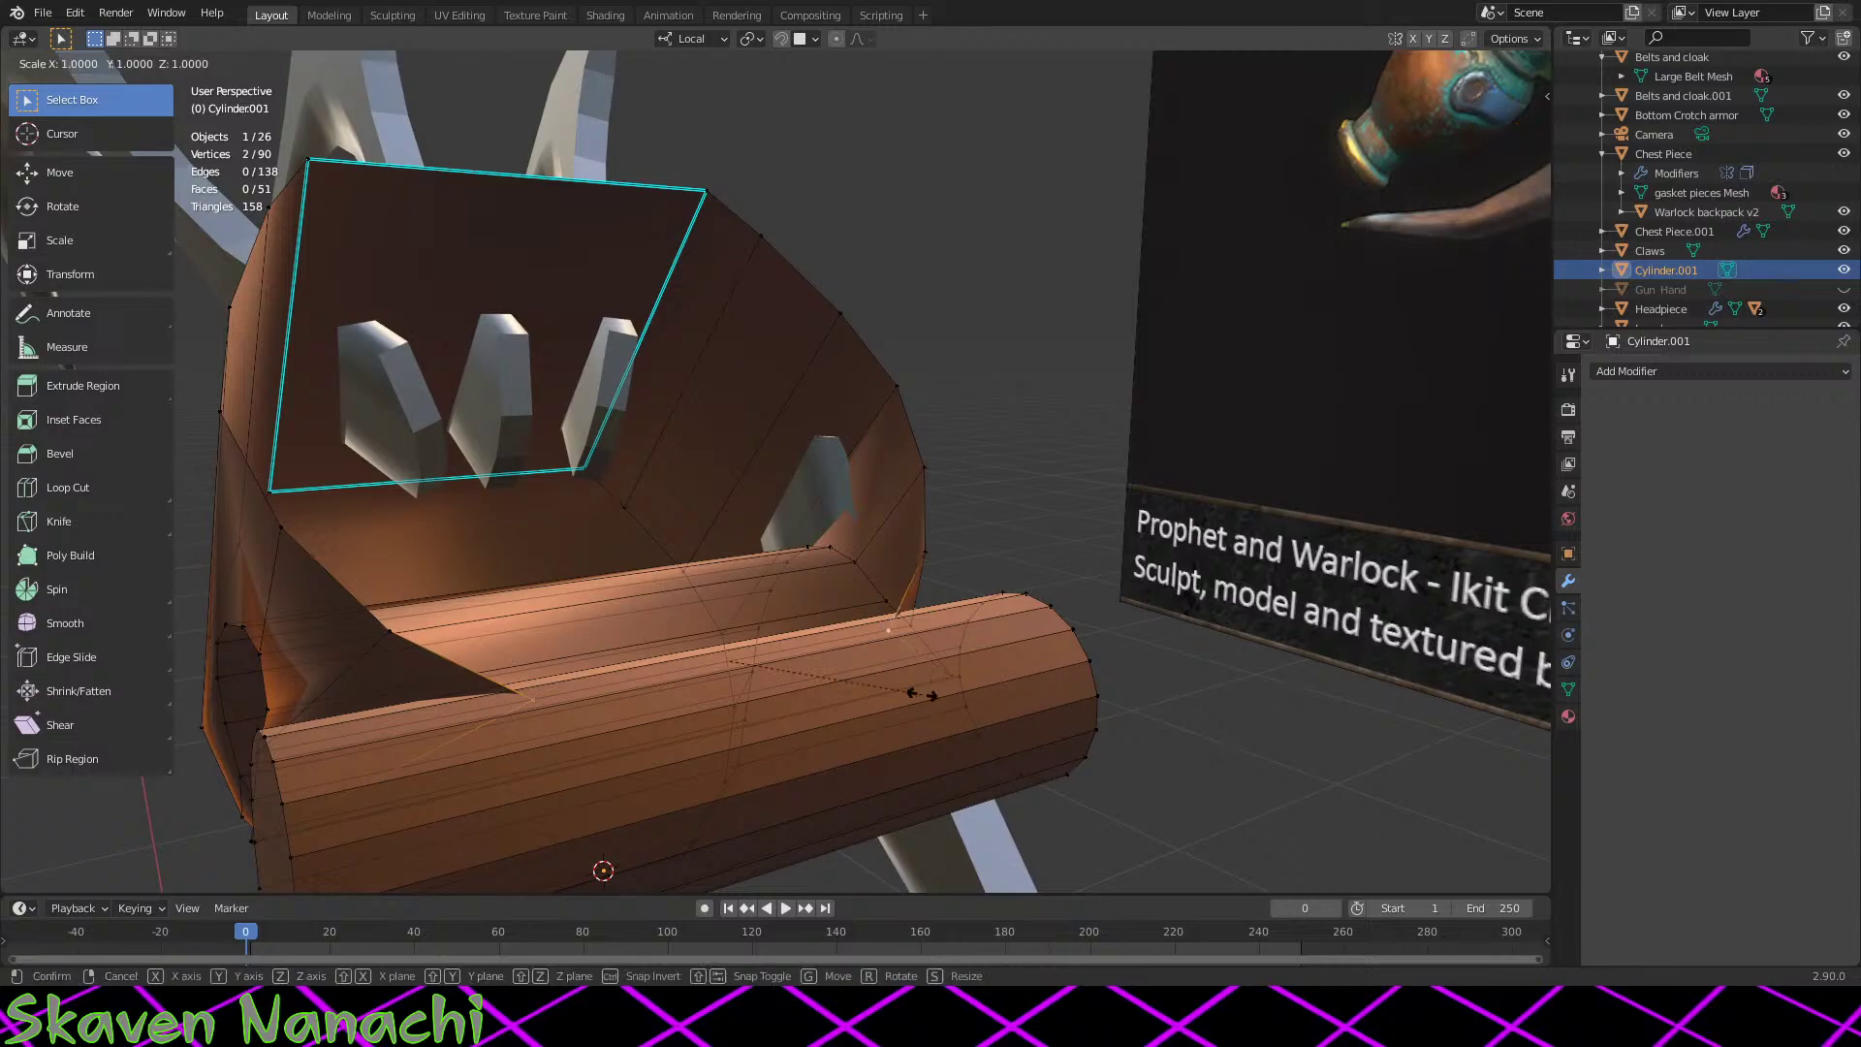
key("z")
key("z")
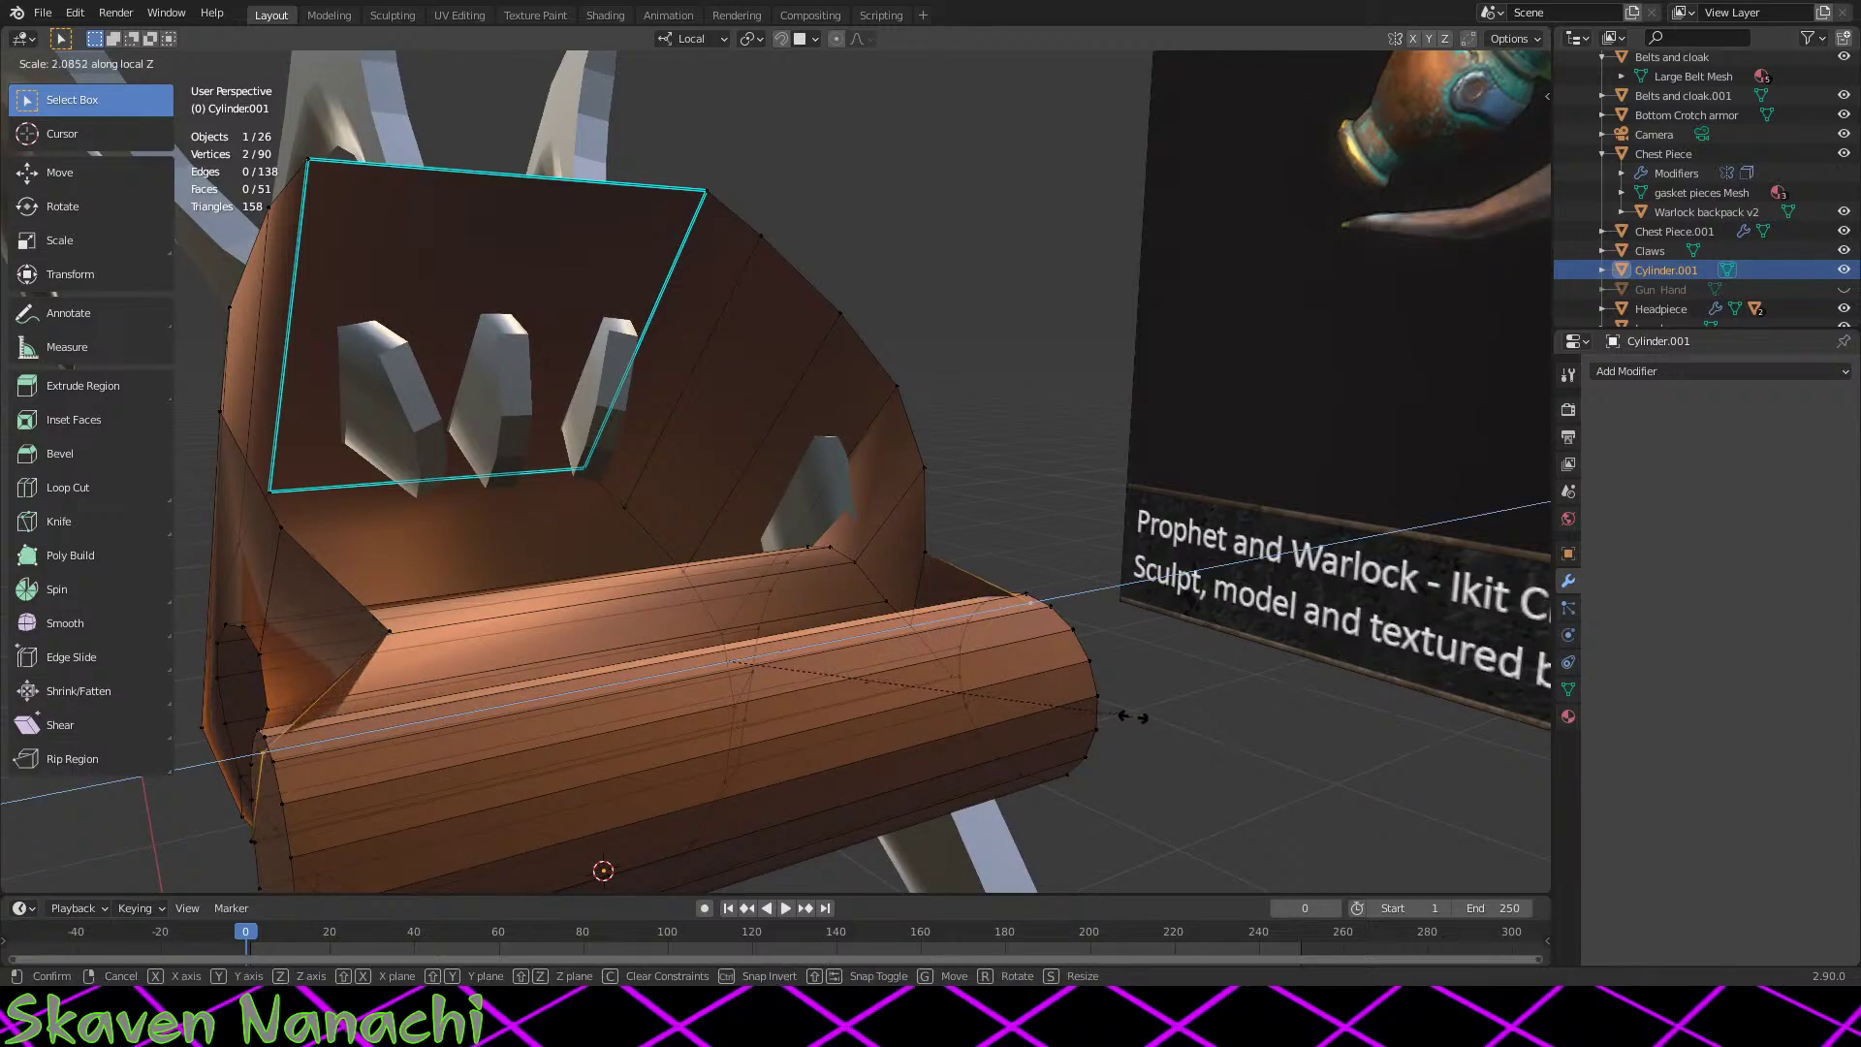
left_click(1129, 718)
middle_click_drag(1129, 718, 921, 679)
key("ctrl+z")
key("ctrl+z")
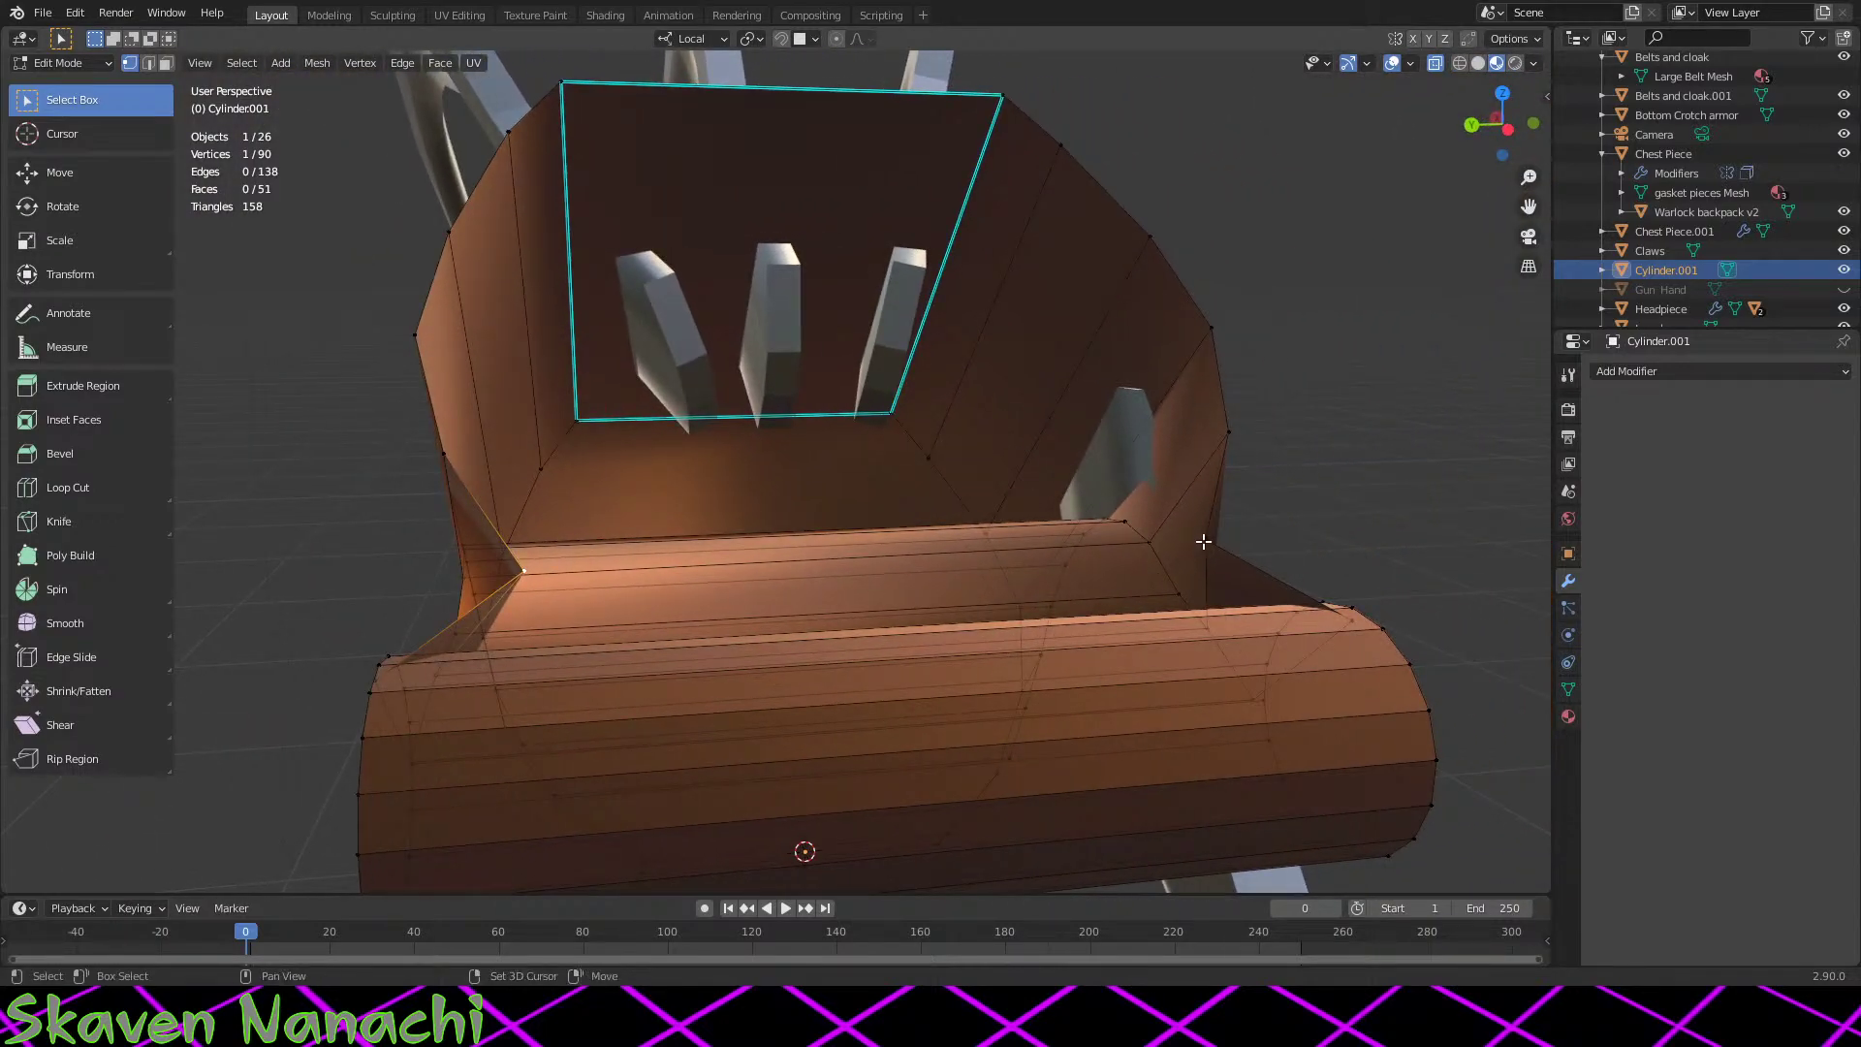
Step: Spread the opposite vertex pair just above the rim's lowest pair along local Z by 1.276, 1.018 and 1.023 in succession
key("s")
key("z")
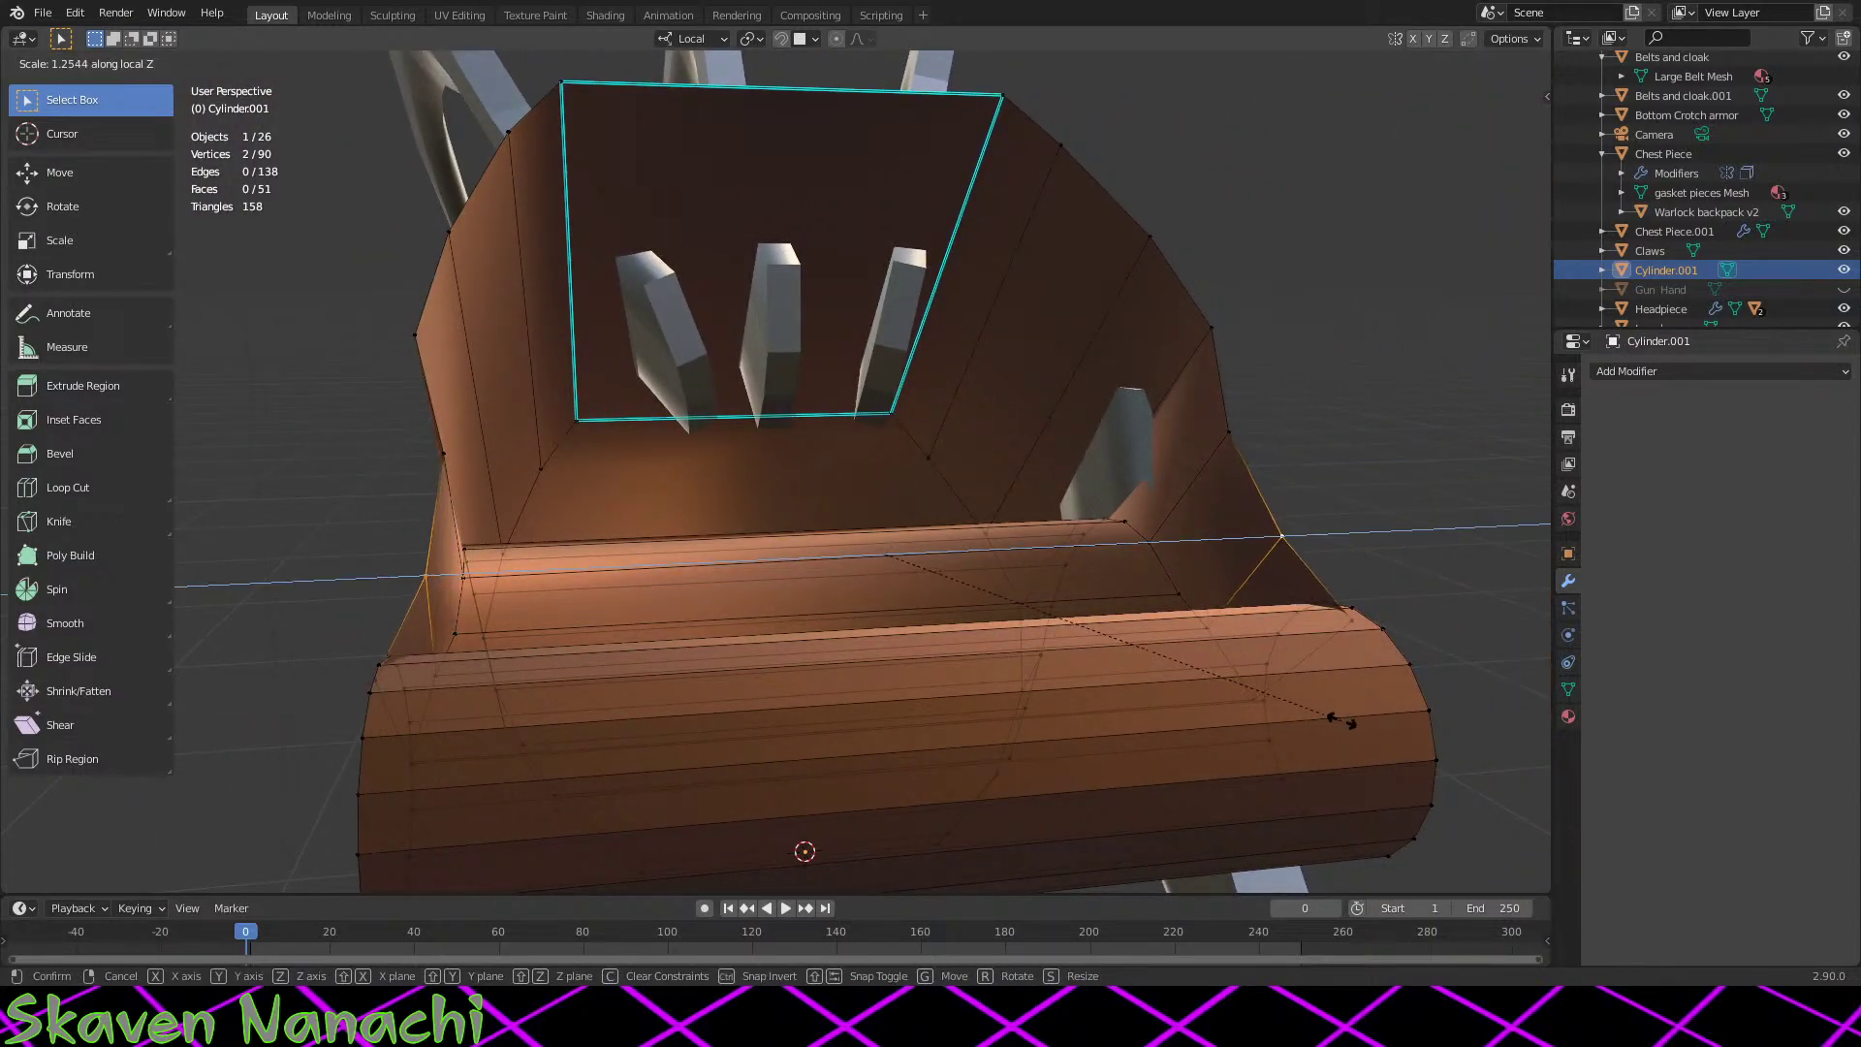
left_click(1343, 722)
middle_click_drag(1342, 722, 1072, 623)
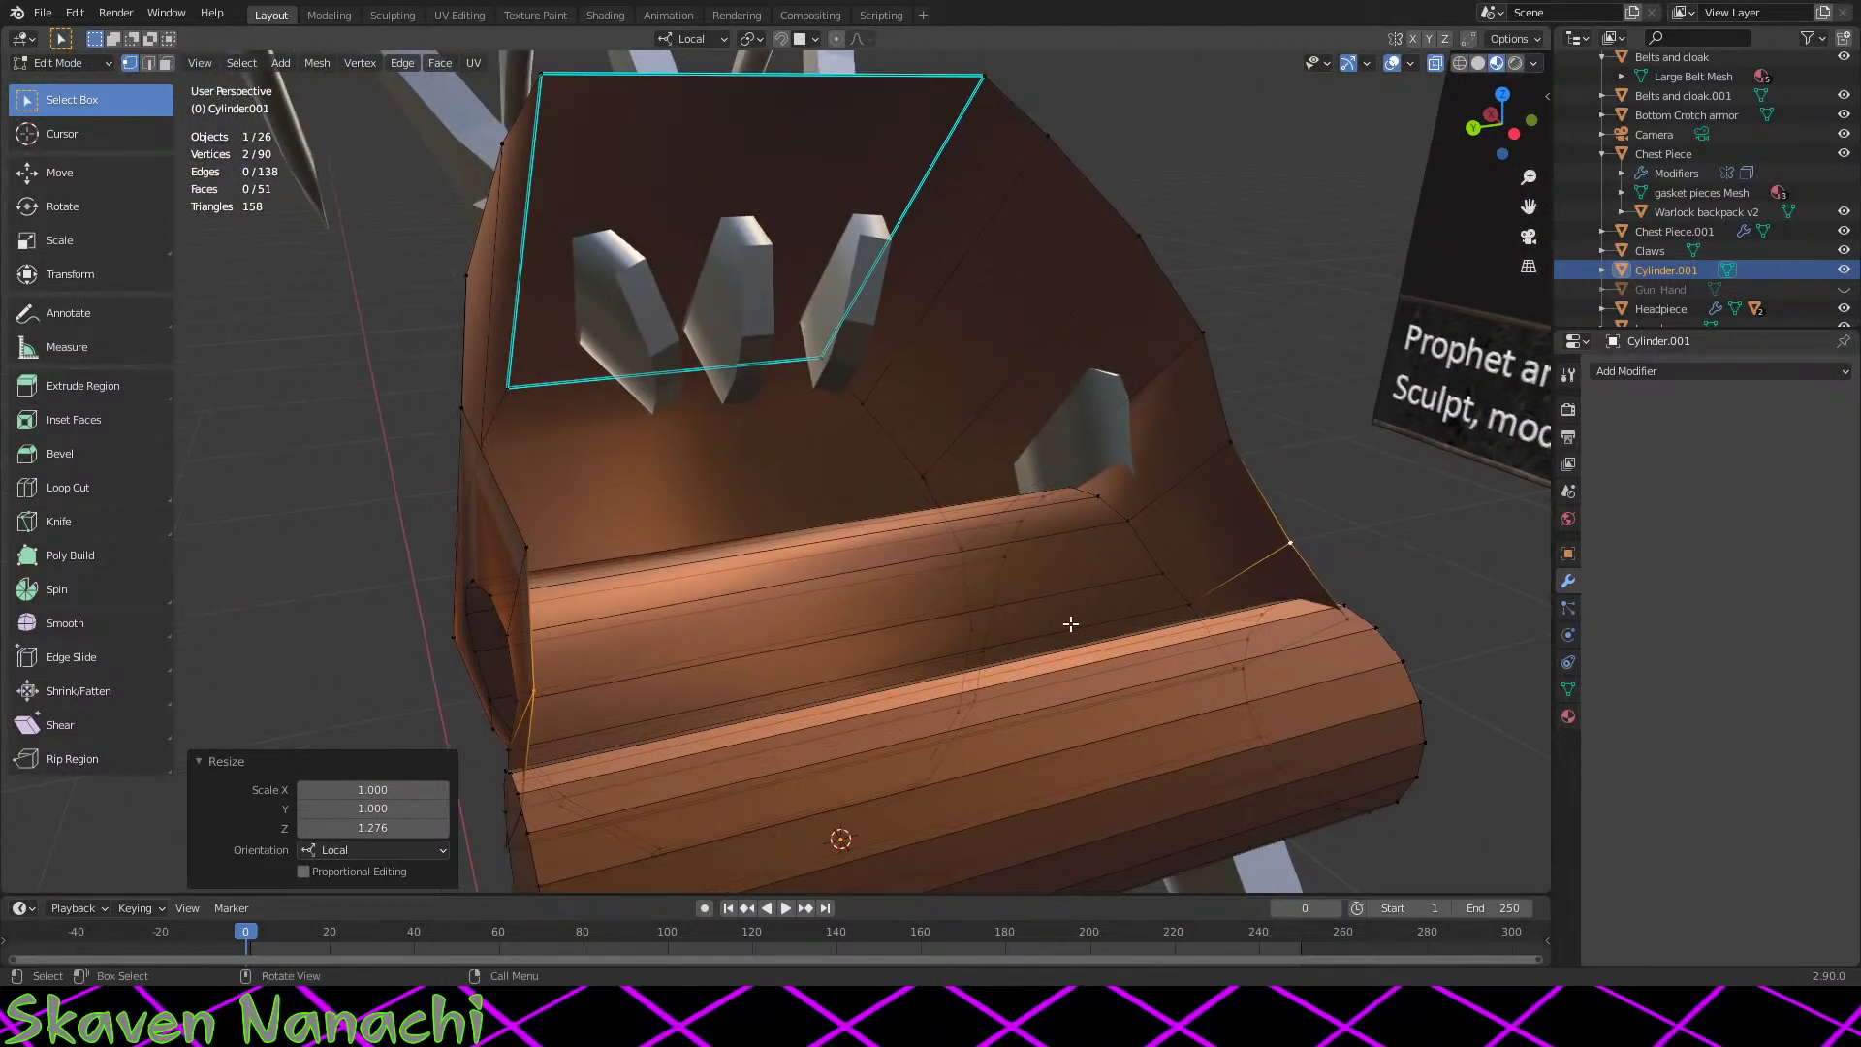
key("s")
key("z")
left_click(1072, 623)
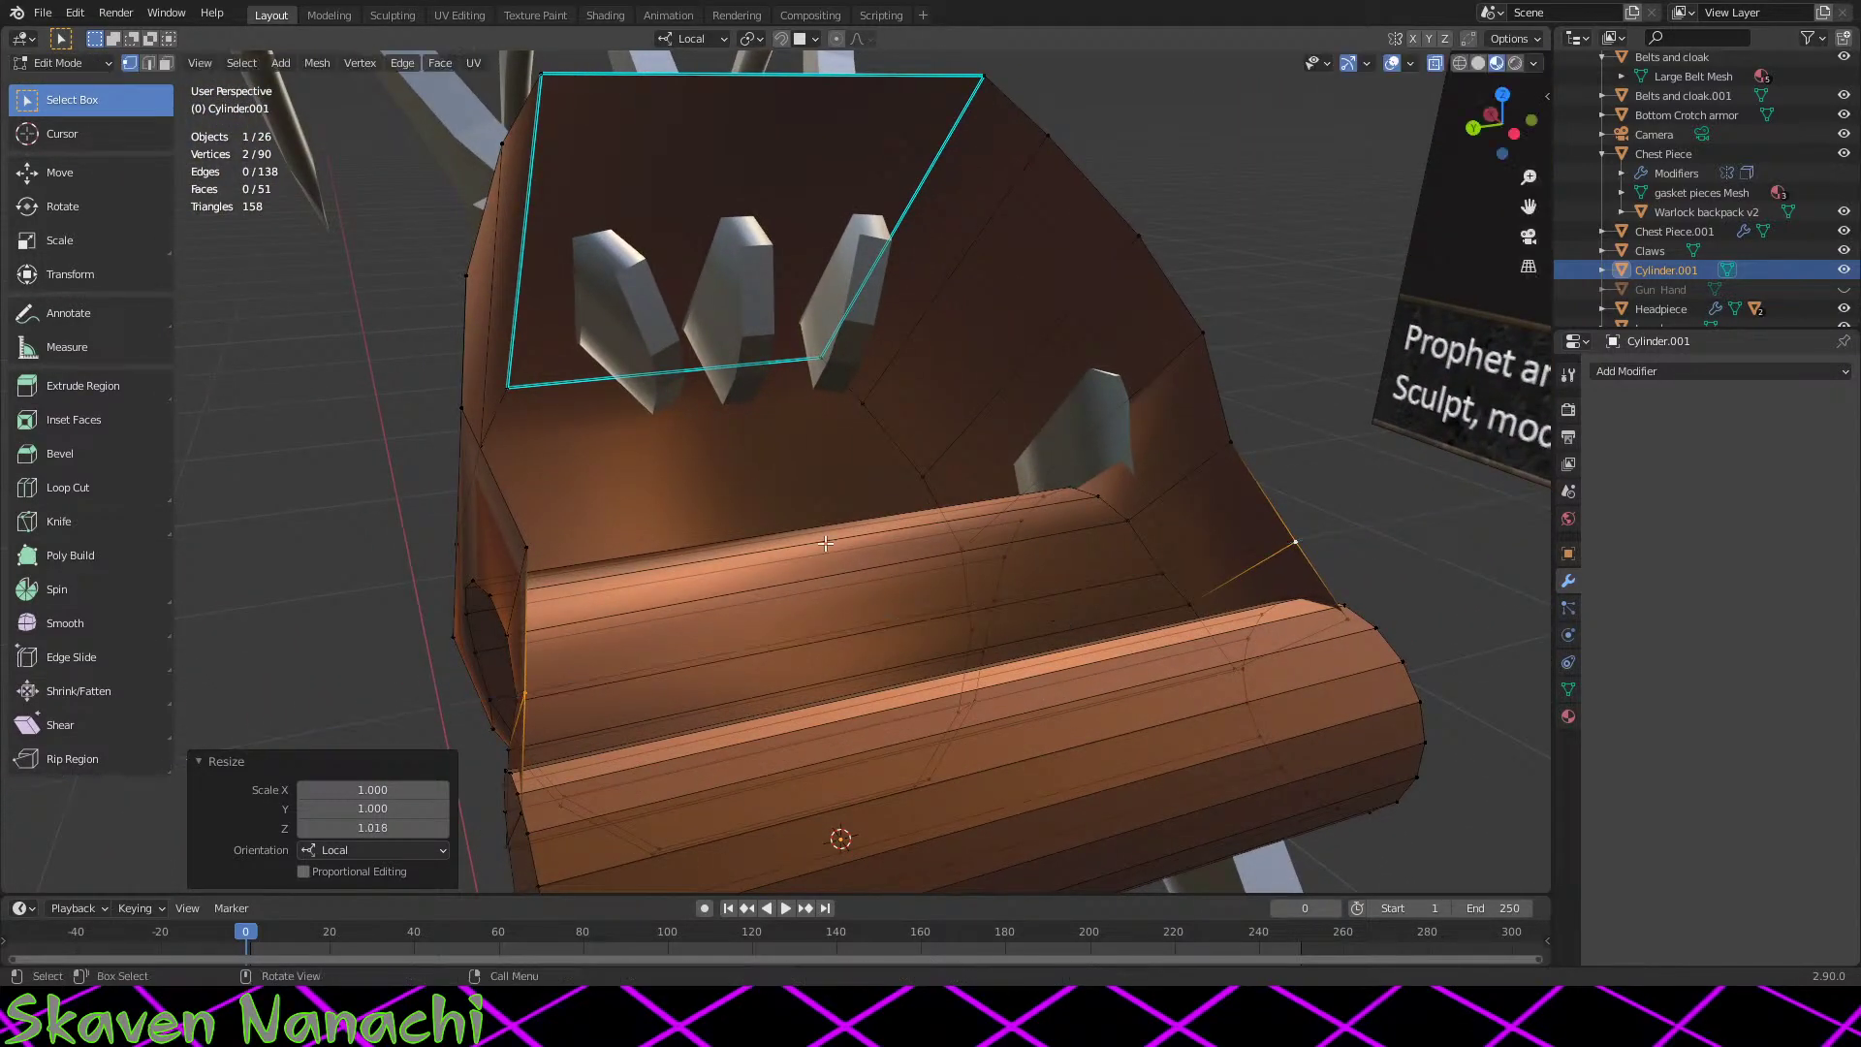
key("s")
key("z")
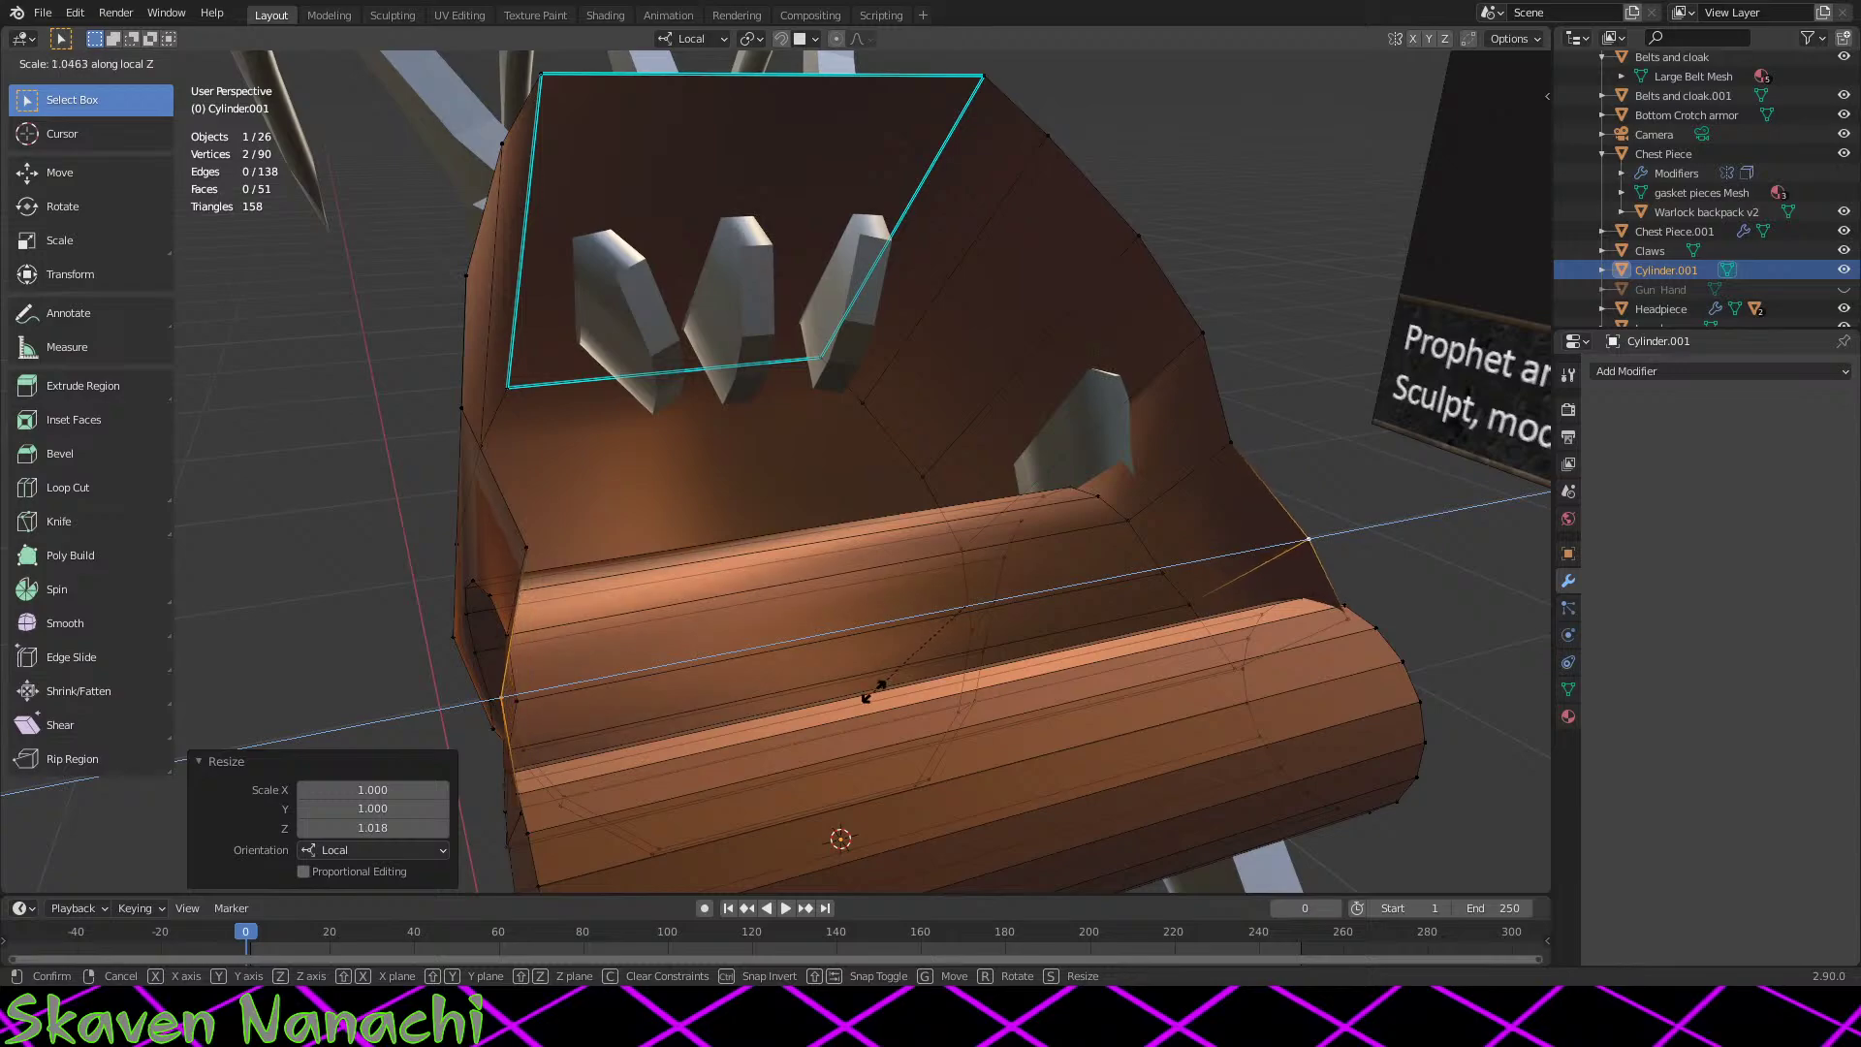
left_click(870, 692)
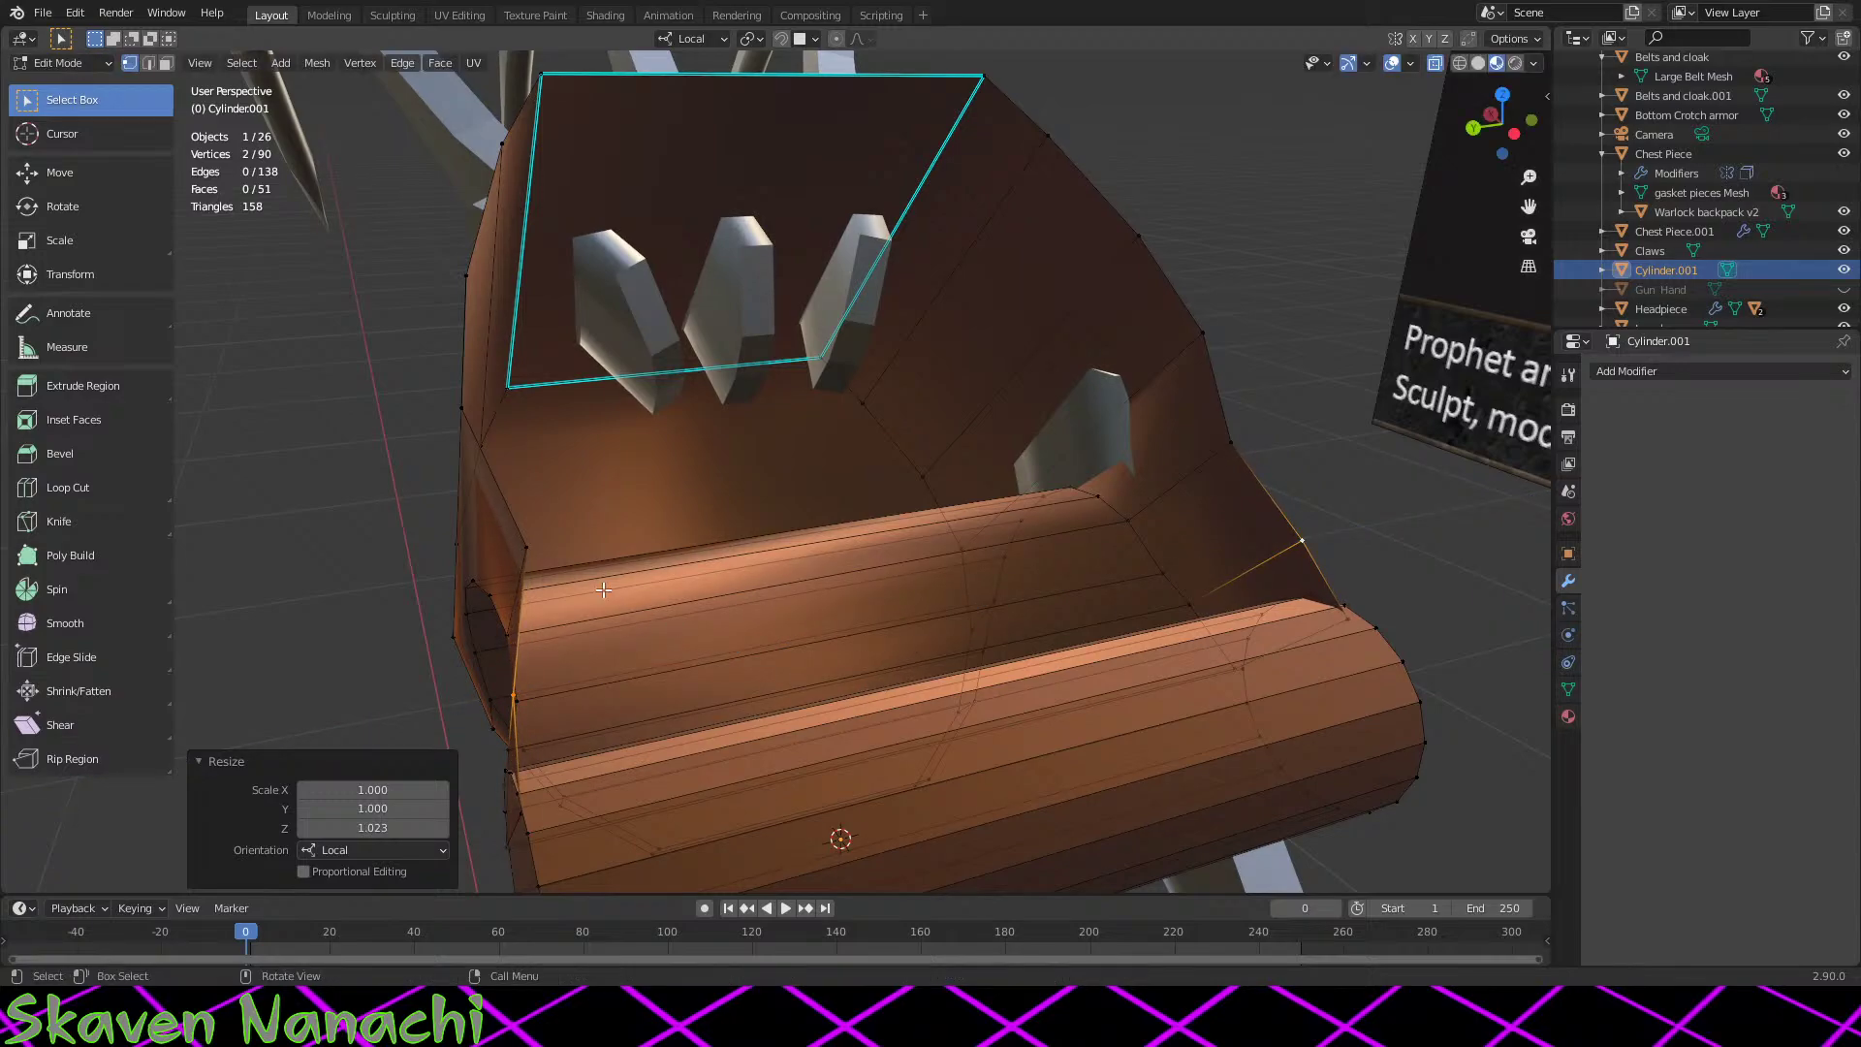
Step: Spread the next higher opposite vertex pair on the cutout wall's rim along local Z by 1.068
left_click(529, 541)
left_click(1229, 444, "shift")
key("s")
key("z")
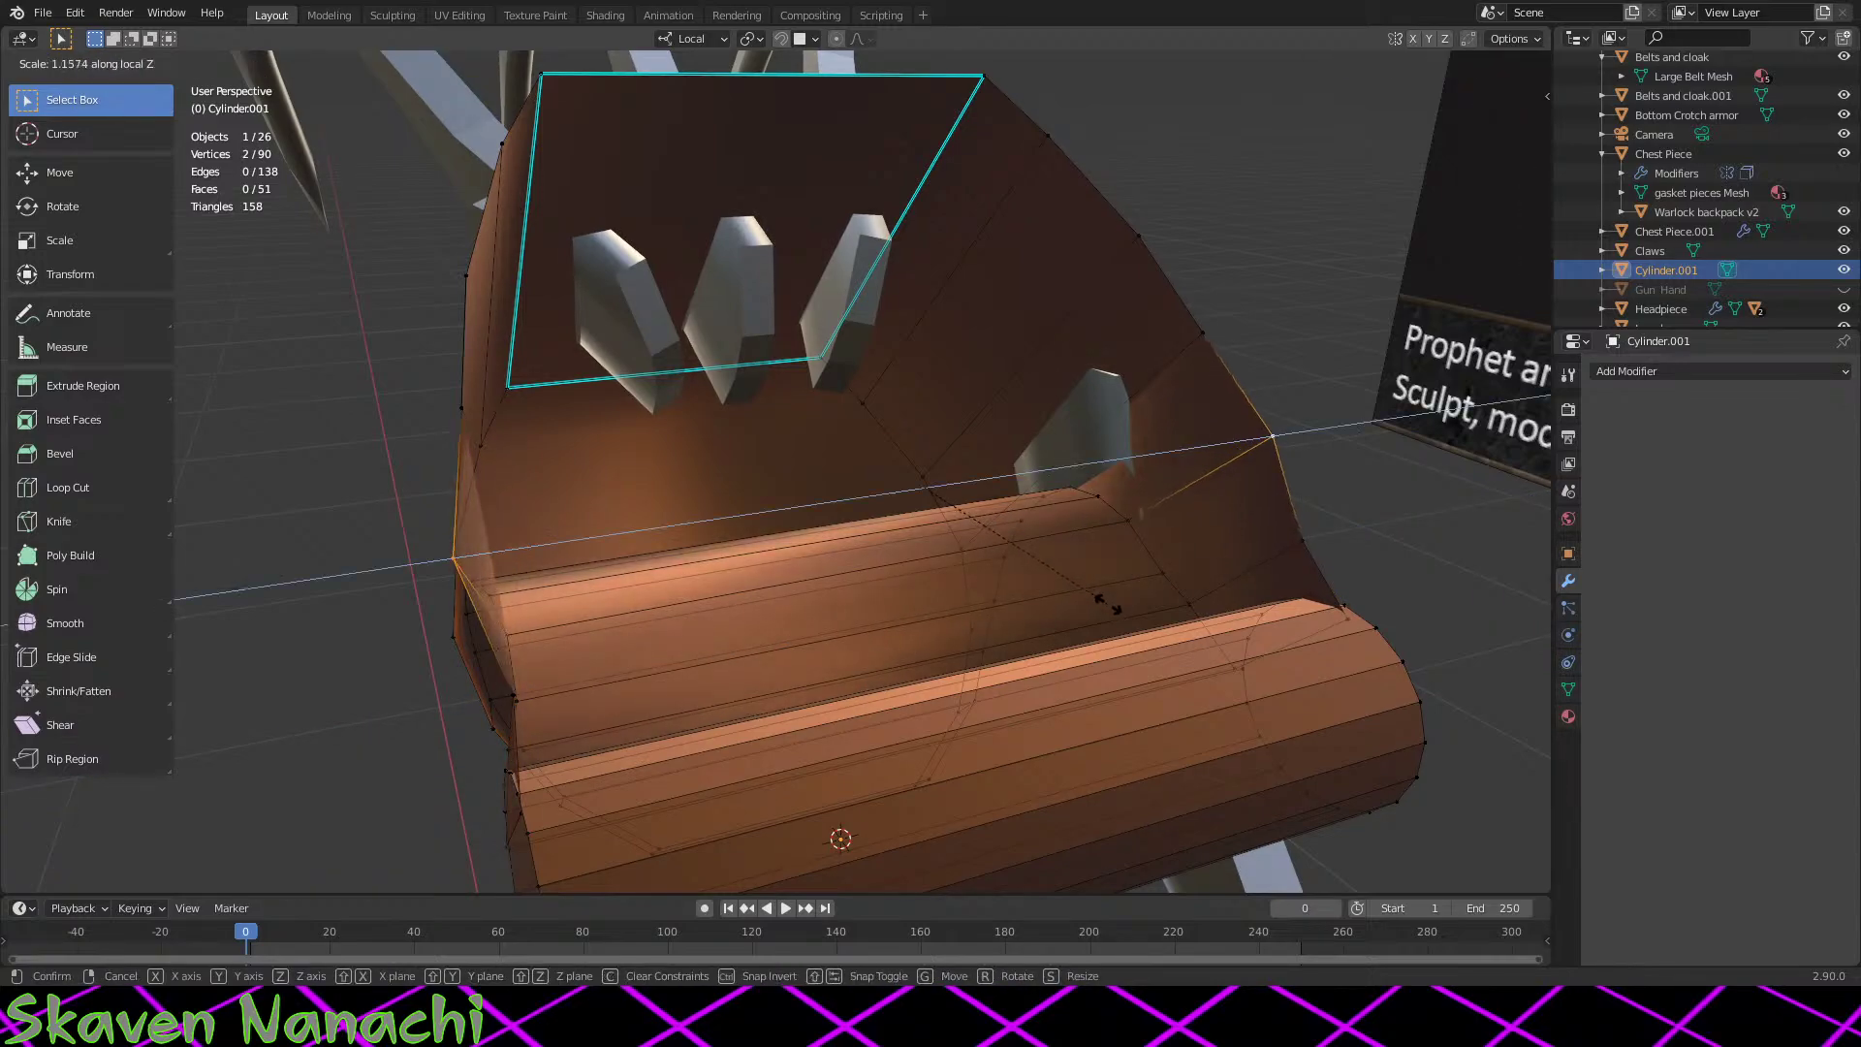
left_click(1090, 601)
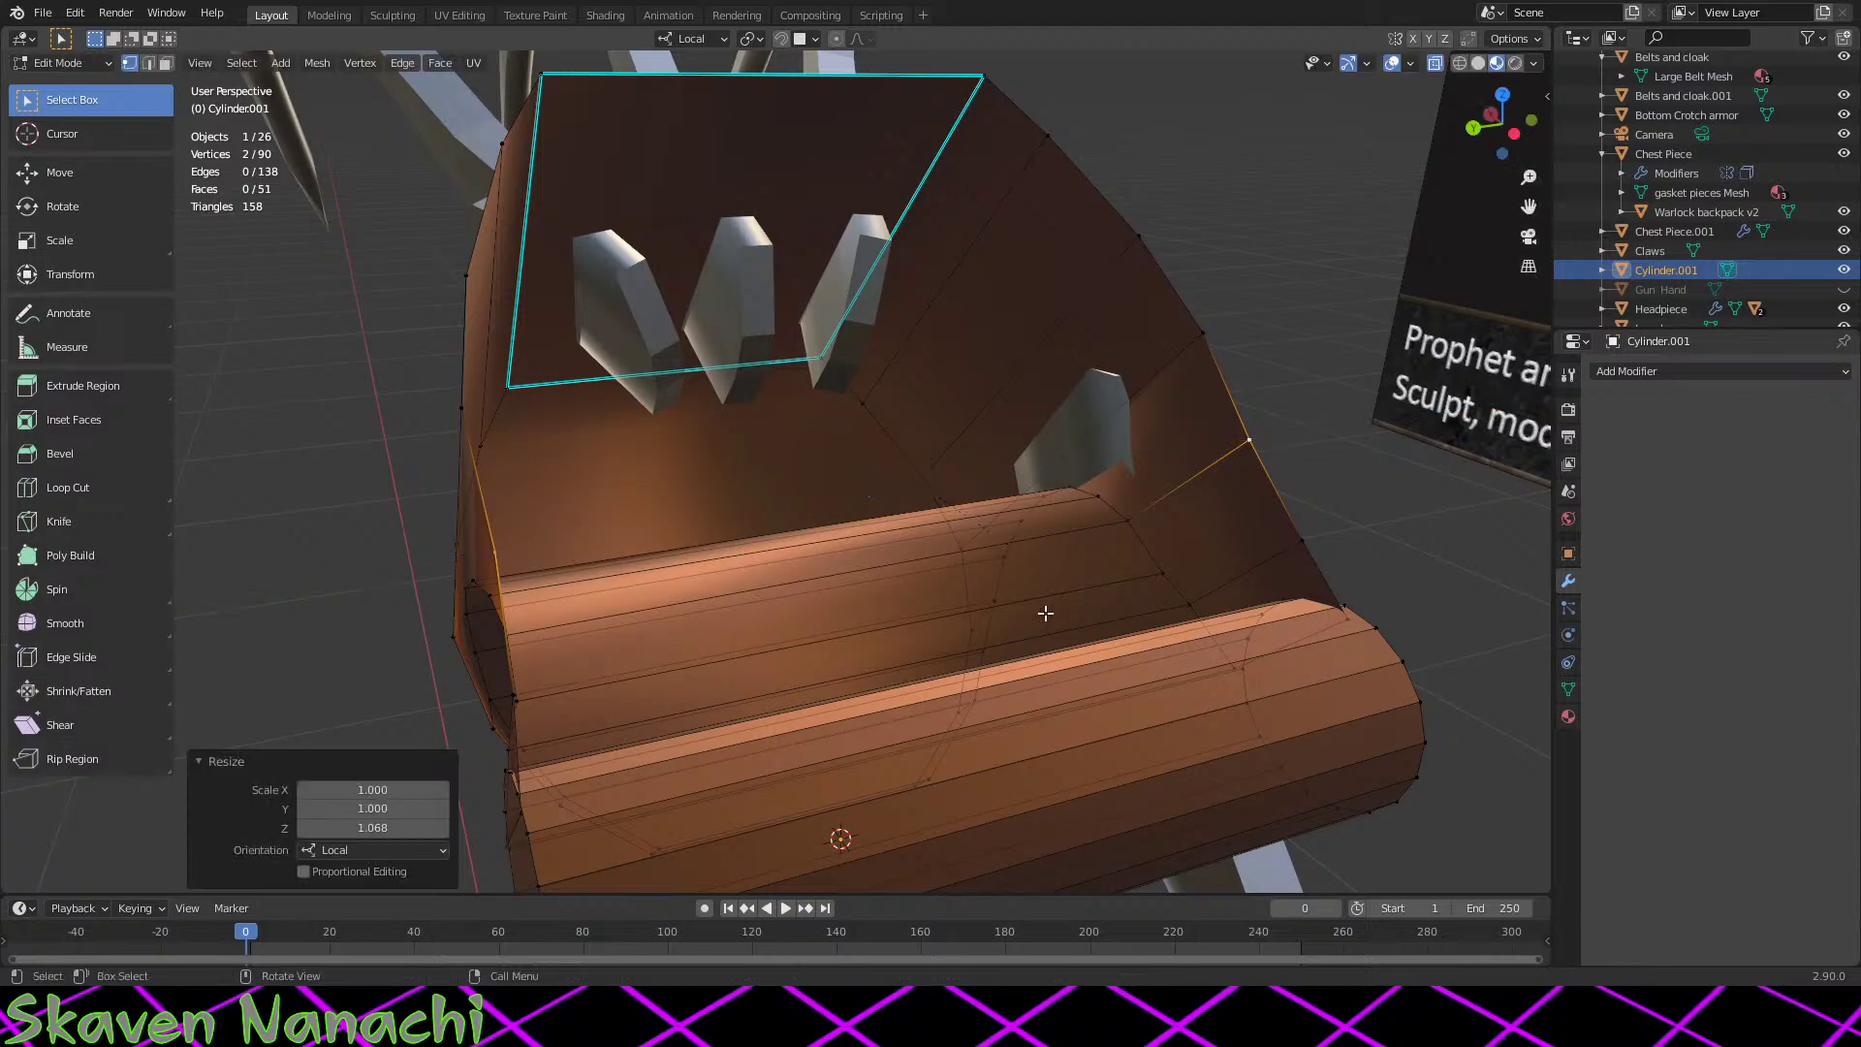
Step: Scale another opposite vertex pair on the side walls near the cylinder along local Z by 1.016
middle_click_drag(1043, 614, 1015, 572)
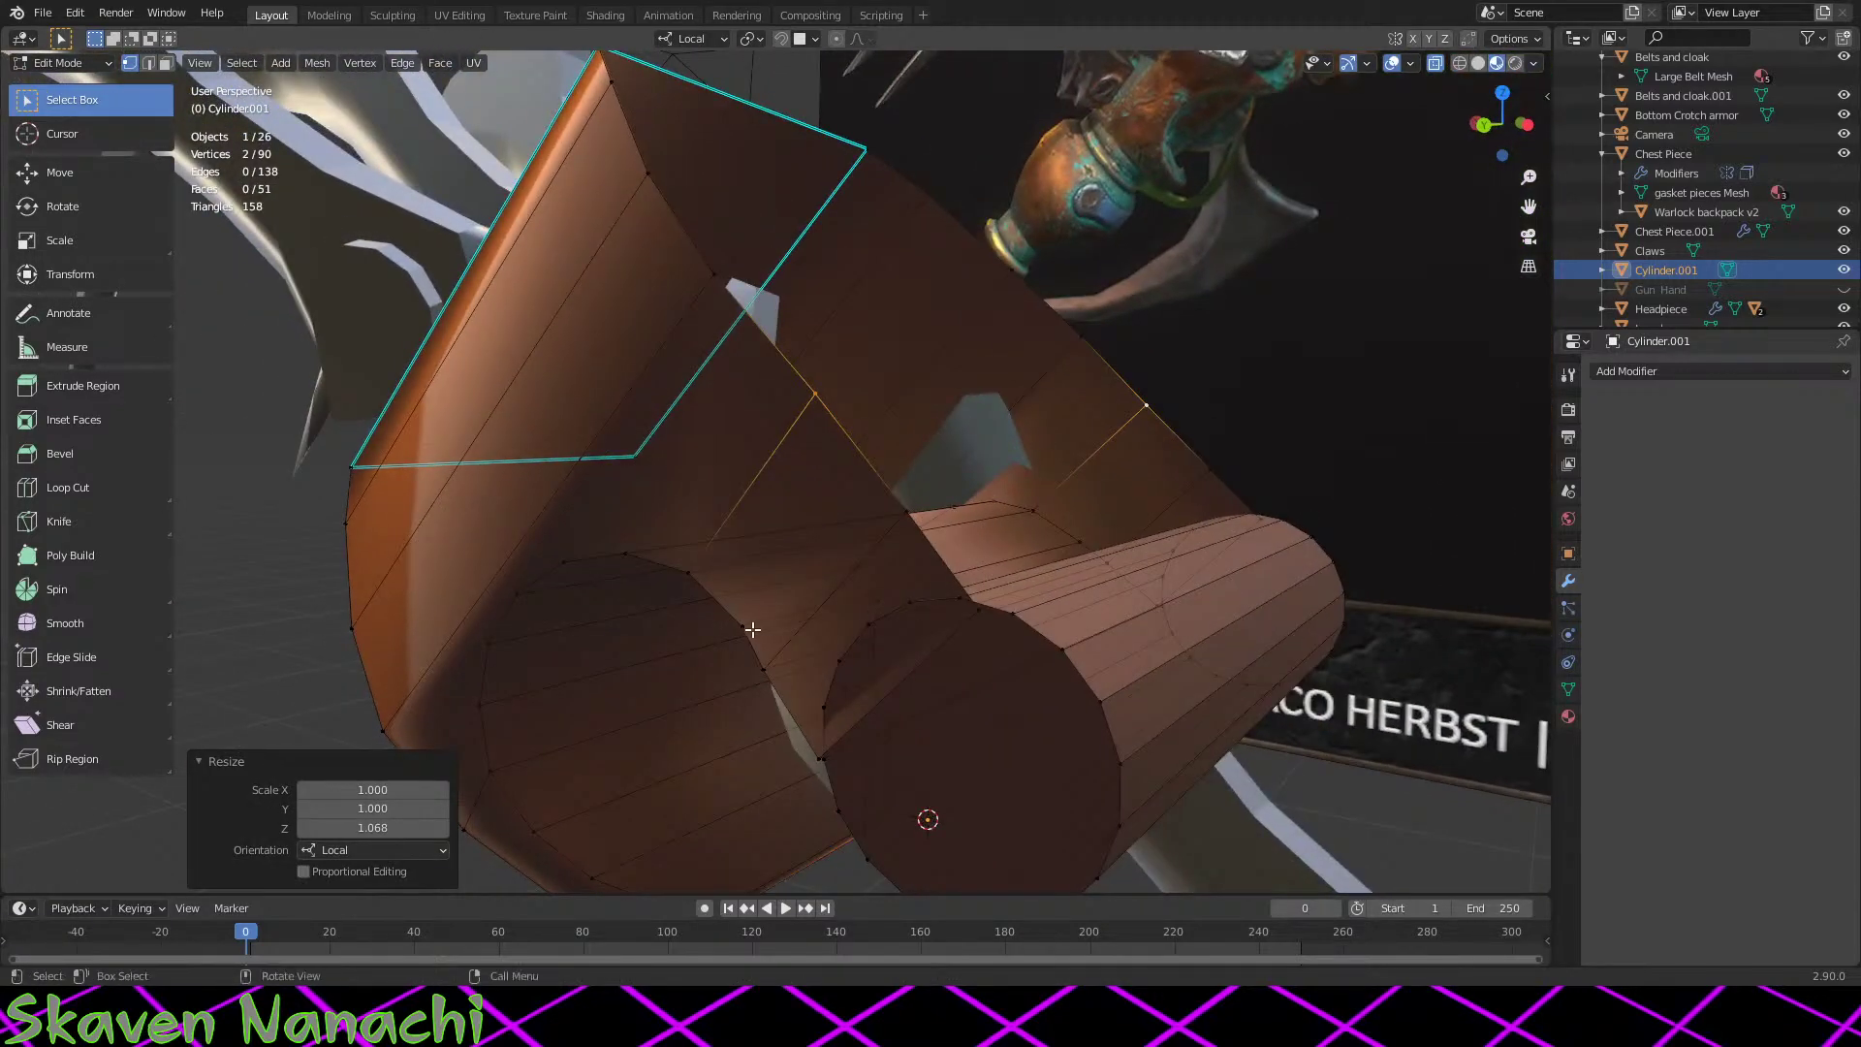
left_click(914, 667)
mouse_move(914, 667)
middle_mouse_down()
mouse_move(1046, 640)
mouse_move(863, 665)
mouse_move(910, 643)
mouse_move(947, 656)
mouse_move(928, 659)
middle_mouse_up()
left_click(1162, 559, "shift")
key("s")
key("z")
left_click(1098, 695)
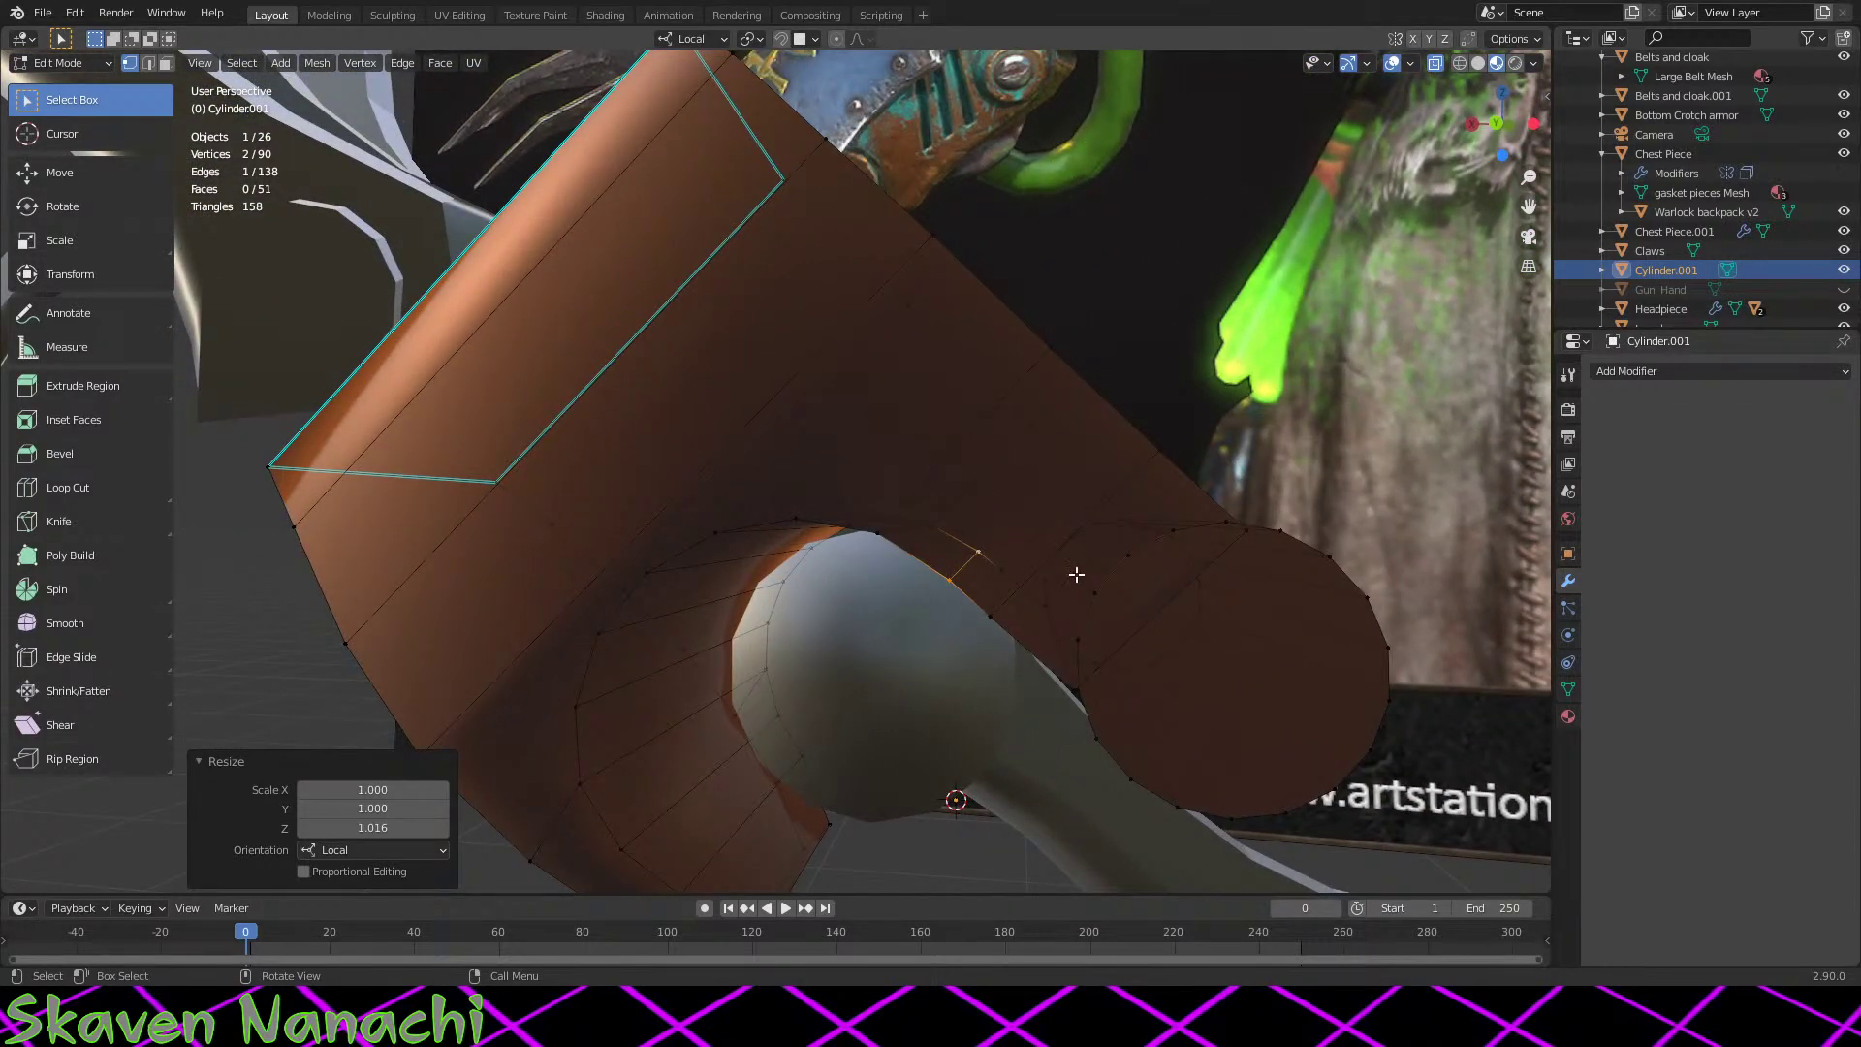
Step: Triangulate the two opposite side-wall faces between the claw socket and the cylinder, and convert their triangles back to quads
mouse_move(1094, 510)
middle_mouse_down()
mouse_move(1009, 552)
mouse_move(1072, 524)
middle_mouse_up()
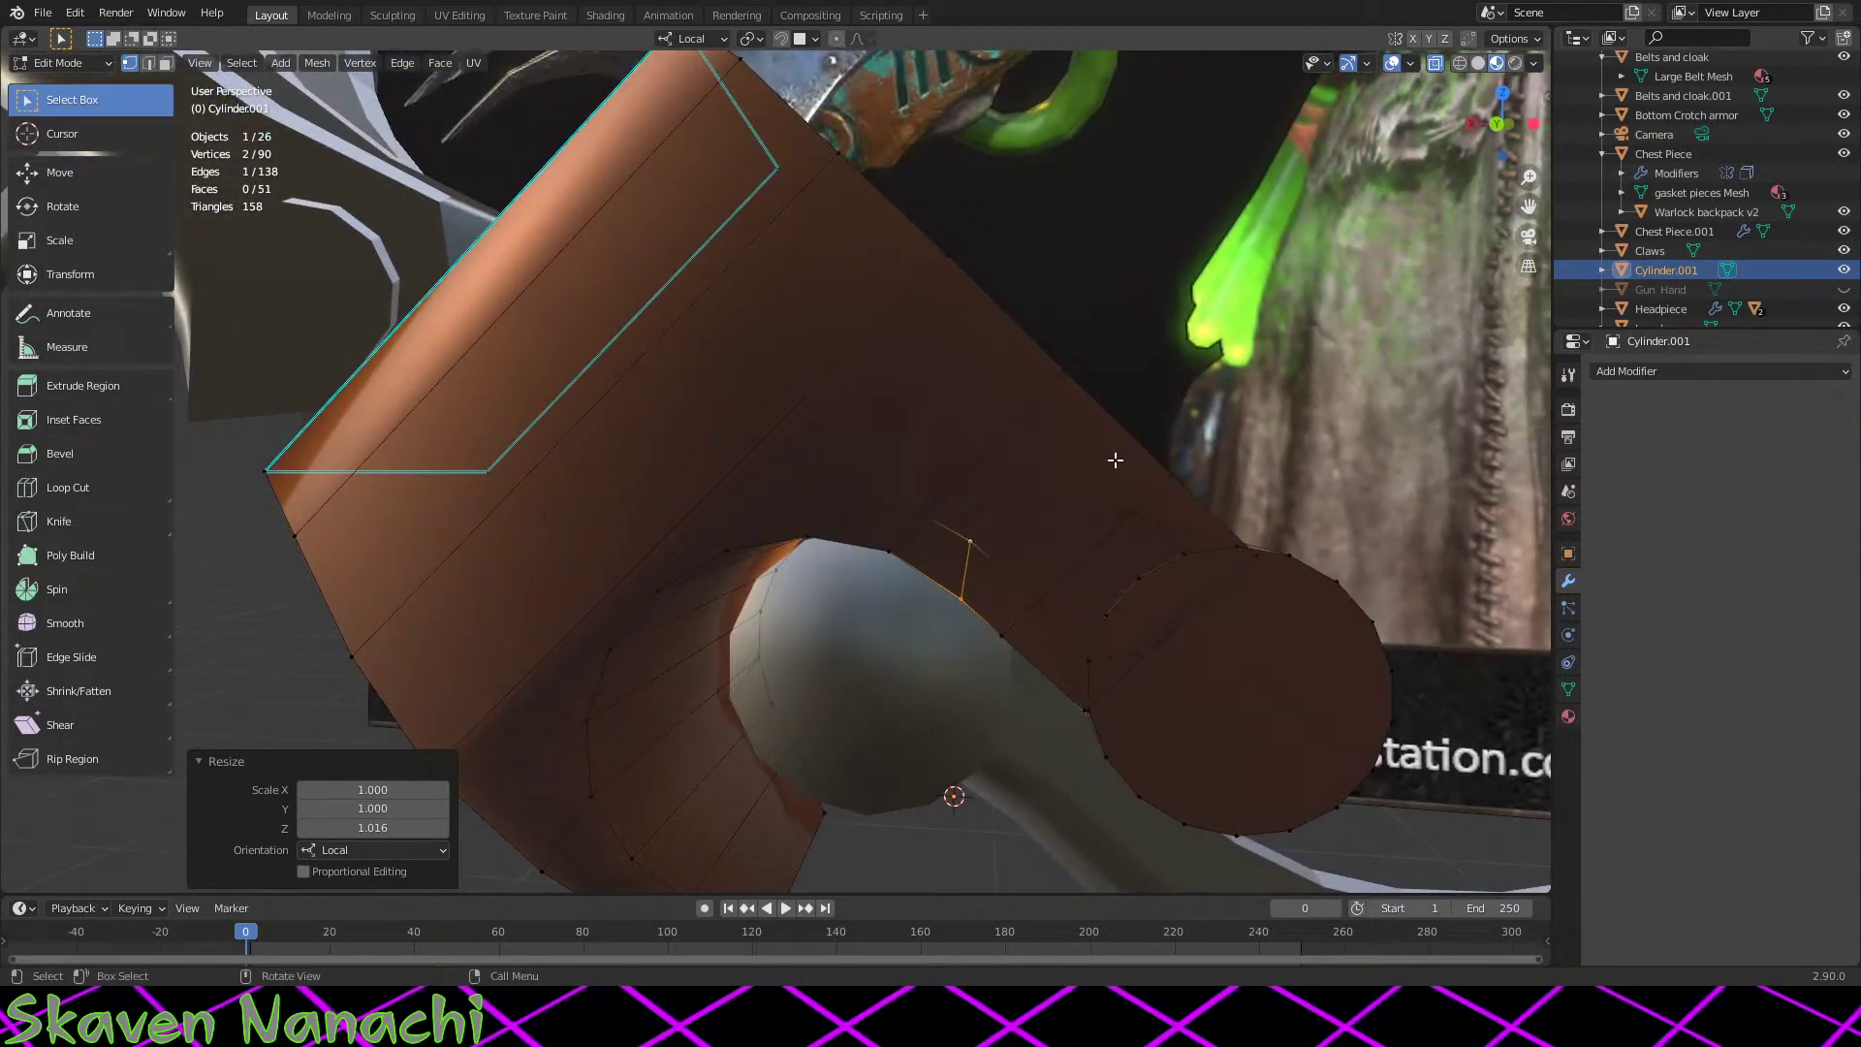
middle_click_drag(771, 417, 909, 490)
left_click(1009, 537)
middle_click_drag(1009, 537, 1022, 615)
right_click(969, 581)
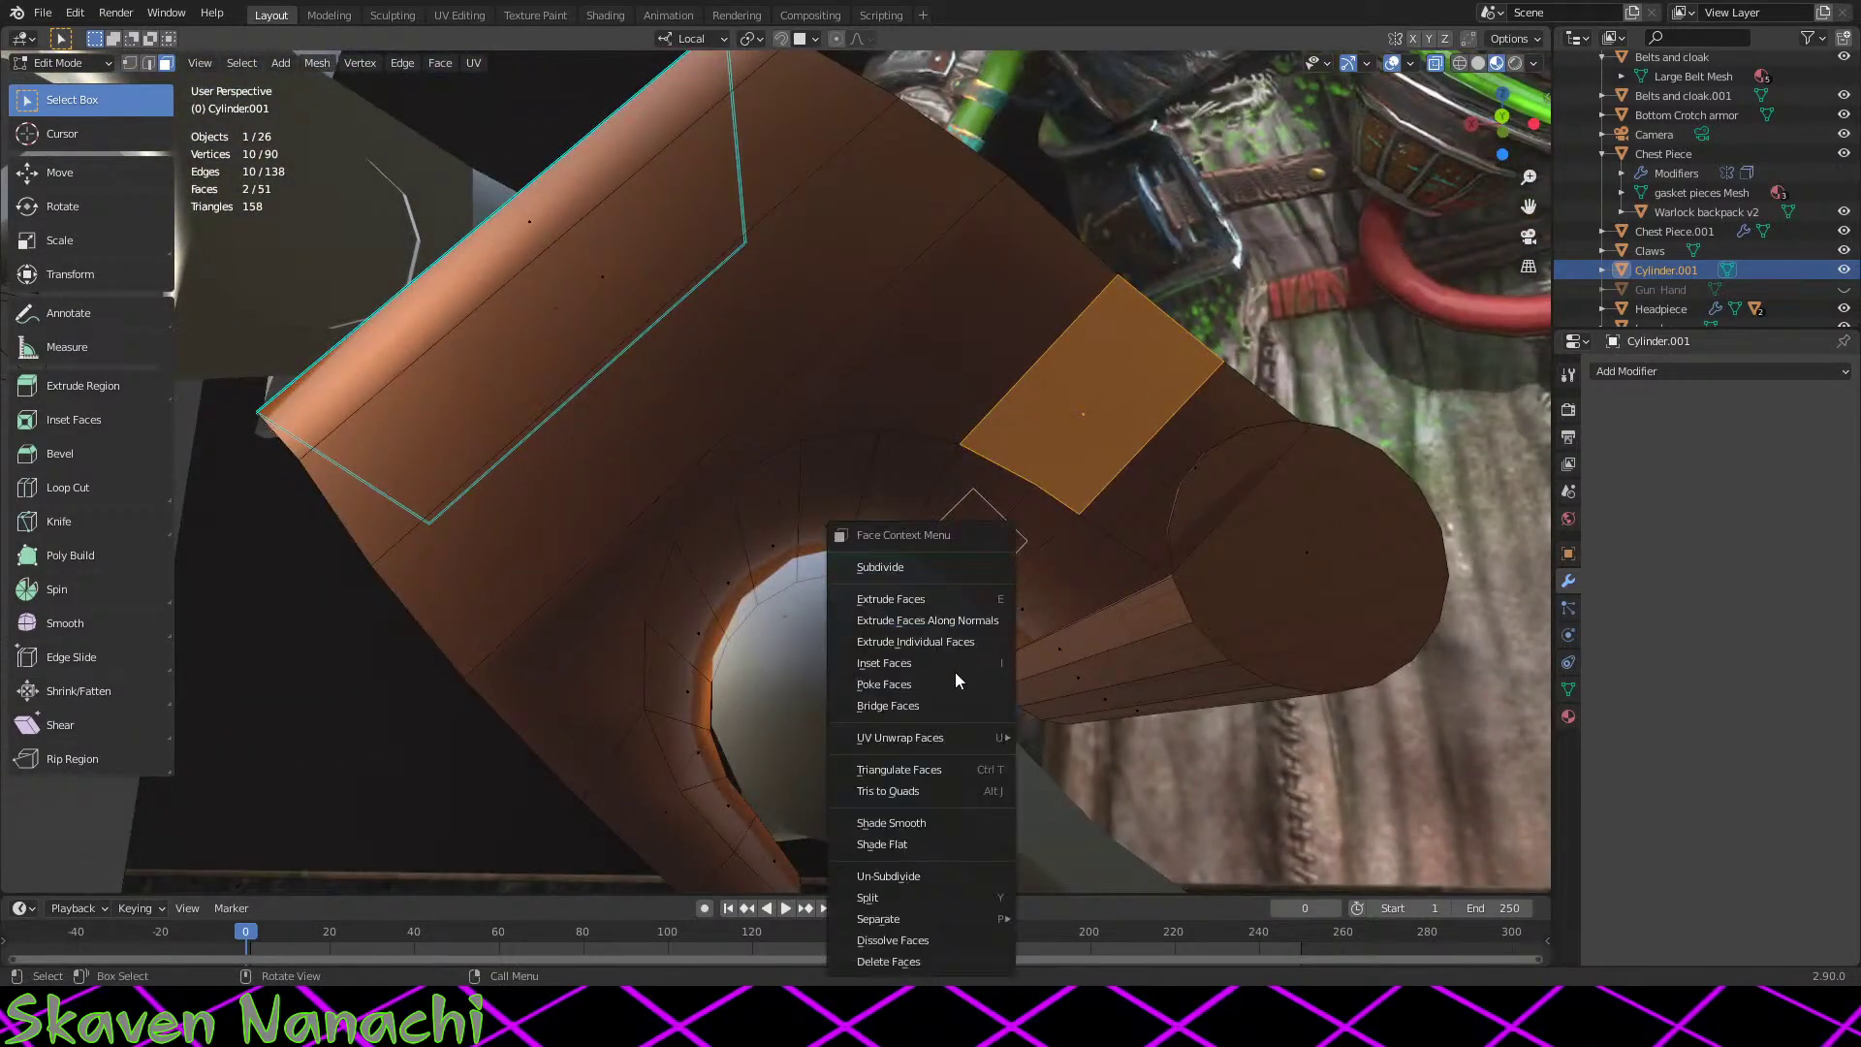
left_click(938, 765)
right_click(921, 638)
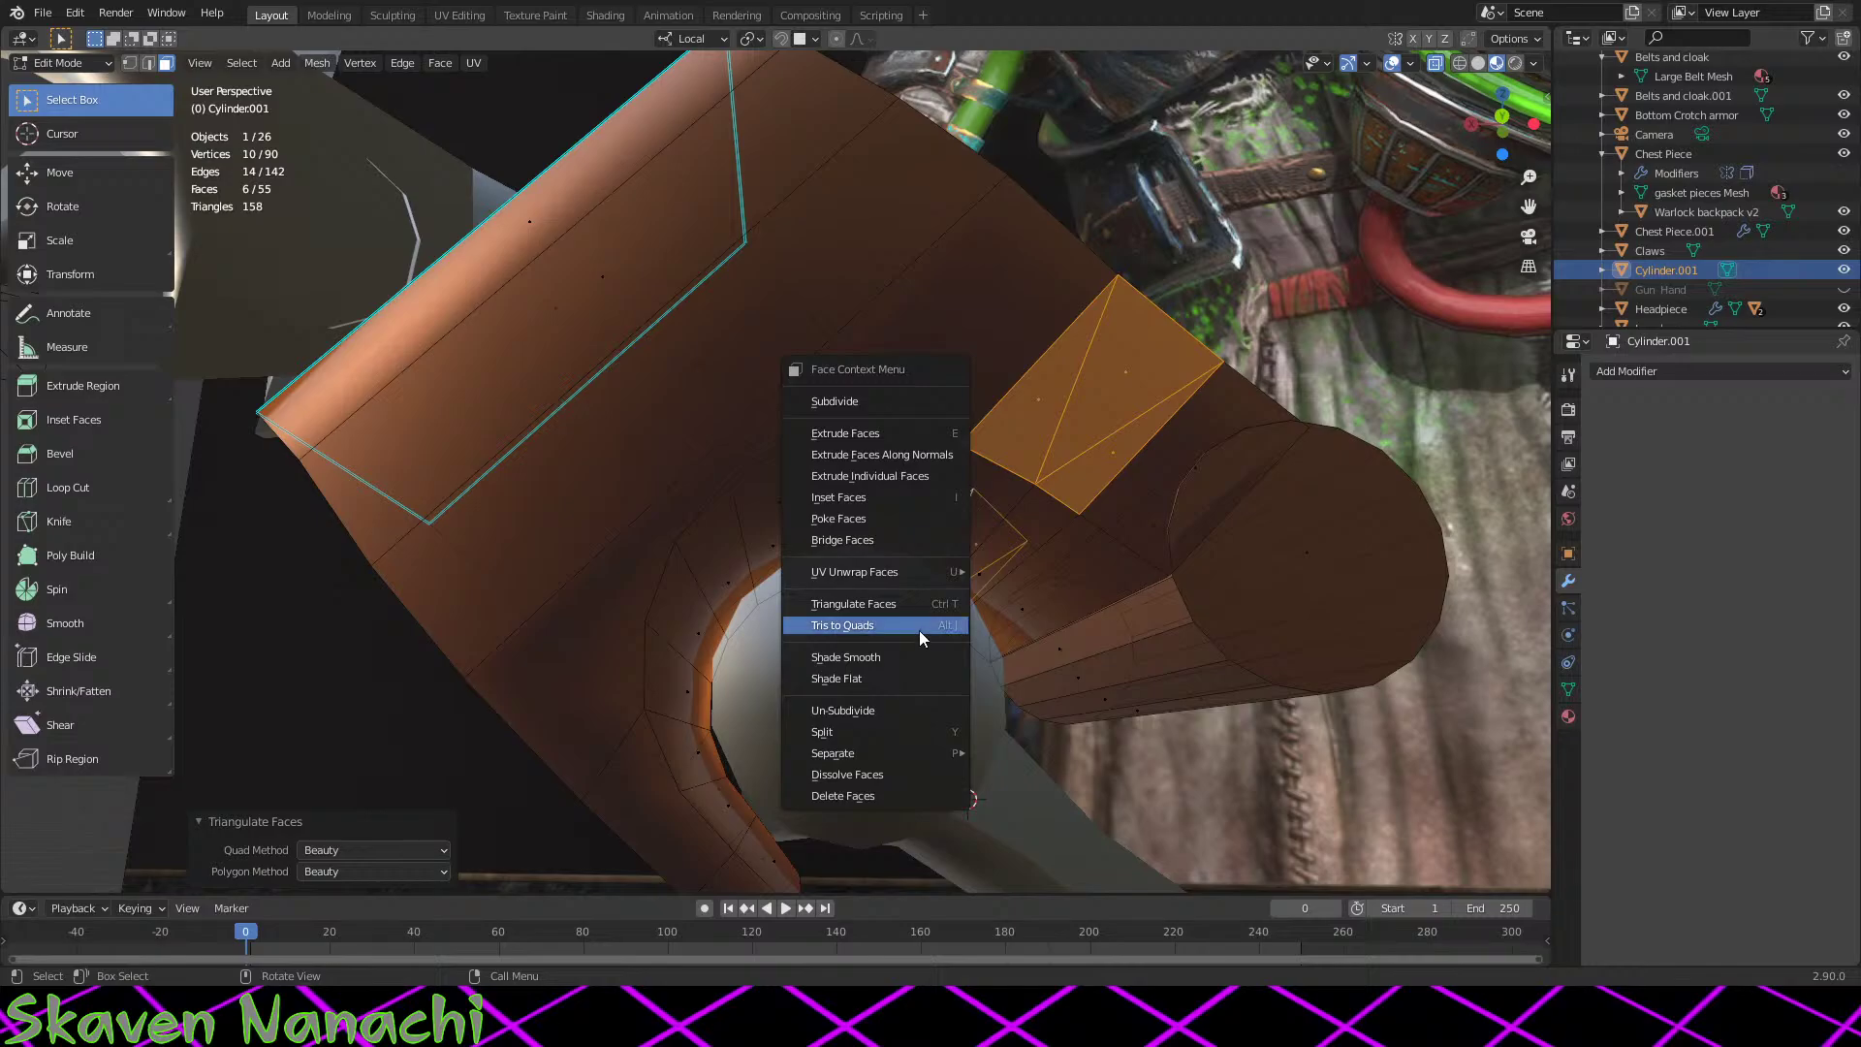
left_click(919, 630)
Step: Examine the shading of both re-divided side walls in object mode and from several angles
middle_click_drag(919, 630, 776, 756)
key("Tab")
key("Tab")
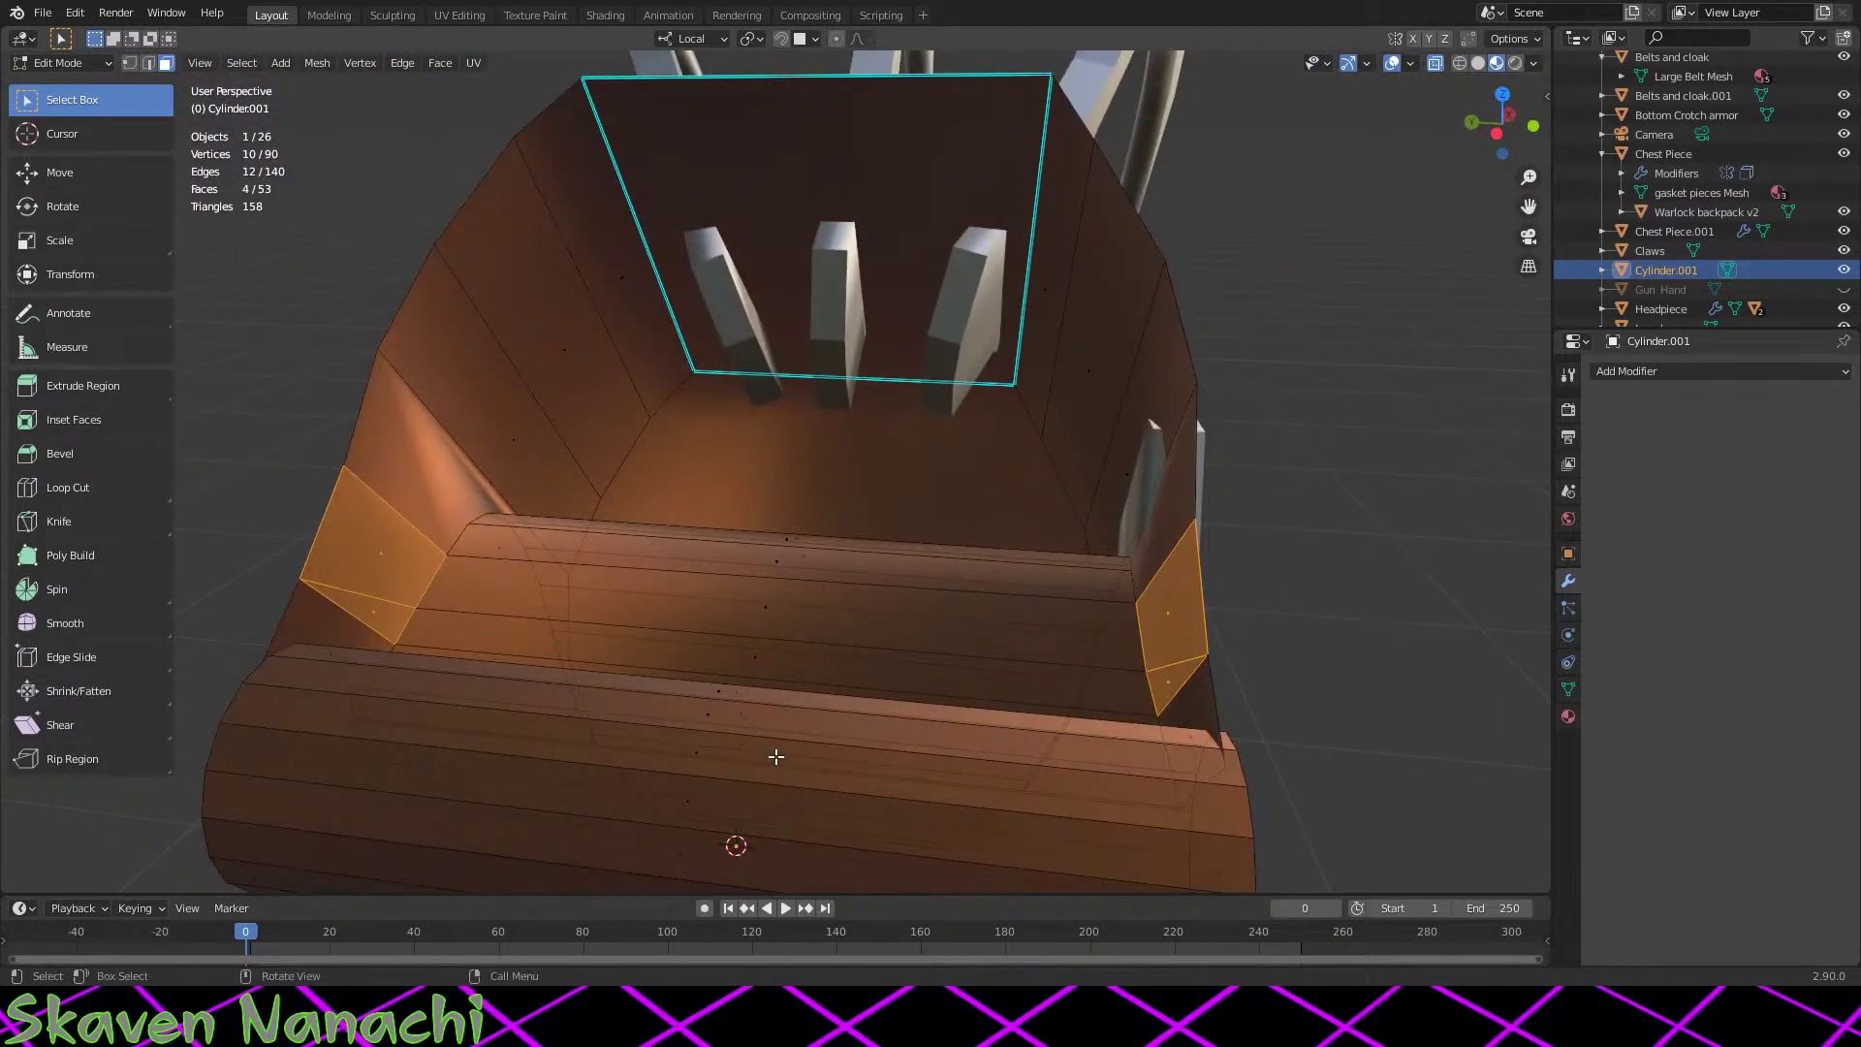
middle_click_drag(1375, 707, 1084, 736)
key("Tab")
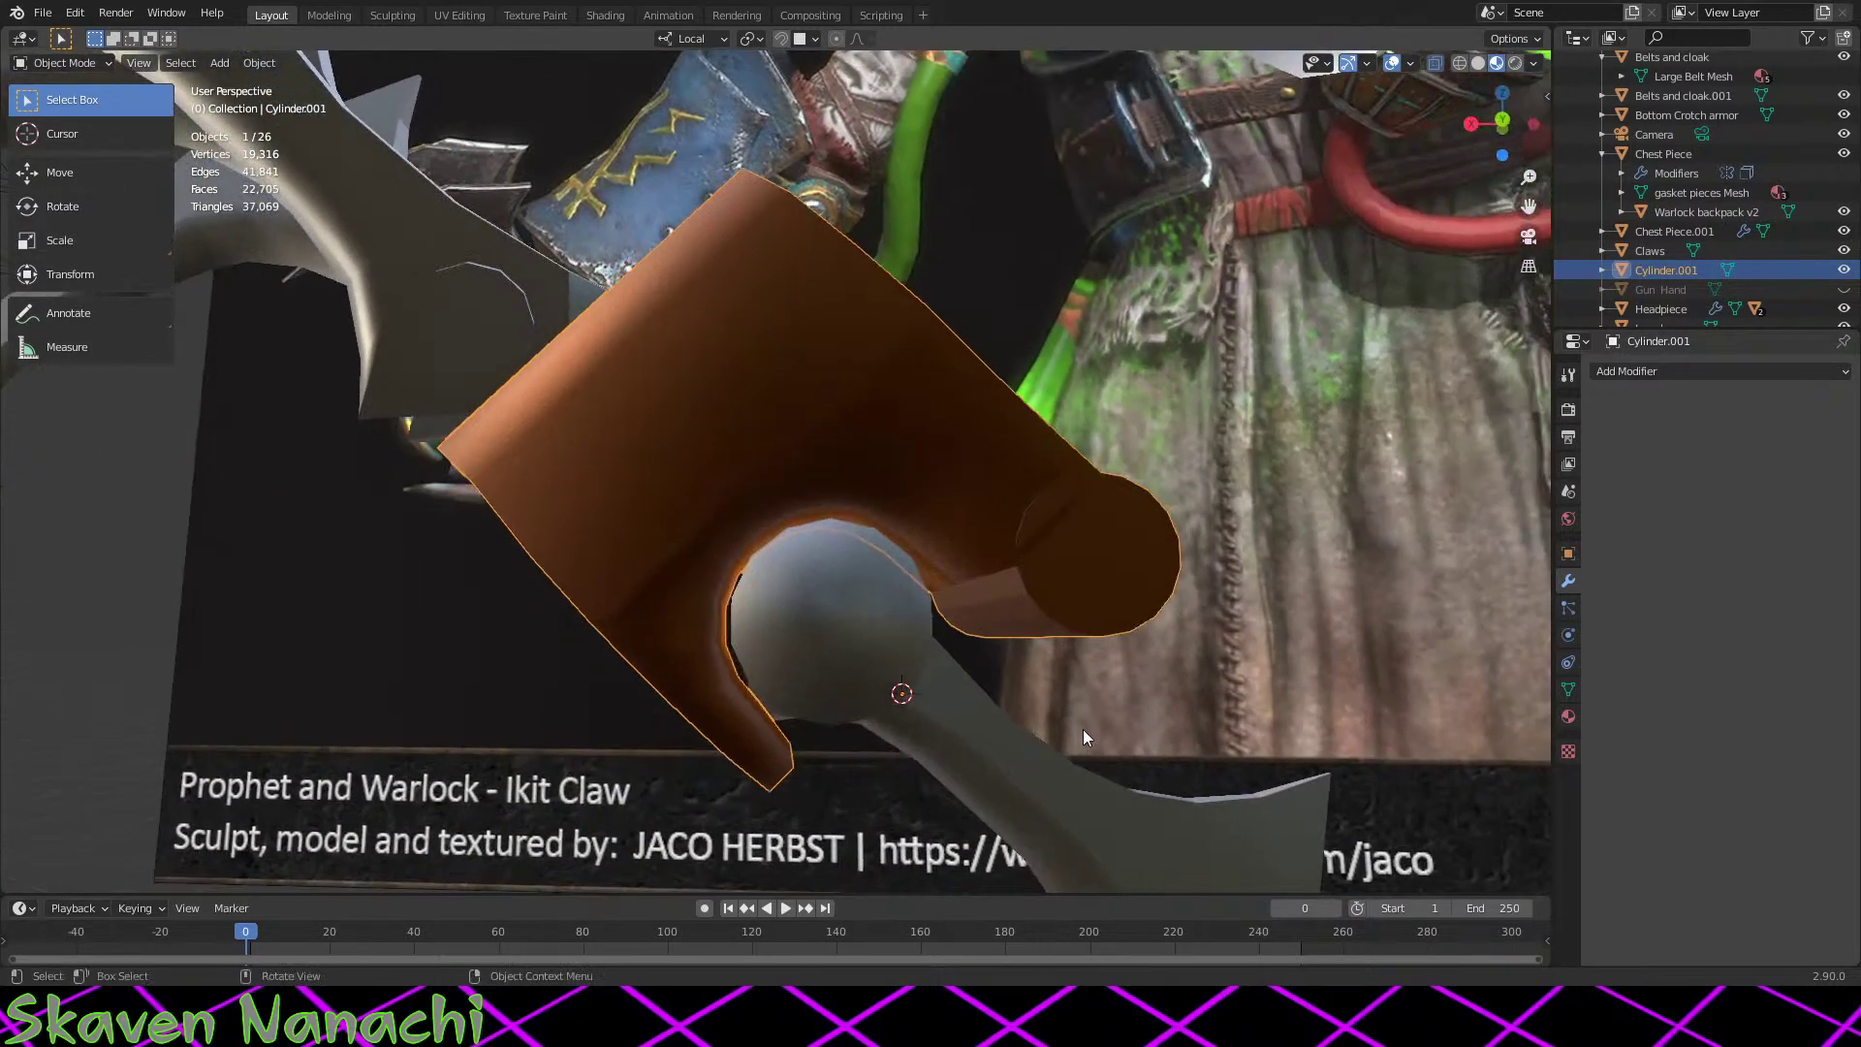
scroll(1143, 732, "up", 3)
middle_click_drag(1246, 705, 1082, 696)
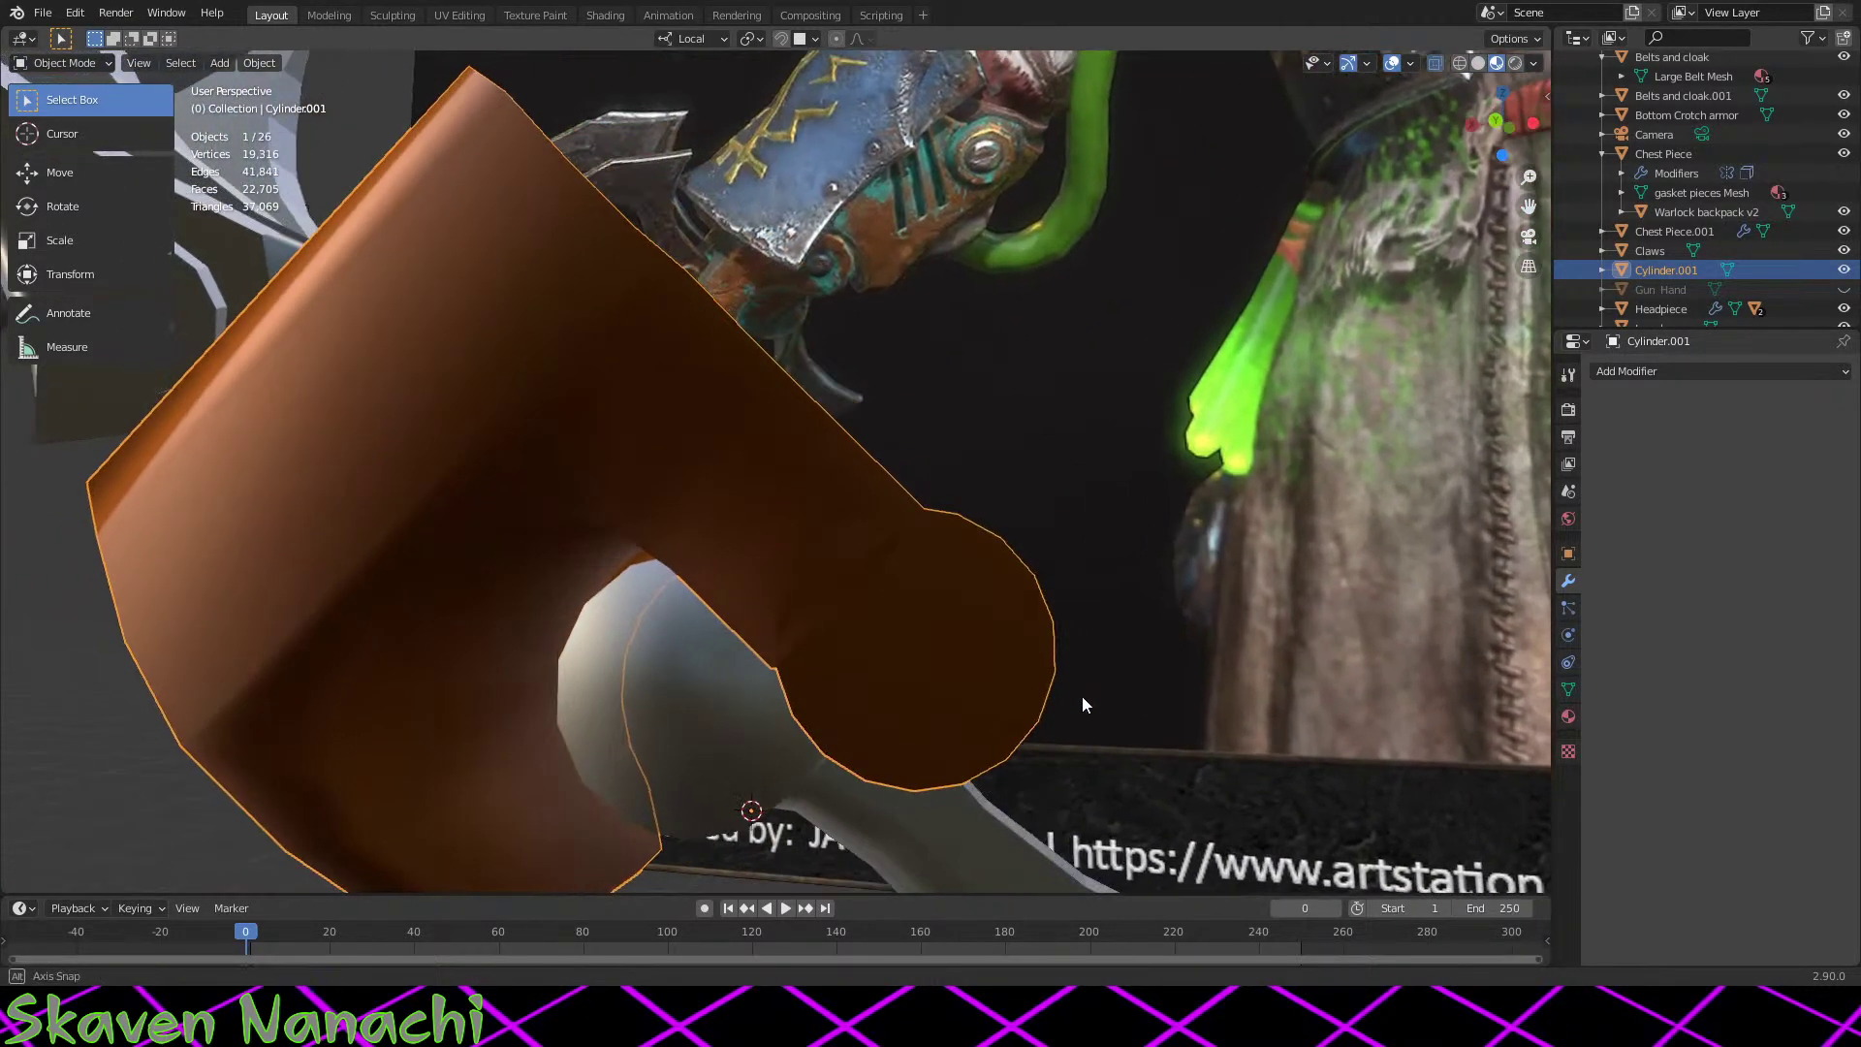
Step: Merge at center the two neighbouring vertices where the side wall's lower edge meets the cylinder's end
key("Tab")
mouse_move(956, 698)
middle_mouse_down()
mouse_move(932, 704)
mouse_move(956, 698)
middle_mouse_up()
scroll(1072, 723, "up", 2)
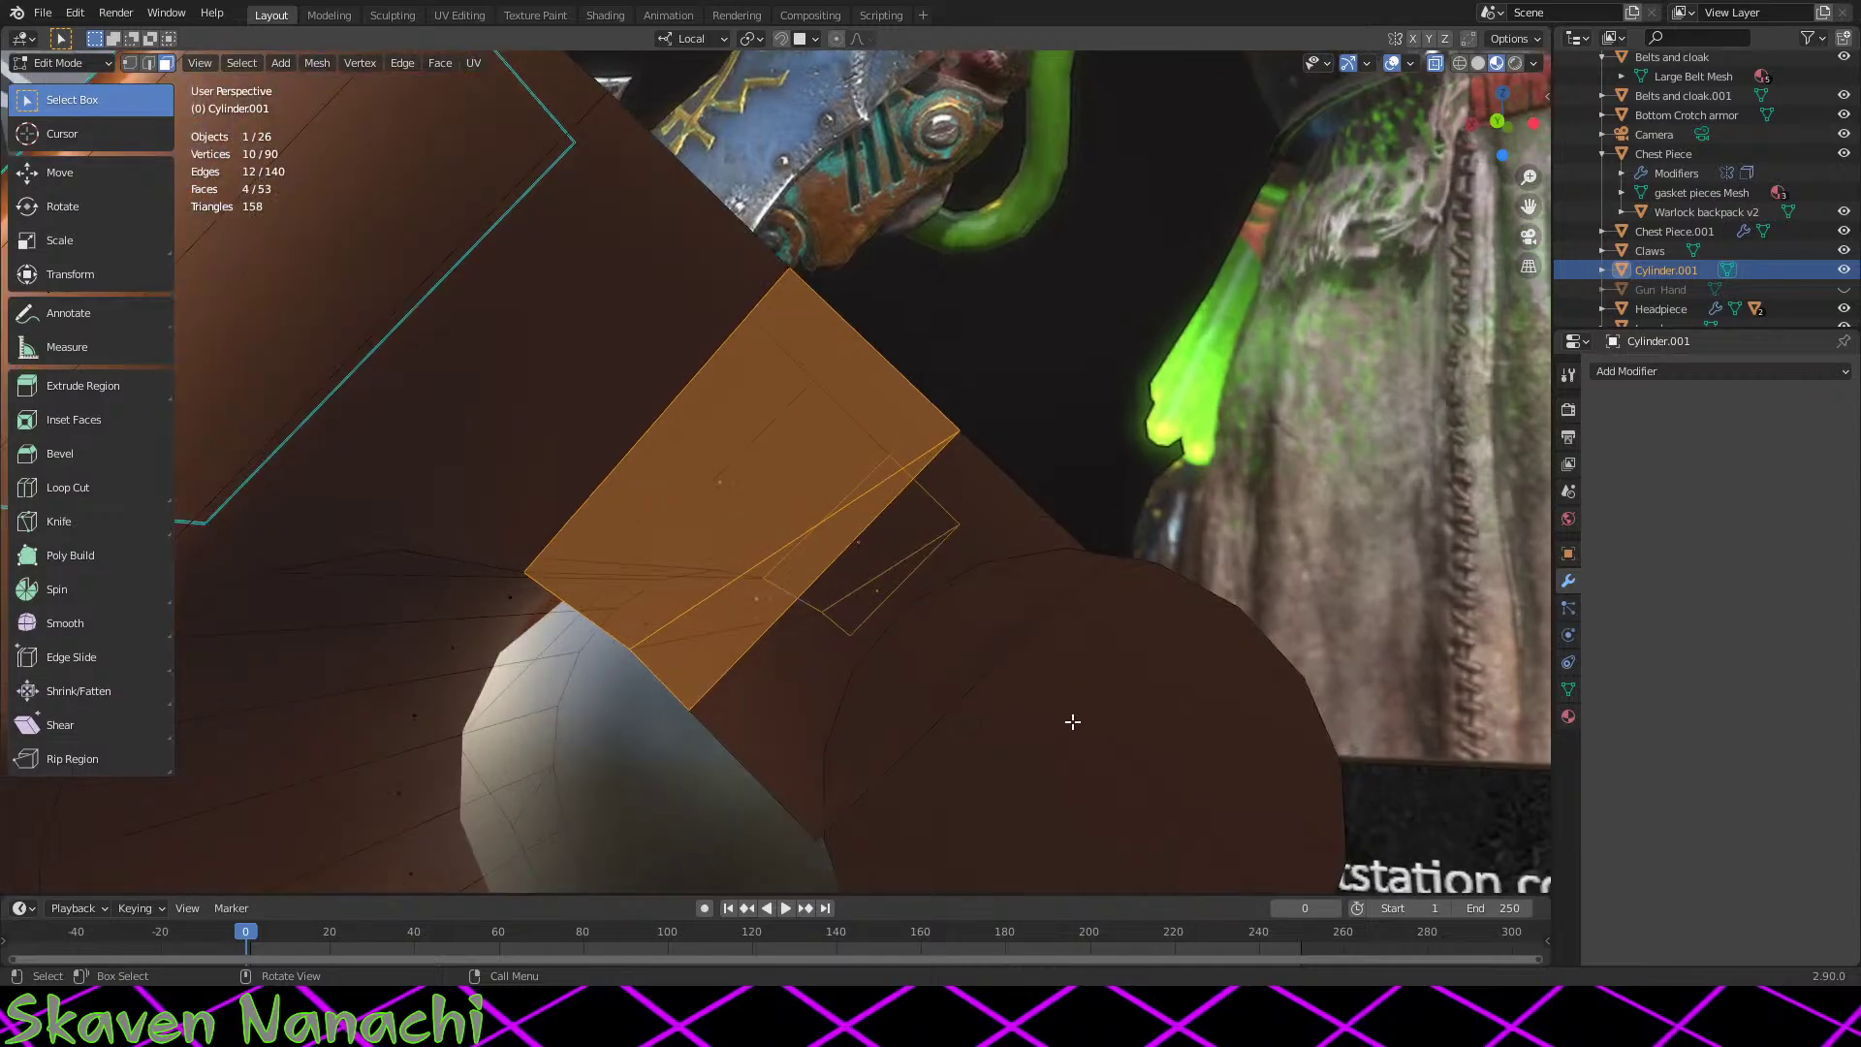
middle_click_drag(1072, 723, 1154, 613)
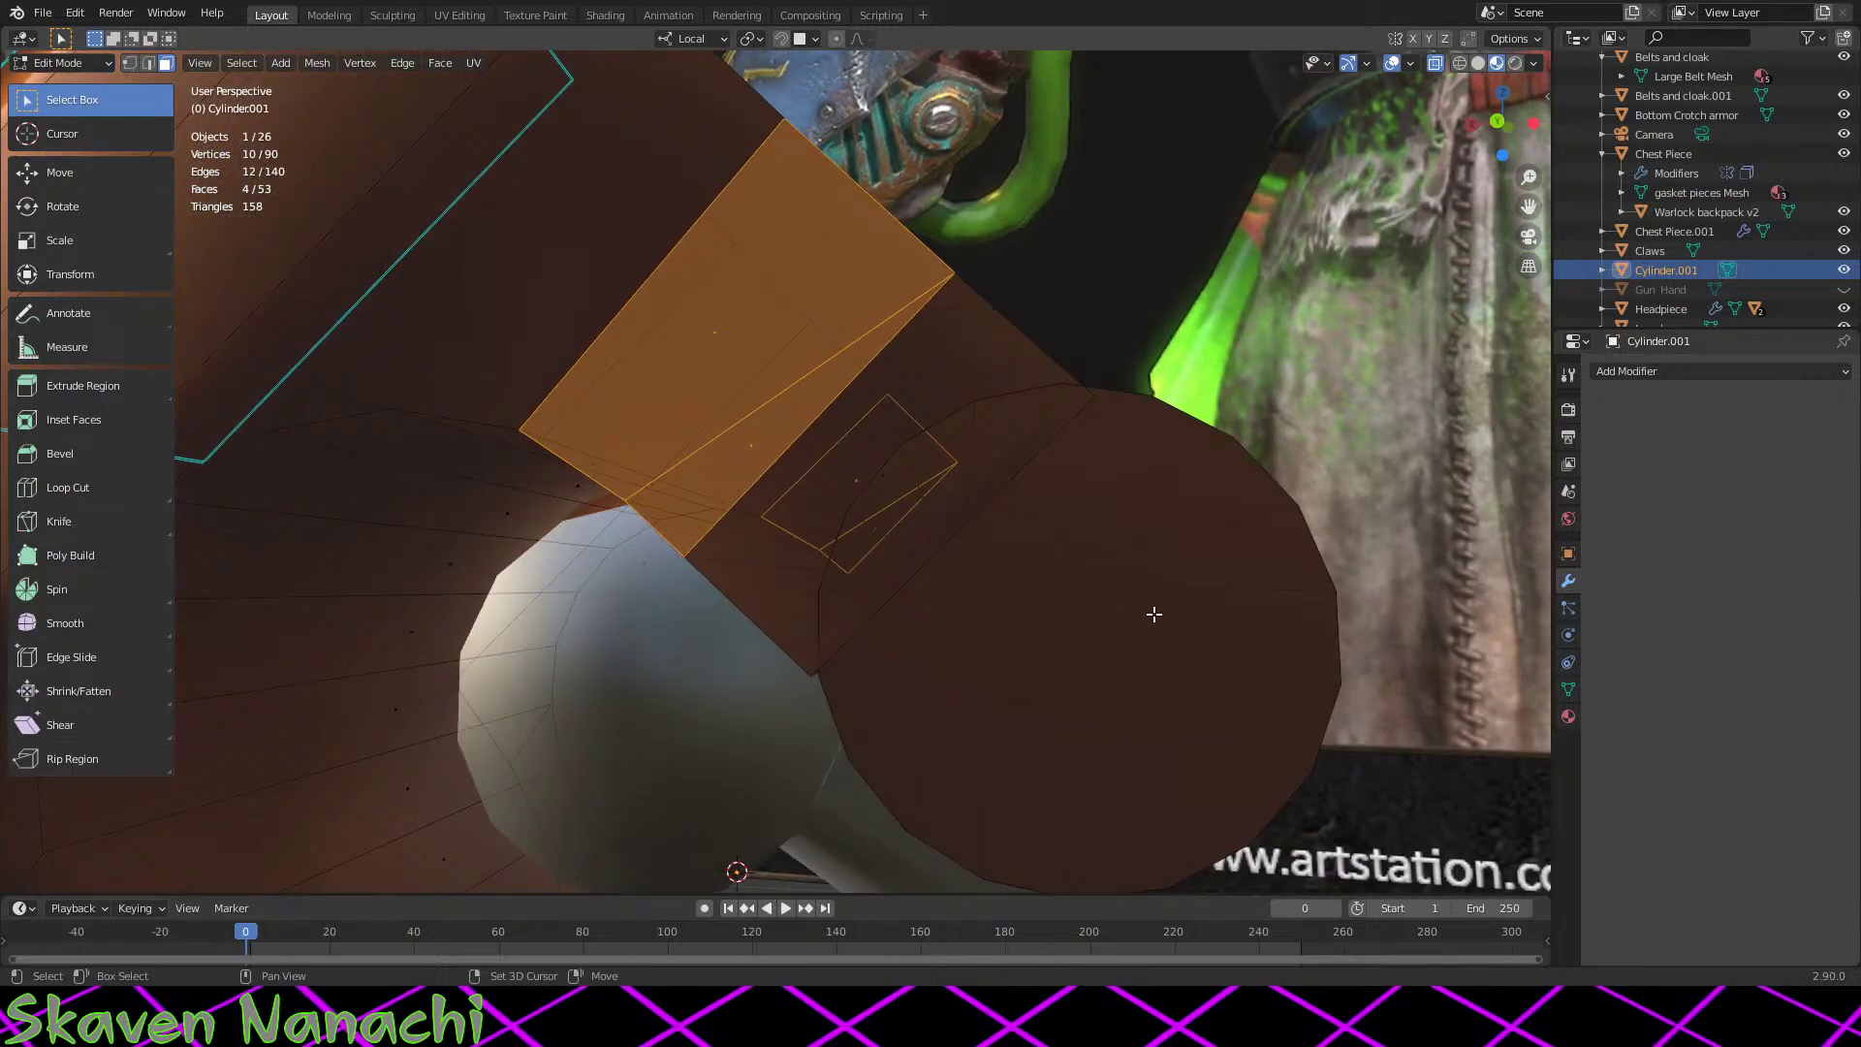
left_click(129, 63)
middle_click_drag(969, 640, 1003, 636)
left_click(736, 598)
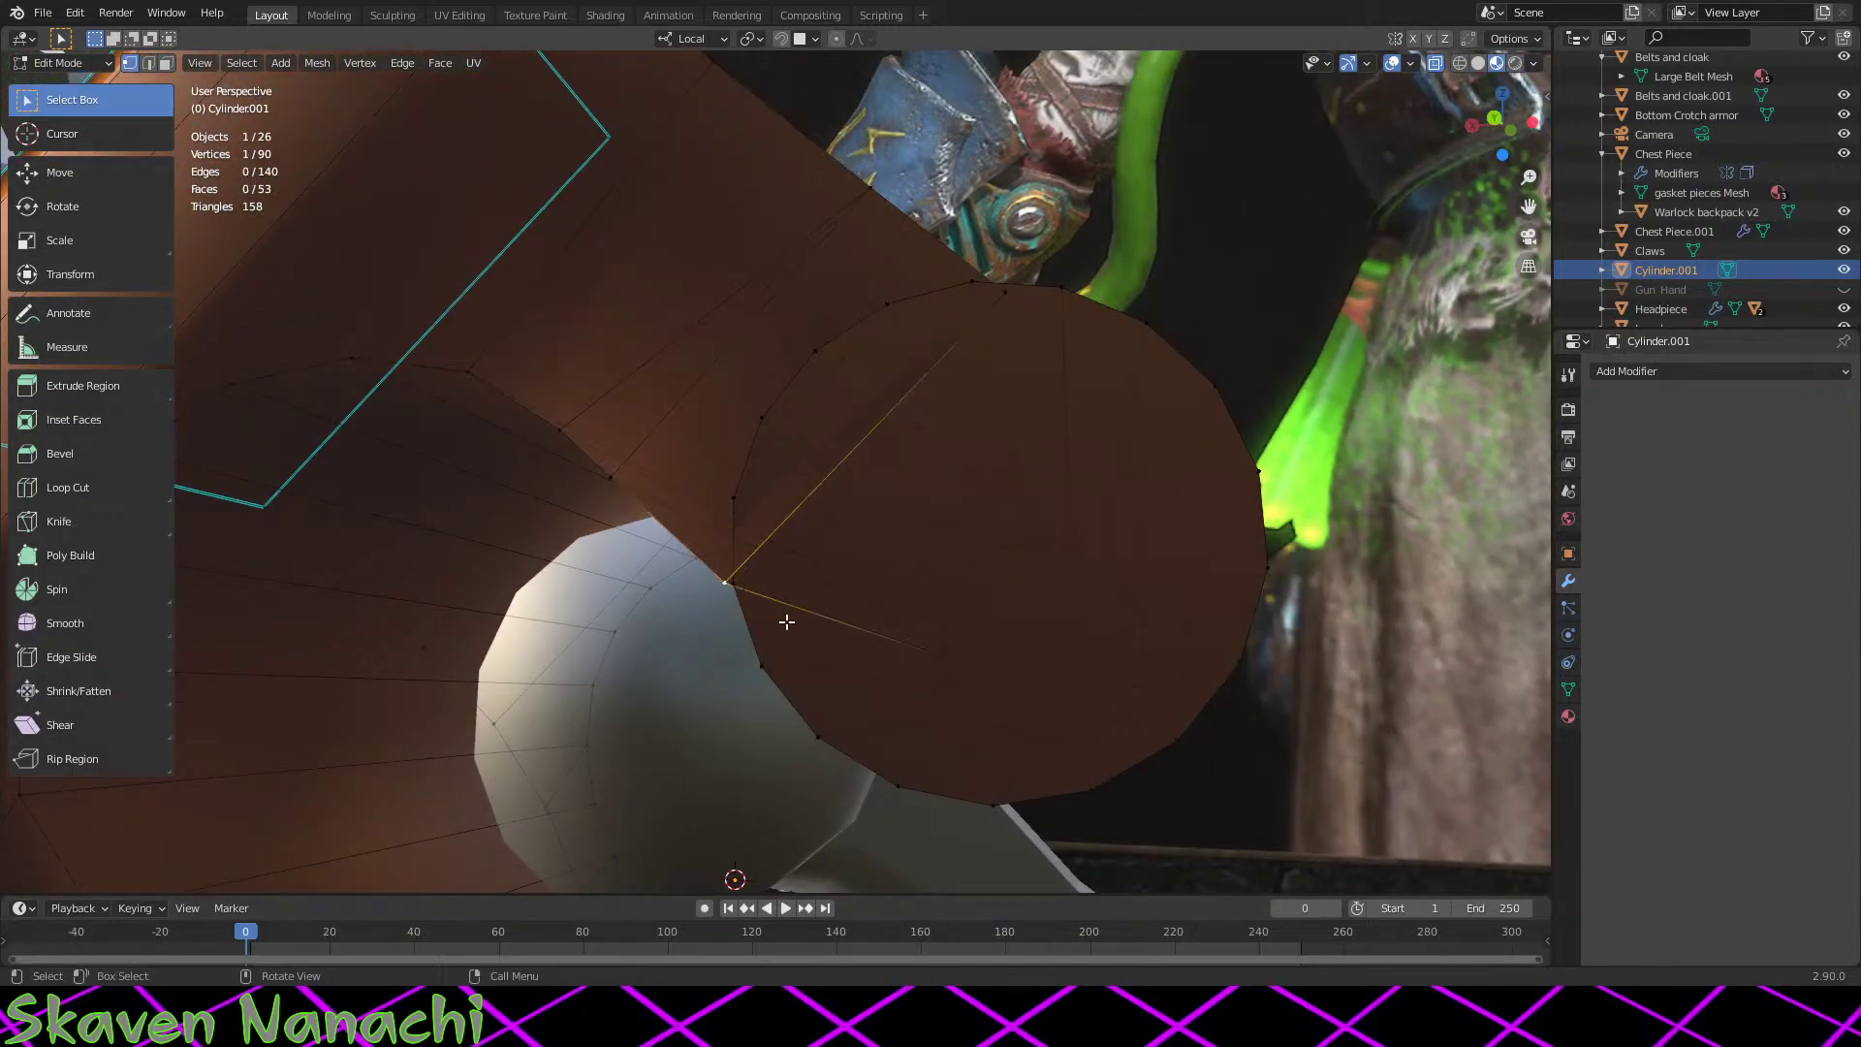
middle_click_drag(781, 619, 835, 628)
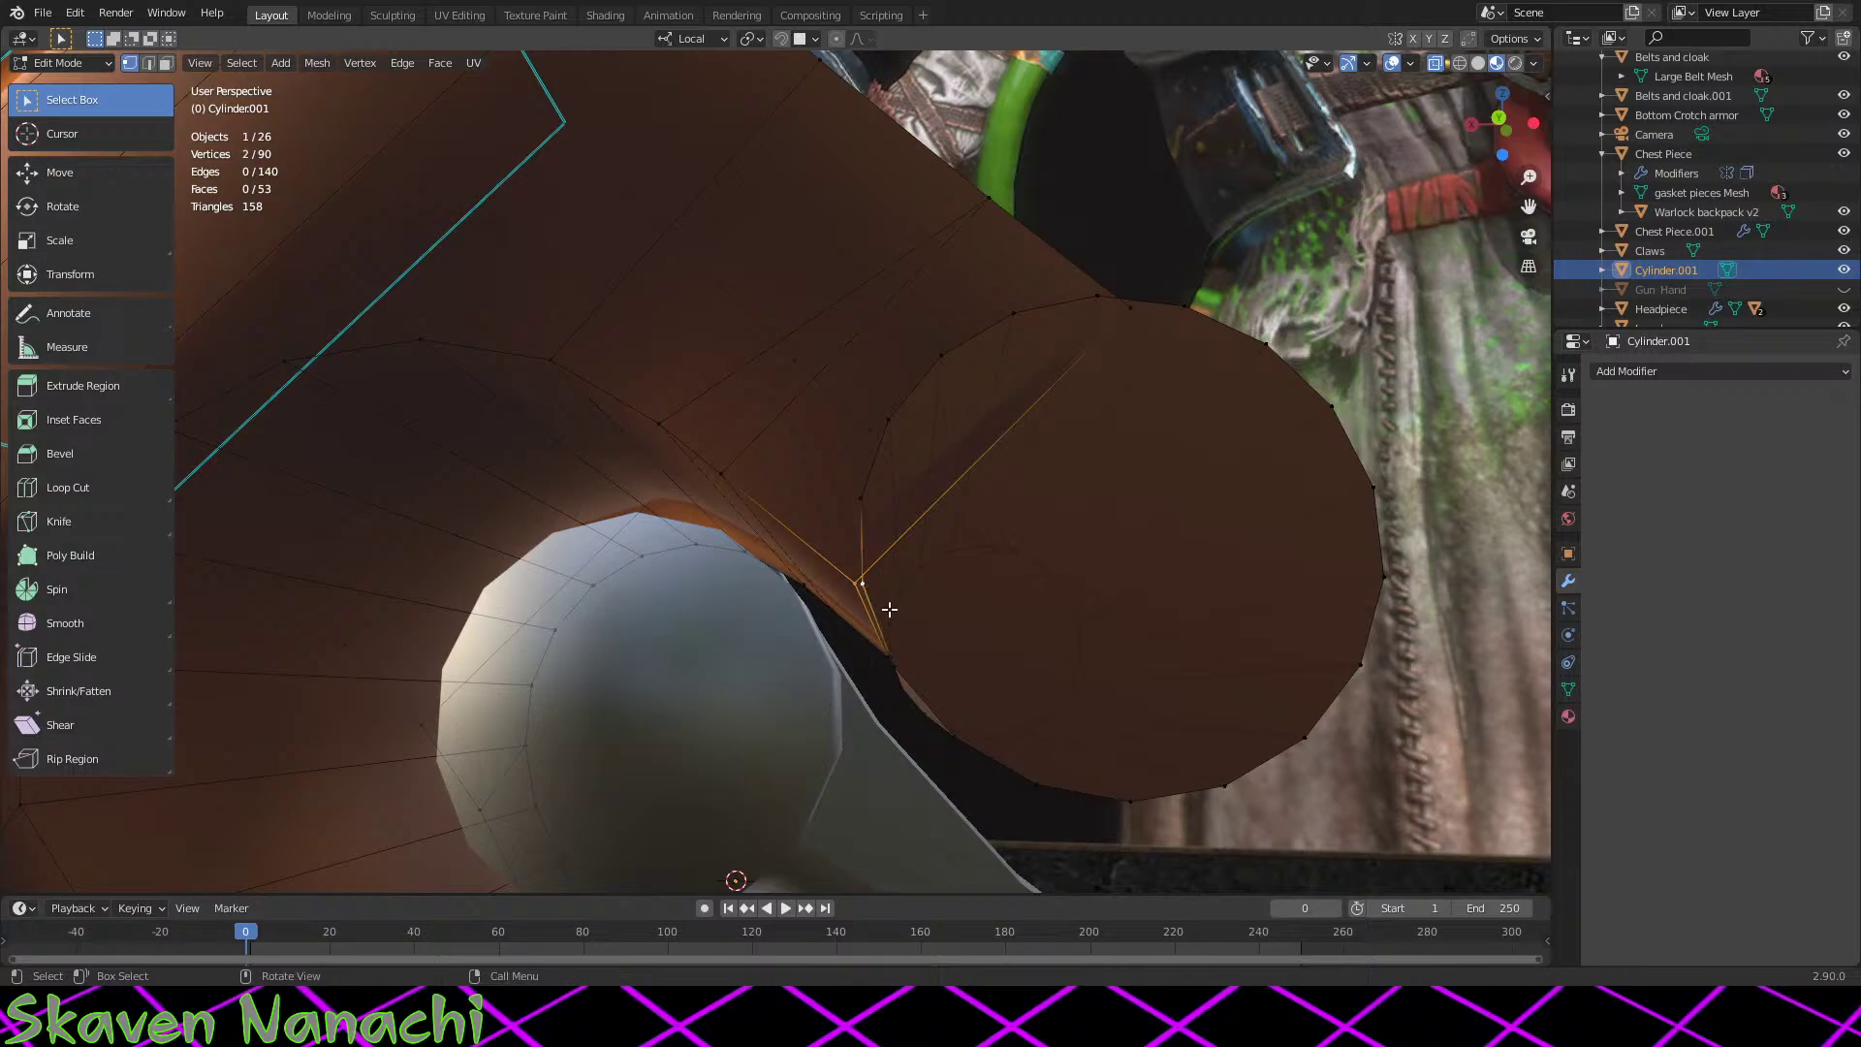
right_click(890, 609)
mouse_move(859, 877)
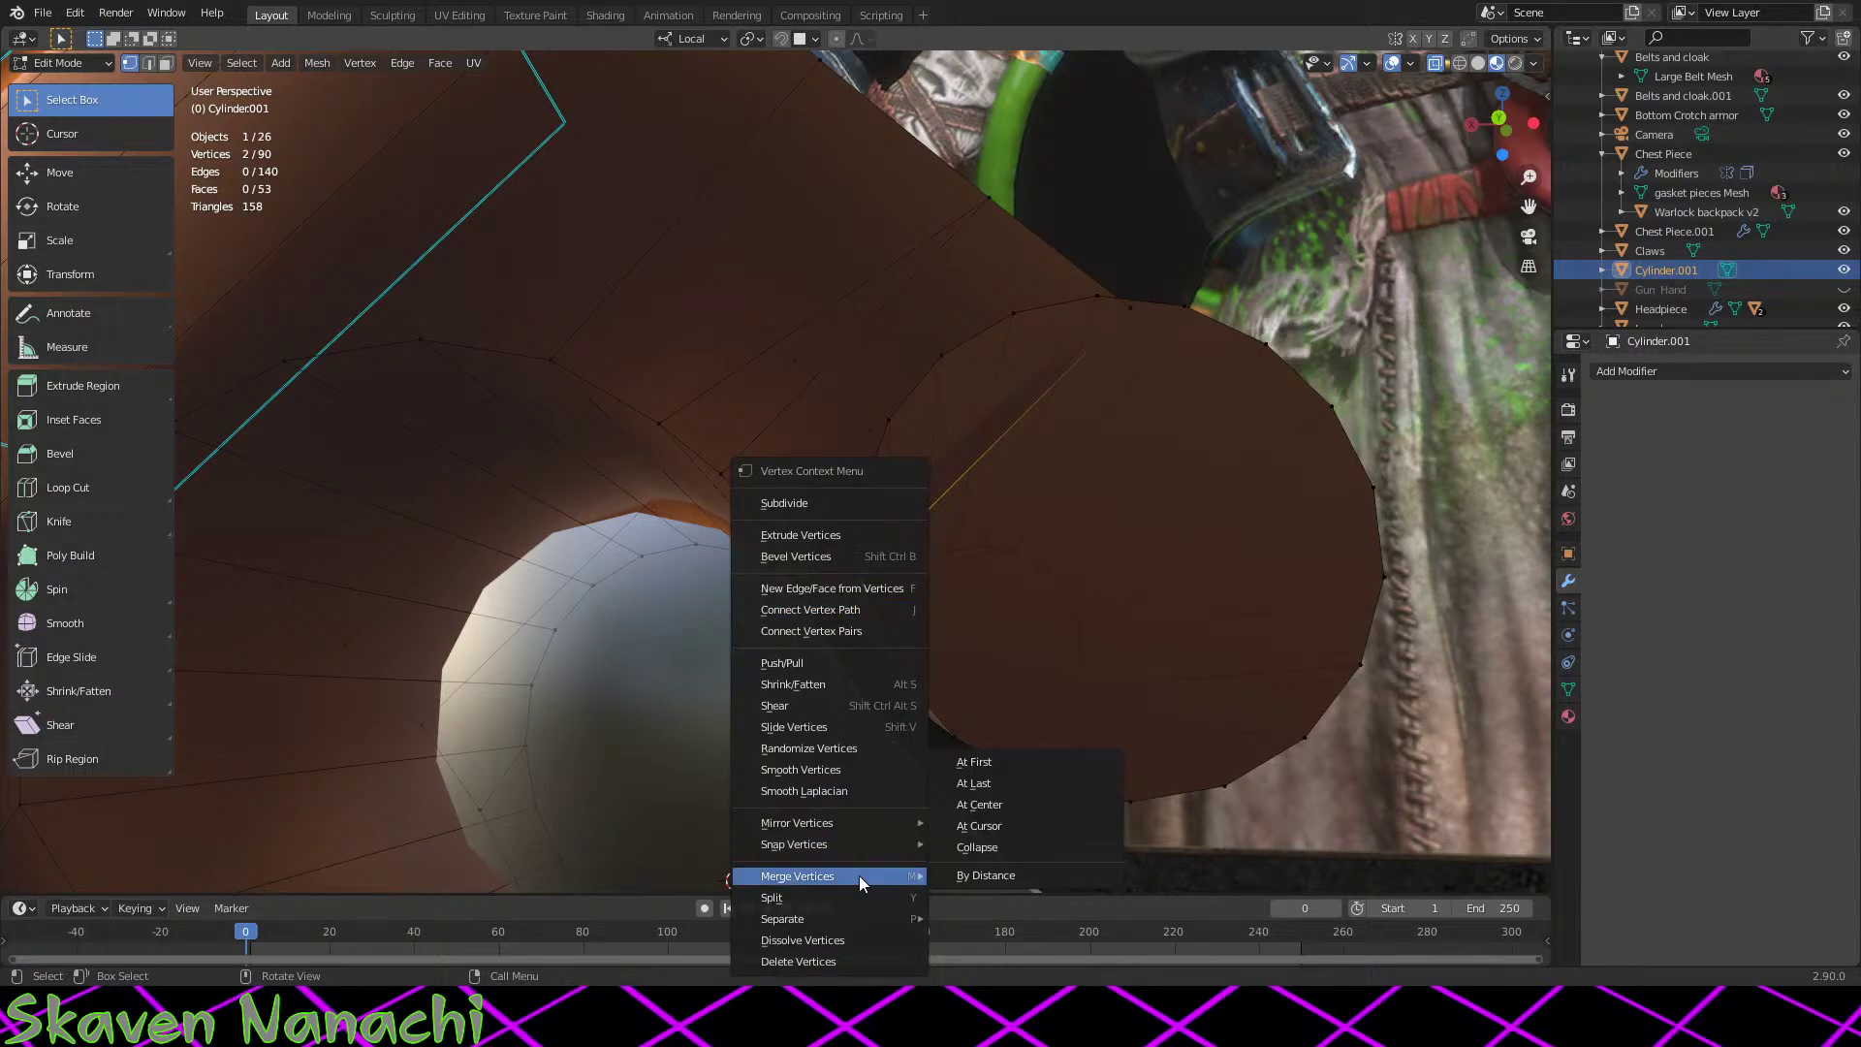
left_click(993, 805)
middle_click_drag(997, 810, 649, 716)
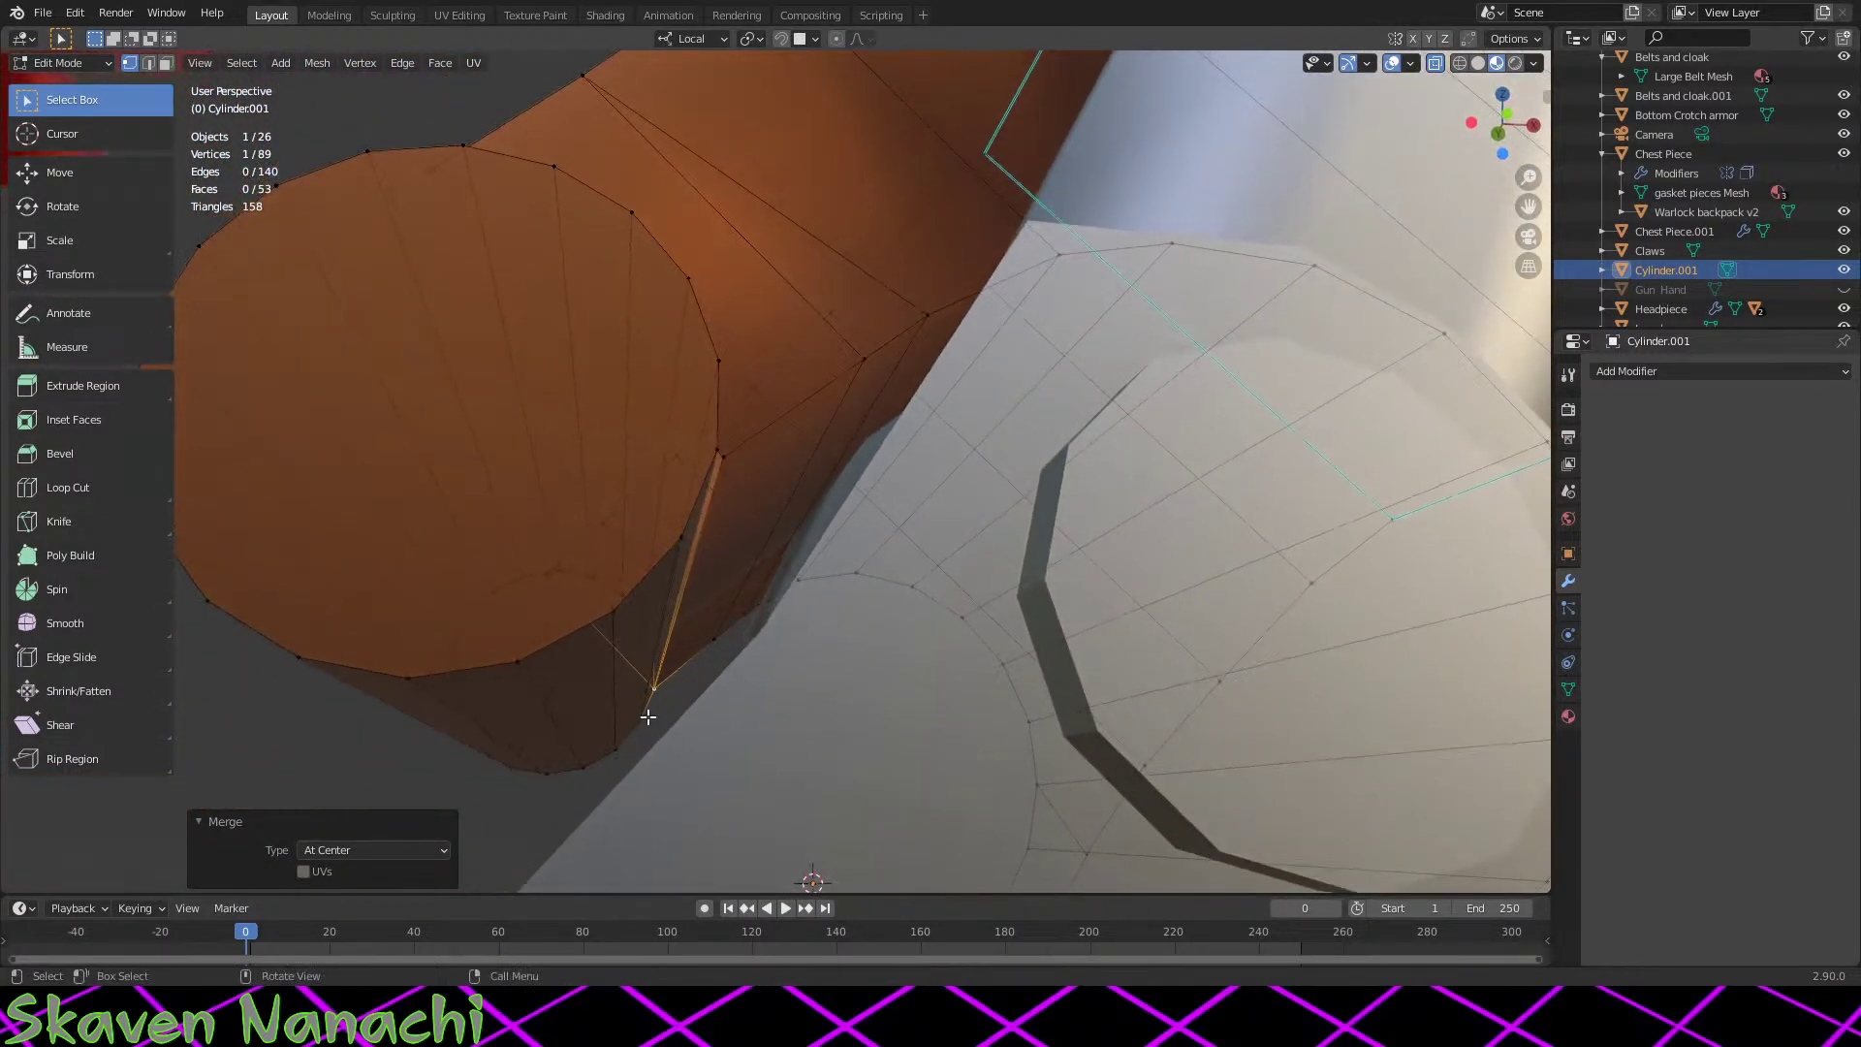
Step: Merge the matching two vertices where the opposite side wall's lower edge meets the cylinder's other end
left_click_drag(708, 469, 725, 463)
right_click(726, 475)
mouse_move(727, 475)
left_click(892, 477)
middle_click_drag(737, 499, 890, 602)
Step: Merge at last the two vertices where the side wall's upper edge meets the top of the cylinder's end
key("Tab")
scroll(893, 602, "down", 3)
scroll(893, 602, "down", 2)
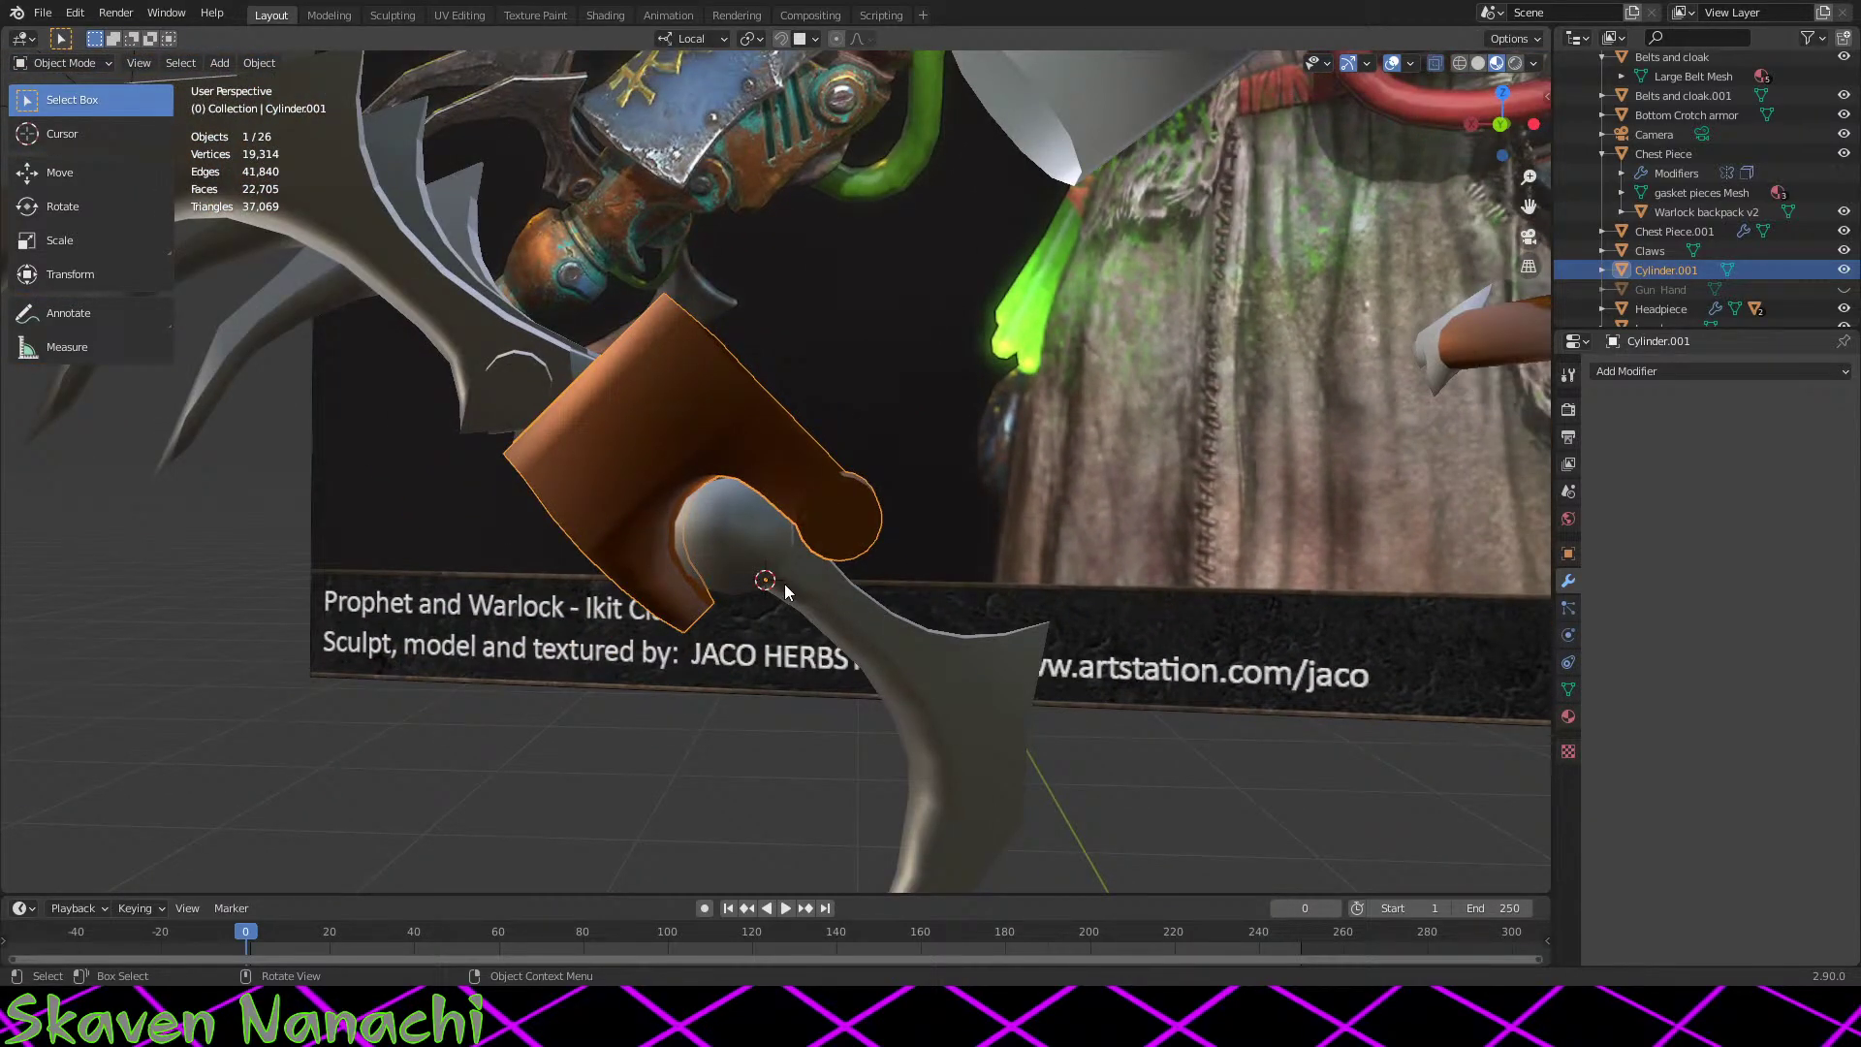
scroll(684, 198, "up", 1)
scroll(928, 630, "up", 3)
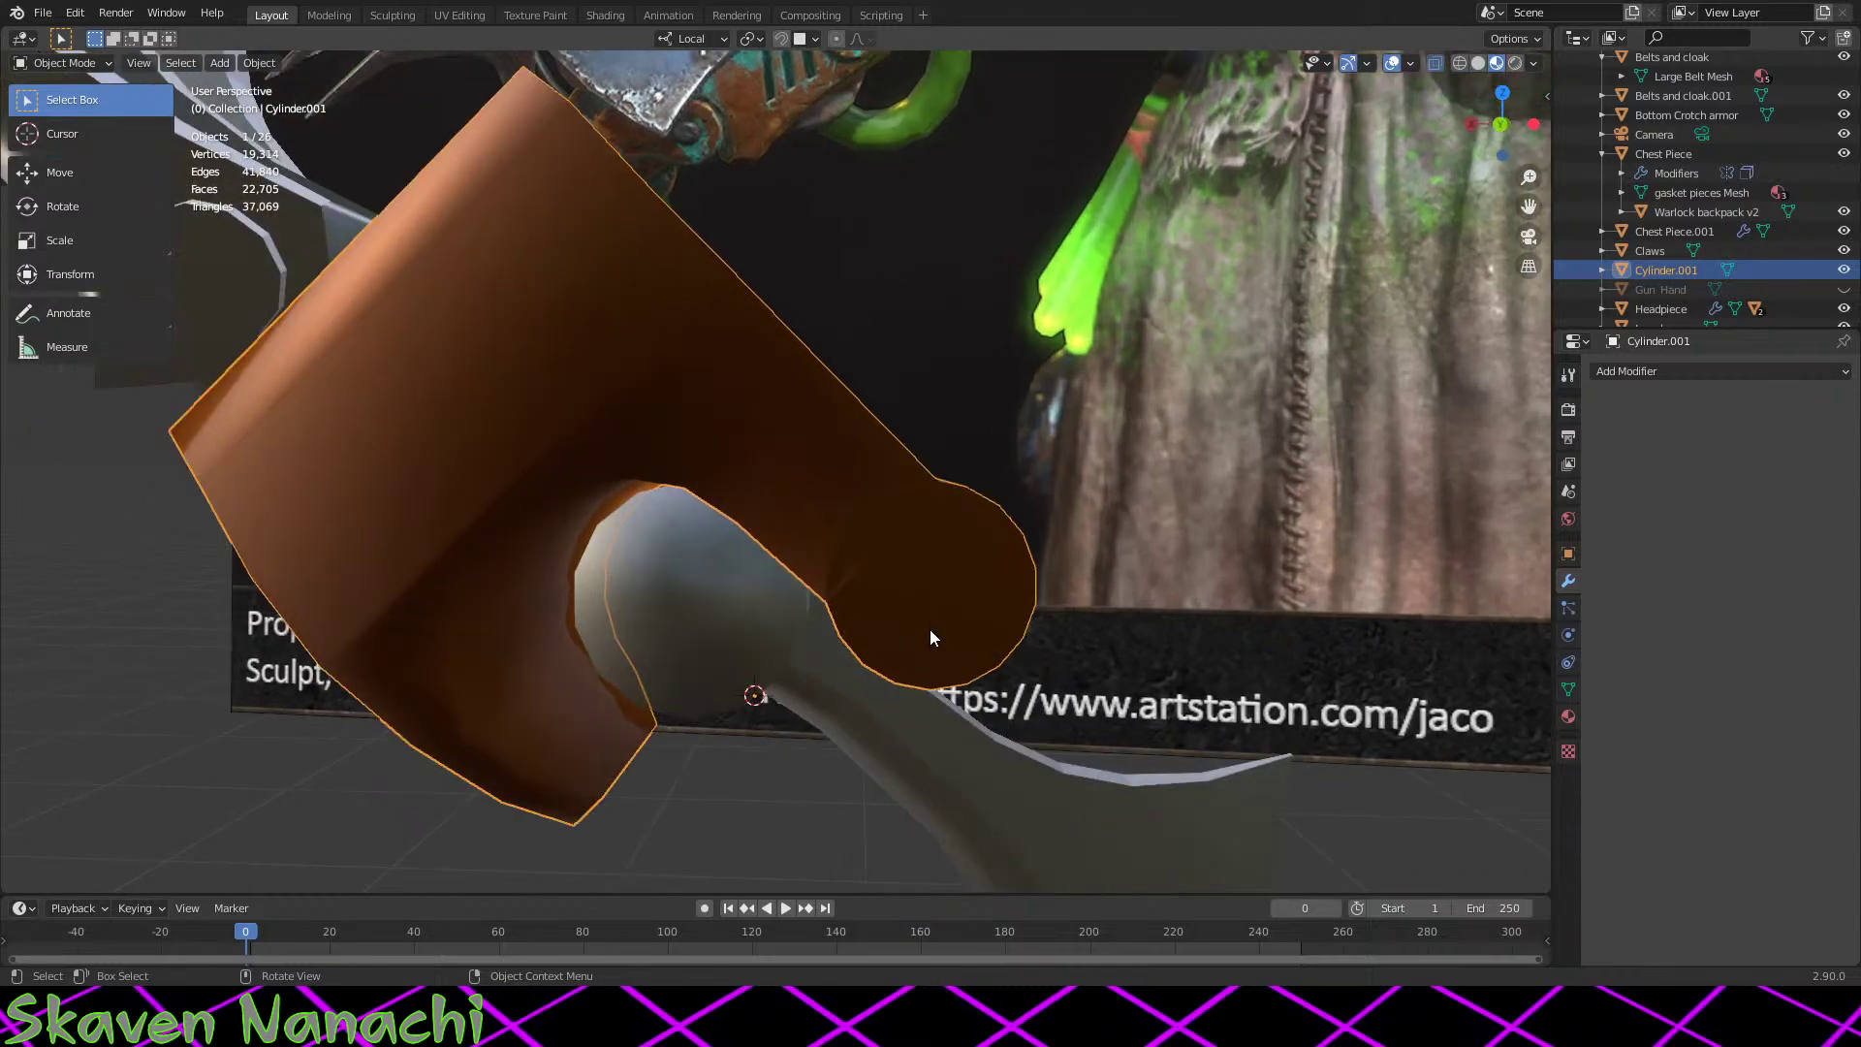
scroll(962, 680, "up", 2)
middle_click_drag(963, 681, 969, 407)
key("Tab")
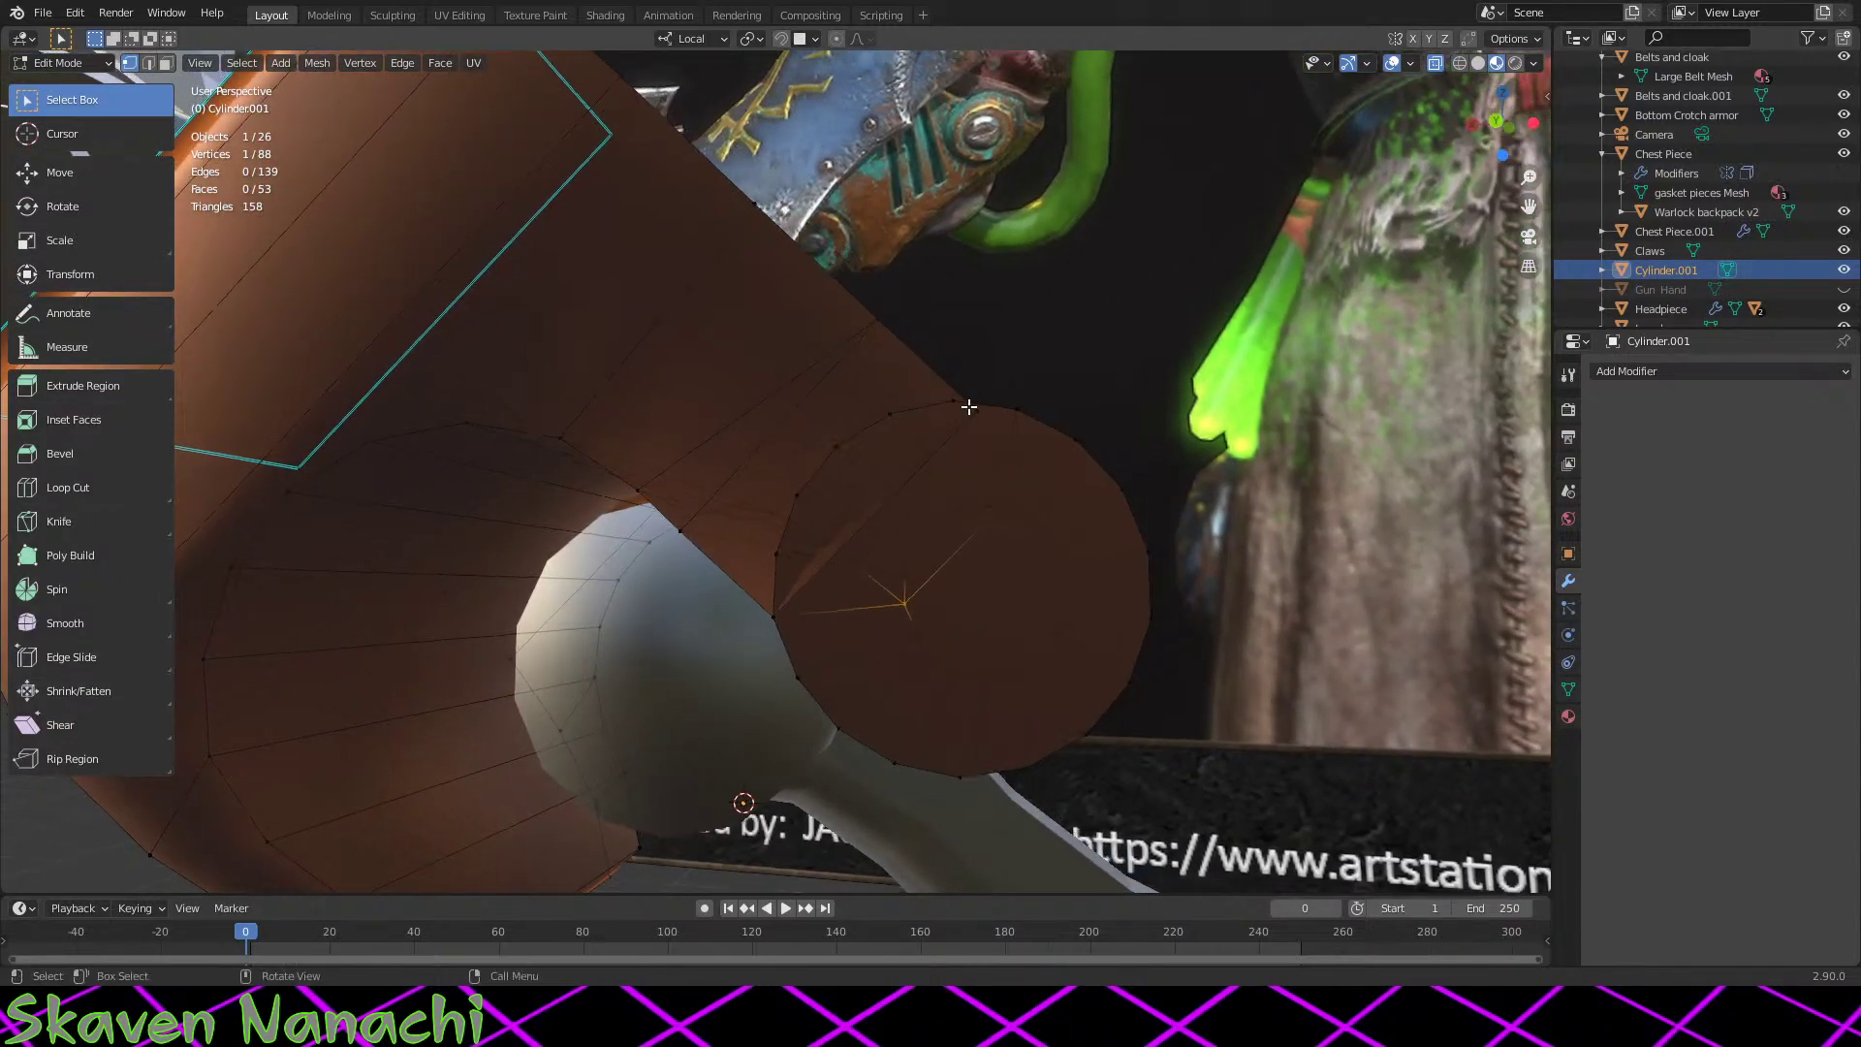
right_click(957, 400)
mouse_move(1003, 487)
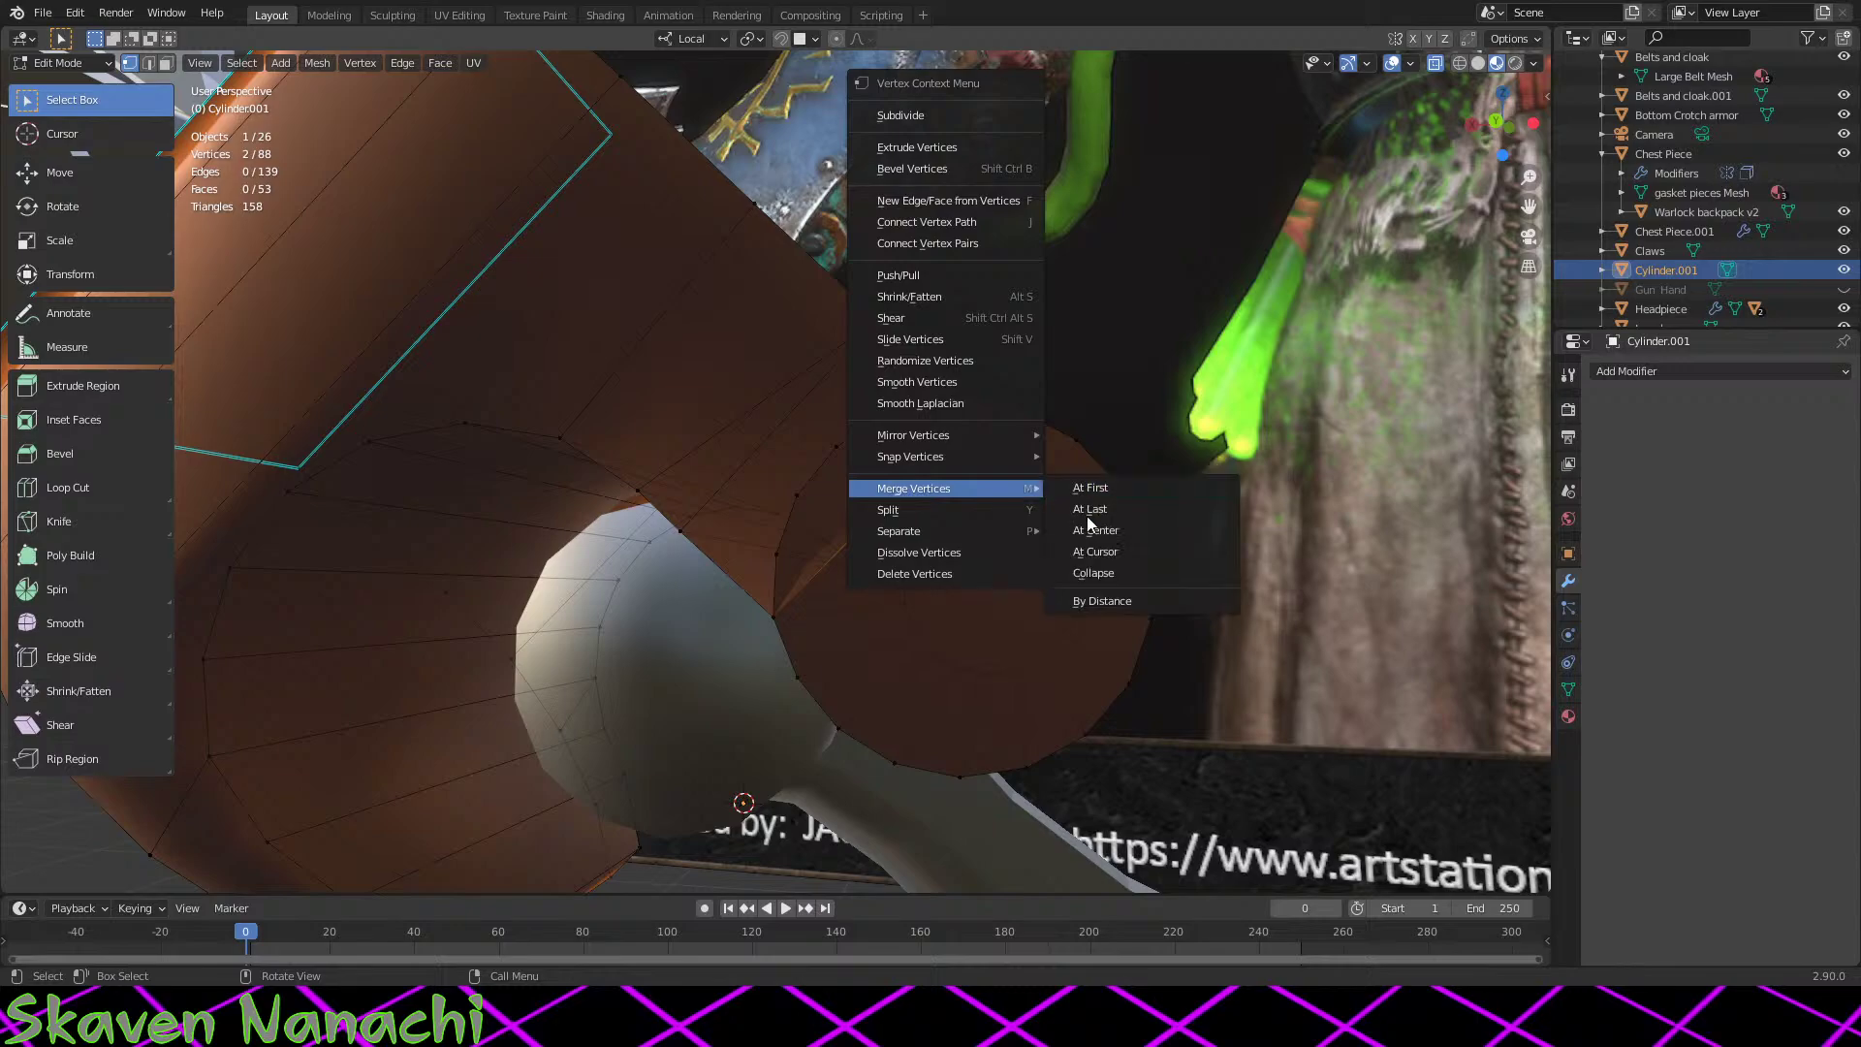
left_click(1093, 509)
Step: Merge at last the matching two upper-edge vertices at the cylinder's opposite end
middle_click_drag(1093, 510, 689, 562)
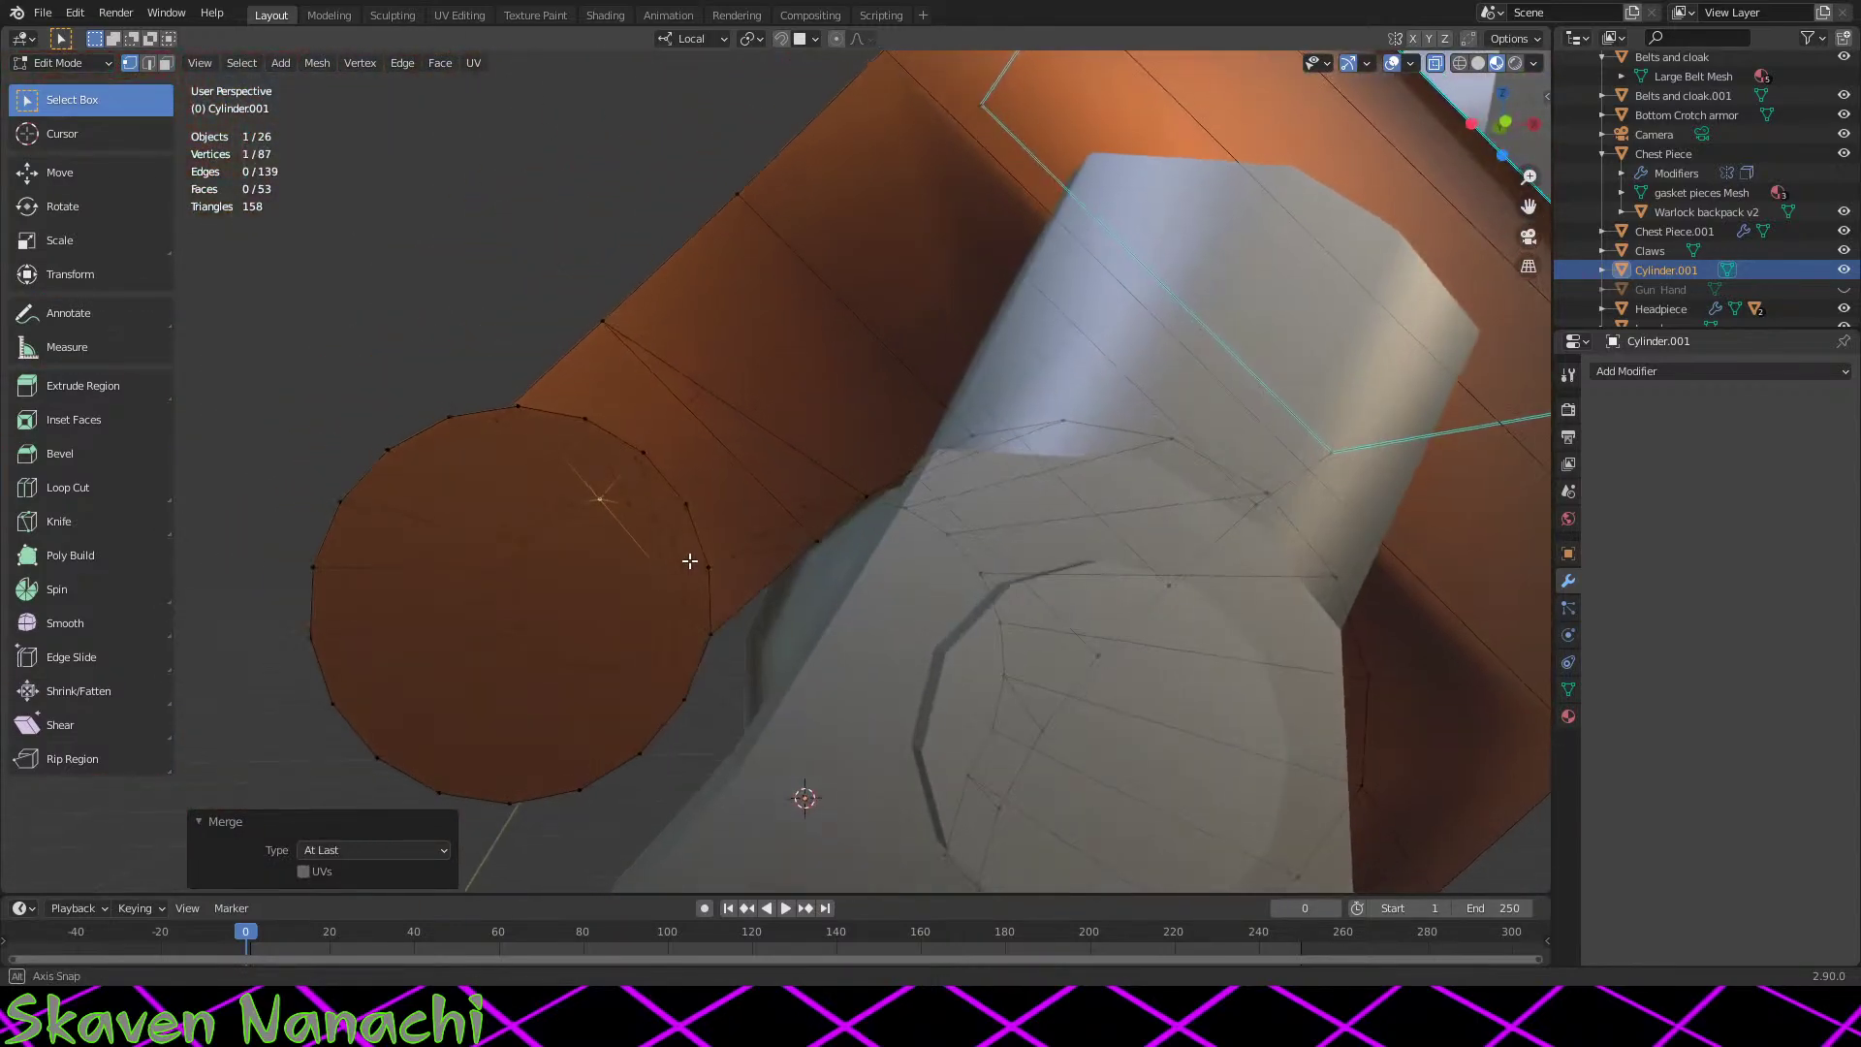
left_click(495, 423, "shift")
right_click(519, 451)
mouse_move(542, 445)
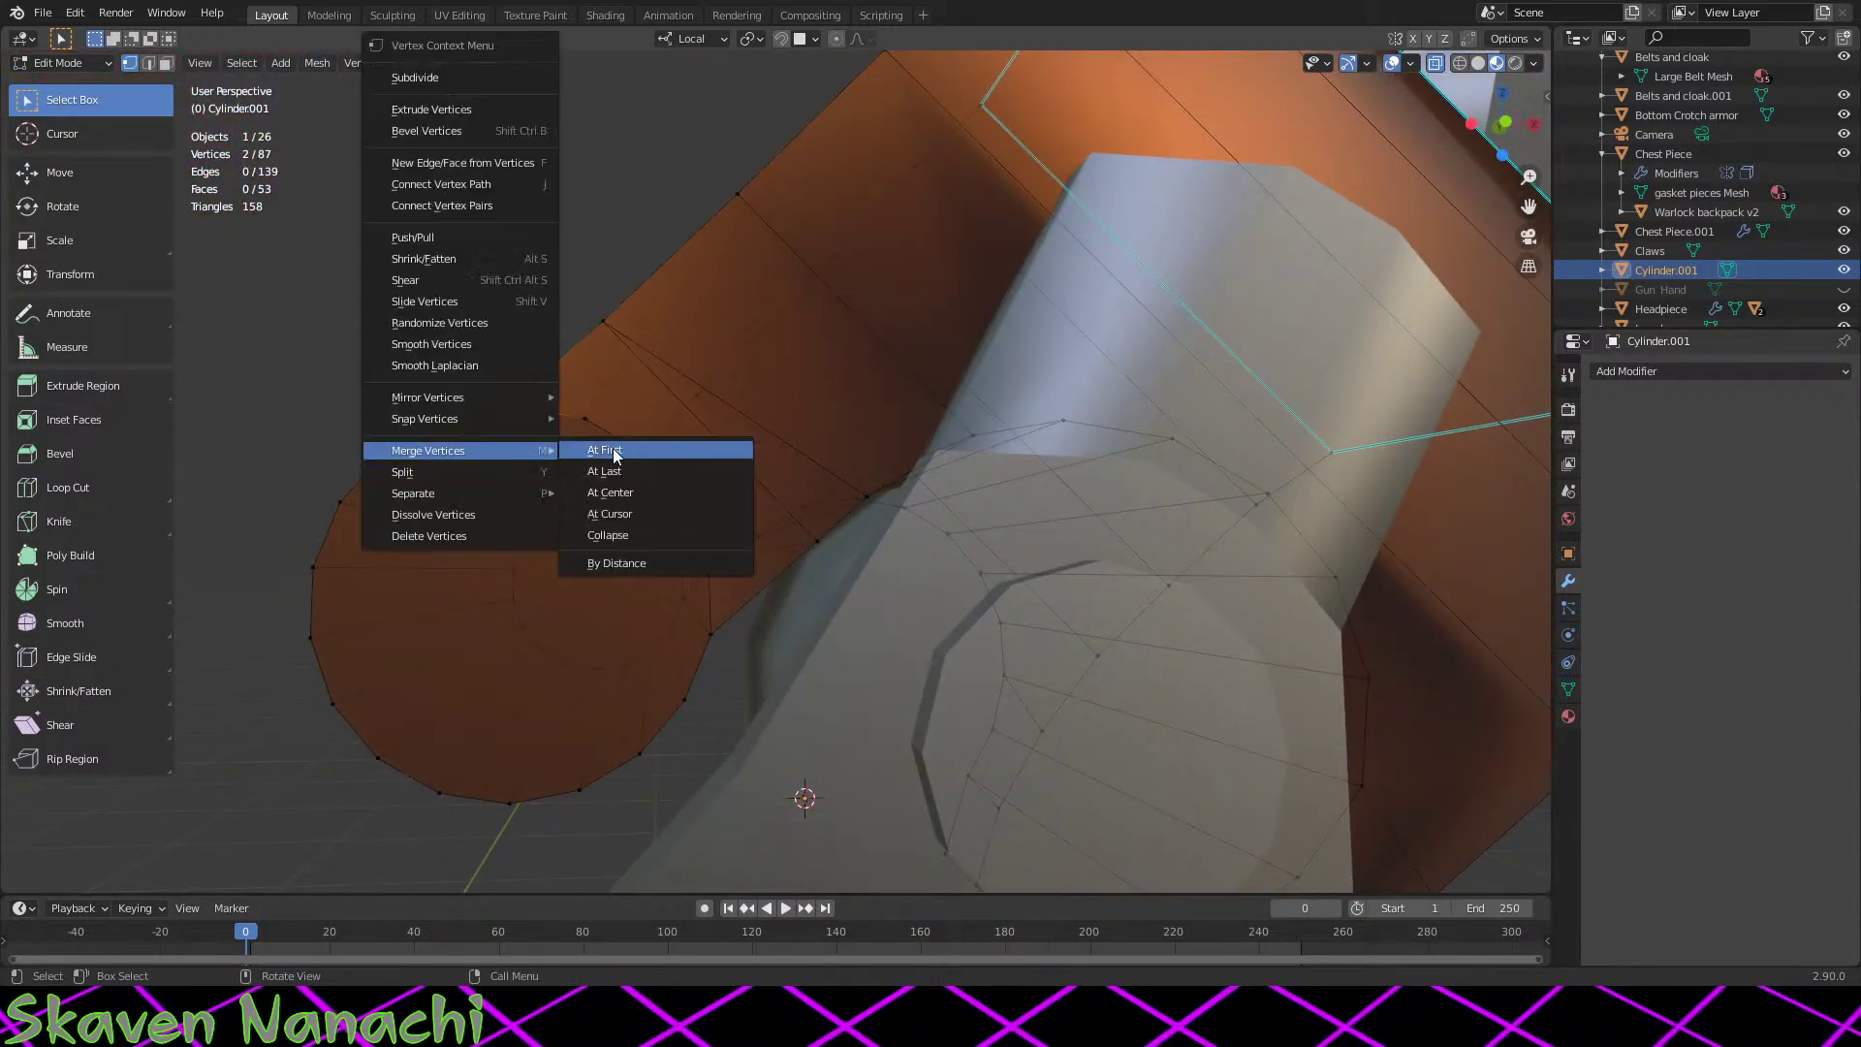
left_click(621, 475)
Step: Move the wall's rim vertex just above the cylinder's end outward along local Z by 0.001845 m
middle_click_drag(498, 490, 584, 532)
middle_click_drag(1024, 578, 1289, 626)
key("g")
key("x")
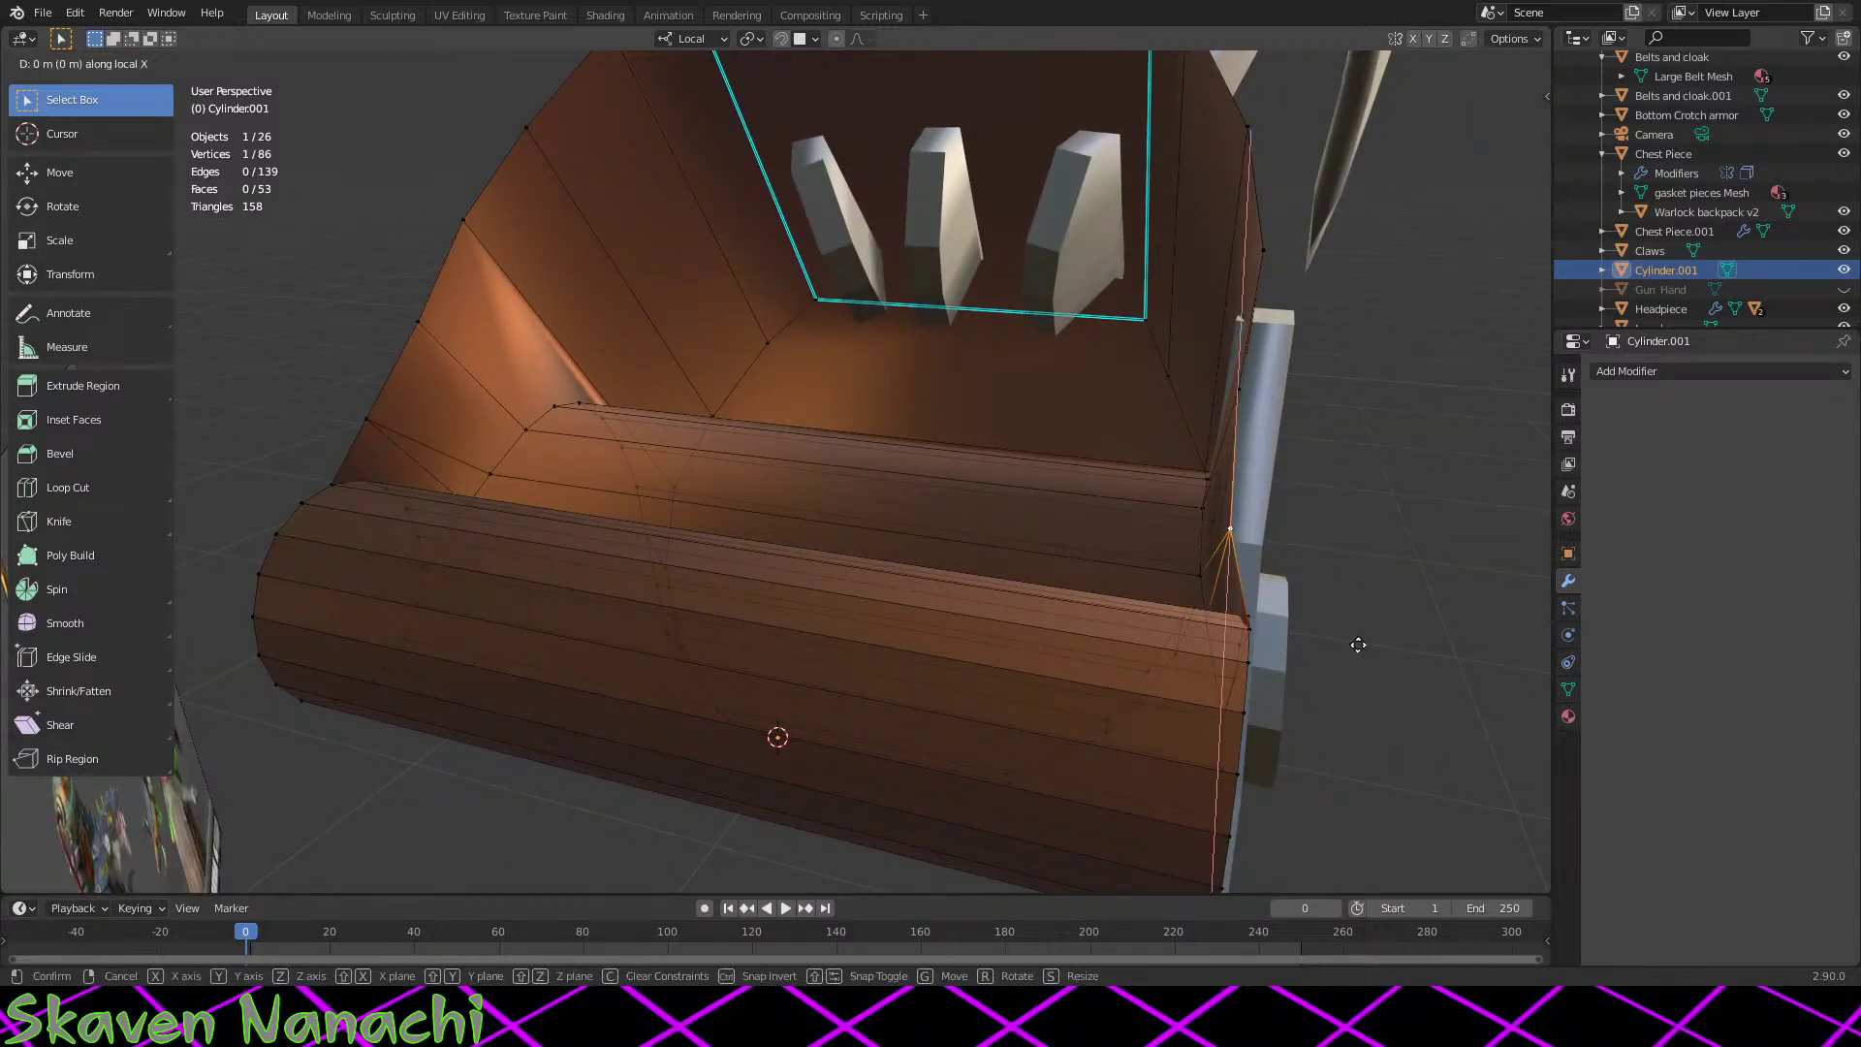
left_click(1366, 646)
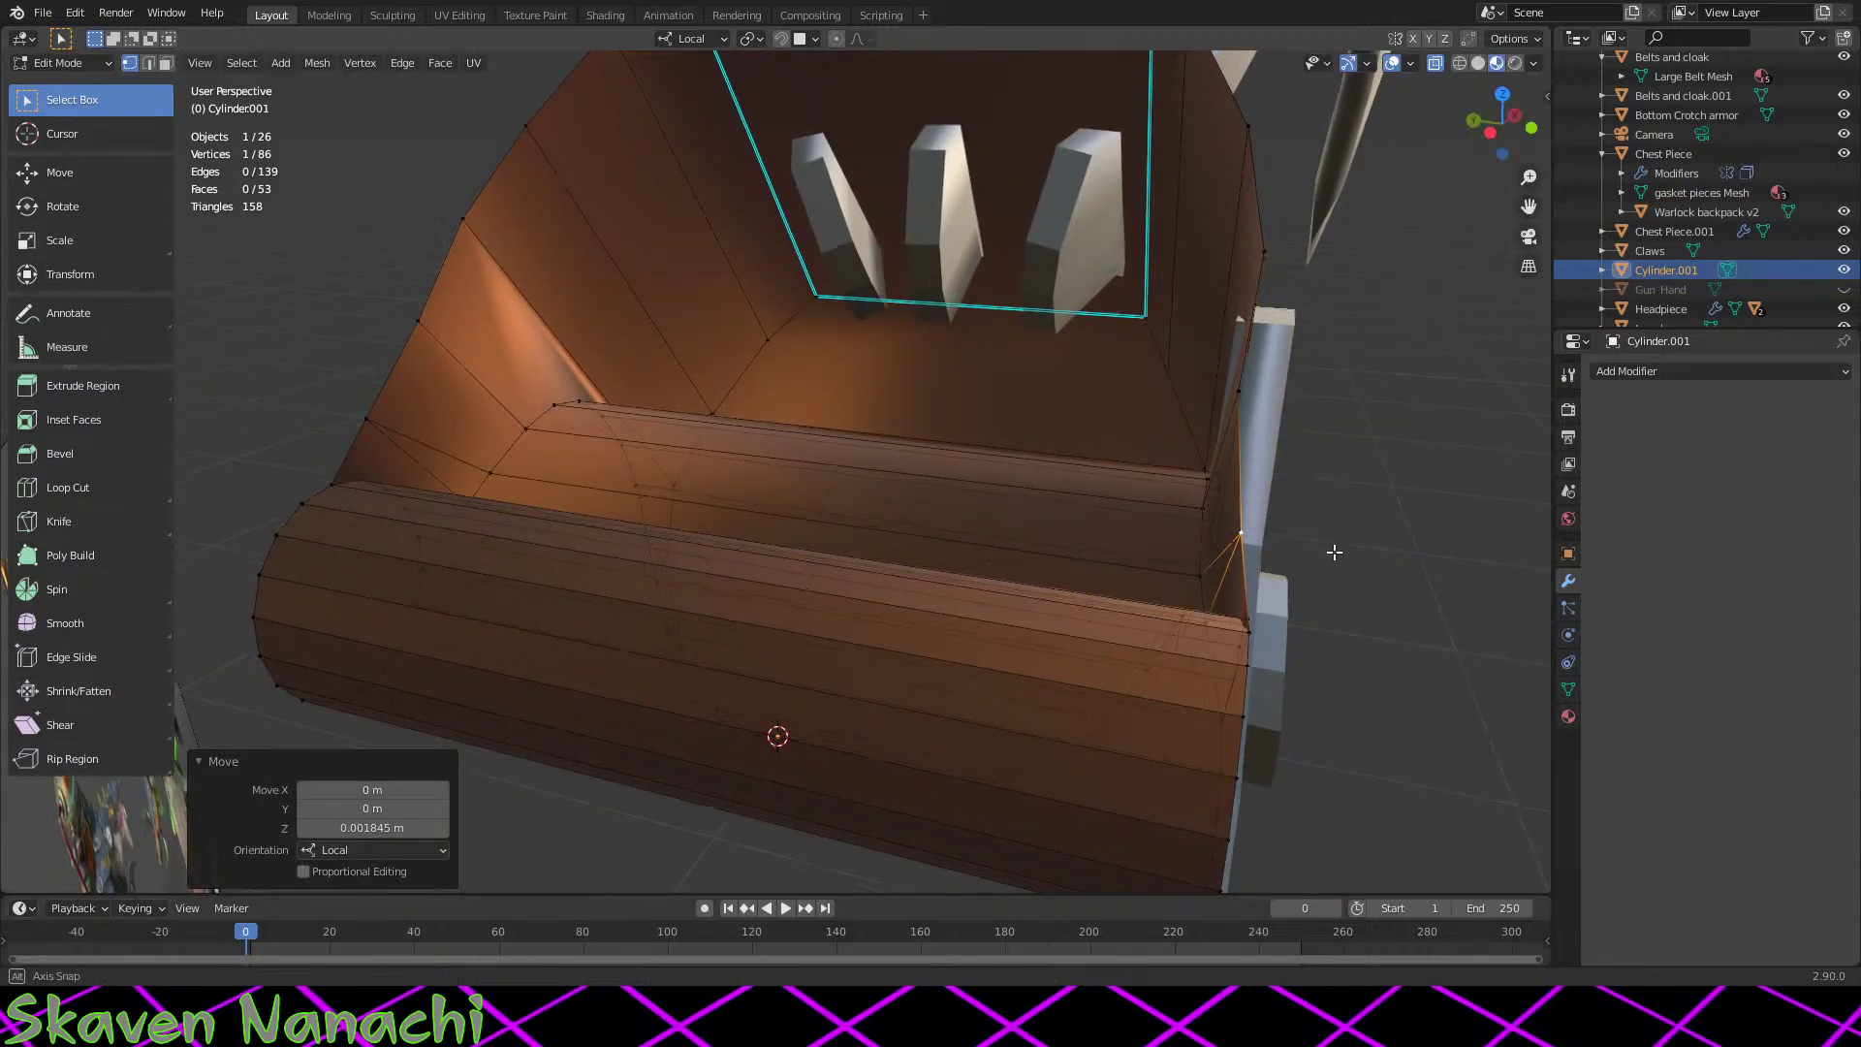
Step: Shift side-wall vertices near the same cylinder end along local Z, moving the upper rim vertex by 0.001323 m
middle_click_drag(1329, 548, 1324, 586)
key("g")
key("z")
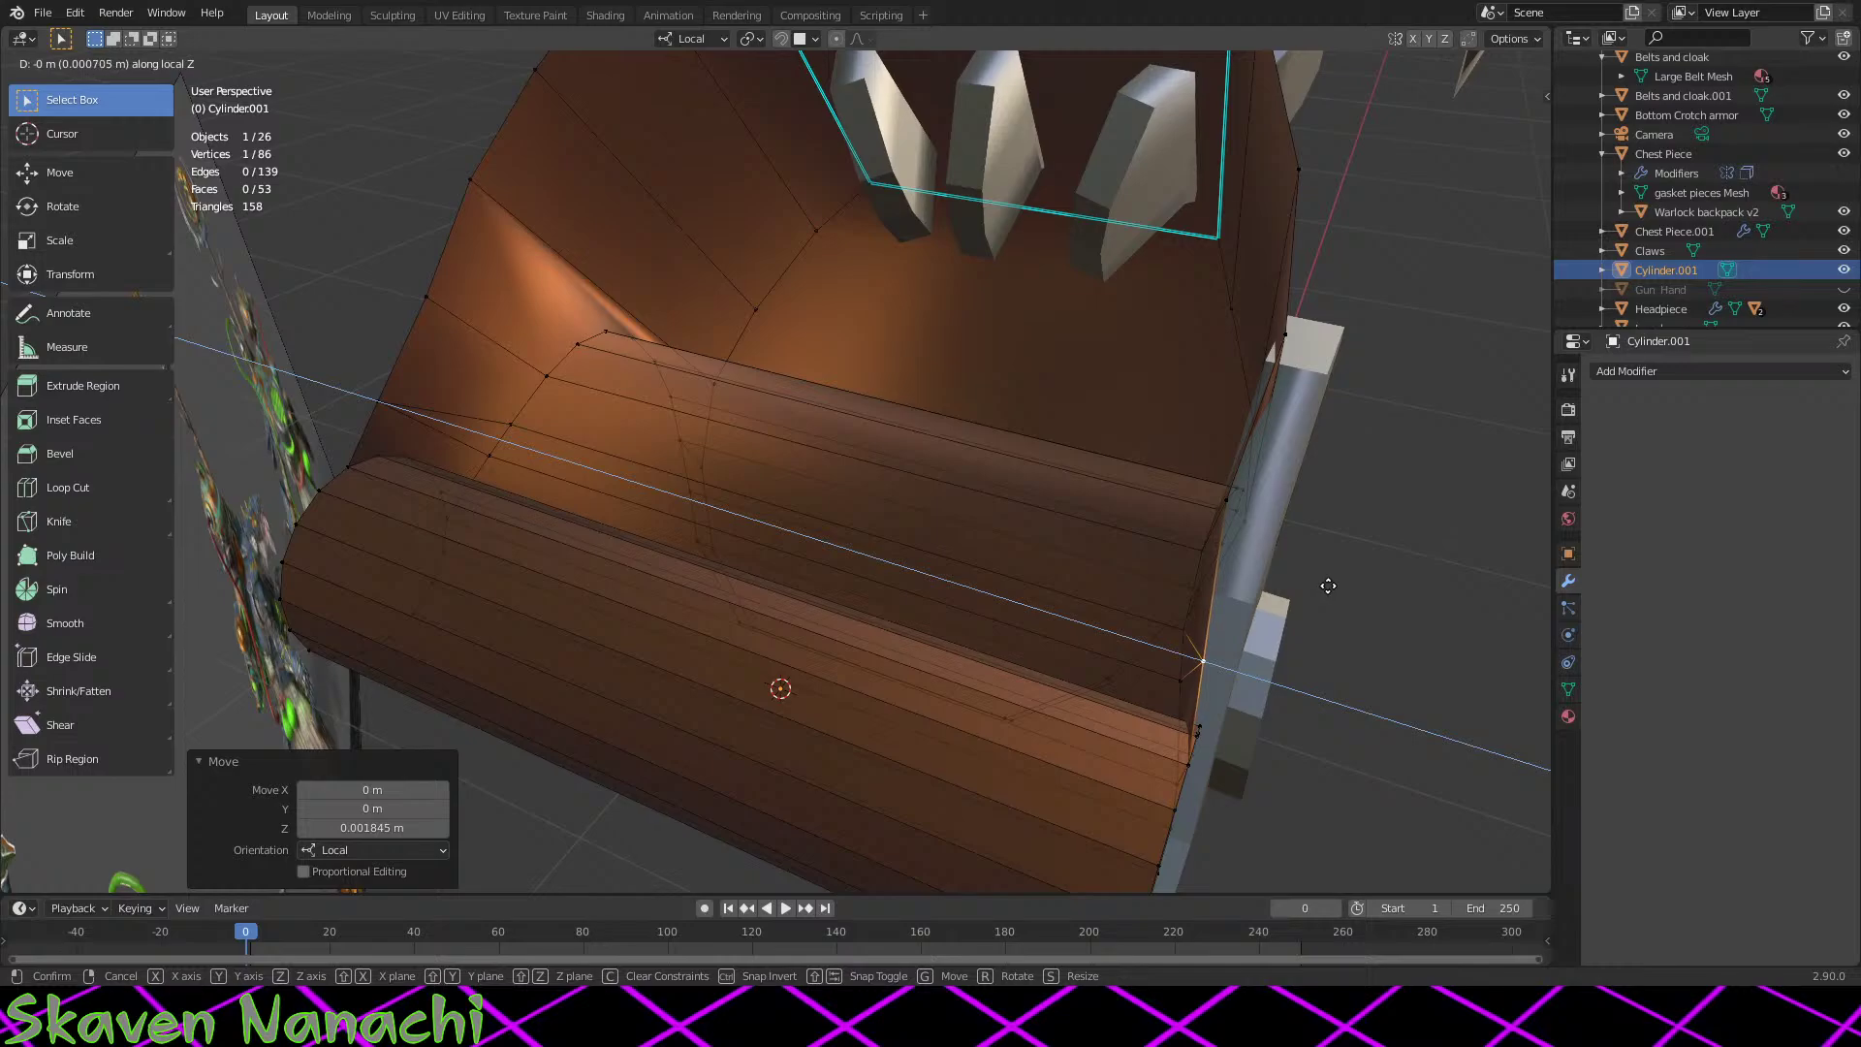
left_click(1284, 586)
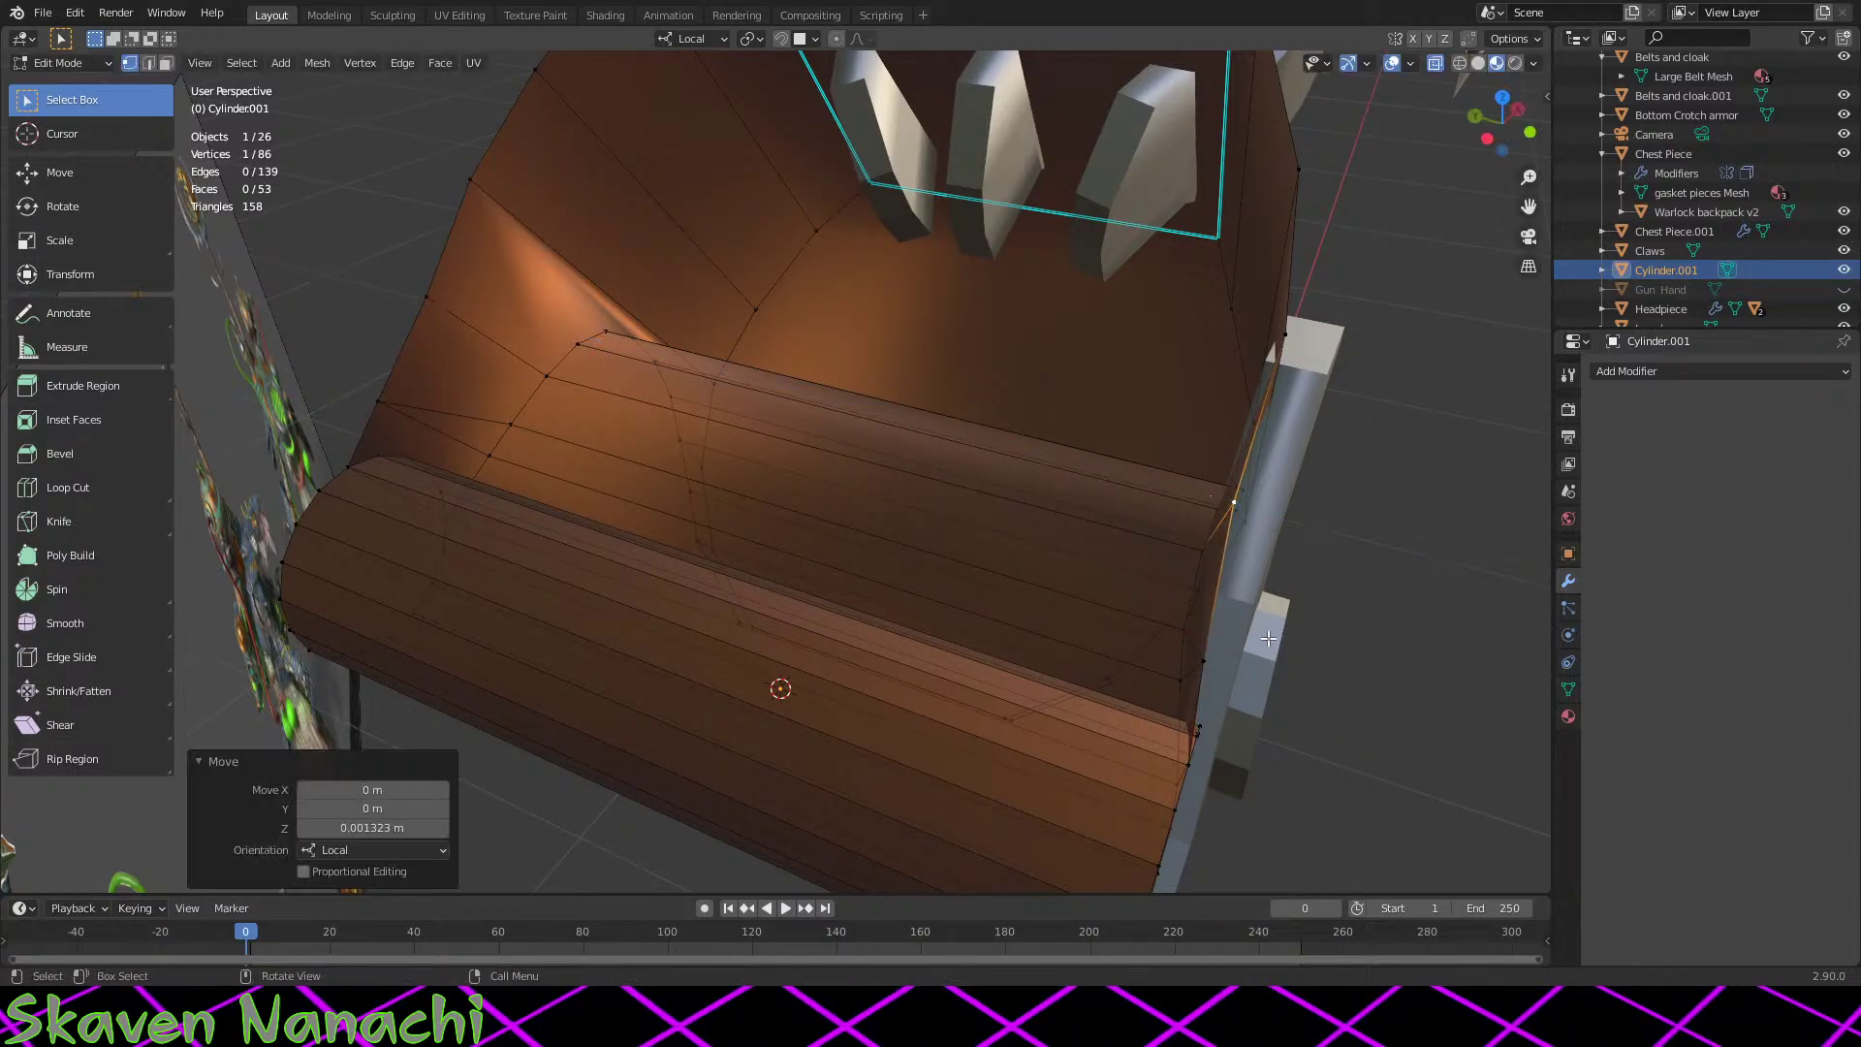
Step: Move the two lower inner vertices of that side wall outward along local Z by about 0.0011 m each
middle_click_drag(1268, 638, 1306, 745)
left_click(1190, 661)
key("g")
key("z")
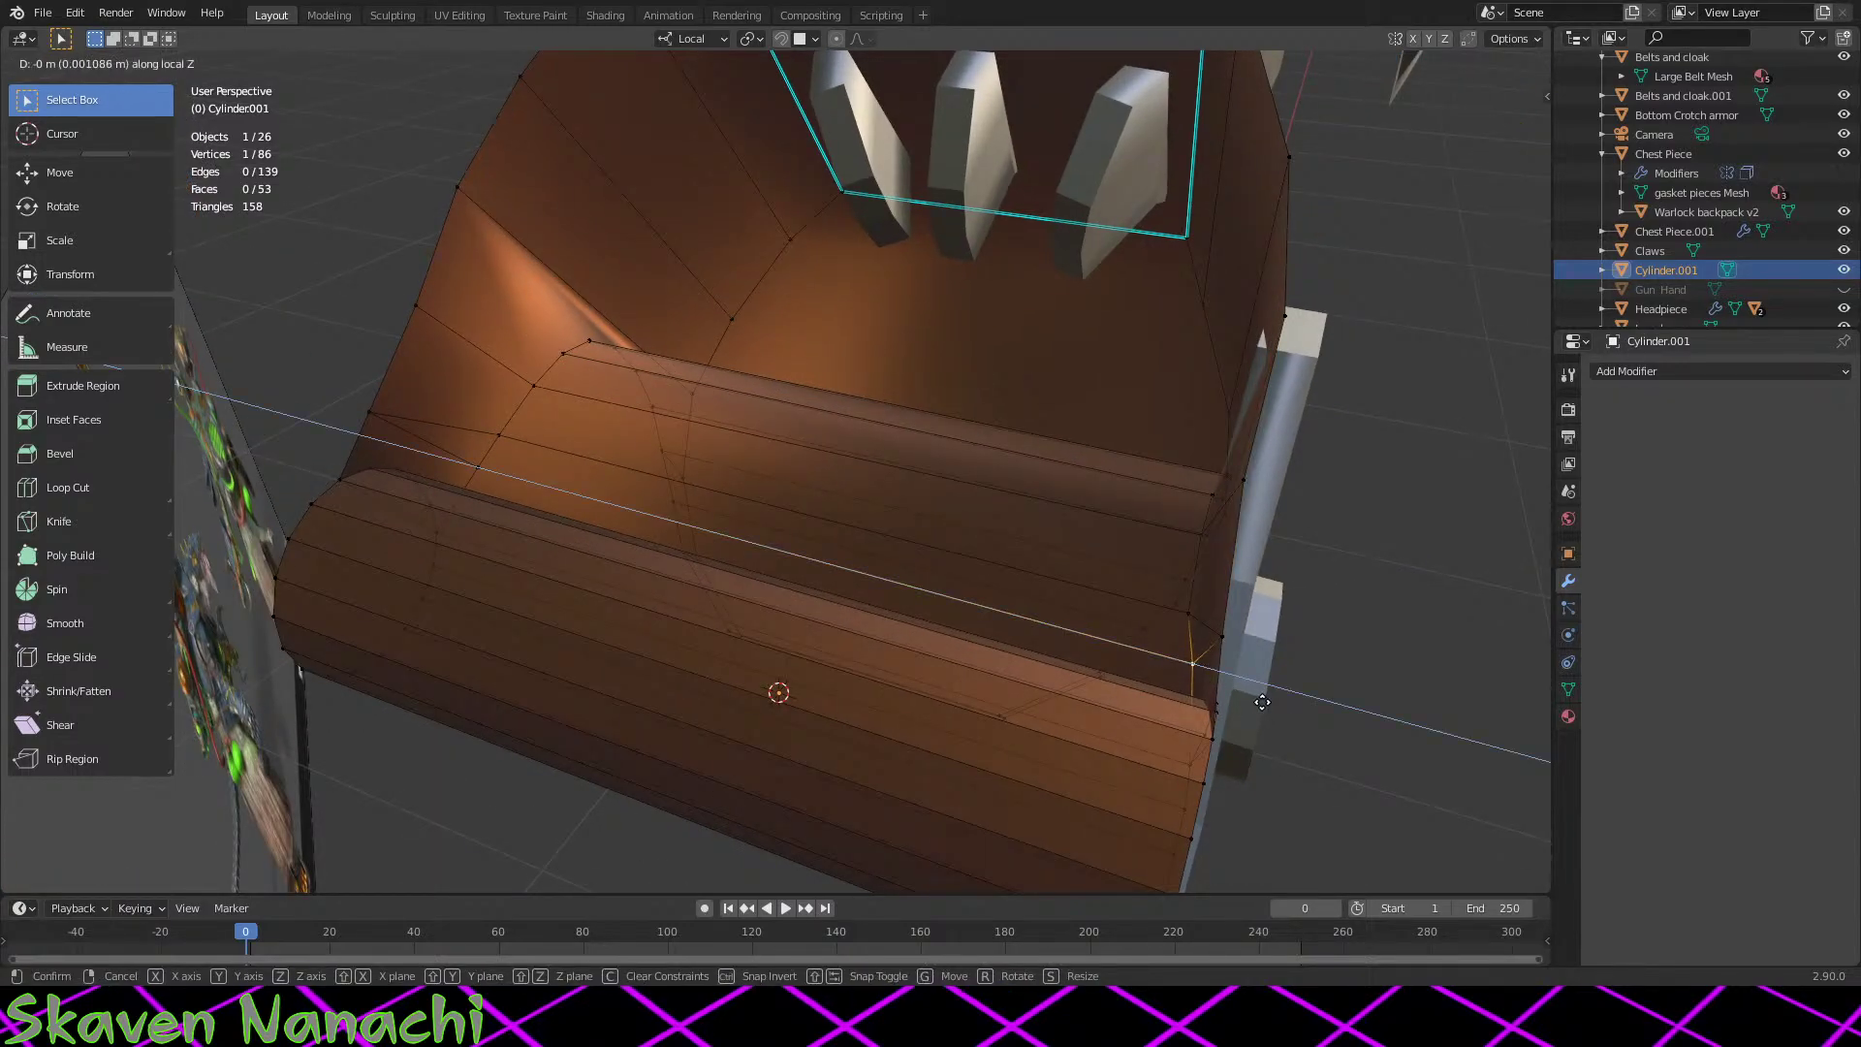
left_click(1264, 702)
left_click(1193, 612)
key("g")
key("z")
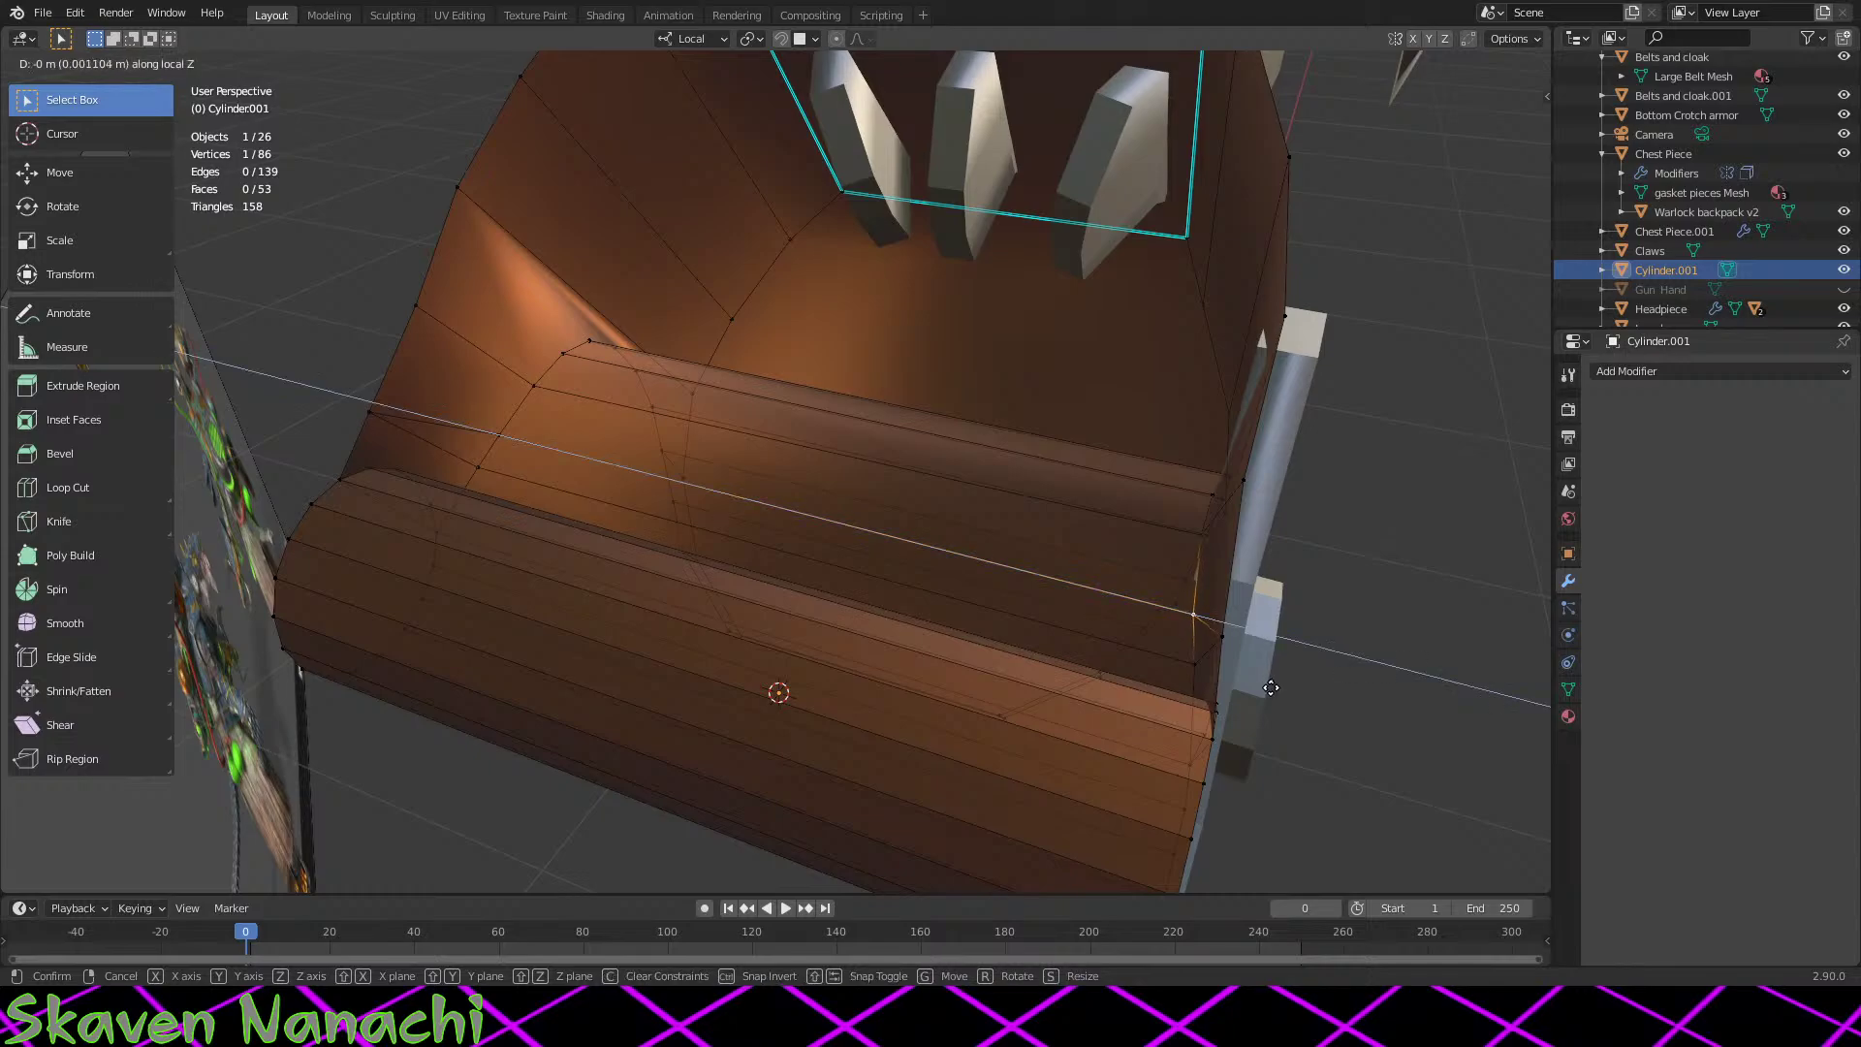
left_click(1275, 687)
Step: Move the next higher inner vertex of the side wall outward along local Z
left_click(1204, 535)
middle_click_drag(1354, 677, 1381, 701)
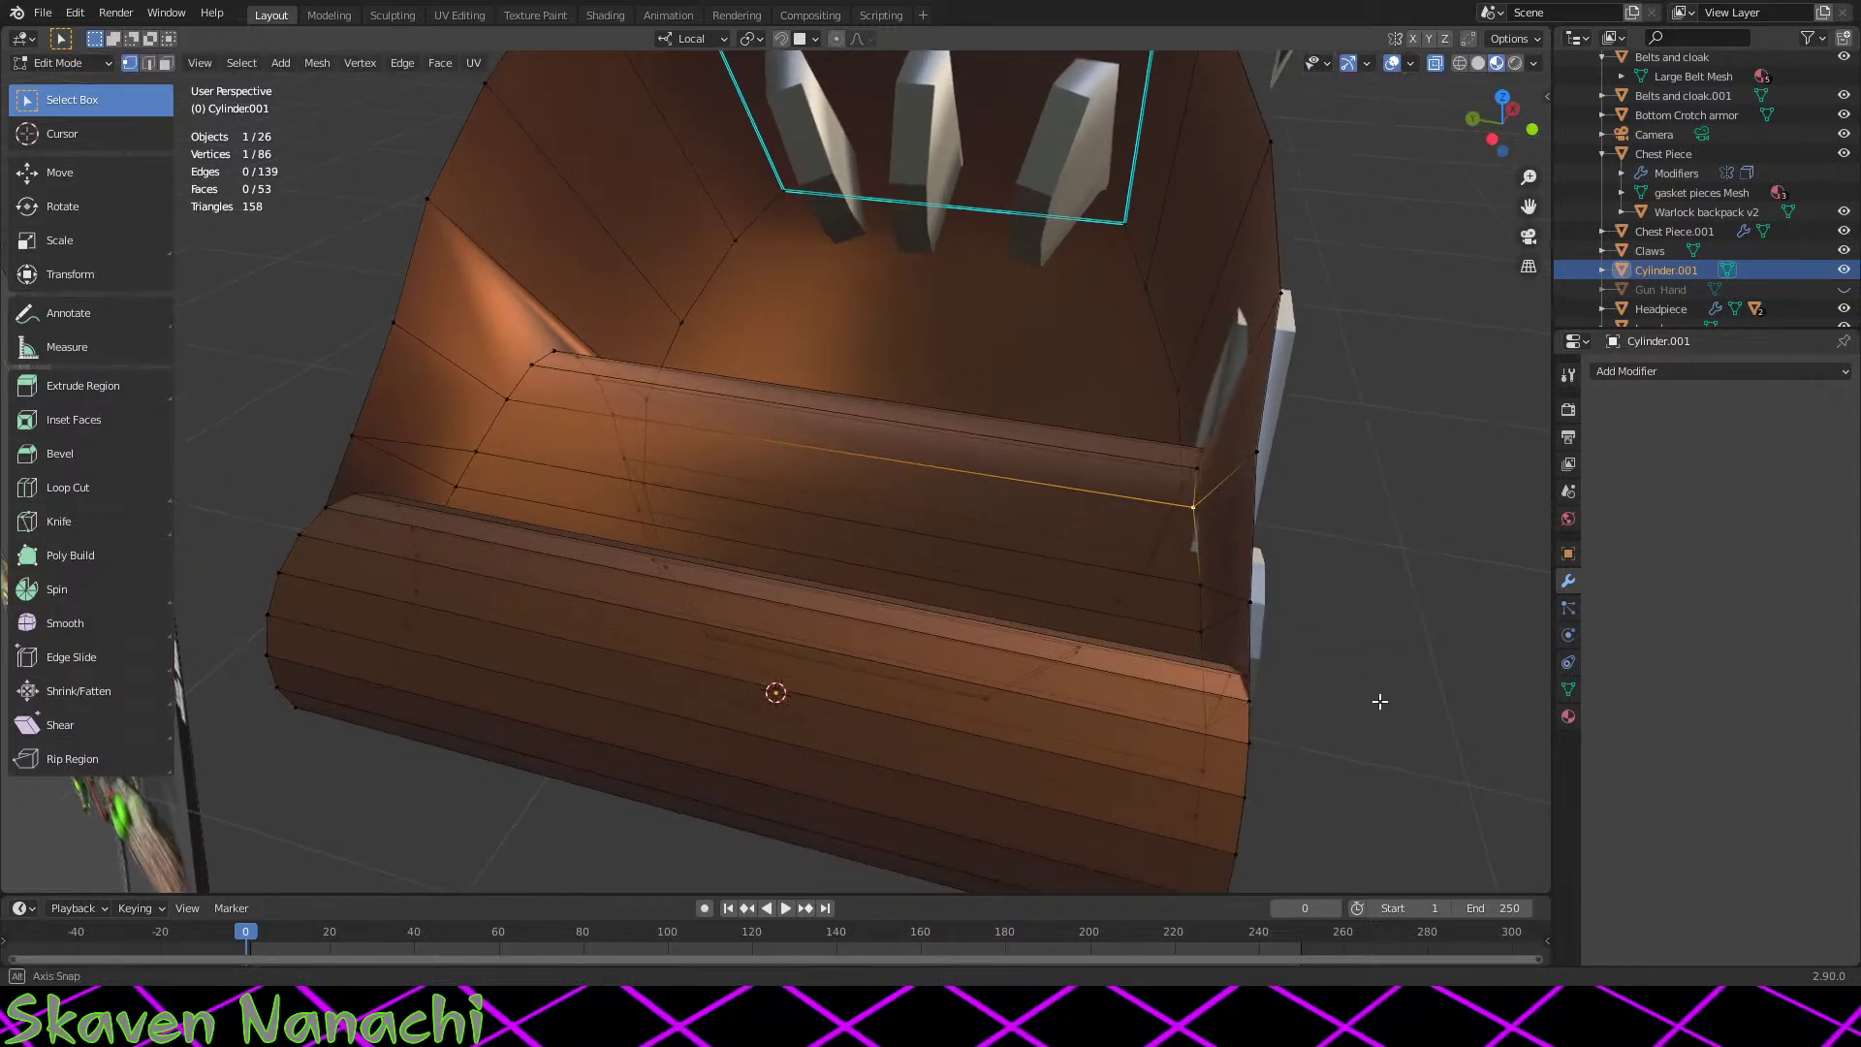
key("g")
key("z")
left_click(1386, 702)
Step: Inspect the adjusted side wall and cylinder end from several angles in object and edit mode
key("Tab")
middle_click_drag(1225, 727, 1032, 694)
middle_click_drag(1008, 694, 1048, 653)
key("Tab")
key("Tab")
key("Tab")
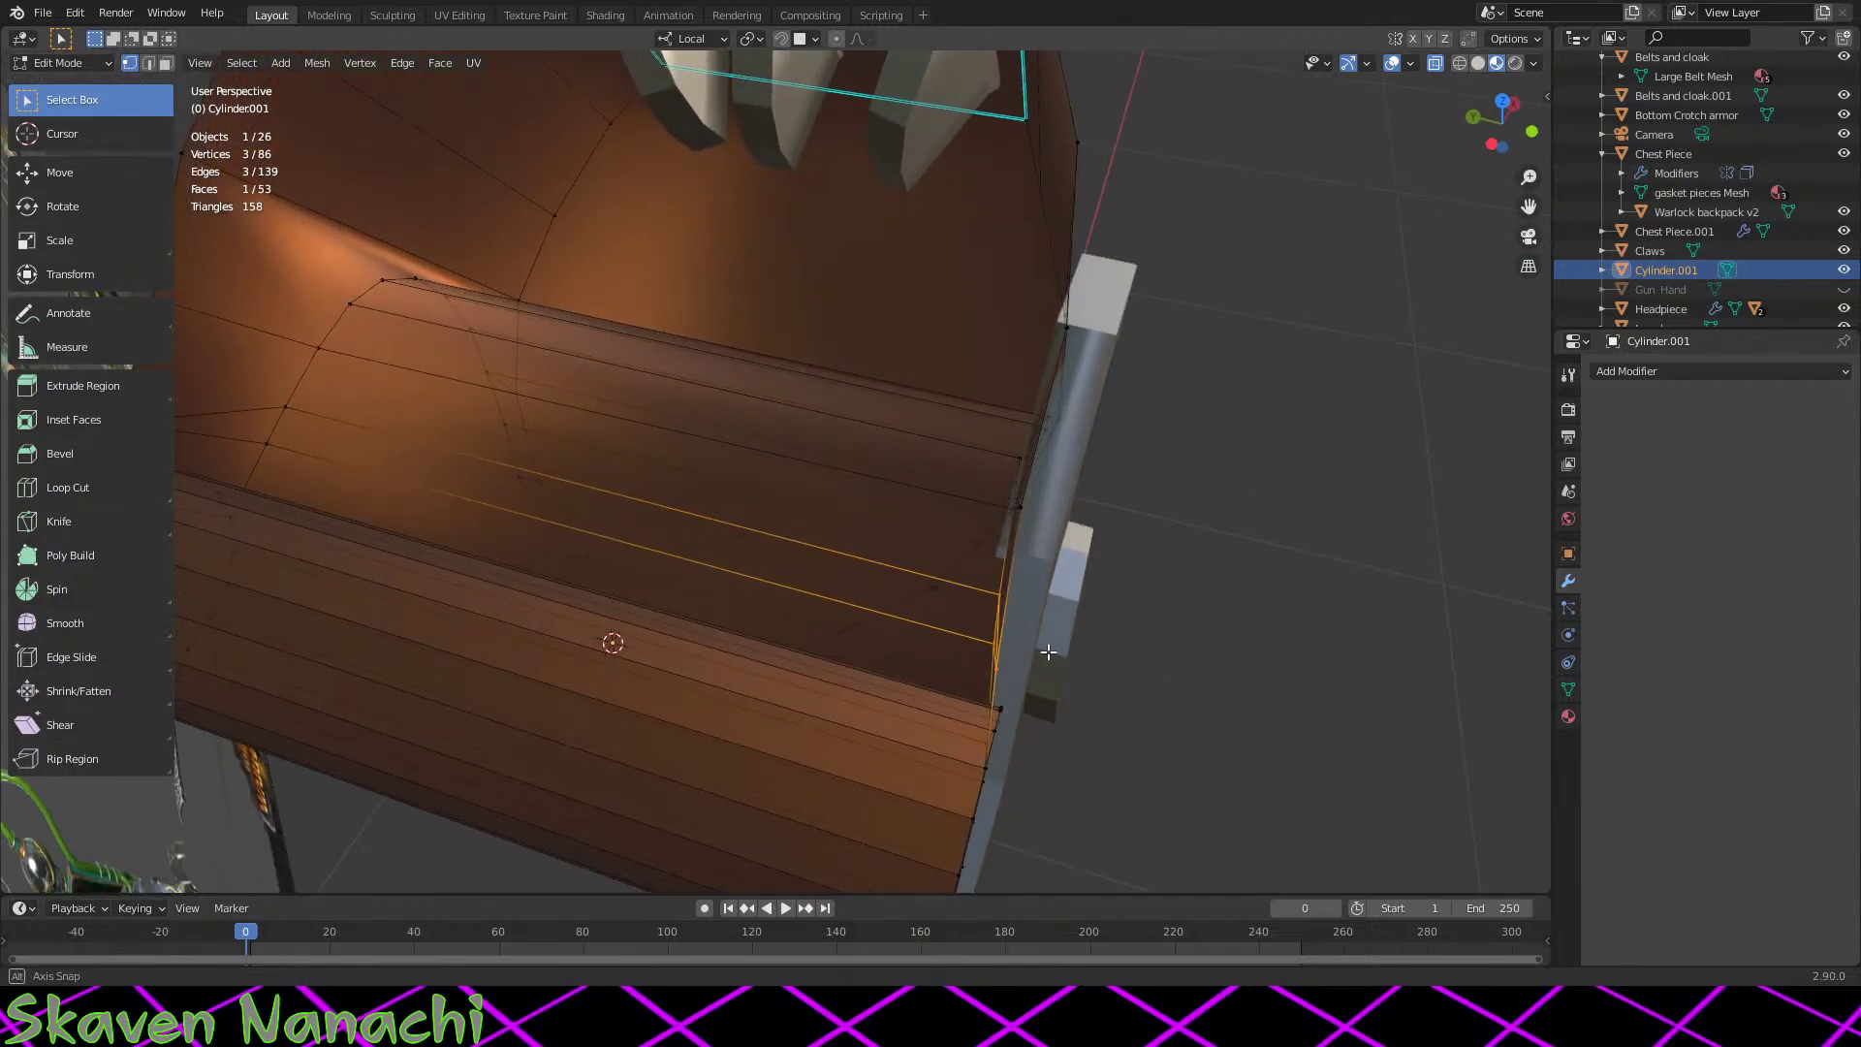
Step: Scale the six selected side-wall vertices along local Z and move them outward along that axis by 0.004069 m
key("s")
key("z")
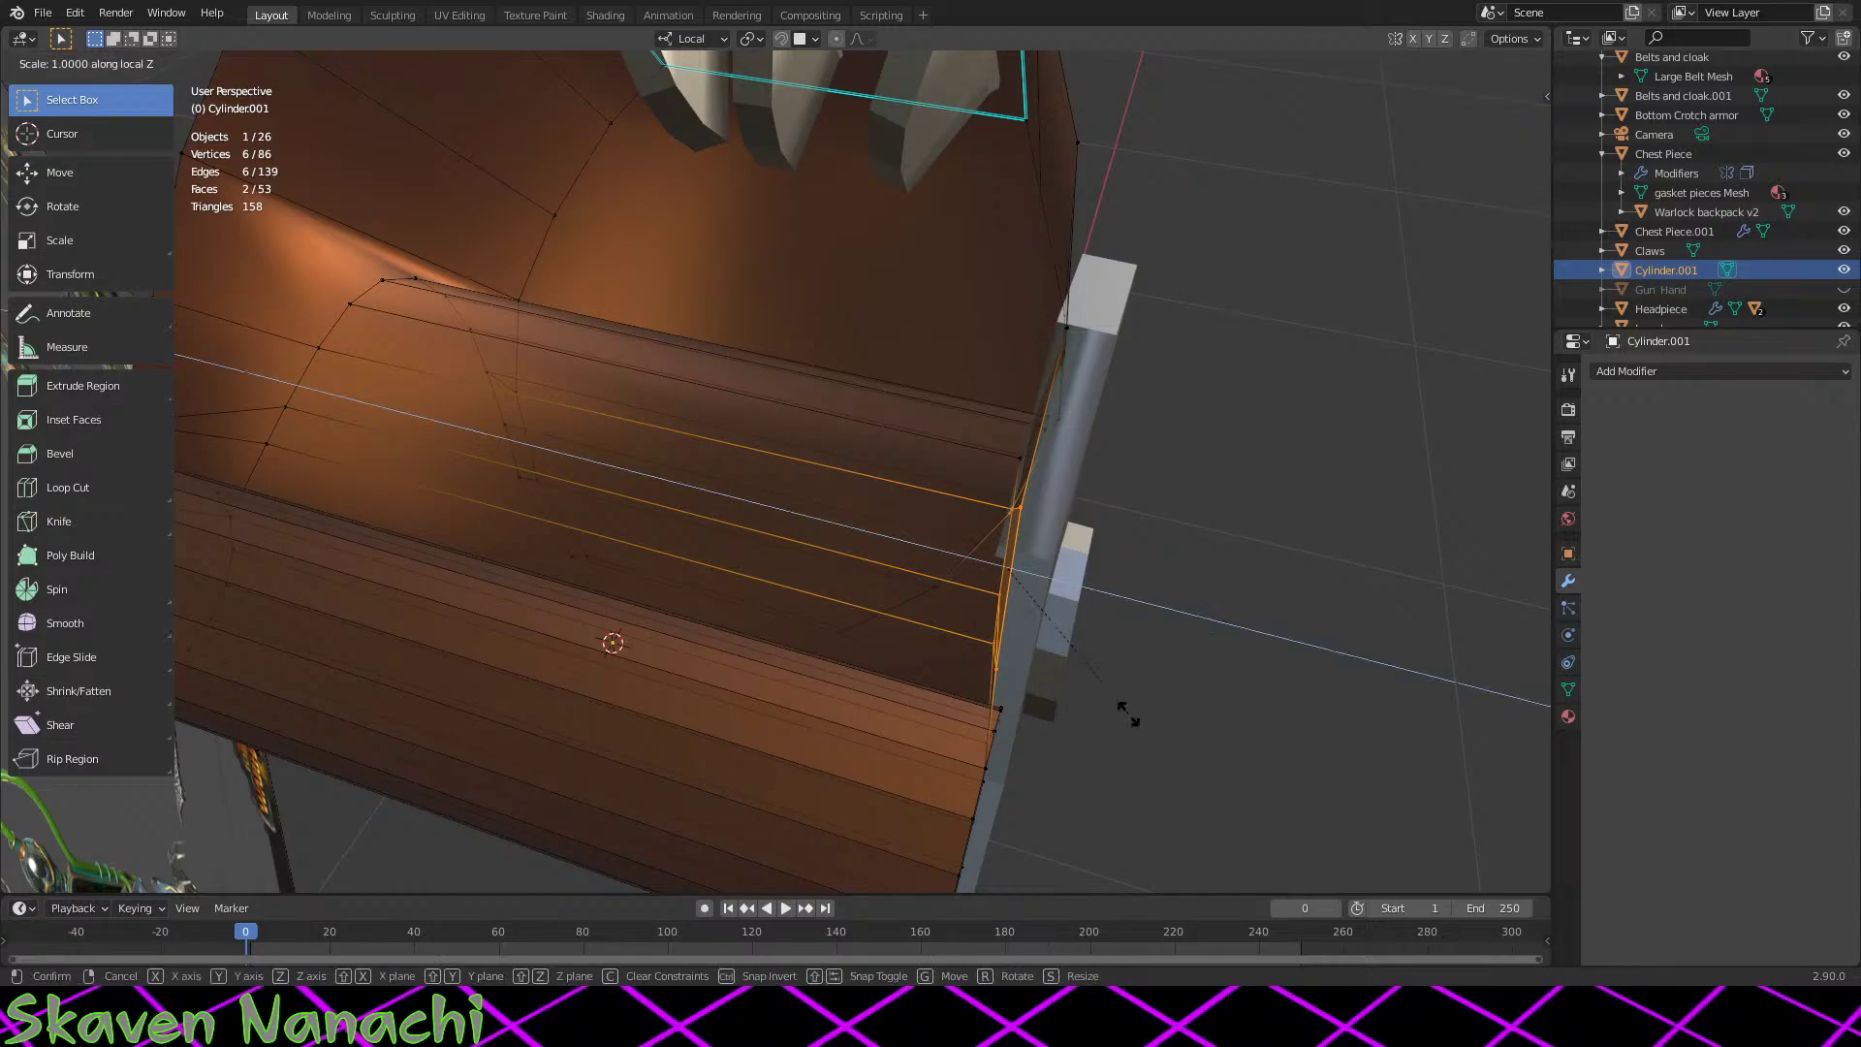
left_click(1152, 728)
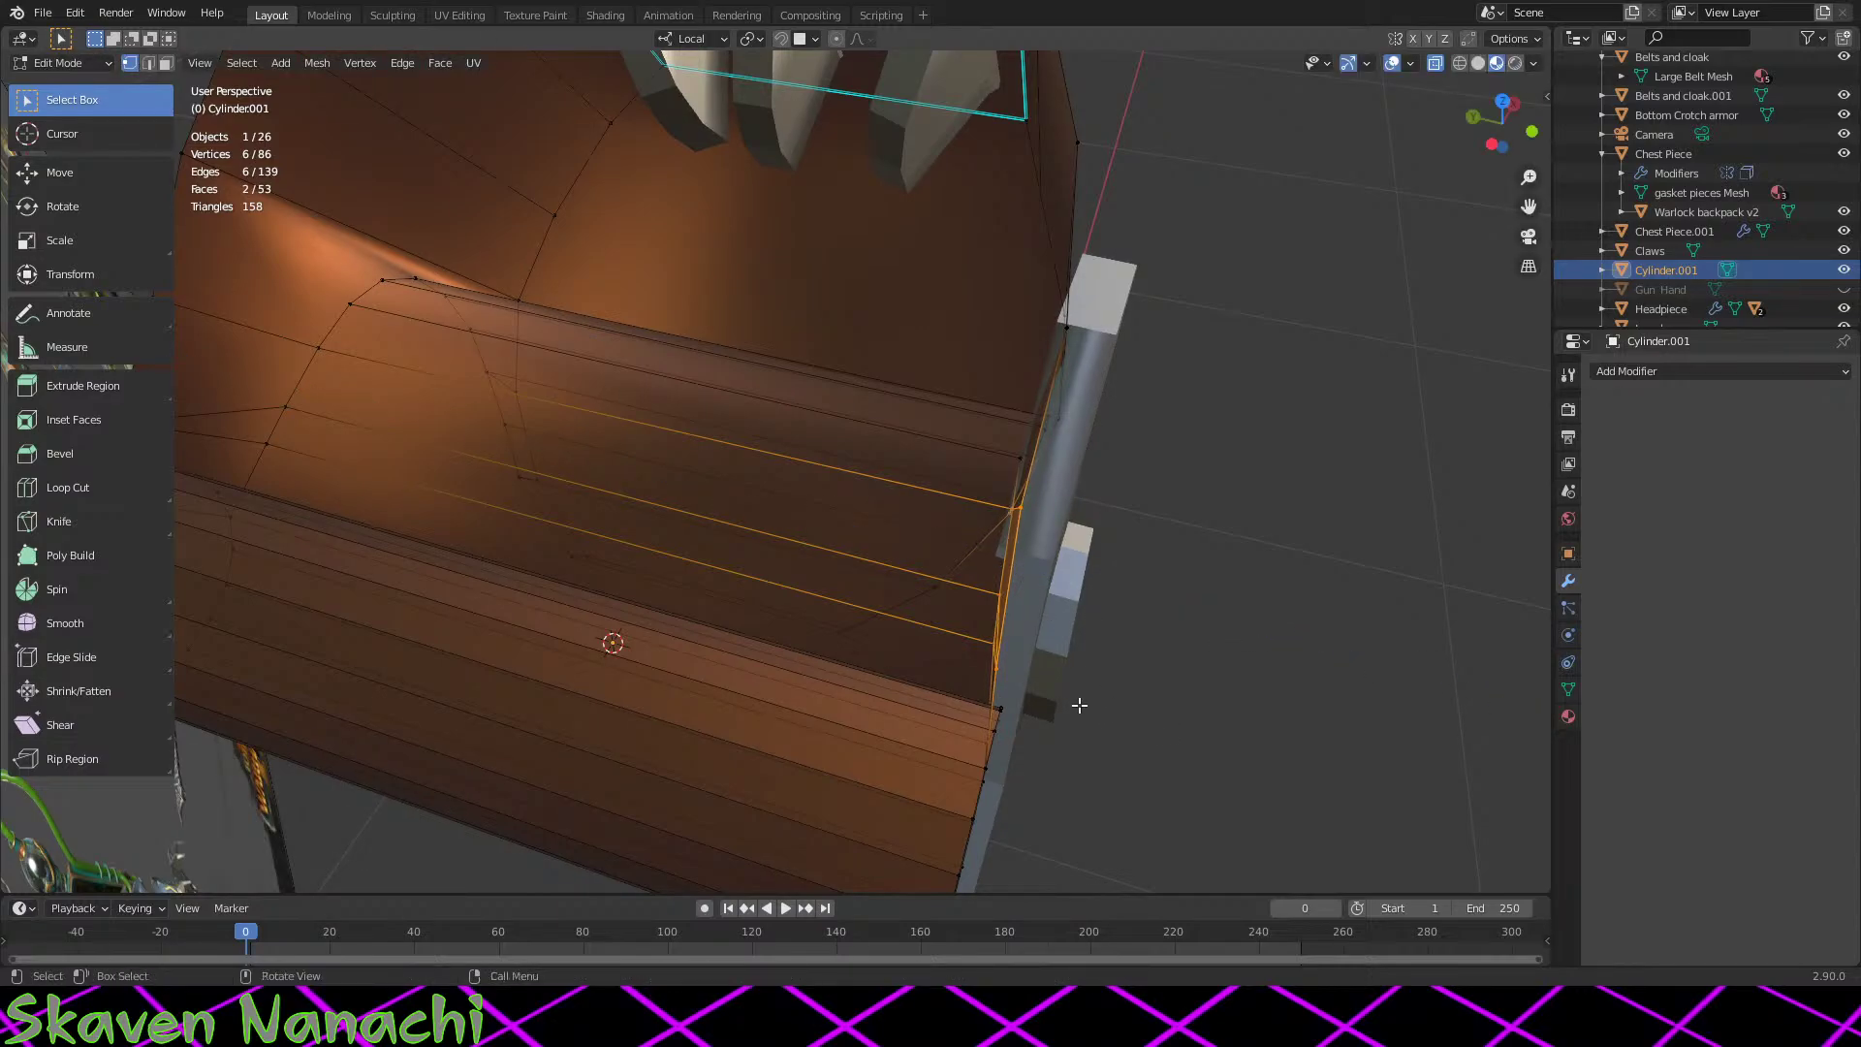
key("g")
key("z")
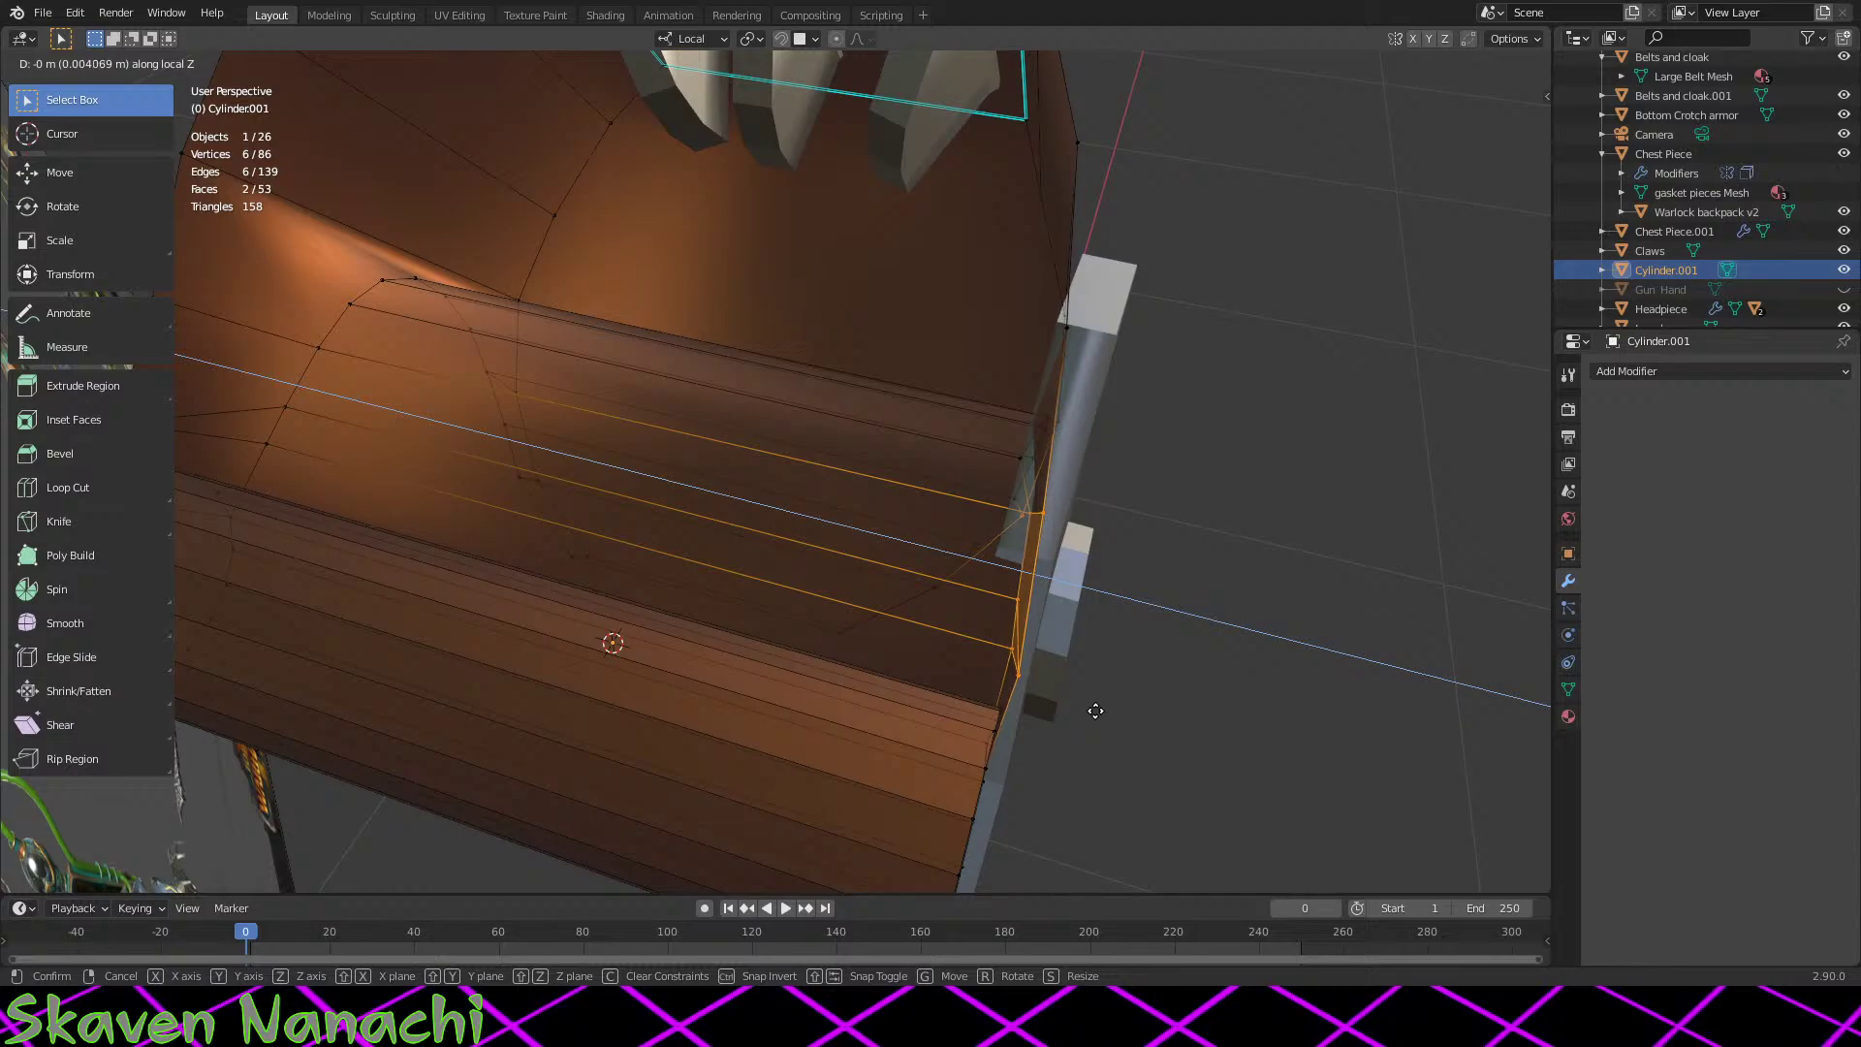
left_click(1096, 711)
middle_click_drag(1097, 714, 1082, 767)
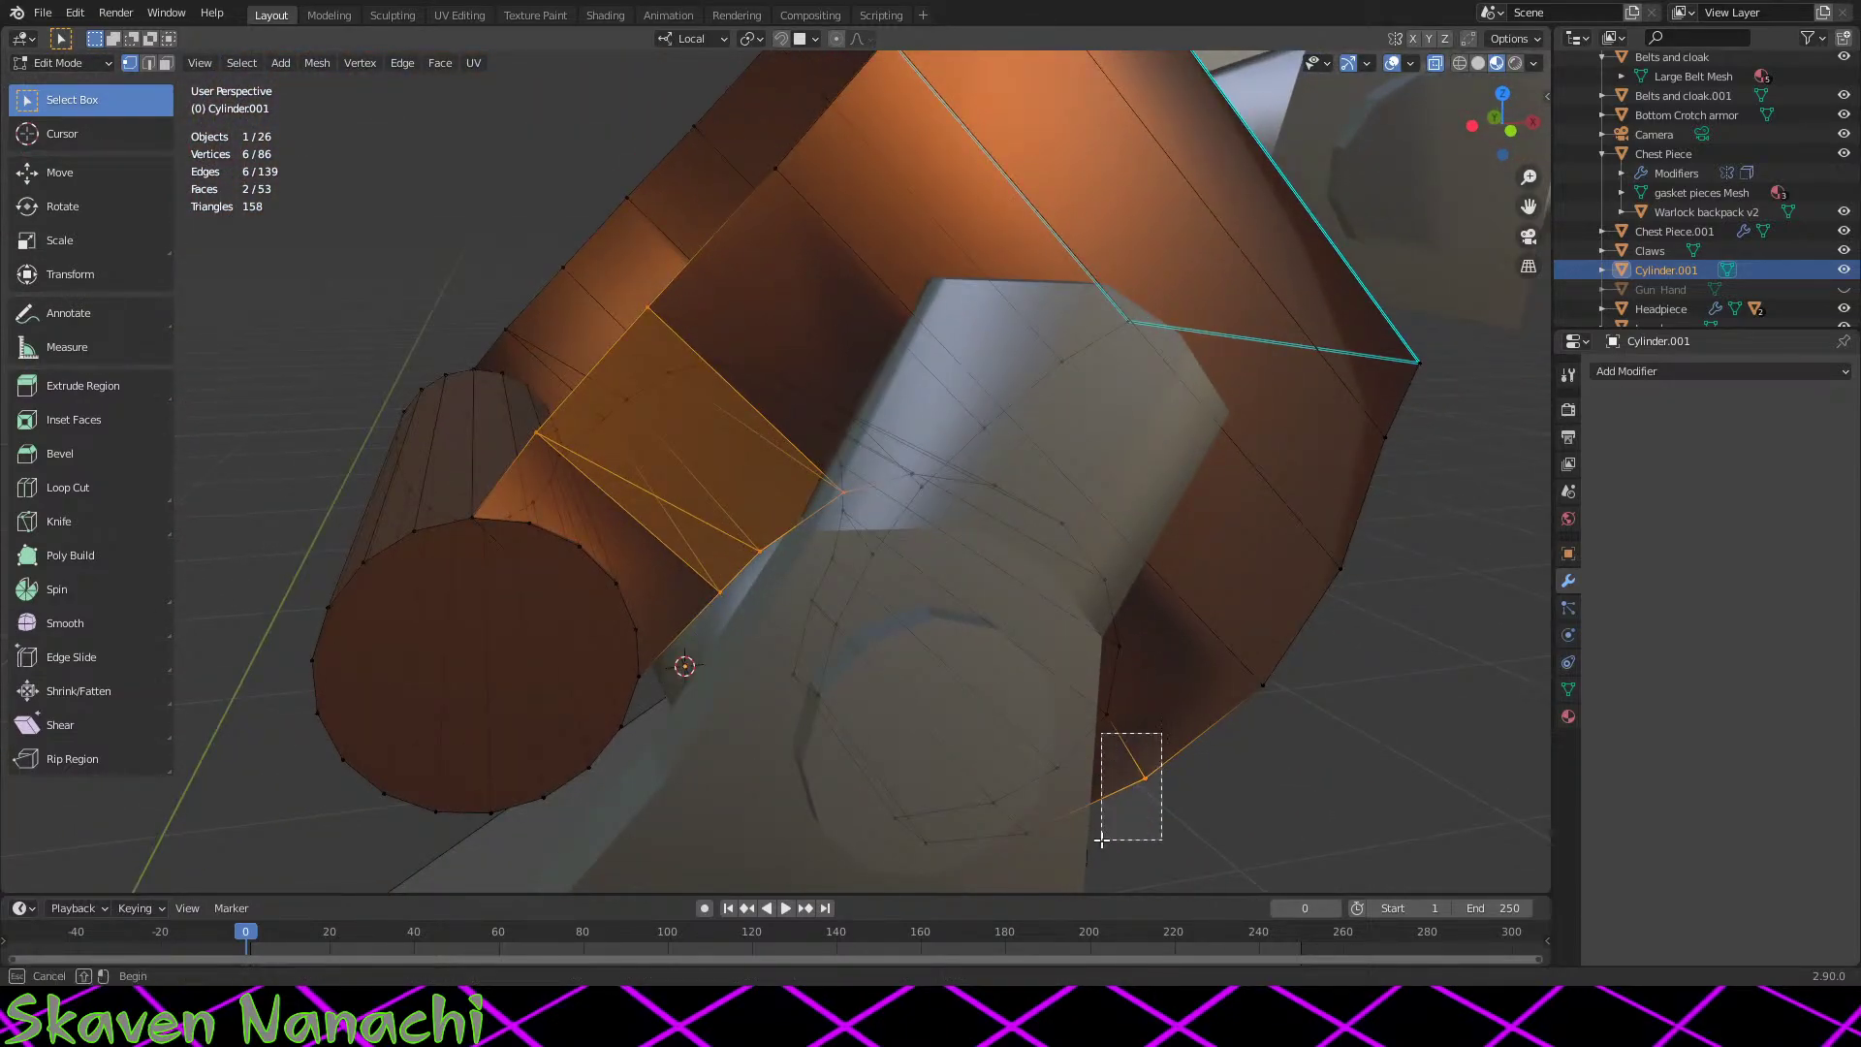
Step: Drop the stray far vertex from the selection and move the remaining five side-wall vertices along local Z
left_click_drag(1101, 840, 1101, 839)
middle_click_drag(1101, 840, 876, 736)
key("g")
key("z")
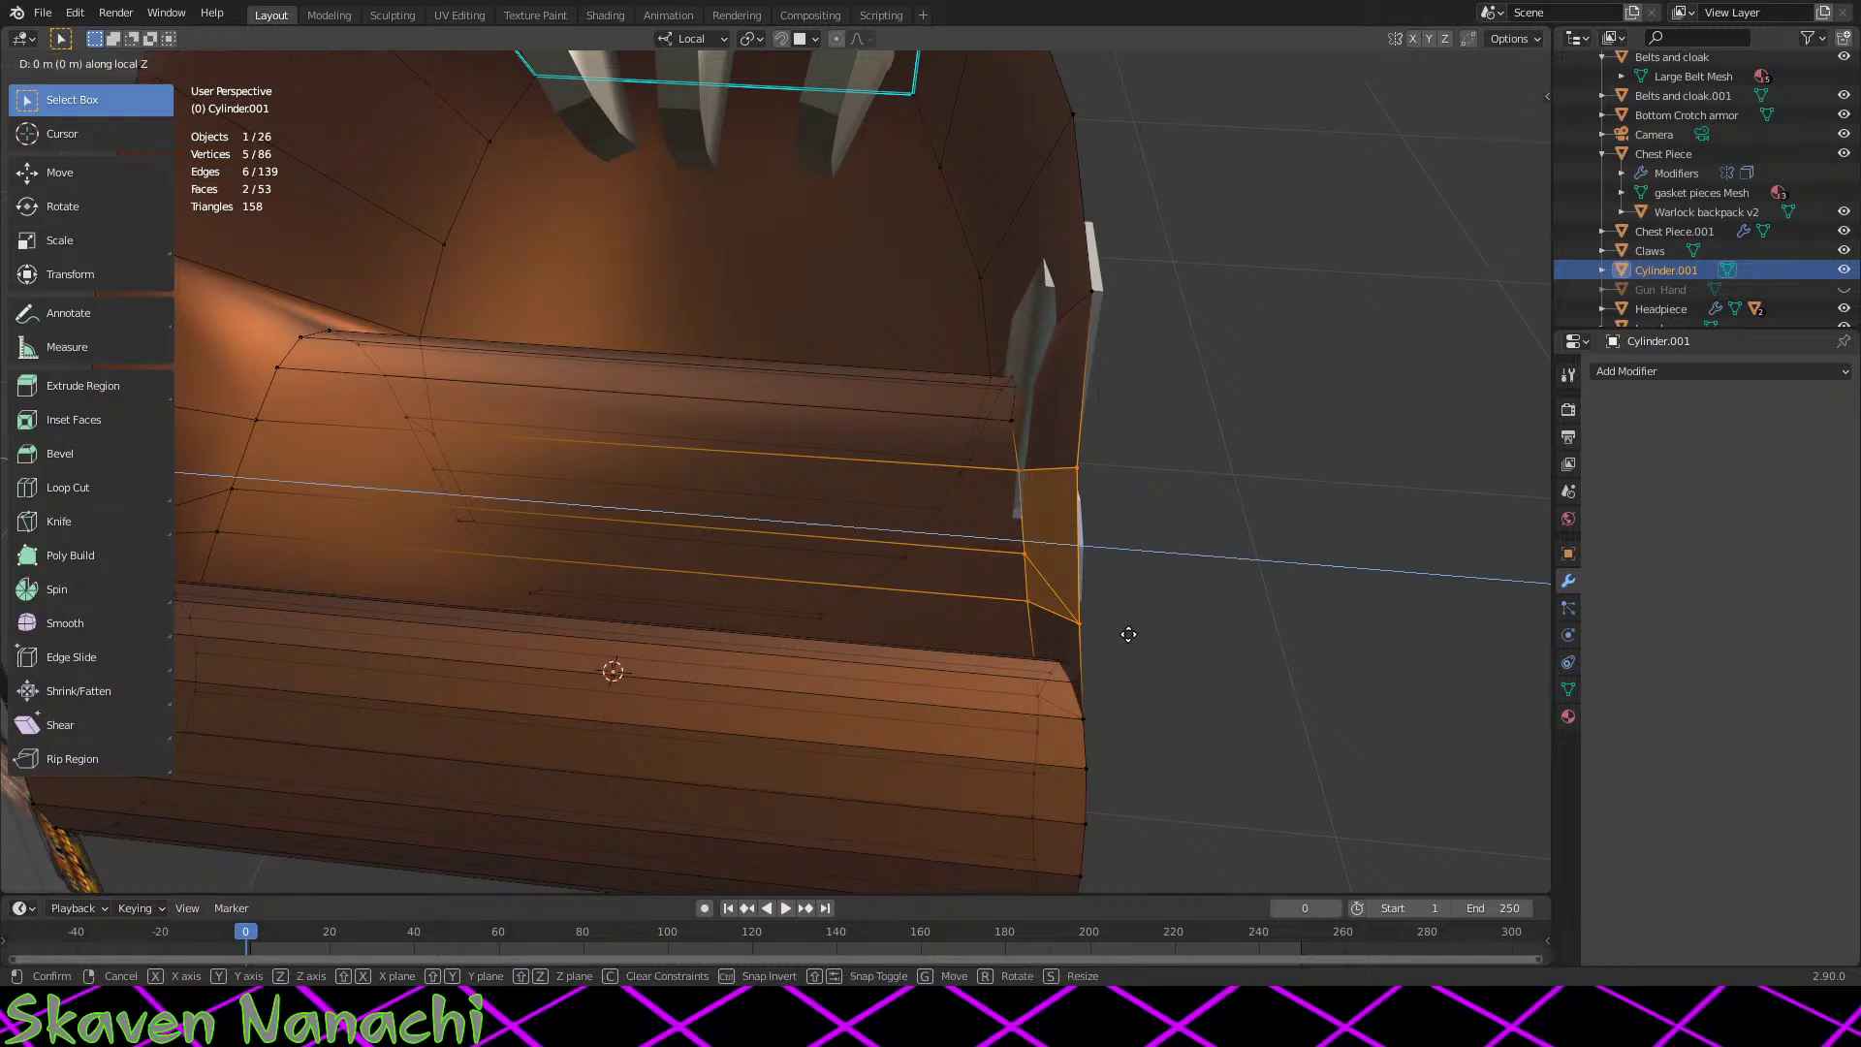
left_click(1200, 644)
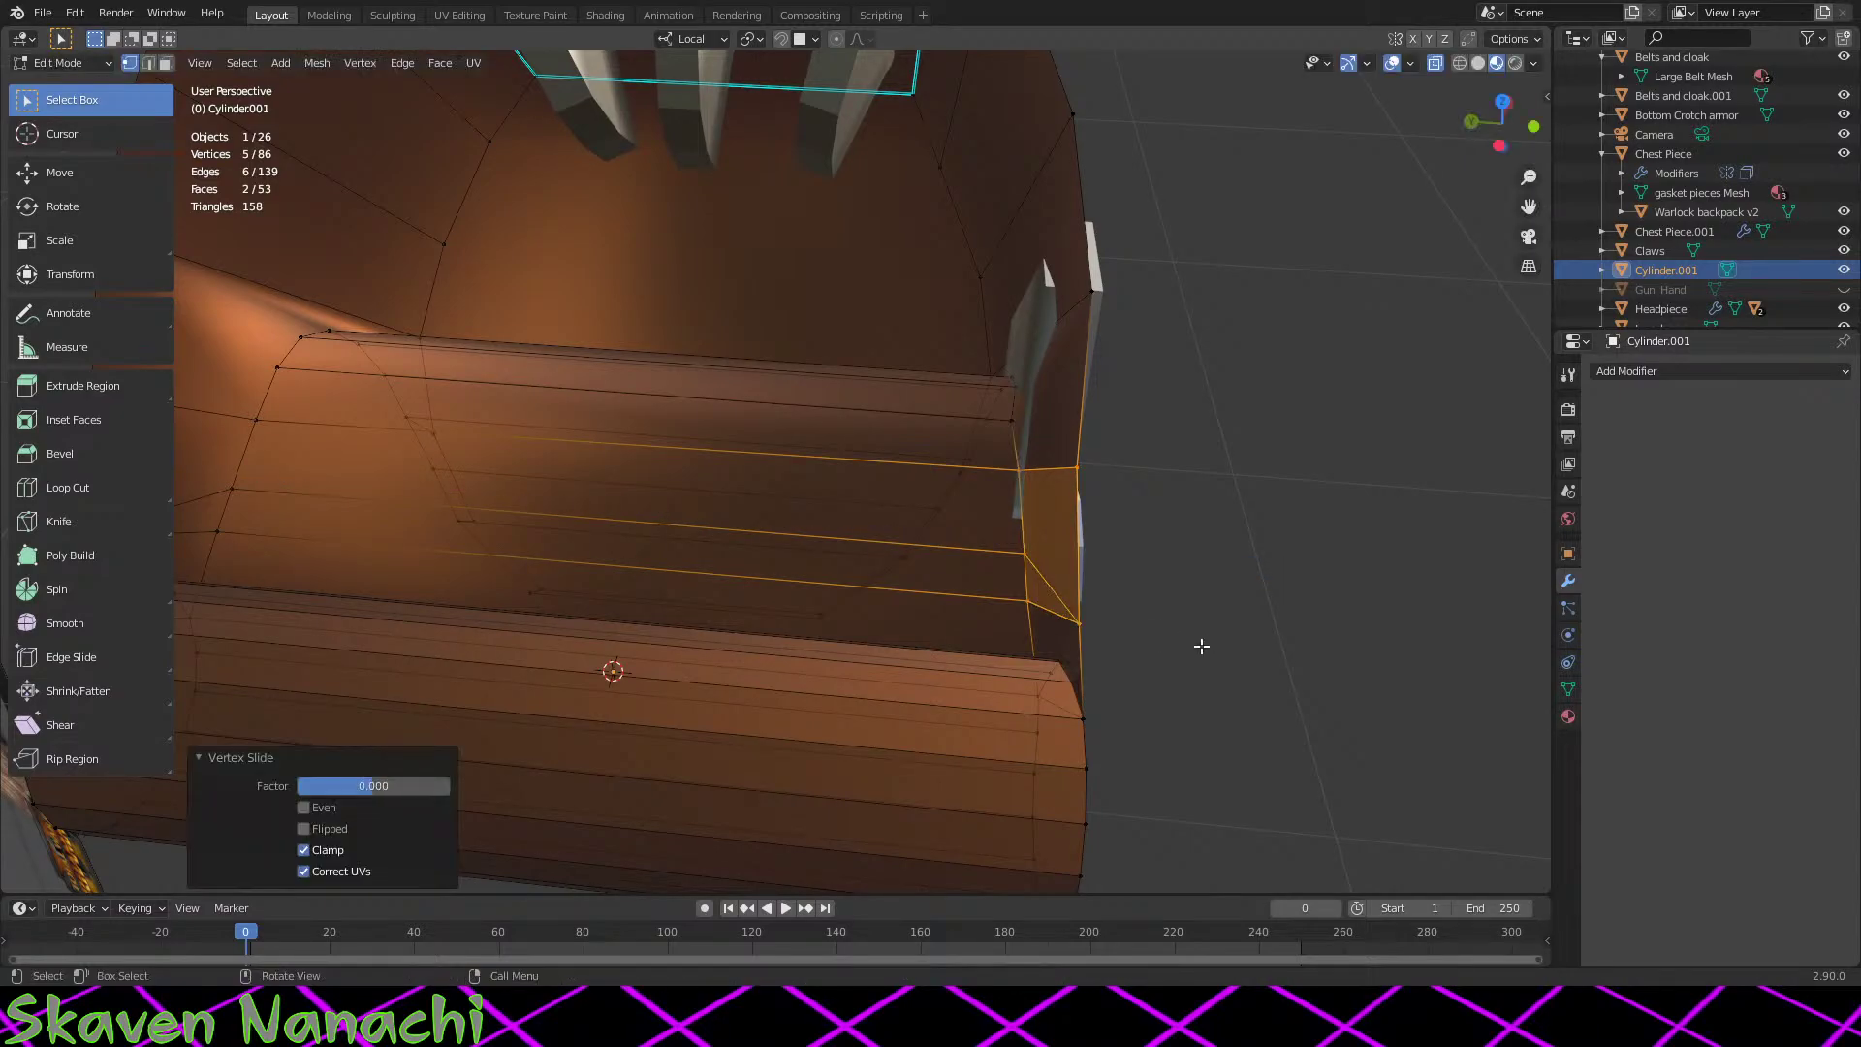
key("g")
key("z")
left_click(1213, 647)
Step: Move the lower inner vertex of the side wall outward along local Z, finishing with a 0.000706 m shift
middle_click_drag(1214, 648, 1023, 627)
left_click(1023, 626)
key("g")
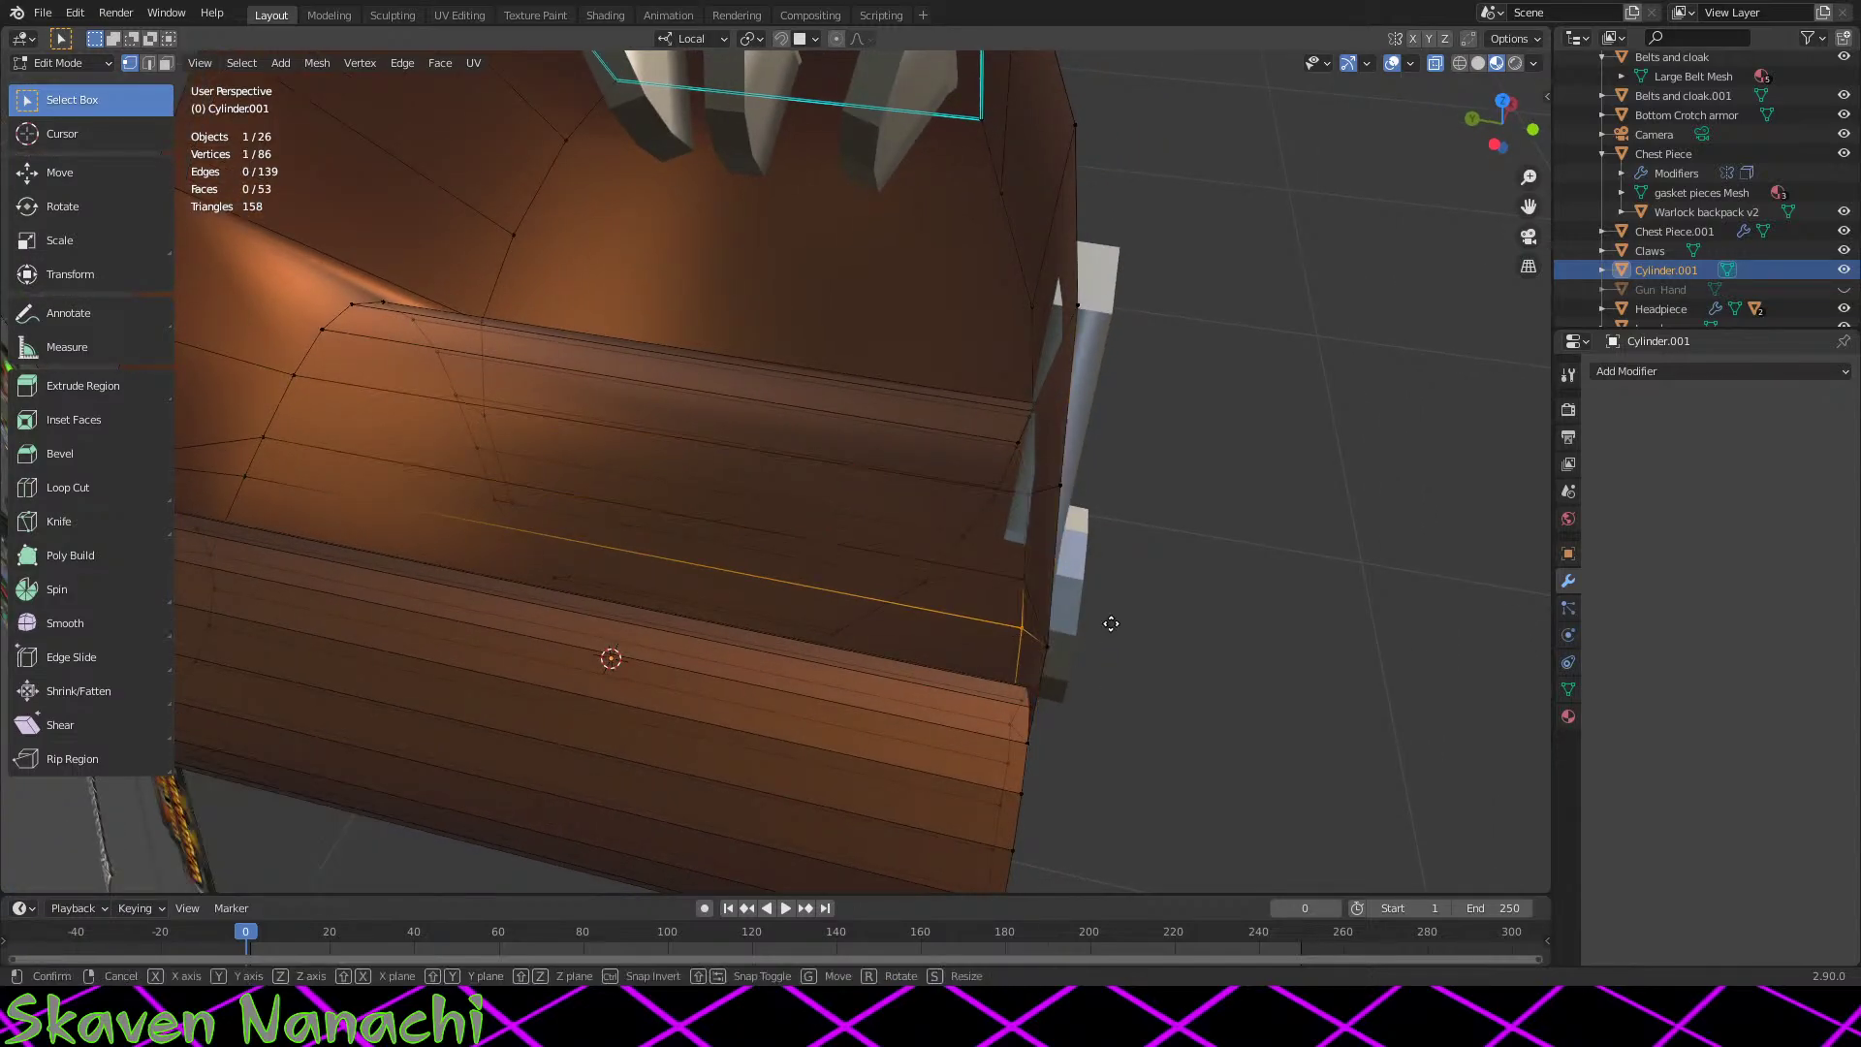
left_click(1116, 624)
middle_click_drag(1130, 665, 947, 686)
key("g")
left_click(1183, 595)
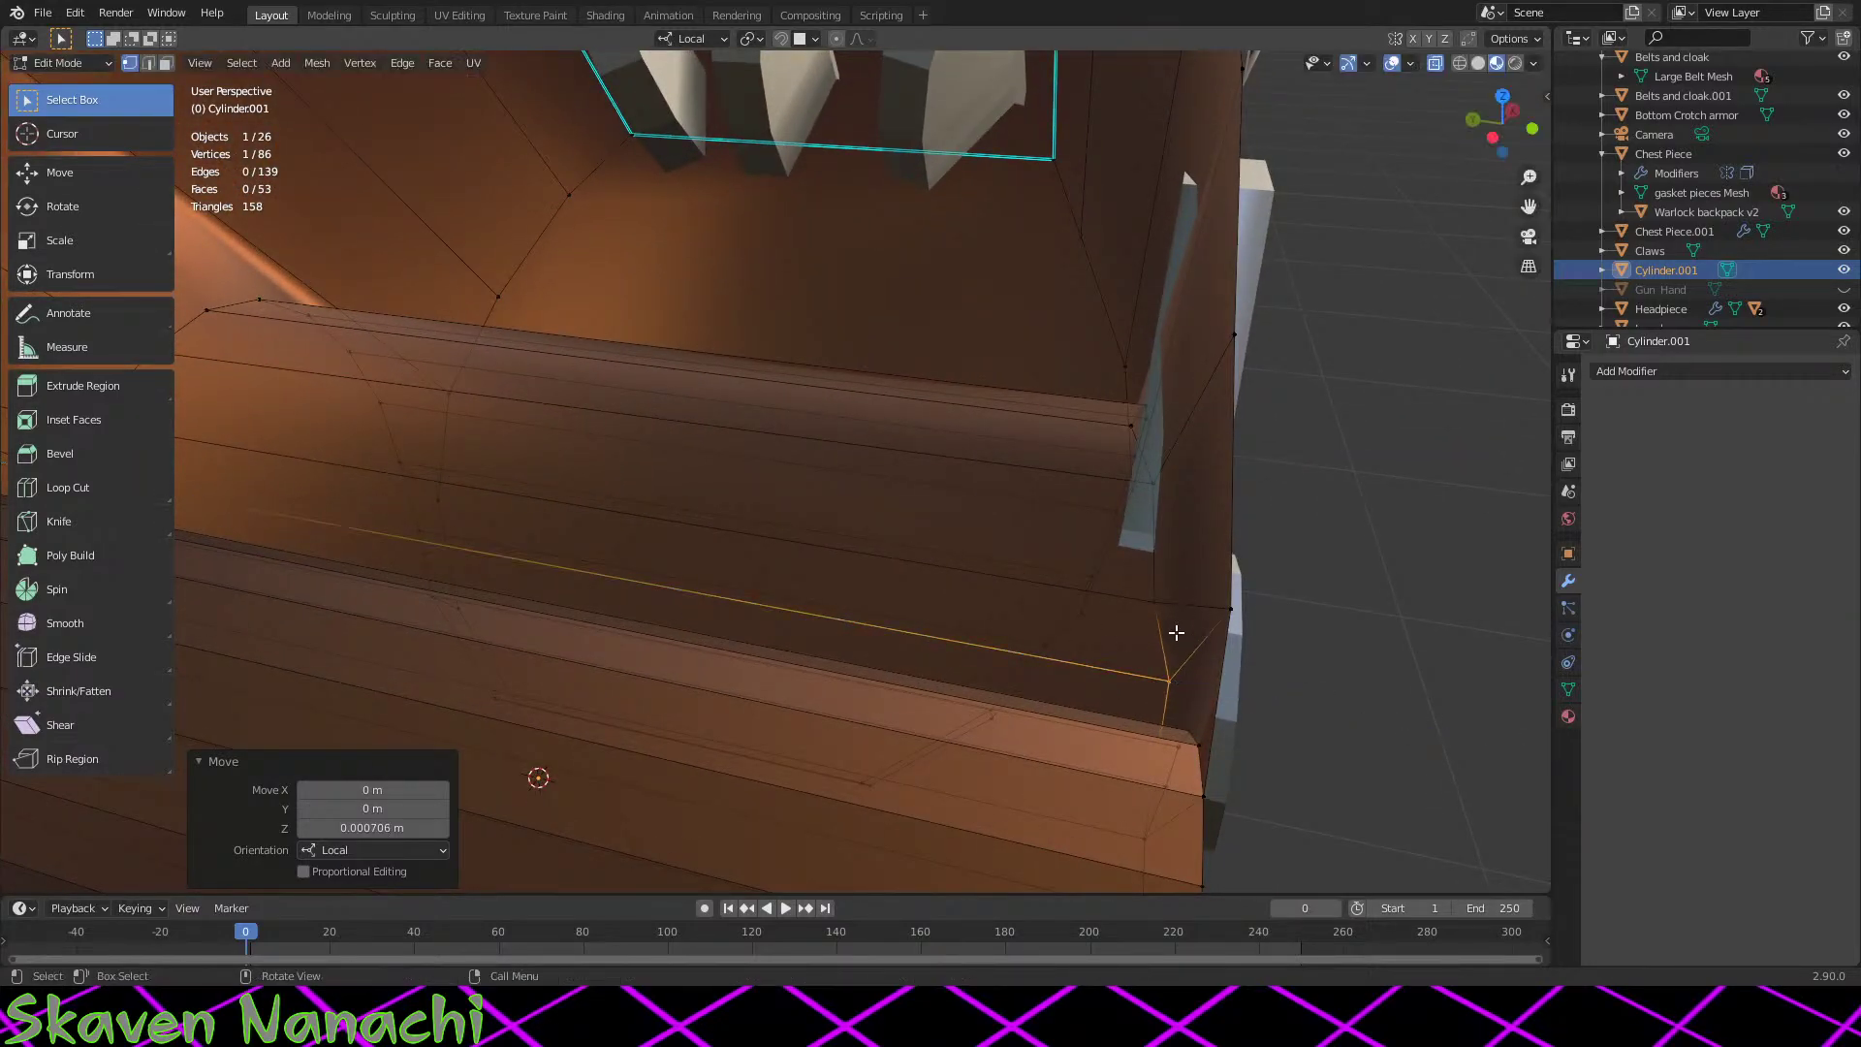
Step: Try to move the next inner vertex of the side wall outward along local Z by 0.001975 m
middle_click_drag(1176, 631, 1157, 710)
left_click(1124, 666)
key("g")
key("z")
key("z")
left_click(1220, 655)
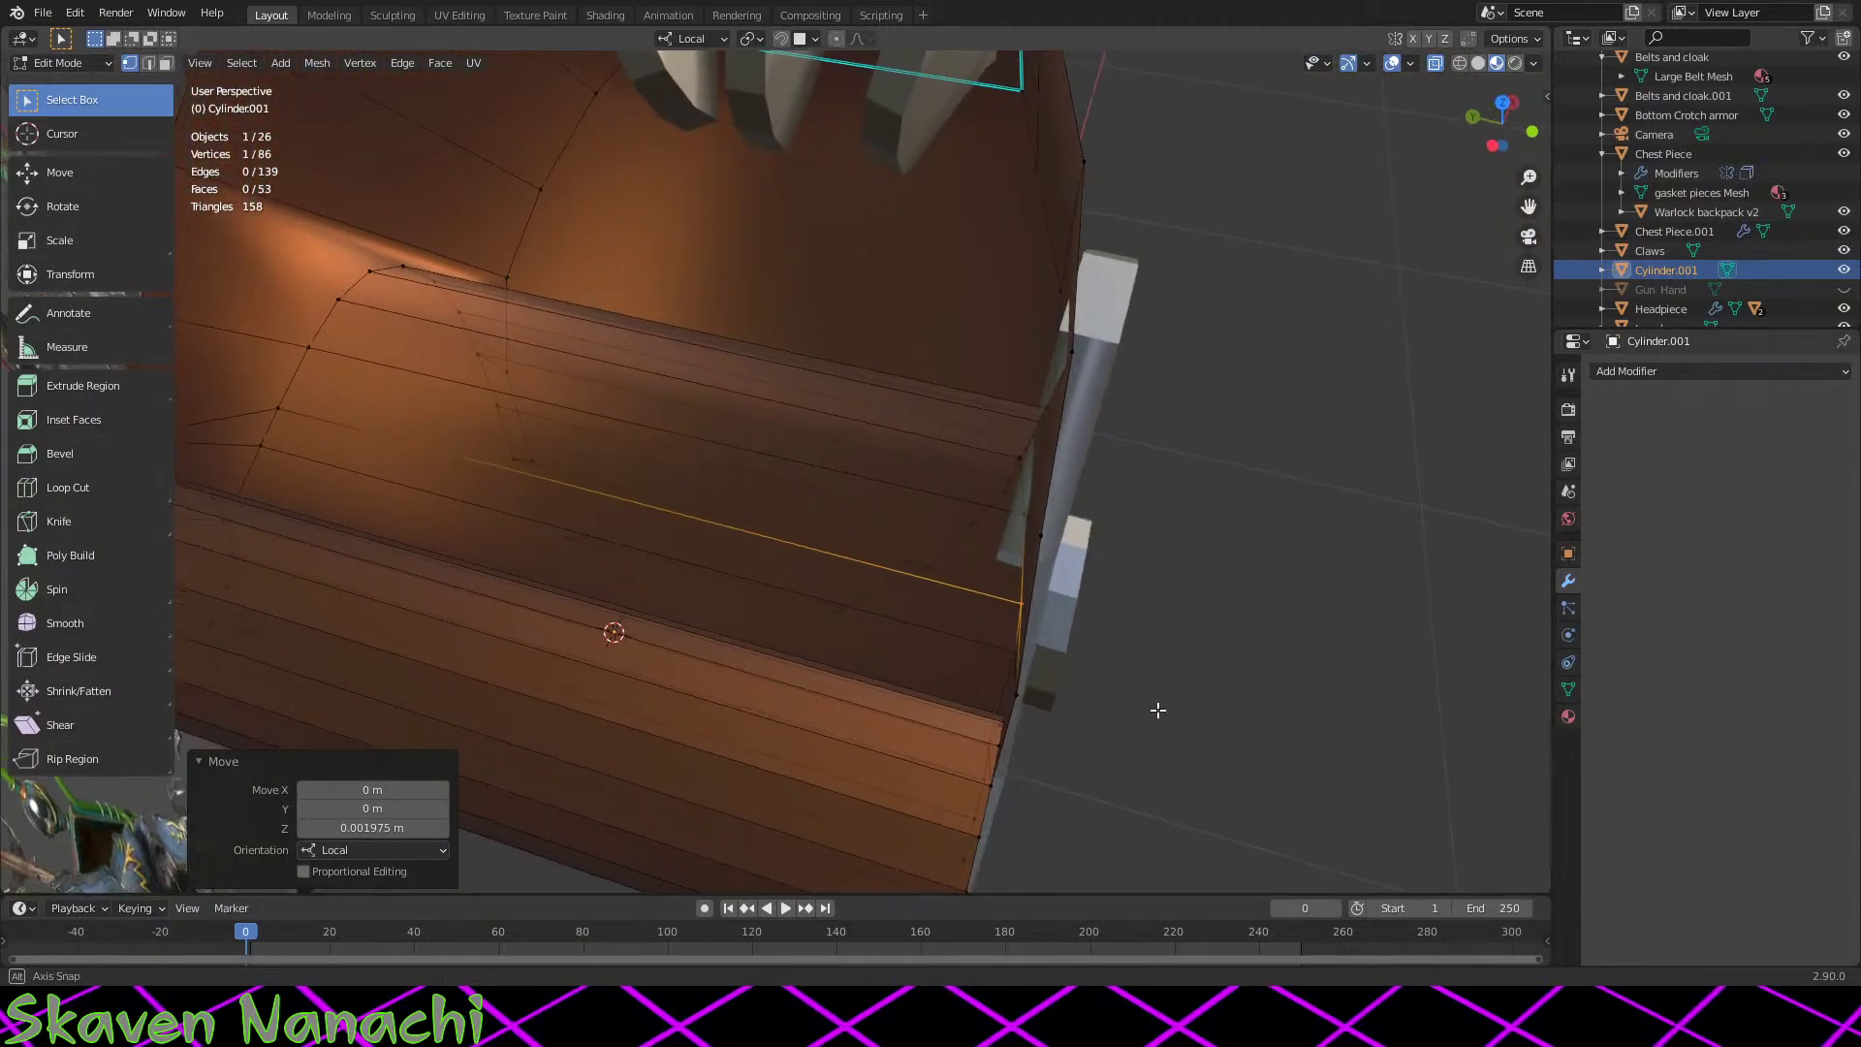
middle_click_drag(1096, 591, 1119, 623)
key("ctrl+z")
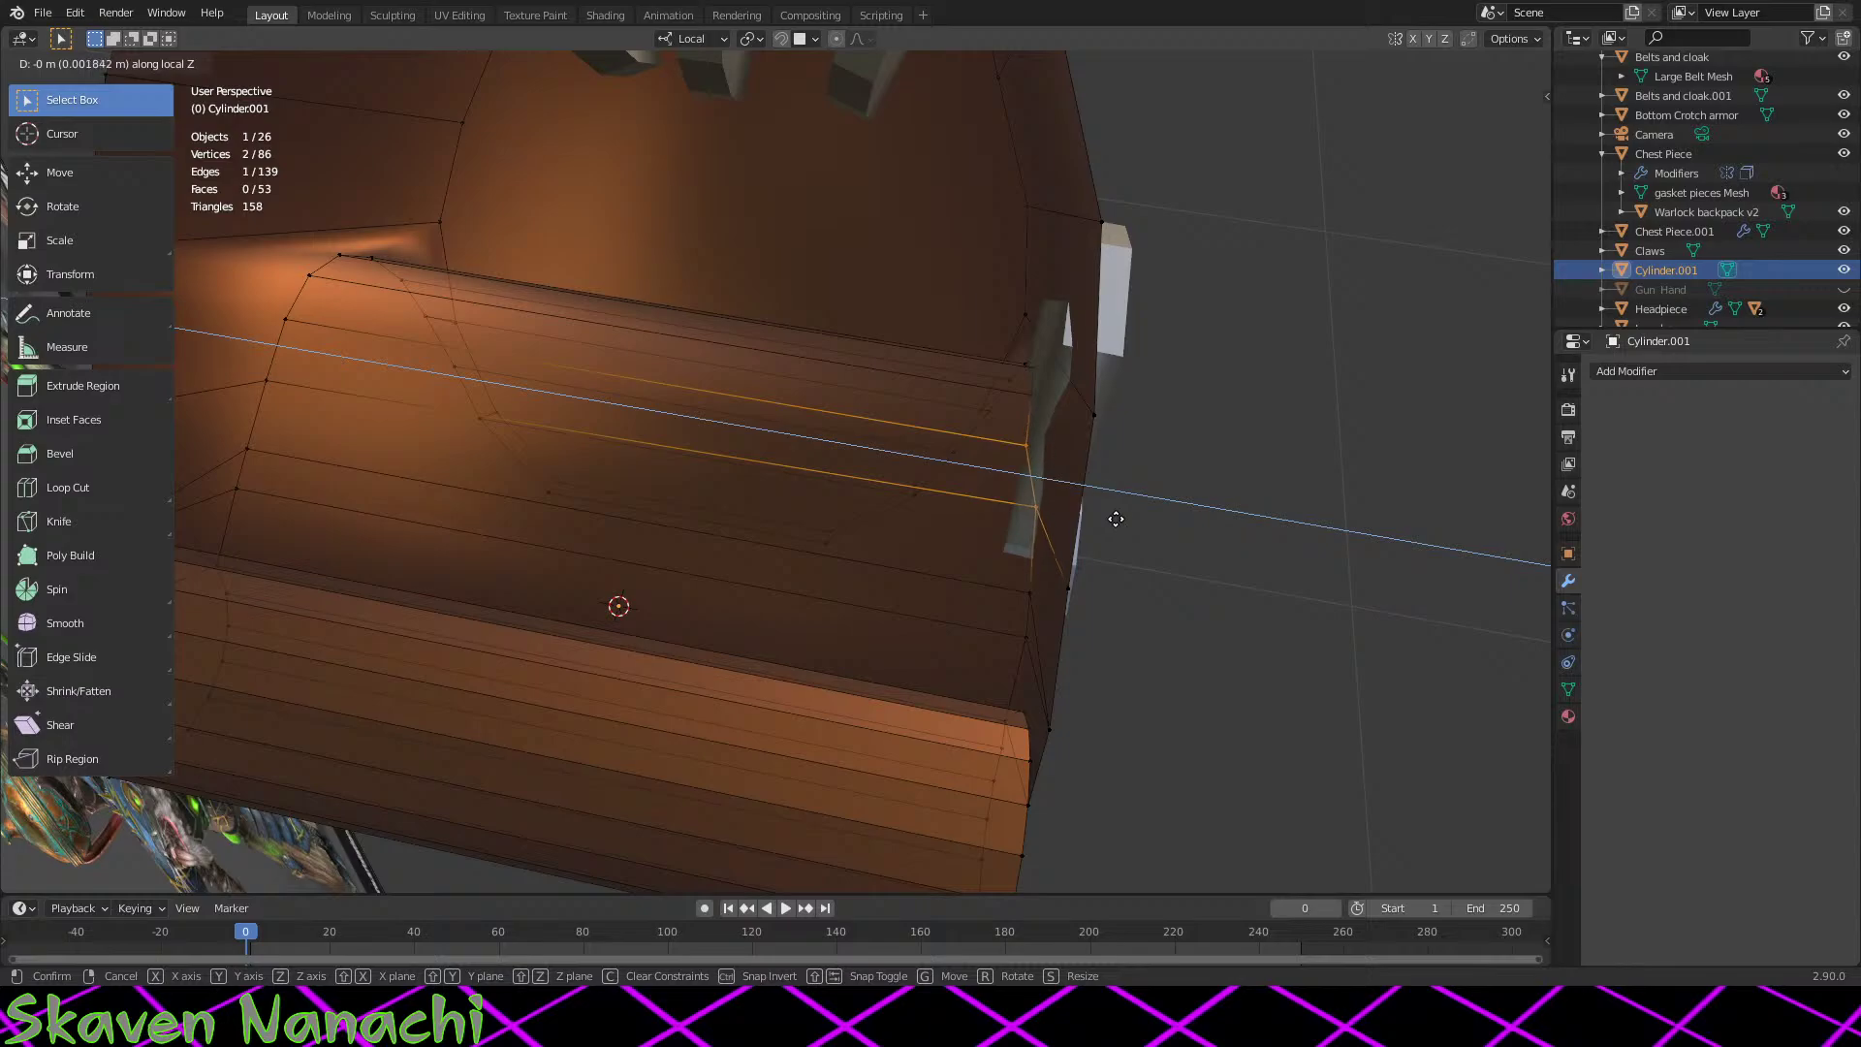
Step: Shift the two higher inner vertices along local Z by 0.001842 m and 0.001371 m, and the upper one by another 0.002788 m
left_click(1116, 518)
middle_click_drag(1105, 556, 1101, 524)
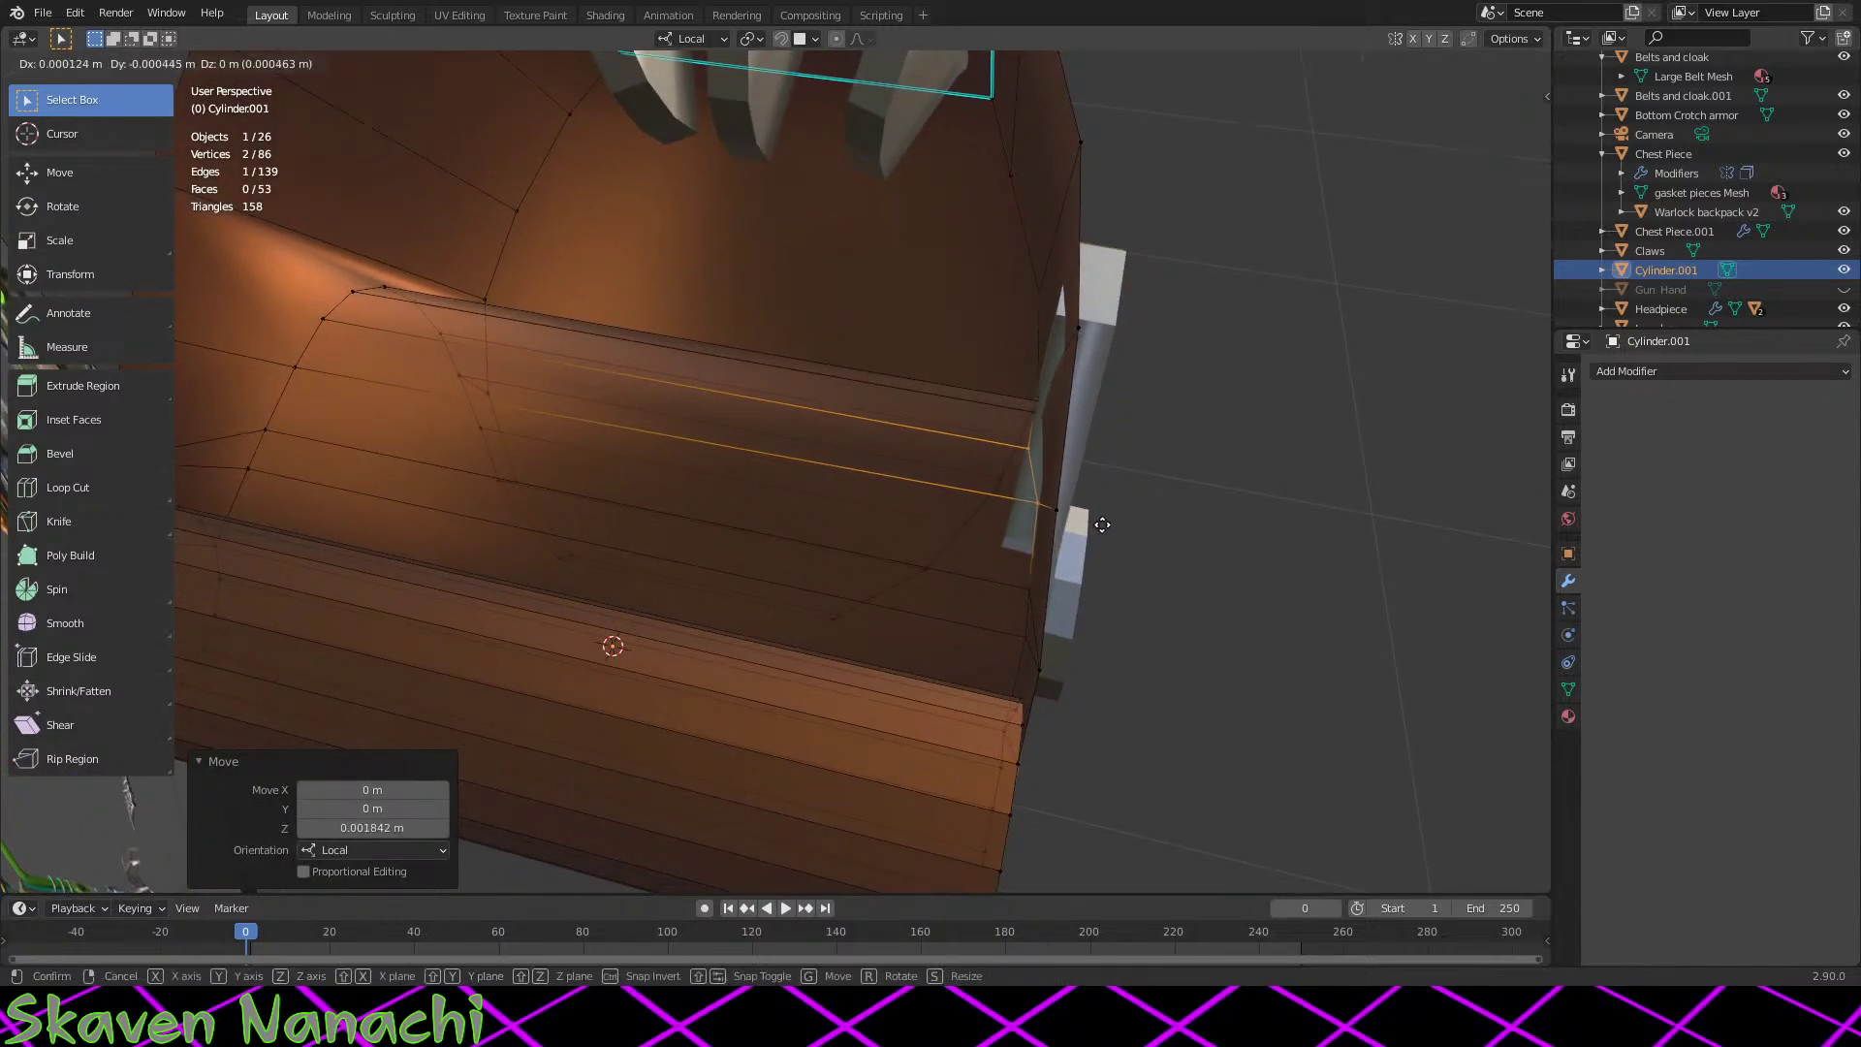
left_click(1106, 524)
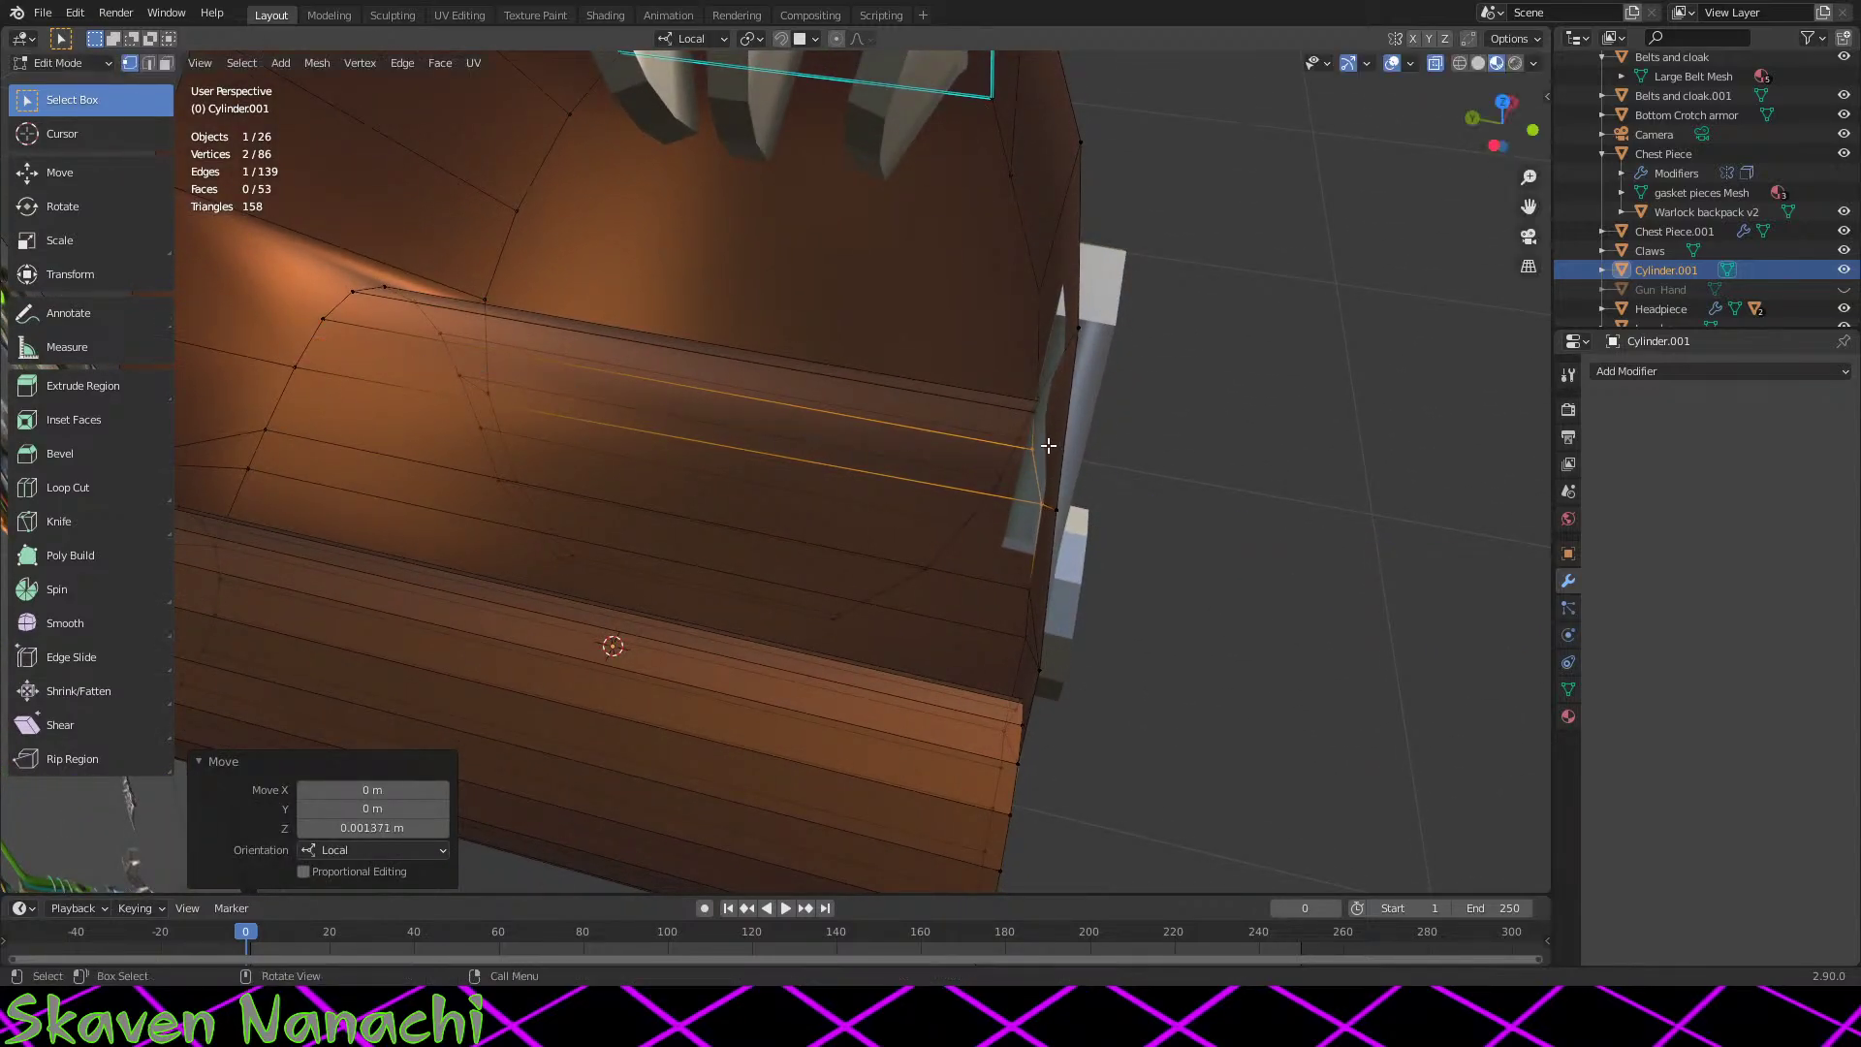
left_click(1040, 448)
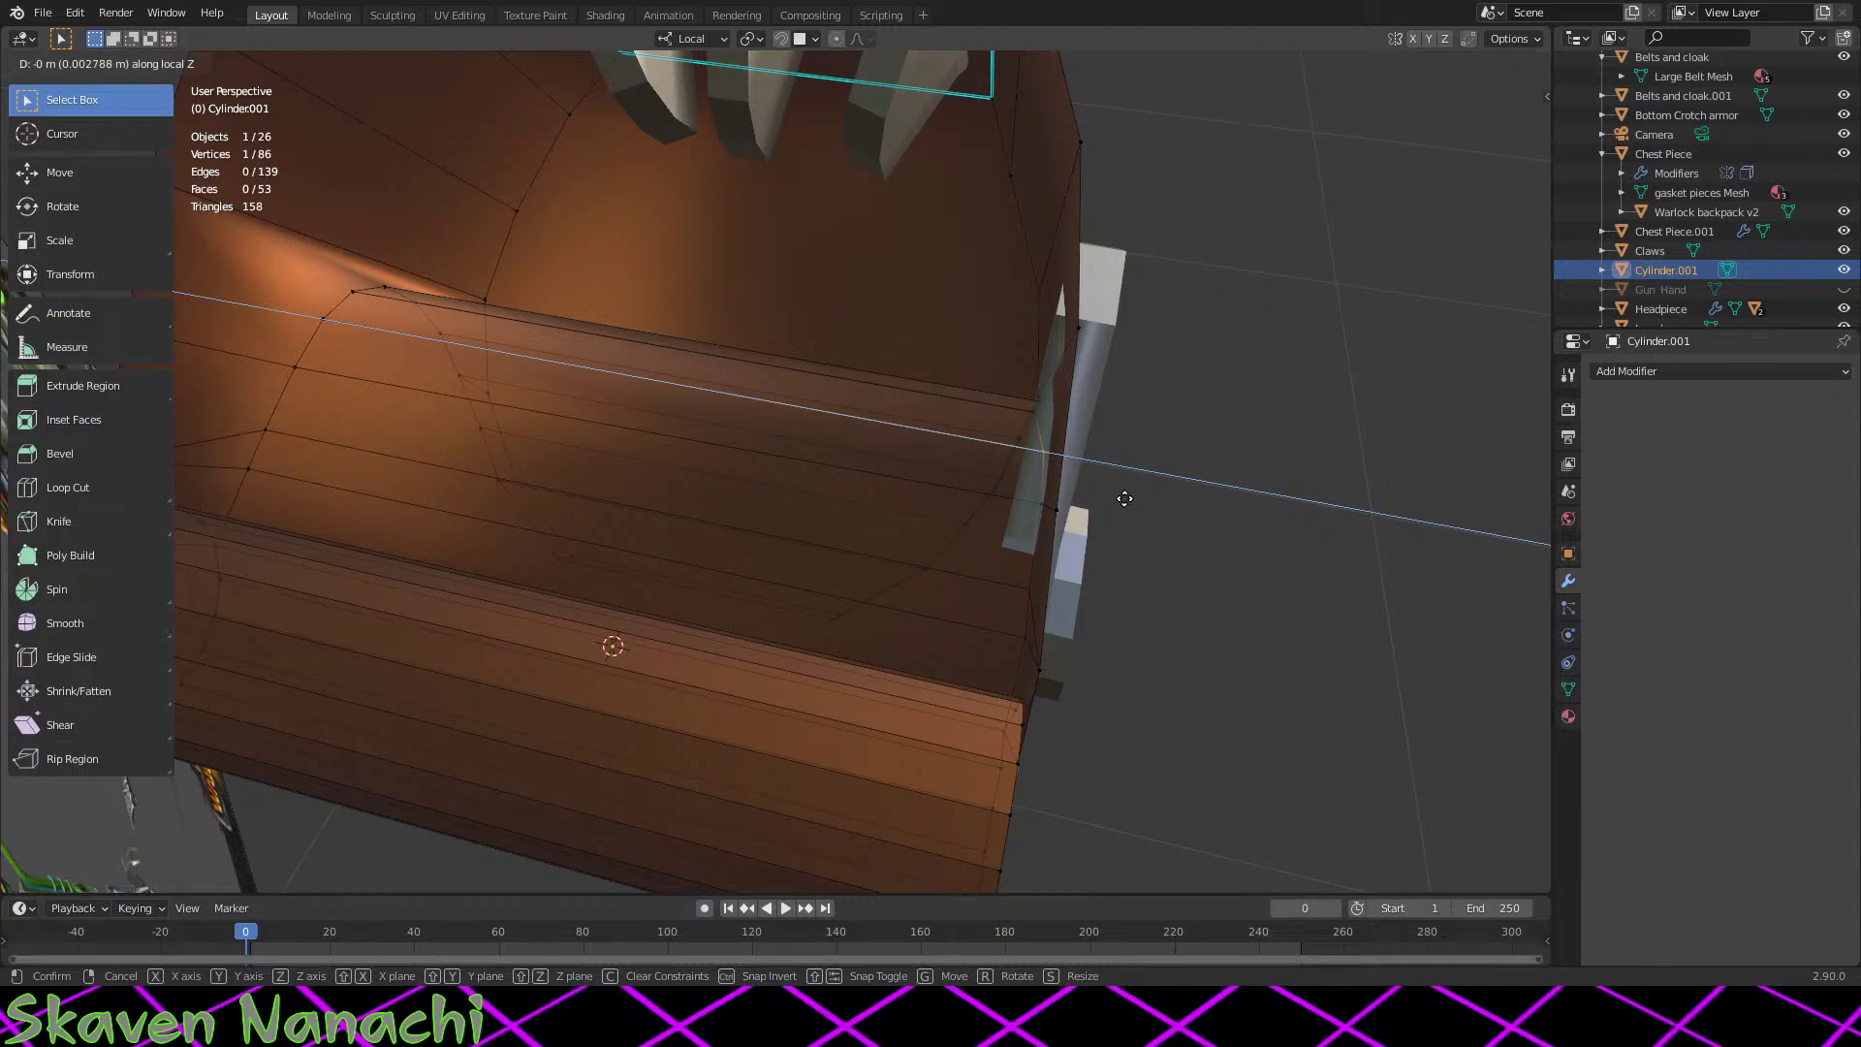
left_click(1124, 499)
Step: Select the 25 side-wall and cylinder-end vertices on this side and flatten them along local Z with scale 0.013
key("Tab")
middle_click_drag(1196, 636, 845, 626)
scroll(936, 715, "up", 4)
key("Tab")
middle_click_drag(640, 558, 922, 791)
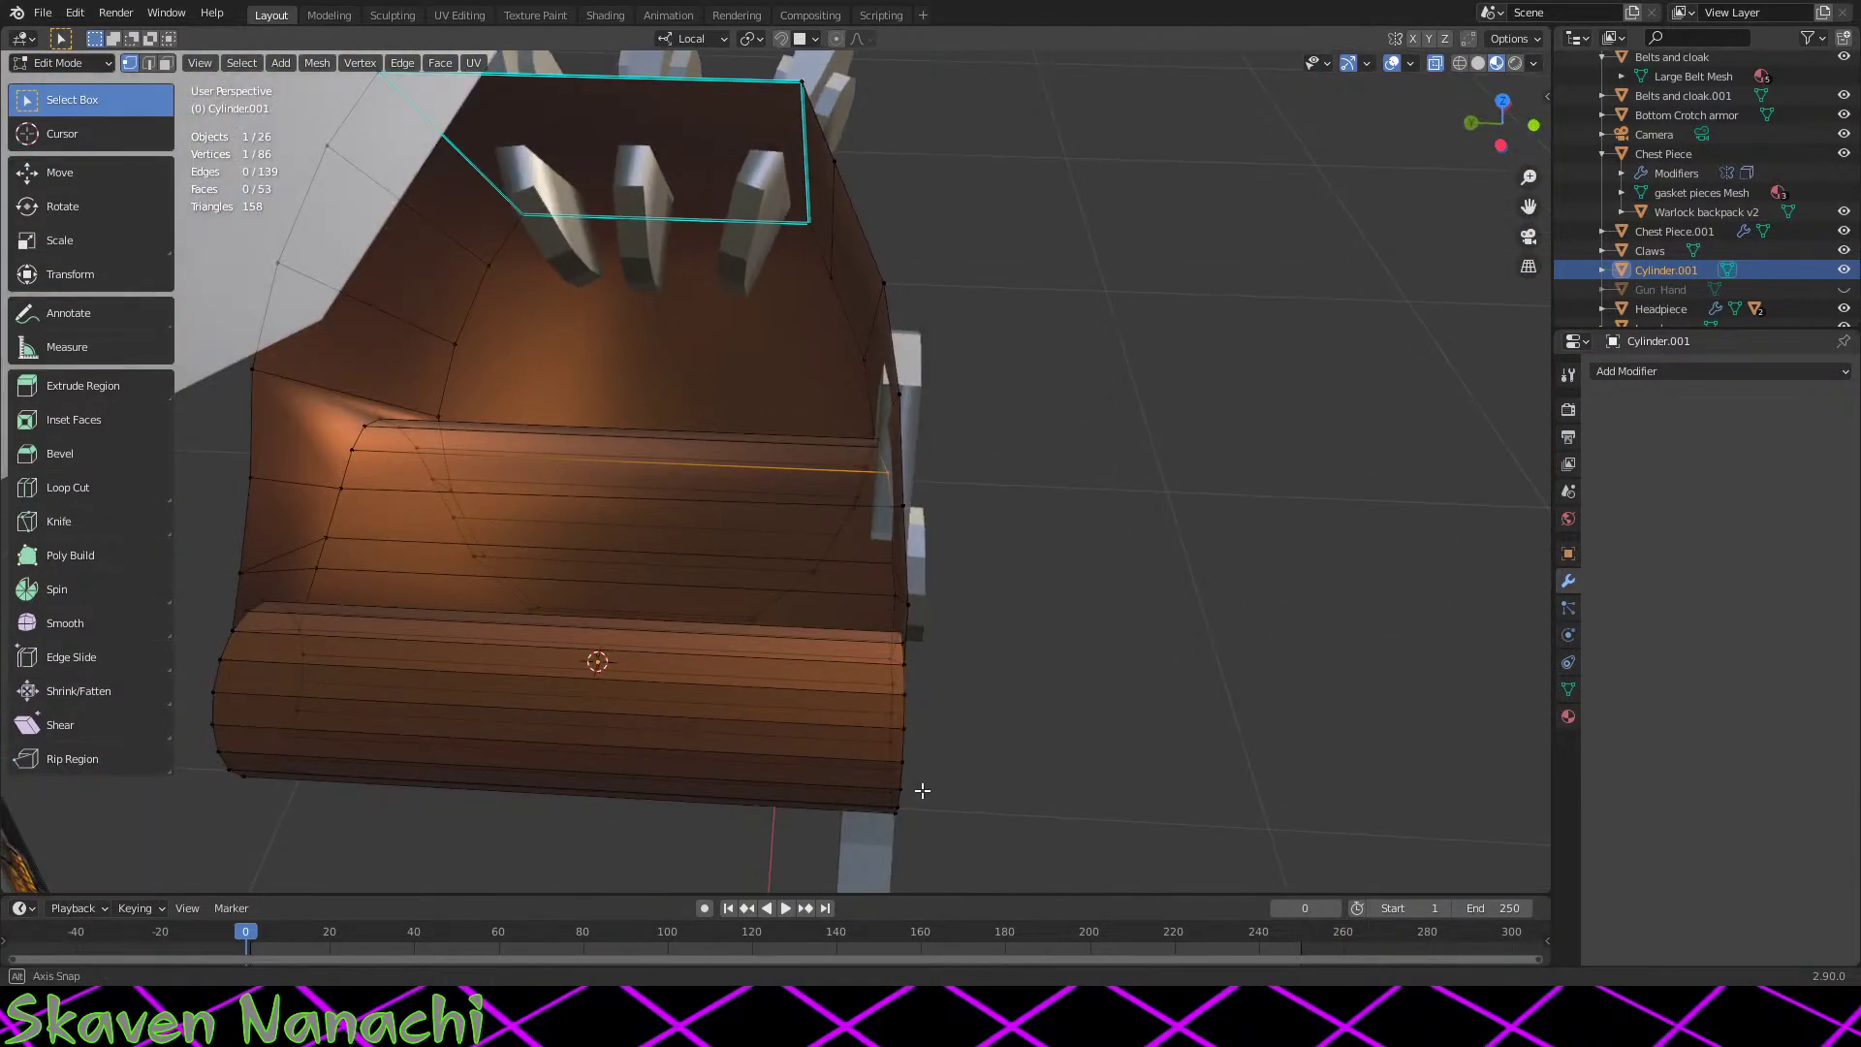
left_click_drag(998, 468, 873, 794)
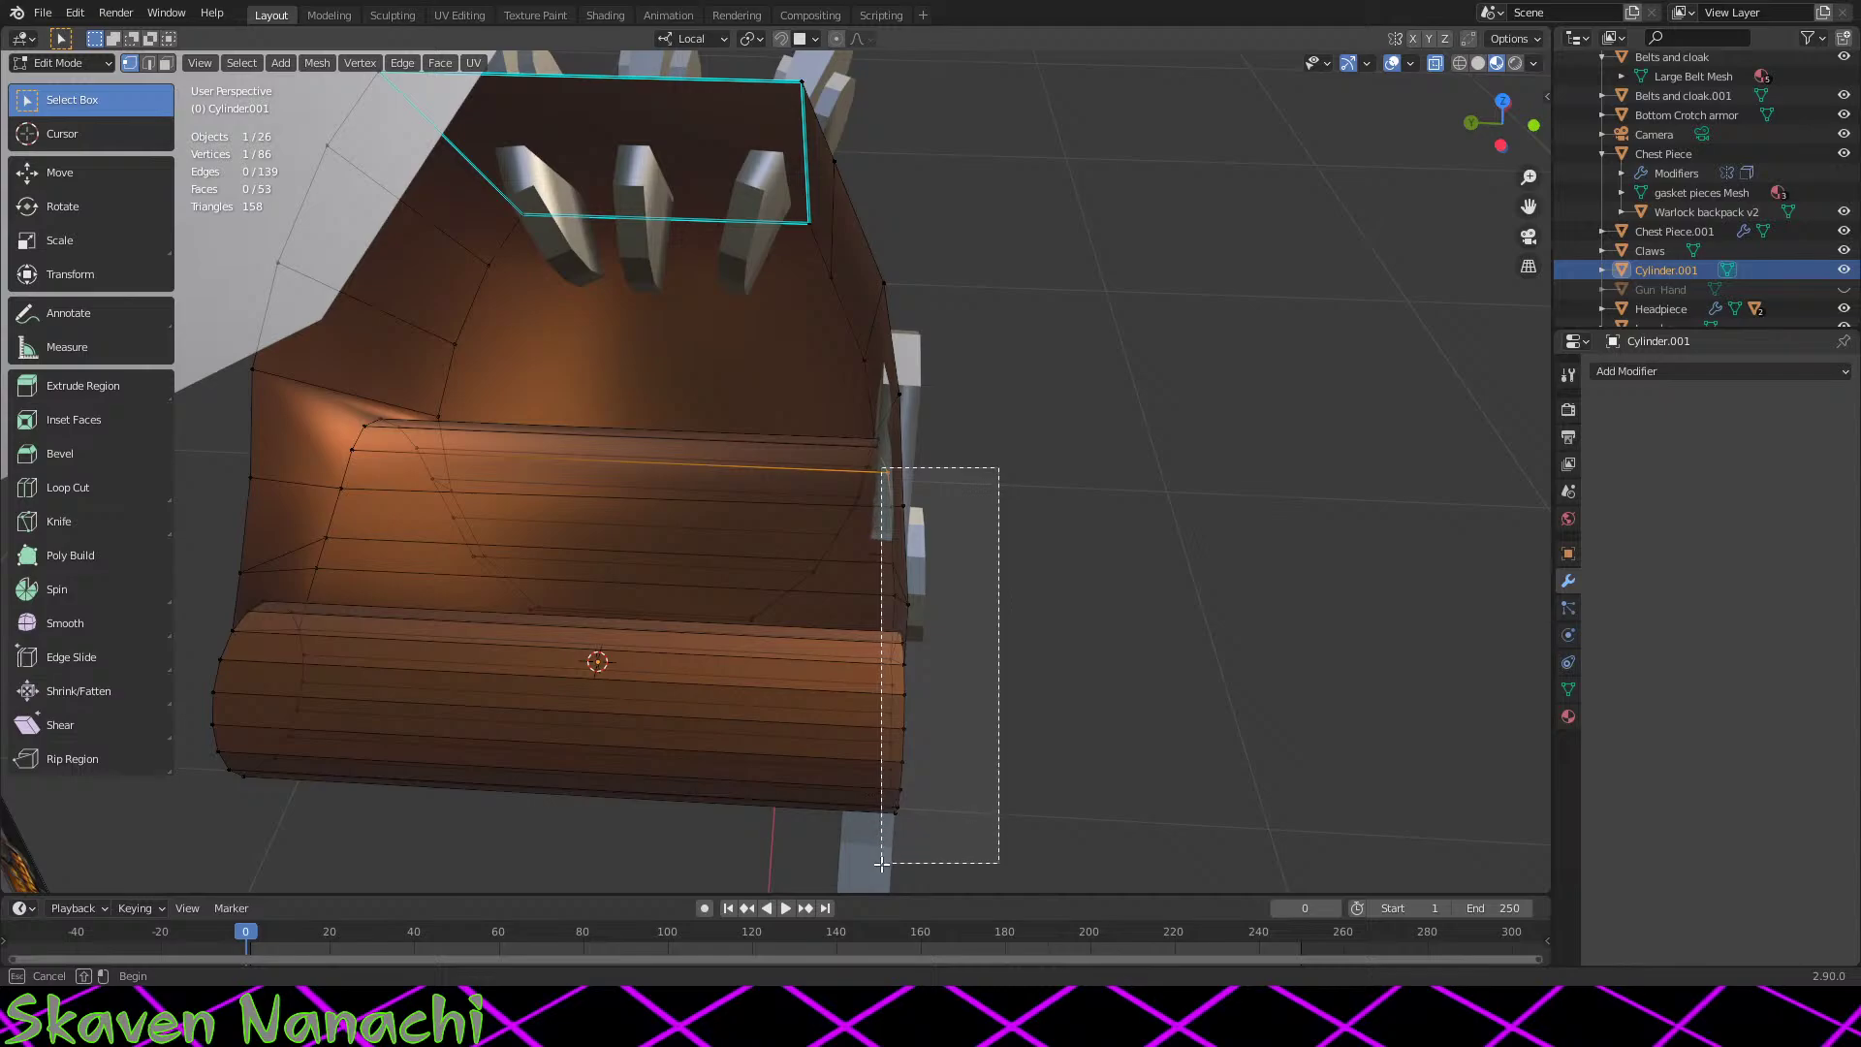
left_click_drag(885, 872, 885, 872)
middle_click_drag(934, 643, 965, 595)
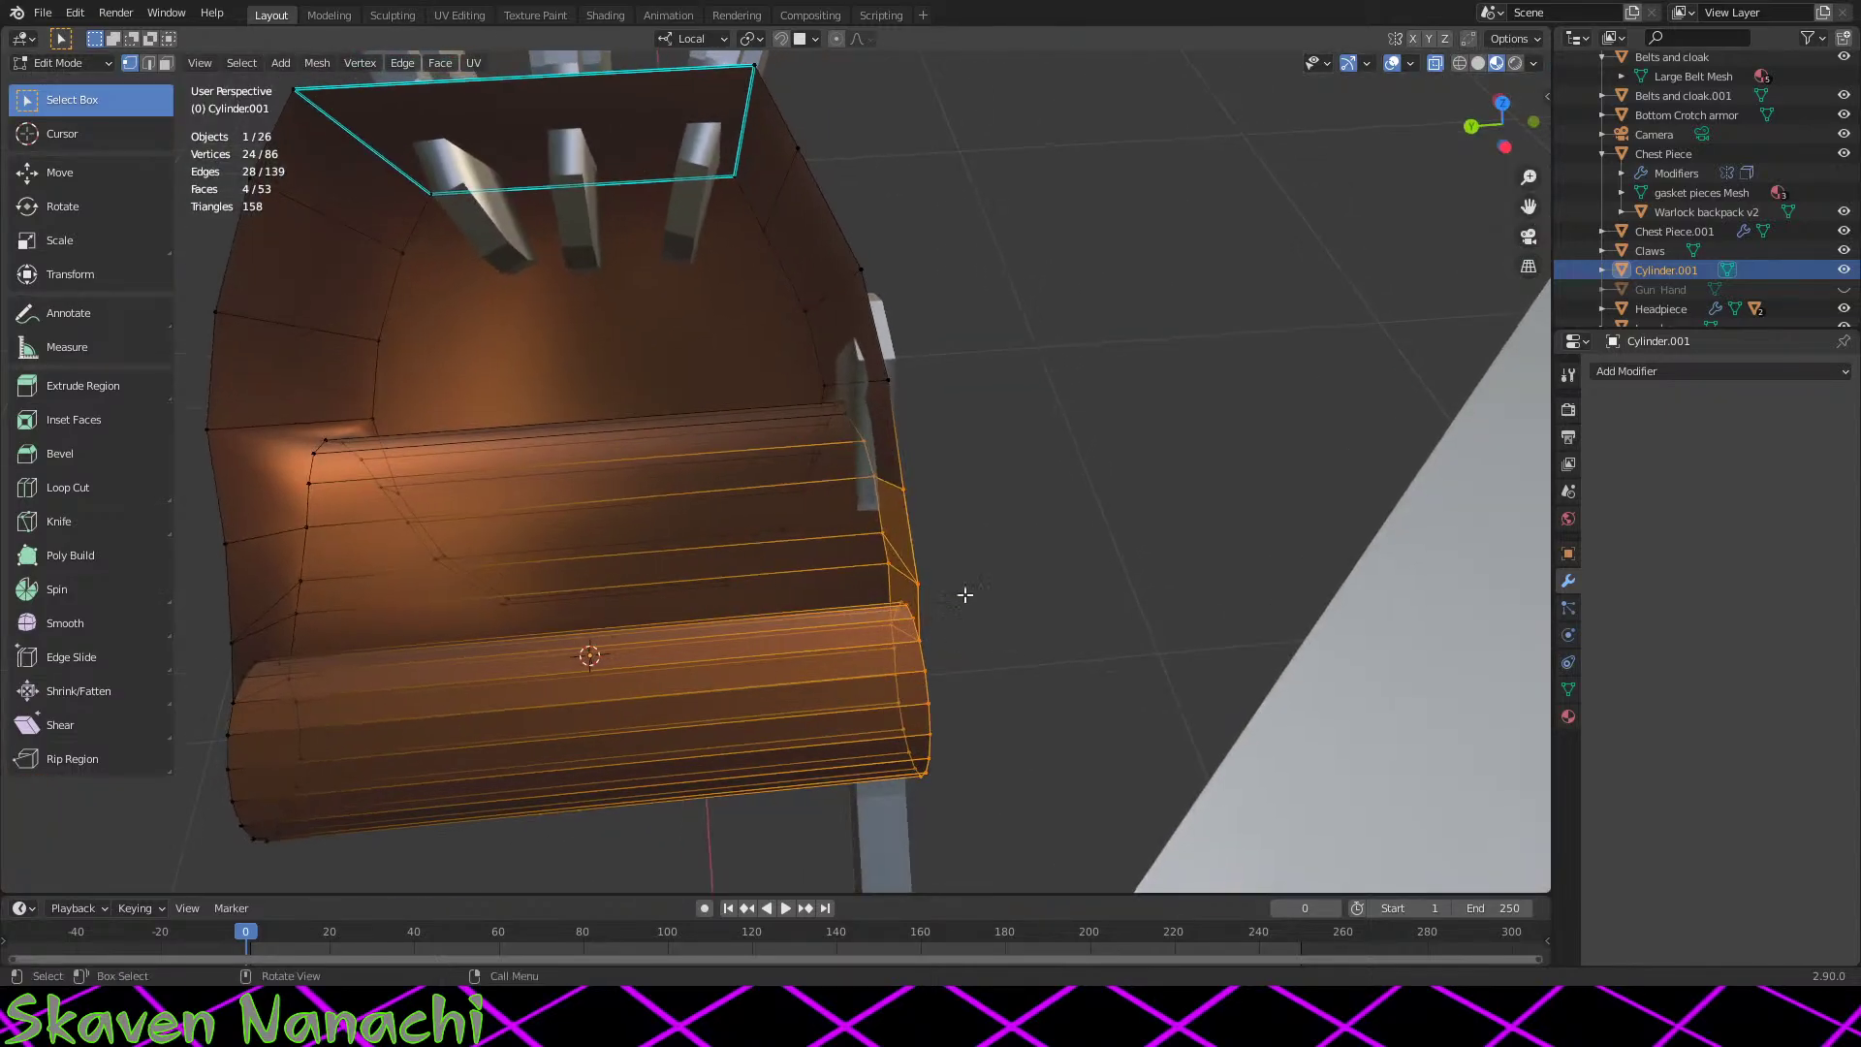
middle_click_drag(1008, 526, 1067, 567)
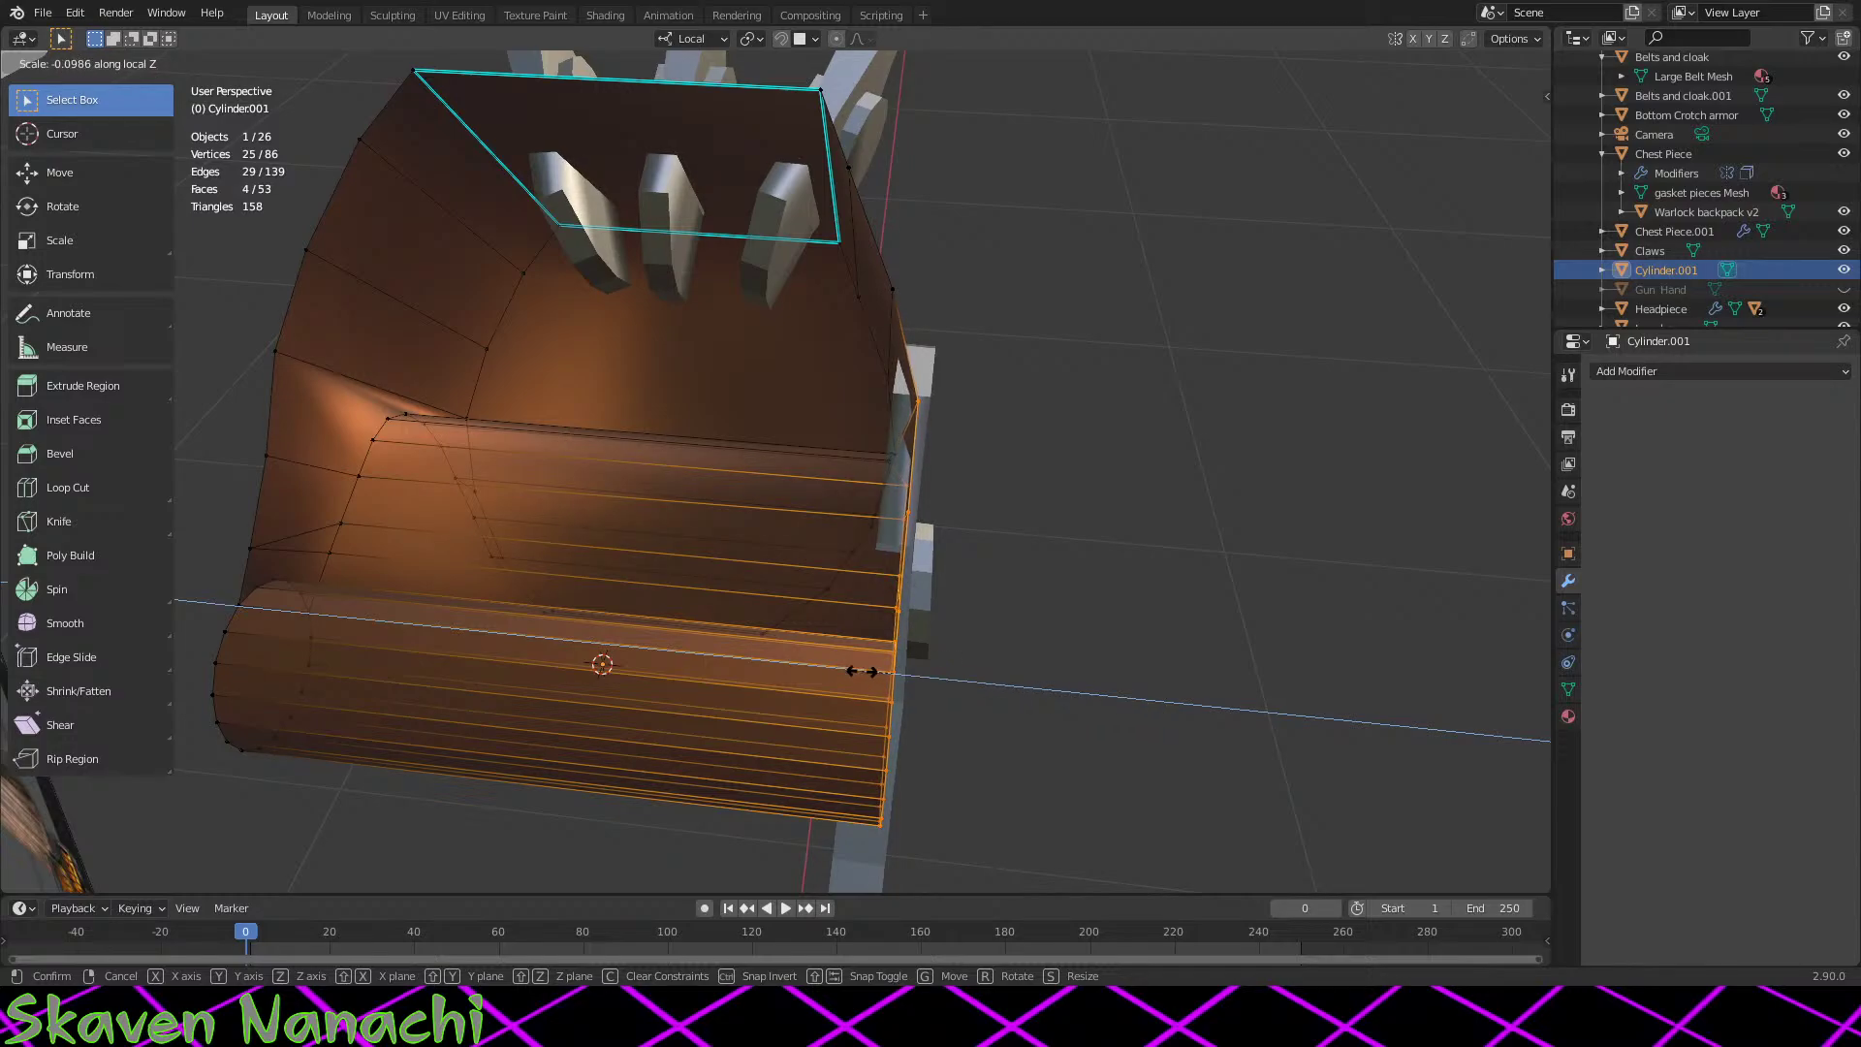
left_click(896, 674)
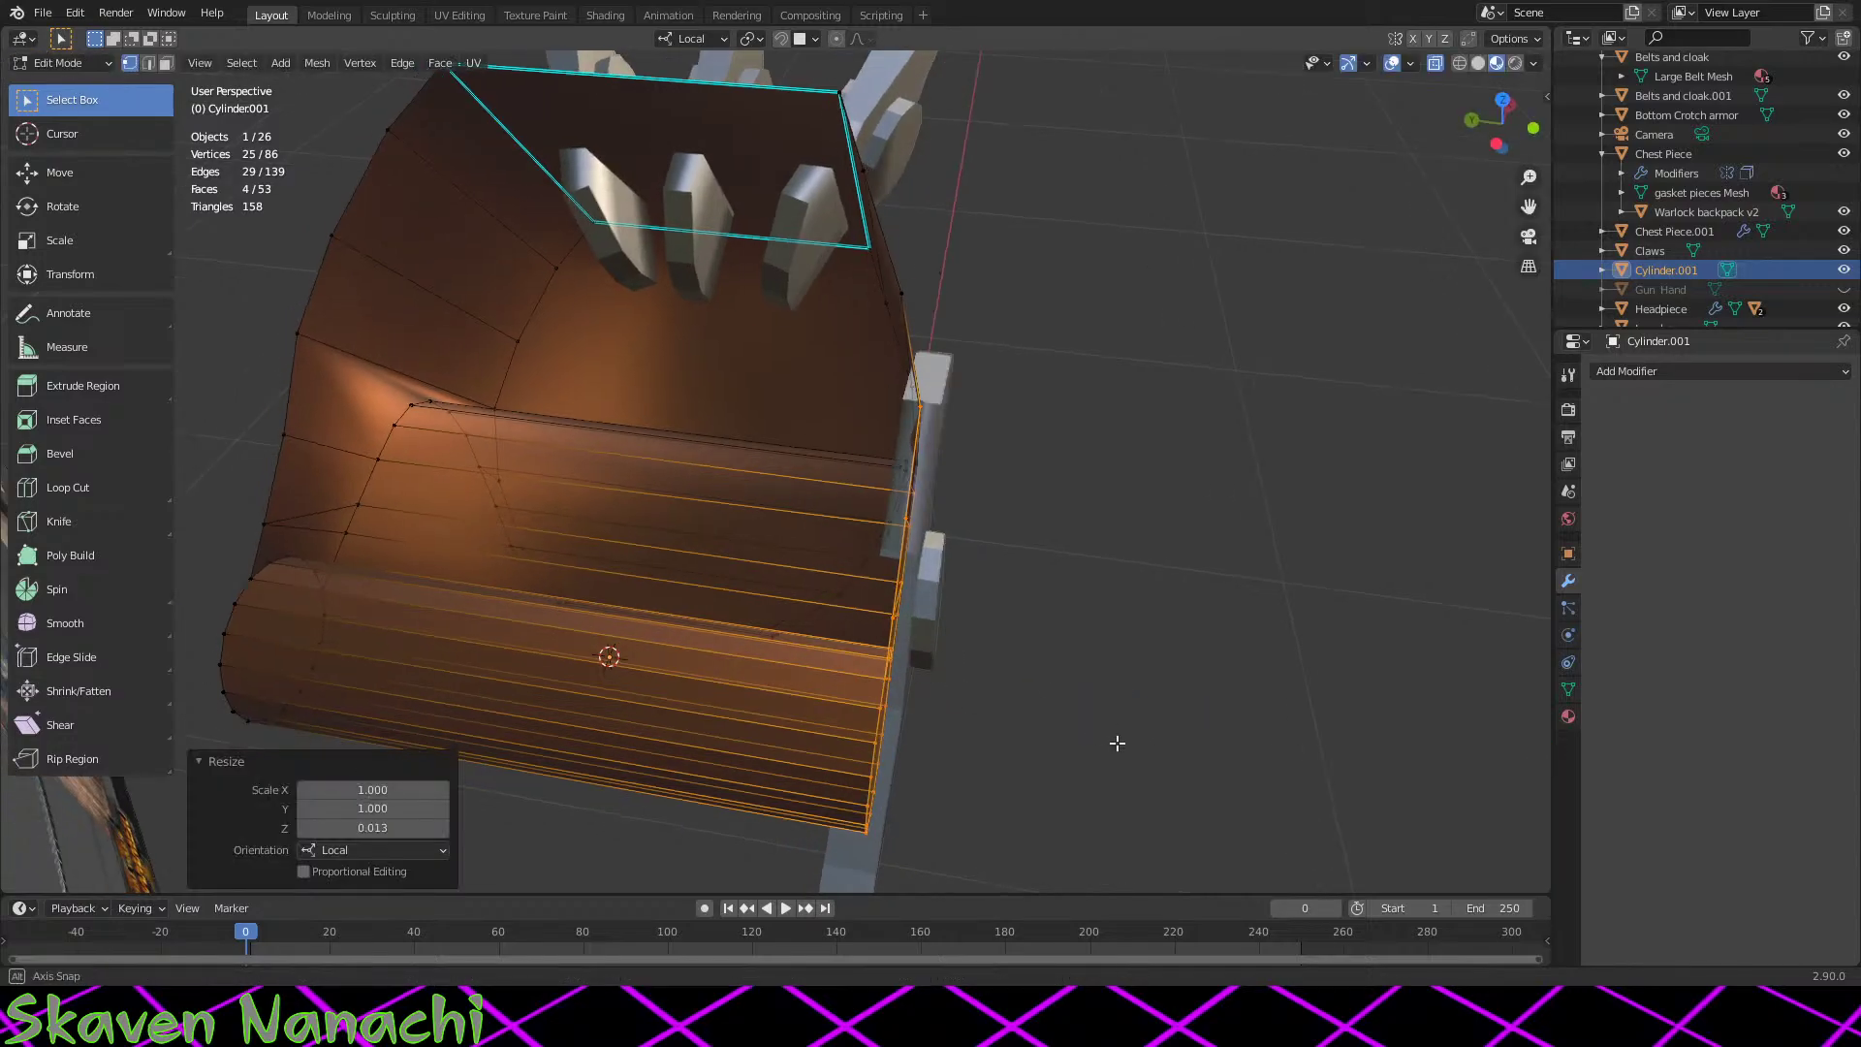
Step: Select the 23 side-wall and cylinder-end vertices on the opposite side and flatten them along local Z with scale 0.136
key("Tab")
middle_click_drag(1113, 739, 1209, 690)
key("Tab")
middle_click_drag(573, 719, 1041, 849, "shift")
left_click_drag(817, 580, 717, 877)
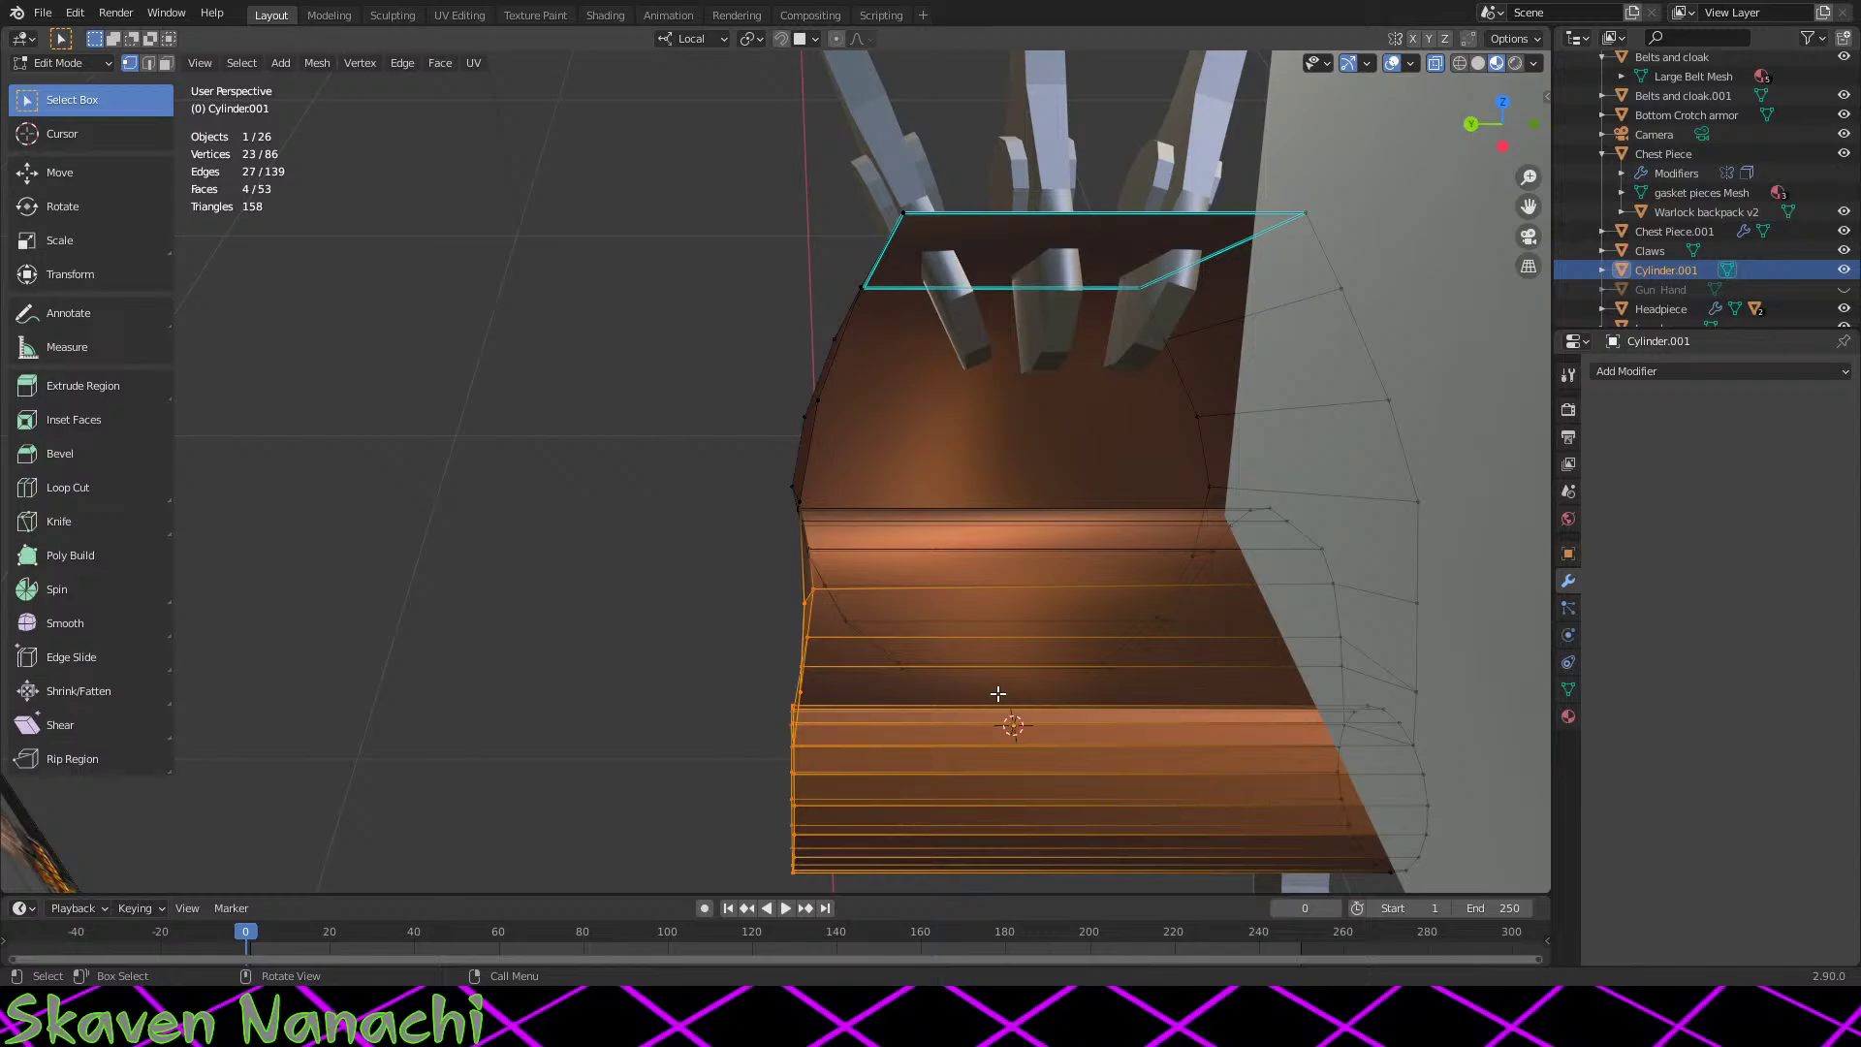
key("s")
key("z")
key("z")
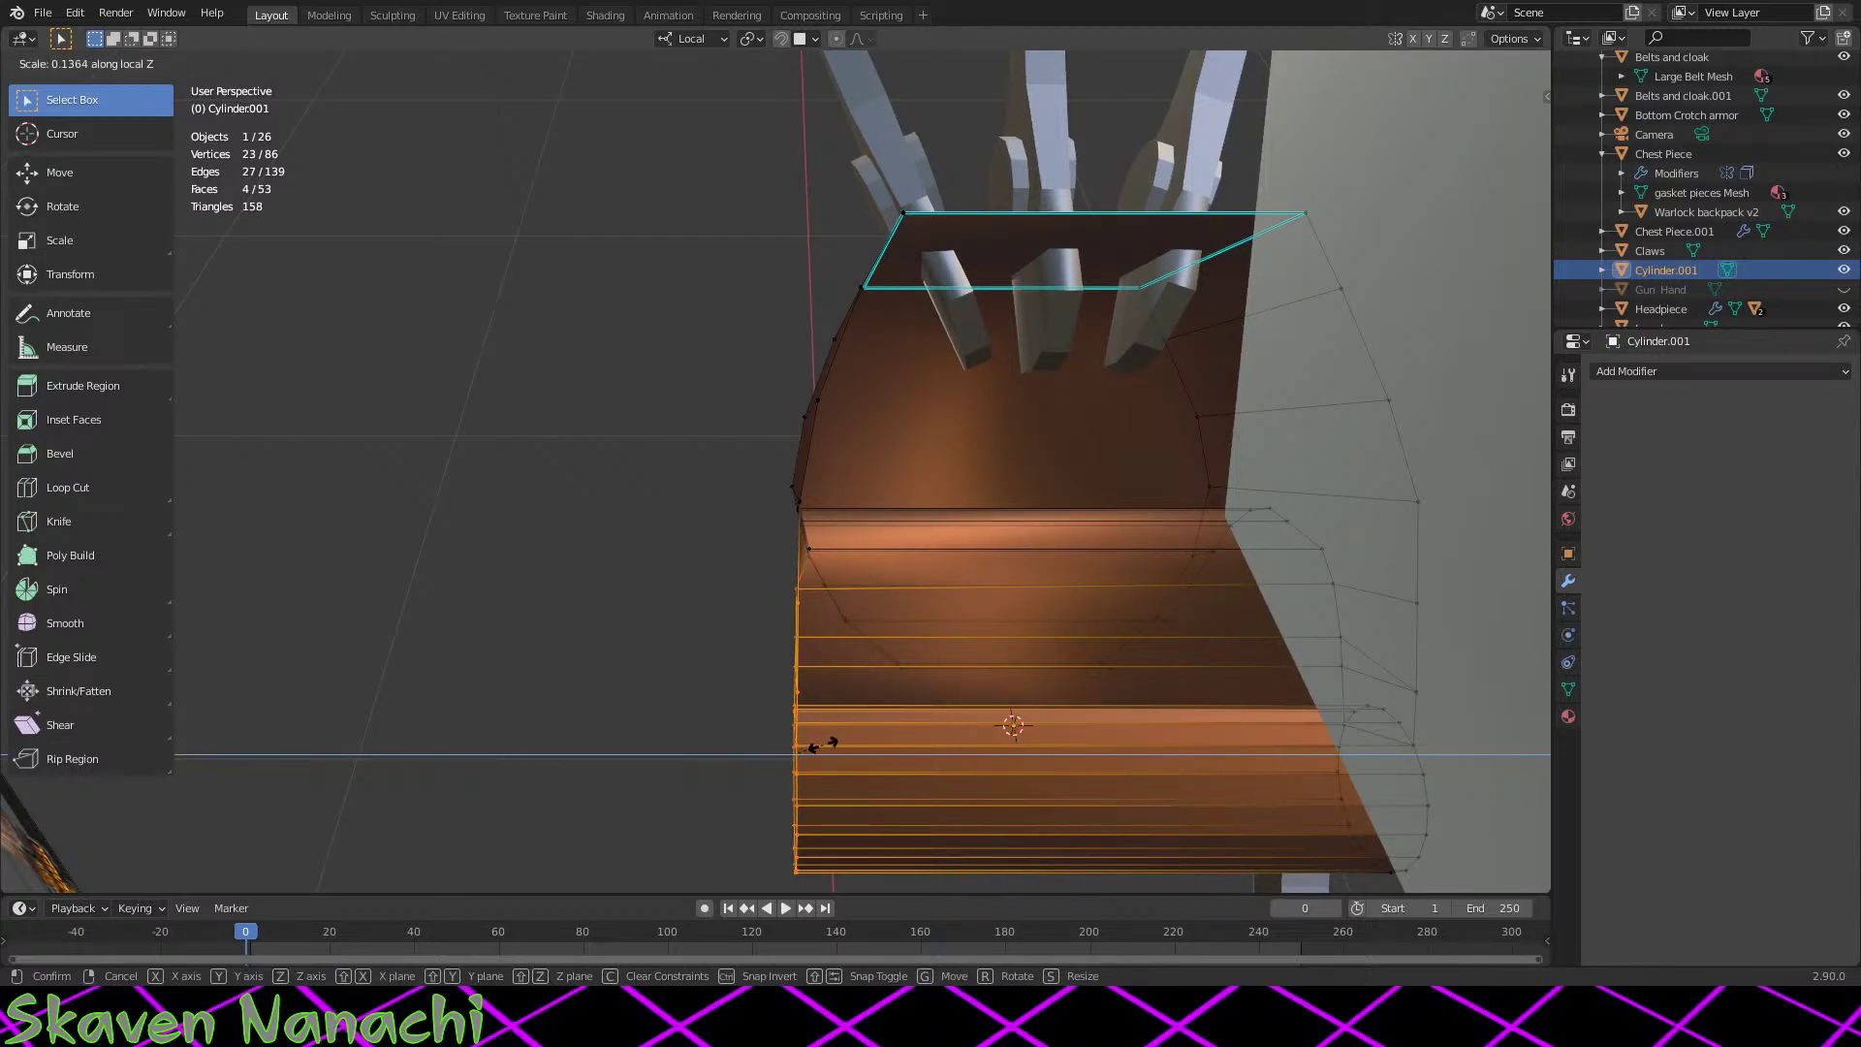
left_click(824, 745)
Step: Move the inner vertex just above the flattened side wall along local Z by 0.003491 m
scroll(843, 601, "up", 5)
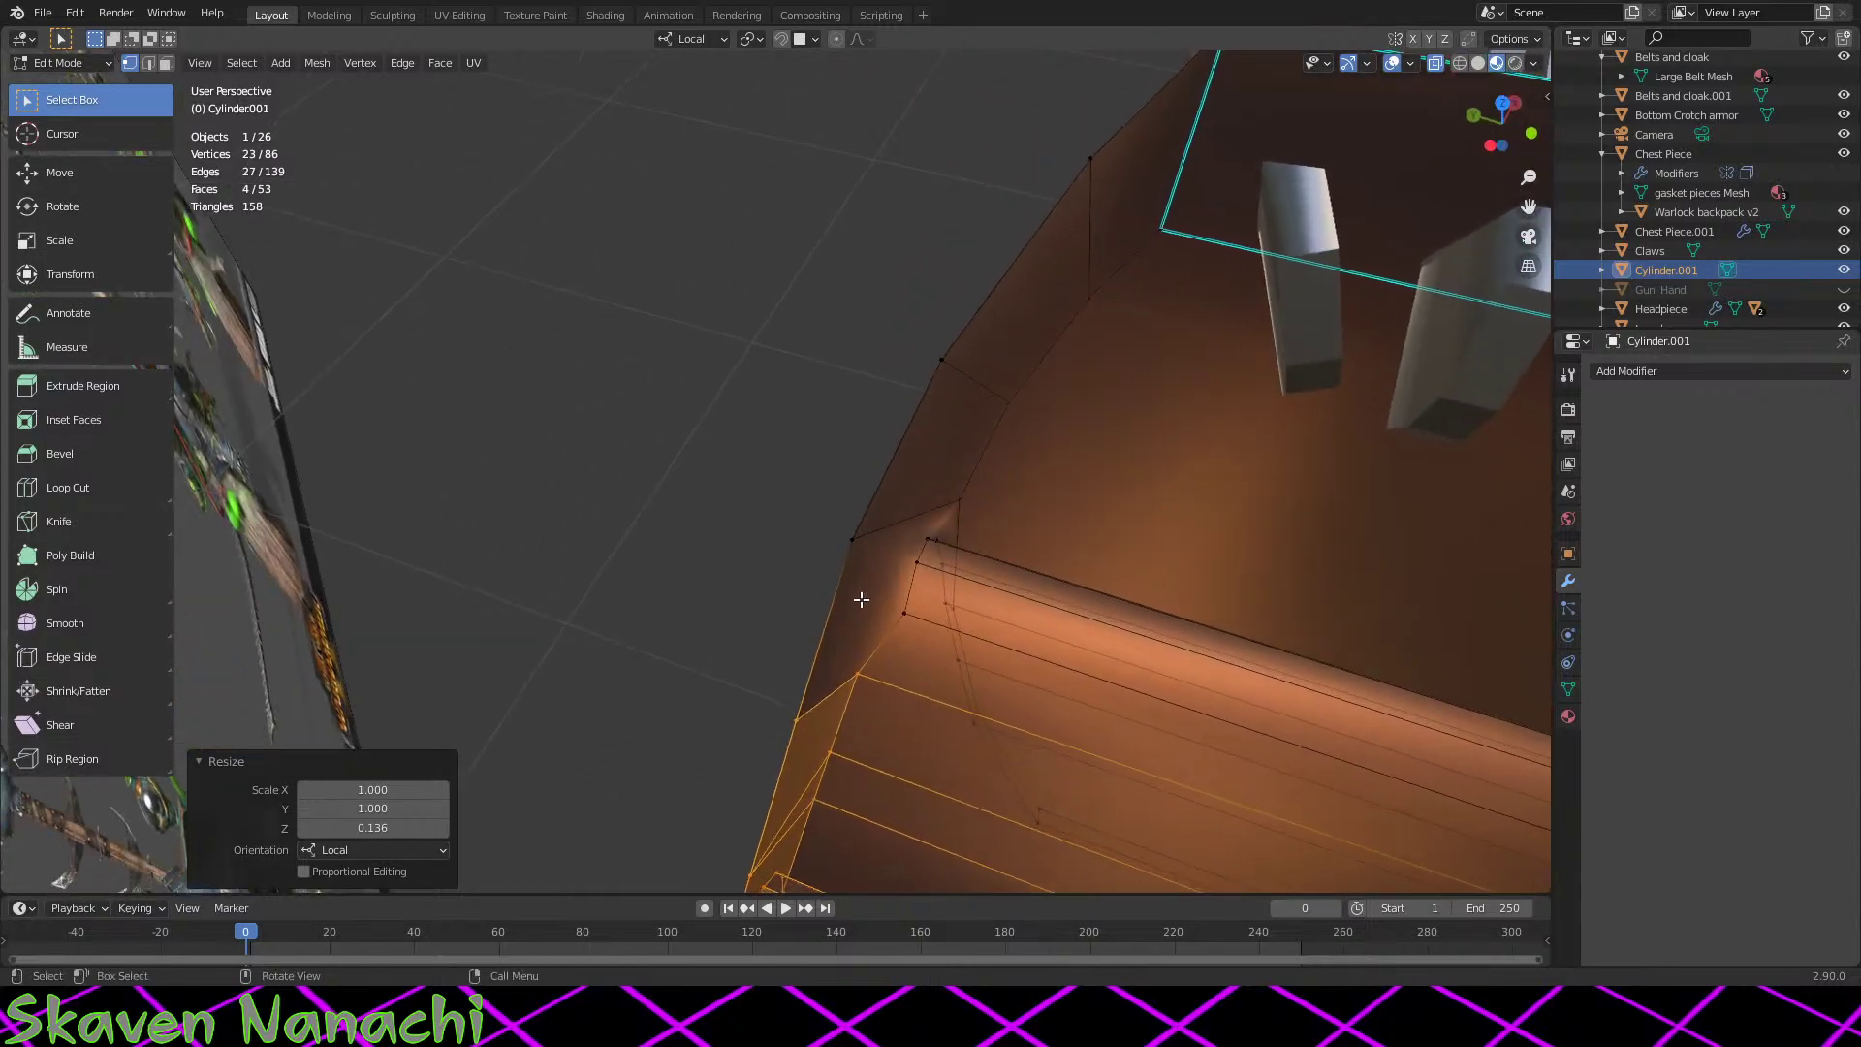
left_click(903, 612)
key("g")
key("z")
key("z")
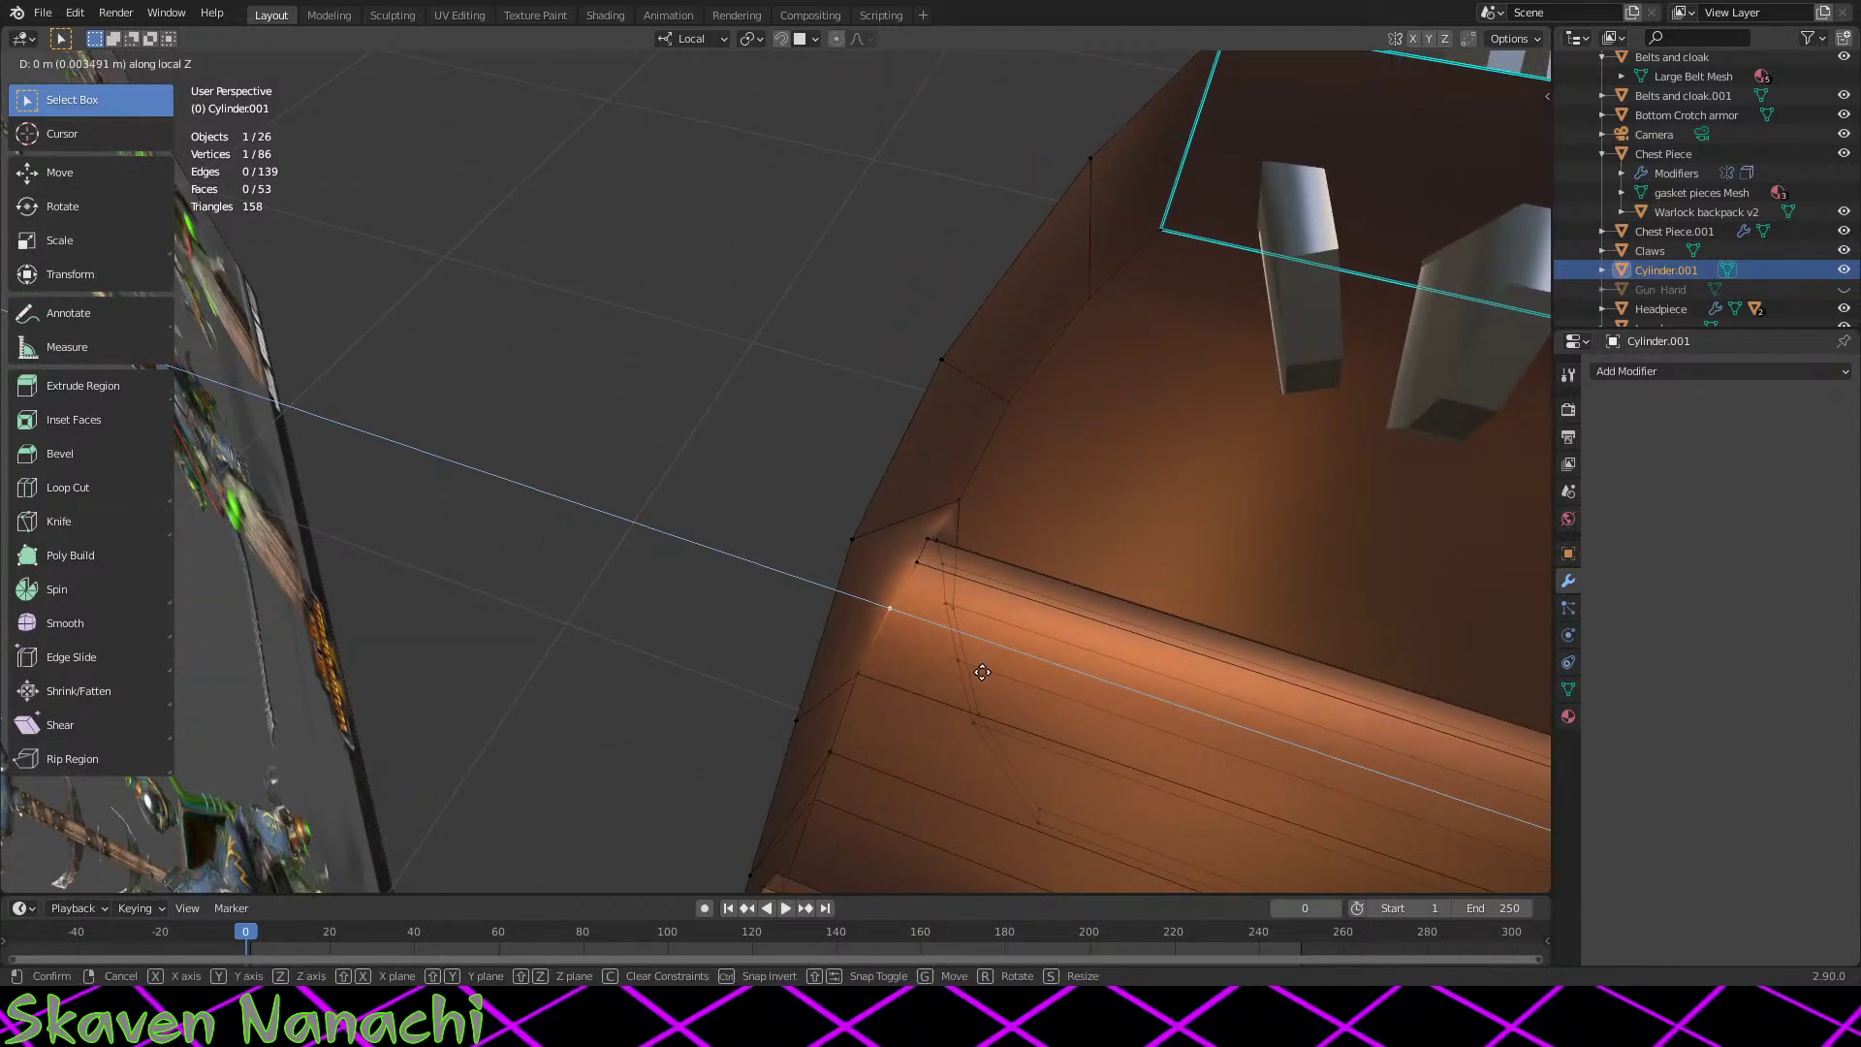
left_click(982, 672)
Step: Examine the side wall where it meets the cylinder end from several angles in object and edit mode
middle_click_drag(969, 686, 860, 611)
key("Tab")
scroll(853, 589, "up", 3)
key("Tab")
middle_click_drag(1038, 707, 873, 620)
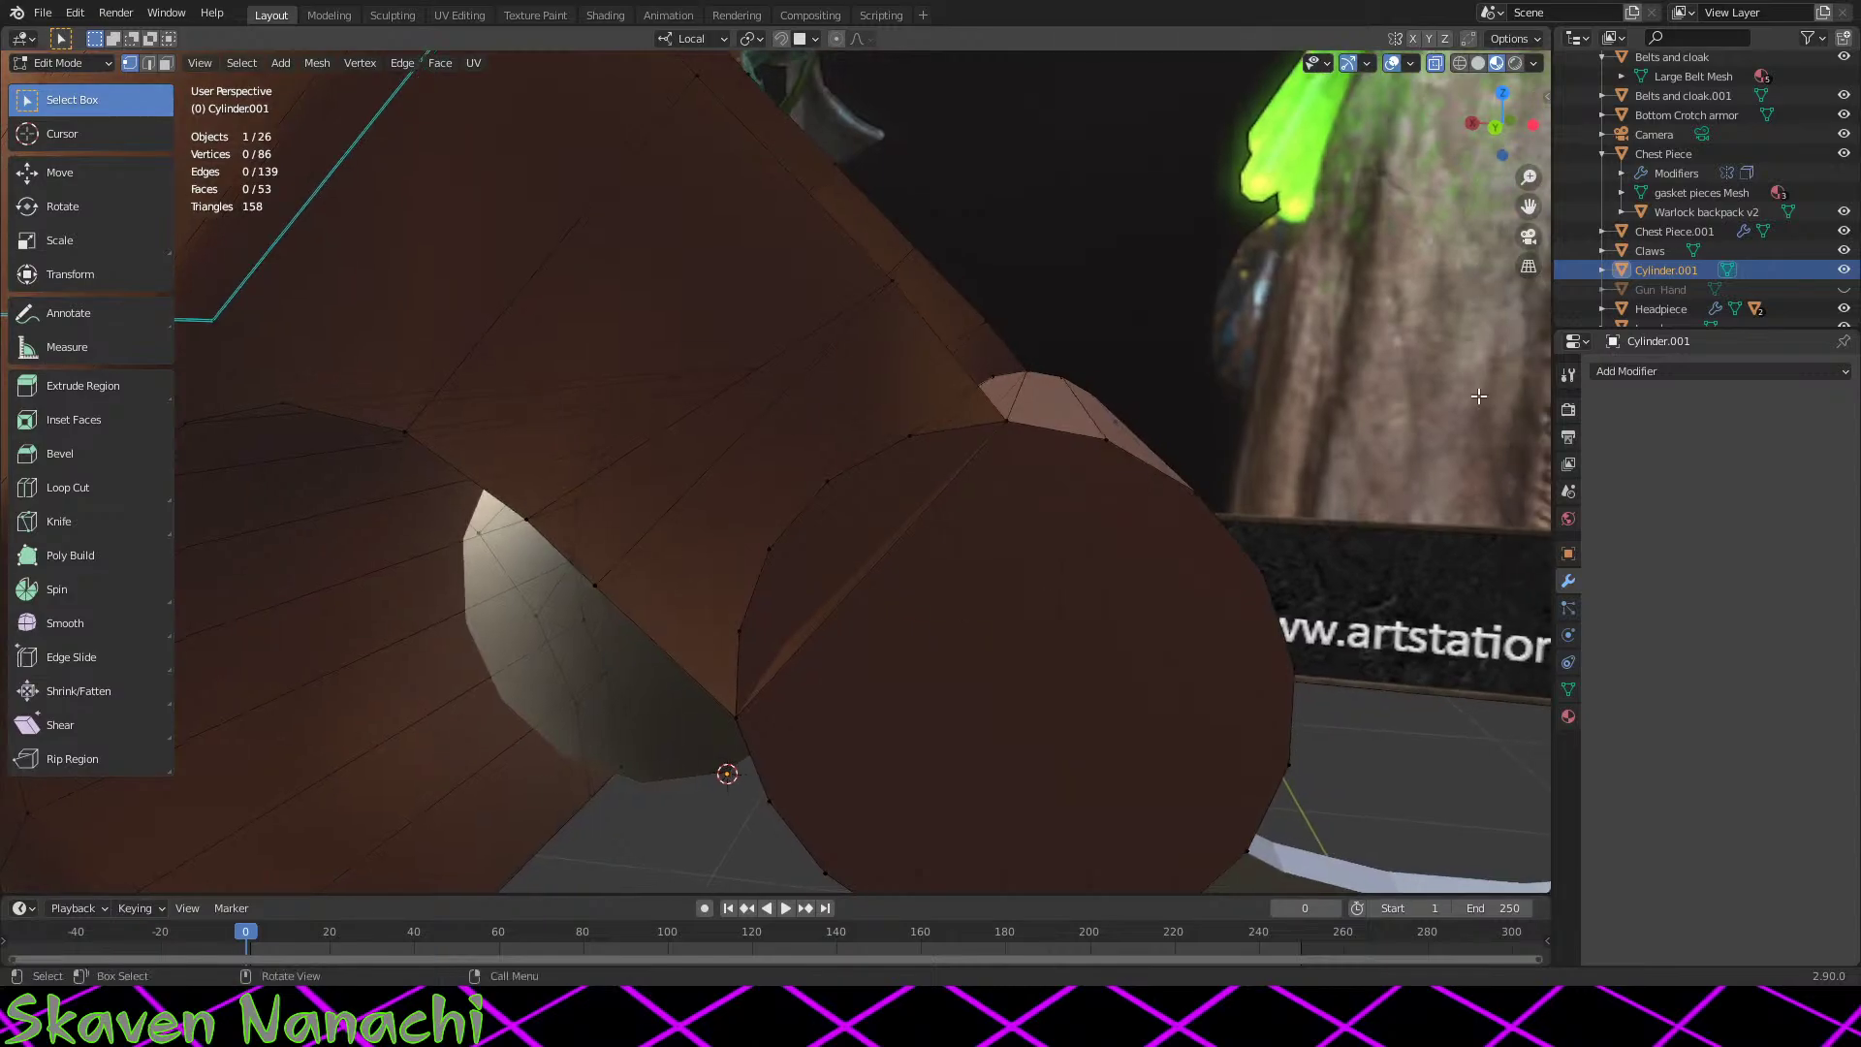
key("Tab")
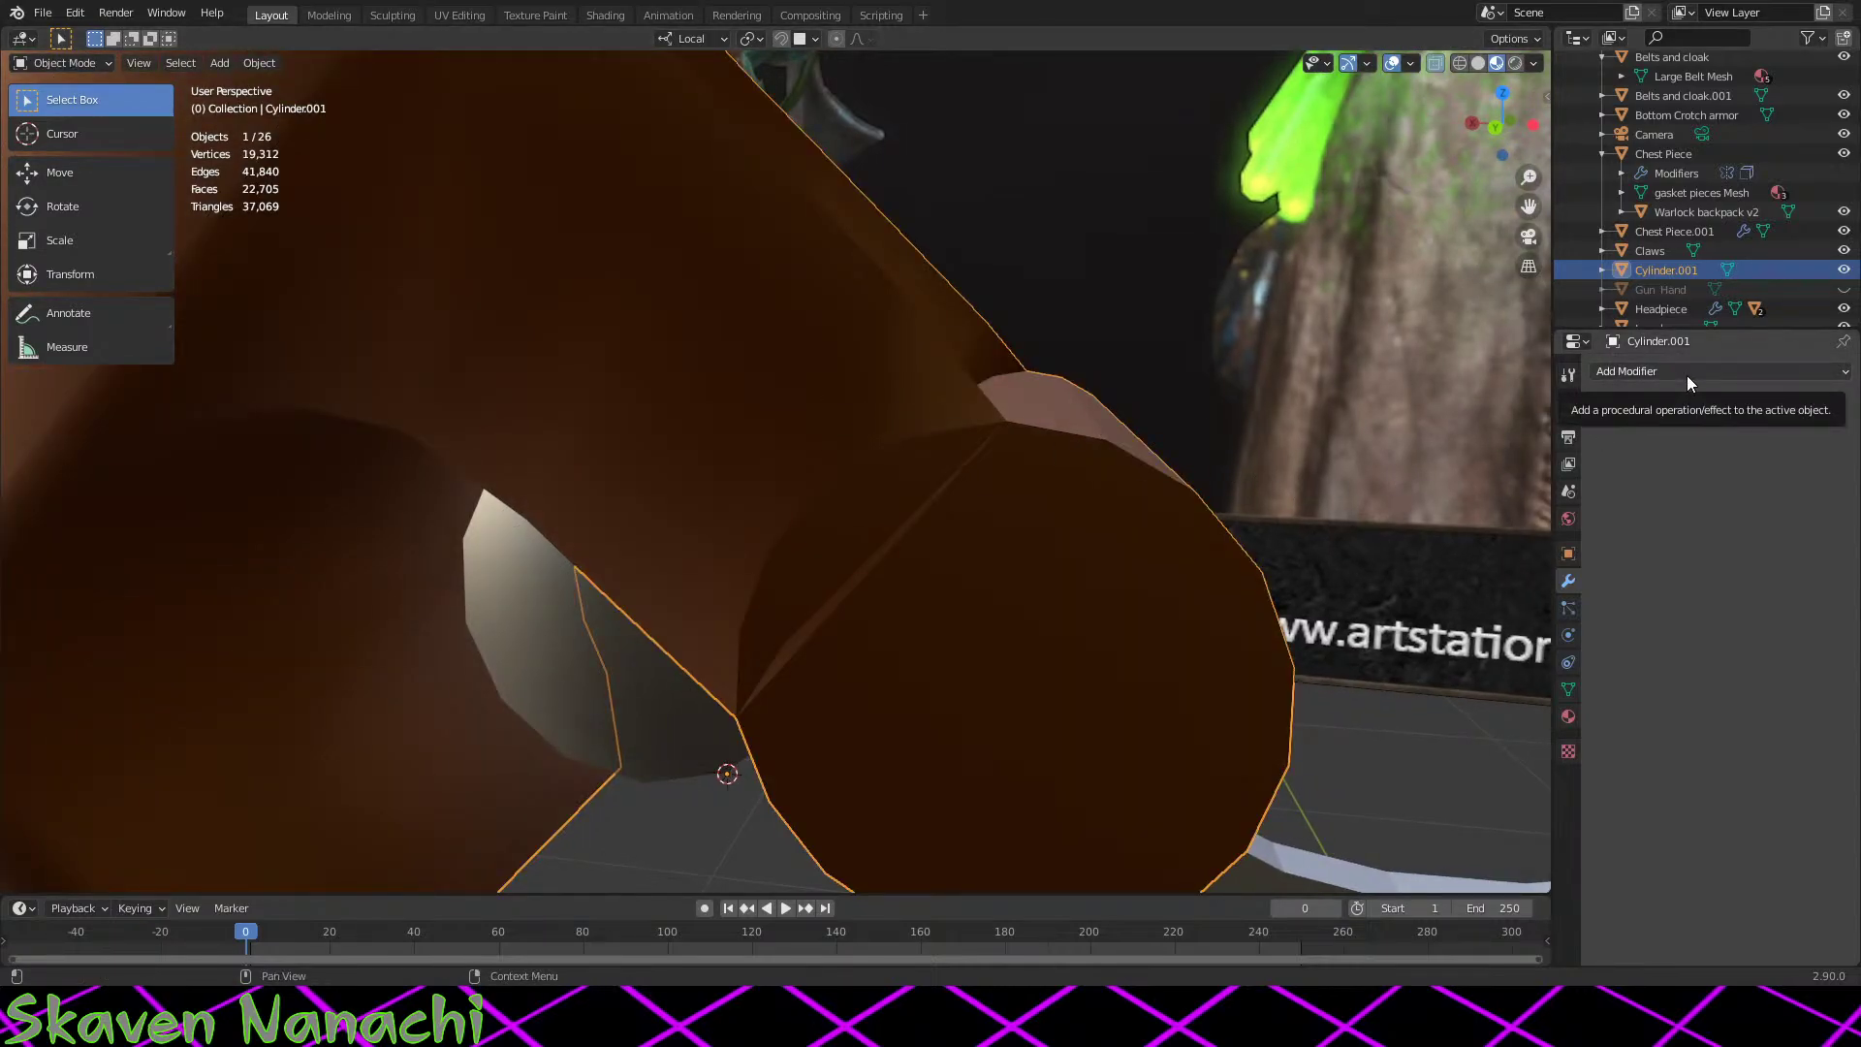
key("Tab")
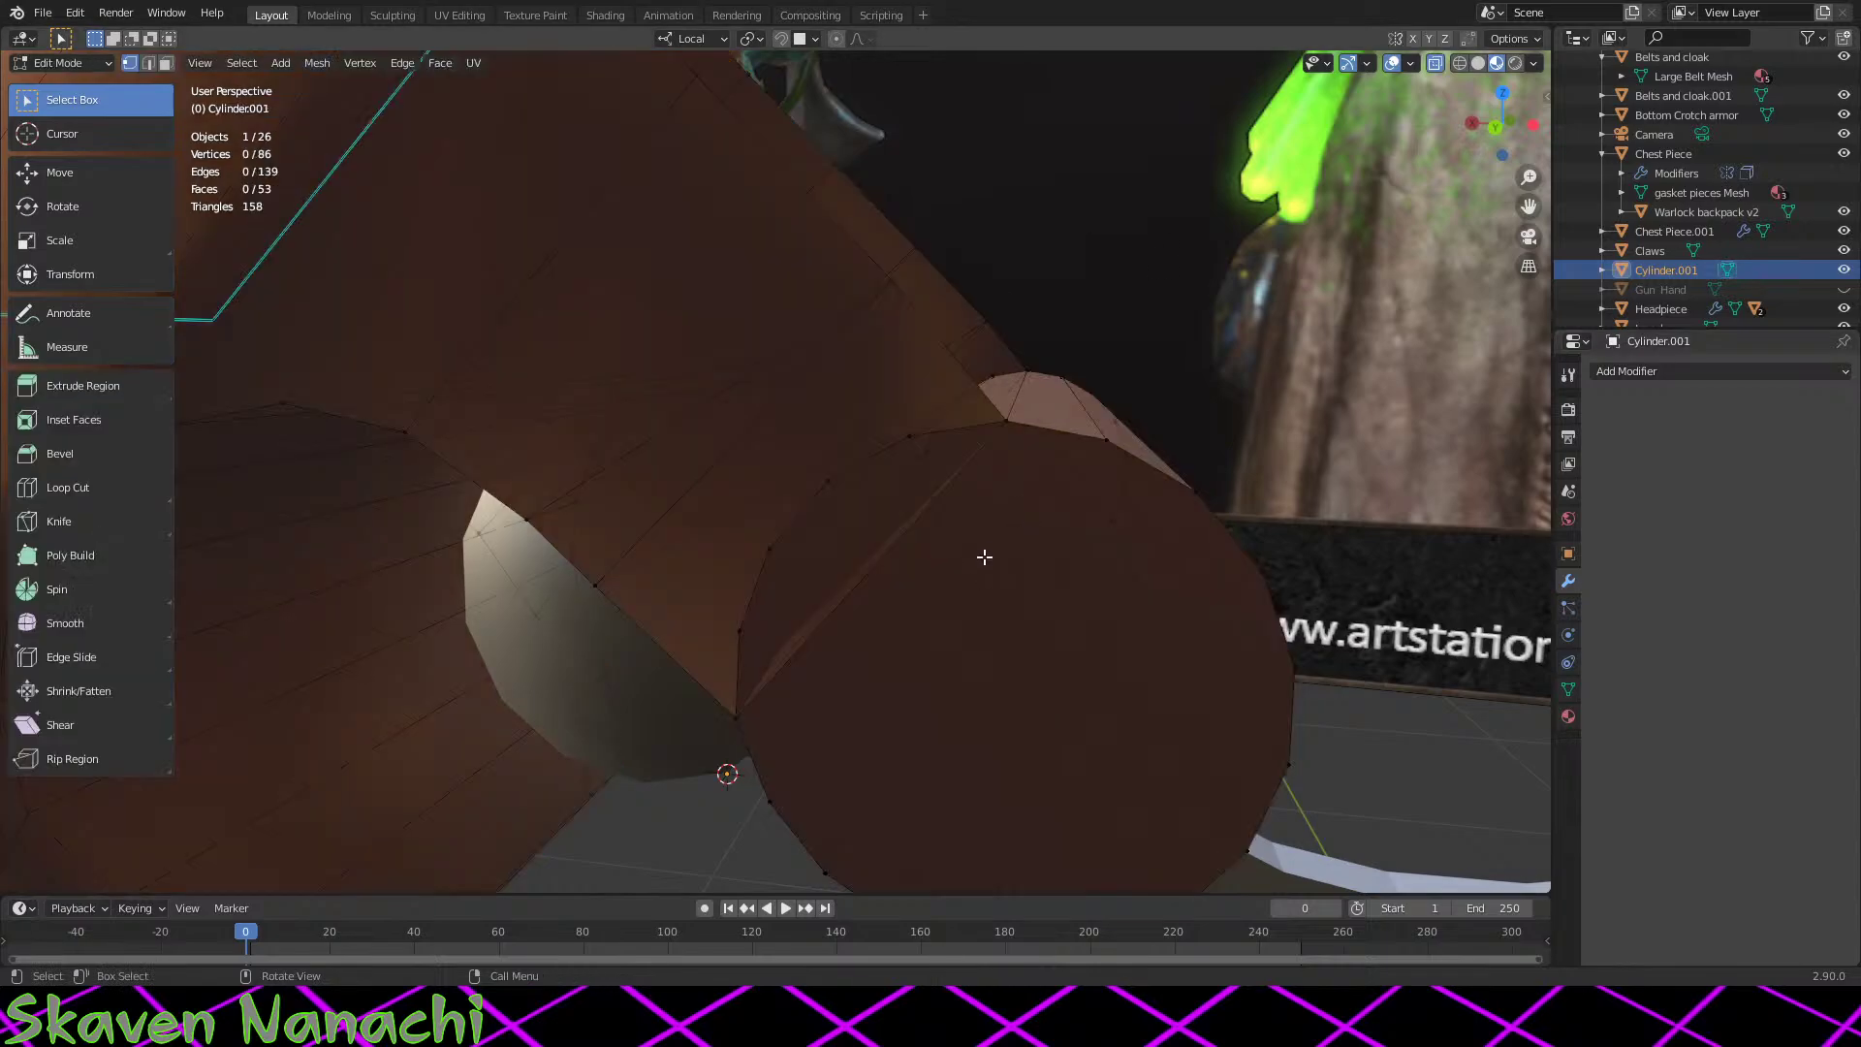
middle_click_drag(980, 552, 892, 541)
middle_click_drag(805, 377, 781, 515)
Step: Delete the side-wall face overlapping the cylinder end on each side of the claw connection
left_click(909, 487)
key("x")
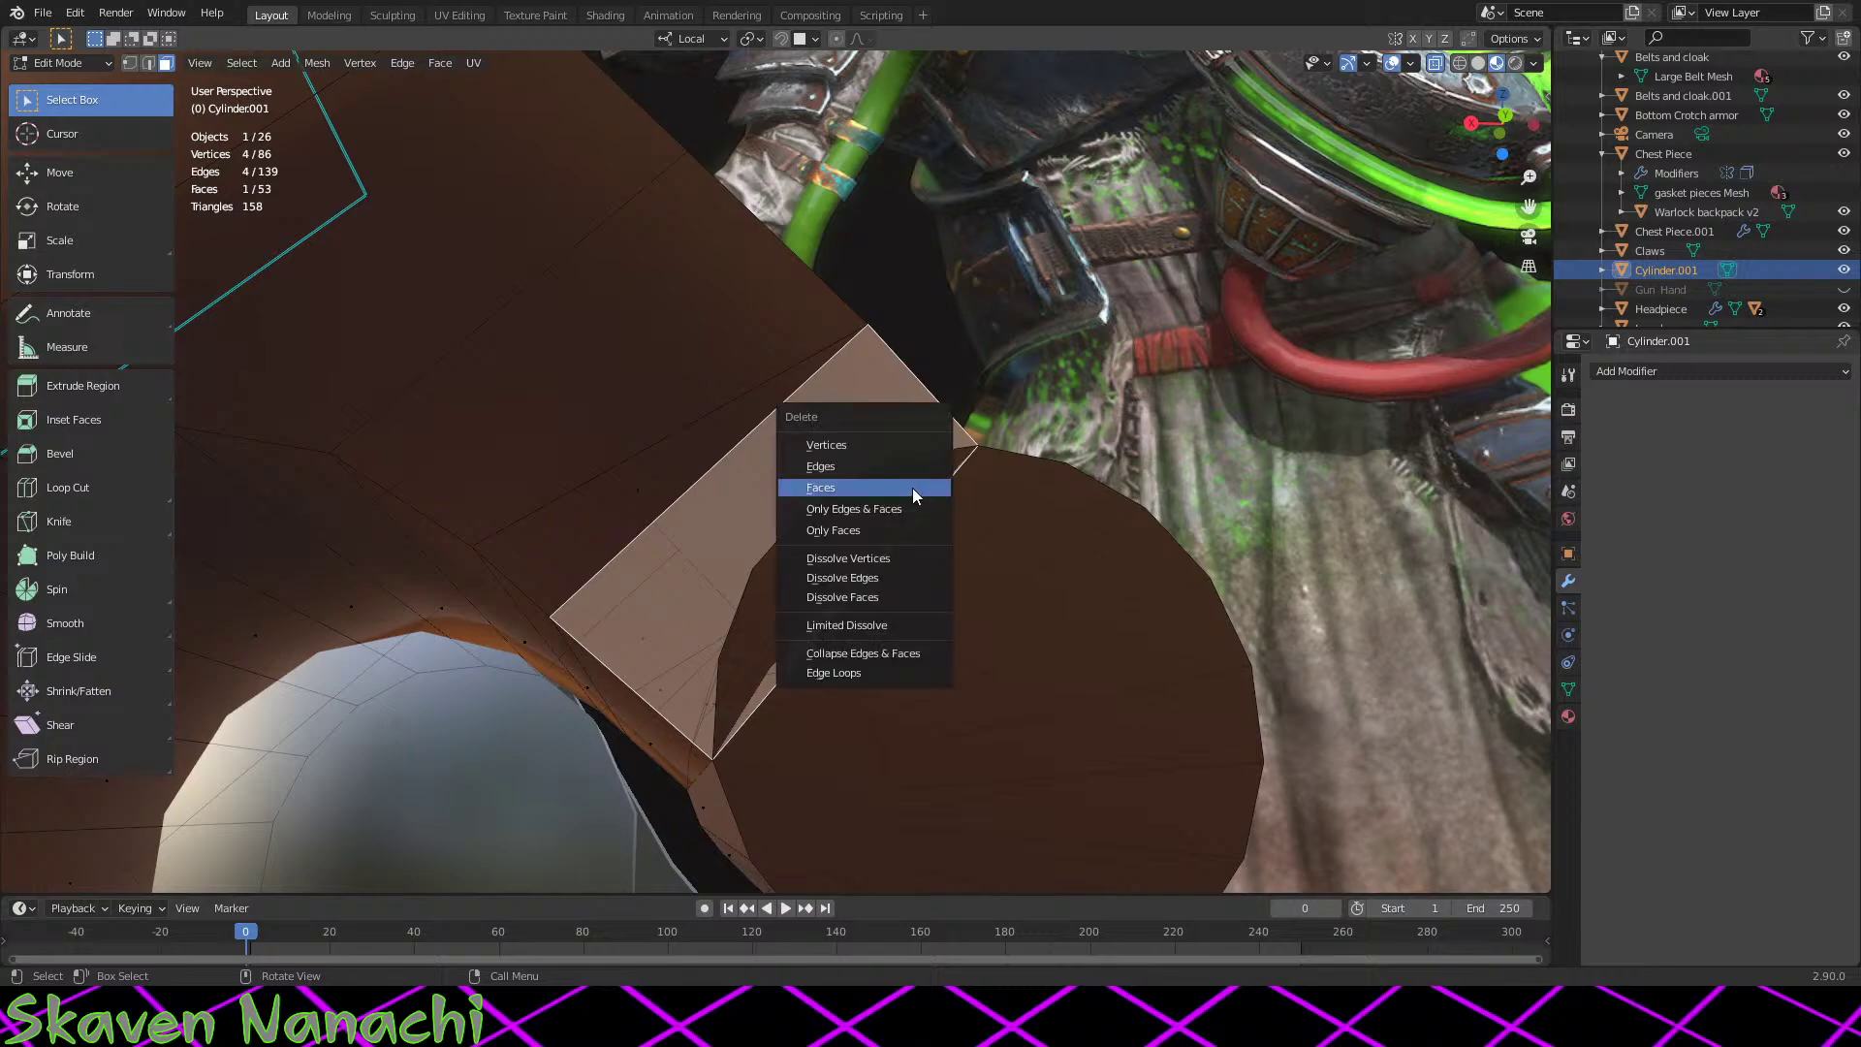
left_click(892, 486)
middle_click_drag(892, 485, 639, 514)
left_click(747, 602)
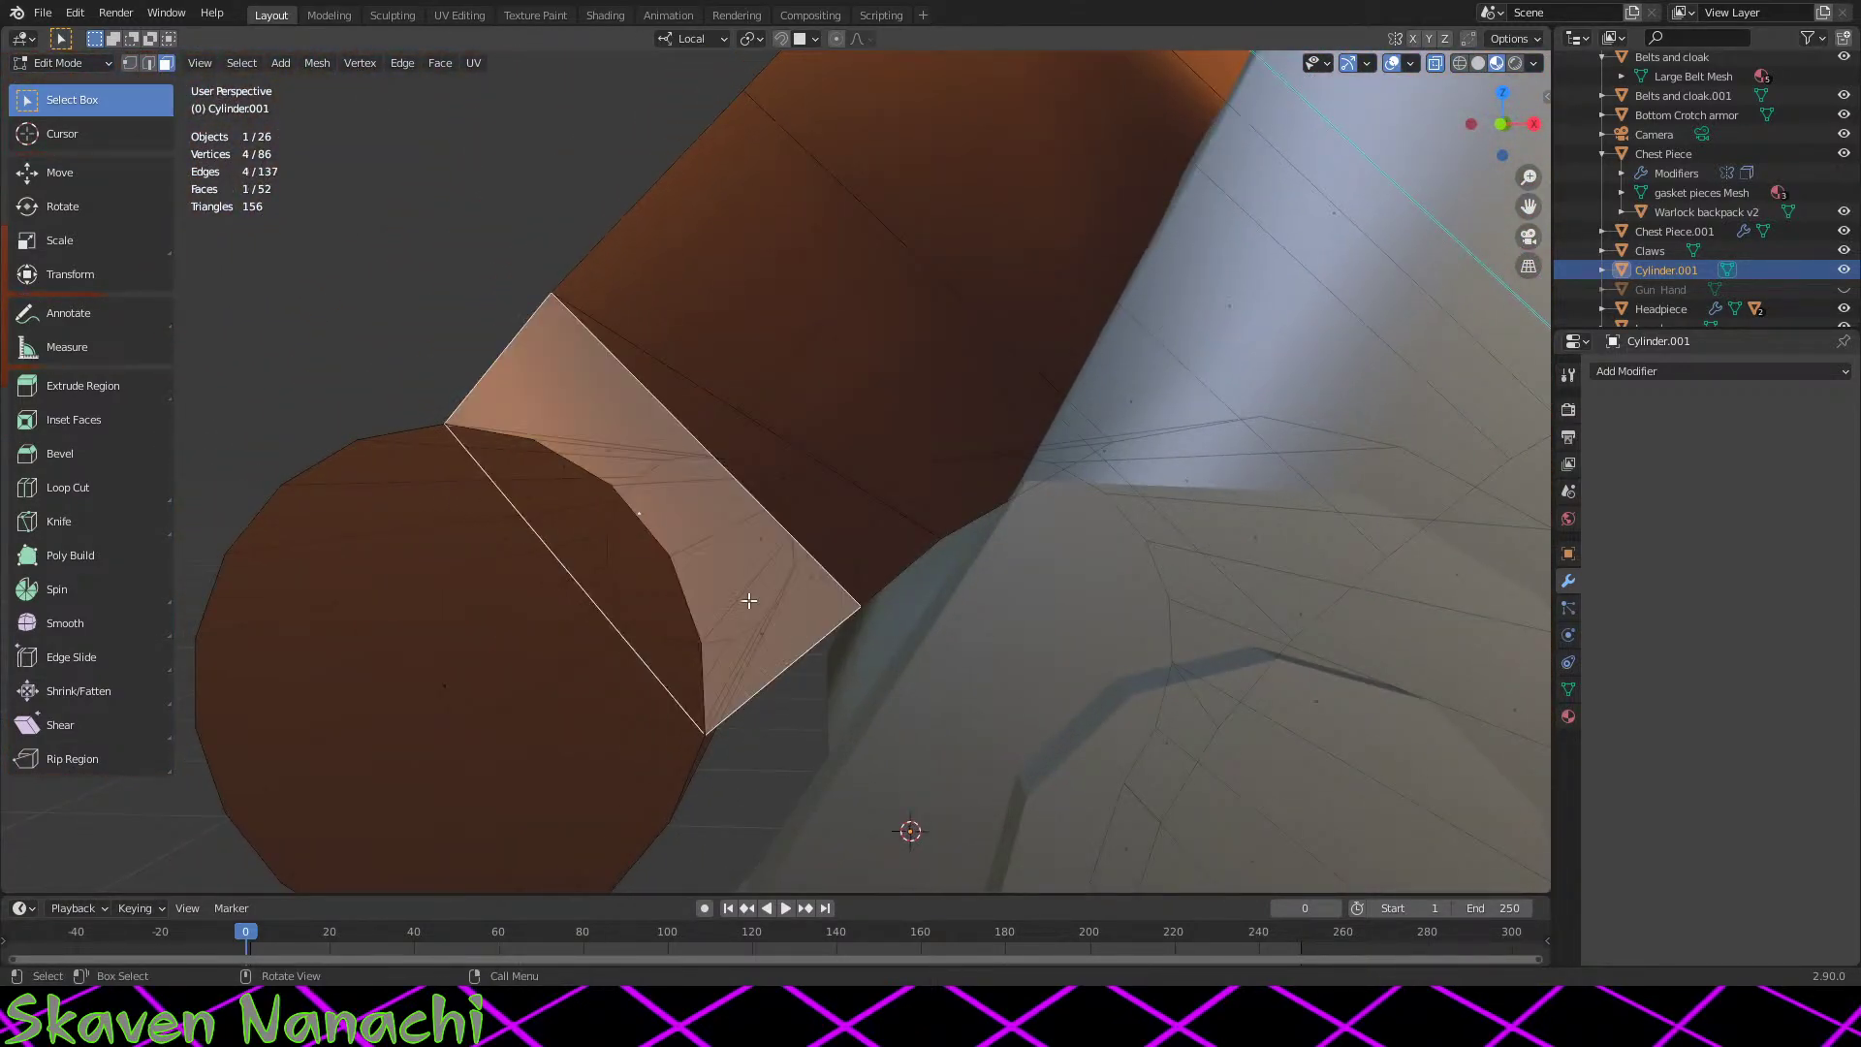
key("x")
left_click(750, 606)
Step: Select the nine vertices bordering the side gap, including the cylinder's rim vertices, and fill them with a face
middle_click_drag(750, 607, 919, 637)
left_click(129, 63)
middle_click_drag(698, 301, 954, 393)
left_click_drag(953, 392, 789, 475)
middle_click_drag(820, 351, 892, 342)
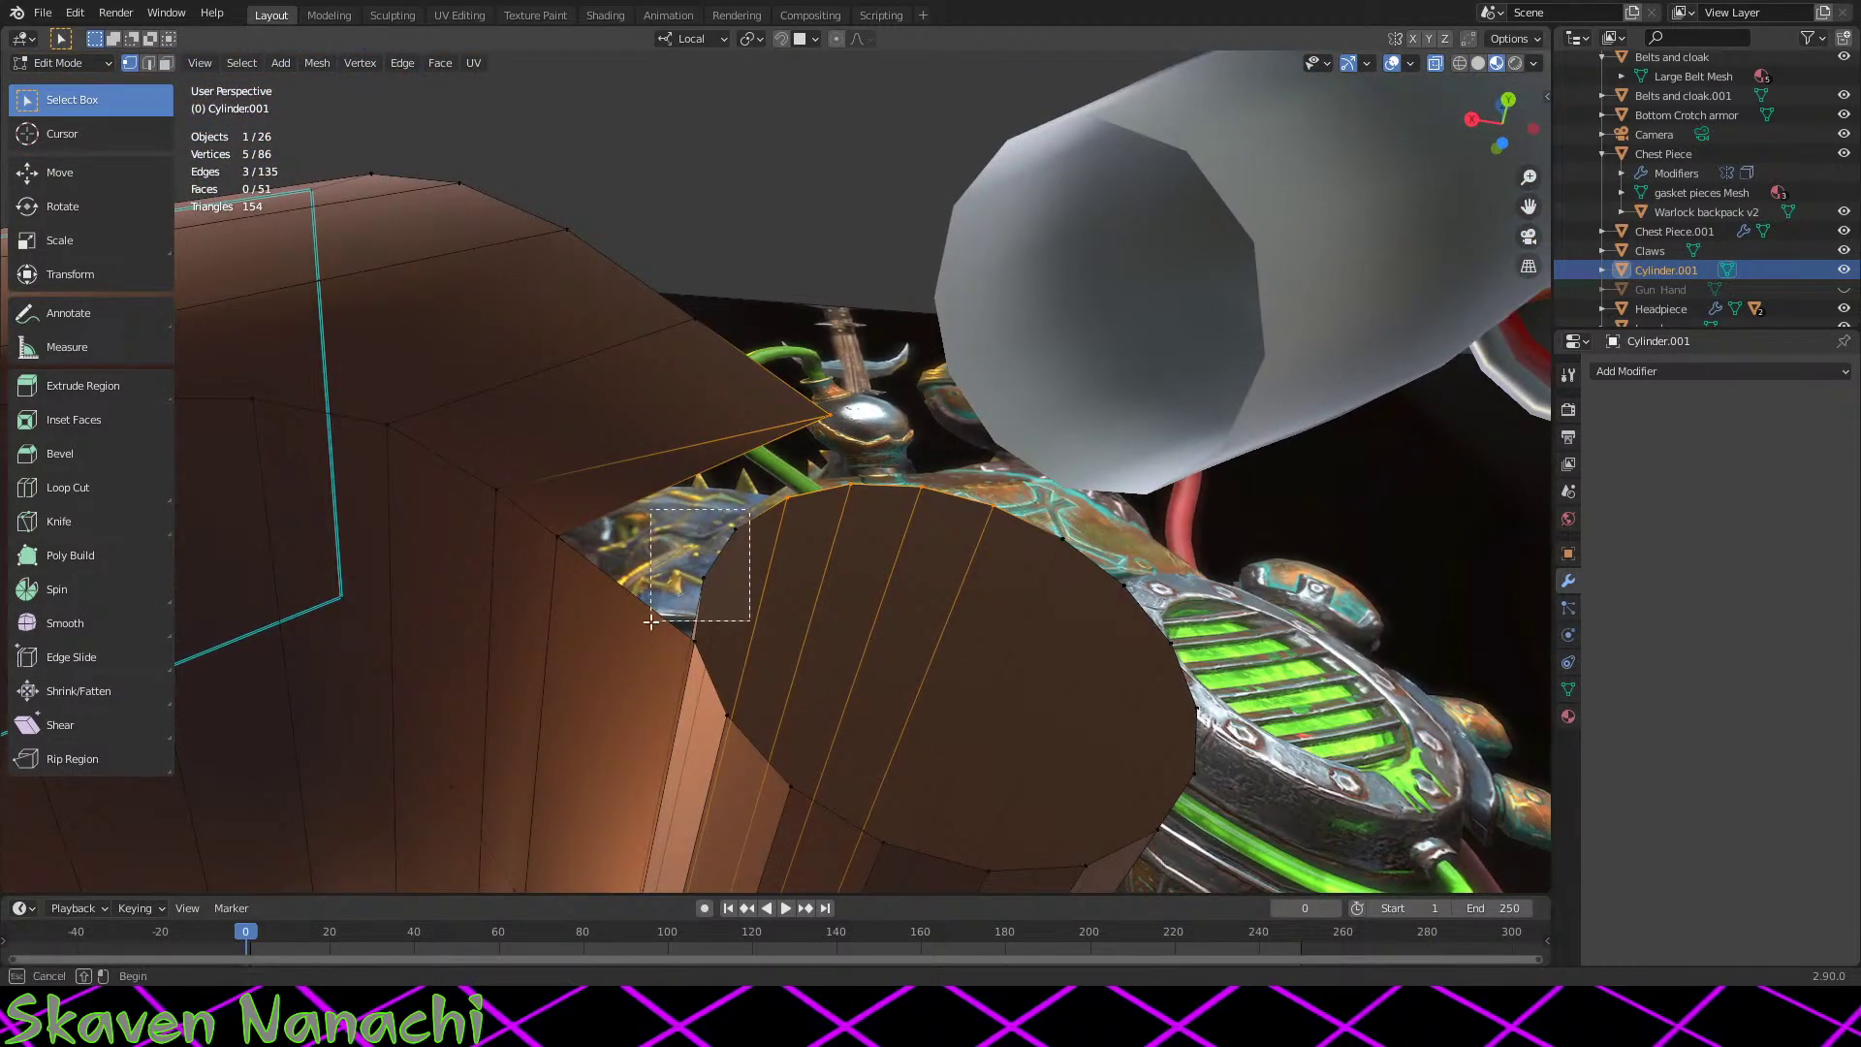
middle_click_drag(757, 515, 778, 641)
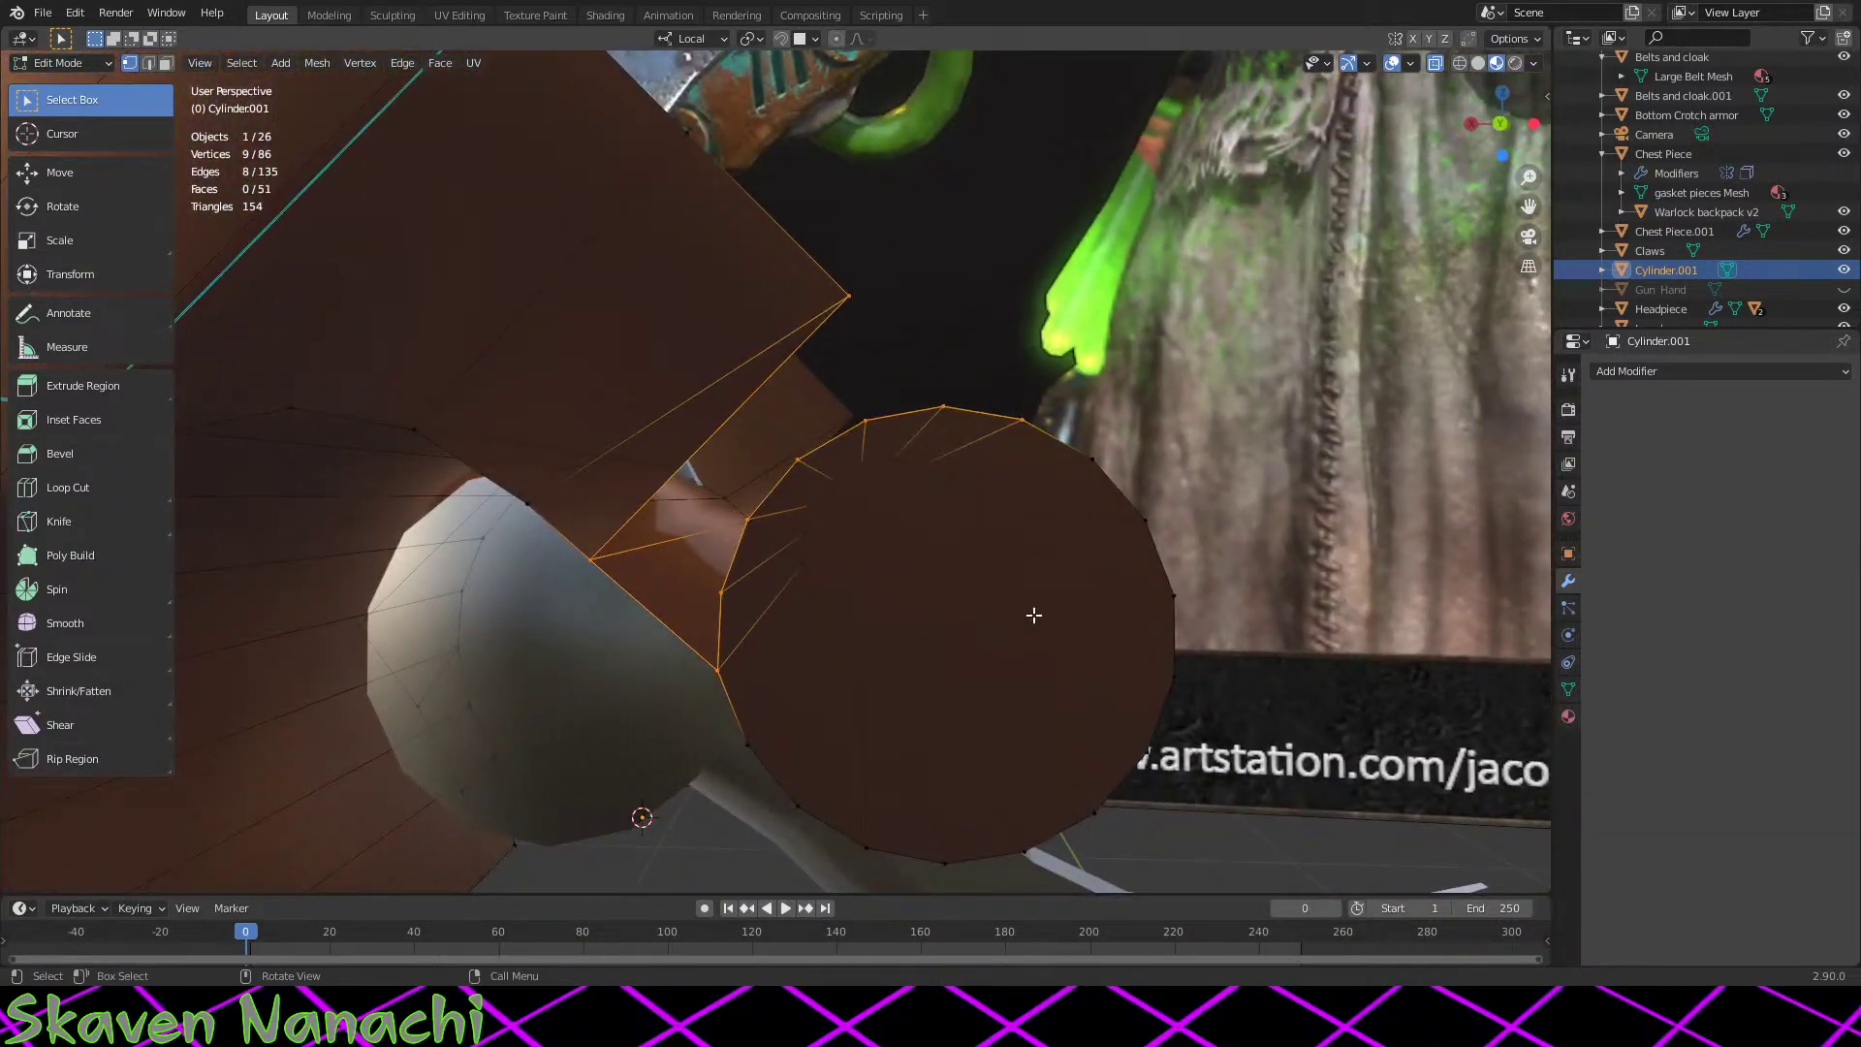
key("f")
mouse_move(1030, 615)
middle_mouse_down()
mouse_move(905, 607)
mouse_move(1033, 596)
mouse_move(1014, 585)
mouse_move(818, 619)
mouse_move(1016, 601)
middle_mouse_up()
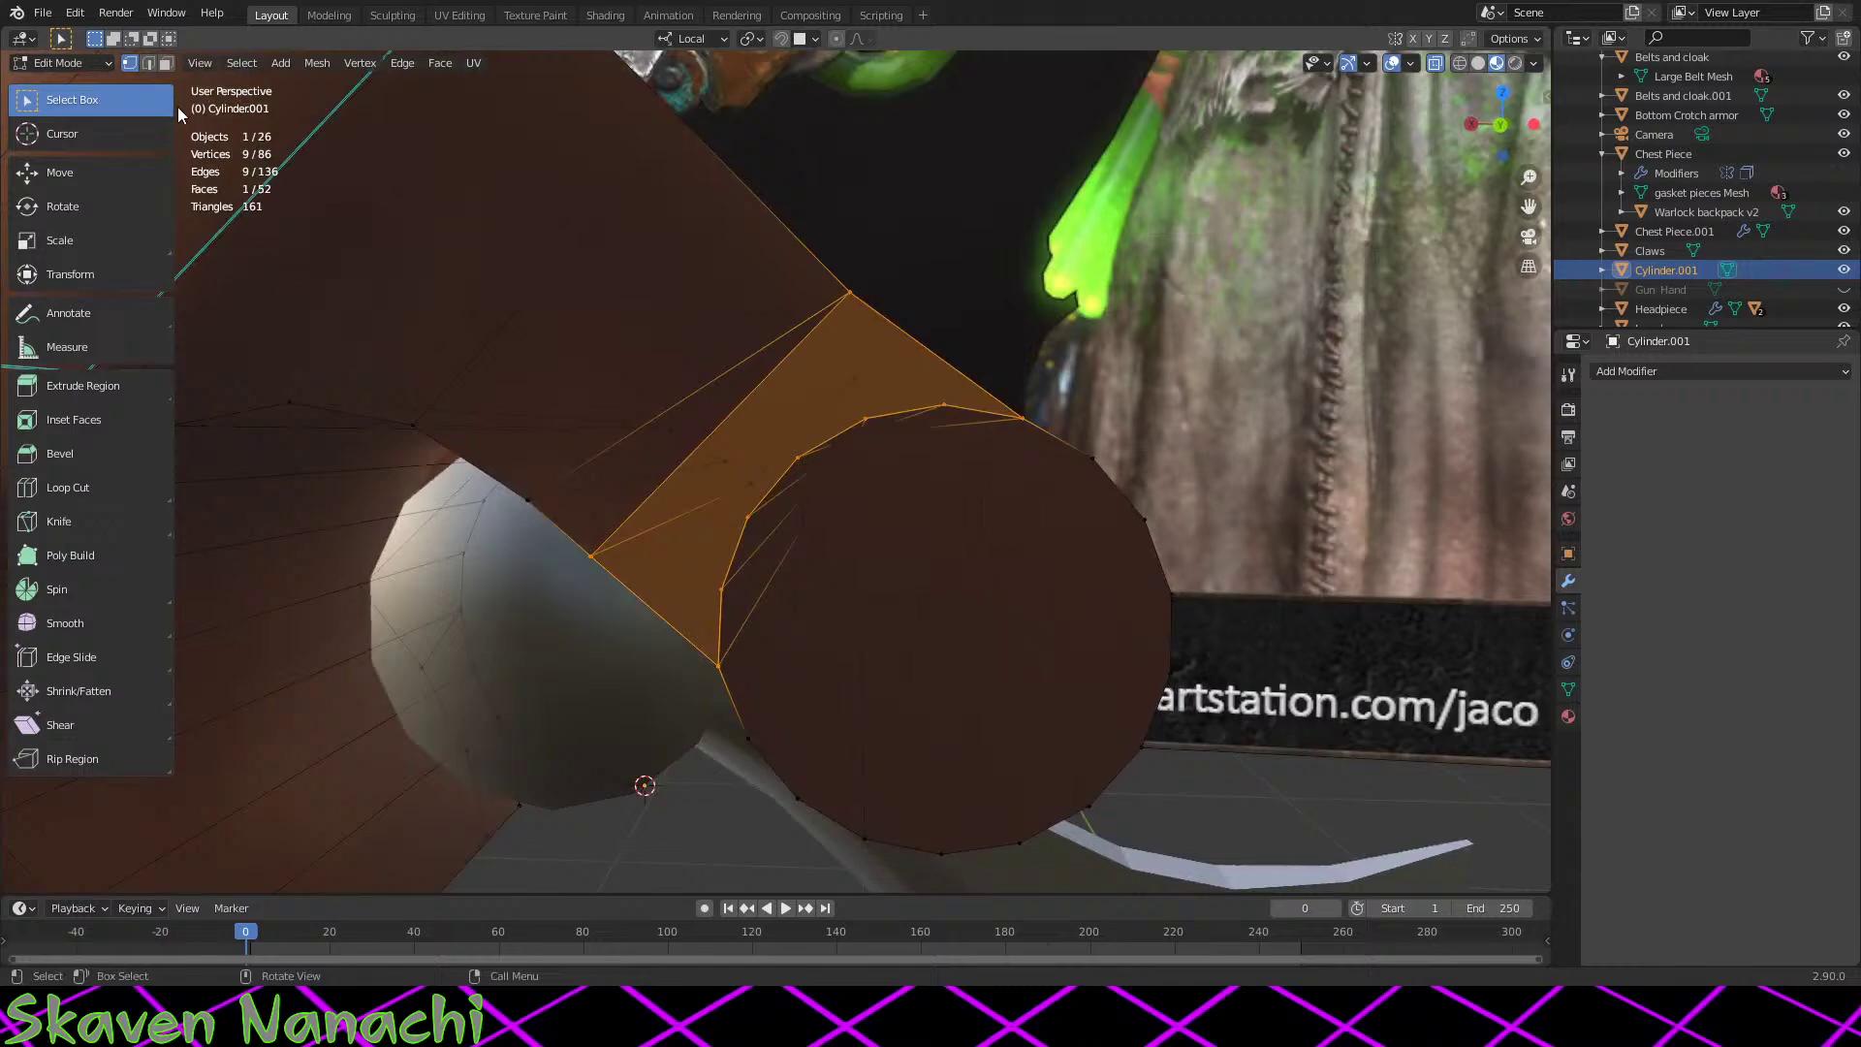
Step: Triangulate the newly filled face between the claw connection and the cylinder rim
left_click(167, 63)
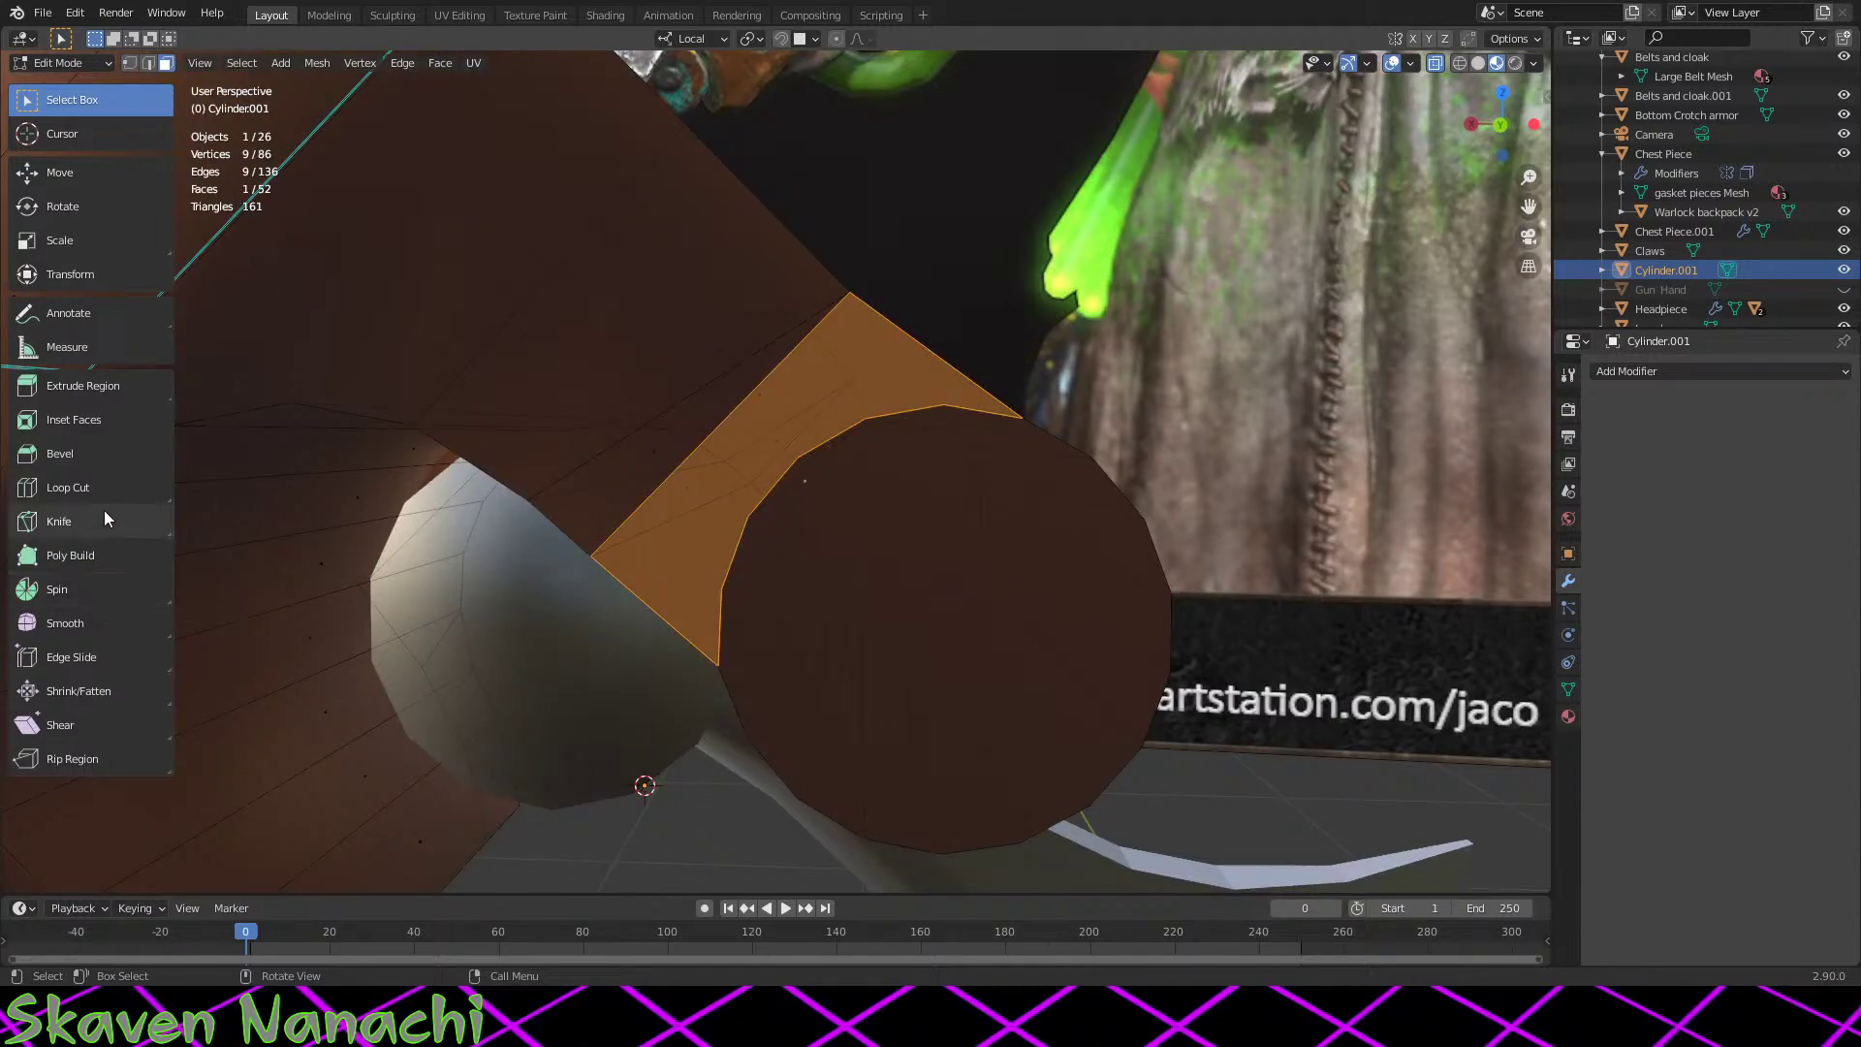
right_click(783, 556)
left_click(748, 765)
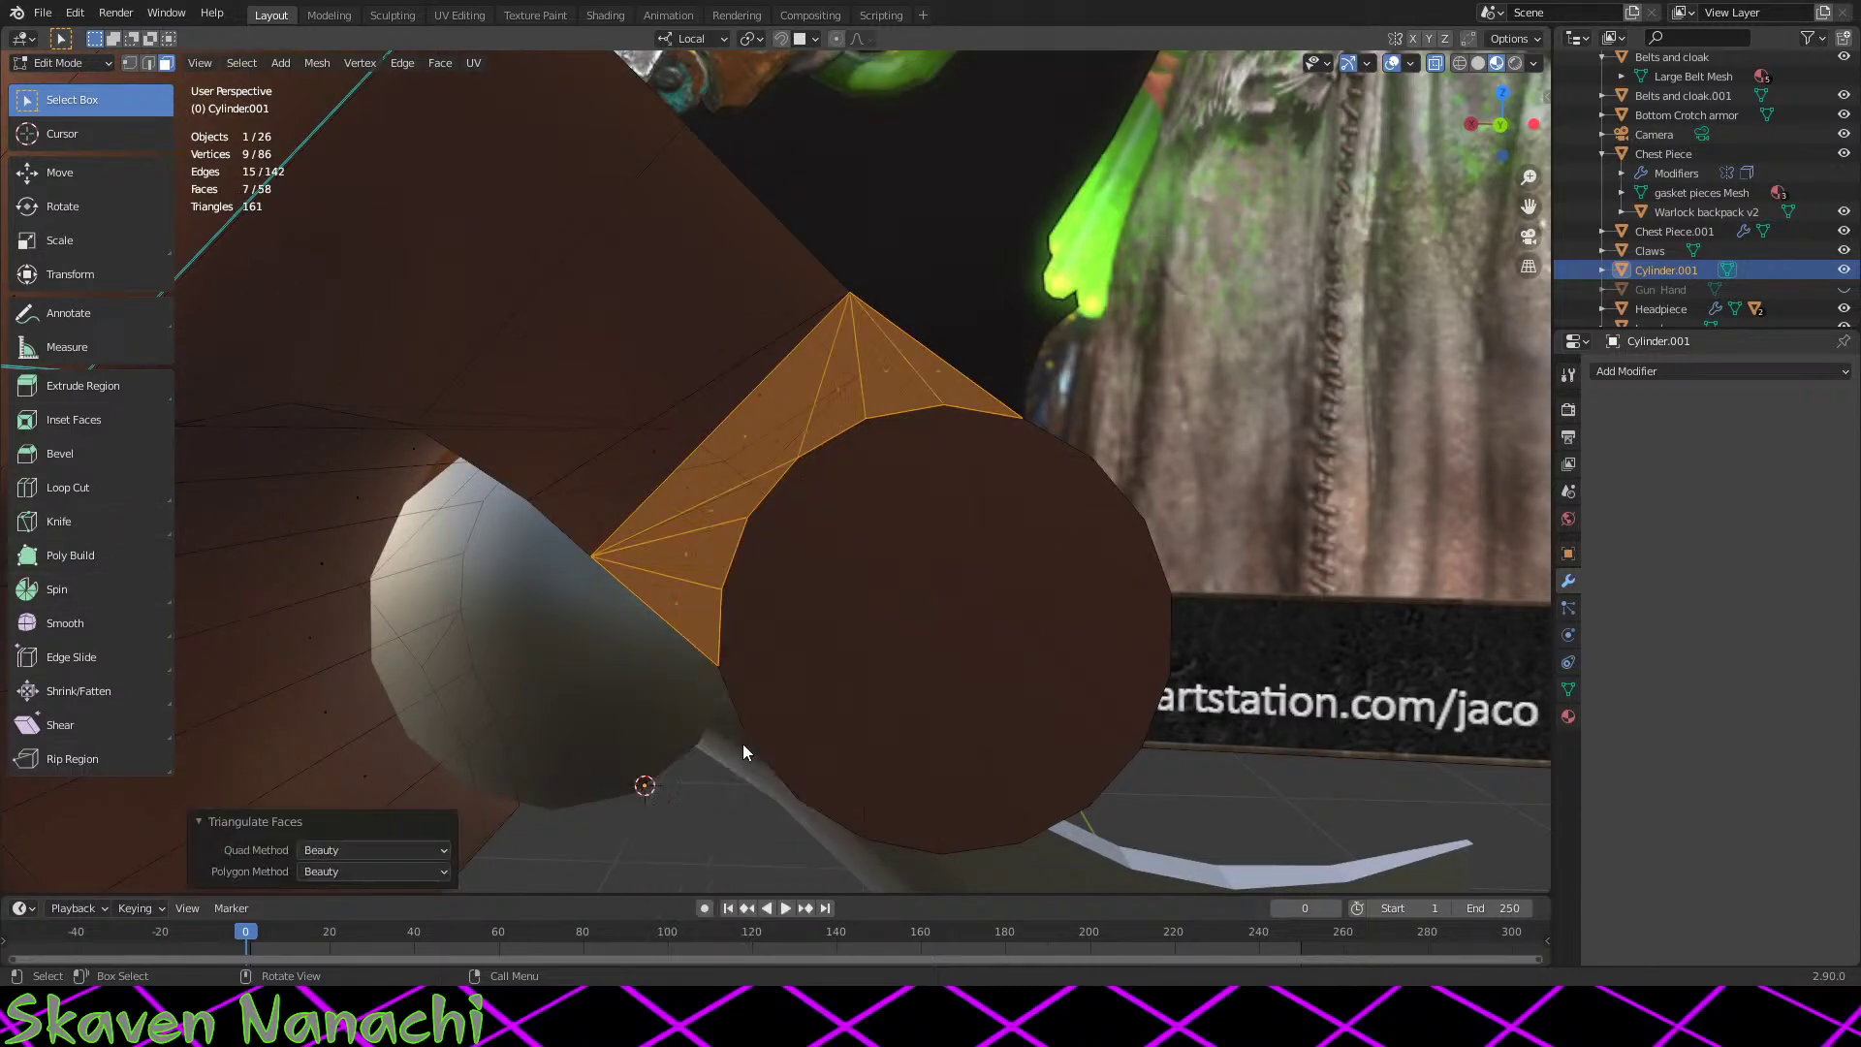
right_click(770, 536)
left_click(772, 554)
Step: Enable the Face Orientation overlay in object mode to check the normals of the filled side wall
middle_click_drag(939, 602, 1055, 275)
key("Tab")
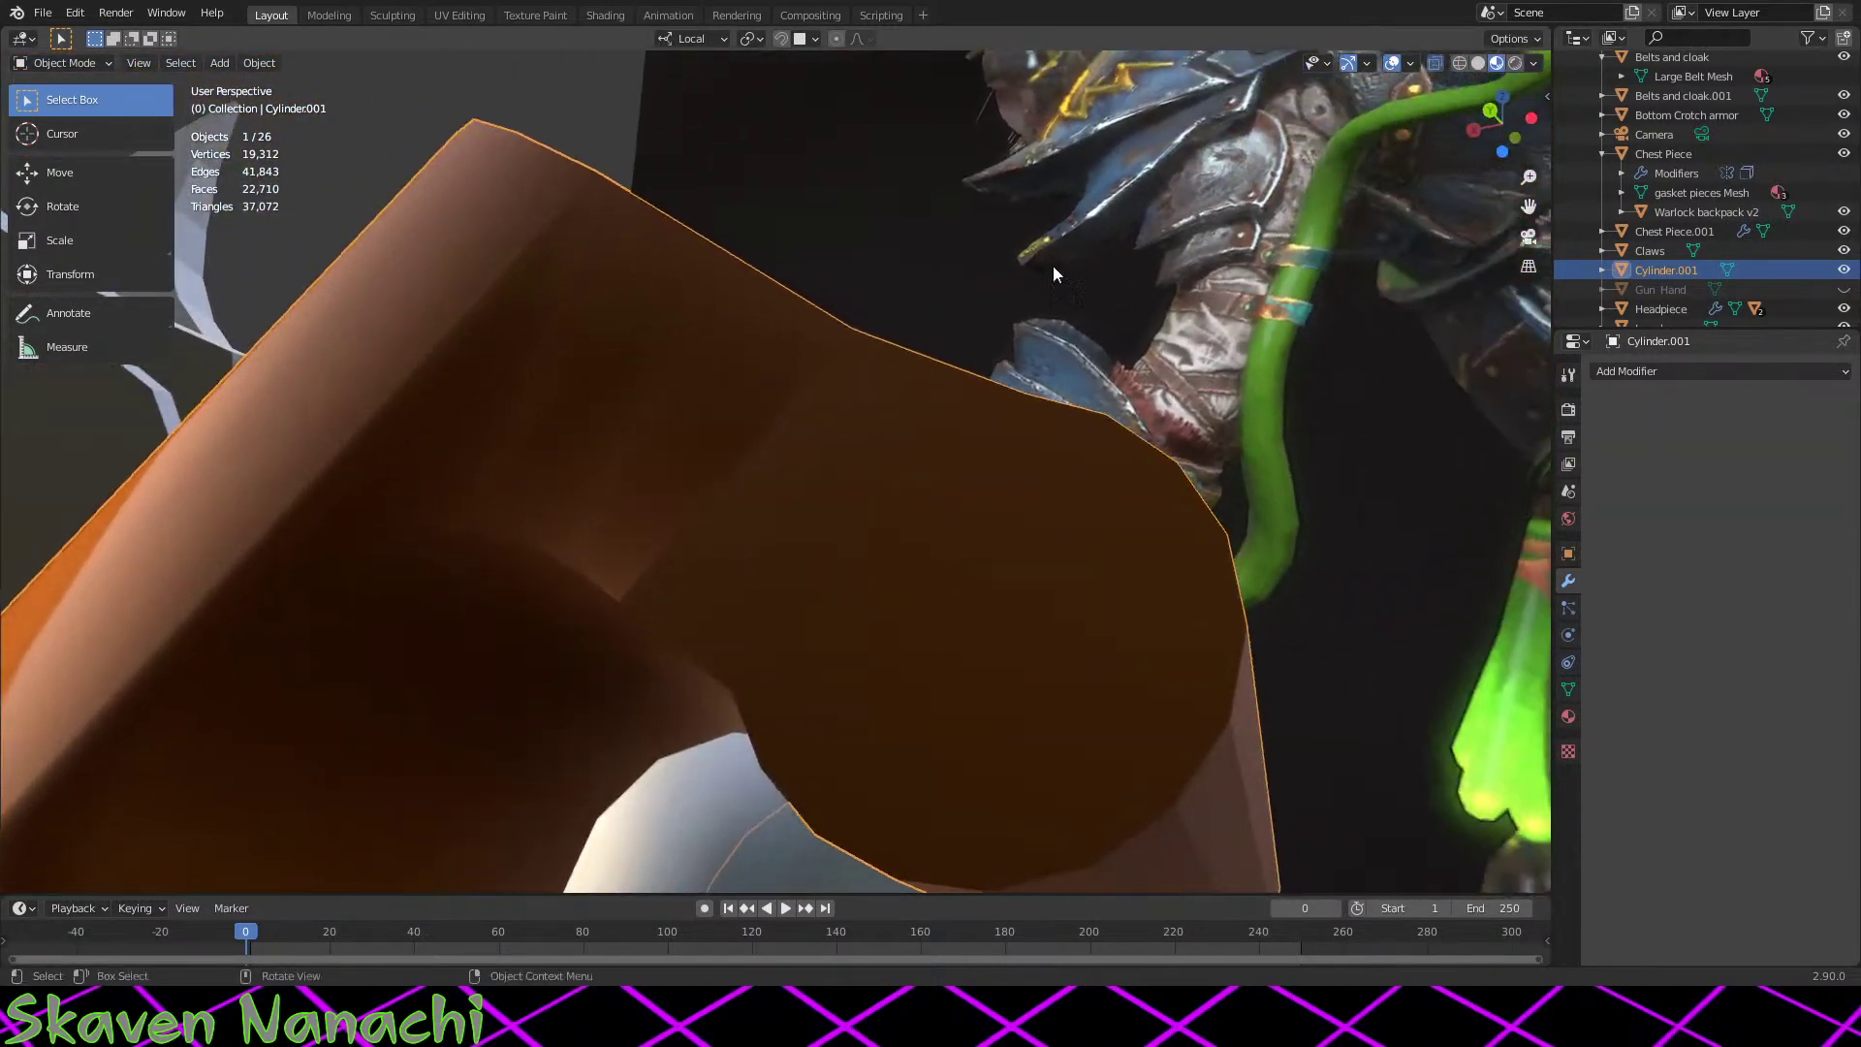
left_click(1410, 63)
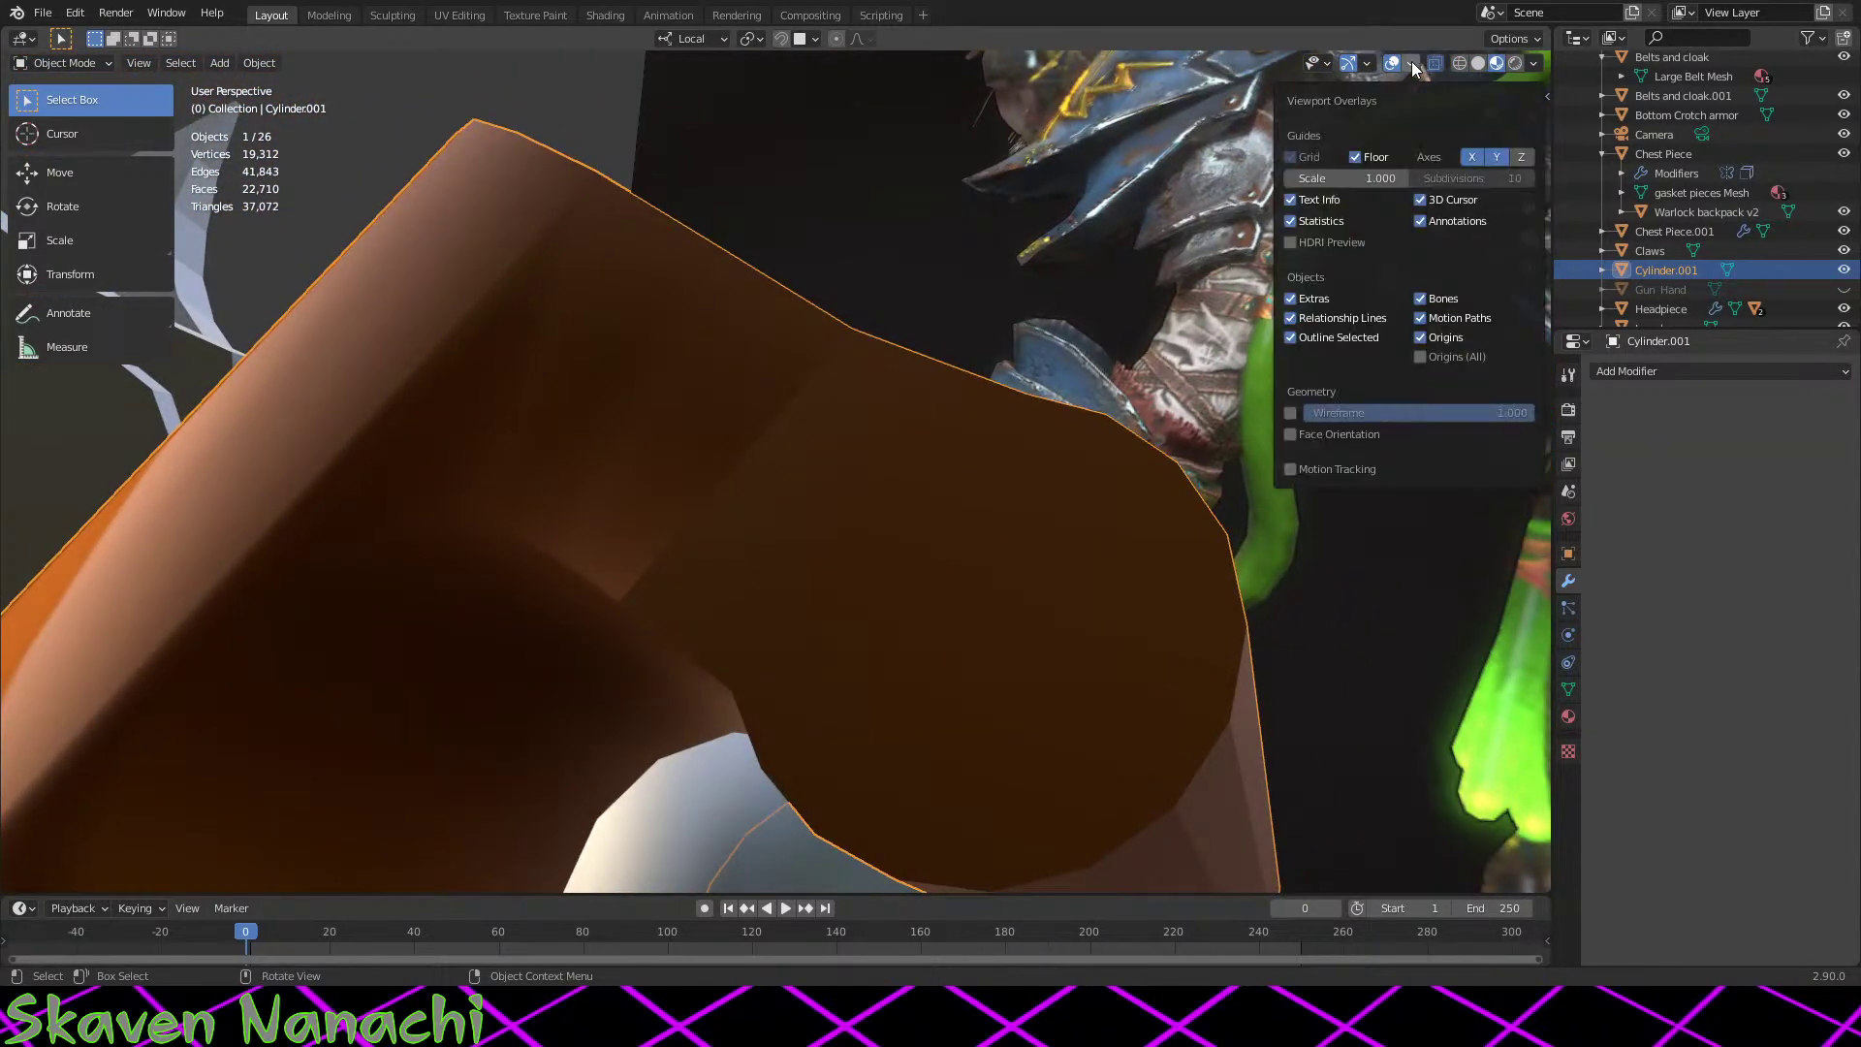
left_click(1290, 435)
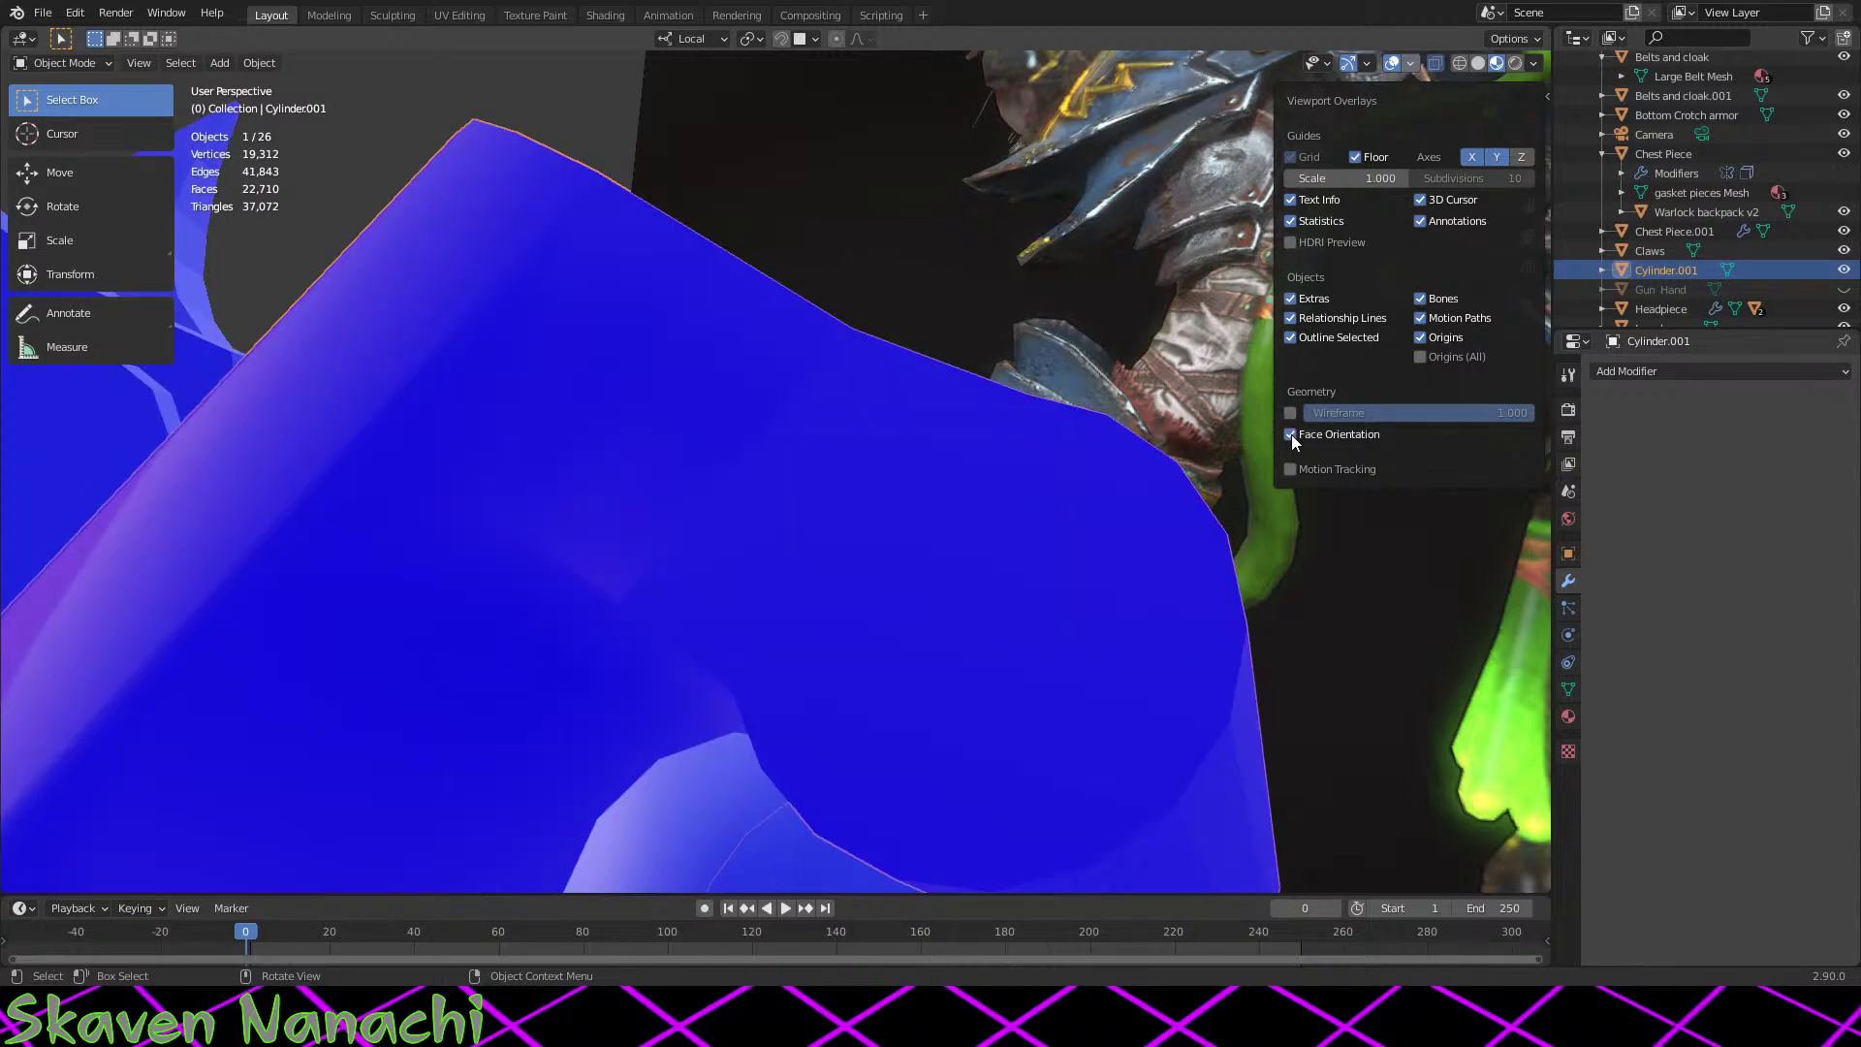
Step: Turn off the Face Orientation overlay and bring the untouched side of the claw connection into view
left_click(1291, 434)
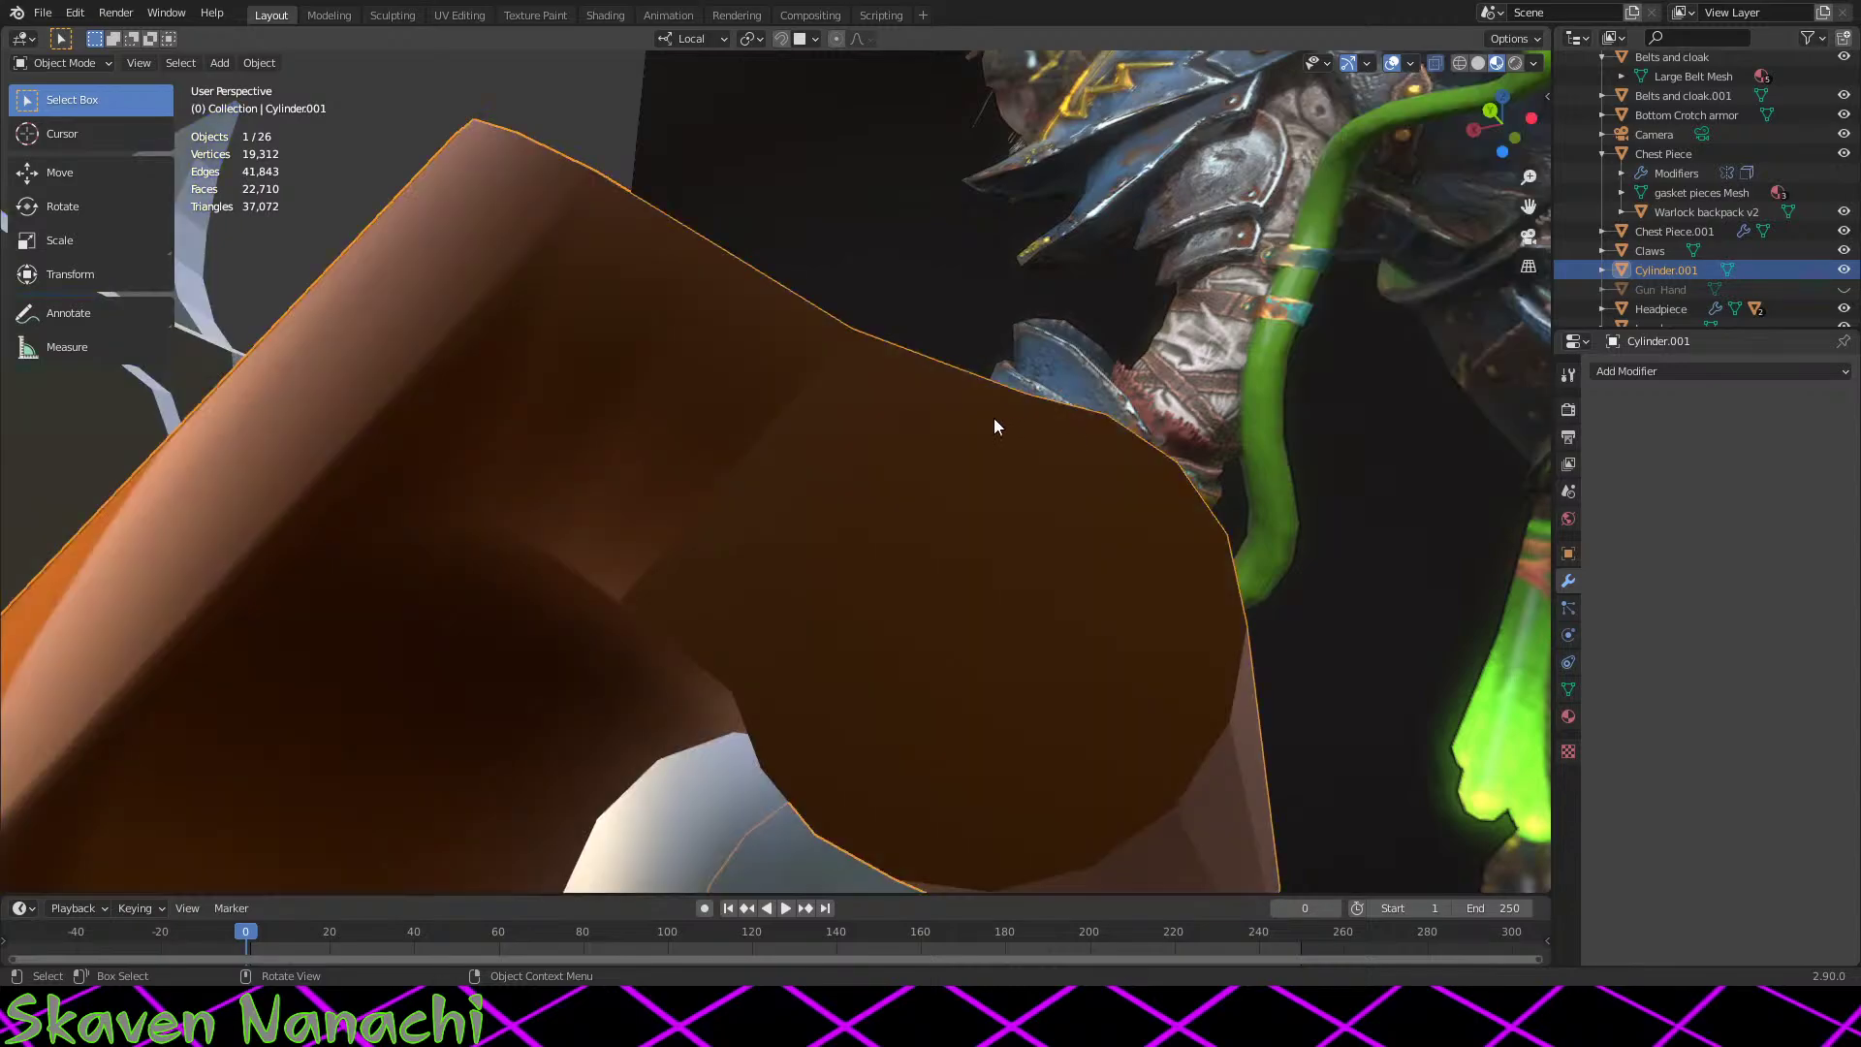
middle_click_drag(995, 417, 1212, 461)
key("Tab")
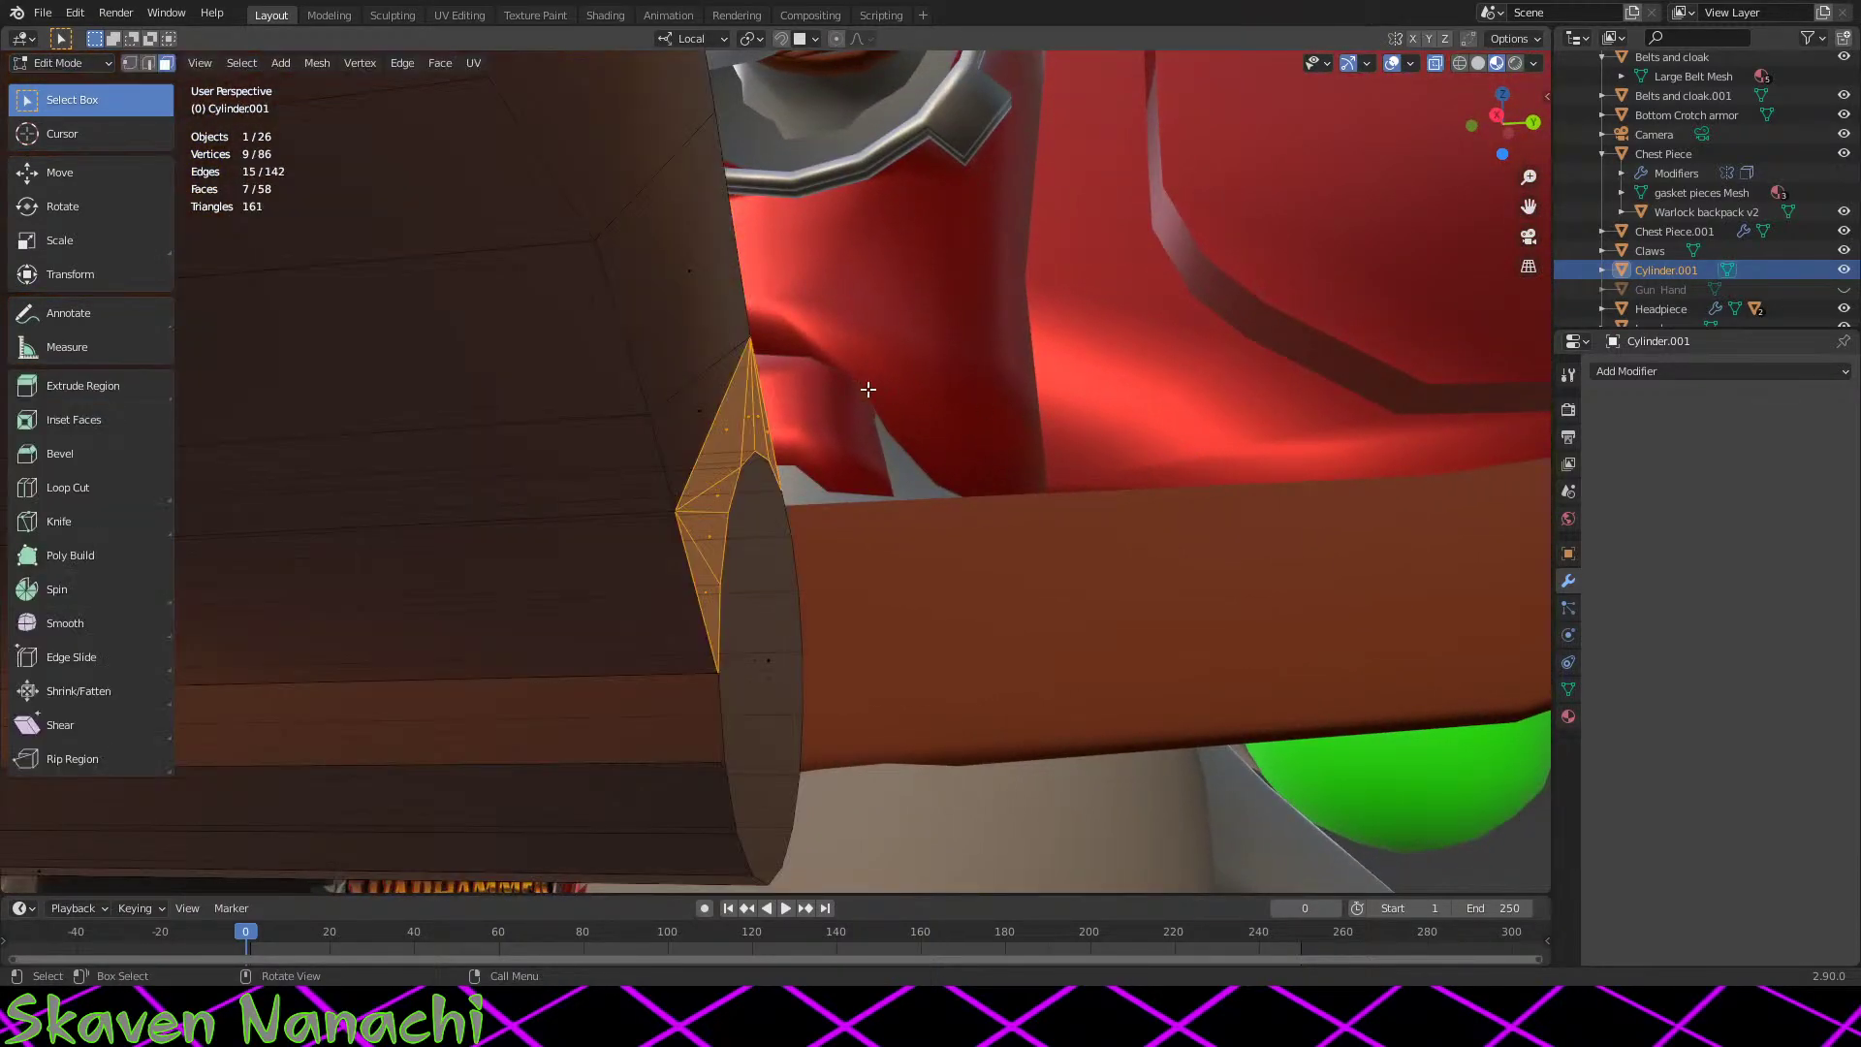
middle_click_drag(869, 390, 889, 474)
key("Tab")
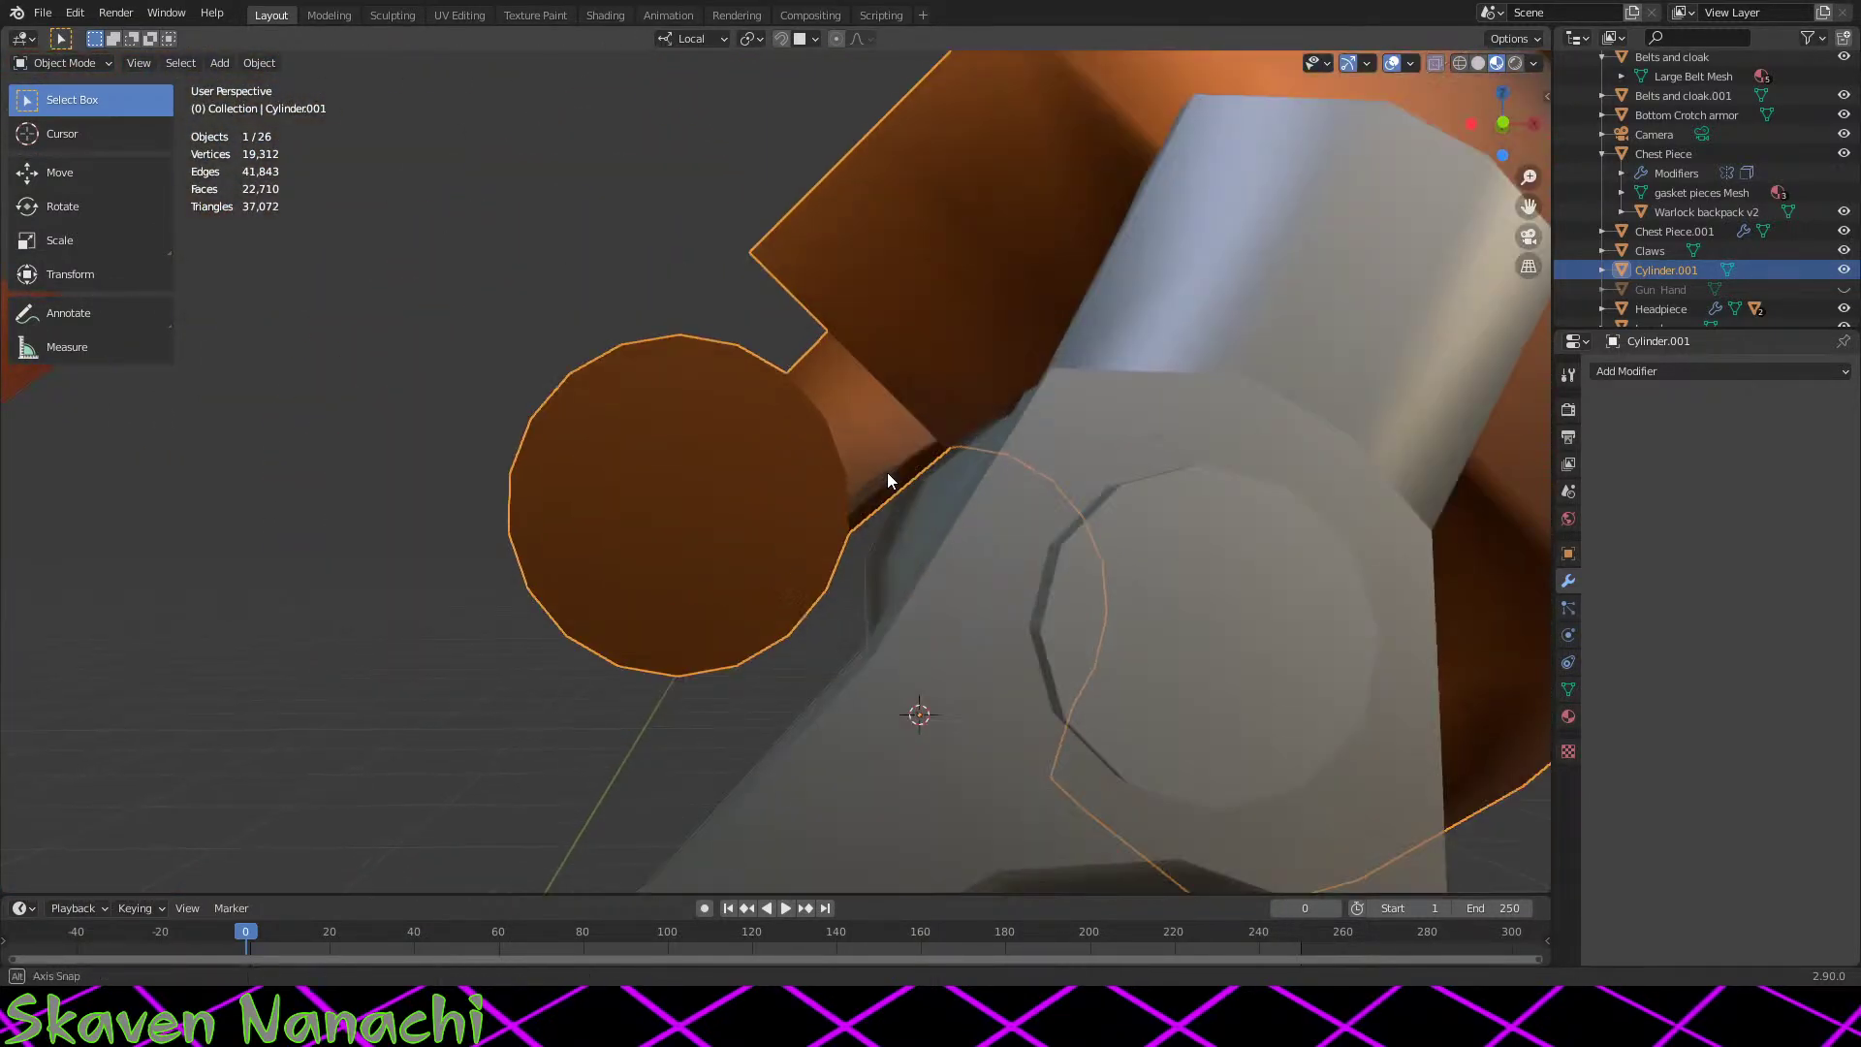
Step: Select the nine vertices bordering the gap on the opposite side, including the cylinder's rim vertices, and fill them with a face
scroll(892, 479, "up", 2)
key("Tab")
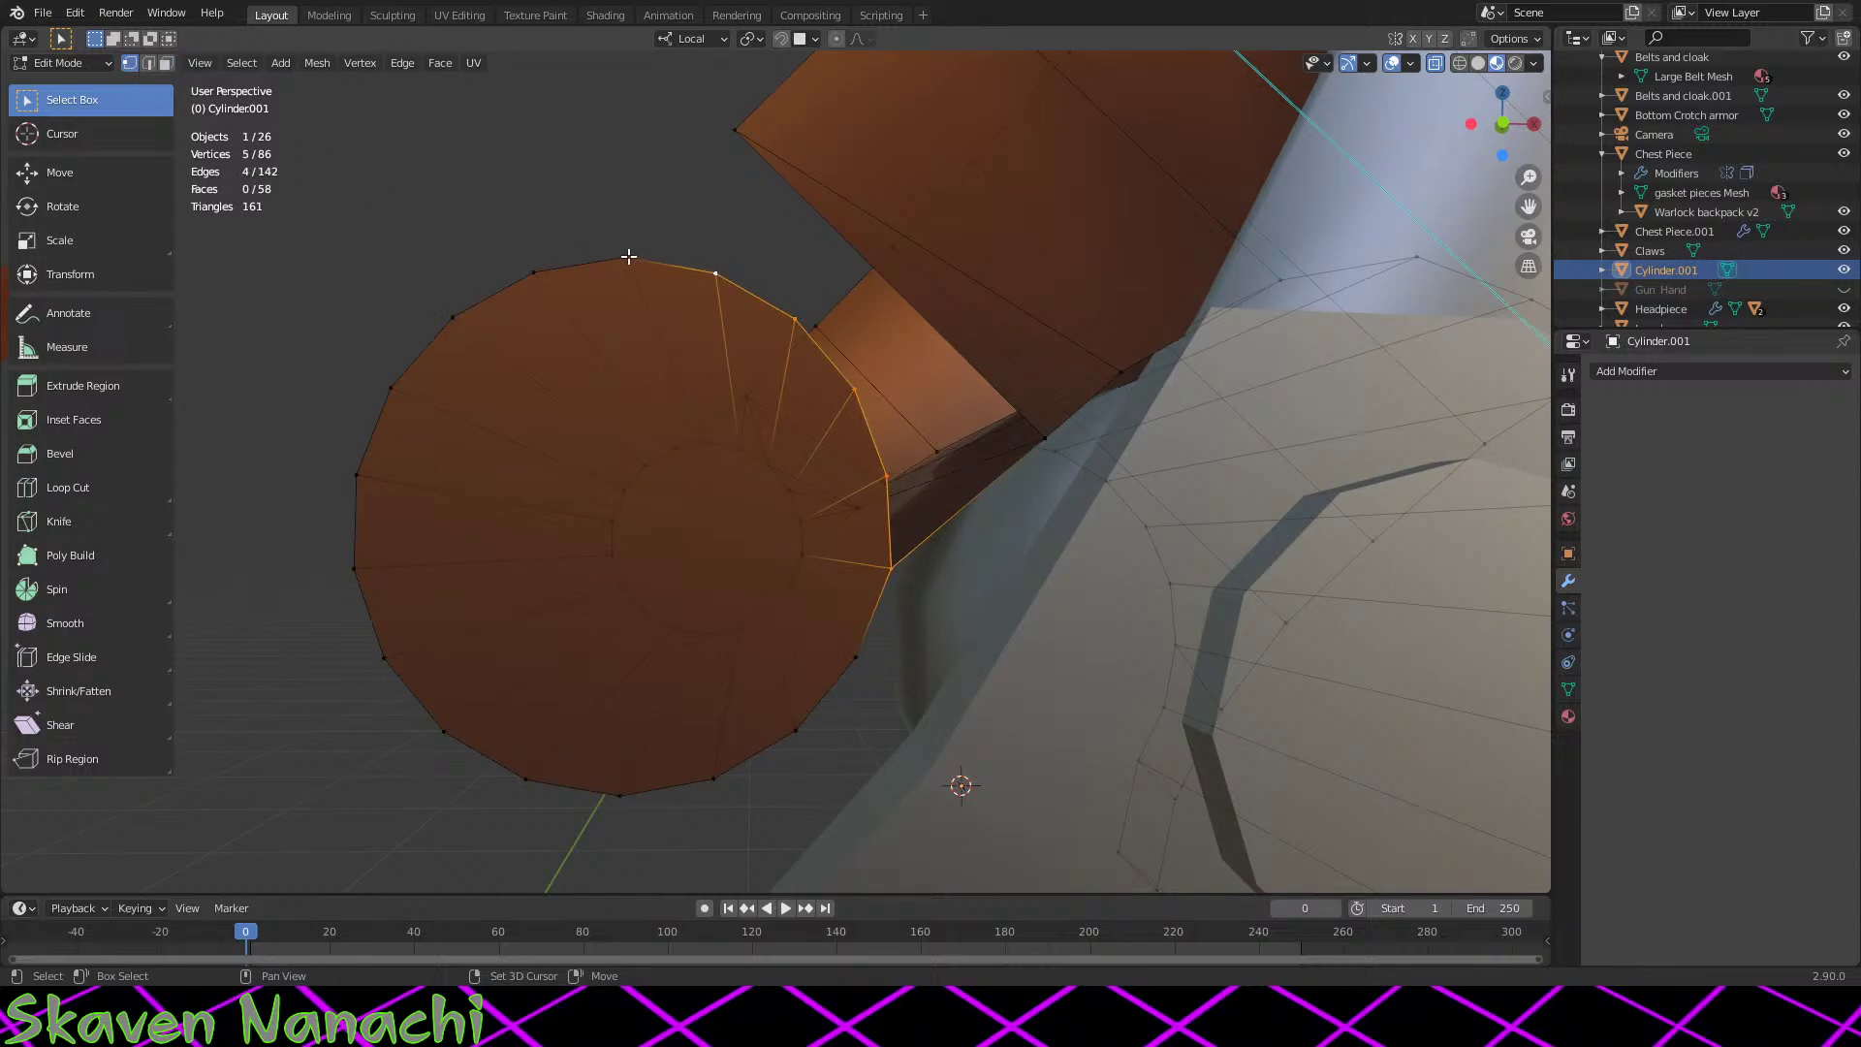
middle_click_drag(885, 383, 888, 387)
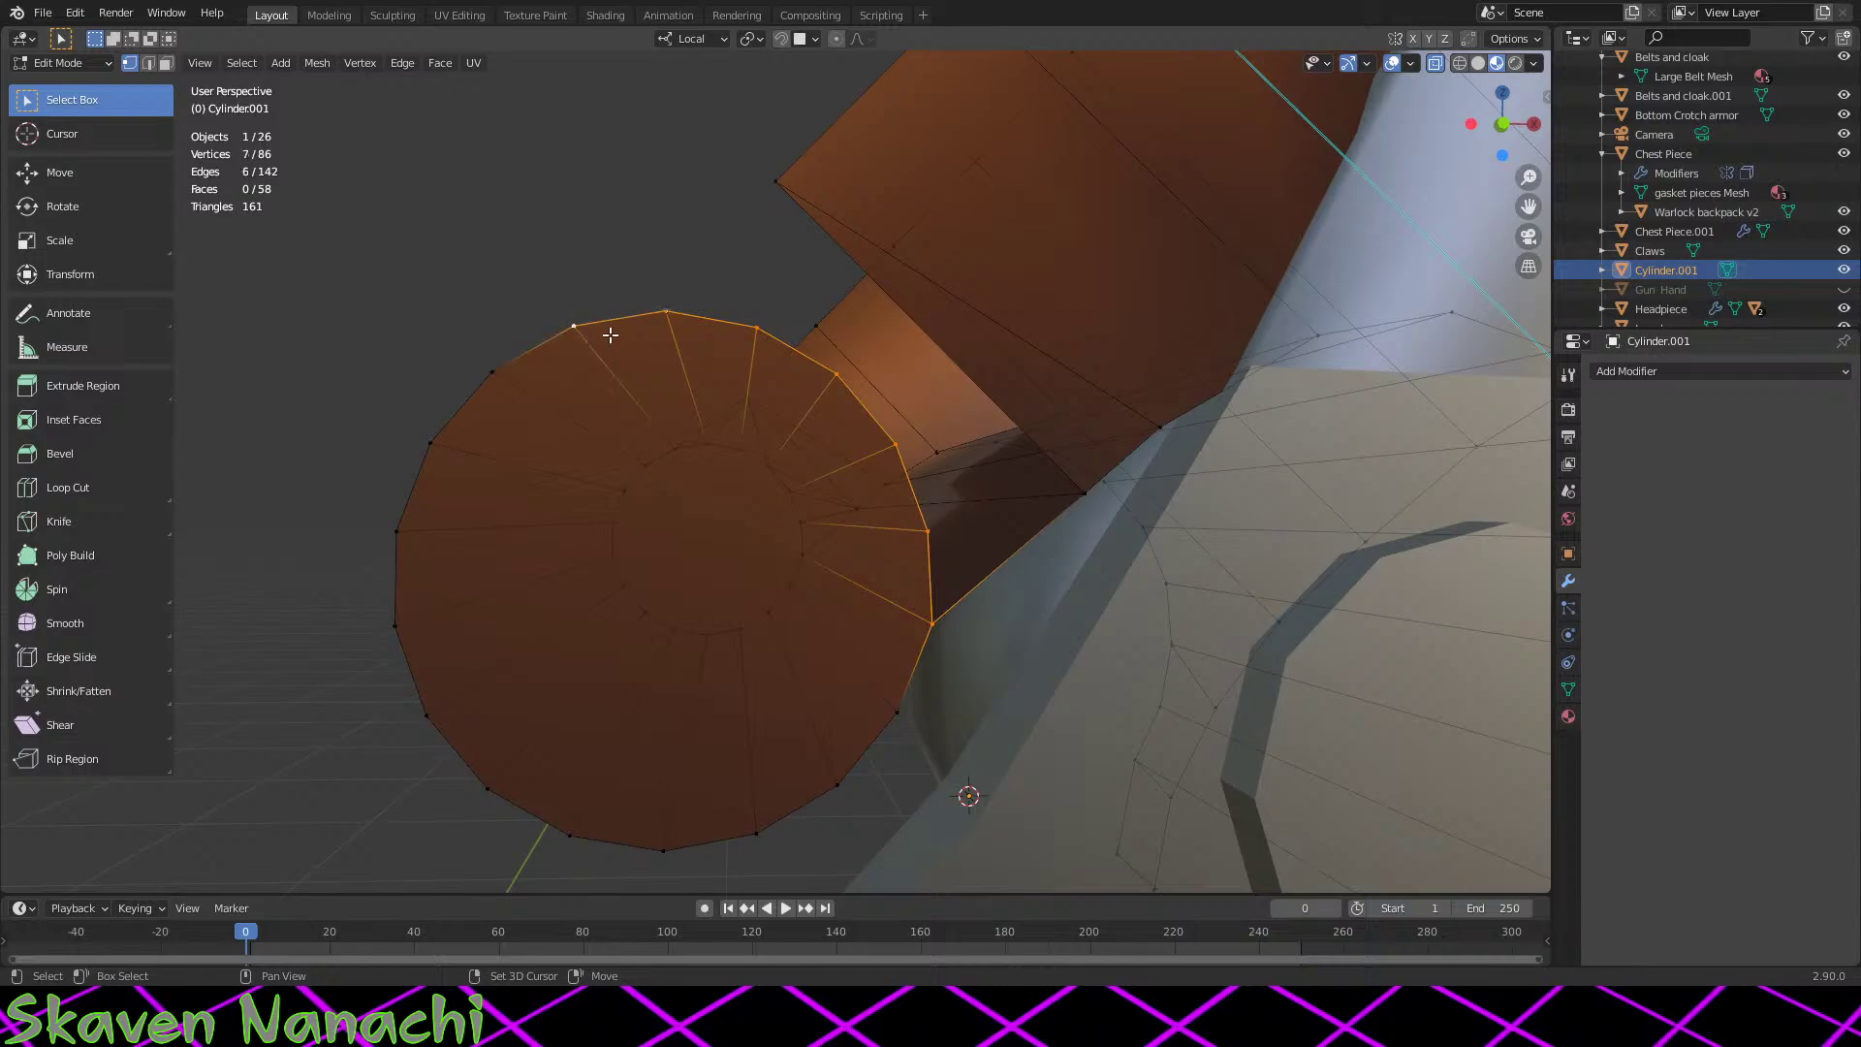
middle_click_drag(609, 334, 831, 458)
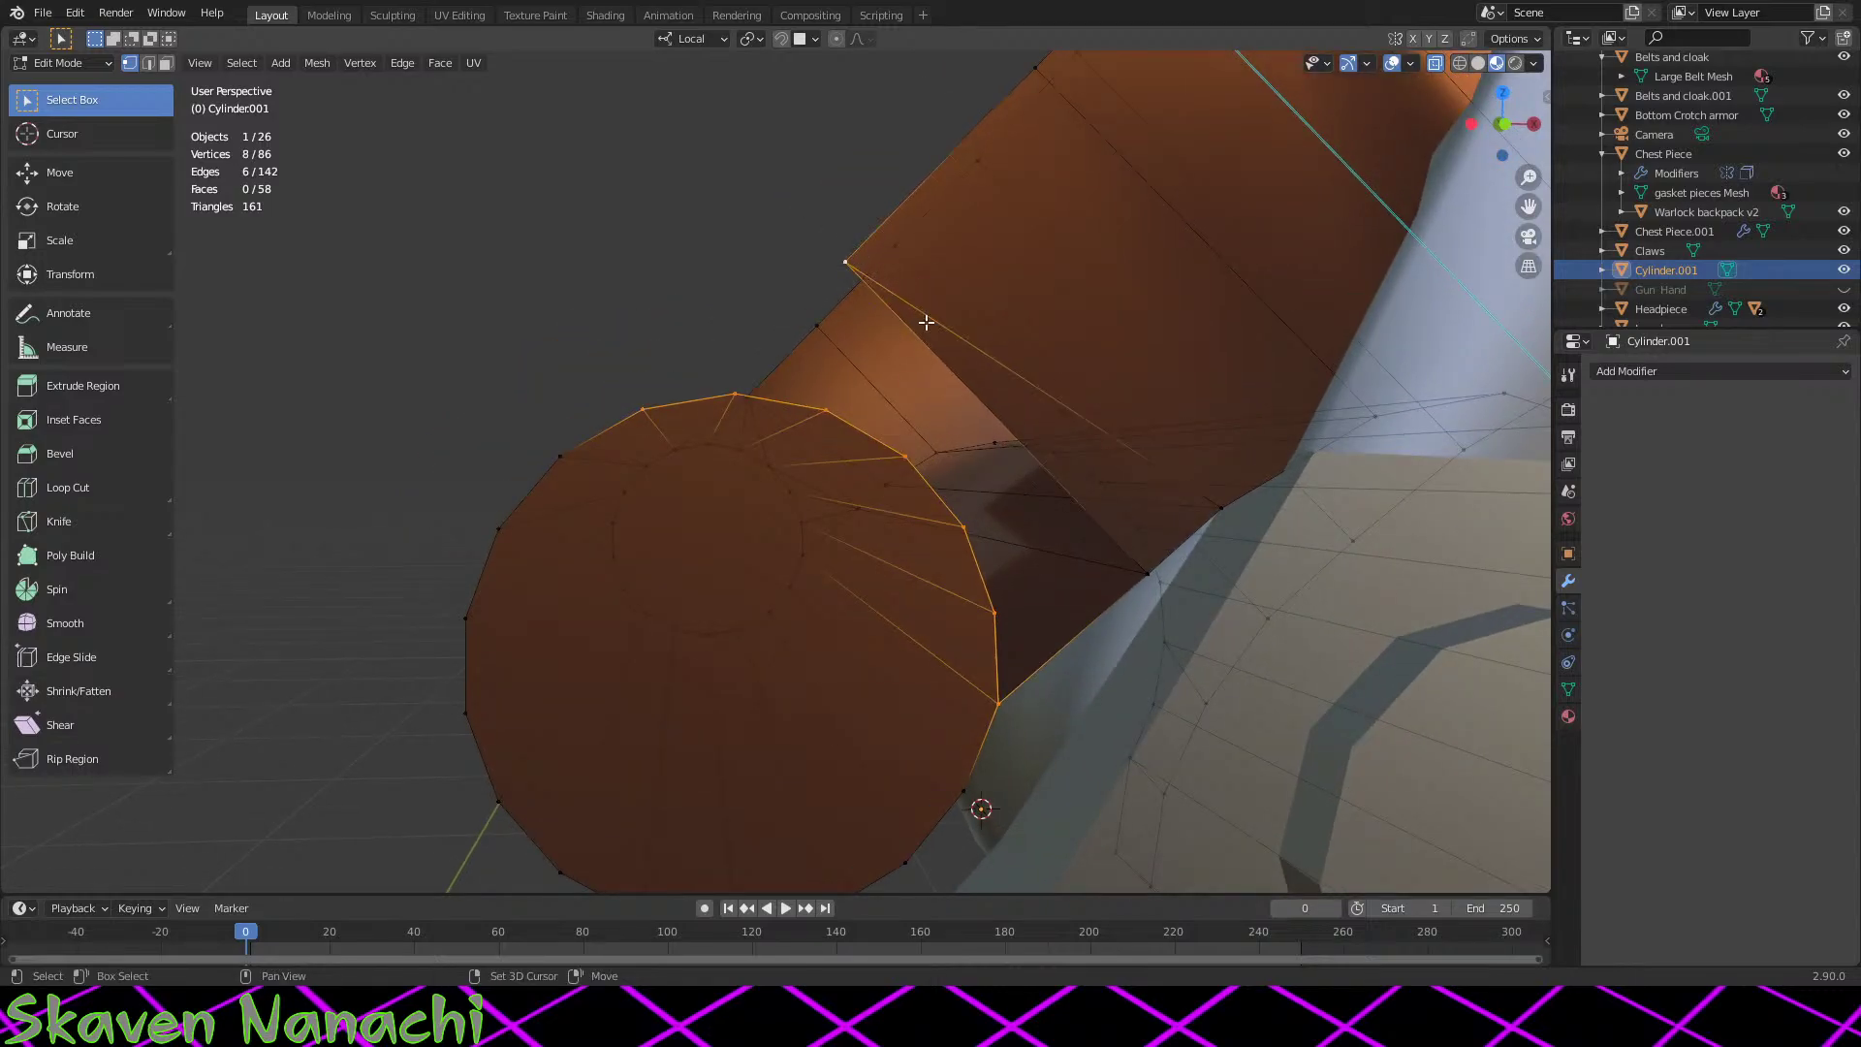
middle_click_drag(1129, 658, 999, 638, "shift")
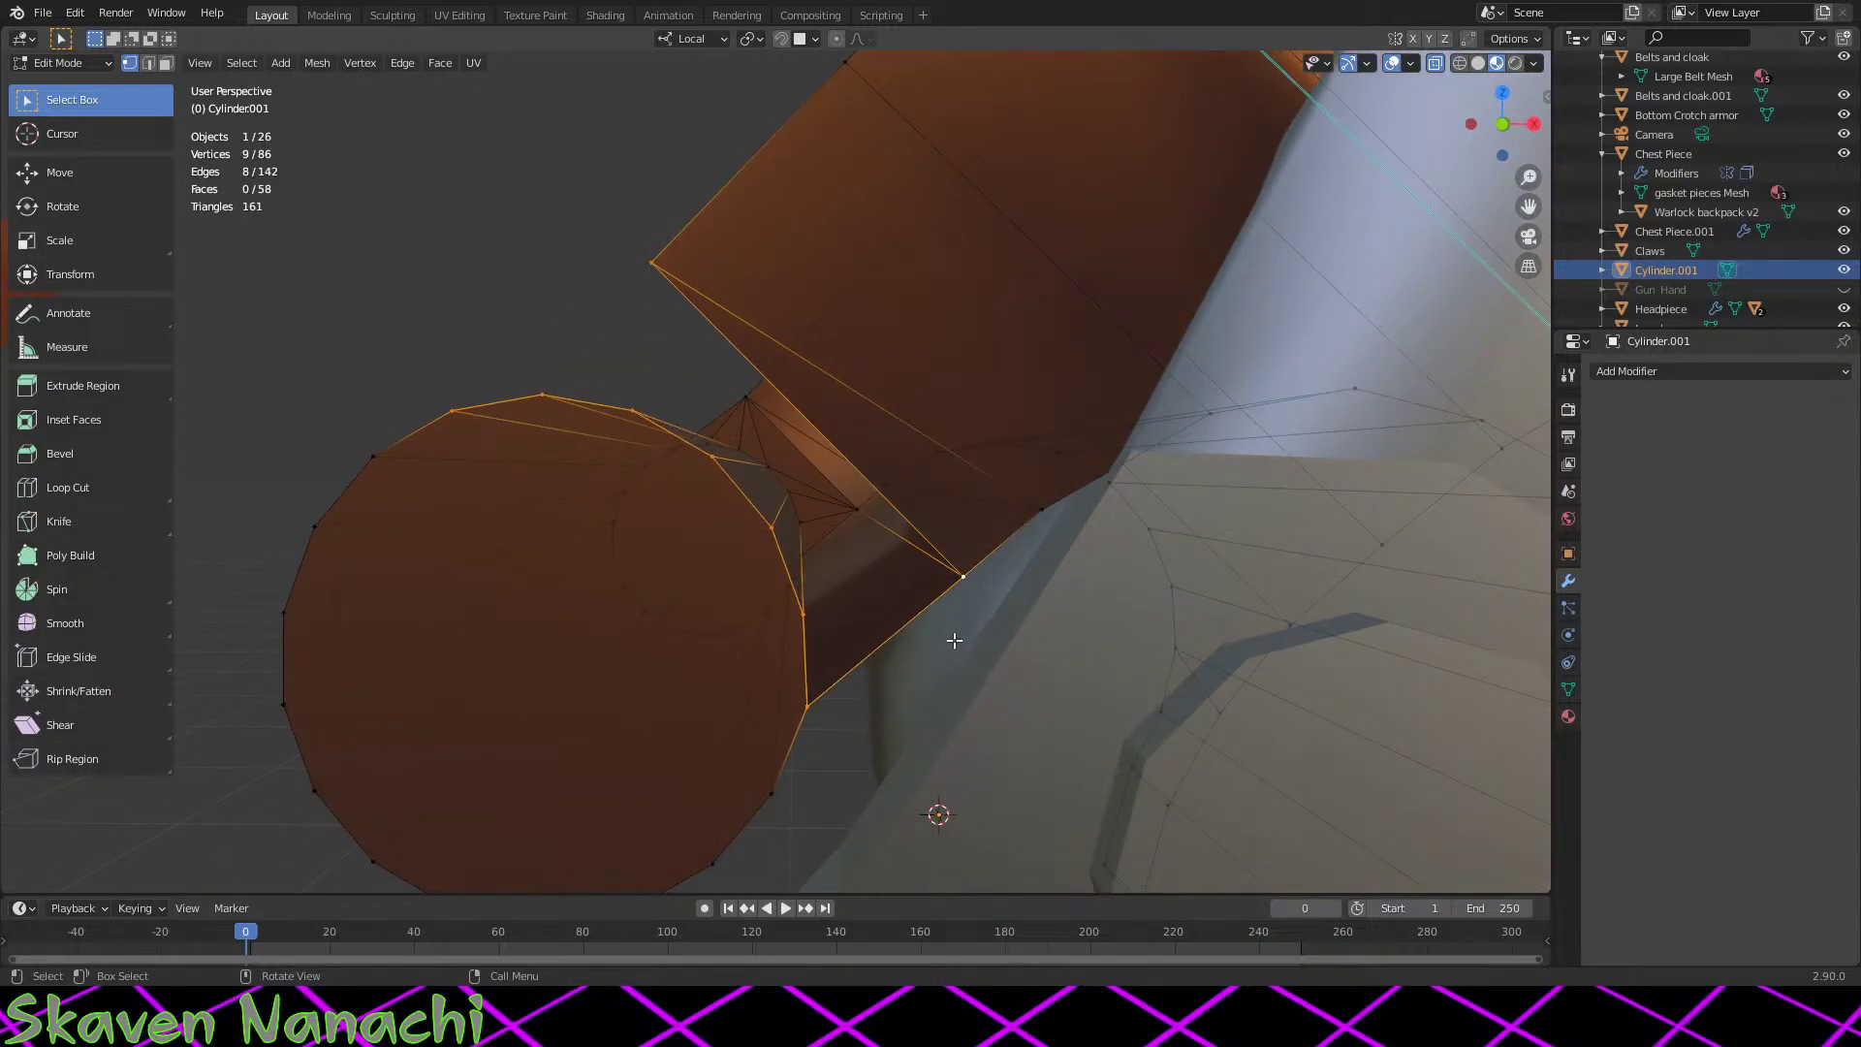
key("f")
Step: Triangulate the new side-wall face between the claw connection and the cylinder rim
right_click(863, 557)
left_click(167, 66)
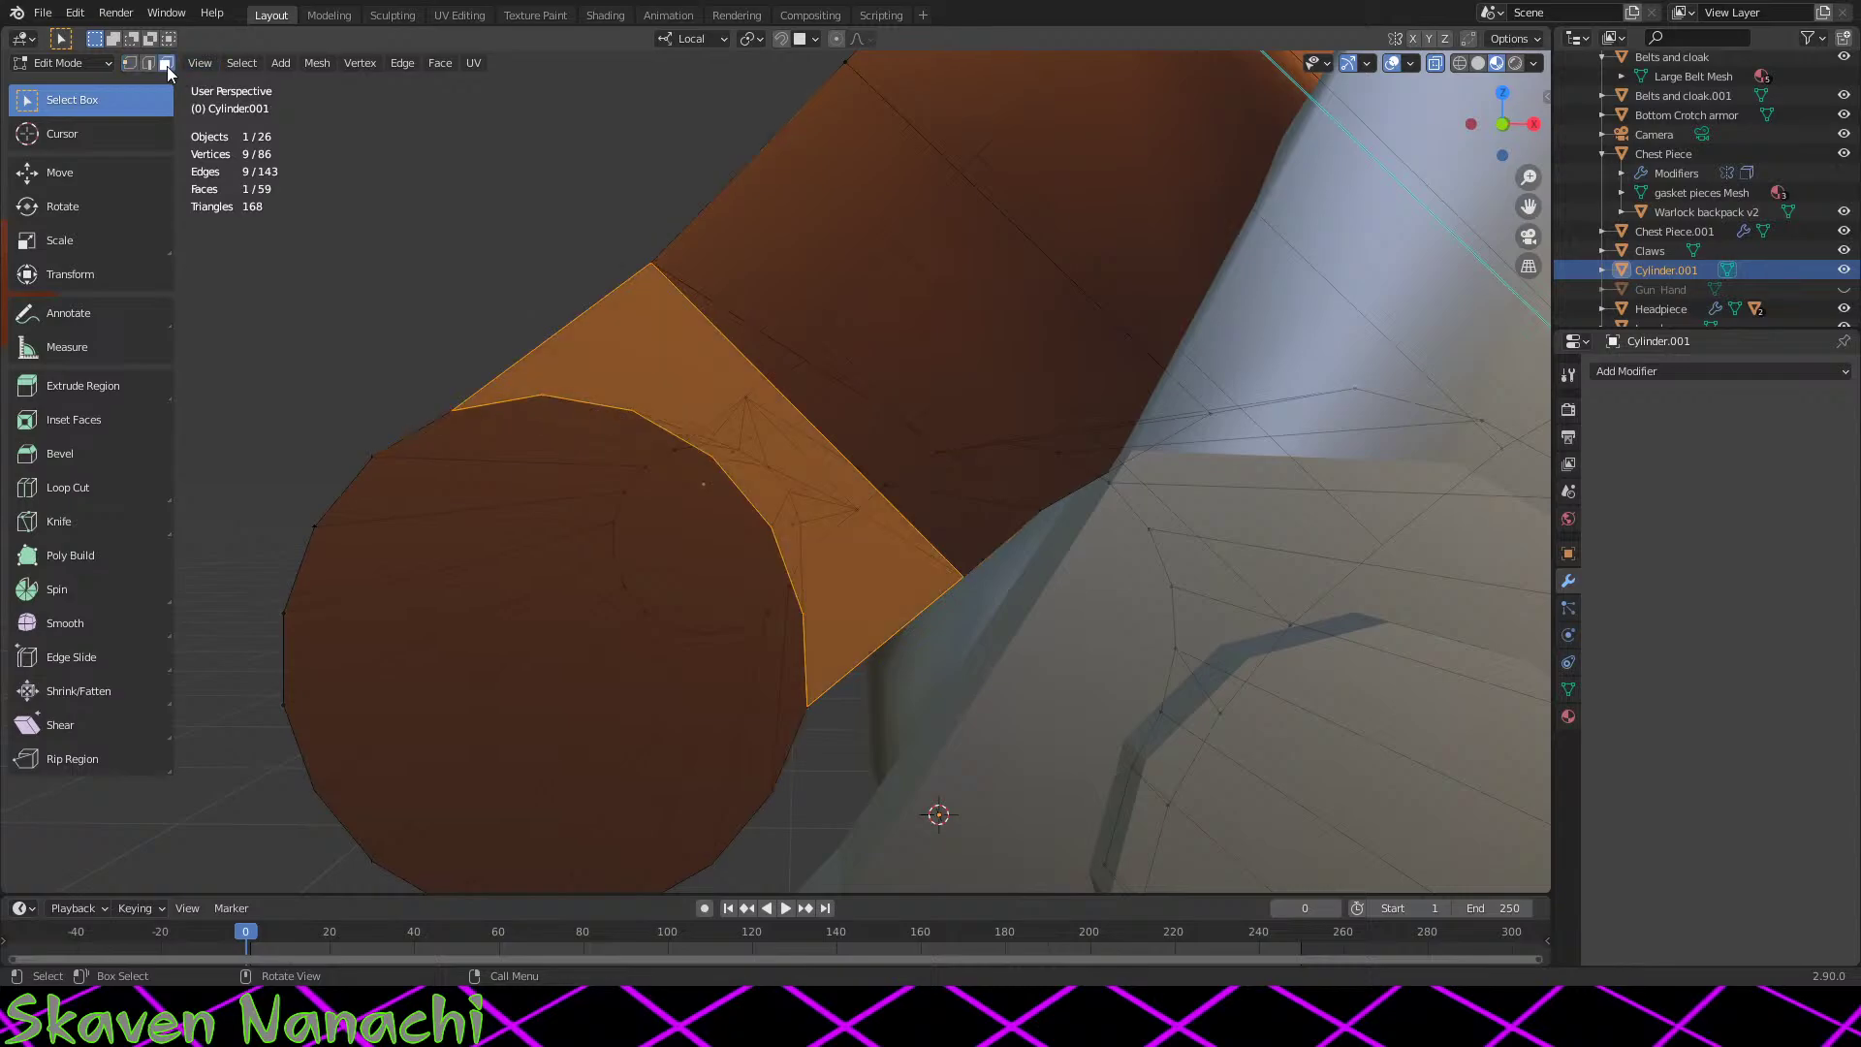
right_click(450, 264)
left_click(485, 243)
right_click(489, 293)
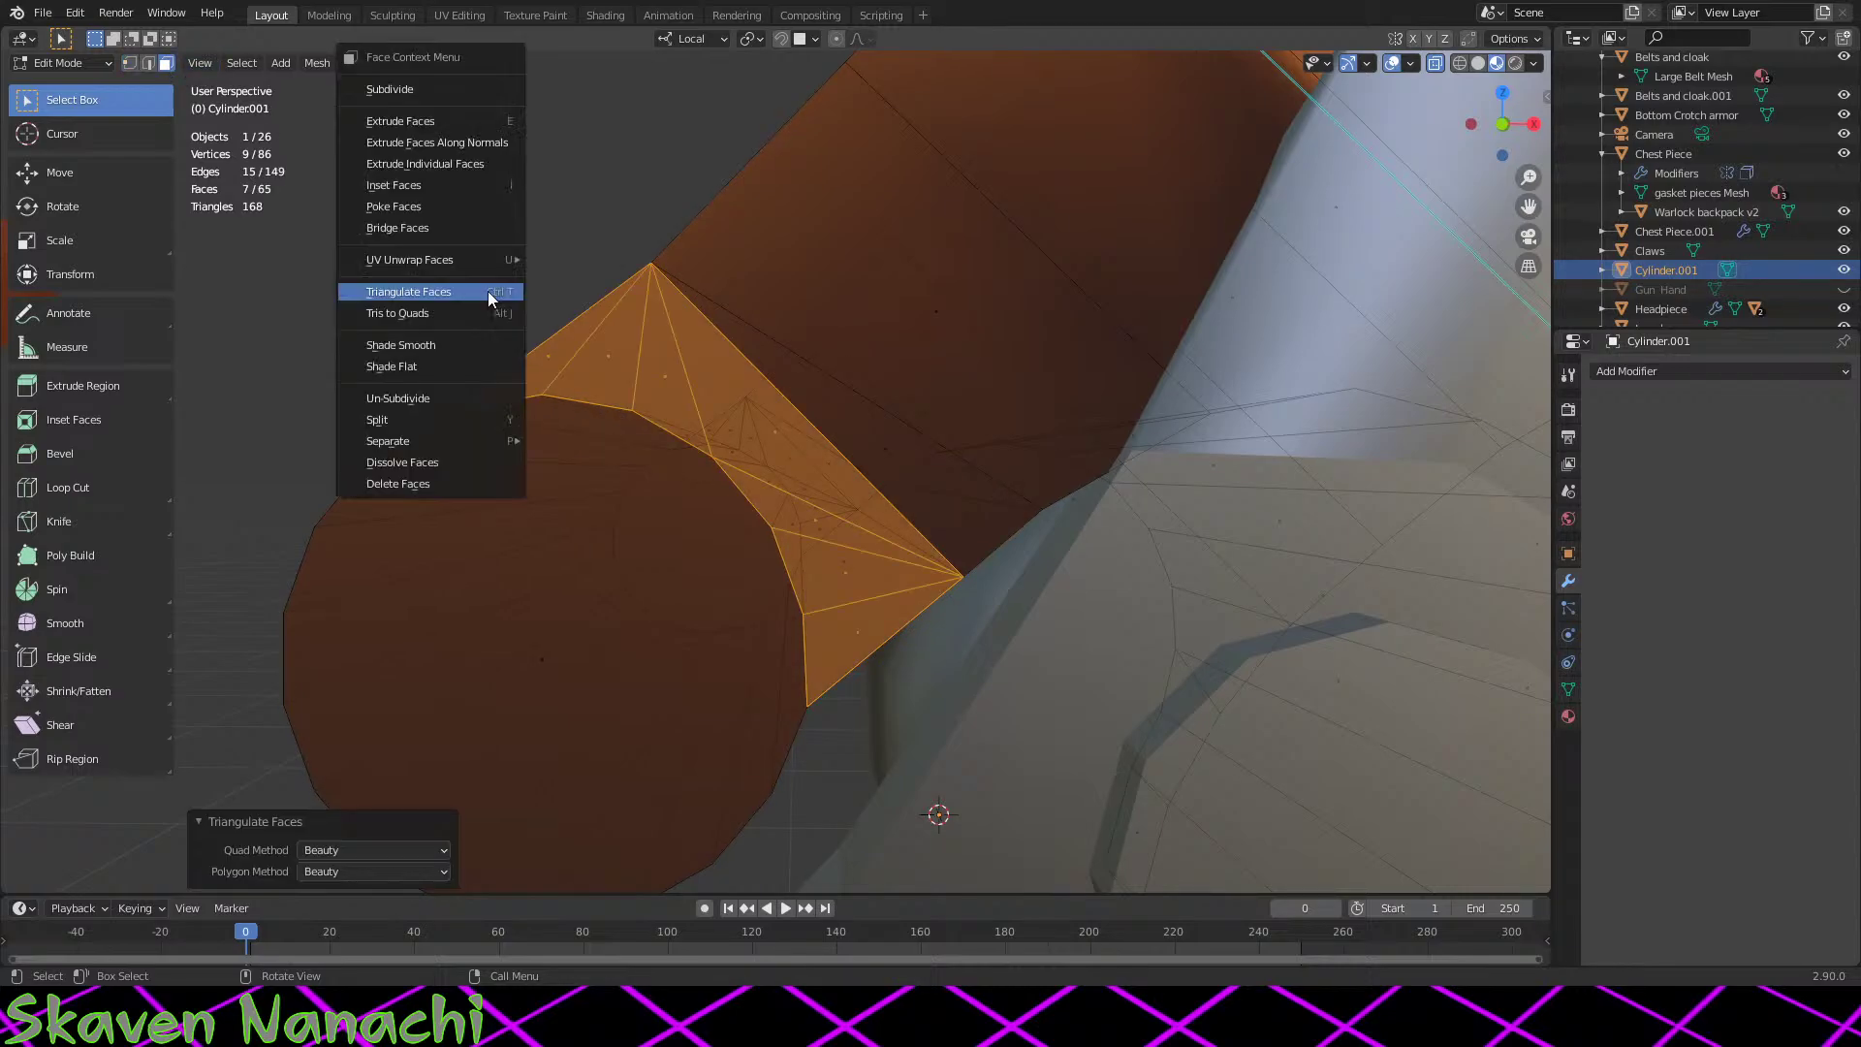
left_click(466, 313)
Step: Select the six long cylinder side faces that face the inside of the claw connection and delete them
key("Tab")
middle_click_drag(764, 558, 1003, 666)
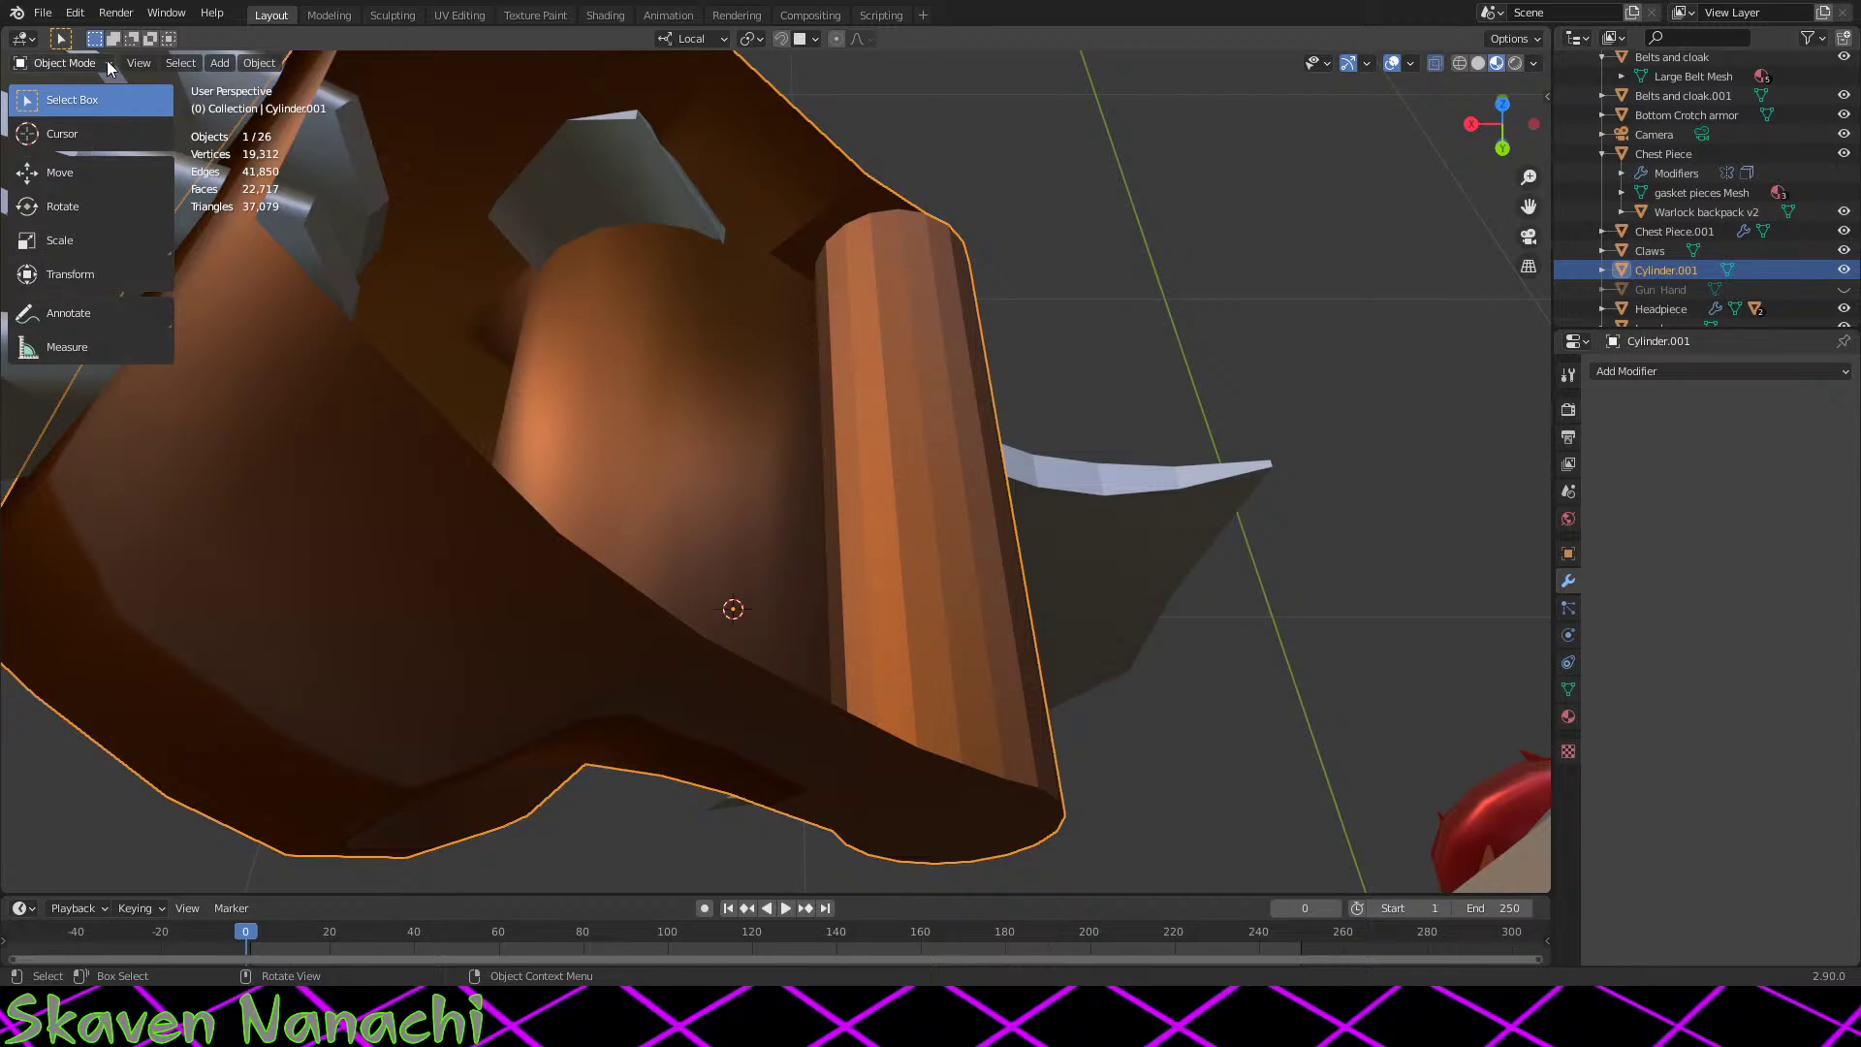
key("Tab")
middle_click_drag(903, 300, 922, 277)
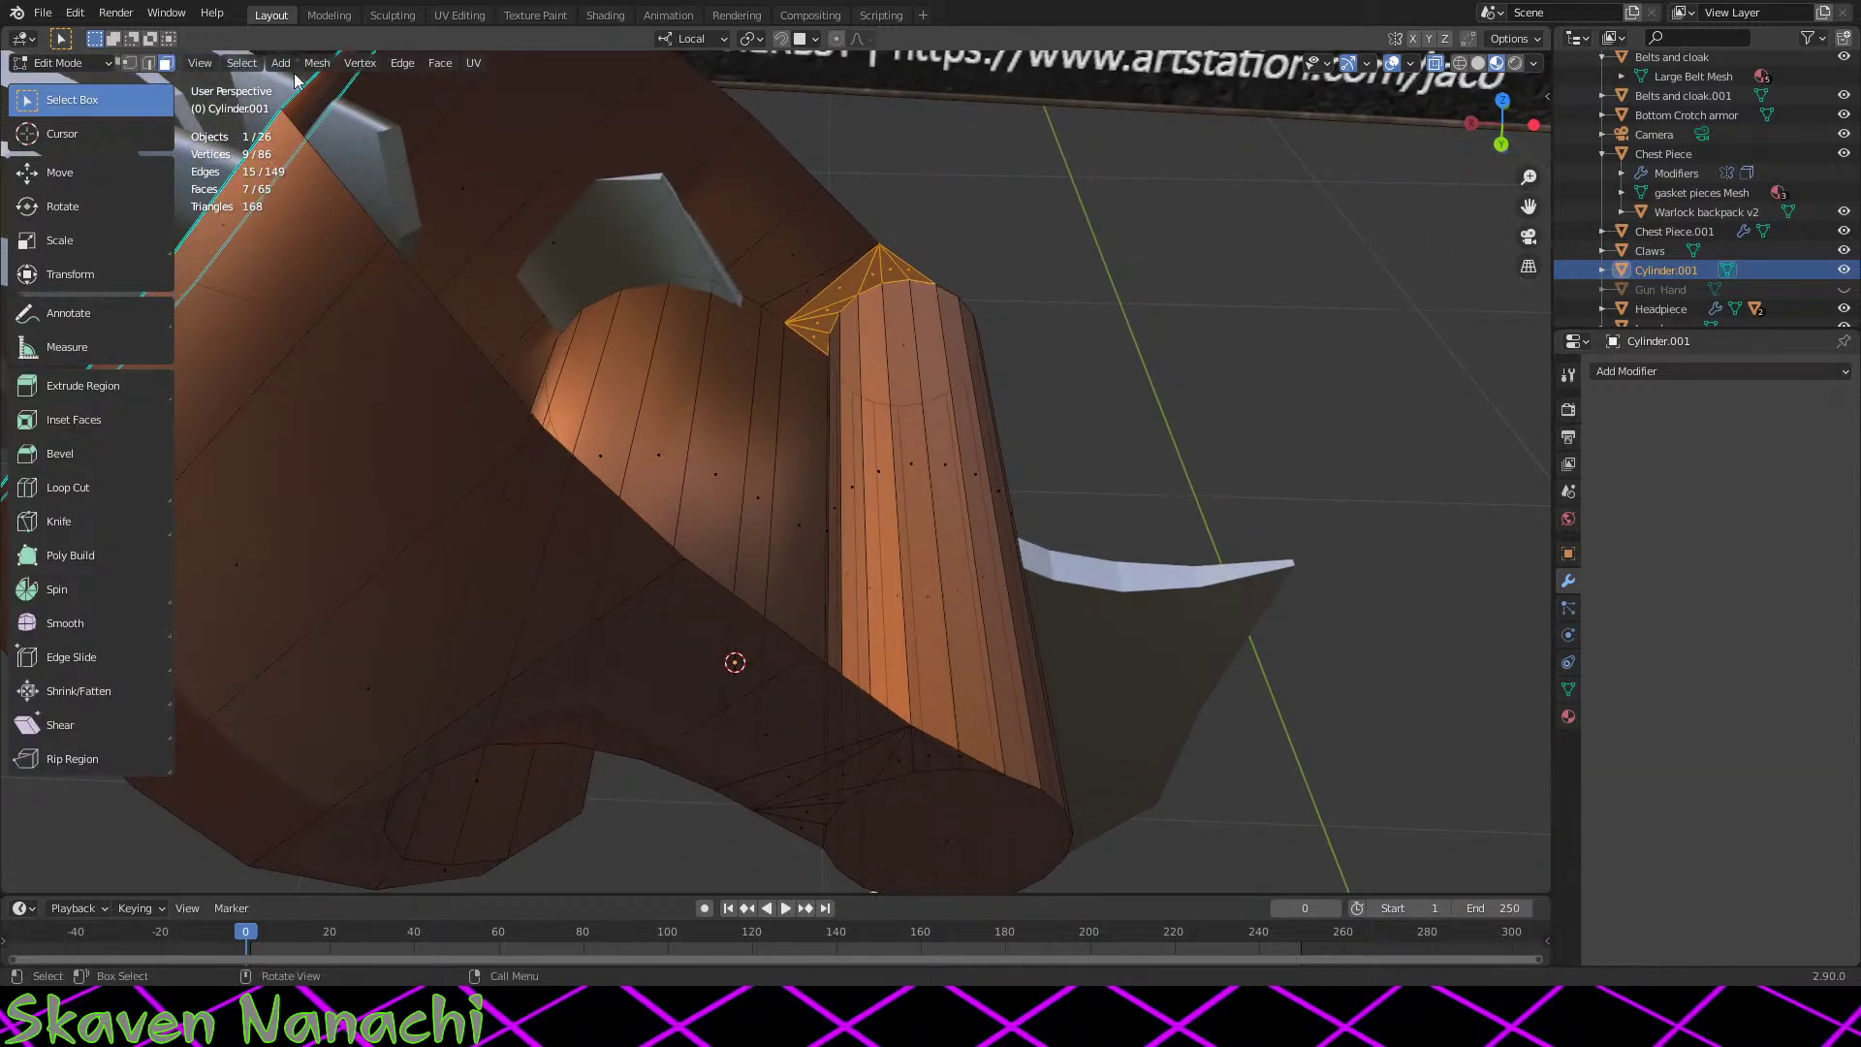
left_click(945, 461)
left_click(911, 468, "shift")
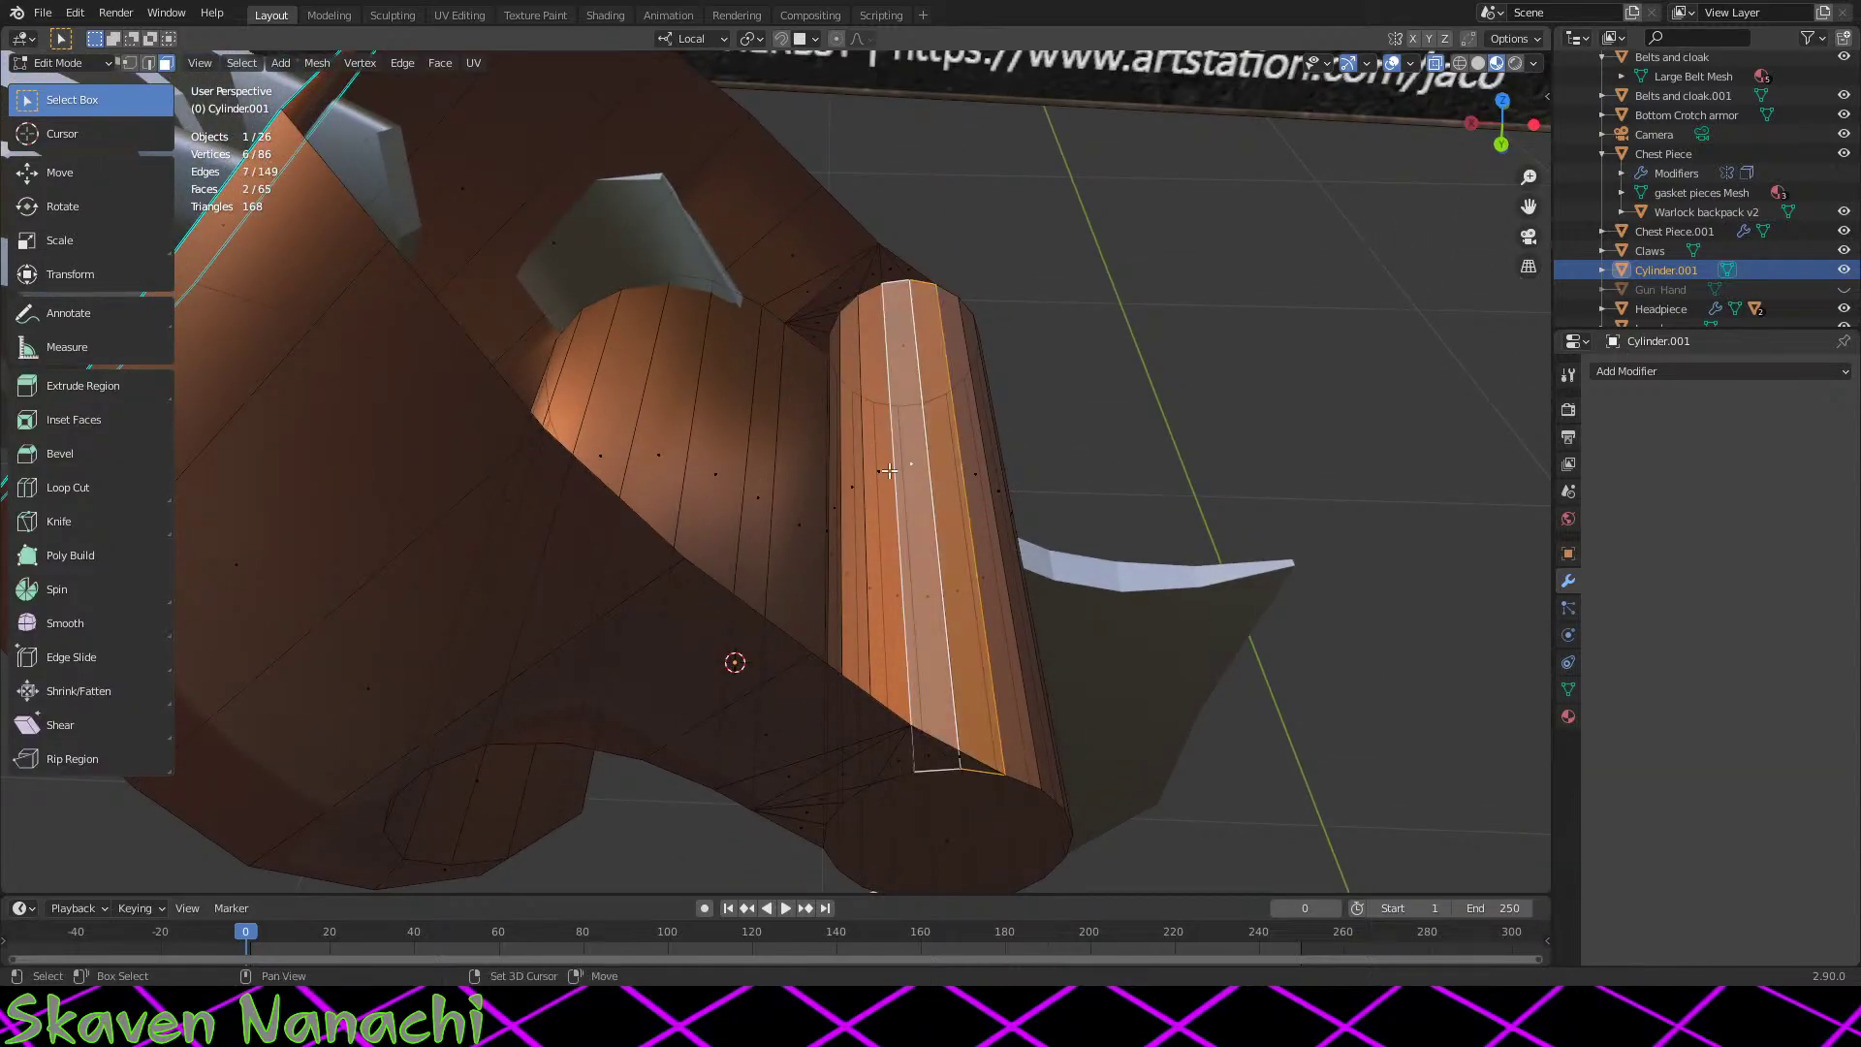
left_click(878, 473, "shift")
left_click(859, 504, "shift")
middle_click_drag(858, 508, 698, 450)
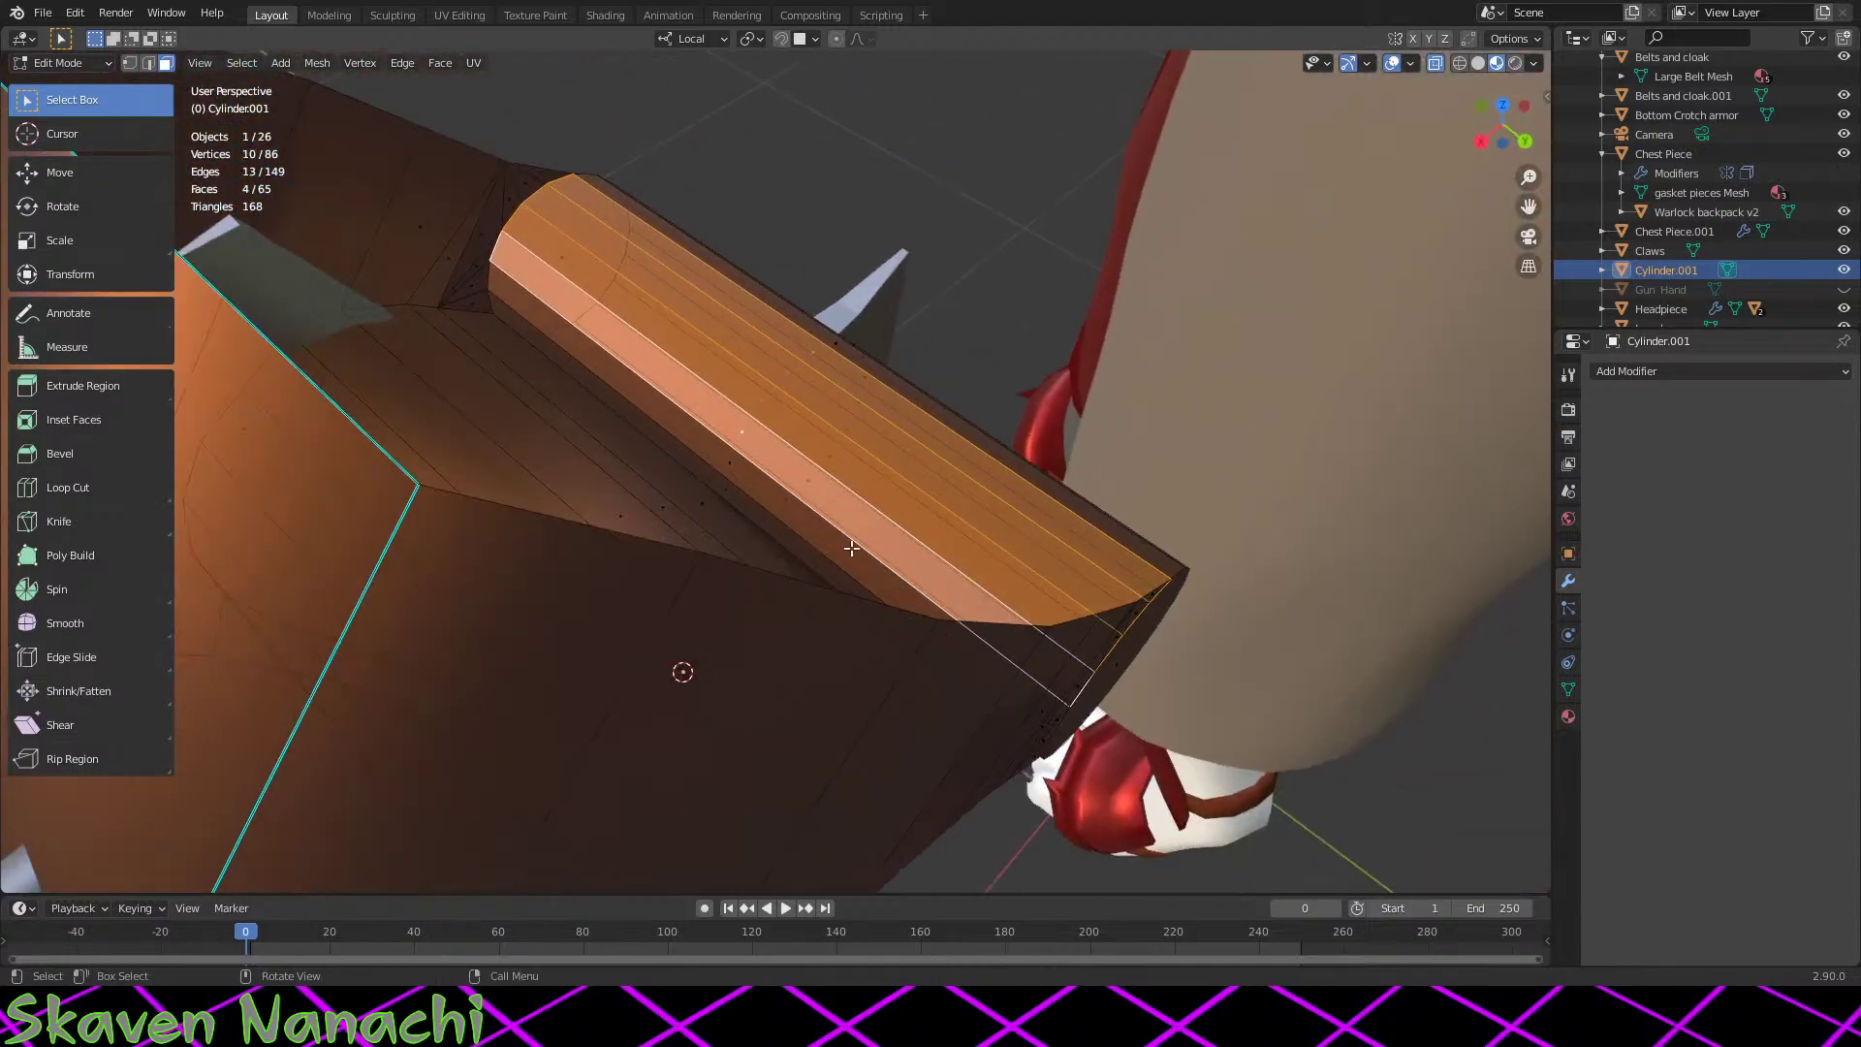
scroll(698, 450, "up", 3)
left_click(1046, 535, "shift")
middle_click_drag(954, 489, 952, 481)
scroll(960, 538, "down", 3)
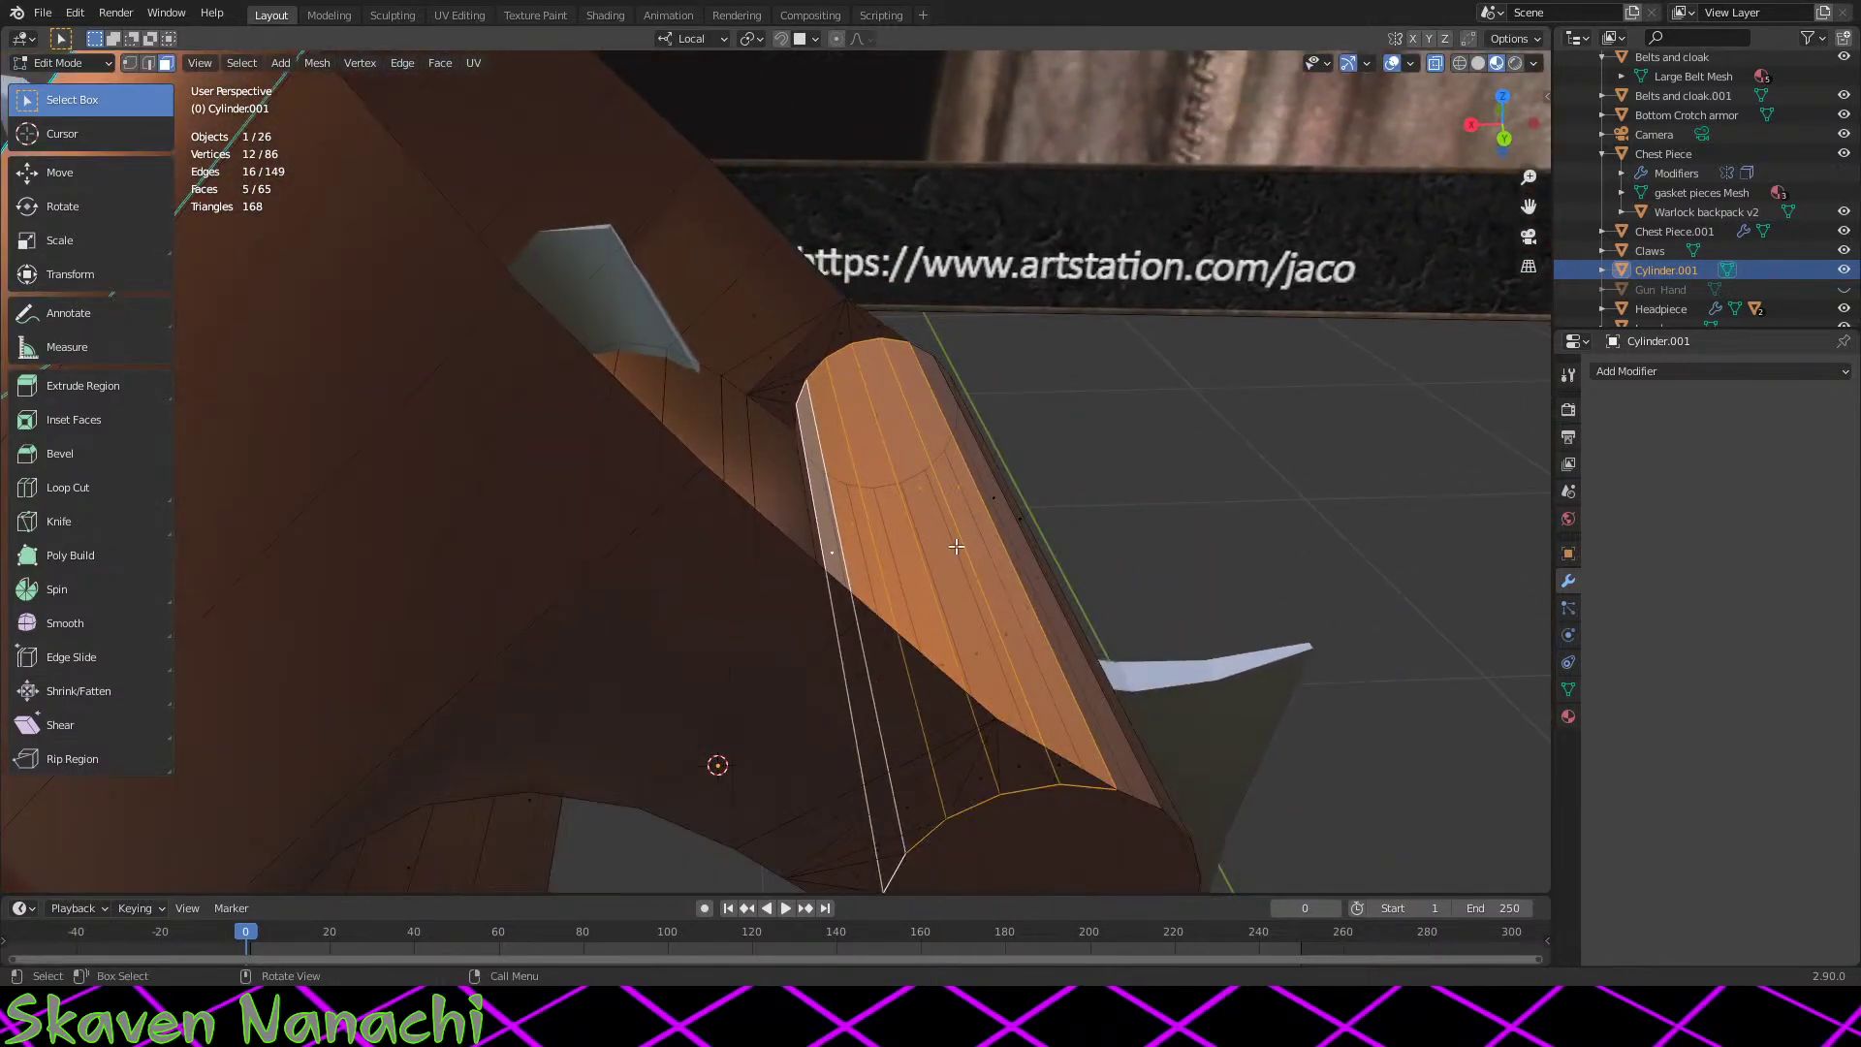
middle_click_drag(972, 591, 1059, 614)
scroll(1059, 615, "up", 4)
left_click(893, 677, "shift")
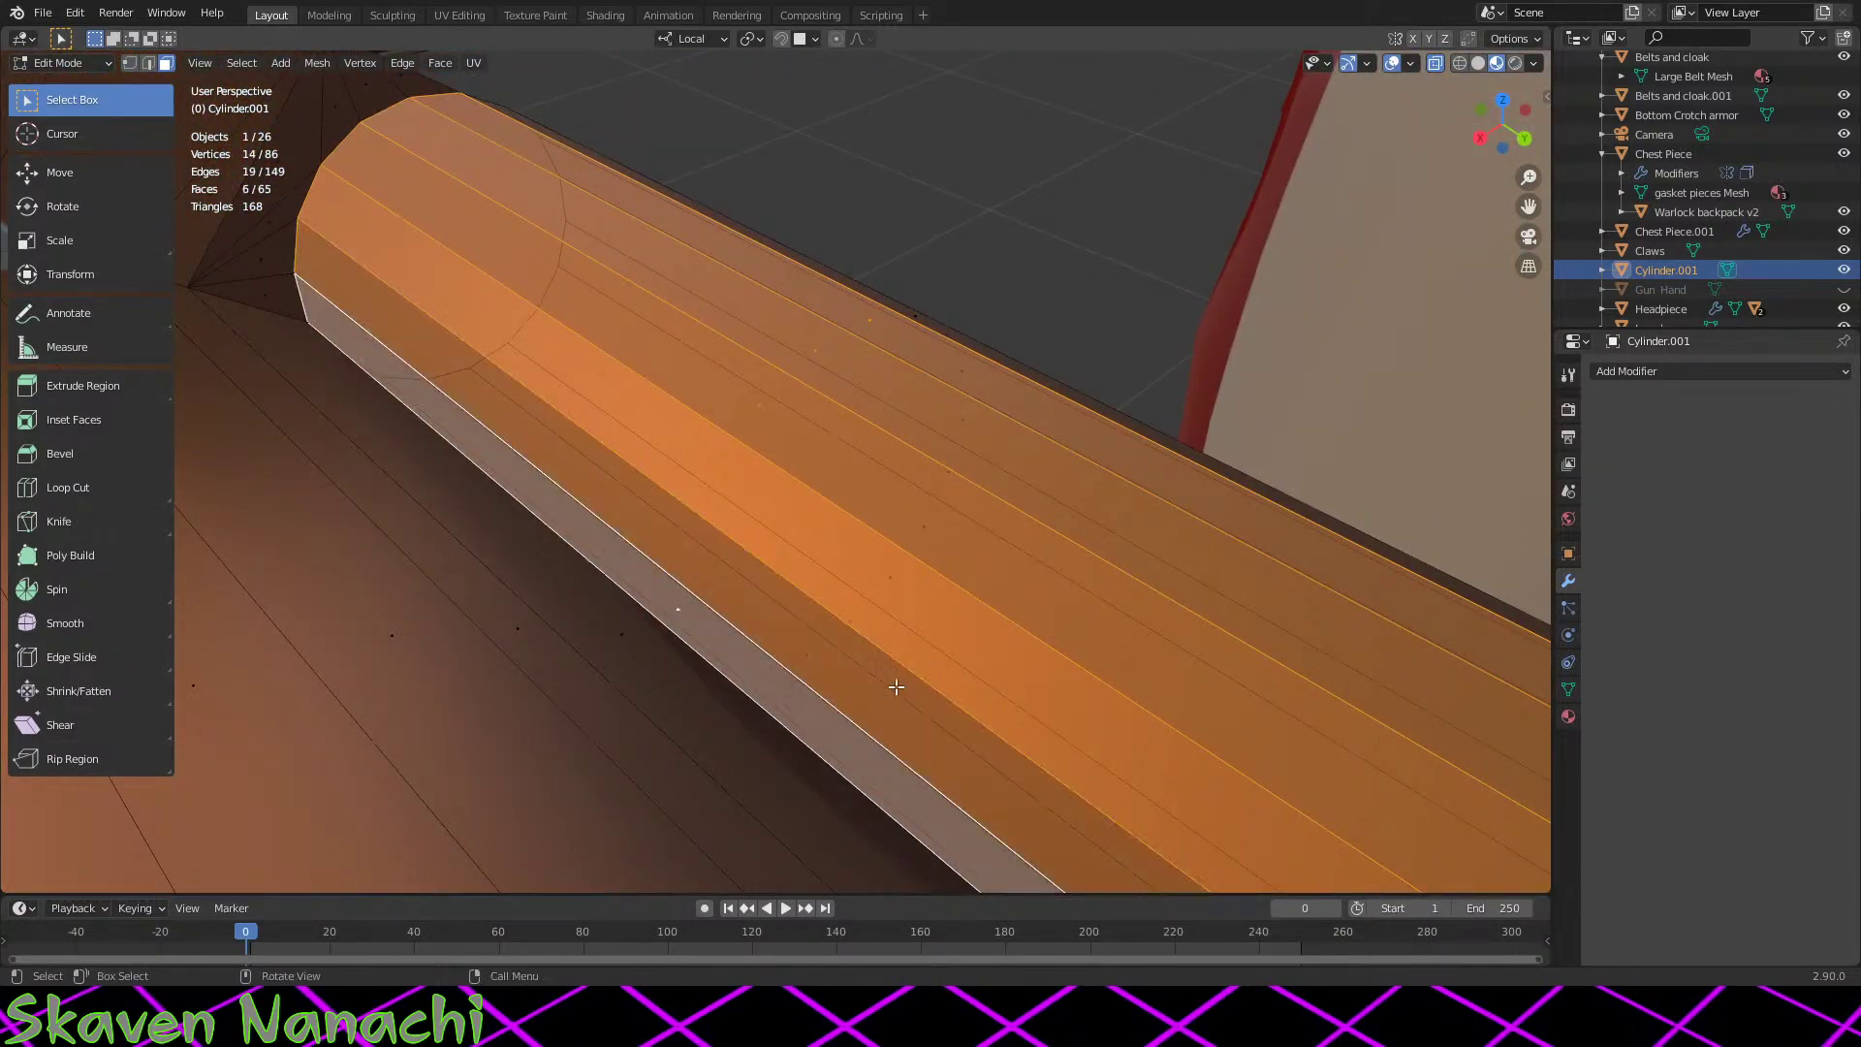
middle_click_drag(892, 677, 1158, 761)
scroll(1072, 665, "down", 3)
right_click(894, 590)
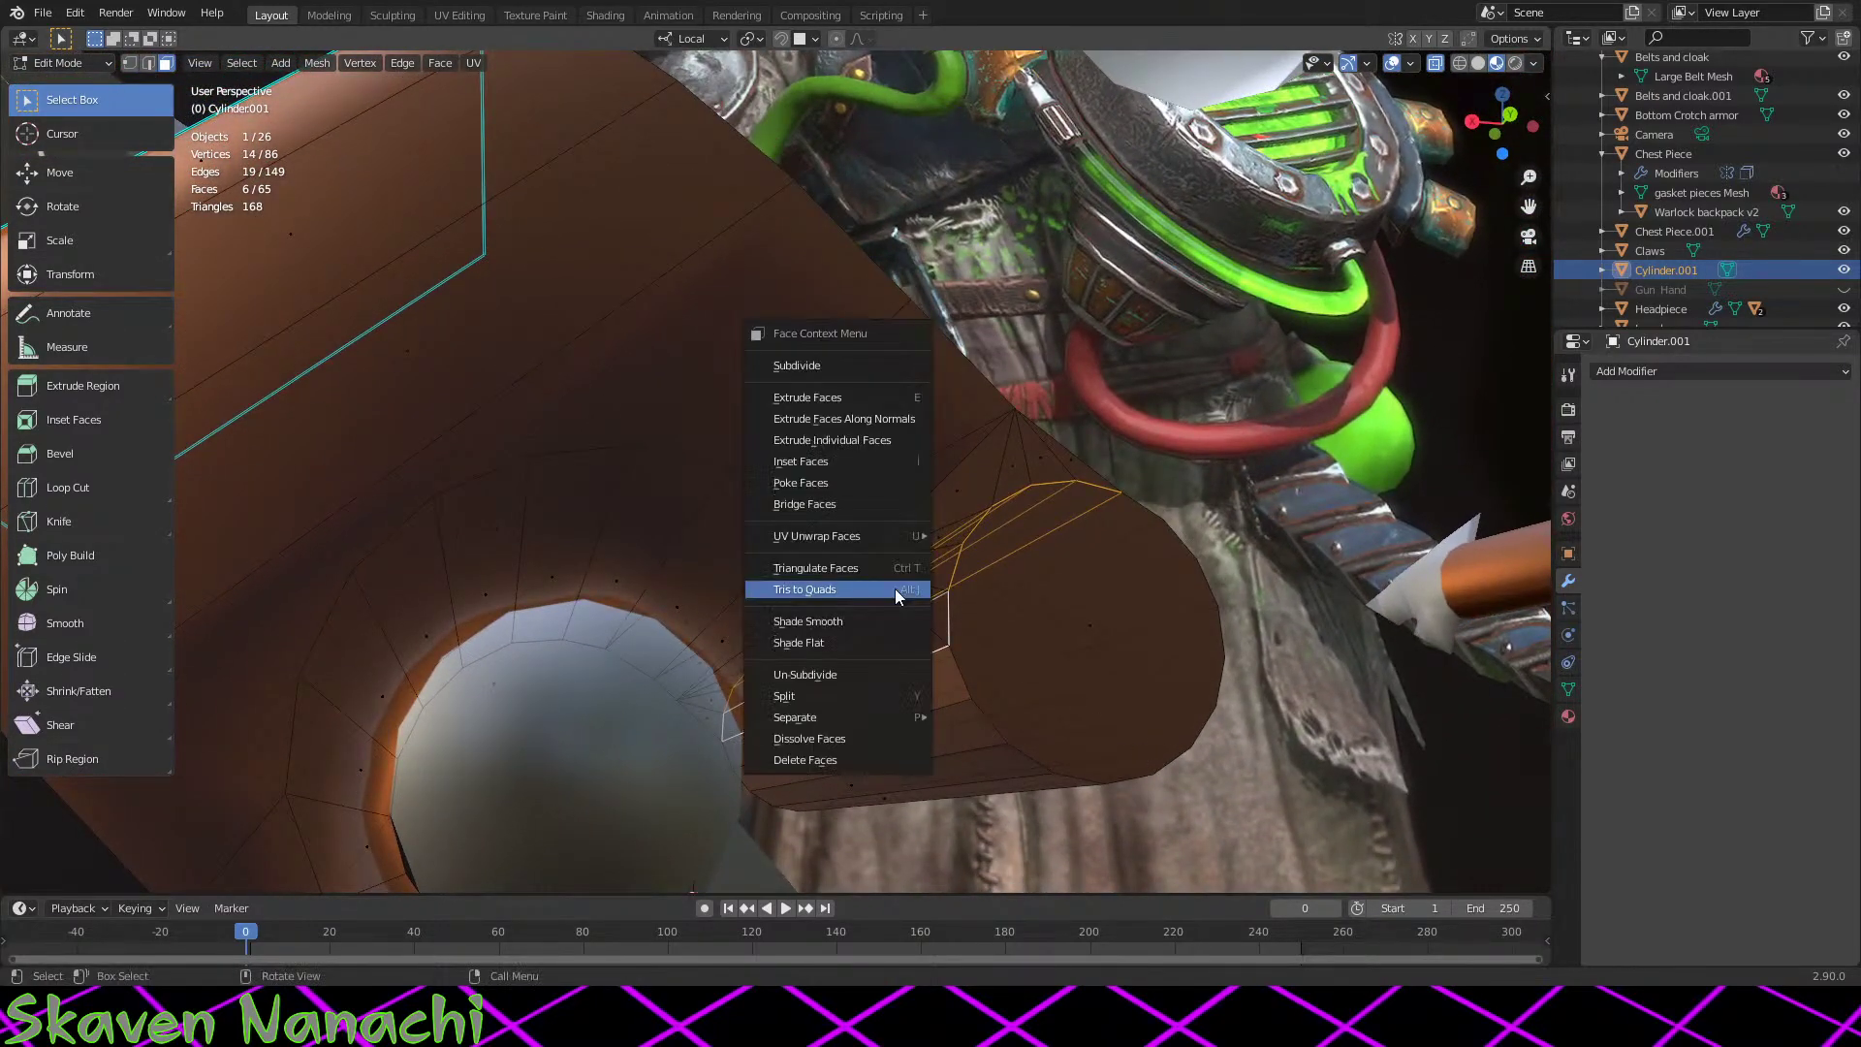
left_click(876, 492)
key("x")
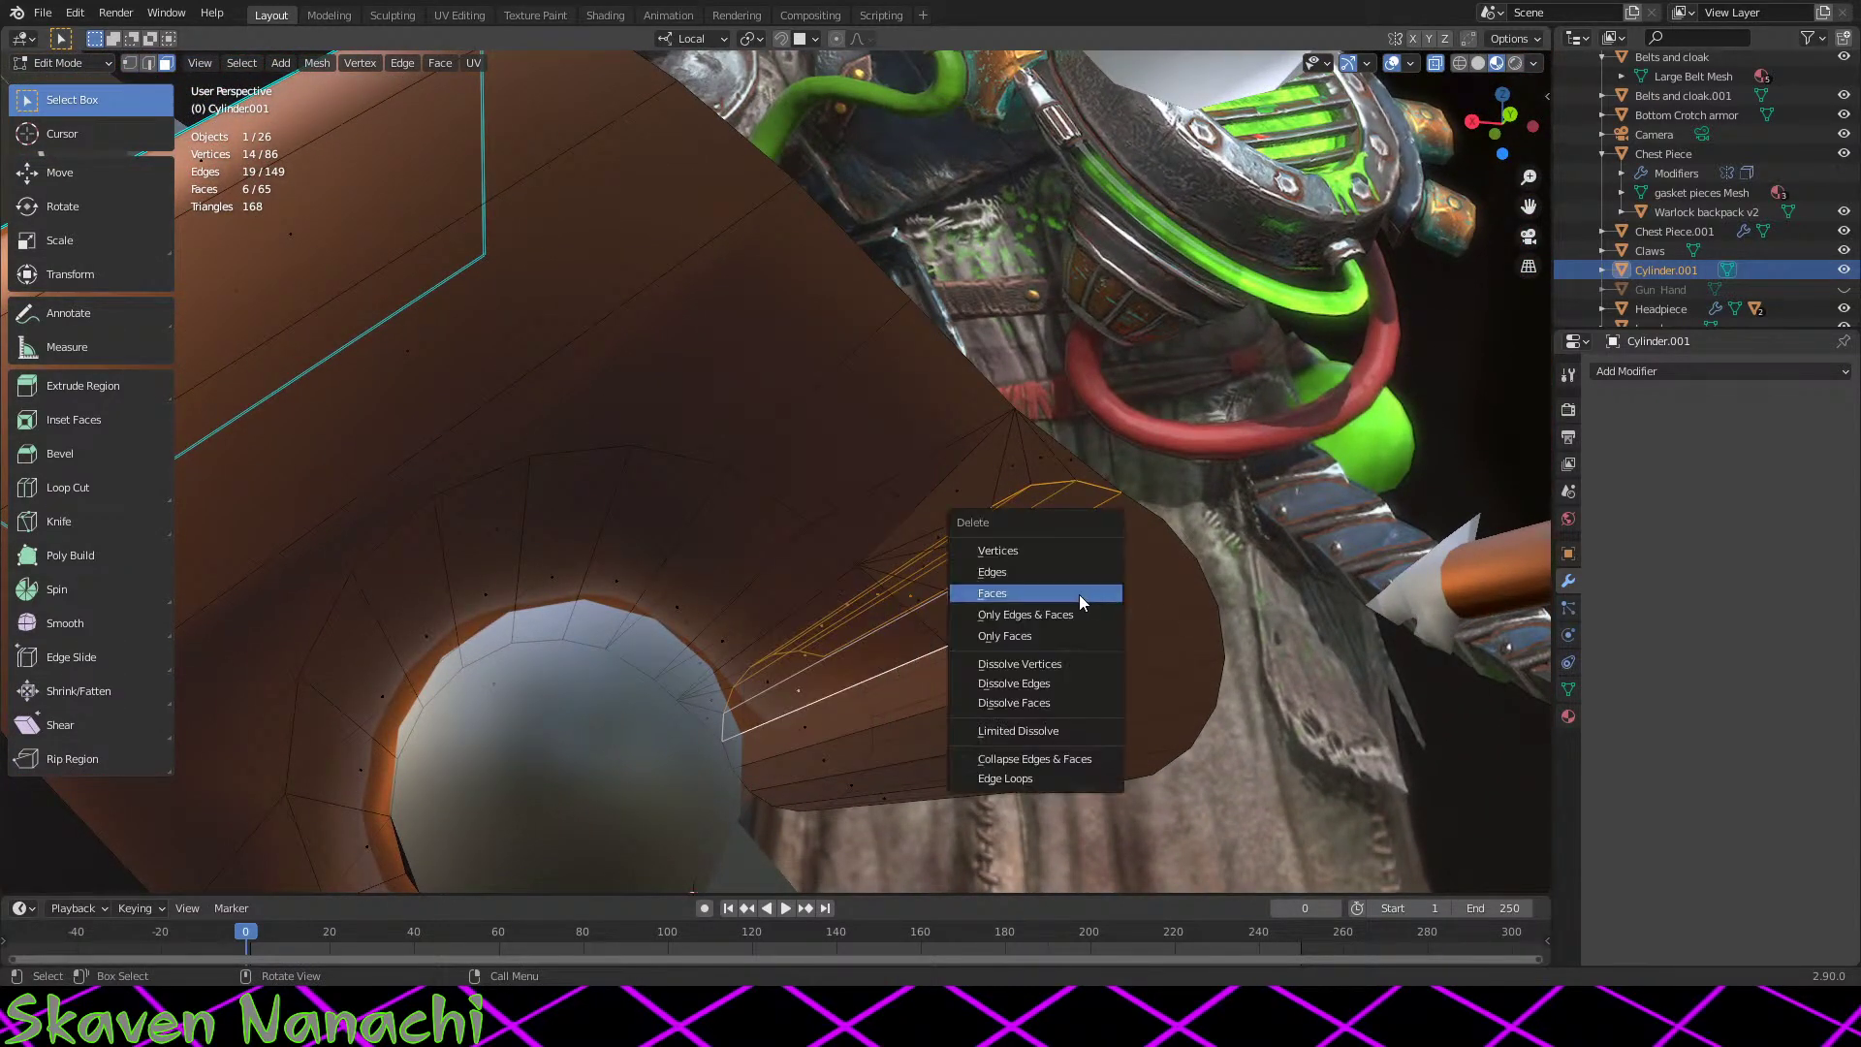
left_click(1055, 597)
middle_click_drag(1114, 636, 946, 708)
Step: Temporarily show the Gun Hand in object mode to check how the claw connection fits against it, toggling Cylinder.001 for comparison
key("Tab")
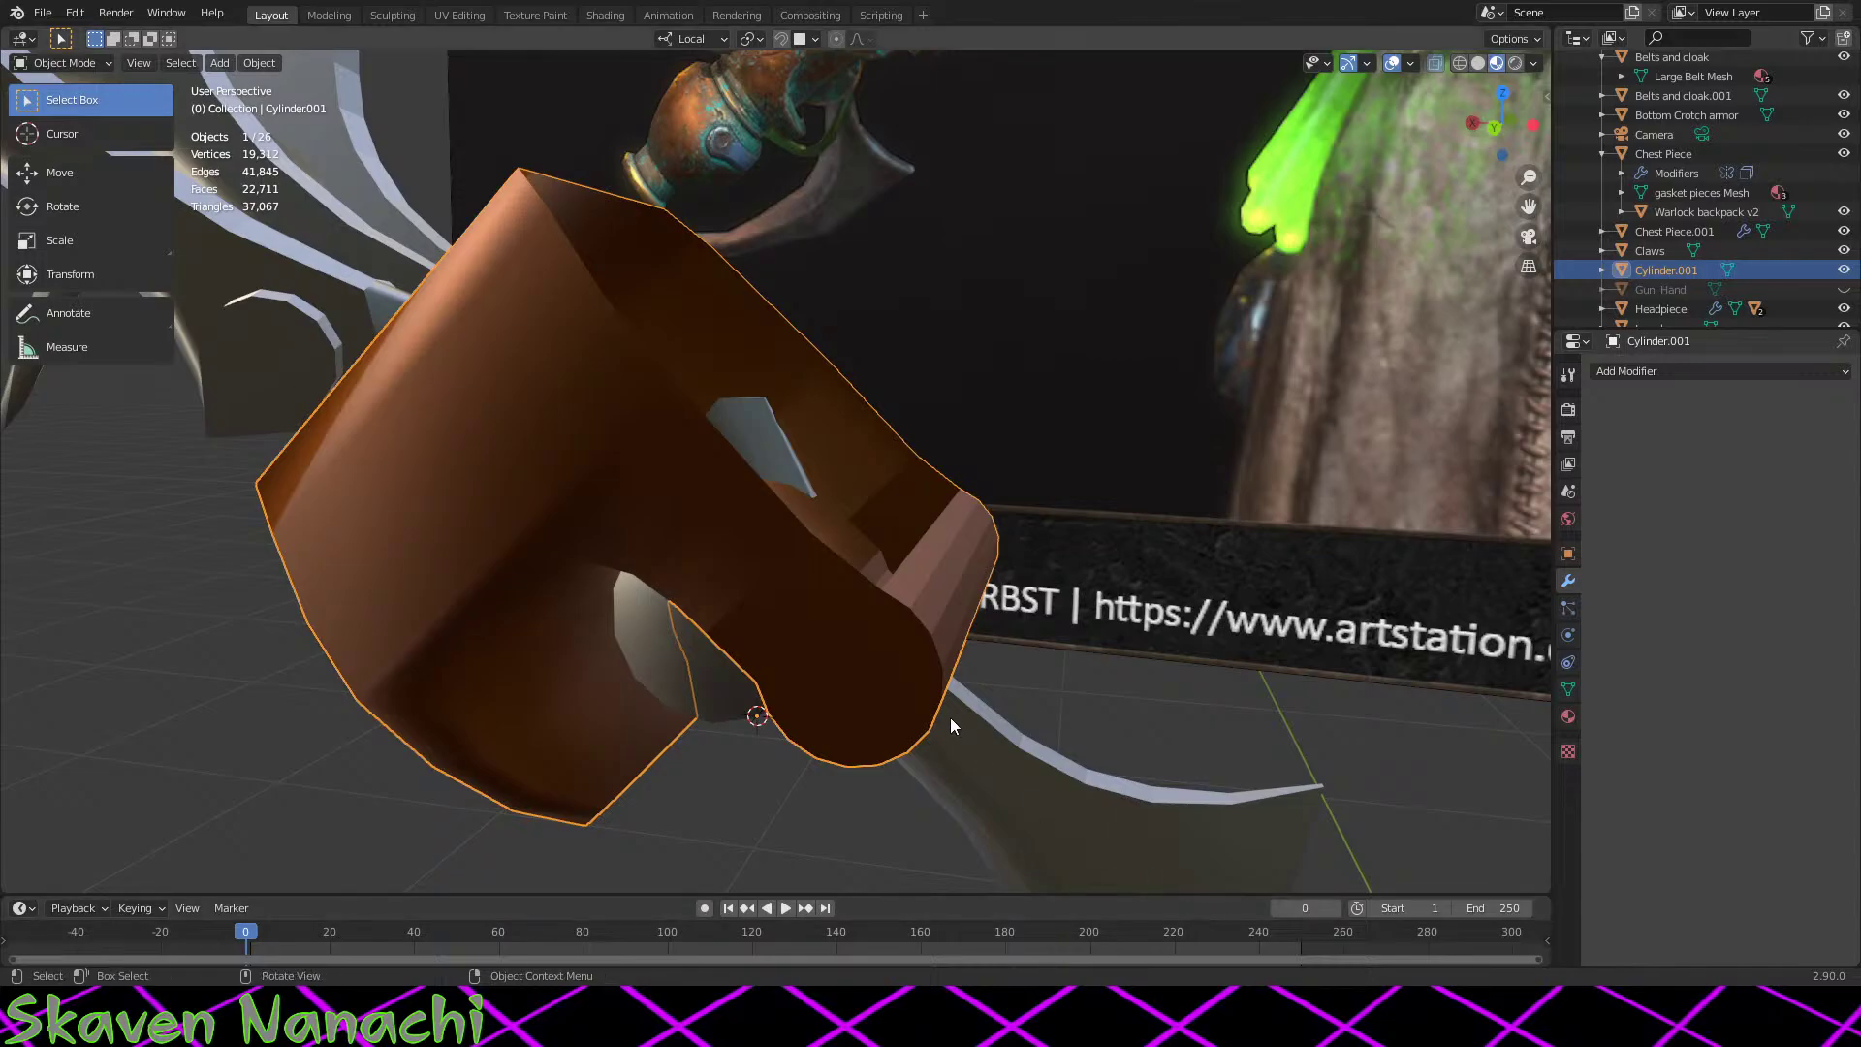
scroll(1260, 651, "up", 2)
middle_click_drag(1271, 648, 1226, 686)
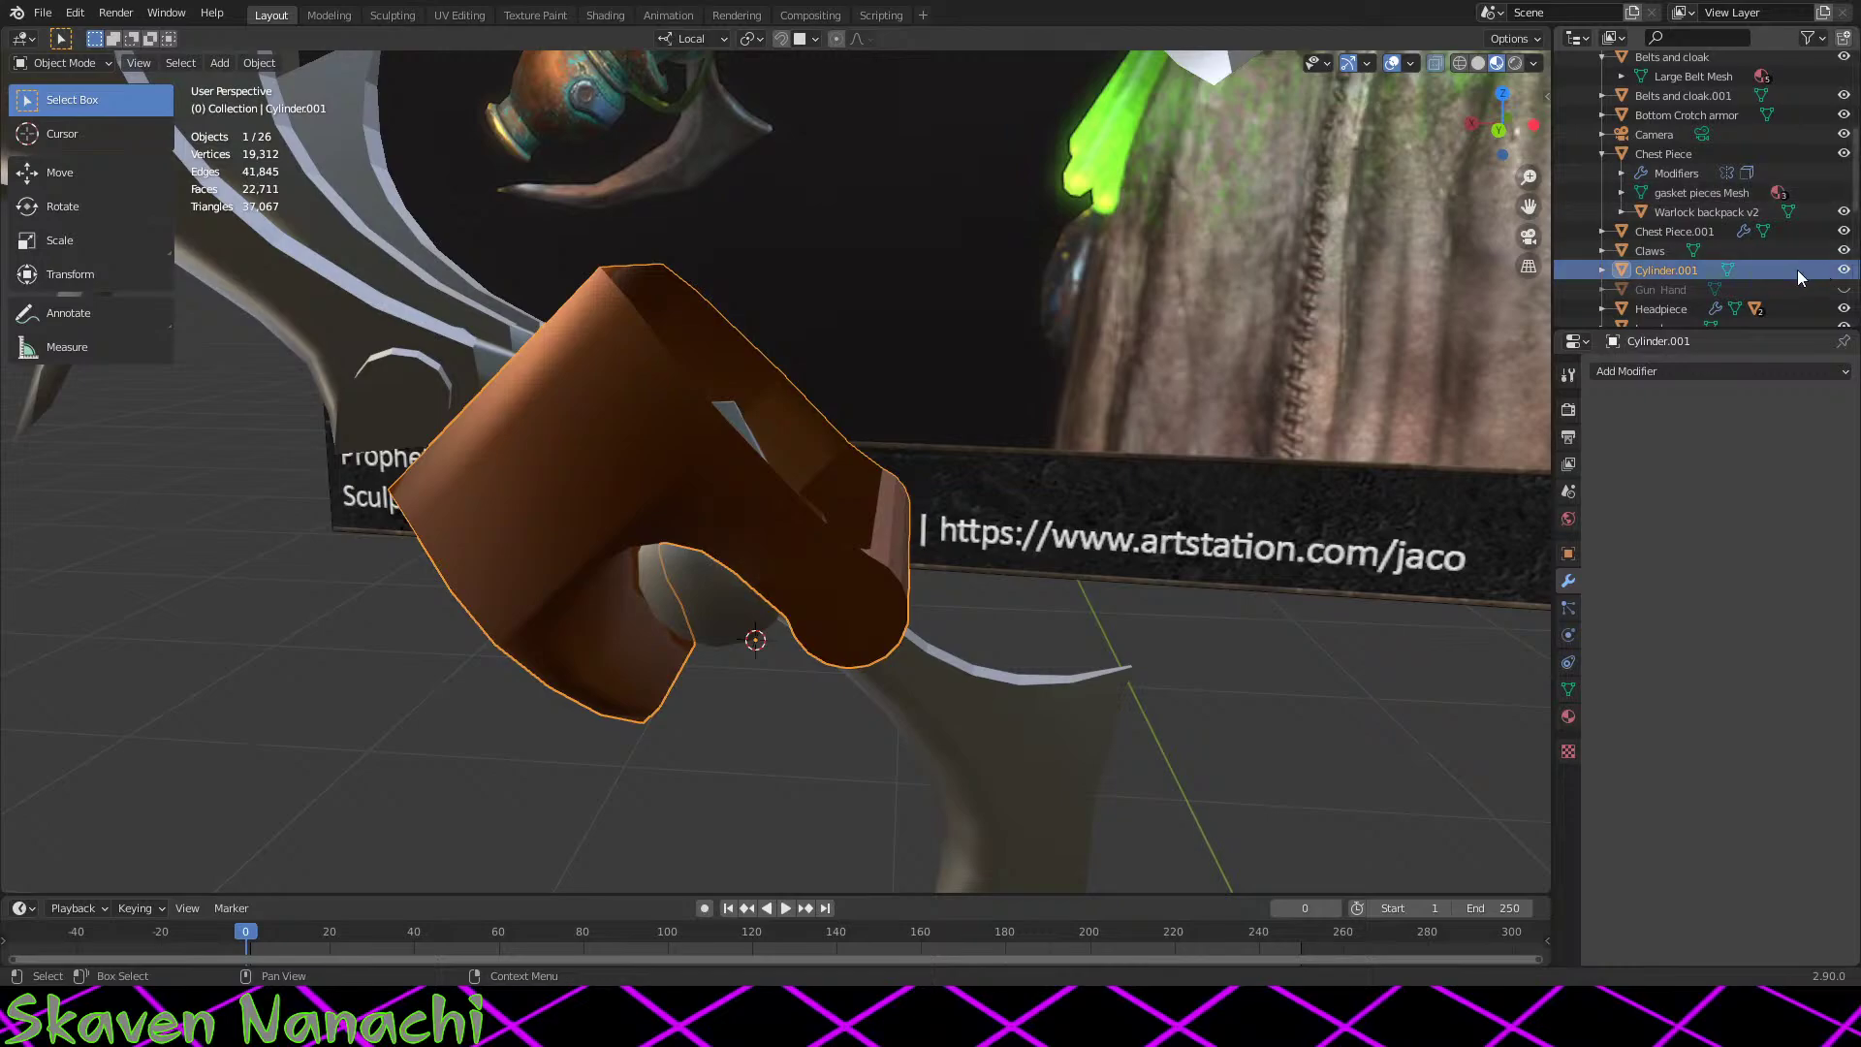
scroll(1797, 243, "down", 5)
left_click(1841, 96)
middle_click_drag(1114, 640, 766, 684)
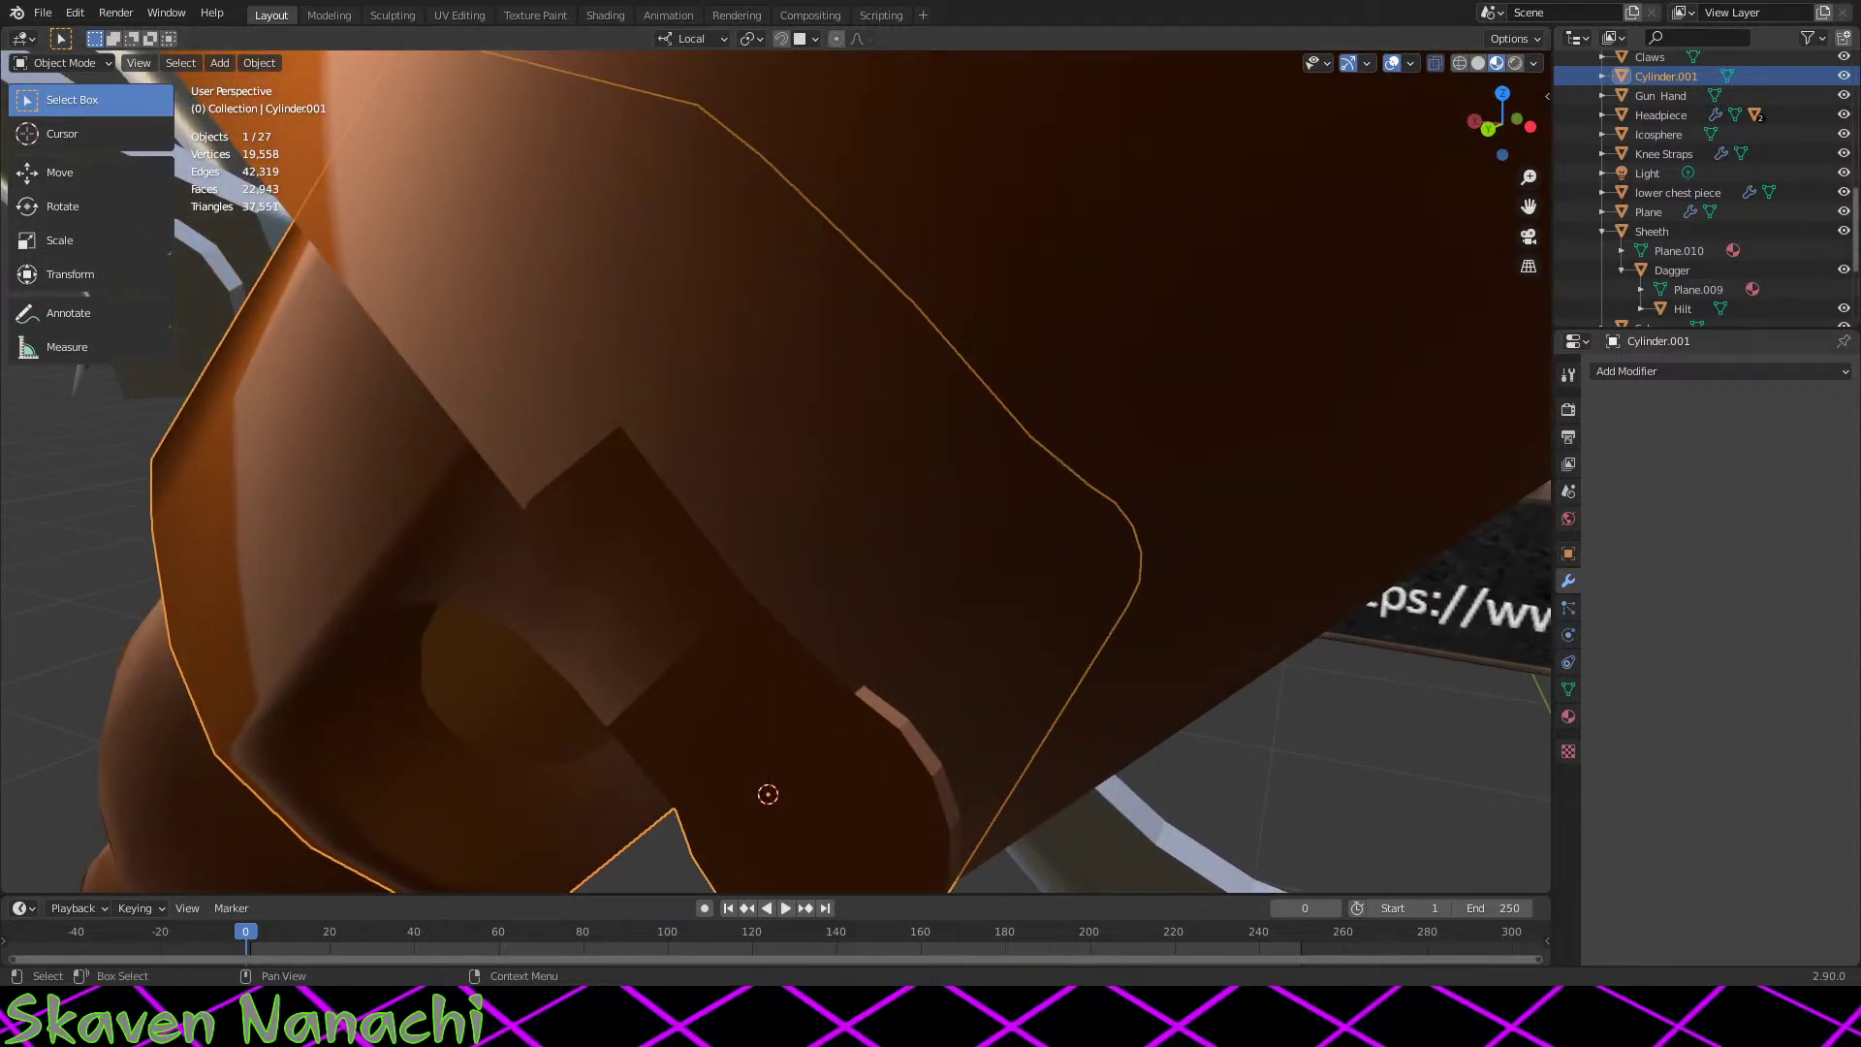
left_click(1843, 77)
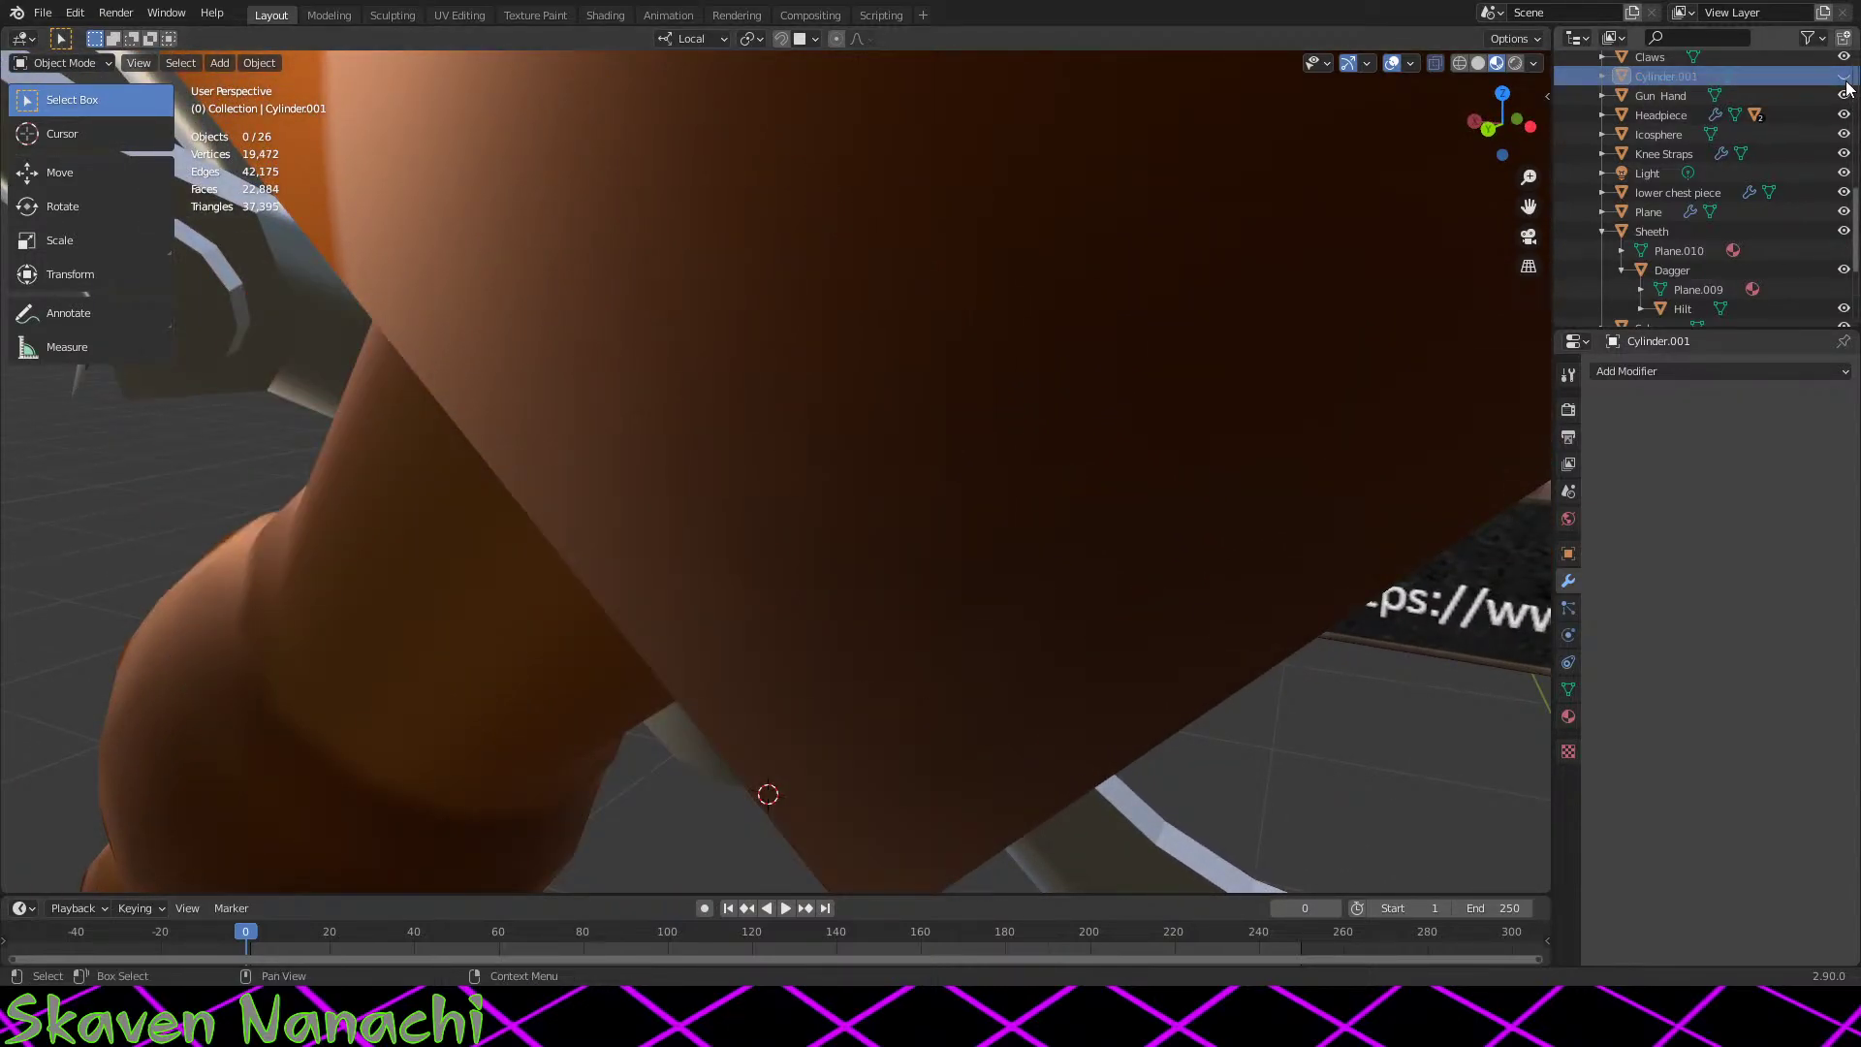
left_click(1844, 77)
left_click(1844, 95)
middle_click_drag(1173, 380, 1101, 353)
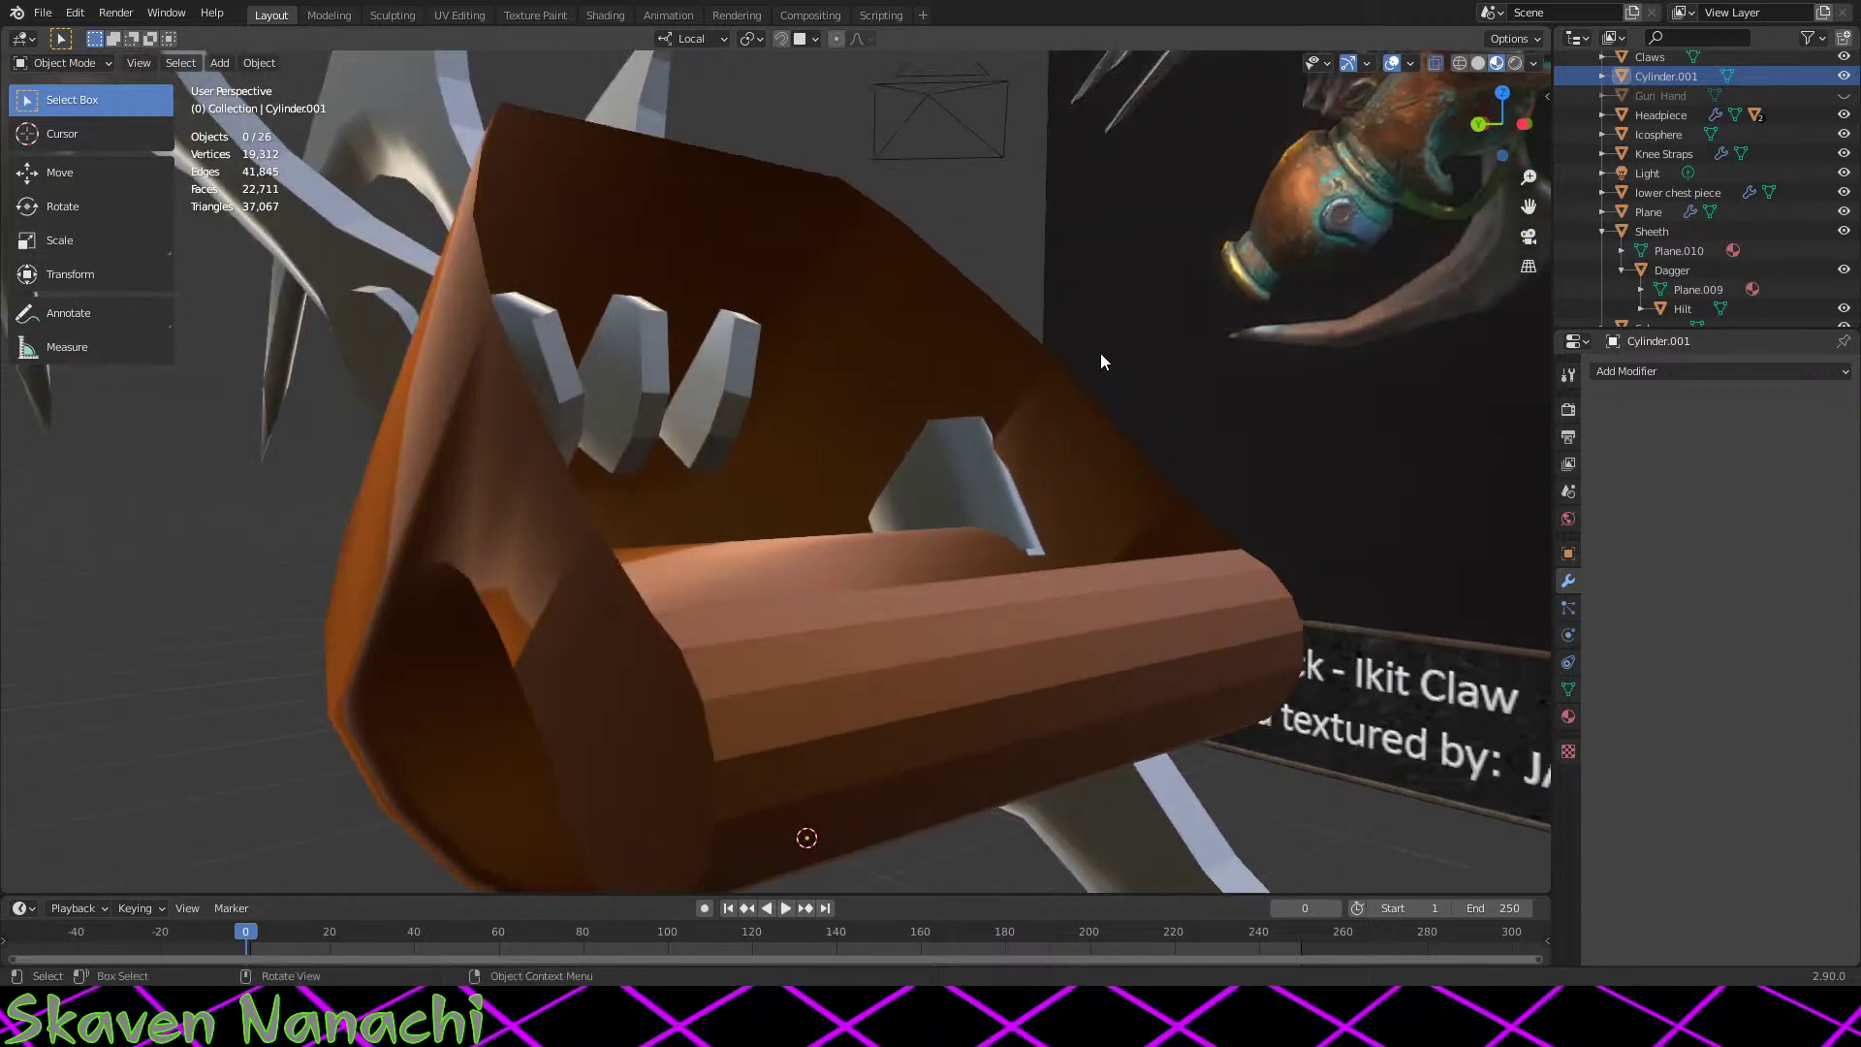
Step: Select the fourteen vertices around the claw connection's open top, including the cylinder edge, and fill them with a face
key("Tab")
middle_click_drag(727, 476, 490, 523)
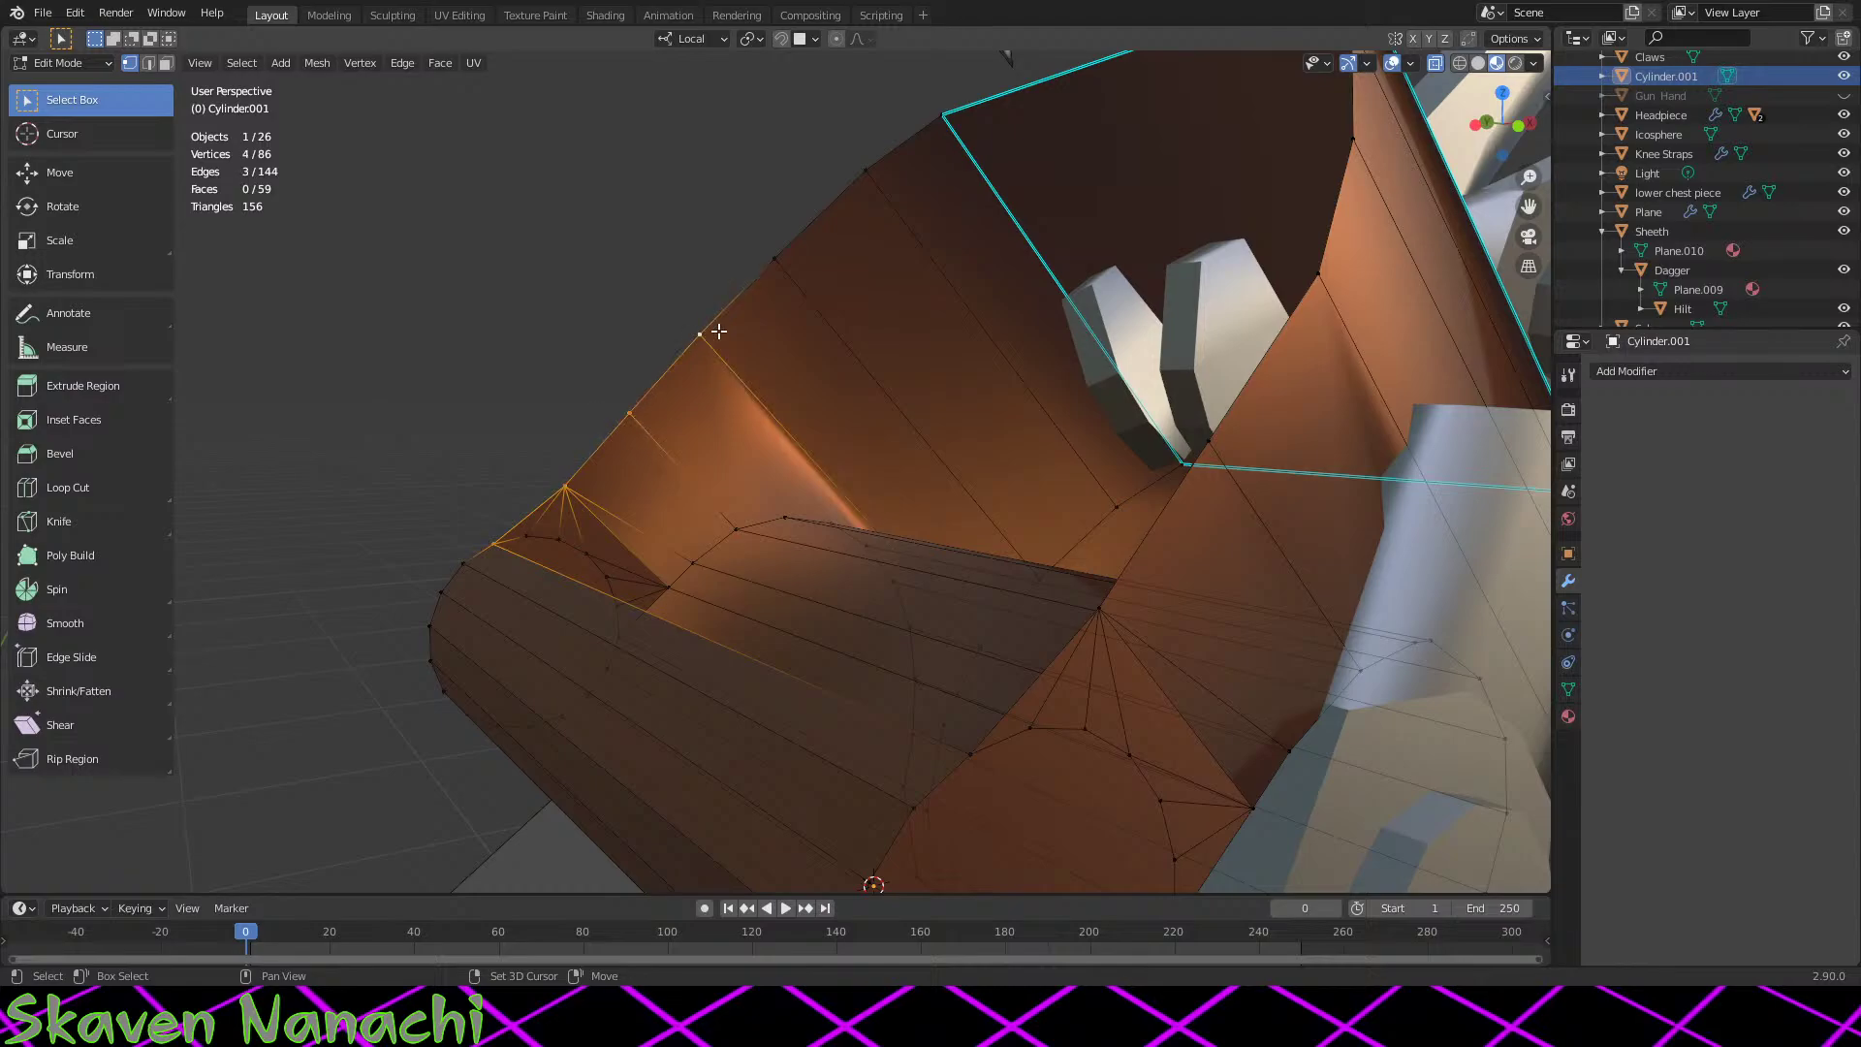
left_click(774, 258, "shift")
middle_click_drag(968, 168, 750, 178)
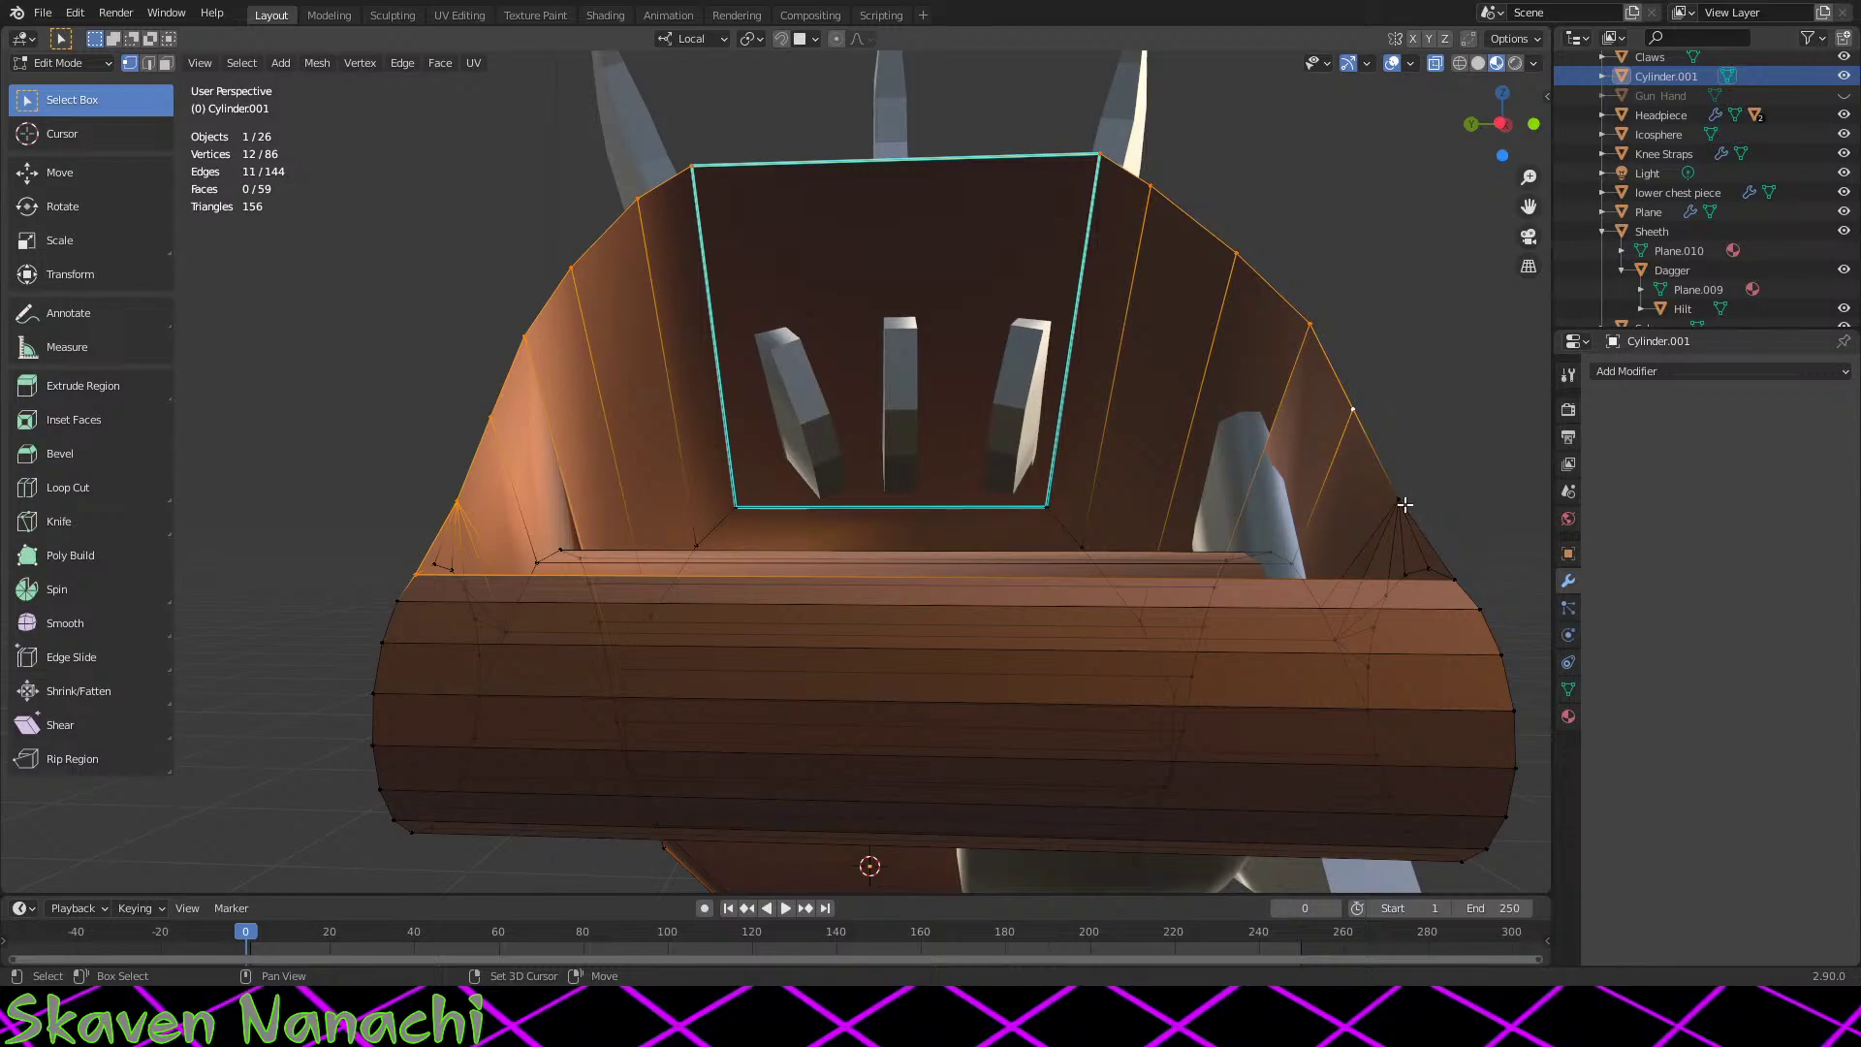
middle_click_drag(1483, 560, 1247, 384)
right_click(1246, 384)
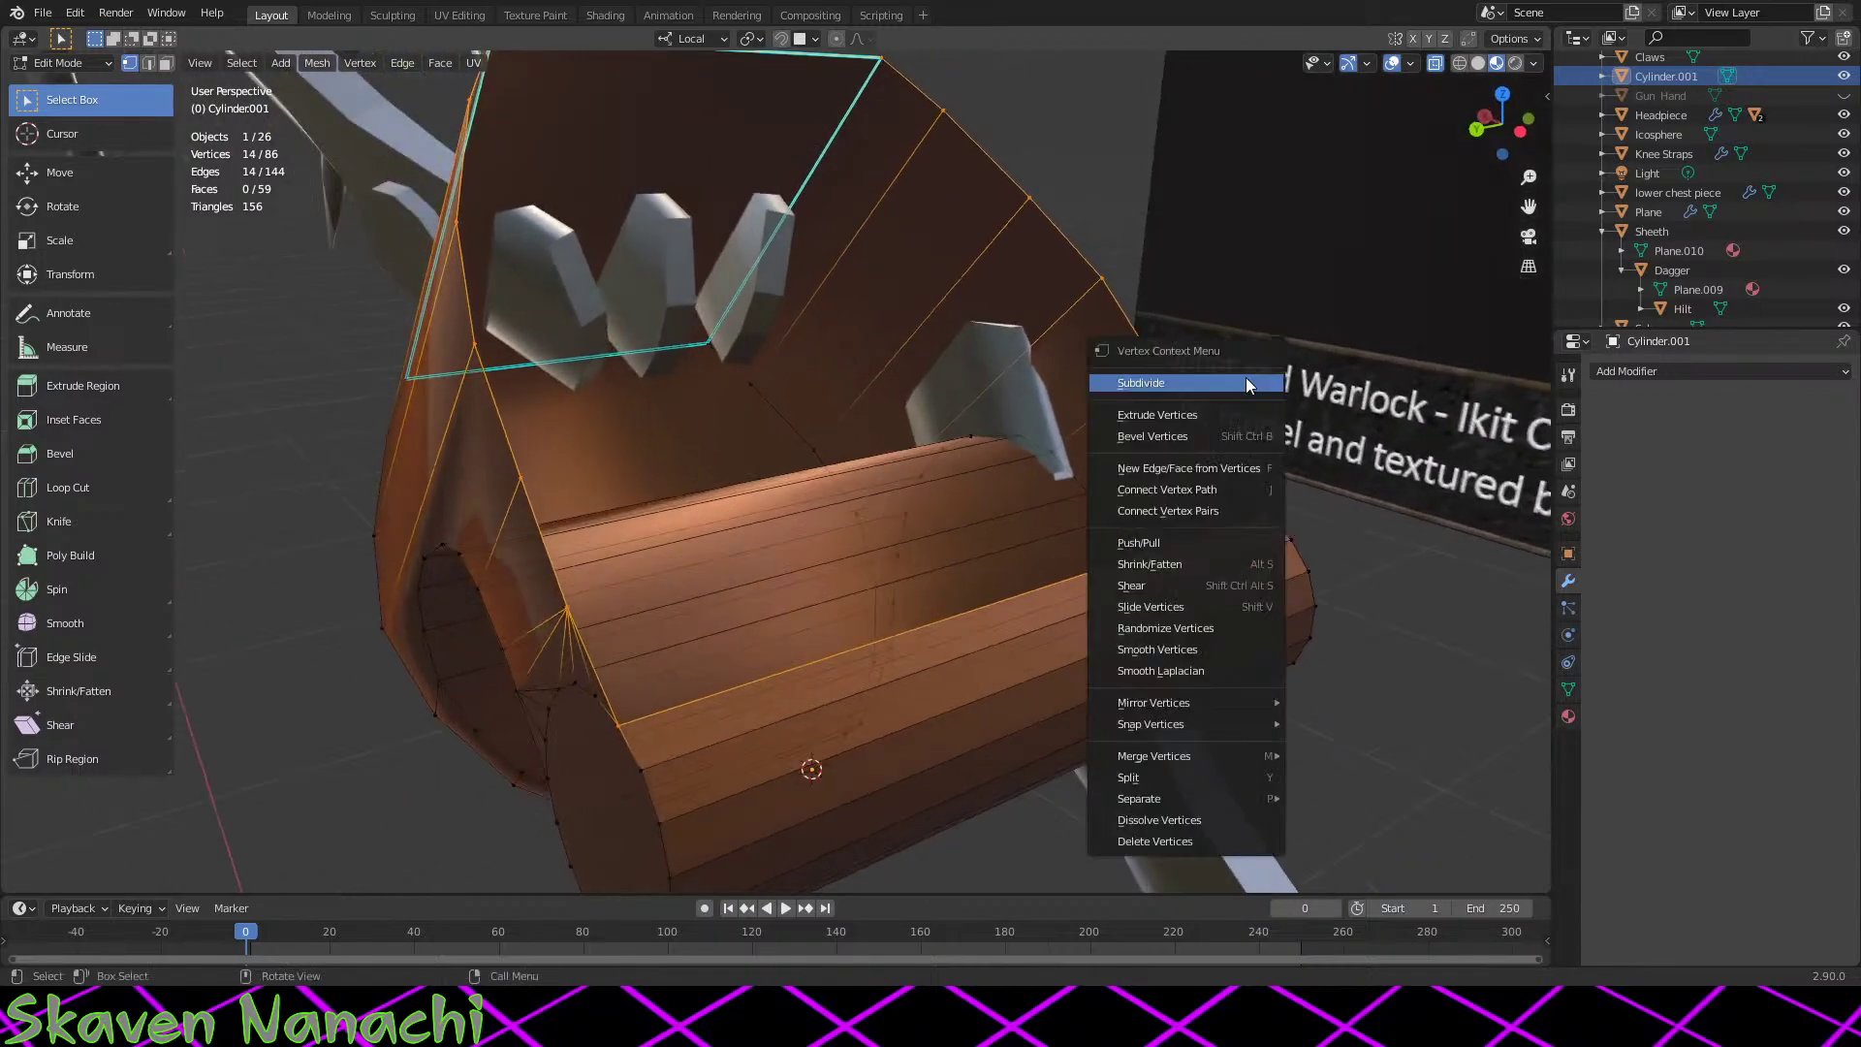
left_click(1204, 469)
middle_click_drag(1204, 468, 1153, 456)
key("Tab")
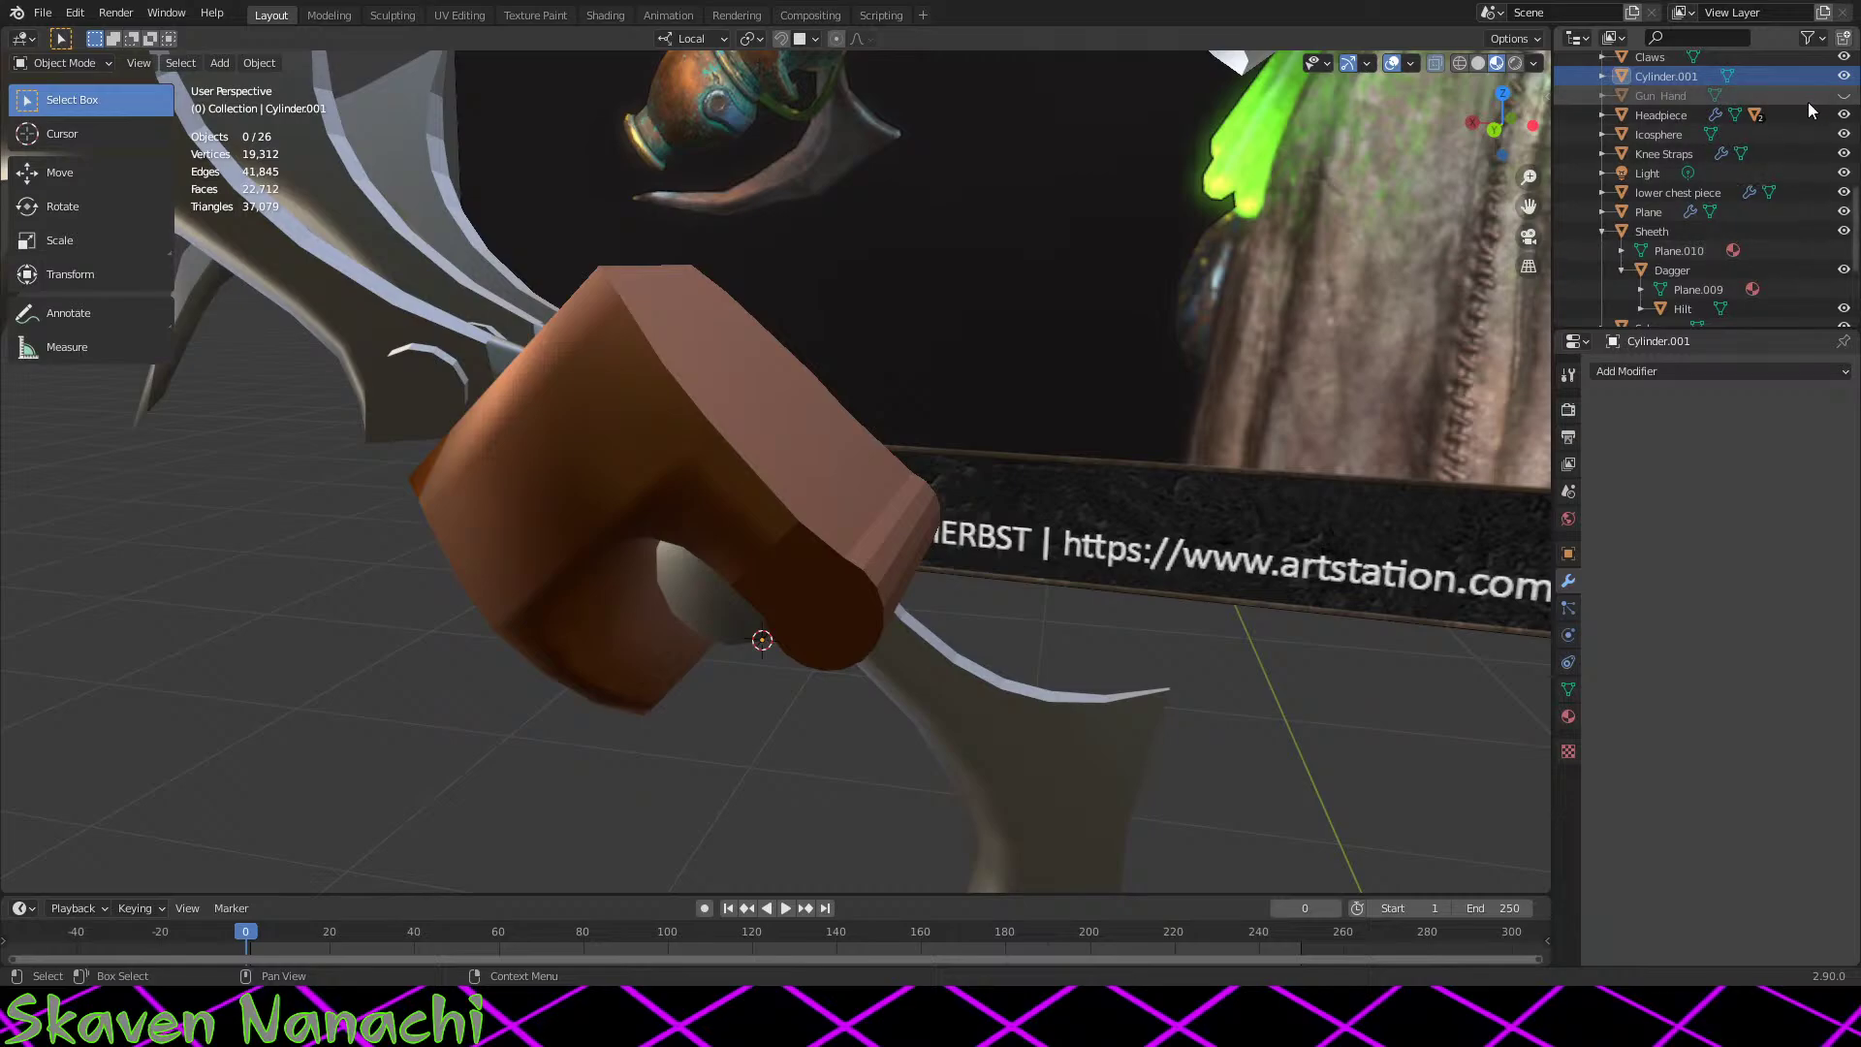
Step: Unhide the Gun Hand and reopen the claw connection's mesh for editing against it
left_click(1842, 95)
middle_click_drag(1154, 387, 988, 487)
key("Tab")
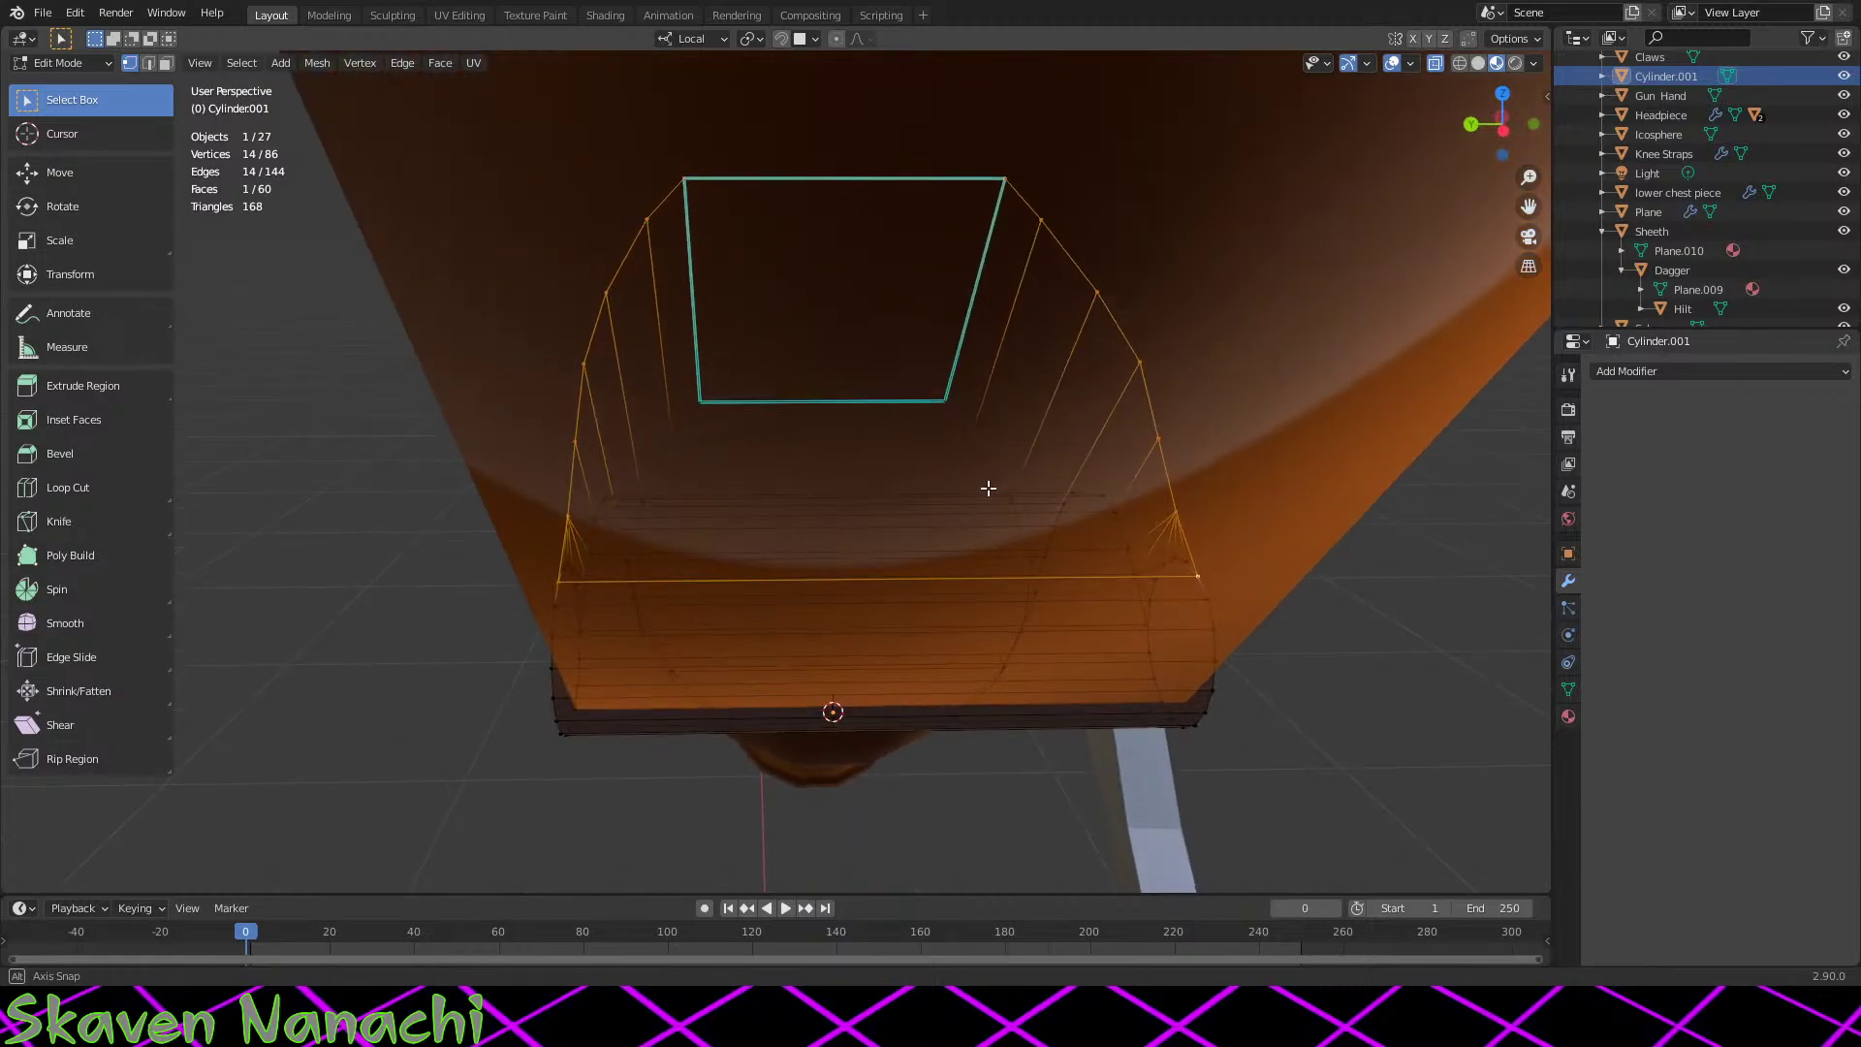
Step: Try scaling all fourteen rim vertices of the filled top face by 1.013
key("s")
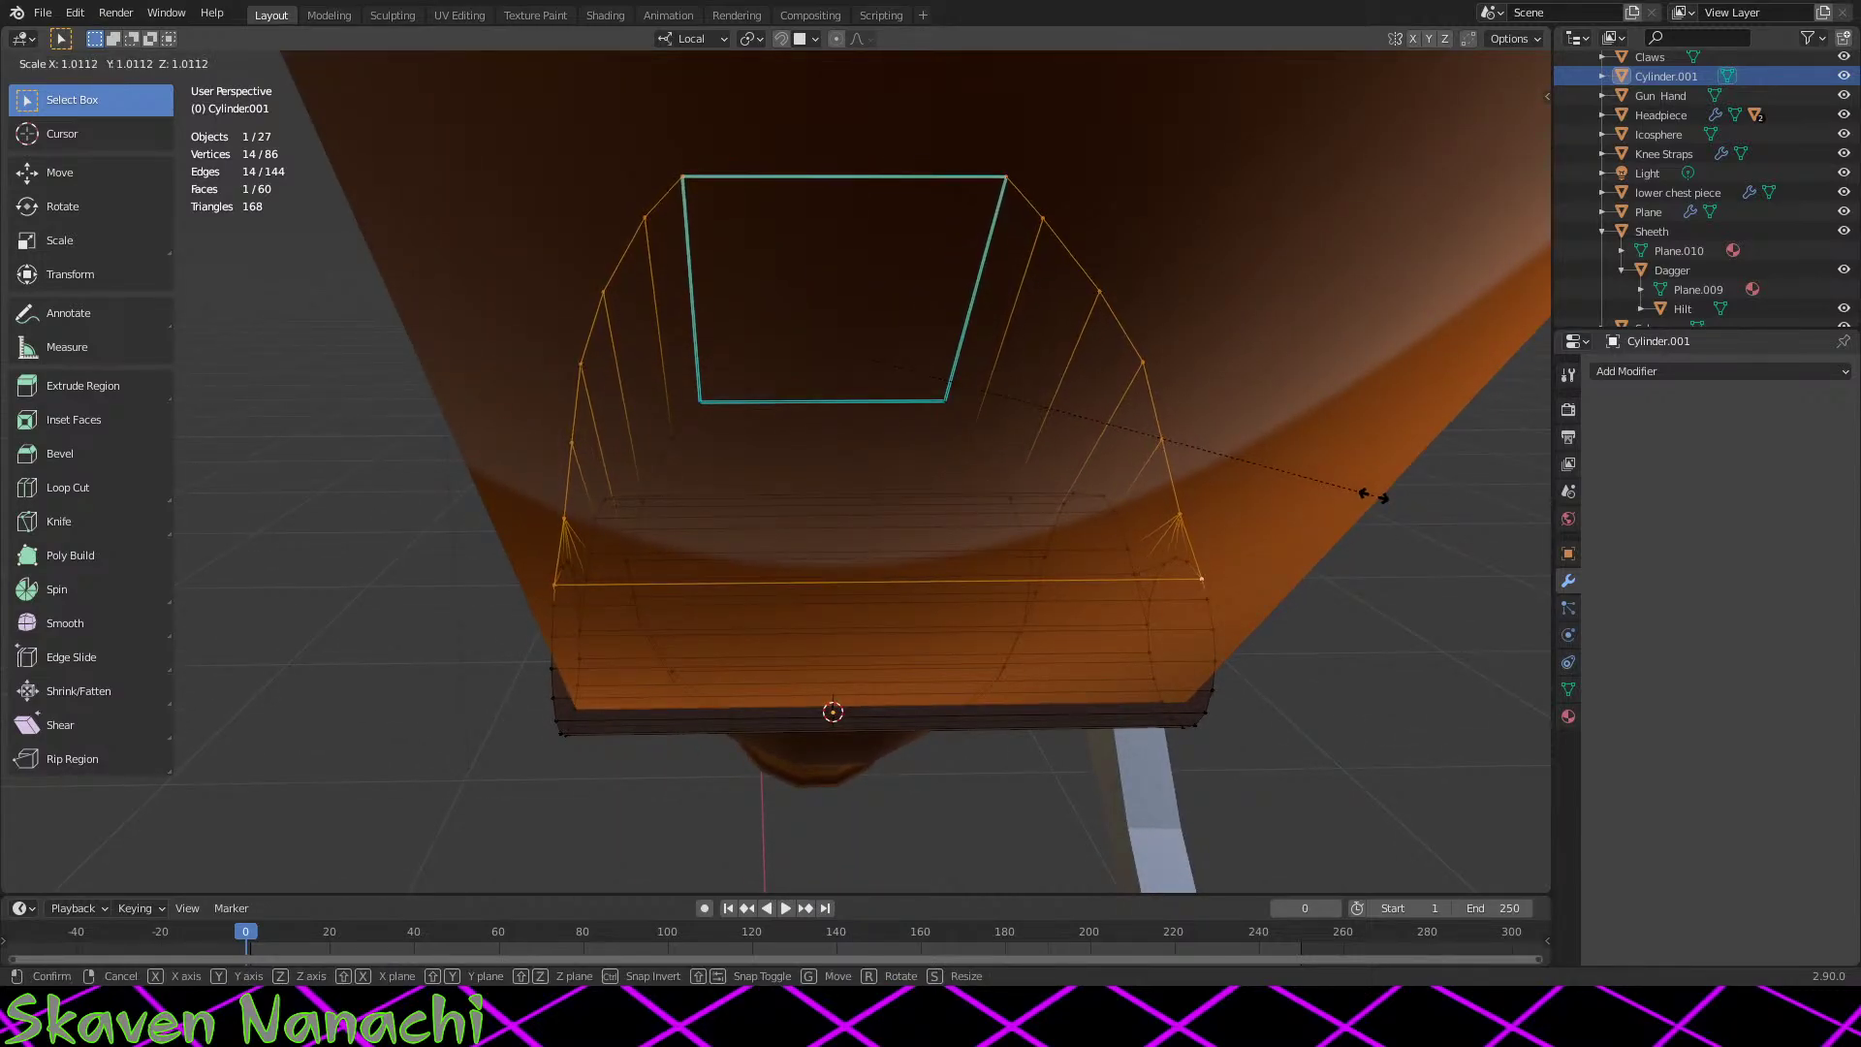
left_click(1368, 495)
middle_click_drag(1076, 548, 1052, 551)
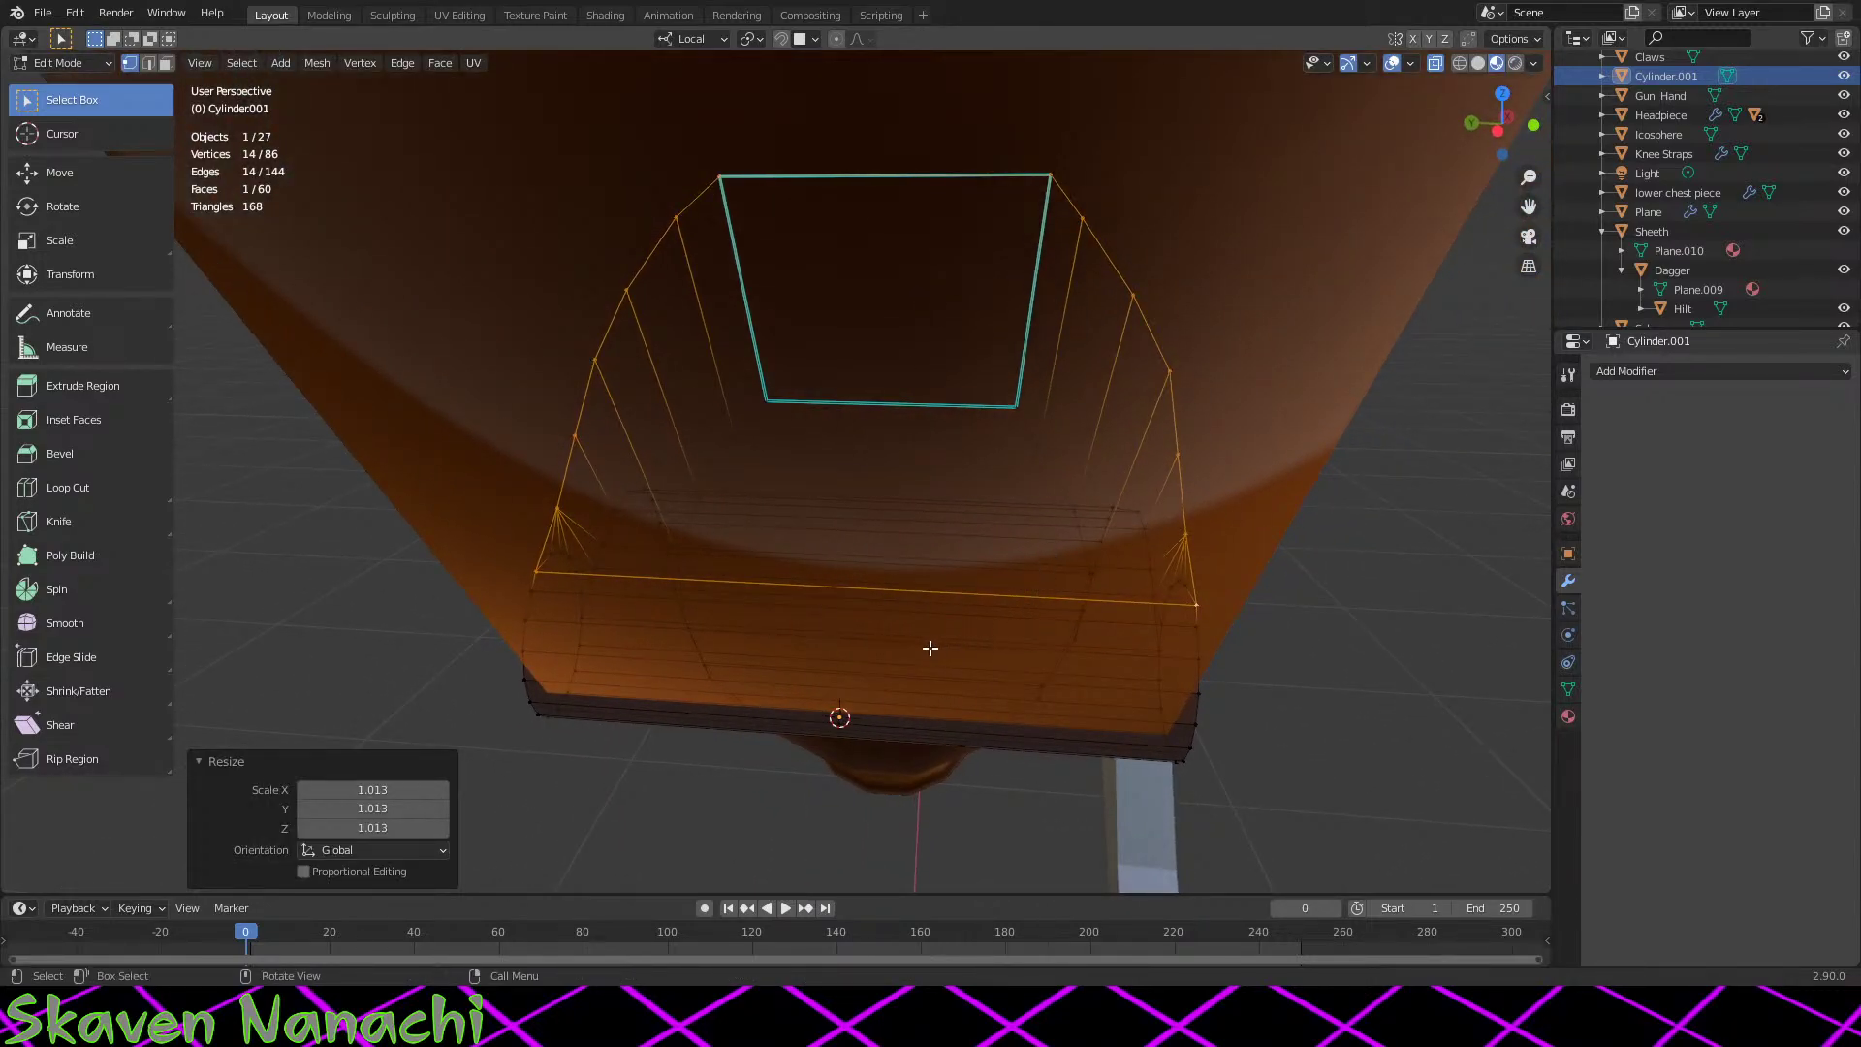
middle_click_drag(930, 648, 943, 653)
key("ctrl+z")
Step: Deselect the cylinder-edge vertices and scale the remaining twelve rim vertices by 1.012, then drop the next pair and enlarge the remaining ten slightly
left_click_drag(1225, 578, 478, 671, "ctrl")
key("s")
left_click(1246, 533)
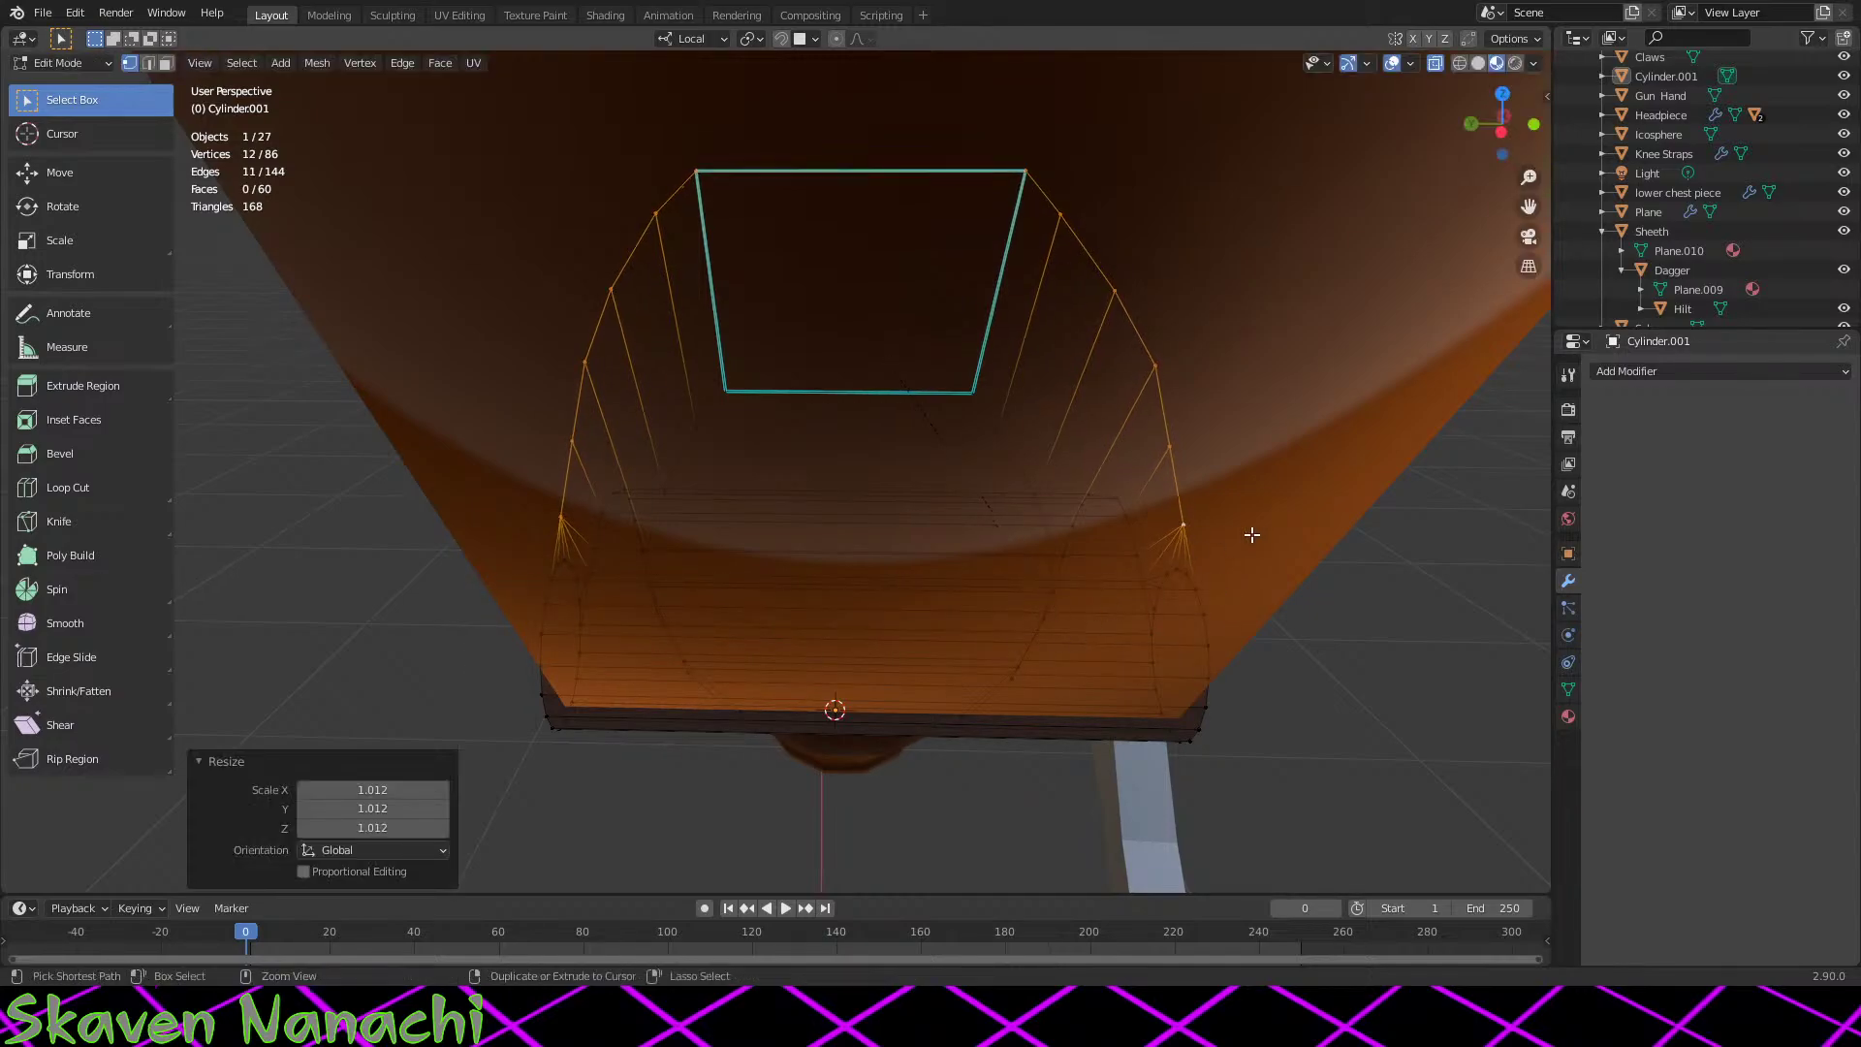
left_click_drag(1254, 498, 451, 654, "ctrl")
key("s")
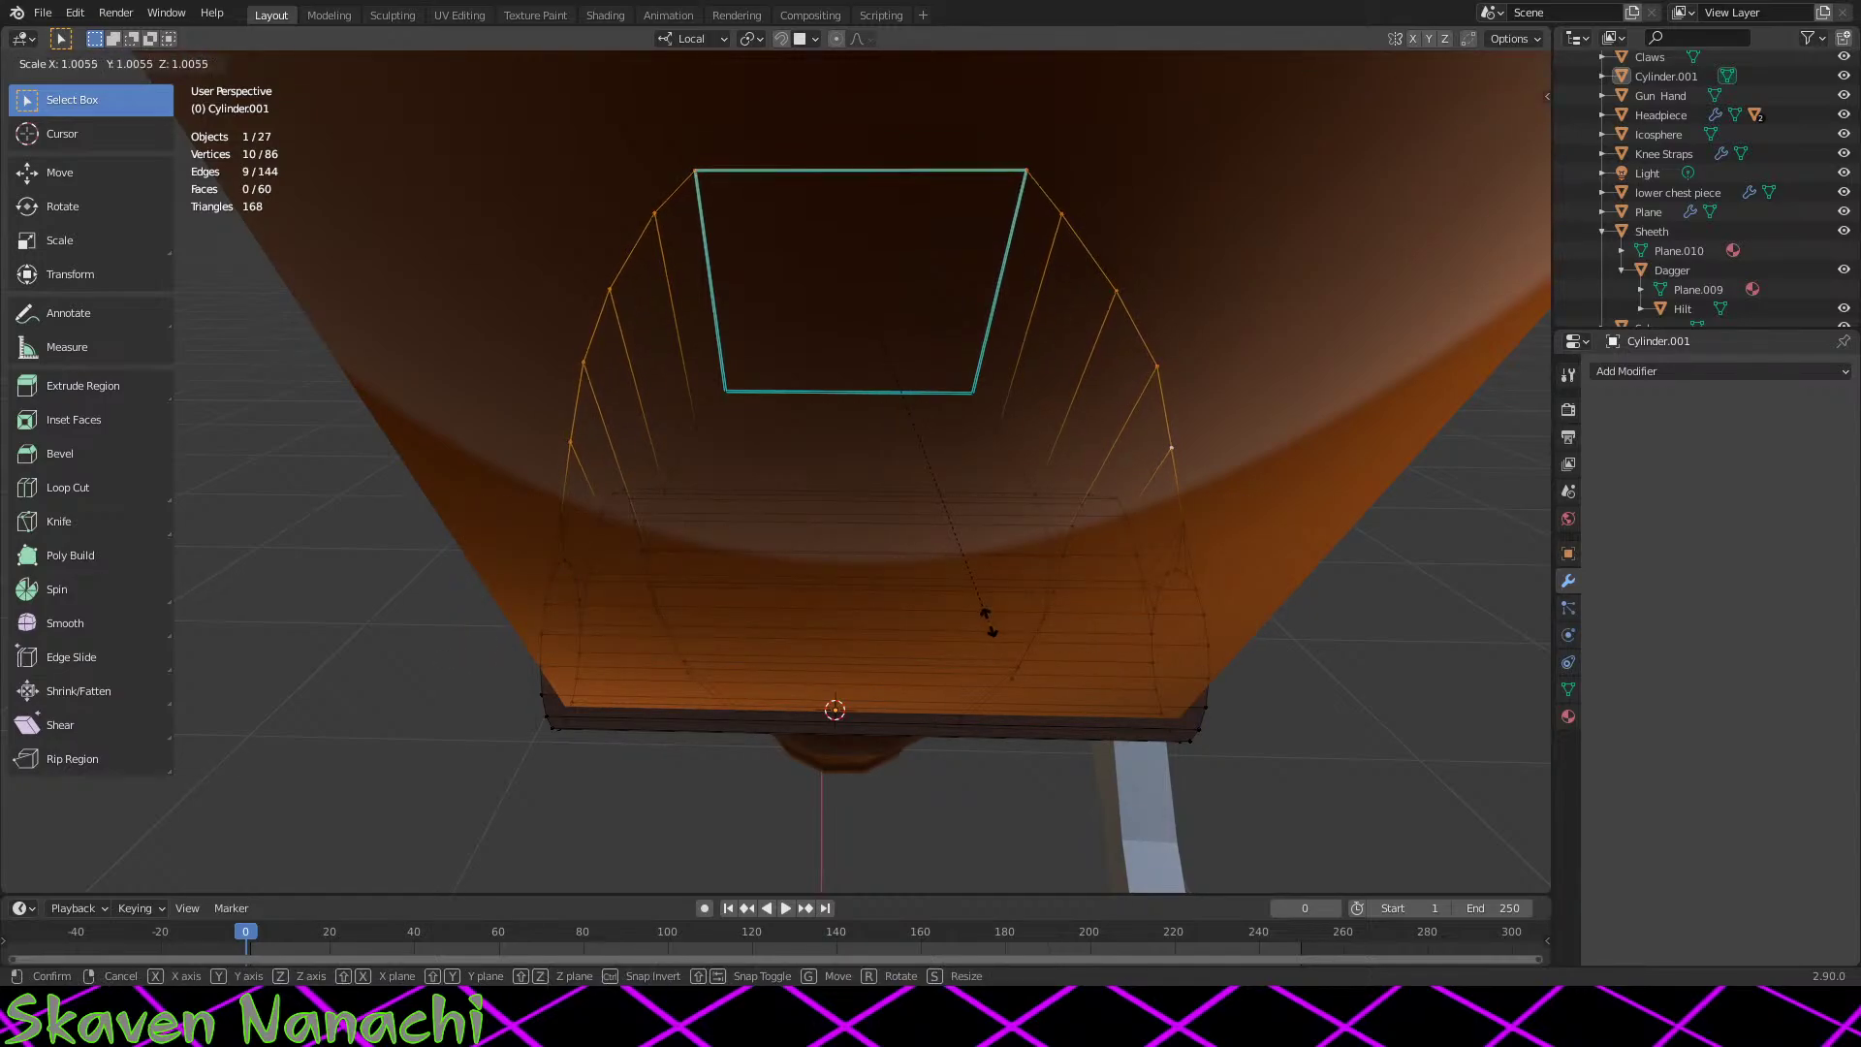
left_click(993, 624)
Step: Reduce the rim selection to the upper eight vertices and scale them by 1.008, then to the upper six and scale by 1.03
left_click_drag(1212, 450, 512, 526, "ctrl")
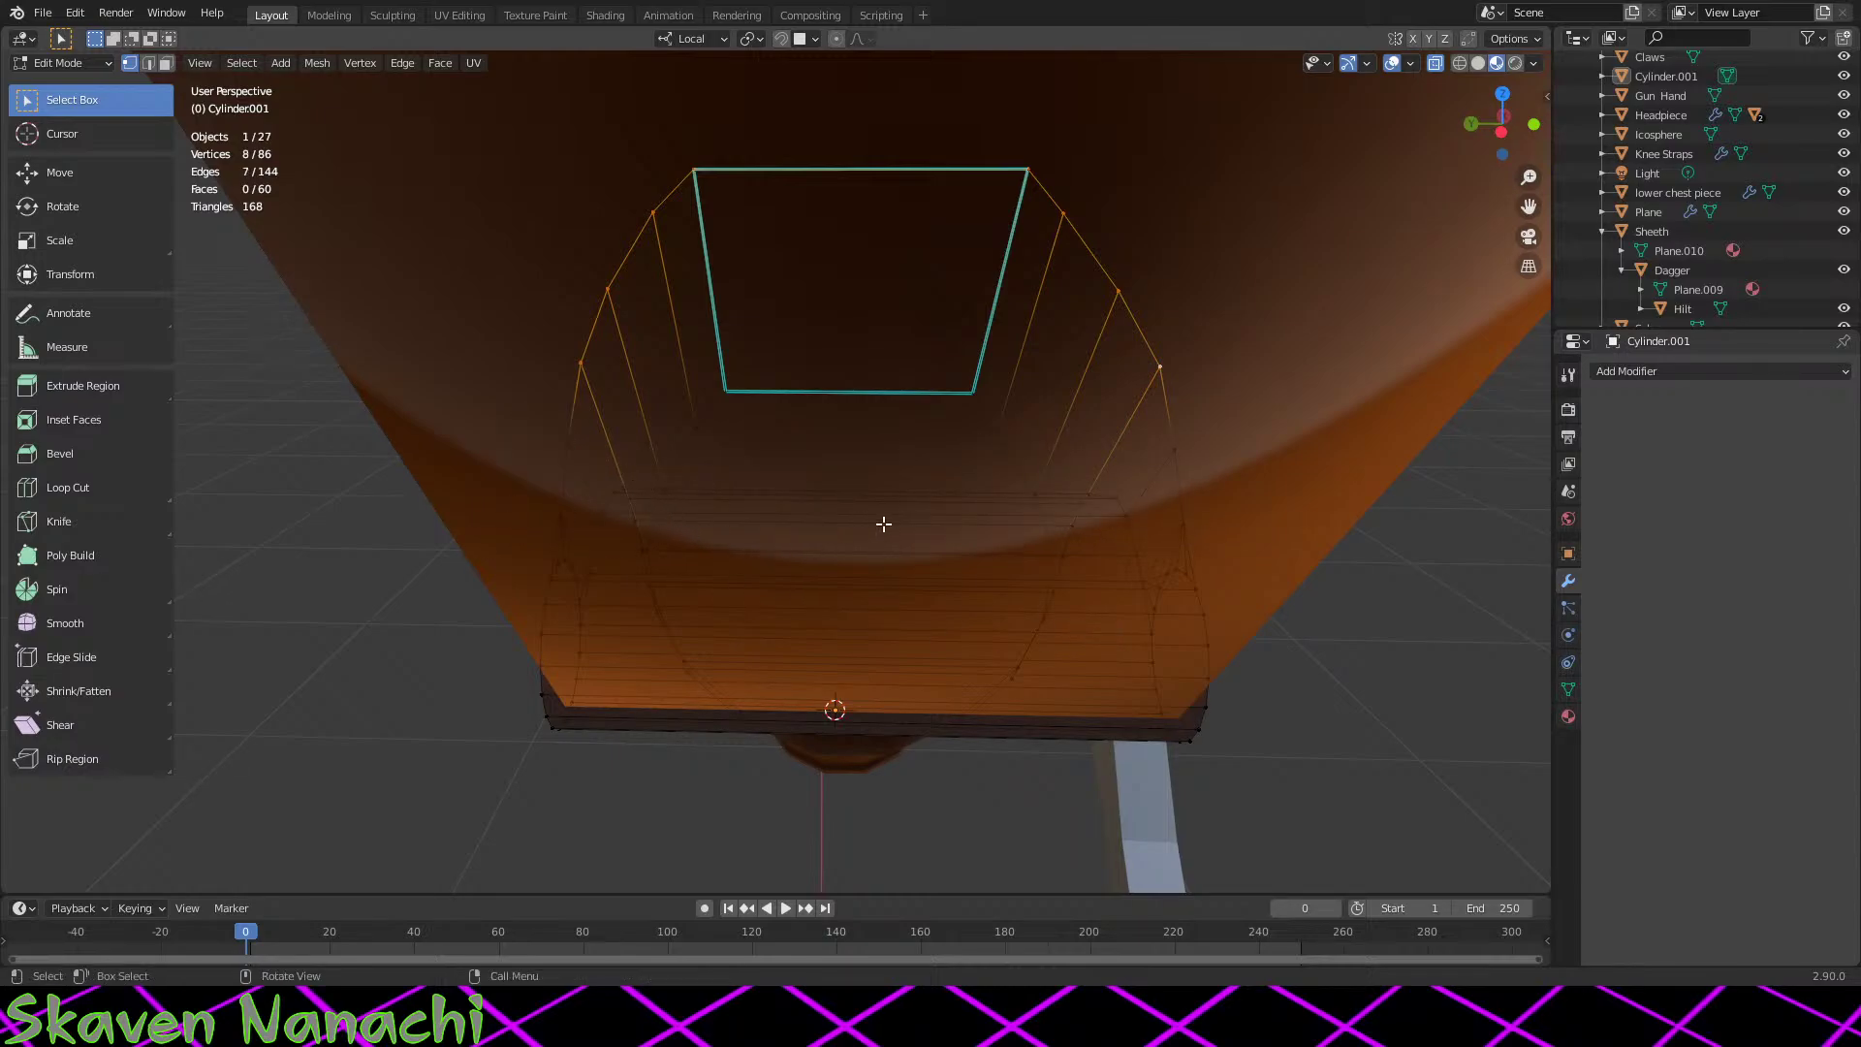
key("s")
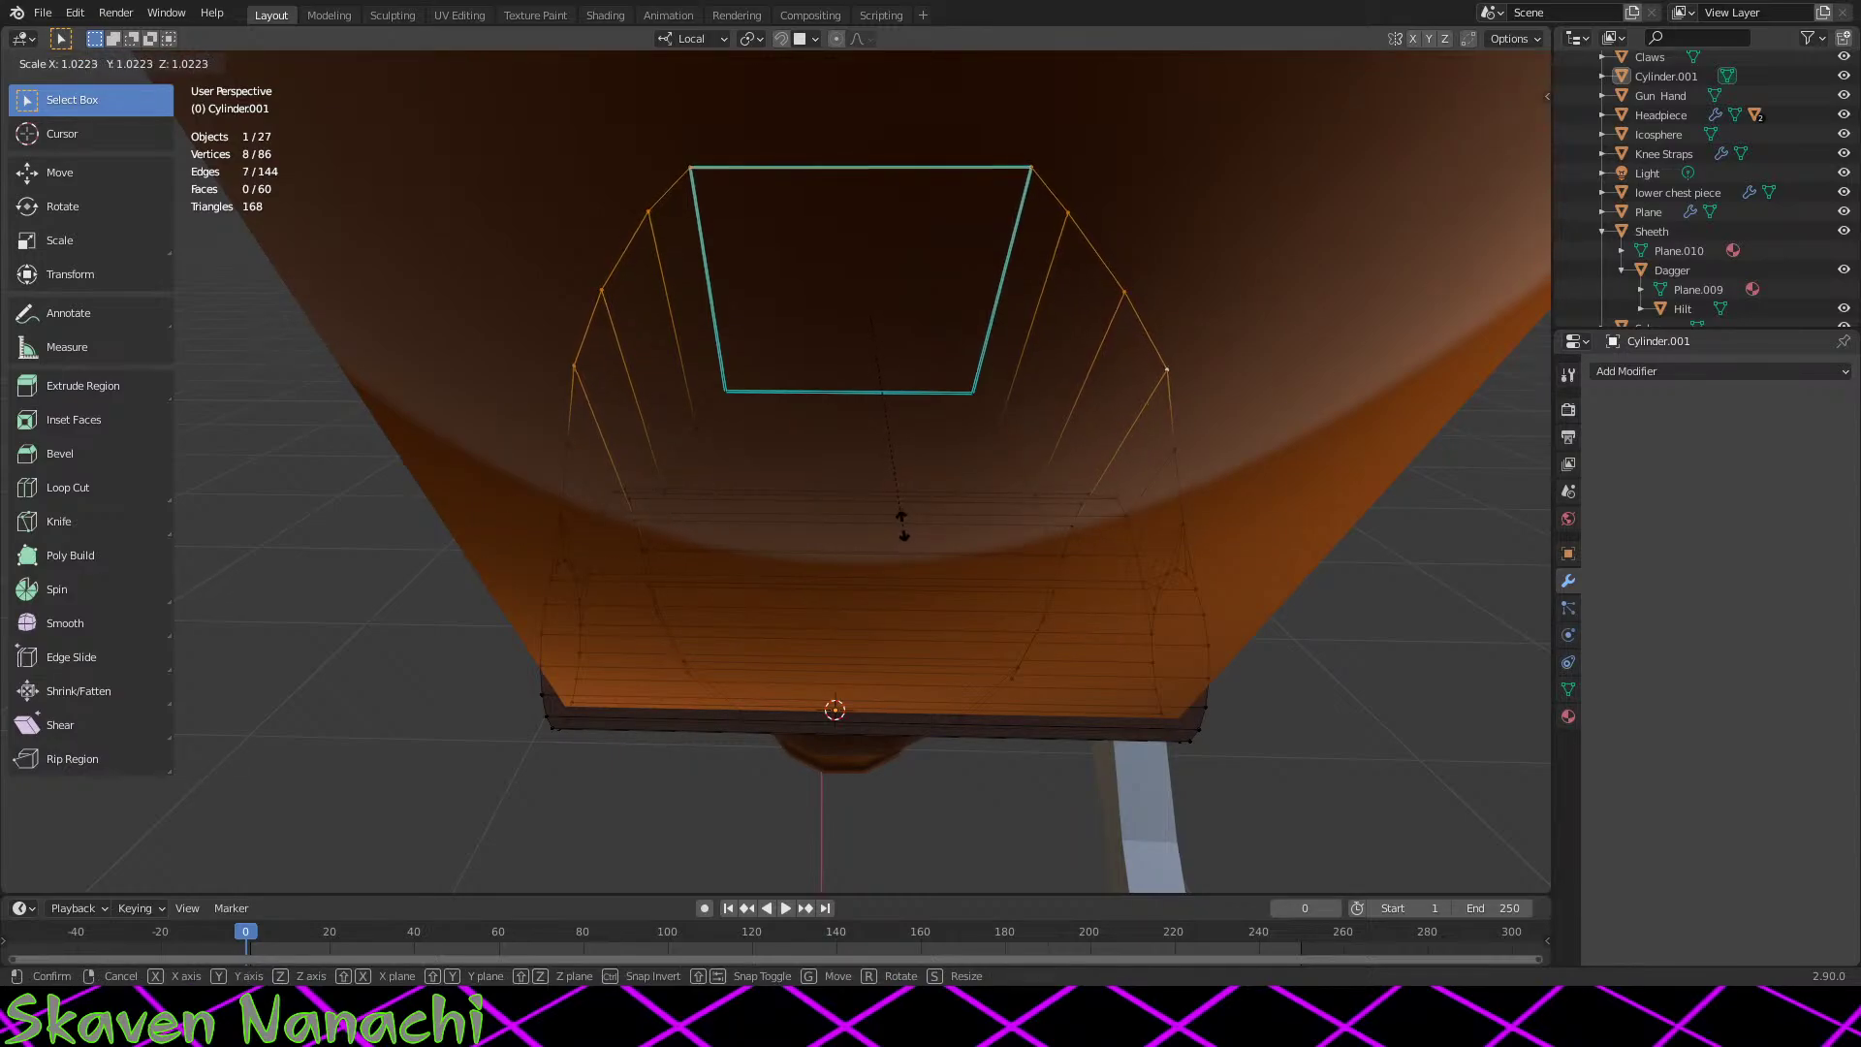
left_click(892, 523)
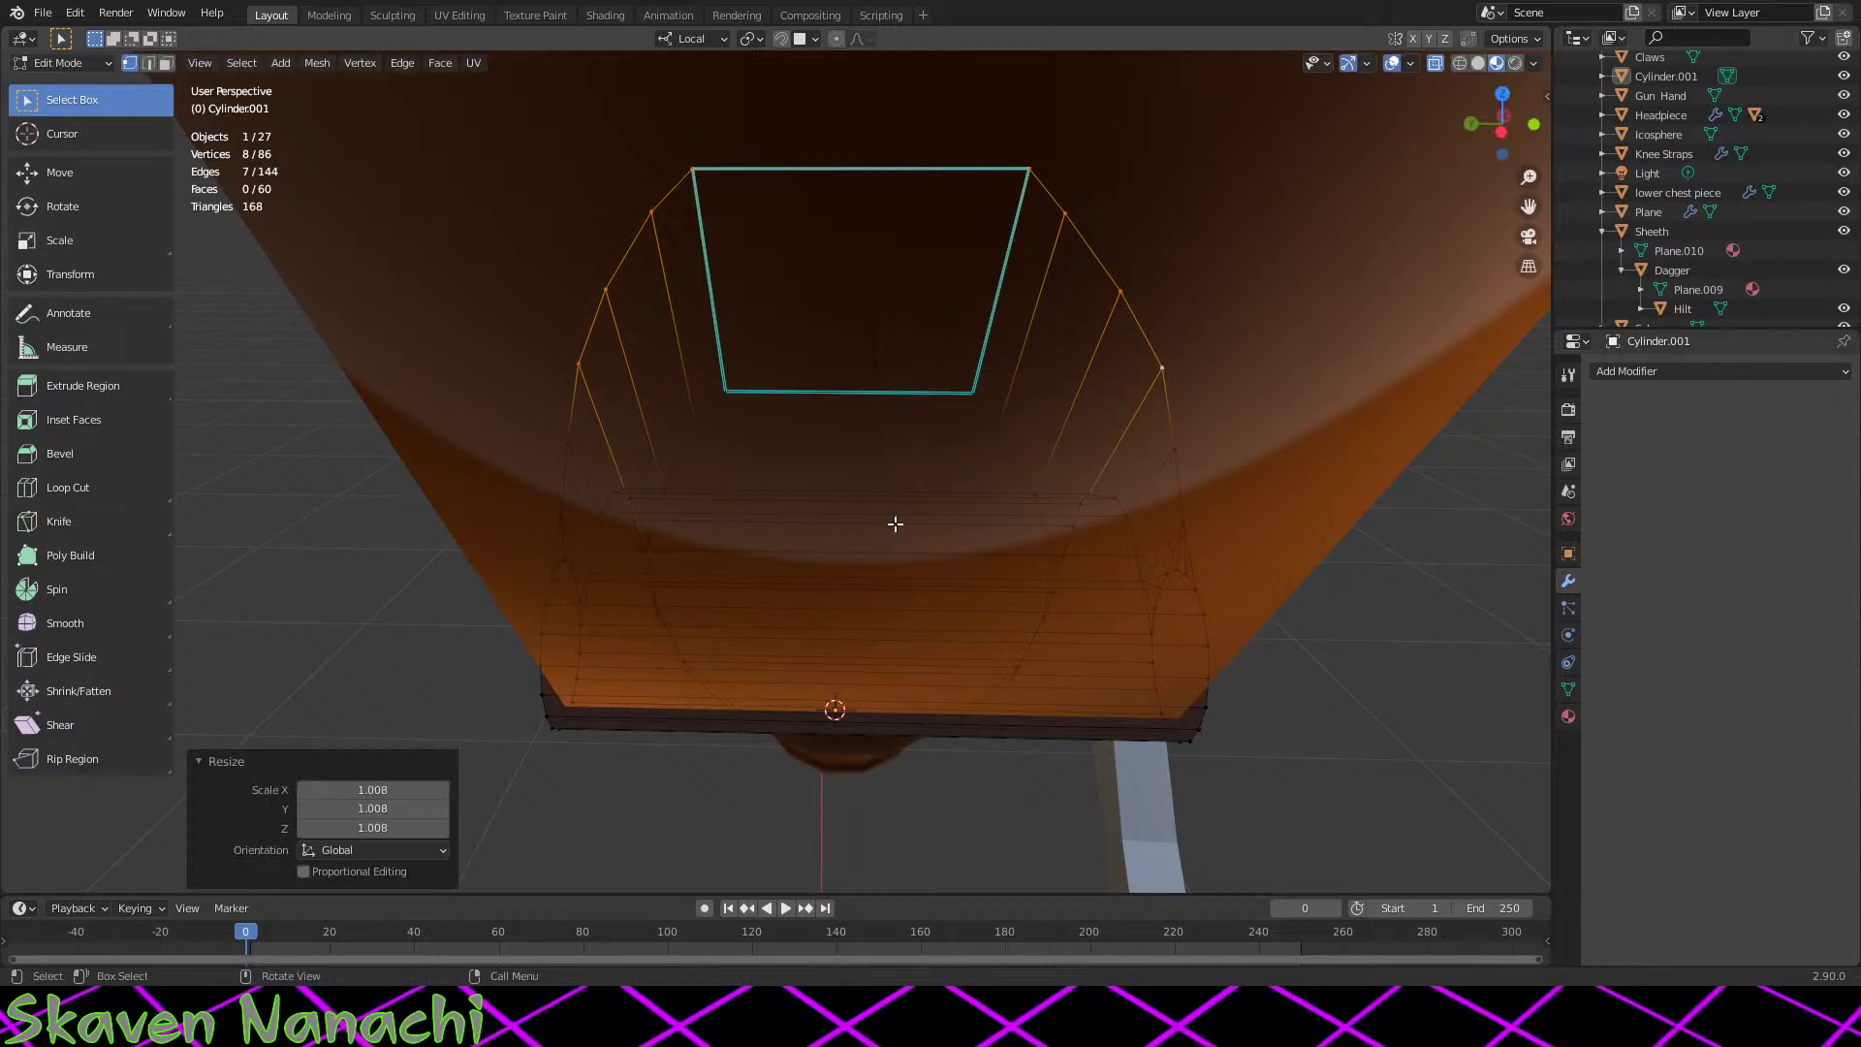
middle_click_drag(892, 524, 950, 599)
left_click_drag(1245, 490, 532, 606, "ctrl")
key("s")
left_click(1013, 580)
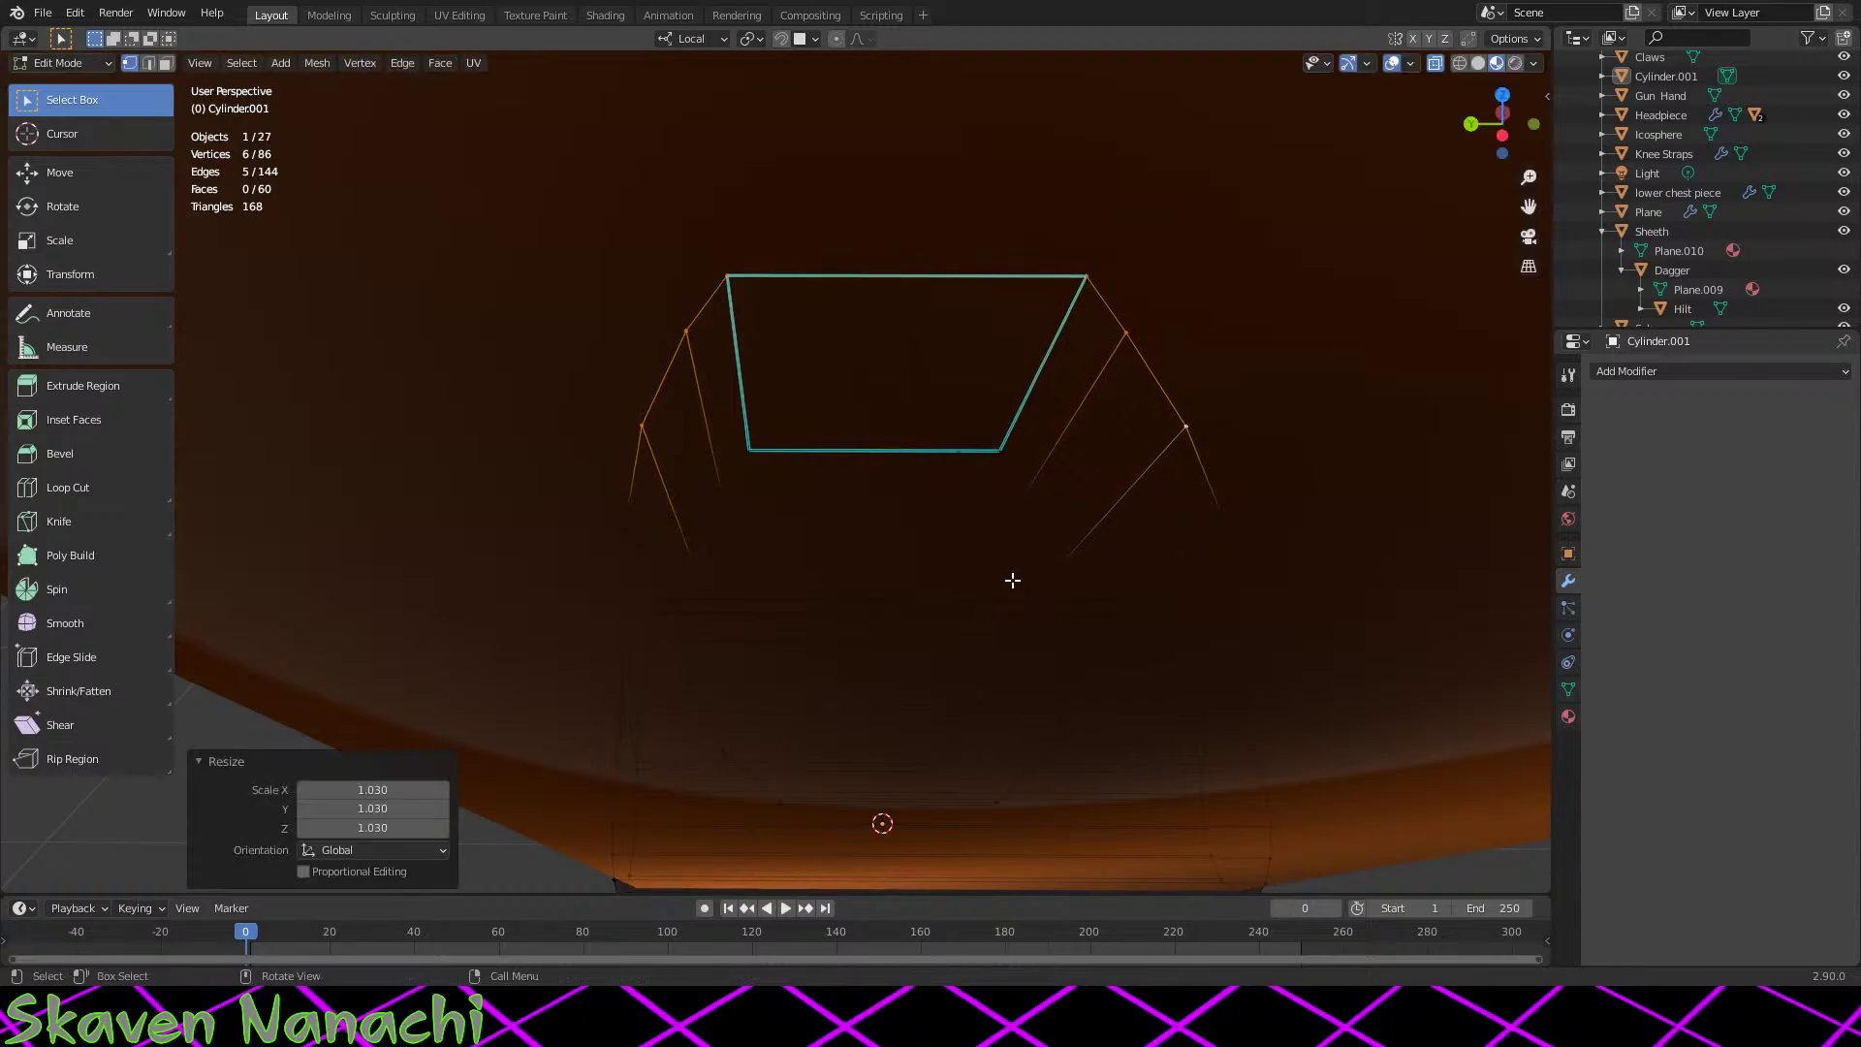
Step: Reduce the rim selection to the upper four vertices, enlarge them slightly, and finish editing the claw connection's mesh
left_click(1186, 426, "shift")
left_click(647, 425, "shift")
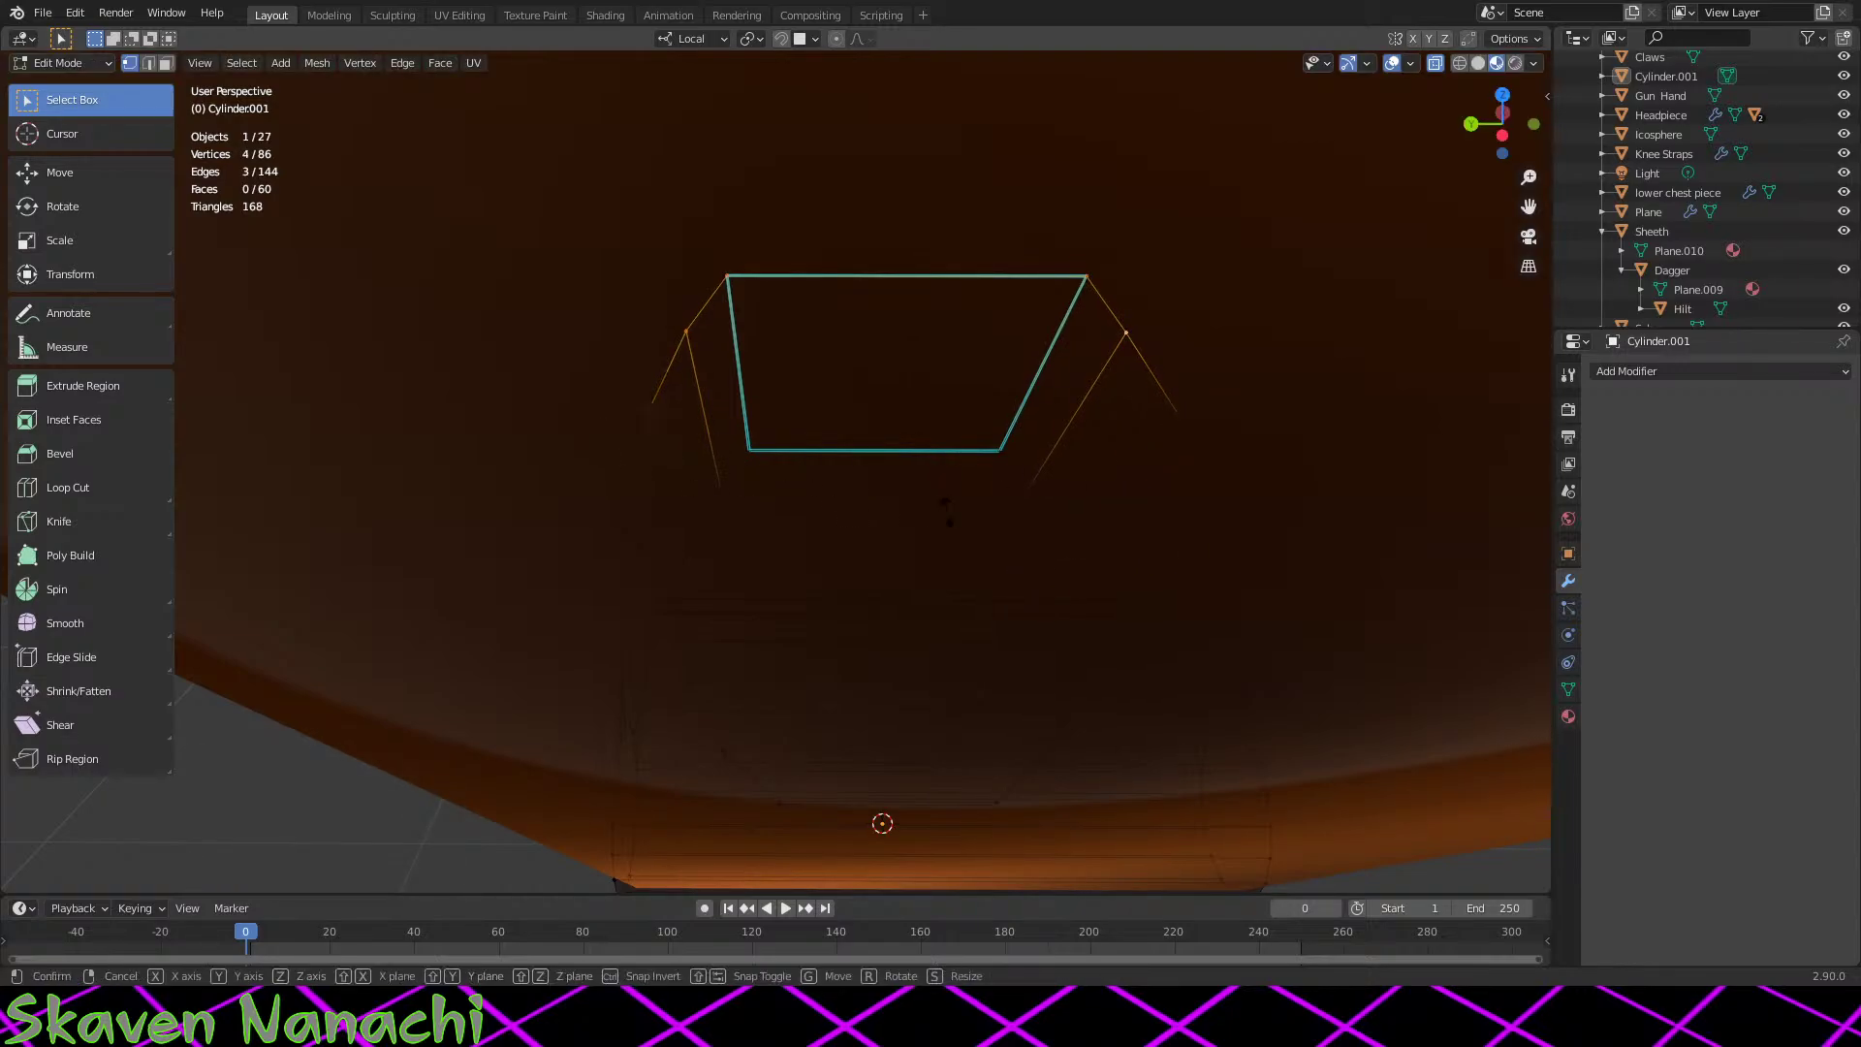
key("s")
left_click(948, 515)
middle_click_drag(948, 516, 989, 436)
key("Tab")
scroll(911, 501, "down", 2)
middle_click_drag(911, 499, 886, 710)
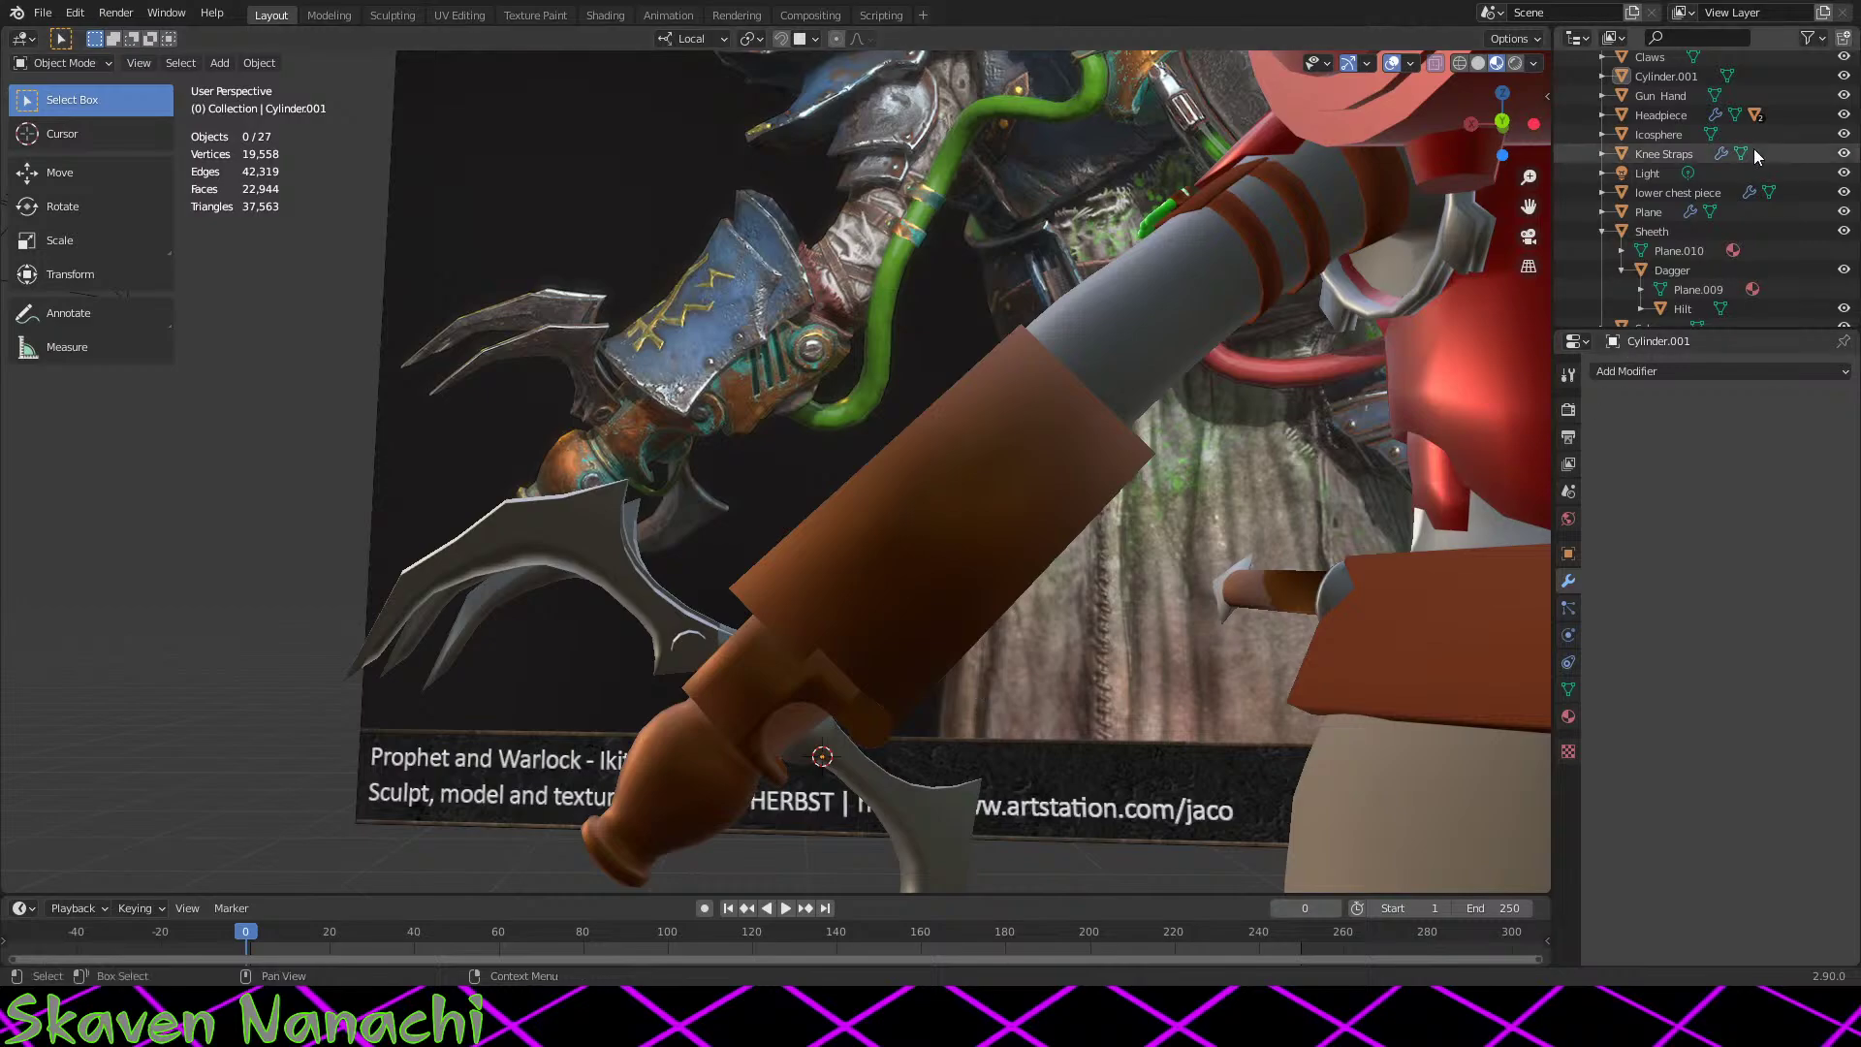
Step: Unhide the Arm Armor so its plates show against the gun arm
scroll(1764, 218, "up", 5)
scroll(1801, 184, "up", 8)
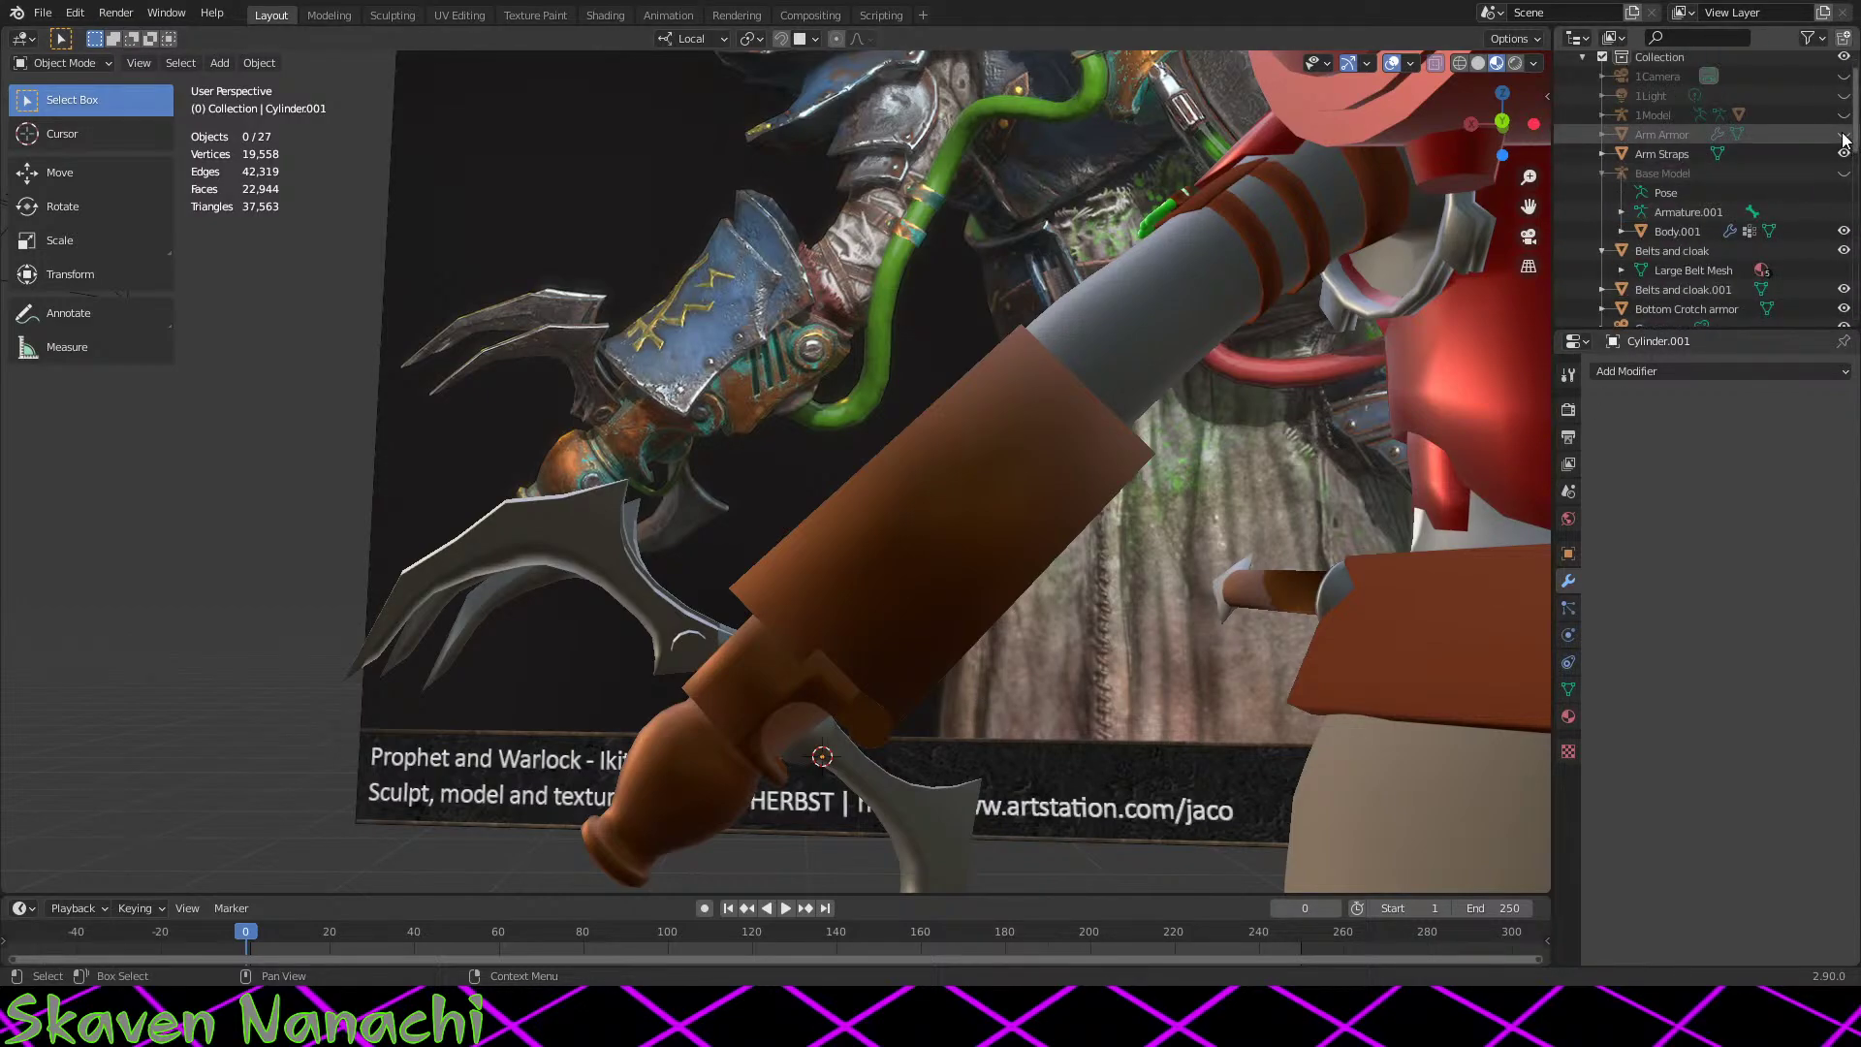
left_click(1844, 135)
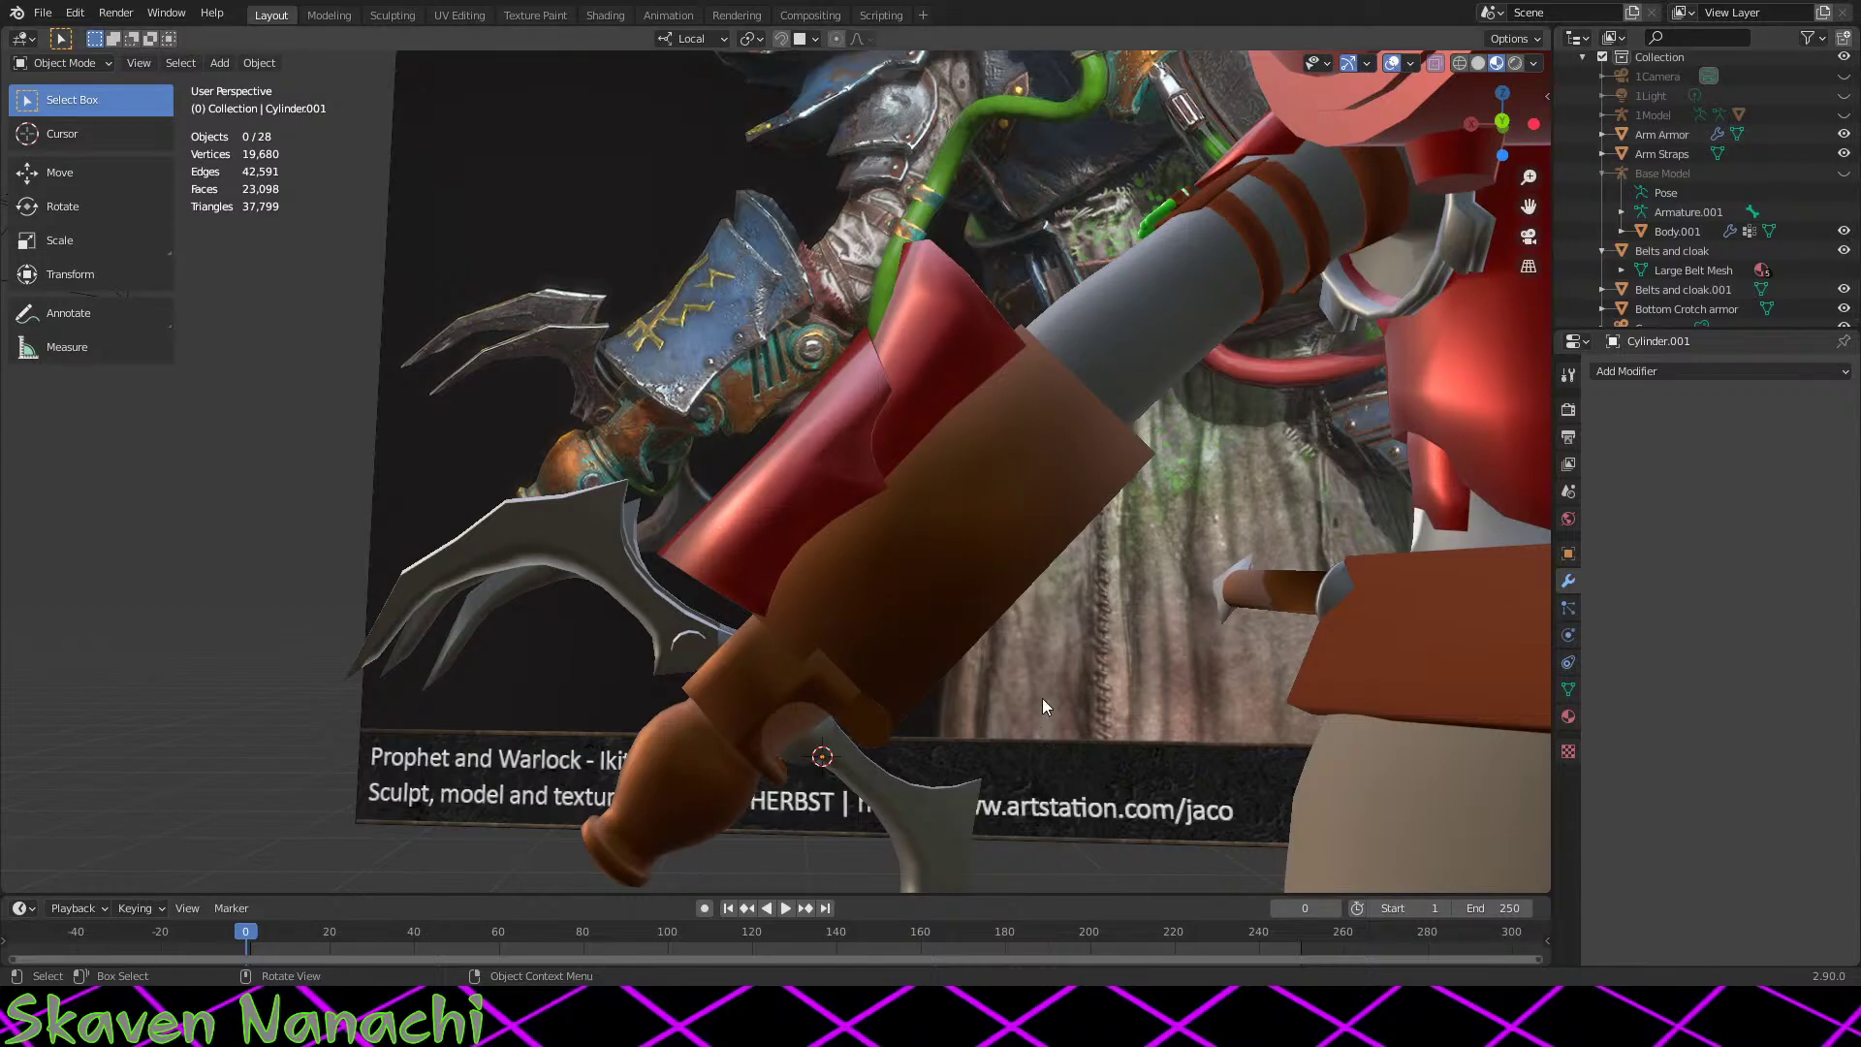
Step: Open the Arm Armor's mesh for editing and select all of its vertices
middle_click_drag(1043, 698, 1526, 334)
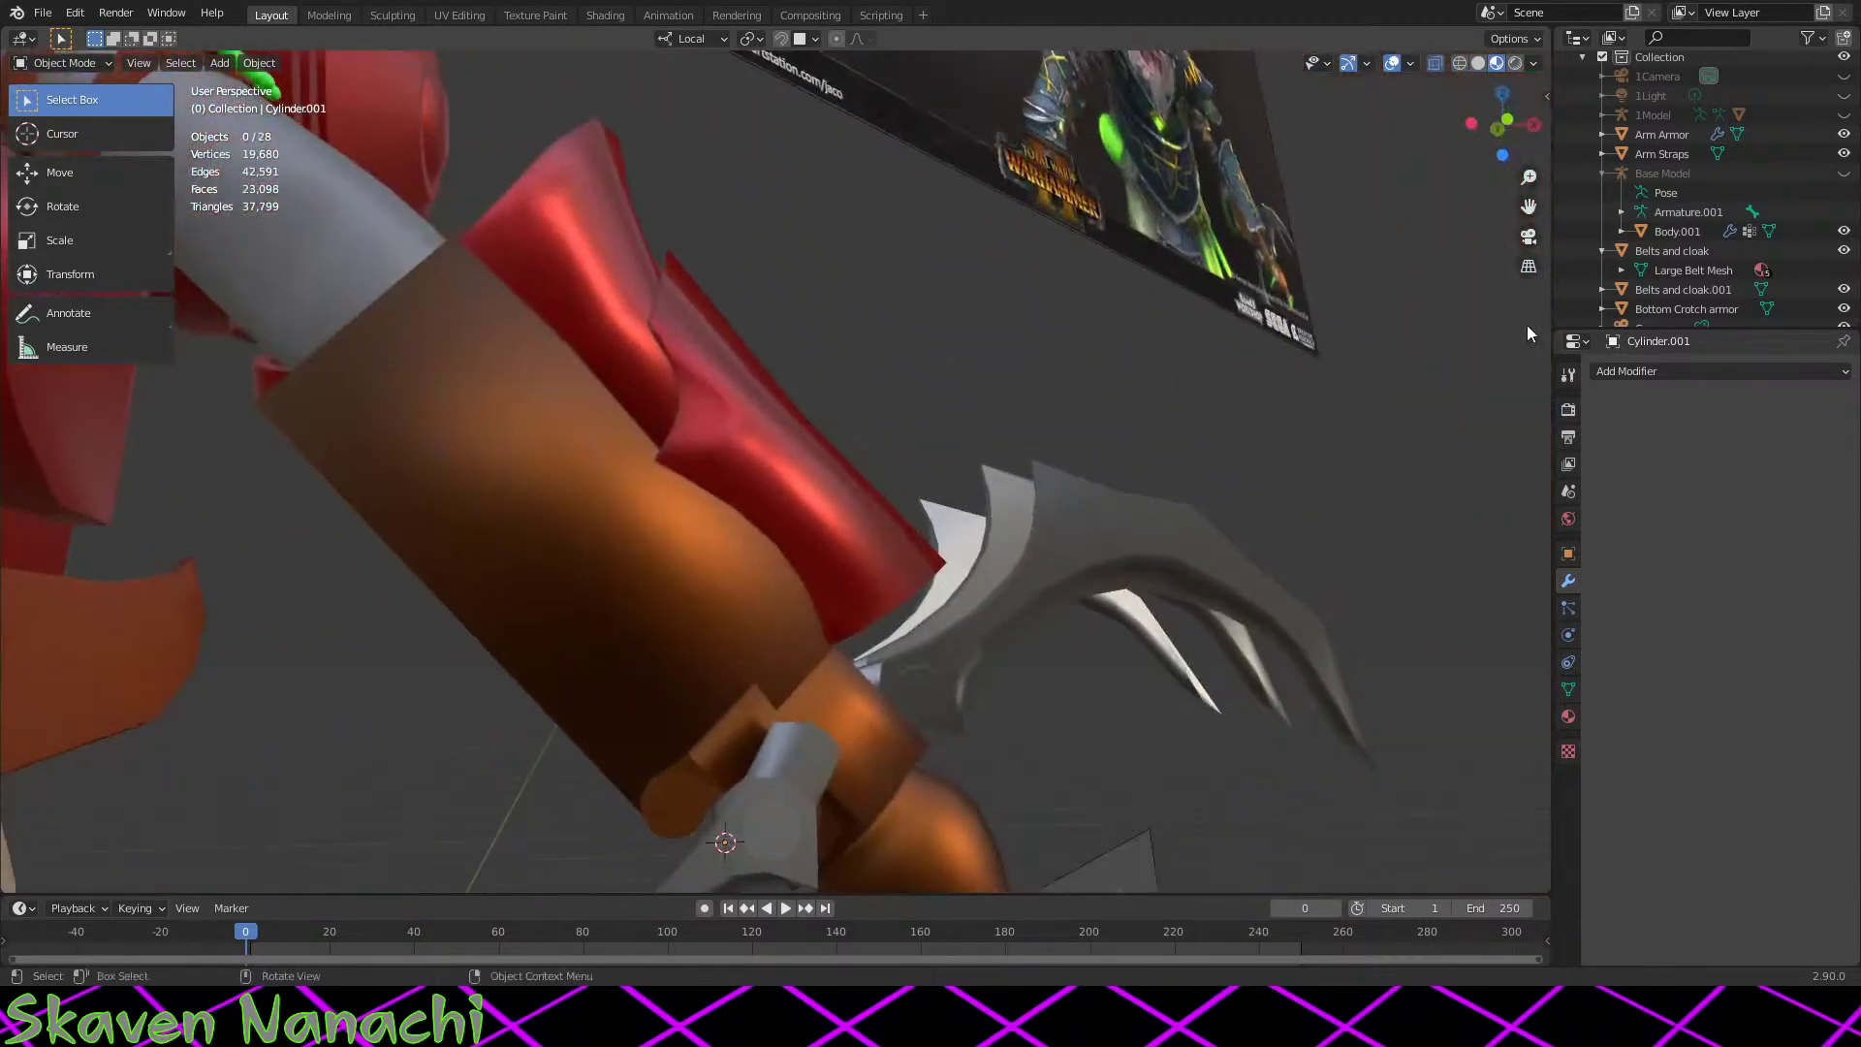
left_click(791, 523)
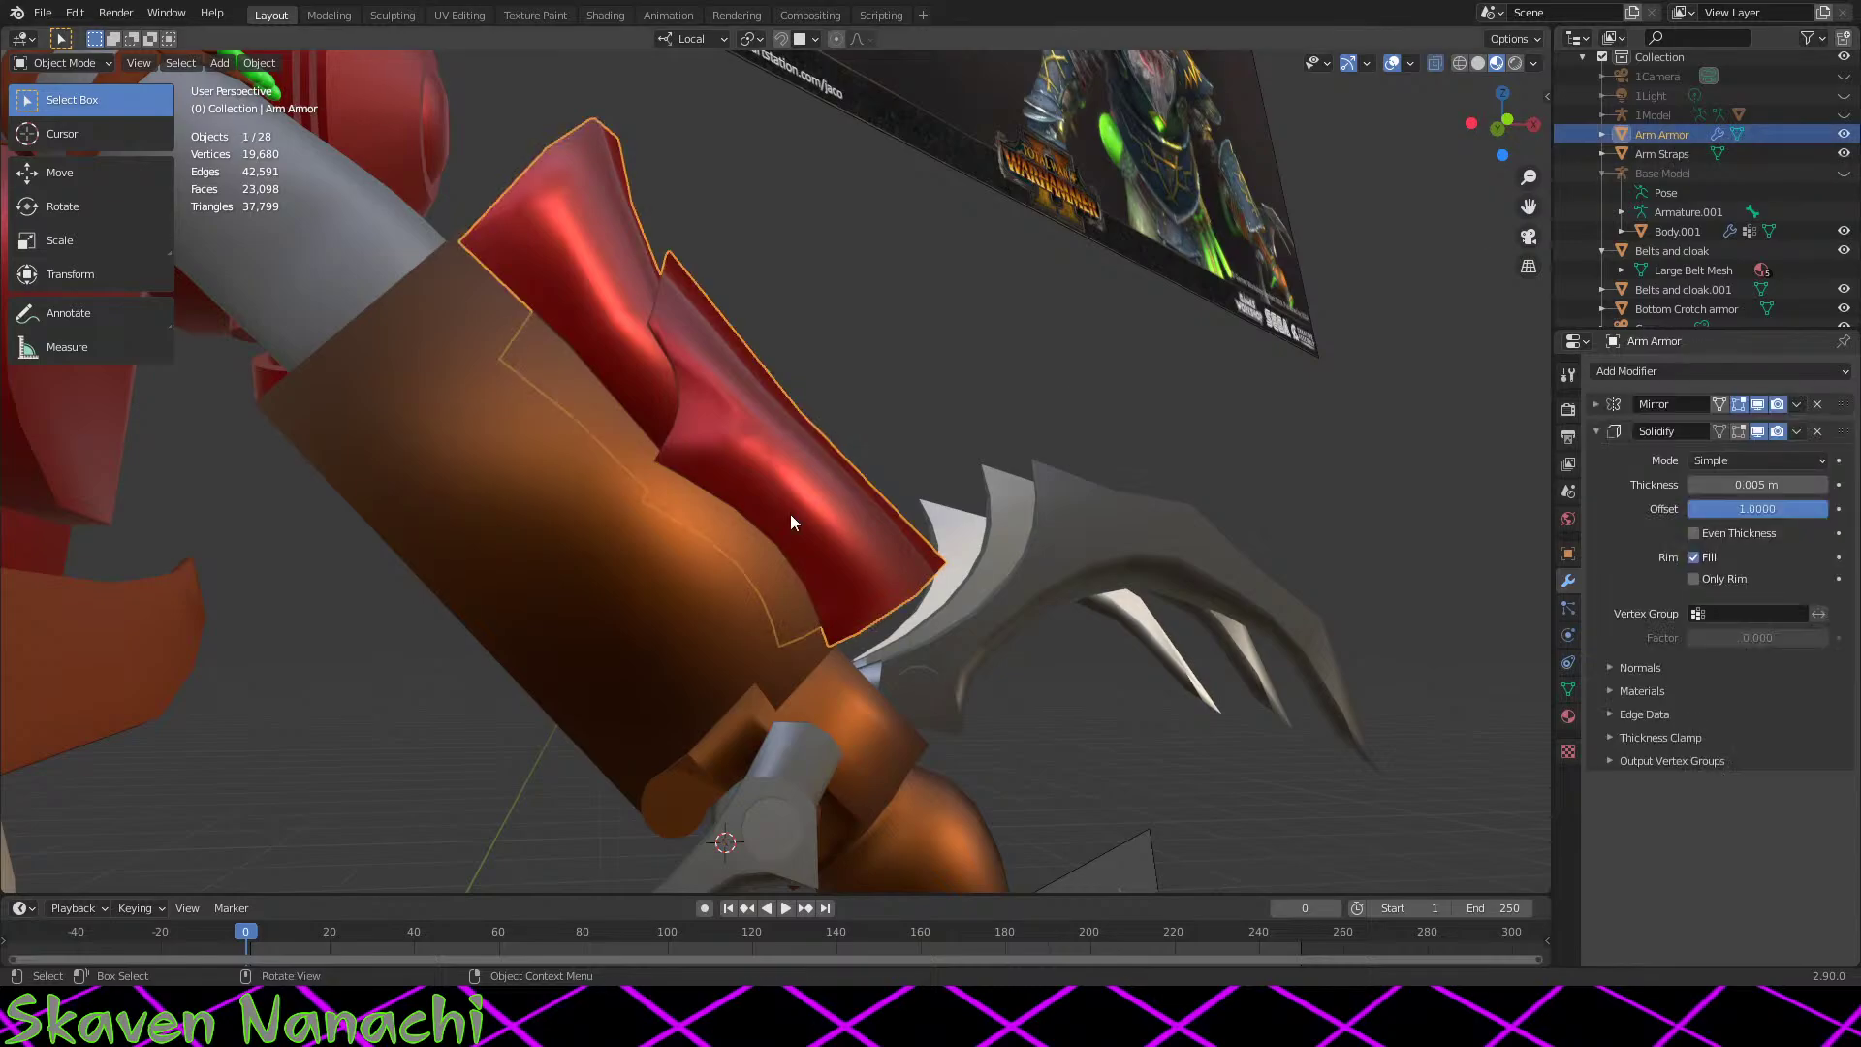
key("Tab")
middle_click_drag(831, 506, 931, 524)
left_click_drag(1175, 160, 441, 838)
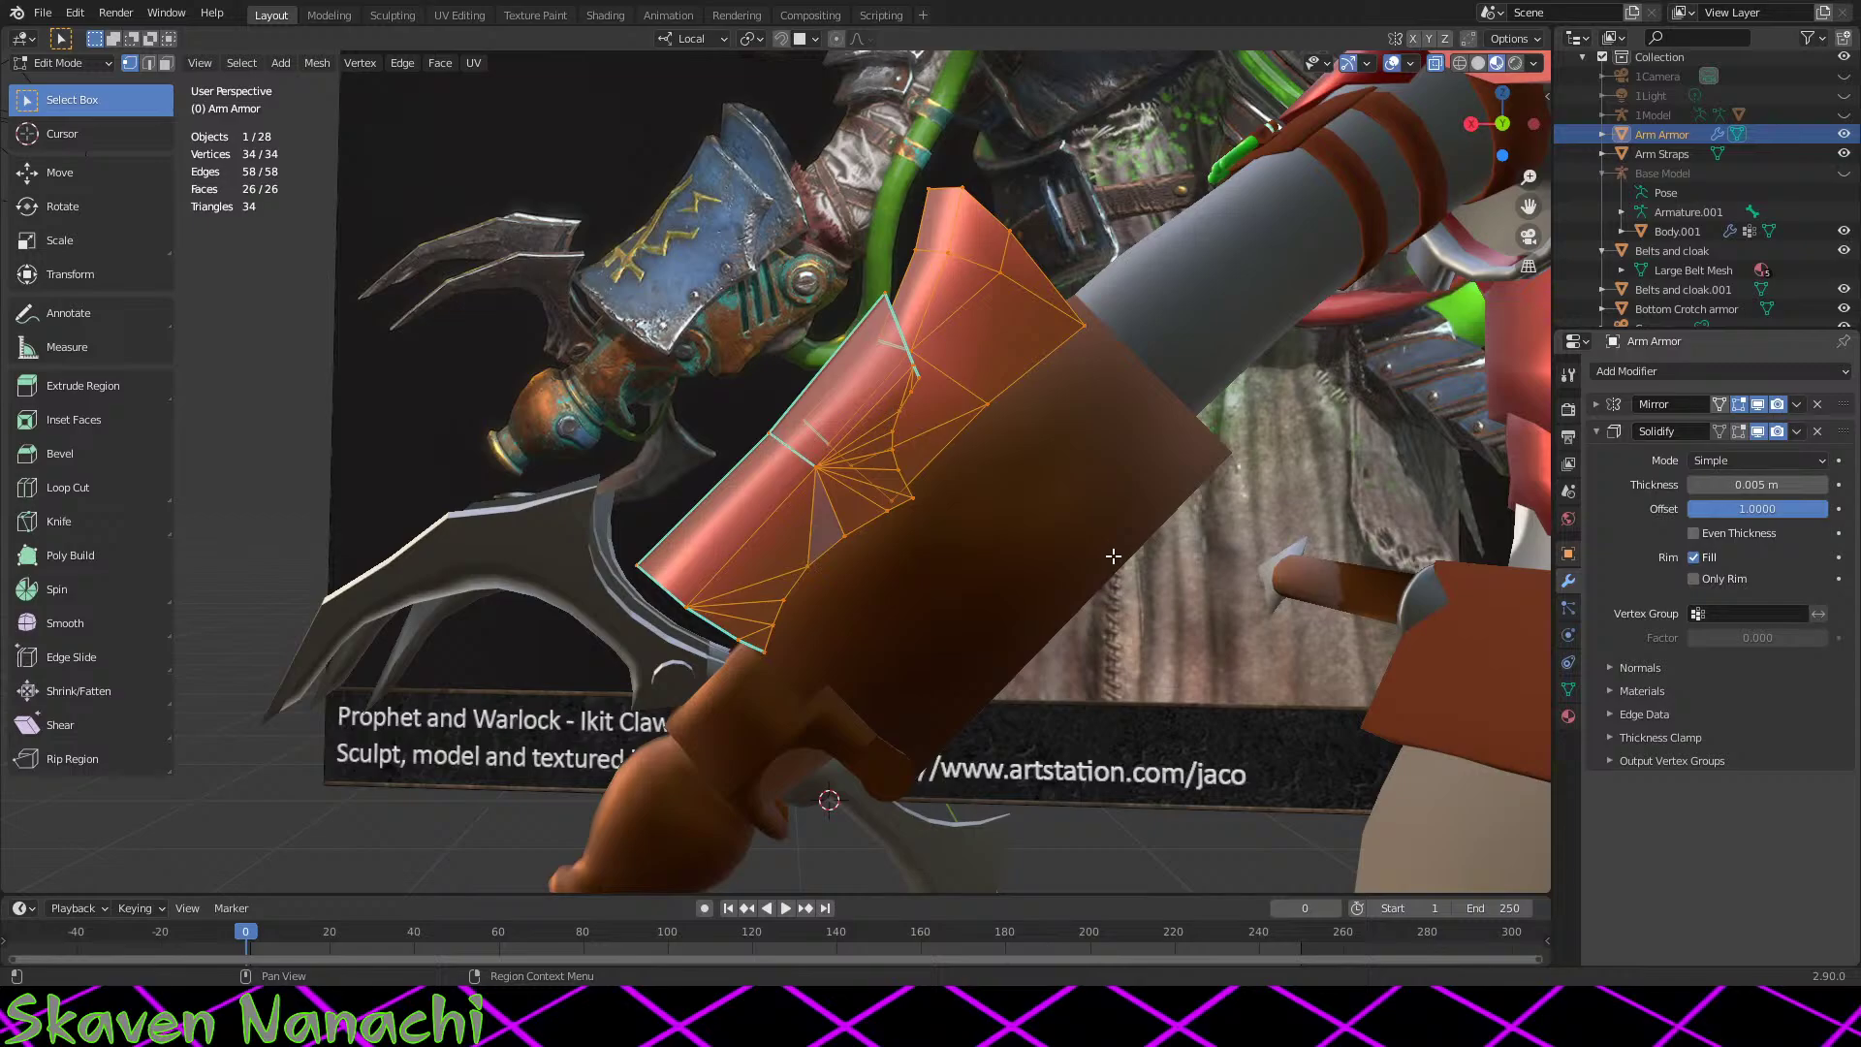
Step: Rescale the whole Arm Armor mesh and shift it about -0.017 m in X and -0.015 m in Z over the gun hand
middle_click_drag(1030, 564, 599, 437)
key("s")
left_click(990, 644)
key("g")
left_click(765, 304)
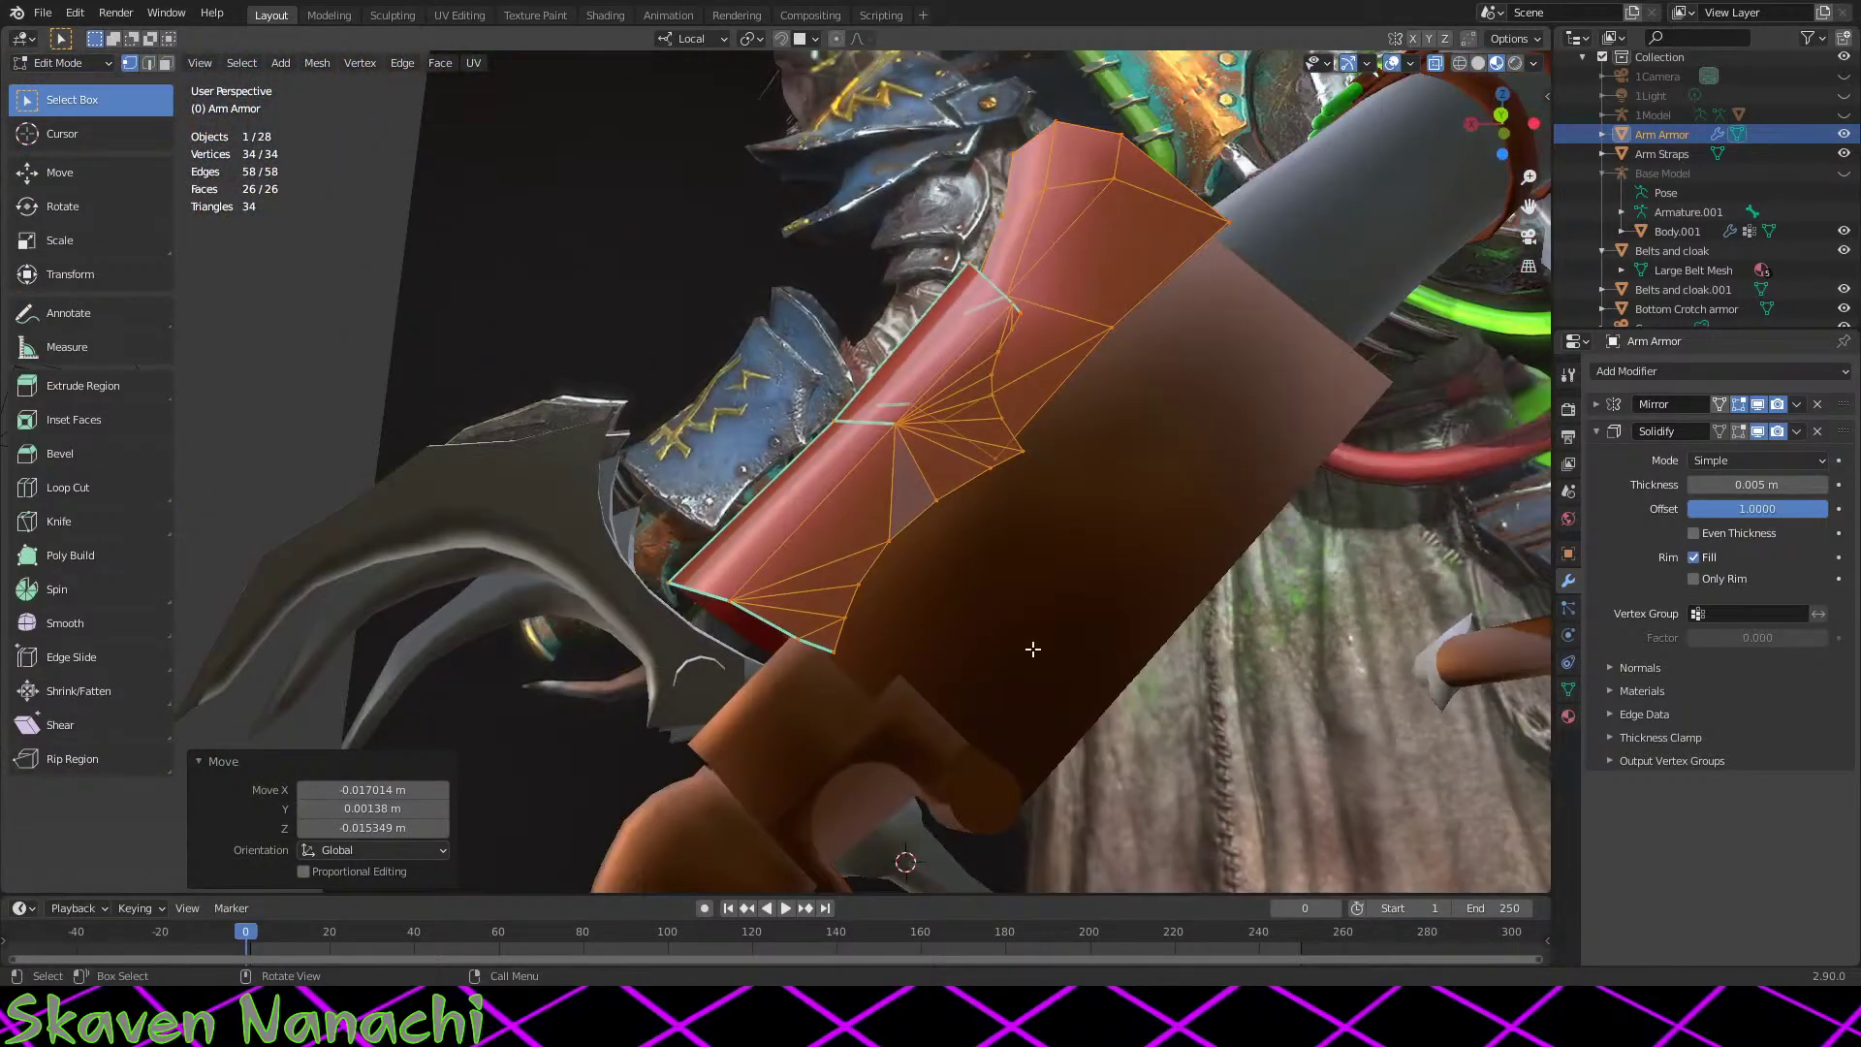
Step: Select the side vertices of the Arm Armor mesh and move them outward about 0.0087 m
middle_click_drag(1034, 648, 1247, 612)
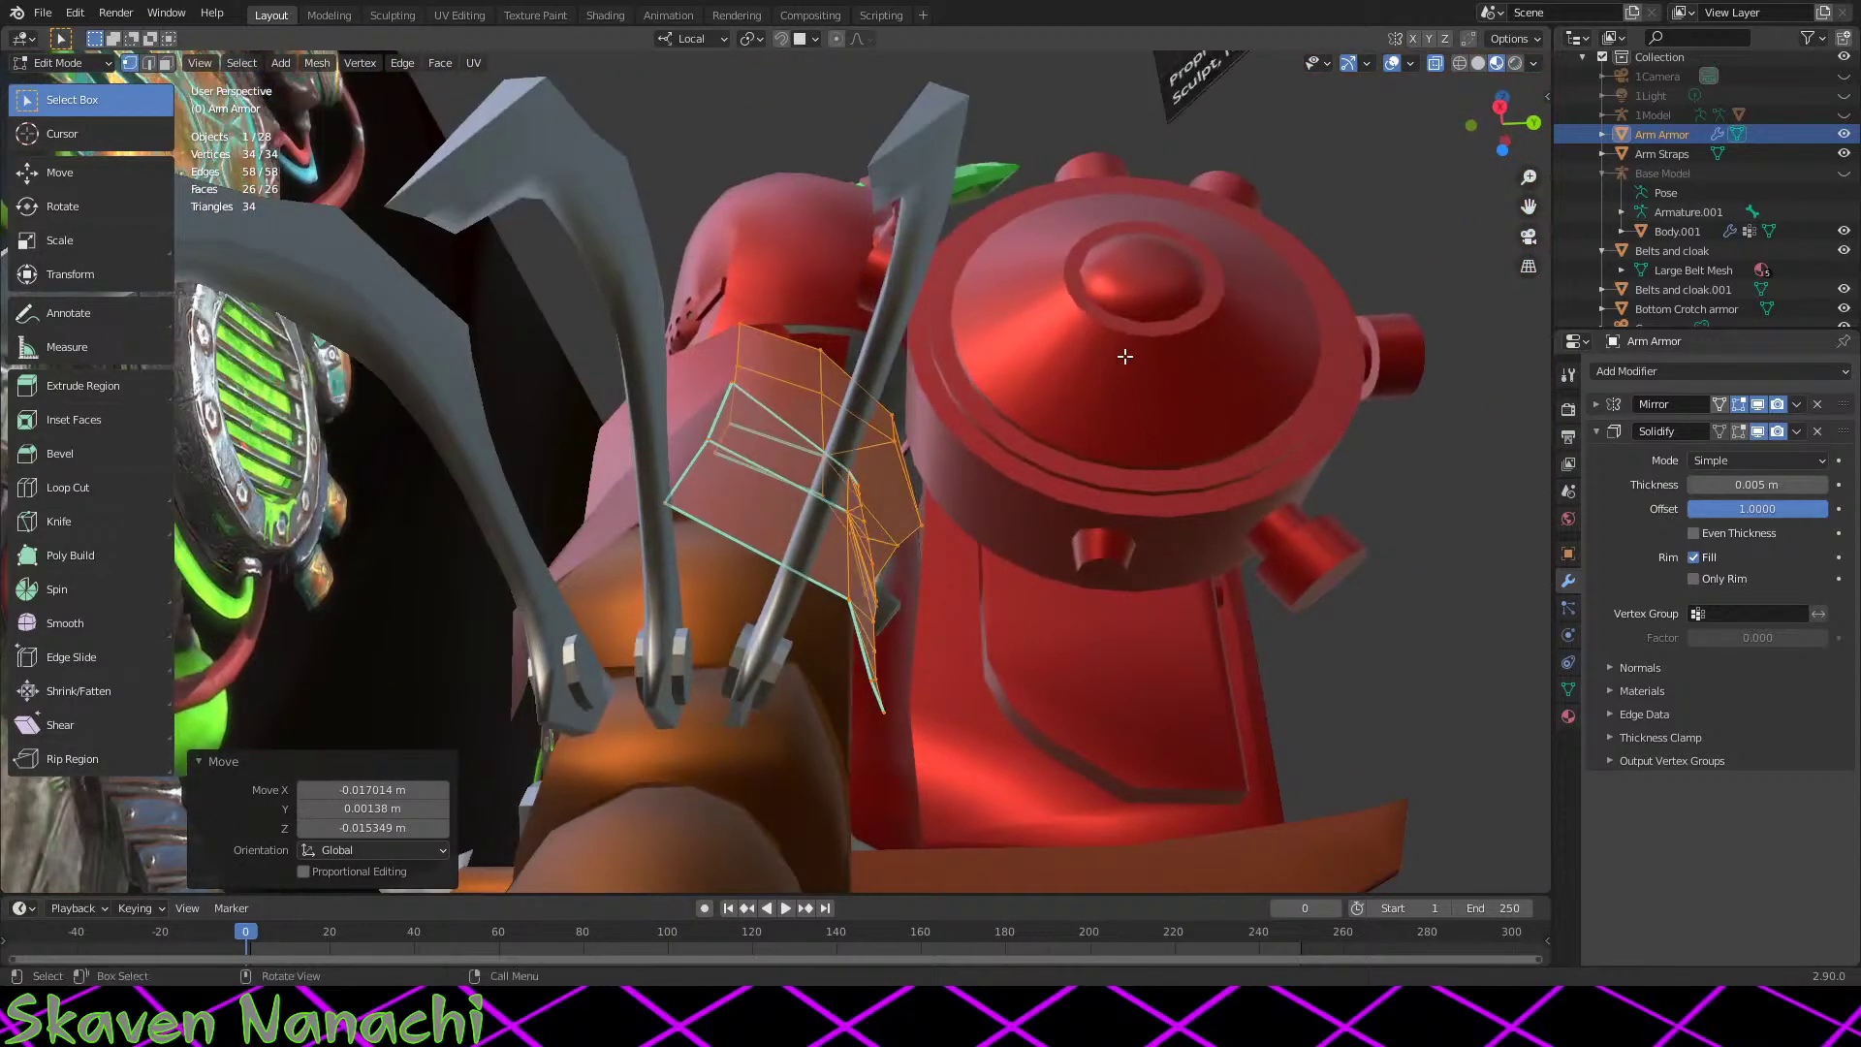
left_click_drag(1114, 324, 798, 768)
key("g")
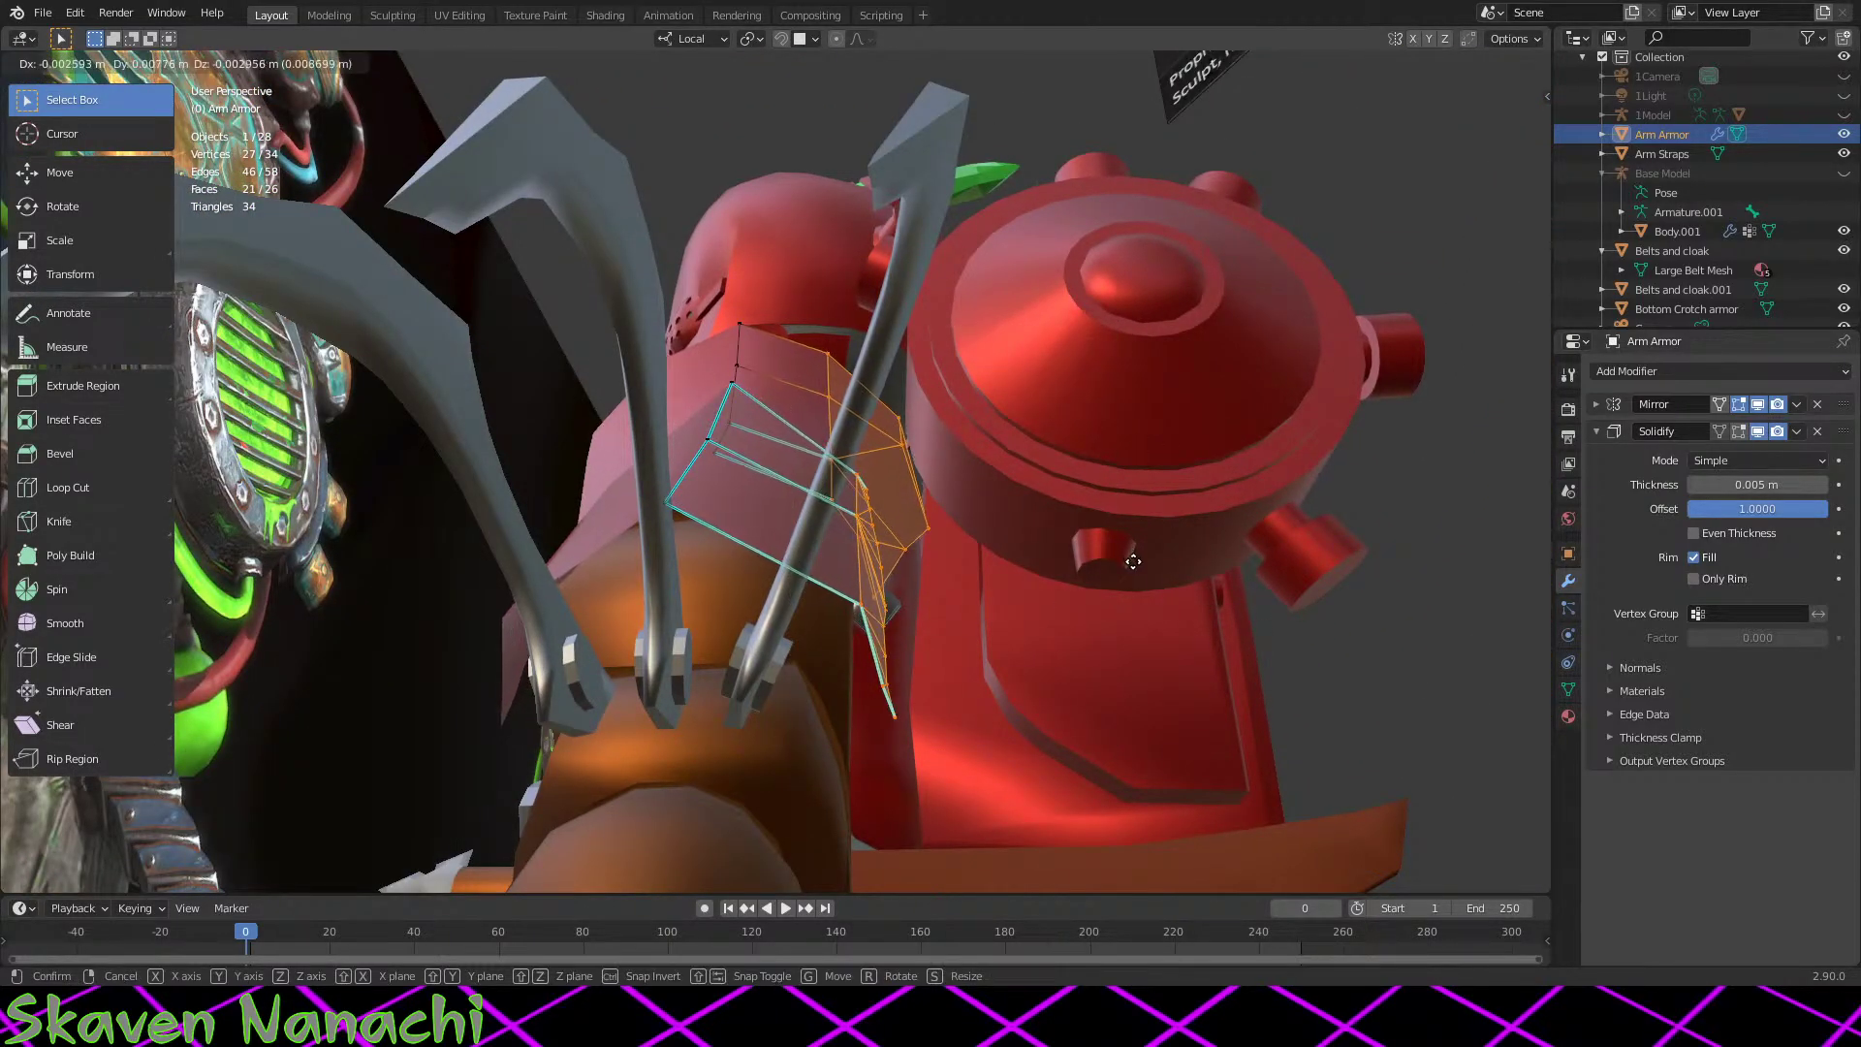
left_click(1133, 561)
Step: Select the entire Arm Armor mesh, lower it about 0.013 m toward the gun hand, and finish editing it
left_click_drag(1183, 221, 594, 750)
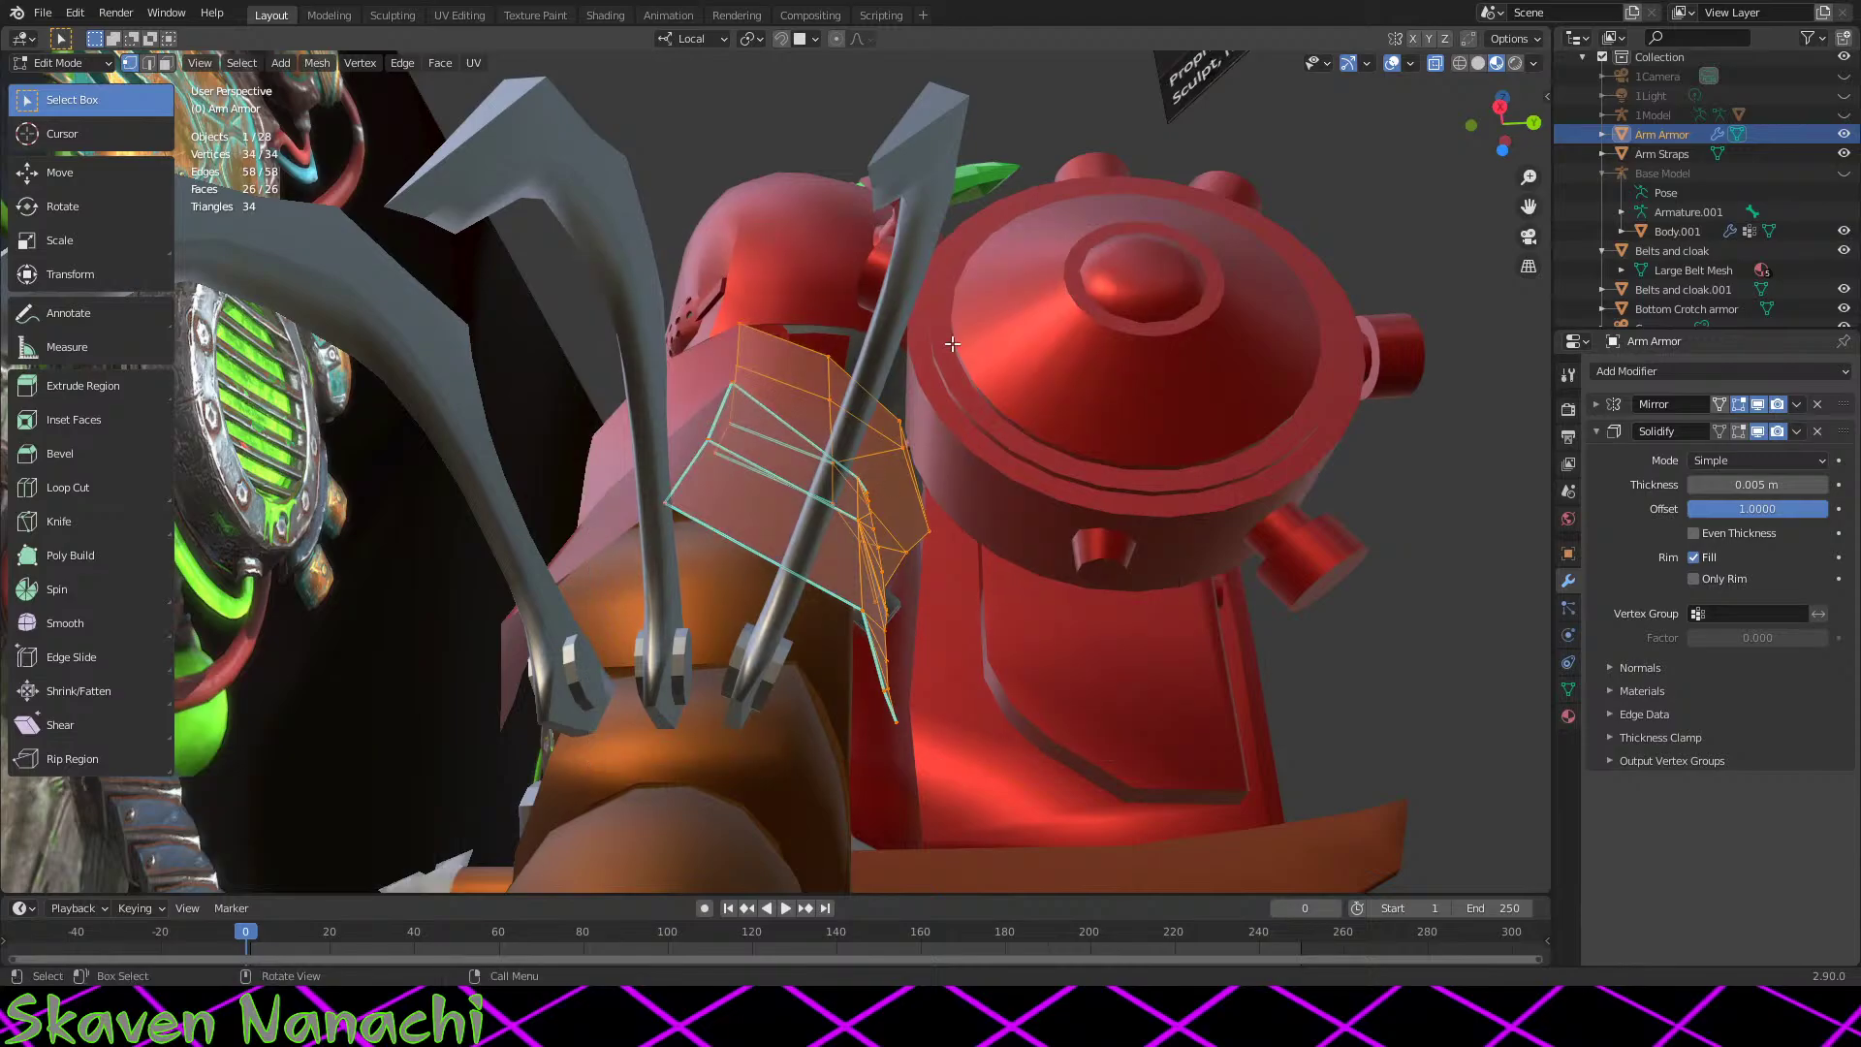
key("g")
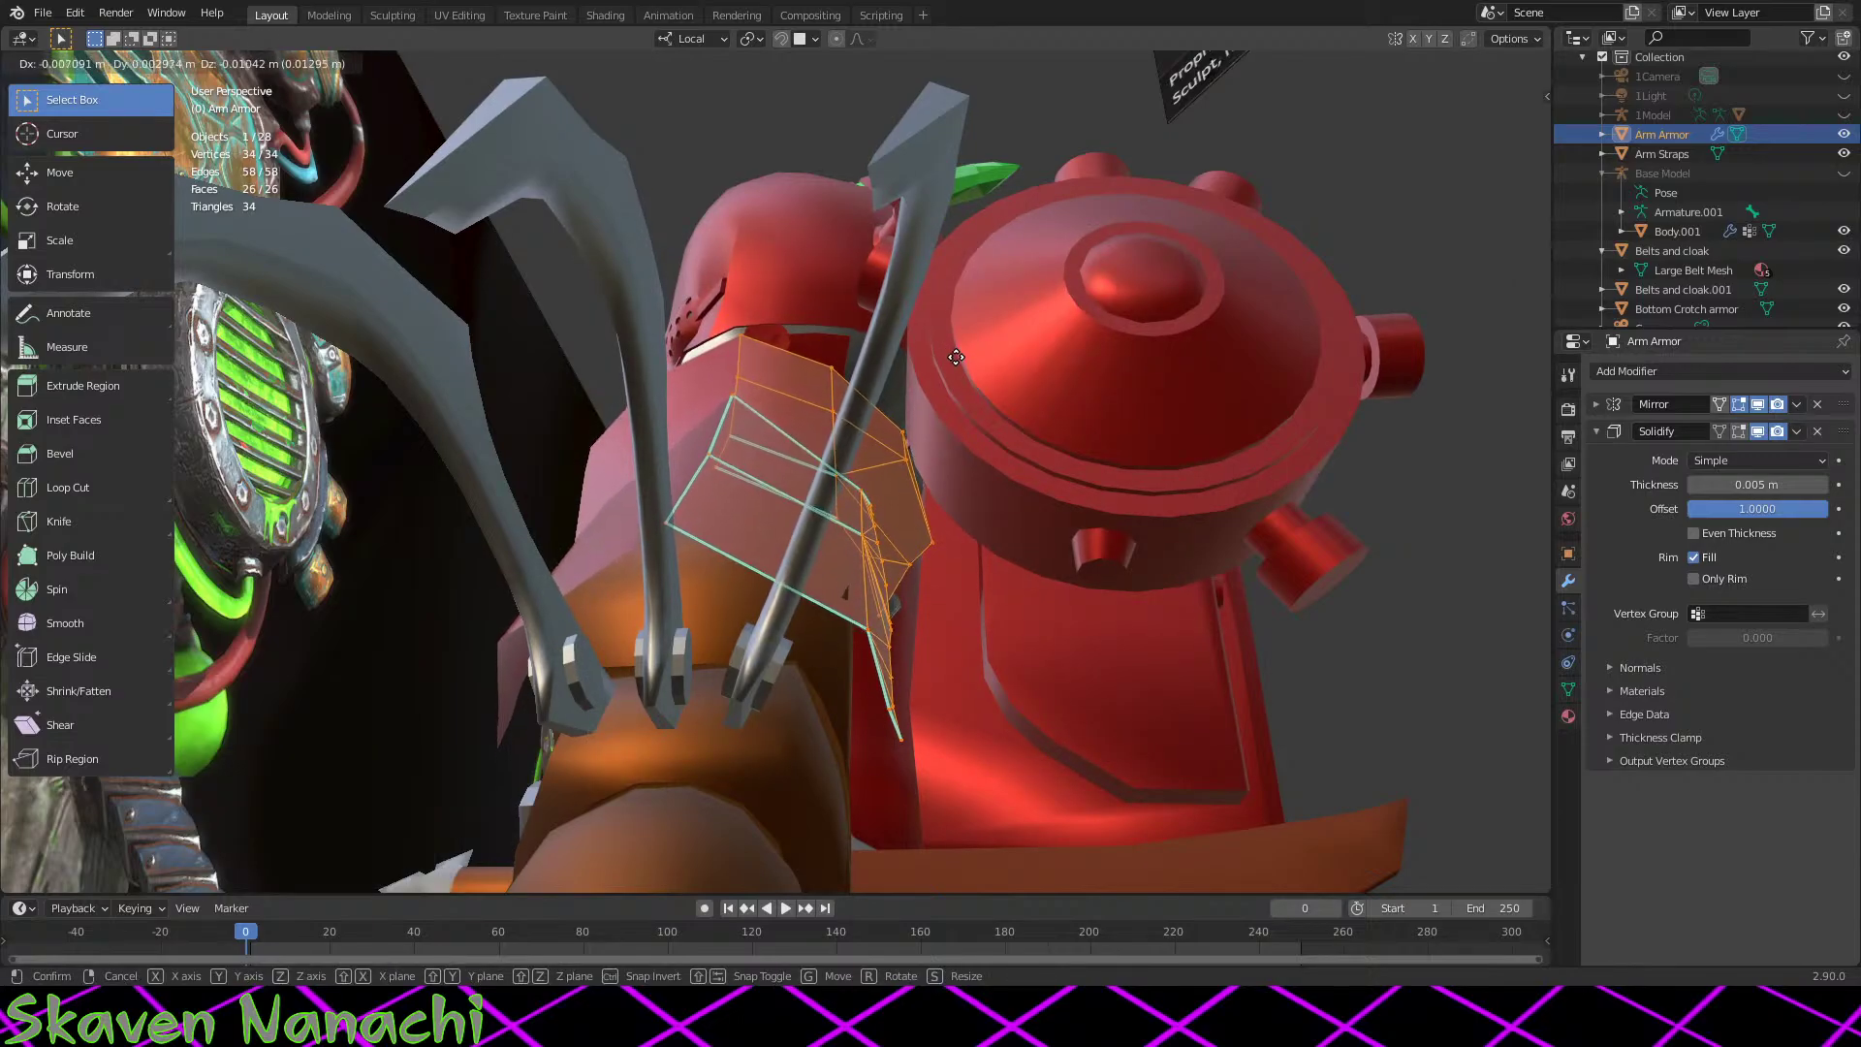
left_click(955, 357)
middle_click_drag(956, 357, 958, 525)
scroll(761, 602, "up", 3)
middle_click_drag(832, 641, 829, 764)
key("Tab")
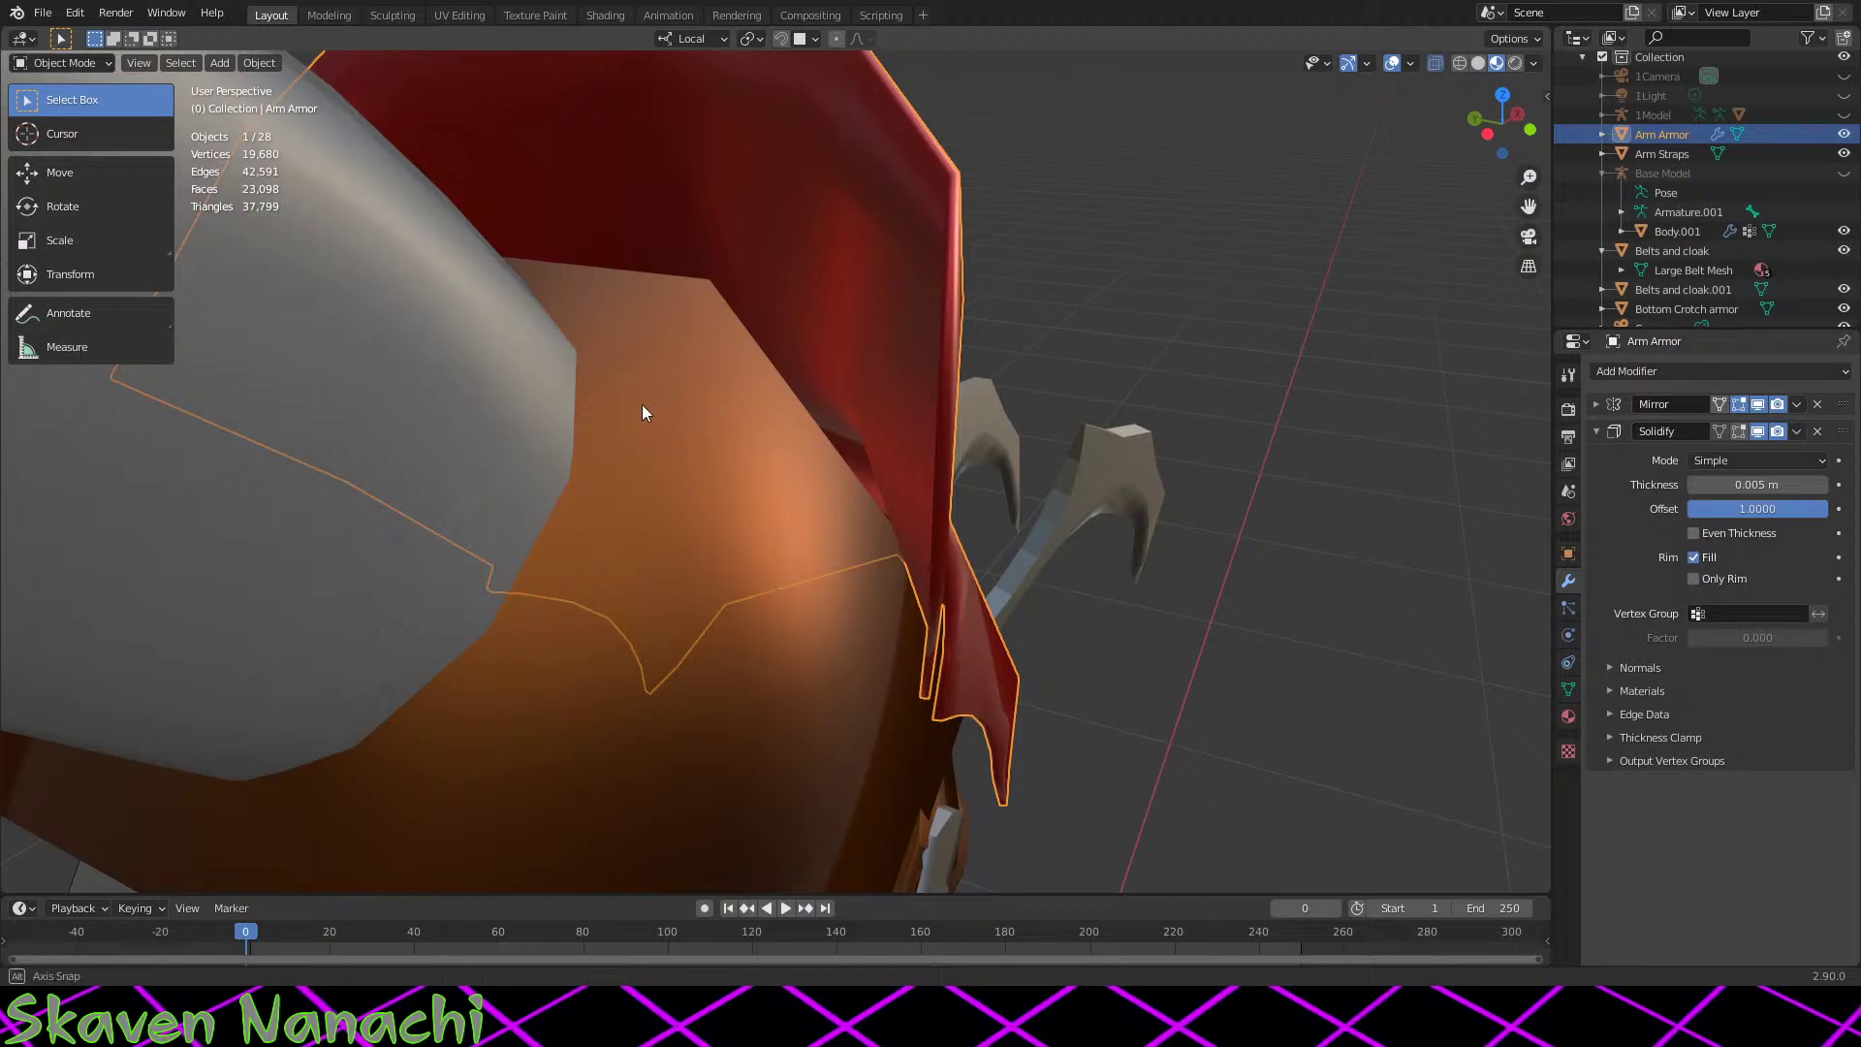
Step: Hide the Arm Armor and open the Gun Hand mesh for editing
middle_click_drag(642, 411, 737, 417)
left_click(1843, 134)
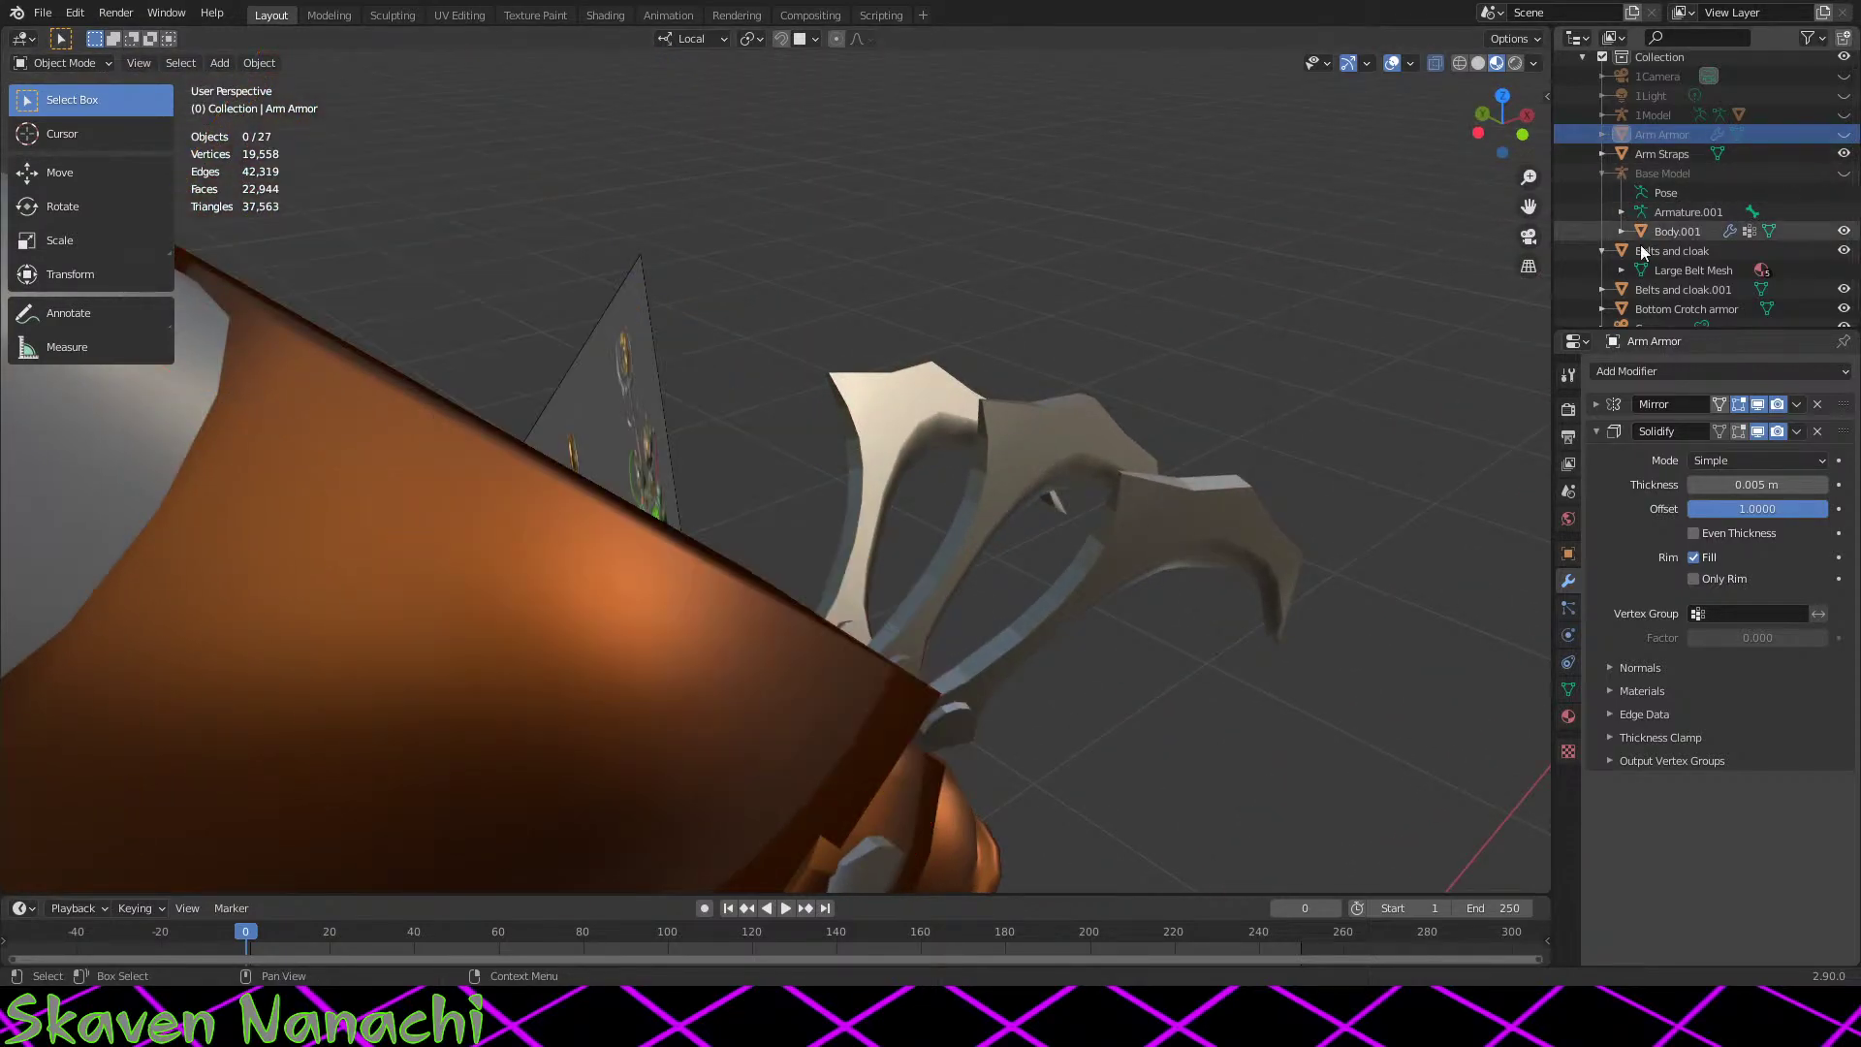
middle_click_drag(872, 504, 267, 705)
left_click(702, 403)
key("Tab")
Step: Bevel the two long upper edges of the Gun Hand's boxy forearm by about 0.031 m with one segment
left_click(96, 457)
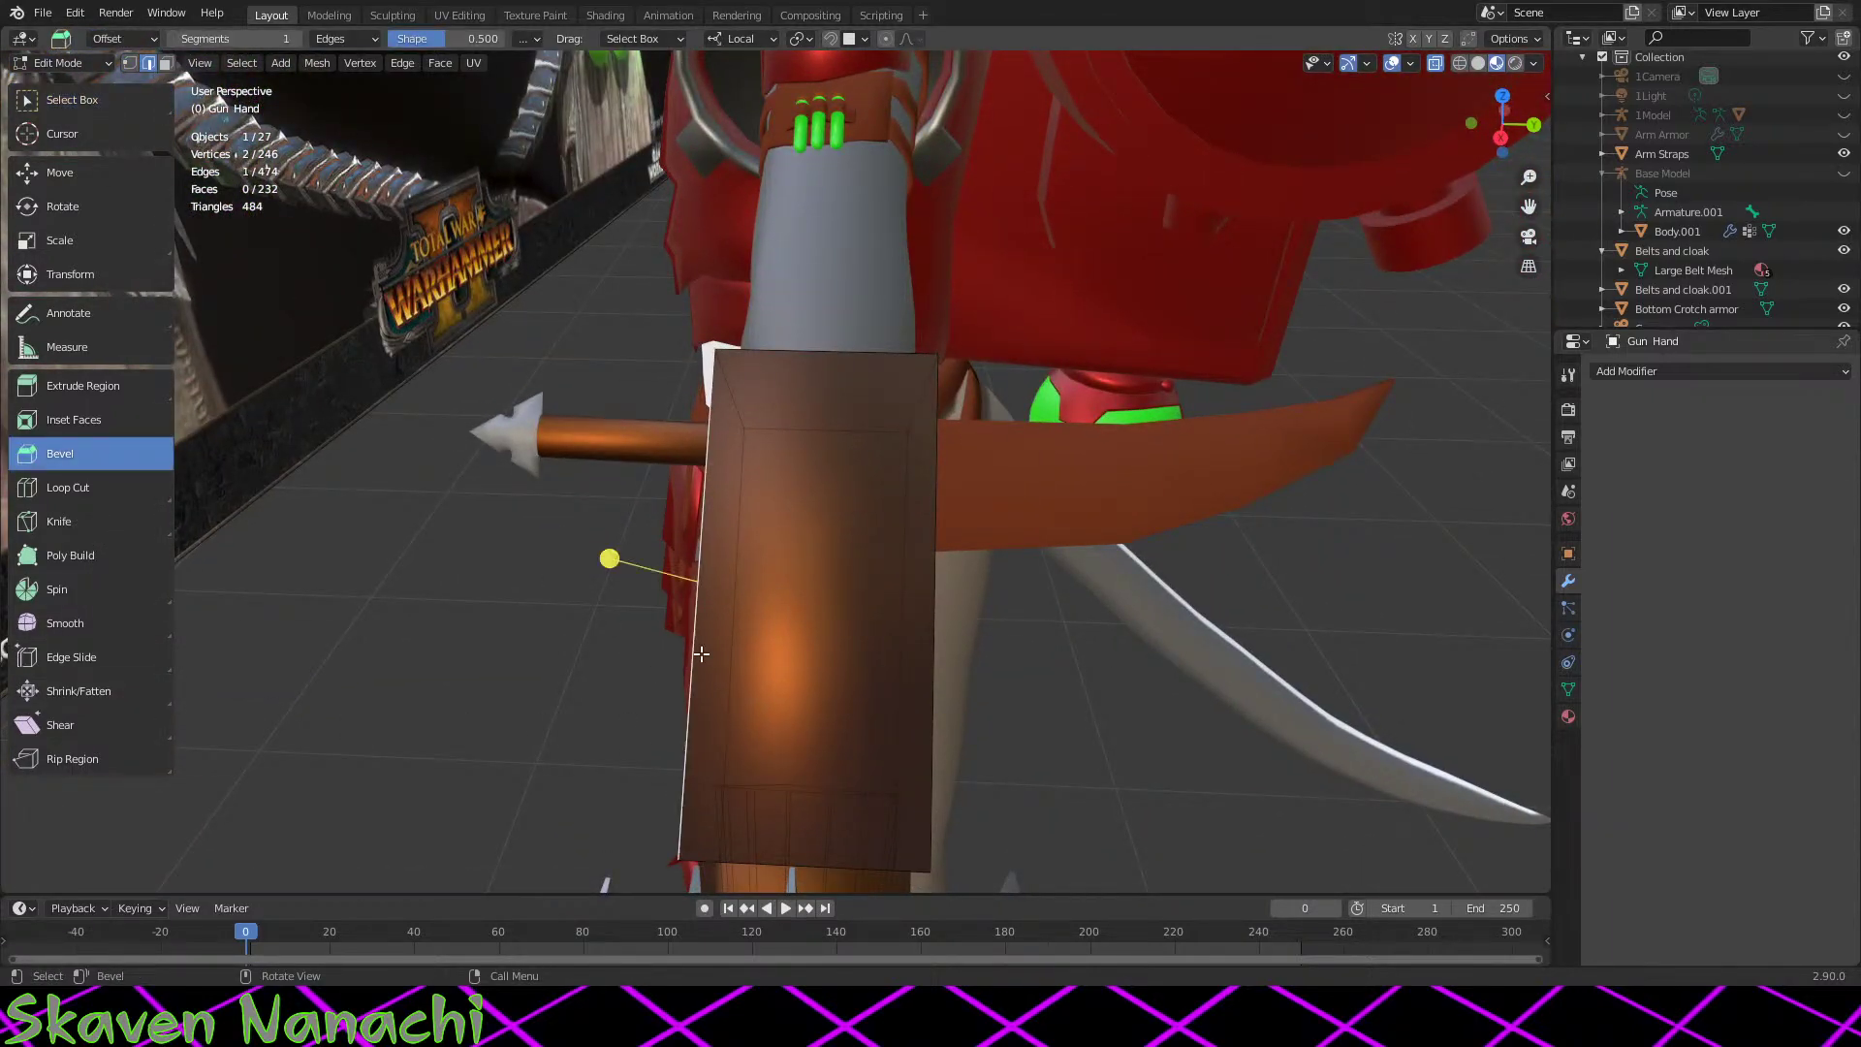
left_click(935, 624, "shift")
middle_click_drag(935, 708, 911, 632)
scroll(911, 632, "up", 4)
left_click_drag(686, 398, 611, 365)
middle_click_drag(610, 365, 735, 569)
Step: Examine the forearm armor and gun hand in the reference images and compare them with the model's bevelled arm
scroll(1288, 692, "down", 10)
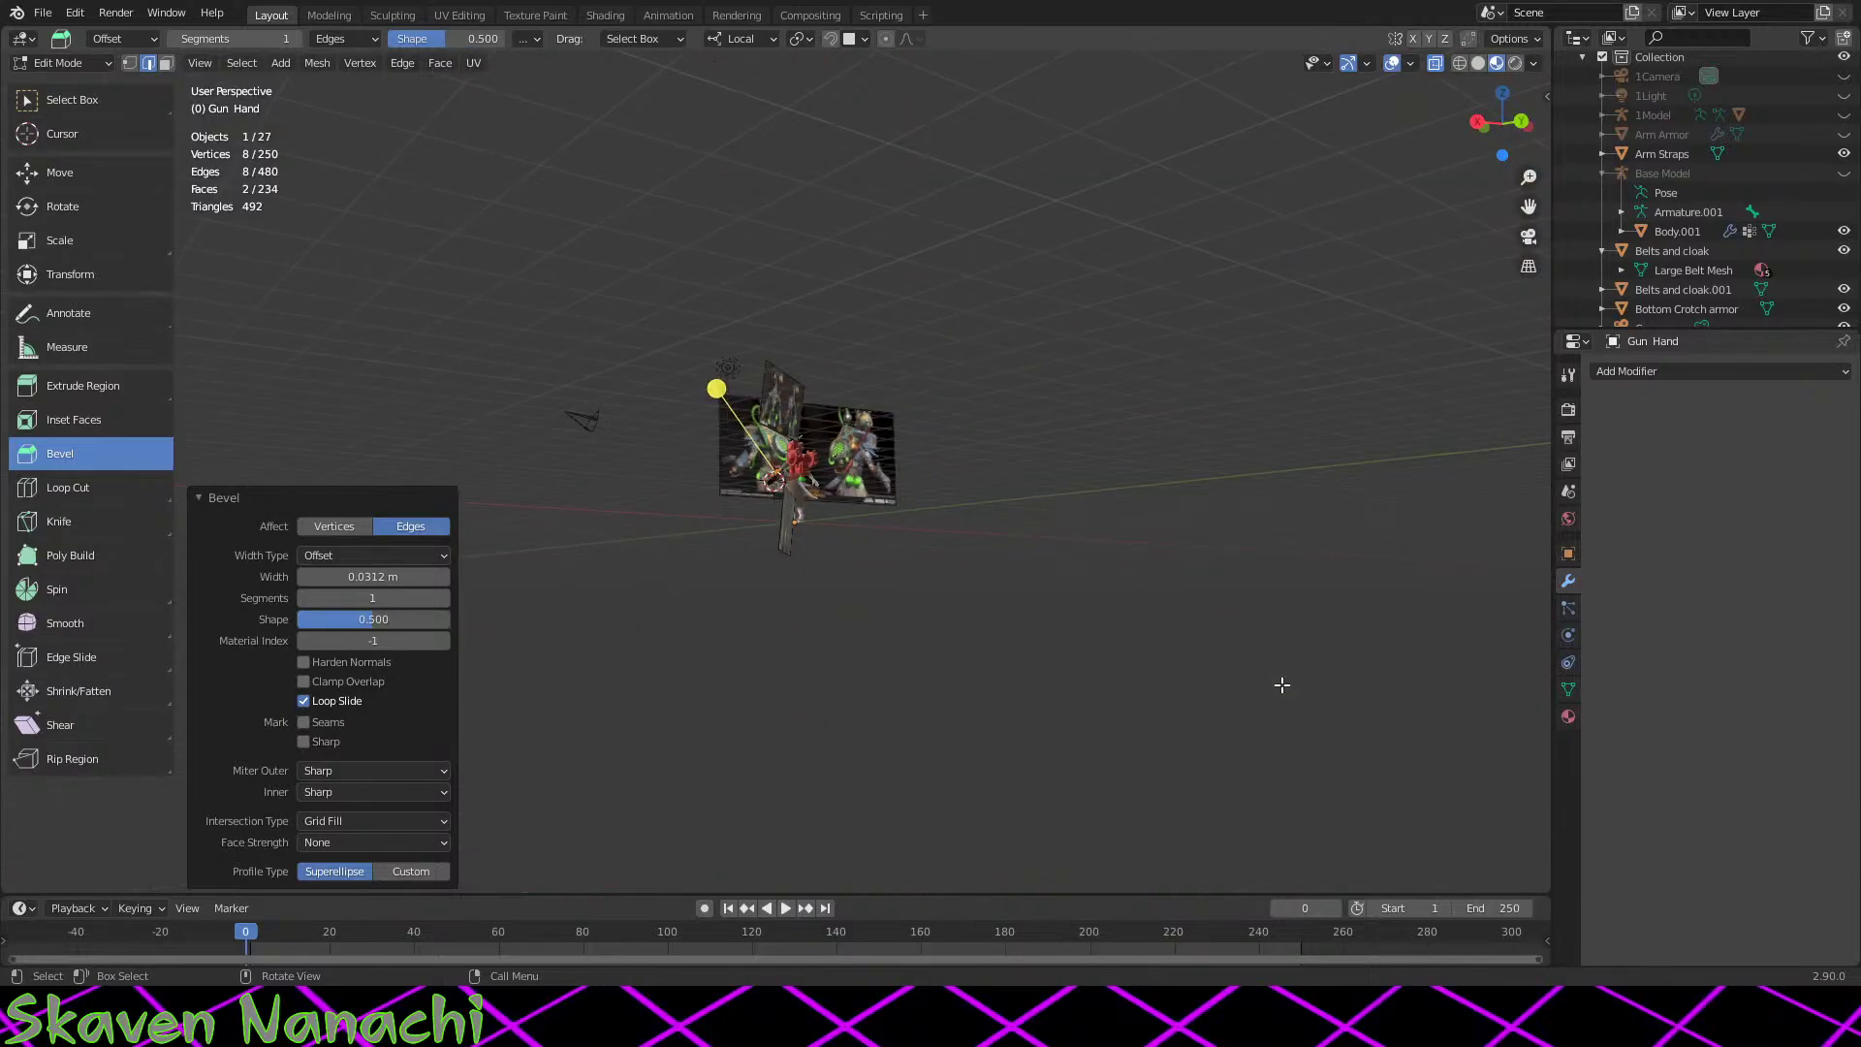
scroll(859, 598, "up", 3)
scroll(859, 598, "up", 8)
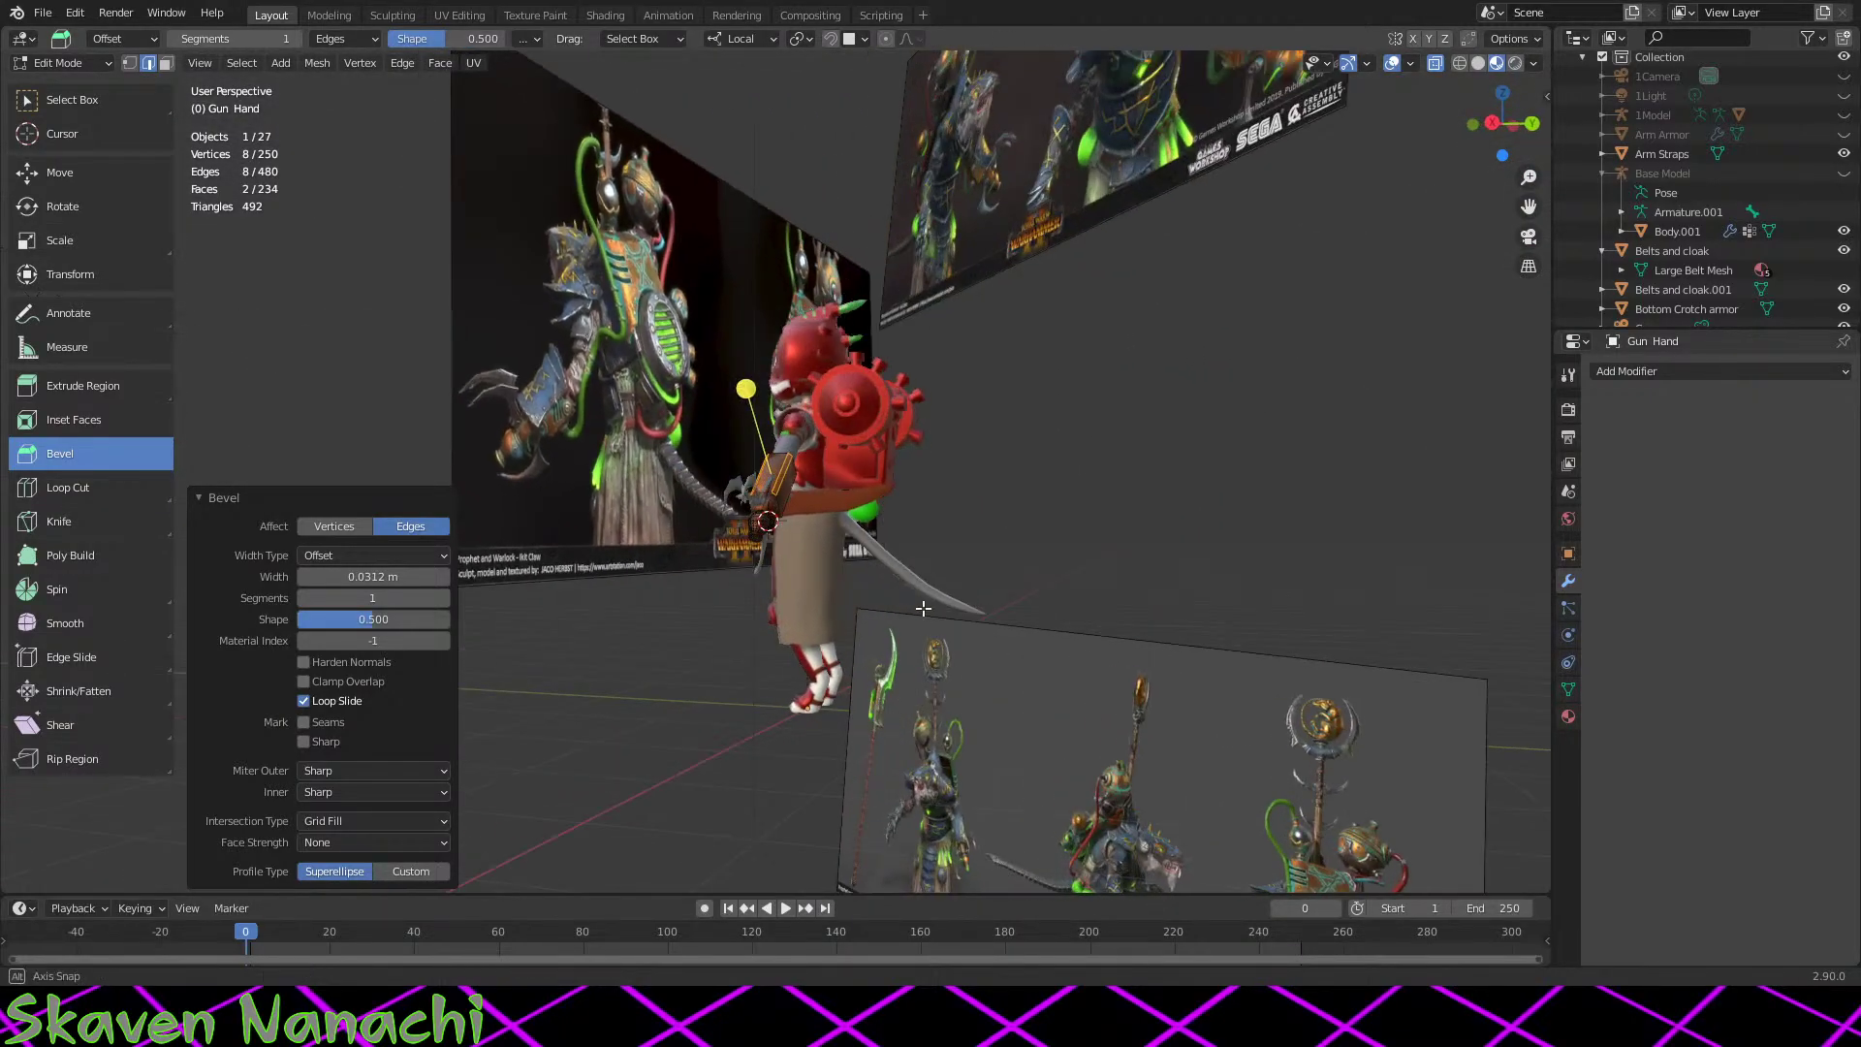
middle_click_drag(1179, 547, 950, 38, "shift")
scroll(801, 420, "up", 5)
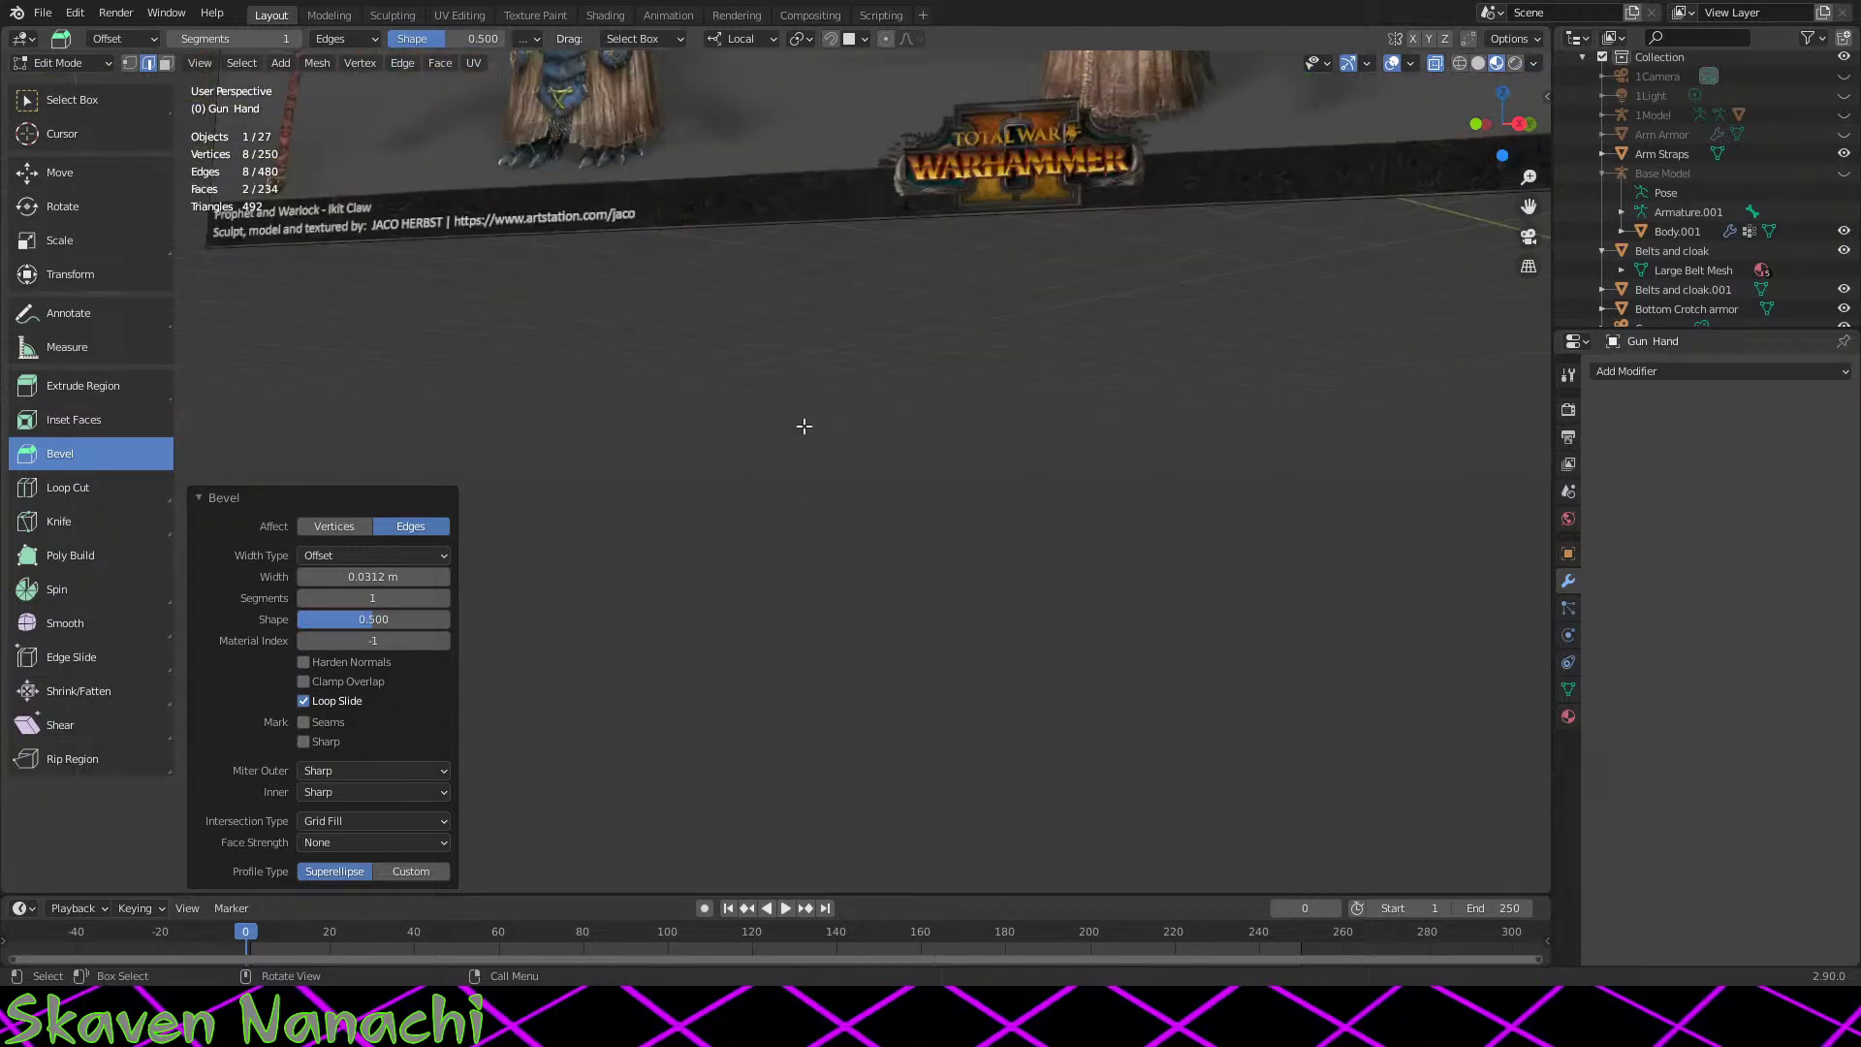
middle_click_drag(802, 420, 984, 727, "shift")
scroll(909, 595, "up", 2)
scroll(909, 595, "up", 6)
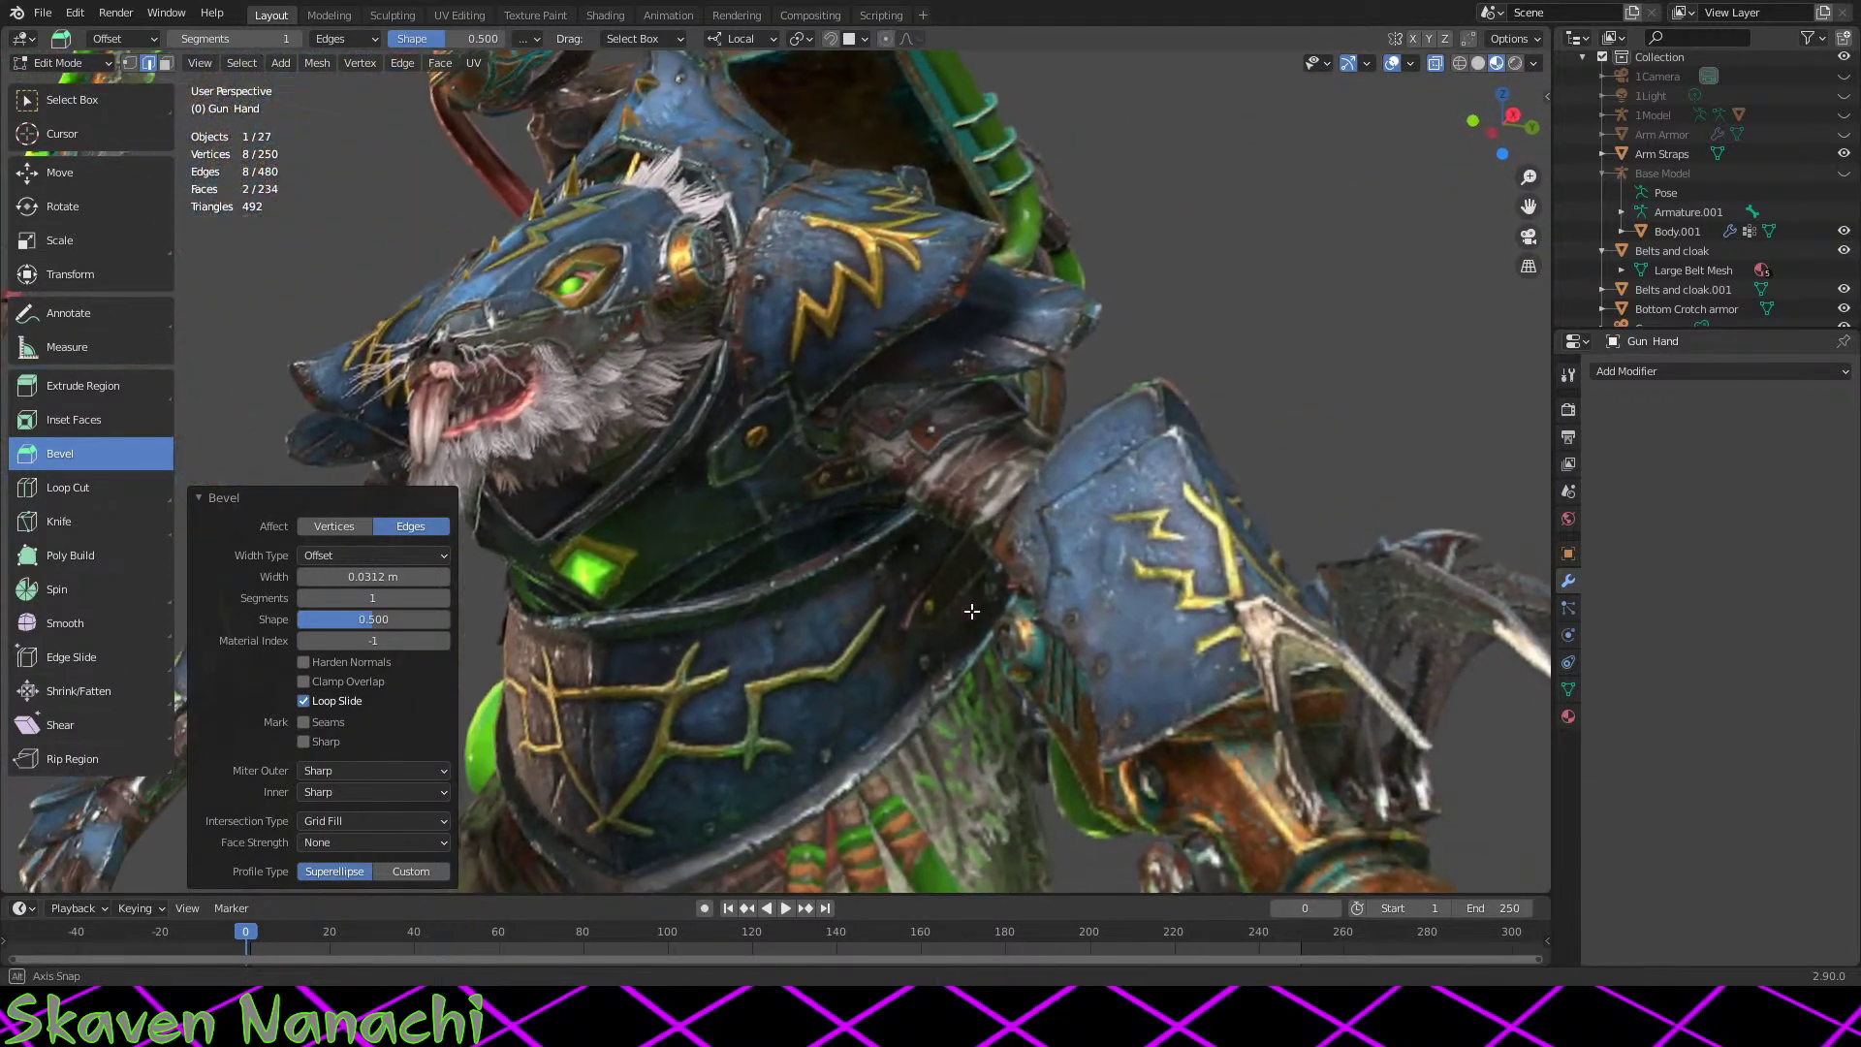
scroll(535, 233, "up", 2)
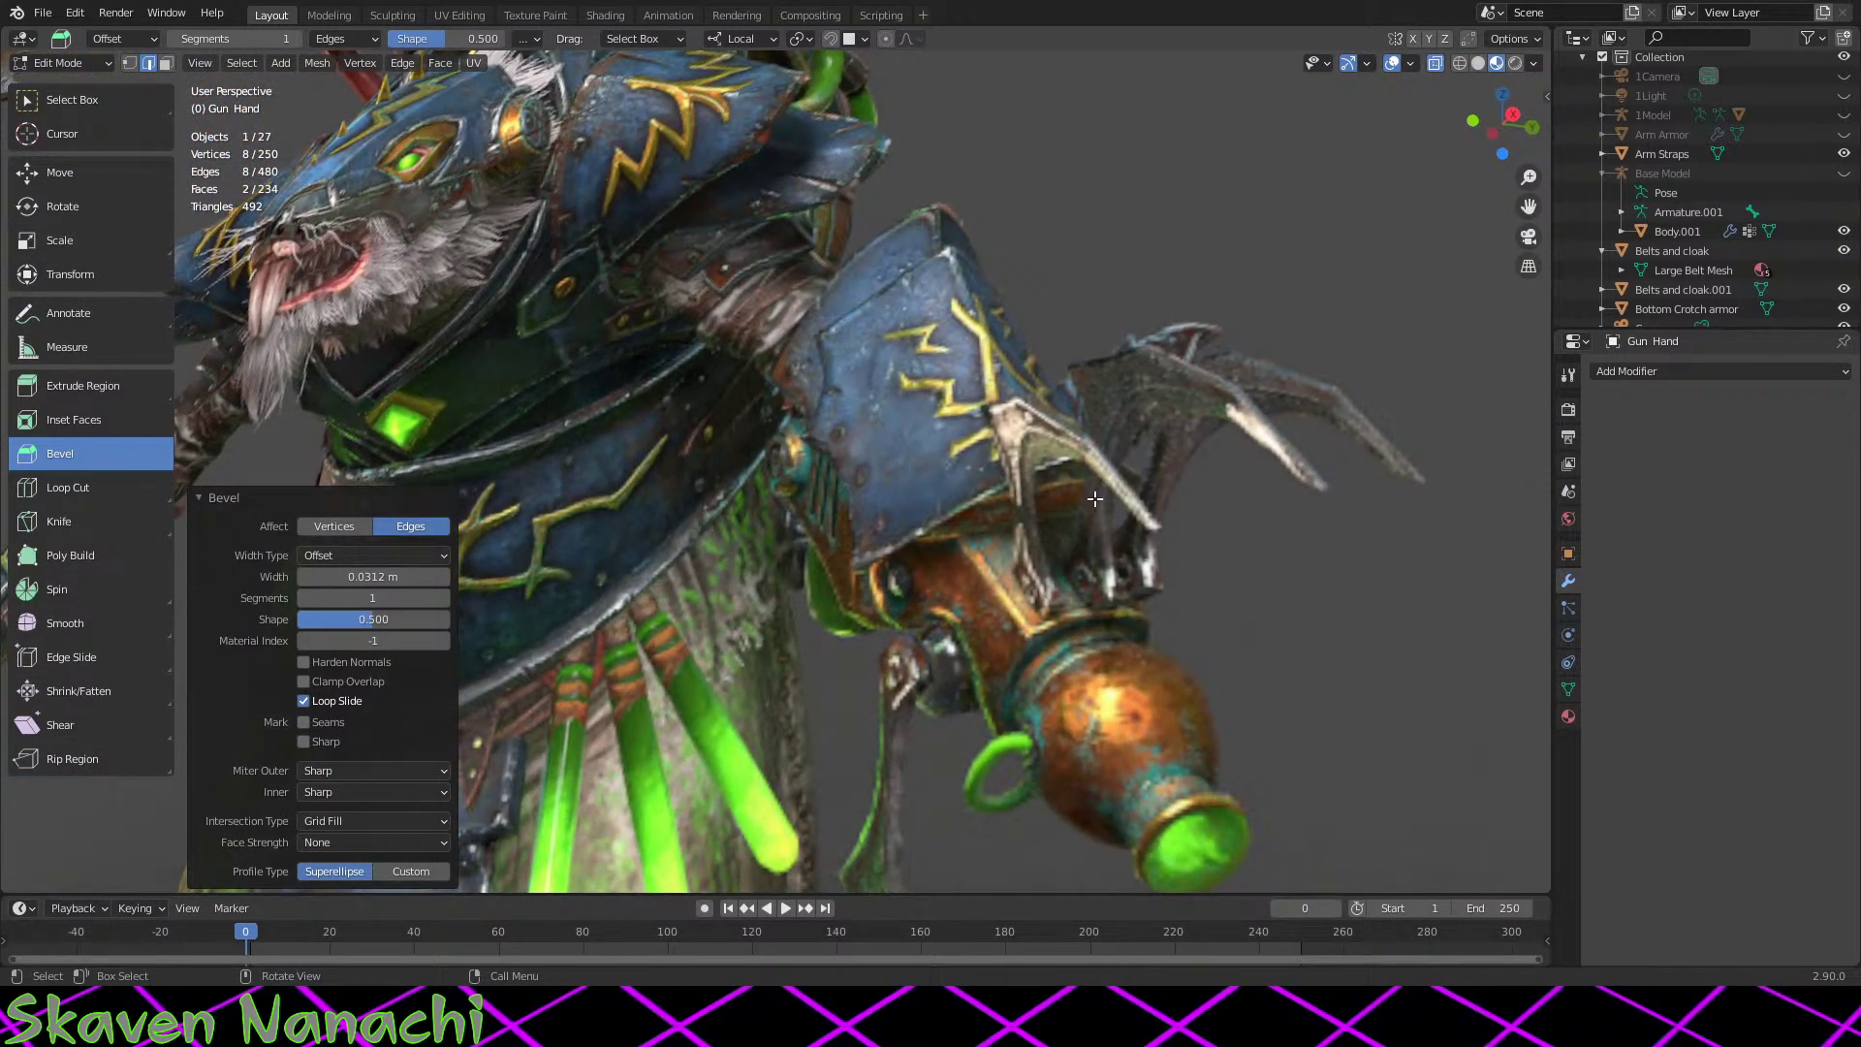
scroll(1059, 760, "down", 8)
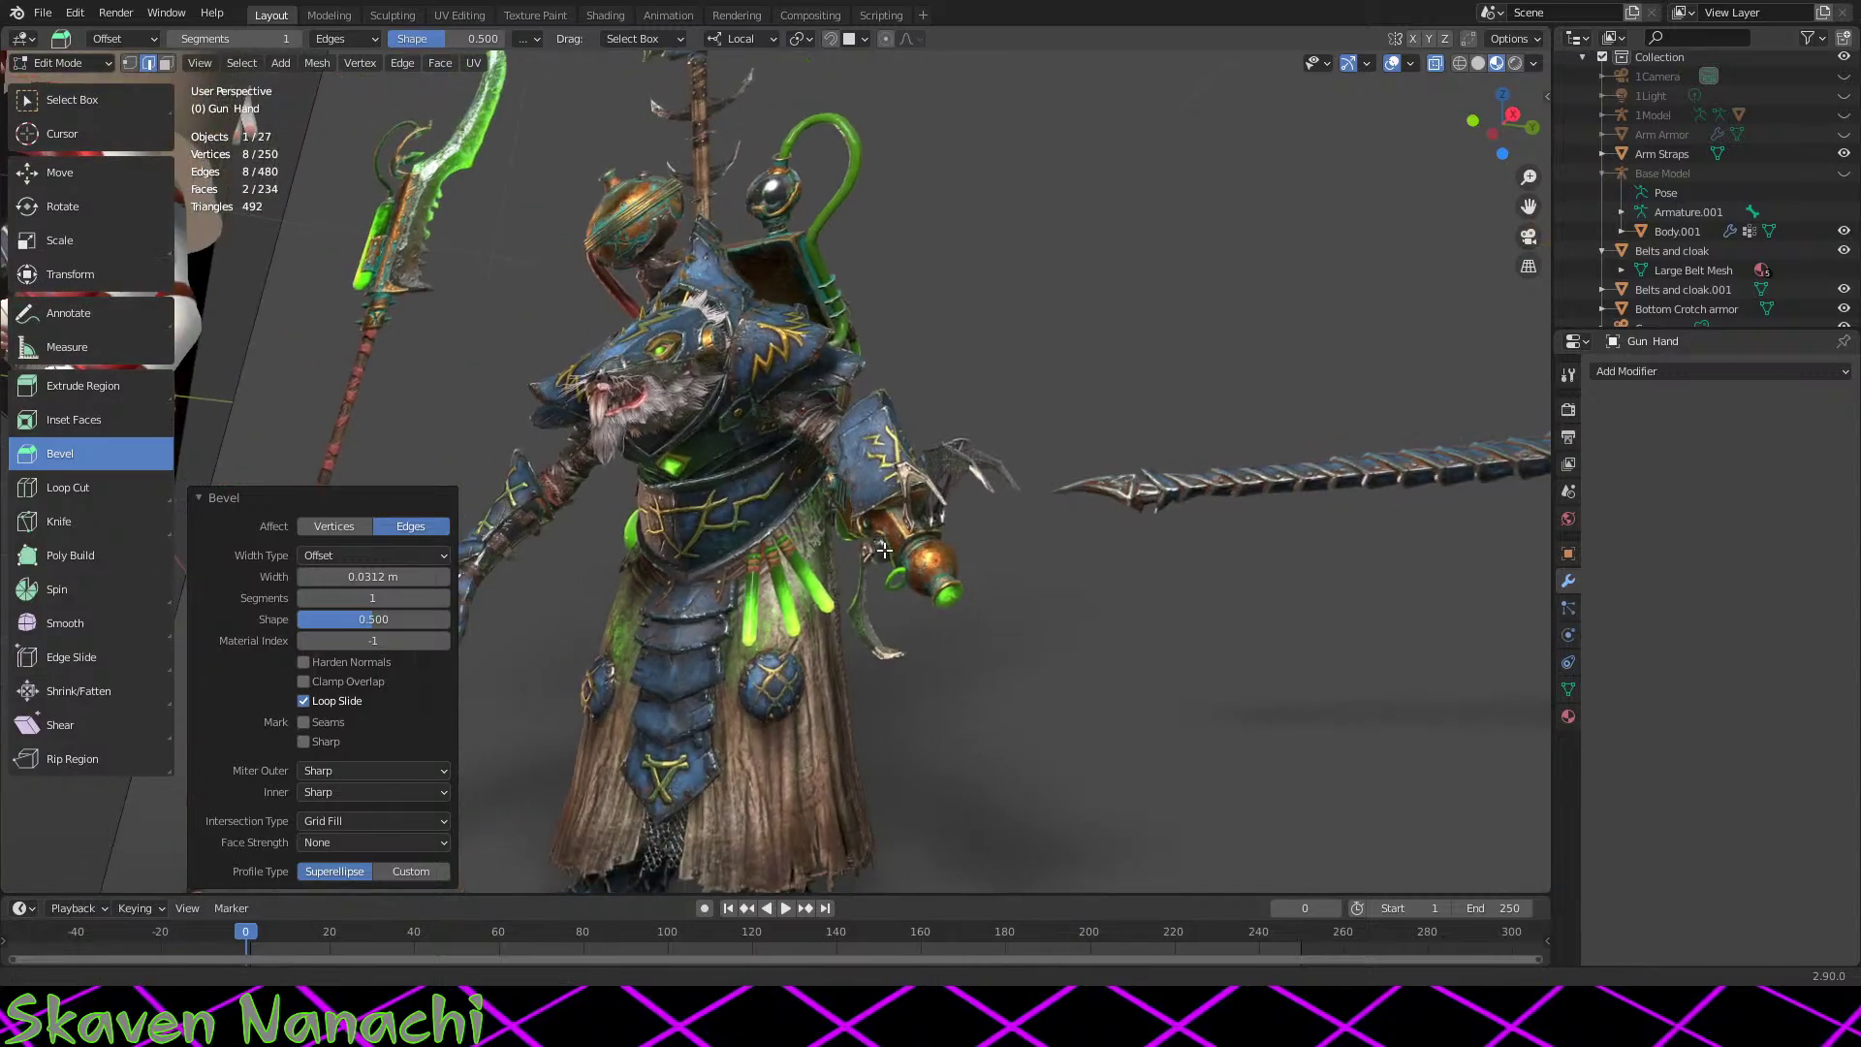
middle_click_drag(1059, 761, 594, 533, "shift")
scroll(594, 532, "up", 5)
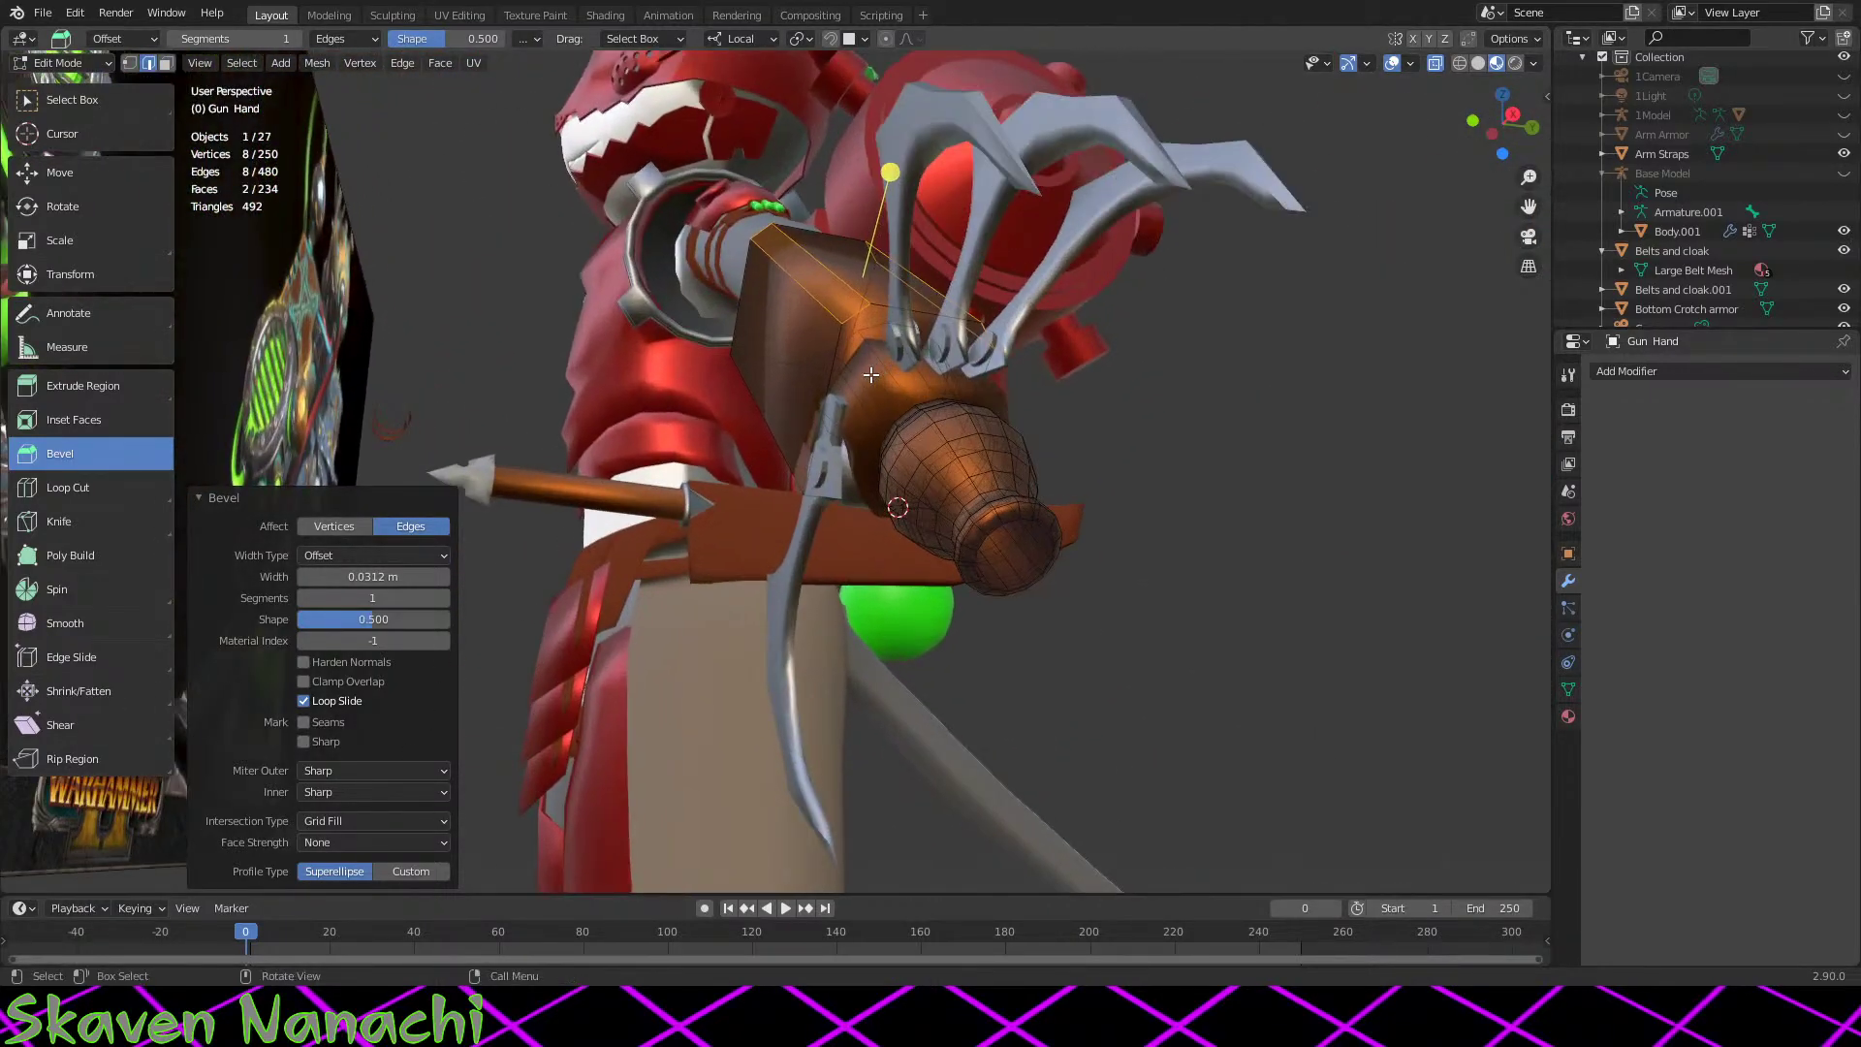
middle_click_drag(1095, 429, 742, 272)
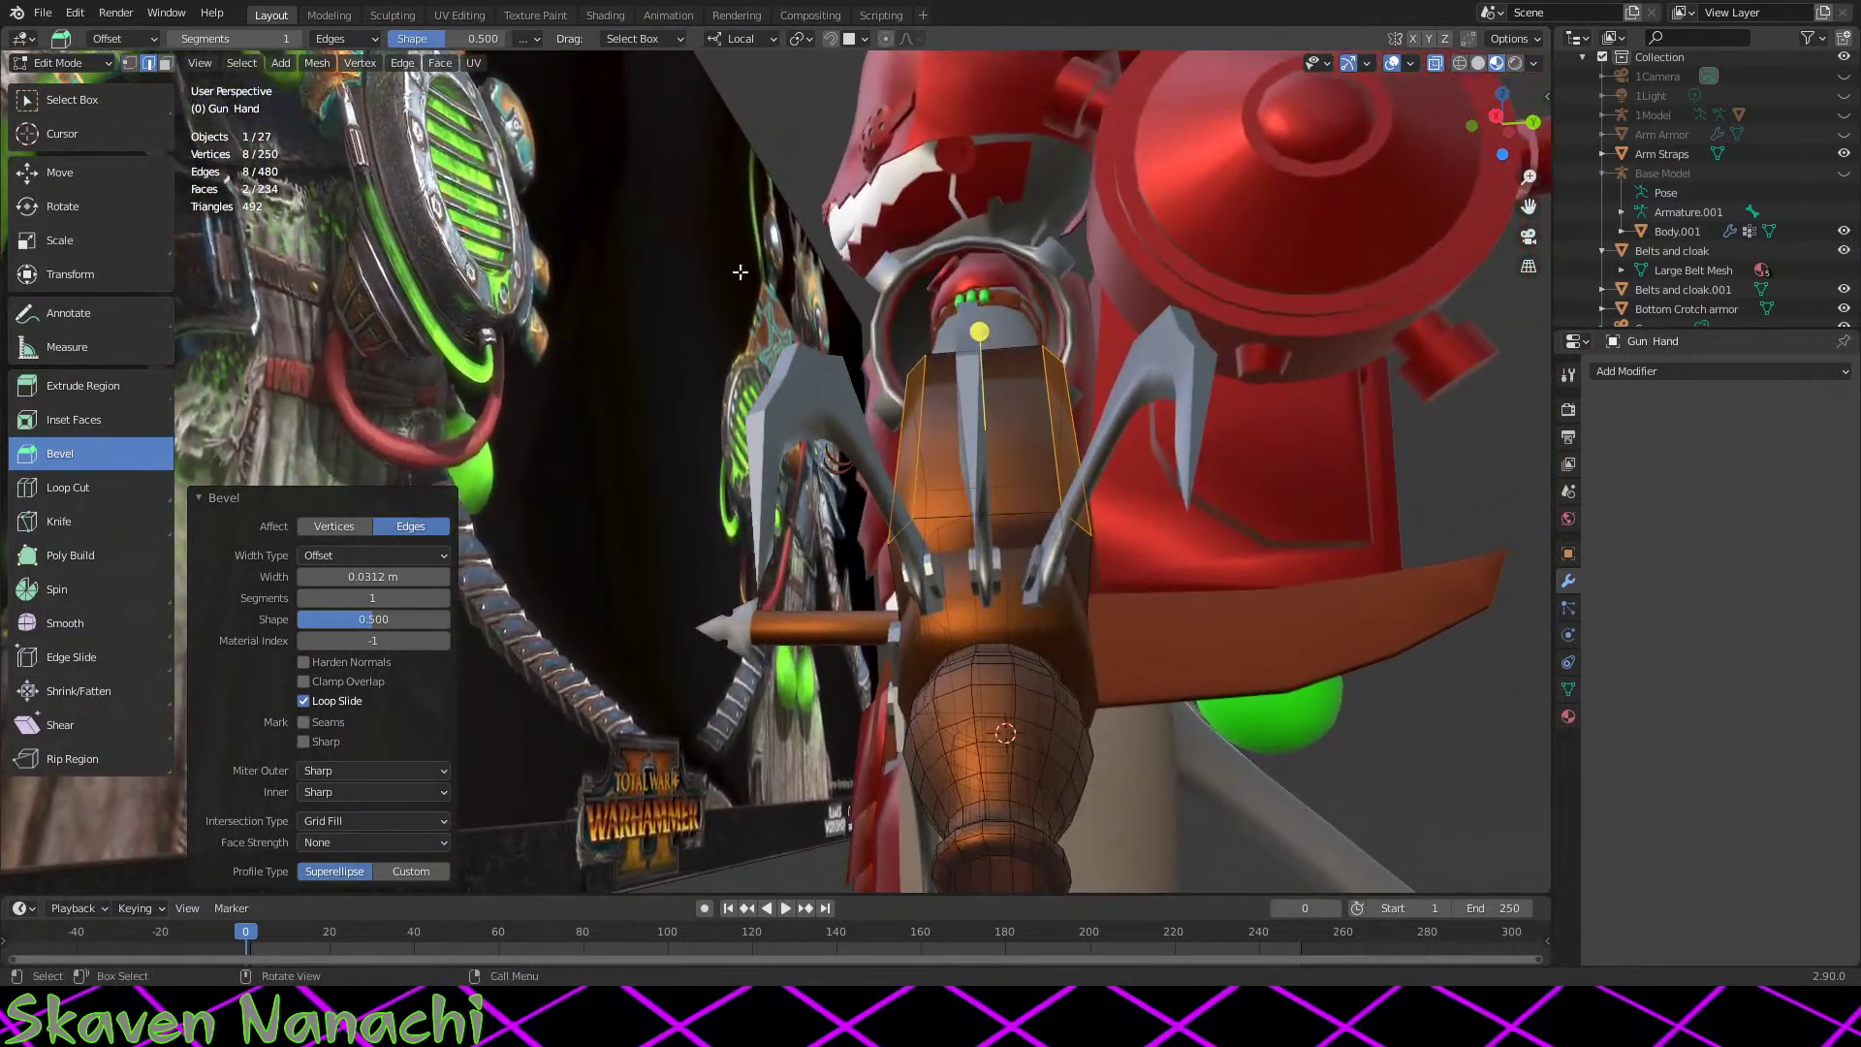
Step: Finish editing the Gun Hand, unhide the Arm Armor, and open the armor mesh for editing
key("Tab")
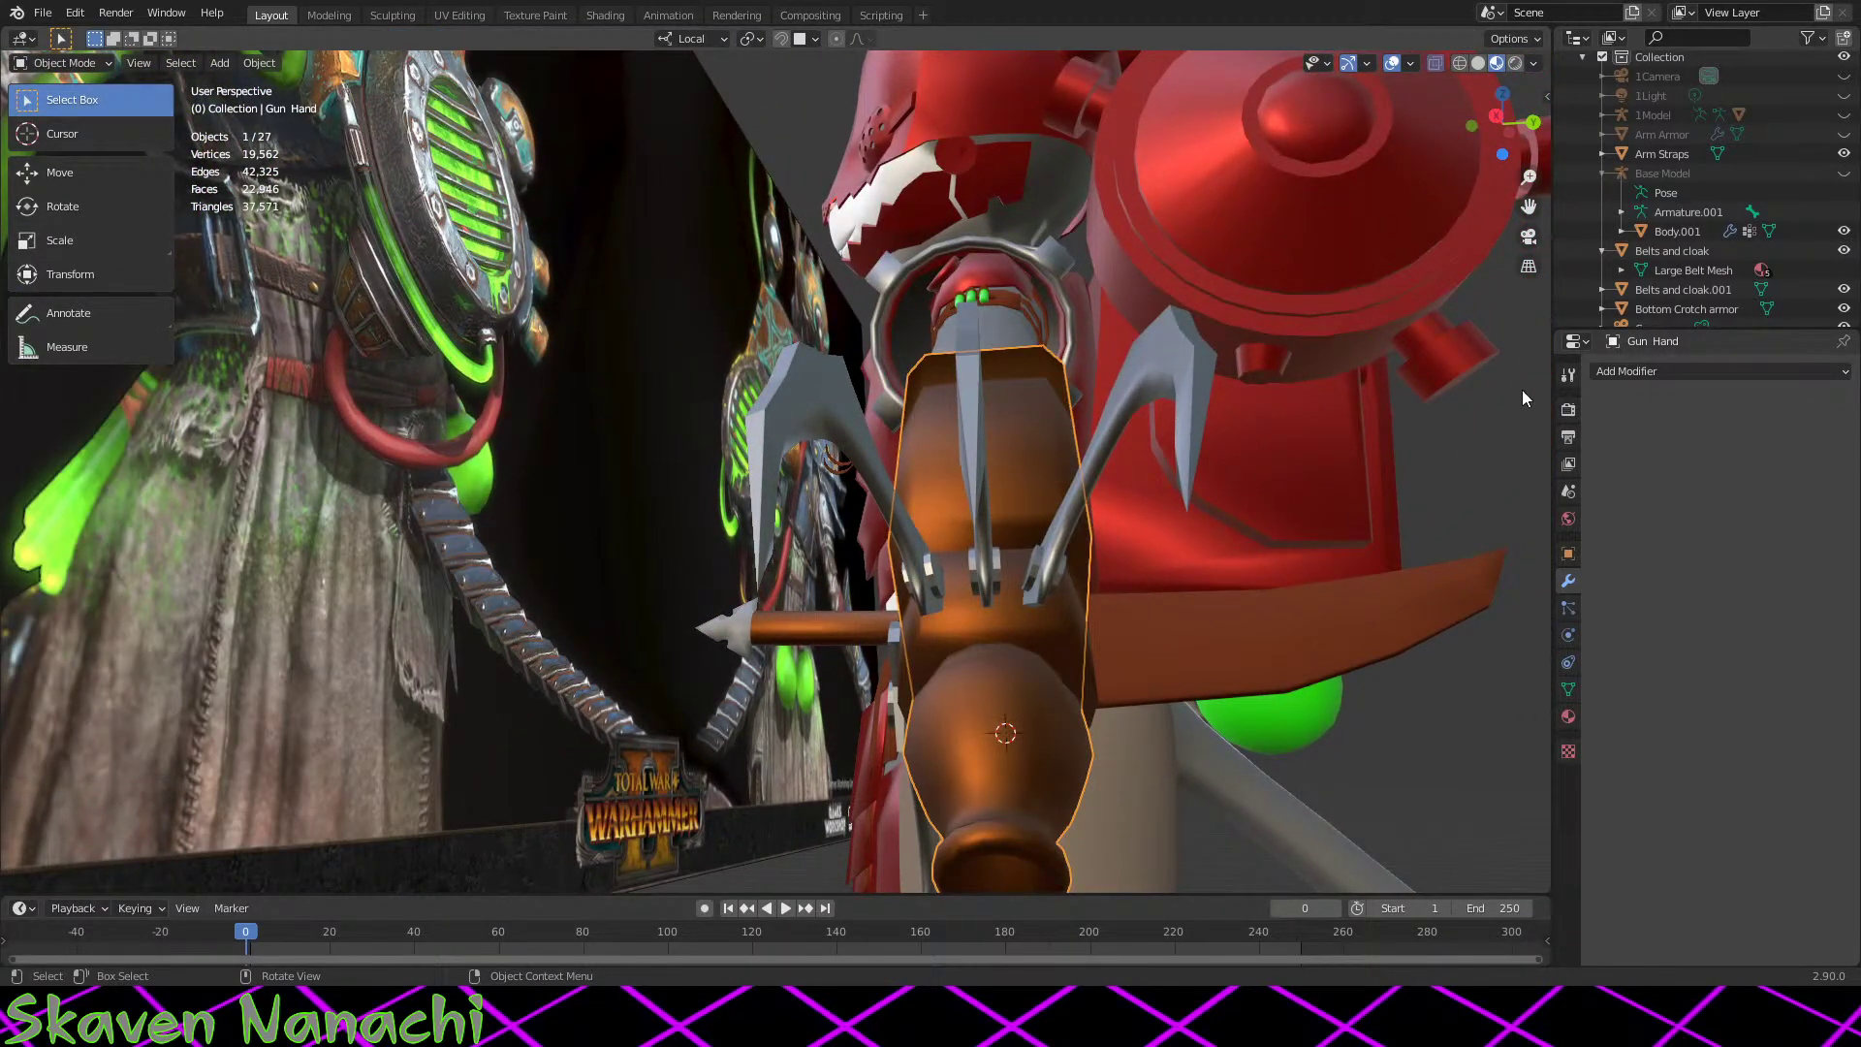
left_click(1844, 135)
middle_click_drag(1266, 322, 961, 387)
left_click(1247, 341)
key("Tab")
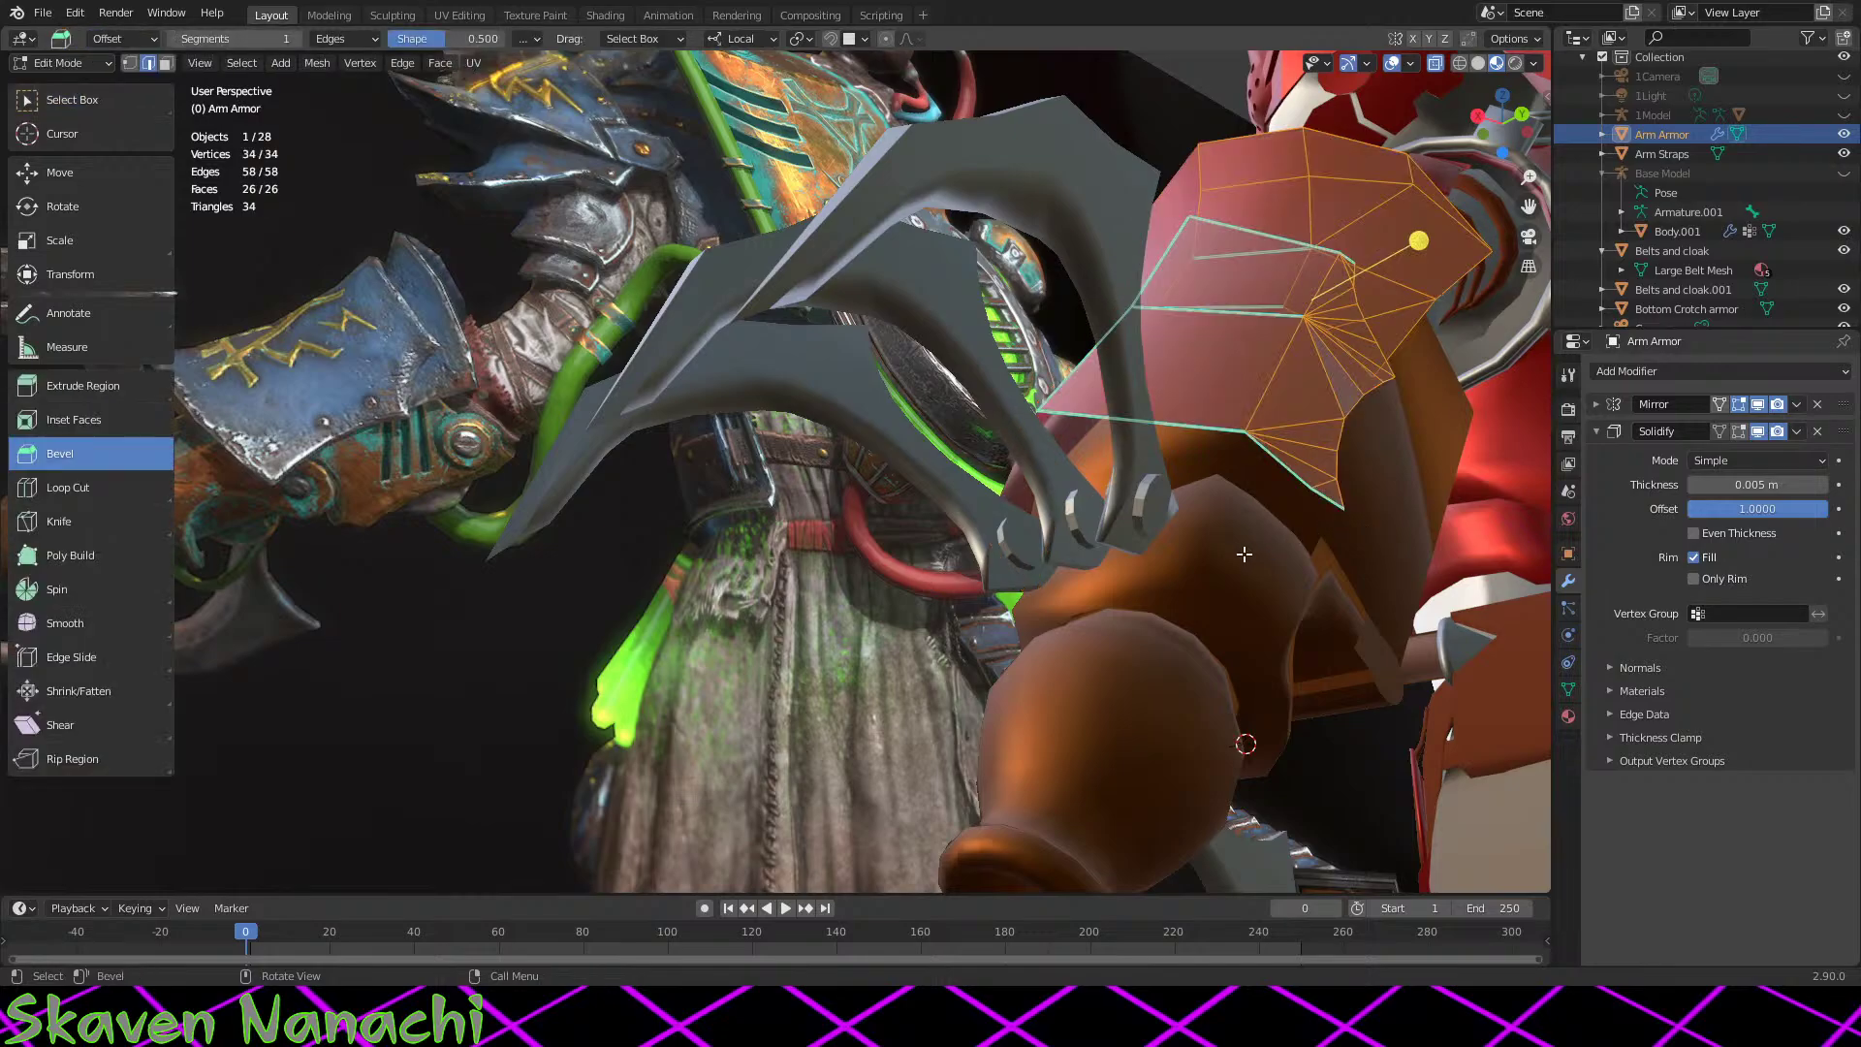
Step: Lower the whole Arm Armor mesh about 0.019 m onto the bevelled forearm and finish editing it
middle_click_drag(1260, 543, 735, 302)
key("g")
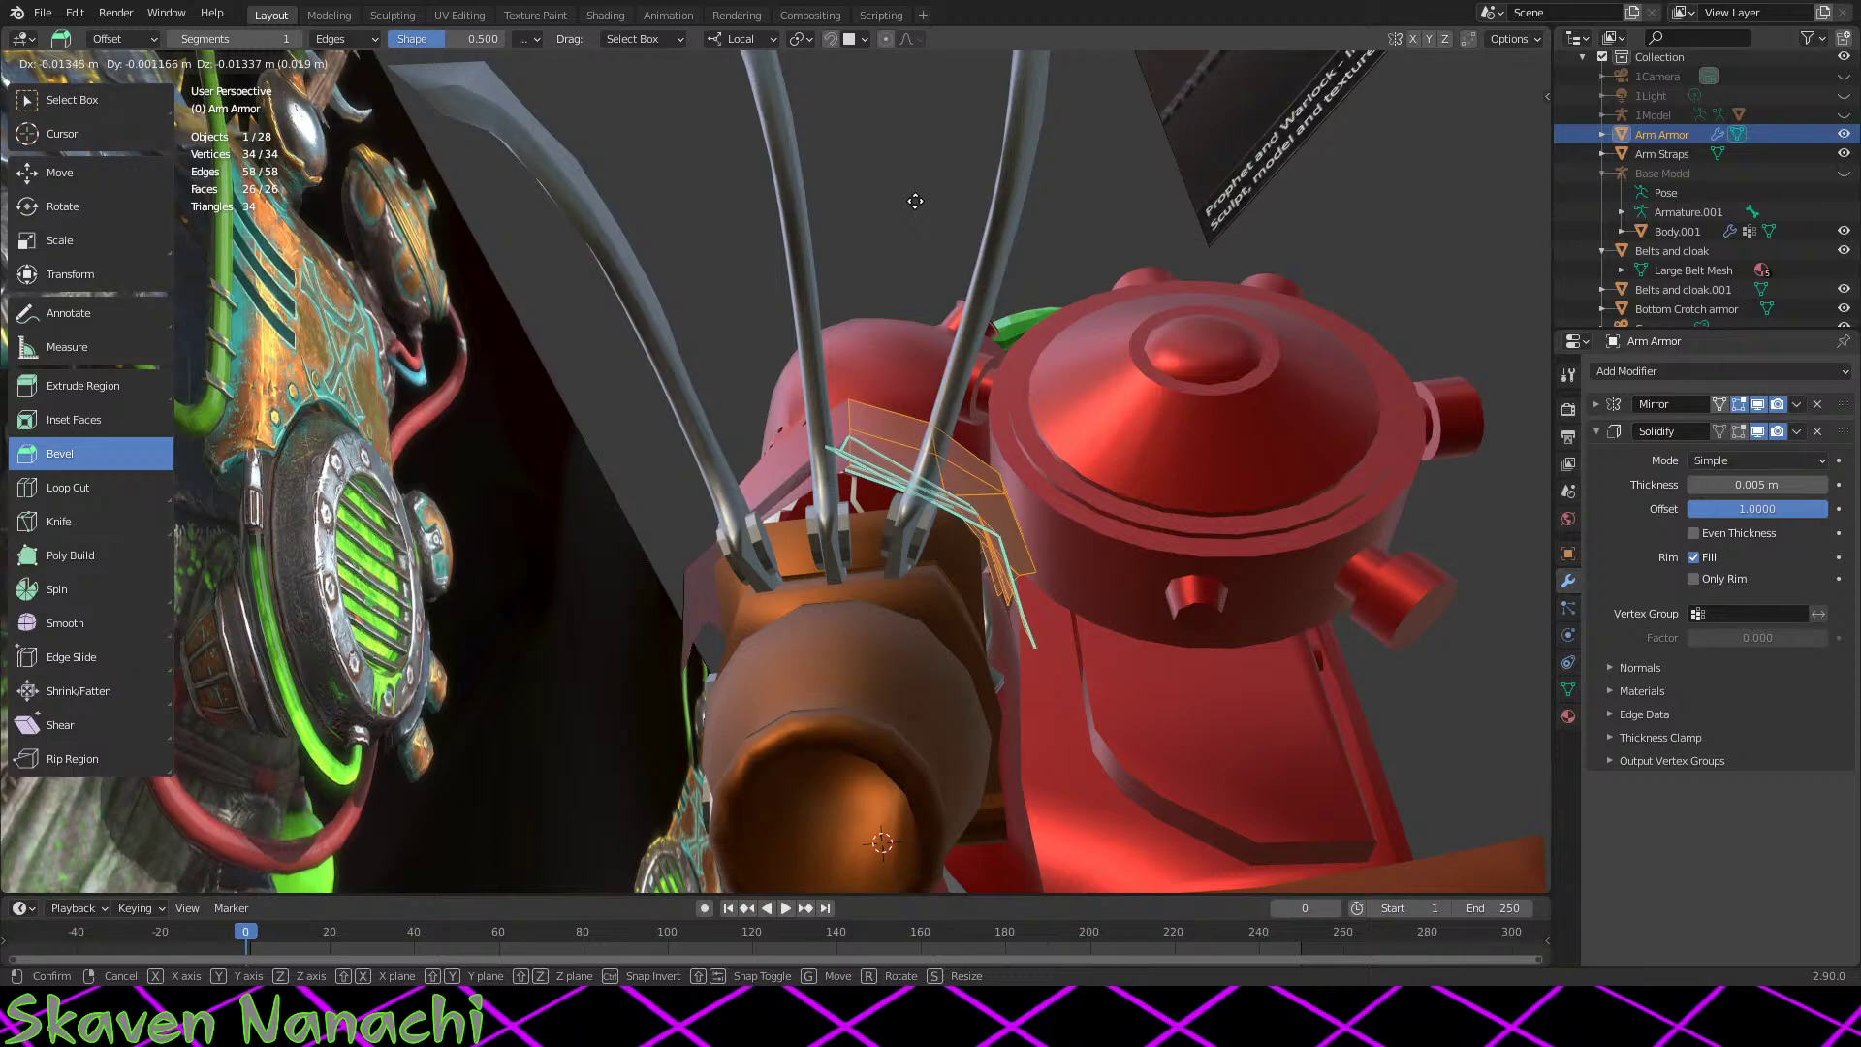
left_click(913, 201)
middle_click_drag(913, 201, 979, 581)
scroll(924, 642, "down", 4)
scroll(925, 643, "down", 2)
key("Tab")
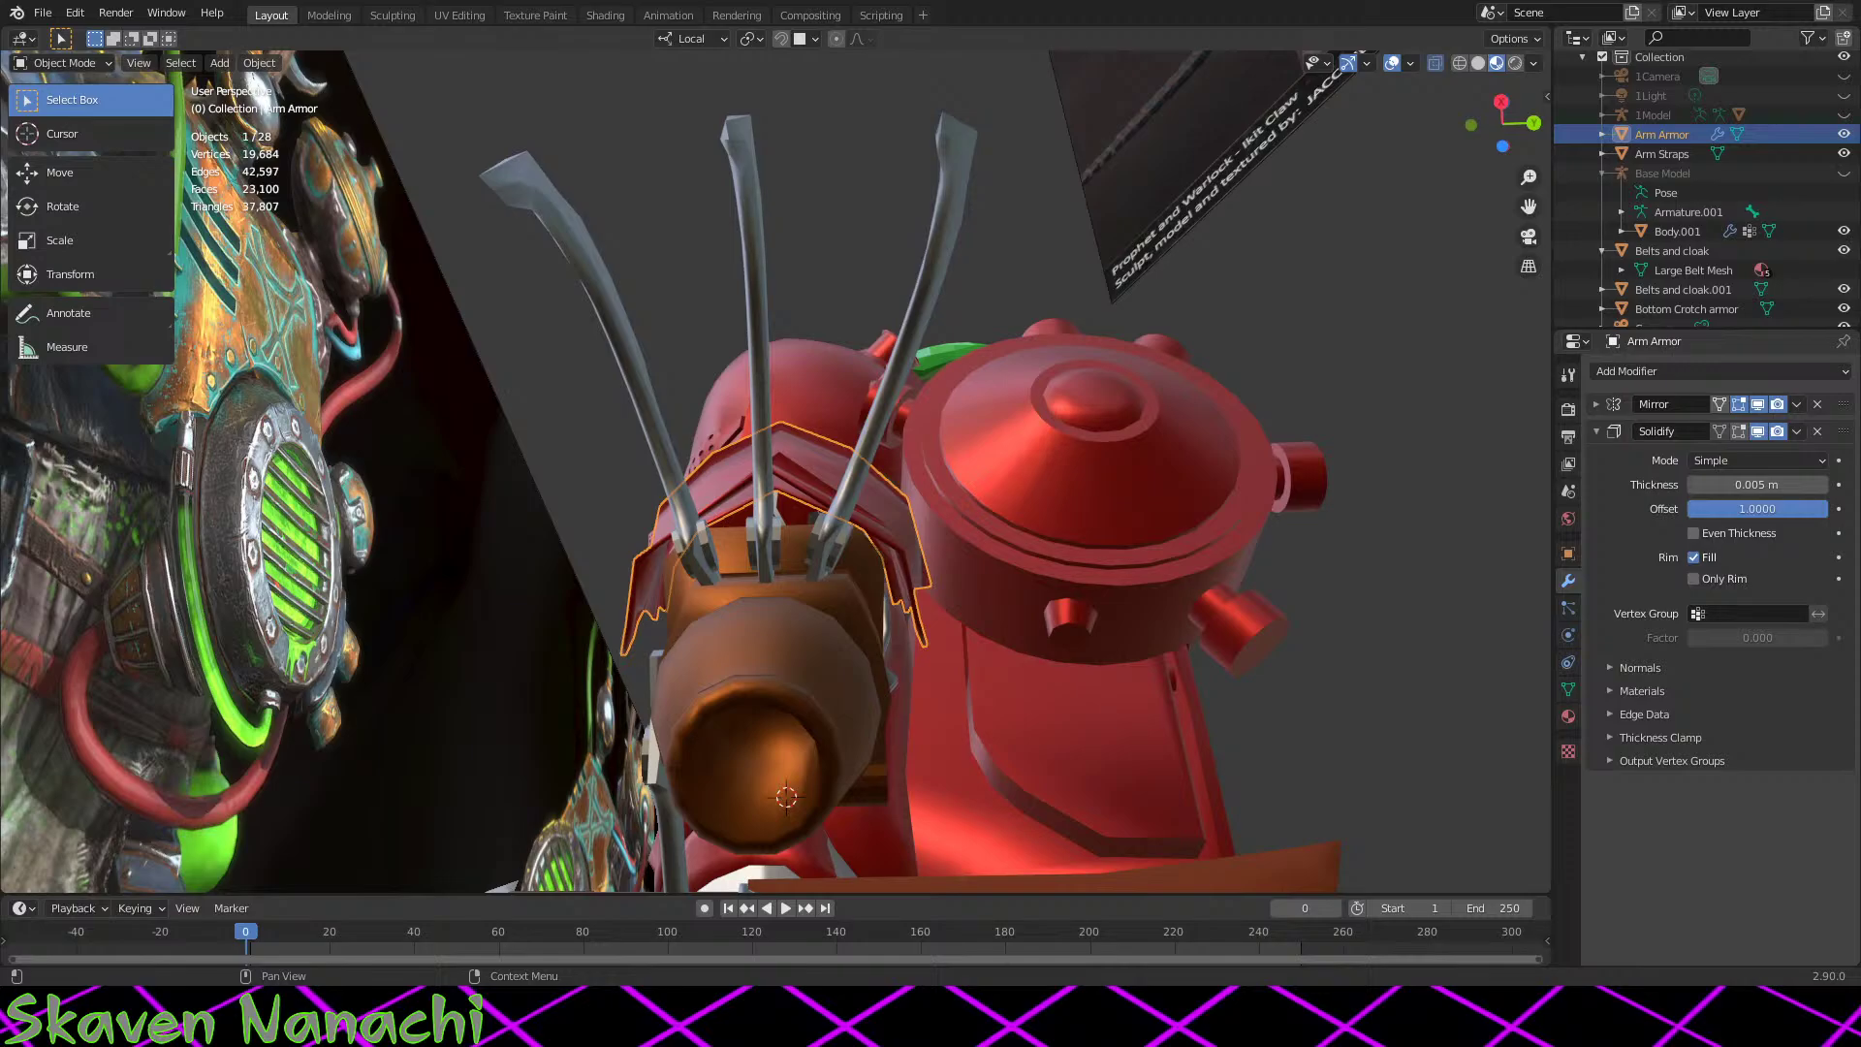
Step: Reopen the Arm Armor mesh, deselect the vertices along its upper central part, and move the remaining side vertices
middle_click_drag(1260, 678, 1053, 855)
scroll(1073, 822, "up", 3)
key("Tab")
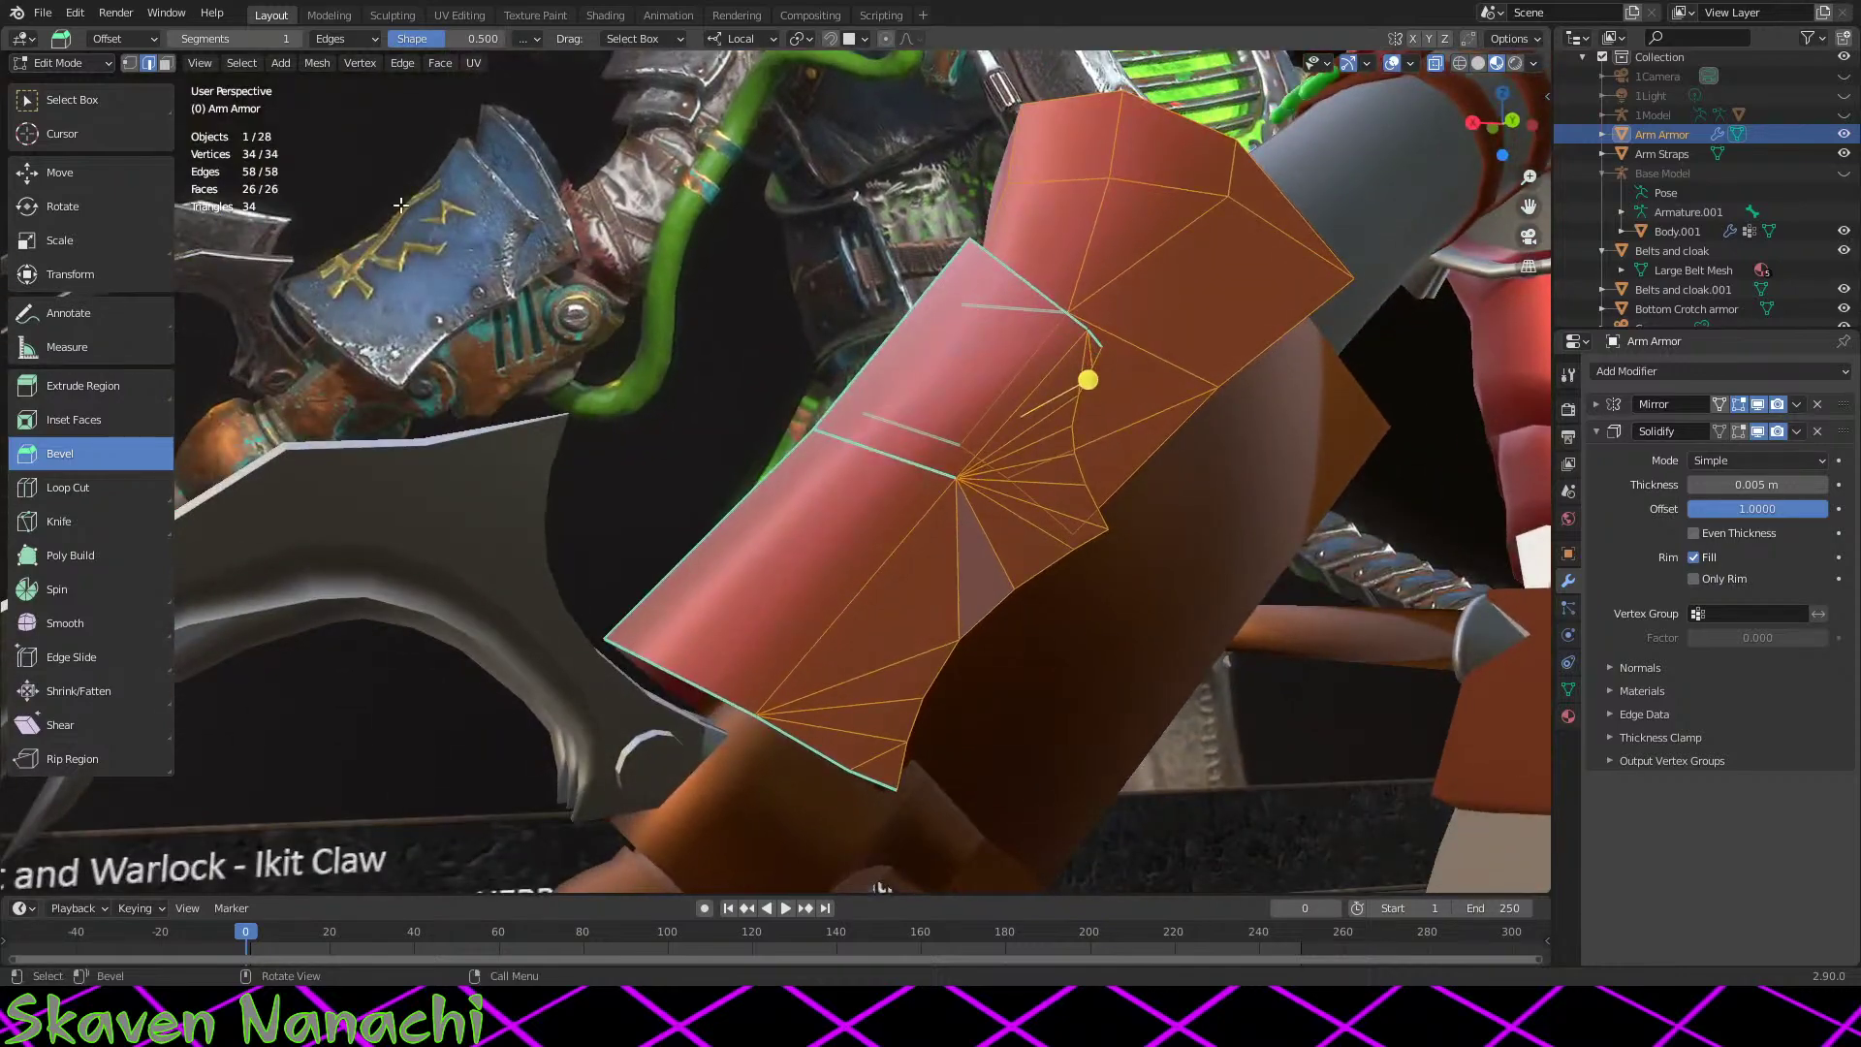
left_click(85, 100)
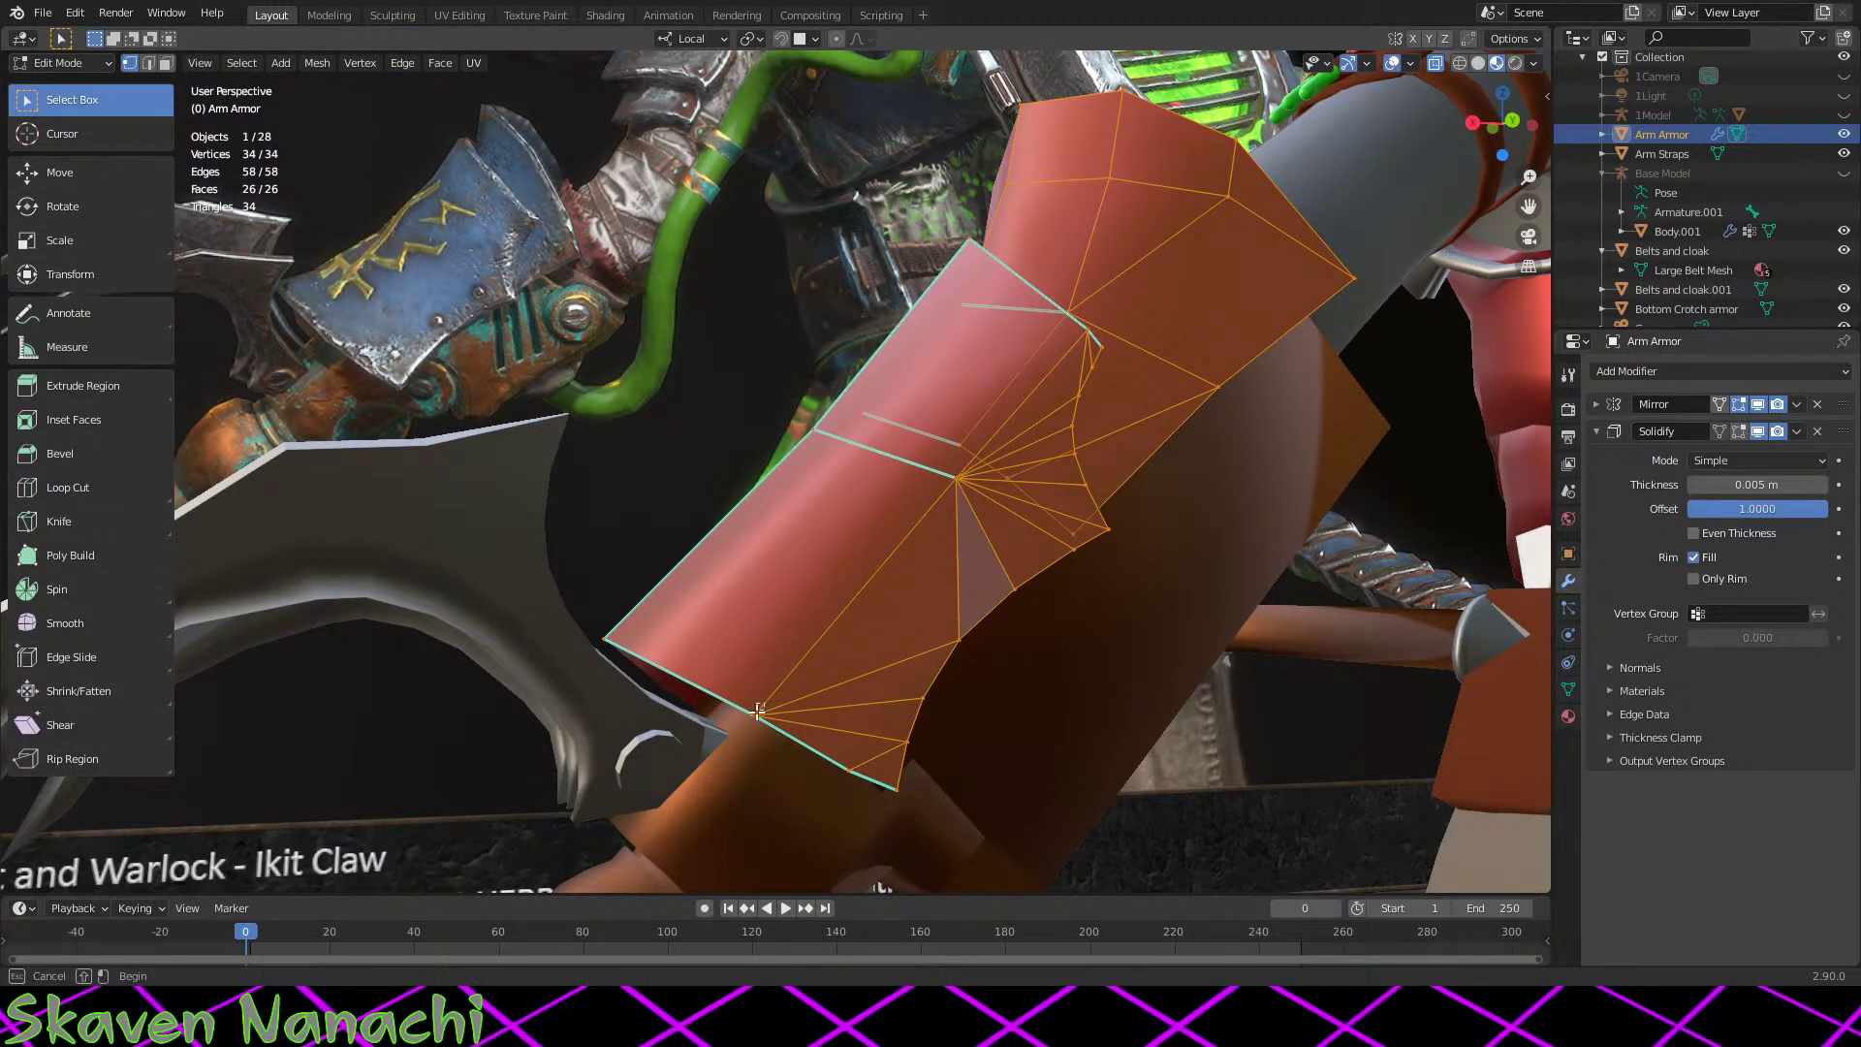
left_click_drag(734, 700, 774, 735, "ctrl")
left_click_drag(973, 460, 930, 495, "ctrl")
left_click_drag(1115, 324, 1035, 326, "ctrl")
left_click_drag(1149, 73, 965, 215, "ctrl")
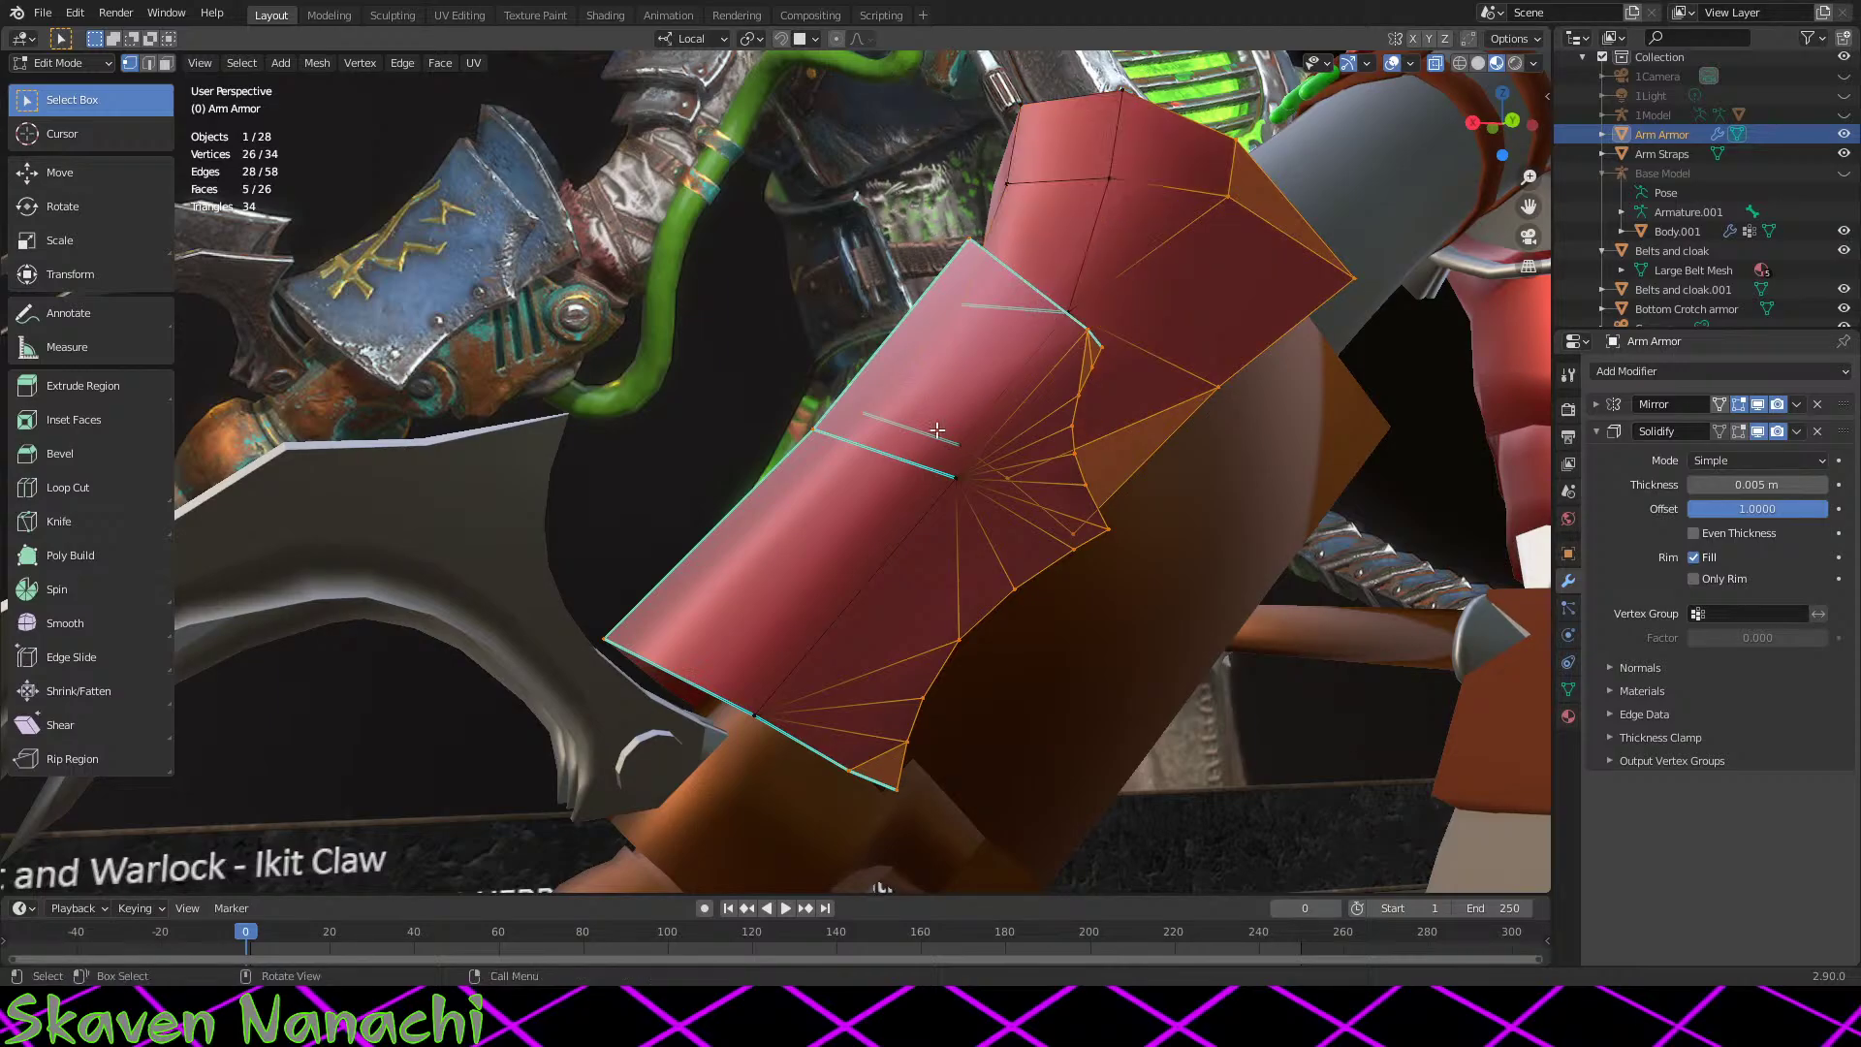
left_click_drag(883, 382, 790, 477, "ctrl")
middle_click_drag(790, 477, 982, 558)
key("g")
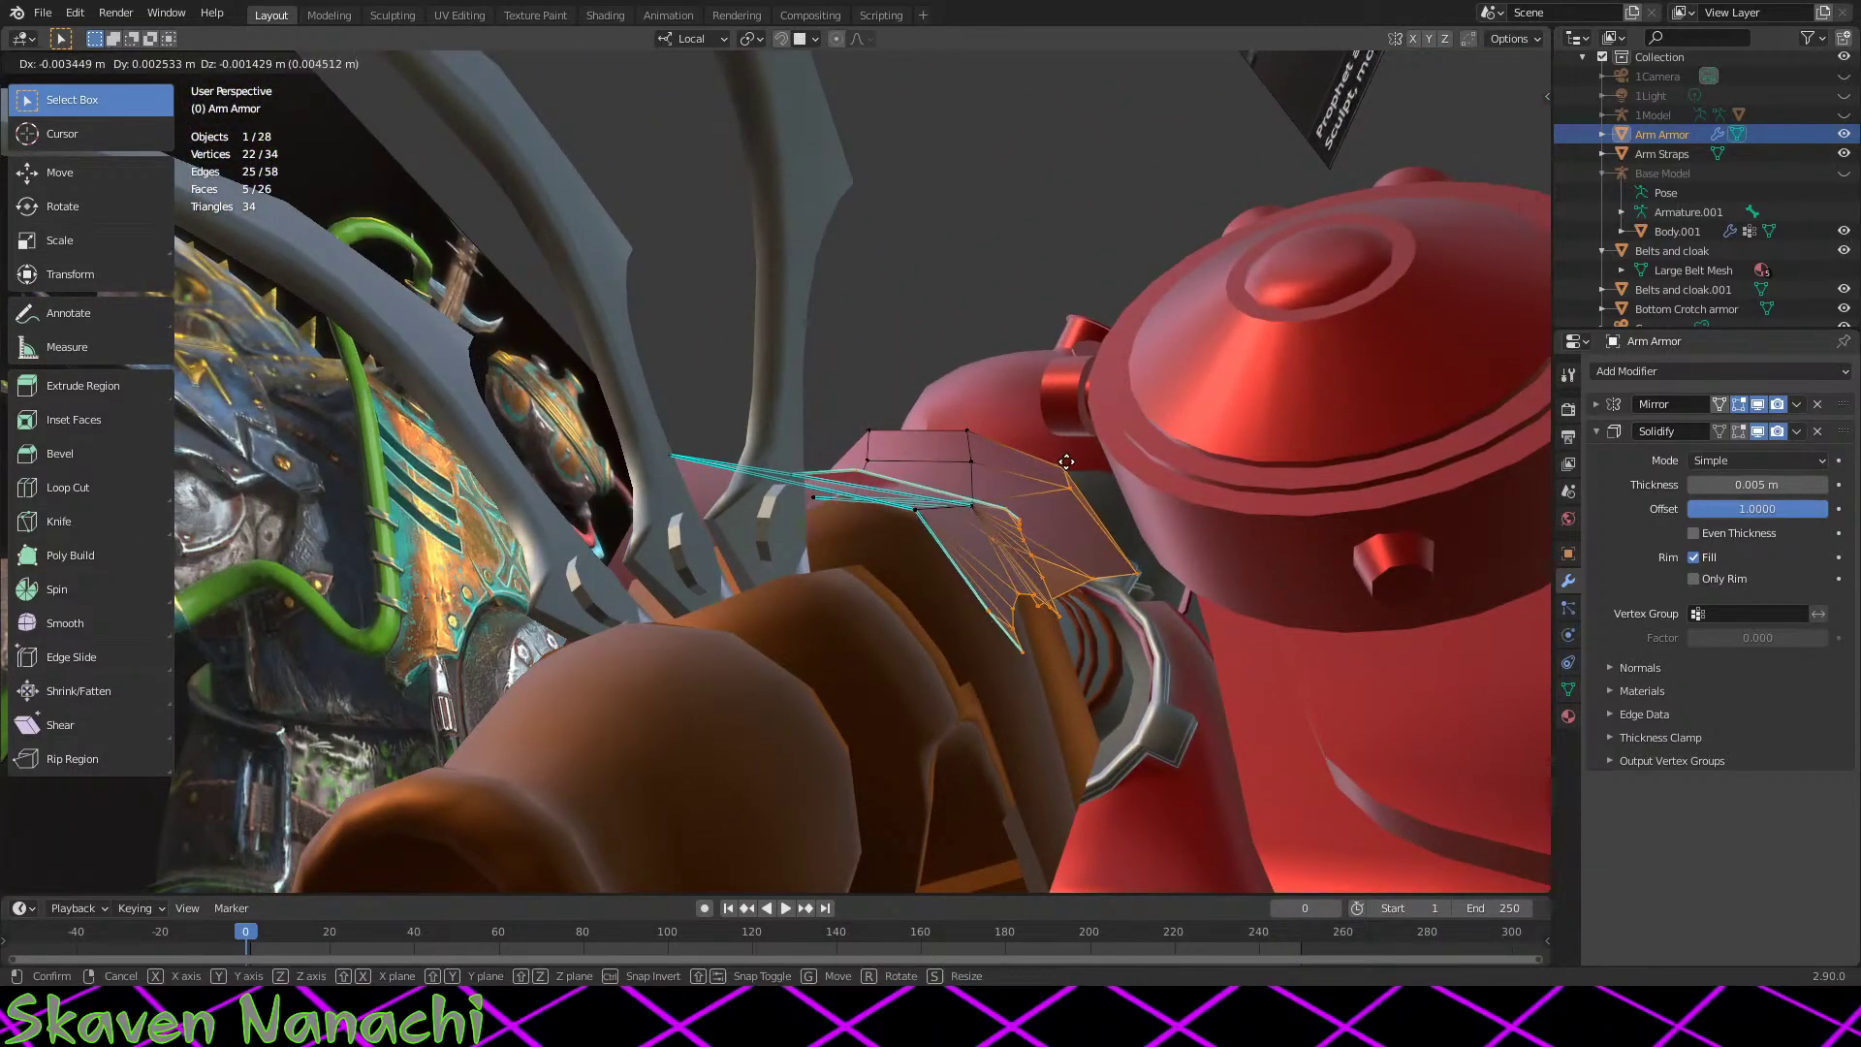
left_click(1047, 540)
Step: Deselect one more Arm Armor vertex and reposition the remaining side vertices in two moves to wrap around the forearm
left_click_drag(1046, 540, 1027, 523, "ctrl")
middle_click_drag(1027, 524, 940, 414)
key("g")
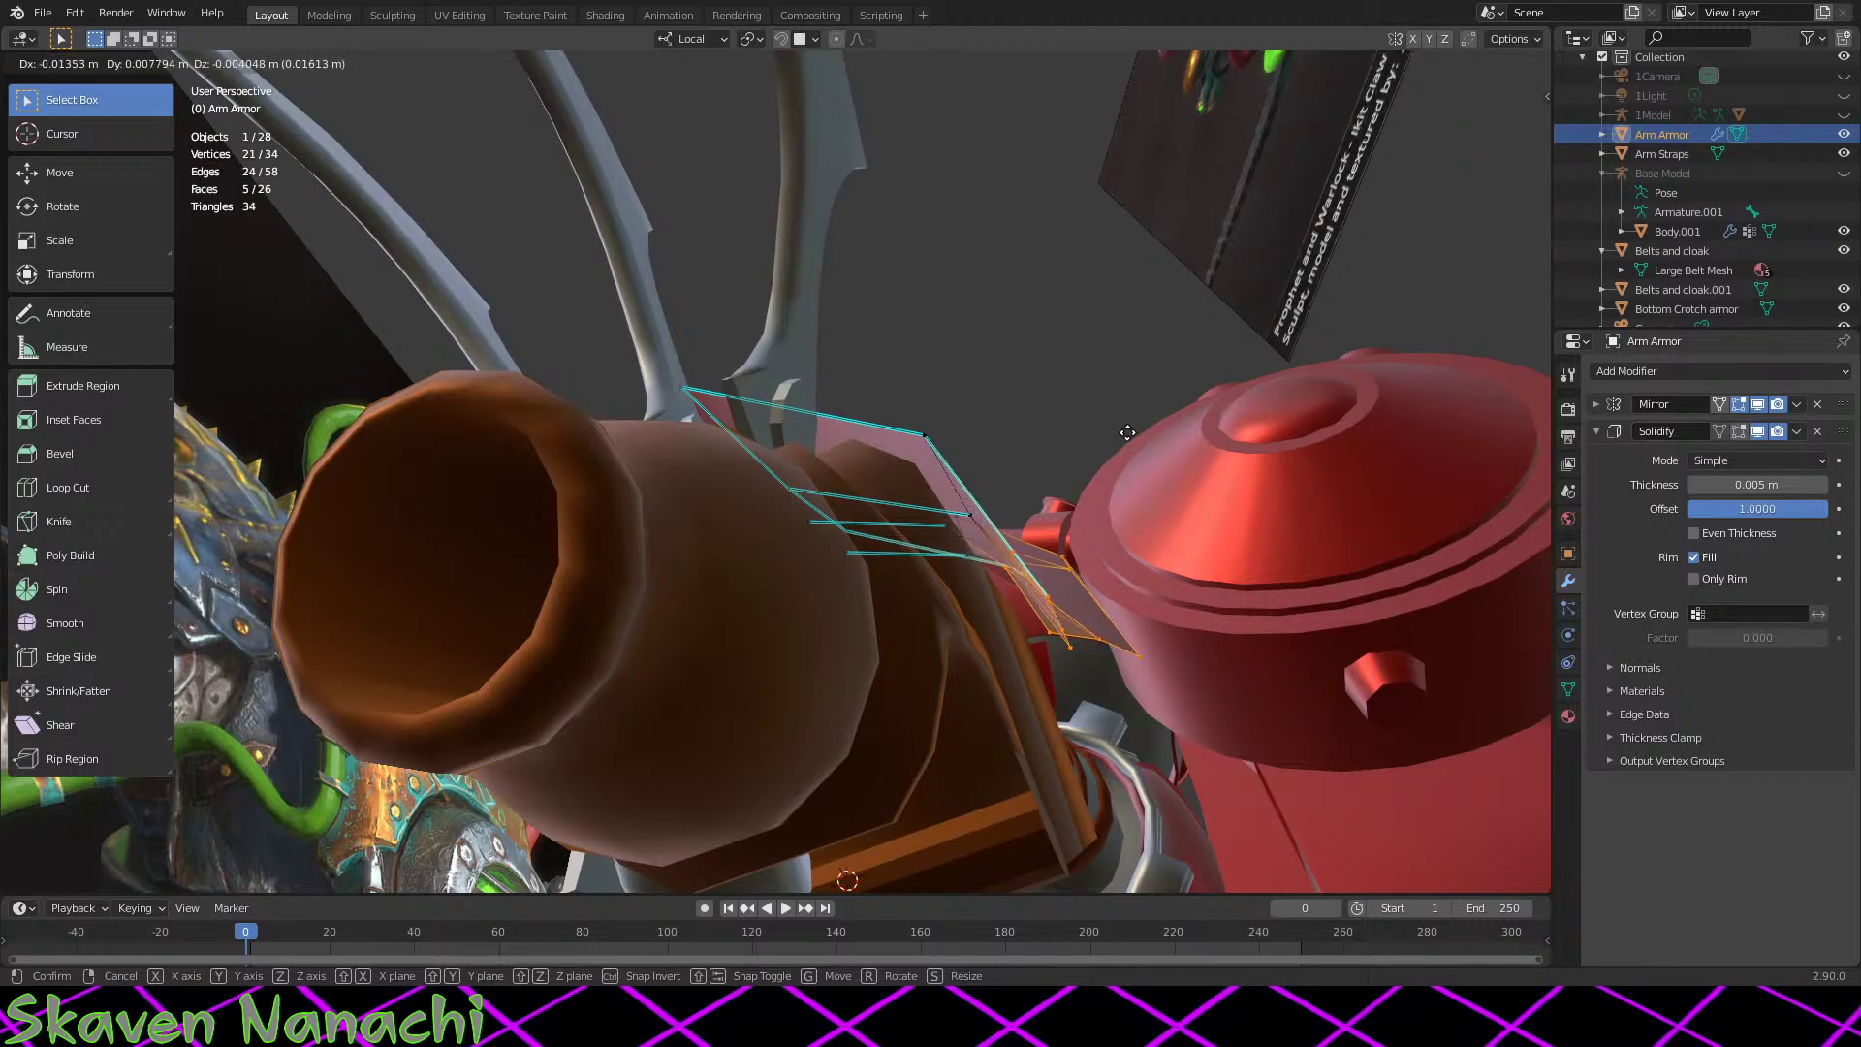
left_click(1129, 433)
middle_click_drag(1130, 434, 1067, 359)
key("g")
left_click(1124, 514)
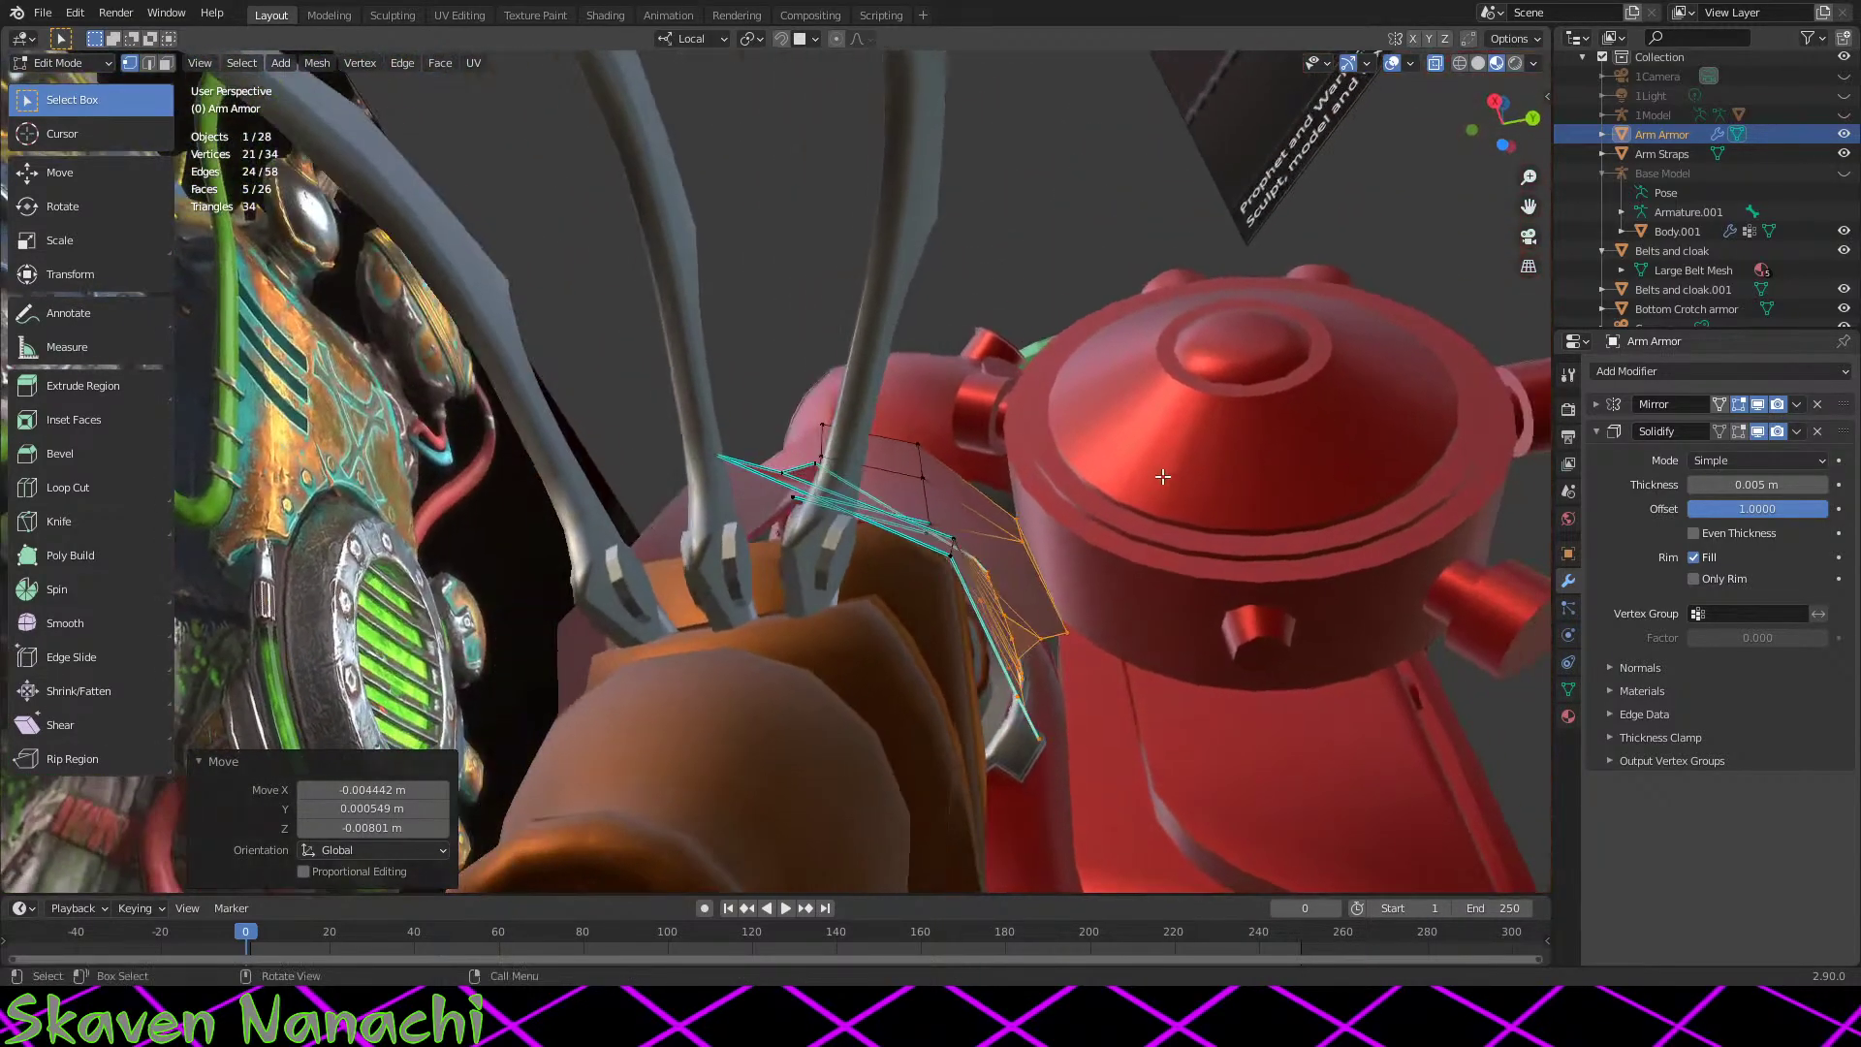
Step: Select the entire Arm Armor mesh, shift it slightly closer to the forearm, and finish editing it
left_click_drag(1066, 359, 723, 685)
key("g")
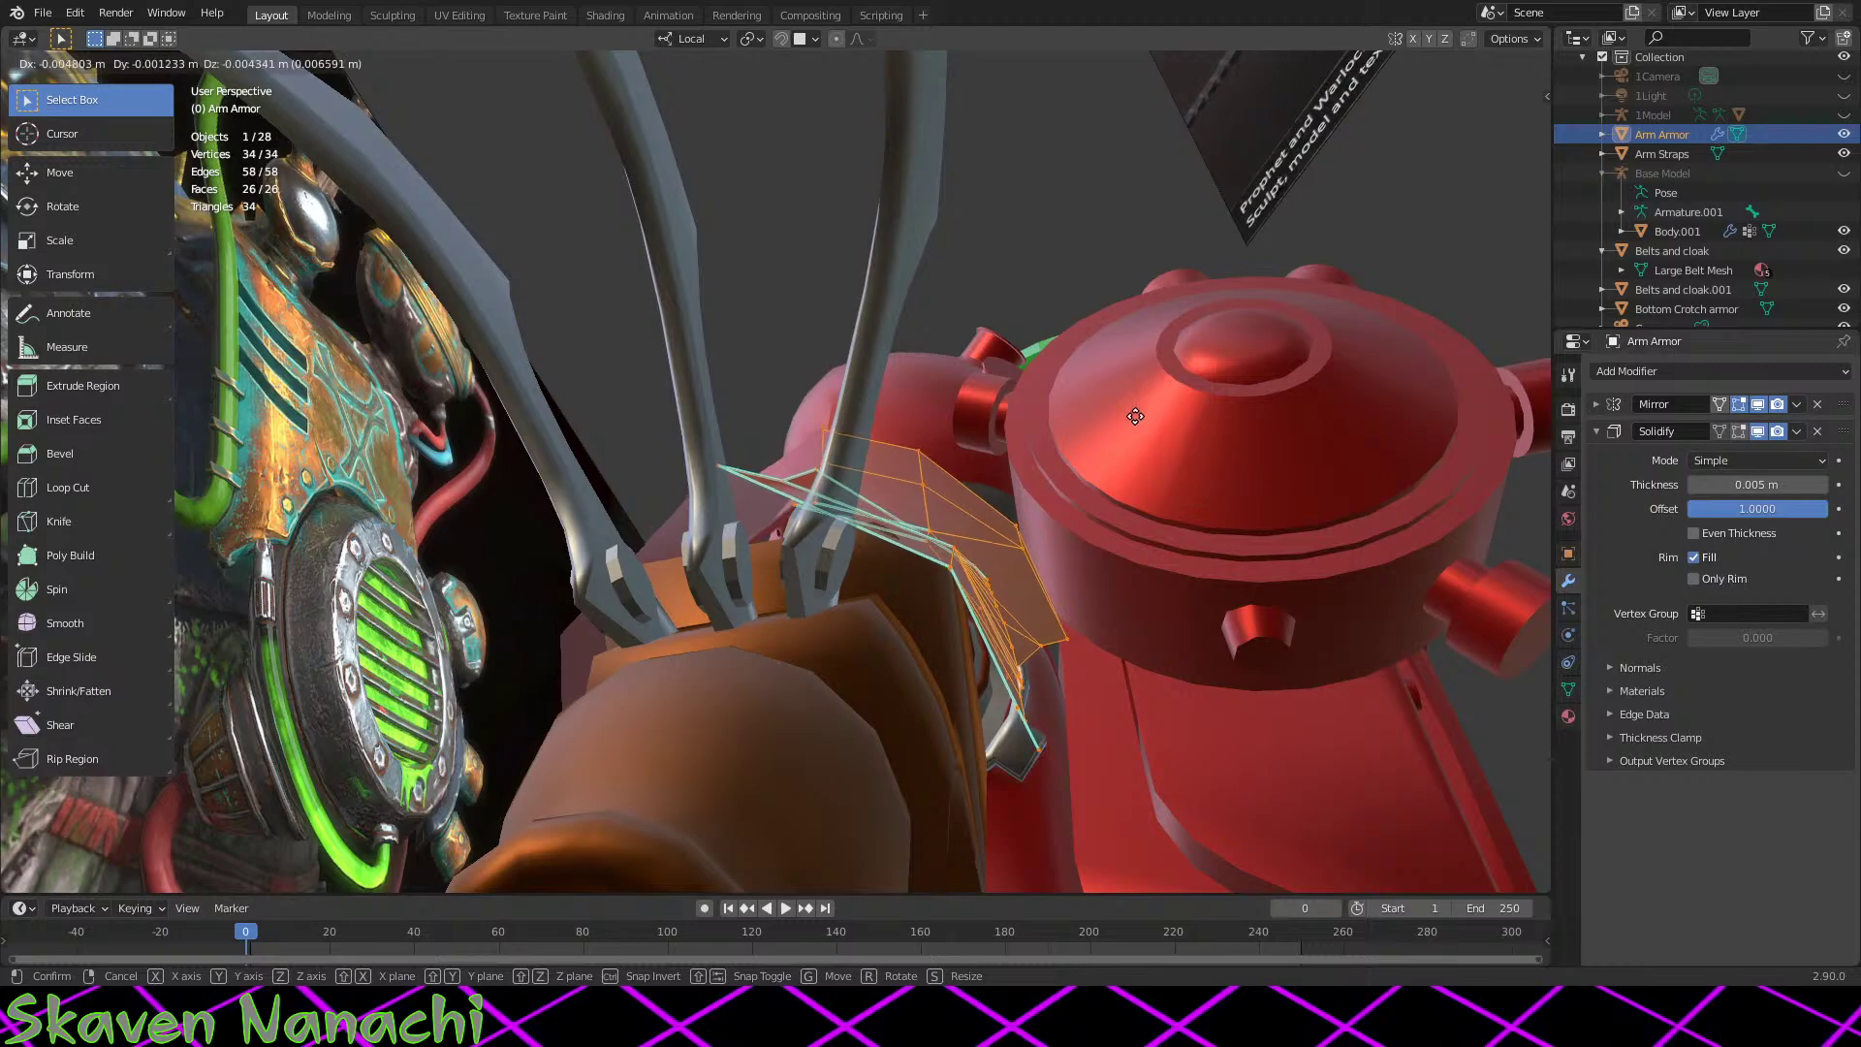
left_click(1086, 489)
middle_click_drag(1086, 489, 931, 583)
key("Tab")
Step: Open the Gun Hand mesh and scale four vertices at one end of its bevelled top to about 0.953
left_click(949, 626)
key("Tab")
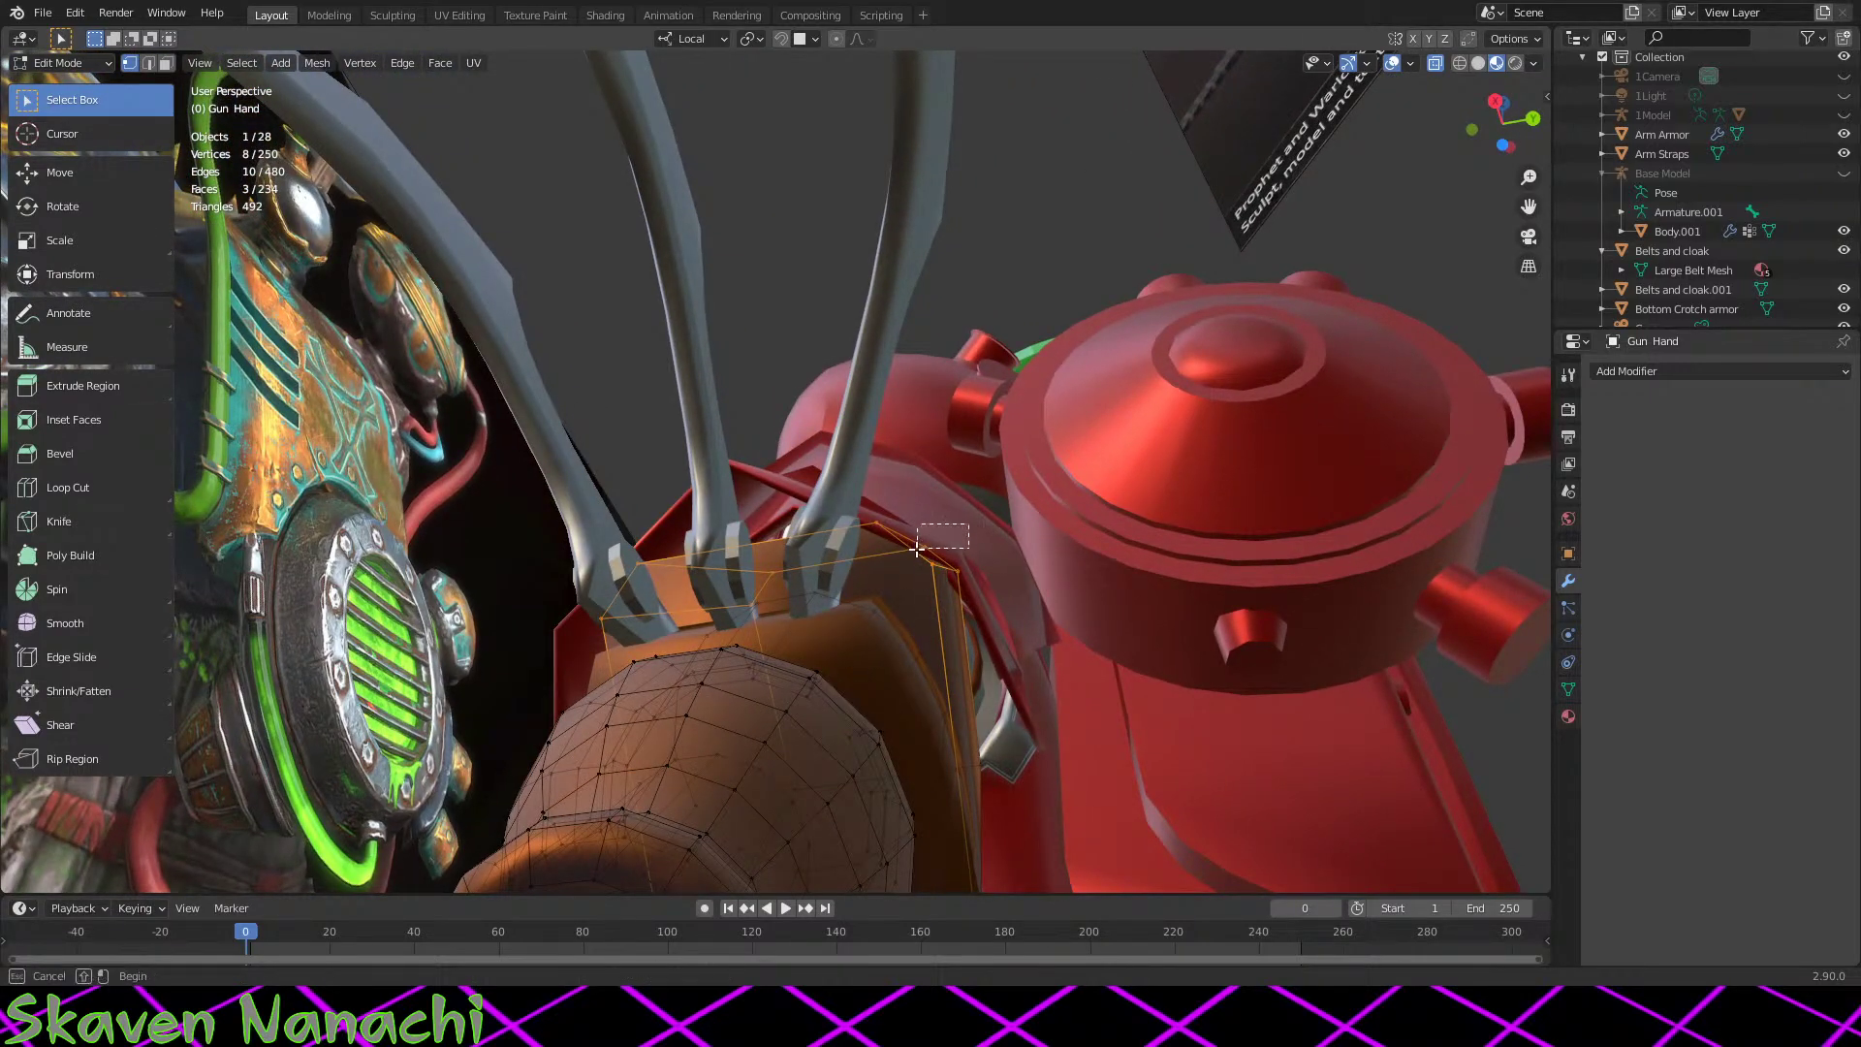
left_click(872, 605)
left_click(741, 632, "ctrl")
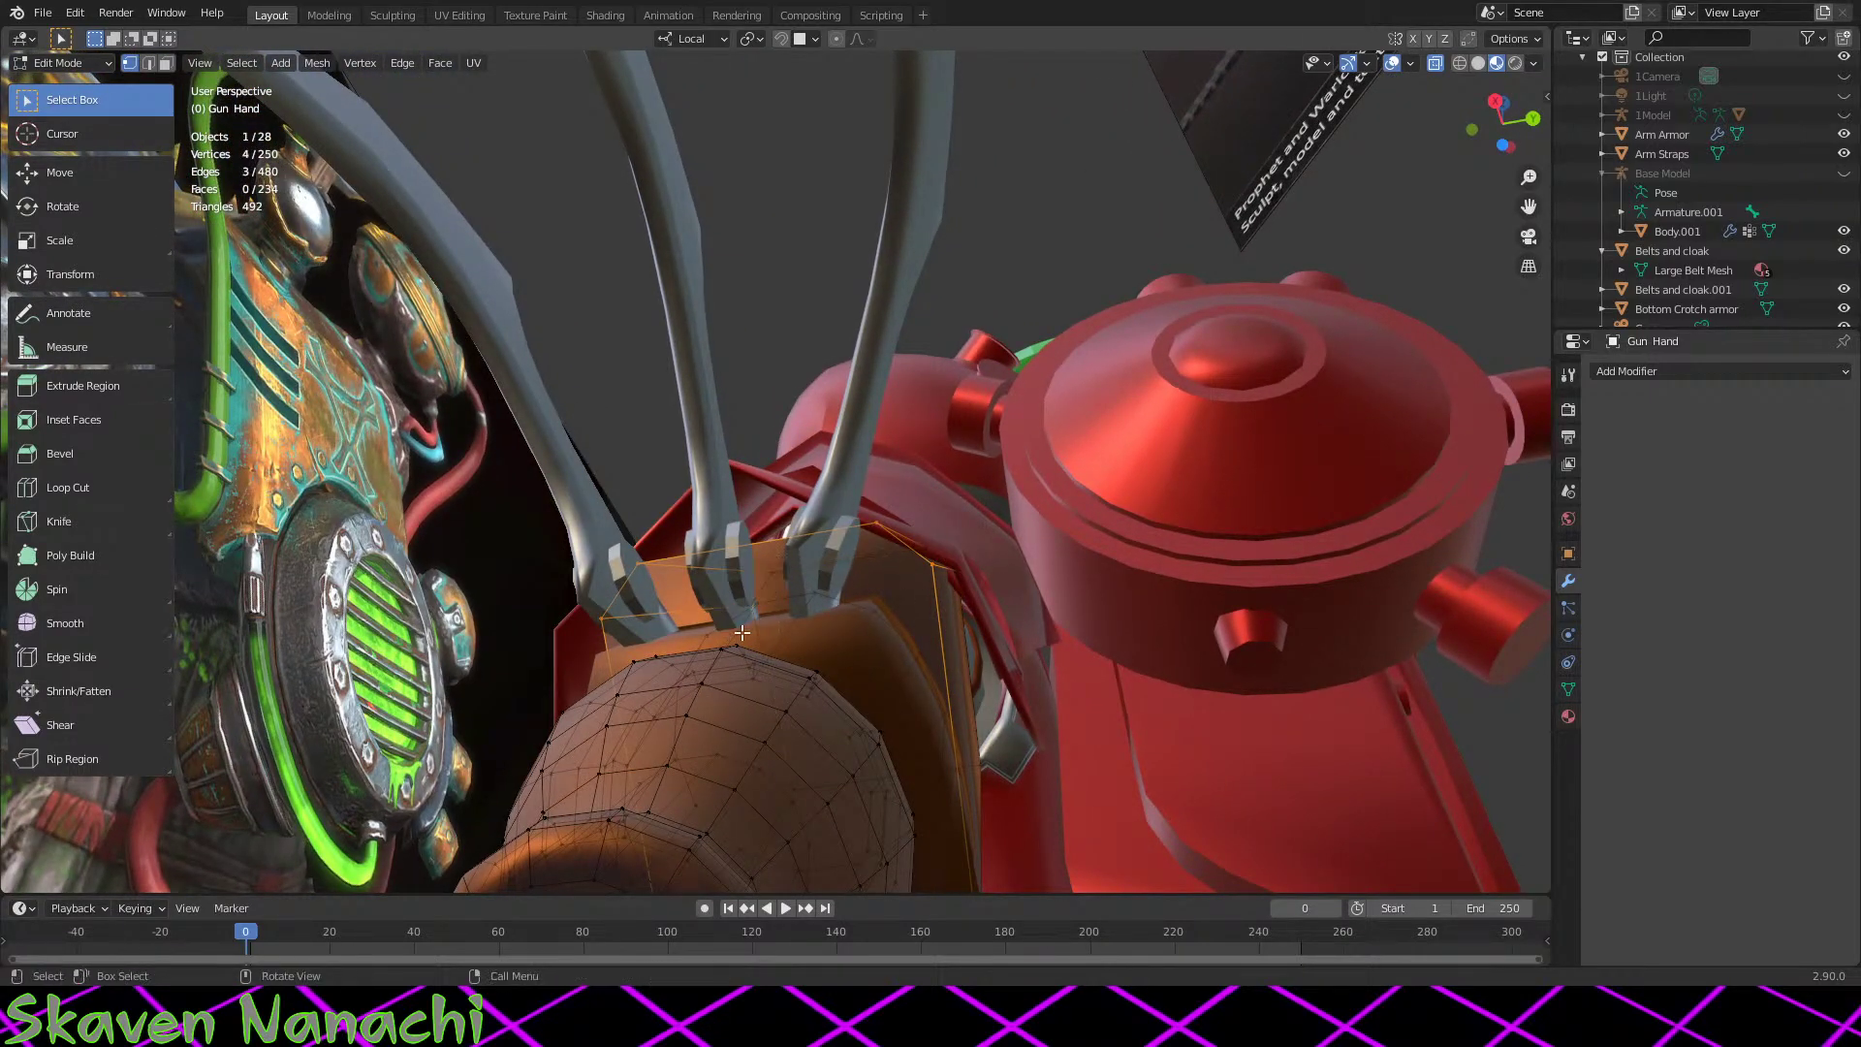
key("s")
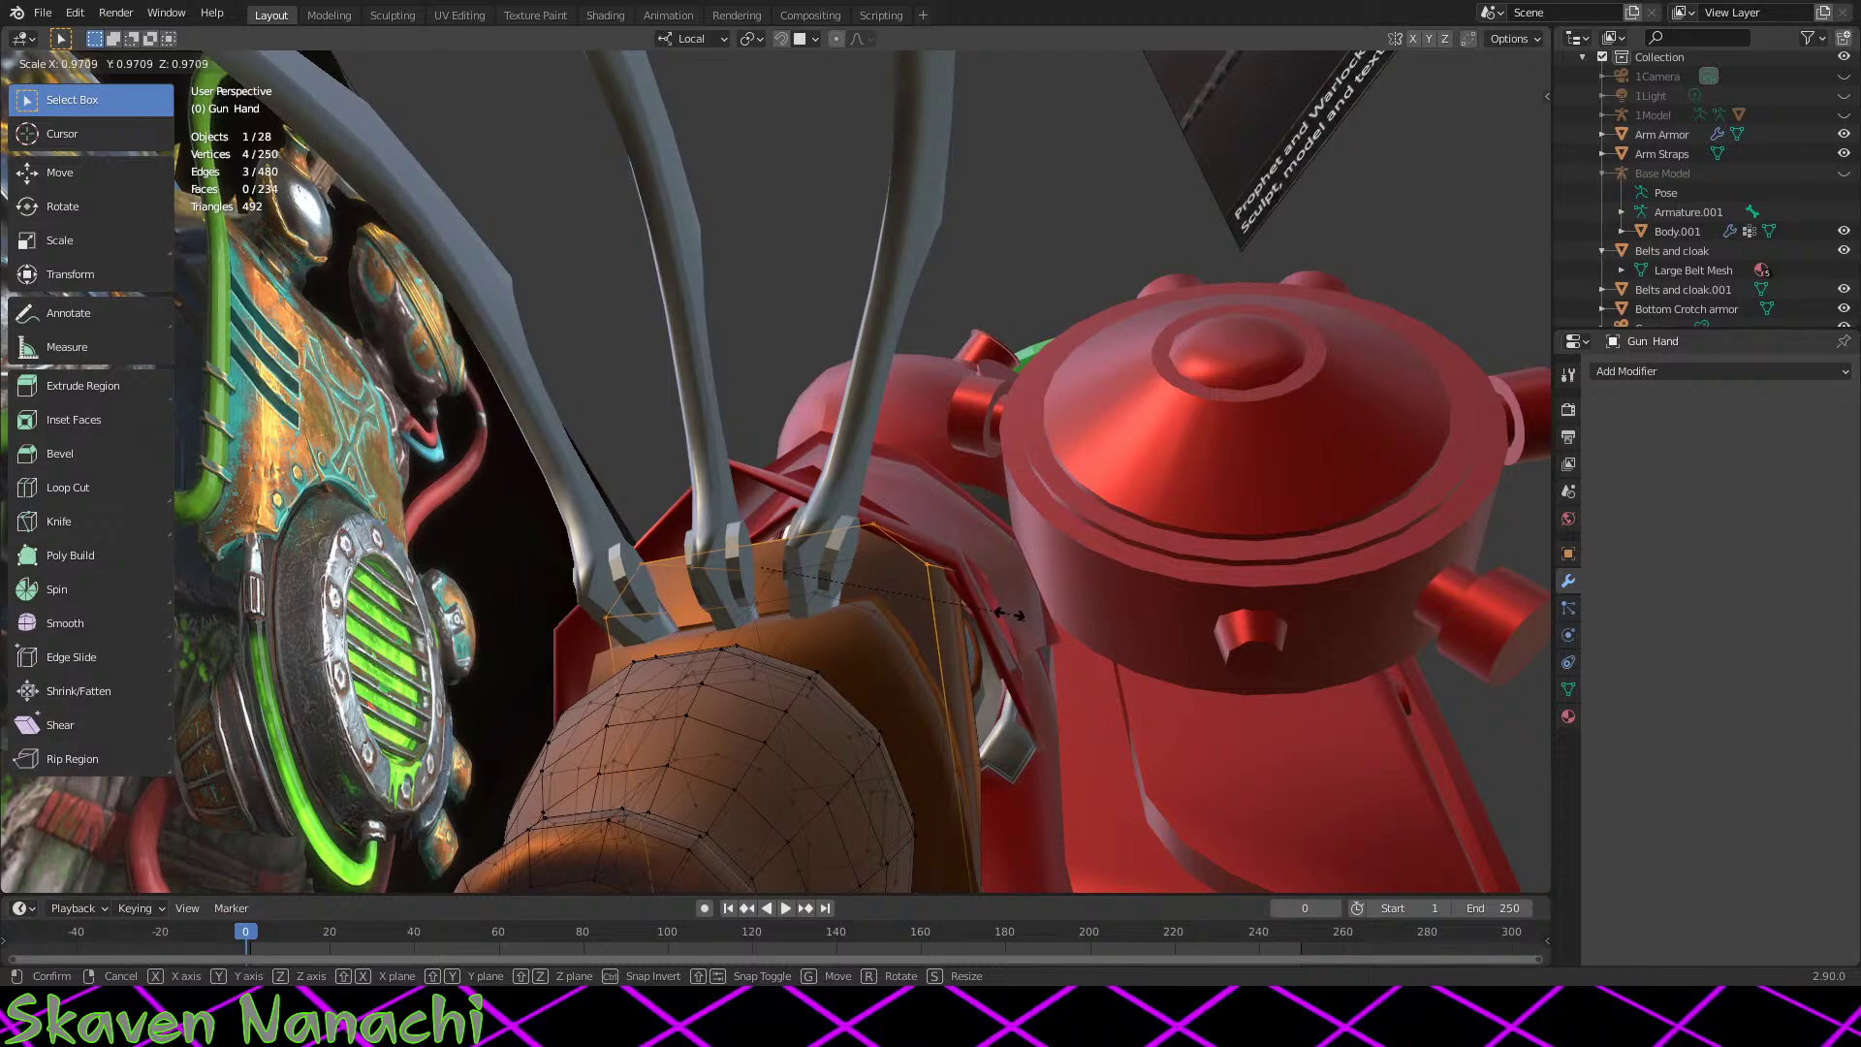
left_click(1005, 613)
Step: Lower the four scaled Gun Hand vertices about 0.011 m along local Z and finish editing the mesh
key("g")
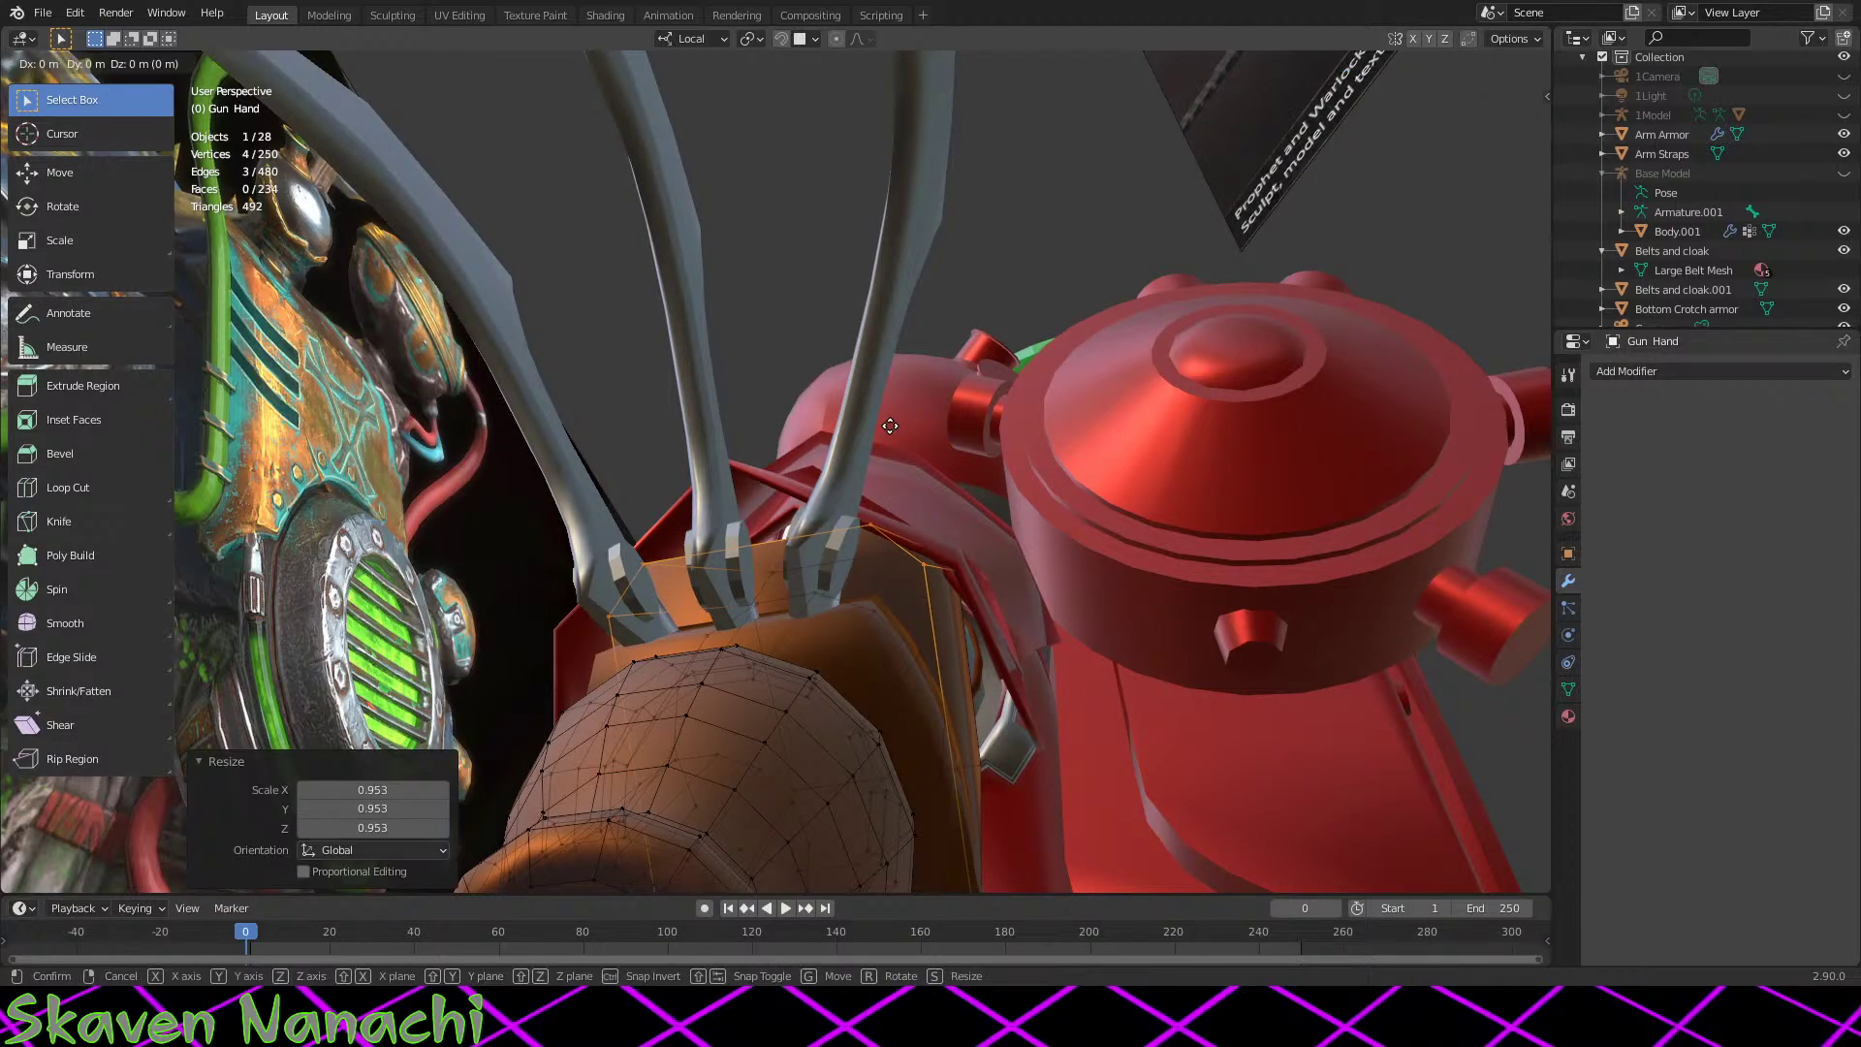
key("z")
key("z")
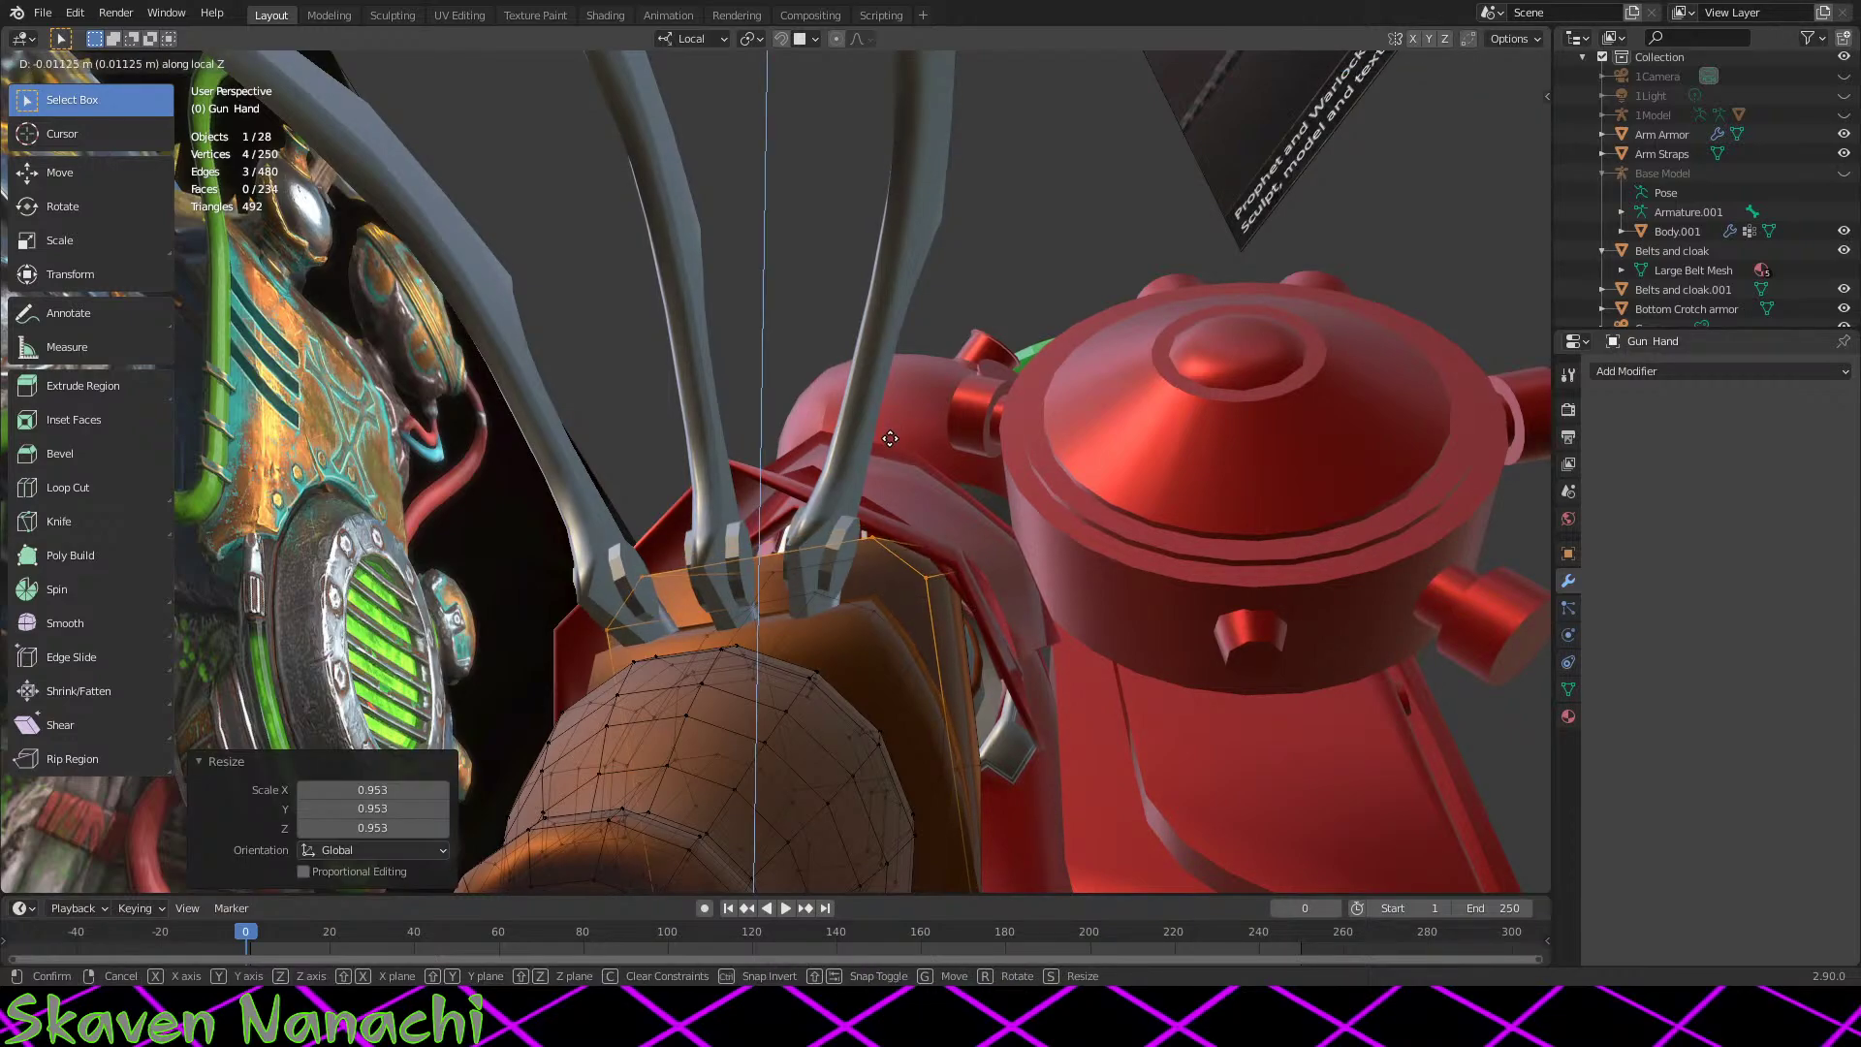
left_click(890, 439)
middle_click_drag(890, 439, 998, 739)
key("Tab")
key("Tab")
key("Tab")
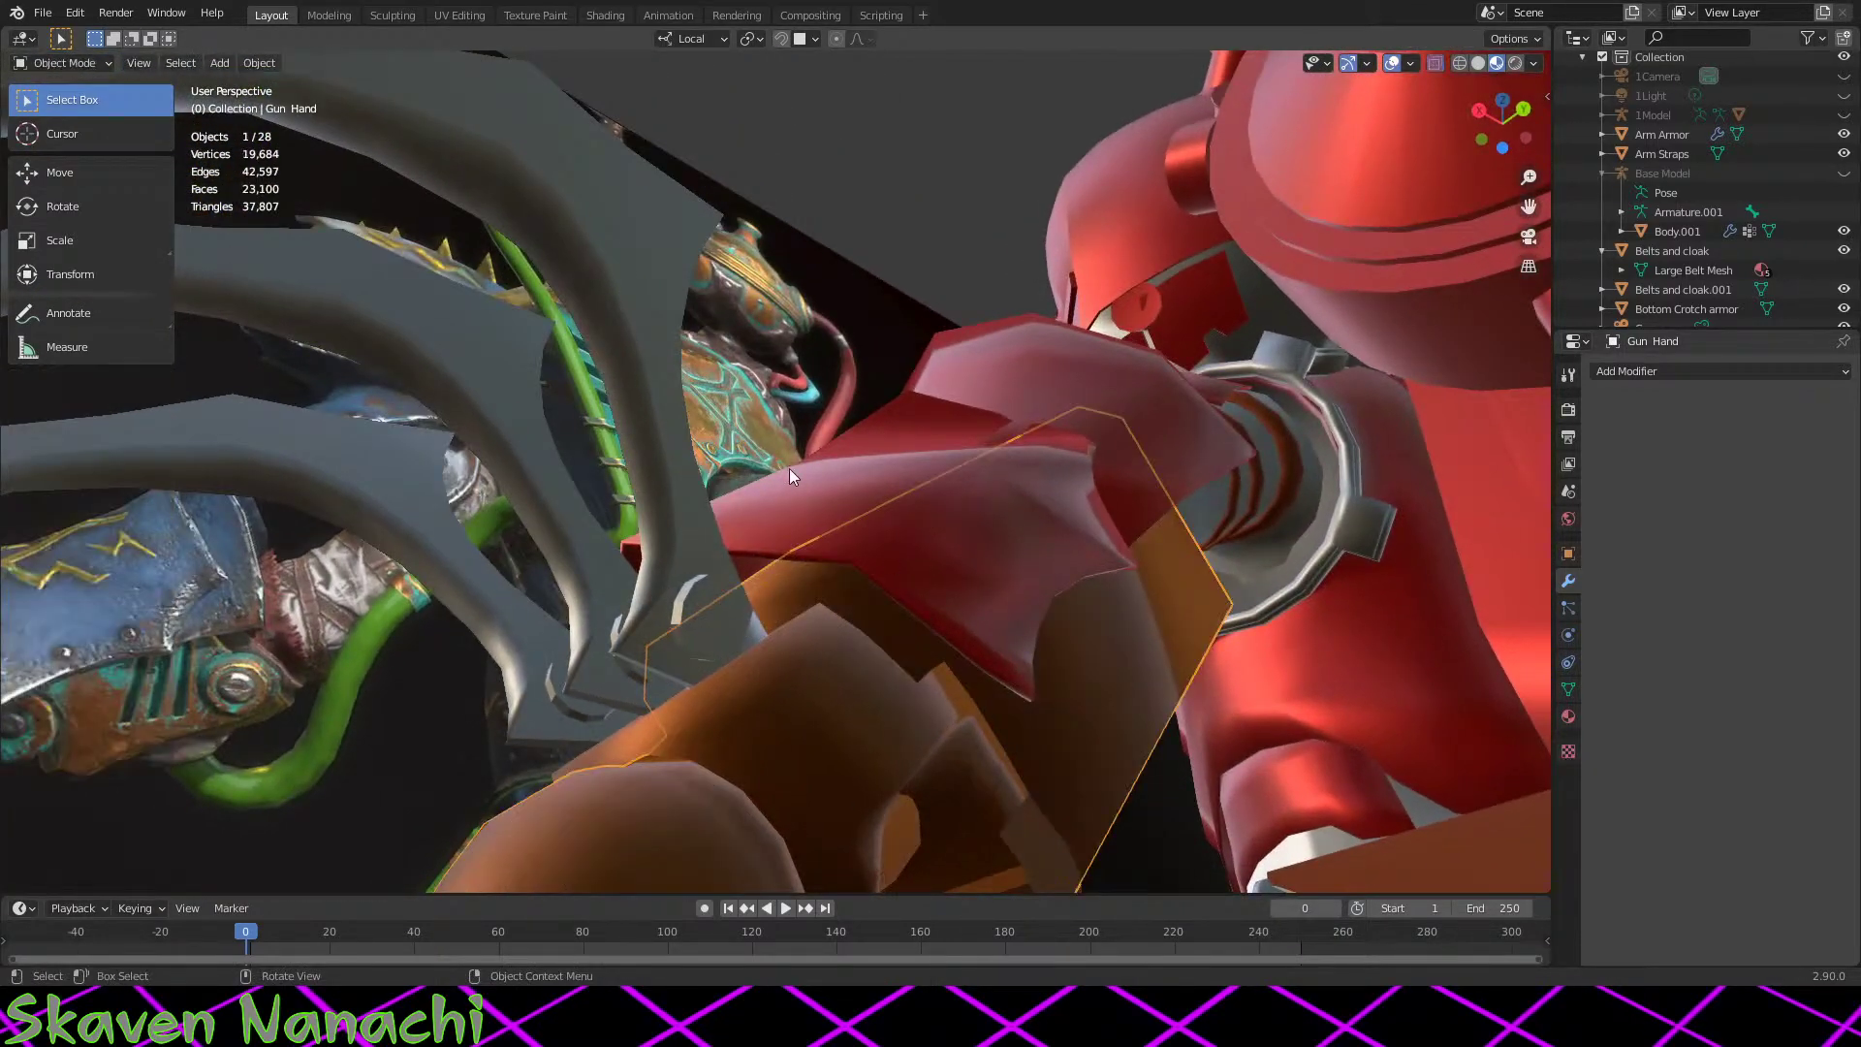
Step: Open the Arm Armor mesh and reposition the whole piece over the forearm in two moves
left_click(979, 441)
key("Tab")
middle_click_drag(1041, 613, 1137, 587)
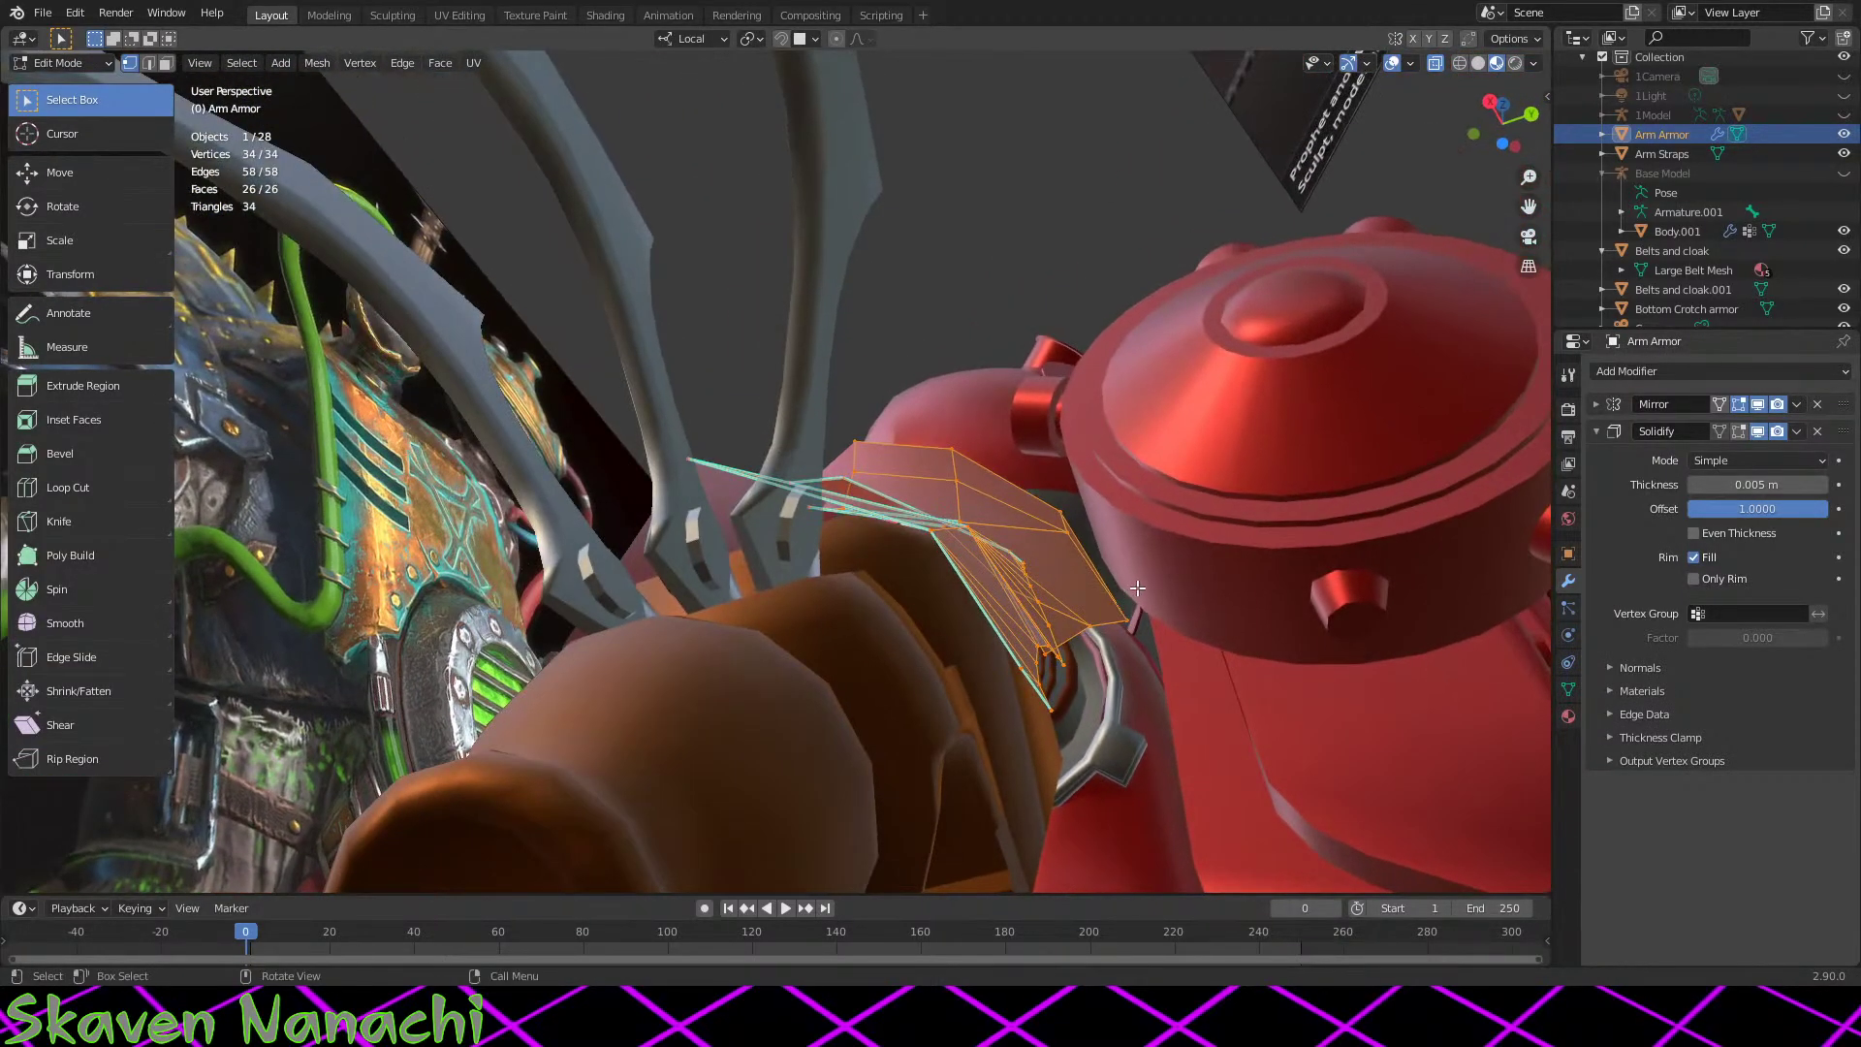
key("g")
left_click(1042, 582)
middle_click_drag(1042, 581, 966, 723)
key("g")
left_click(946, 664)
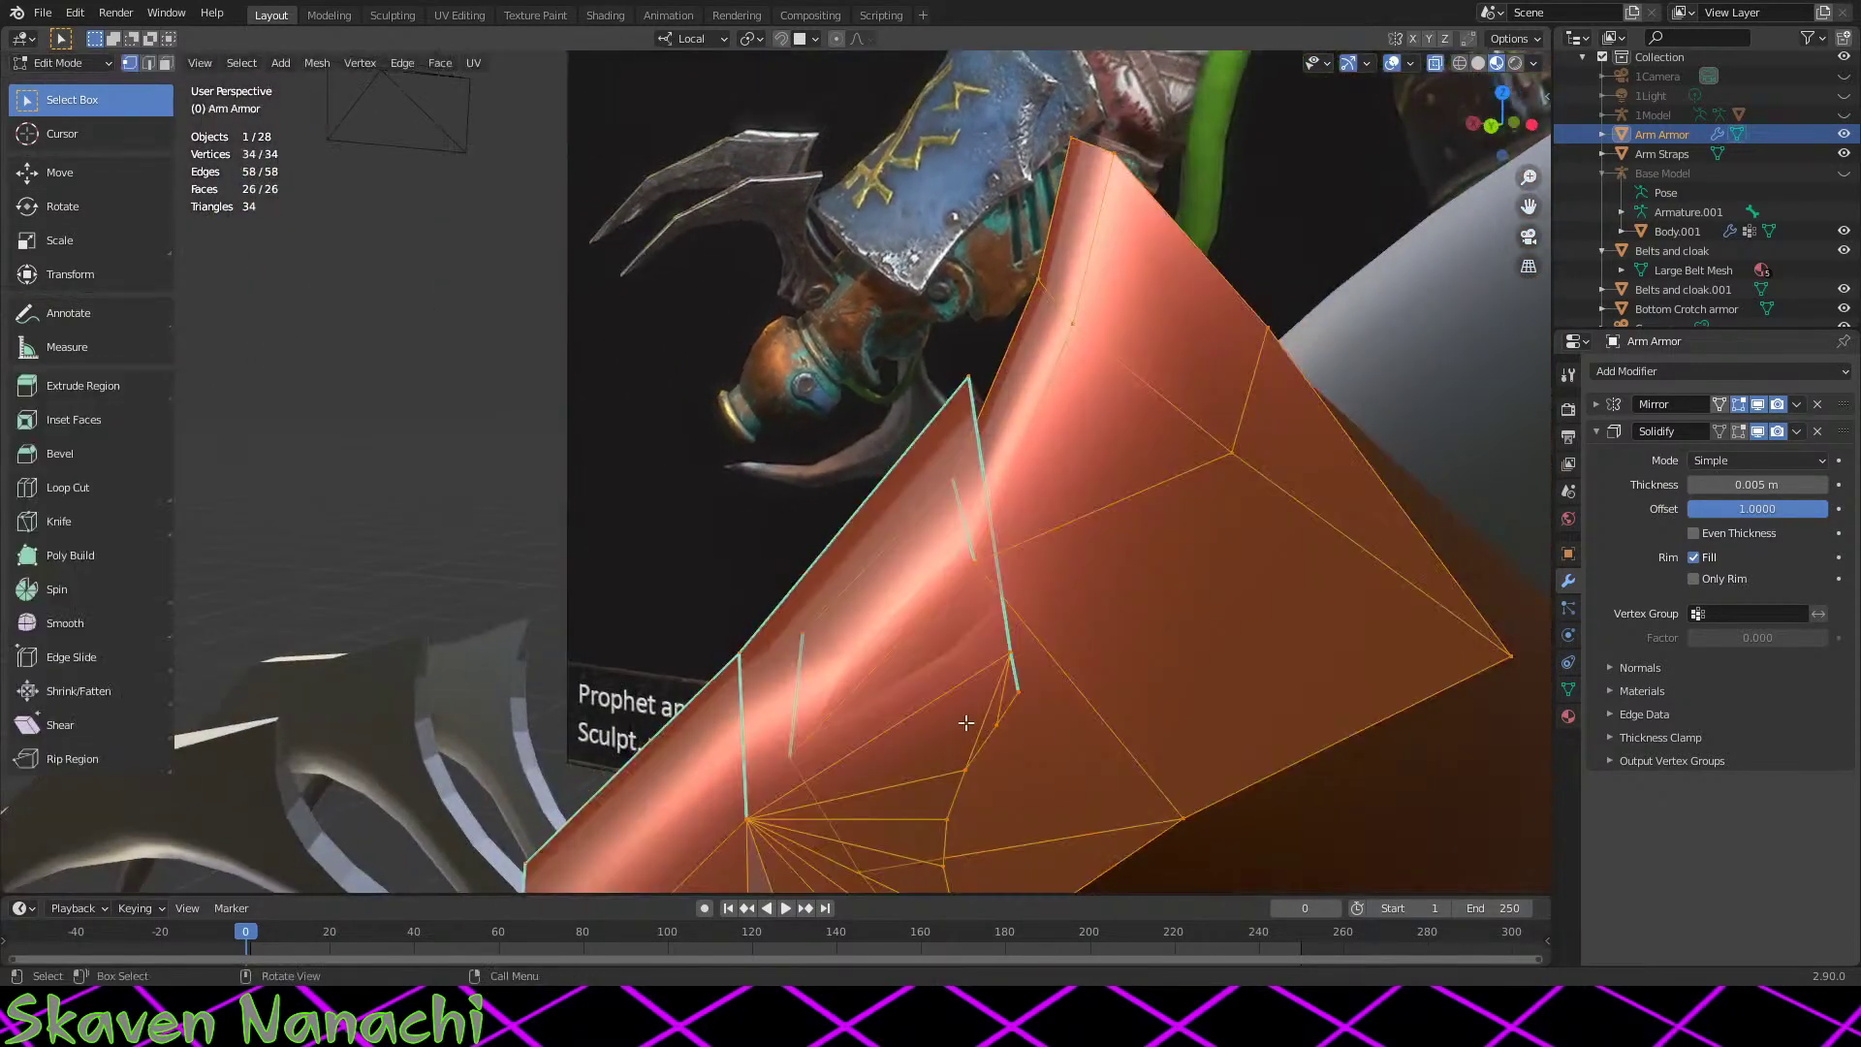
Step: Reposition vertices on the Arm Armor's front plate near its overlap with the rear plate in two moves, checking the result in Object Mode
left_click(966, 381)
middle_click_drag(1019, 665, 980, 781)
left_click(979, 667, "shift")
key("g")
left_click(1024, 618)
left_click(939, 619)
key("g")
left_click(989, 773)
key("Tab")
key("Tab")
Step: Slide the rear plate's outer corner vertex by a factor of about 0.17, adjust the neighbouring edge, and finish editing the Arm Armor
left_click(1222, 447)
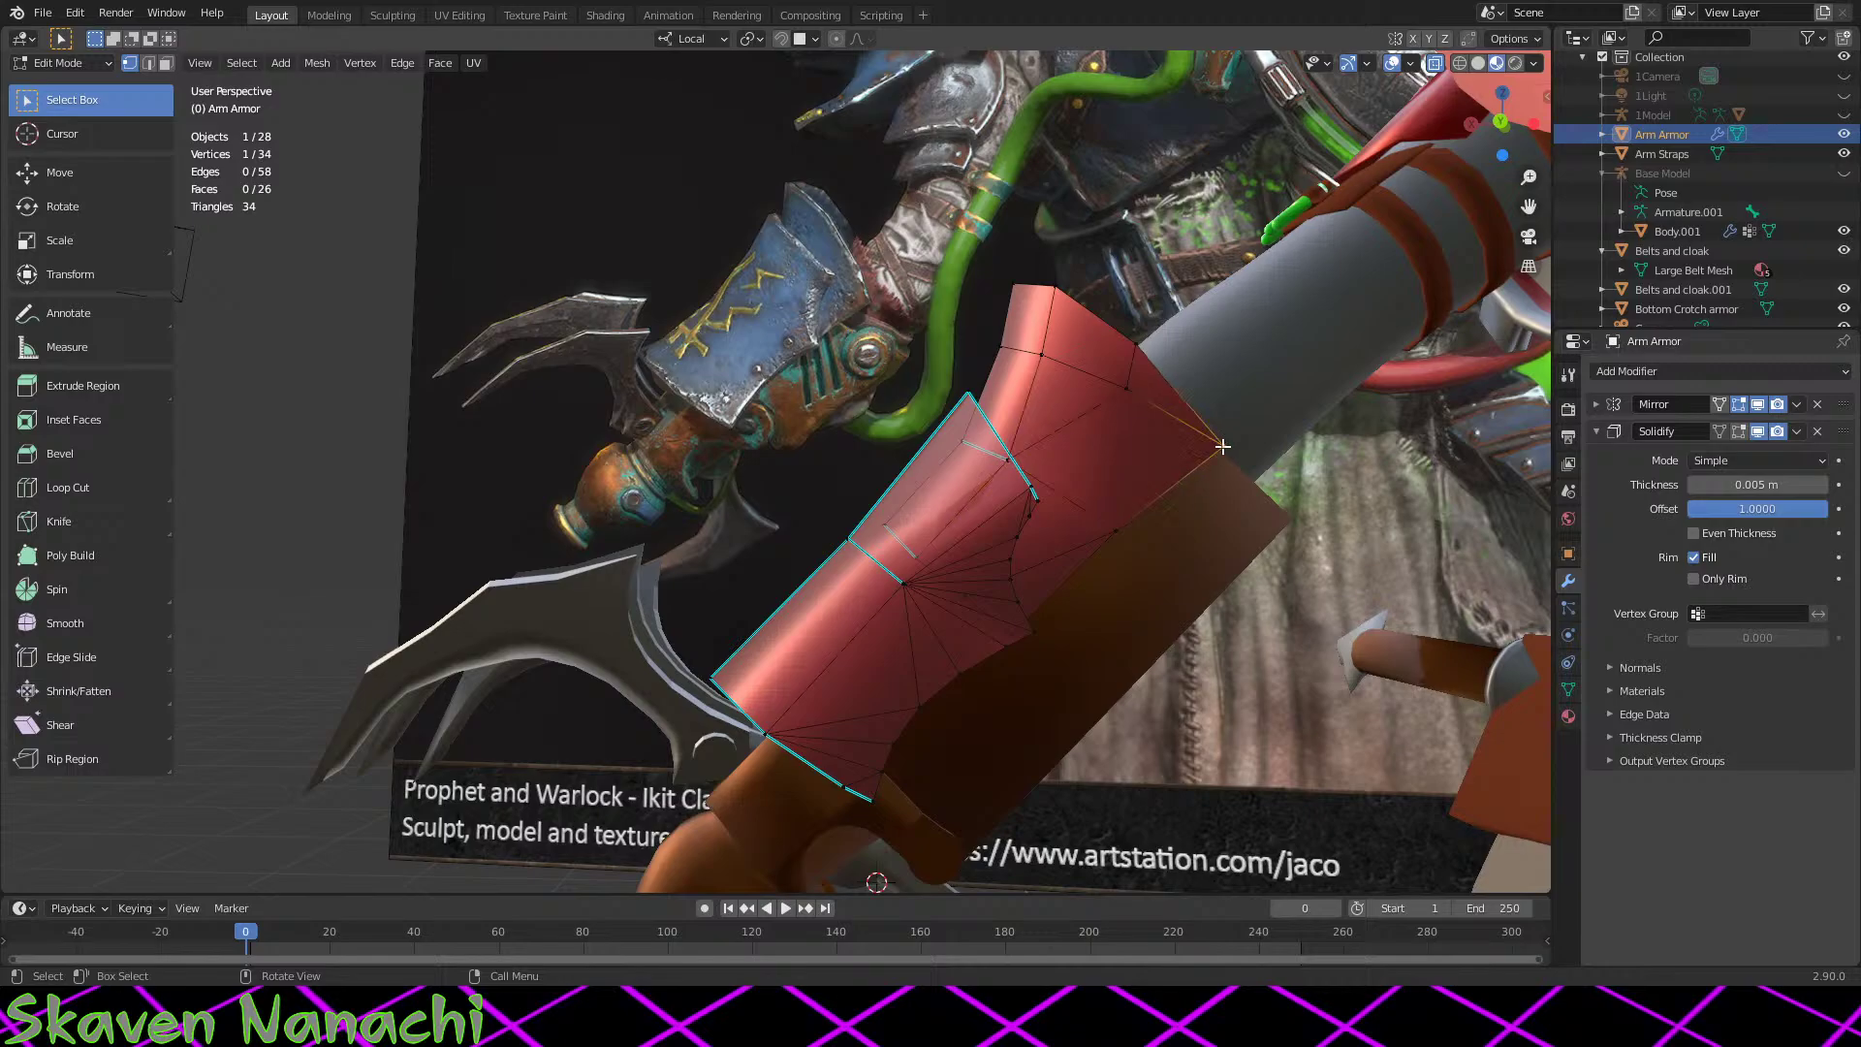
middle_click_drag(1274, 434, 1285, 369)
key("shift+v")
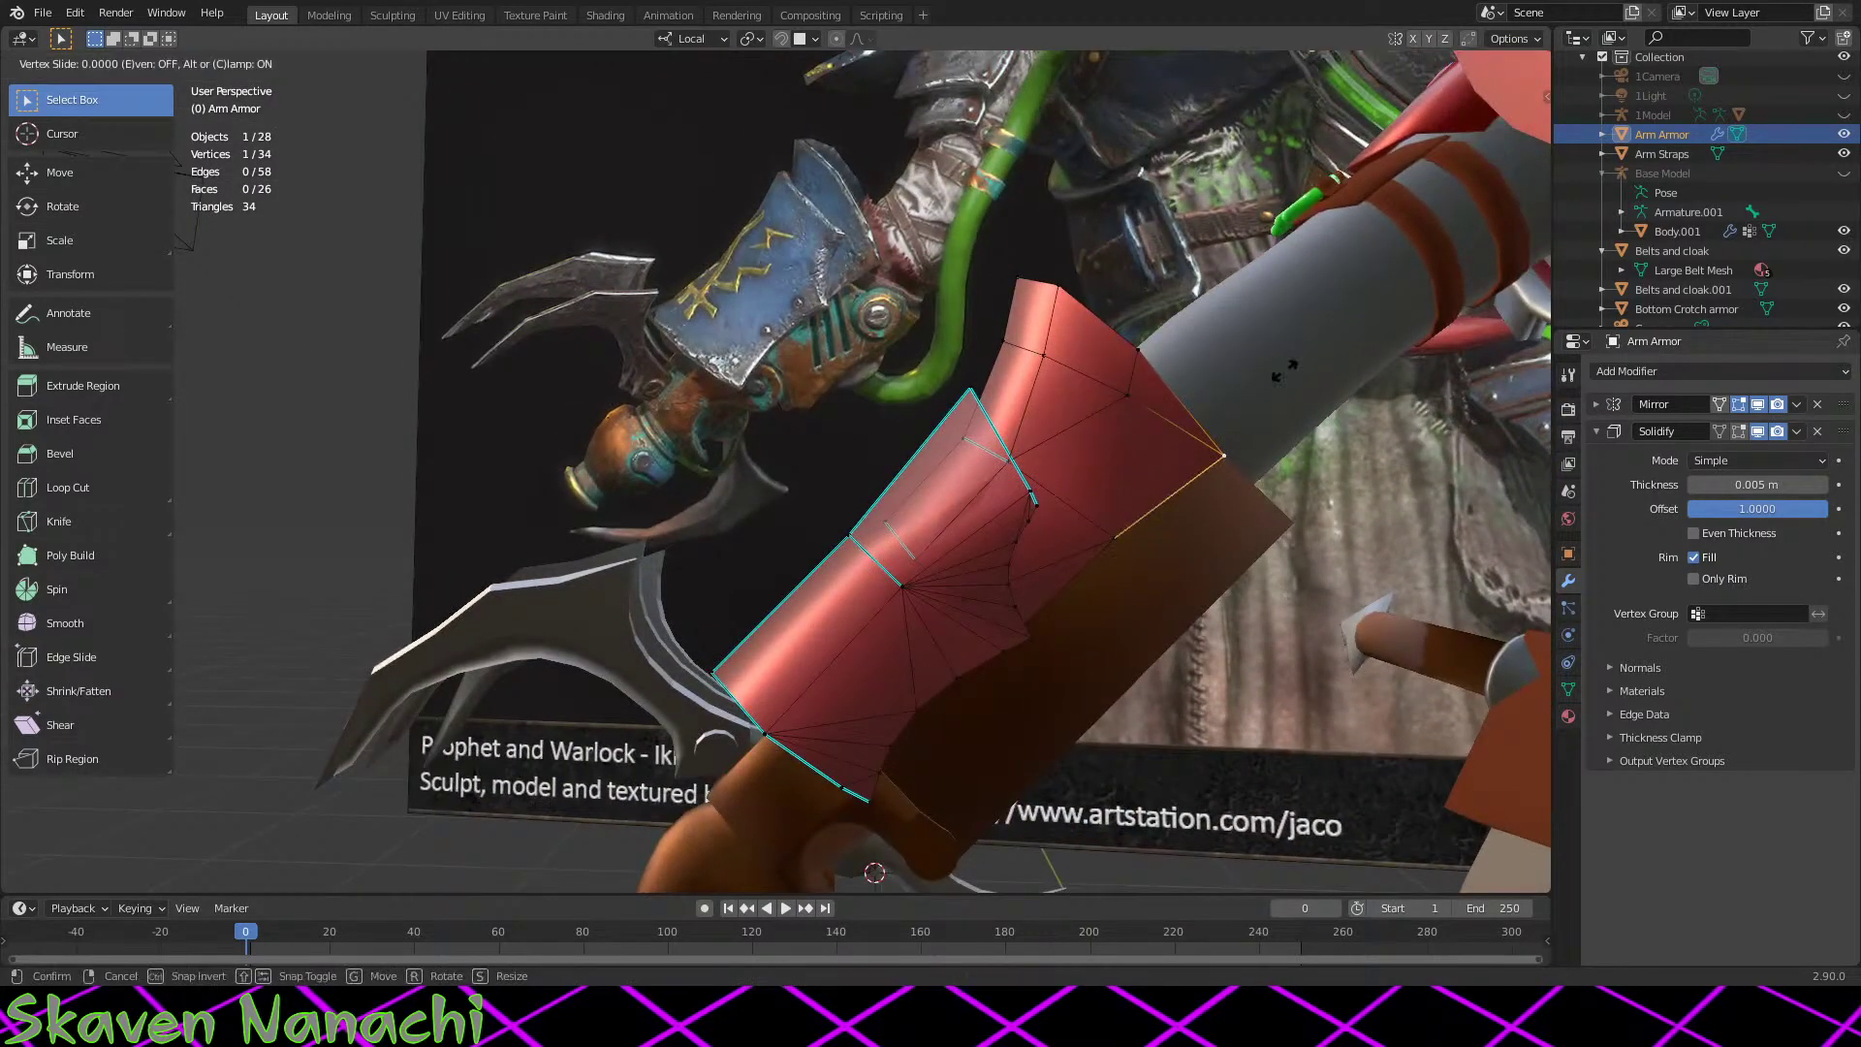
left_click(1266, 388)
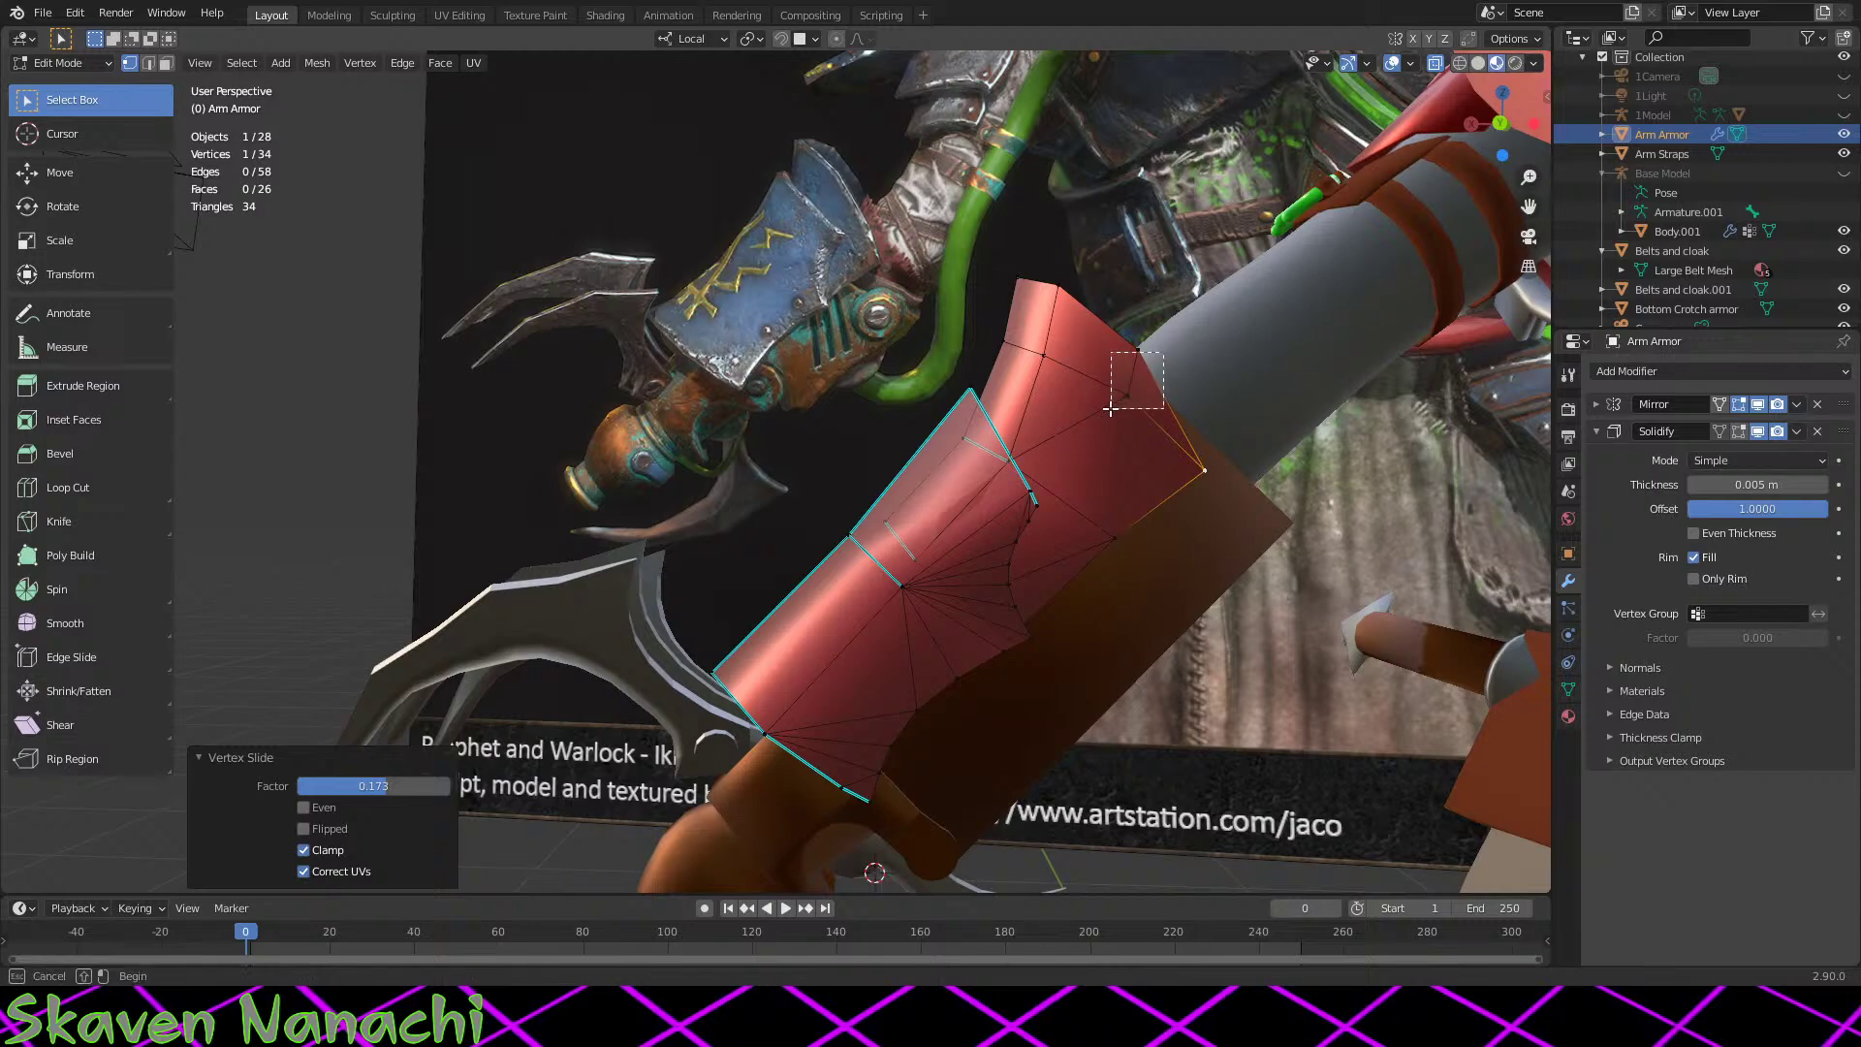
left_click(1138, 348, "shift")
key("g")
key("g")
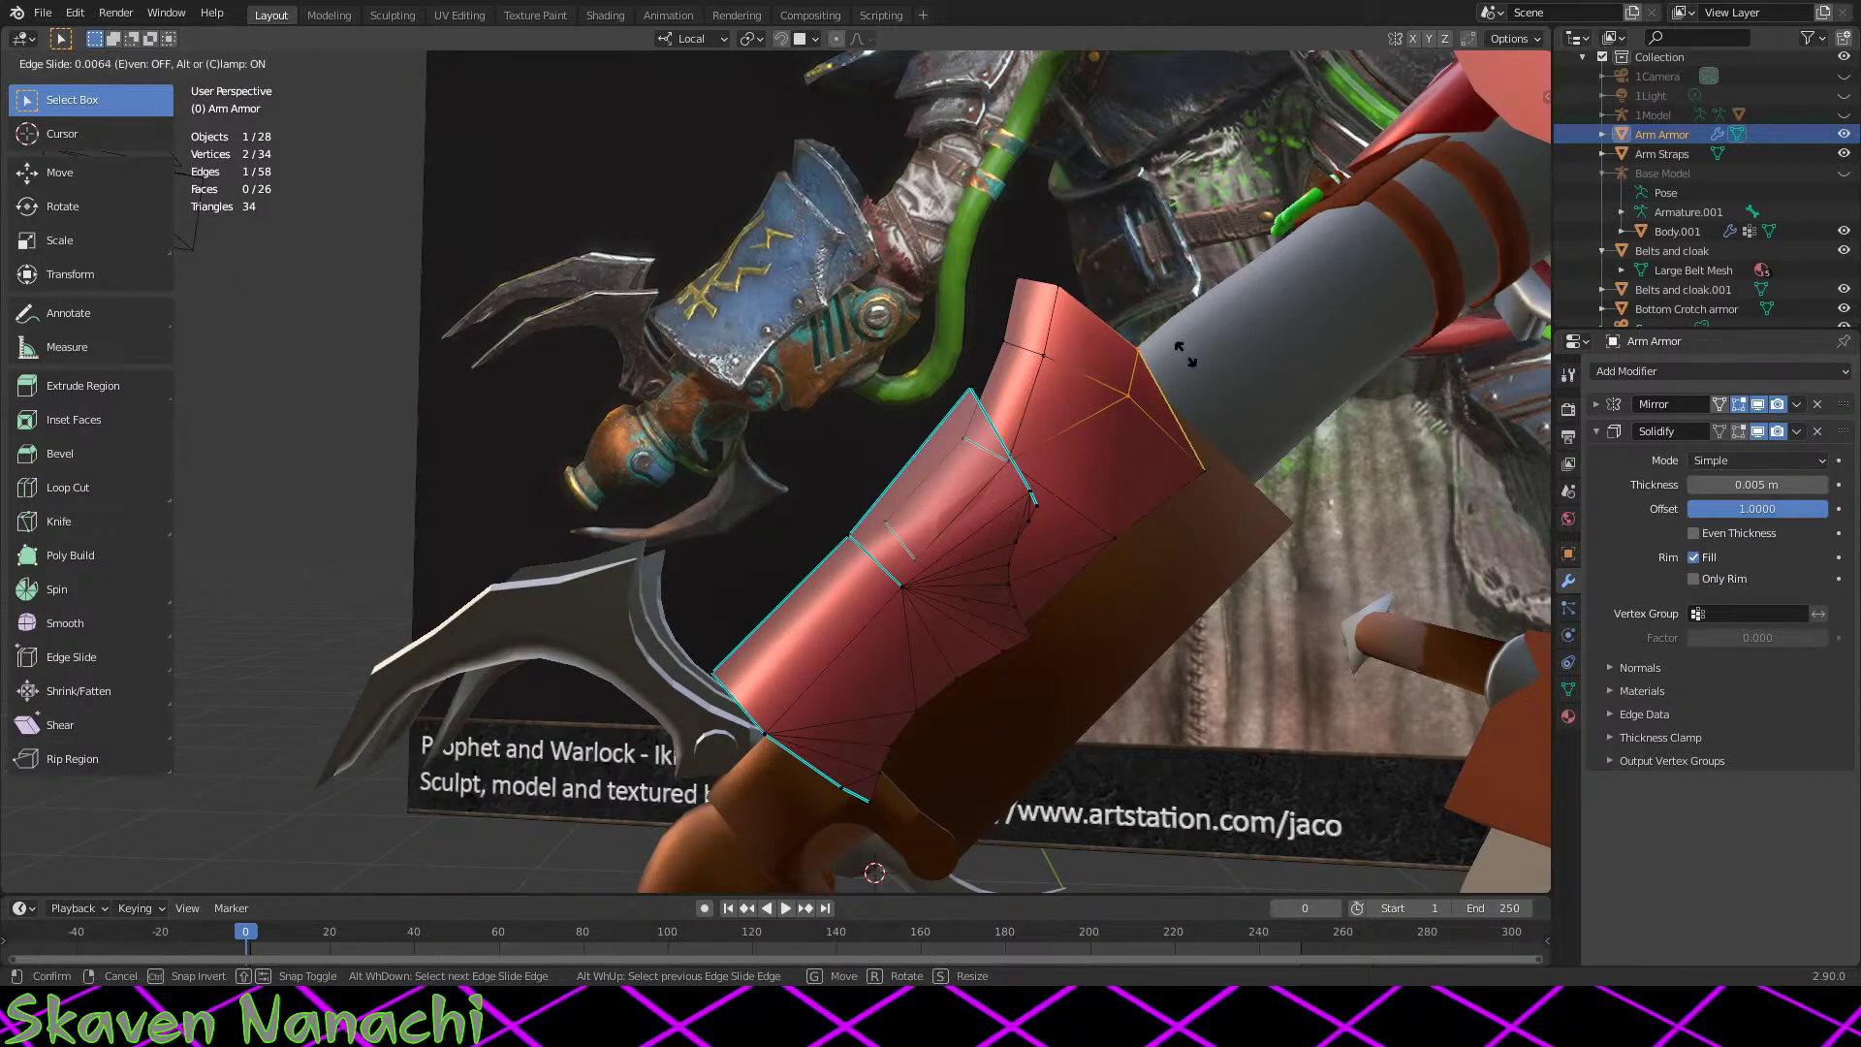
left_click(1189, 356)
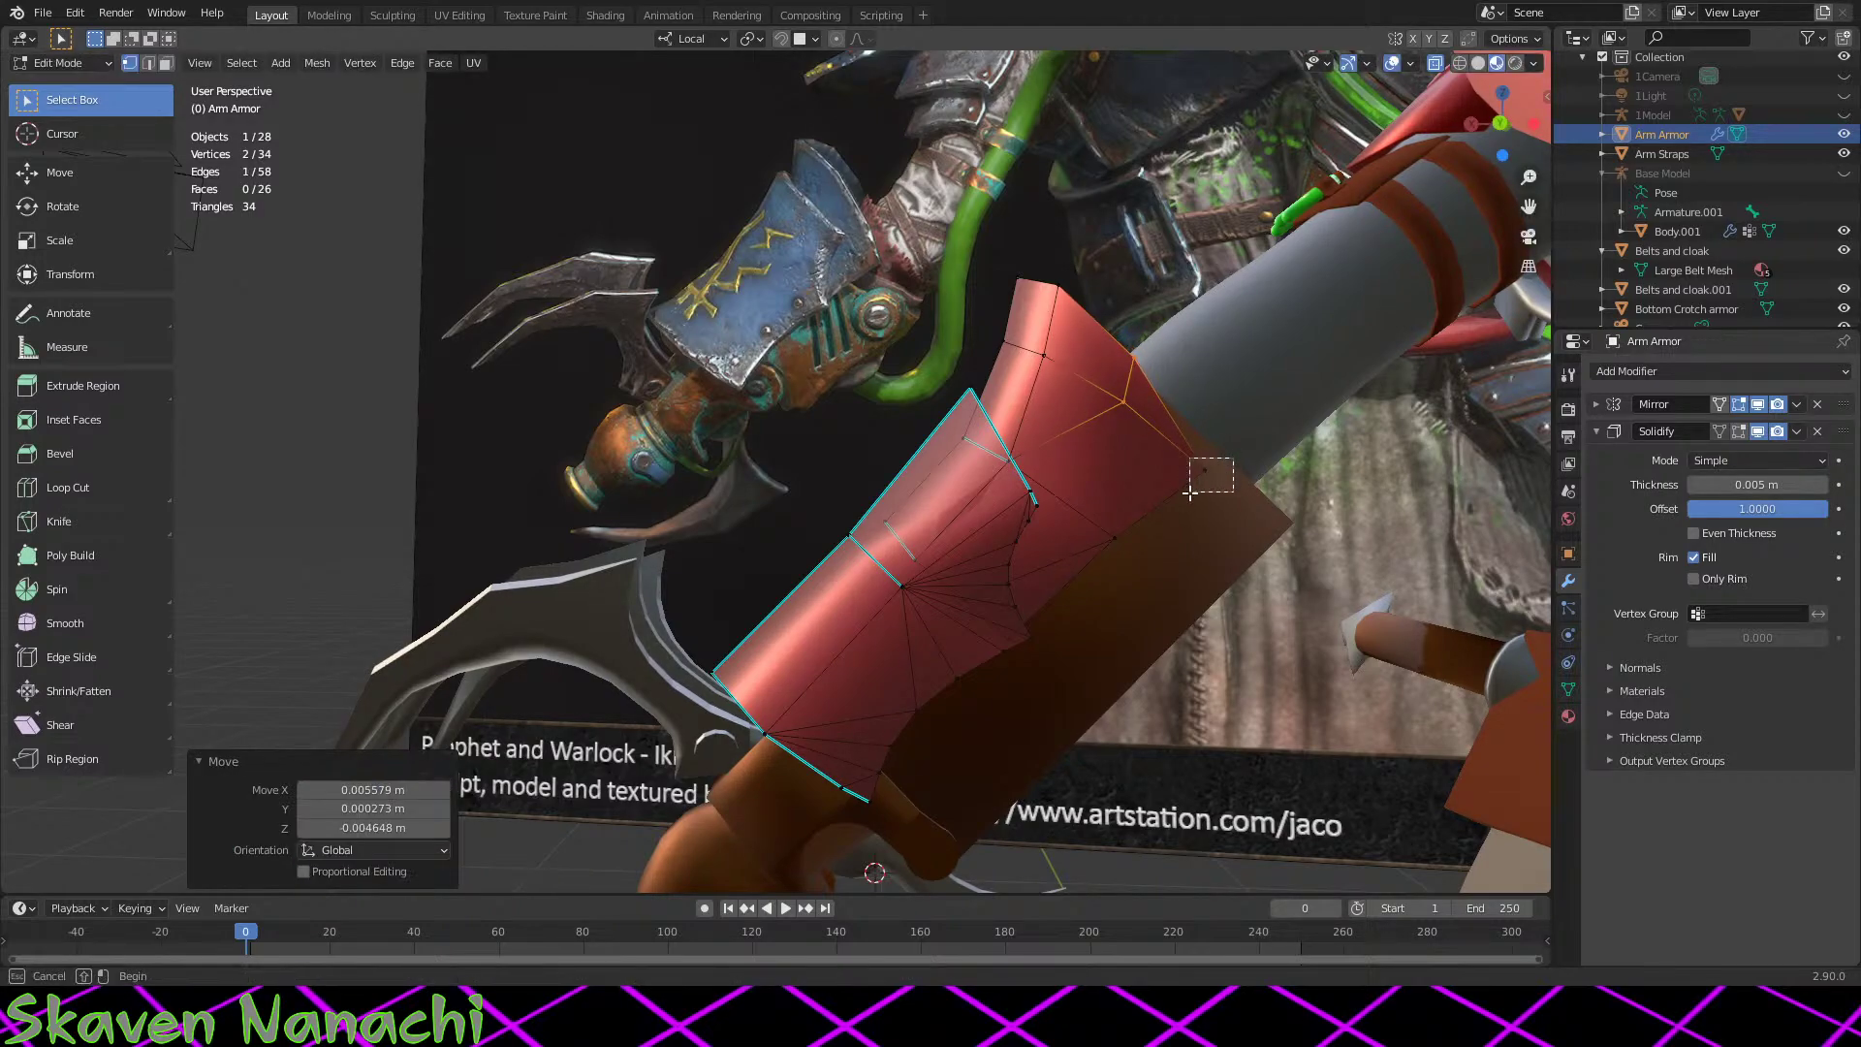
key("Tab")
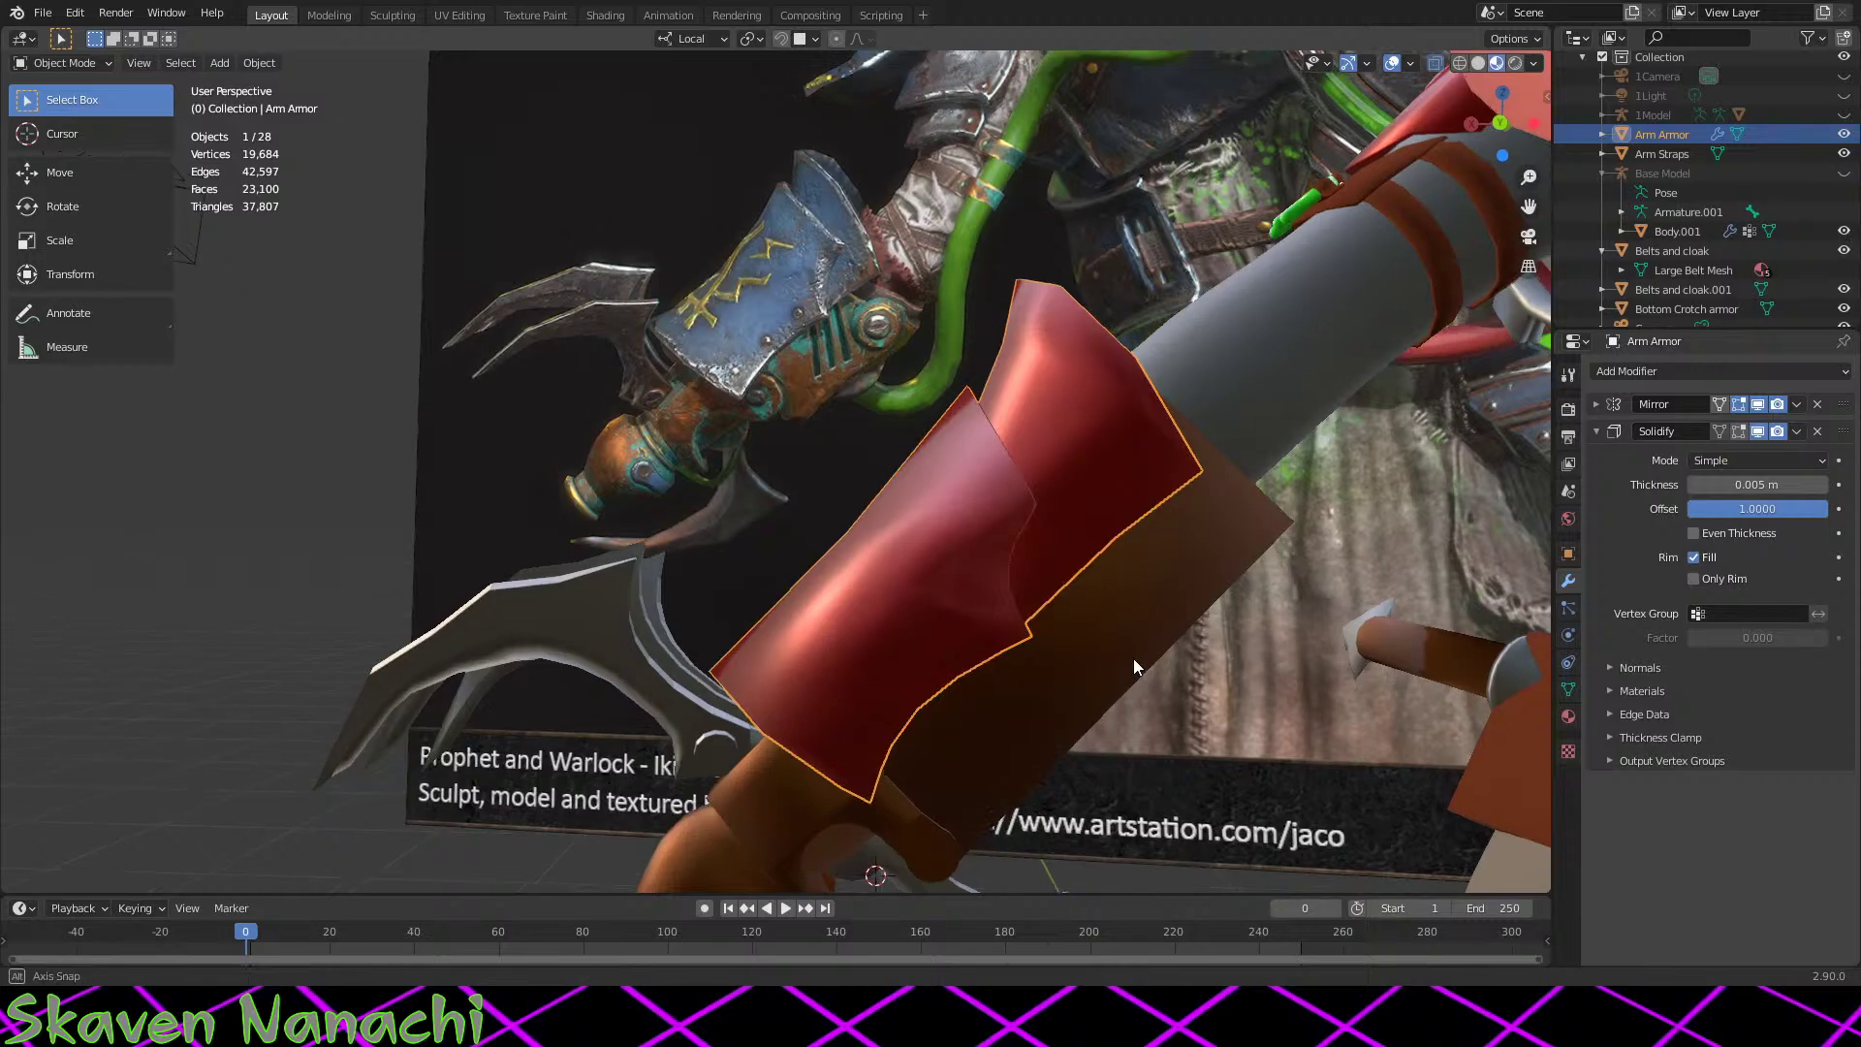
Step: Inspect the armor's fit at the wrist and open the Cylinder.001 wrist piece for mesh editing
middle_click_drag(1133, 659, 1092, 675)
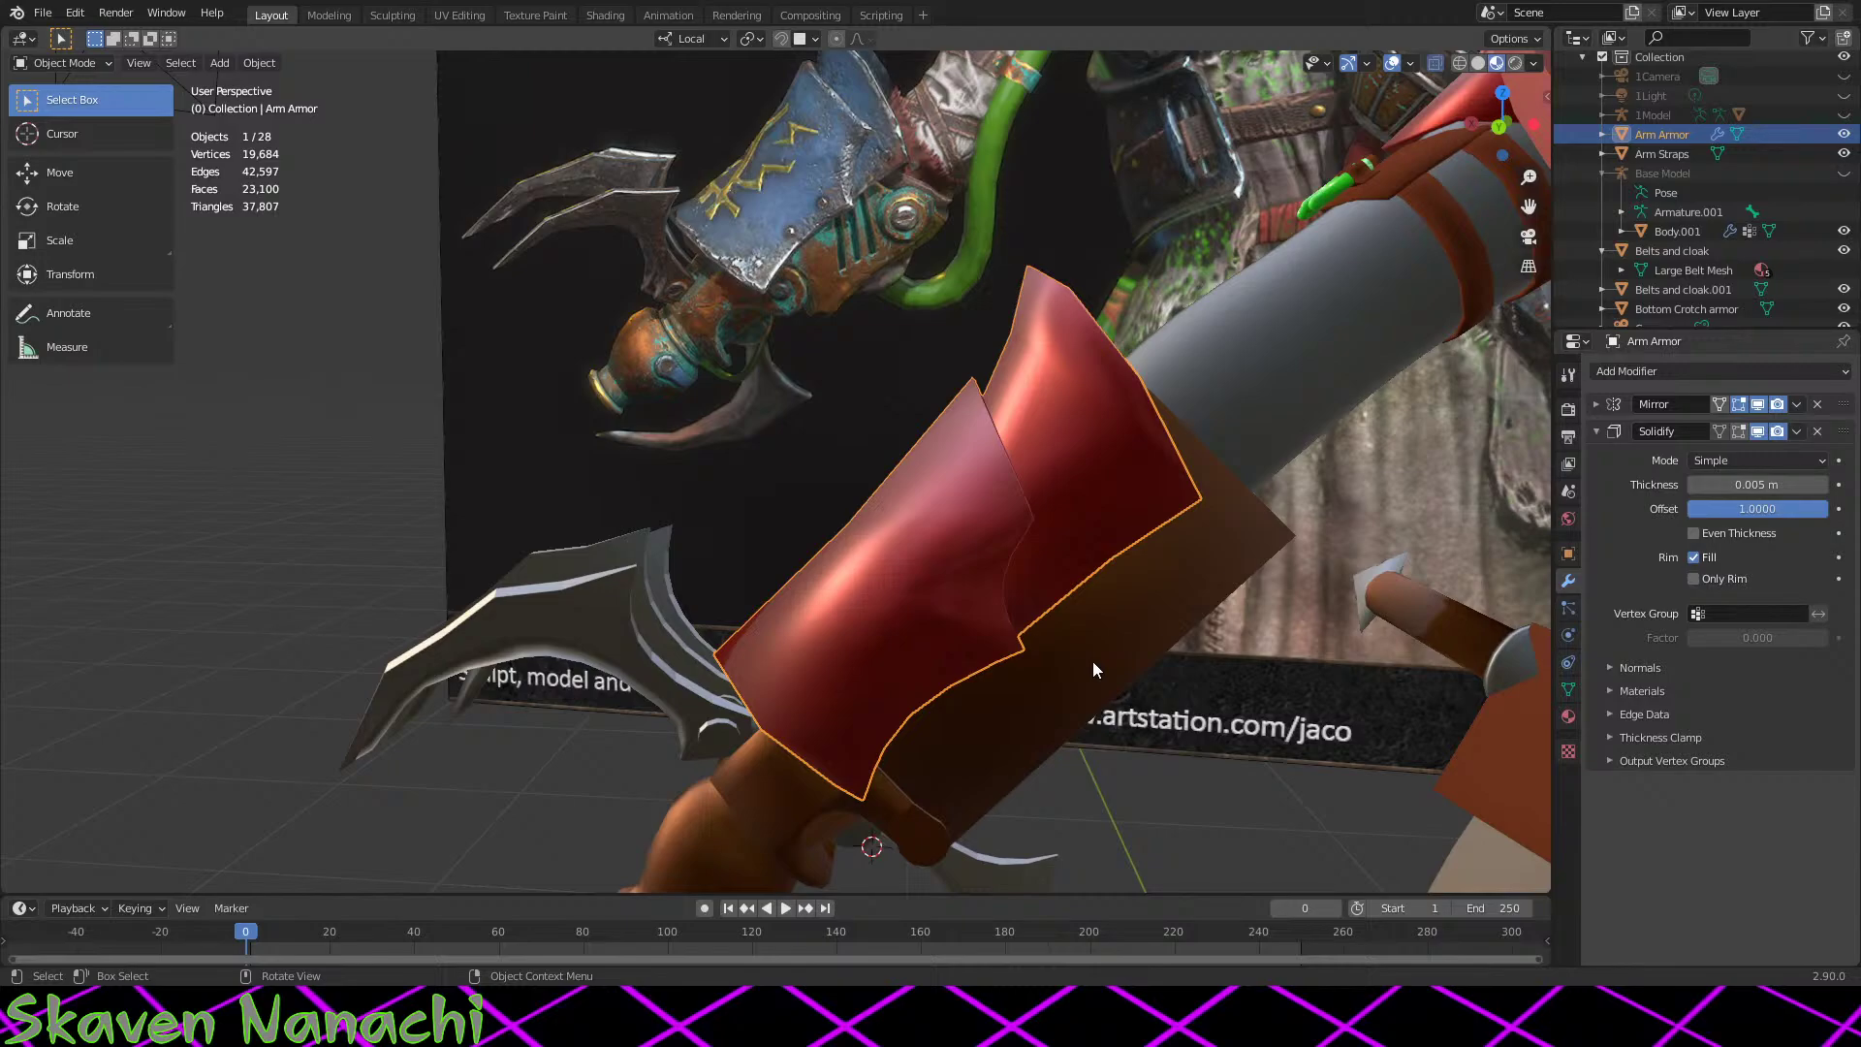
middle_click_drag(809, 479, 991, 718)
scroll(998, 722, "up", 4)
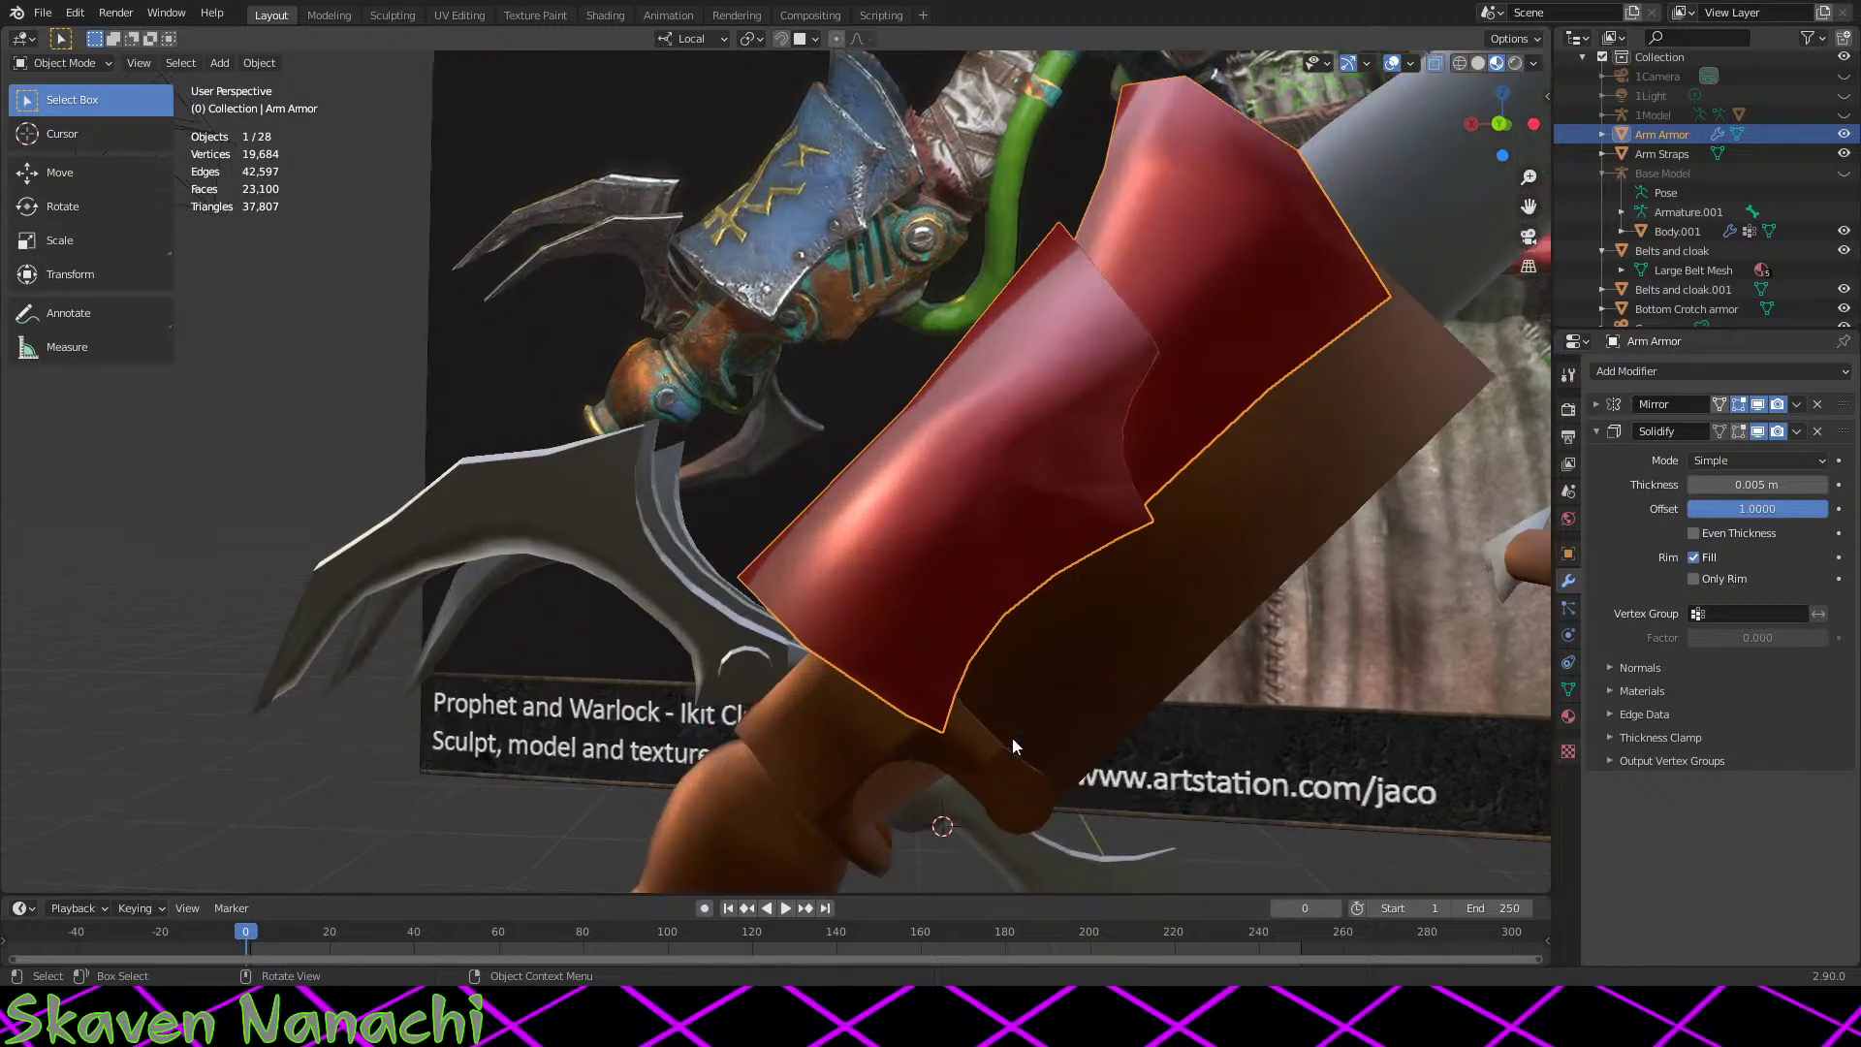
key("Tab")
middle_click_drag(1050, 587, 1080, 553)
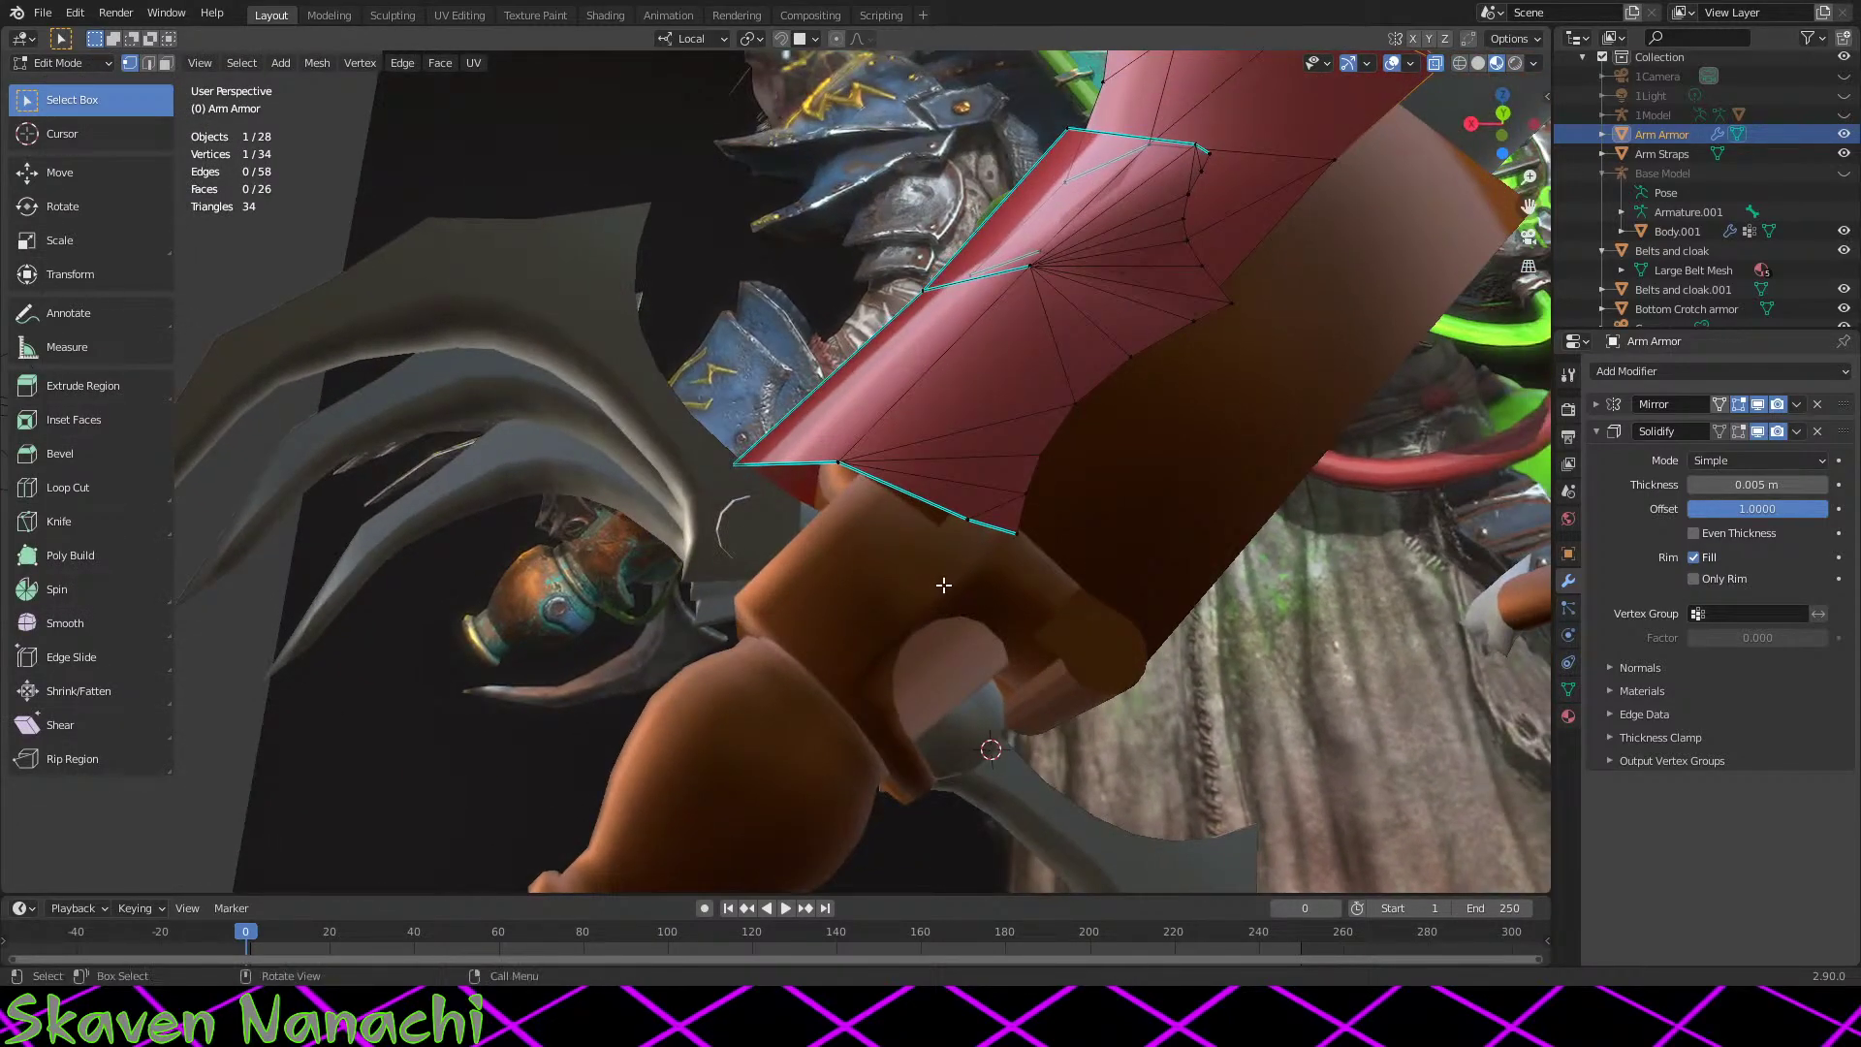
key("Tab")
left_click(1066, 584)
key("Tab")
scroll(1070, 582, "up", 3)
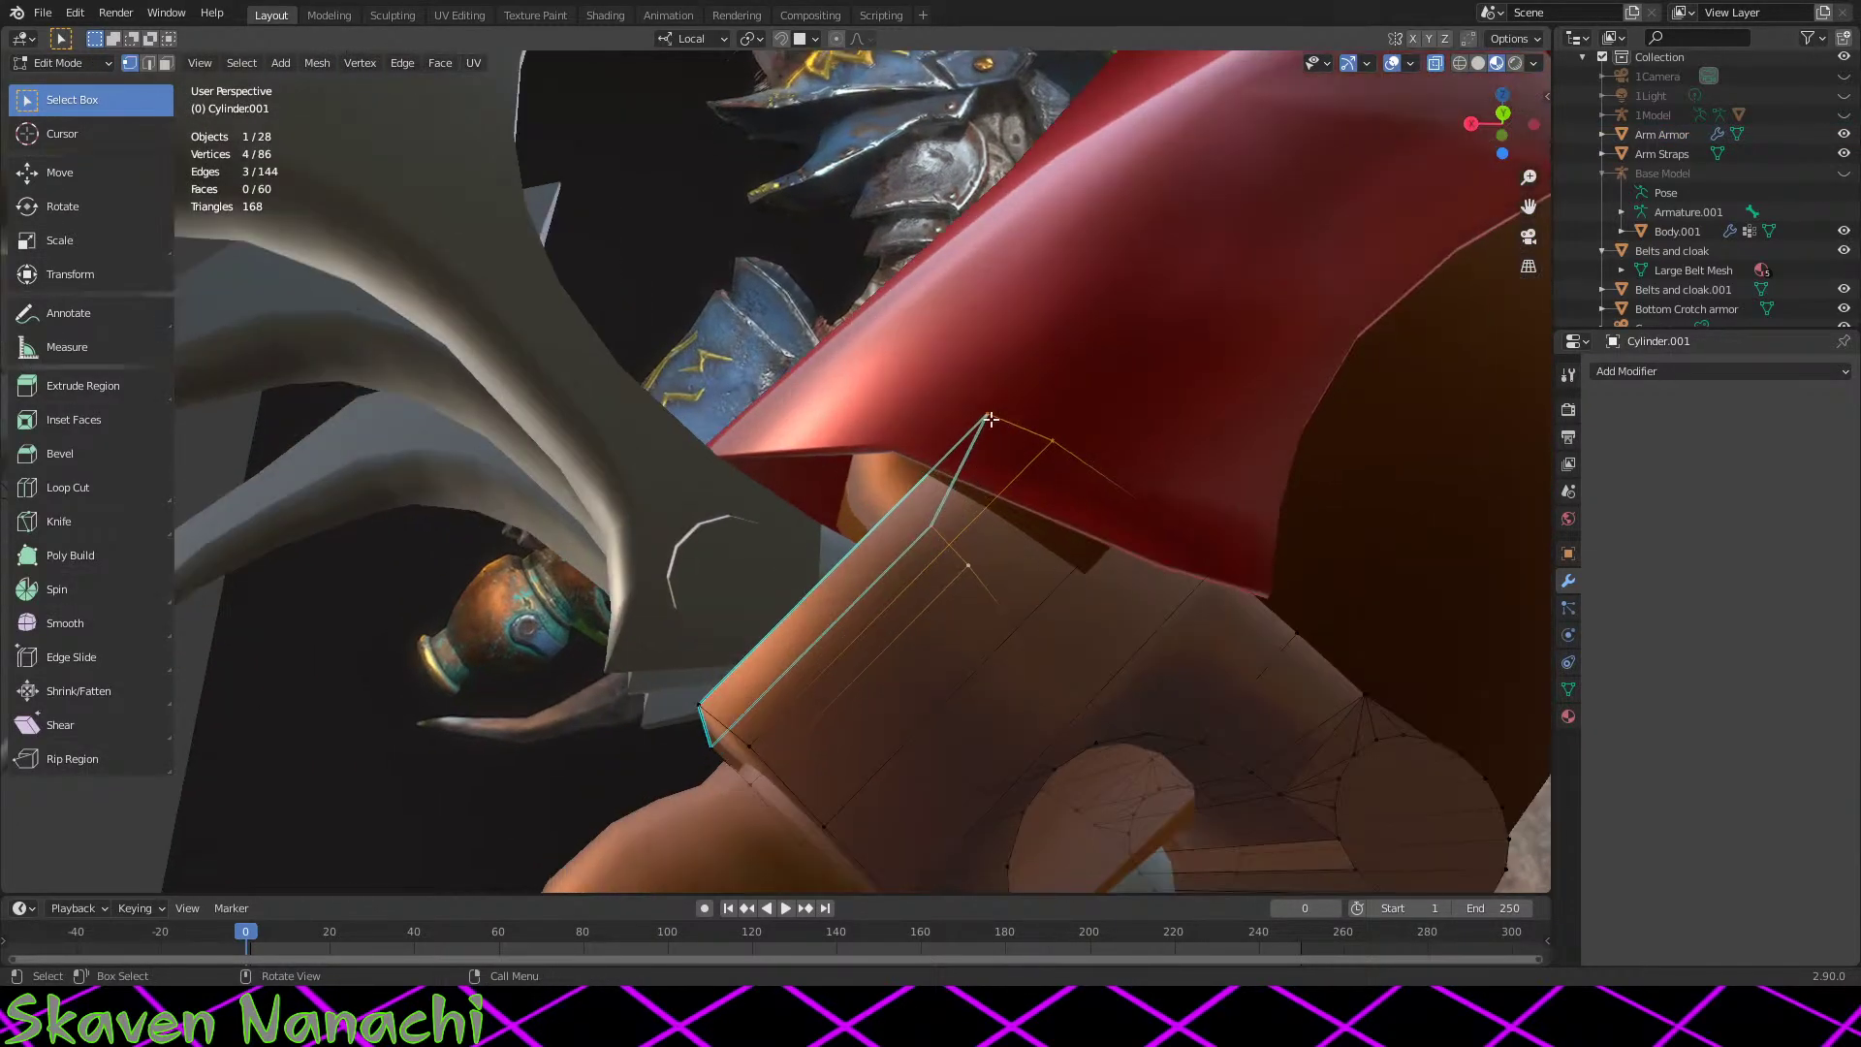
Step: Try edge-sliding four vertices at the wrist piece's armor-side end by about -0.051, and undo it
left_click(986, 417)
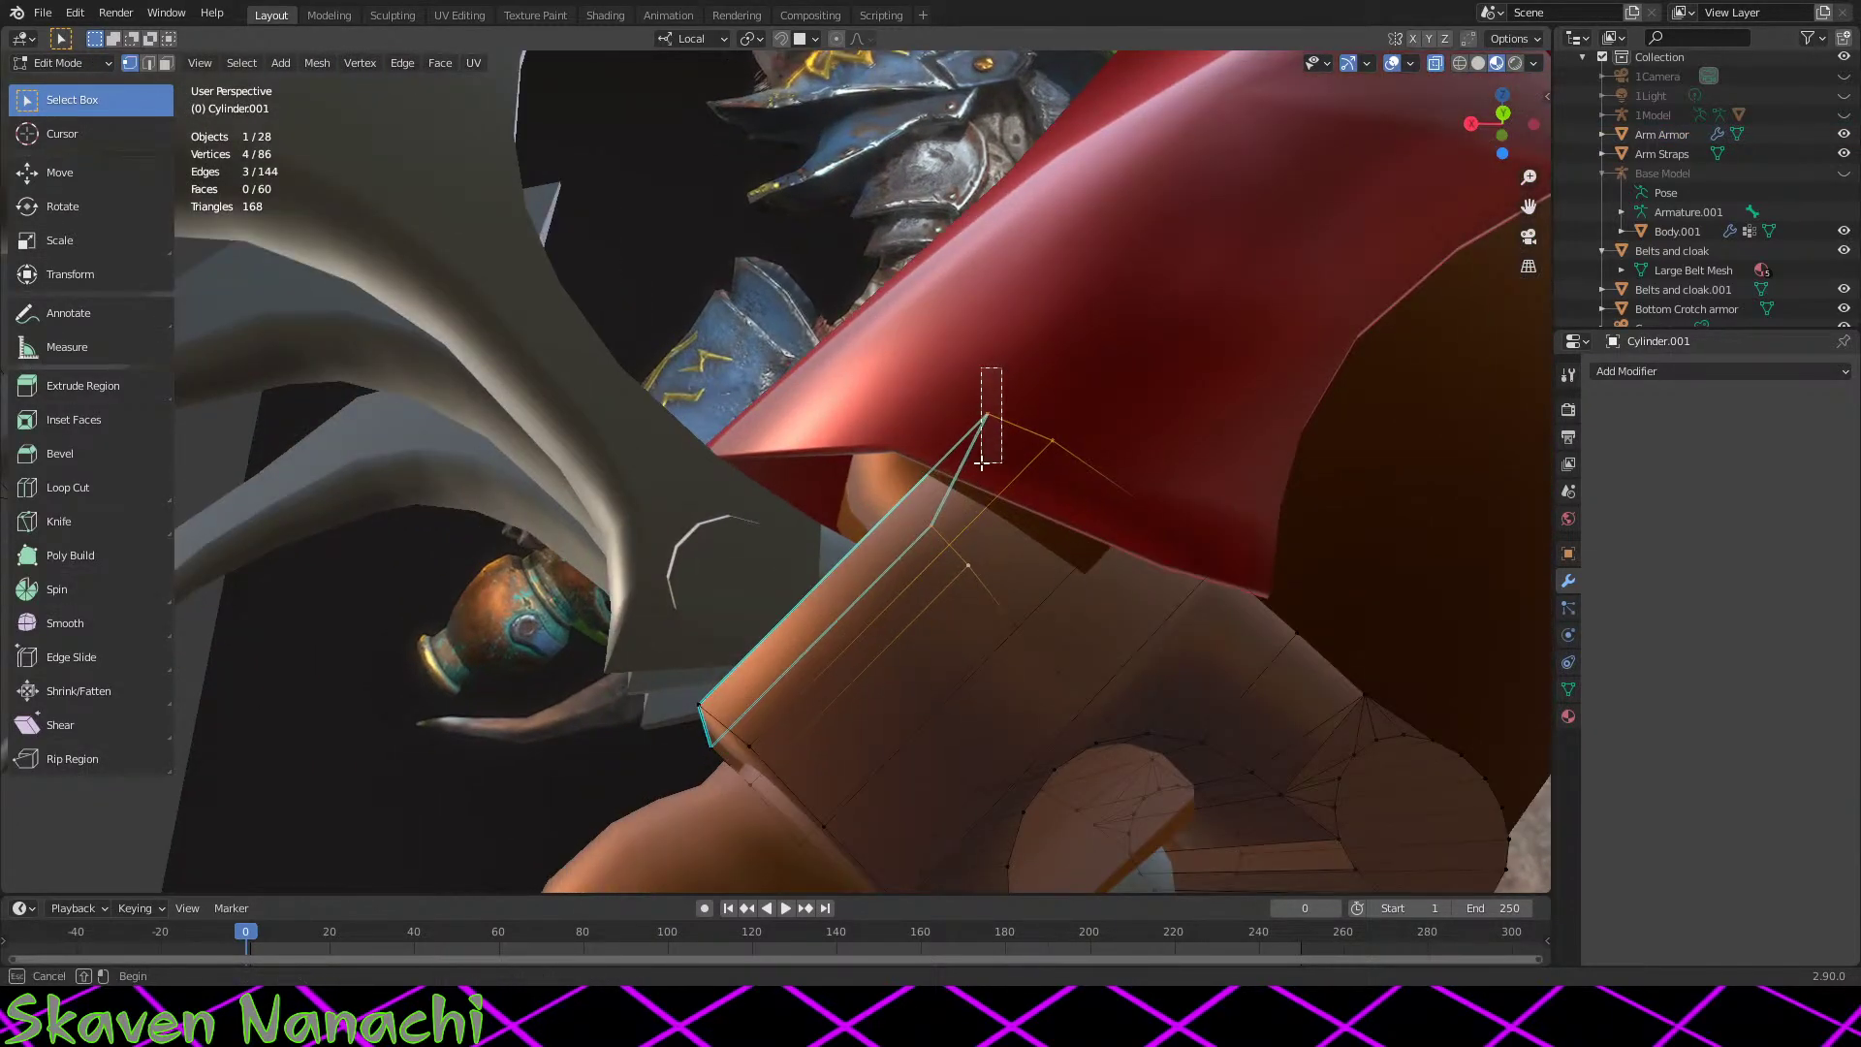
left_click(1052, 441, "shift")
left_click(969, 564, "shift")
key("g")
key("g")
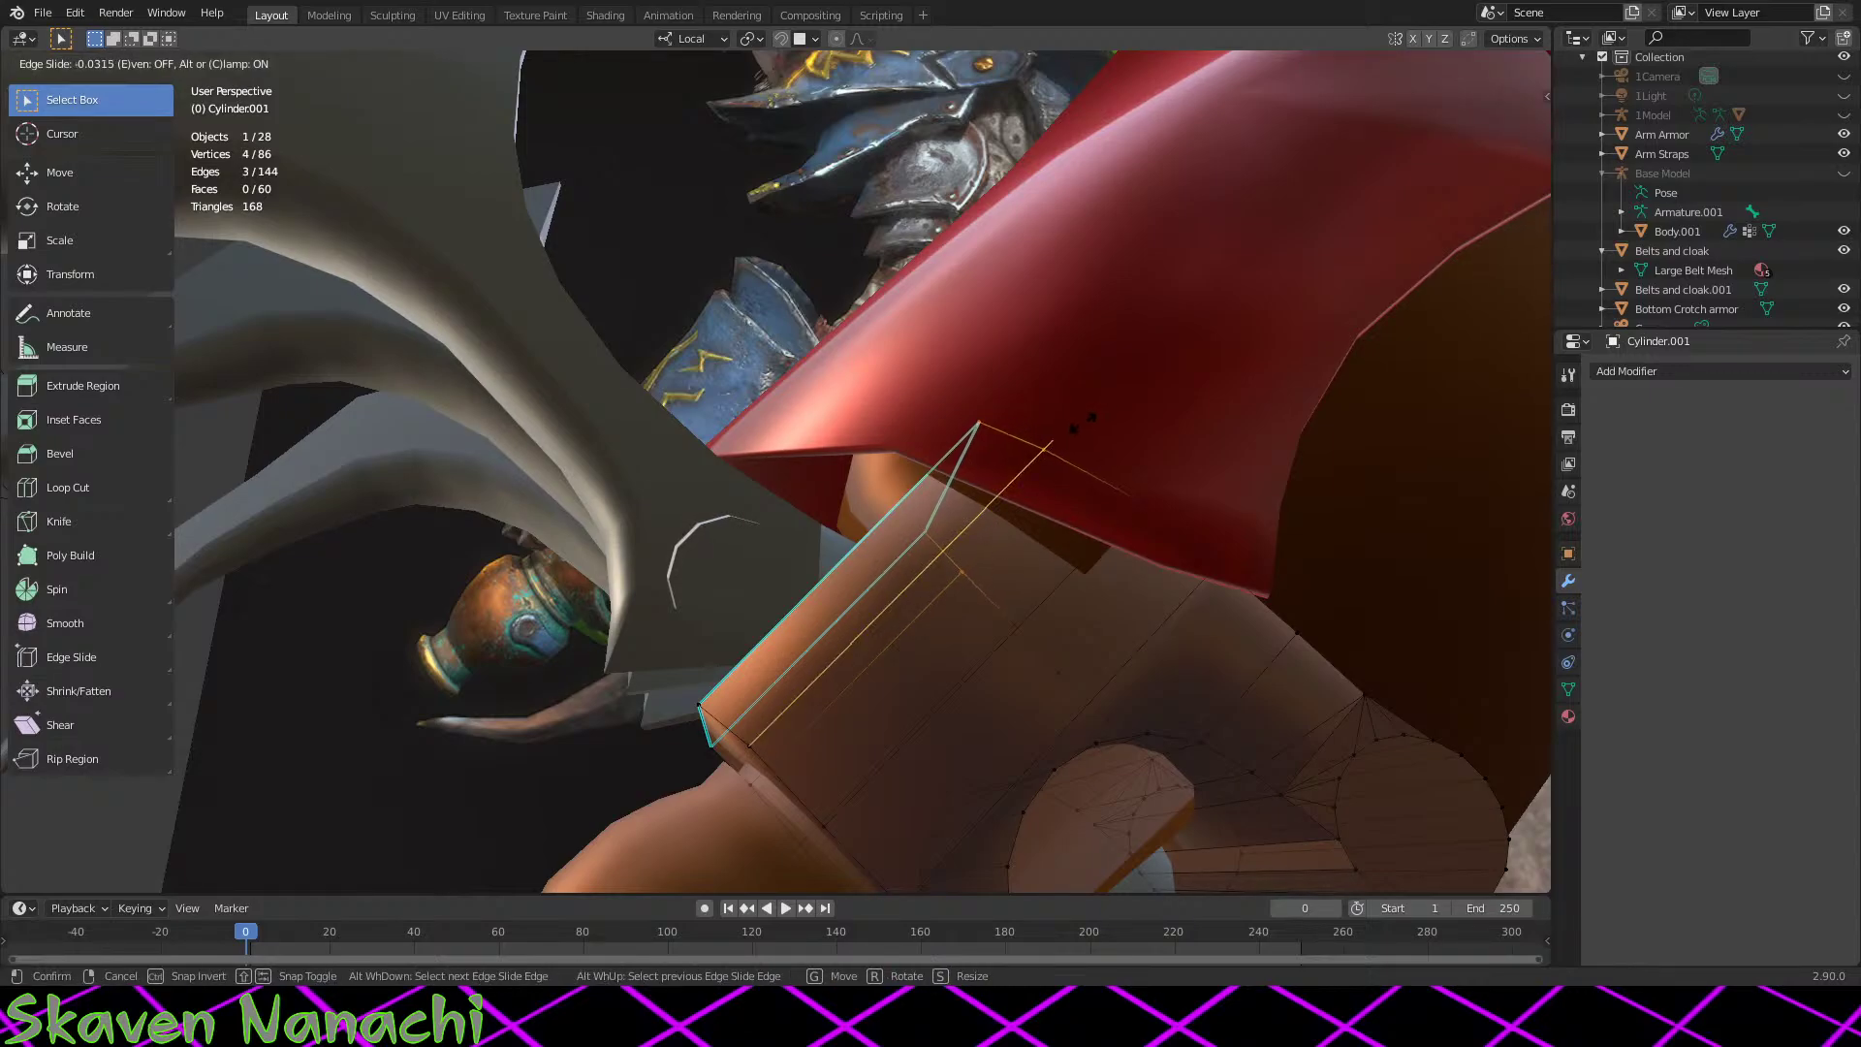
left_click(1079, 426)
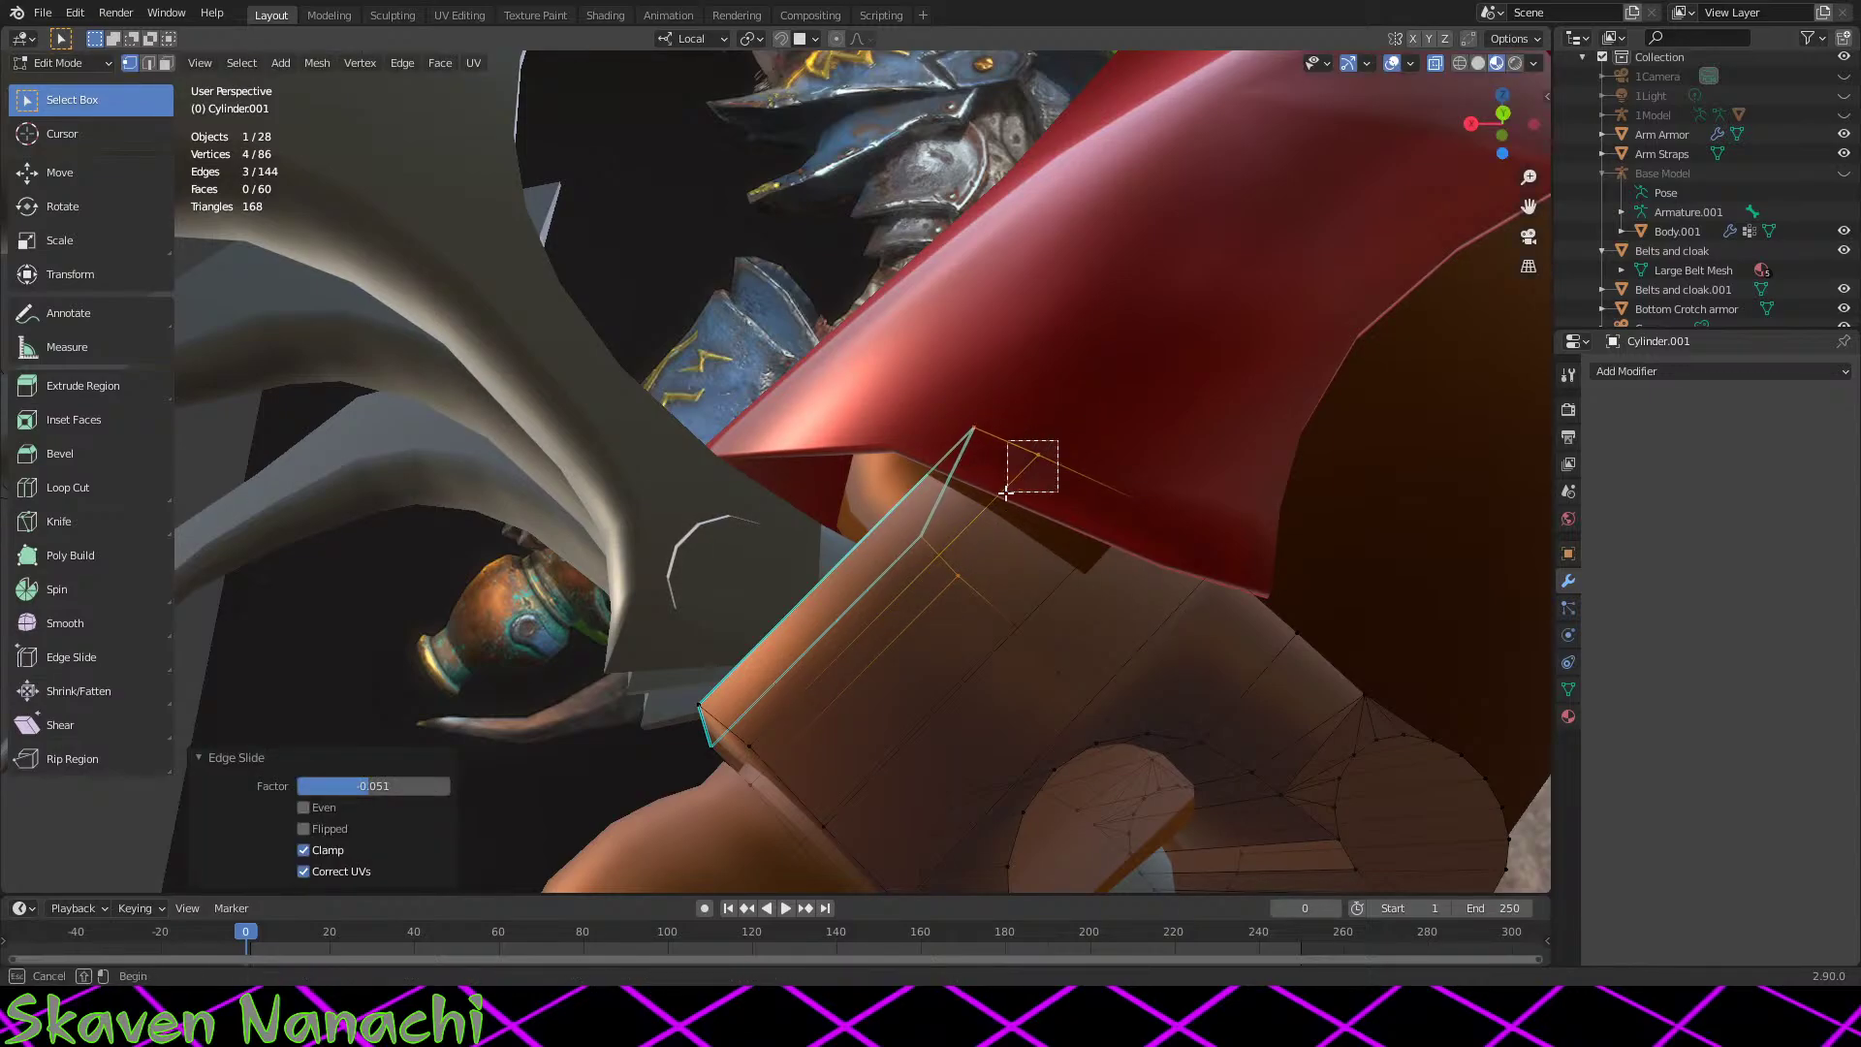
key("ctrl+z")
key("ctrl+z")
Step: Try edge-sliding only the two outer corner vertices at the wrist piece's armor-side end, and undo it
key("g")
key("g")
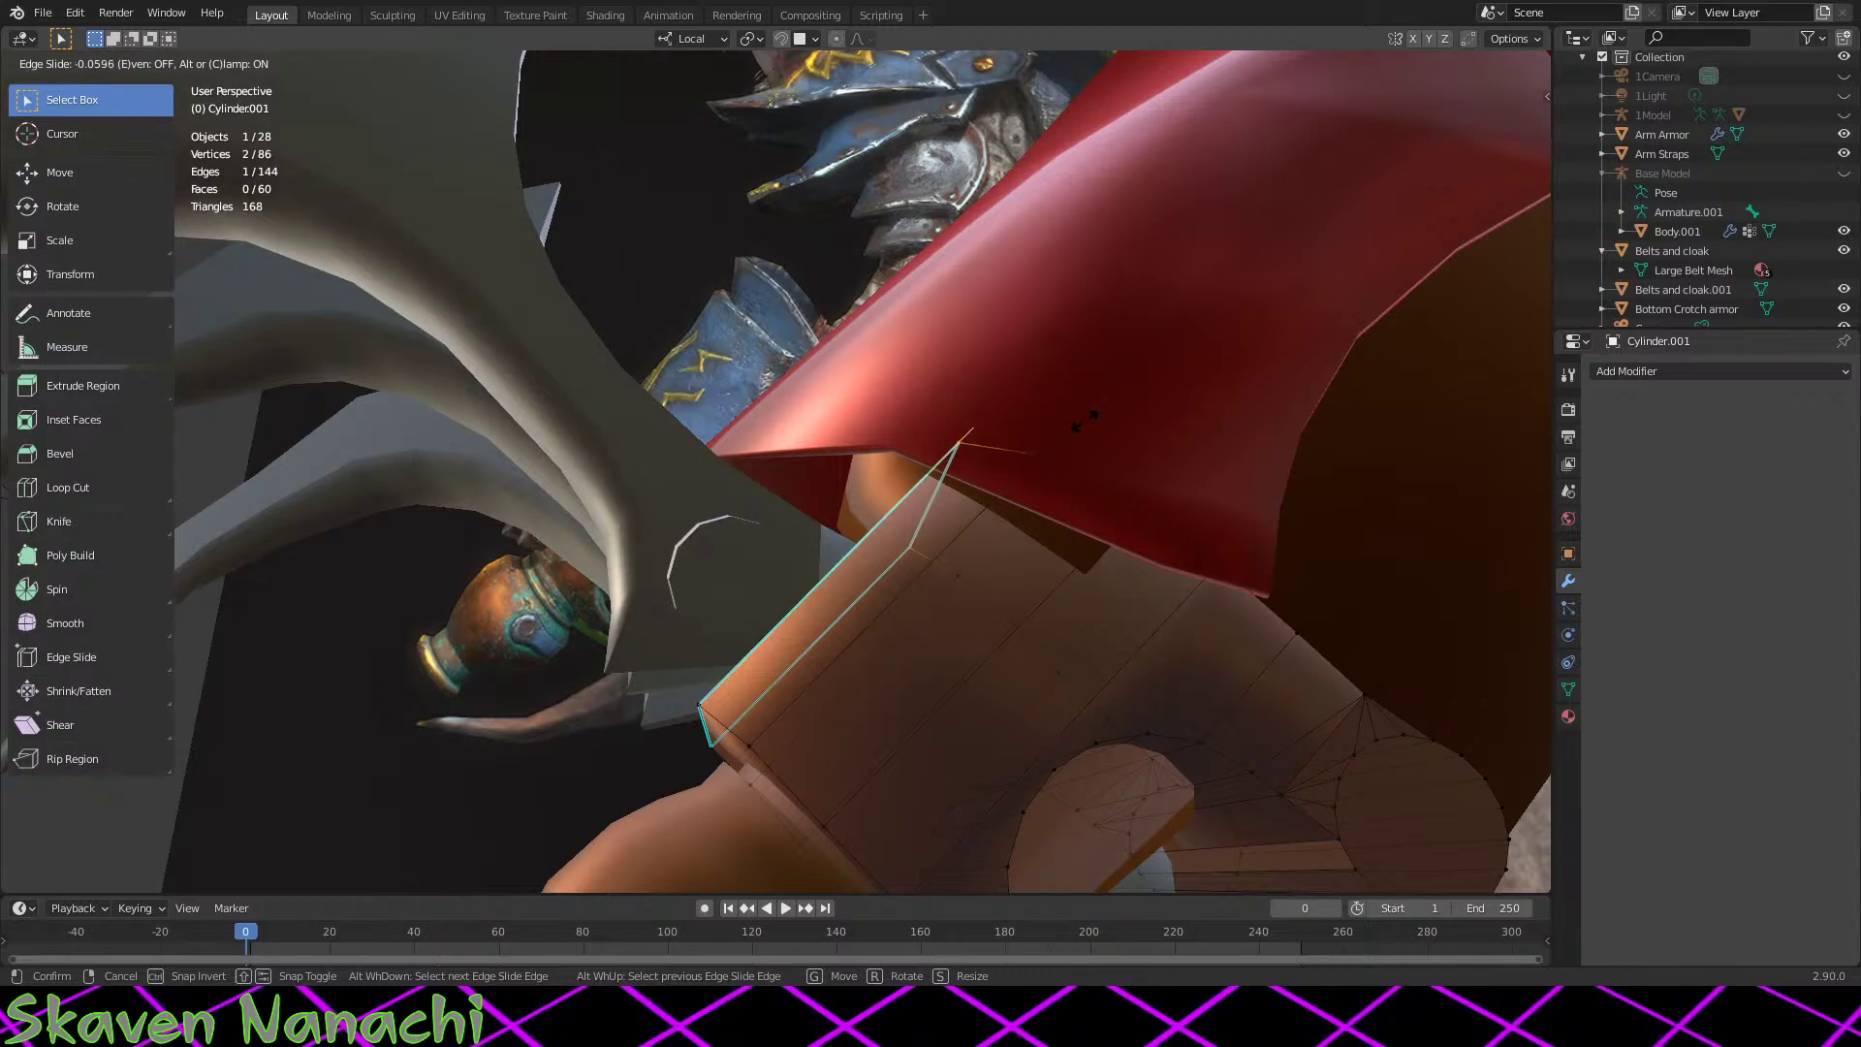
left_click(1112, 438)
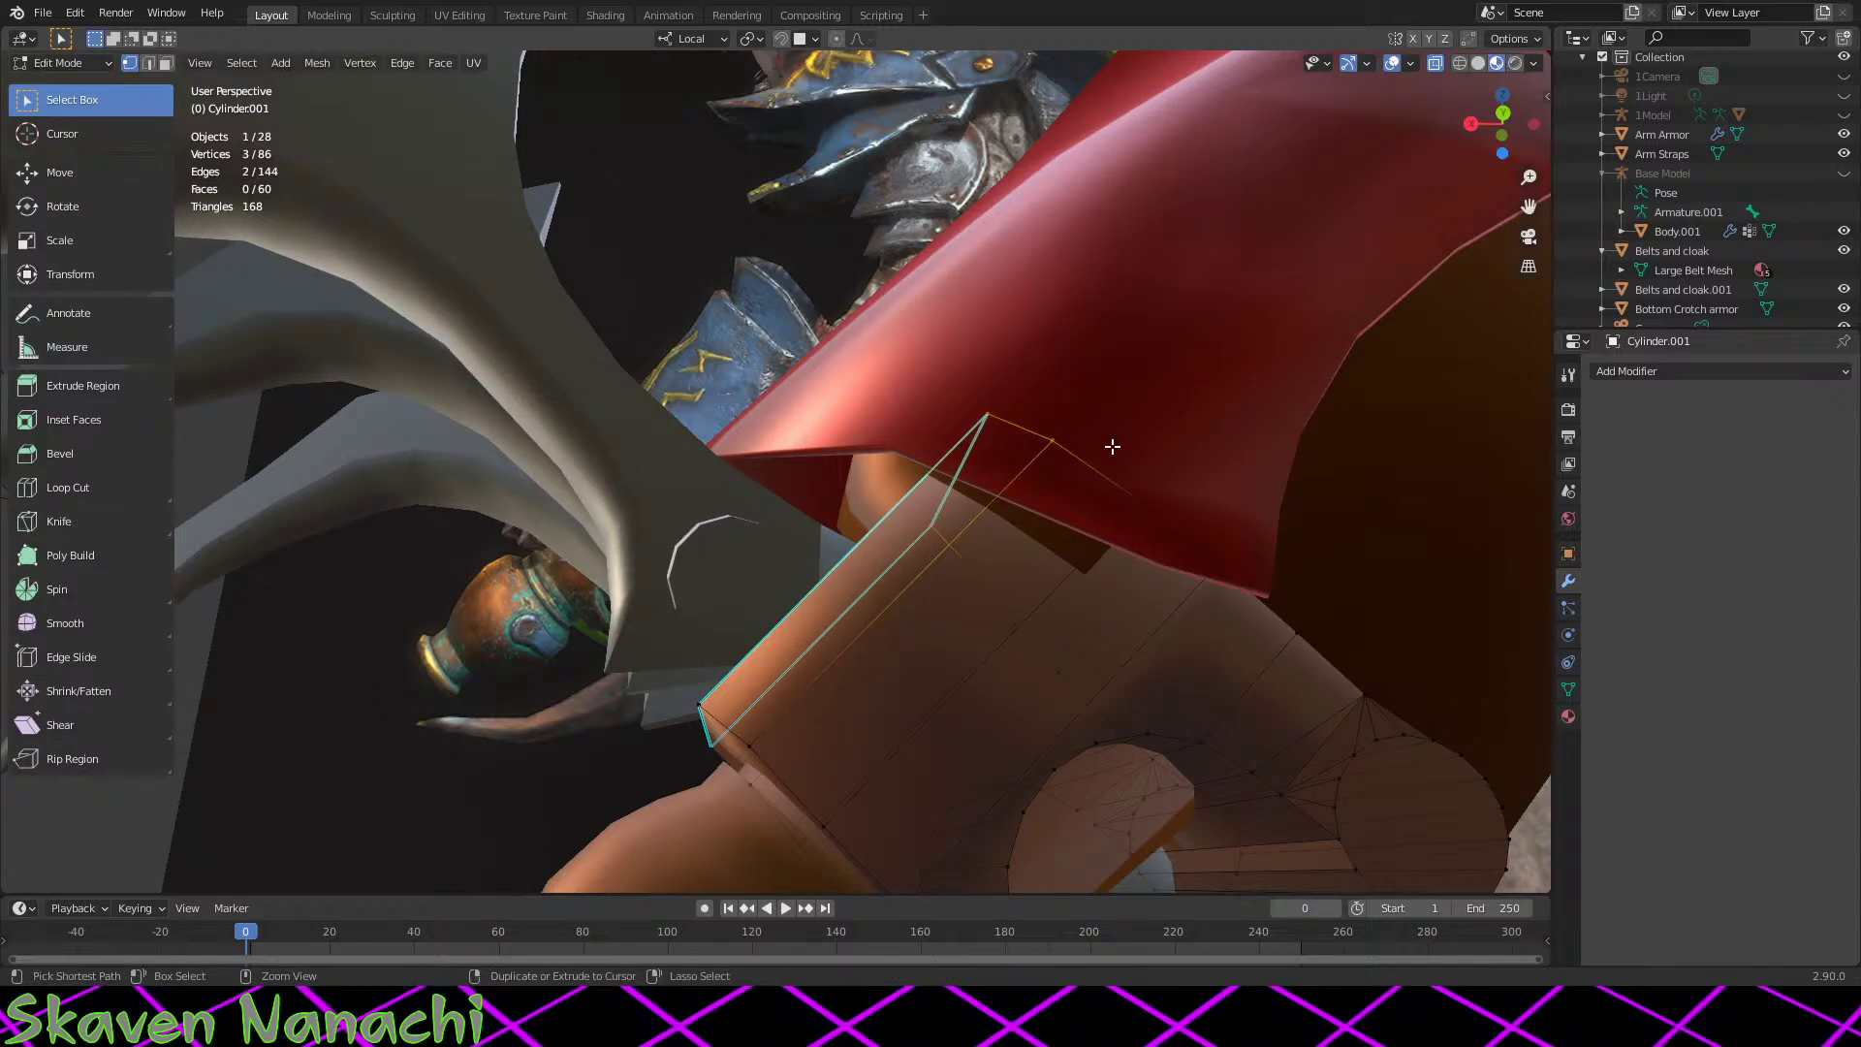
left_click(1113, 446, "ctrl")
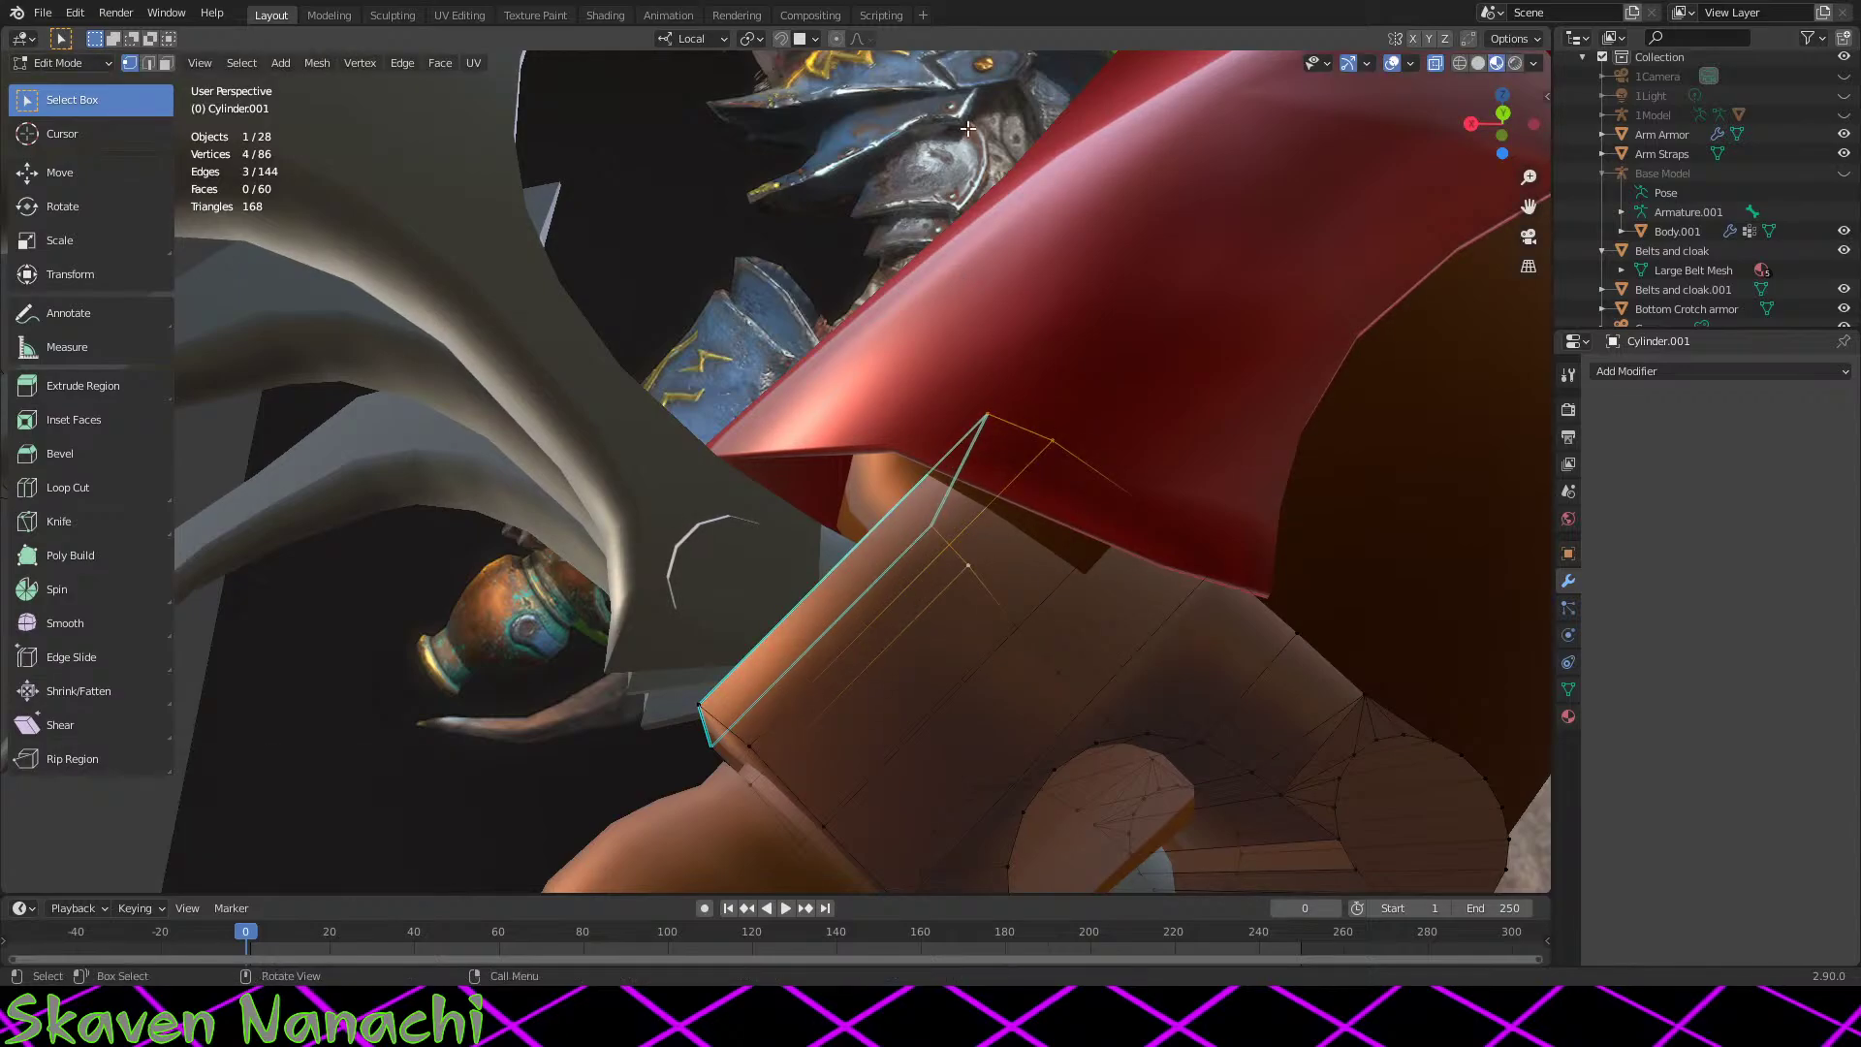
Step: Turn on proportional editing, select the wrist piece's two outer corner vertices under the armor, and reduce the proportional size to about 0.12
left_click(837, 39)
left_click(981, 432)
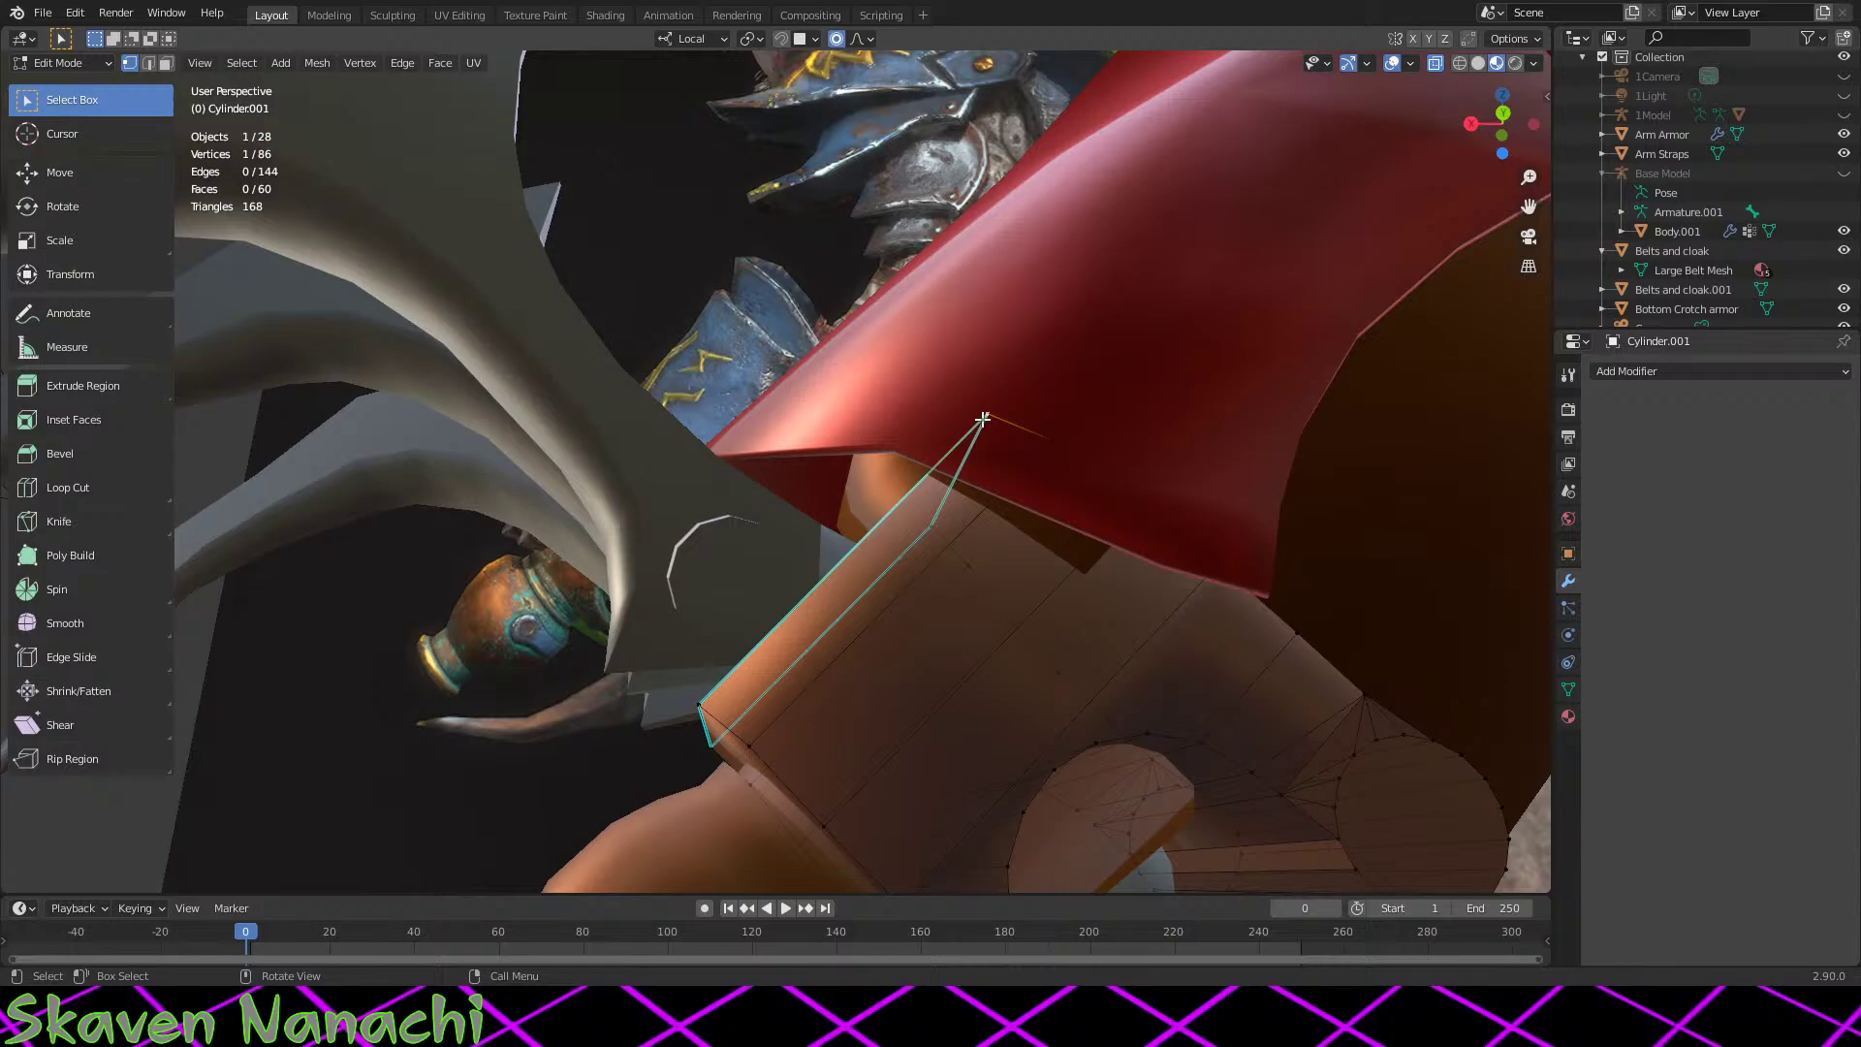
left_click(932, 523, "shift")
key("g")
scroll(1051, 441, "down", 10)
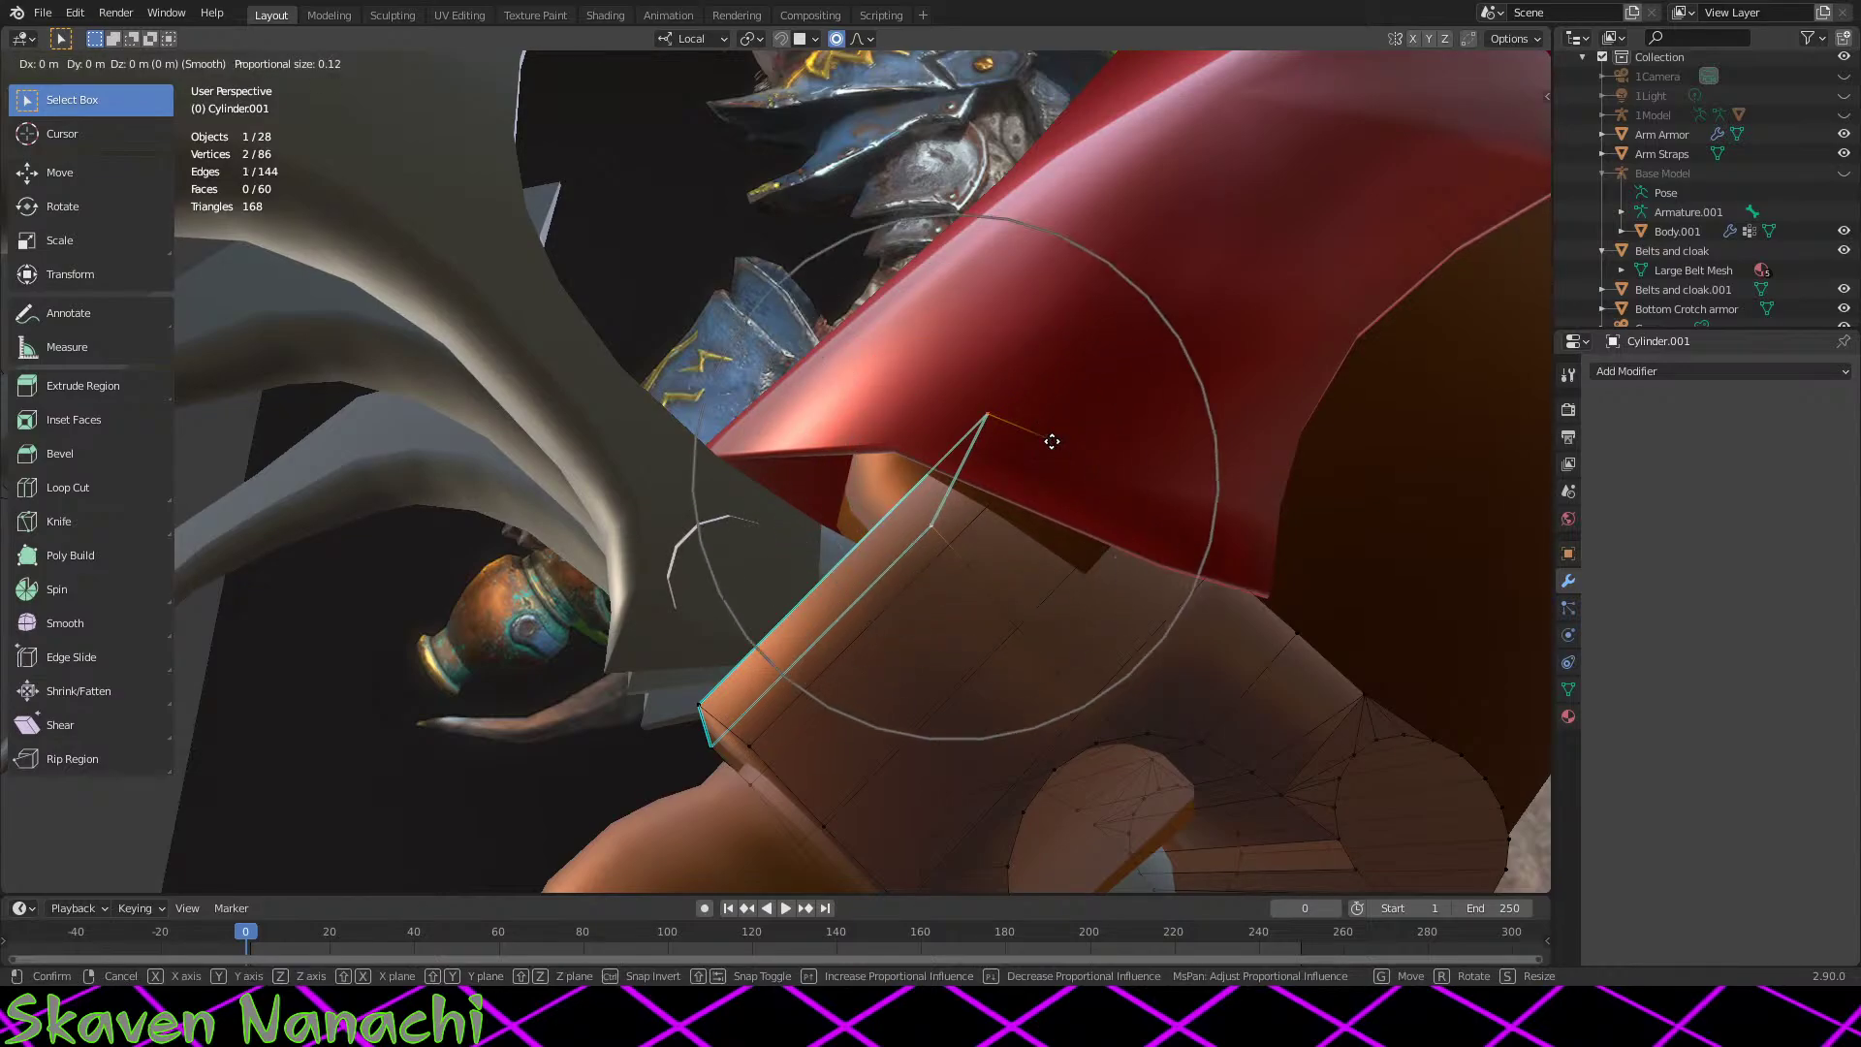
key("z")
key("z")
key("x")
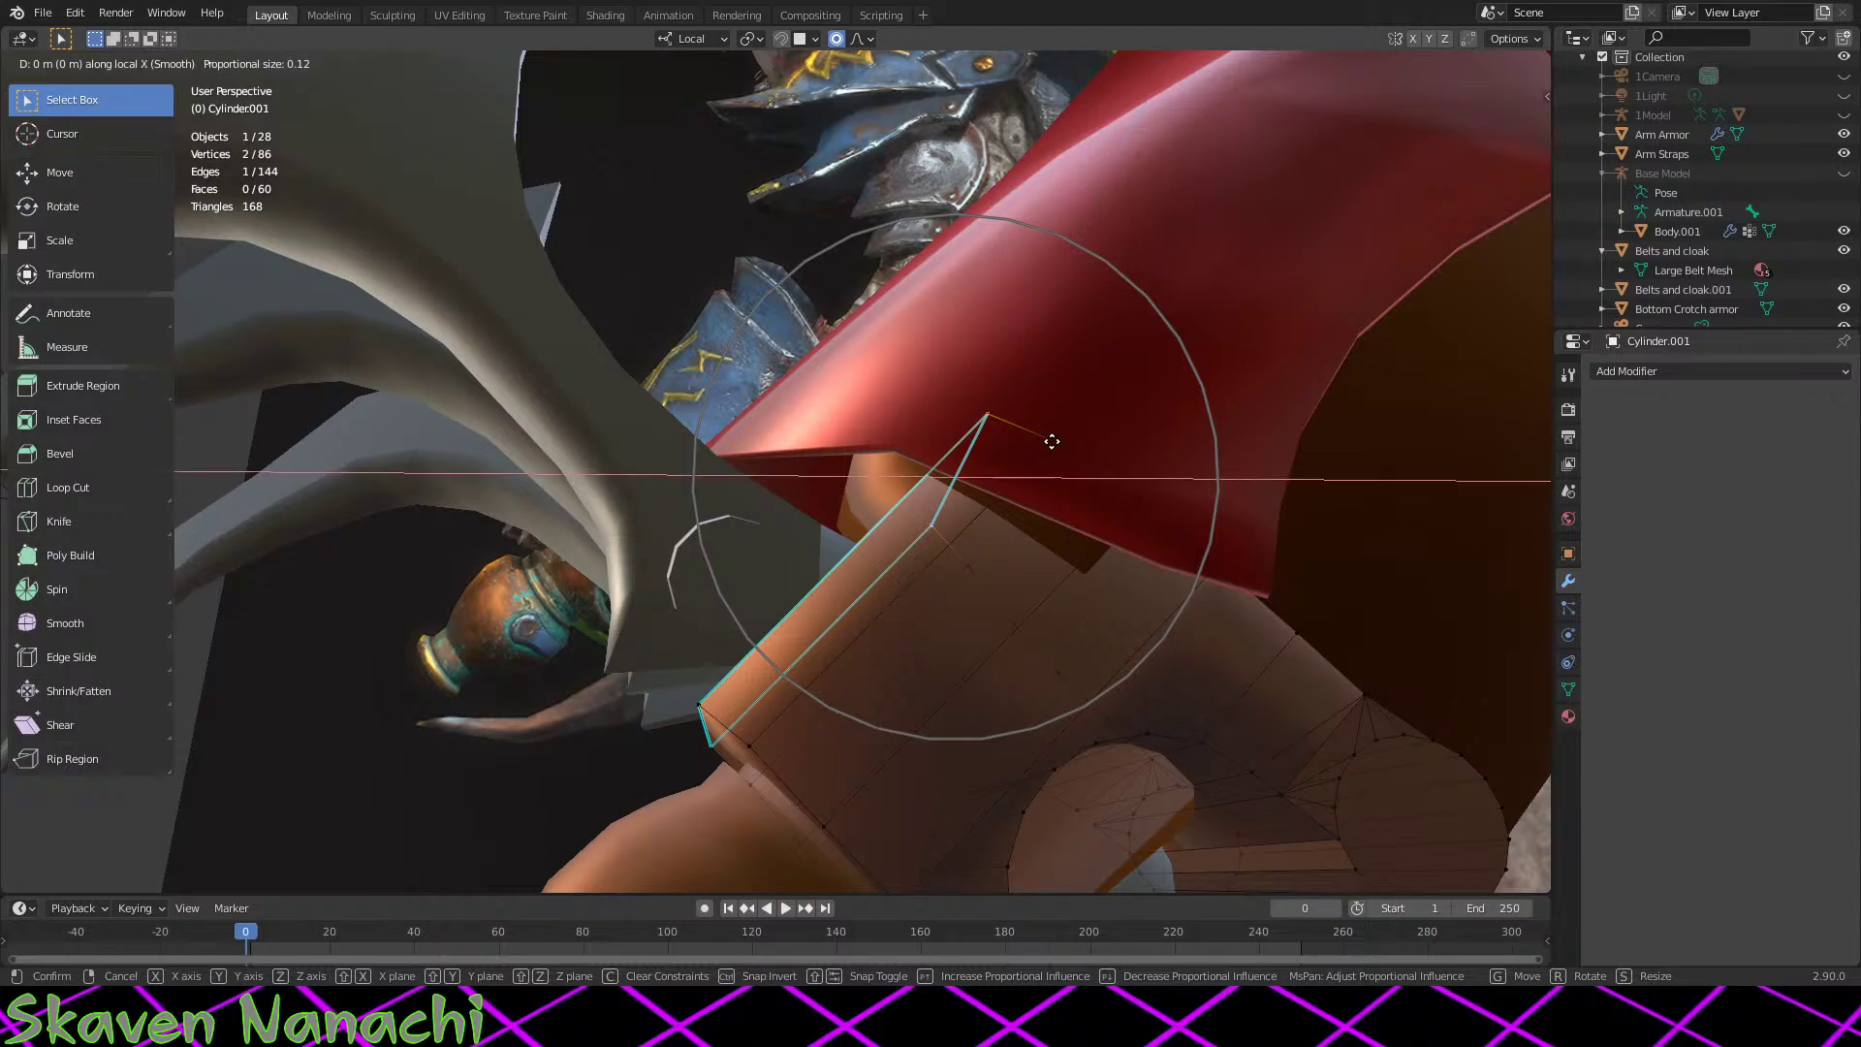
key("Escape")
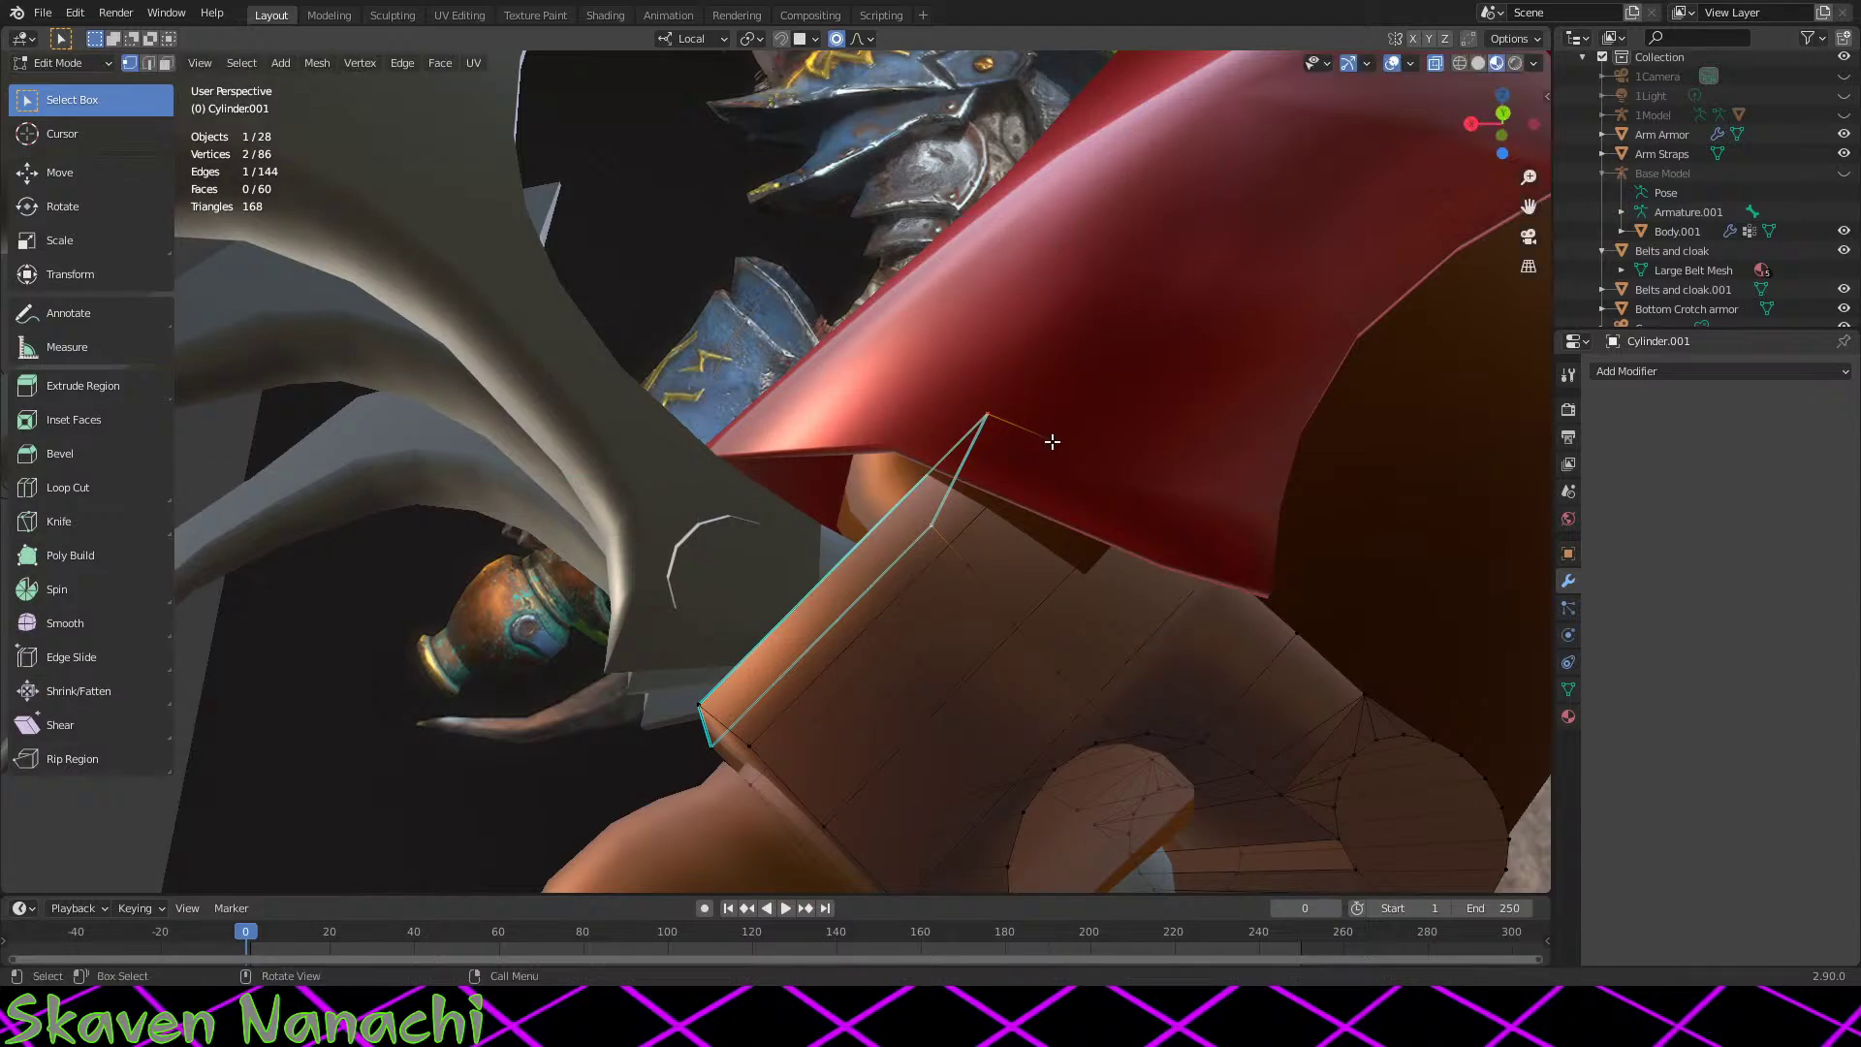
Step: Try edge-sliding the two corner vertices by about -0.049 and moving them along local Z with proportional editing
key("g")
key("g")
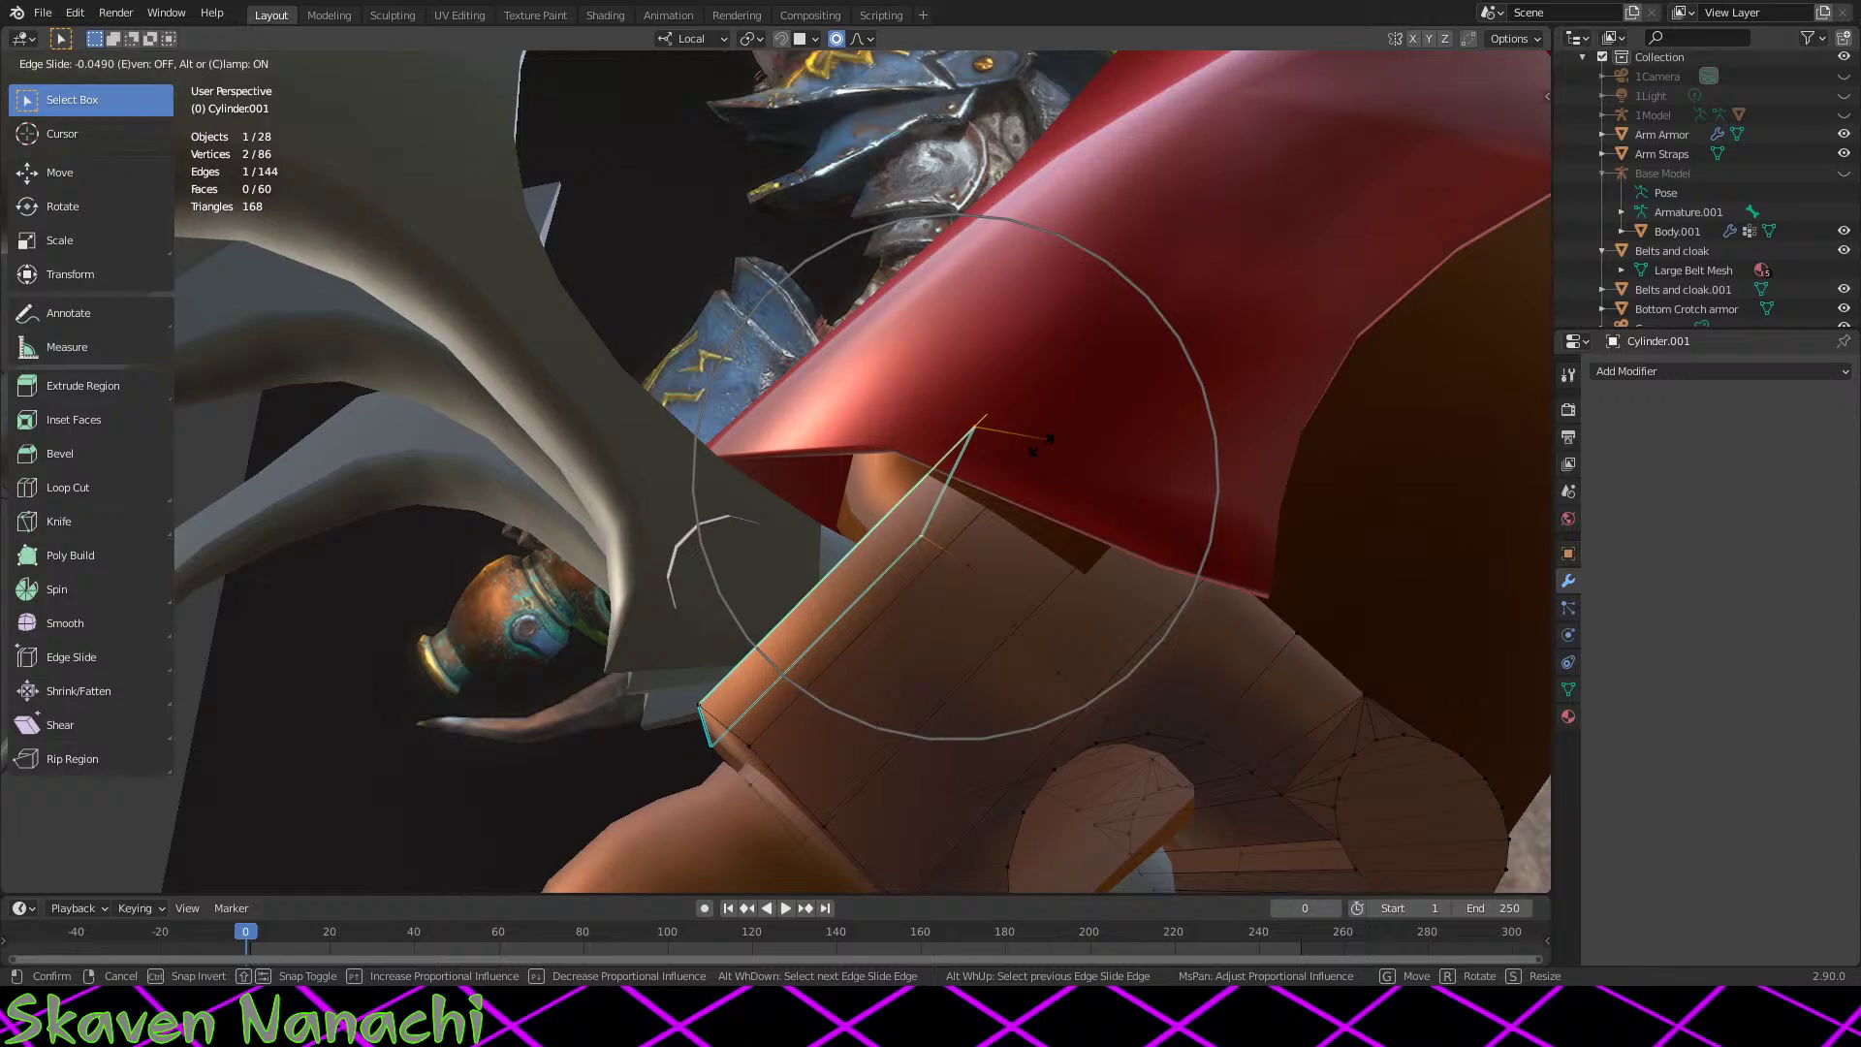
left_click(1047, 441)
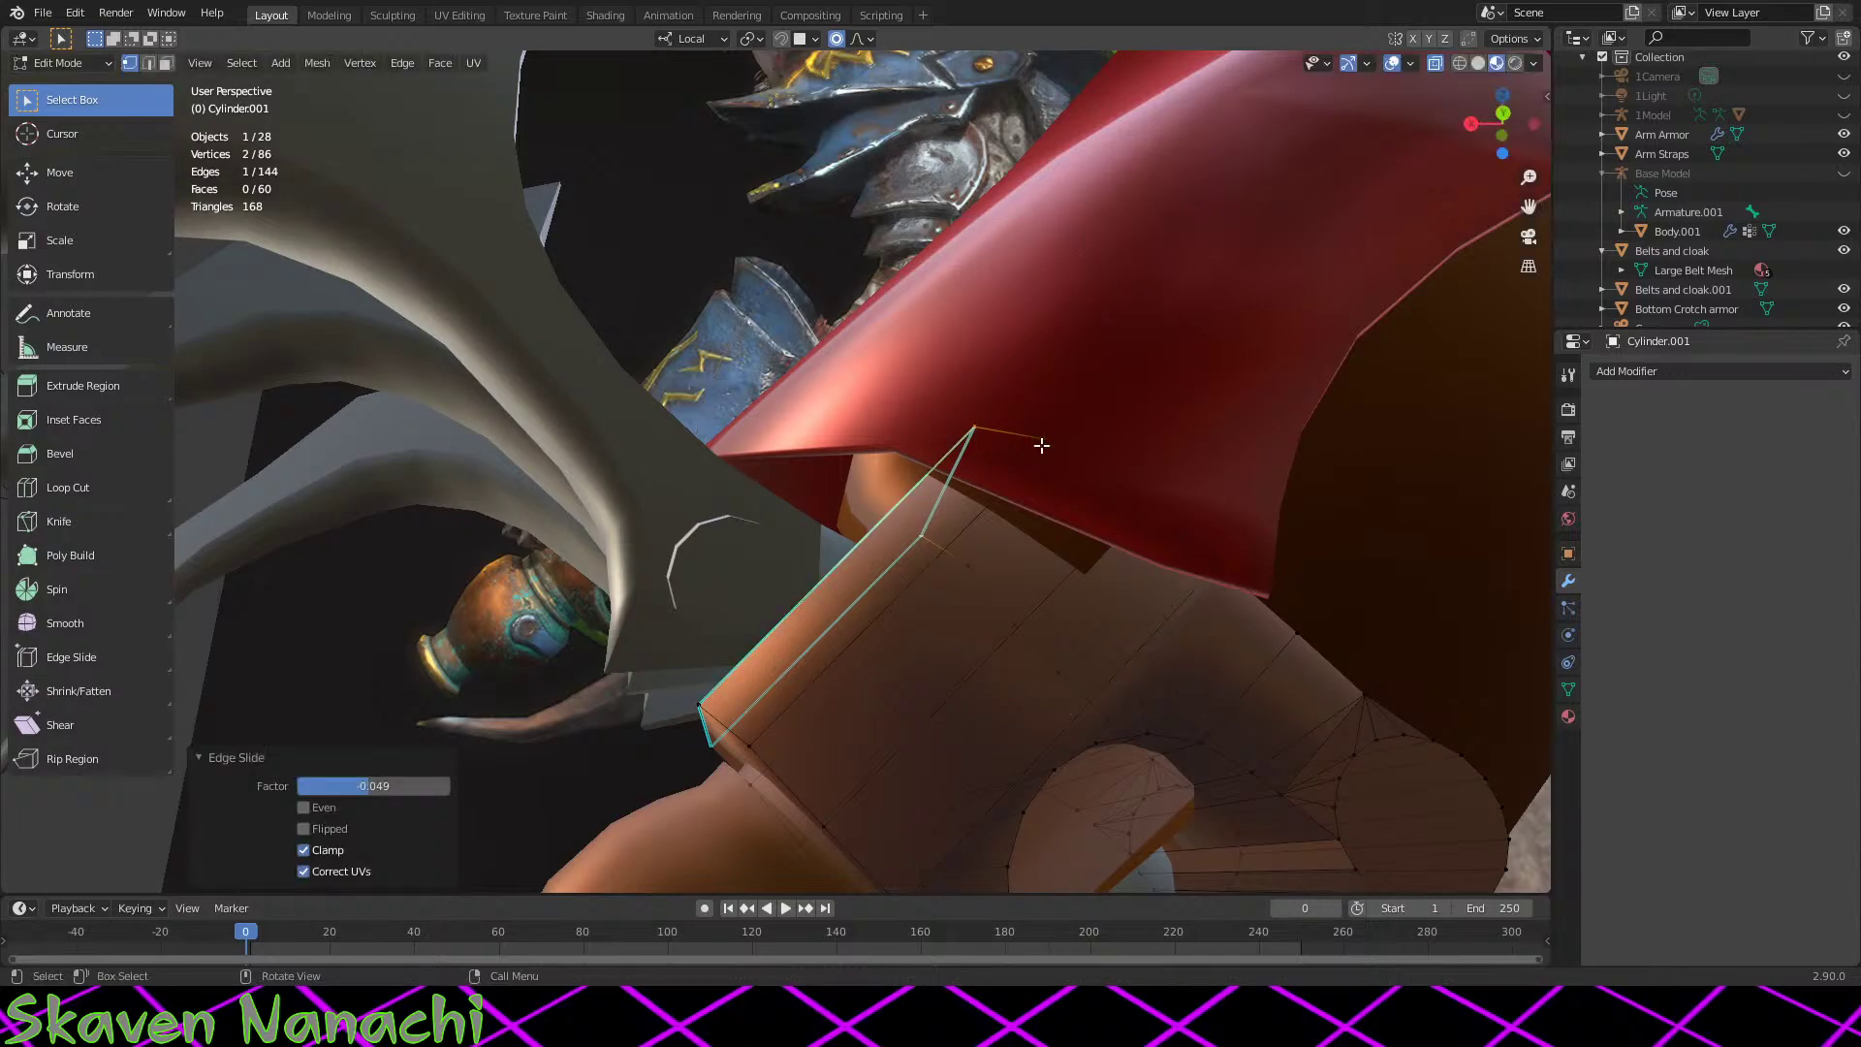
key("g")
key("z")
key("z")
left_click(1119, 363)
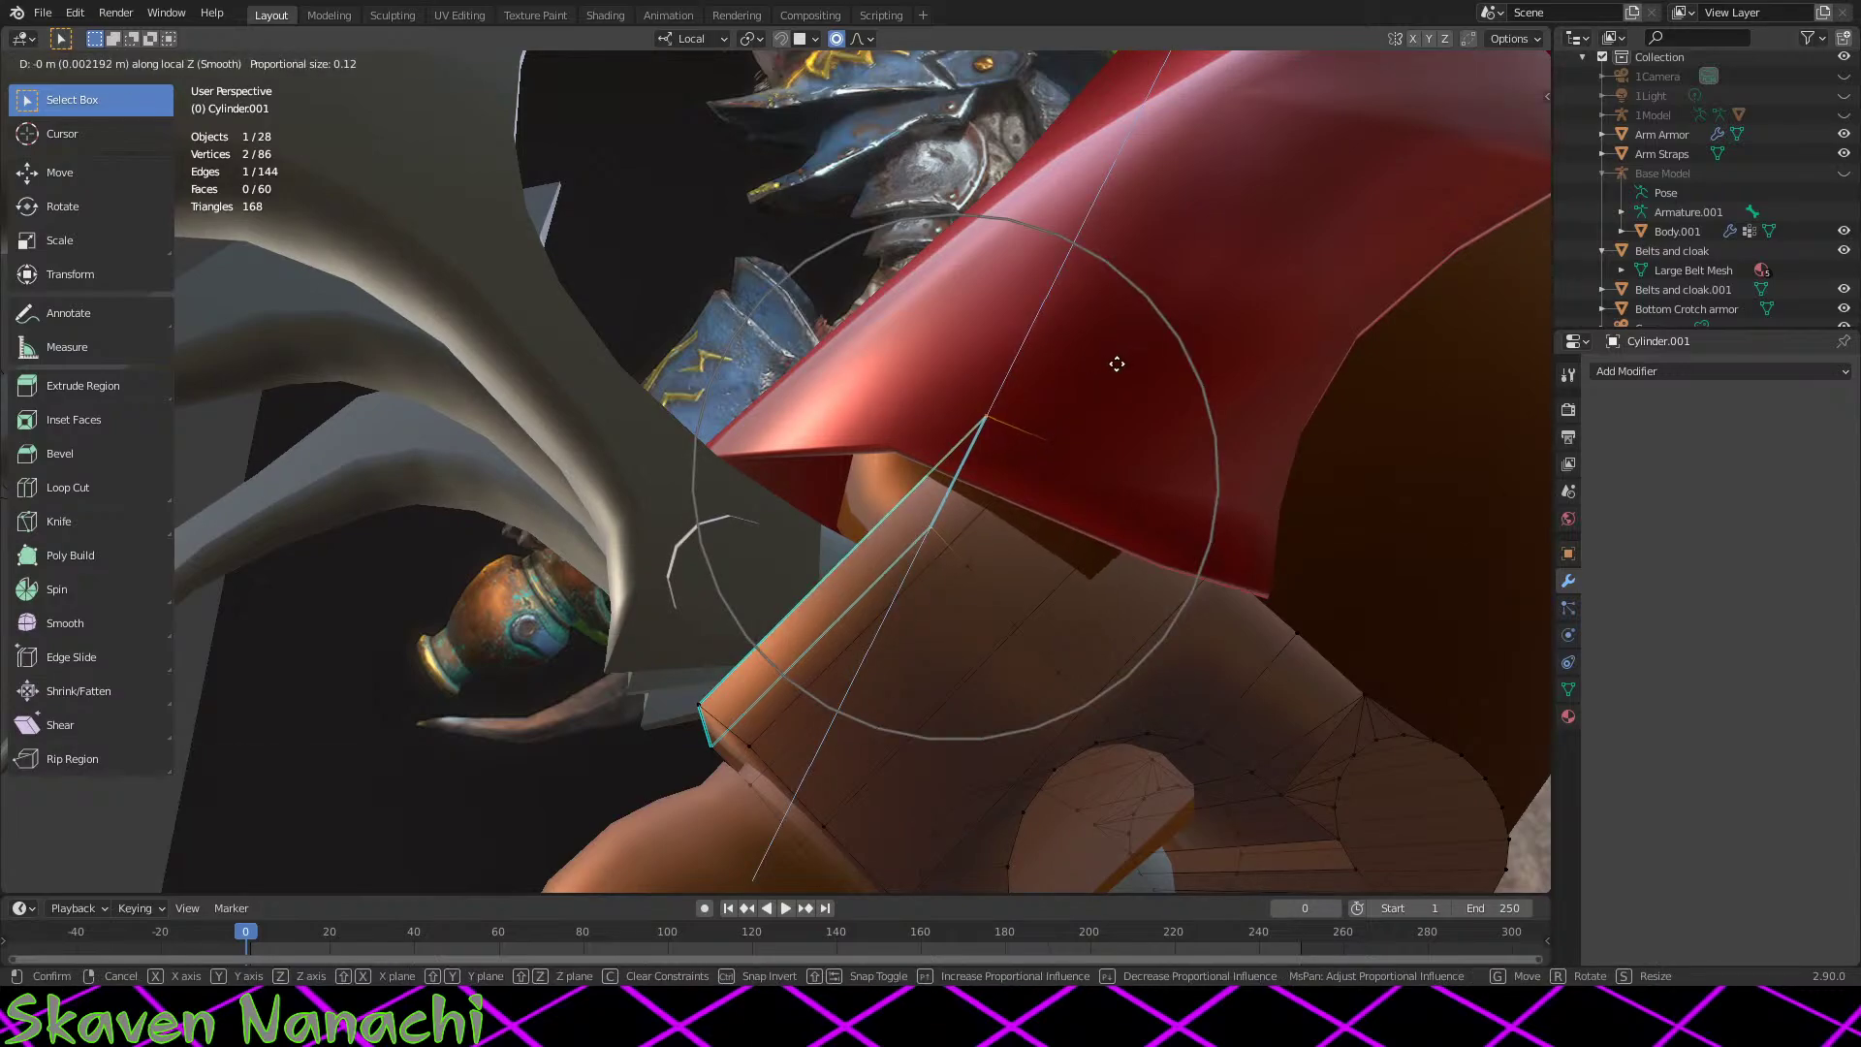
Step: Move the wrist piece's two corner vertices about -0.025 m along local Y with proportional editing
middle_click_drag(1031, 385, 1103, 600)
key("g")
key("z")
key("z")
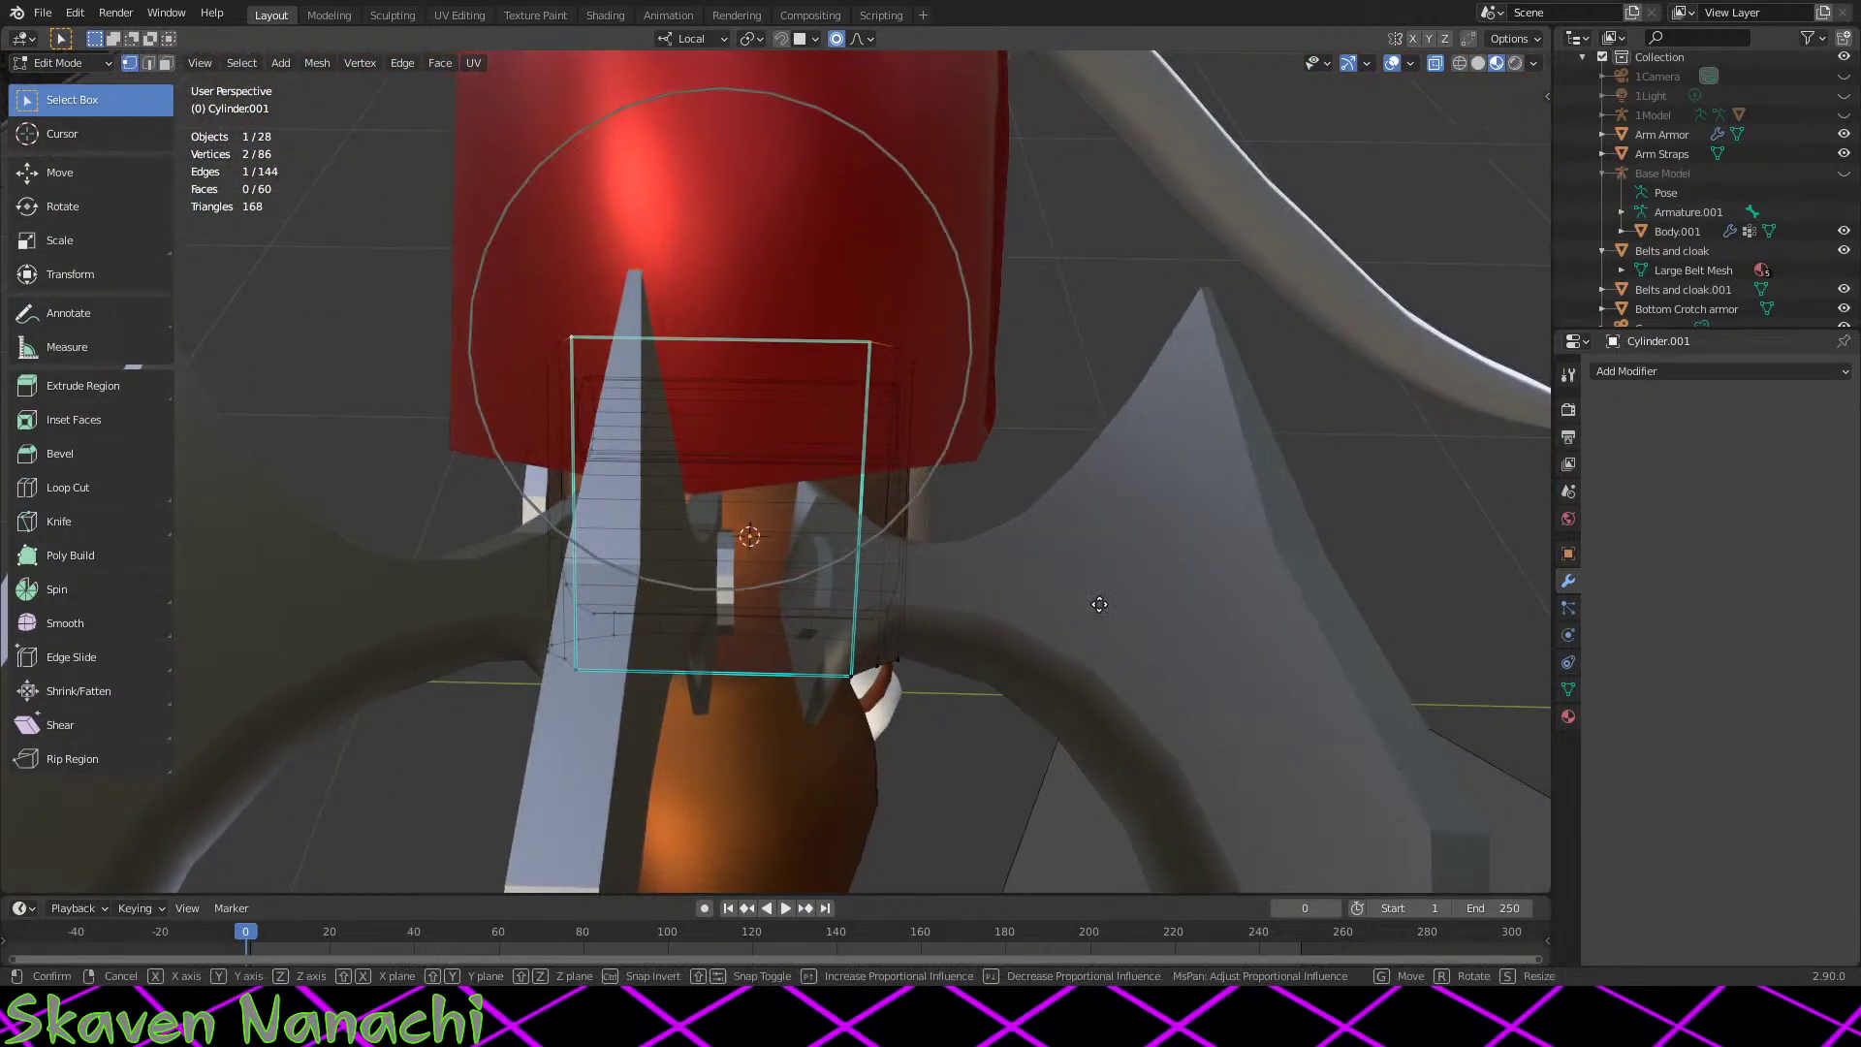
key("y")
key("y")
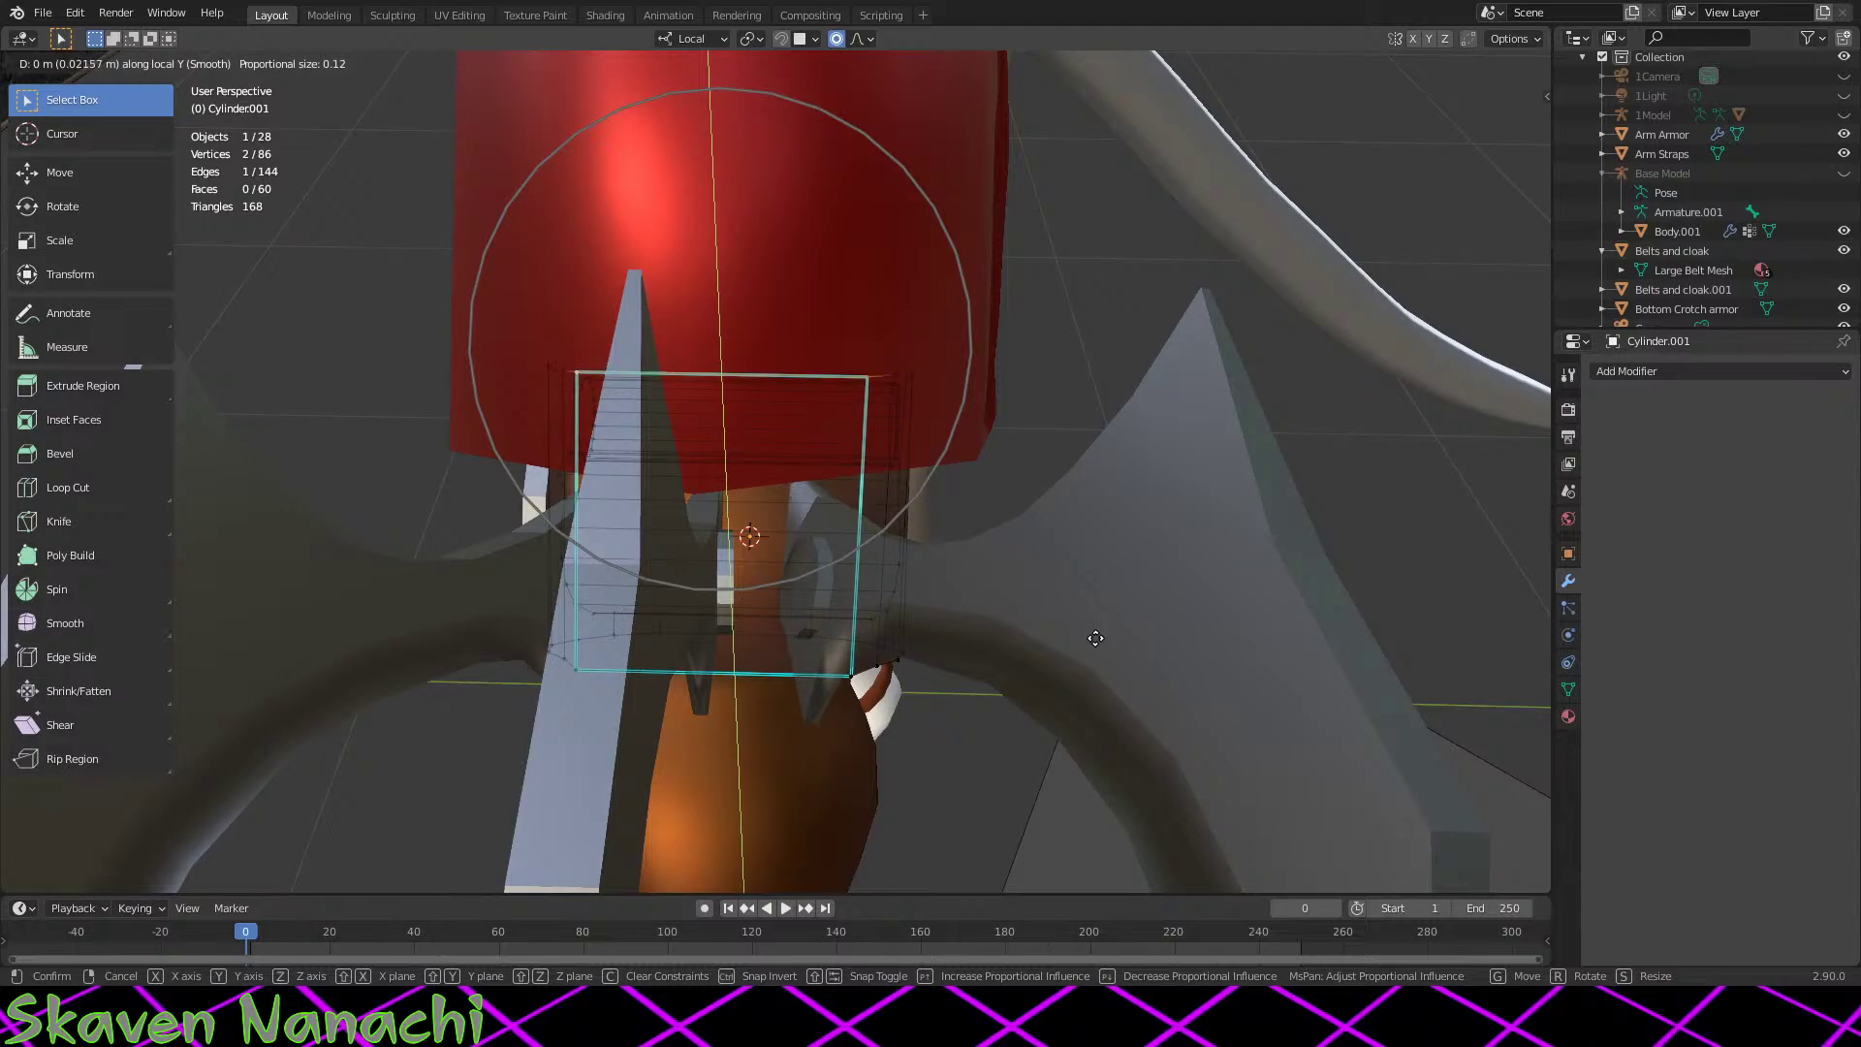
left_click(1093, 642)
middle_click_drag(1094, 641, 954, 484)
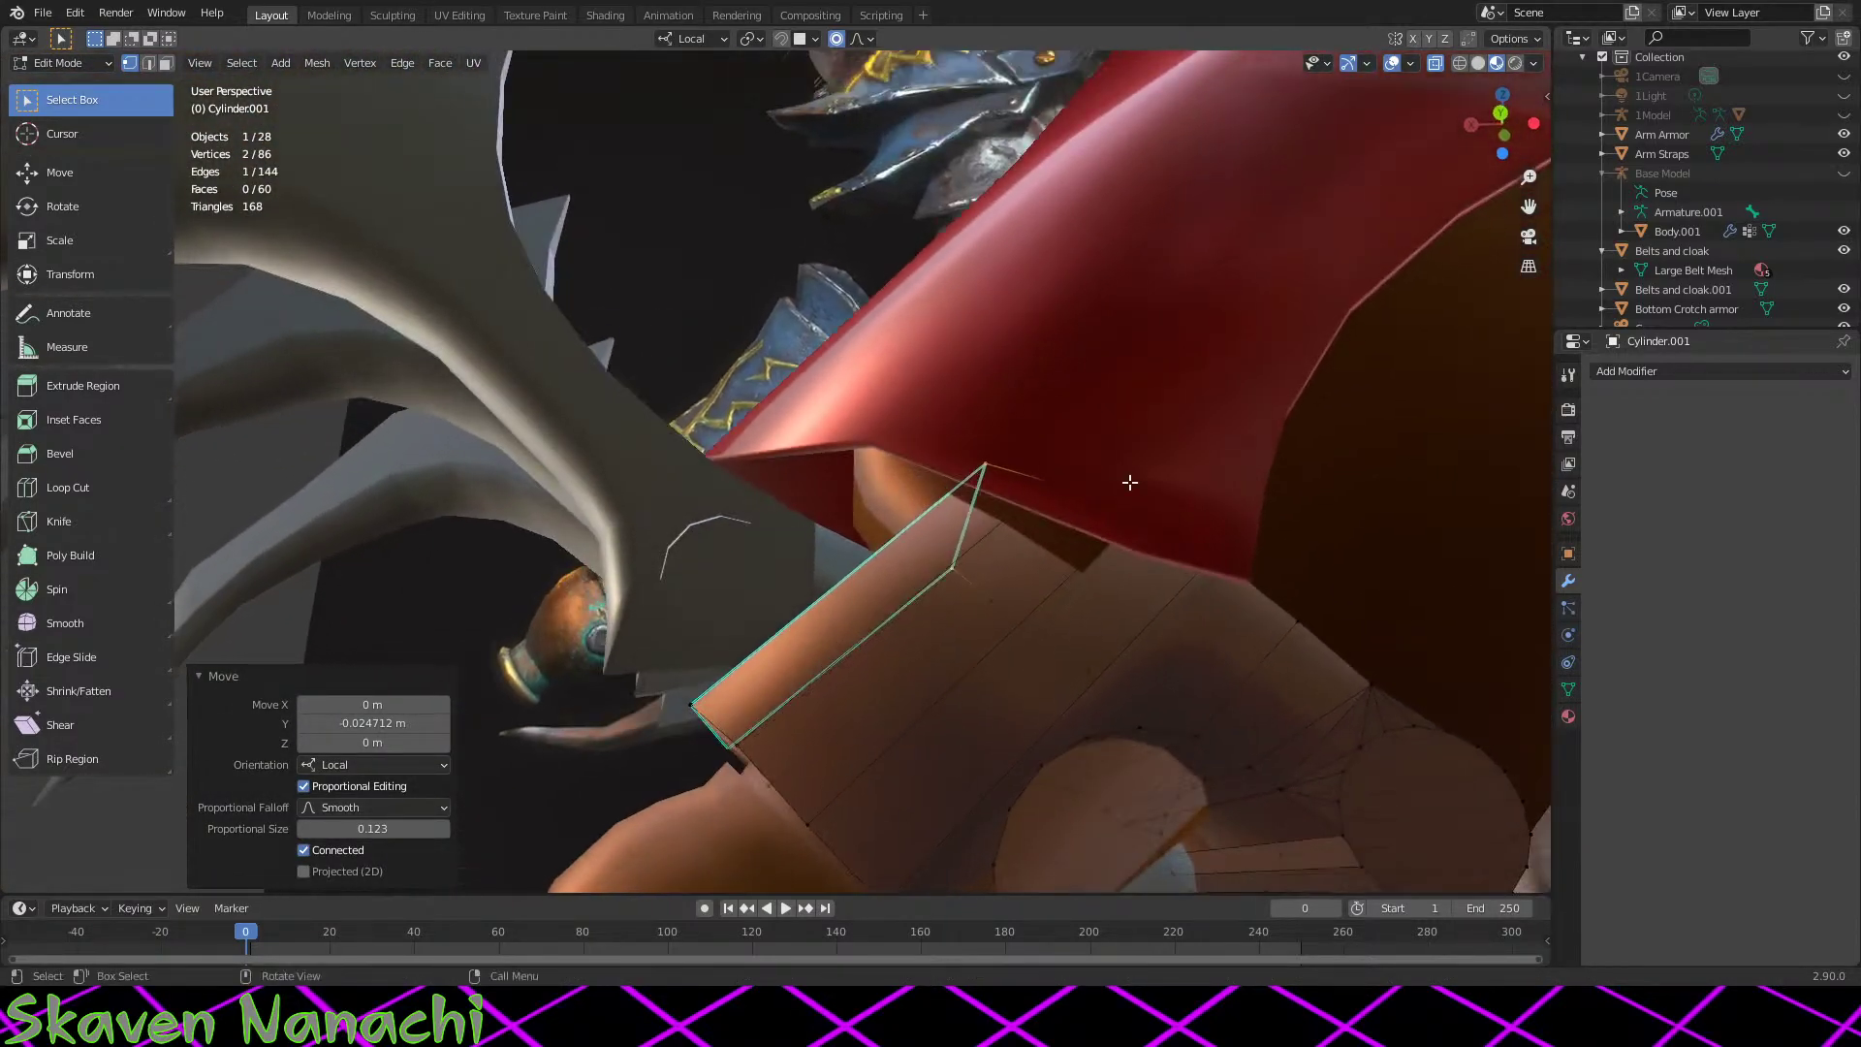
Step: Hide the Arm Armor and move the wrist piece's two corner vertices about 0.008 m along local X
left_click(1844, 134)
middle_click_drag(1454, 388, 1363, 449)
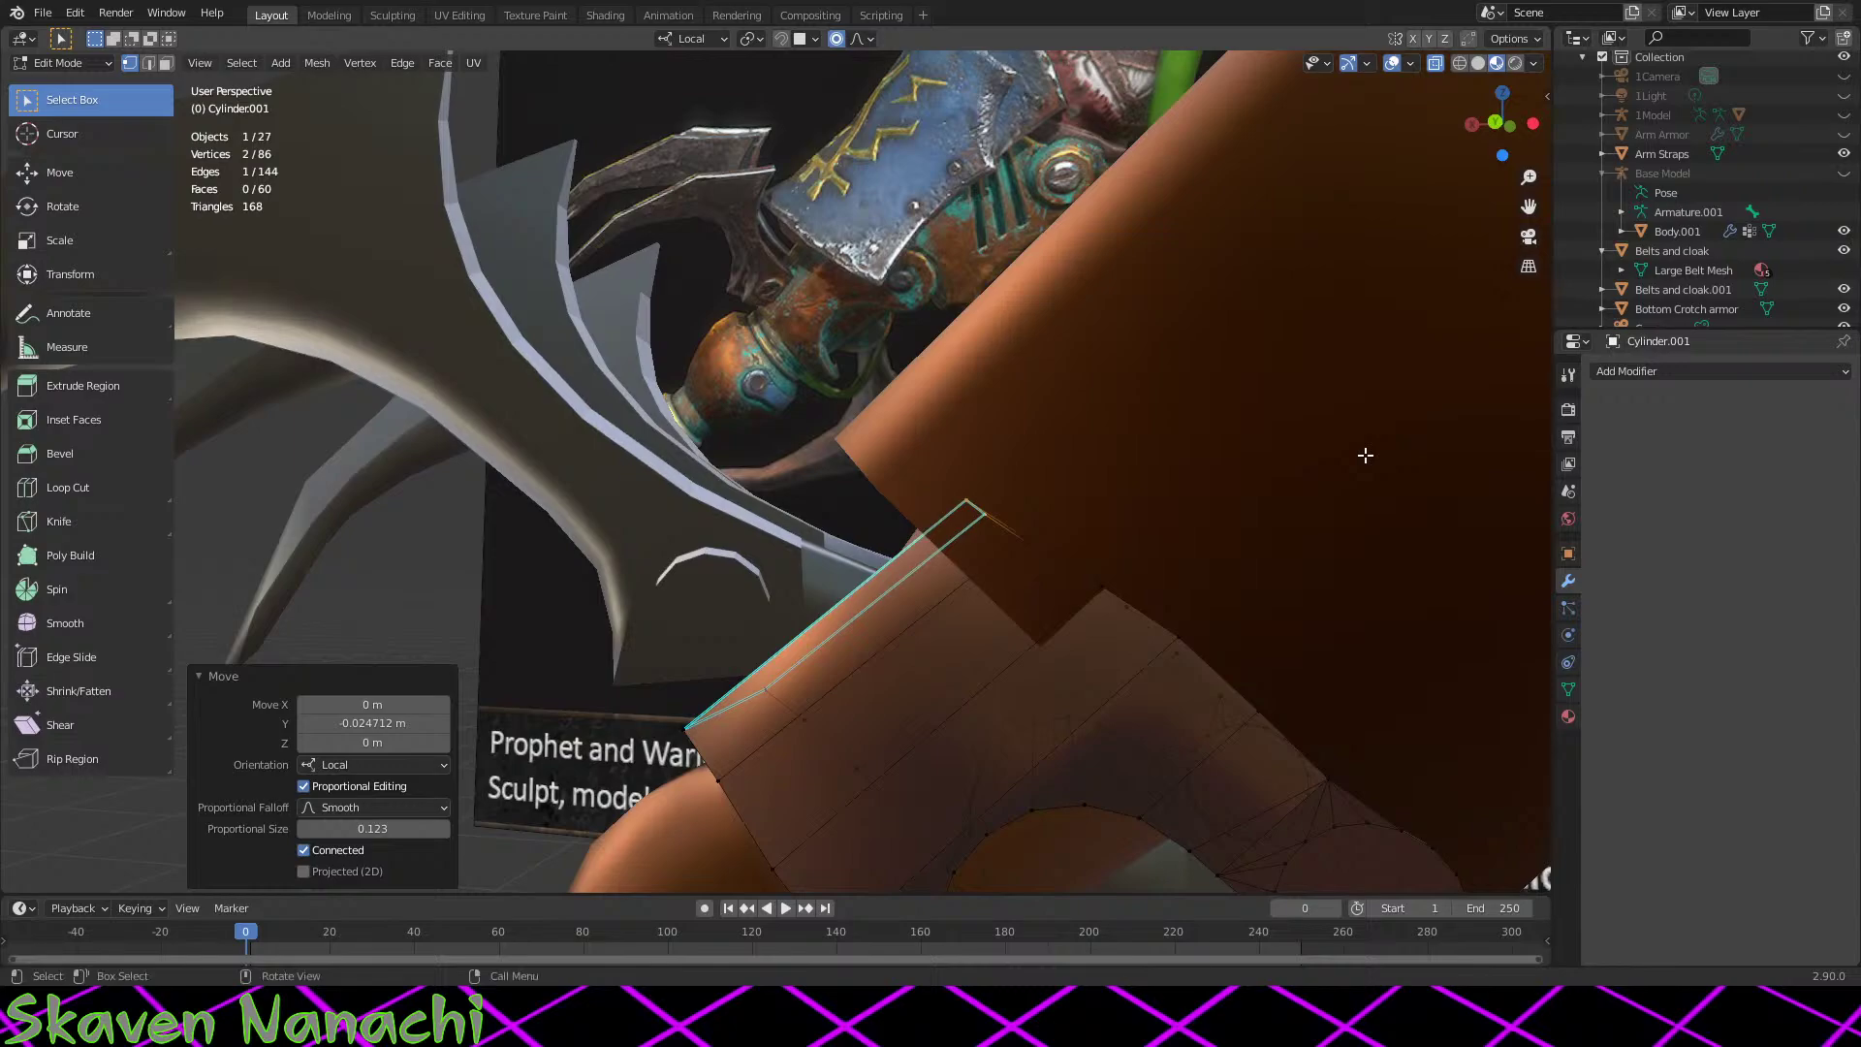
key("g")
key("y")
key("x")
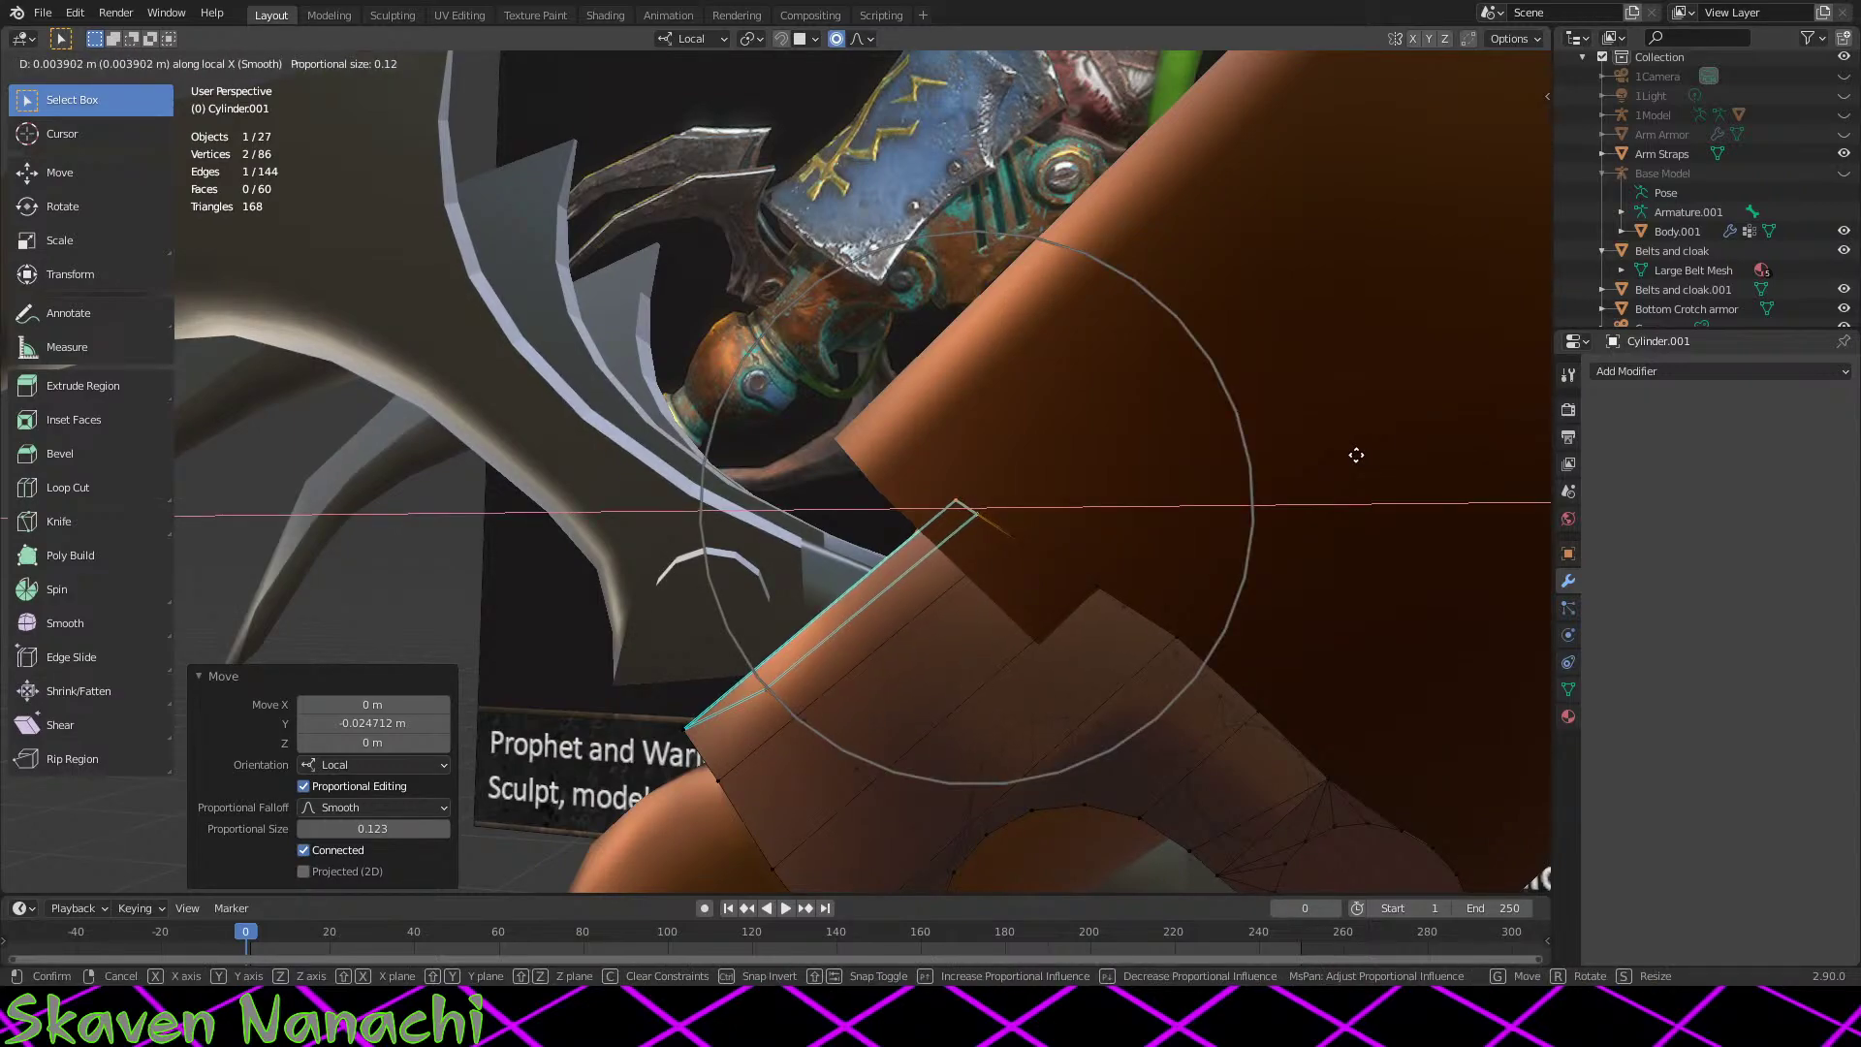
left_click(1346, 460)
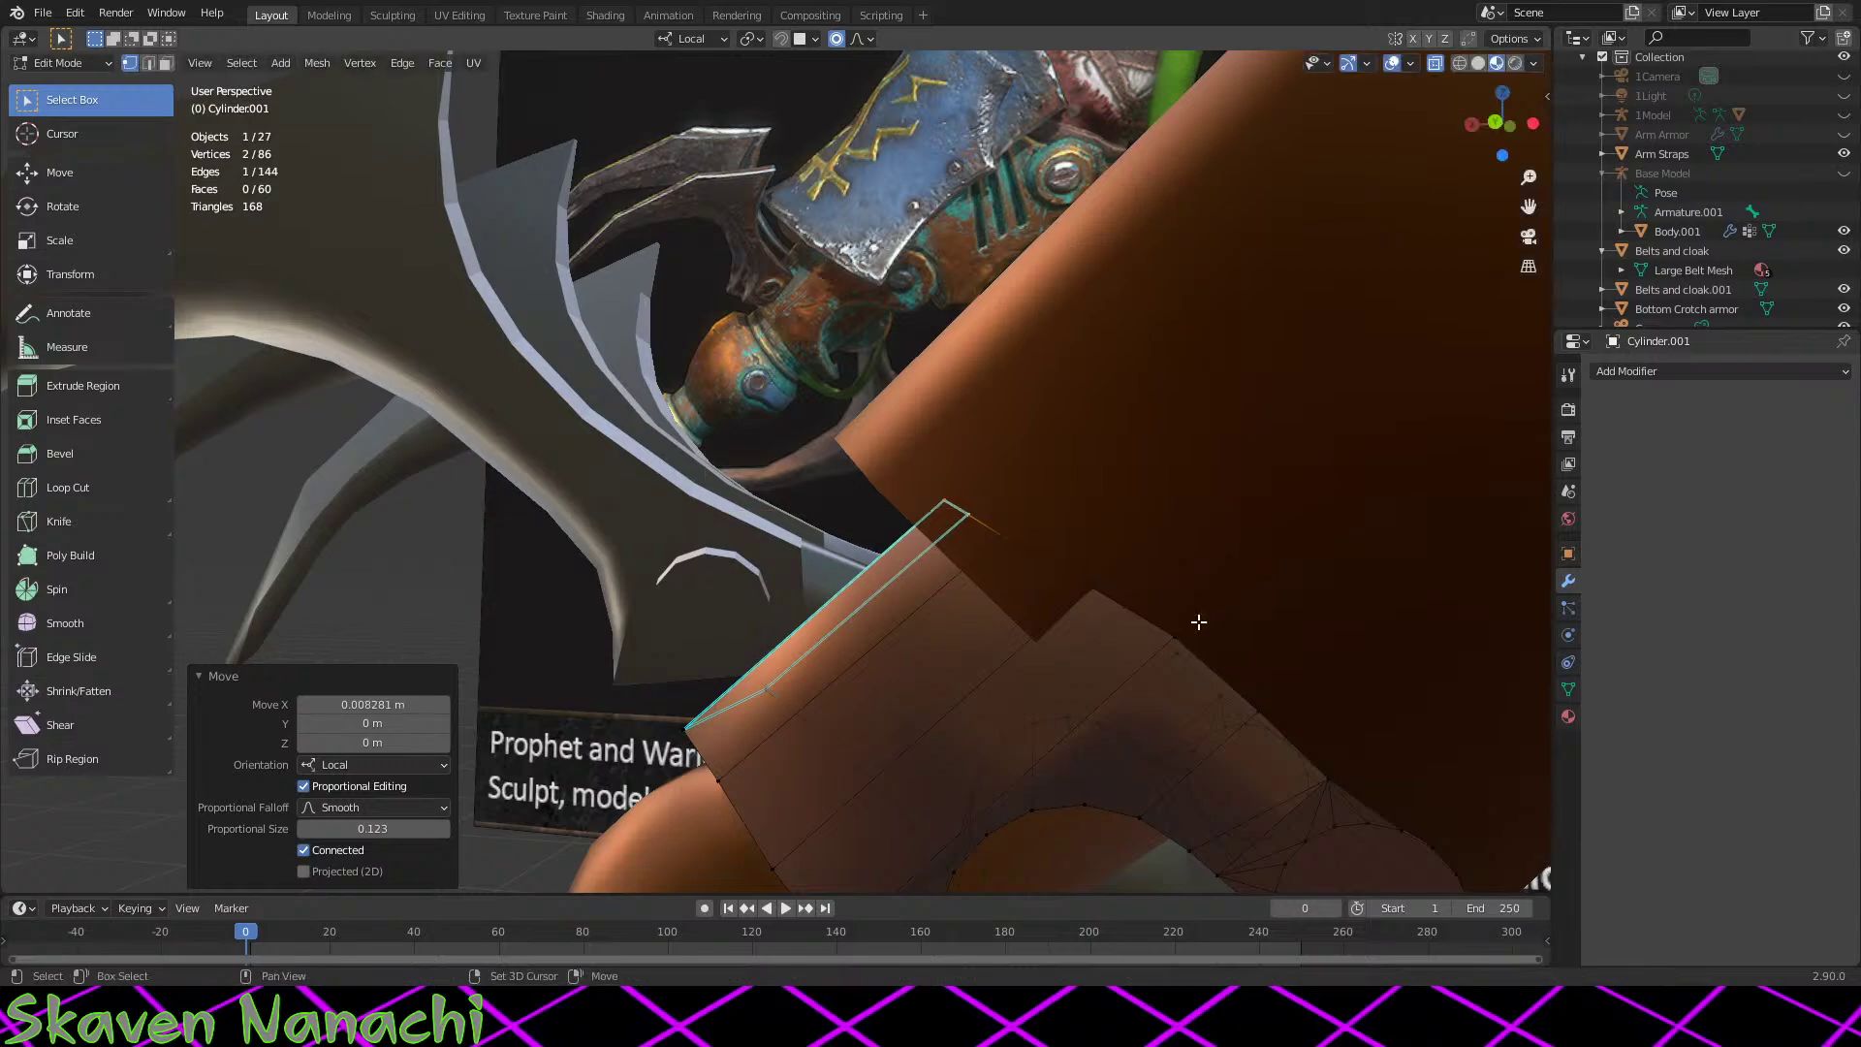
Step: Fine-tune the wrist piece's two corner vertices against the forearm with three free proportional moves from different angles
middle_click_drag(1196, 618, 1216, 403)
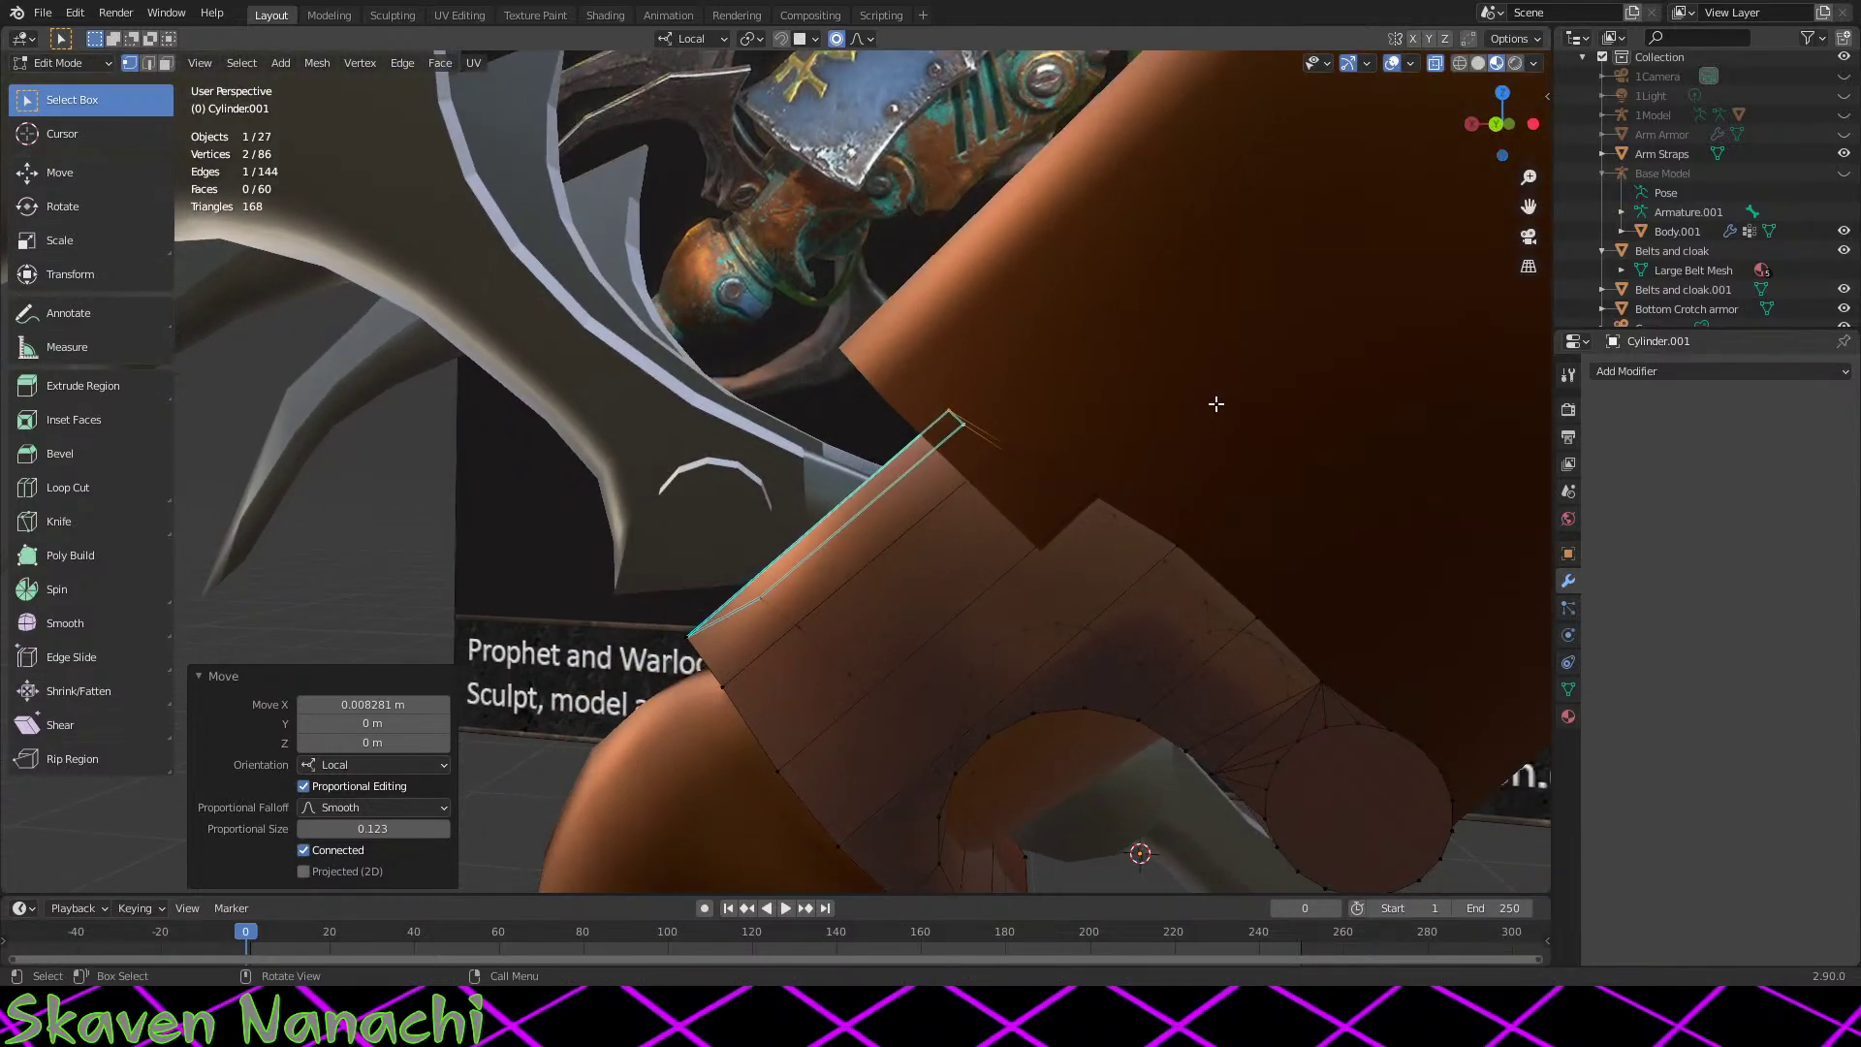
key("g")
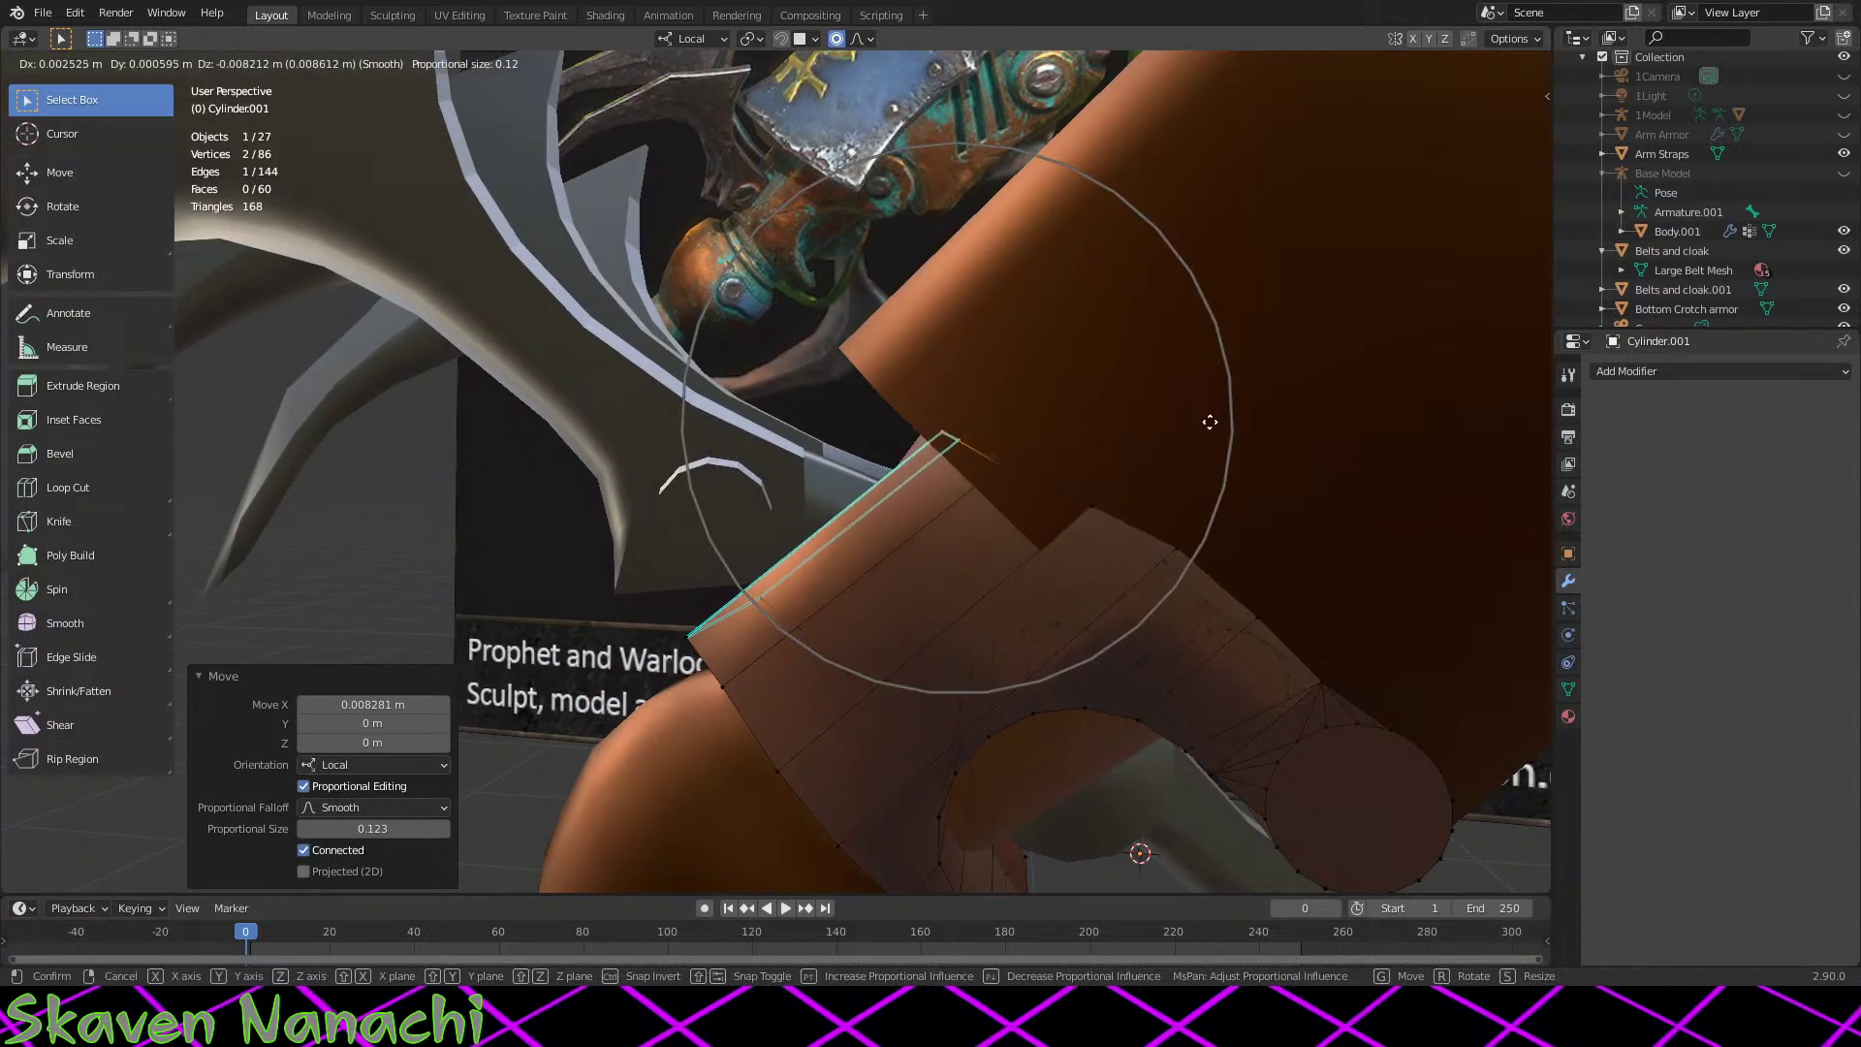
left_click(1206, 424)
middle_click_drag(1206, 423, 1233, 460)
key("g")
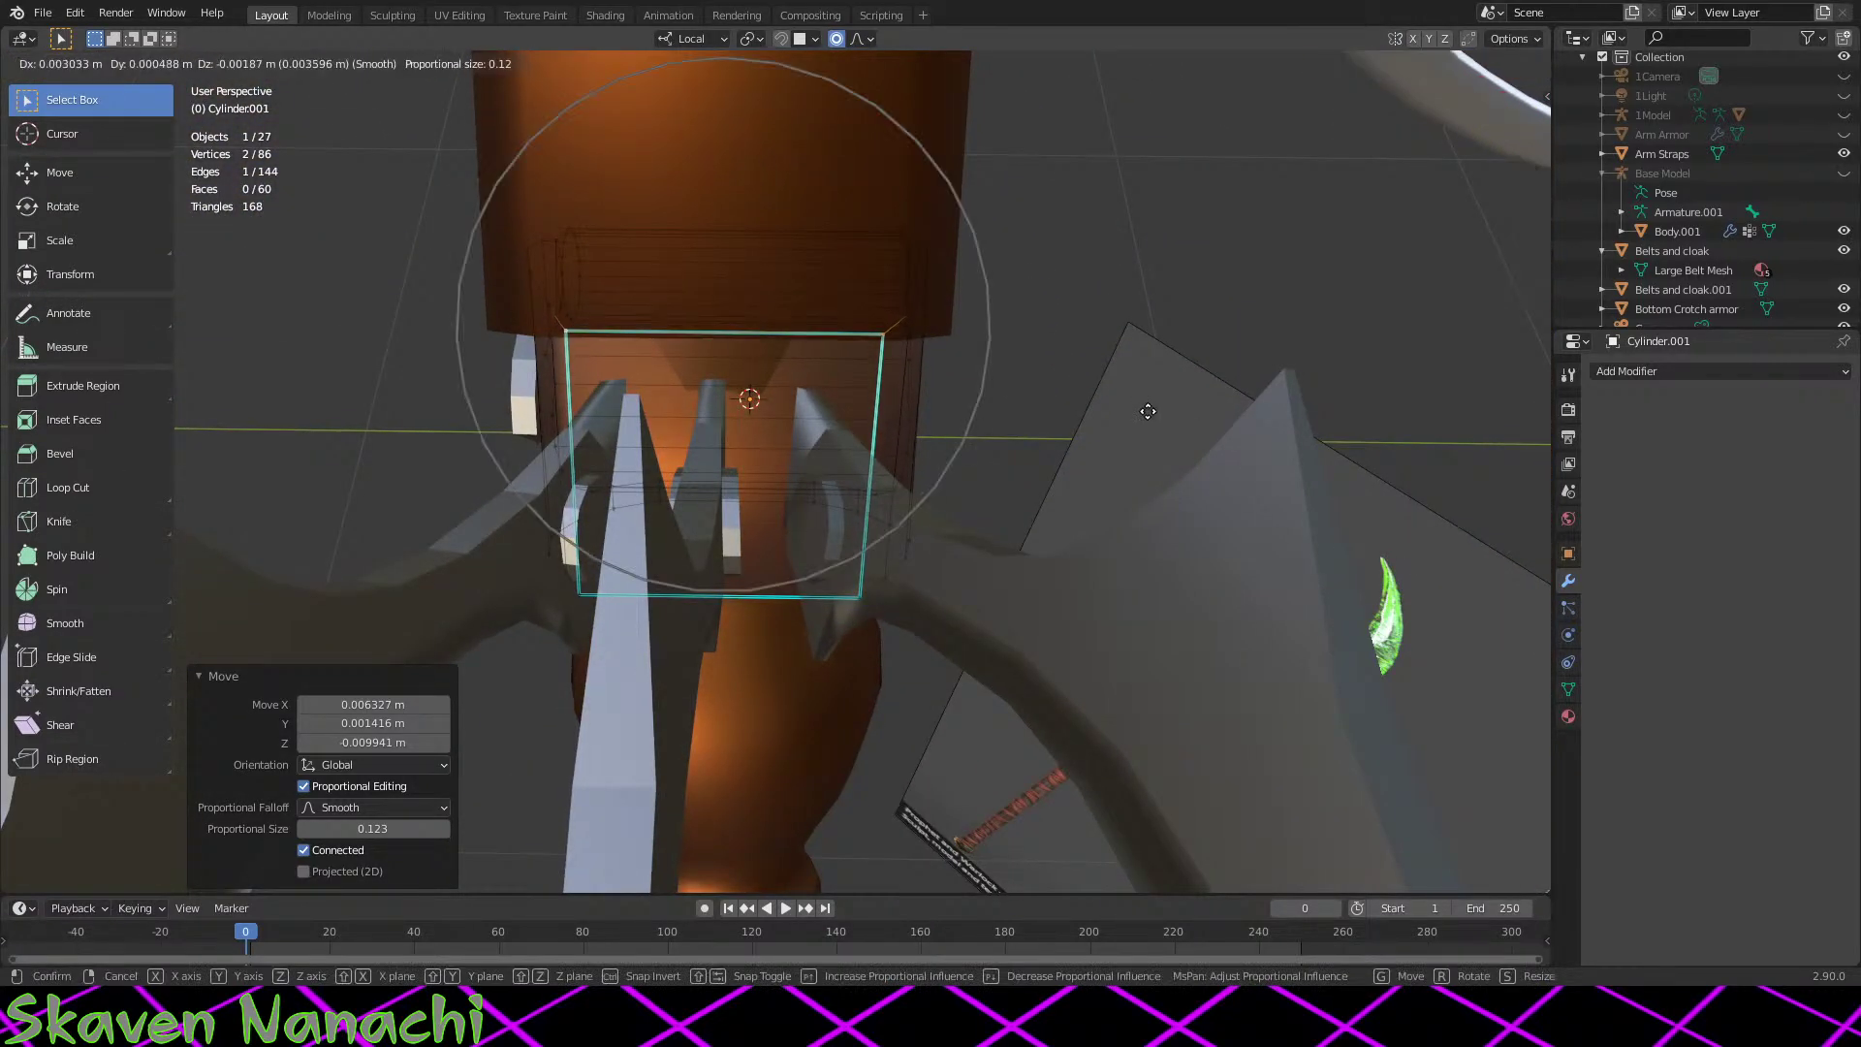
left_click(1147, 417)
middle_click_drag(997, 398, 826, 268)
key("g")
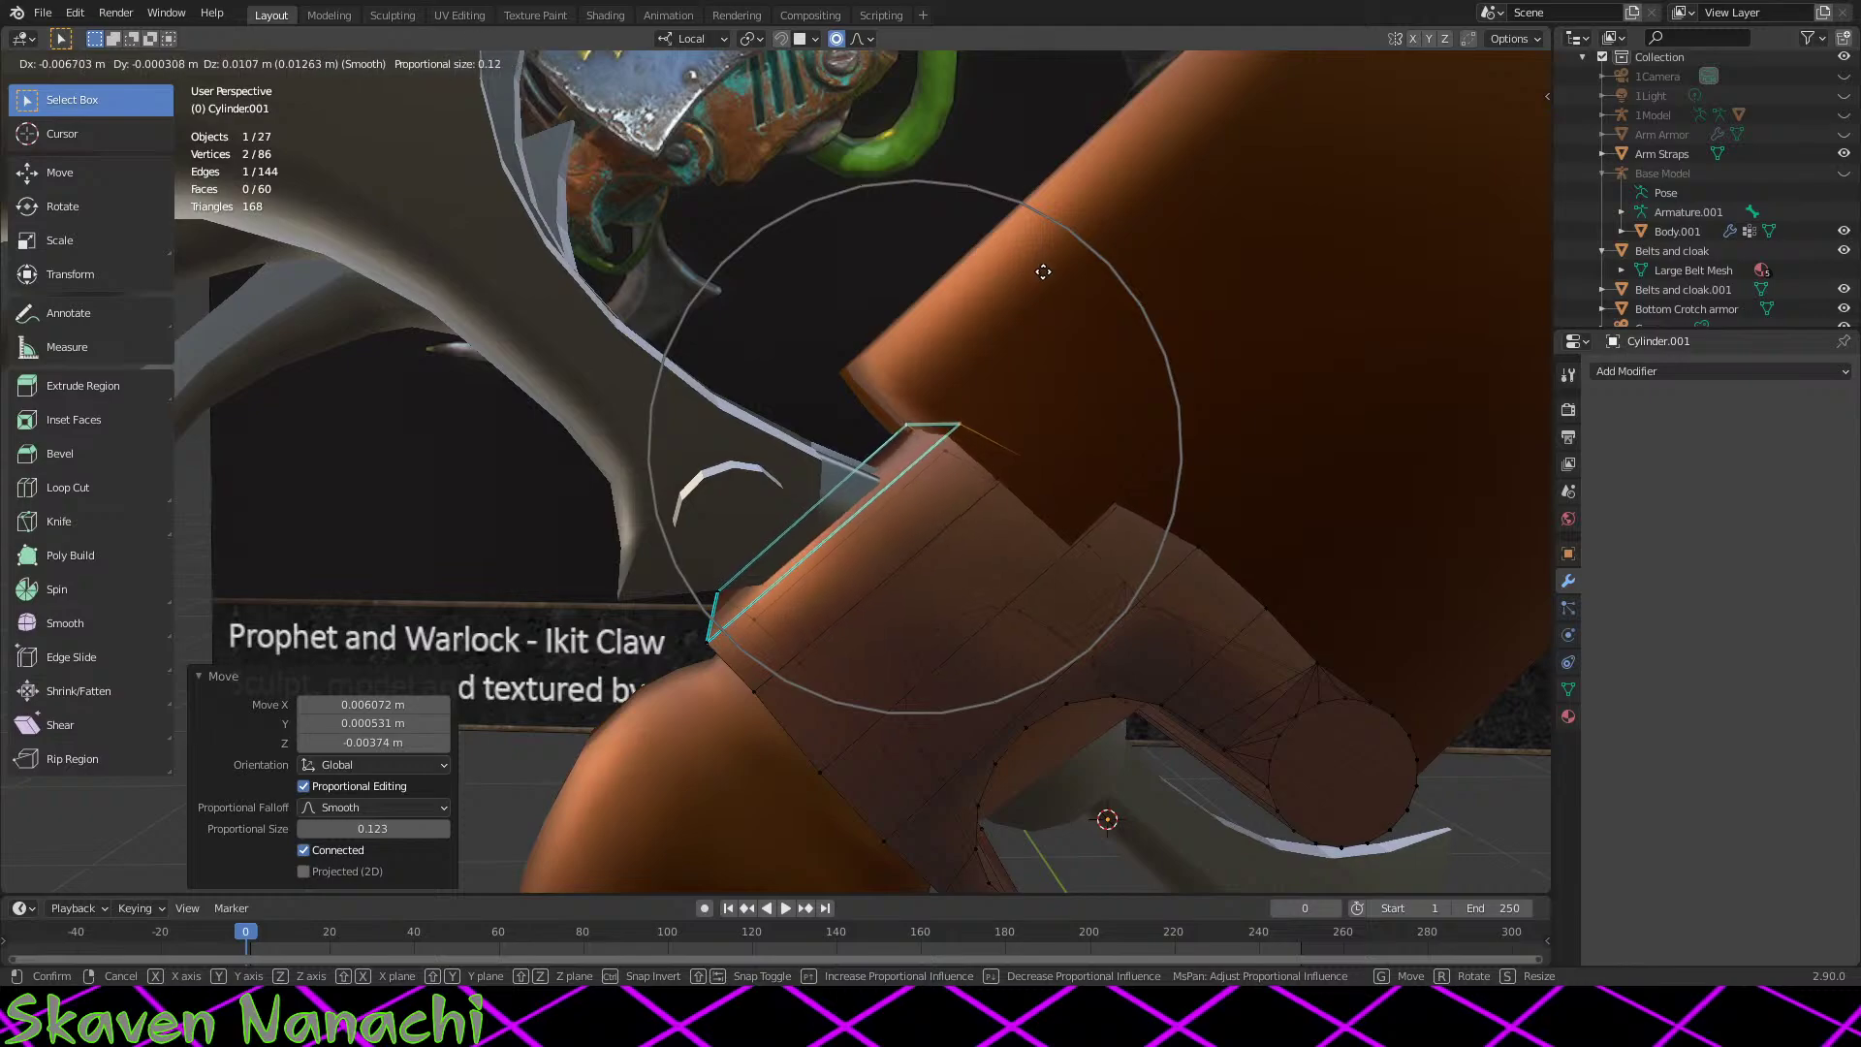
left_click(1037, 269)
Step: Turn off proportional editing and slide the two vertices beside the wrist piece's adjusted corner by a factor of about 0.04
middle_click_drag(1105, 332, 1077, 551)
left_click(836, 39)
key("g")
key("g")
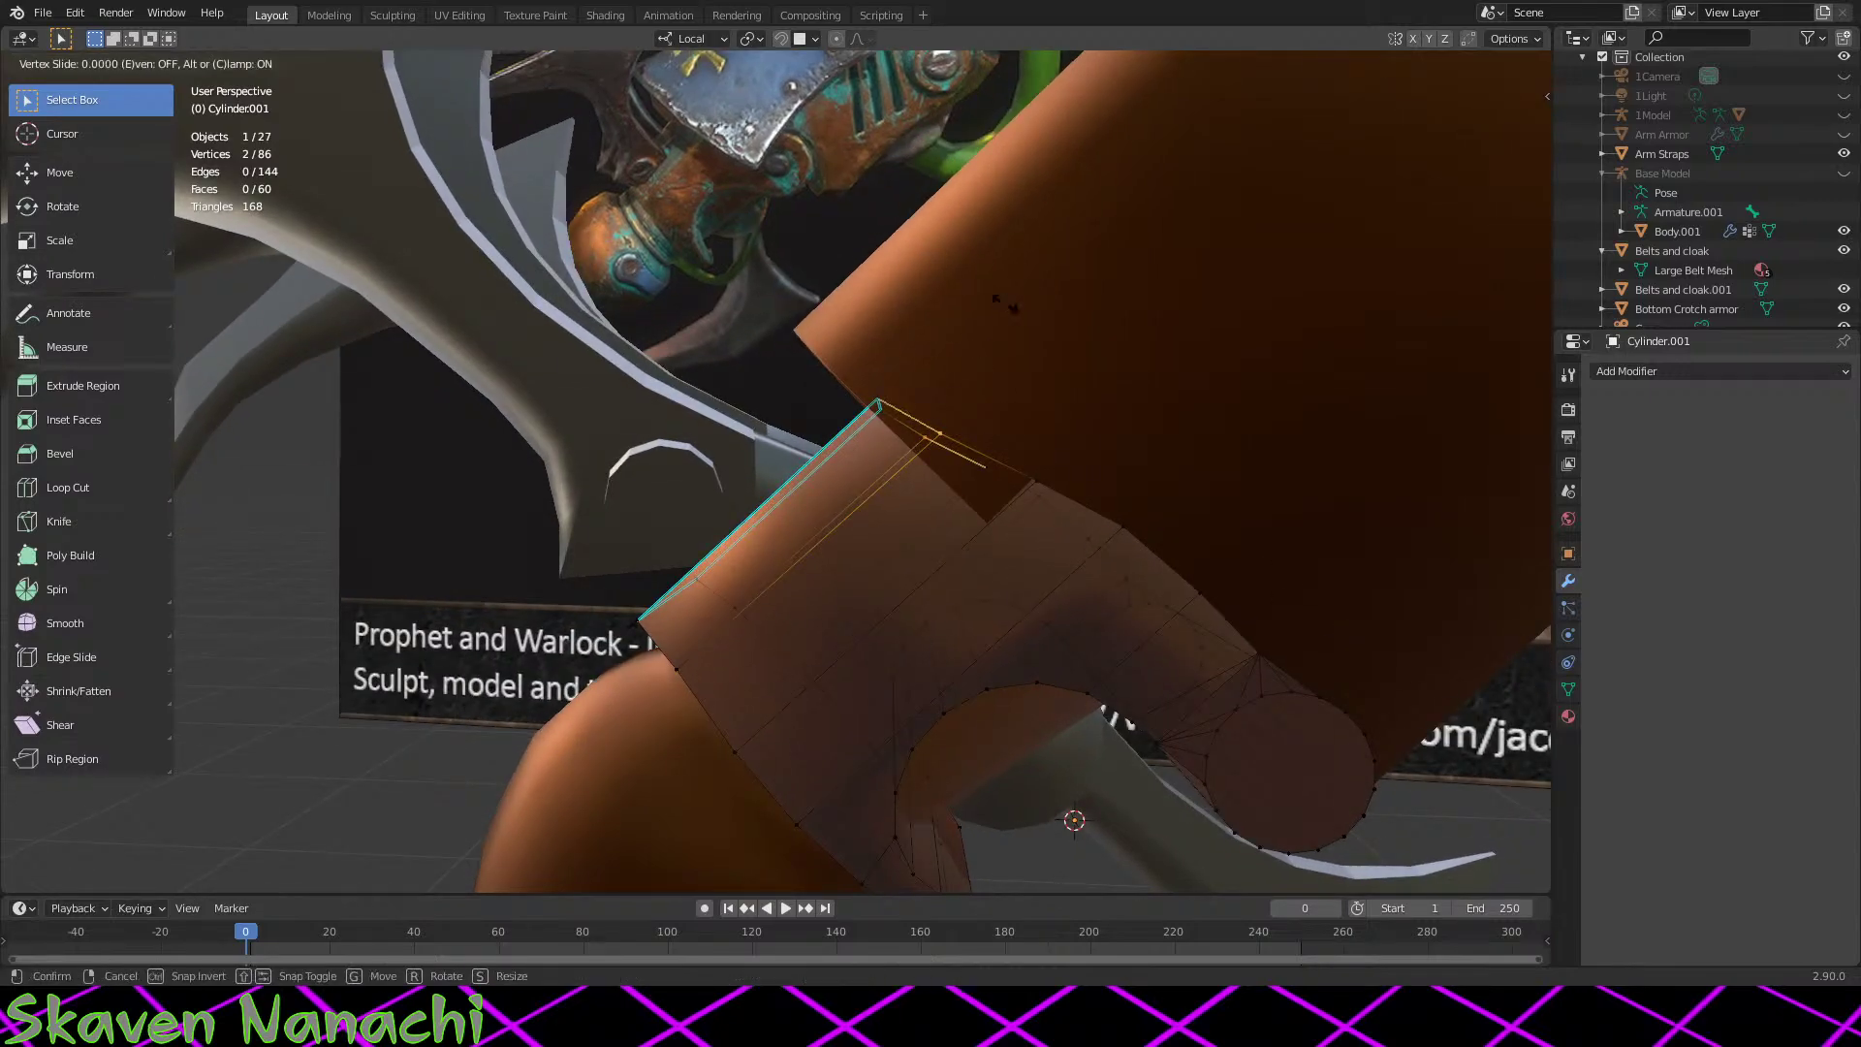
left_click(994, 322)
middle_click_drag(992, 328, 1043, 407)
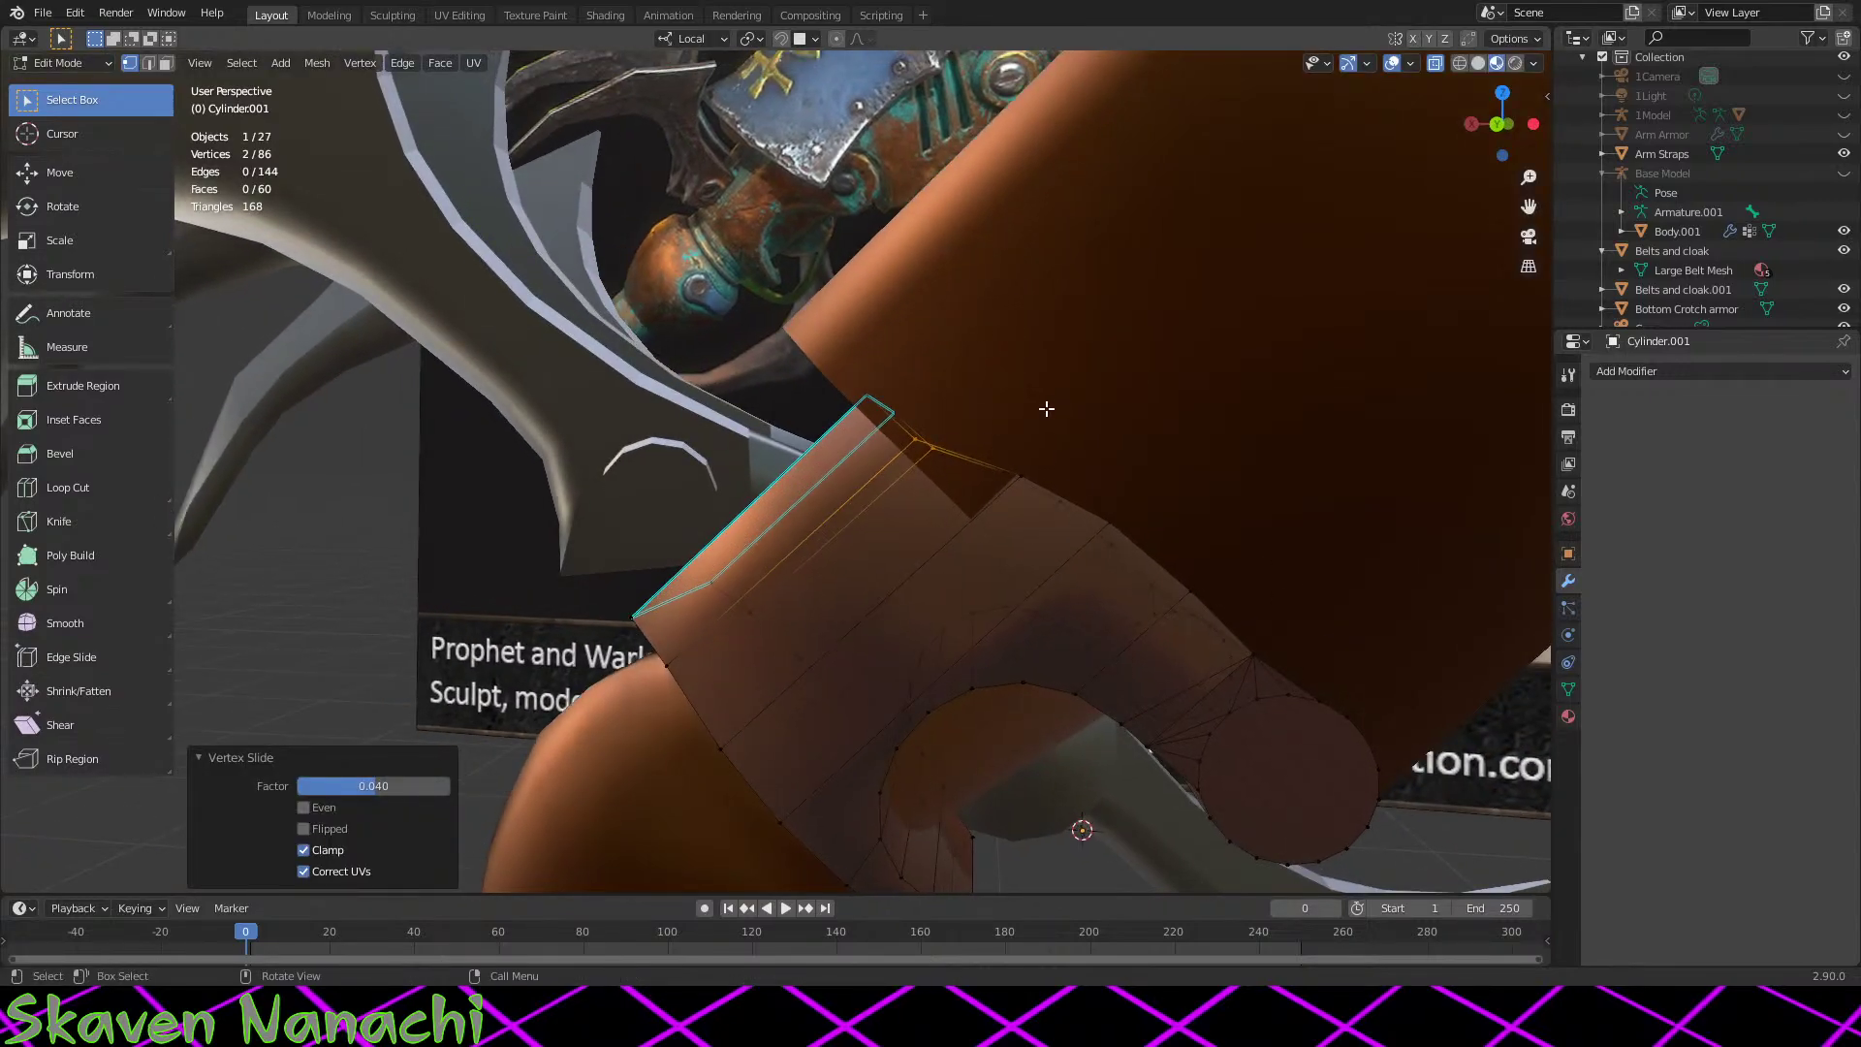
Step: Slide the next pair of vertices on the wrist piece's upper edge by a factor of about 0.085
left_click_drag(1058, 412, 1001, 506)
key("g")
key("g")
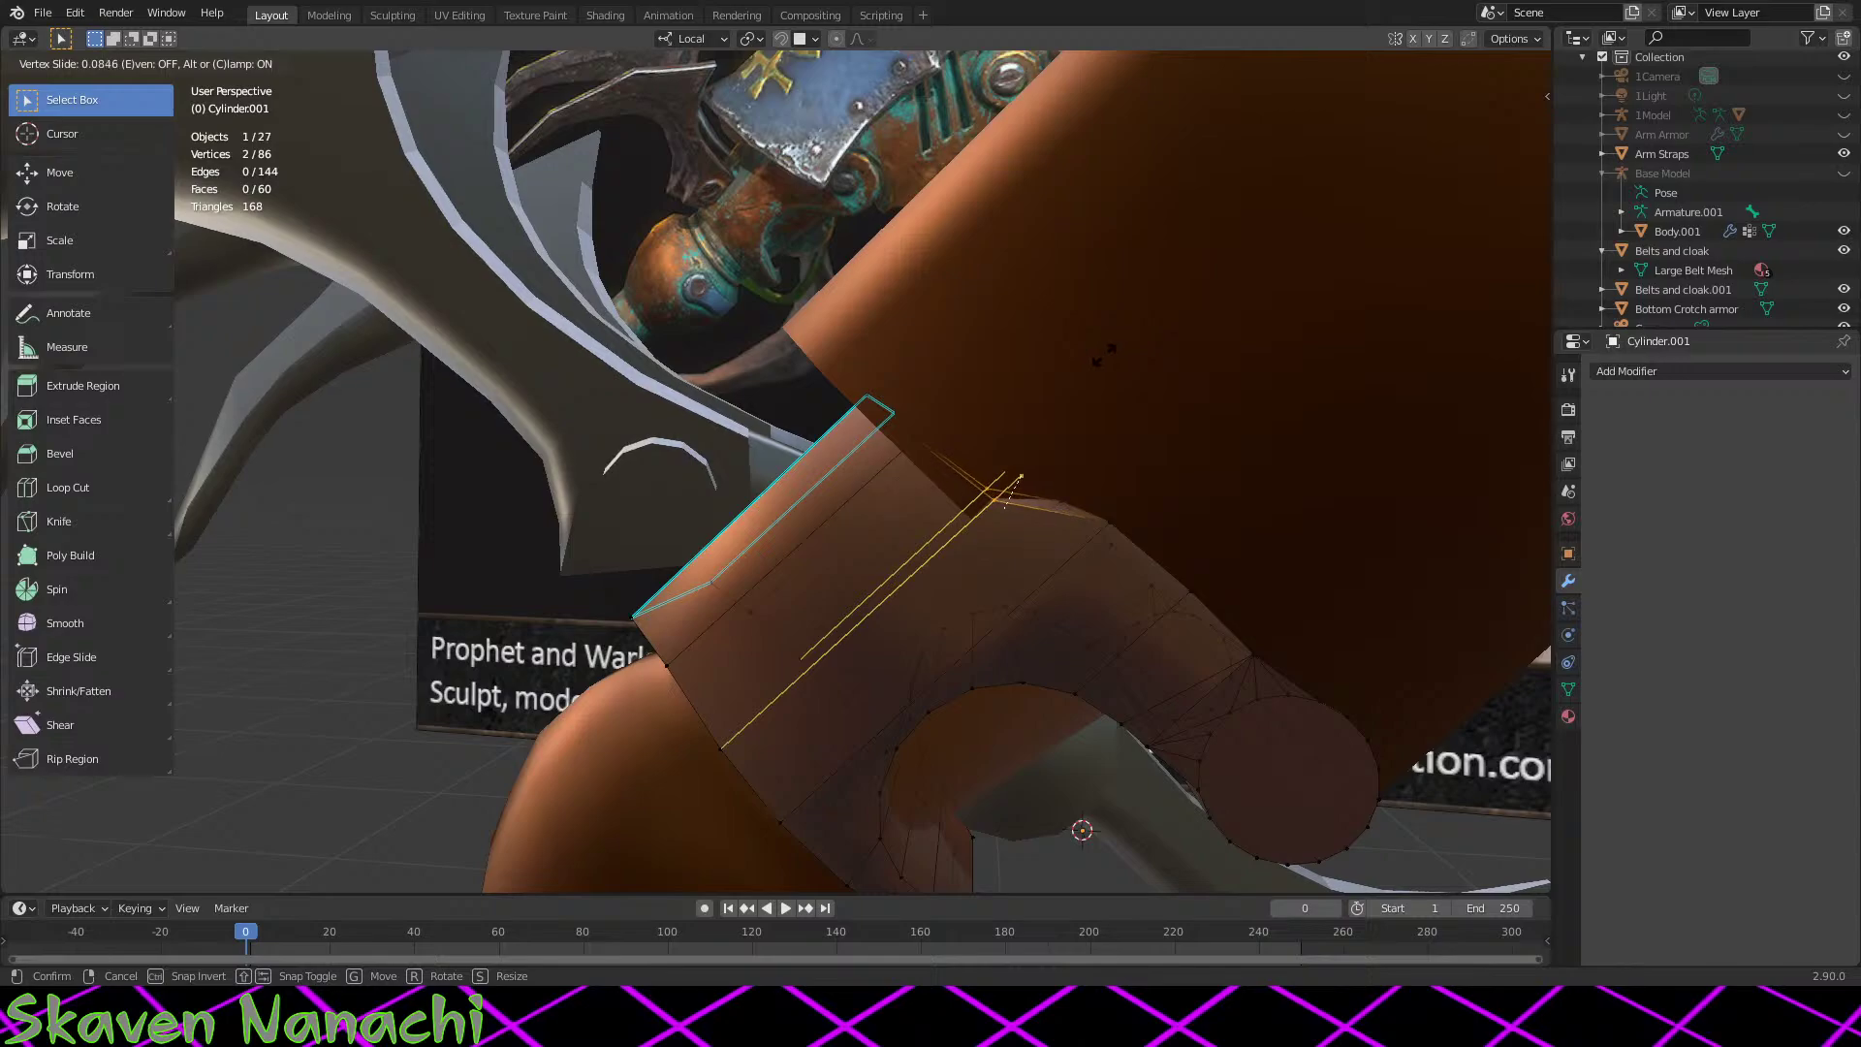
left_click(1096, 377)
middle_click_drag(1097, 377, 1076, 403)
middle_click_drag(1082, 404, 1051, 582)
key("Tab")
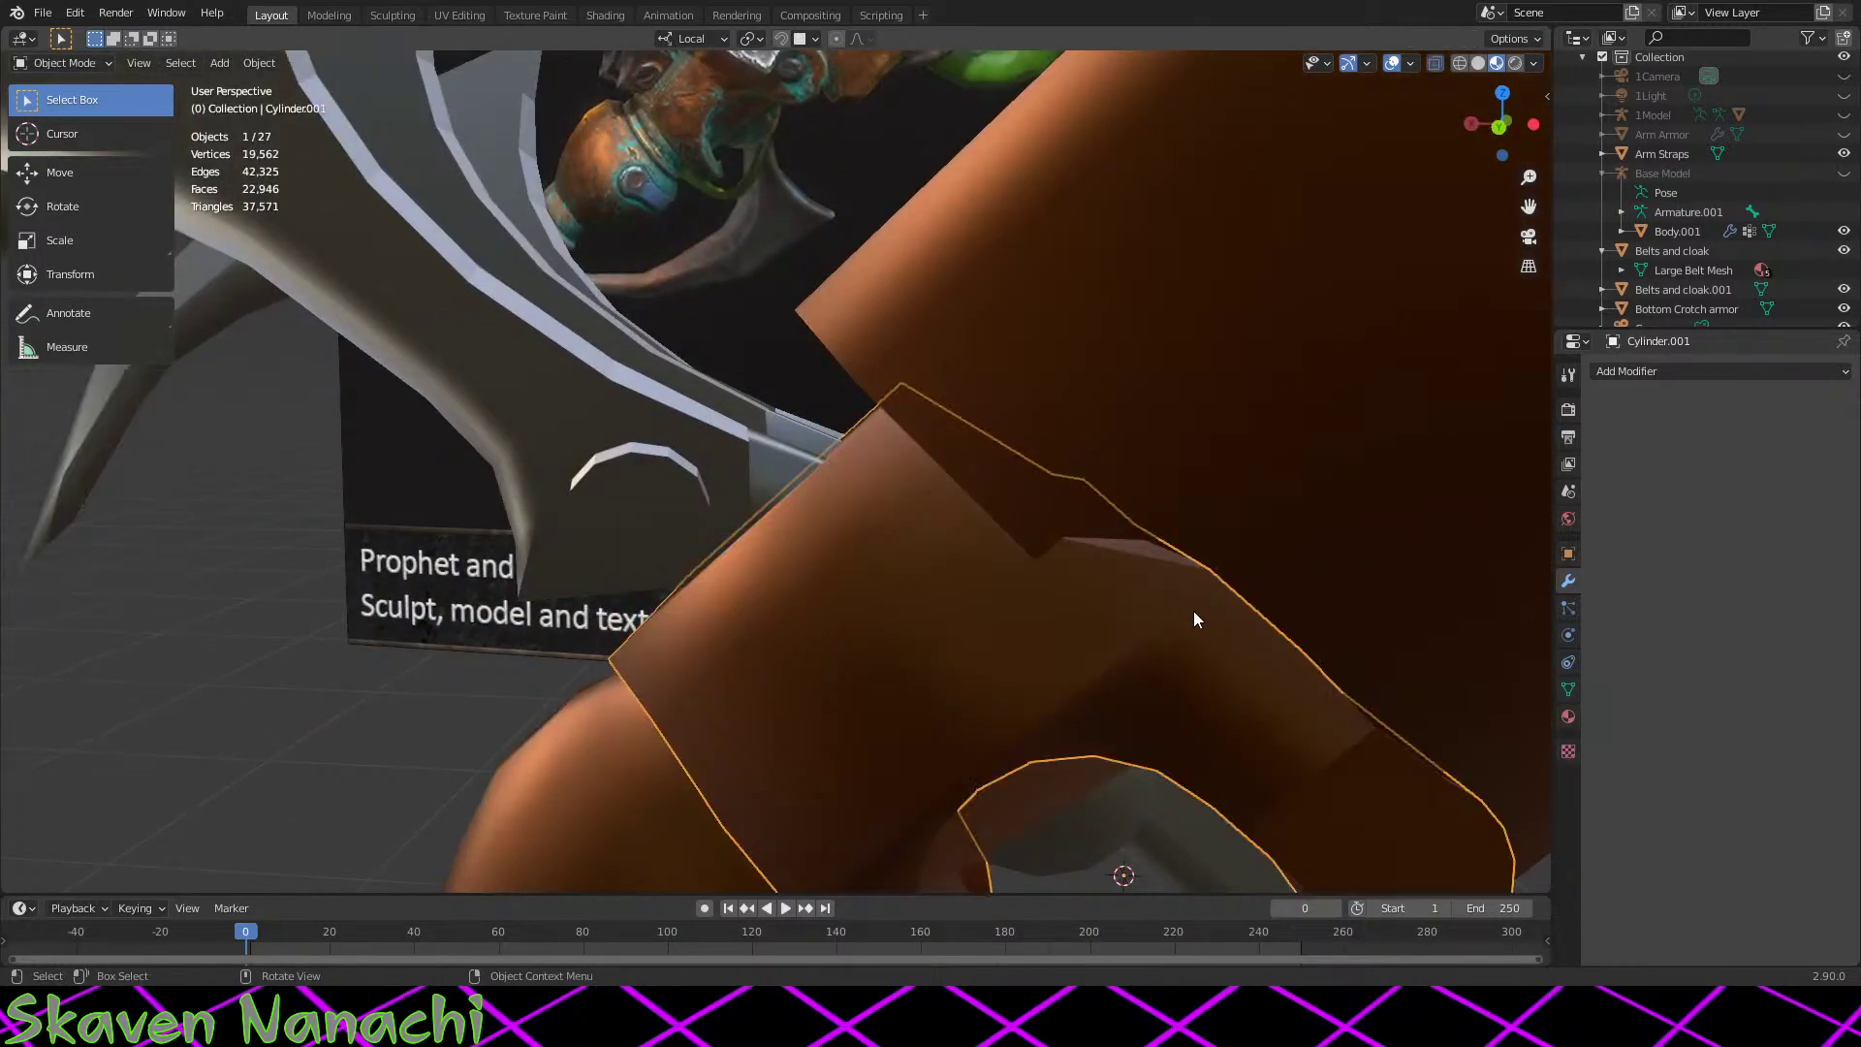
Step: Hide the Gun Hand so the wrist piece stands clear against the claws
scroll(1089, 620, "up", 3)
scroll(1041, 601, "down", 2)
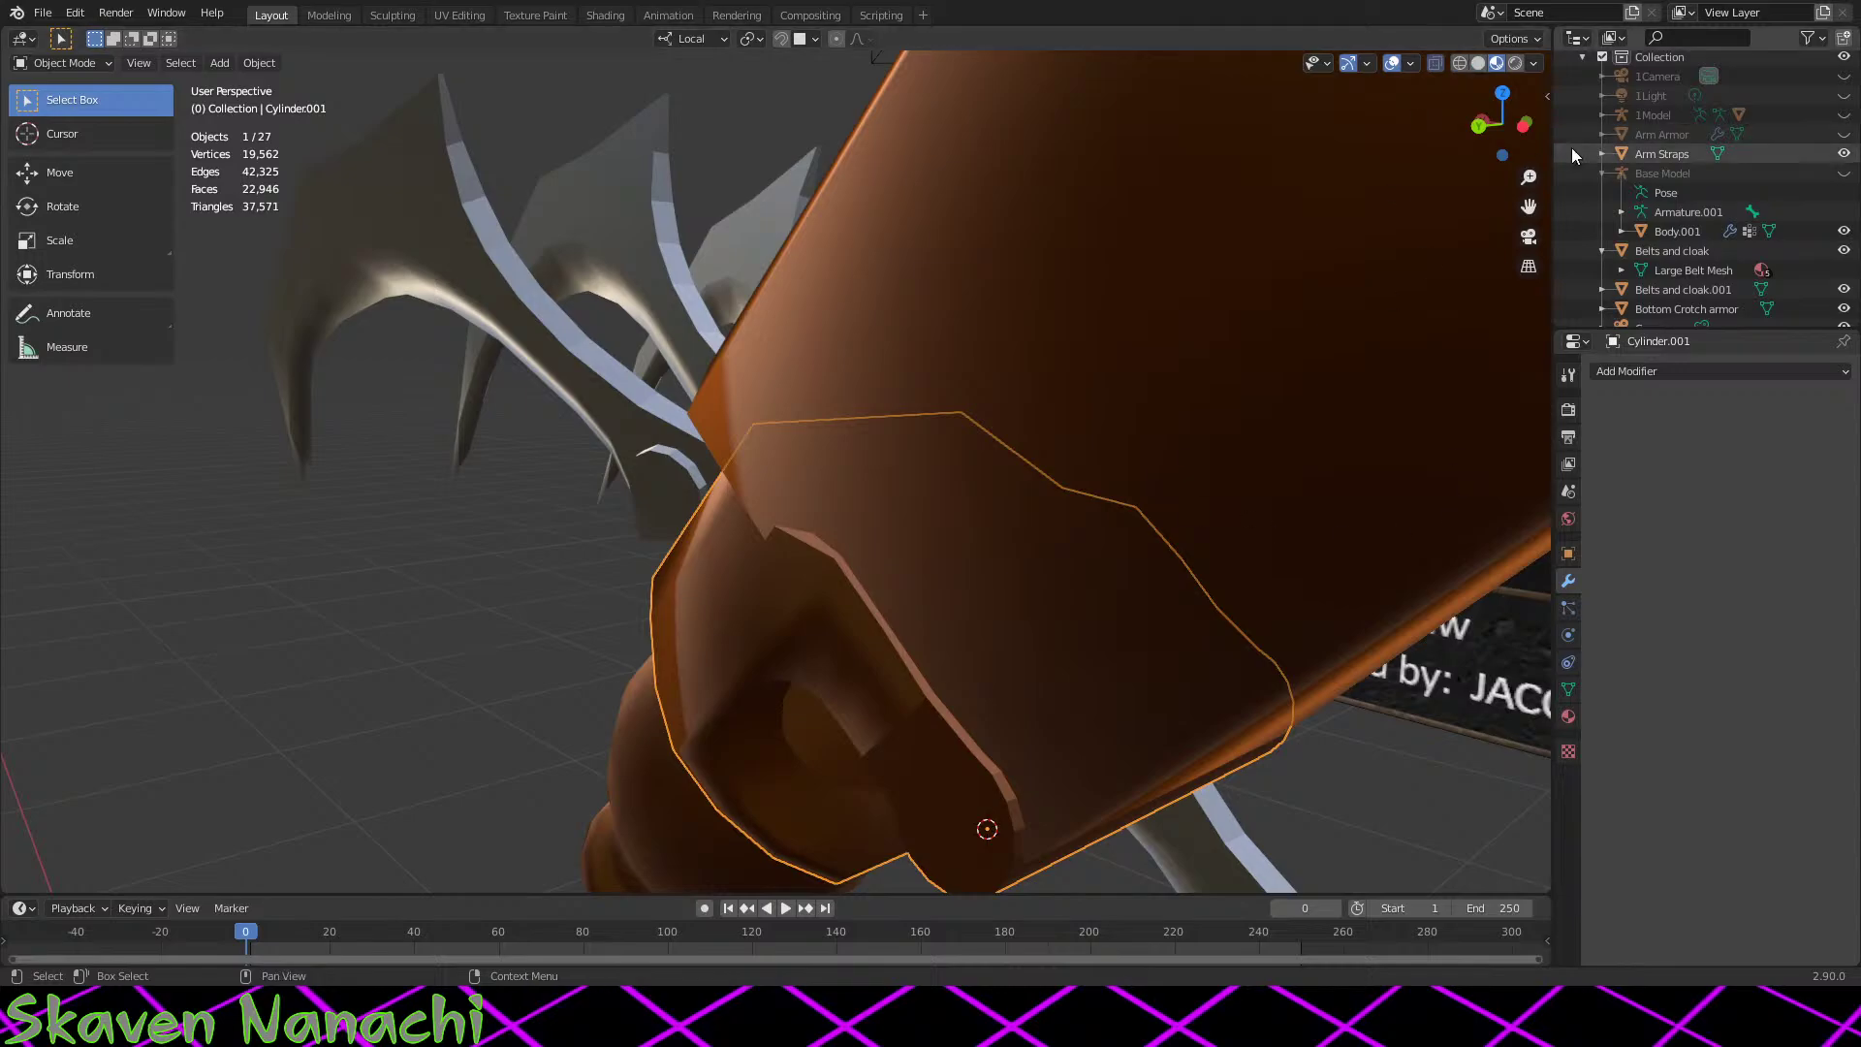
left_click(1146, 310)
scroll(1809, 250, "down", 5)
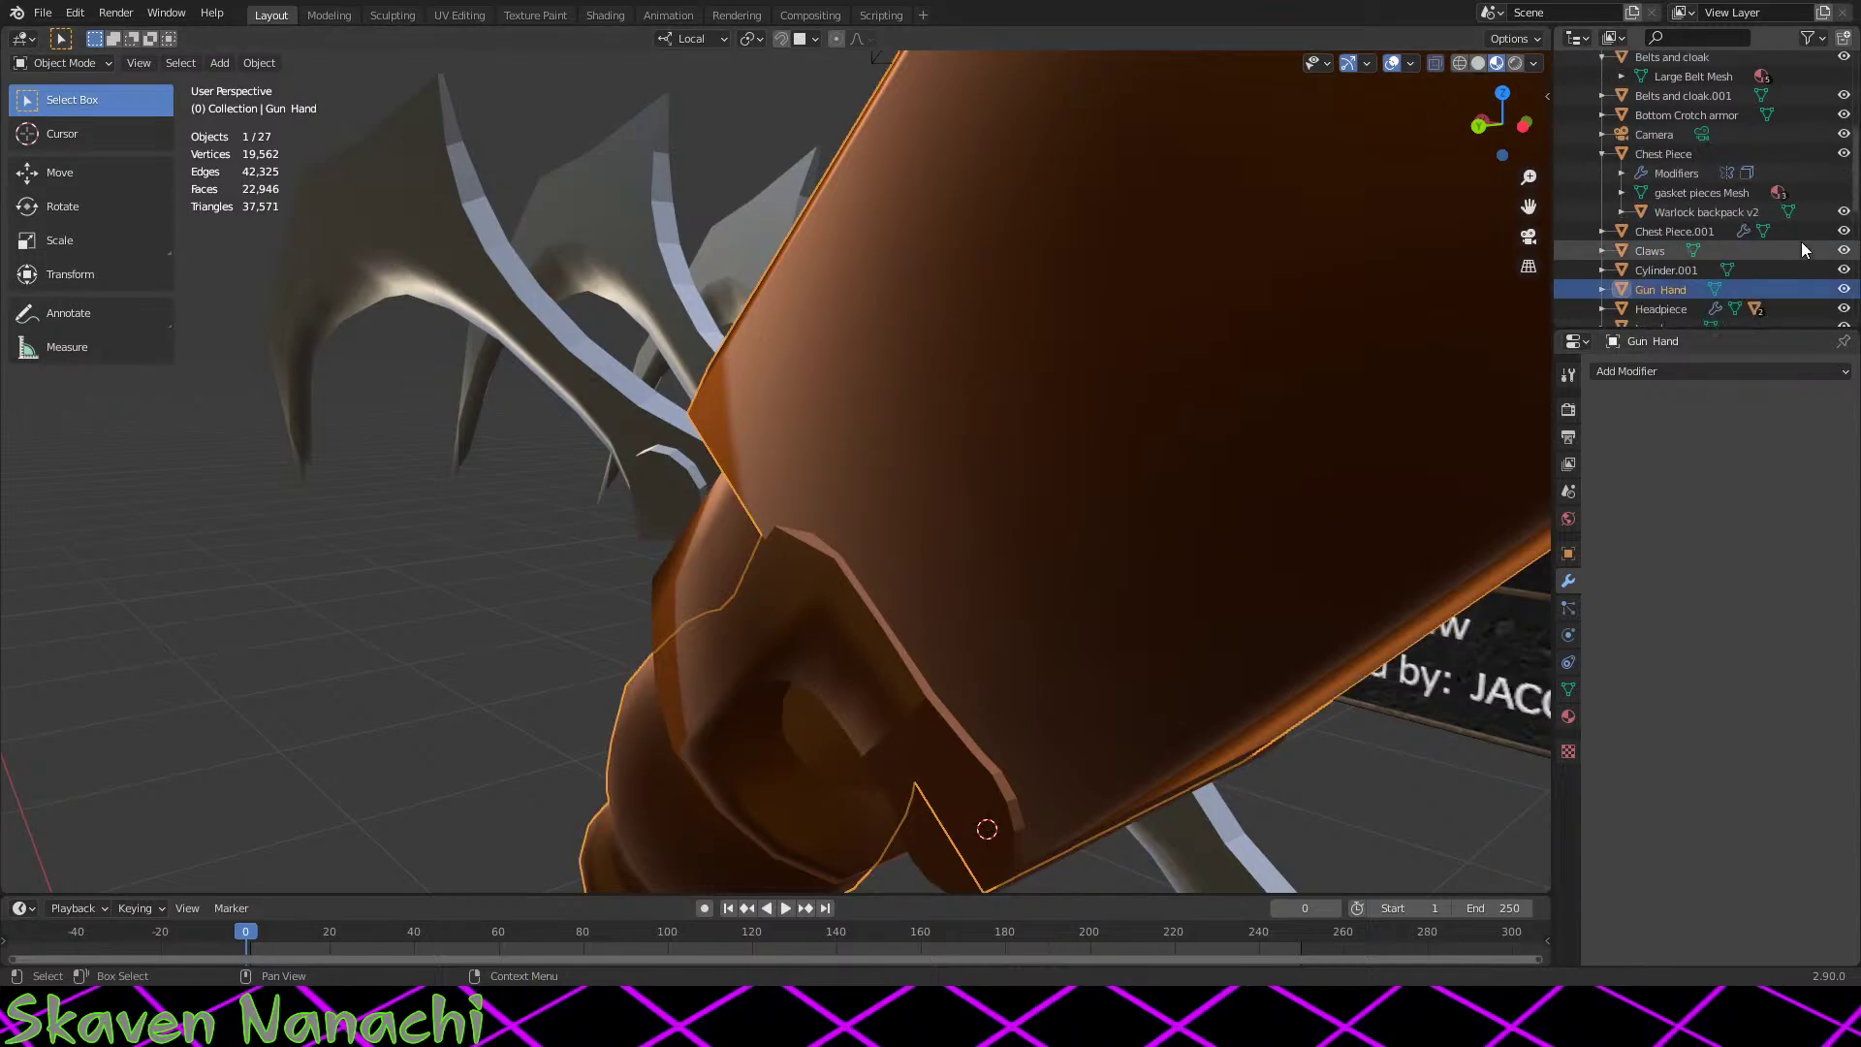
left_click(1843, 289)
middle_click_drag(1346, 480, 1015, 464)
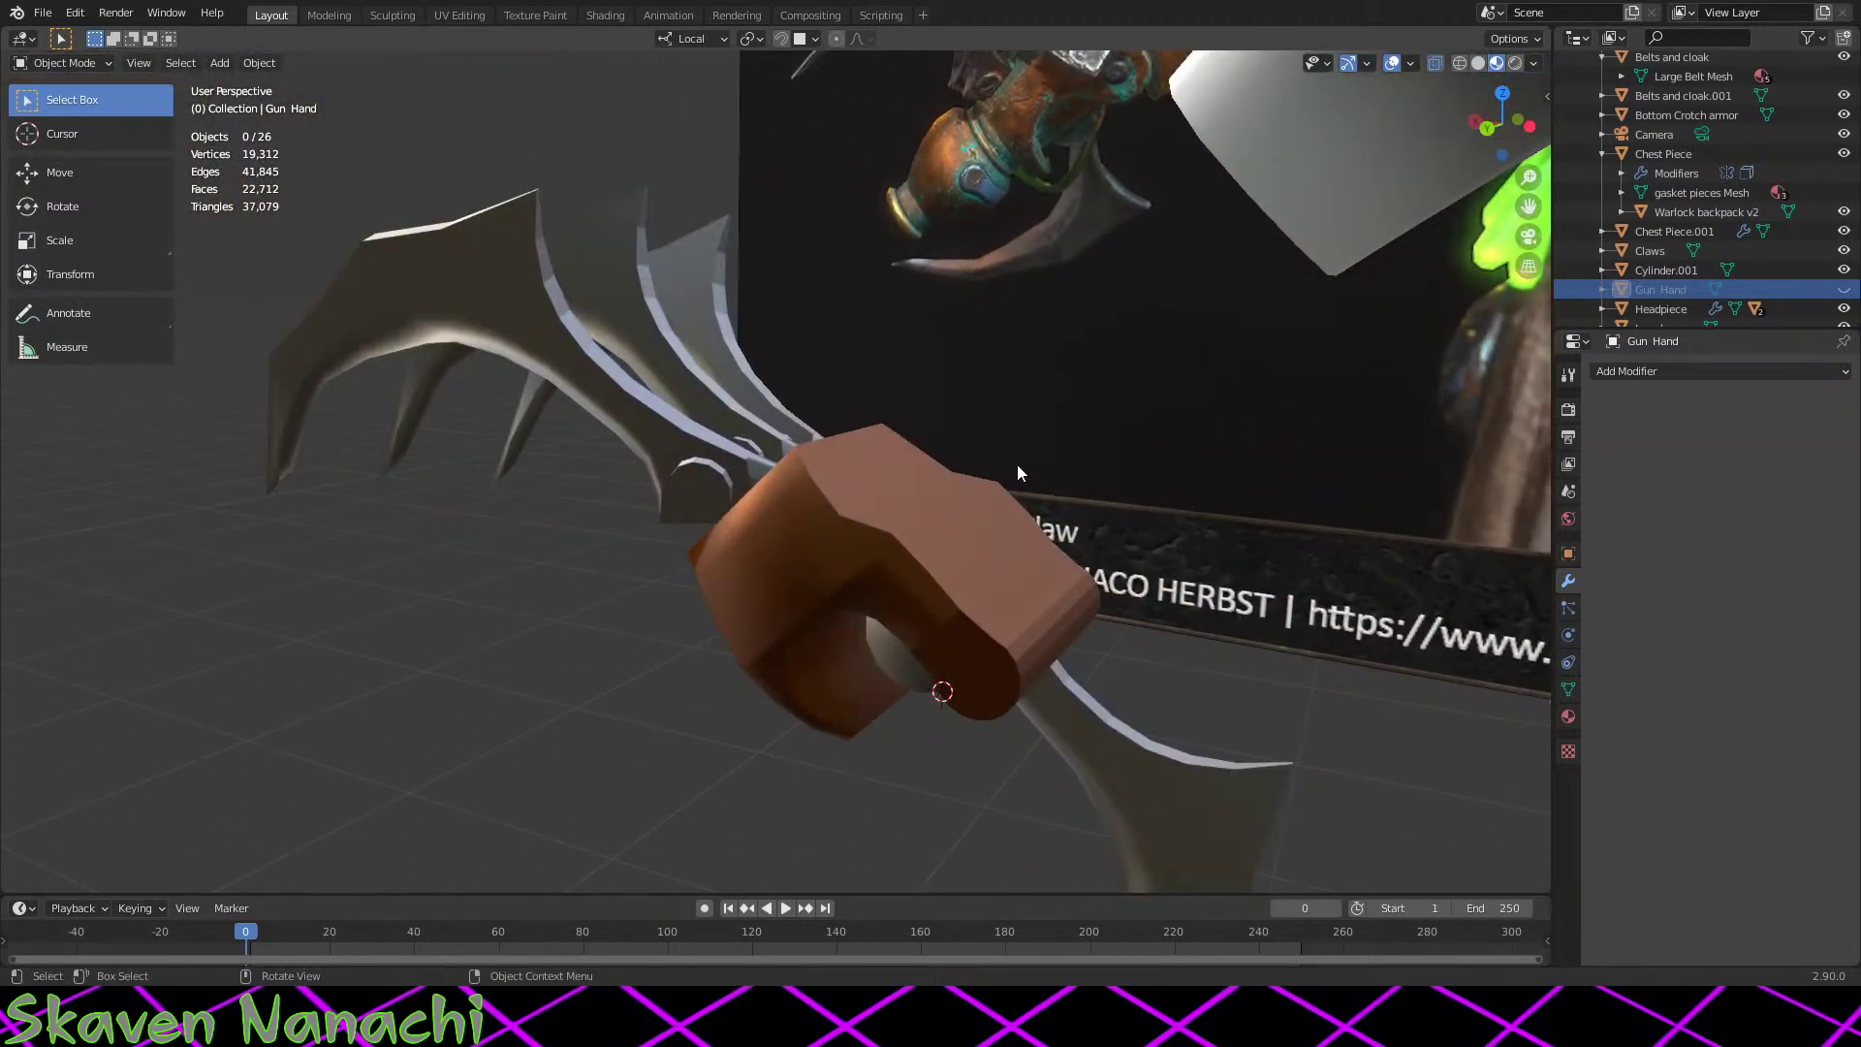
scroll(1016, 463, "up", 2)
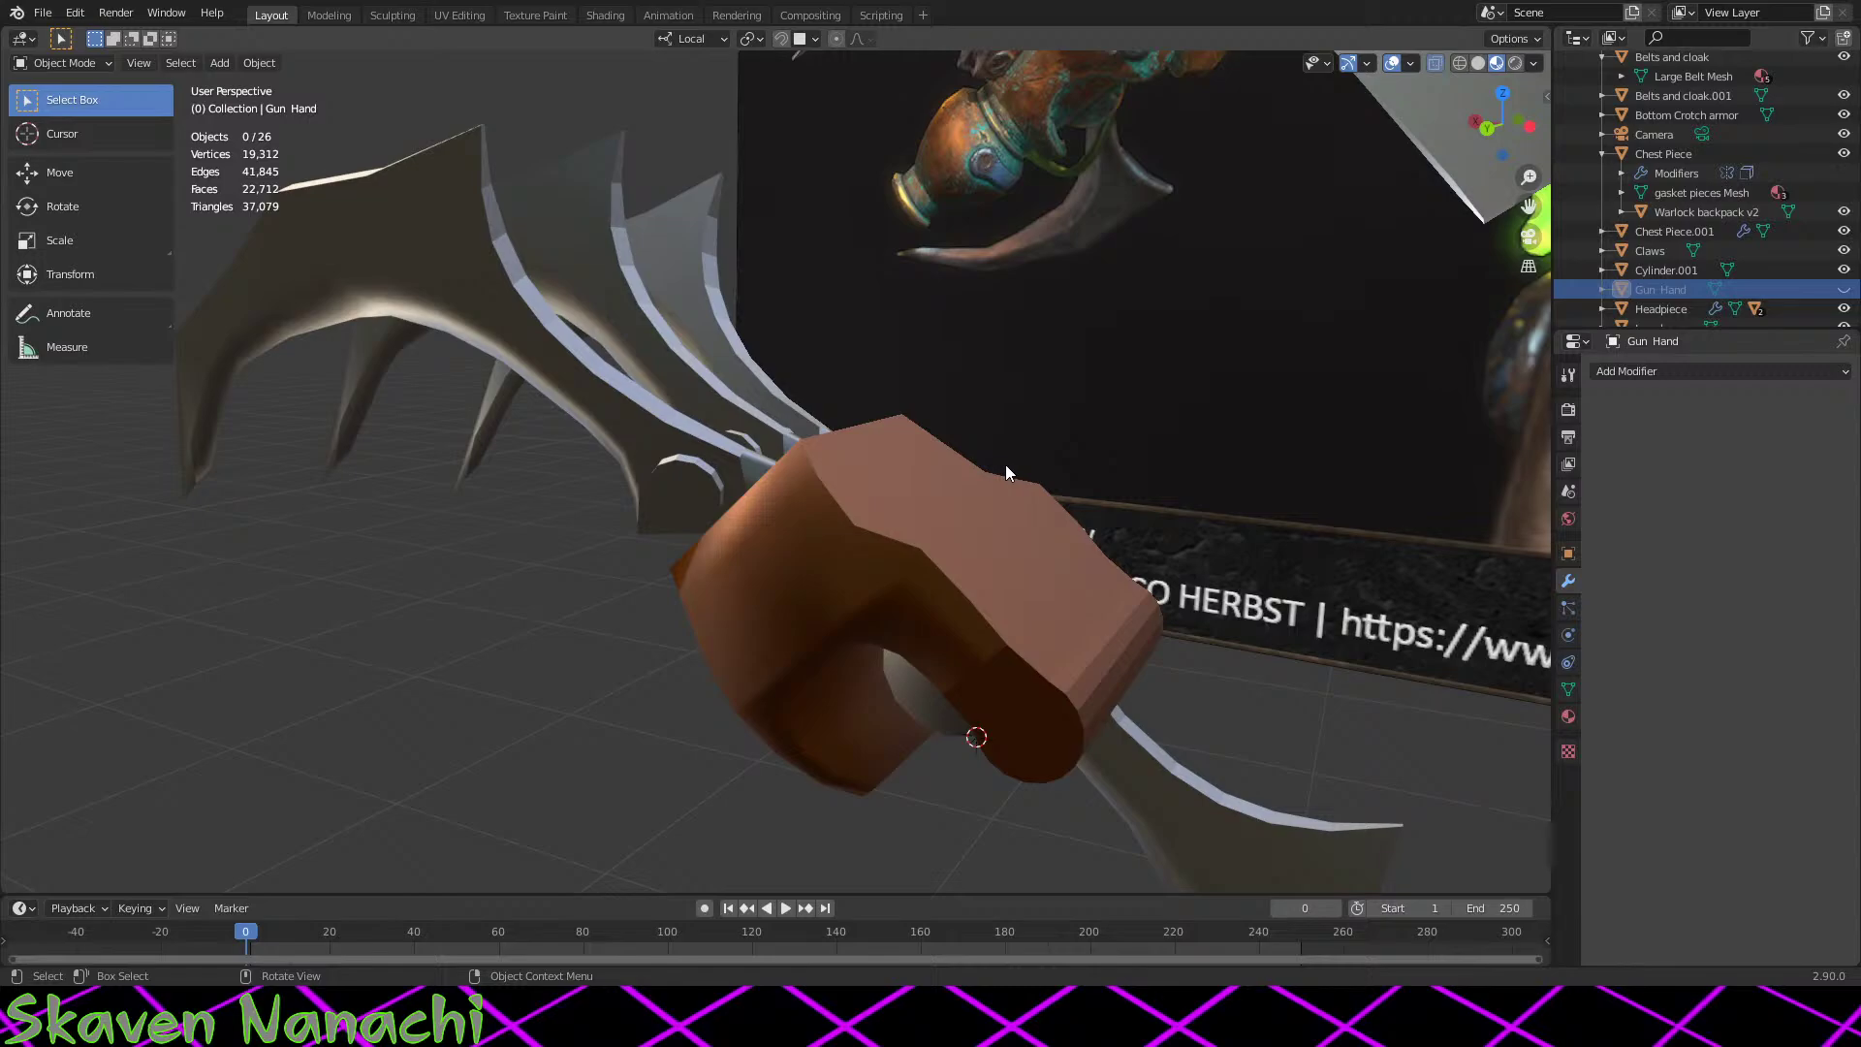
Step: Slide the selected upper-edge vertices of the wrist piece by about 0.057 and a neighbouring selection by about 0.007
middle_click_drag(991, 514, 1029, 614)
left_click(981, 630)
key("Tab")
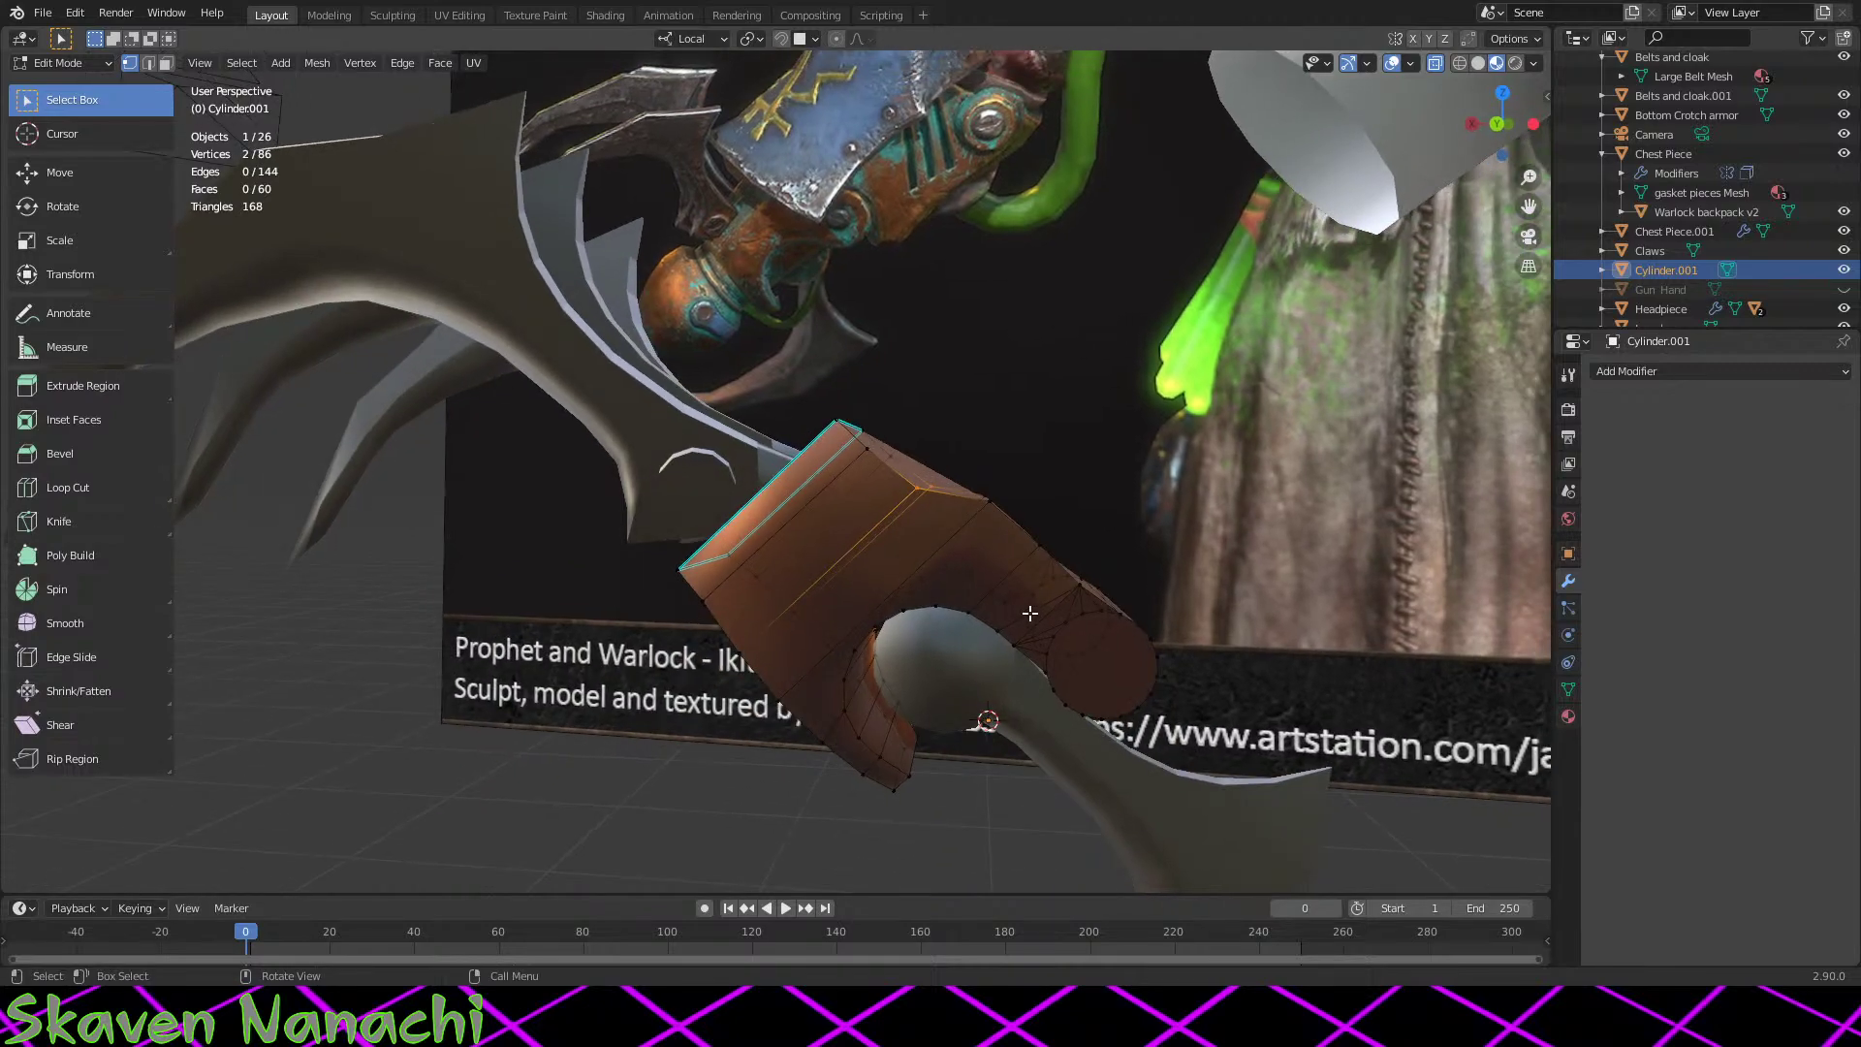
key("shift+v")
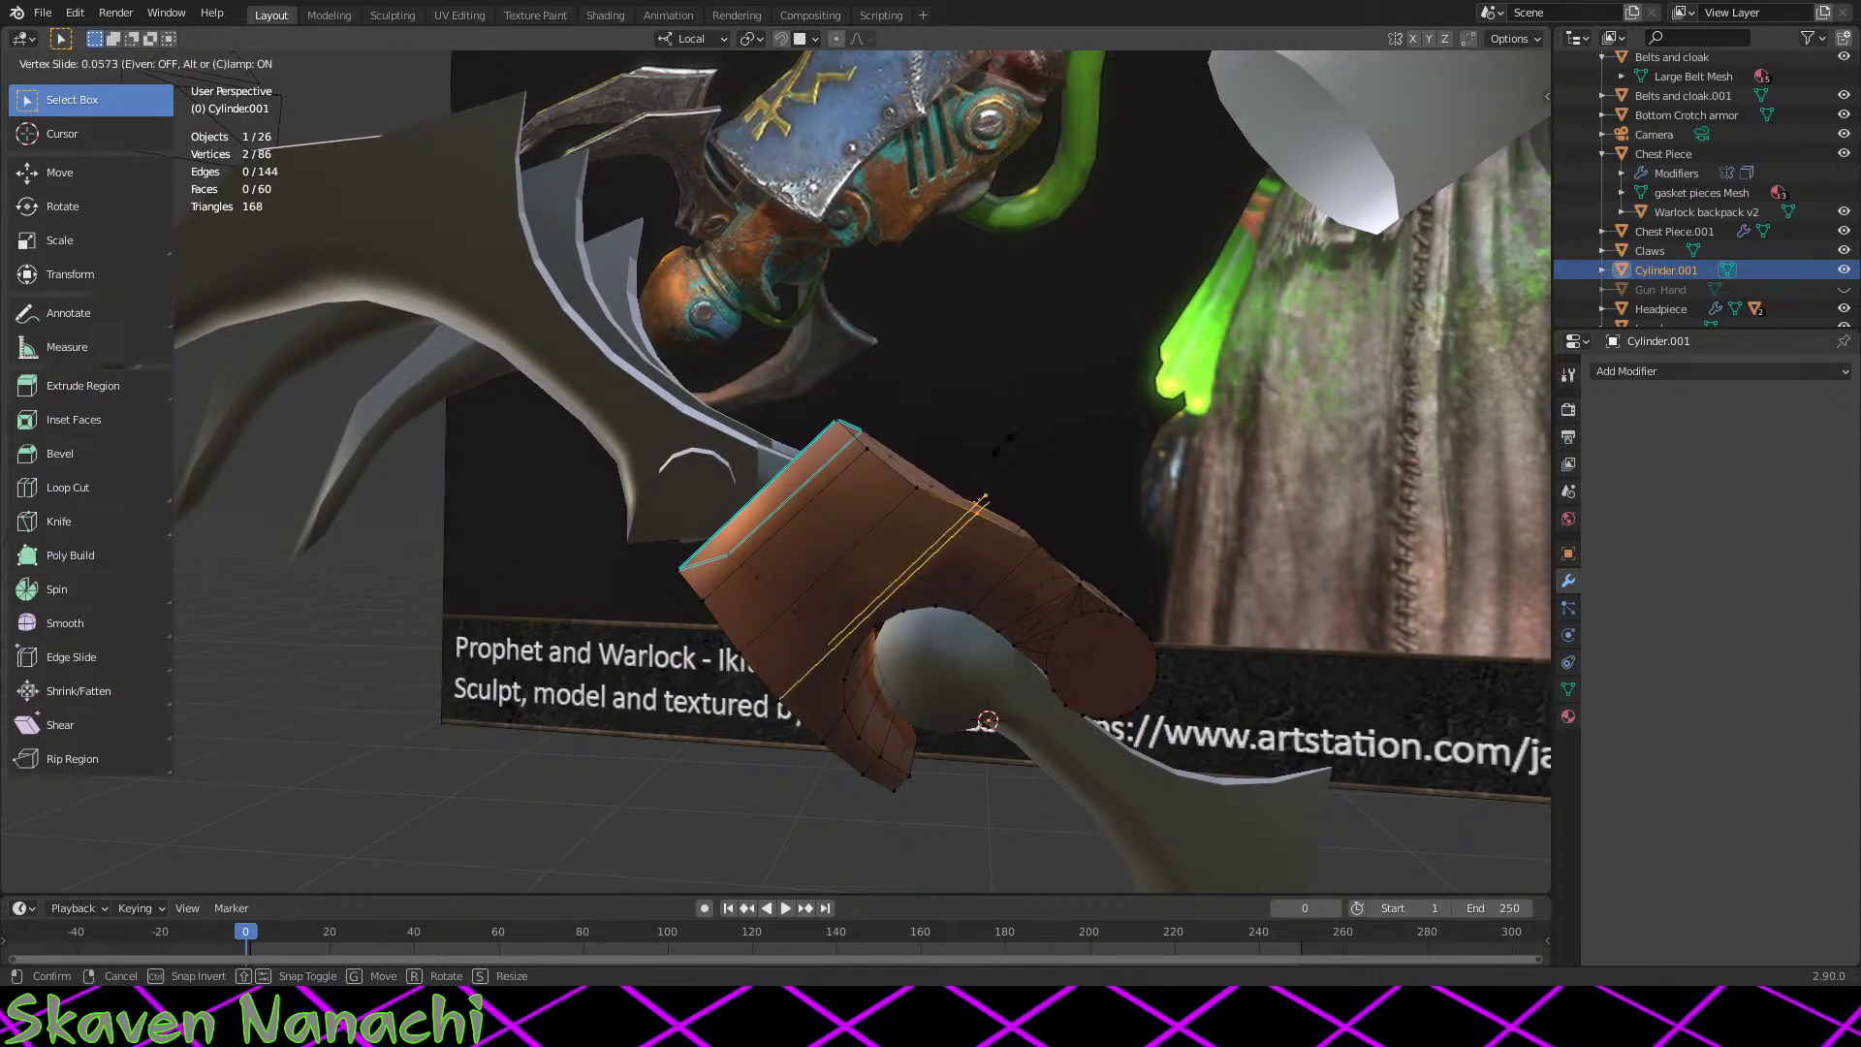
left_click(1005, 442)
middle_click_drag(1005, 442, 1054, 540)
key("shift+v")
left_click(1095, 505)
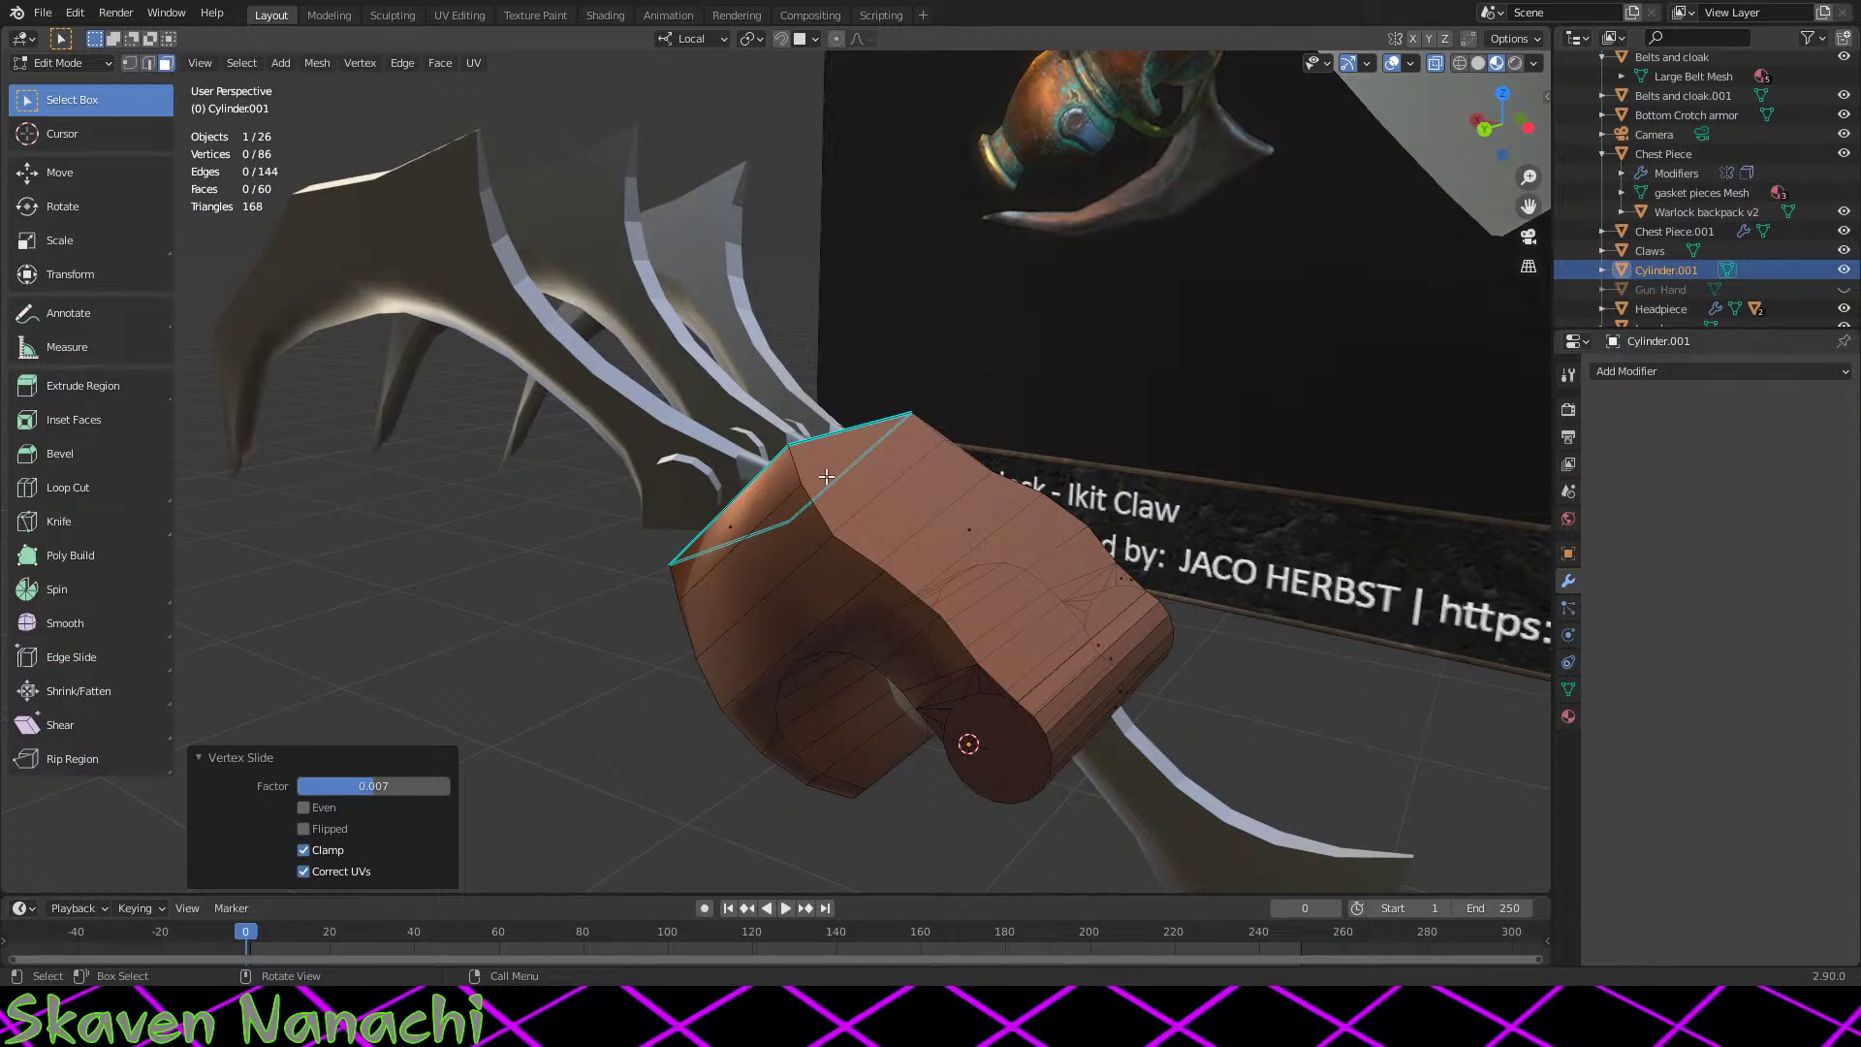
Step: Triangulate the wrist piece's large upper face and convert the resulting triangles to quads
middle_click_drag(974, 534, 1047, 512)
left_click(1047, 512)
right_click(1050, 506)
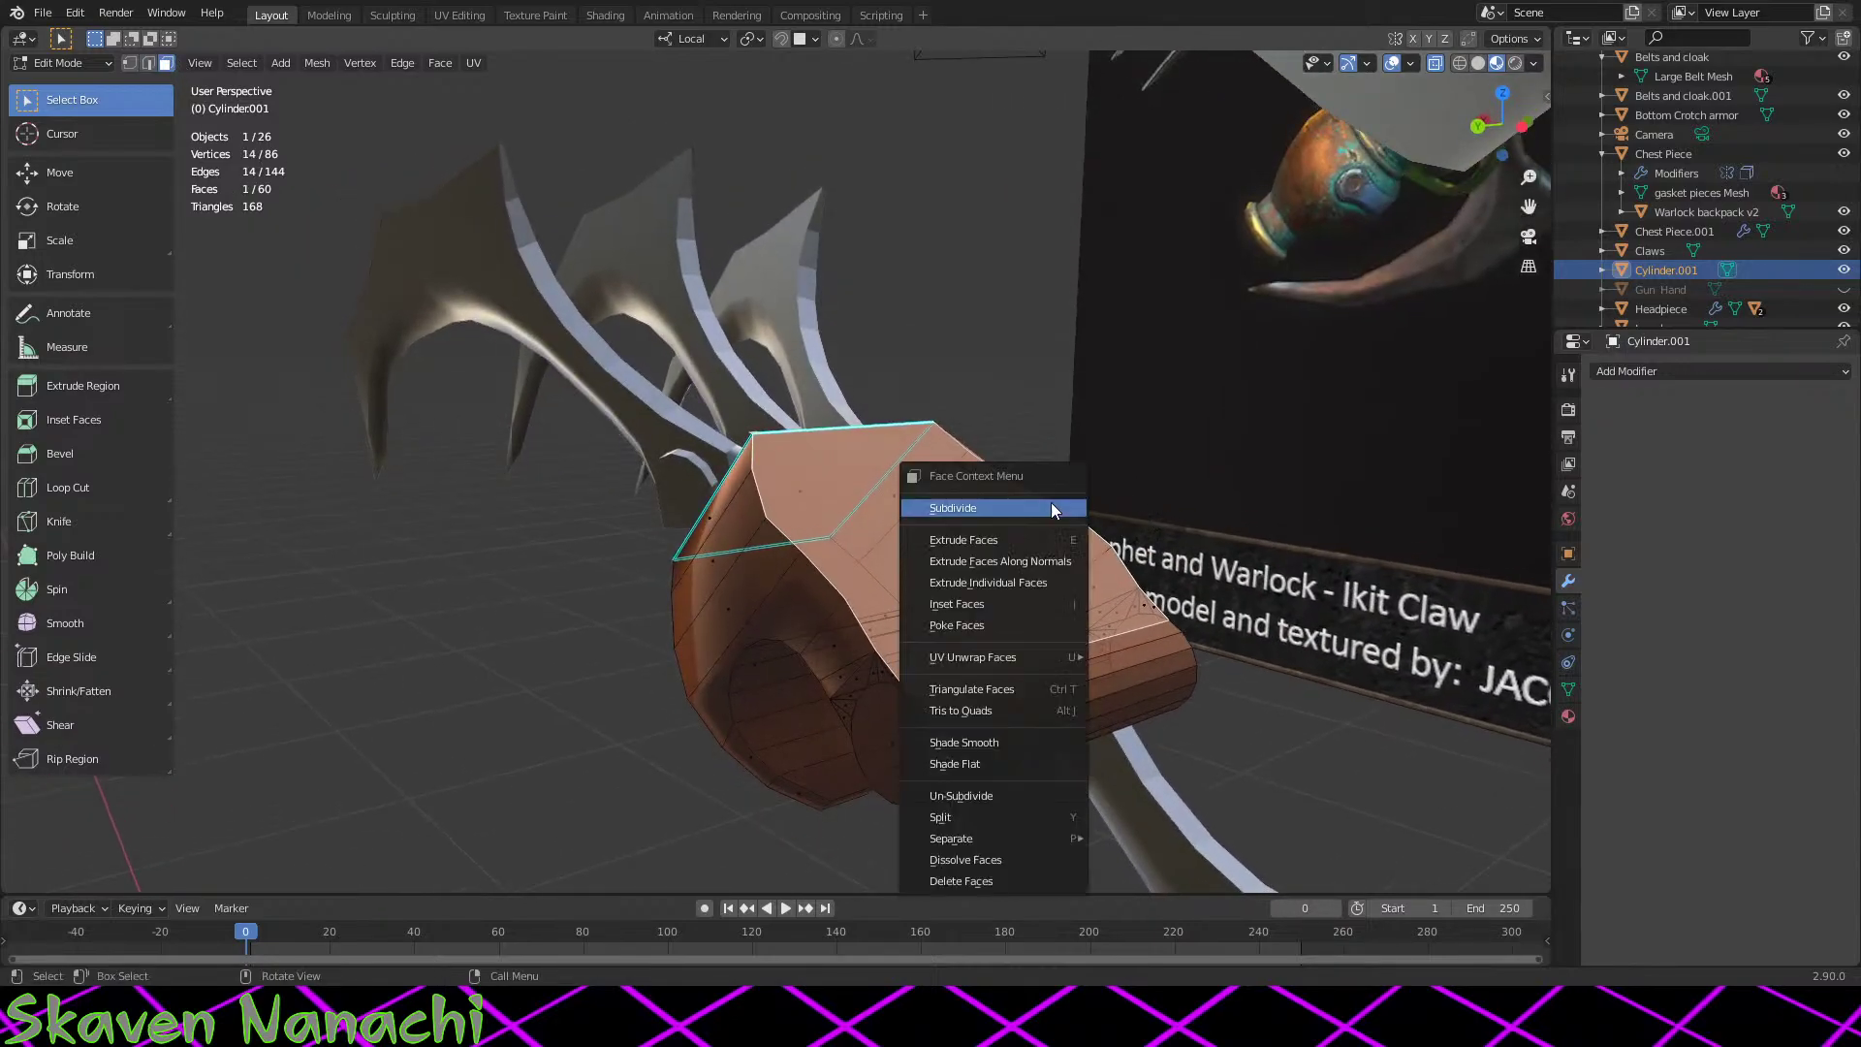
left_click(971, 689)
right_click(948, 500)
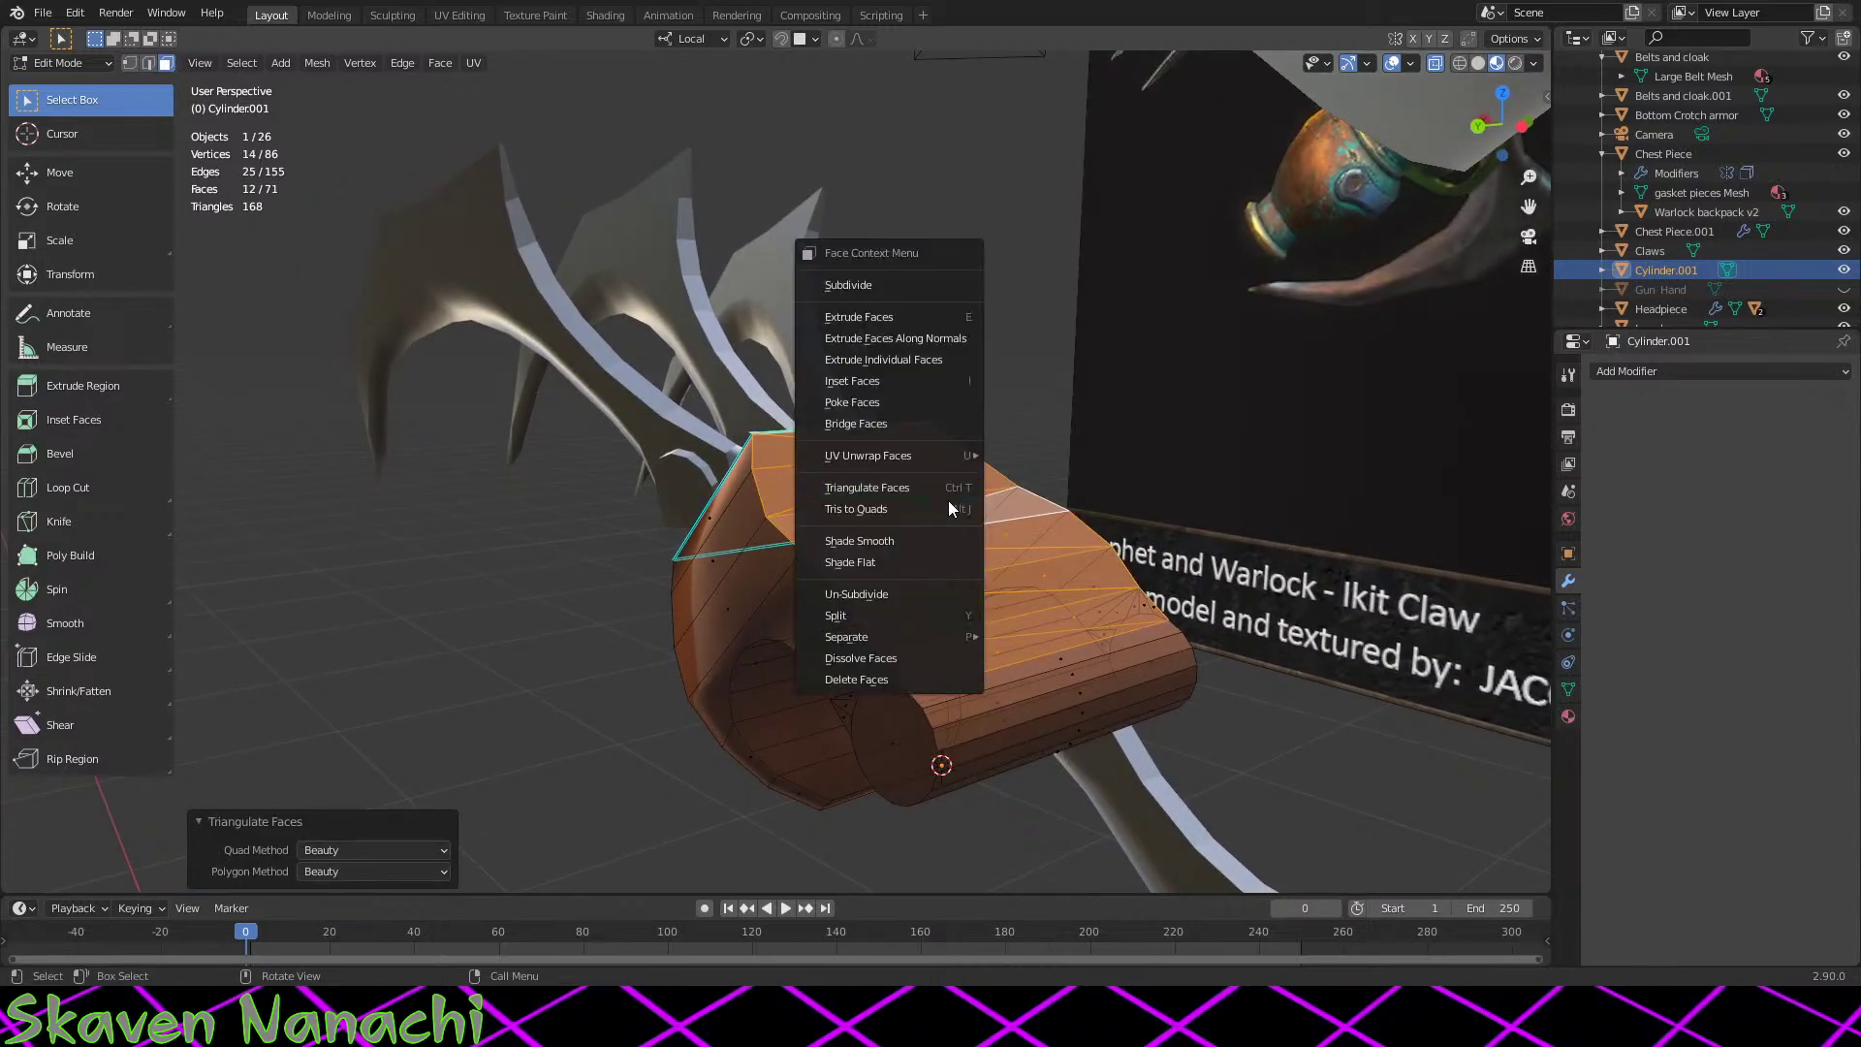
left_click(960, 521)
middle_click_drag(960, 521, 921, 369)
key("Tab")
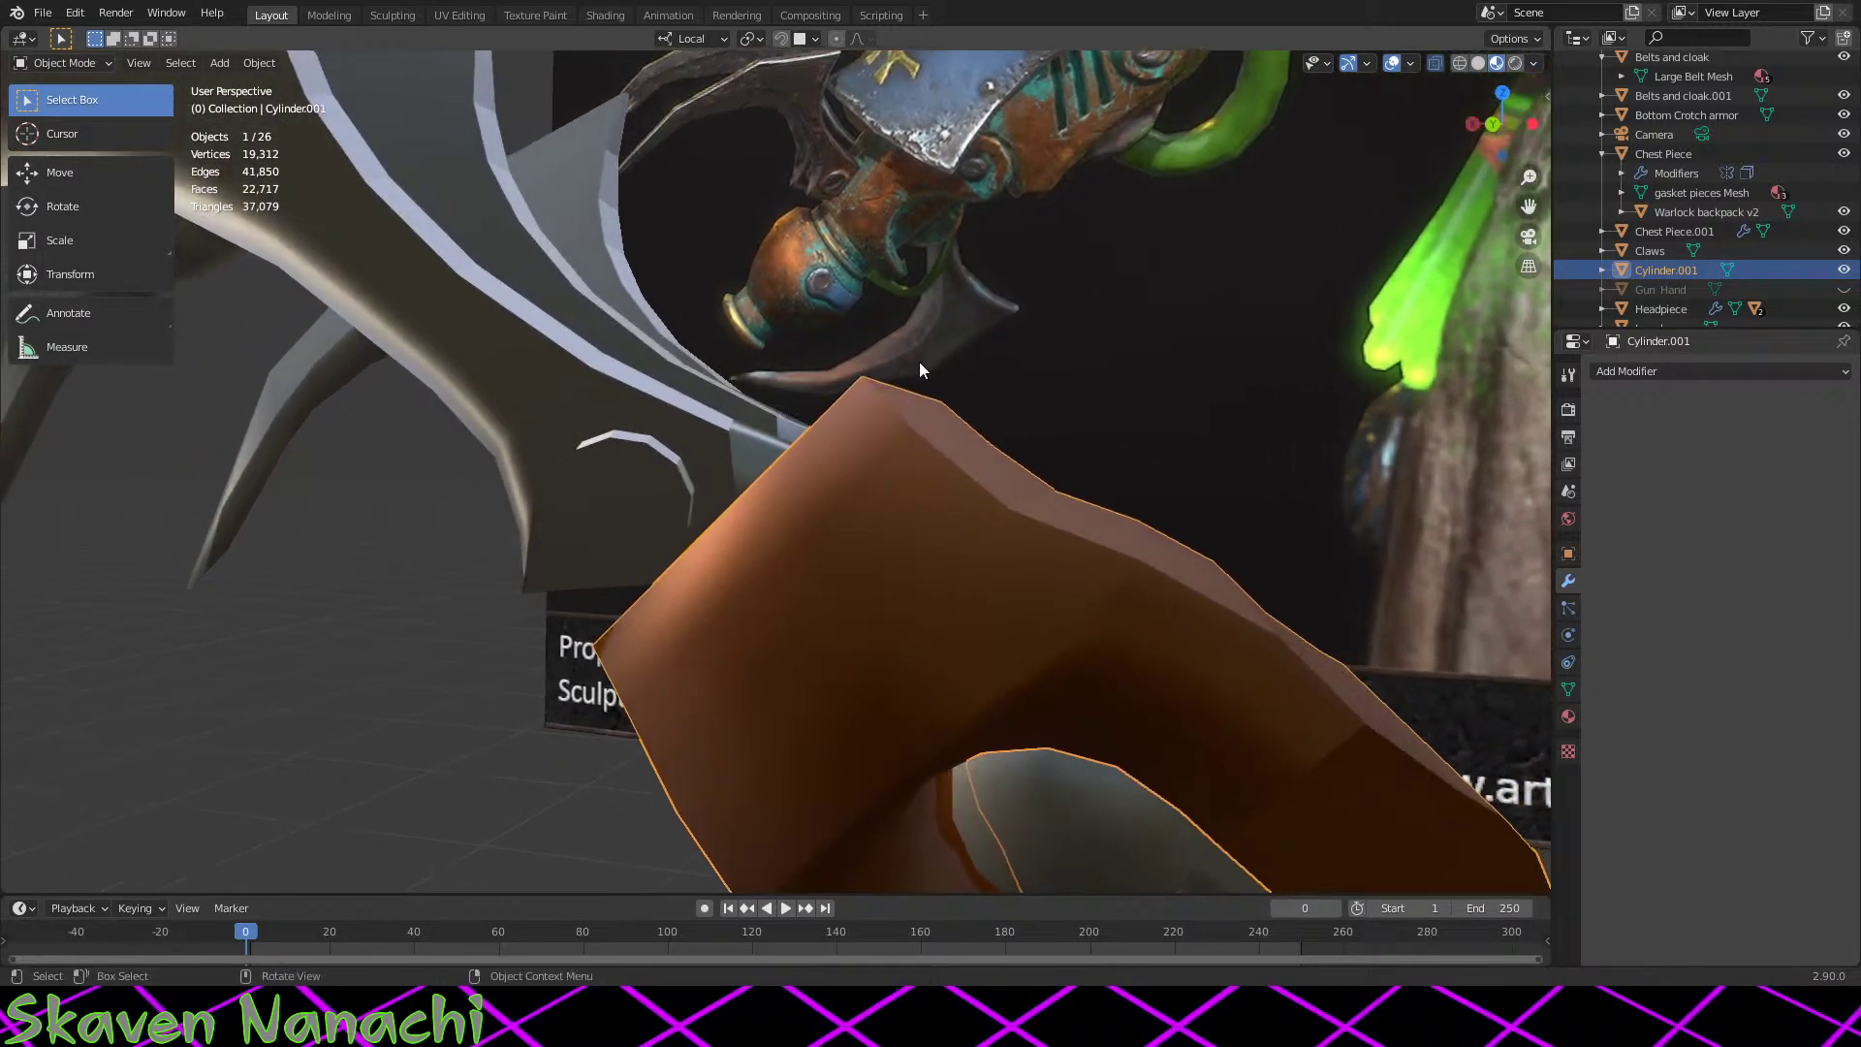
Step: Select the vertex pair across the middle of the wrist piece's upper surface and slide it along its edges
key("Tab")
left_click(129, 64)
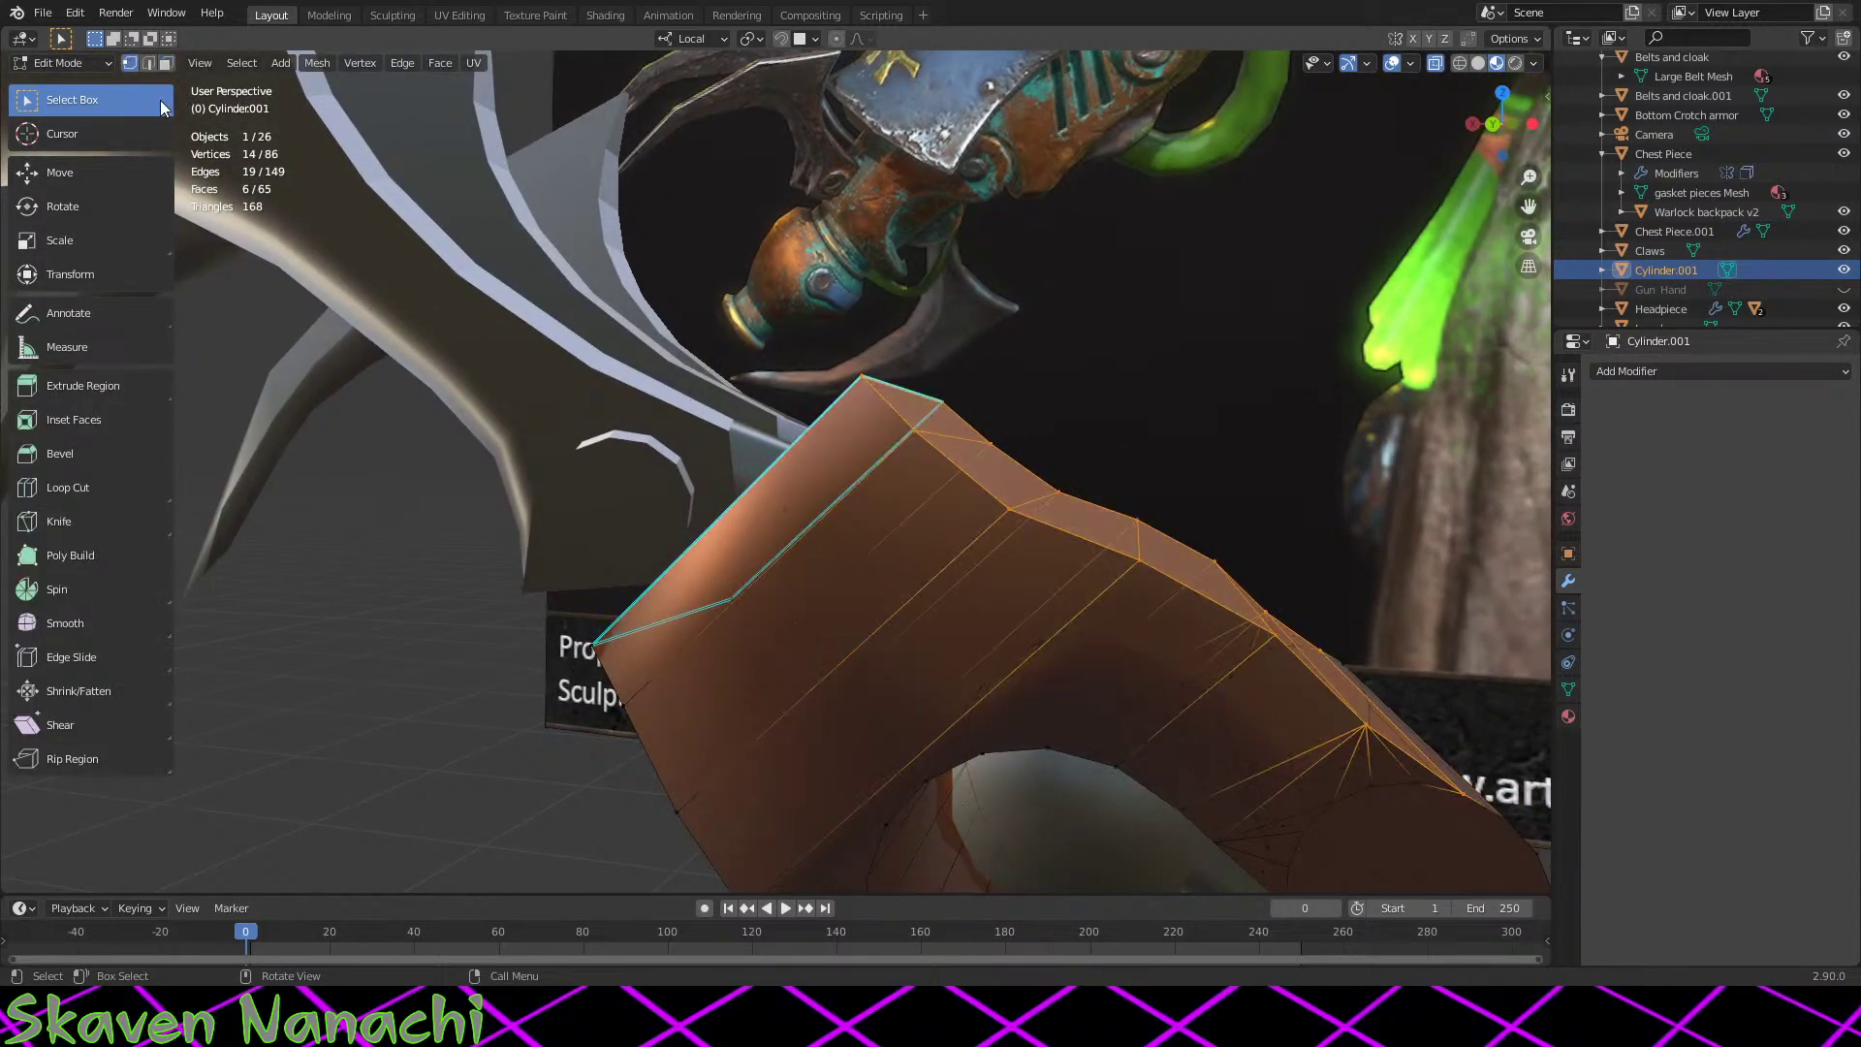
middle_click_drag(1483, 731, 1388, 641)
left_click_drag(1130, 559, 1093, 598)
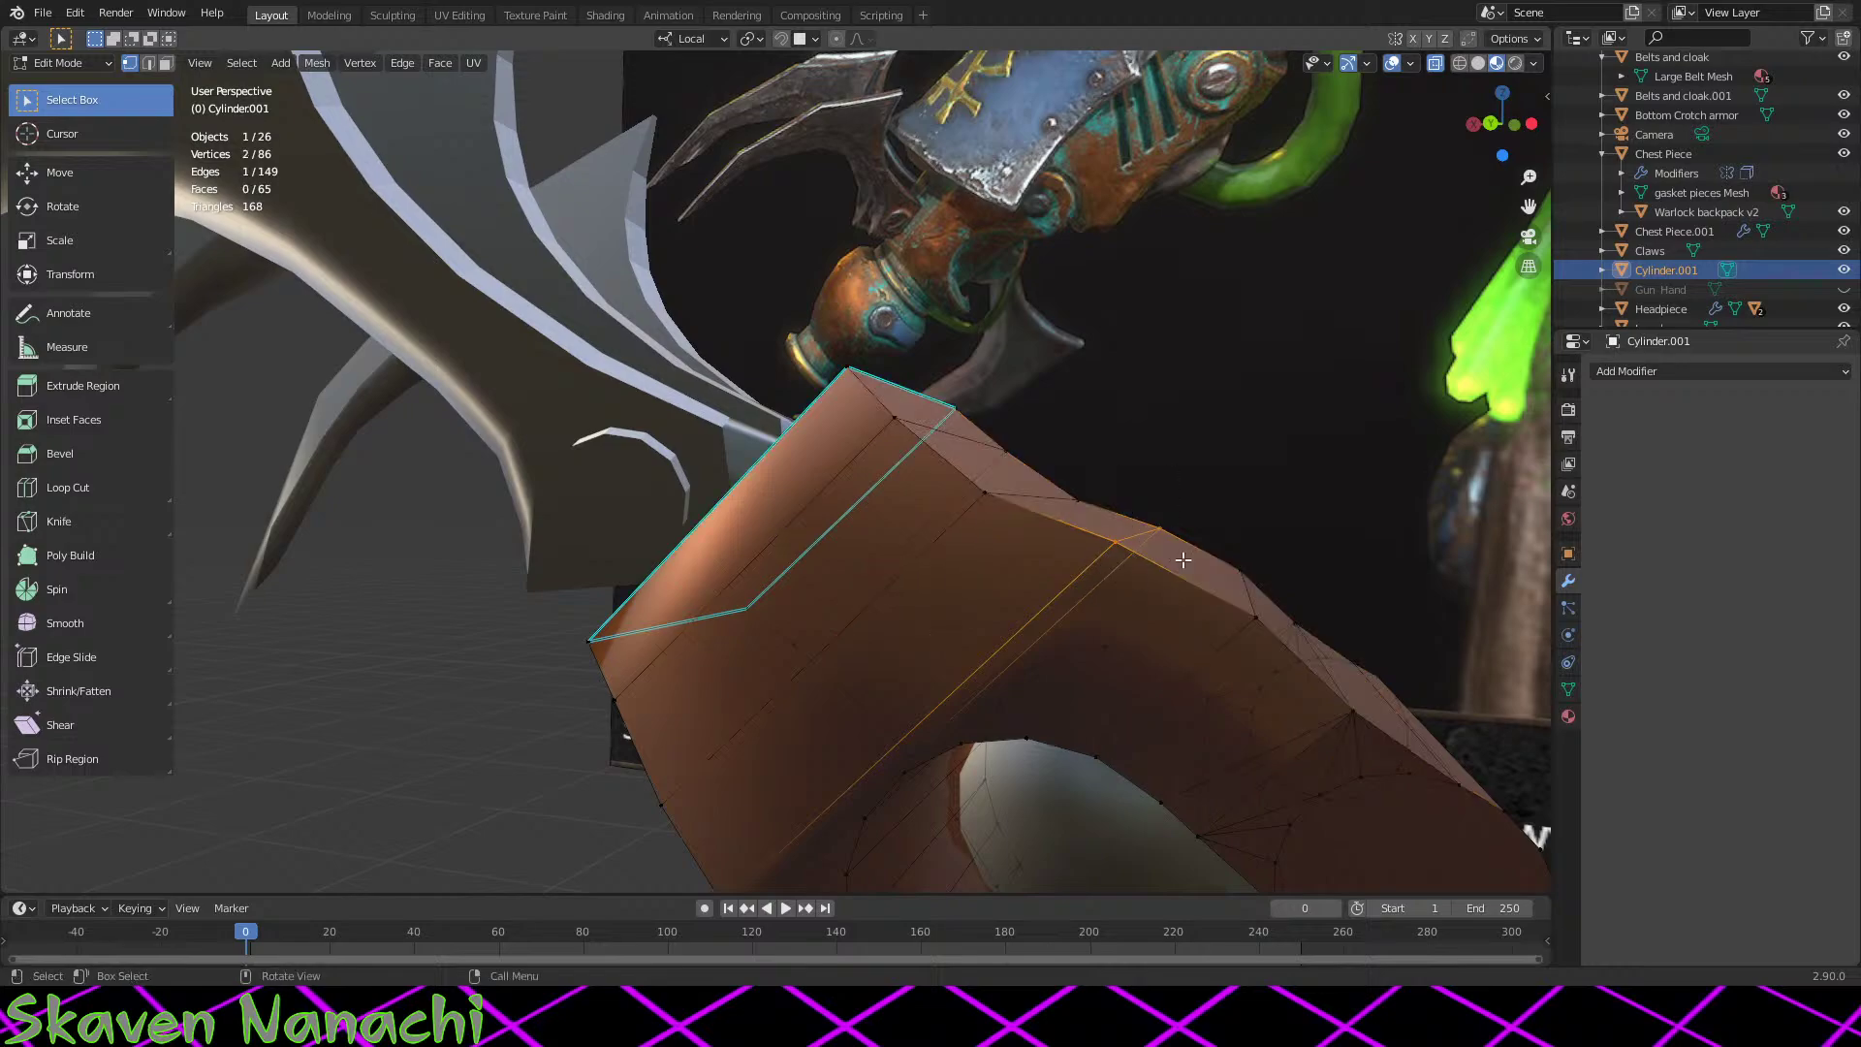
middle_click_drag(1179, 556, 1274, 404)
key("g")
key("g")
left_click(1302, 366)
Step: Slide single vertices at the middle of the wrist piece's upper surface along their edges to smooth its outline
left_click(1160, 520)
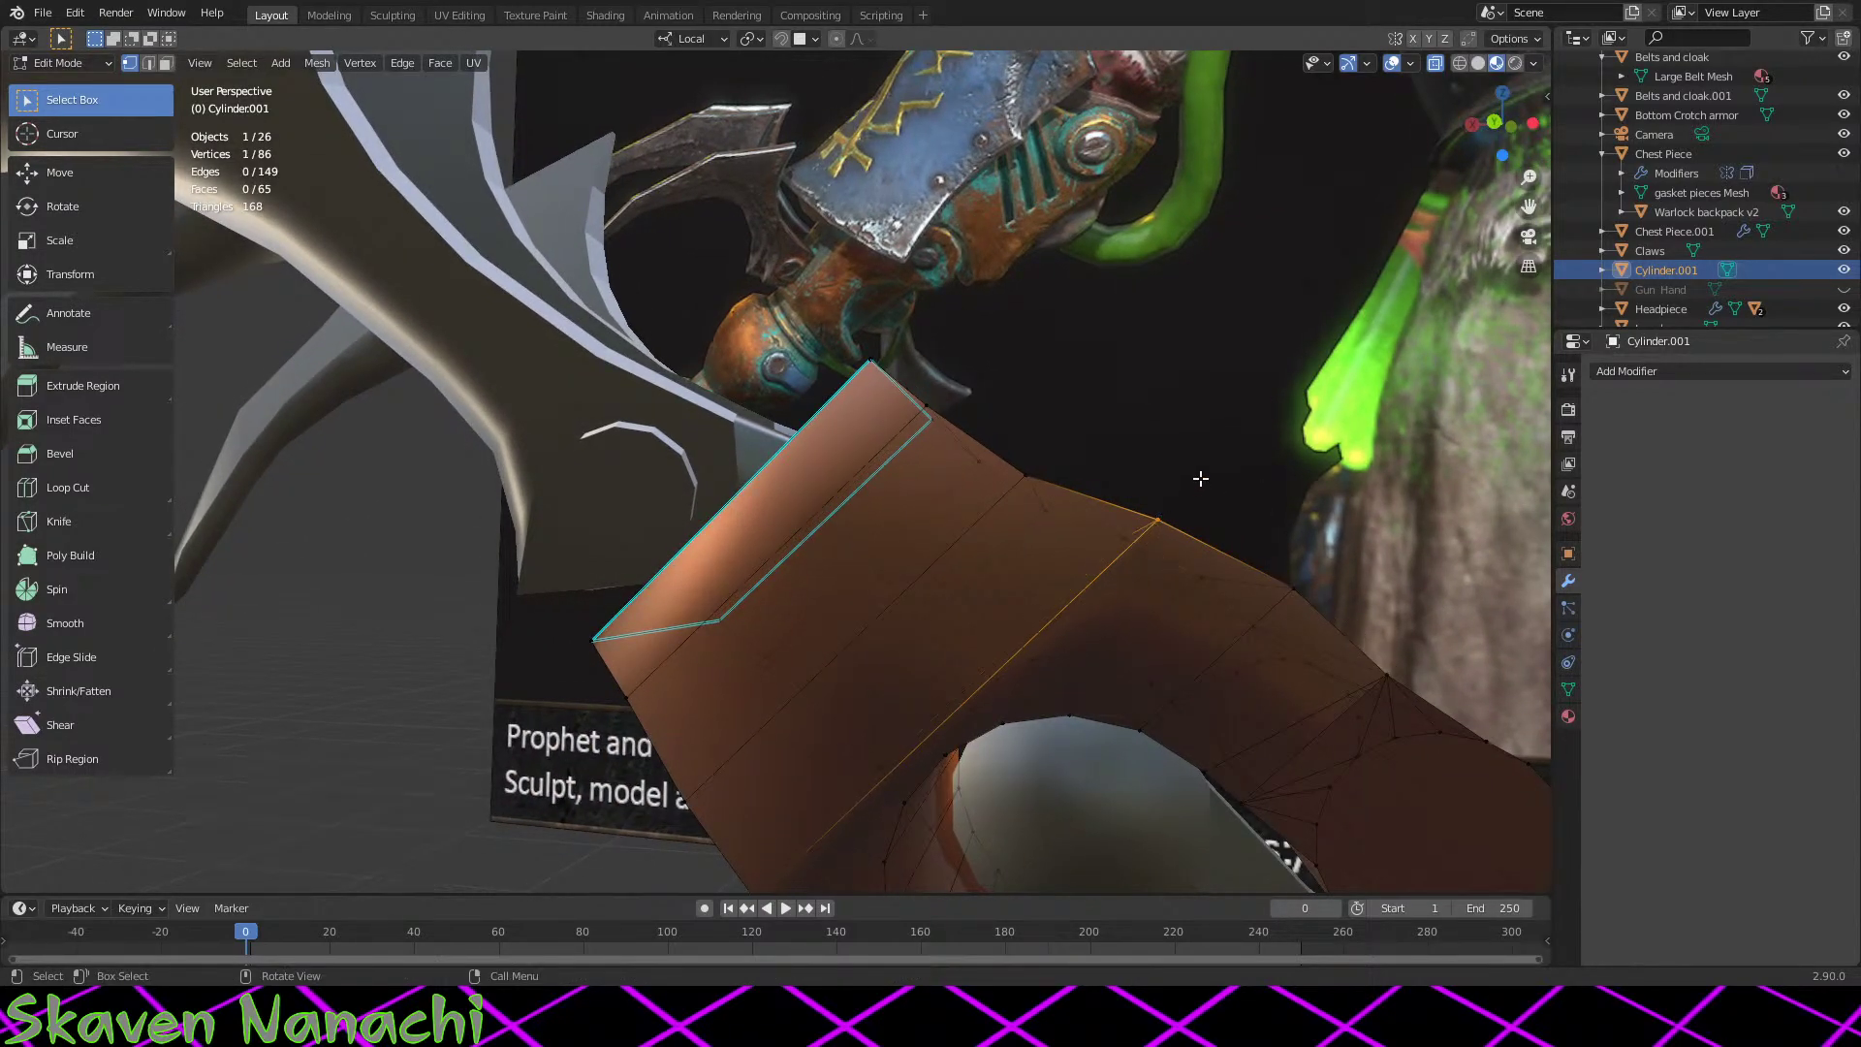
key("g")
key("g")
left_click(1182, 496)
middle_click_drag(1182, 497, 1235, 608)
key("g")
key("g")
left_click(1215, 451)
Step: Slide the near vertex between the wrist piece's middle and rounded end by a factor of about 0.03
key("Tab")
key("Tab")
key("g")
key("g")
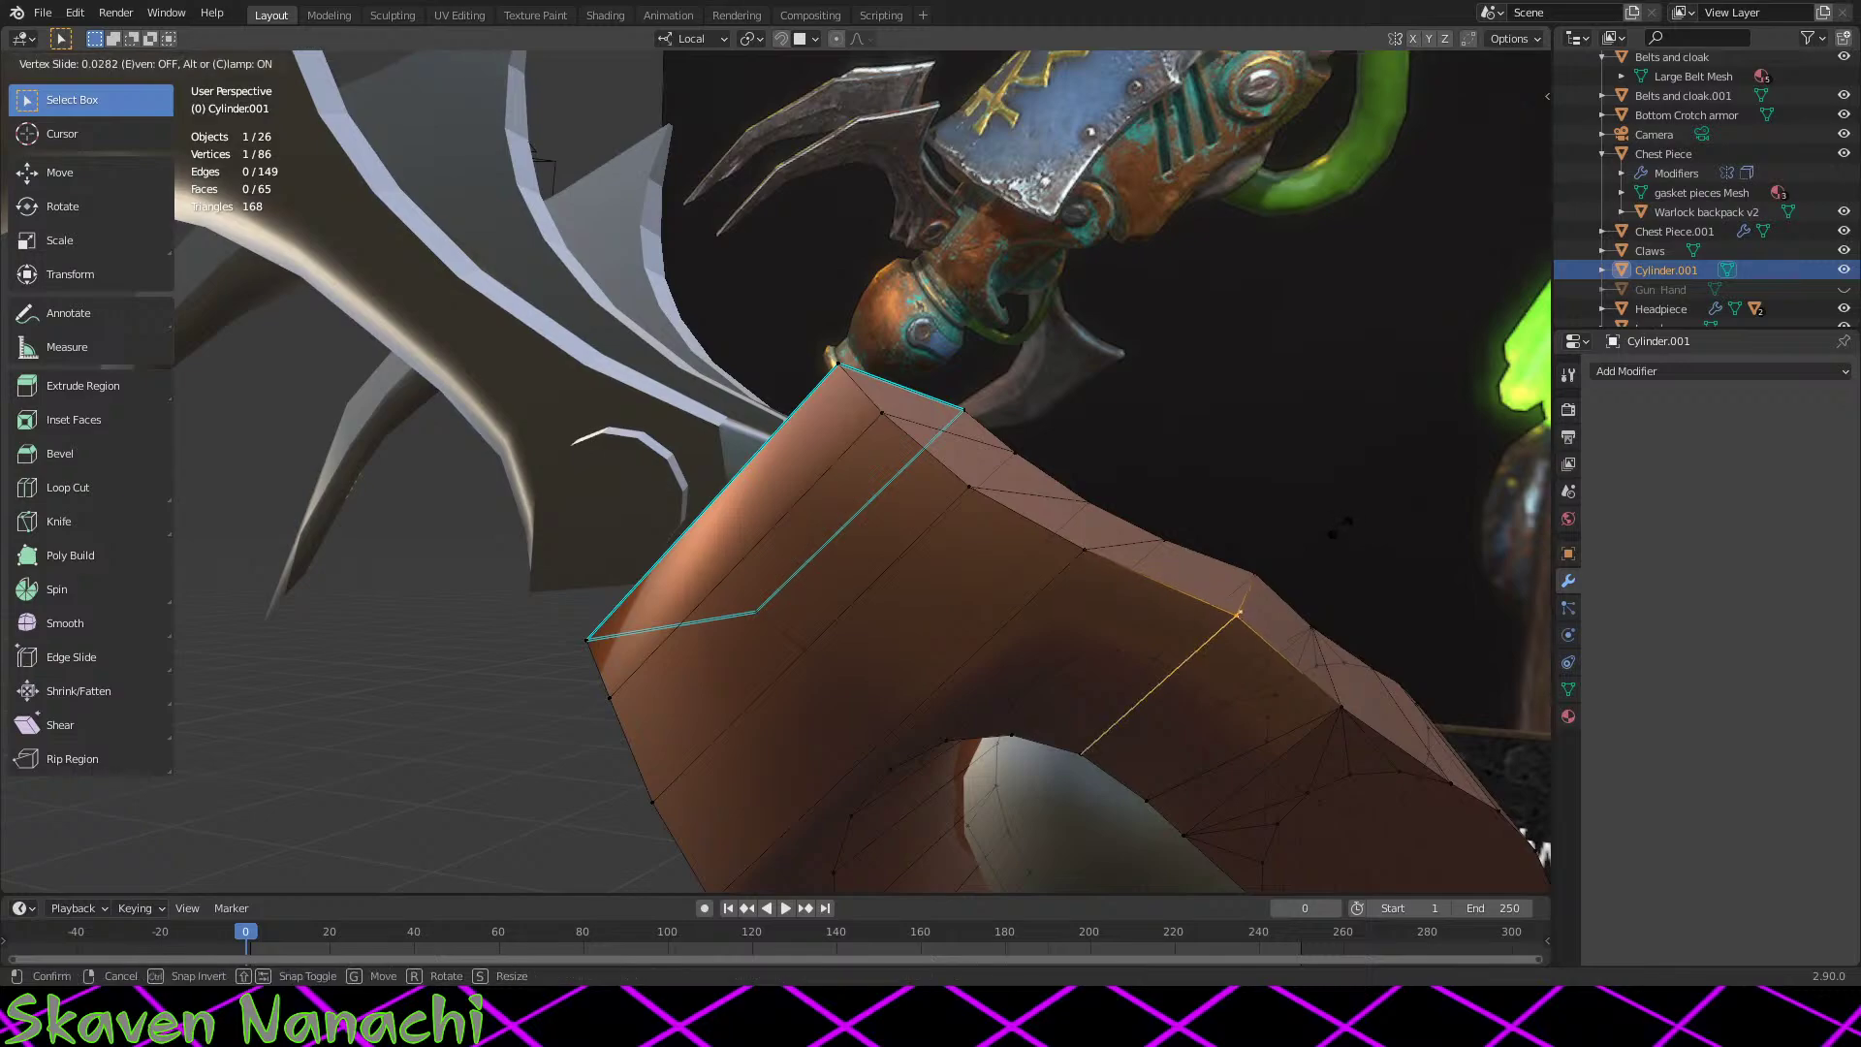
left_click(1338, 532)
Step: Slide the opposite vertex near the wrist piece's rounded end by about 0.11 and refine it with another vertex slide
left_click(1274, 553)
key("g")
key("g")
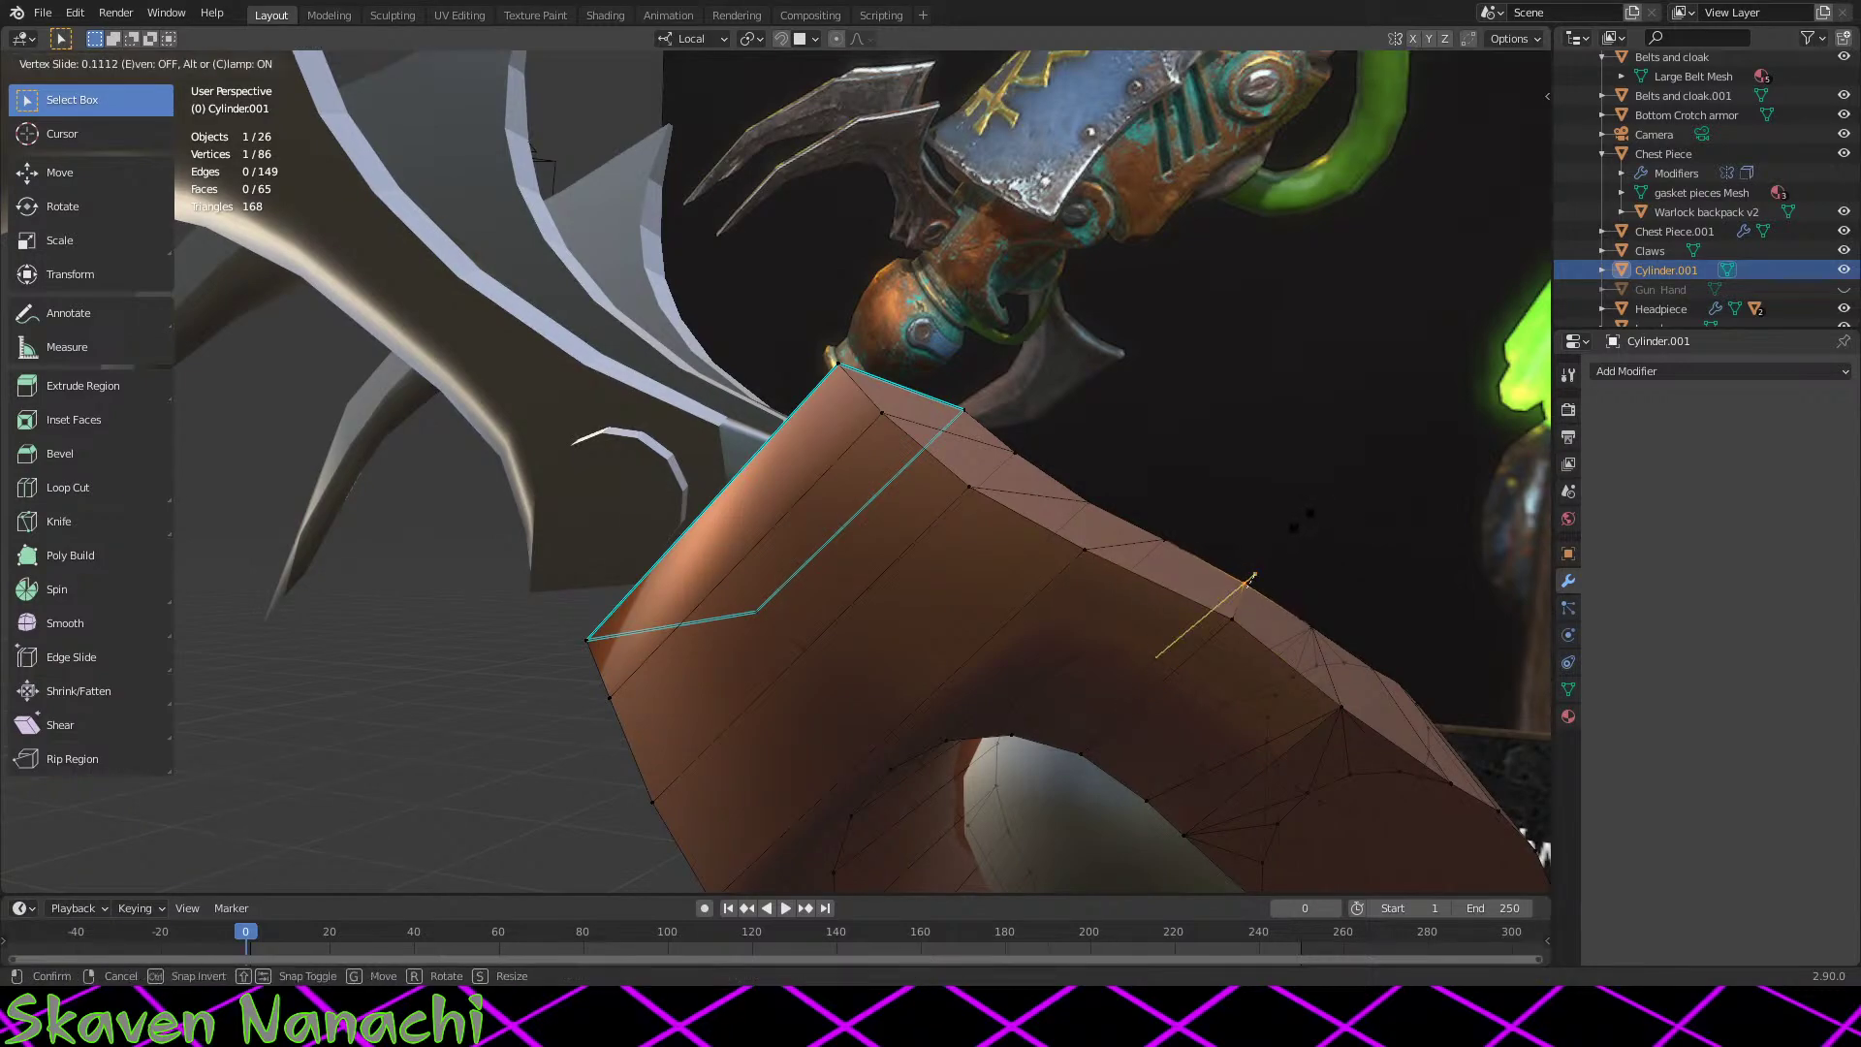
left_click(1300, 528)
middle_click_drag(1261, 609, 1132, 632)
key("g")
key("g")
left_click(1260, 579)
Step: Inspect the smoothed upper surface of the wrist piece from several angles outside mesh editing
key("Tab")
scroll(972, 653, "down", 4)
middle_click_drag(972, 652, 1145, 651)
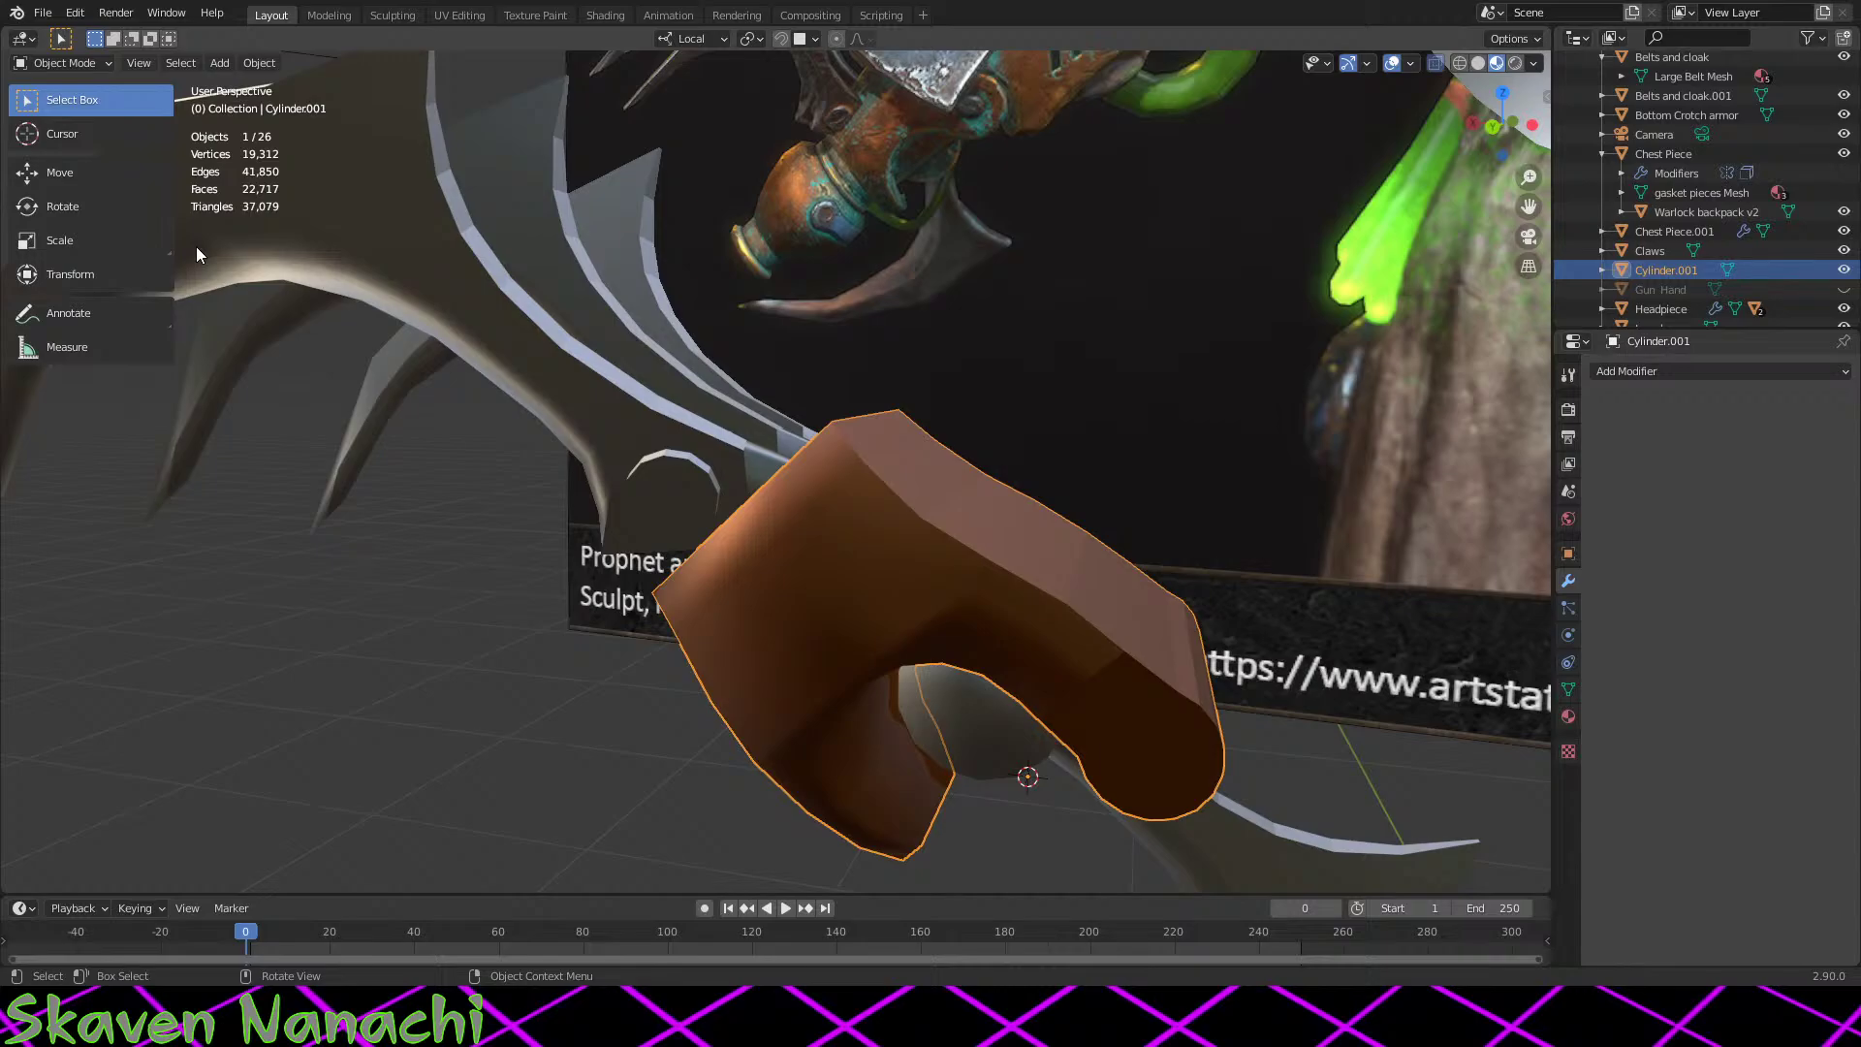
middle_click_drag(531, 433, 568, 452)
key("Tab")
key("Tab")
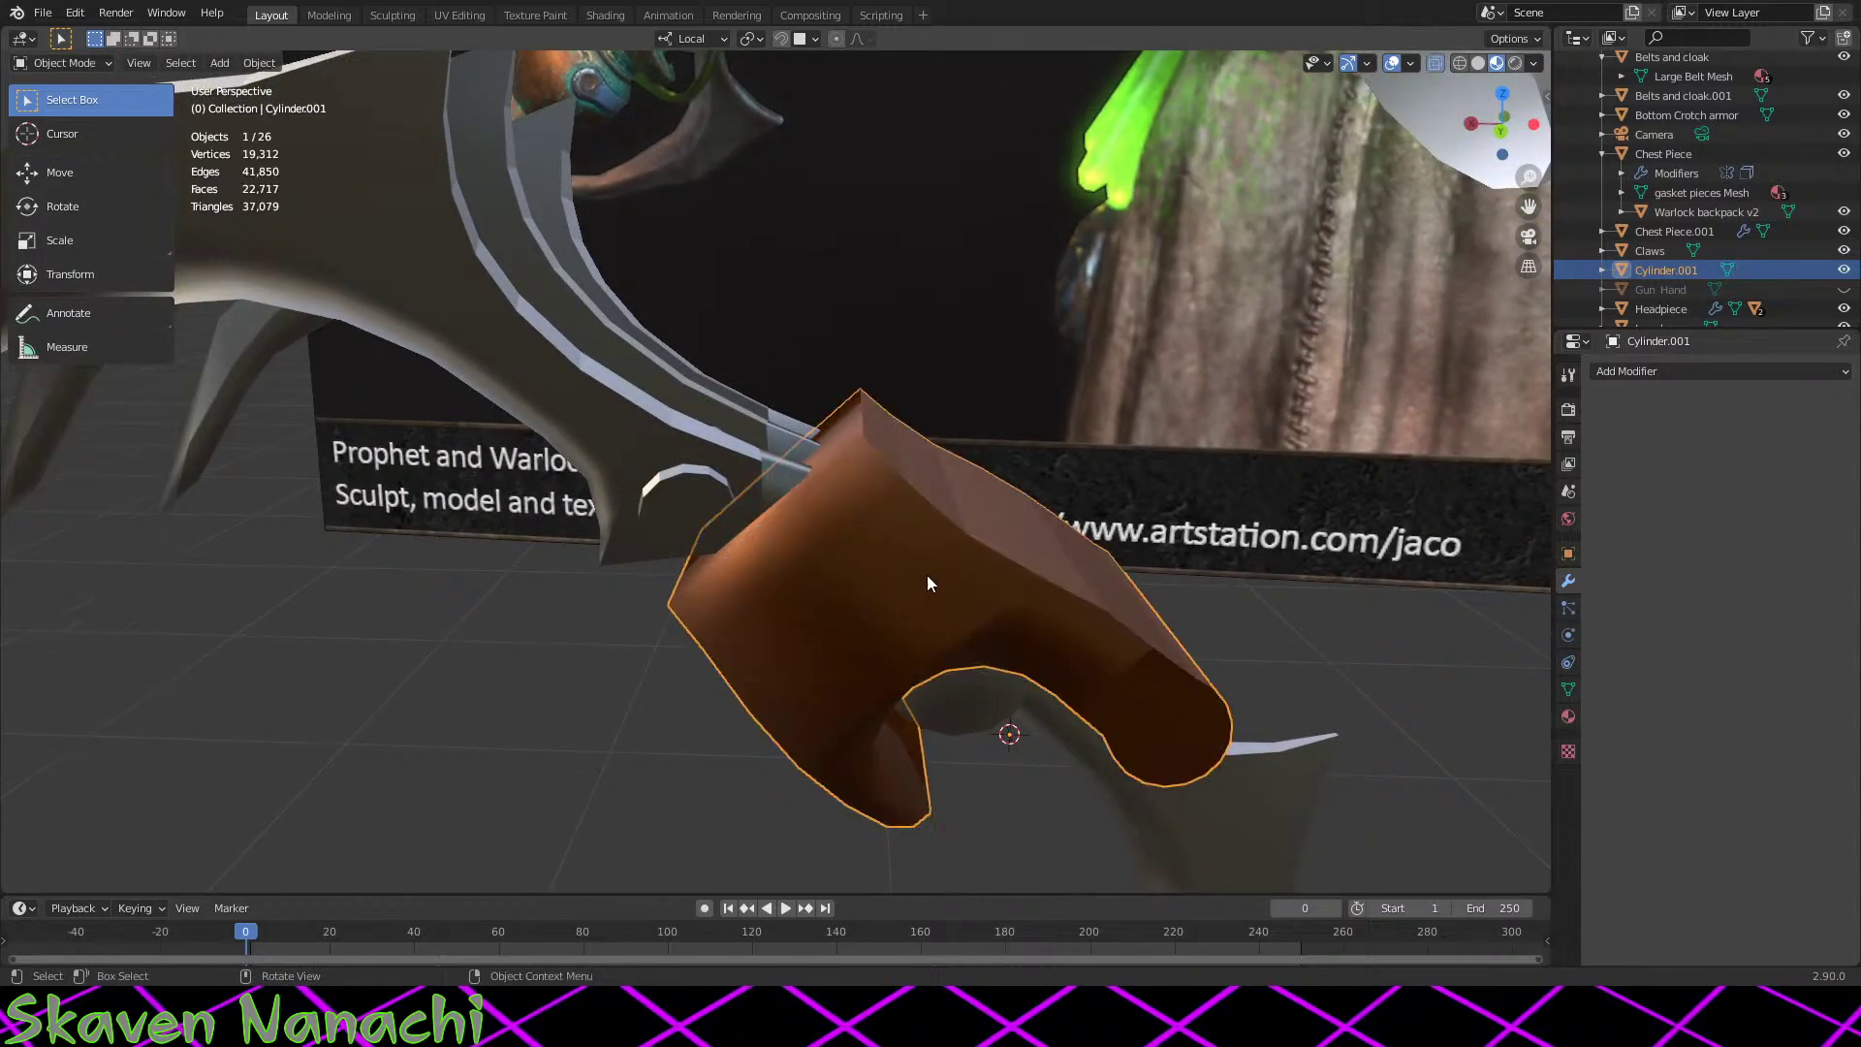
mouse_move(926, 573)
middle_mouse_down()
mouse_move(980, 548)
mouse_move(929, 557)
mouse_move(1138, 520)
mouse_move(942, 585)
middle_mouse_up()
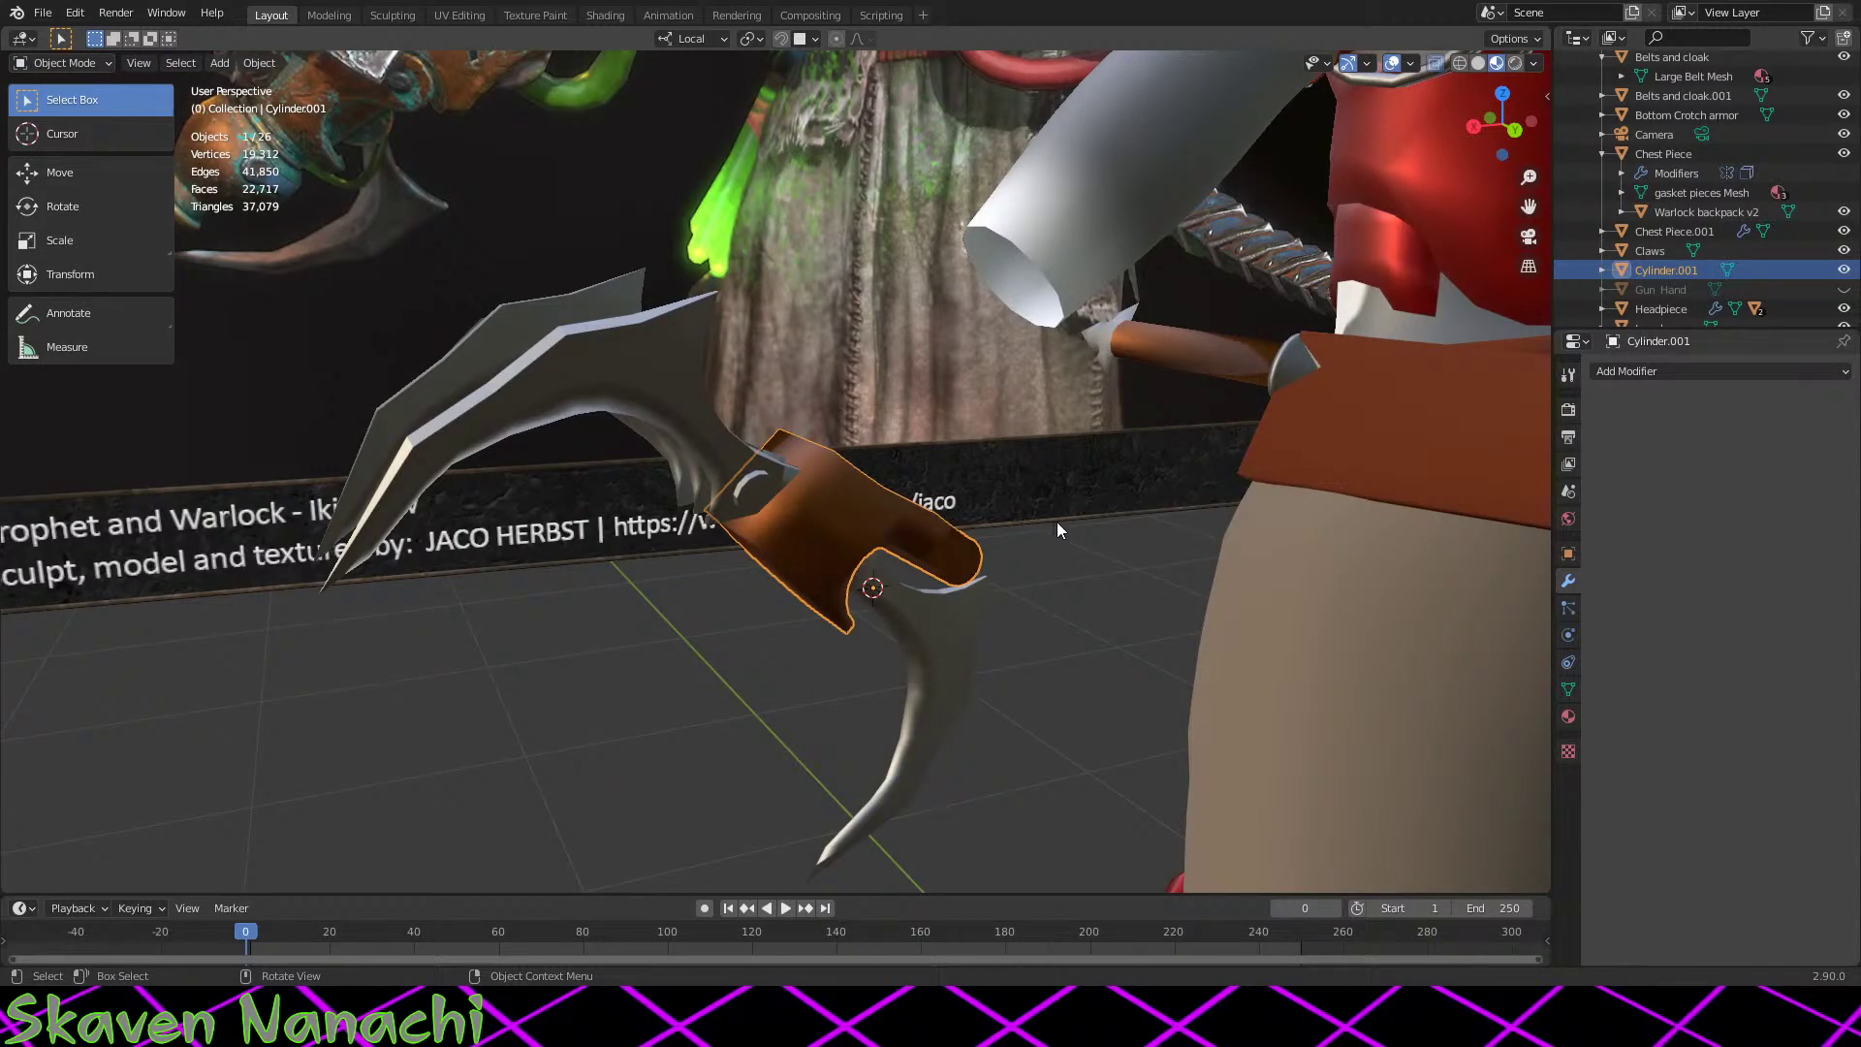
Step: Unhide the Arm Armor and the Gun Hand around the wrist piece
scroll(1782, 235, "up", 5)
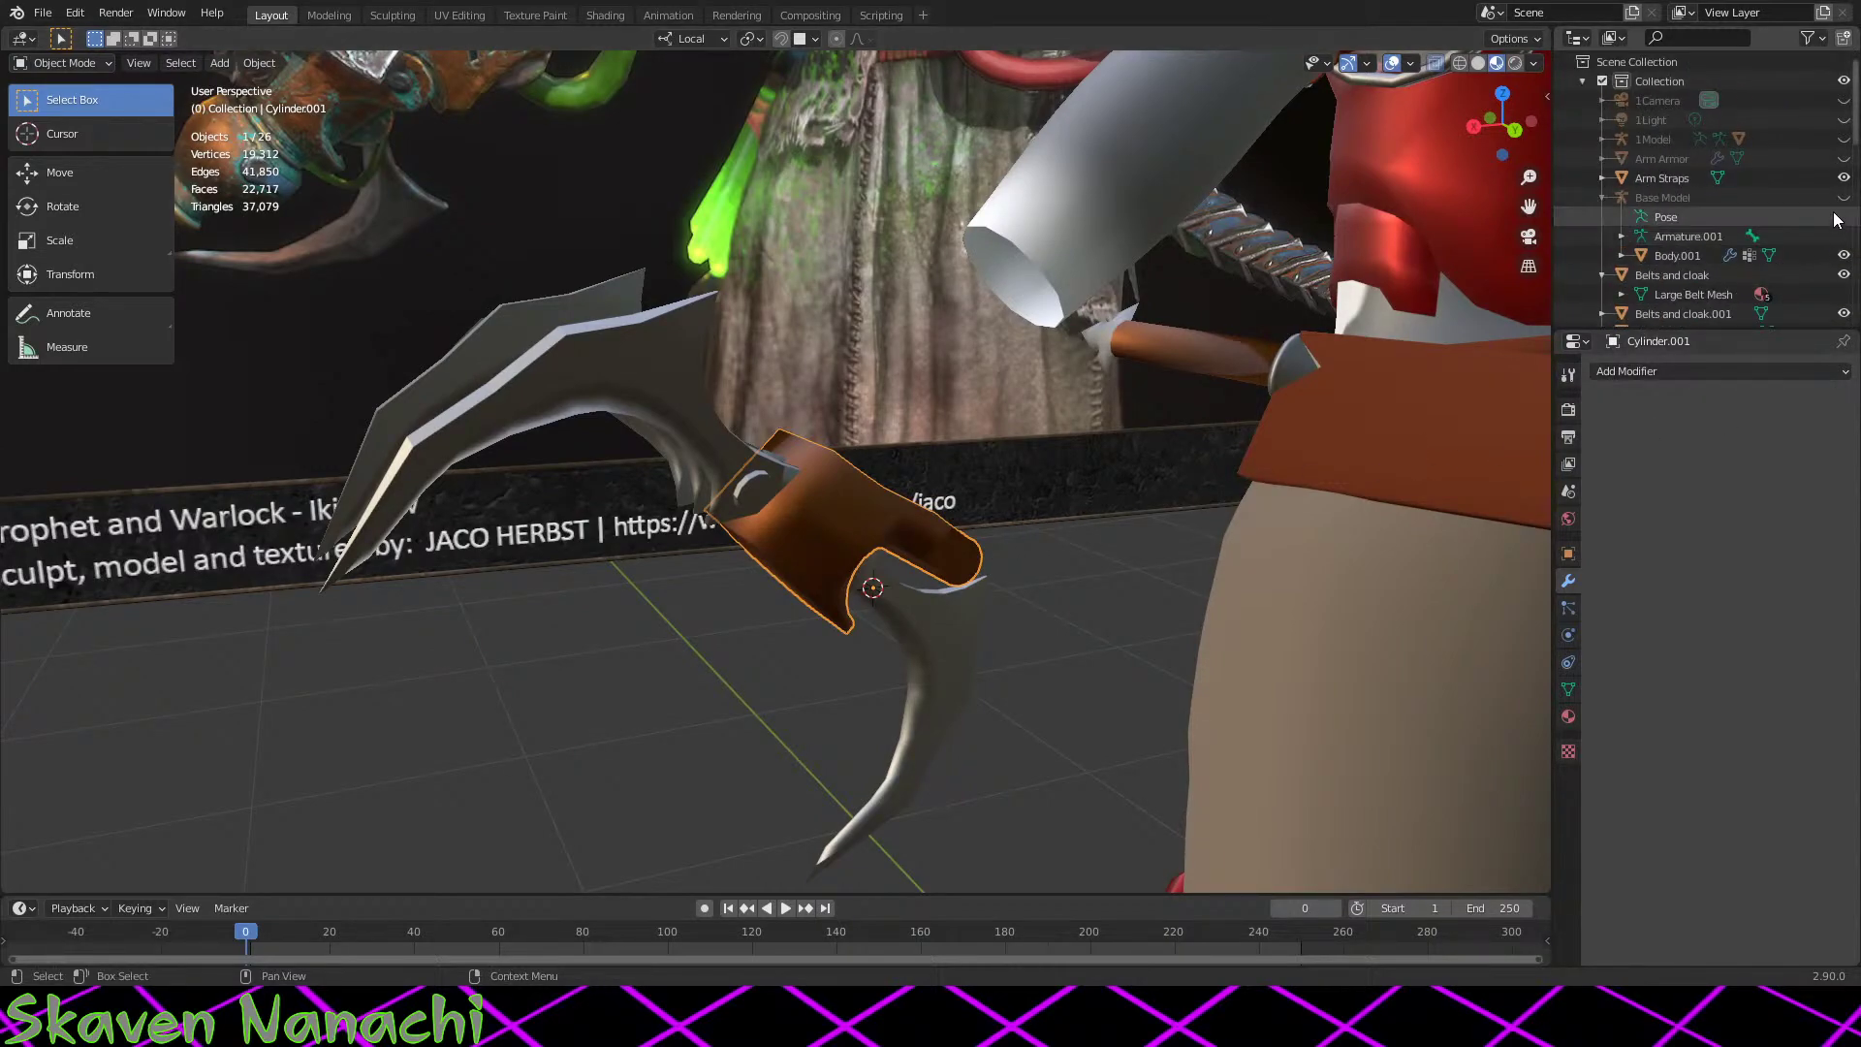
left_click(1844, 161)
left_click(1843, 161)
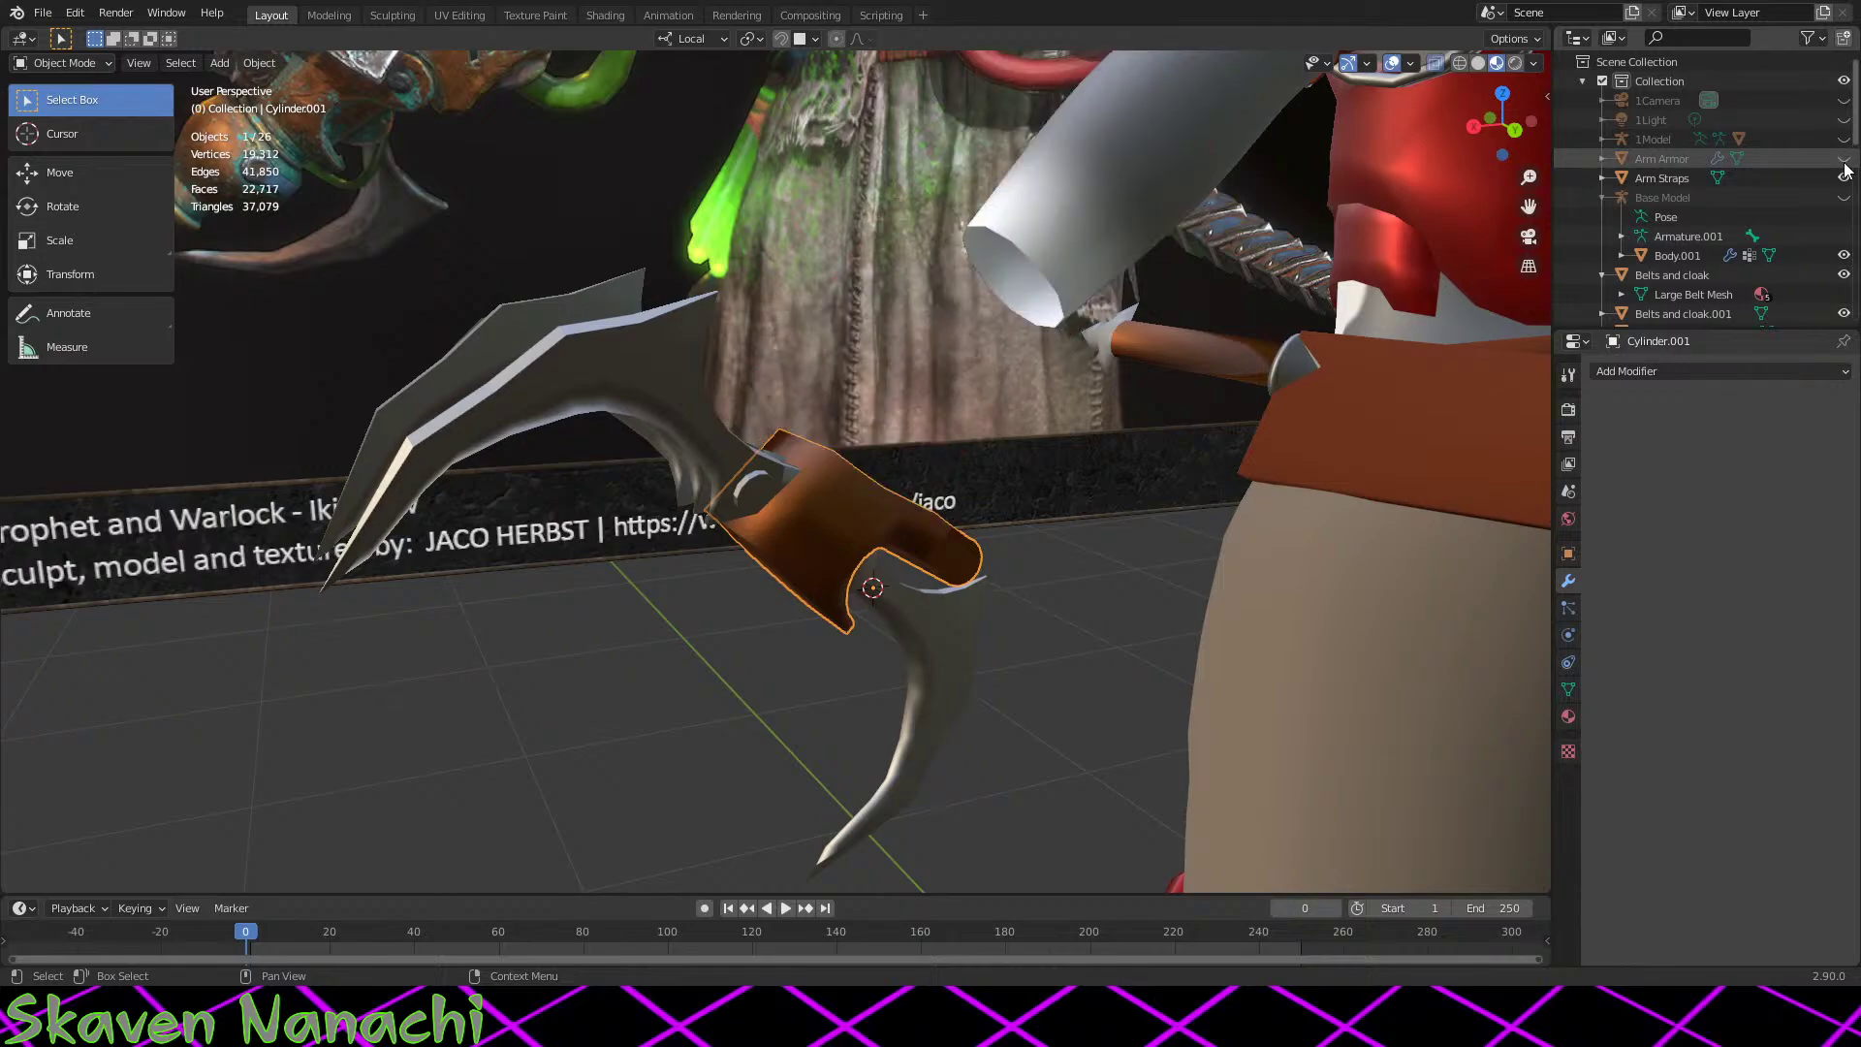
left_click(1844, 161)
scroll(1694, 187, "down", 4)
scroll(1694, 186, "down", 3)
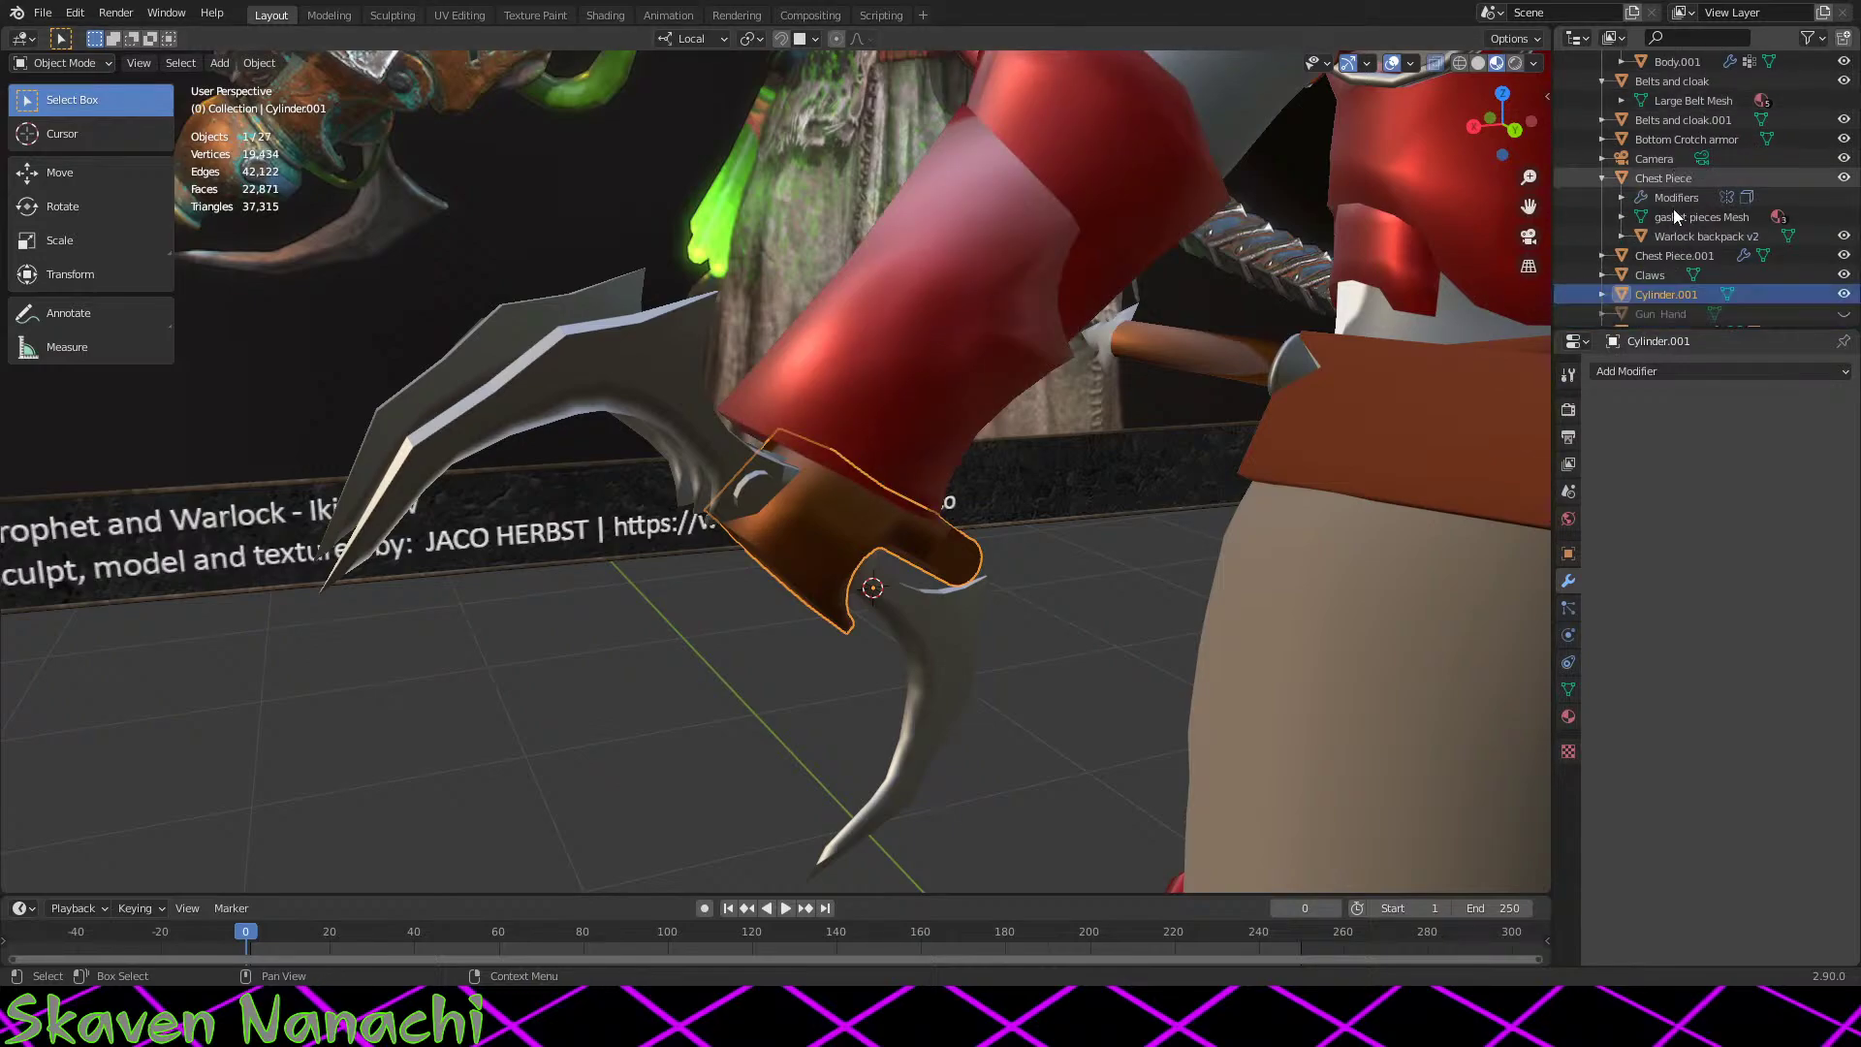
left_click(1844, 236)
Step: Examine the gun hand, wrist and forearm armor in the reference images and compare them with the model
middle_click_drag(1124, 509, 805, 318)
scroll(1070, 469, "up", 3)
key("Tab")
key("Tab")
scroll(1251, 638, "up", 3)
scroll(1043, 644, "down", 3)
scroll(853, 613, "down", 5)
scroll(900, 613, "up", 3)
scroll(998, 545, "up", 3)
scroll(1008, 632, "down", 5)
scroll(805, 319, "up", 5)
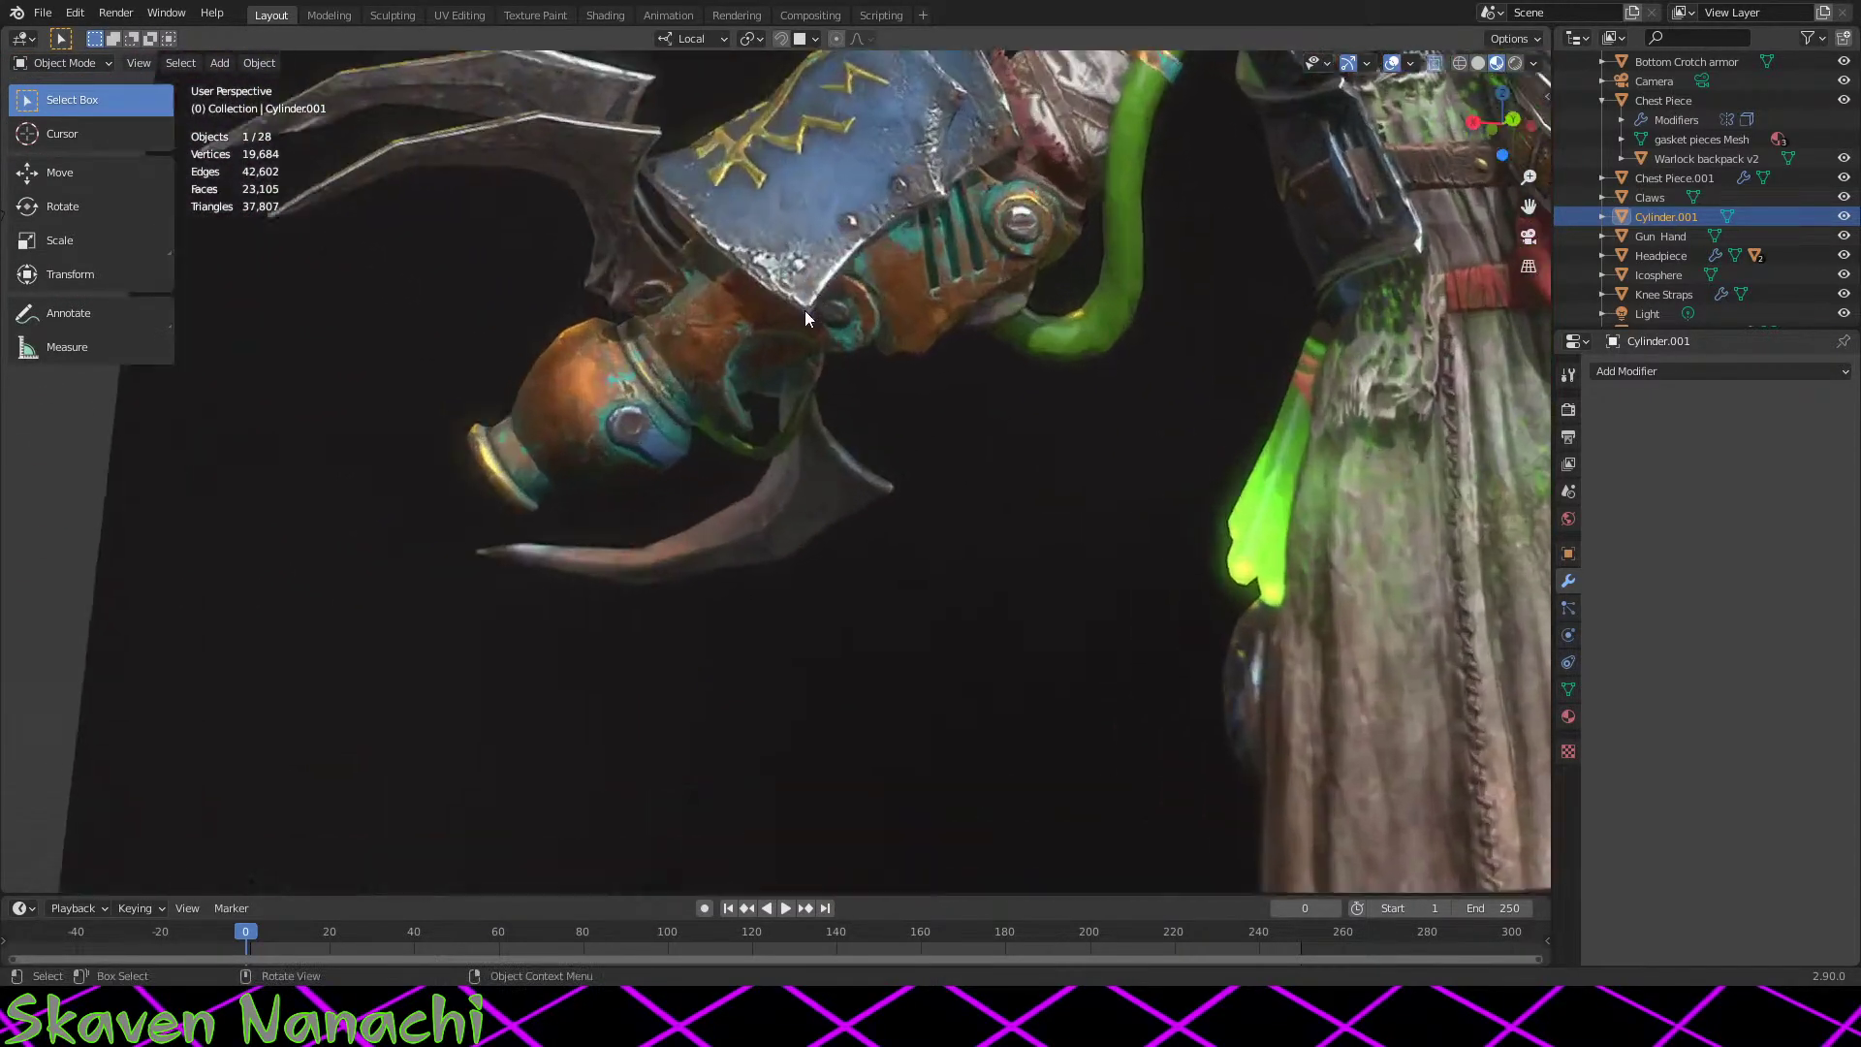
scroll(878, 369, "down", 3)
scroll(878, 370, "down", 4)
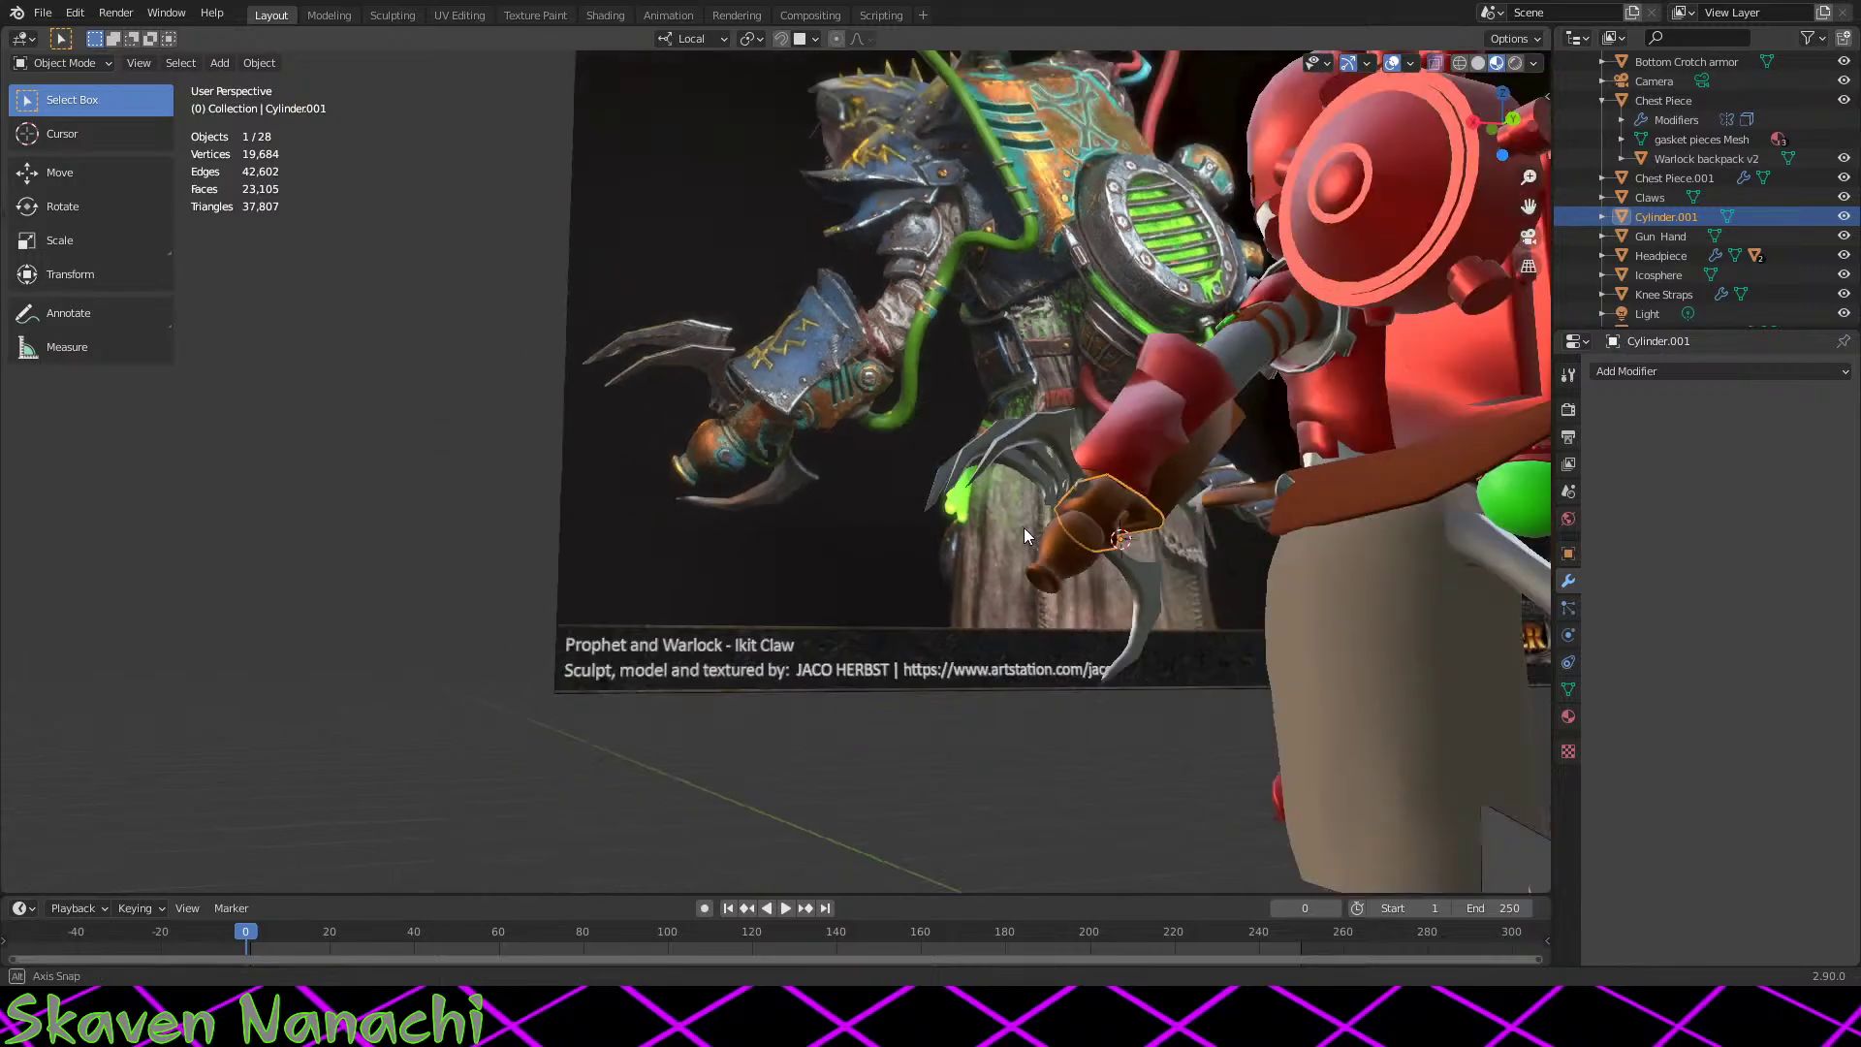
middle_click_drag(1023, 527, 1002, 428)
scroll(1002, 428, "up", 4)
scroll(1128, 479, "down", 2)
scroll(1128, 479, "up", 2)
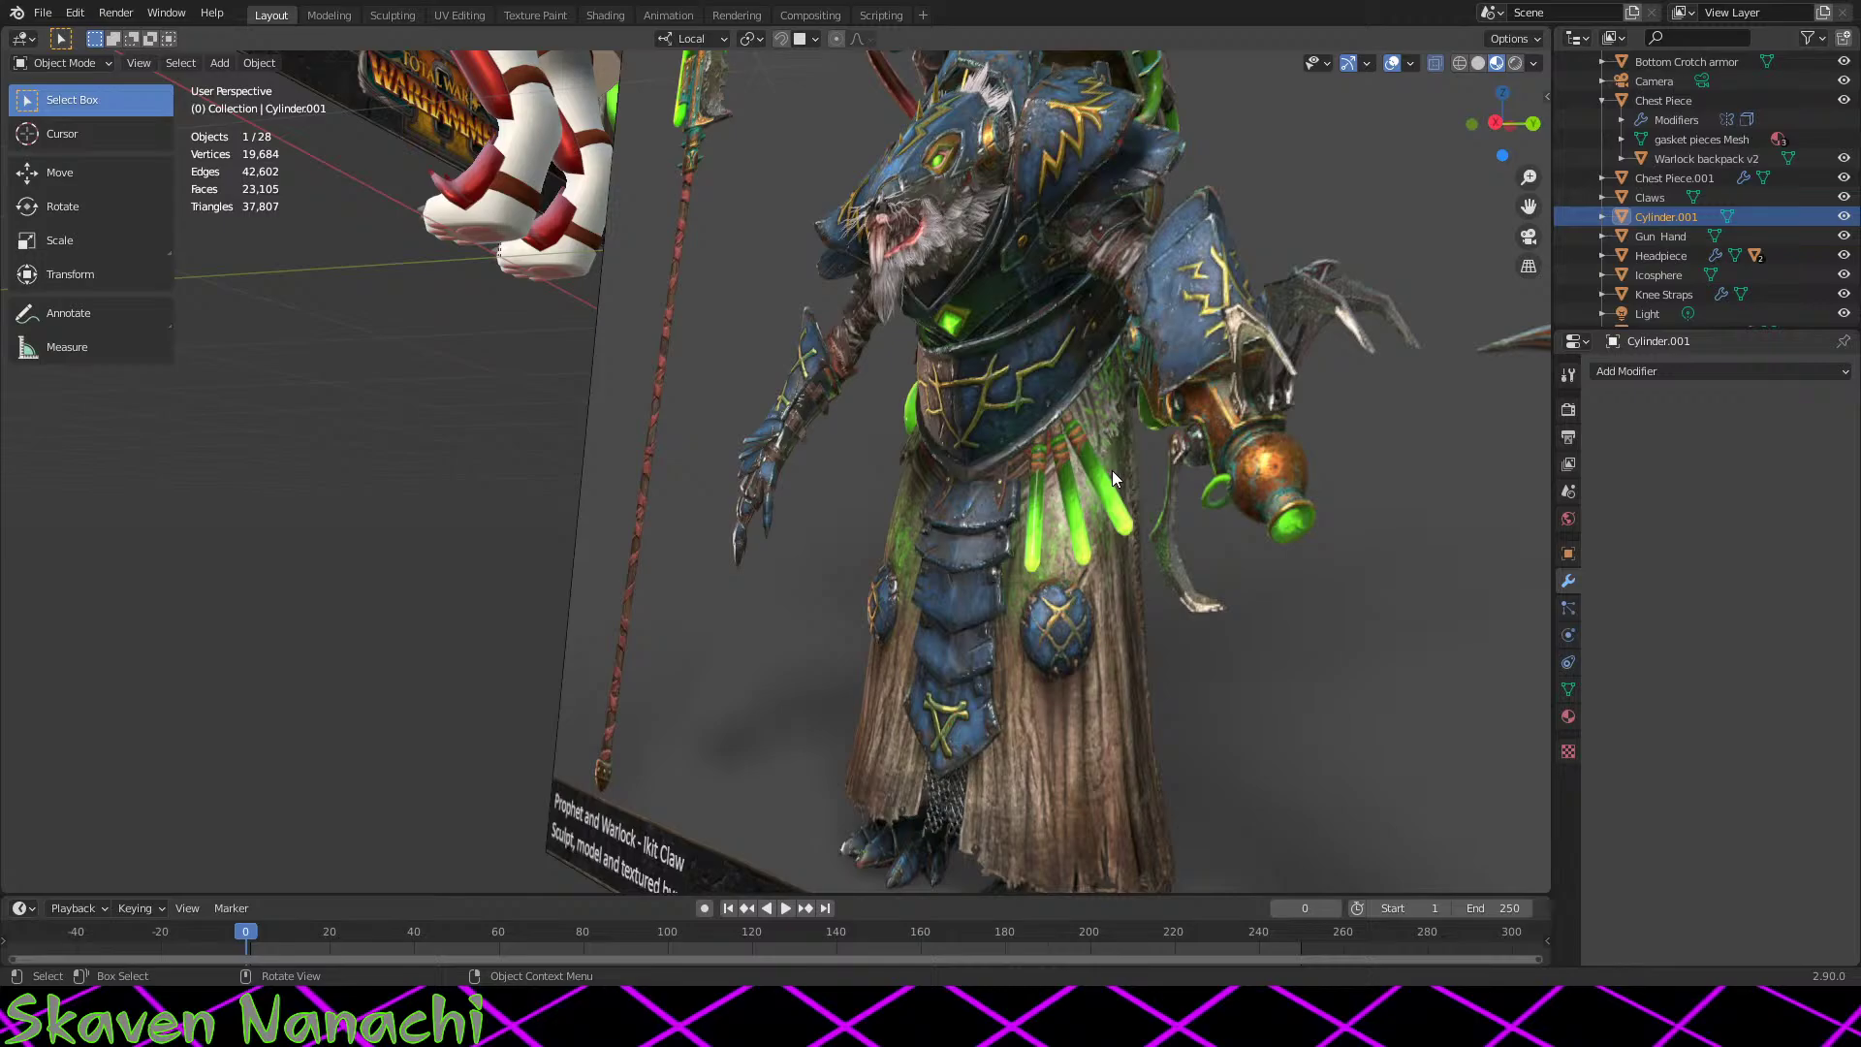
middle_click_drag(1113, 469, 958, 491)
scroll(818, 380, "down", 3)
Step: Scale the whole wrist piece mesh by about 1.057 along local Z
key("Tab")
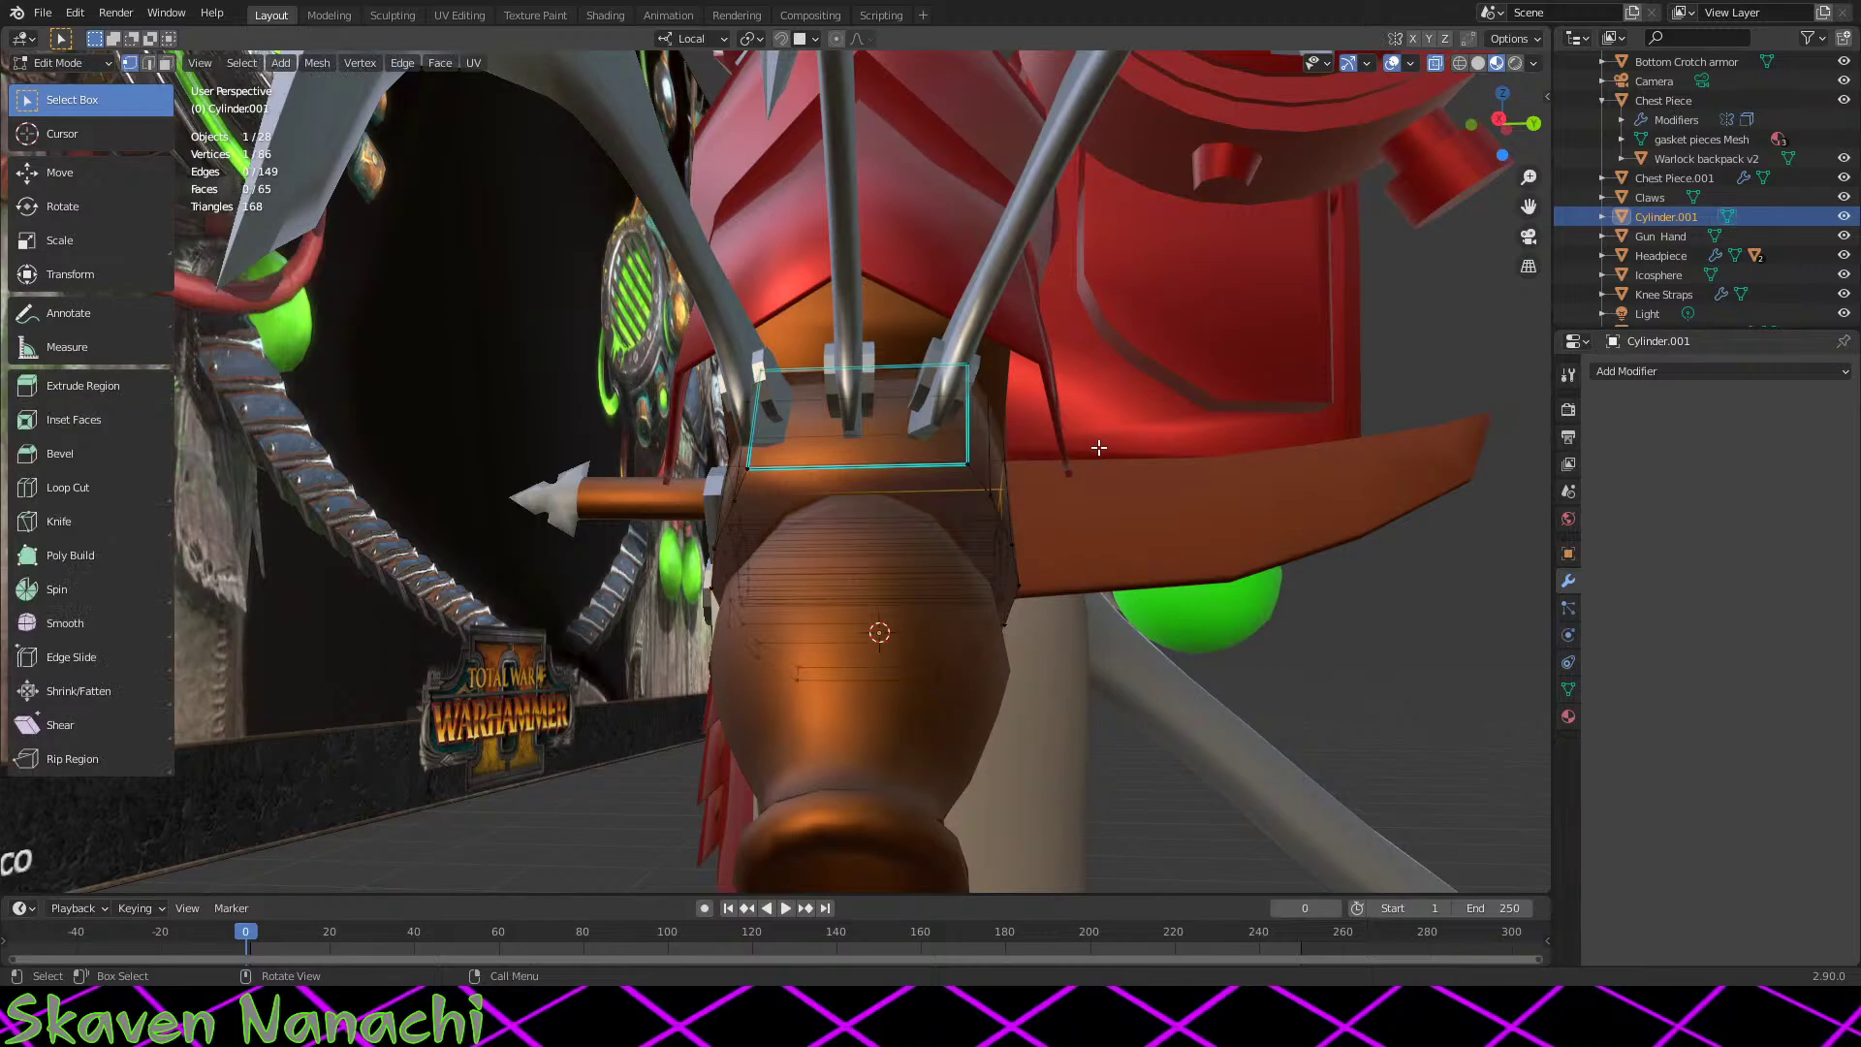
middle_click_drag(1098, 447, 1173, 426)
key("a")
key("s")
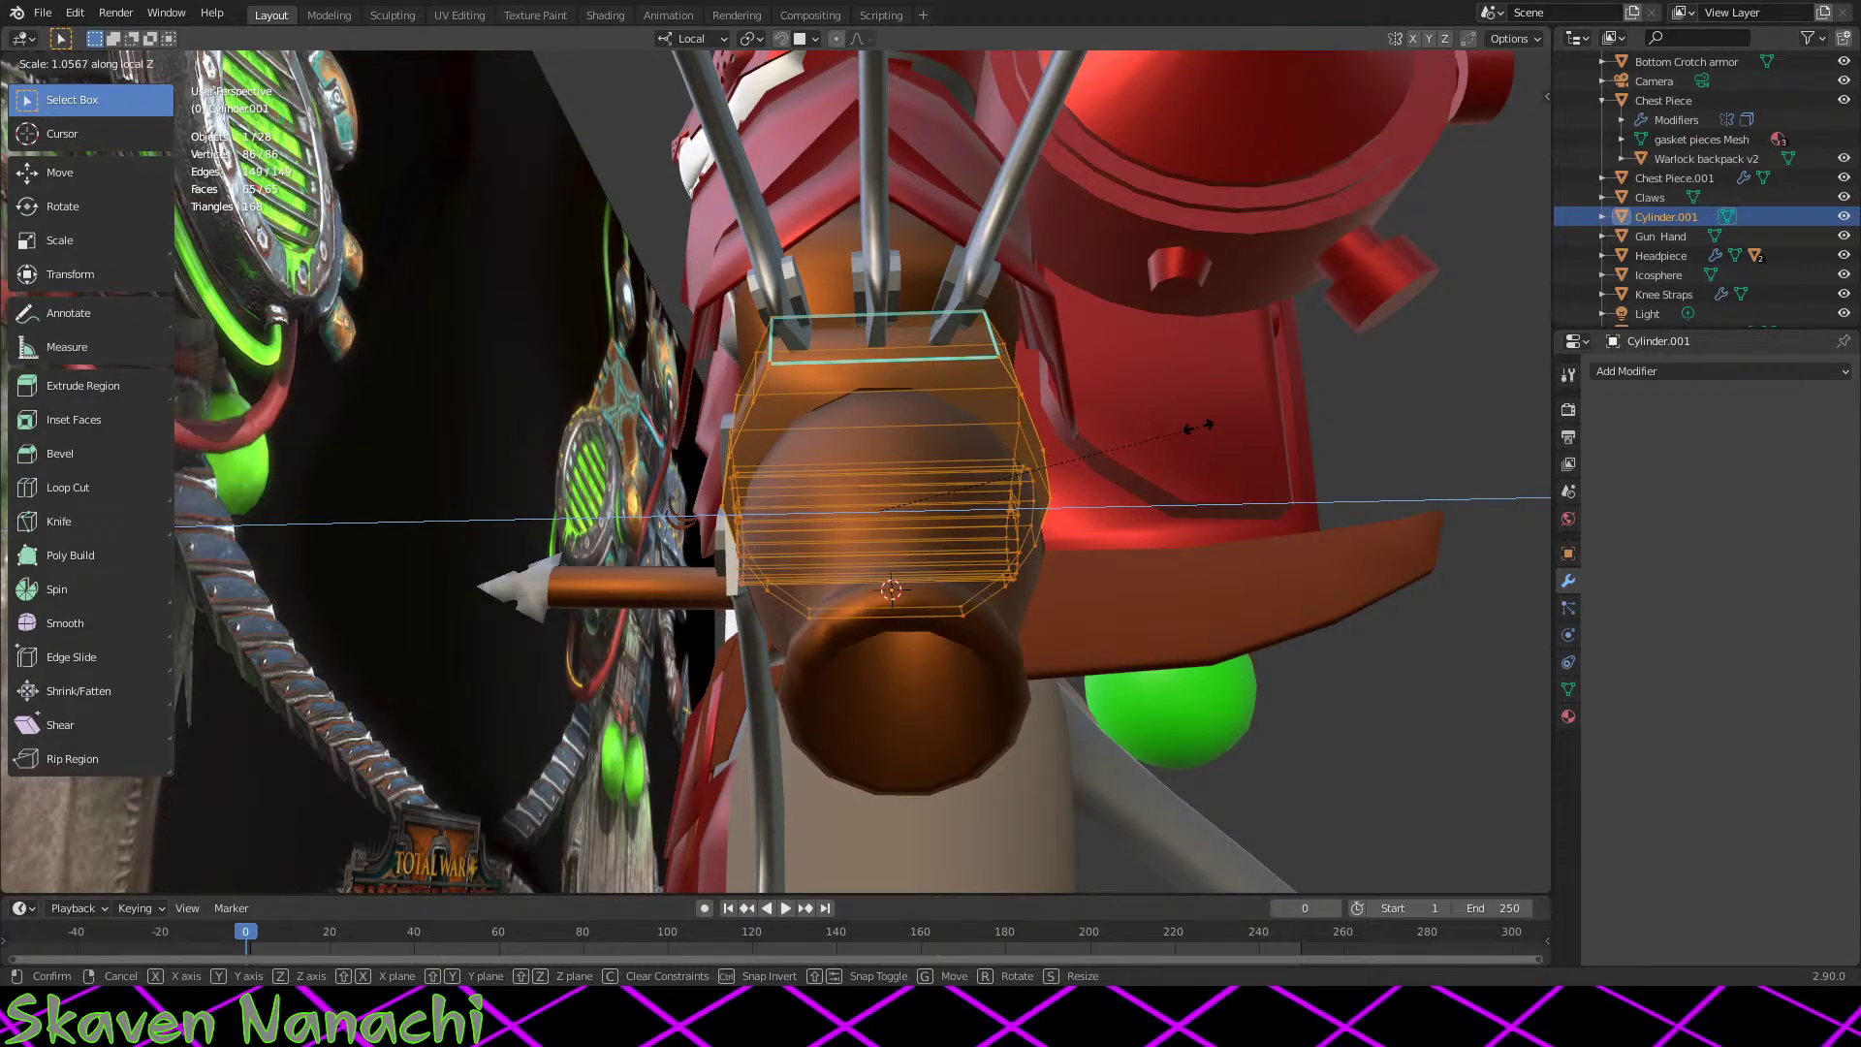
left_click(1199, 426)
Step: Select the eight vertices of the wrist piece's three upper faces behind the claws and scale them by 1.025 along local Z
middle_click_drag(1180, 416, 792, 363)
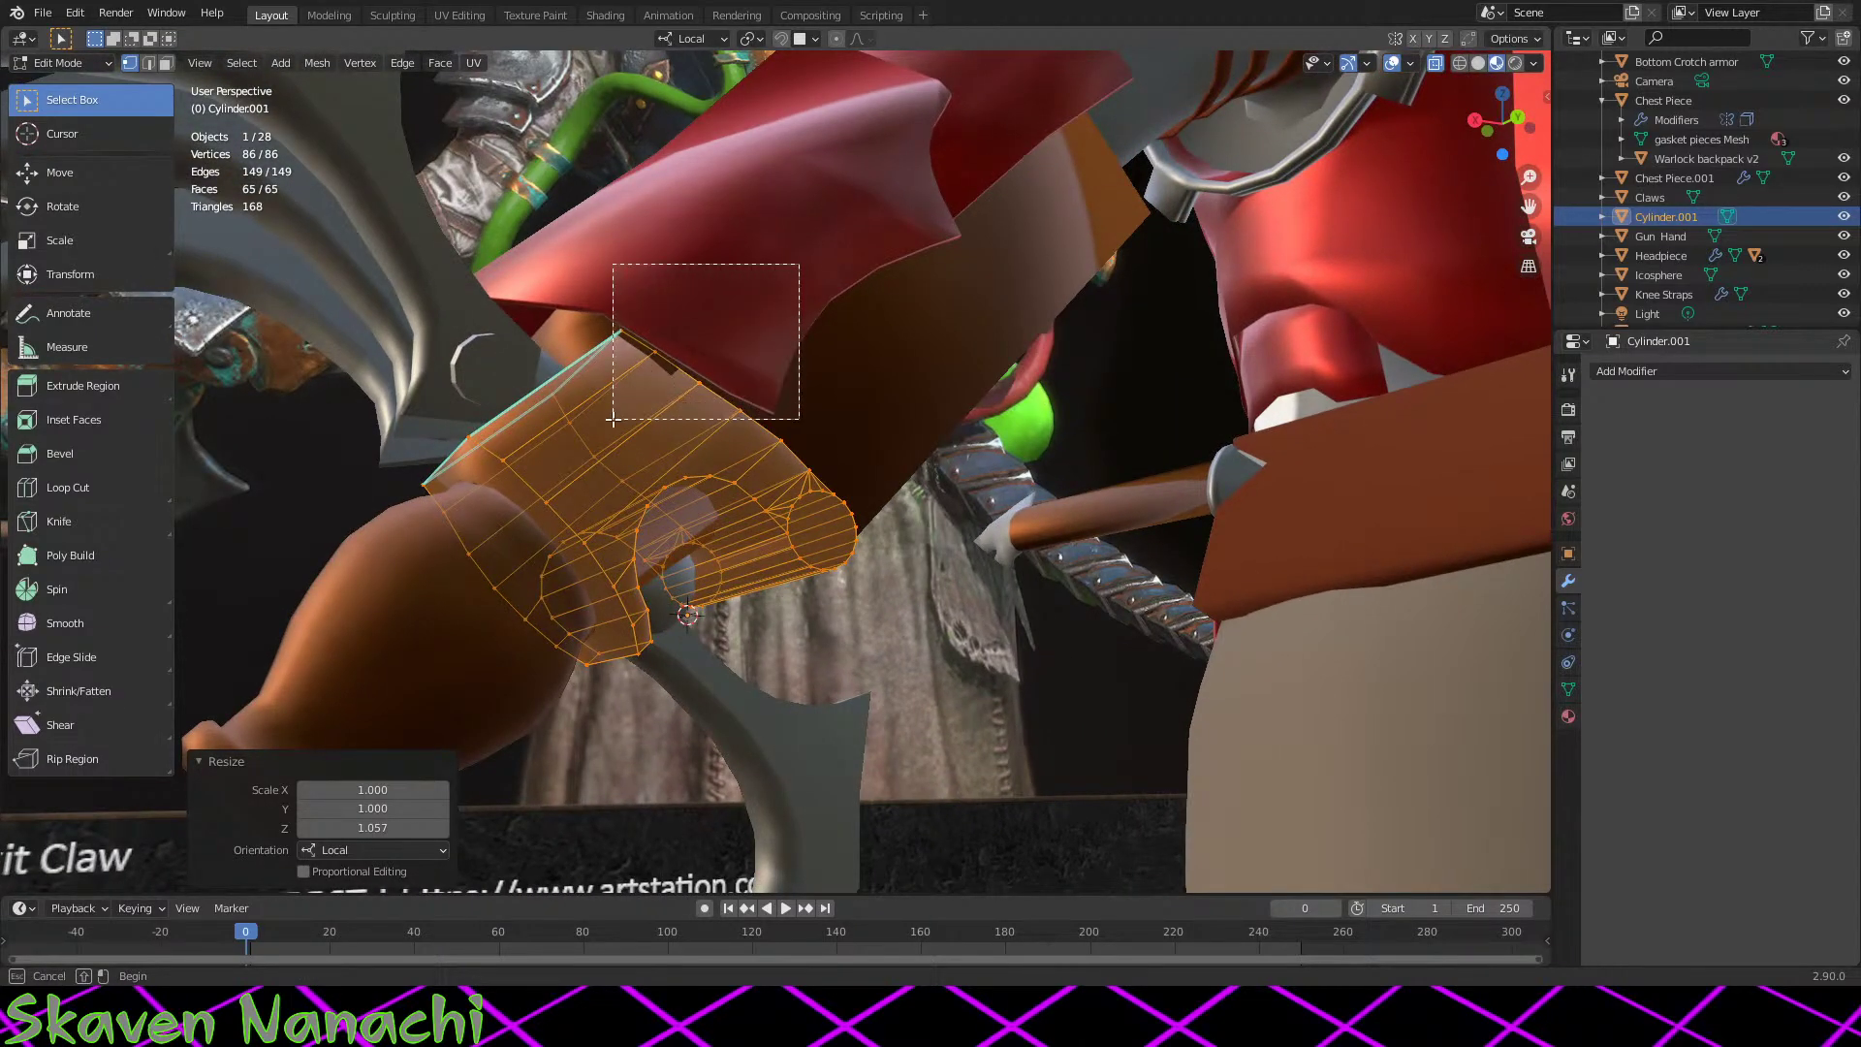
left_click_drag(613, 418, 613, 419)
middle_click_drag(613, 419, 831, 354)
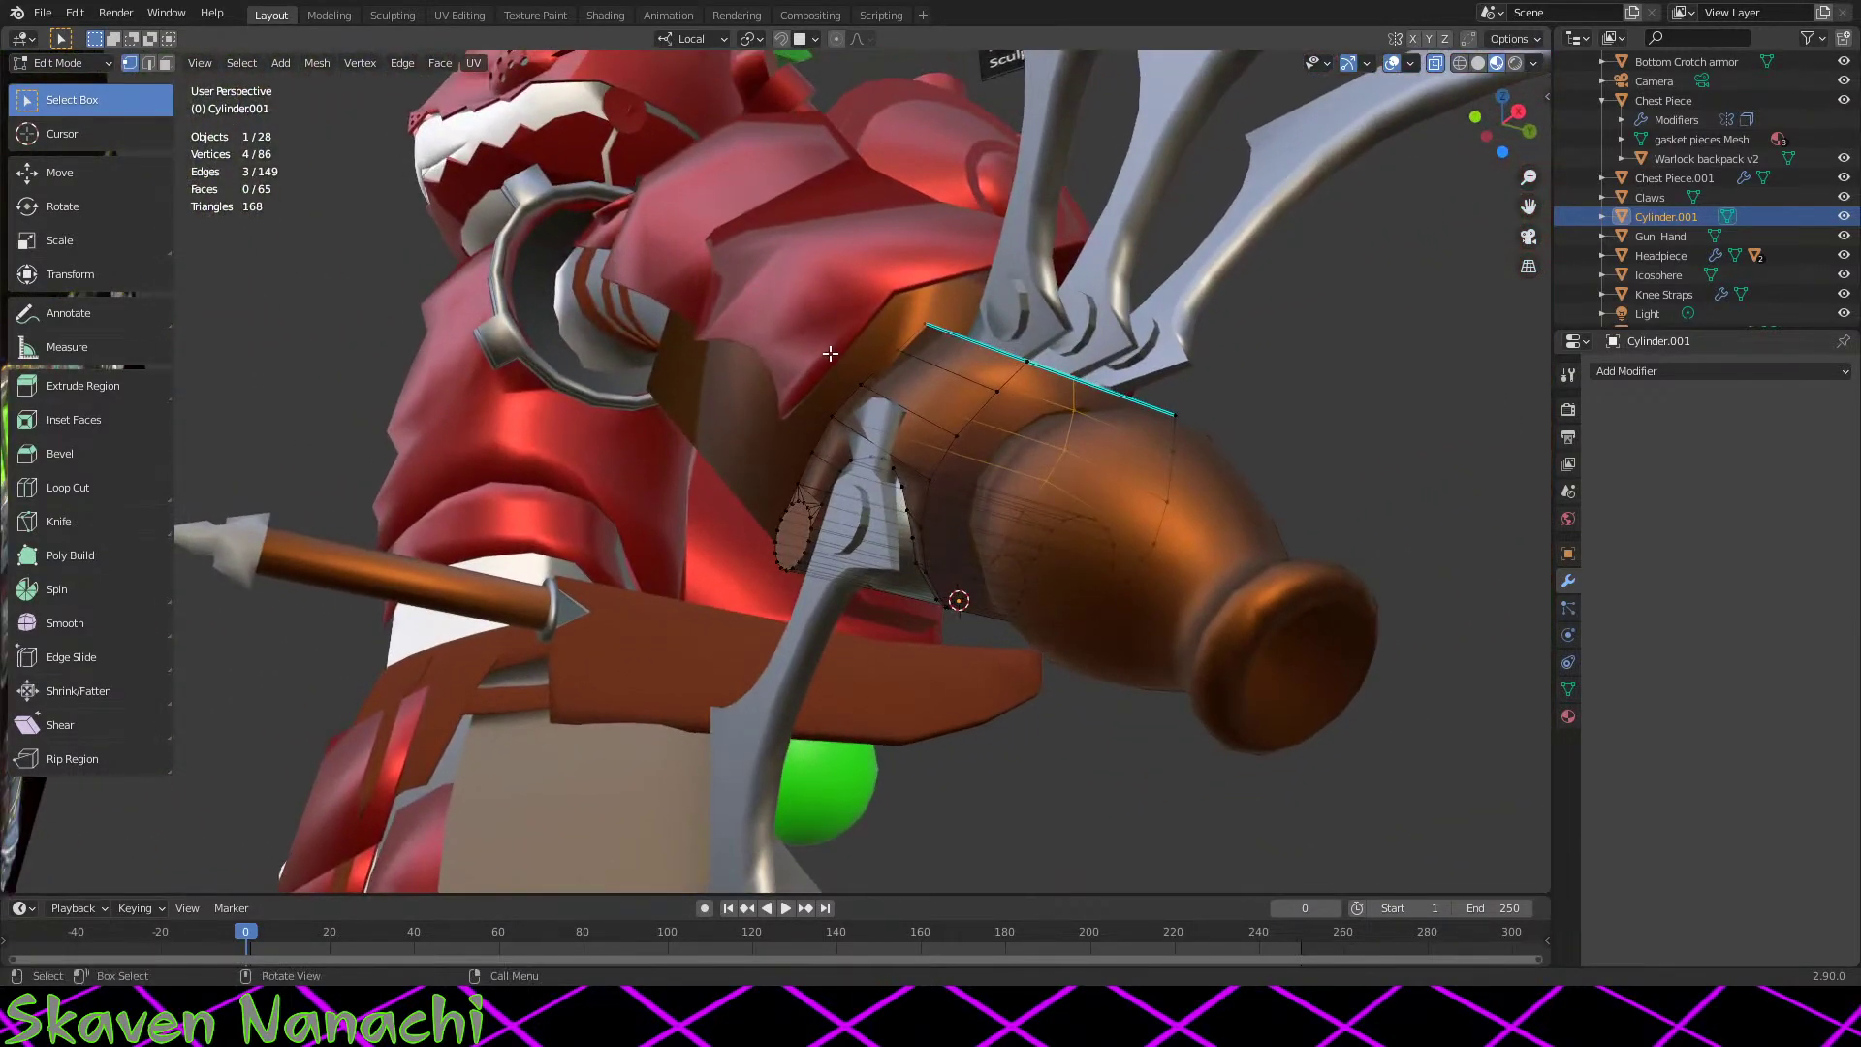
middle_click_drag(1044, 391, 1146, 402)
key("s")
key("z")
key("z")
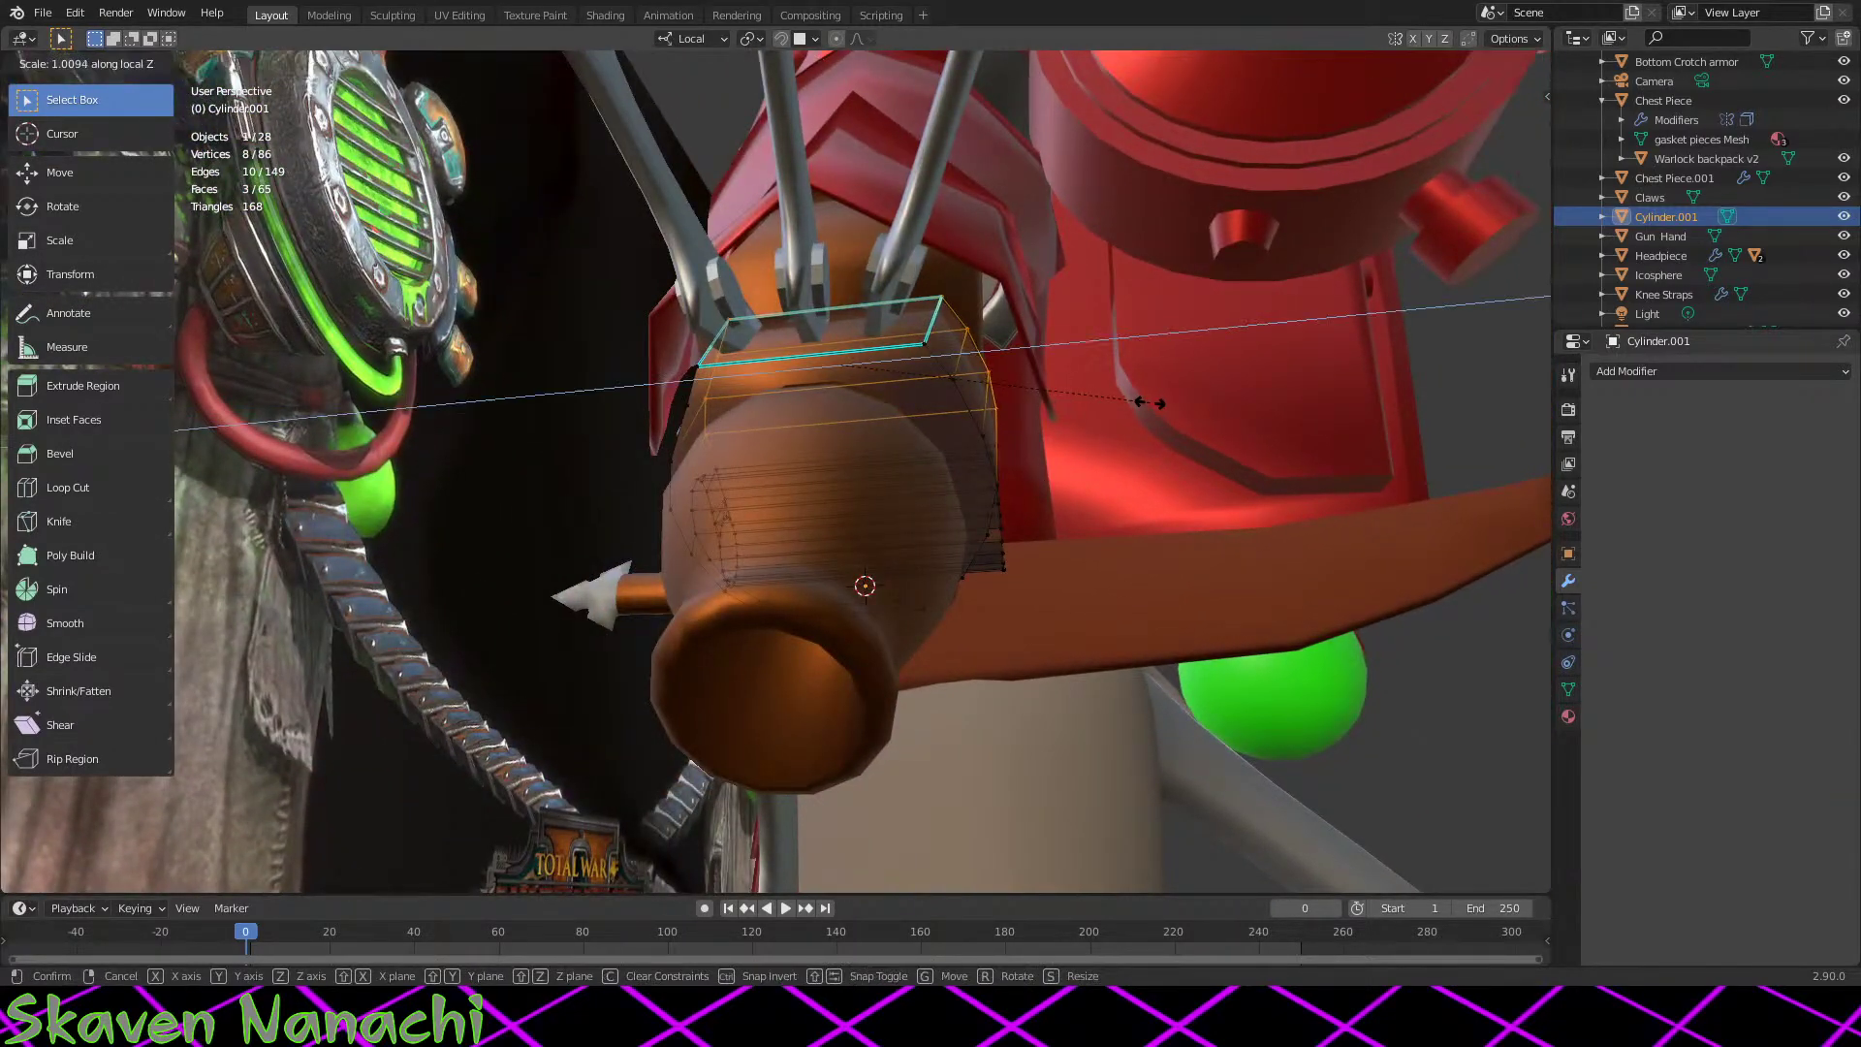
left_click(1154, 402)
Step: Reduce the selection to the four vertices of the face nearest the claws and scale it by 1.148 along local Z
middle_click_drag(1029, 430, 1003, 422)
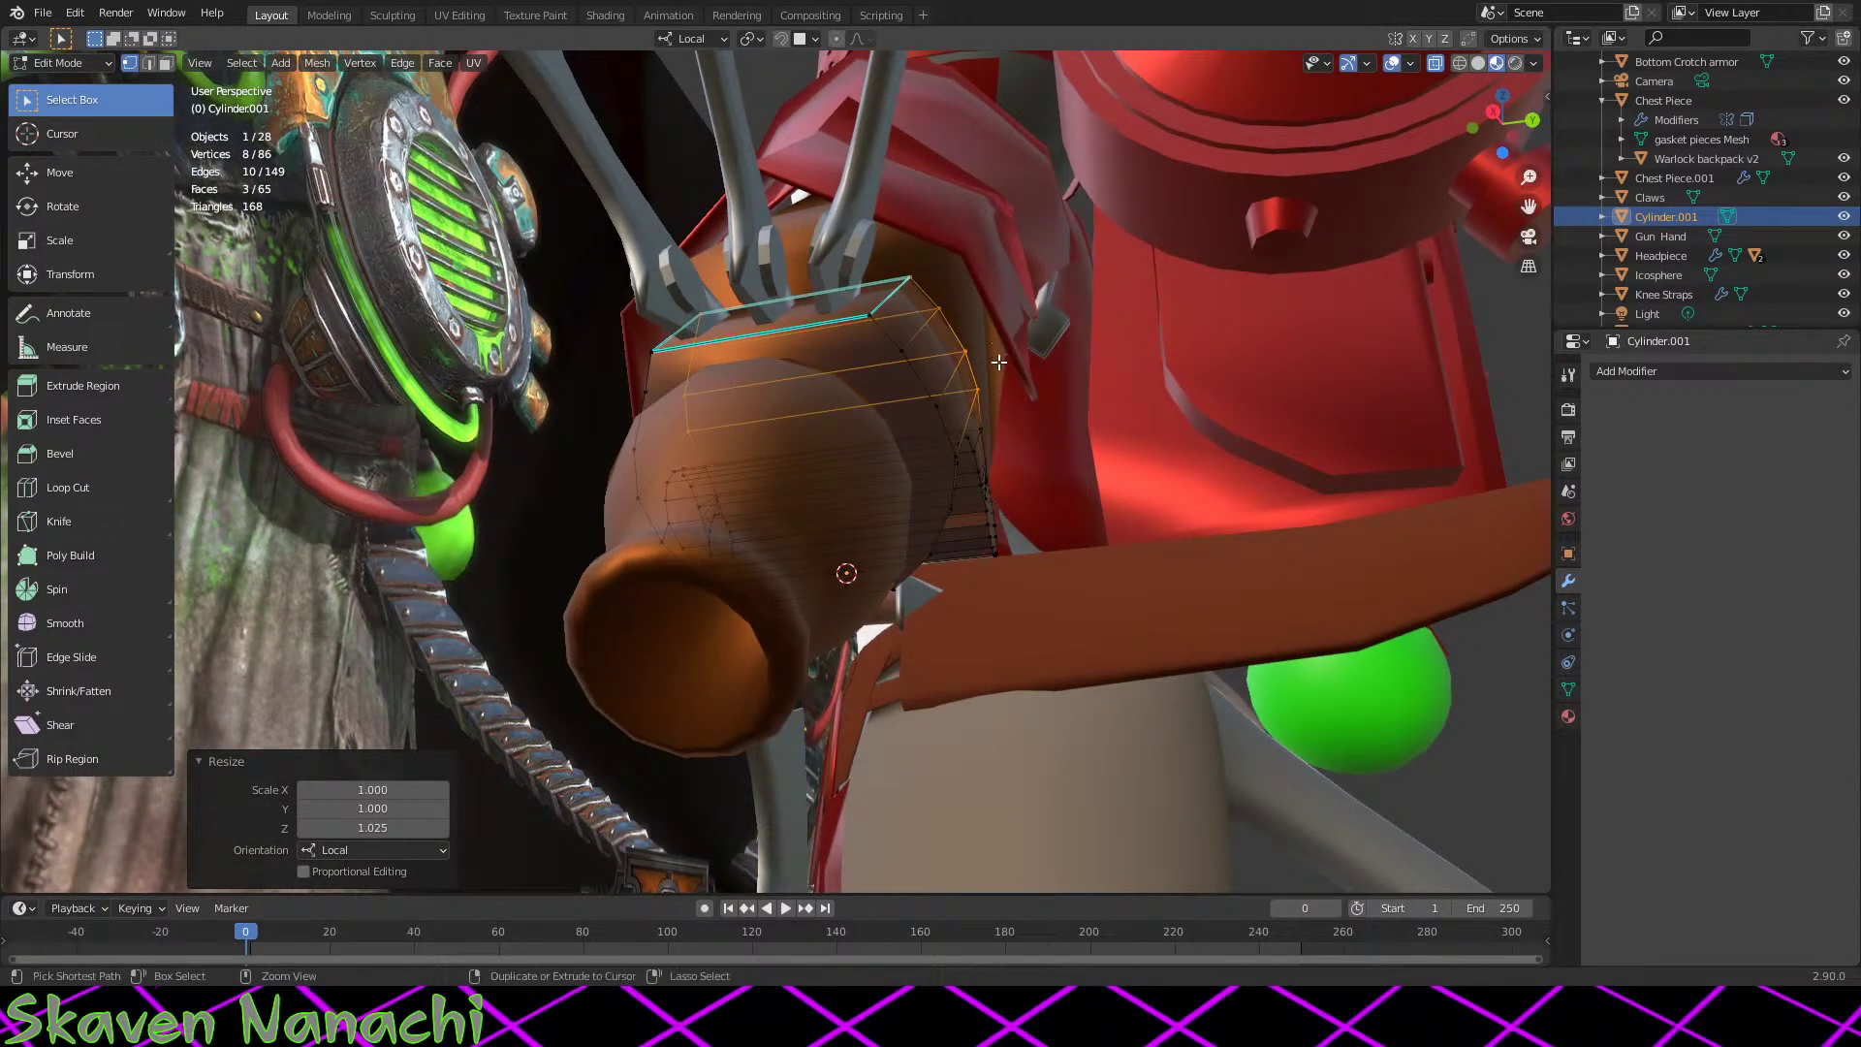
left_click_drag(1003, 339, 955, 407, "ctrl")
middle_click_drag(955, 407, 820, 387)
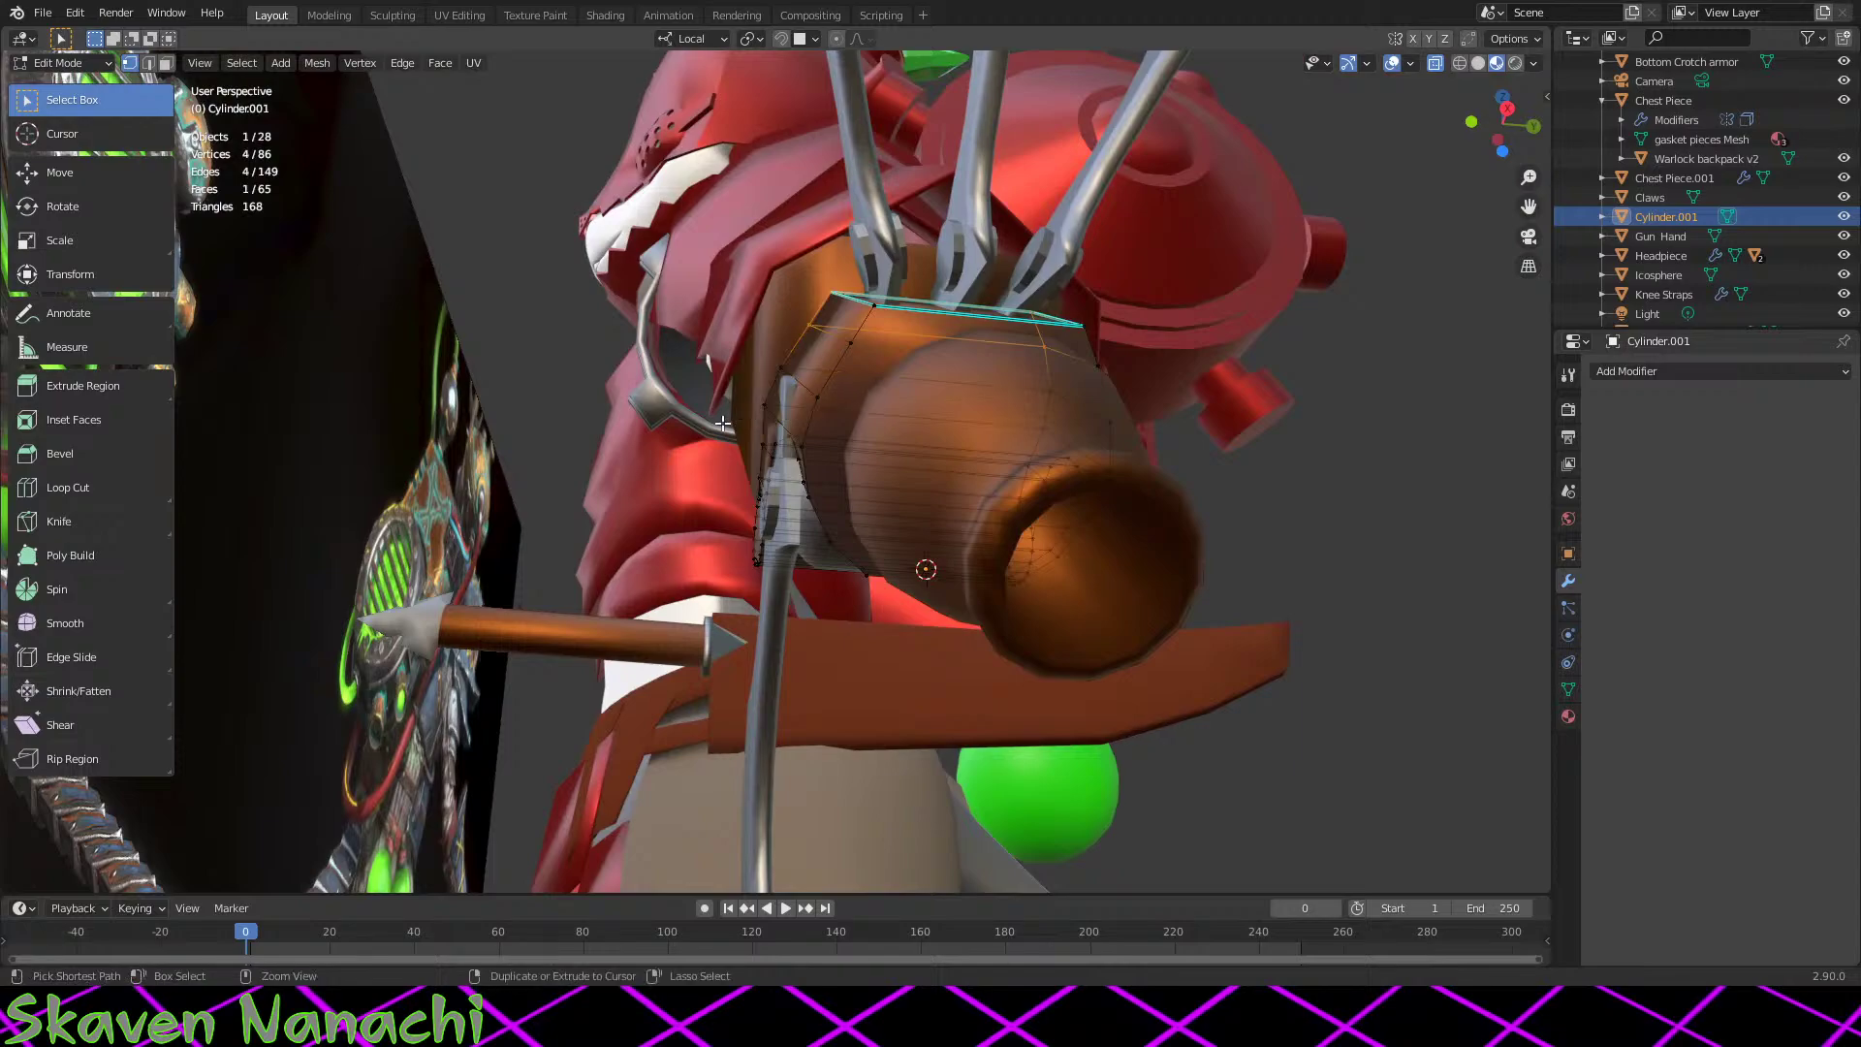
middle_click_drag(723, 424, 1046, 339)
key("s")
key("z")
key("z")
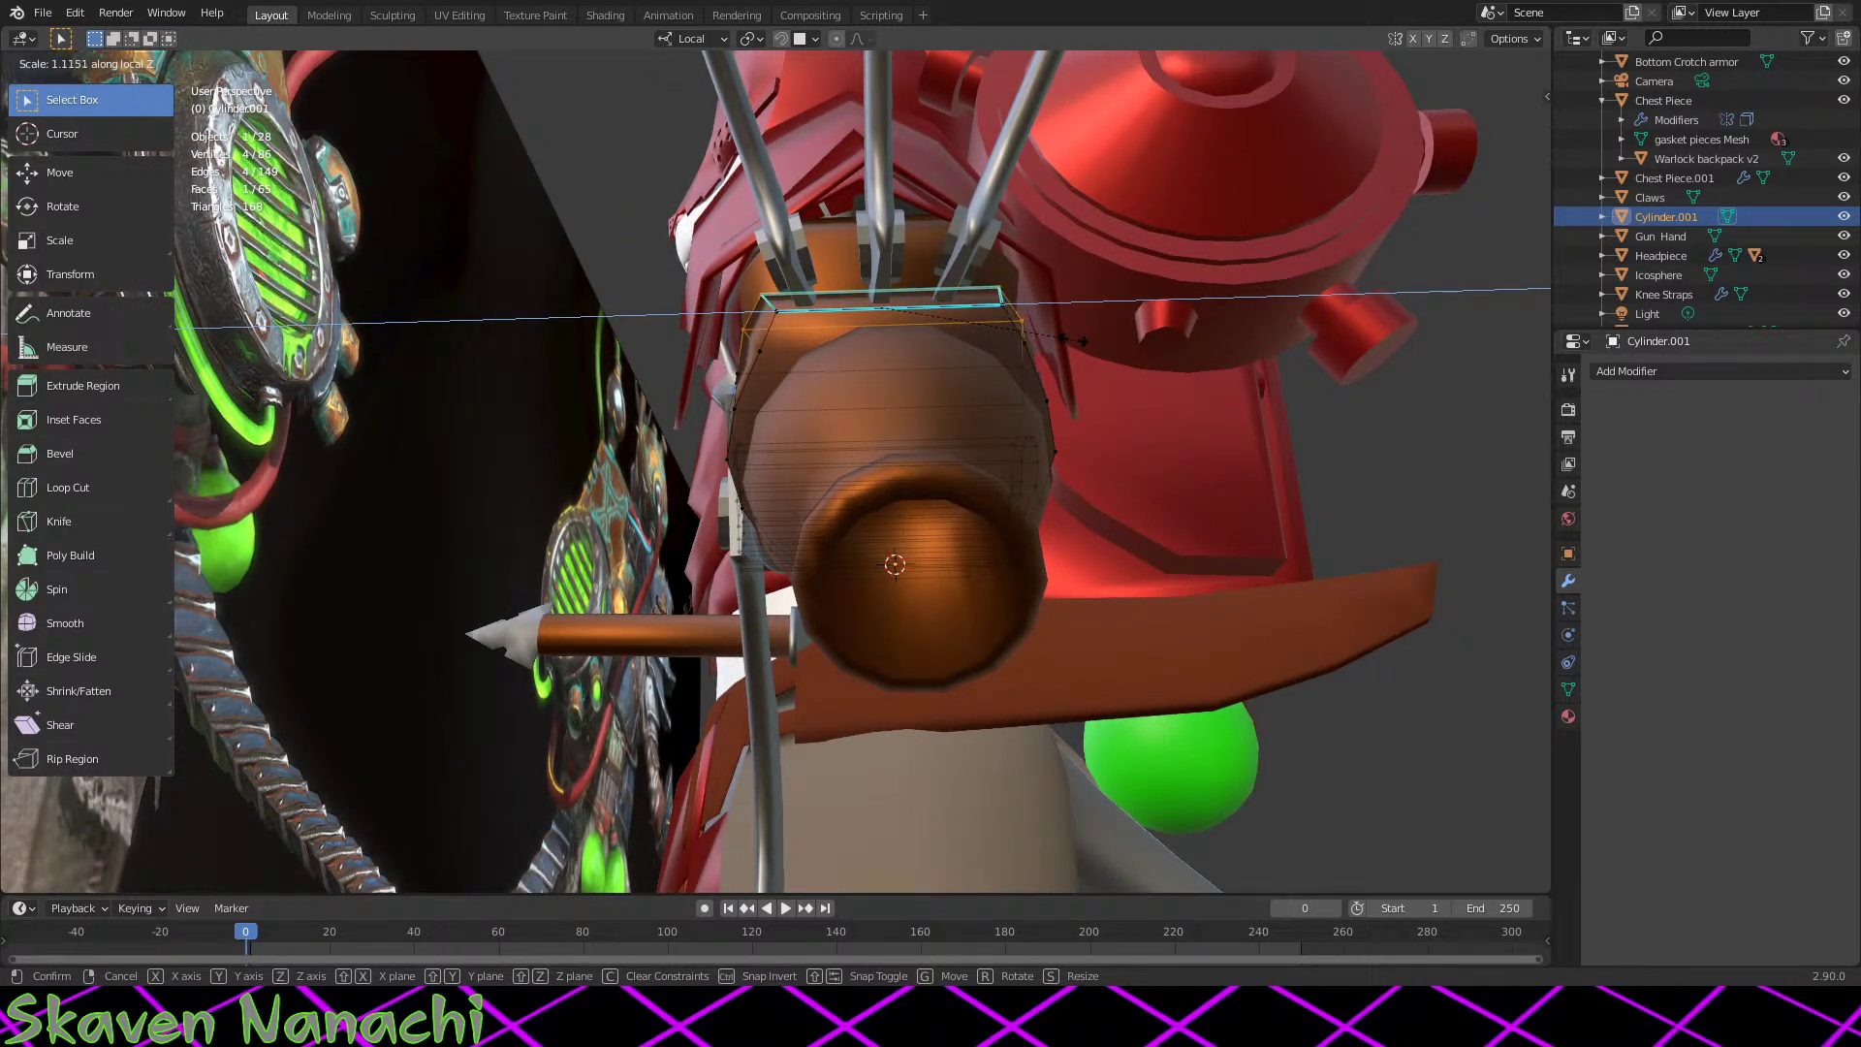
left_click(1078, 341)
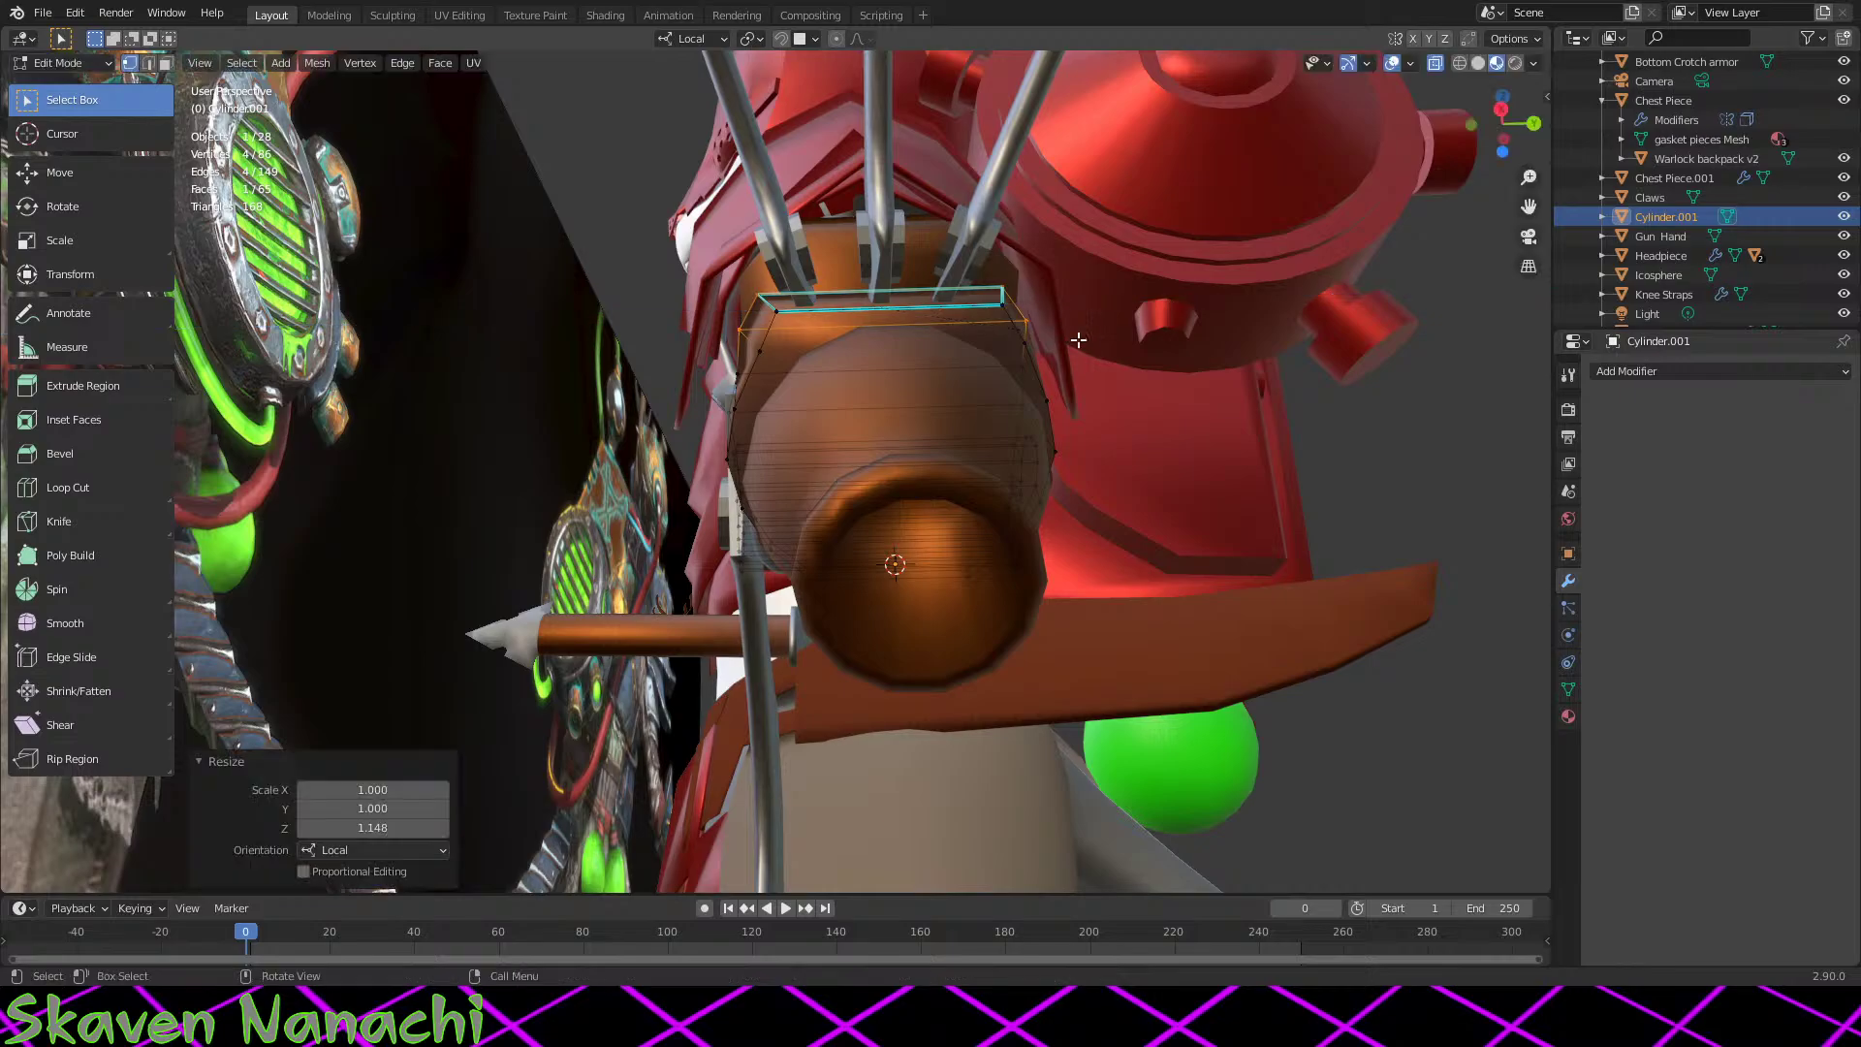
Step: Select the outer corner vertices of the wrist piece's face nearest the claws and scale them by about 1.195 along local Z
middle_click_drag(1078, 341, 1055, 383)
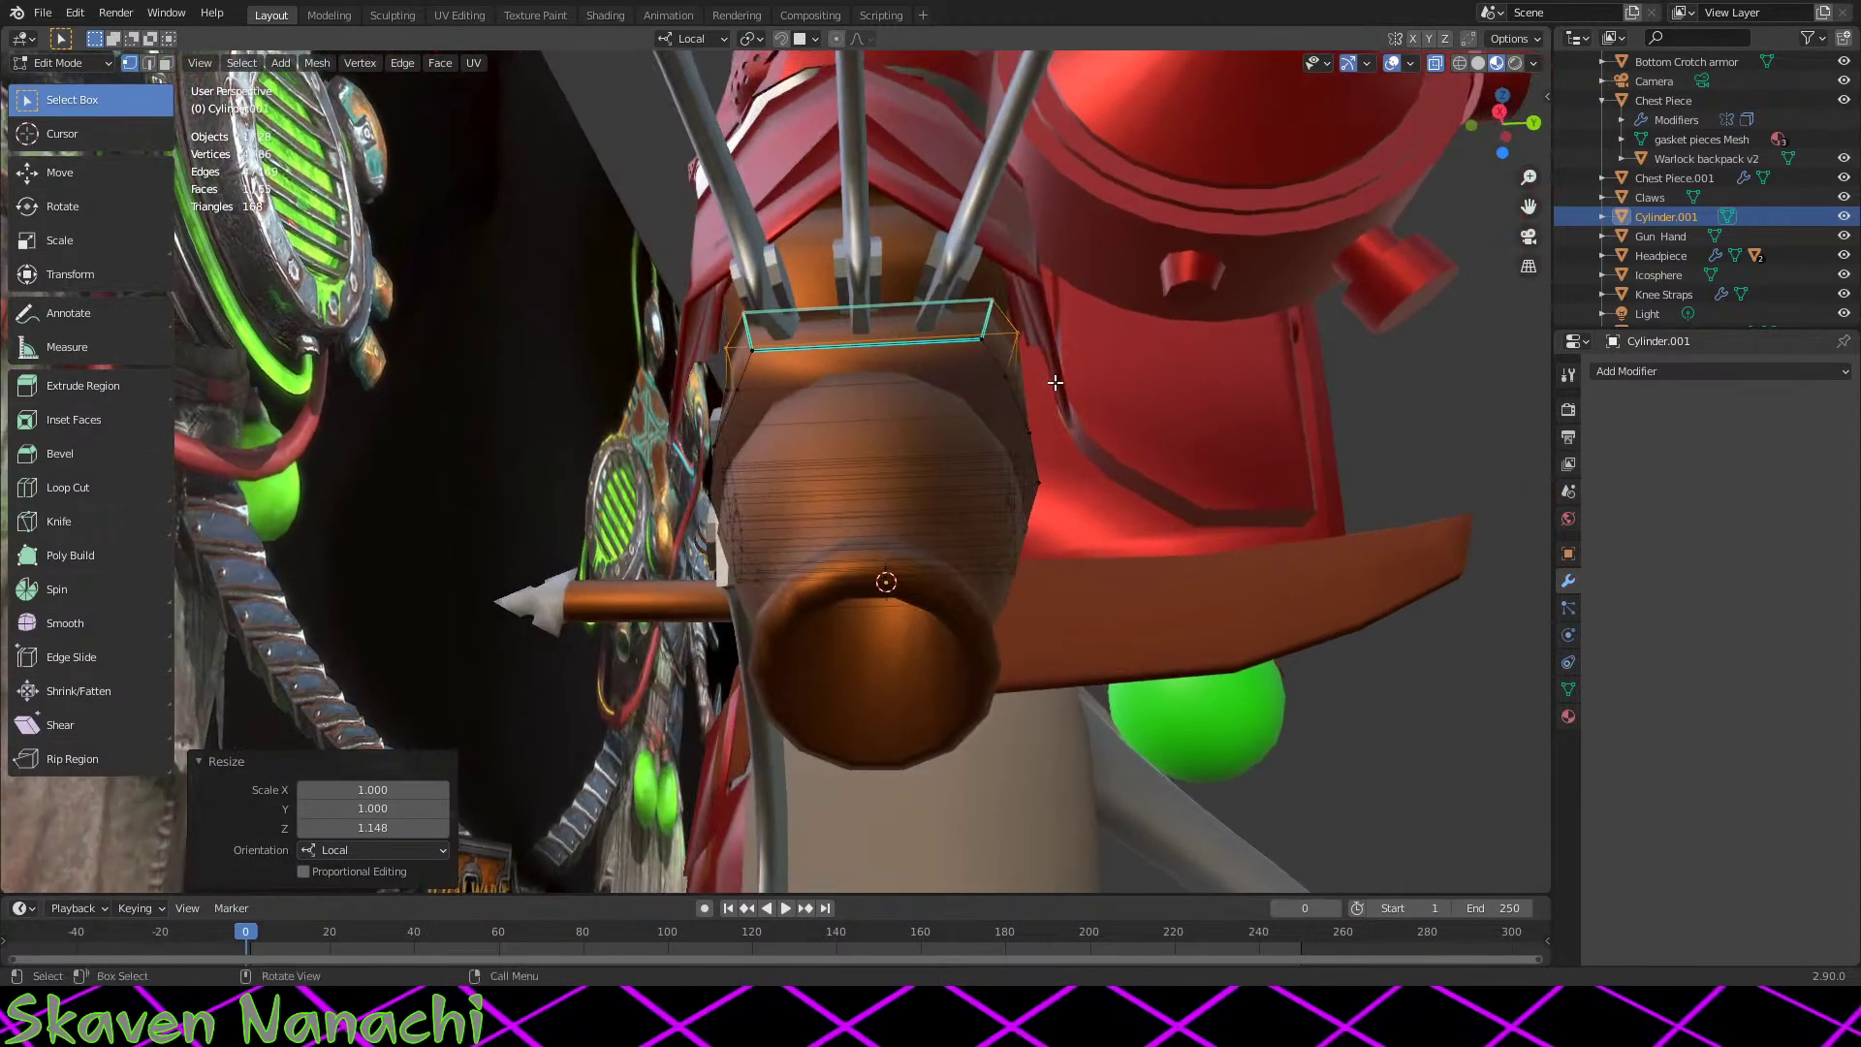
left_click_drag(1013, 357, 706, 378)
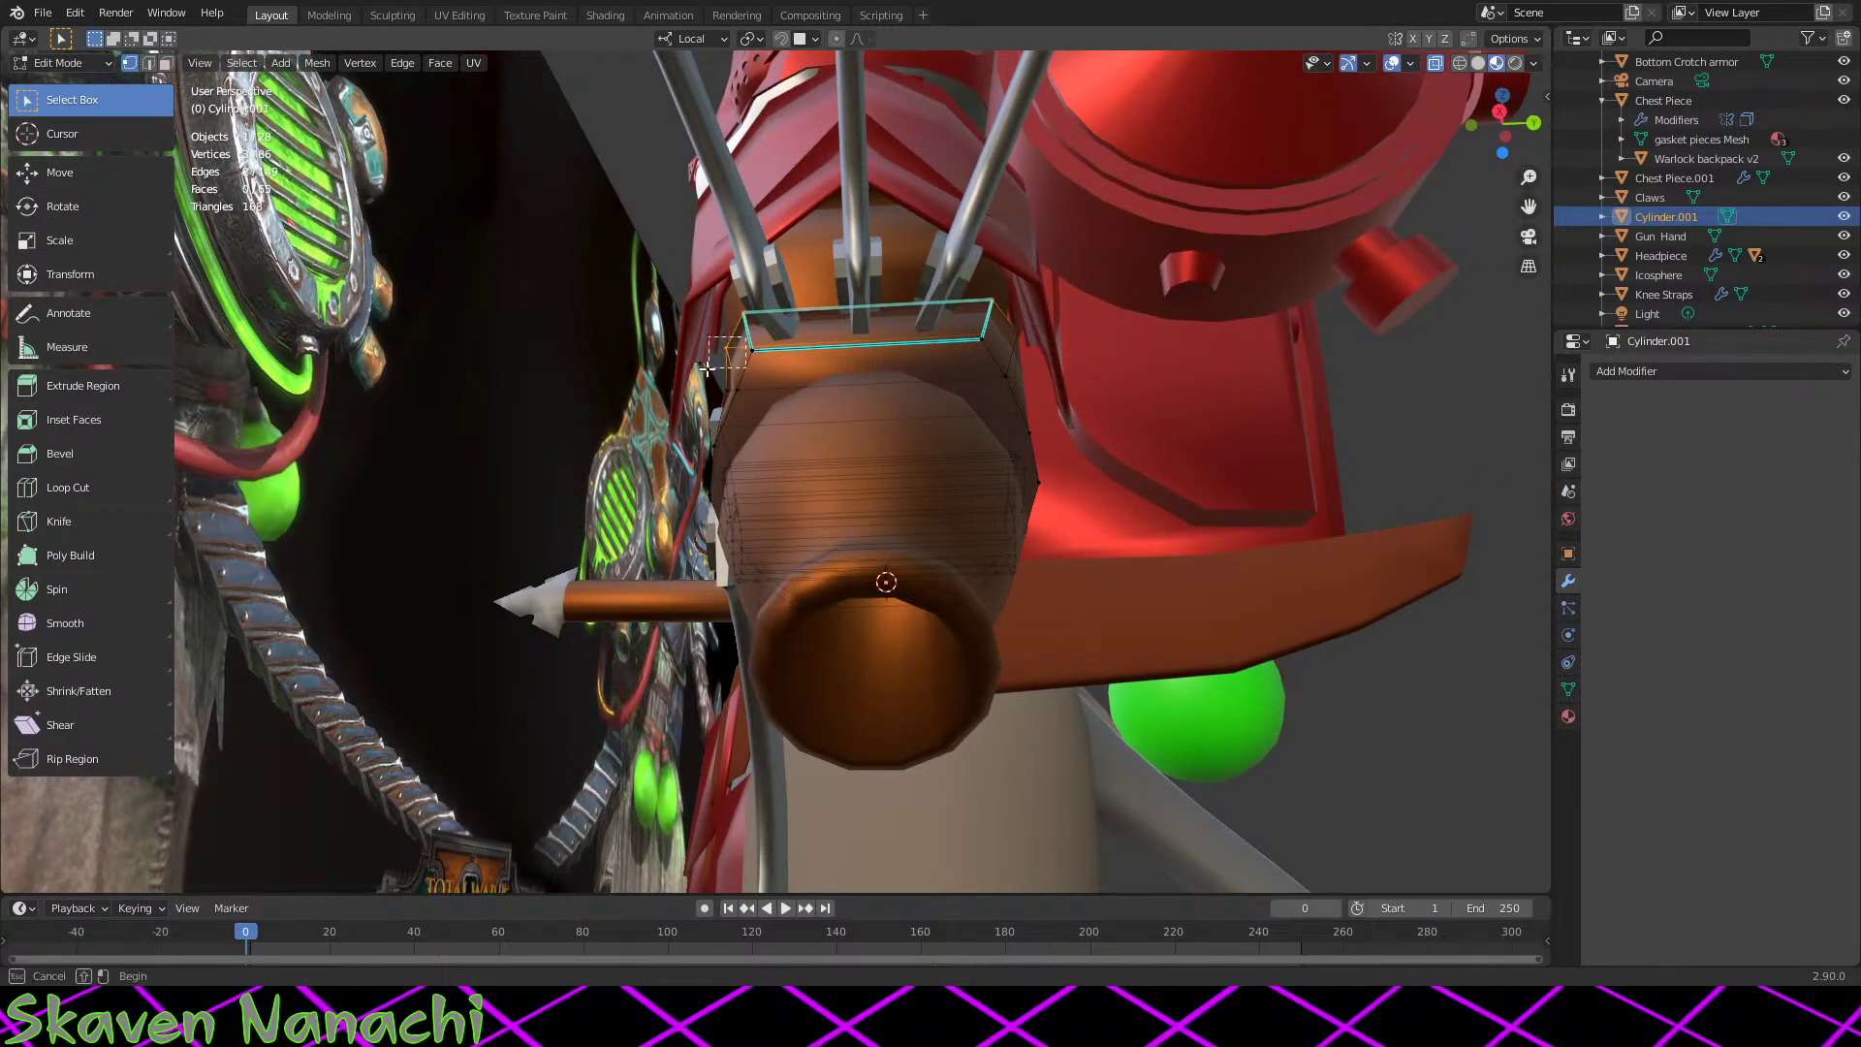
key("s")
key("z")
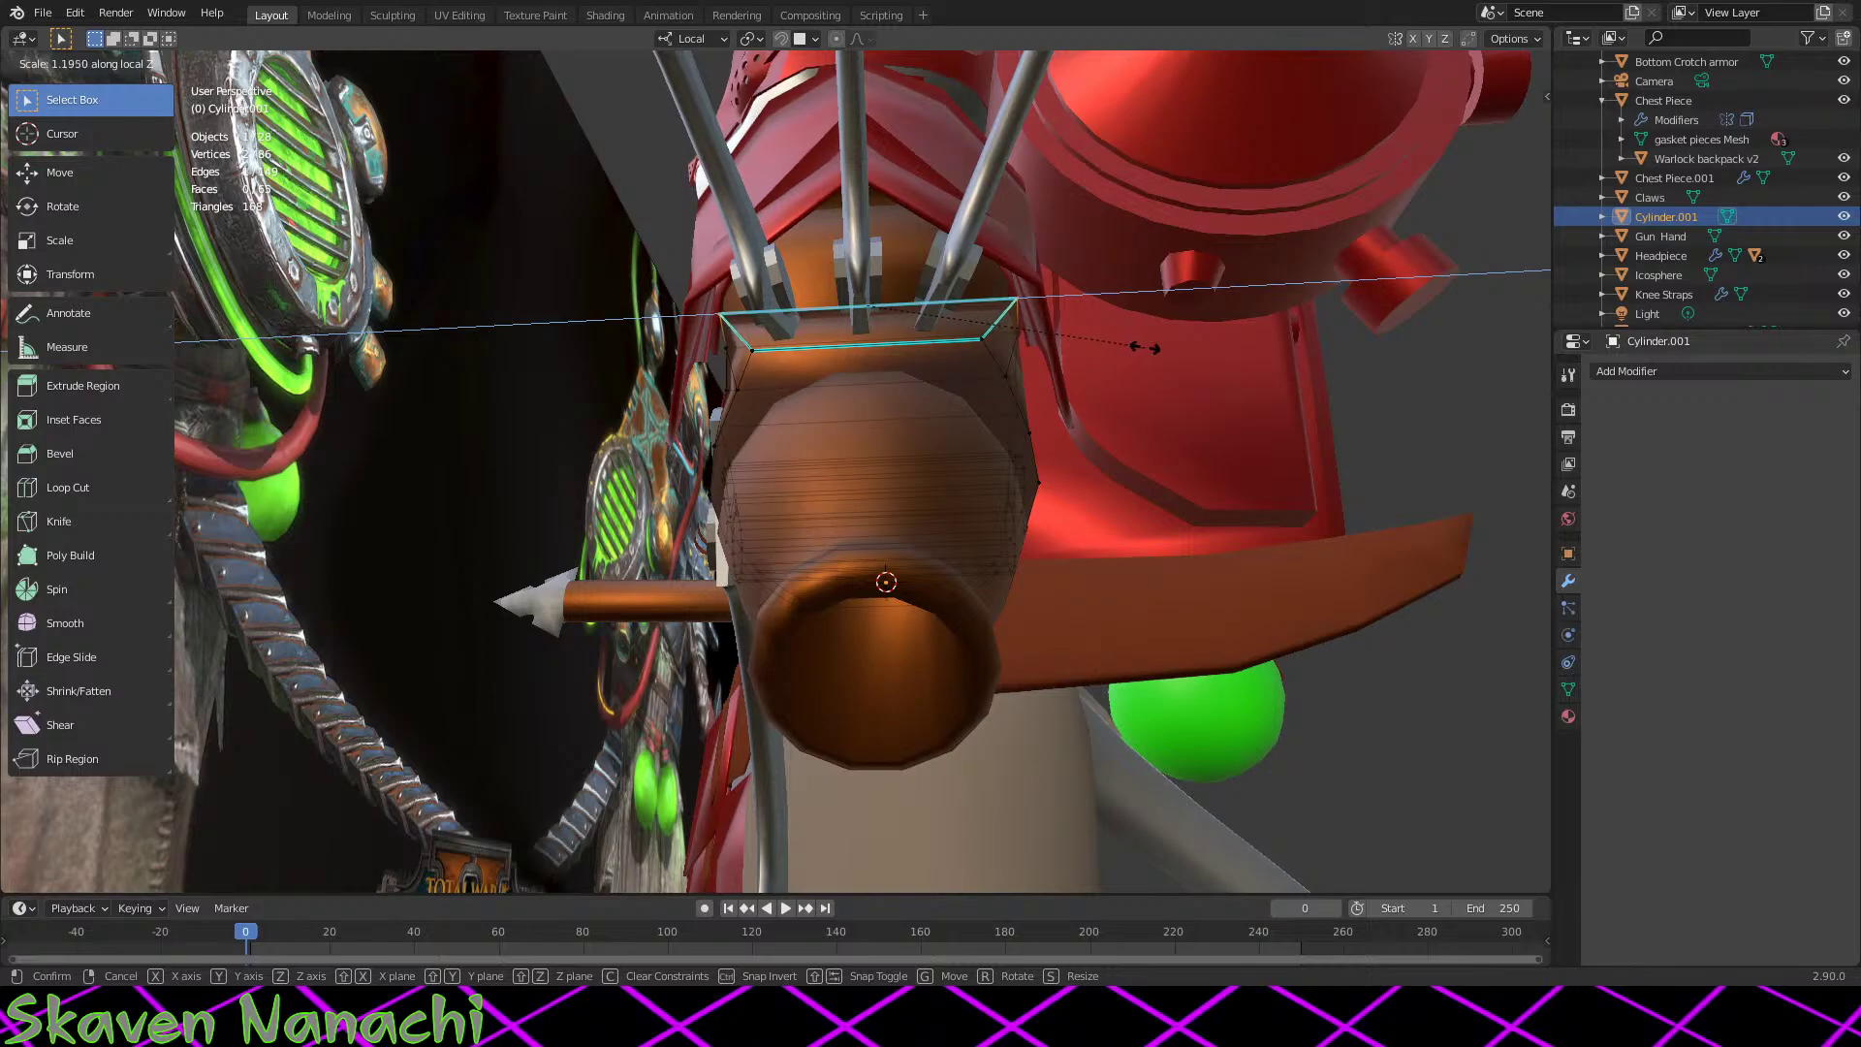
left_click(1145, 347)
middle_click_drag(1144, 347, 1053, 359)
key("Tab")
key("Tab")
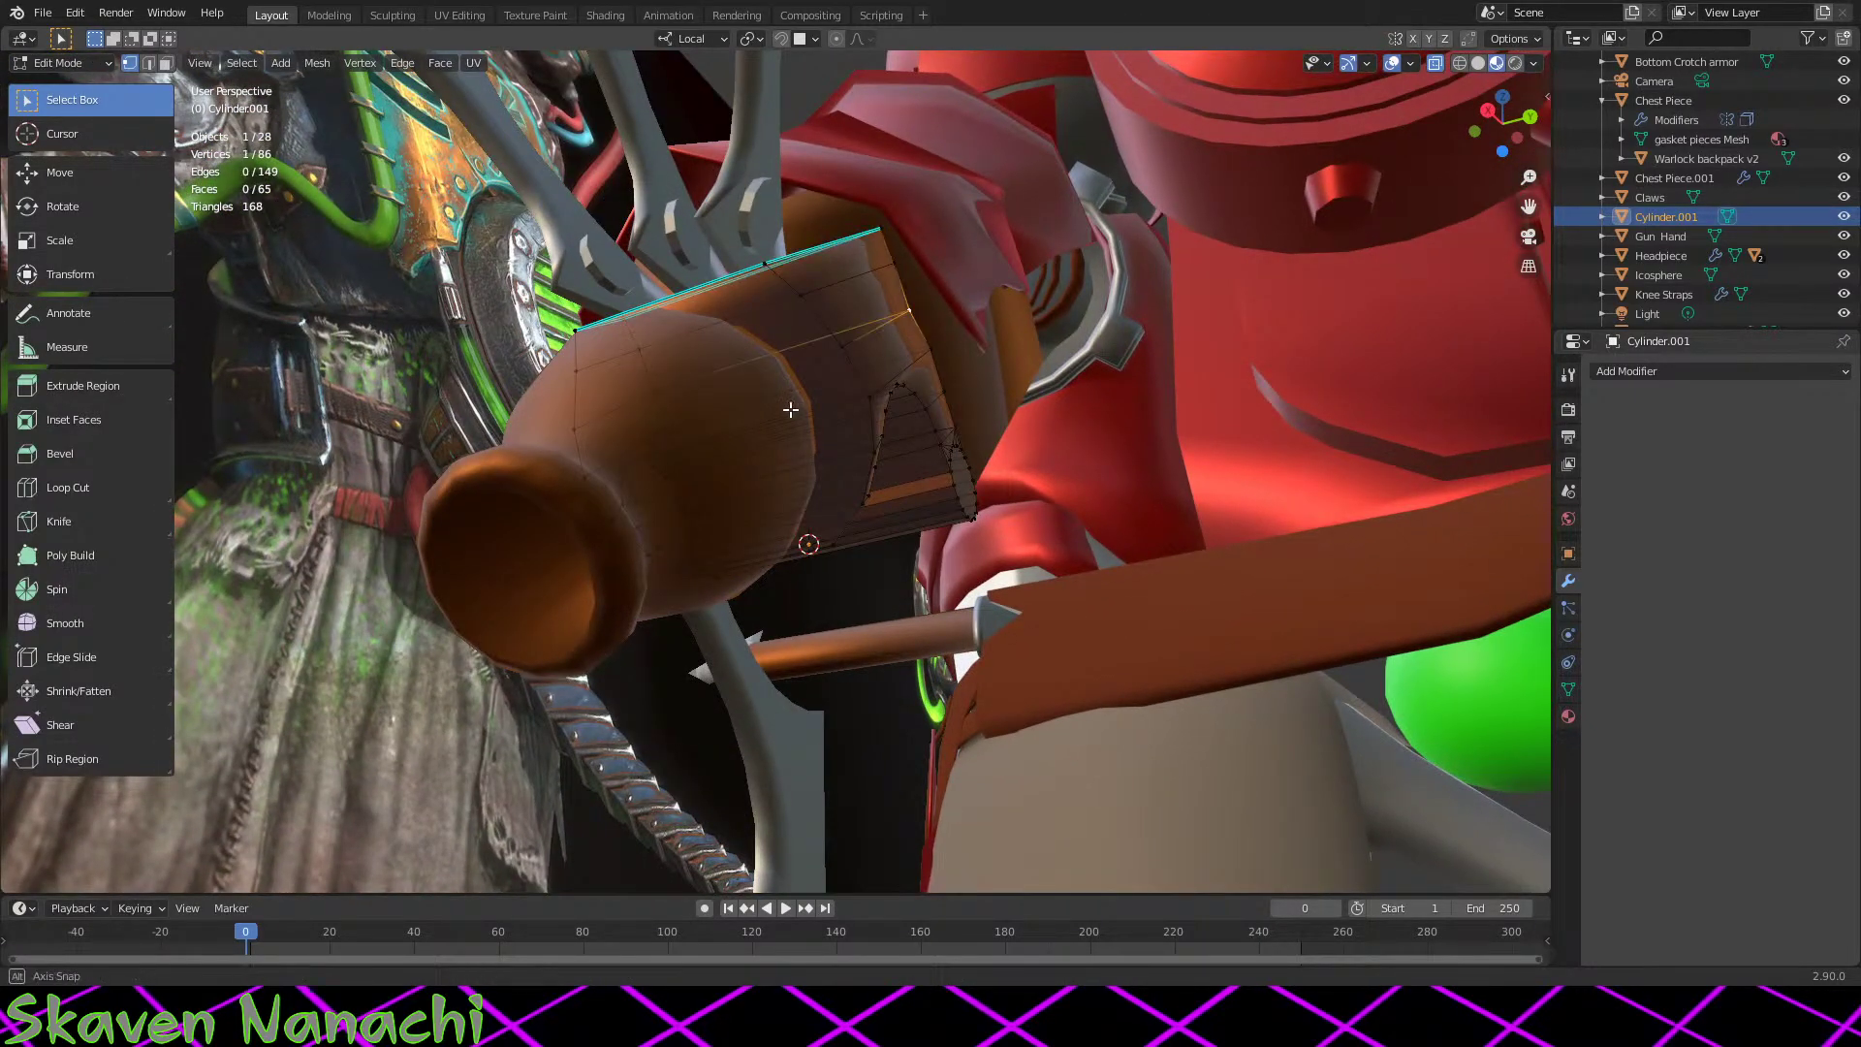
Step: Scale the wrist piece's selected edge beneath the claws again and check its fit against the forearm armor
middle_click_drag(790, 410, 892, 403)
middle_click_drag(805, 358, 1083, 421)
key("s")
left_click(1216, 395)
key("Tab")
key("Tab")
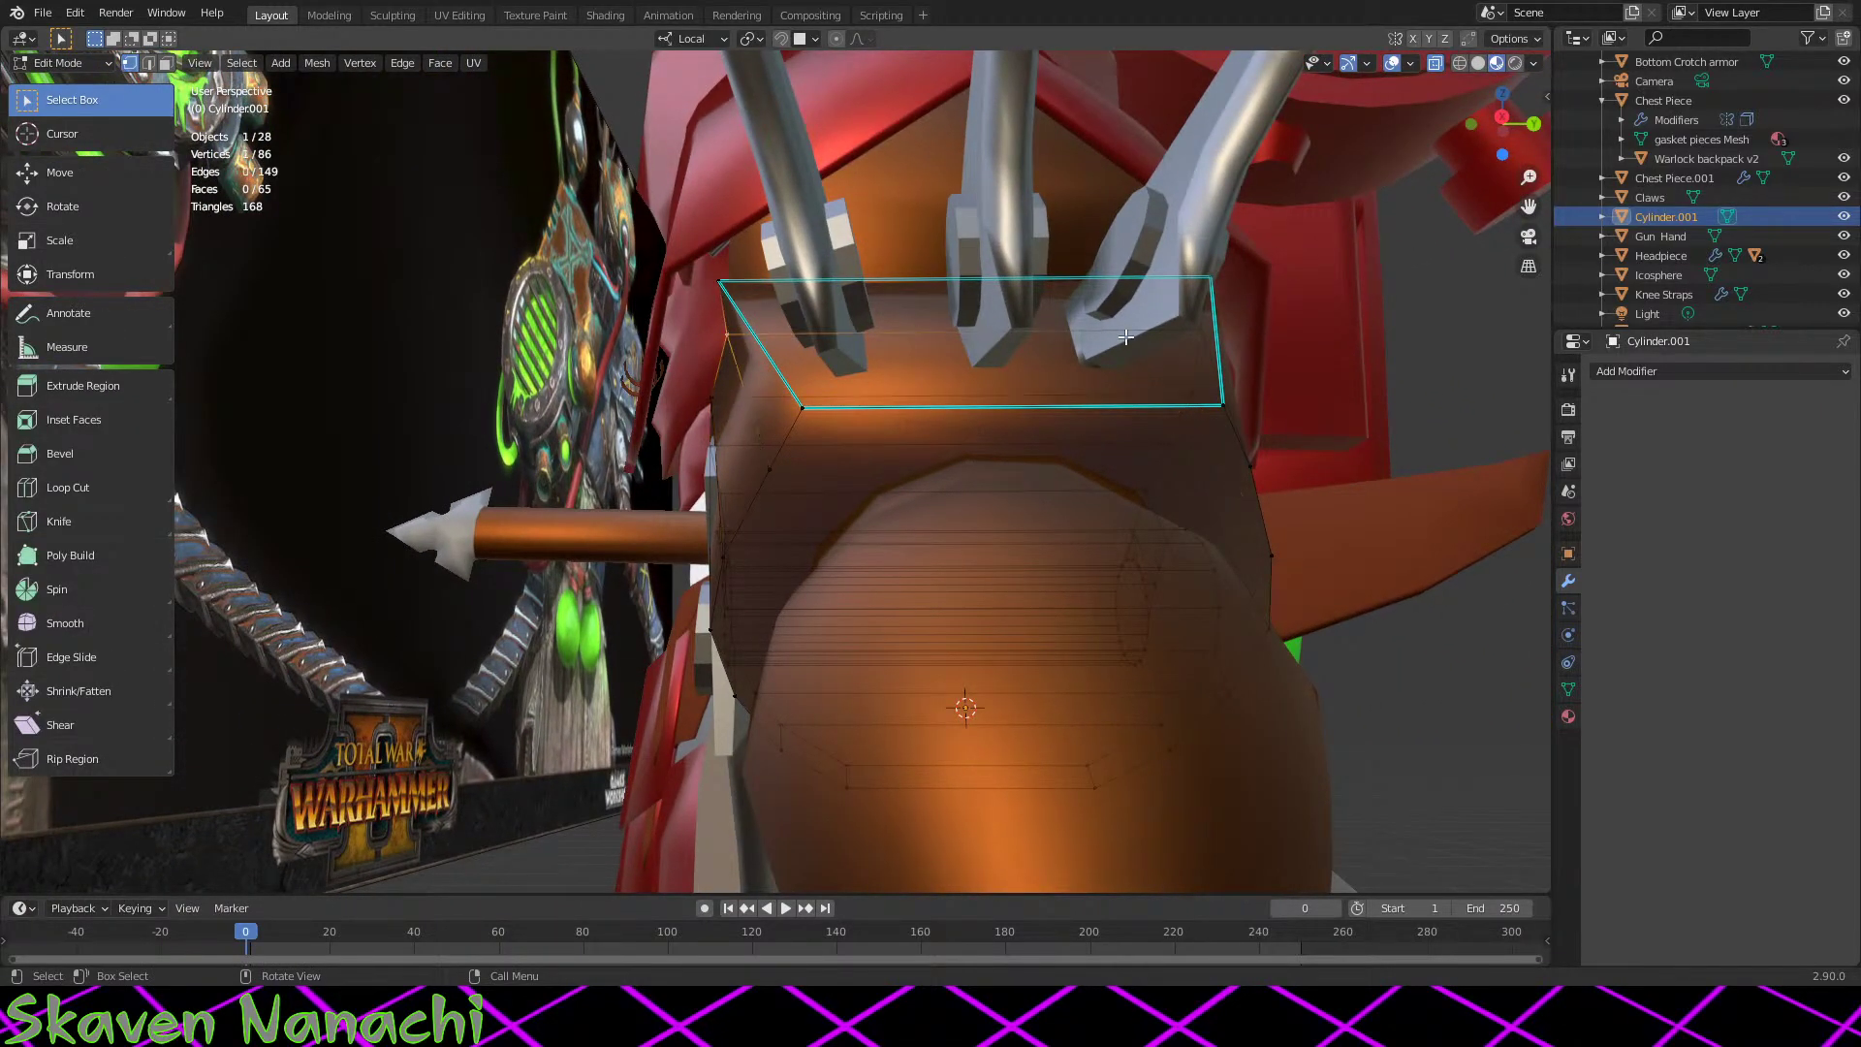
middle_click_drag(1126, 336, 1167, 332)
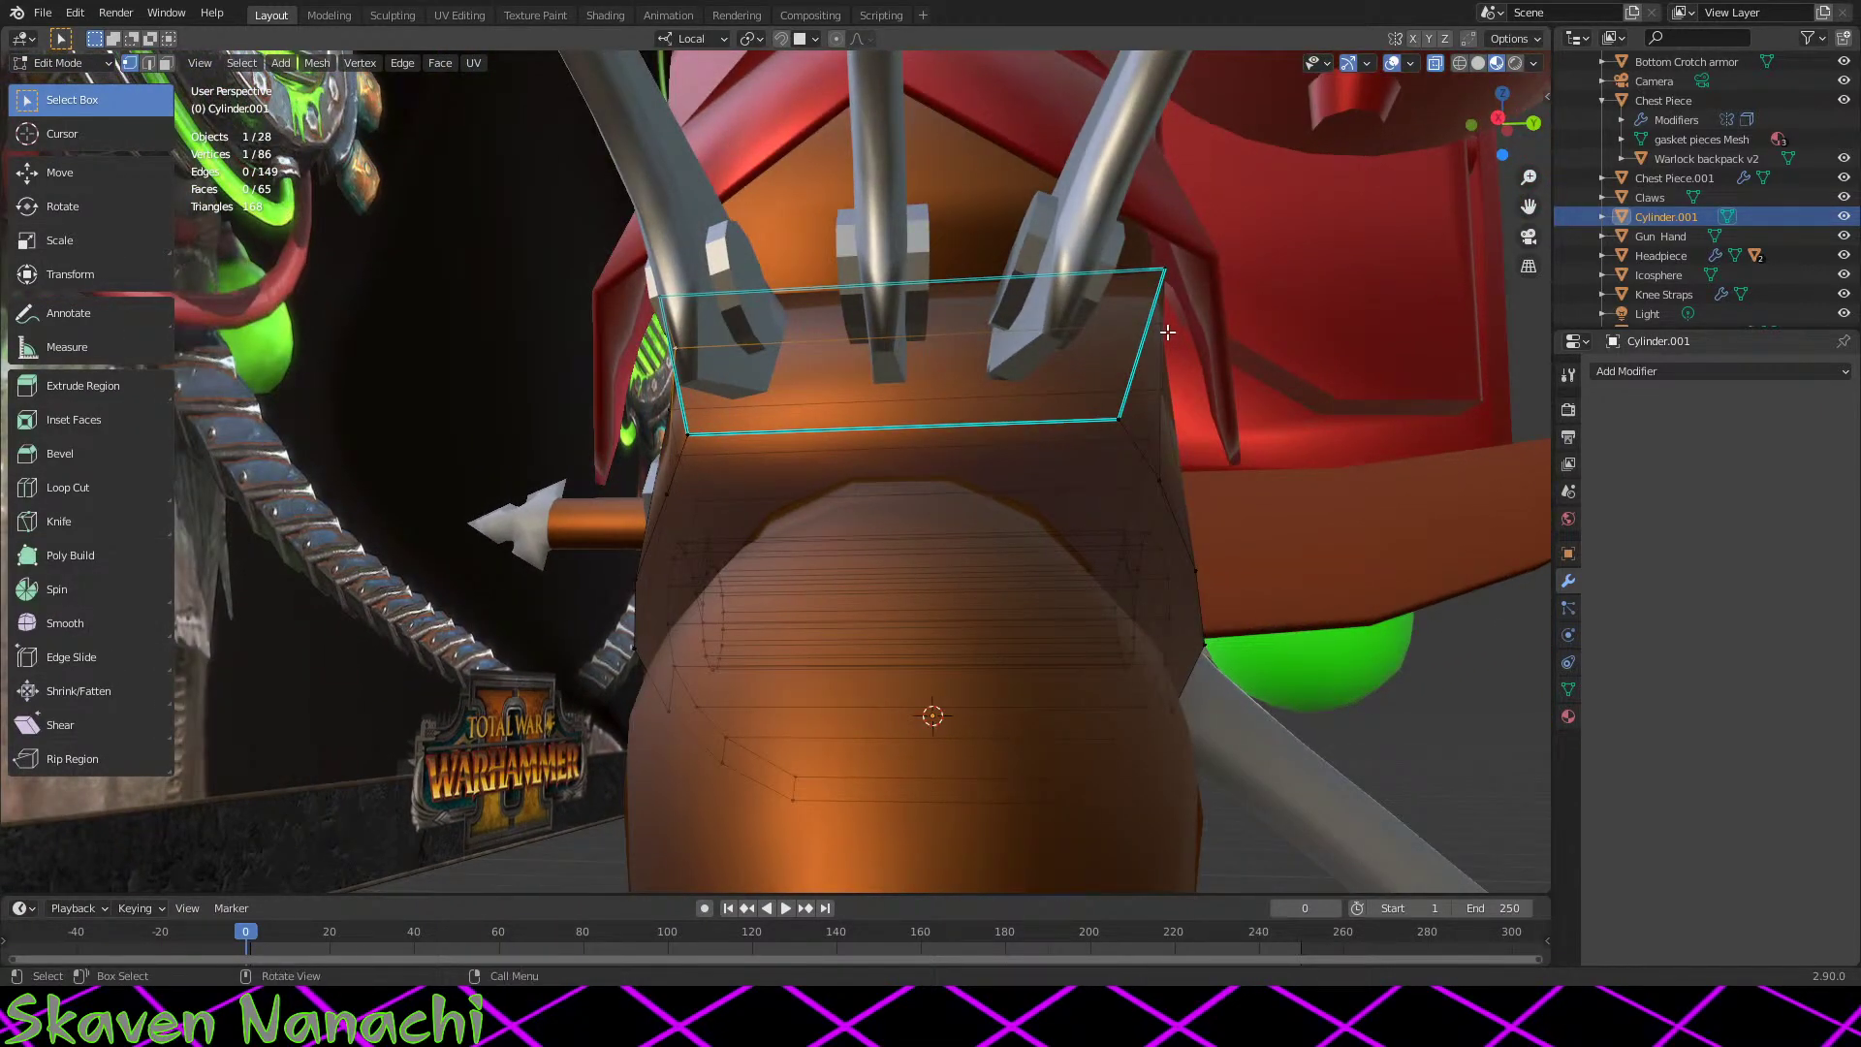
left_click(1223, 337)
key("Tab")
middle_click_drag(1223, 338, 989, 387)
key("Tab")
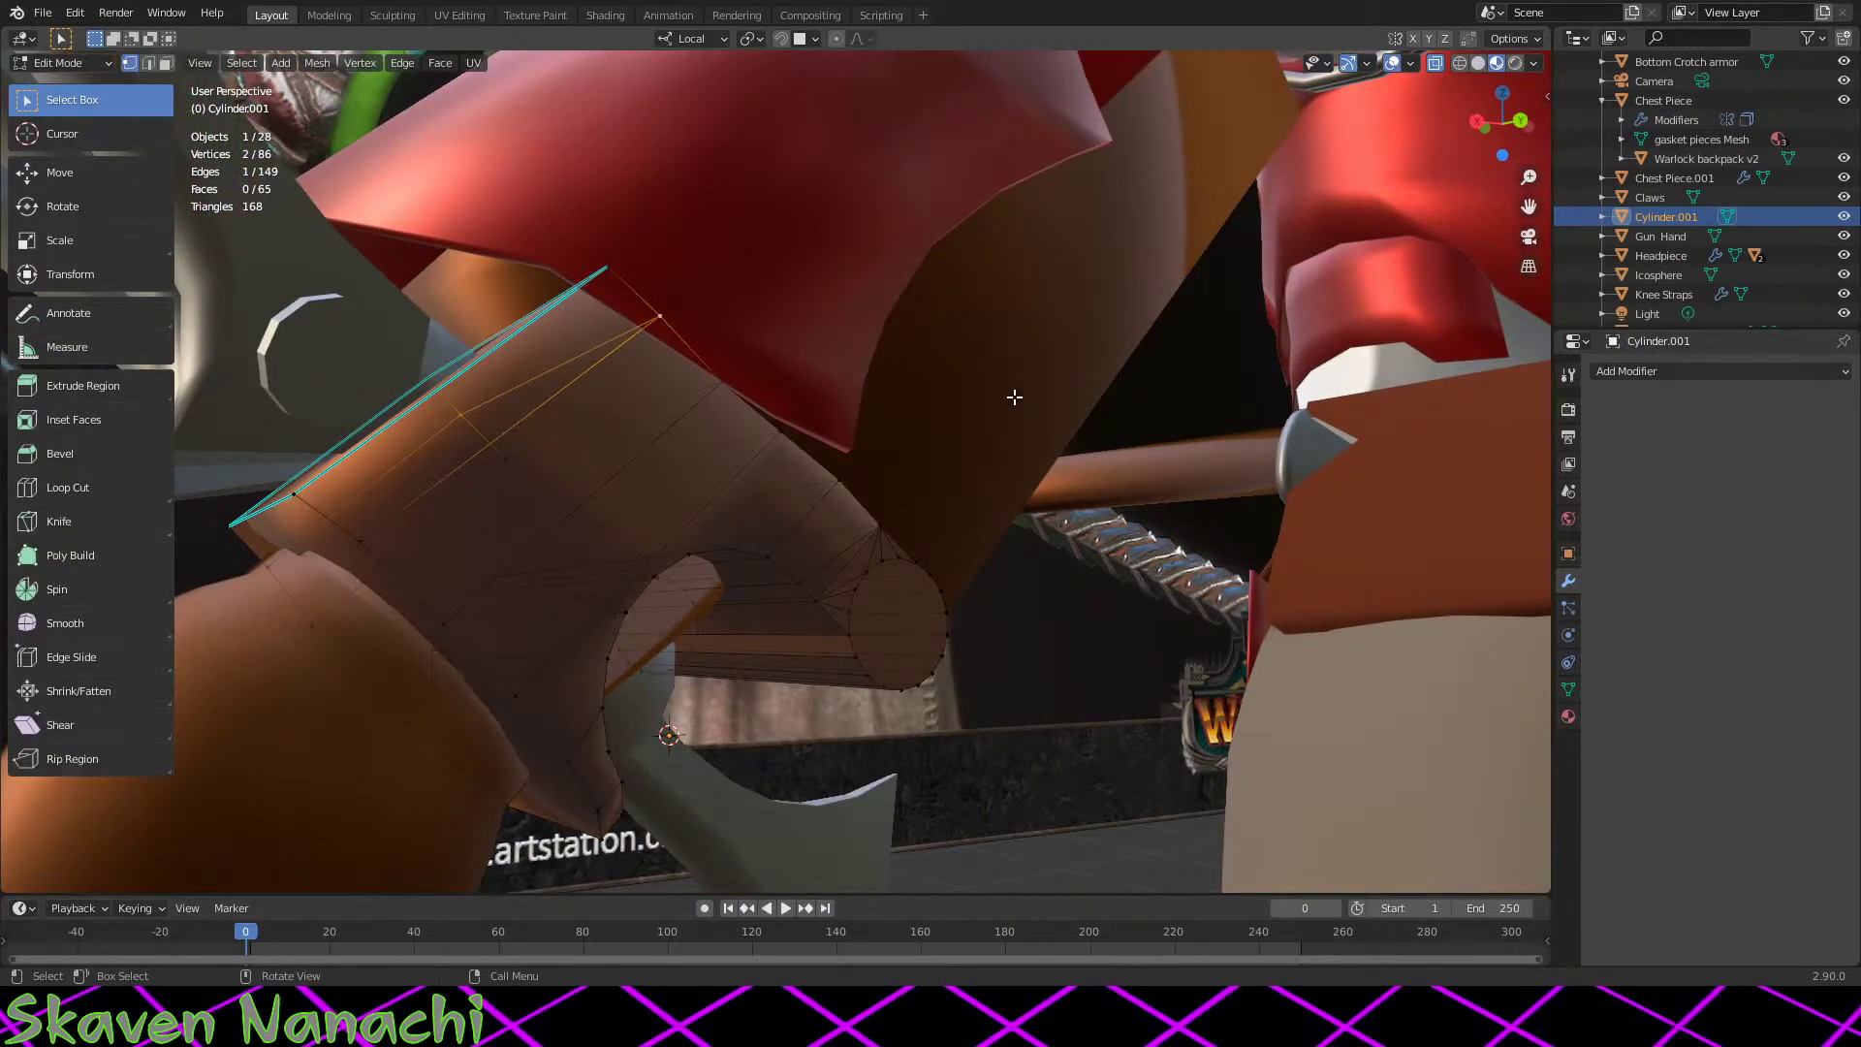
key("Tab")
key("Tab")
left_click(1045, 371)
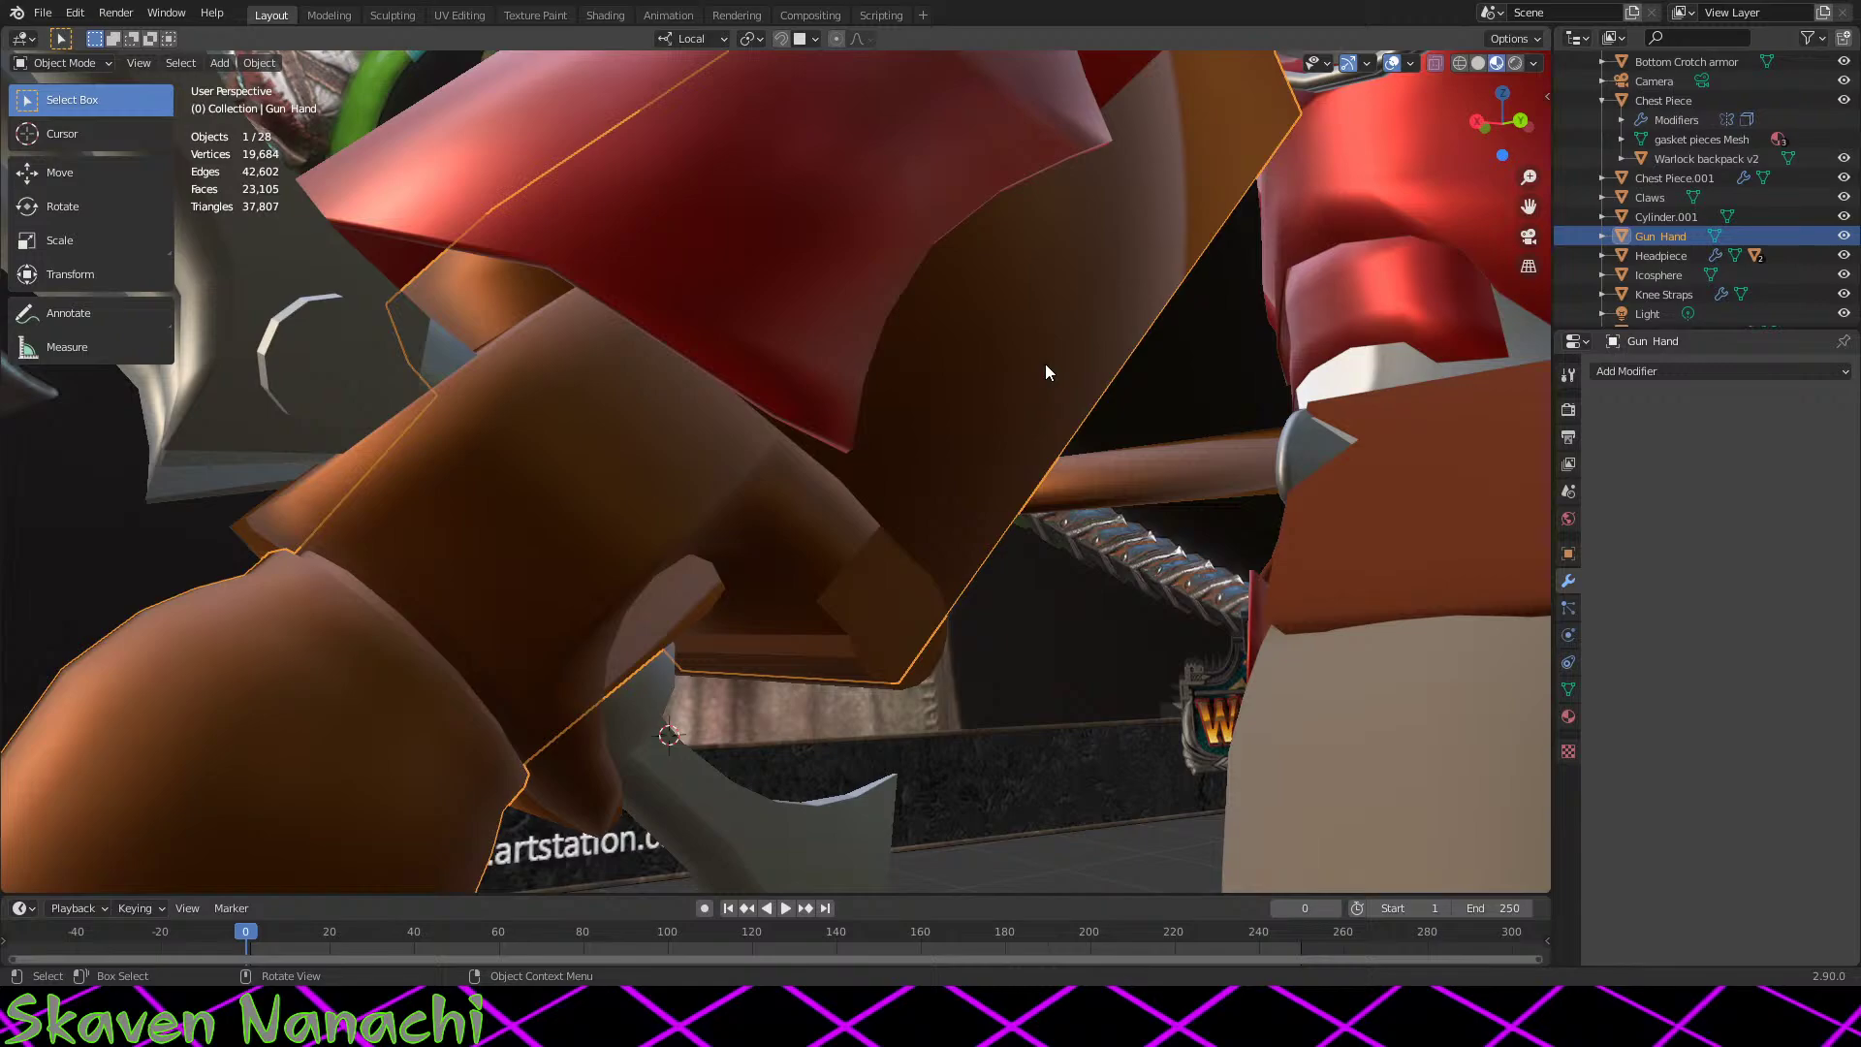
mouse_move(1045, 371)
middle_mouse_down()
mouse_move(914, 365)
mouse_move(1031, 369)
middle_mouse_up()
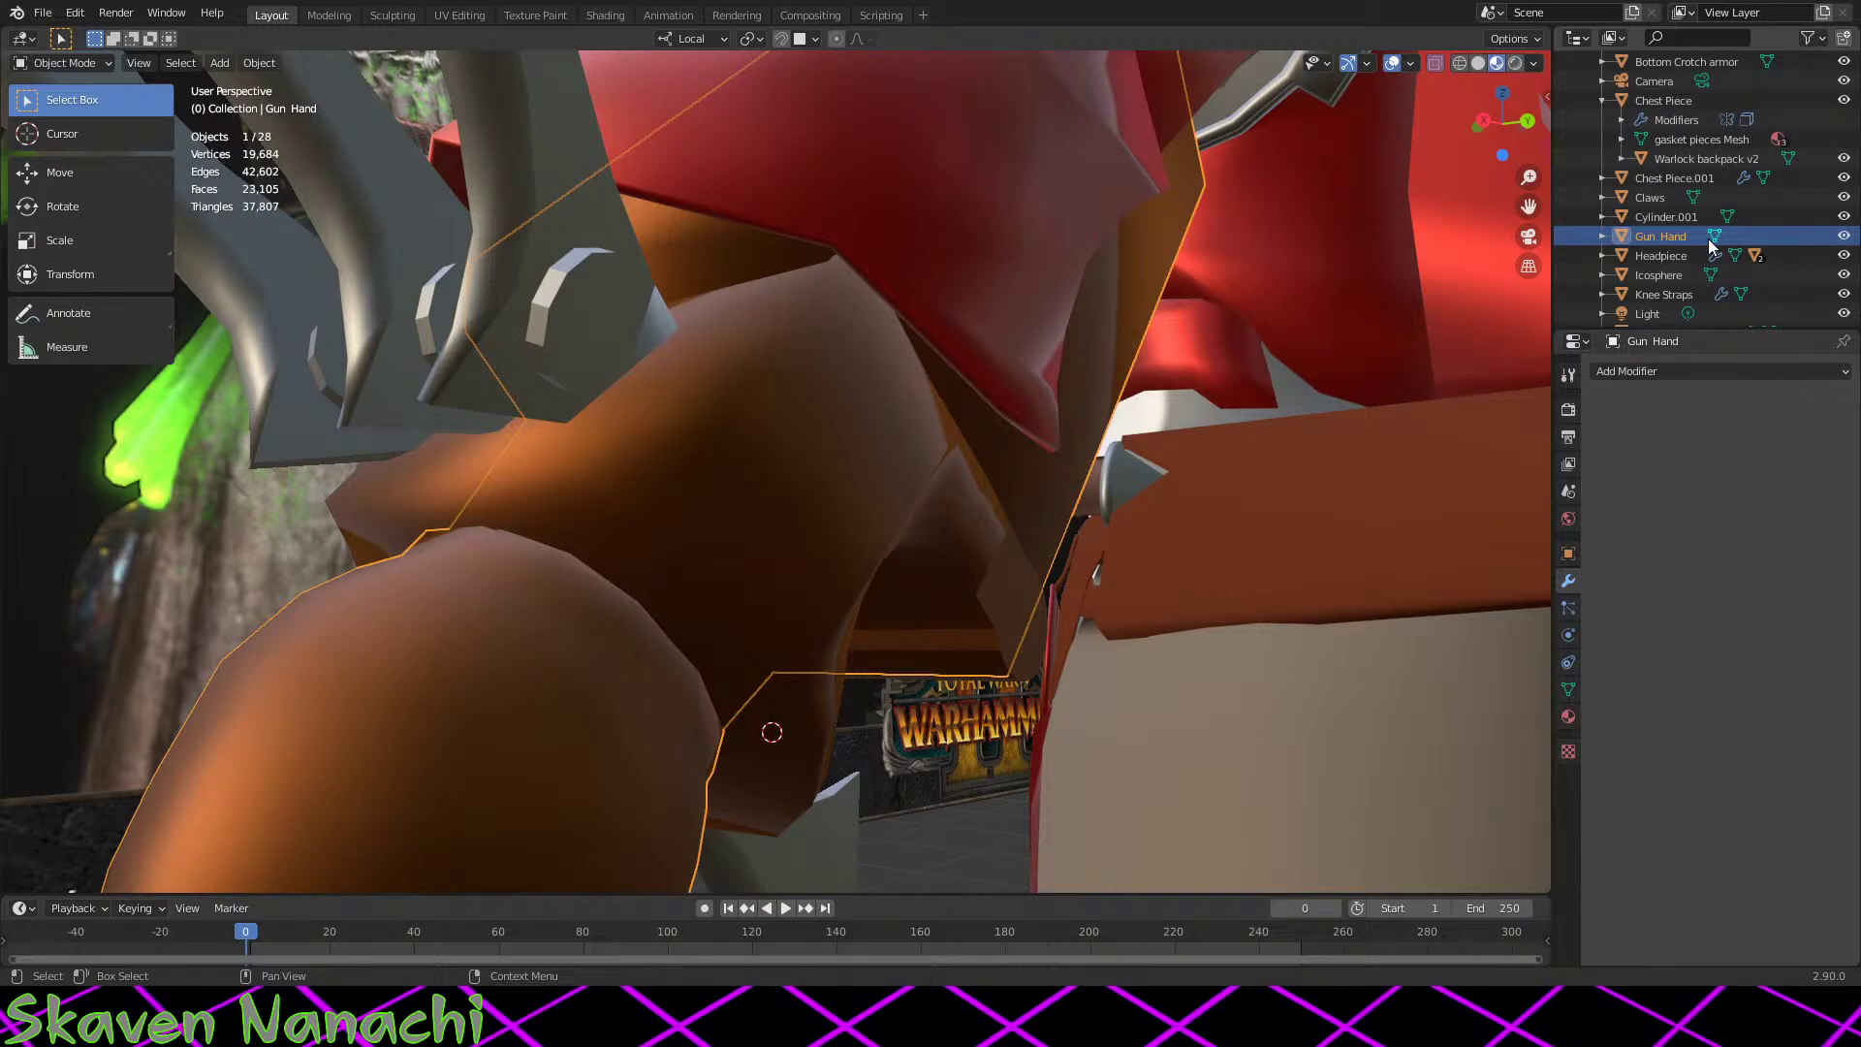
left_click(1708, 372)
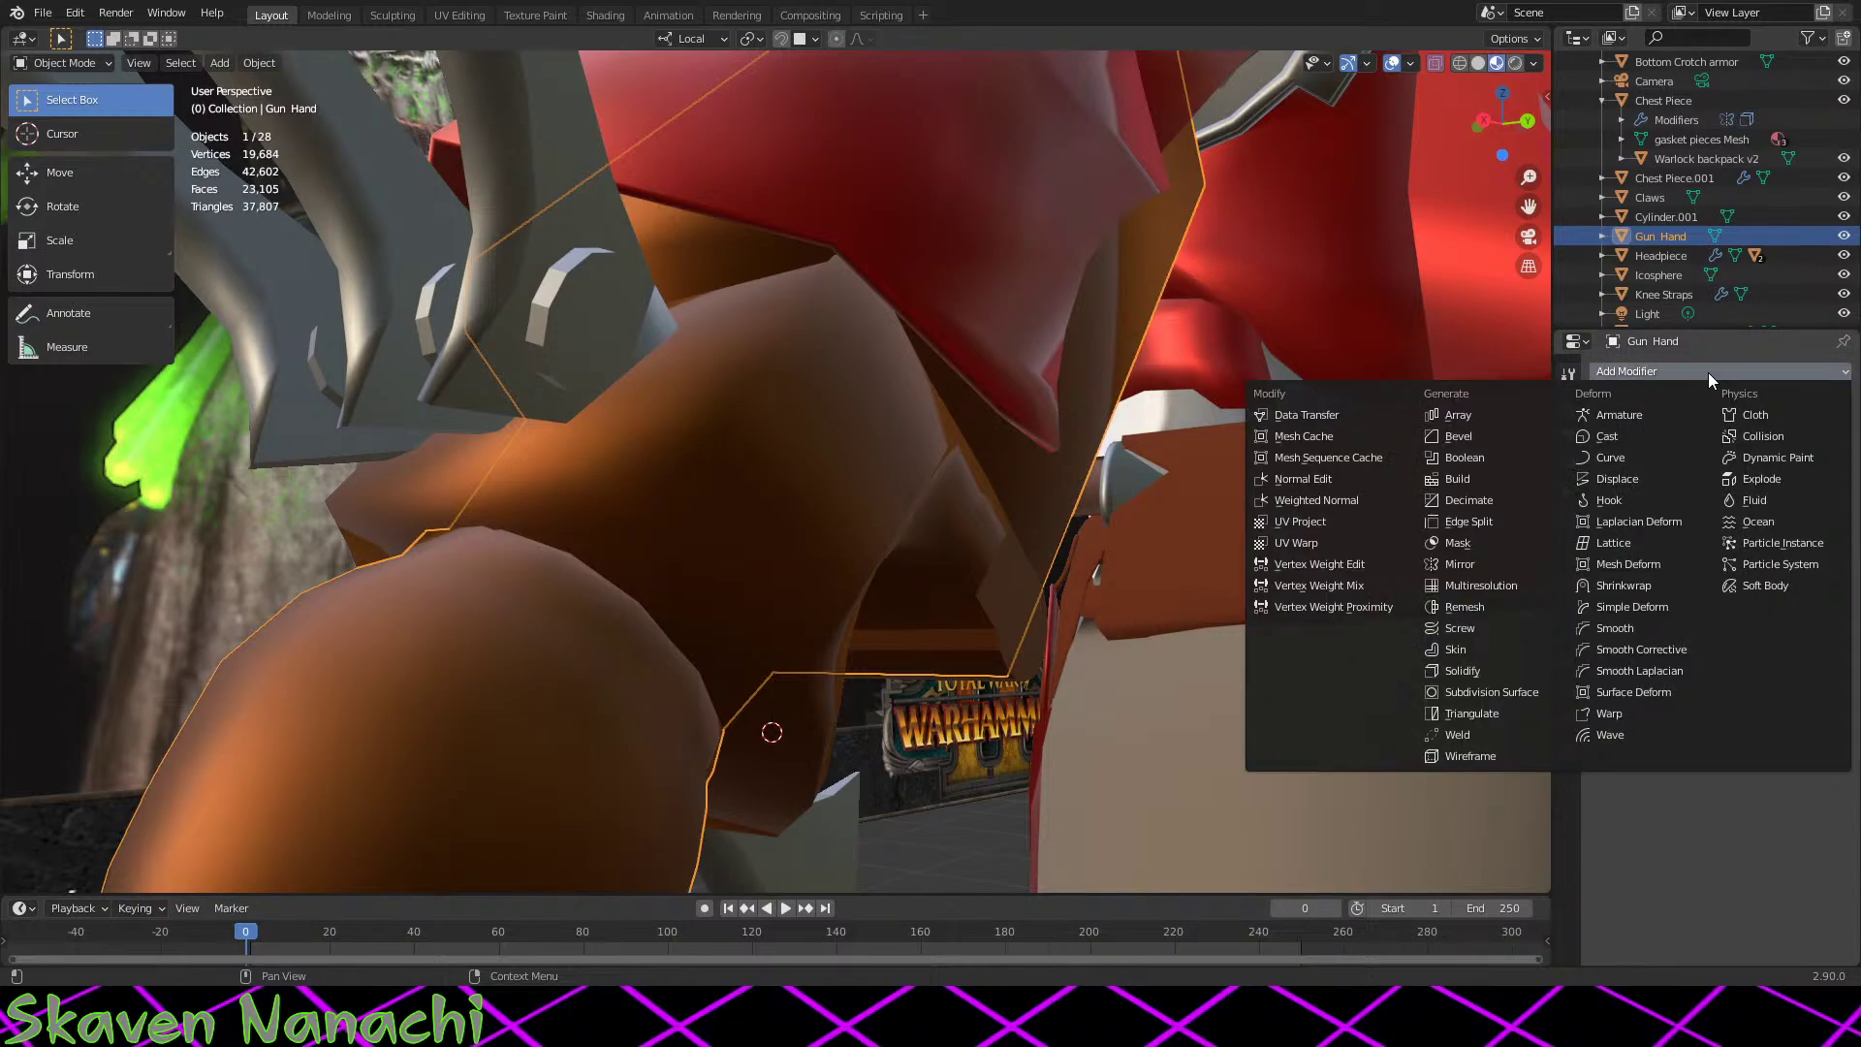
left_click(1708, 372)
left_click(1708, 372)
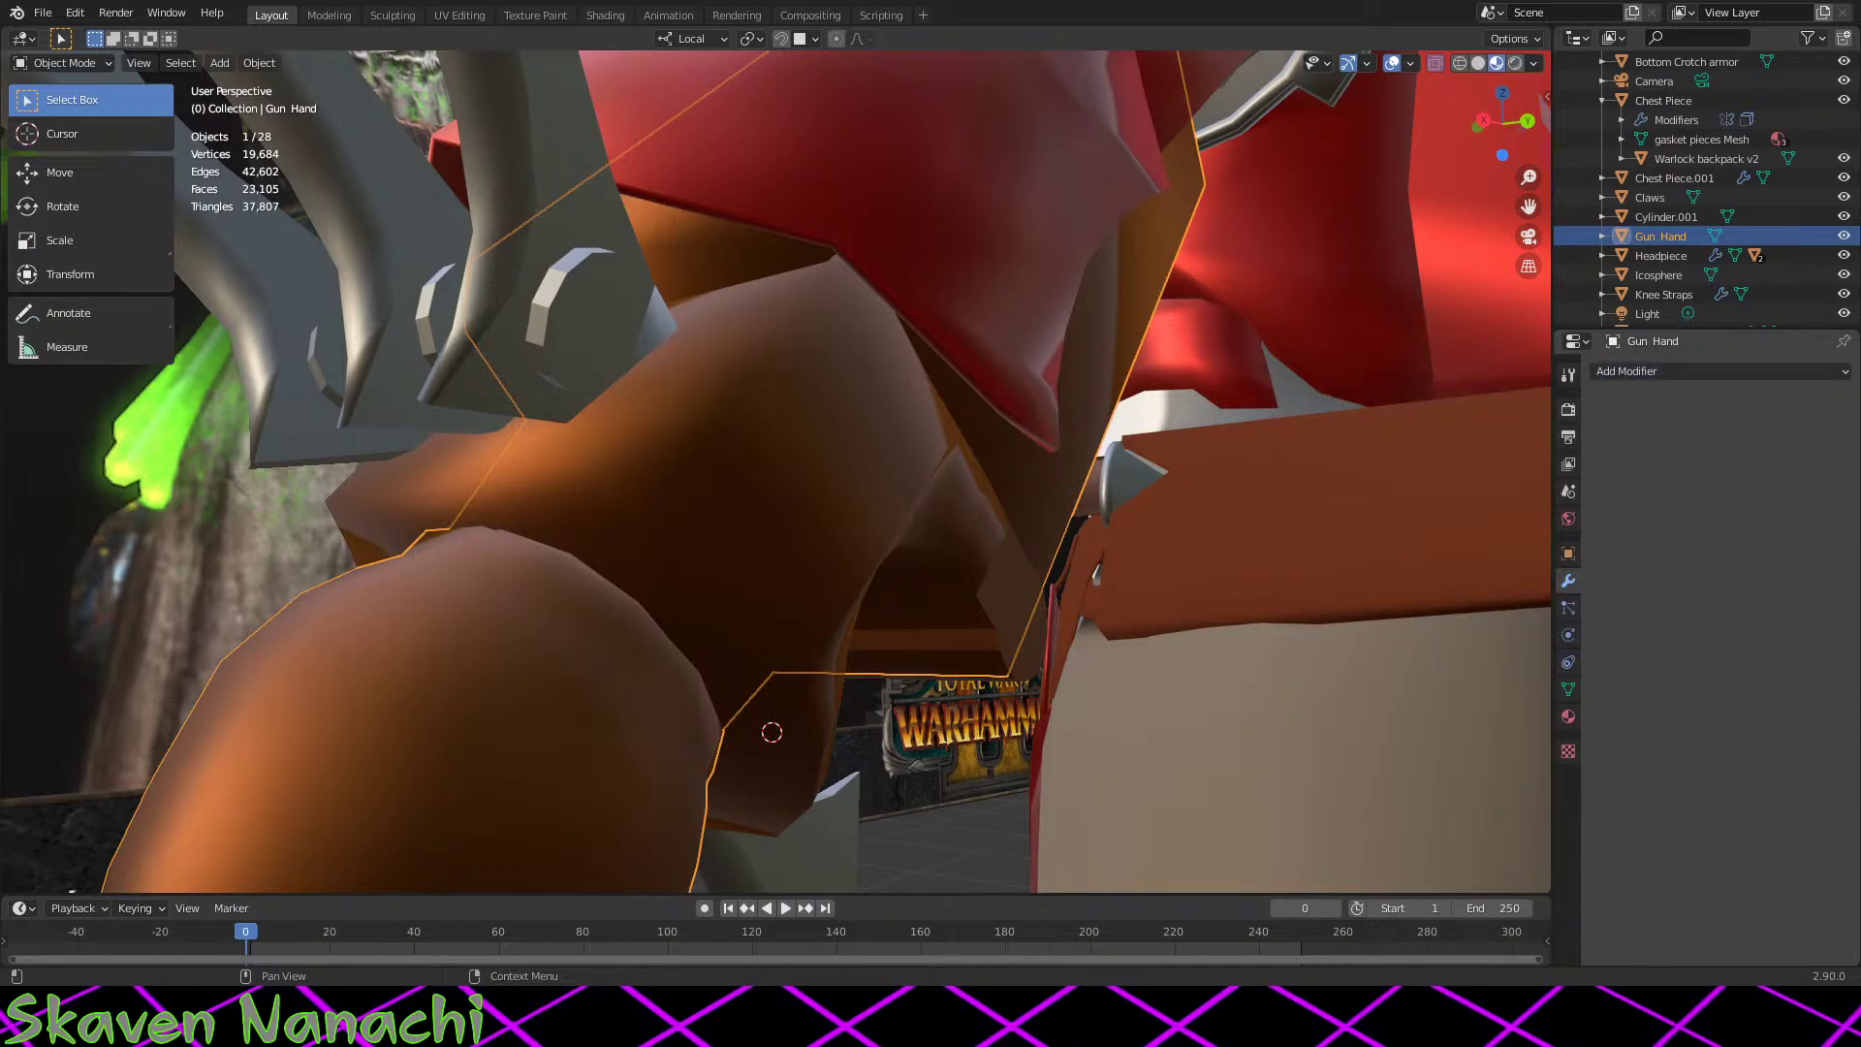
middle_click_drag(929, 428, 1149, 363)
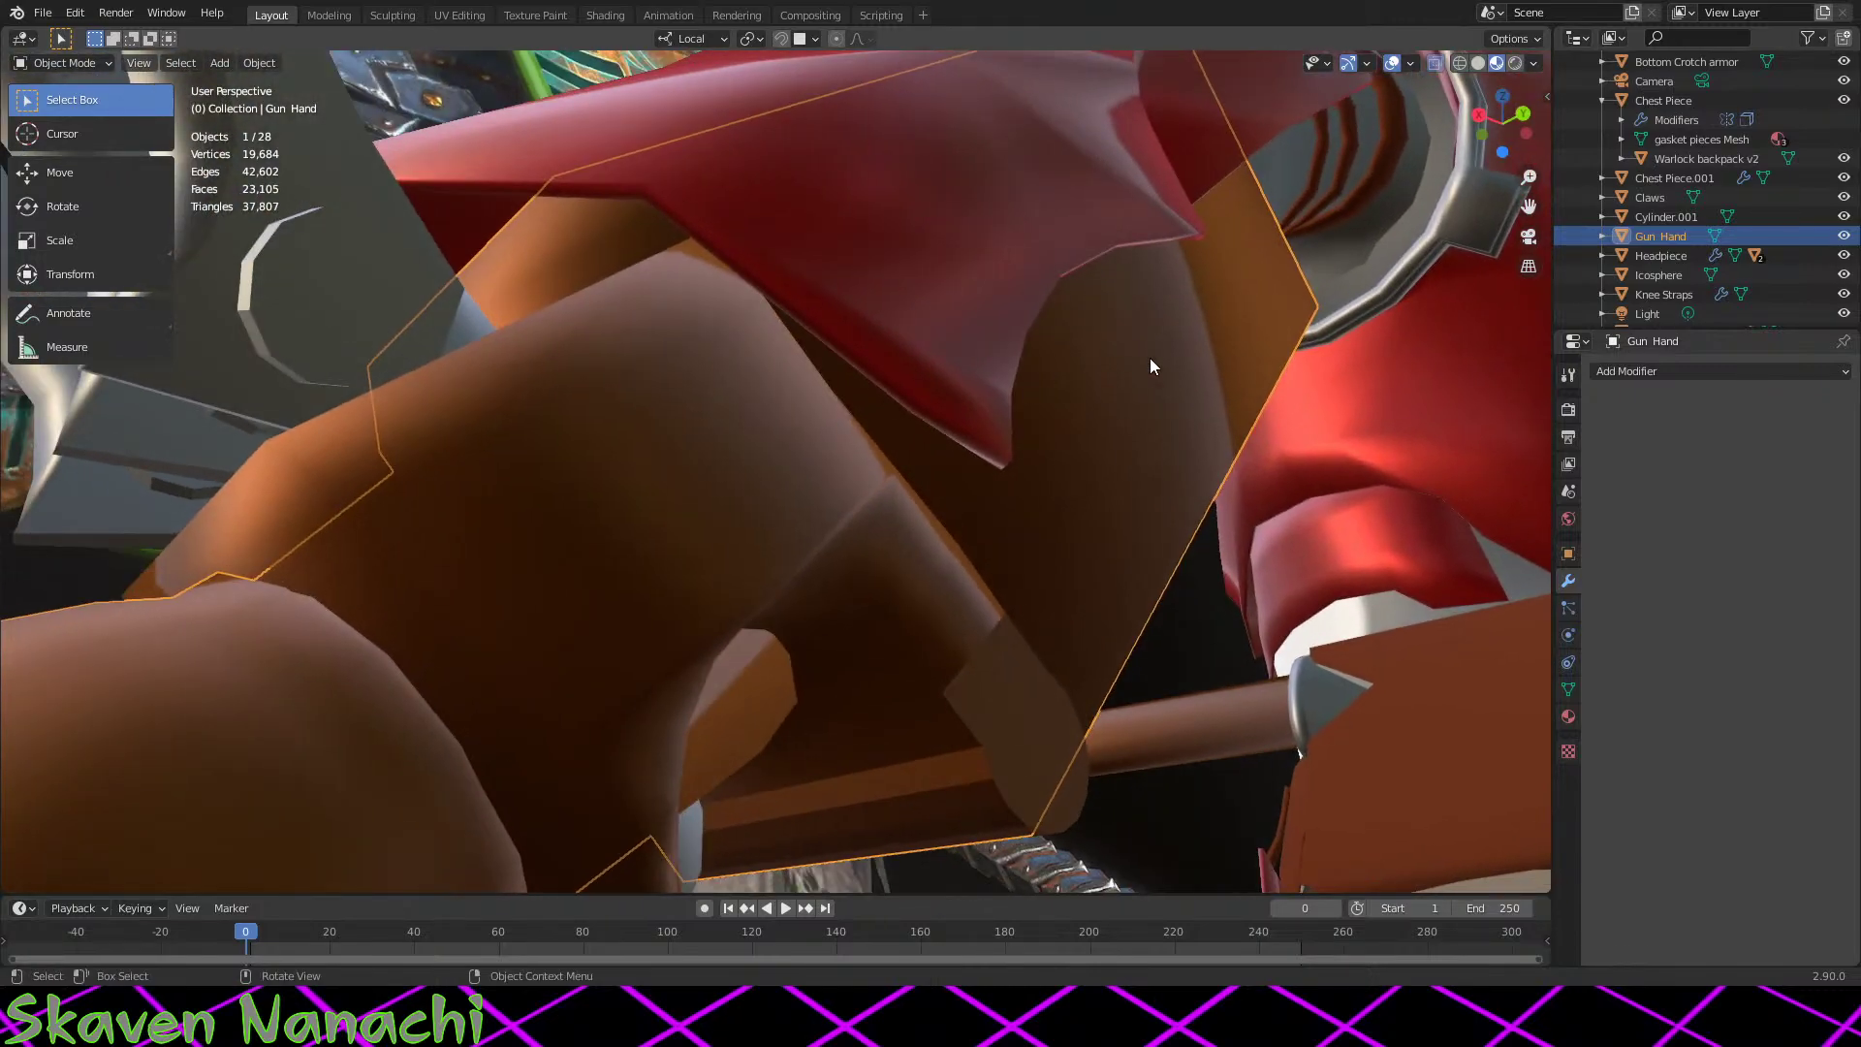
left_click(1663, 372)
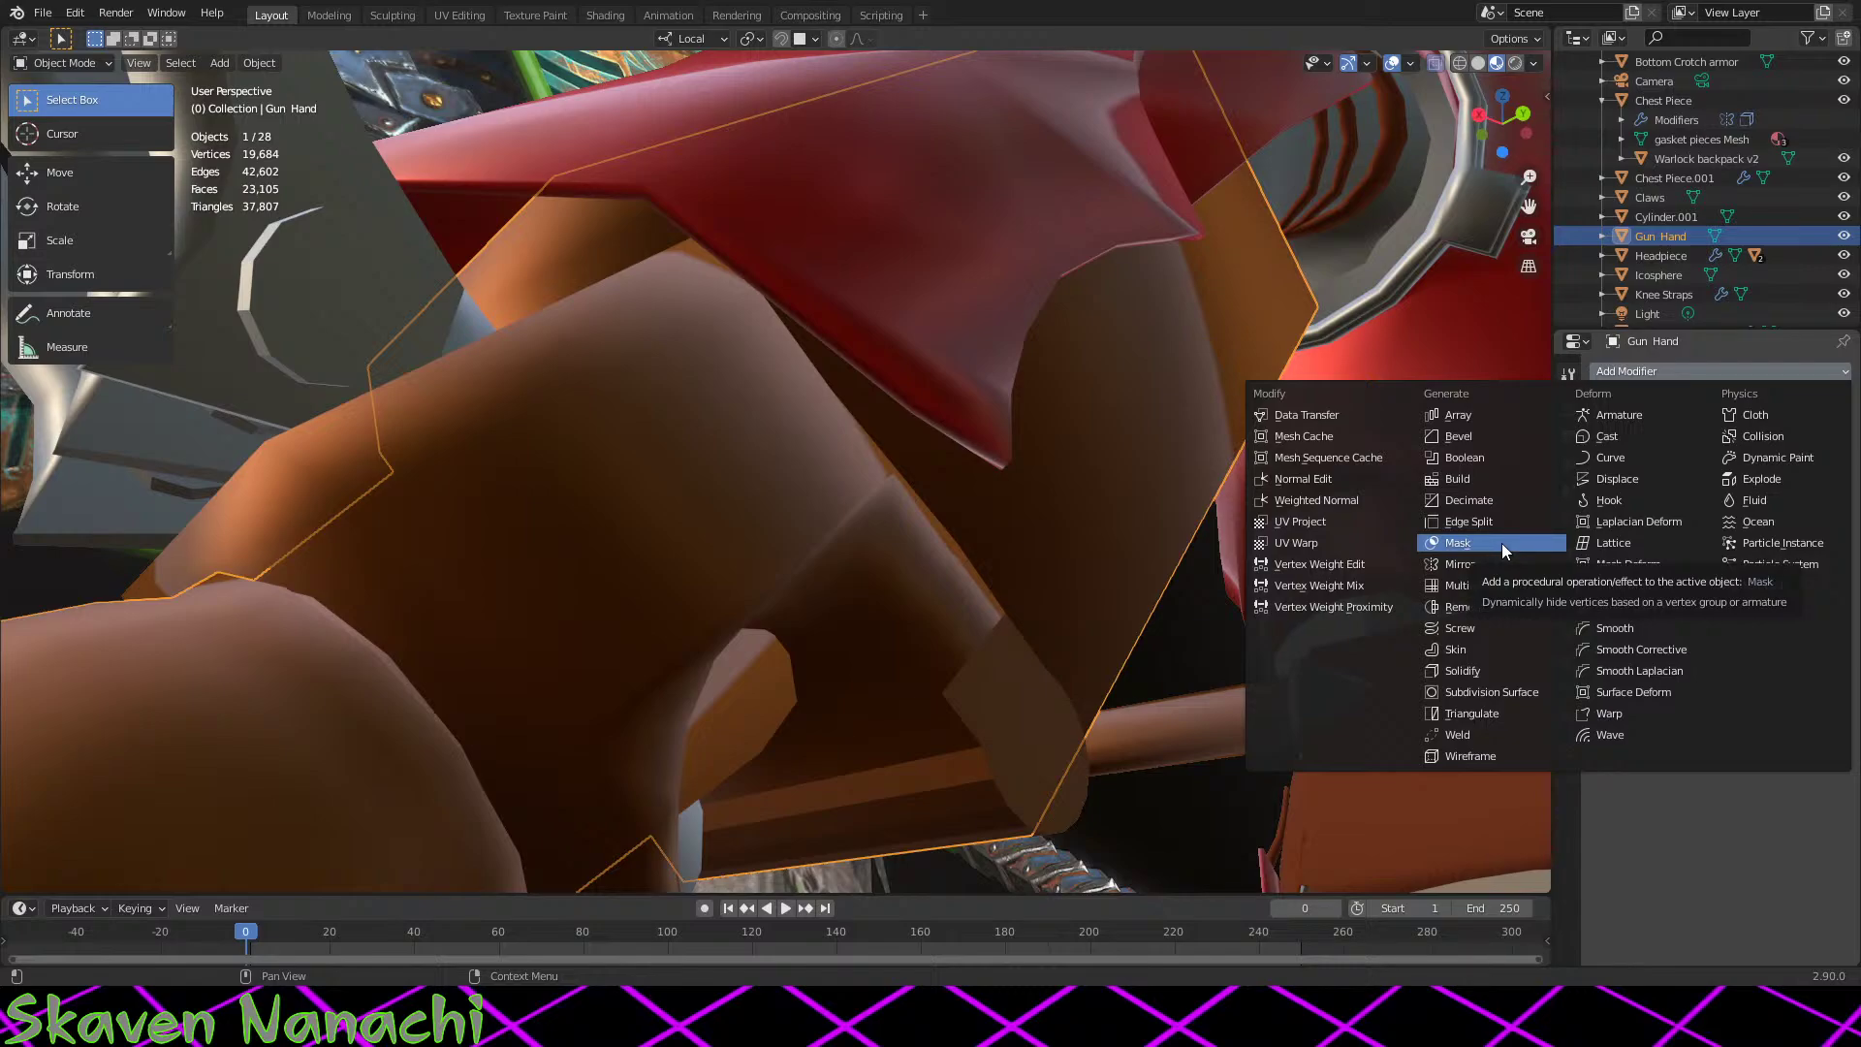
scroll(1012, 622, "down", 2)
middle_click_drag(1012, 622, 868, 678)
scroll(765, 676, "down", 1)
middle_click_drag(847, 552, 747, 589)
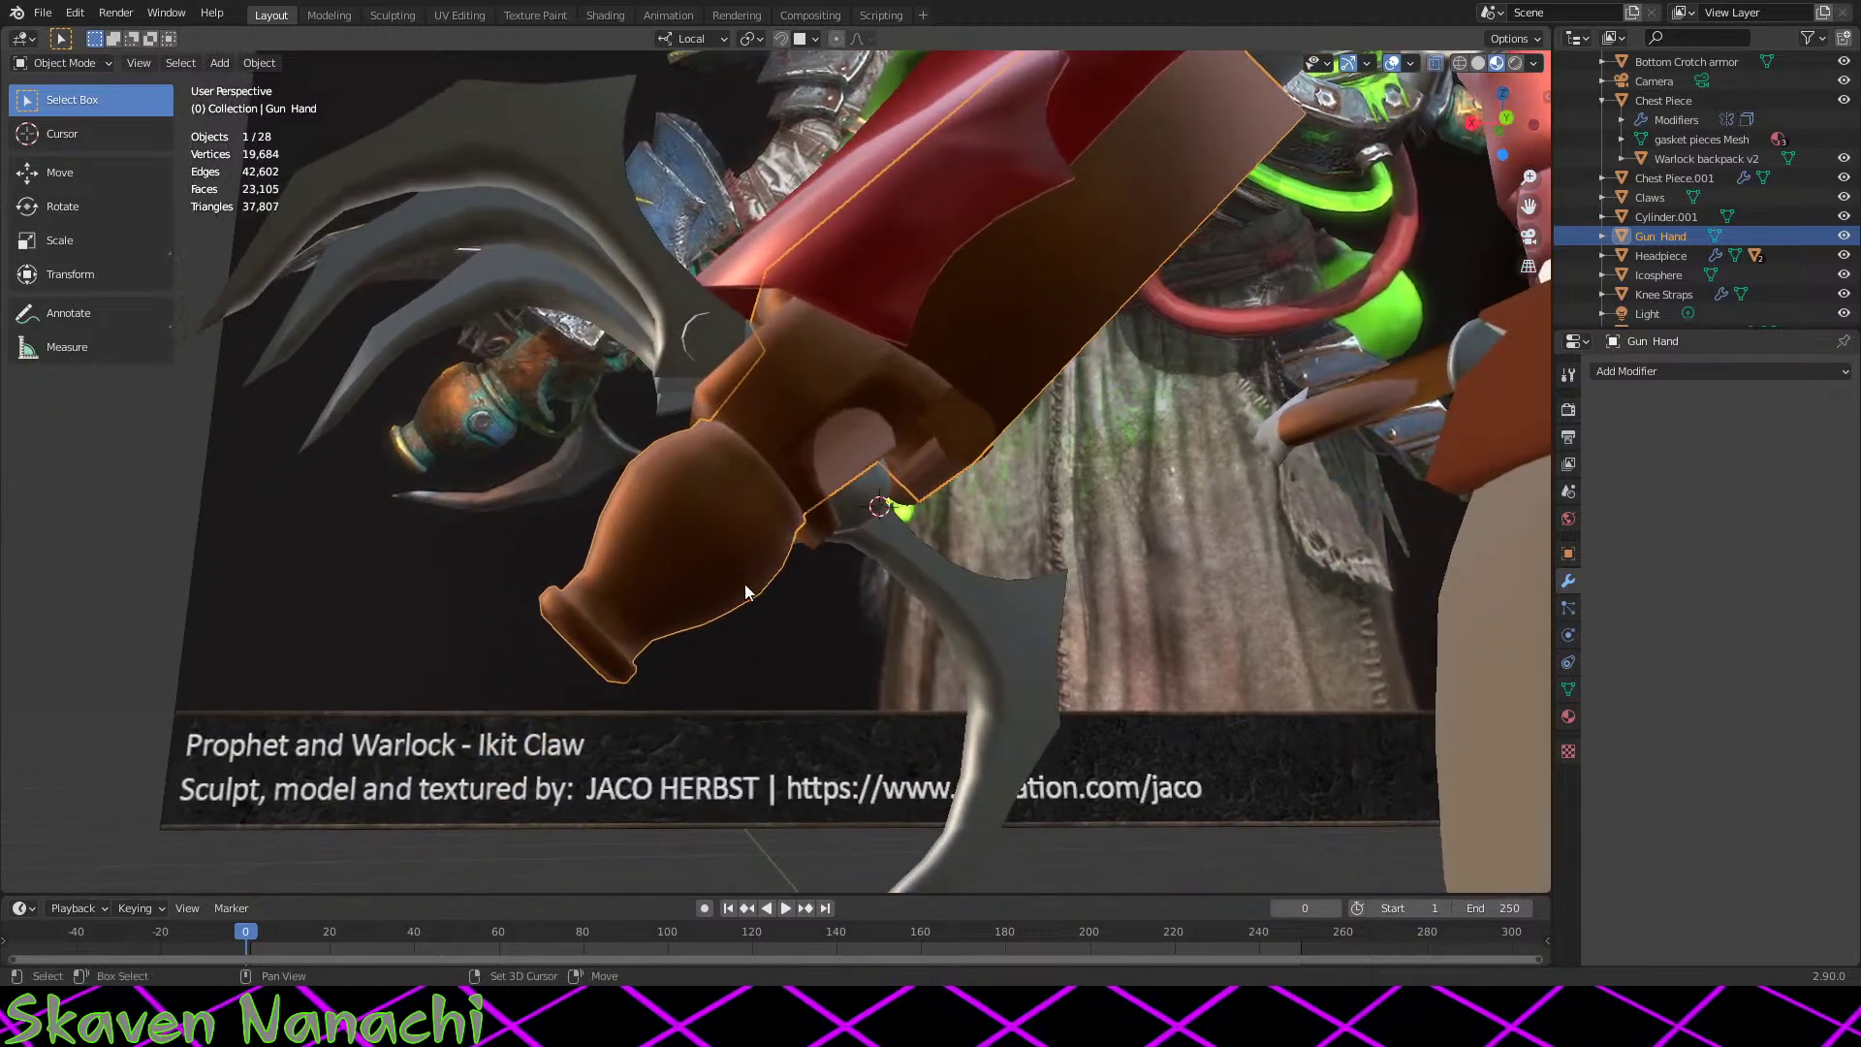
Step: Hide the wrist piece Cylinder.001 and open the Gun Hand mesh for editing
left_click(834, 373)
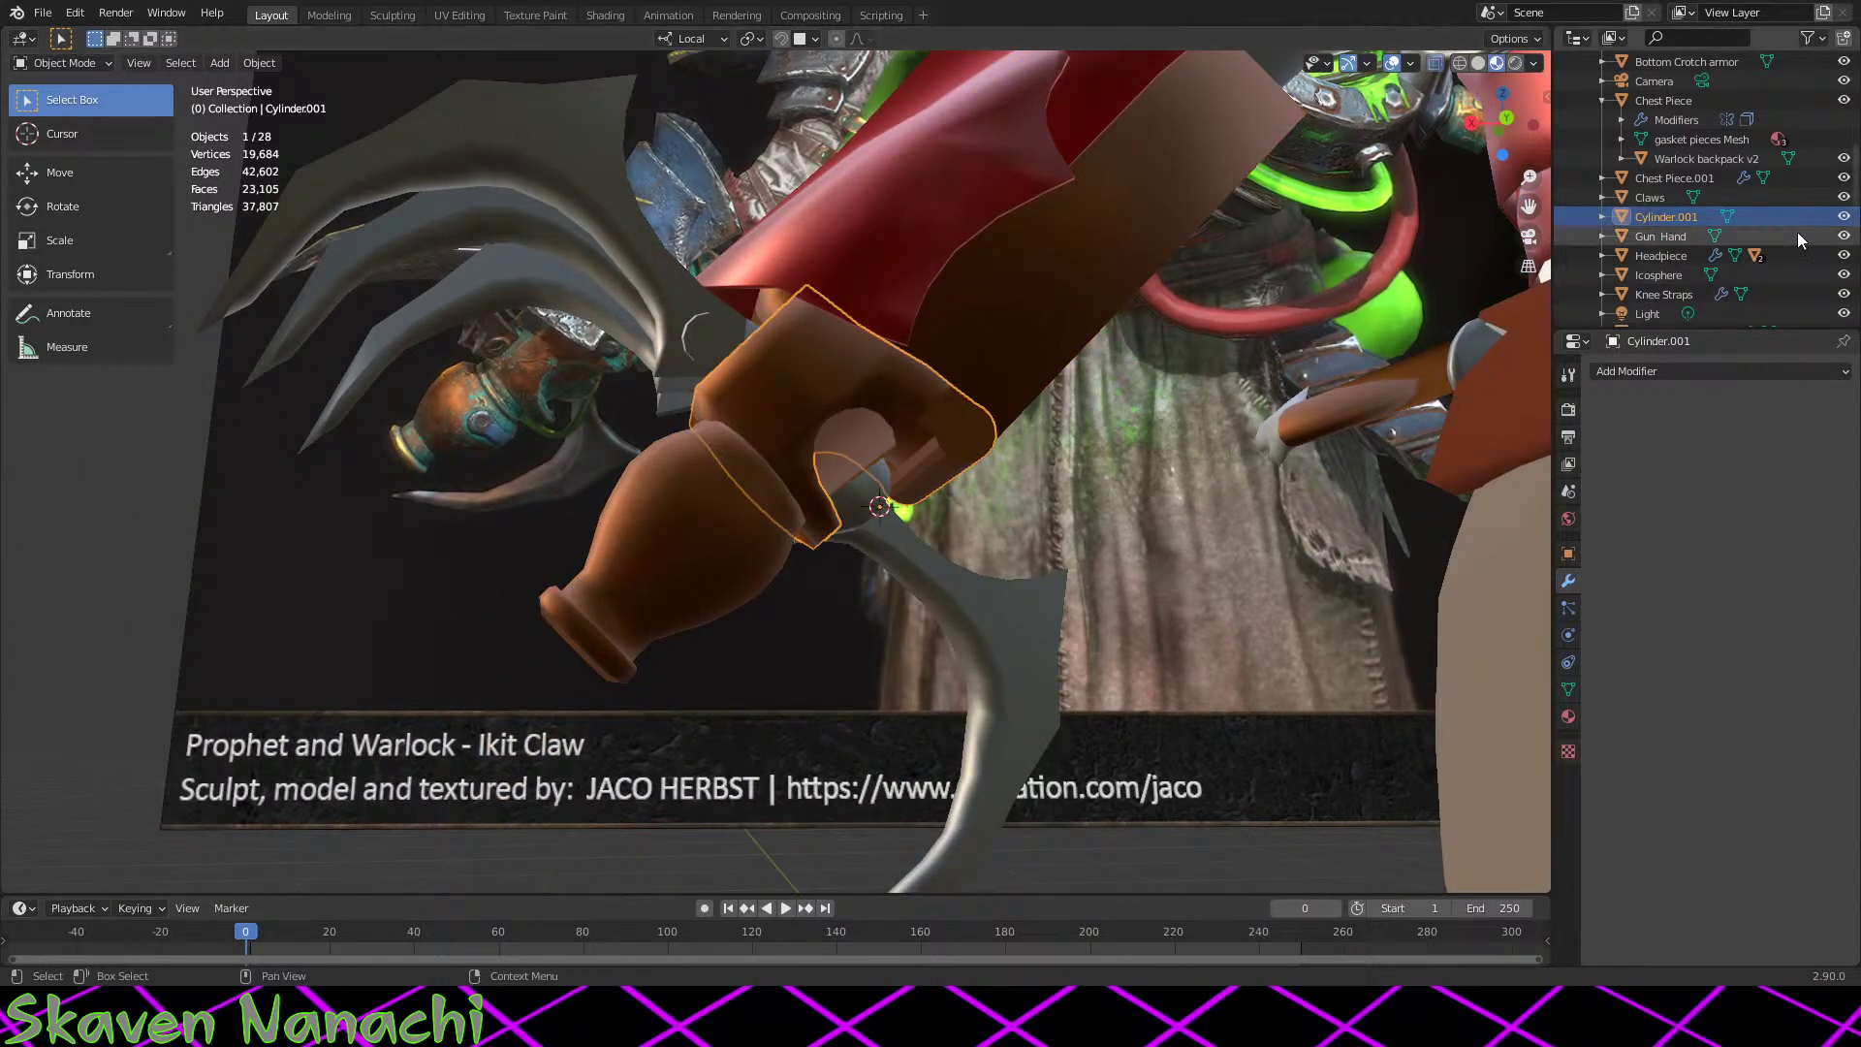
left_click(1844, 216)
middle_click_drag(772, 536, 813, 546)
left_click(809, 375)
key("Tab")
Step: Select all vertices of the nozzle and its shaft in the Gun Hand mesh and separate the selection into its own object
left_click_drag(973, 328, 889, 435)
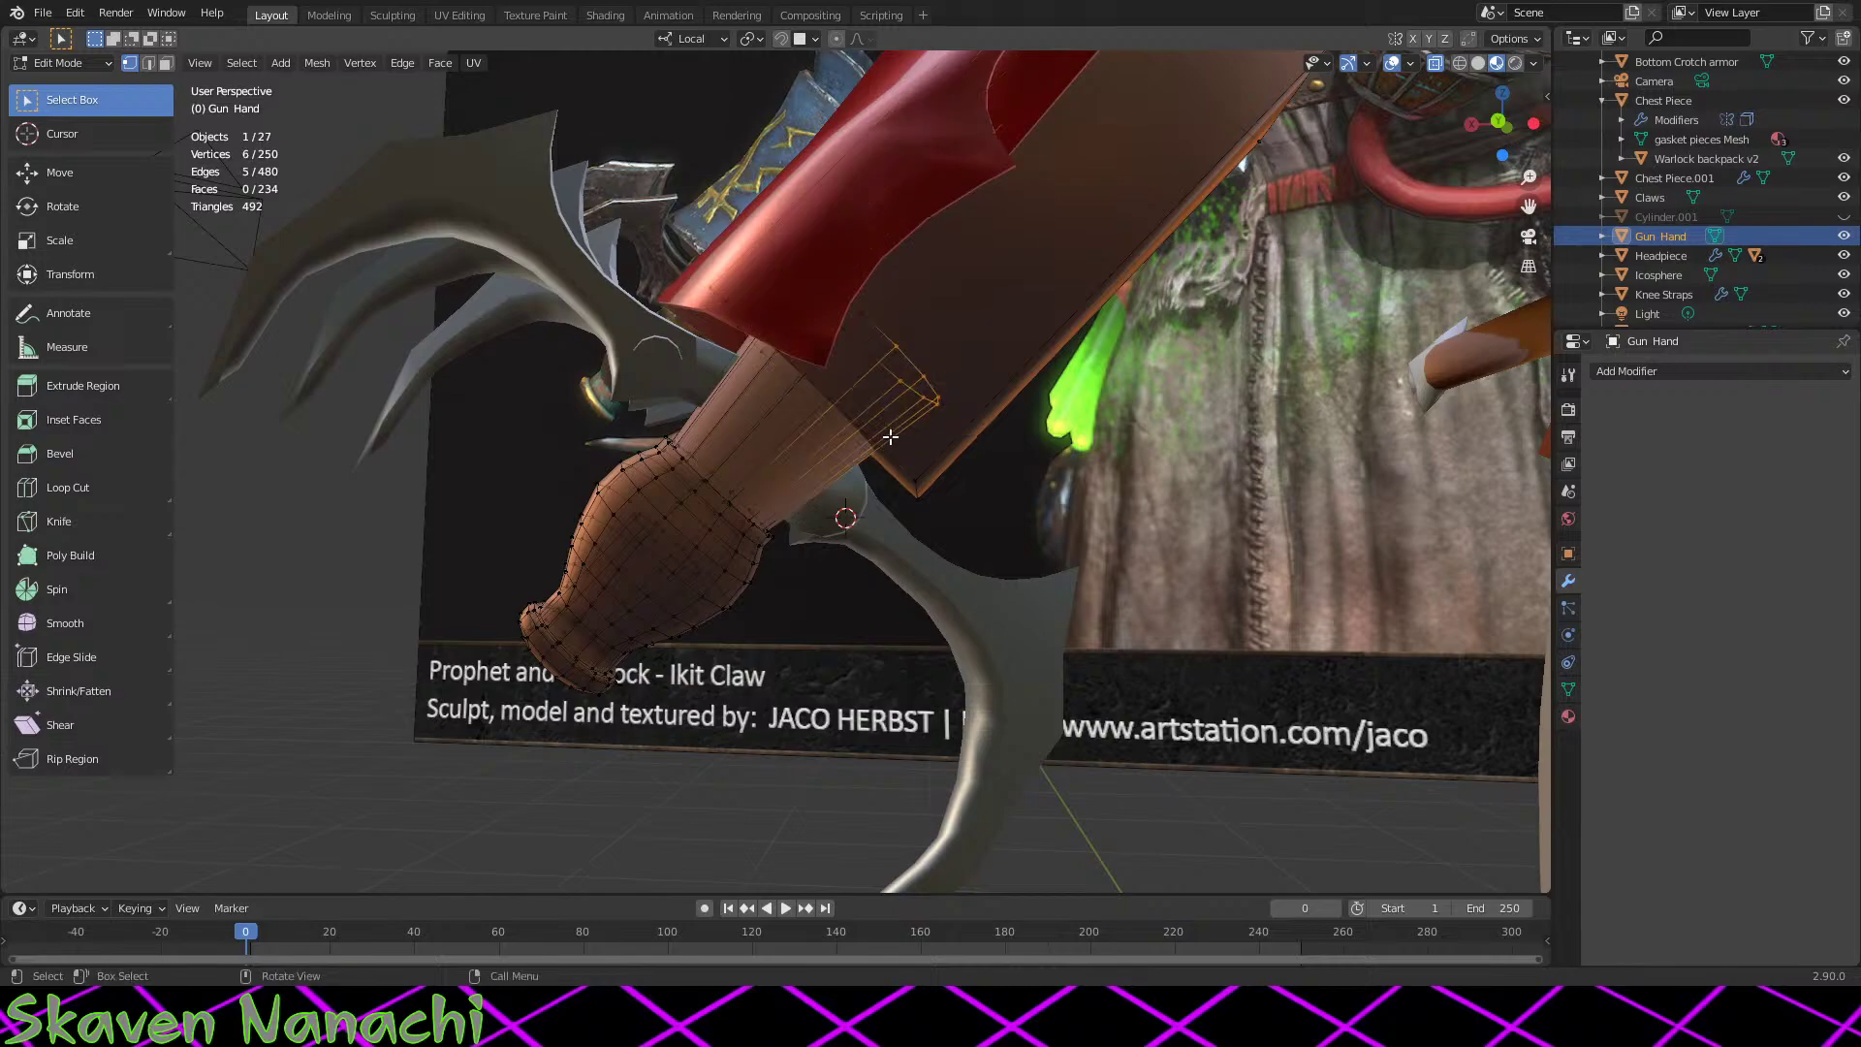
middle_click_drag(887, 436, 907, 448)
left_click_drag(957, 272, 877, 376, "shift")
middle_click_drag(893, 362, 902, 373)
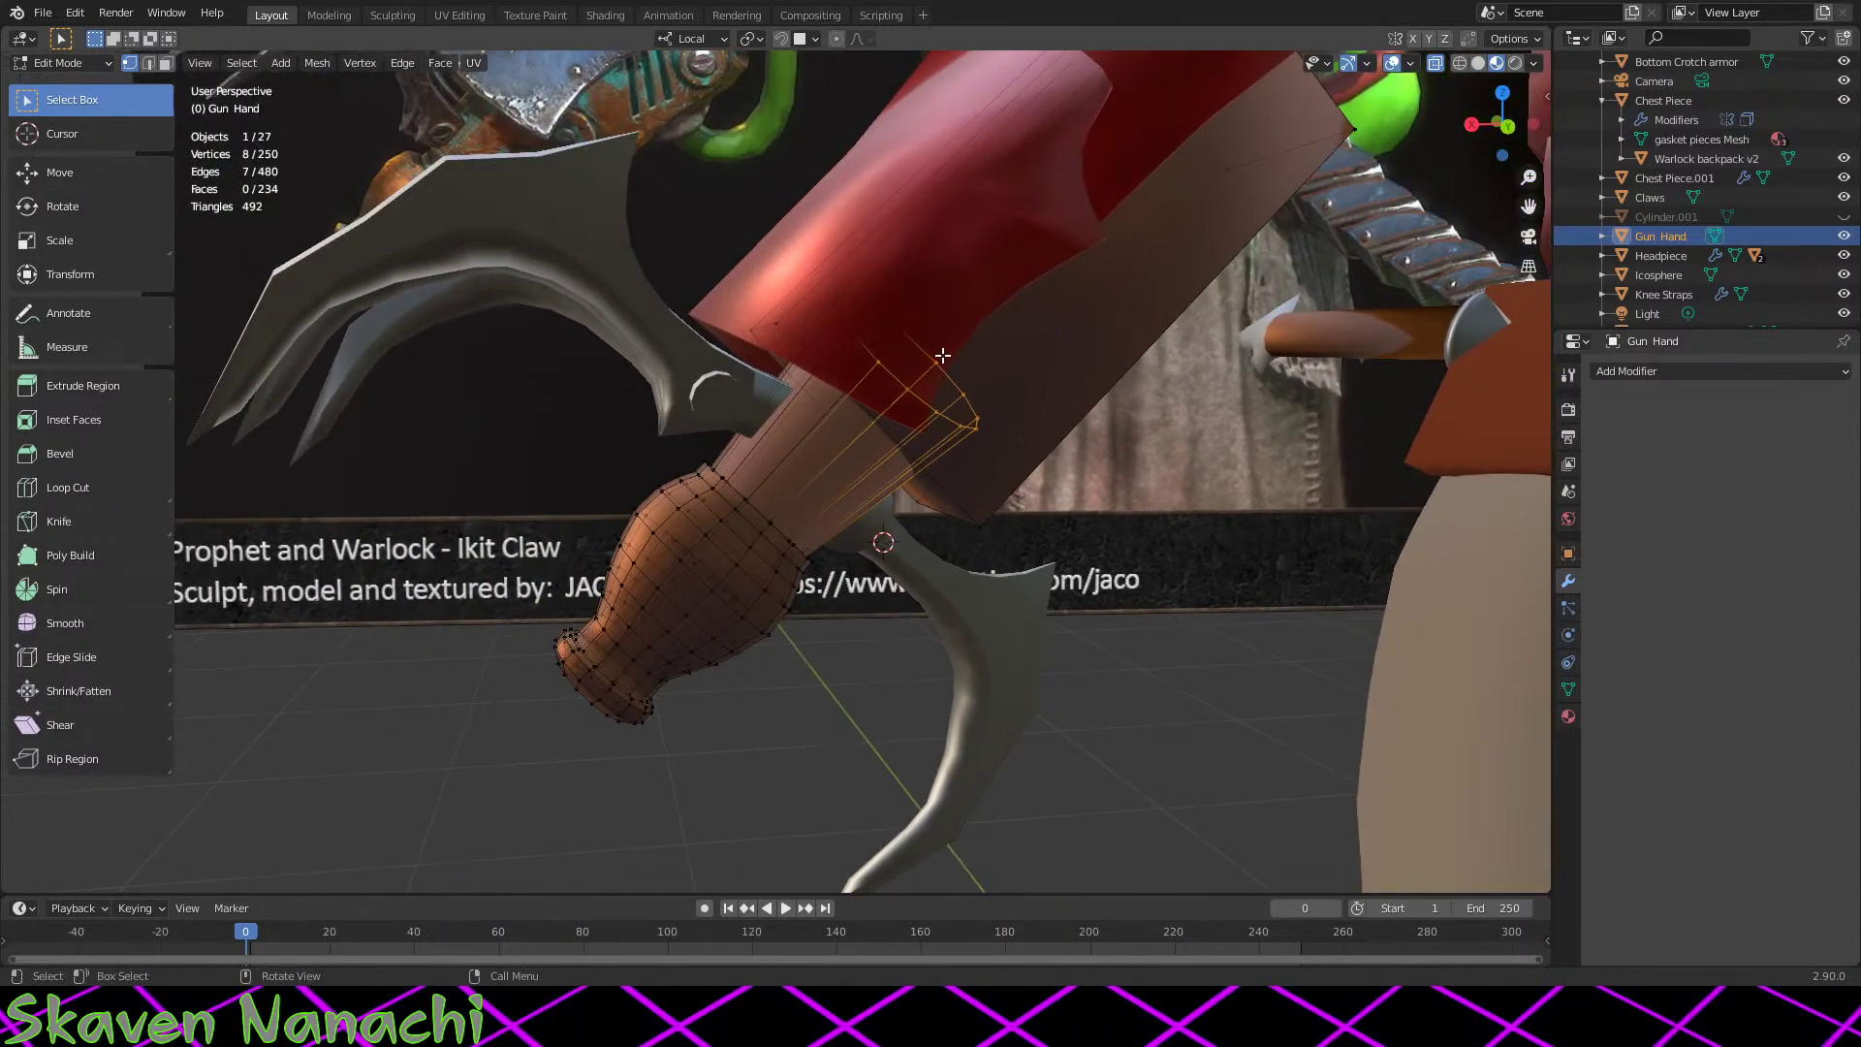
left_click_drag(938, 278, 819, 402, "shift")
middle_click_drag(823, 403, 800, 506)
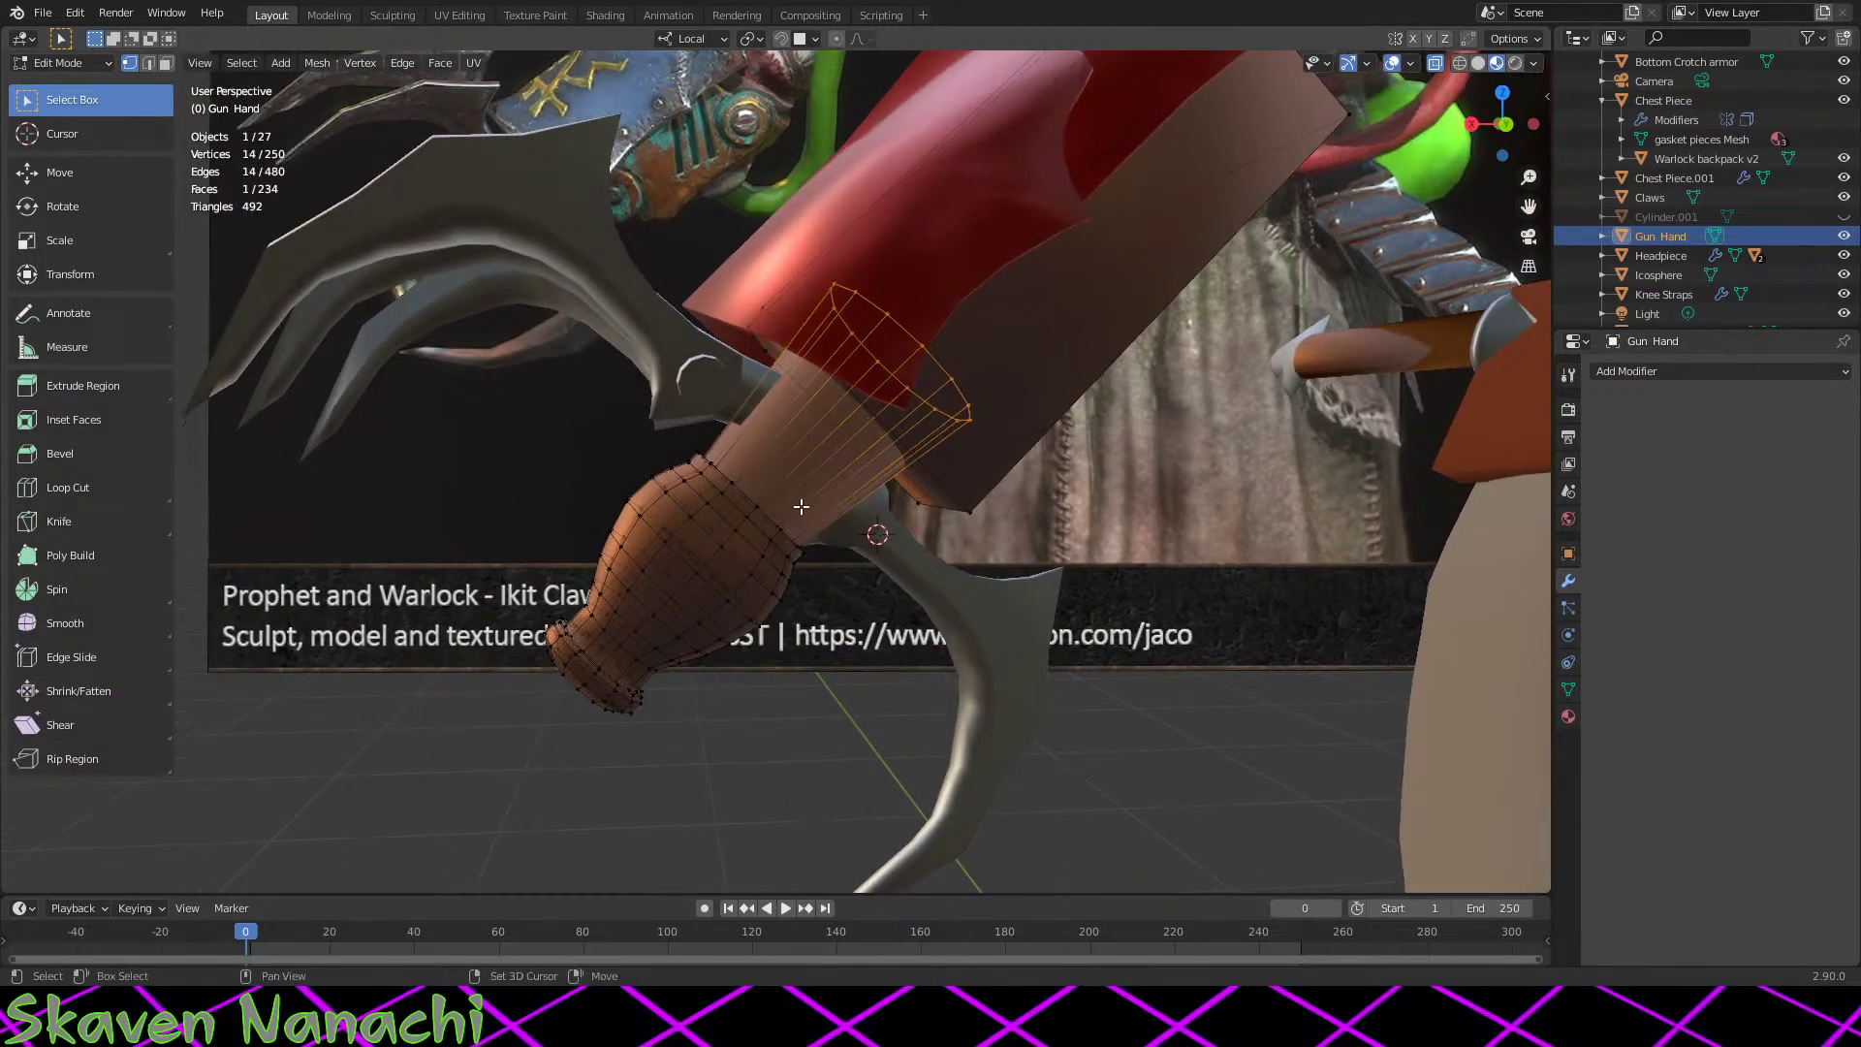
left_click_drag(824, 420, 426, 904, "shift")
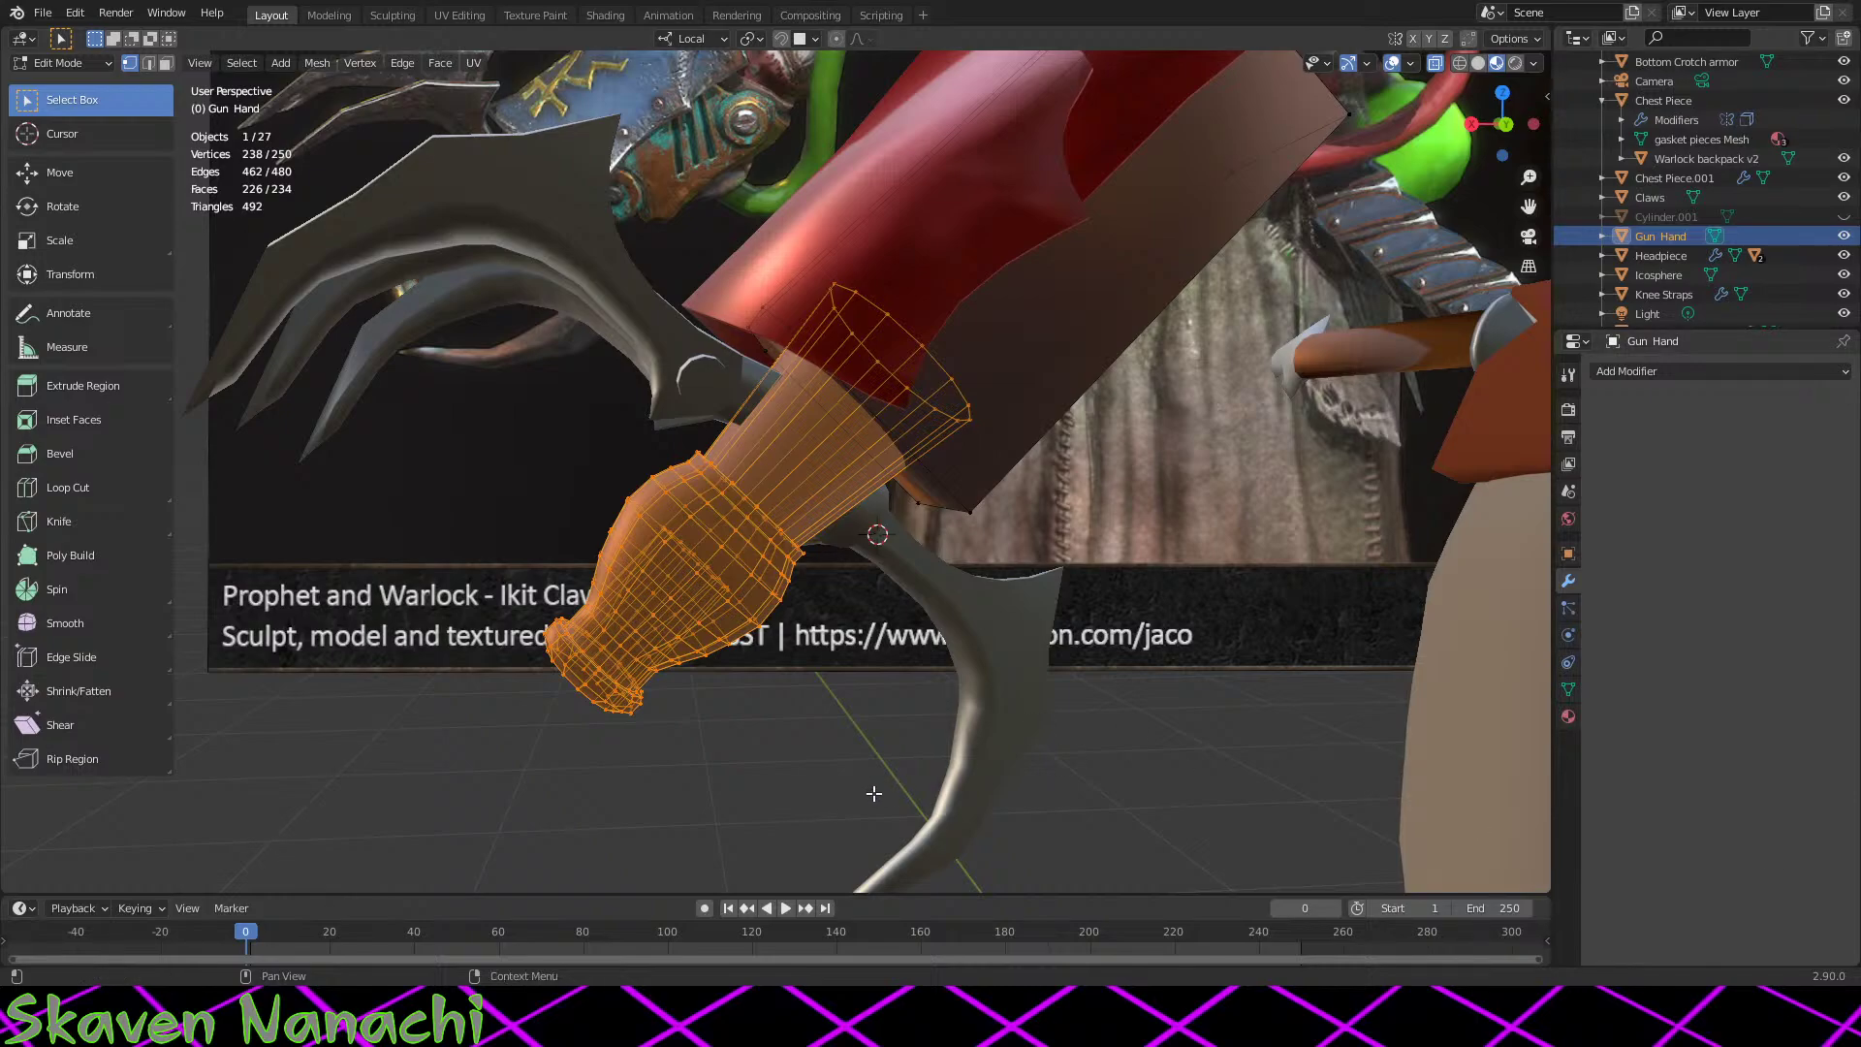
scroll(1022, 673, "up", 2)
middle_click_drag(1022, 673, 1006, 673)
left_click(318, 63)
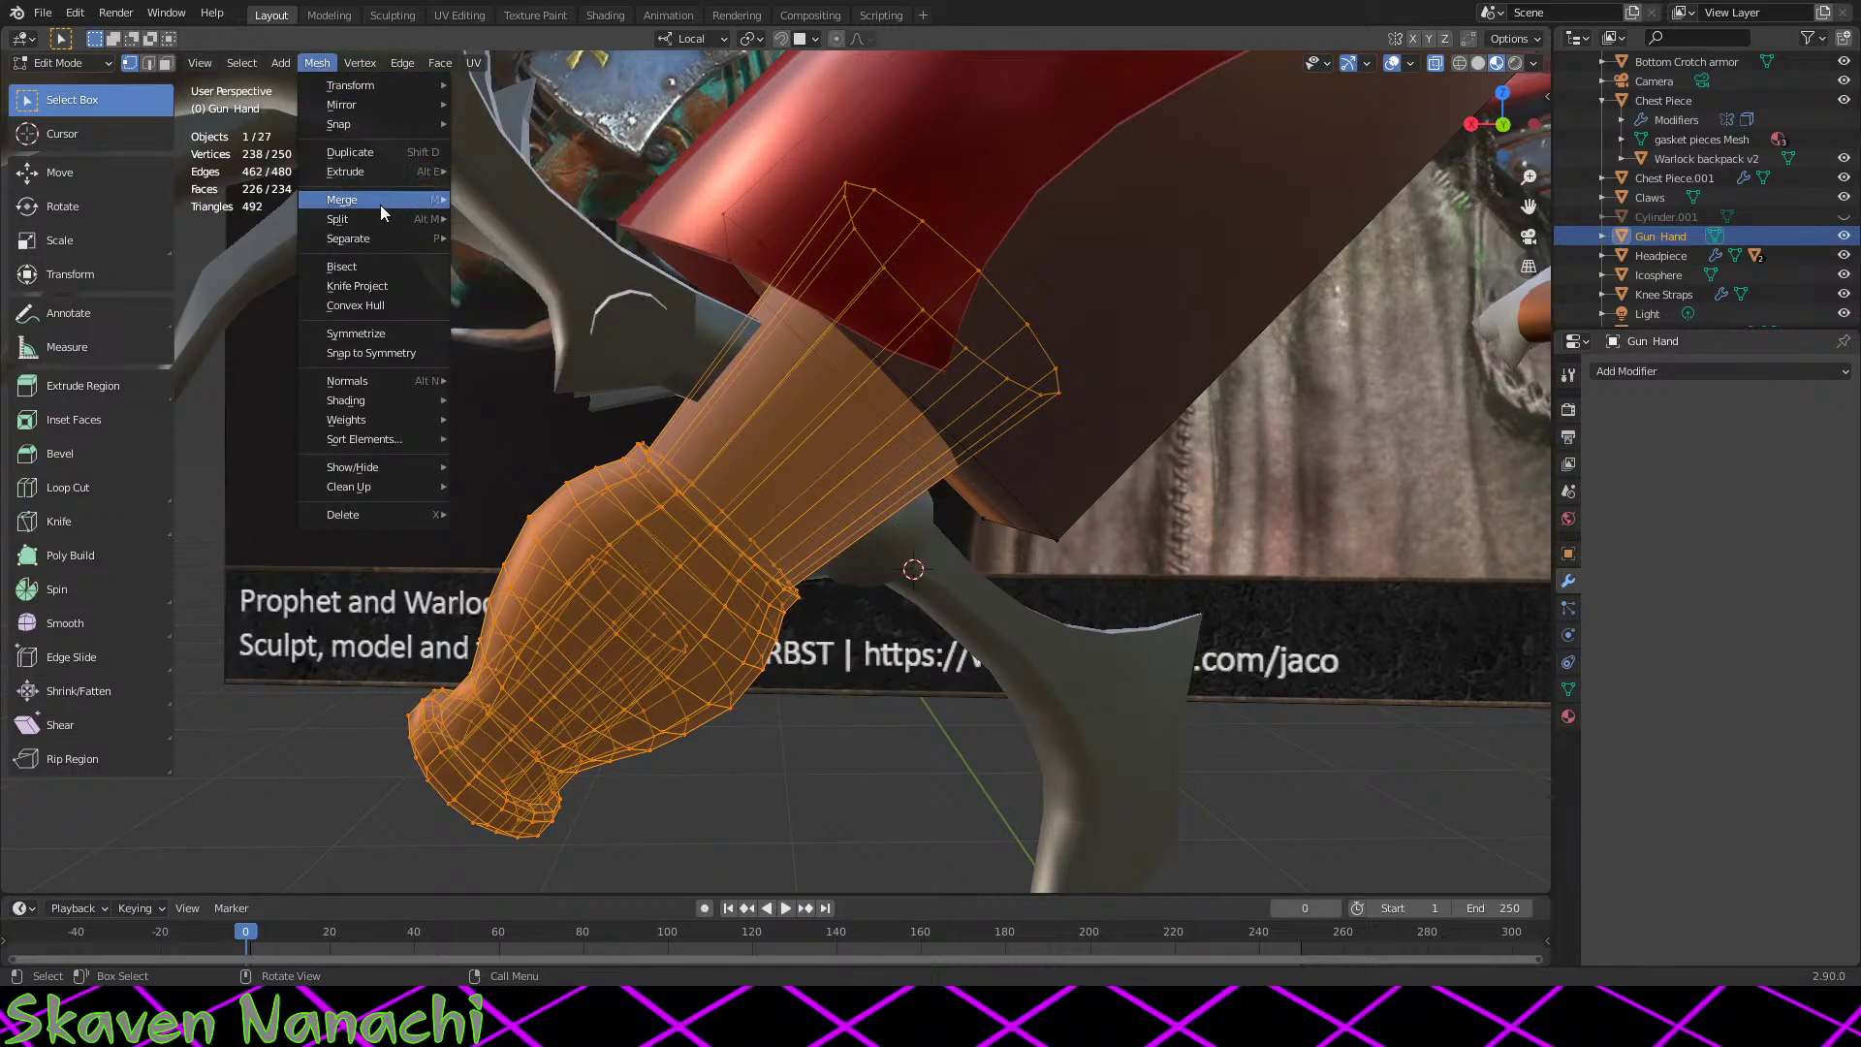
mouse_move(378, 221)
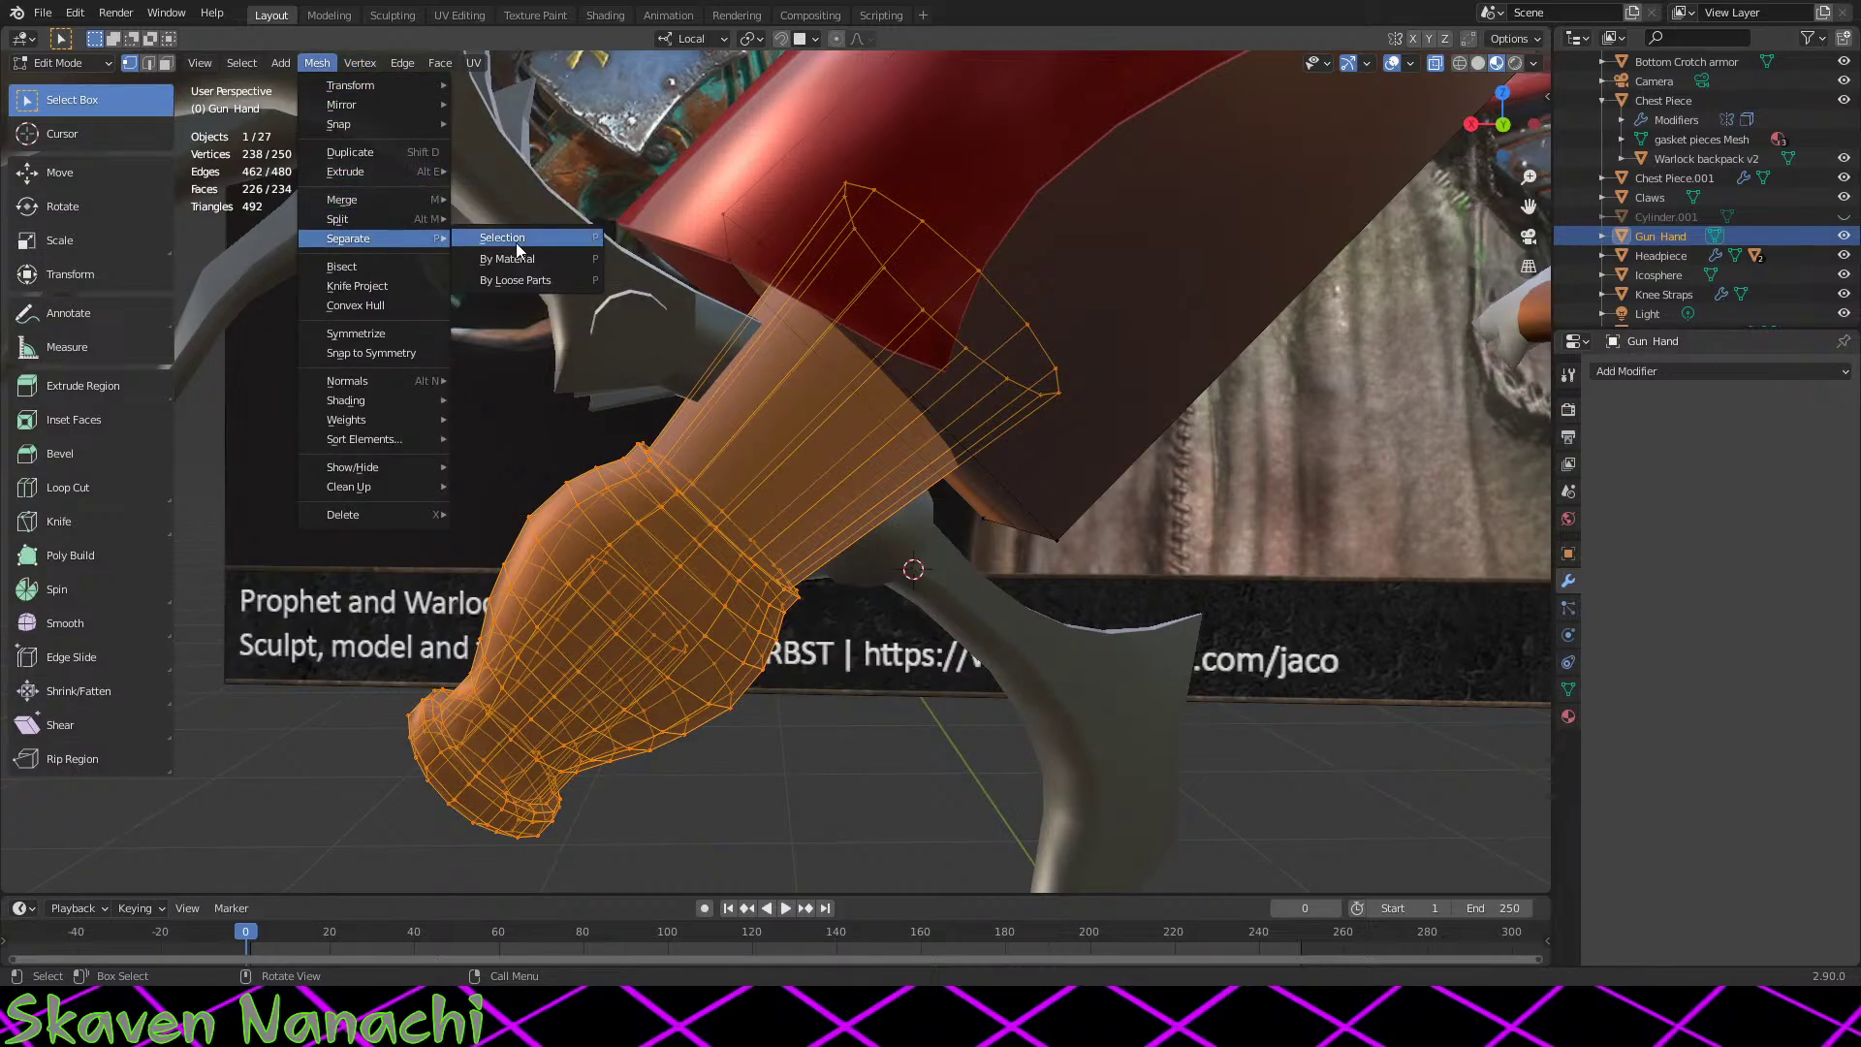
left_click(515, 243)
middle_click_drag(686, 419, 1129, 571)
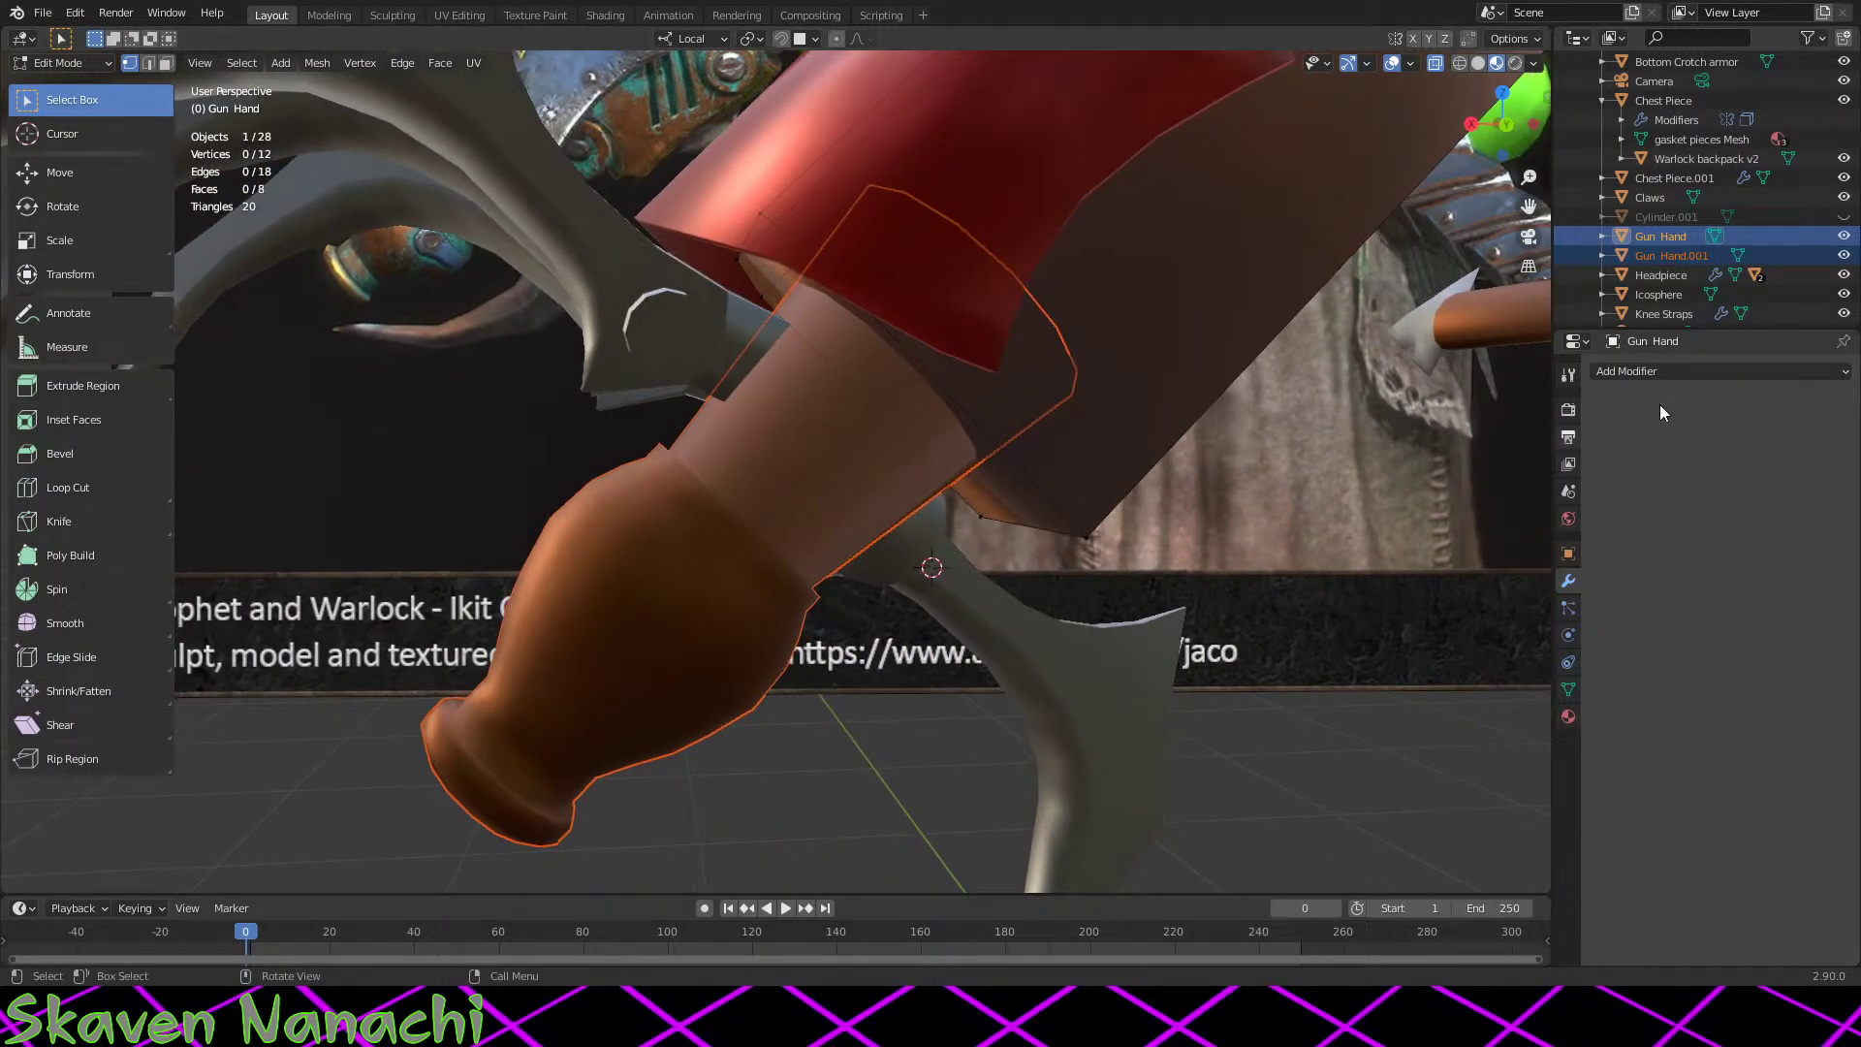
Step: Hide the separated nozzle object Gun Hand.001, leave mesh editing and show the wrist piece Cylinder.001 again
left_click(1844, 255)
middle_click_drag(1212, 388, 1345, 271)
key("Tab")
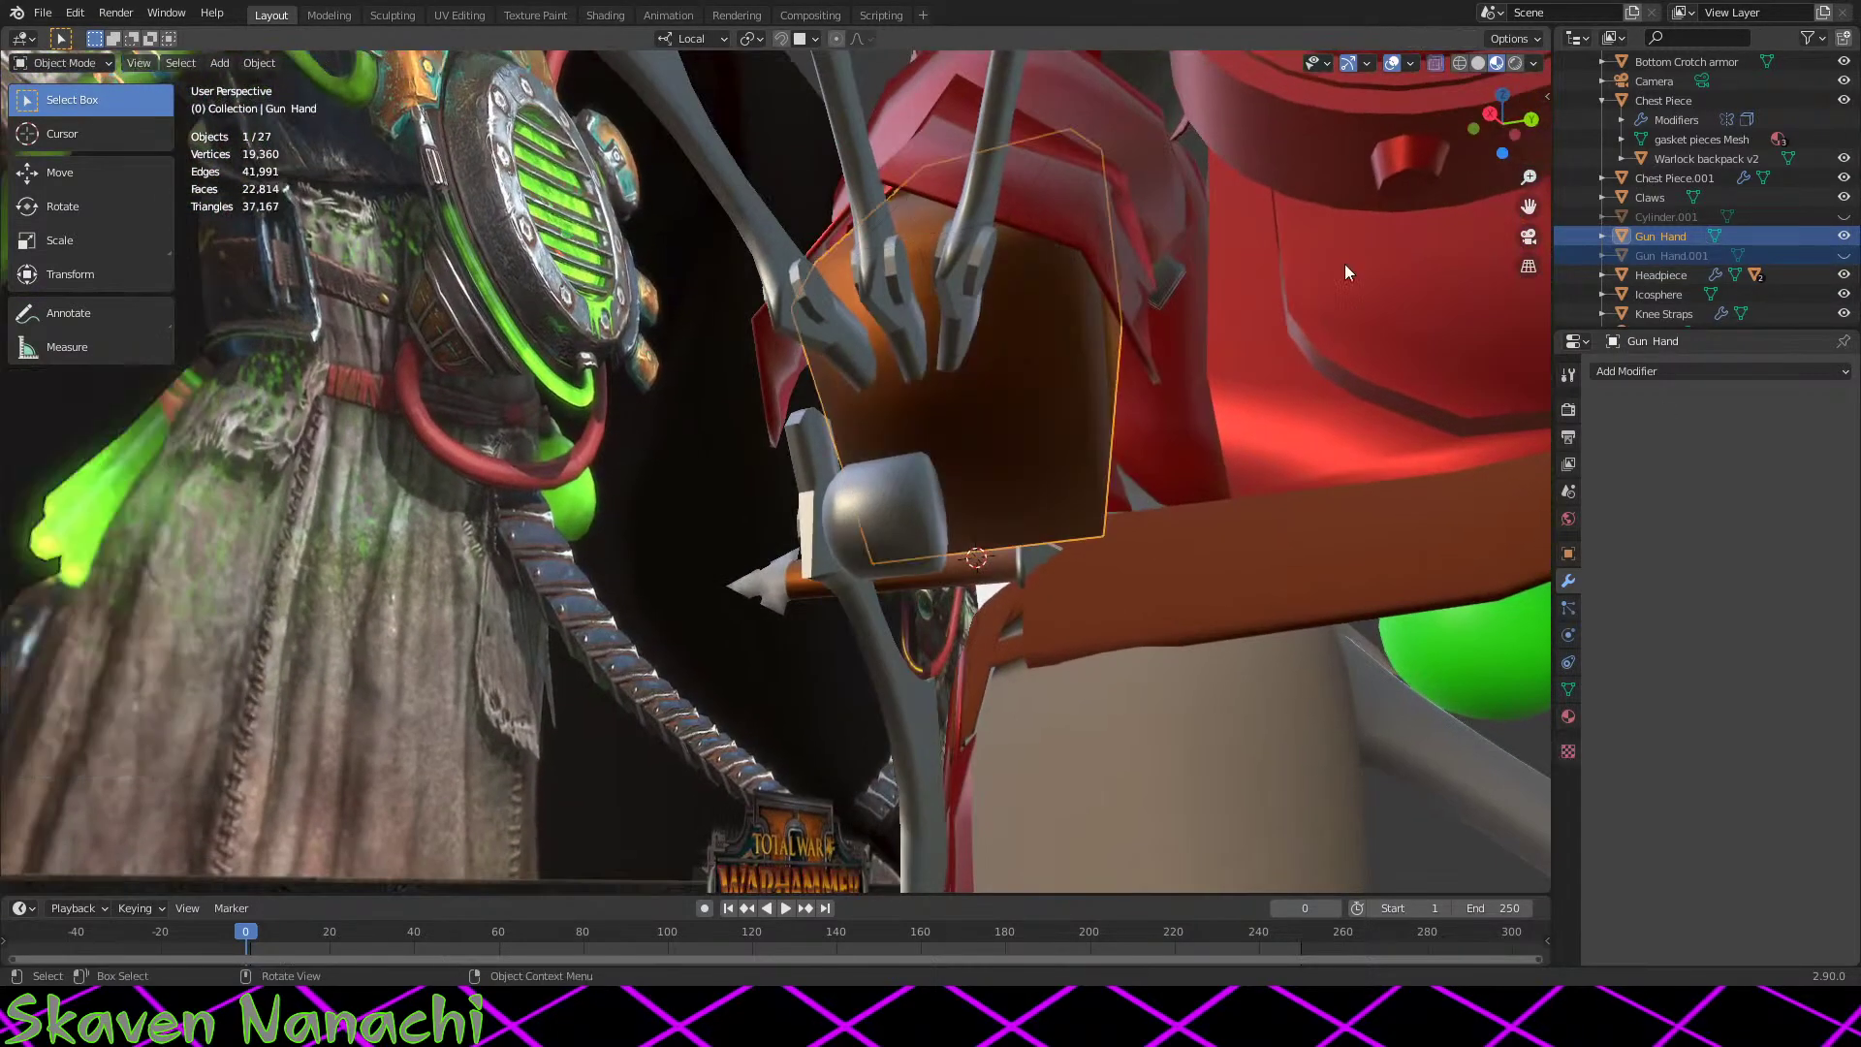
left_click(1843, 217)
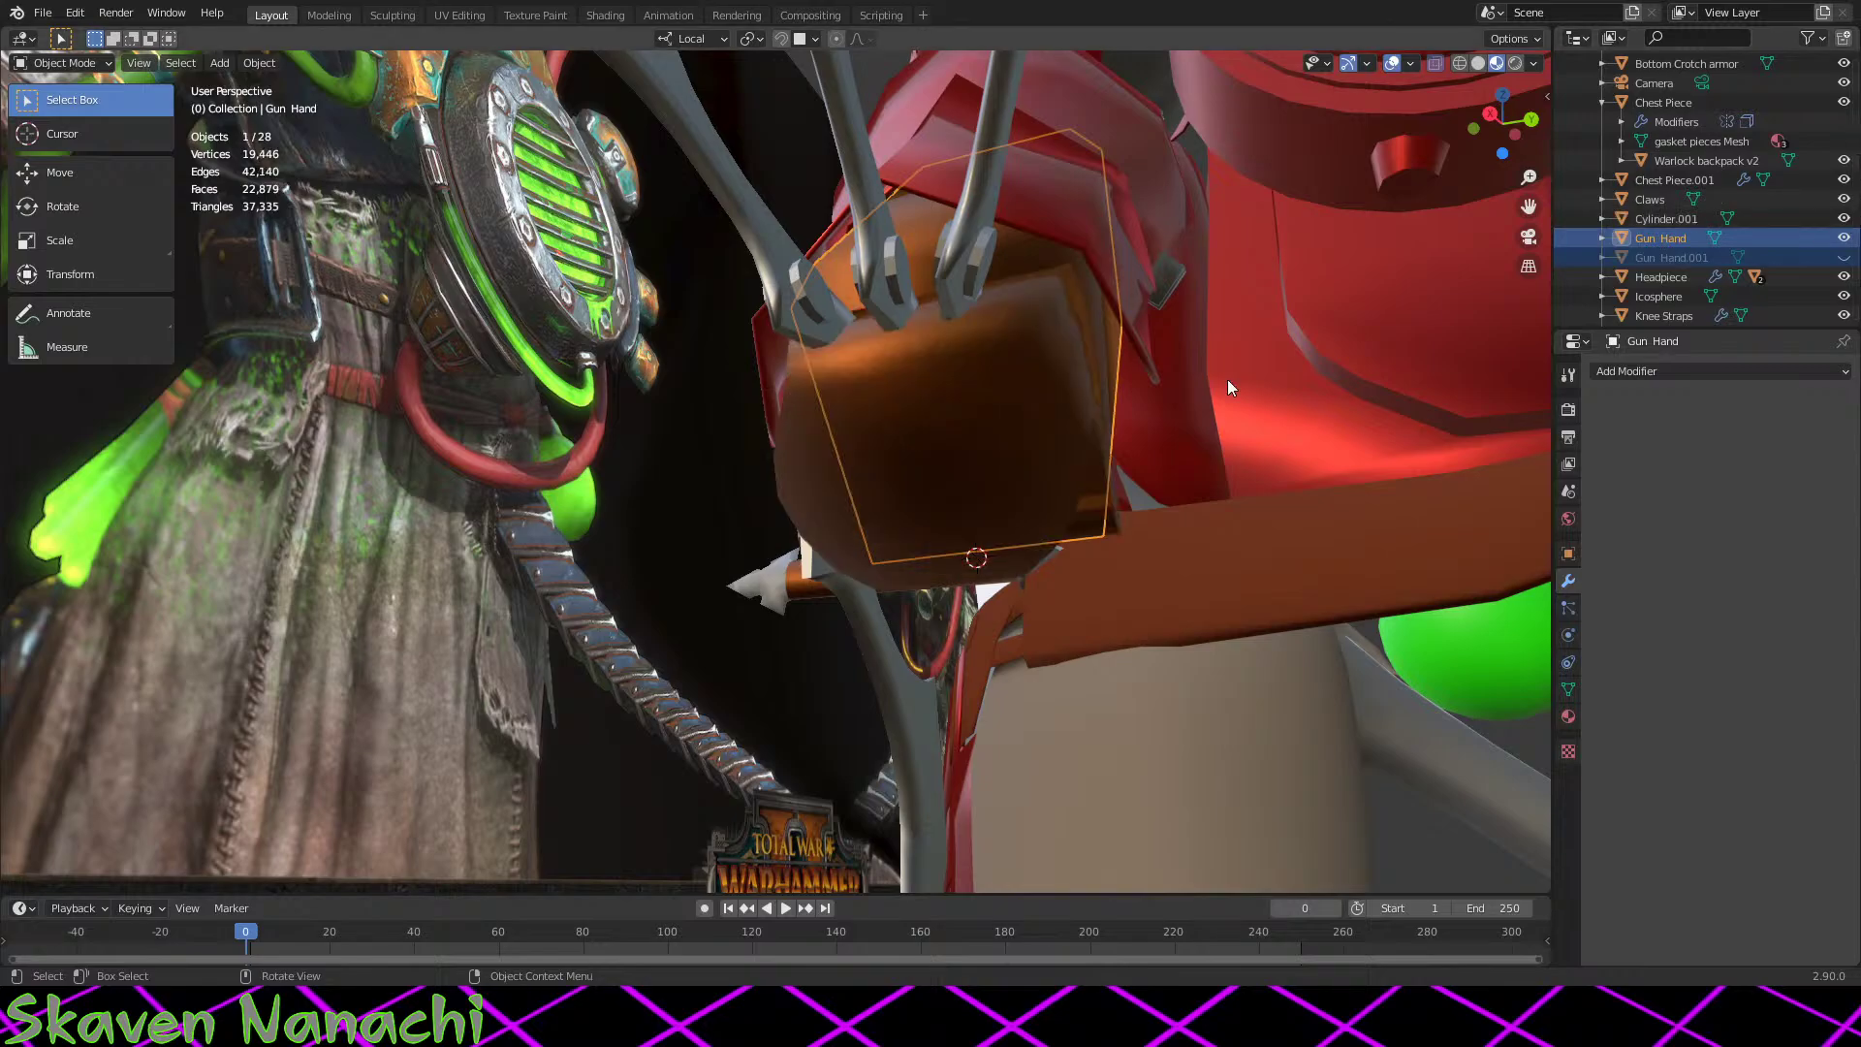
middle_click_drag(1228, 383, 1133, 277)
Step: Add a Boolean modifier in Difference mode to the Gun Hand forearm, using Cylinder.001 as the cutting object
left_click(1132, 277)
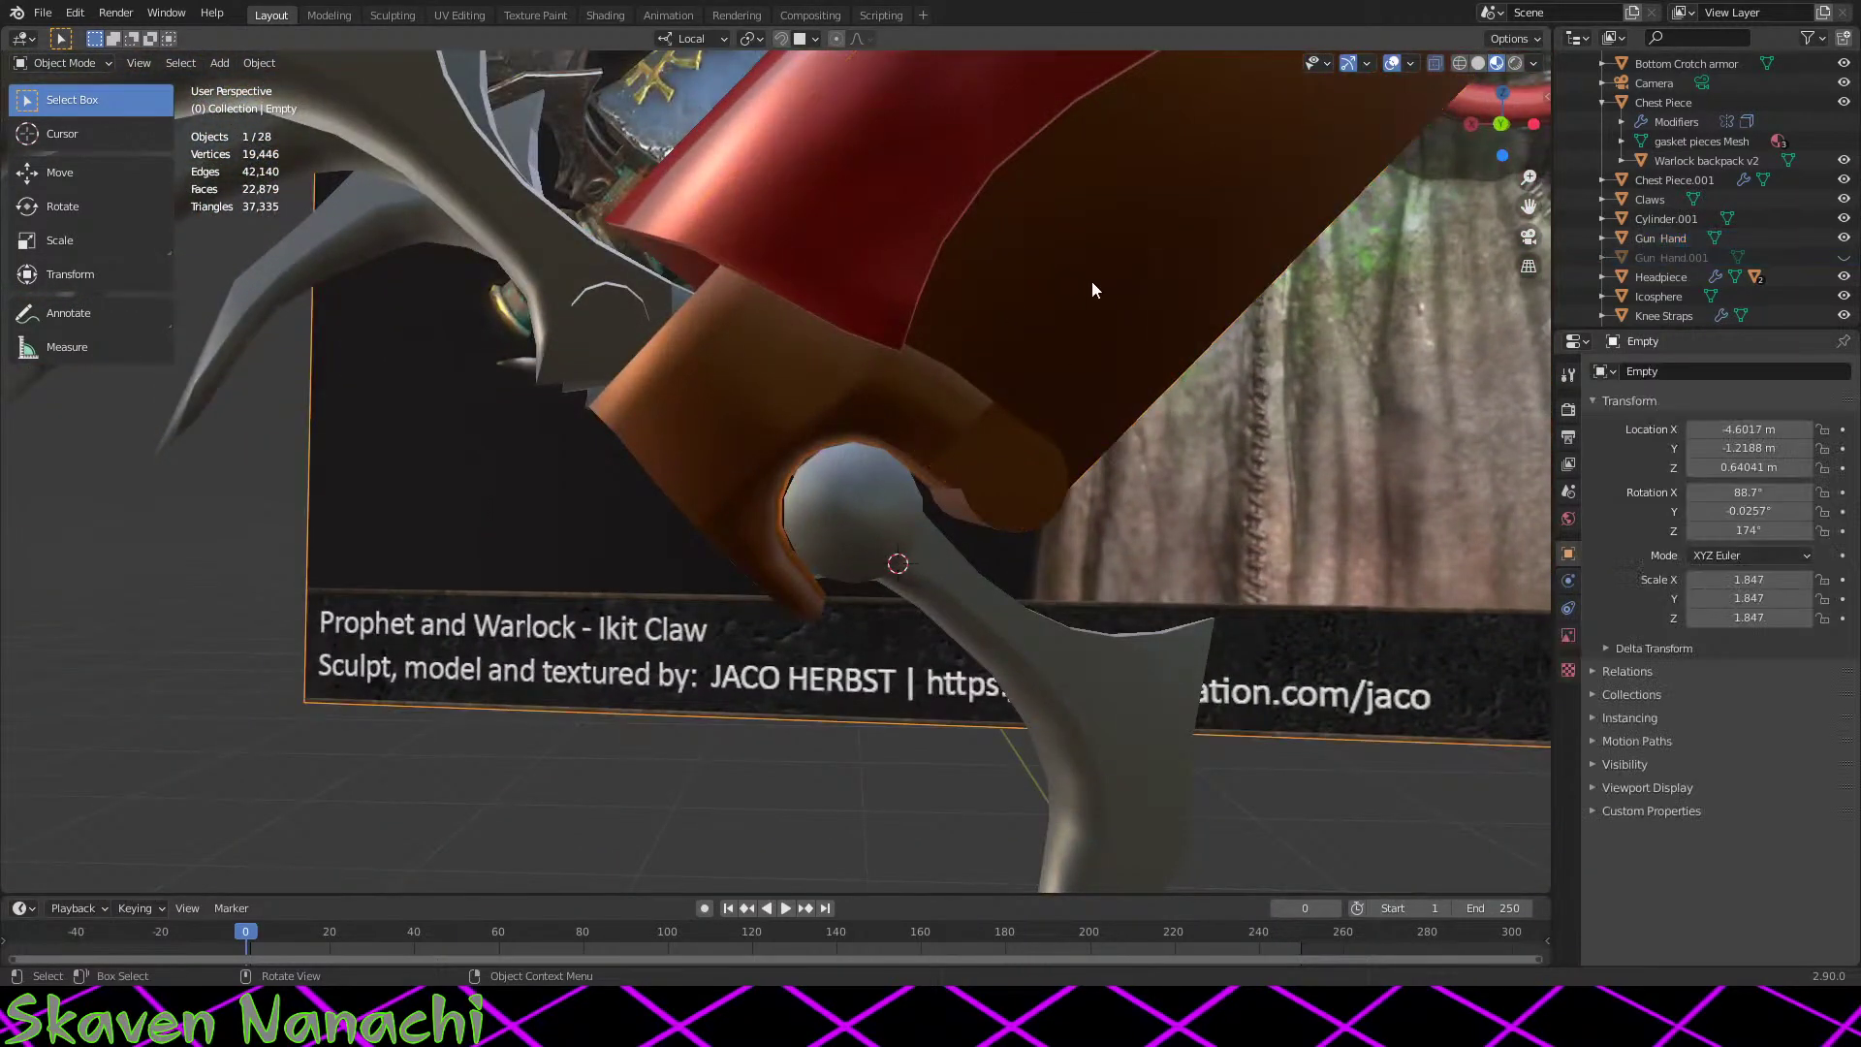
left_click(1091, 289)
left_click(1642, 370)
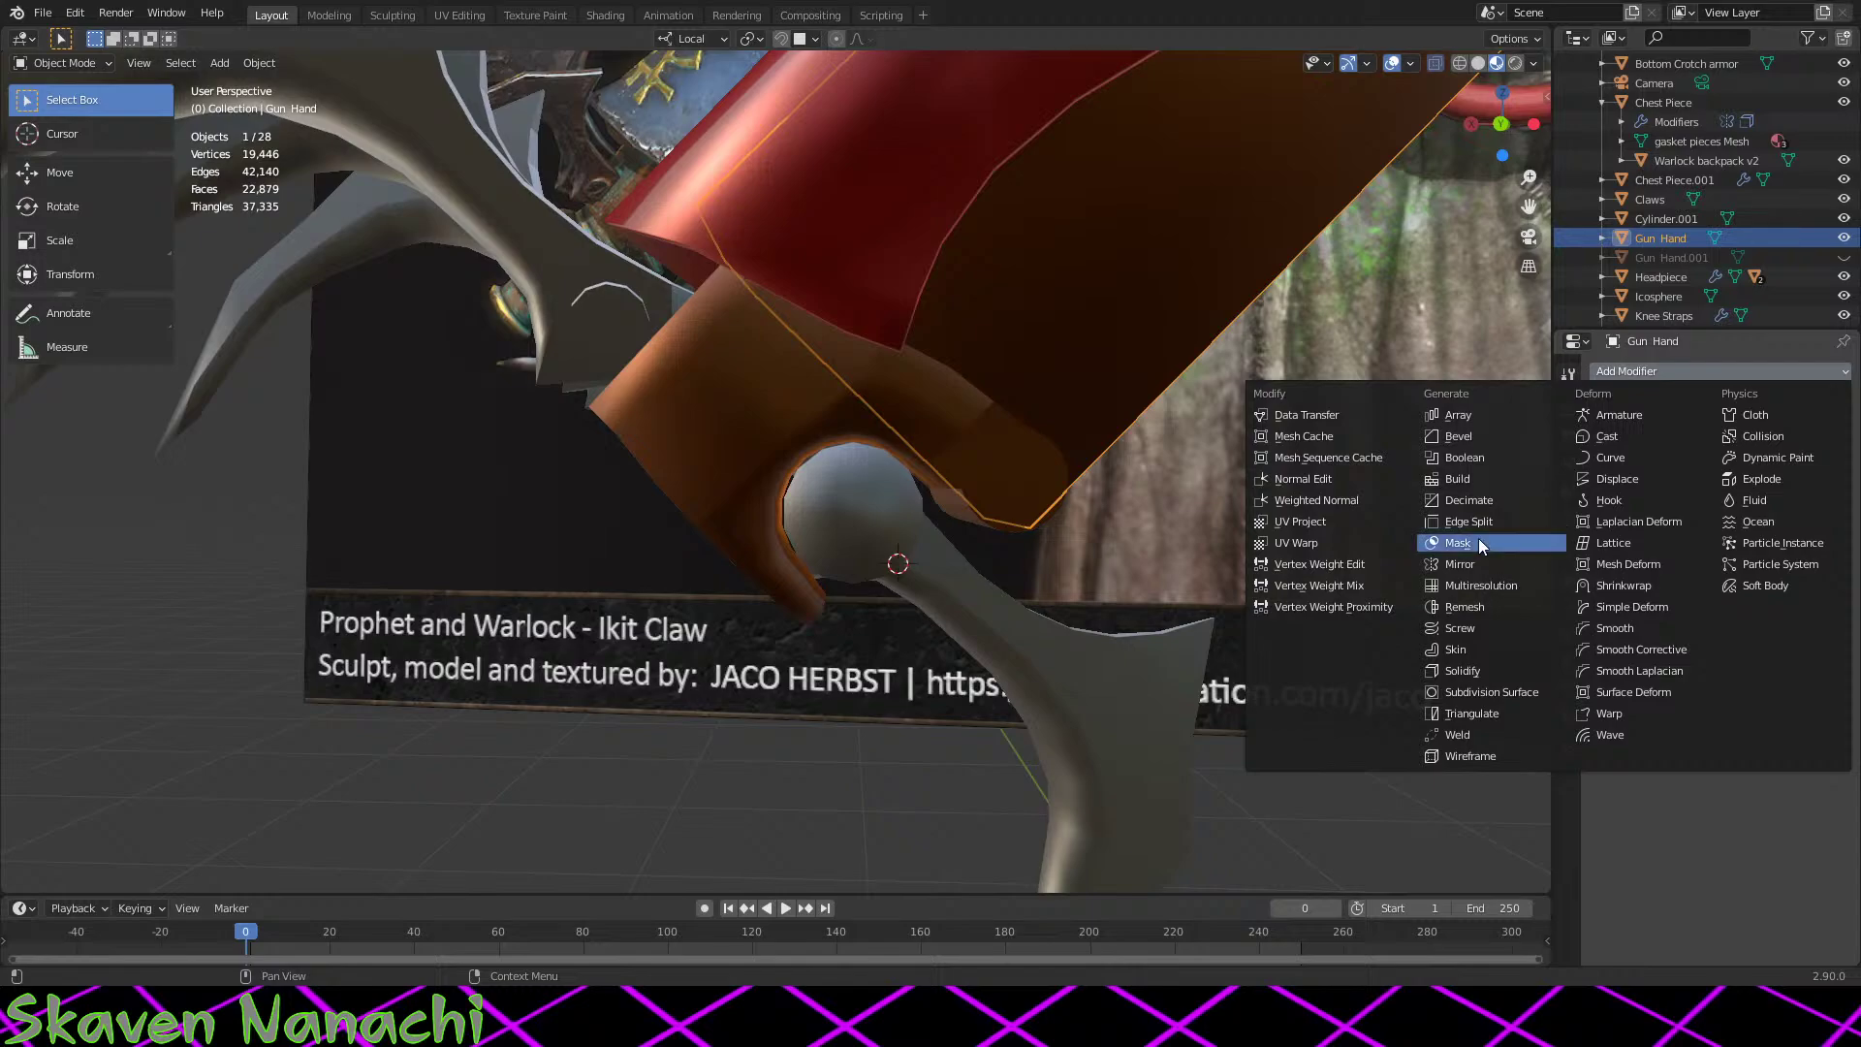
left_click(1485, 458)
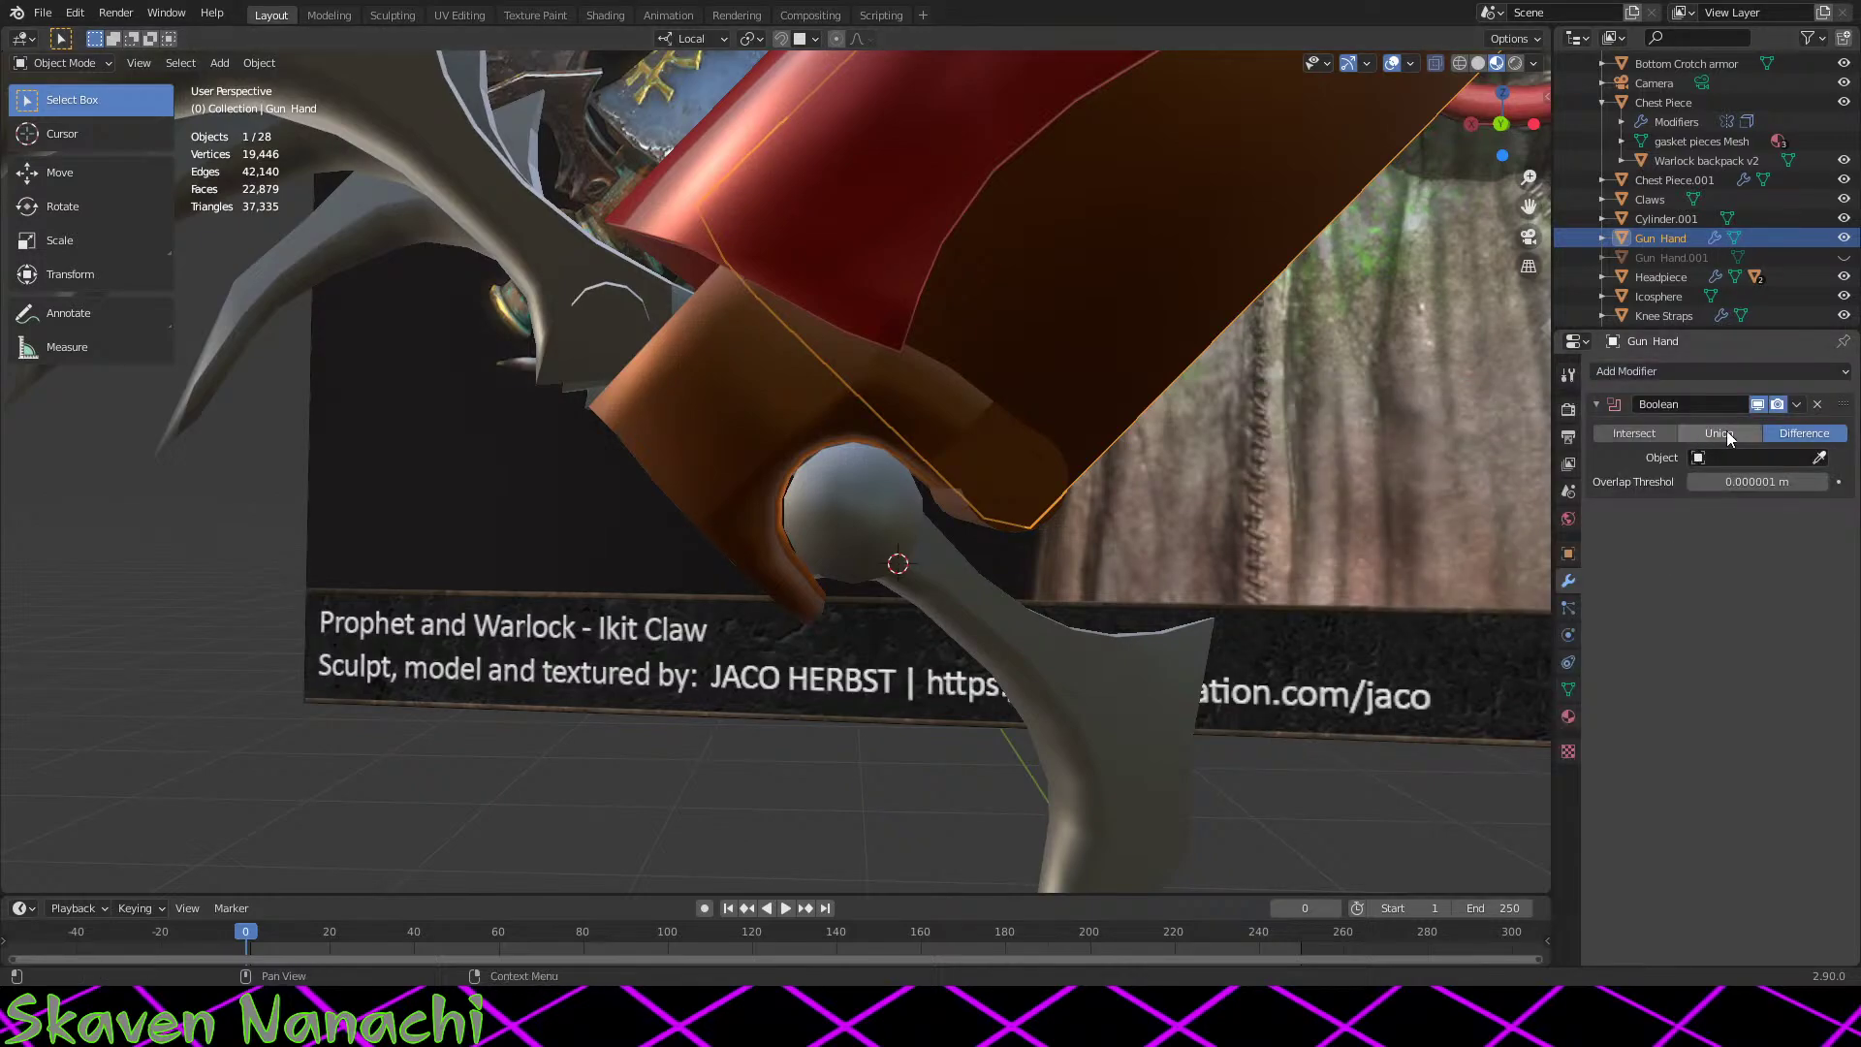
left_click(1744, 457)
left_click(1744, 543)
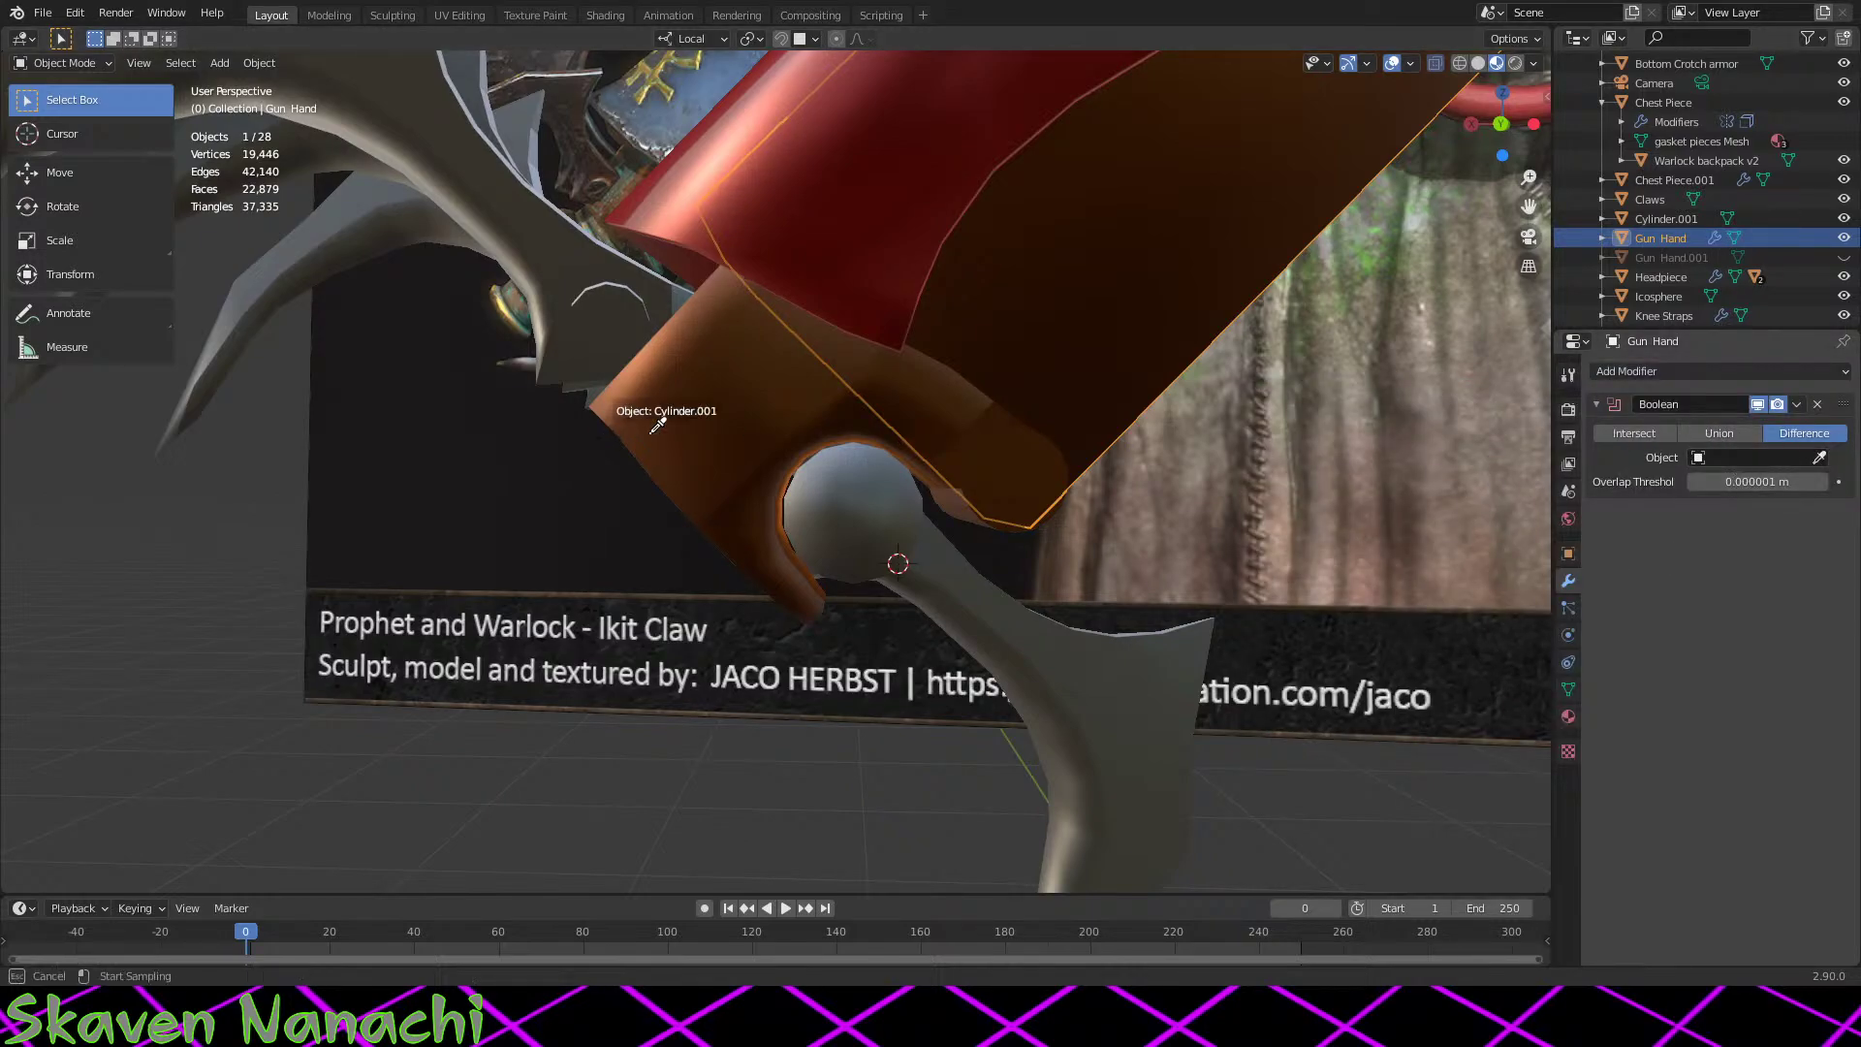
middle_click_drag(1196, 520, 843, 516)
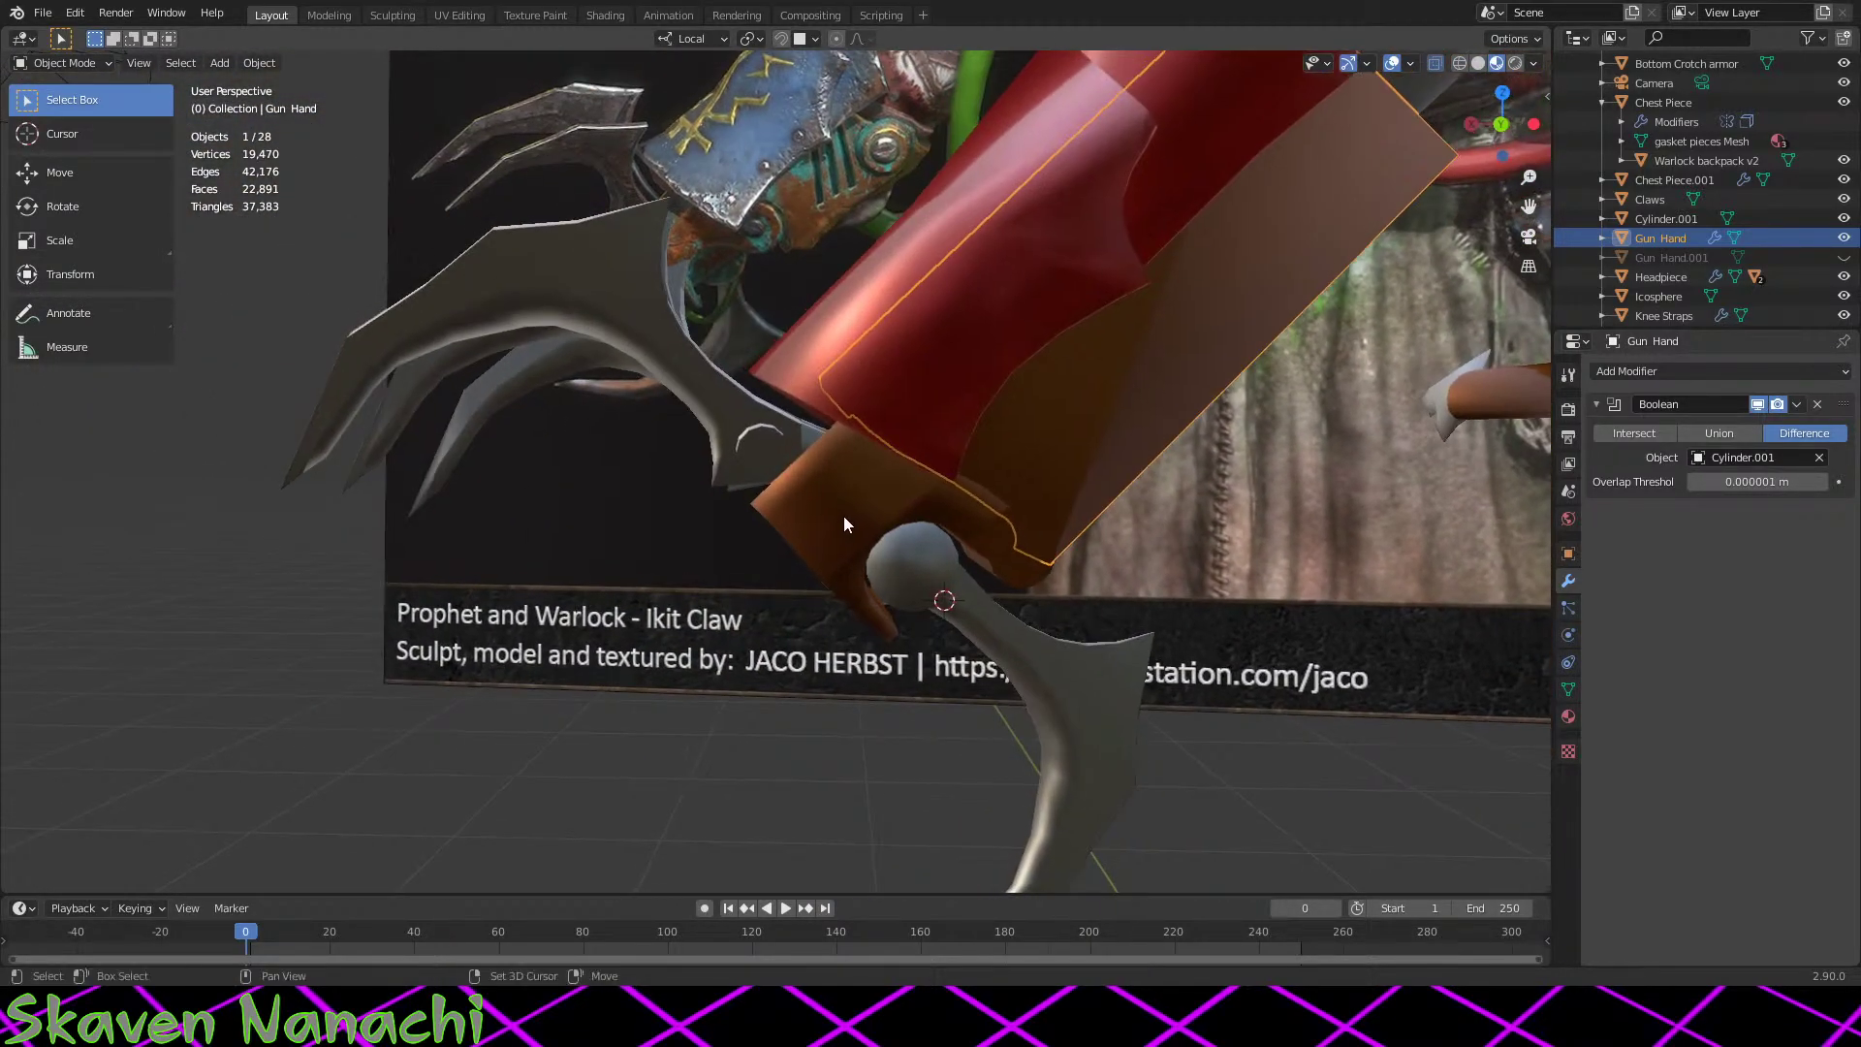
middle_click_drag(1171, 669, 1035, 611)
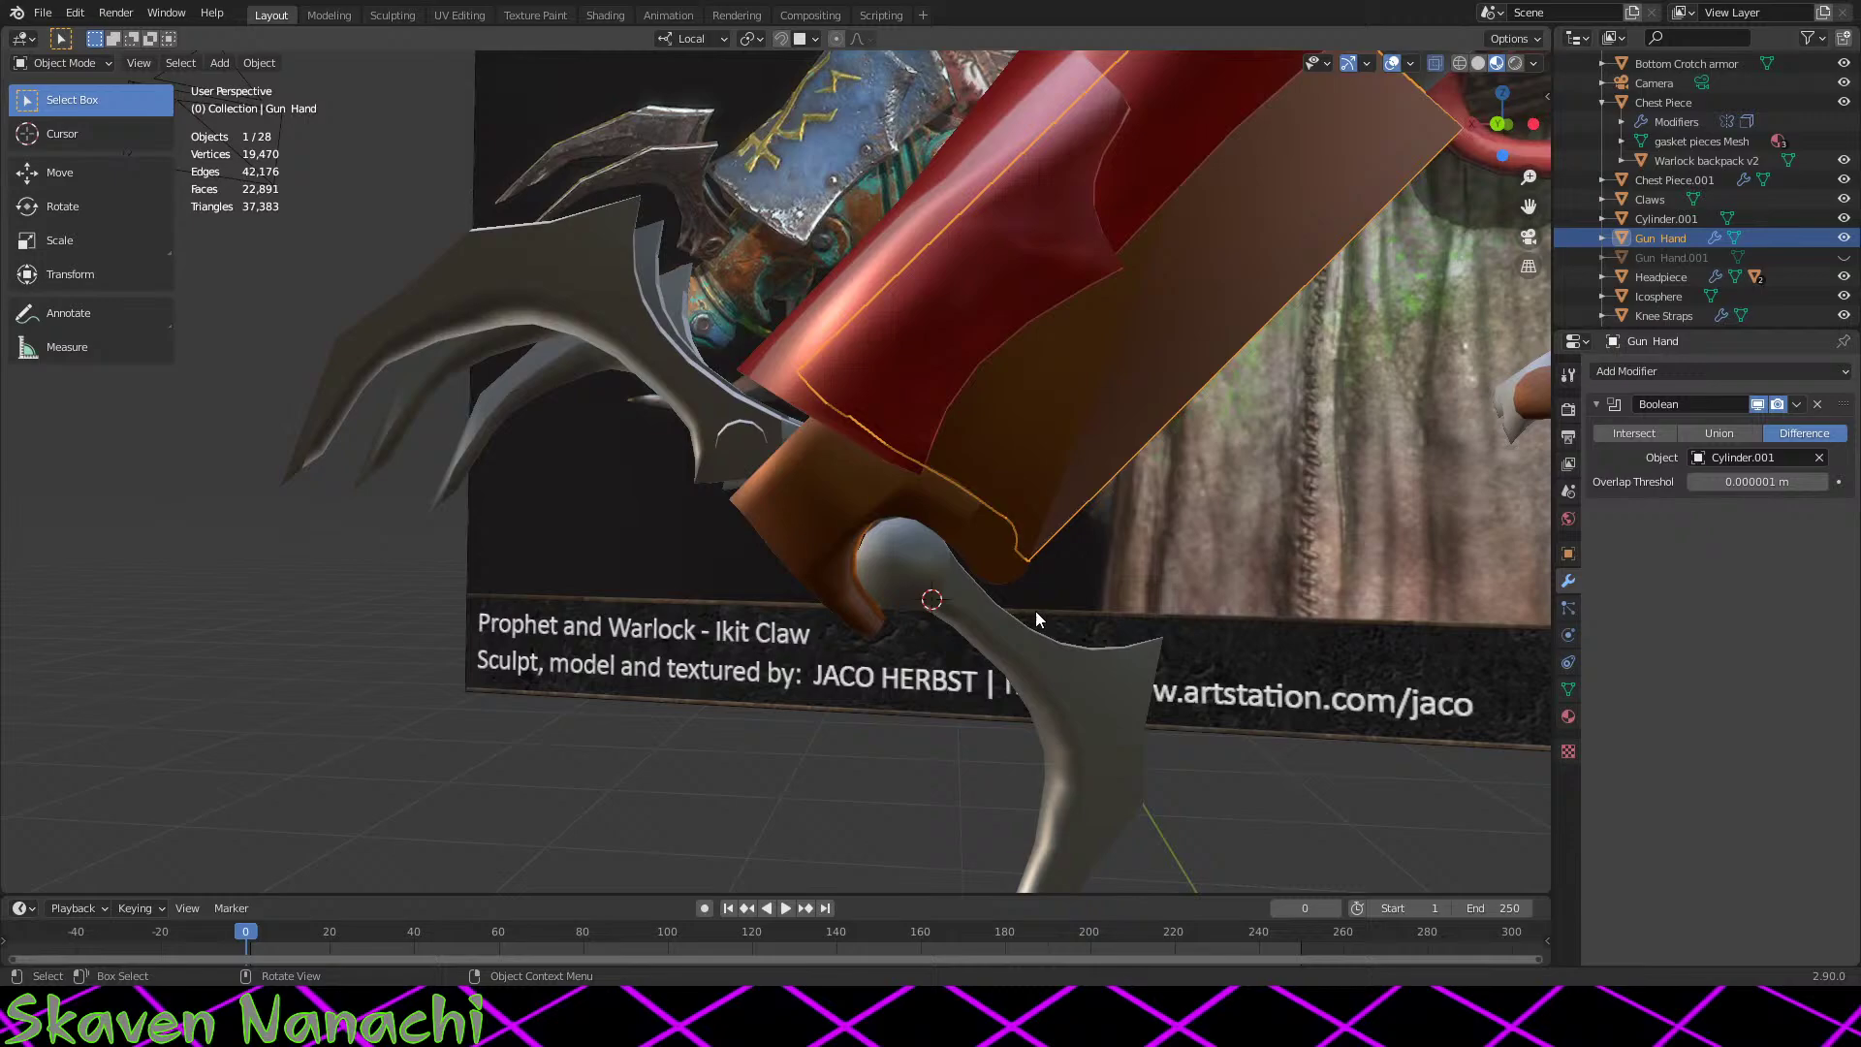
Step: Select the cylindrical pin at the forearm end of the wrist piece mesh and scale it uniformly by about 1.03
left_click(1107, 612)
left_click(891, 528)
key("Tab")
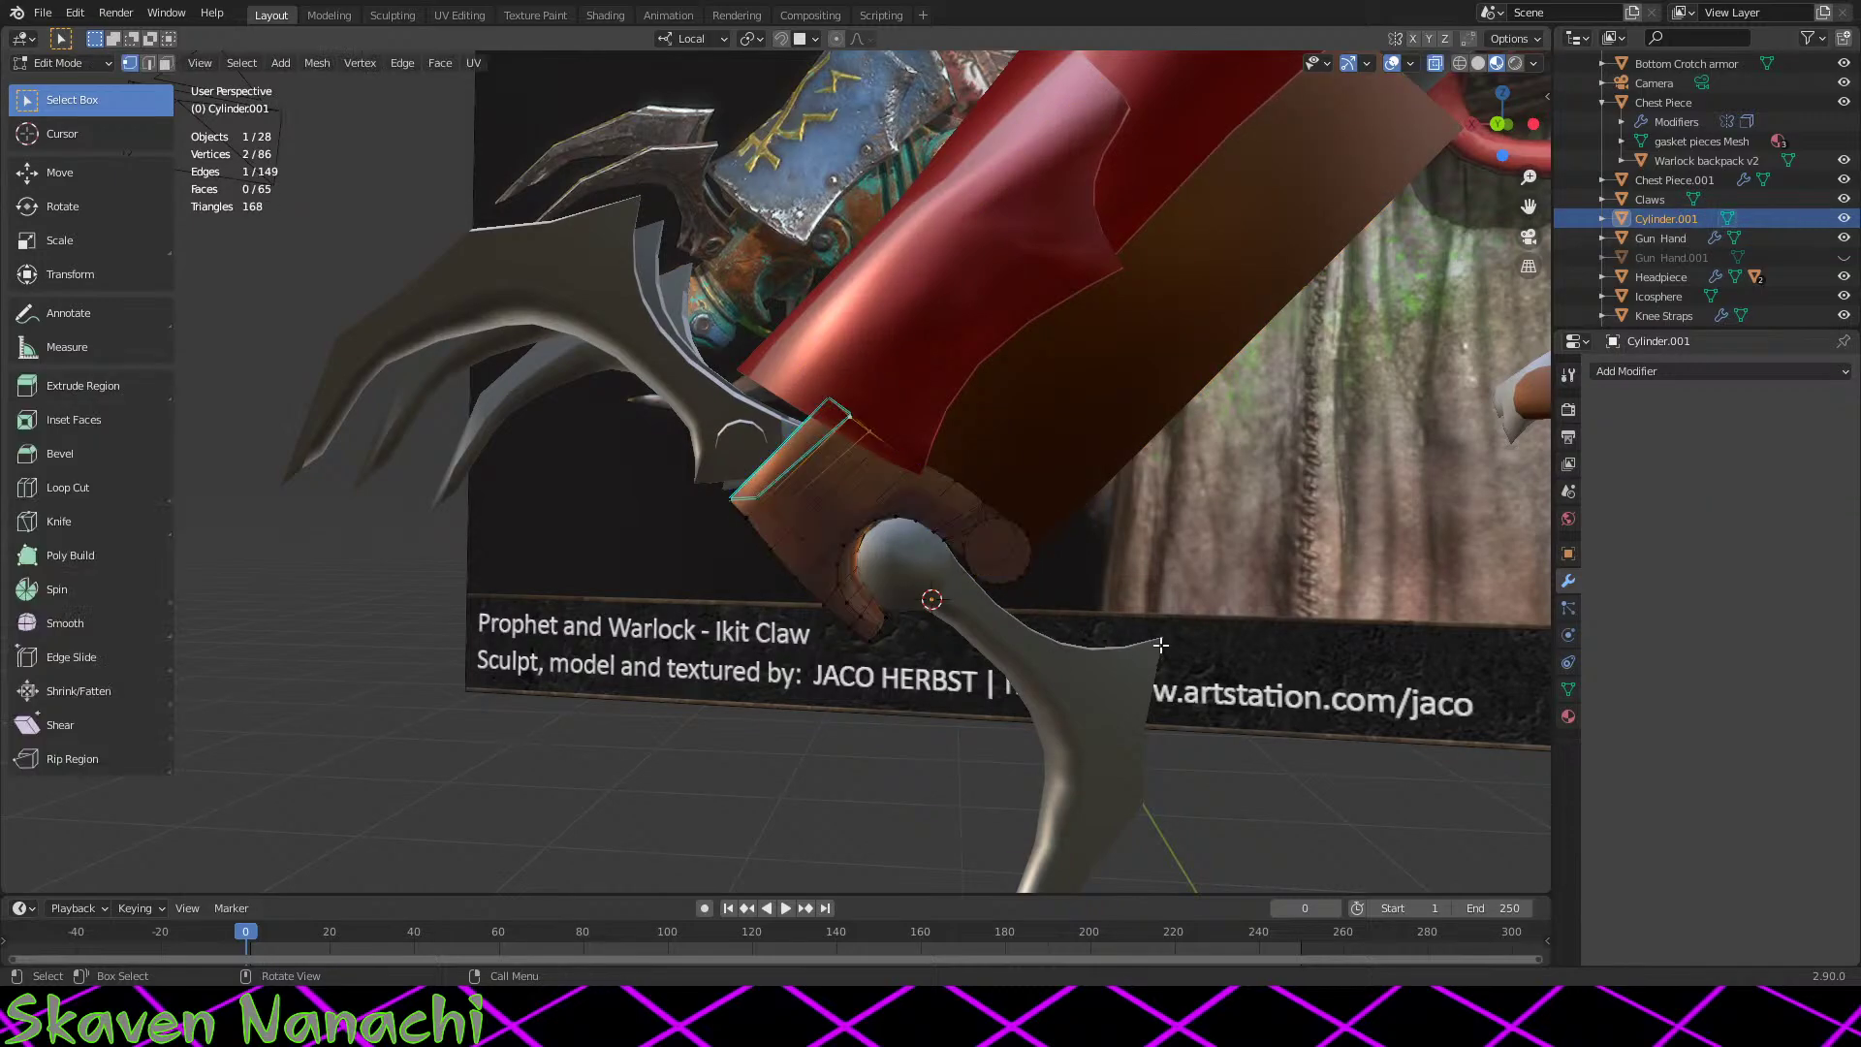
middle_click_drag(1161, 644, 1174, 574)
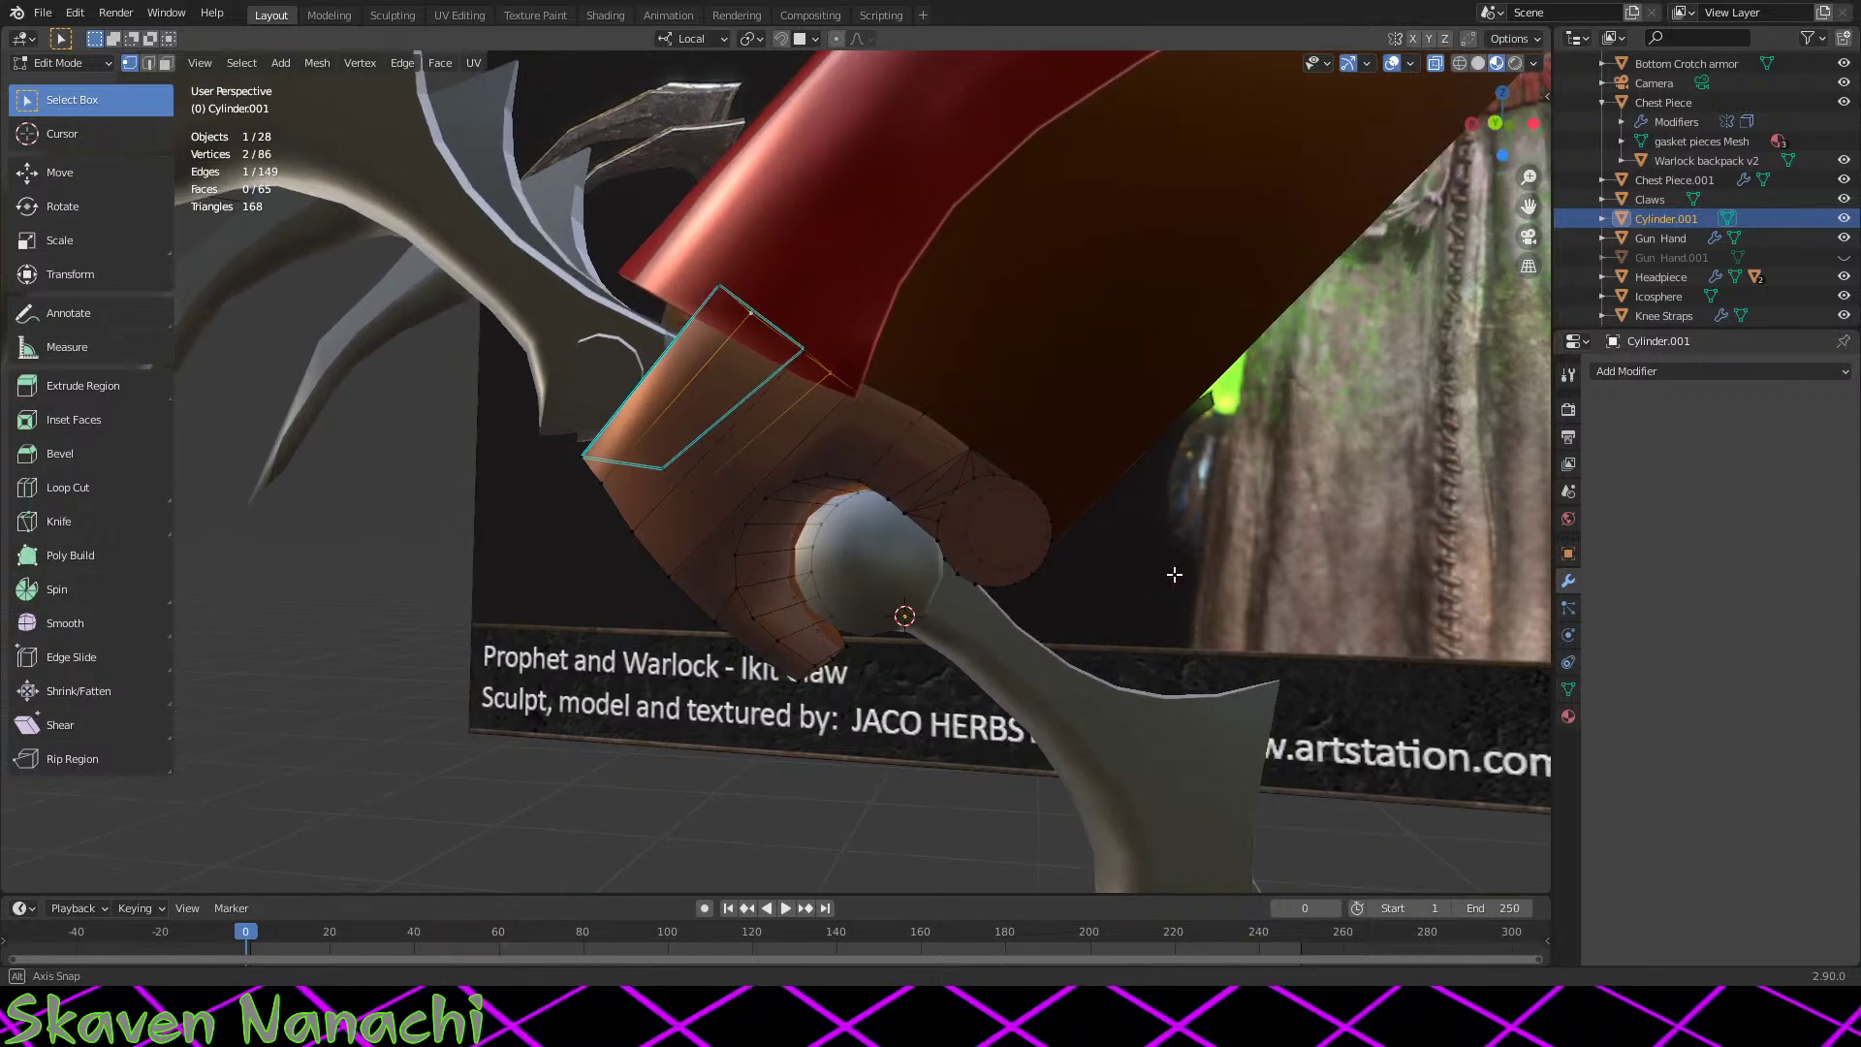
left_click_drag(1097, 477, 979, 514)
key("s")
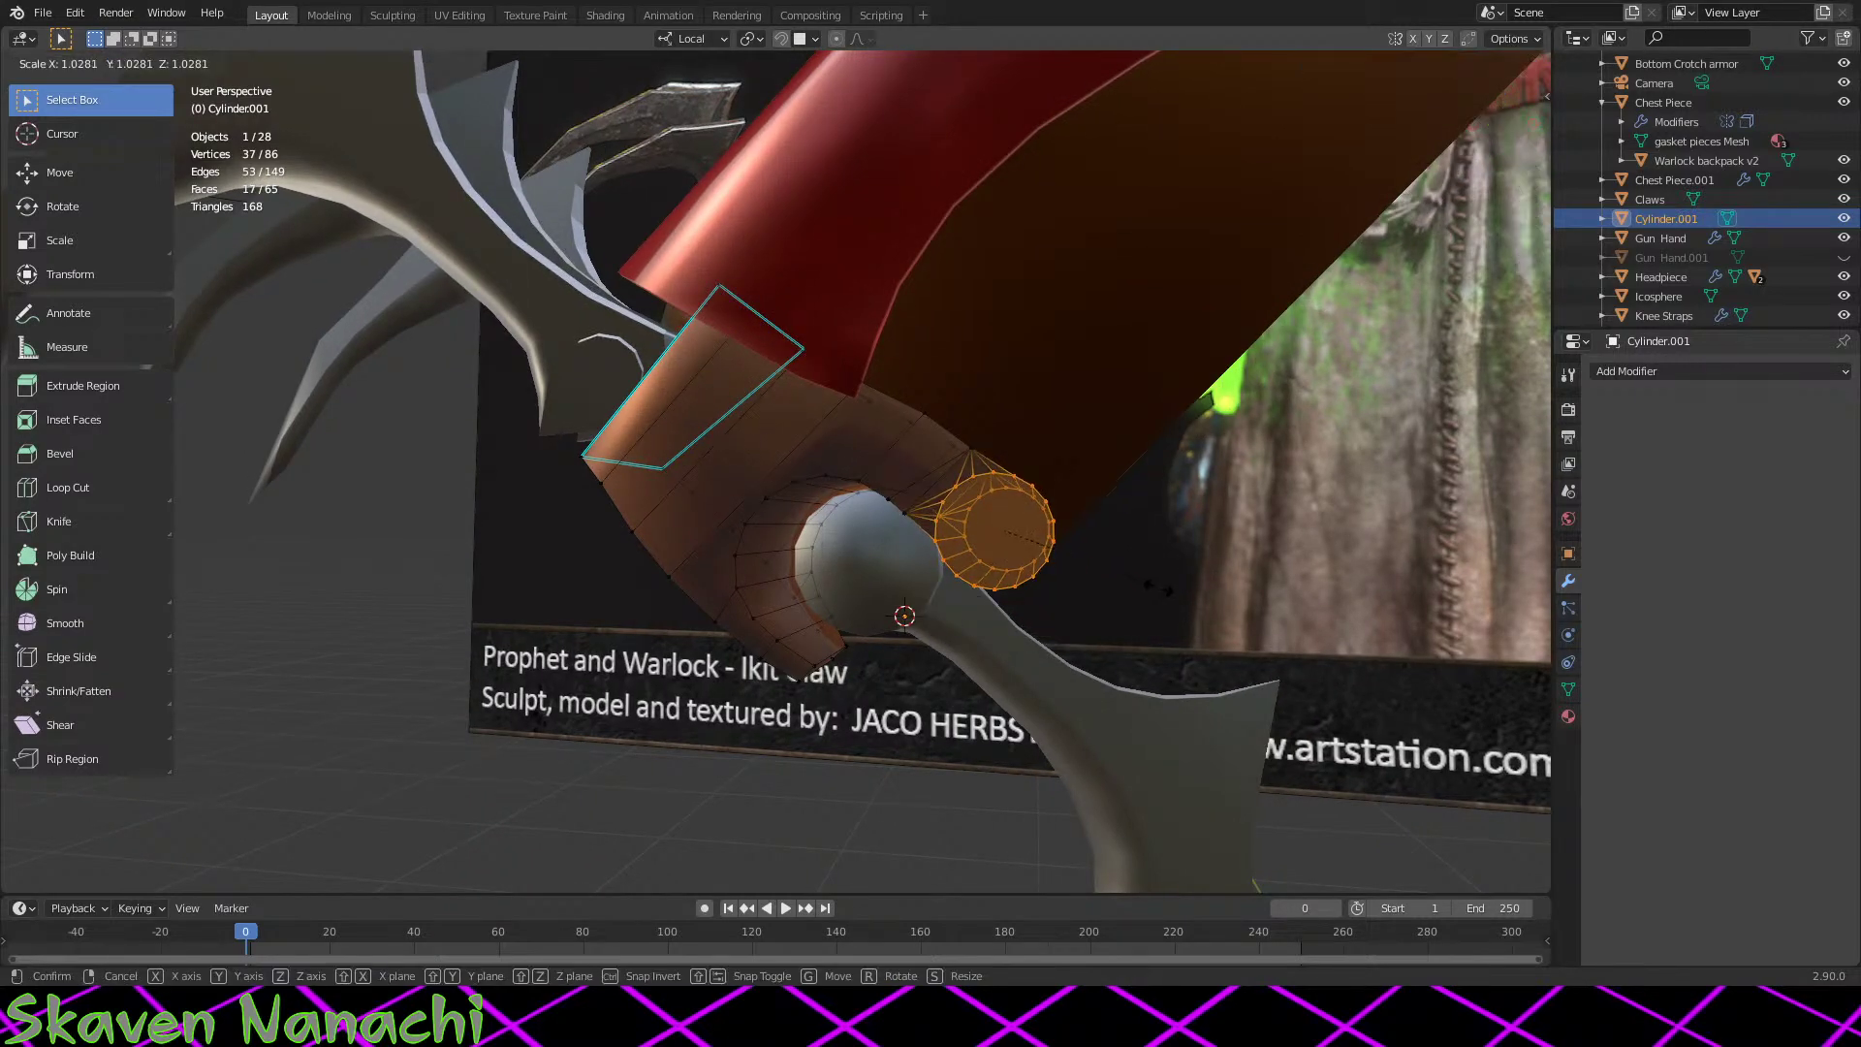
left_click(1151, 614)
middle_click_drag(1150, 615, 1073, 599)
key("s")
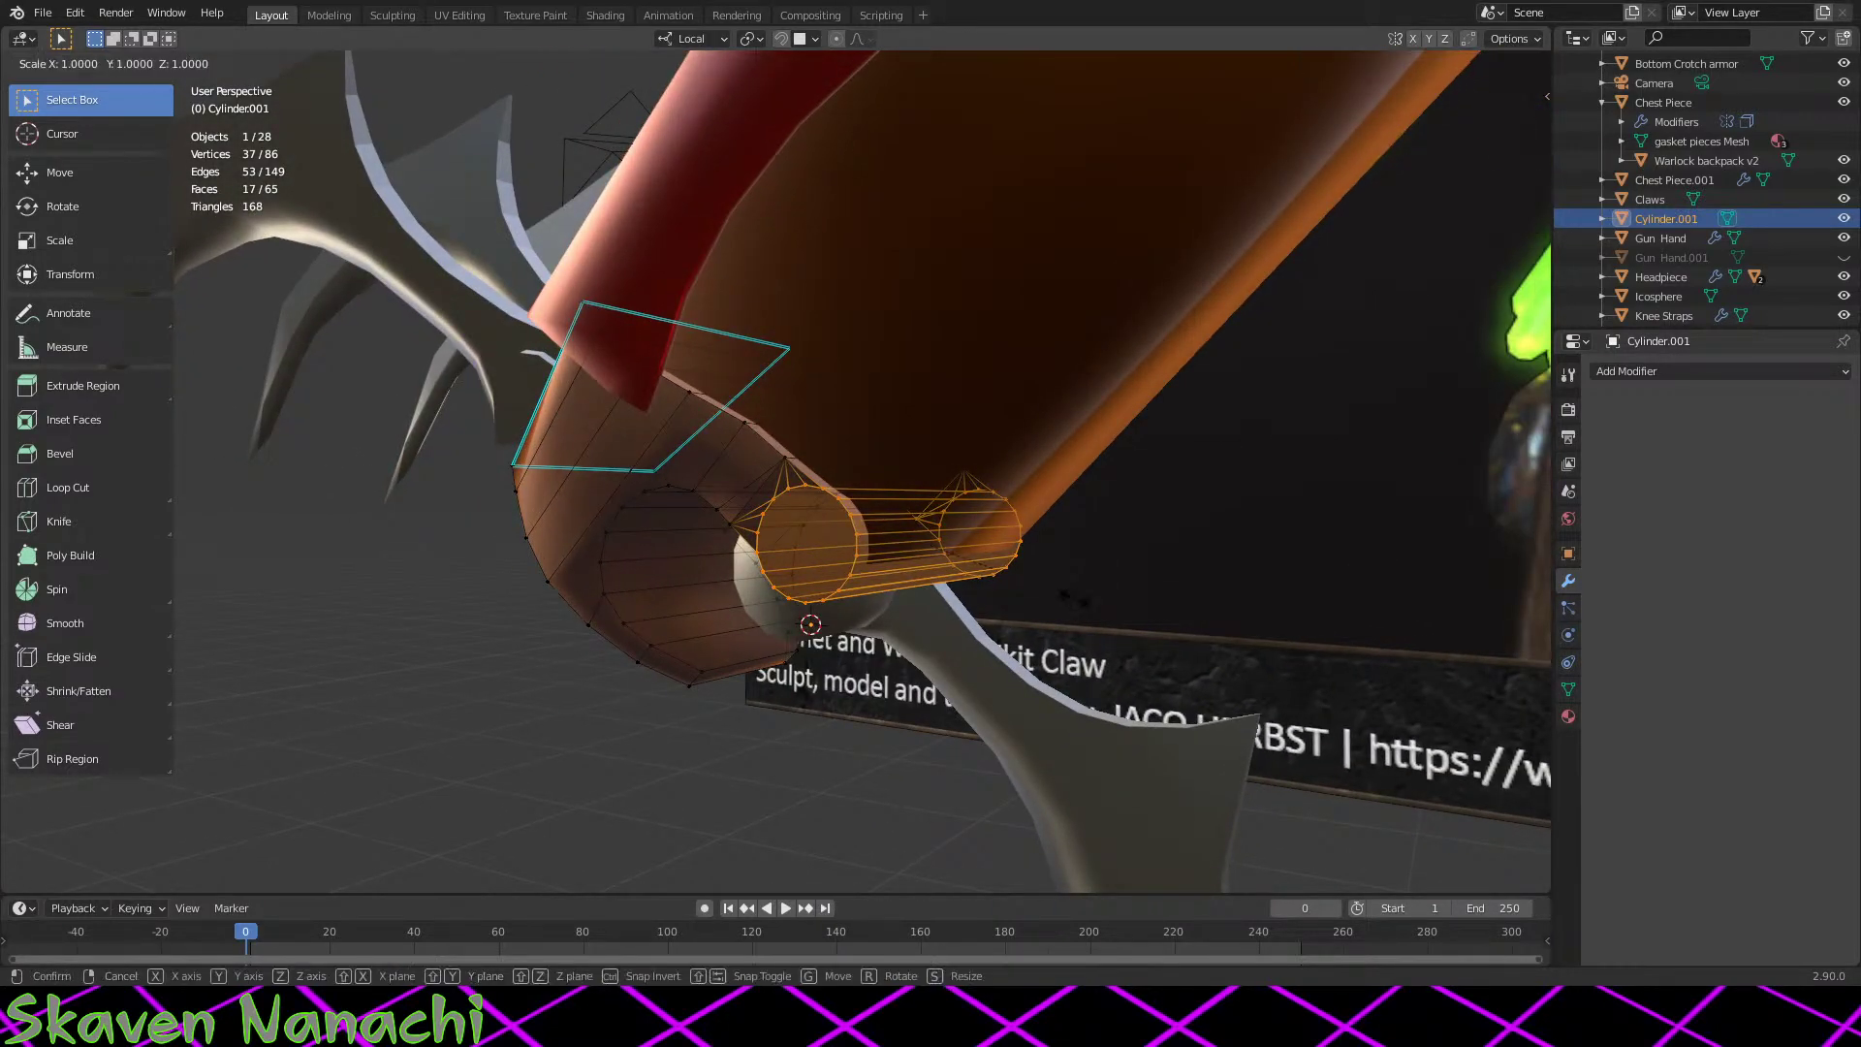
left_click(1097, 605)
Step: Lengthen the wrist piece's cylindrical pin by scaling it by 1.109 along local Z
middle_click_drag(1098, 605, 1200, 598)
key("s")
key("z")
key("z")
left_click(1032, 582)
key("s")
key("z")
key("z")
key("z")
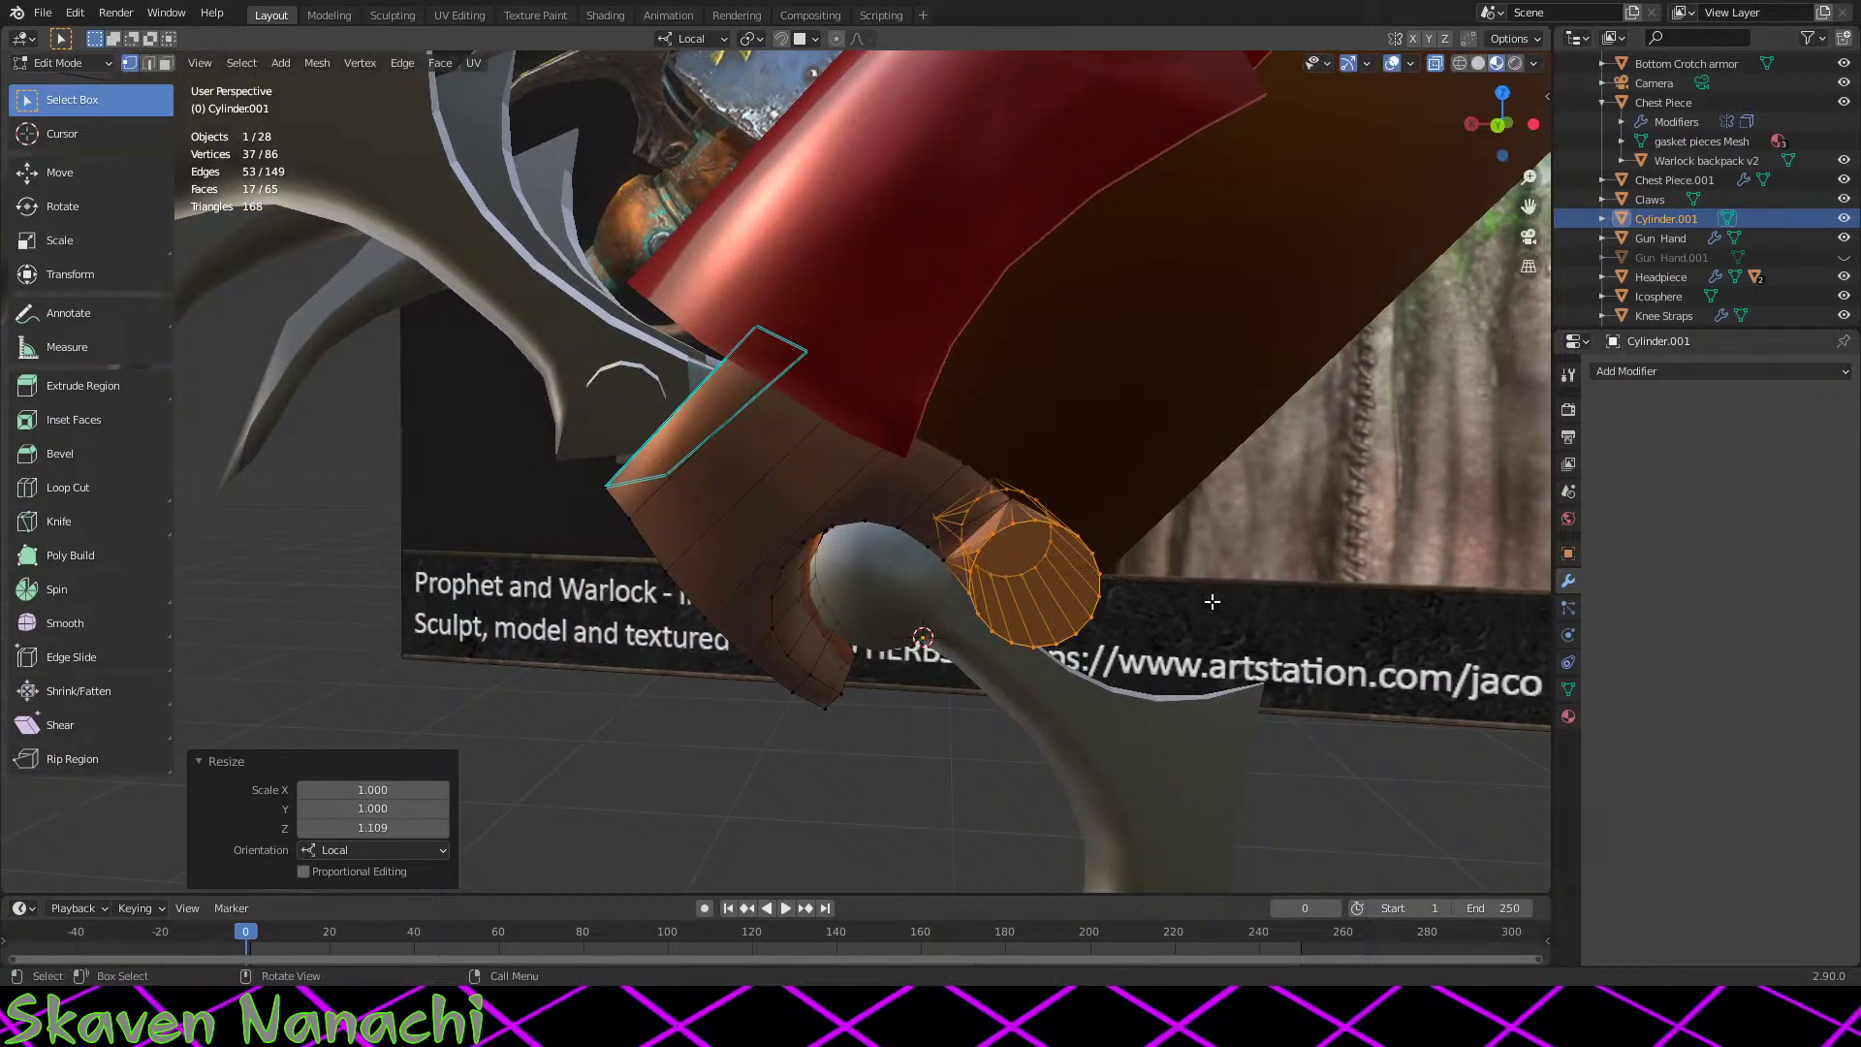
Step: Scale the wrist piece's cylindrical pin uniformly by 1.131, and shorten it by a factor of 0.869 along local Z
left_click(1229, 597)
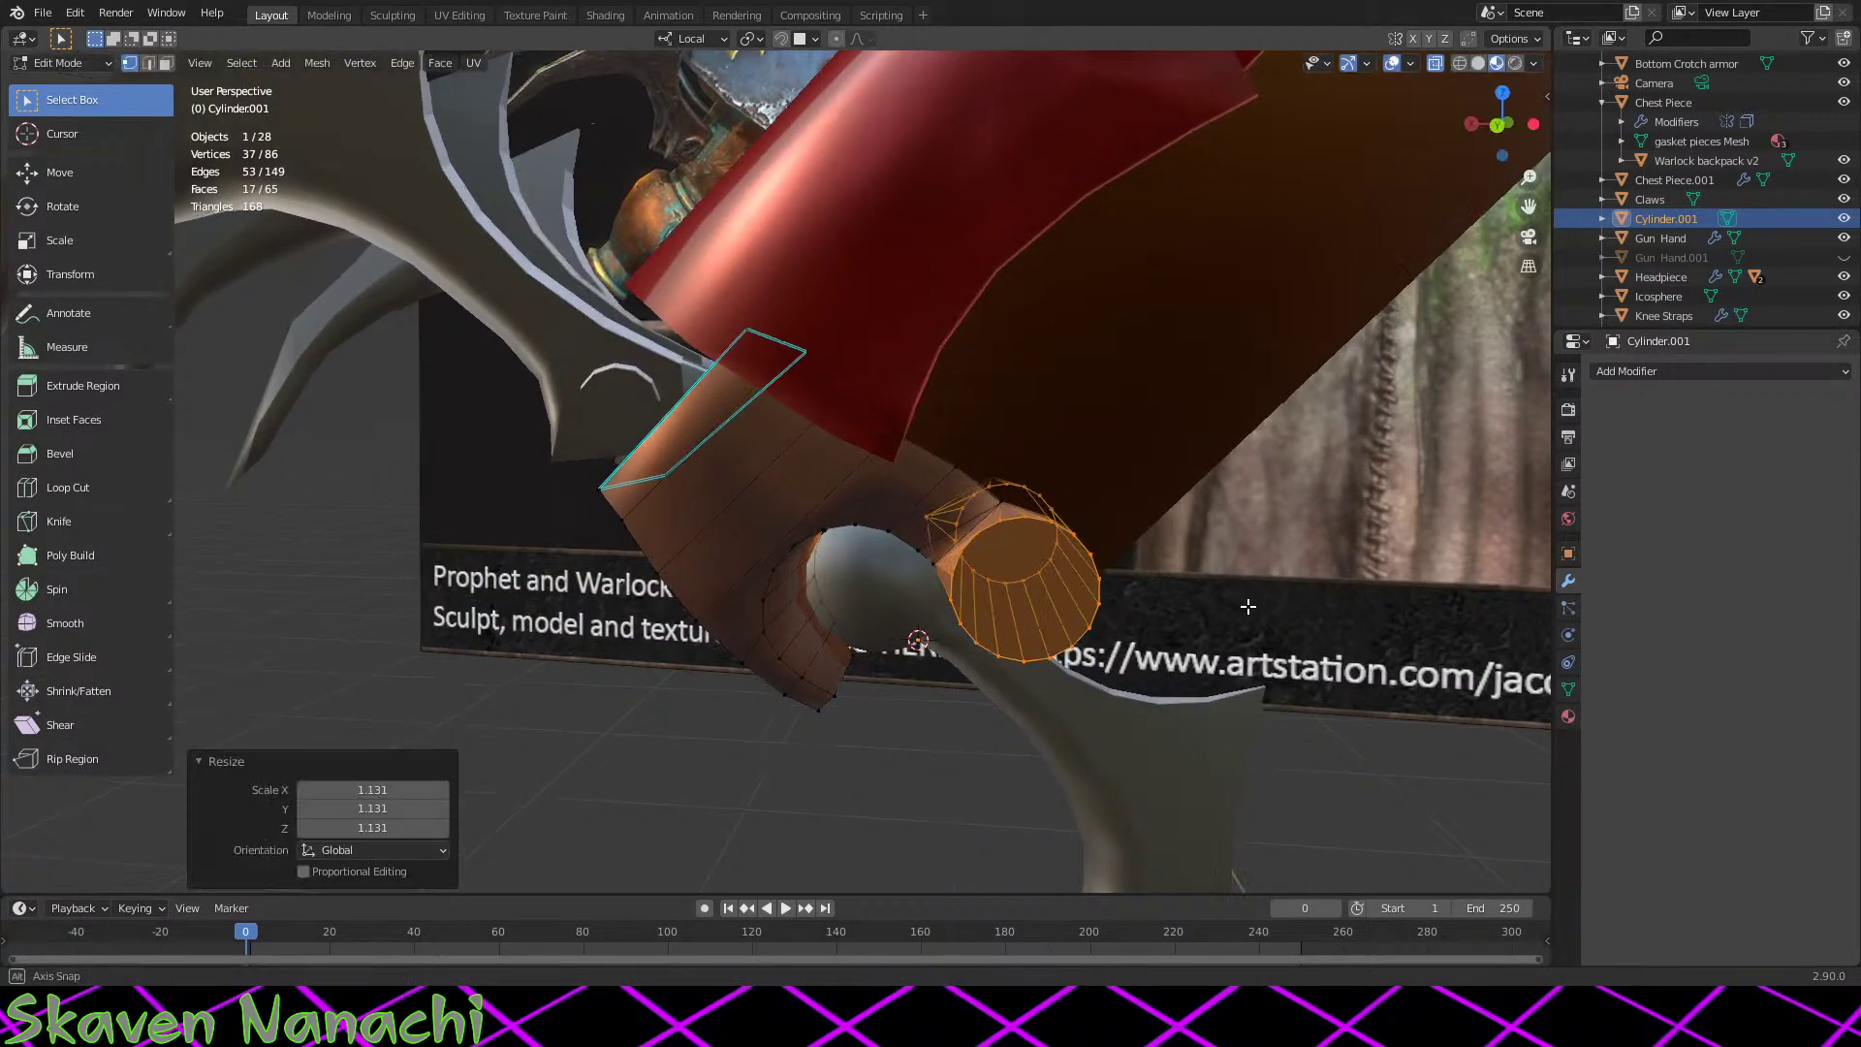
middle_click_drag(1229, 597, 1209, 614)
key("z")
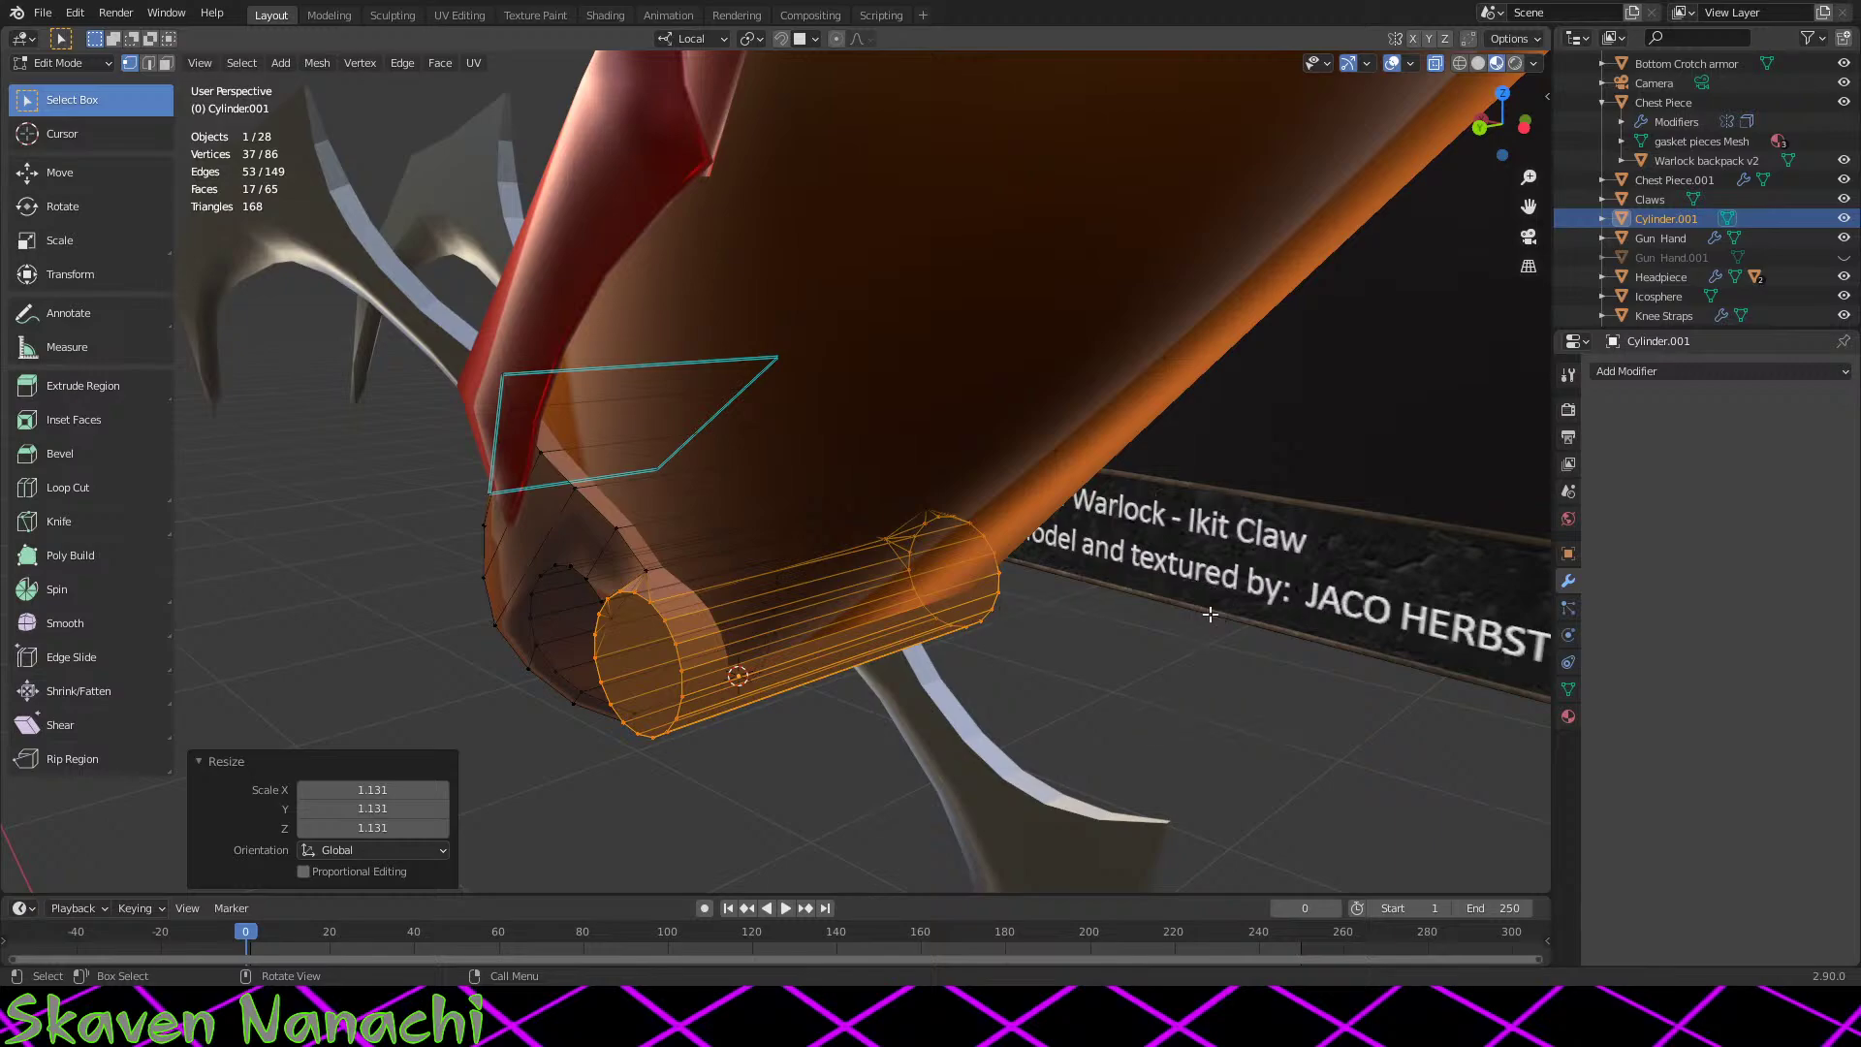
key("s")
key("z")
key("z")
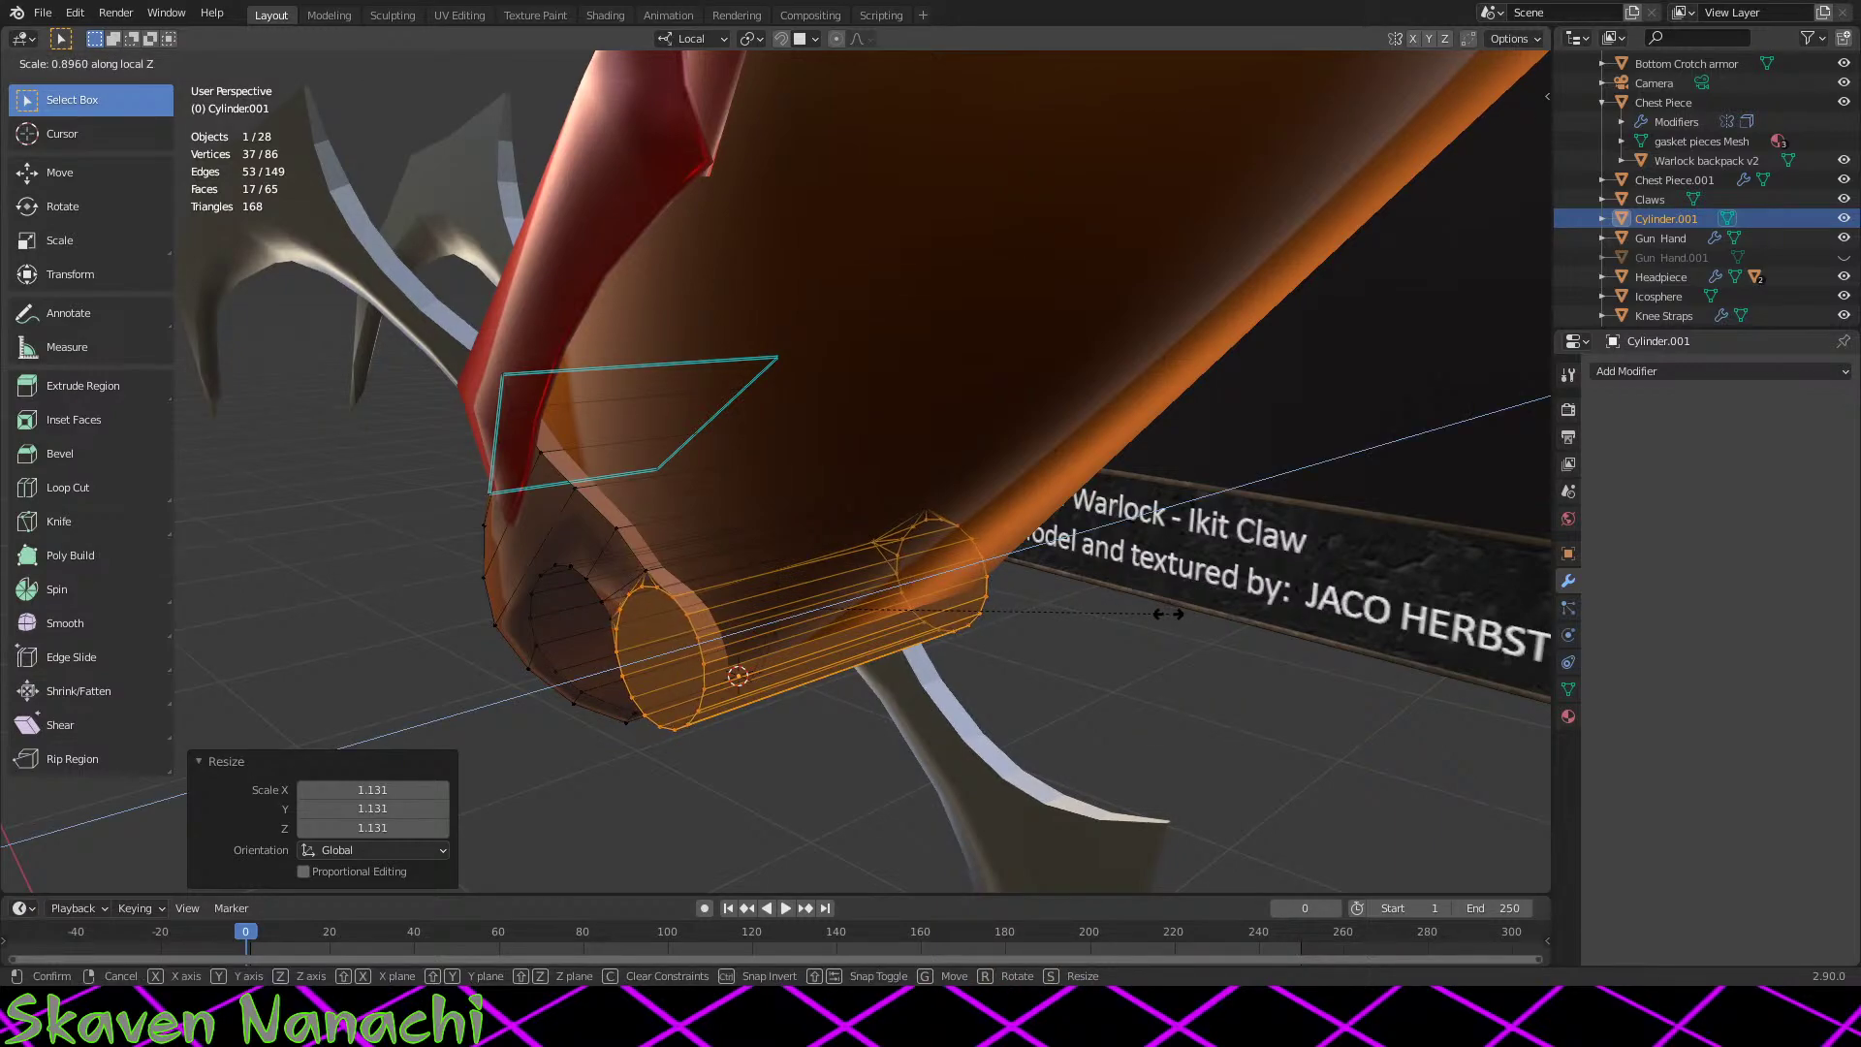
left_click(1156, 617)
middle_click_drag(1155, 617, 1324, 588)
scroll(1260, 678, "up", 3)
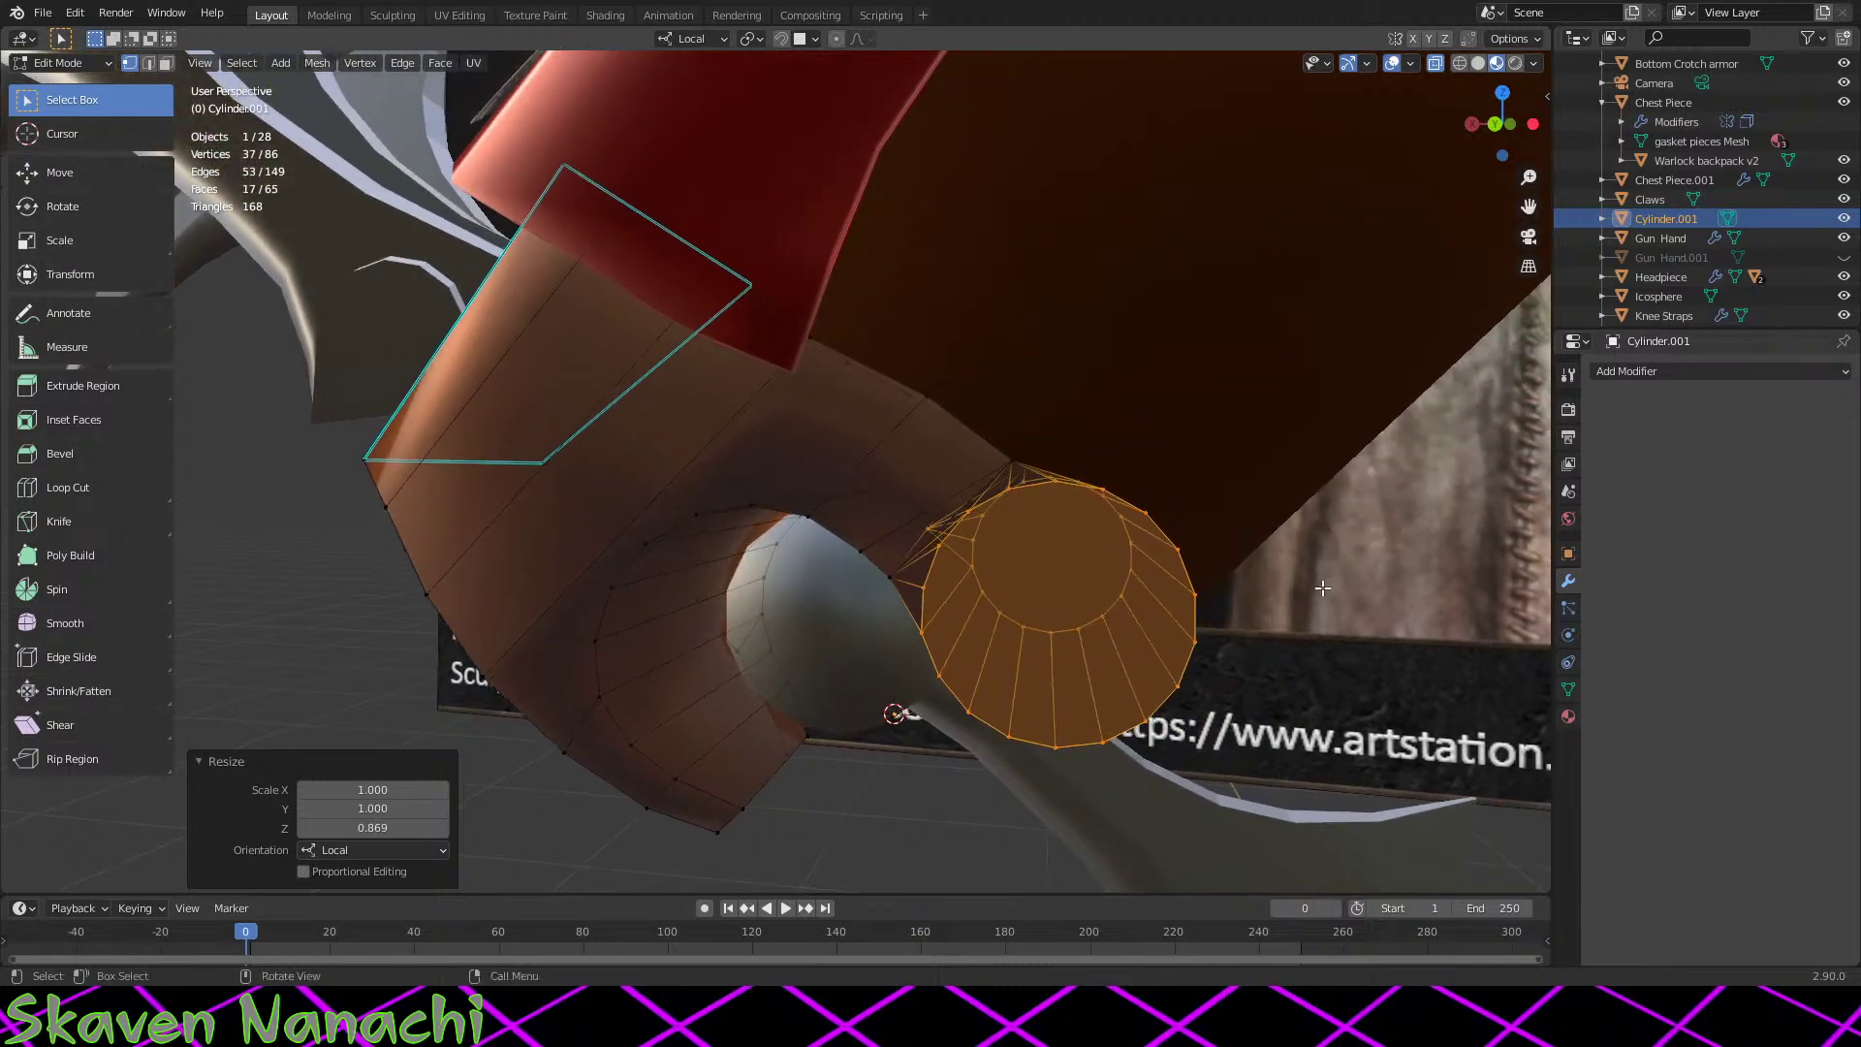
Step: Adjust the selection to the pin plus its adjoining junction vertices and shift it by about -0.002, -0.001, 0.003 m
left_click_drag(1317, 451, 843, 862, "shift")
middle_click_drag(844, 863, 919, 536)
left_click_drag(921, 465, 839, 513, "ctrl")
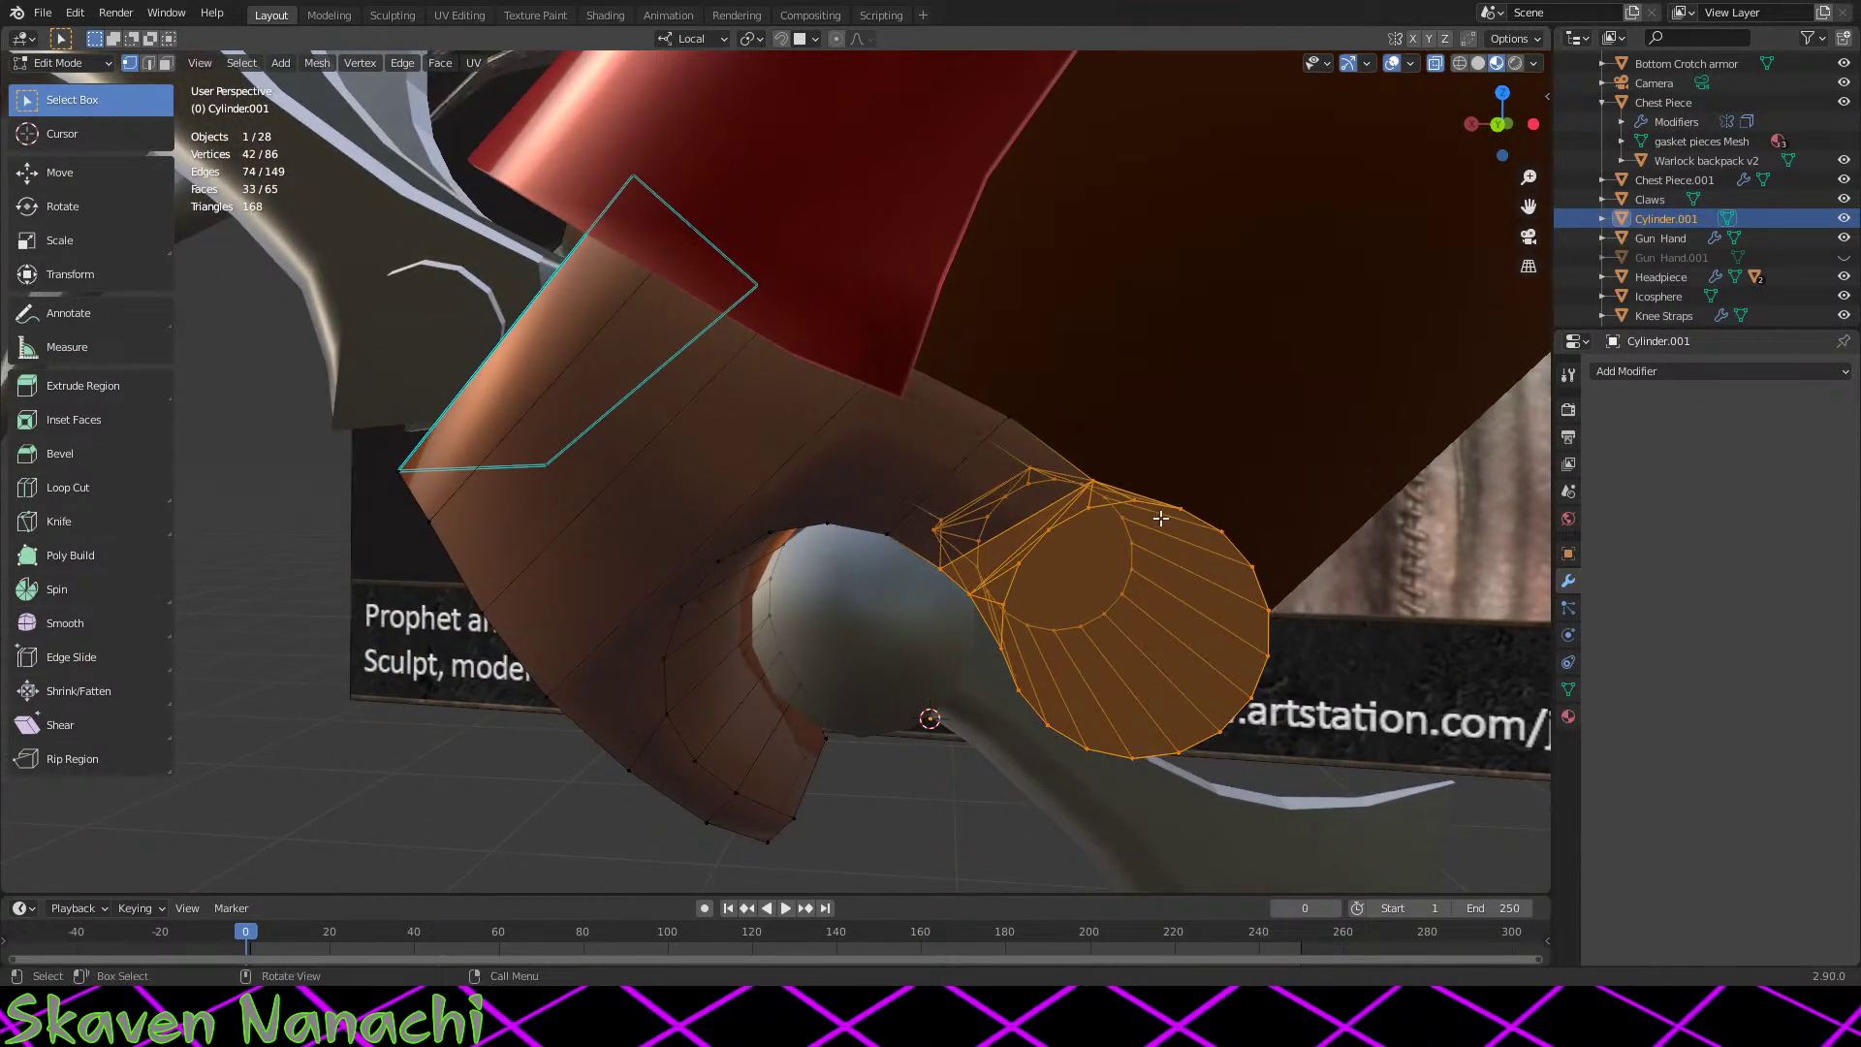
middle_click_drag(840, 513, 1350, 562)
key("g")
left_click(1151, 521)
key("r")
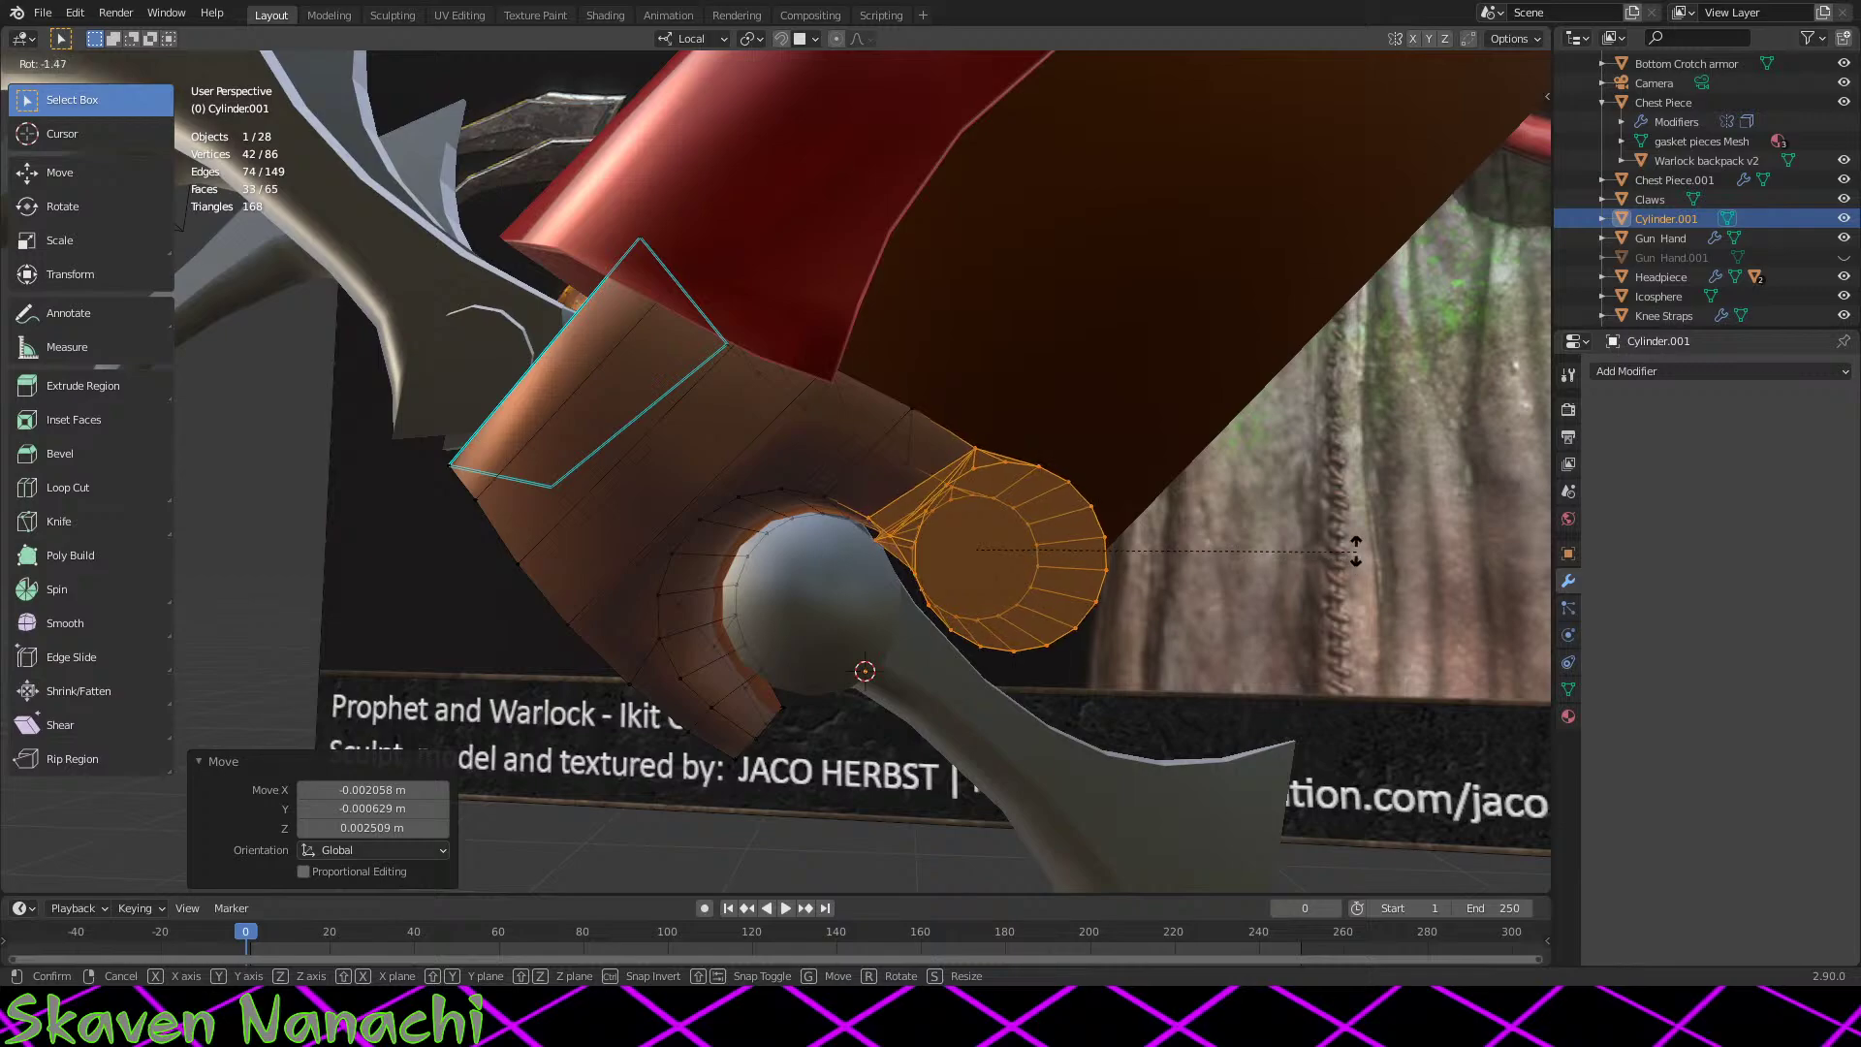
left_click(1356, 545)
key("ctrl+z")
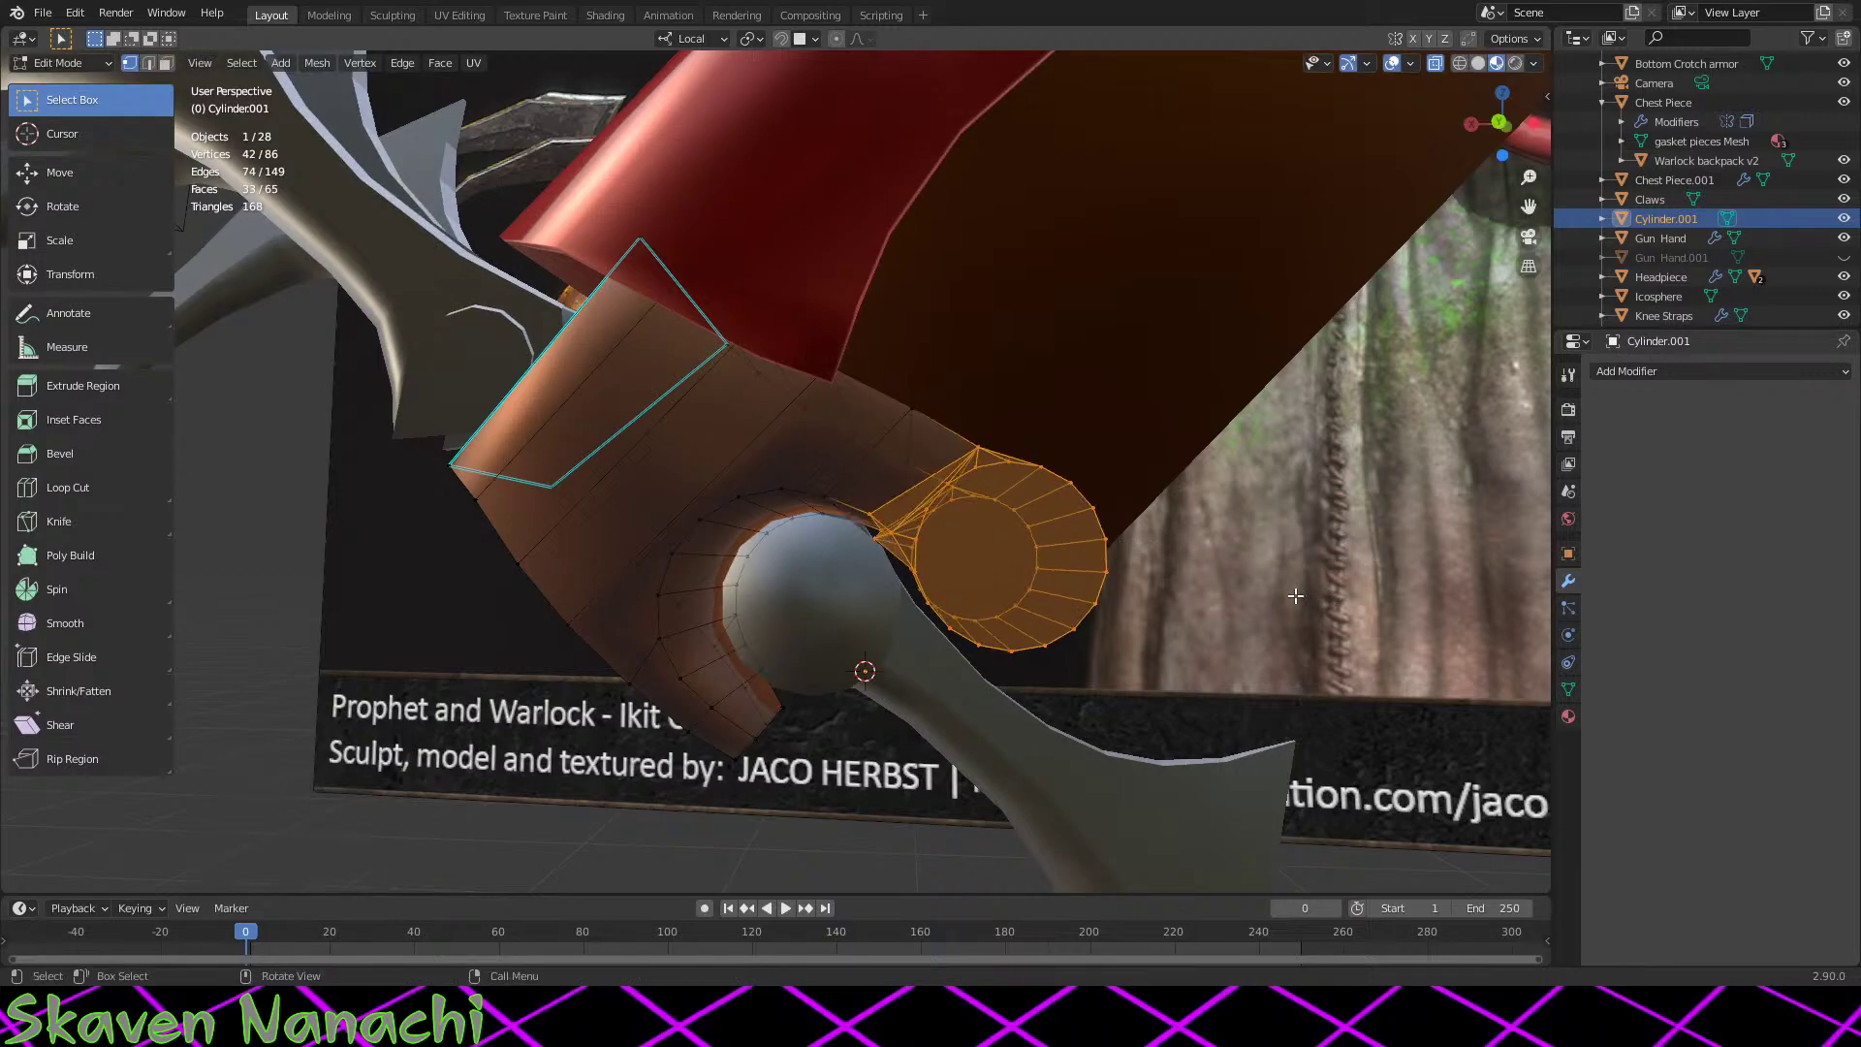
Step: Rotate the selected pin end -10.2° about local Z and move it by about -0.006, -0.001, 0.008 m
key("r")
key("x")
key("x")
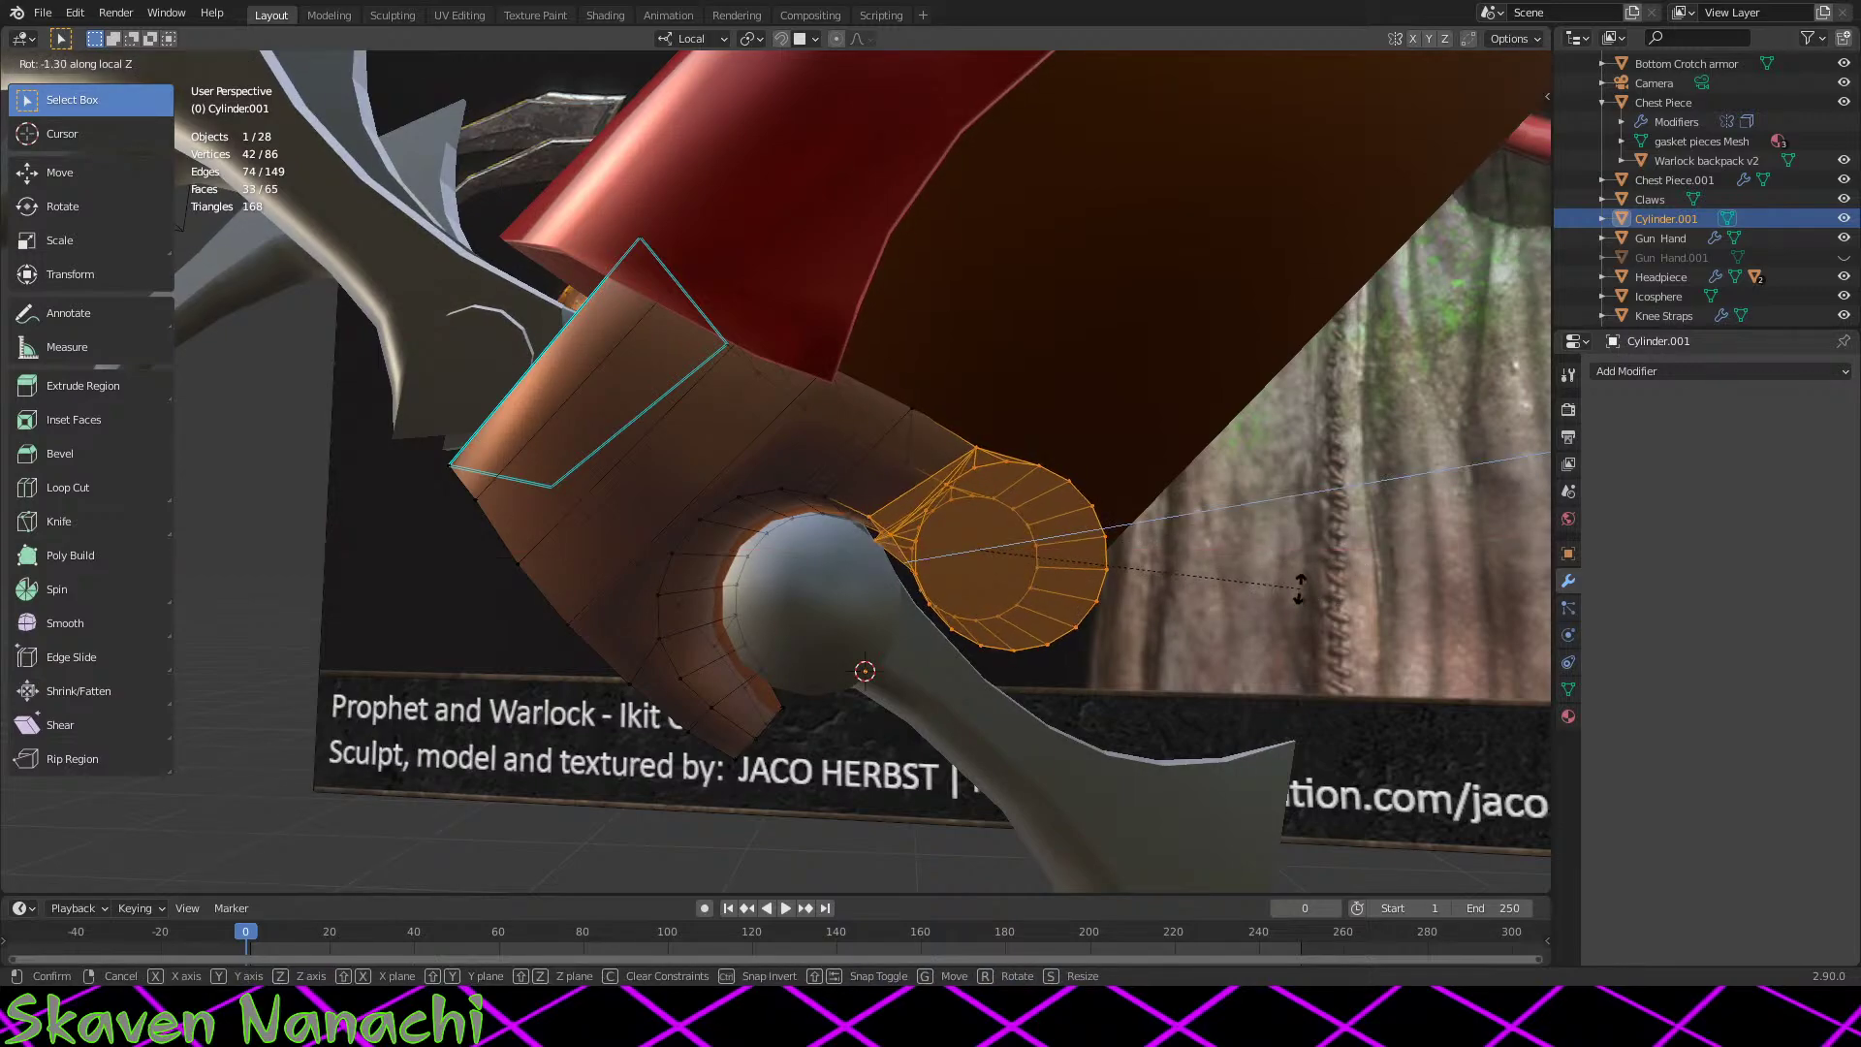
left_click(1275, 621)
middle_click_drag(1274, 621, 1265, 639)
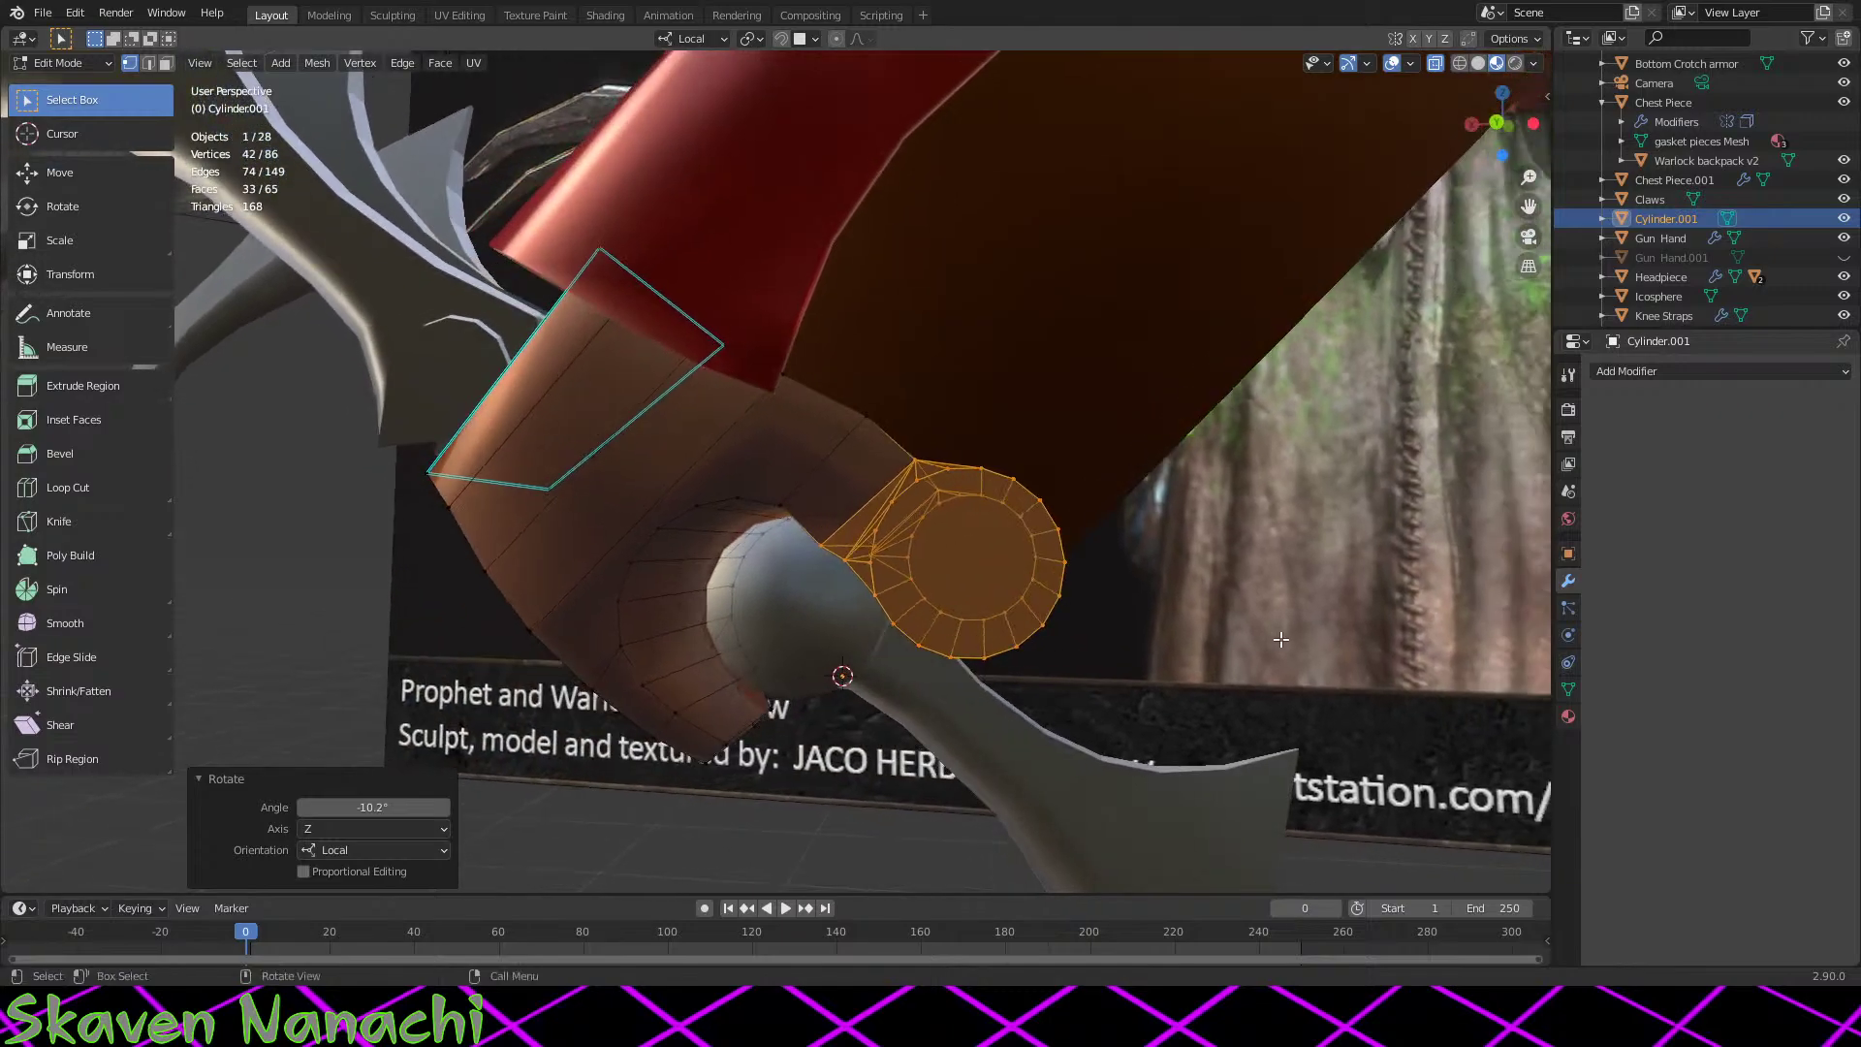
key("g")
left_click(1280, 627)
key("r")
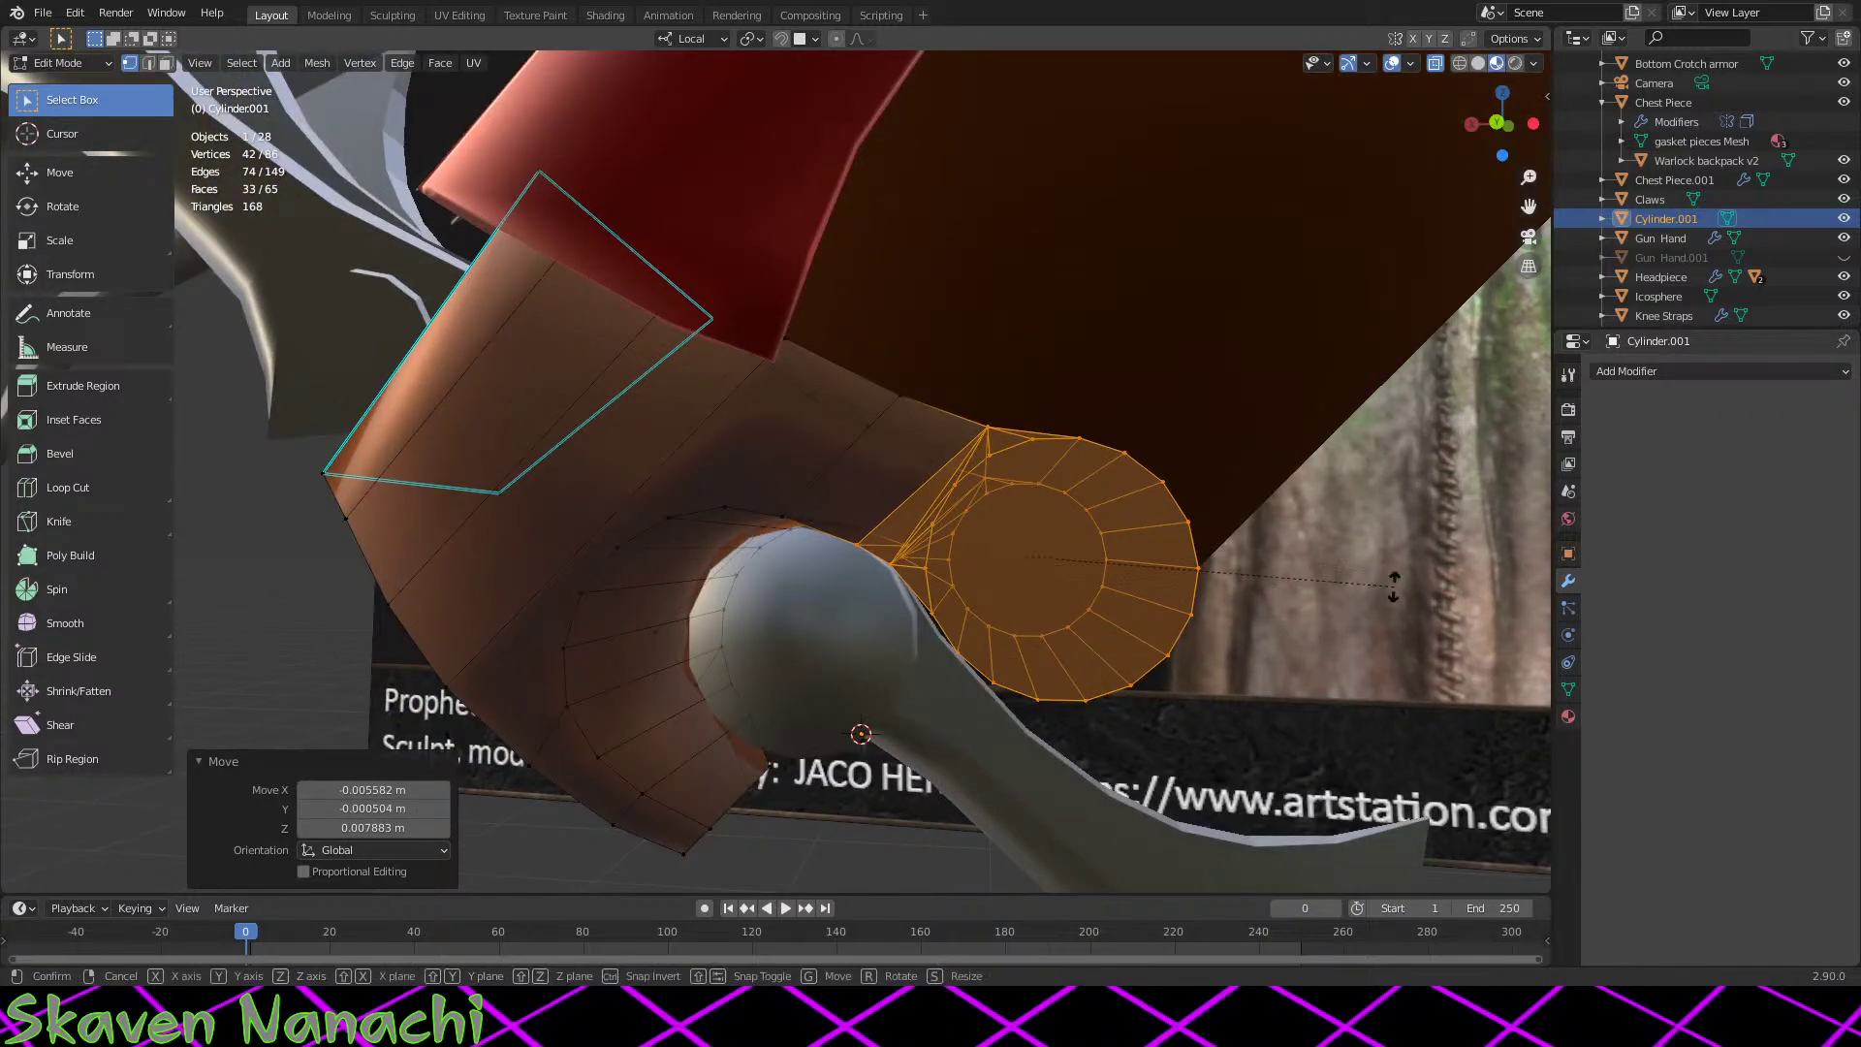
key("x")
key("x")
key("Escape")
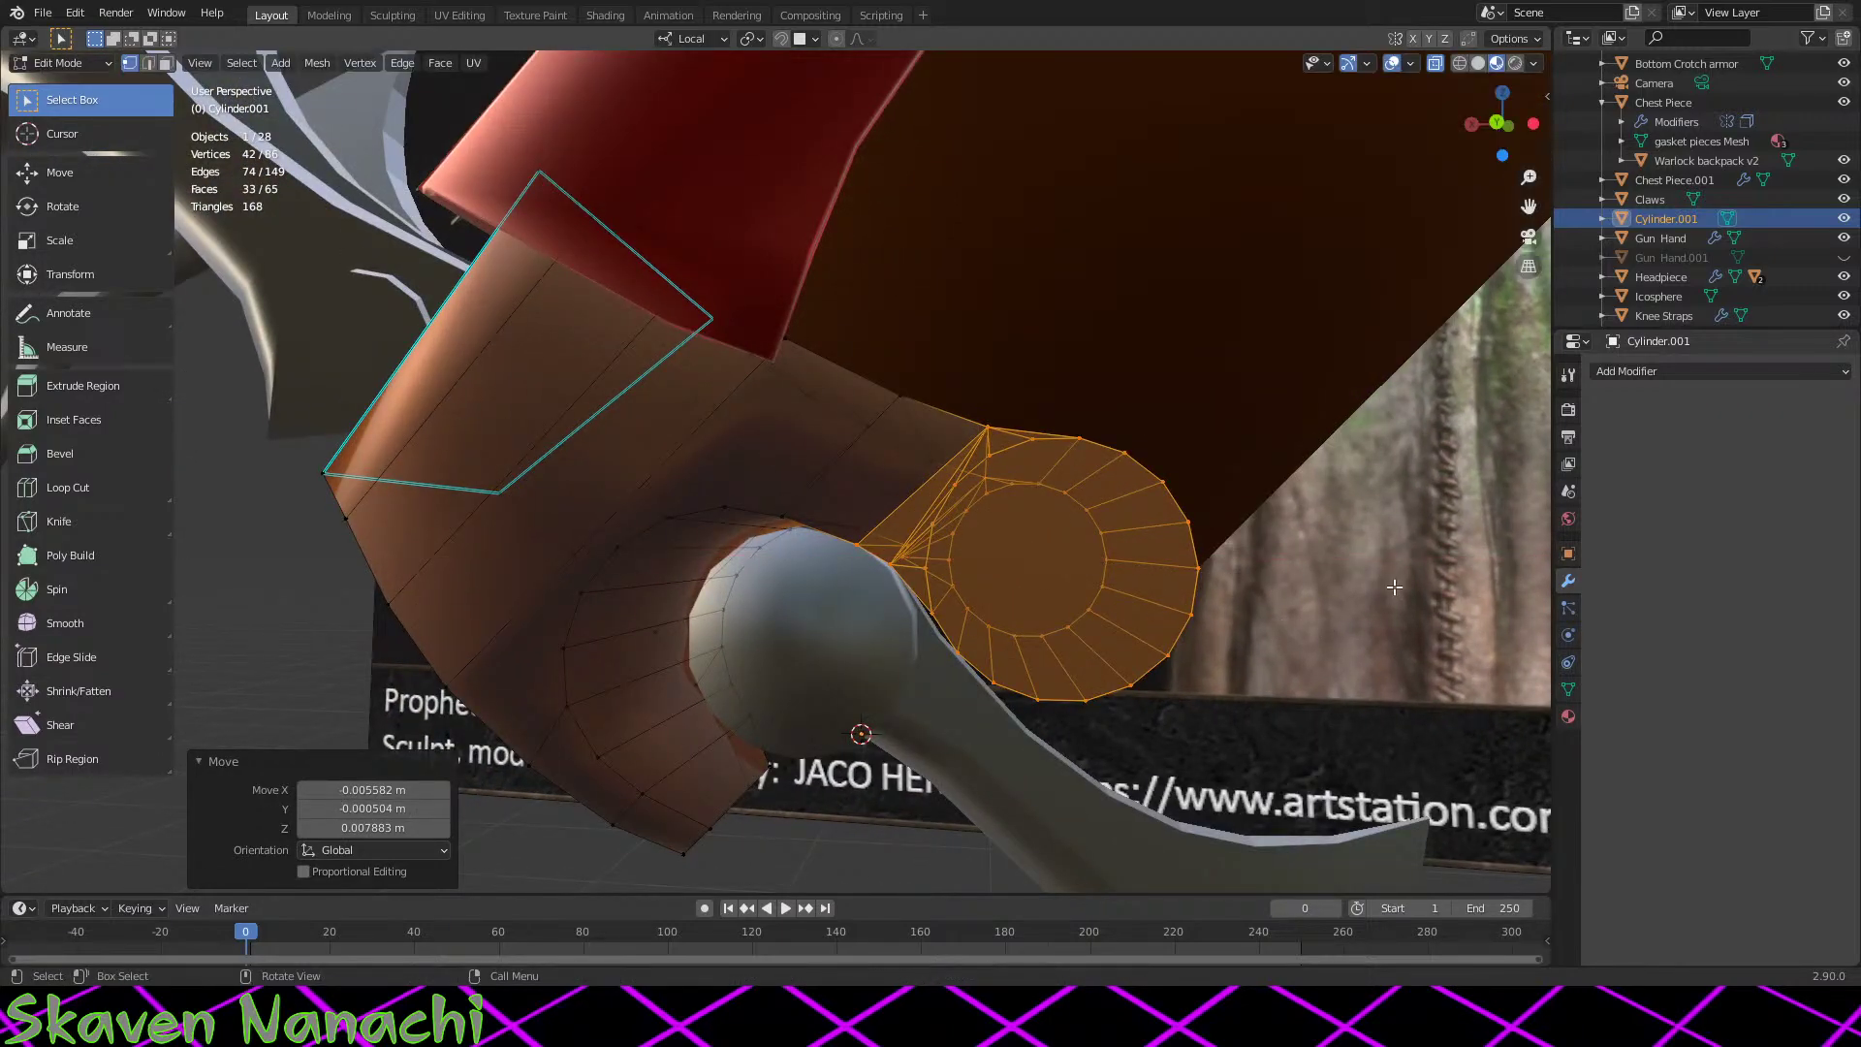
Step: Rotate the selected pin end a further -9.23° about local Z and nudge it against the wrist arm
key("r")
key("z")
key("z")
left_click(1394, 526)
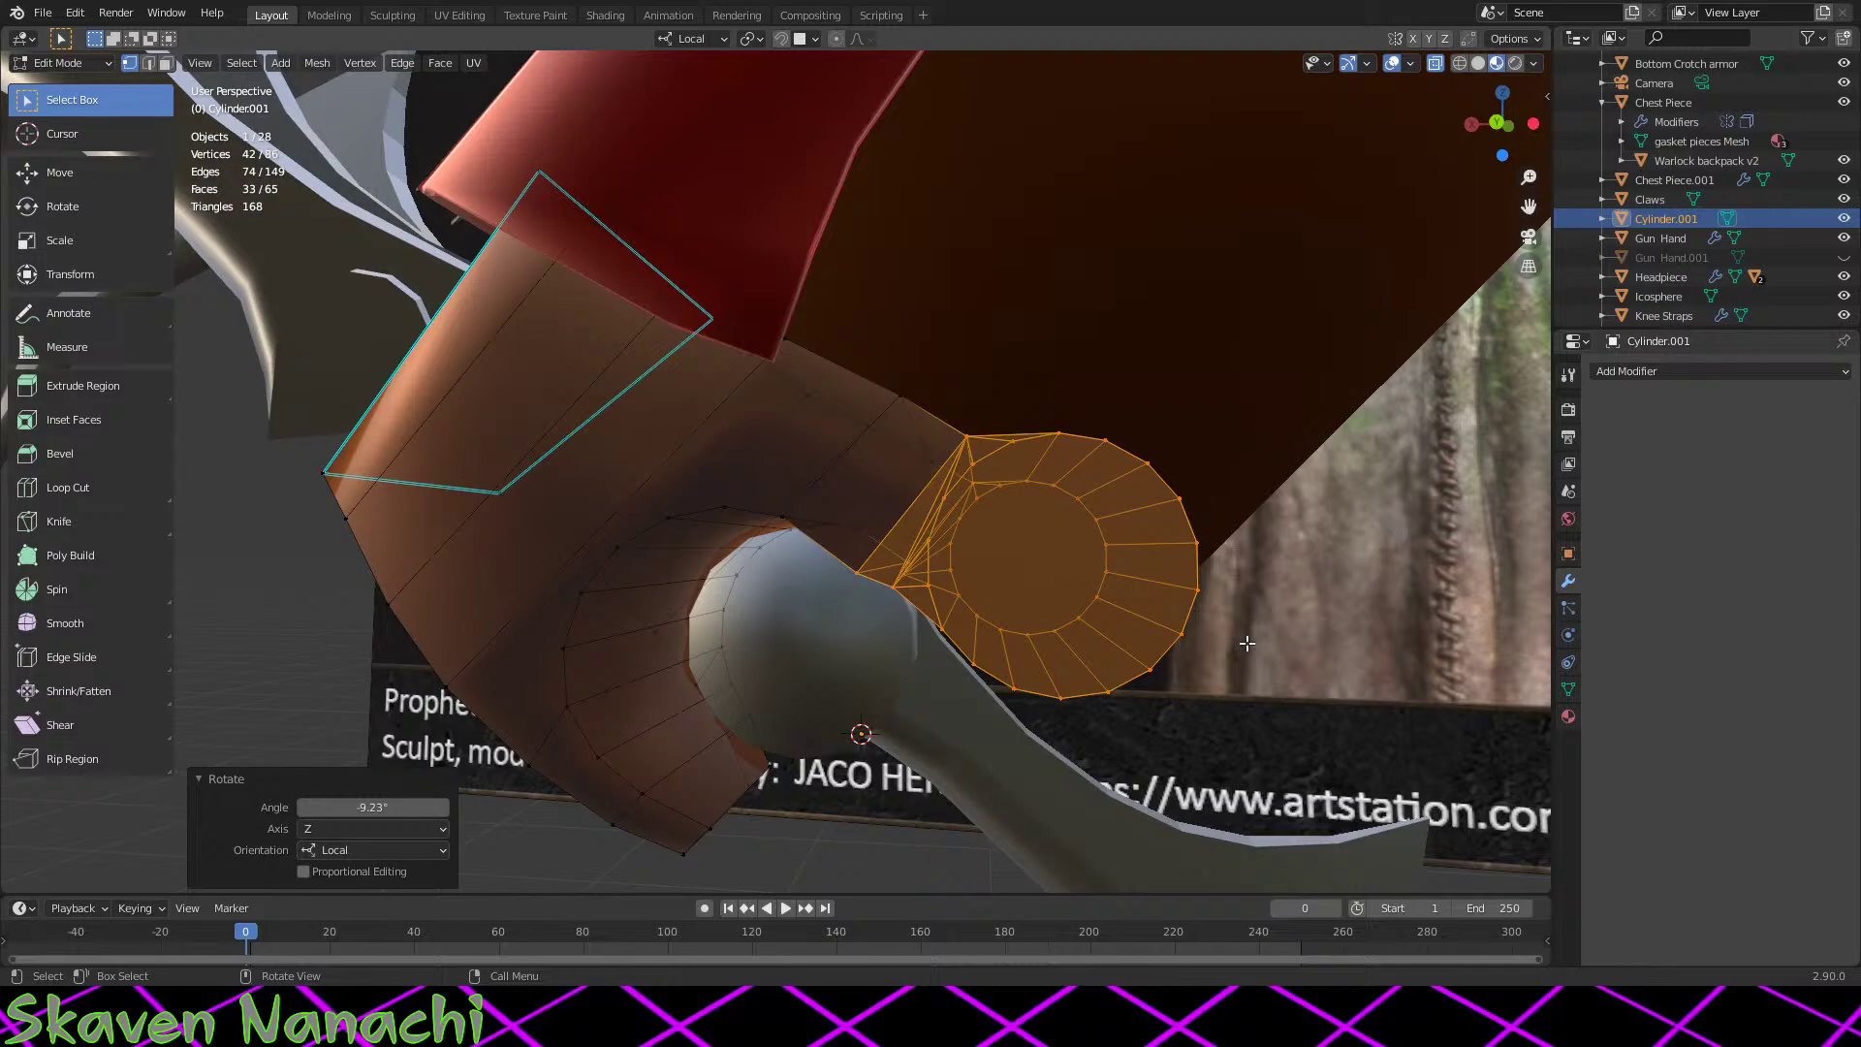
key("alt+a")
key("ctrl+z")
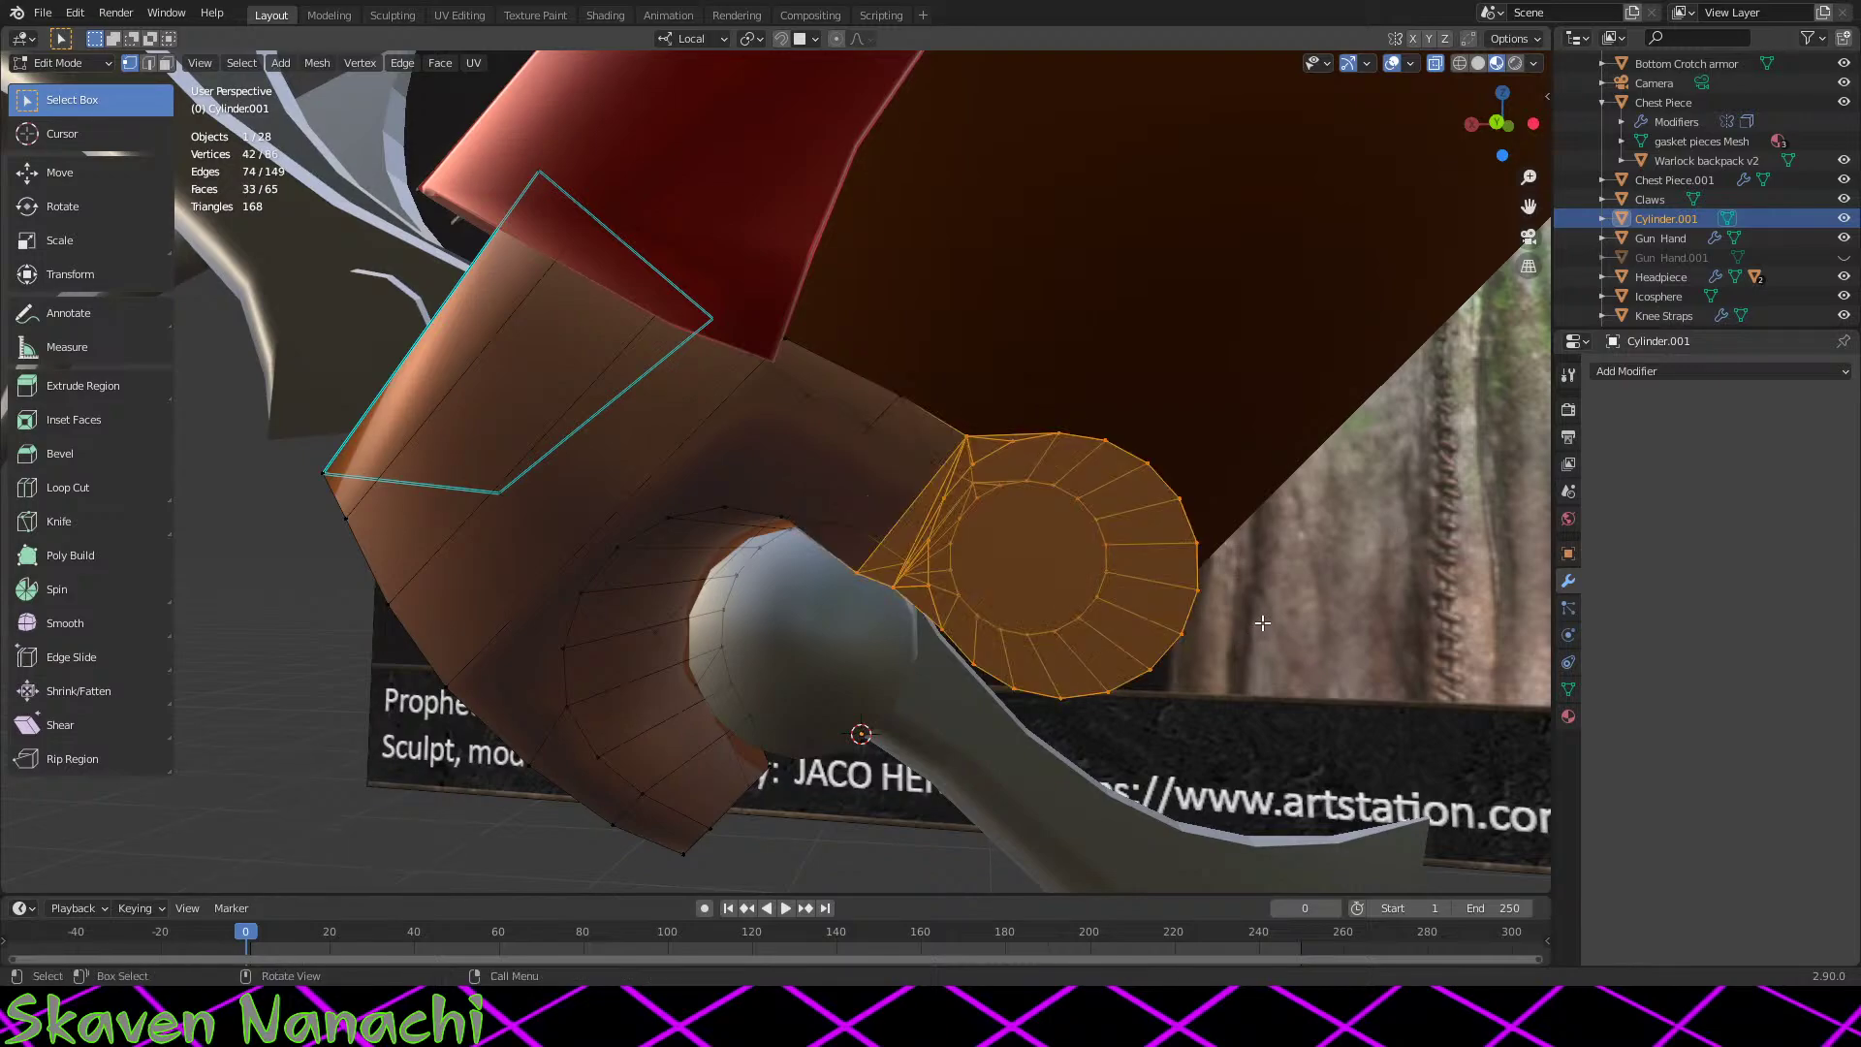
key("g")
left_click(1262, 634)
Step: Move the lower vertex at the junction of arm and pin about 0.01 m toward the pin and leave mesh editing
middle_click_drag(1262, 638, 1066, 659)
left_click(963, 593)
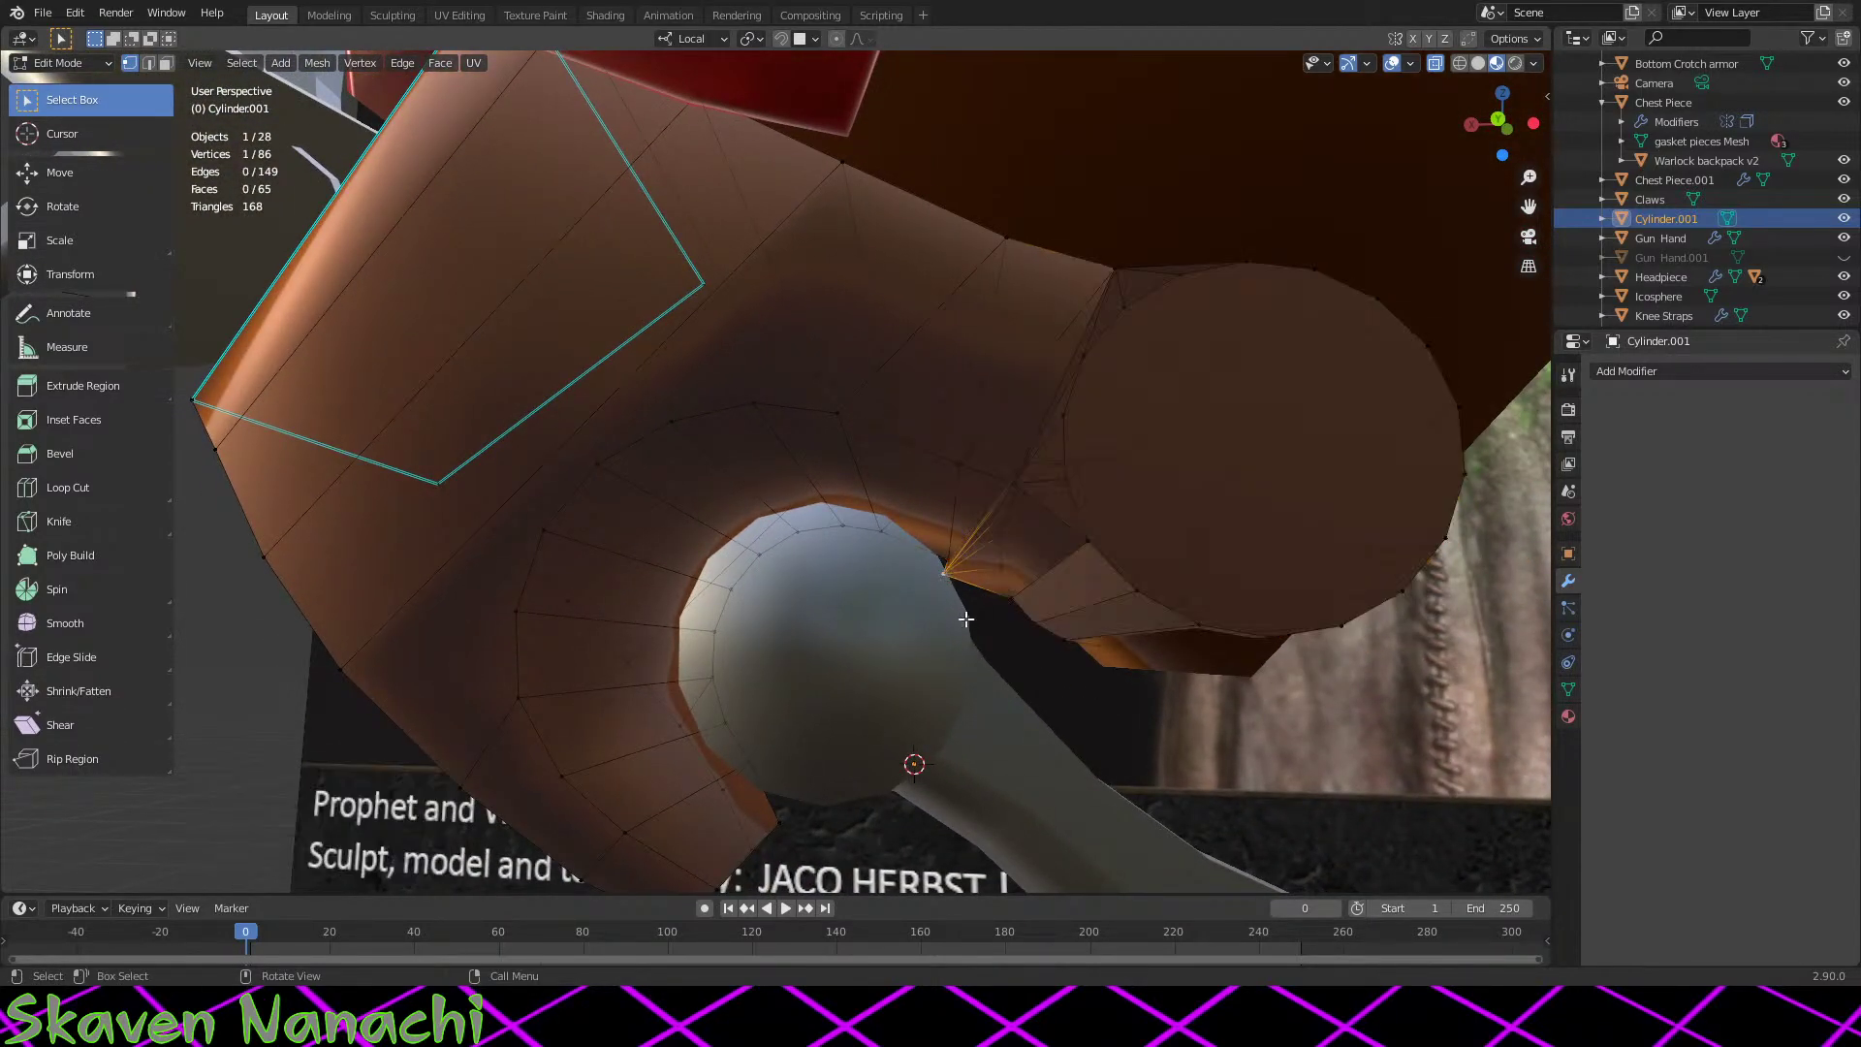
scroll(1000, 643, "up", 2)
middle_click_drag(1002, 643, 1076, 611)
scroll(1174, 613, "up", 3)
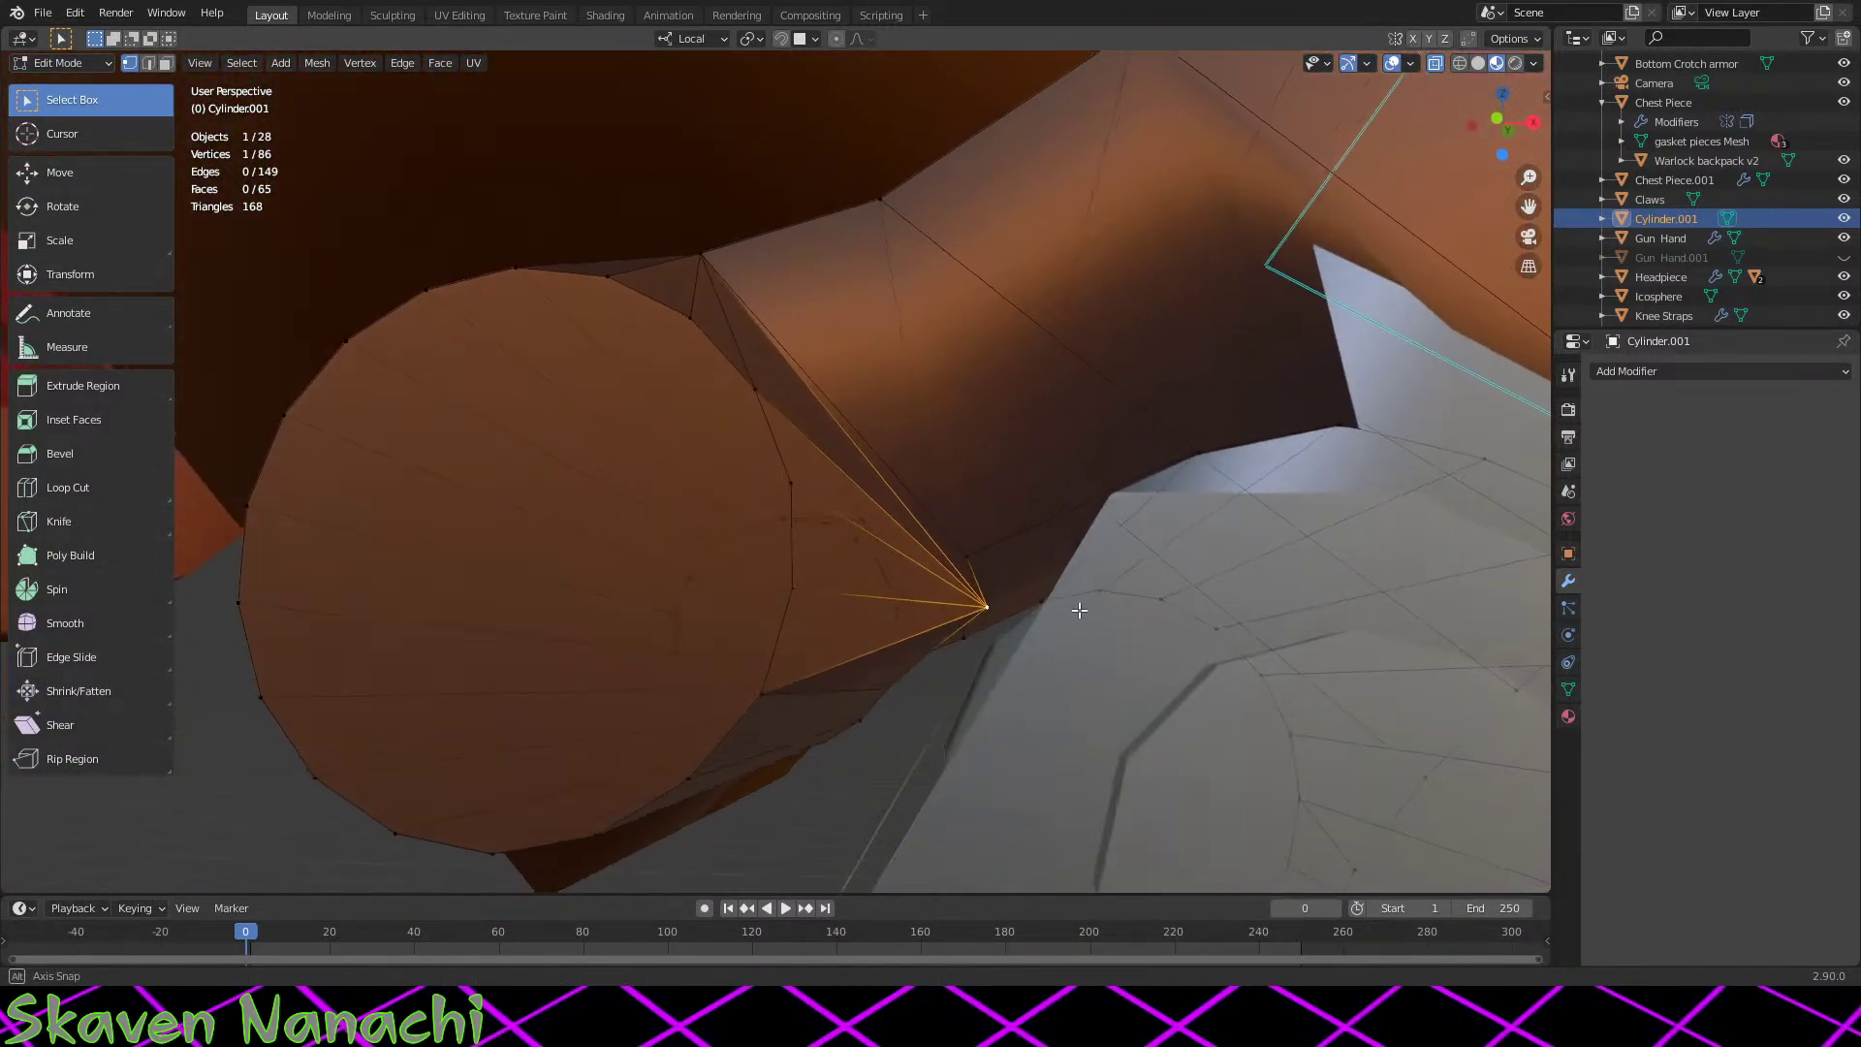
key("g")
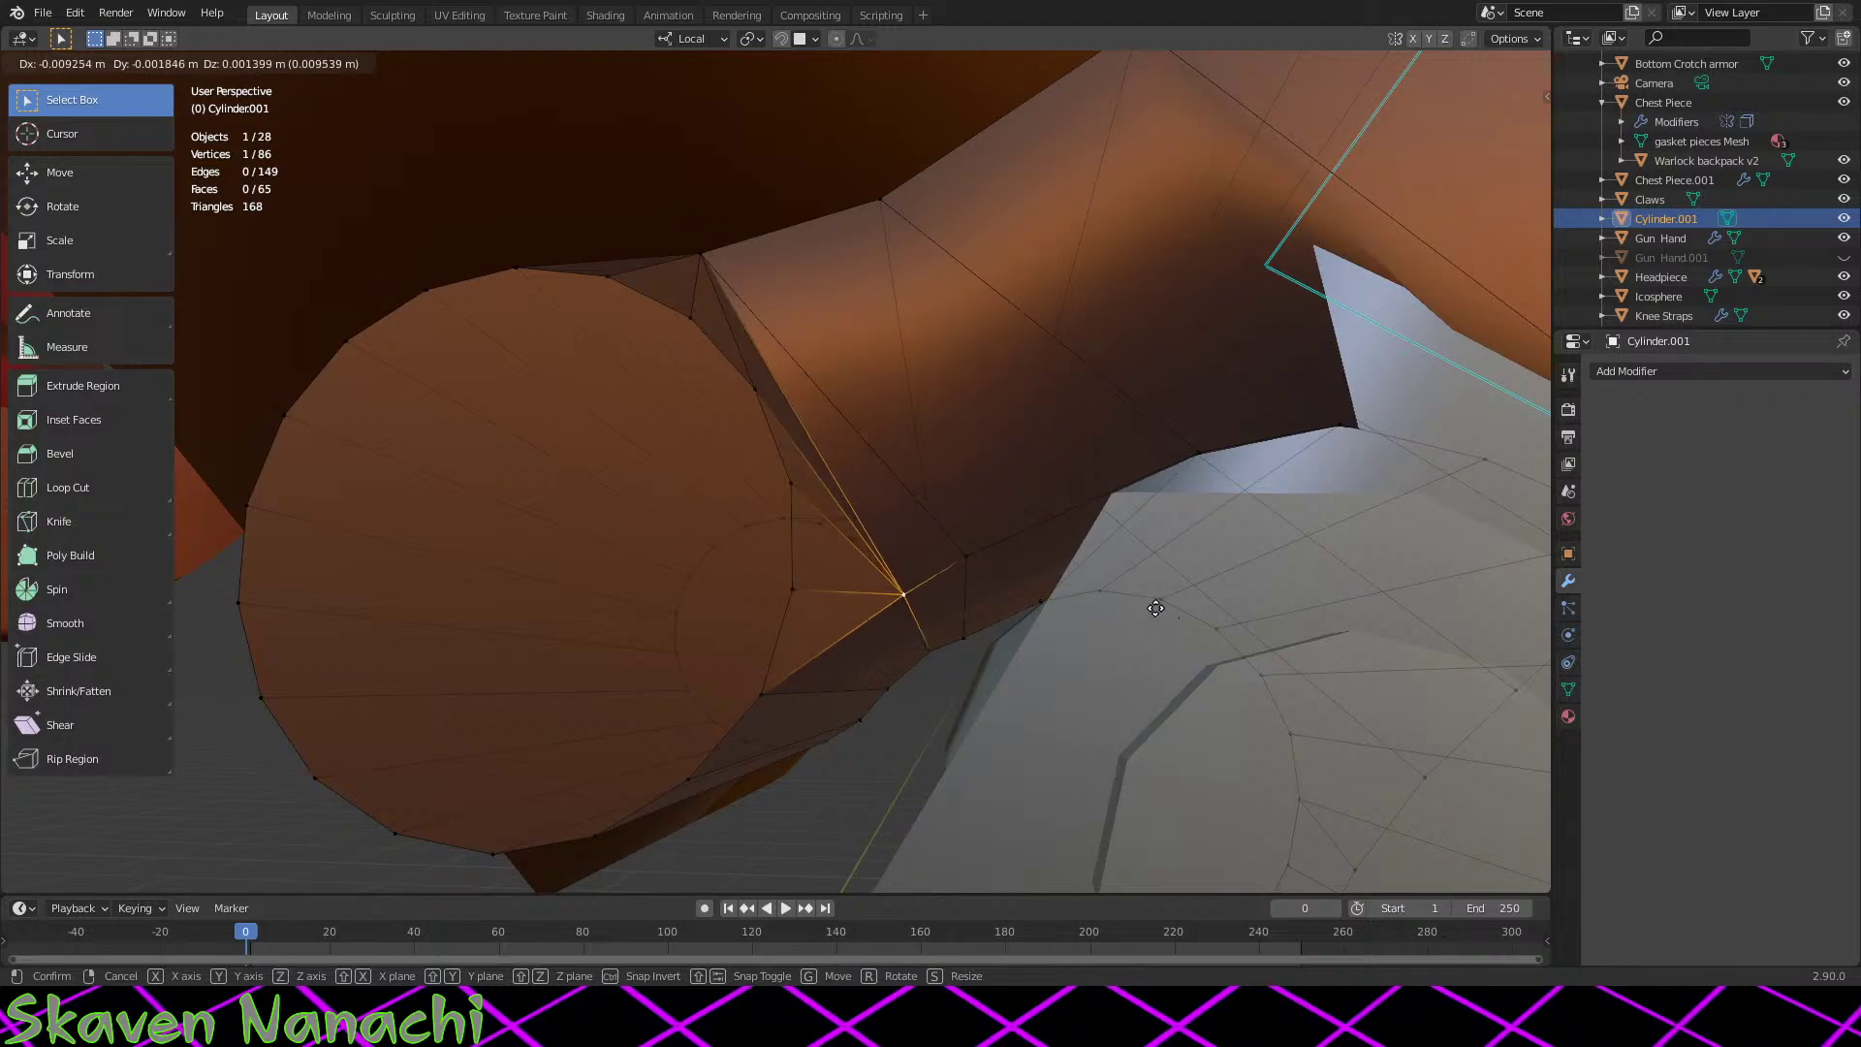
left_click(1156, 605)
middle_click_drag(1155, 620, 1031, 669)
key("Tab")
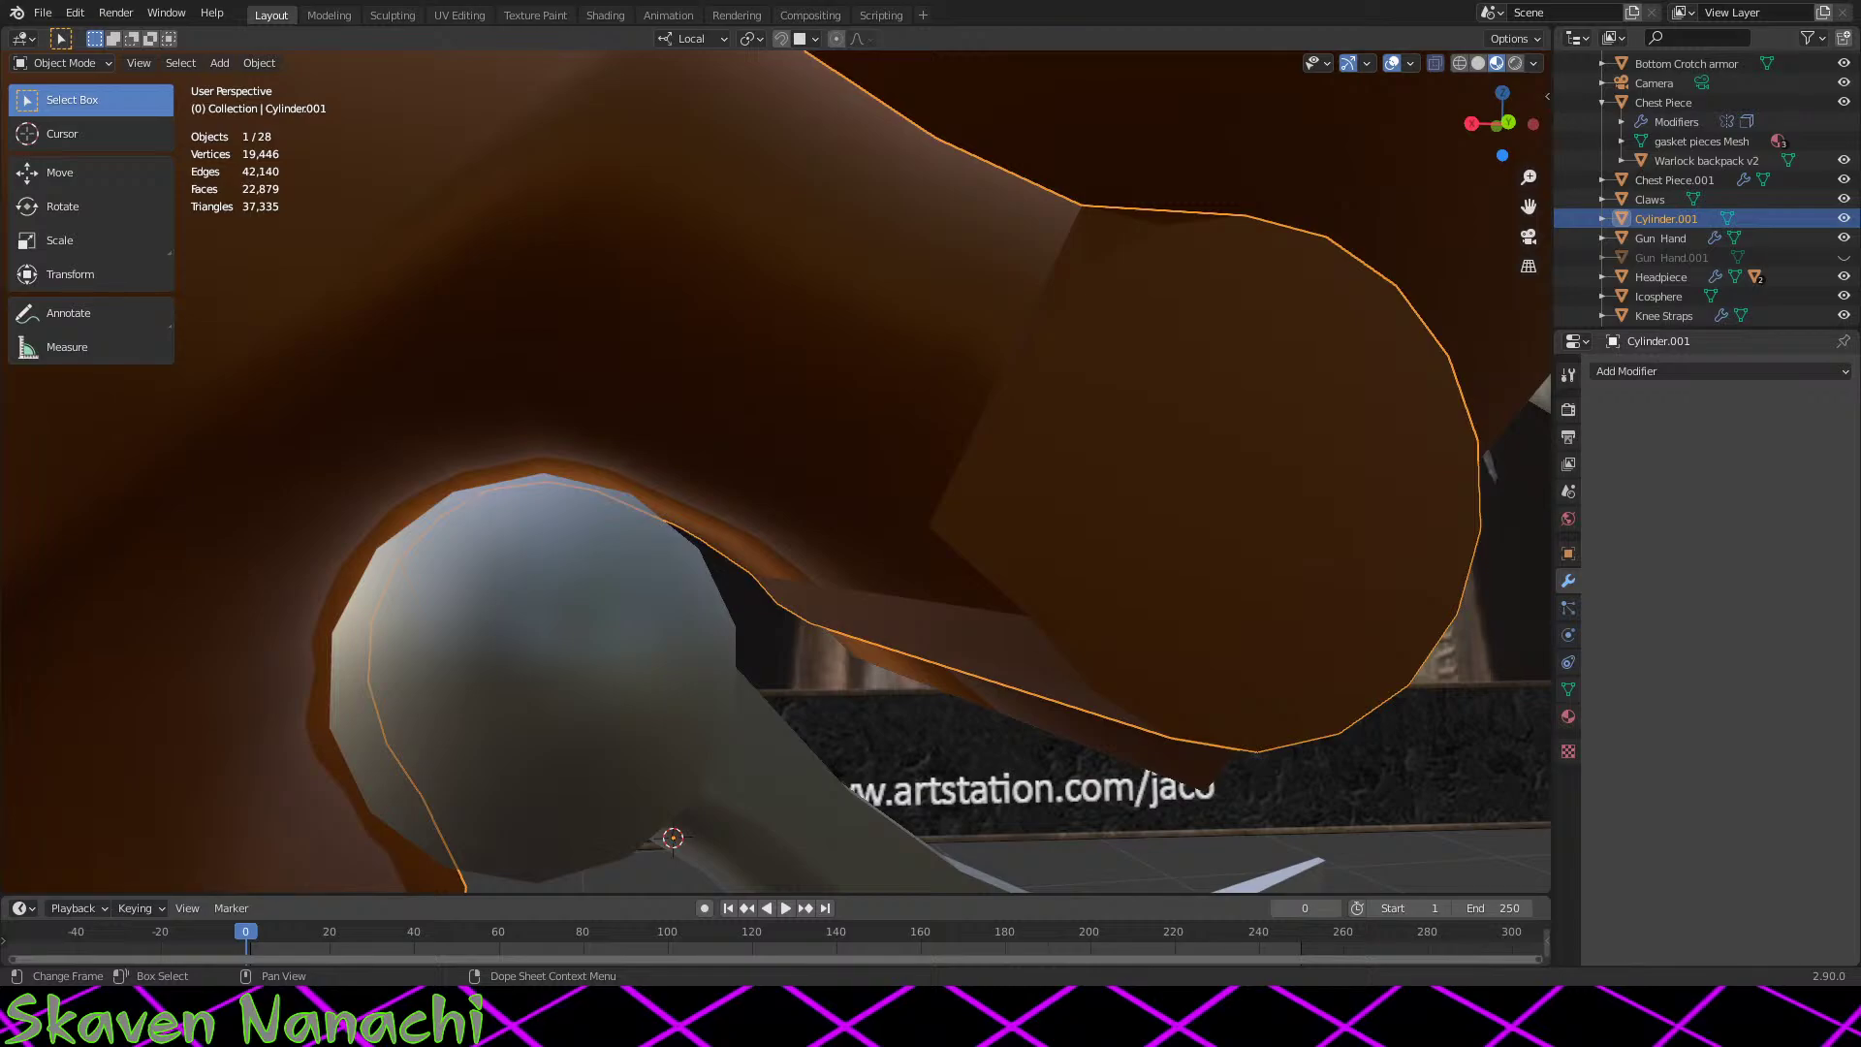
Step: Merge the lower junction vertex of the wrist piece into its neighbouring arm vertex with At Last
scroll(1184, 636, "down", 1)
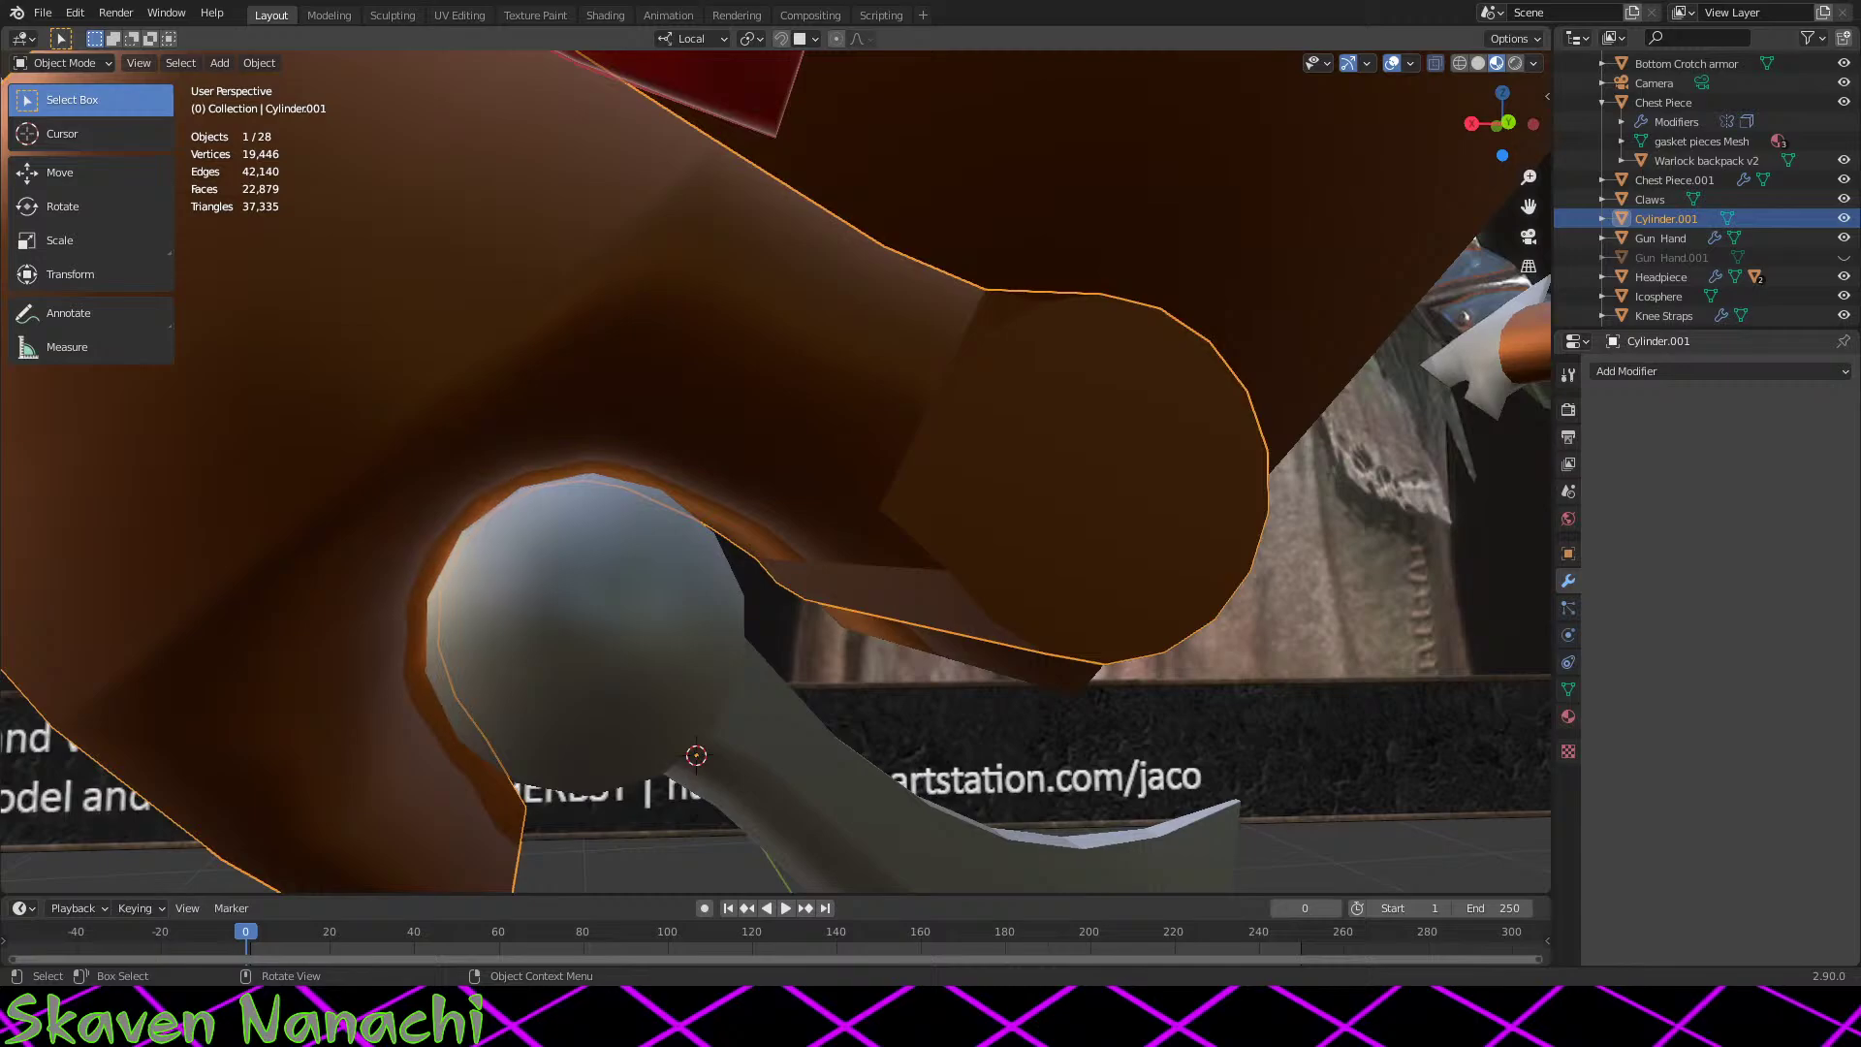
middle_click_drag(1184, 636, 899, 652)
key("Tab")
middle_click_drag(730, 615, 835, 607)
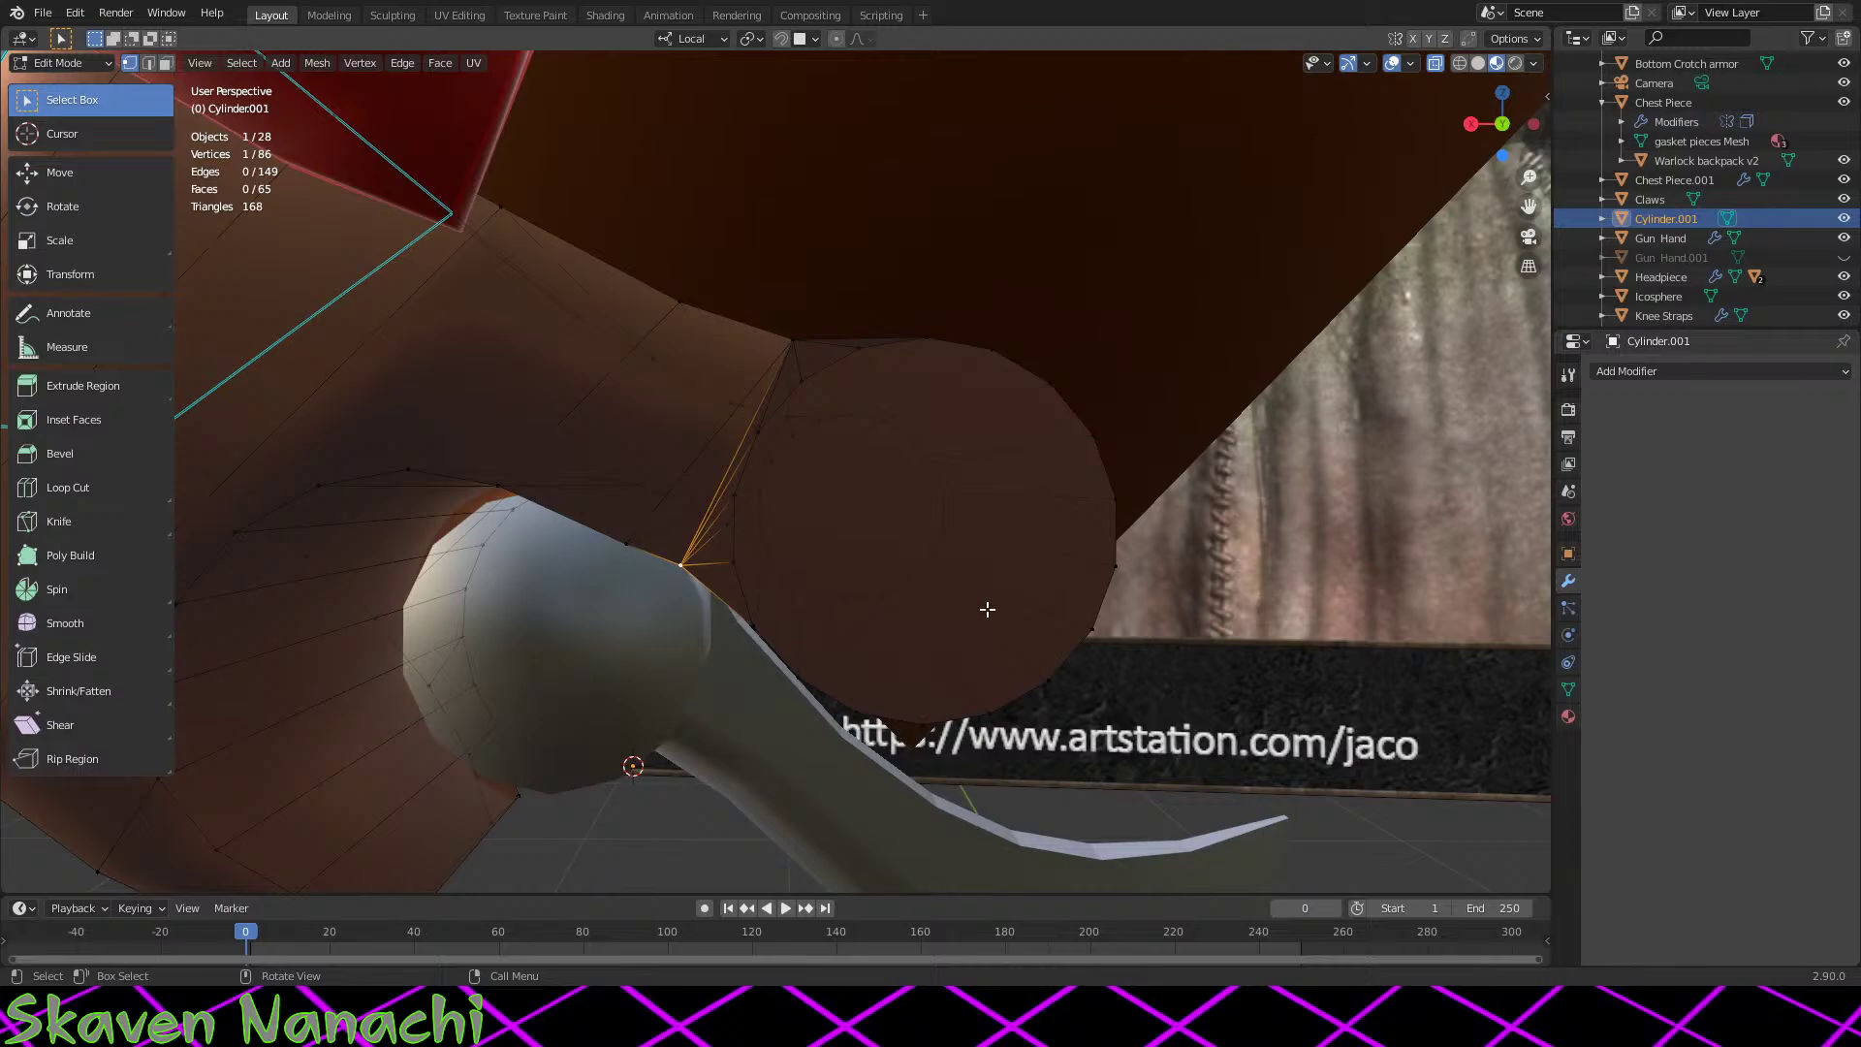
scroll(911, 578, "up", 2)
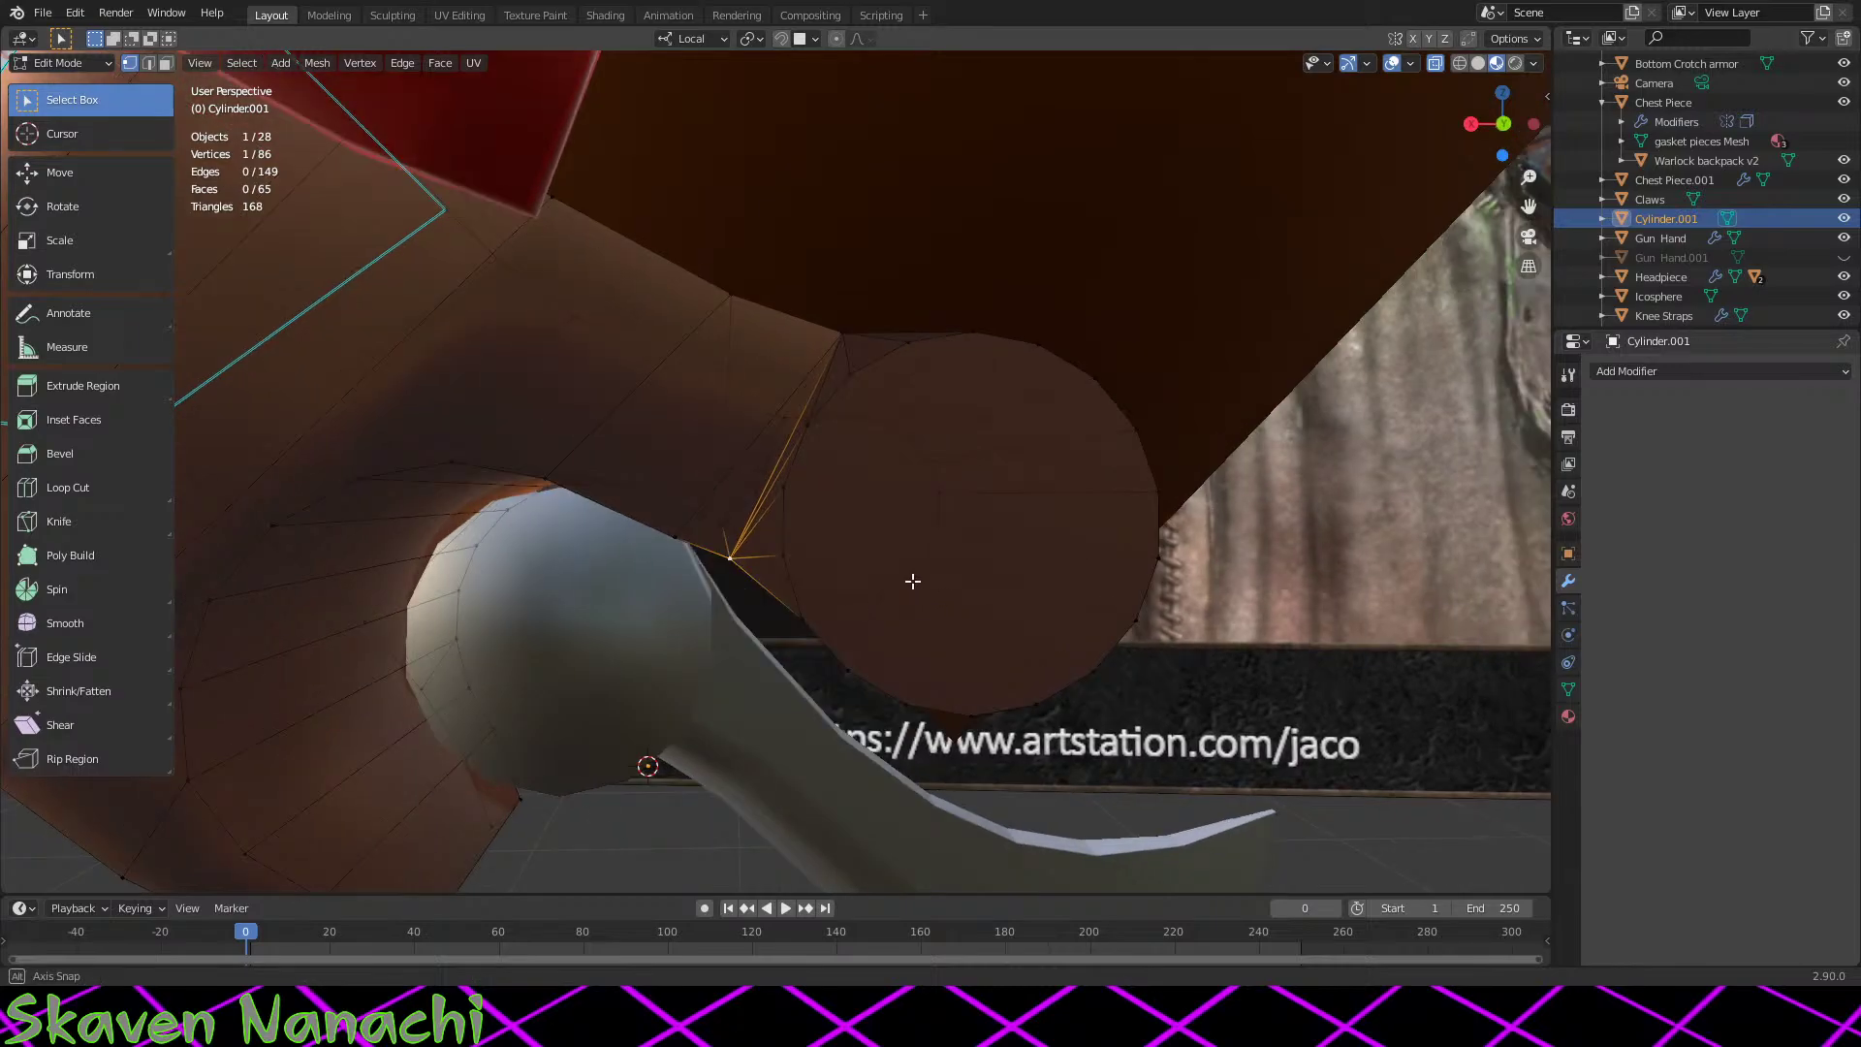
left_click(692, 541, "shift")
right_click(692, 541)
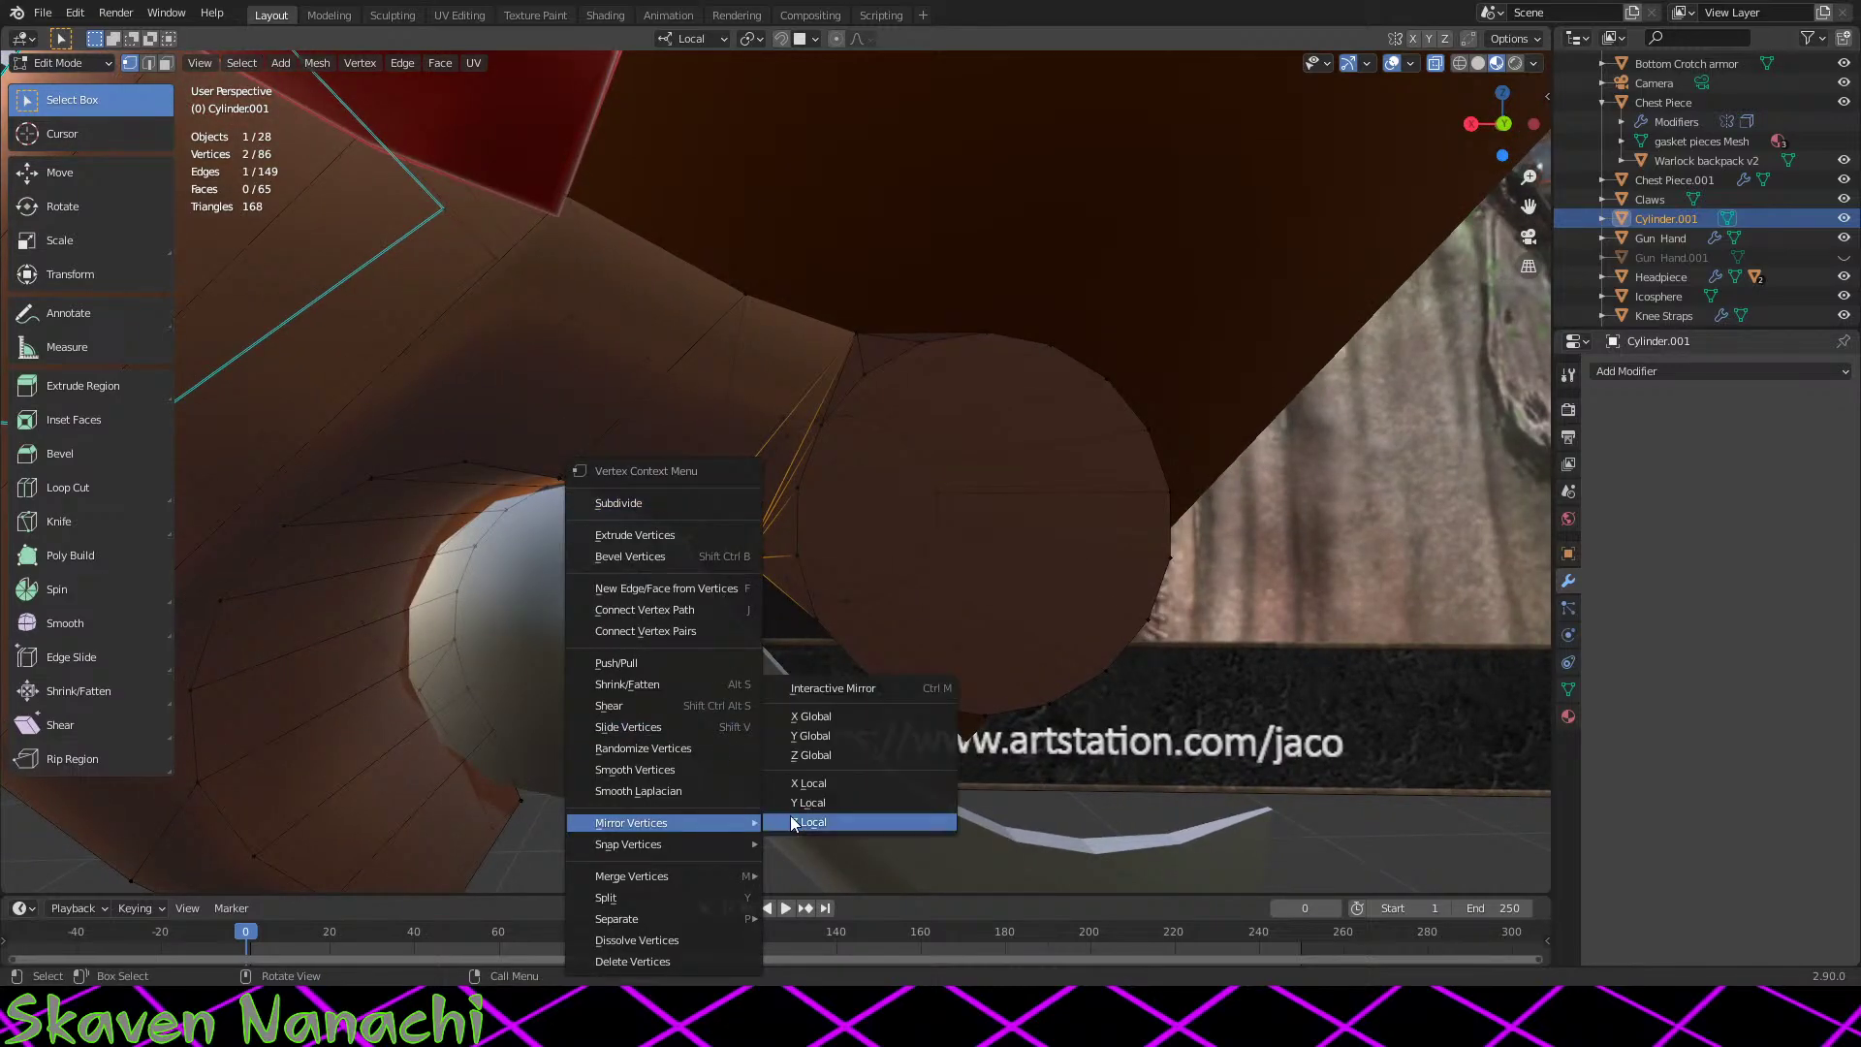
mouse_move(689, 875)
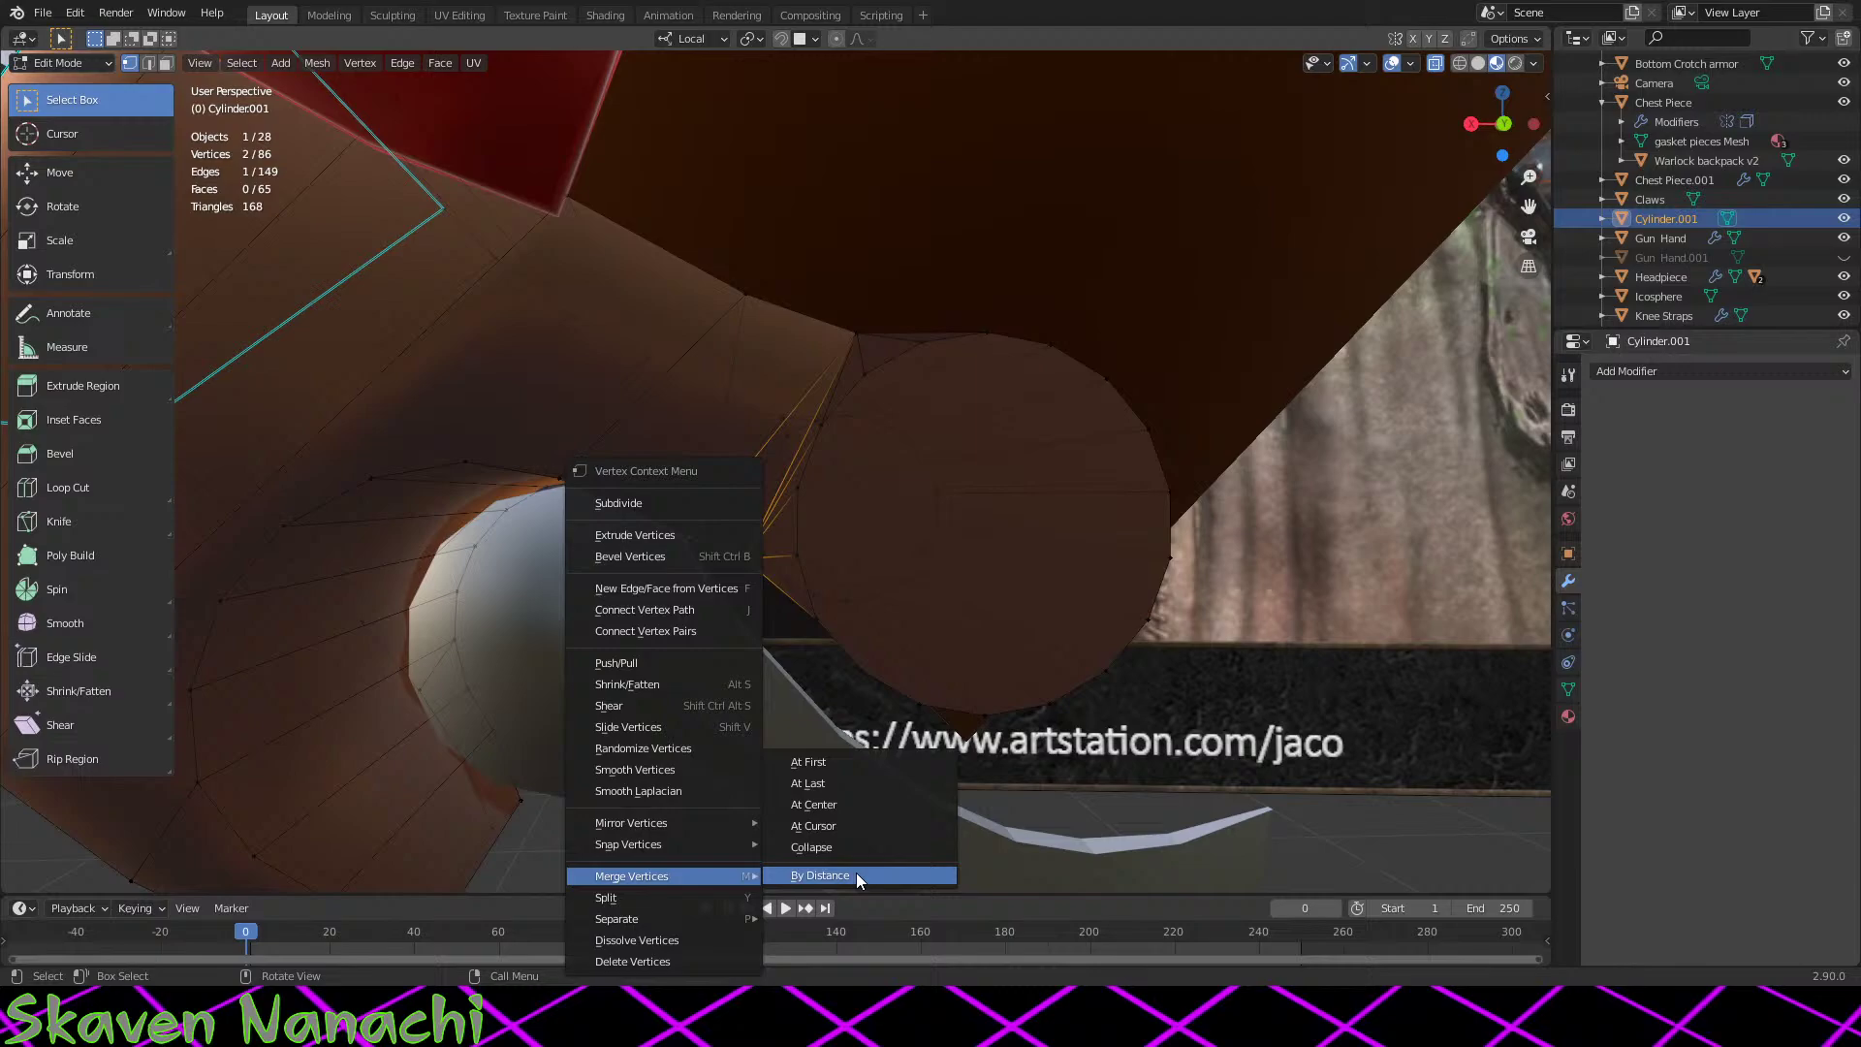
left_click(841, 791)
Step: Merge the matching lower junction vertex on the opposite side of the wrist piece into its arm neighbour with At Last
middle_click_drag(841, 793, 507, 756)
scroll(631, 760, "down", 3)
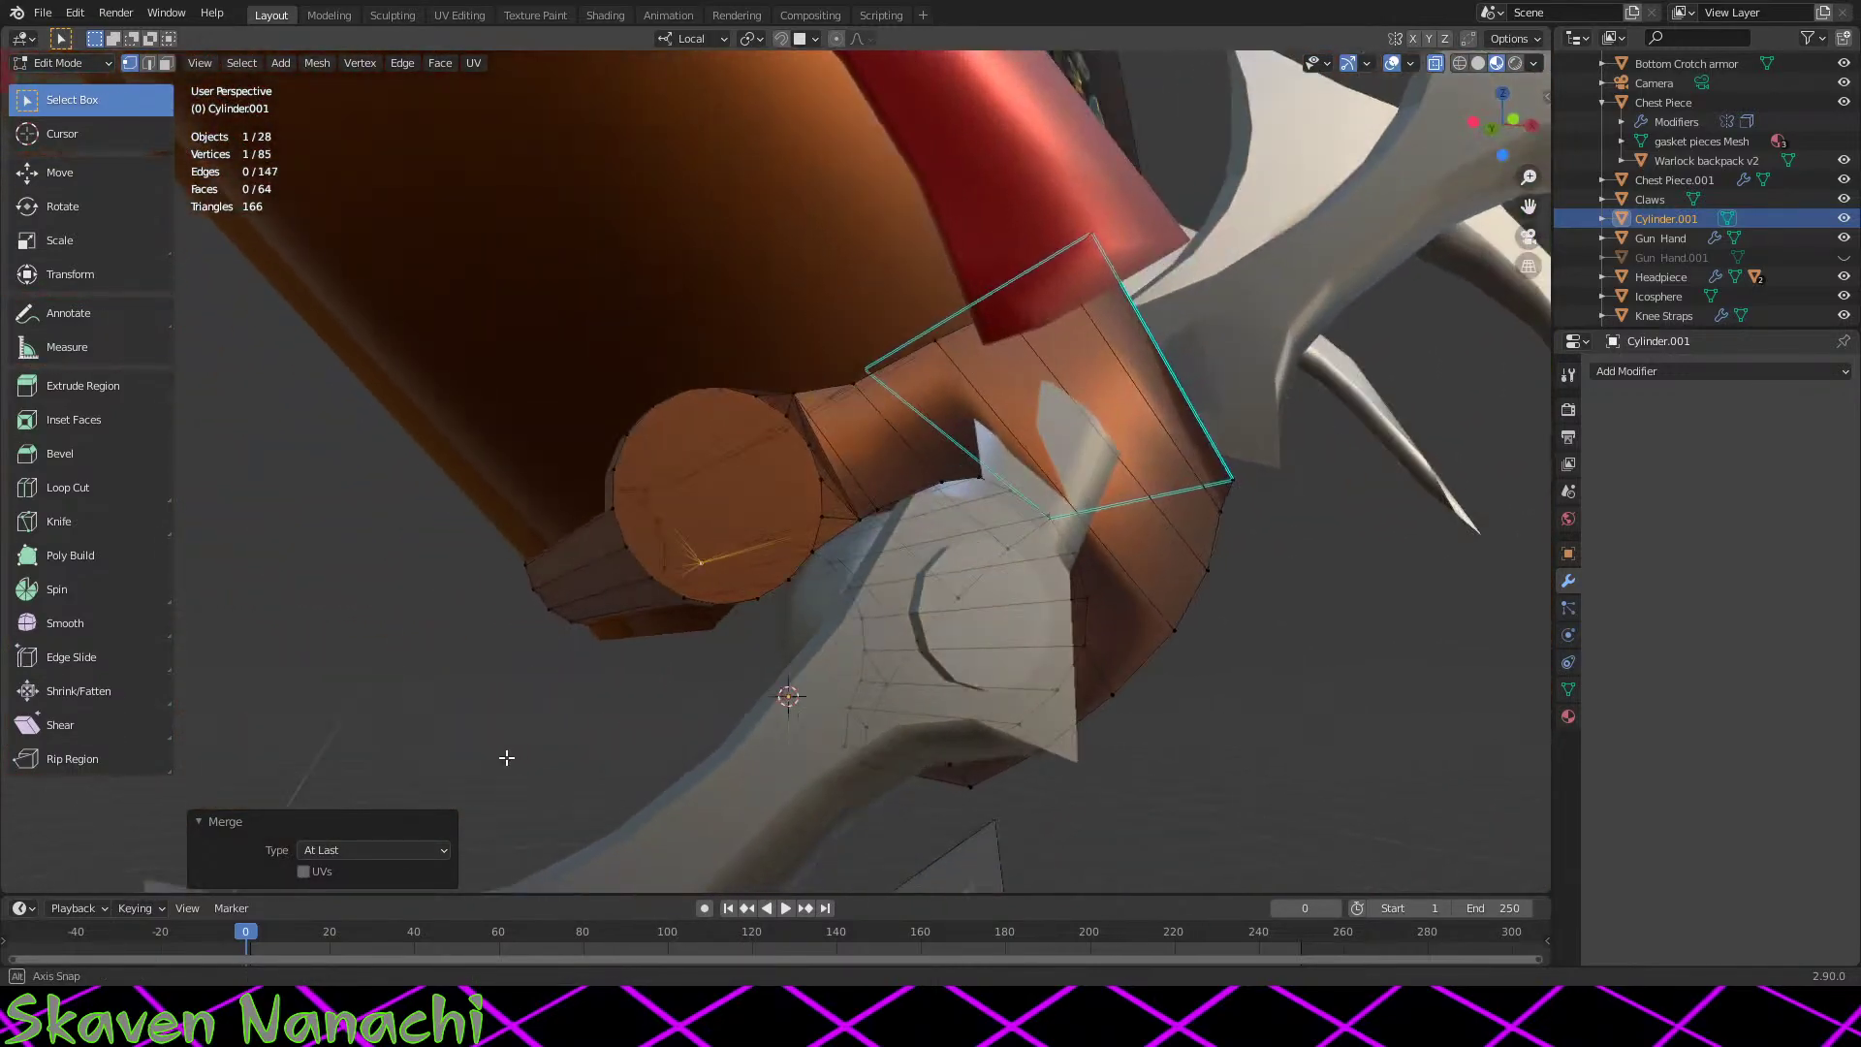
scroll(507, 756, "up", 3)
middle_click_drag(1013, 573, 962, 605)
left_click(944, 574, "shift")
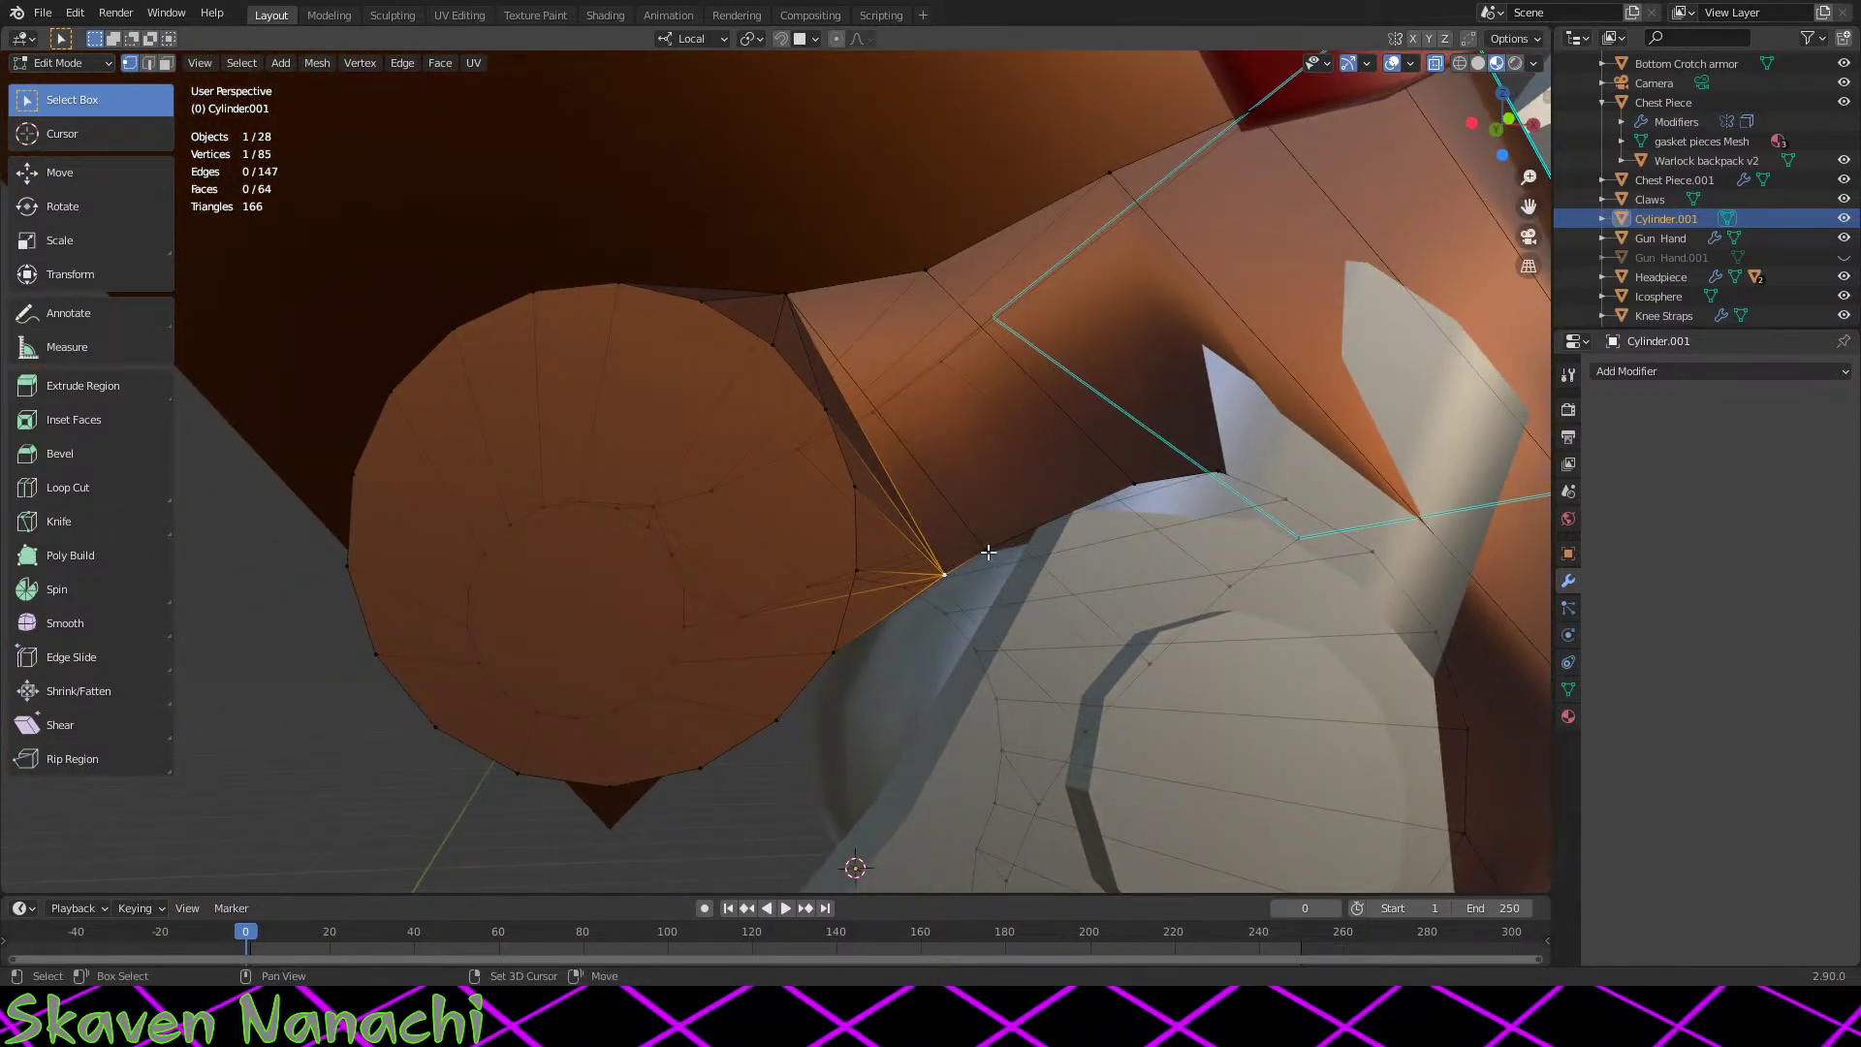
right_click(993, 608)
mouse_move(993, 608)
left_click(1102, 637)
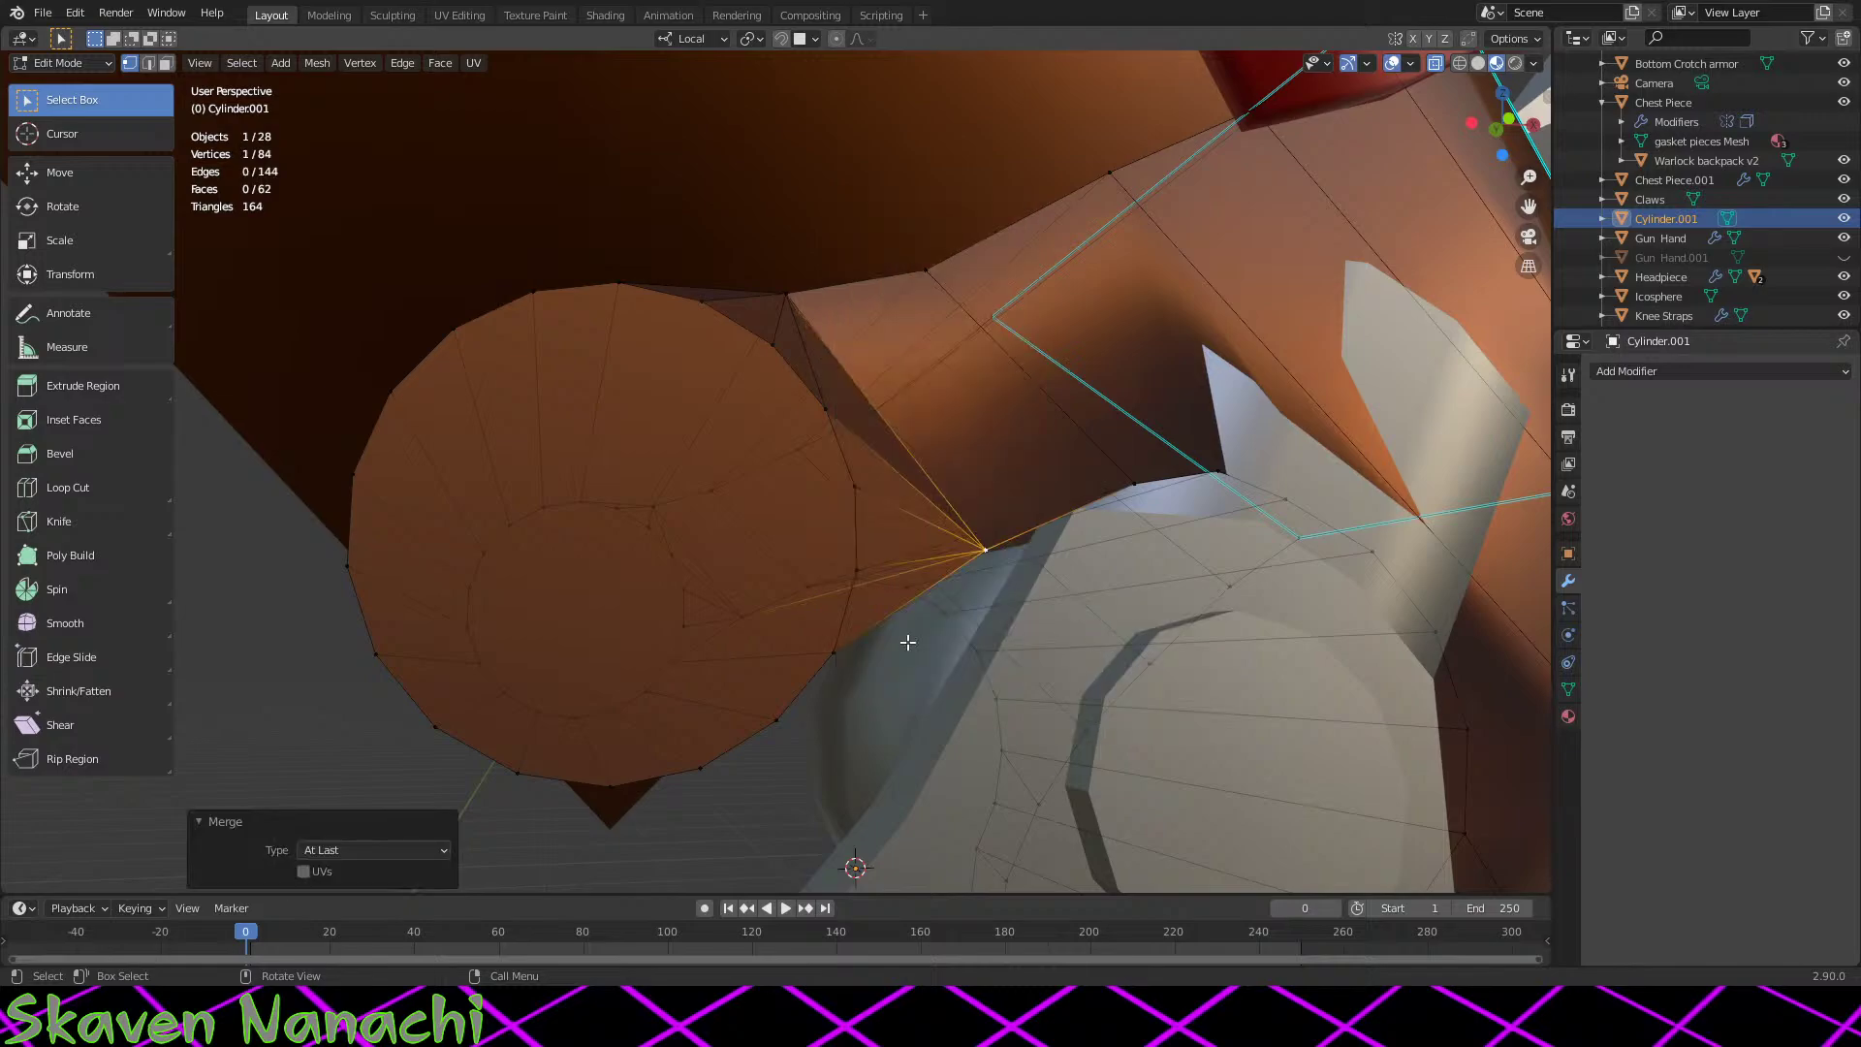
middle_click_drag(906, 645, 872, 589)
key("Tab")
key("Tab")
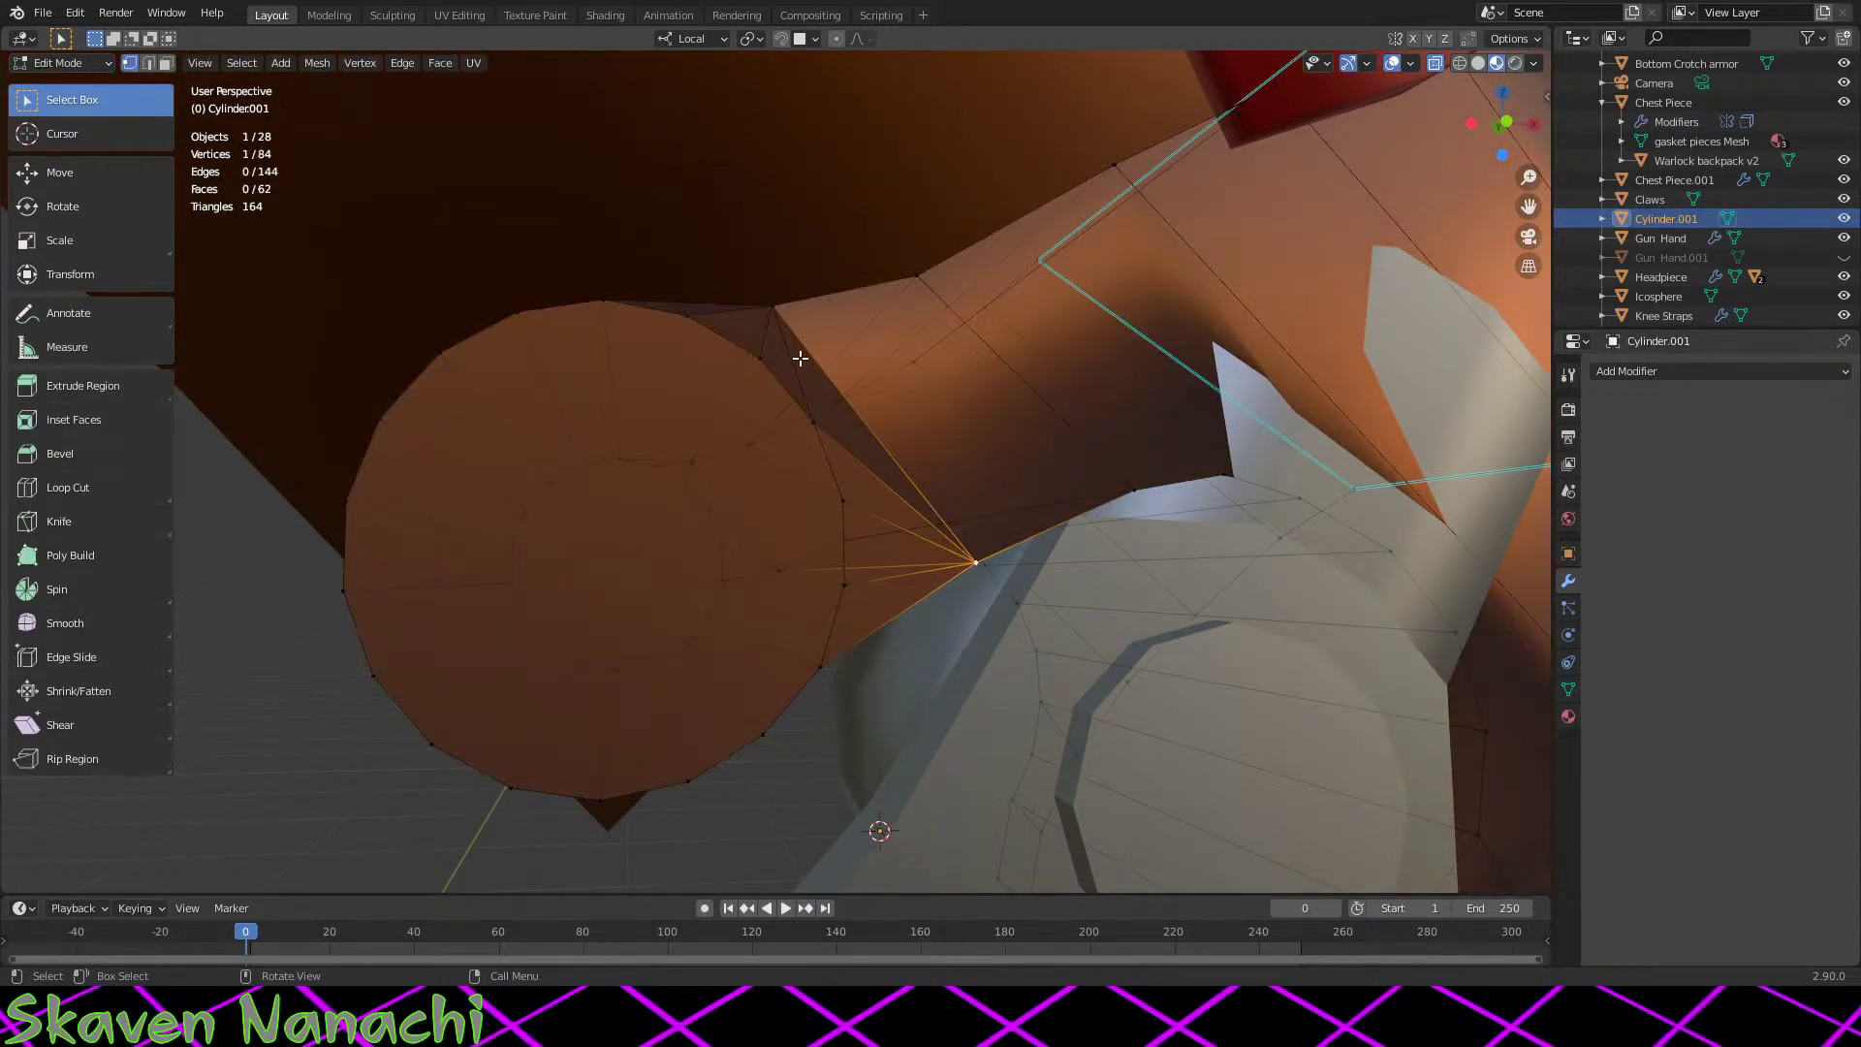
Step: Merge the upper junction vertex beside the pin into the next vertex along the arm with At Last
left_click(773, 306)
left_click(911, 288, "shift")
right_click(852, 388)
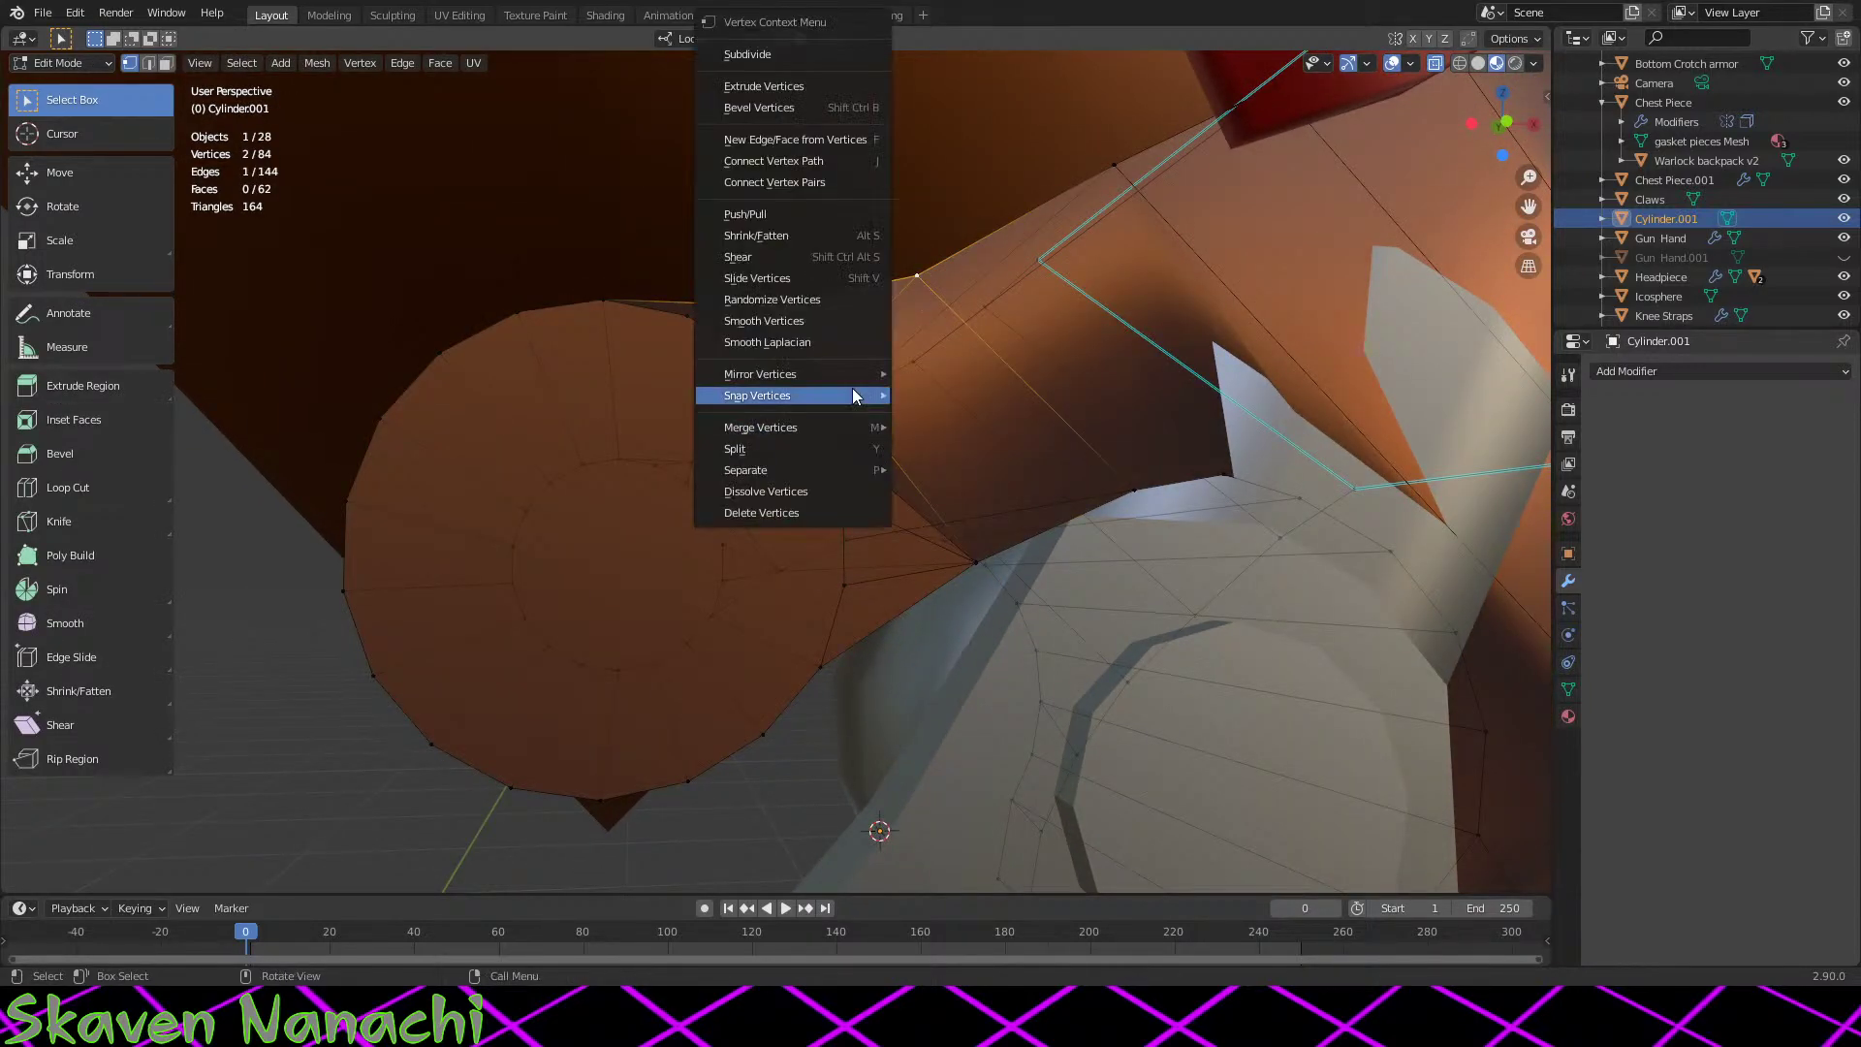
mouse_move(845, 427)
left_click(937, 444)
Step: Merge the other side's upper junction vertex into its arm neighbour with At Last and leave mesh editing
middle_click_drag(638, 450, 1013, 461)
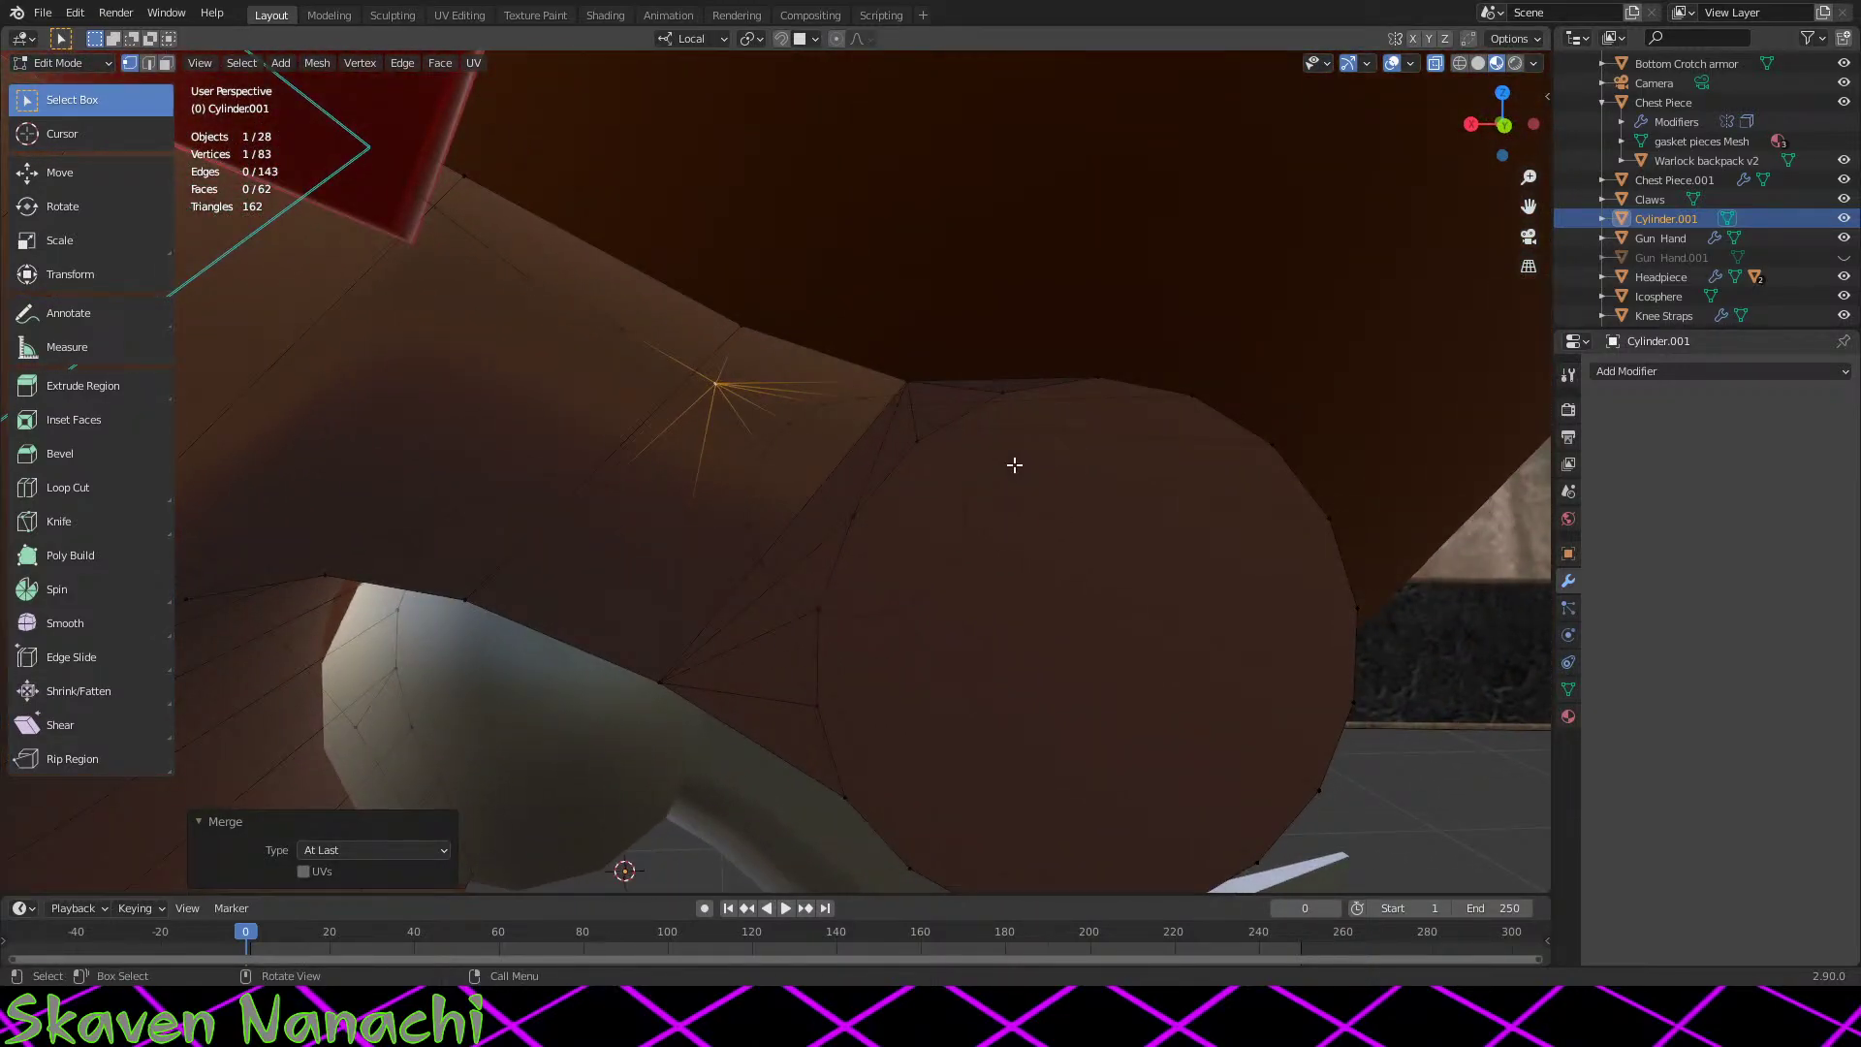
left_click(736, 331, "shift")
right_click(800, 361)
mouse_move(777, 428)
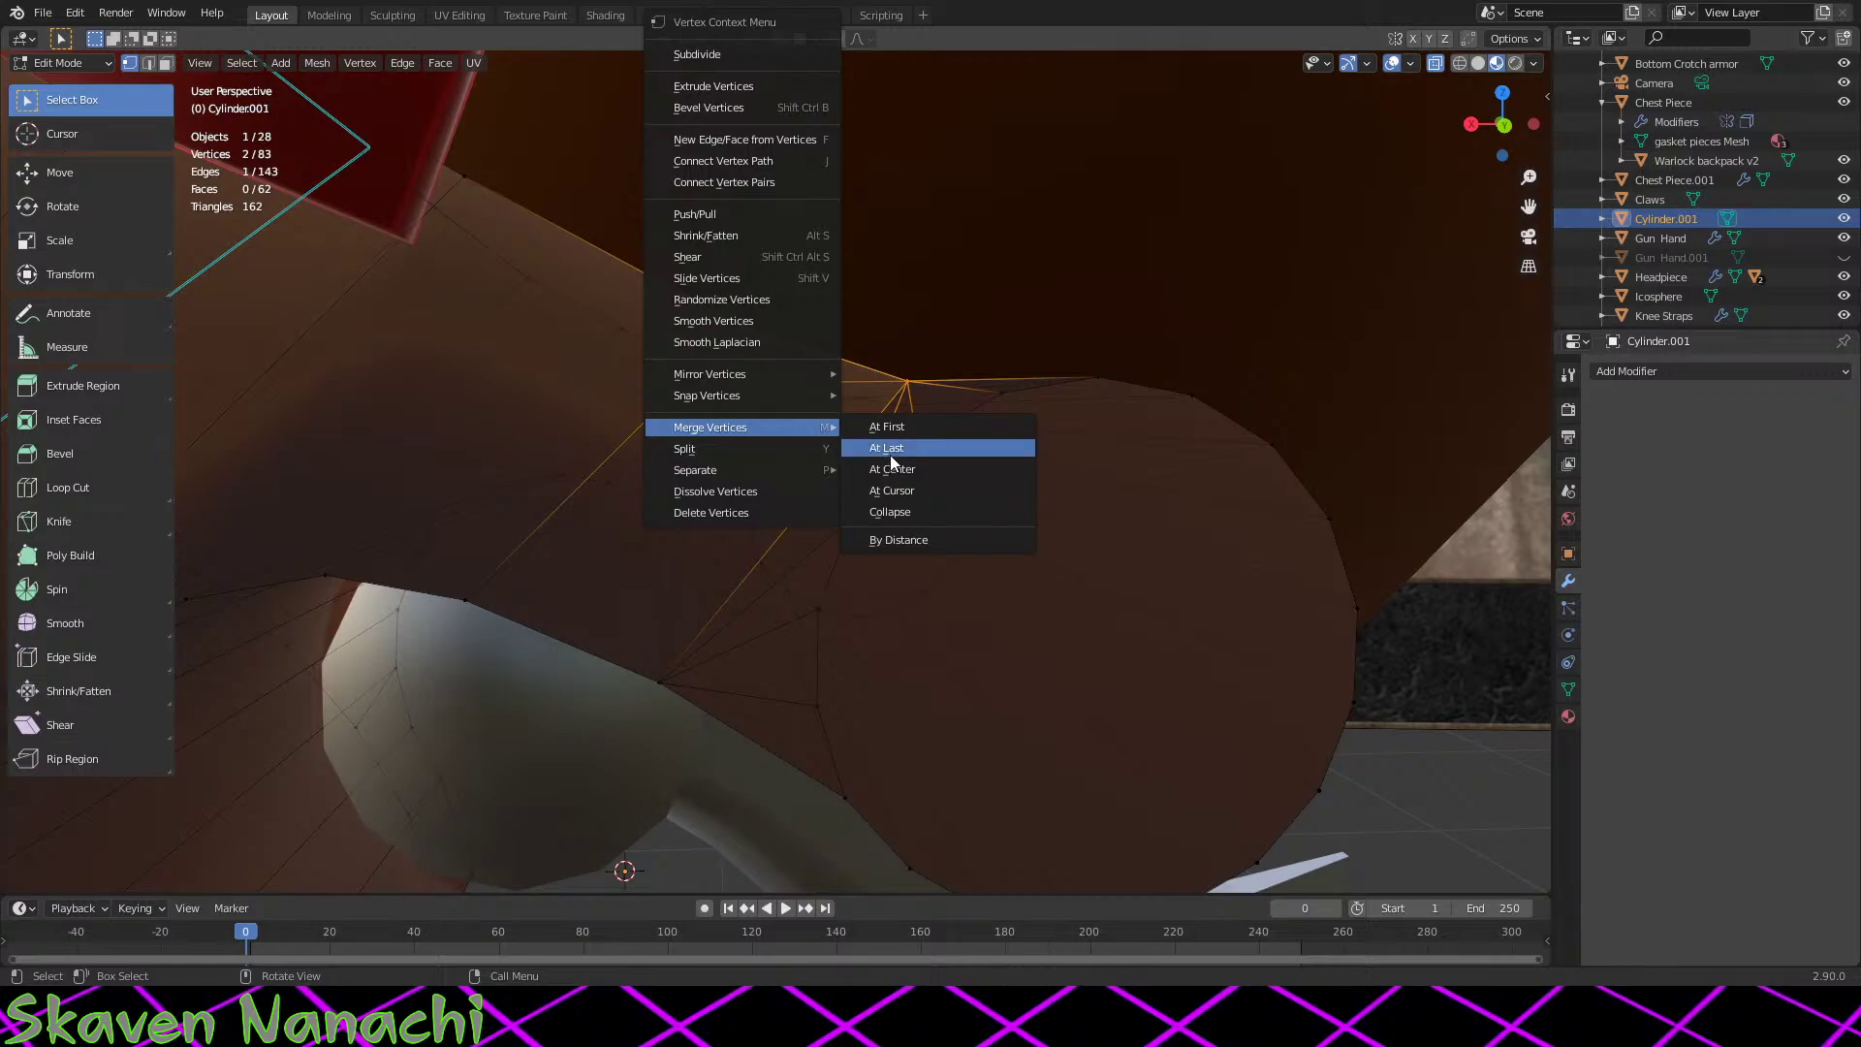
left_click(887, 454)
key("Tab")
Step: Select both merged upper arm vertices and move them about 0.001 m toward the pin
middle_click_drag(1132, 514, 785, 337)
key("Tab")
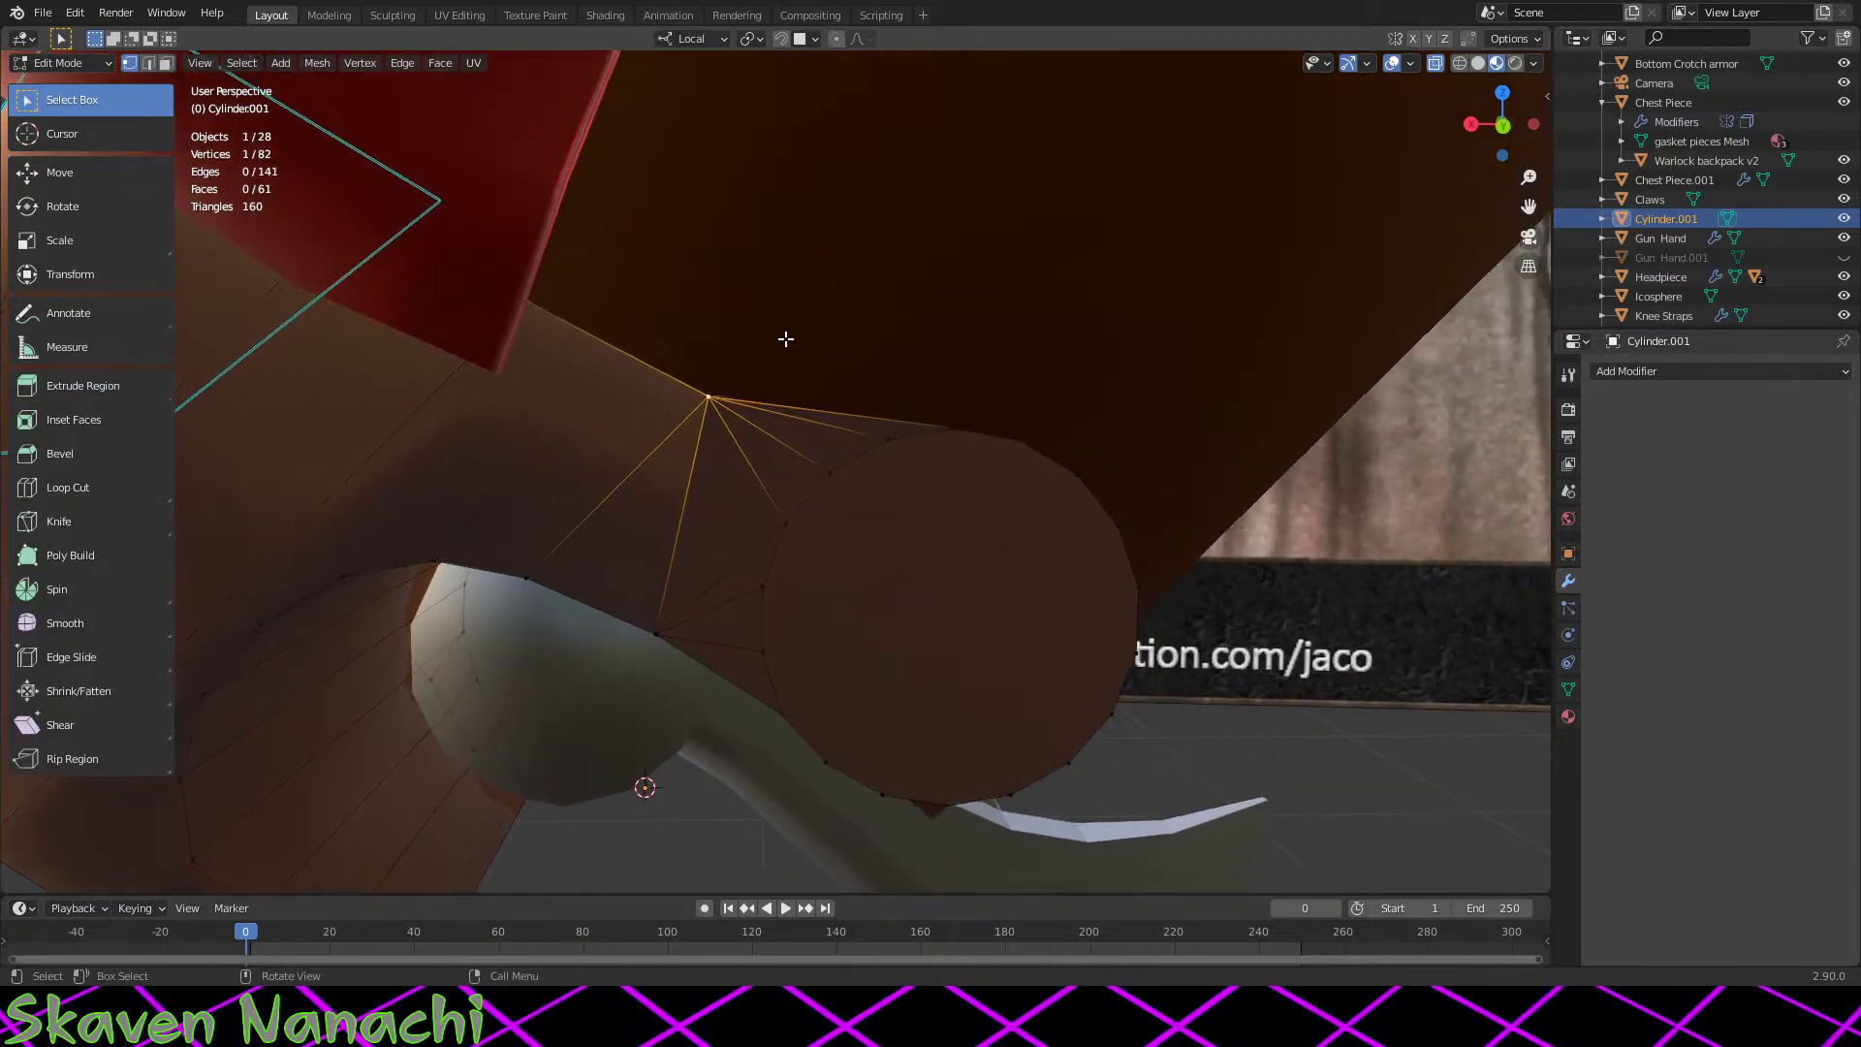
left_click_drag(760, 343, 689, 417)
key("g")
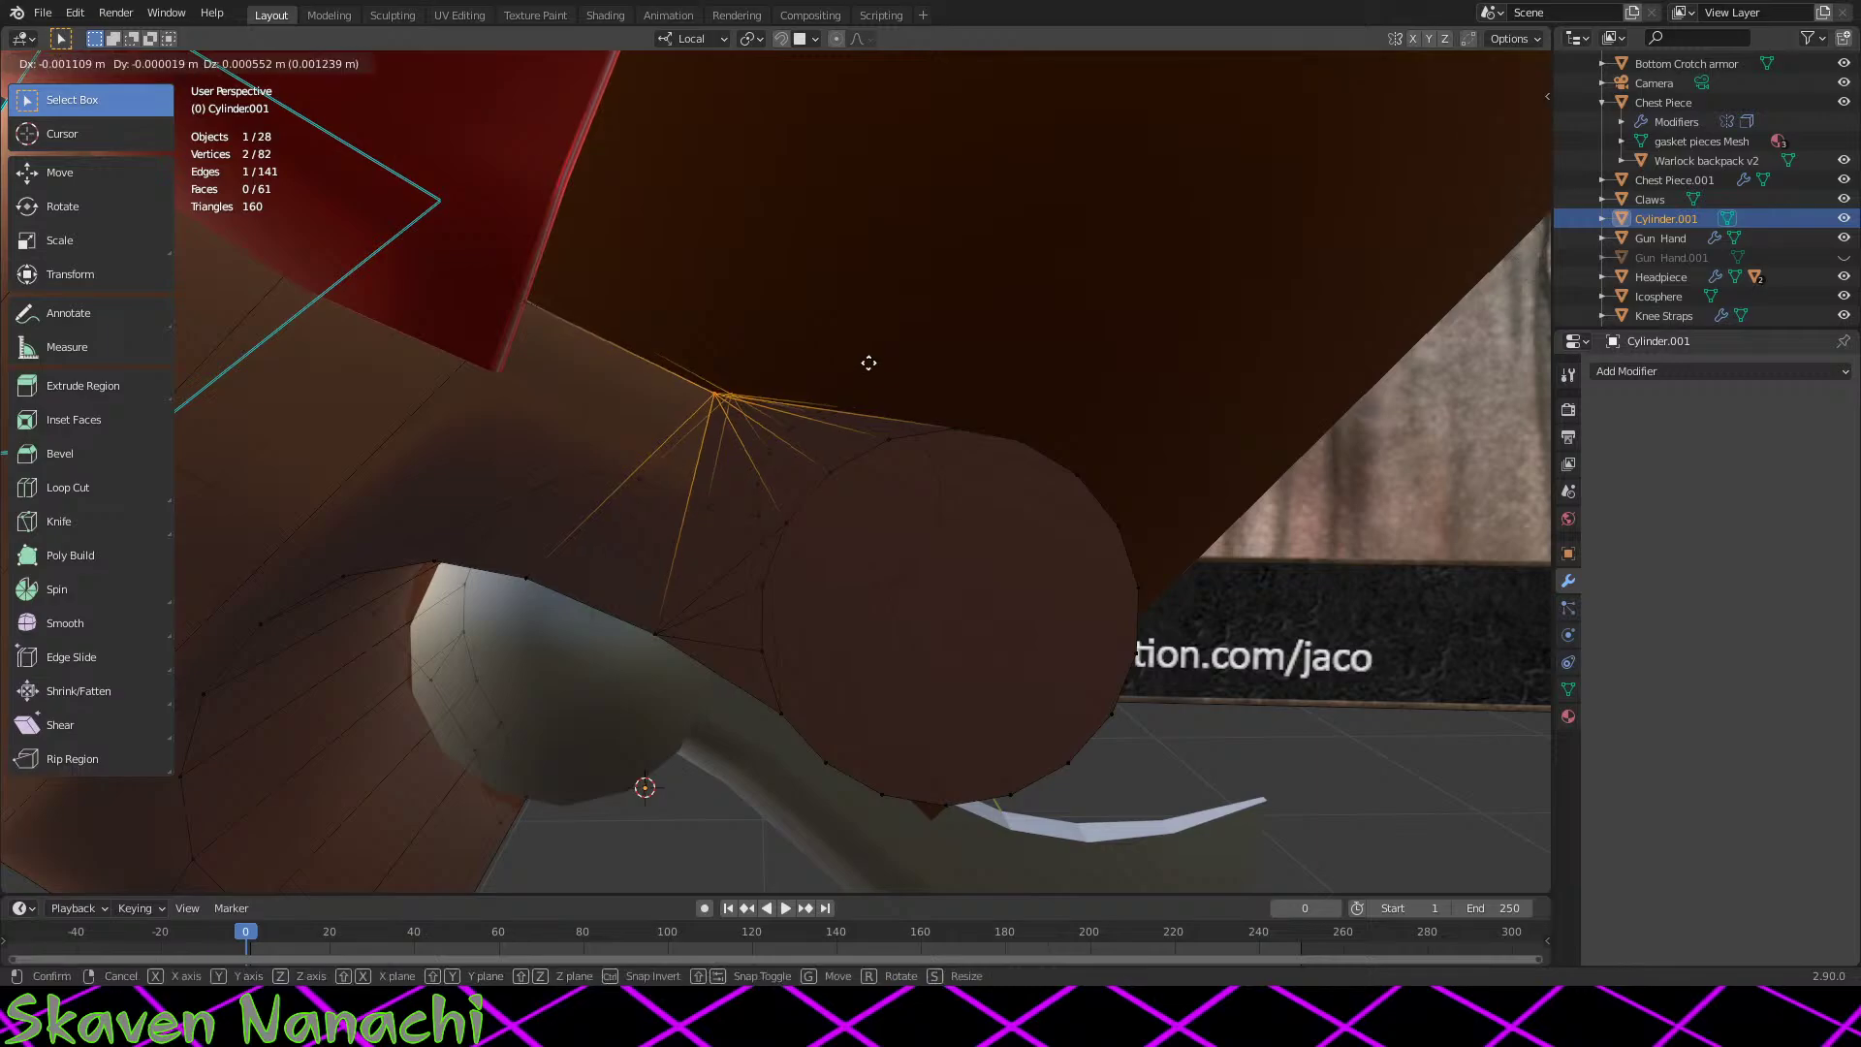
left_click(871, 363)
middle_click_drag(872, 363, 1018, 515)
key("Tab")
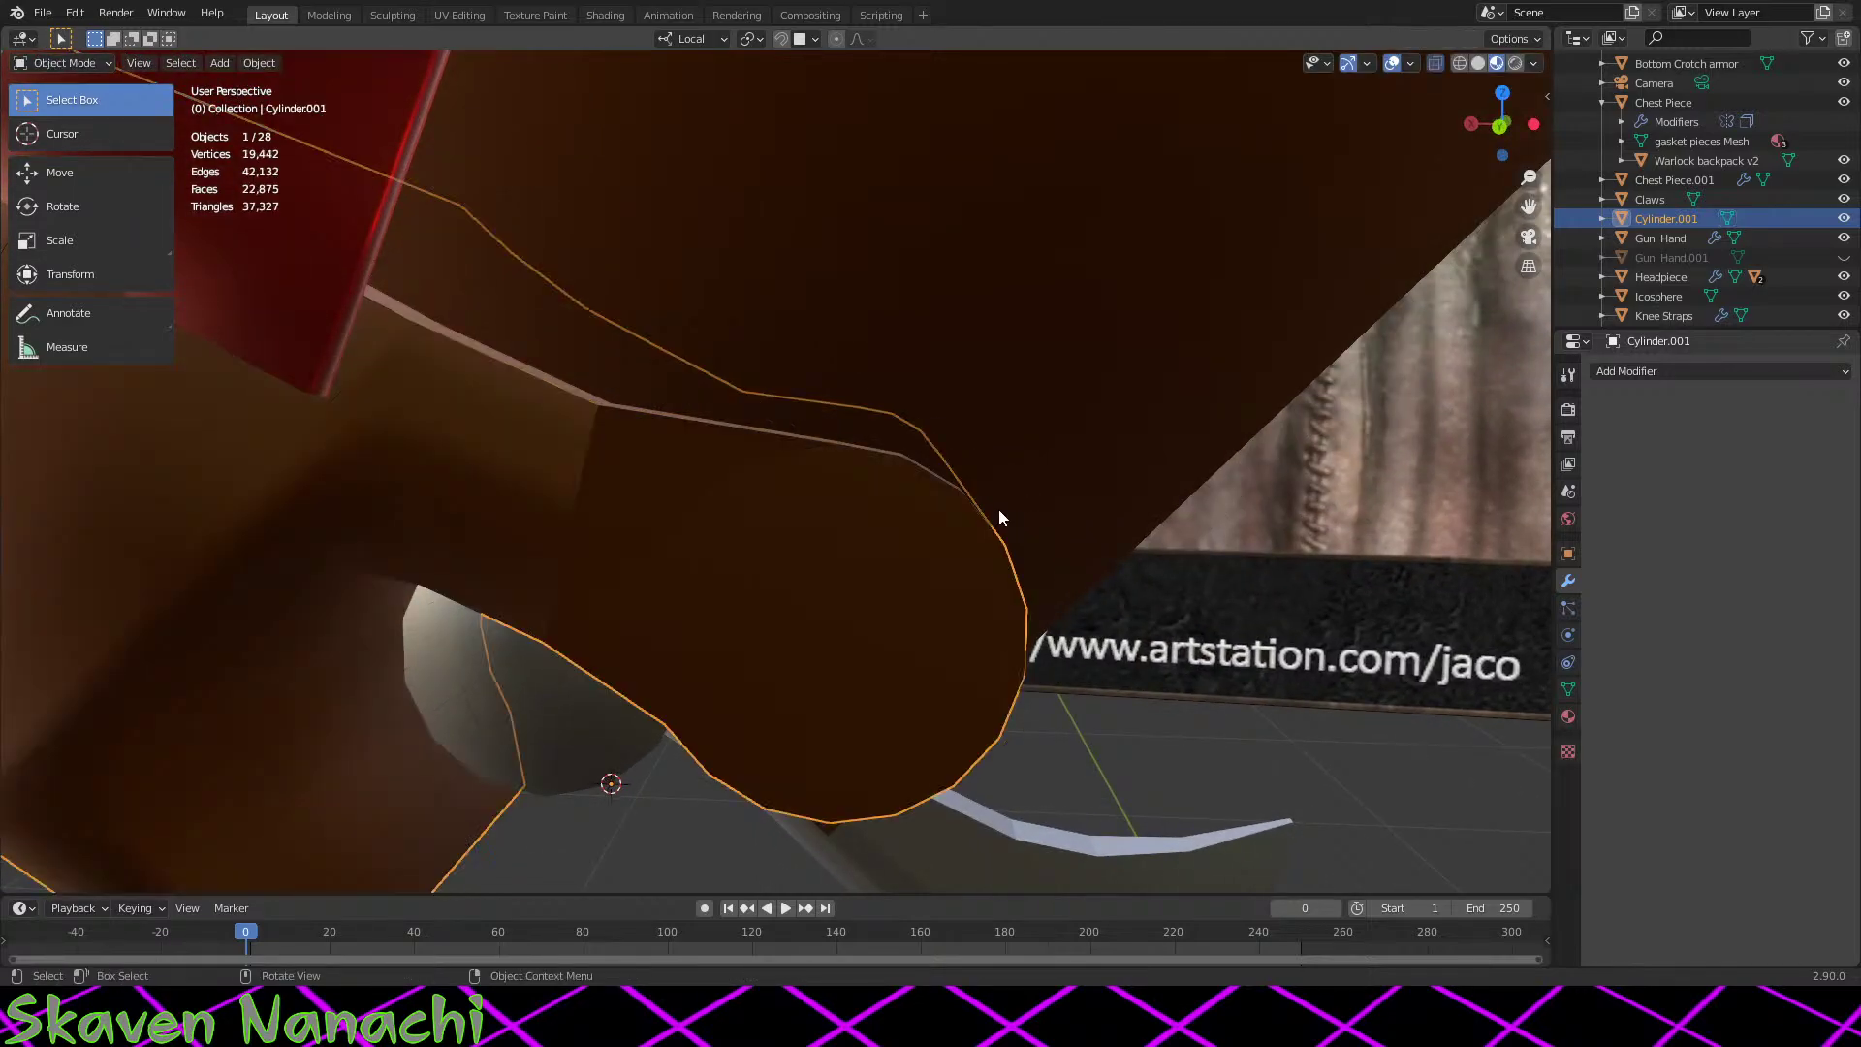
Step: Raise the two upper arm vertices about 0.0039 m along local Y and return to Object Mode
key("Tab")
key("g")
key("y")
key("y")
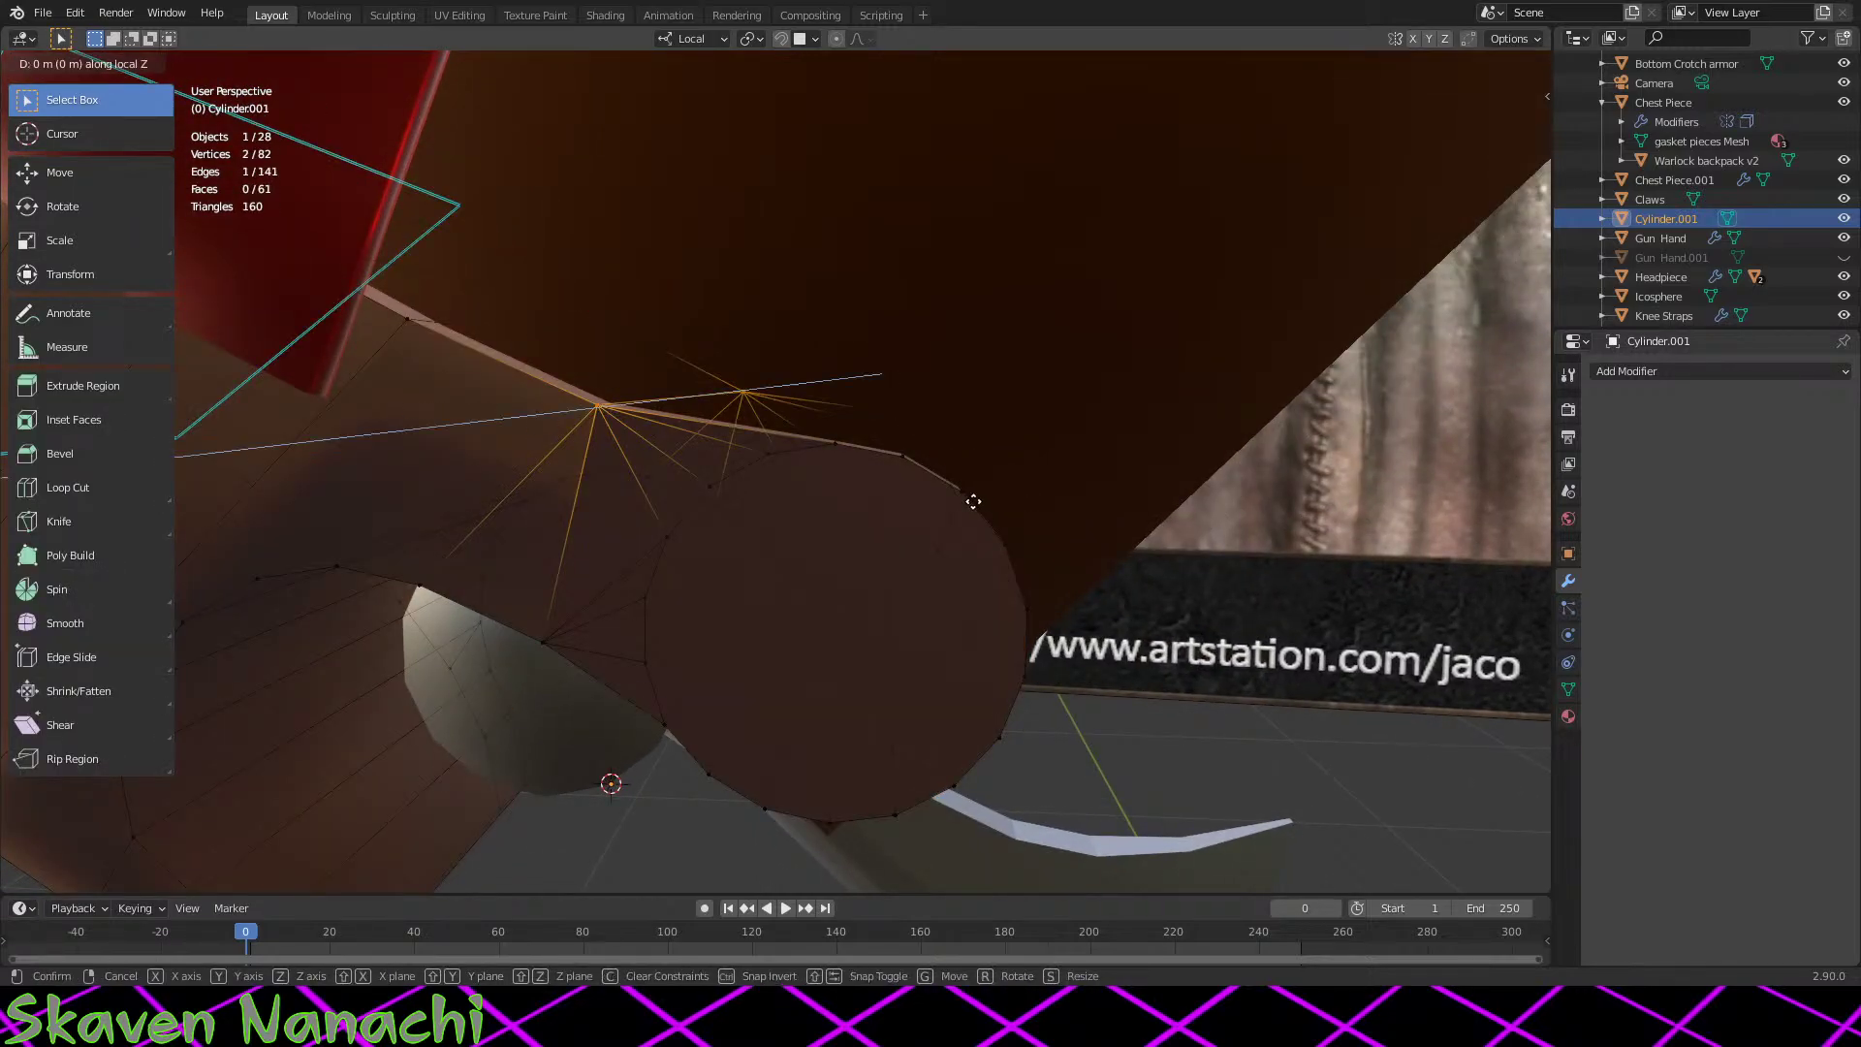
left_click(974, 501)
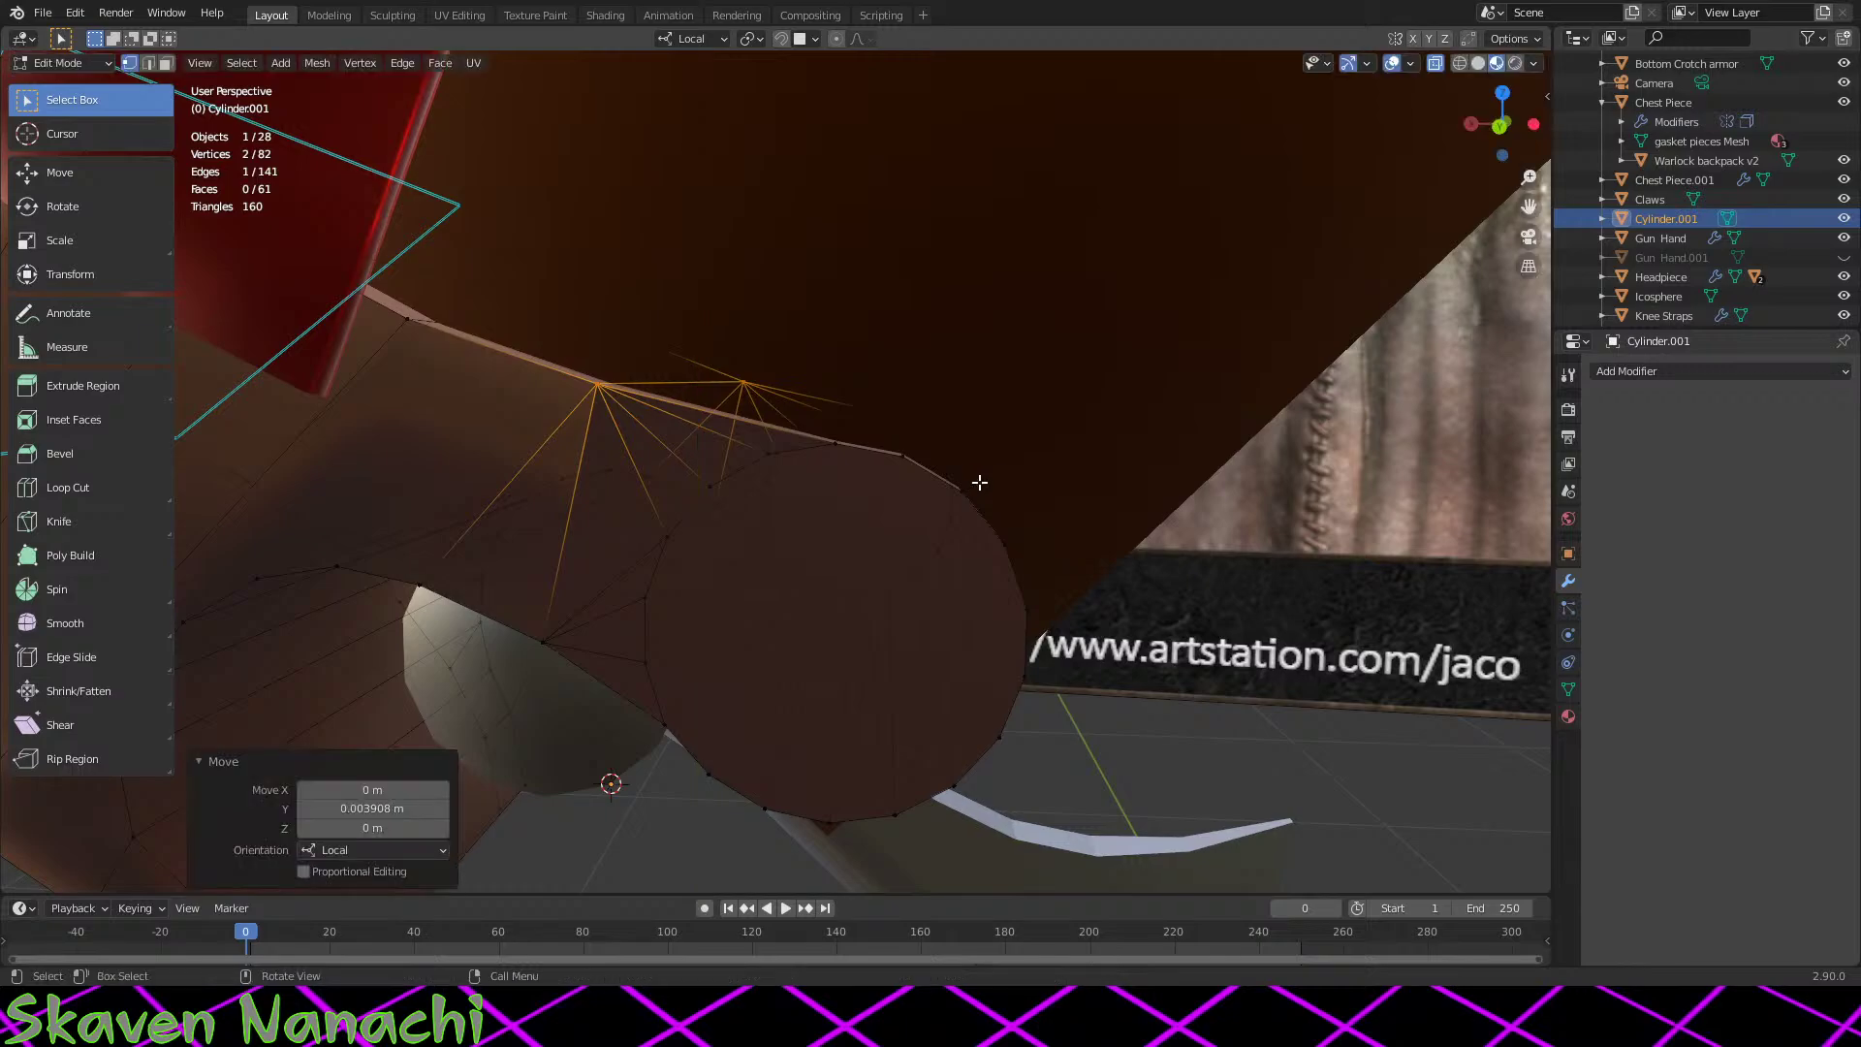
middle_click_drag(1024, 480, 1039, 470)
key("Tab")
scroll(1129, 638, "down", 3)
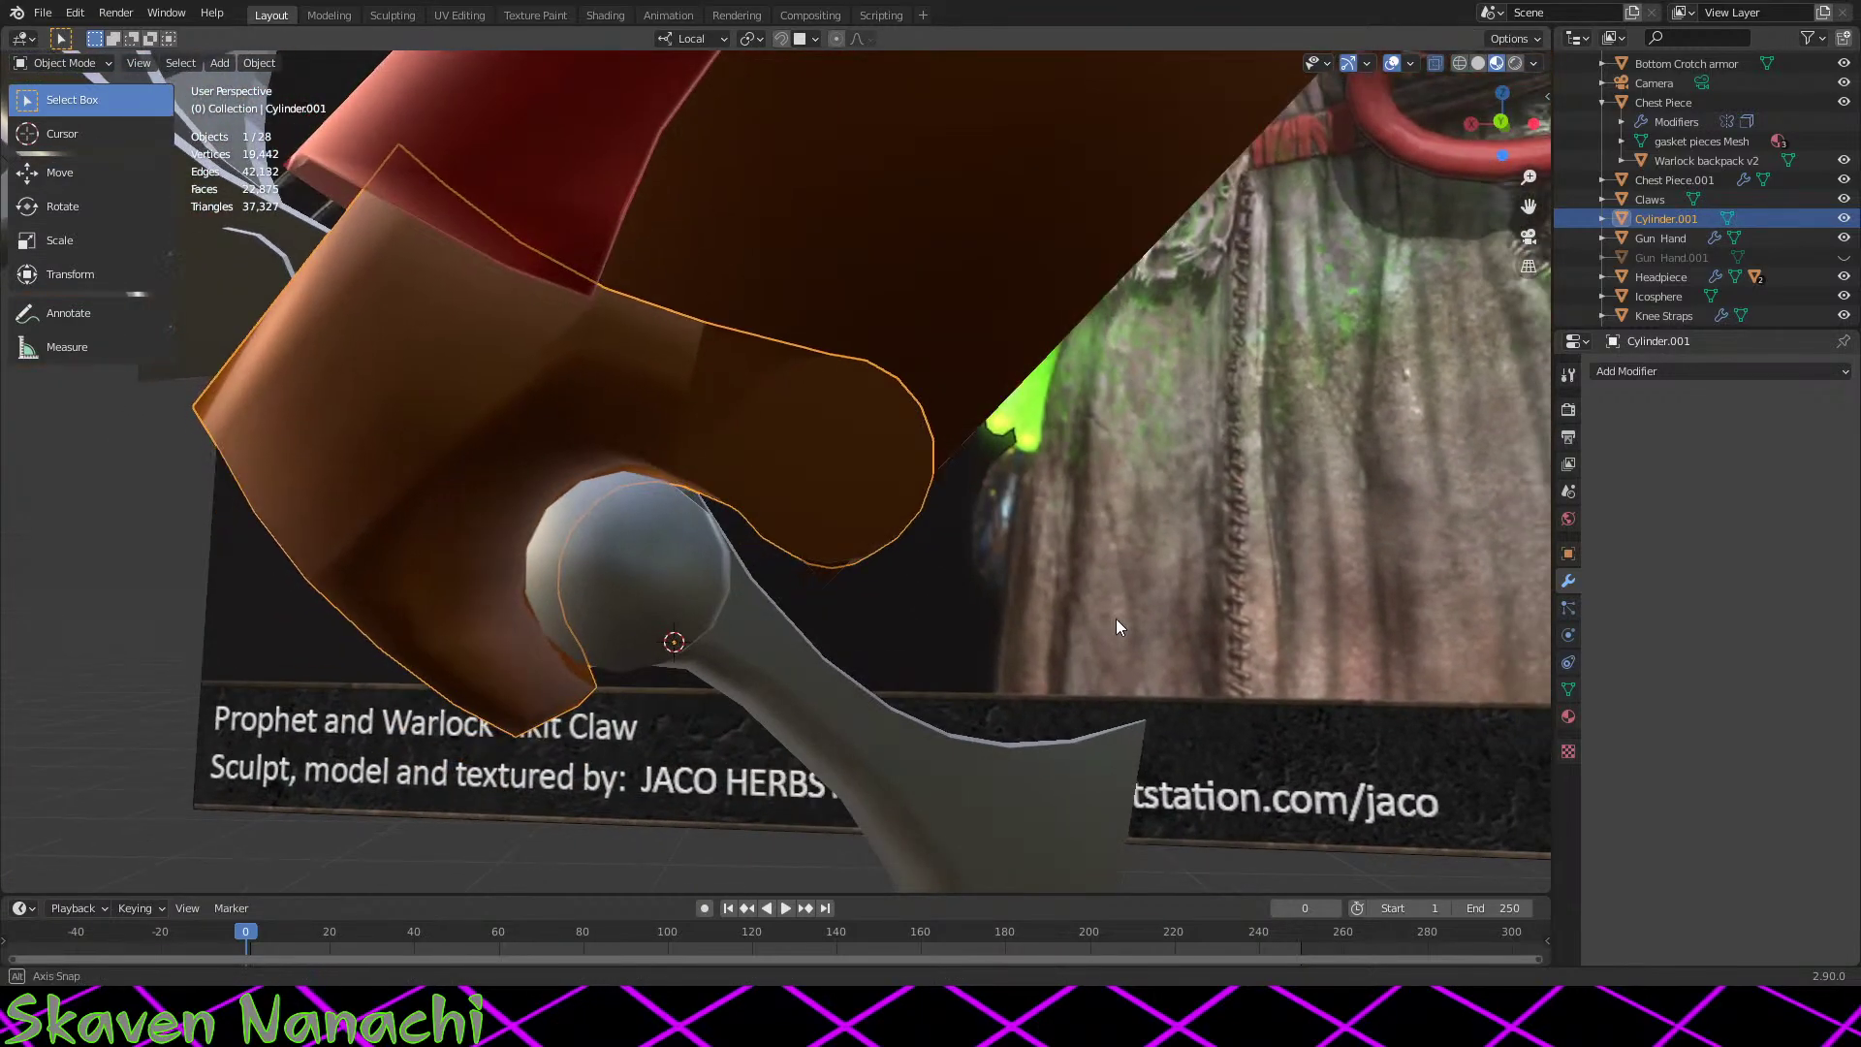
Step: Check how the wrist piece covers the forearm's lower corner, and hide Cylinder.001 to expose the Gun Hand mesh
middle_click_drag(1114, 619, 807, 692)
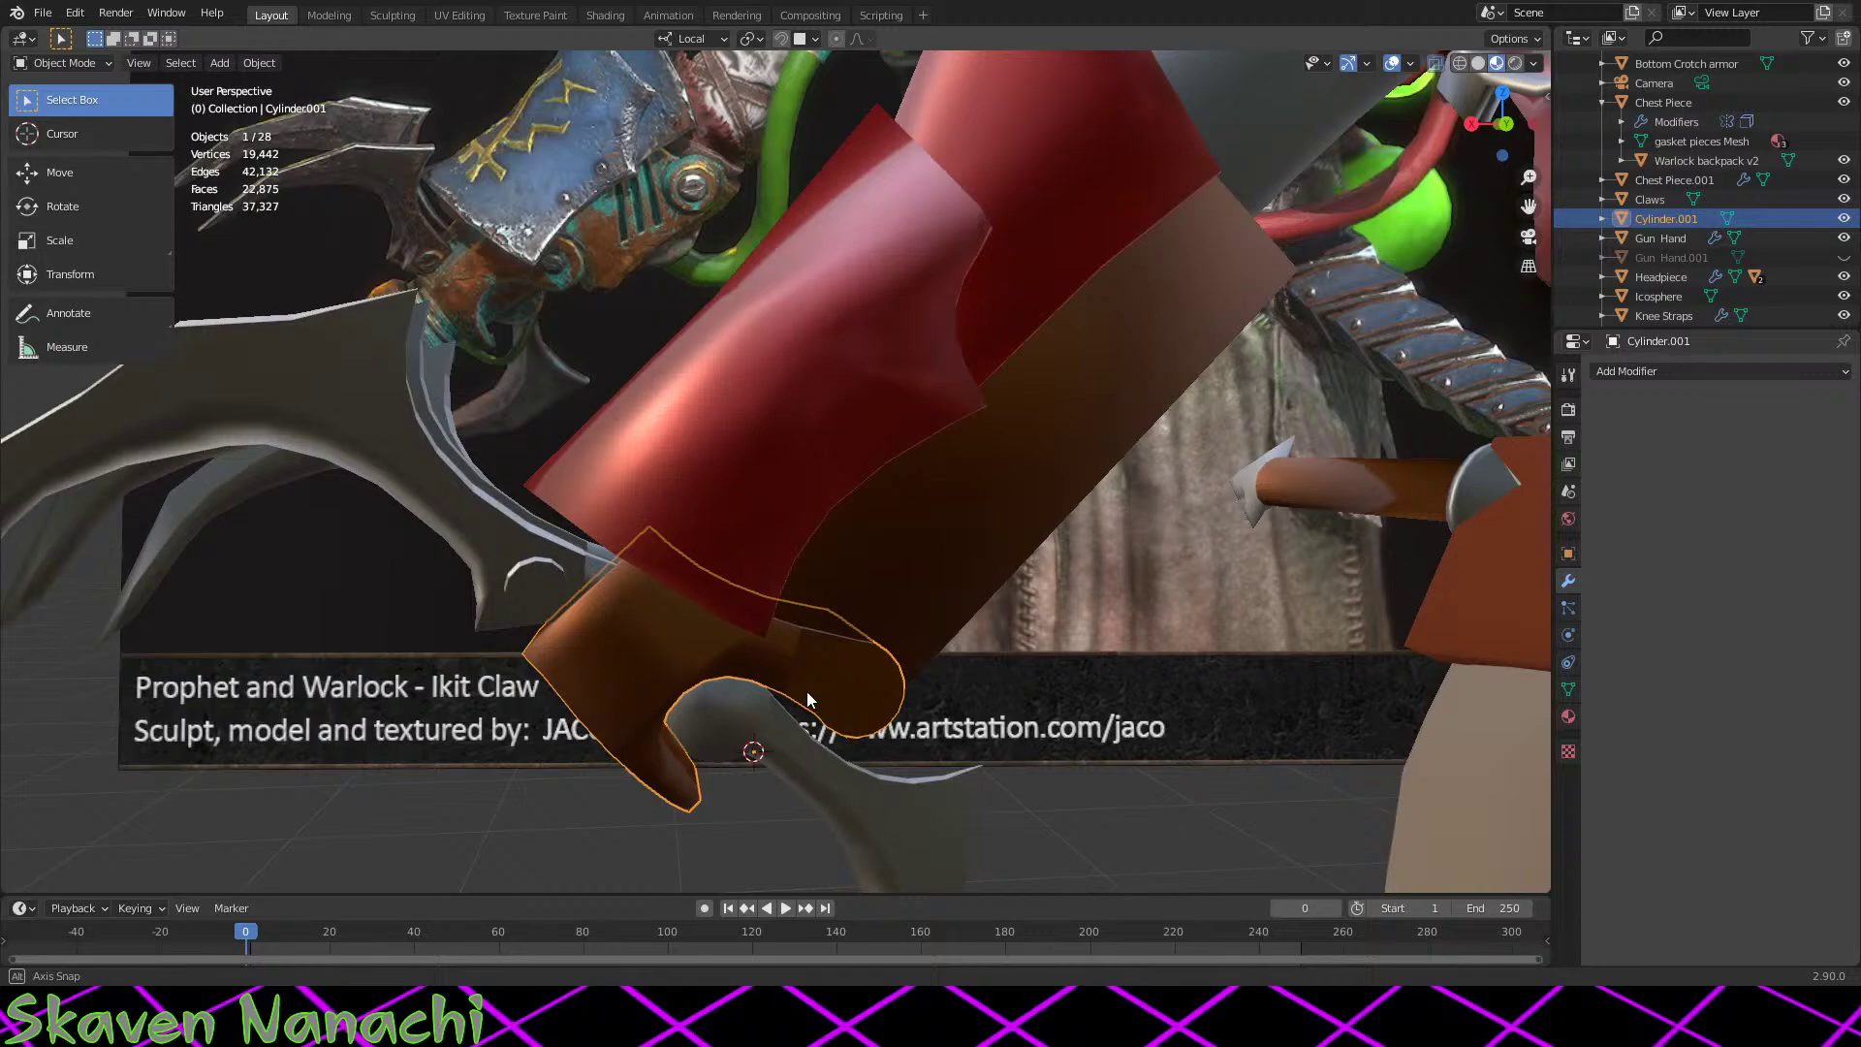
scroll(857, 737, "up", 1)
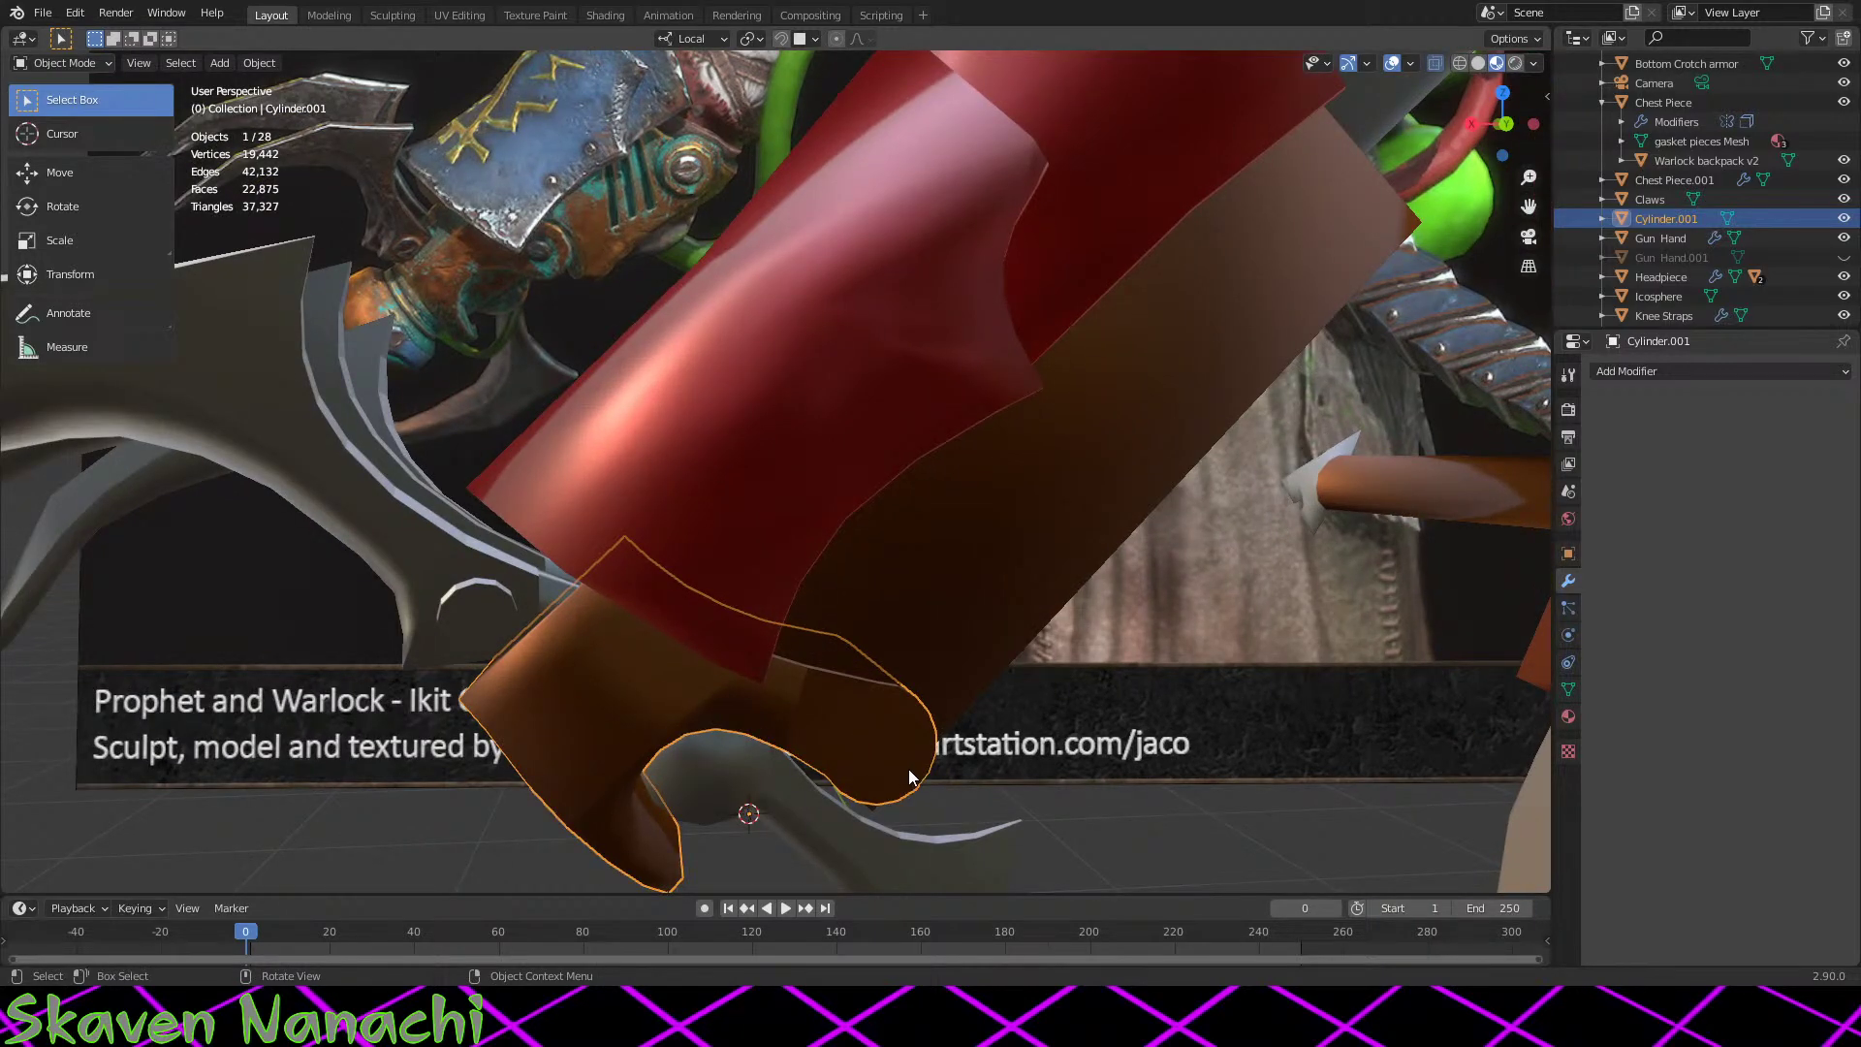
middle_click_drag(936, 787, 927, 766)
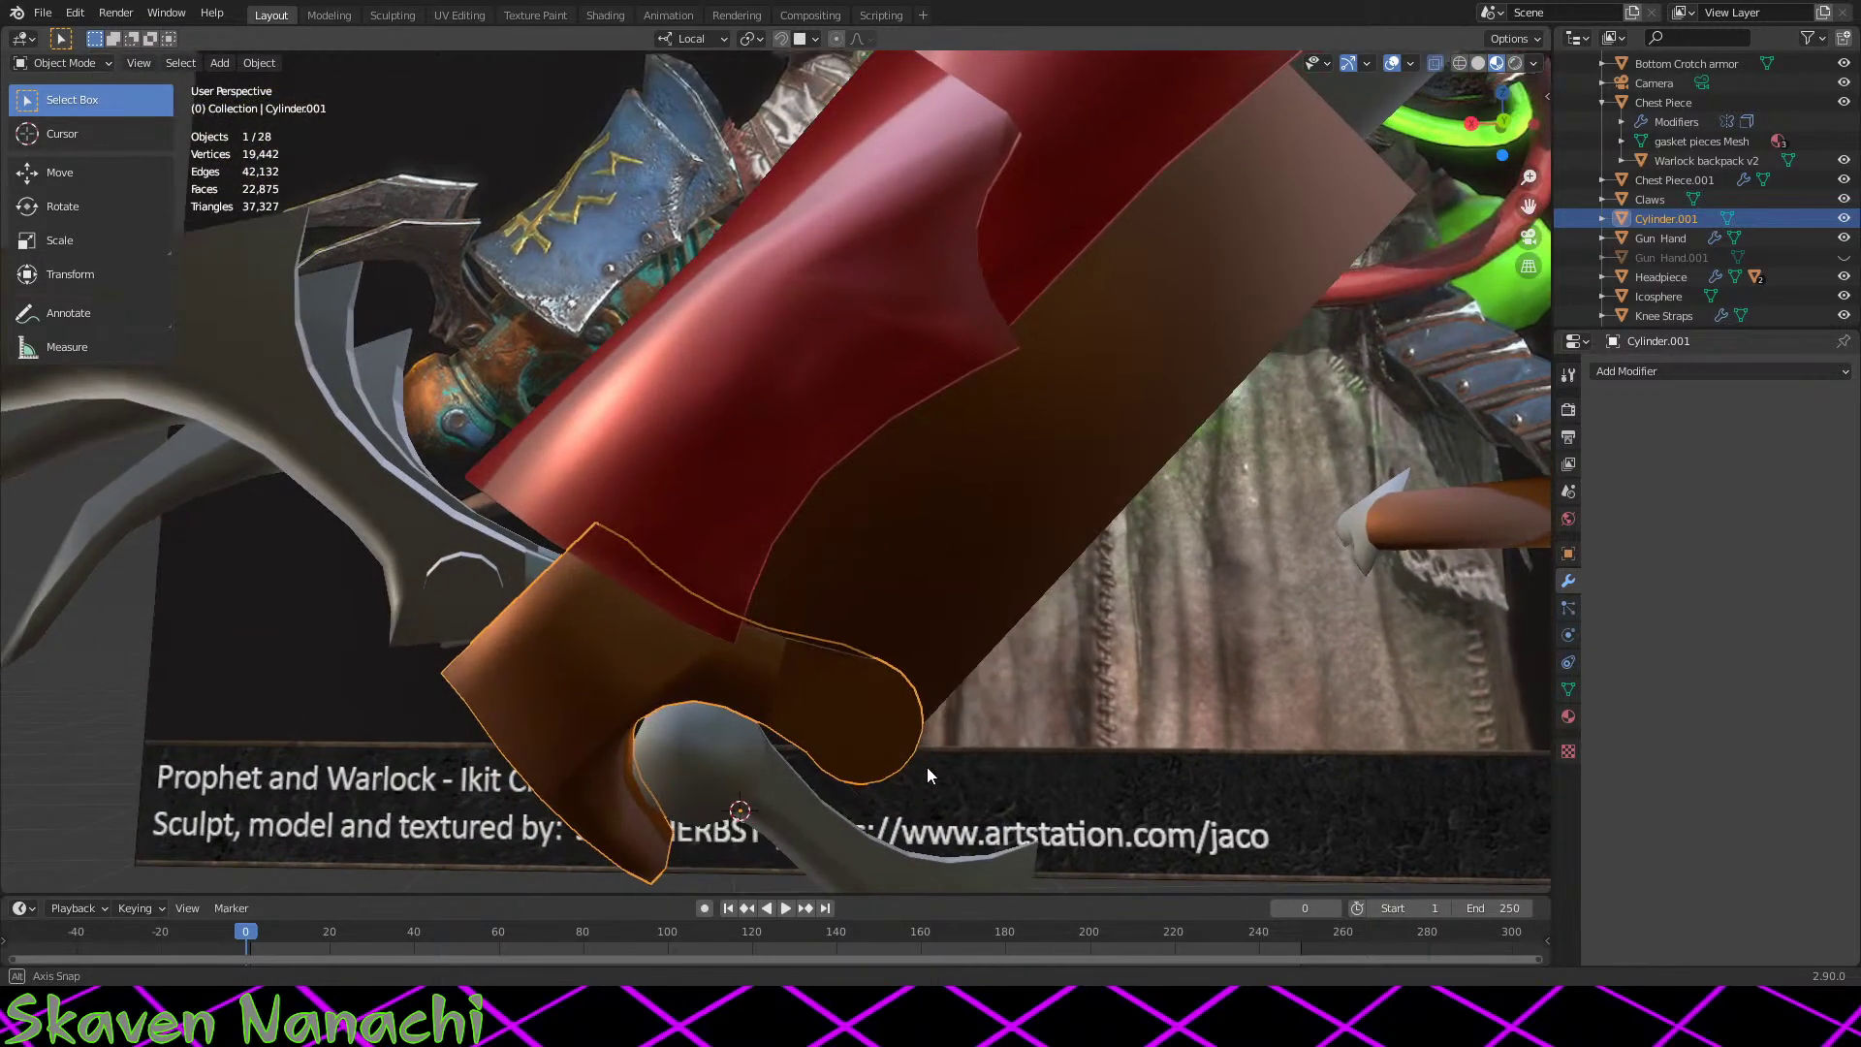
double_click(1844, 218)
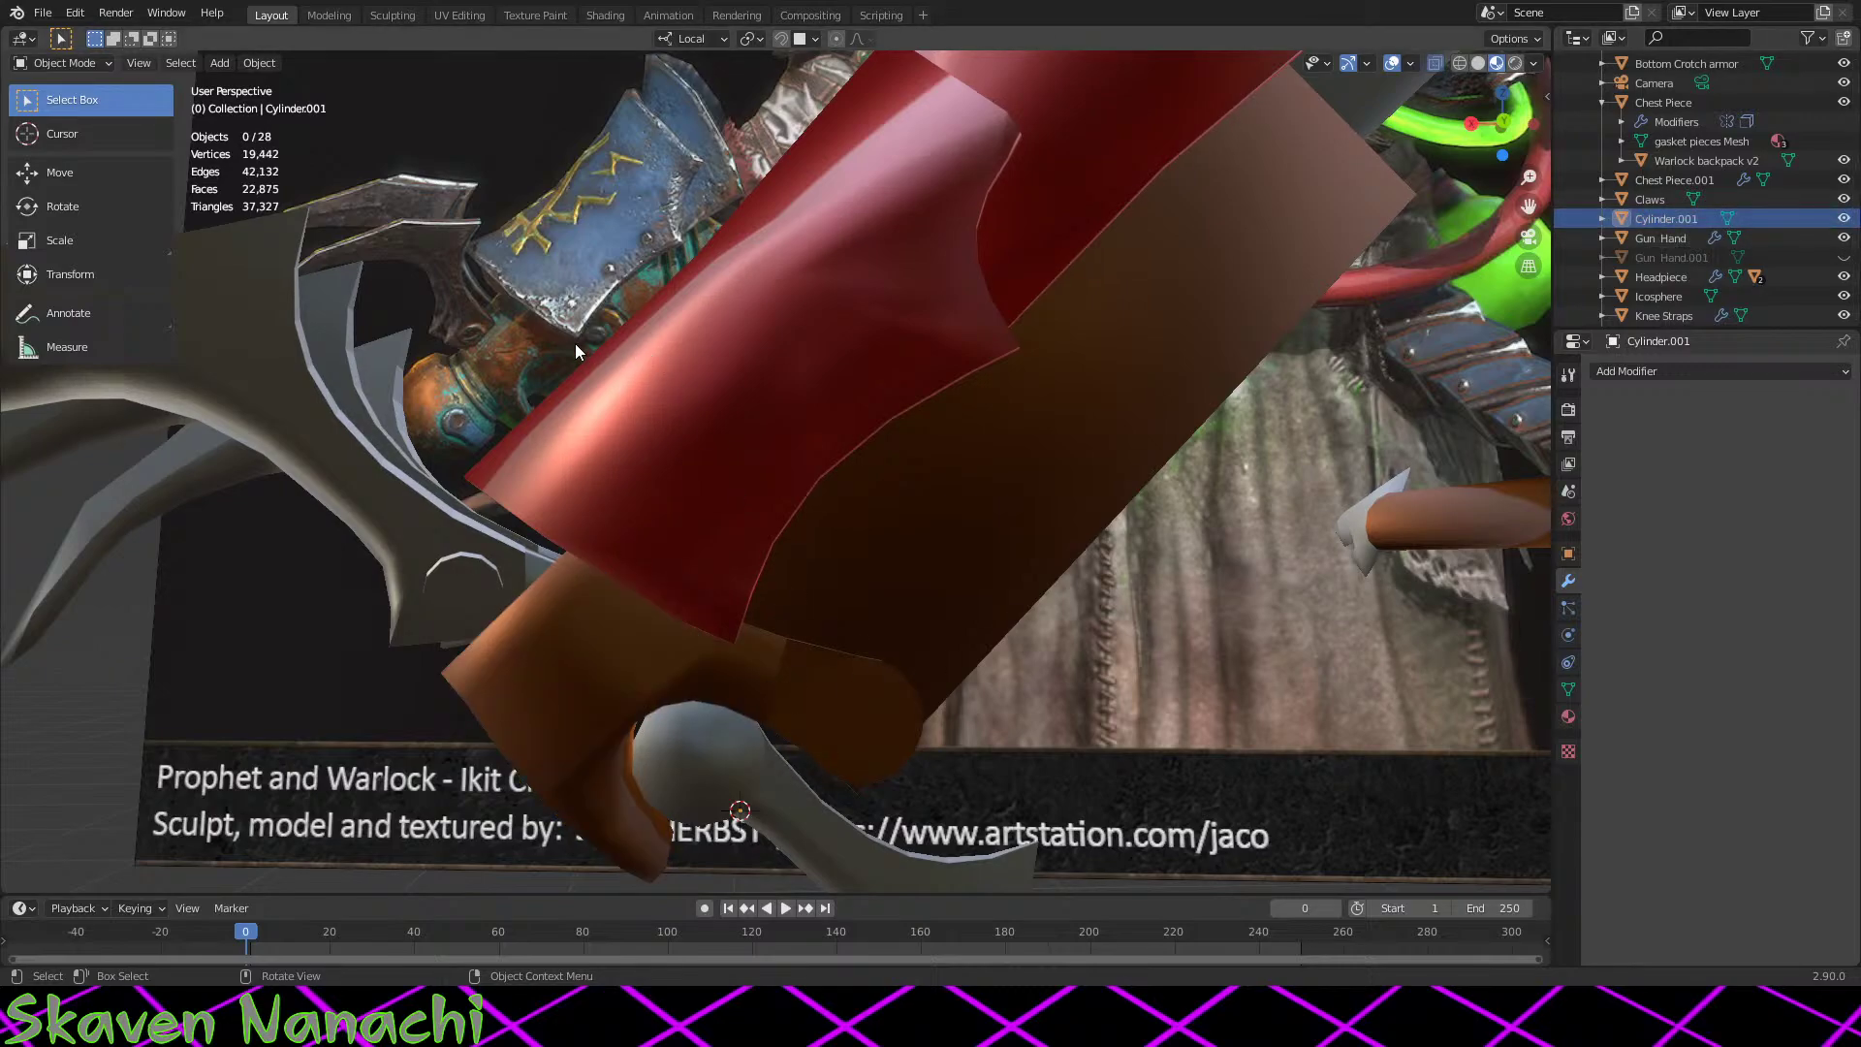
middle_click_drag(575, 351, 584, 351)
middle_click_drag(1029, 687, 1253, 724)
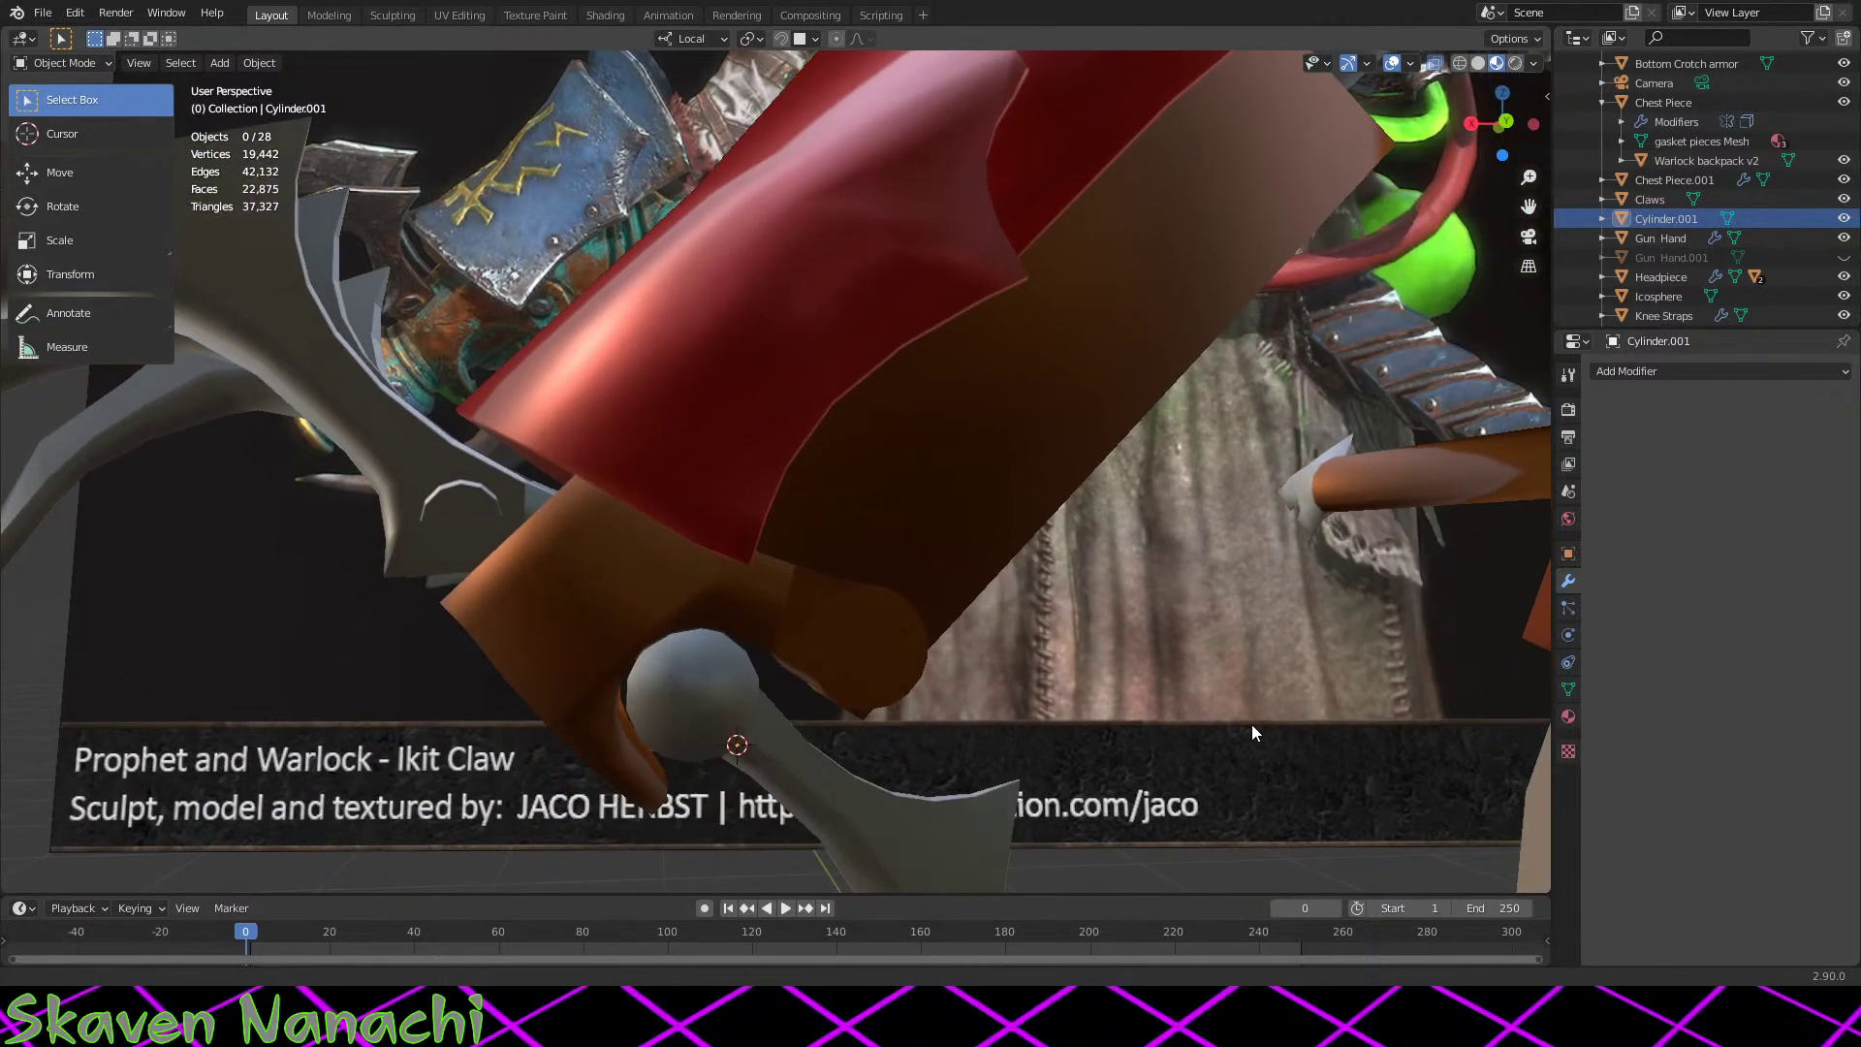
scroll(1090, 718, "up", 2)
left_click(1844, 218)
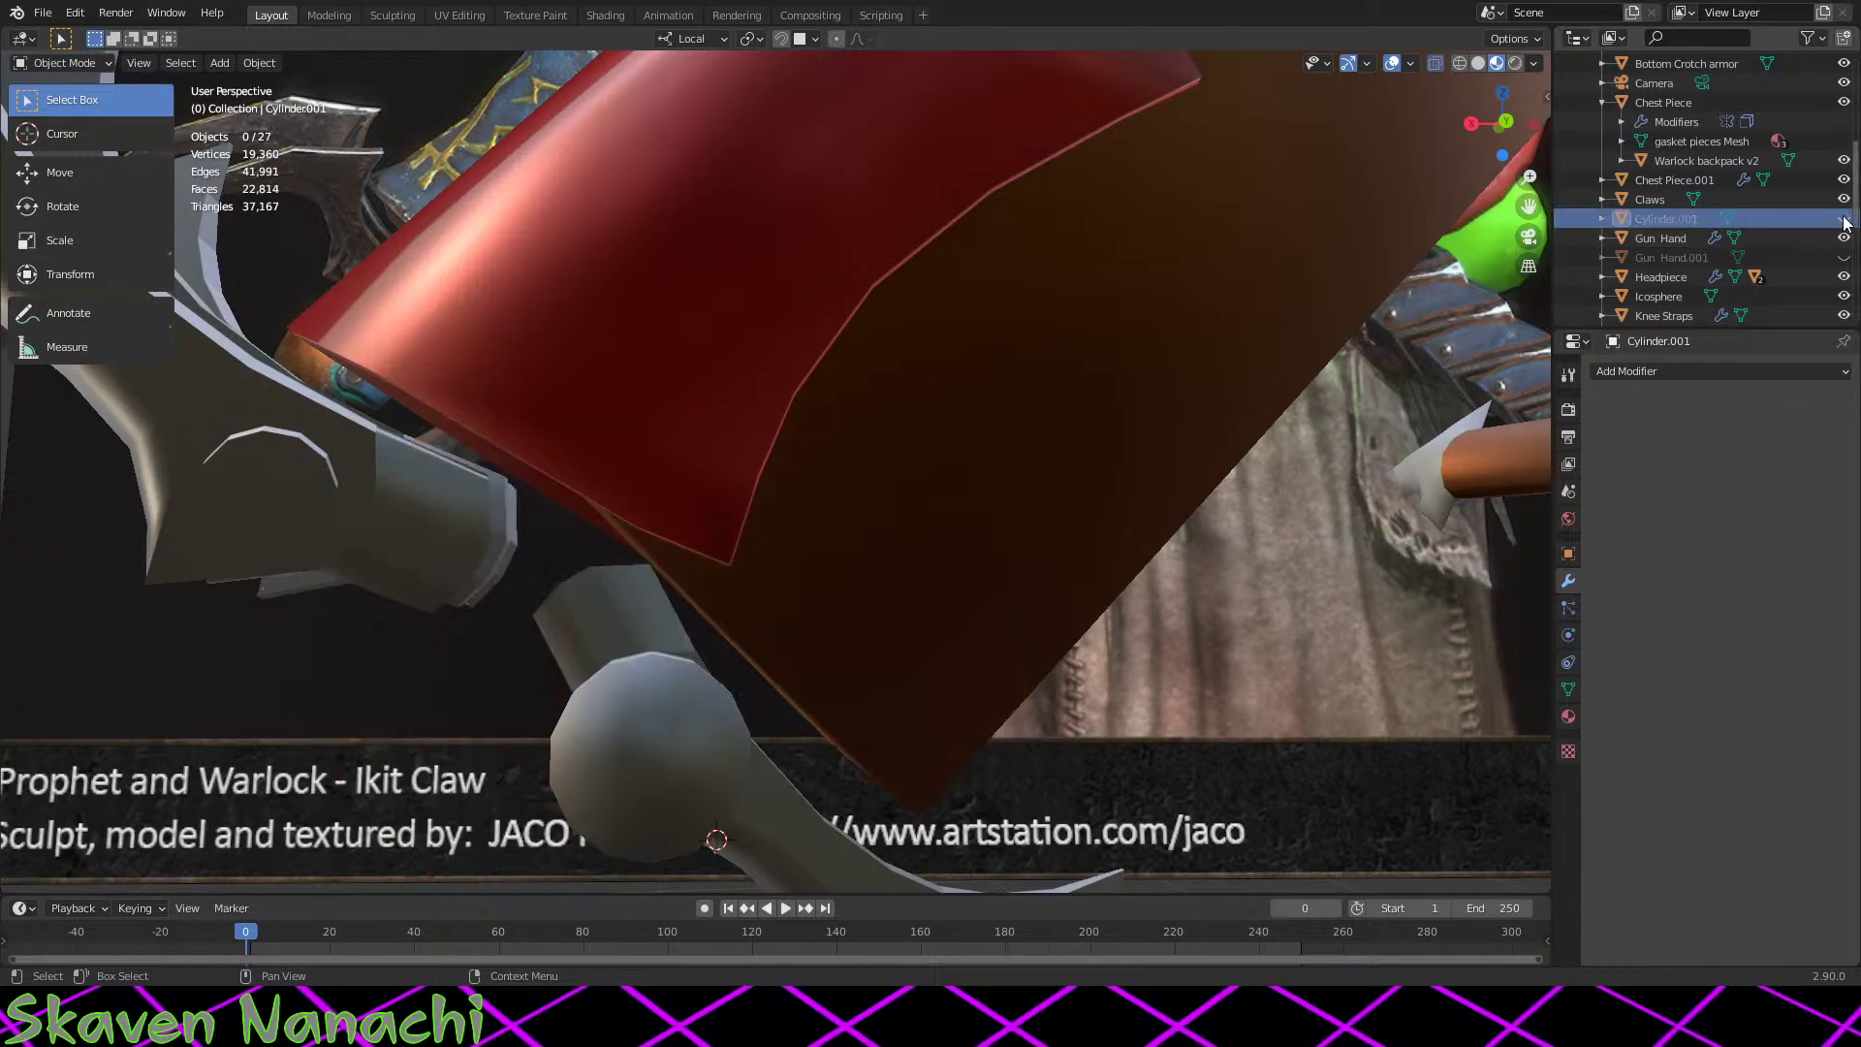
Step: Bevel the lower corner edge of the Gun Hand mesh's wrist end with a width of about 0.0104 m and one segment
middle_click_drag(998, 693, 242, 230)
left_click(1051, 638)
key("Tab")
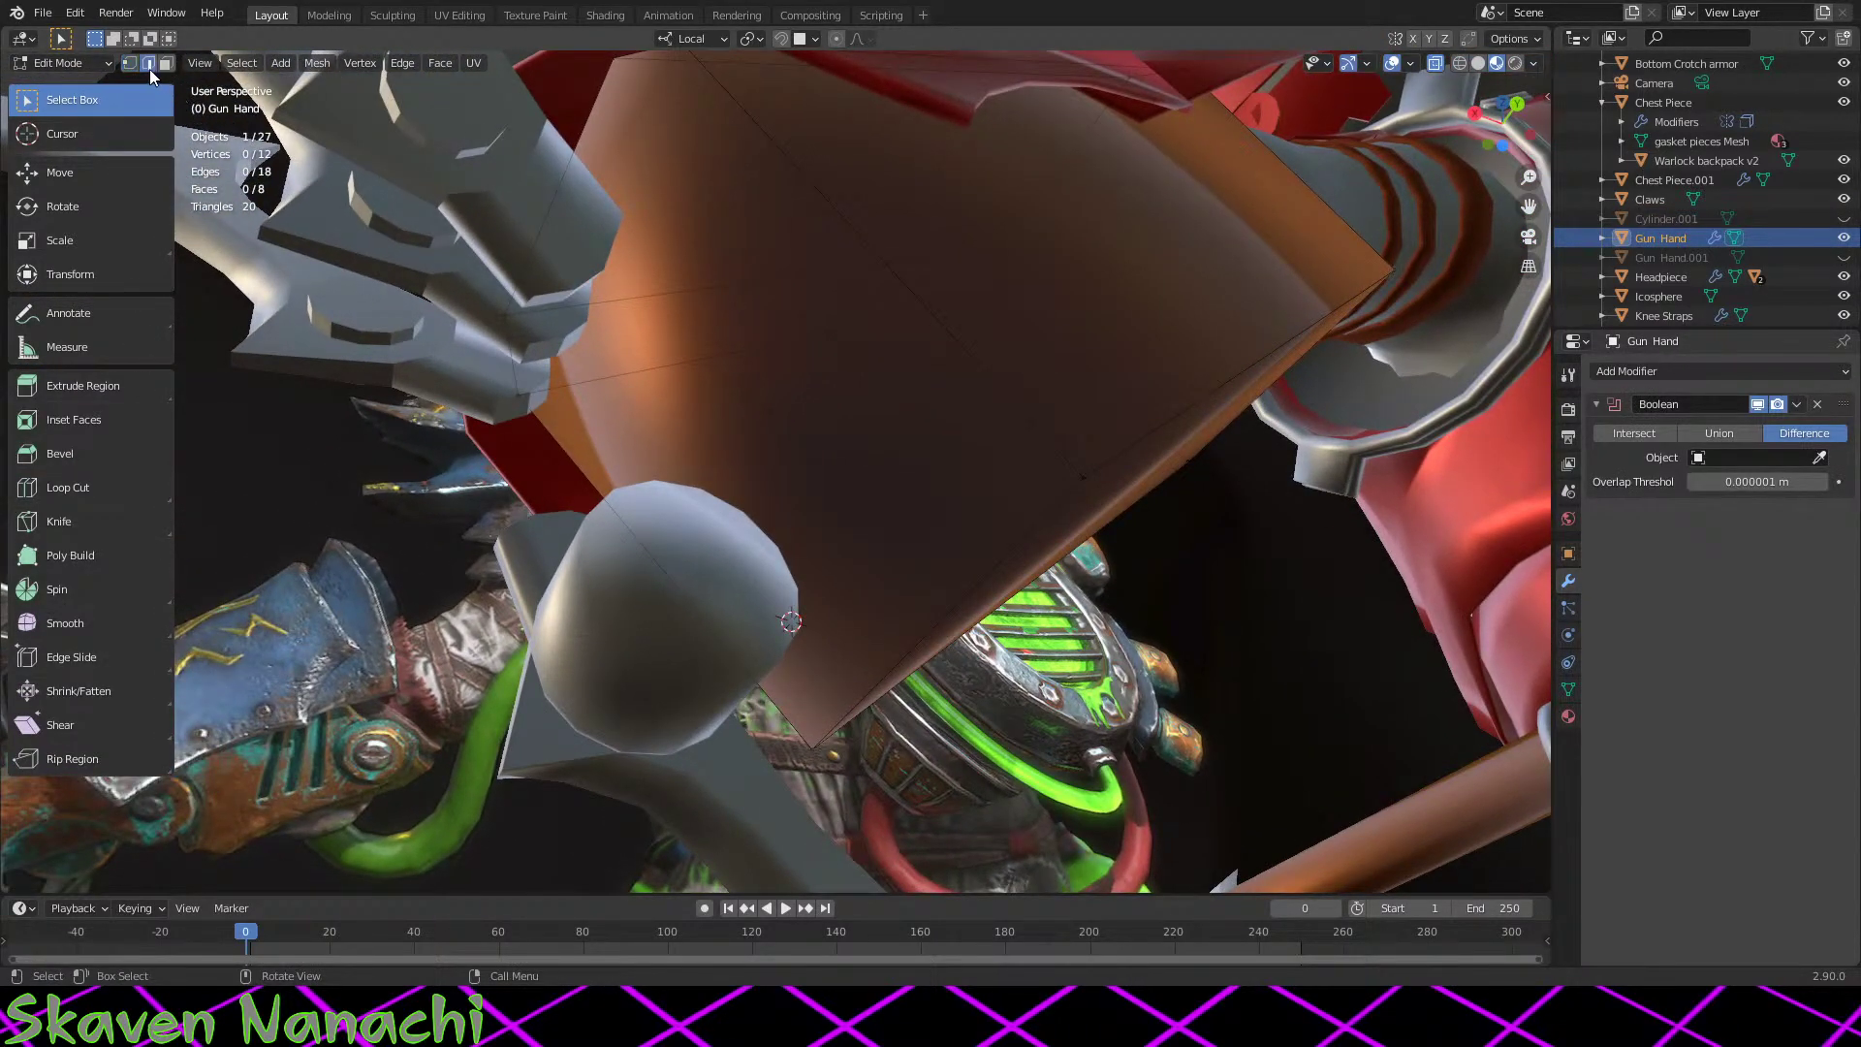
left_click(1039, 545)
middle_click_drag(1039, 545, 917, 638)
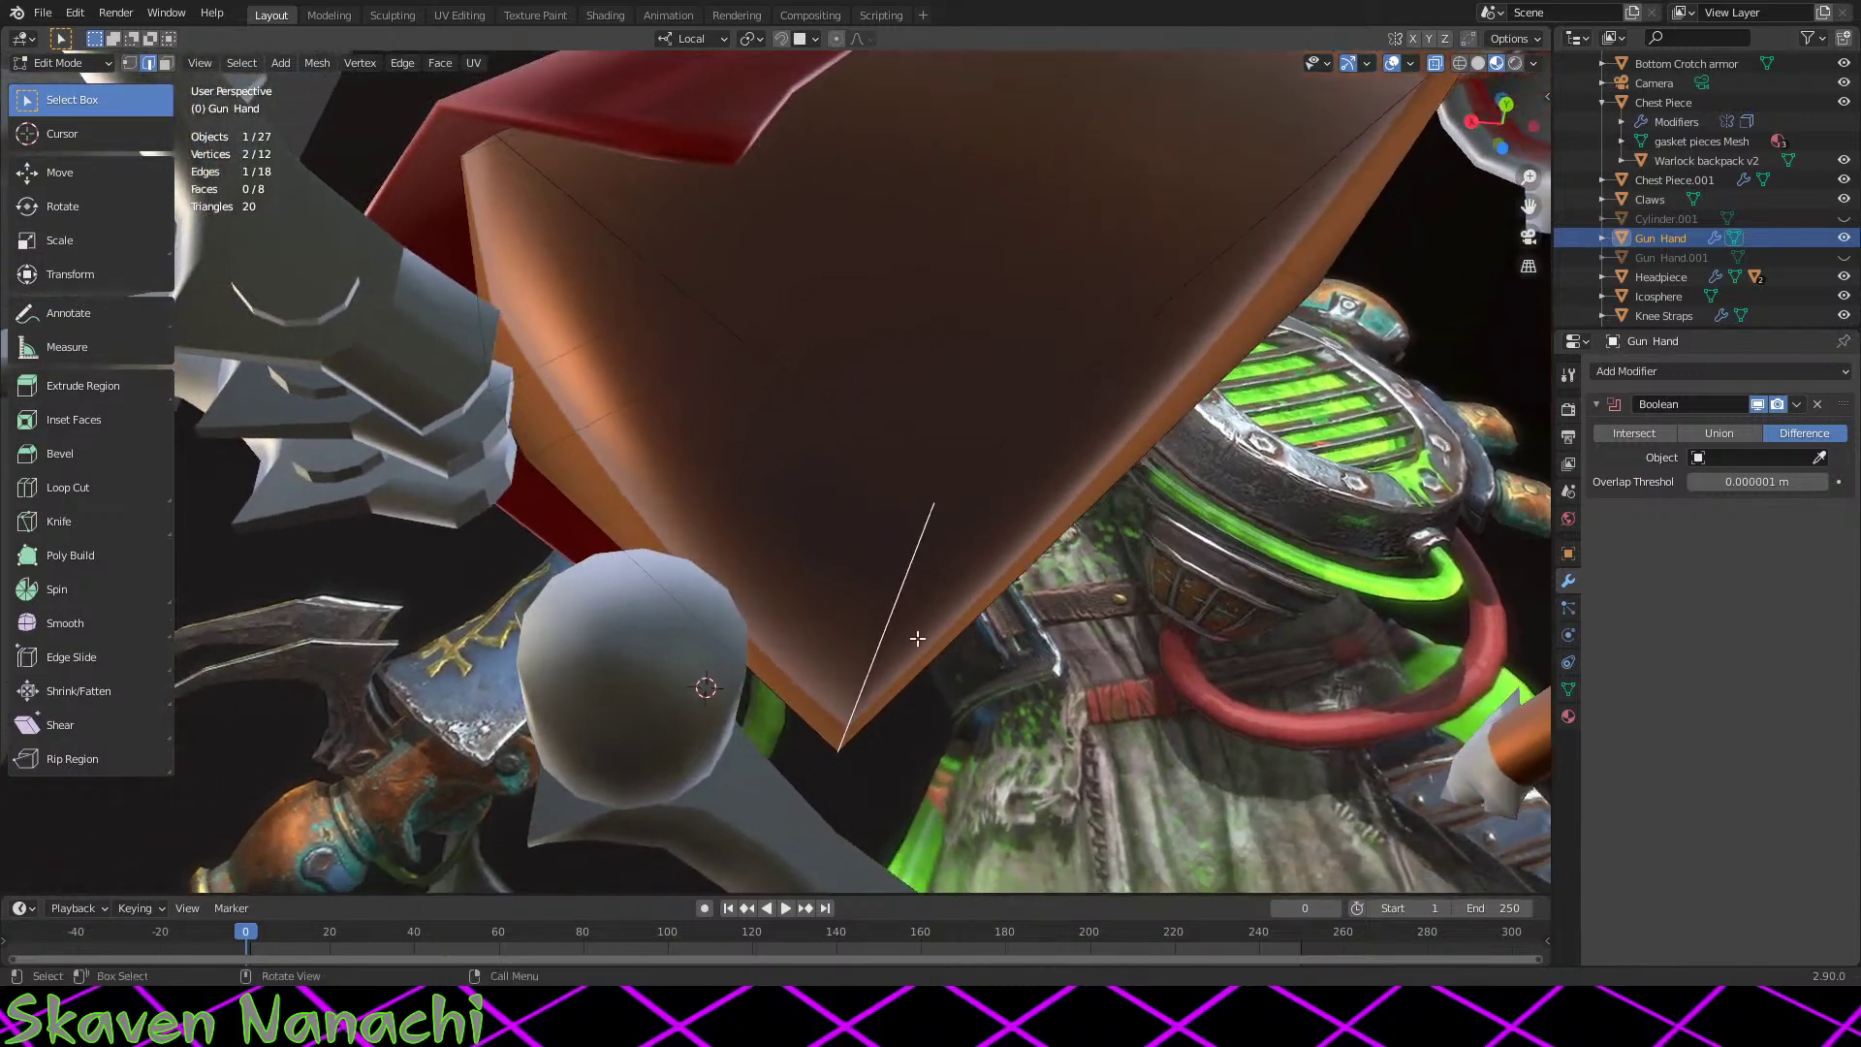
left_click(93, 452)
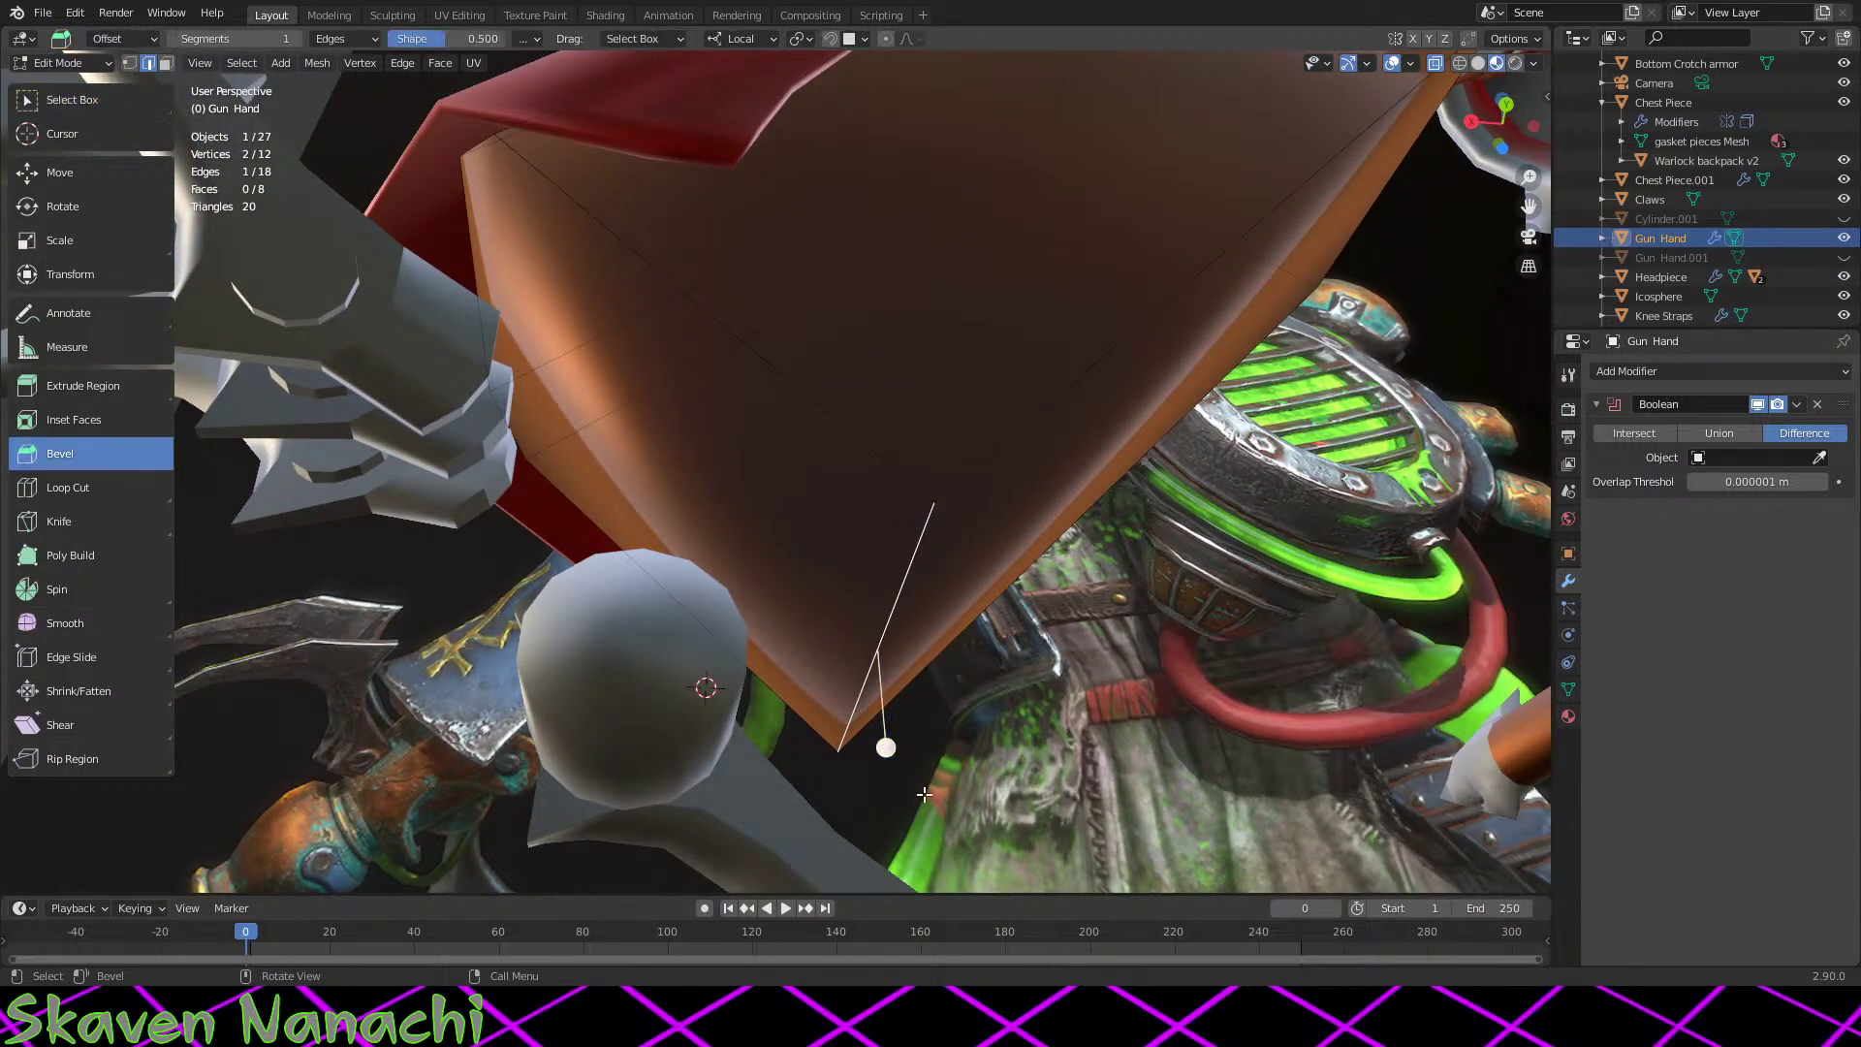
left_click_drag(885, 748, 896, 775)
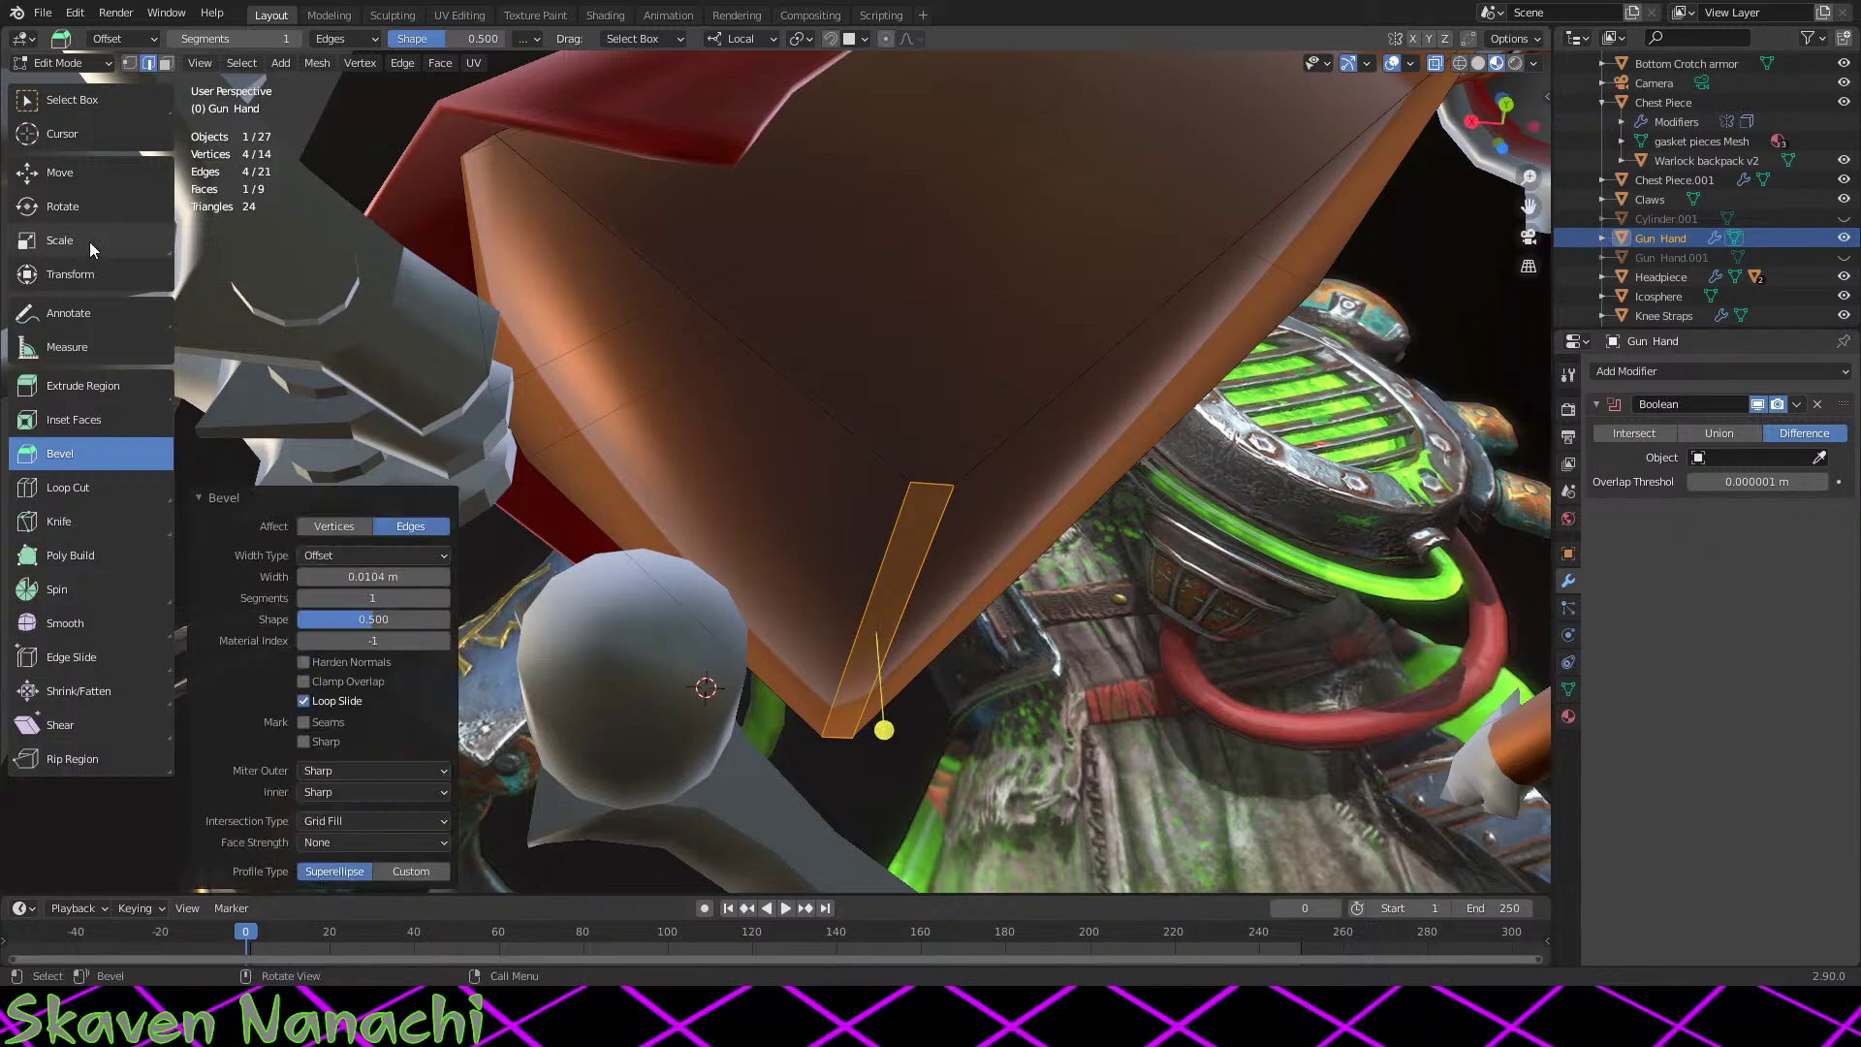
Step: Select only the outer long edge of the new corner bevel, edge-slide it, and return to Object Mode
middle_click_drag(1015, 540, 999, 543)
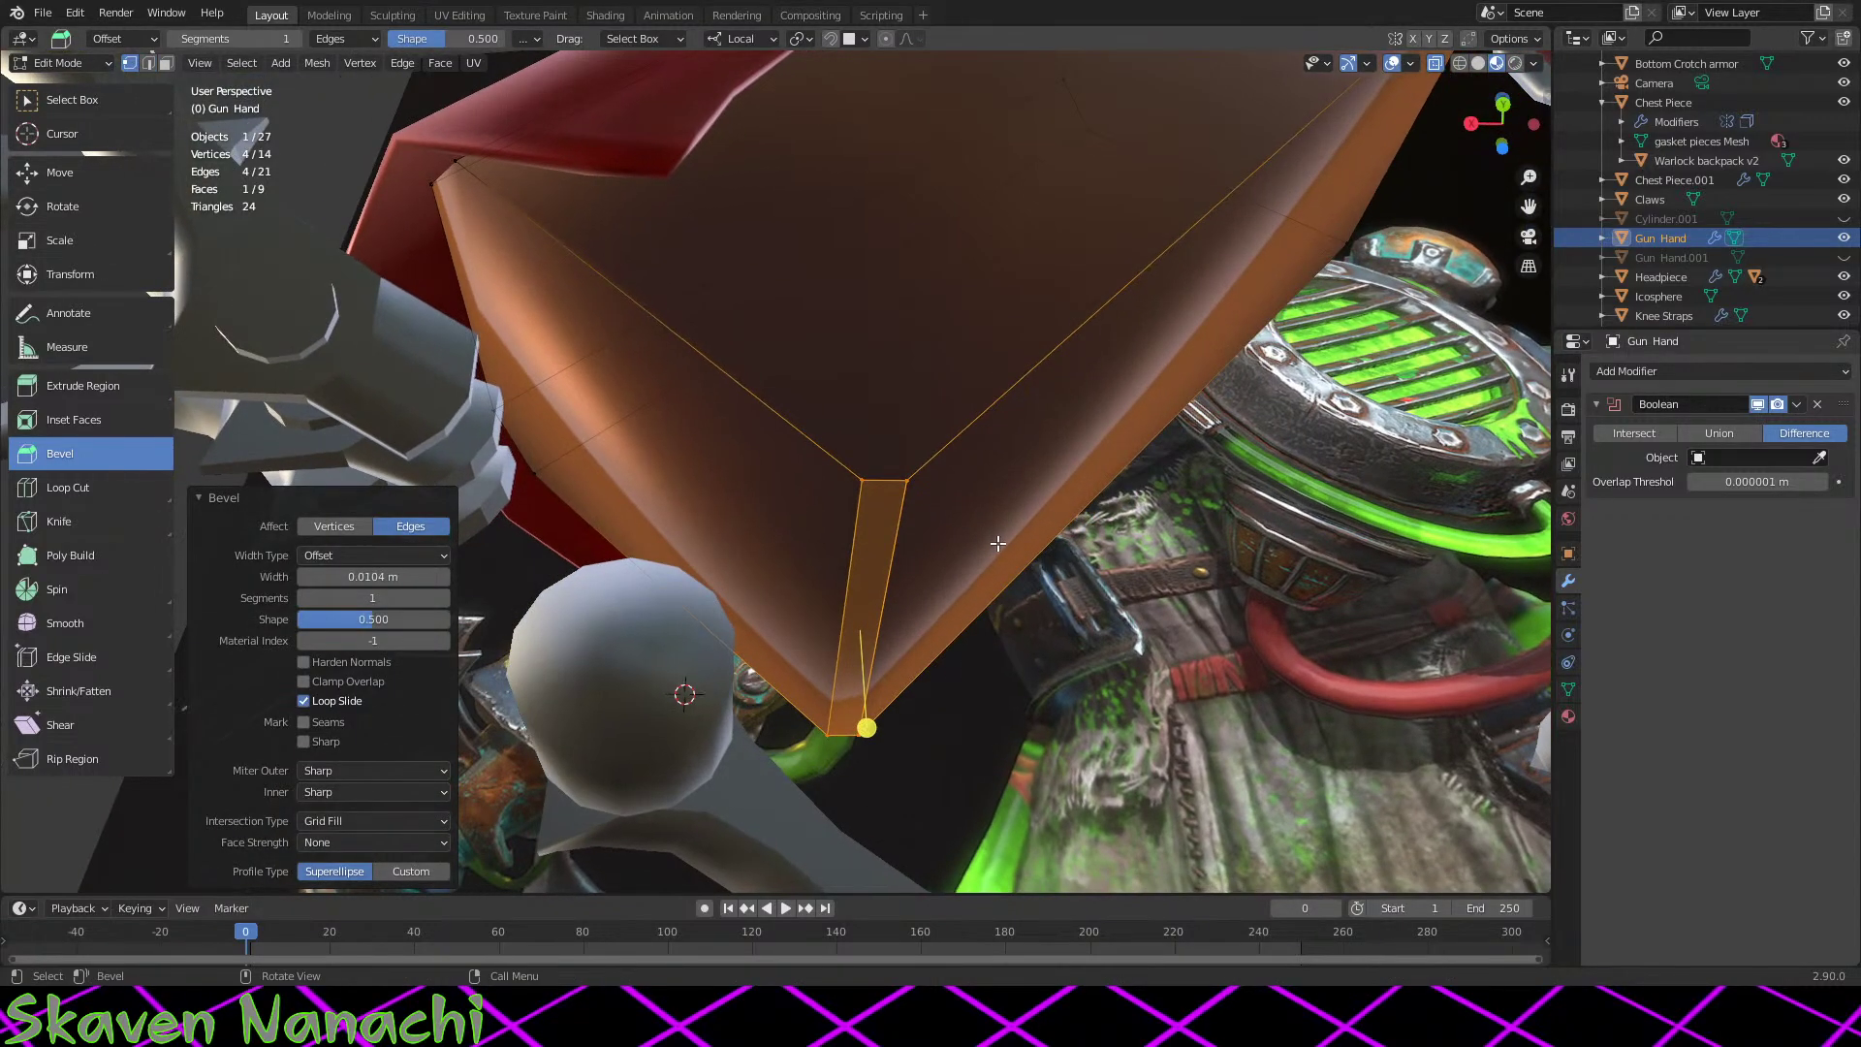
left_click(862, 488, "ctrl")
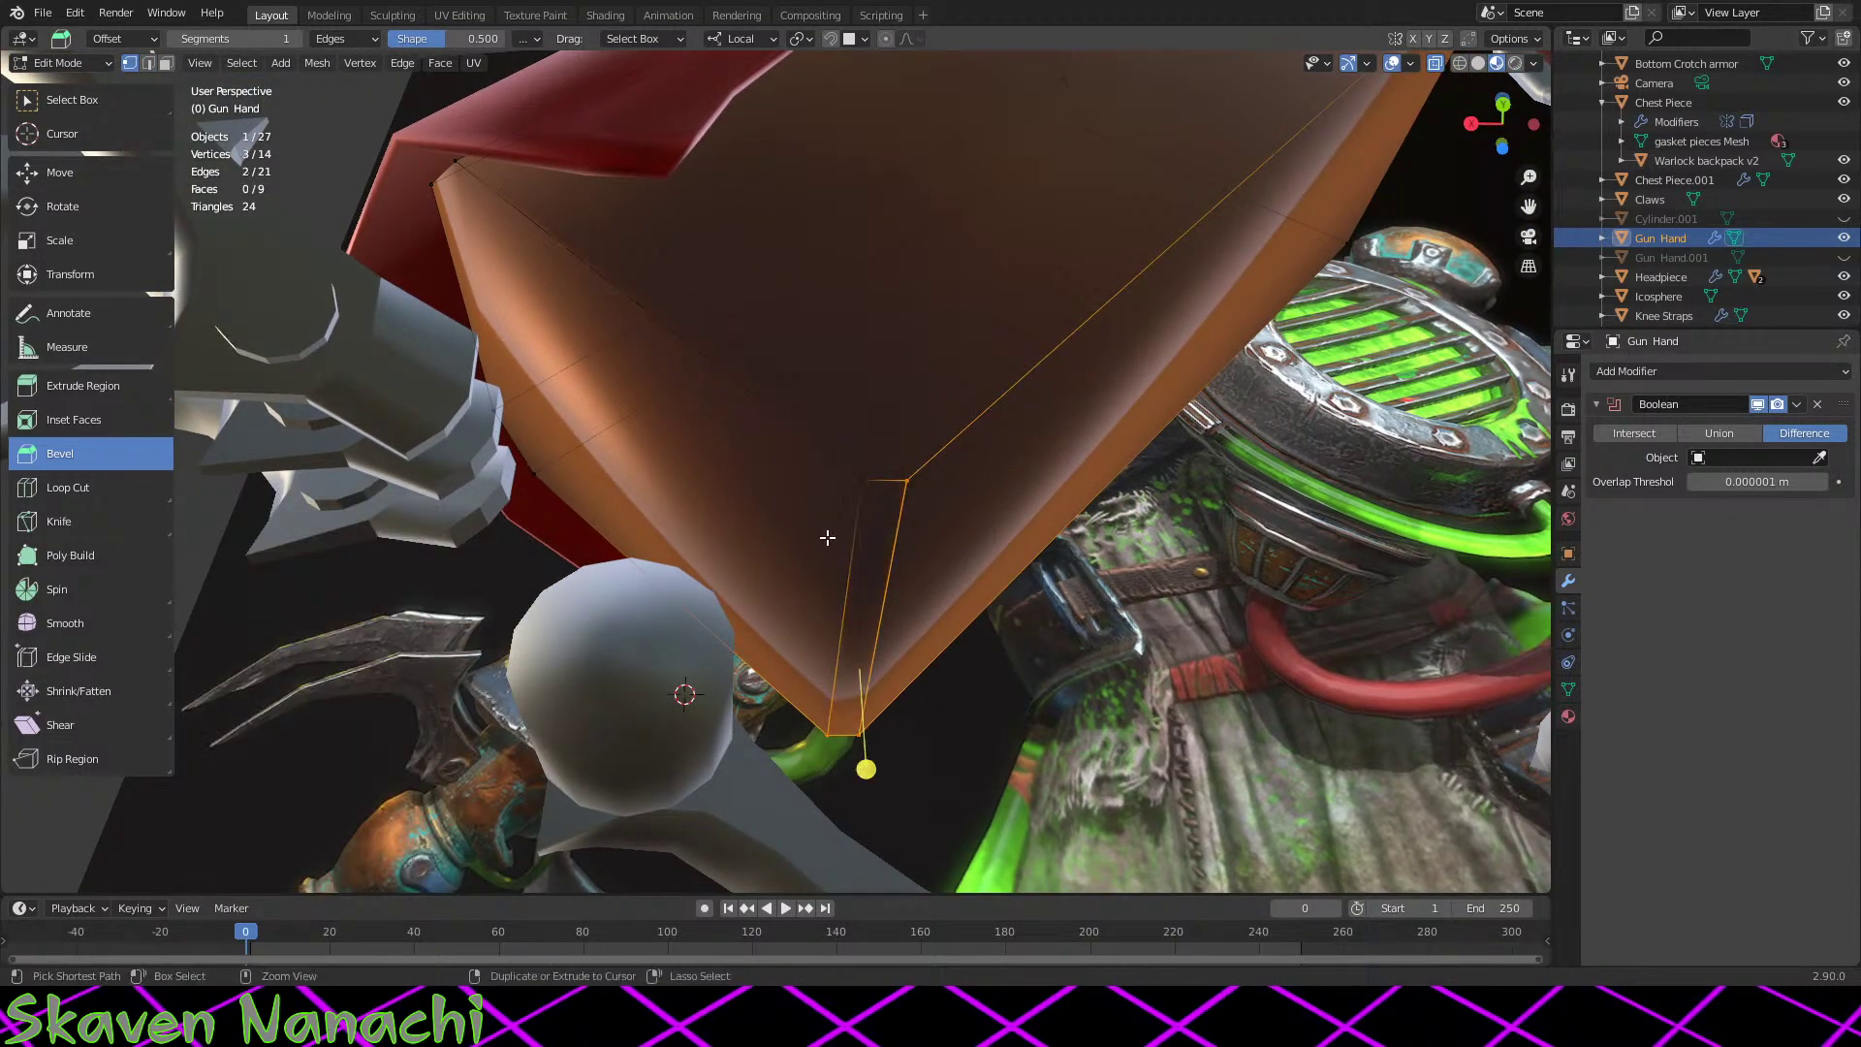
left_click(823, 741, "shift")
left_click(56, 95)
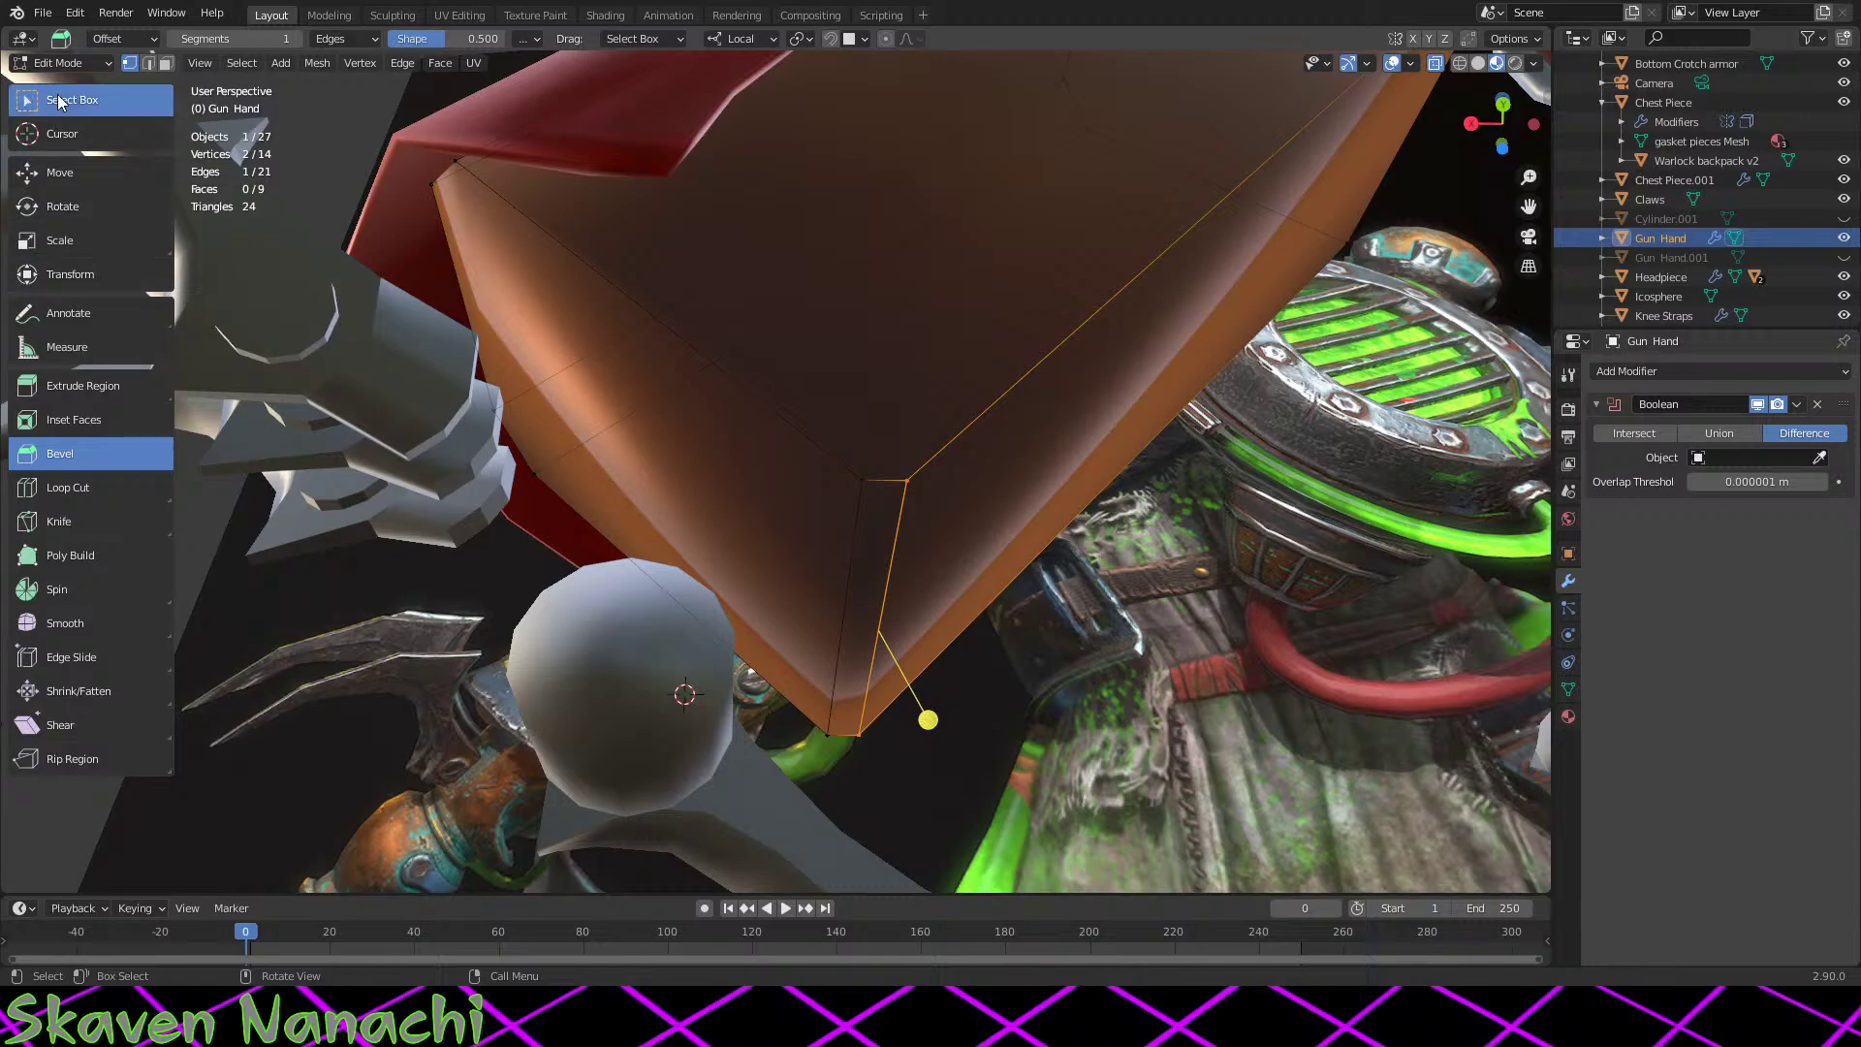
key("g")
key("g")
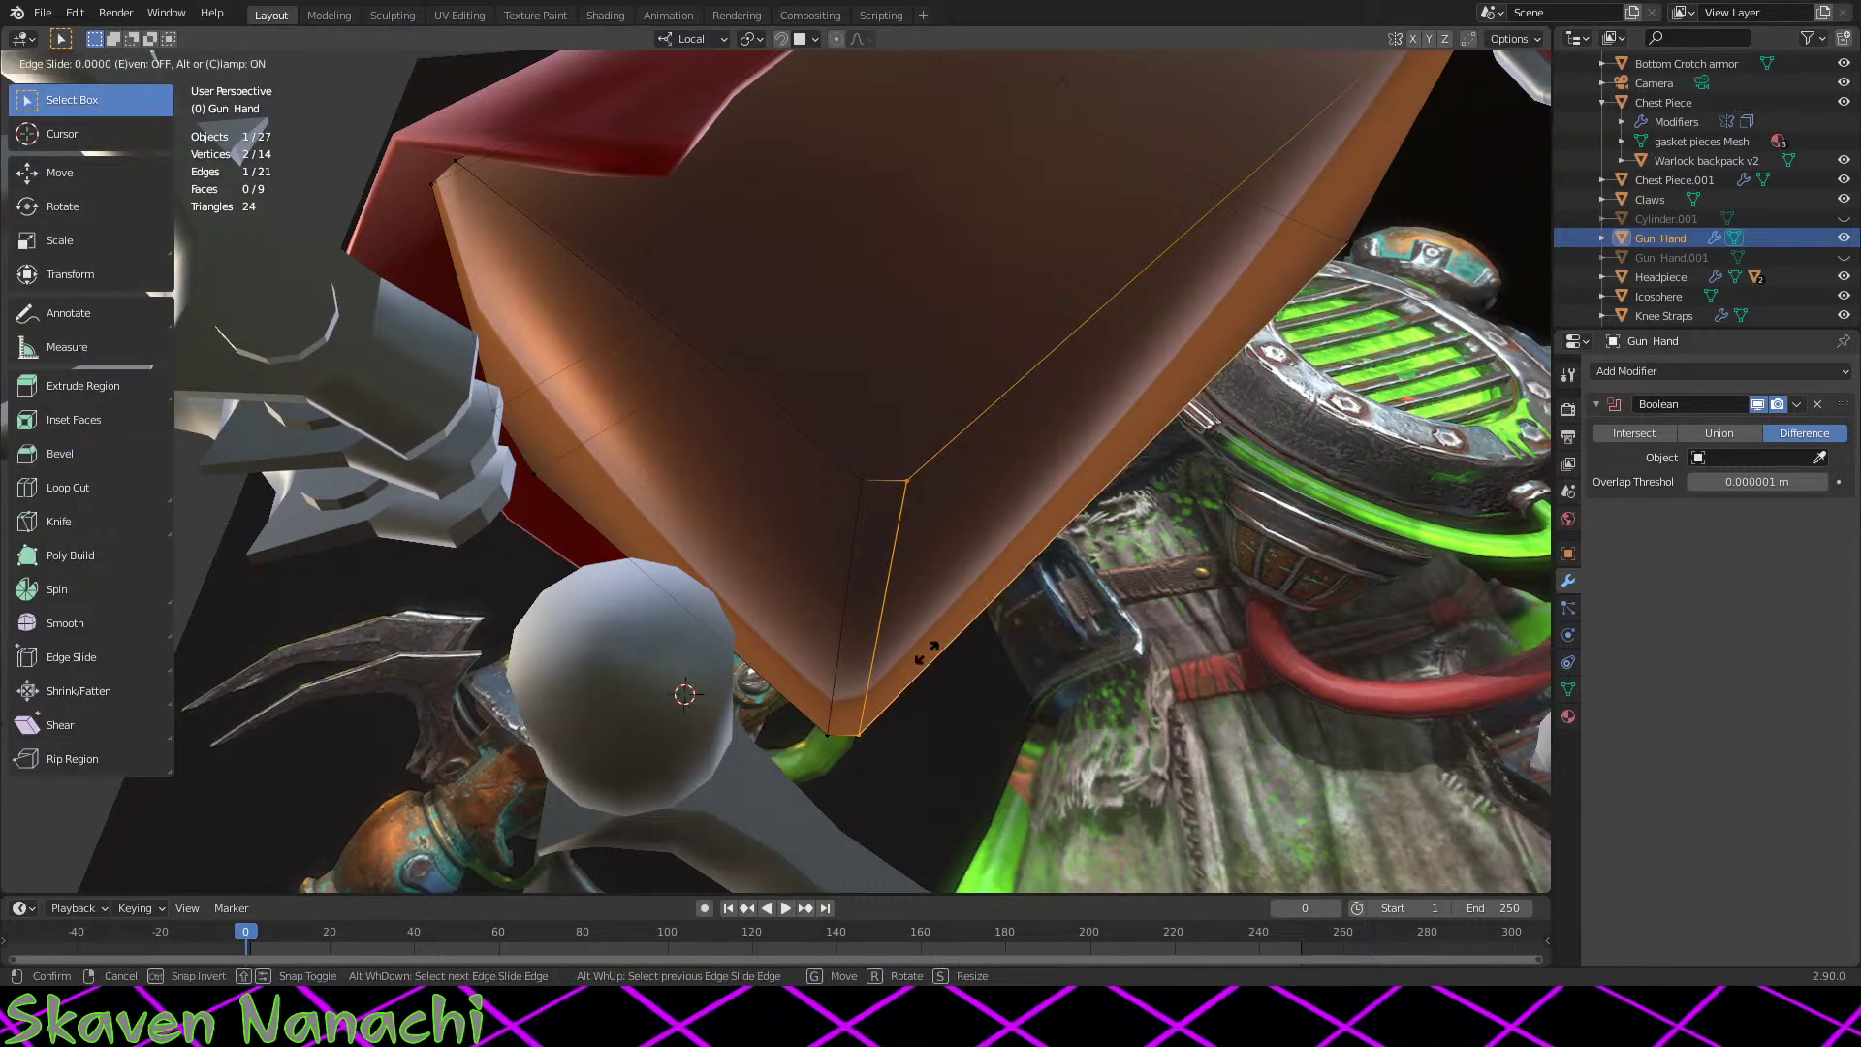
left_click(932, 647)
key("Tab")
Step: Reopen the Gun Hand mesh, select all four vertices of the corner bevel, and edge-slide them together
middle_click_drag(933, 647, 973, 811)
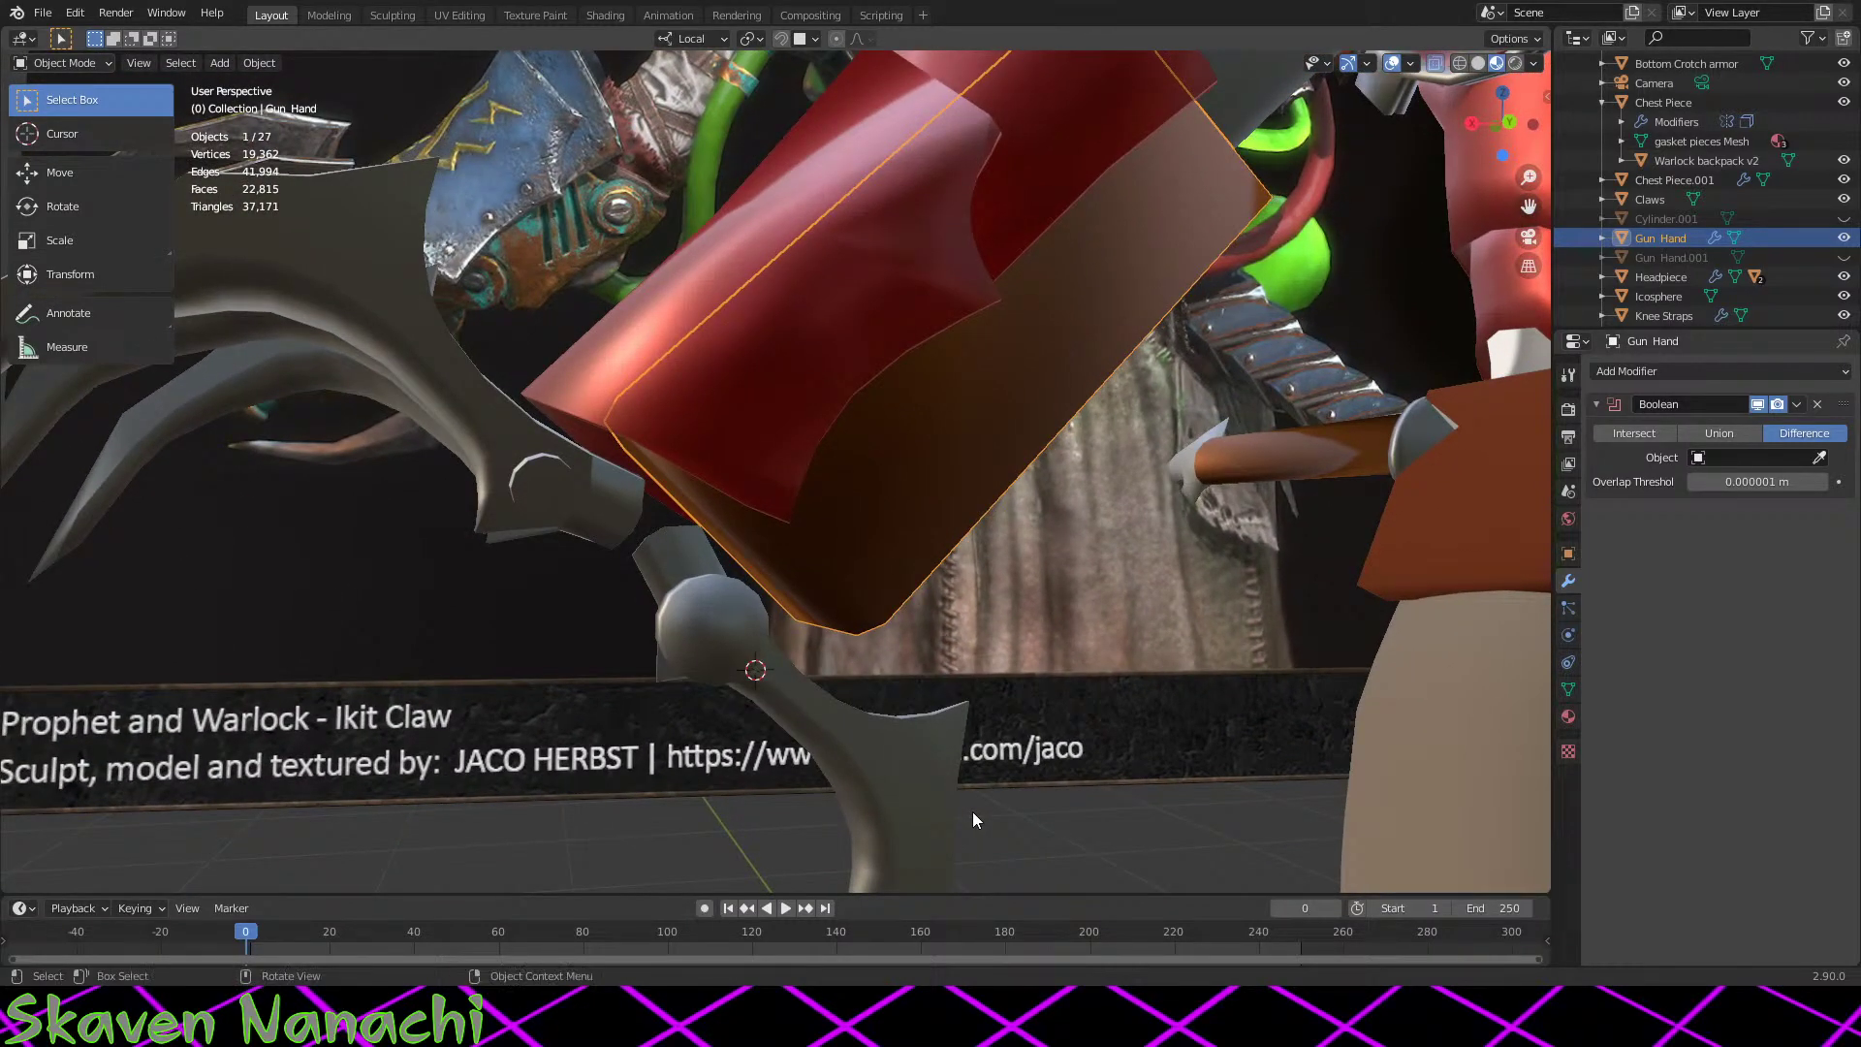
key("Tab")
middle_click_drag(973, 812, 834, 698)
left_click(811, 684, "shift")
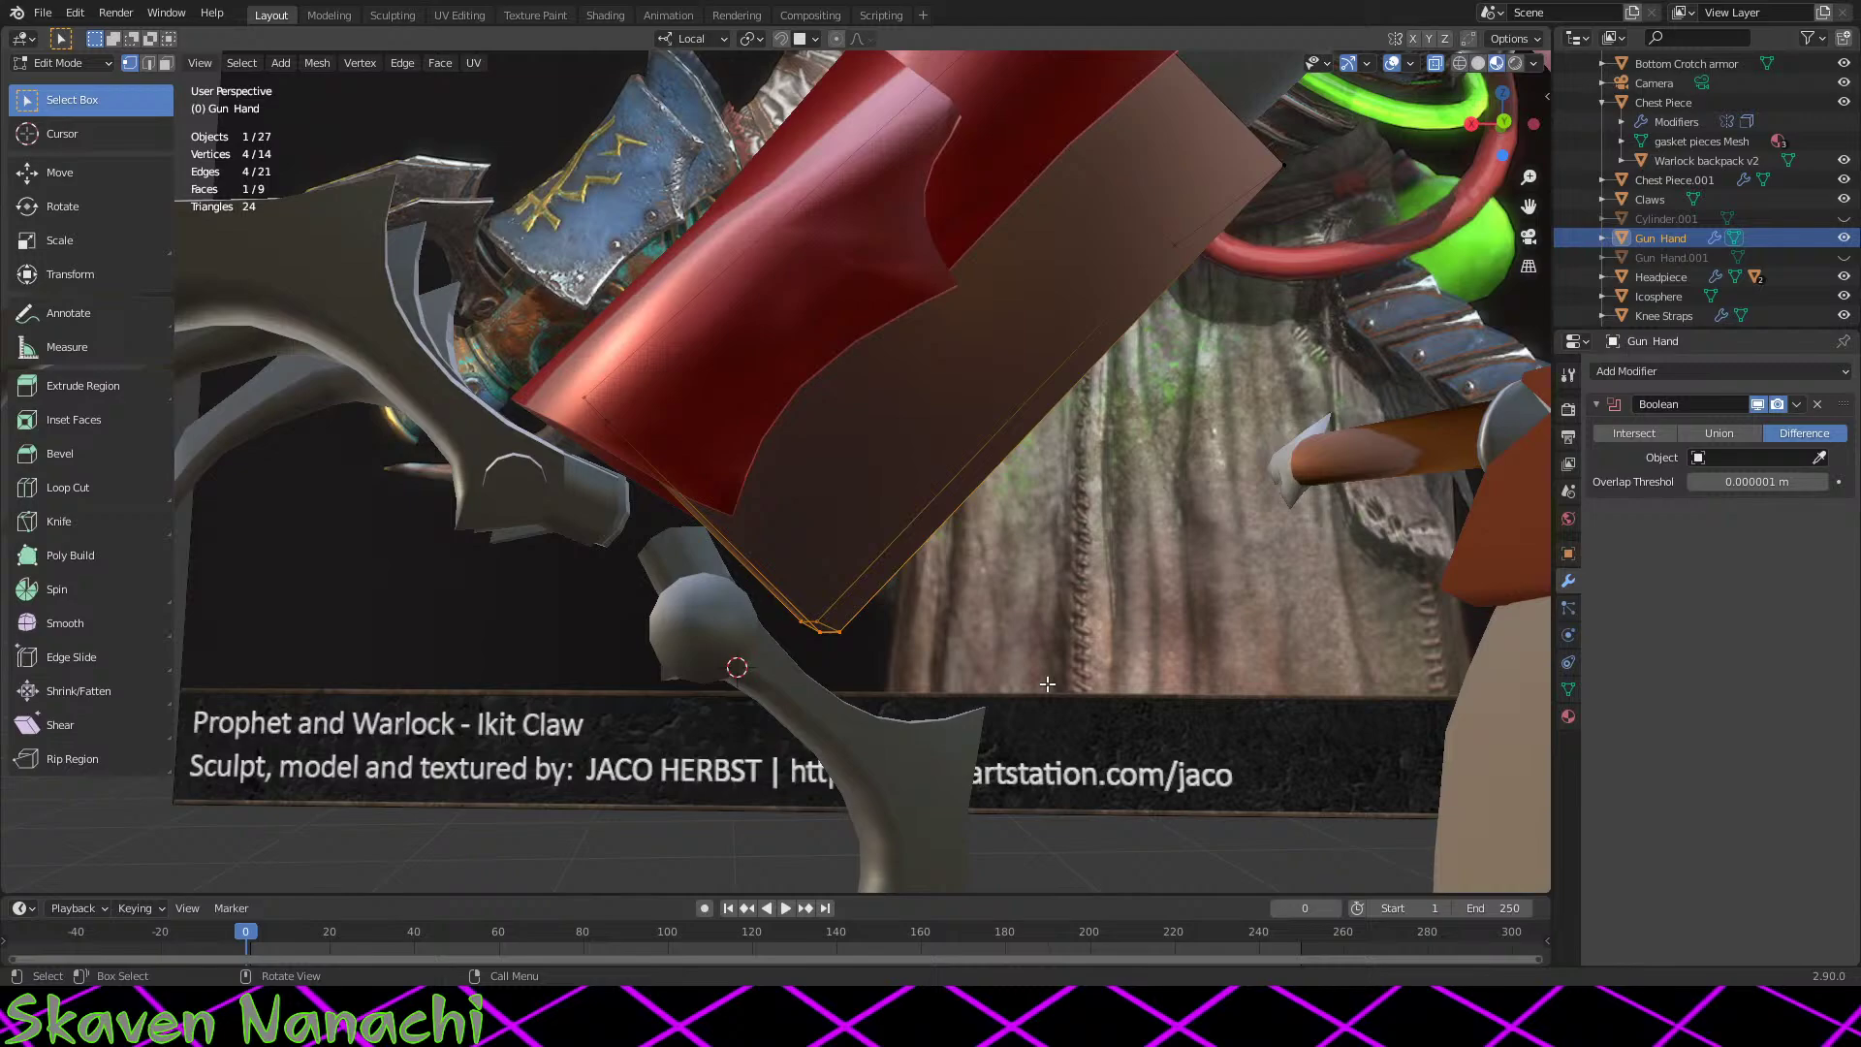
key("g")
key("g")
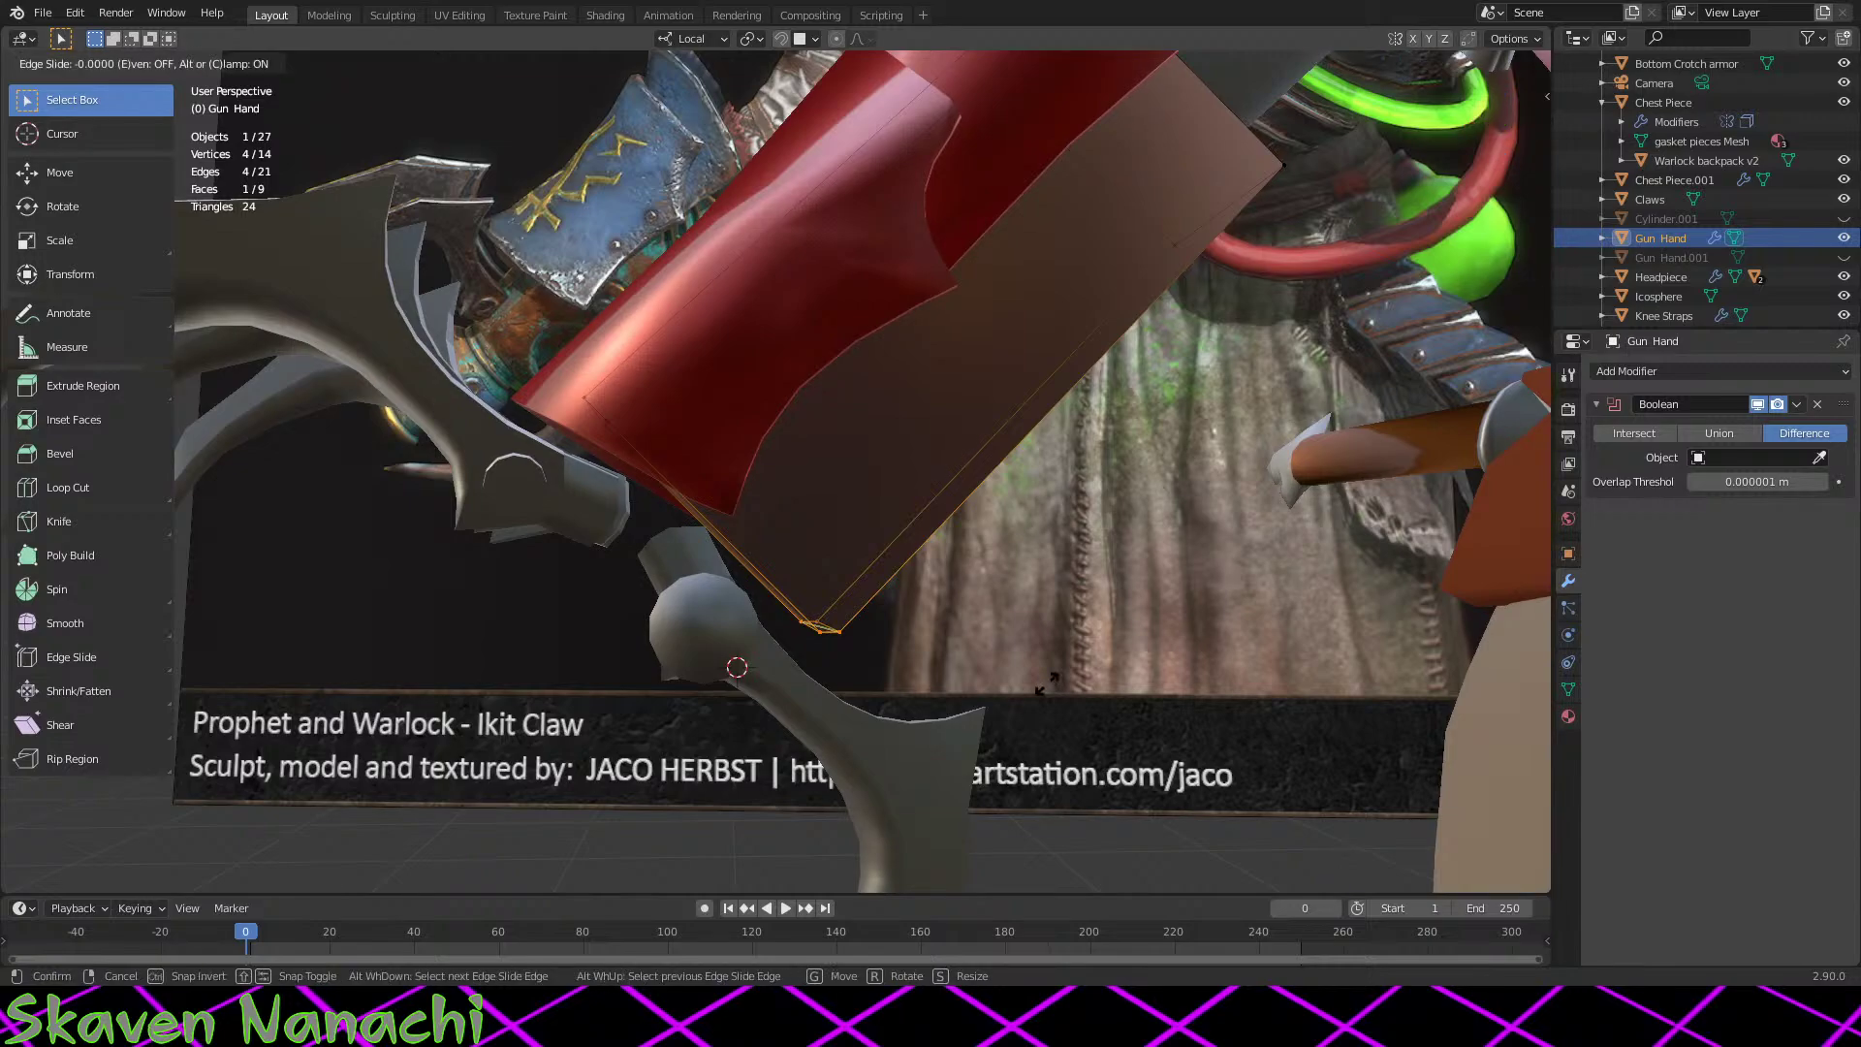
left_click(901, 640)
middle_click_drag(901, 640, 874, 613)
Step: Edge-slide the outer and inner long edges of the corner bevel separately to refine the corner, and leave mesh editing
left_click_drag(874, 614, 797, 671)
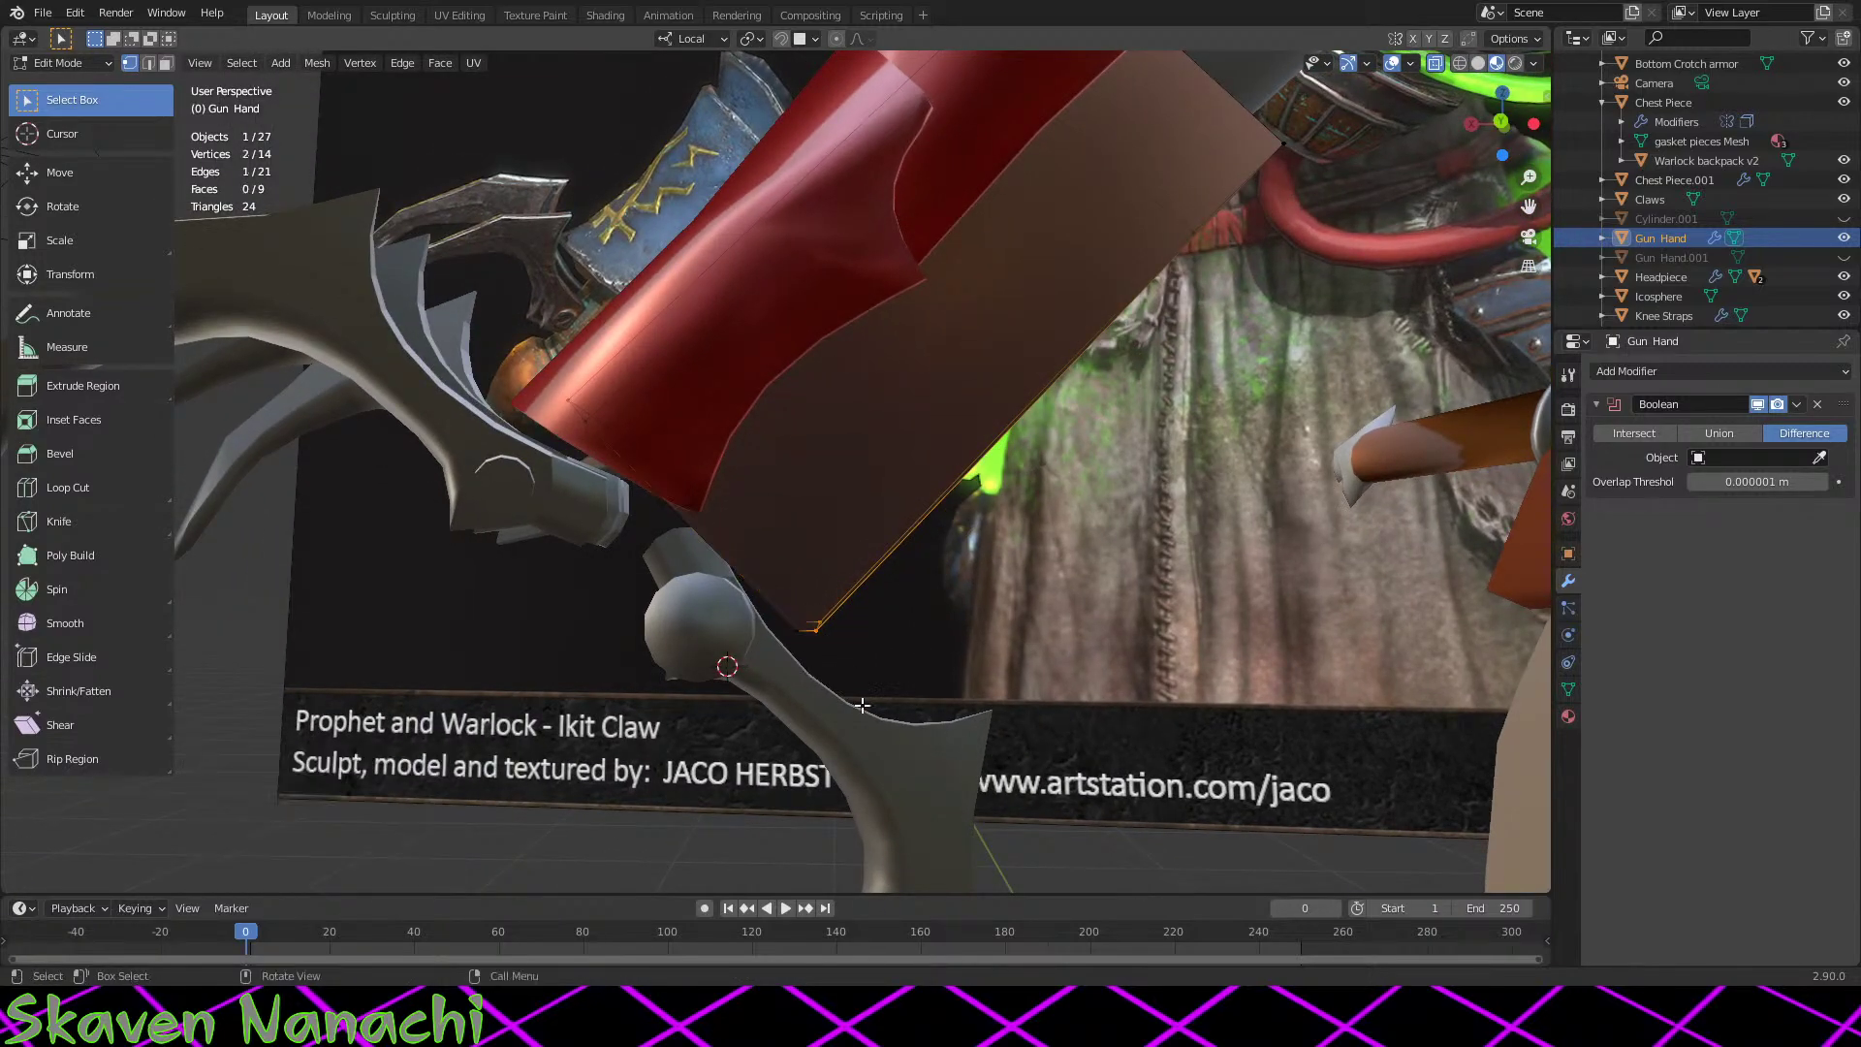
key("g")
key("g")
left_click(865, 704)
key("g")
key("g")
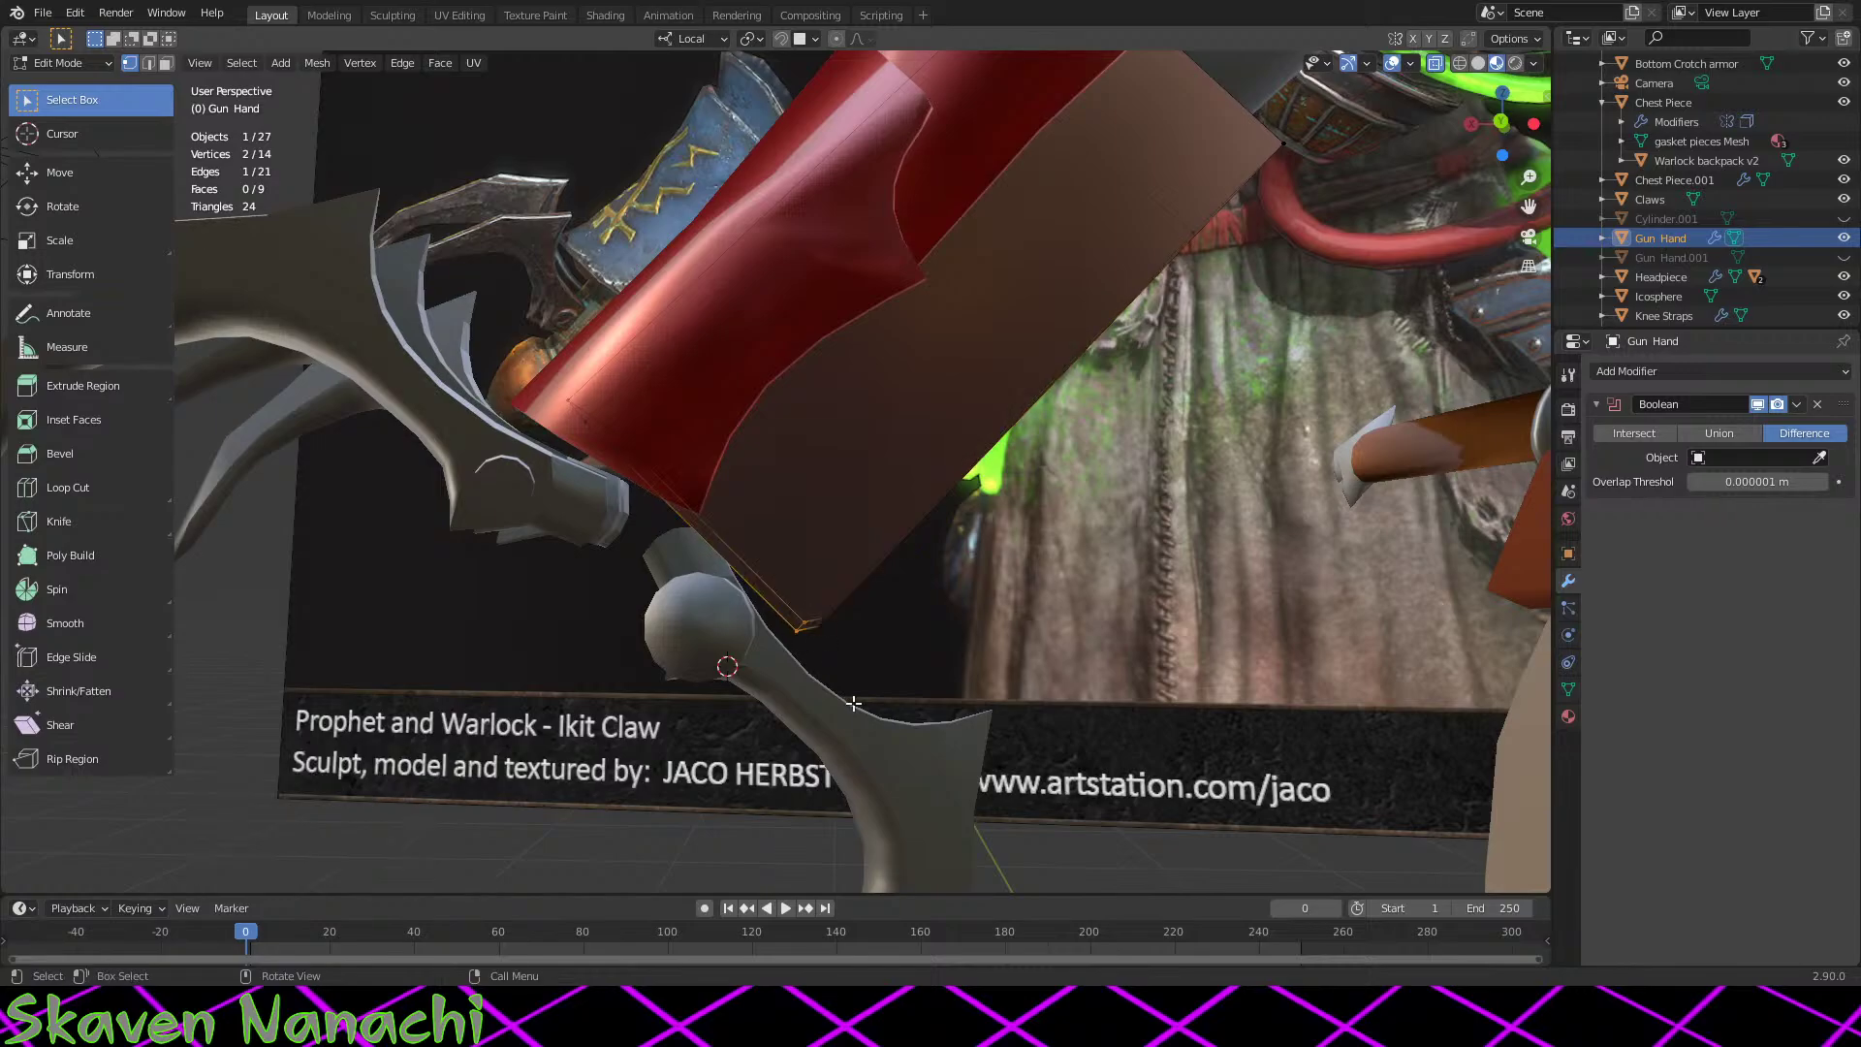
left_click(858, 713)
middle_click_drag(896, 722, 733, 672)
key("Tab")
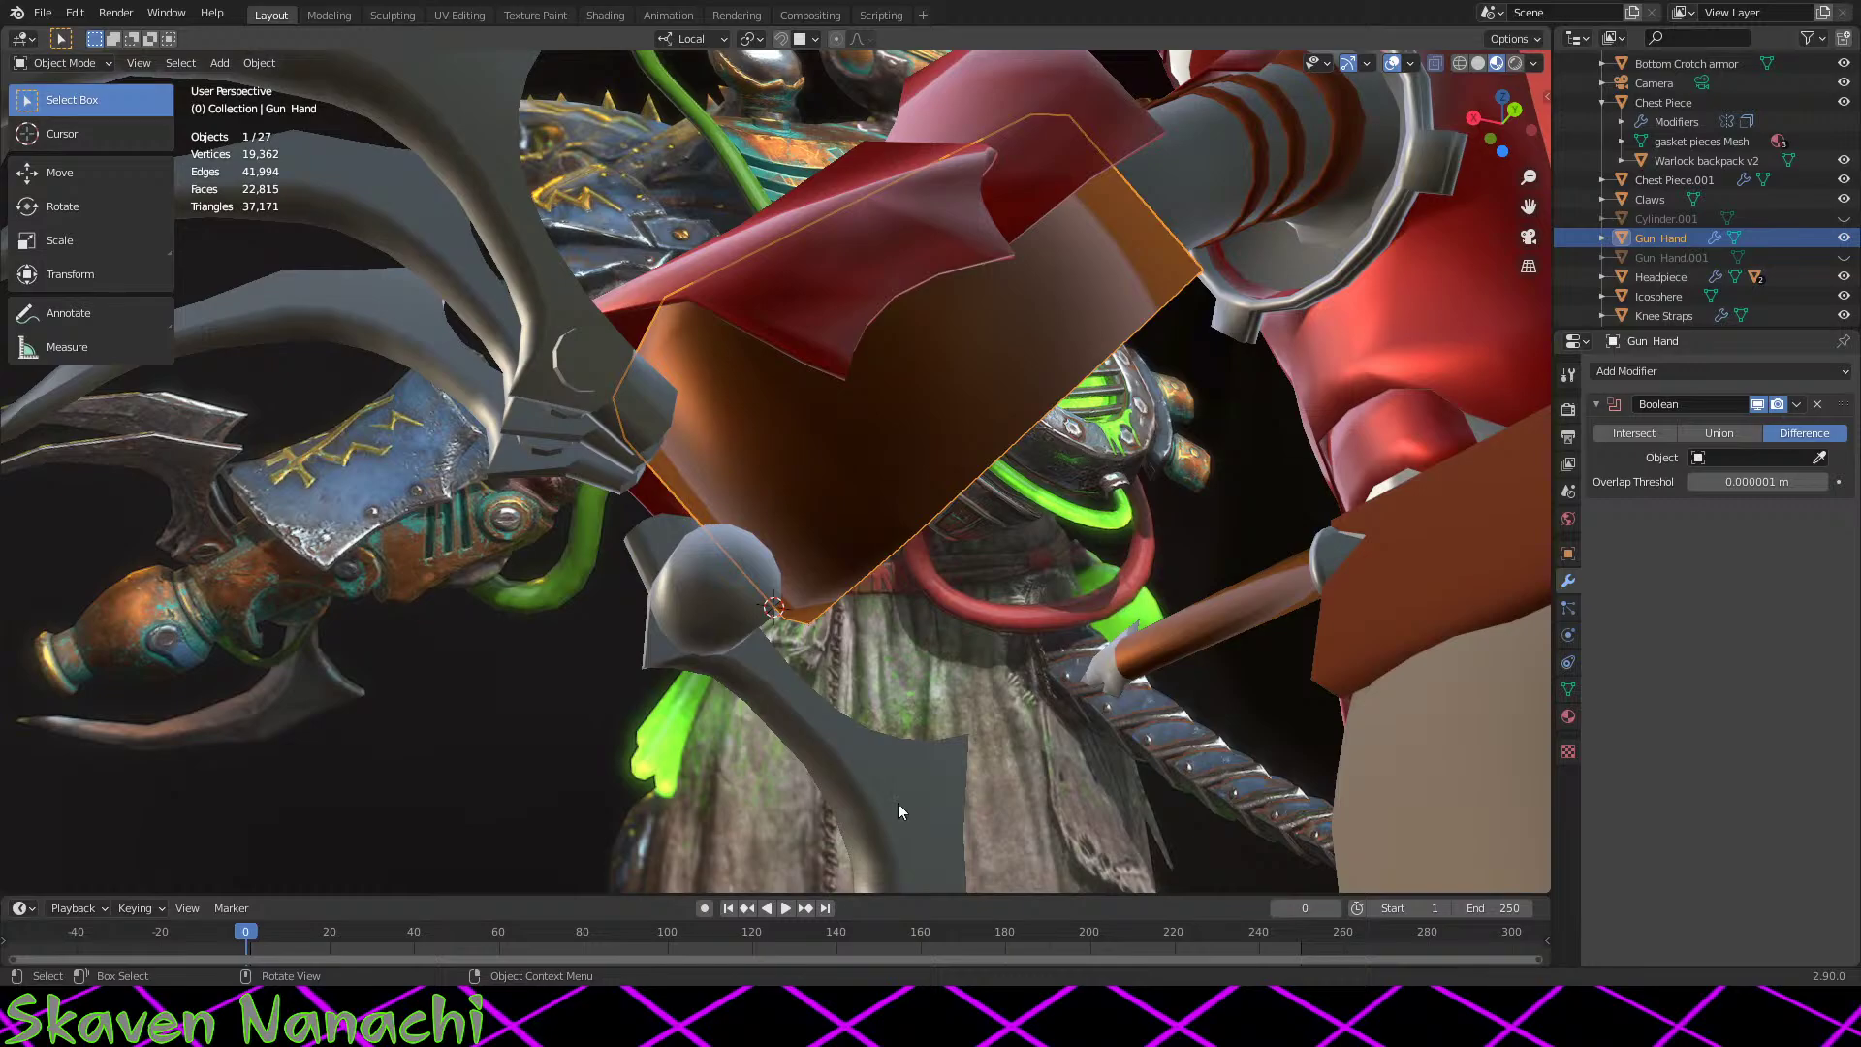
middle_click_drag(897, 811, 858, 603)
key("Tab")
scroll(858, 603, "up", 4)
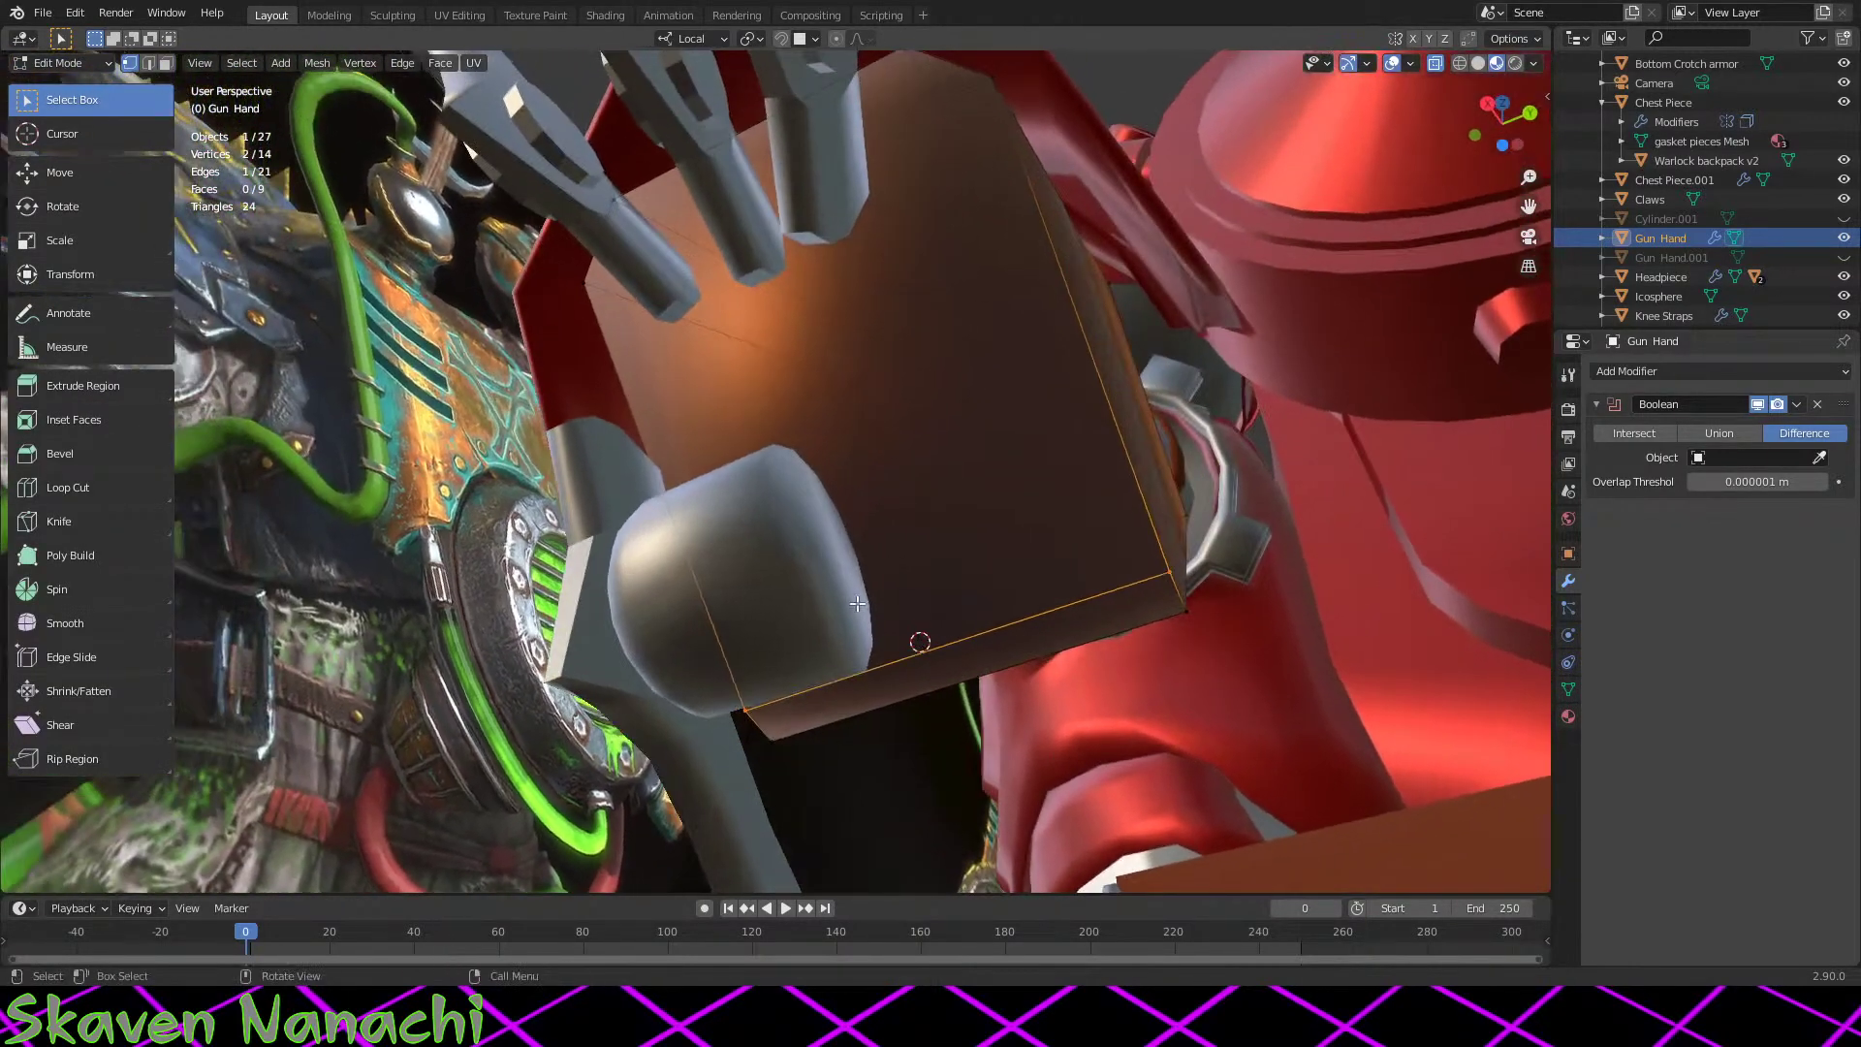
left_click(147, 63)
middle_click_drag(1187, 585, 765, 669)
left_click(877, 807, "shift")
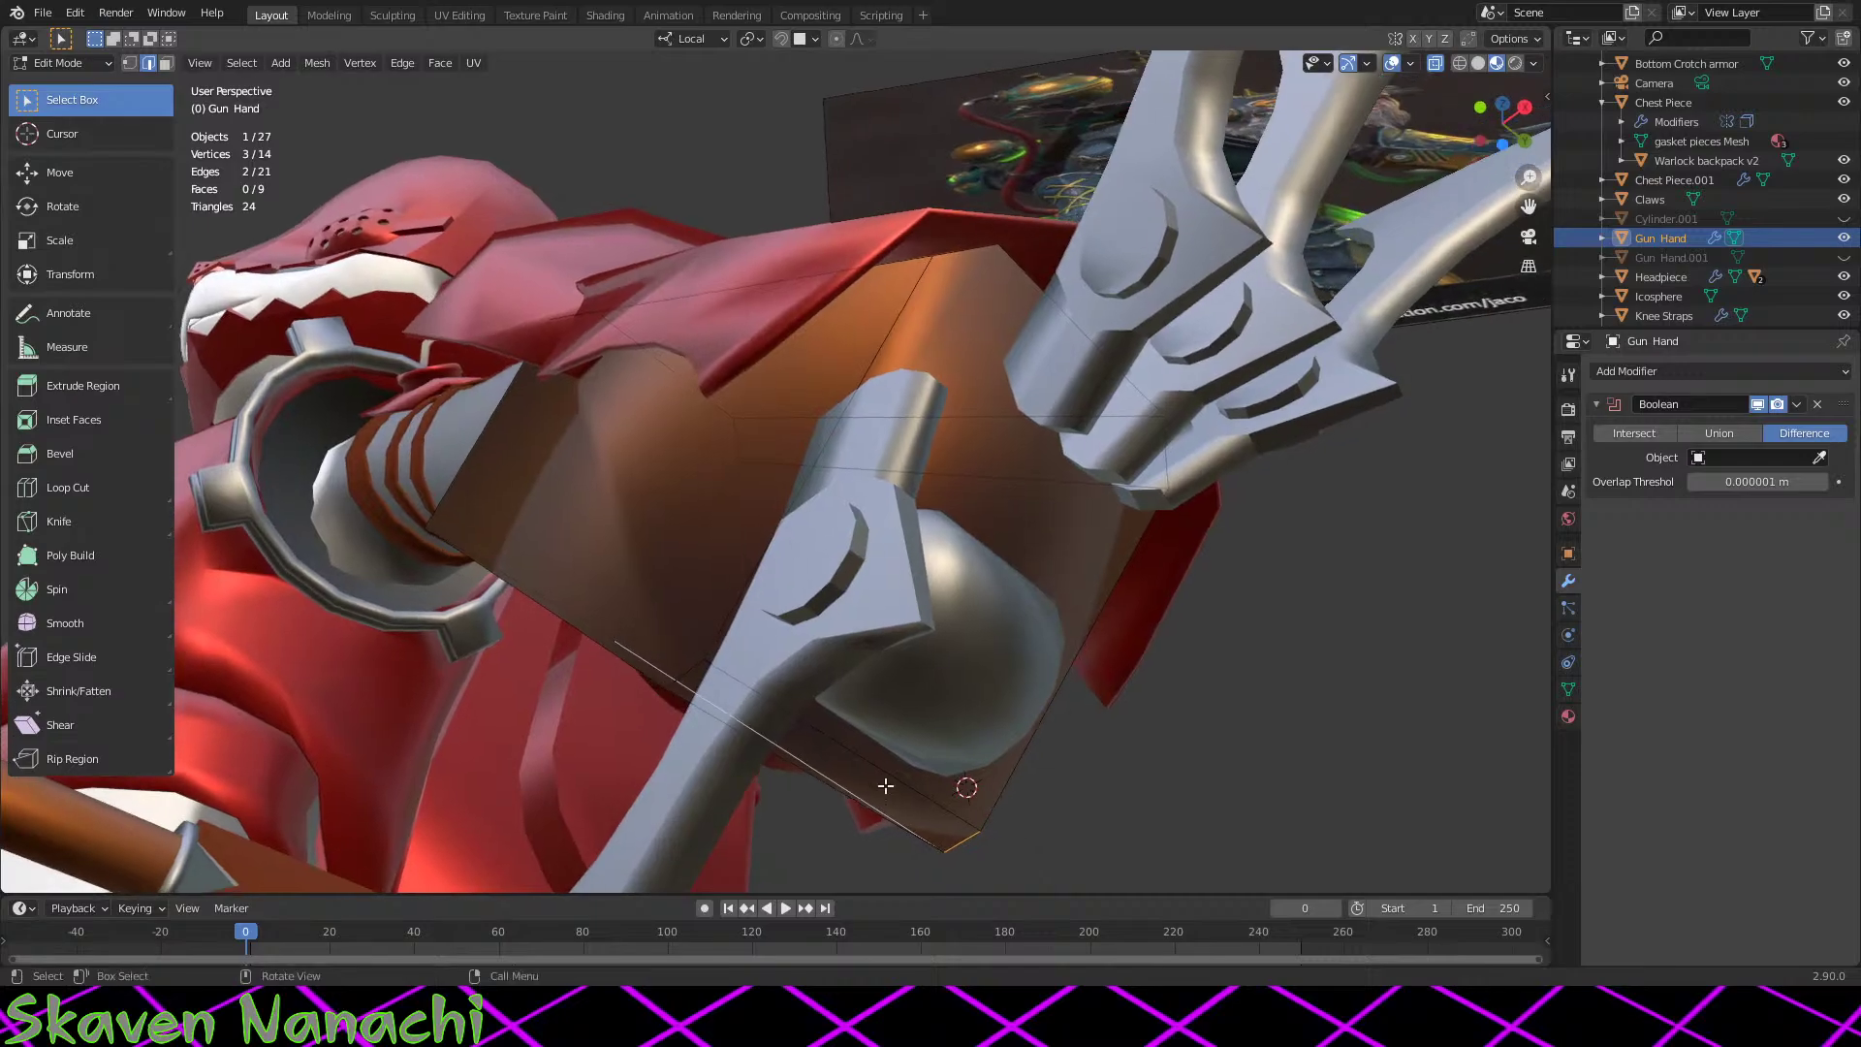
left_click(603, 623, "shift")
left_click(685, 669, "shift")
middle_click_drag(685, 669, 105, 568)
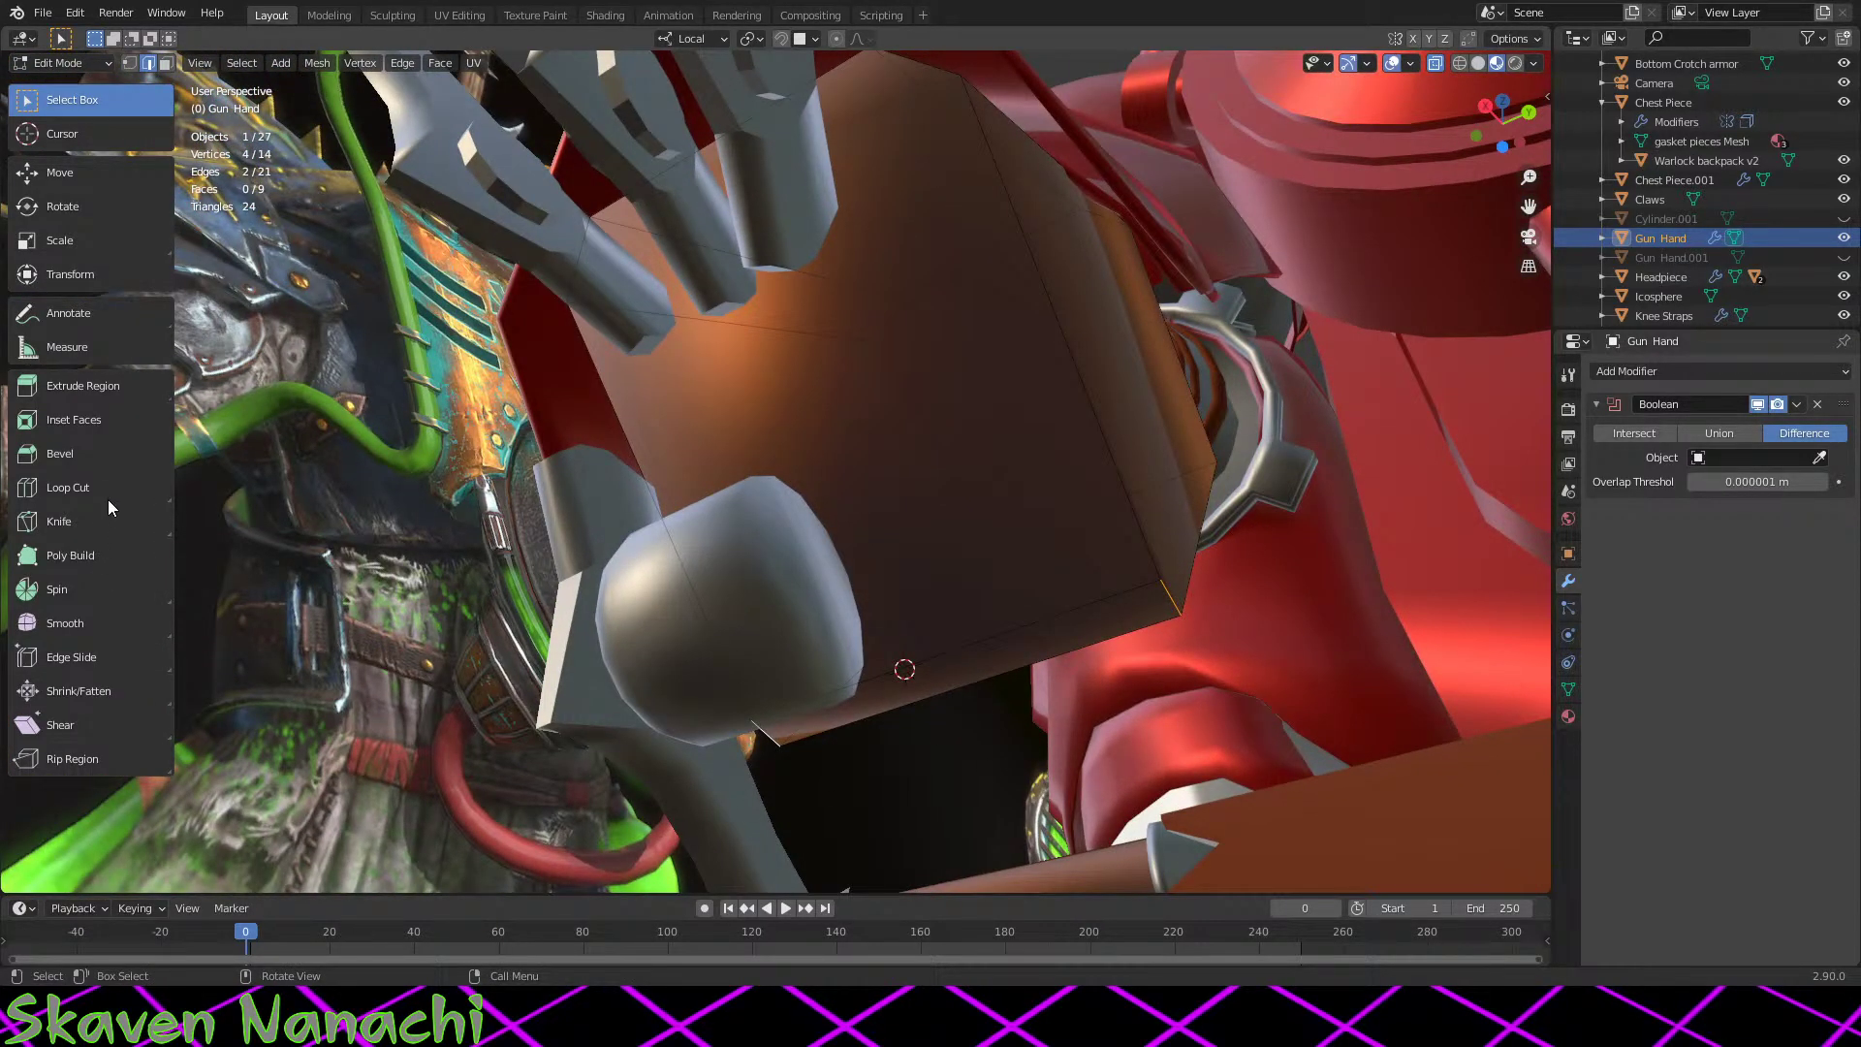
left_click(96, 452)
middle_click_drag(193, 504, 241, 665)
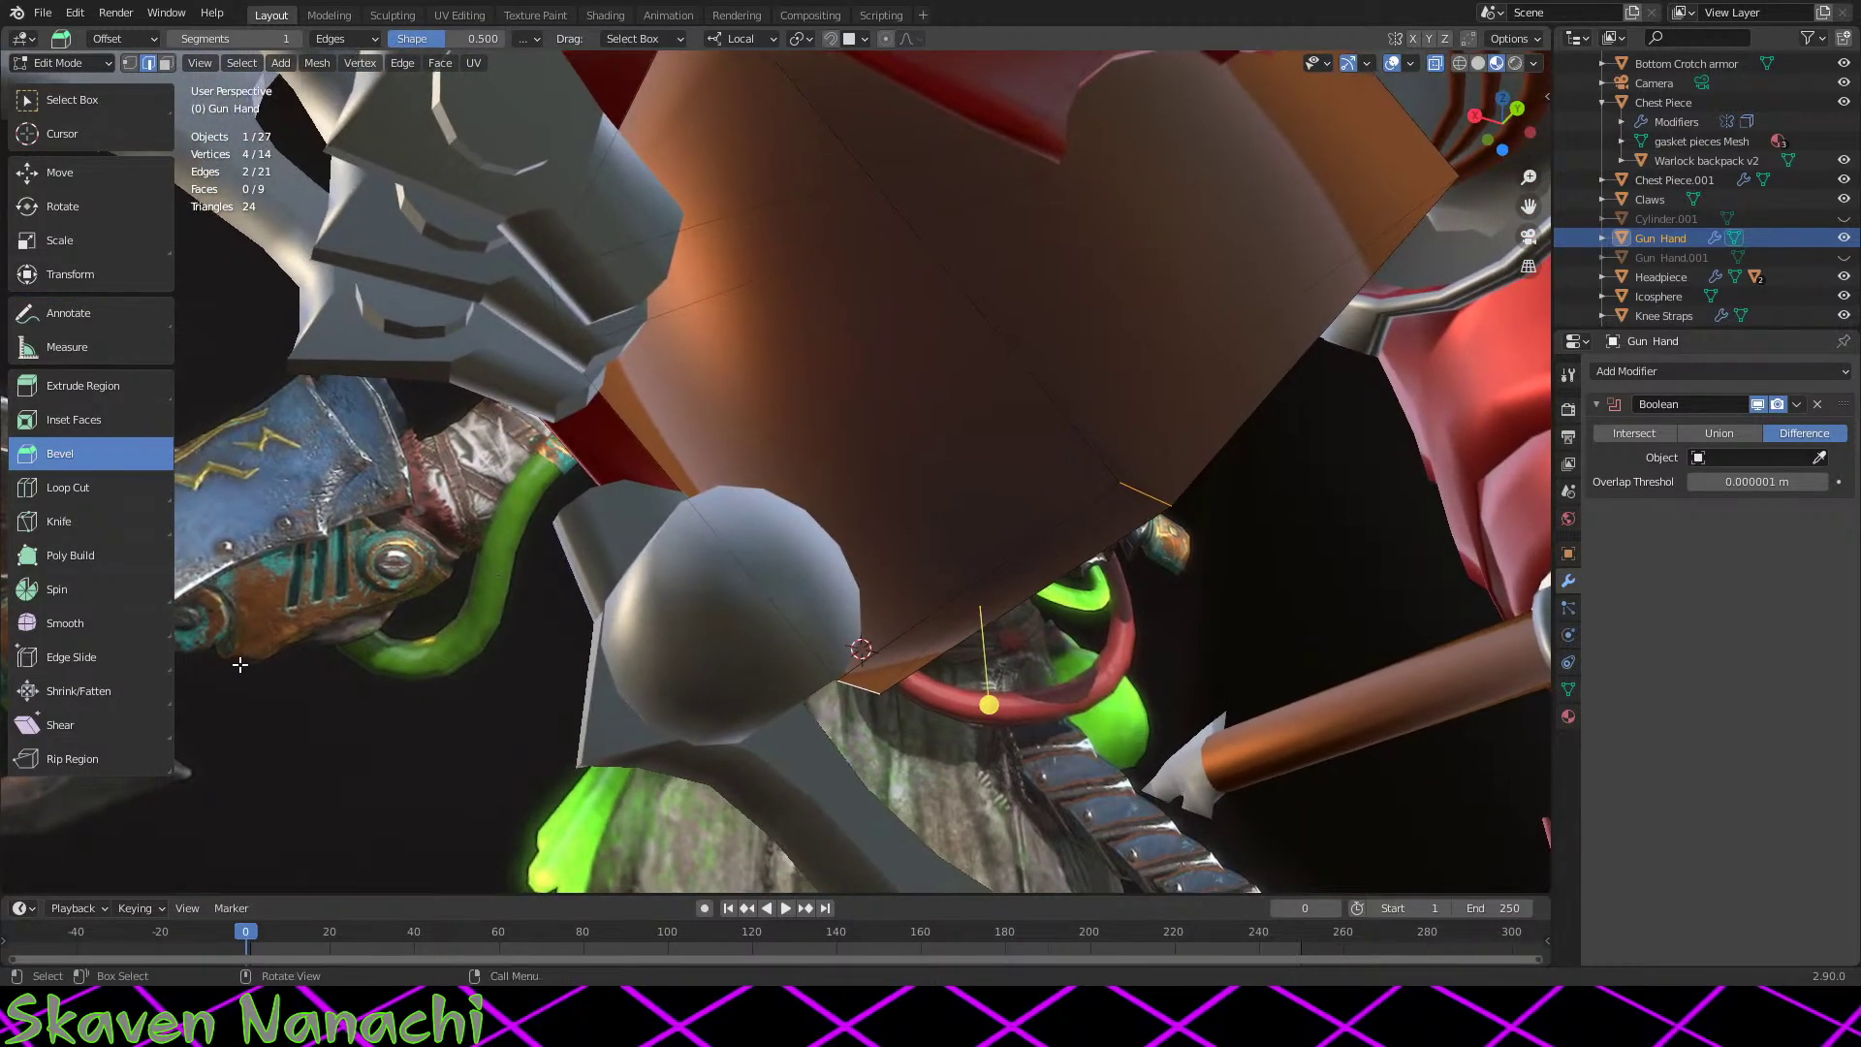
middle_click_drag(785, 677, 834, 678)
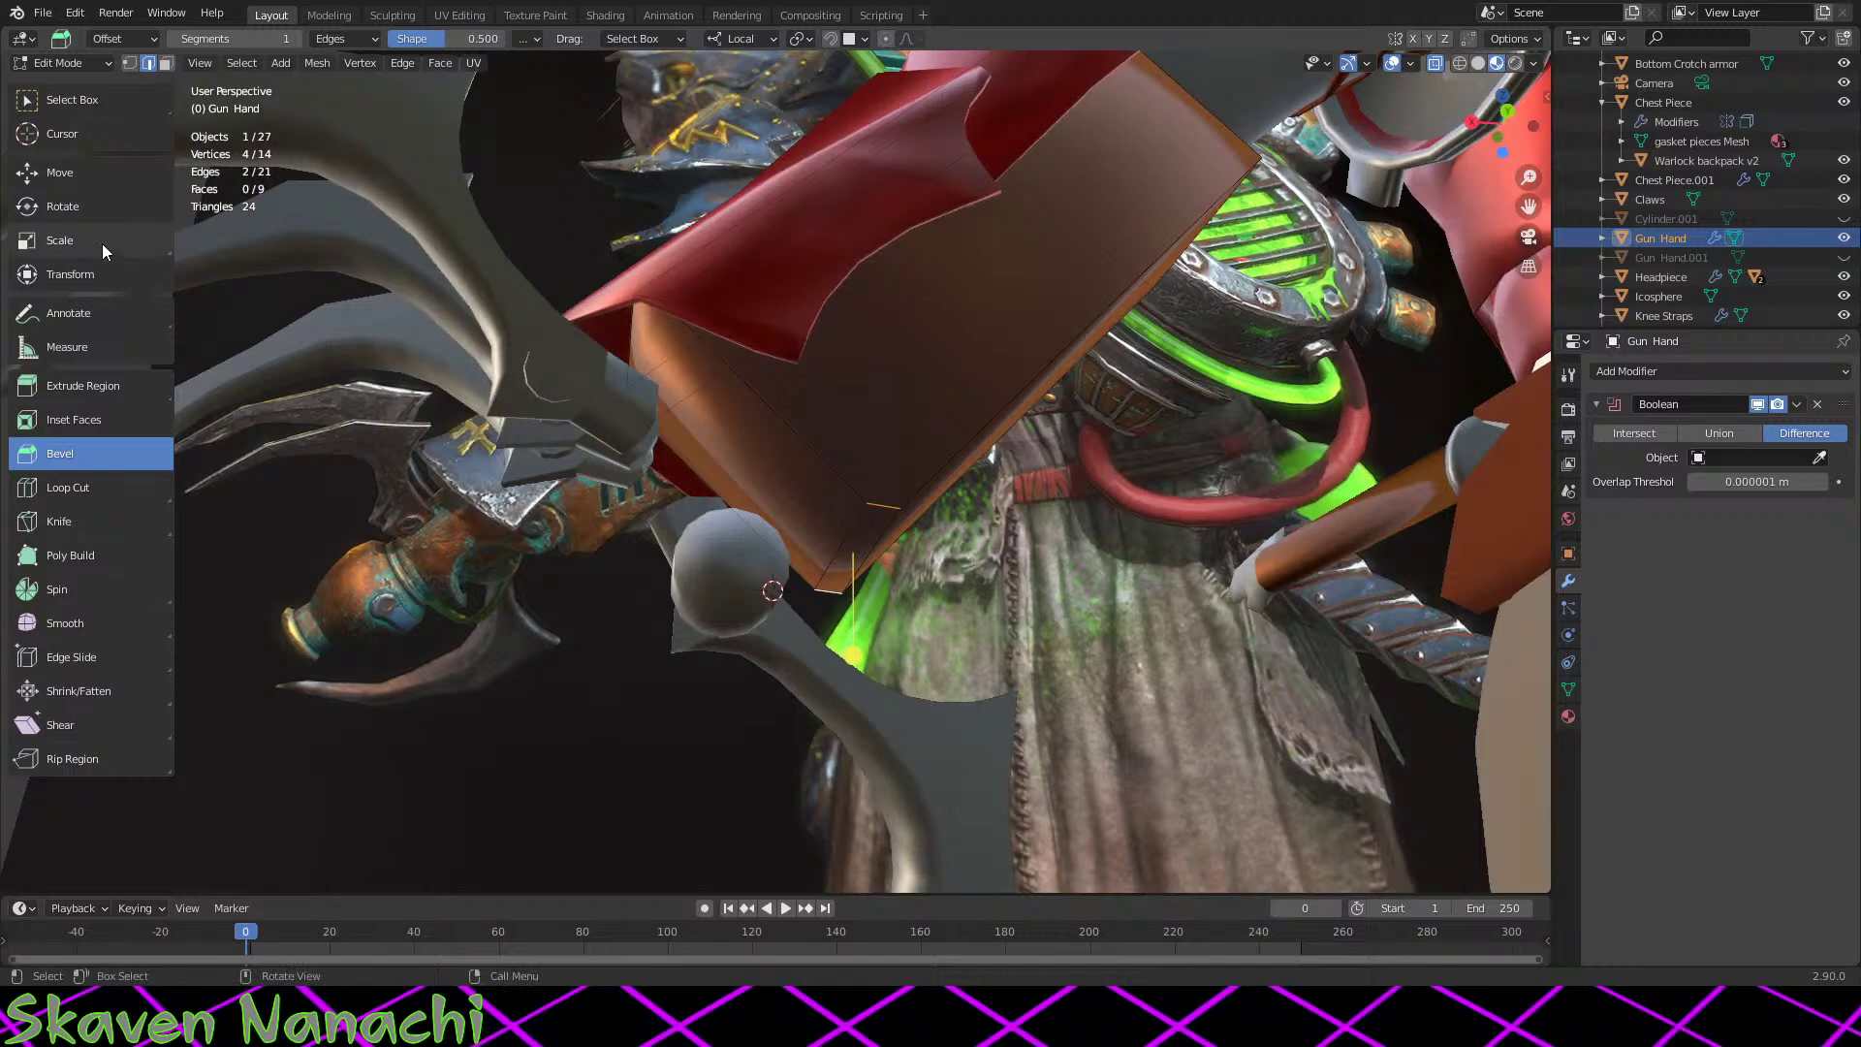
left_click(115, 100)
left_click(694, 697)
Step: Leave Gun Hand mesh editing and unhide the wrist piece Cylinder.001 to compare it with the bevelled corner
middle_click_drag(694, 697, 841, 739)
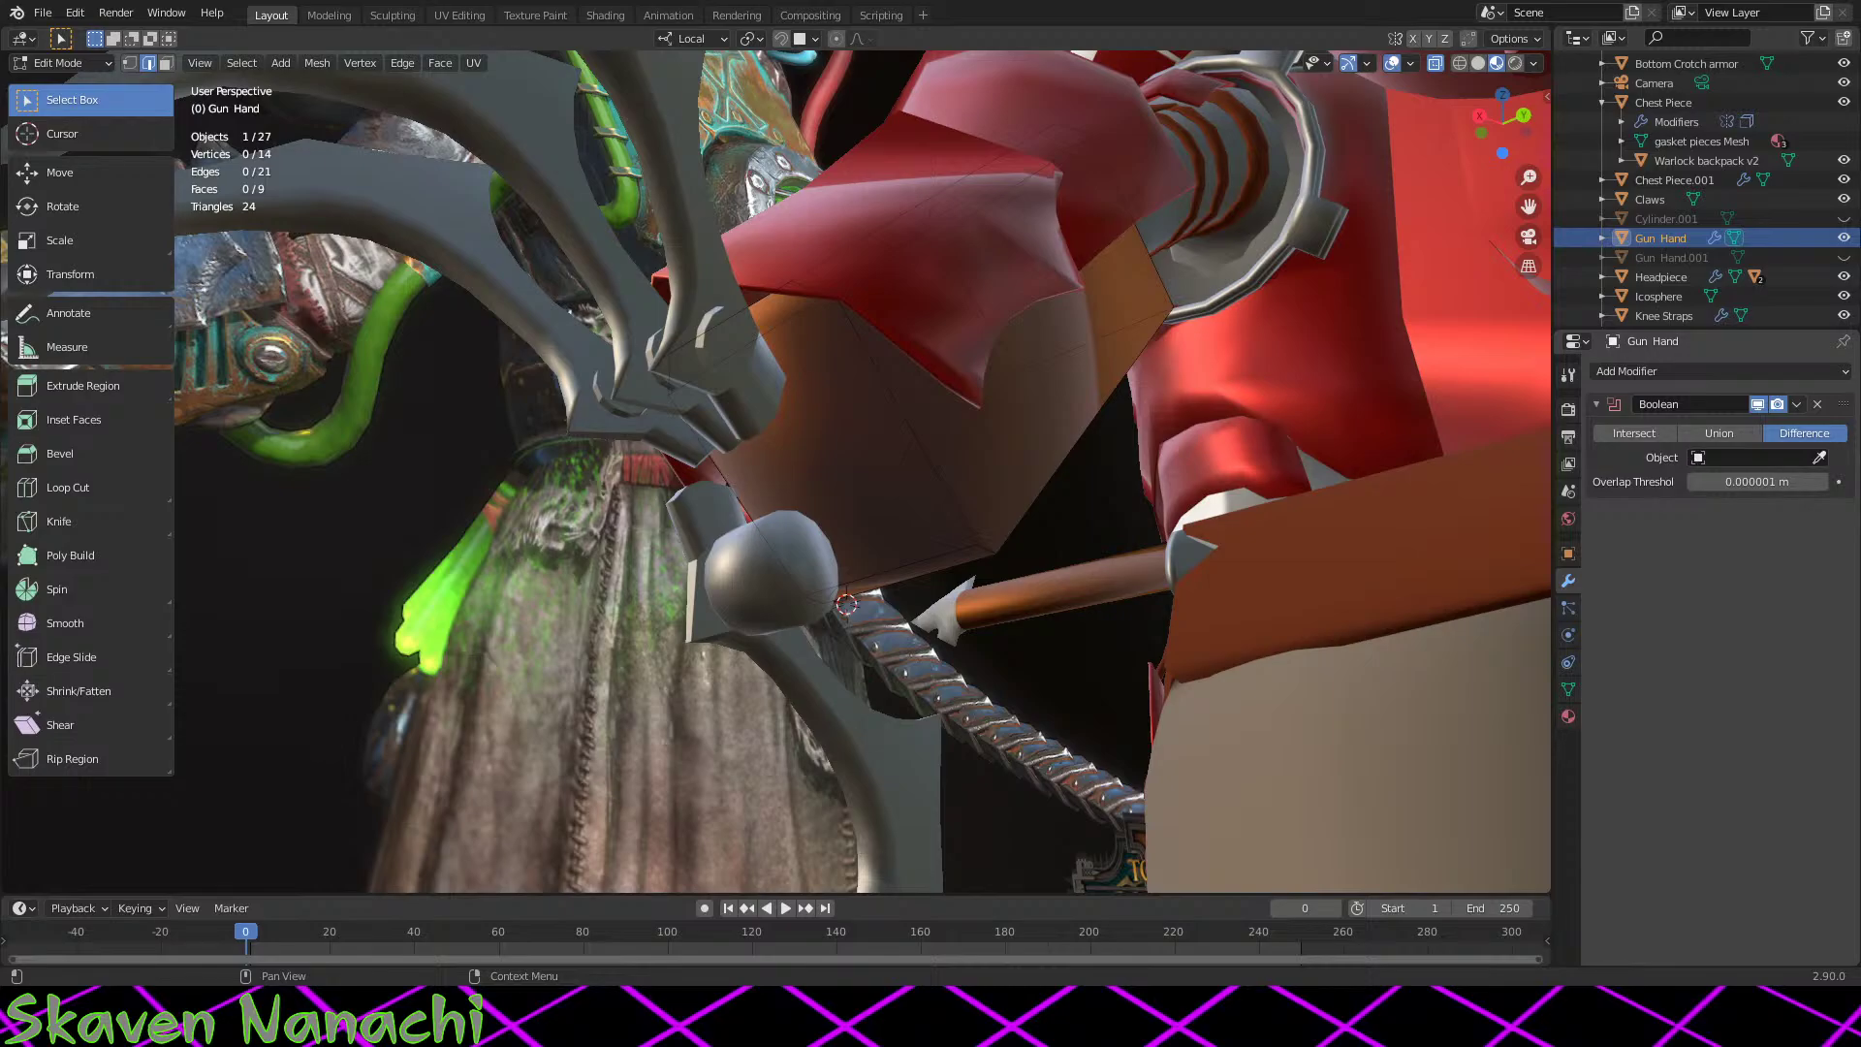
middle_click_drag(1163, 543, 713, 576)
key("Tab")
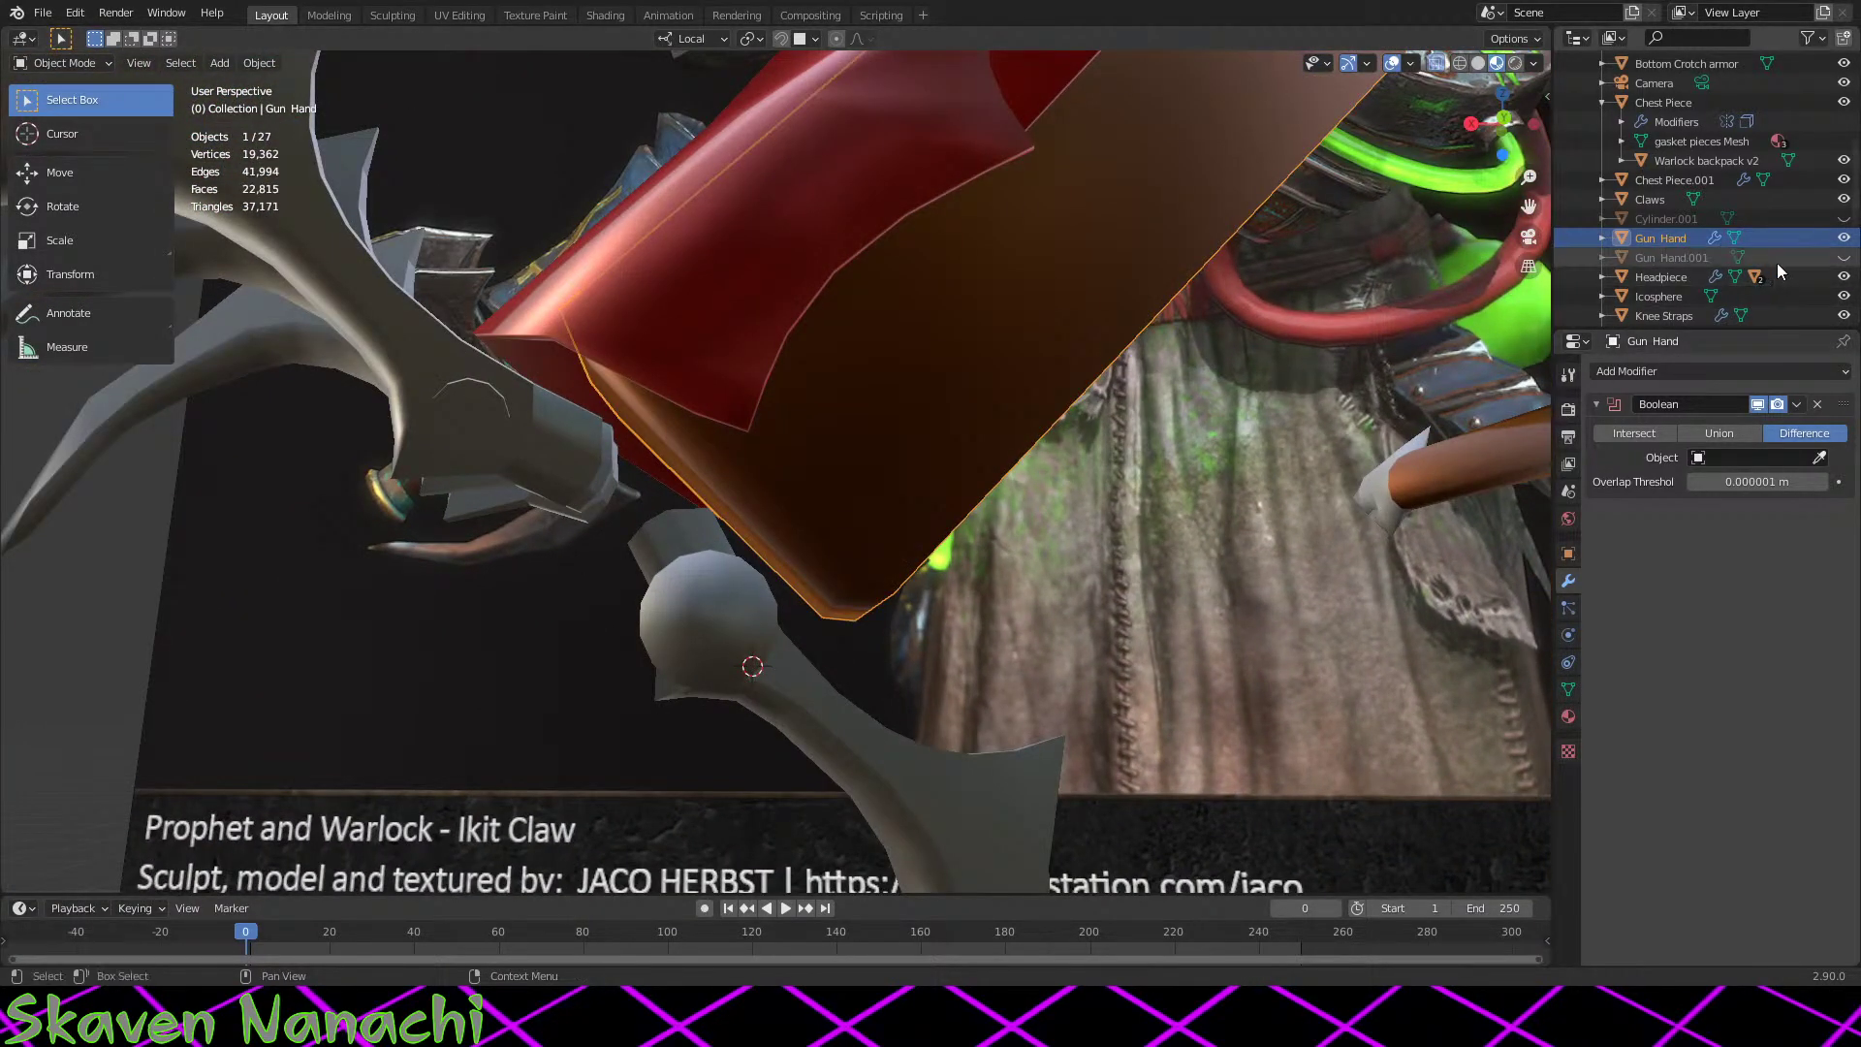
left_click(1844, 258)
left_click(1844, 258)
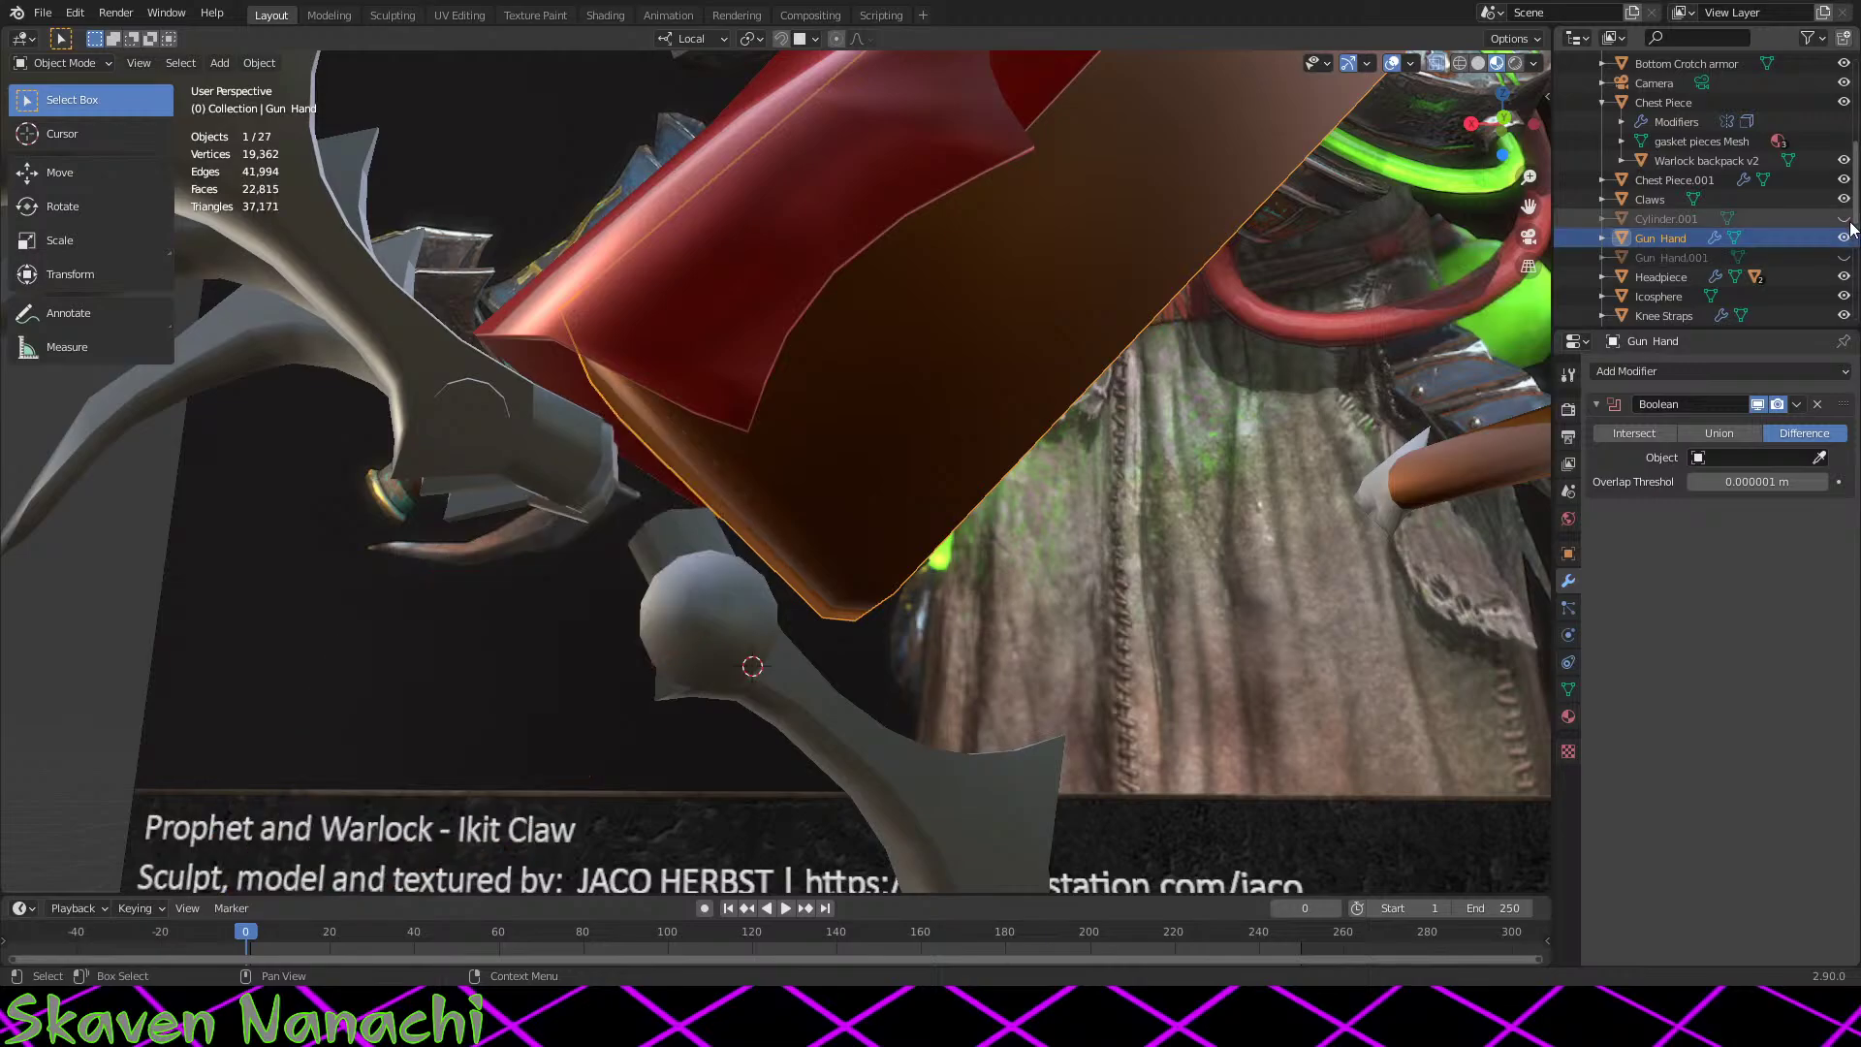
left_click(1844, 220)
middle_click_drag(1250, 461, 1080, 516)
middle_click_drag(917, 584, 928, 579)
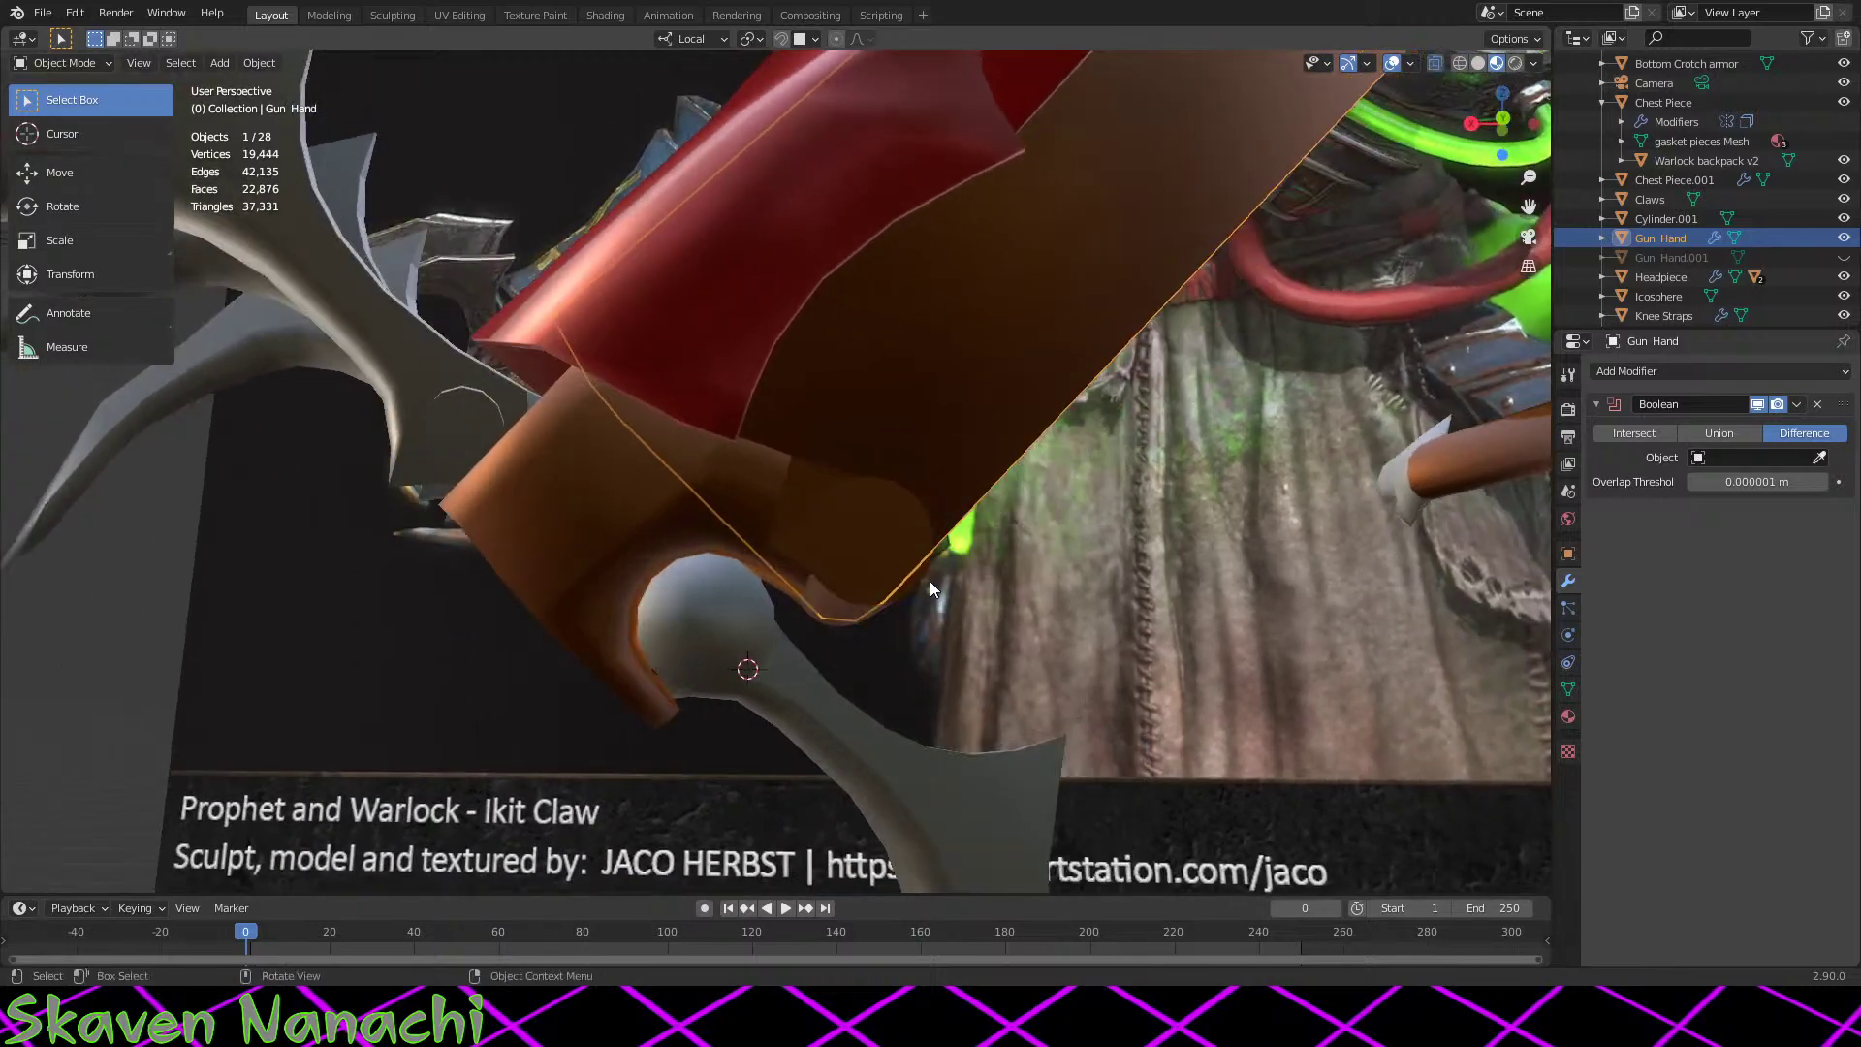
Step: Inspect the wrist piece's mesh against the forearm corner, return to Object Mode and hide Cylinder.001 again
key("Tab")
key("Tab")
left_click(876, 597)
key("Tab")
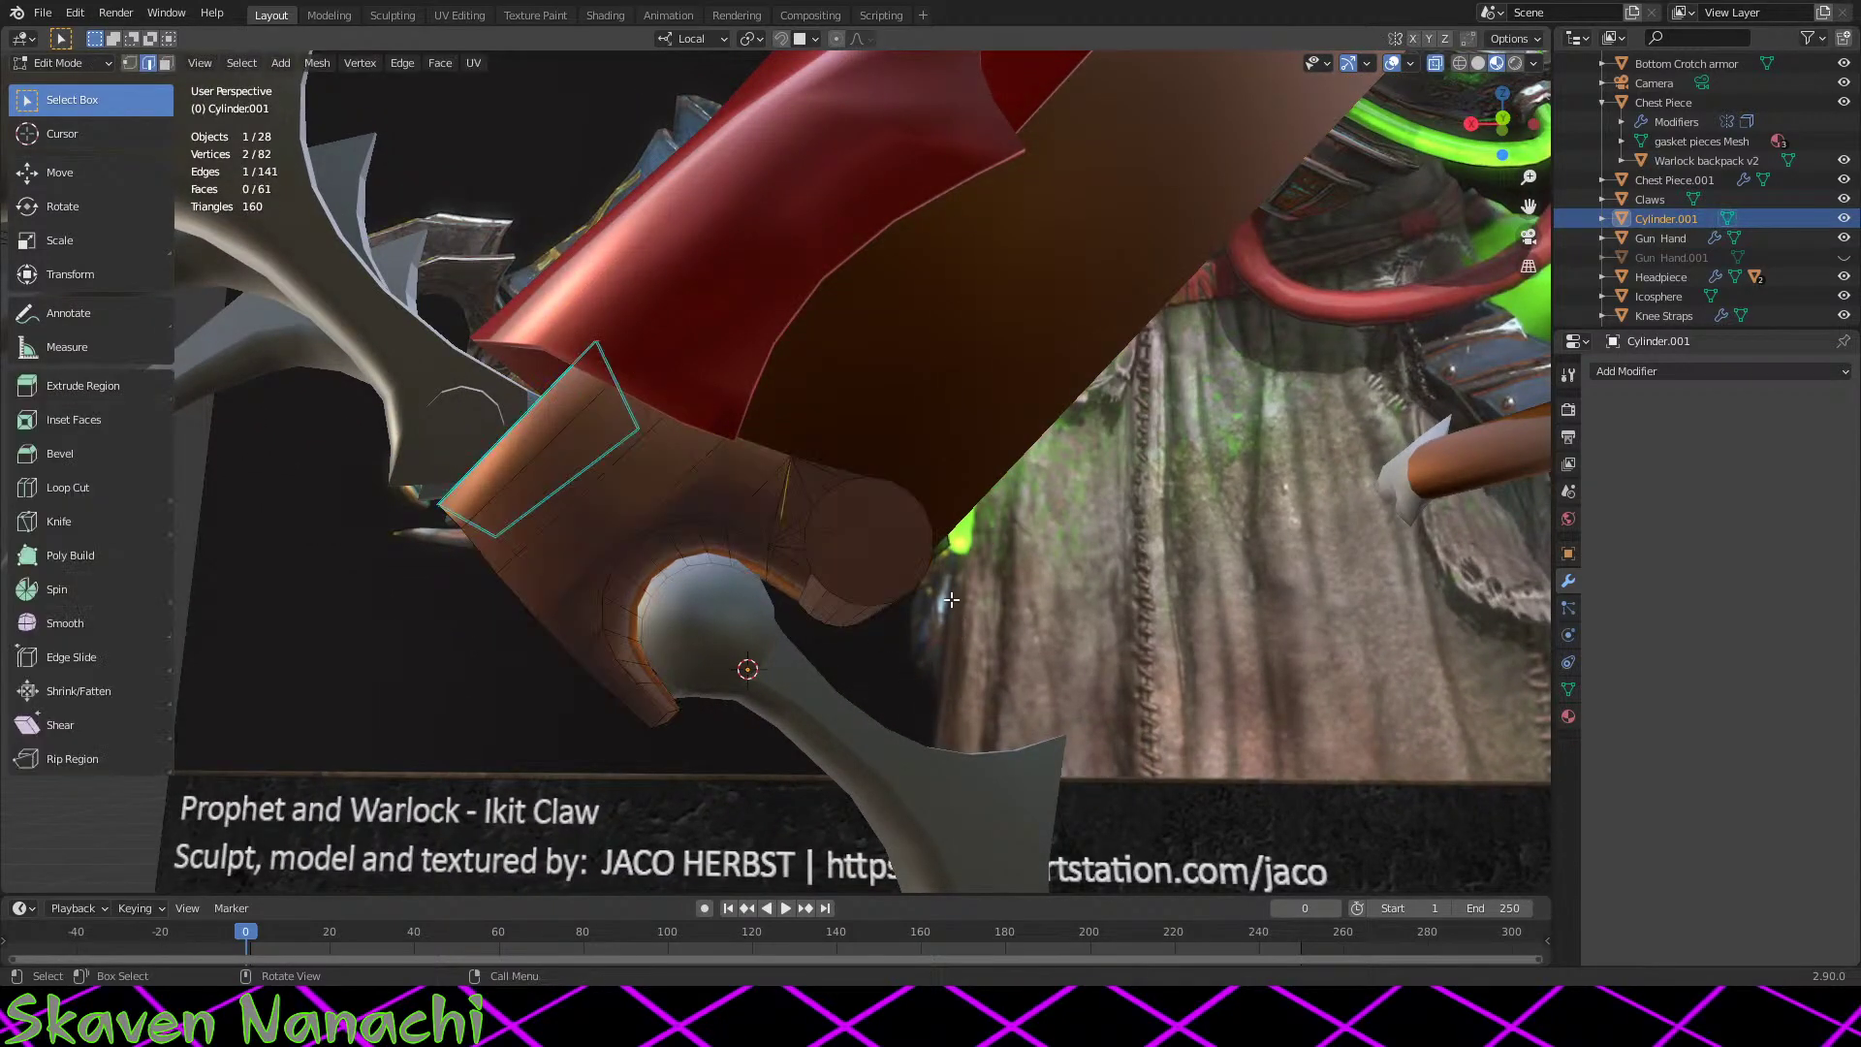
middle_click_drag(928, 694, 950, 669)
key("Tab")
left_click(1843, 219)
Step: Add a mesh cylinder at the 3D cursor by the wrist with 18 vertices, radius 0.075 m and depth 0.2 m
middle_click_drag(853, 533, 436, 456)
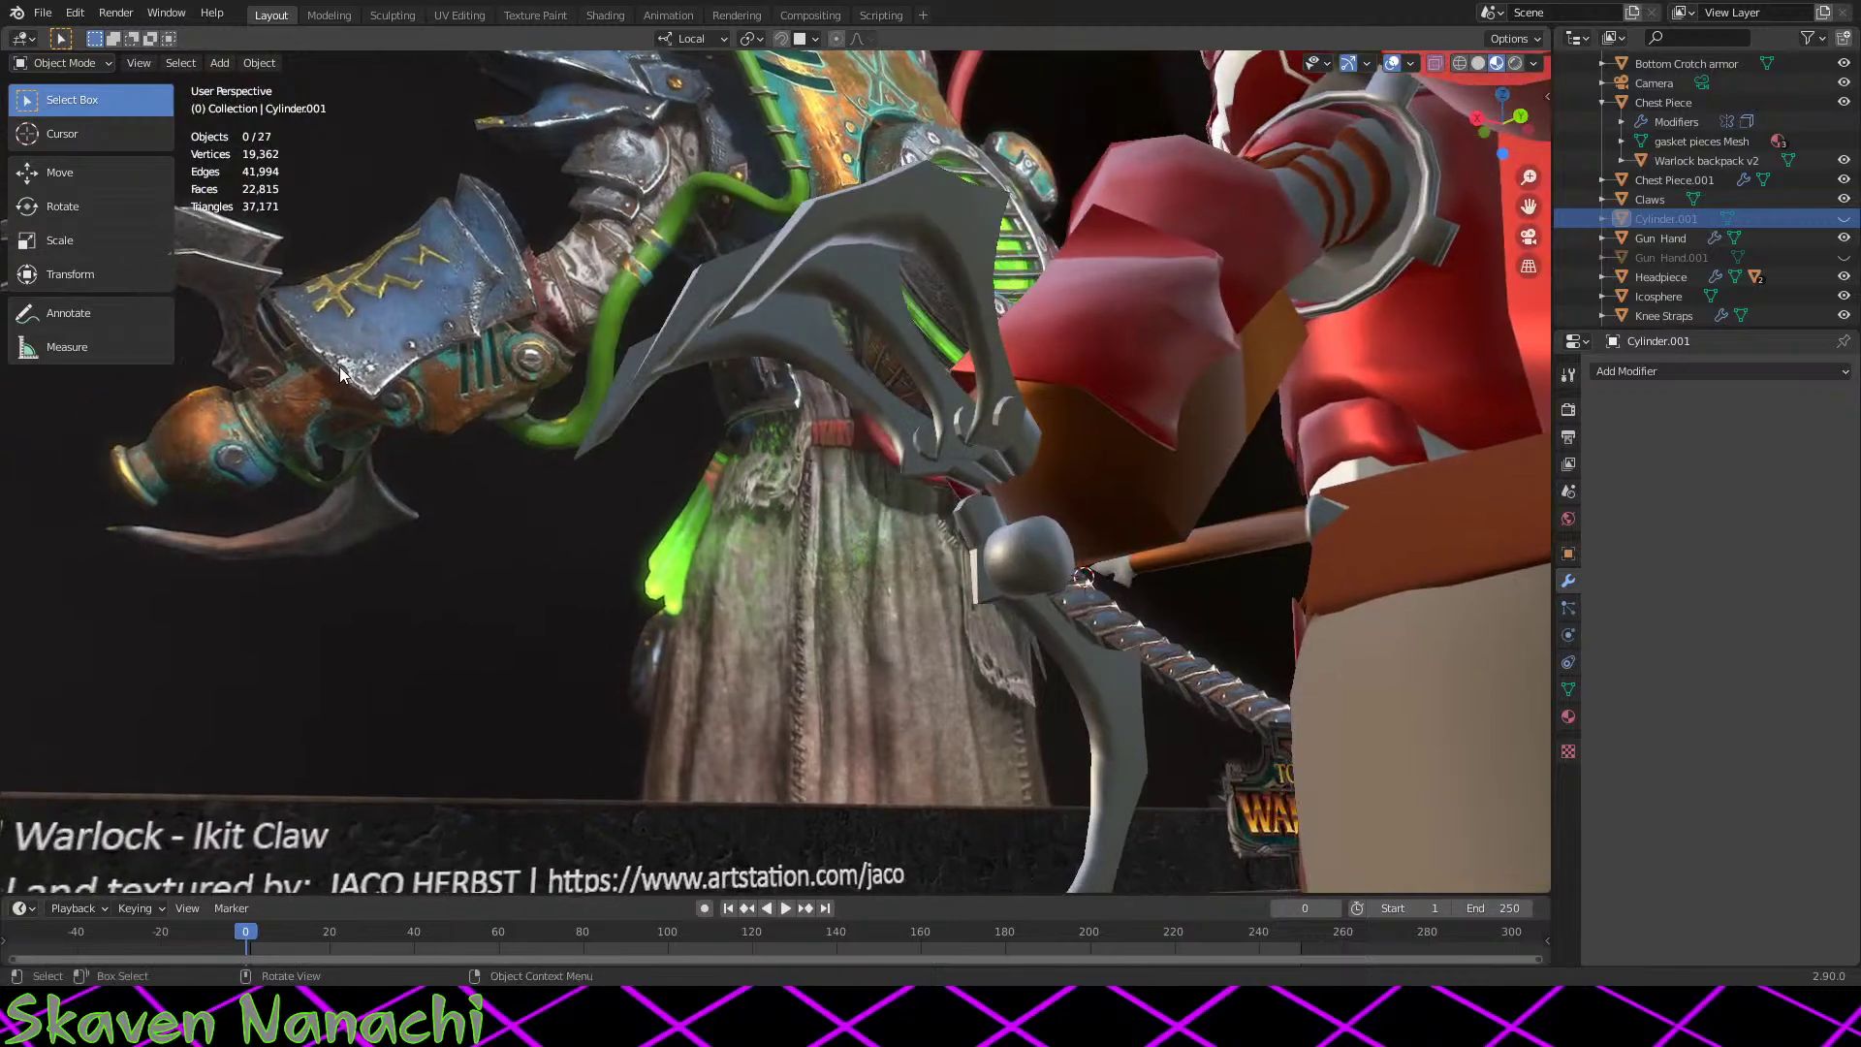
middle_click_drag(1260, 632, 1220, 632)
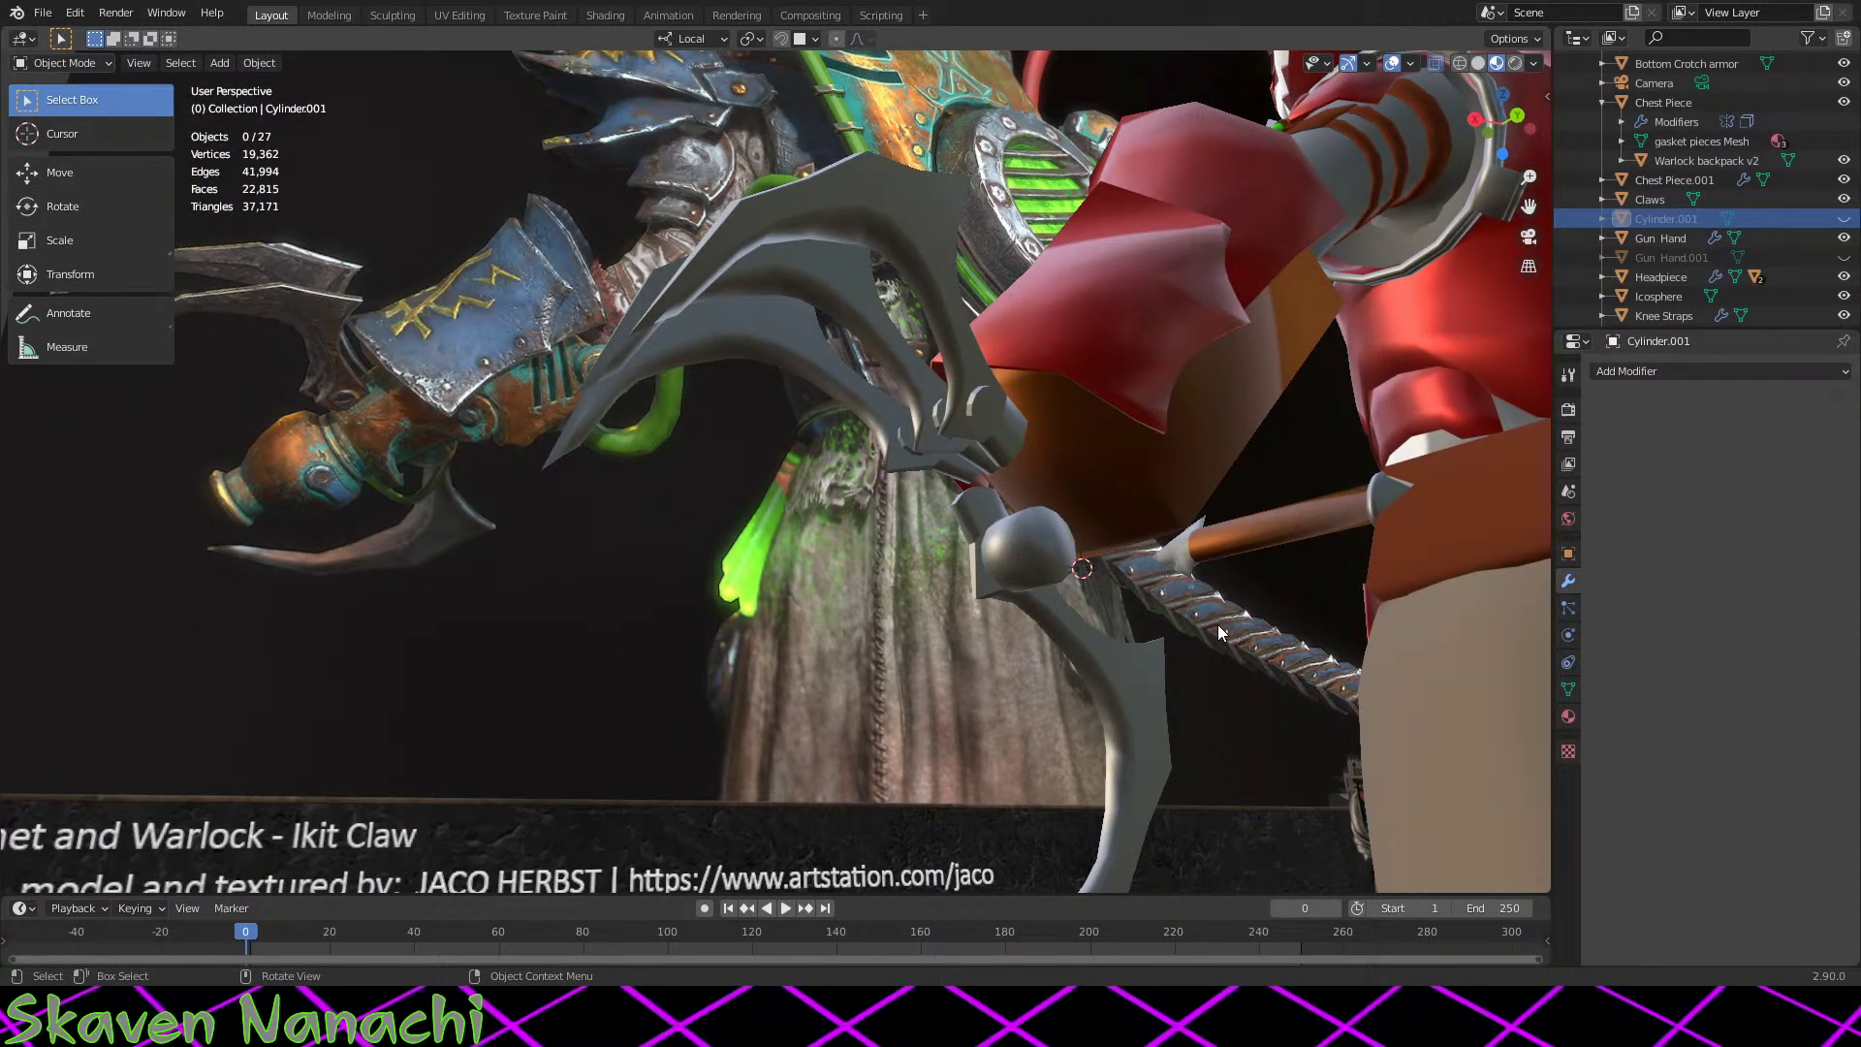
middle_click_drag(1218, 624, 911, 813)
key("shift+a")
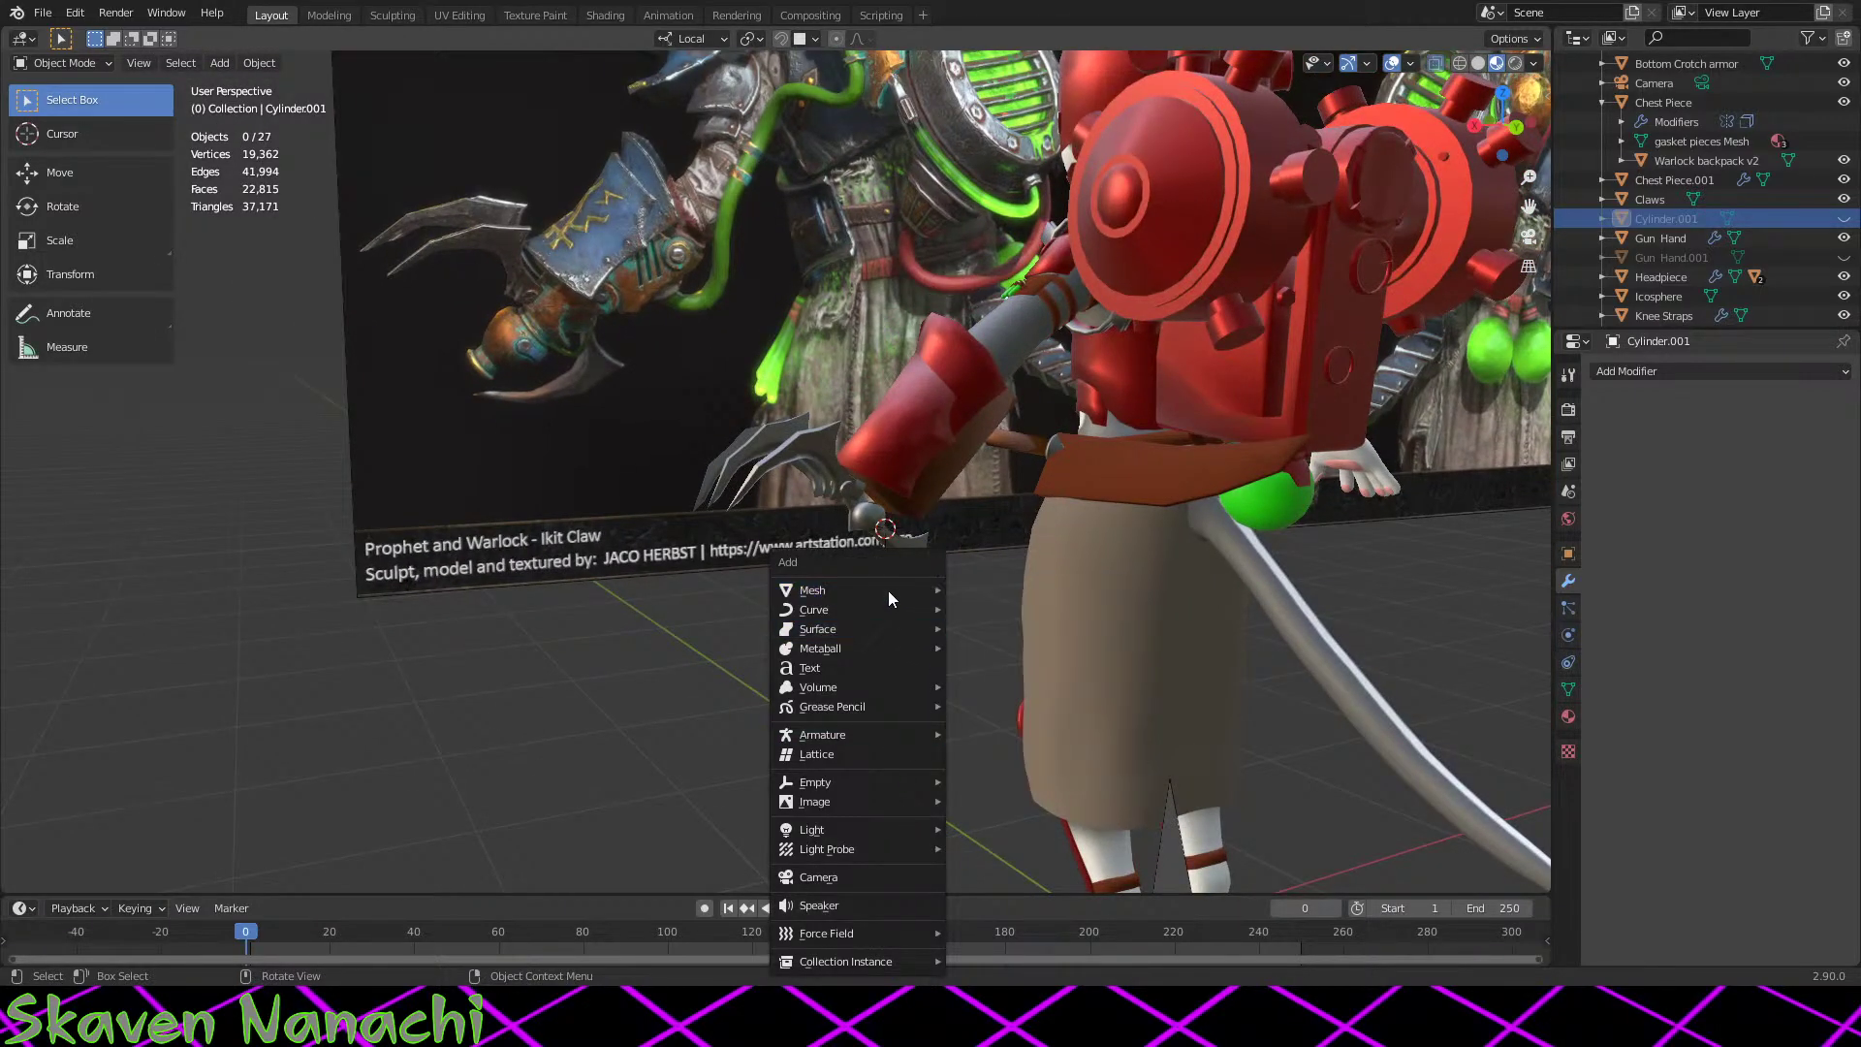
mouse_move(887, 590)
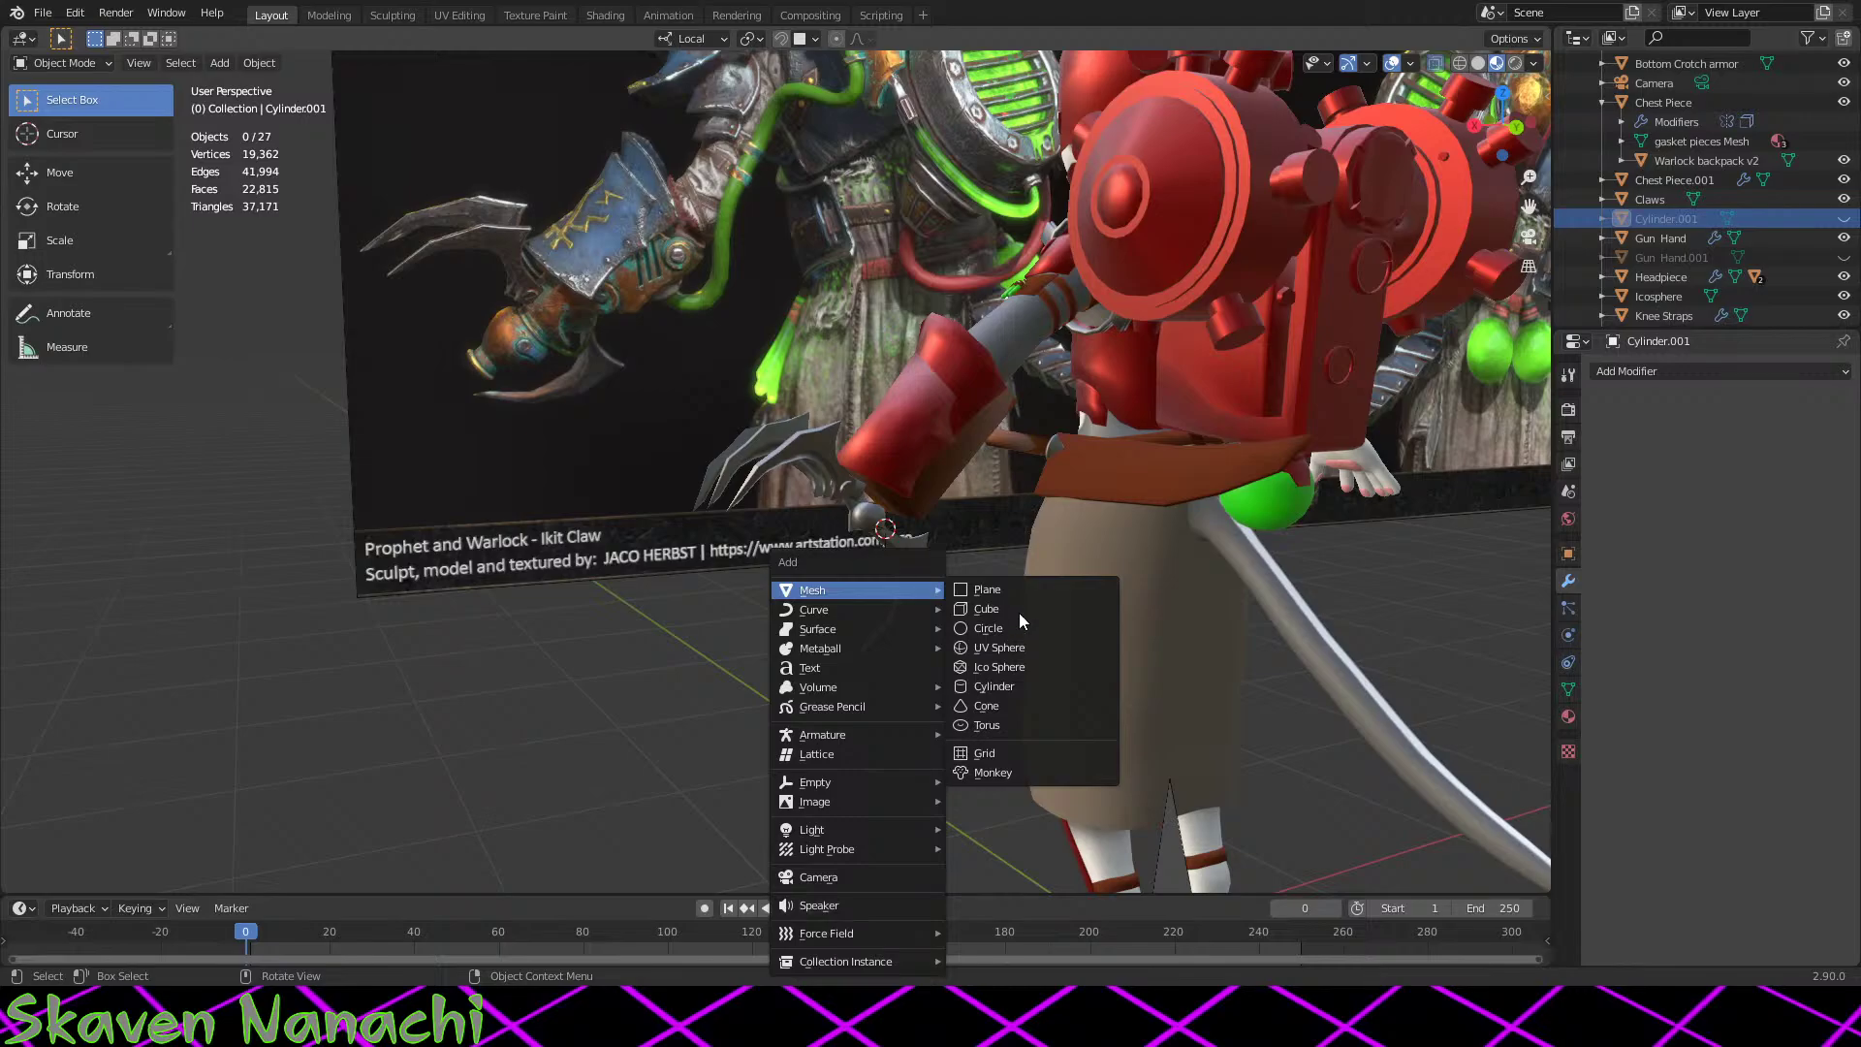
left_click(993, 686)
Step: Rotate the new wrist cylinder 90° about its local X axis
scroll(926, 613, "up", 5)
middle_click_drag(926, 613, 1299, 588)
key("r")
key("x")
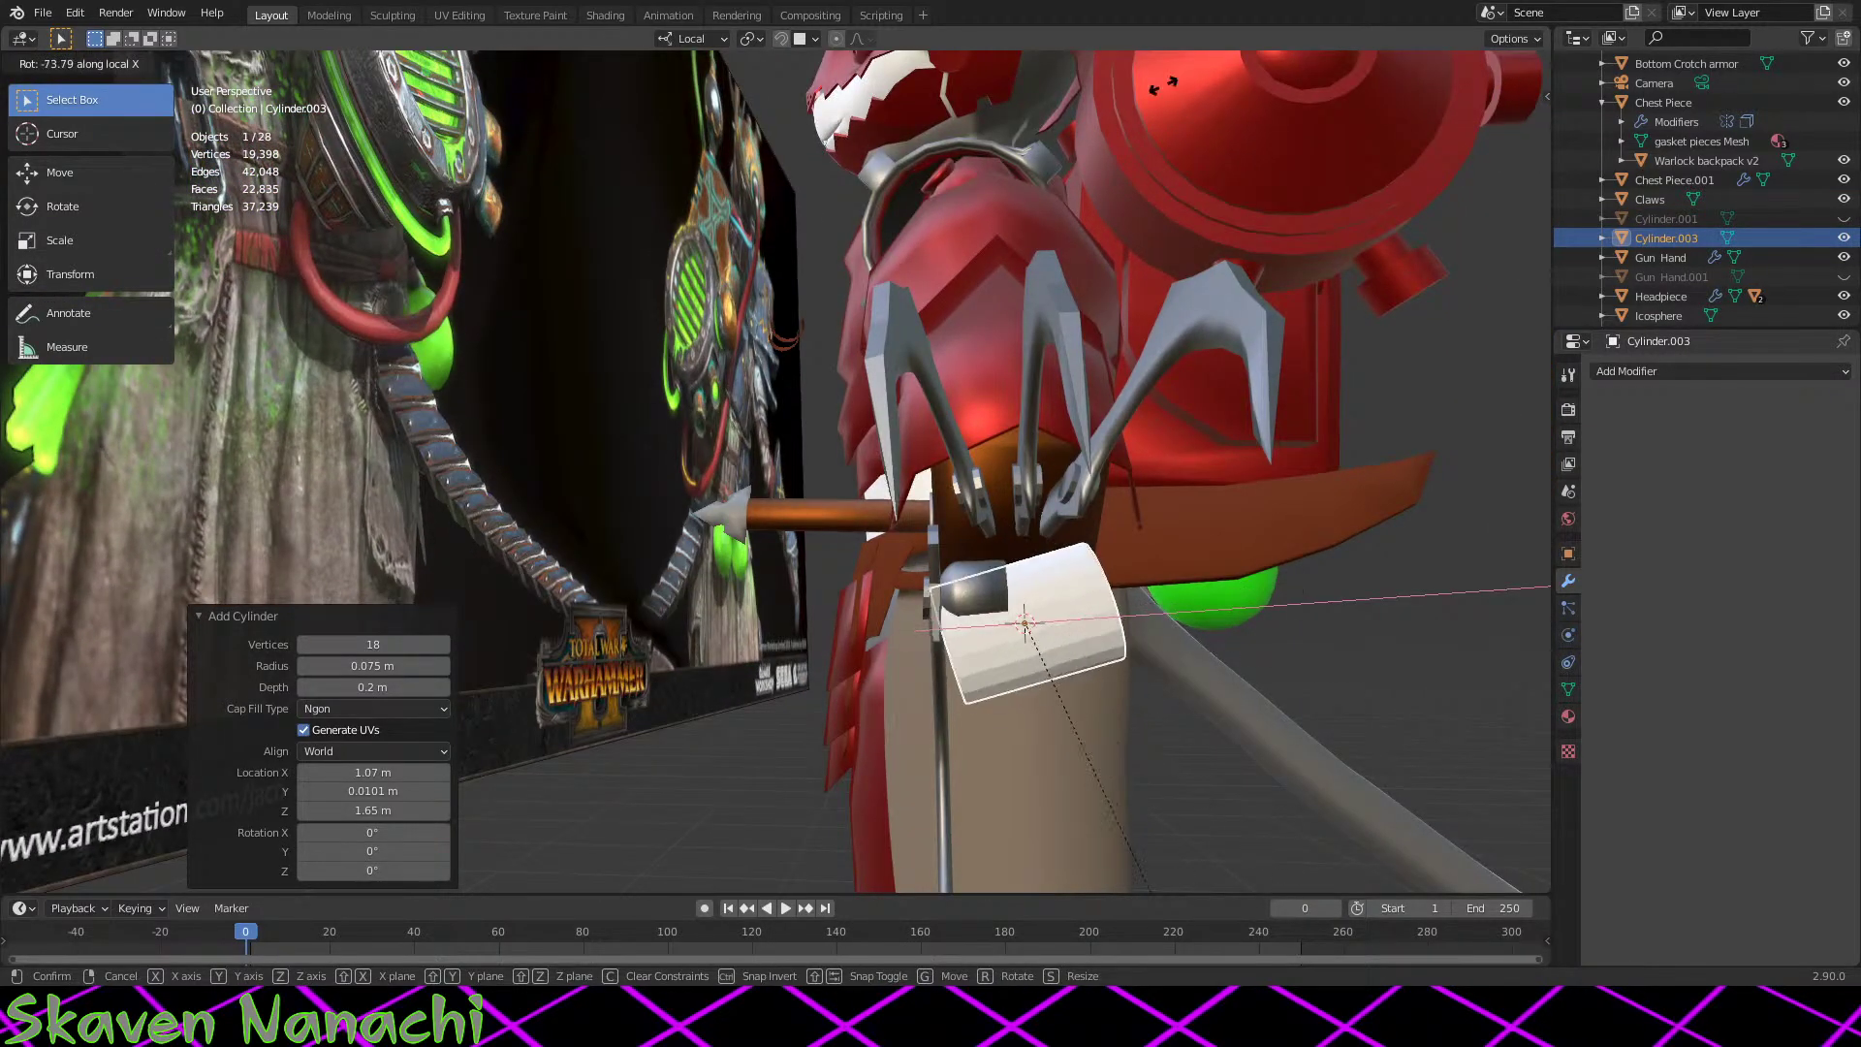
left_click(1039, 132)
left_click(347, 805)
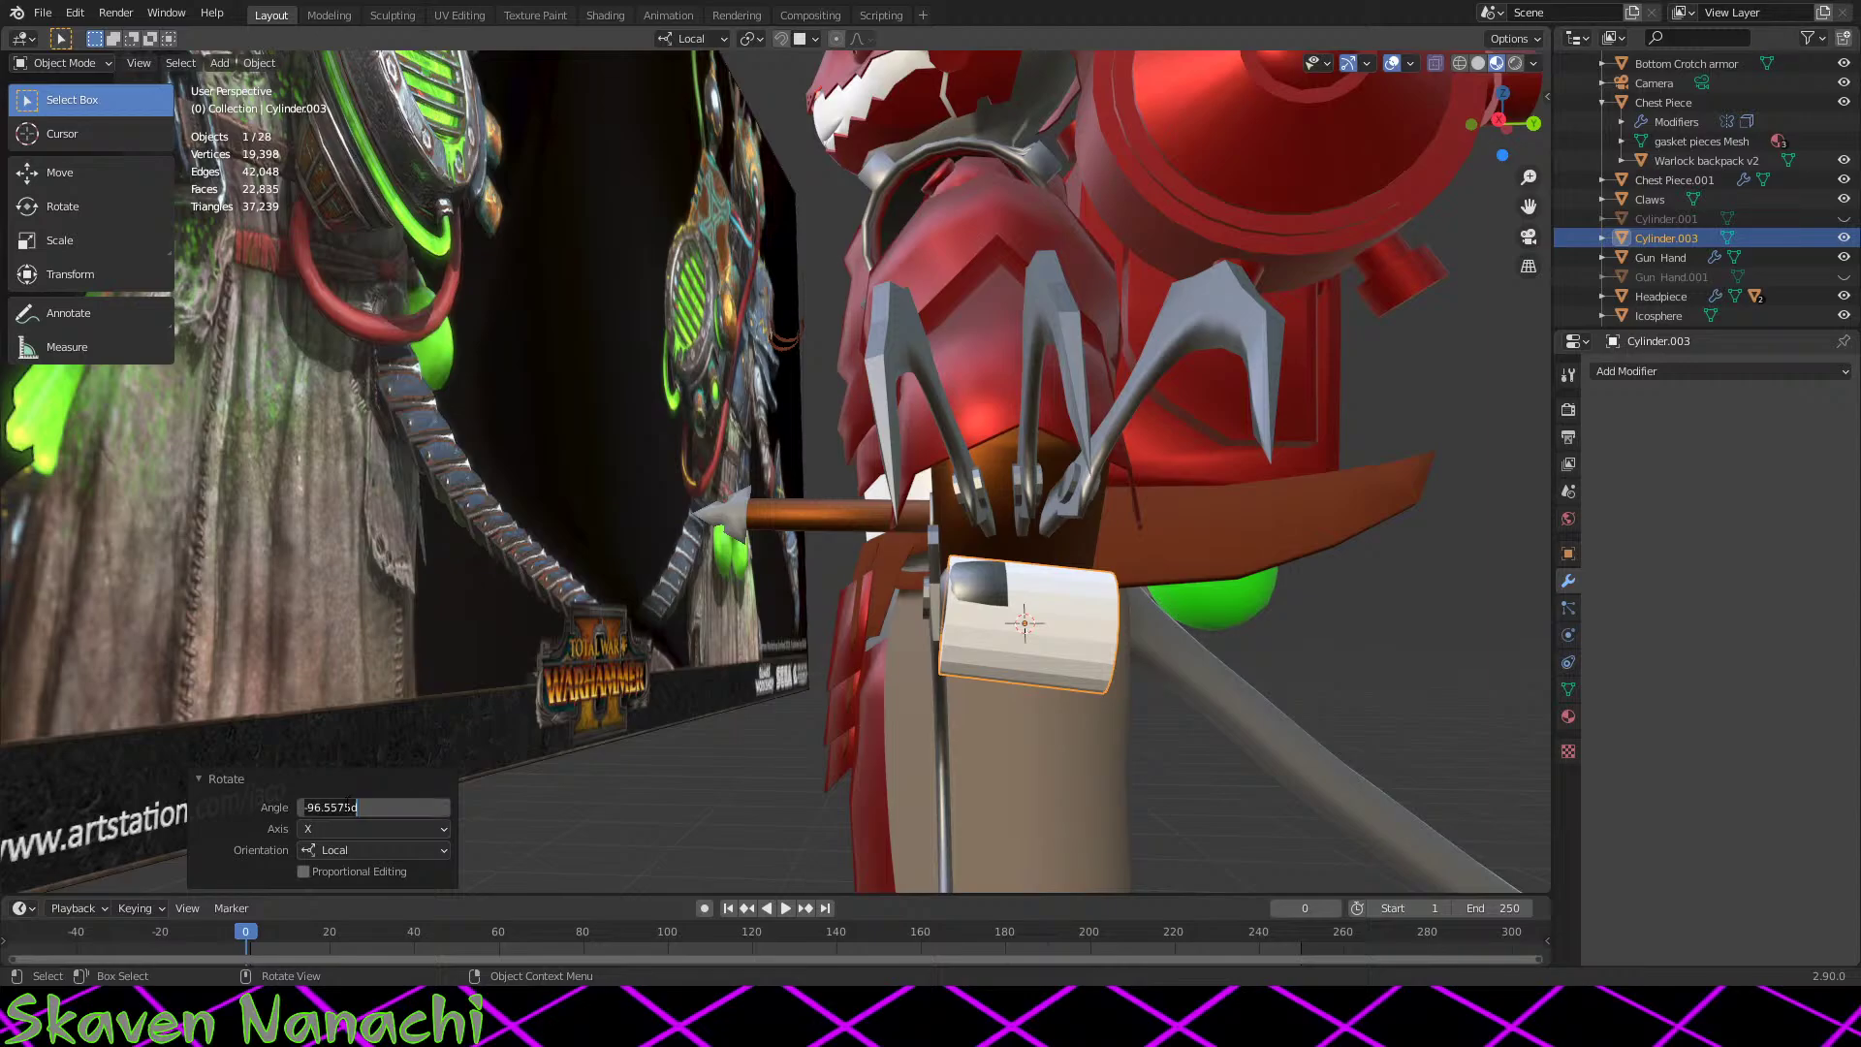
type("09")
key("BackSpace")
key("BackSpace")
type("90")
key("Return")
left_click(1299, 773)
Step: Enlarge the wrist cylinder's whole mesh to a scale of 1.488 and position it against the lower end of the forearm
middle_click_drag(1299, 774, 1014, 638)
left_click(1013, 638)
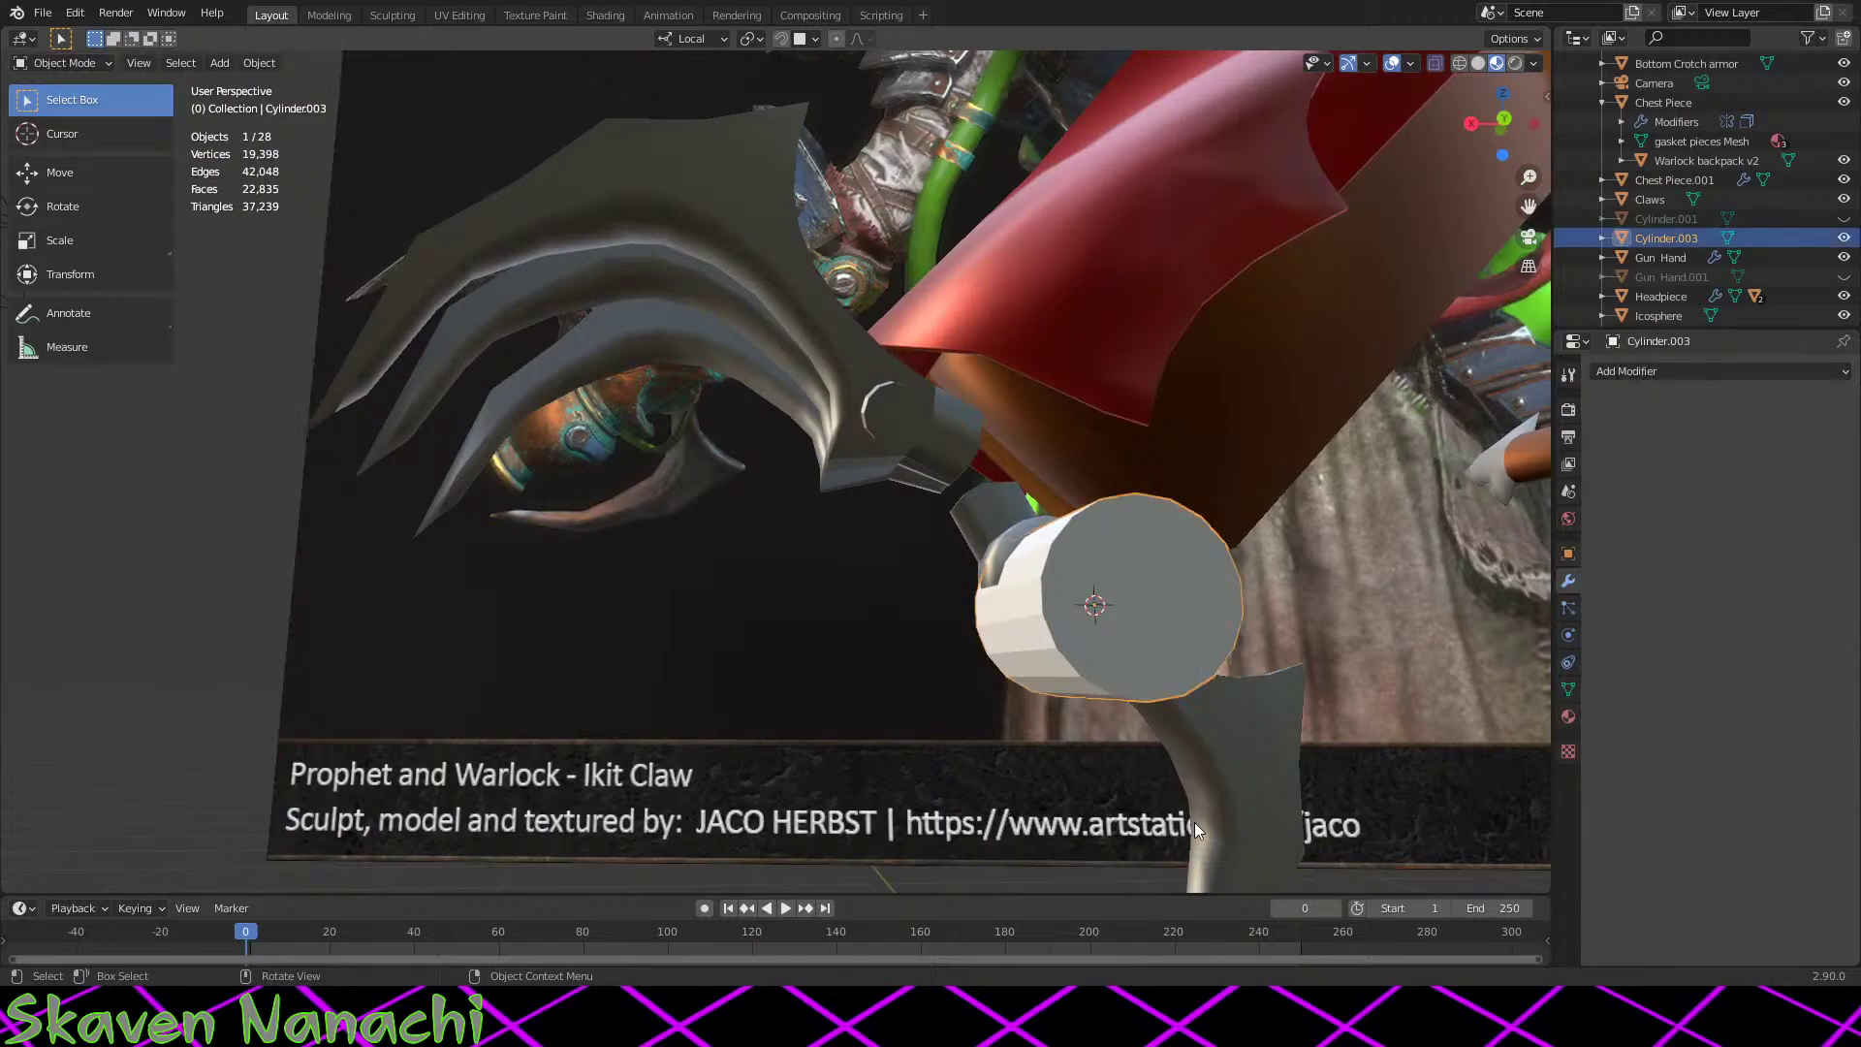
key("Tab")
middle_click_drag(1194, 822, 1260, 808)
key("g")
left_click(1271, 745)
key("s")
key("g")
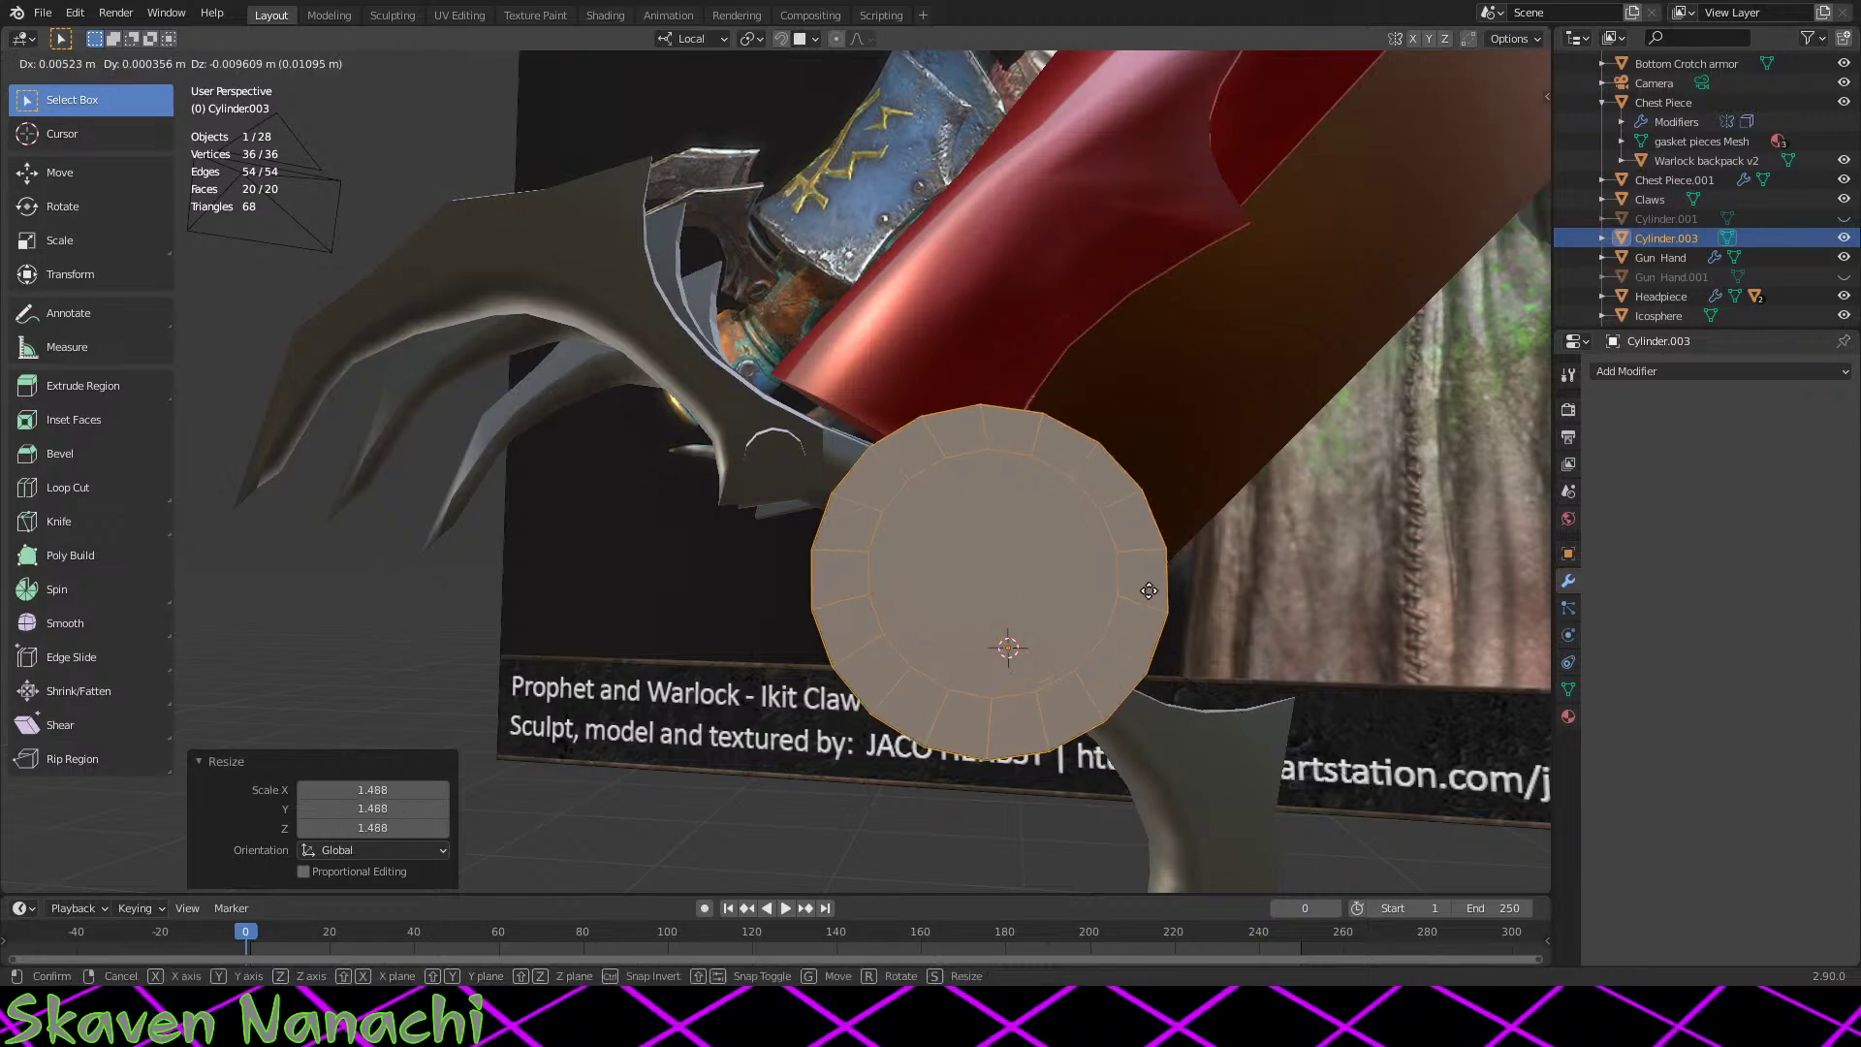
left_click(1124, 623)
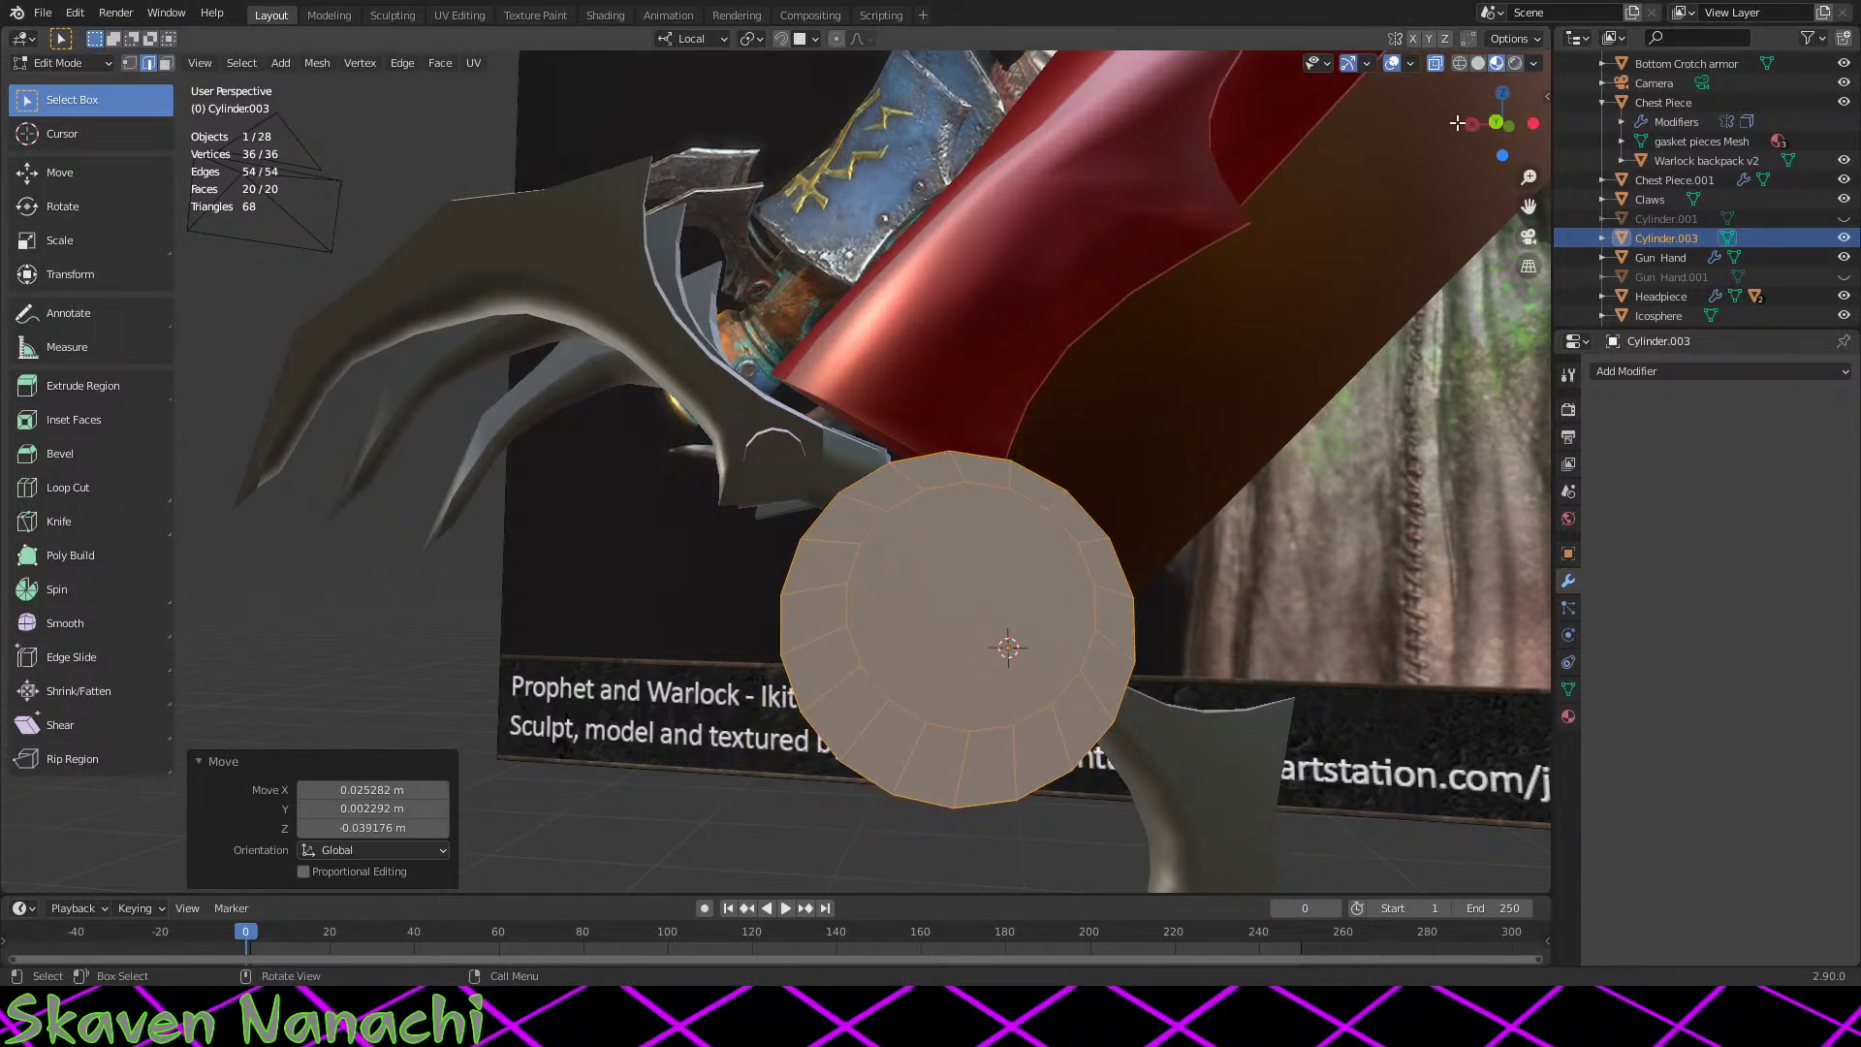
Step: Scale the cylinder's mesh down to 0.935 and shift it slightly along the wrist end of the forearm
middle_click_drag(1275, 220, 1093, 555)
key("s")
left_click(1086, 549)
key("g")
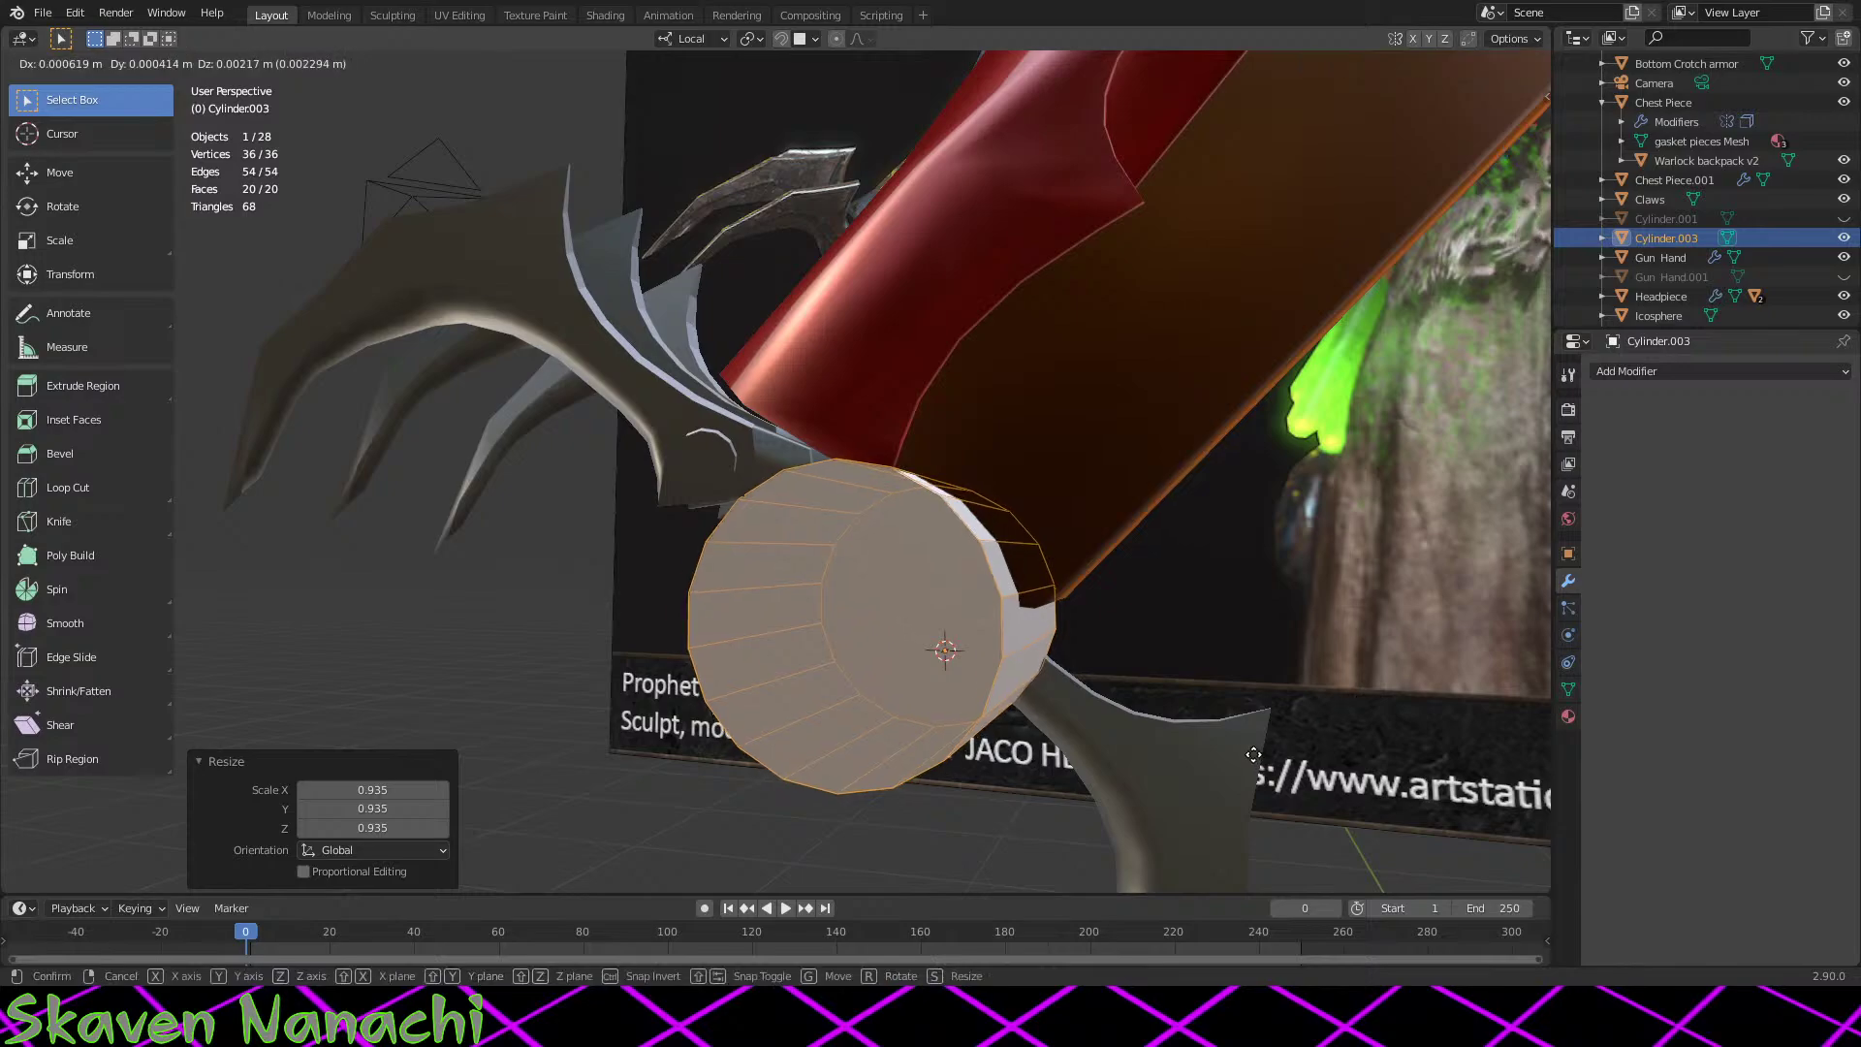
left_click(1218, 744)
middle_click_drag(1217, 743, 1162, 441)
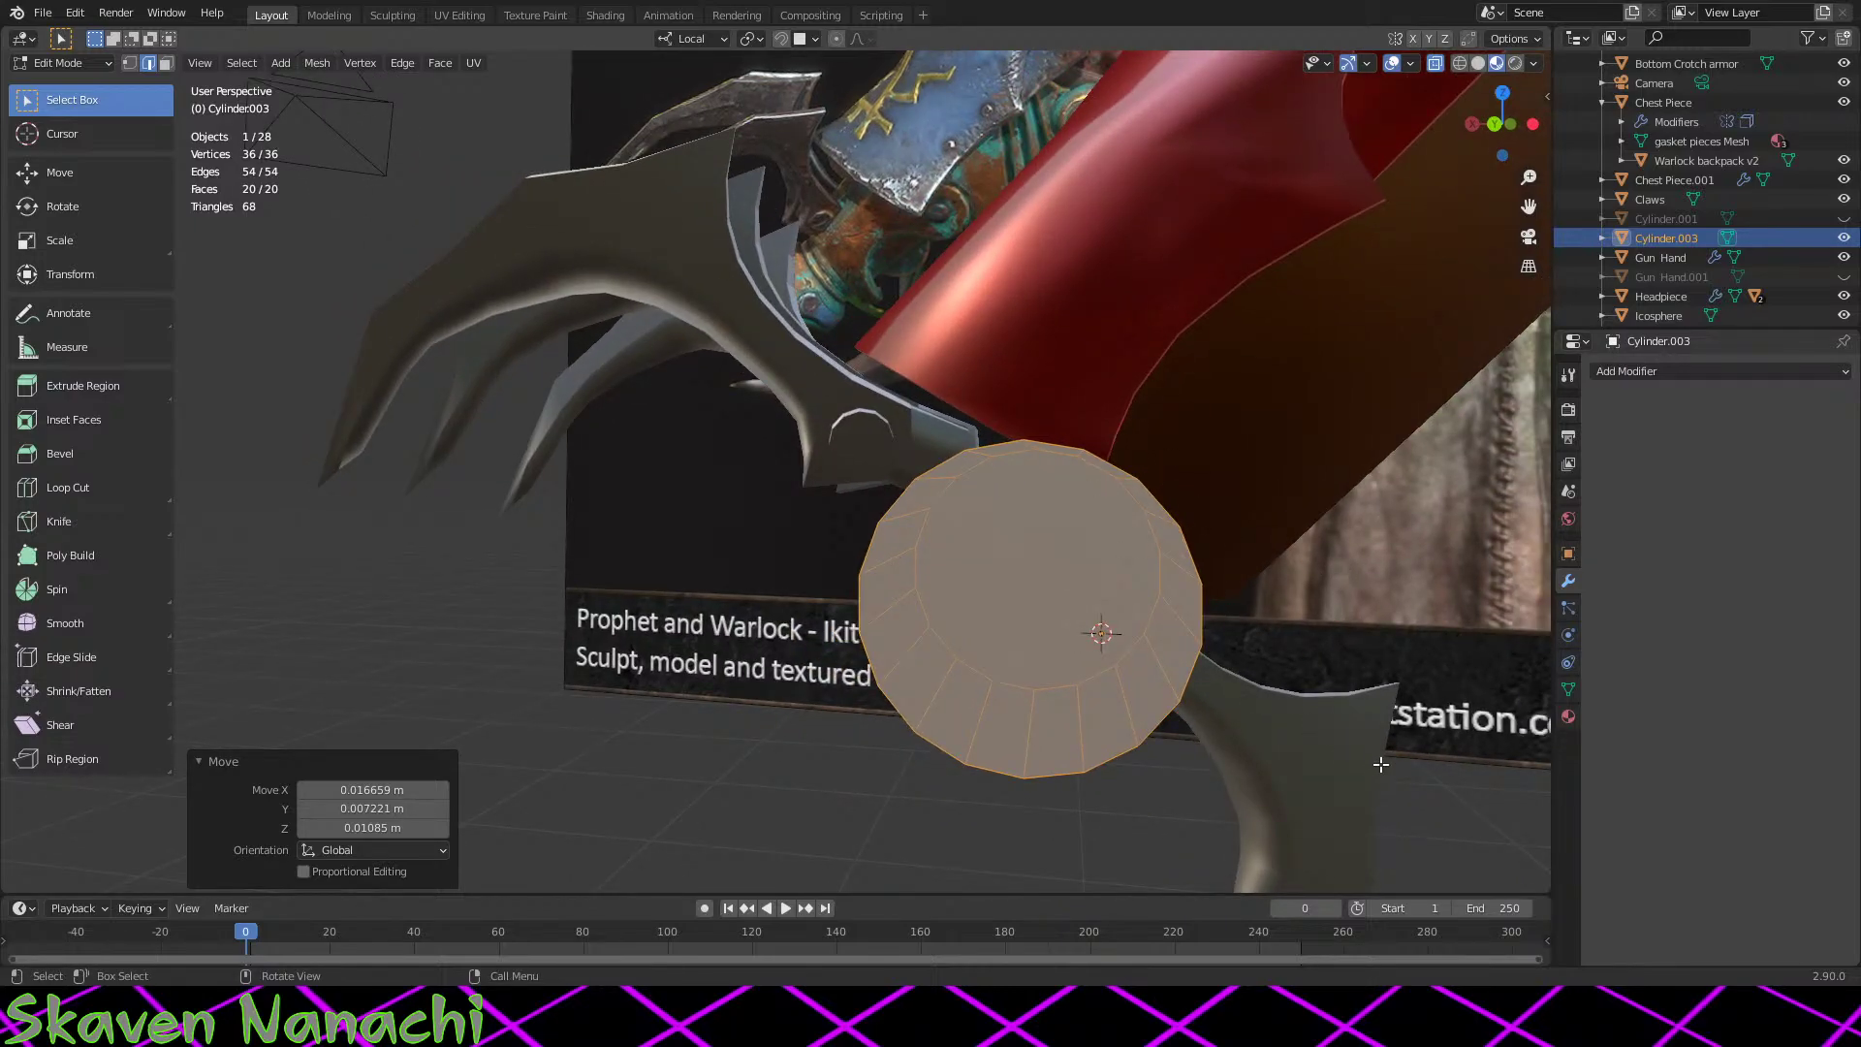
Step: Shrink the cylinder's mesh further and move it between the forearm's lower corner and the thumb claw
key("s")
left_click(1295, 747)
middle_click_drag(1292, 750, 1188, 717)
key("g")
left_click(1267, 741)
key("g")
left_click(1222, 742)
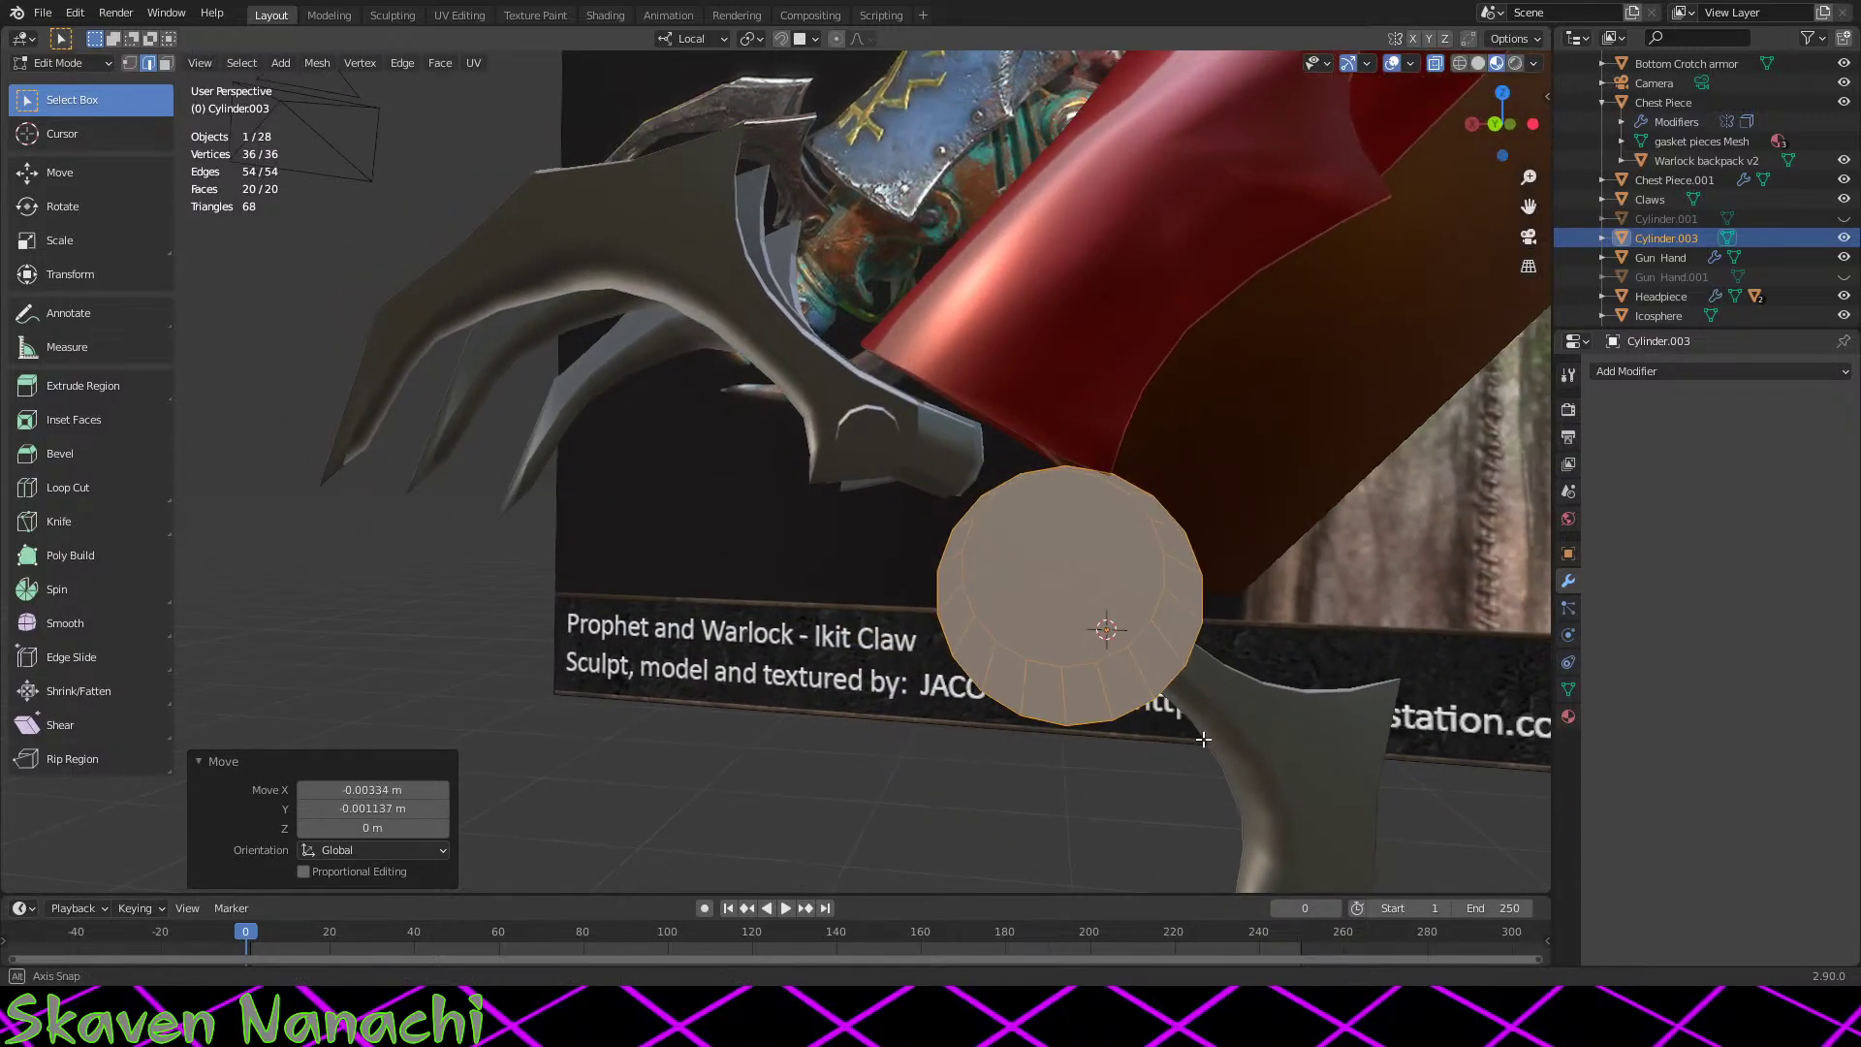
Step: Select the cylinder's lengthwise edge nearest the forearm and move it out to the base of the upper claws
left_click(1048, 469)
middle_click_drag(1010, 525, 1184, 465)
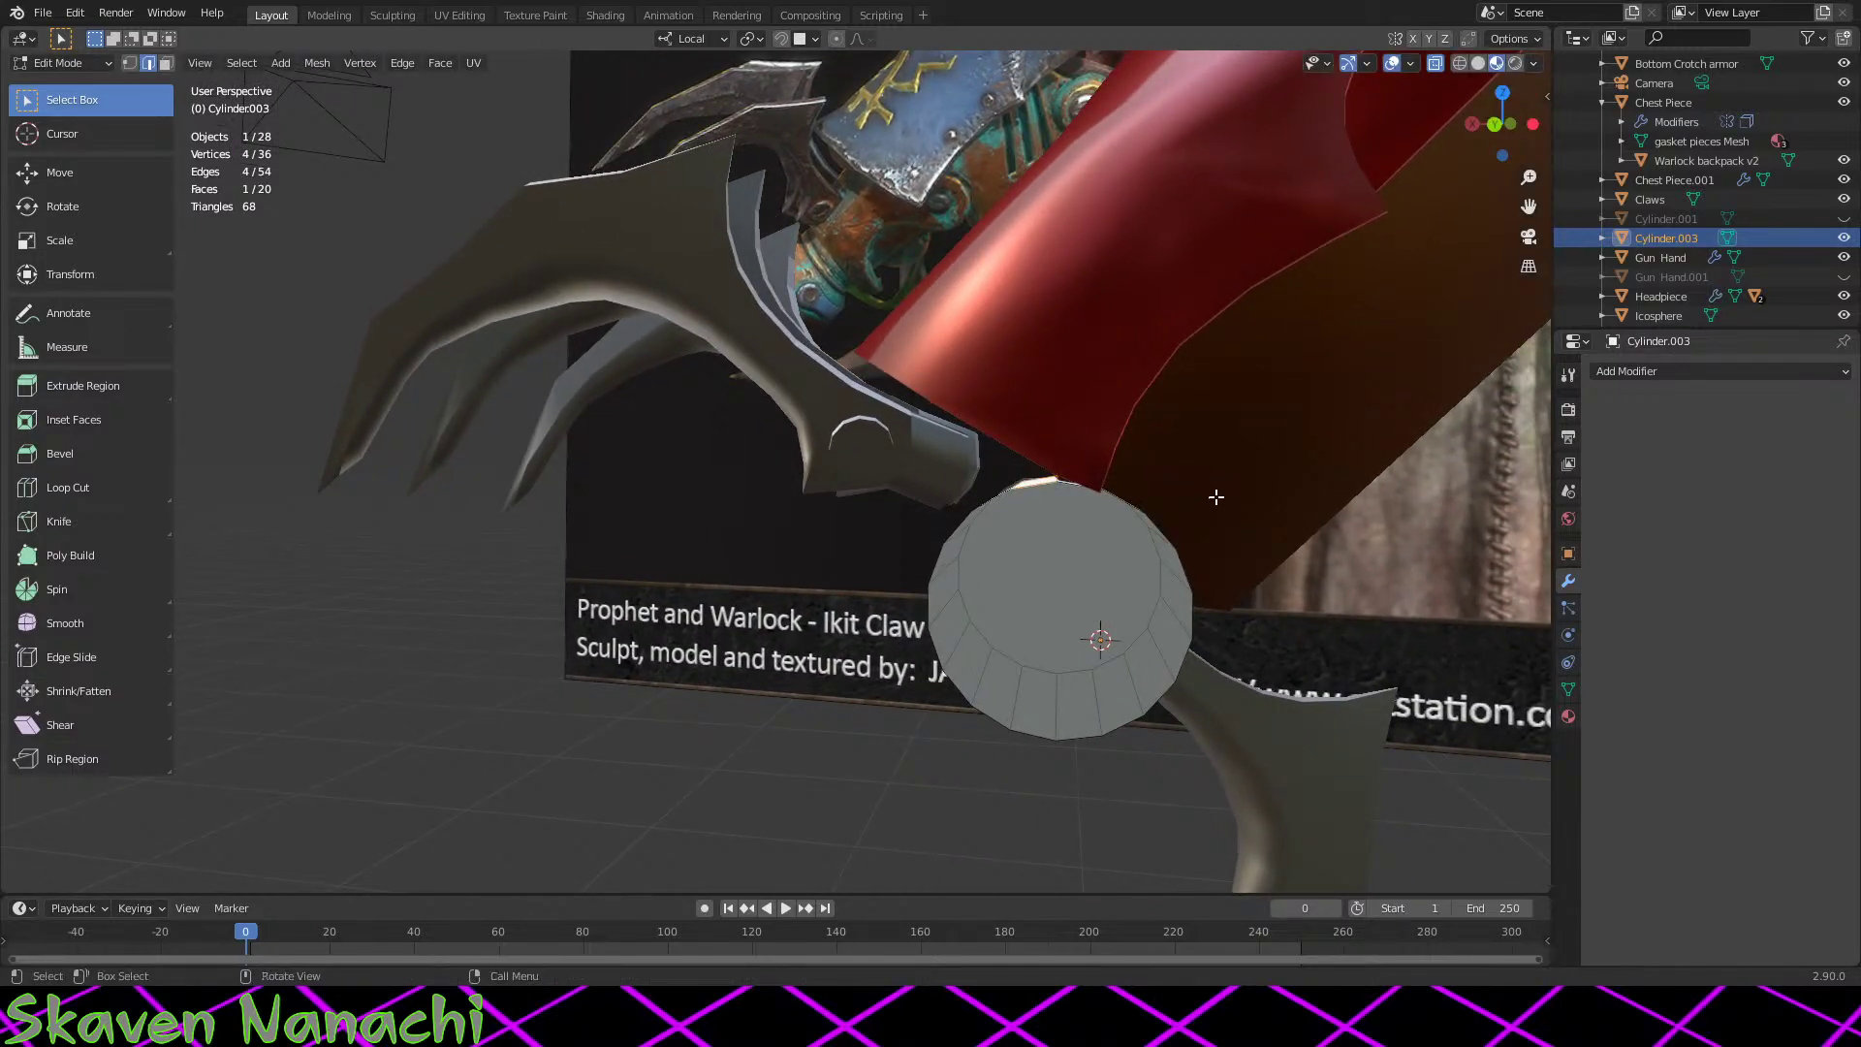
left_click(1029, 477)
key("g")
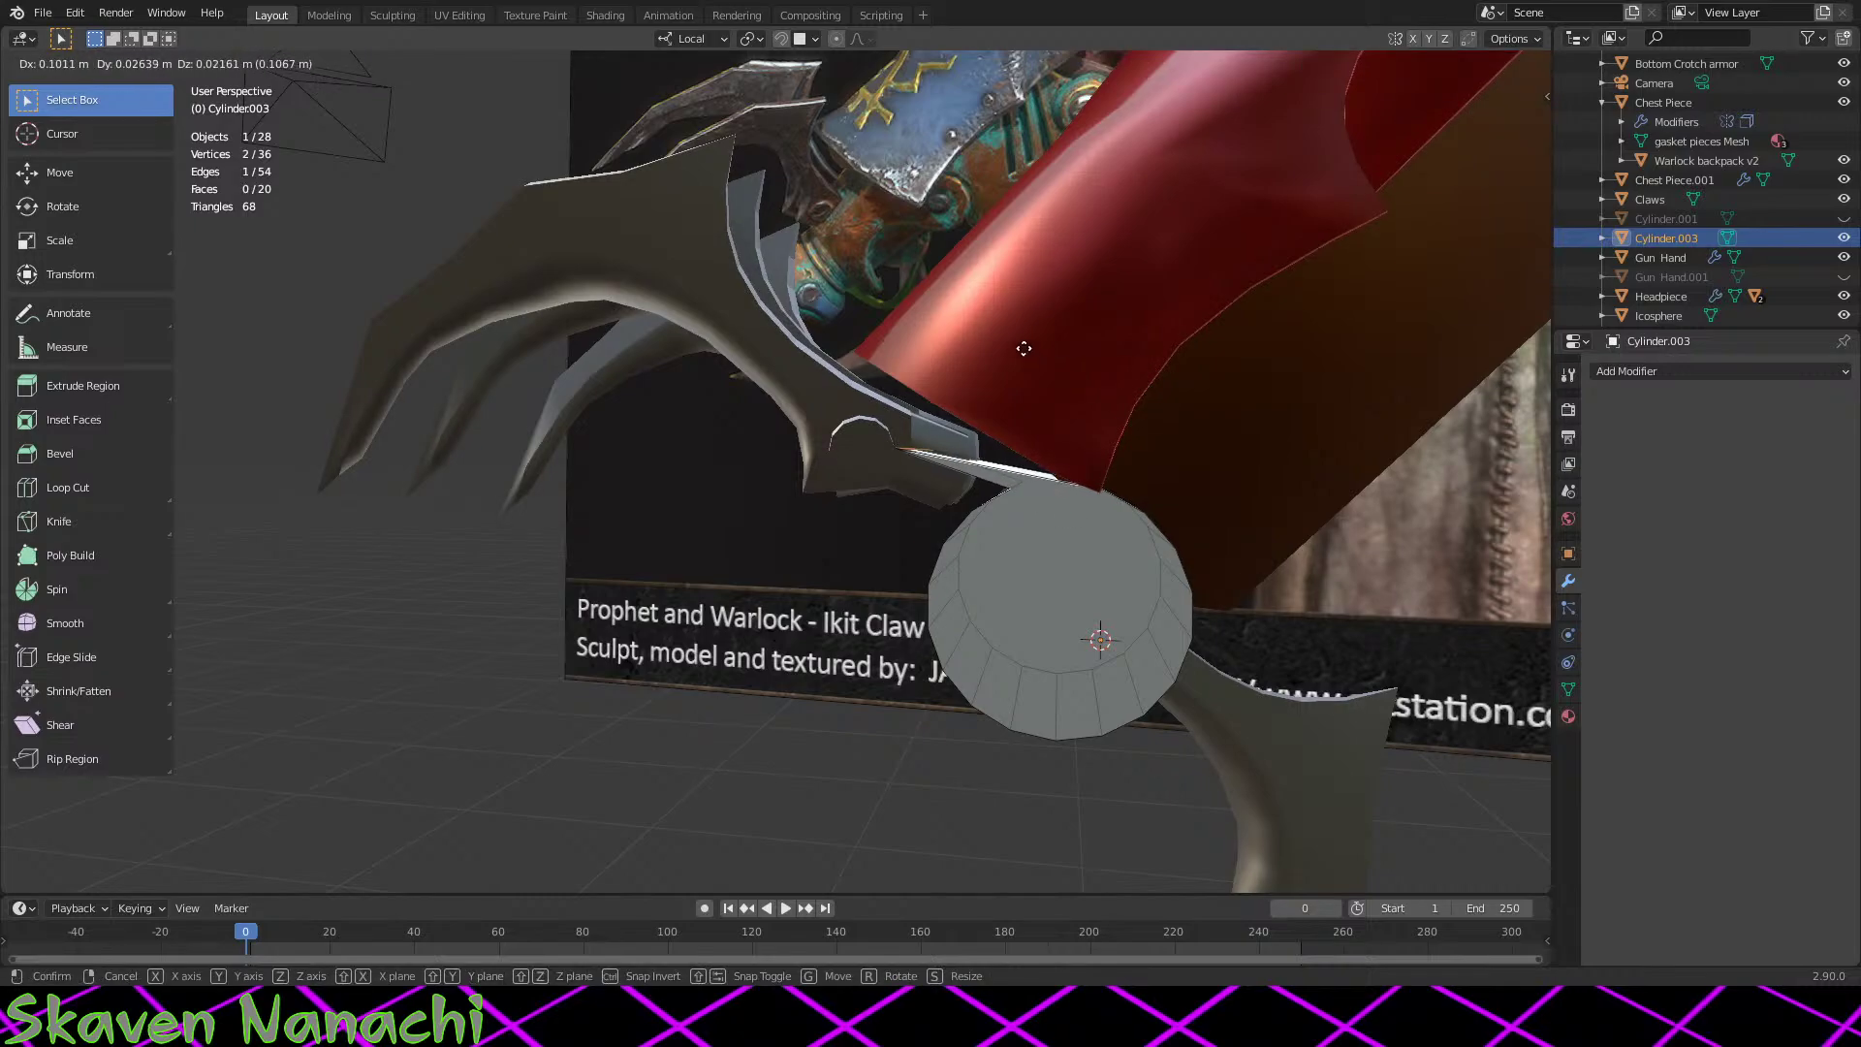
left_click(971, 309)
Step: Move the next lengthwise edge of the cylinder out beneath the claw base to continue the teardrop point
scroll(972, 310, "up", 3)
middle_click_drag(971, 309, 1129, 479)
scroll(1131, 509, "down", 2)
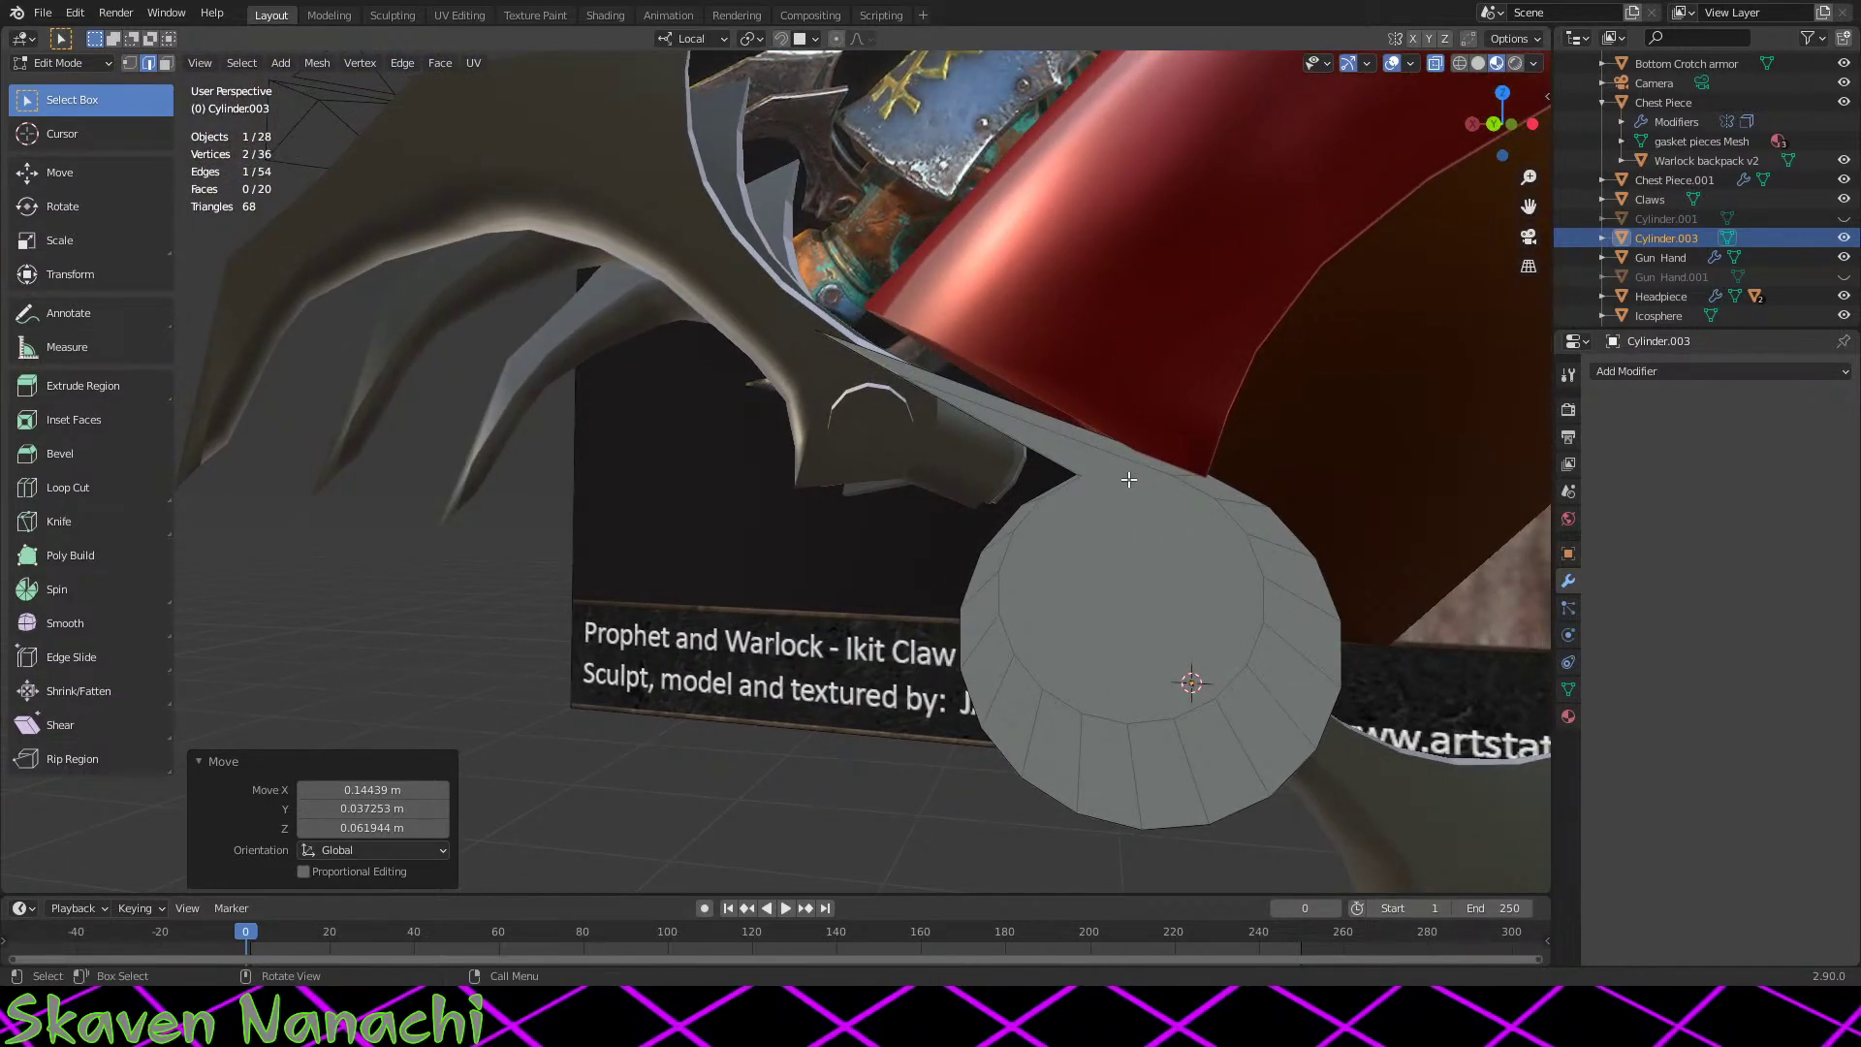
key("g")
left_click(1065, 496)
key("g")
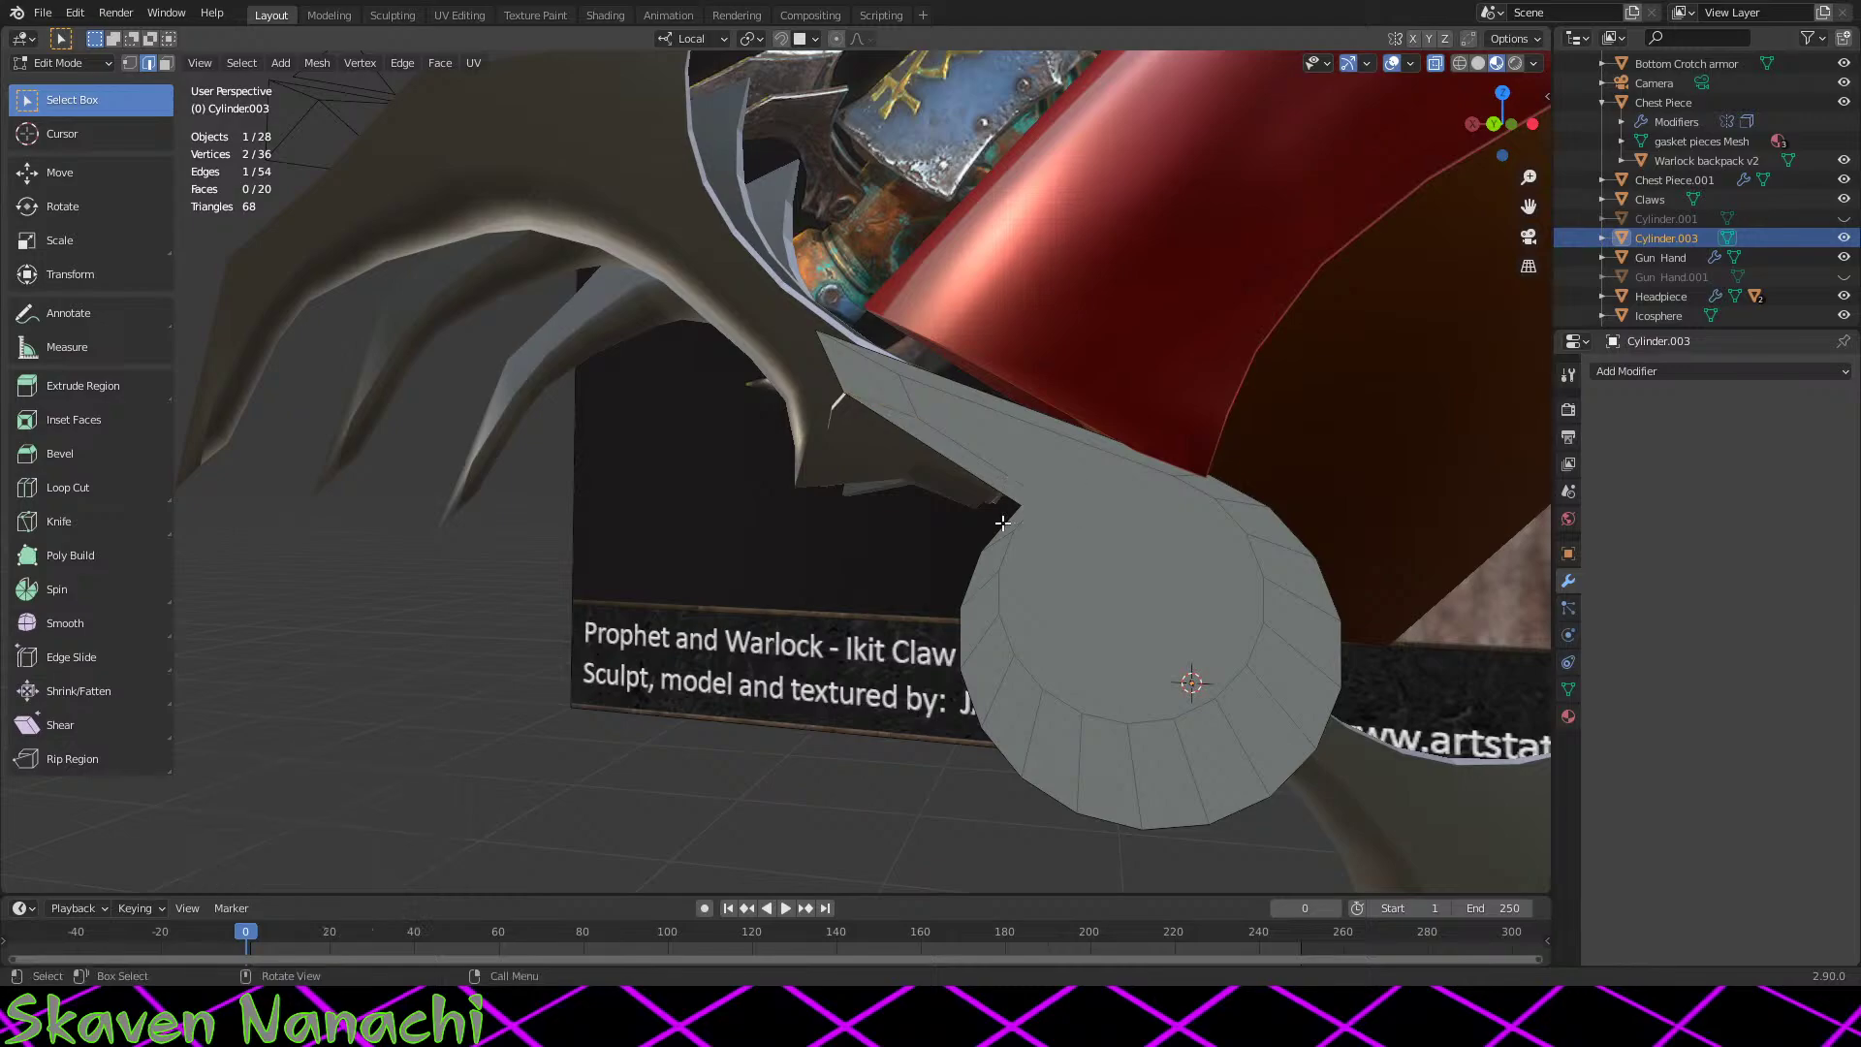
left_click(1056, 511)
Step: Align the remaining edges on the claw side into a smooth teardrop taper, and leave mesh editing
left_click_drag(1028, 508, 972, 560)
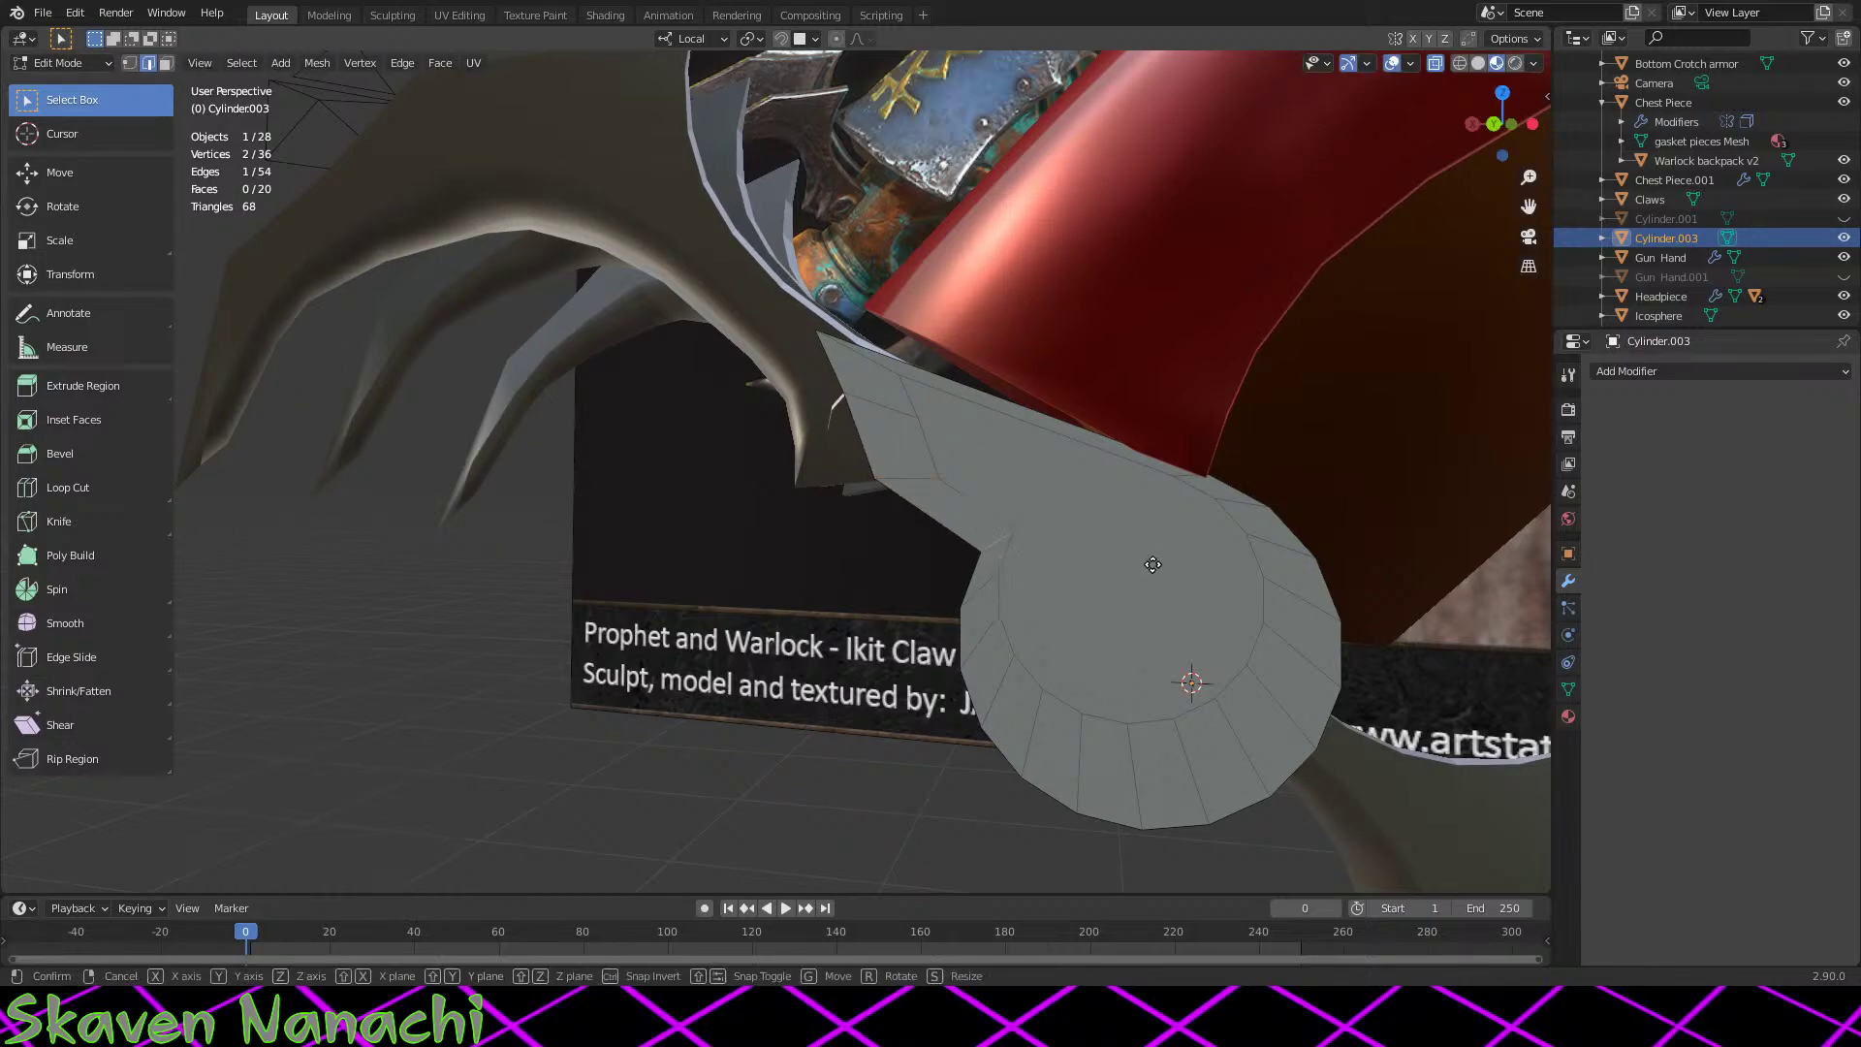
key("g")
left_click(1085, 555)
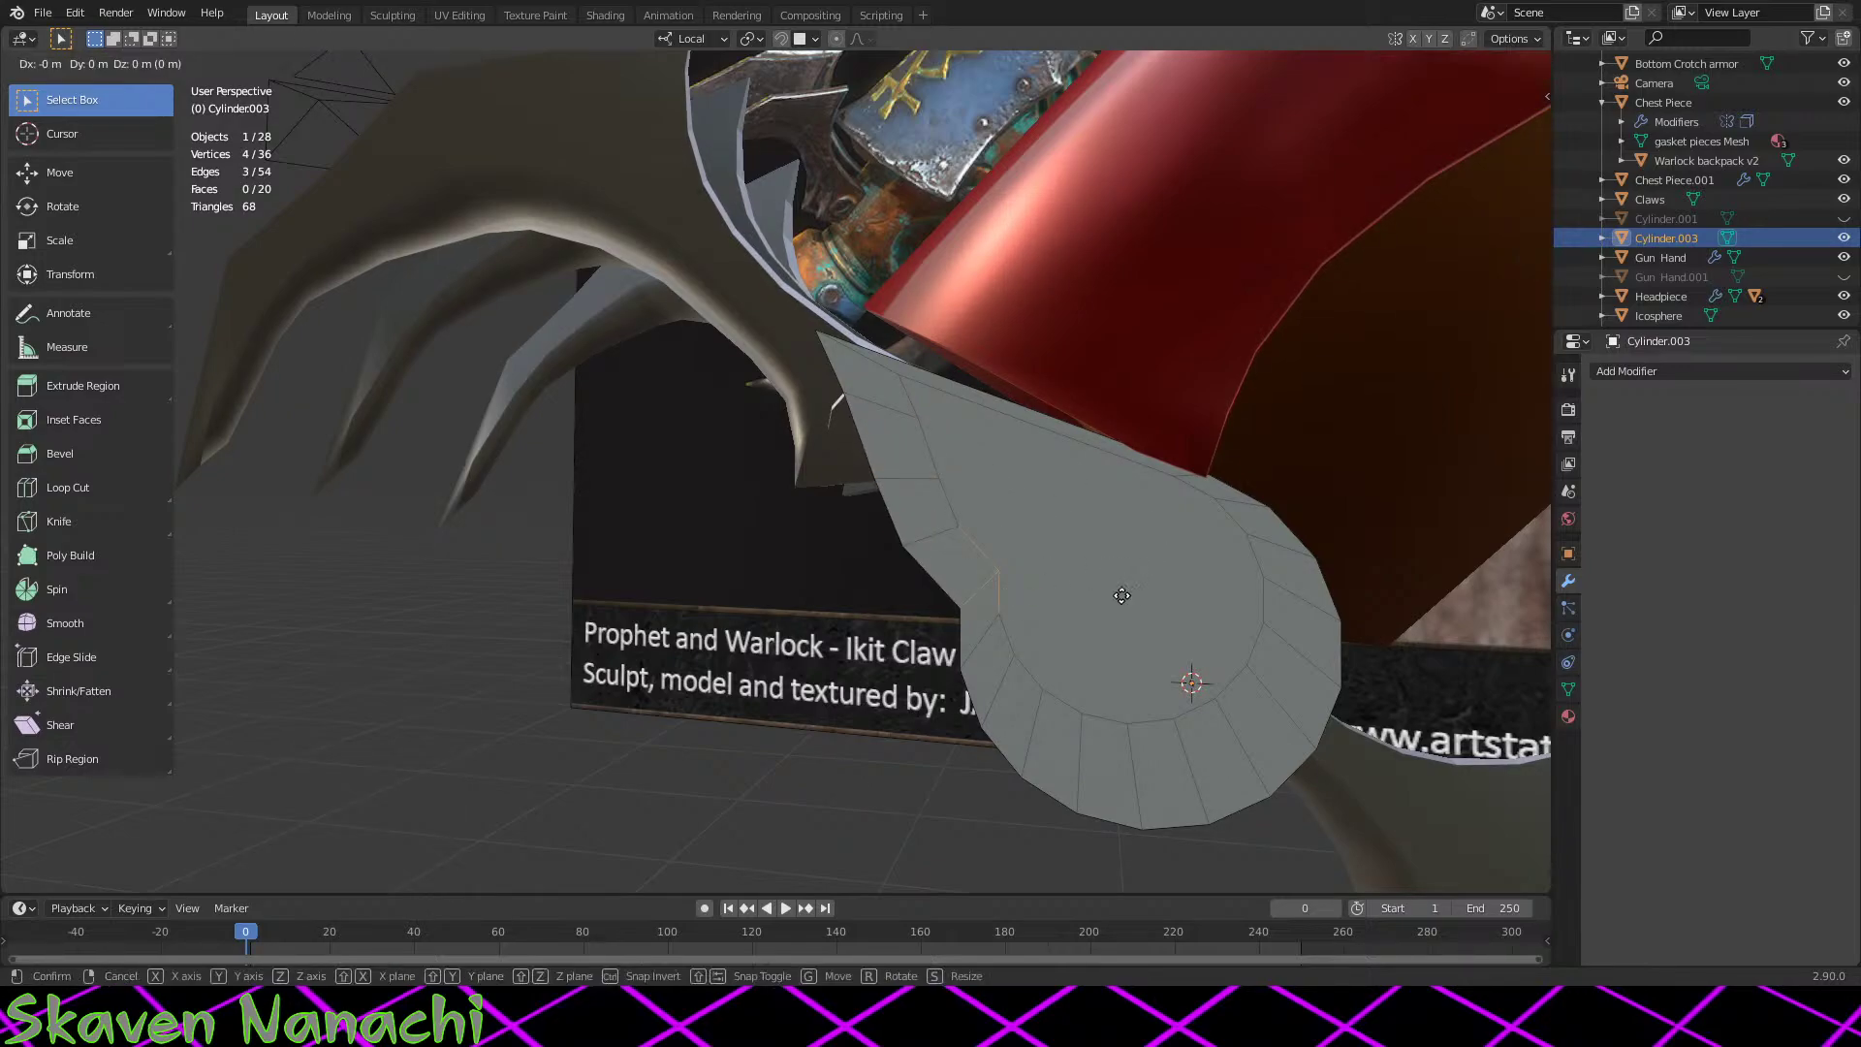
left_click(976, 592)
key("m")
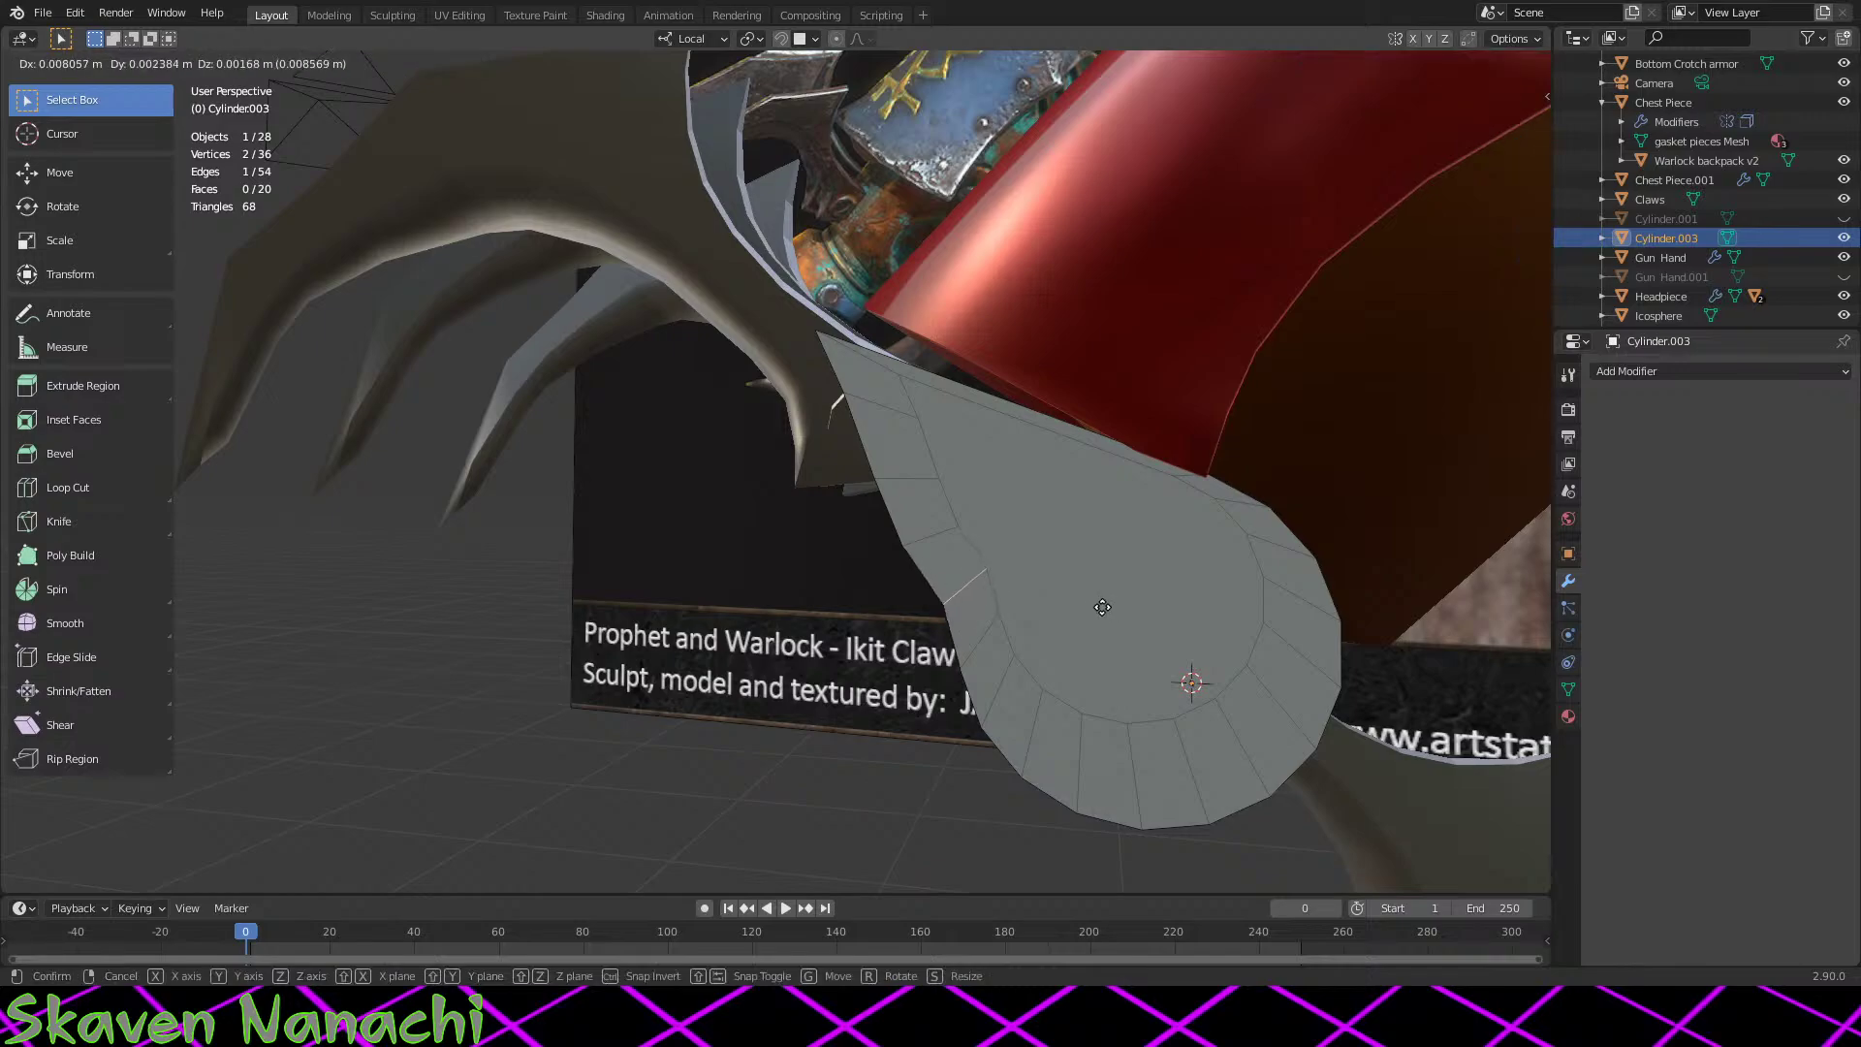
left_click(976, 592)
middle_click_drag(976, 592, 1188, 494)
key("Tab")
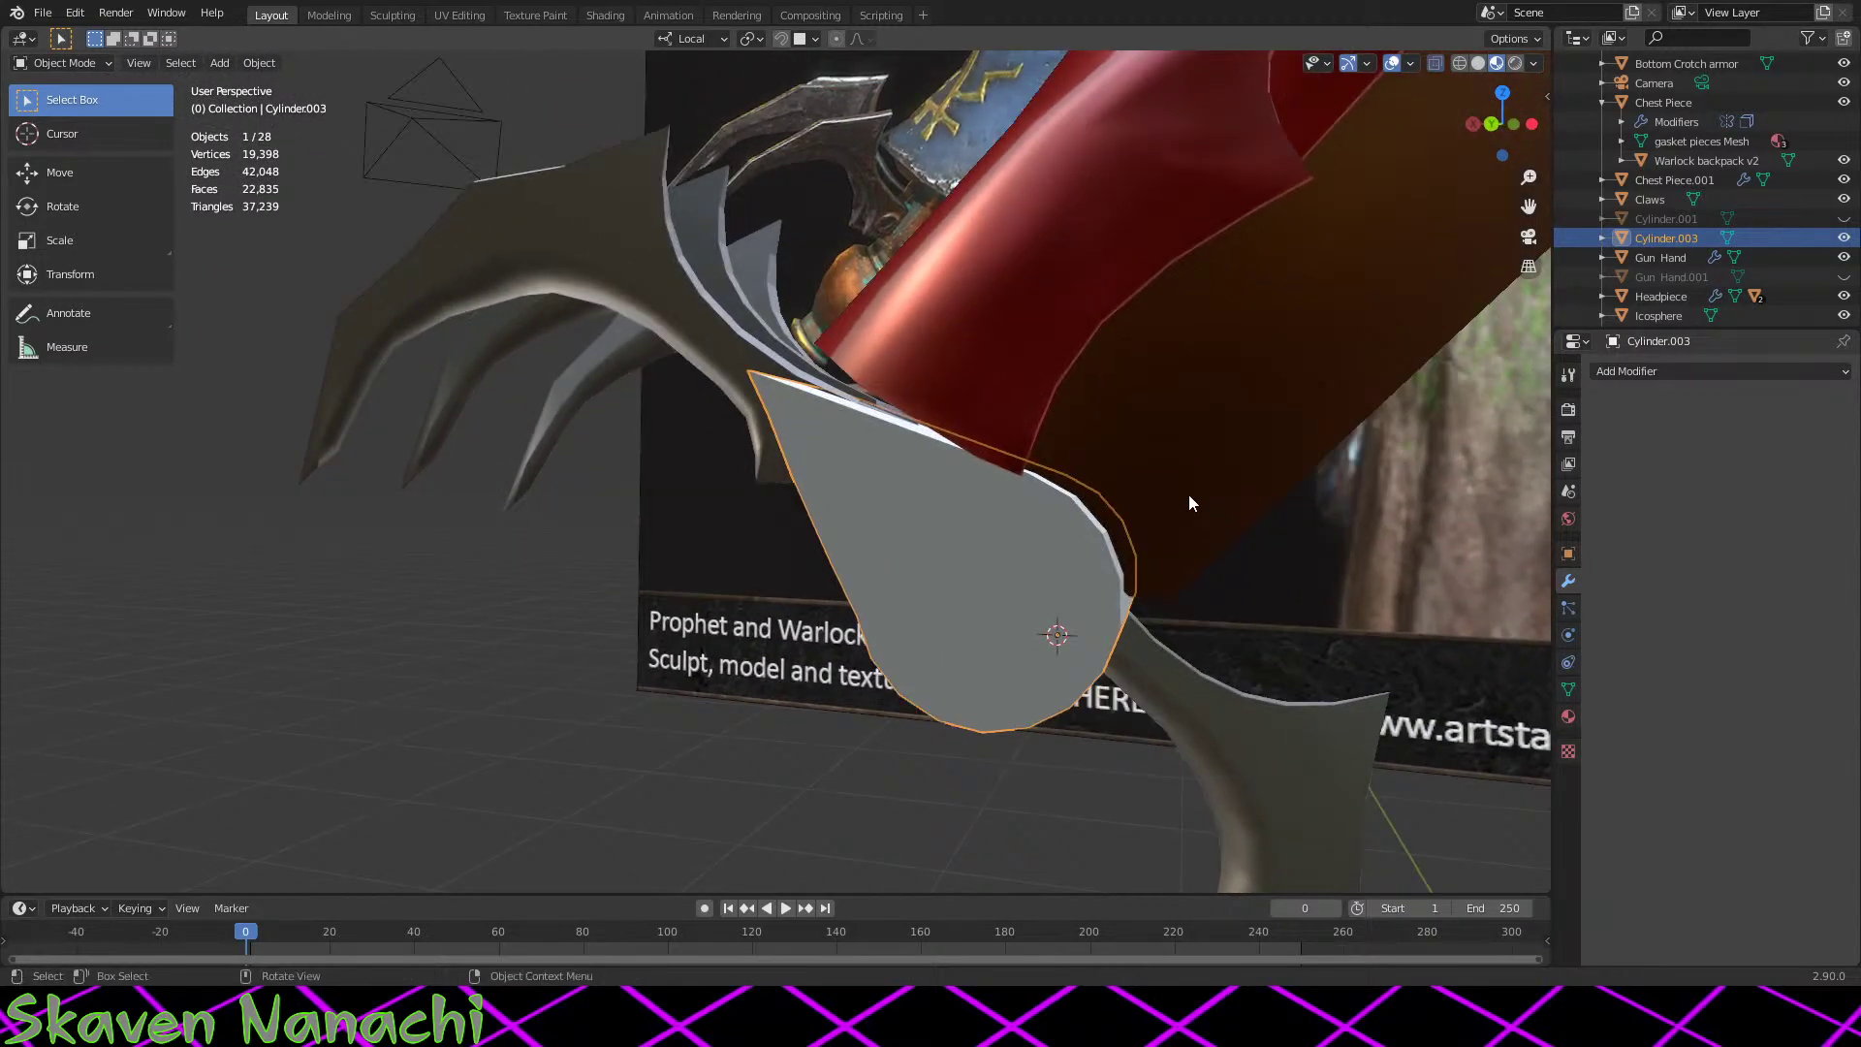
Step: Select the Arm Armor and hide it to expose the brown forearm beneath
left_click(1073, 316)
scroll(1779, 215, "up", 5)
scroll(1779, 215, "up", 2)
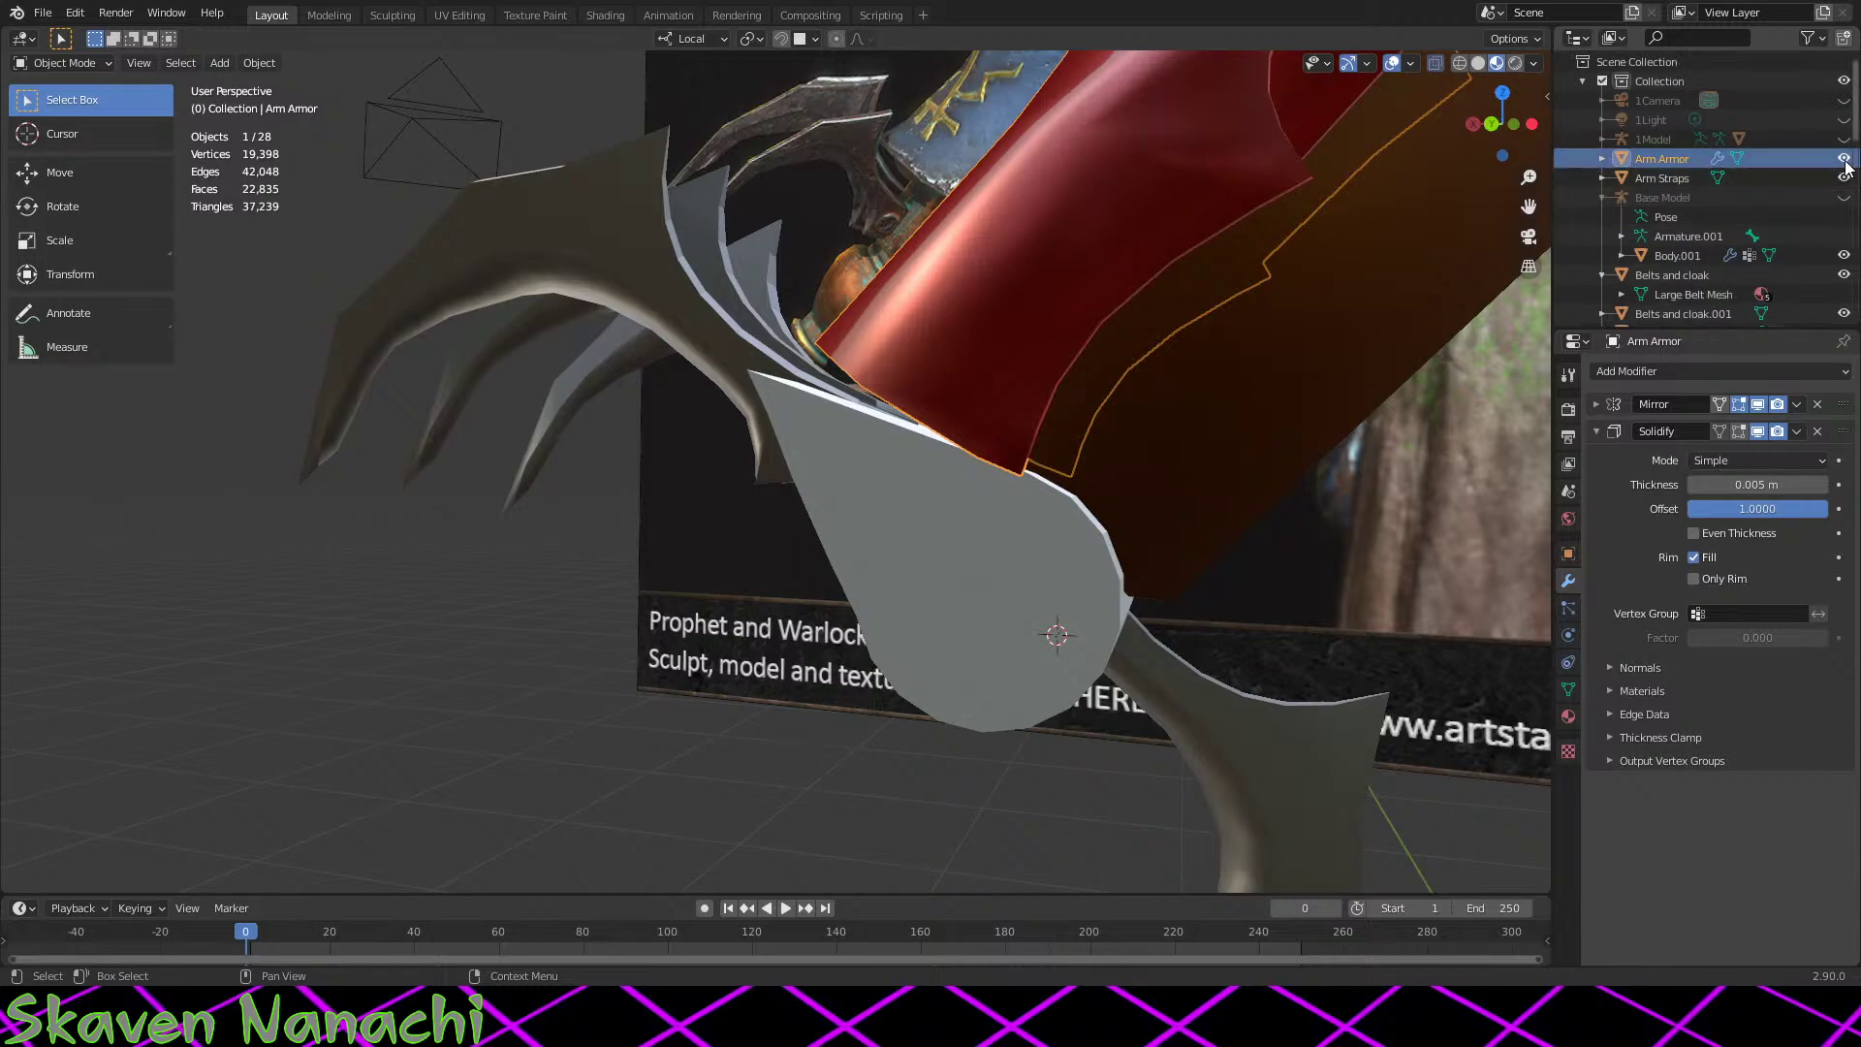
key("h")
middle_click_drag(1229, 398, 979, 287)
scroll(1313, 455, "up", 3)
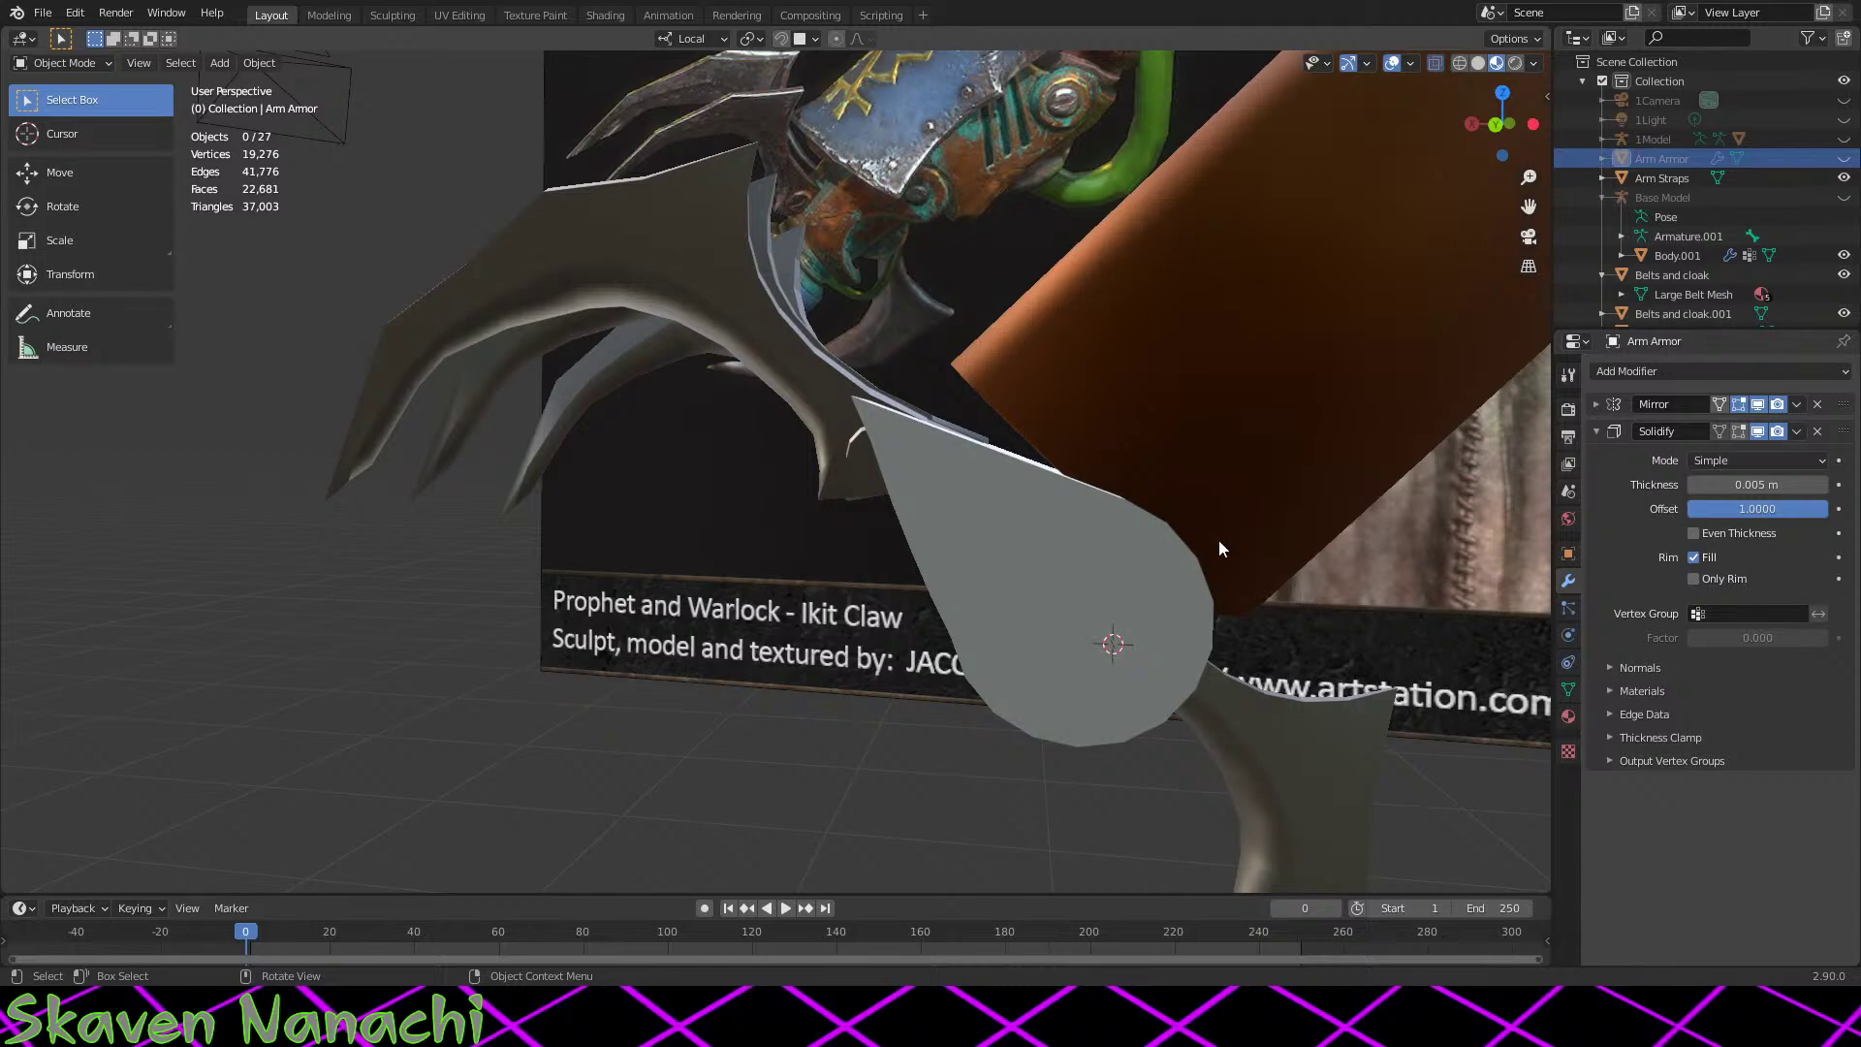
scroll(1219, 549, "up", 2)
middle_click_drag(1329, 474, 1175, 439, "shift")
Step: Try to scale the teardrop piece uniformly and compare it with the claws and forearm
left_click(1105, 648)
key("s")
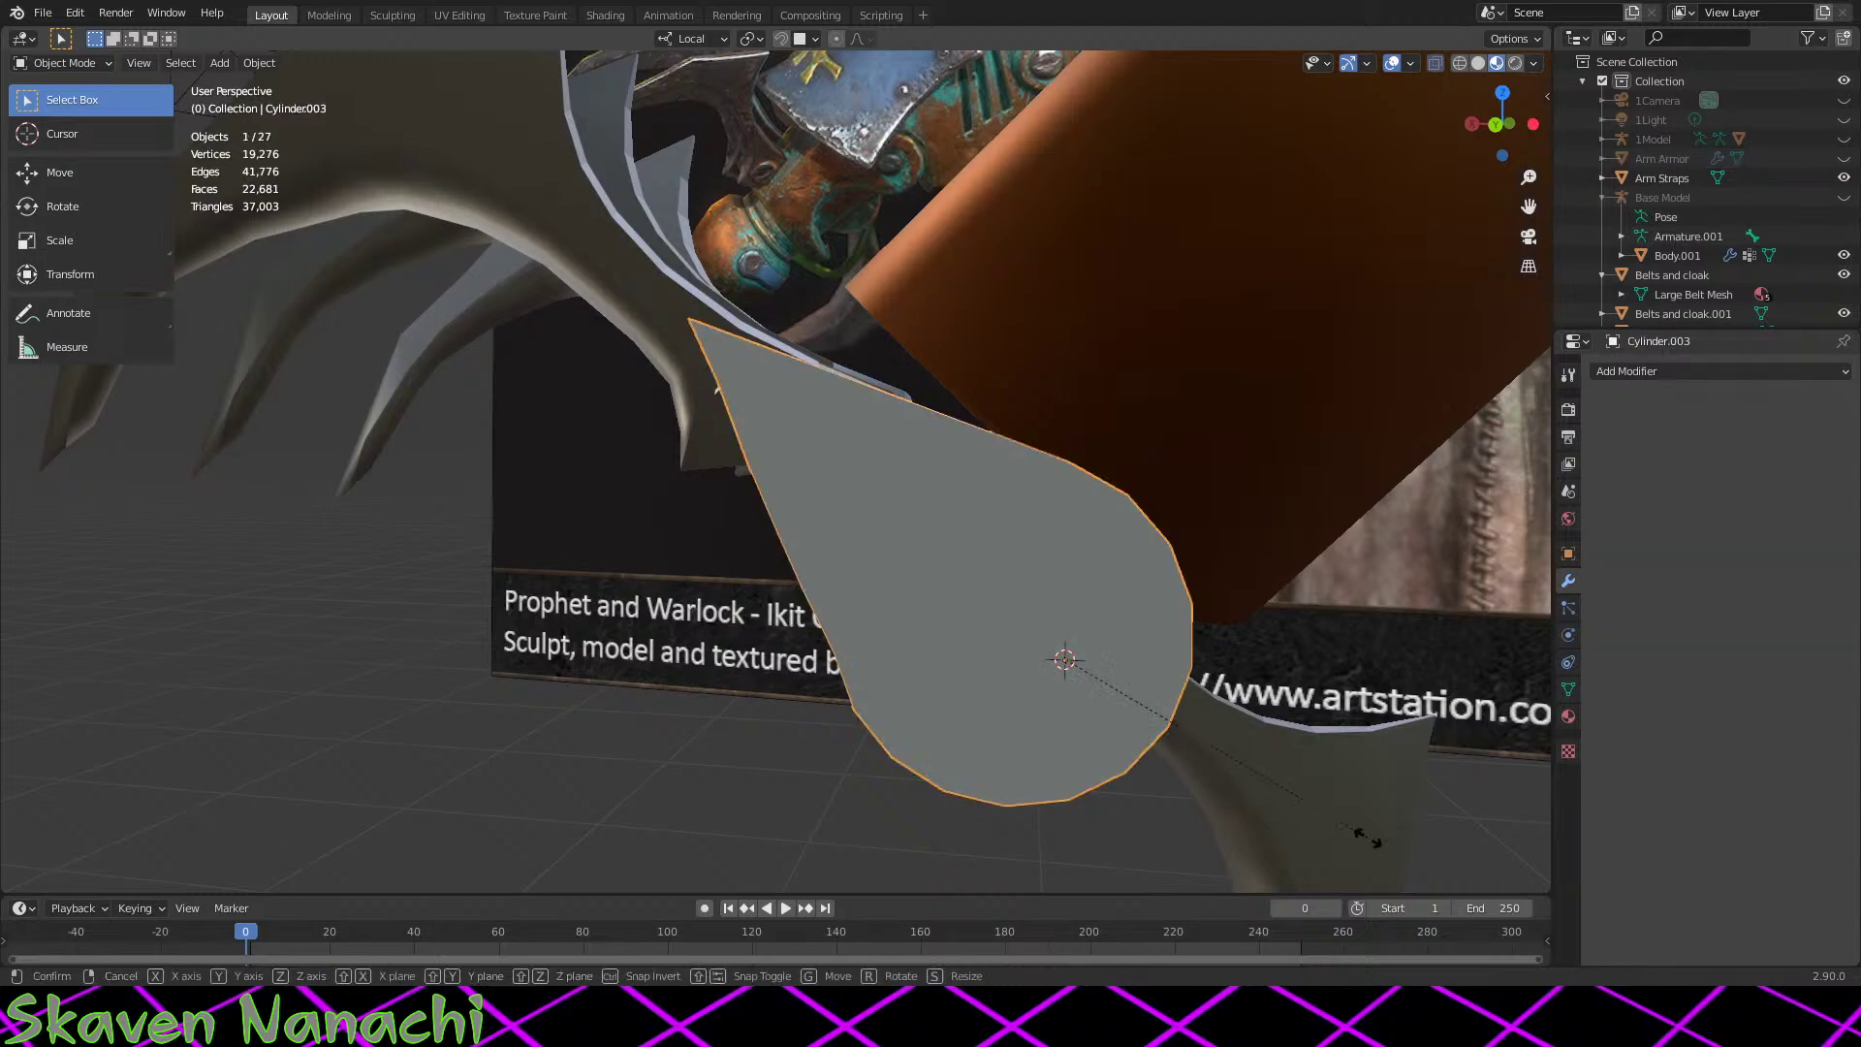
left_click(1369, 839)
middle_click_drag(1241, 796, 1093, 707)
left_click(656, 248)
middle_click_drag(800, 364, 939, 457)
middle_click_drag(1078, 725, 1305, 760)
Step: Stretch the teardrop piece's whole mesh along its local Z axis to about 1.94, wider than the forearm, and return to Object Mode
left_click(1189, 730)
key("Tab")
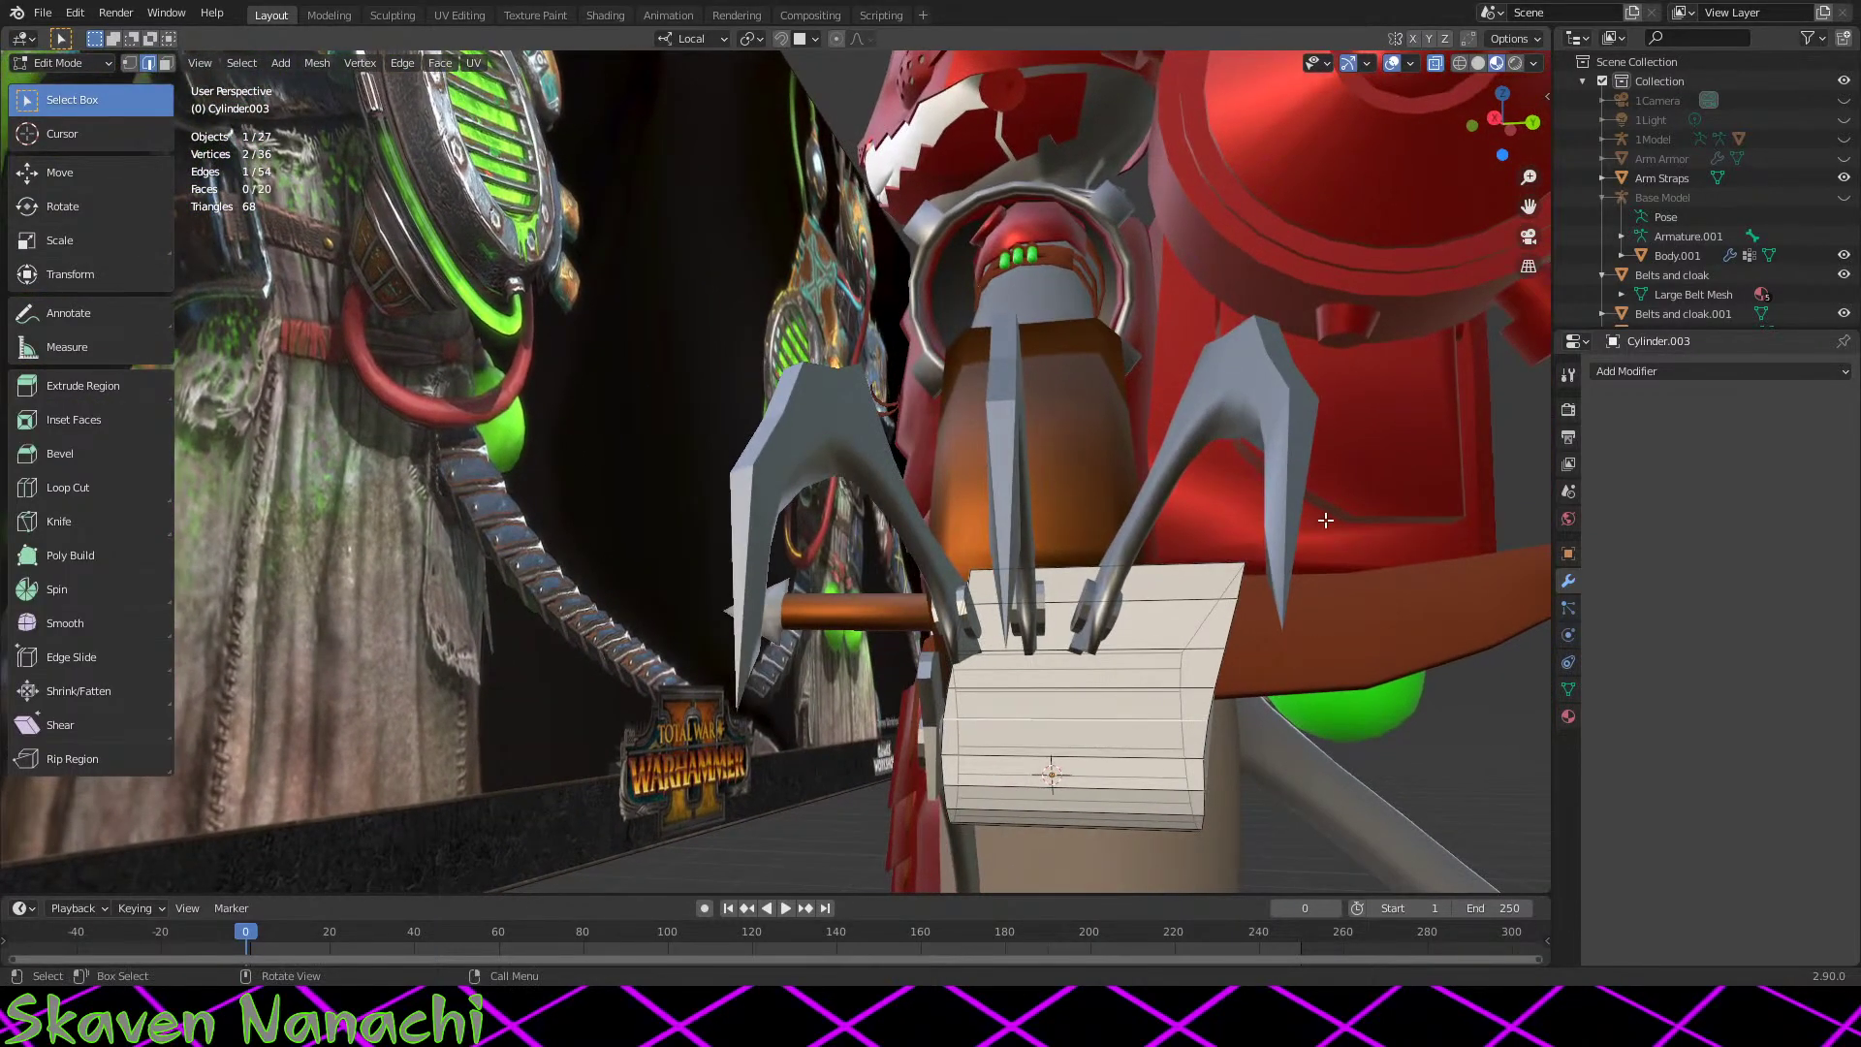
left_click_drag(1325, 518, 1121, 906)
mouse_move(1396, 462)
left_mouse_down()
mouse_move(890, 864)
mouse_move(839, 879)
left_mouse_up()
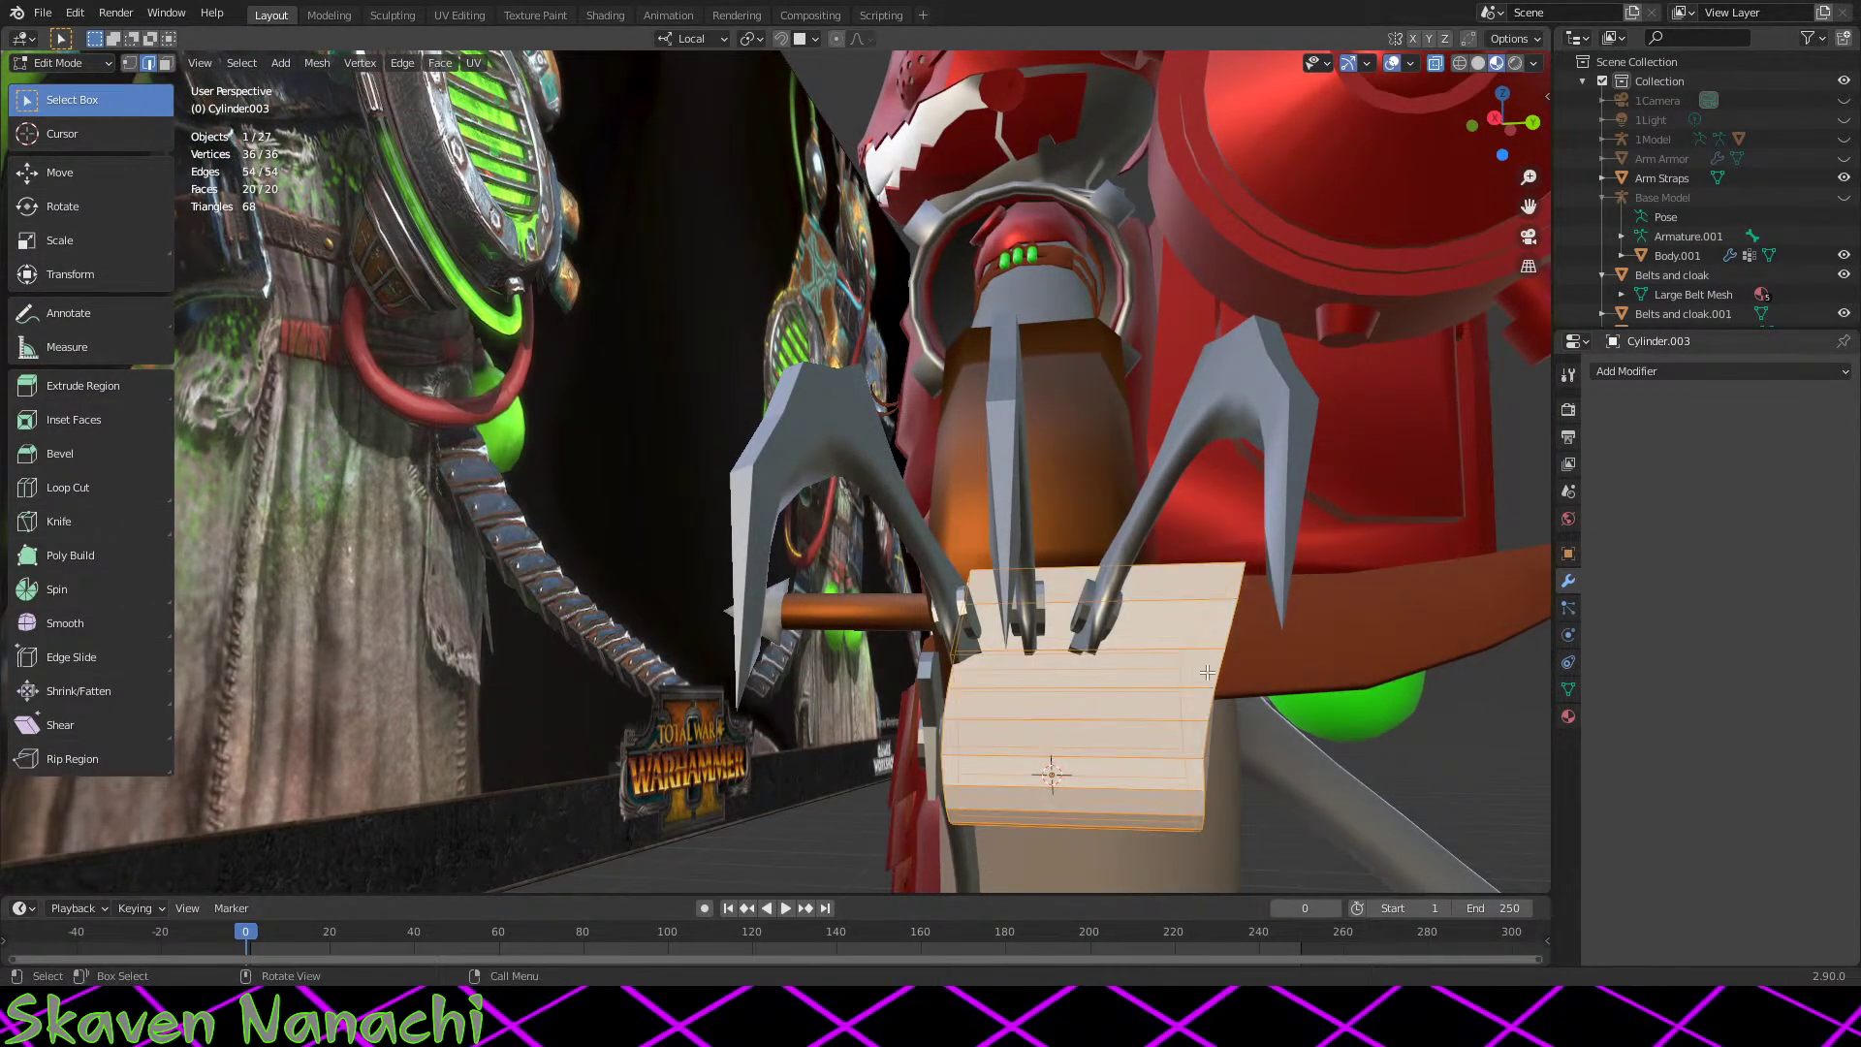
key("s")
key("z")
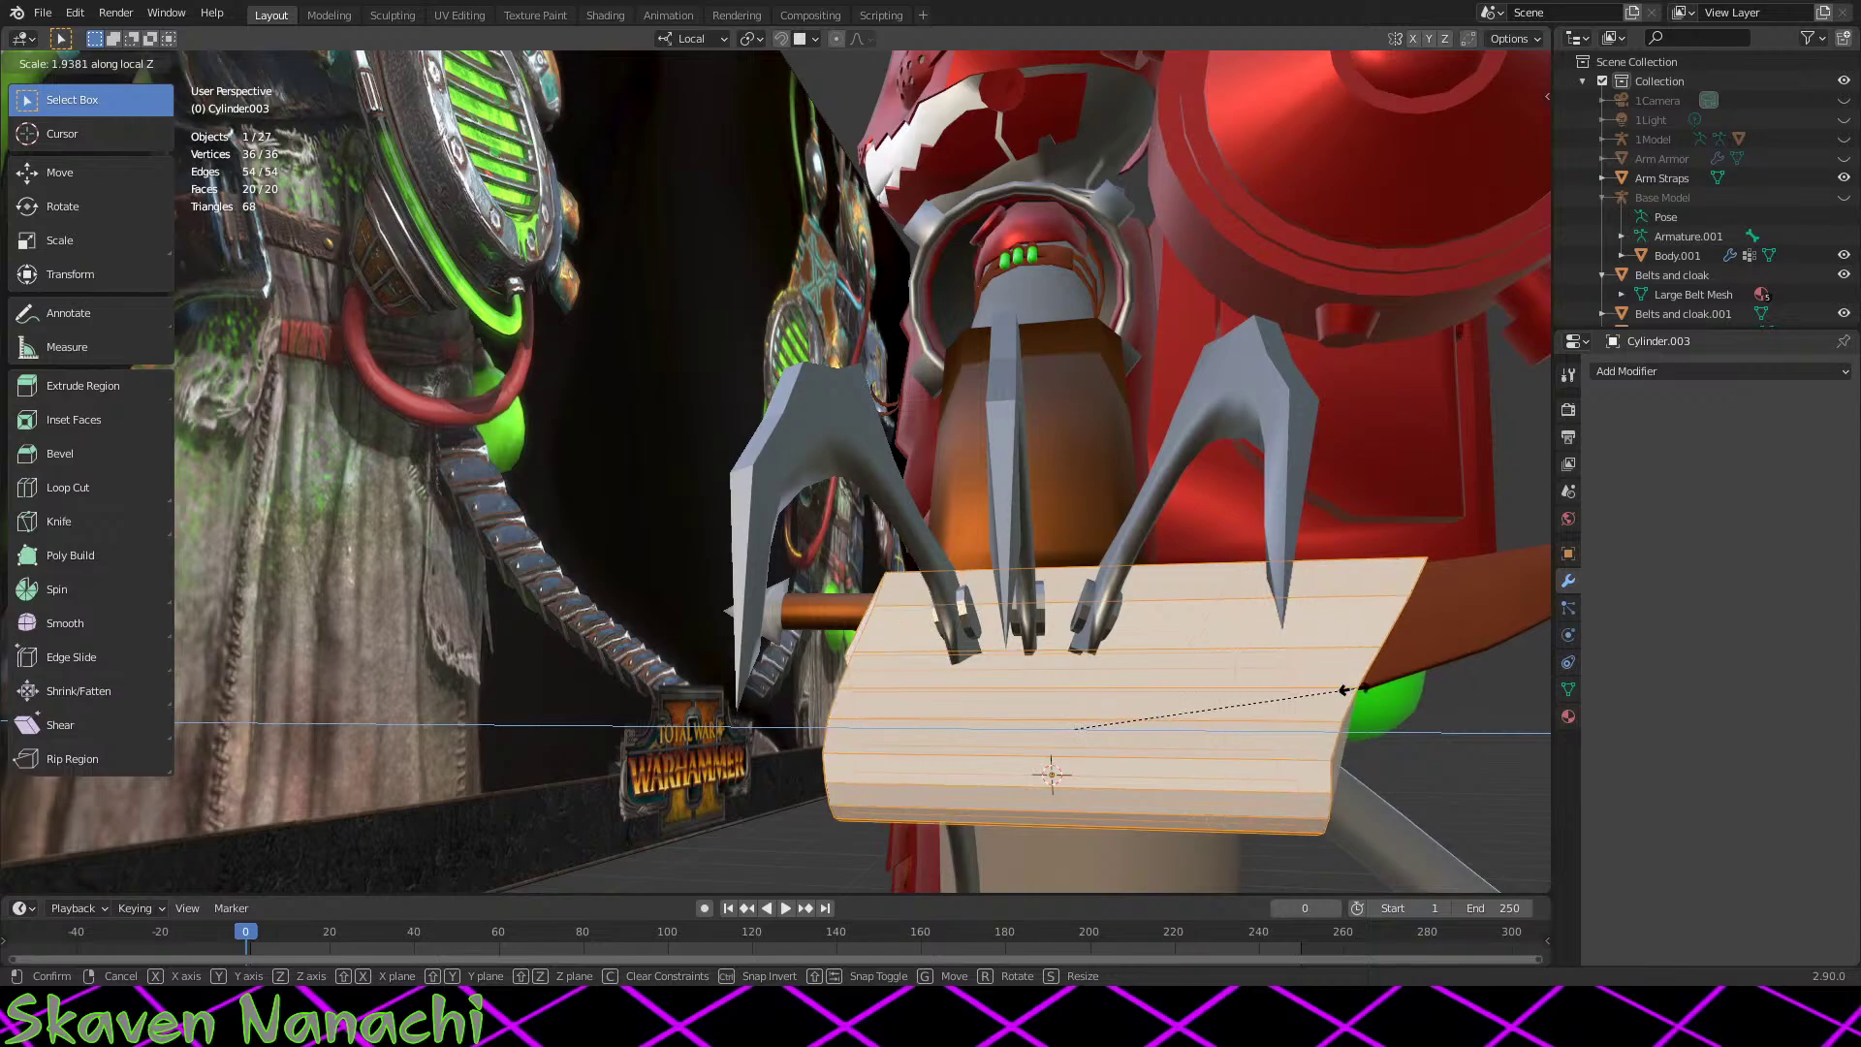
left_click(1347, 678)
middle_click_drag(1347, 679, 1276, 54)
key("Tab")
Step: Examine the forearm and wrist mechanism in the Ikit Claw reference image and compare it with the modelled forearm and teardrop piece
scroll(1190, 736, "up", 3)
scroll(1190, 735, "down", 3)
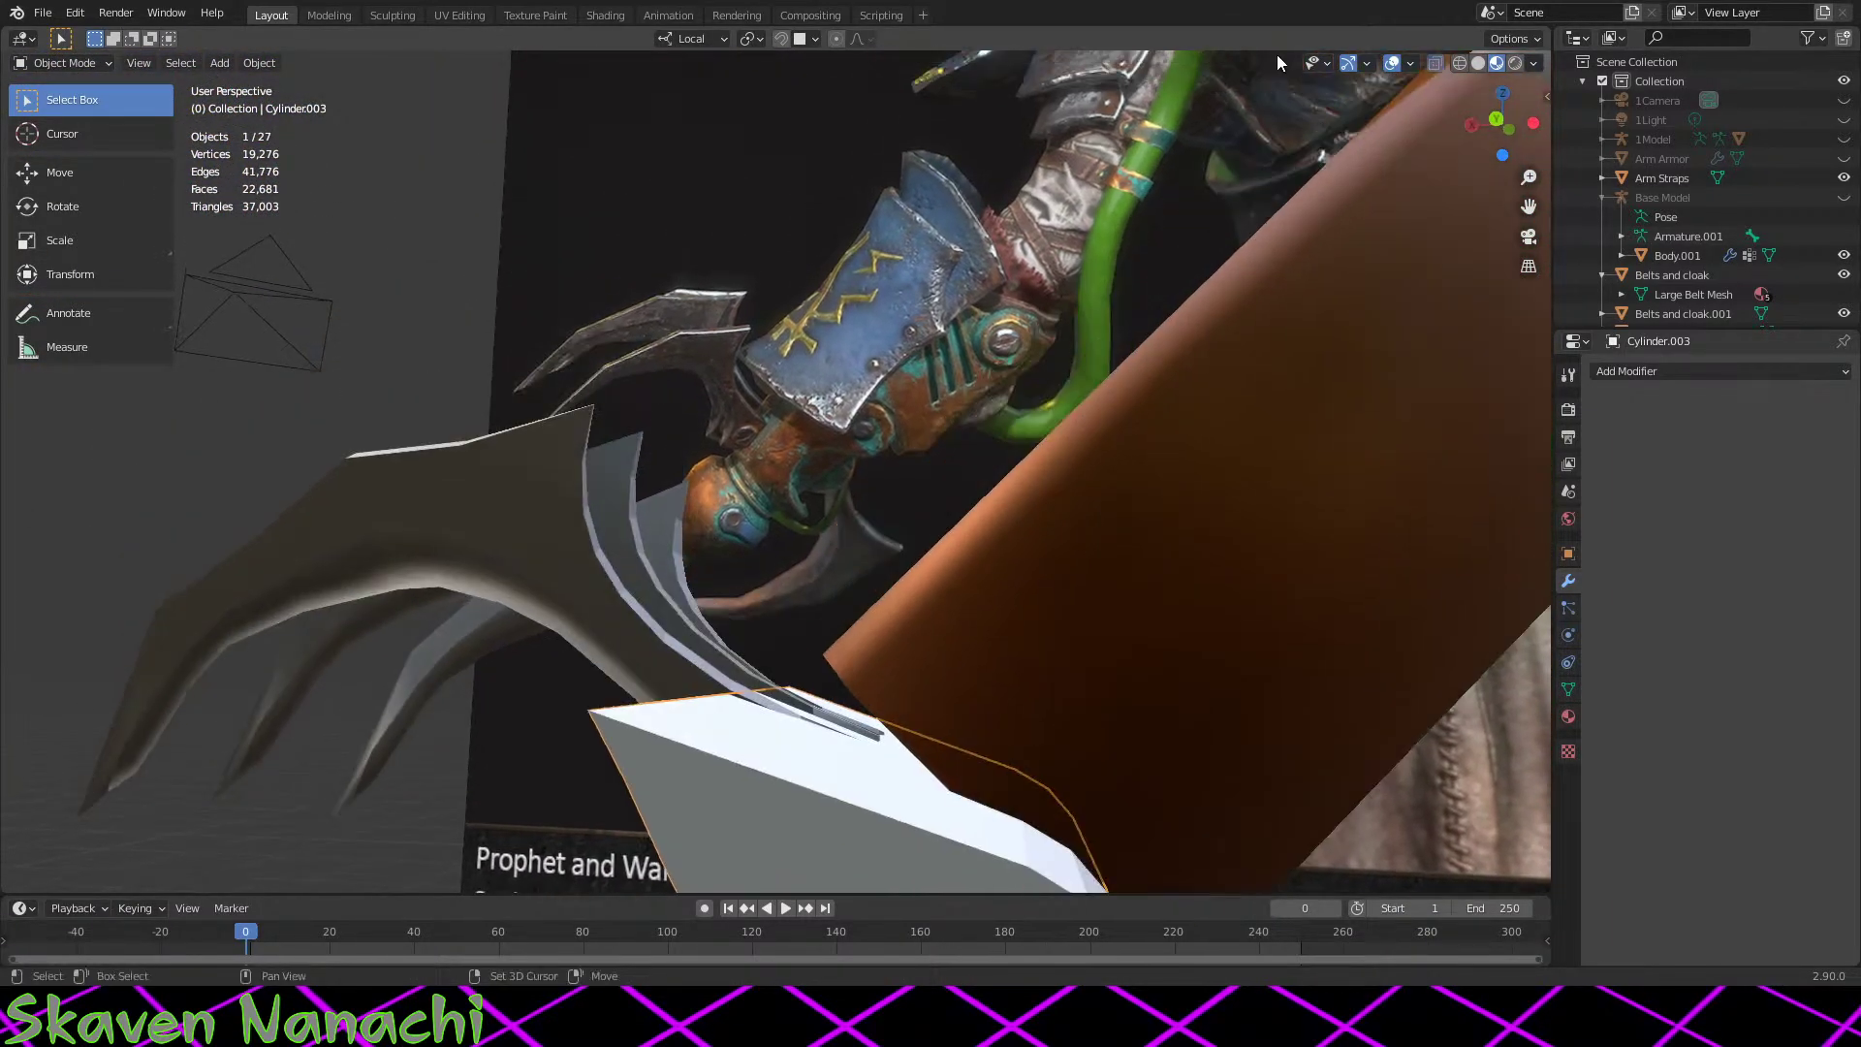
middle_click_drag(1163, 646, 857, 409)
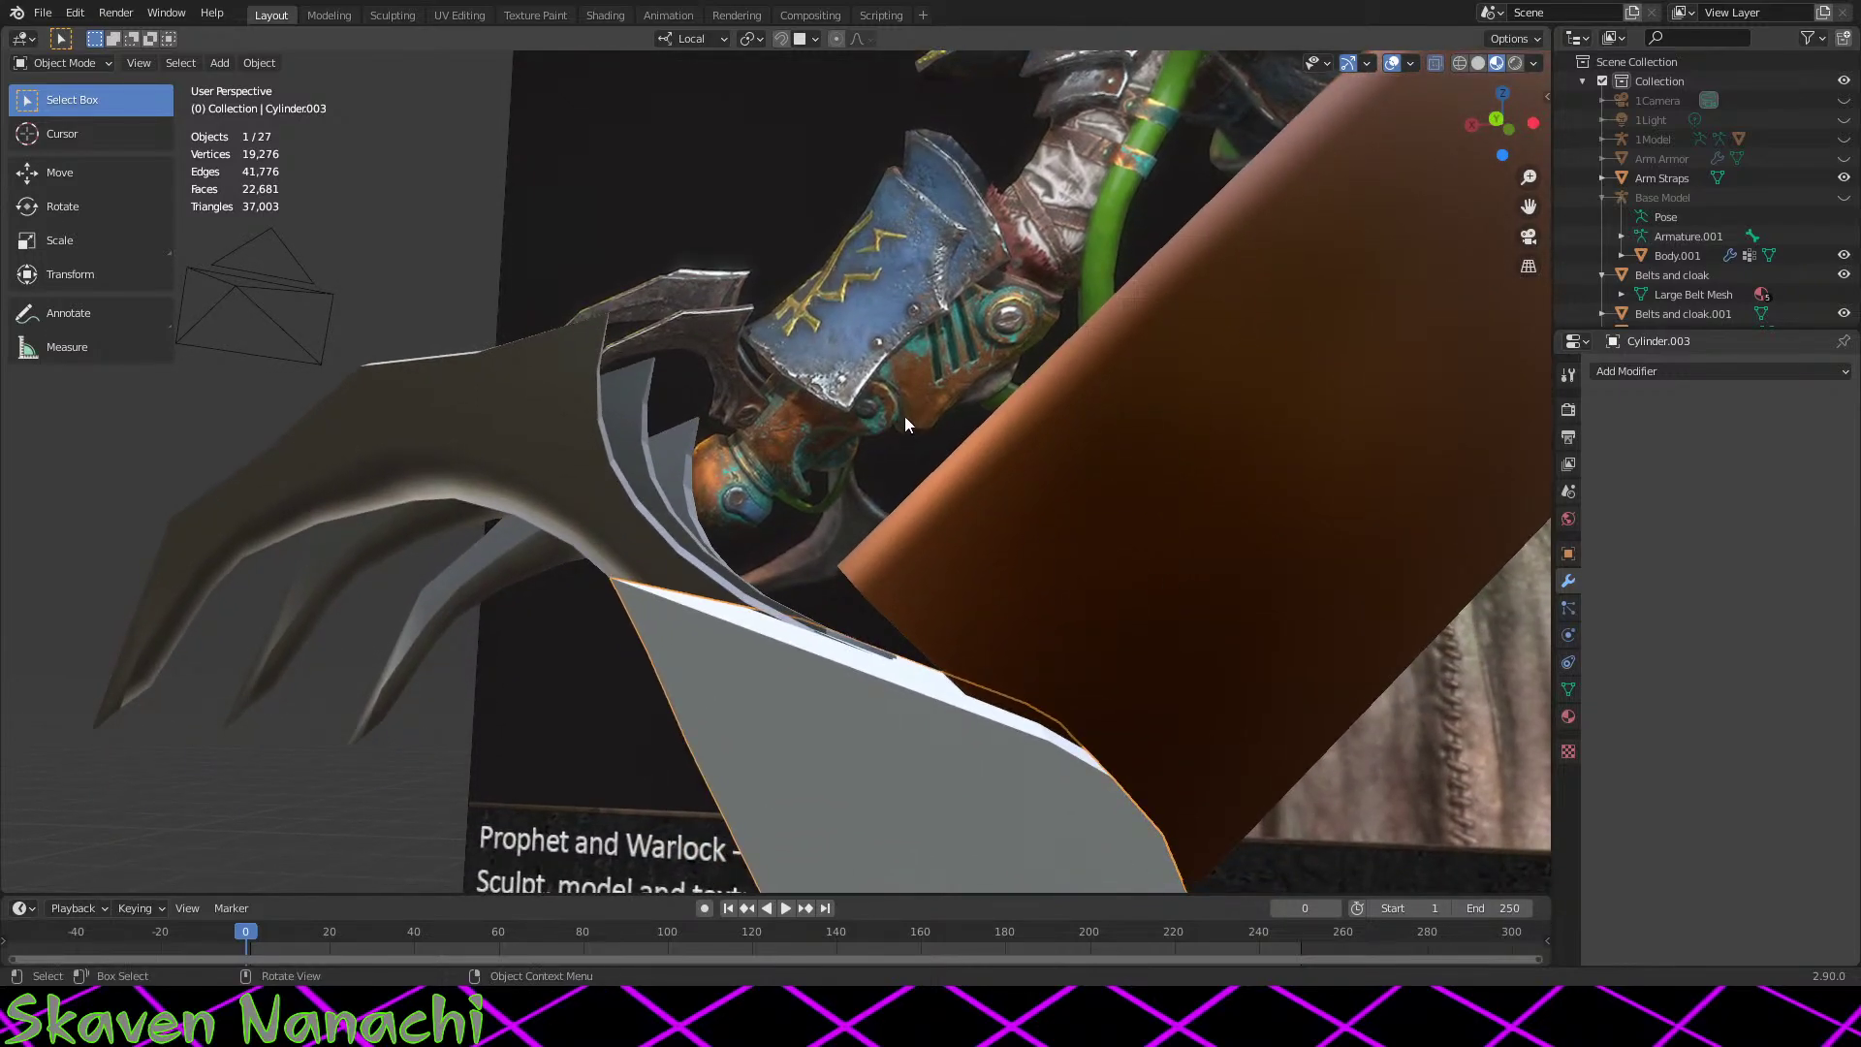
scroll(938, 508, "down", 3)
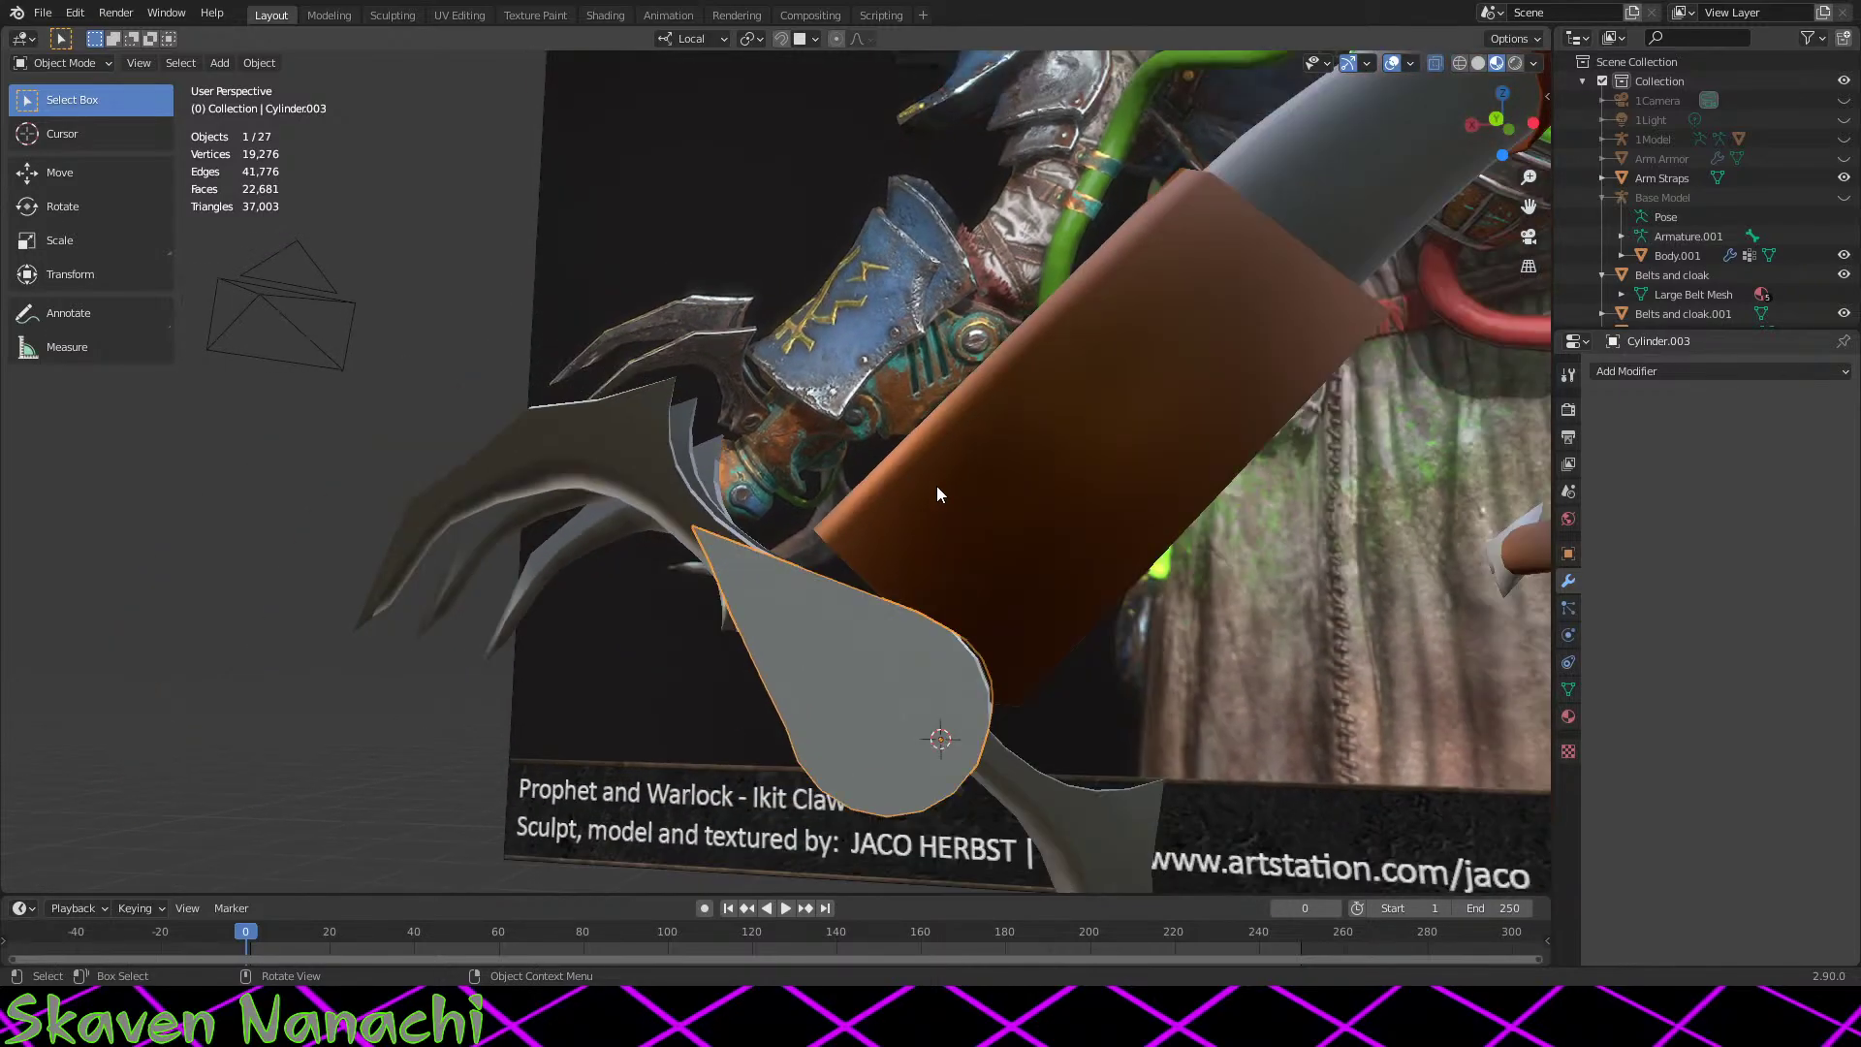
scroll(937, 486, "up", 3)
scroll(912, 392, "up", 4)
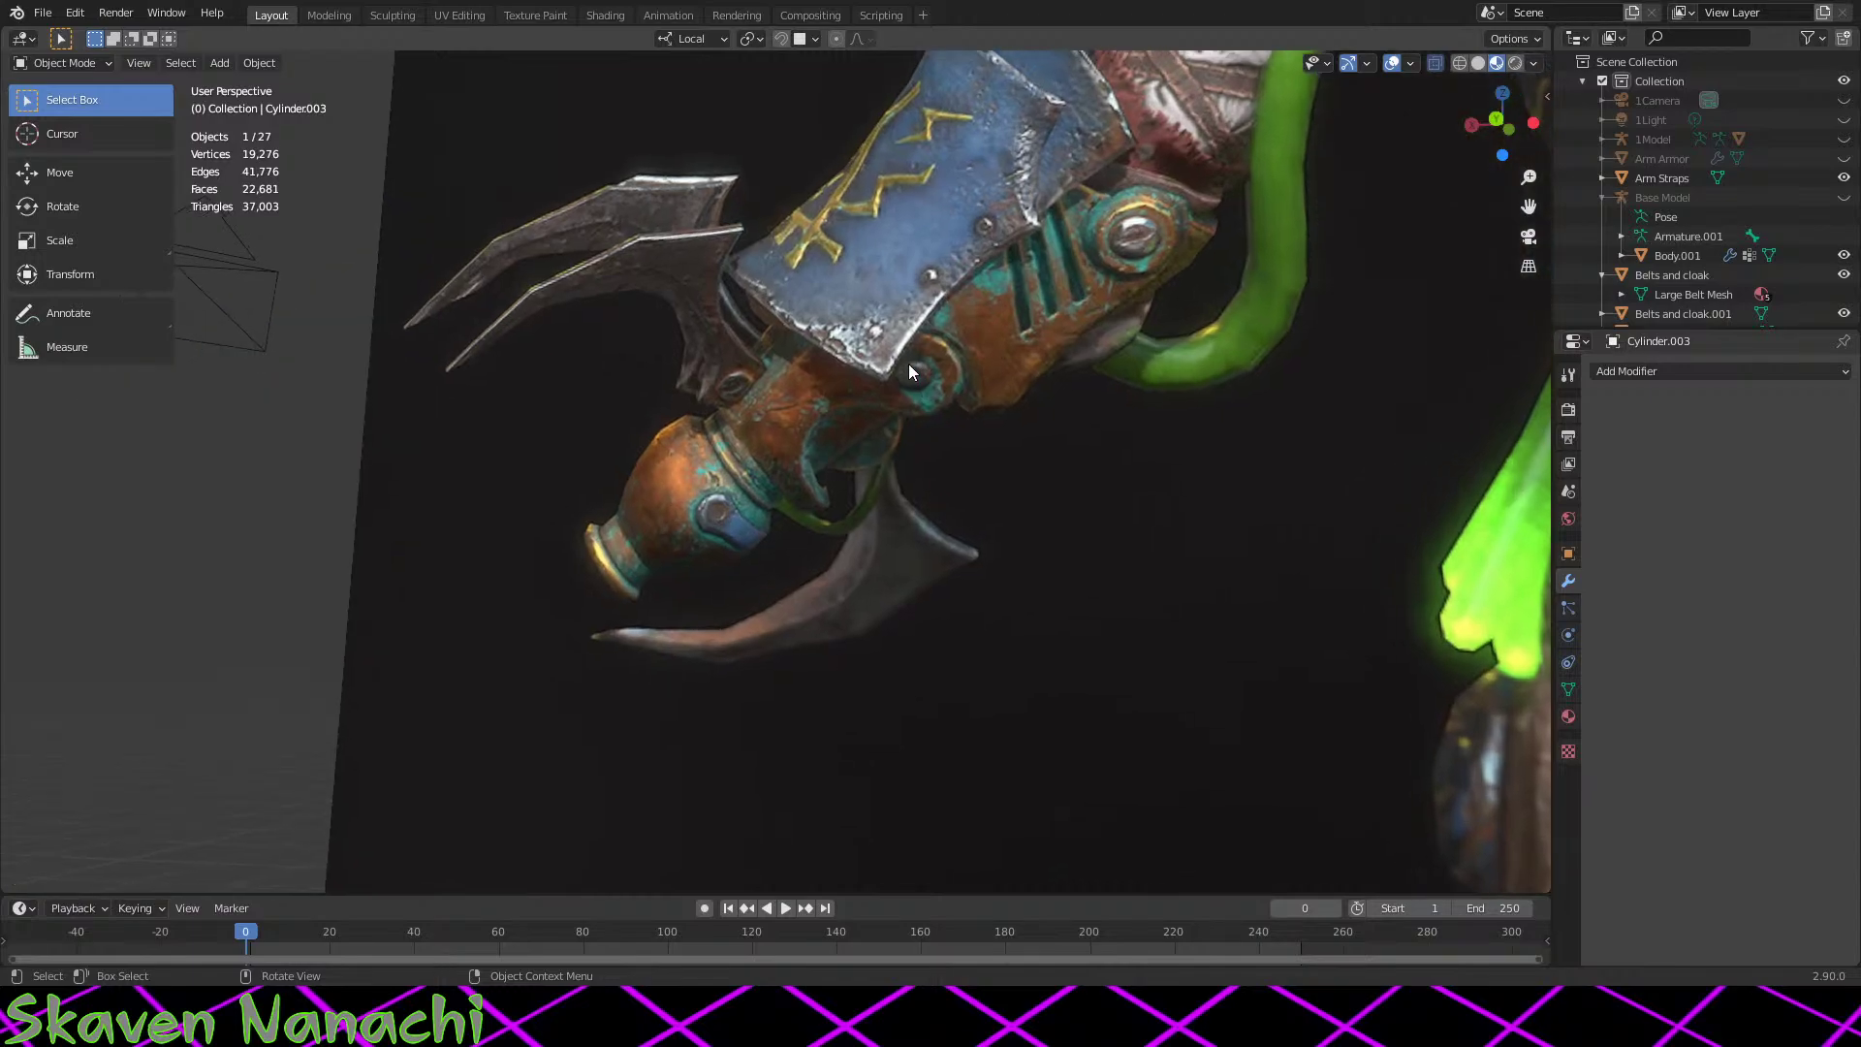
scroll(969, 358, "up", 3)
scroll(1003, 427, "down", 5)
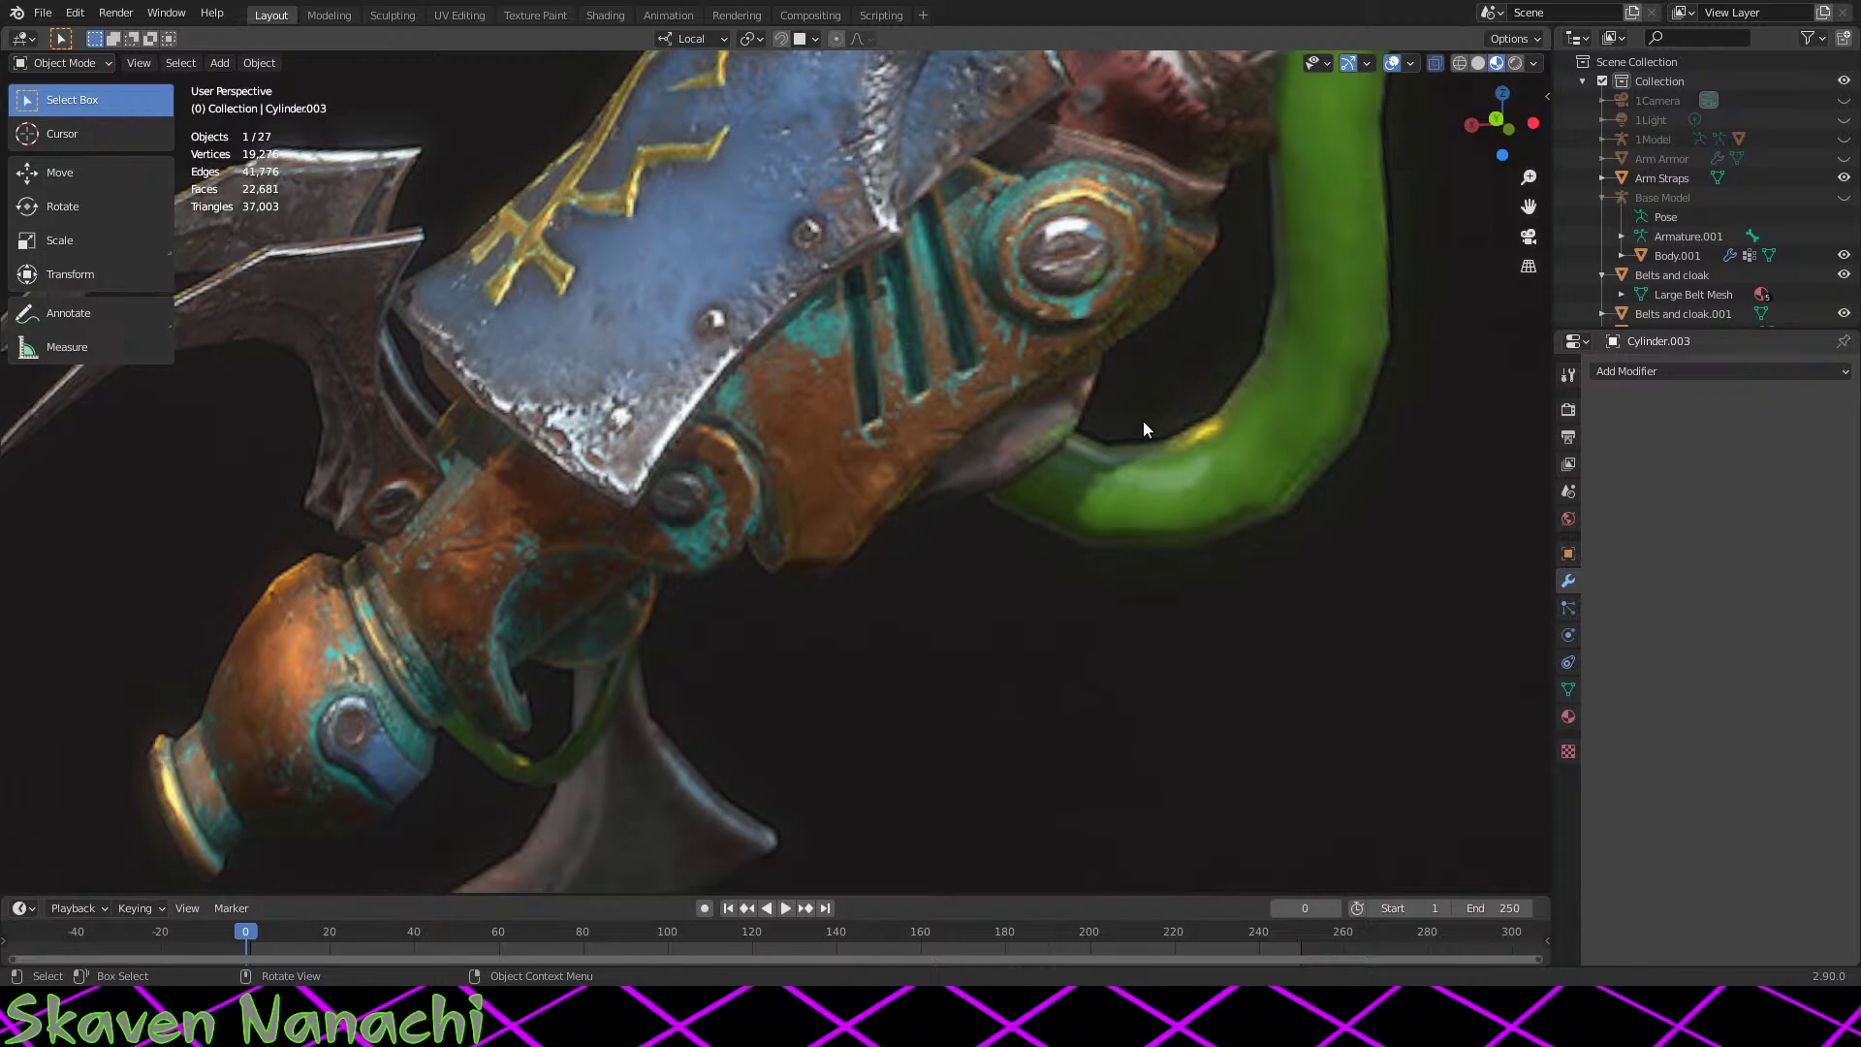
scroll(1095, 463, "down", 3)
scroll(1062, 473, "up", 2)
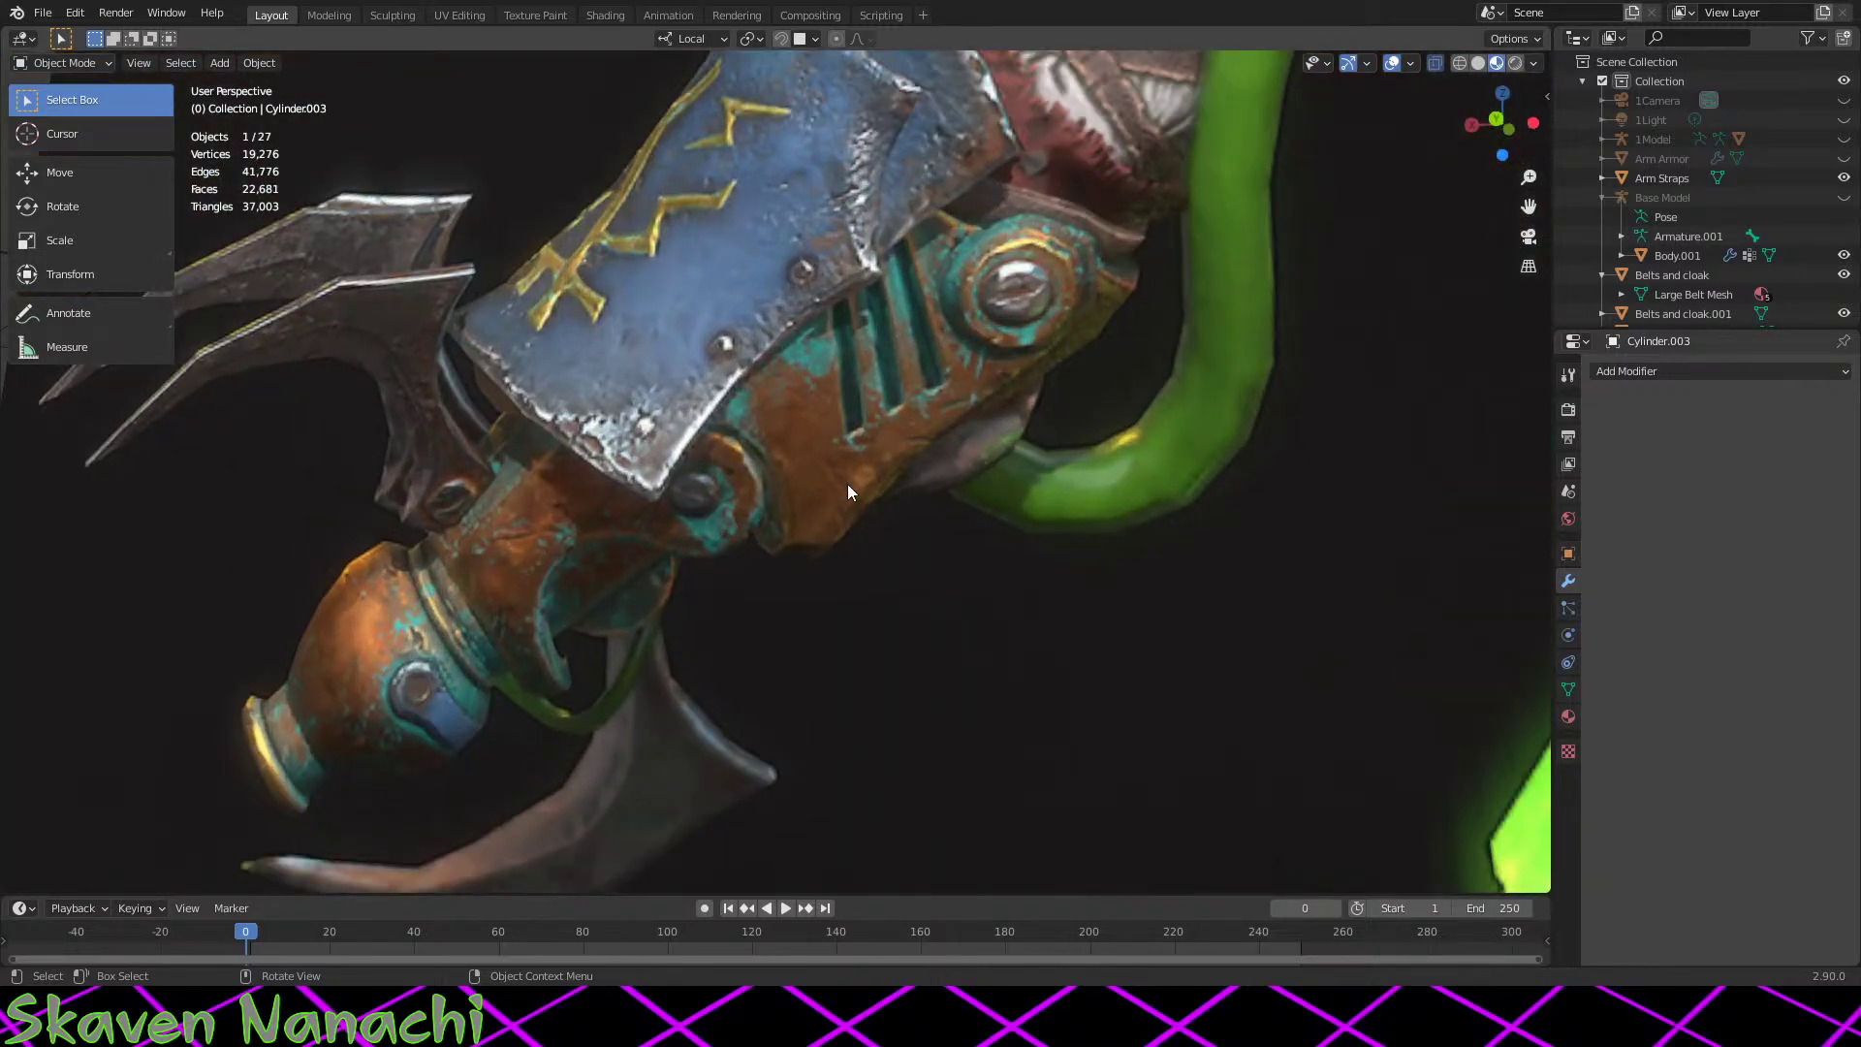
scroll(974, 538, "down", 3)
middle_click_drag(777, 631, 1142, 334)
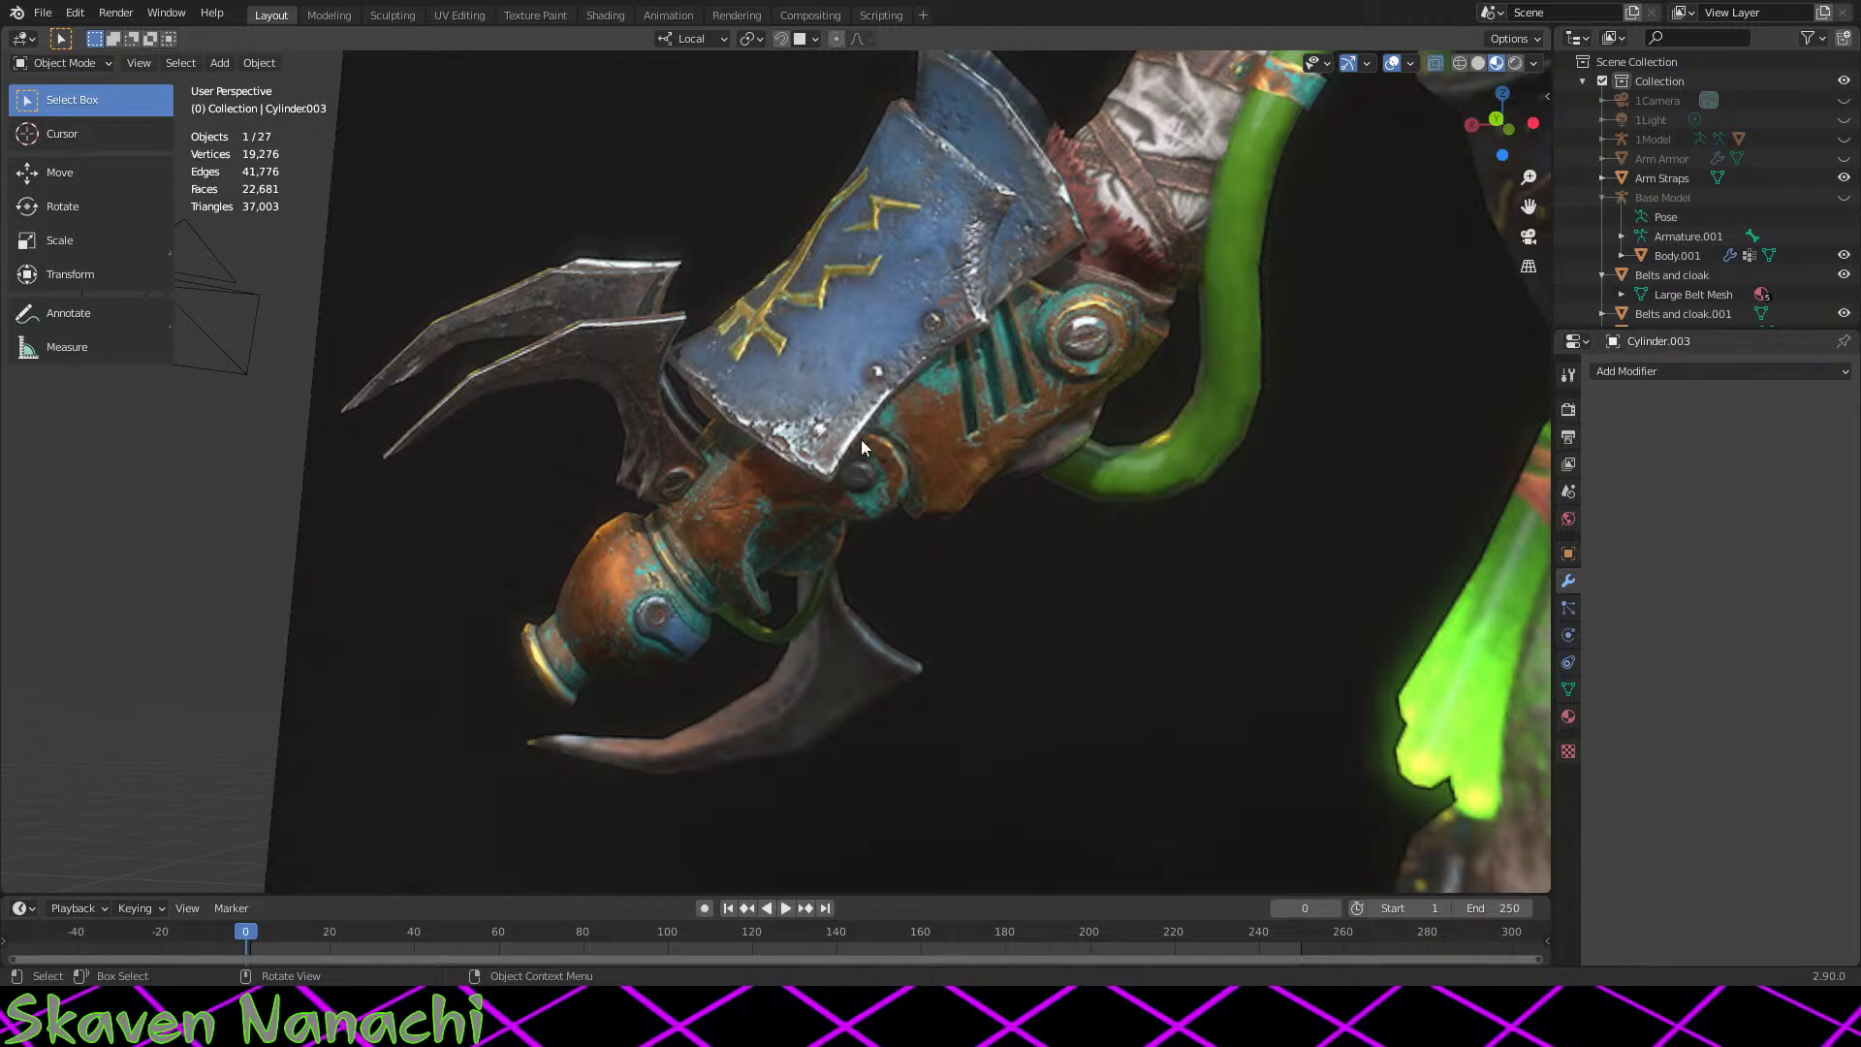
scroll(853, 446, "down", 3)
middle_click_drag(727, 729, 1072, 642)
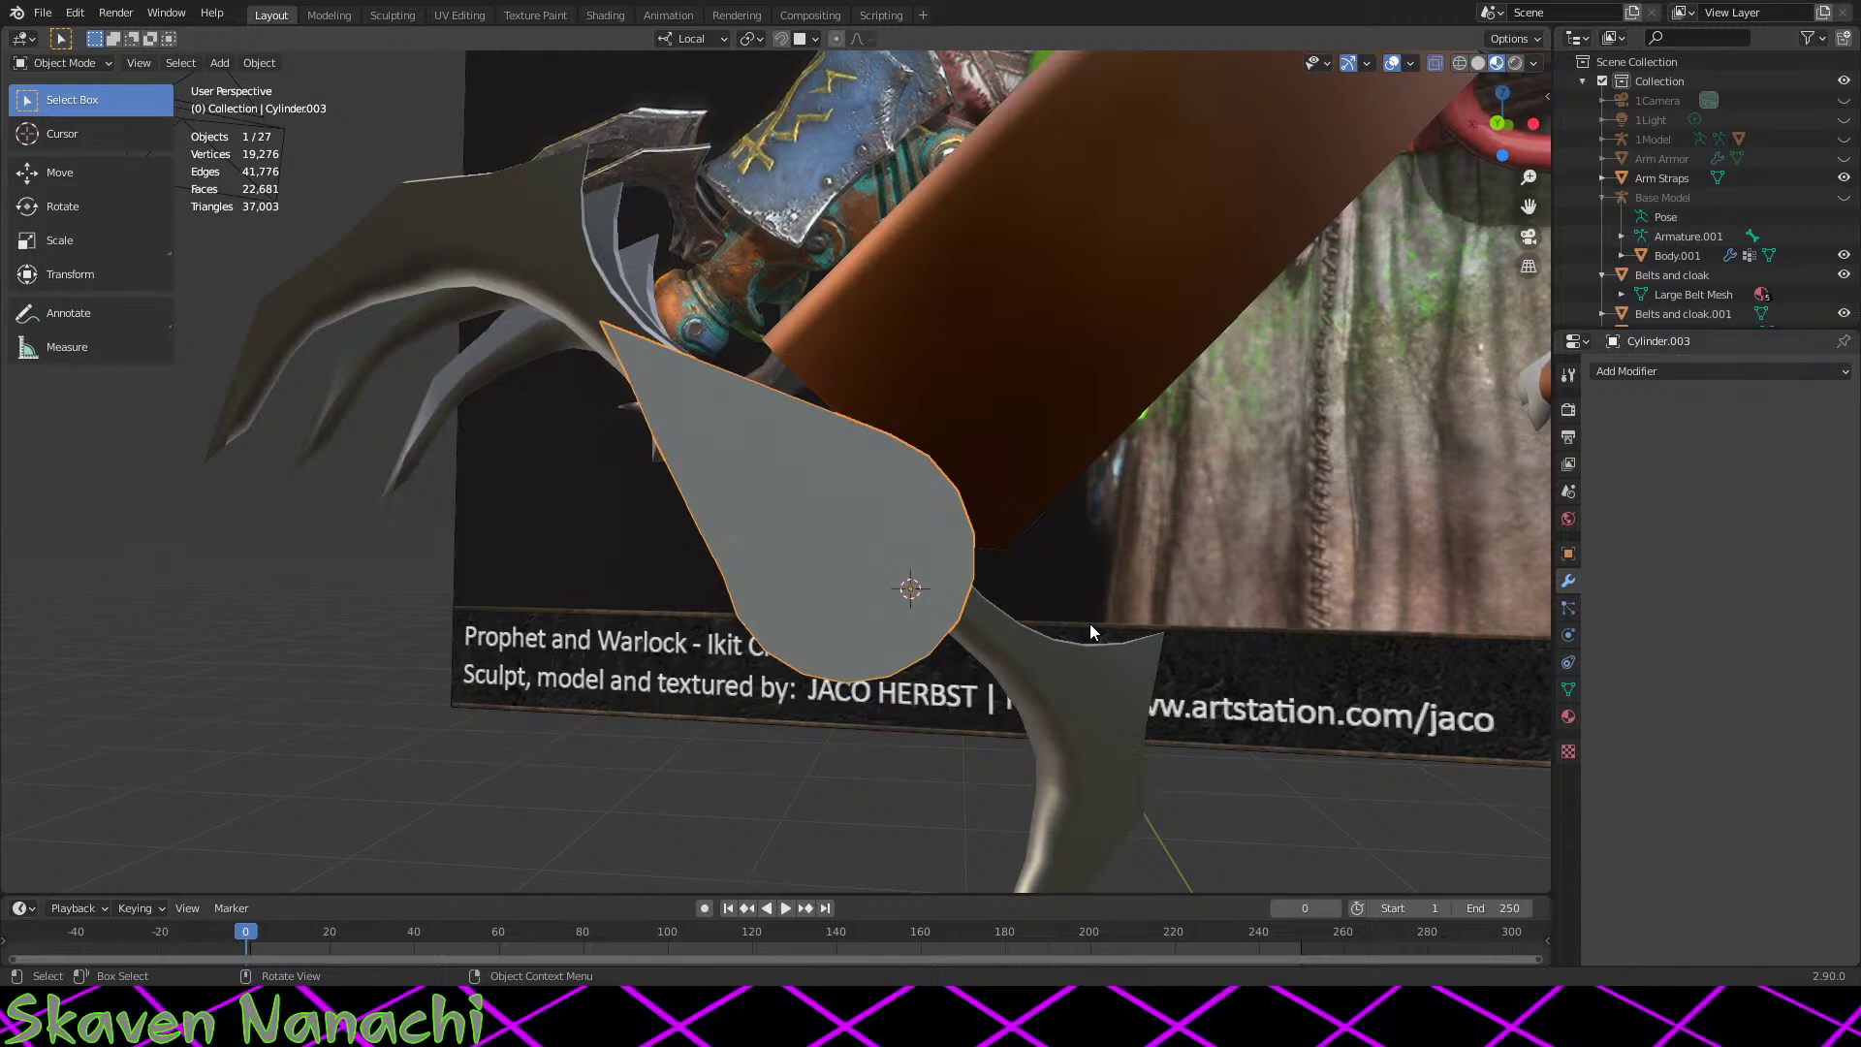
Step: Select the forearm and set Cylinder.003 as the cutting object of its Boolean Difference modifier
key("shift")
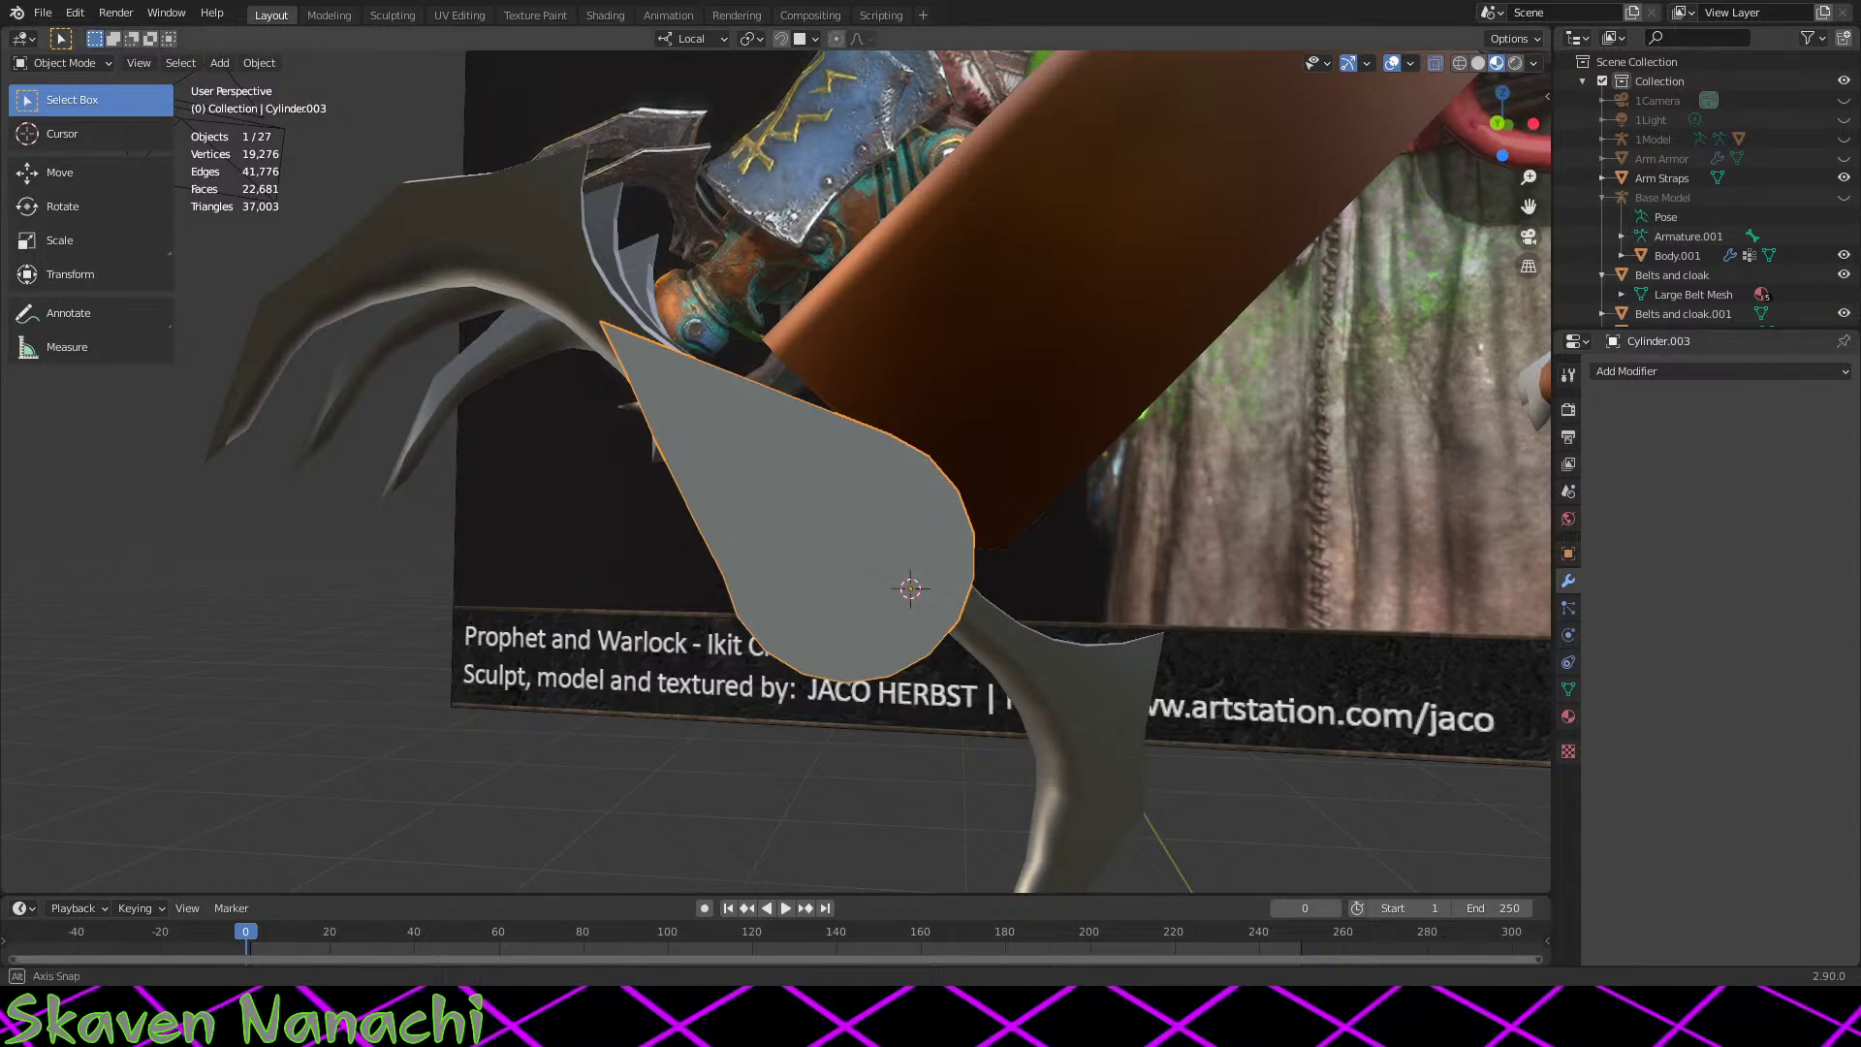
middle_click_drag(911, 620, 963, 698)
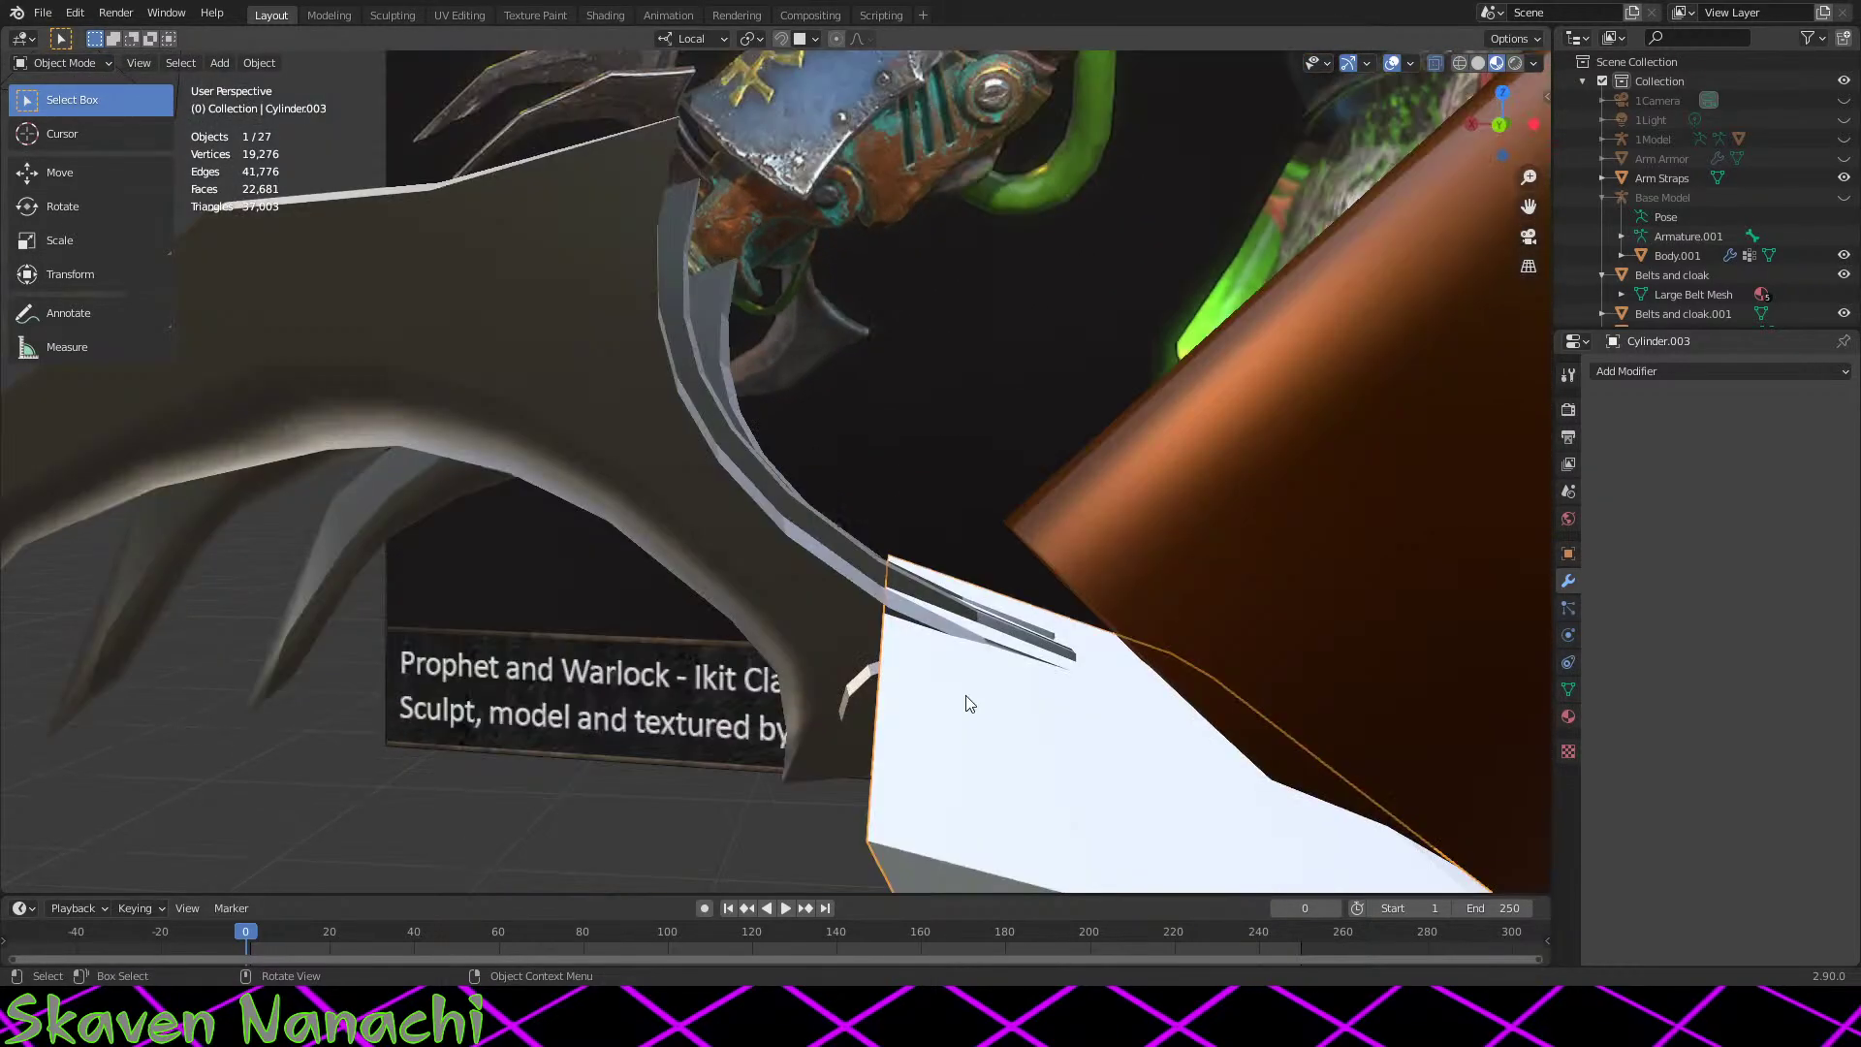
scroll(1144, 630, "up", 3)
scroll(1115, 607, "down", 4)
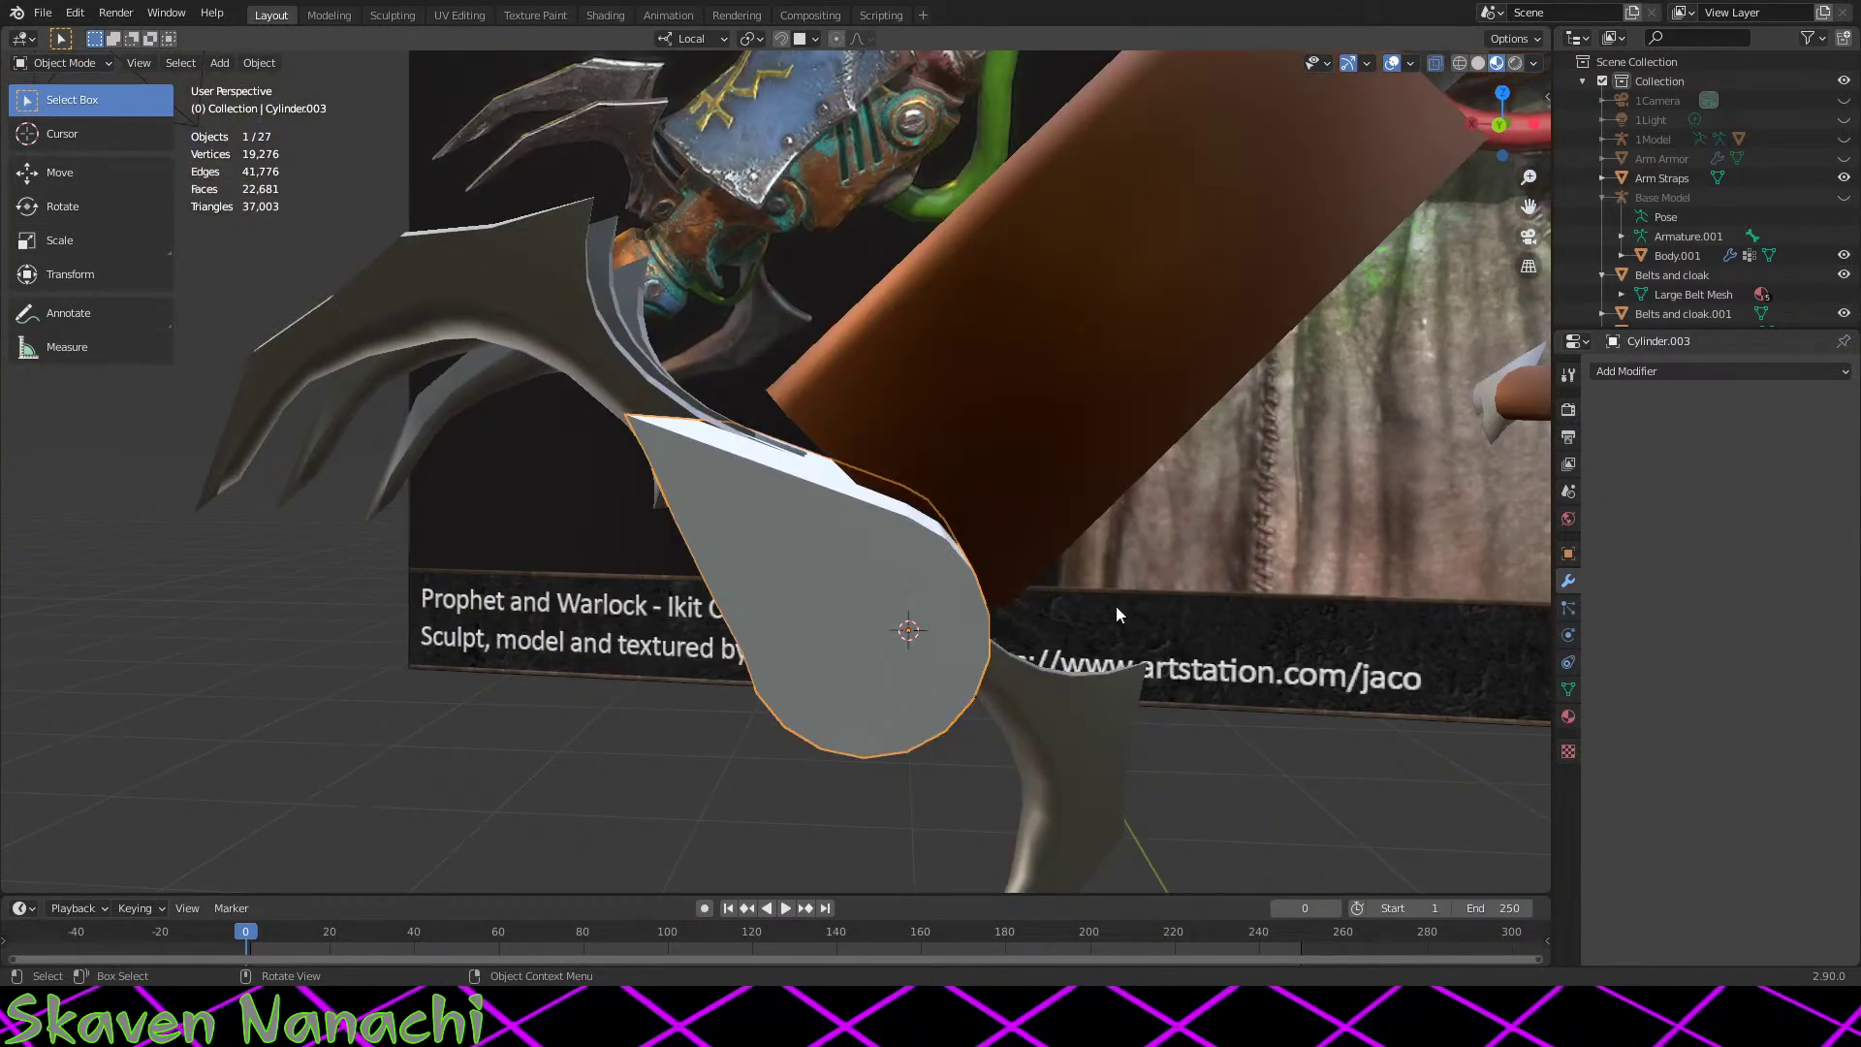
left_click(1056, 452)
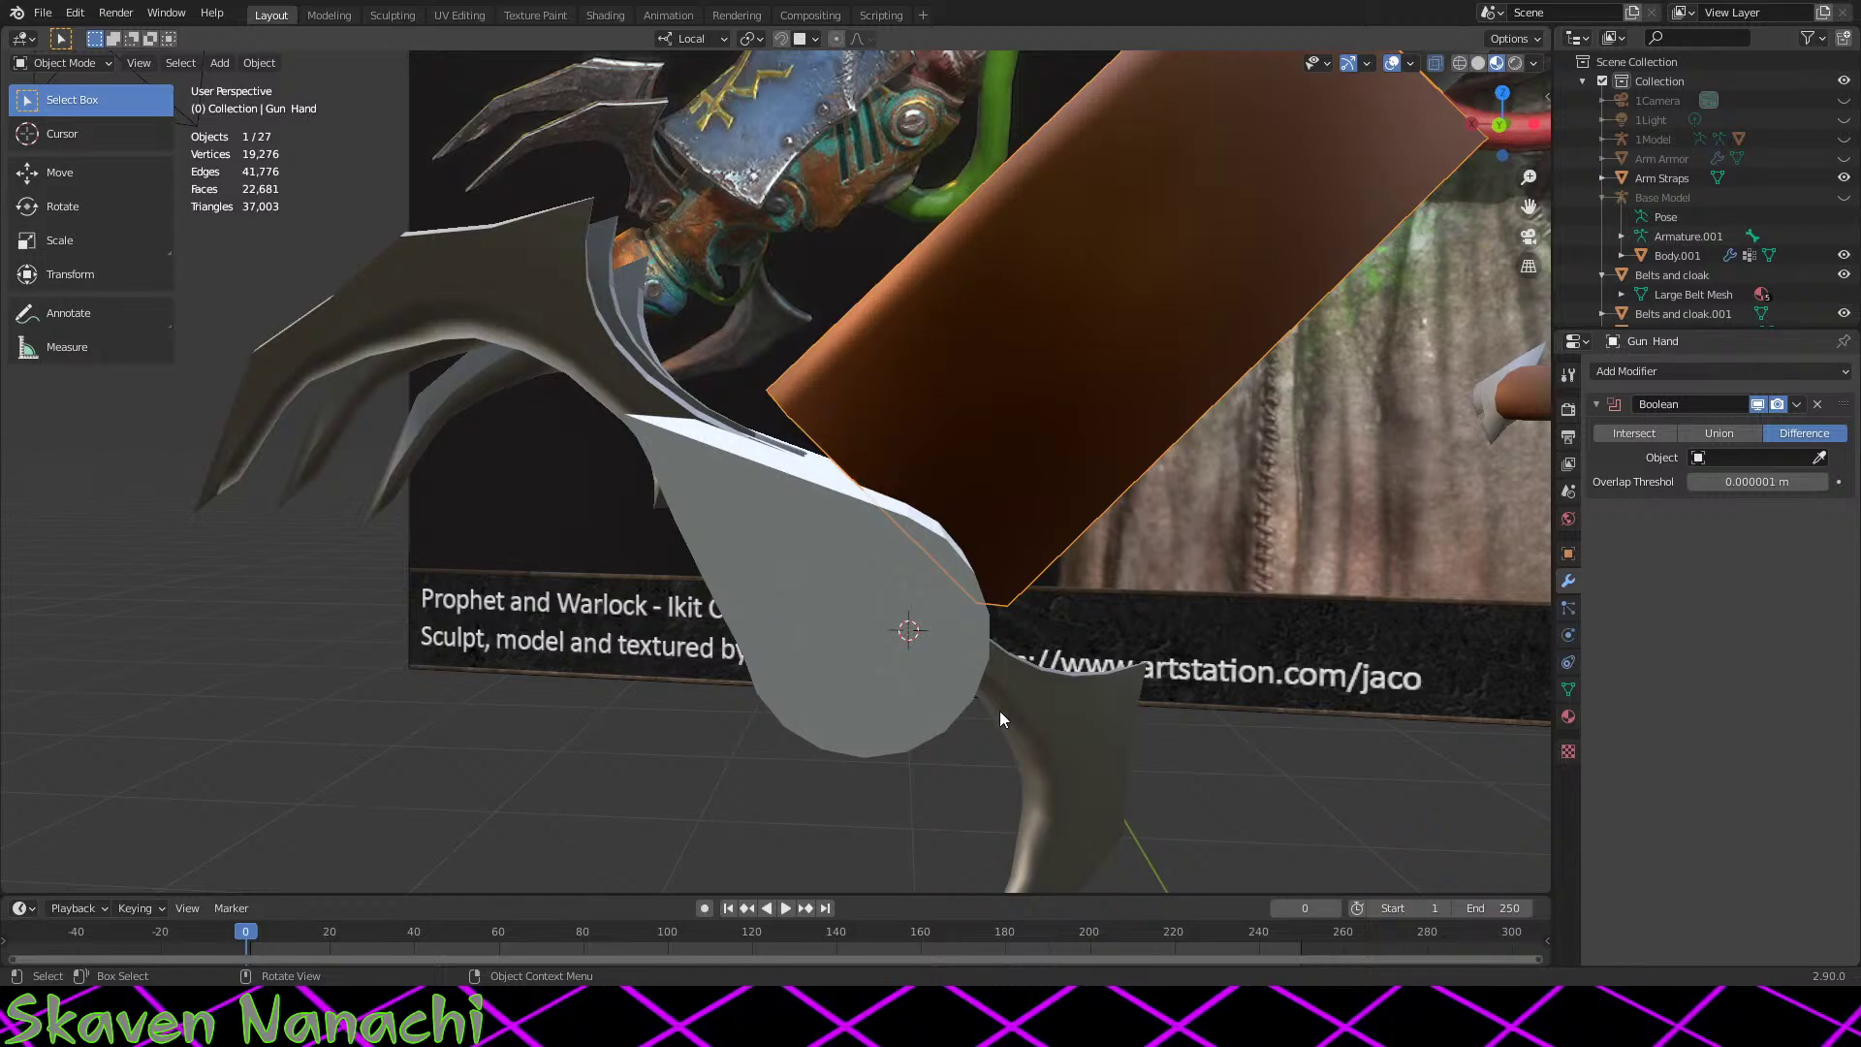
left_click(916, 528)
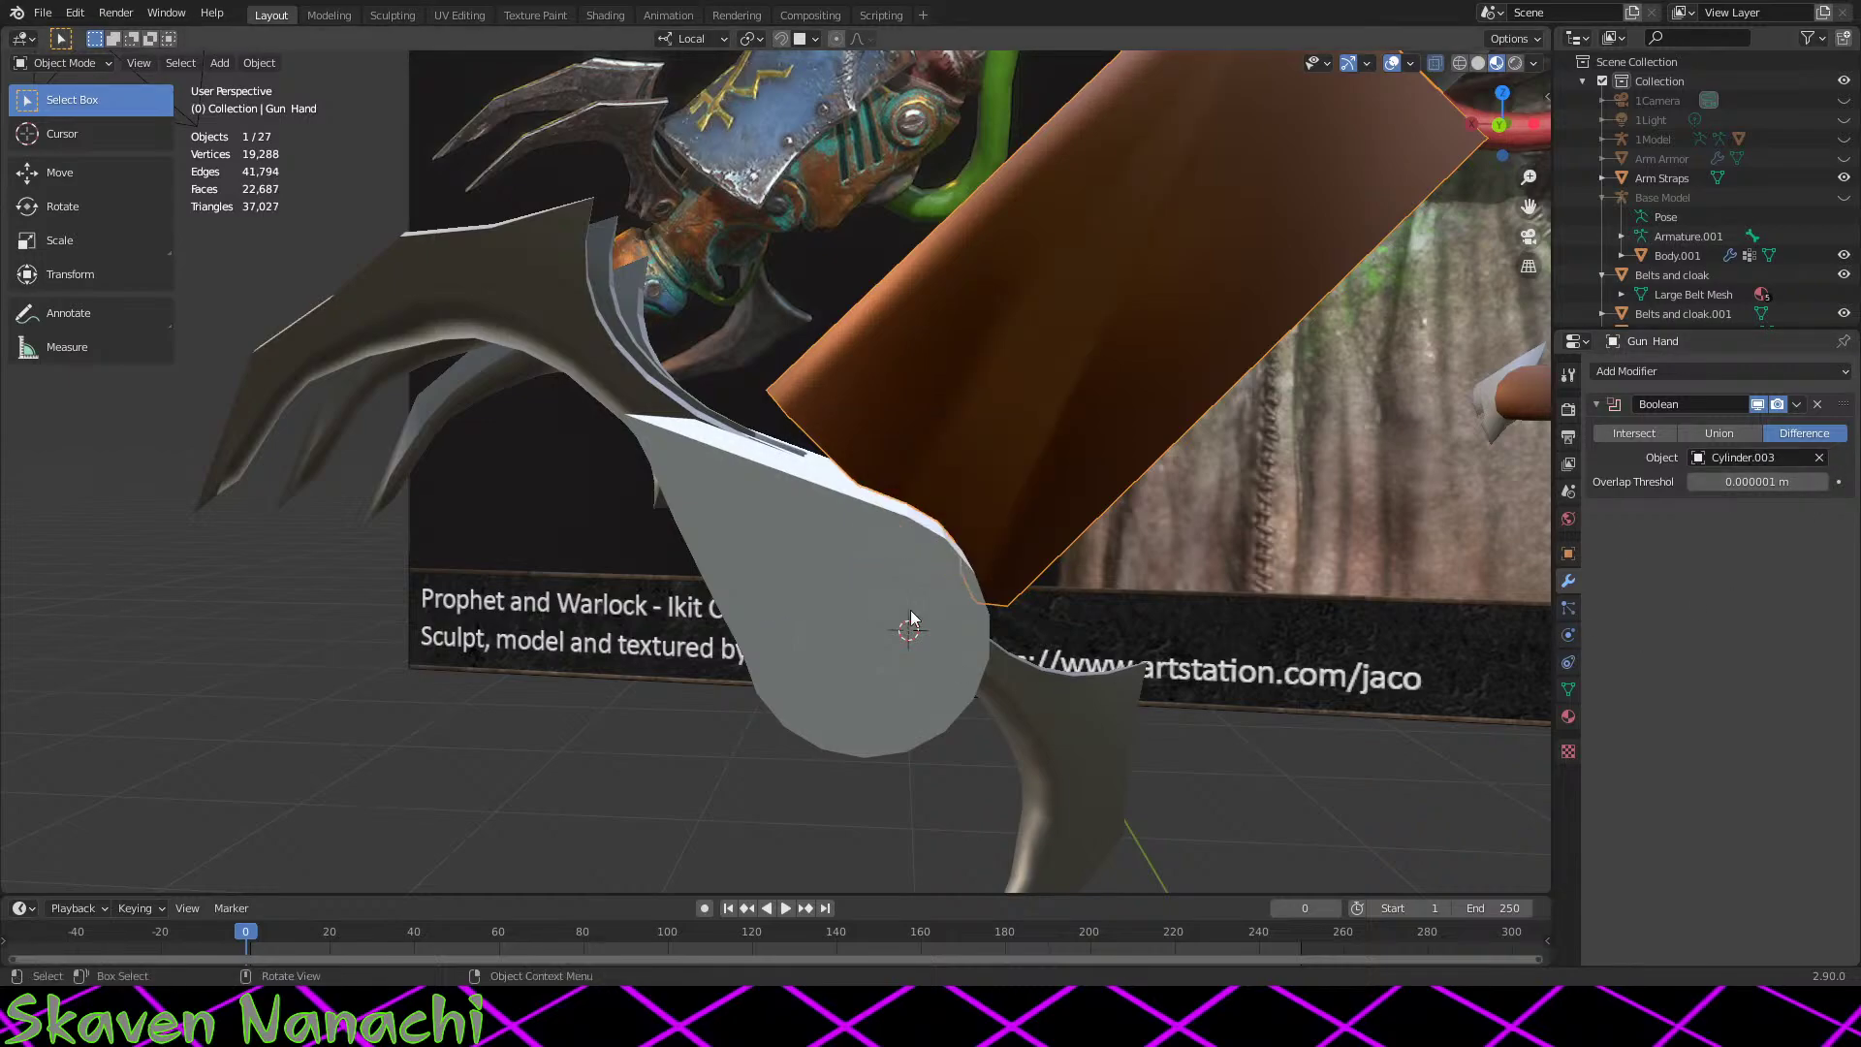
Step: Hide the teardrop cutter Cylinder.003 and inspect the curved cut it makes in the forearm's wrist end
middle_click_drag(1229, 643, 1230, 643)
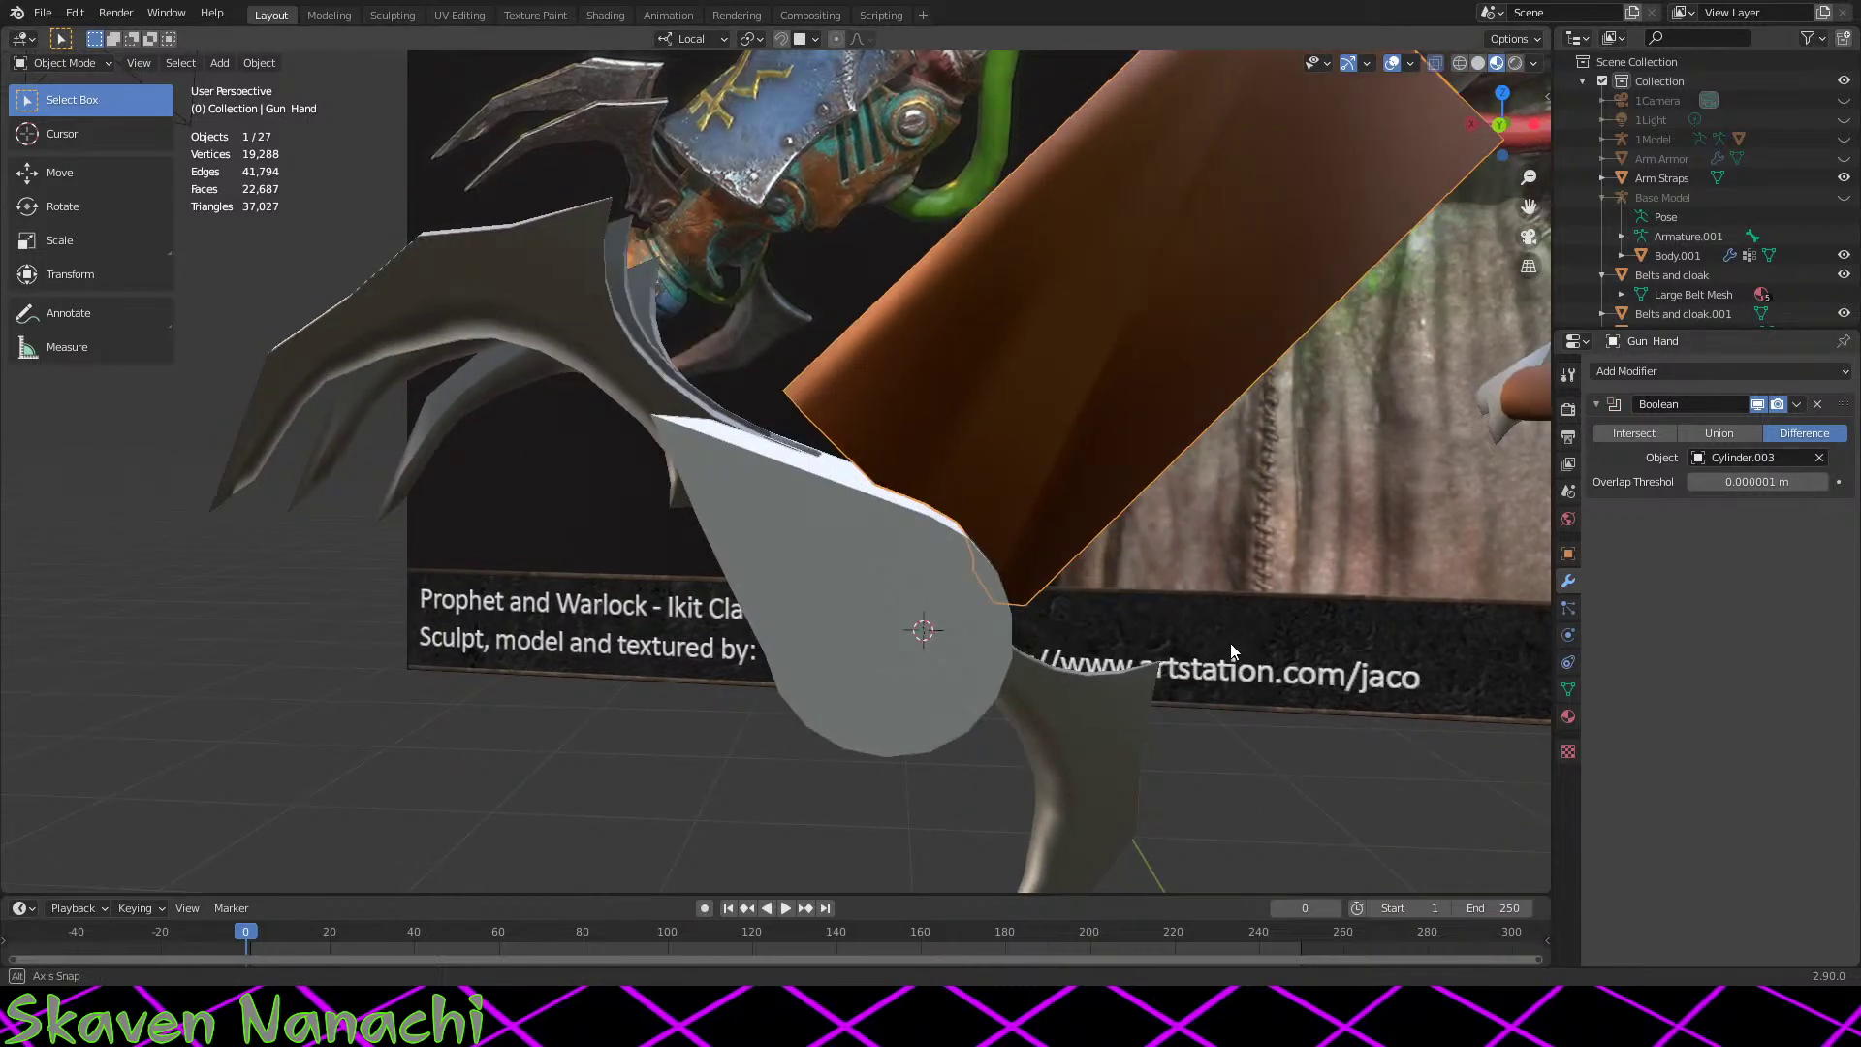
left_click(1293, 718)
left_click(771, 642)
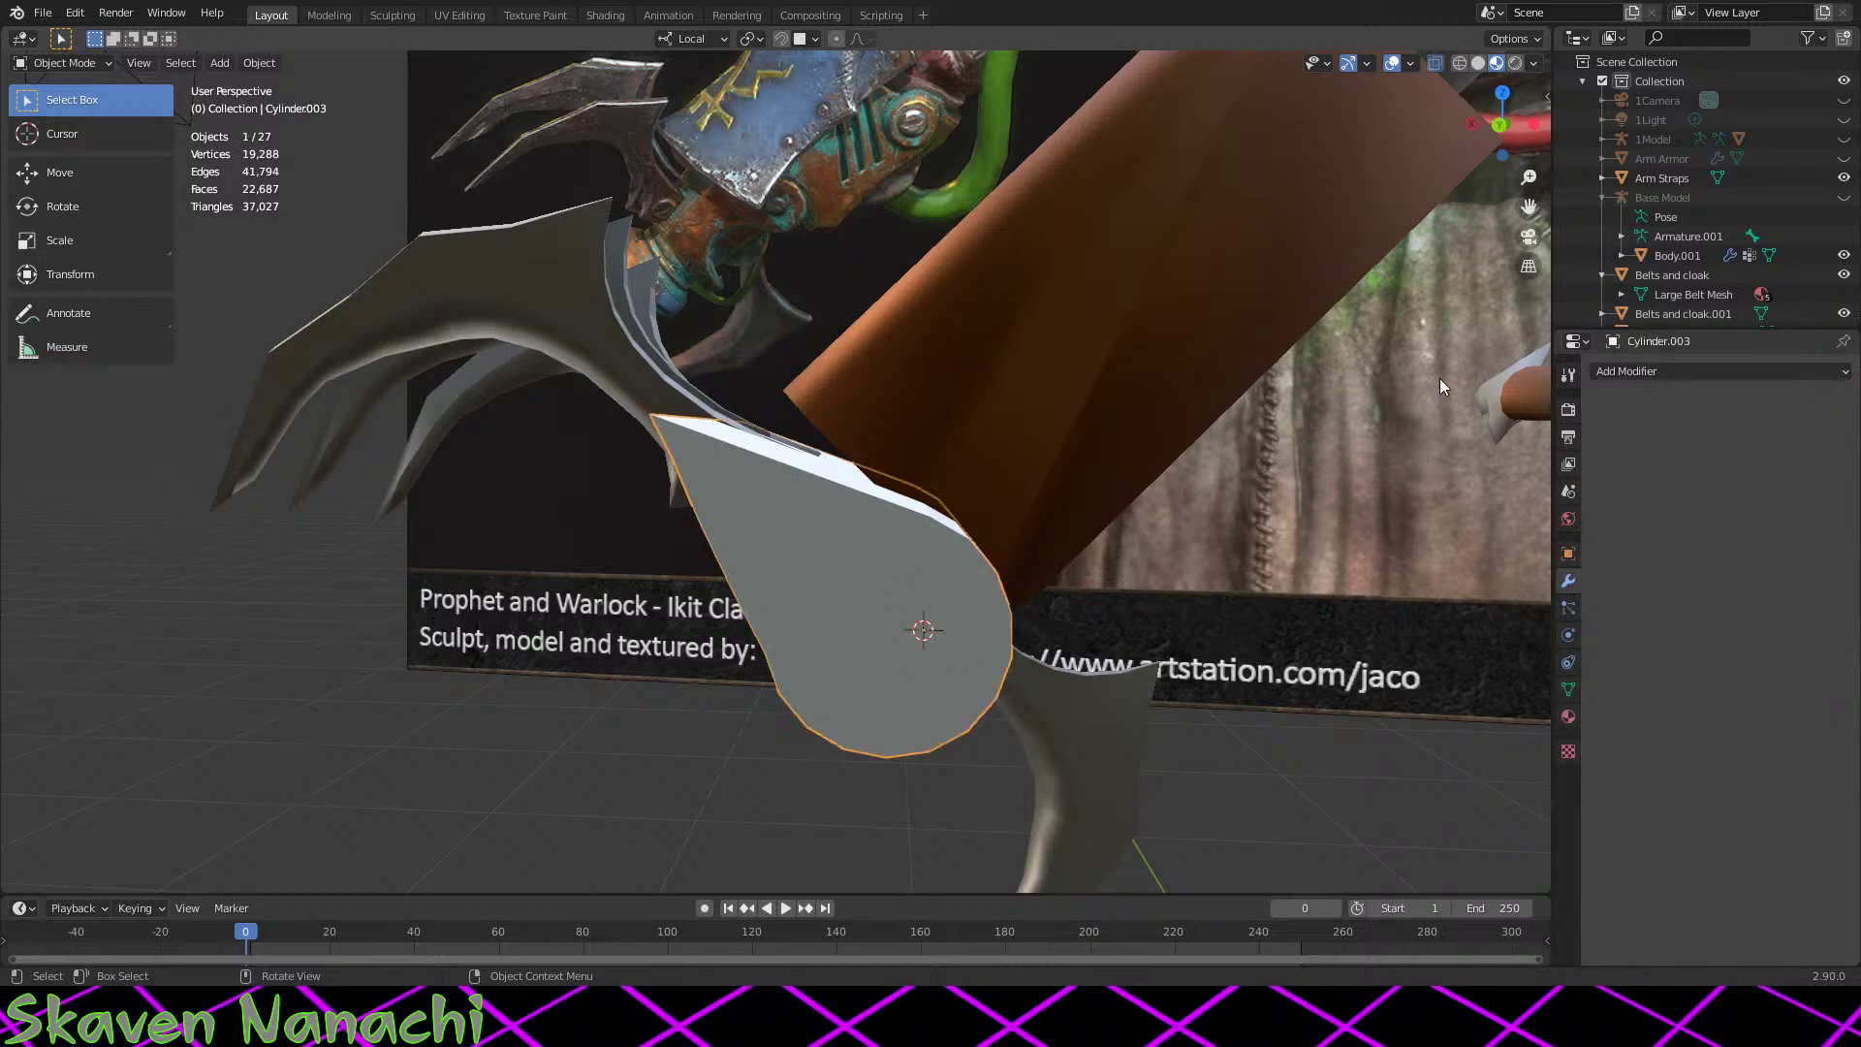
scroll(1760, 276, "down", 6)
left_click(1844, 235)
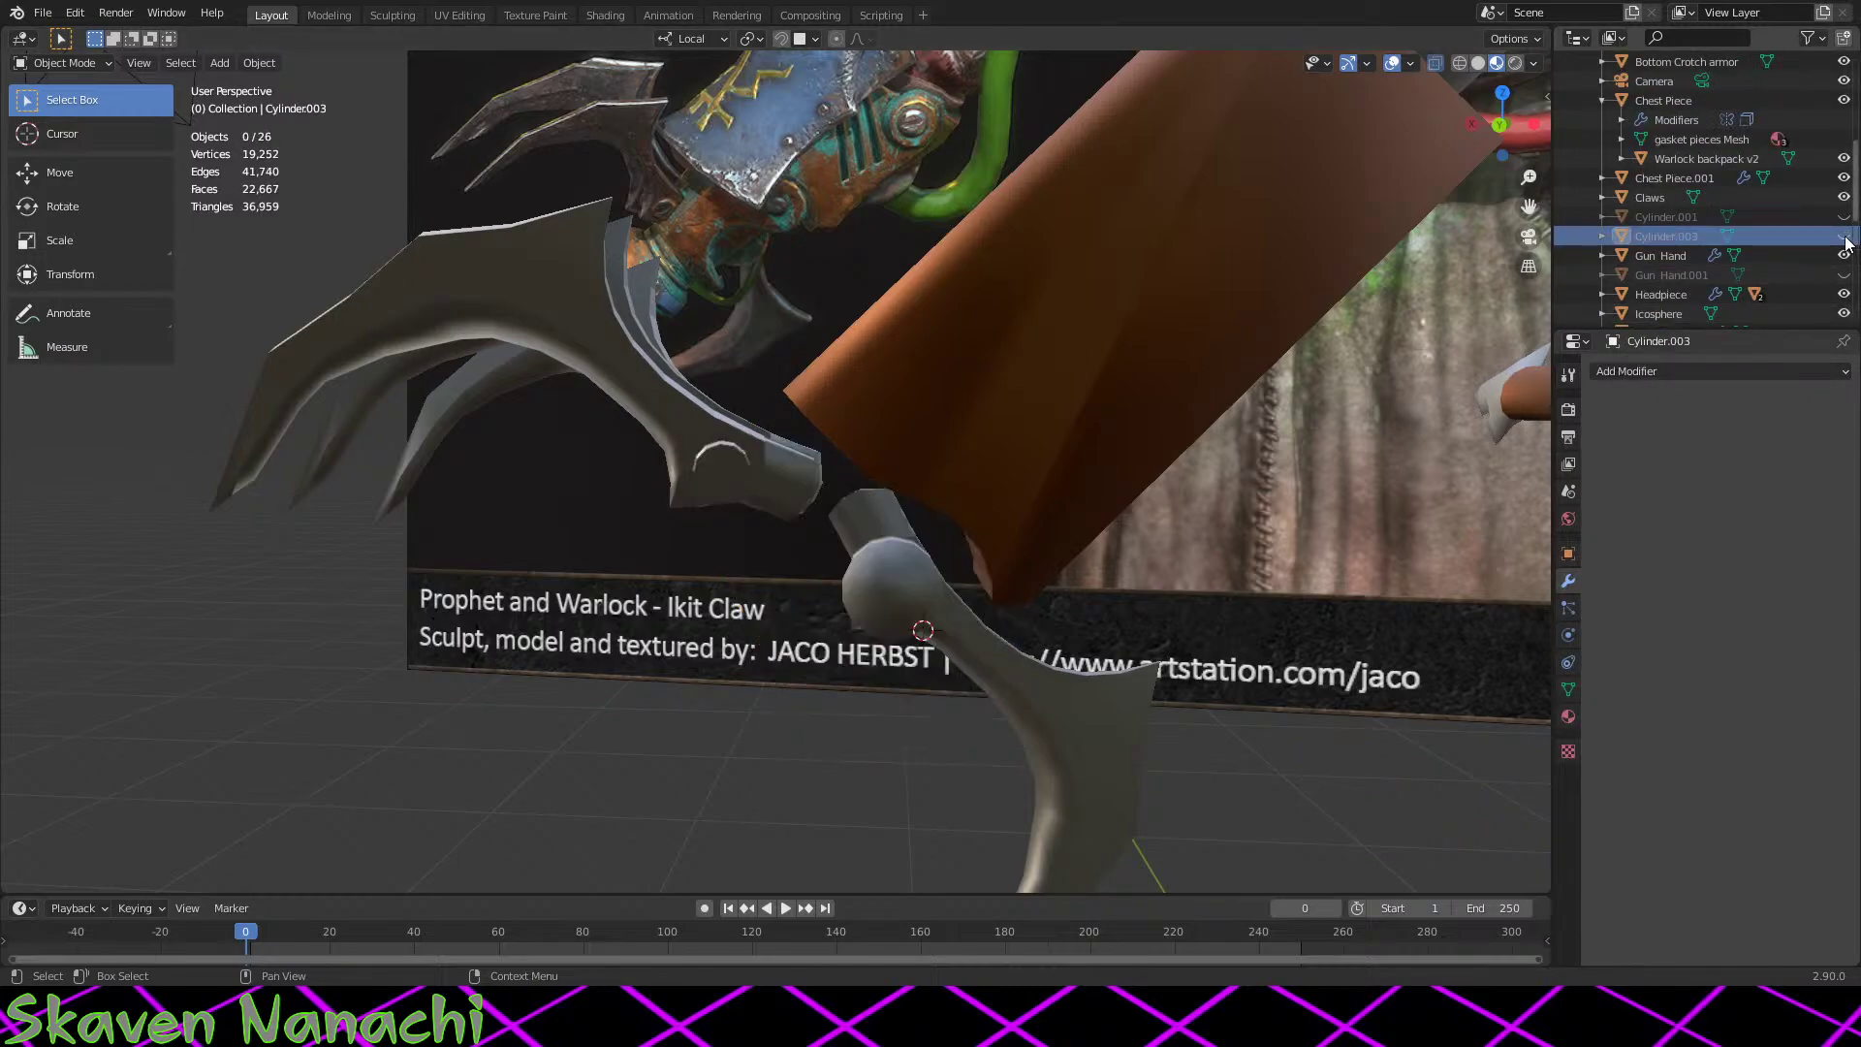
middle_click_drag(1085, 630, 1118, 648)
scroll(1118, 648, "up", 3)
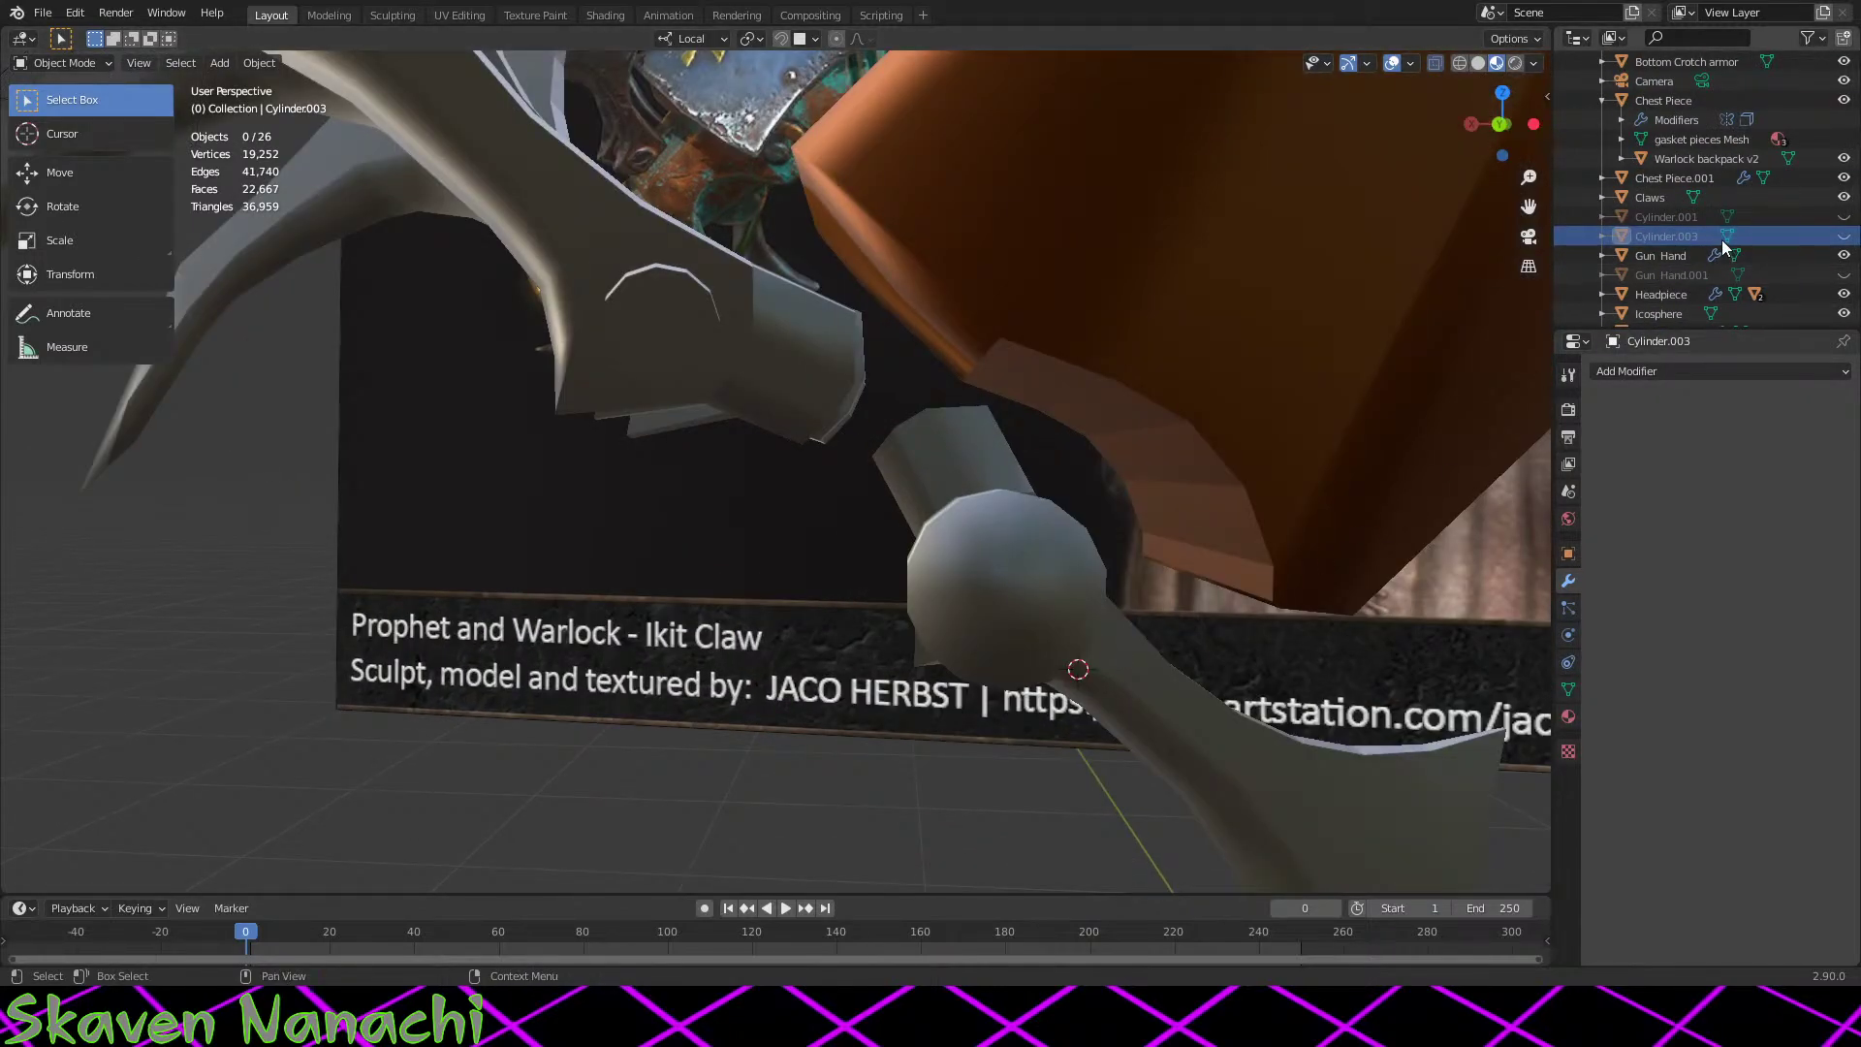
Step: Briefly show Cylinder.001 to compare it with the wrist recess, hide it again and bring back the teardrop cutter
left_click(1845, 230)
left_click(1845, 230)
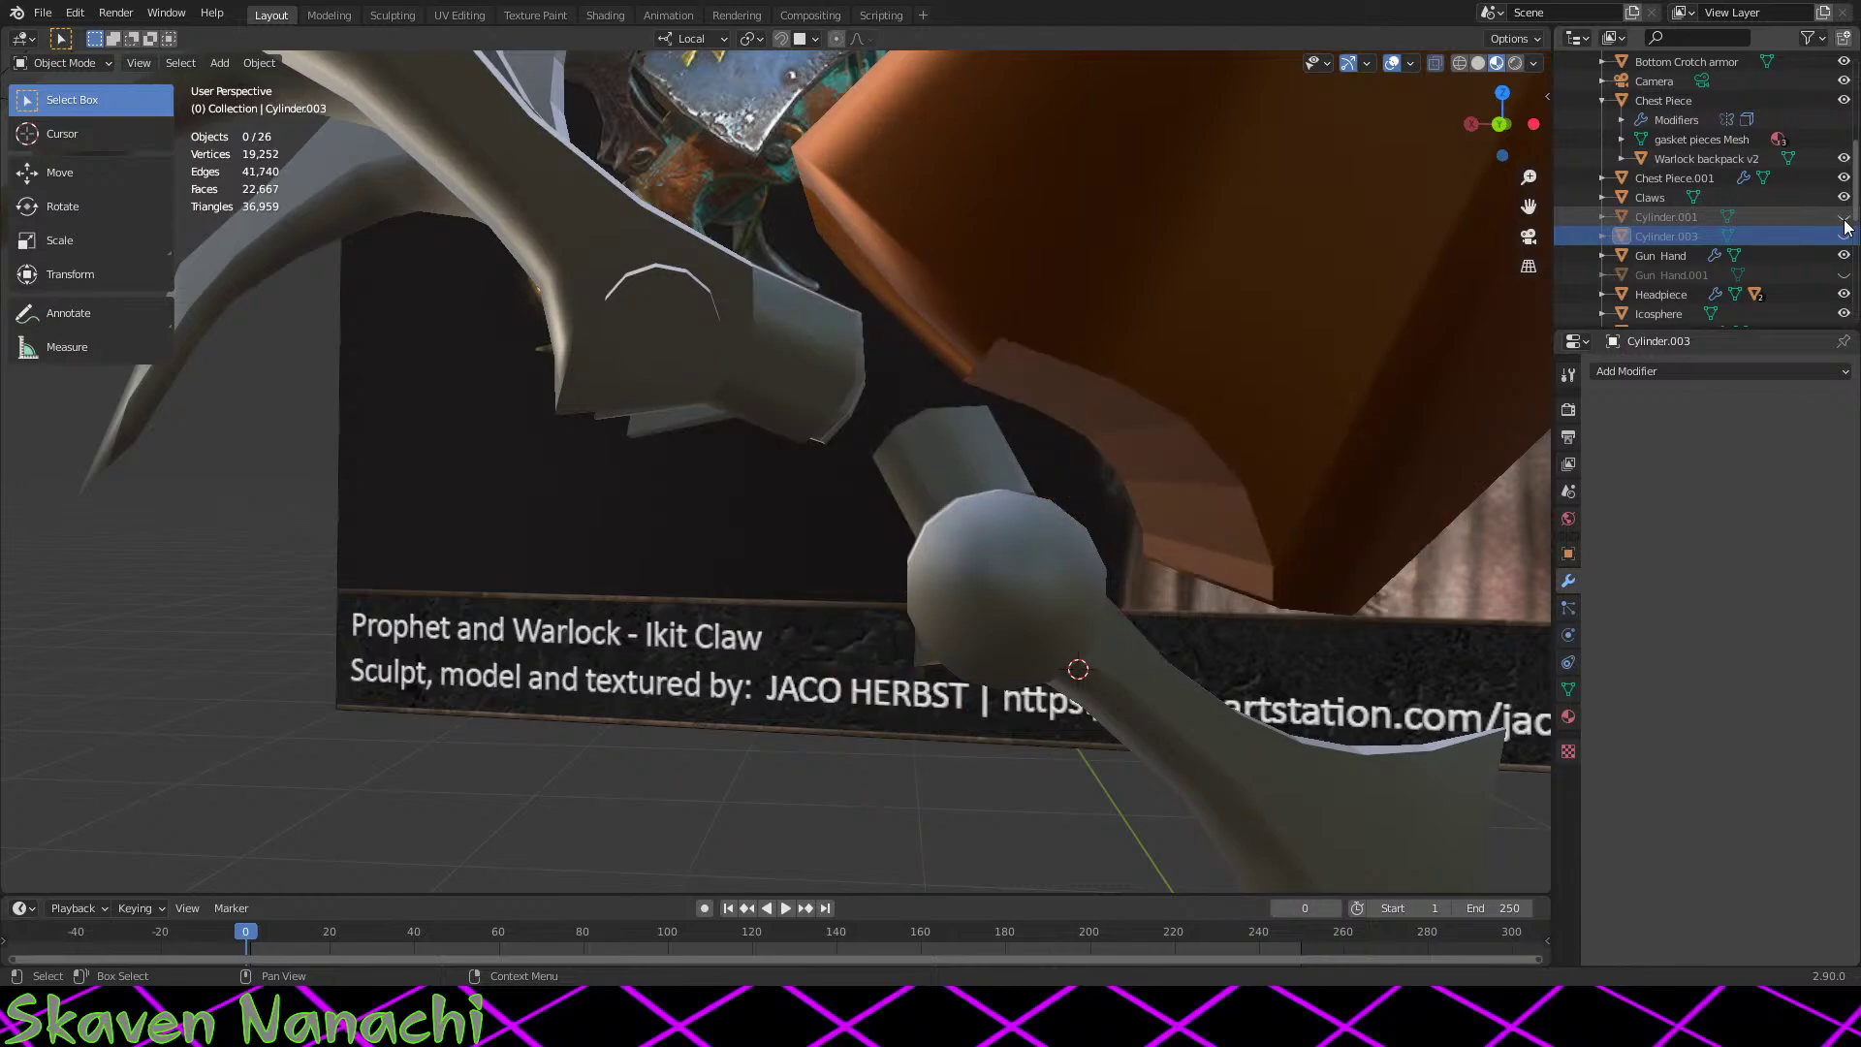
left_click(1844, 221)
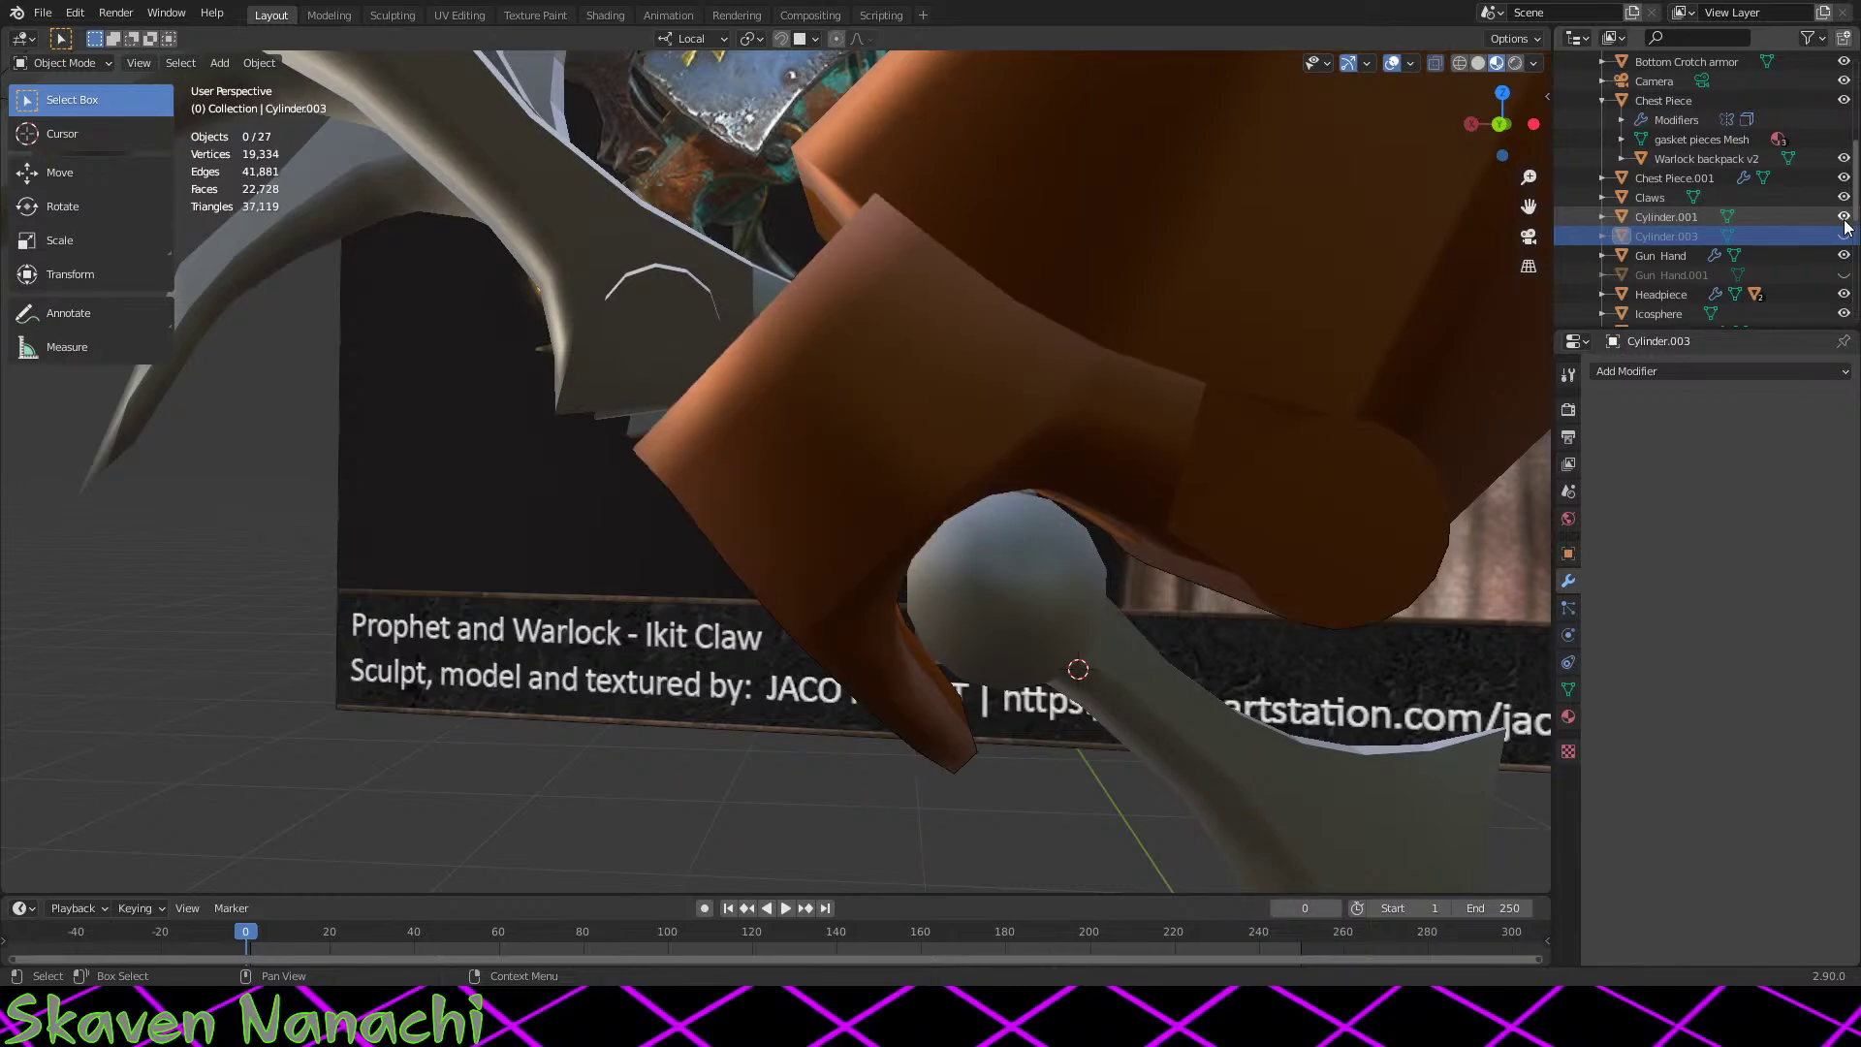
left_click(1844, 221)
left_click(1845, 221)
left_click(1845, 221)
left_click(1844, 238)
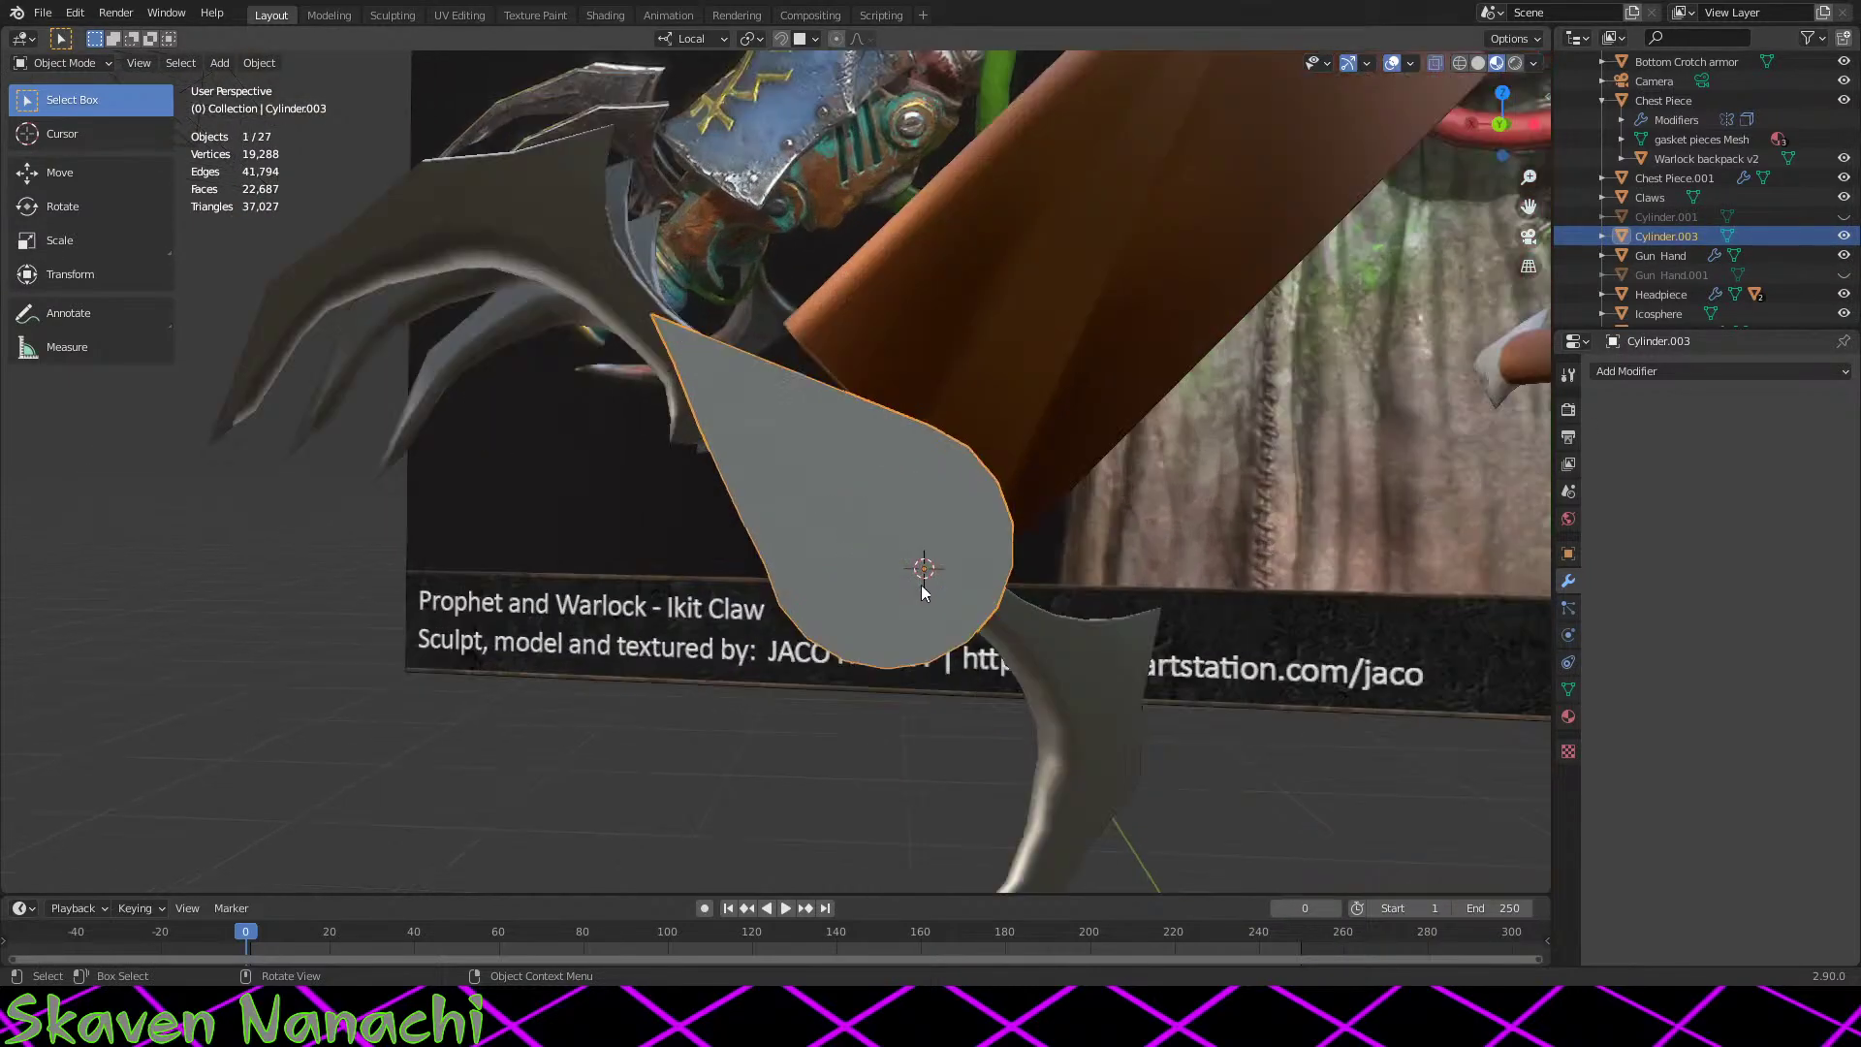
Step: Move the teardrop cutter's whole mesh by about -0.0066, -0.0012 and 0.0152 m in Edit Mode, and nudge it slightly further
left_click(992, 593)
scroll(992, 593, "down", 4)
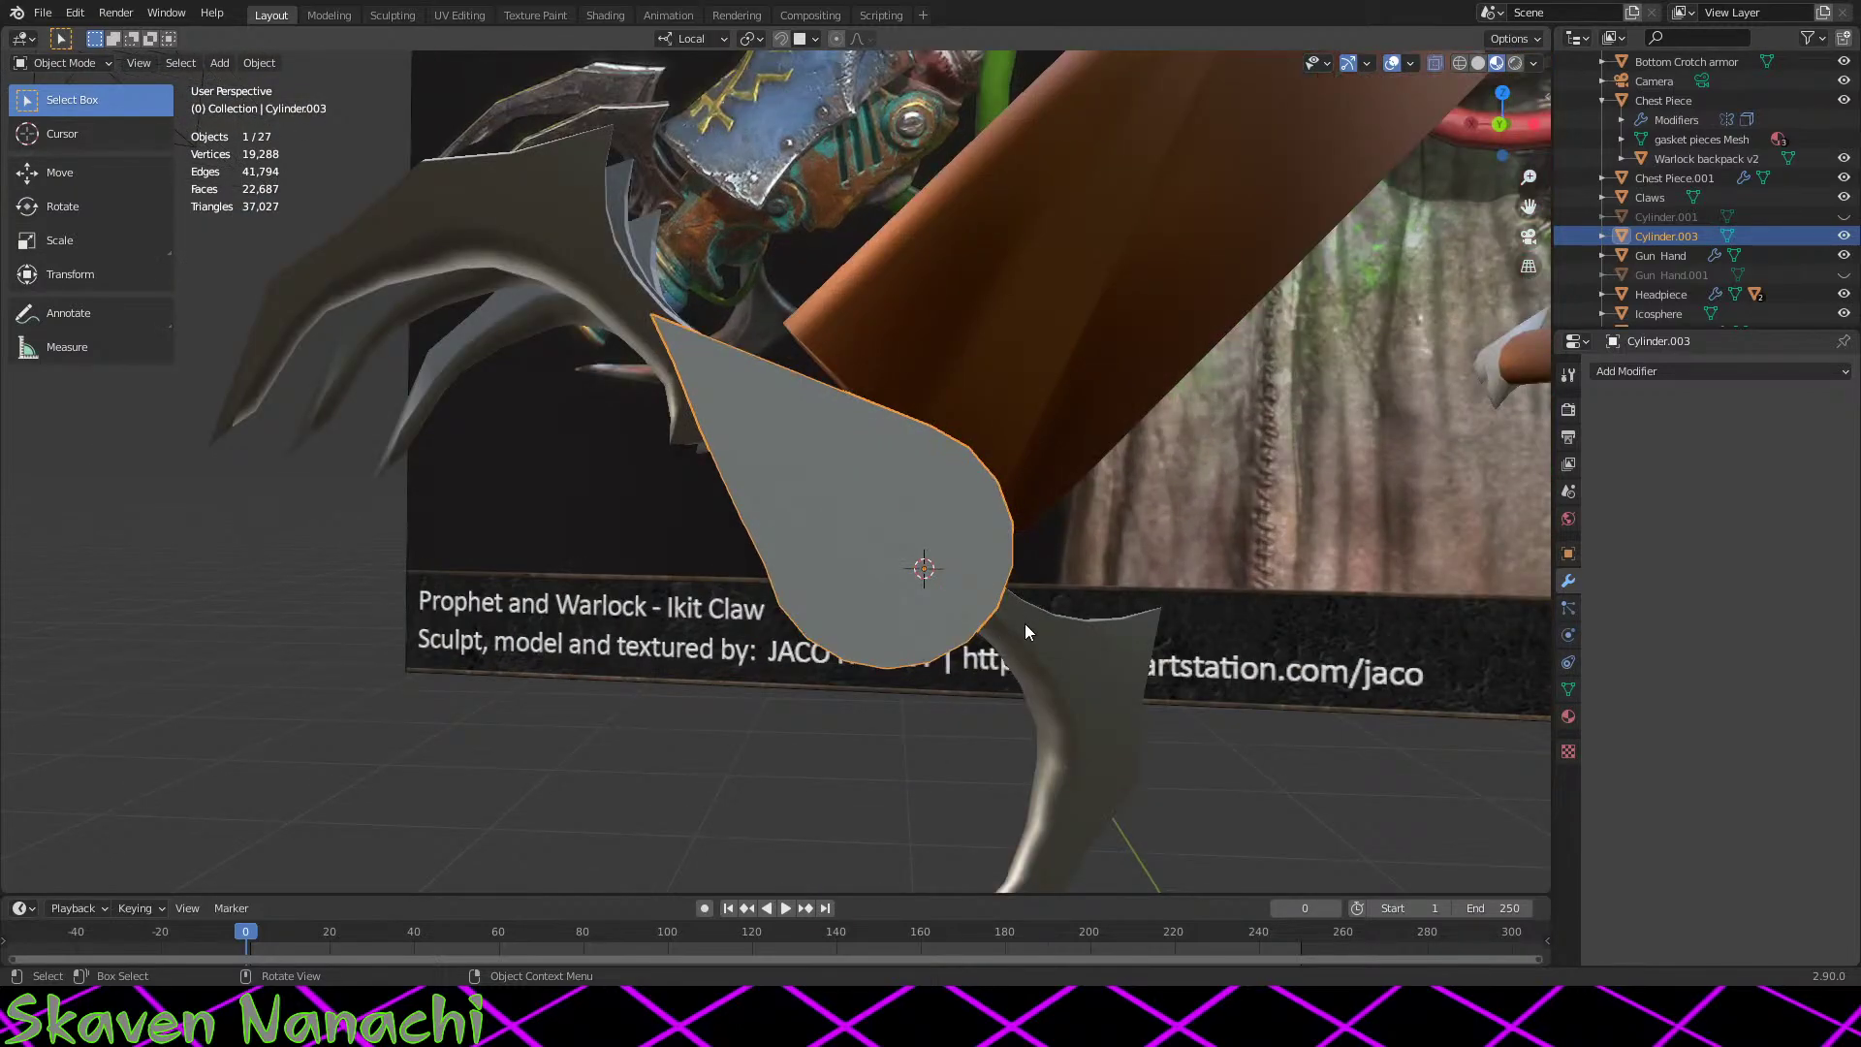
middle_click_drag(1026, 624, 1025, 620)
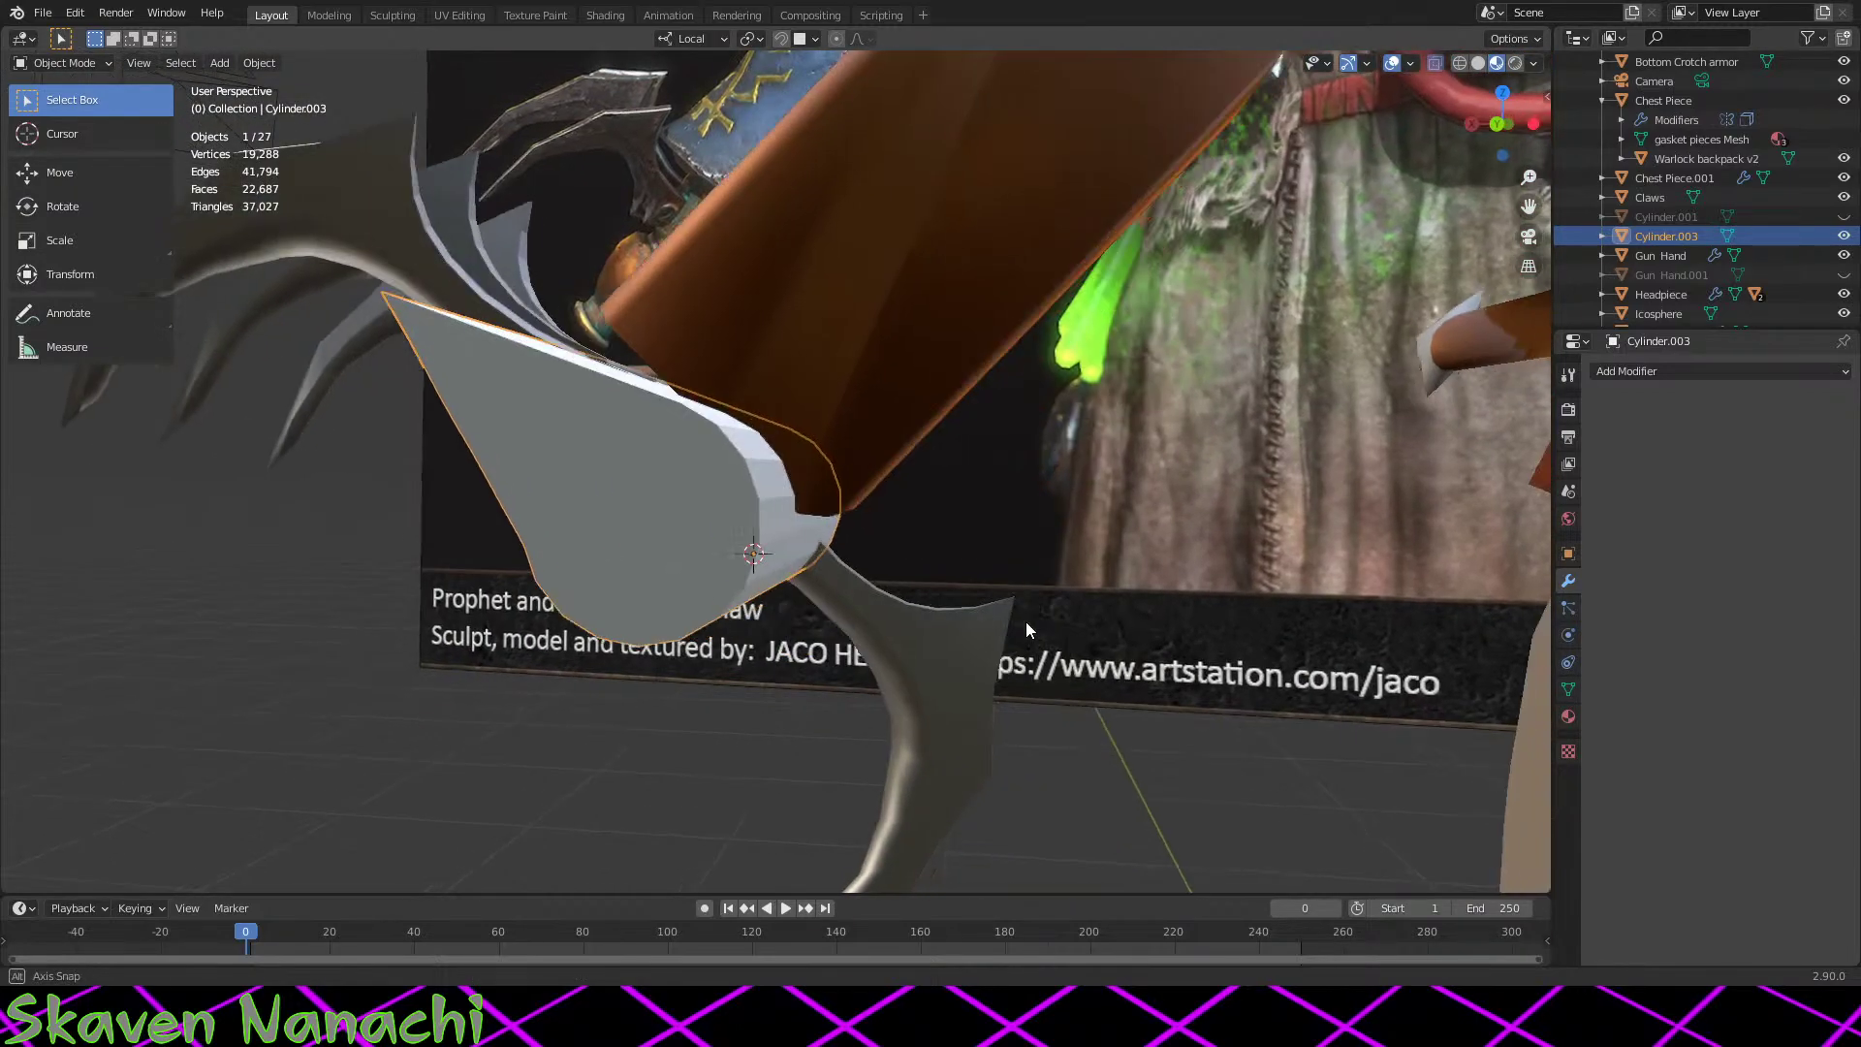
key("Tab")
key("g")
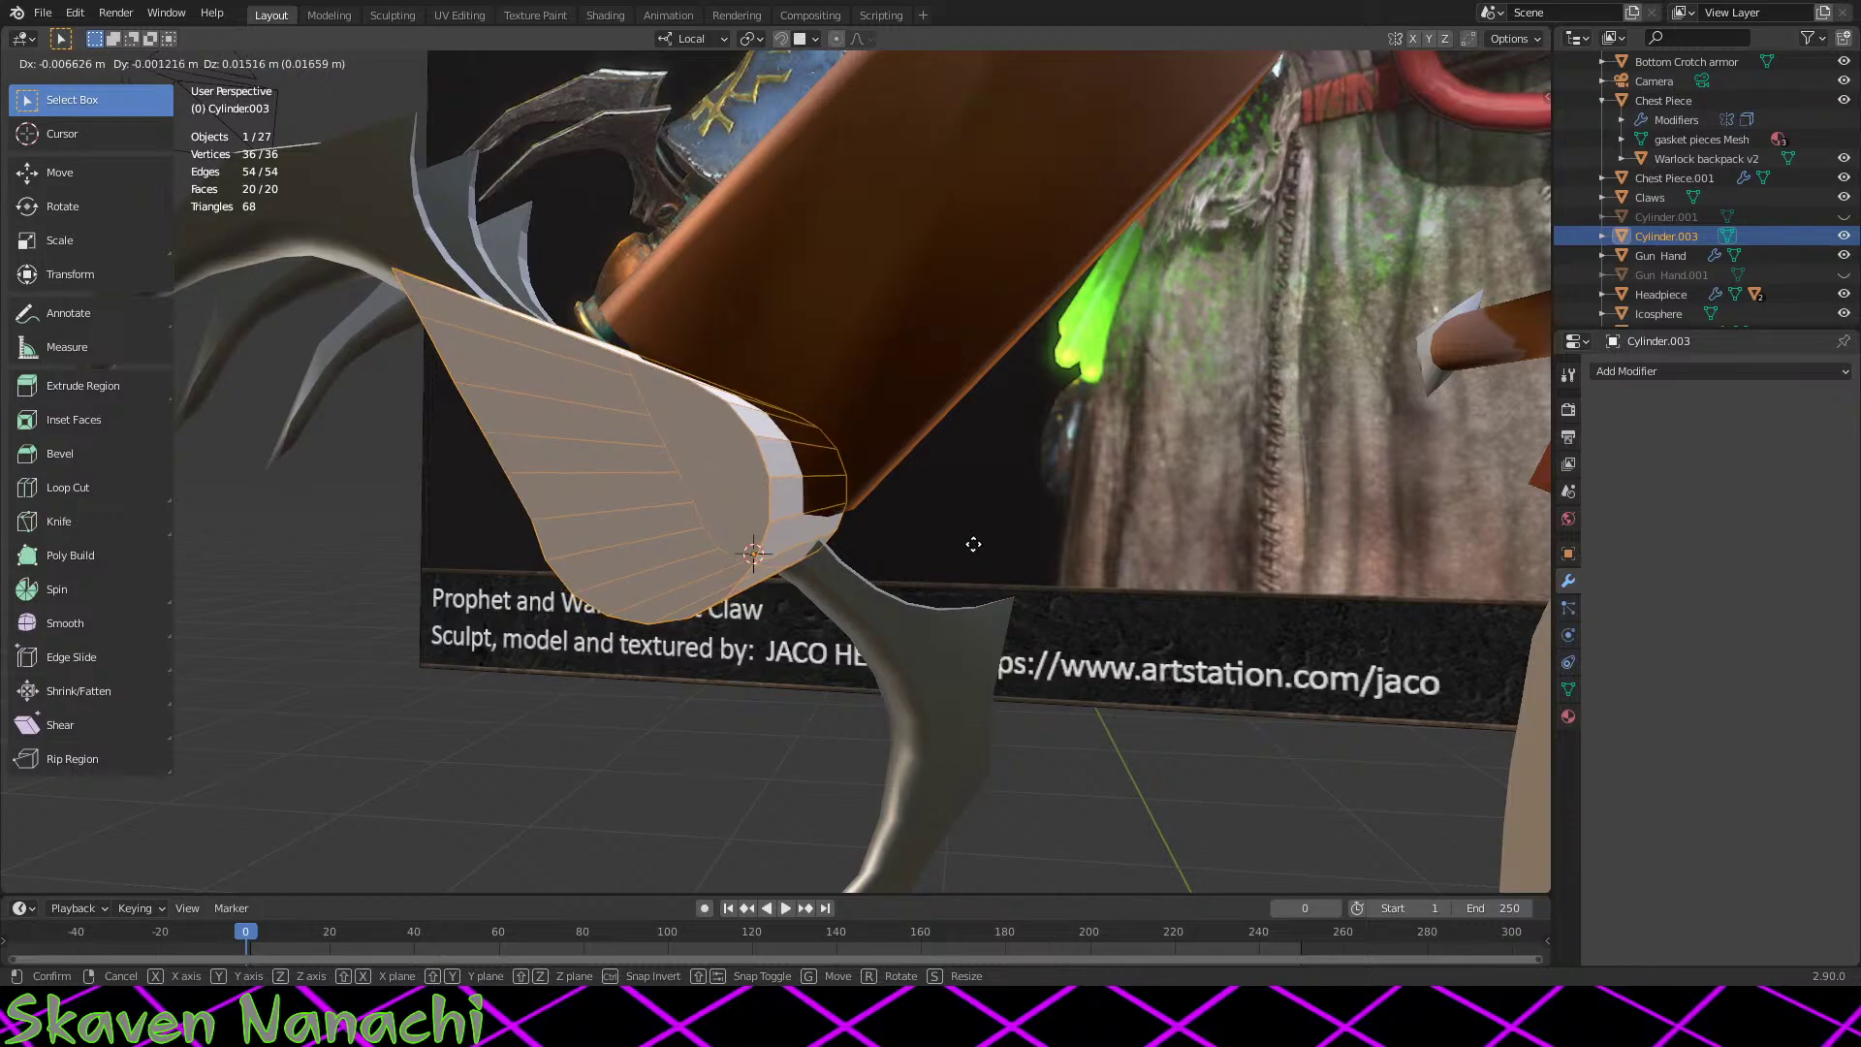
left_click(951, 598)
middle_click_drag(951, 598, 956, 596)
key("g")
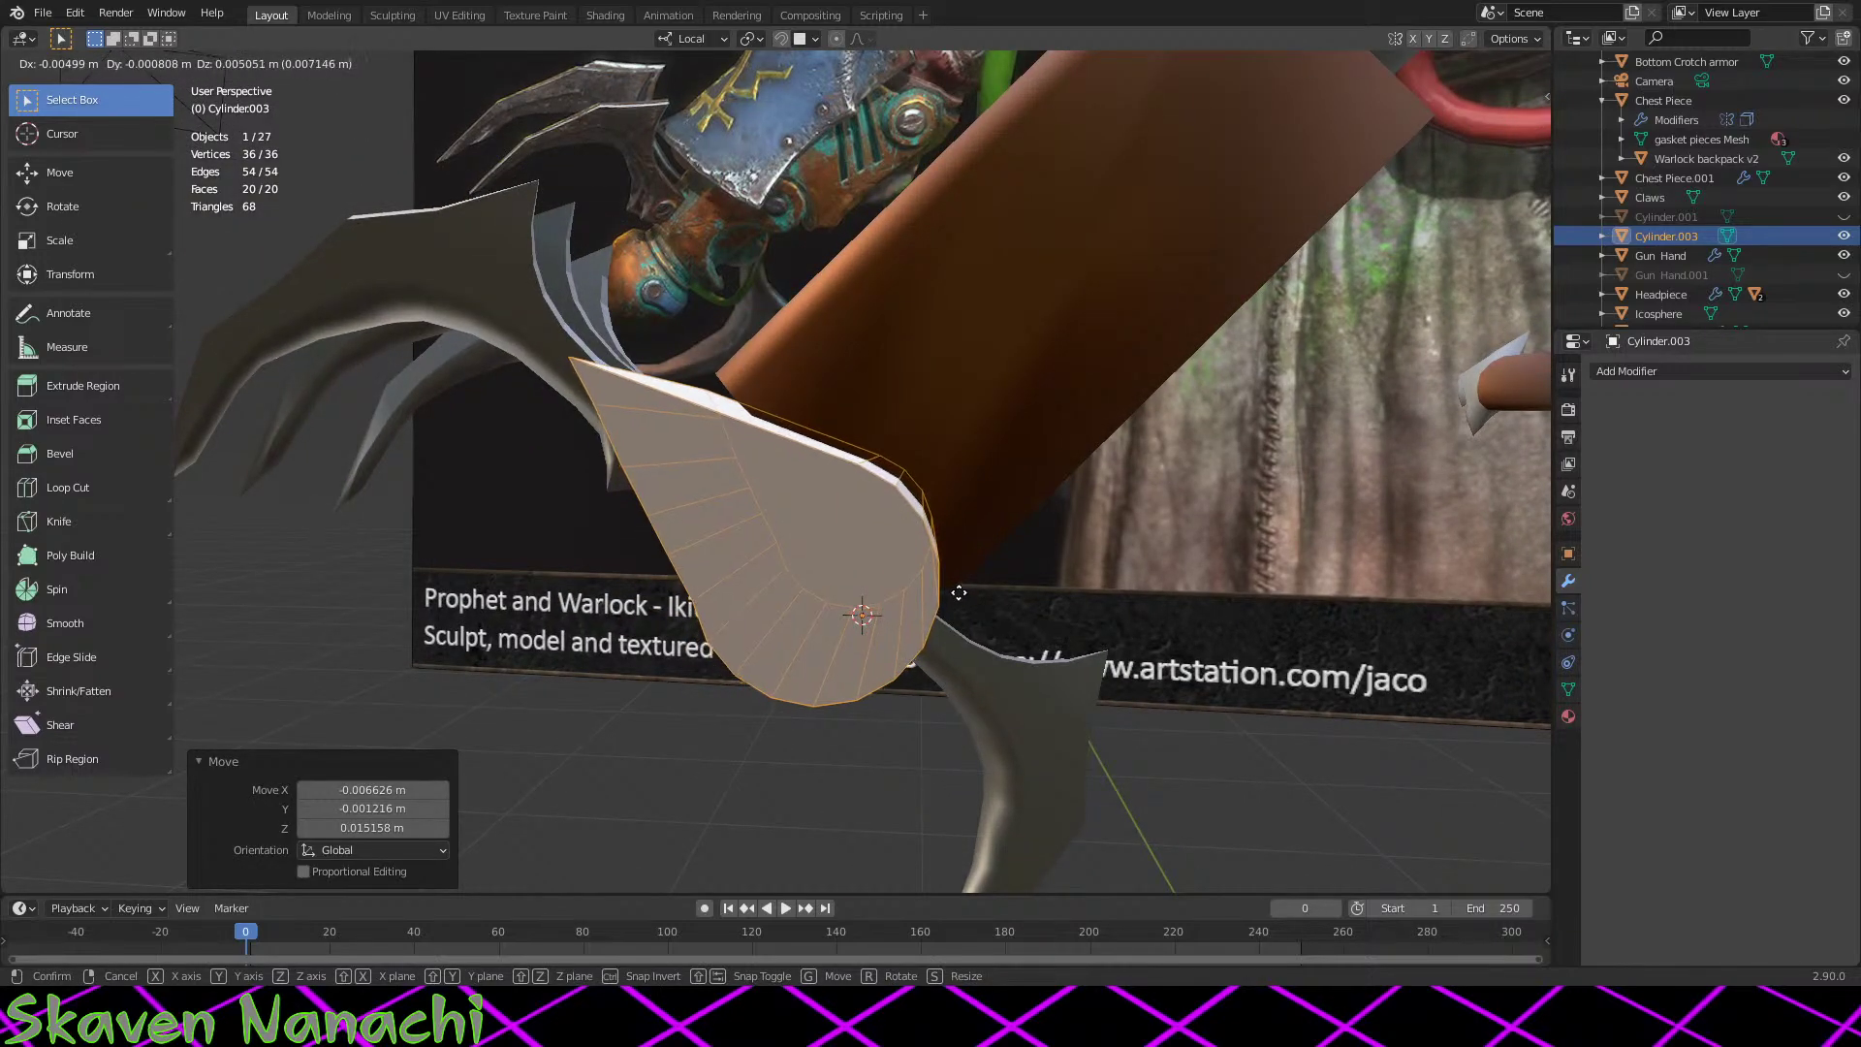
left_click(962, 598)
Step: Fine-tune the teardrop mesh's position against the forearm end with two small moves, the last about 0.0031, 0.0014 and 0.0046 m
scroll(1063, 678, "up", 5)
middle_click_drag(1064, 678, 1214, 512)
key("g")
left_click(1046, 669)
key("g")
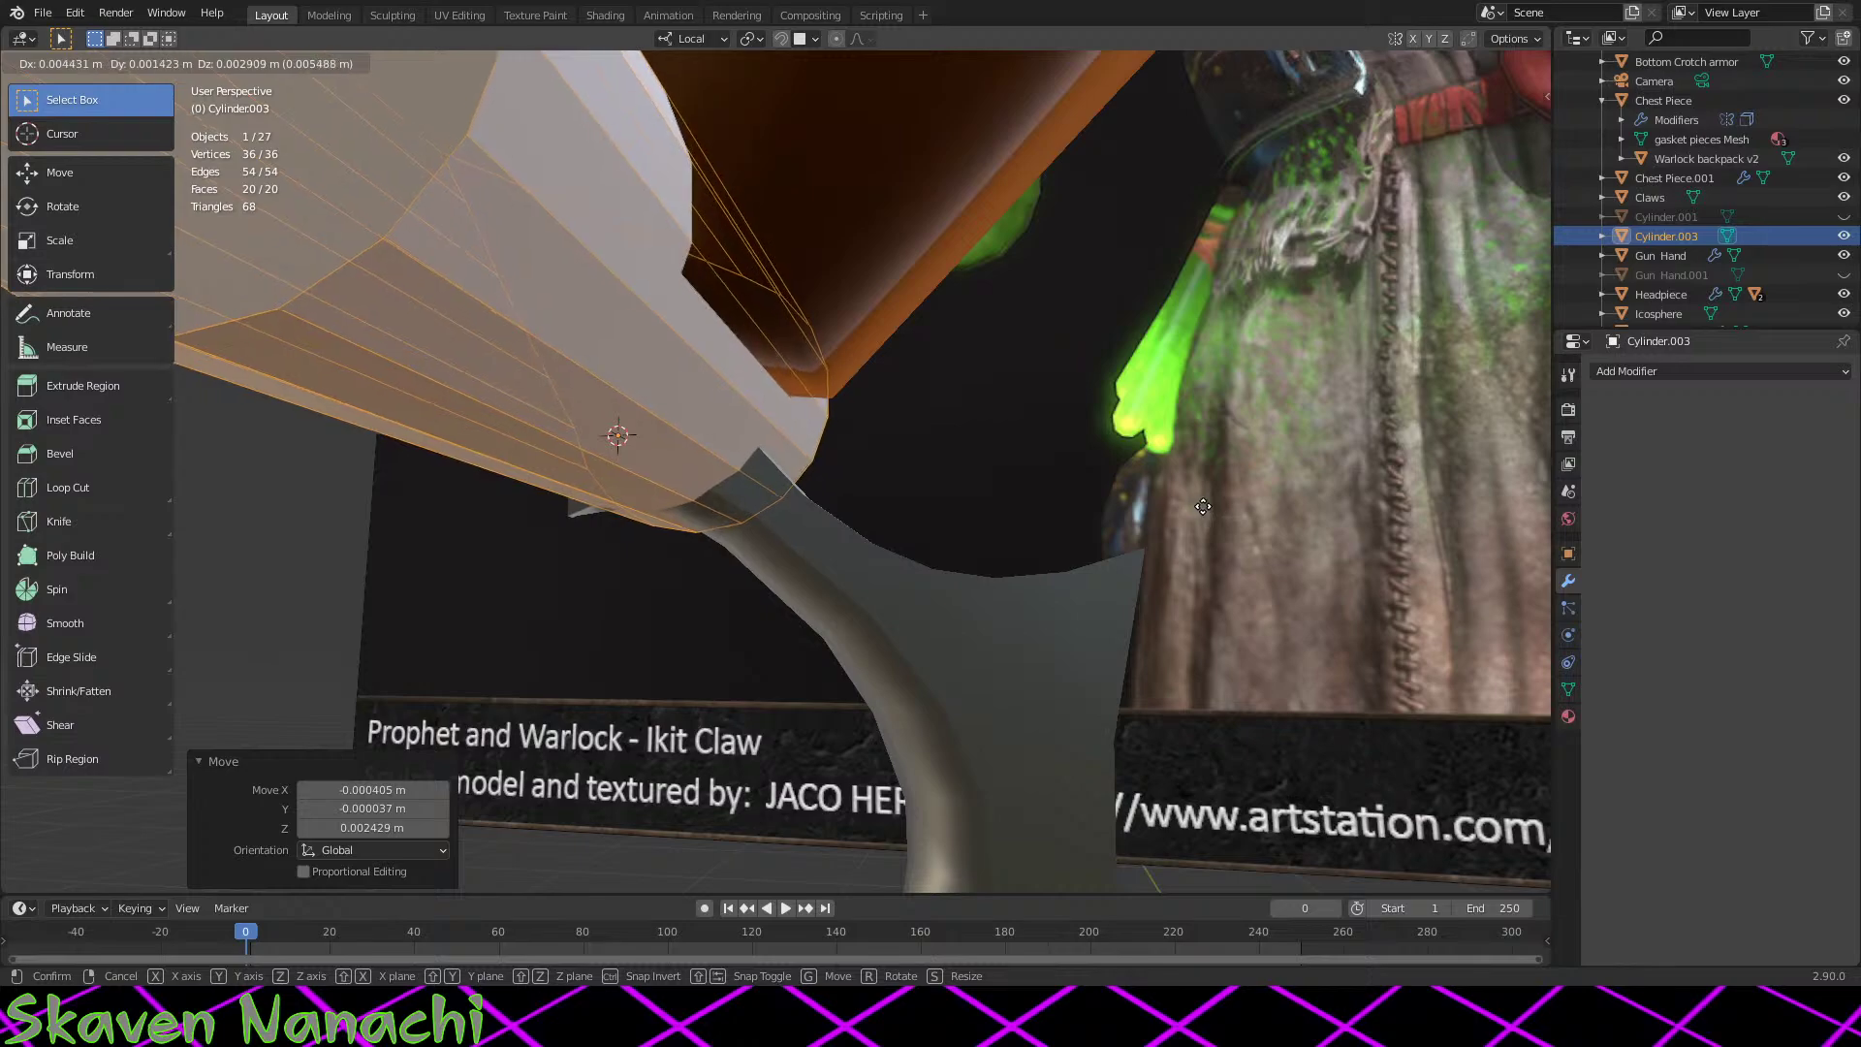
left_click(1203, 508)
Step: Examine the gun arm's wrist, claws and barrel in the full-body Ikit Claw reference views from the front, side and back
middle_click_drag(1203, 508, 872, 283)
scroll(956, 191, "up", 3)
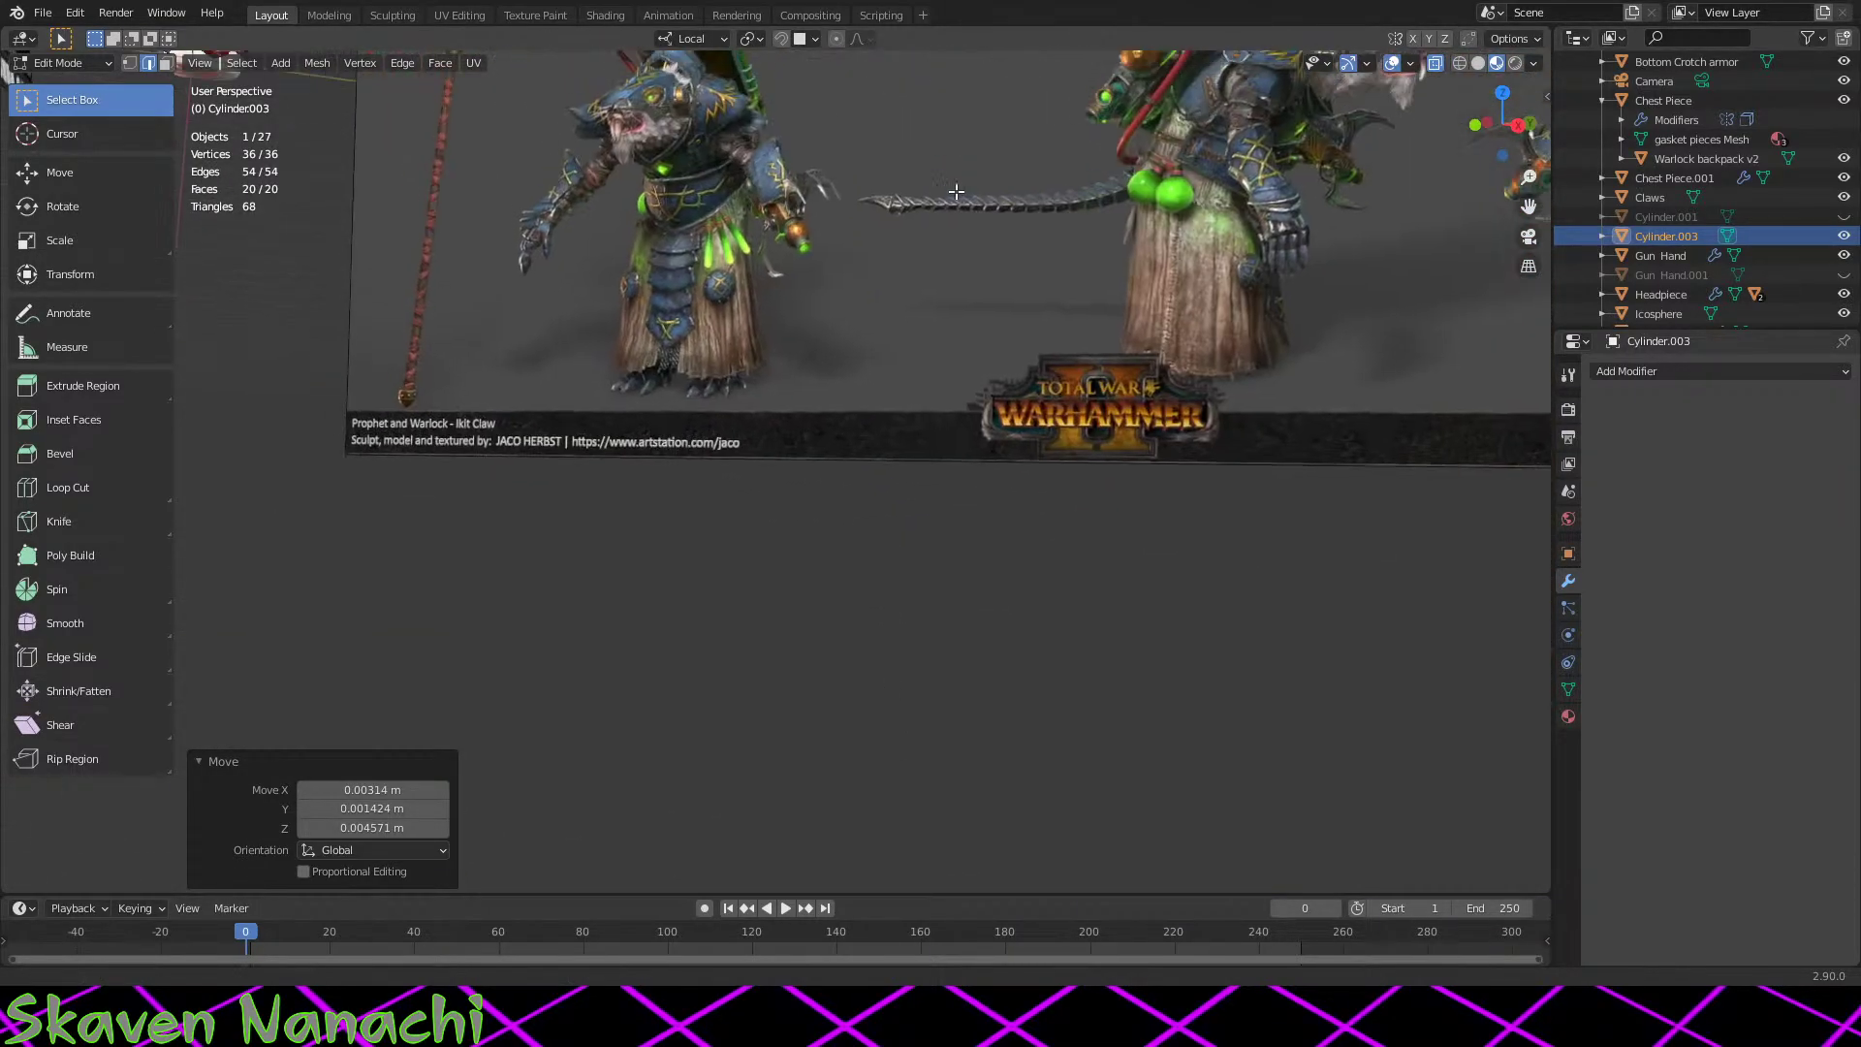
middle_click_drag(956, 190, 1009, 772)
scroll(863, 578, "up", 5)
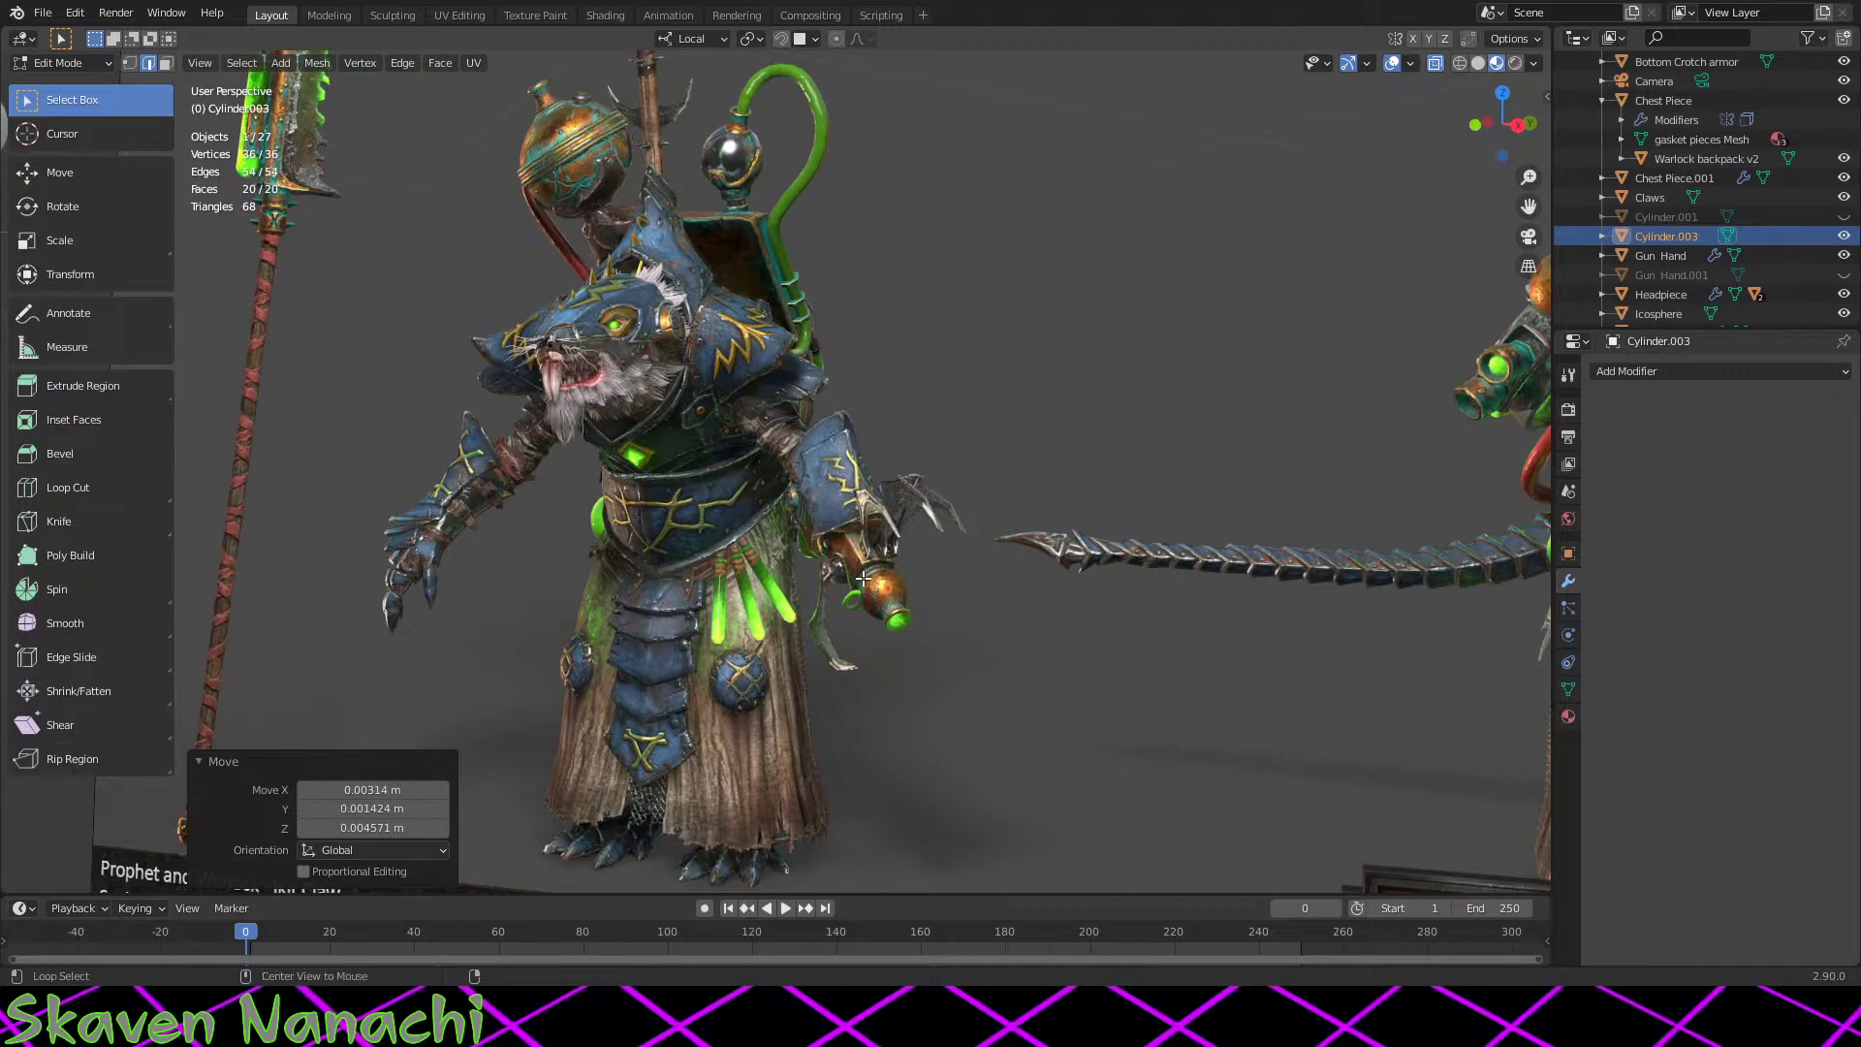
scroll(863, 577, "up", 5)
scroll(858, 572, "down", 3)
middle_click_drag(857, 572, 711, 346)
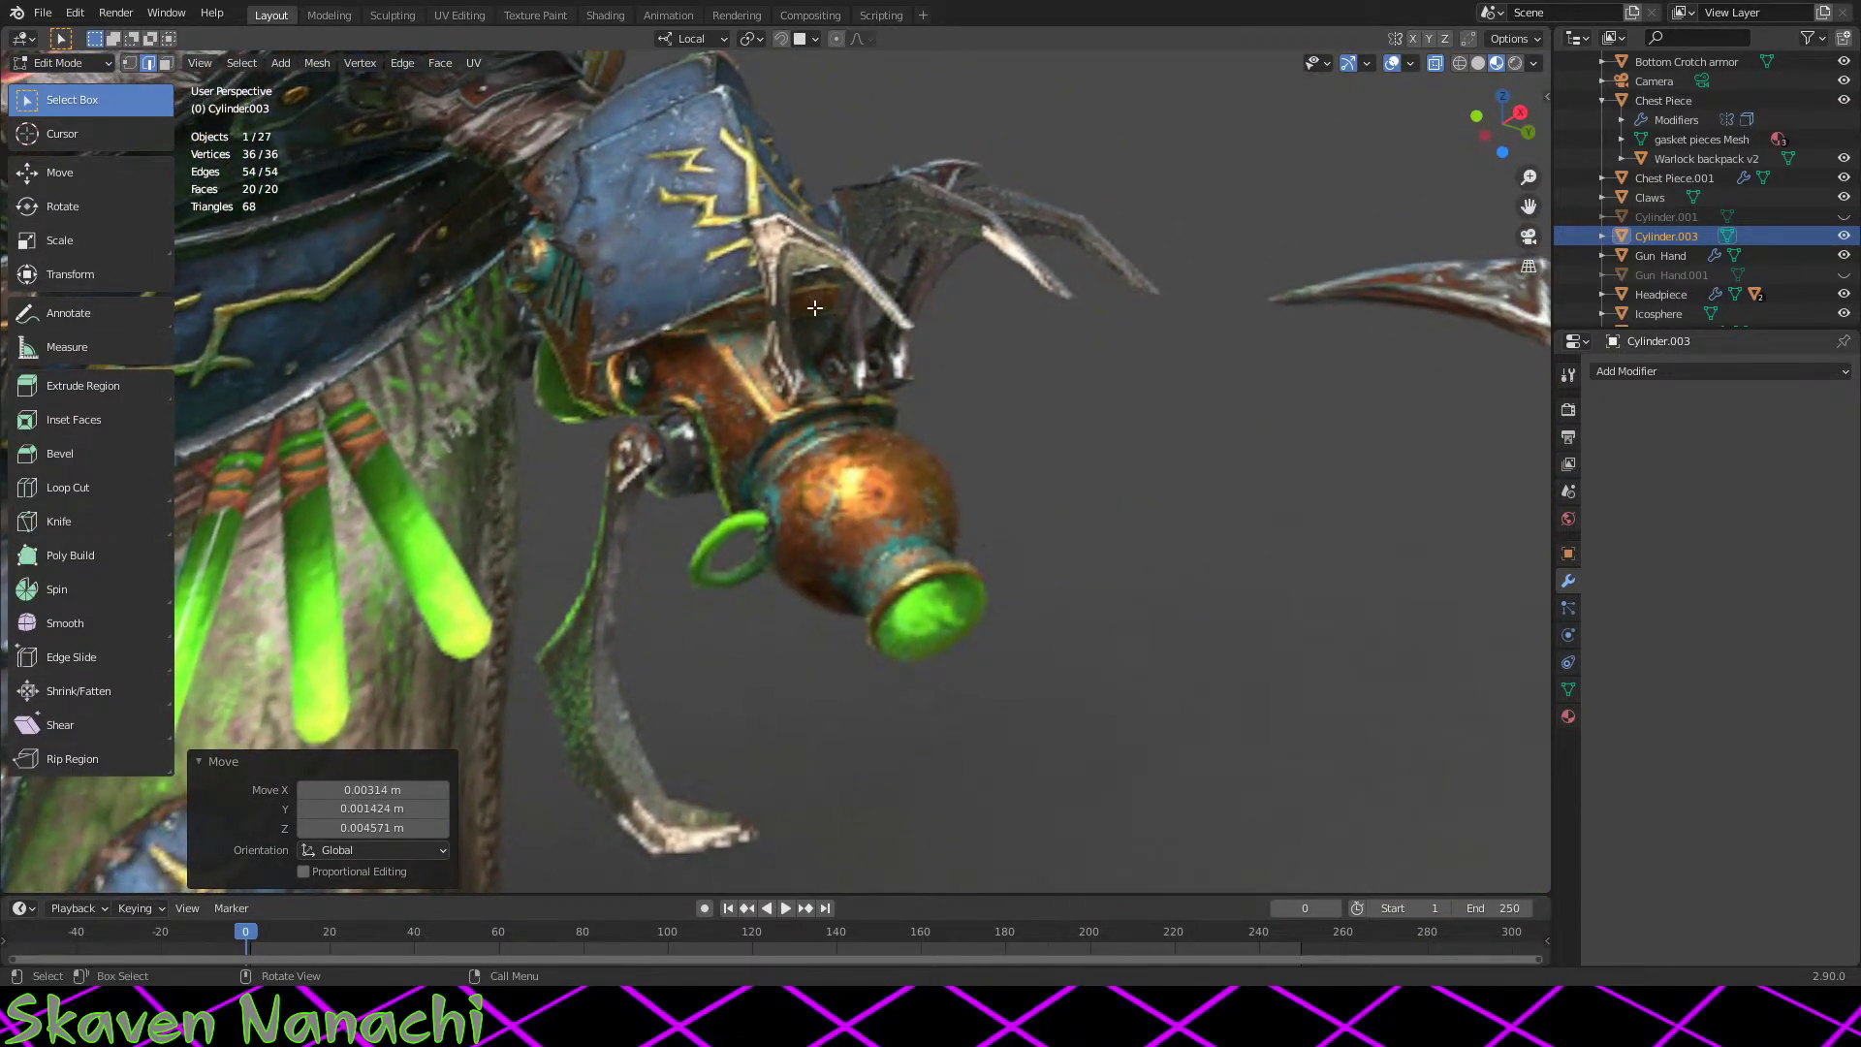
middle_click_drag(1138, 451, 851, 592, "ctrl")
scroll(1107, 485, "down", 5)
scroll(851, 593, "up", 6)
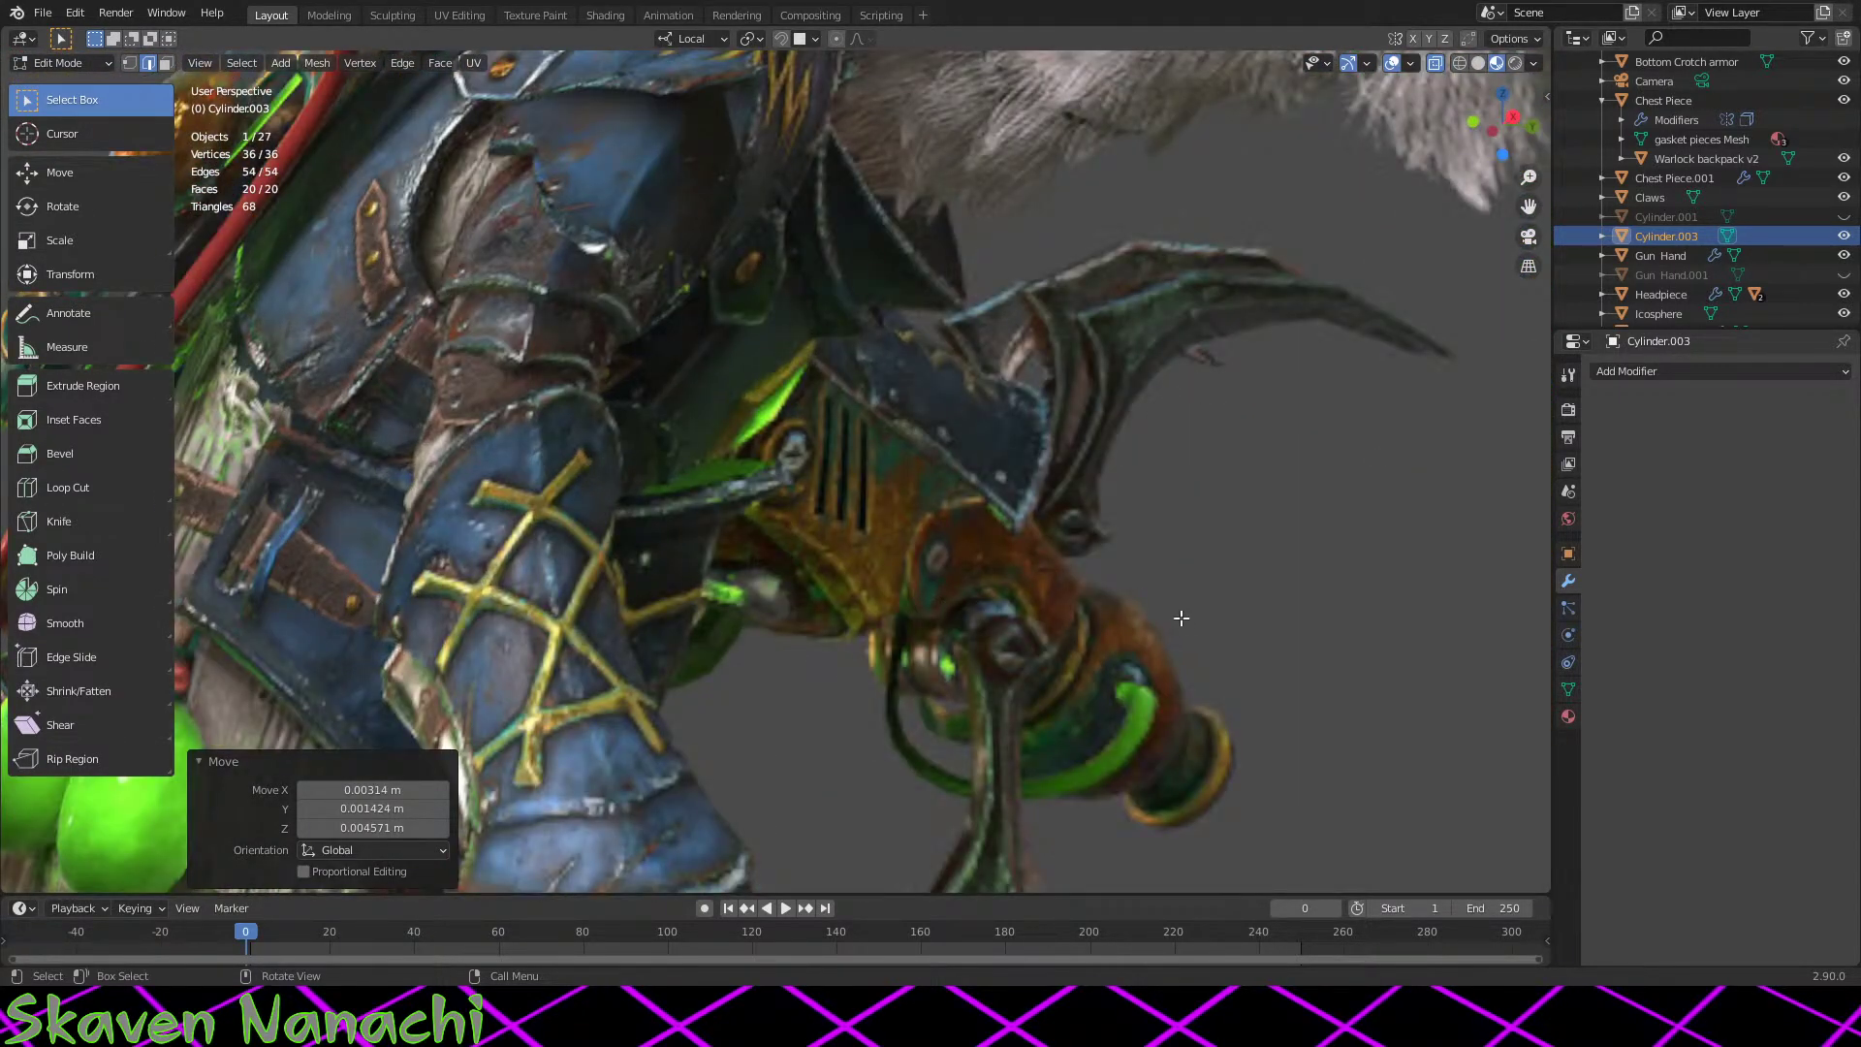
scroll(992, 506, "down", 3)
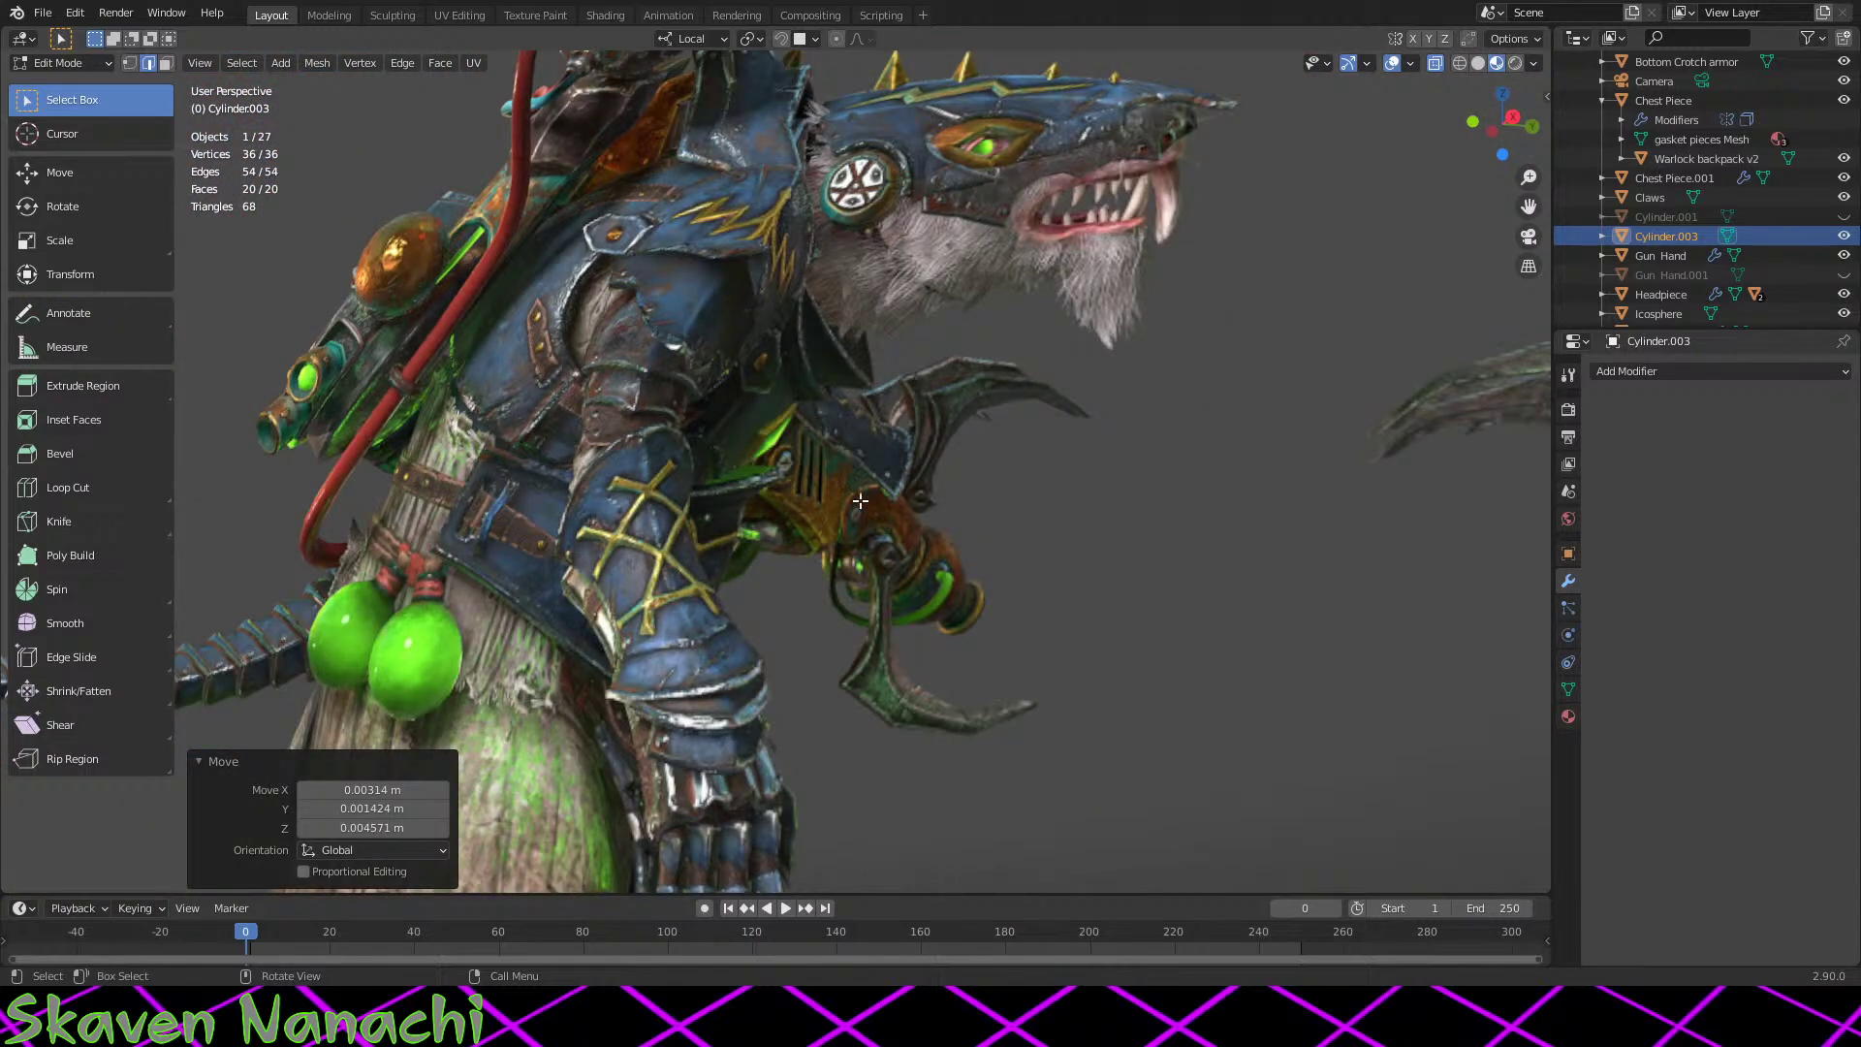
scroll(859, 479, "up", 4)
middle_click_drag(860, 479, 699, 619)
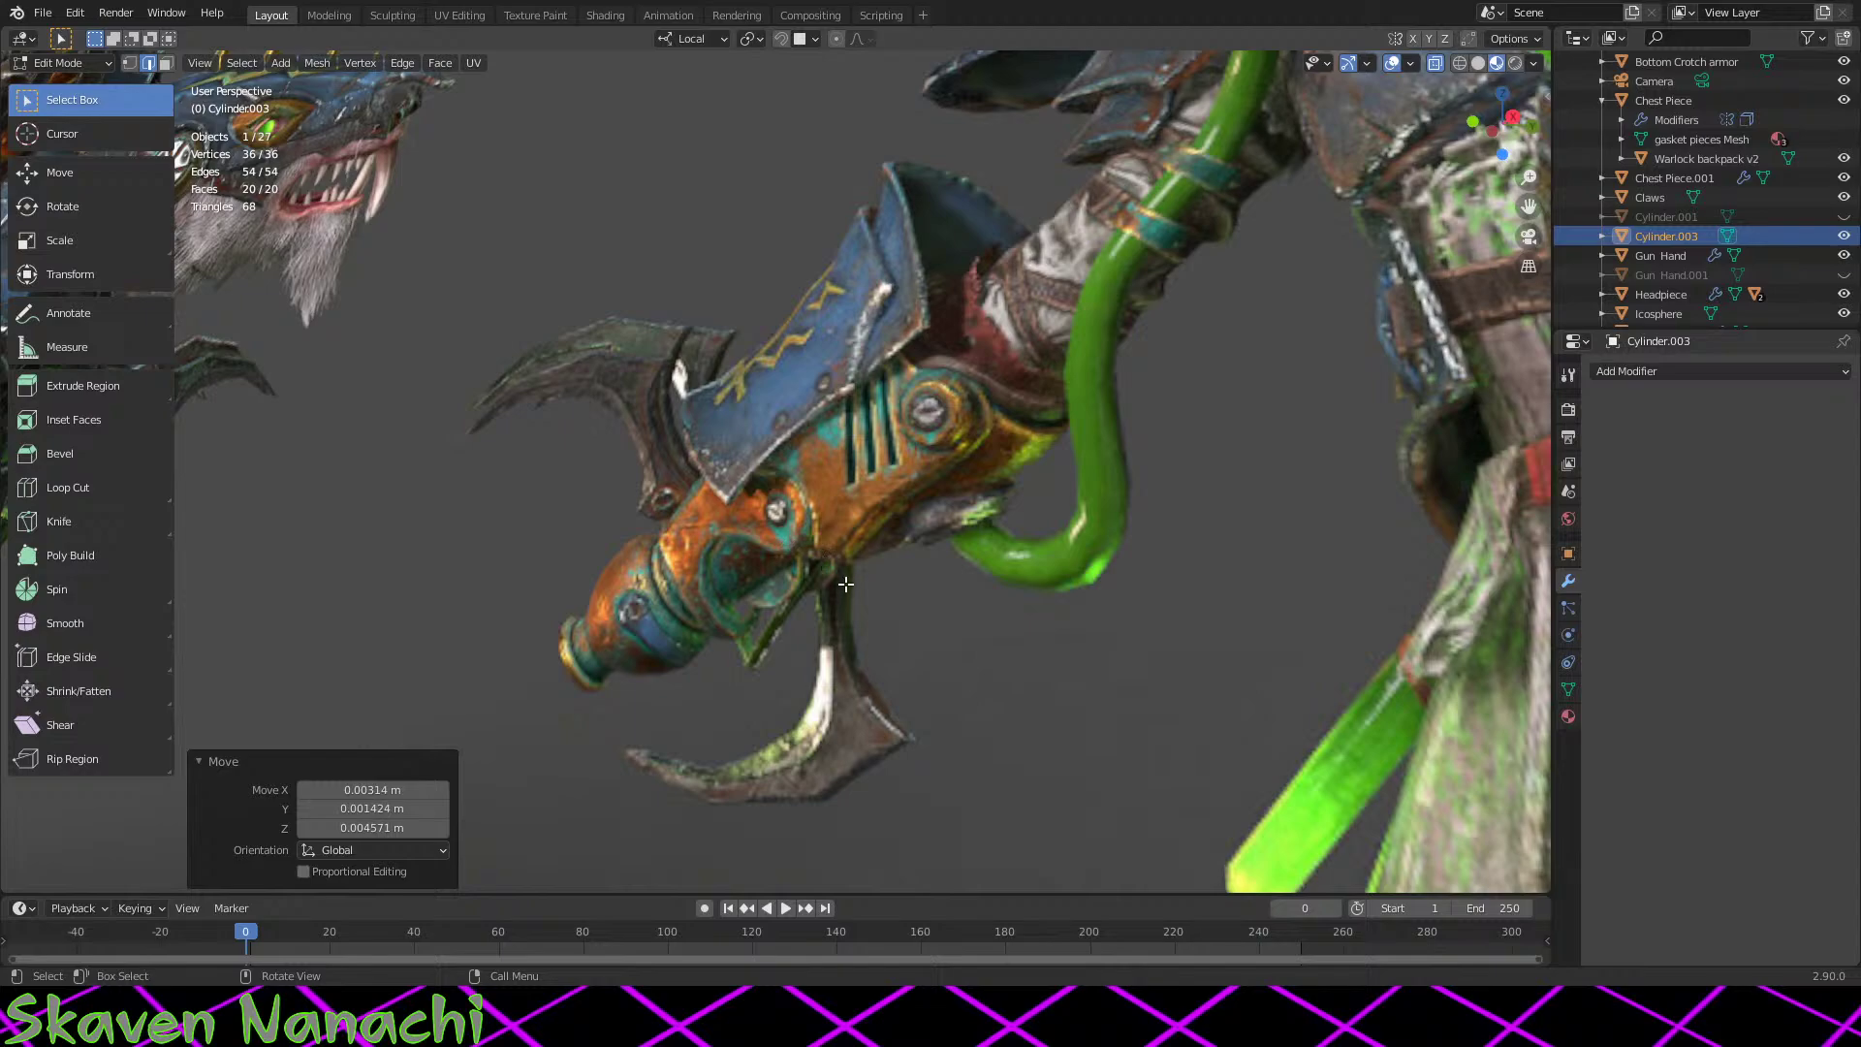
middle_click_drag(857, 594, 852, 595)
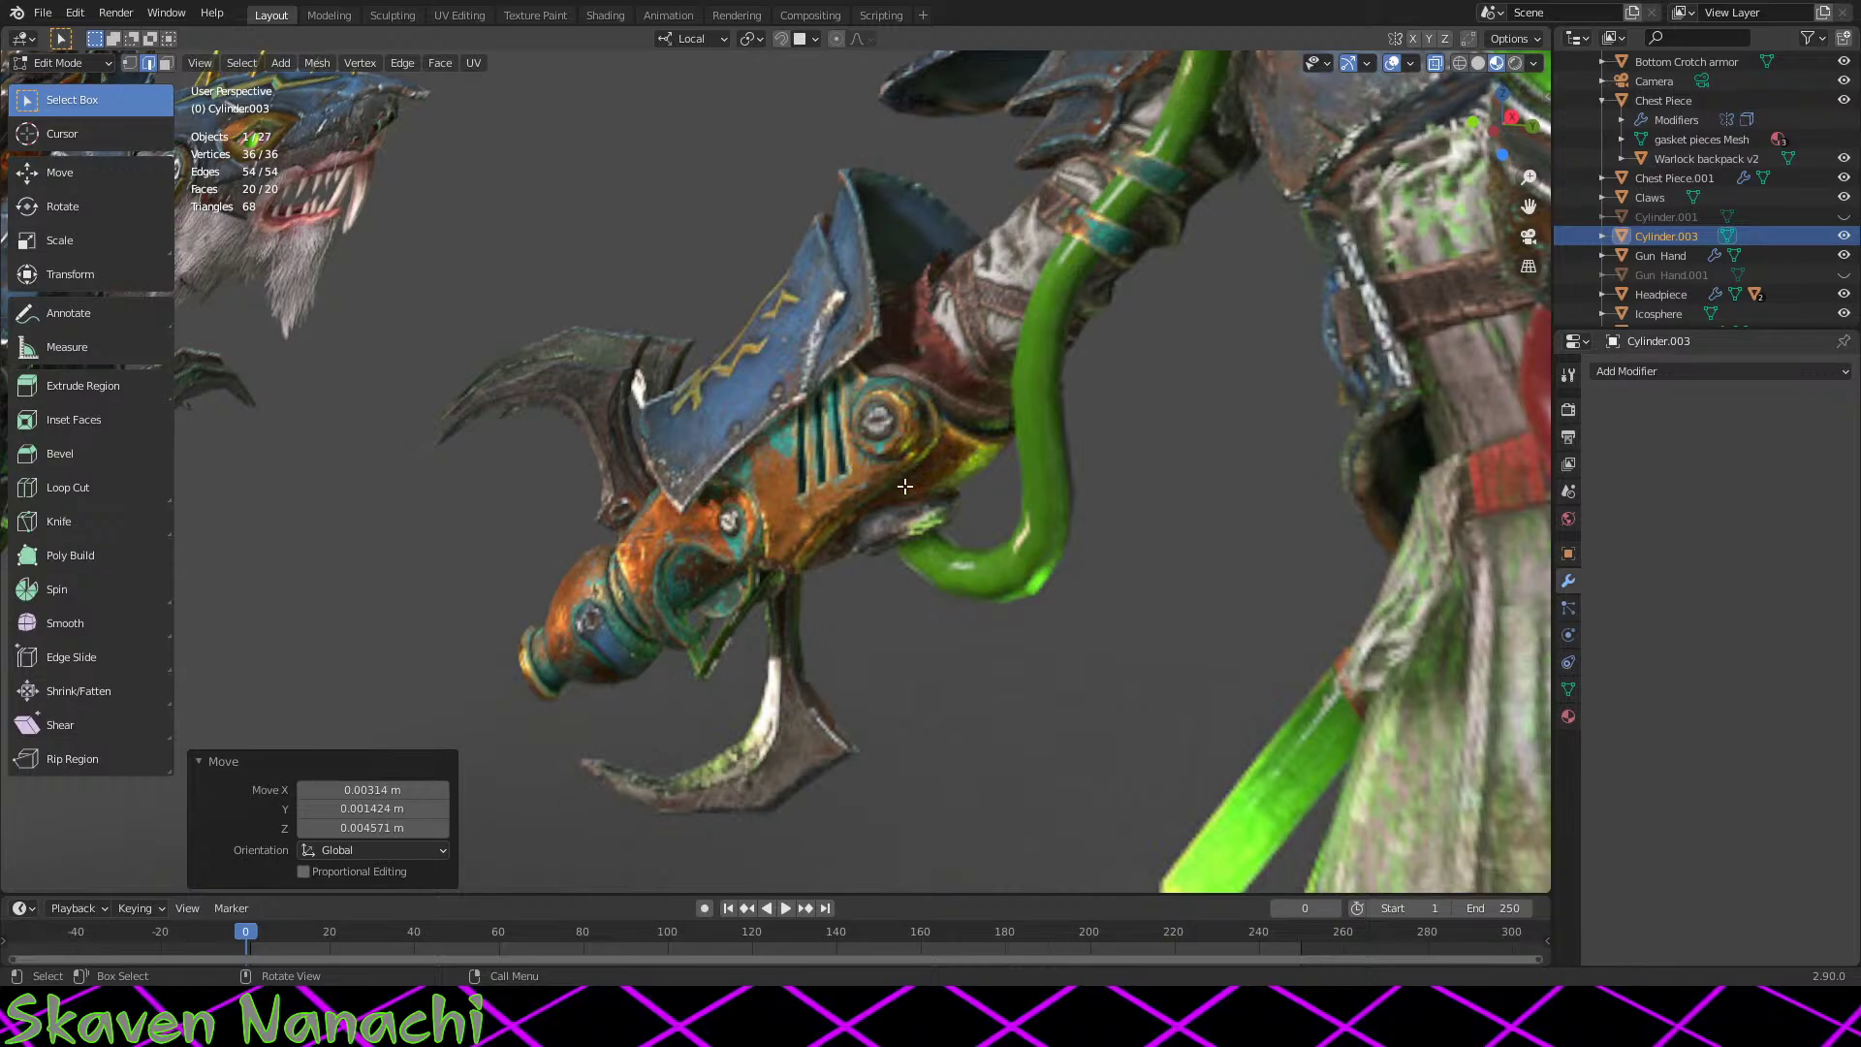
scroll(904, 486, "down", 10)
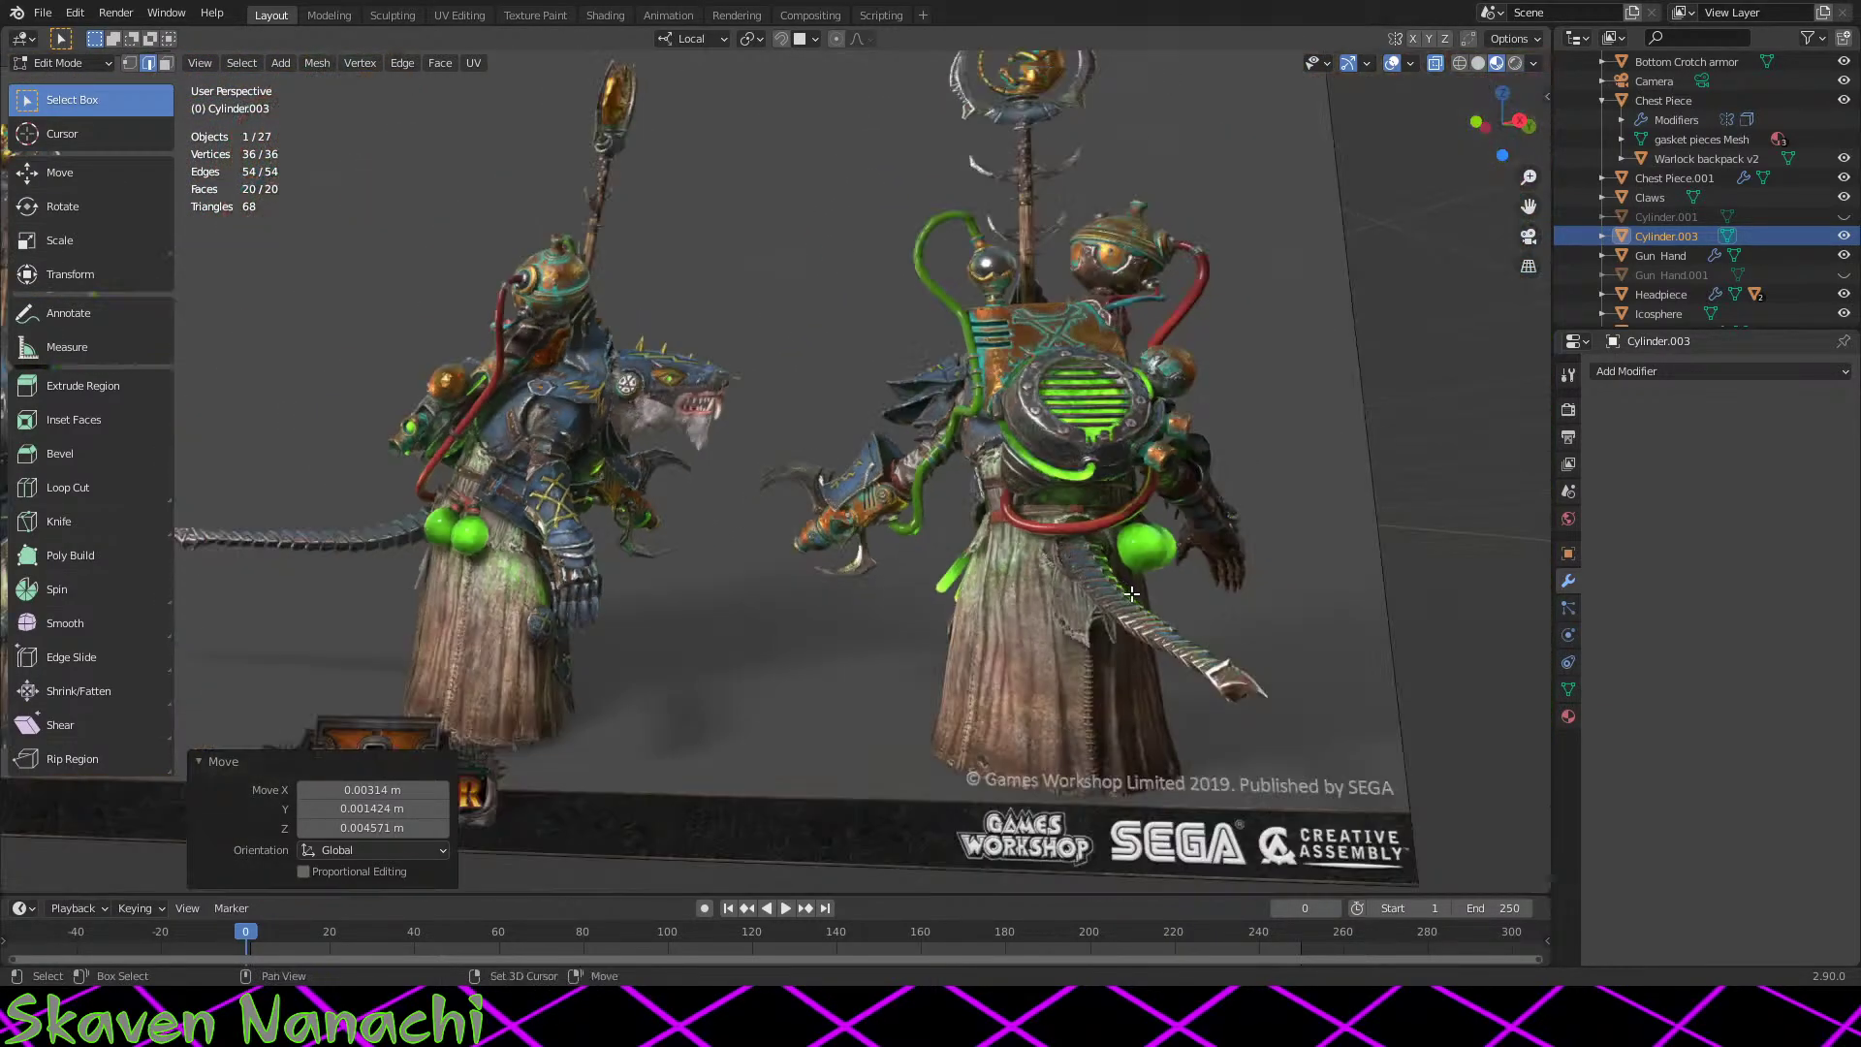
Step: Examine the gun arm in the close-up Ikit Claw reference image and compare it with the modelled forearm and cutter
middle_click_drag(1132, 593, 1055, 803)
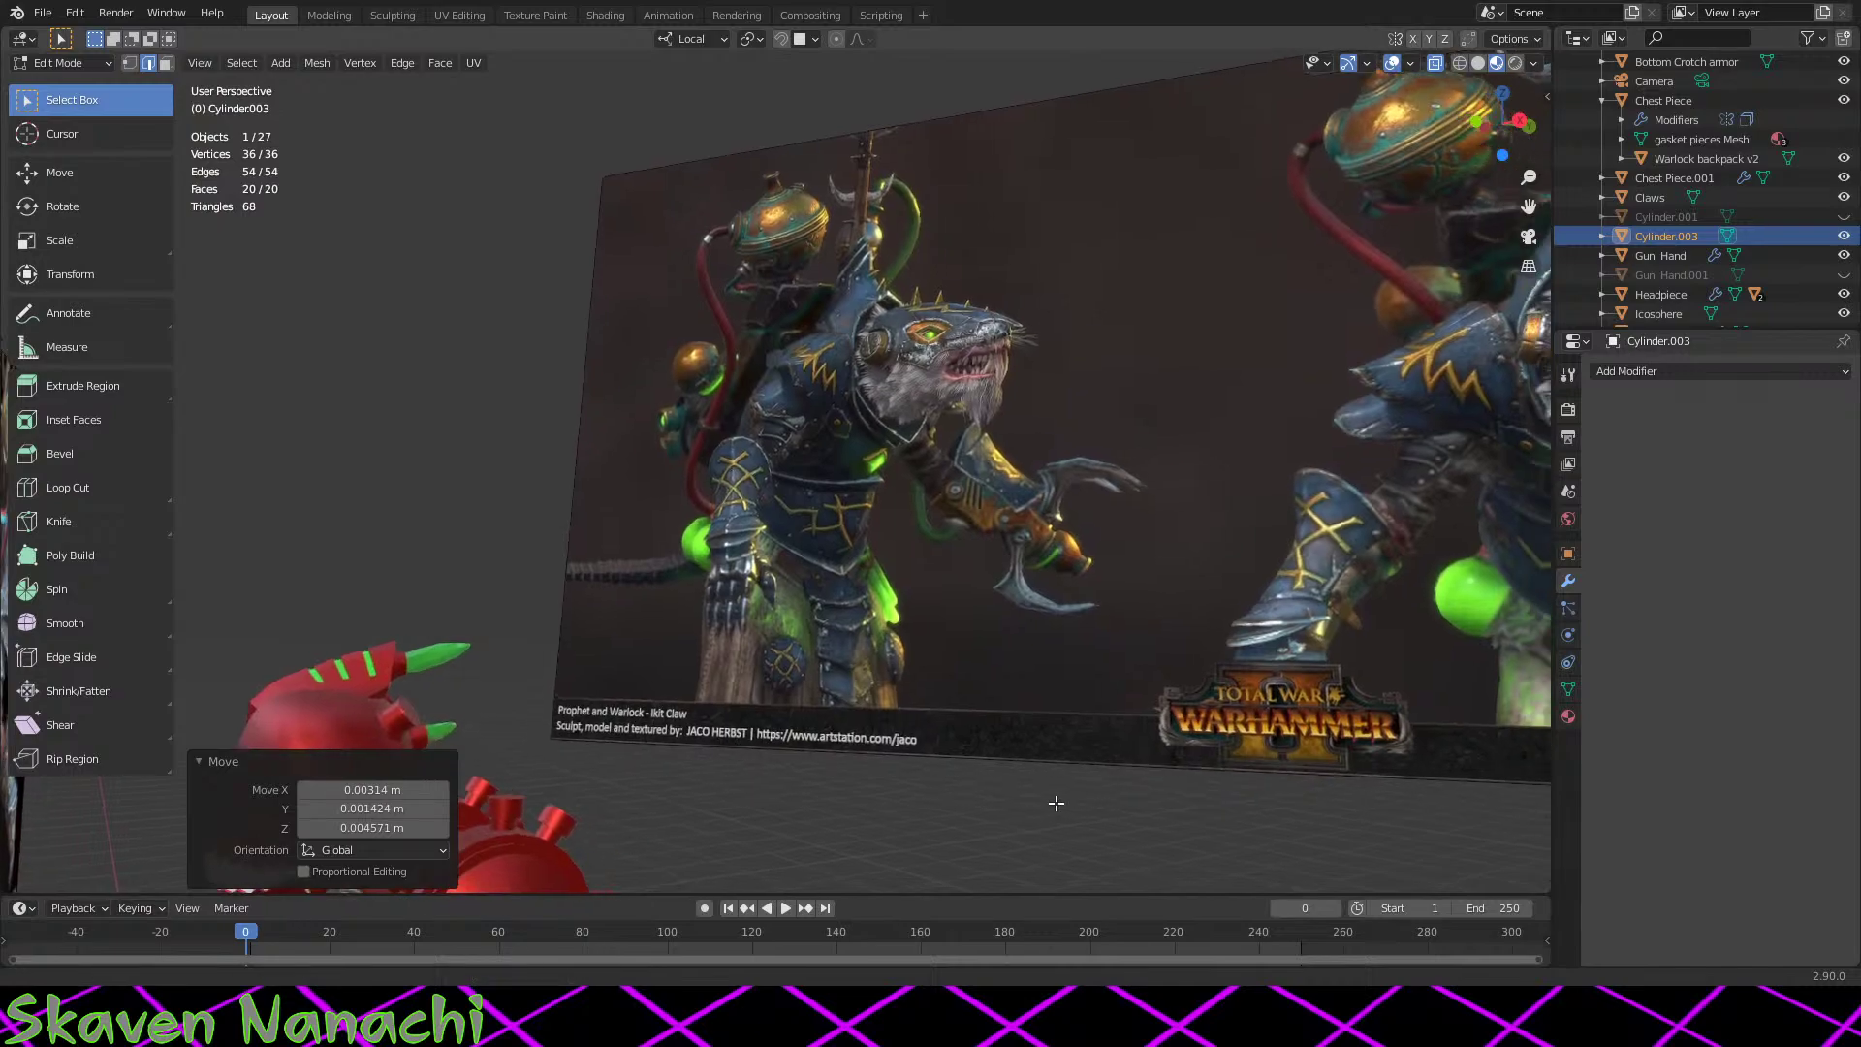
scroll(1027, 801, "up", 5)
scroll(1268, 709, "down", 5)
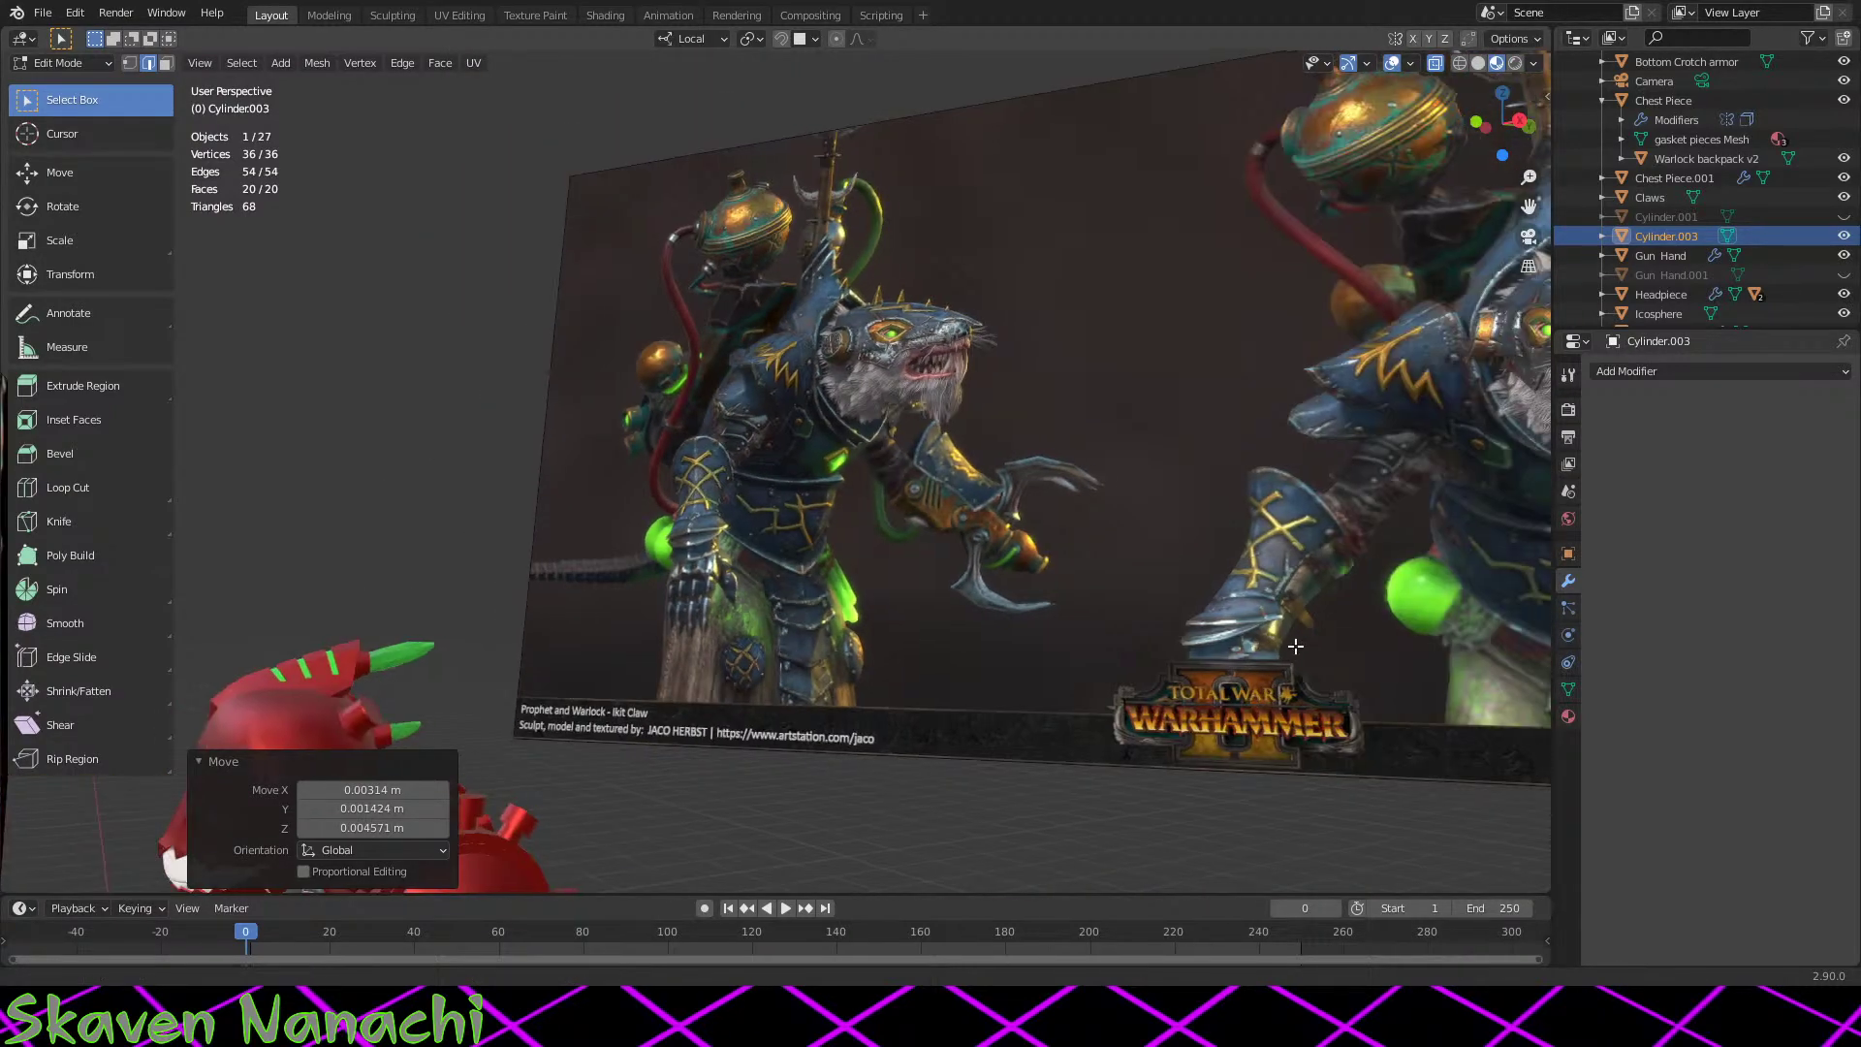
middle_click_drag(1260, 703, 969, 560)
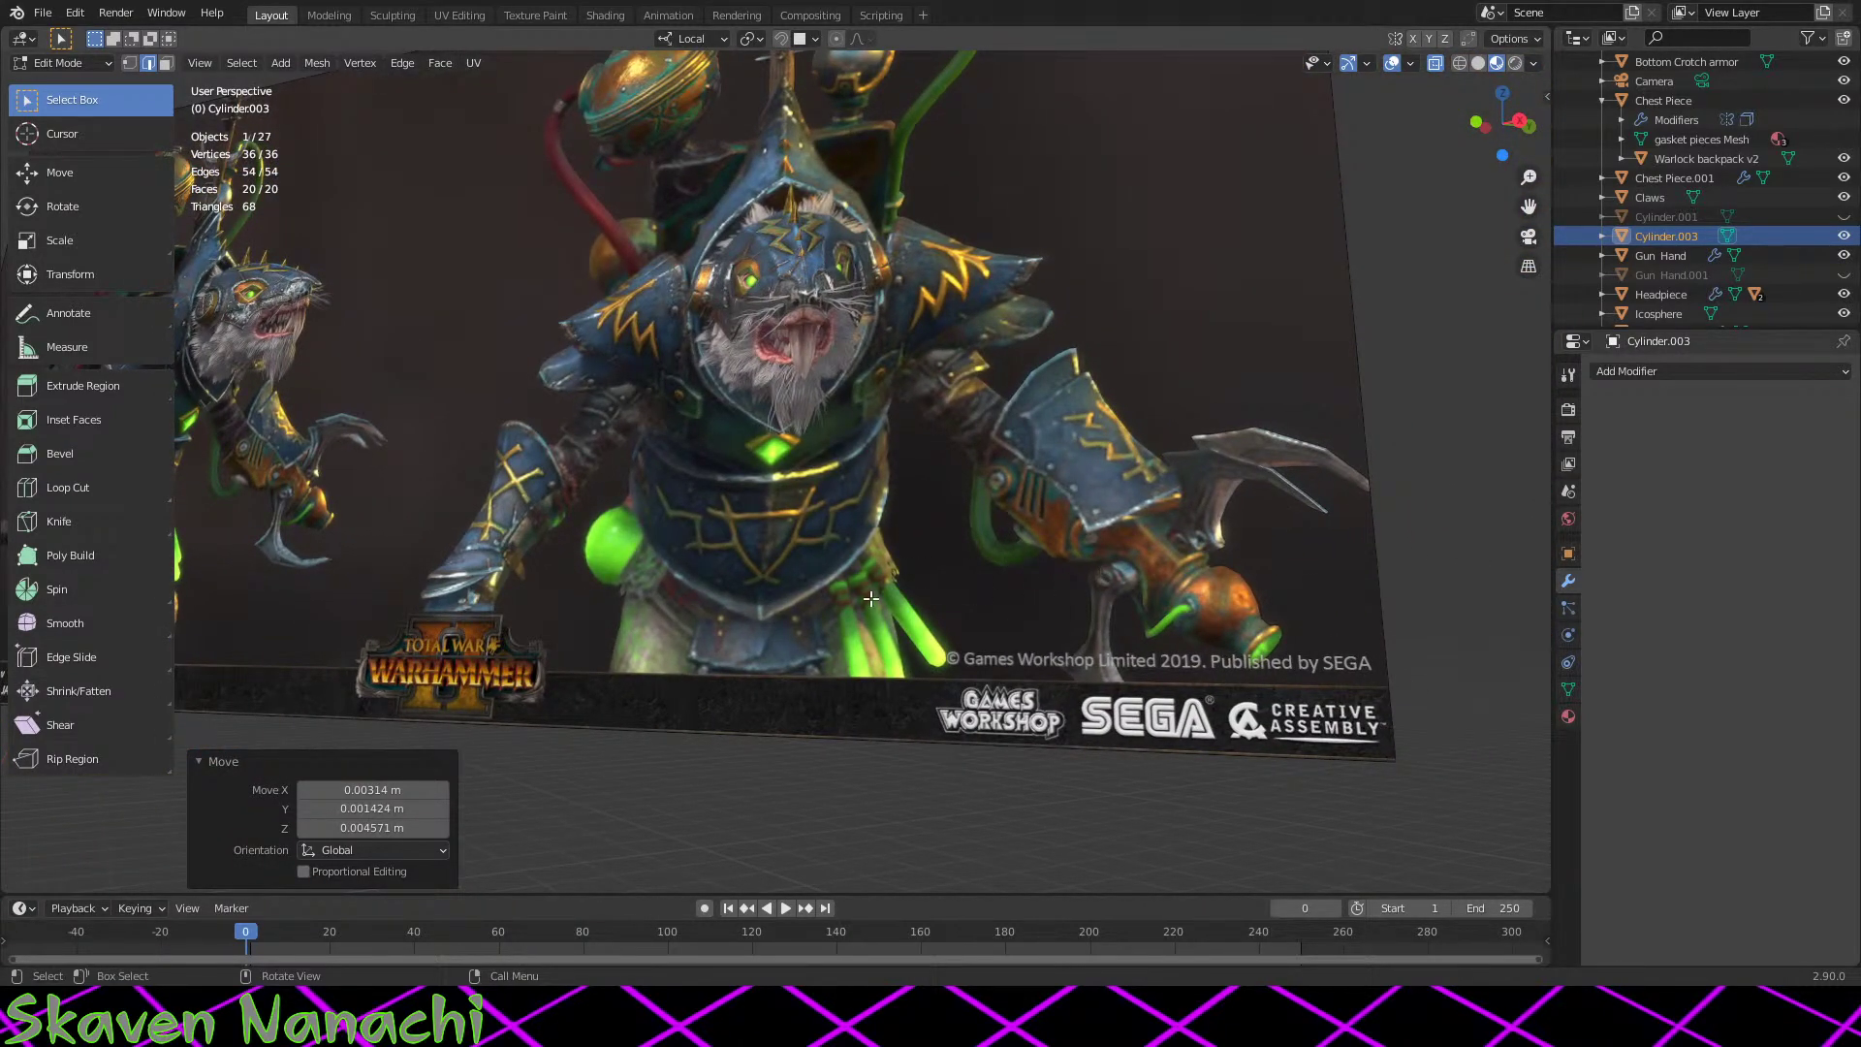
scroll(626, 617, "down", 5)
middle_click_drag(445, 618, 526, 625)
scroll(543, 591, "up", 3)
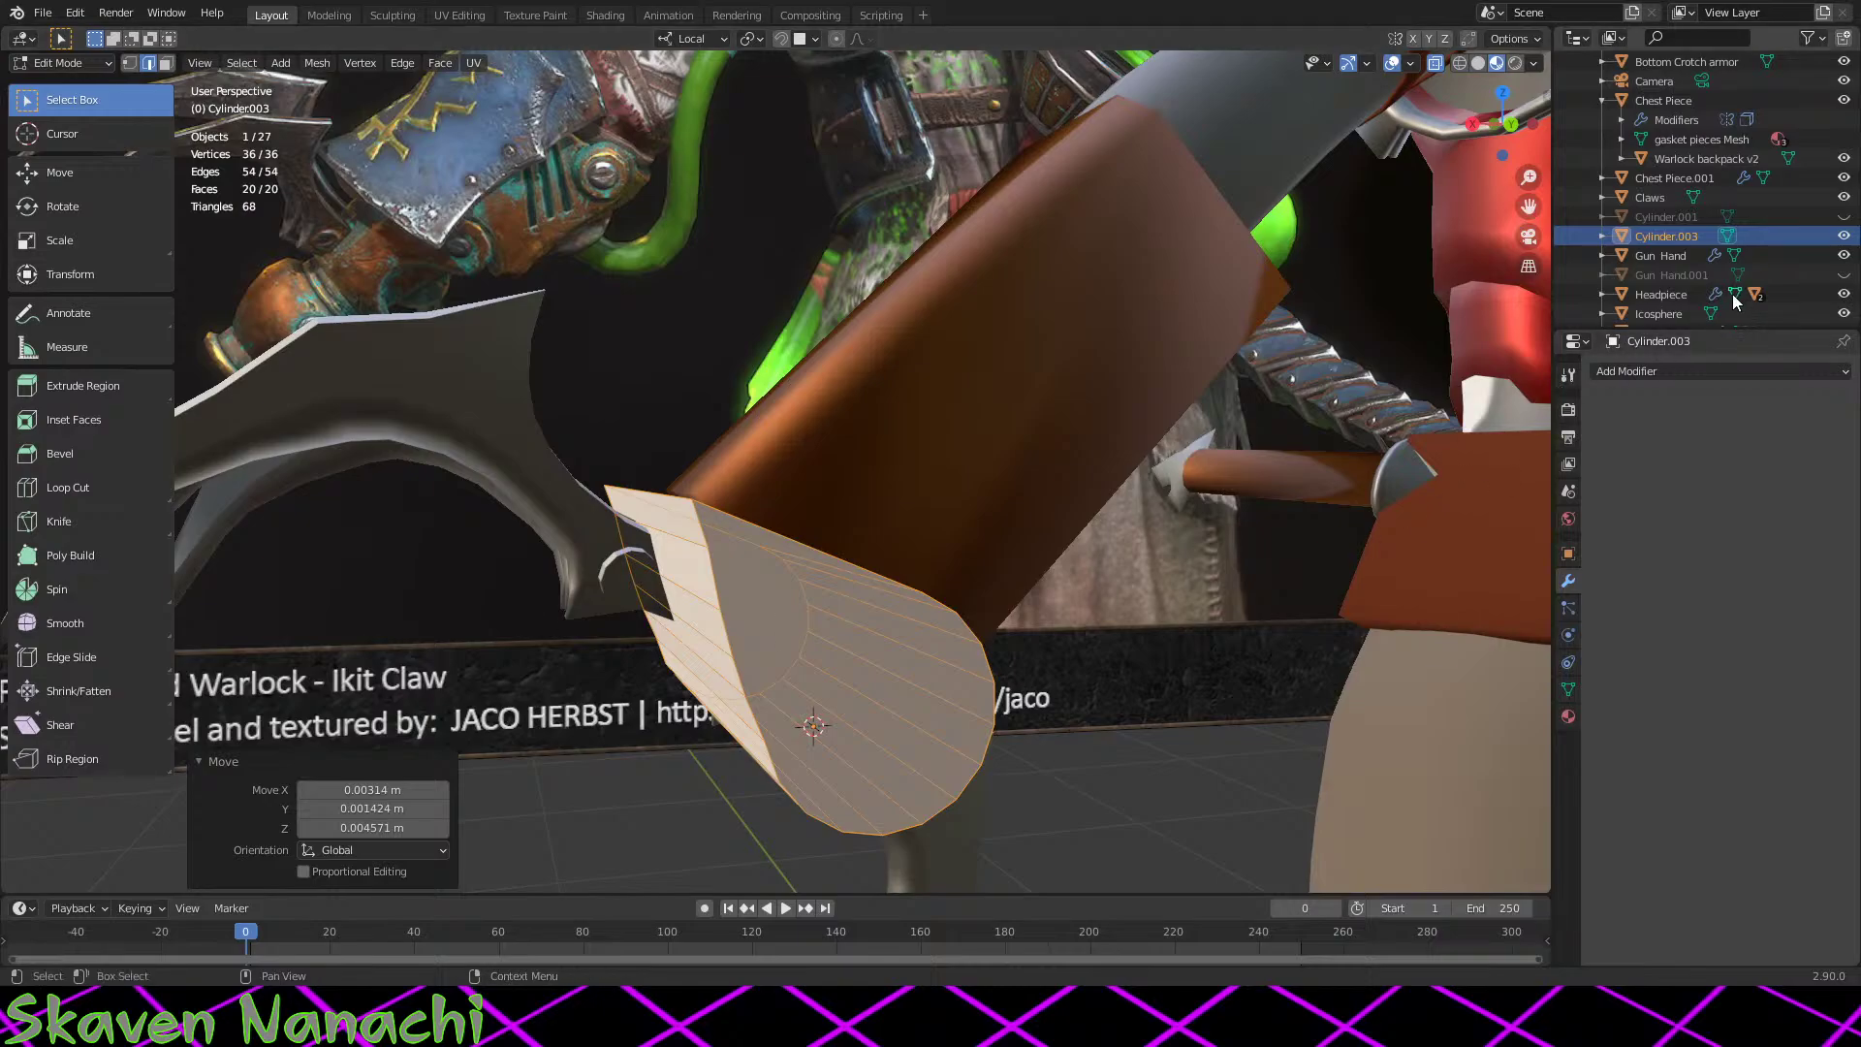
Step: Hide the teardrop cutter, check the forearm's wrist recess from several angles and return to Object Mode
middle_click_drag(737, 514, 701, 546)
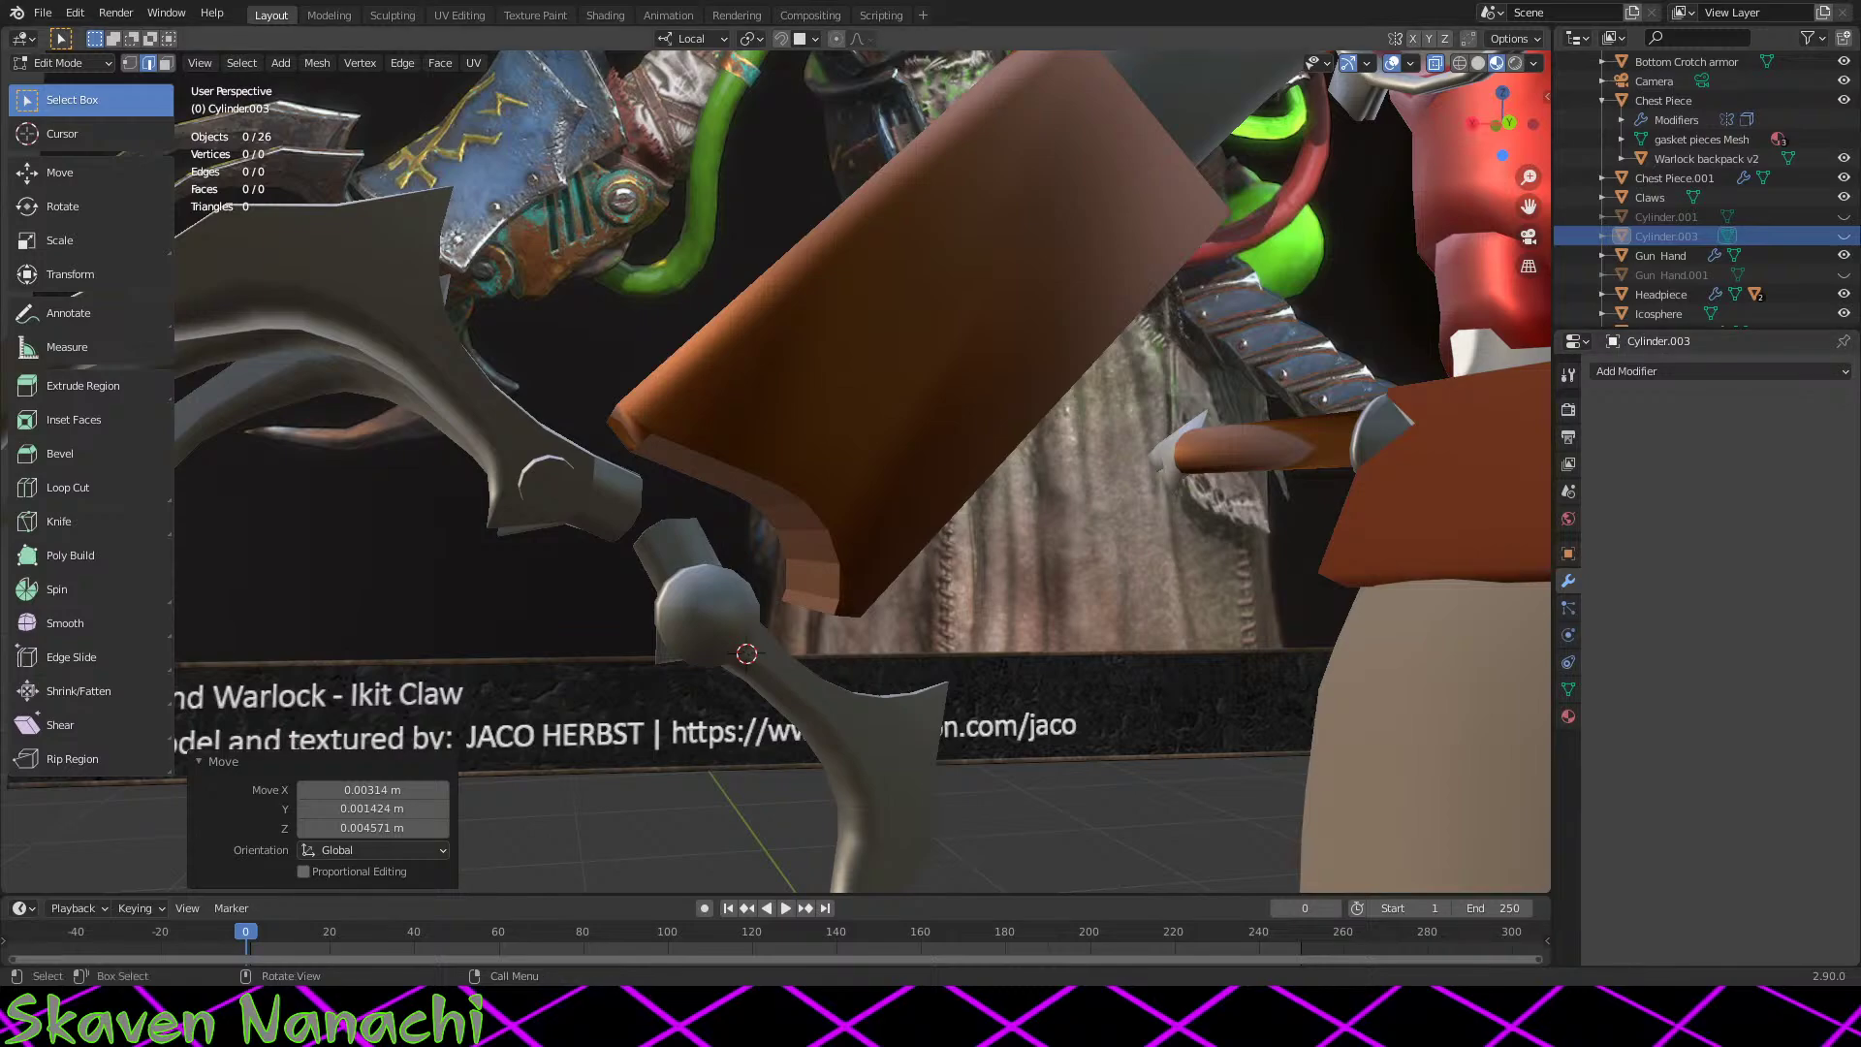
scroll(1074, 707, "up", 2)
middle_click_drag(1073, 706, 1068, 691)
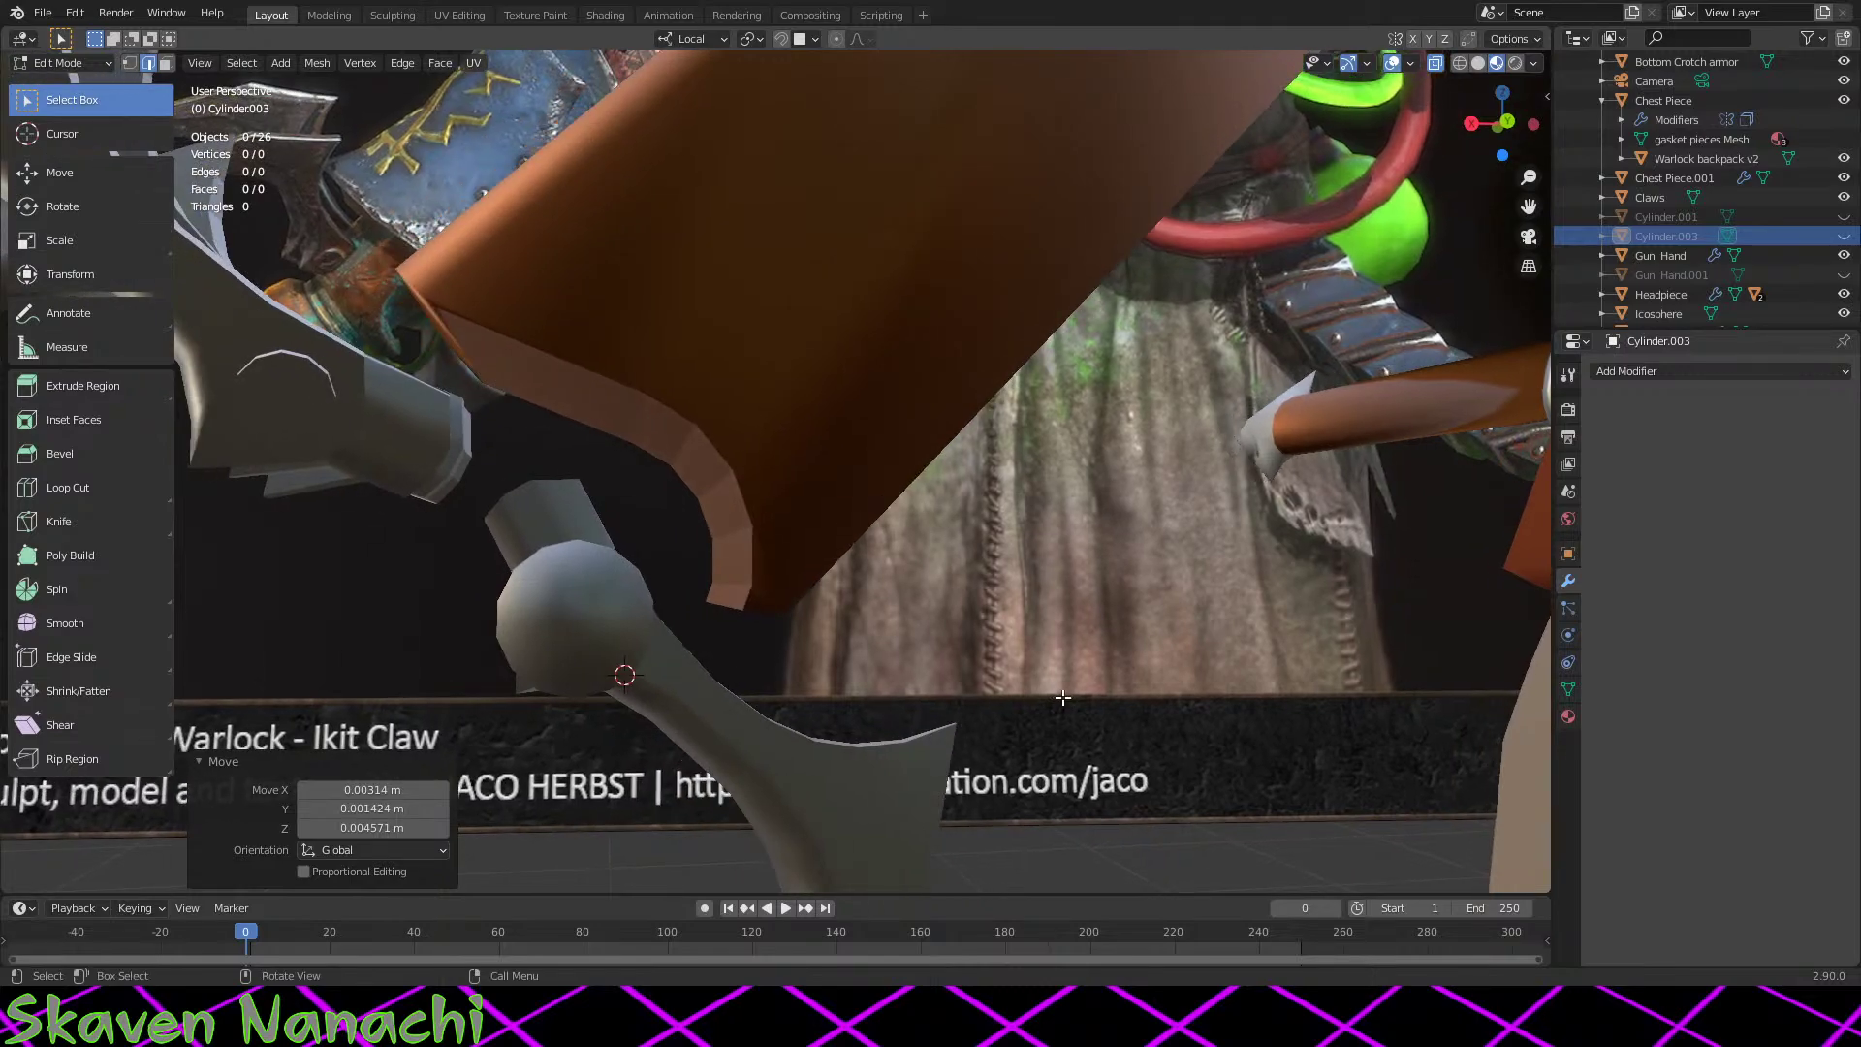
middle_click_drag(942, 644, 1035, 718, "shift")
key("Tab")
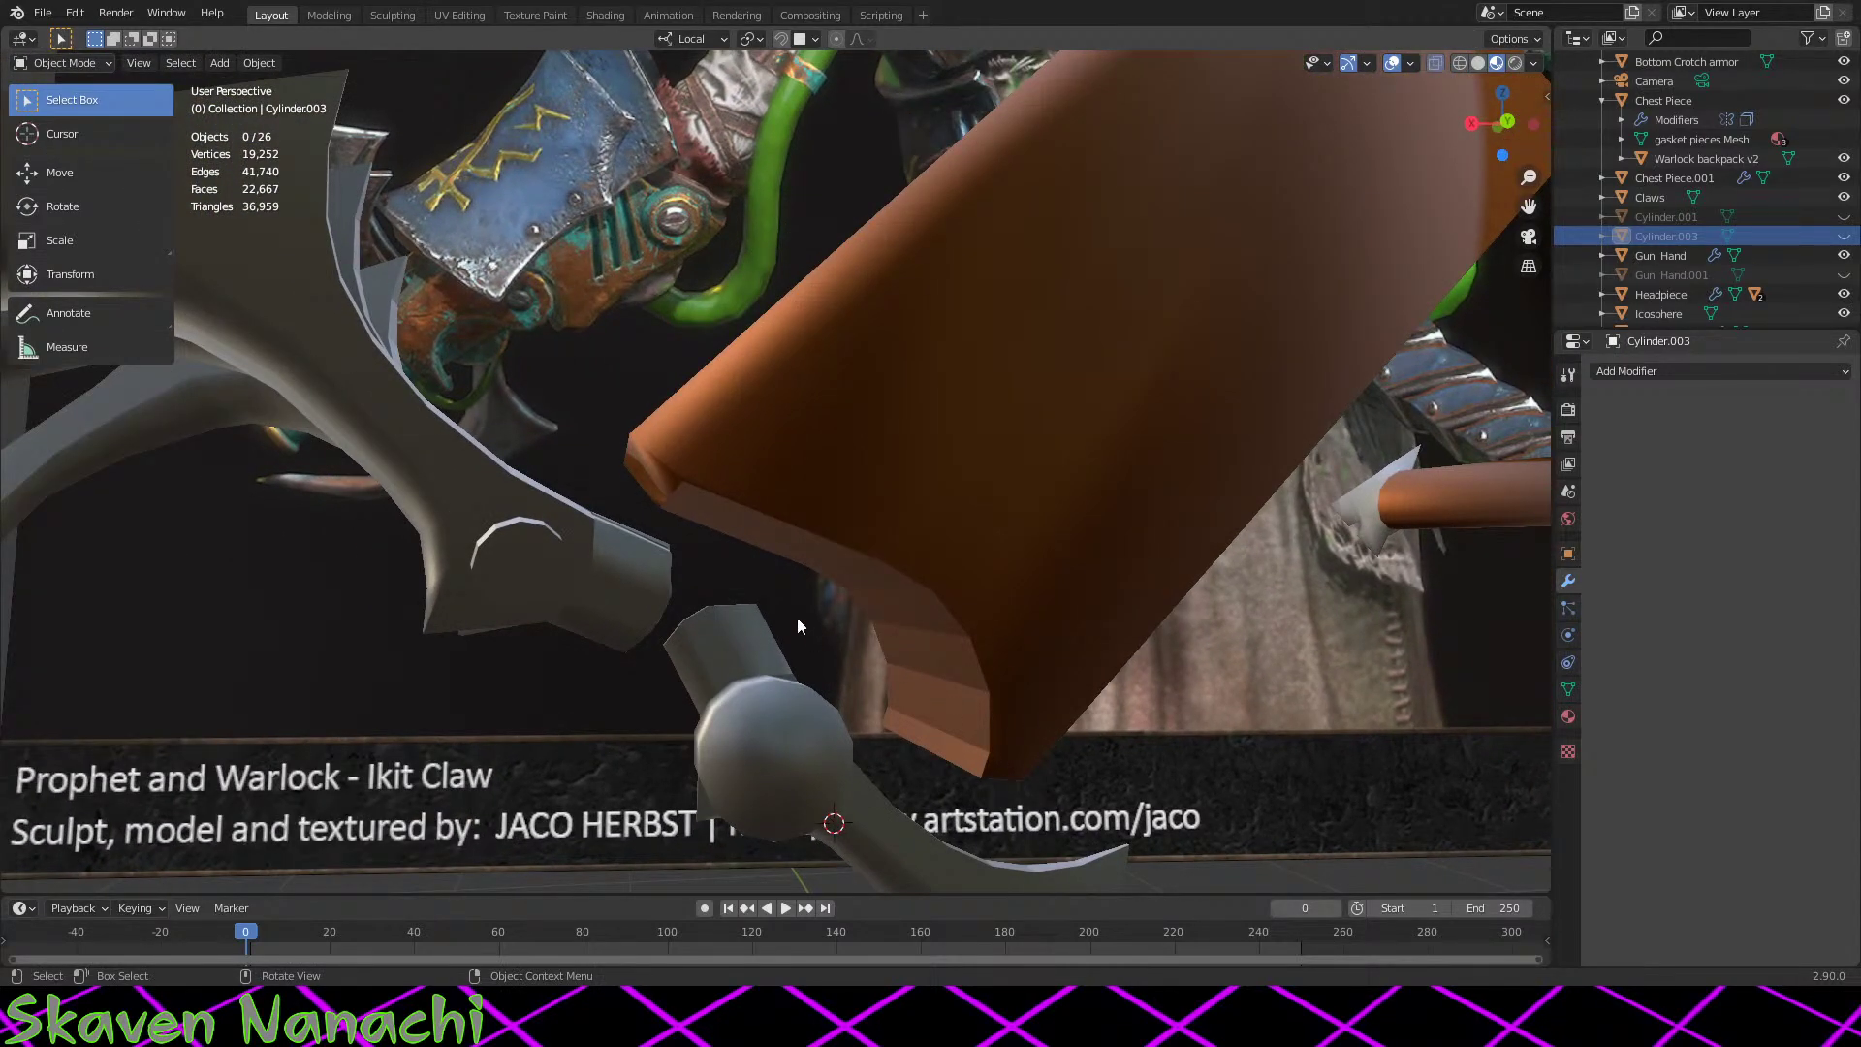
middle_click_drag(801, 625, 826, 608)
Step: Select the forearm and apply its Boolean Difference modifier in Object Mode
left_click(1141, 656)
key("Tab")
middle_click_drag(1072, 648, 1079, 643)
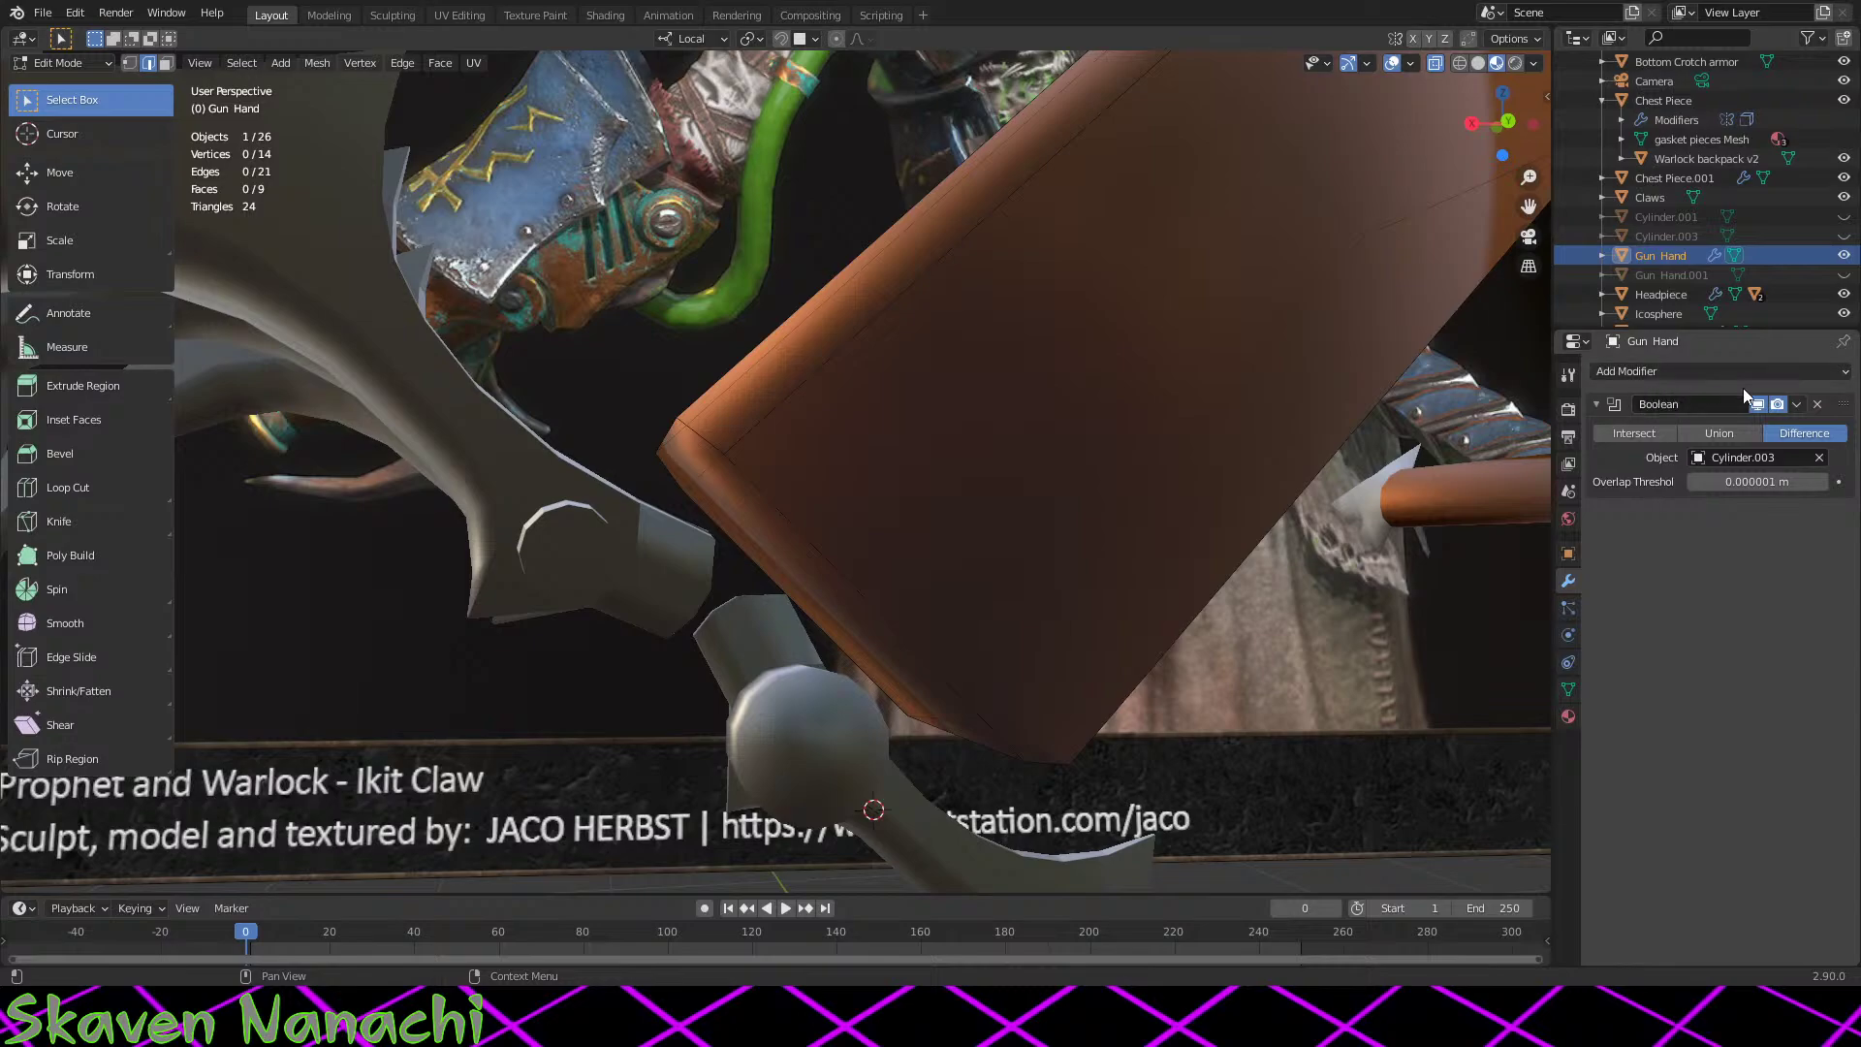
left_click(1796, 405)
left_click(1797, 405)
left_click(102, 64)
left_click(95, 82)
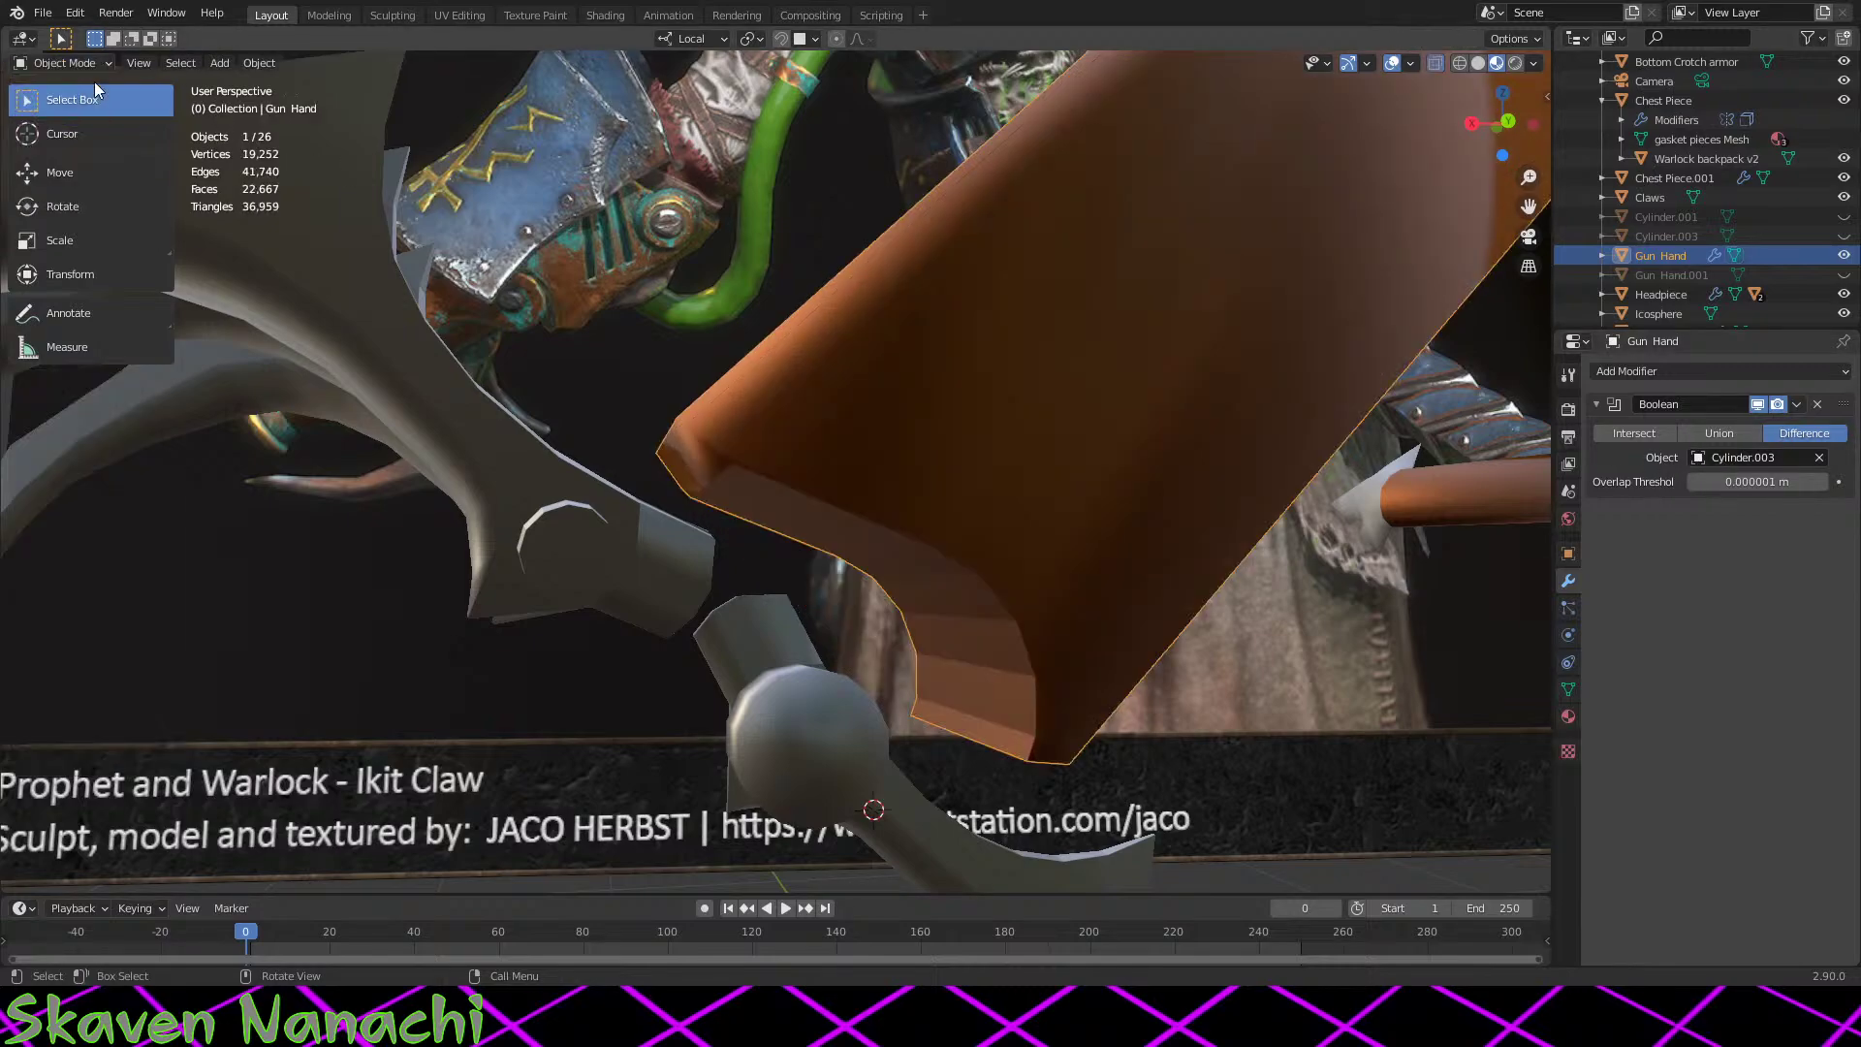
left_click(1800, 405)
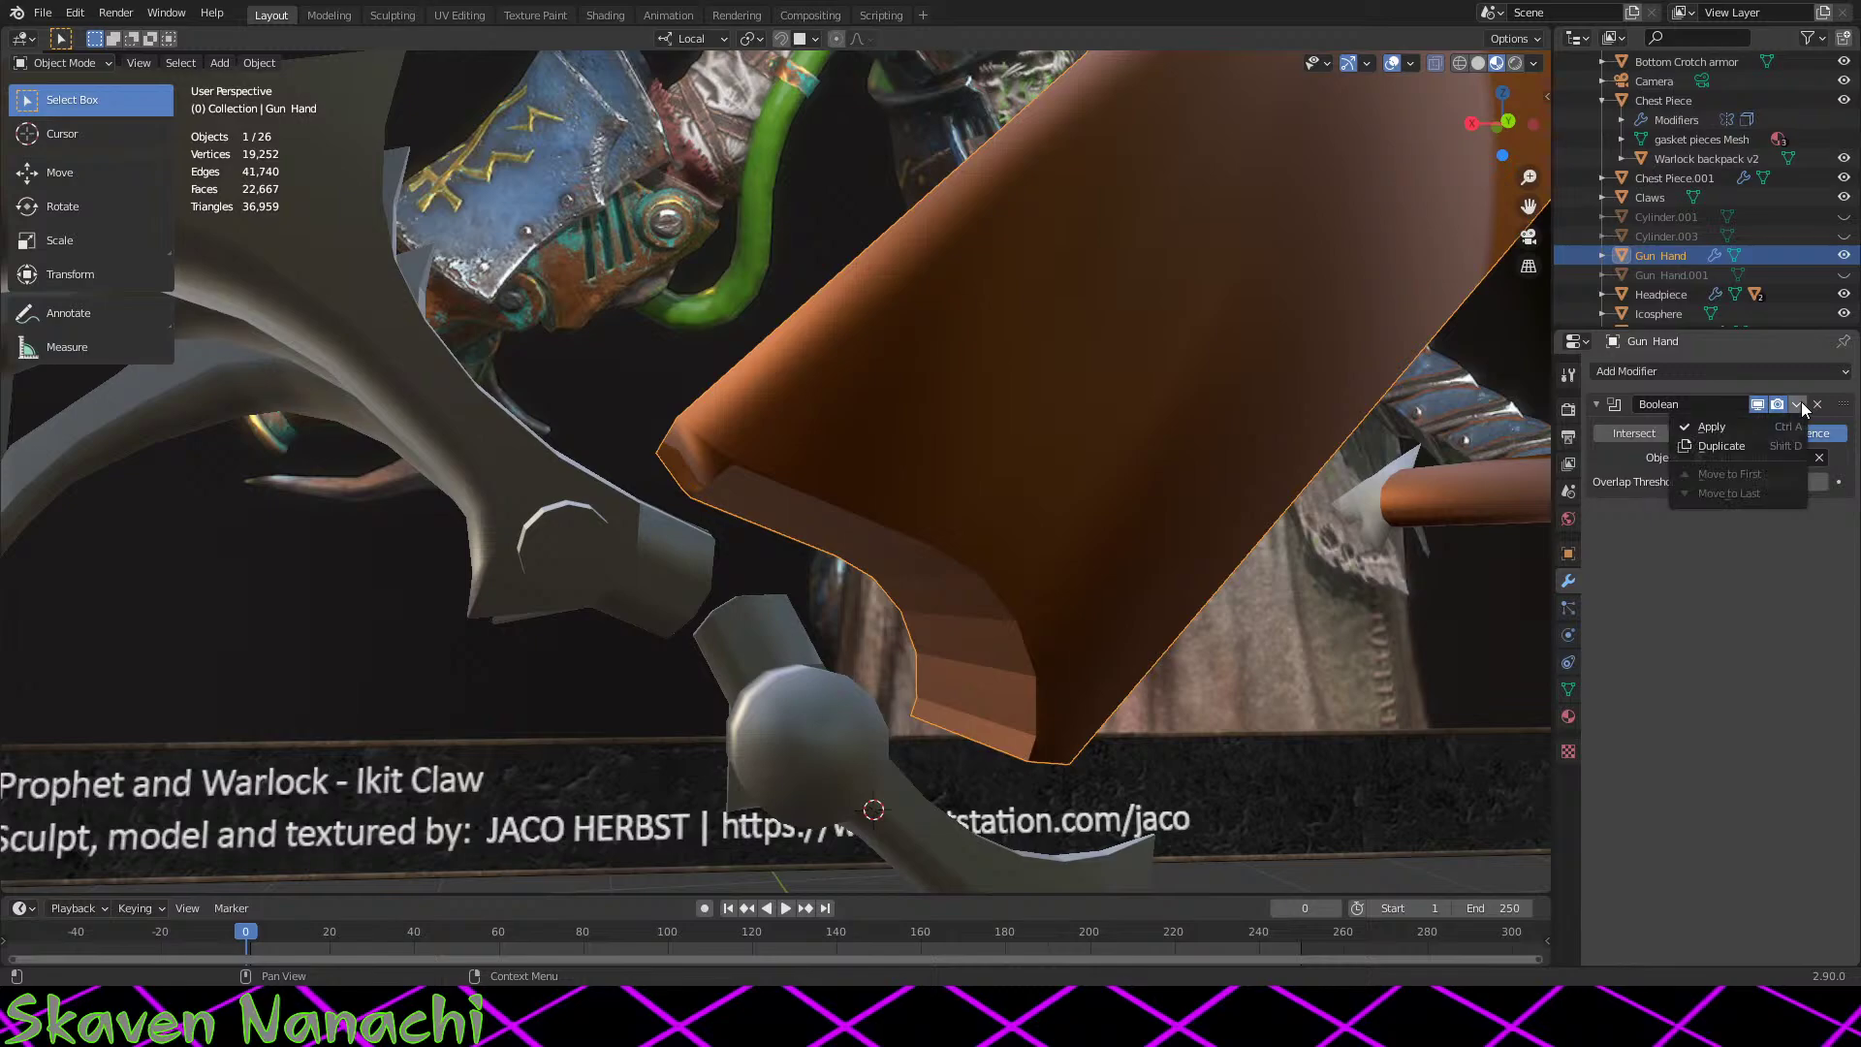
left_click(1711, 427)
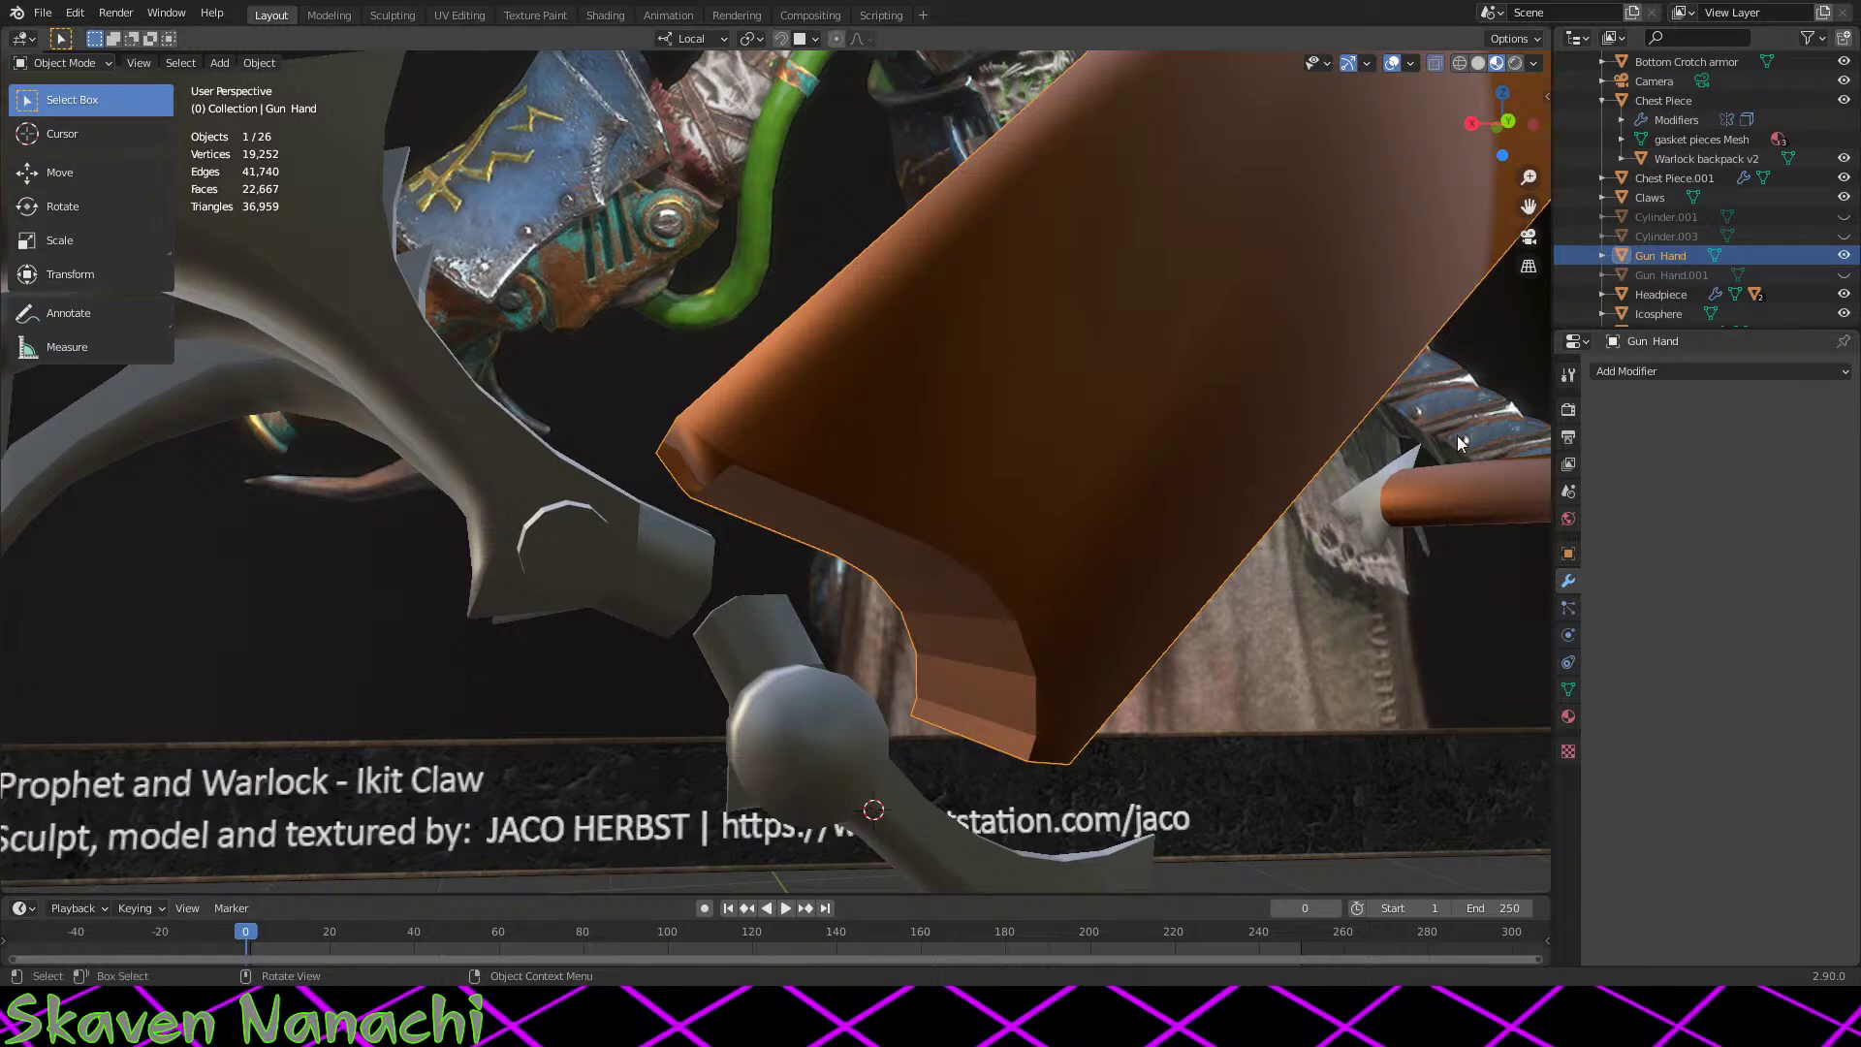
Step: Select the recess's end edge near the forearm's bevelled corner in Edit Mode and edge-slide it by a factor of 0.723
key("Tab")
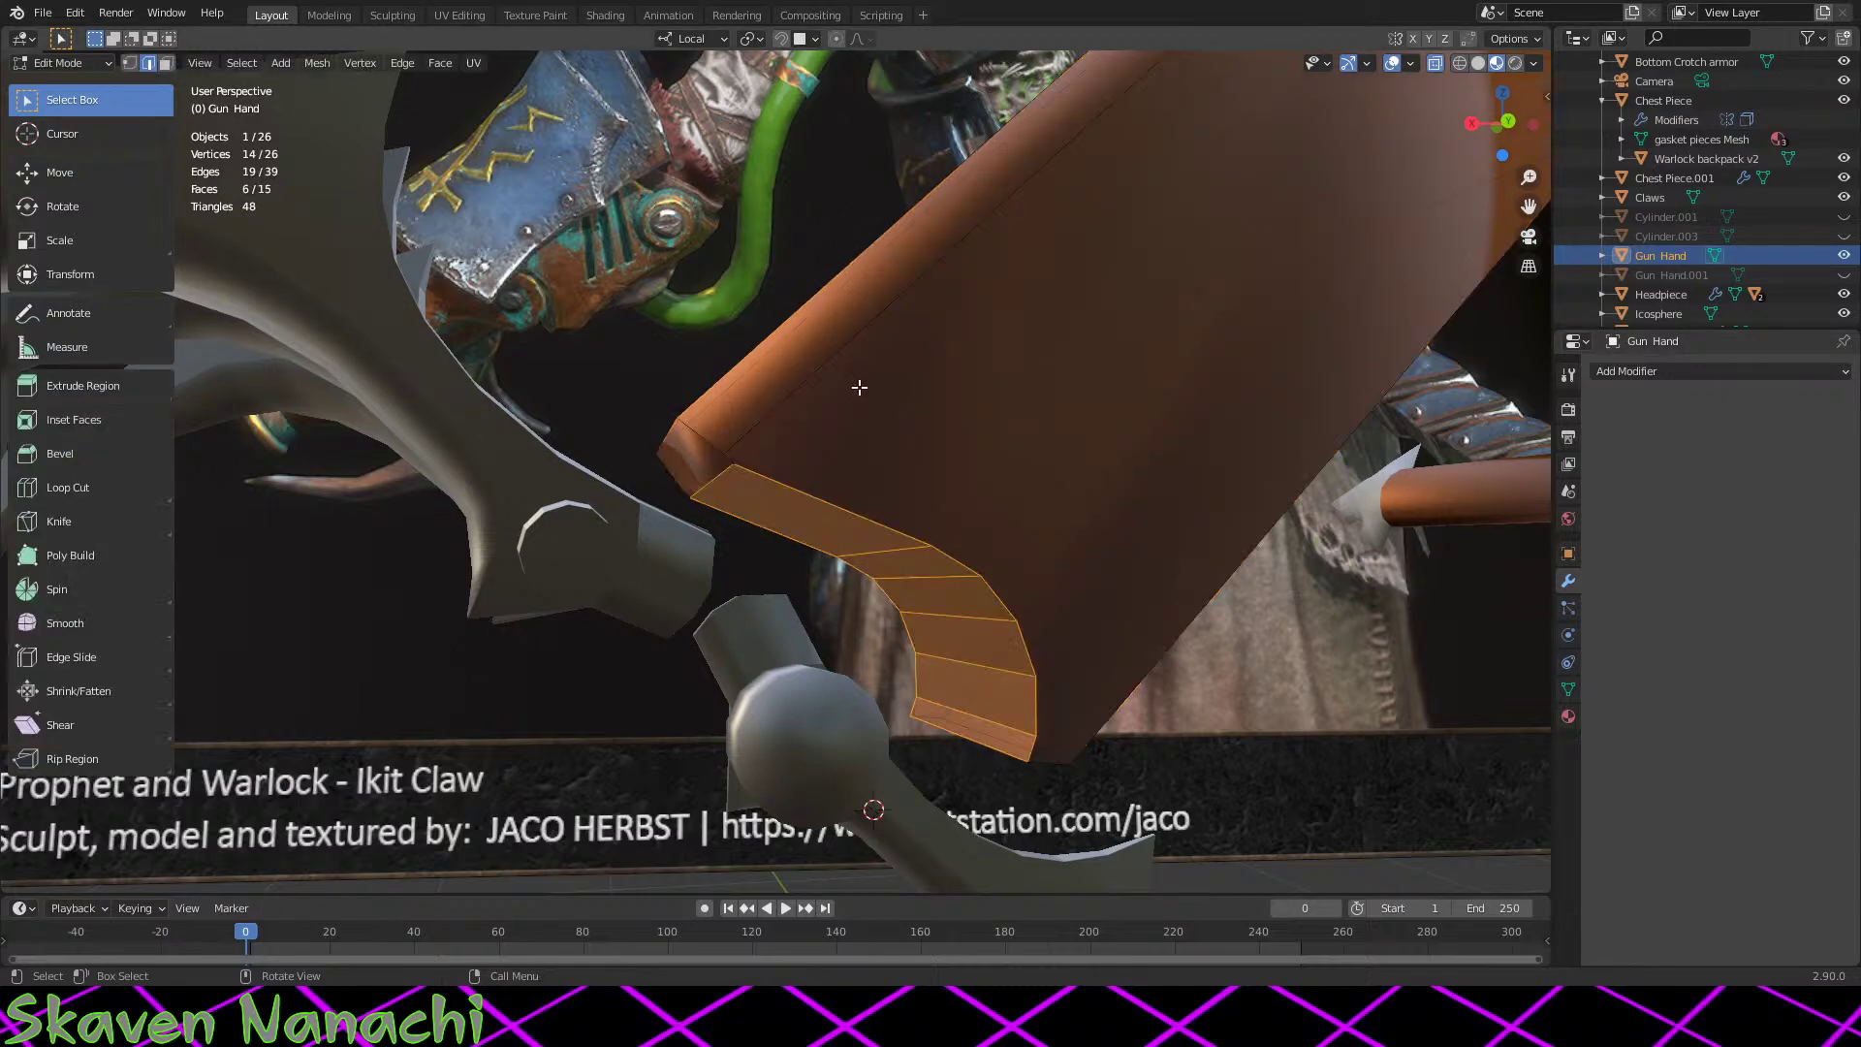
left_click(714, 478)
middle_click_drag(834, 482, 835, 482)
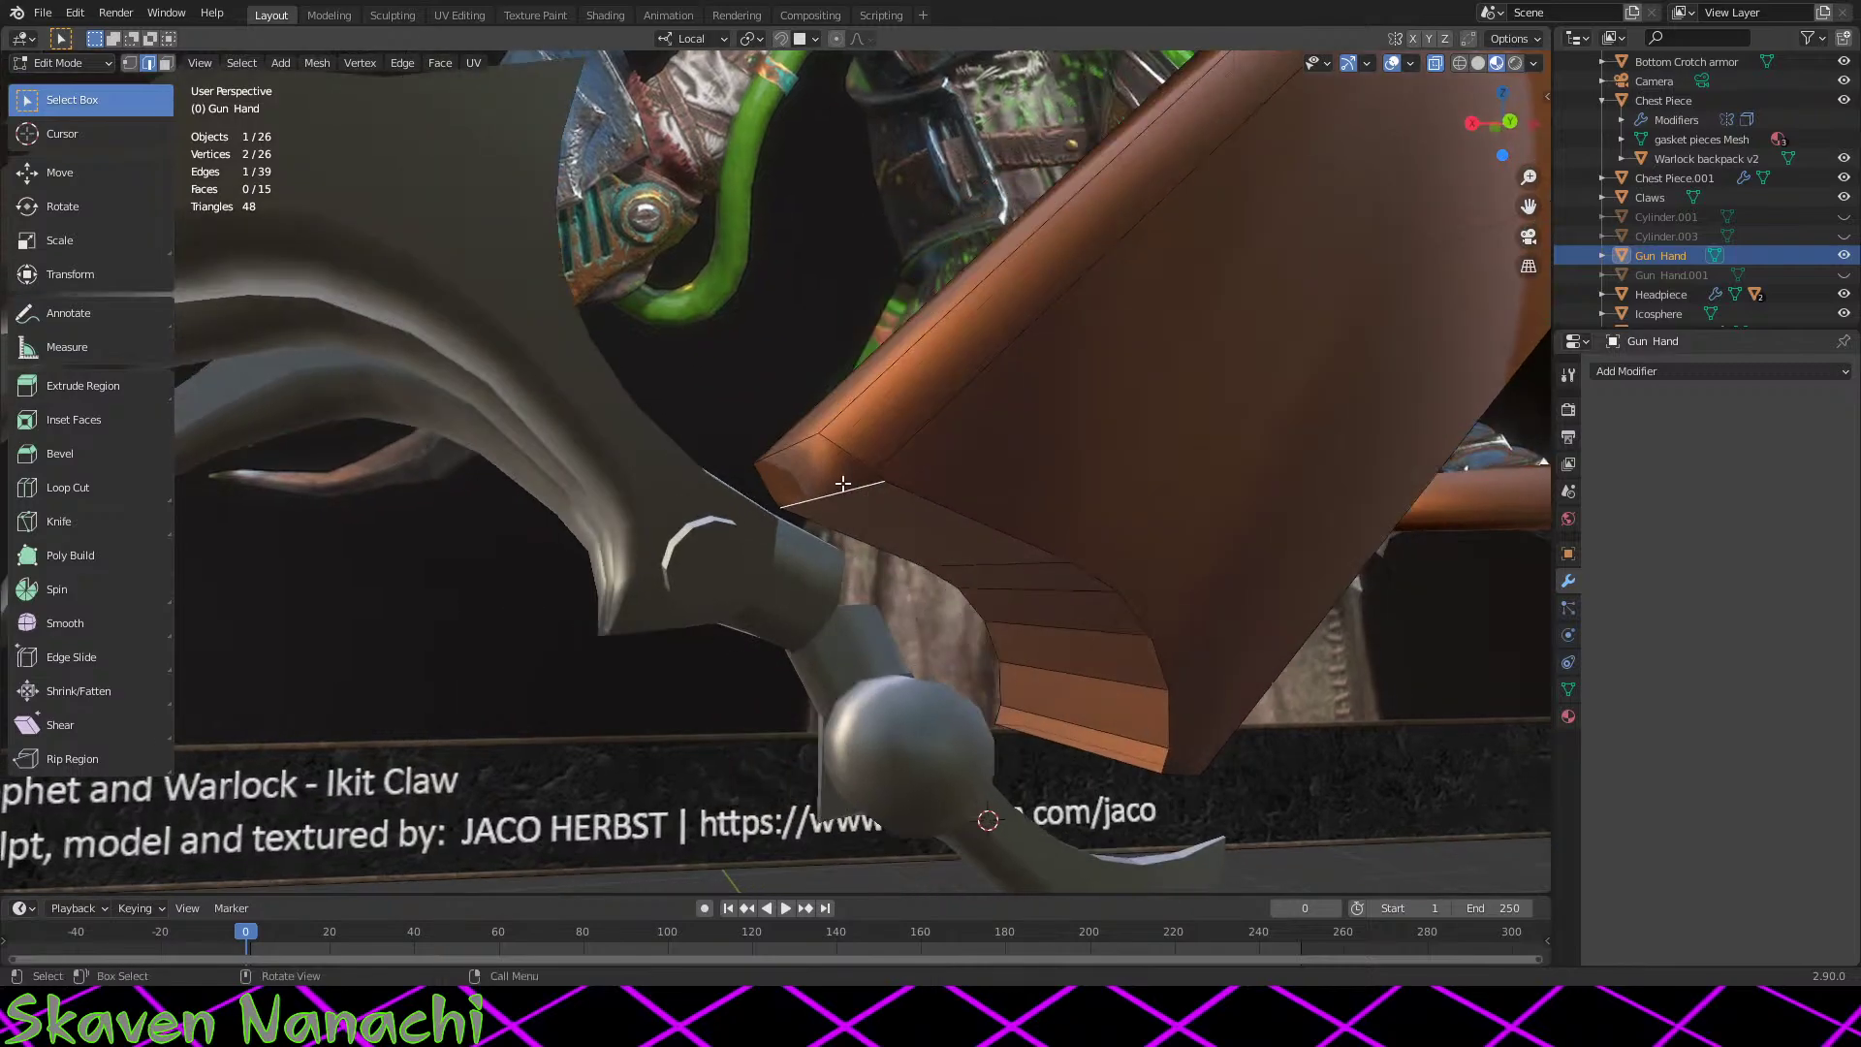
key("g")
key("g")
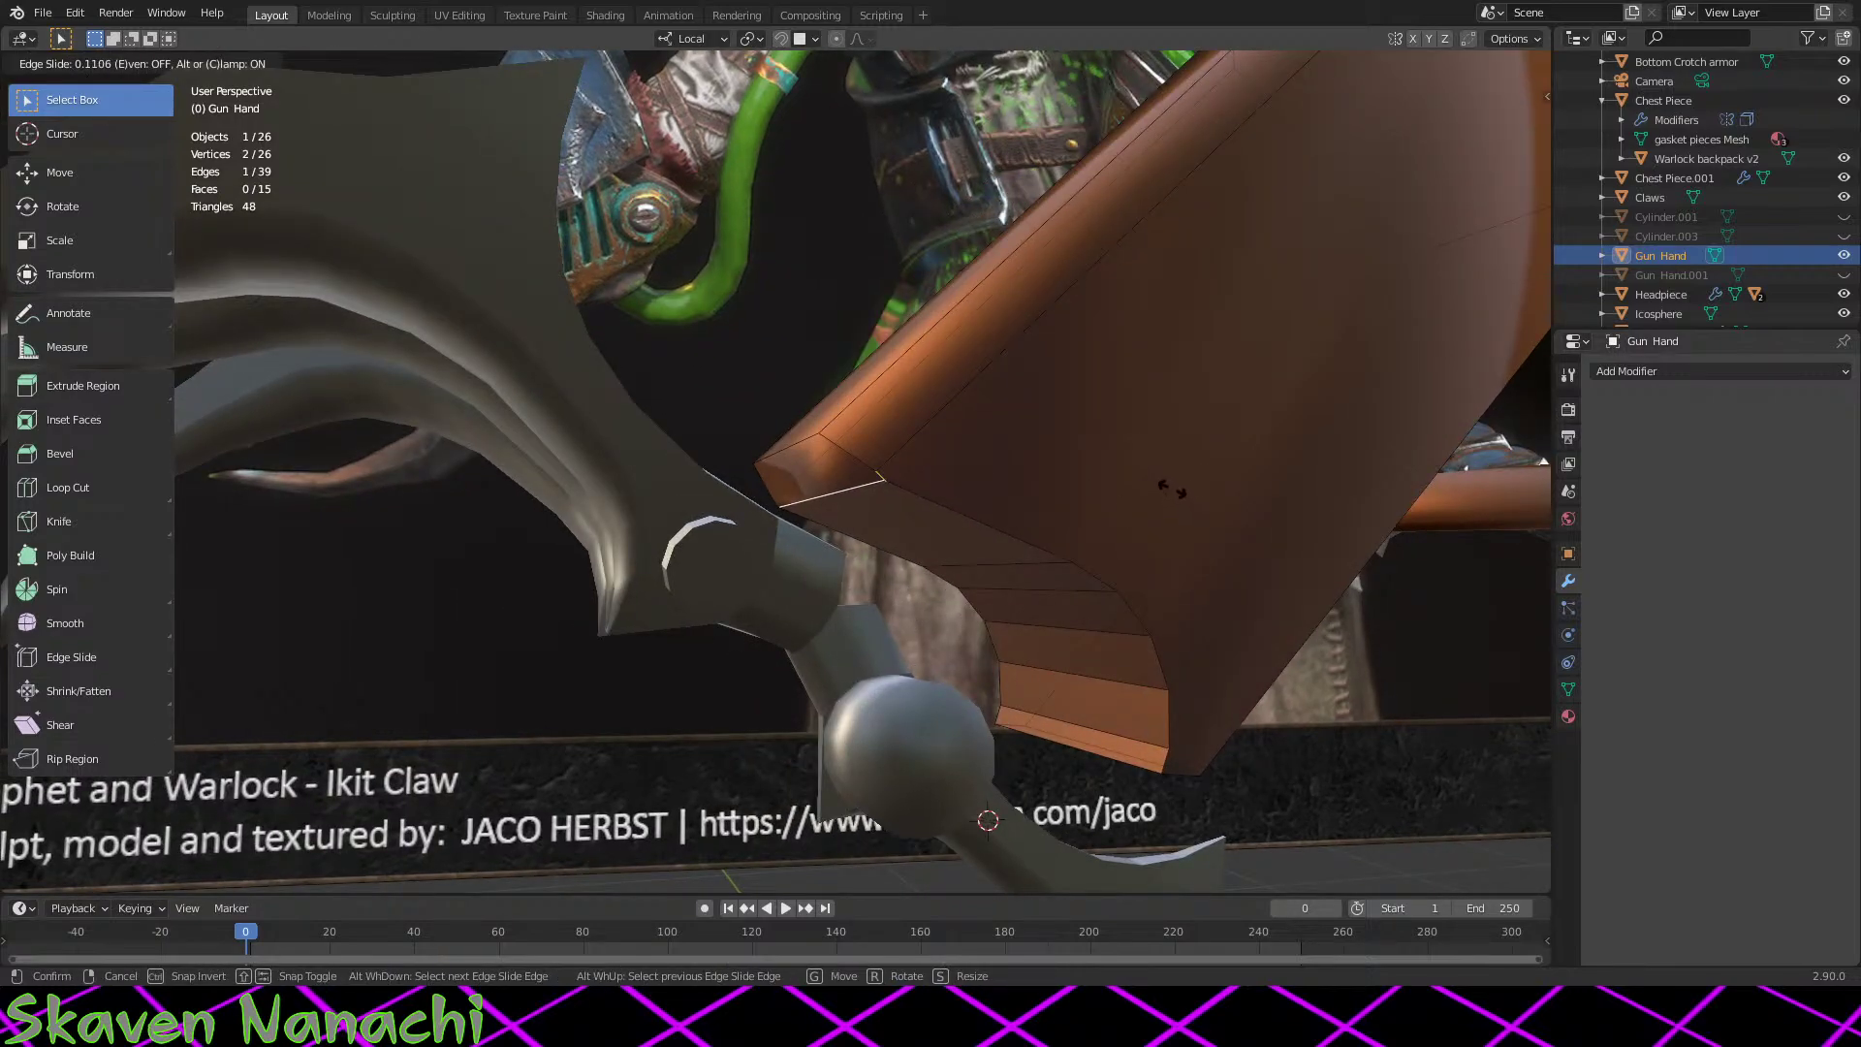
left_click(1125, 427)
scroll(954, 473, "up", 2)
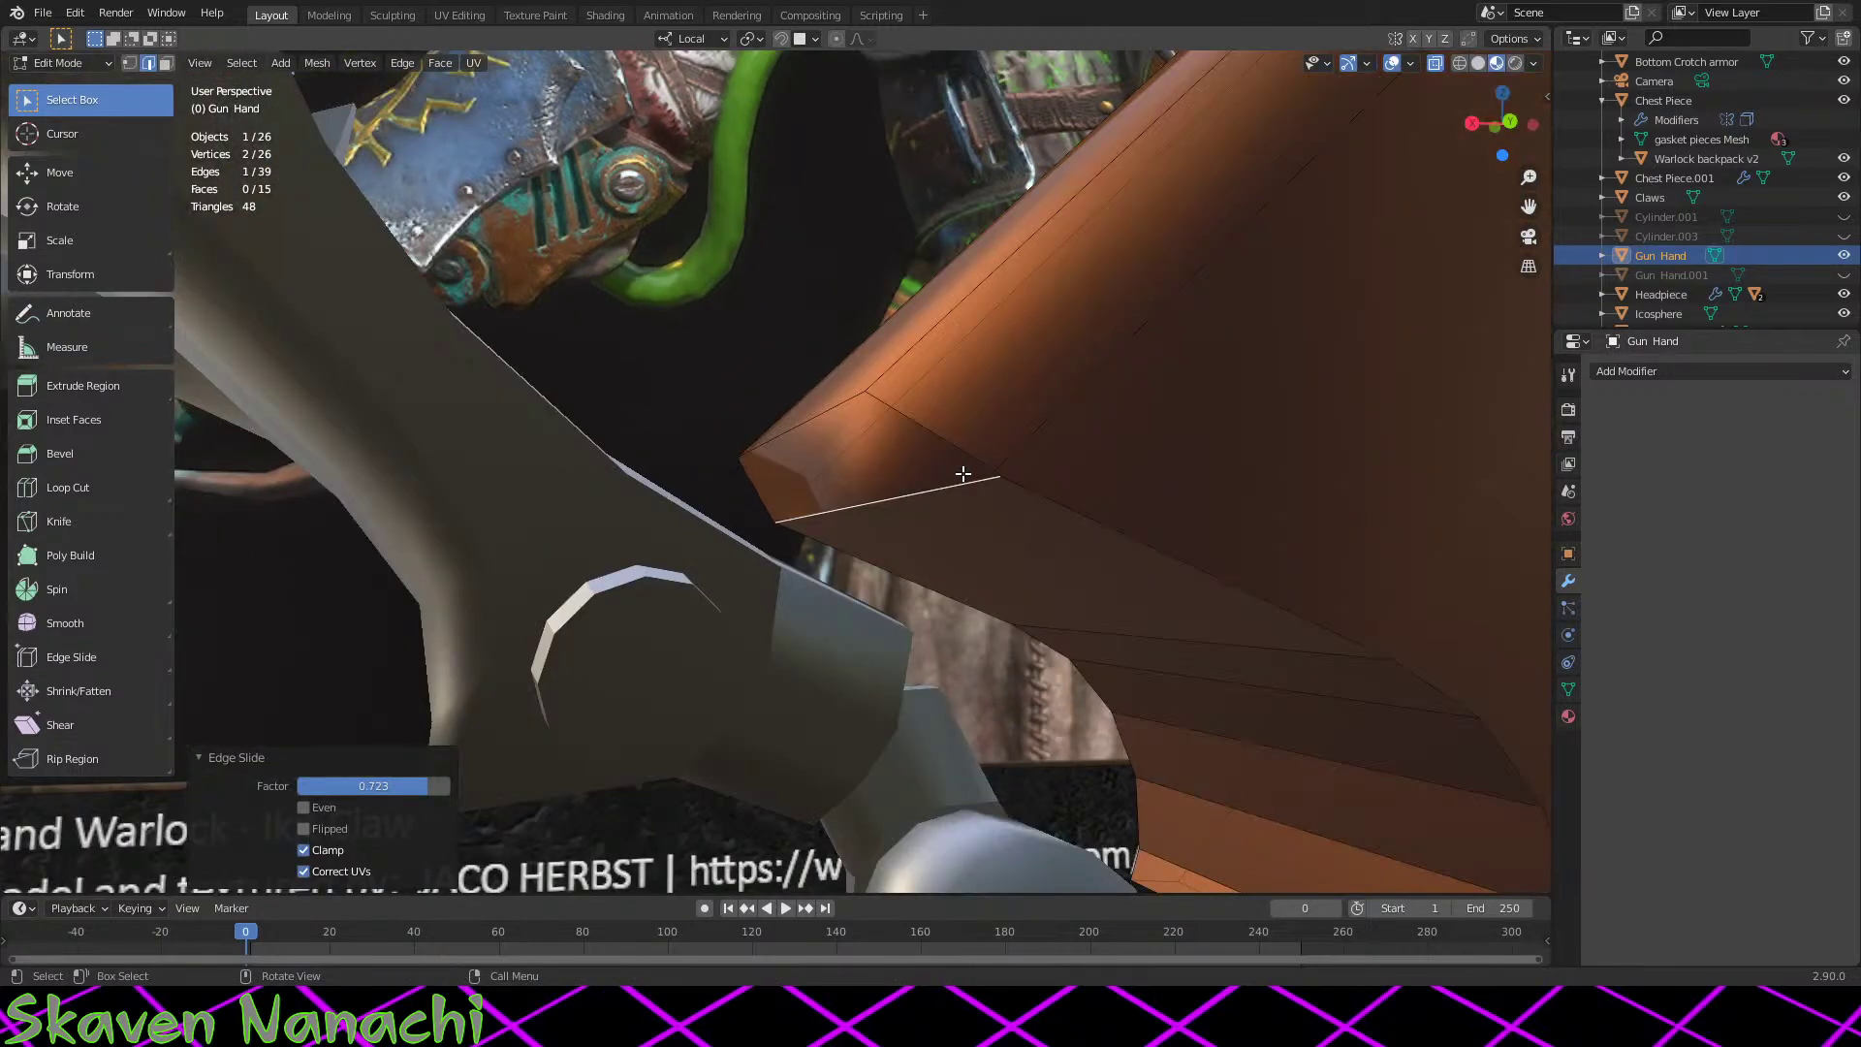
Step: Merge the two overlapping vertex pairs at the forearm's bevelled corner, each at its center, in vertex select mode
left_click(129, 63)
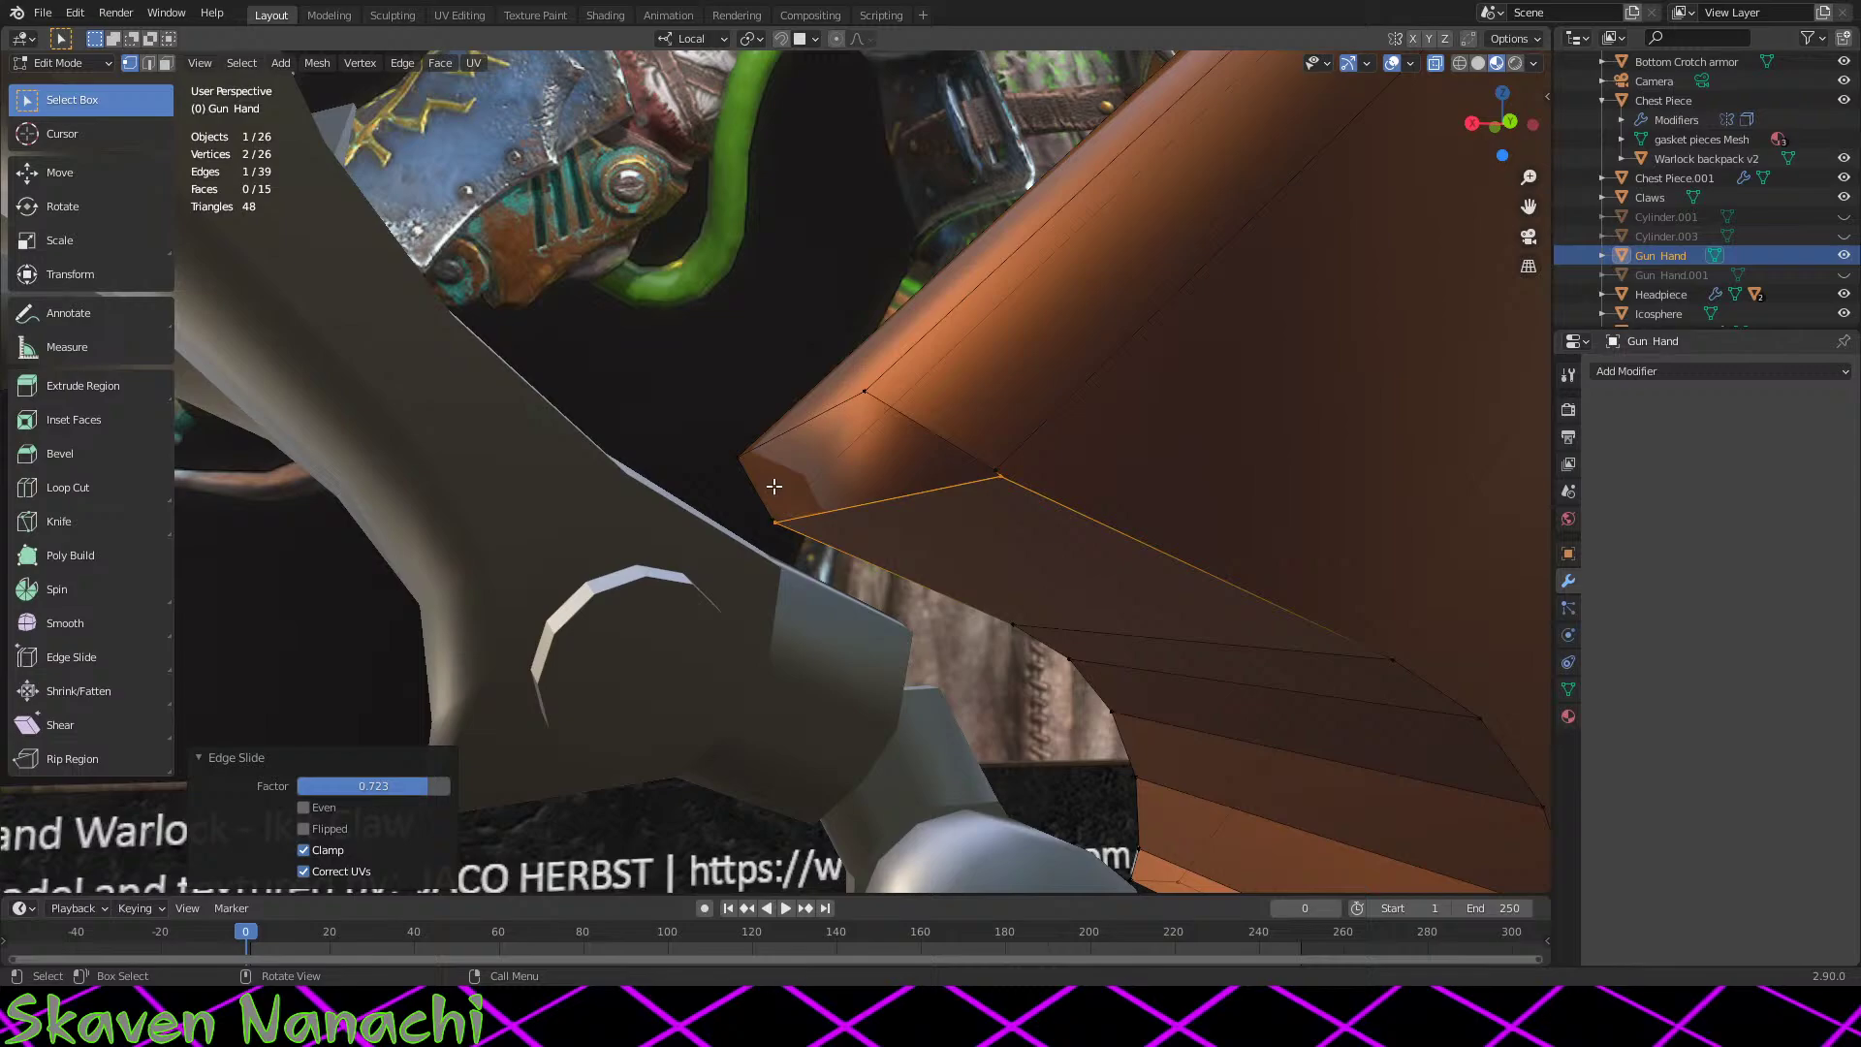
left_click(1007, 468)
right_click(992, 532)
mouse_move(979, 531)
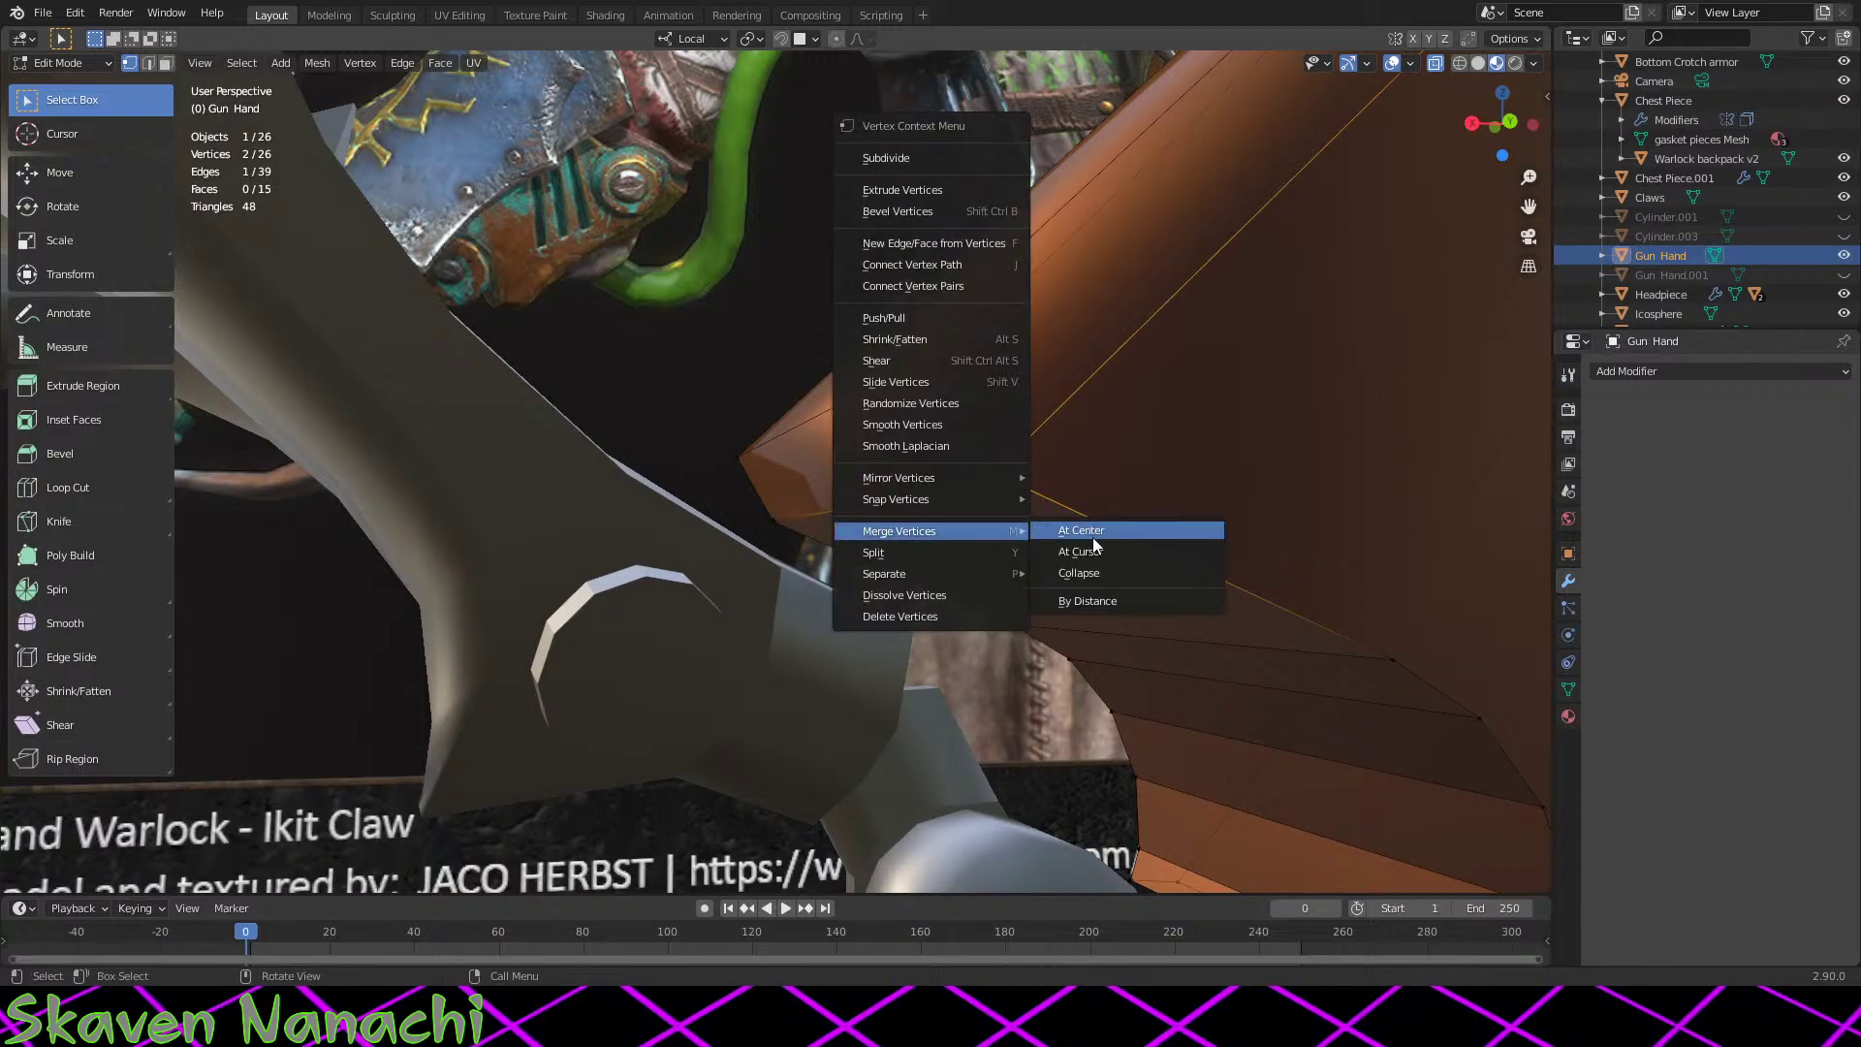
left_click(1094, 530)
right_click(812, 543)
mouse_move(812, 543)
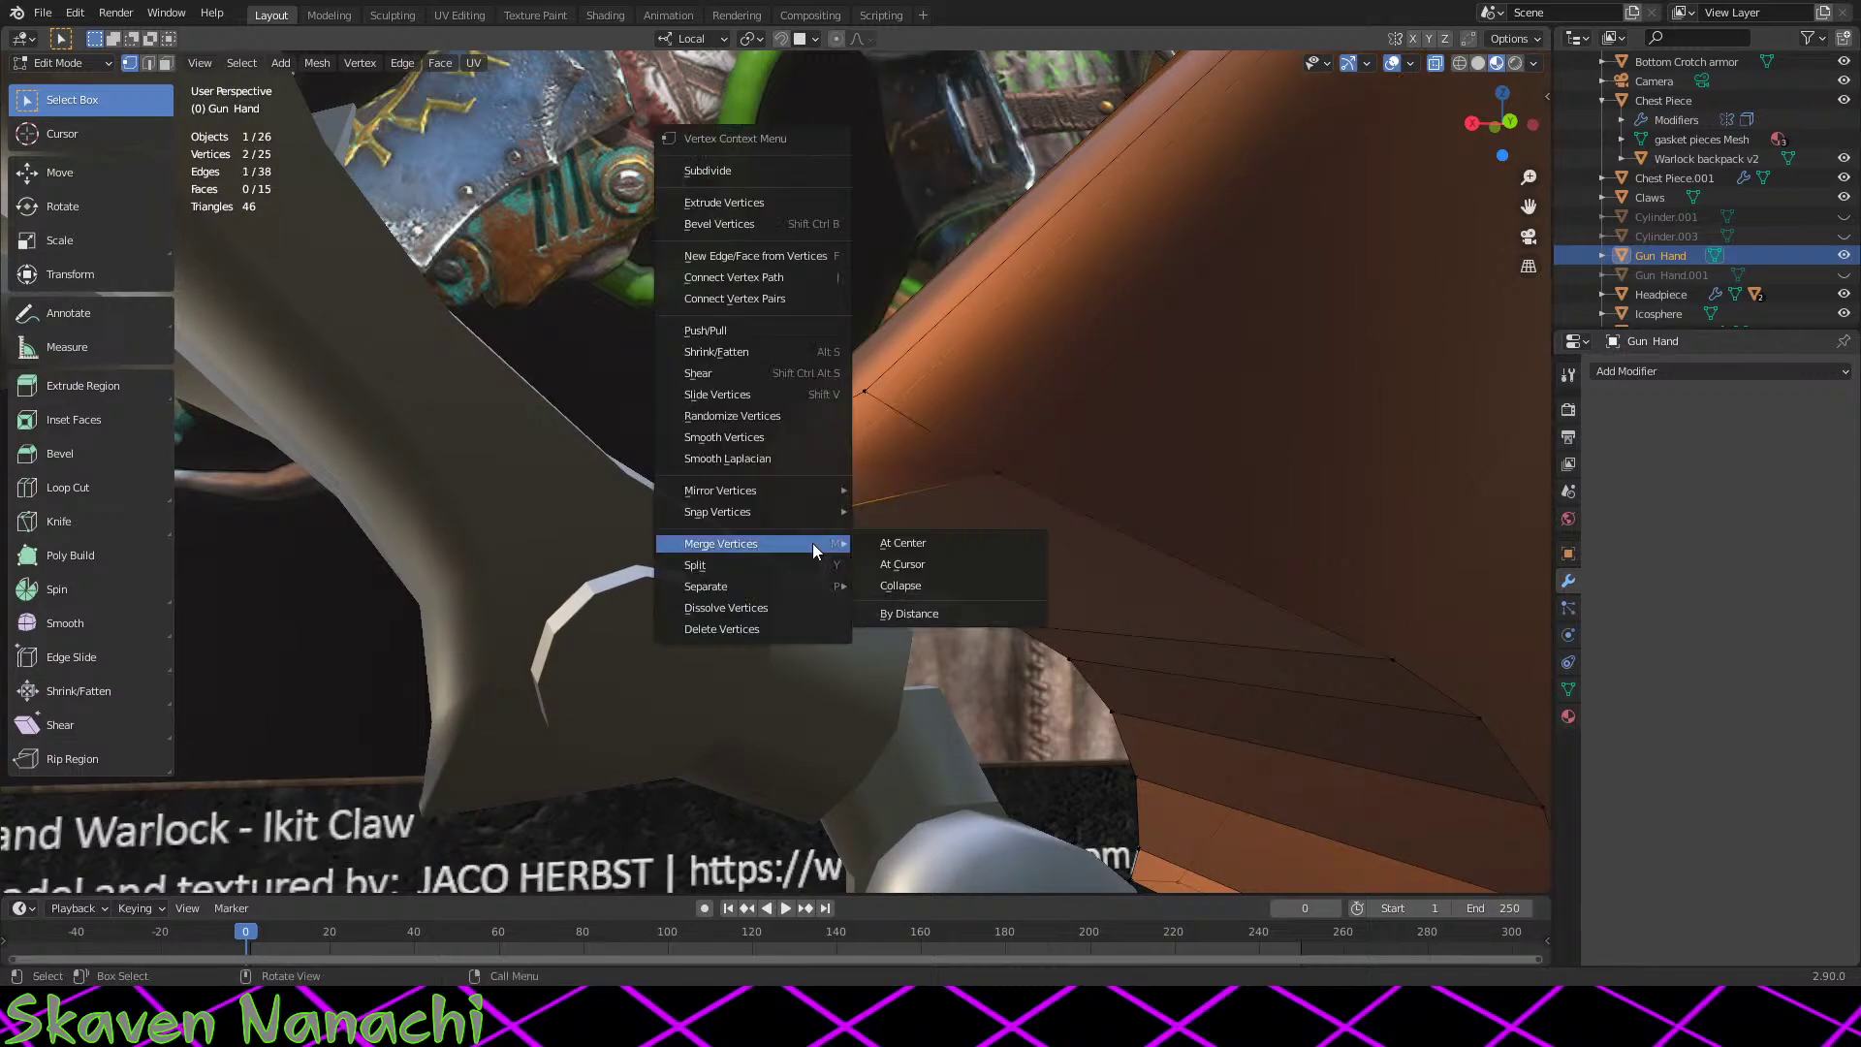
left_click(959, 542)
Step: Move three neighbouring cross edges of the curved wrist recess about 0.002 to 0.003 m into the forearm, rounding the arc
middle_click_drag(1030, 549, 1088, 594)
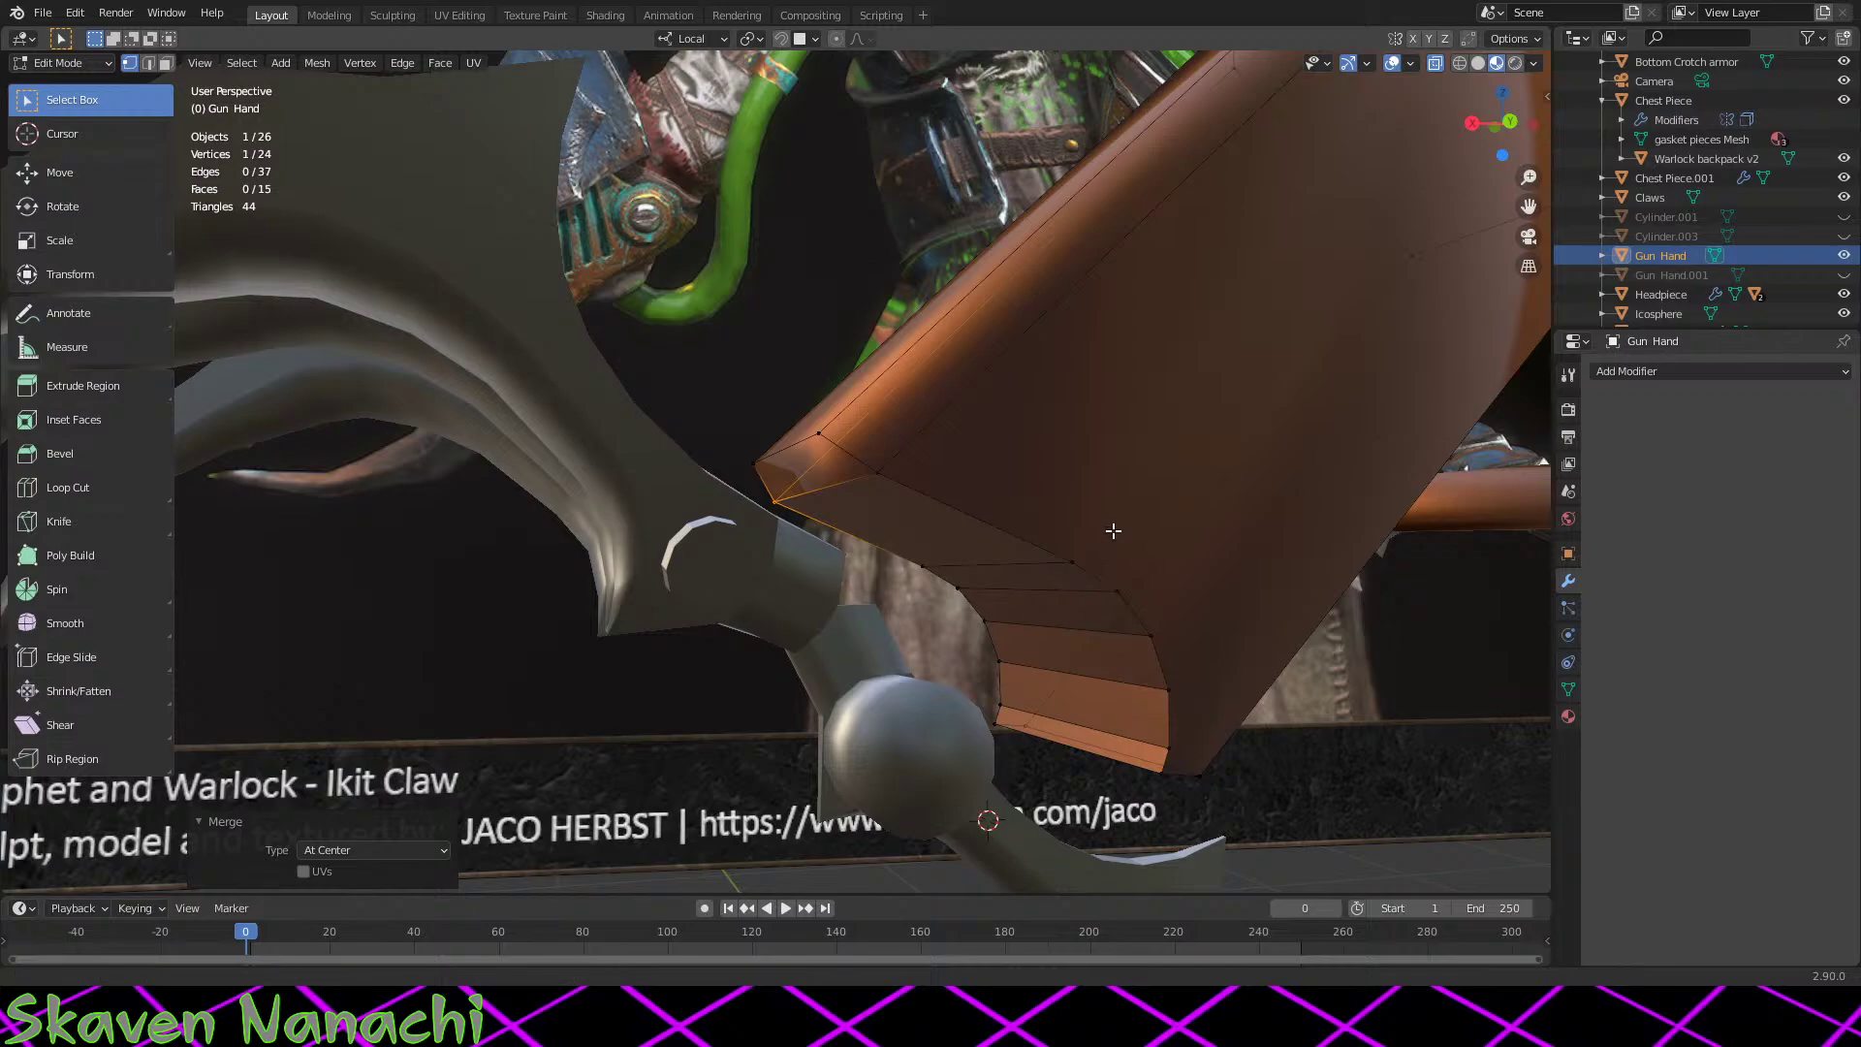
middle_click_drag(1113, 530, 1080, 520)
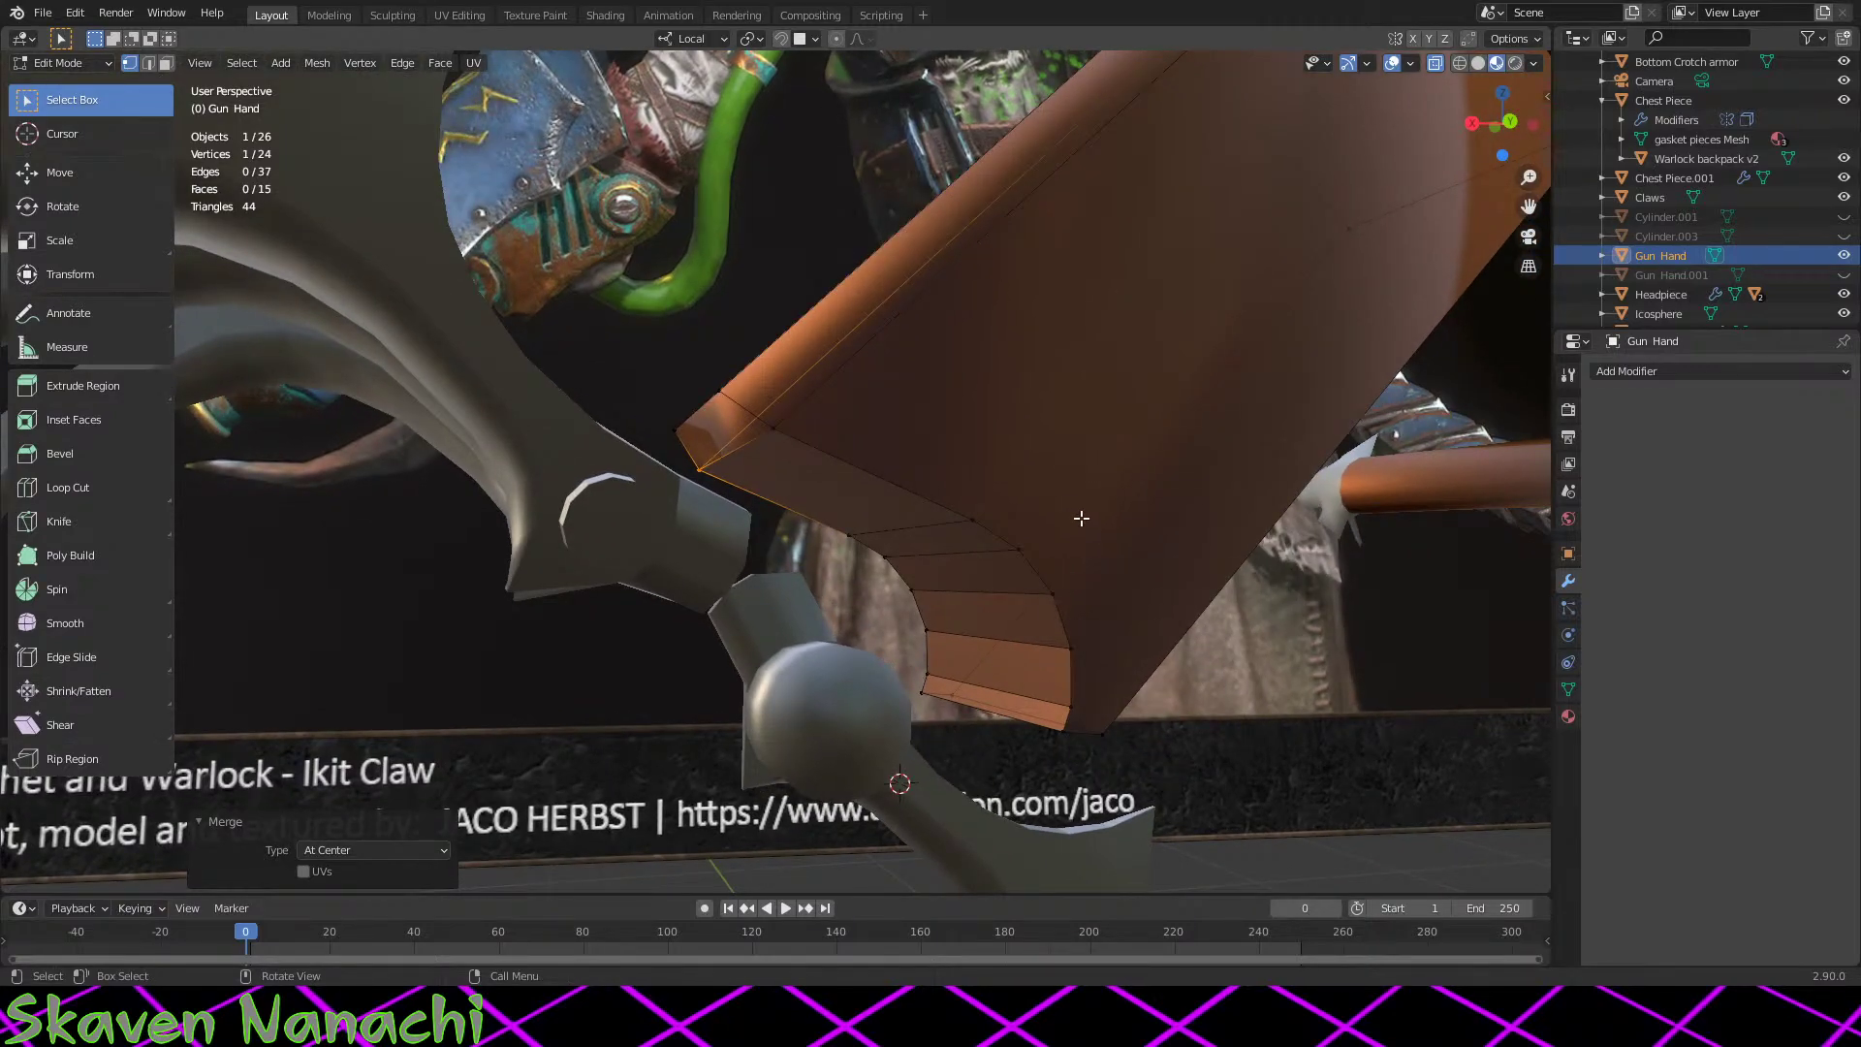
mouse_move(974, 598)
middle_mouse_down()
mouse_move(1226, 610)
mouse_move(974, 593)
middle_mouse_up()
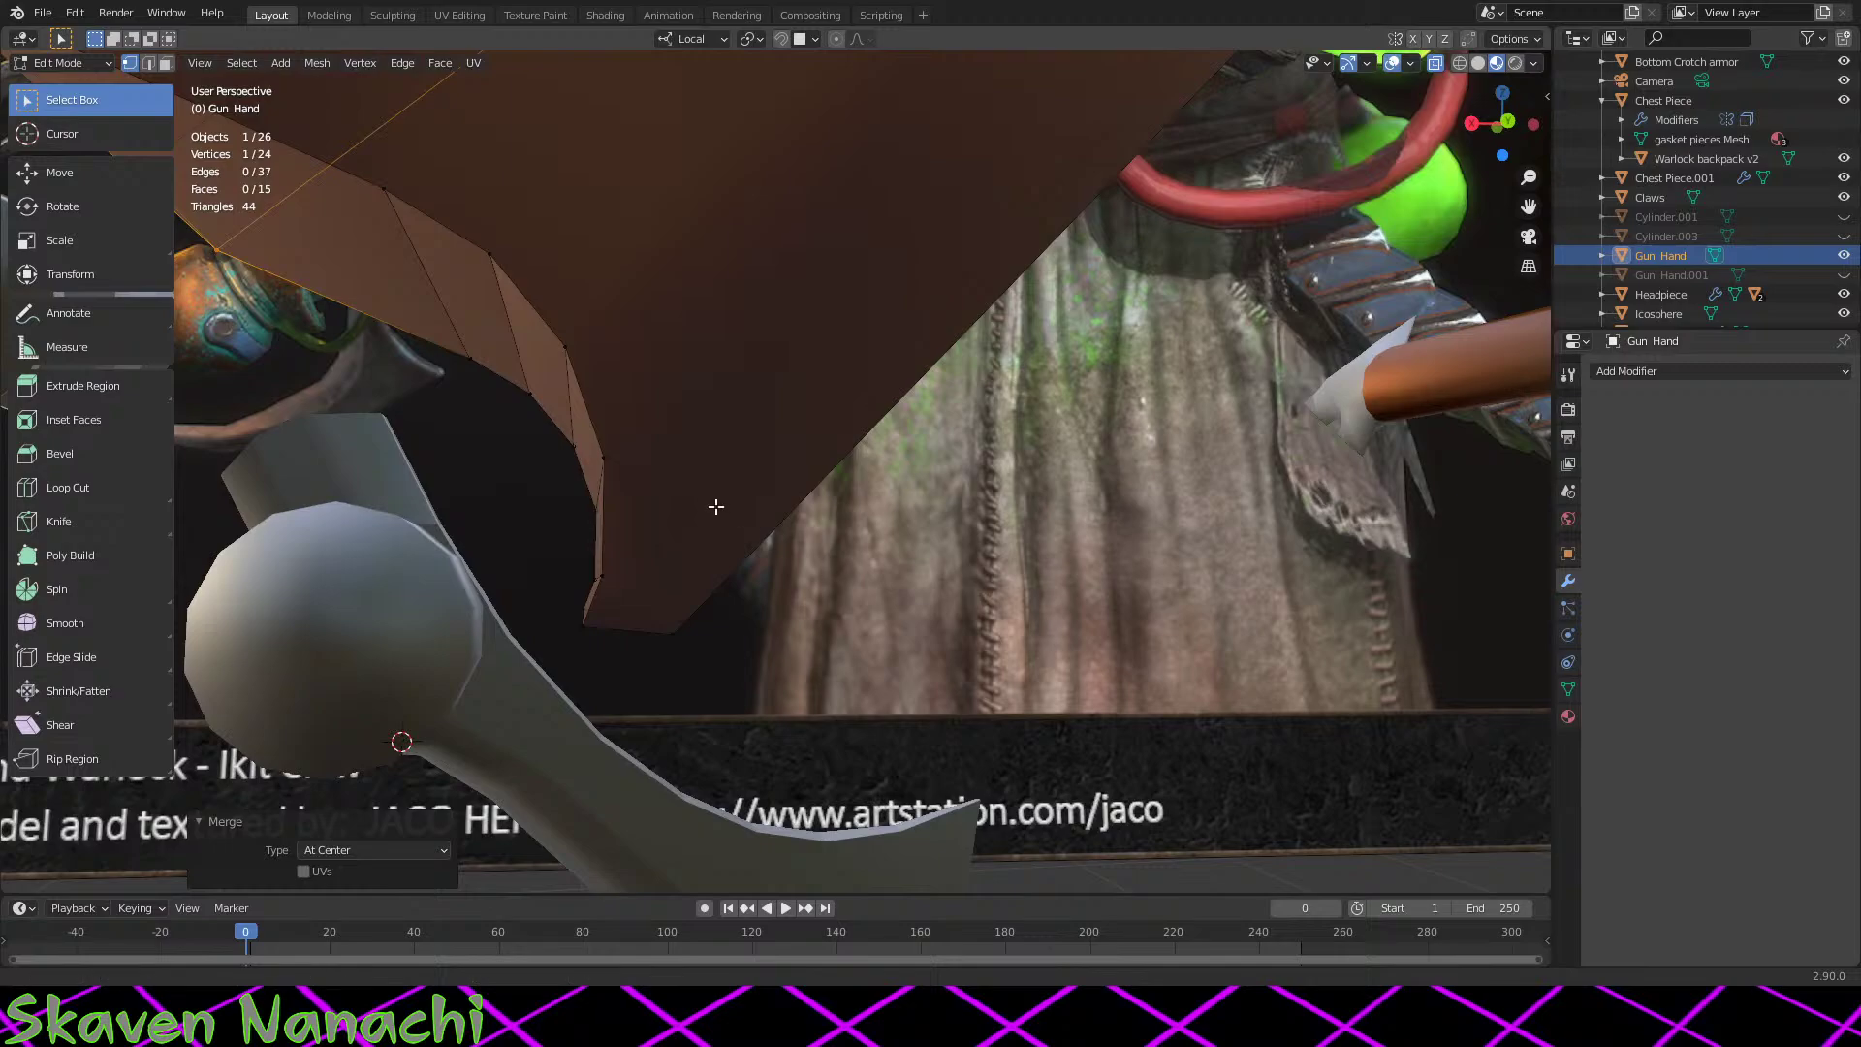
scroll(717, 514, "up", 2)
left_click_drag(619, 601, 733, 523)
key("g")
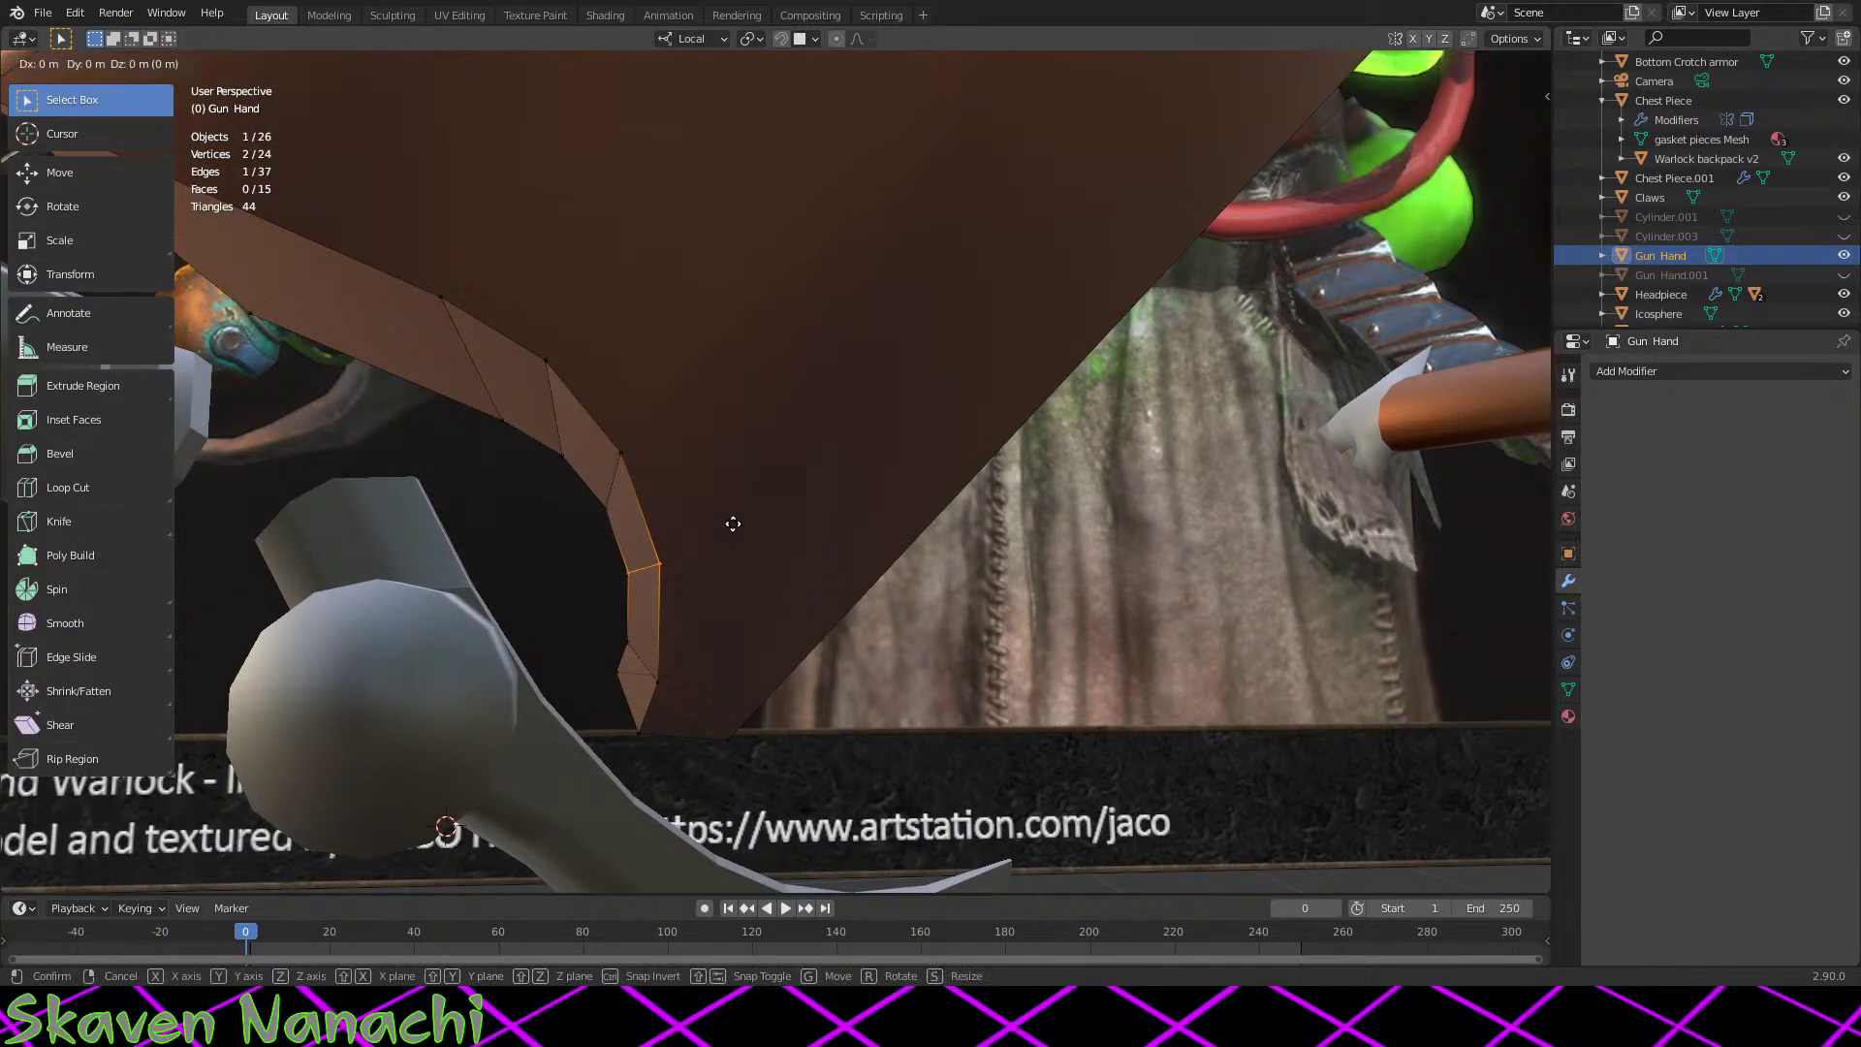
left_click(740, 531)
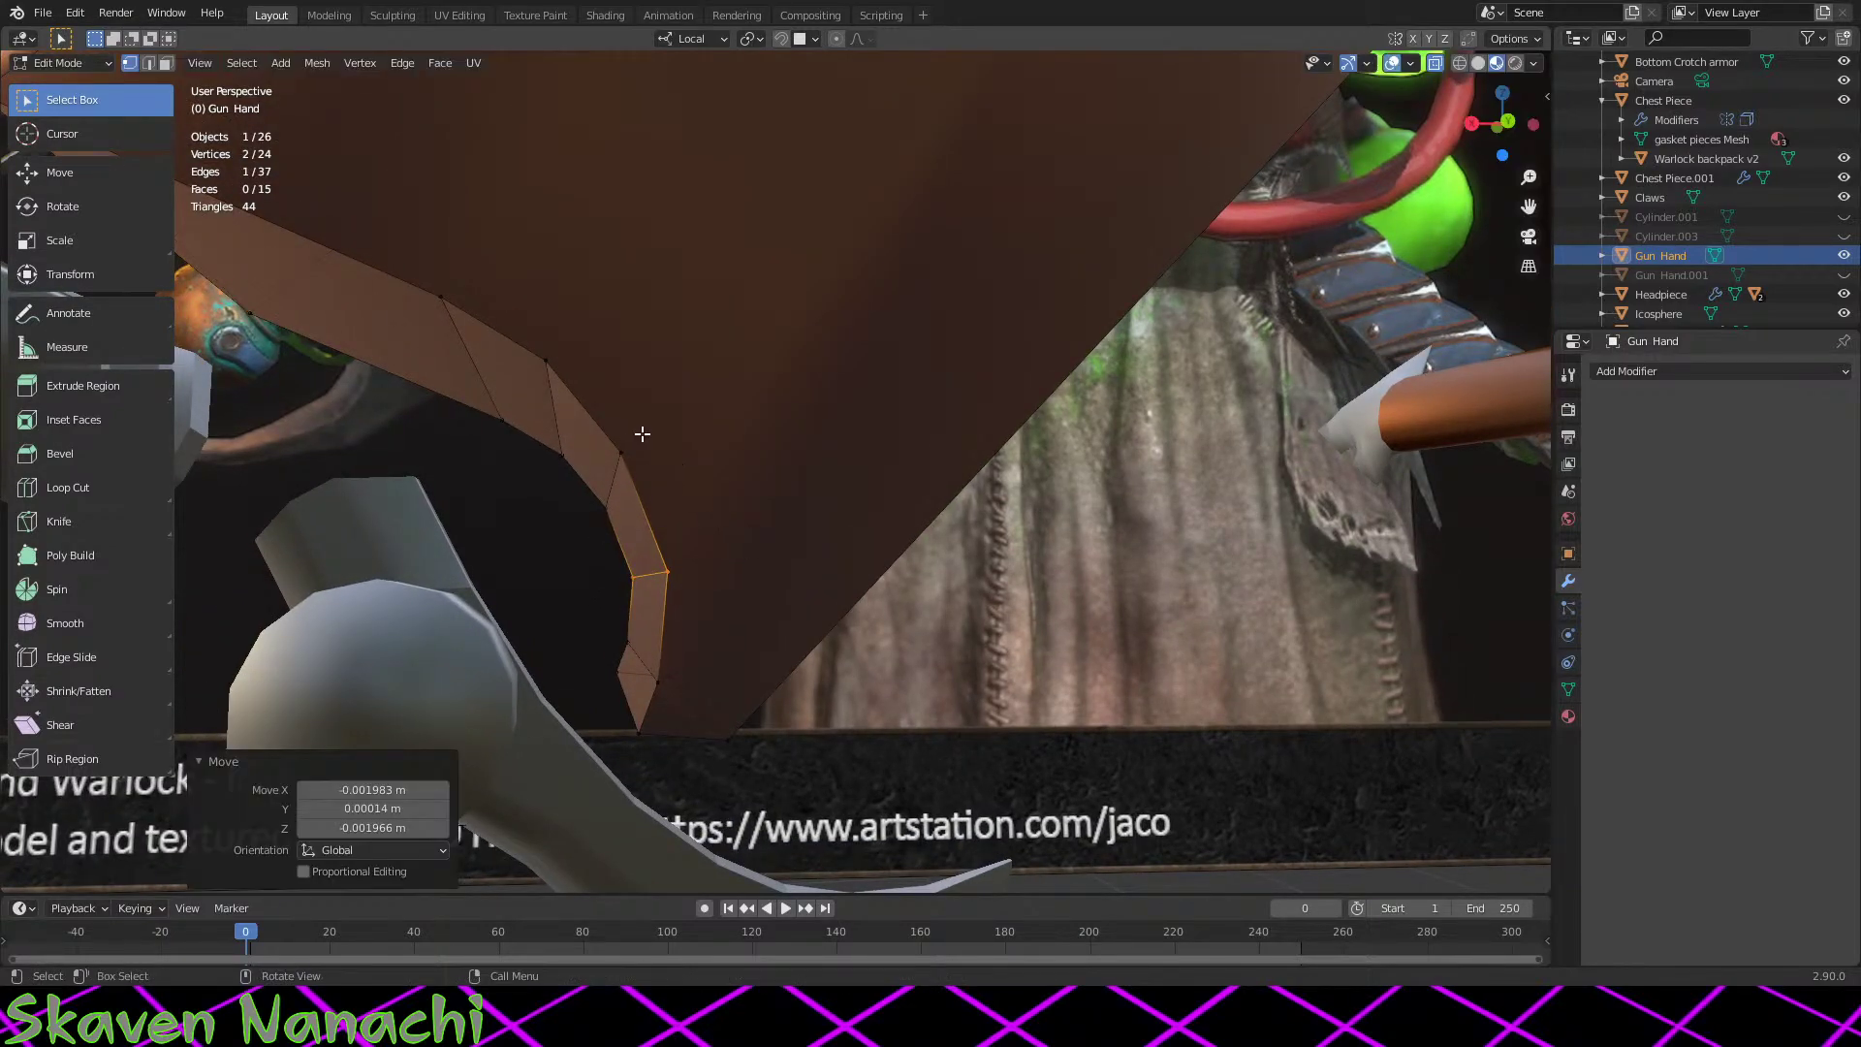
left_click(645, 465)
key("g")
left_click(705, 456)
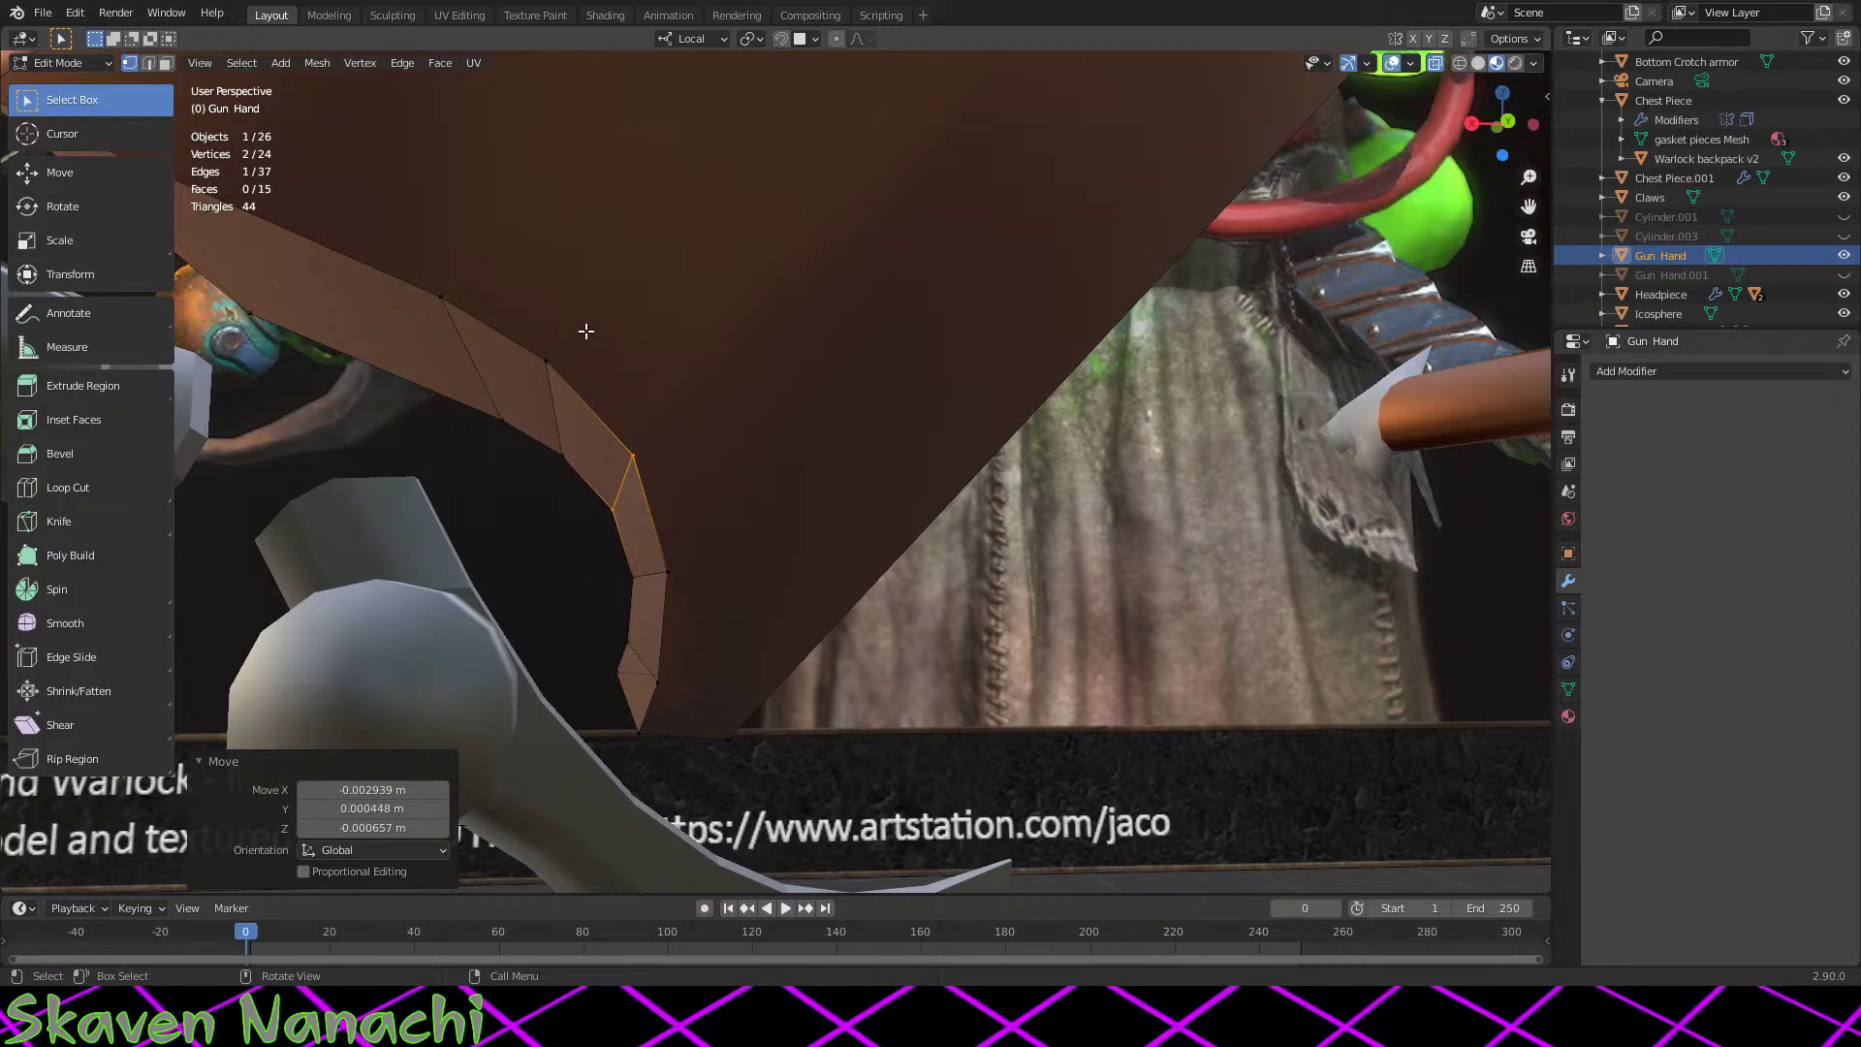
left_click(540, 470)
key("g")
left_click(643, 395)
scroll(662, 409, "up", 2)
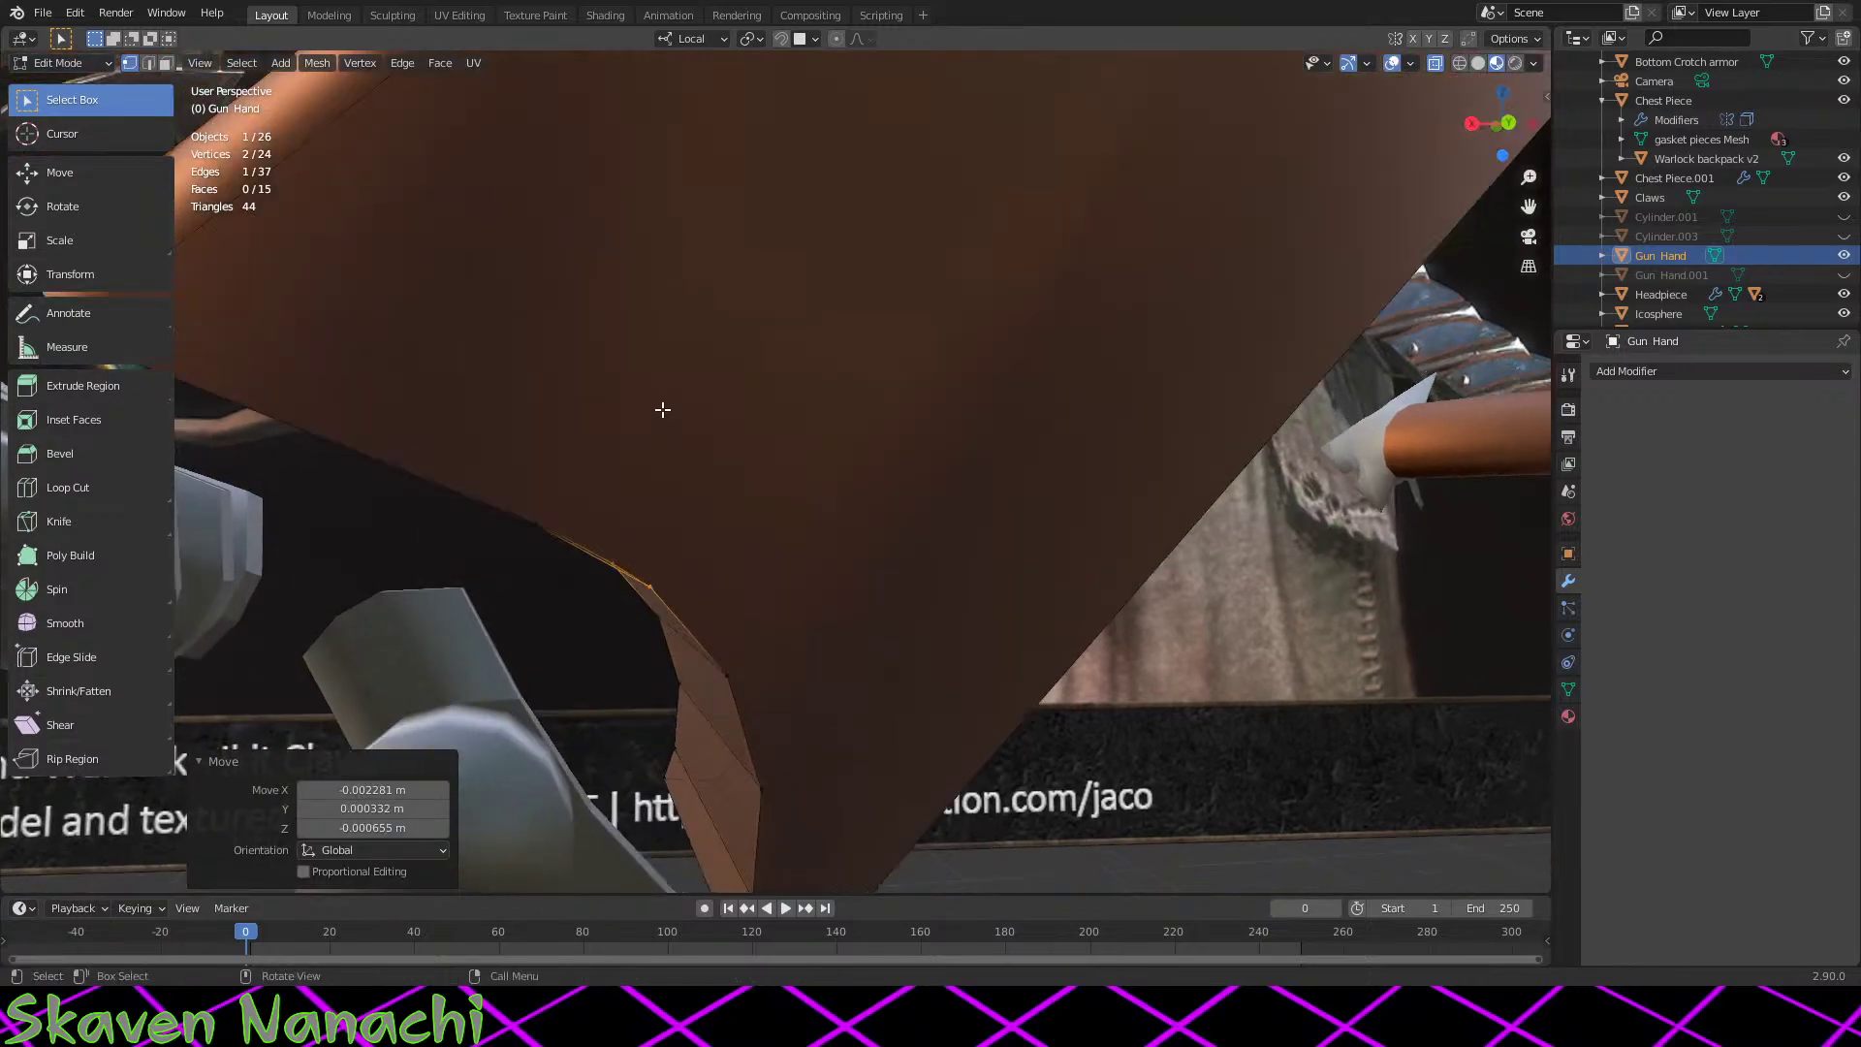
Step: Check the recess in Object Mode, unhide Gun Hand.001 at the wrist and resume editing the forearm mesh
key("Tab")
scroll(662, 409, "down", 3)
scroll(876, 551, "up", 2)
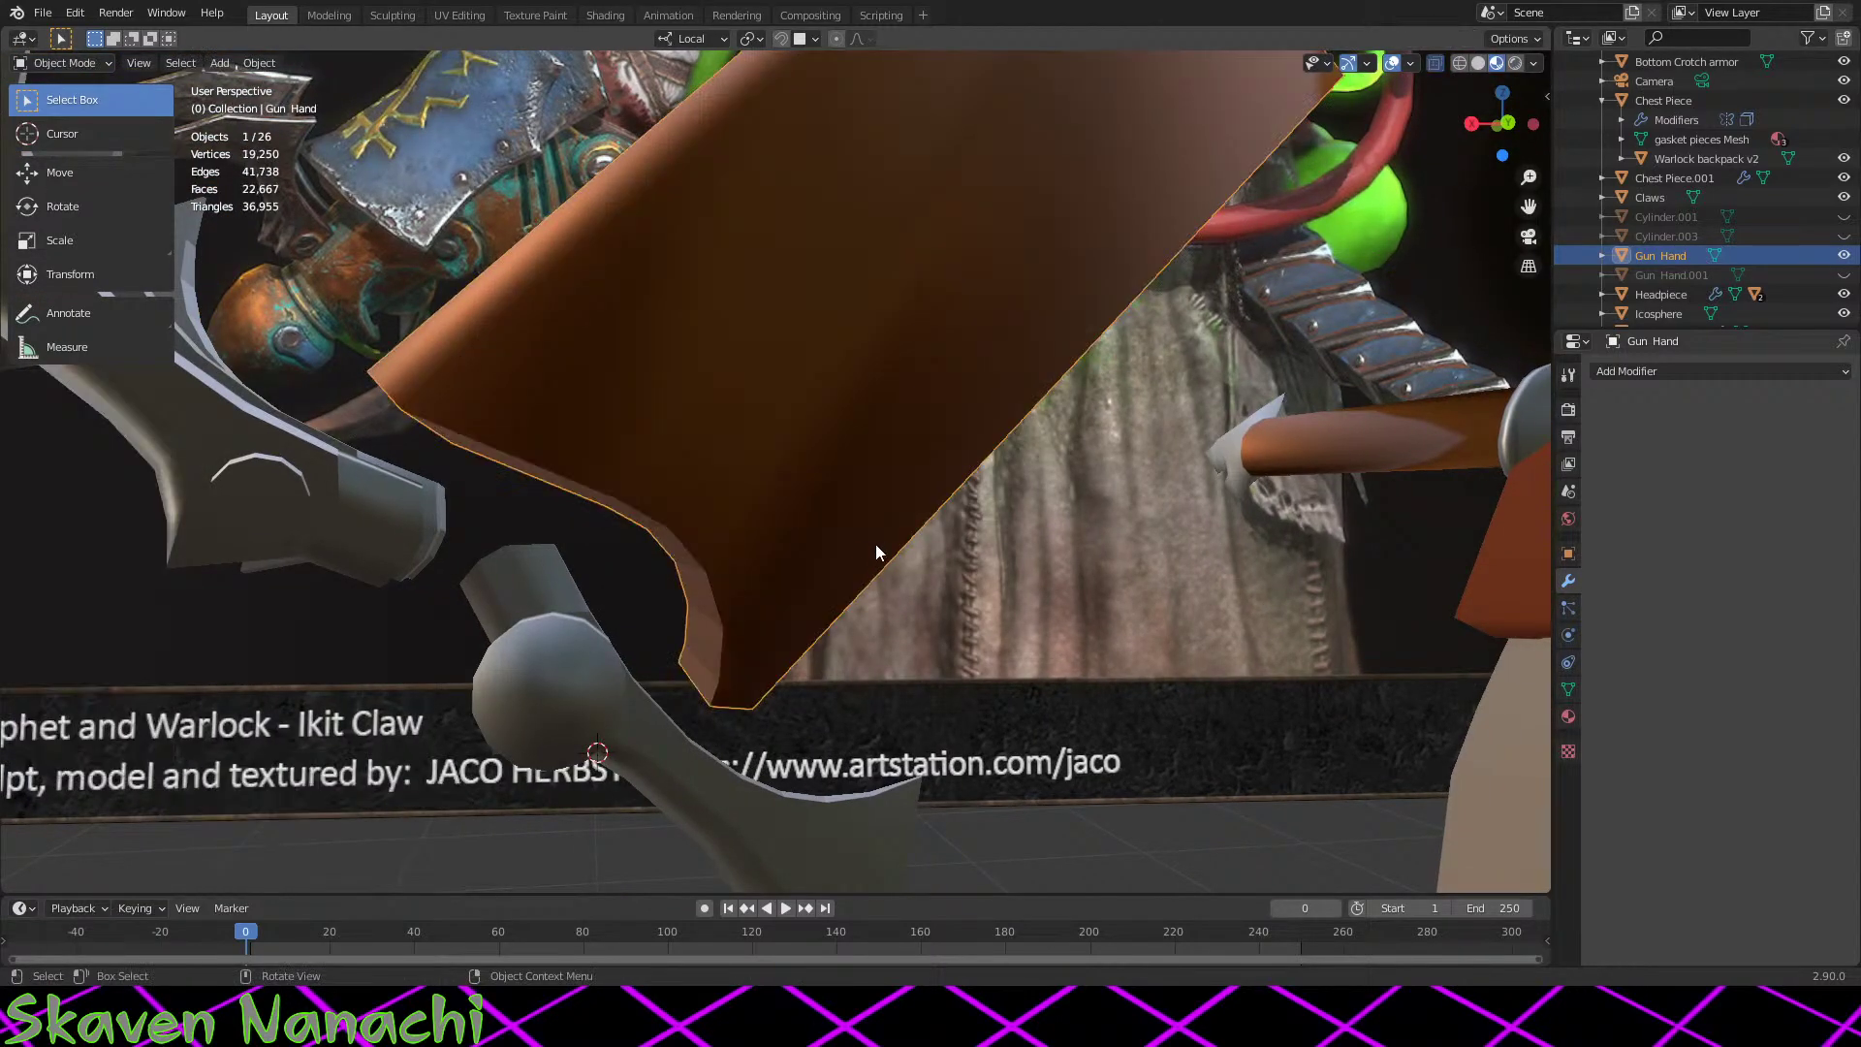
middle_click_drag(875, 544, 931, 514)
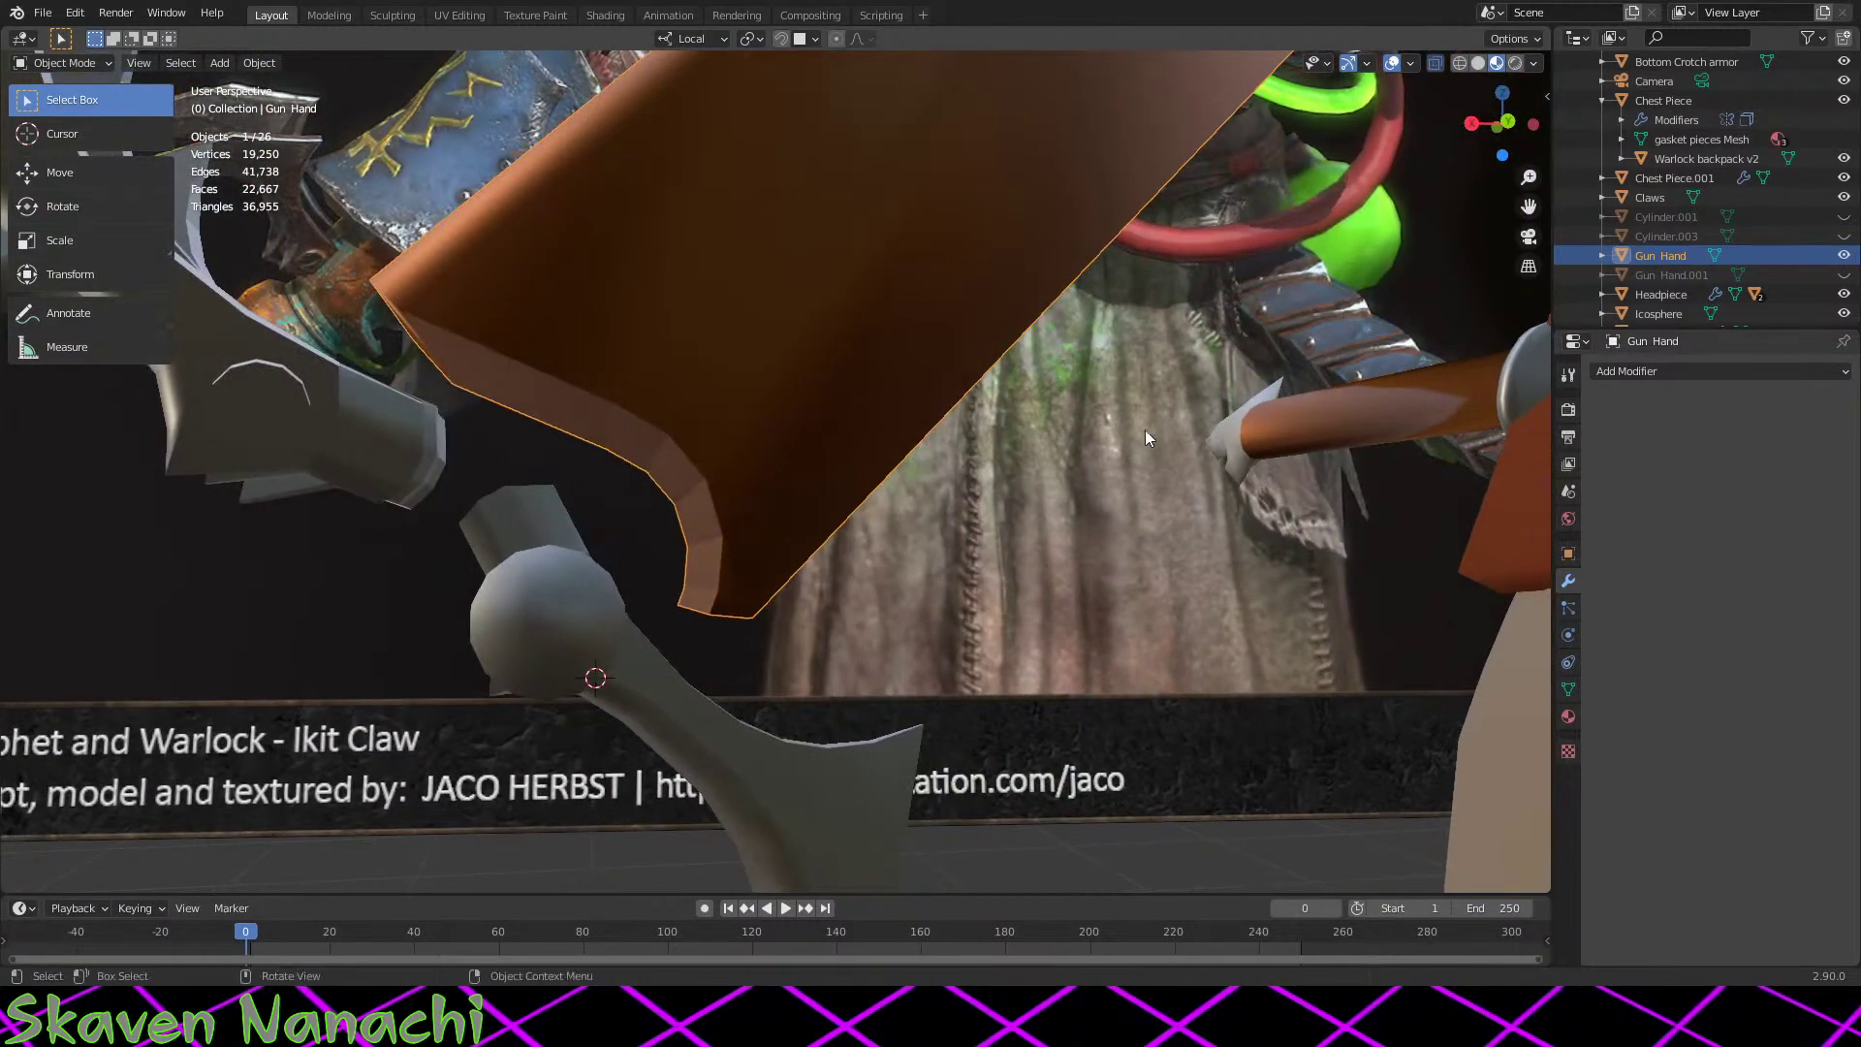
left_click(1845, 275)
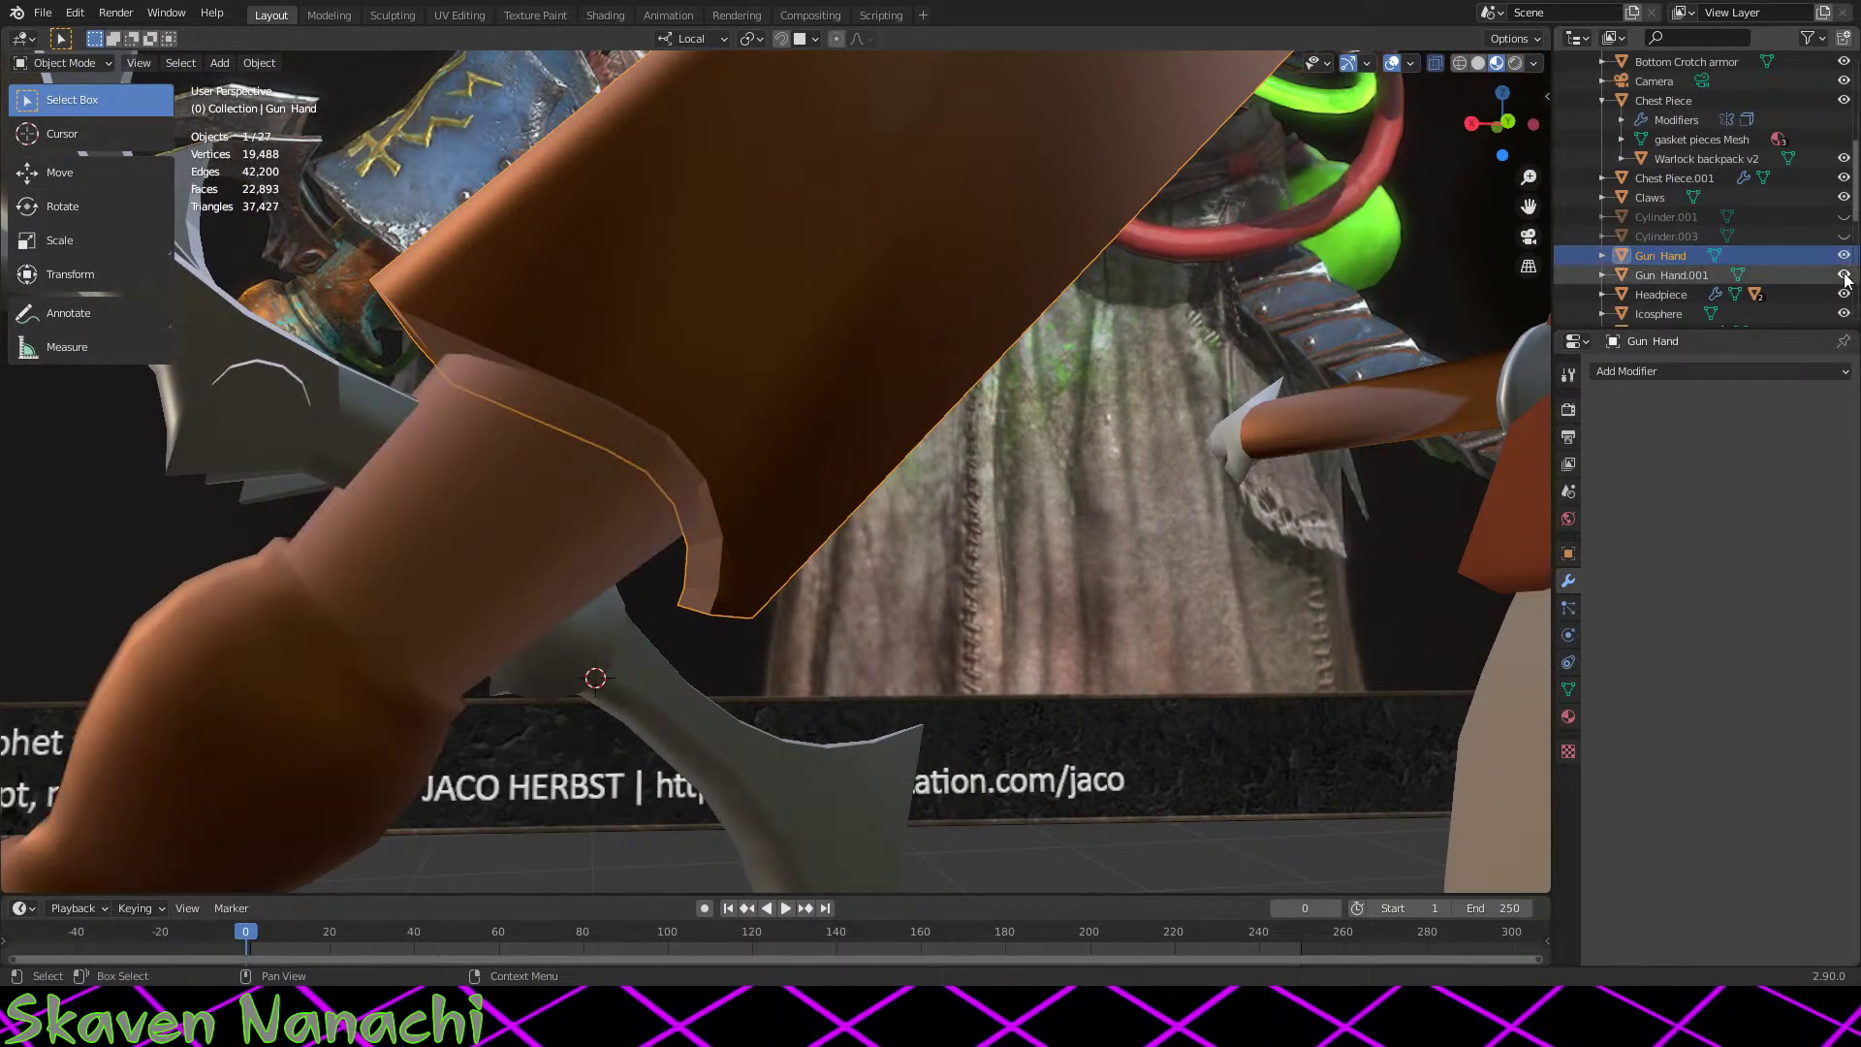
middle_click_drag(1004, 306, 832, 351)
key("Tab")
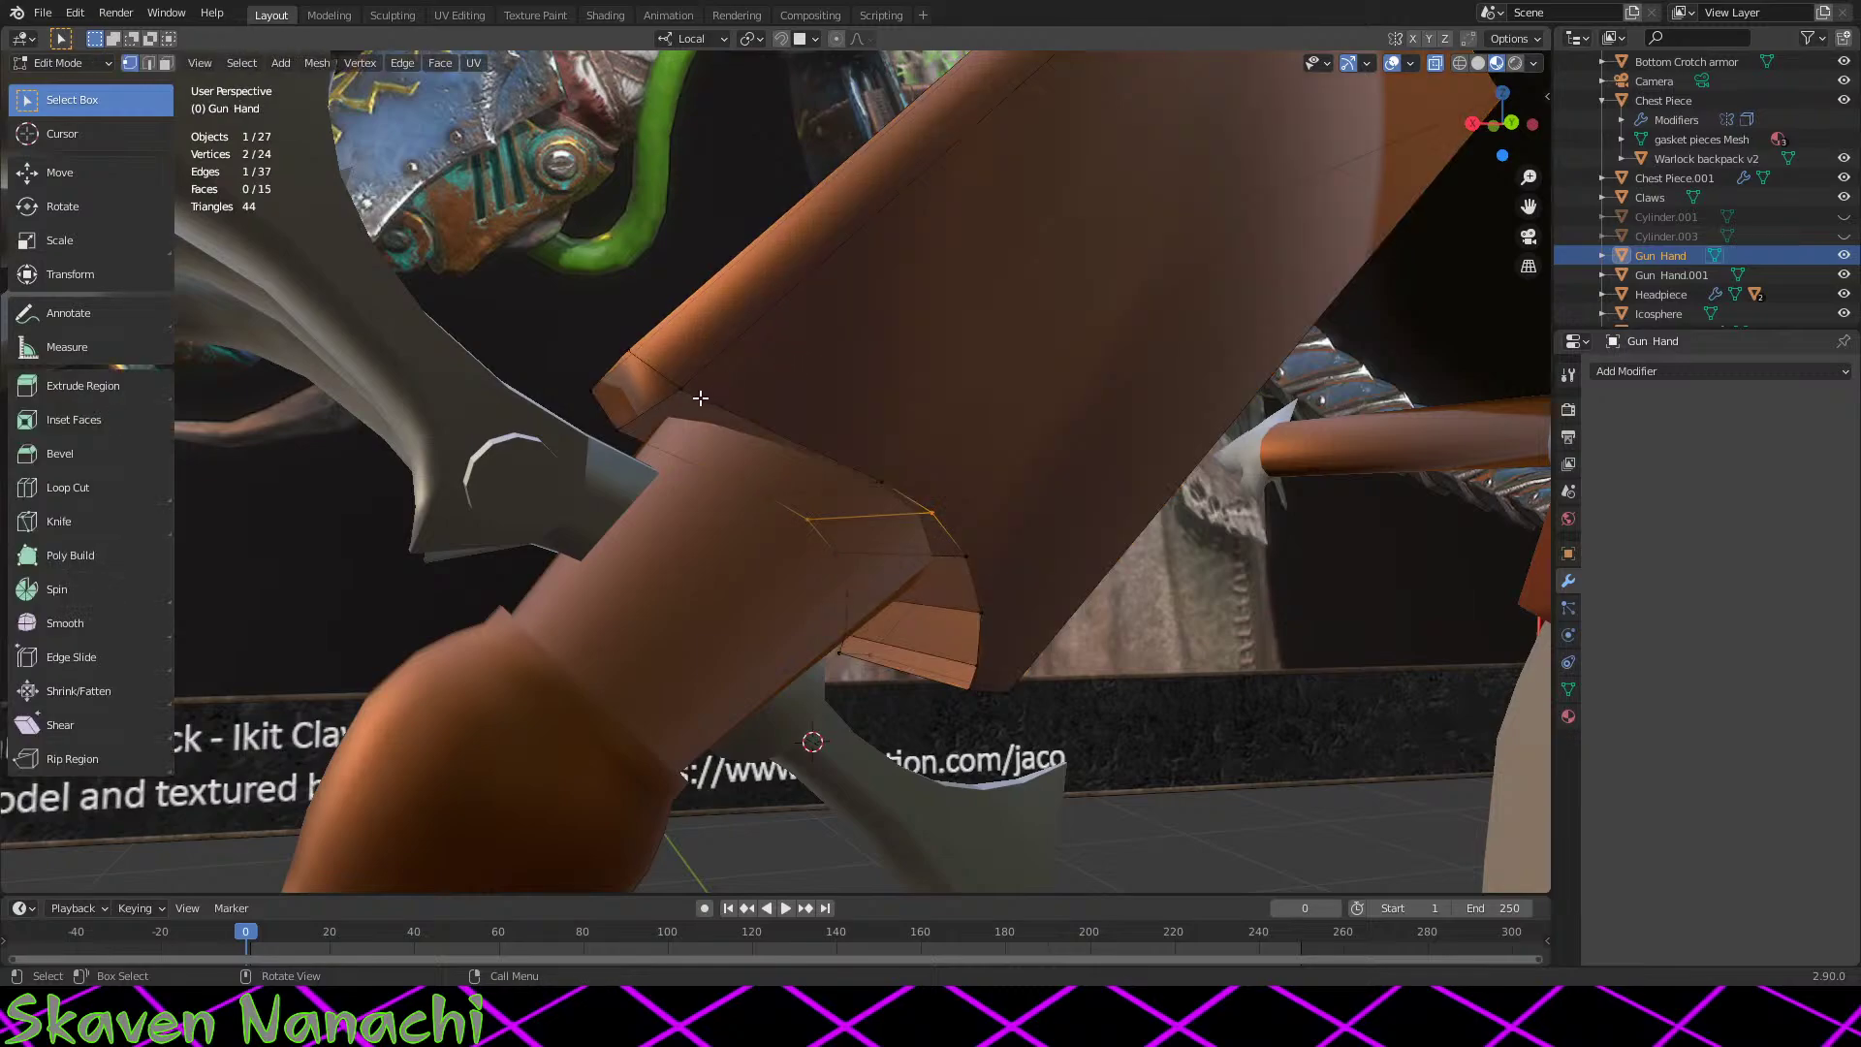
Step: Try moving the four vertices of the forearm's bevelled end corner toward the wrist and undo the move
left_click_drag(681, 325, 567, 448)
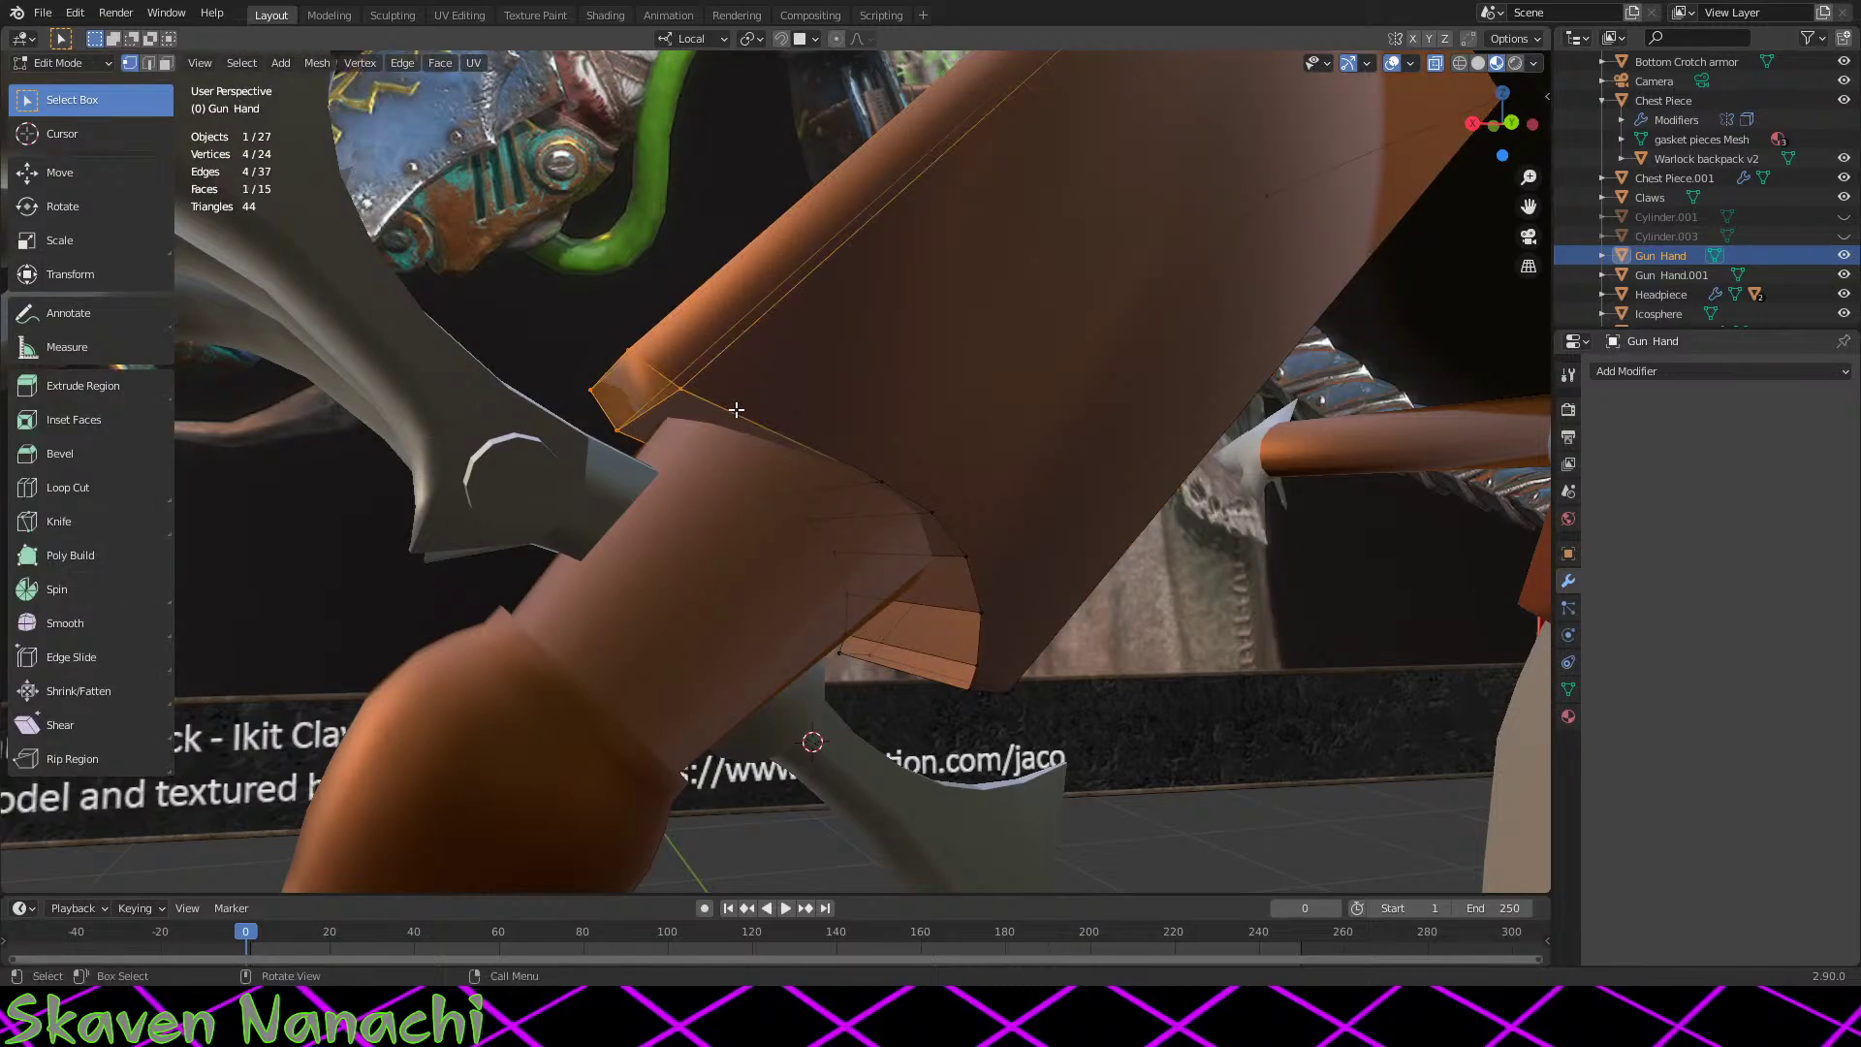
middle_click_drag(735, 404, 1088, 407)
scroll(1314, 454, "up", 6)
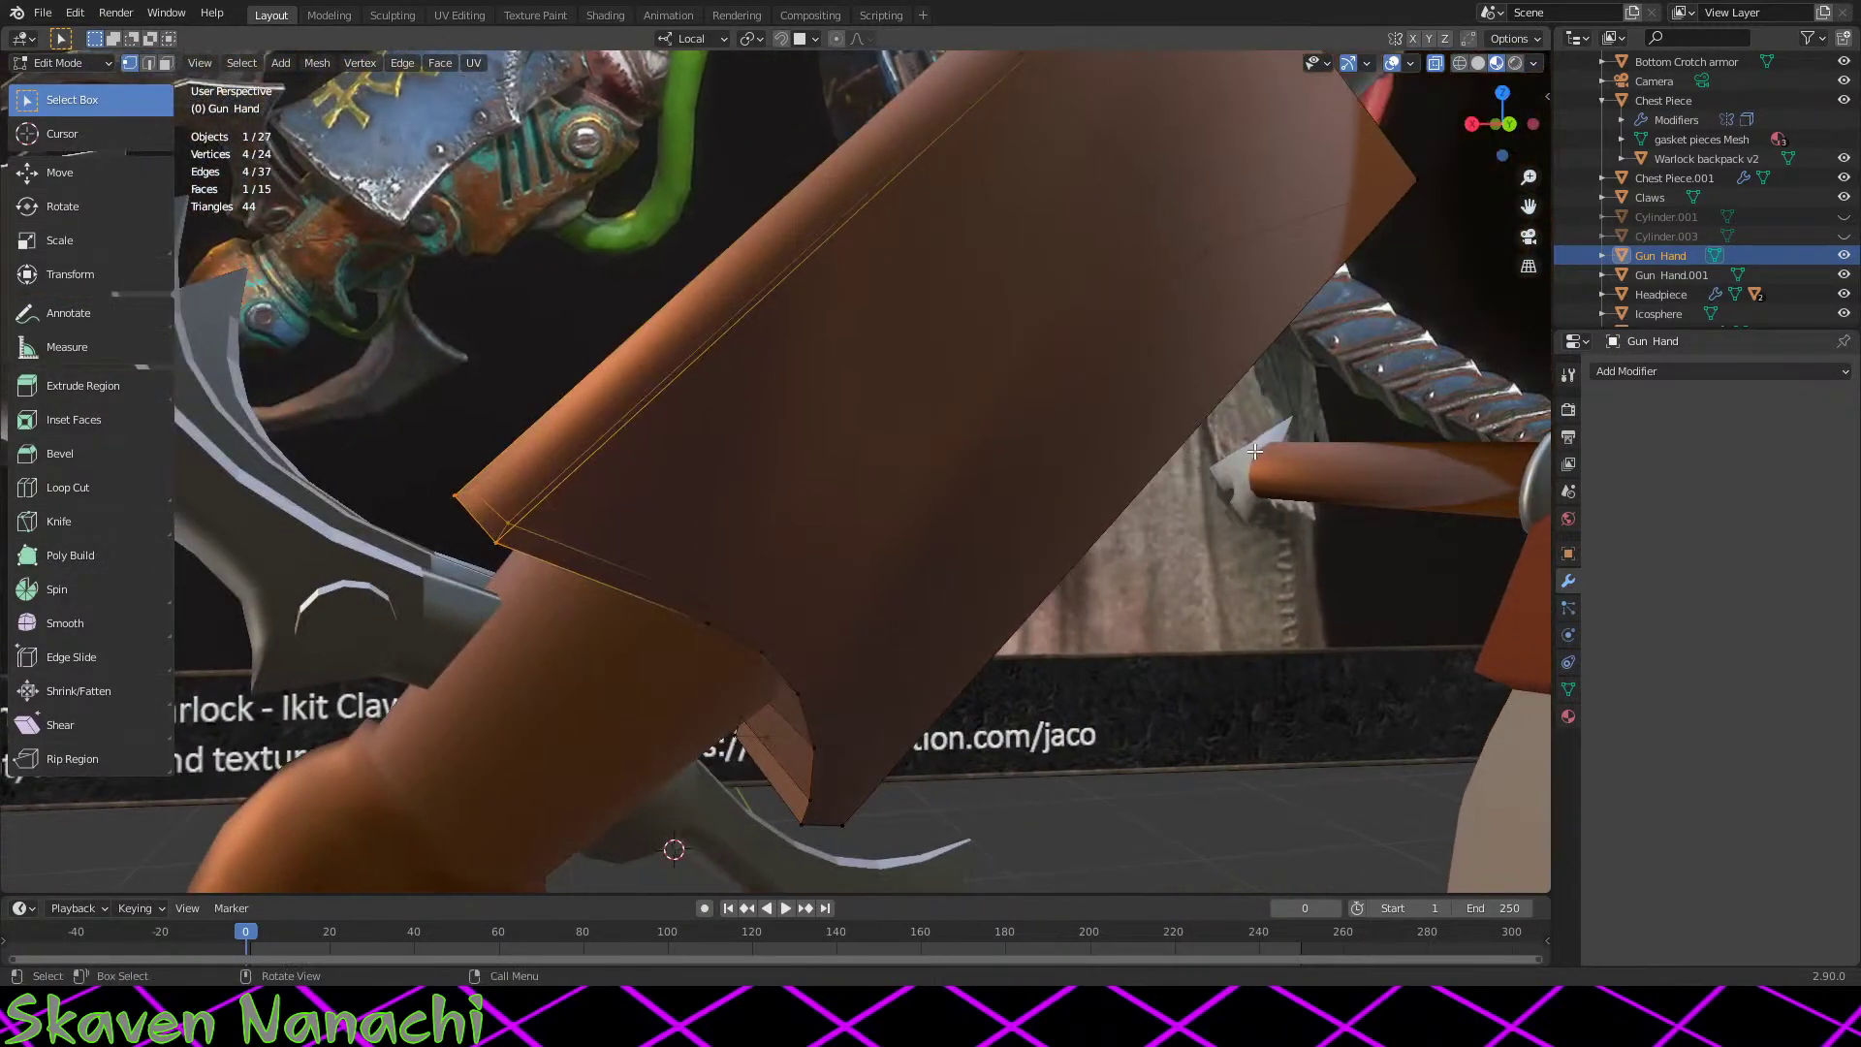
middle_click_drag(991, 449, 863, 346)
key("g")
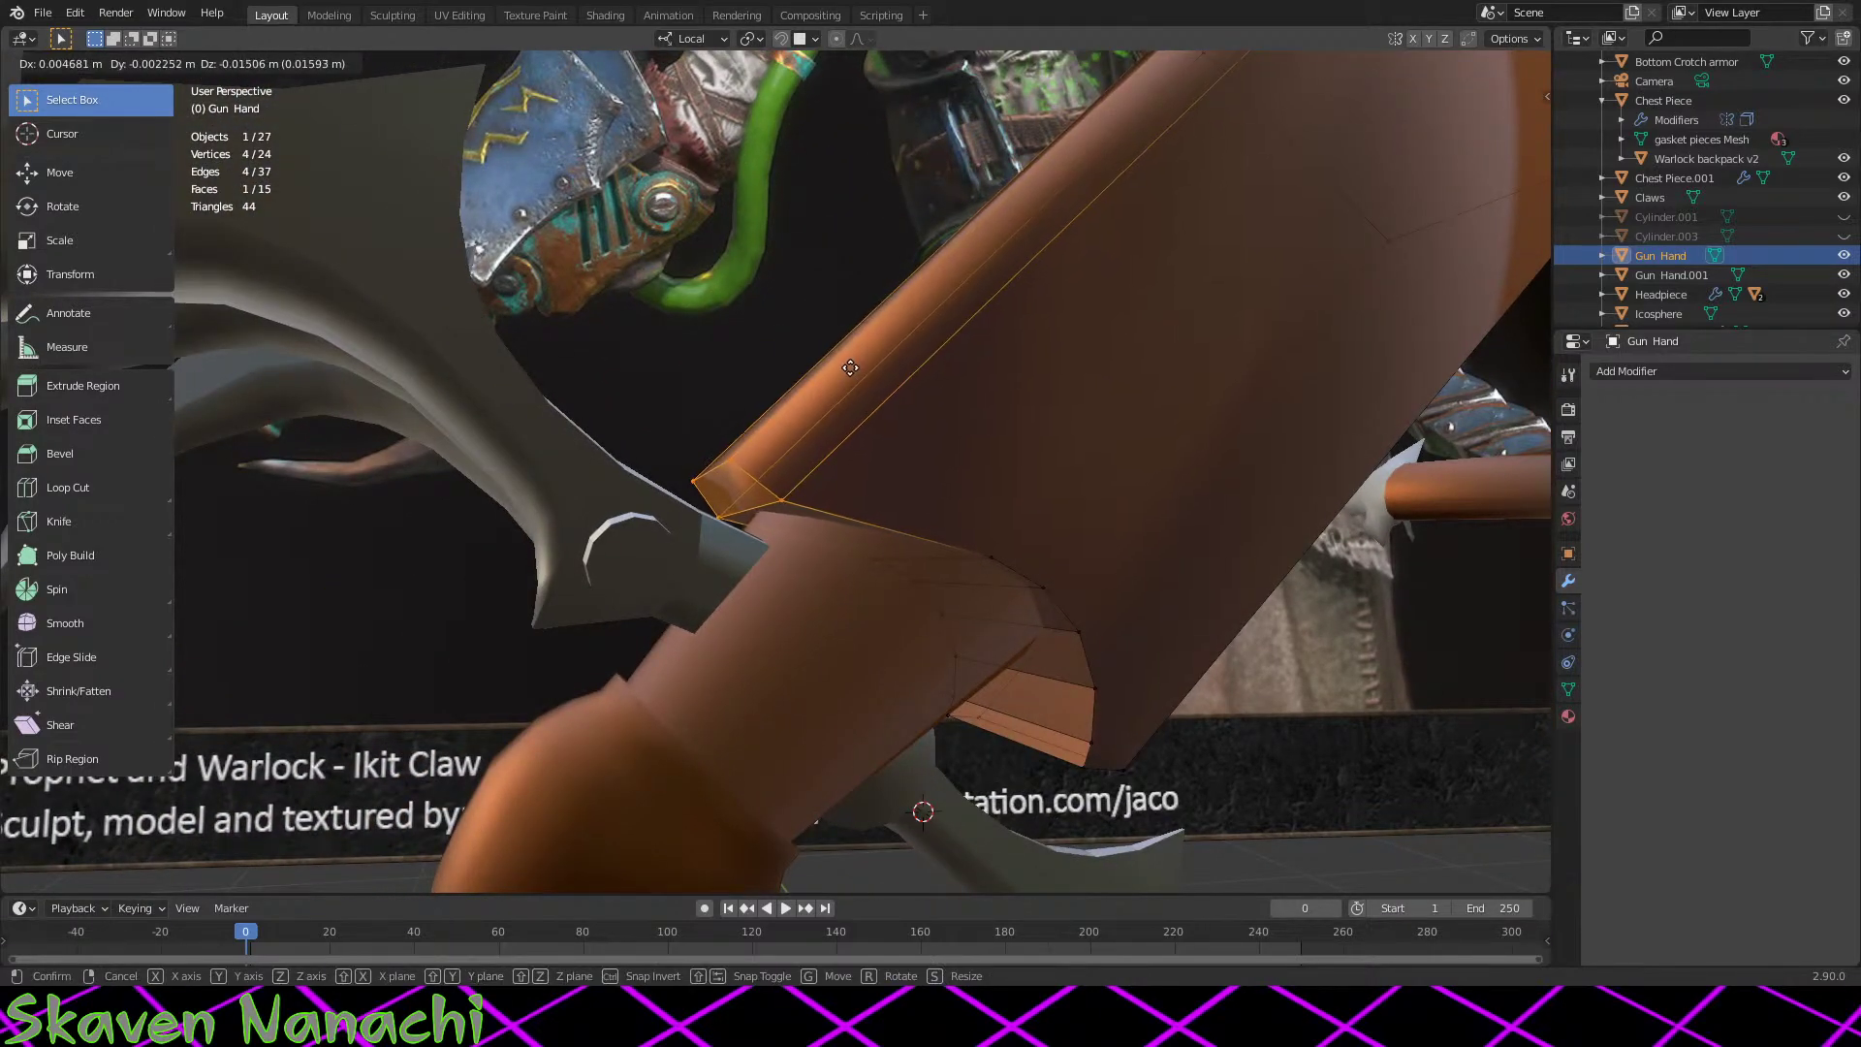
left_click(853, 367)
key("ctrl+z")
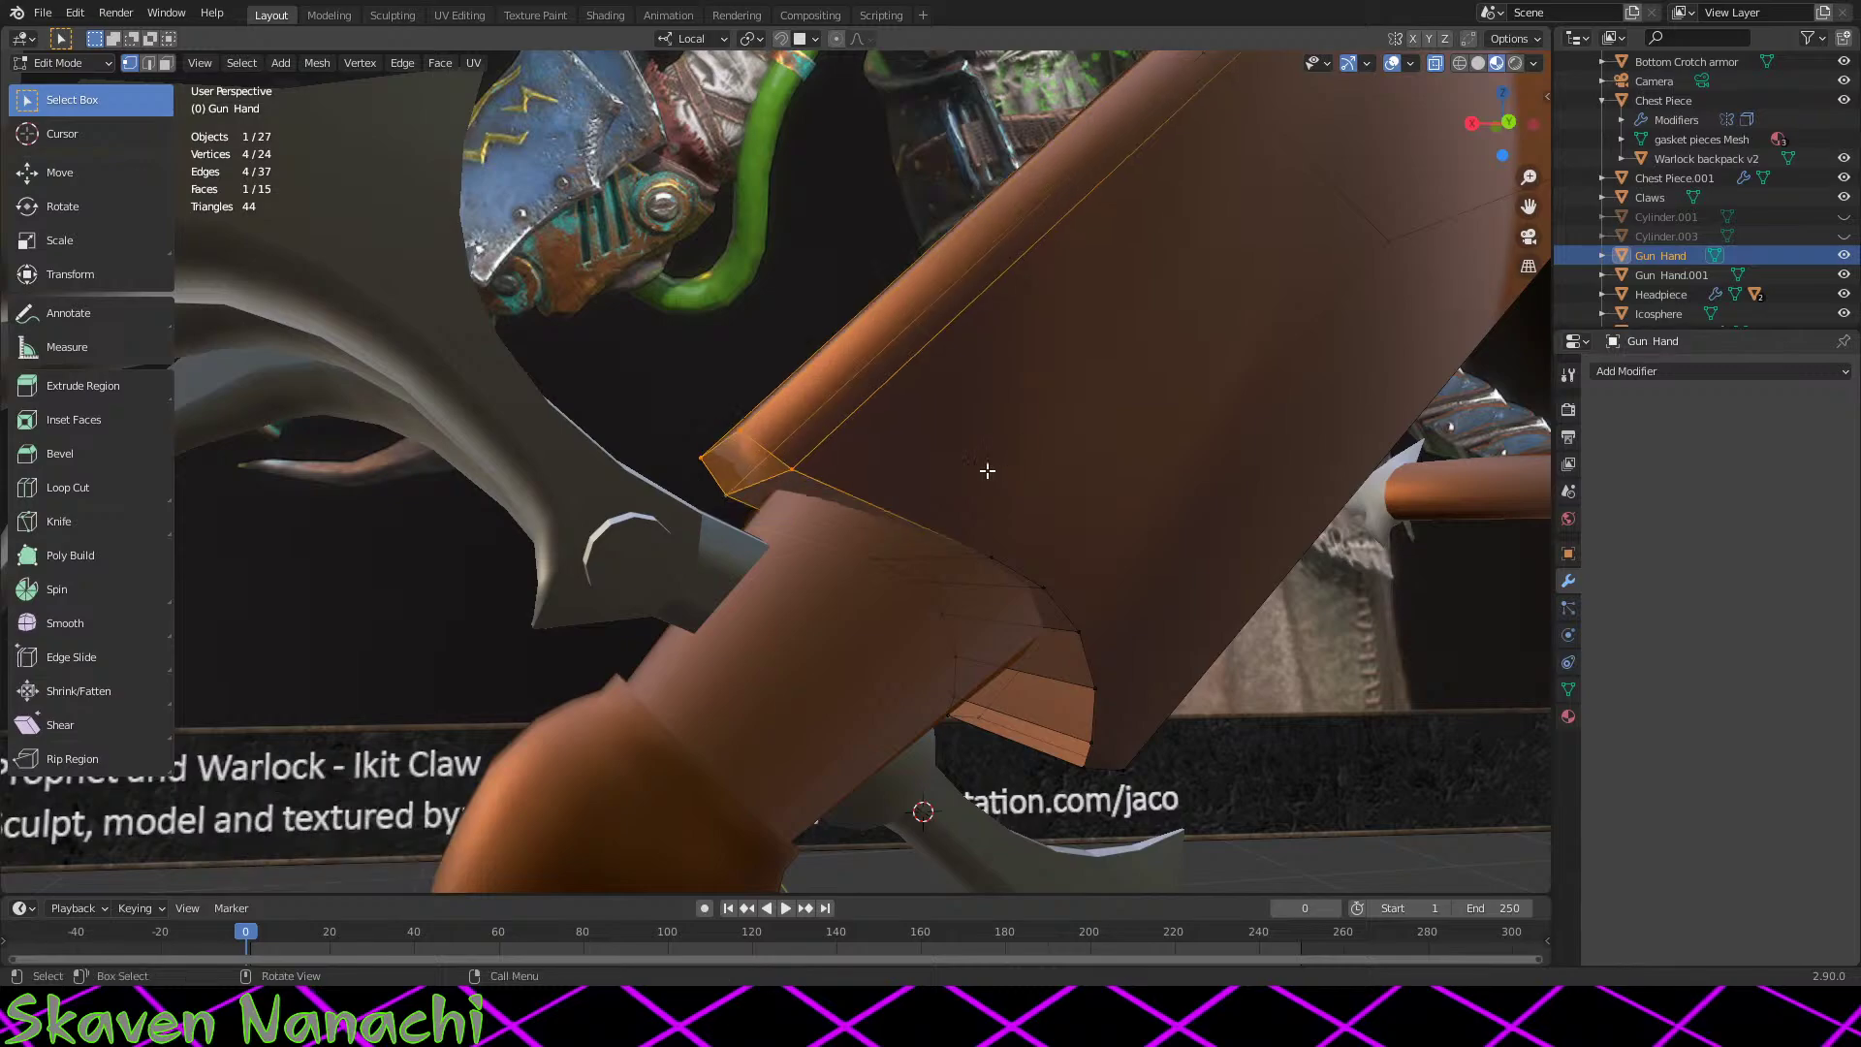
key("ctrl+z")
key("ctrl+z")
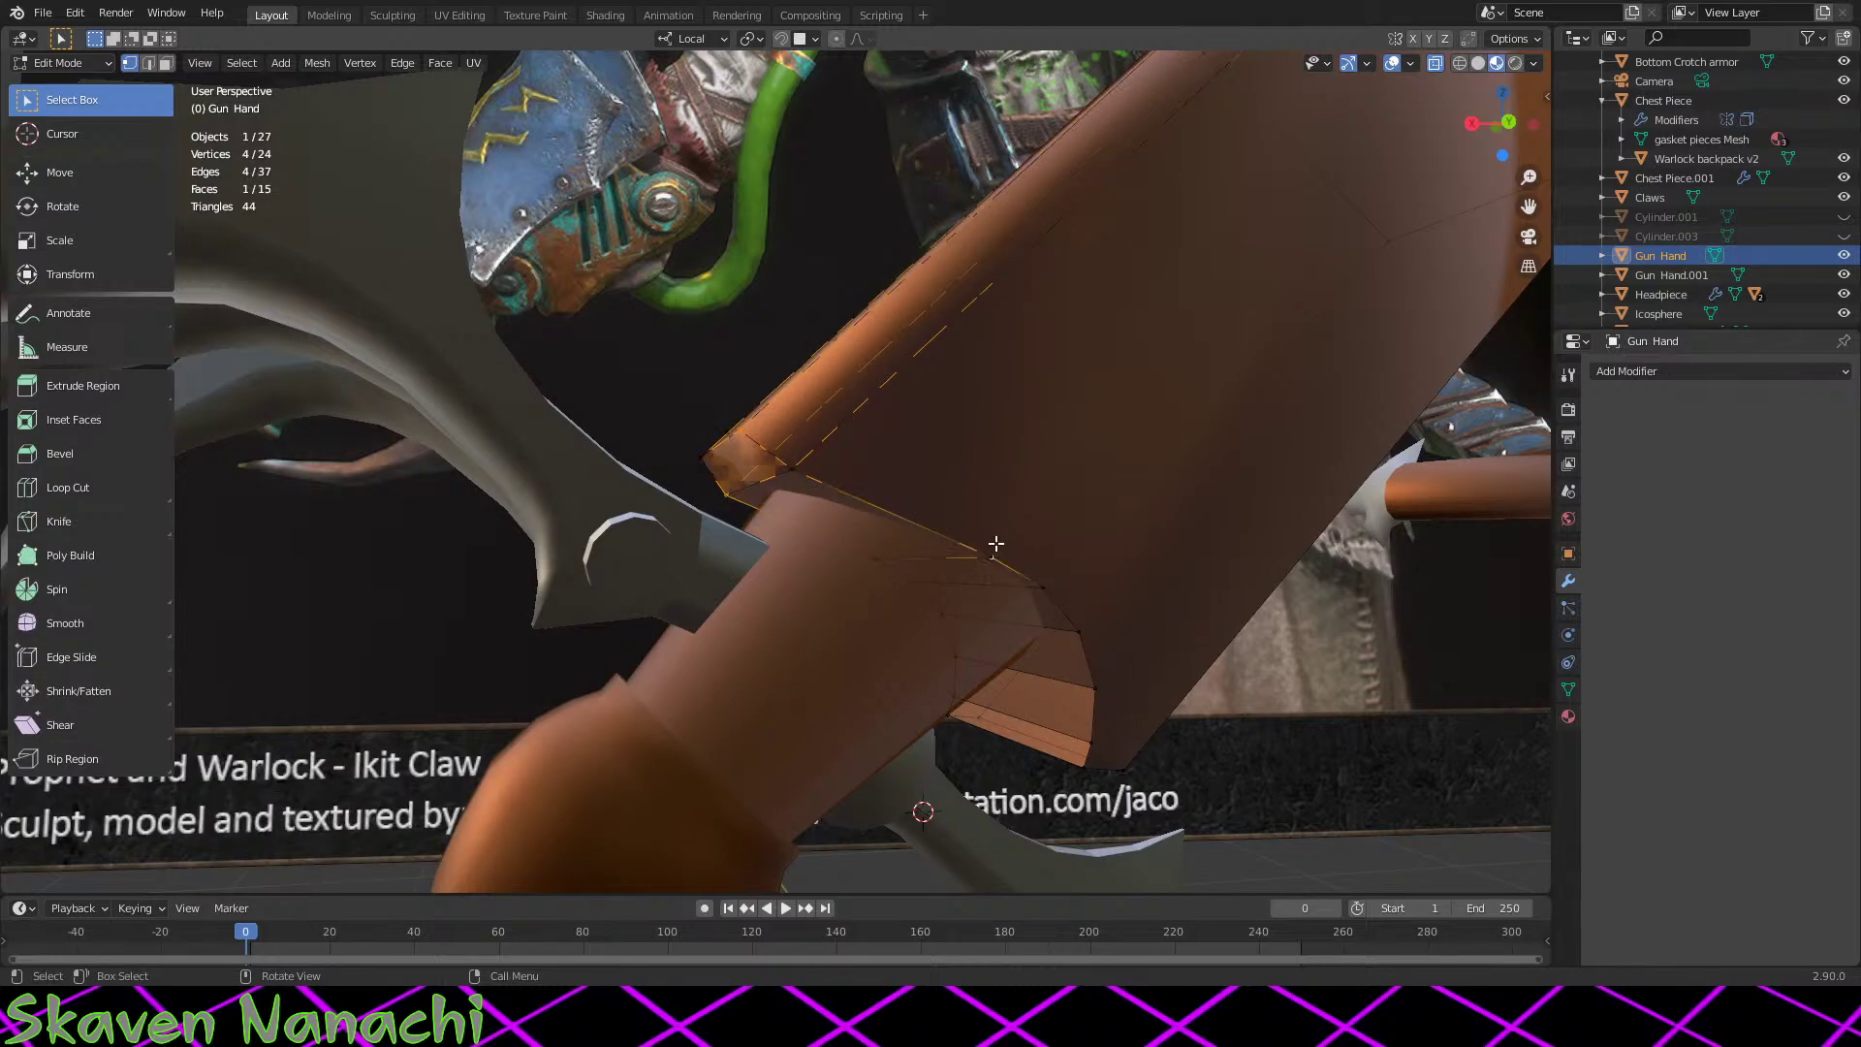
Step: Subdivide both long straight edges of the wrist recess with one cut each and select the two new midpoint vertices
right_click(867, 502)
mouse_move(867, 502)
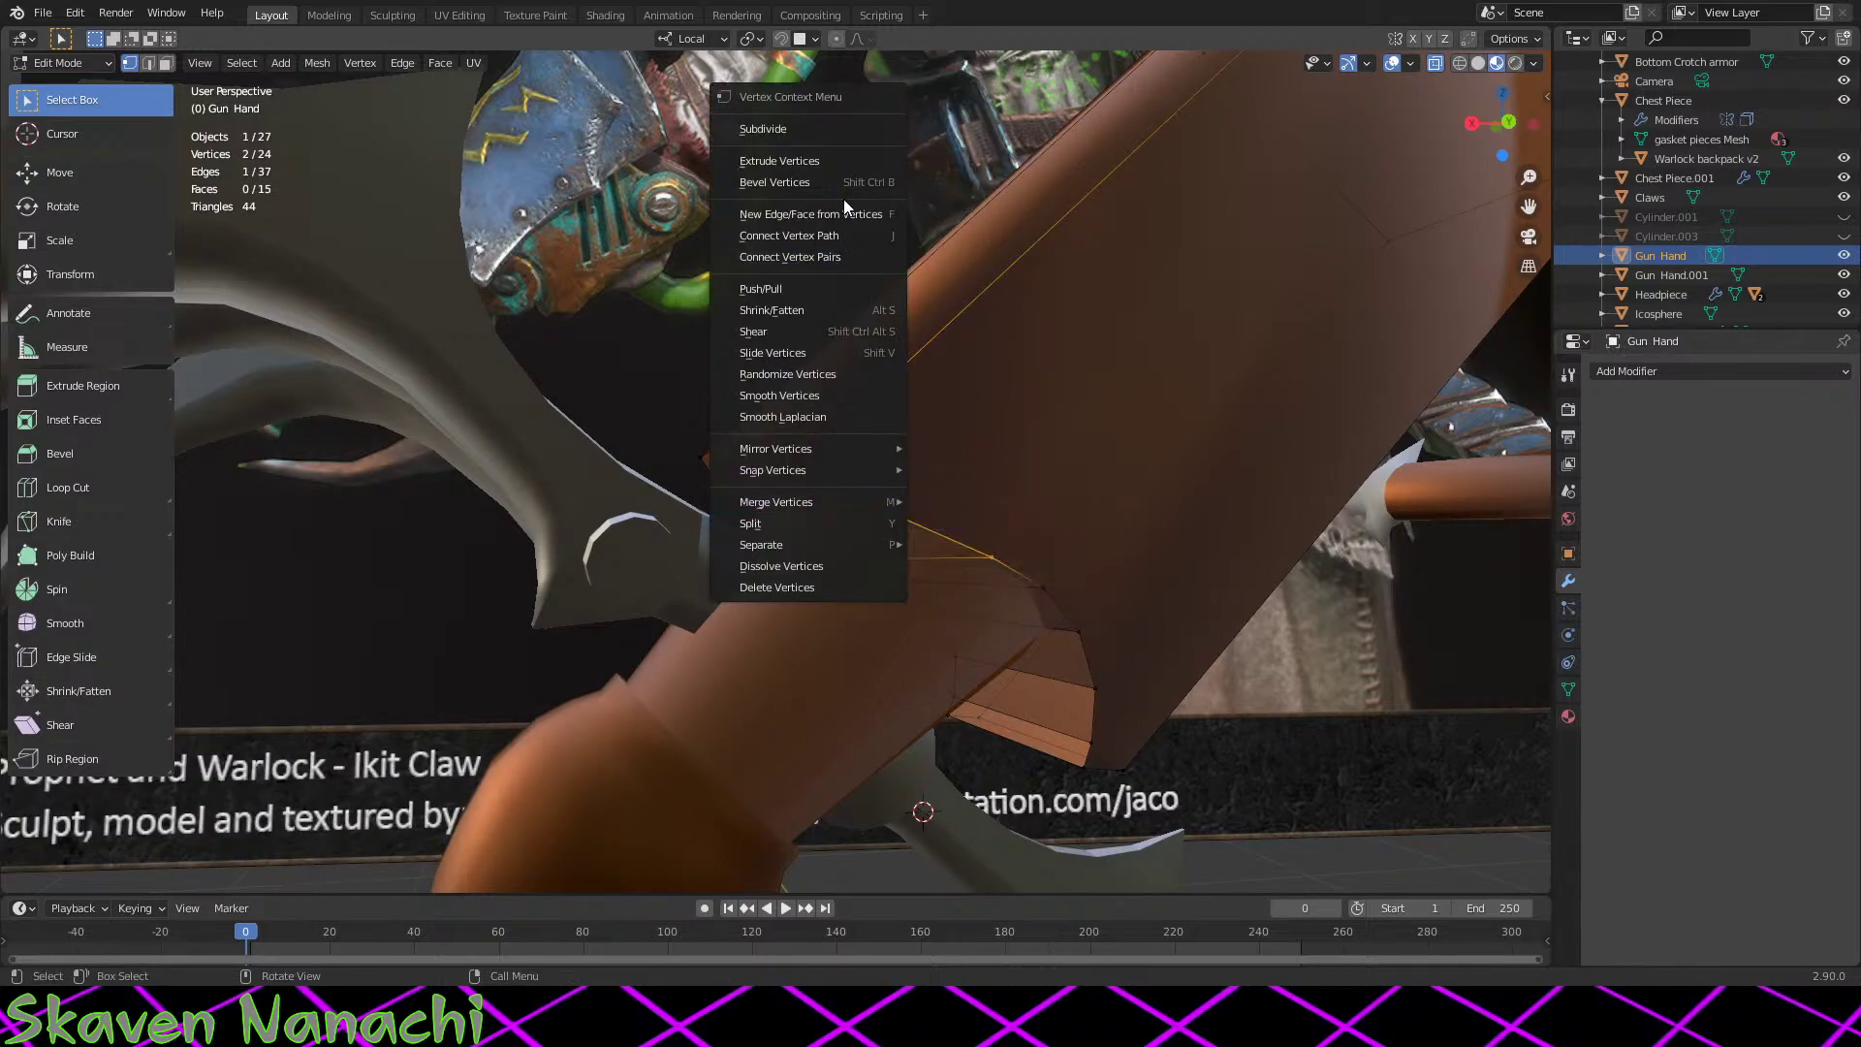
left_click(822, 132)
middle_click_drag(822, 132, 752, 527)
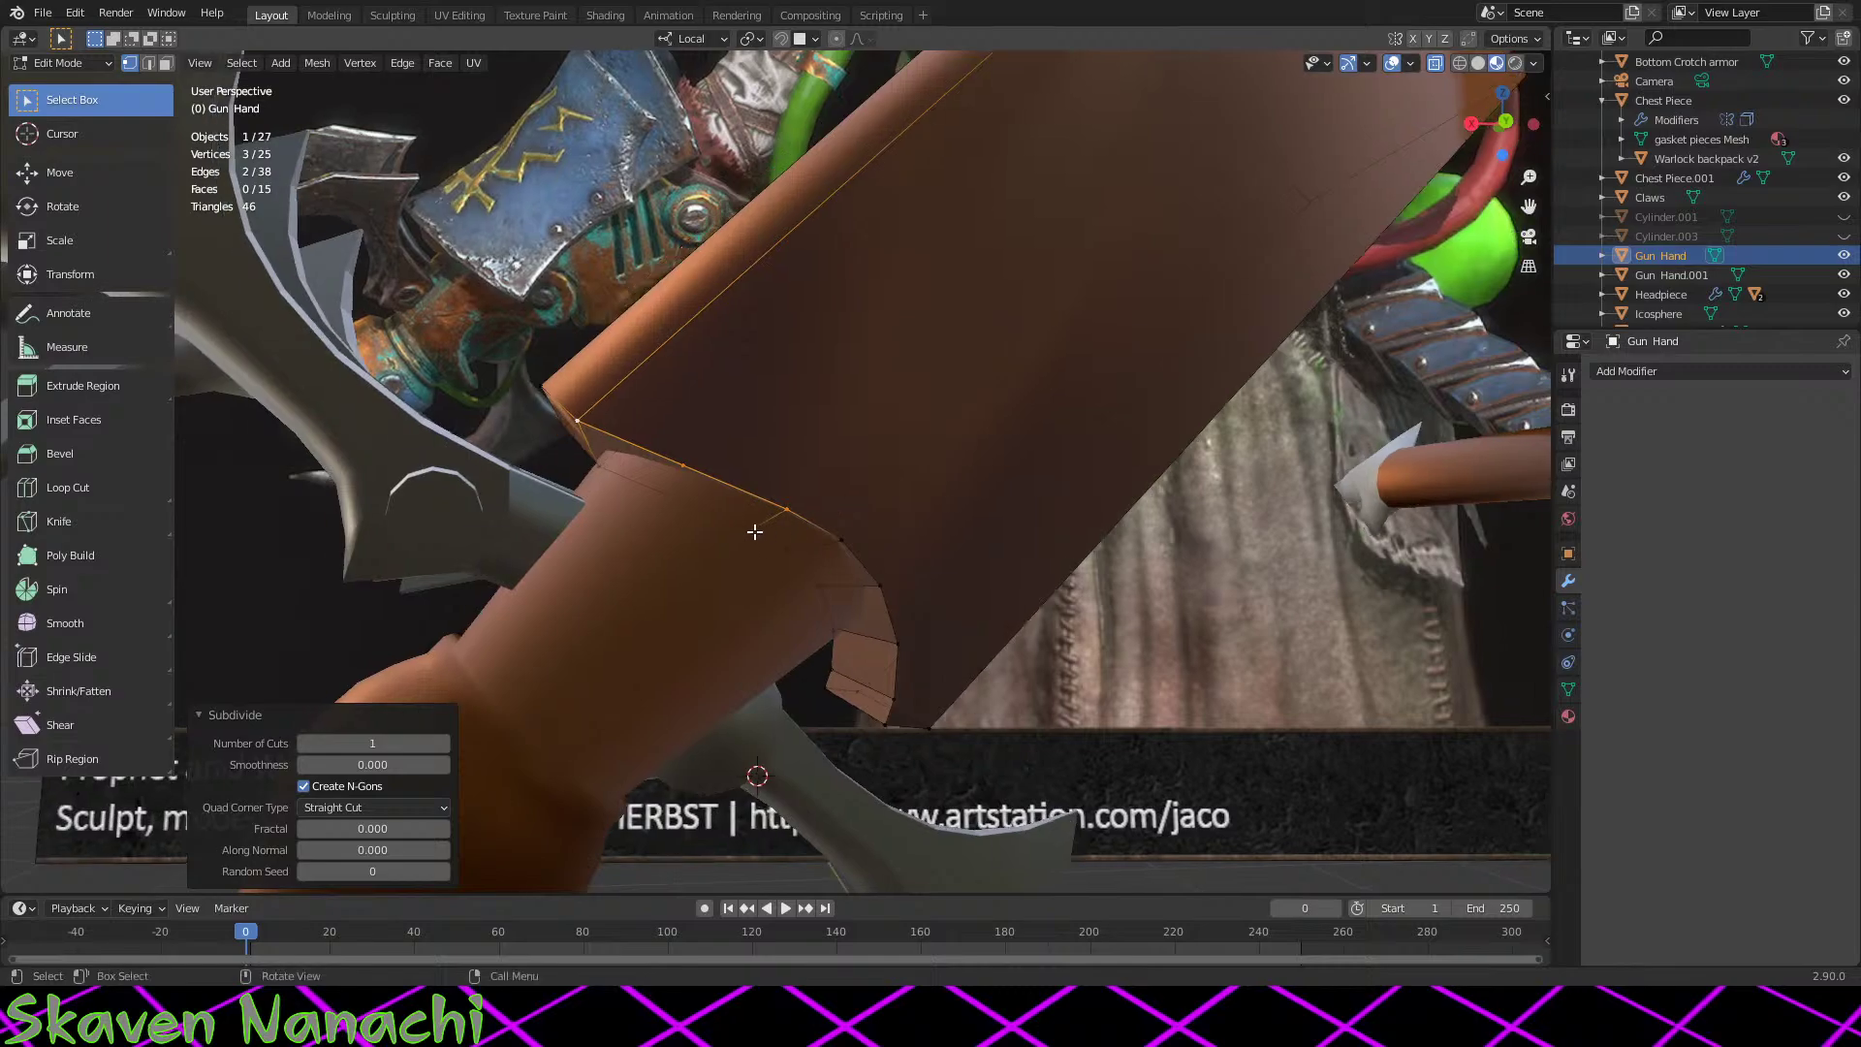
left_click(752, 528)
left_click(598, 467, "shift")
right_click(642, 442)
left_click(643, 456)
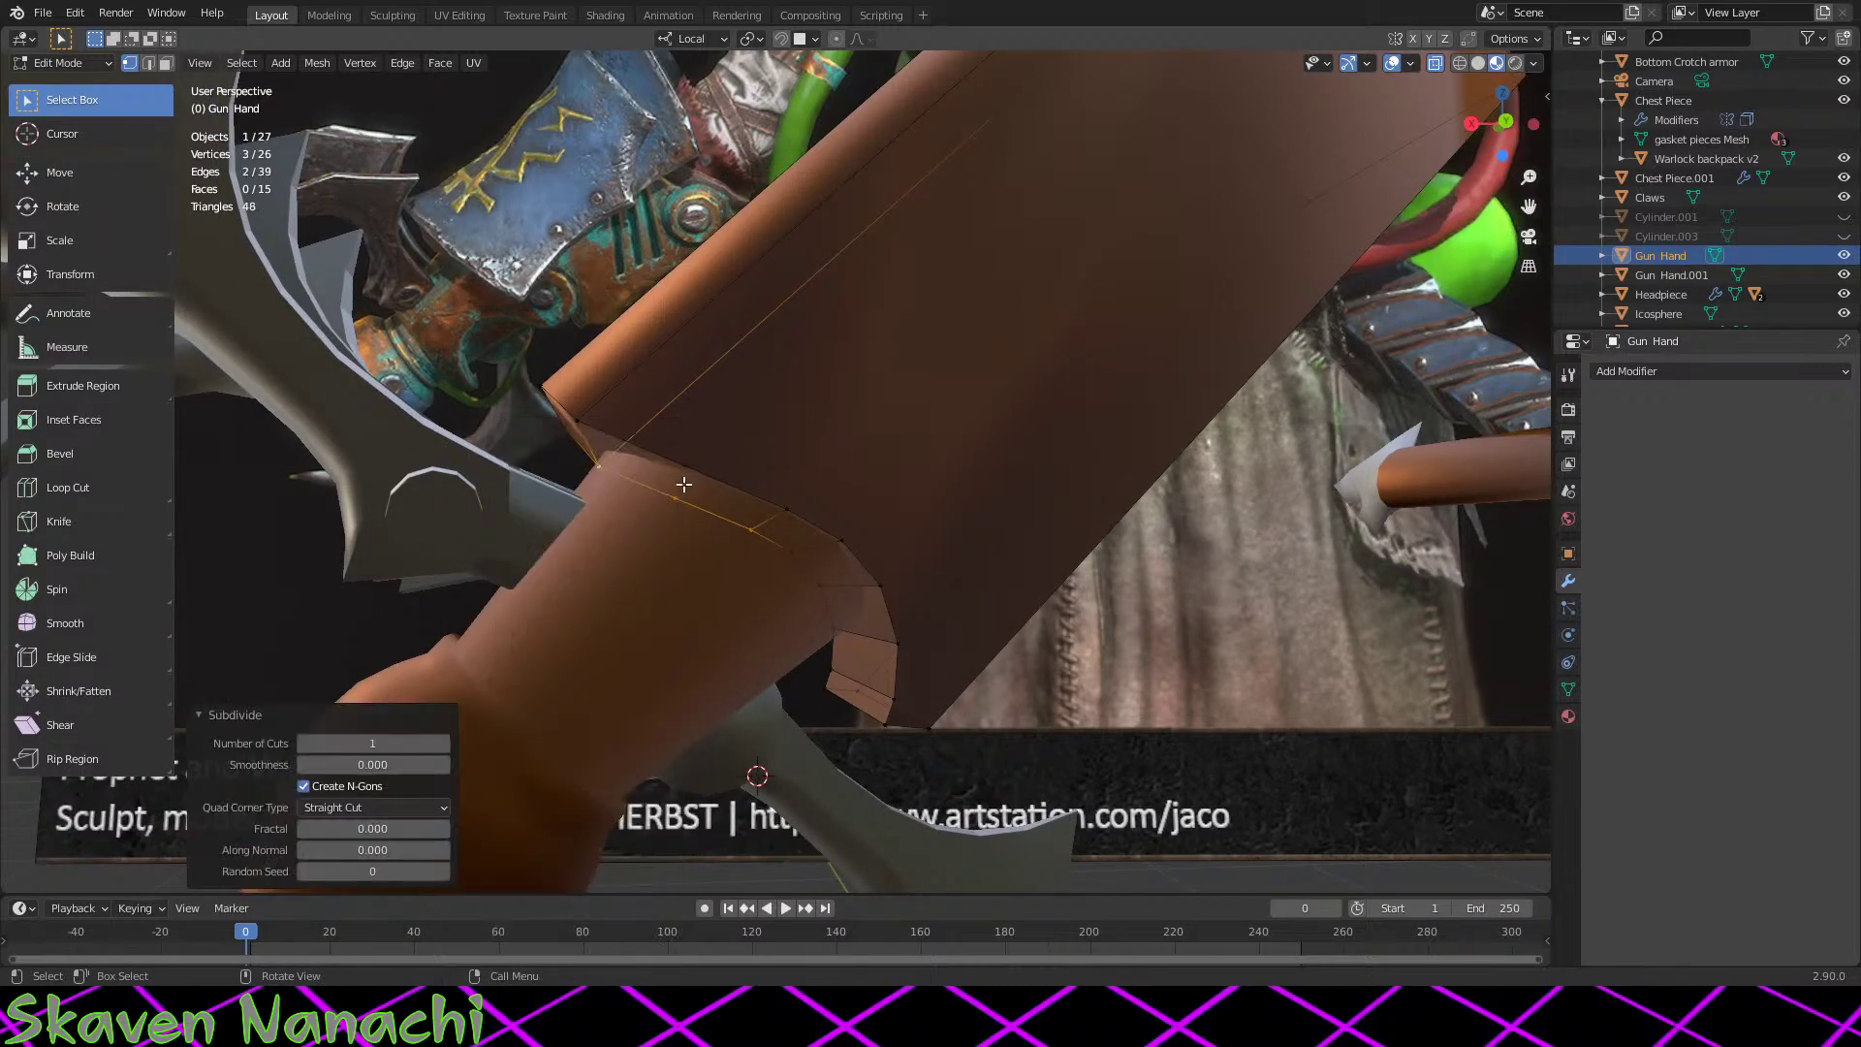
left_click(684, 466)
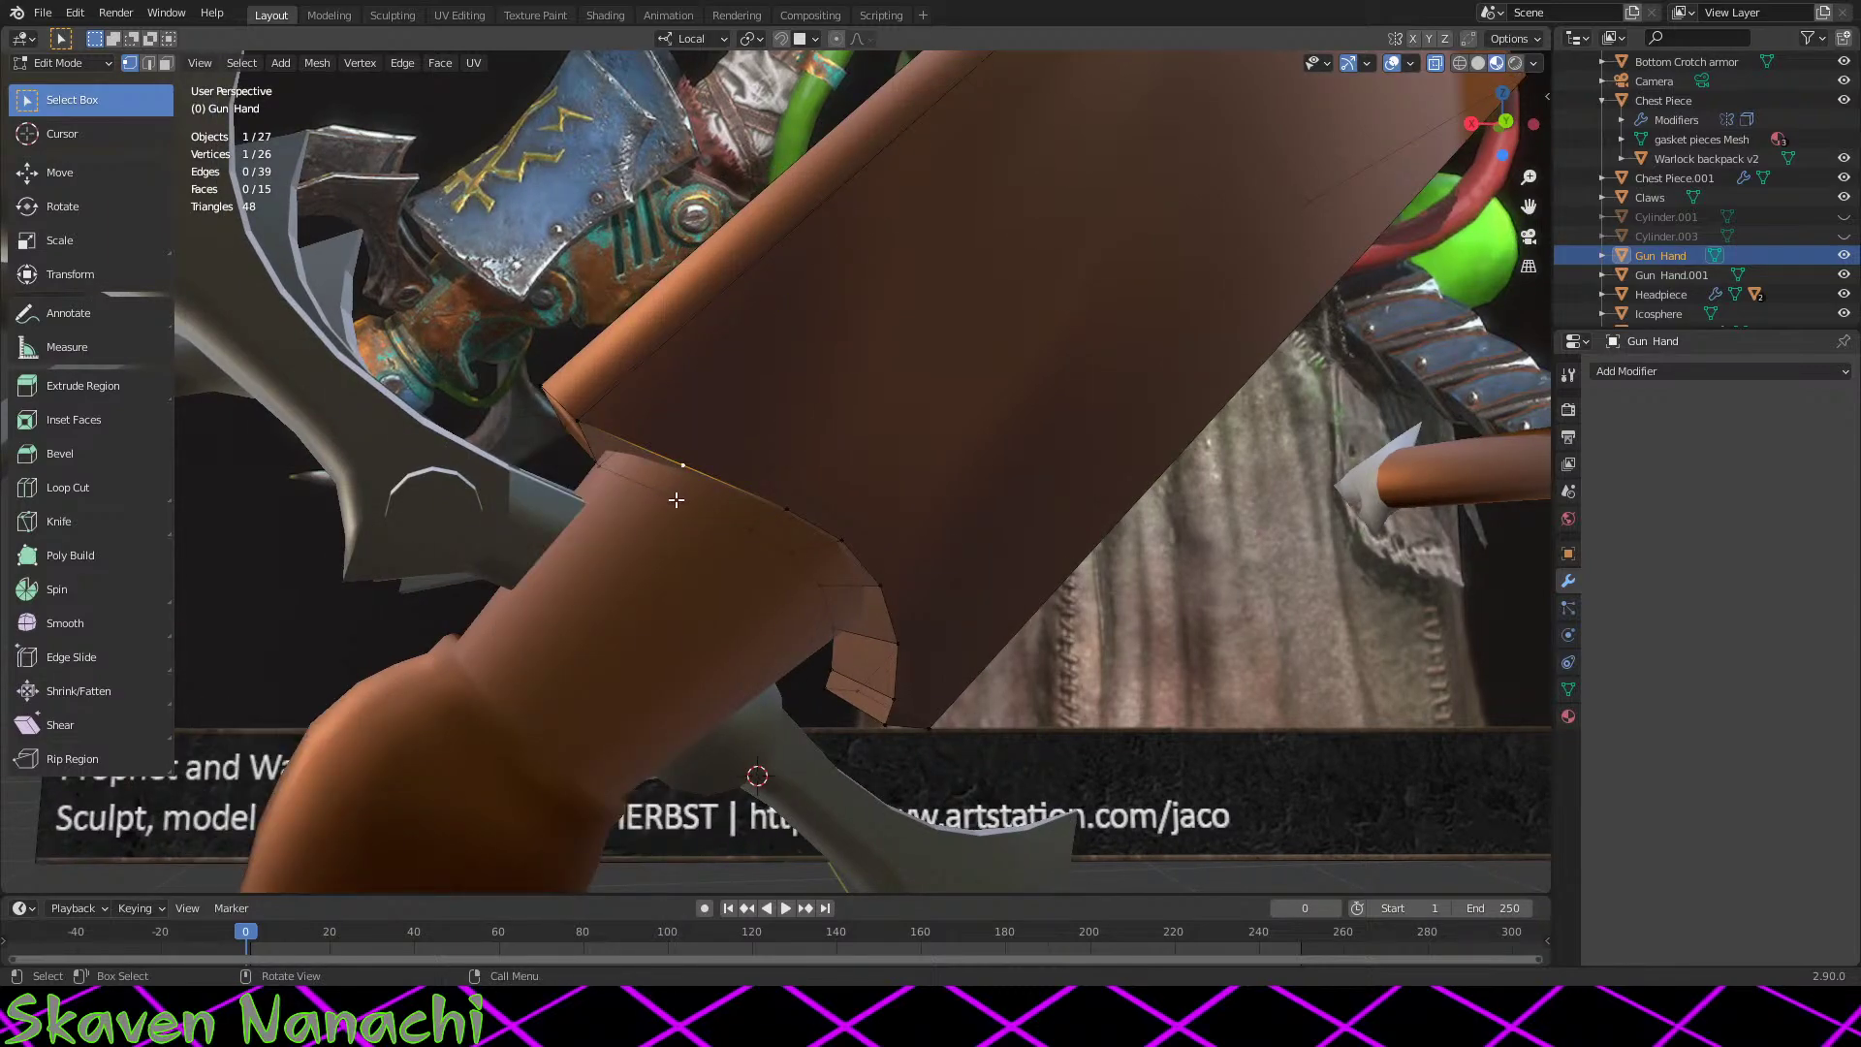
left_click(676, 499, "shift")
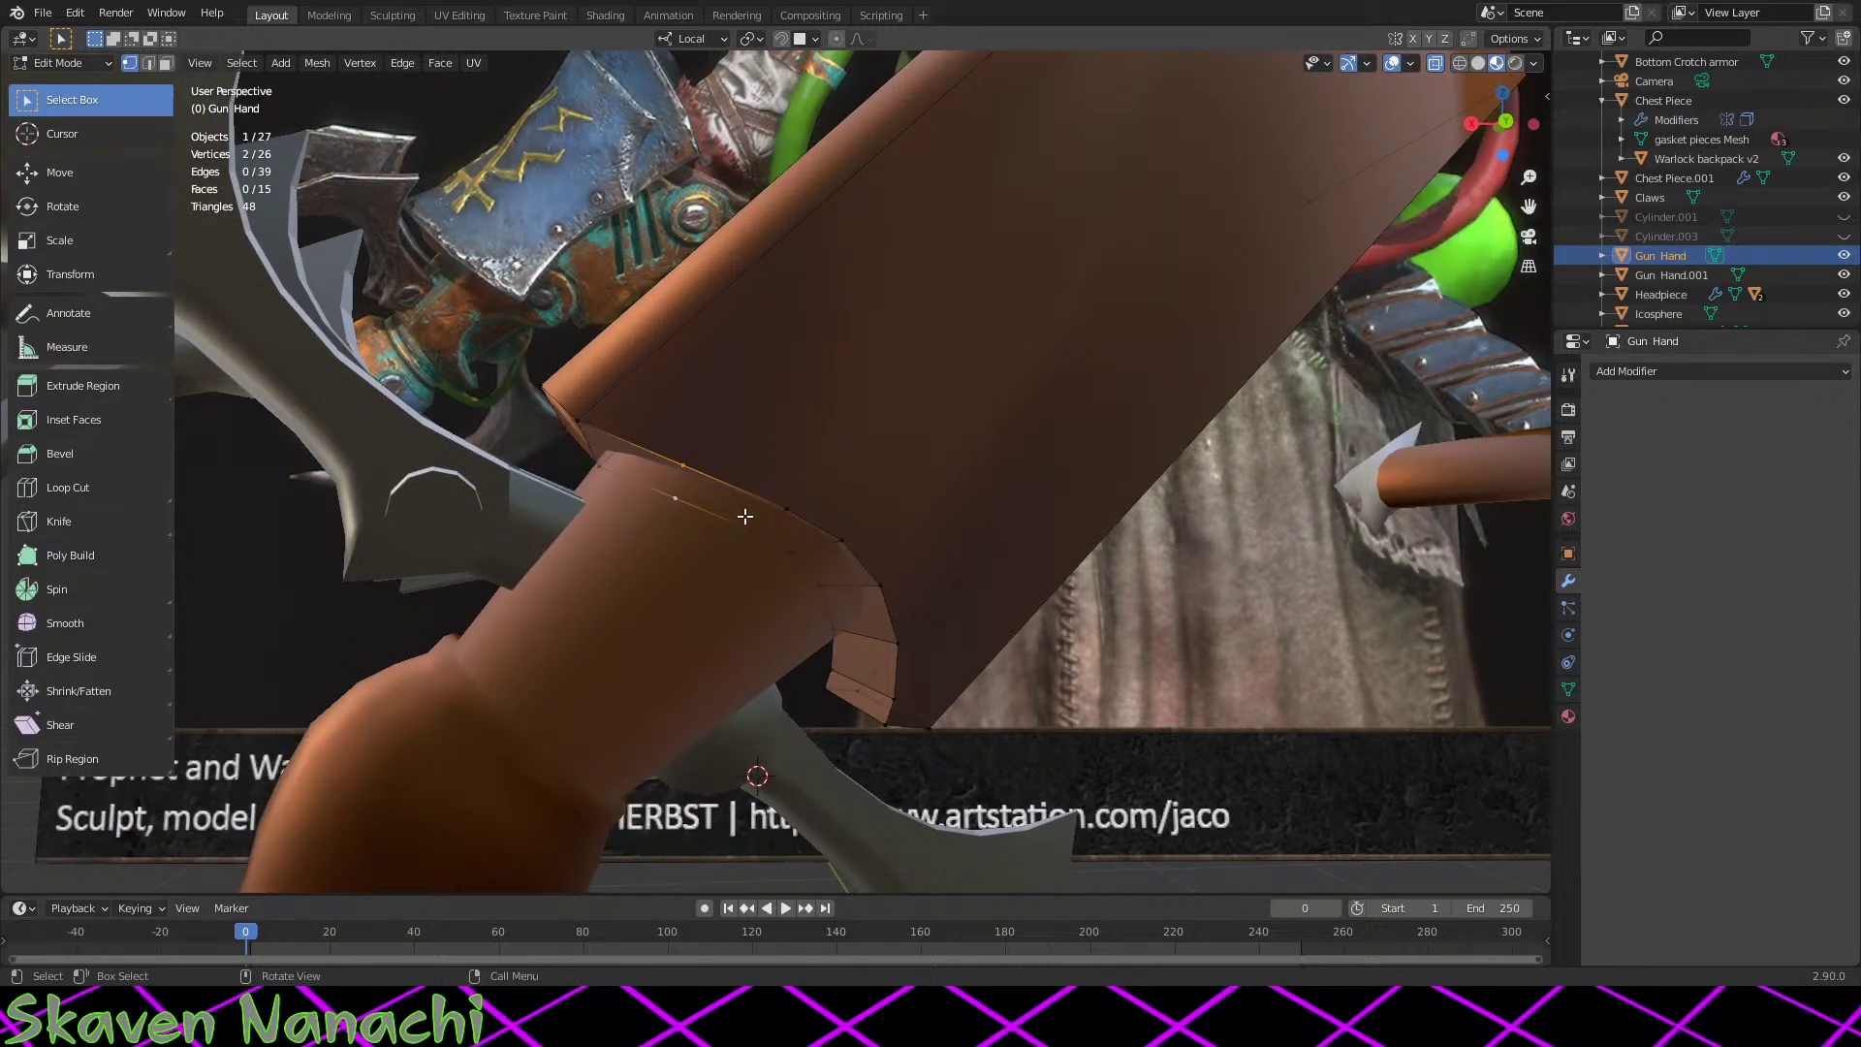
Step: Compare the forearm with and without Gun Hand.001 by toggling its visibility, leaving it hidden
left_click(1843, 276)
left_click(1843, 275)
left_click(1843, 275)
left_click(1844, 276)
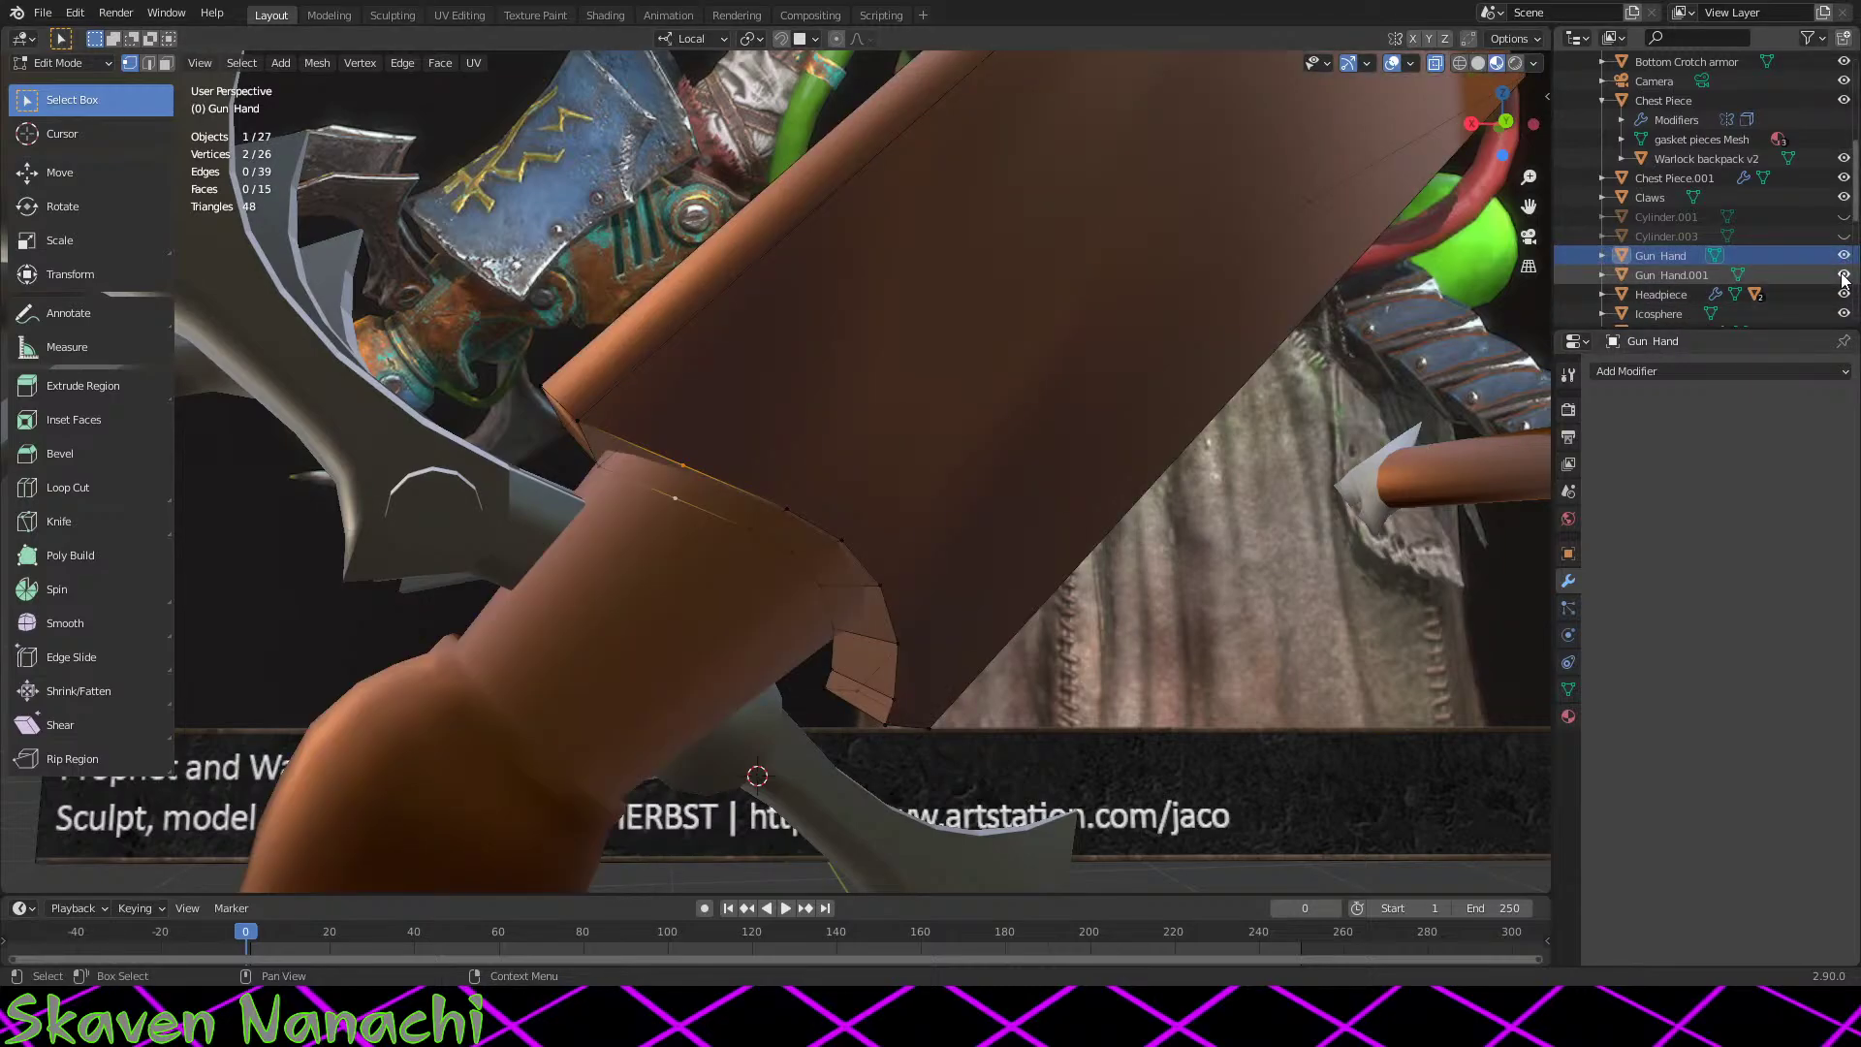
left_click(1843, 276)
Step: Cut a new edge with the Knife across the recess's long flat face between the two midpoint vertices
middle_click_drag(1118, 387, 795, 455)
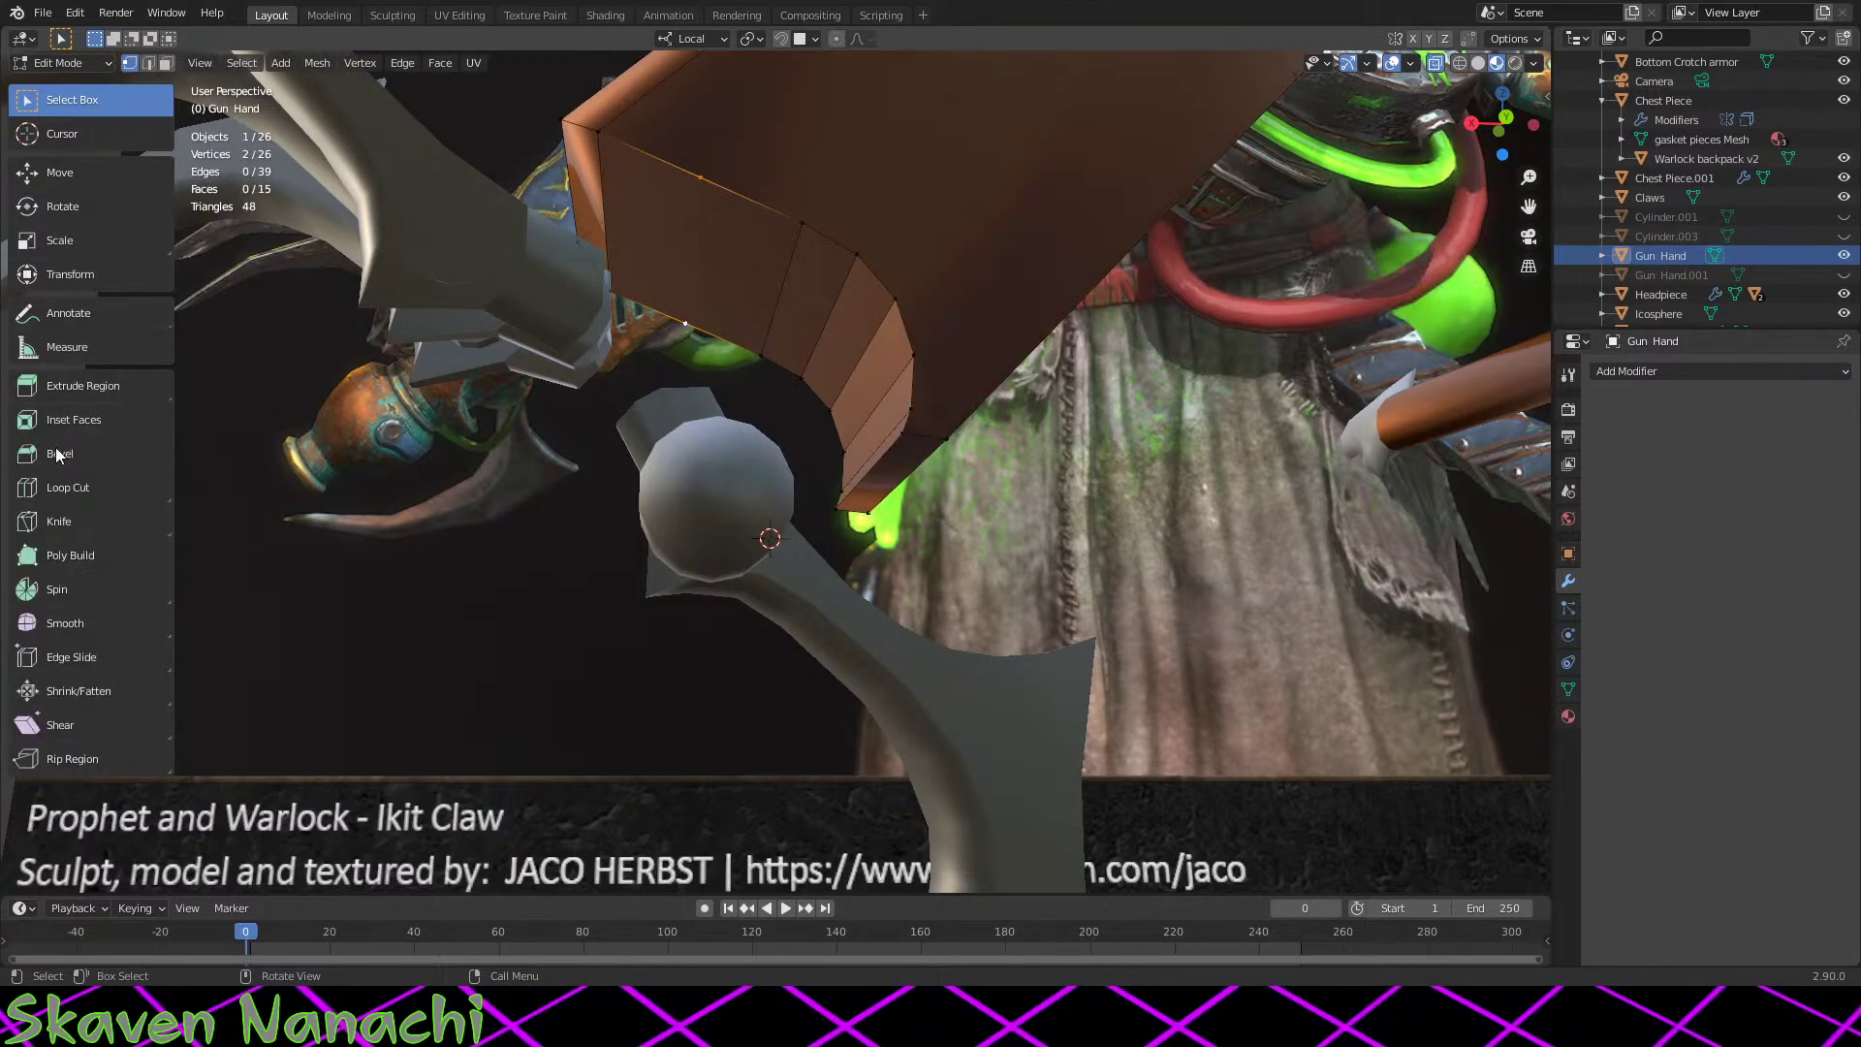
left_click(84, 521)
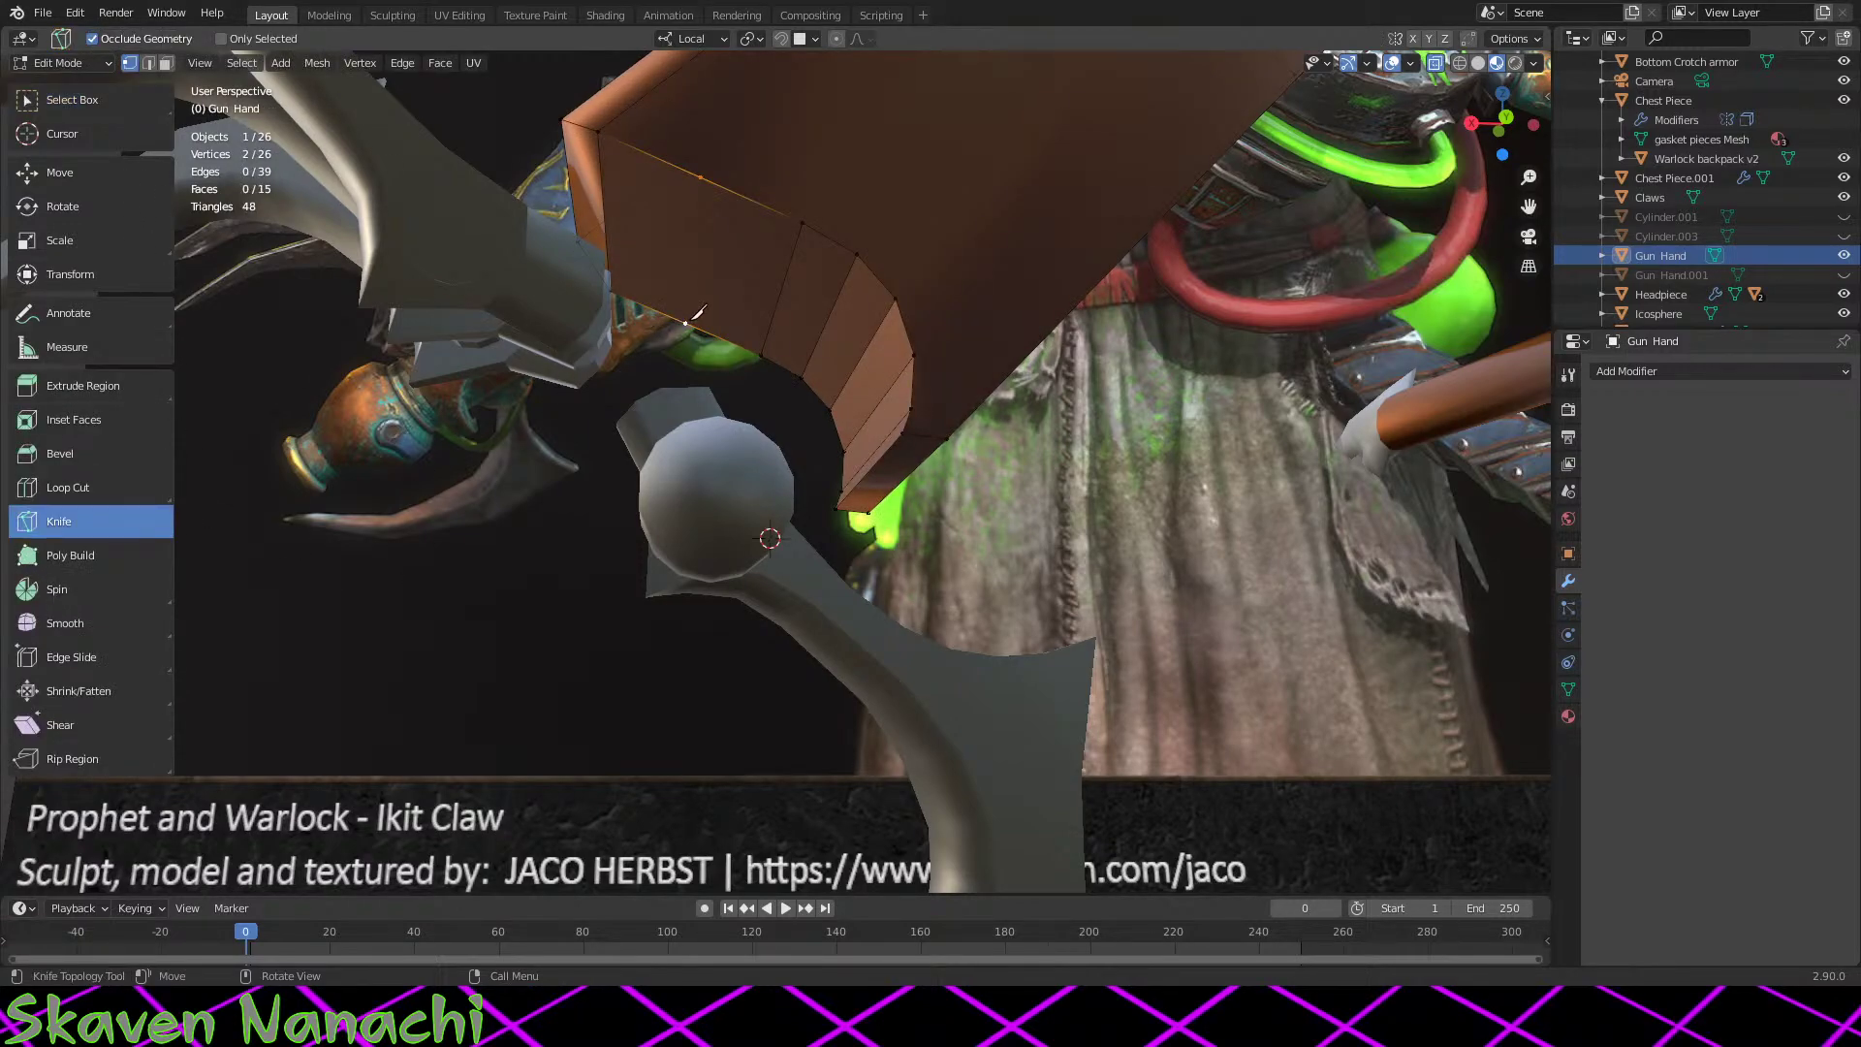
left_click(686, 323)
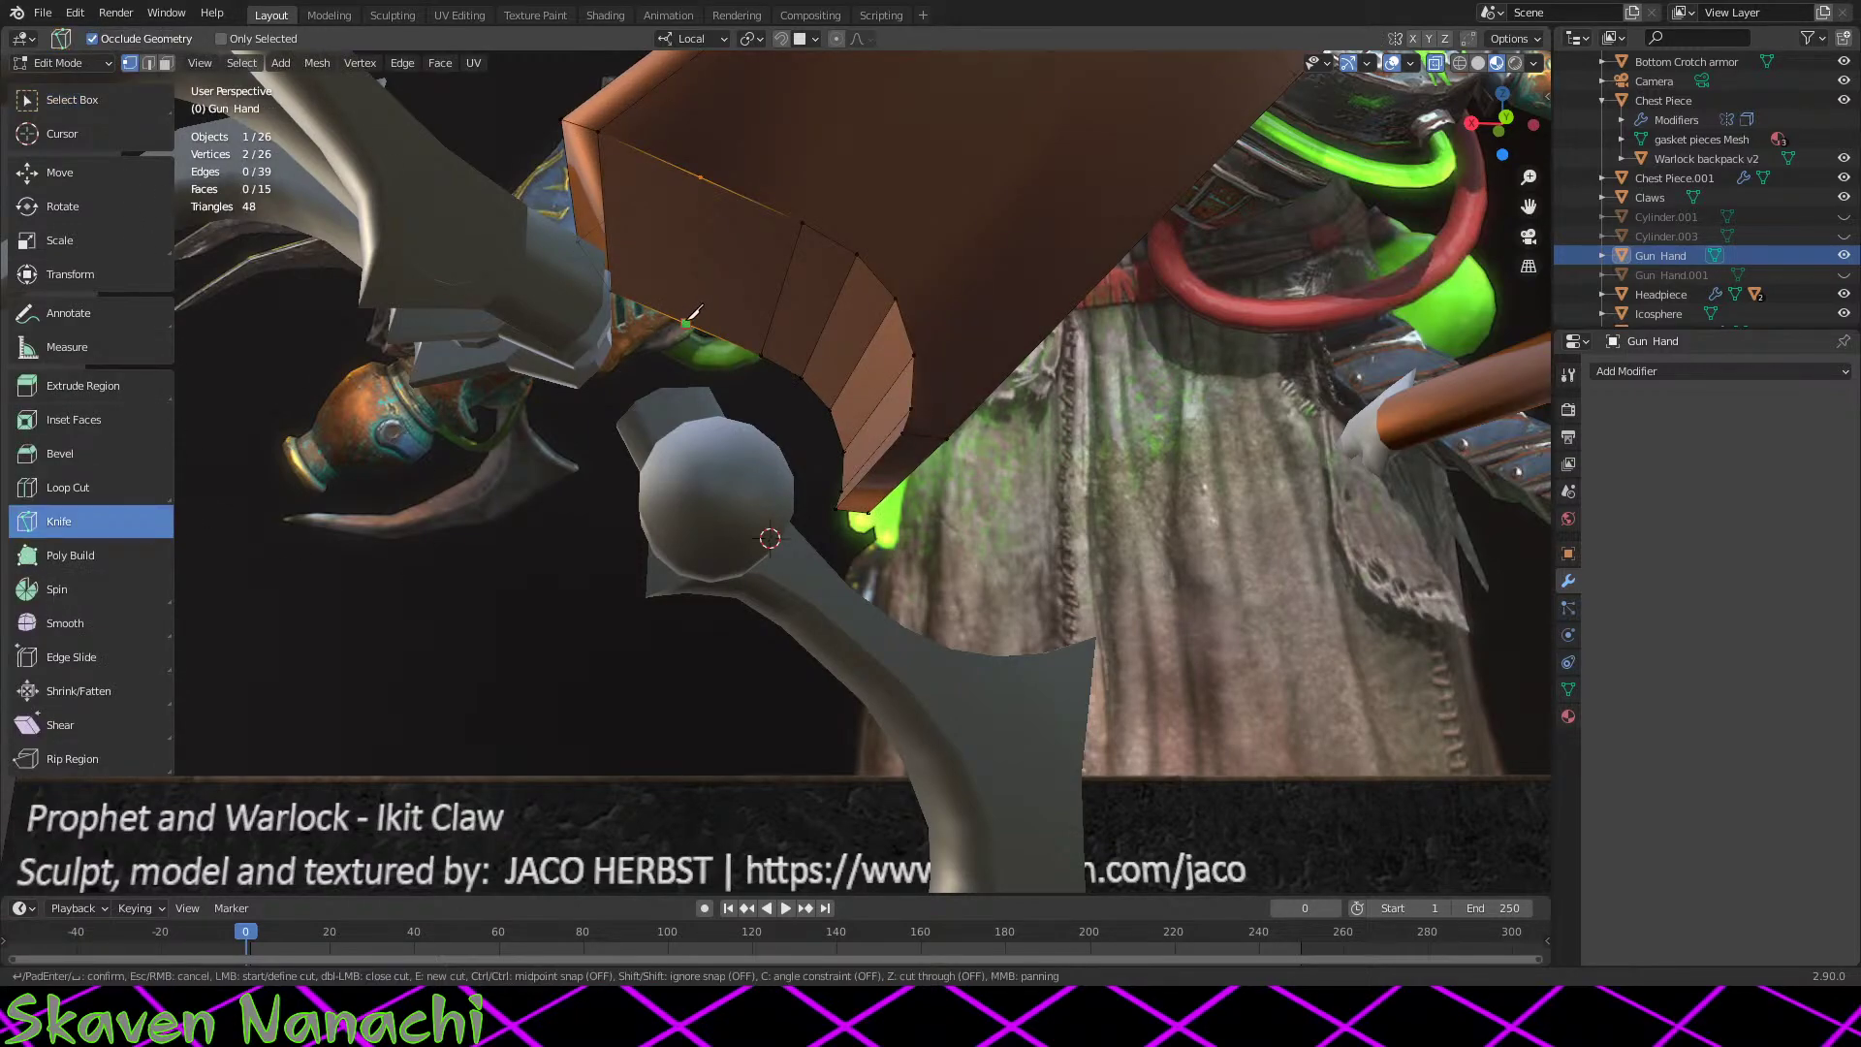
left_click(711, 179)
key("Return")
left_click(60, 100)
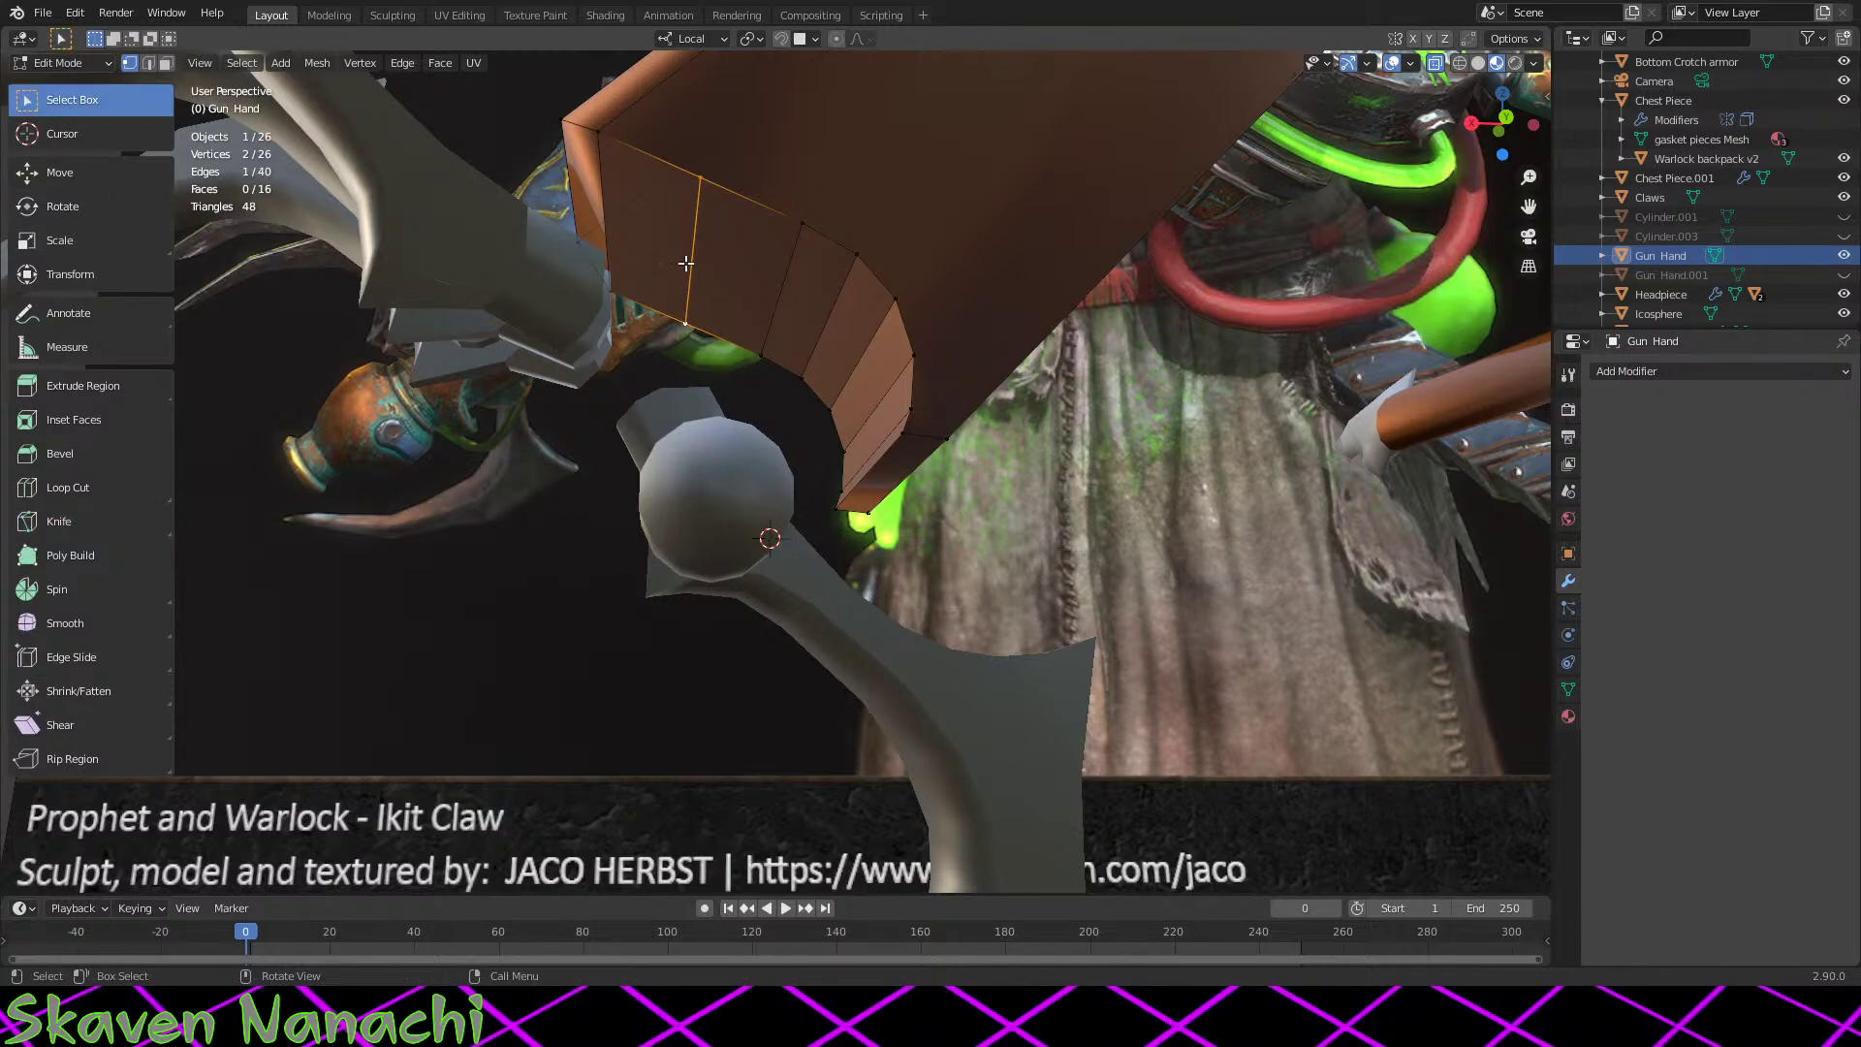
Step: Move the new cross edge into the forearm by about 0.019 m in X, 0.007 m in Y and 0.040 m in Z
key("2")
middle_click_drag(692, 257, 885, 552)
key("g")
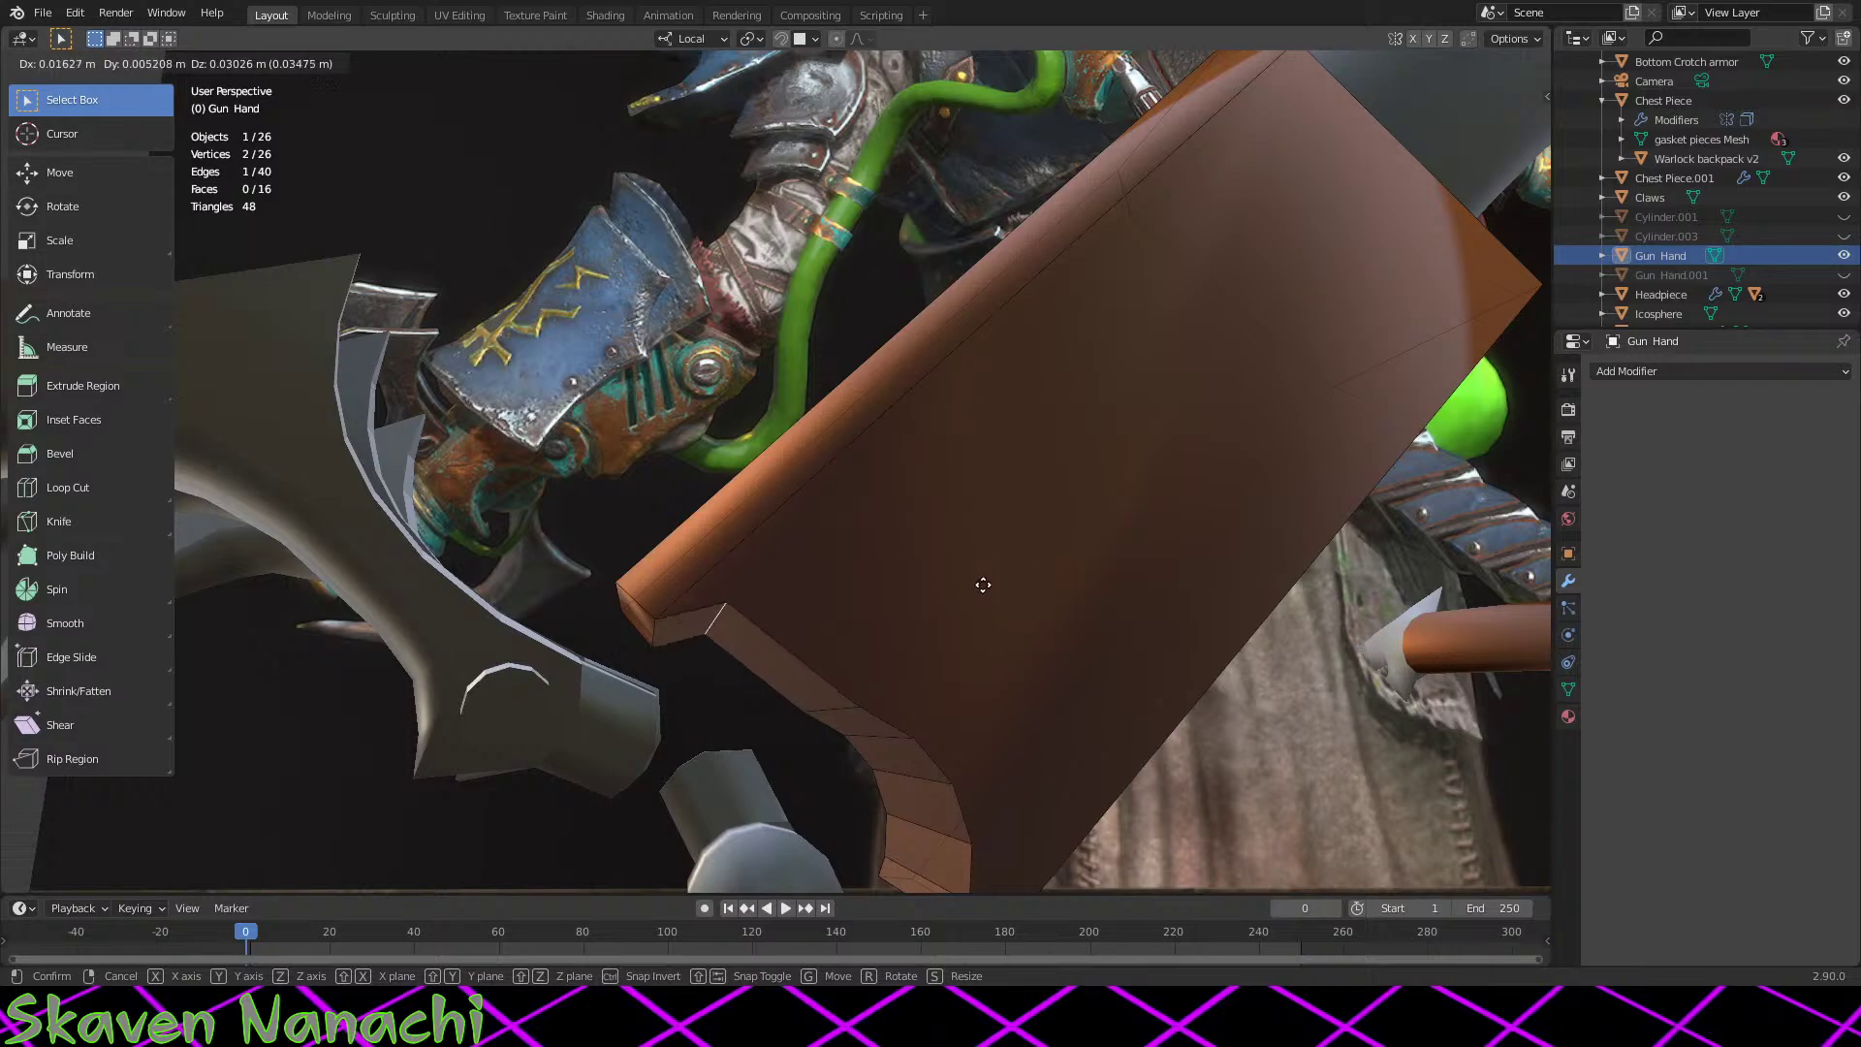
left_click(978, 569)
middle_click_drag(978, 569, 983, 631)
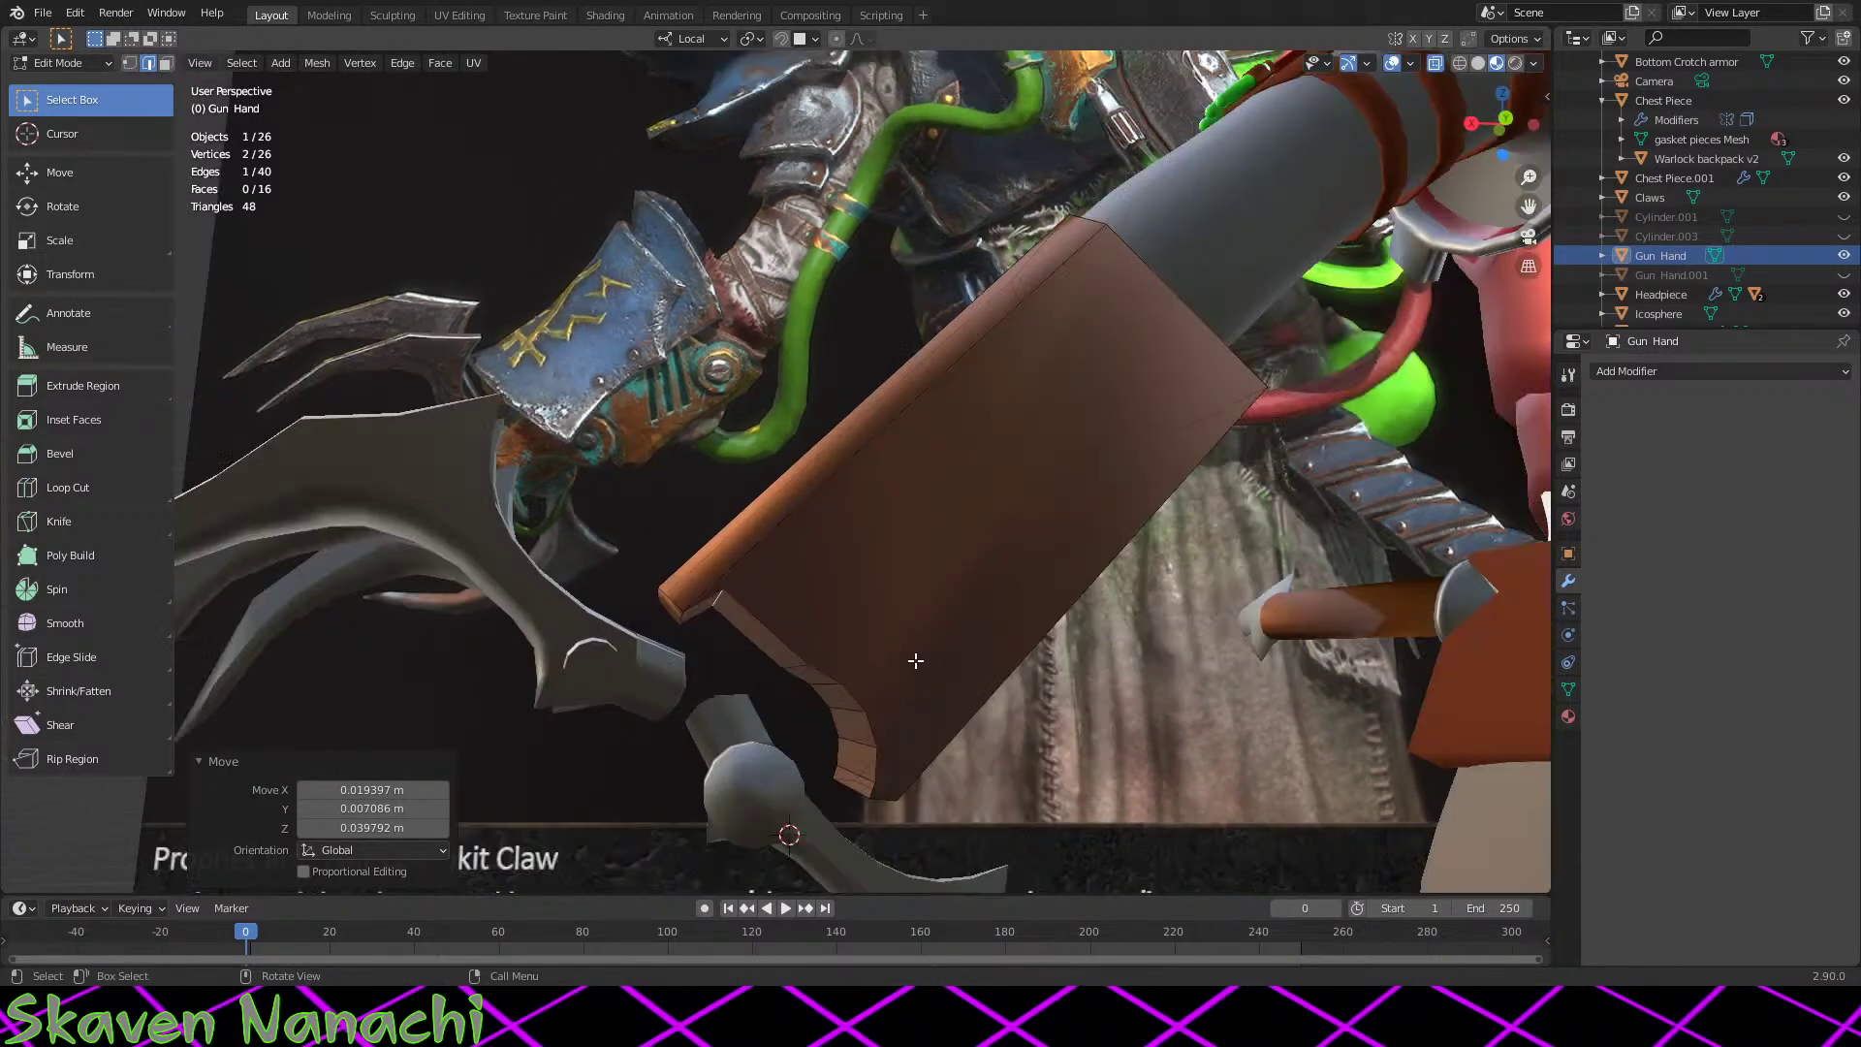